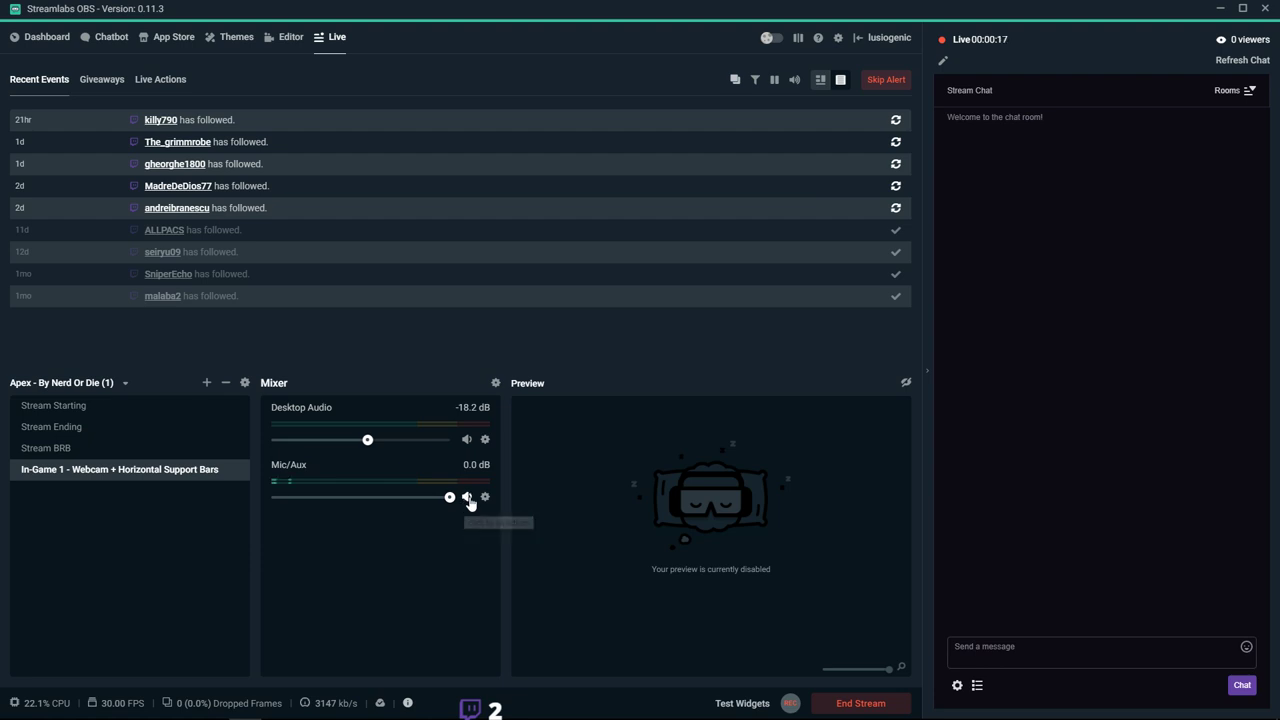
# Step: Switch from Streamlabs OBS to the Unreal Editor and look over the FirstPersonExampleMap level
pyautogui.click(466, 498)
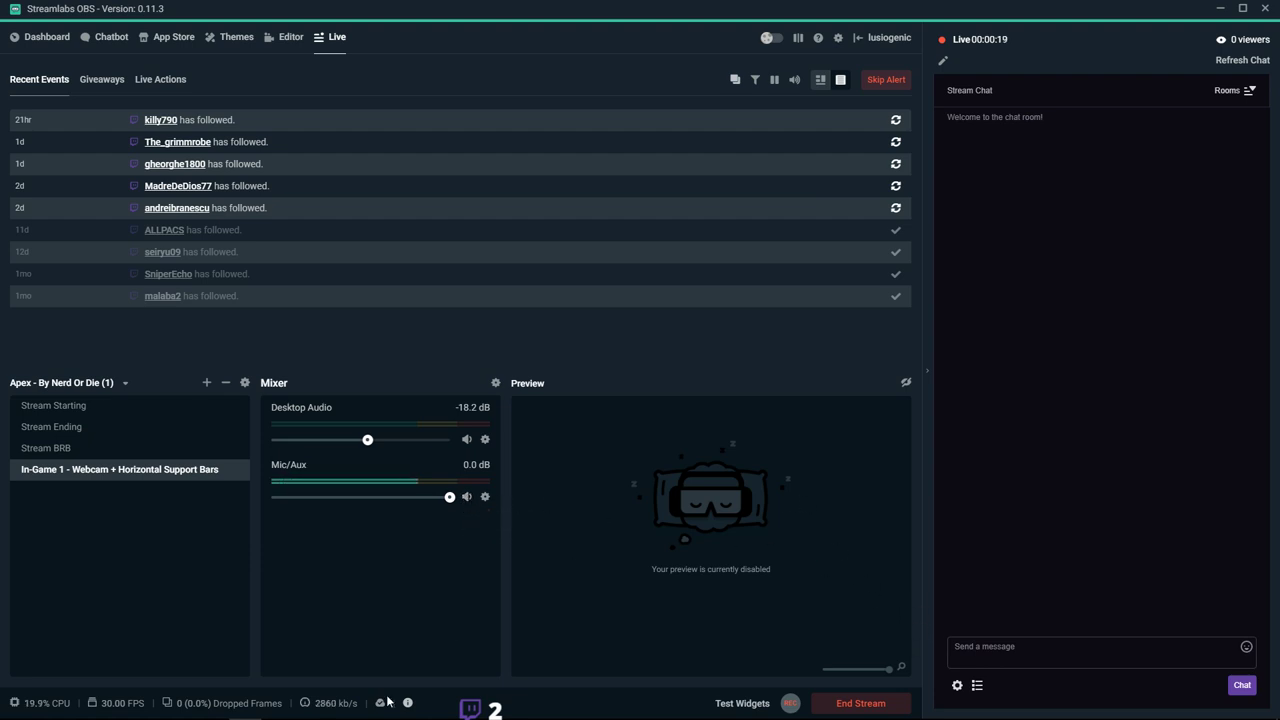
pyautogui.click(311, 706)
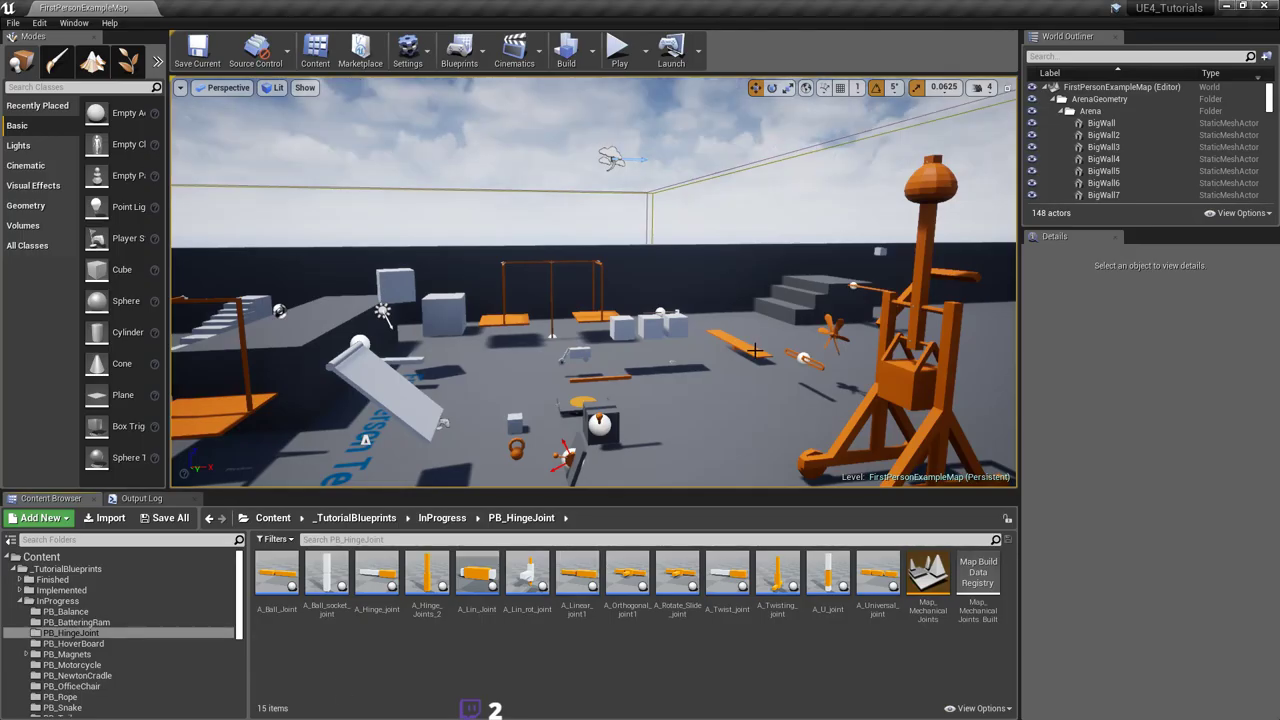
pyautogui.moveTo(747, 343)
pyautogui.mouseDown(button='right')
pyautogui.moveTo(785, 368)
pyautogui.moveTo(835, 375)
pyautogui.moveTo(905, 365)
pyautogui.moveTo(753, 332)
pyautogui.mouseUp(button='right')
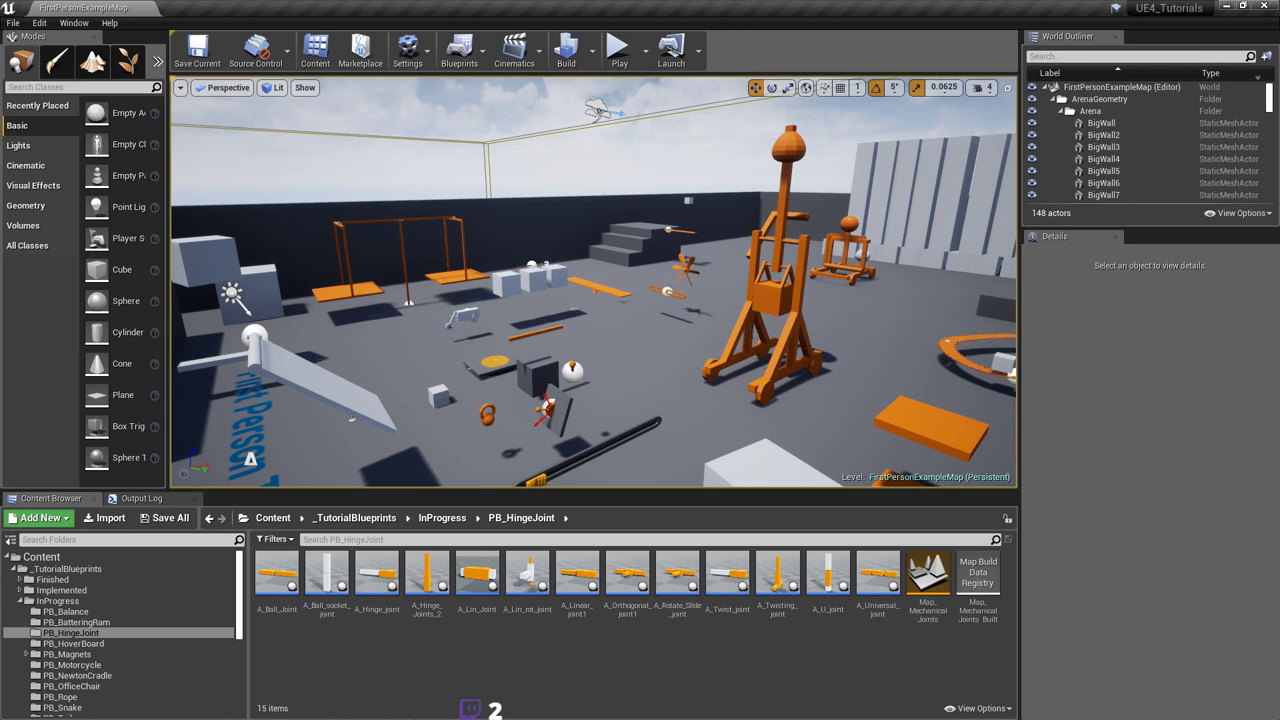
# Step: Switch to the reference image board and reposition its window over the Unreal Editor
pyautogui.press('super')
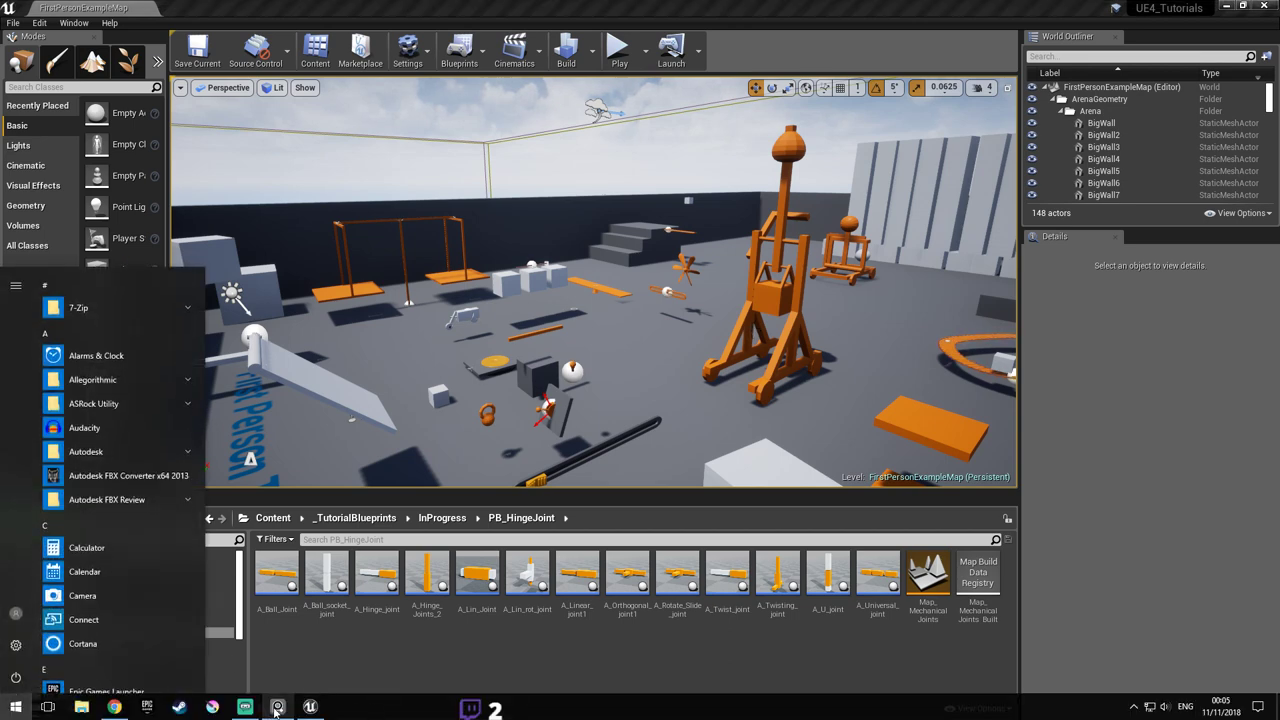
pyautogui.click(277, 707)
pyautogui.moveTo(980, 128); pyautogui.dragTo(928, 129)
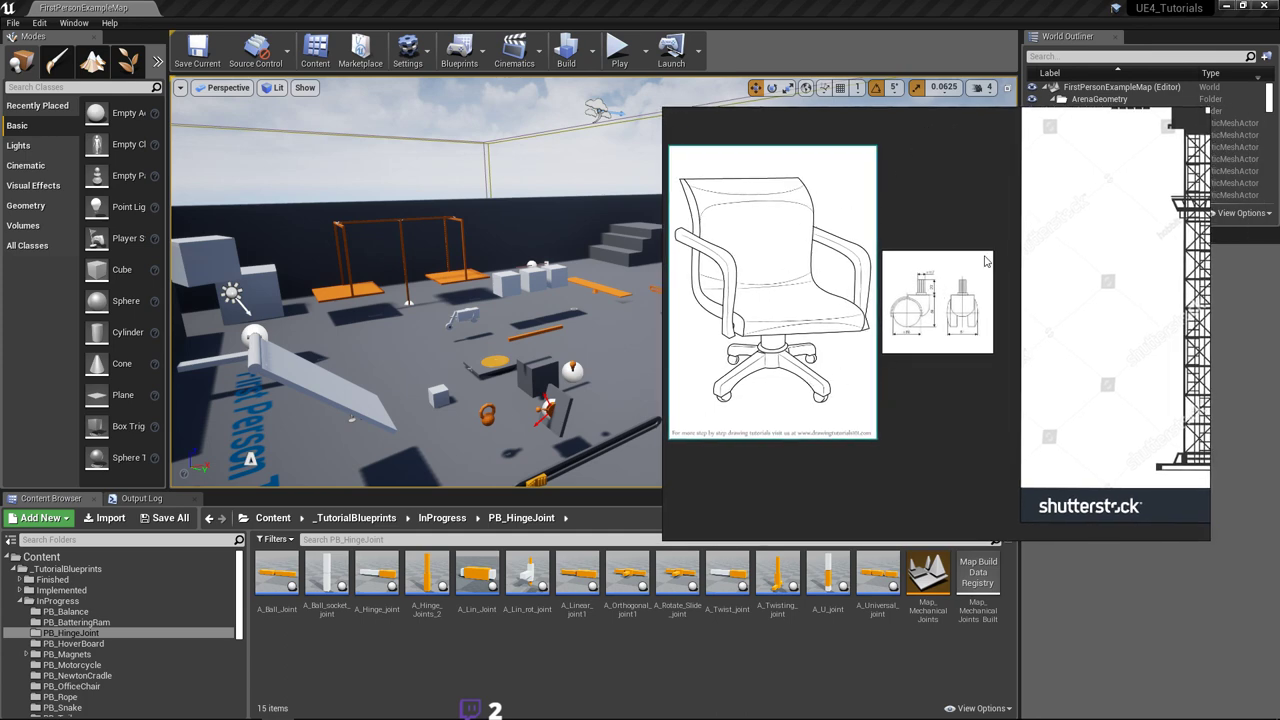
pyautogui.moveTo(985, 261); pyautogui.dragTo(914, 263, button='right')
pyautogui.moveTo(986, 289)
pyautogui.mouseDown()
pyautogui.moveTo(791, 309)
pyautogui.moveTo(660, 445)
pyautogui.moveTo(703, 391)
pyautogui.moveTo(1030, 300)
pyautogui.moveTo(957, 279)
pyautogui.moveTo(903, 317)
pyautogui.moveTo(981, 288)
pyautogui.mouseUp()
# Step: Examine the office chair and caster drawings on the reference board and return to the Unreal Editor
pyautogui.scroll(-3, 960, 280)
pyautogui.moveTo(948, 231); pyautogui.dragTo(842, 268, button='middle')
pyautogui.scroll(3, 703, 297)
pyautogui.moveTo(745, 303); pyautogui.dragTo(818, 277, button='middle')
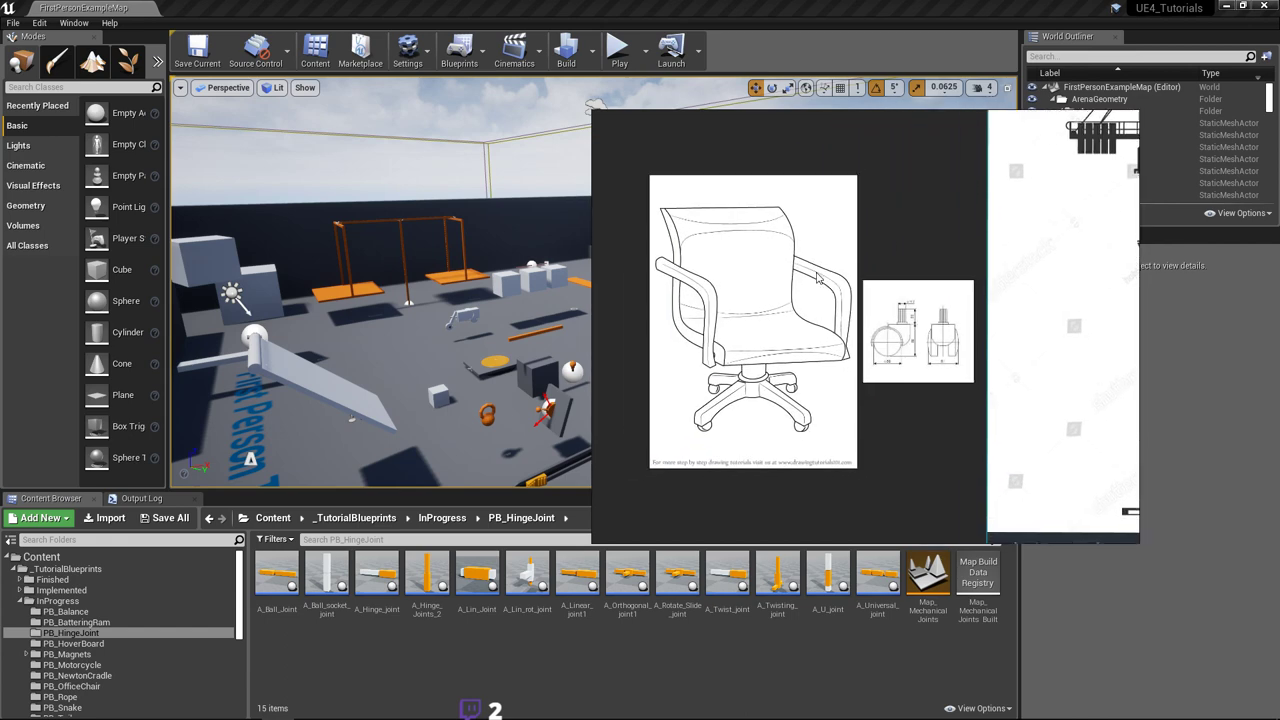
pyautogui.scroll(2, 870, 265)
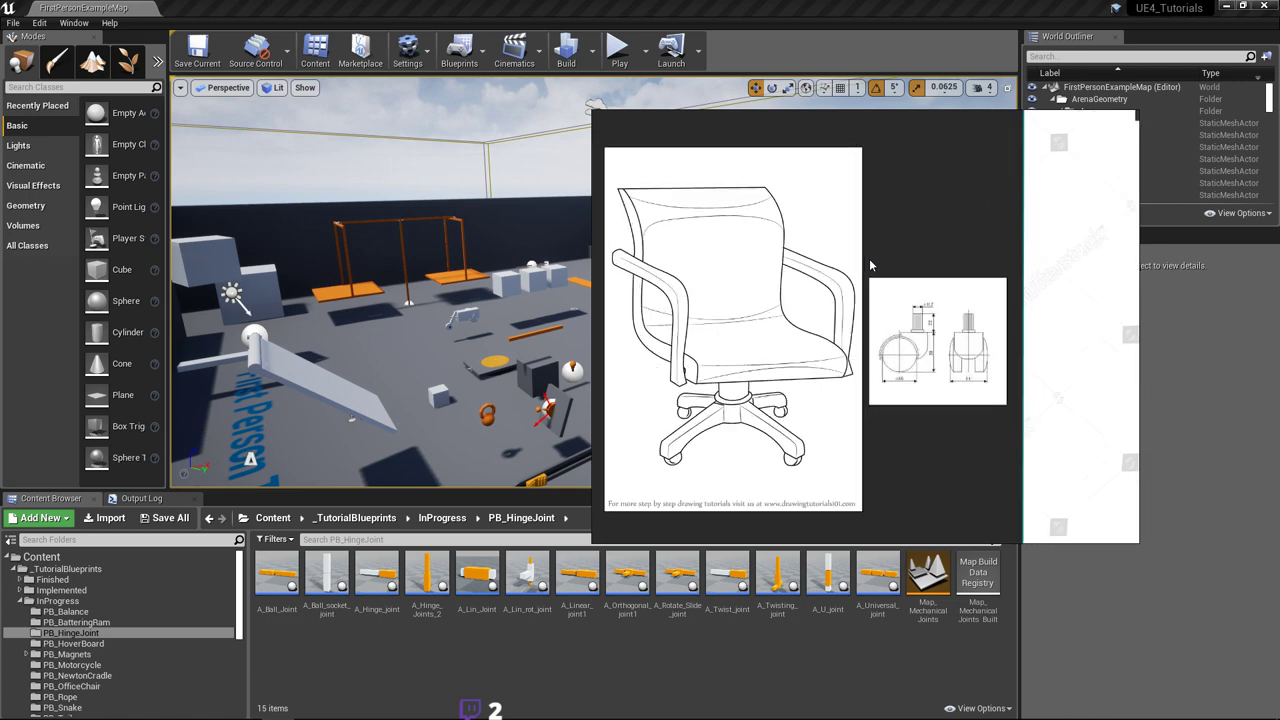
pyautogui.scroll(-3, 855, 270)
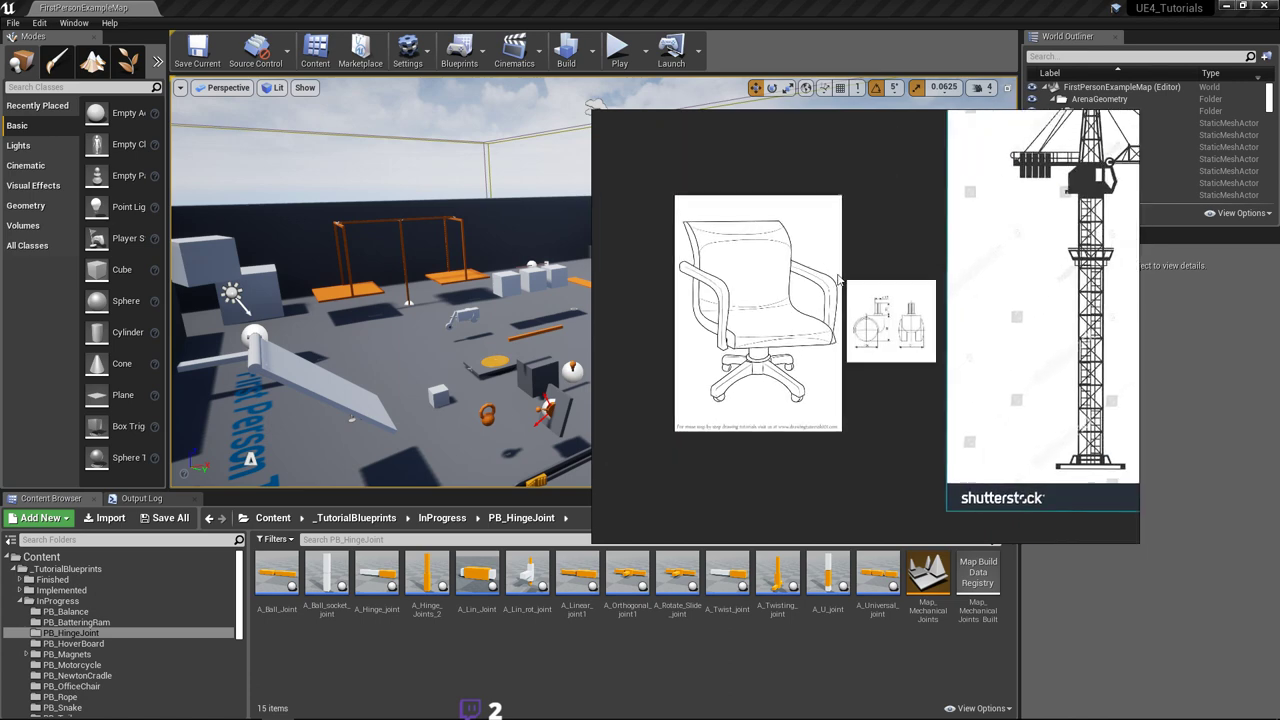
pyautogui.scroll(3, 845, 280)
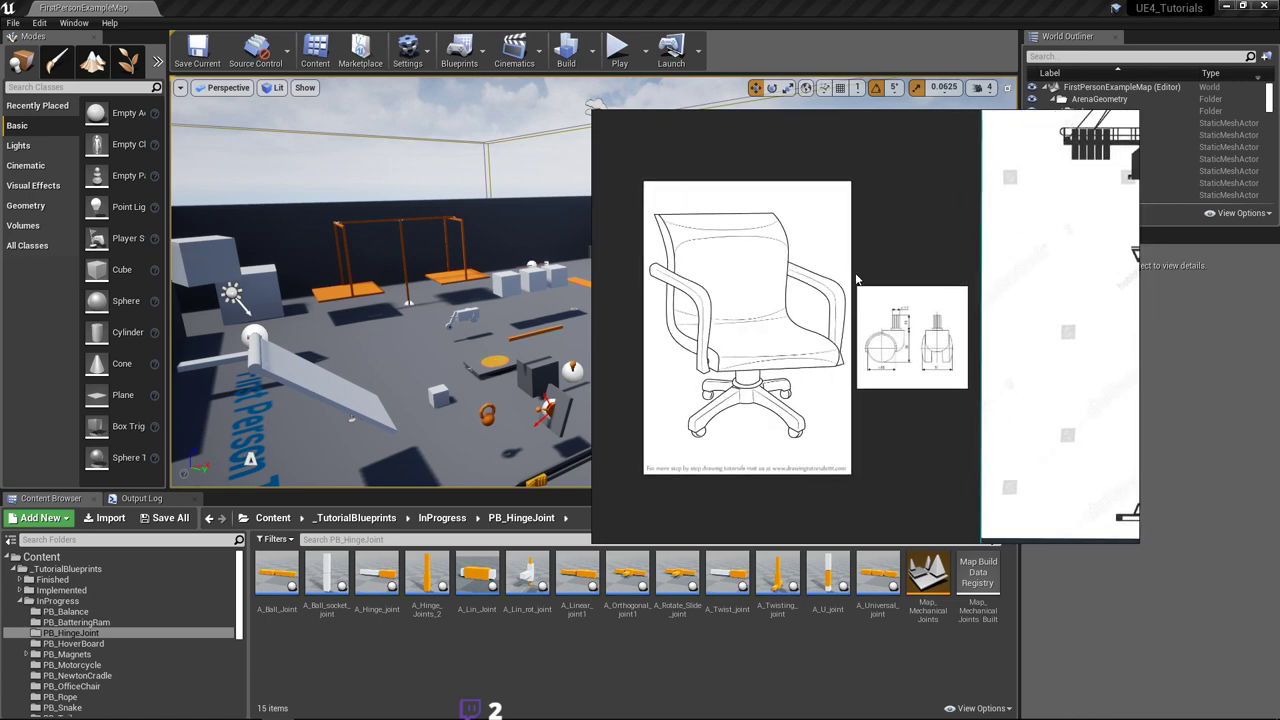
pyautogui.moveTo(856, 278); pyautogui.dragTo(830, 280, button='middle')
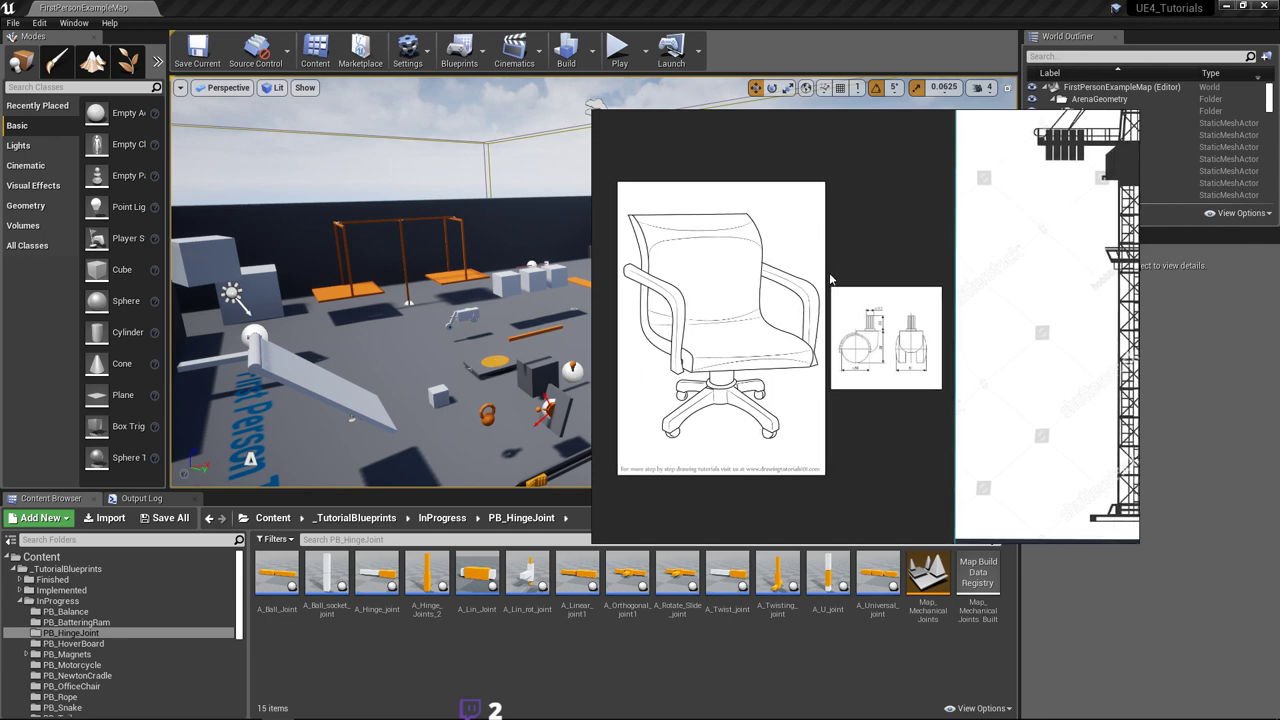
pyautogui.click(660, 682)
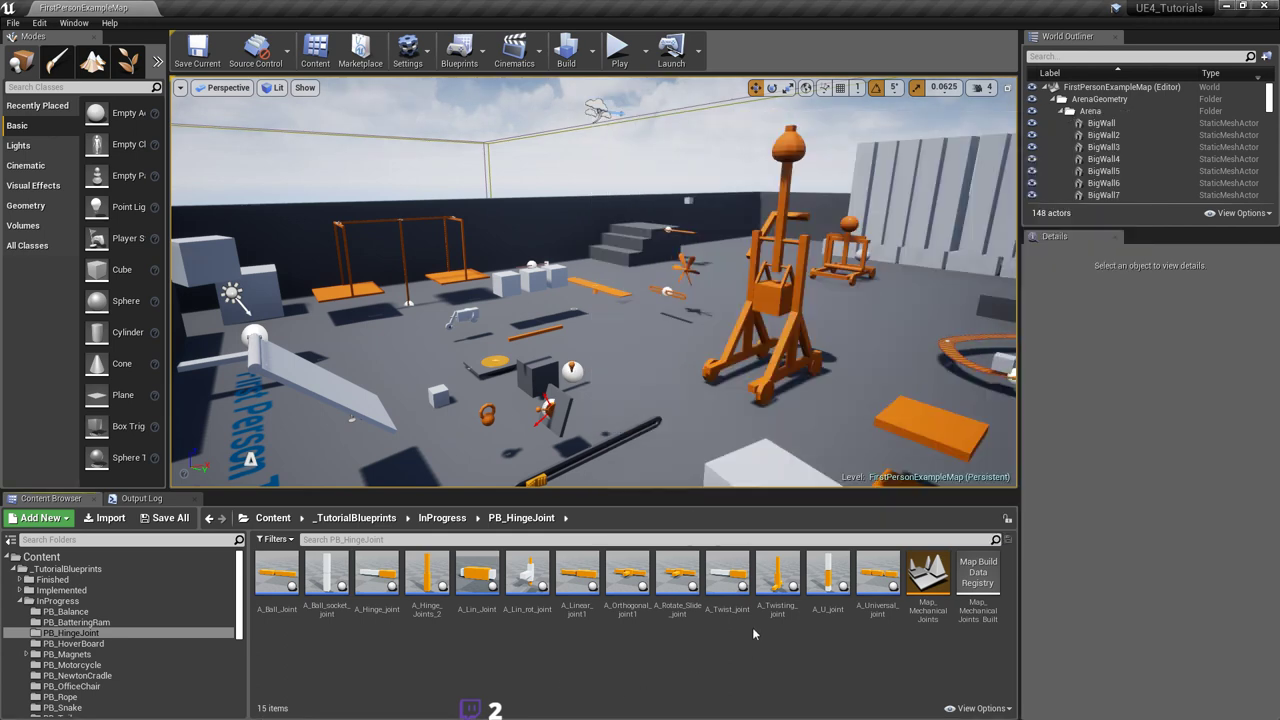
pyautogui.moveTo(671, 395)
pyautogui.mouseDown(button='right')
pyautogui.moveTo(675, 381)
pyautogui.moveTo(685, 415)
pyautogui.mouseUp(button='right')
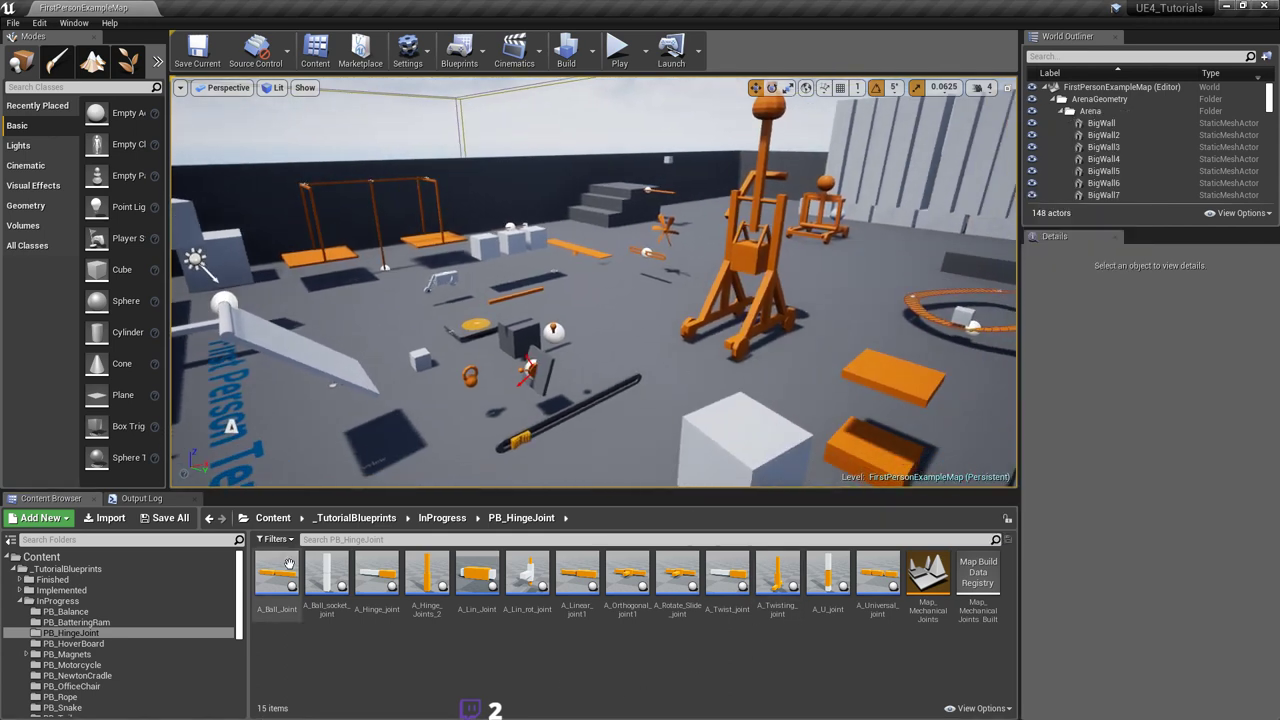
pyautogui.moveTo(240, 589); pyautogui.dragTo(239, 595)
pyautogui.scroll(-2, 240, 598)
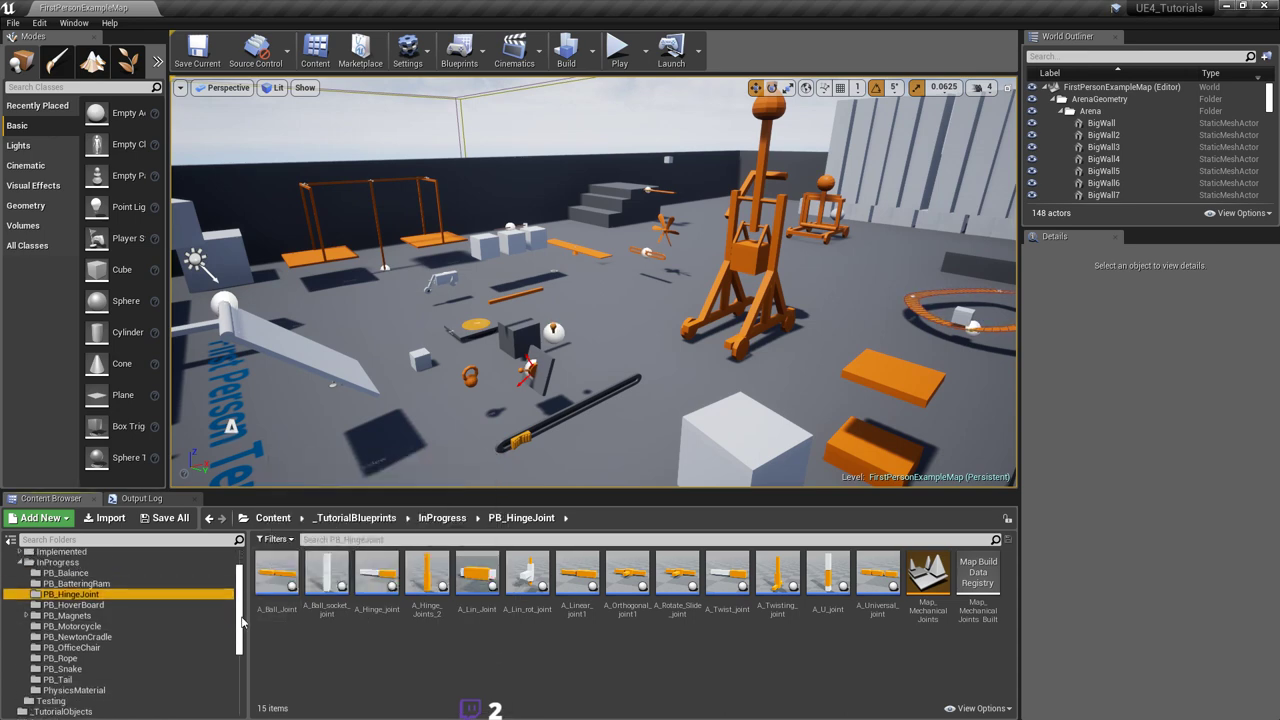
pyautogui.scroll(-1, 222, 618)
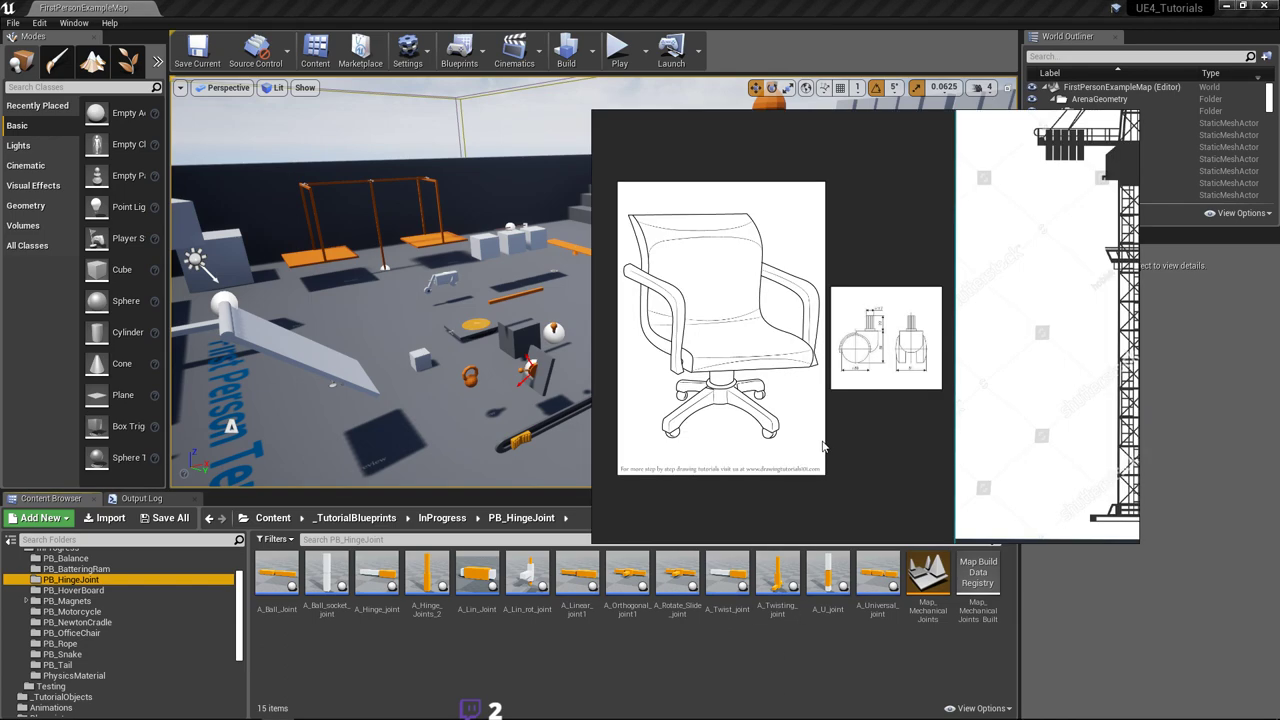
# Step: Switch to Streamlabs OBS to check the live stream and return to the Unreal Editor
pyautogui.press('super')
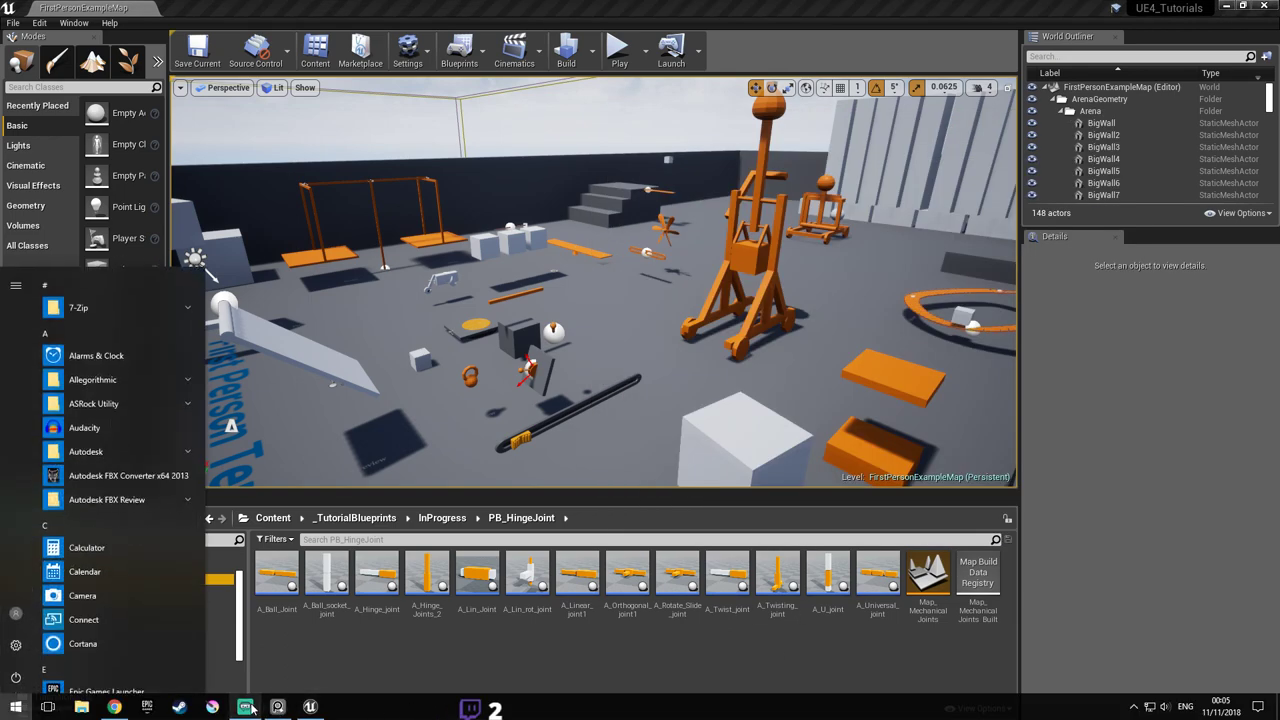
pyautogui.click(246, 708)
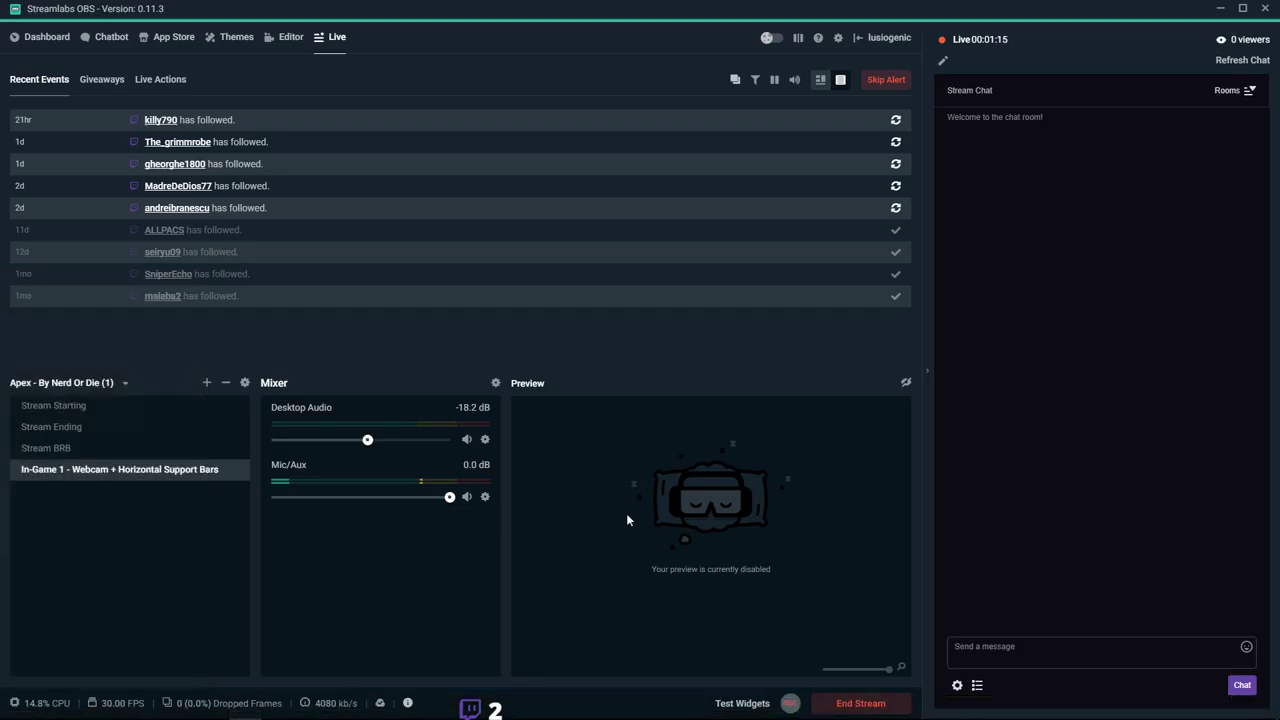
pyautogui.press('super')
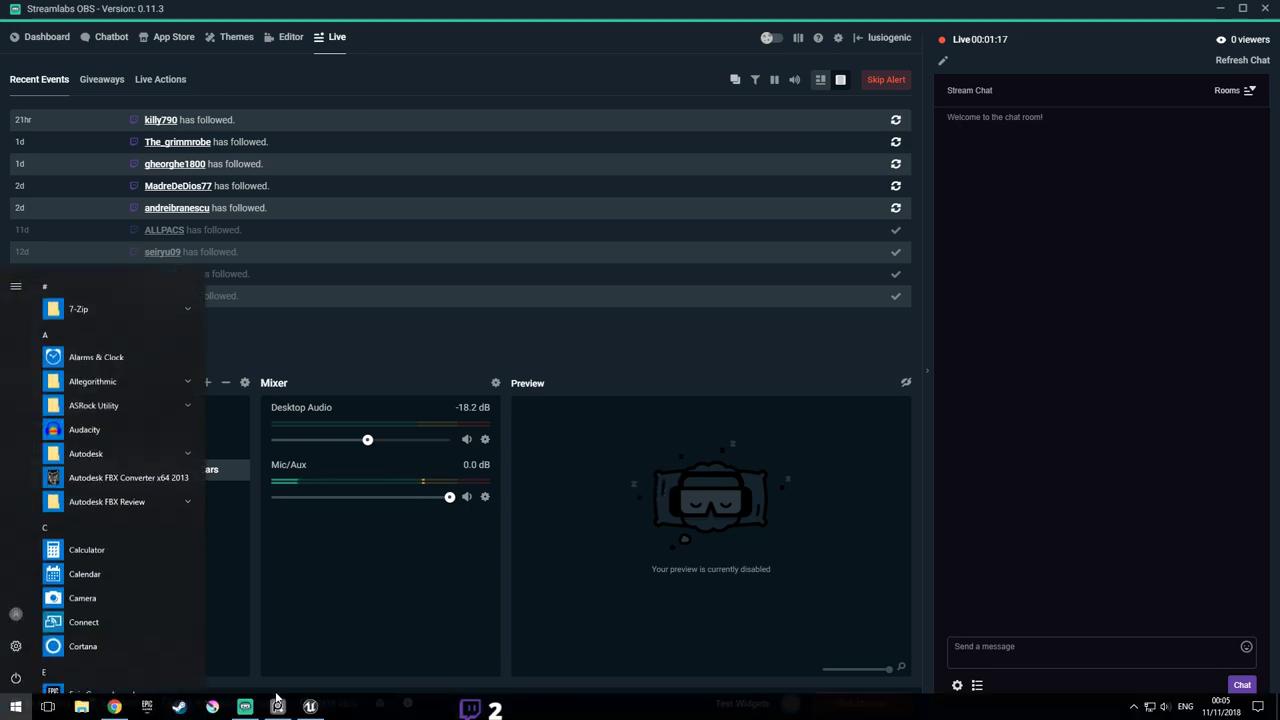
pyautogui.click(311, 708)
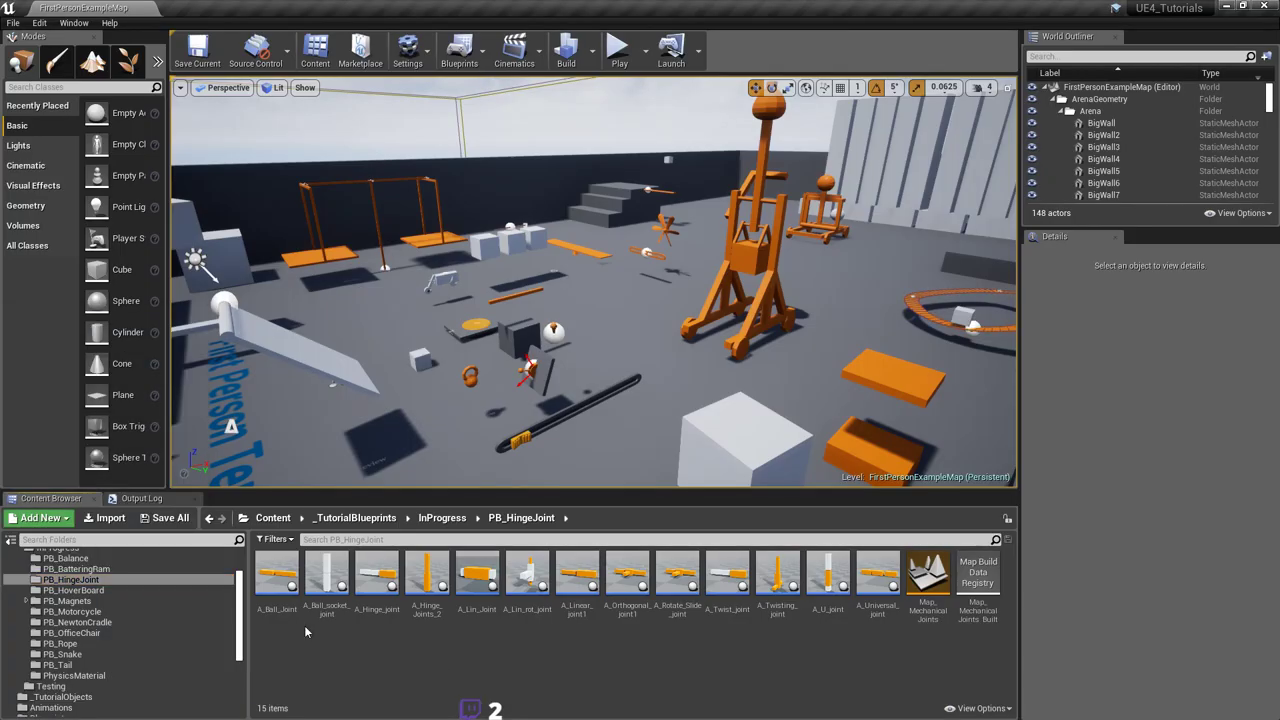
# Step: Load the Map_OfficeChair level from the PB_OfficeChair folder and save it
pyautogui.scroll(1, 241, 627)
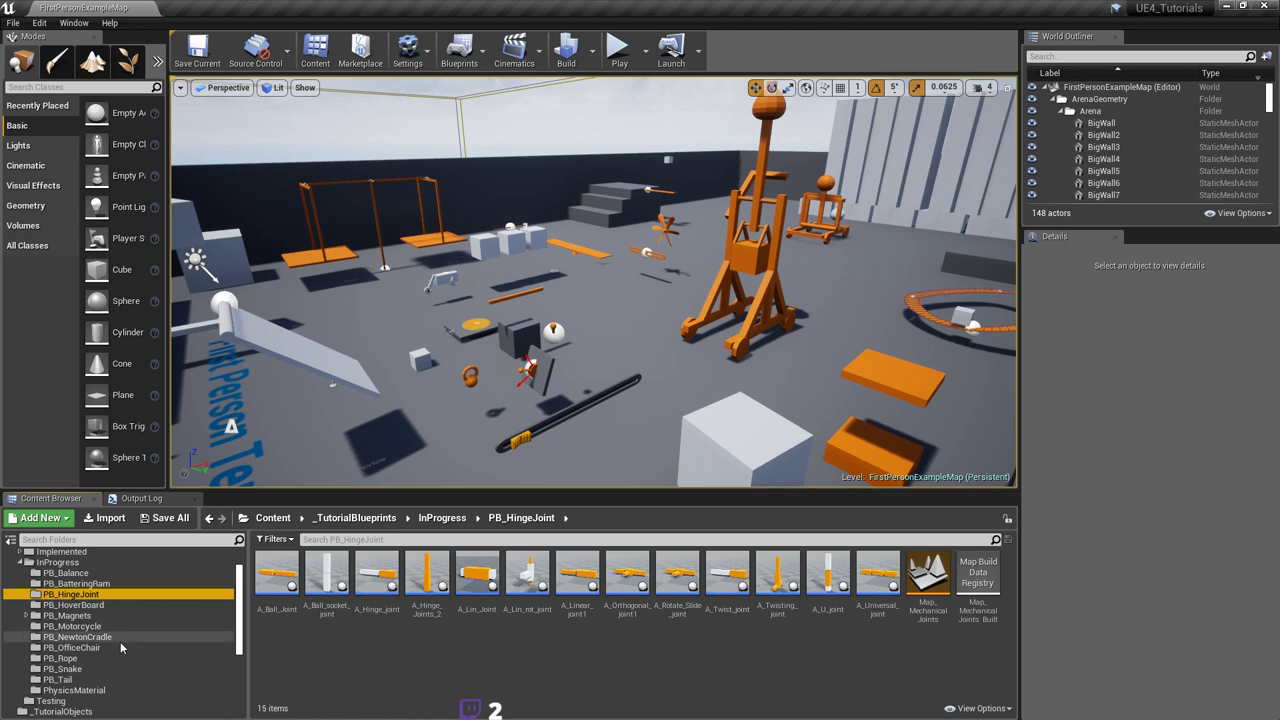
pyautogui.click(117, 647)
pyautogui.doubleClick(277, 575)
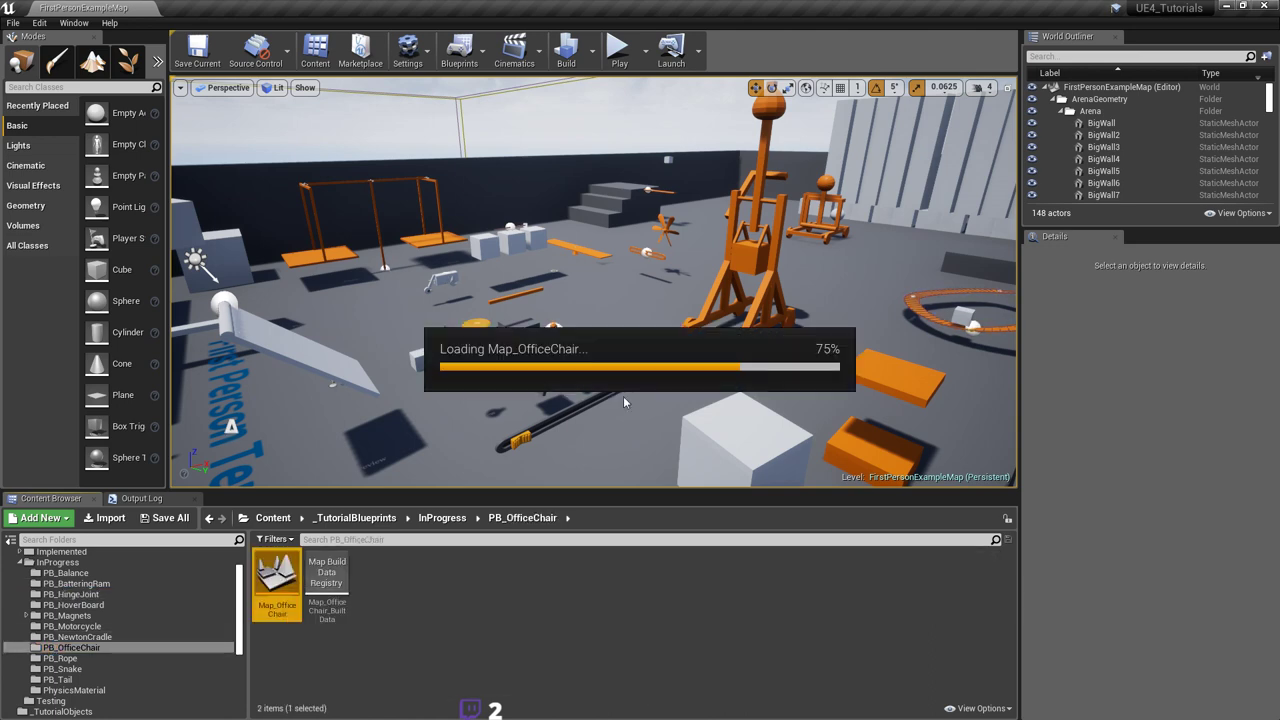
pyautogui.moveTo(603, 336); pyautogui.dragTo(820, 410, button='right')
pyautogui.hotkey('ctrl', 's')
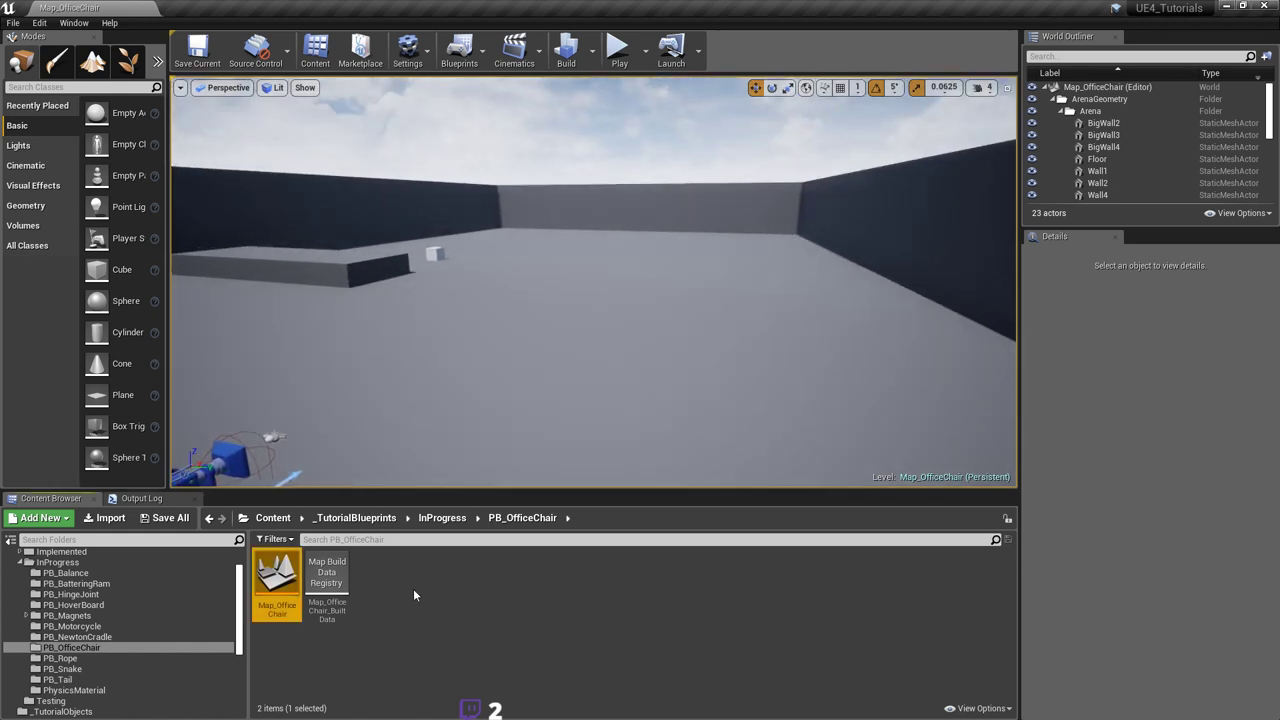
# Step: Create an Actor Blueprint named A_OfficeChiar in the PB_OfficeChair folder and open it
pyautogui.rightClick(413, 588)
pyautogui.click(480, 285)
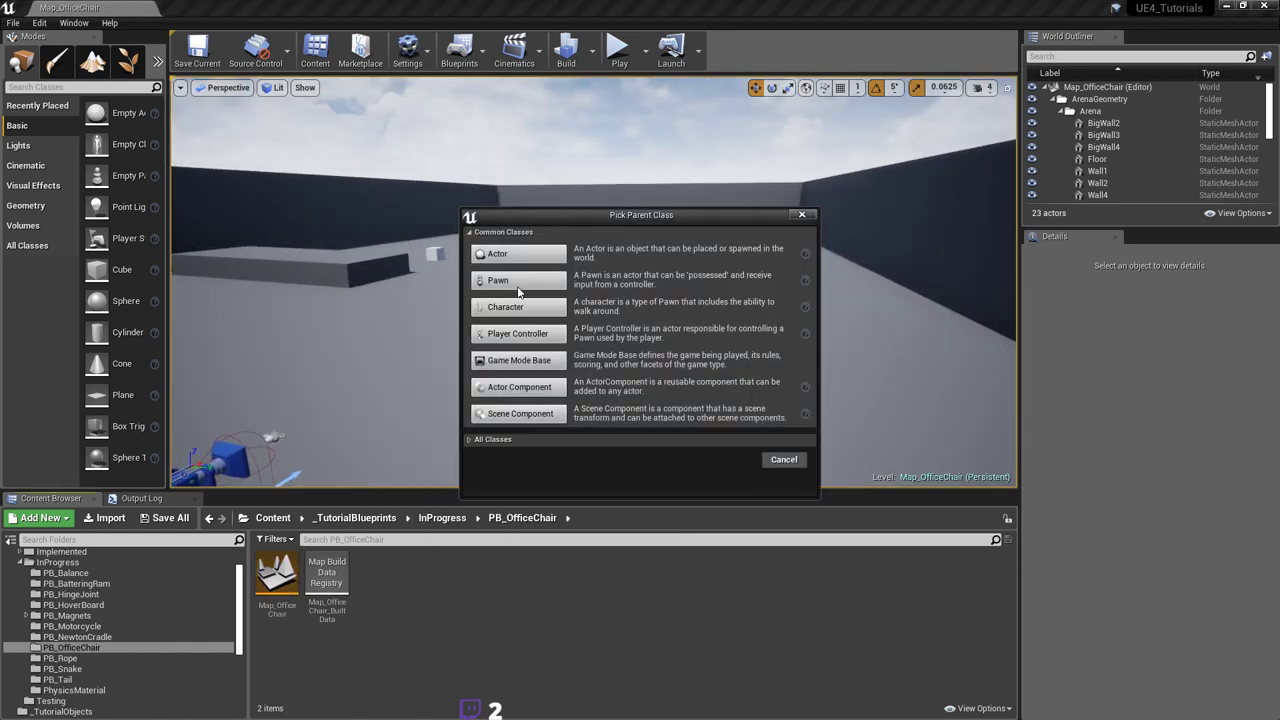
pyautogui.click(526, 254)
pyautogui.write('A')
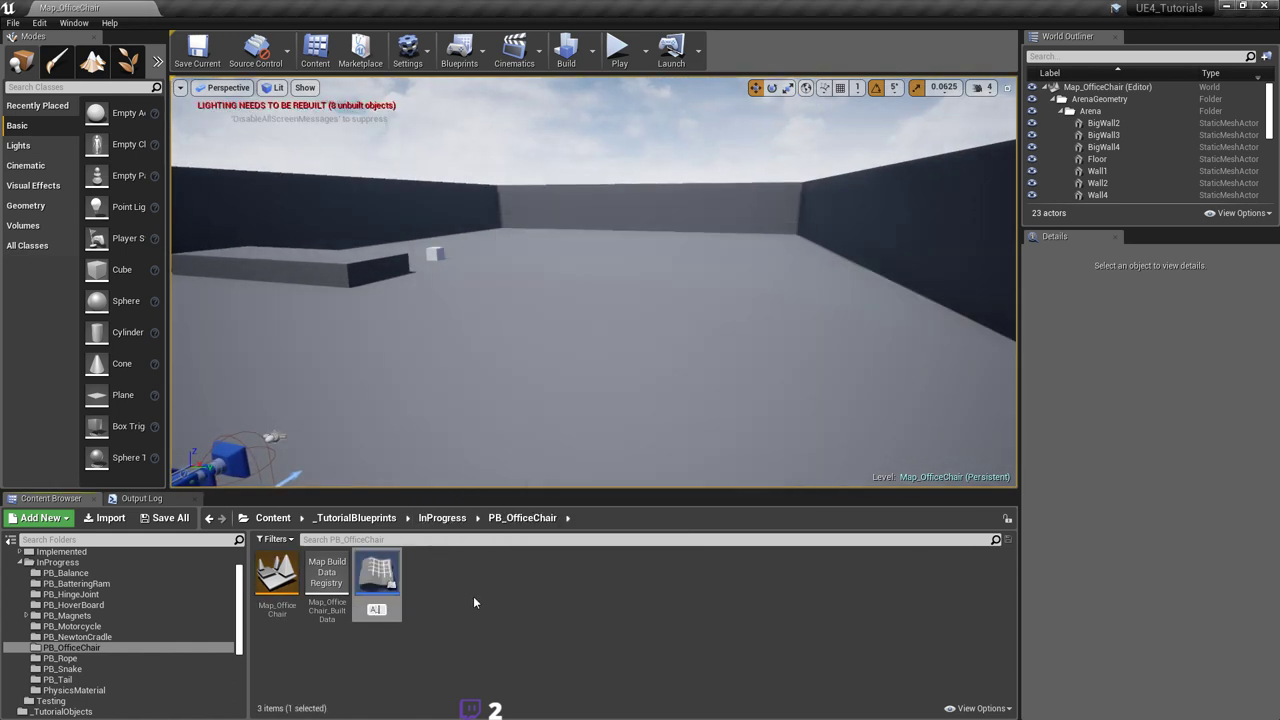
pyautogui.write('_')
pyautogui.write('Office')
pyautogui.write('Chair')
pyautogui.press('Return')
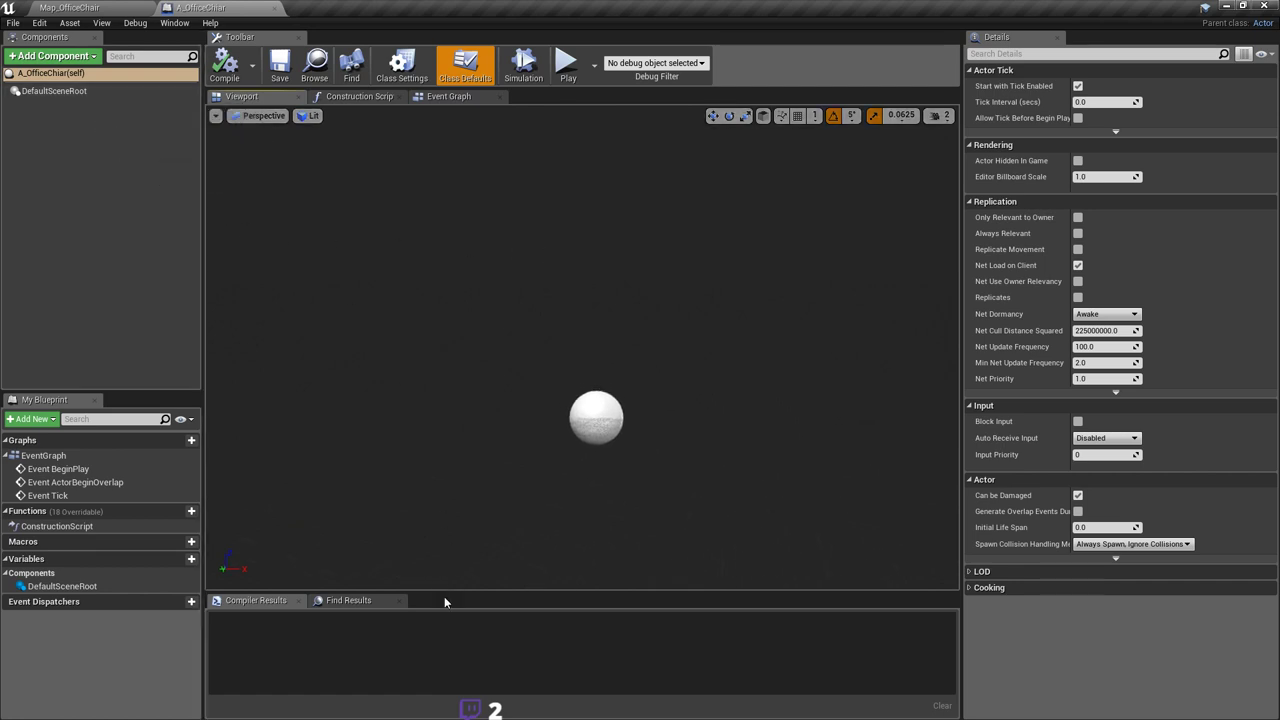
# Step: Switch to the reference board, examine the caster wheel drawing's dimensions, and return to the A_OfficeChiar blueprint
pyautogui.press('super')
pyautogui.click(279, 707)
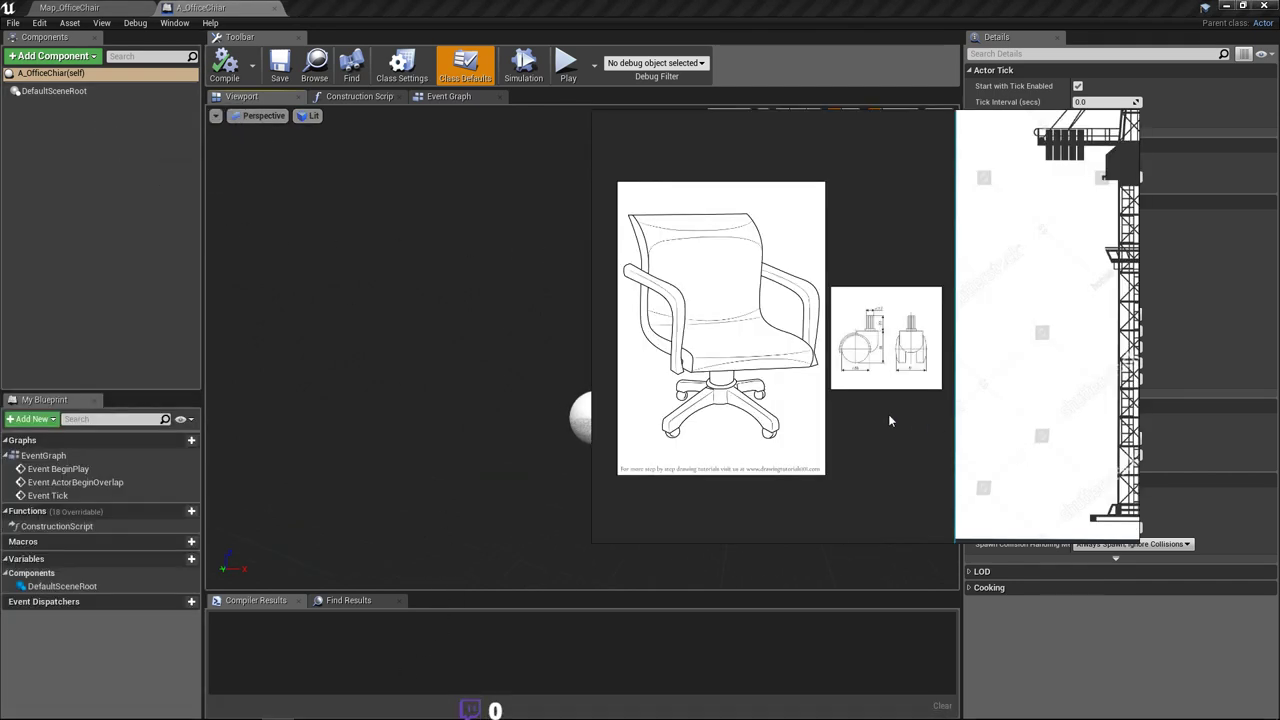
pyautogui.scroll(5, 918, 367)
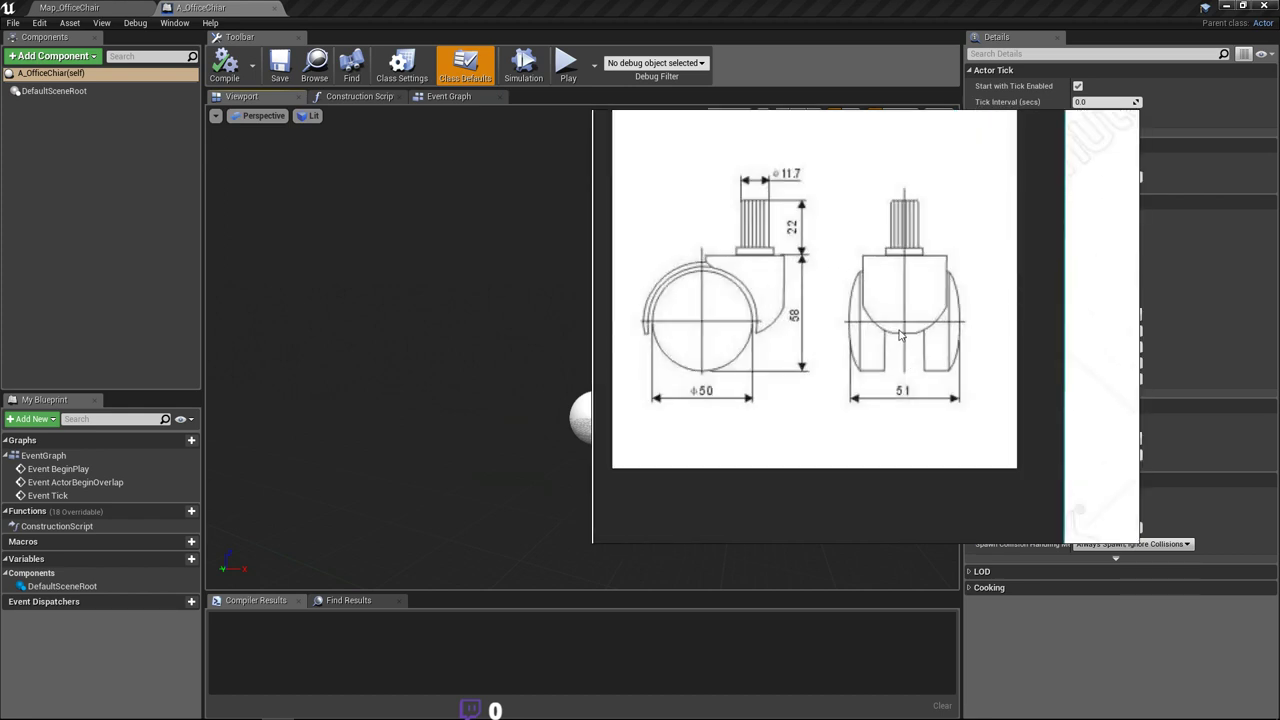
pyautogui.moveTo(845, 333); pyautogui.dragTo(837, 330, button='middle')
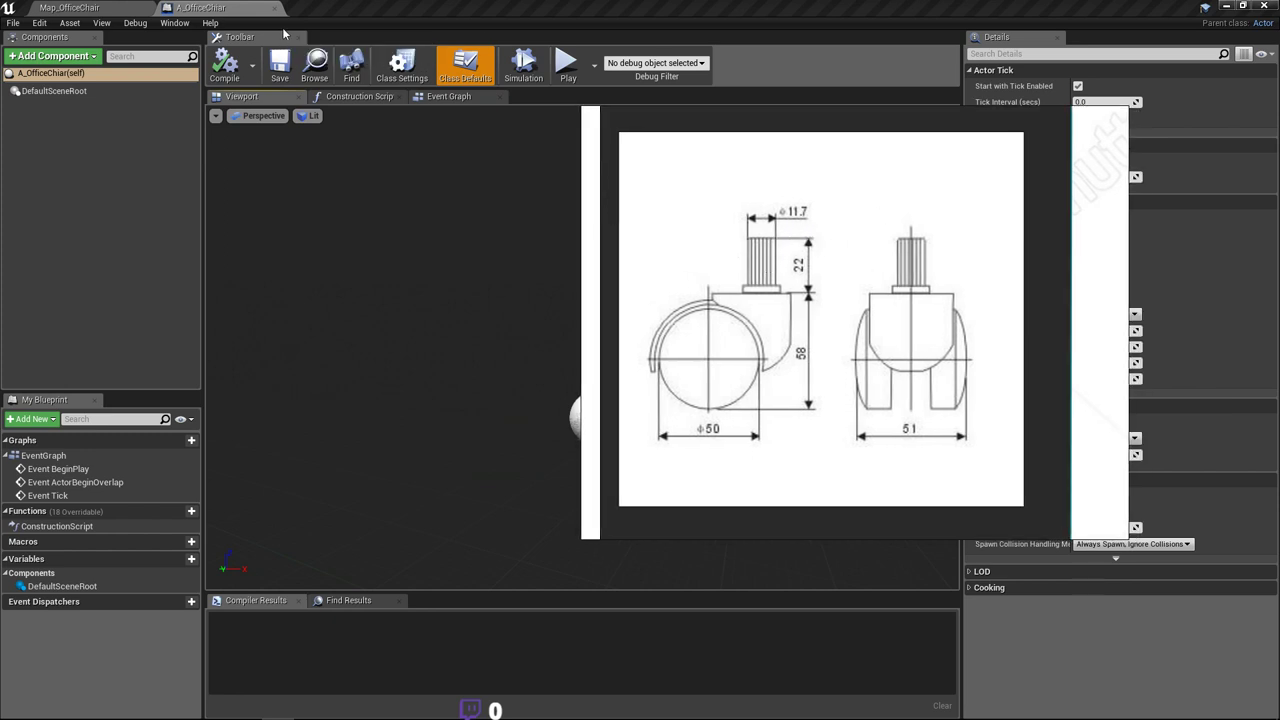
pyautogui.click(333, 6)
pyautogui.moveTo(390, 261); pyautogui.dragTo(420, 257, button='right')
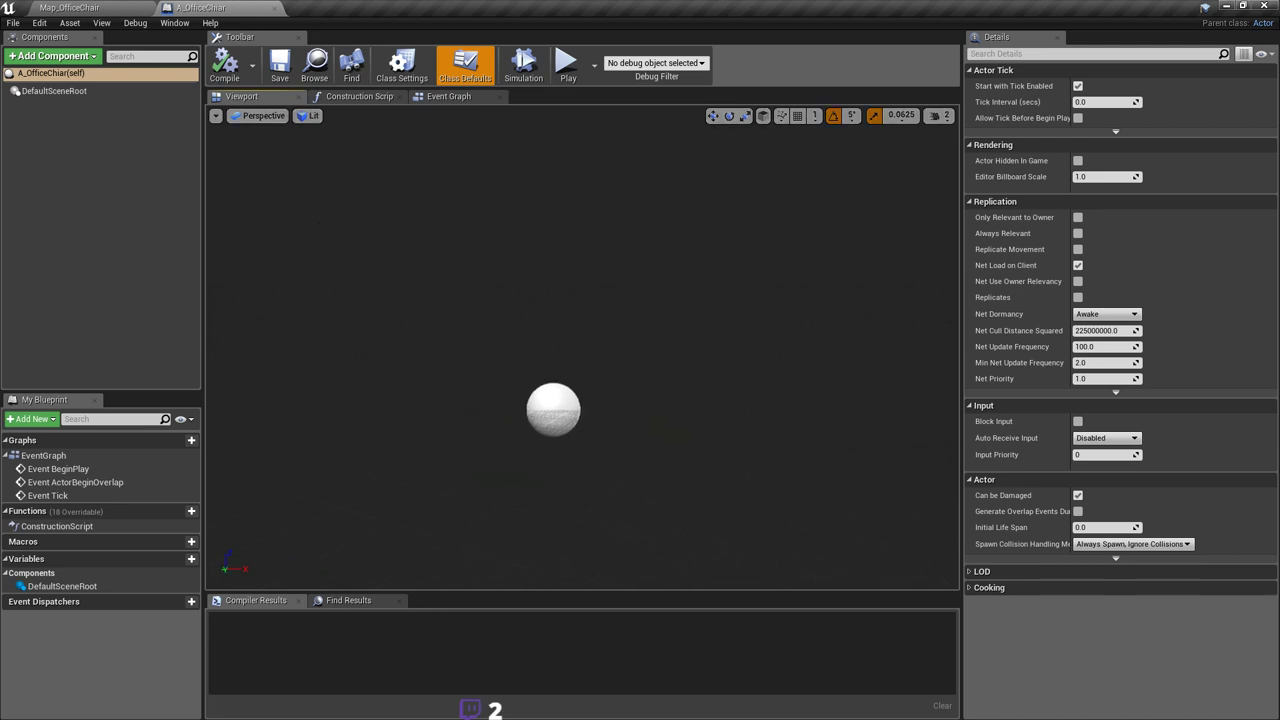
# Step: Add a Cylinder component to the blueprint and name it WheelRoller
pyautogui.click(88, 57)
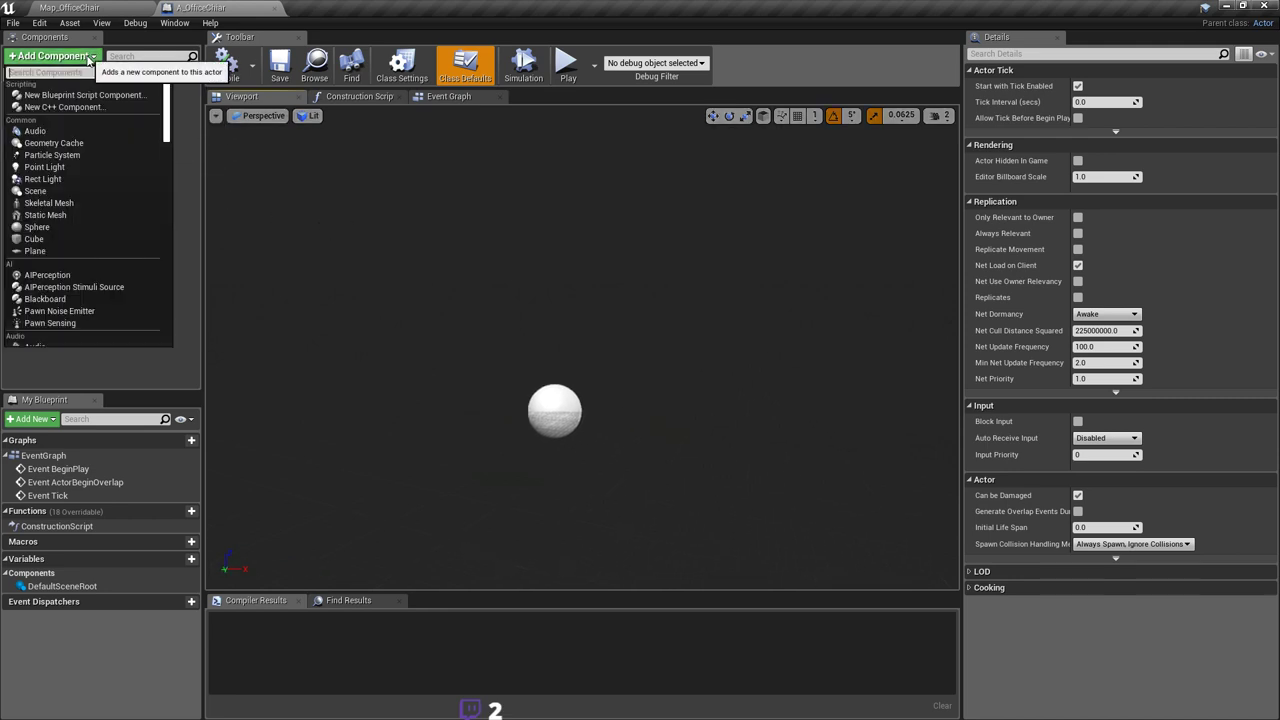
pyautogui.click(70, 76)
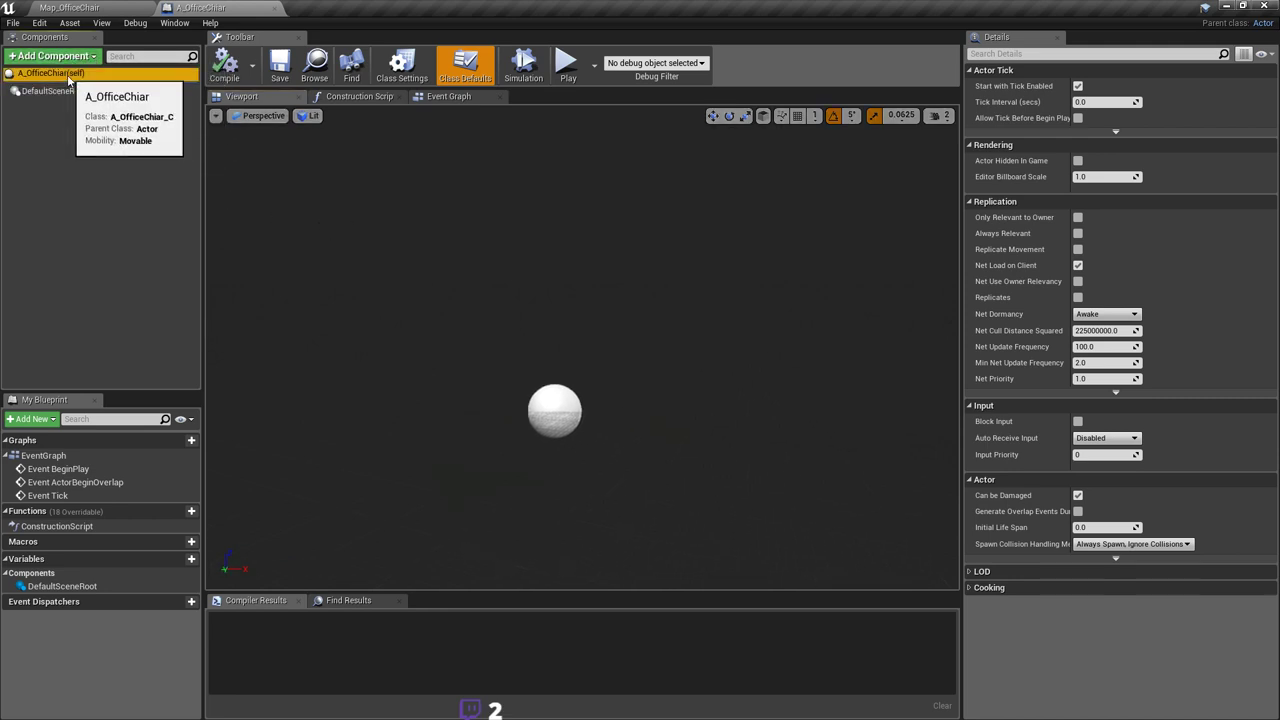
pyautogui.click(70, 58)
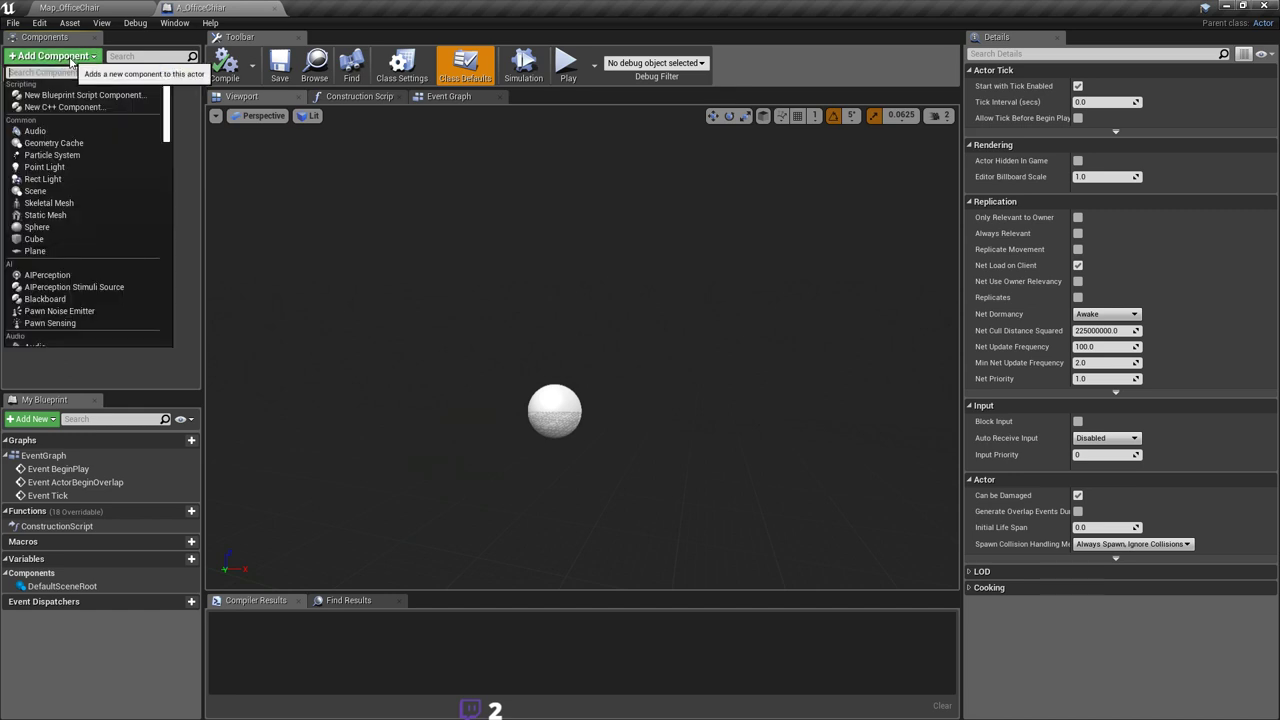
pyautogui.write('cyl')
pyautogui.press('Return')
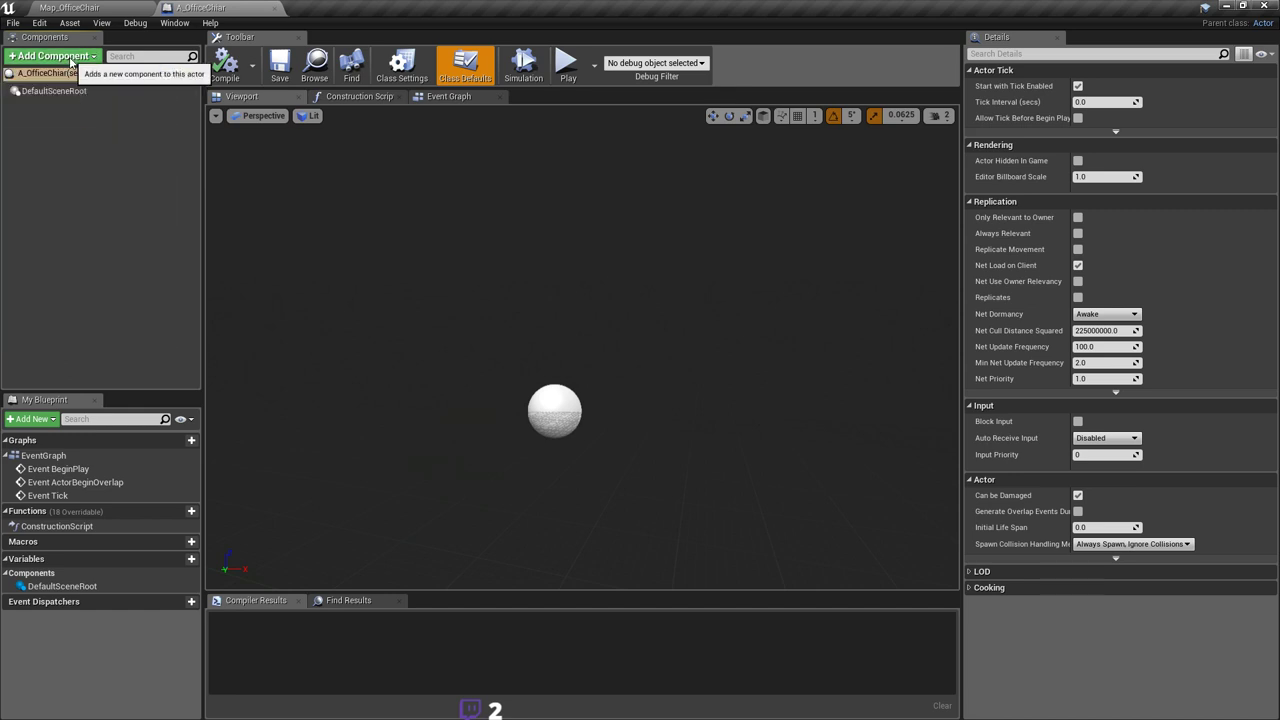
pyautogui.scroll(-3, 700, 405)
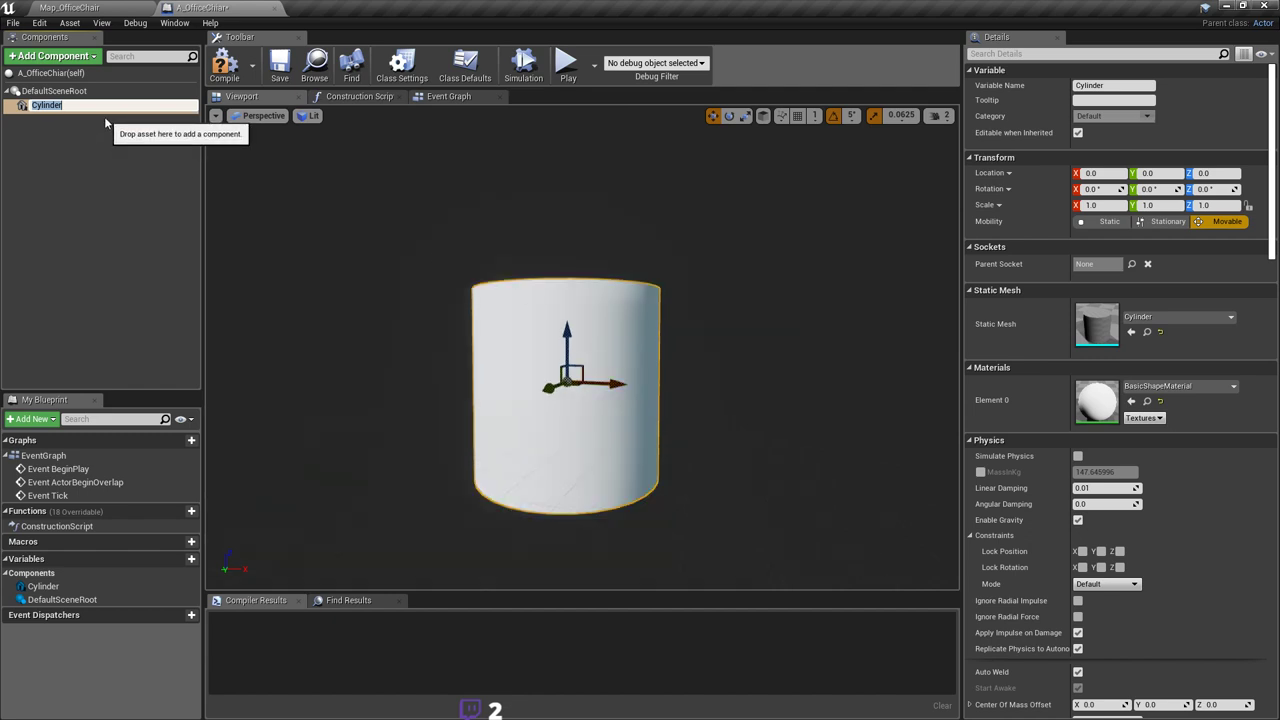
pyautogui.write('Wheel')
pyautogui.write('Roller')
pyautogui.press('Return')
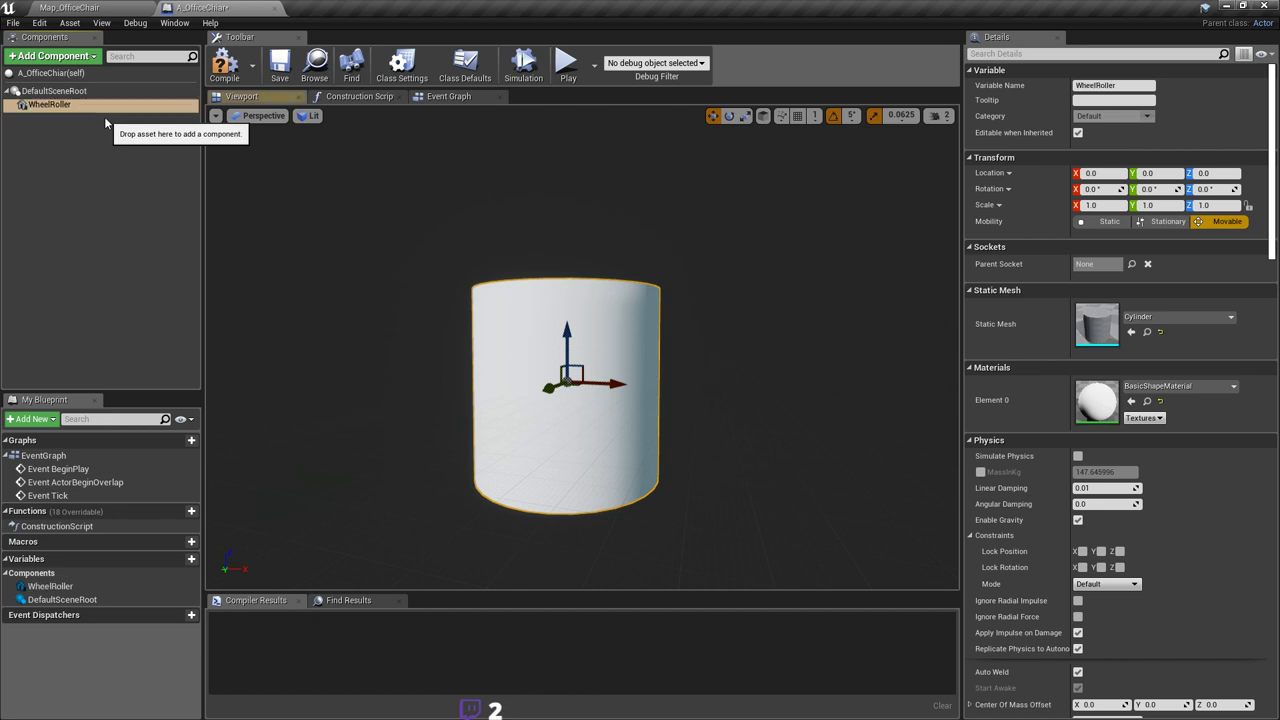
# Step: Save the blueprint and switch to the reference board showing the caster wheel drawing
pyautogui.moveTo(517, 289); pyautogui.dragTo(550, 300, button='right')
pyautogui.hotkey('ctrl', 's')
pyautogui.hotkey('alt', 'Tab')
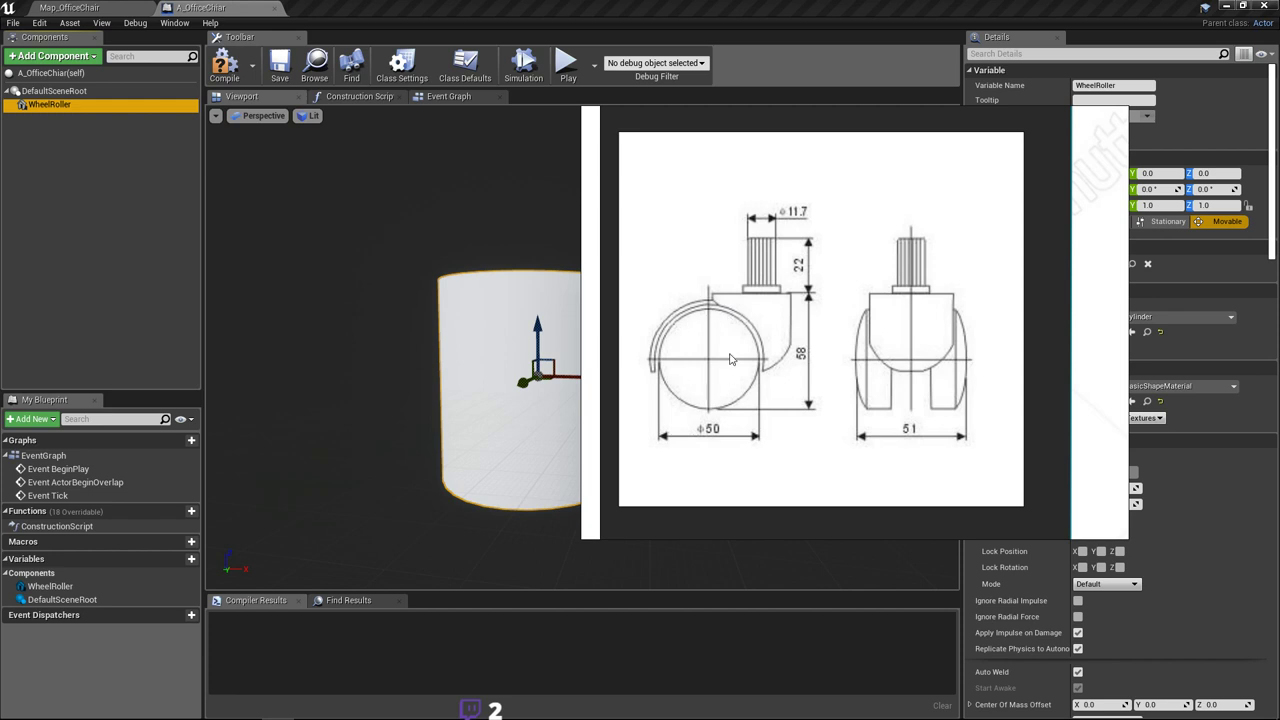
# Step: Return to the A_OfficeChiar blueprint, rotate the WheelRoller cylinder 90° about X, and save the blueprint
pyautogui.hotkey('alt', 'Tab')
pyautogui.moveTo(594, 343); pyautogui.dragTo(540, 343, button='middle')
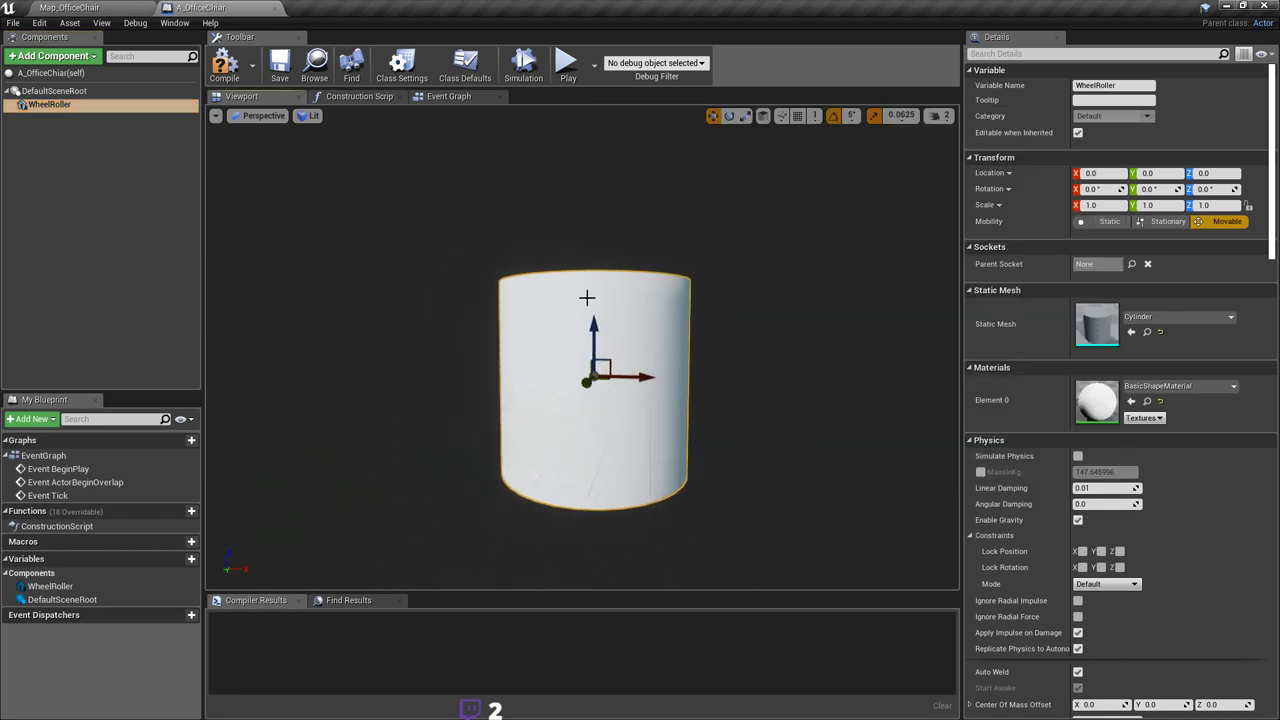
pyautogui.click(729, 116)
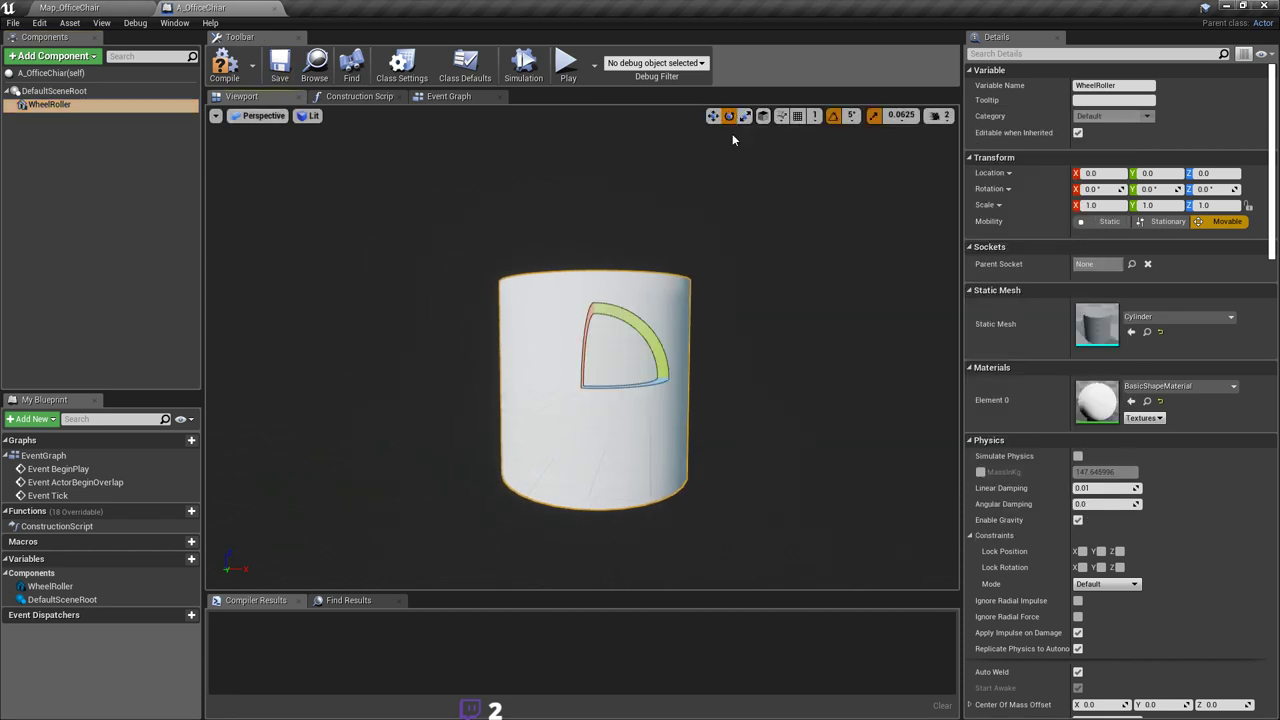
pyautogui.moveTo(630, 326); pyautogui.dragTo(632, 361, button='right')
pyautogui.moveTo(570, 331); pyautogui.dragTo(571, 428)
pyautogui.moveTo(546, 326); pyautogui.dragTo(460, 336, button='right')
pyautogui.hotkey('ctrl', 's')
# Step: Switch the transform gizmo to the Move tool and world space for WheelRoller
pyautogui.click(713, 116)
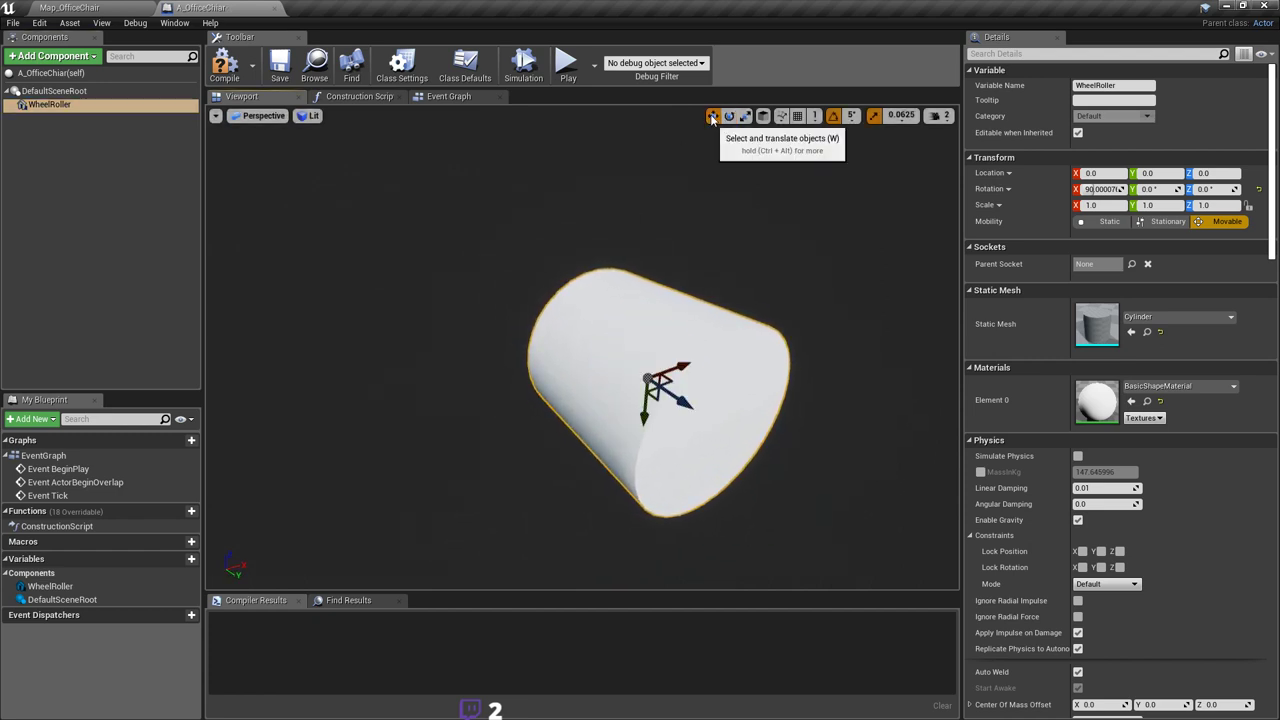
pyautogui.moveTo(680, 250)
pyautogui.mouseDown(button='right')
pyautogui.moveTo(455, 254)
pyautogui.moveTo(692, 264)
pyautogui.mouseUp(button='right')
pyautogui.moveTo(595, 299); pyautogui.dragTo(584, 238, button='right')
pyautogui.click(763, 116)
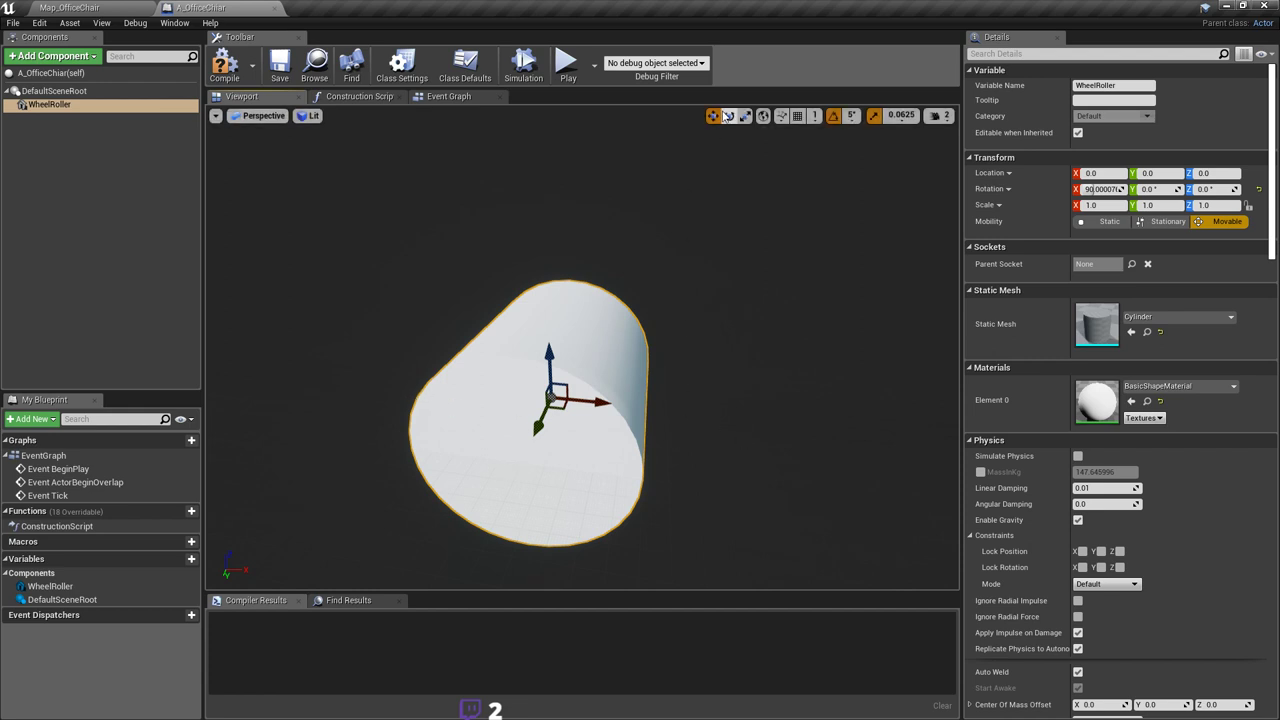
# Step: Add a Physics Constraint component under DefaultSceneRoot, keeping its default name
pyautogui.click(54, 90)
pyautogui.click(80, 56)
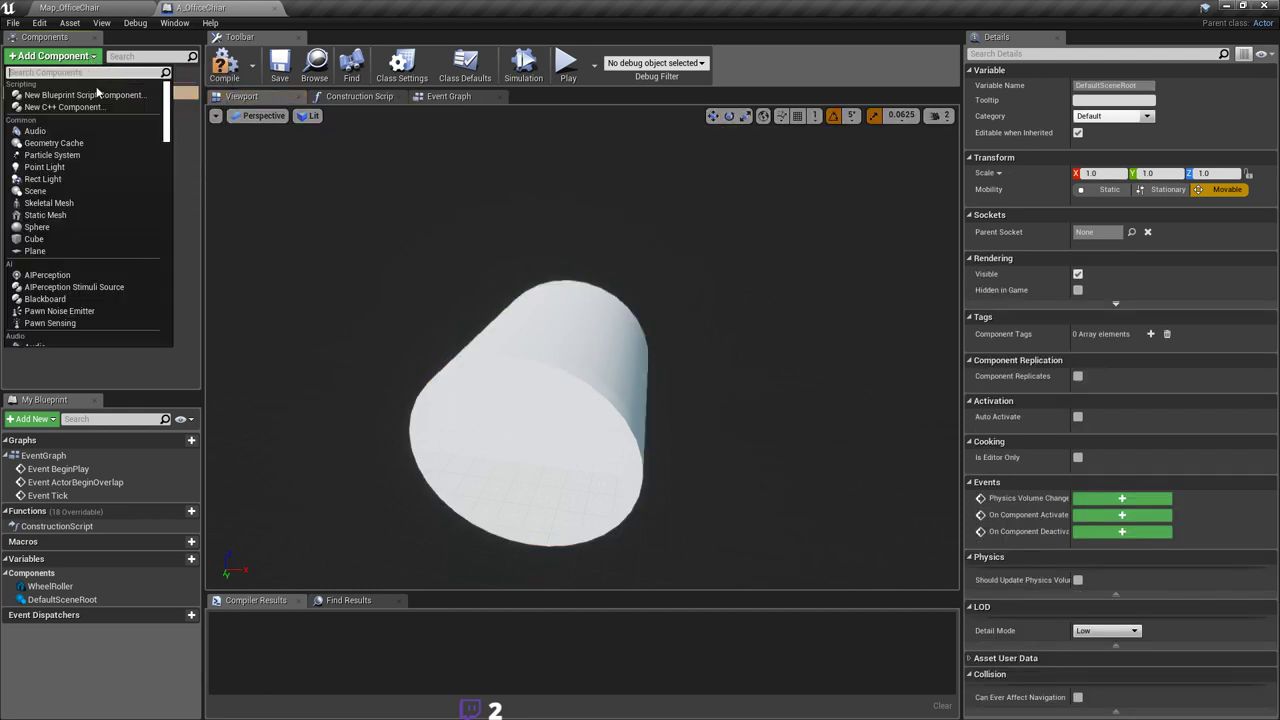
pyautogui.write('physi')
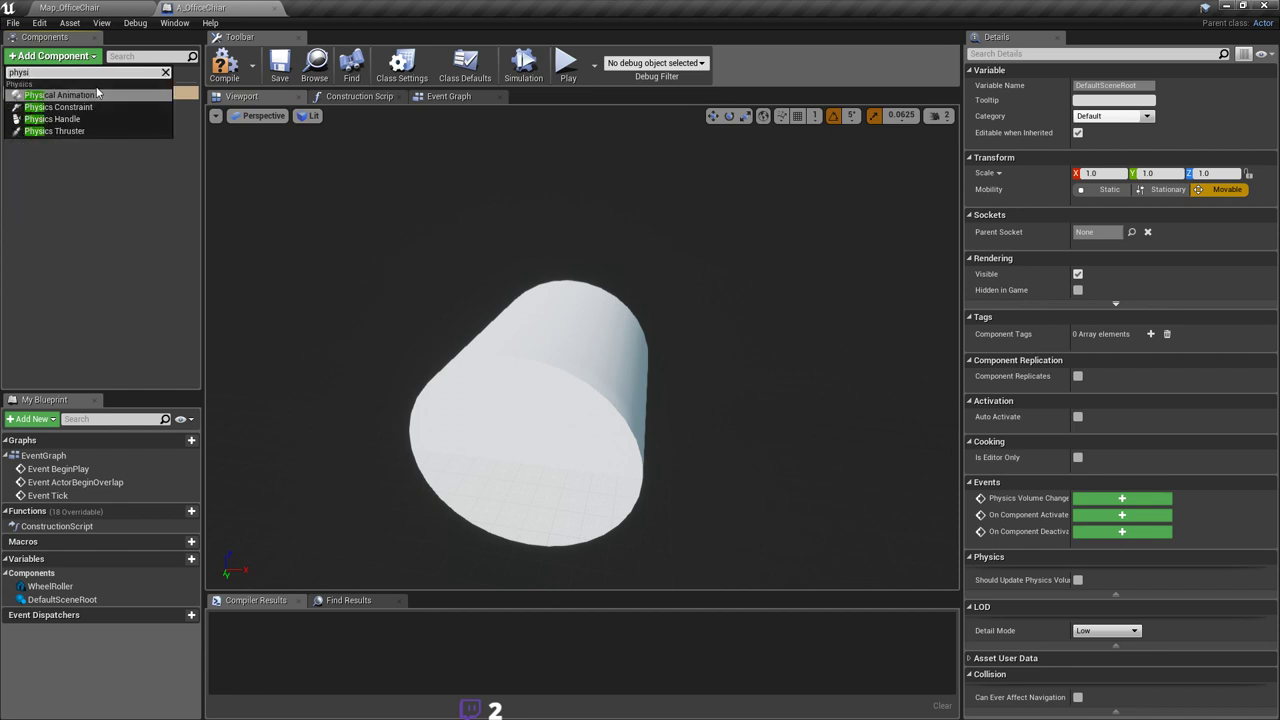
pyautogui.click(58, 107)
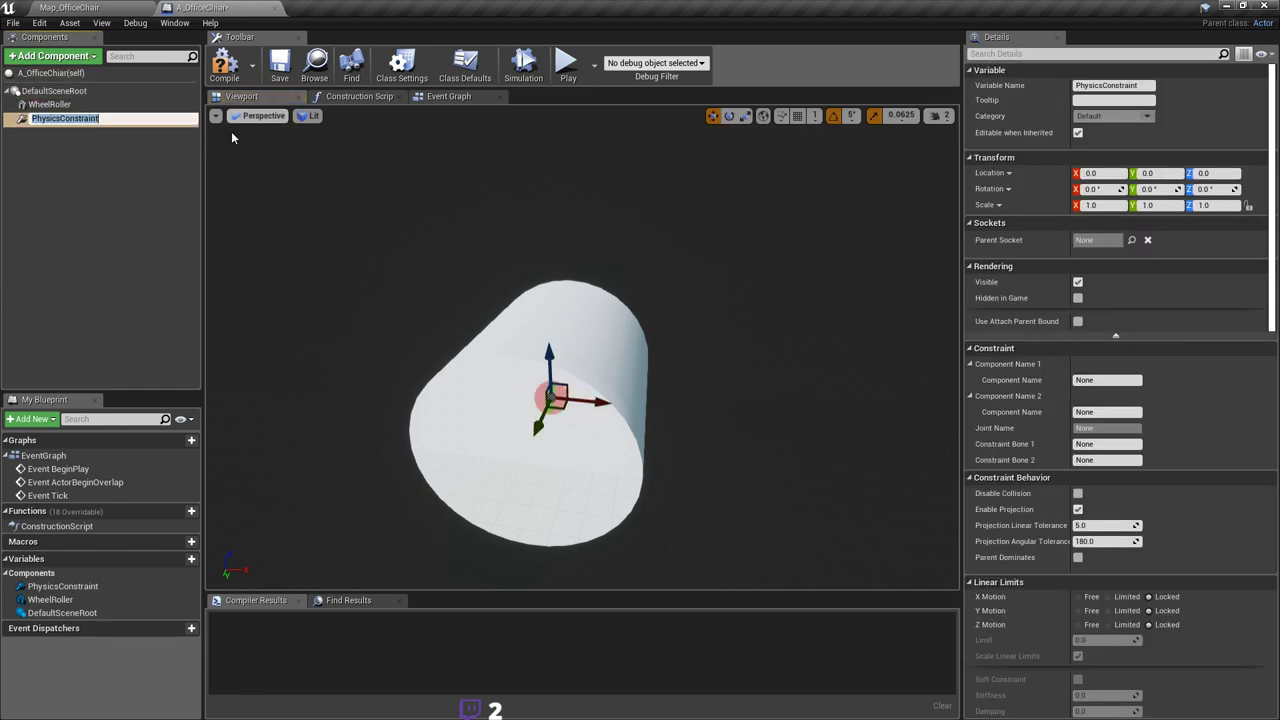
pyautogui.click(103, 158)
pyautogui.click(98, 120)
# Step: Examine the physics constraint's visualization from inside and outside the roller cylinder
pyautogui.moveTo(300, 255); pyautogui.dragTo(318, 240, button='right')
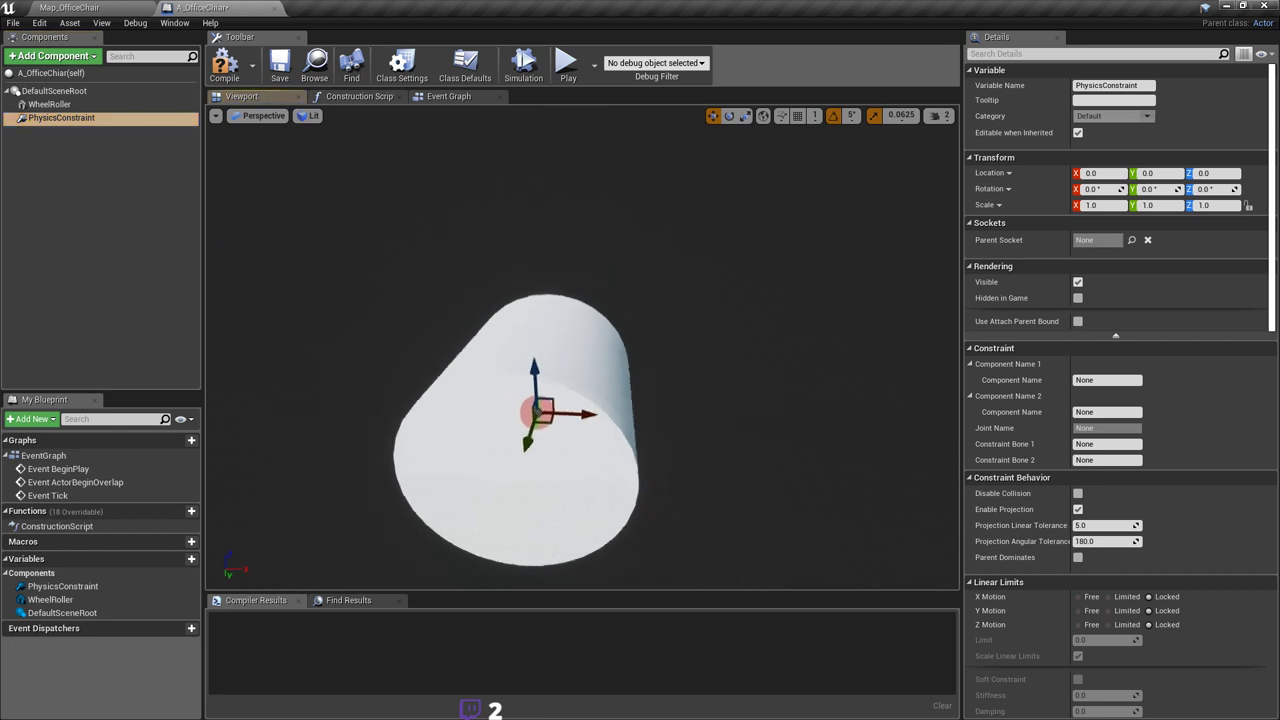
pyautogui.moveTo(499, 340)
pyautogui.mouseDown(button='right')
pyautogui.moveTo(515, 362)
pyautogui.moveTo(499, 340)
pyautogui.mouseUp(button='right')
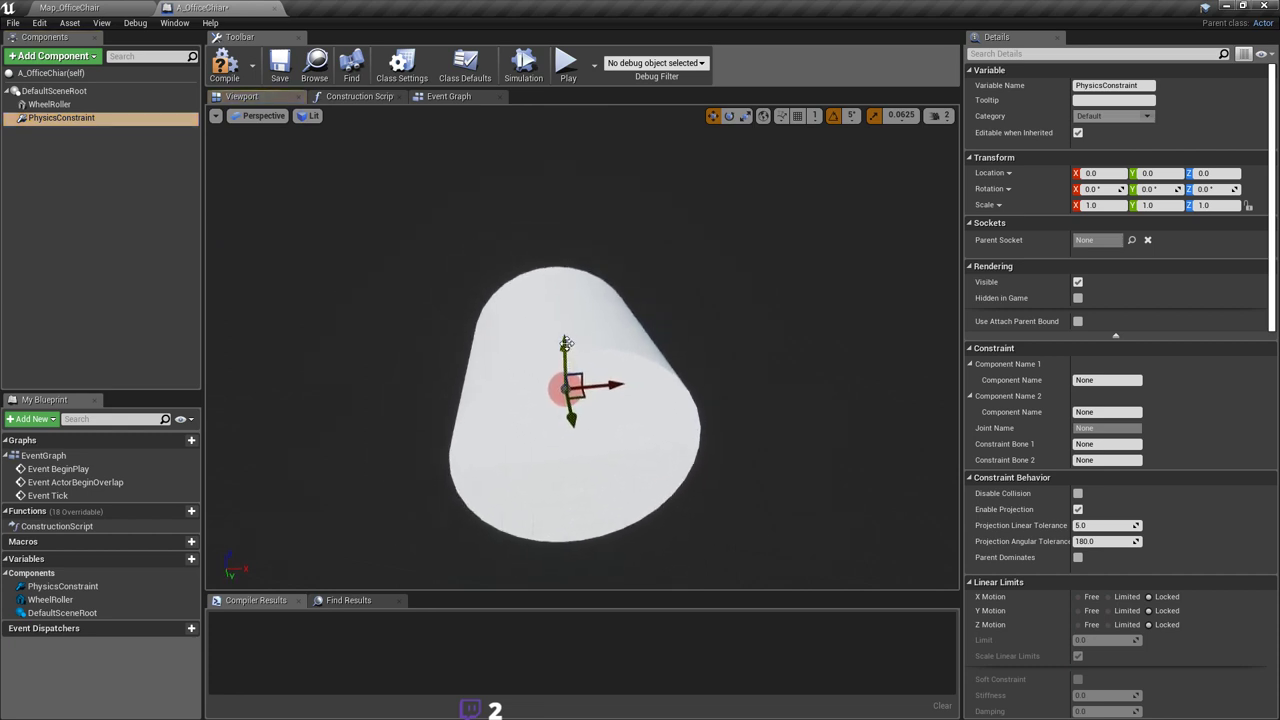
pyautogui.moveTo(589, 375); pyautogui.dragTo(641, 343, button='right')
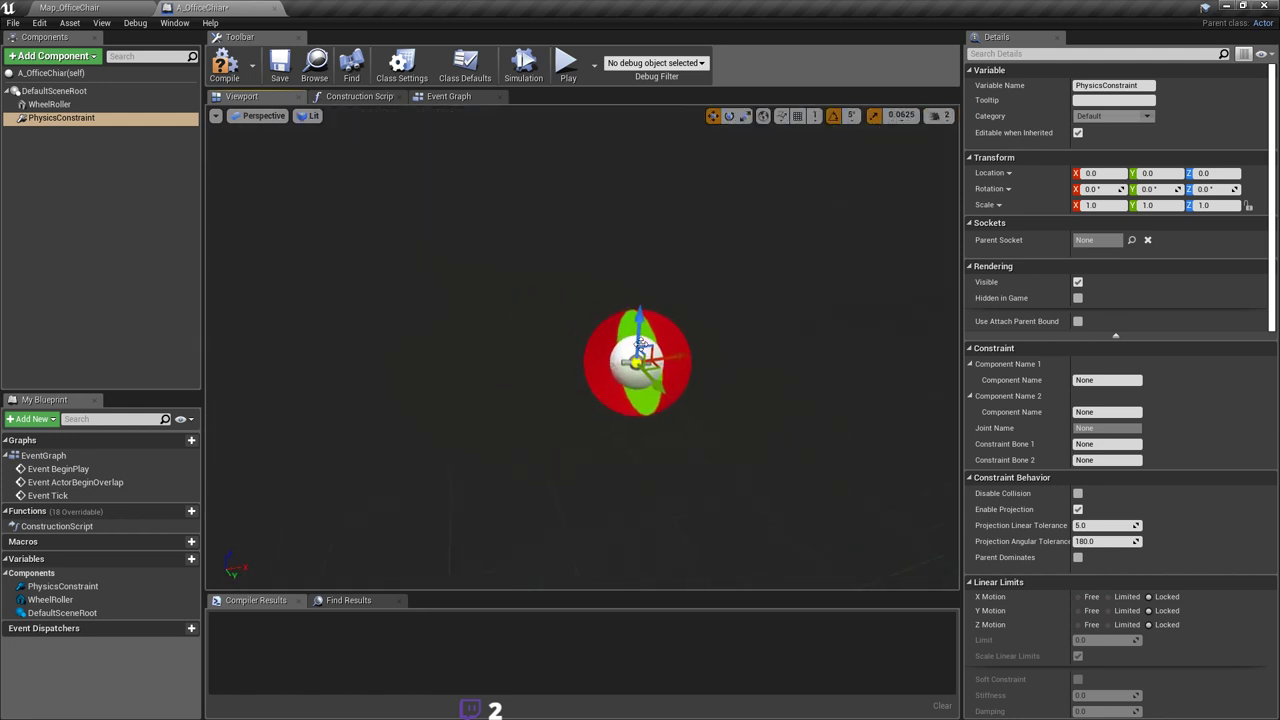
pyautogui.moveTo(633, 325); pyautogui.dragTo(640, 286)
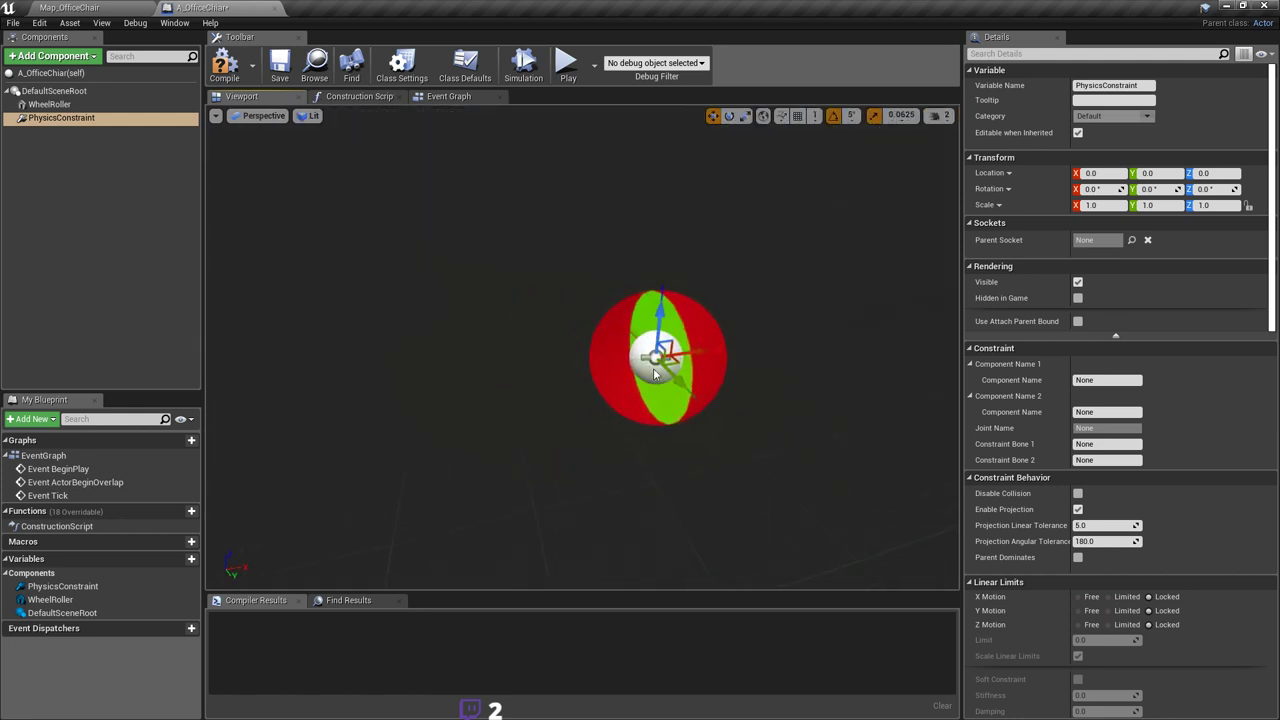
pyautogui.moveTo(654, 375); pyautogui.dragTo(672, 376, button='right')
pyautogui.press('s')
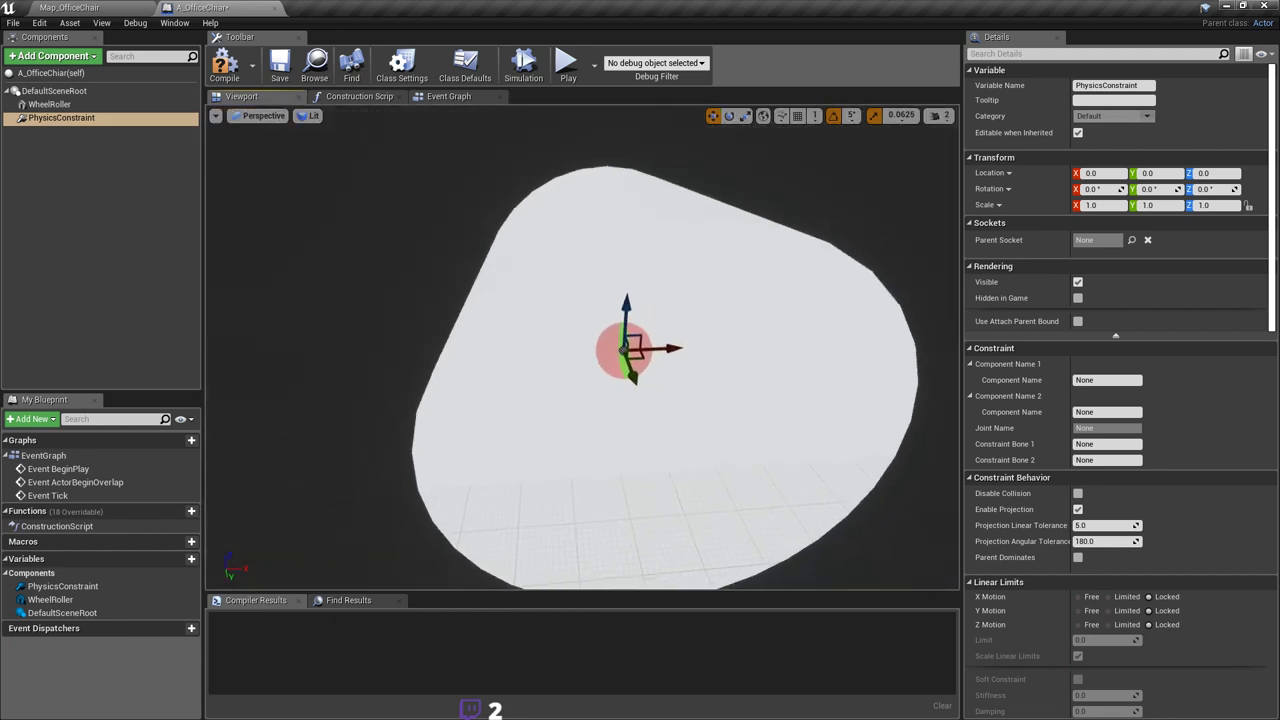
pyautogui.moveTo(631, 335); pyautogui.dragTo(540, 333, button='right')
pyautogui.press('d')
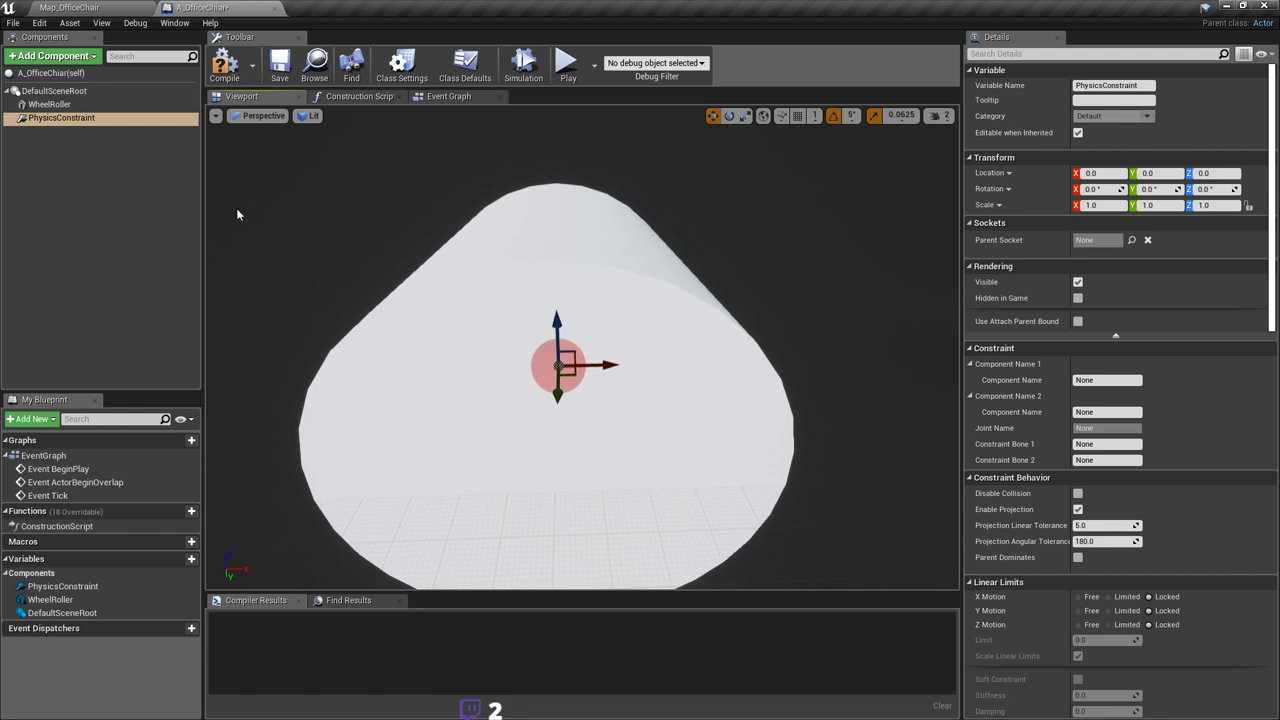
# Step: Select WheelRoller and rotate it -90° about Z with the Rotate tool
pyautogui.click(552, 422)
pyautogui.moveTo(552, 422); pyautogui.dragTo(552, 446)
pyautogui.moveTo(744, 342); pyautogui.dragTo(744, 342)
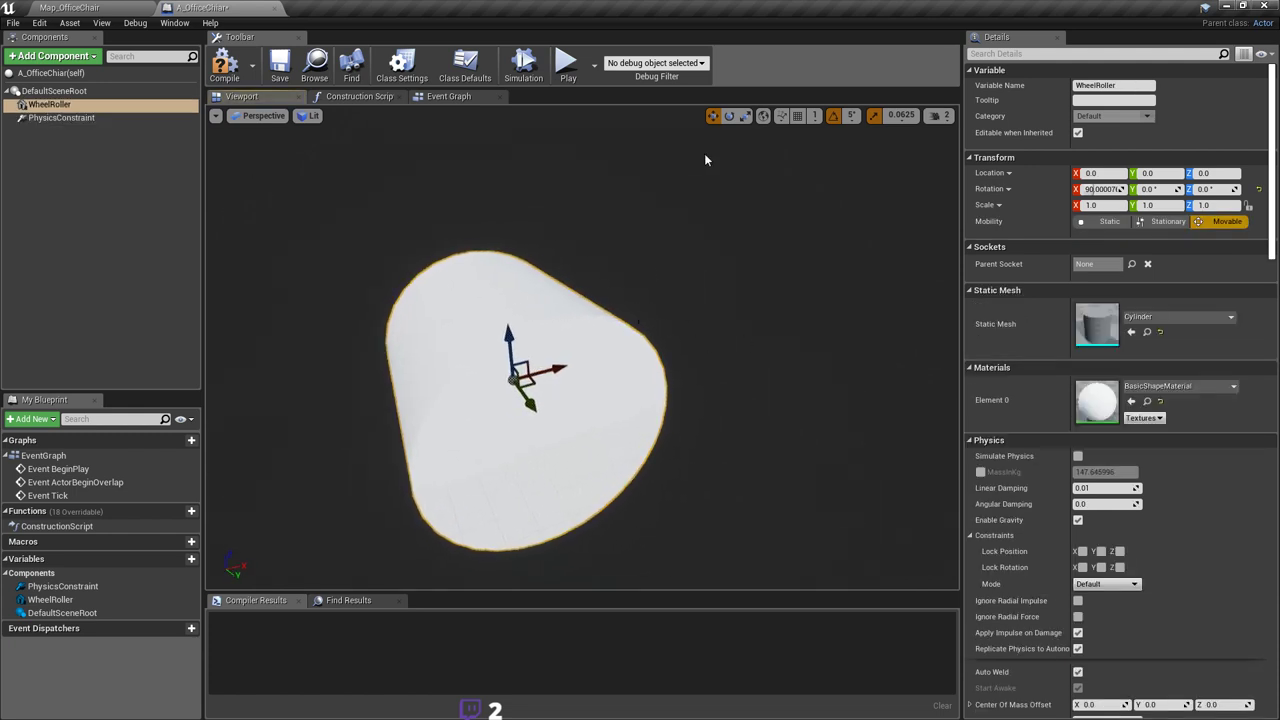
pyautogui.click(730, 117)
pyautogui.moveTo(620, 366); pyautogui.dragTo(560, 366, button='right')
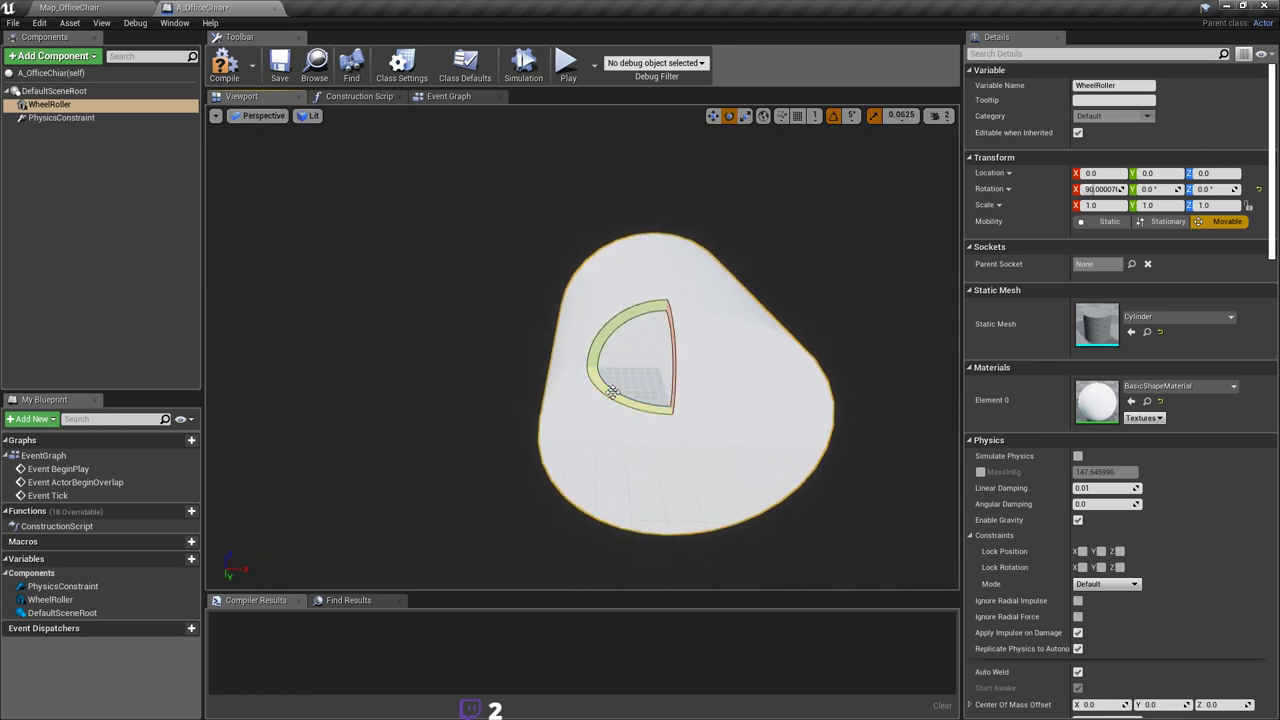
pyautogui.moveTo(613, 392); pyautogui.dragTo(616, 384)
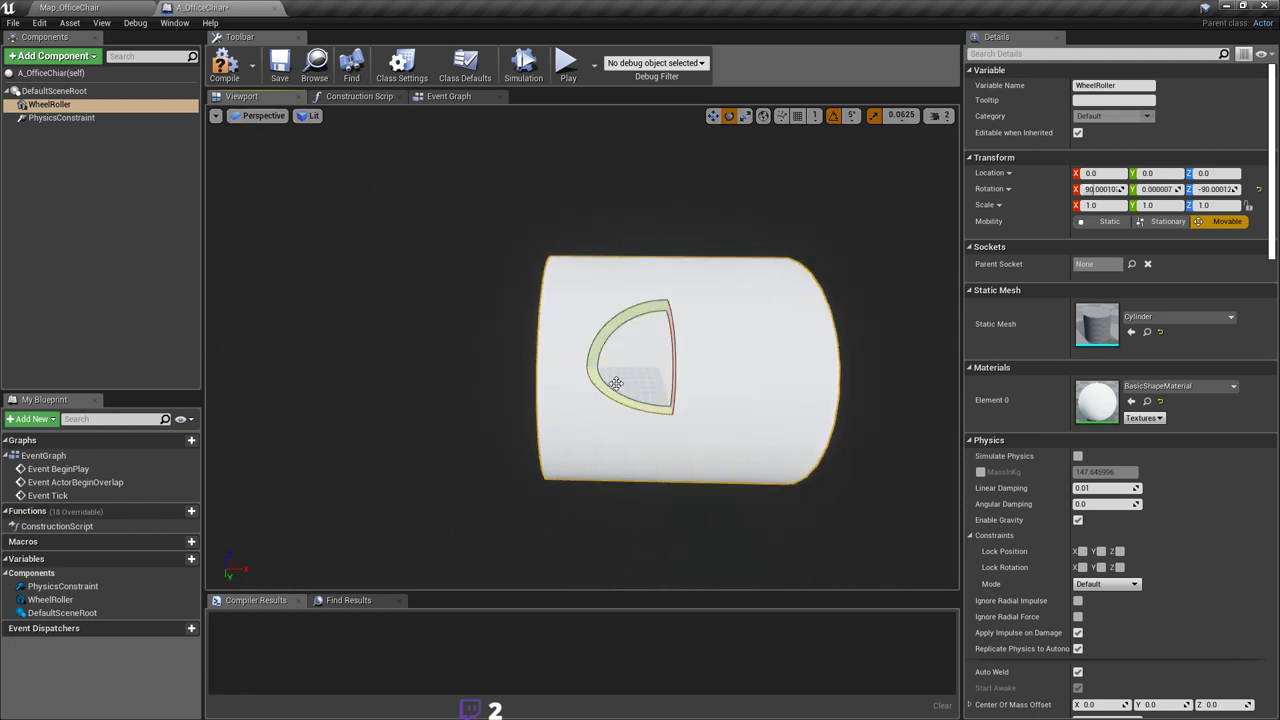
# Step: Select PhysicsConstraint and examine its axes relative to the rotated roller cylinder
pyautogui.click(61, 117)
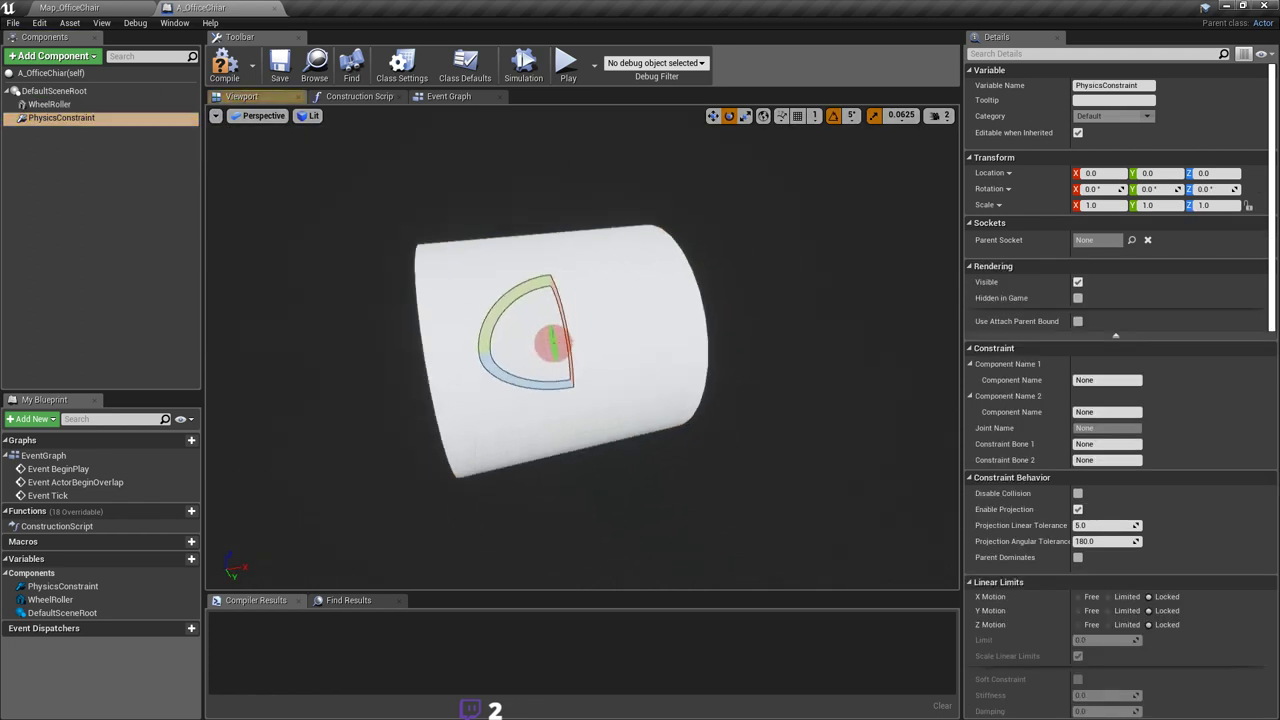
pyautogui.press('w')
pyautogui.moveTo(560, 350); pyautogui.dragTo(628, 282, button='right')
pyautogui.press('d')
pyautogui.press('s')
pyautogui.moveTo(587, 403); pyautogui.dragTo(556, 309, button='right')
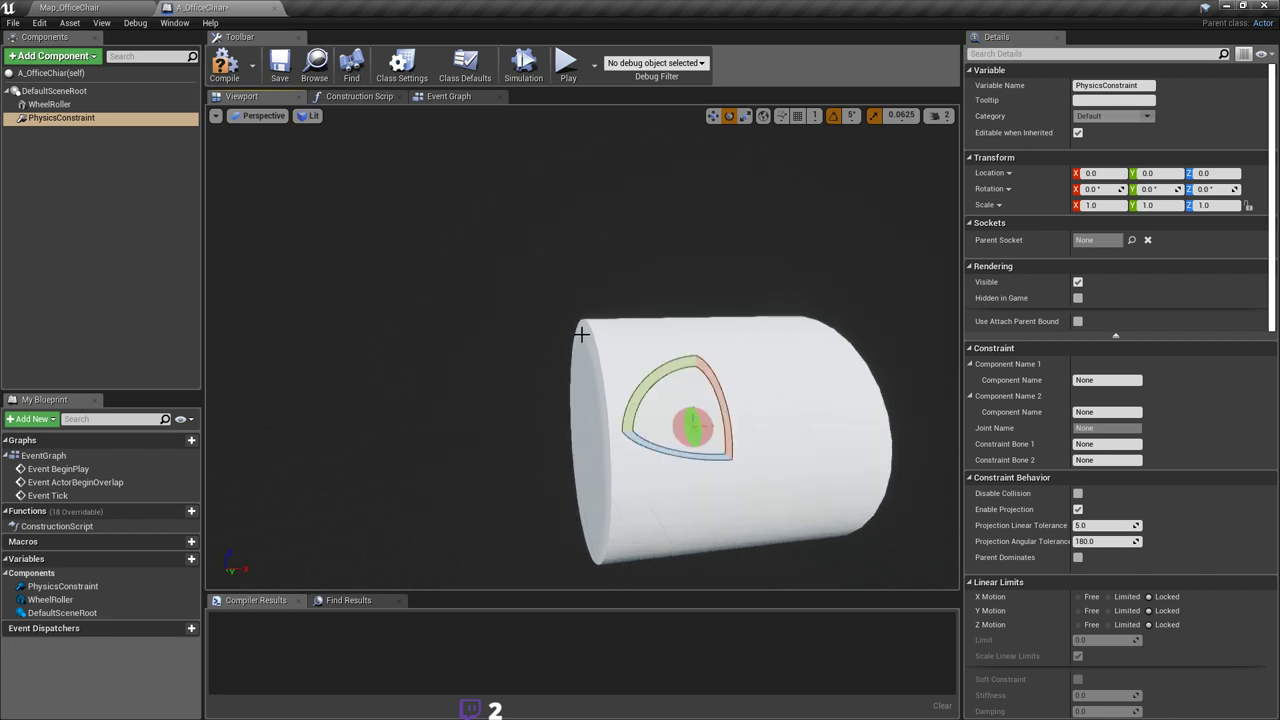
pyautogui.moveTo(599, 347); pyautogui.dragTo(629, 377, button='right')
pyautogui.press('d')
pyautogui.press('d')
# Step: Set WheelRoller's scale to 0.1 on X, Y and Z and save the blueprint
pyautogui.click(629, 377)
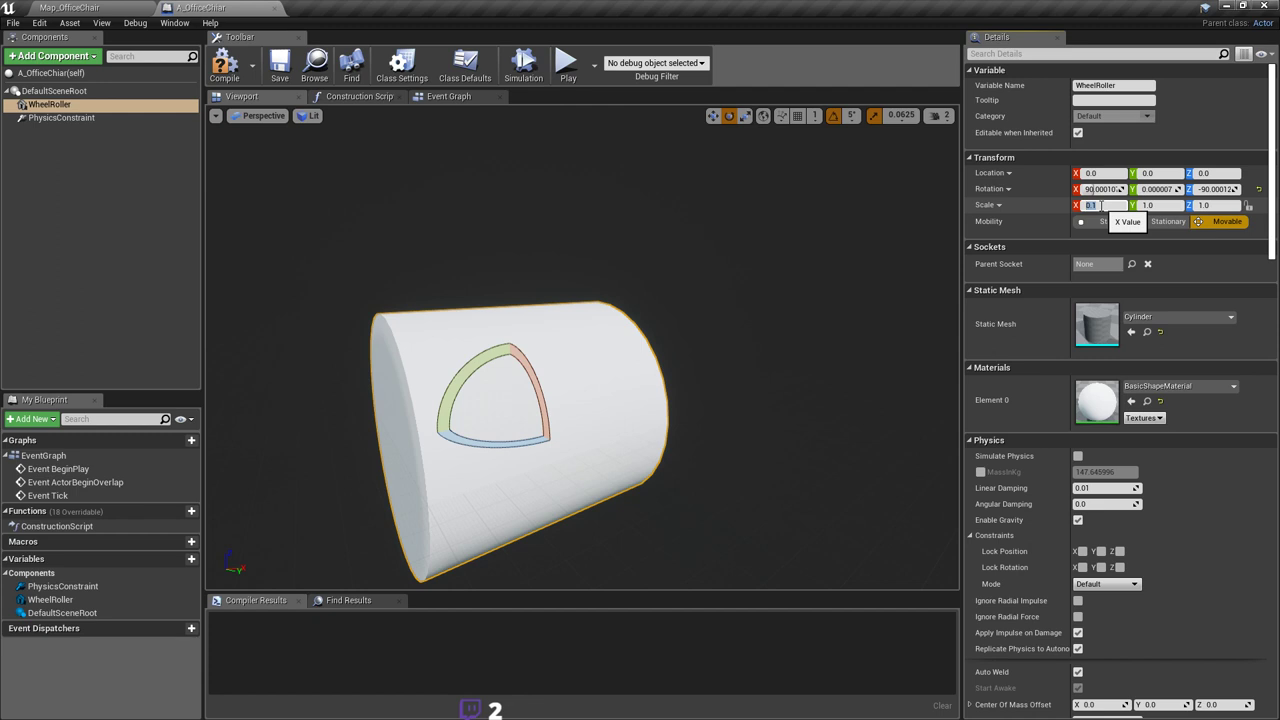
pyautogui.press('Return')
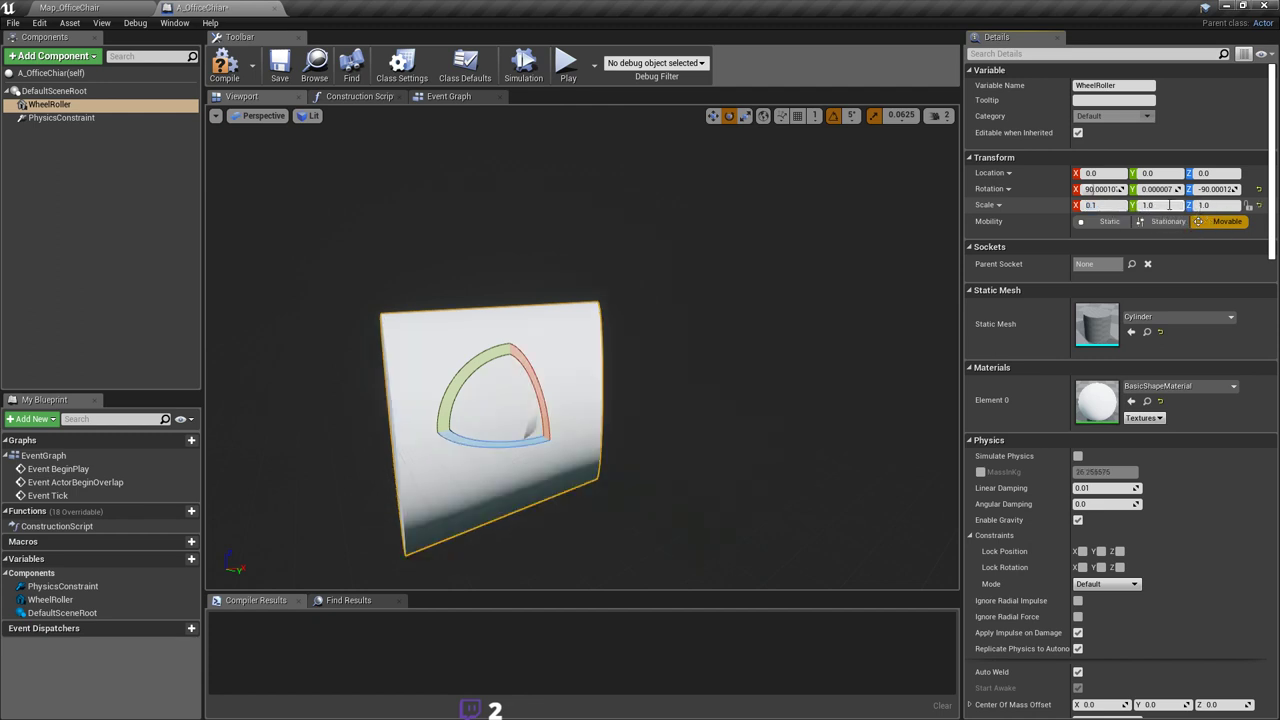
pyautogui.click(1165, 206)
pyautogui.write('0.1')
pyautogui.click(1213, 206)
pyautogui.write('0.1')
pyautogui.click(1160, 208)
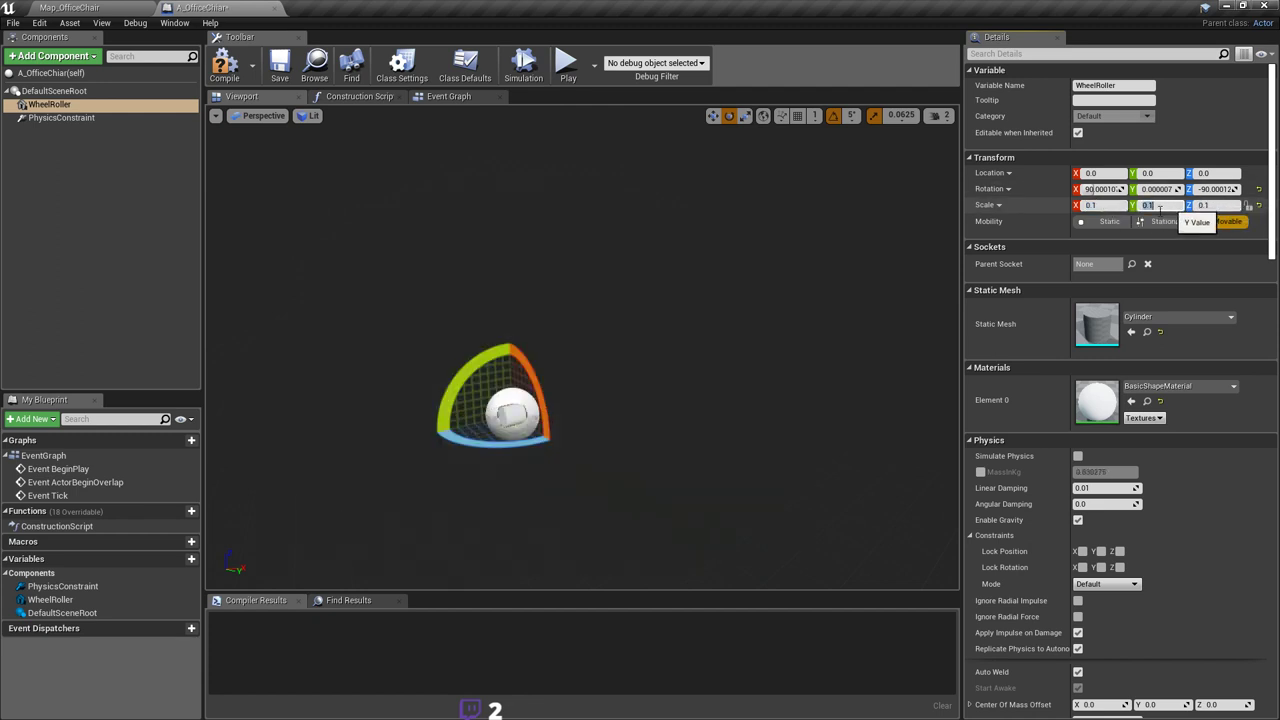
pyautogui.moveTo(700, 330); pyautogui.dragTo(690, 370, button='right')
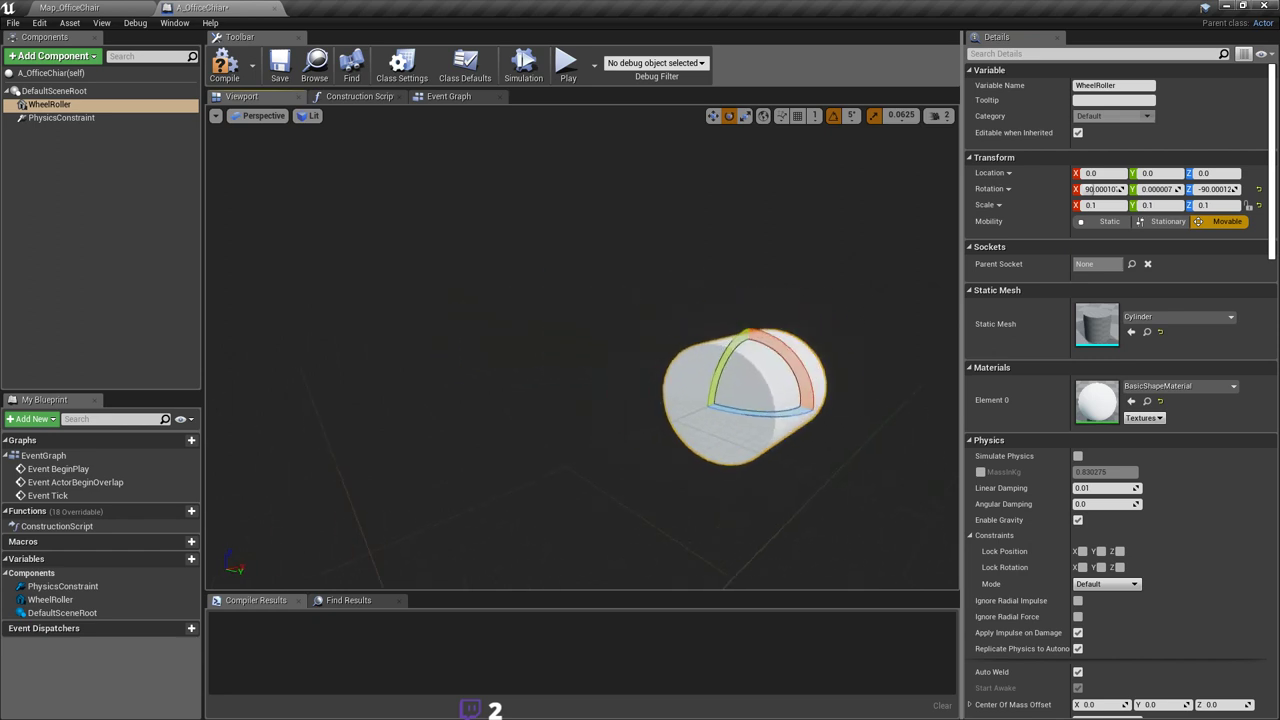
pyautogui.moveTo(545, 358)
pyautogui.mouseDown(button='right')
pyautogui.moveTo(640, 350)
pyautogui.moveTo(574, 351)
pyautogui.mouseUp(button='right')
pyautogui.hotkey('ctrl', 's')
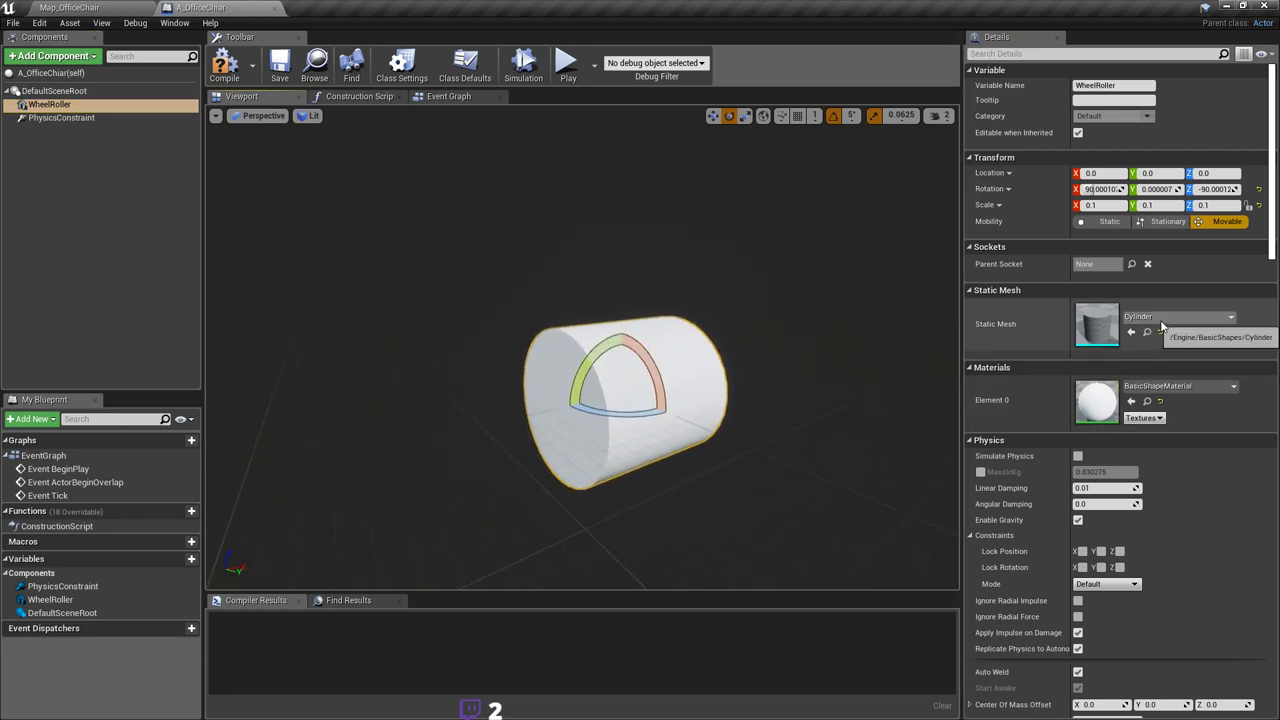
# Step: Clear WheelRoller's Element 0 material, and compile and save the blueprint
pyautogui.moveTo(863, 409); pyautogui.dragTo(850, 435, button='right')
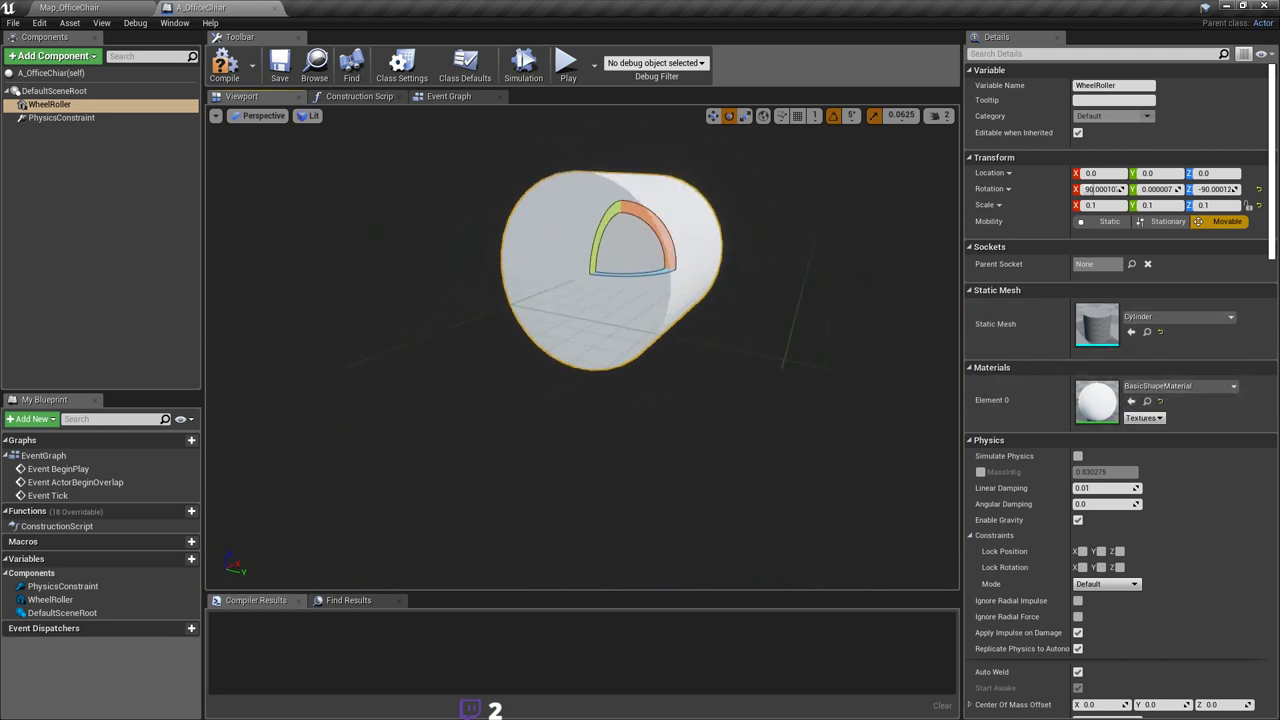
pyautogui.moveTo(855, 395); pyautogui.dragTo(848, 366)
pyautogui.click(1180, 386)
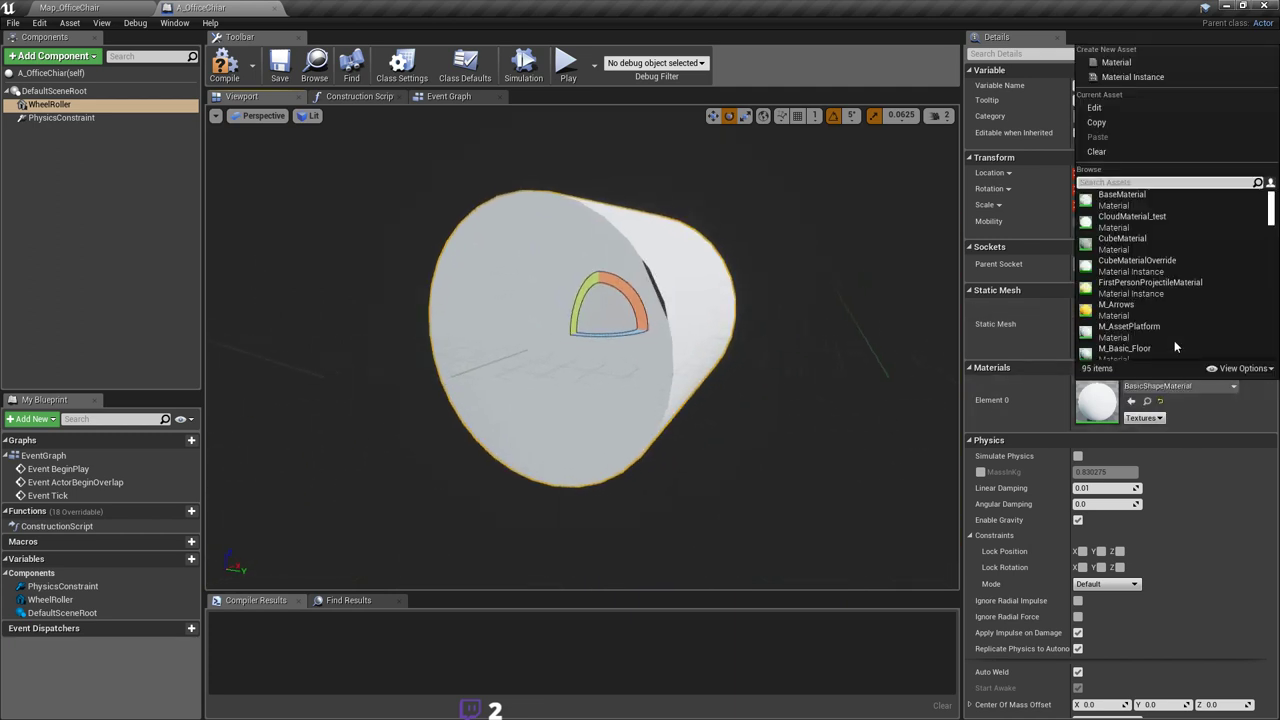
pyautogui.click(1119, 152)
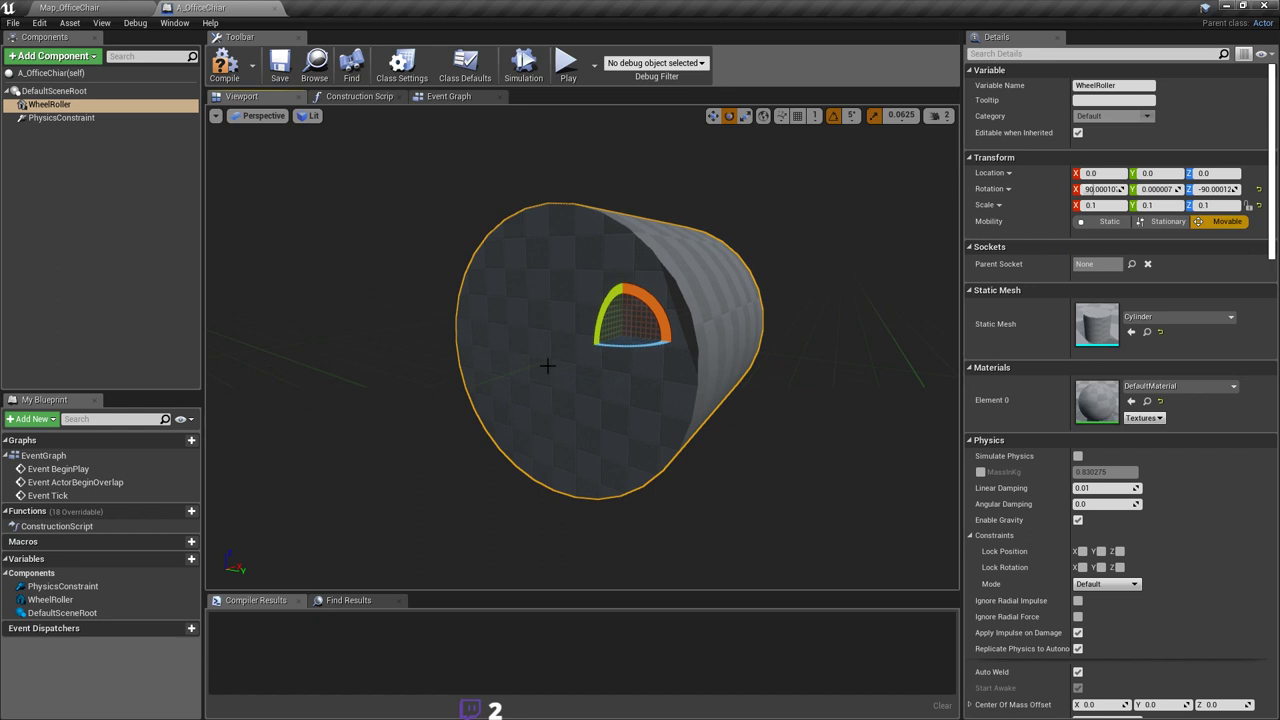
pyautogui.moveTo(848, 357); pyautogui.dragTo(695, 332, button='right')
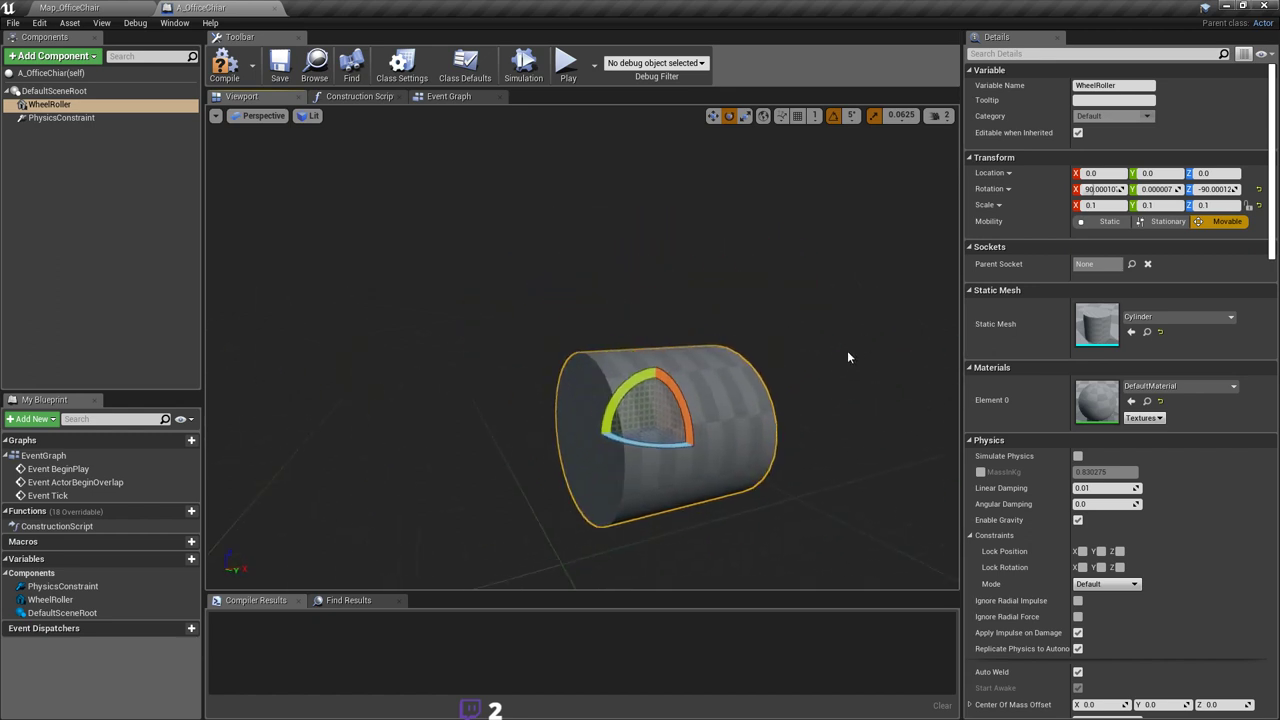
pyautogui.moveTo(847, 357); pyautogui.dragTo(791, 331)
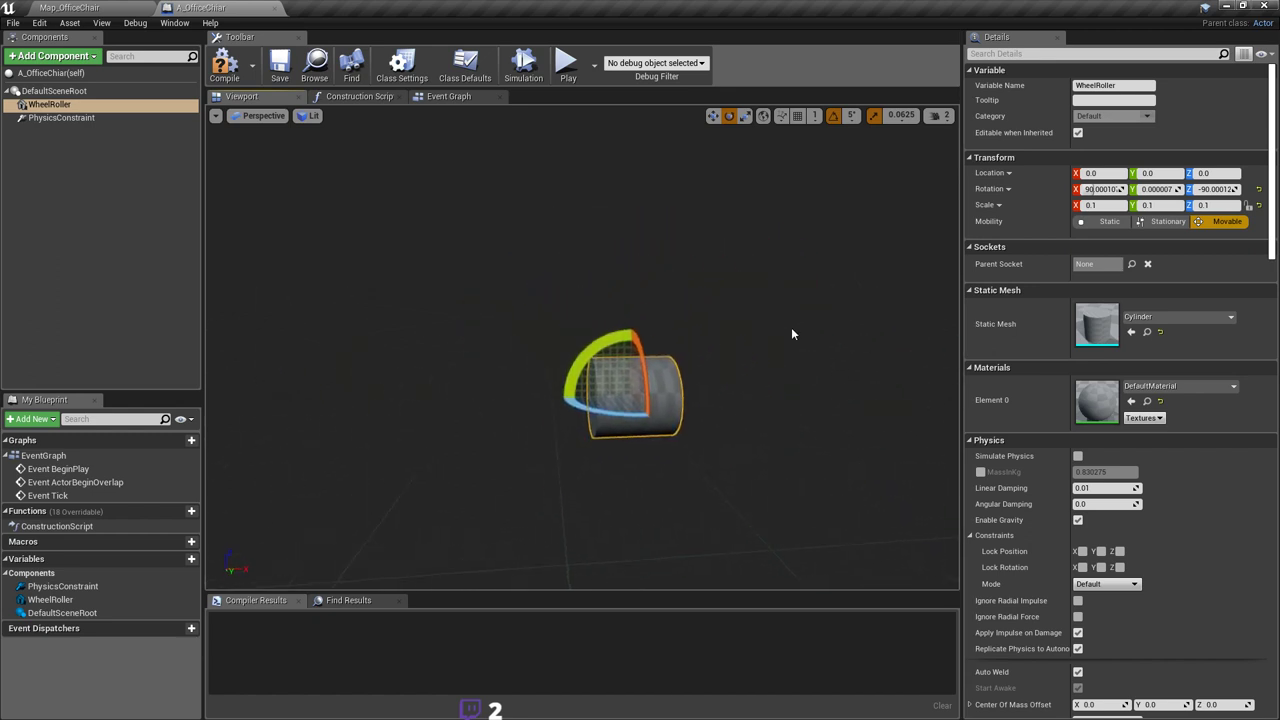
pyautogui.click(276, 72)
# Step: Add a second Cylinder component under DefaultSceneRoot and name it Rod
pyautogui.moveTo(488, 235); pyautogui.dragTo(805, 248, button='right')
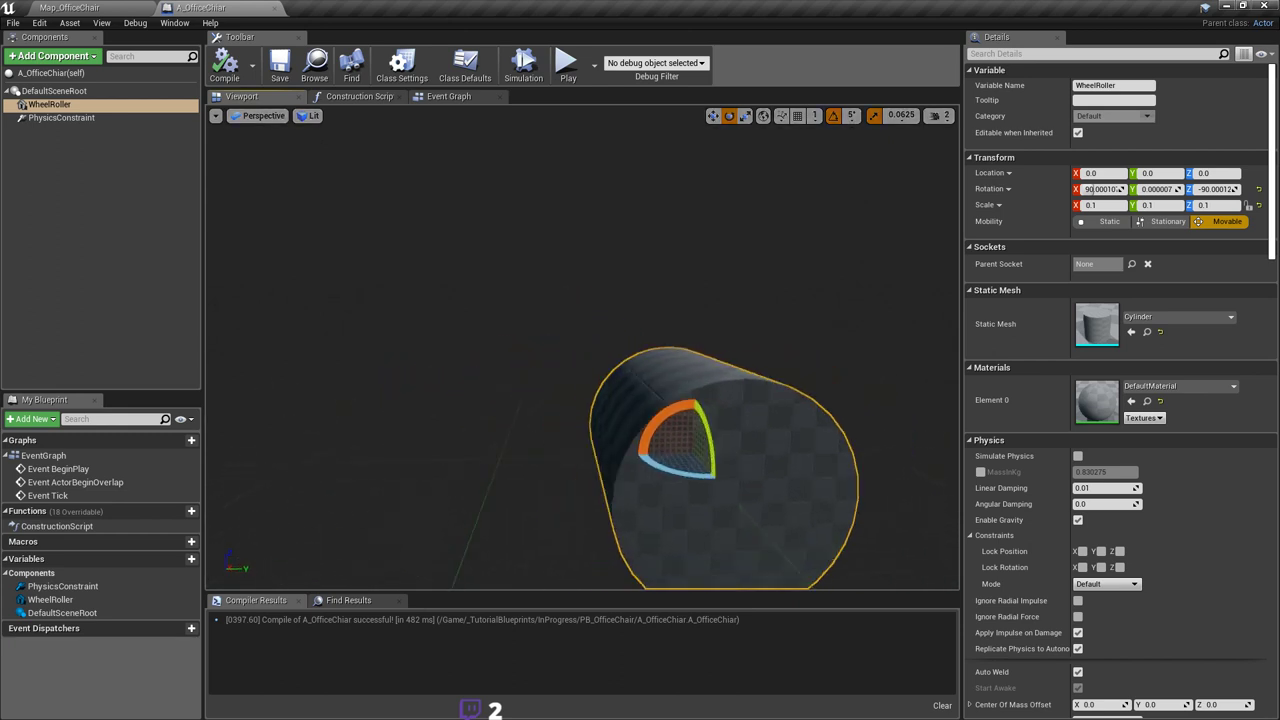
pyautogui.moveTo(720, 414); pyautogui.dragTo(623, 417)
pyautogui.keyDown('alt'); pyautogui.moveTo(638, 277); pyautogui.dragTo(730, 276); pyautogui.keyUp('alt')
pyautogui.click(55, 91)
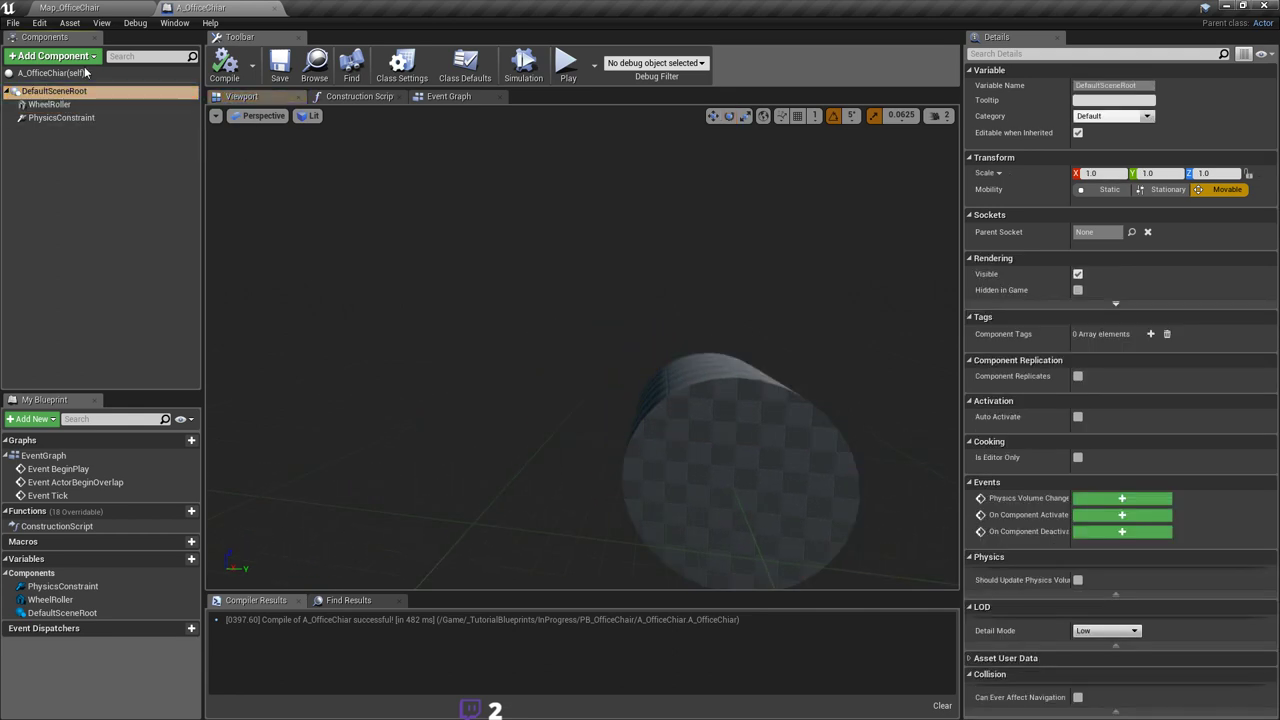
pyautogui.click(84, 57)
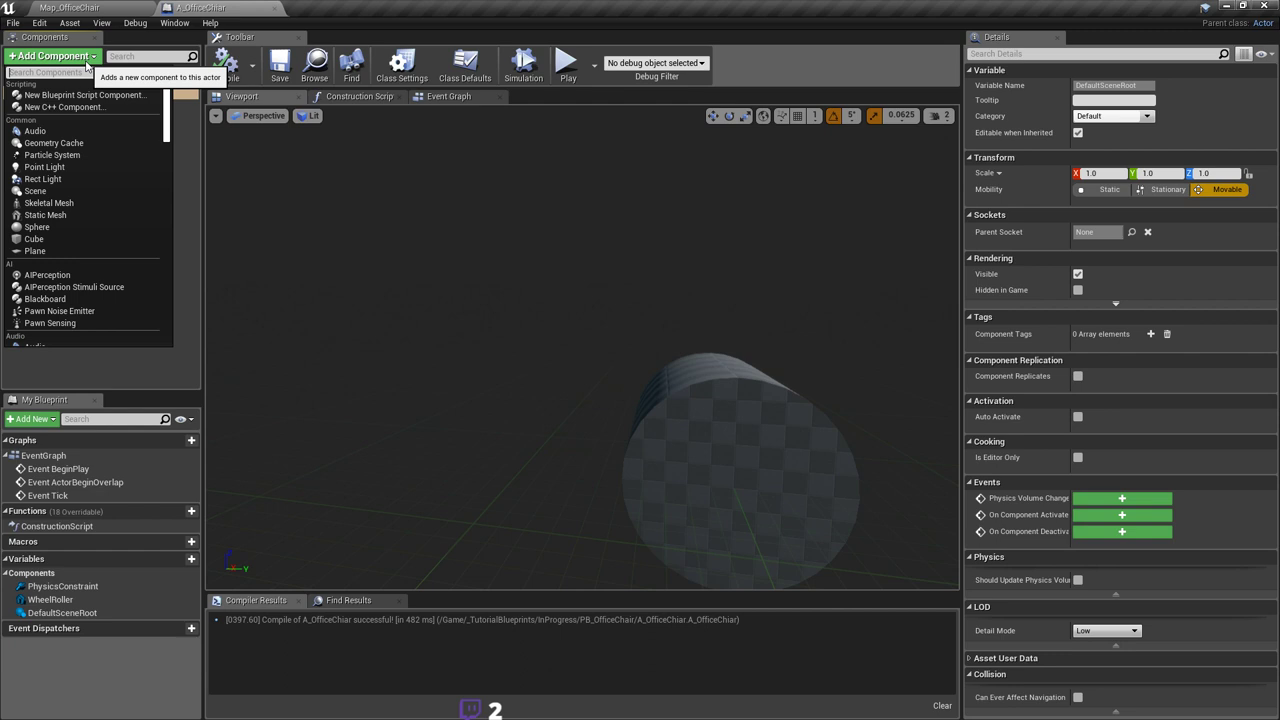
pyautogui.write('cy')
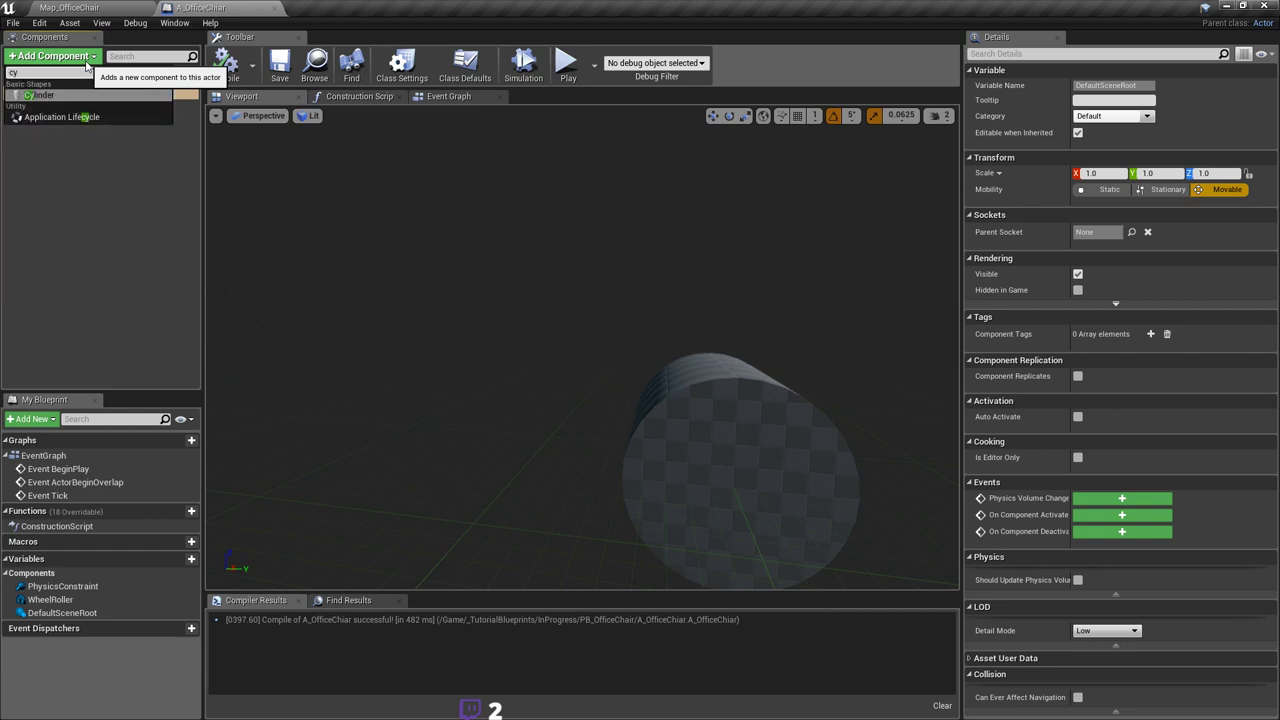
pyautogui.press('Return')
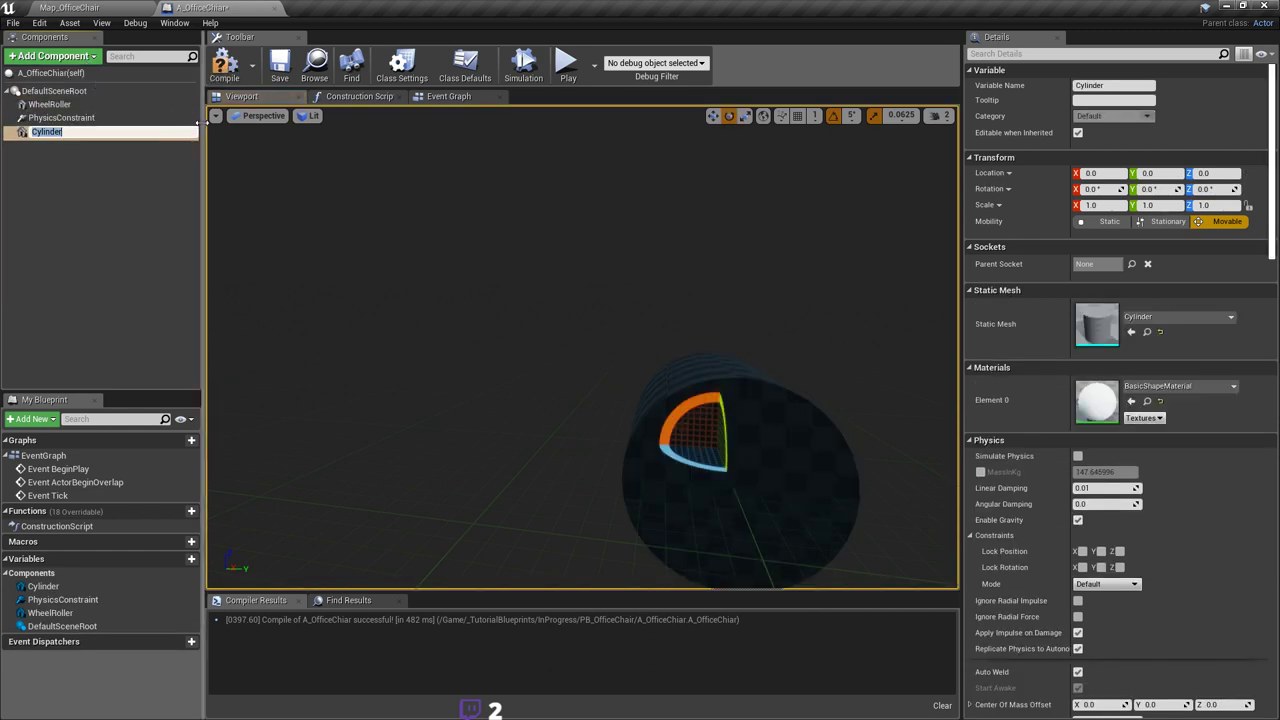
pyautogui.press('Return')
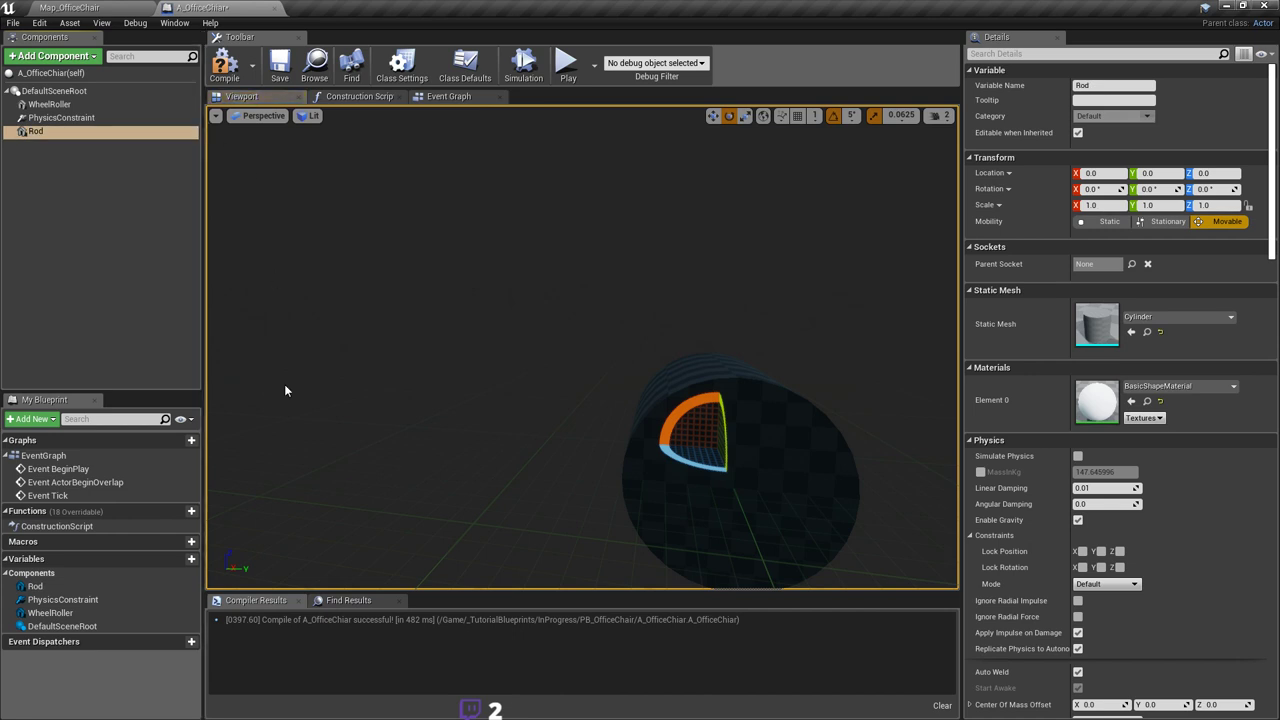
pyautogui.moveTo(607, 491); pyautogui.dragTo(917, 388, button='right')
pyautogui.moveTo(430, 345); pyautogui.dragTo(632, 356, button='right')
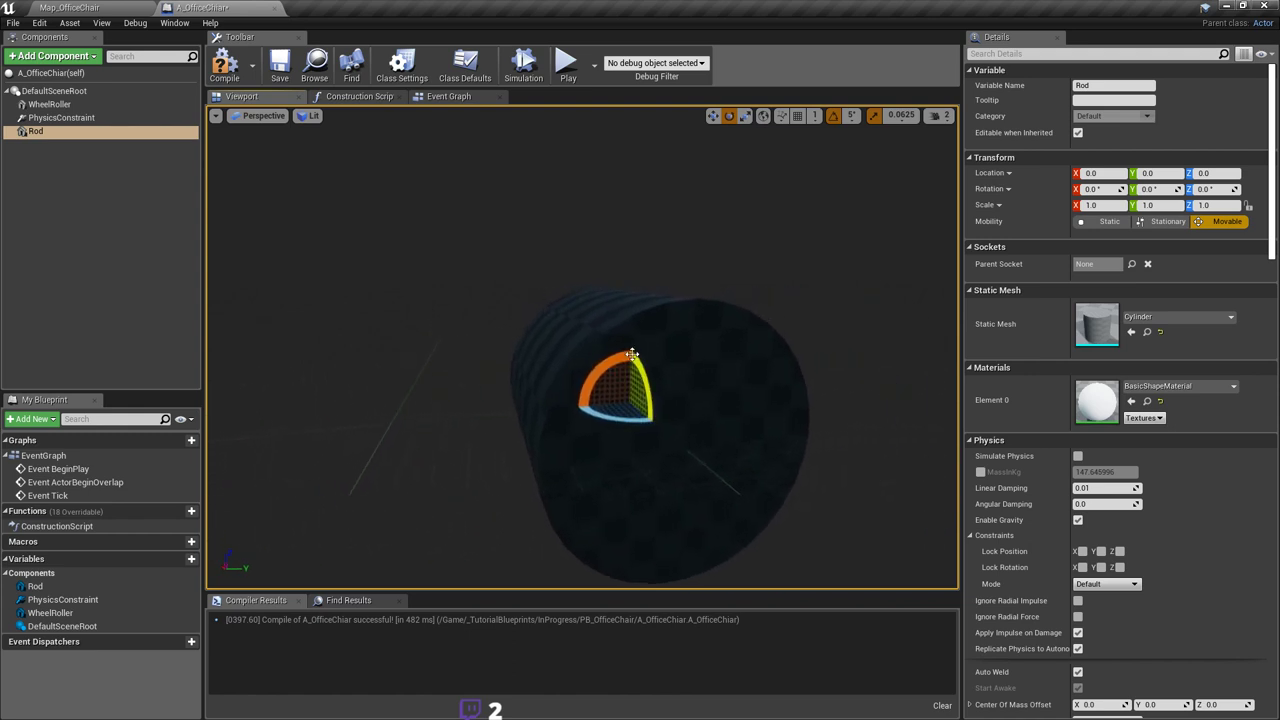
# Step: Move Rod along the Y axis out of the roller to about -10.22
pyautogui.click(712, 115)
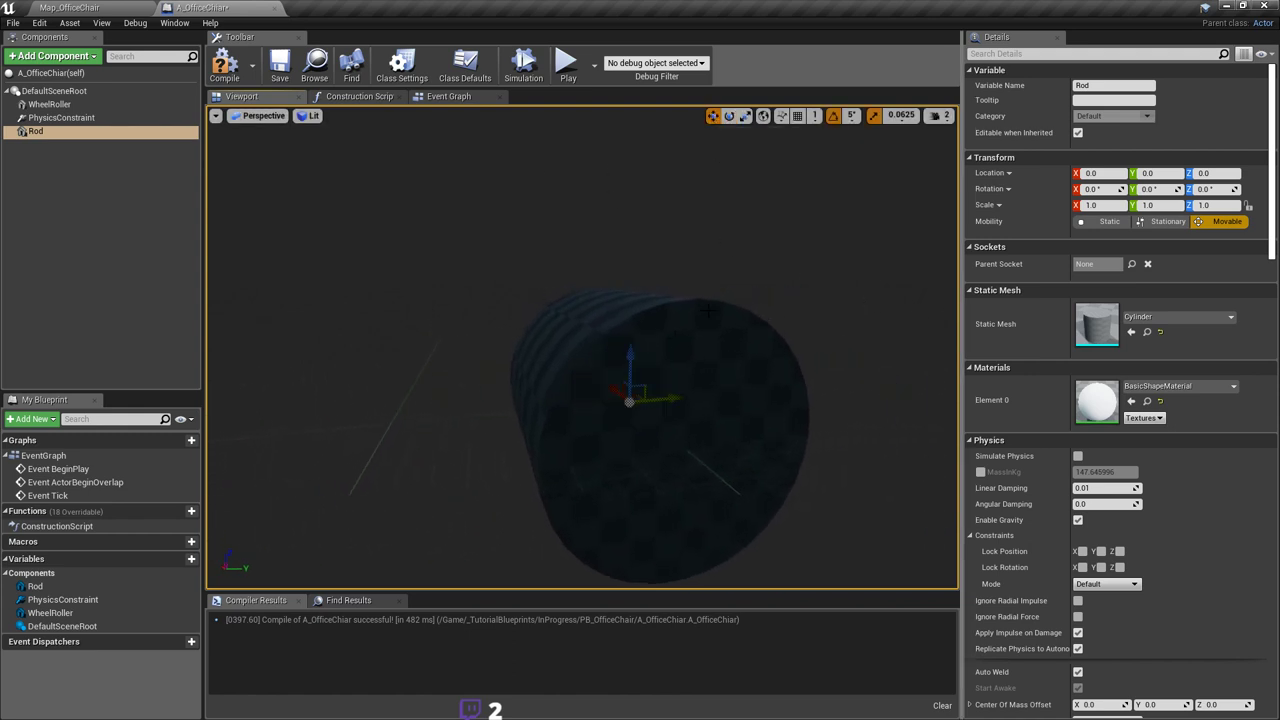
pyautogui.moveTo(671, 391); pyautogui.dragTo(613, 388, button='right')
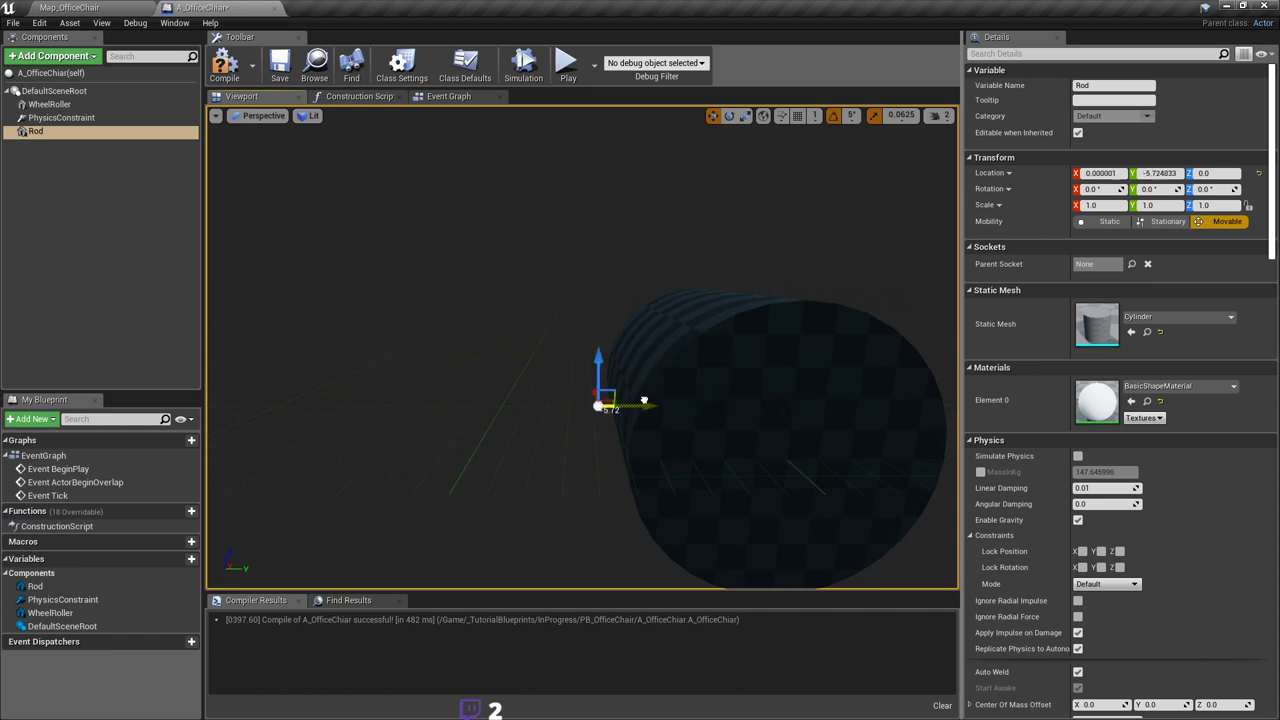
pyautogui.moveTo(644, 400); pyautogui.dragTo(546, 403)
pyautogui.press('a')
pyautogui.moveTo(546, 403); pyautogui.dragTo(468, 396, button='right')
pyautogui.press('d')
pyautogui.press('s')
pyautogui.press('w')
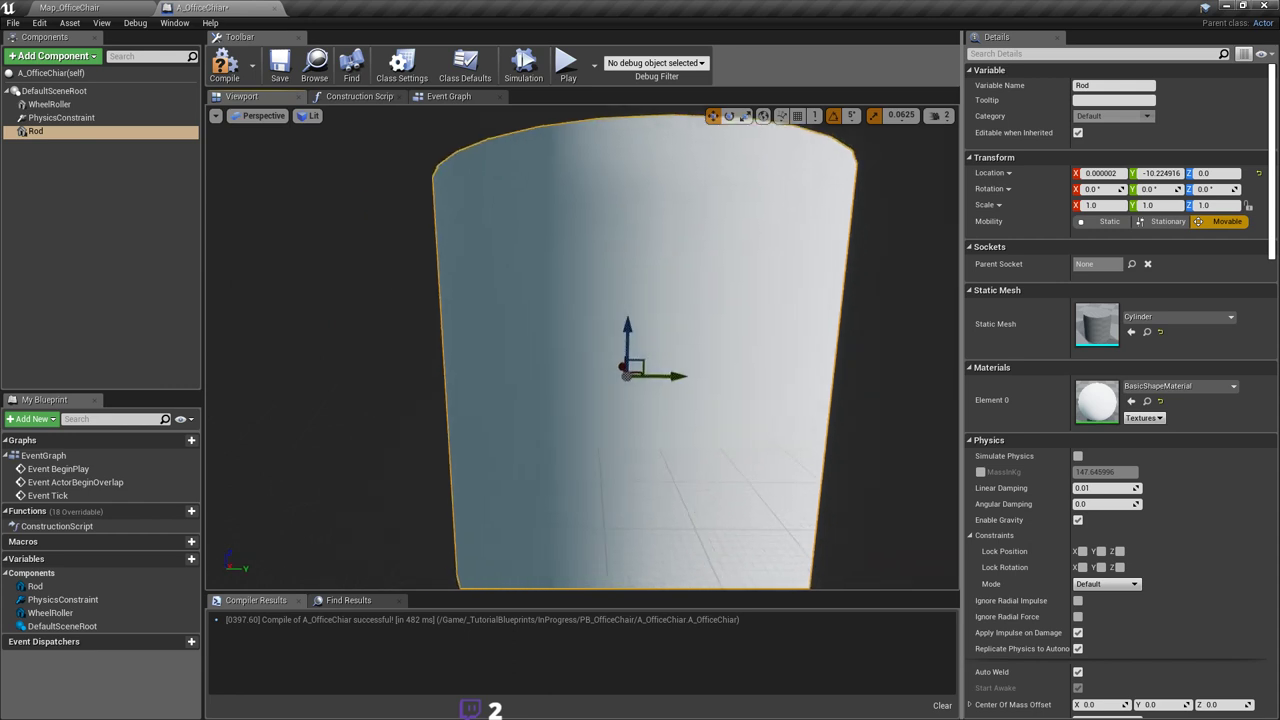
pyautogui.moveTo(722, 385); pyautogui.dragTo(722, 380)
# Step: Set Rod's scale to 0.01 on X, Y and Z and compare its size with the roller
pyautogui.click(1100, 205)
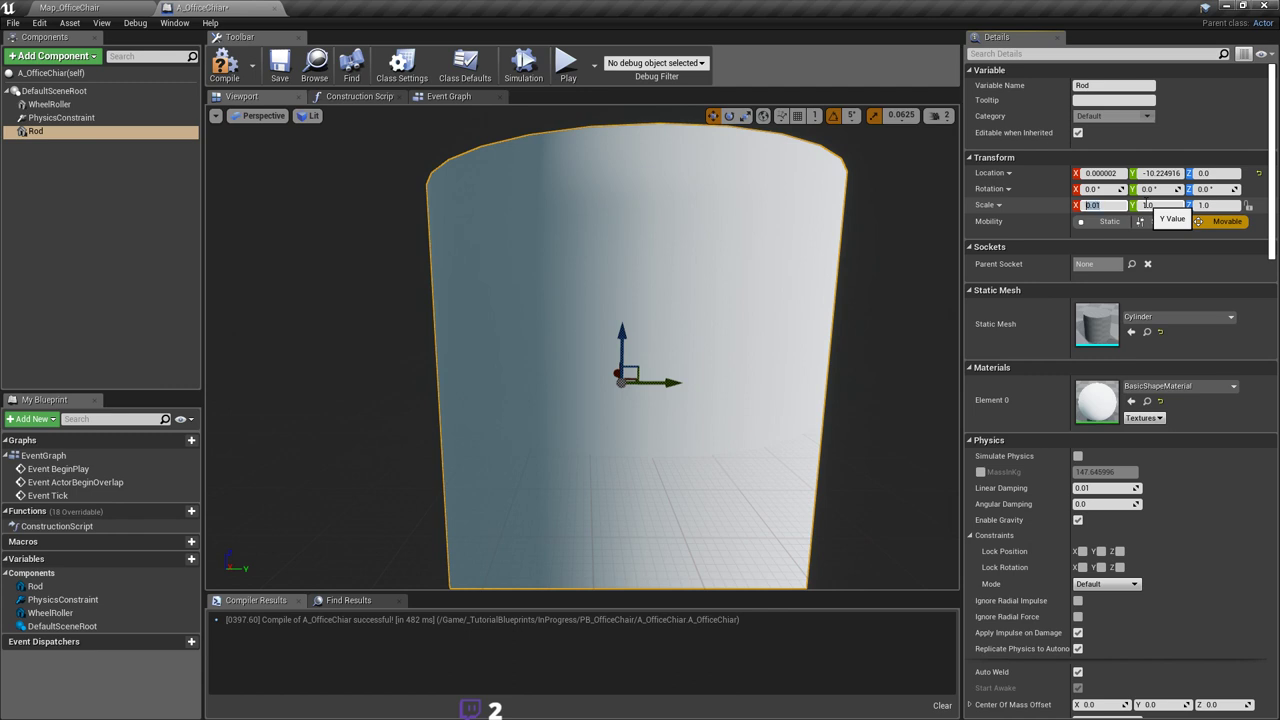
pyautogui.click(1168, 206)
pyautogui.write('0.01')
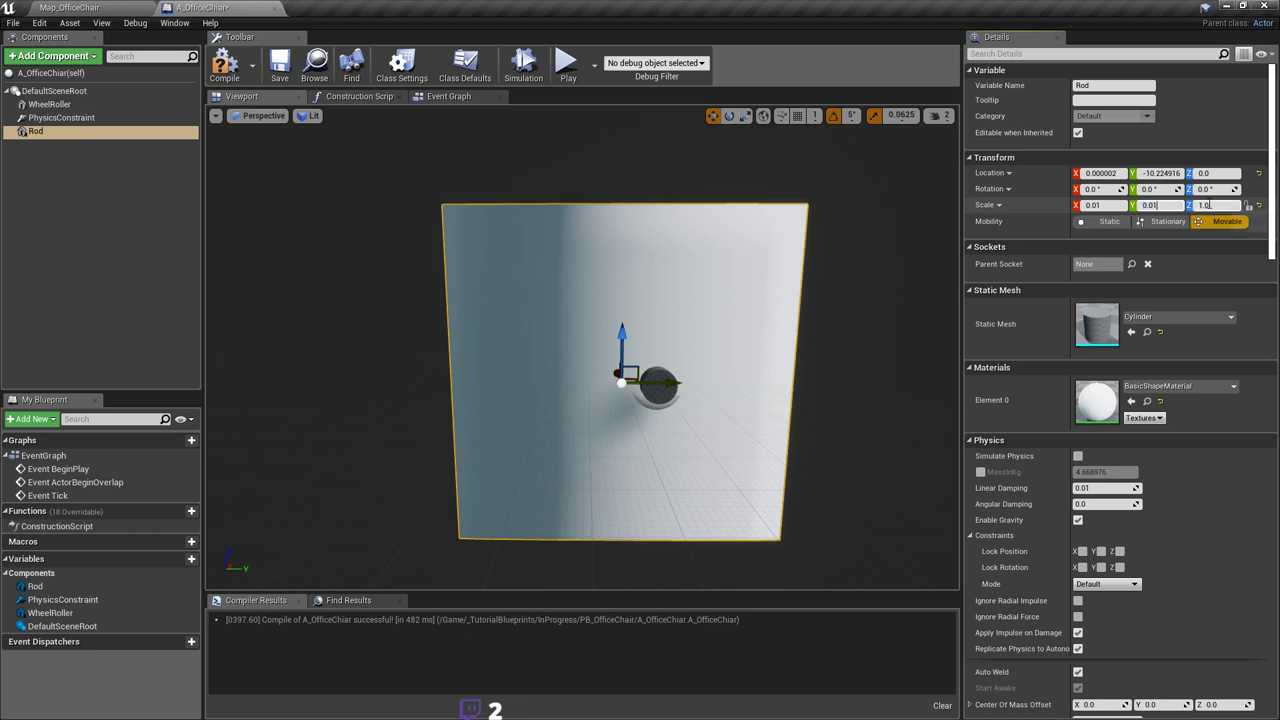
pyautogui.press('Tab')
pyautogui.write('0.01')
pyautogui.press('Return')
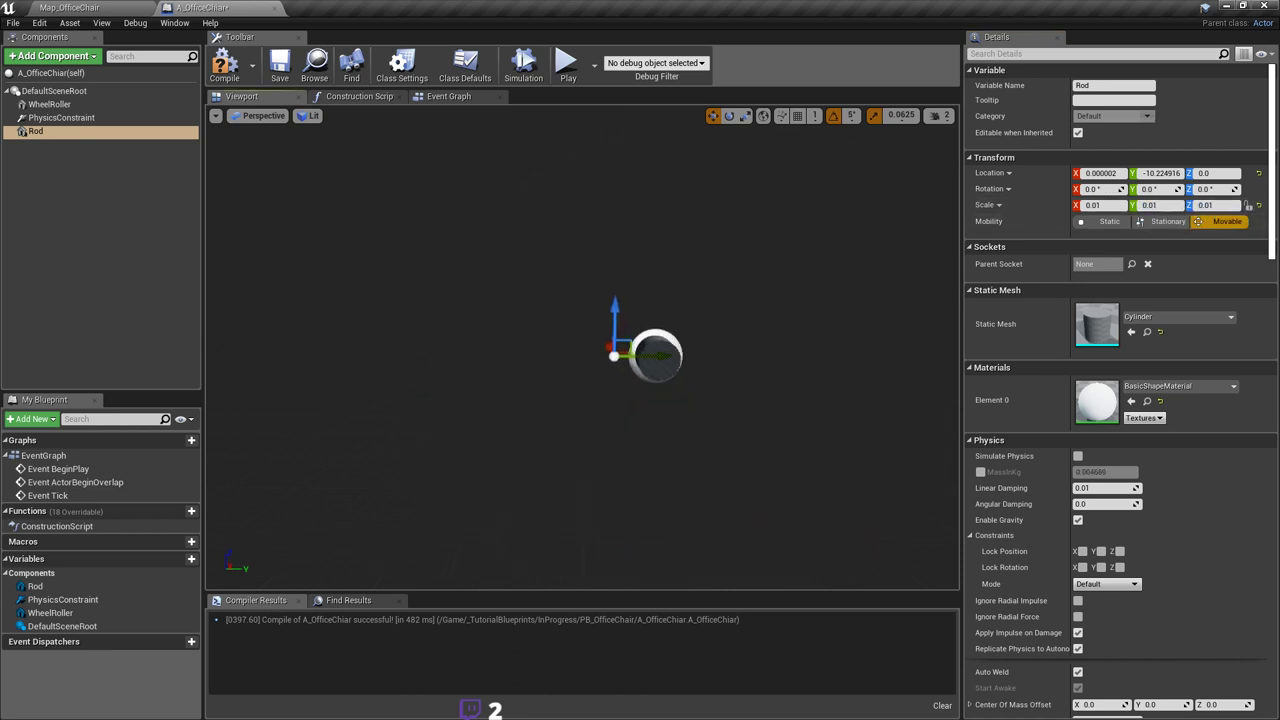
pyautogui.moveTo(614, 380); pyautogui.dragTo(640, 410, button='right')
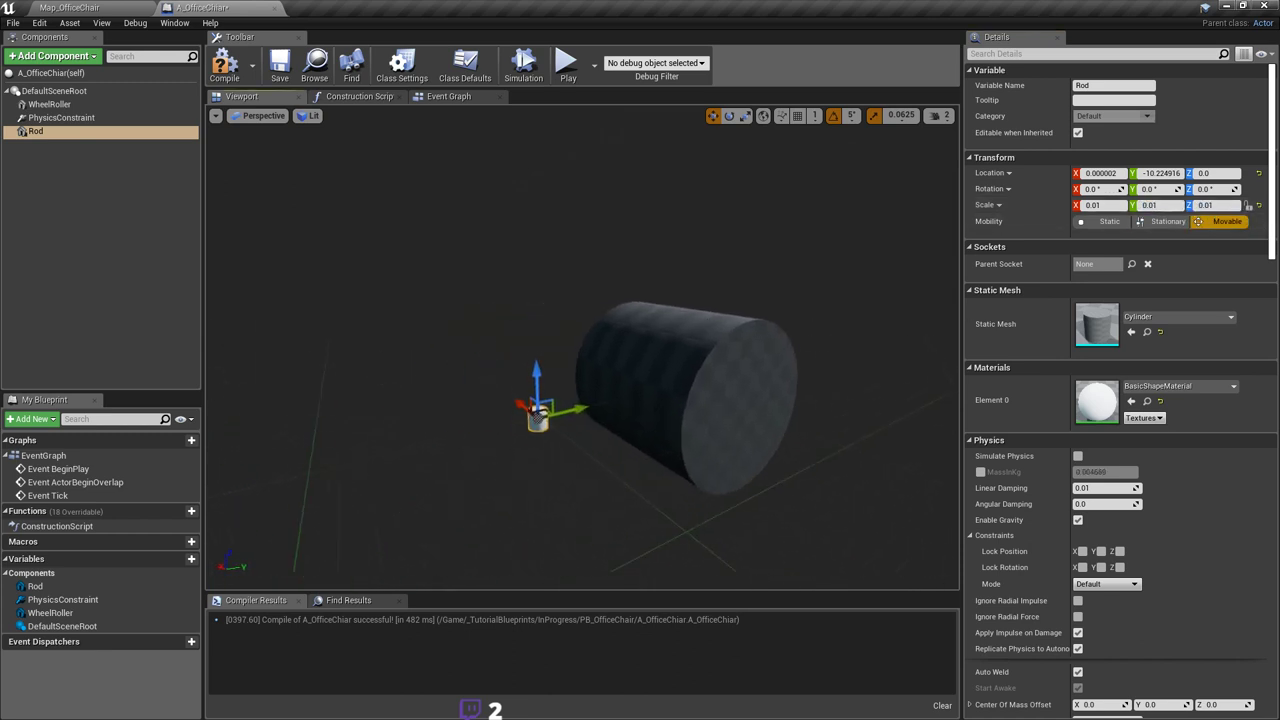
pyautogui.moveTo(728, 332)
pyautogui.mouseDown(button='right')
pyautogui.moveTo(700, 340)
pyautogui.moveTo(780, 345)
pyautogui.moveTo(728, 332)
pyautogui.mouseUp(button='right')
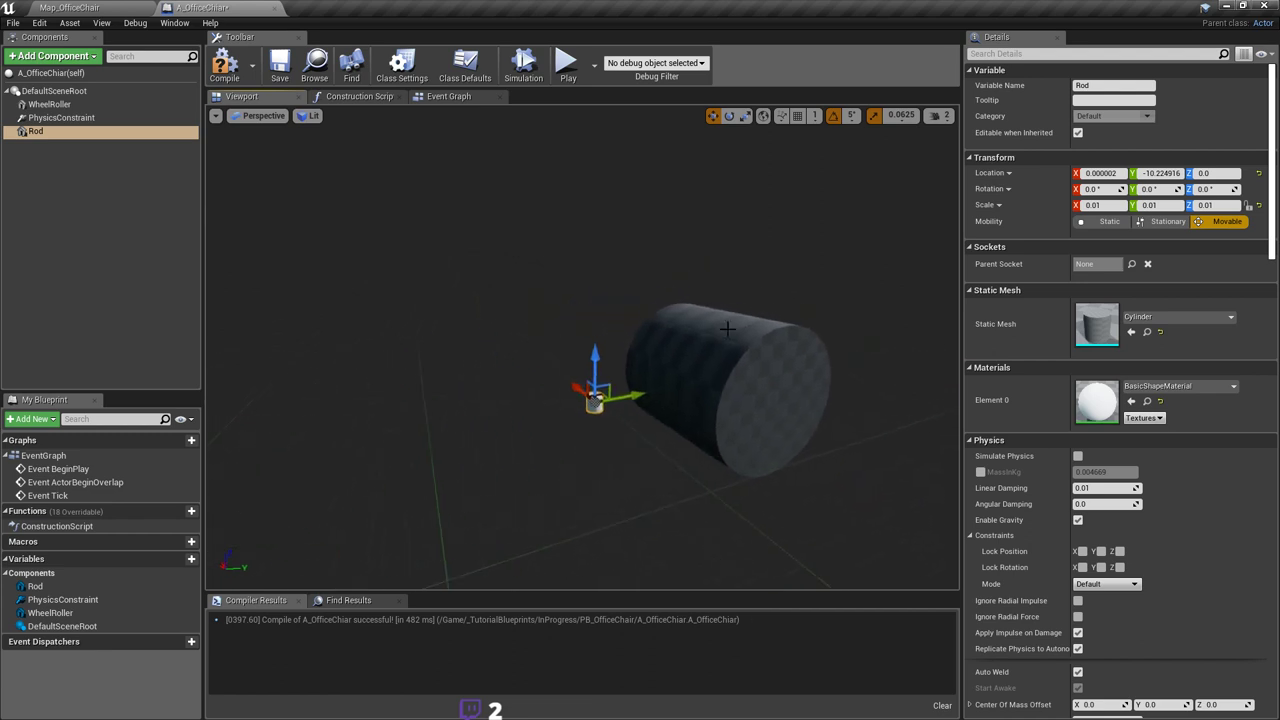
# Step: Set Rod's scale to 0.05 on X, Y and Z
pyautogui.click(1116, 205)
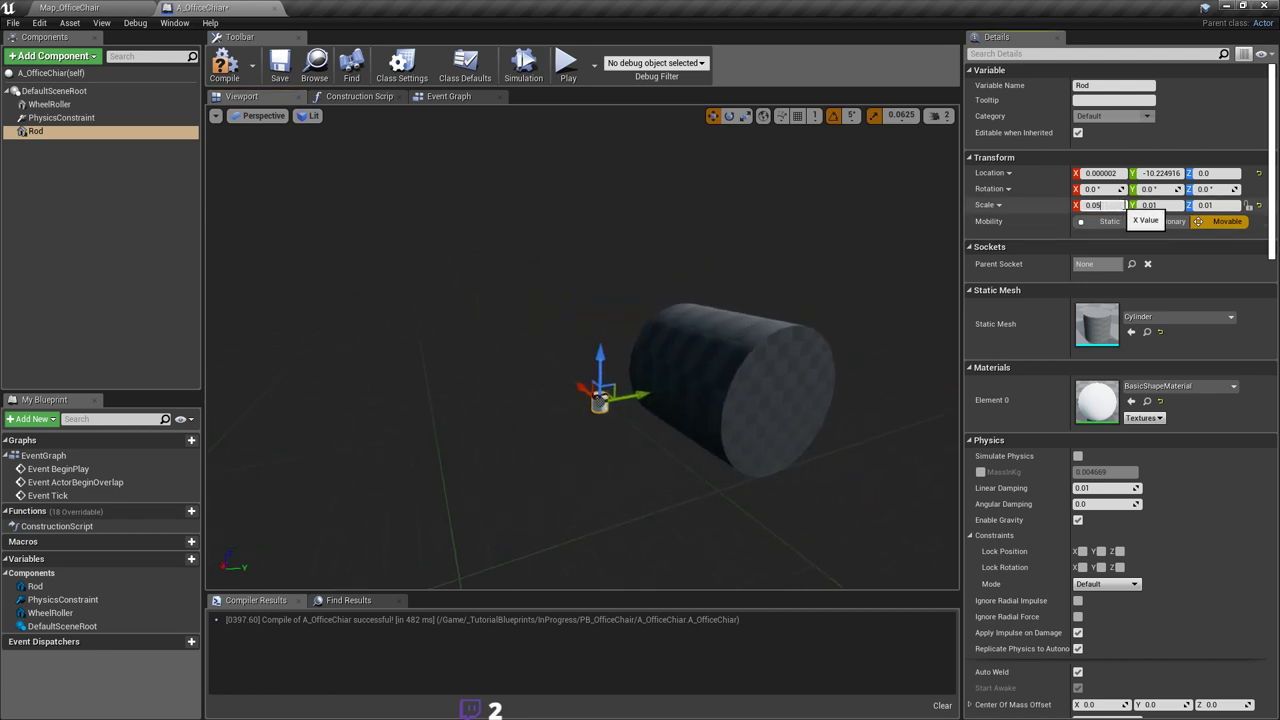
pyautogui.click(1179, 206)
pyautogui.write('0.05')
pyautogui.click(1221, 206)
pyautogui.write('0.05')
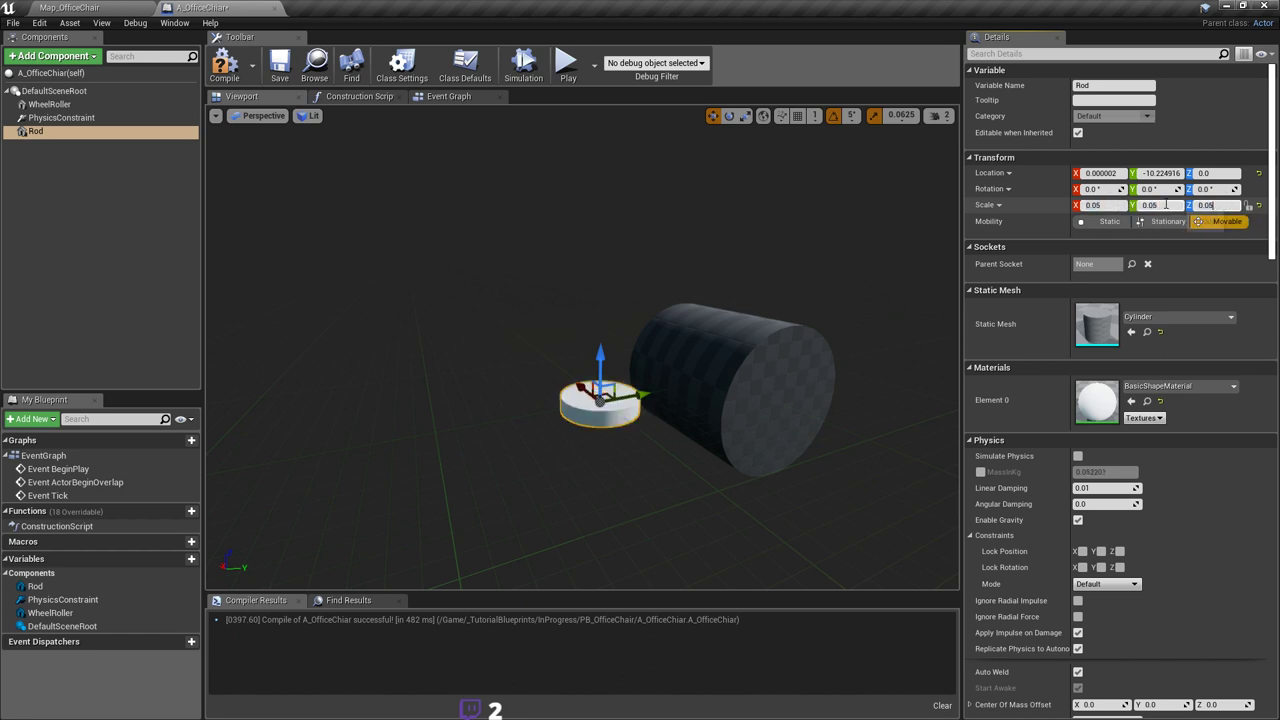
pyautogui.press('Return')
pyautogui.moveTo(858, 257)
pyautogui.mouseDown(button='right')
pyautogui.moveTo(790, 262)
pyautogui.moveTo(850, 285)
pyautogui.moveTo(800, 310)
pyautogui.moveTo(858, 258)
pyautogui.mouseUp(button='right')
# Step: Set Rod's scale to 0.03 on X, Y and Z and save the blueprint
pyautogui.click(1108, 207)
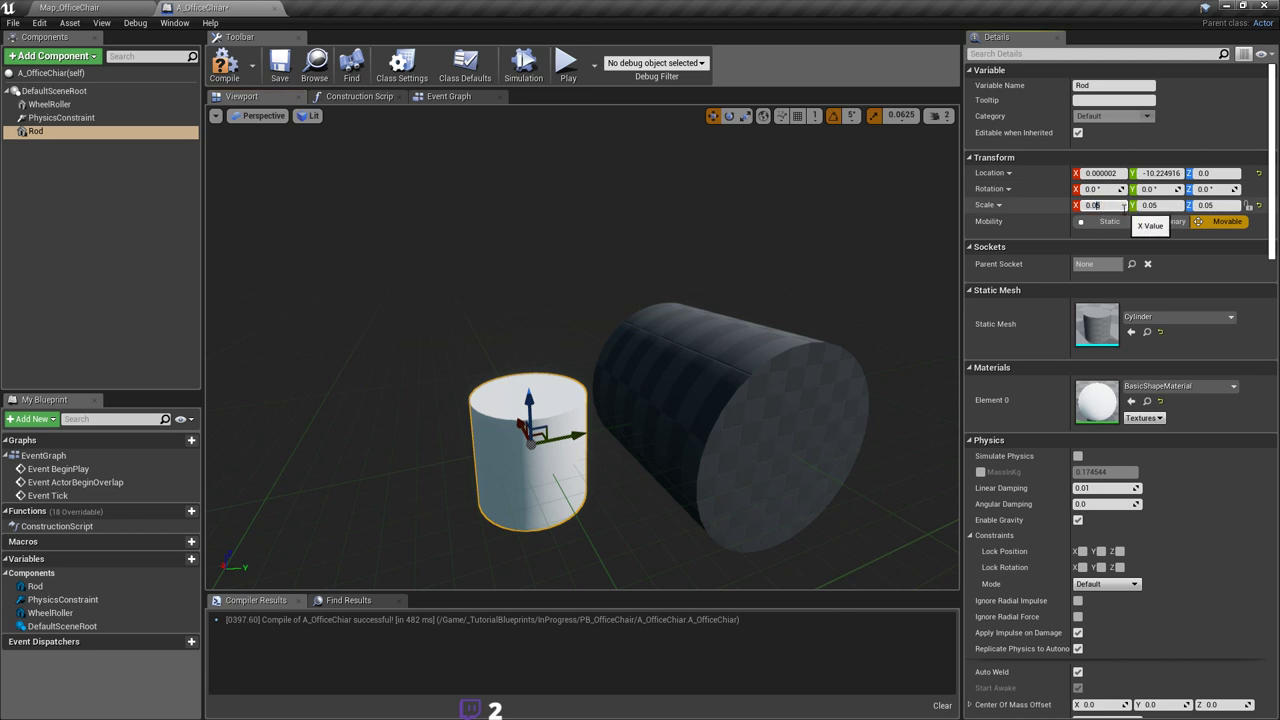
pyautogui.click(1152, 205)
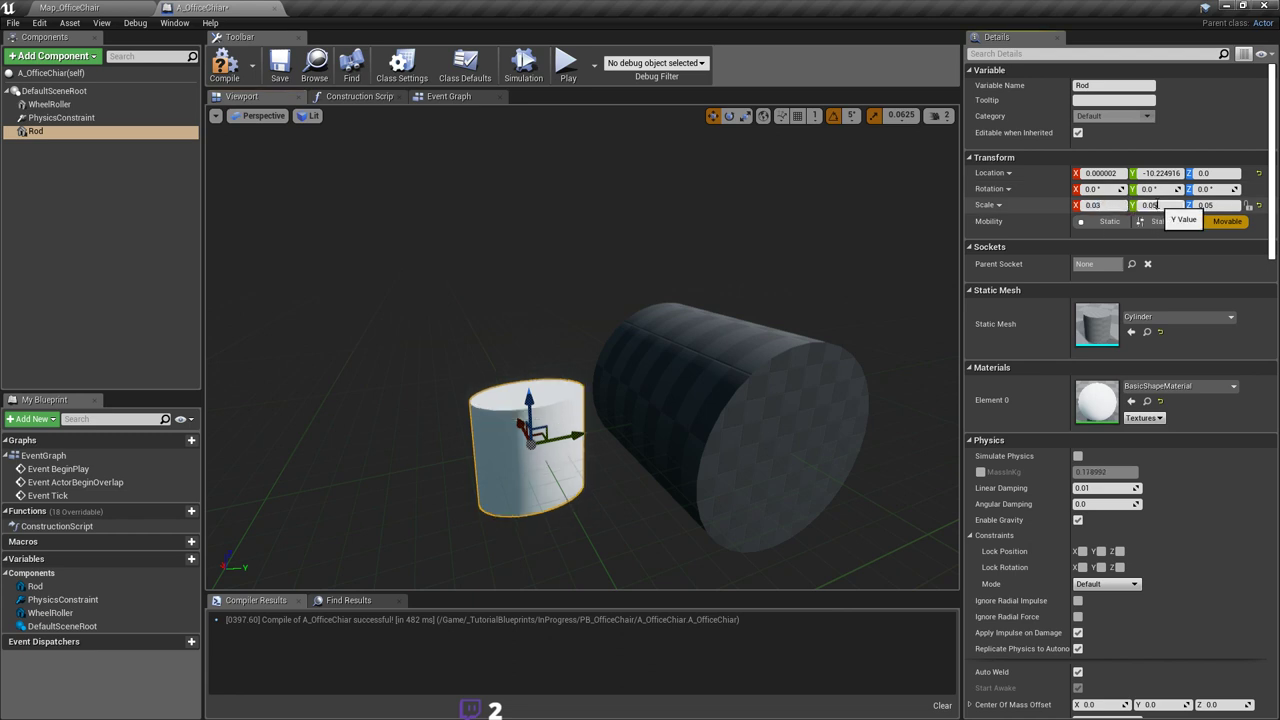
pyautogui.click(1216, 205)
pyautogui.write('0.03')
pyautogui.moveTo(724, 289); pyautogui.dragTo(704, 253, button='right')
pyautogui.hotkey('ctrl', 's')
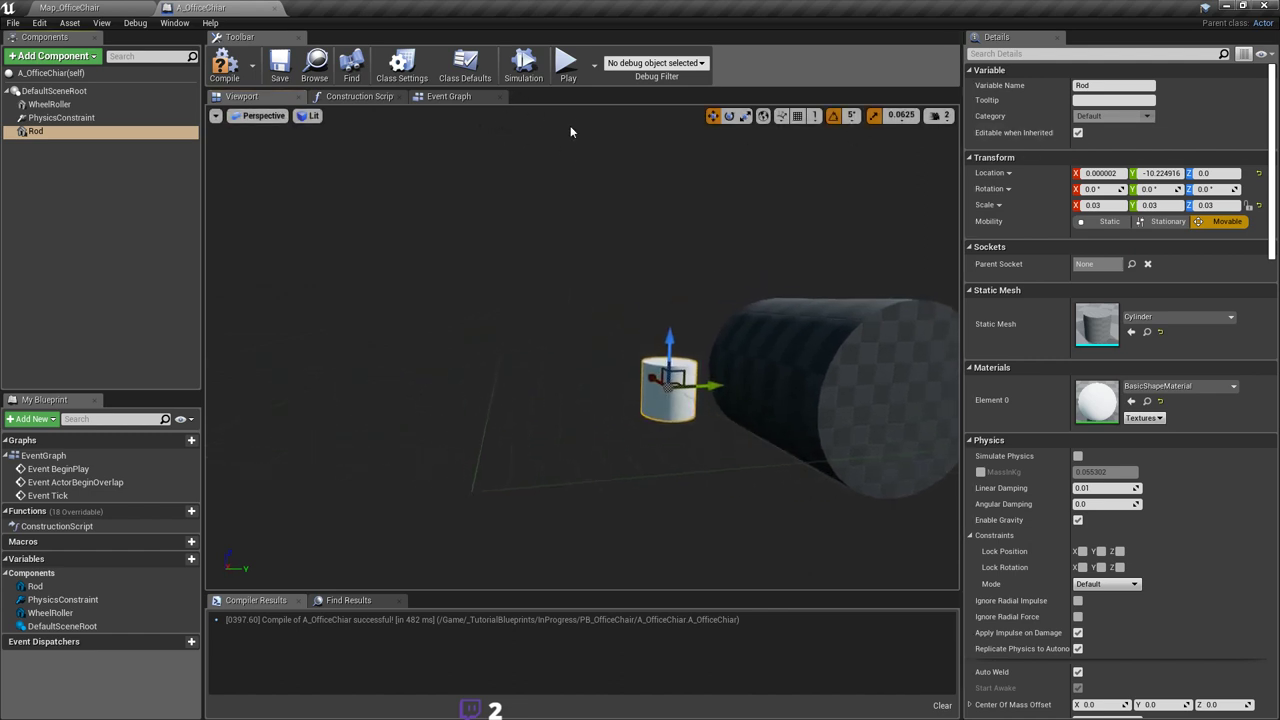
# Step: Stretch Rod along Z to a scale of about -0.095, using a scale snap of 0.03125
pyautogui.click(746, 116)
pyautogui.moveTo(670, 337); pyautogui.dragTo(670, 385)
pyautogui.hotkey('ctrl', 'z')
pyautogui.moveTo(670, 337); pyautogui.dragTo(670, 355)
pyautogui.moveTo(669, 250); pyautogui.dragTo(678, 320)
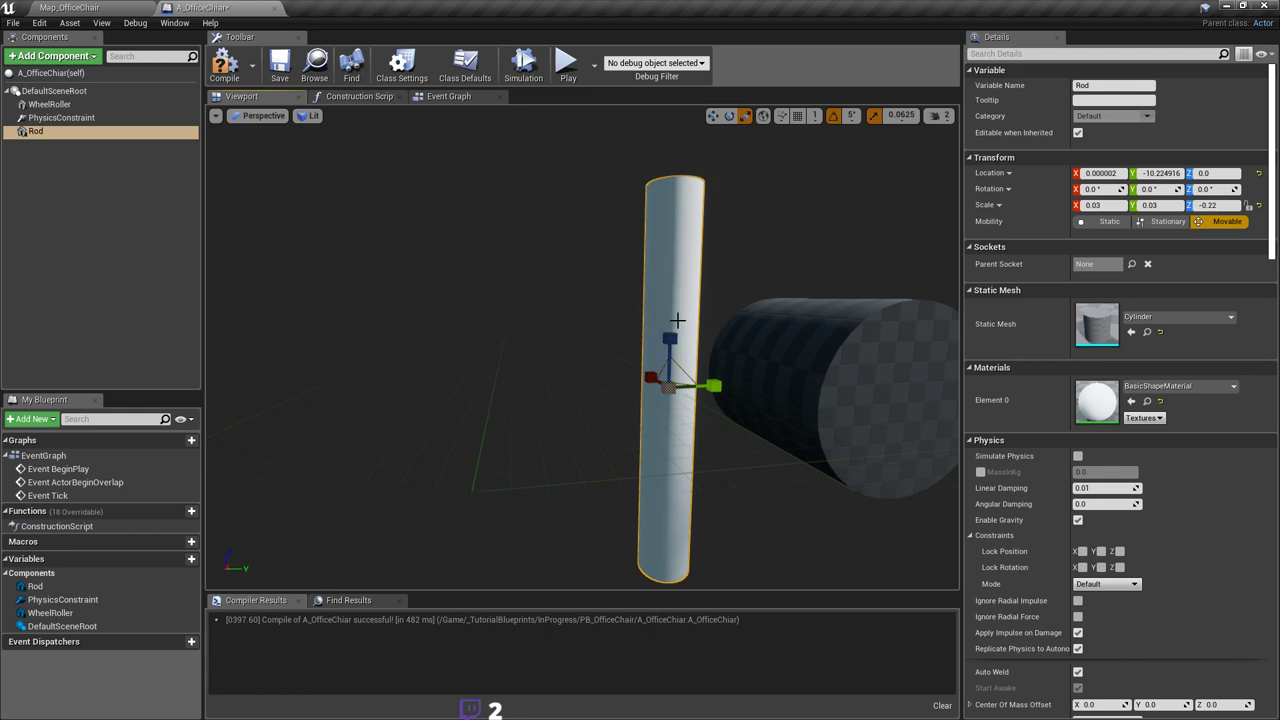
pyautogui.moveTo(698, 312); pyautogui.dragTo(760, 300, button='right')
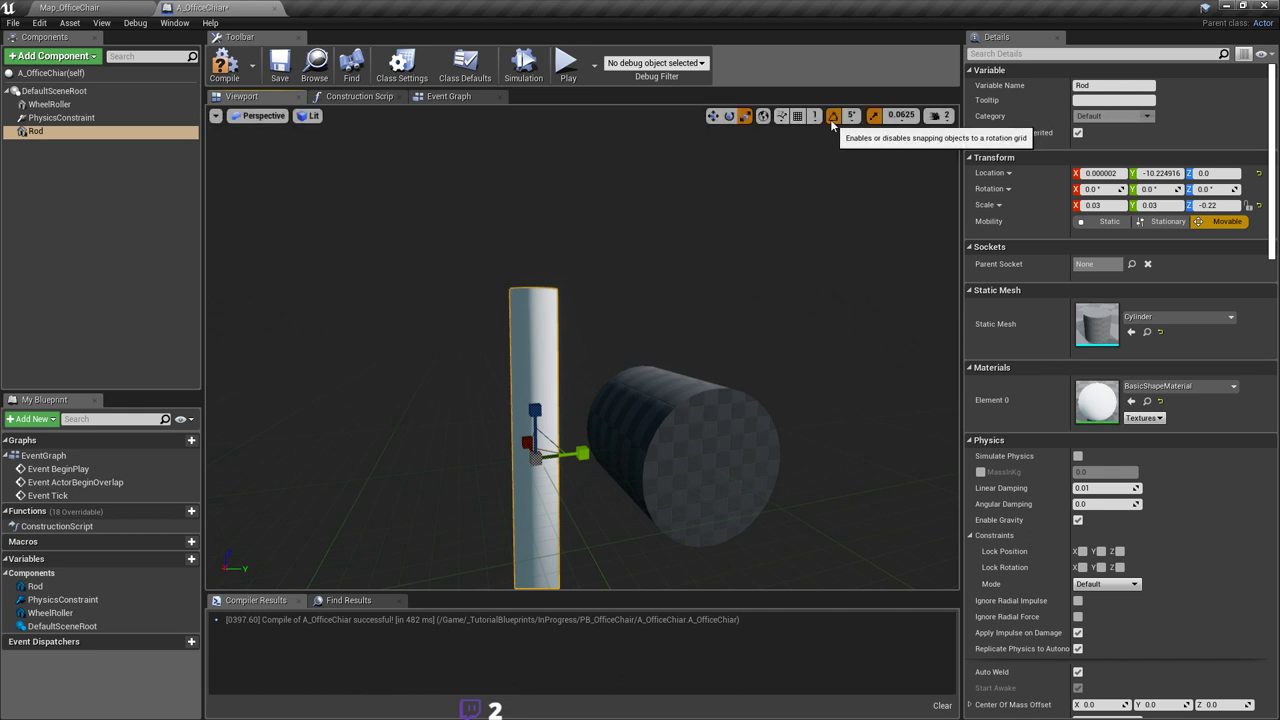
pyautogui.click(902, 116)
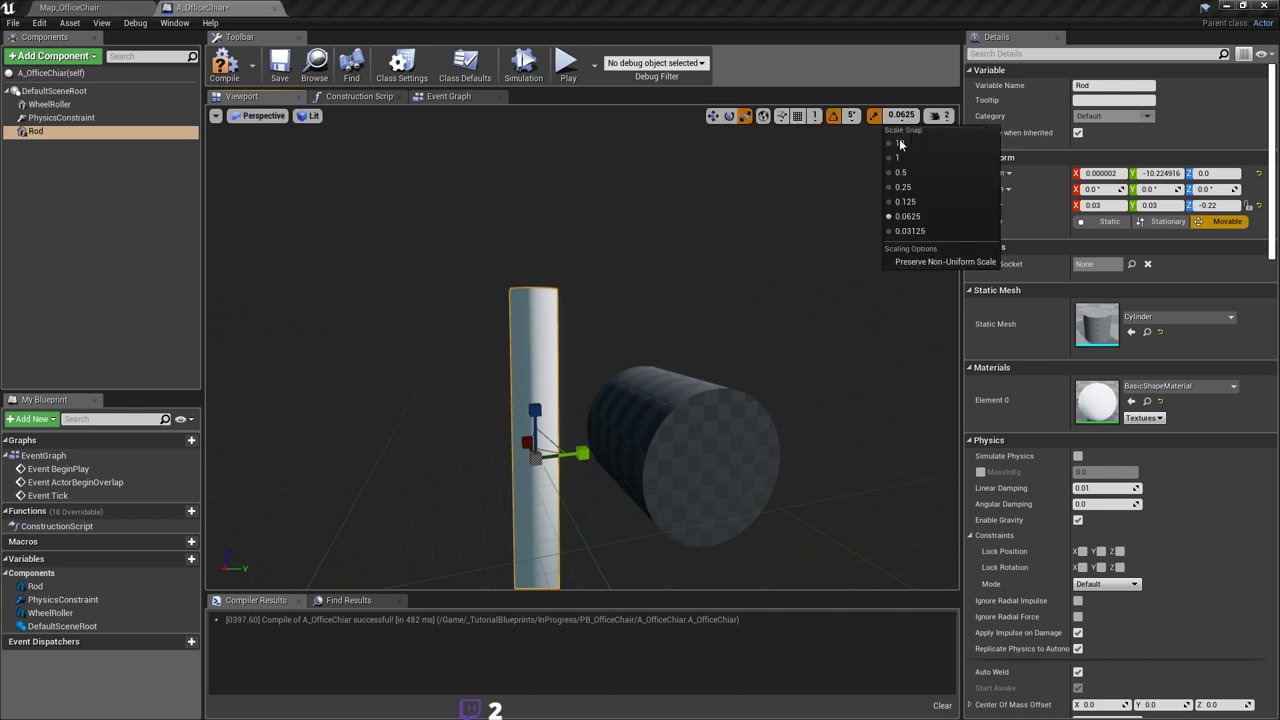
pyautogui.click(905, 213)
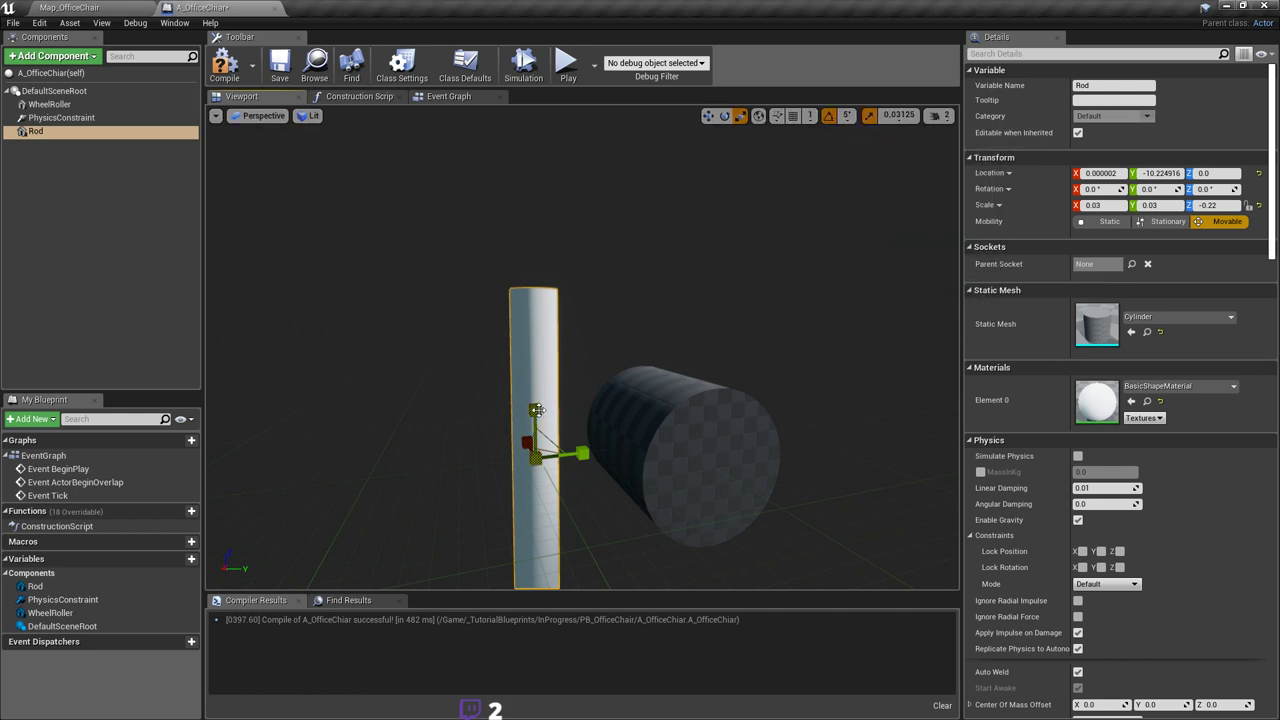
pyautogui.moveTo(537, 410)
pyautogui.mouseDown()
pyautogui.moveTo(537, 360)
pyautogui.moveTo(537, 435)
pyautogui.mouseUp()
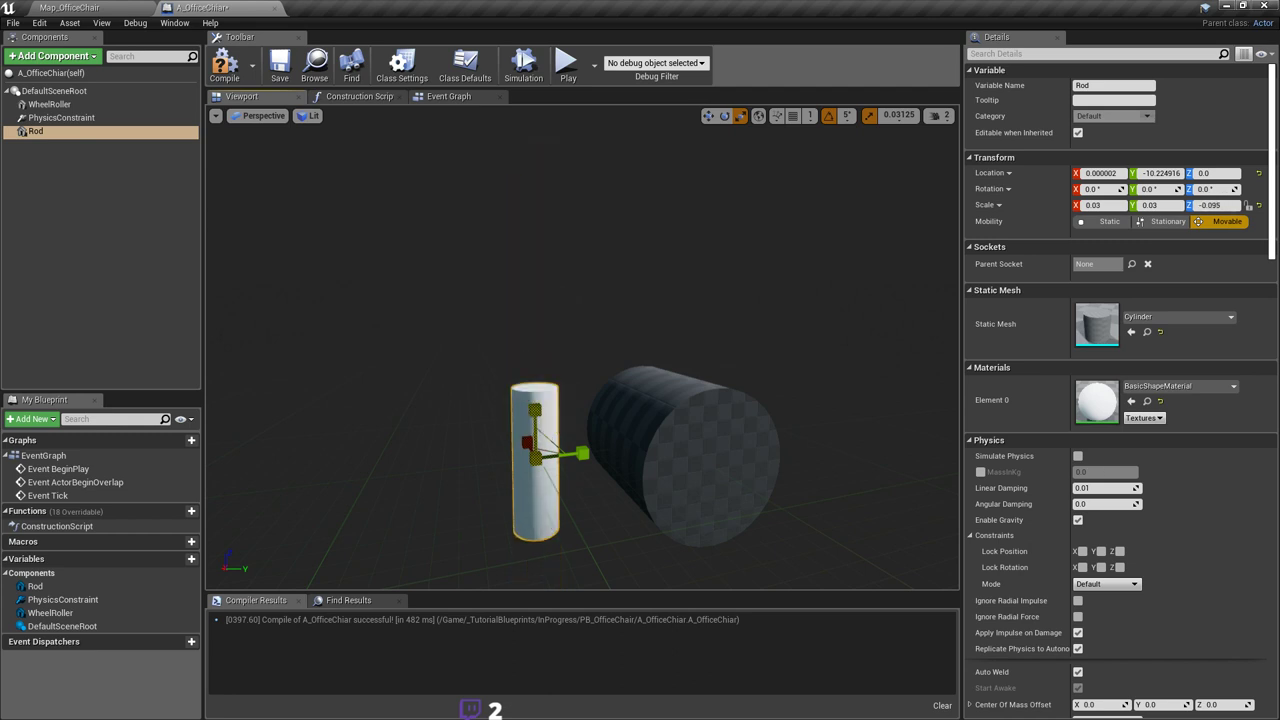
# Step: Move Rod to the roller's upper side at about Y -5.46 and Z 7.06, and save the blueprint
pyautogui.press('w')
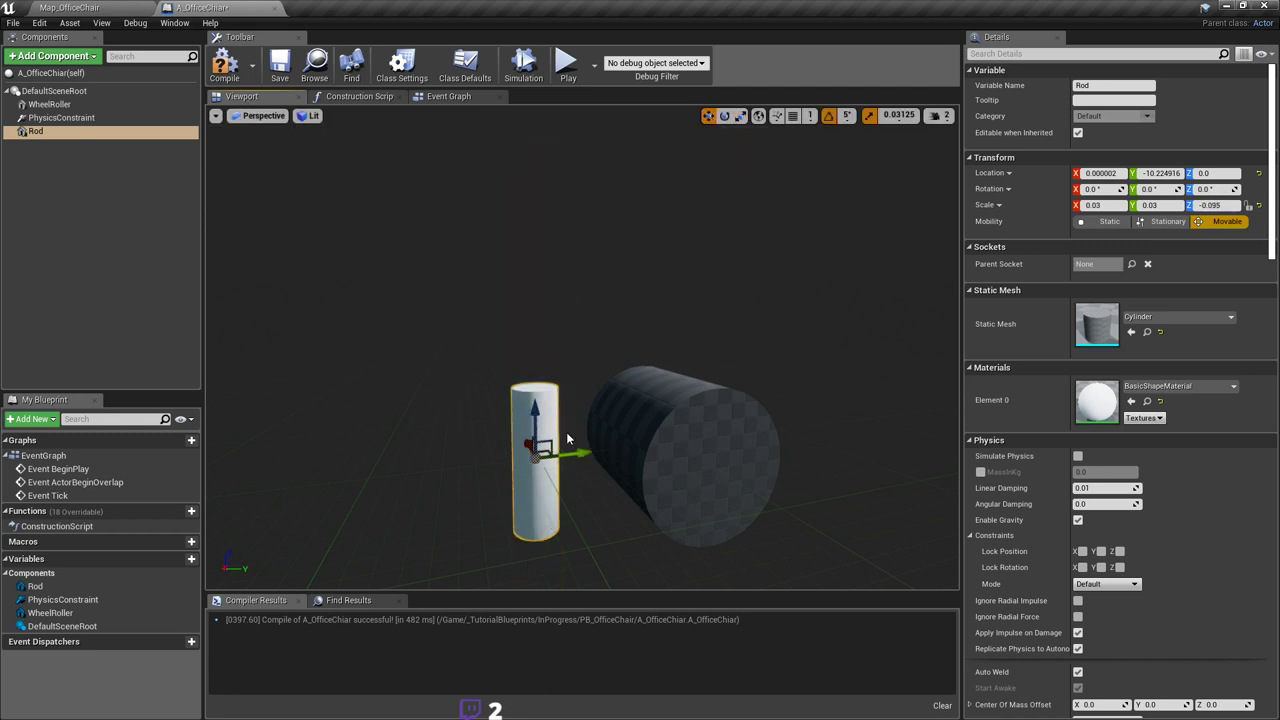
pyautogui.moveTo(580, 451); pyautogui.dragTo(602, 305)
pyautogui.moveTo(665, 347)
pyautogui.mouseDown()
pyautogui.moveTo(638, 347)
pyautogui.moveTo(650, 346)
pyautogui.mouseUp()
pyautogui.hotkey('ctrl', 's')
pyautogui.moveTo(651, 346); pyautogui.dragTo(450, 345, button='right')
pyautogui.moveTo(565, 352); pyautogui.dragTo(670, 360, button='right')
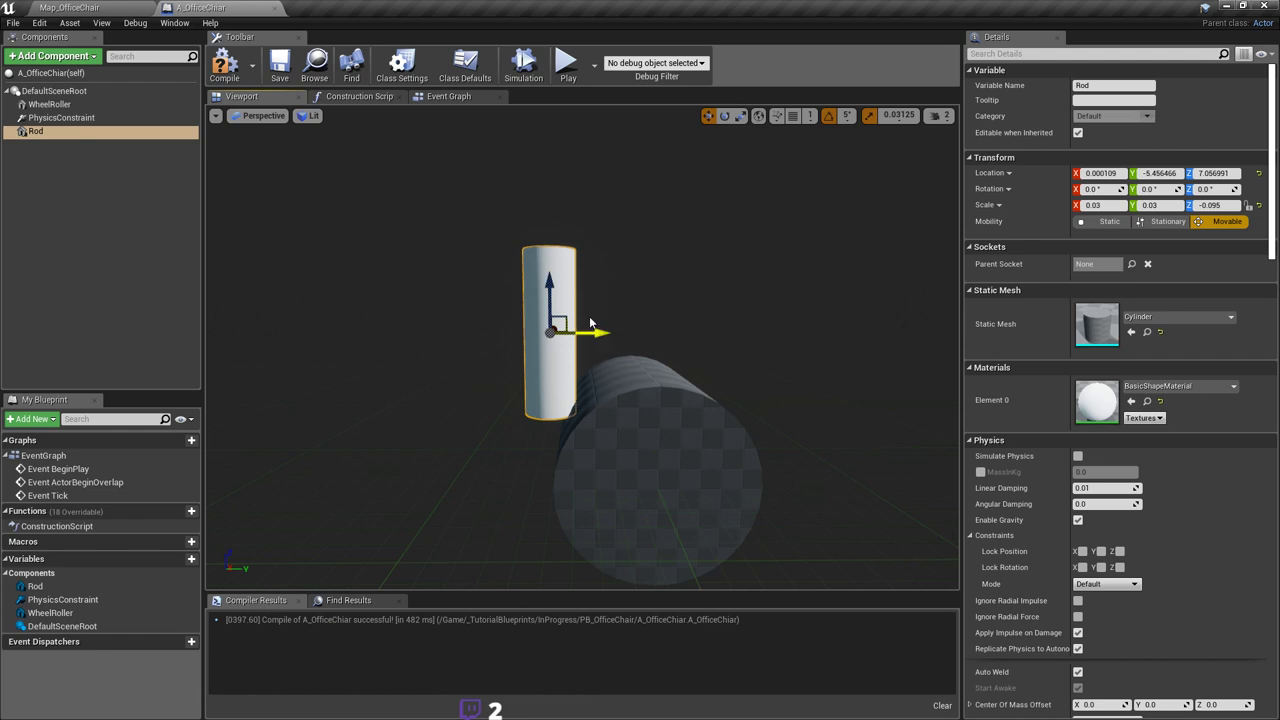
pyautogui.moveTo(628, 490)
pyautogui.mouseDown(button='right')
pyautogui.moveTo(600, 482)
pyautogui.moveTo(614, 490)
pyautogui.mouseUp(button='right')
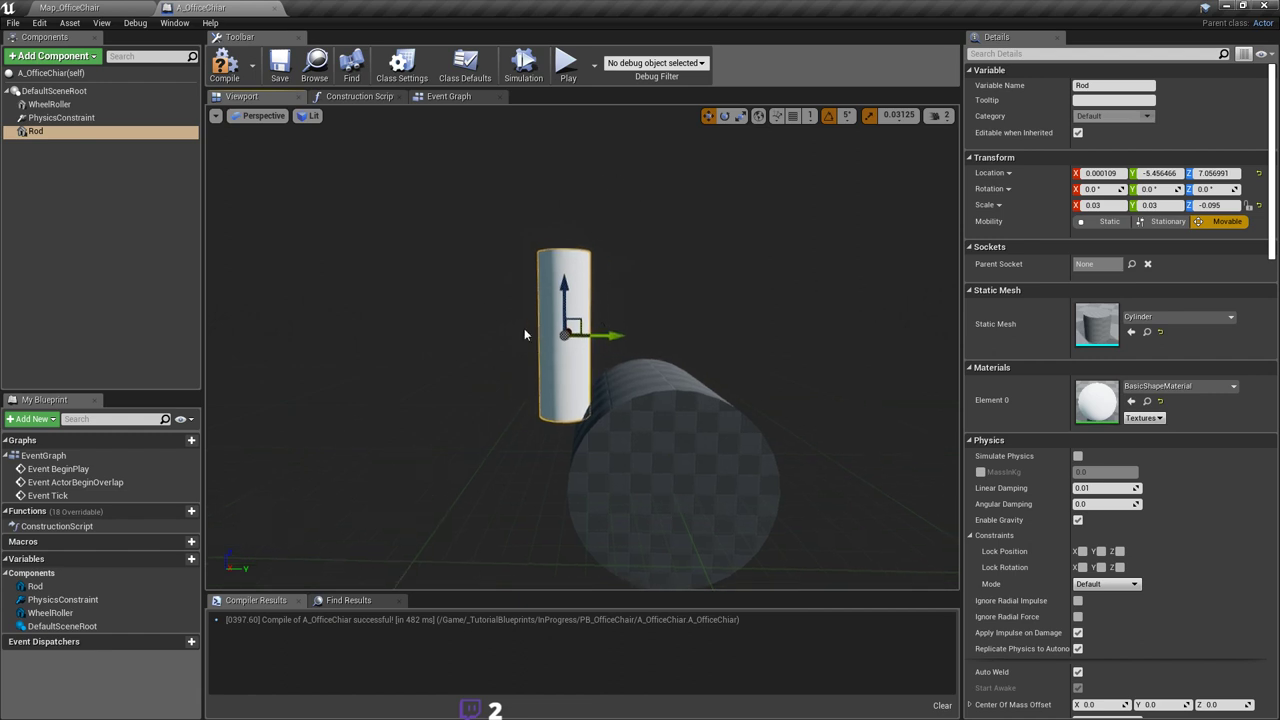
# Step: Parent WheelRoller and PhysicsConstraint to Rod, and rename the constraint RollerAxis
pyautogui.click(55, 118)
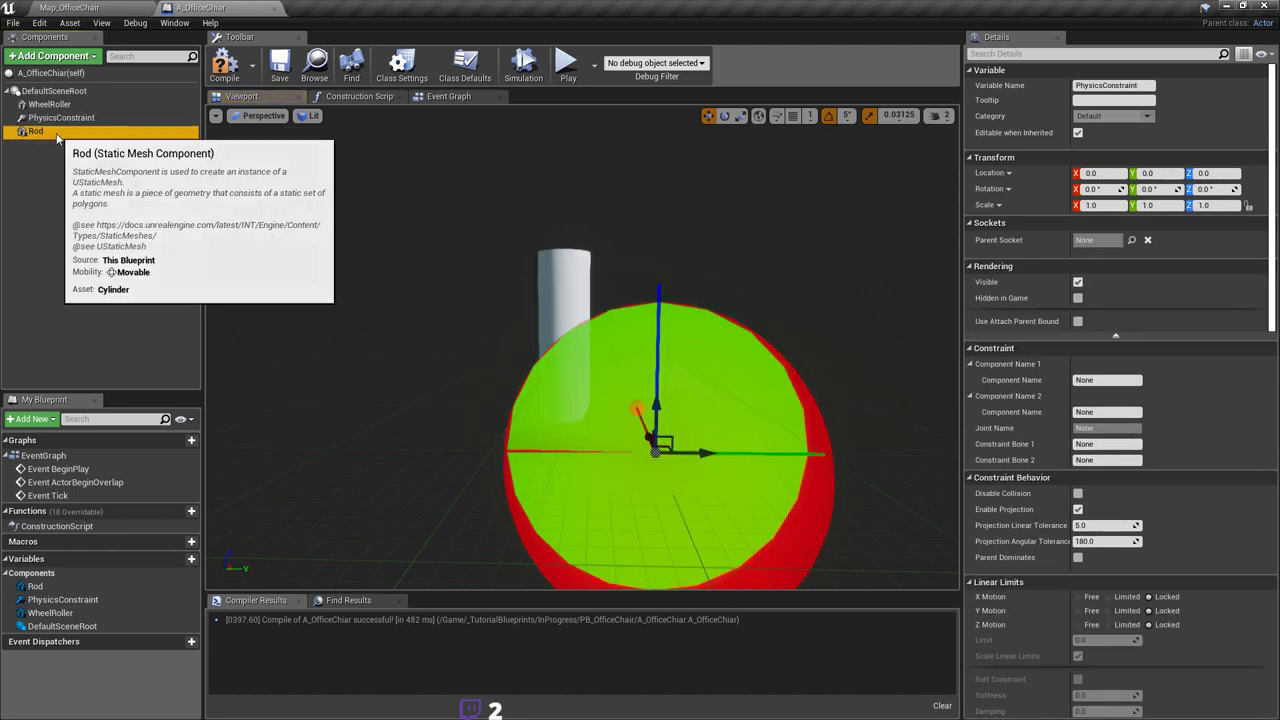
pyautogui.click(57, 134)
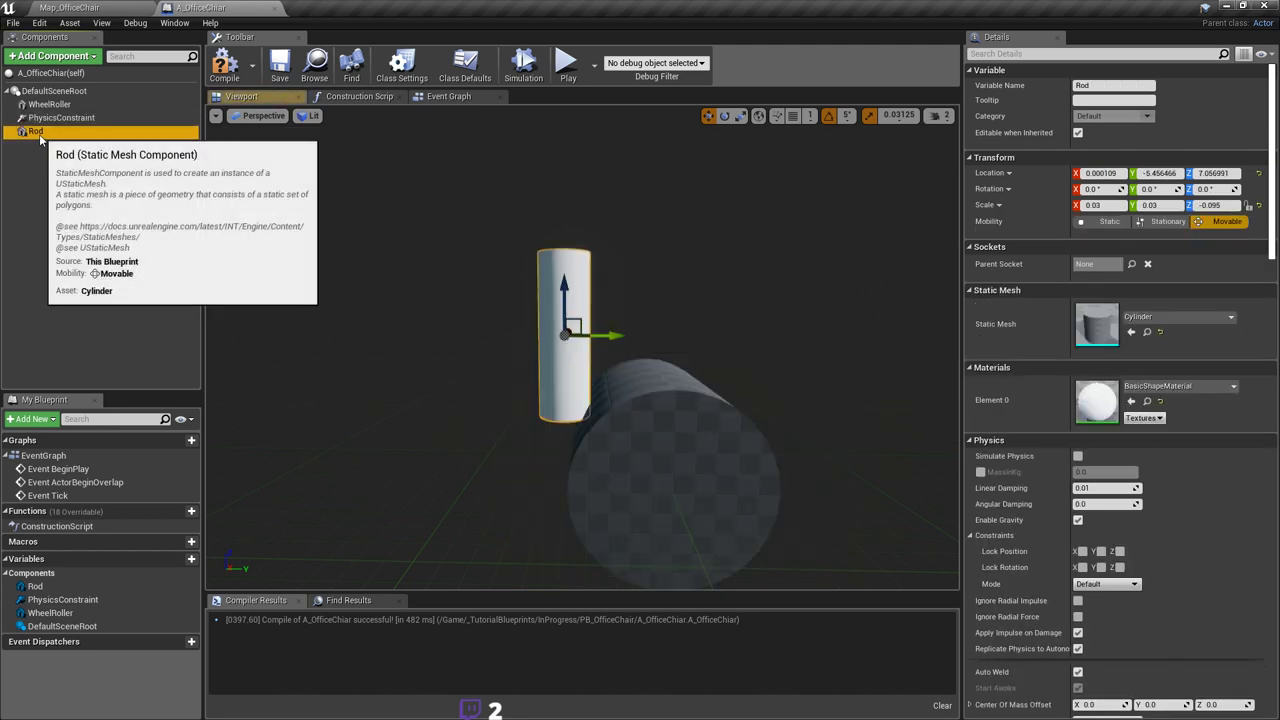
pyautogui.click(55, 106)
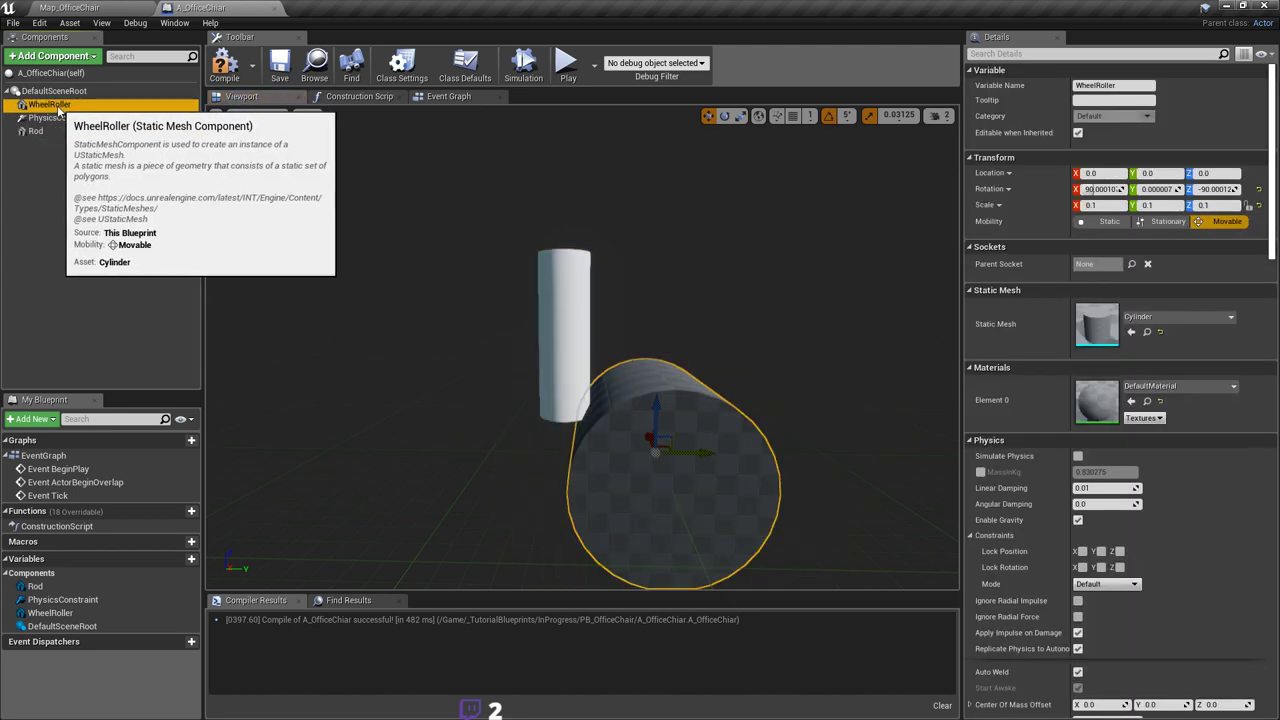
pyautogui.moveTo(58, 111)
pyautogui.mouseDown()
pyautogui.moveTo(65, 137)
pyautogui.moveTo(40, 119)
pyautogui.mouseUp()
pyautogui.click(45, 105)
pyautogui.press('F2')
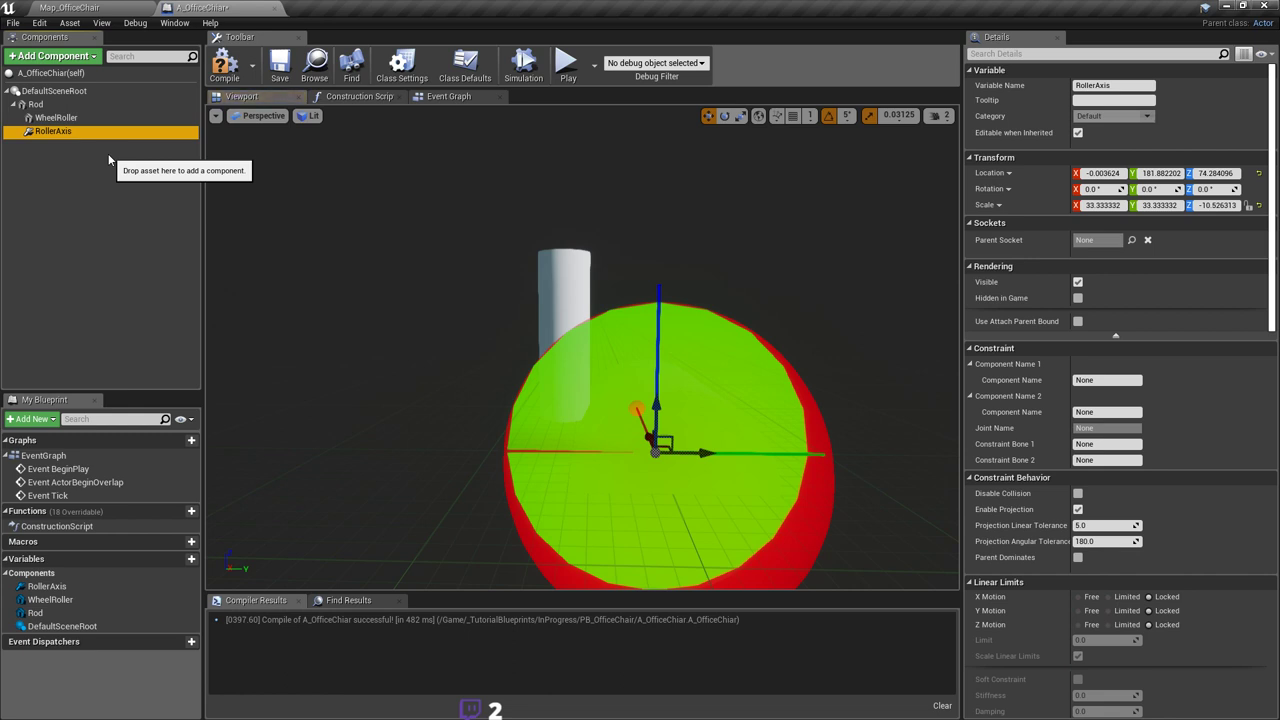
# Step: Examine the RollerAxis constraint's axes and position relative to Rod and the roller
pyautogui.moveTo(376, 287); pyautogui.dragTo(384, 258, button='right')
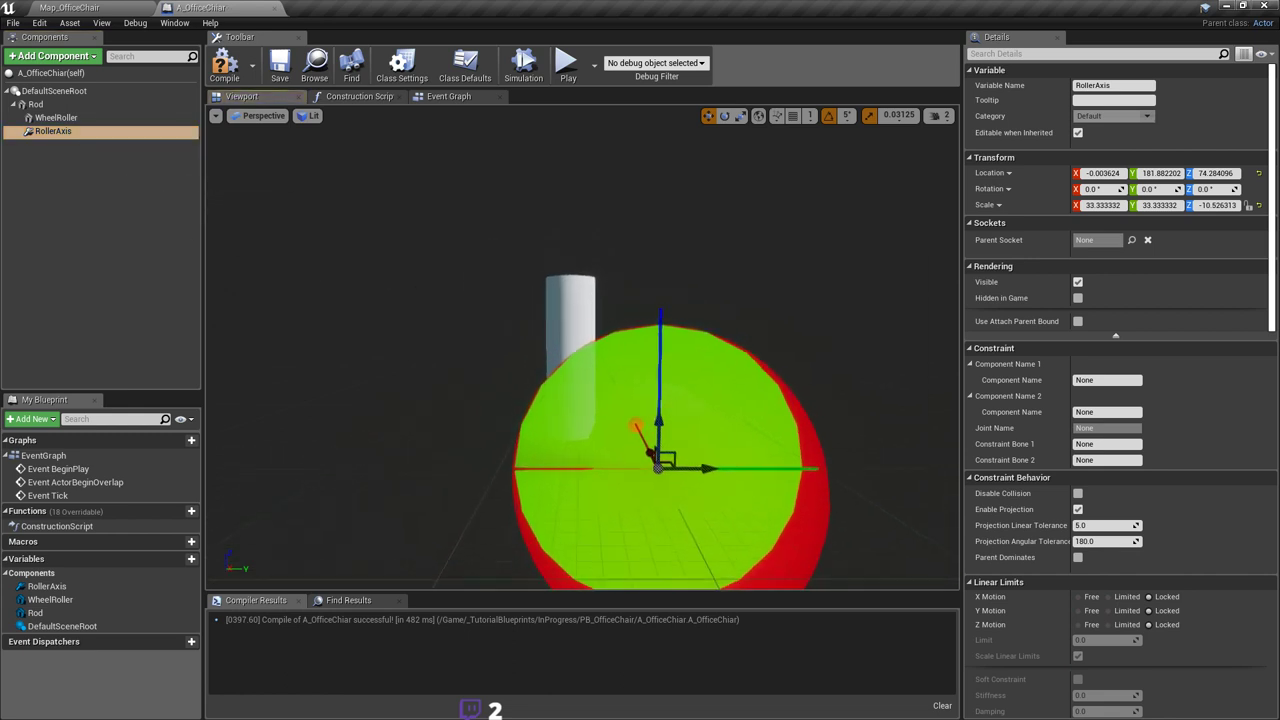
pyautogui.press('w')
pyautogui.moveTo(683, 296); pyautogui.dragTo(750, 352, button='right')
pyautogui.press('s')
pyautogui.press('w')
pyautogui.press('s')
pyautogui.click(42, 136)
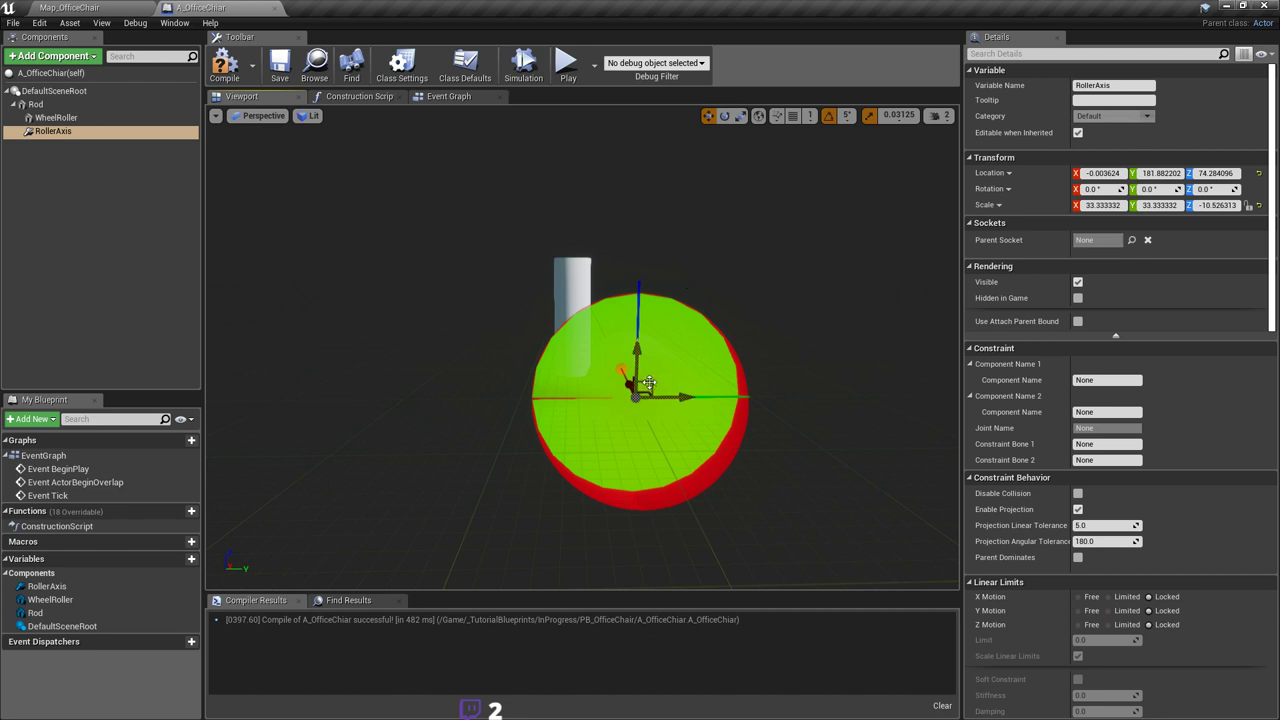
pyautogui.moveTo(649, 383); pyautogui.dragTo(657, 454, button='right')
pyautogui.moveTo(780, 323)
pyautogui.mouseDown(button='right')
pyautogui.moveTo(800, 335)
pyautogui.moveTo(782, 323)
pyautogui.mouseUp(button='right')
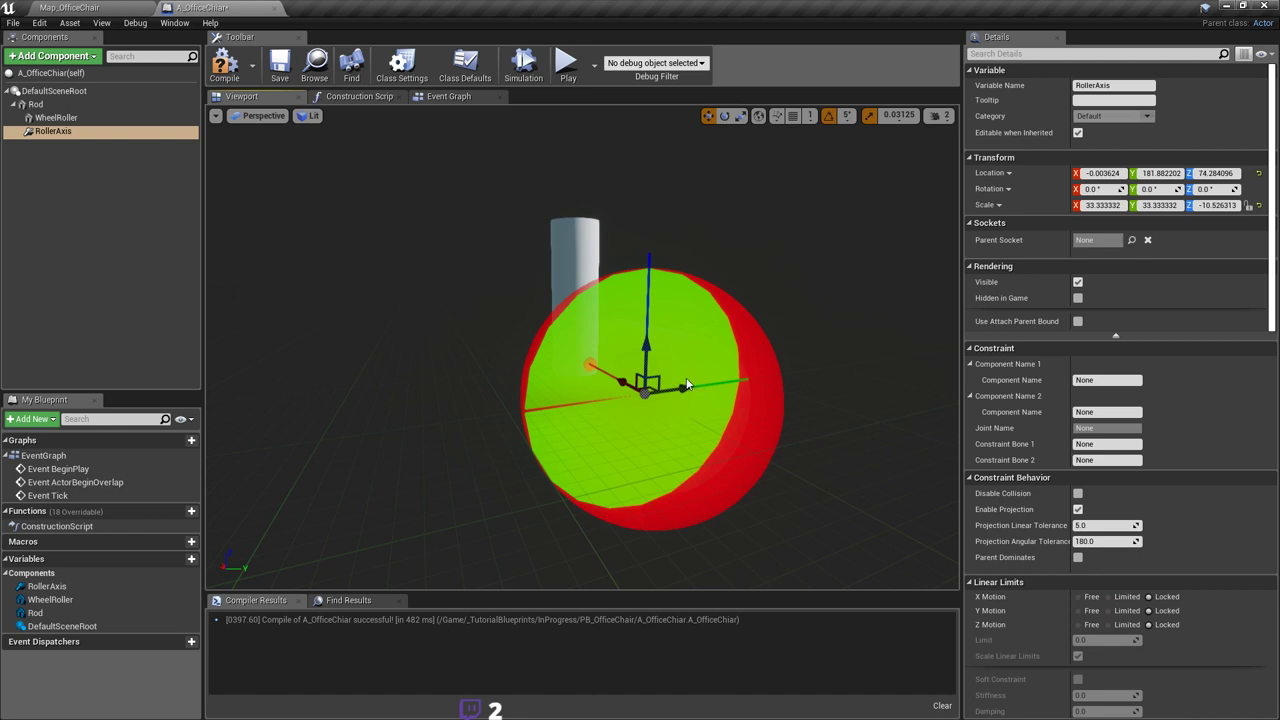
pyautogui.moveTo(716, 406); pyautogui.dragTo(813, 393, button='right')
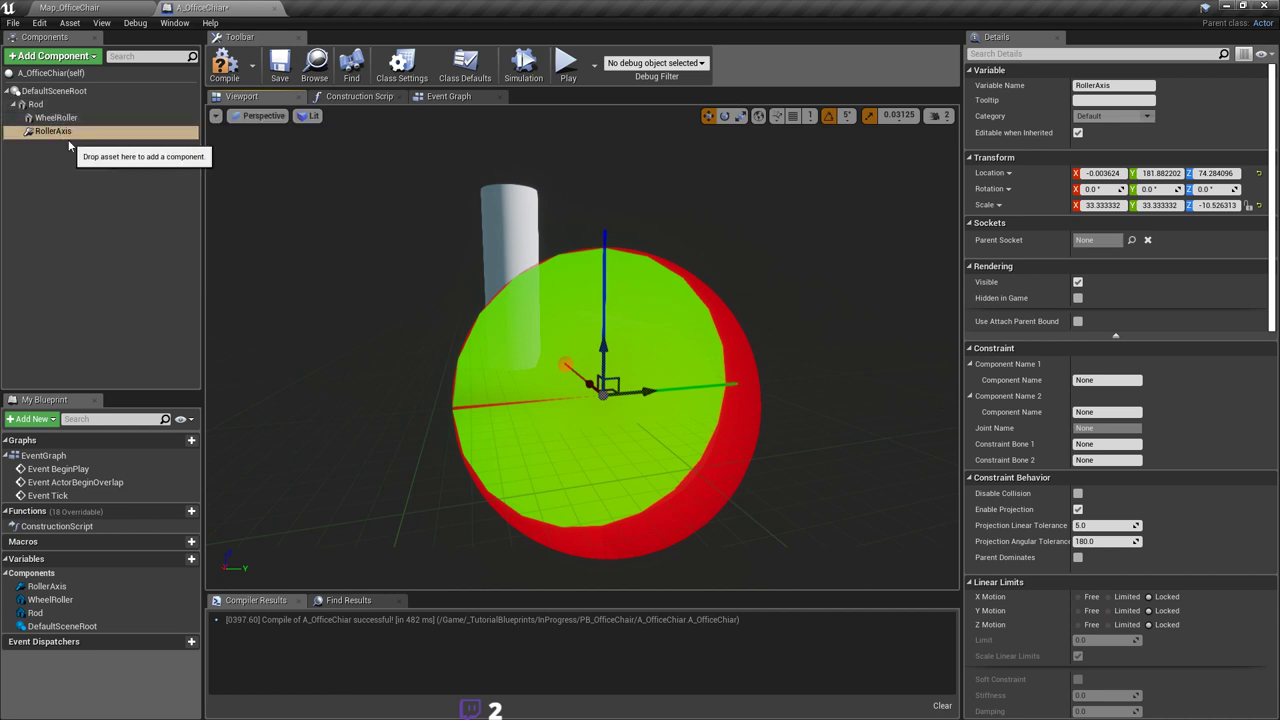
# Step: Set RollerAxis's constrained components to Rod and WheelRoller, and save the blueprint
pyautogui.click(1091, 380)
pyautogui.write('Rod')
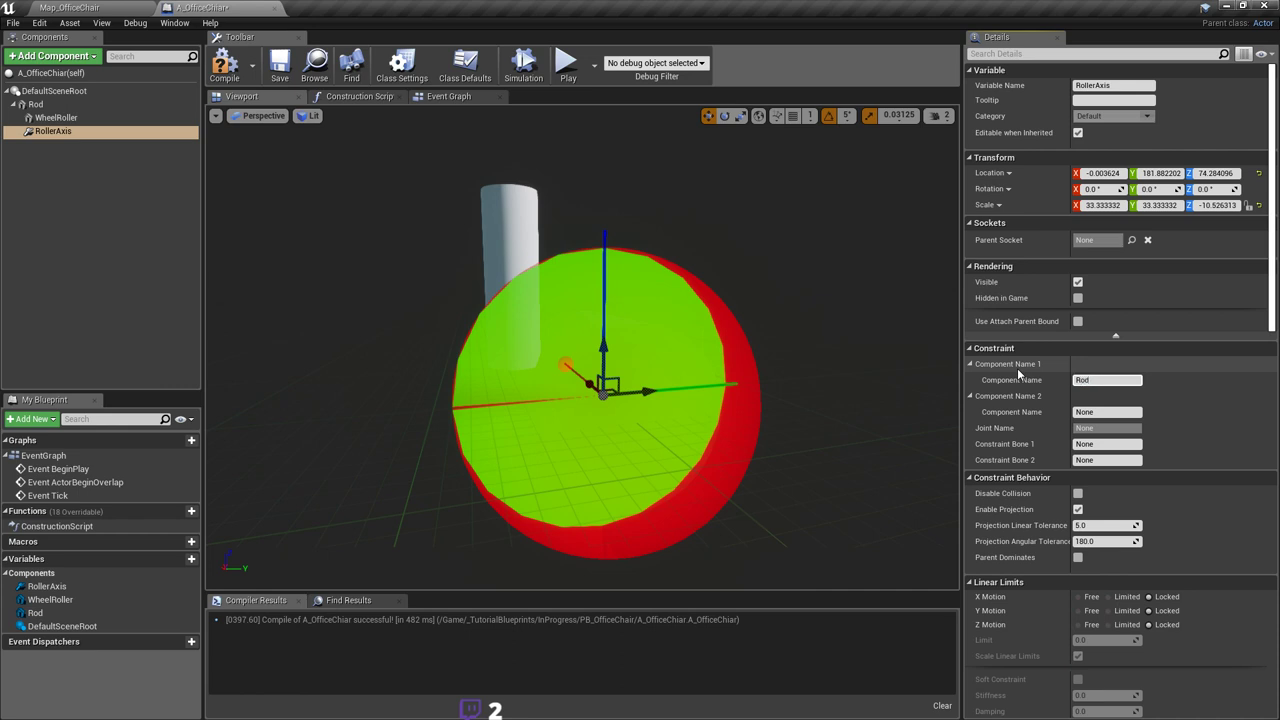
pyautogui.press('Tab')
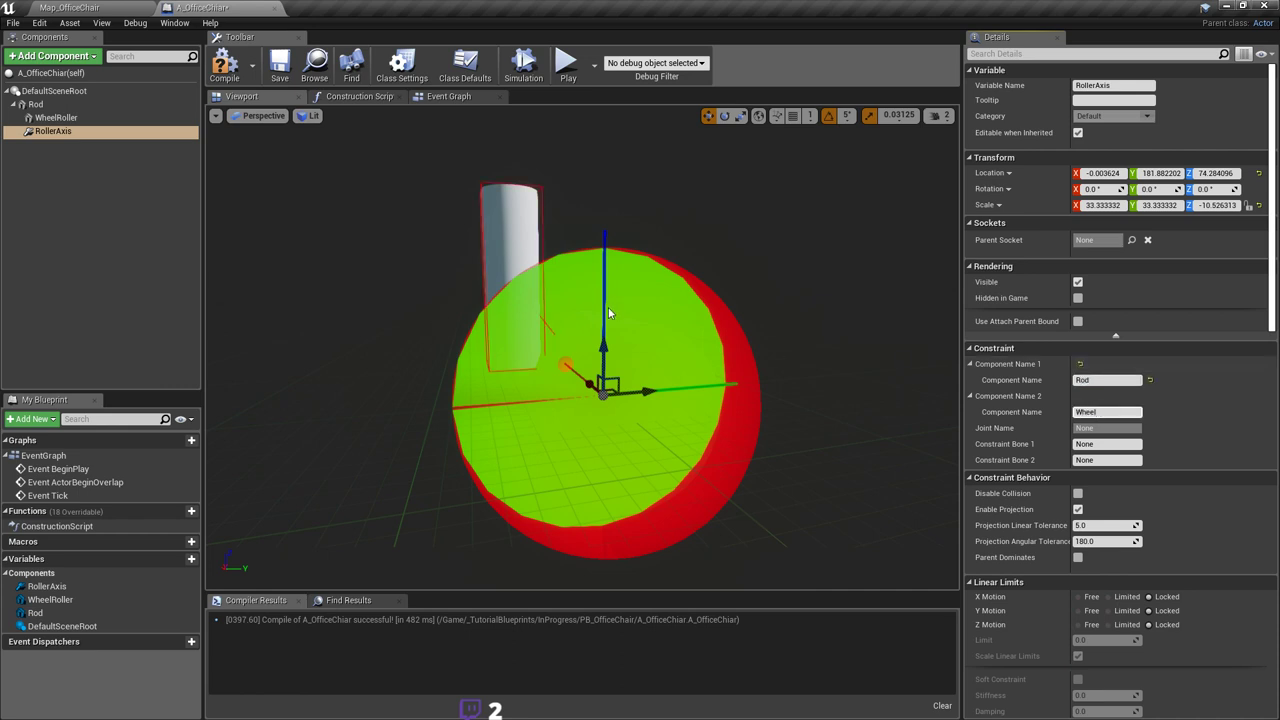
pyautogui.press('Return')
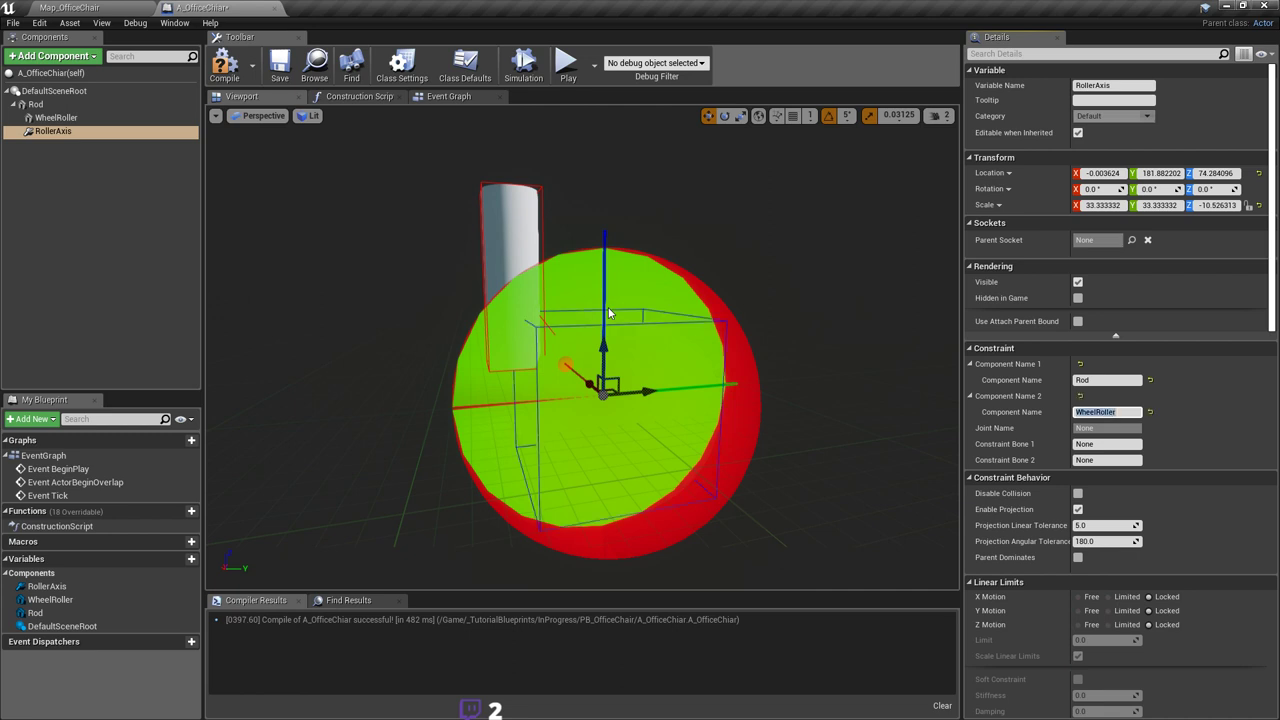
pyautogui.moveTo(467, 335); pyautogui.dragTo(440, 338, button='right')
pyautogui.hotkey('ctrl', 's')
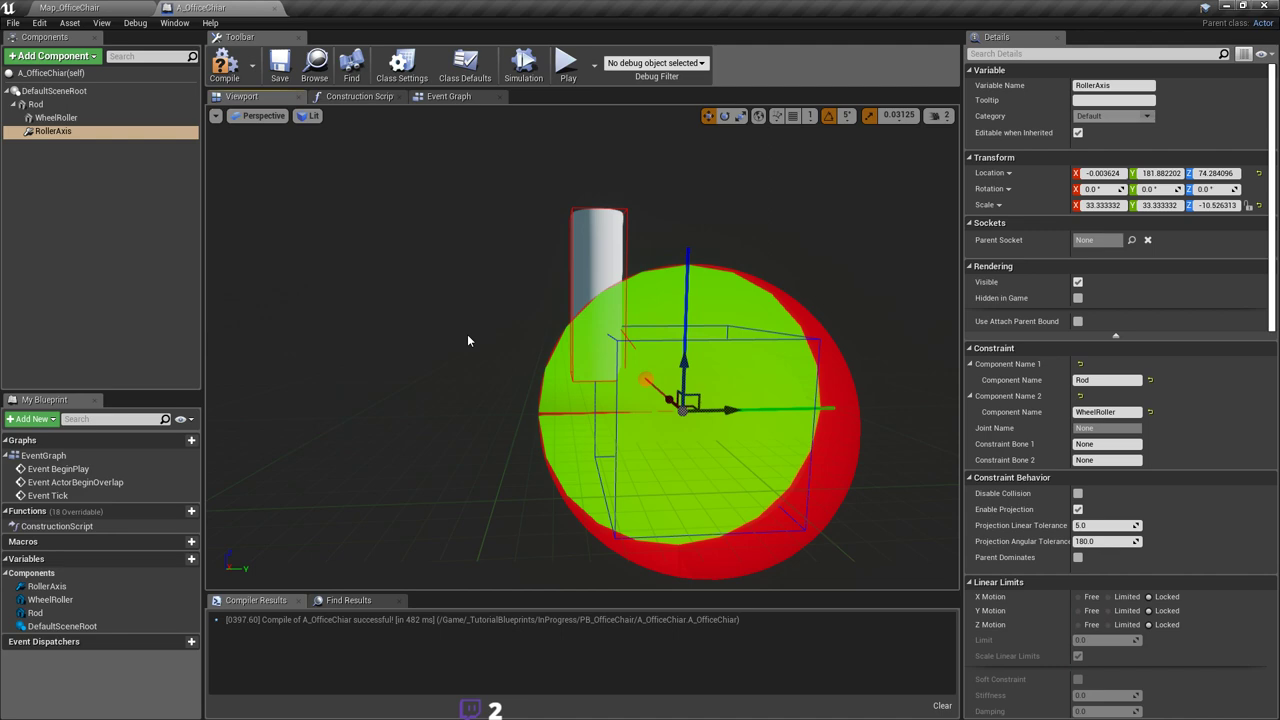
# Step: Compare the RollerAxis constraint with the roller cylinder and select WheelRoller
pyautogui.click(90, 118)
pyautogui.click(85, 132)
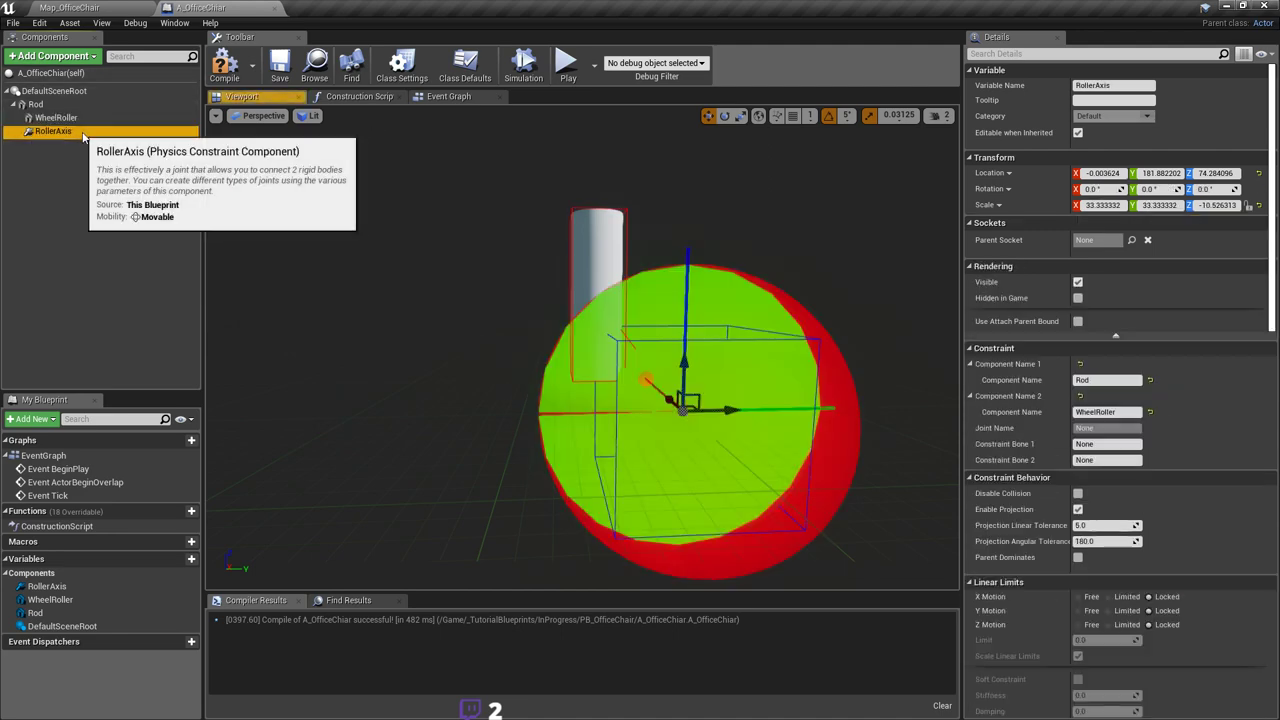
pyautogui.moveTo(430, 310); pyautogui.dragTo(554, 321, button='right')
pyautogui.click(60, 117)
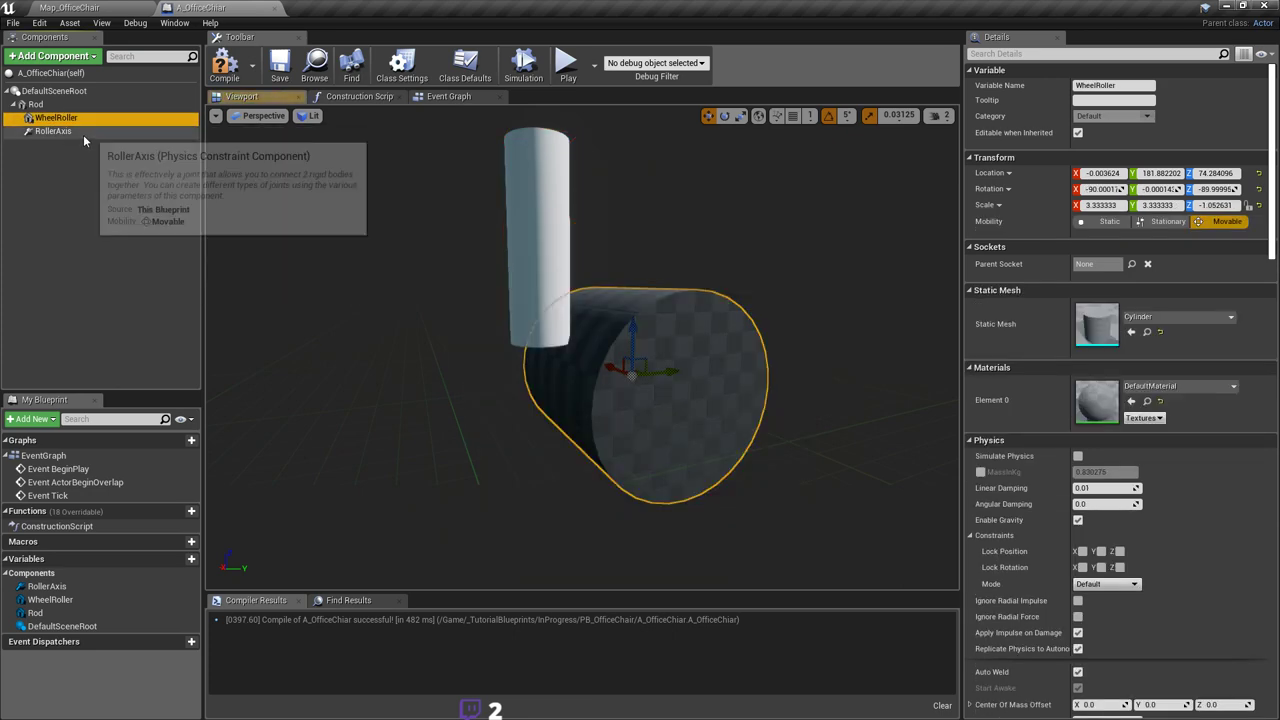
# Step: On the RollerAxis constraint, set Swing 1 Motion and Swing 2 Motion to Locked and keep Twist Motion Free
pyautogui.click(83, 132)
pyautogui.press('f')
pyautogui.moveTo(588, 312)
pyautogui.mouseDown(button='right')
pyautogui.moveTo(650, 306)
pyautogui.moveTo(588, 312)
pyautogui.mouseUp(button='right')
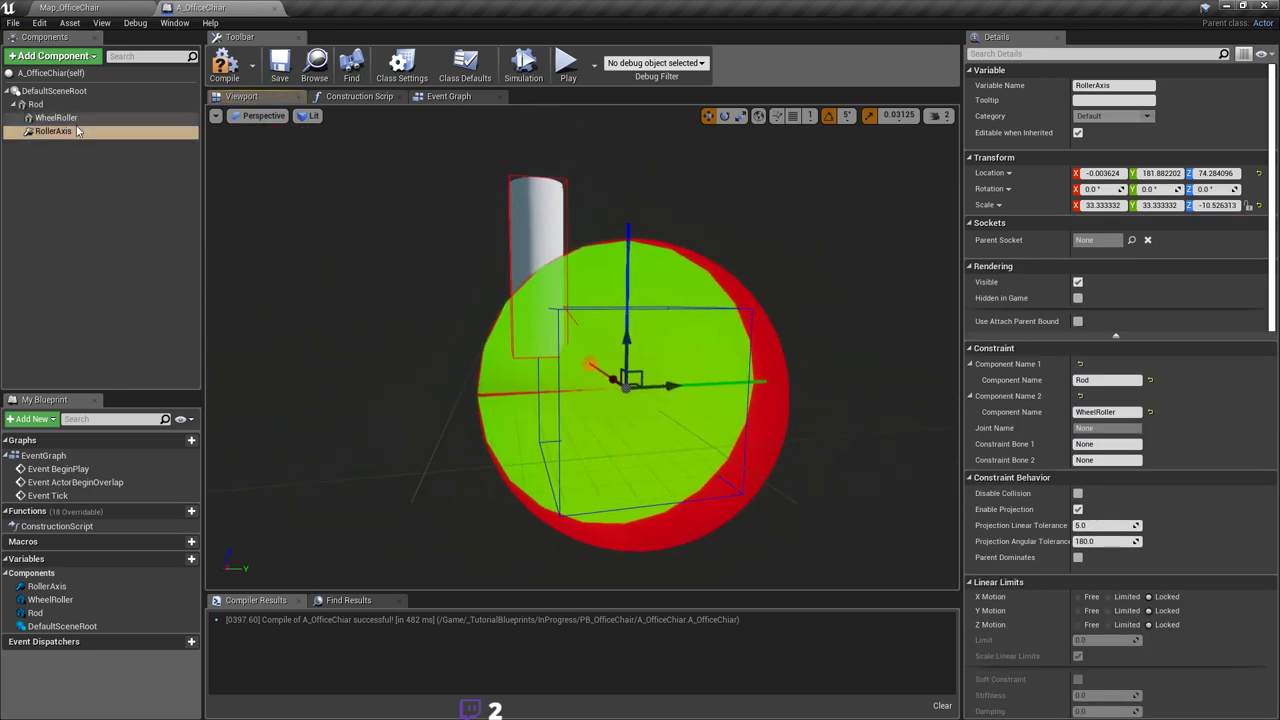
pyautogui.scroll(-3, 1190, 430)
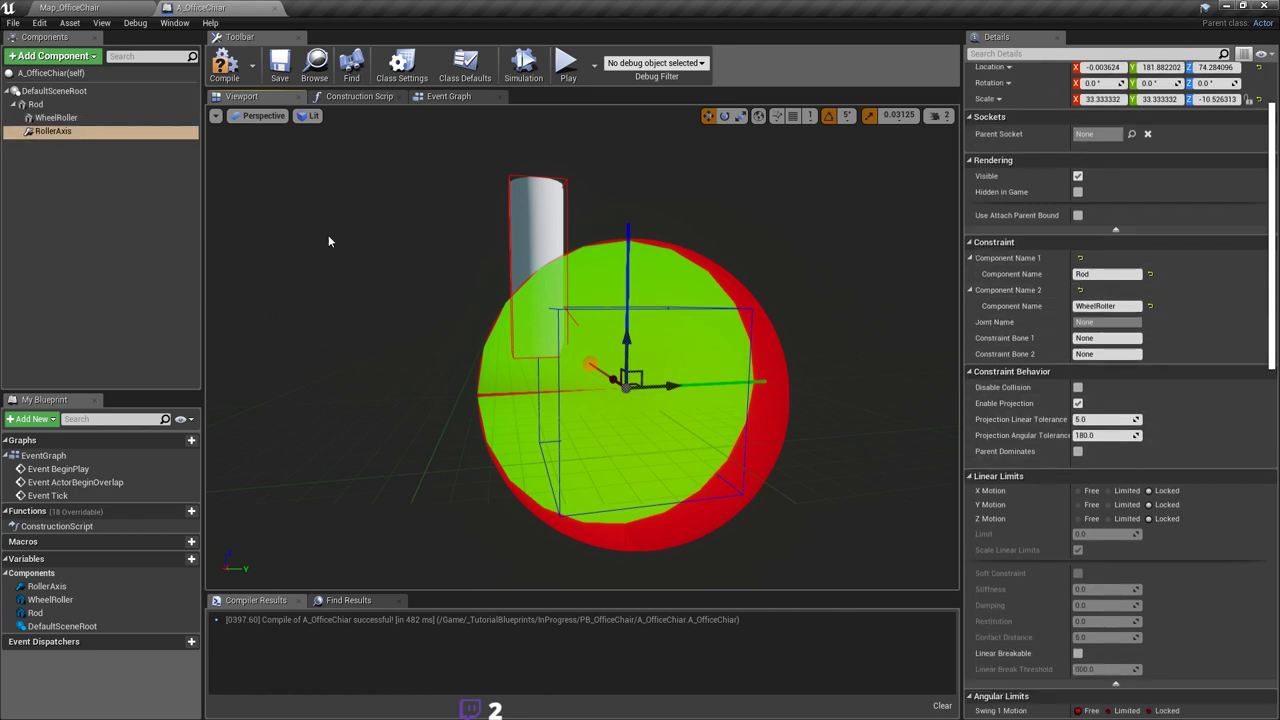
pyautogui.click(76, 133)
pyautogui.scroll(-3, 1185, 415)
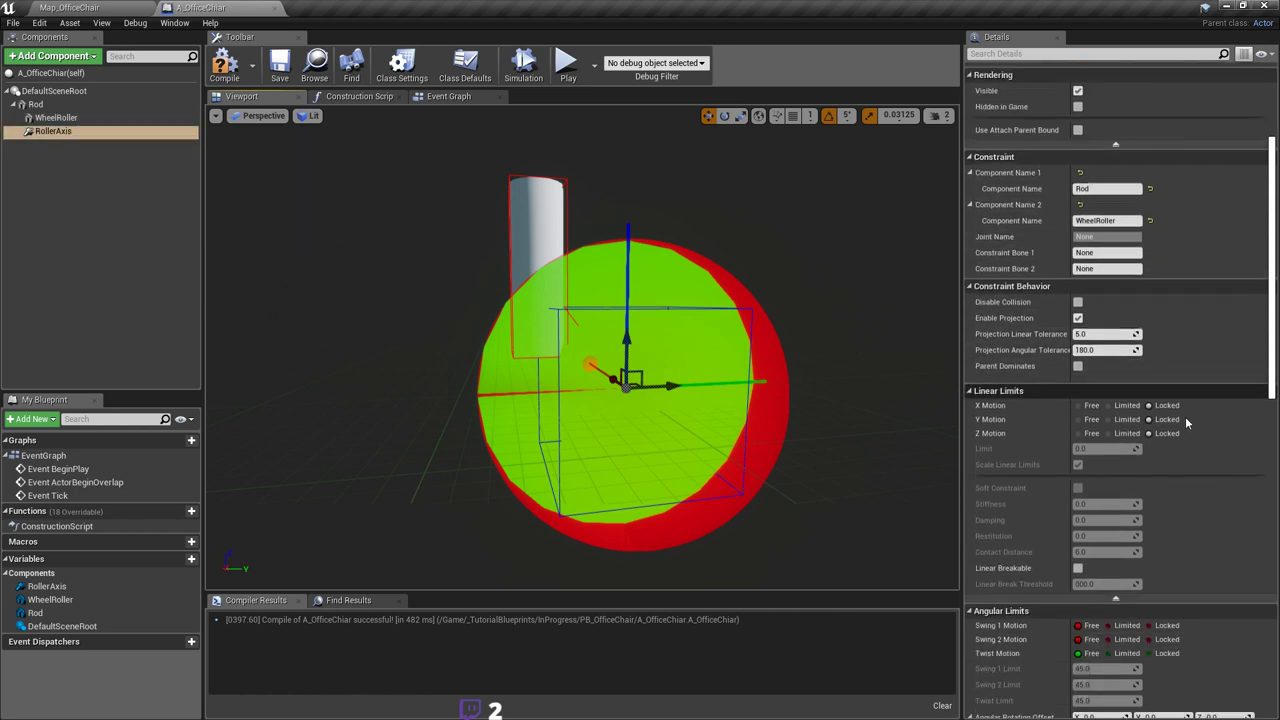
pyautogui.scroll(-2, 1059, 384)
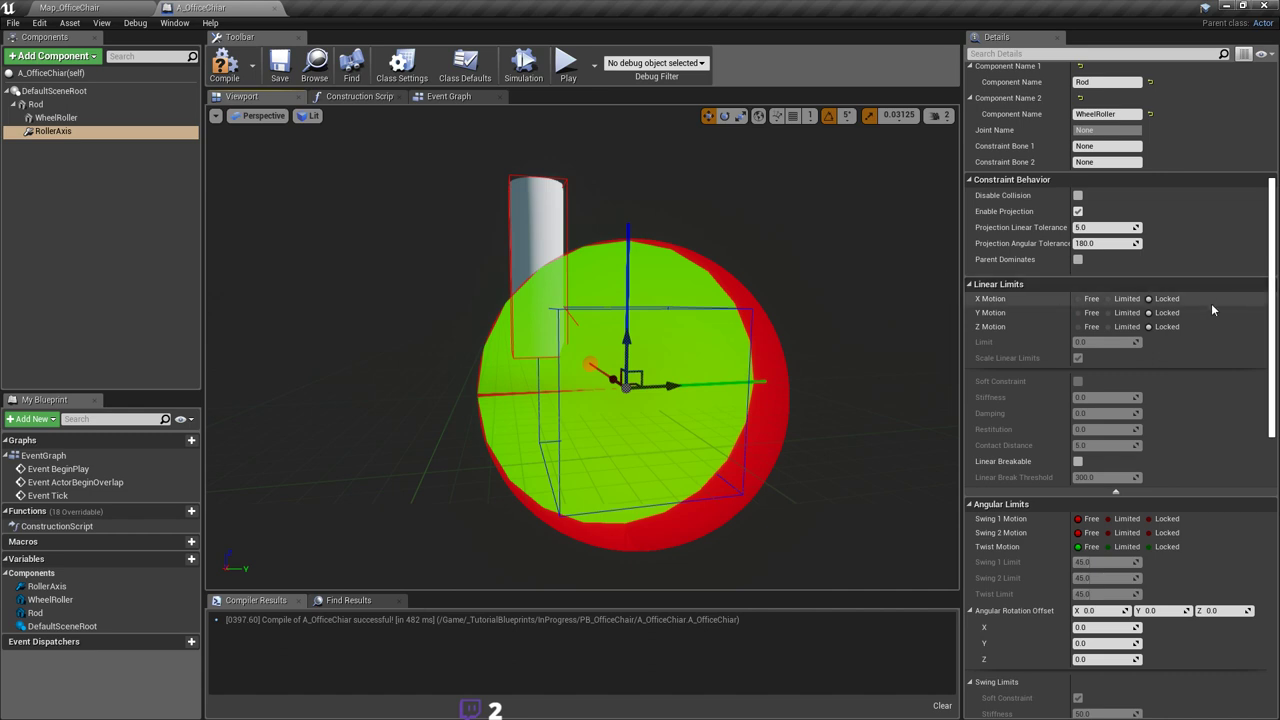
pyautogui.scroll(-2, 1211, 310)
pyautogui.click(1165, 454)
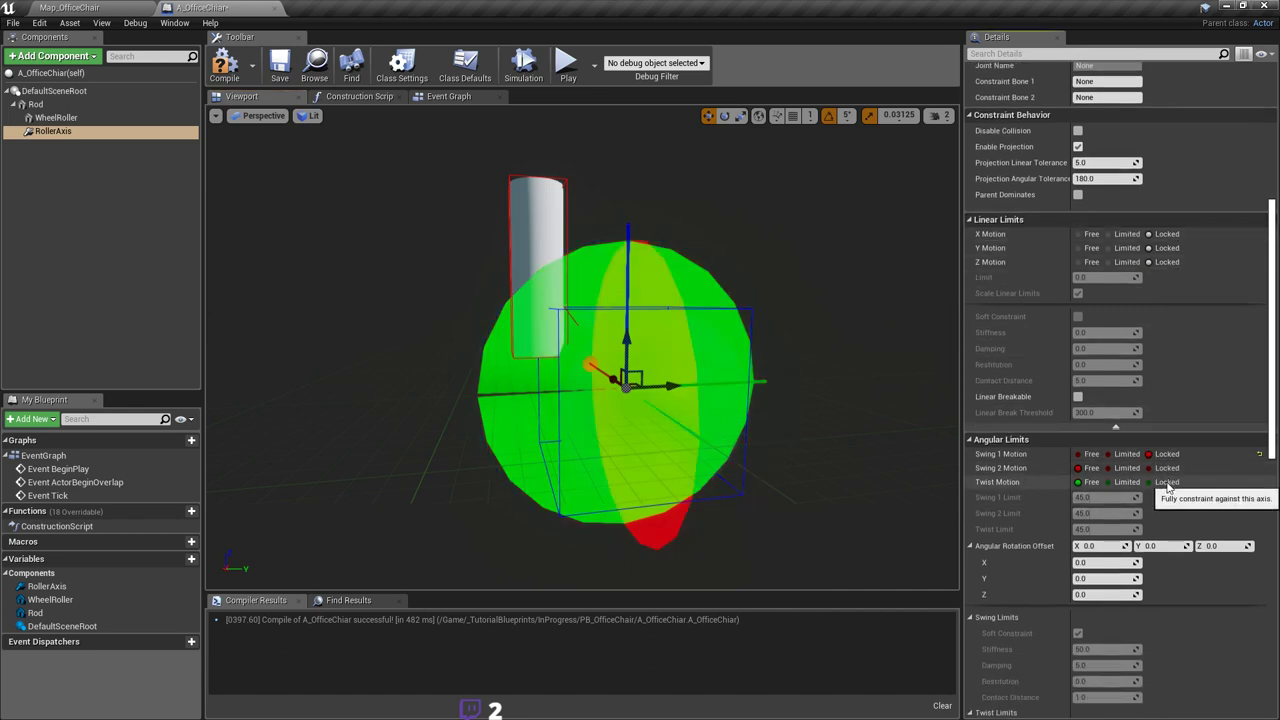
pyautogui.click(1166, 483)
pyautogui.click(1167, 468)
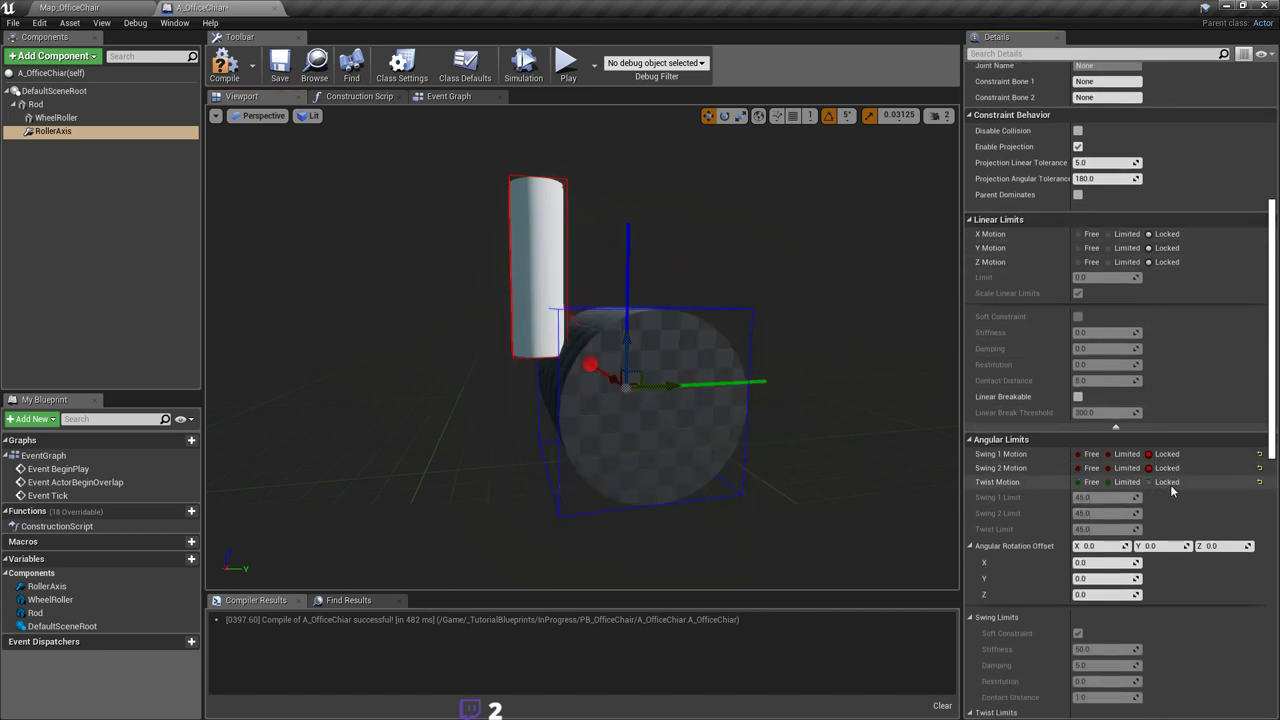
pyautogui.click(1093, 484)
pyautogui.moveTo(714, 352); pyautogui.dragTo(540, 352, button='right')
pyautogui.moveTo(785, 460)
pyautogui.mouseDown(button='right')
pyautogui.moveTo(620, 455)
pyautogui.moveTo(785, 460)
pyautogui.mouseUp(button='right')
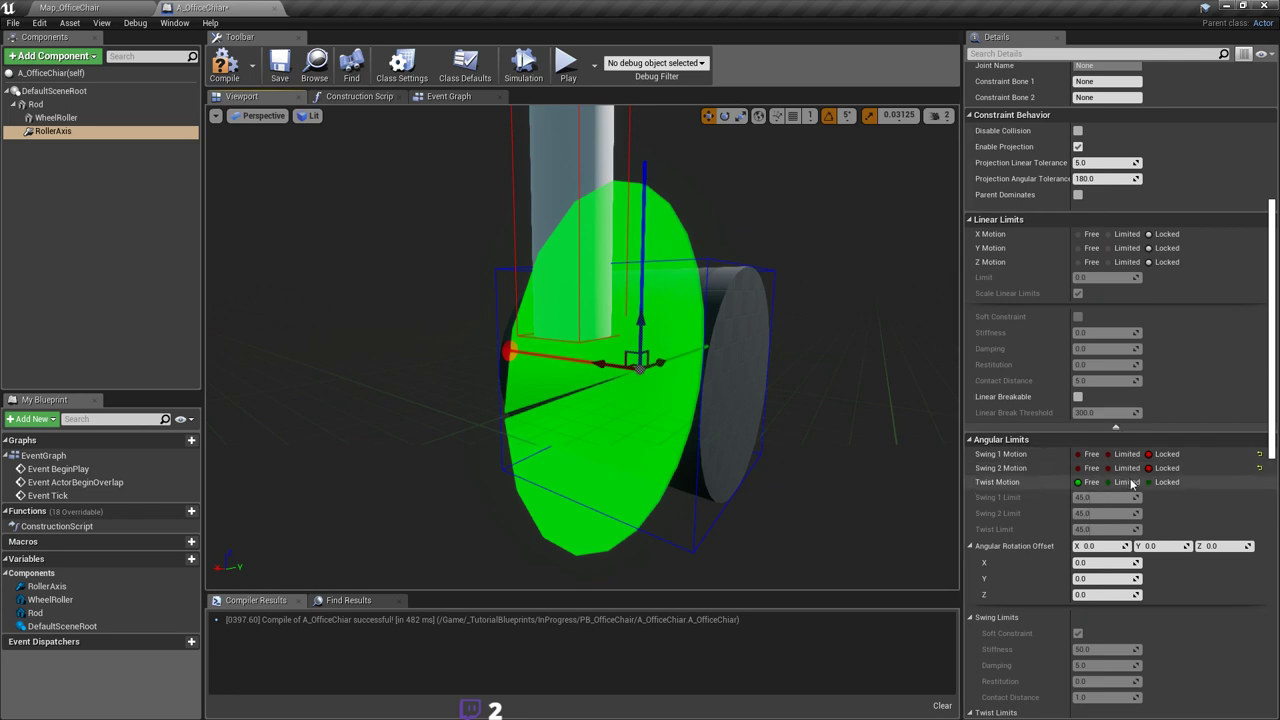
# Step: Set RollerAxis's Angular Drive Mode to Twist and Swing, enable the Twist drive for Target Velocity, then compile and save the blueprint
pyautogui.scroll(-3, 1220, 462)
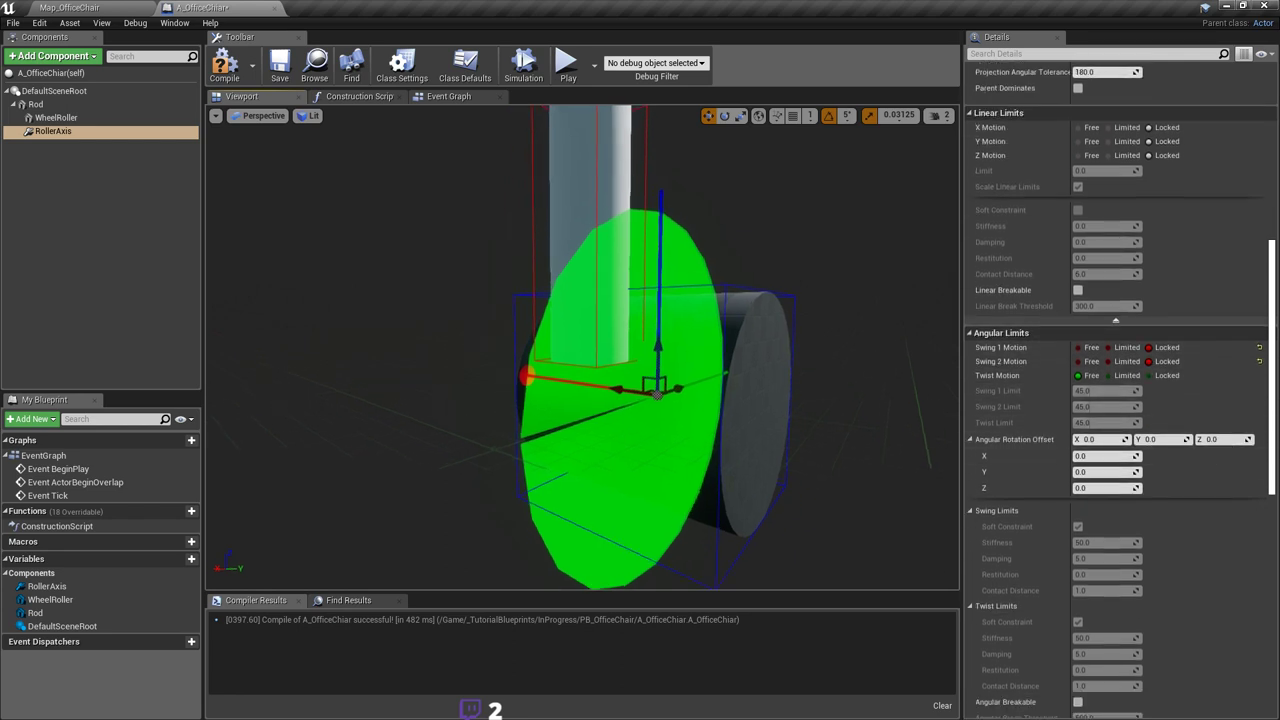
pyautogui.scroll(-4, 1161, 405)
pyautogui.scroll(-2, 1175, 404)
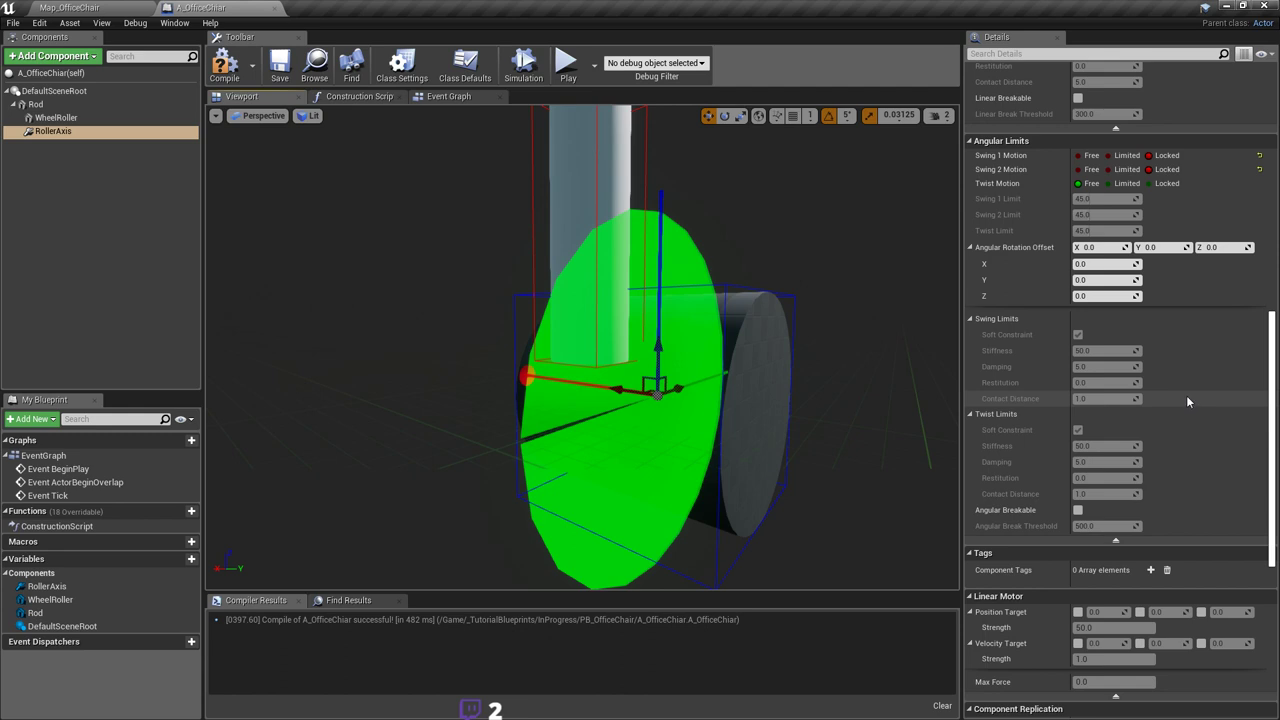
pyautogui.scroll(-12, 1188, 398)
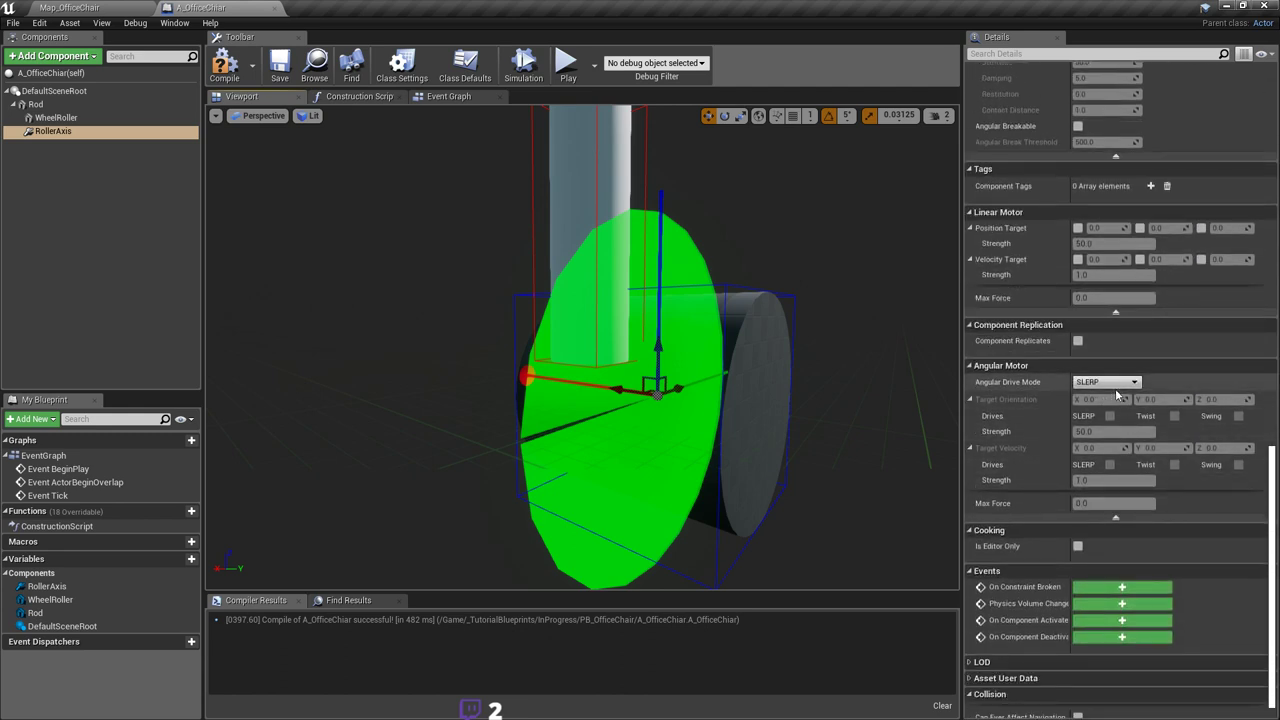
pyautogui.click(1117, 386)
pyautogui.click(1110, 402)
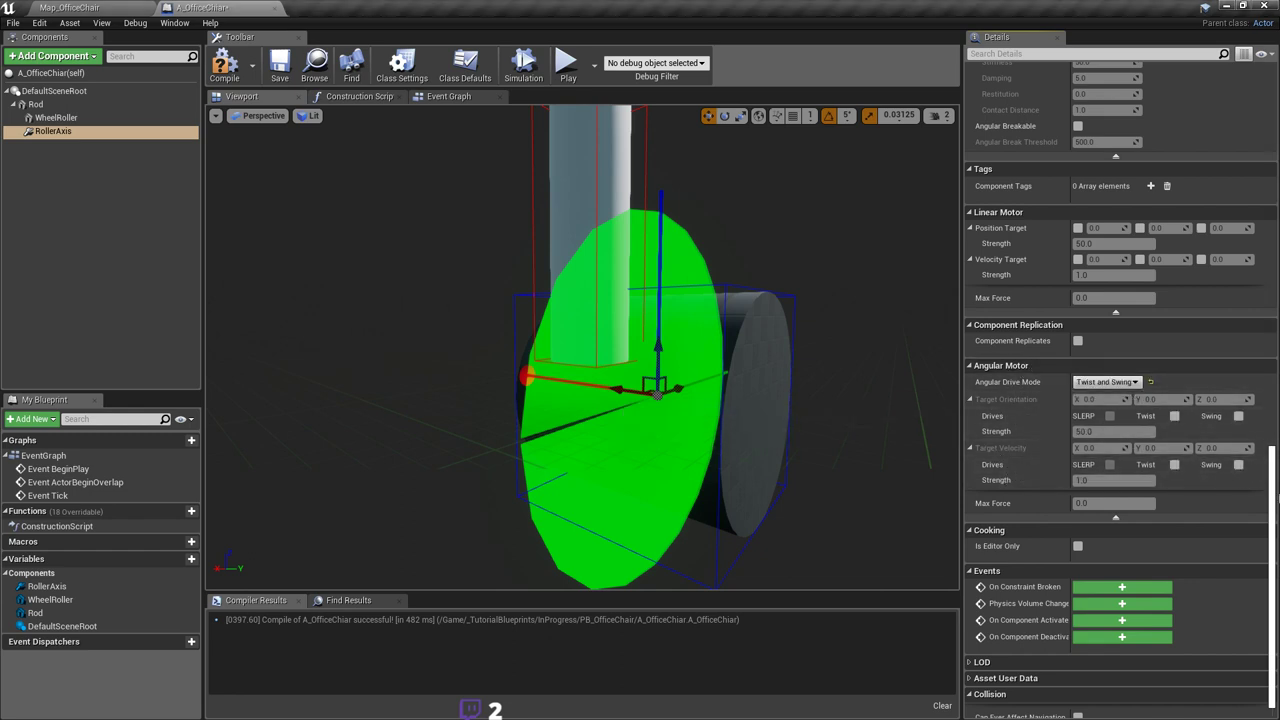
pyautogui.click(1174, 464)
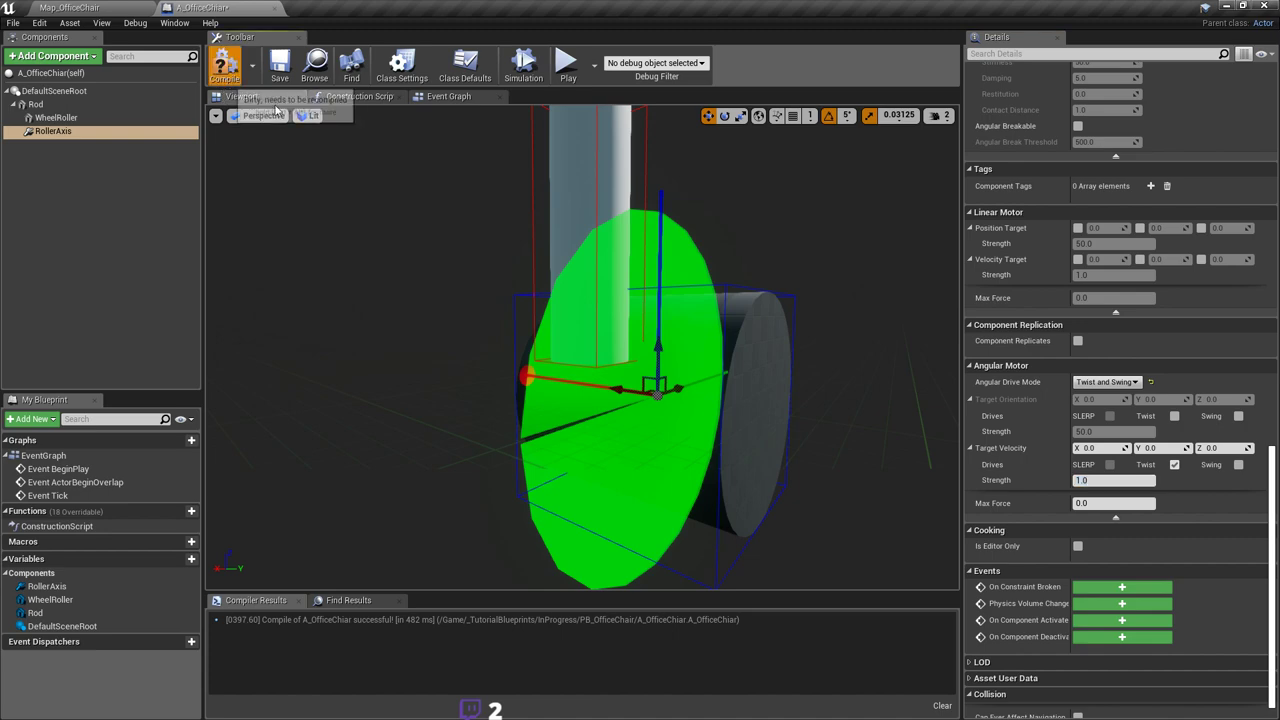
pyautogui.click(279, 68)
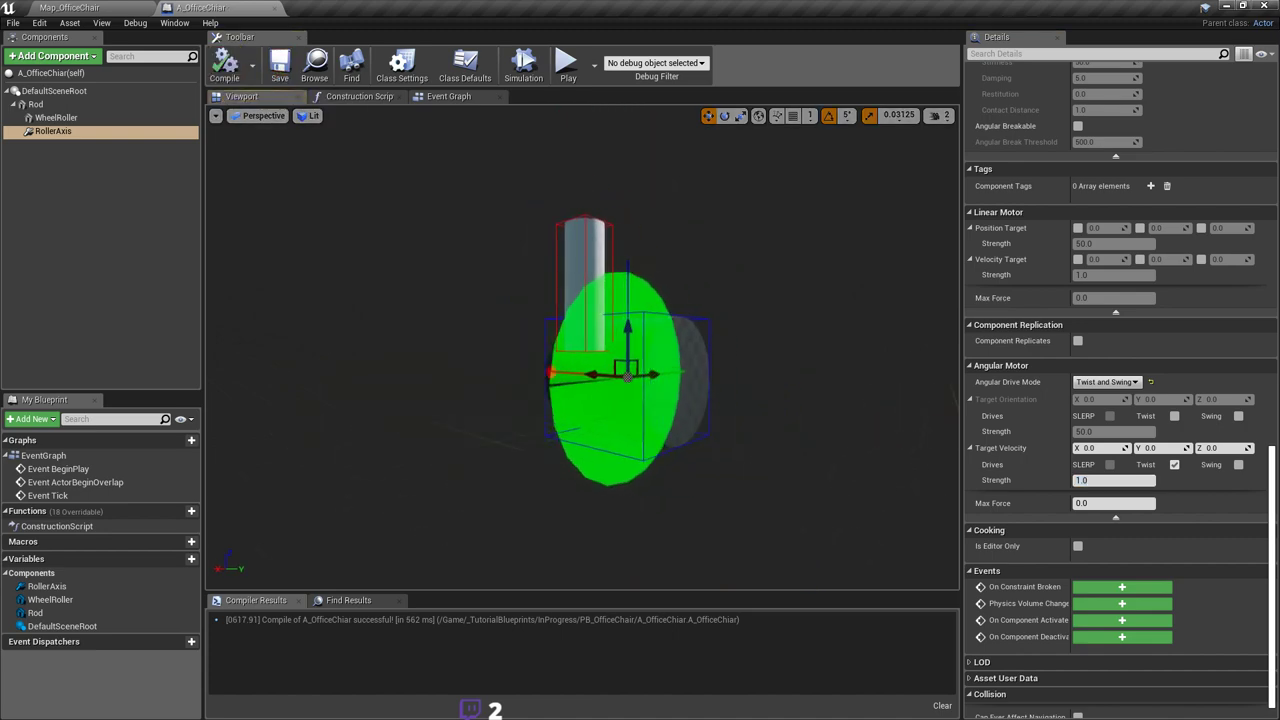
# Step: Switch to Map_OfficeChair and place the A_OfficeChiar blueprint in the arena at about X 761, Y 567, Z 280
pyautogui.click(100, 8)
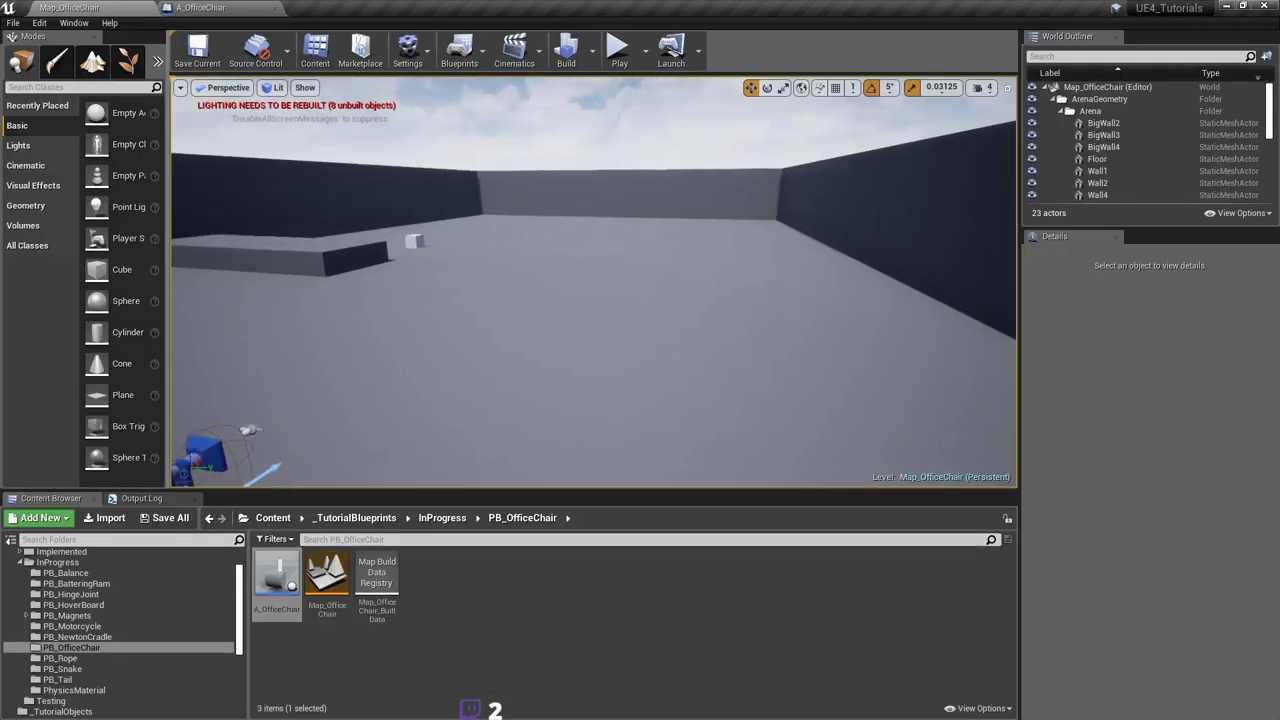
pyautogui.moveTo(281, 566); pyautogui.dragTo(644, 345)
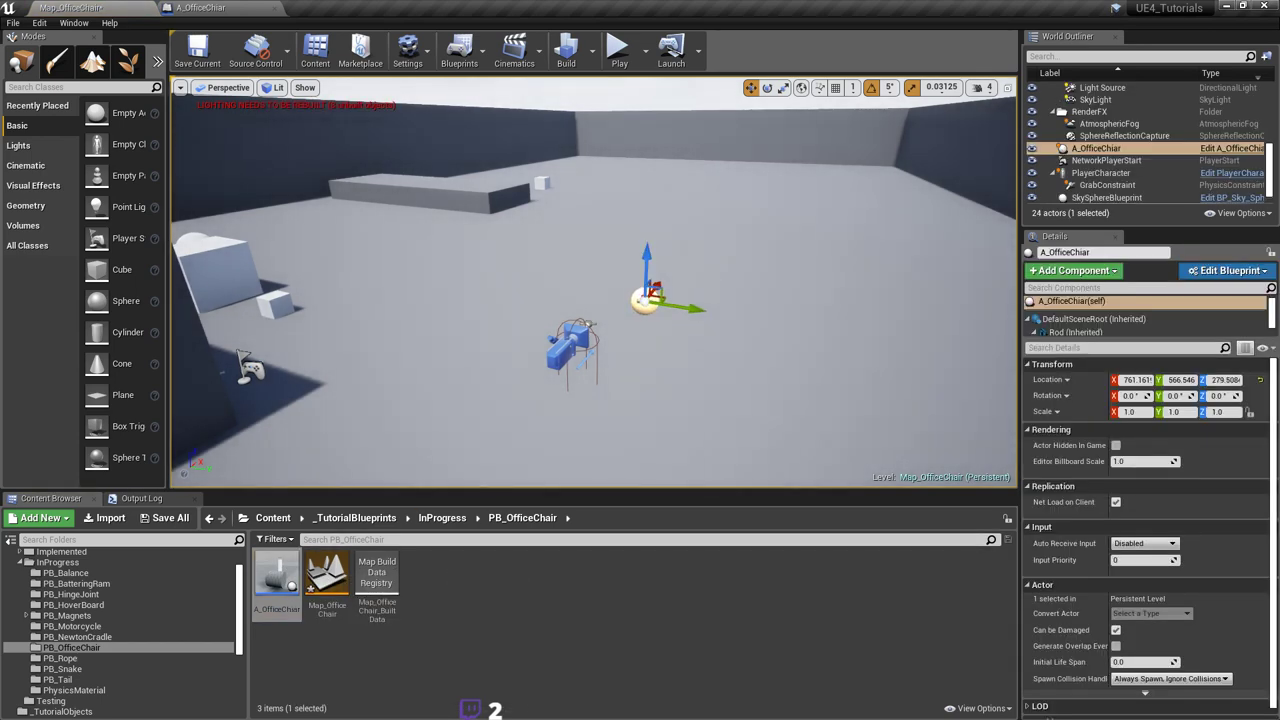
pyautogui.click(668, 262)
pyautogui.press('w')
pyautogui.moveTo(668, 262); pyautogui.dragTo(570, 288, button='right')
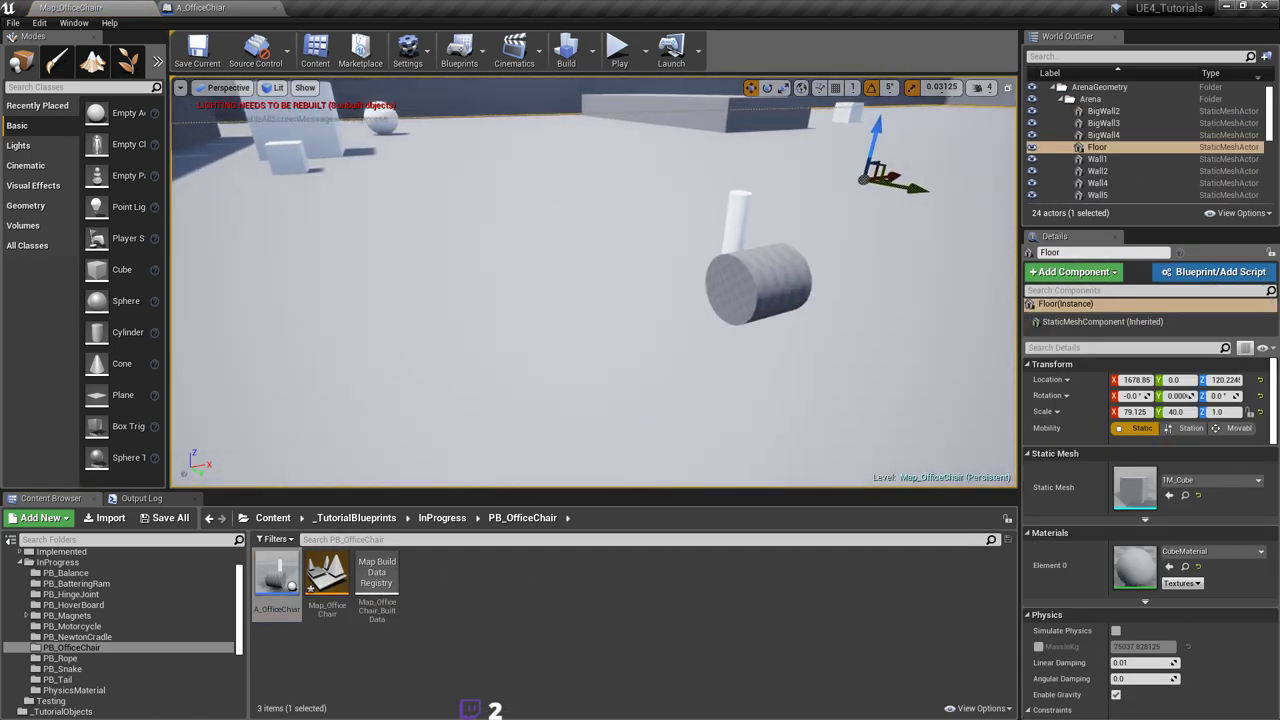
pyautogui.moveTo(680, 330); pyautogui.dragTo(690, 300, button='right')
# Step: Play-test the level to observe how the placed roller and rod behave, and stop the session
pyautogui.click(619, 50)
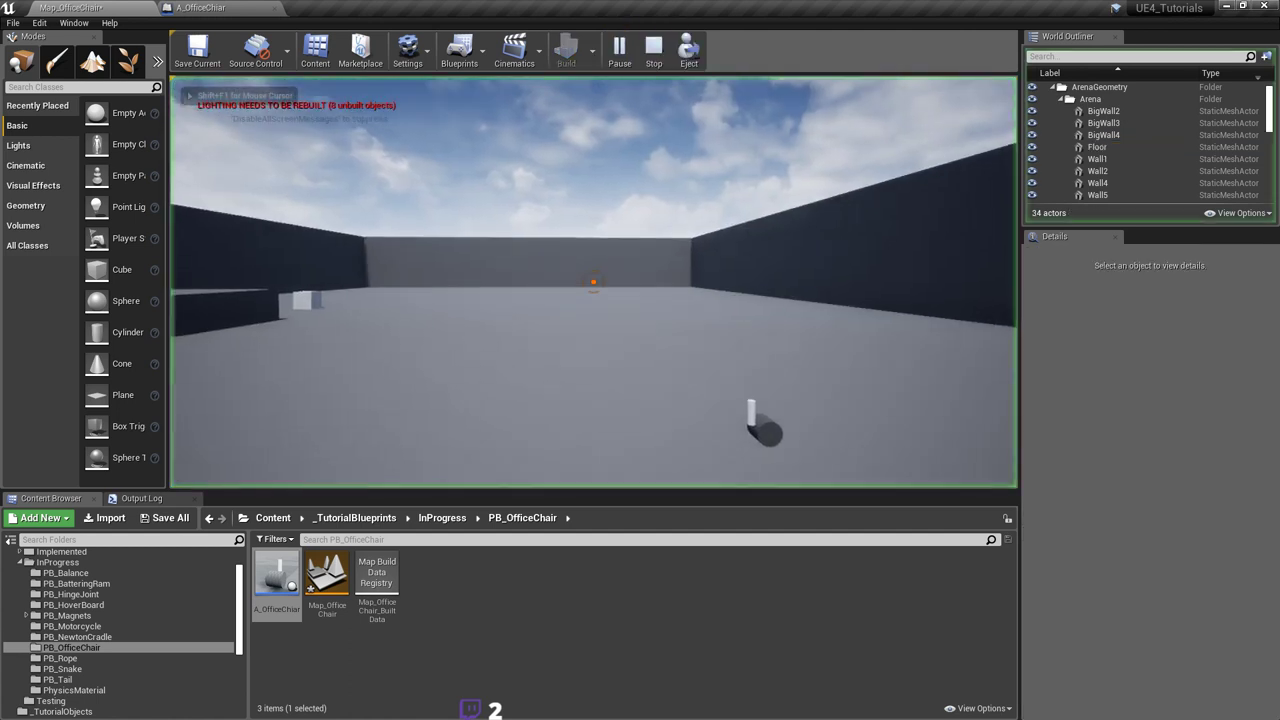
pyautogui.hotkey('shift', 'F1')
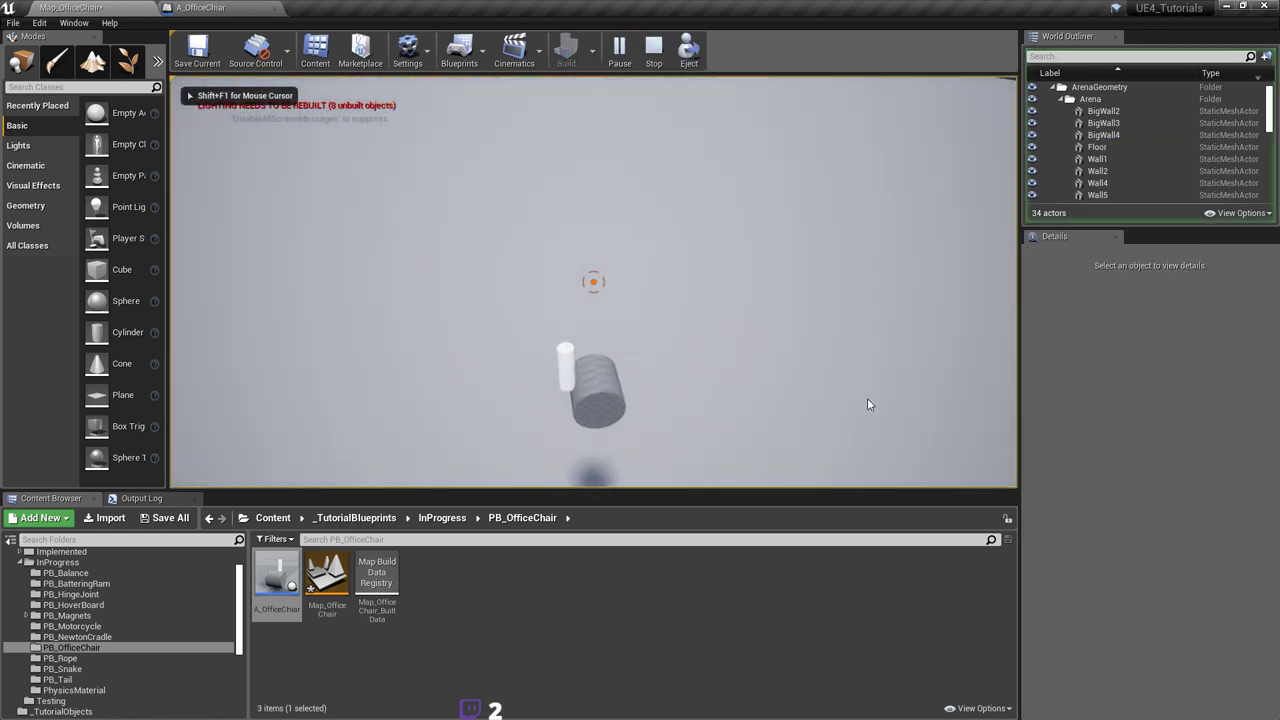
pyautogui.press('Escape')
# Step: Raise the placed A_OfficeChiar actor to a Z location of about 365 and briefly run the level
pyautogui.click(634, 284)
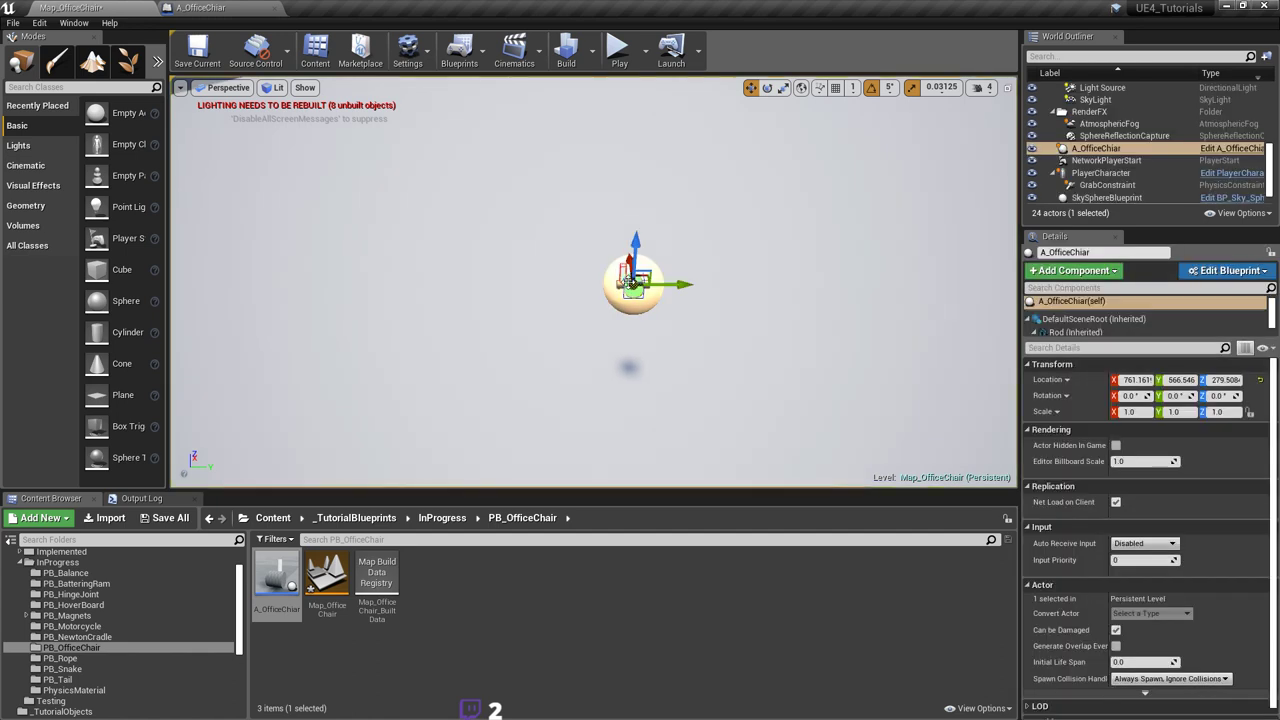
pyautogui.moveTo(631, 245); pyautogui.dragTo(646, 62)
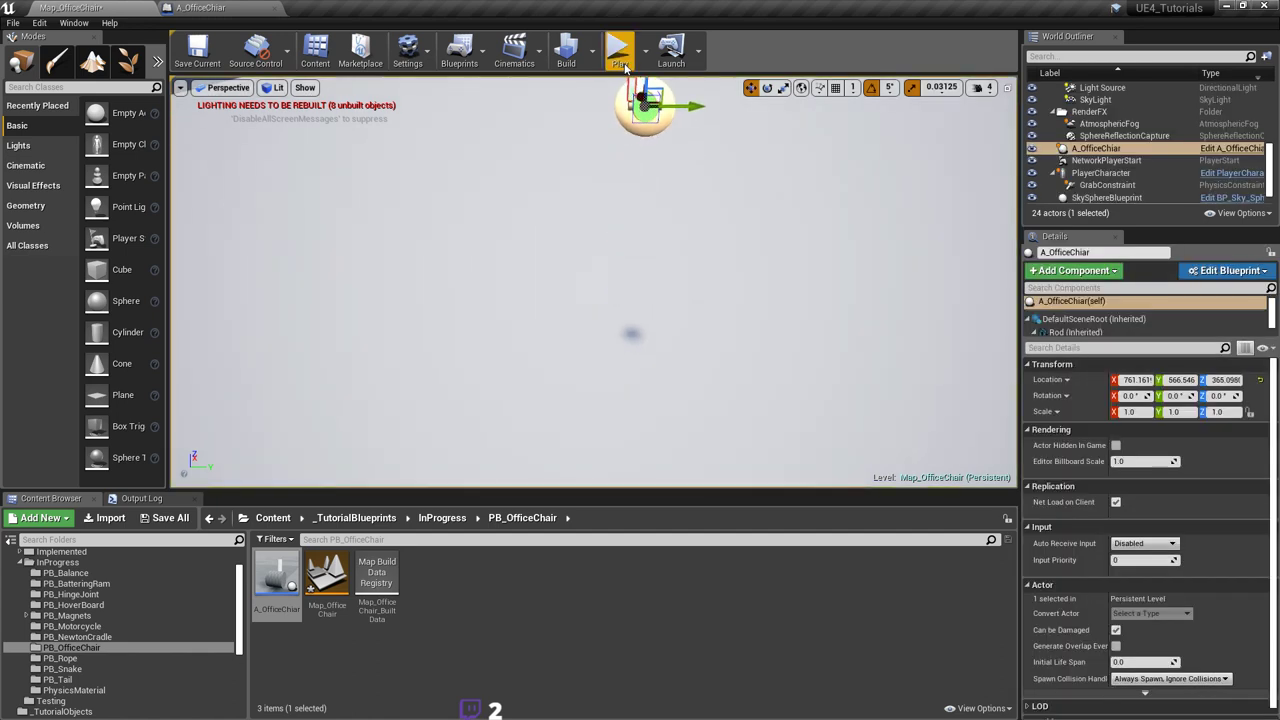
pyautogui.click(619, 50)
pyautogui.press('Escape')
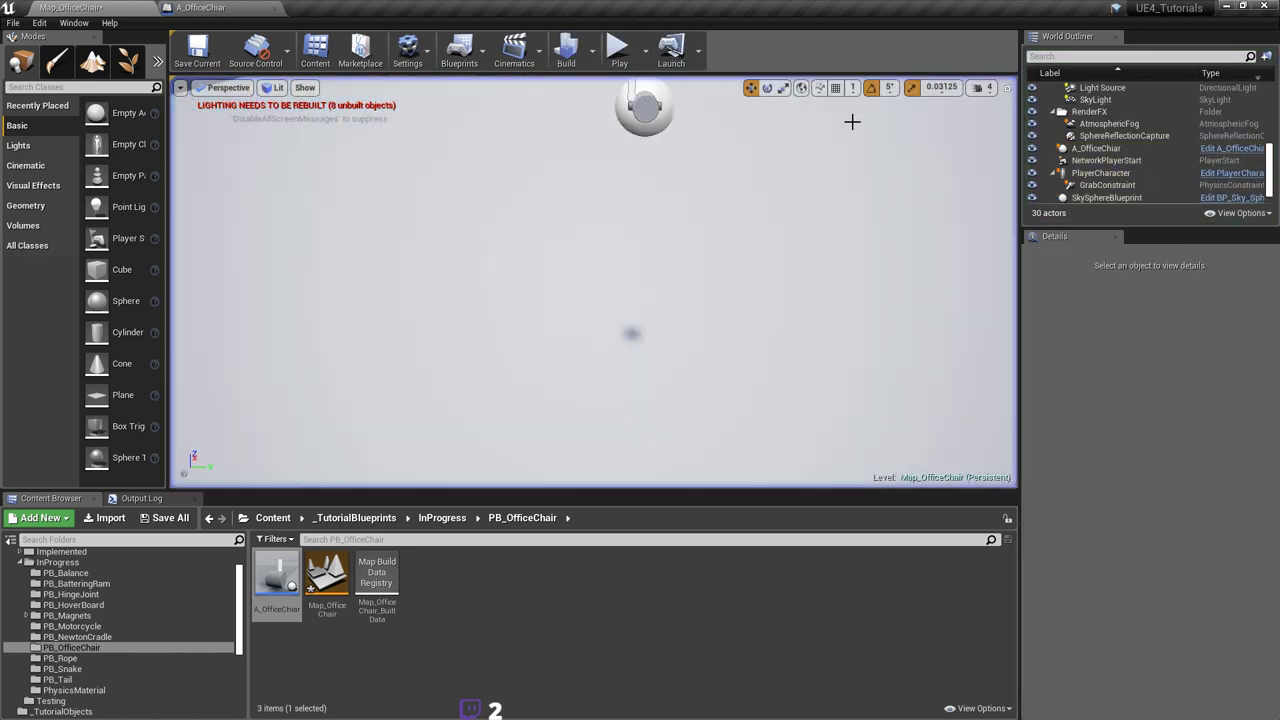
# Step: Lower the placed A_OfficeChiar actor to a Z location of about 304 and play-test the level
pyautogui.click(648, 284)
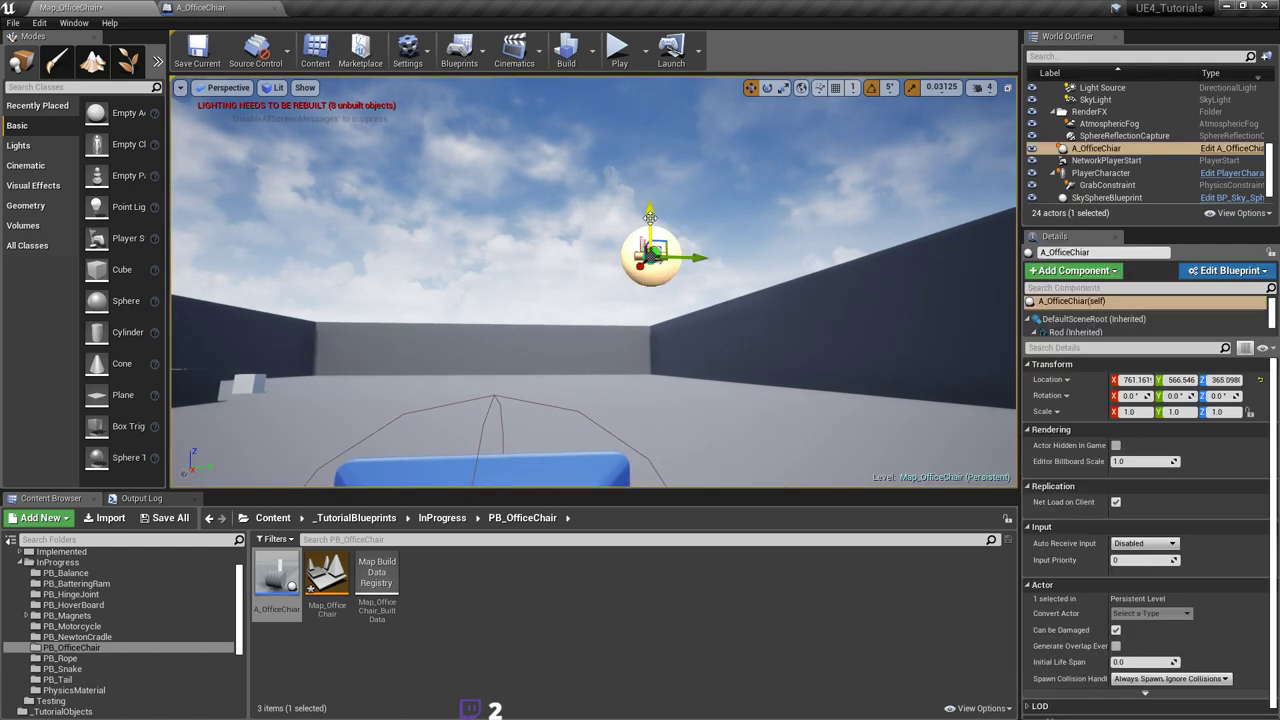
pyautogui.moveTo(651, 247); pyautogui.dragTo(652, 309)
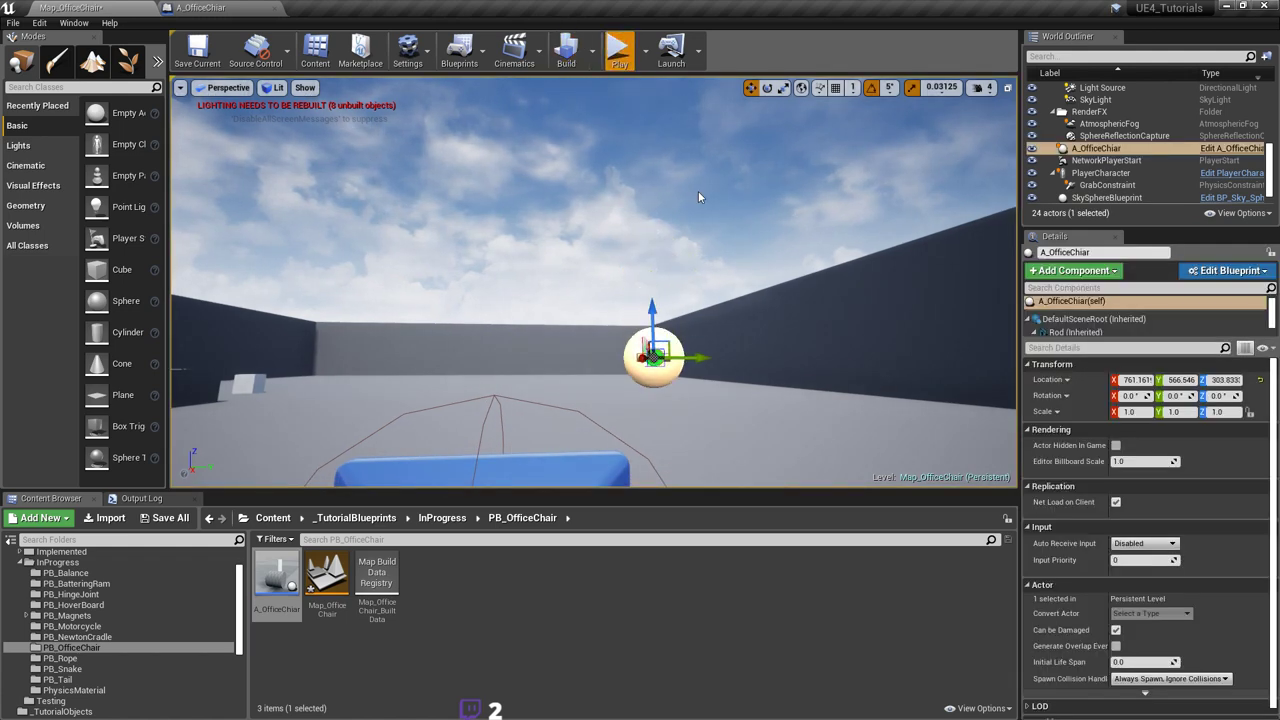
pyautogui.hotkey('alt', 'p')
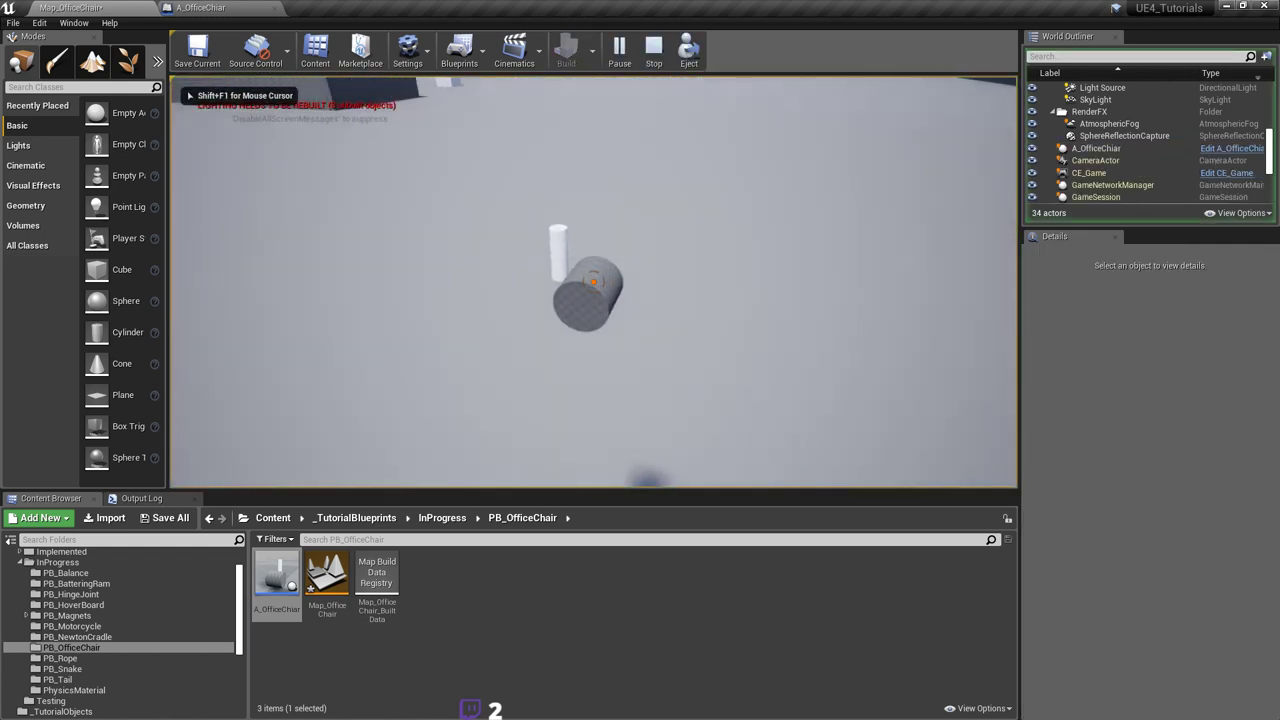
pyautogui.press('Escape')
# Step: Return to the A_OfficeChiar blueprint and enable Simulate Physics on WheelRoller
pyautogui.click(200, 7)
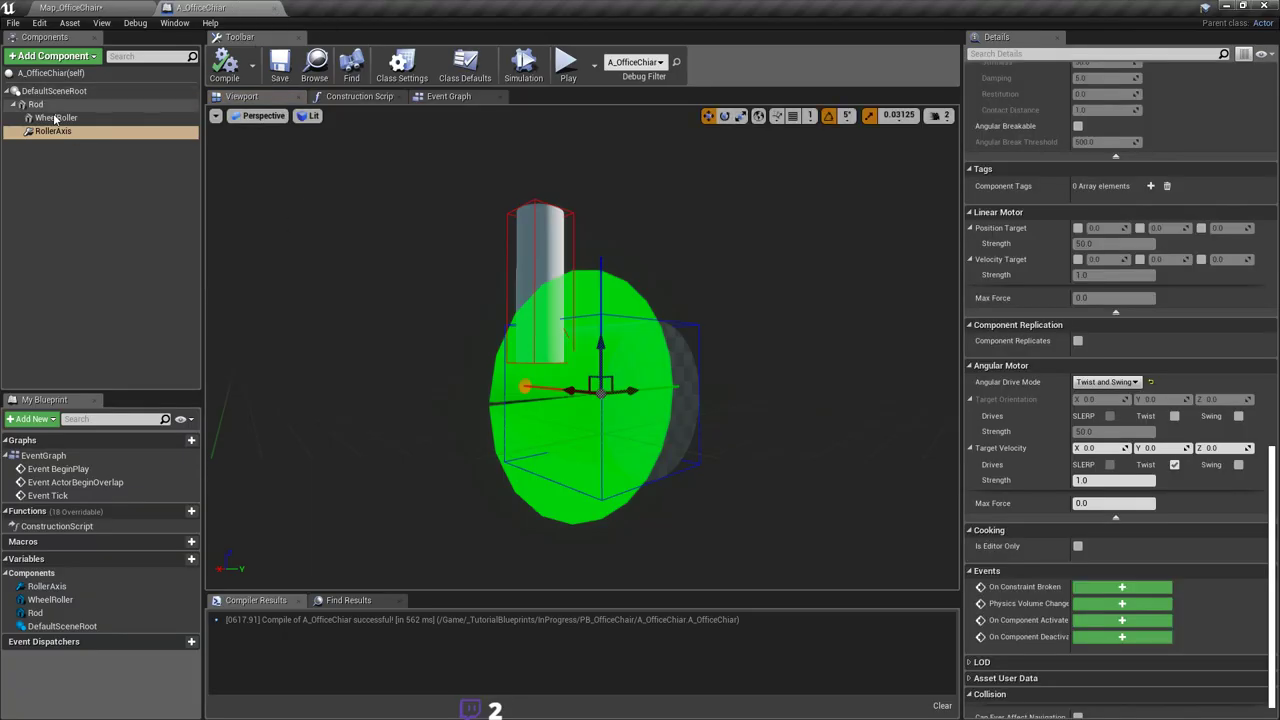
pyautogui.click(55, 118)
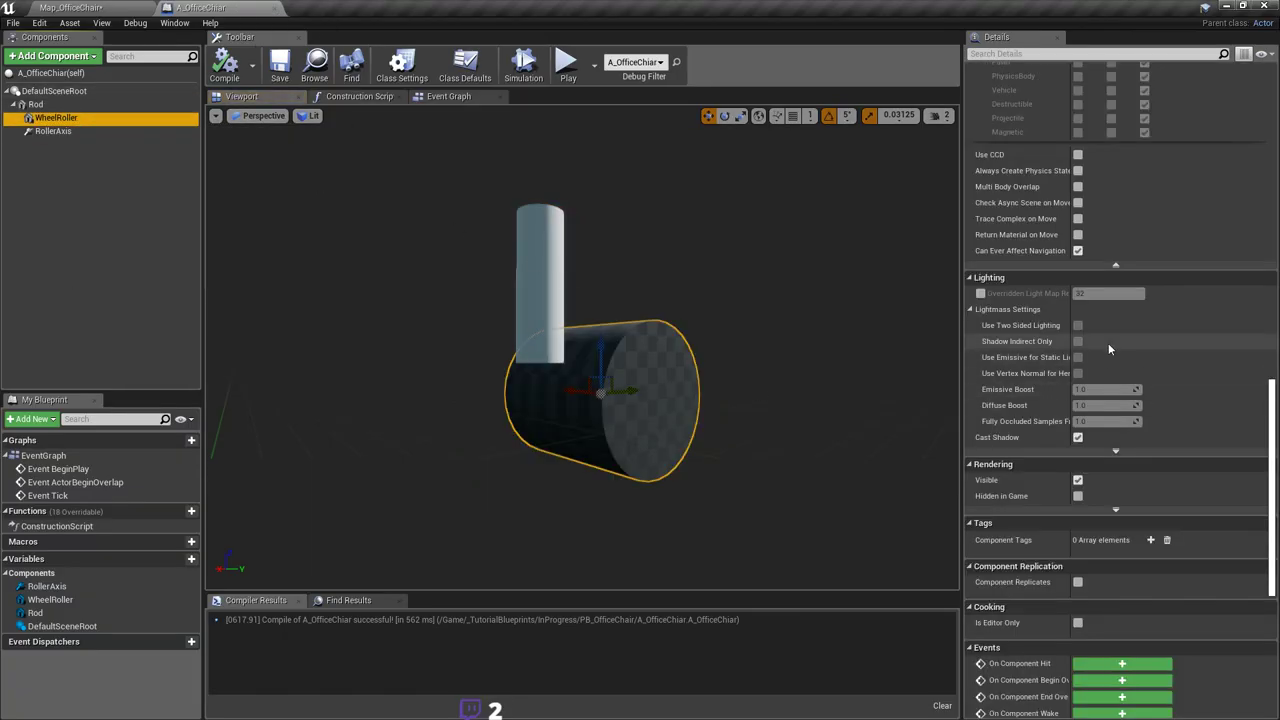
pyautogui.scroll(10, 1162, 350)
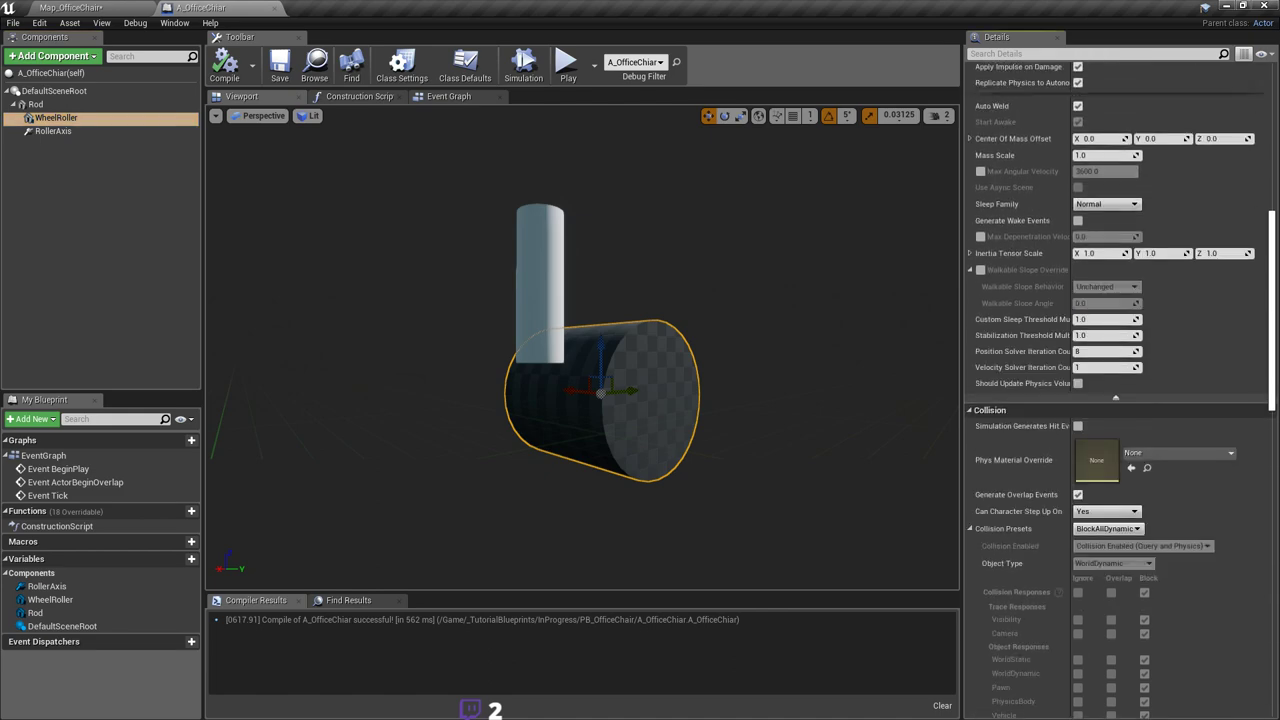
pyautogui.scroll(5, 1196, 420)
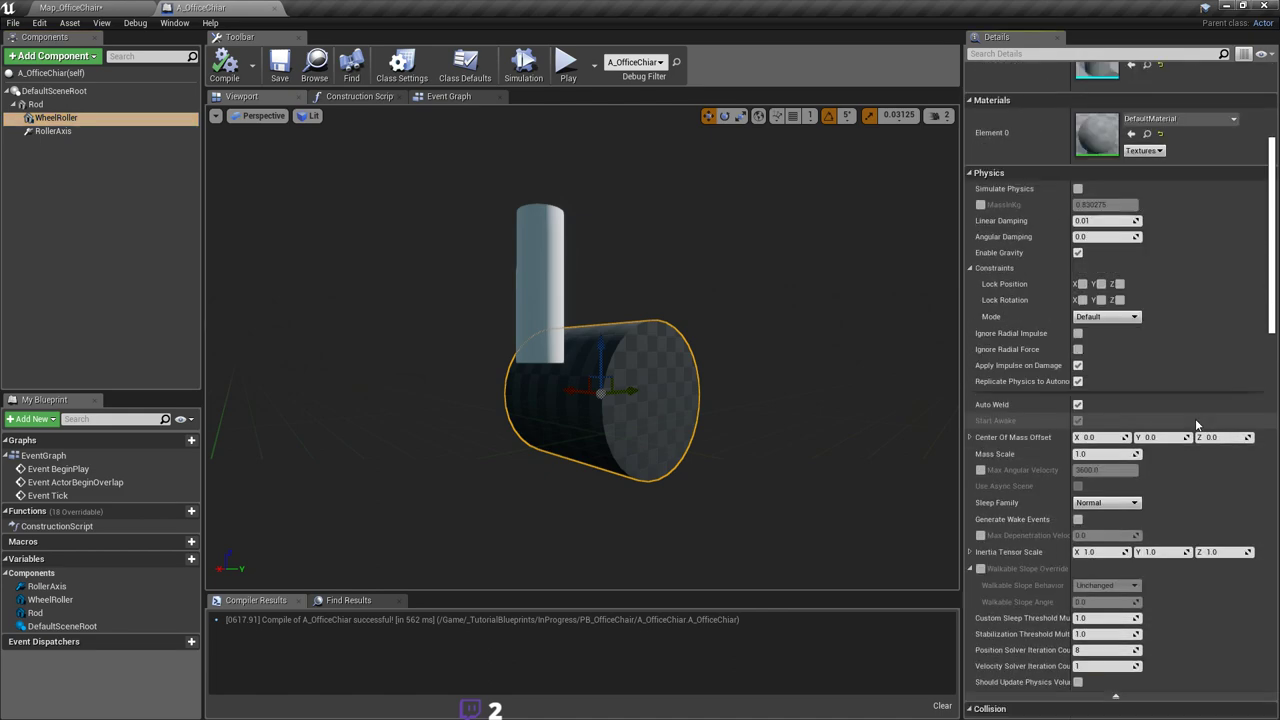
pyautogui.scroll(2, 1196, 424)
pyautogui.click(1078, 316)
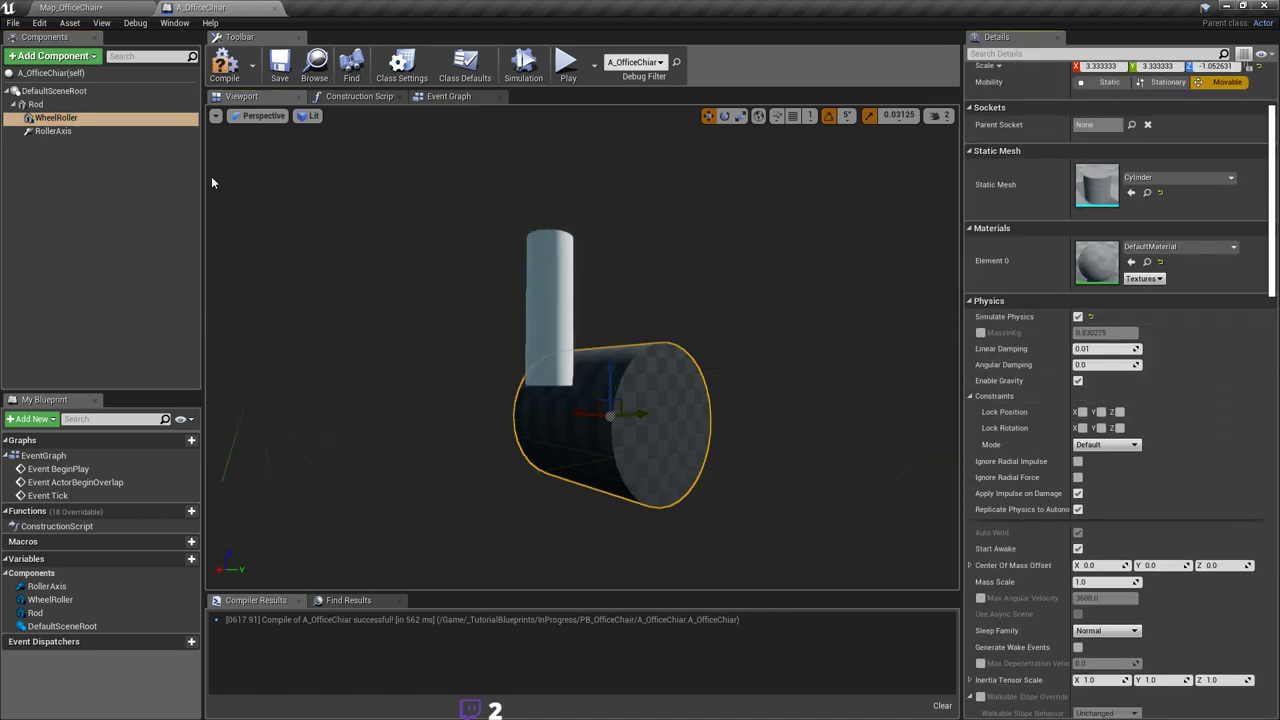
# Step: Find RollerAxis's collision settings, enable Disable Collision in its constraint behavior, then compile and save the blueprint
pyautogui.click(53, 131)
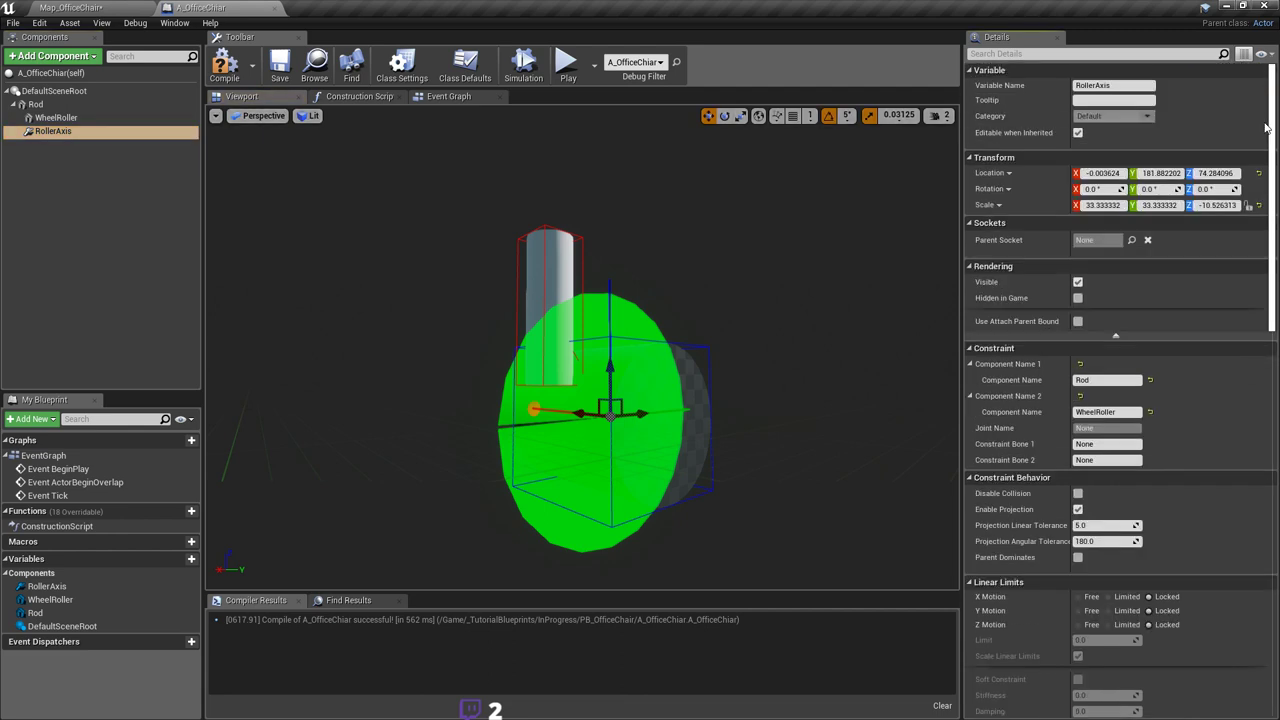
pyautogui.click(1062, 56)
pyautogui.write('collis')
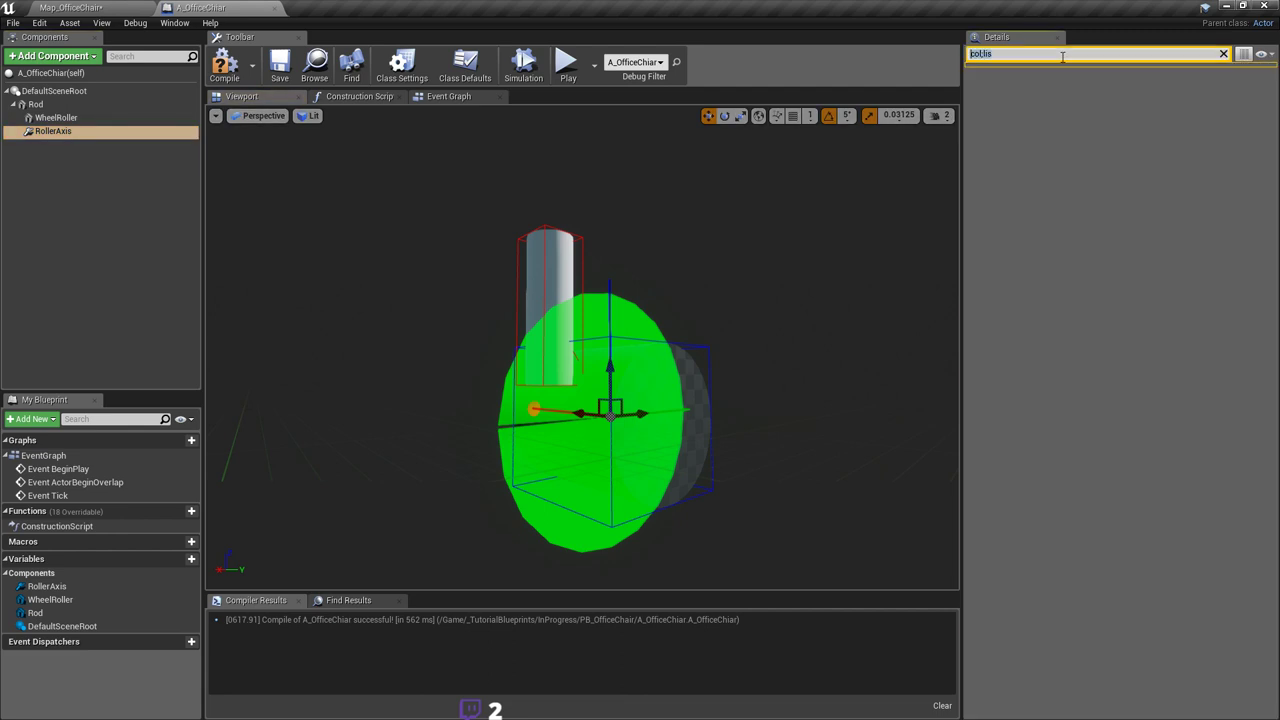
pyautogui.write('coll')
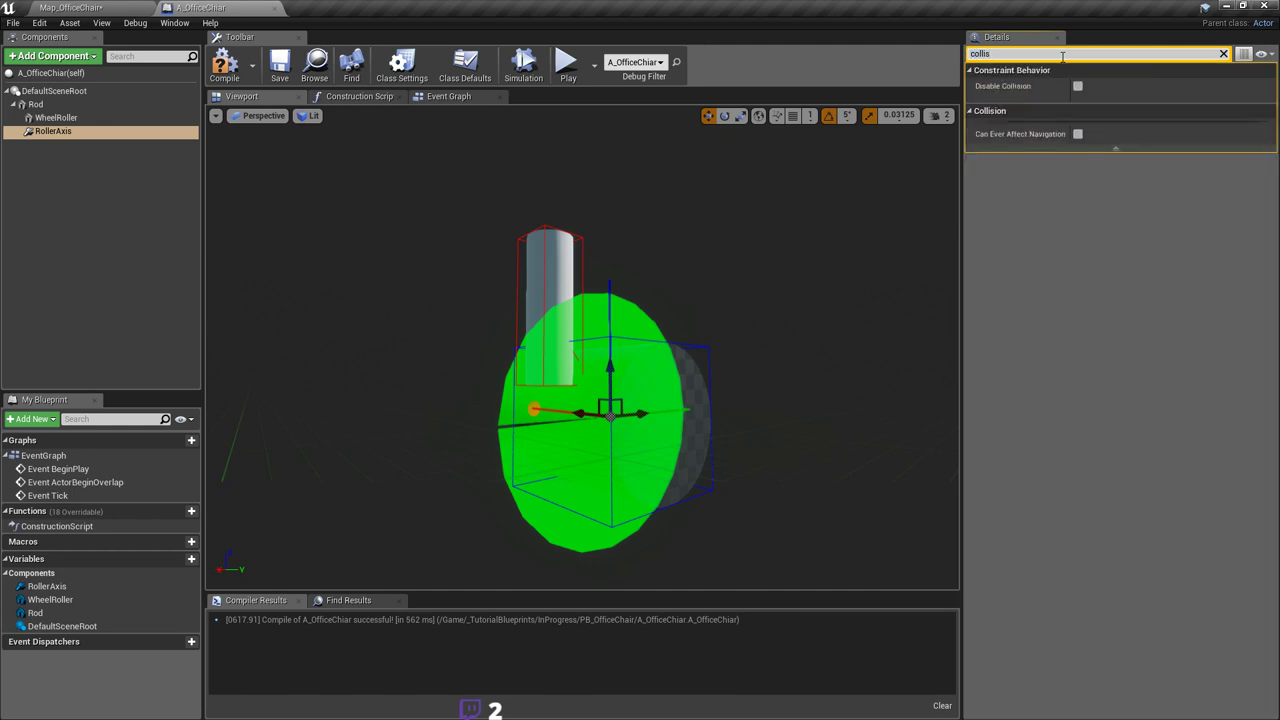
pyautogui.click(1223, 54)
pyautogui.click(280, 72)
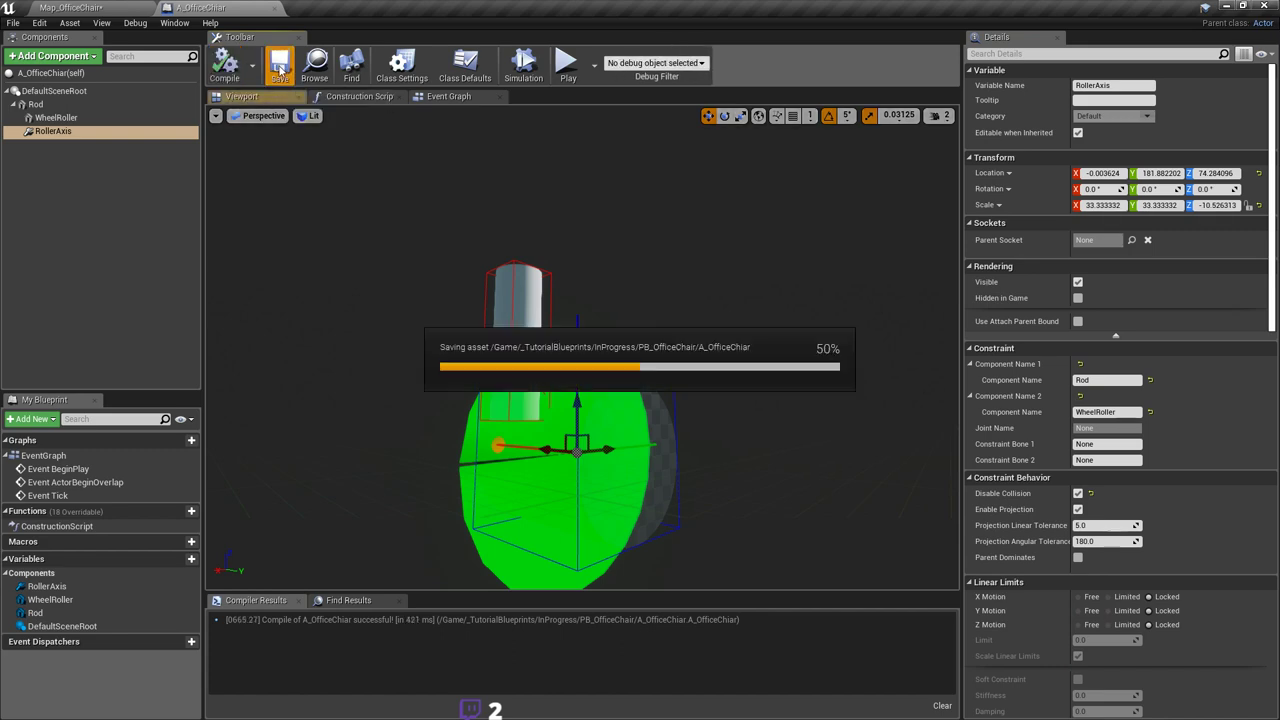
# Step: Play-test Map_OfficeChair to check the roller's physics behavior against the rod, then return to the A_OfficeChiar blueprint
pyautogui.click(72, 8)
pyautogui.click(617, 55)
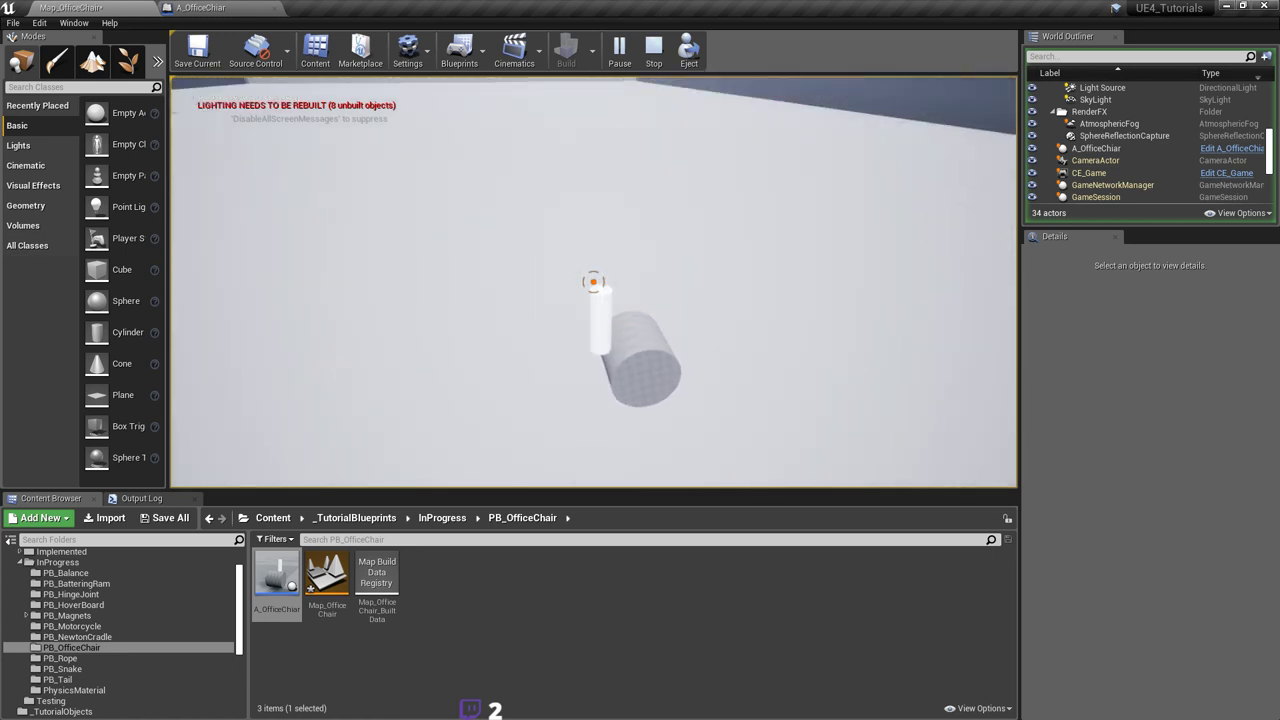
pyautogui.press('Escape')
pyautogui.click(228, 8)
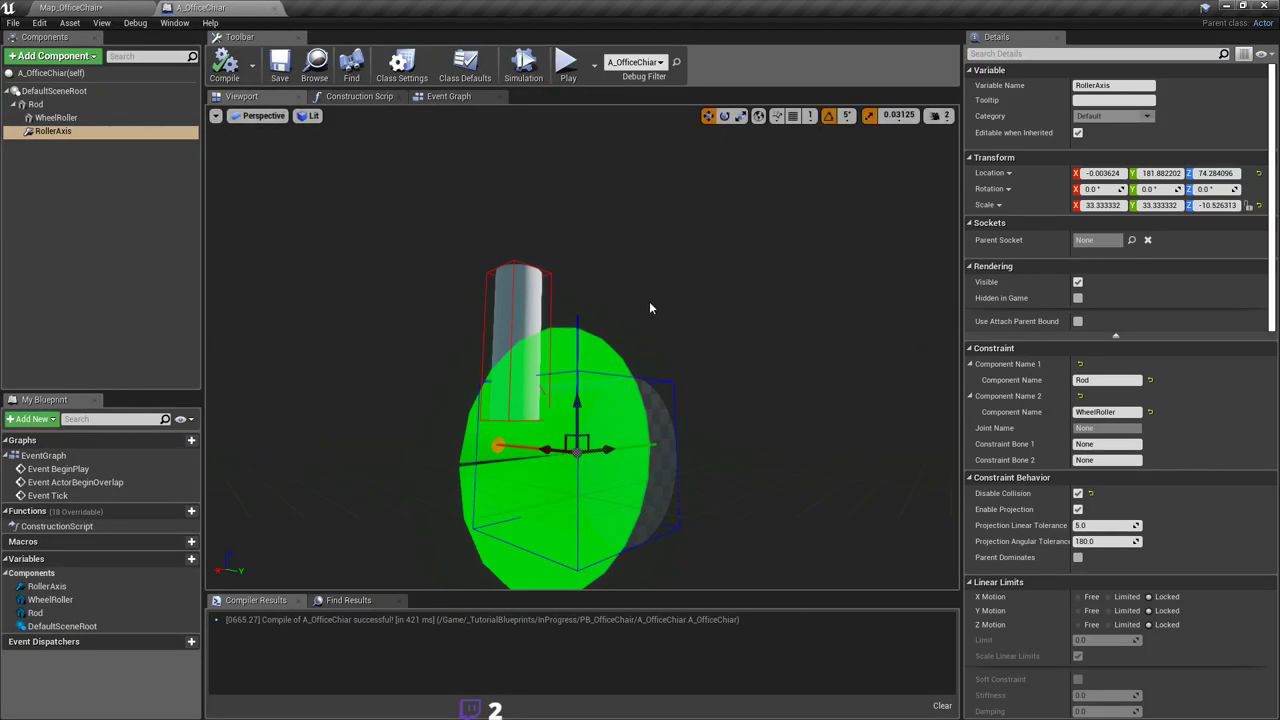
# Step: Add a Physics Constraint component under DefaultSceneRoot, name it Achor, and save the blueprint
pyautogui.moveTo(649, 301); pyautogui.dragTo(599, 244, button='right')
pyautogui.click(76, 92)
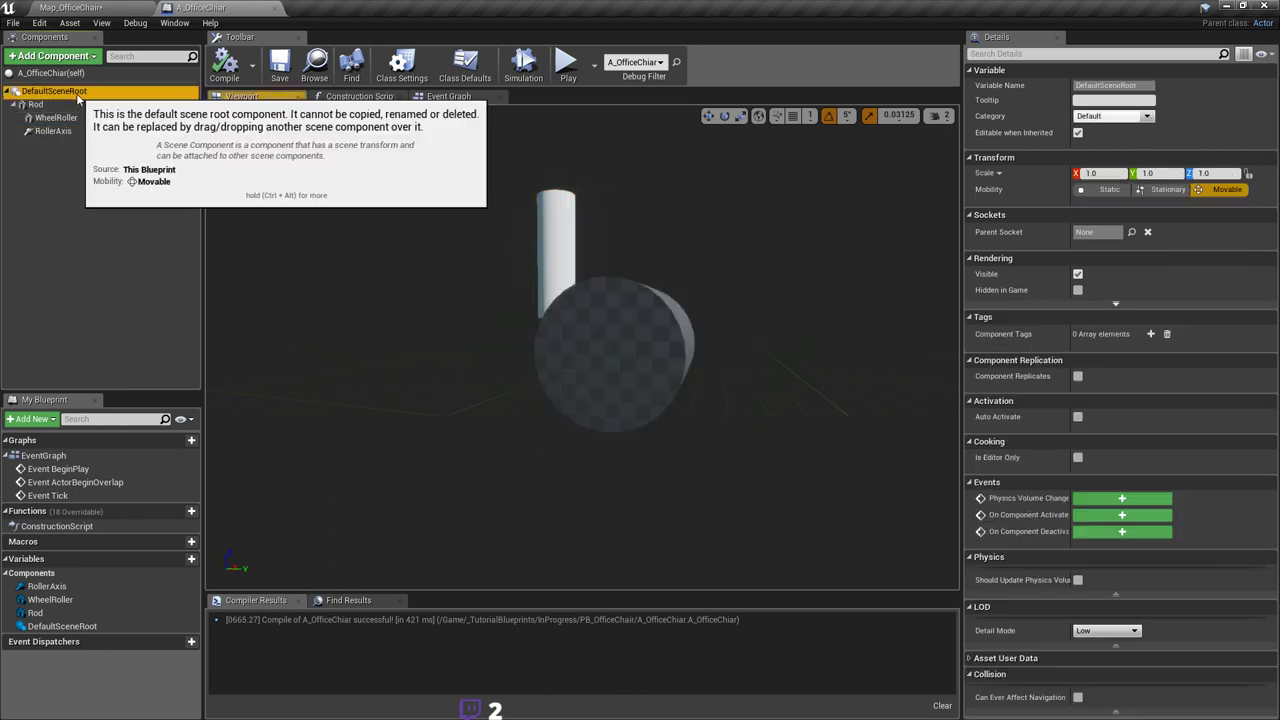
pyautogui.click(55, 56)
pyautogui.write('physics')
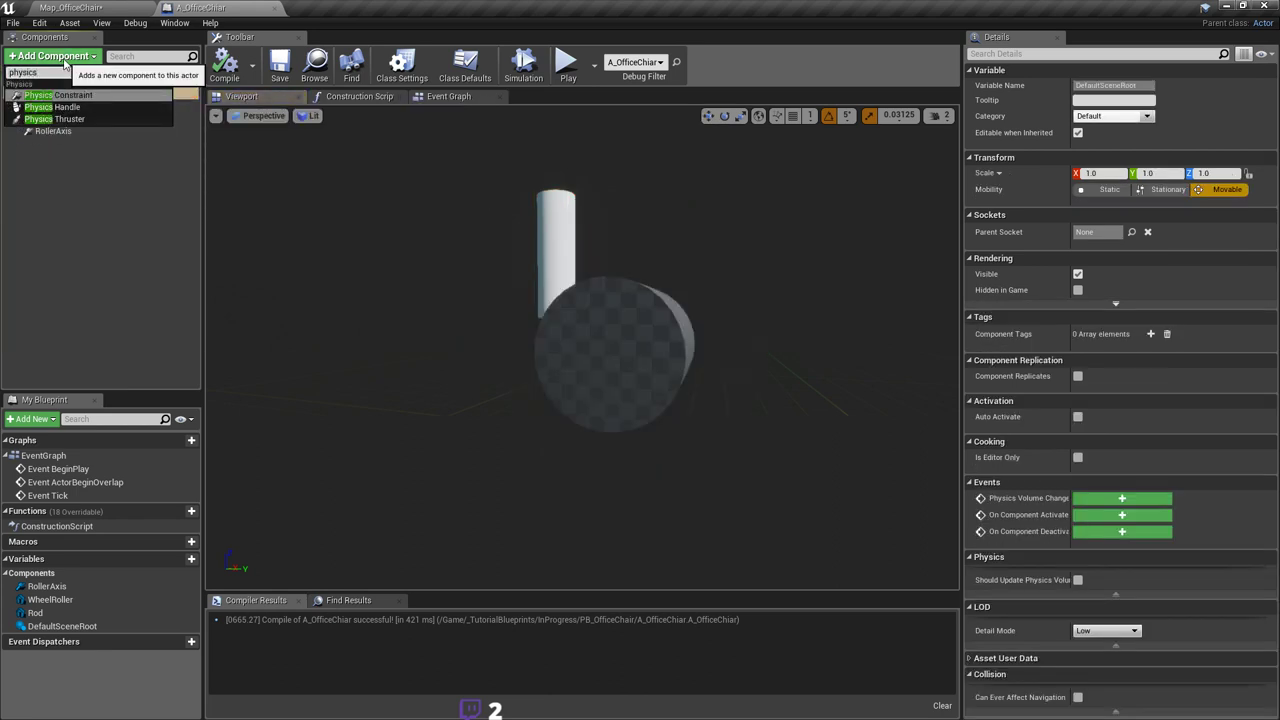
pyautogui.press('Return')
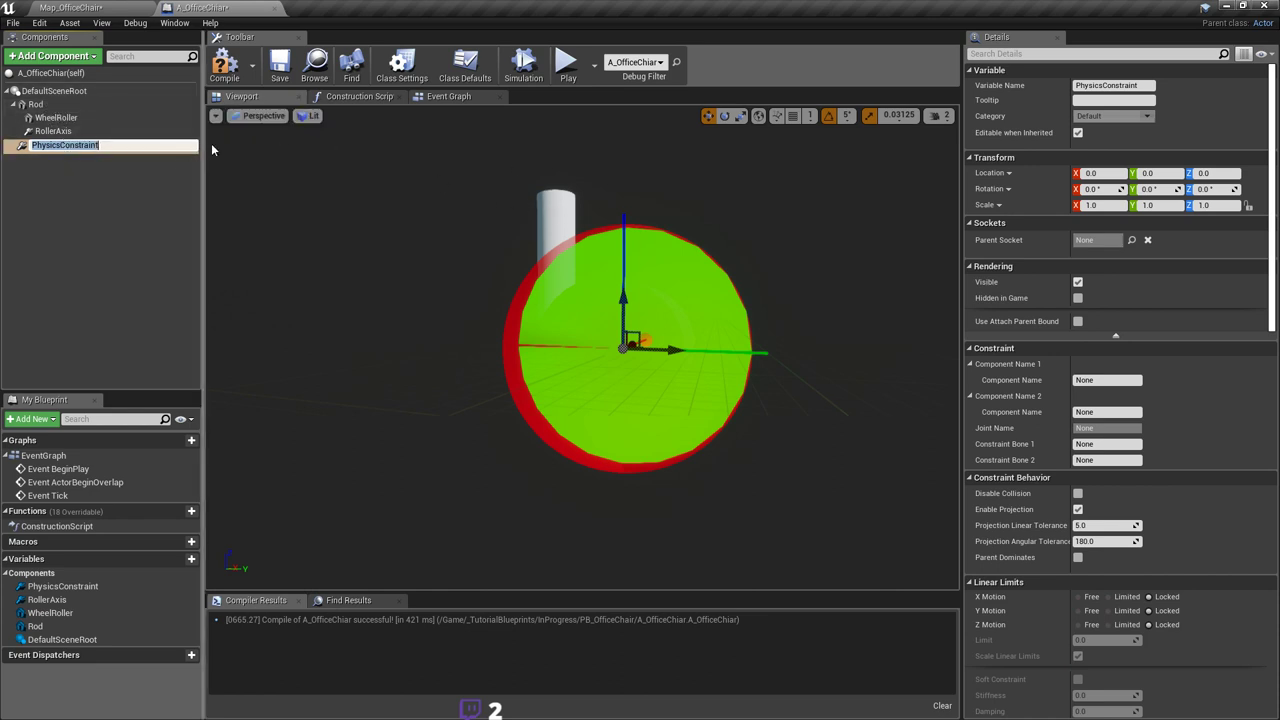
pyautogui.write('A')
pyautogui.write('ch')
pyautogui.write('ir')
pyautogui.press('BackSpace')
pyautogui.press('BackSpace')
pyautogui.write('or')
pyautogui.press('Return')
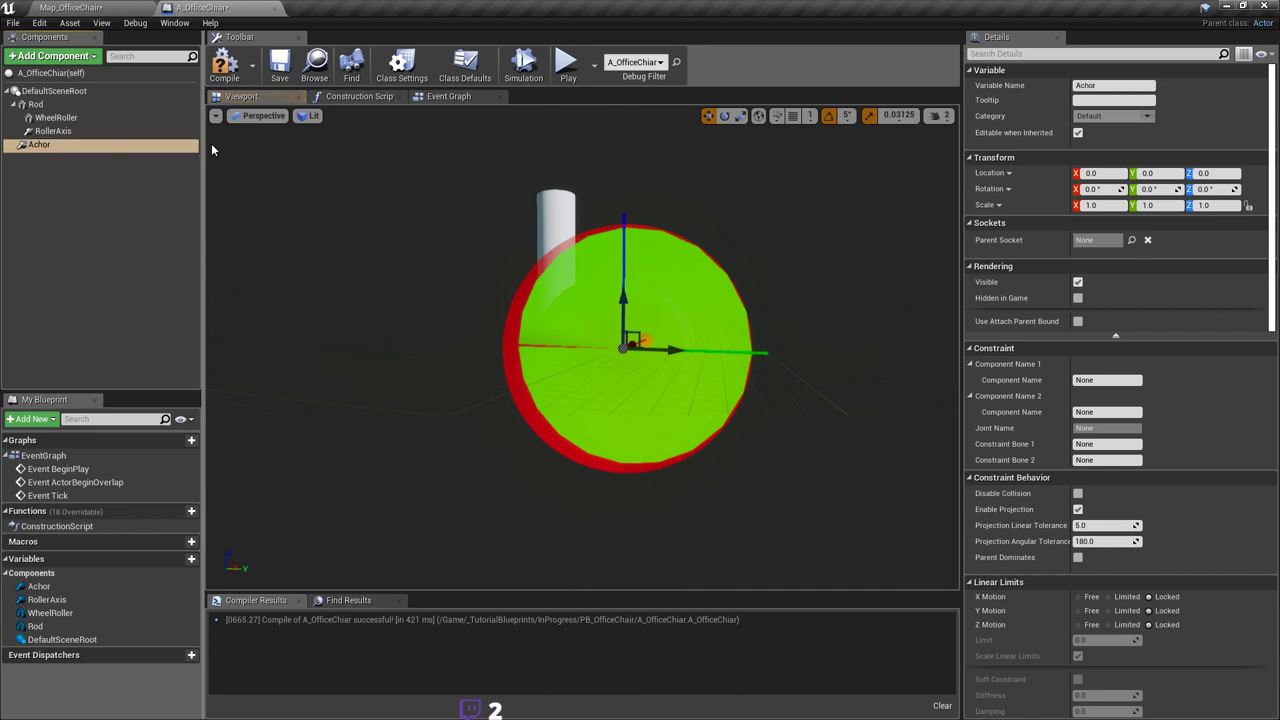
pyautogui.hotkey('ctrl', 's')
# Step: Set Achor's second constrained component to Rod and lock its Swing 1 and Swing 2 angular motion
pyautogui.moveTo(660, 331); pyautogui.dragTo(697, 337, button='right')
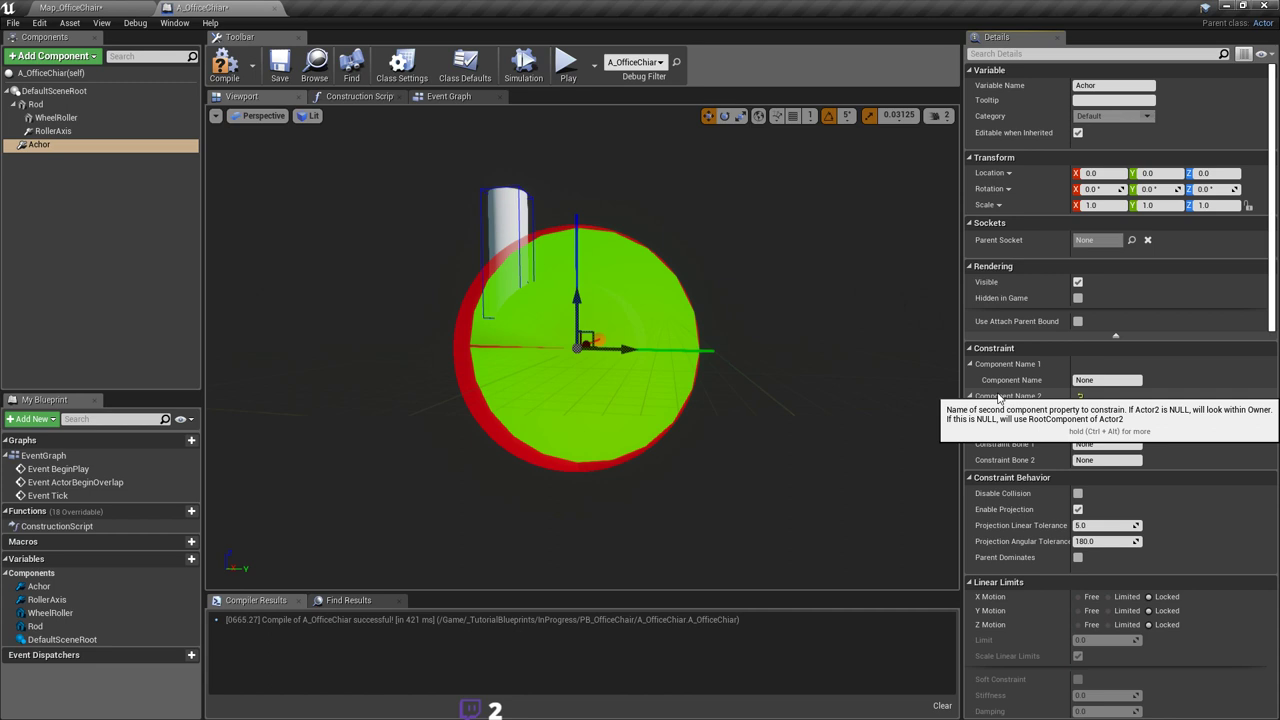
pyautogui.moveTo(892, 358); pyautogui.dragTo(857, 354, button='right')
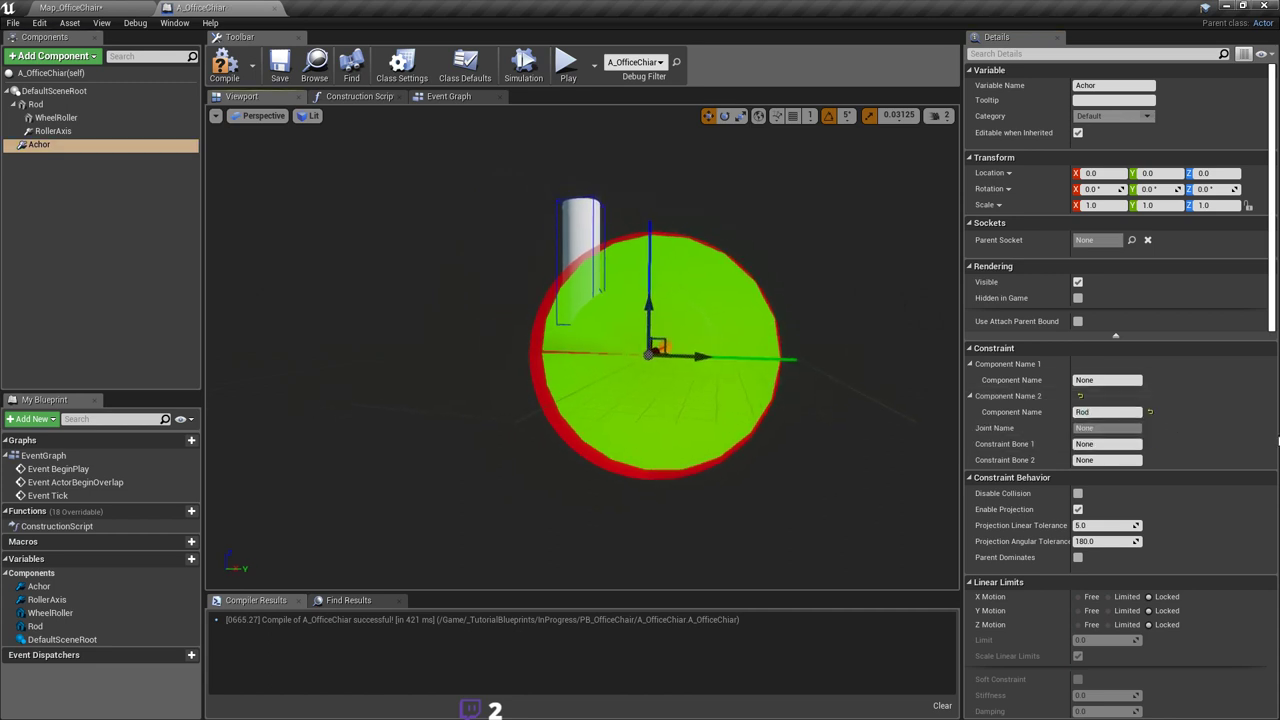
pyautogui.scroll(-8, 1193, 390)
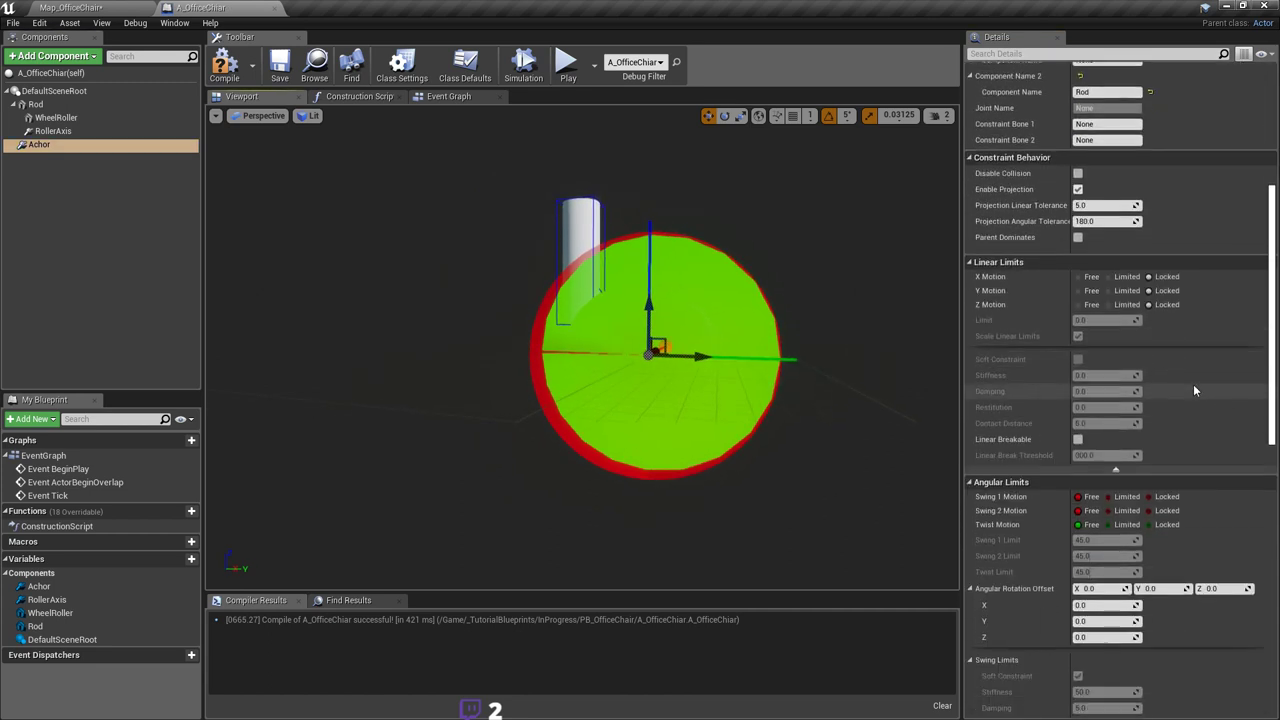
pyautogui.scroll(-2, 1182, 367)
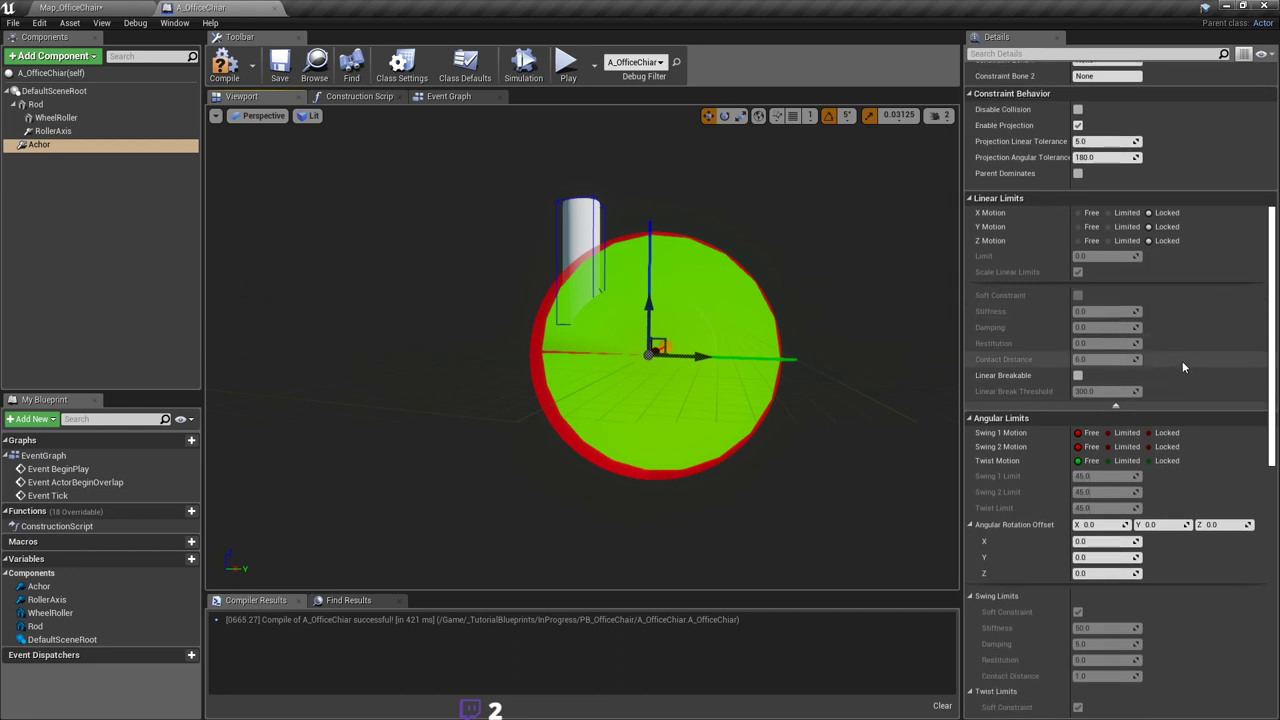
pyautogui.click(1167, 432)
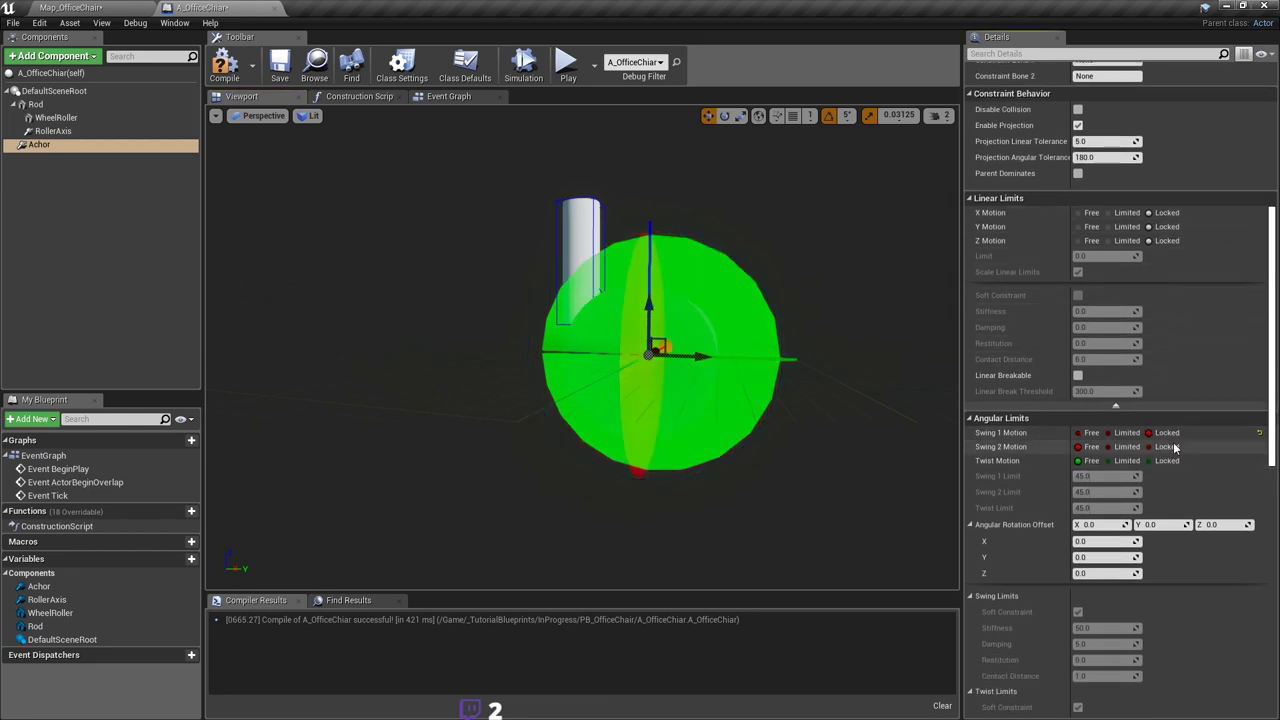
pyautogui.click(1170, 446)
# Step: Try locking Achor's Twist Motion, then set it back to Free
pyautogui.click(1170, 461)
pyautogui.moveTo(600, 350)
pyautogui.mouseDown(button='right')
pyautogui.moveTo(680, 440)
pyautogui.moveTo(630, 340)
pyautogui.moveTo(550, 335)
pyautogui.moveTo(590, 345)
pyautogui.mouseUp(button='right')
pyautogui.moveTo(520, 380); pyautogui.dragTo(516, 358)
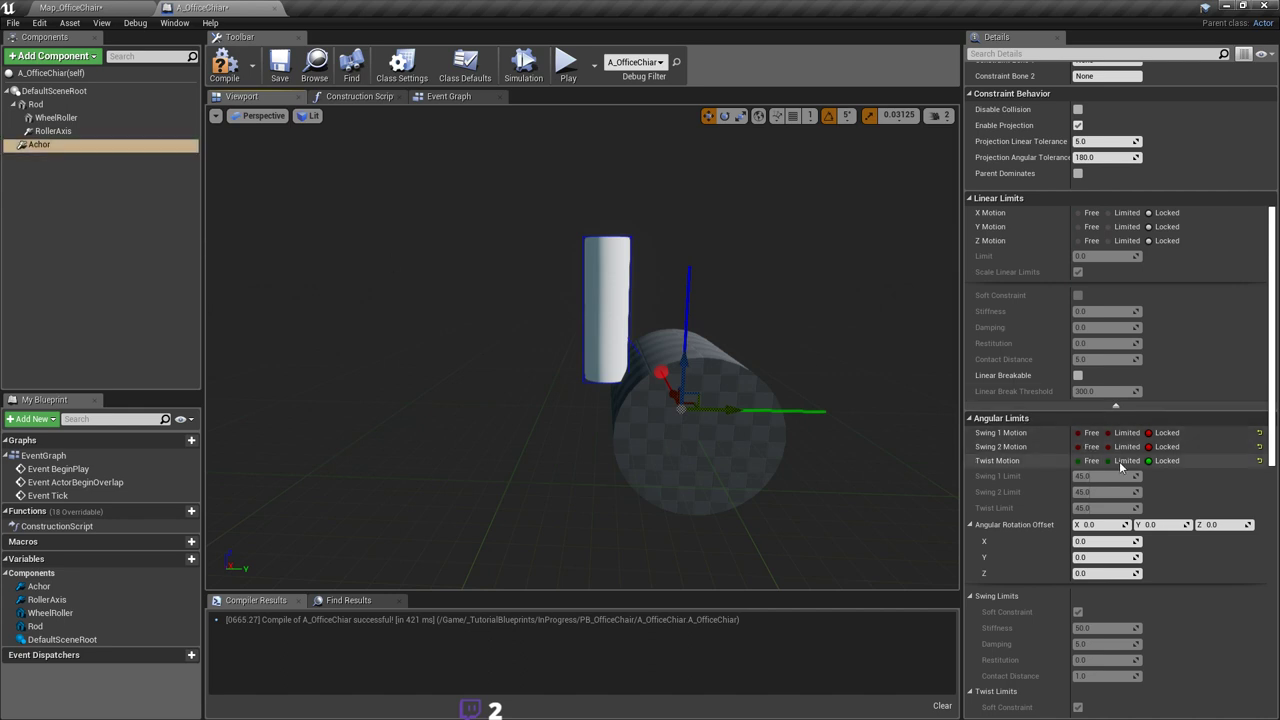
pyautogui.click(1090, 460)
# Step: Rotate Achor to -90 degrees about Y so its twist axis runs vertically along the rod, then save the blueprint
pyautogui.moveTo(394, 355)
pyautogui.mouseDown(button='right')
pyautogui.moveTo(450, 365)
pyautogui.moveTo(394, 355)
pyautogui.mouseUp(button='right')
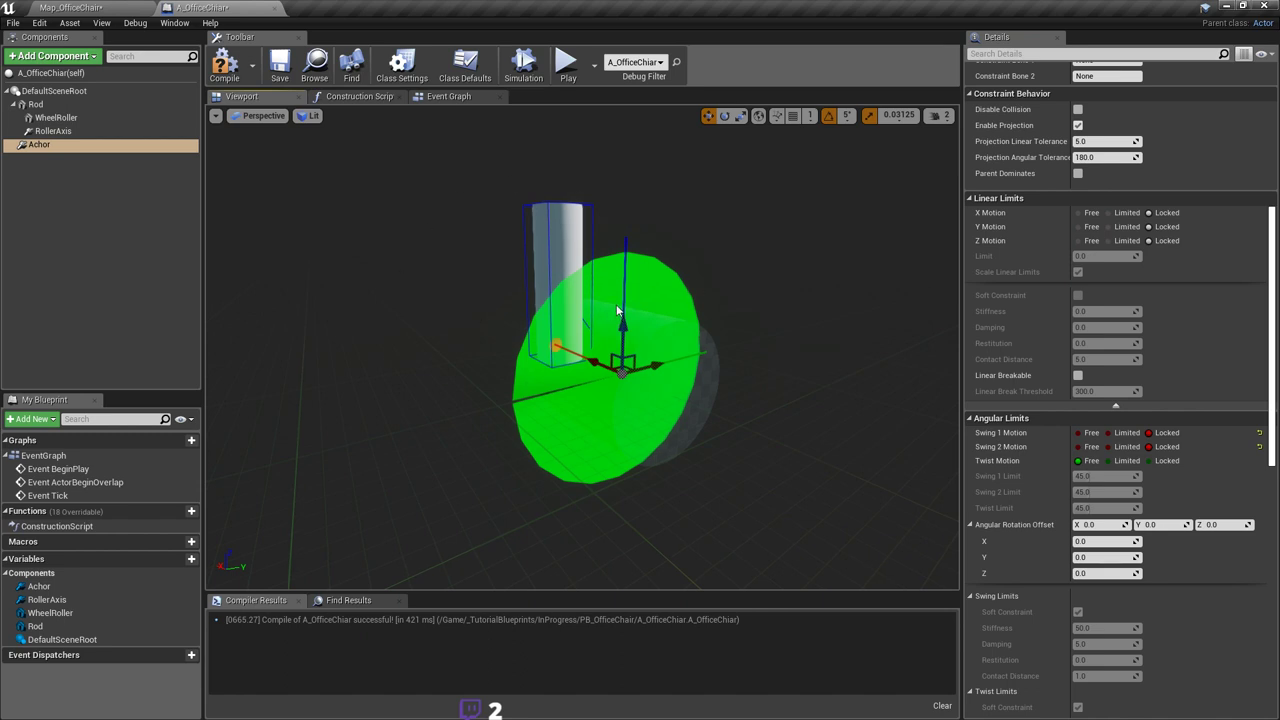
pyautogui.moveTo(616, 304); pyautogui.dragTo(512, 300)
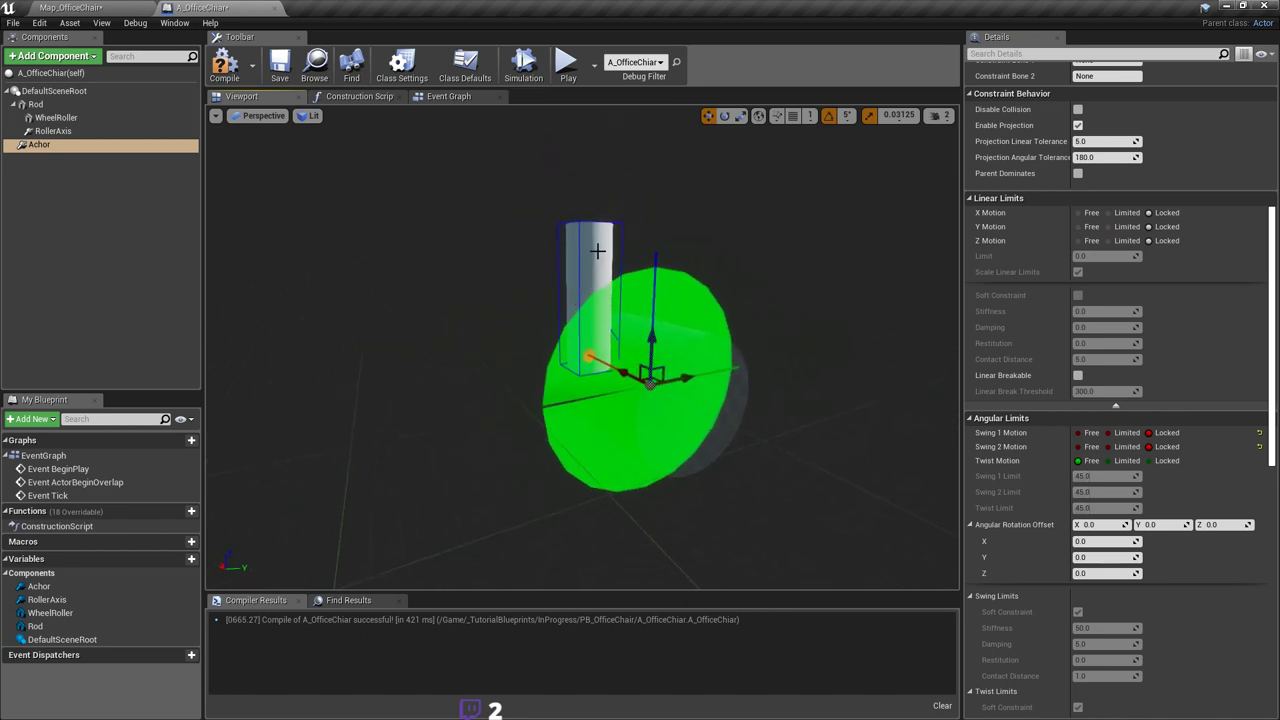
pyautogui.moveTo(597, 251); pyautogui.dragTo(602, 215, button='right')
pyautogui.scroll(5, 618, 185)
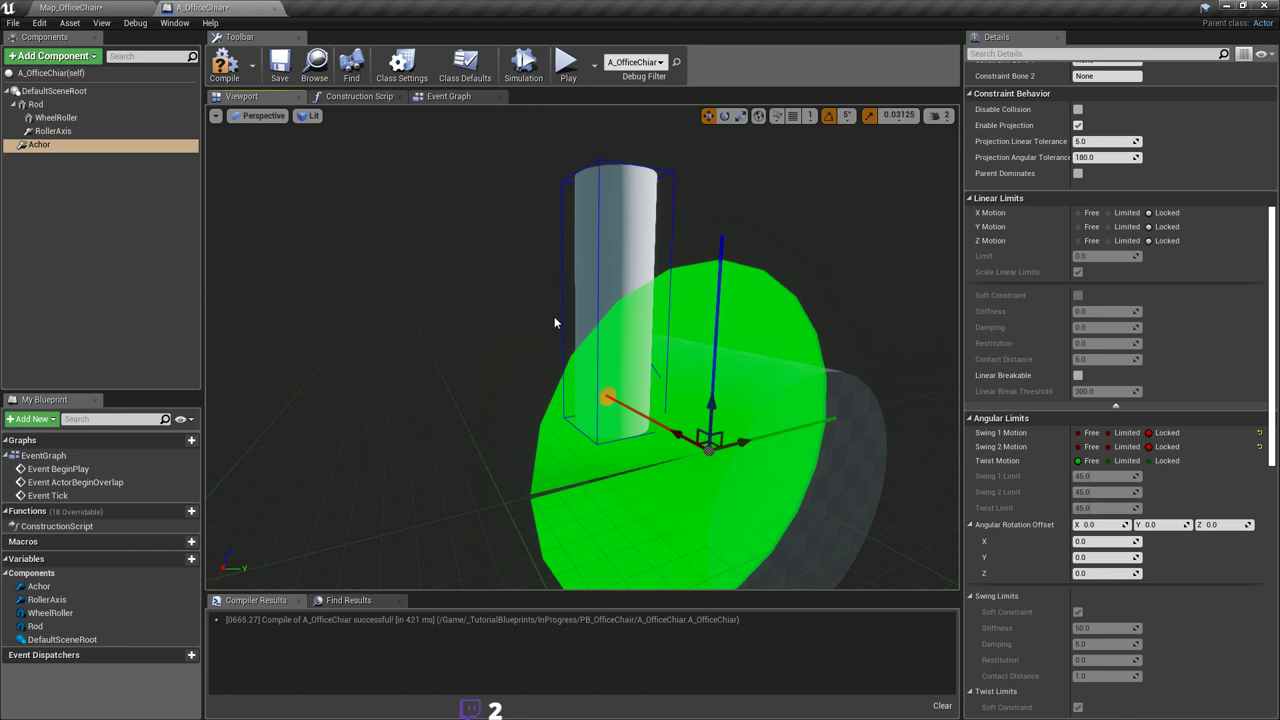
pyautogui.scroll(-5, 823, 373)
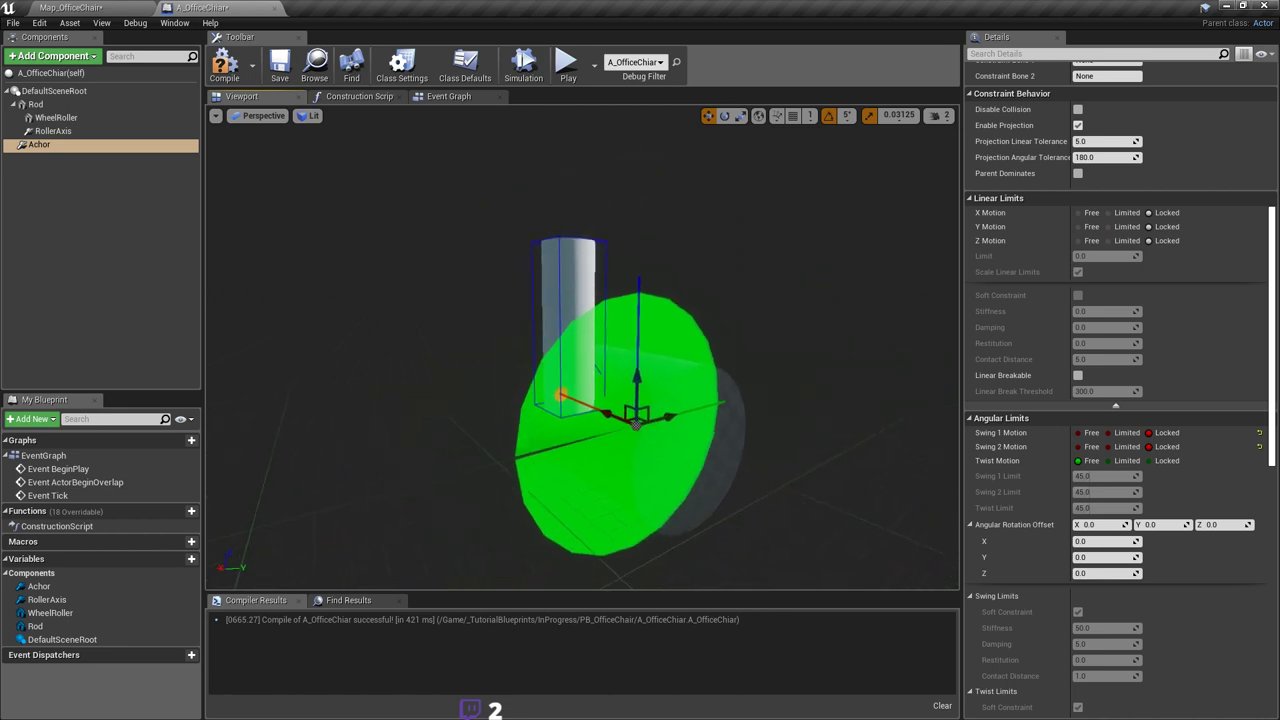
pyautogui.click(740, 117)
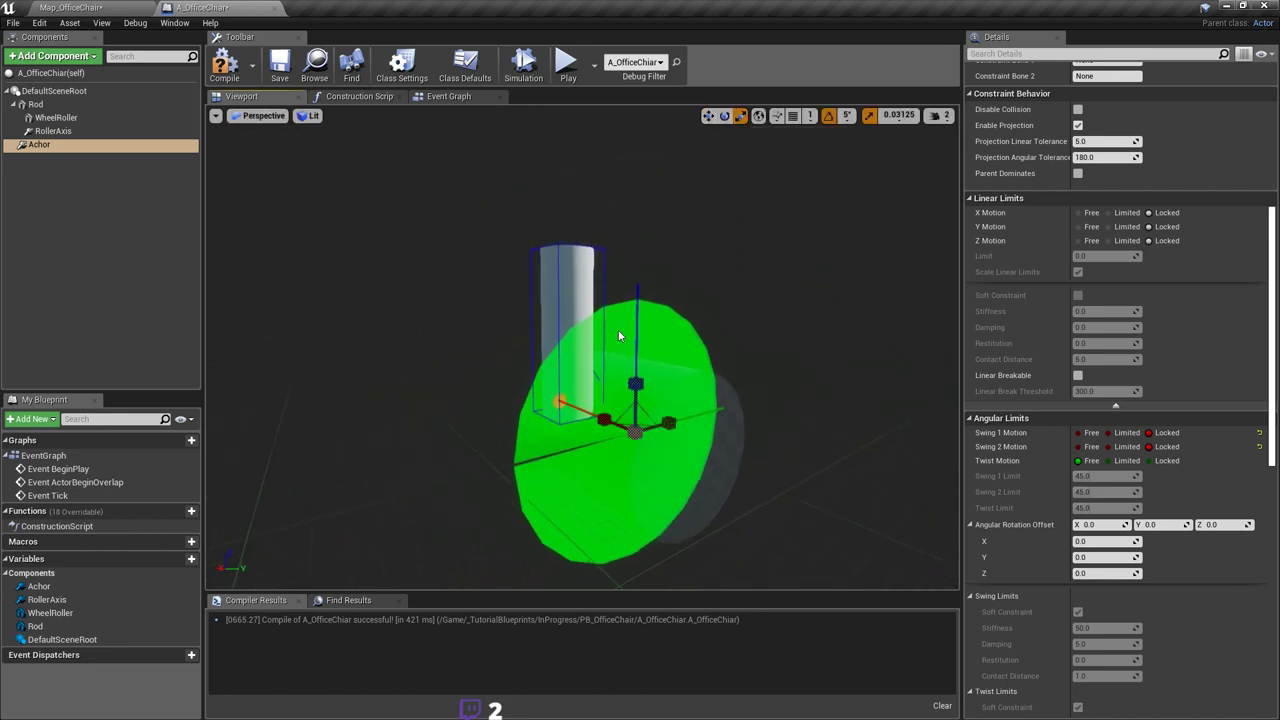
pyautogui.click(724, 117)
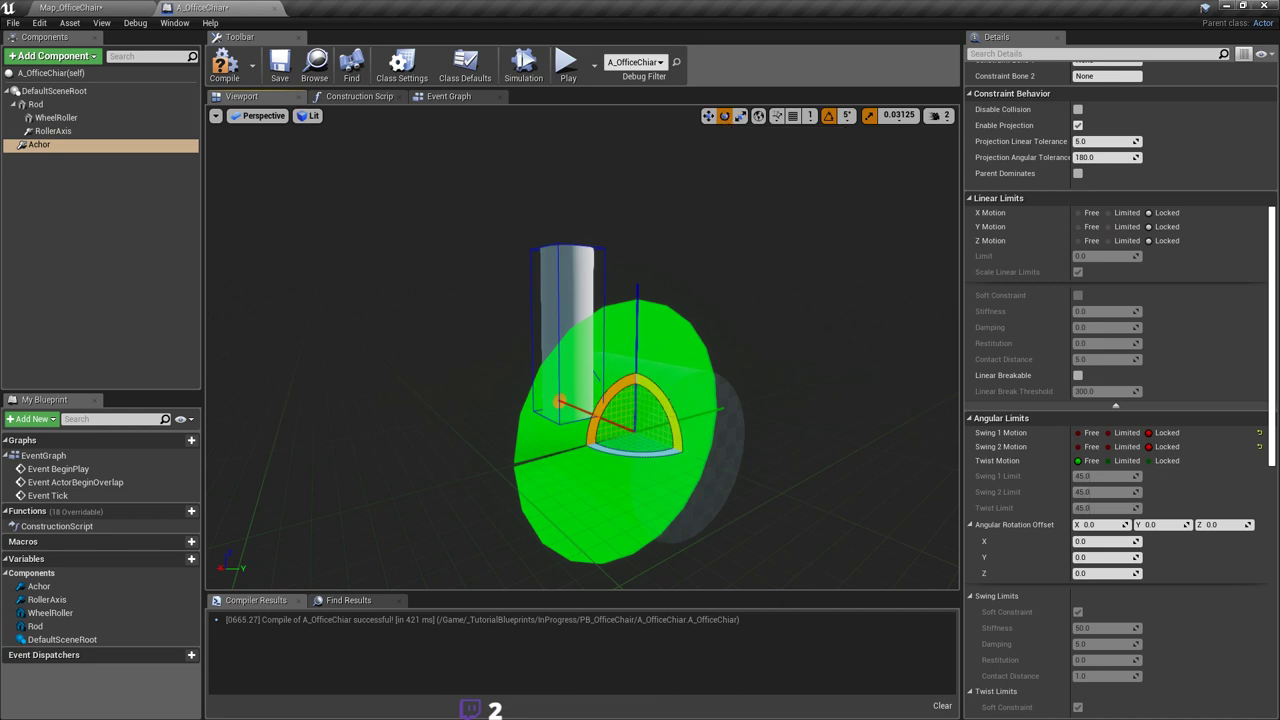
pyautogui.moveTo(668, 408); pyautogui.dragTo(637, 517)
pyautogui.moveTo(670, 433); pyautogui.dragTo(735, 465, button='right')
pyautogui.hotkey('ctrl', 's')
pyautogui.moveTo(620, 412)
pyautogui.mouseDown(button='right')
pyautogui.moveTo(565, 396)
pyautogui.moveTo(620, 412)
pyautogui.mouseUp(button='right')
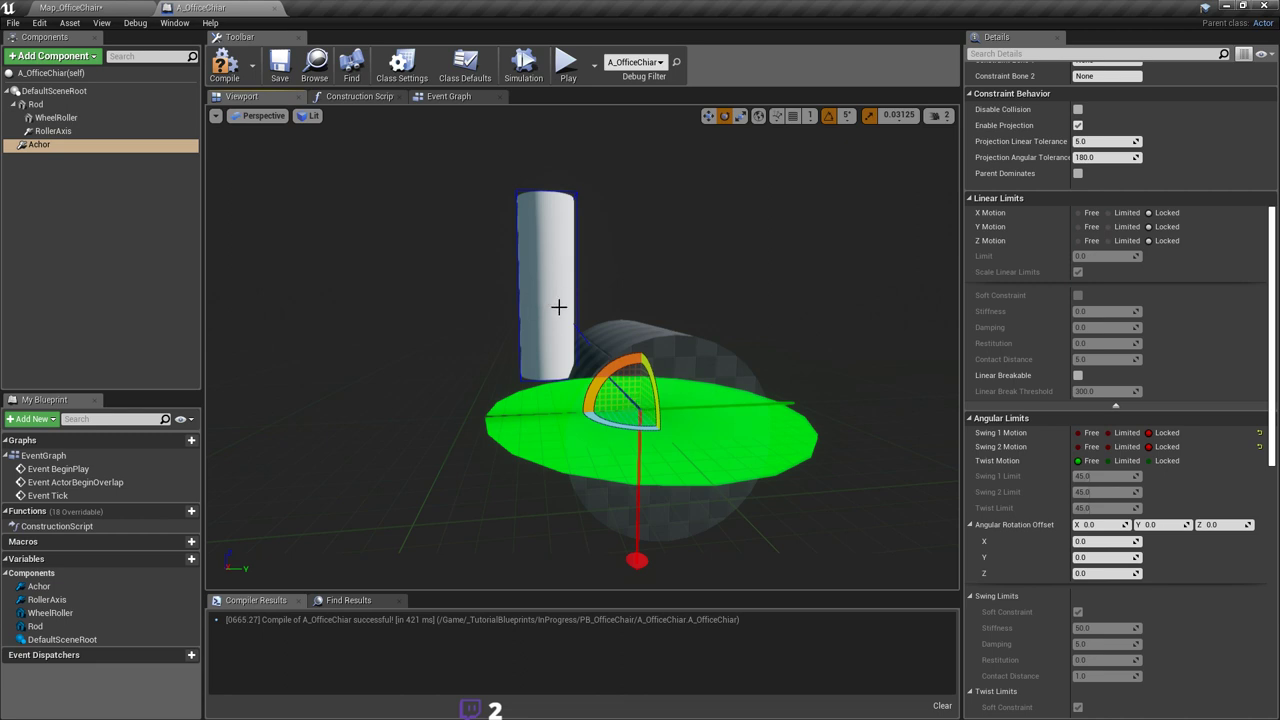
# Step: Set the Rod's location to X 0, Y 0 and Z 10
pyautogui.click(543, 272)
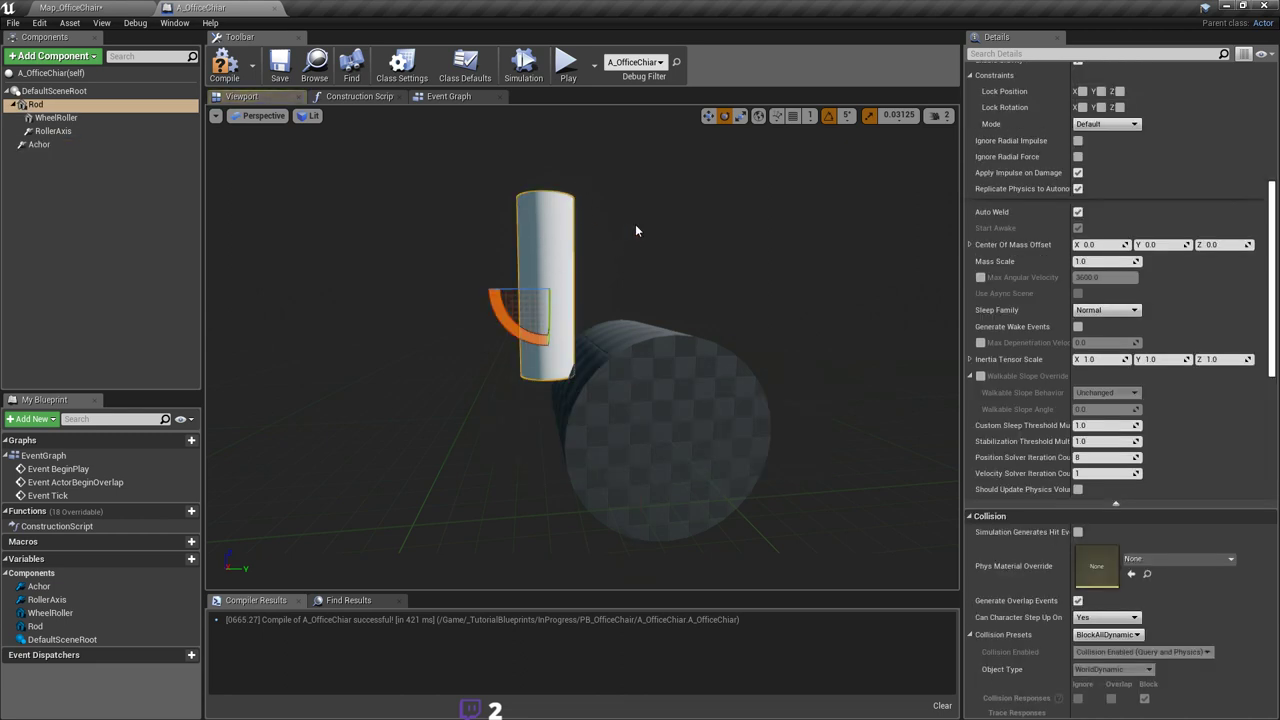
pyautogui.scroll(10, 1110, 345)
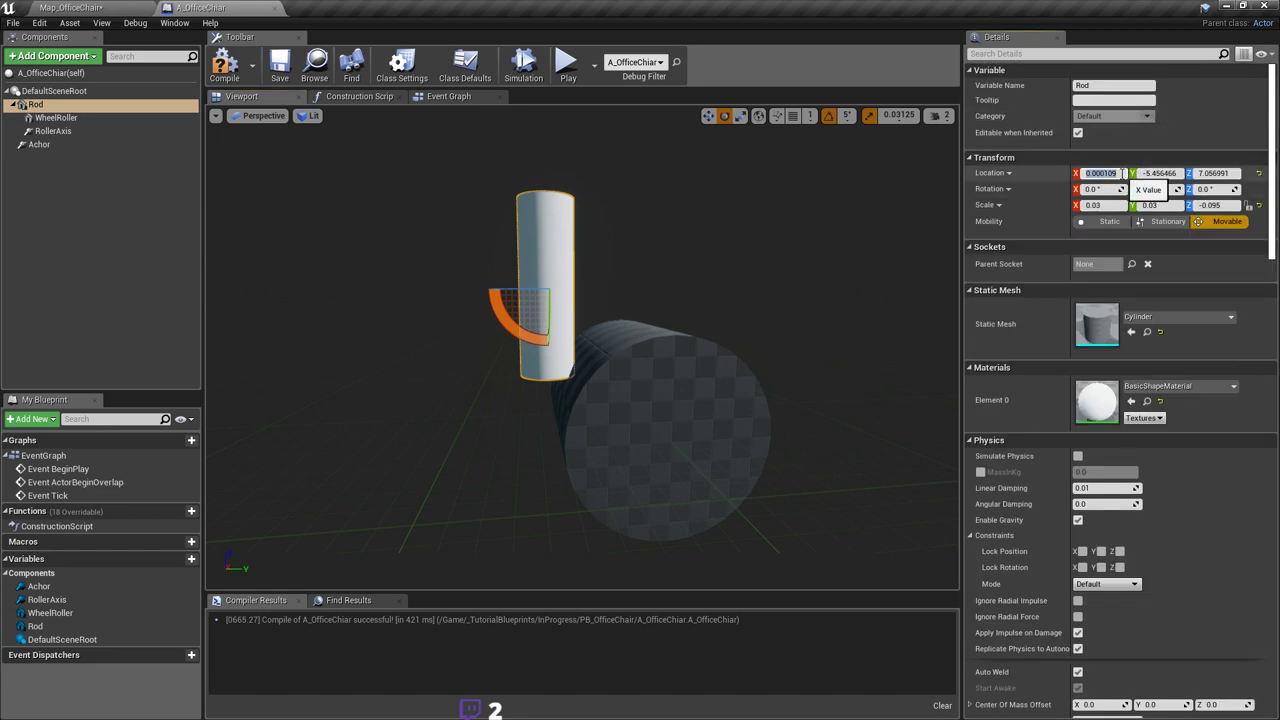
pyautogui.write('0')
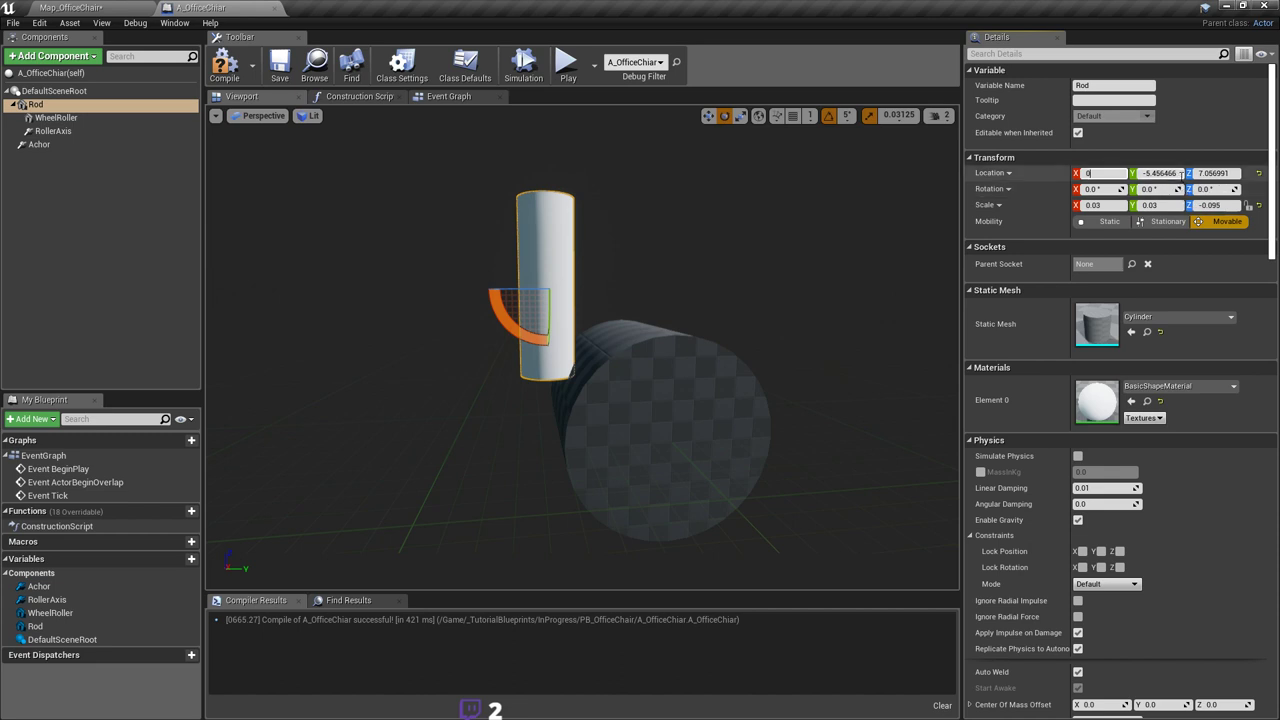
pyautogui.press('Tab')
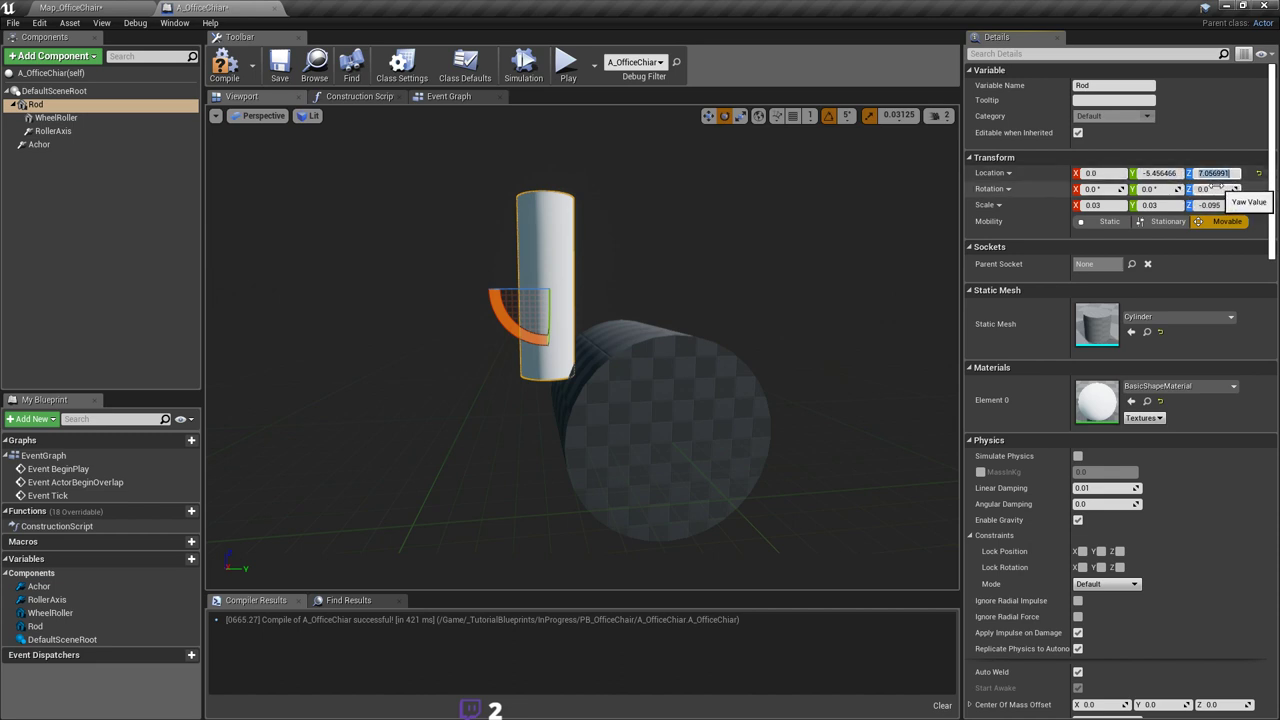
pyautogui.write('10')
pyautogui.press('Return')
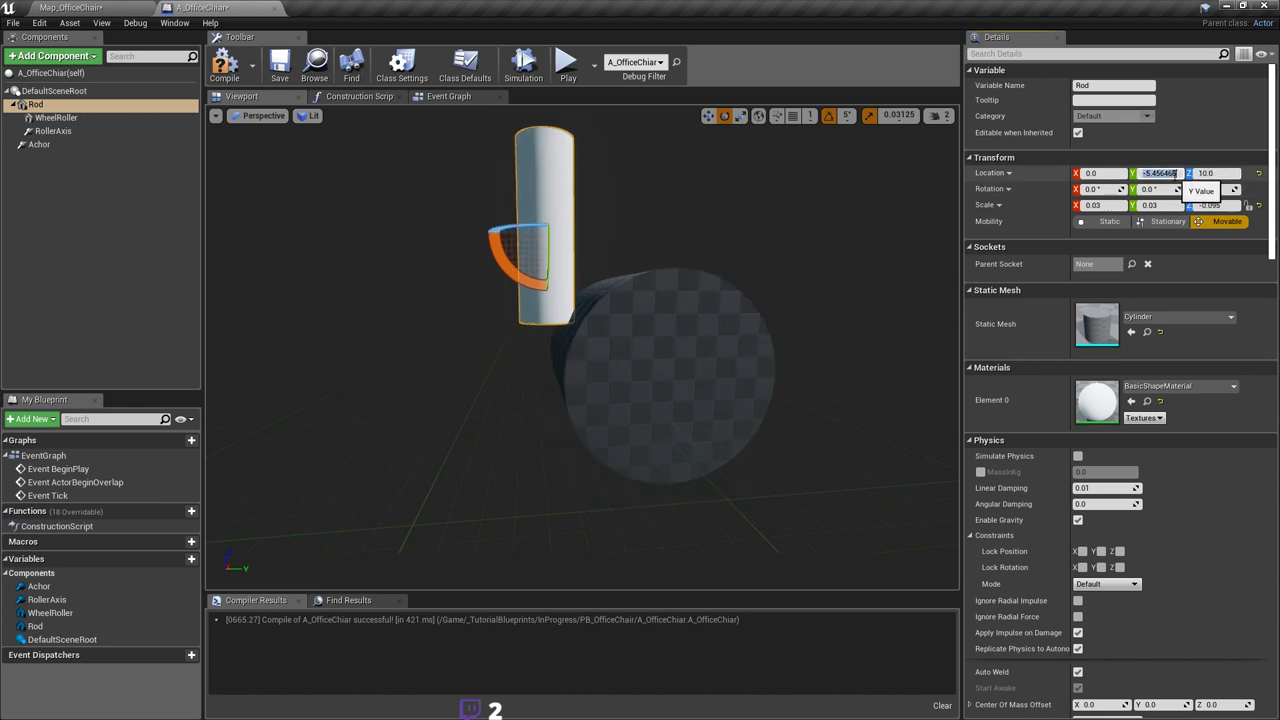
pyautogui.write('0')
pyautogui.press('Return')
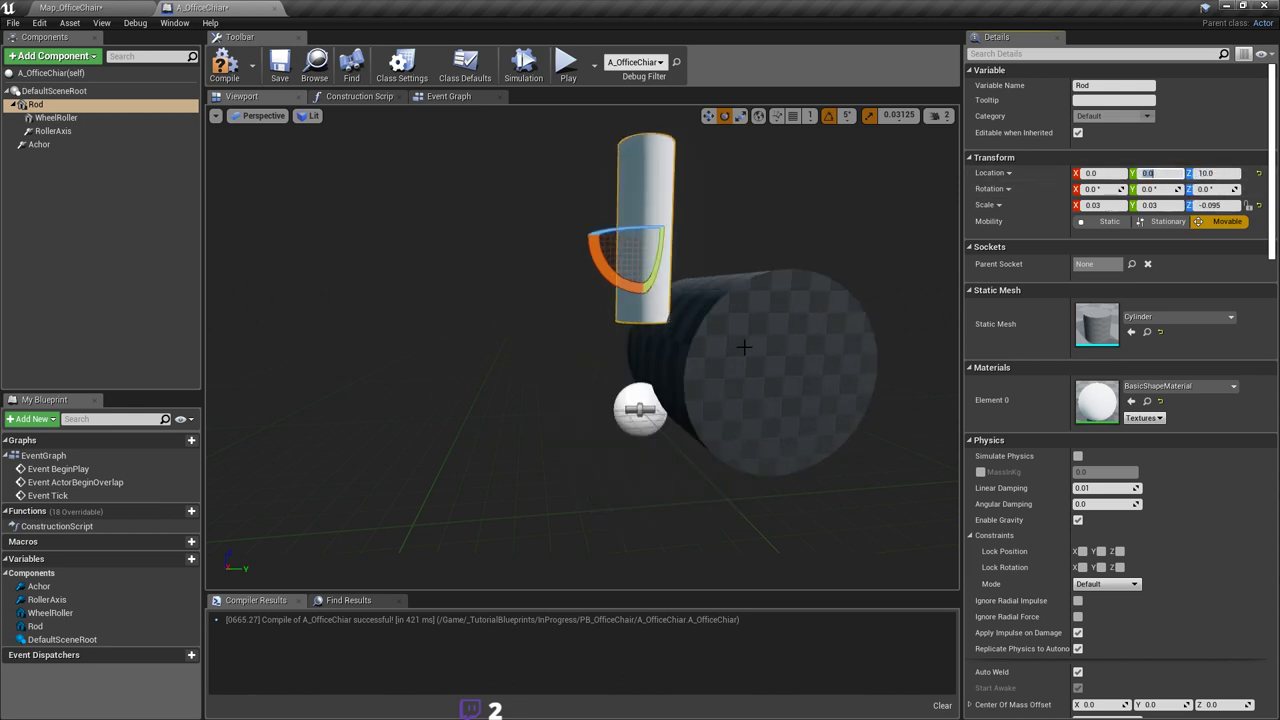
pyautogui.keyDown('alt'); pyautogui.moveTo(744, 347); pyautogui.dragTo(810, 354); pyautogui.keyUp('alt')
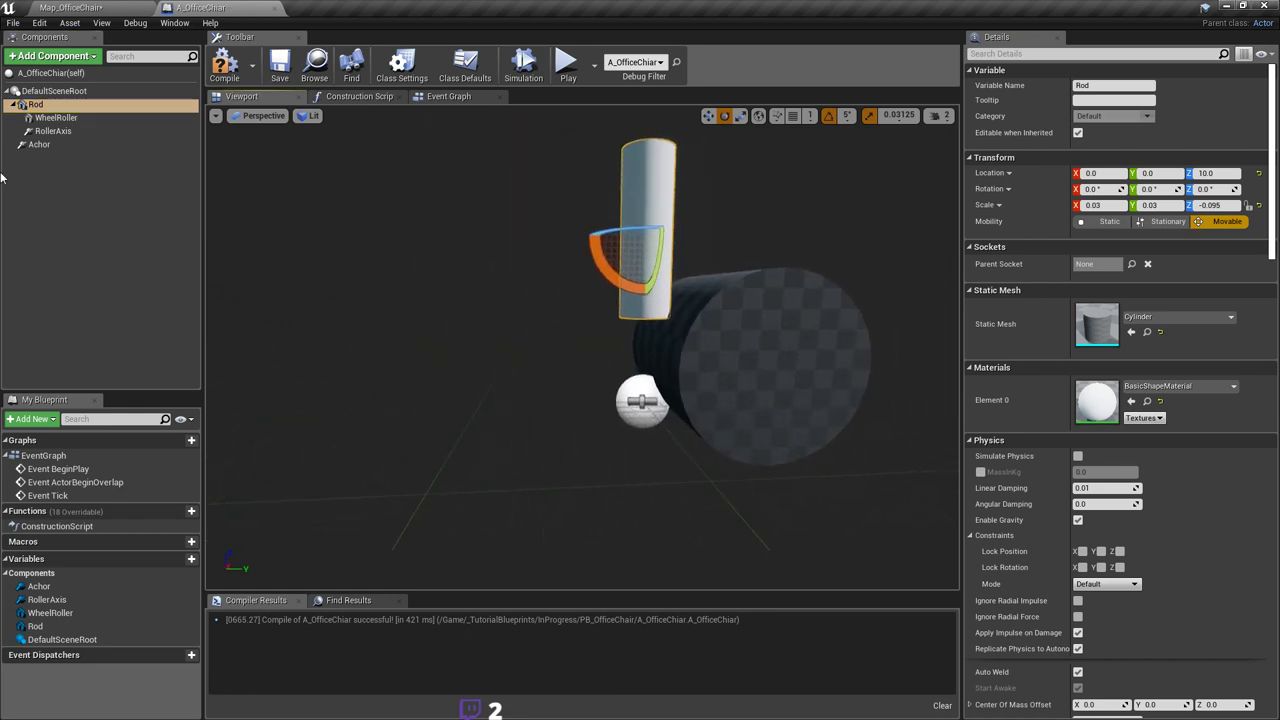
# Step: Compare the positions of RollerAxis, Achor and the root, then set the Rod's Z location to 0
pyautogui.click(53, 131)
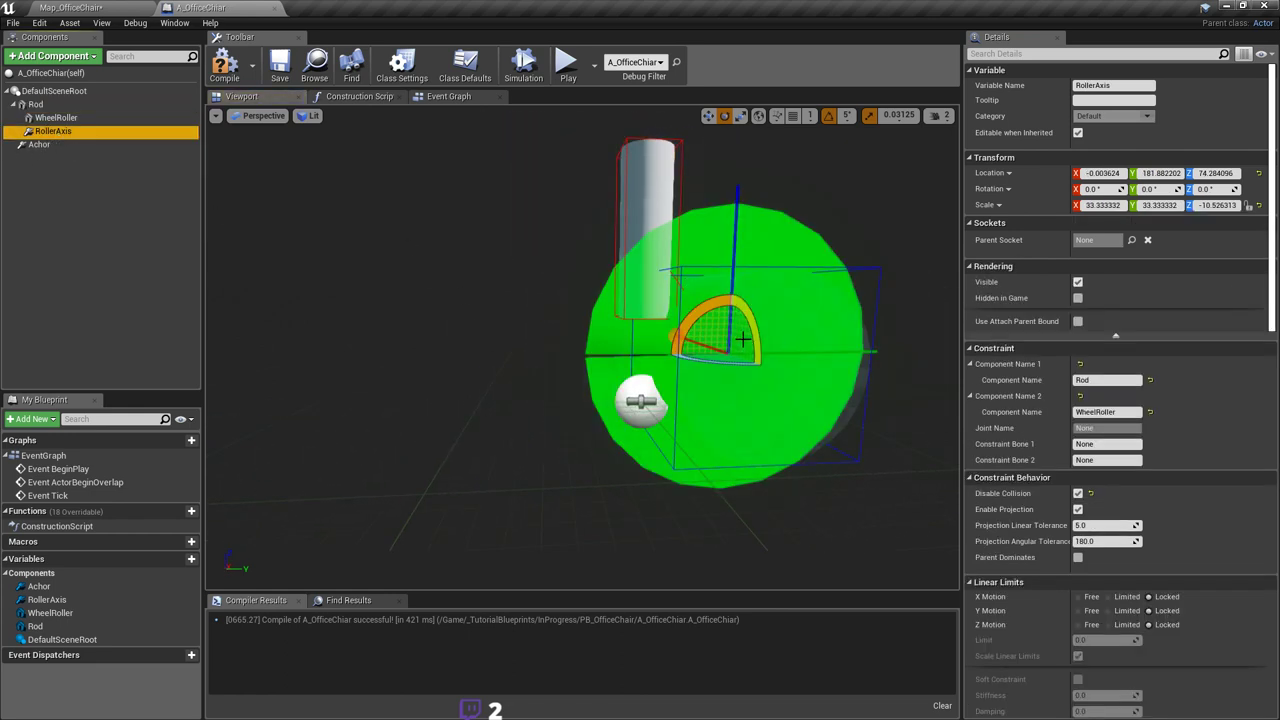
pyautogui.click(40, 144)
pyautogui.click(70, 95)
pyautogui.click(95, 144)
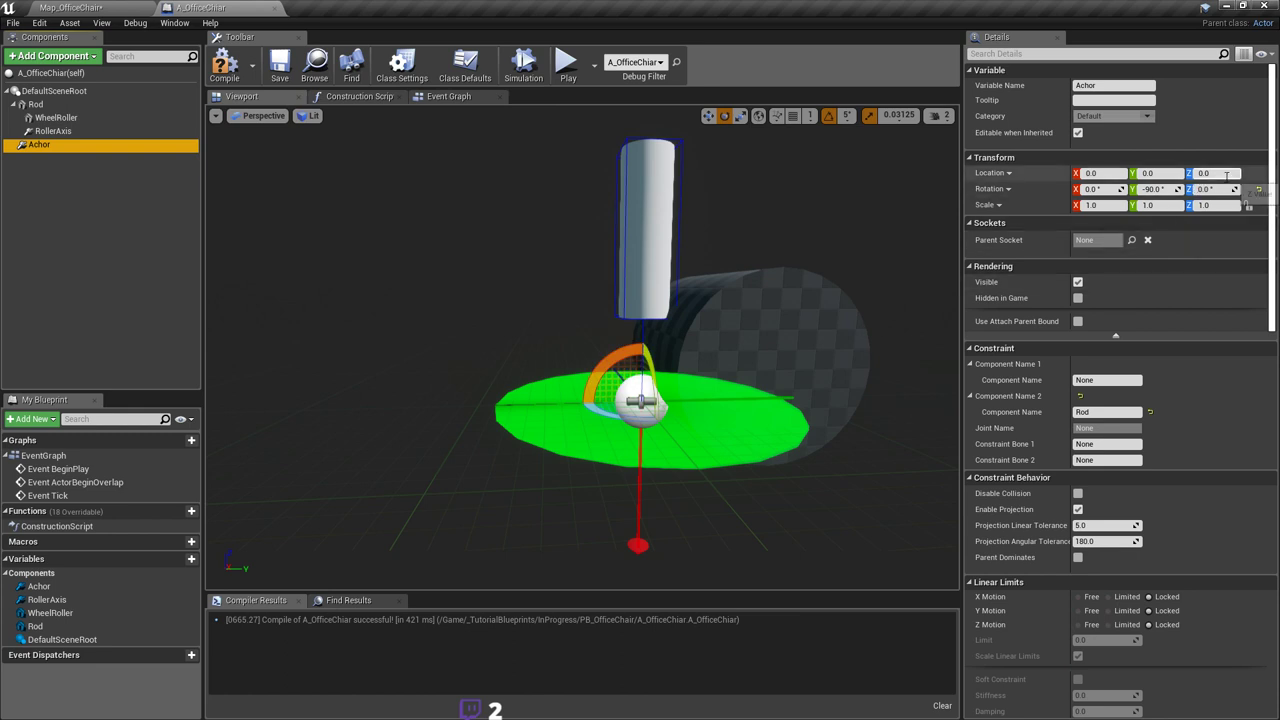
pyautogui.click(664, 217)
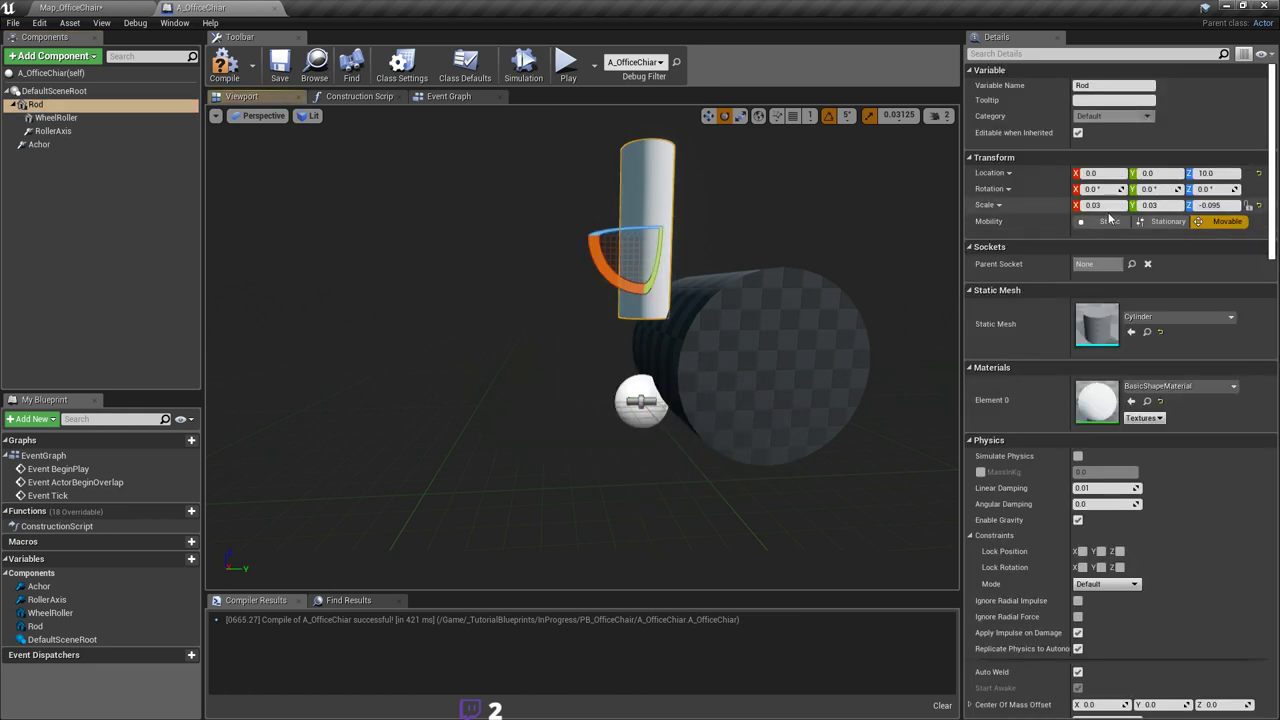
pyautogui.click(1212, 173)
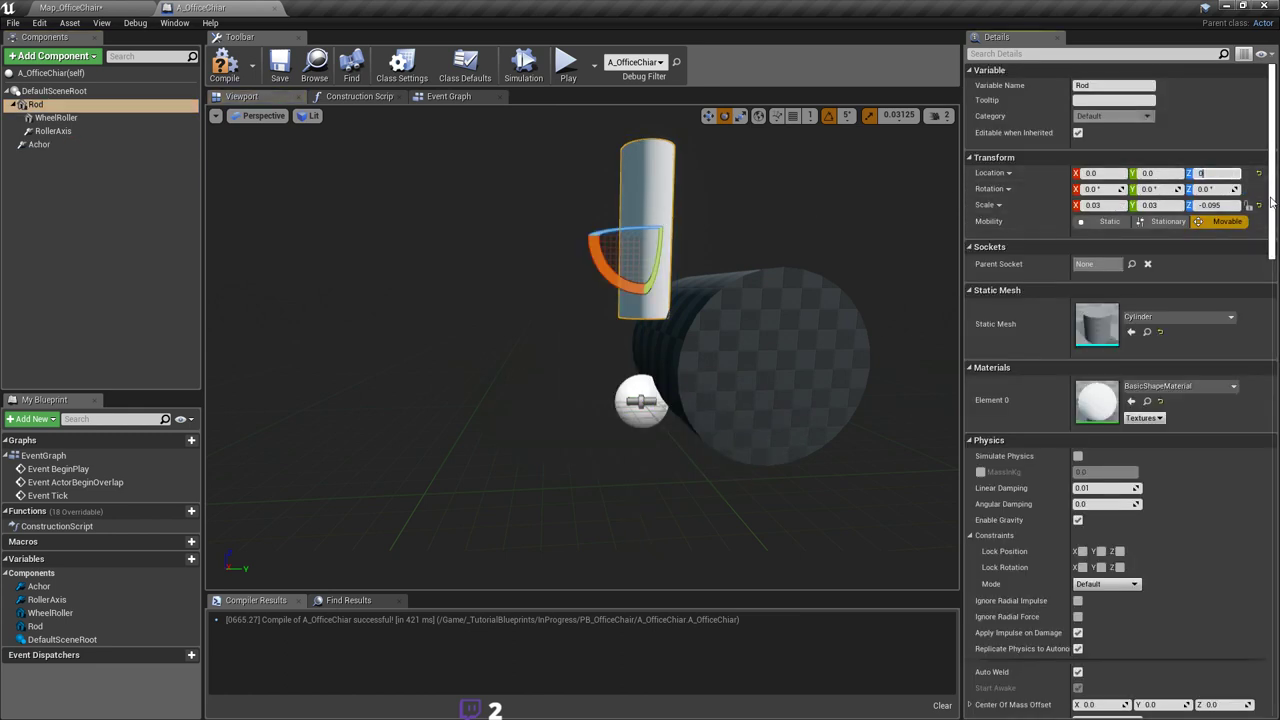
pyautogui.press('Return')
pyautogui.moveTo(780, 300); pyautogui.dragTo(850, 370, button='right')
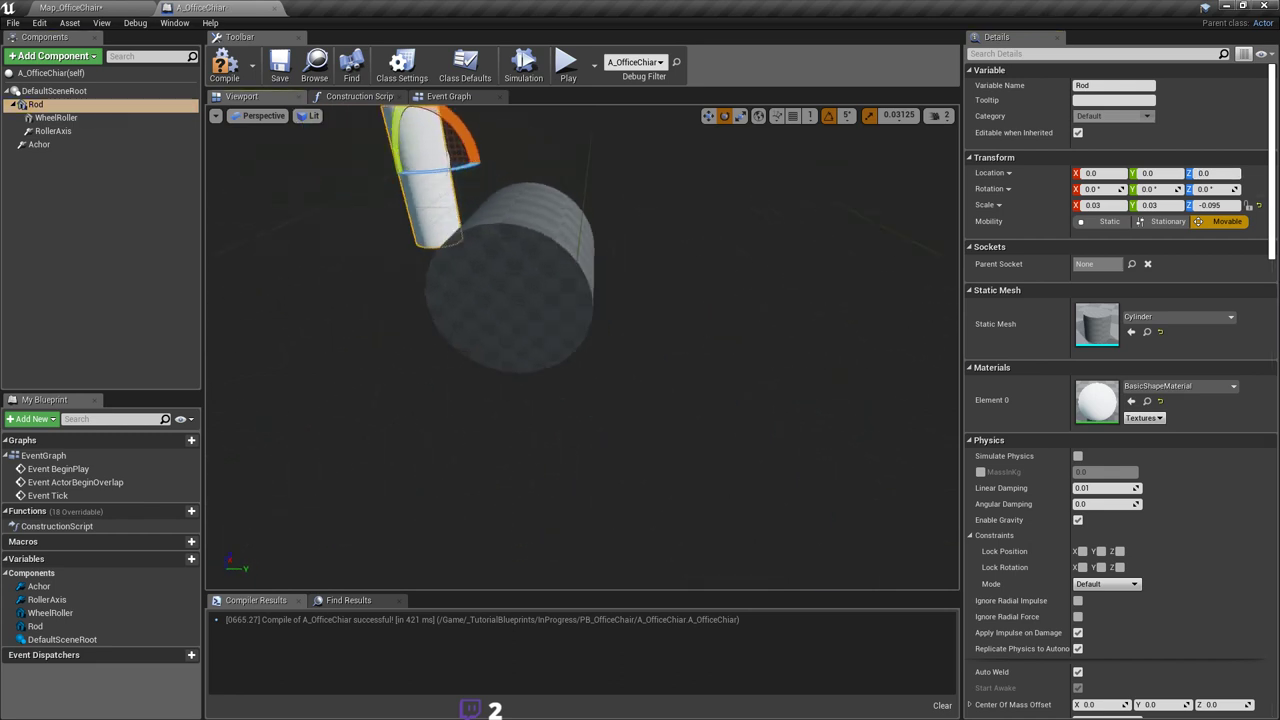
pyautogui.moveTo(510, 330); pyautogui.dragTo(315, 224, button='right')
# Step: Examine Achor's alignment with the Rod and its angular limits, comparing its twist plane with that of RollerAxis
pyautogui.click(83, 146)
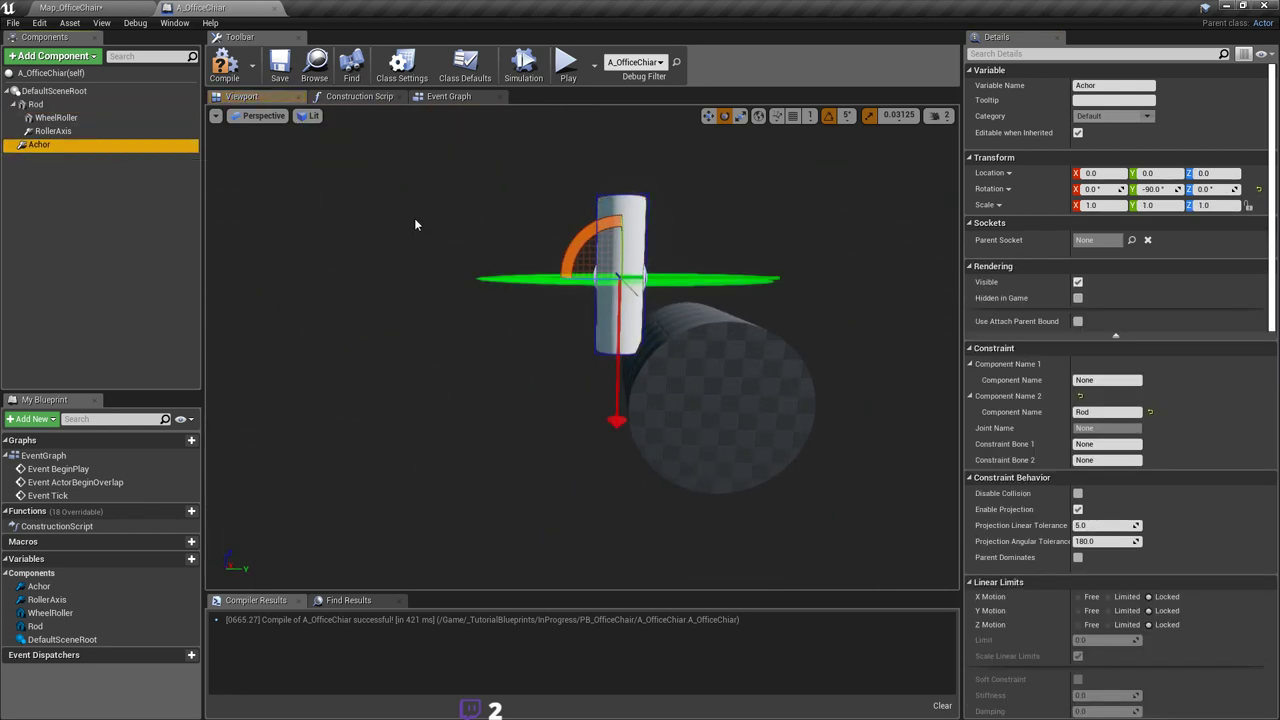
pyautogui.moveTo(414, 218); pyautogui.dragTo(474, 234, button='right')
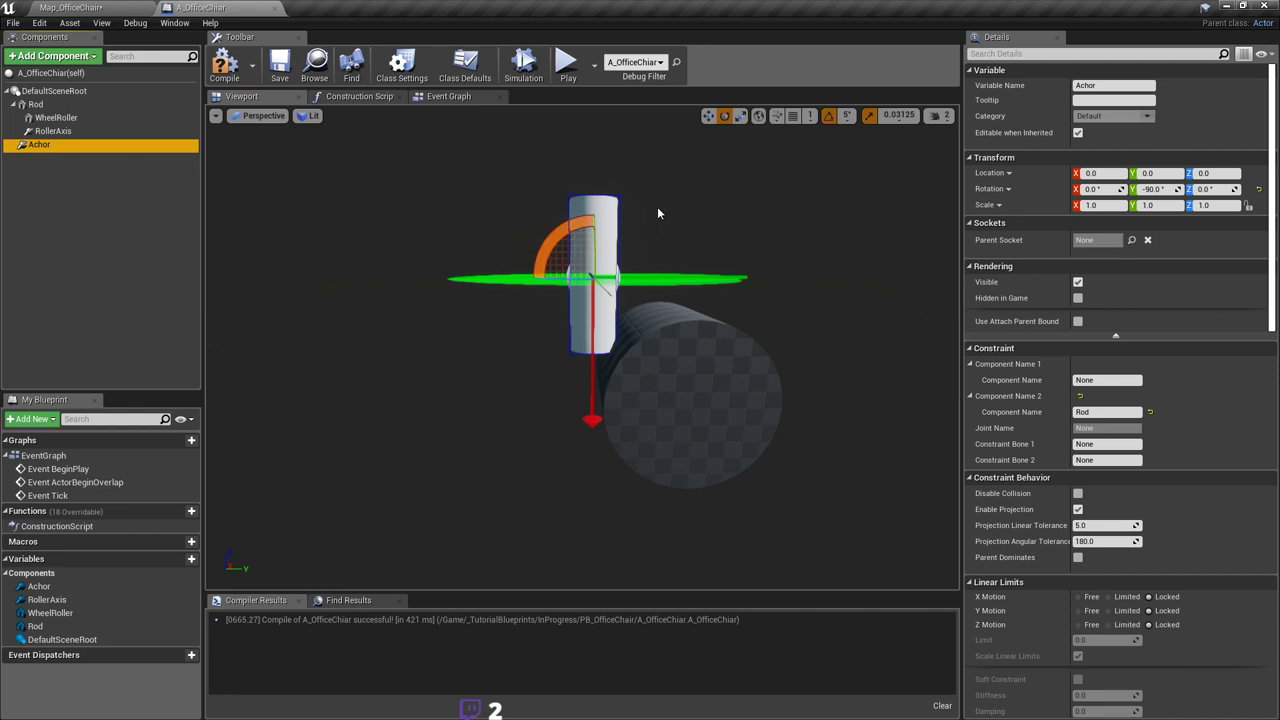
pyautogui.moveTo(657, 206); pyautogui.dragTo(657, 206, button='right')
pyautogui.scroll(-3, 1234, 405)
pyautogui.scroll(-5, 1234, 403)
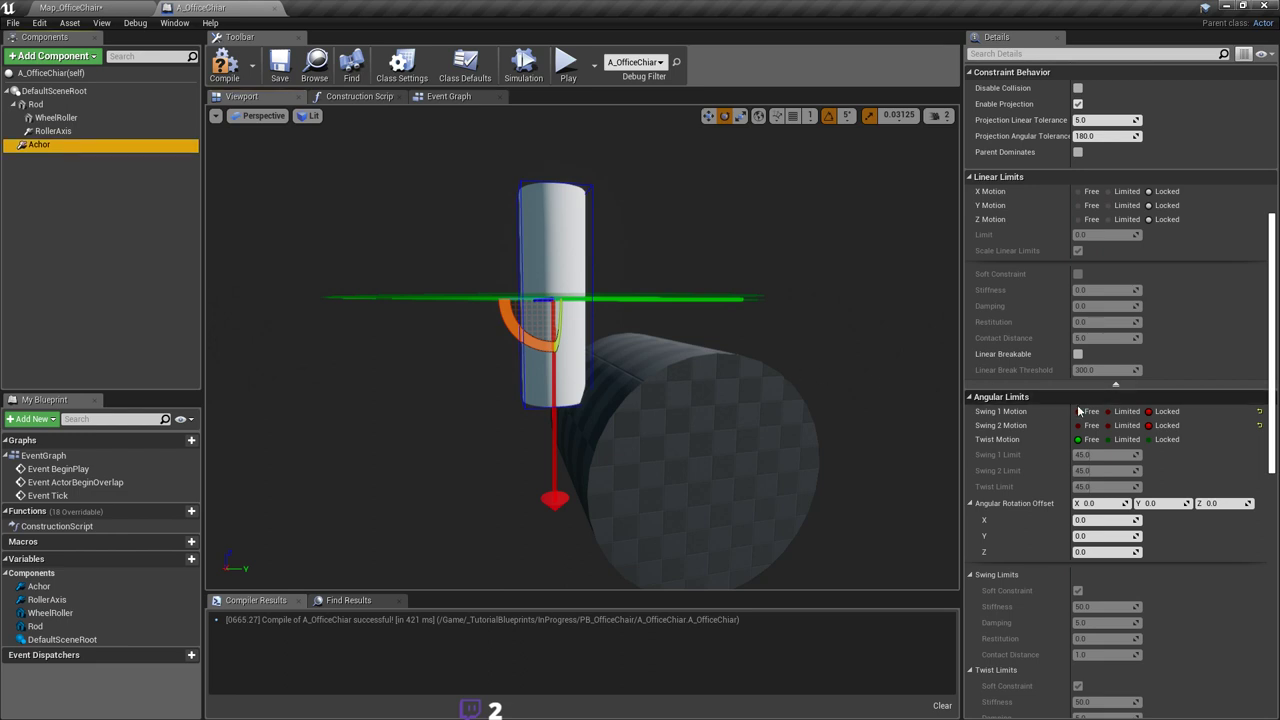
pyautogui.scroll(-1, 1154, 406)
pyautogui.moveTo(610, 249); pyautogui.dragTo(604, 283, button='right')
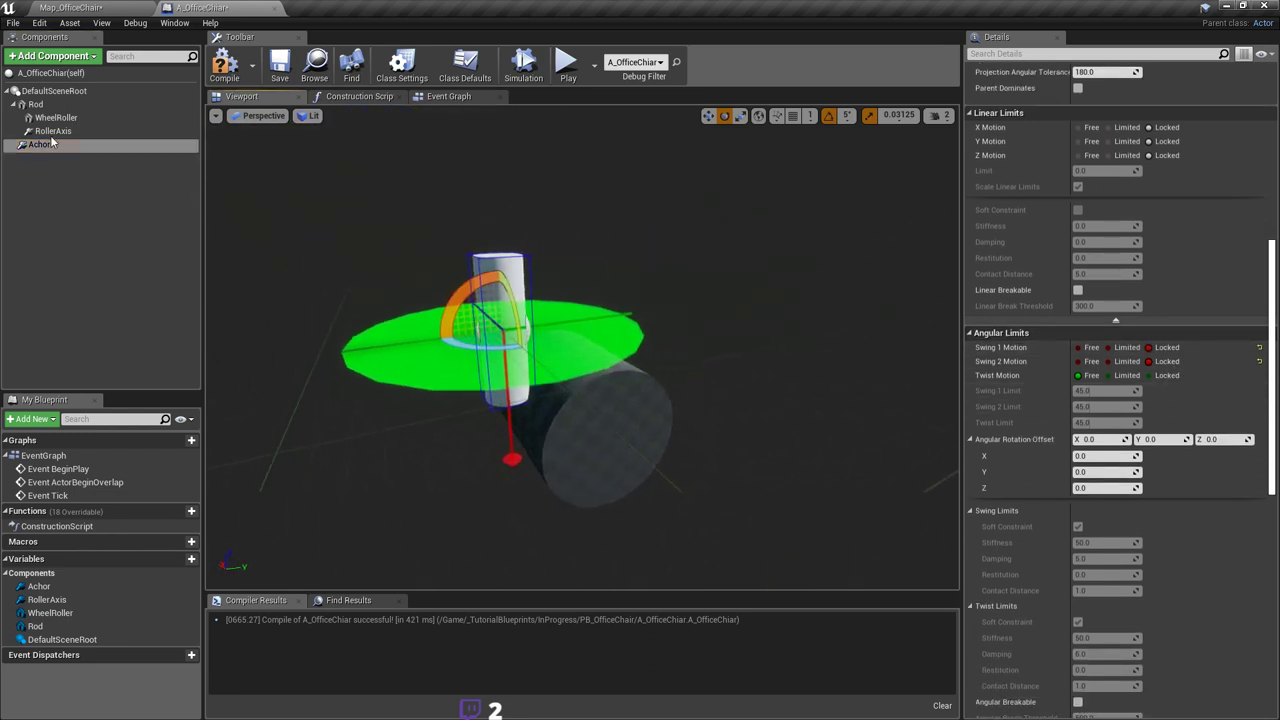
pyautogui.click(53, 131)
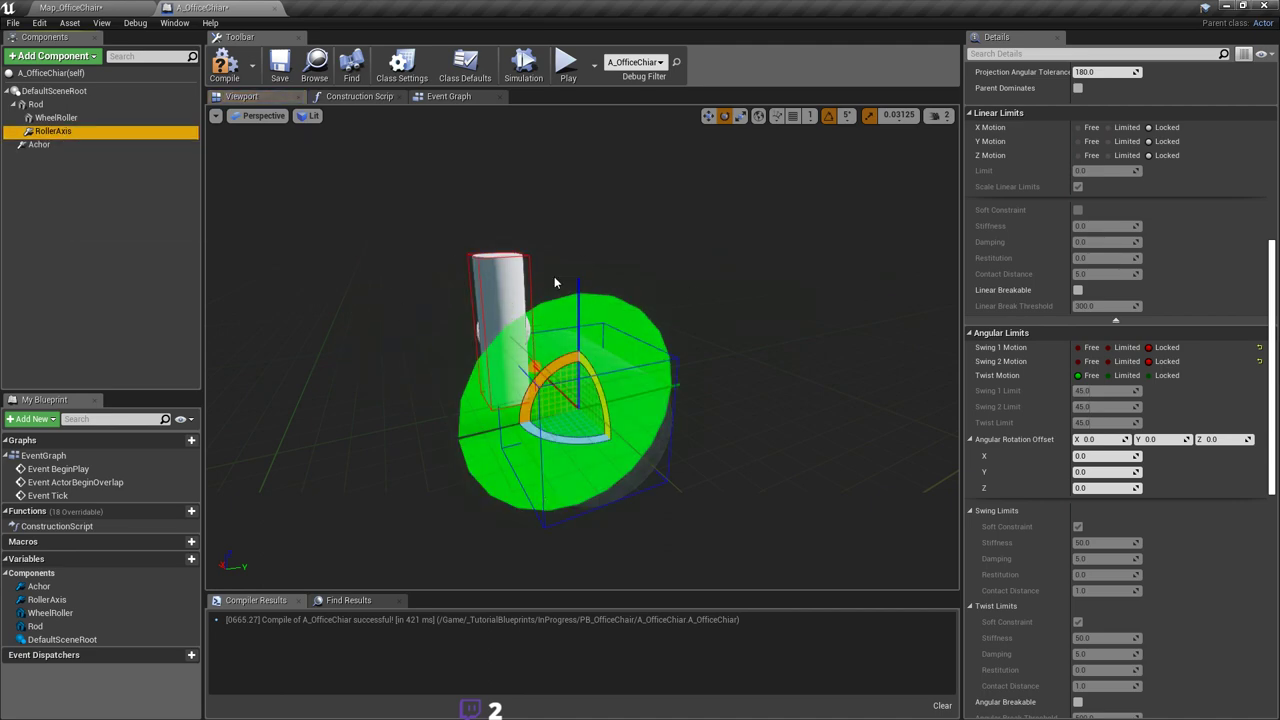
pyautogui.click(74, 148)
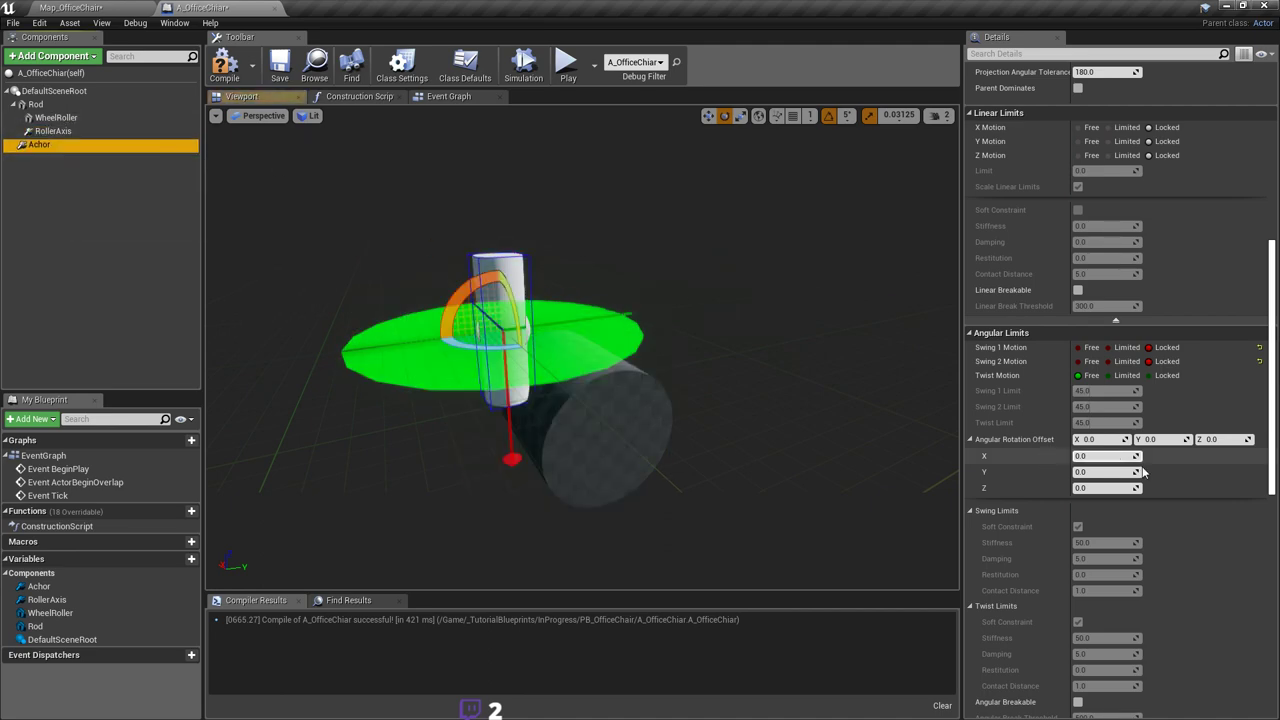
# Step: Set Achor's Angular Drive Mode to Twist and Swing, enable its Twist drive for Target Velocity, and compile the blueprint
pyautogui.scroll(-5, 1203, 460)
pyautogui.scroll(-3, 1203, 460)
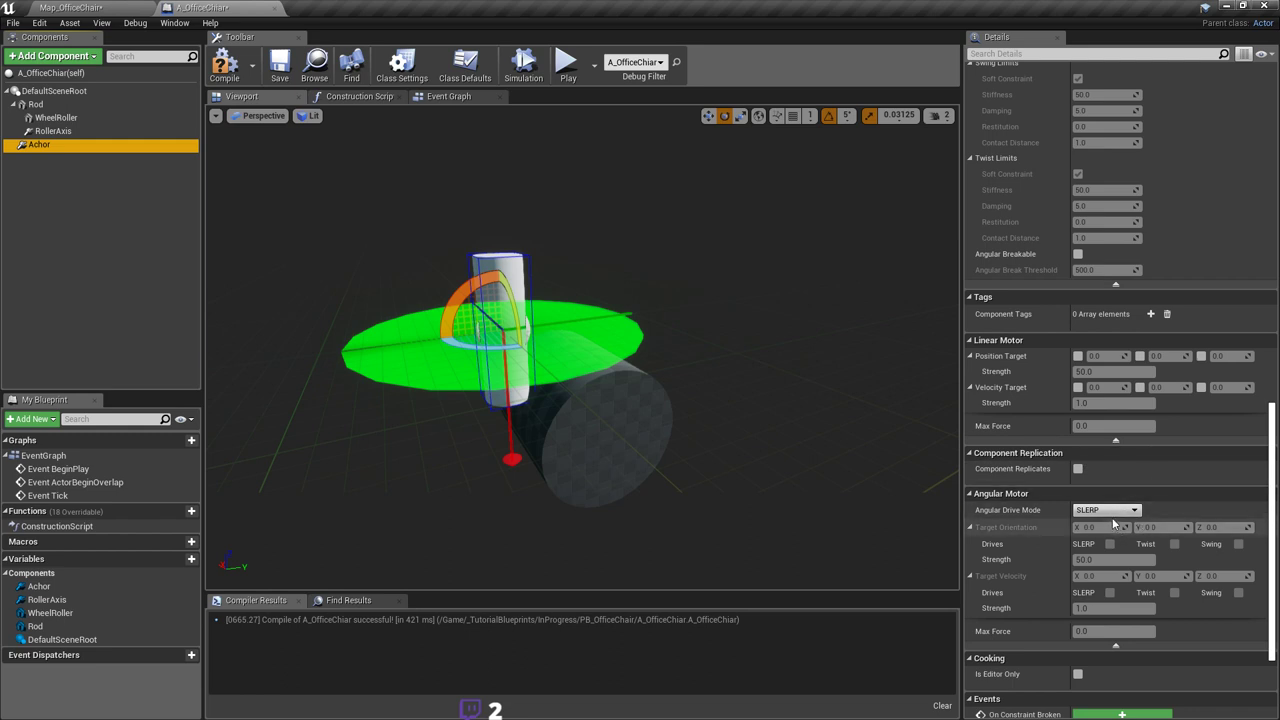
pyautogui.click(1106, 511)
pyautogui.click(1120, 531)
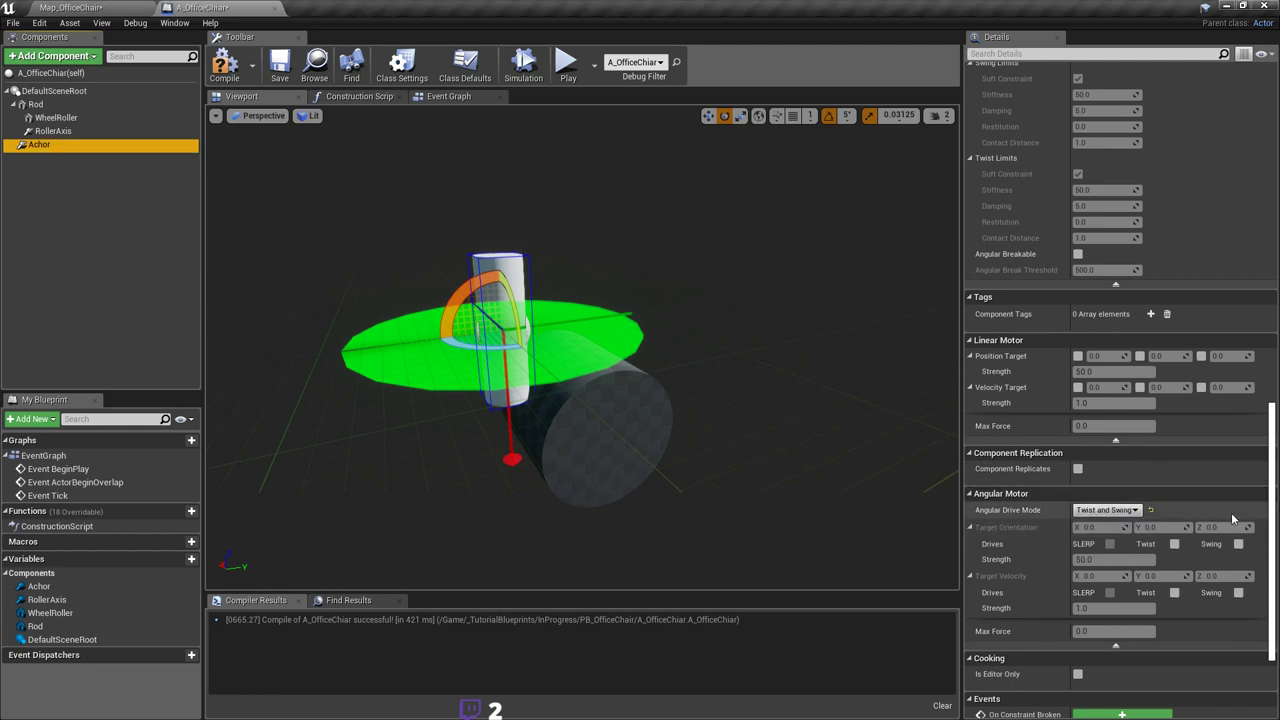
pyautogui.scroll(-1, 1150, 533)
pyautogui.click(1174, 528)
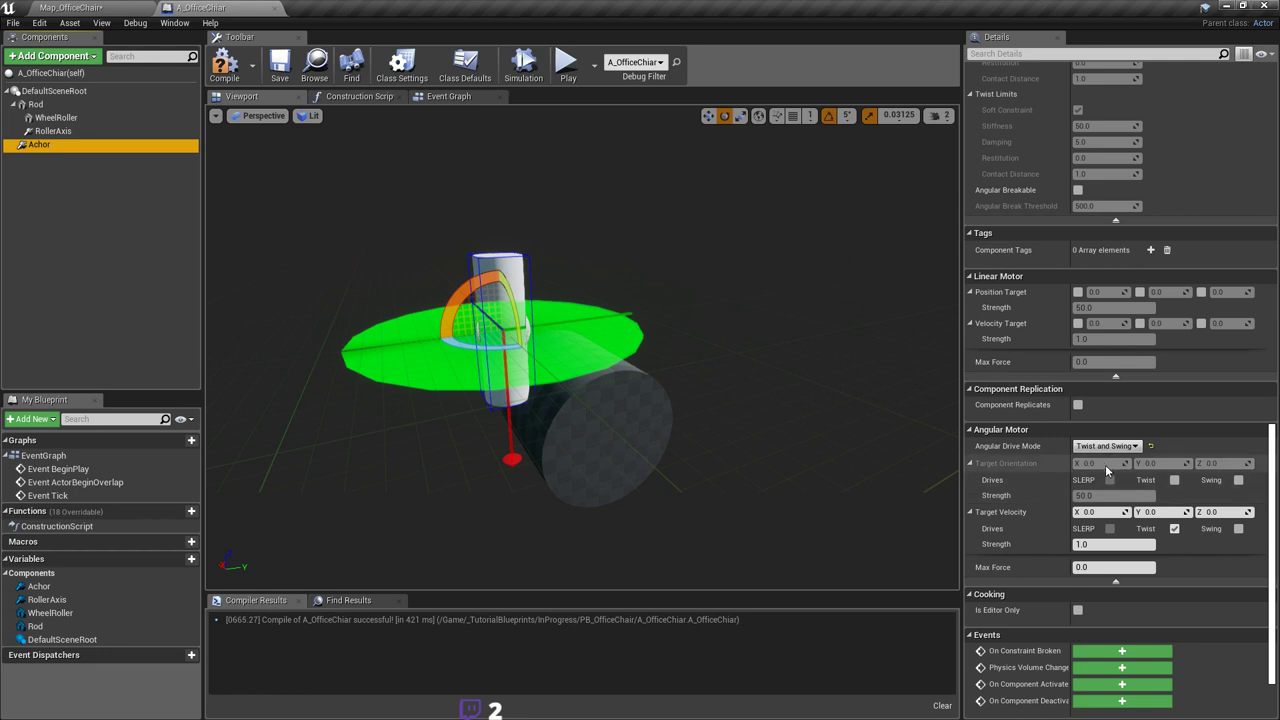
pyautogui.moveTo(720, 340); pyautogui.dragTo(698, 309, button='right')
pyautogui.click(230, 70)
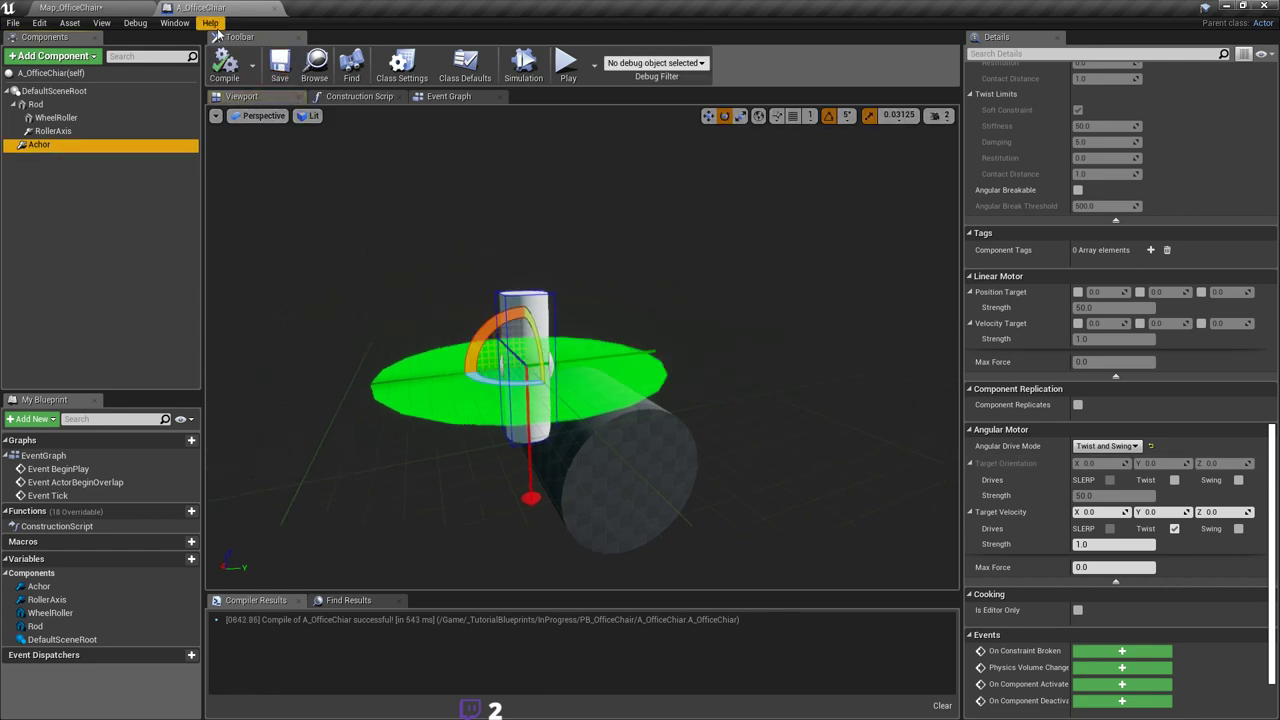
# Step: Save the Map_OfficeChair level and play-test it, walking up to the caster to check its motion
pyautogui.click(85, 10)
pyautogui.hotkey('ctrl', 's')
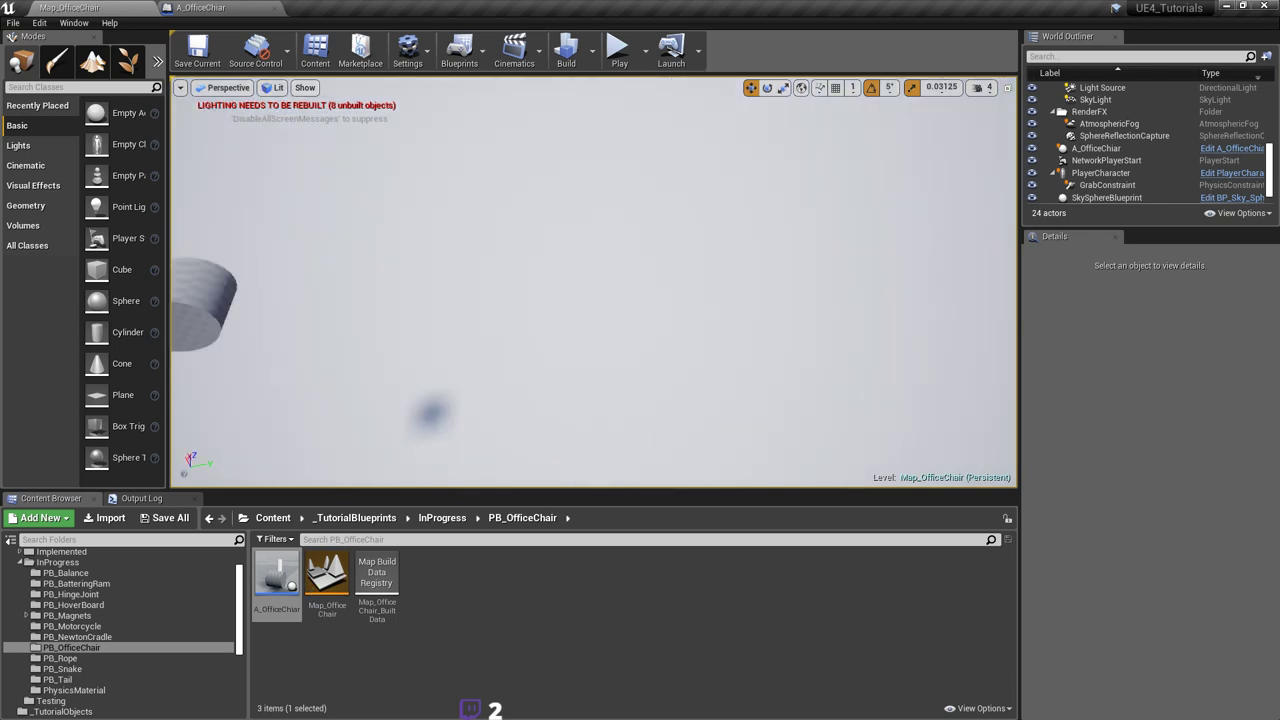
pyautogui.click(619, 50)
pyautogui.click(668, 169)
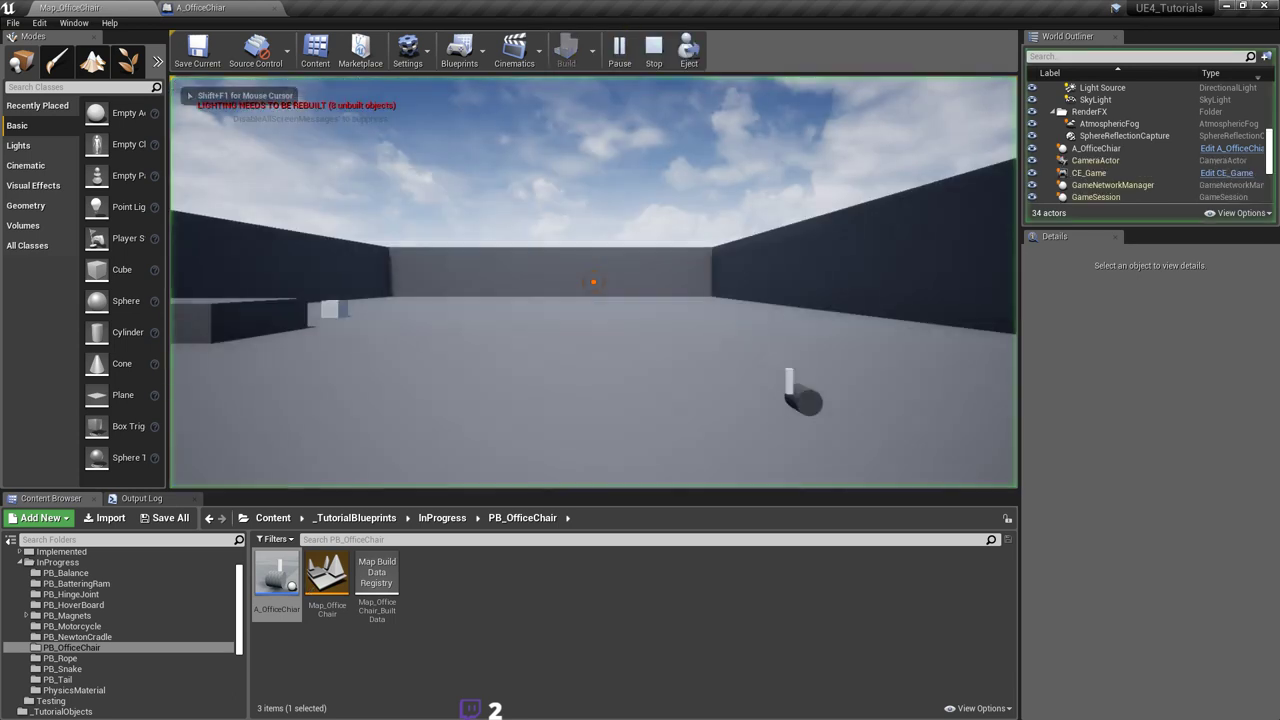
pyautogui.press('w')
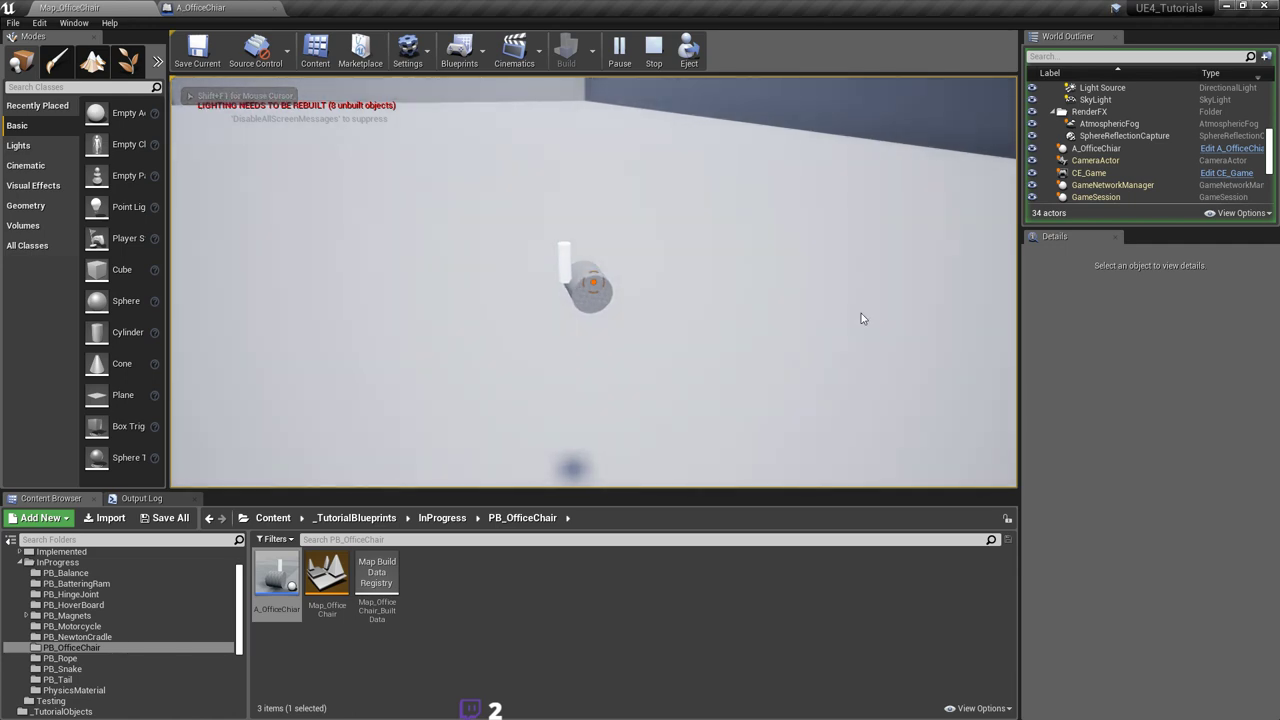
pyautogui.press('Escape')
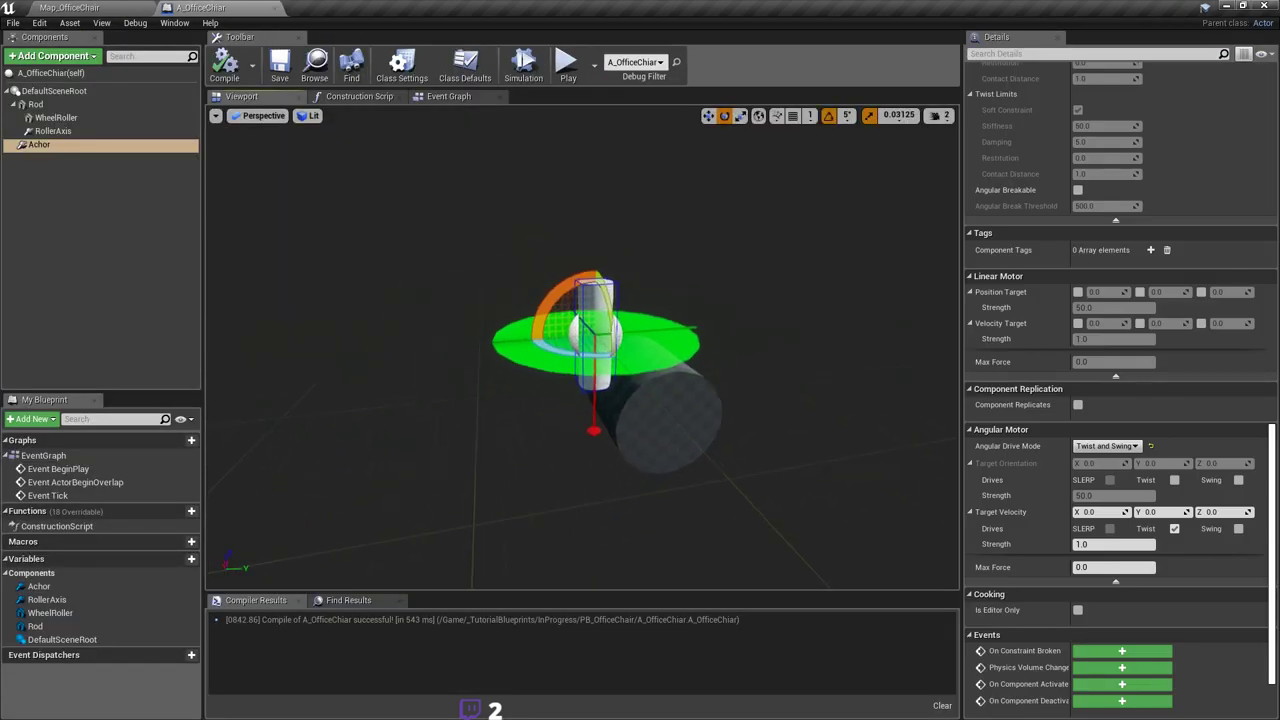
# Step: Enable Simulate Physics on the Rod and compile the blueprint
pyautogui.click(82, 104)
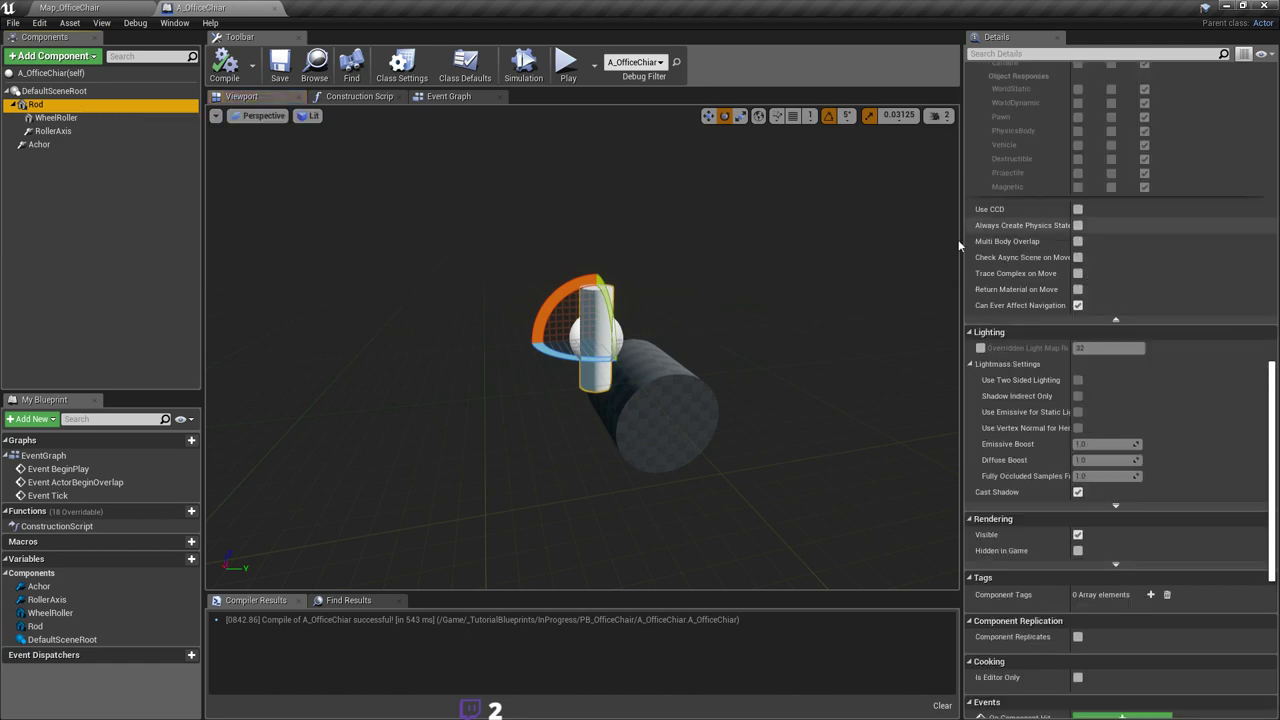
pyautogui.scroll(10, 1165, 354)
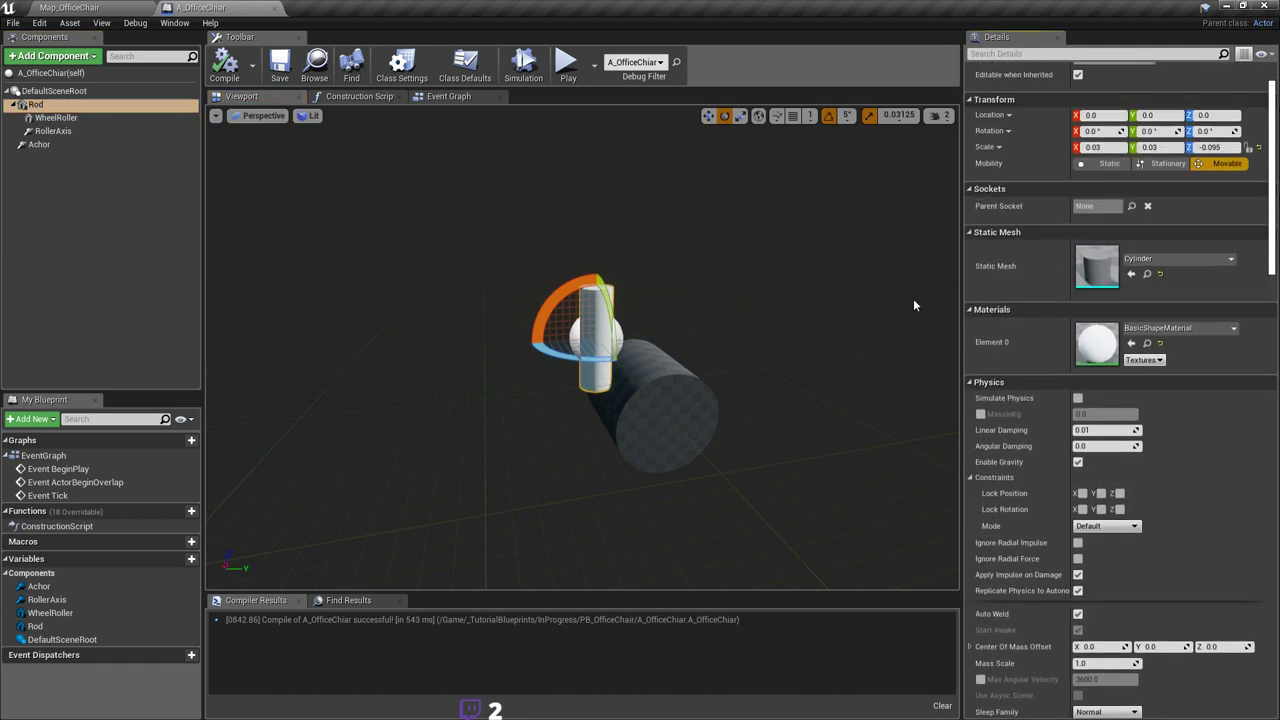
pyautogui.click(1078, 398)
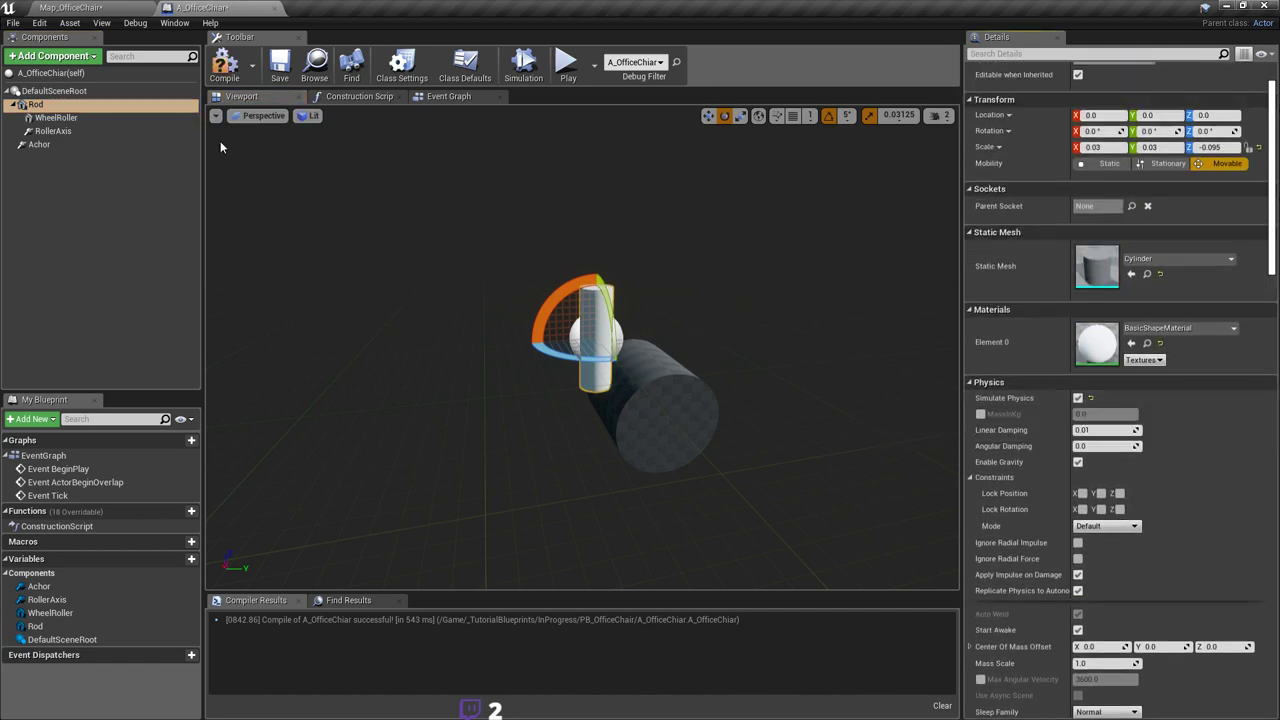
pyautogui.click(224, 64)
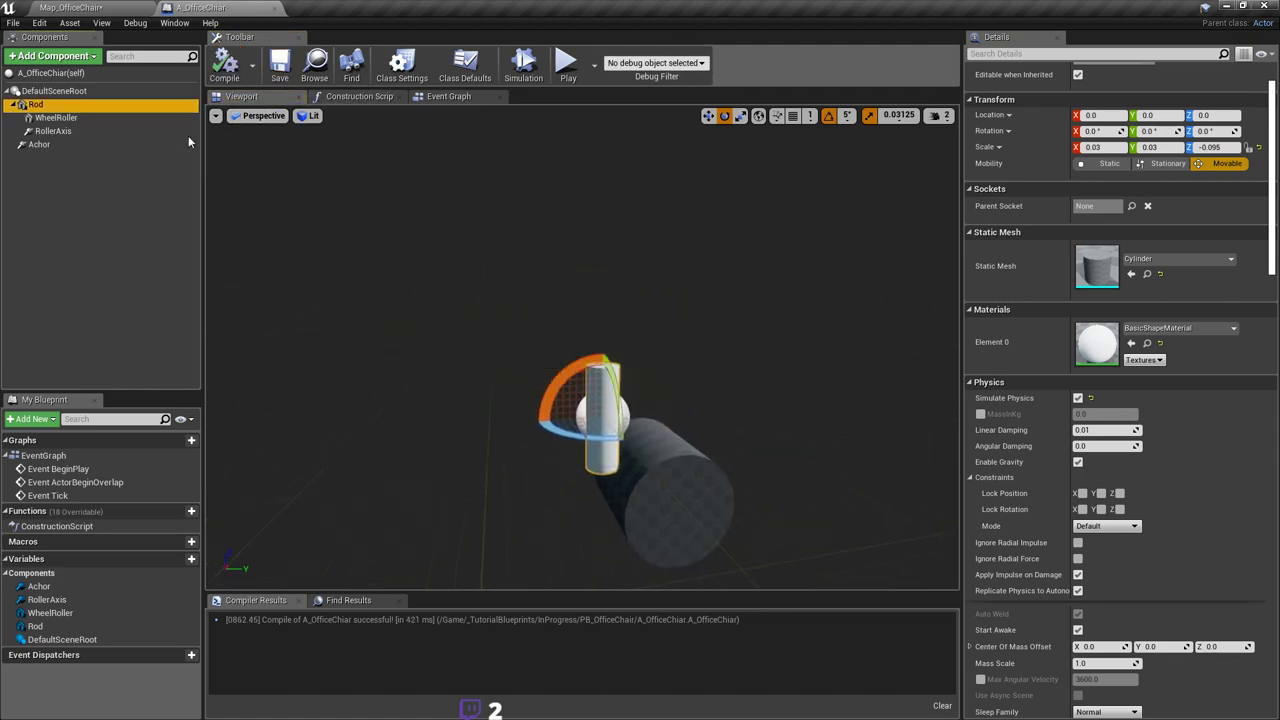
# Step: Scale up the office chair actor placed in the Map_OfficeChair level
pyautogui.click(95, 8)
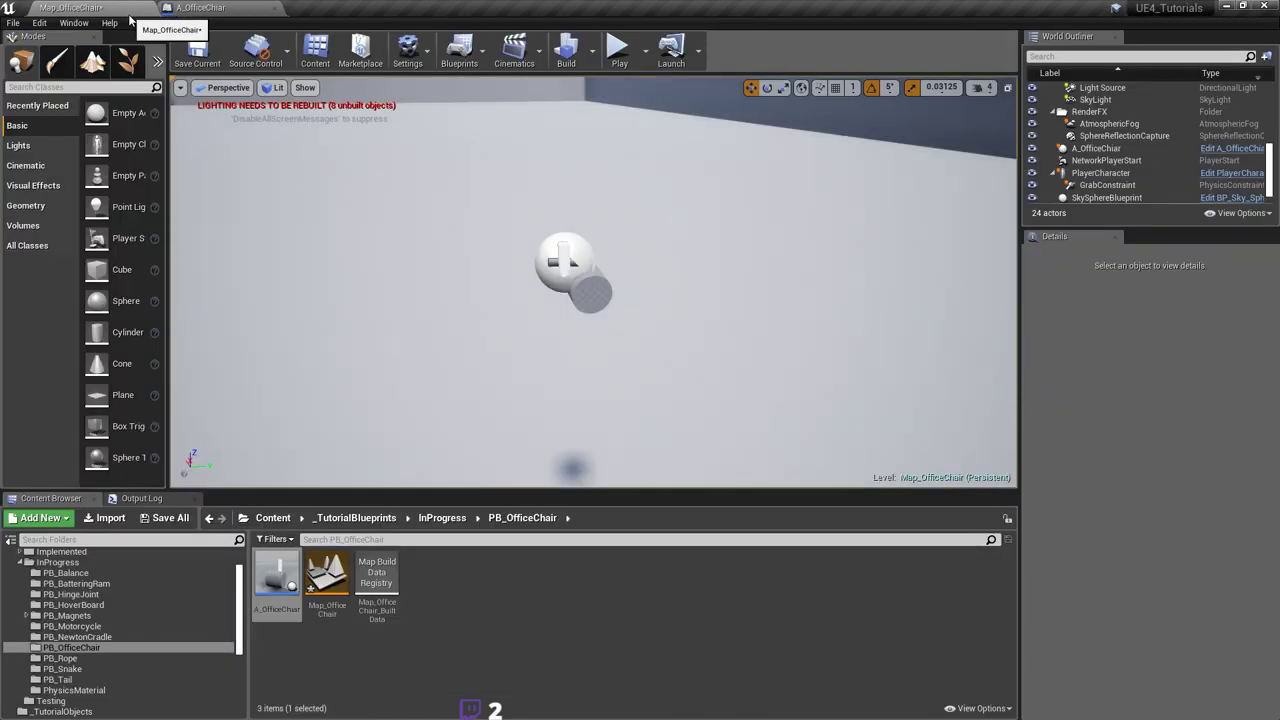
pyautogui.click(617, 313)
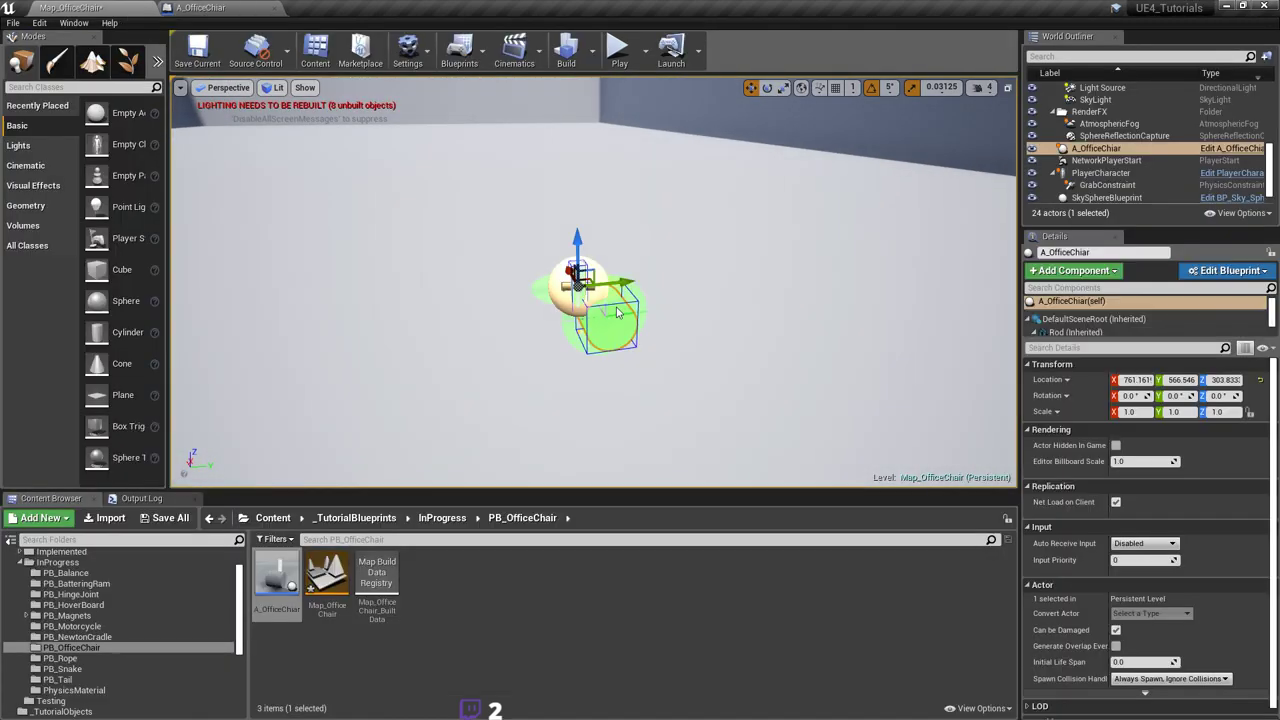
pyautogui.click(783, 89)
pyautogui.moveTo(572, 318); pyautogui.dragTo(572, 308, button='right')
pyautogui.press('s')
pyautogui.moveTo(590, 302); pyautogui.dragTo(606, 163)
# Step: Play-test the level repeatedly to check how the enlarged caster behaves
pyautogui.click(618, 55)
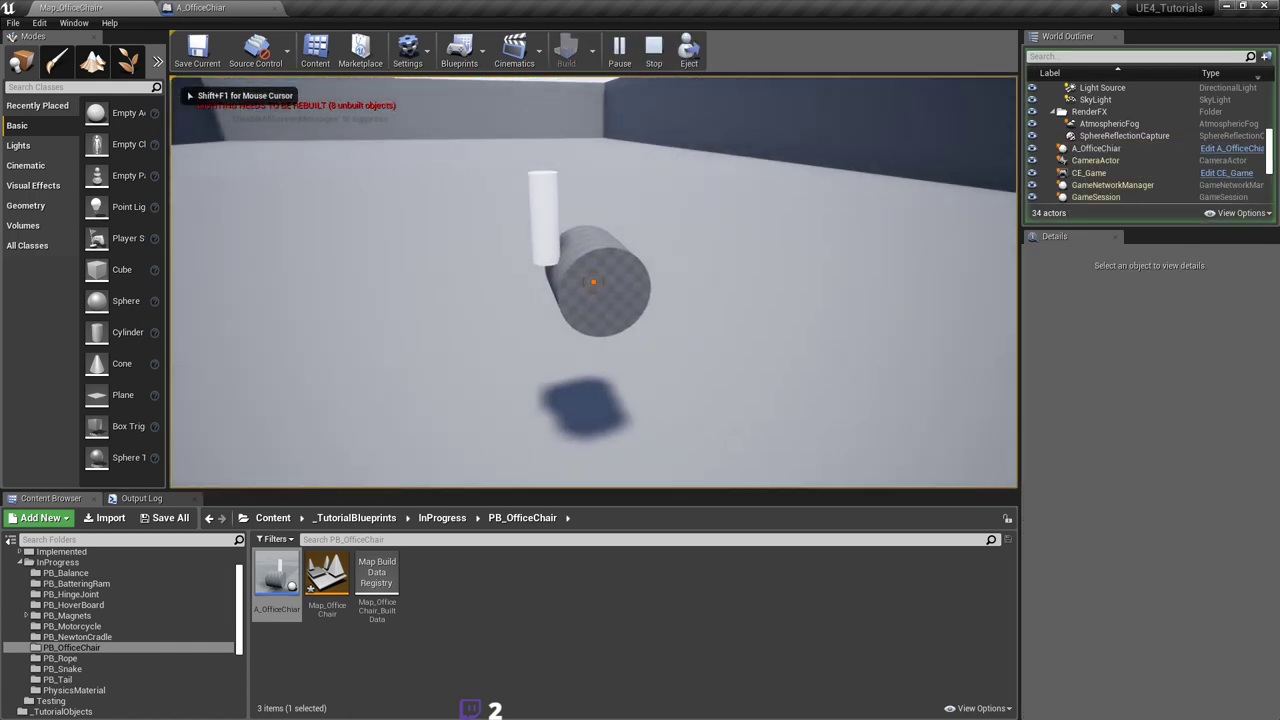
pyautogui.press('Escape')
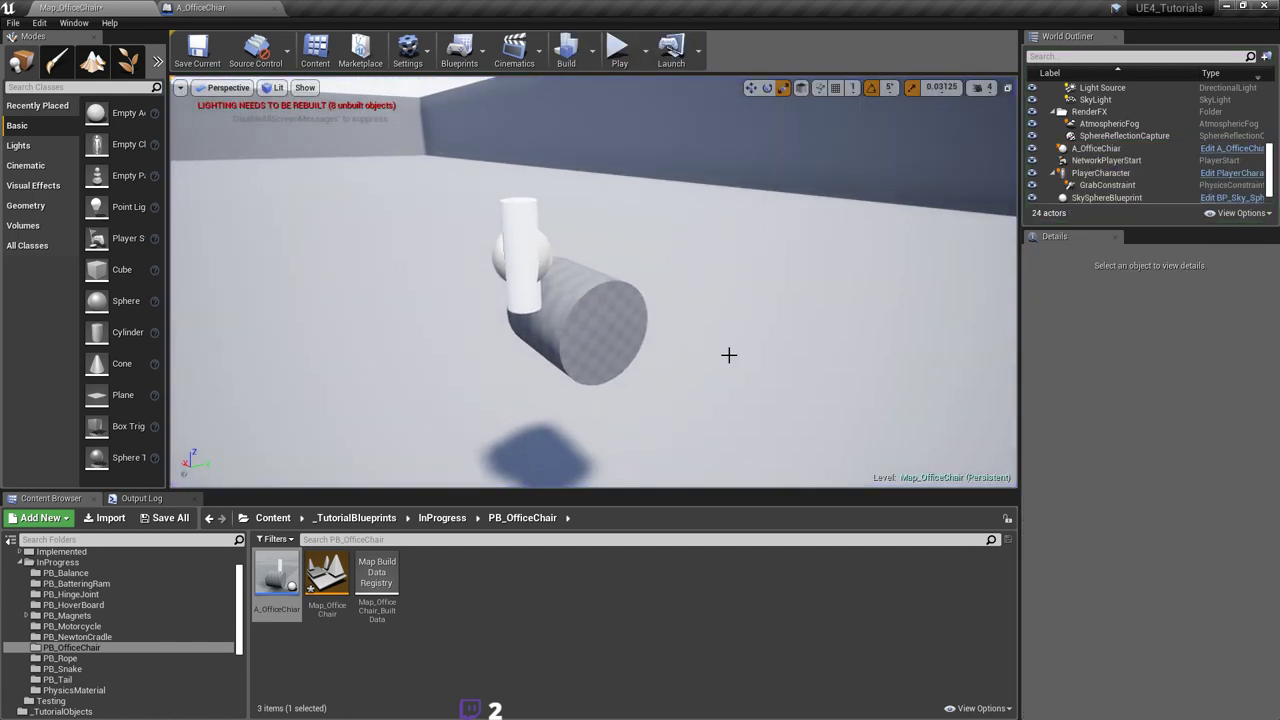
pyautogui.click(619, 55)
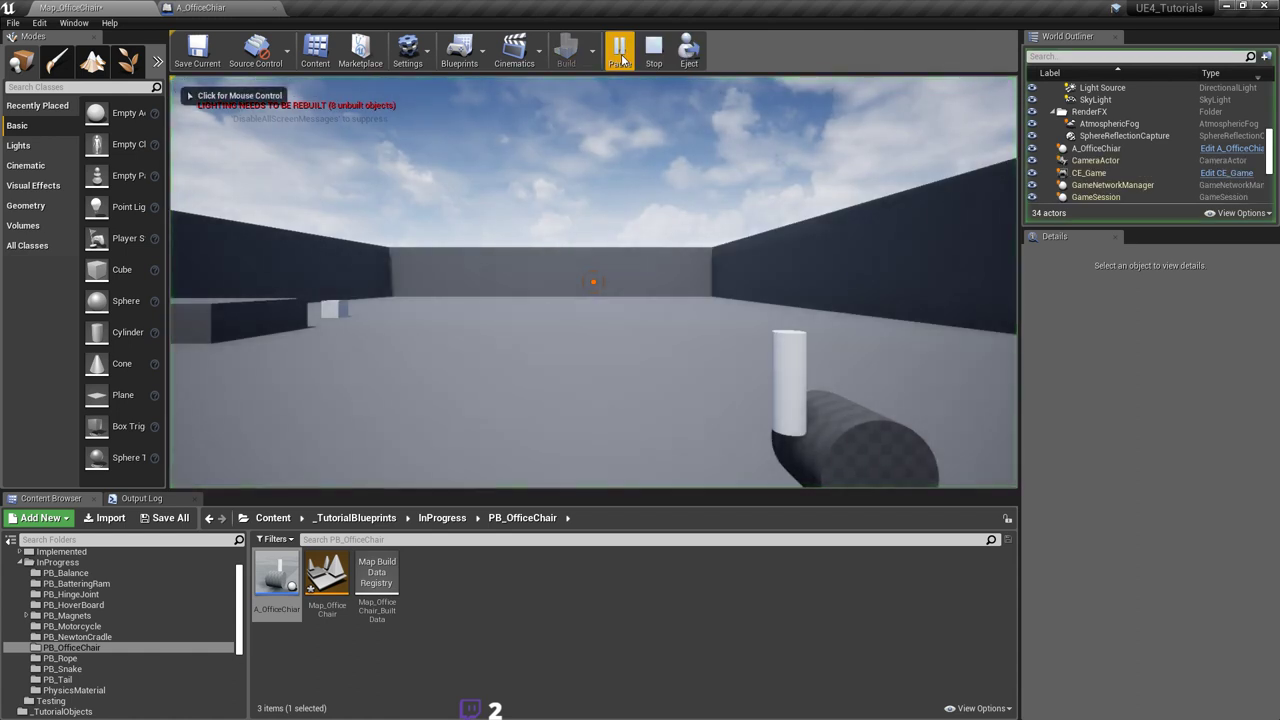
pyautogui.press('Escape')
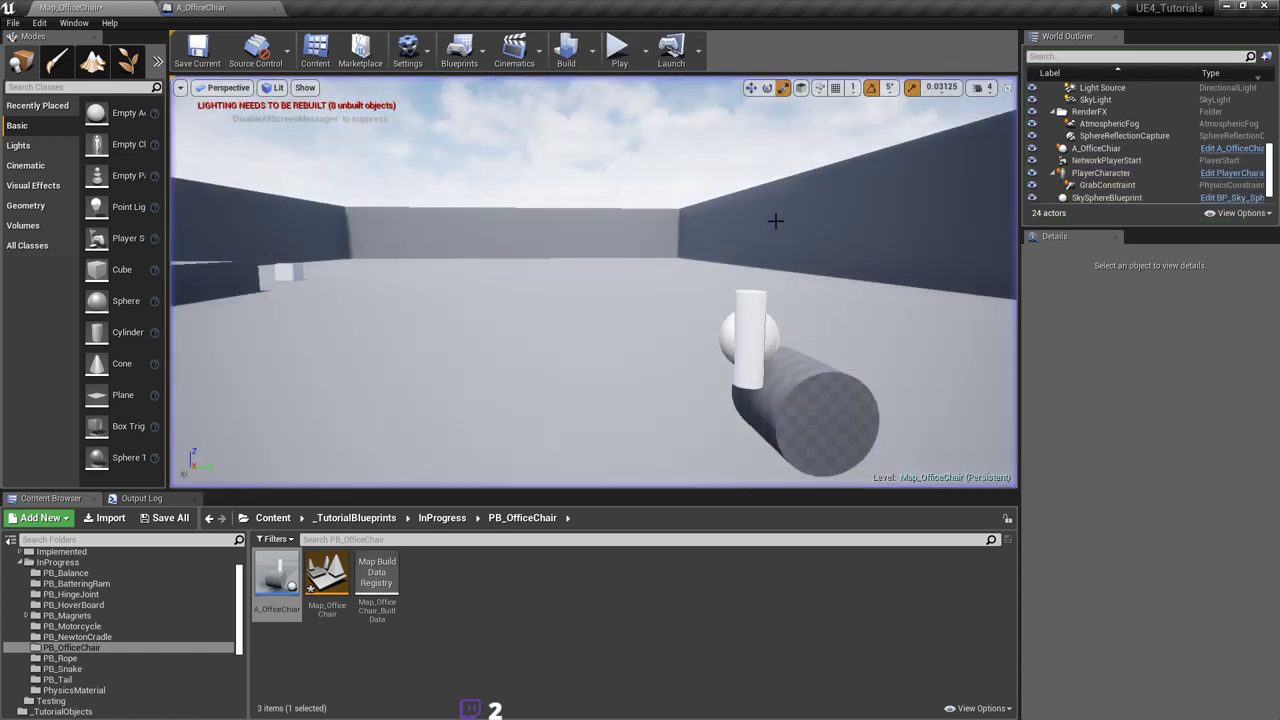
pyautogui.click(620, 62)
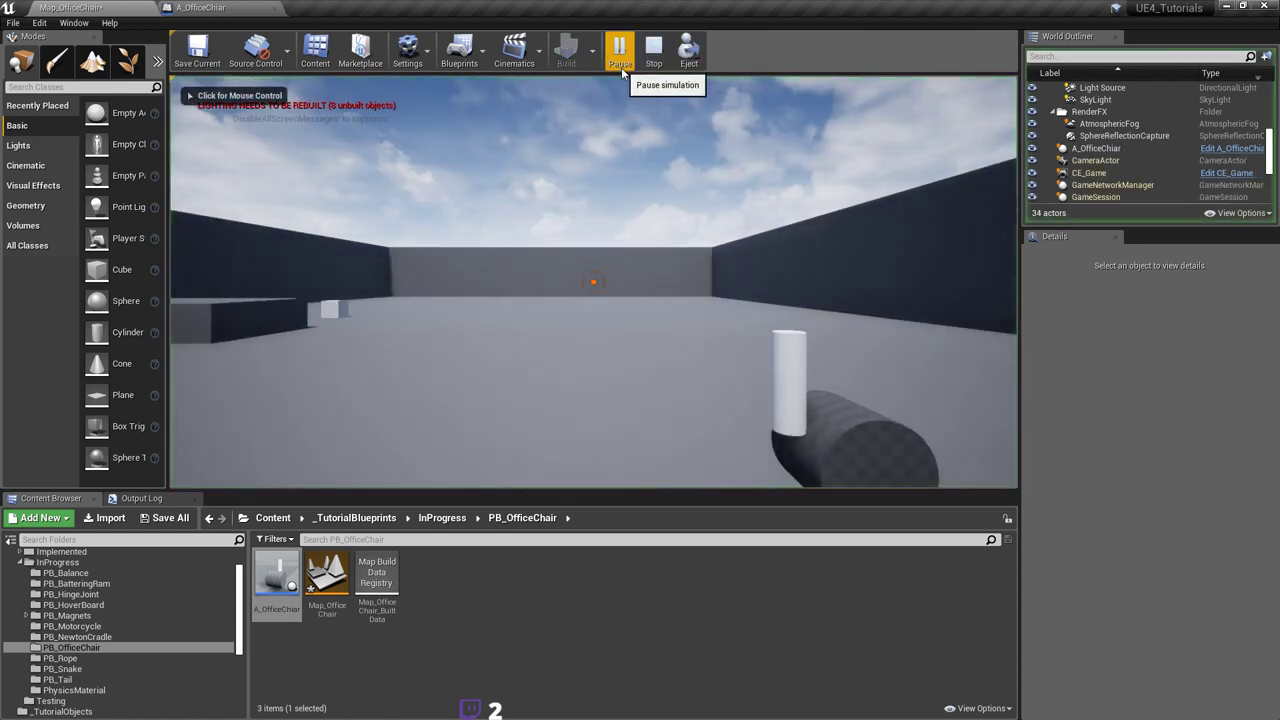
pyautogui.press('Escape')
pyautogui.click(622, 58)
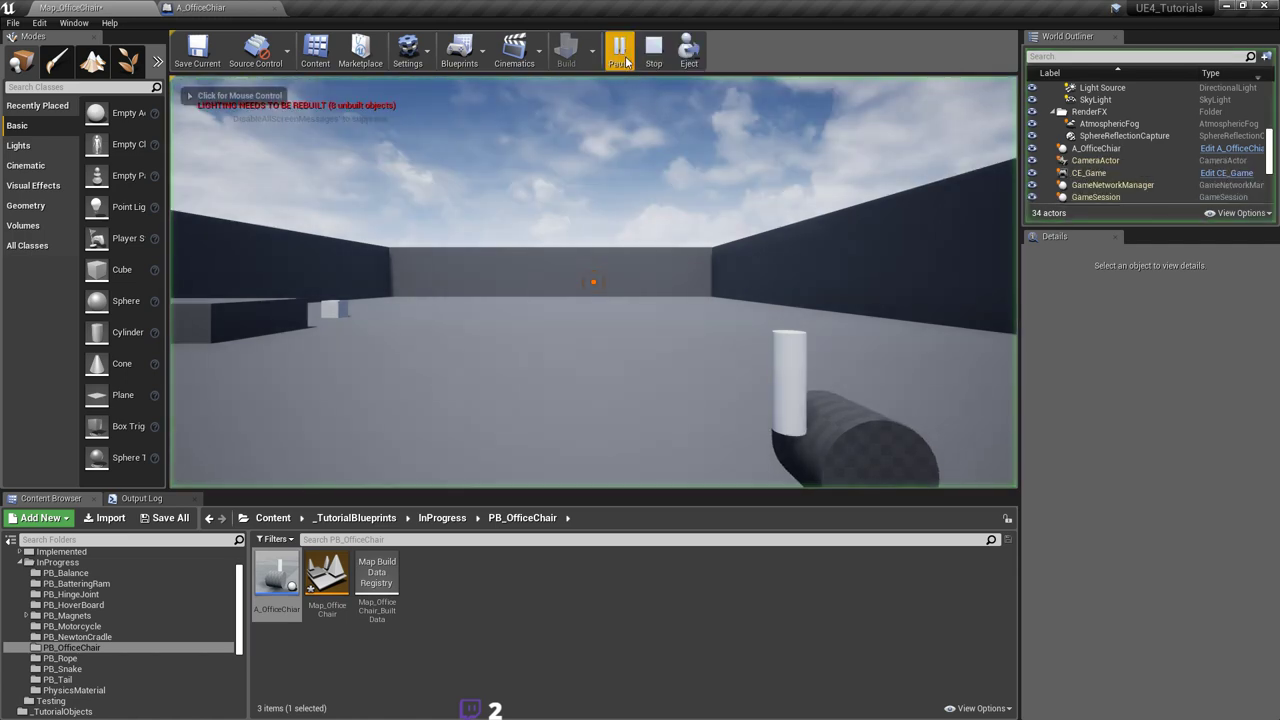
pyautogui.press('Escape')
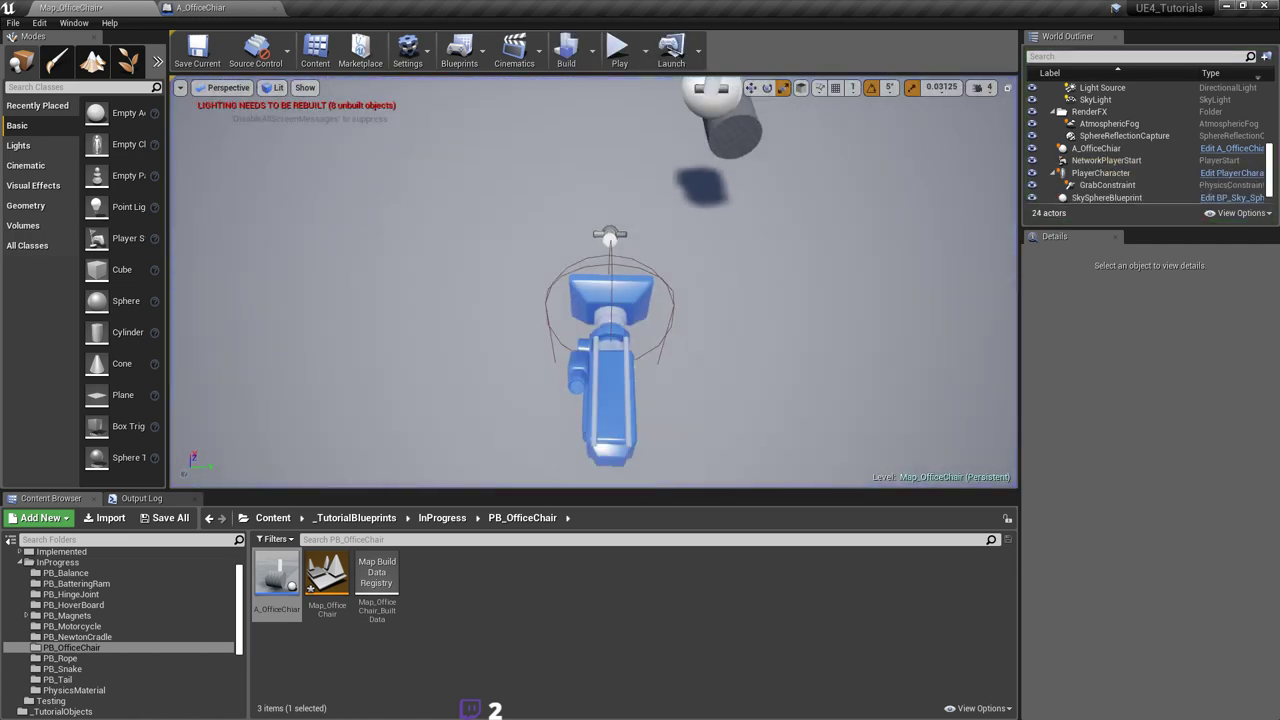
# Step: Move the PlayerCharacter along Y to about 605.5 so it faces the caster, and play-test the level briefly
pyautogui.moveTo(797, 389); pyautogui.dragTo(790, 330, button='right')
pyautogui.click(657, 419)
pyautogui.press('w')
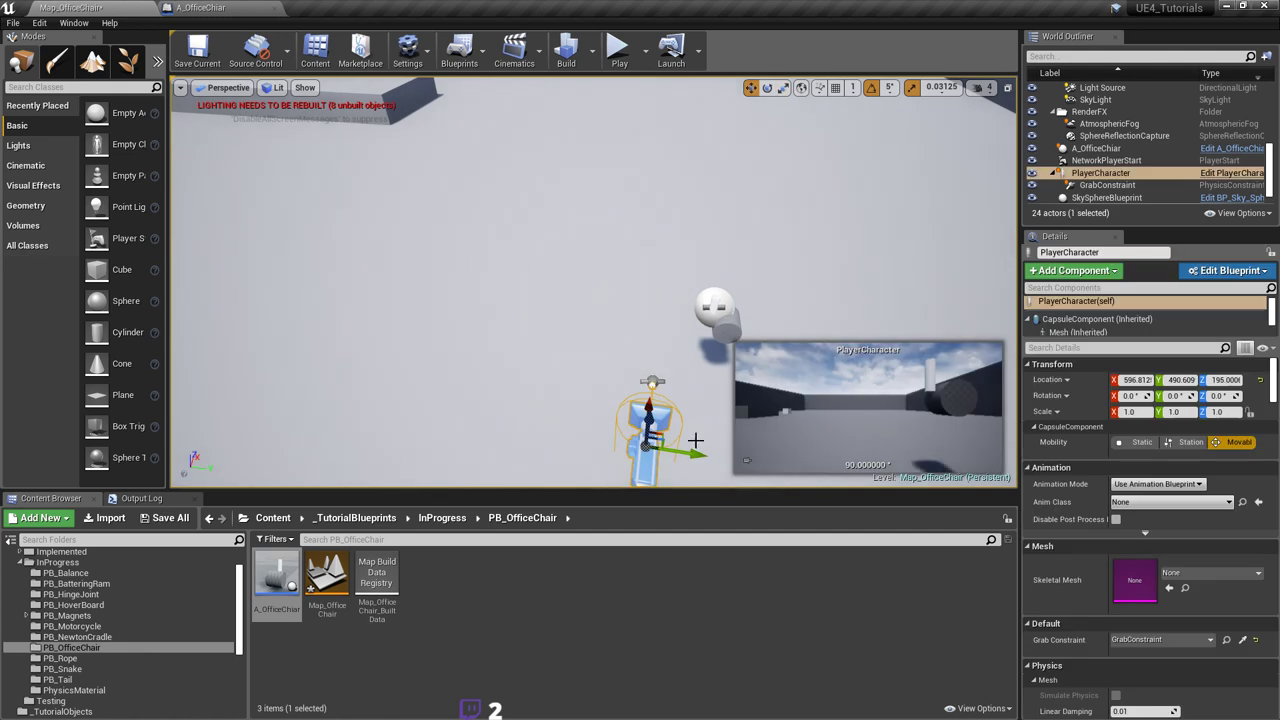
pyautogui.moveTo(695, 450); pyautogui.dragTo(790, 458)
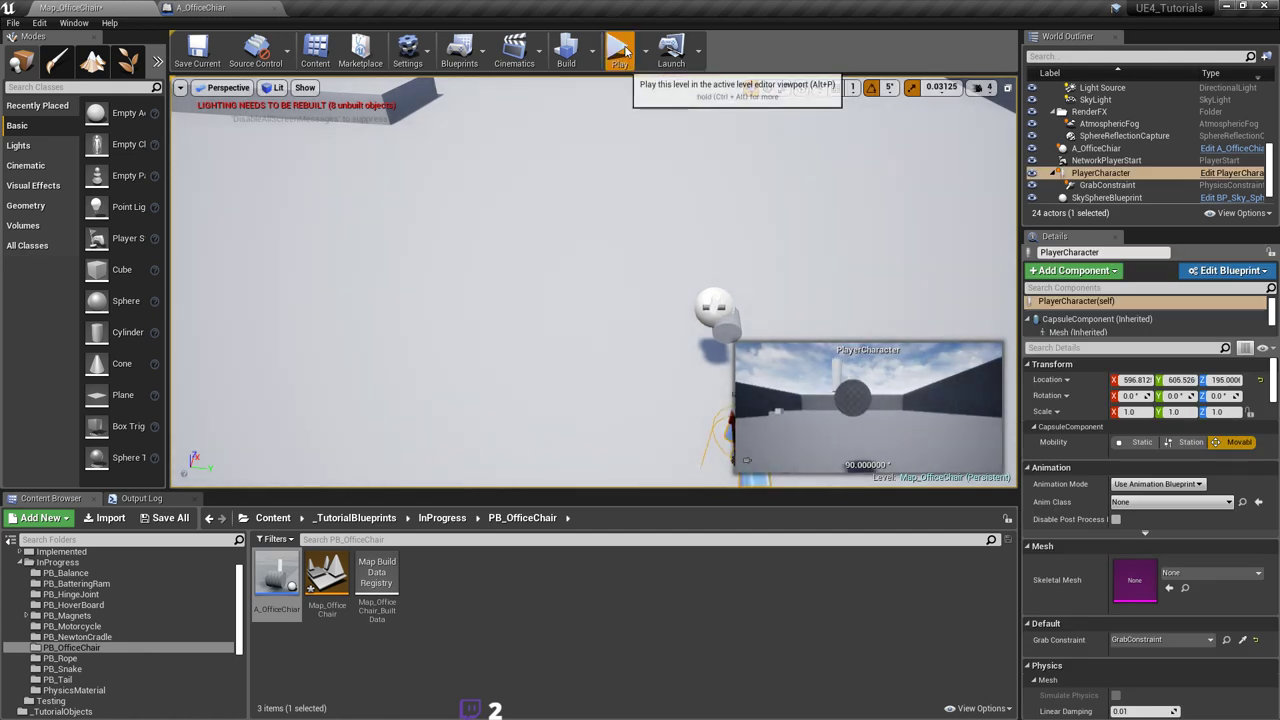
pyautogui.click(622, 48)
pyautogui.press('Escape')
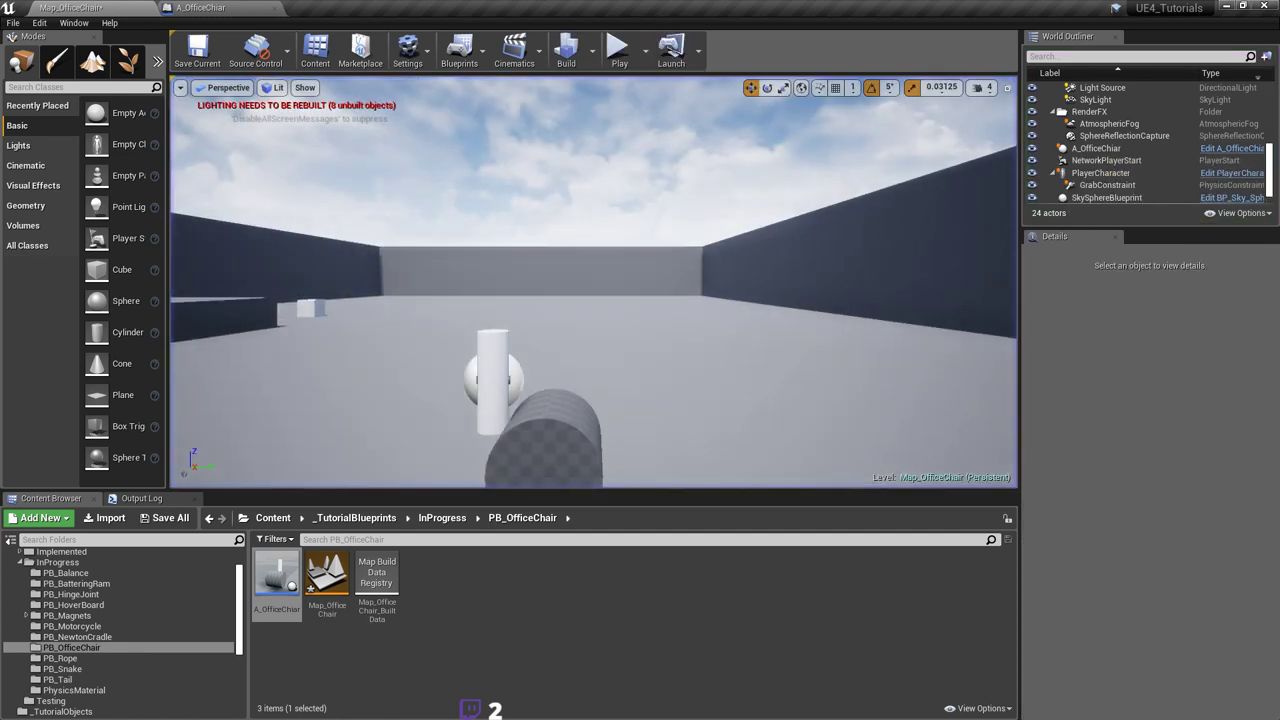
pyautogui.moveTo(631, 155)
pyautogui.mouseDown(button='right')
pyautogui.moveTo(612, 205)
pyautogui.moveTo(616, 172)
pyautogui.mouseUp(button='right')
# Step: Review the RollerAxis constraint's linked components, linear and angular limits, and motor settings in the A_OfficeChiar blueprint
pyautogui.click(203, 8)
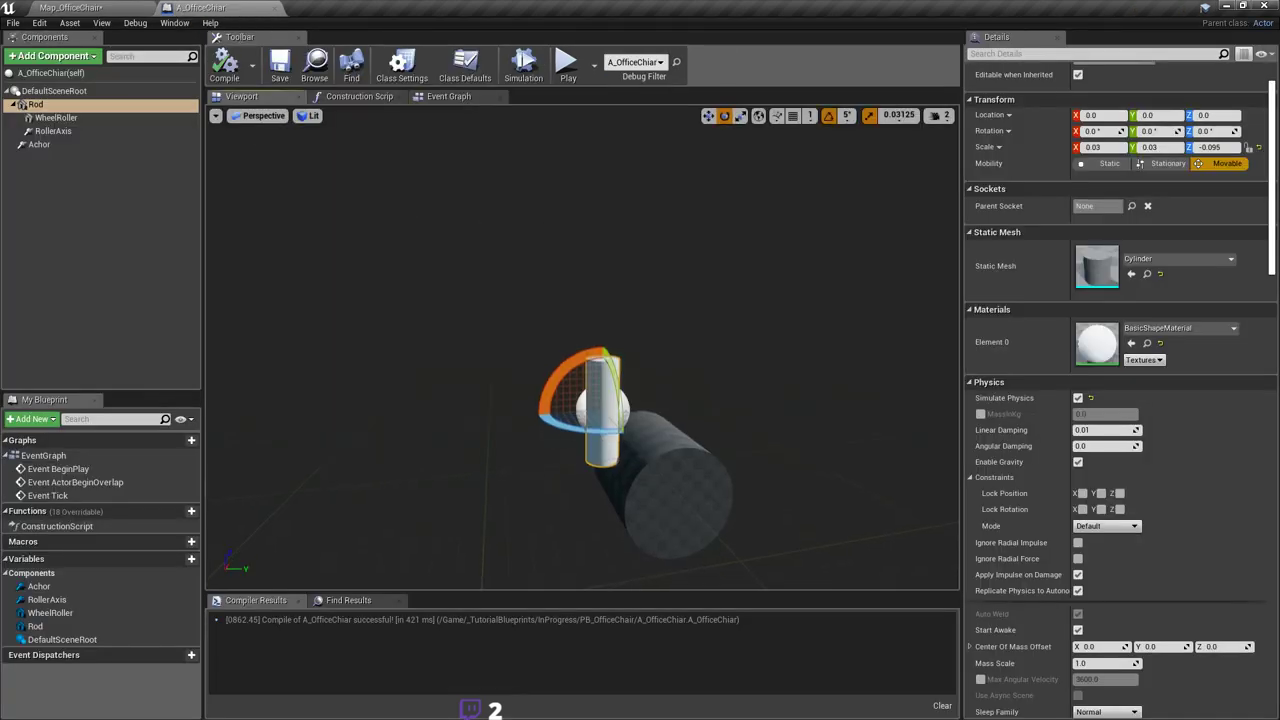
pyautogui.click(53, 131)
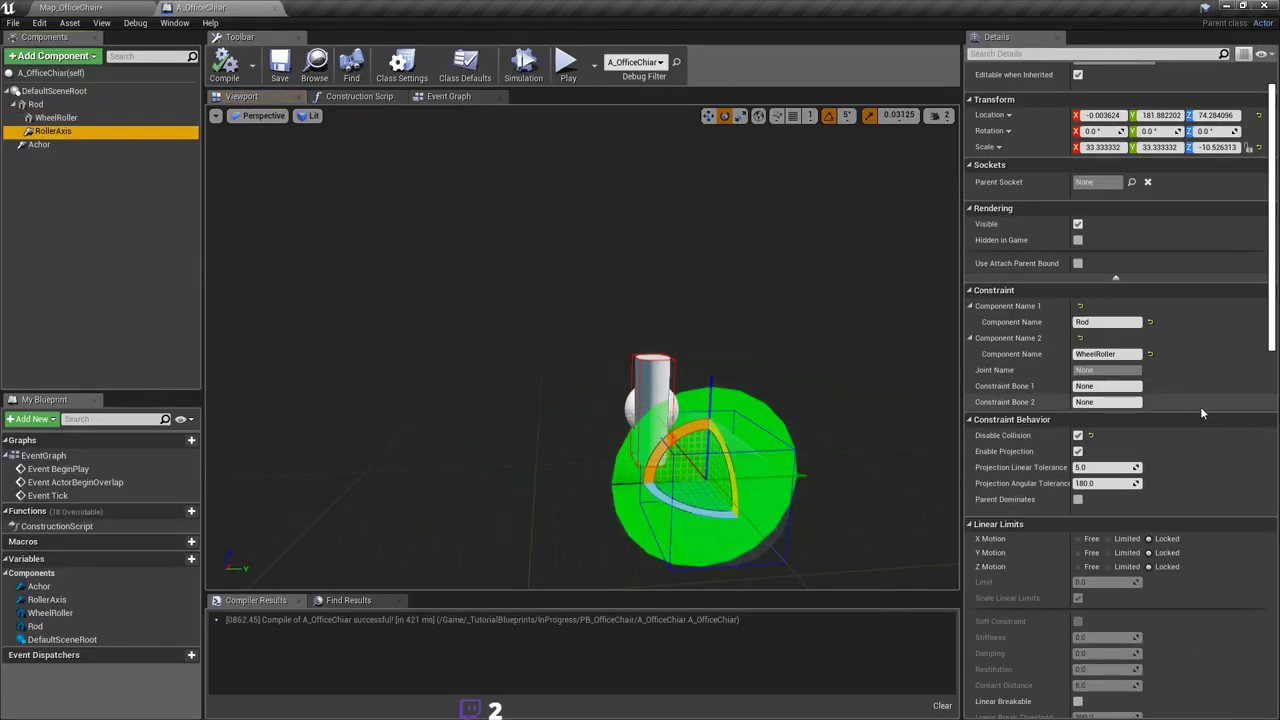
pyautogui.scroll(-2, 1189, 404)
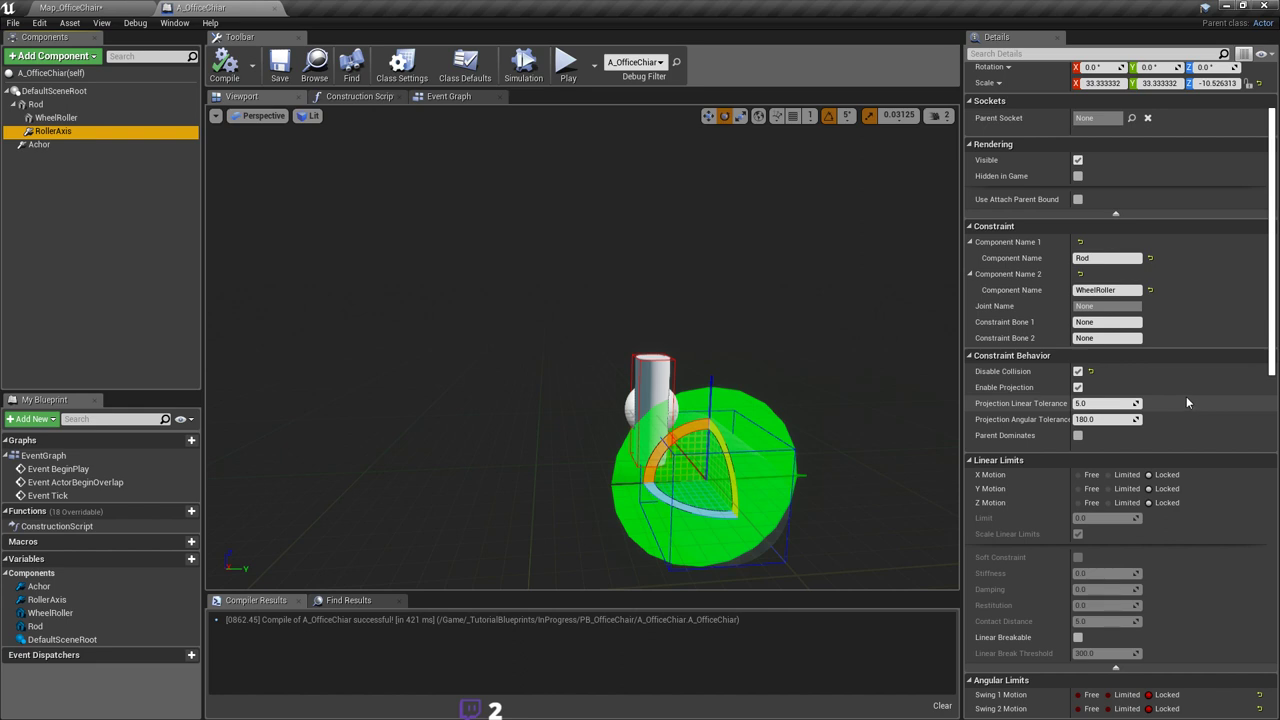
pyautogui.scroll(-6, 1186, 400)
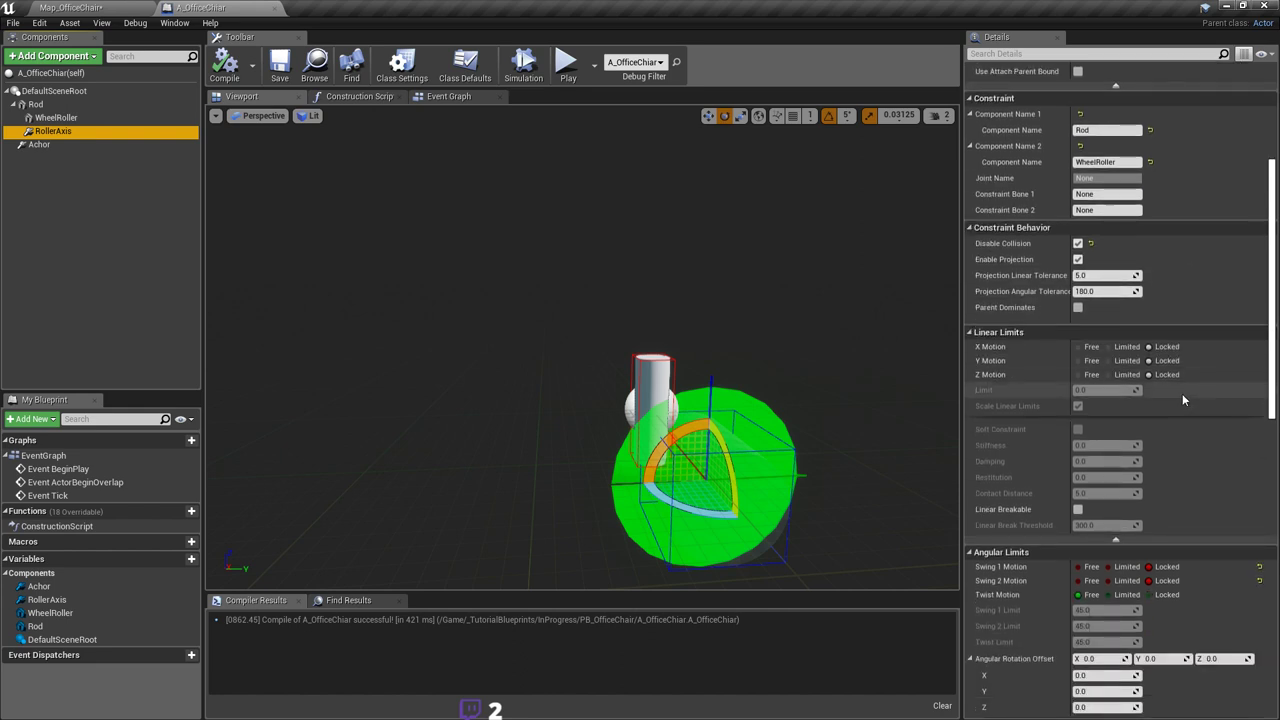
pyautogui.scroll(-11, 1170, 385)
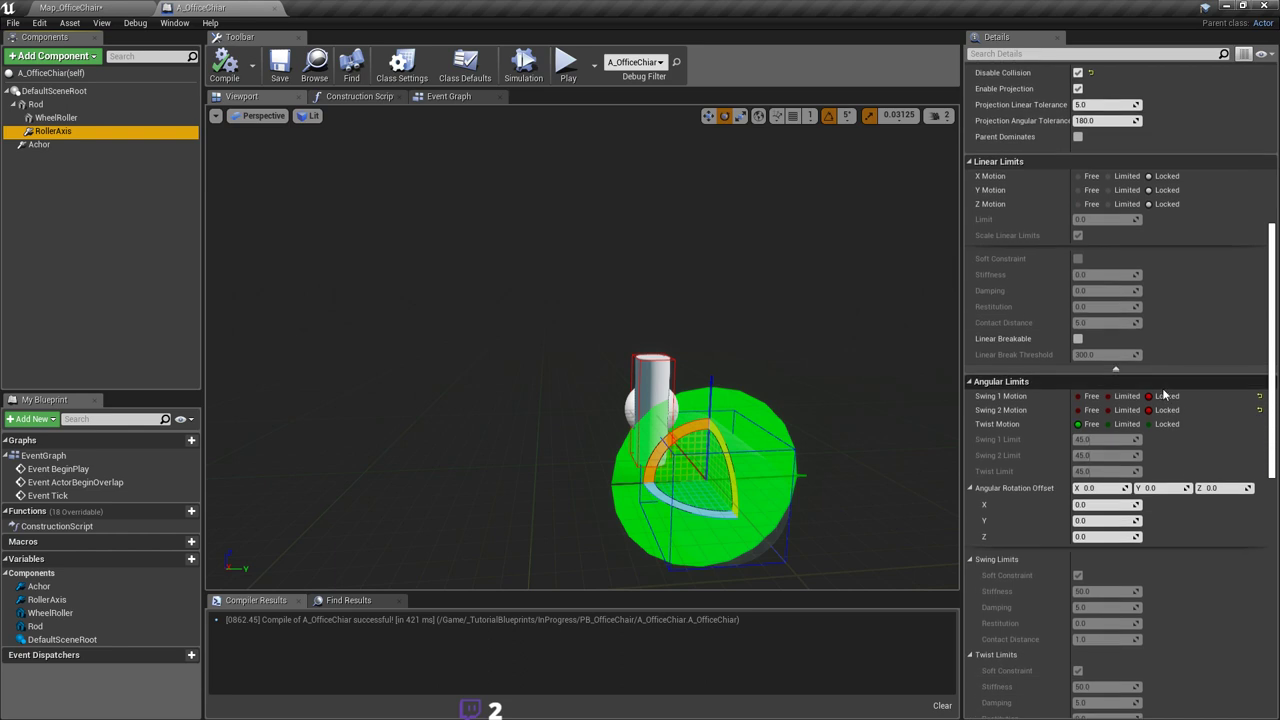
pyautogui.scroll(-4, 1170, 384)
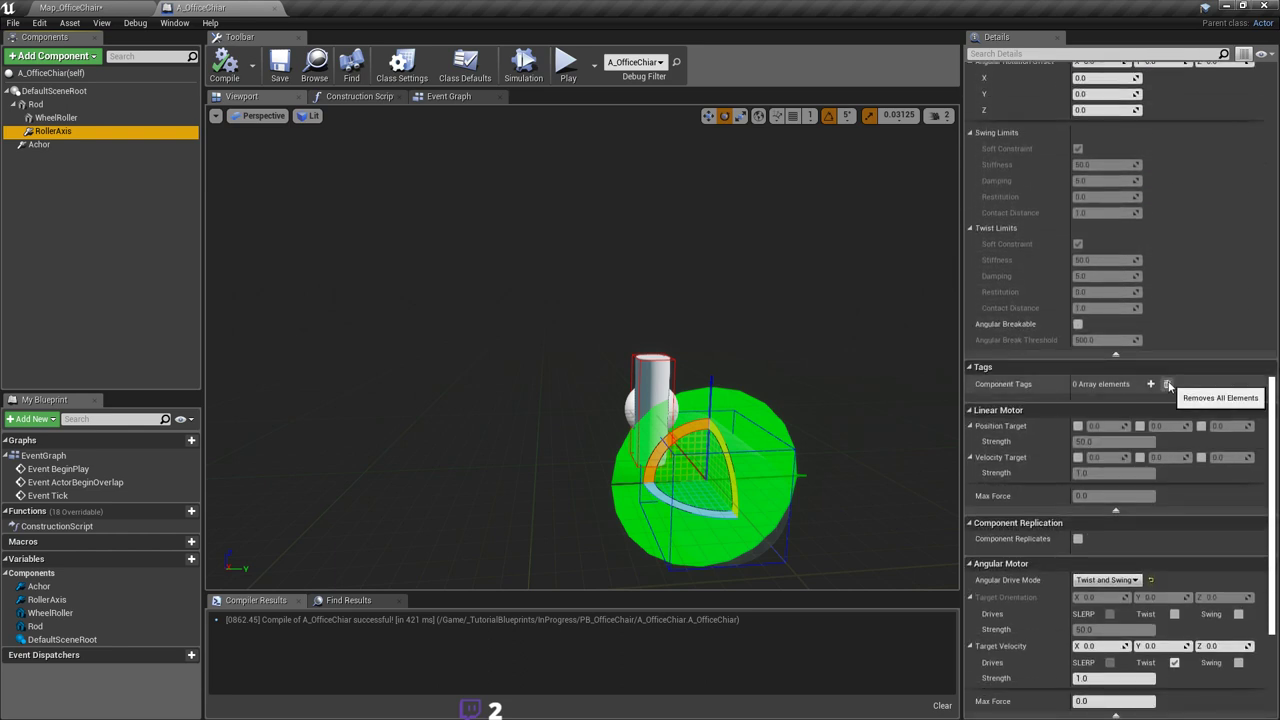
pyautogui.scroll(-3, 1167, 386)
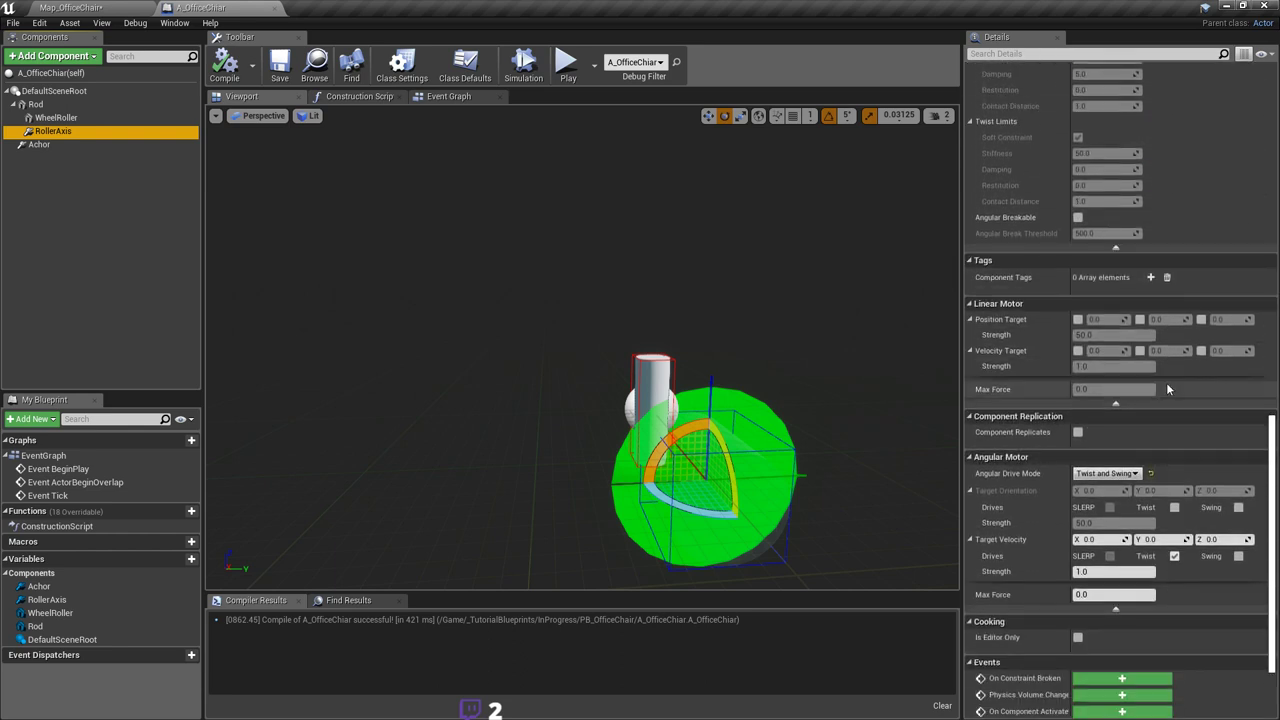
pyautogui.scroll(15, 1165, 382)
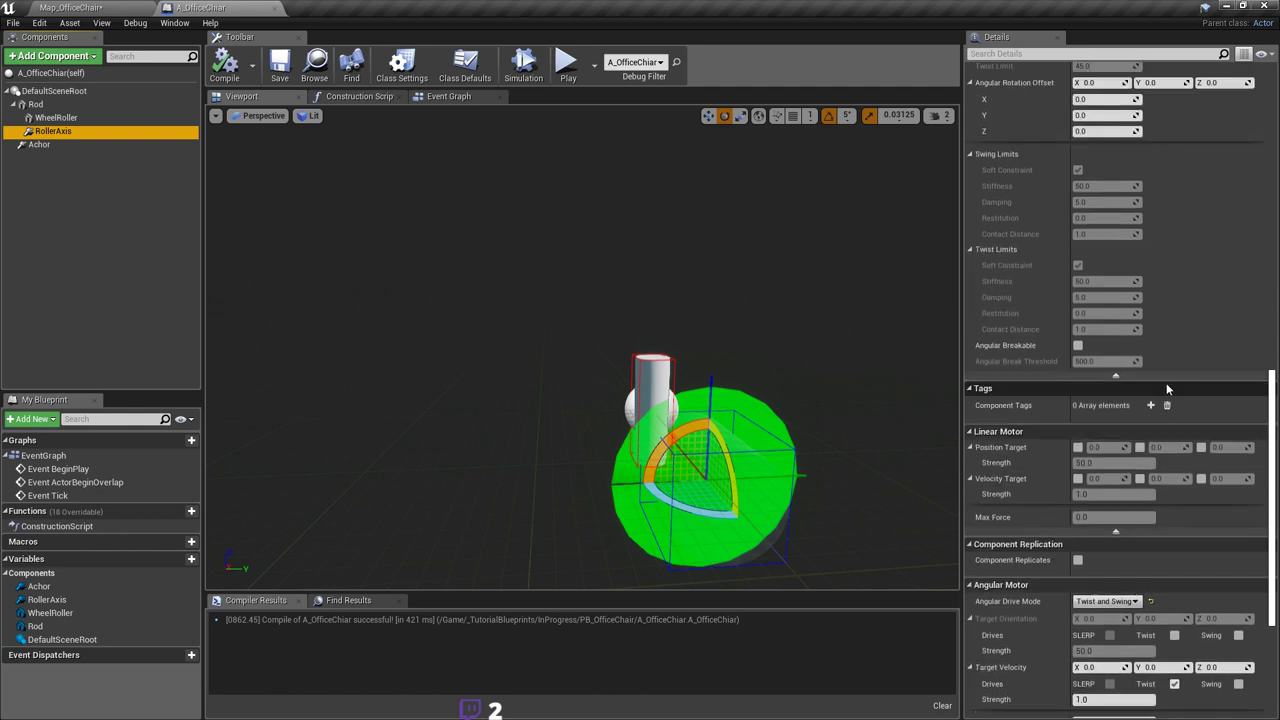
pyautogui.scroll(9, 1163, 381)
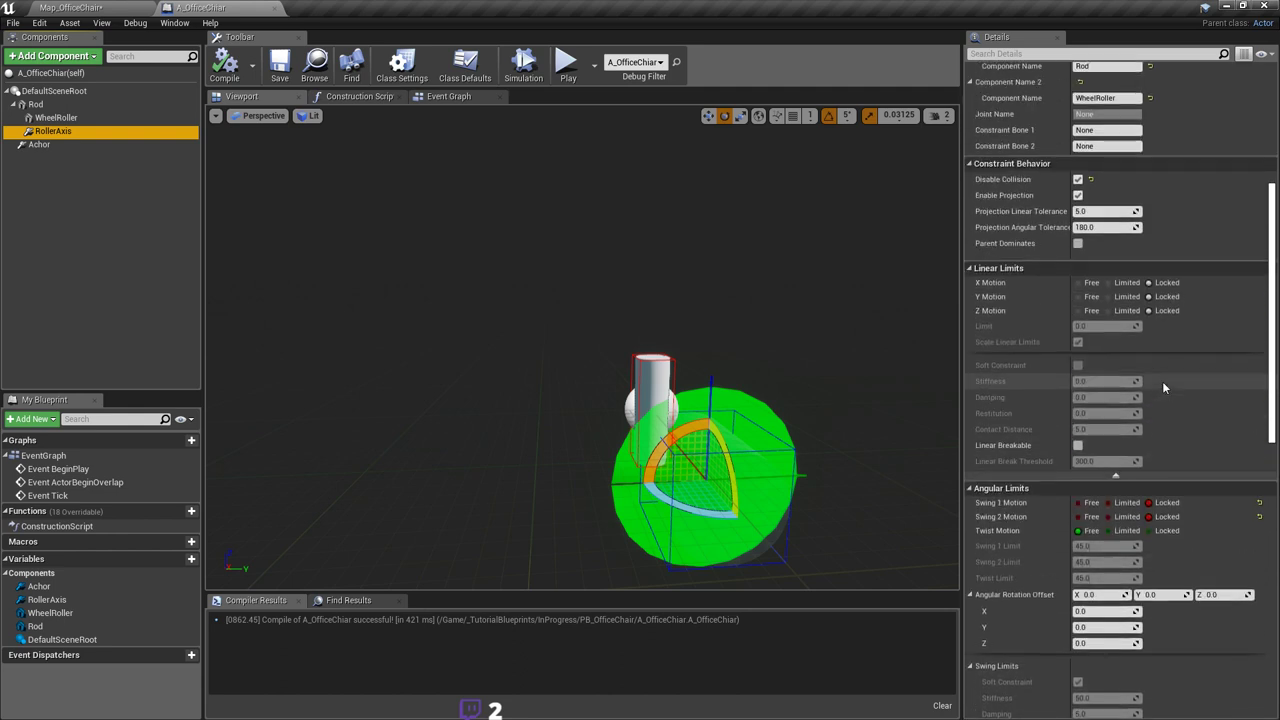
# Step: Check the Achor constraint's component names, collision option, linear limits and angular limits
pyautogui.click(40, 144)
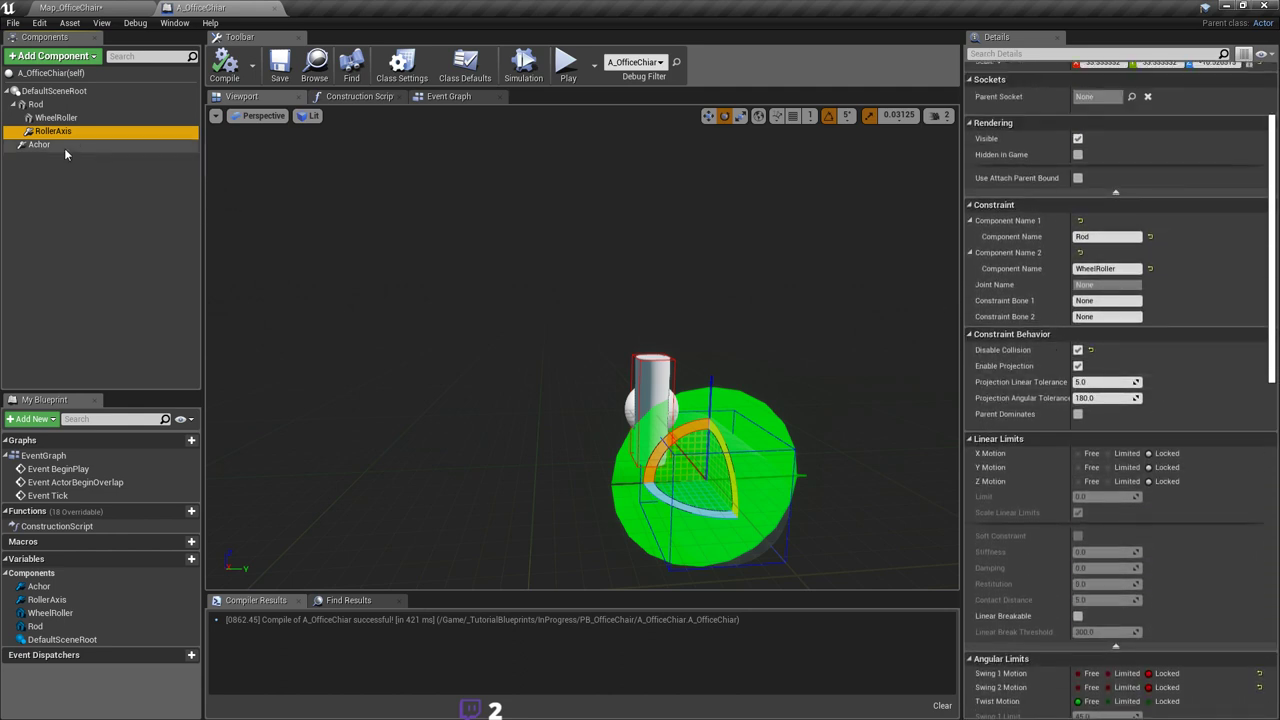
pyautogui.scroll(-4, 1214, 468)
pyautogui.scroll(-6, 1218, 471)
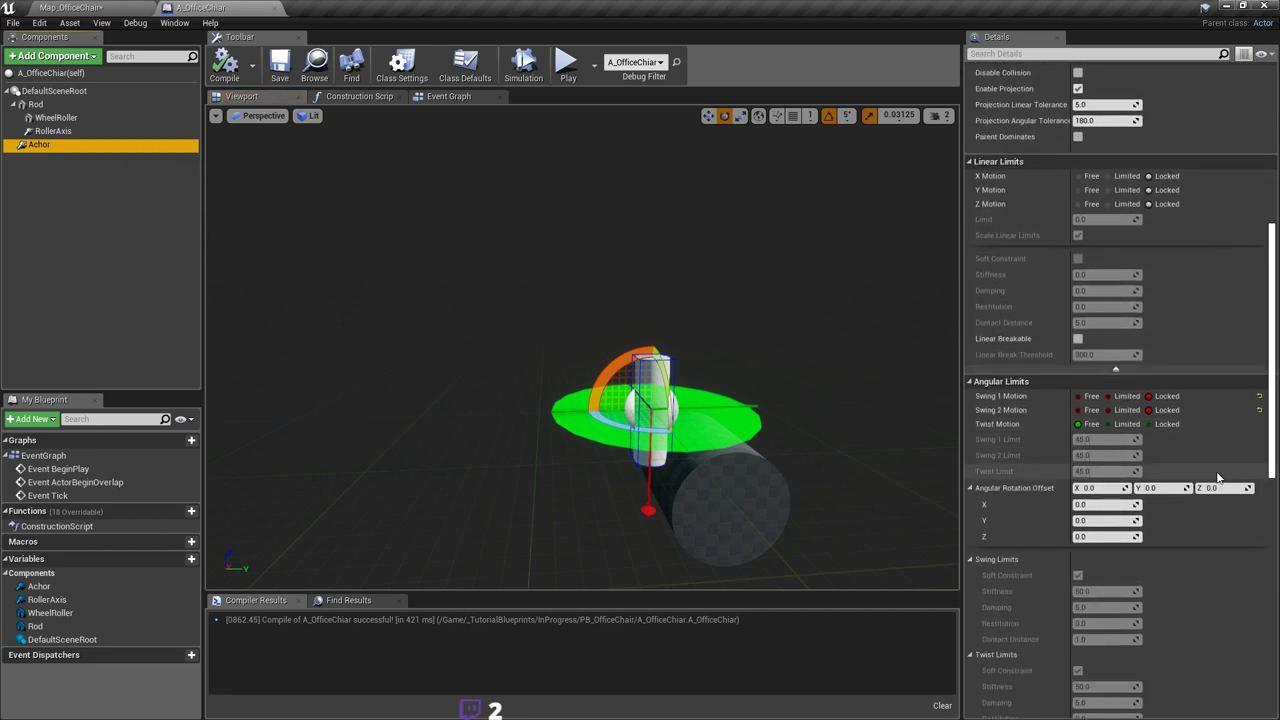
pyautogui.scroll(-5, 1222, 534)
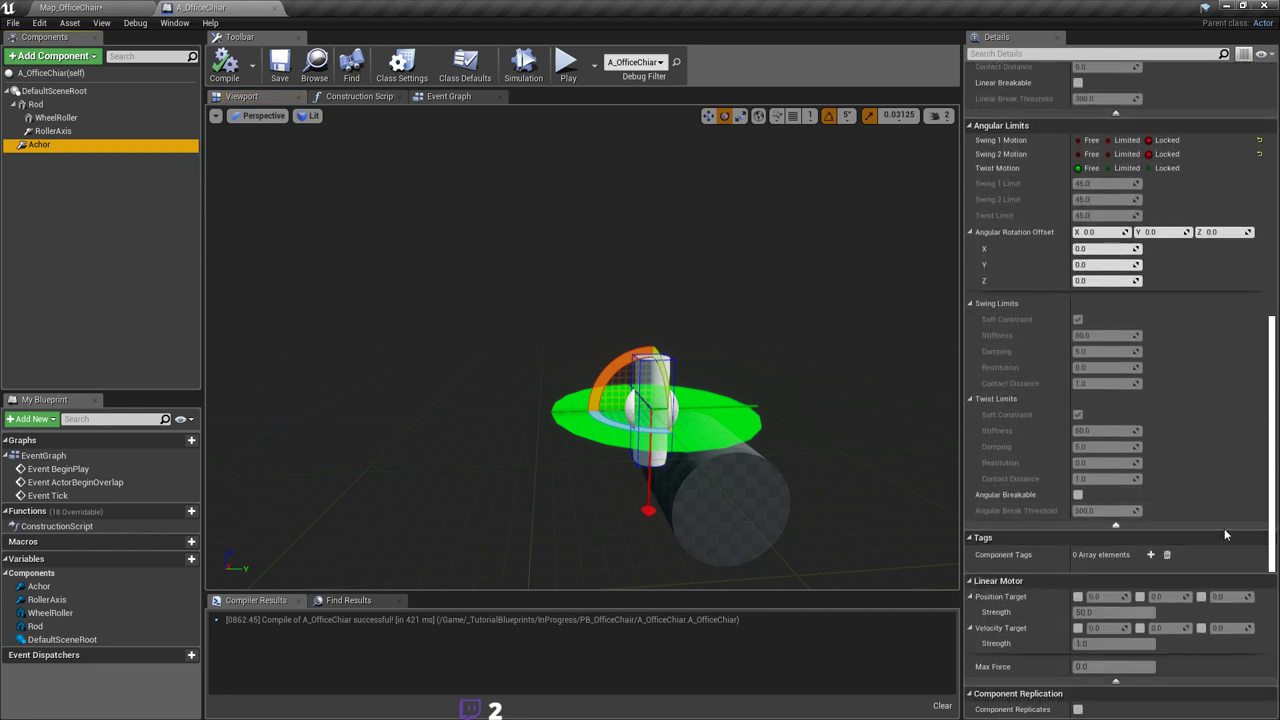
pyautogui.scroll(3, 1220, 525)
pyautogui.scroll(5, 1220, 524)
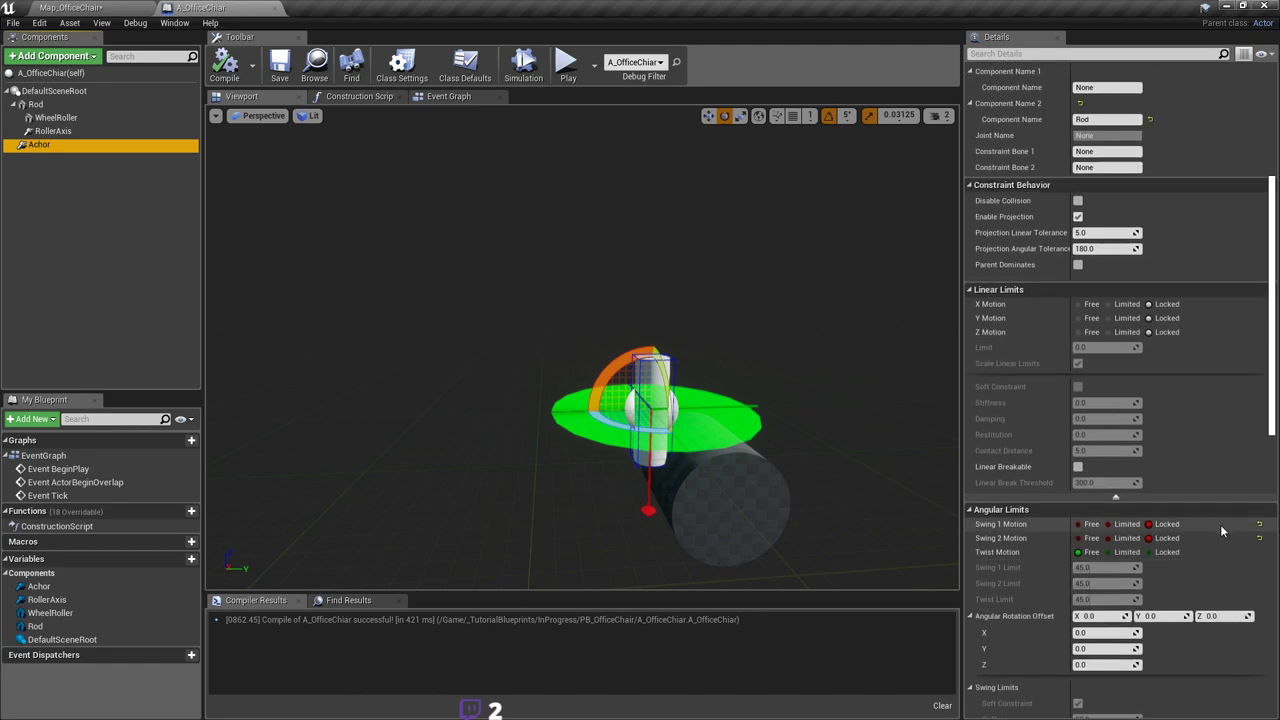
# Step: Save Map_OfficeChair and play-test the level to check how the caster swivels
pyautogui.click(56, 91)
pyautogui.click(75, 8)
pyautogui.moveTo(544, 171); pyautogui.dragTo(566, 142, button='right')
pyautogui.hotkey('ctrl', 's')
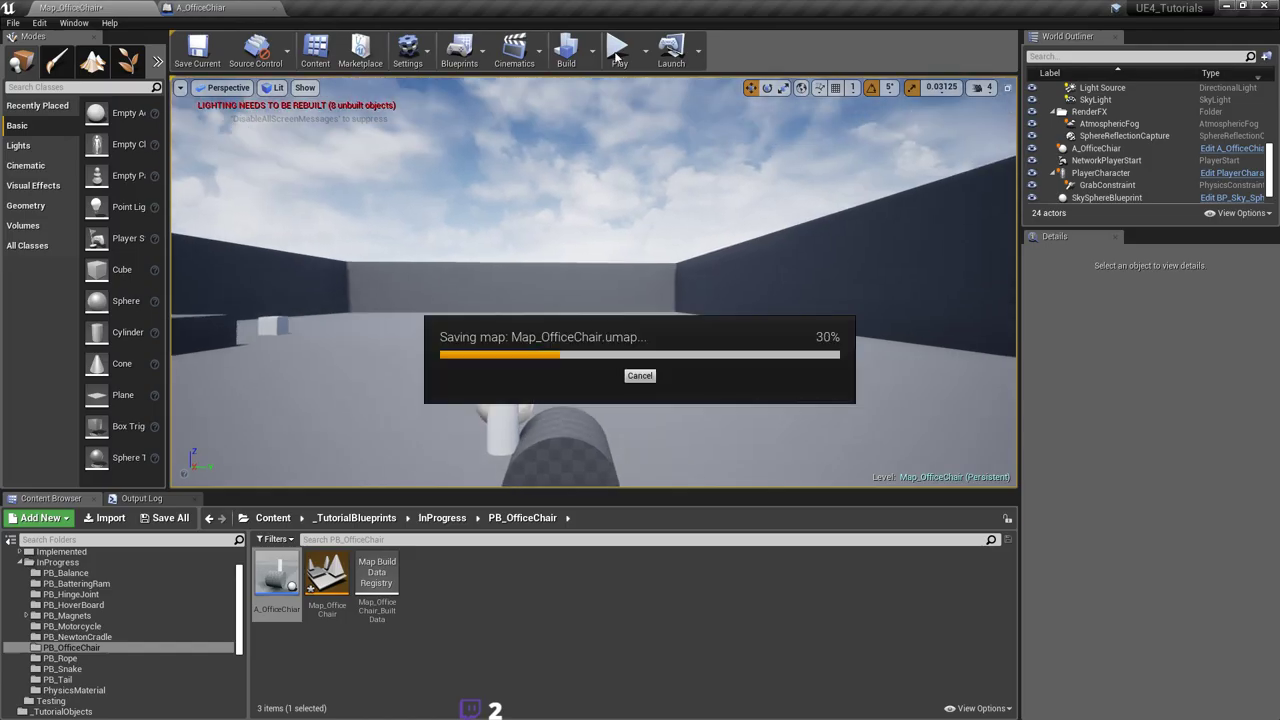
pyautogui.click(617, 52)
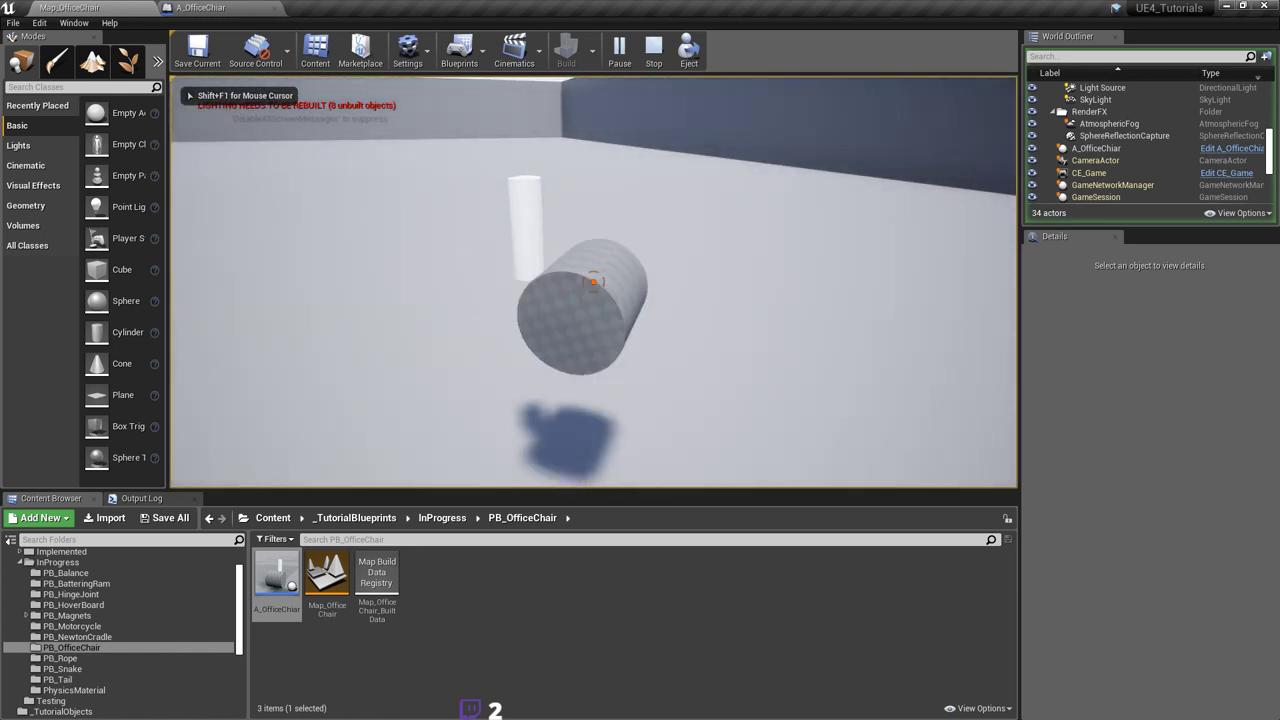
pyautogui.press('Escape')
pyautogui.press('Escape')
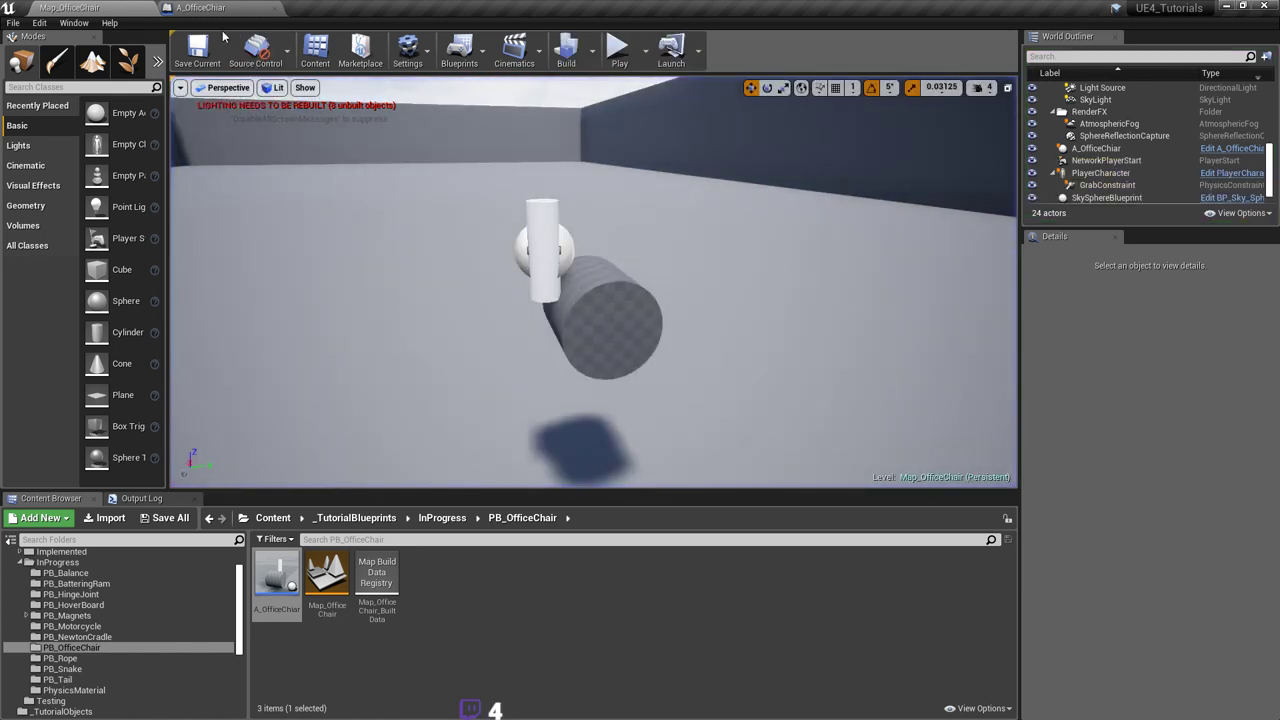
# Step: Reopen the A_OfficeChiar blueprint and go through the Achor constraint's properties from its transform to its angular motor
pyautogui.click(60, 145)
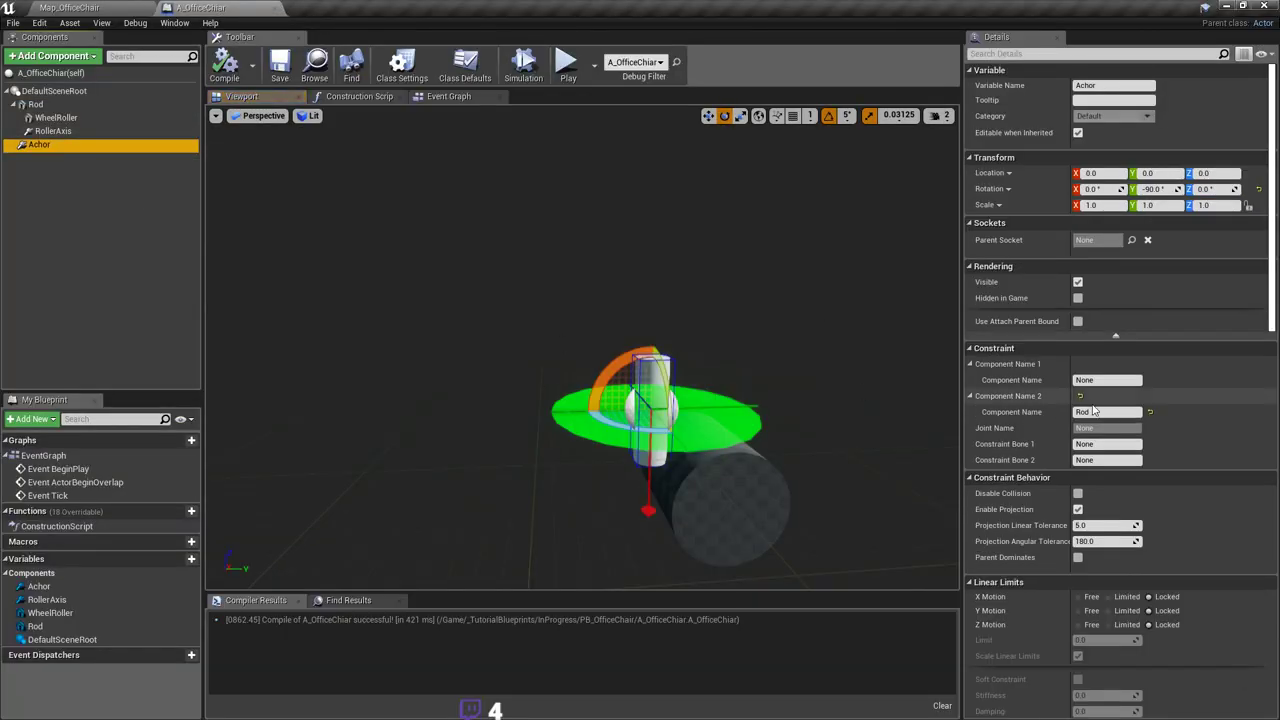
pyautogui.scroll(-10, 1108, 406)
pyautogui.scroll(-10, 1122, 432)
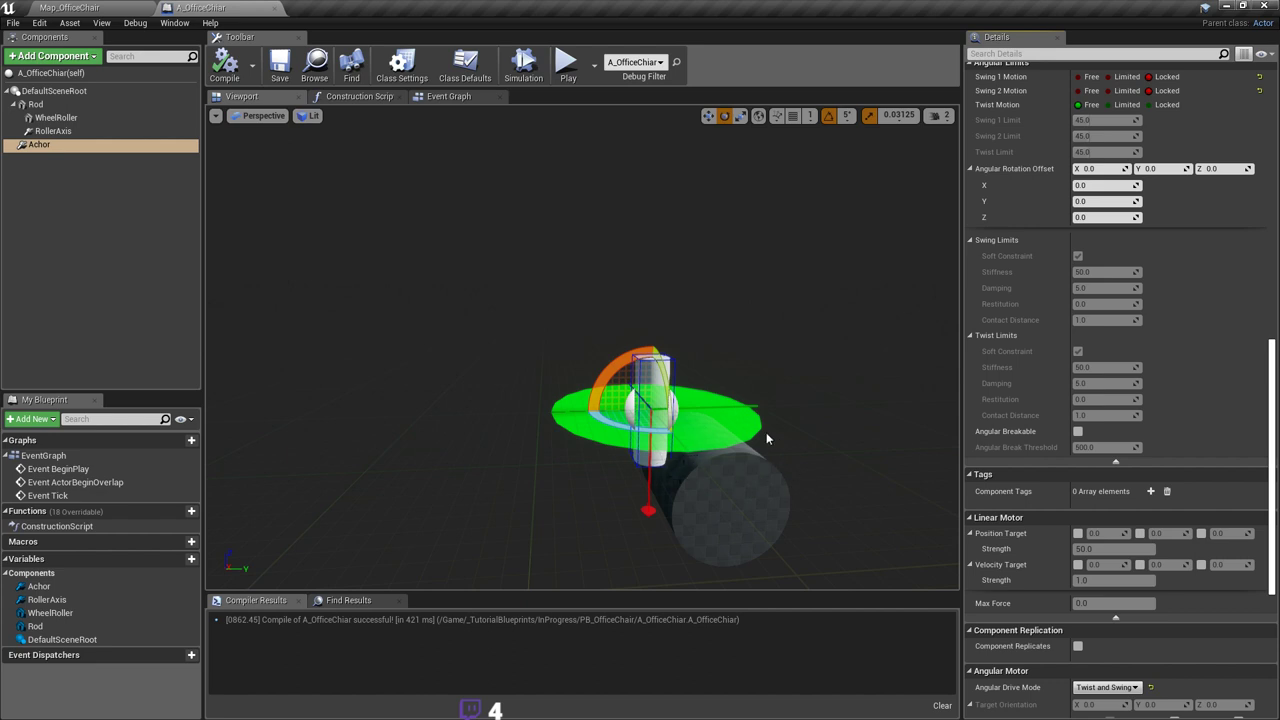
# Step: Switch to the reference image board and examine the office chair drawing and the dimensioned caster diagram
pyautogui.press('super')
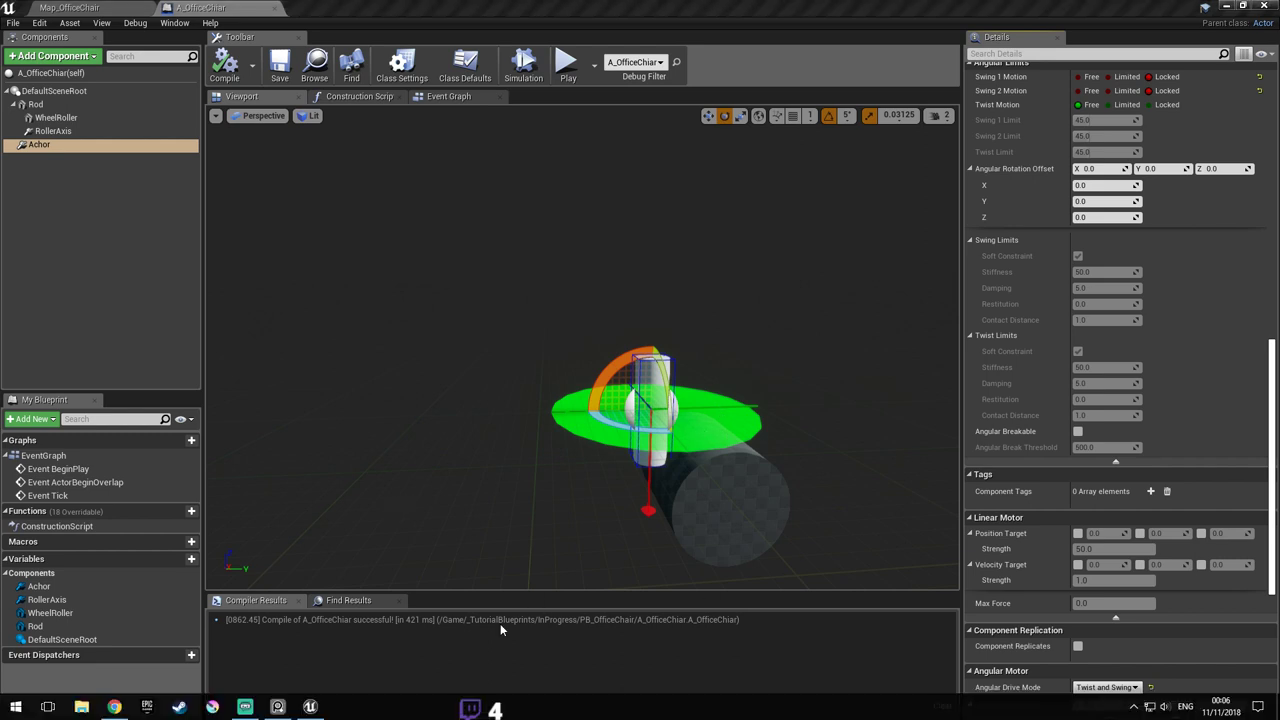
pyautogui.click(279, 707)
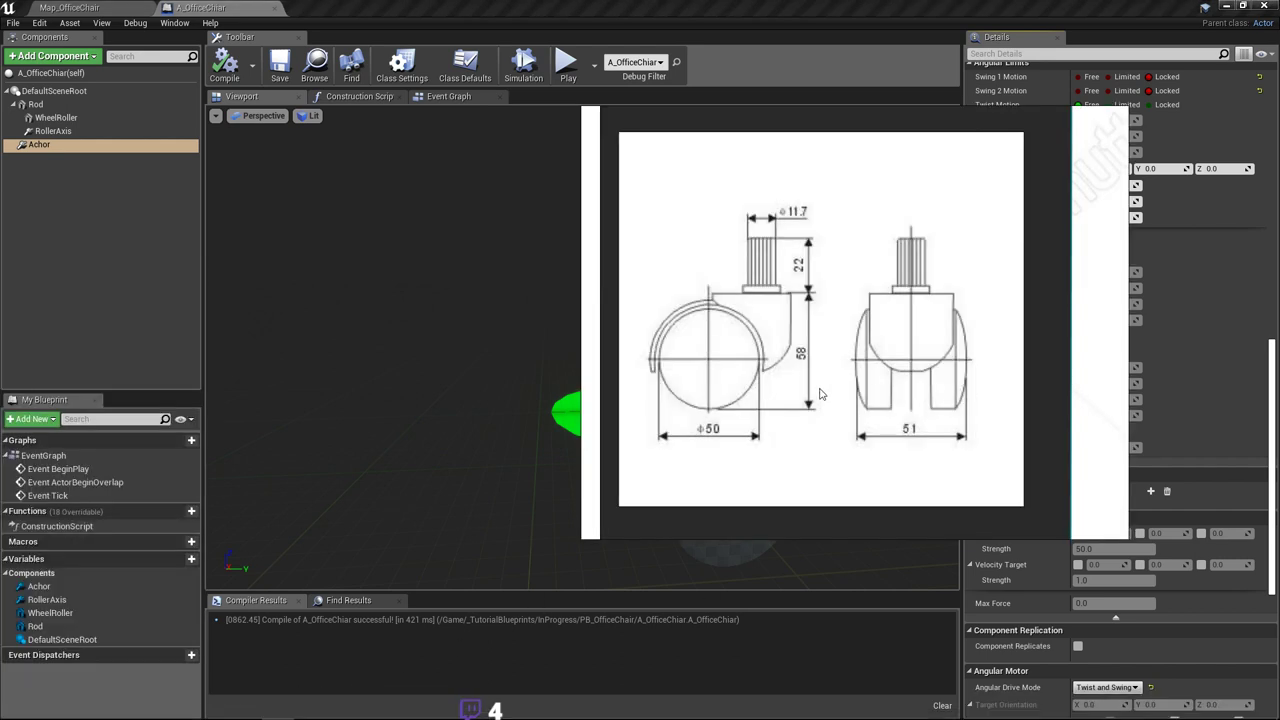
pyautogui.scroll(-2, 840, 338)
pyautogui.moveTo(661, 350)
pyautogui.mouseDown()
pyautogui.moveTo(863, 349)
pyautogui.moveTo(672, 353)
pyautogui.moveTo(689, 350)
pyautogui.mouseUp()
pyautogui.scroll(-3, 858, 348)
pyautogui.scroll(2, 857, 349)
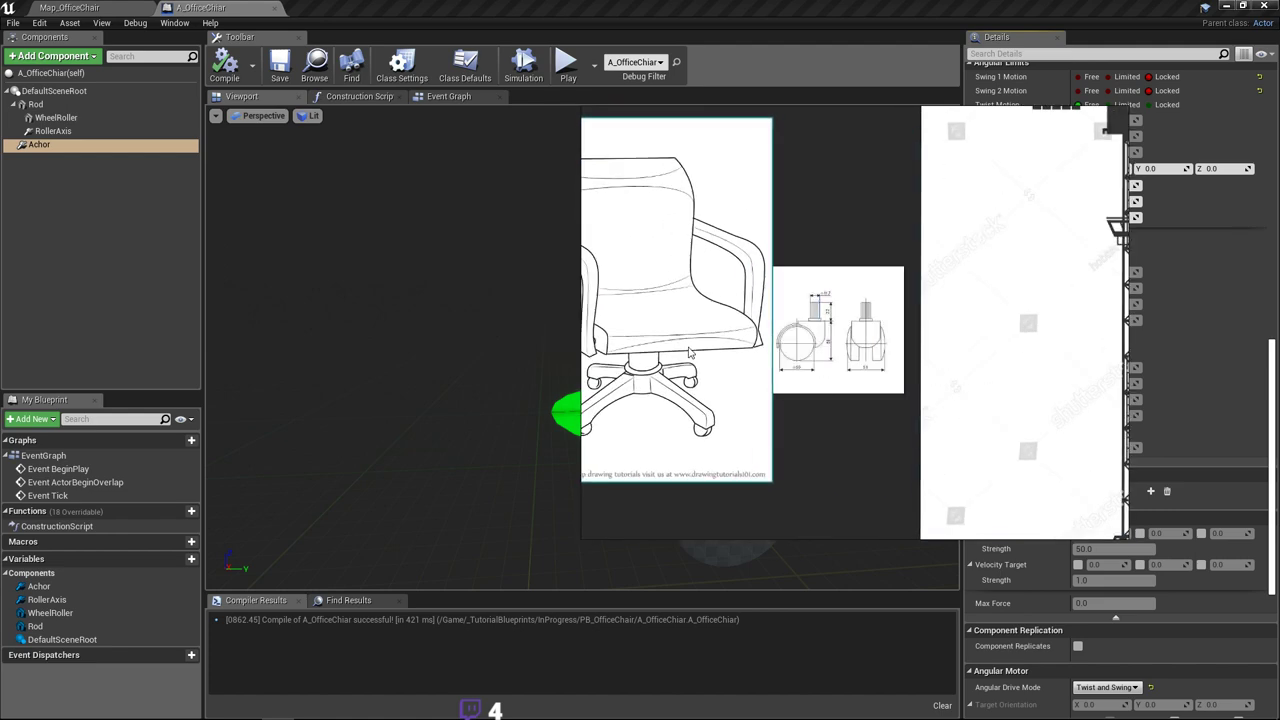
pyautogui.moveTo(706, 362); pyautogui.dragTo(808, 360, button='middle')
pyautogui.moveTo(814, 302); pyautogui.dragTo(821, 319, button='middle')
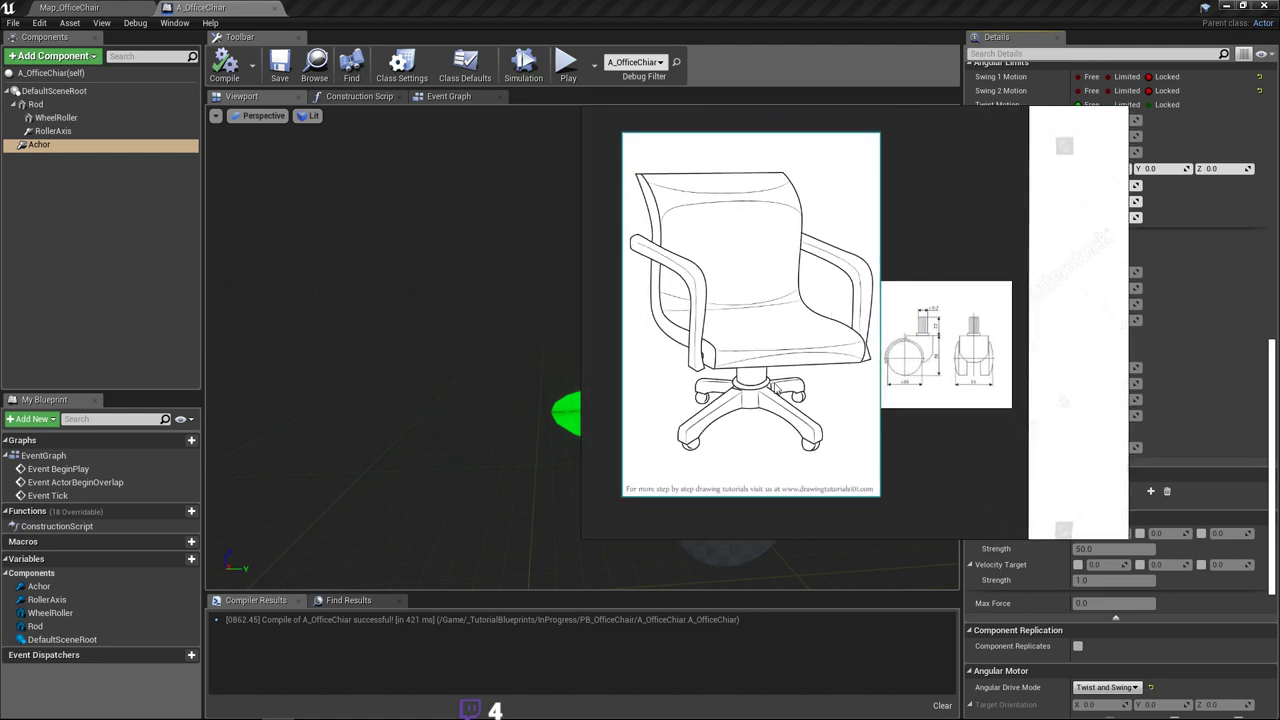
pyautogui.scroll(3, 886, 380)
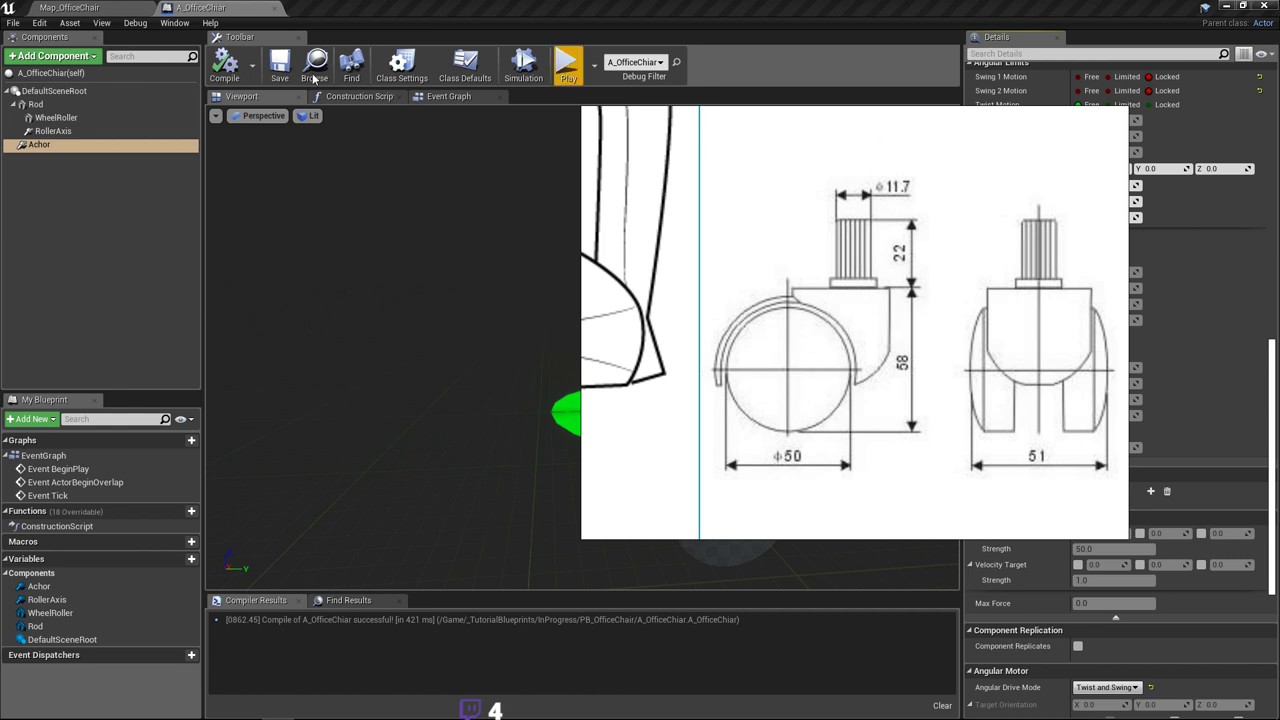
pyautogui.click(660, 12)
# Step: Set the Achor constraint's angular motor target velocity strength to 100 and compile the blueprint
pyautogui.moveTo(430, 250); pyautogui.dragTo(673, 390, button='right')
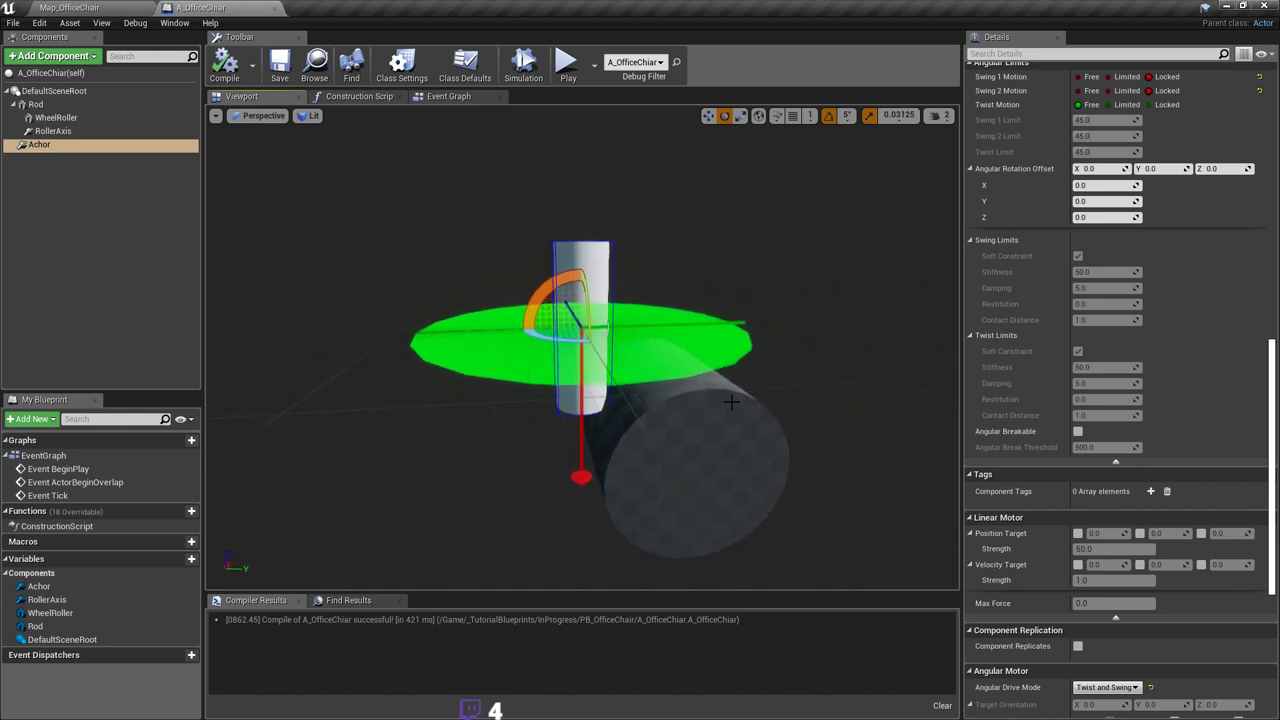
pyautogui.scroll(-3, 593, 374)
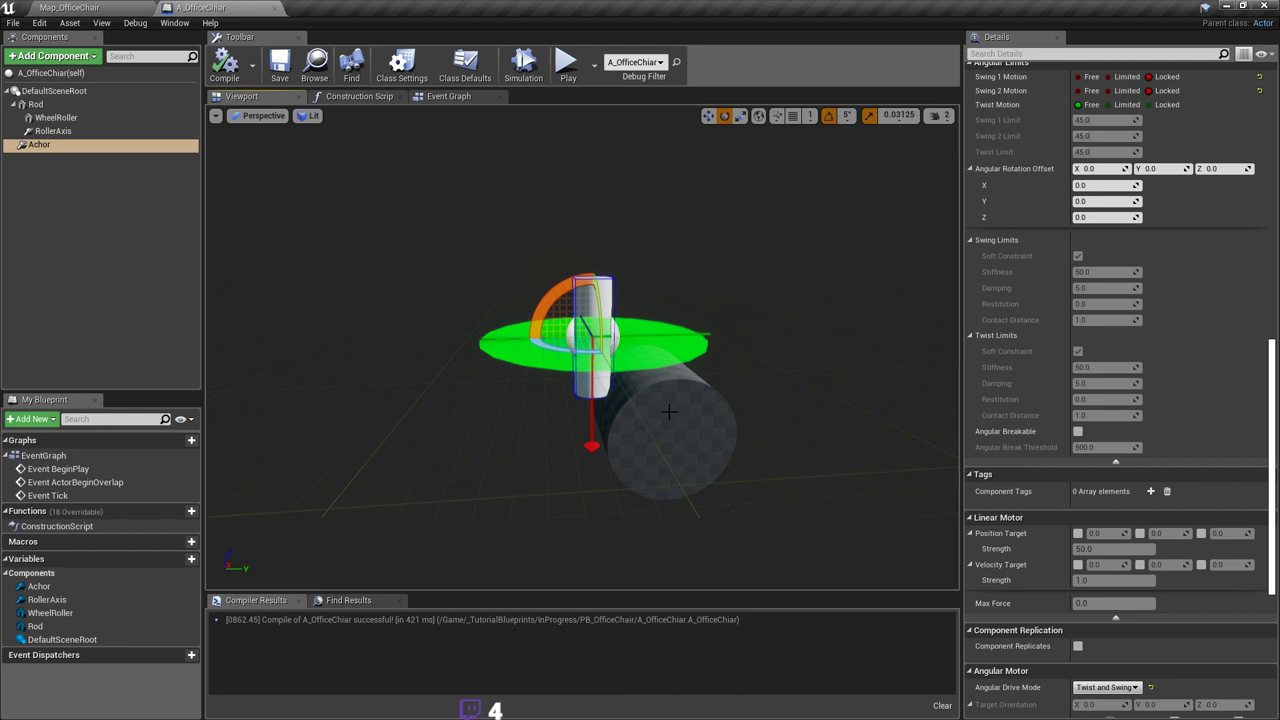
pyautogui.moveTo(669, 412); pyautogui.dragTo(672, 412, button='right')
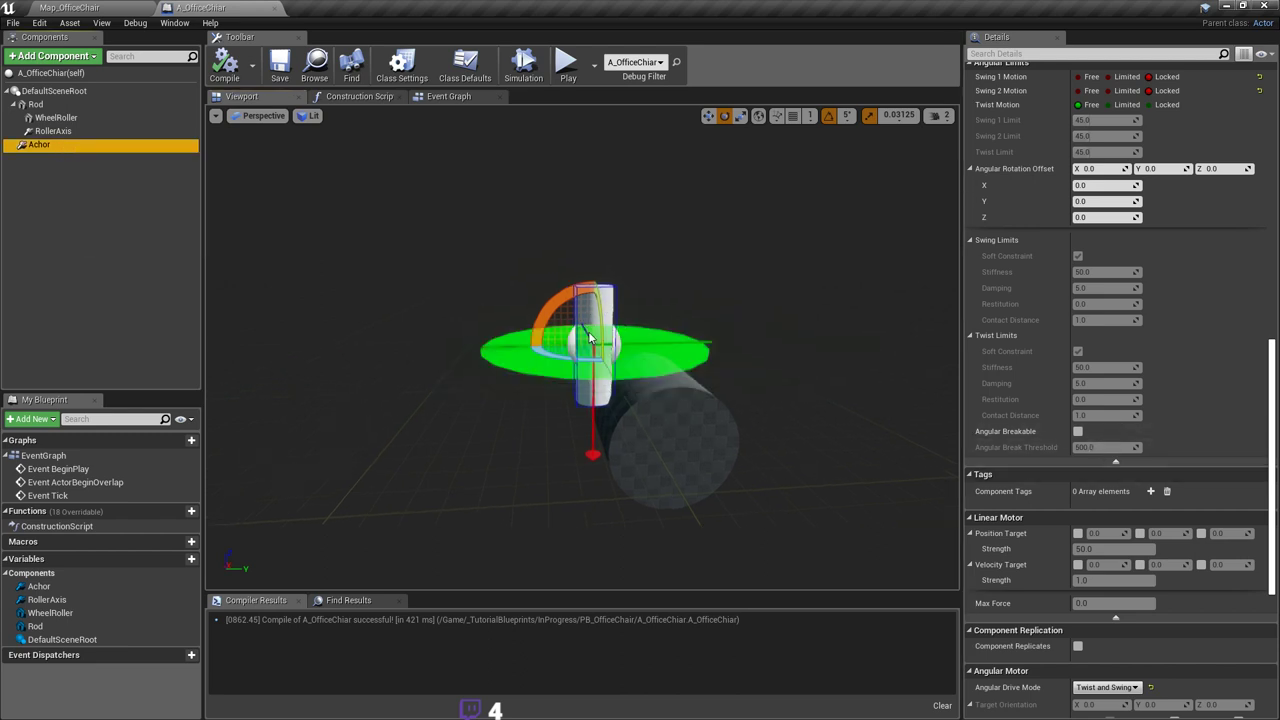
pyautogui.click(53, 131)
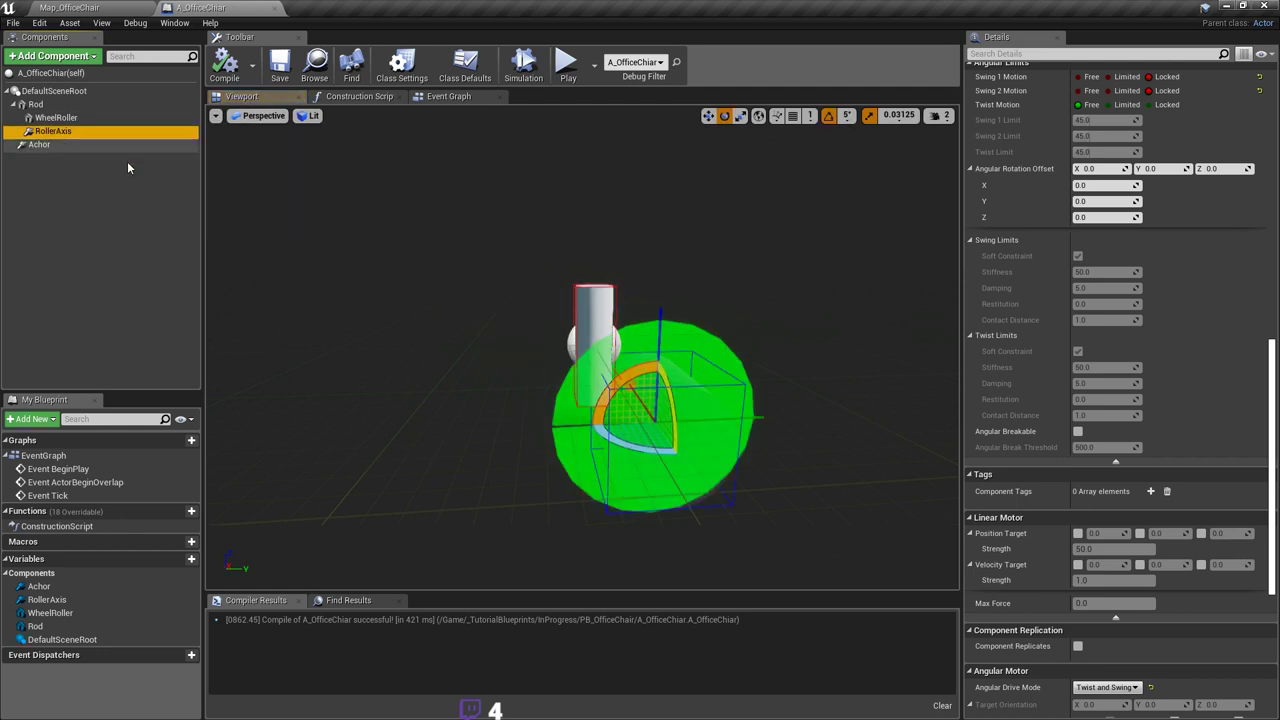
pyautogui.click(60, 145)
pyautogui.scroll(-5, 1226, 402)
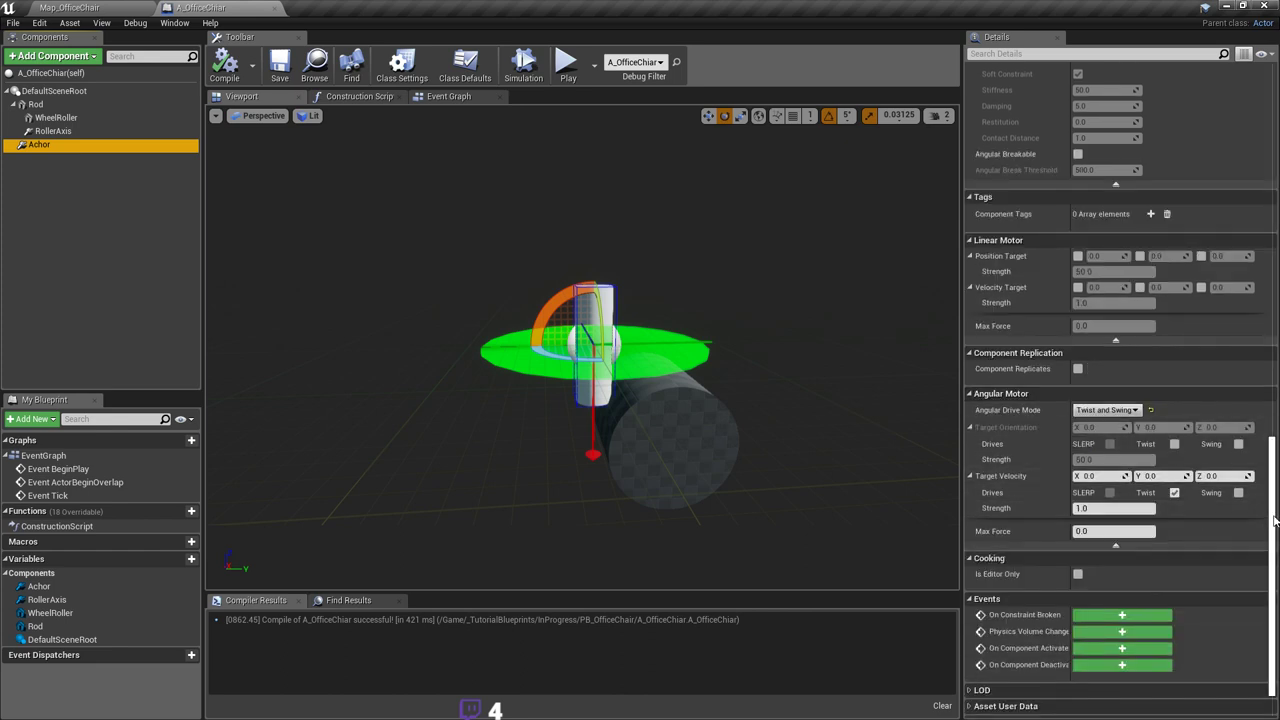
pyautogui.scroll(-1, 1130, 497)
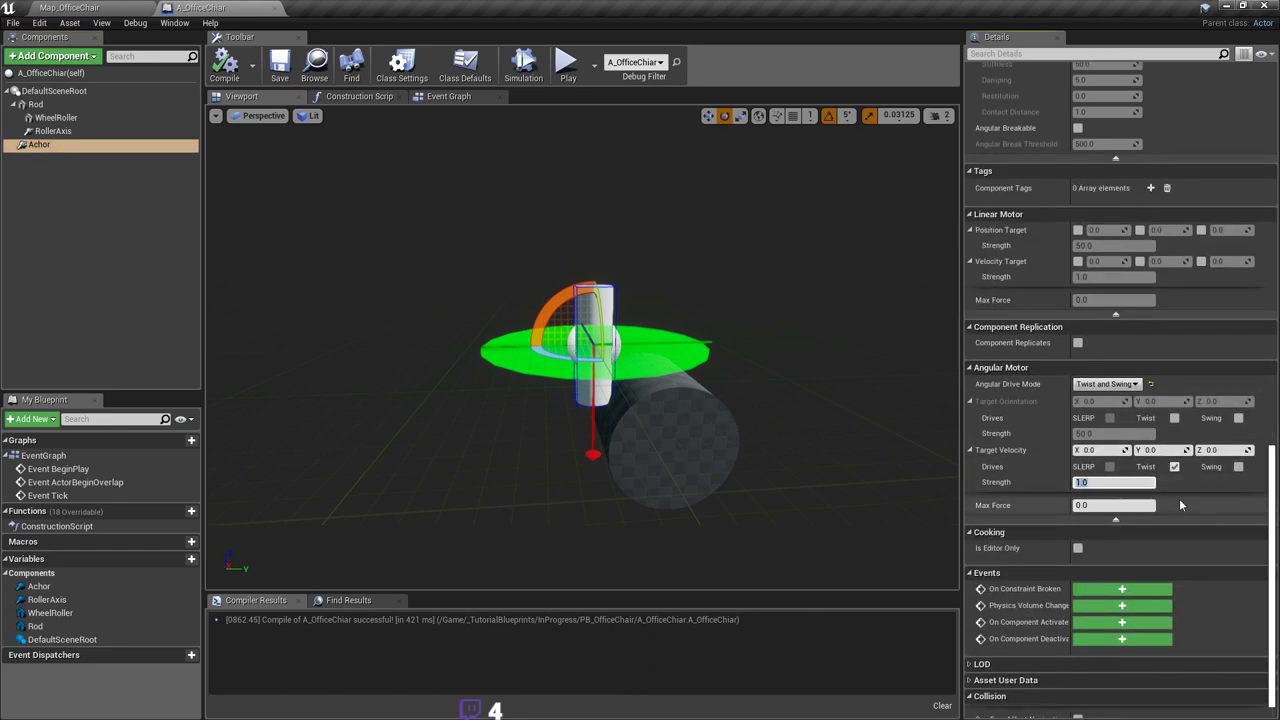
pyautogui.write('100')
pyautogui.press('Return')
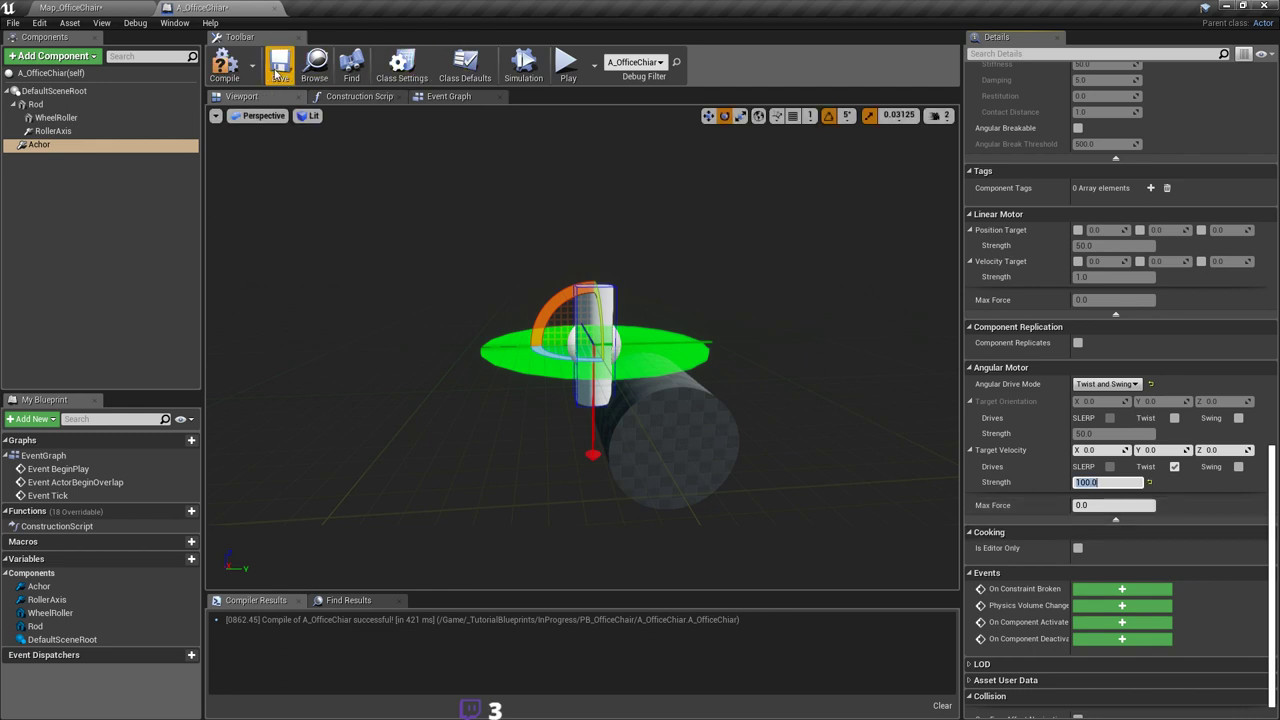
pyautogui.click(224, 65)
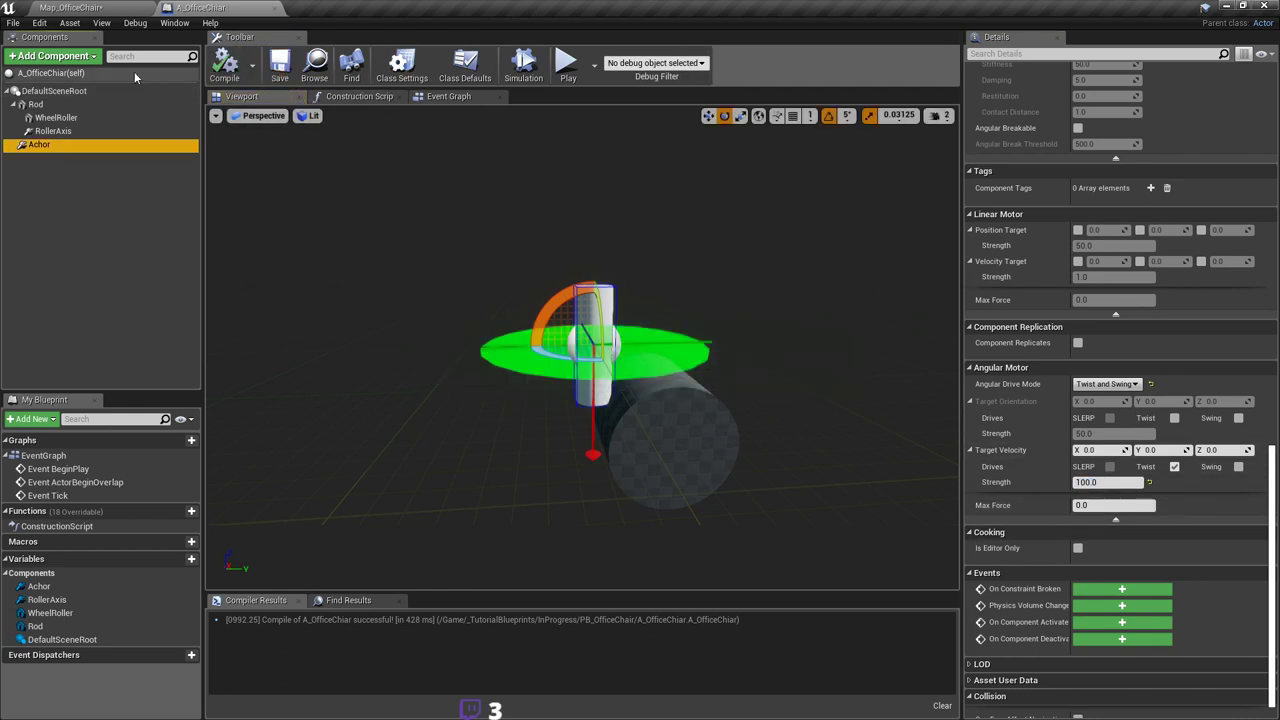
pyautogui.click(120, 8)
pyautogui.click(205, 7)
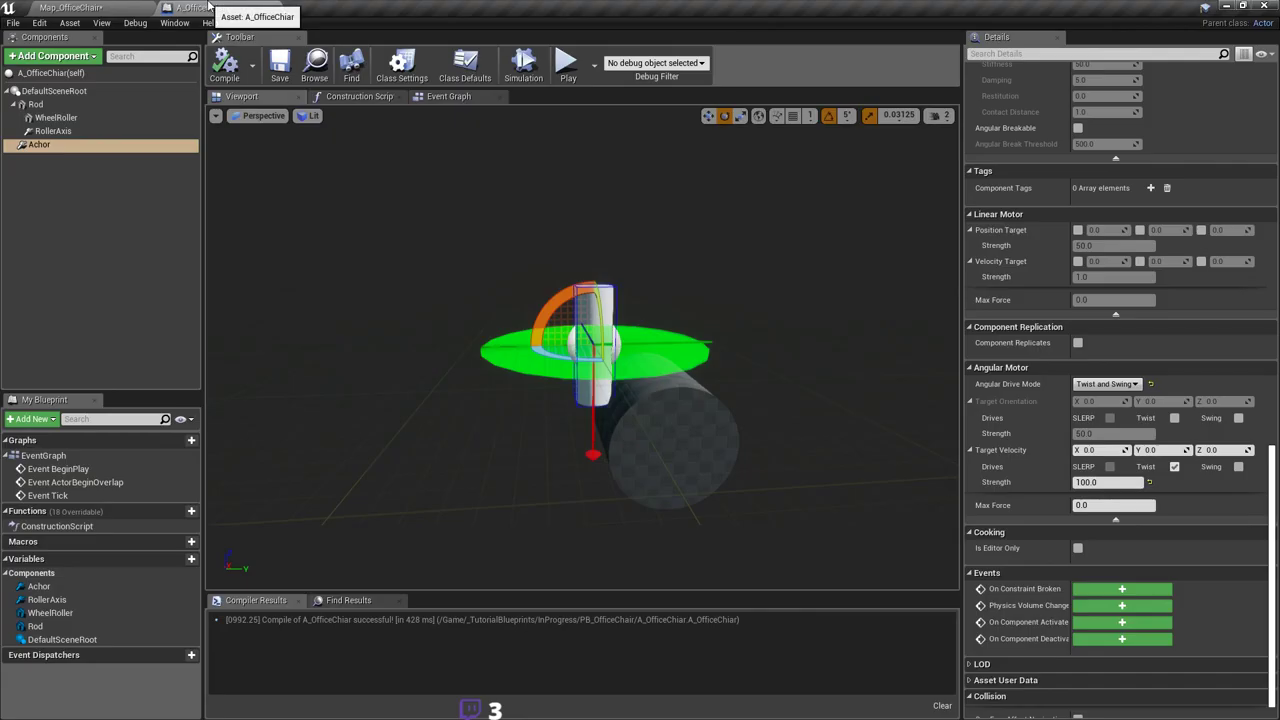
# Step: Set the Achor constraint's angular motor target velocity strength to 10, and compile and save the blueprint
pyautogui.click(1110, 482)
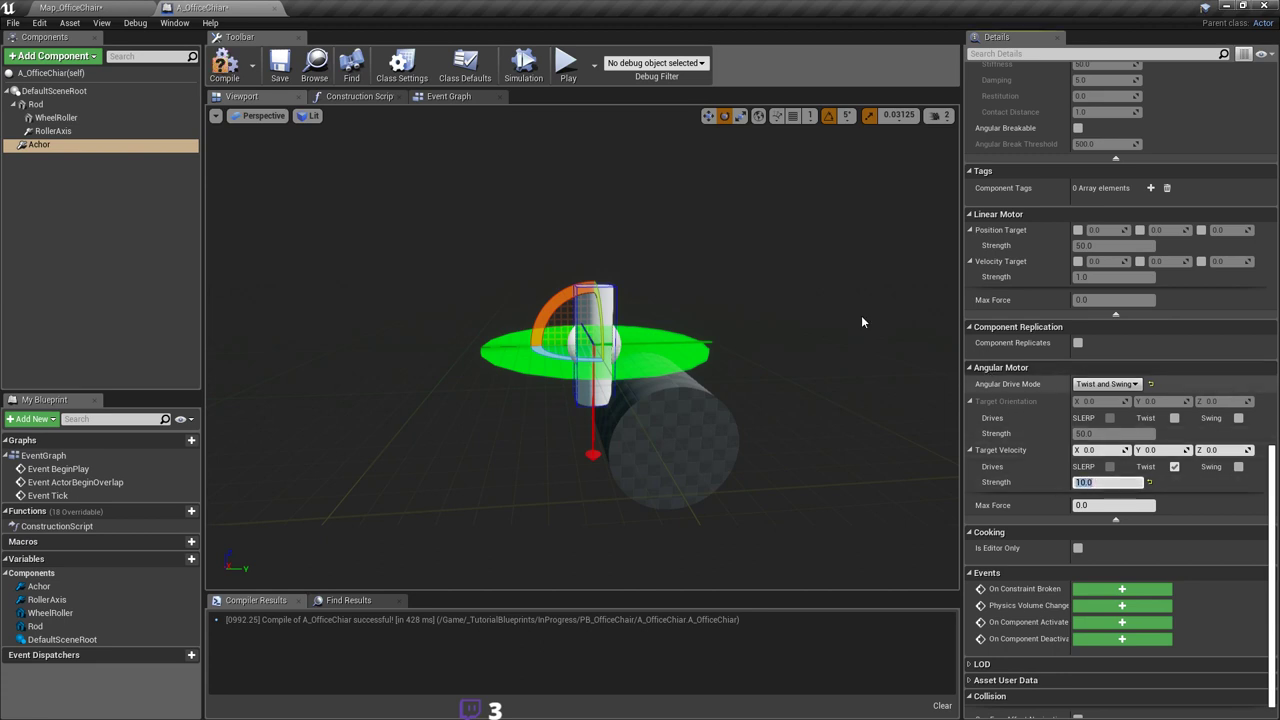
pyautogui.click(226, 67)
pyautogui.click(278, 67)
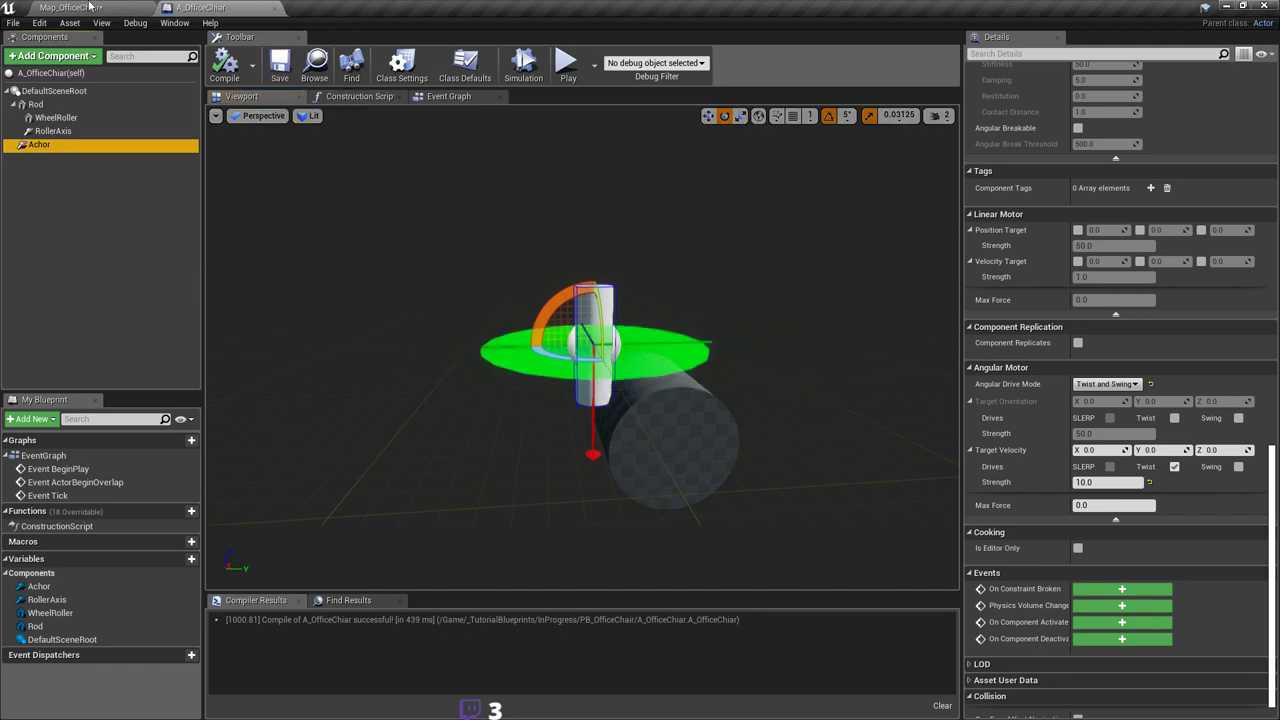
# Step: Save the Map_OfficeChair level and play-test the caster, swinging the wheel around to check its swivel damping
pyautogui.click(90, 8)
pyautogui.moveTo(616, 141); pyautogui.dragTo(617, 122, button='right')
pyautogui.hotkey('ctrl', 's')
pyautogui.click(617, 47)
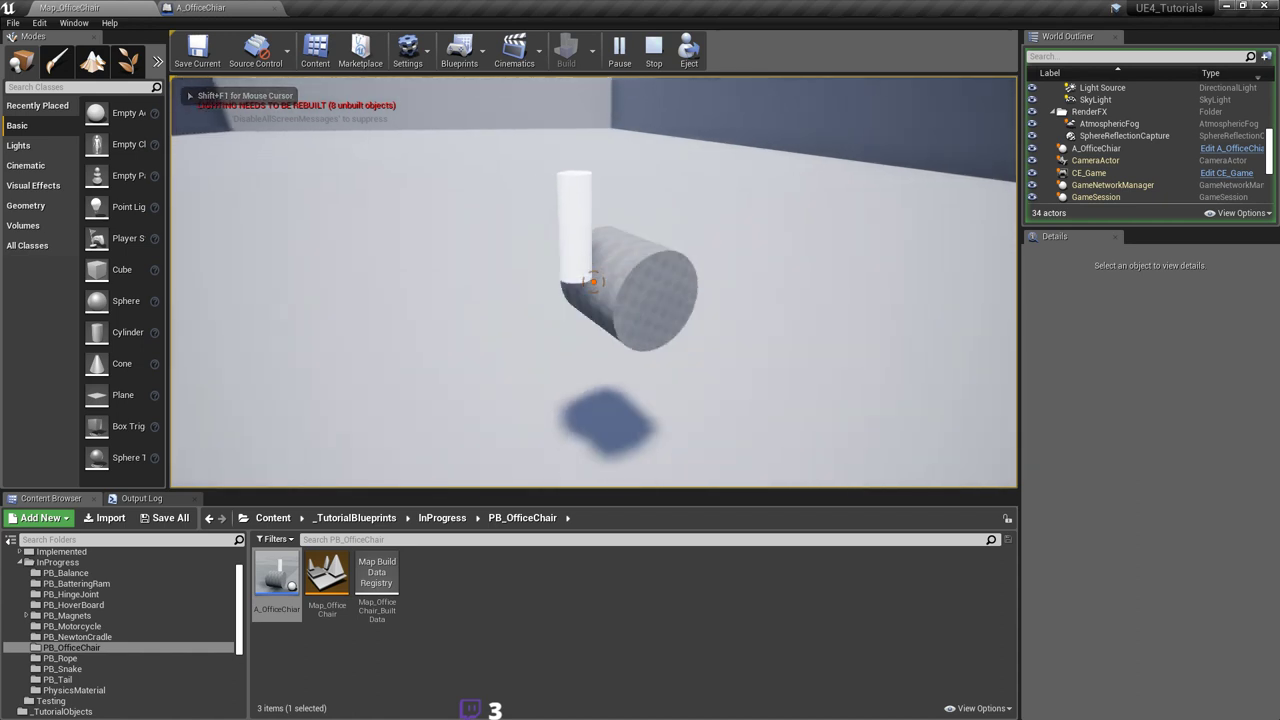
pyautogui.moveTo(593, 282); pyautogui.dragTo(460, 305)
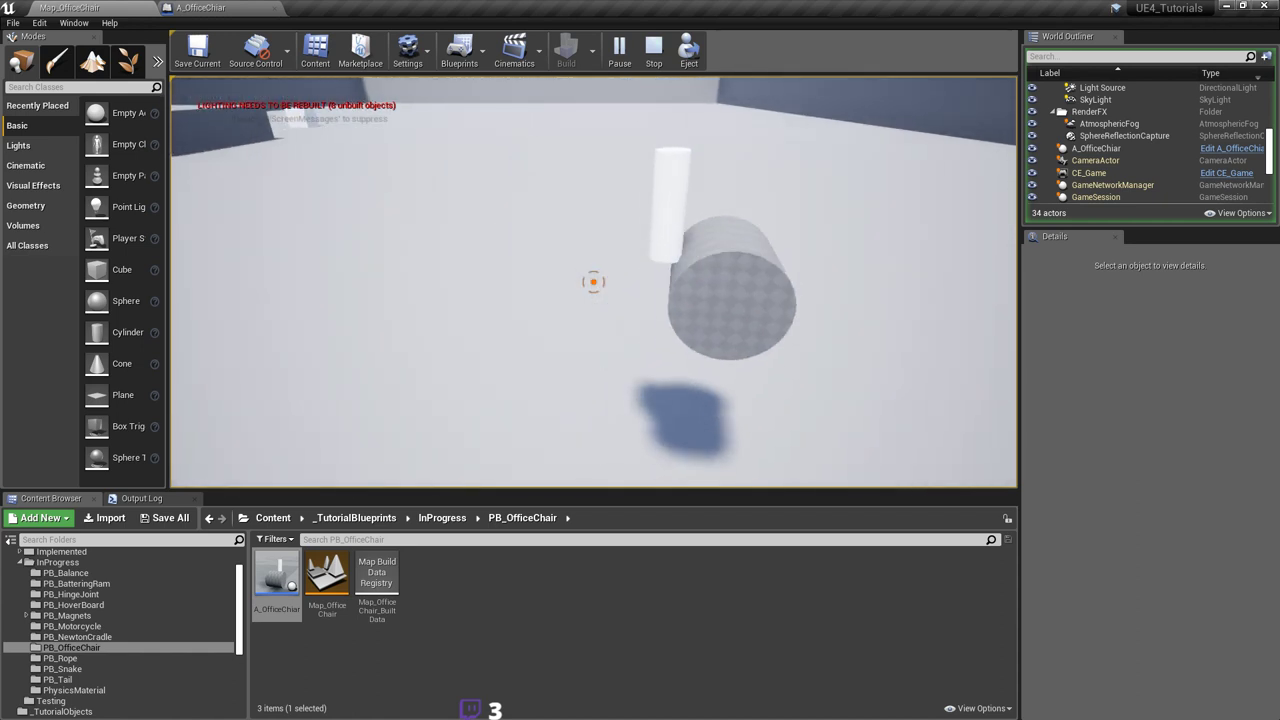
pyautogui.moveTo(593, 282)
pyautogui.mouseDown()
pyautogui.moveTo(673, 282)
pyautogui.moveTo(604, 282)
pyautogui.mouseUp()
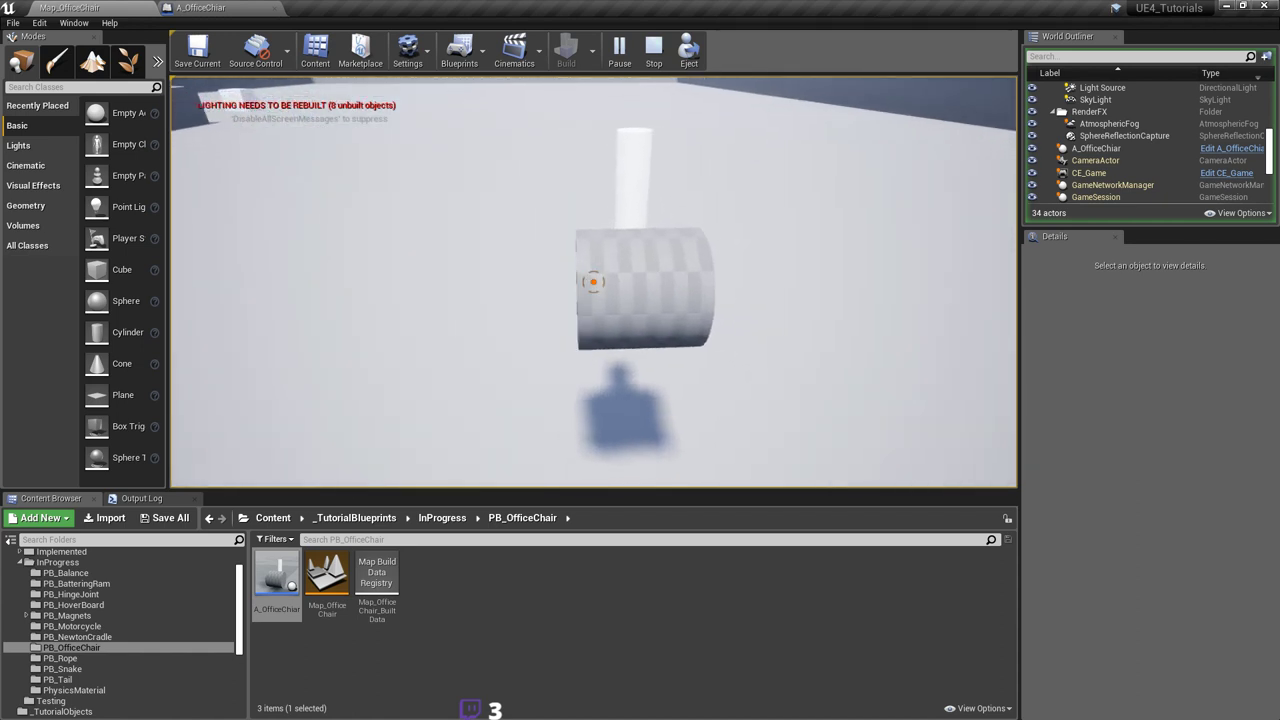
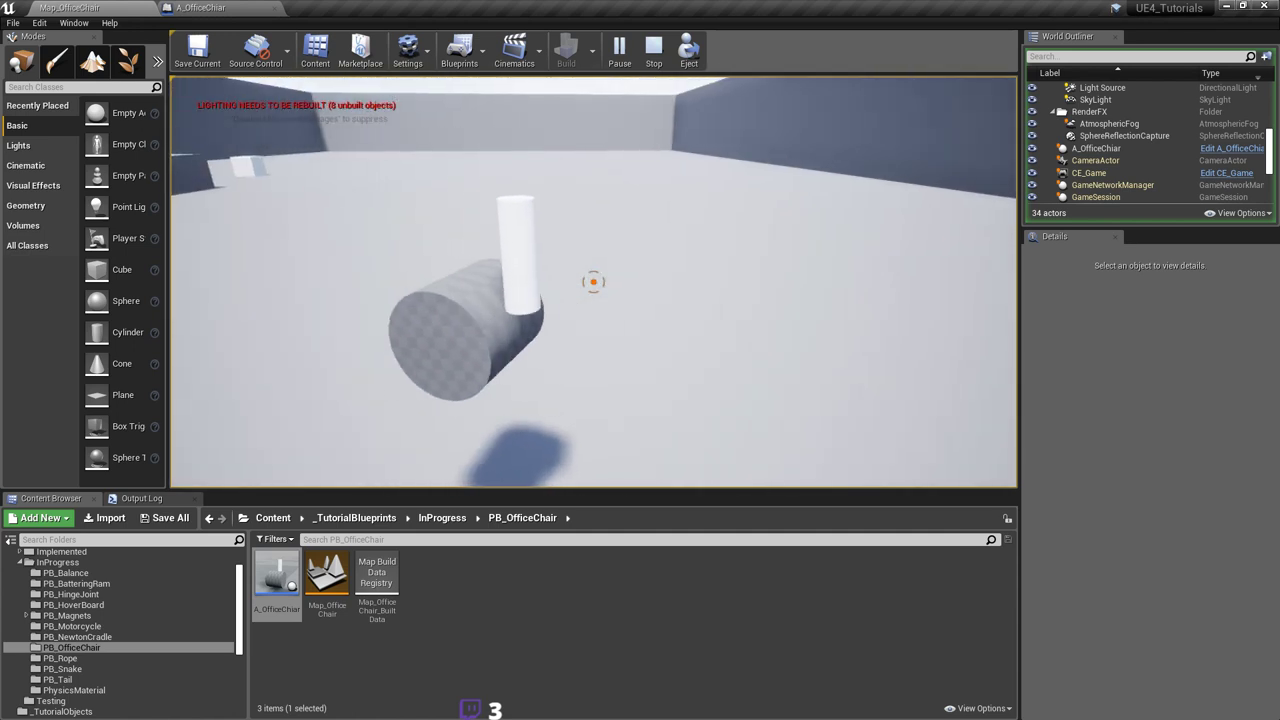
pyautogui.press('Escape')
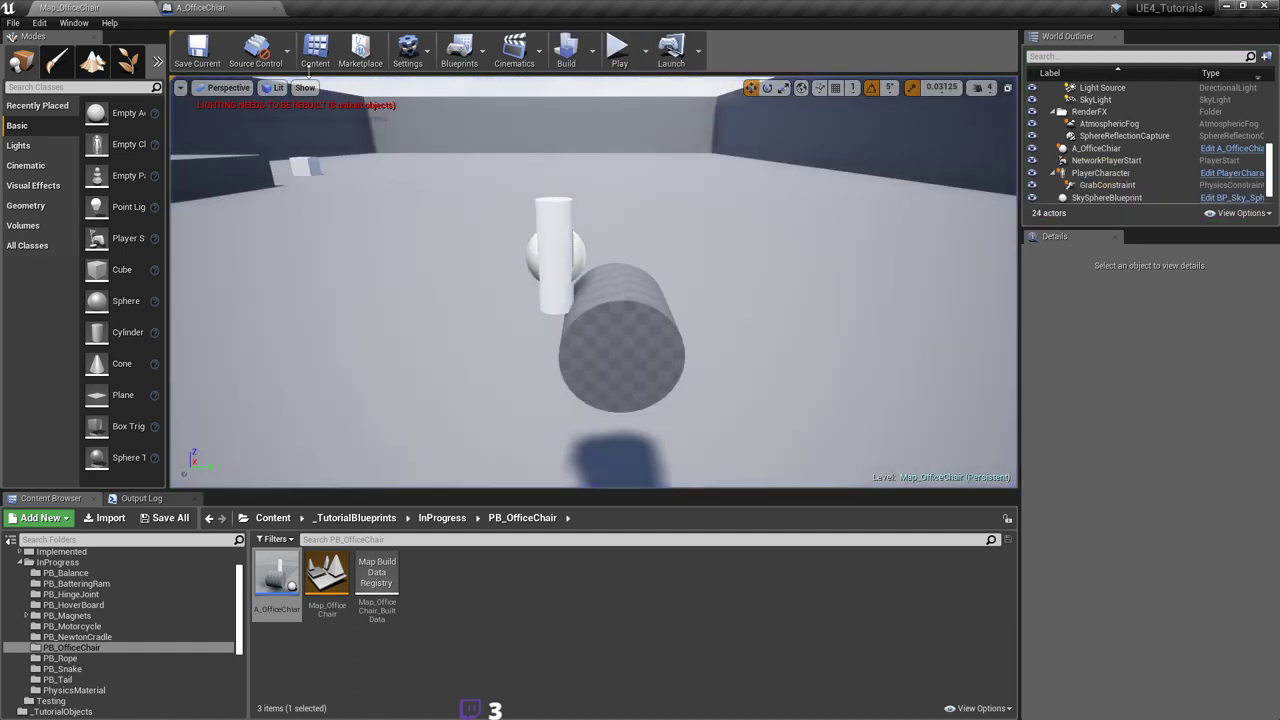
# Step: Return to the A_OfficeChiar blueprint and inspect the Achor constraint, rod and wheel from several angles
pyautogui.click(210, 7)
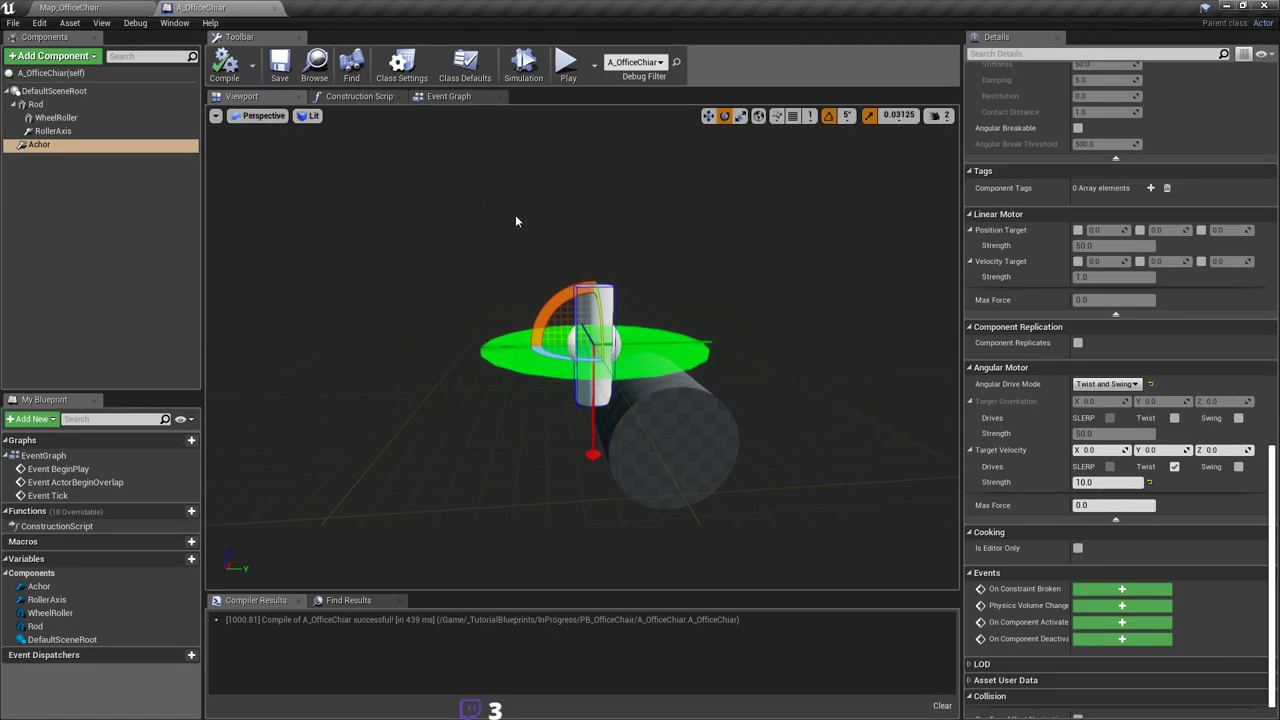
pyautogui.moveTo(508, 222); pyautogui.dragTo(478, 214, button='right')
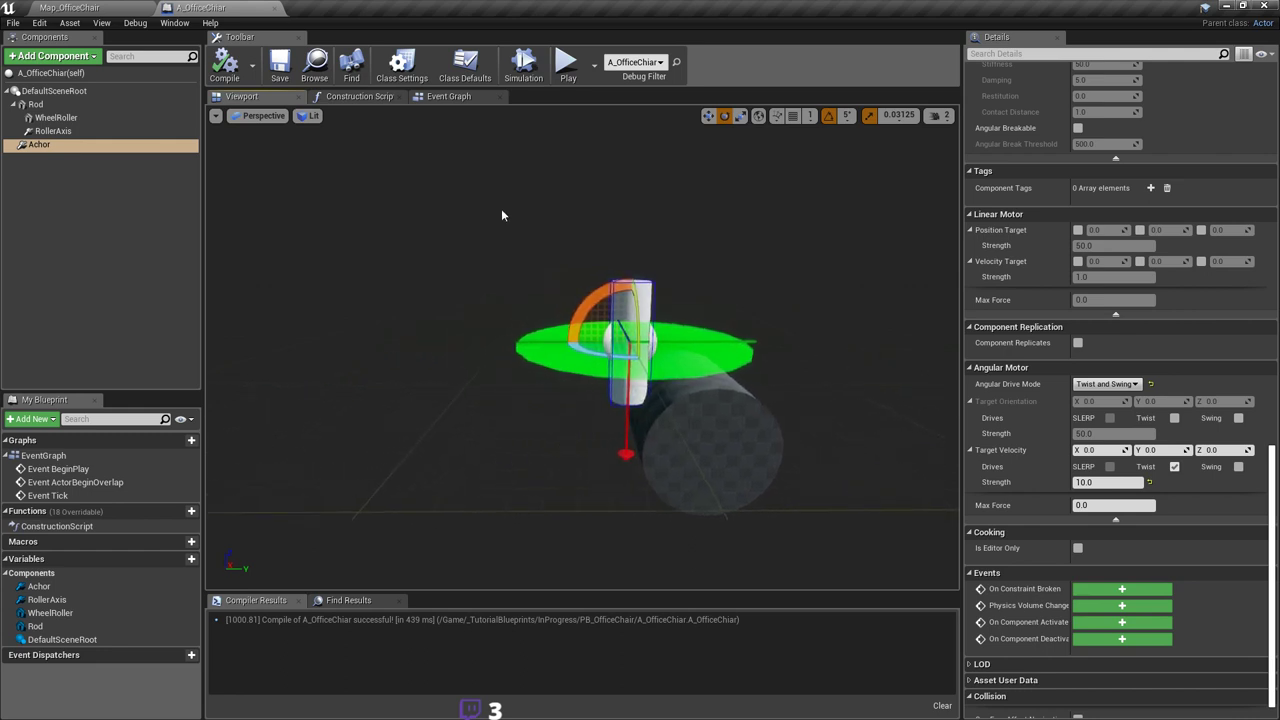
pyautogui.click(62, 145)
pyautogui.moveTo(257, 205); pyautogui.dragTo(335, 225, button='right')
pyautogui.moveTo(706, 333)
pyautogui.mouseDown()
pyautogui.moveTo(706, 305)
pyautogui.moveTo(706, 333)
pyautogui.mouseUp()
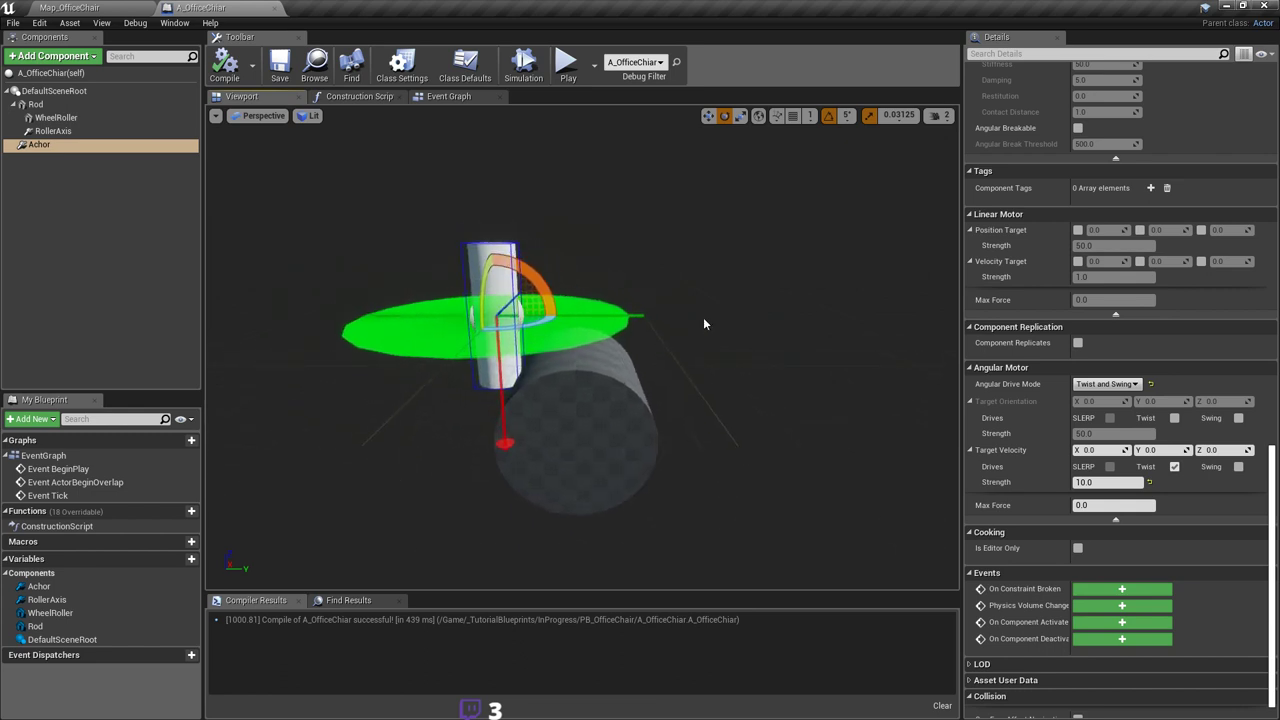
pyautogui.moveTo(684, 325); pyautogui.dragTo(715, 332, button='right')
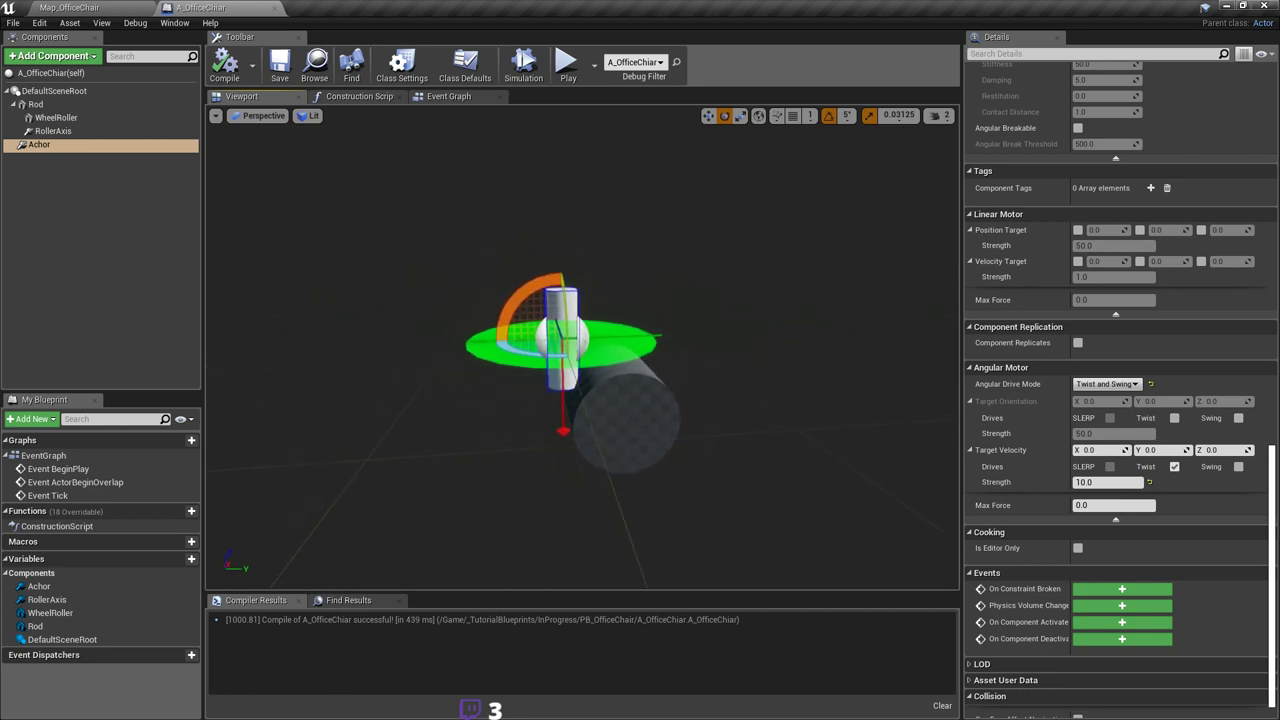
pyautogui.moveTo(650, 332); pyautogui.dragTo(685, 333)
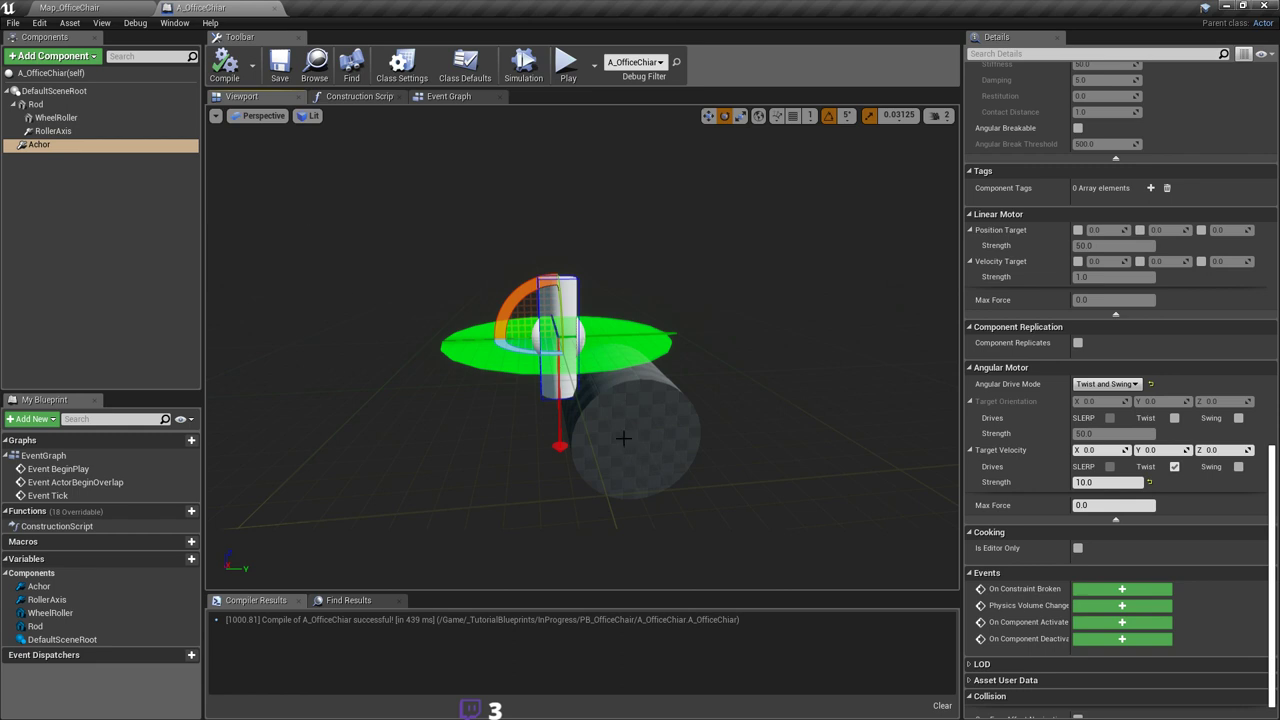
pyautogui.moveTo(623, 438); pyautogui.dragTo(660, 436)
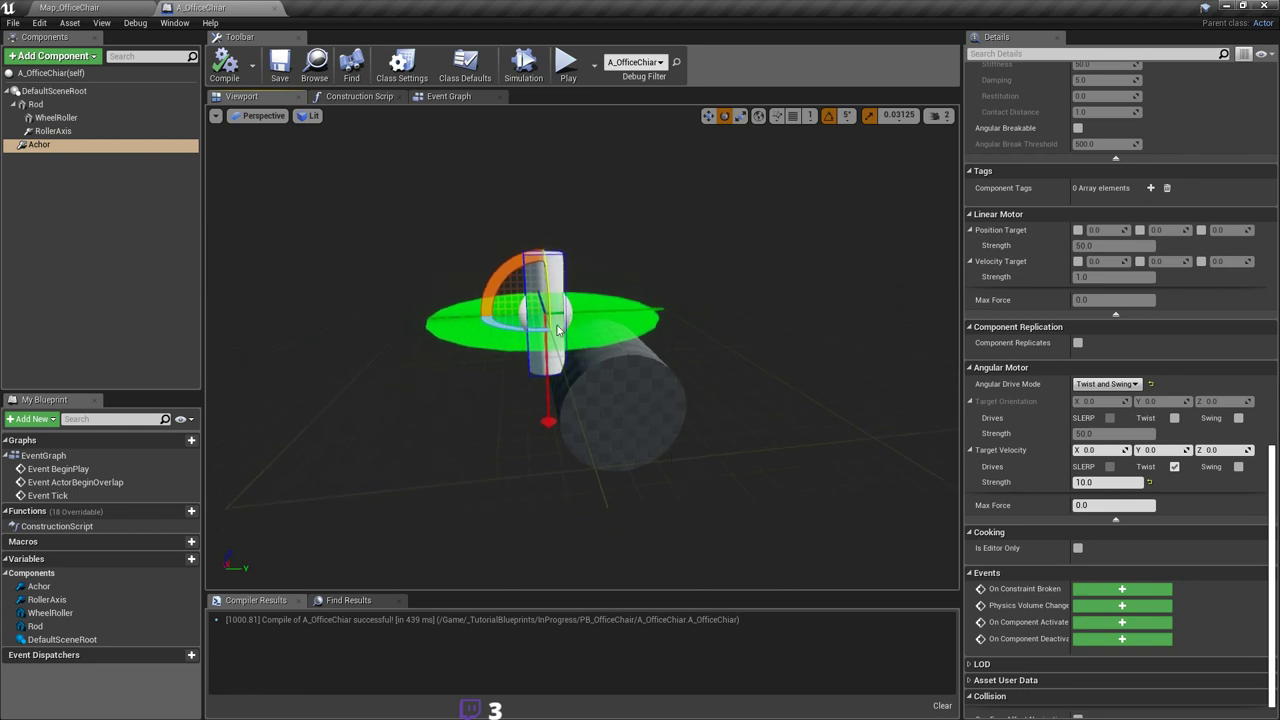
pyautogui.moveTo(507, 256); pyautogui.dragTo(595, 262)
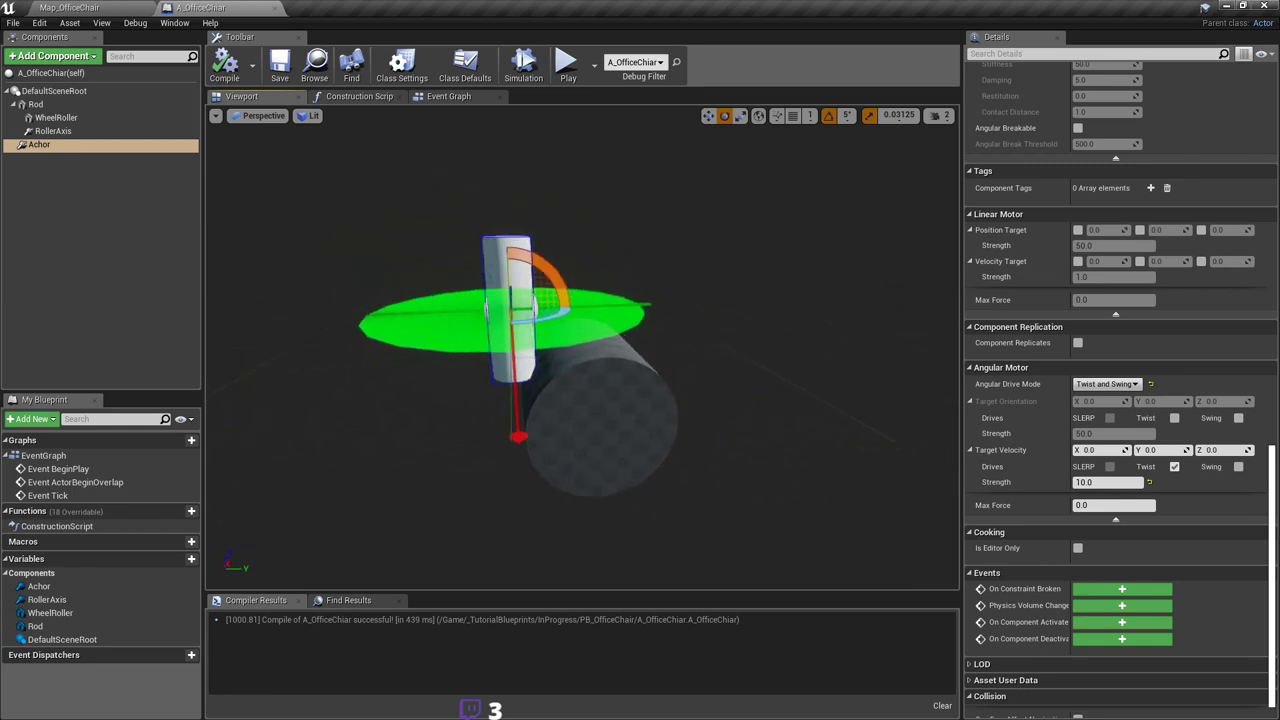
# Step: Set the Achor constraint's angular motor target velocity strength to 100 and compile the blueprint
pyautogui.click(100, 144)
pyautogui.scroll(3, 1160, 533)
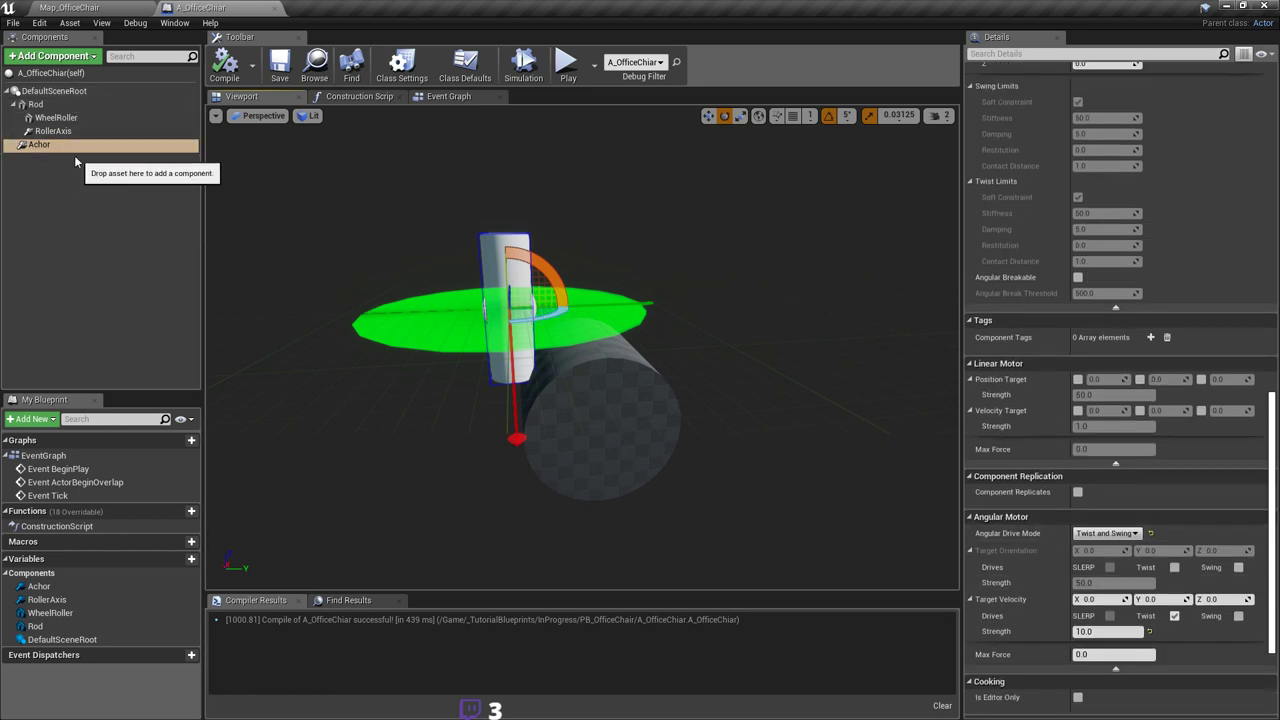
pyautogui.scroll(10, 1102, 354)
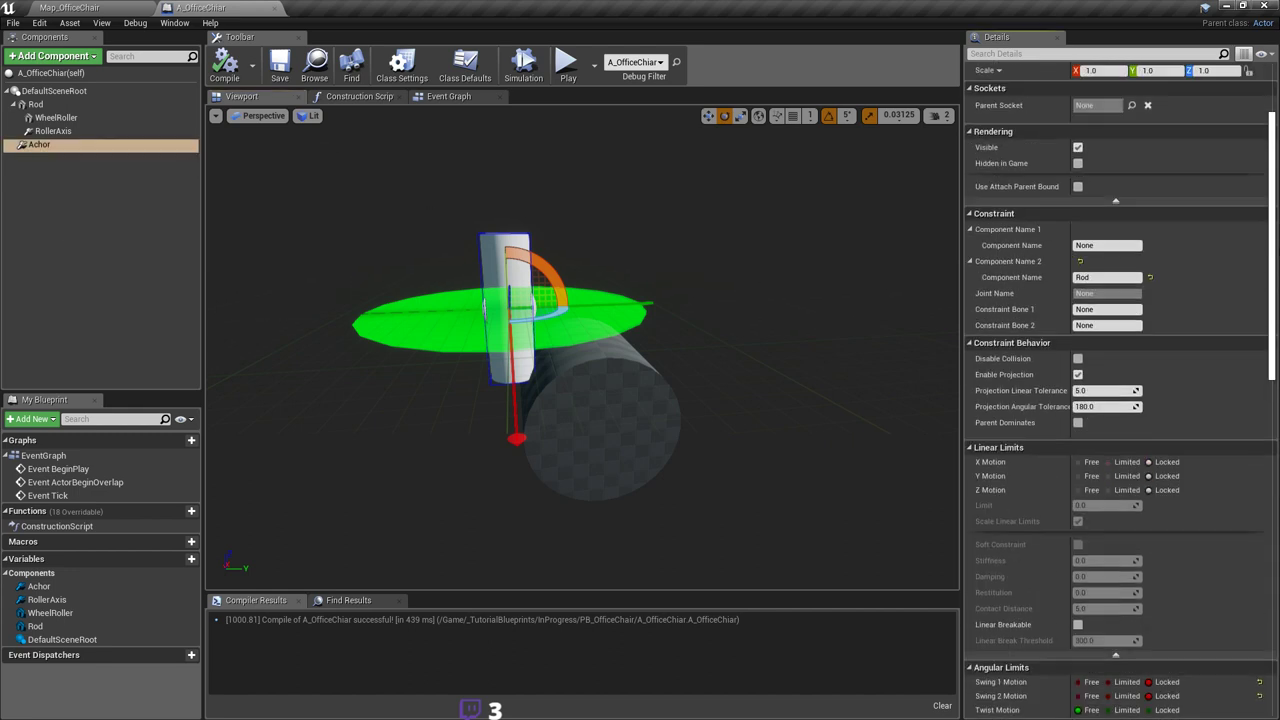
pyautogui.moveTo(1102, 354)
pyautogui.mouseDown(button='right')
pyautogui.moveTo(1102, 392)
pyautogui.moveTo(1102, 356)
pyautogui.mouseUp(button='right')
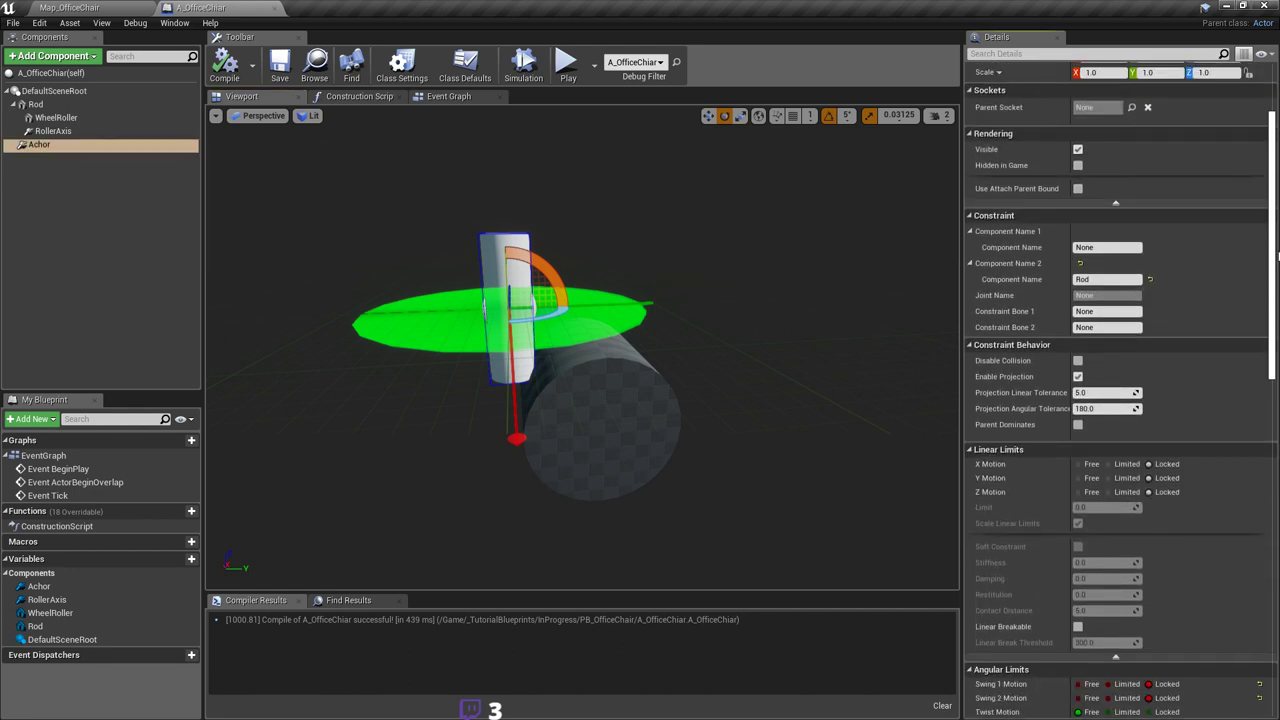
pyautogui.scroll(-6, 1175, 415)
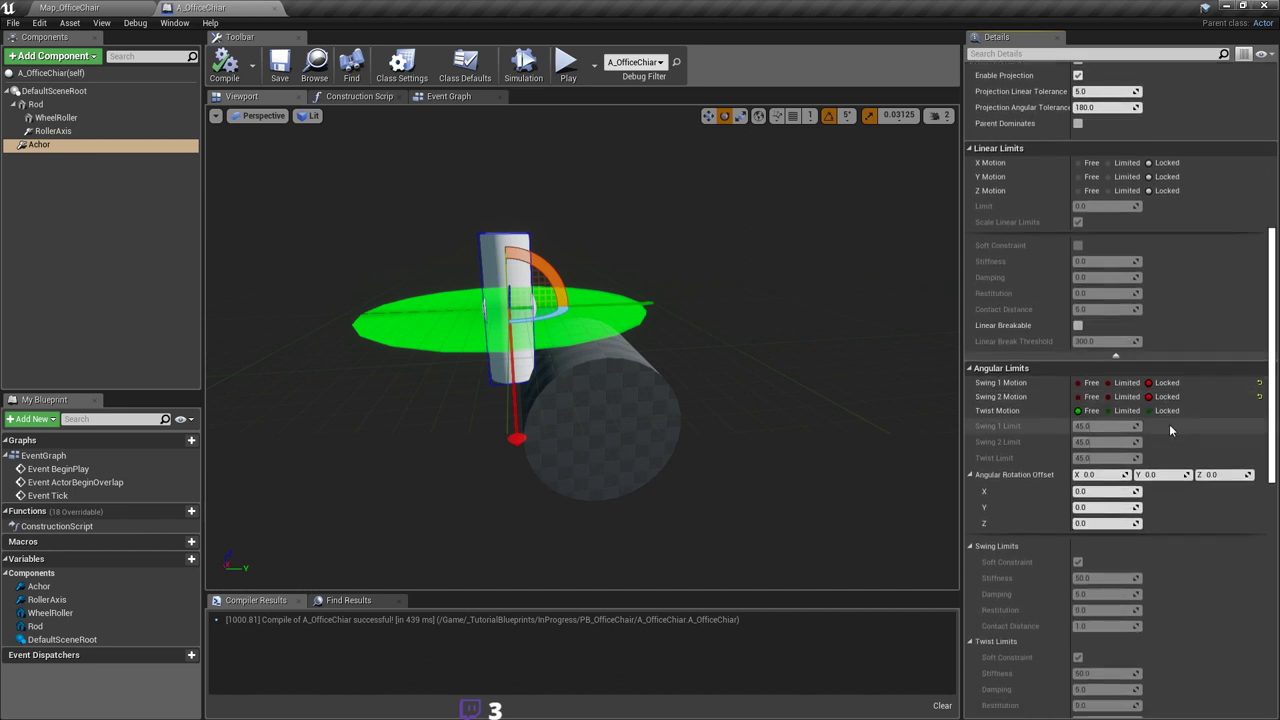
pyautogui.scroll(-9, 1190, 420)
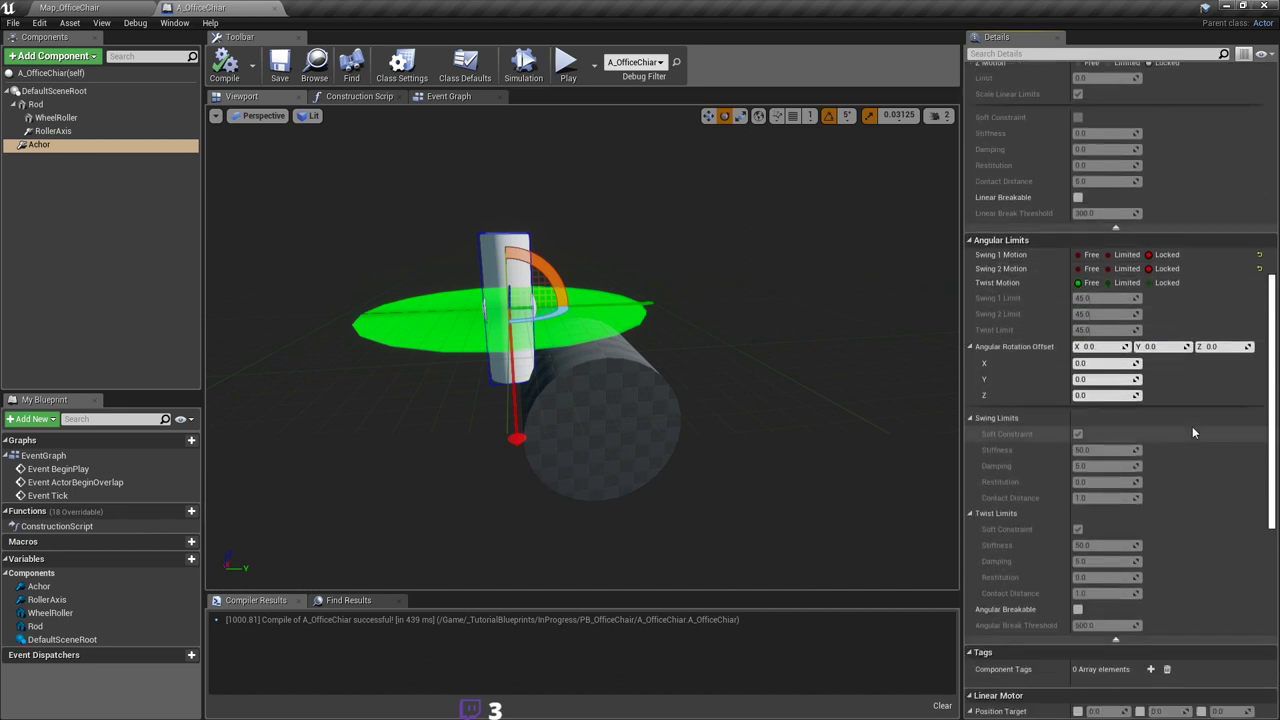
pyautogui.scroll(-3, 1187, 409)
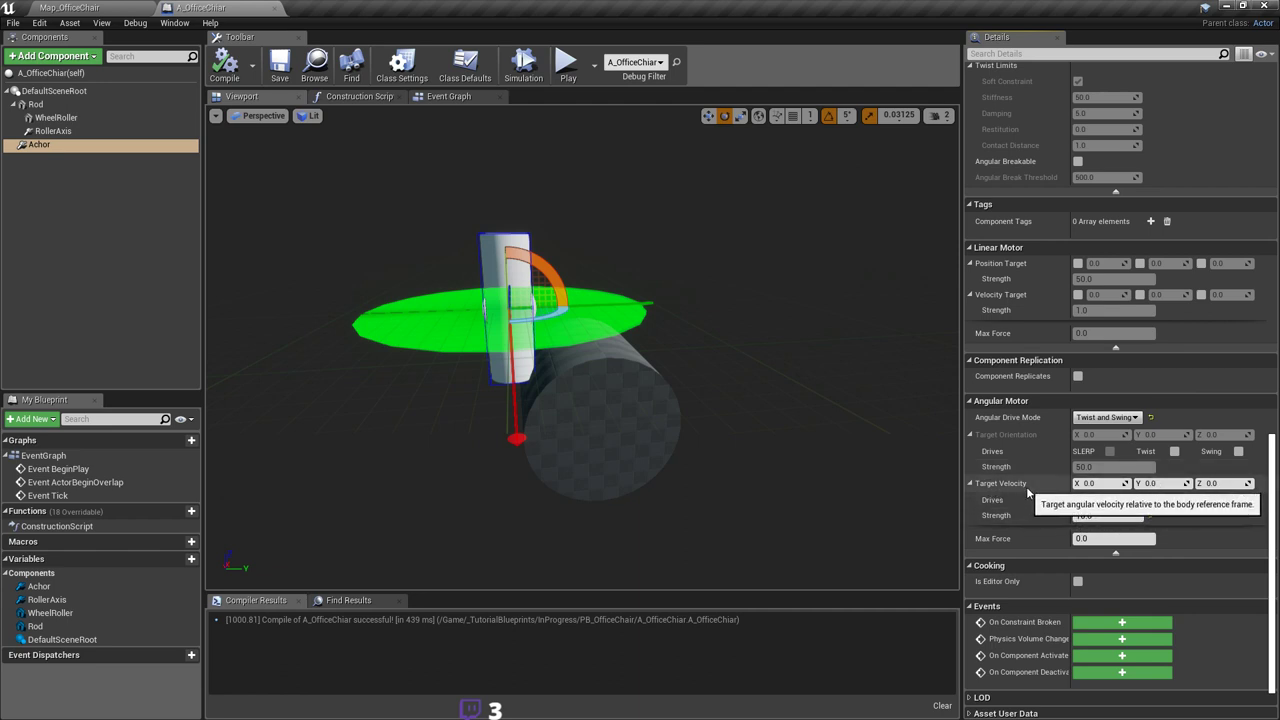
pyautogui.click(1174, 499)
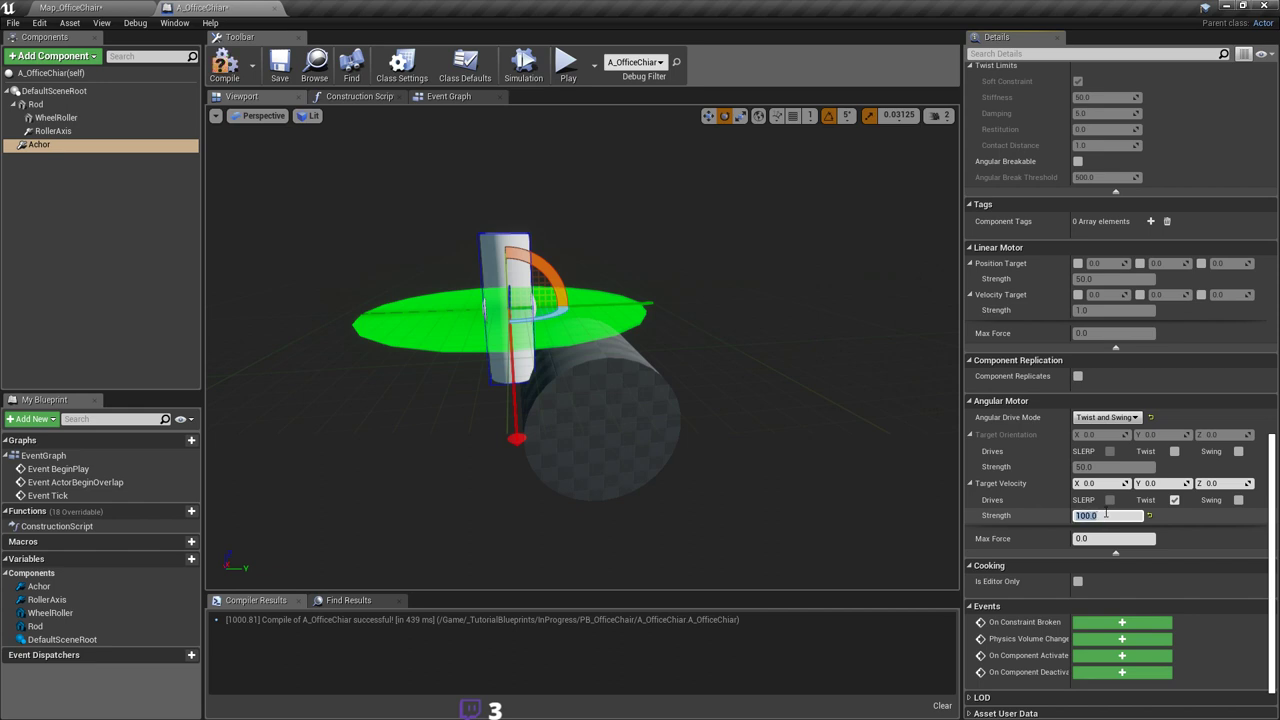
pyautogui.click(222, 68)
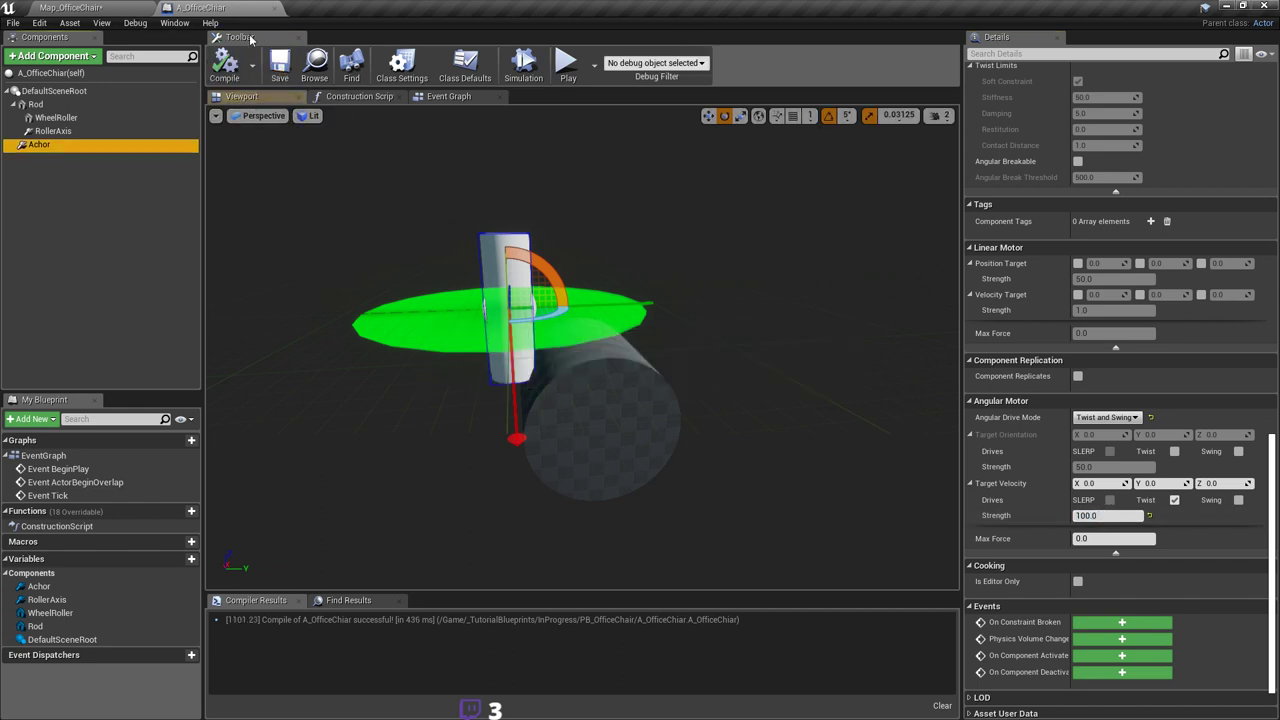
# Step: Play-test the caster's swivel in the Map_OfficeChair level, stop the session and save the map
pyautogui.click(72, 8)
pyautogui.click(617, 48)
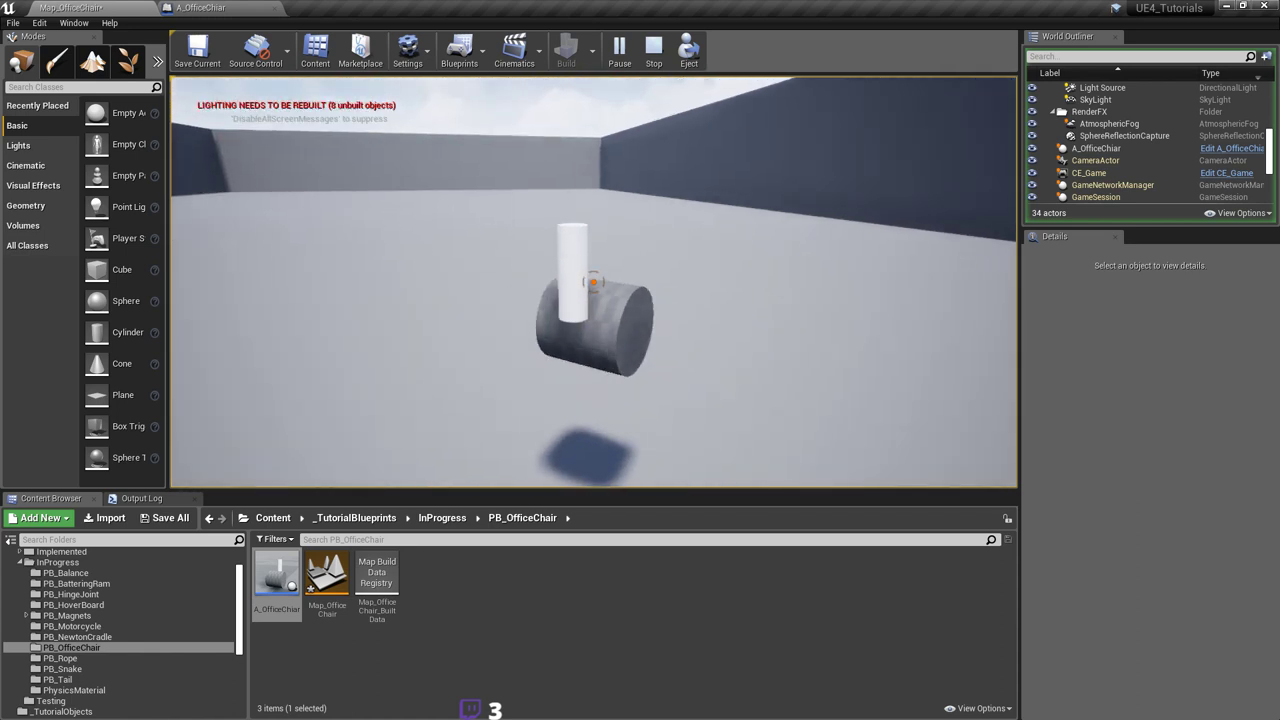
pyautogui.press('Escape')
pyautogui.hotkey('ctrl', 's')
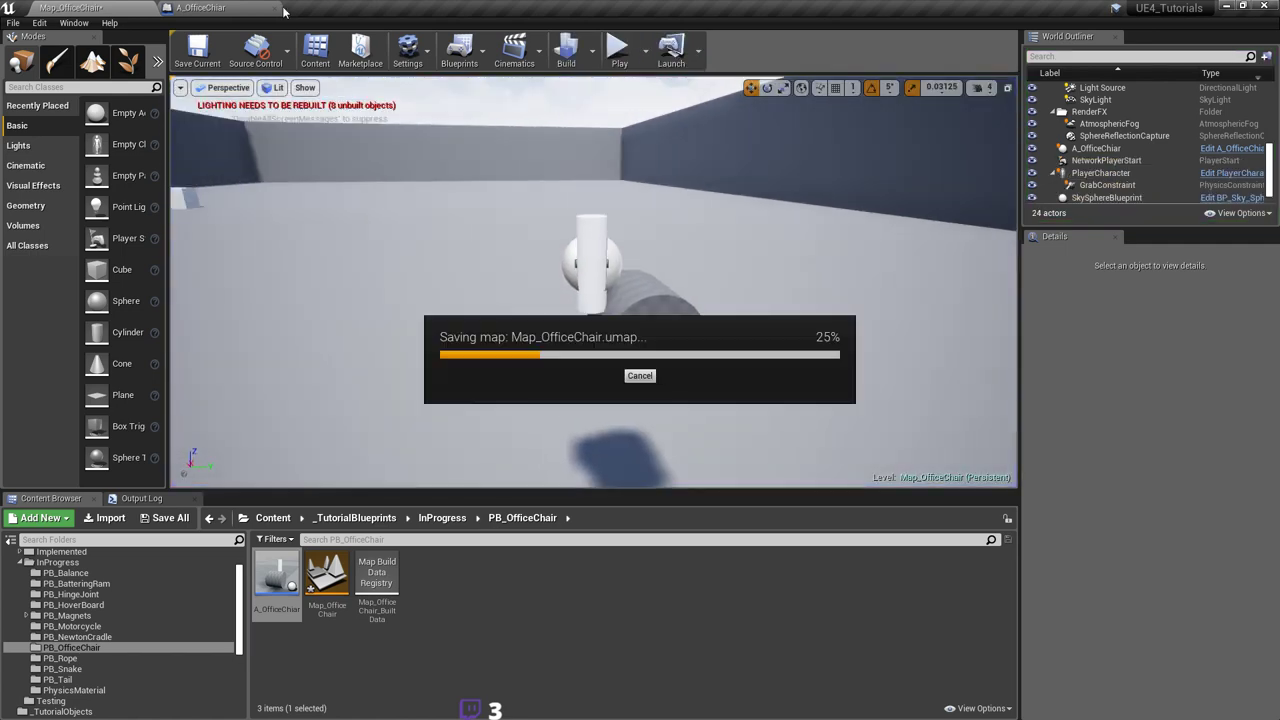
# Step: Set the RollerAxis constraint's angular motor target velocity strength to 10 in the A_OfficeChiar blueprint and compile it
pyautogui.click(195, 8)
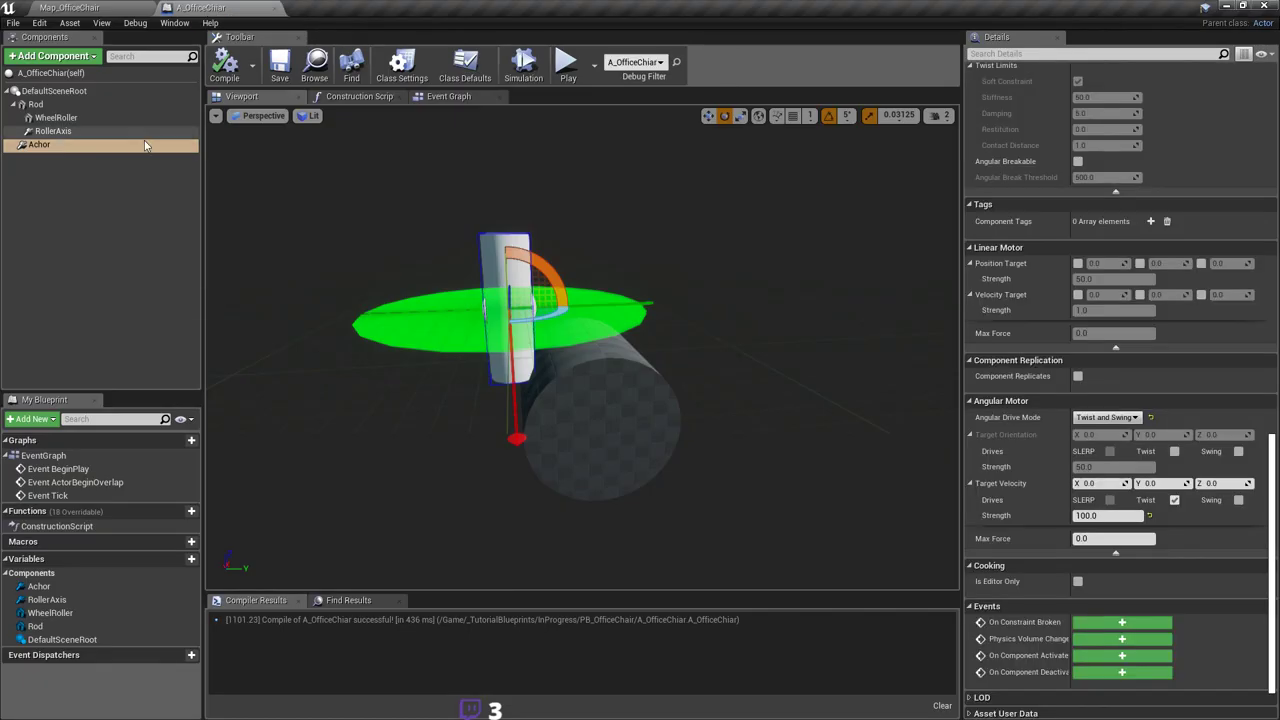
pyautogui.click(53, 131)
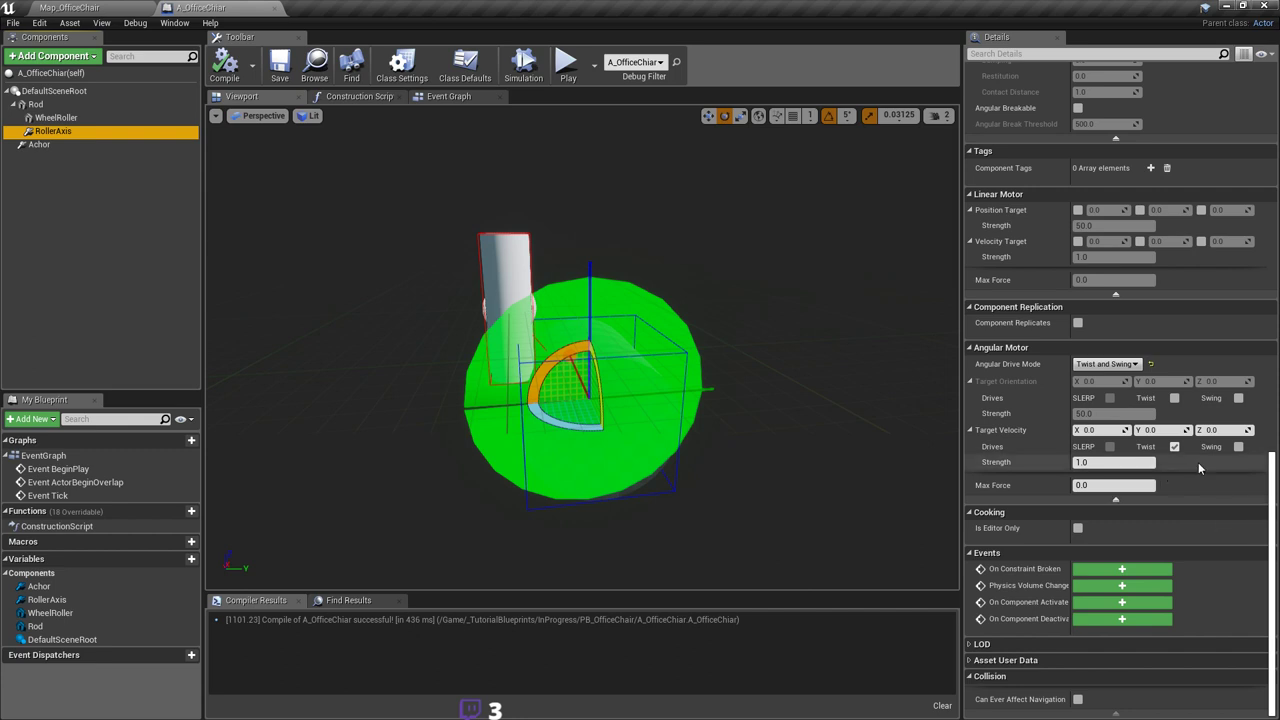
pyautogui.click(1110, 462)
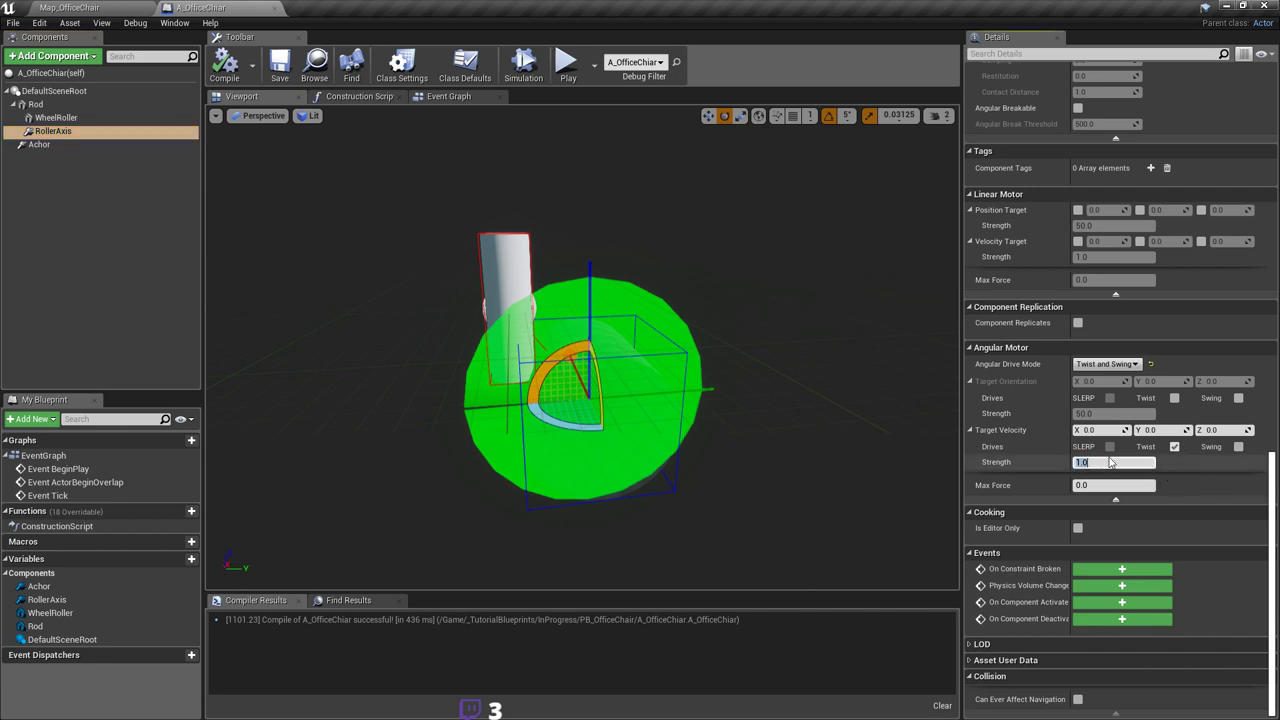
pyautogui.write('10')
pyautogui.press('Return')
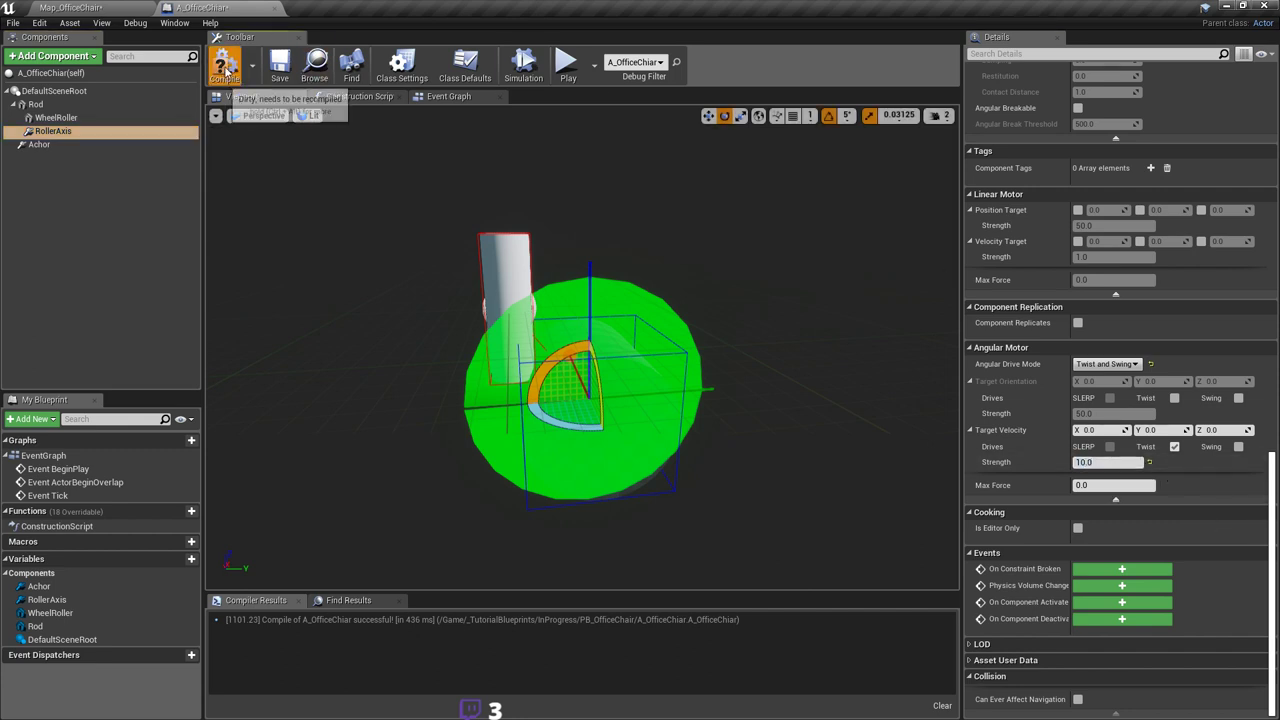
pyautogui.click(225, 68)
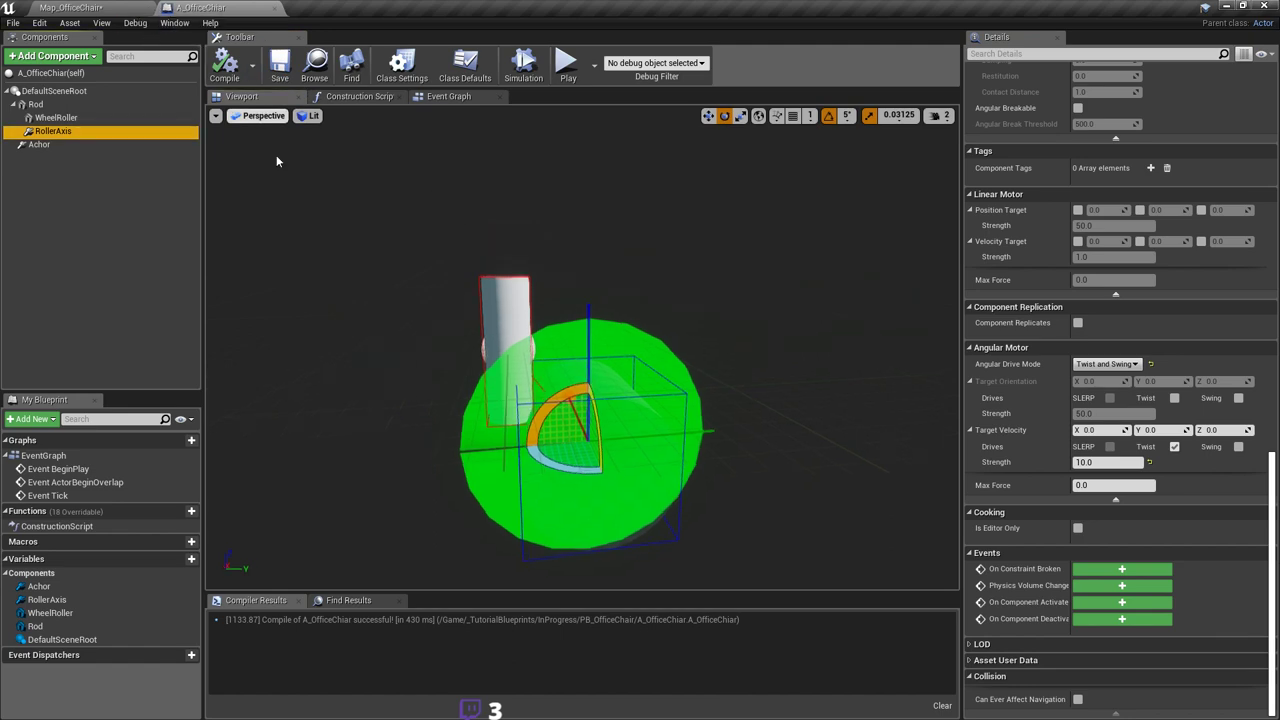
# Step: Select the A_OfficeChiar actor in the Map_OfficeChair level, look over its details and save the map
pyautogui.click(100, 10)
pyautogui.click(654, 269)
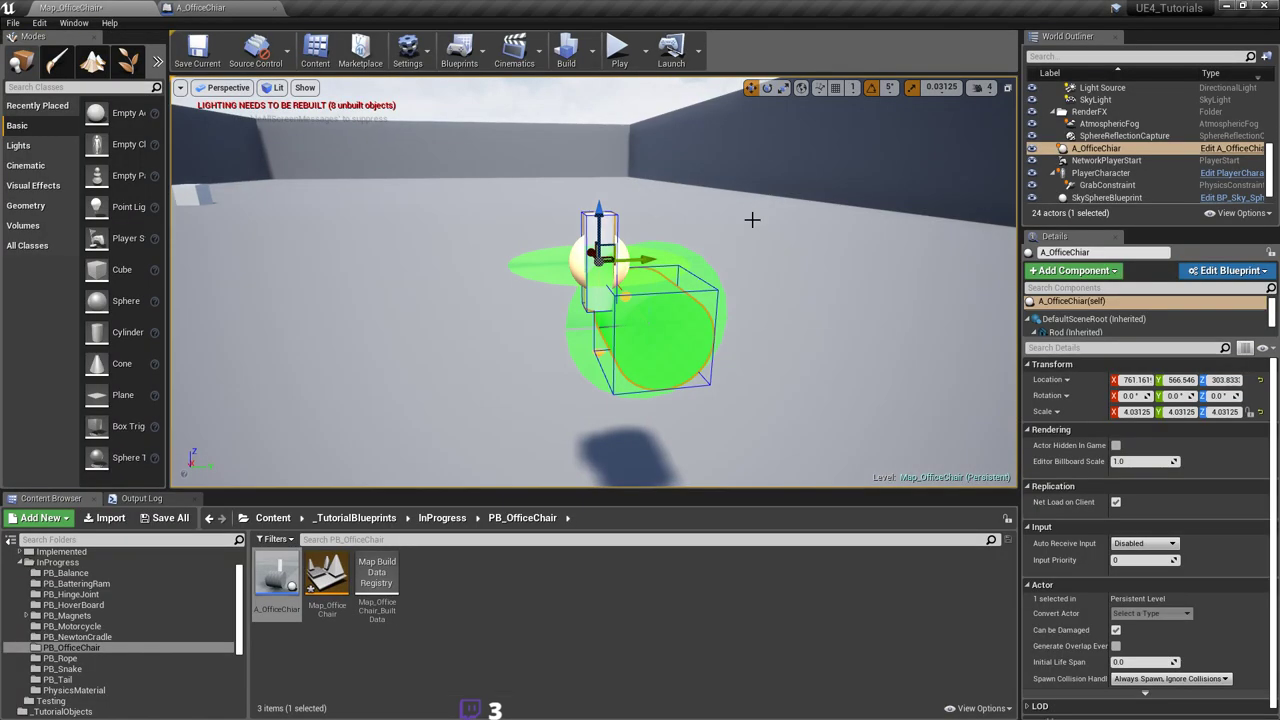
pyautogui.moveTo(791, 123); pyautogui.dragTo(825, 97, button='right')
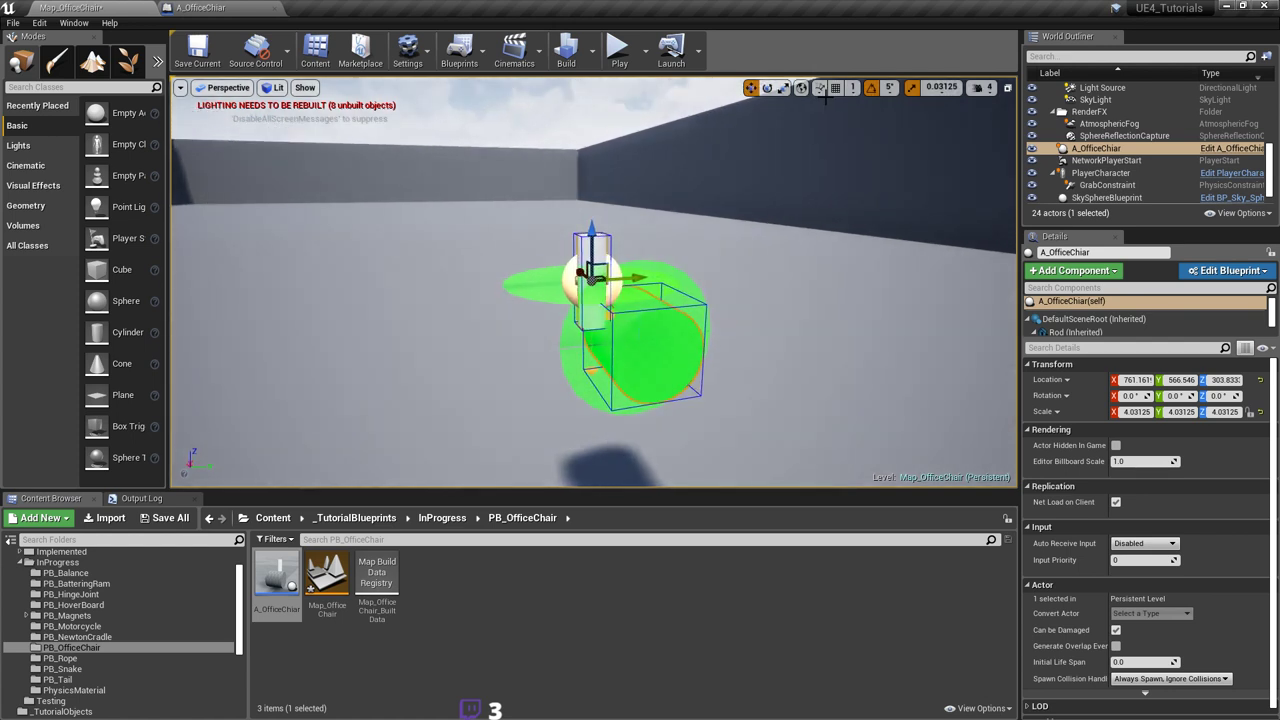
pyautogui.scroll(-1, 1191, 499)
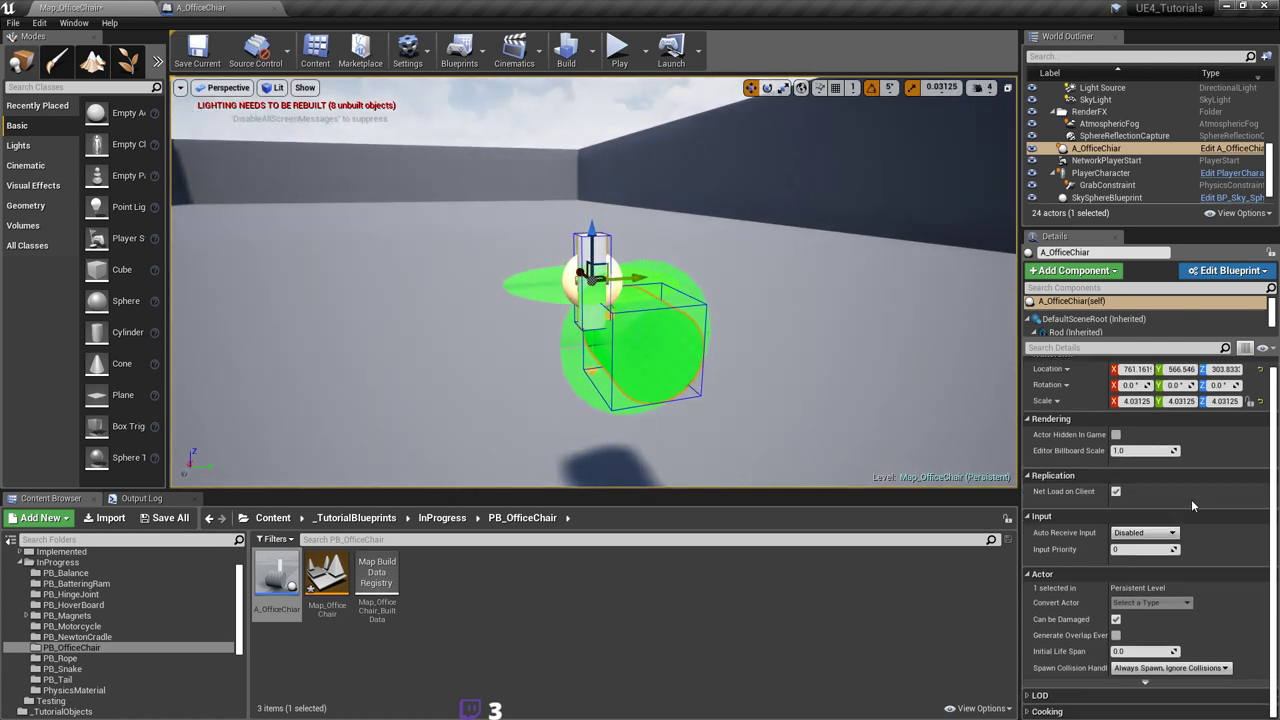
pyautogui.moveTo(541, 314); pyautogui.dragTo(656, 355, button='right')
pyautogui.hotkey('ctrl', 's')
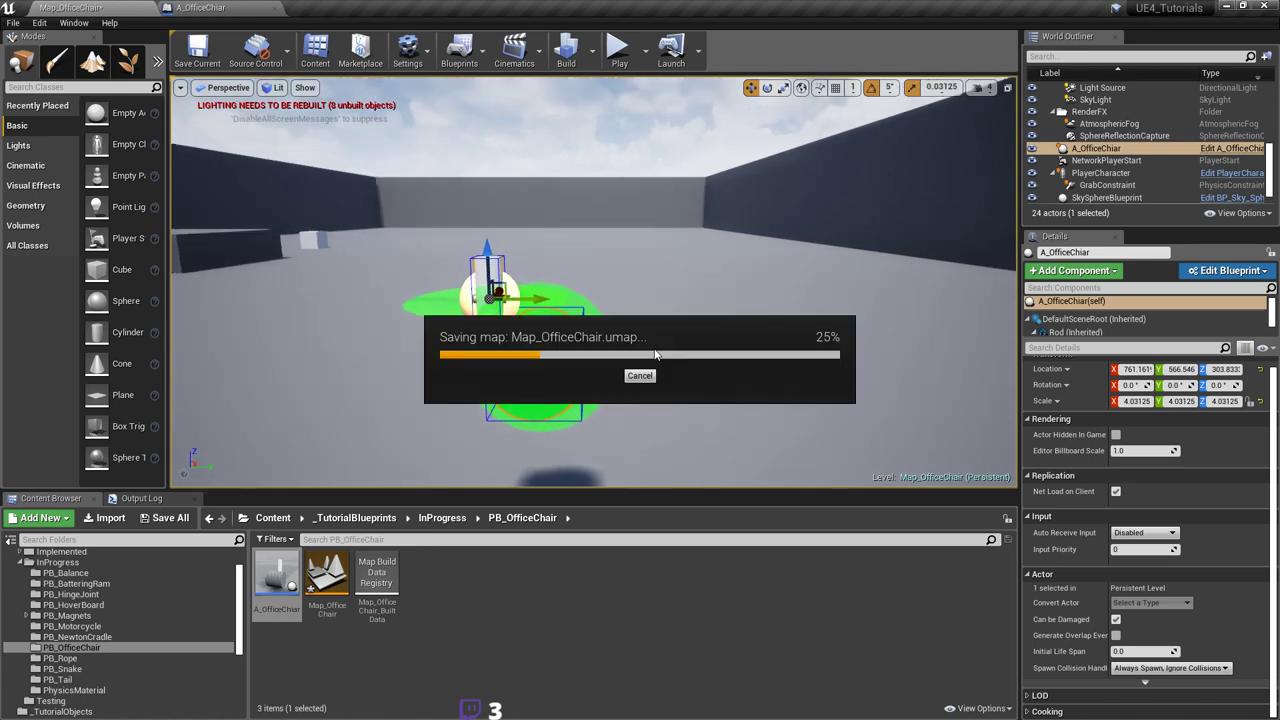
# Step: Play-test the caster in the level to check the wheel's roll and the rod's swivel
pyautogui.moveTo(587, 294); pyautogui.dragTo(622, 291, button='right')
pyautogui.click(619, 50)
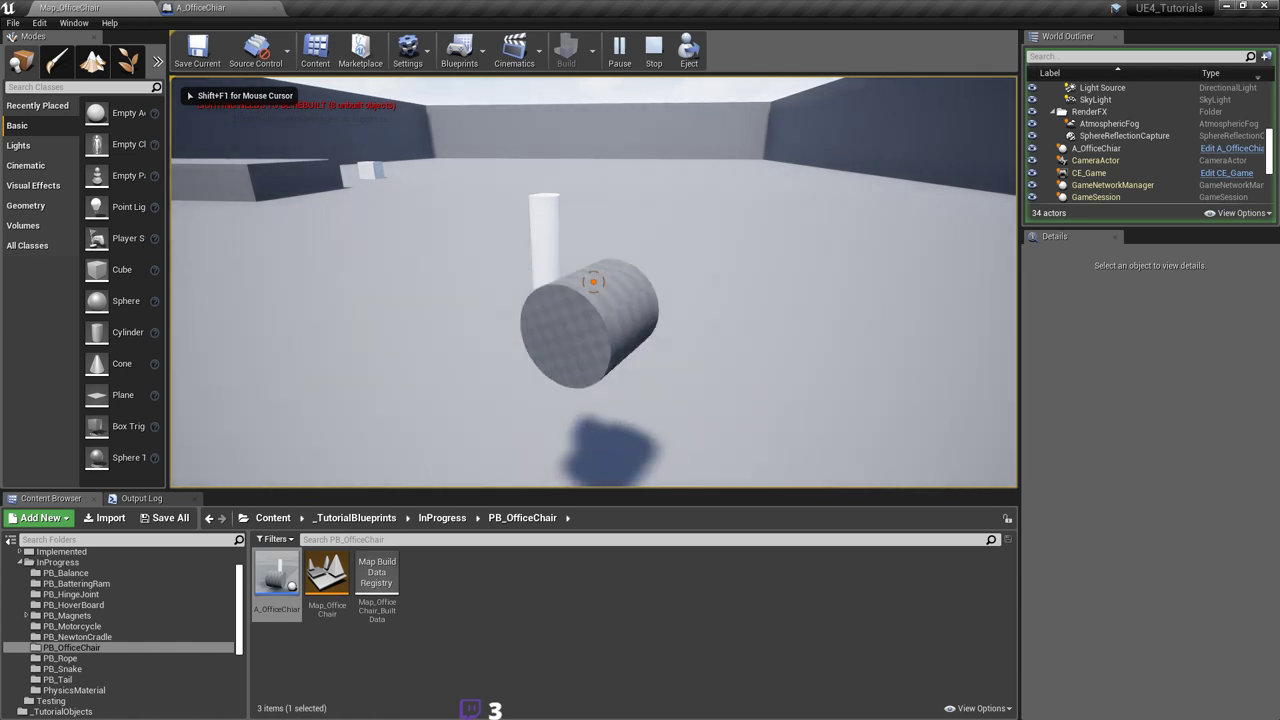
pyautogui.press('w')
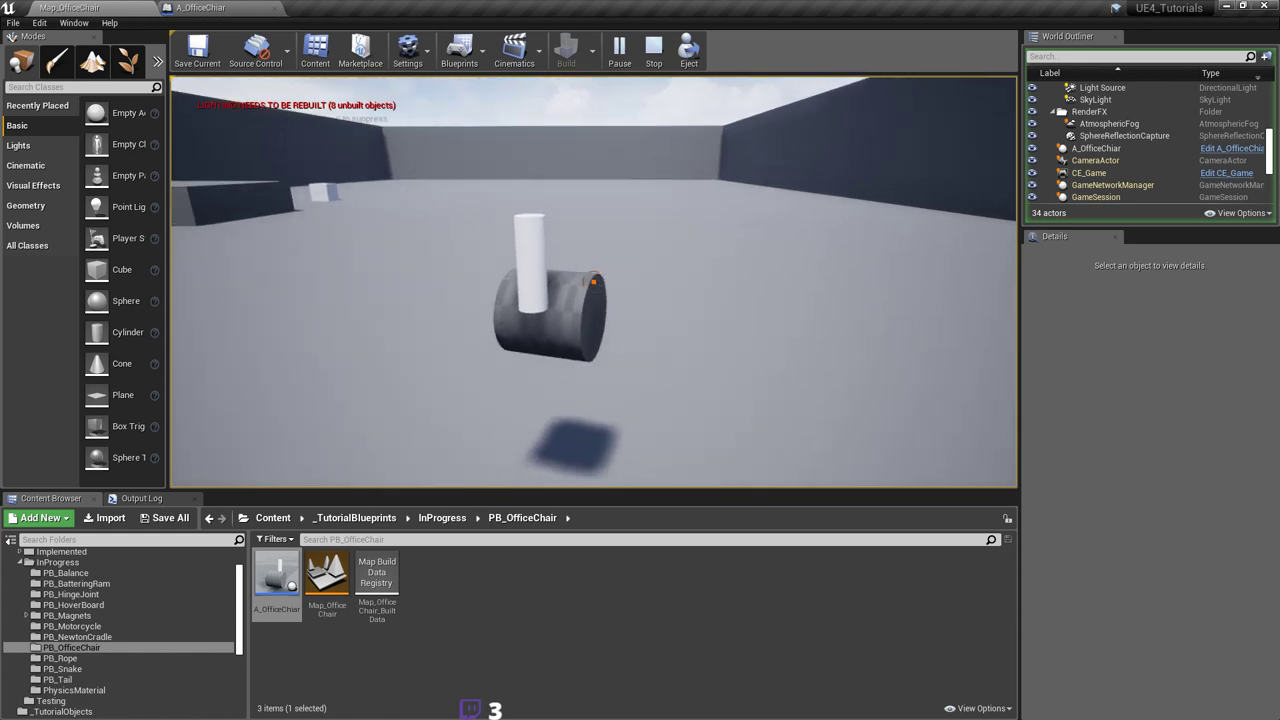
pyautogui.press('Escape')
# Step: Save the Map_OfficeChair level and reopen the A_OfficeChiar blueprint
pyautogui.hotkey('ctrl', 's')
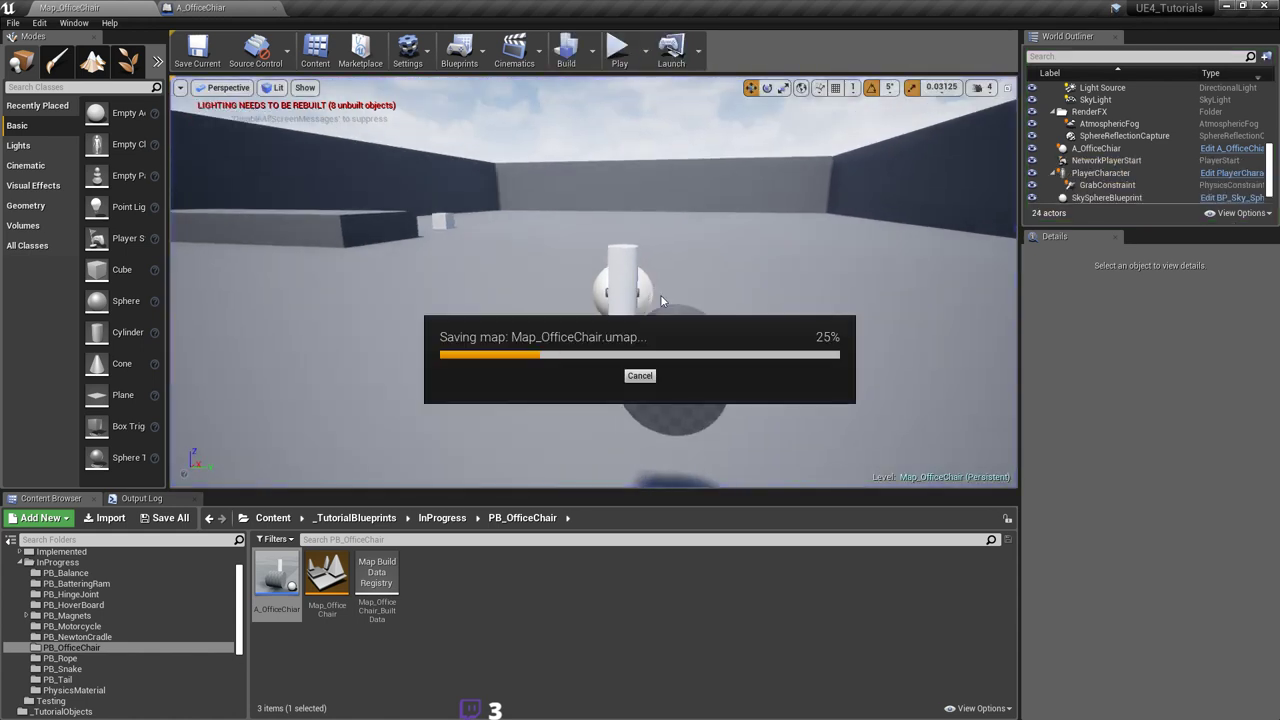
pyautogui.moveTo(681, 296); pyautogui.dragTo(720, 322, button='right')
pyautogui.hotkey('ctrl', 's')
pyautogui.click(235, 12)
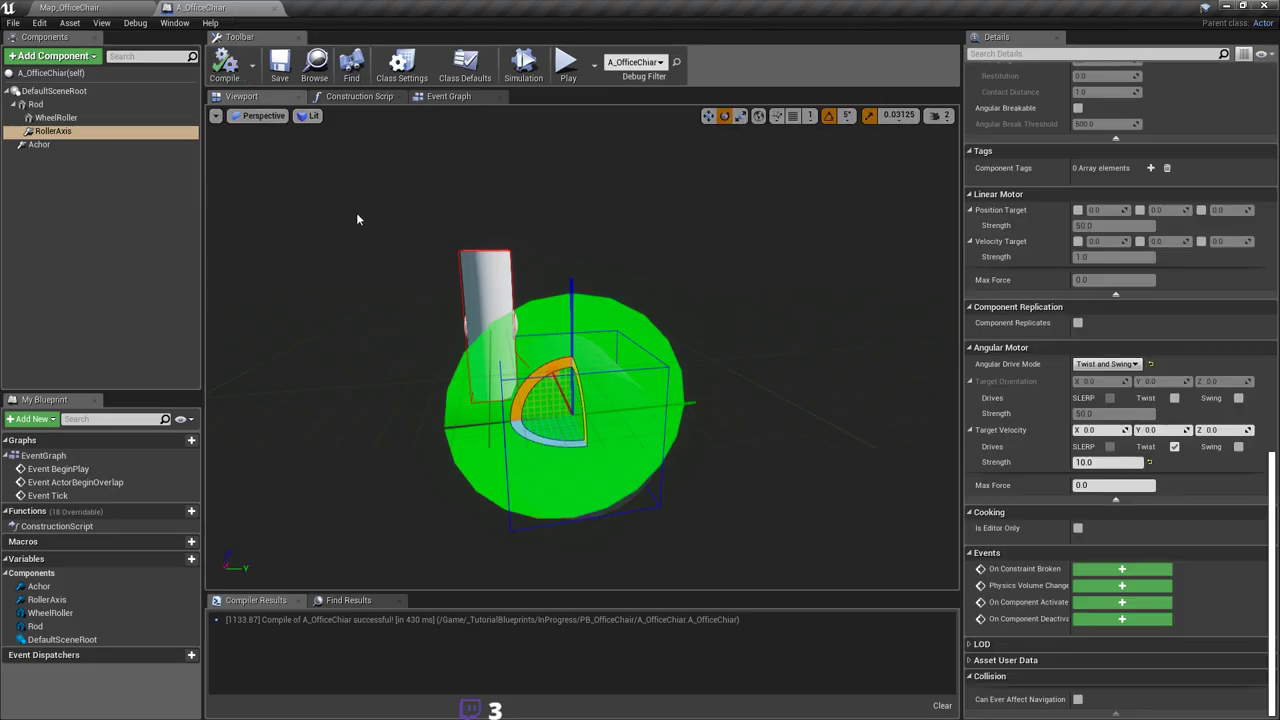
# Step: Select the DefaultSceneRoot component, check its available options and examine the rod and wheel roller from several angles
pyautogui.click(75, 94)
pyautogui.rightClick(75, 93)
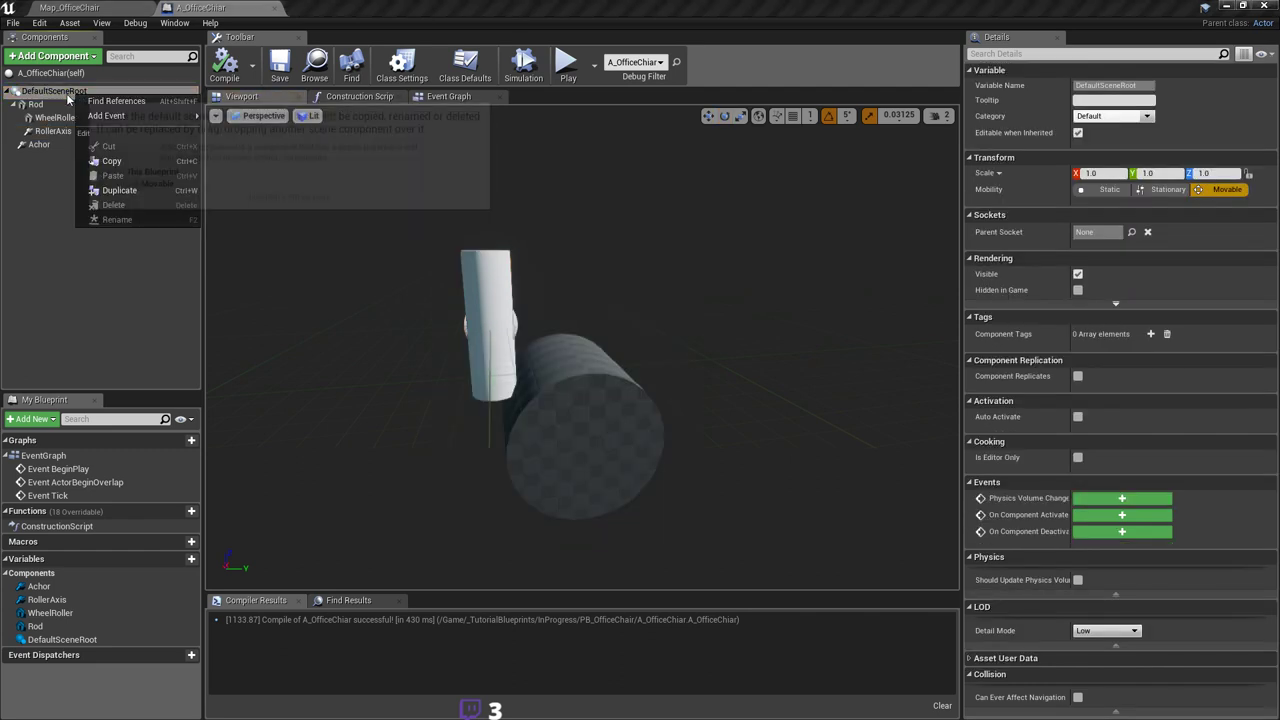
pyautogui.click(67, 94)
pyautogui.moveTo(480, 330)
pyautogui.mouseDown(button='right')
pyautogui.moveTo(500, 335)
pyautogui.moveTo(450, 345)
pyautogui.moveTo(465, 350)
pyautogui.mouseUp(button='right')
pyautogui.moveTo(660, 383); pyautogui.dragTo(474, 296)
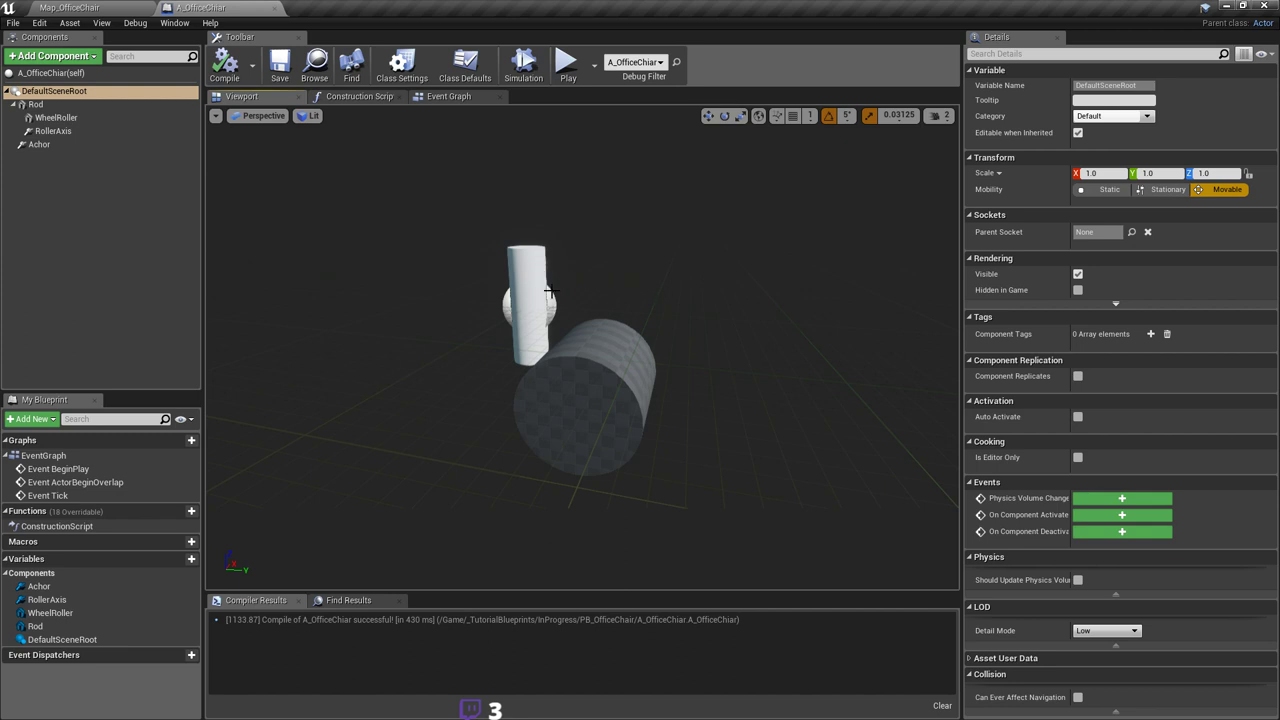
pyautogui.moveTo(561, 300); pyautogui.dragTo(570, 287, button='right')
pyautogui.press('a')
pyautogui.moveTo(495, 291); pyautogui.dragTo(565, 305)
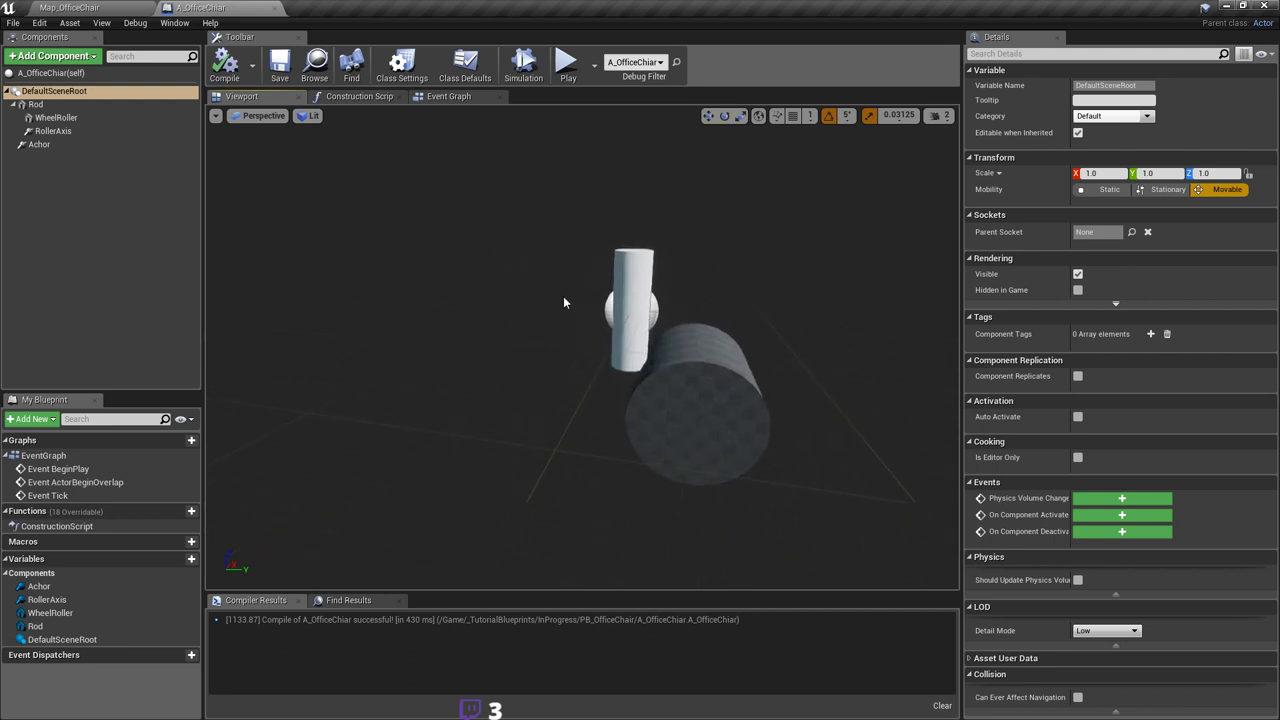
pyautogui.moveTo(695, 341); pyautogui.dragTo(660, 338, button='right')
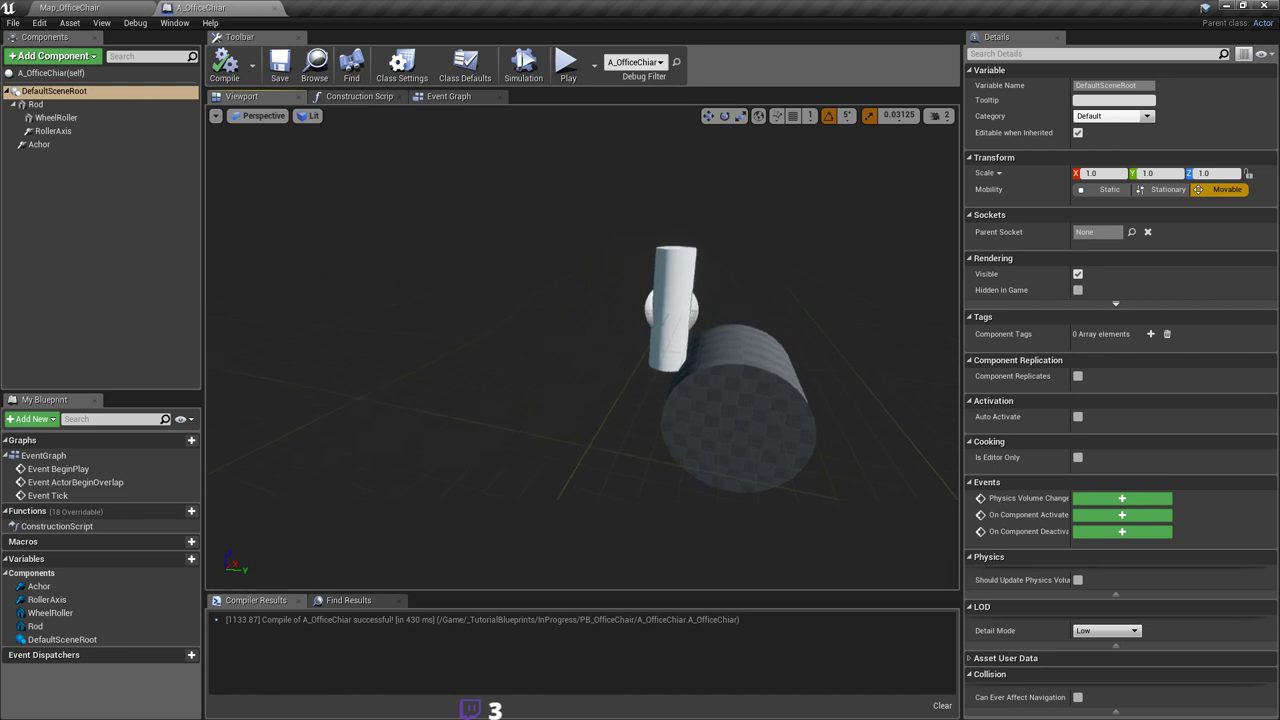
pyautogui.moveTo(645, 338); pyautogui.dragTo(690, 339)
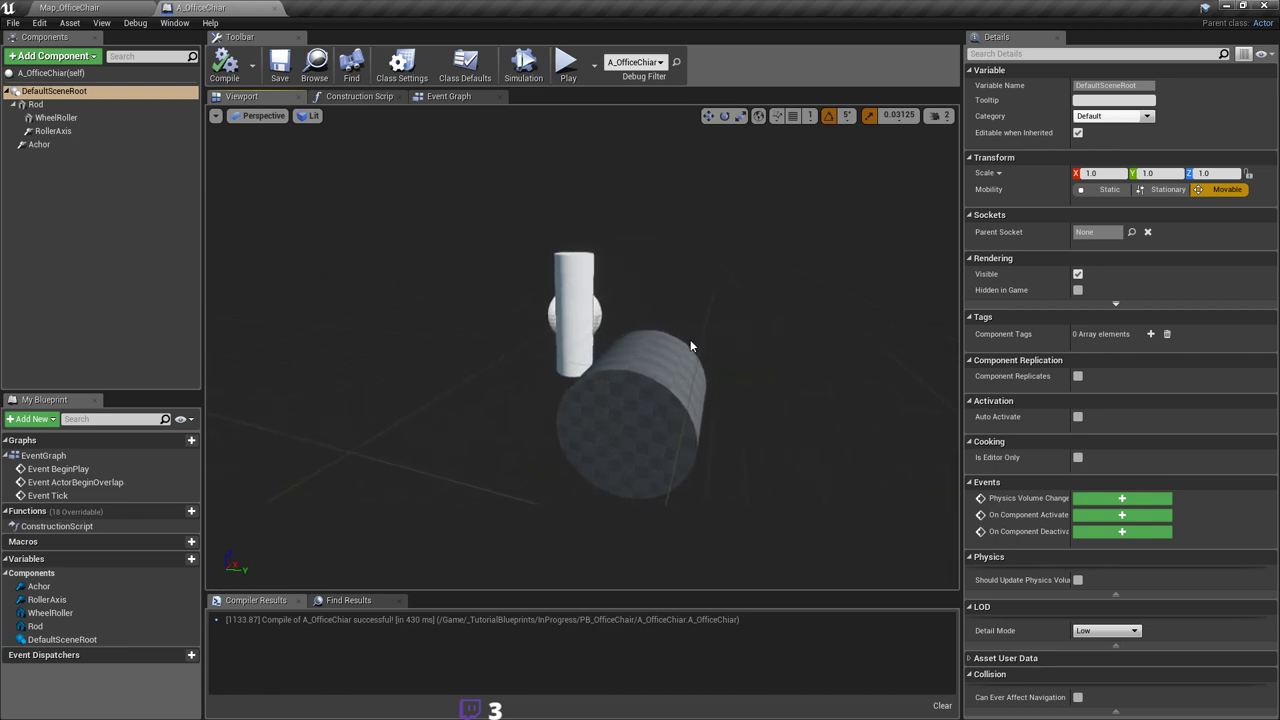
pyautogui.moveTo(690, 340); pyautogui.dragTo(690, 314, button='right')
pyautogui.moveTo(729, 437); pyautogui.dragTo(707, 402, button='right')
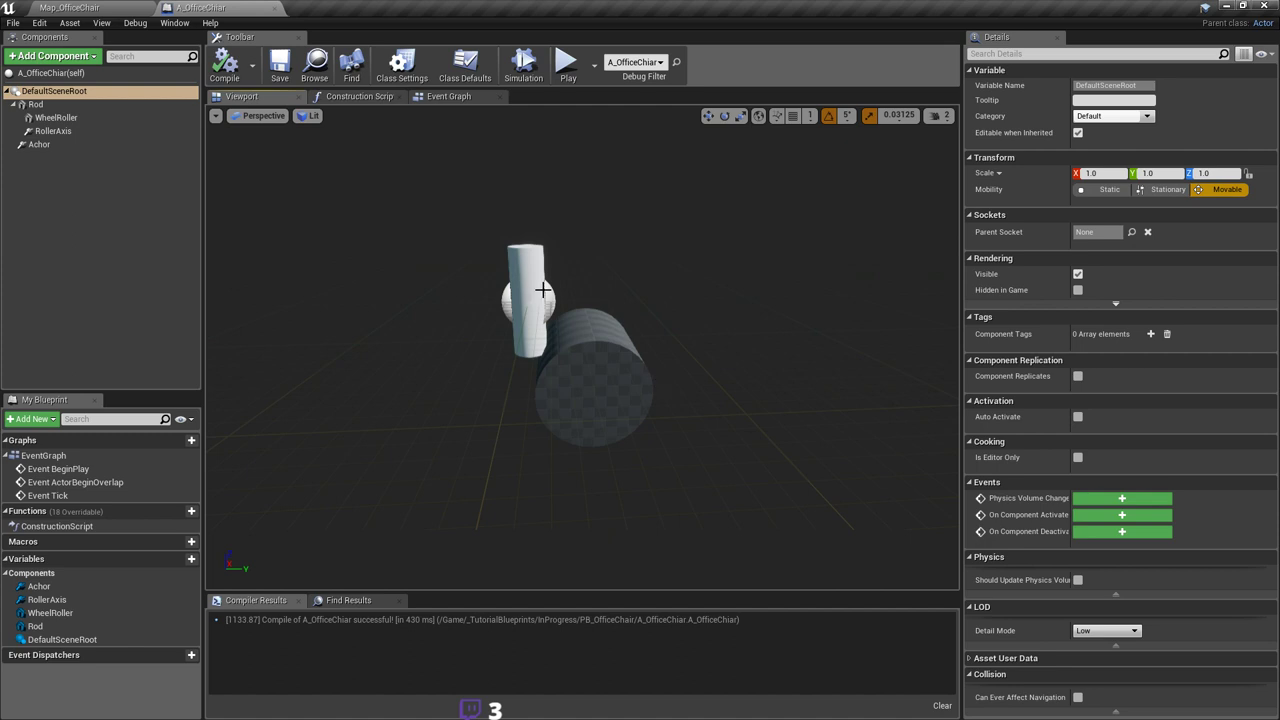
pyautogui.moveTo(675, 349); pyautogui.dragTo(623, 328, button='right')
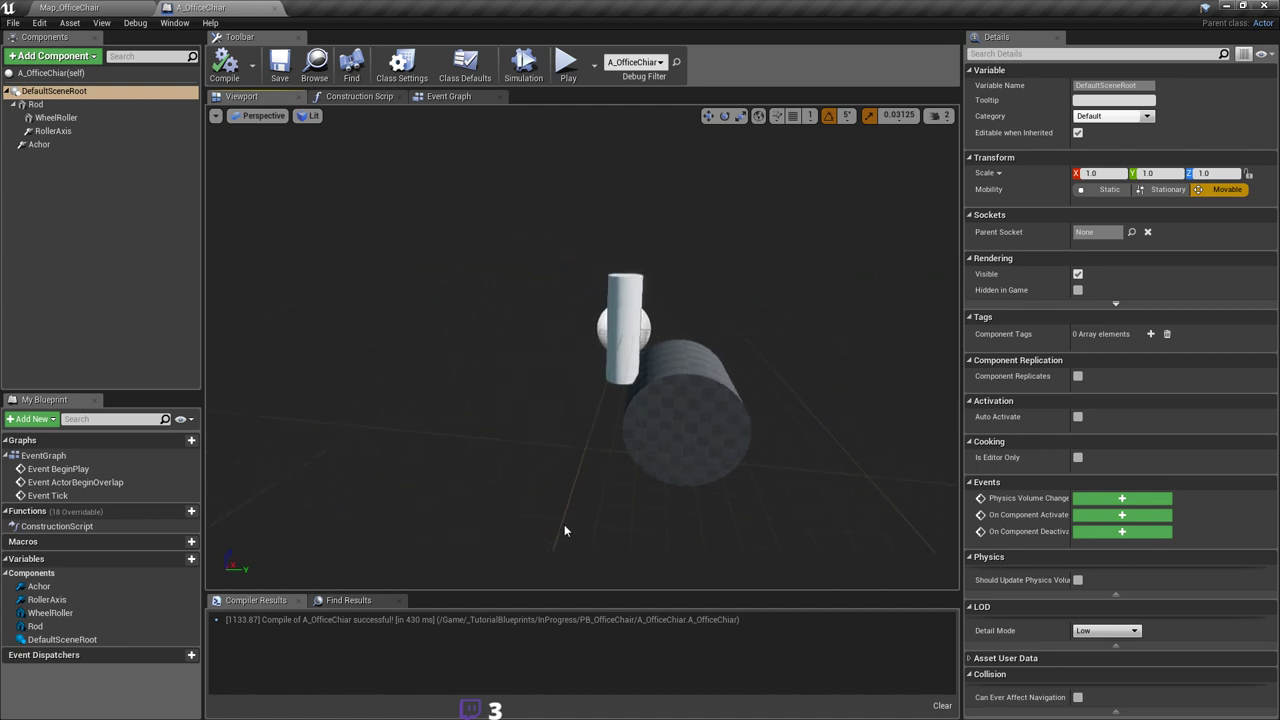
# Step: Examine the caster dimension drawing and the office chair base in the reference images
pyautogui.press('super')
pyautogui.click(283, 708)
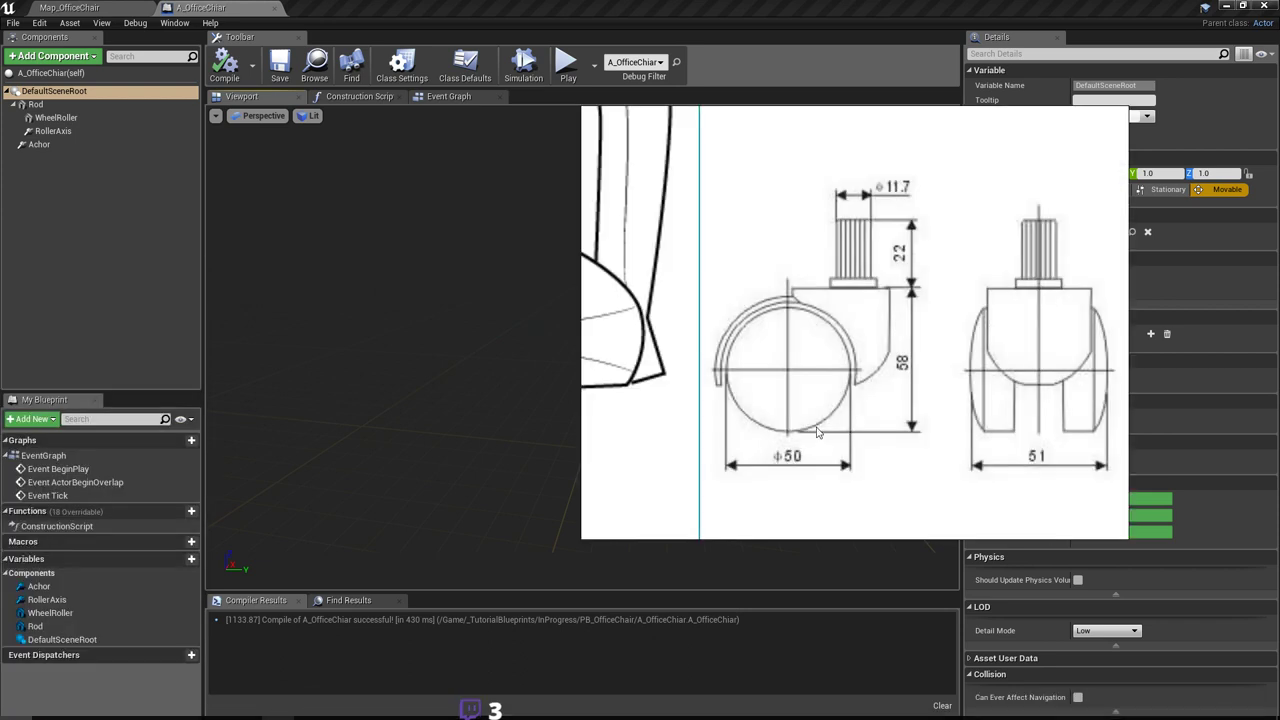
pyautogui.scroll(-5, 816, 432)
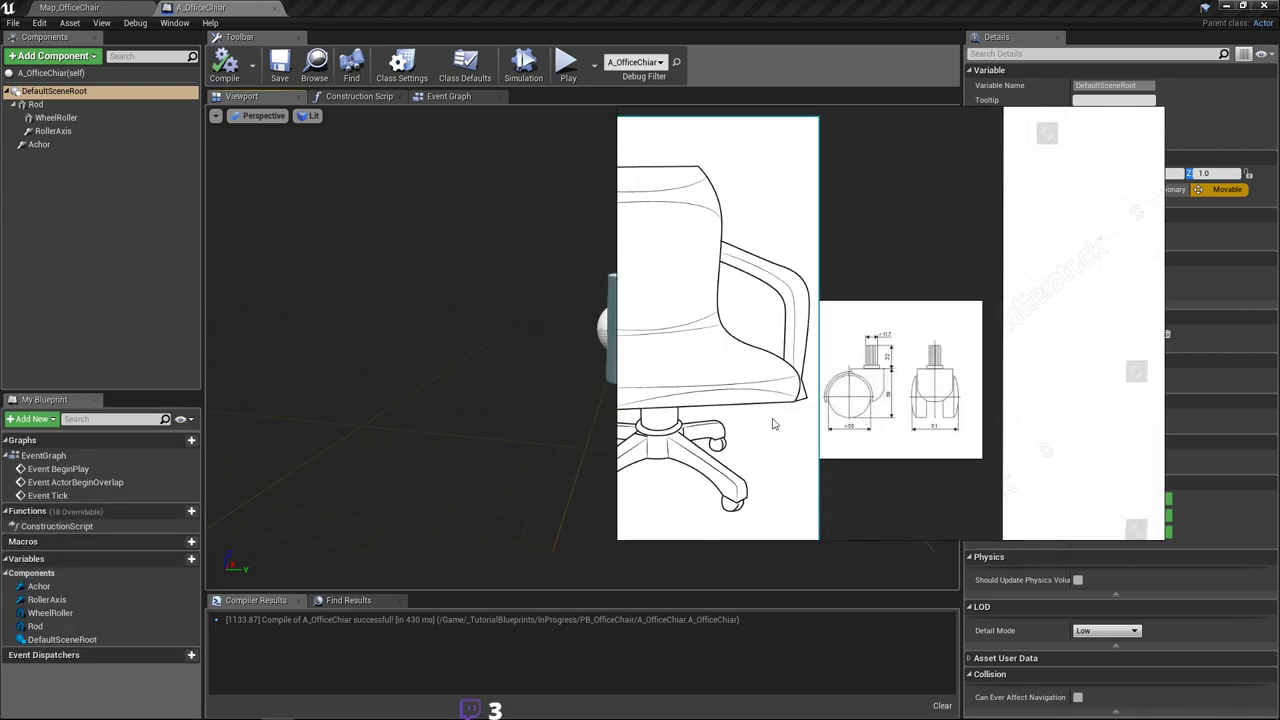
pyautogui.scroll(3, 772, 424)
pyautogui.scroll(-4, 880, 417)
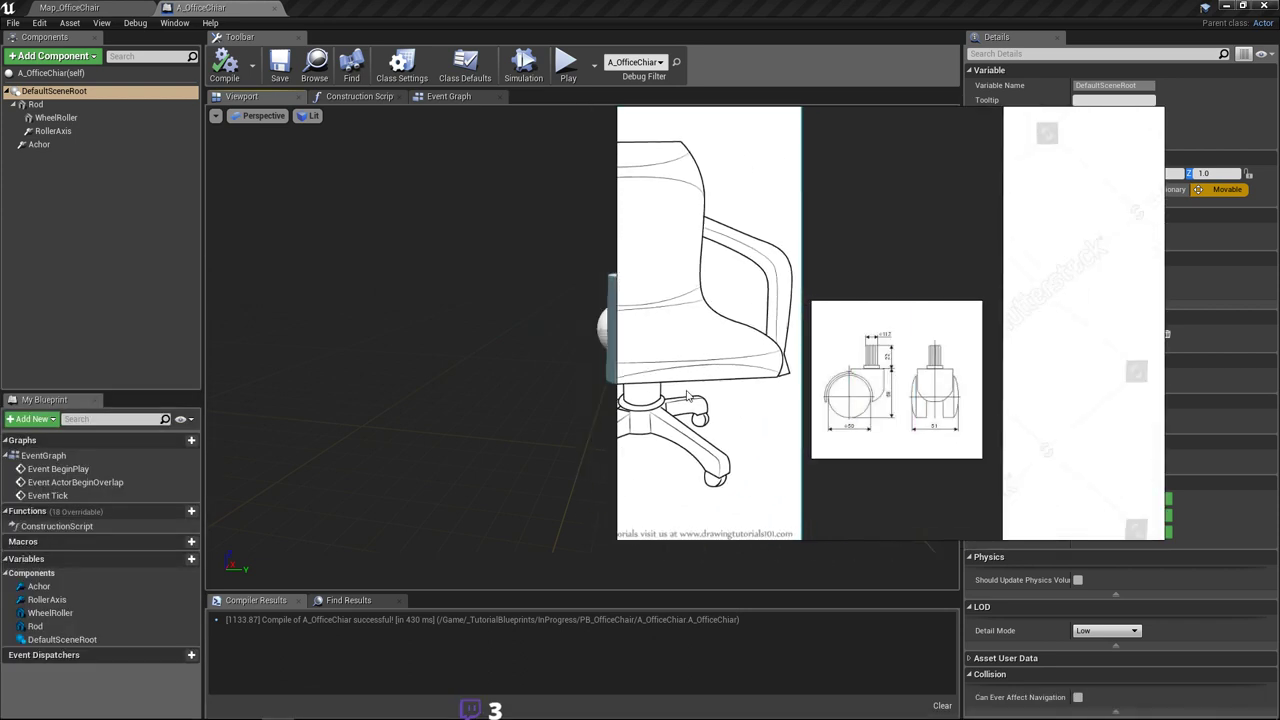
pyautogui.moveTo(795, 402); pyautogui.dragTo(911, 400, button='middle')
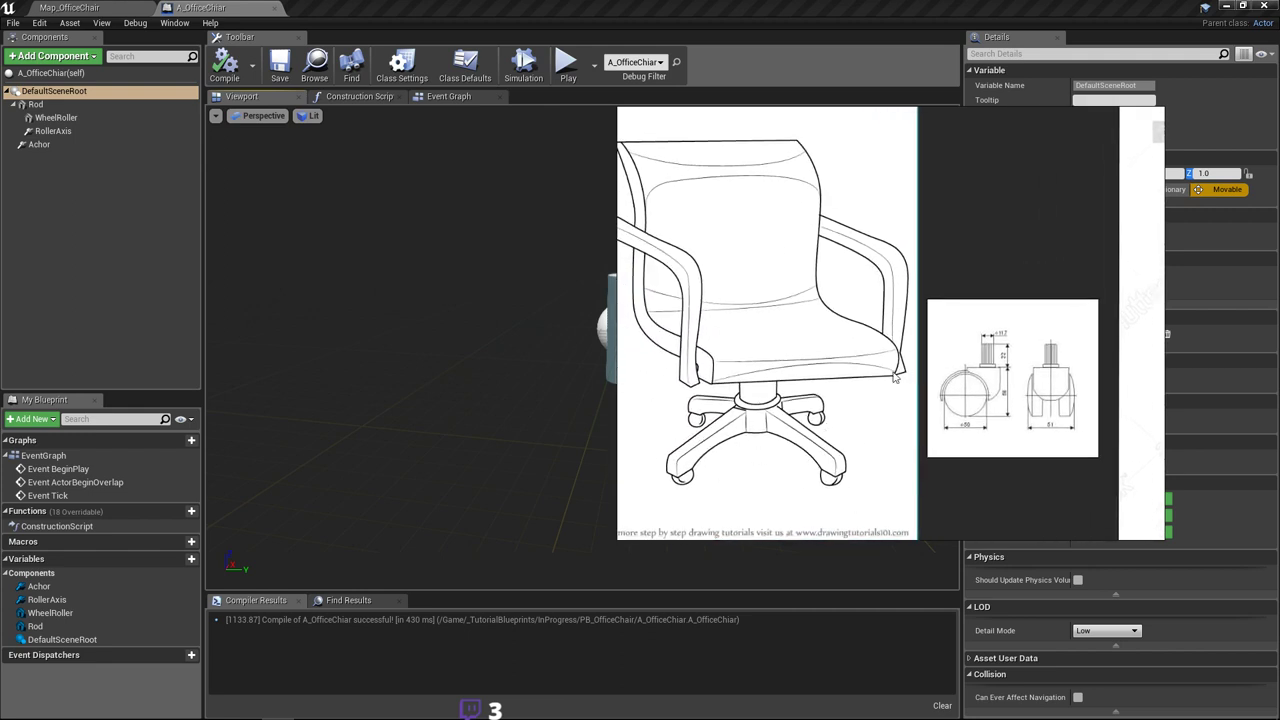
pyautogui.click(754, 59)
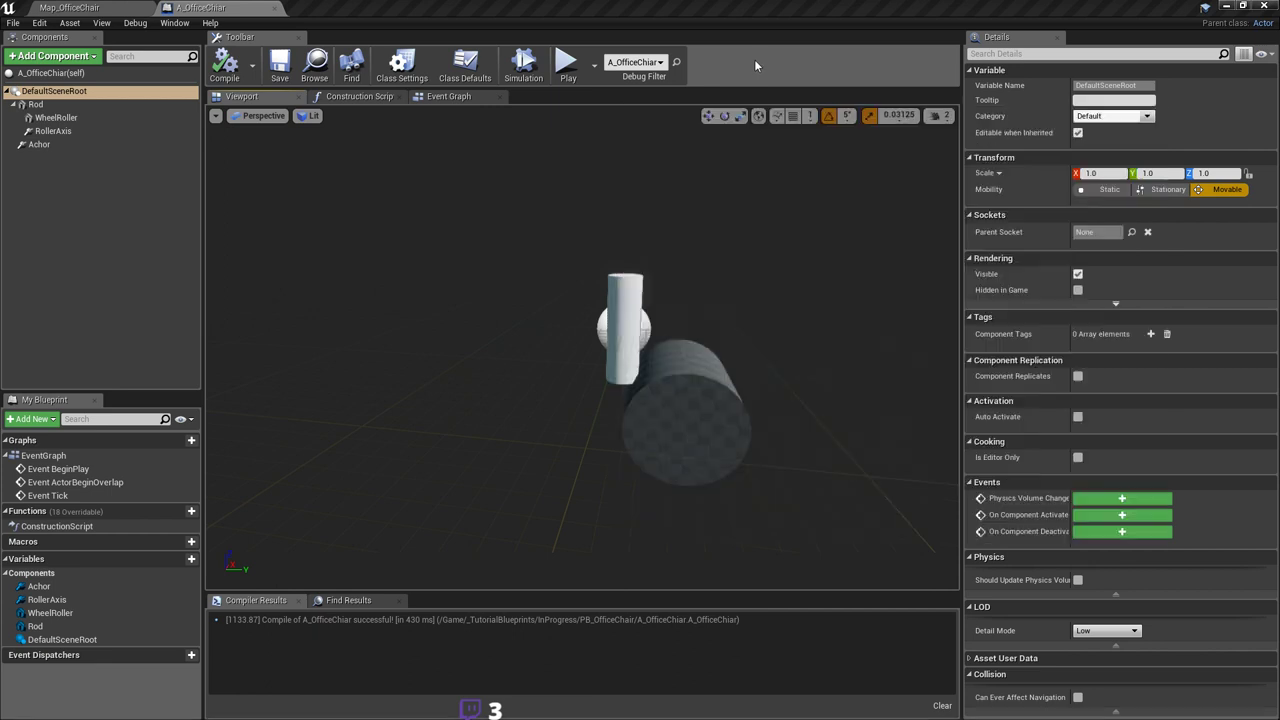
# Step: Add a Cube component under DefaultSceneRoot
pyautogui.moveTo(628, 313); pyautogui.dragTo(645, 334, button='right')
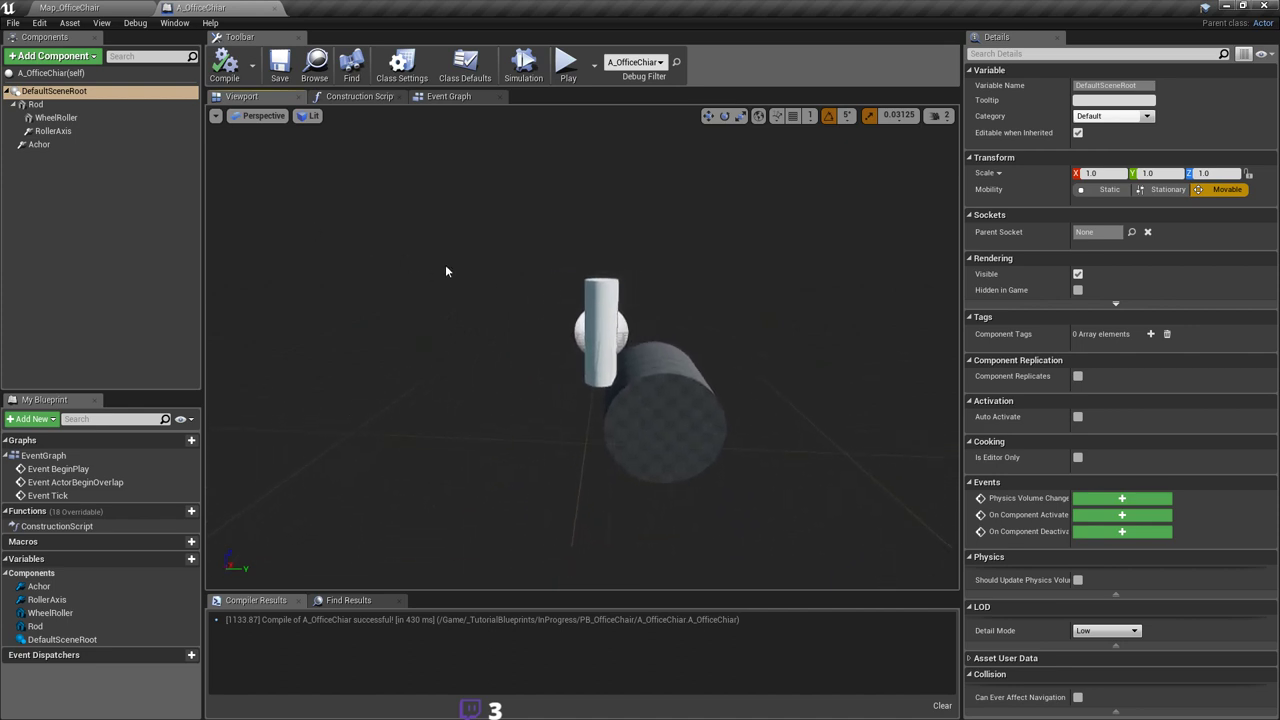
pyautogui.moveTo(698, 352); pyautogui.dragTo(670, 361, button='right')
pyautogui.moveTo(575, 286); pyautogui.dragTo(624, 277, button='right')
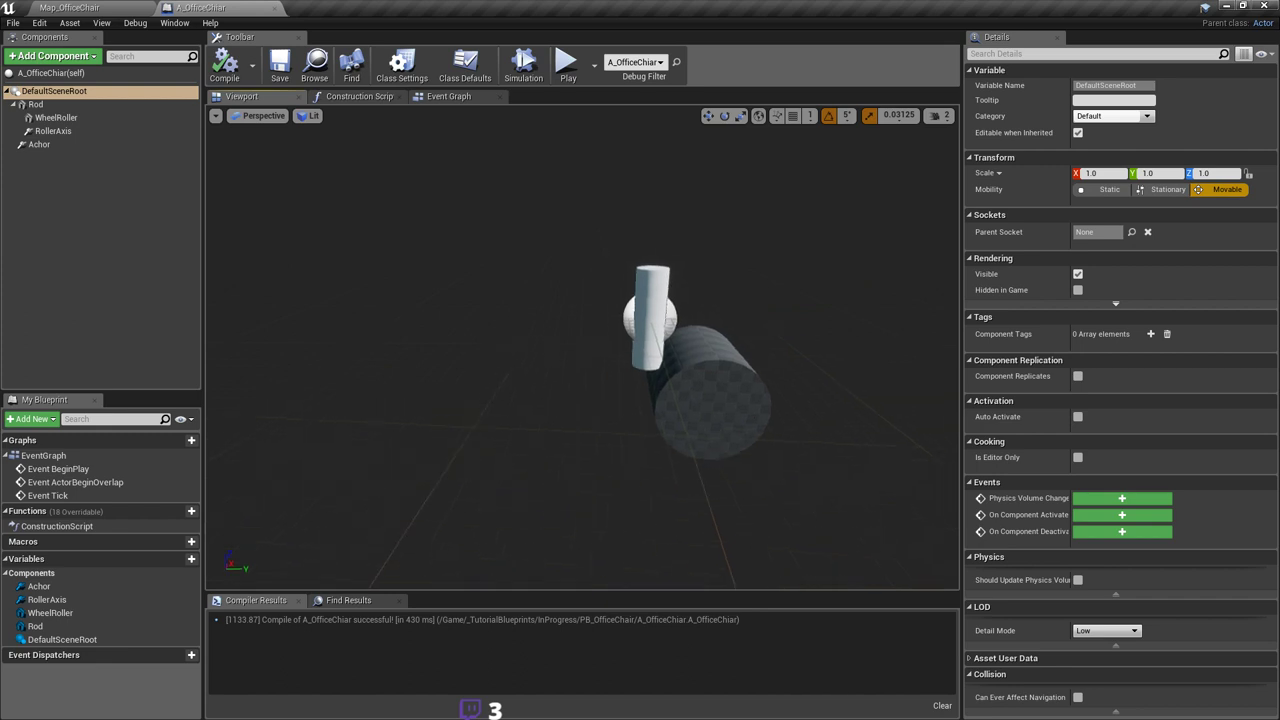
pyautogui.rightClick(80, 92)
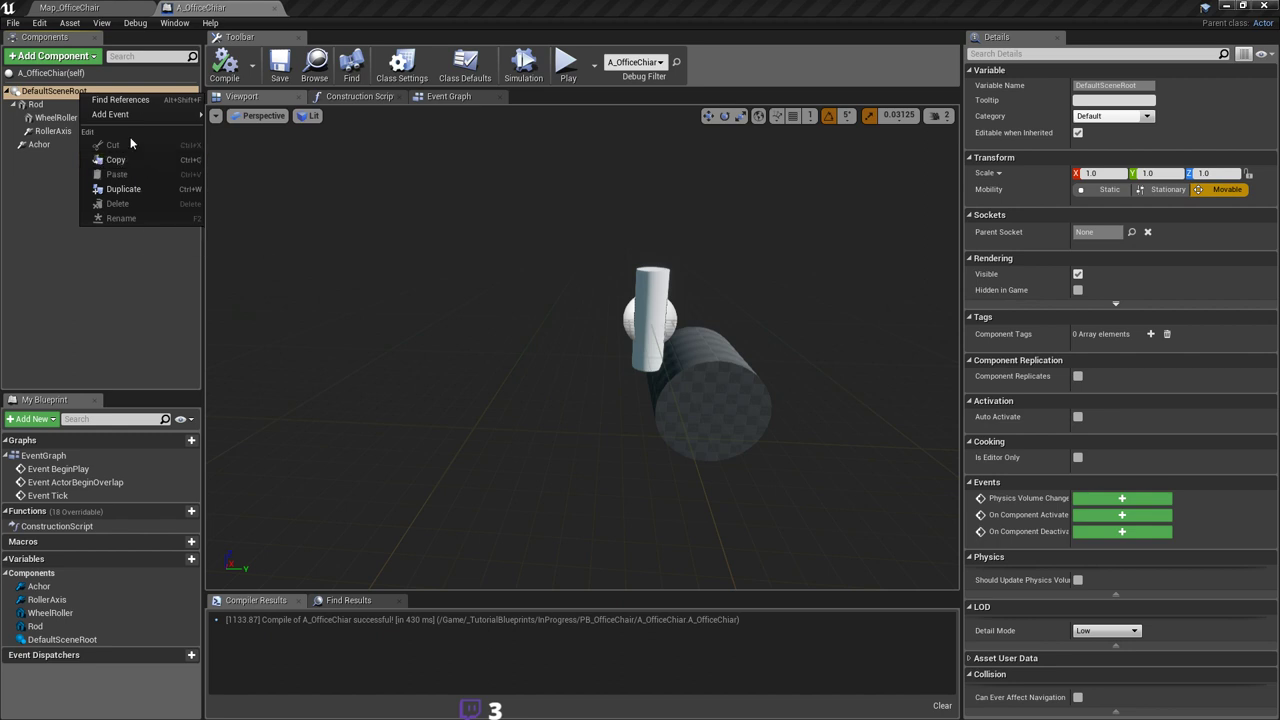
pyautogui.click(40, 92)
pyautogui.click(52, 56)
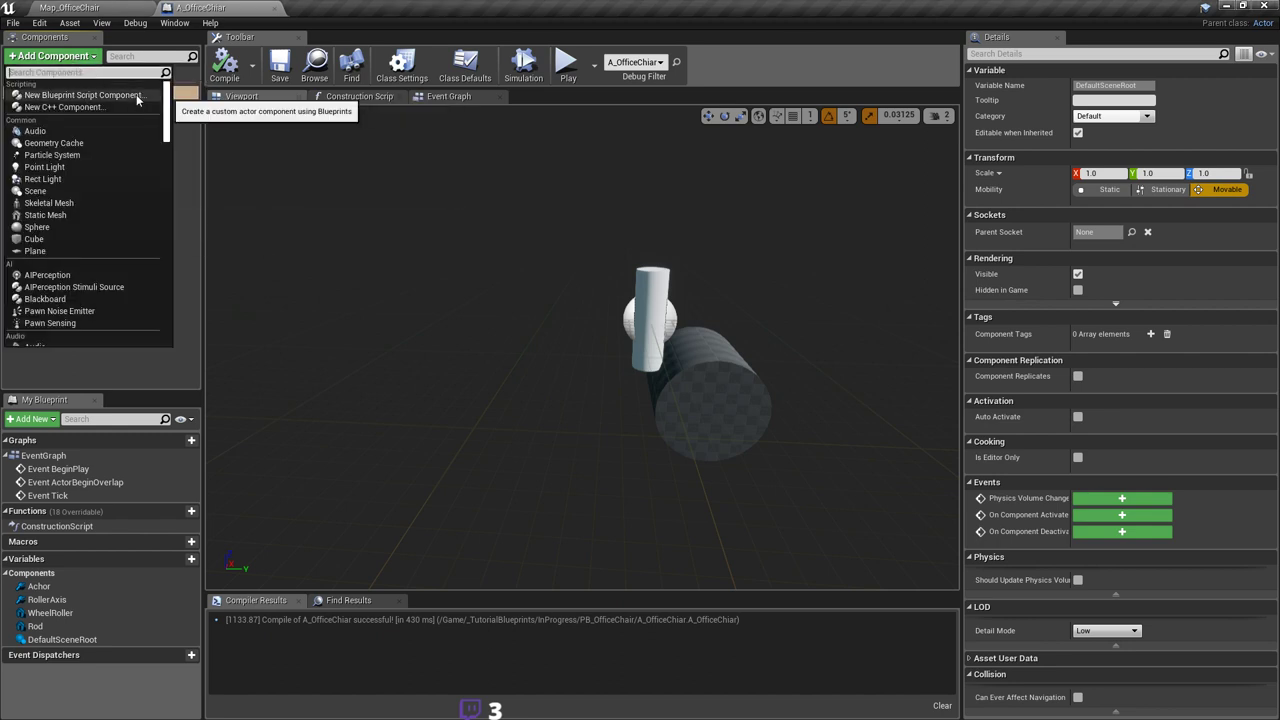
pyautogui.write('cube')
pyautogui.click(136, 94)
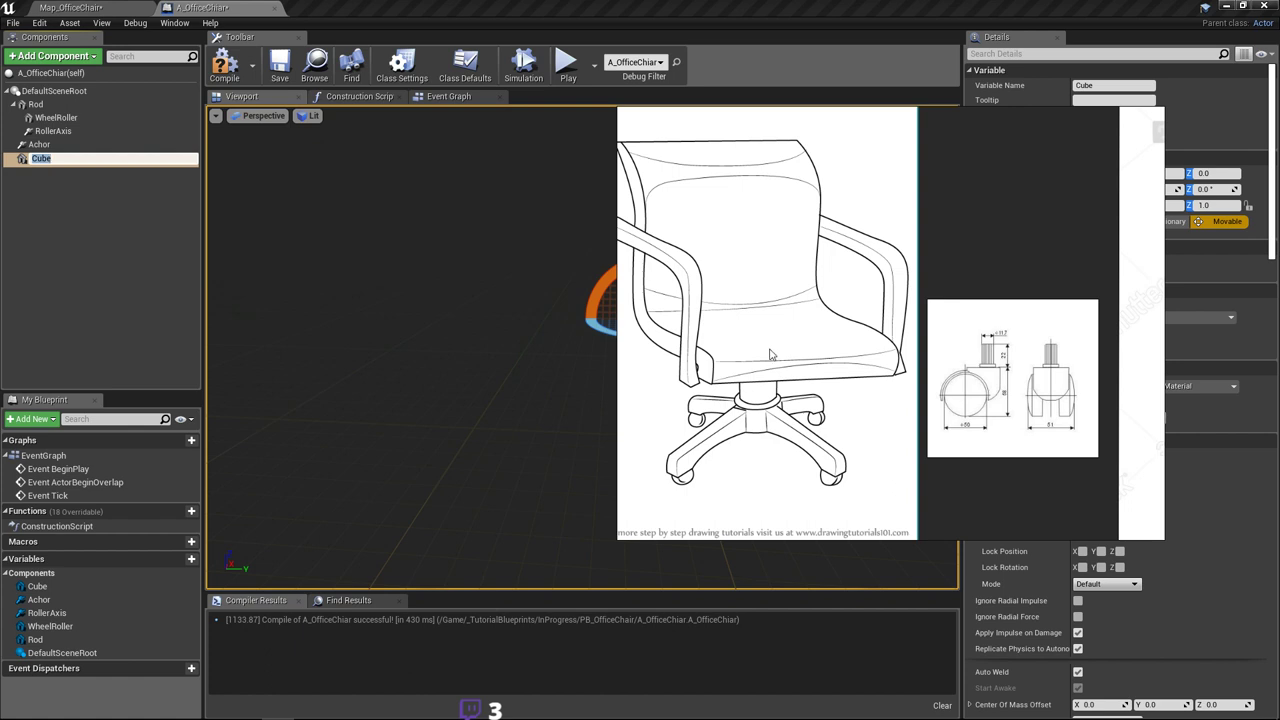
# Step: Check the office chair reference drawing again and look over the options of the root component
pyautogui.moveTo(770, 354); pyautogui.dragTo(803, 349)
pyautogui.click(467, 22)
pyautogui.keyDown('alt'); pyautogui.moveTo(560, 240); pyautogui.dragTo(475, 285); pyautogui.keyUp('alt')
pyautogui.click(60, 92)
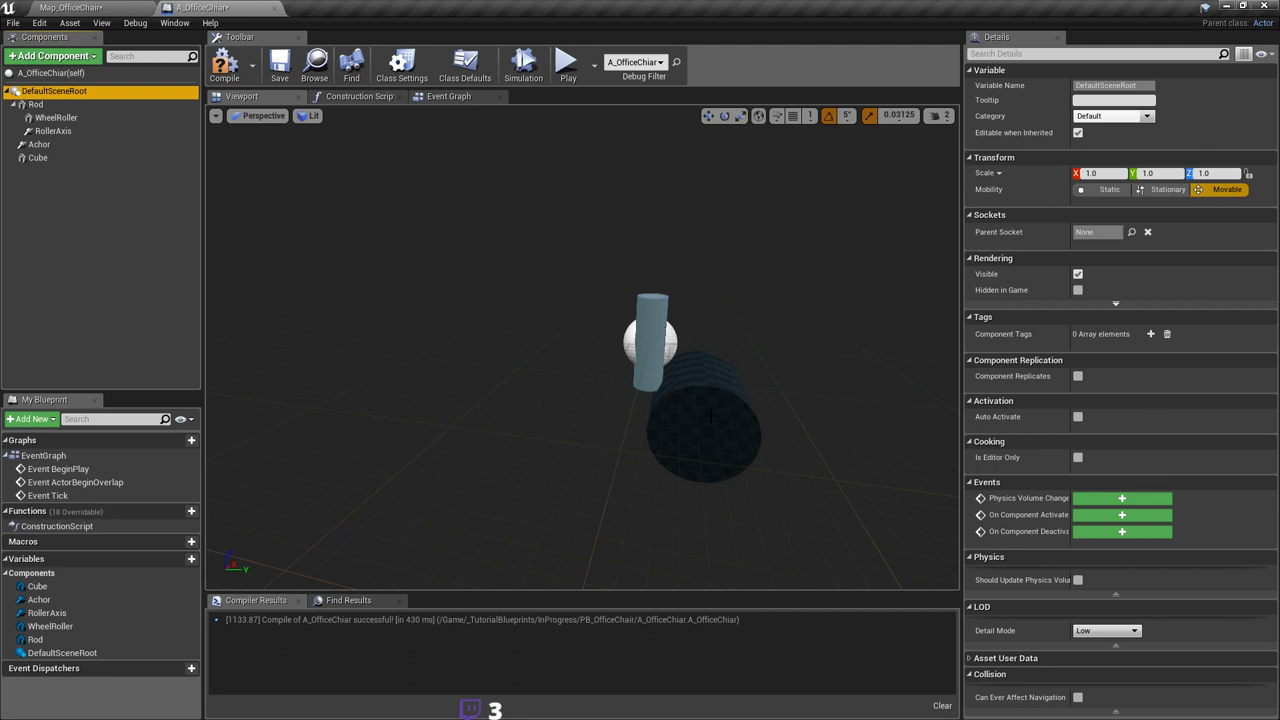
pyautogui.rightClick(58, 92)
pyautogui.moveTo(123, 117)
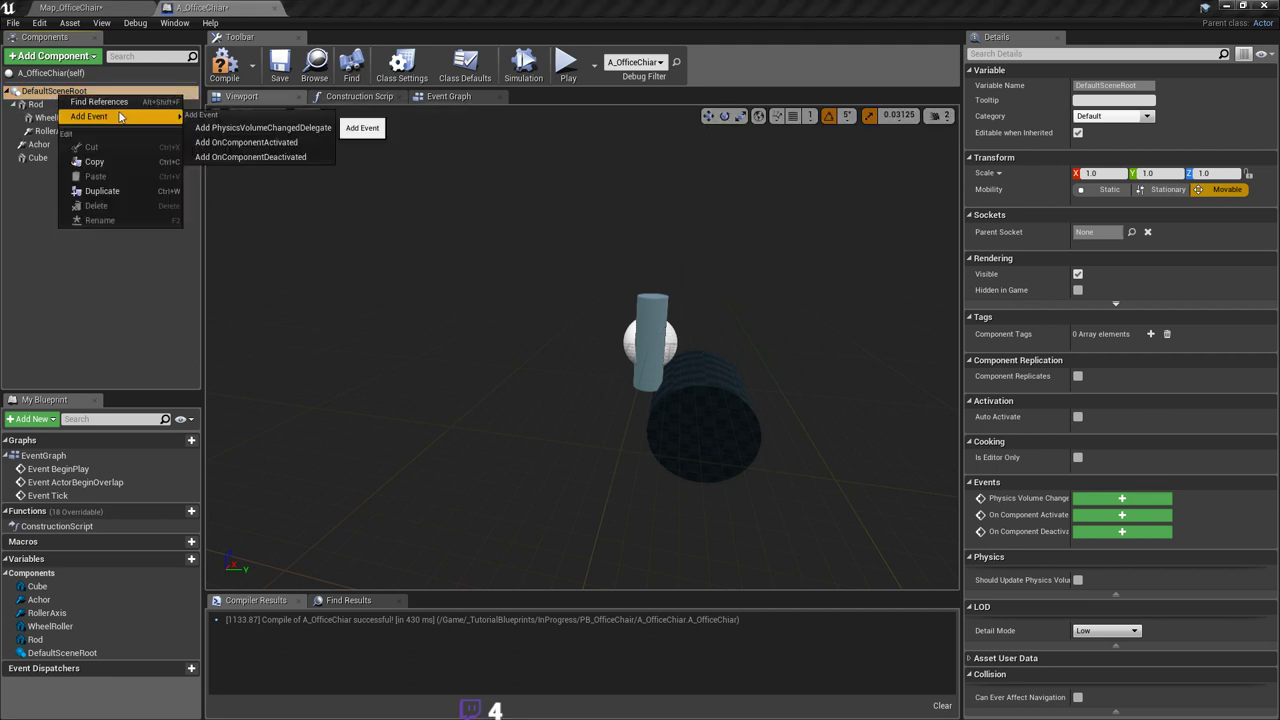
# Step: Rename the Cube component as Body
pyautogui.click(46, 159)
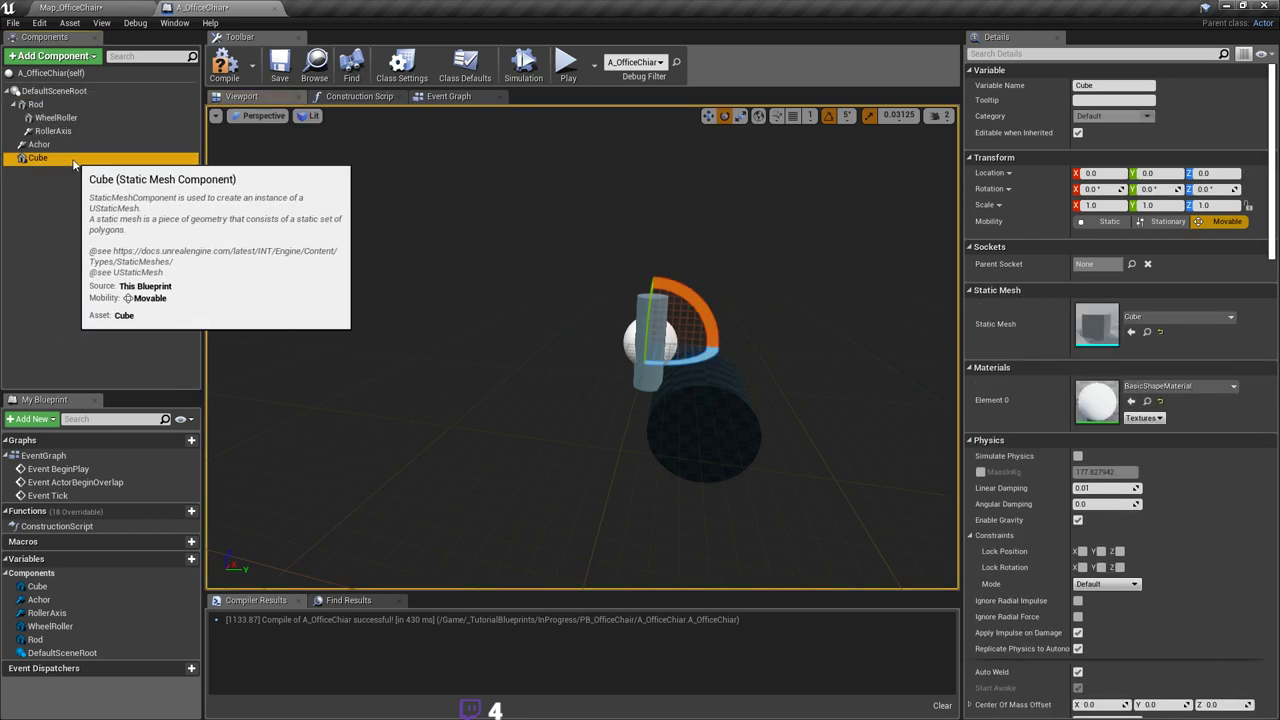
pyautogui.press('F2')
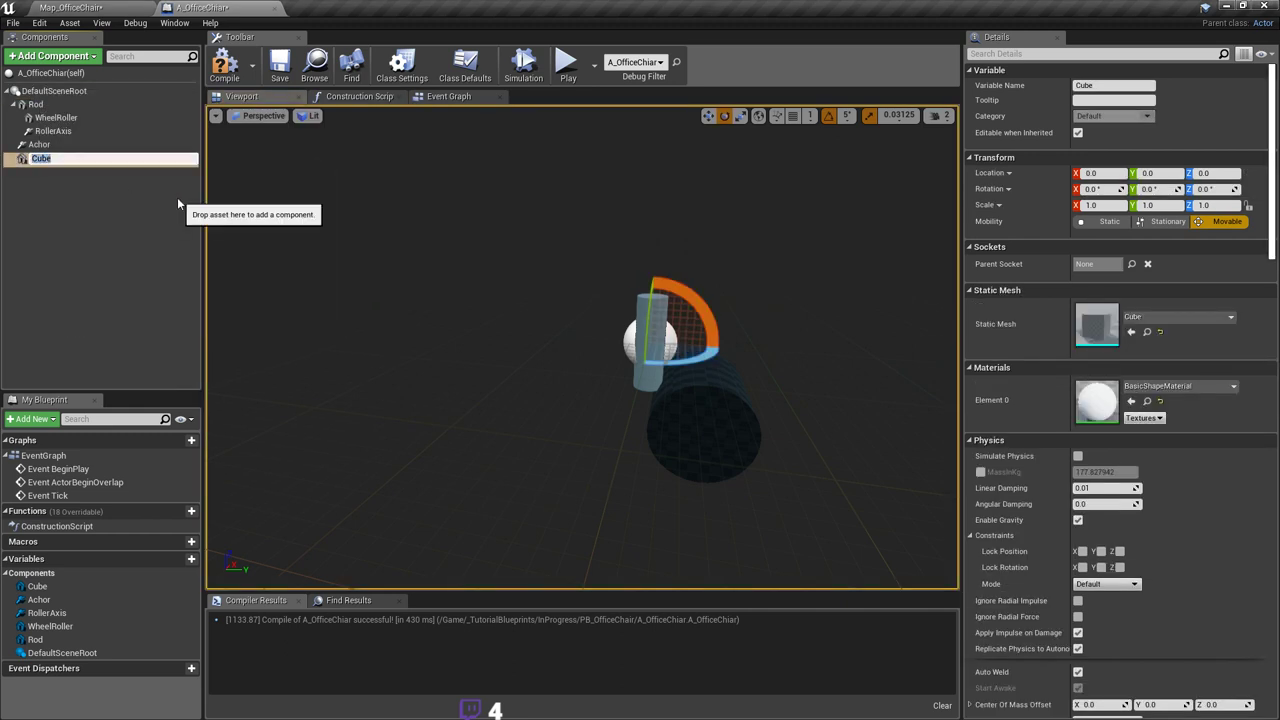
pyautogui.write('Body')
pyautogui.press('Return')
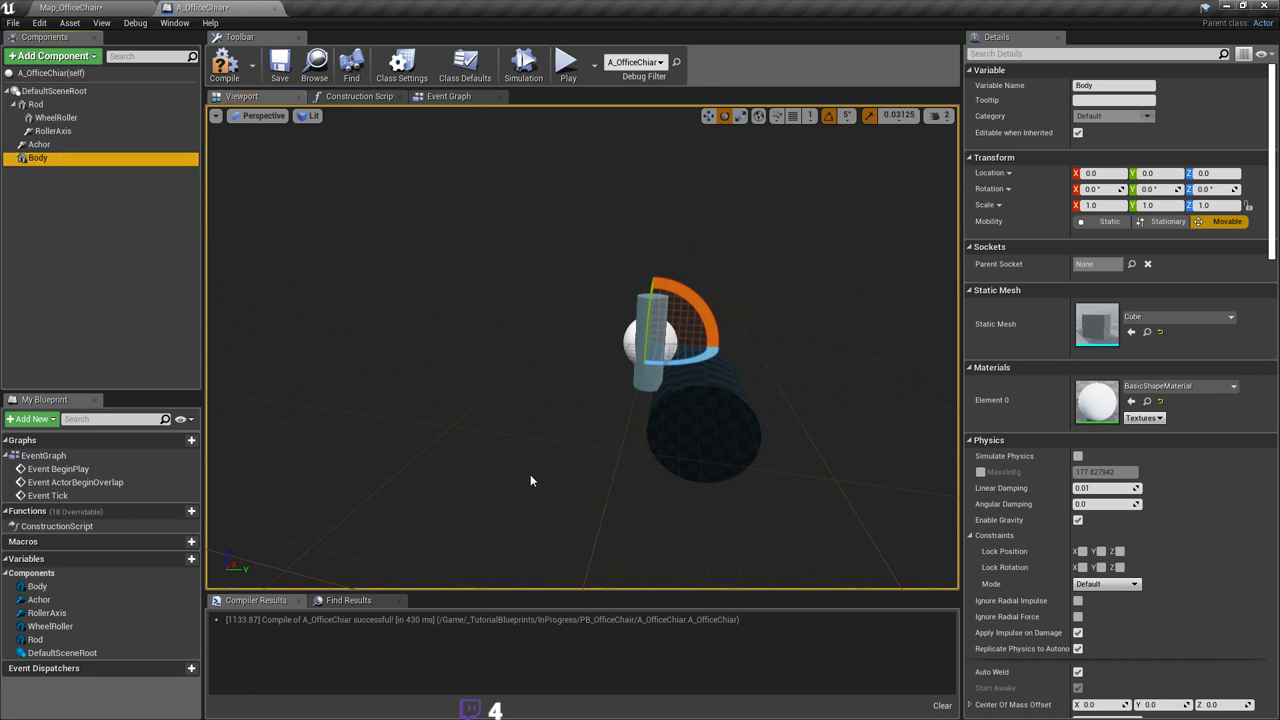
# Step: Set the Body's scale to 0.5 on the X, Y and Z axes
pyautogui.press('f')
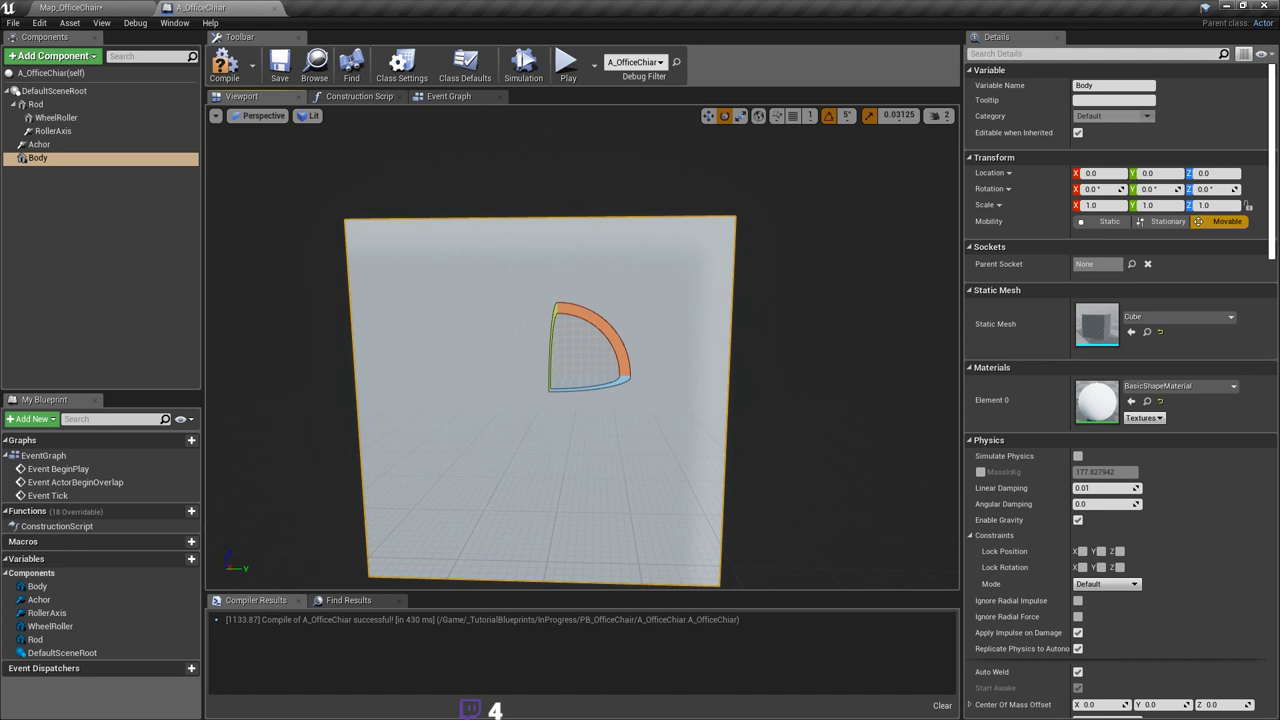
pyautogui.keyDown('alt'); pyautogui.moveTo(600, 370); pyautogui.dragTo(530, 365); pyautogui.keyUp('alt')
pyautogui.click(1120, 206)
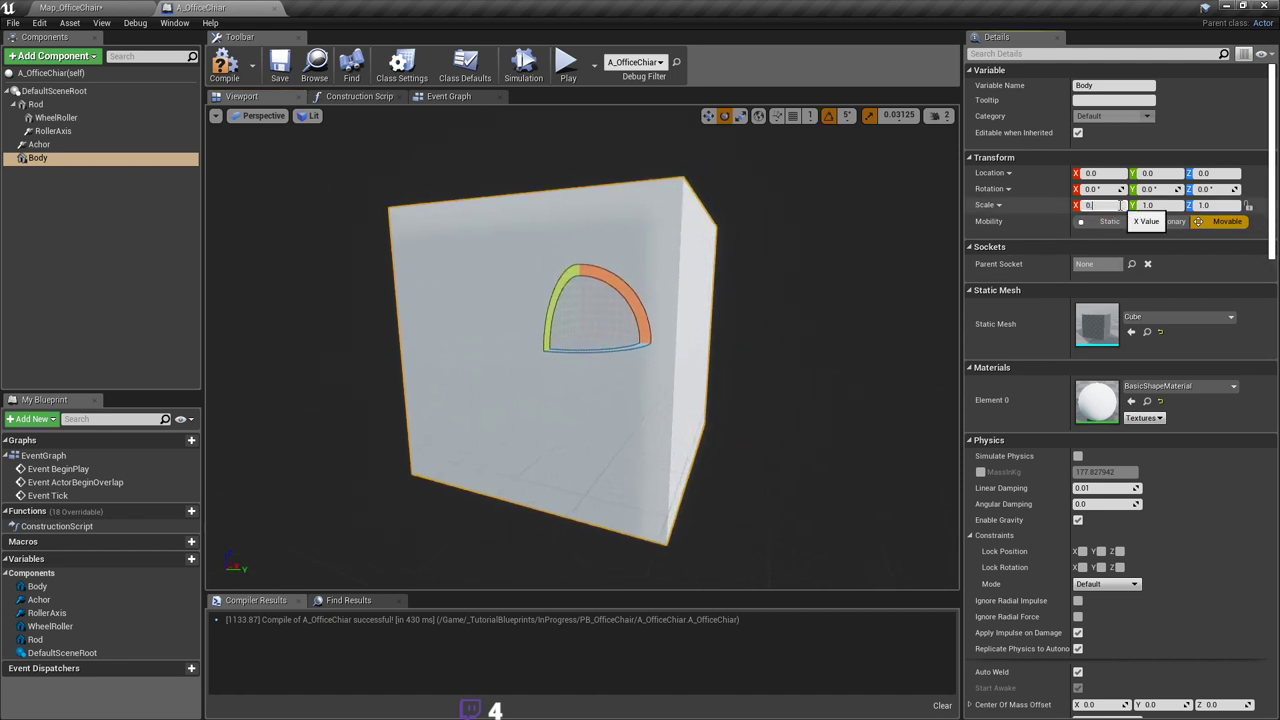
pyautogui.doubleClick(1090, 206)
pyautogui.hotkey('ctrl', 'c')
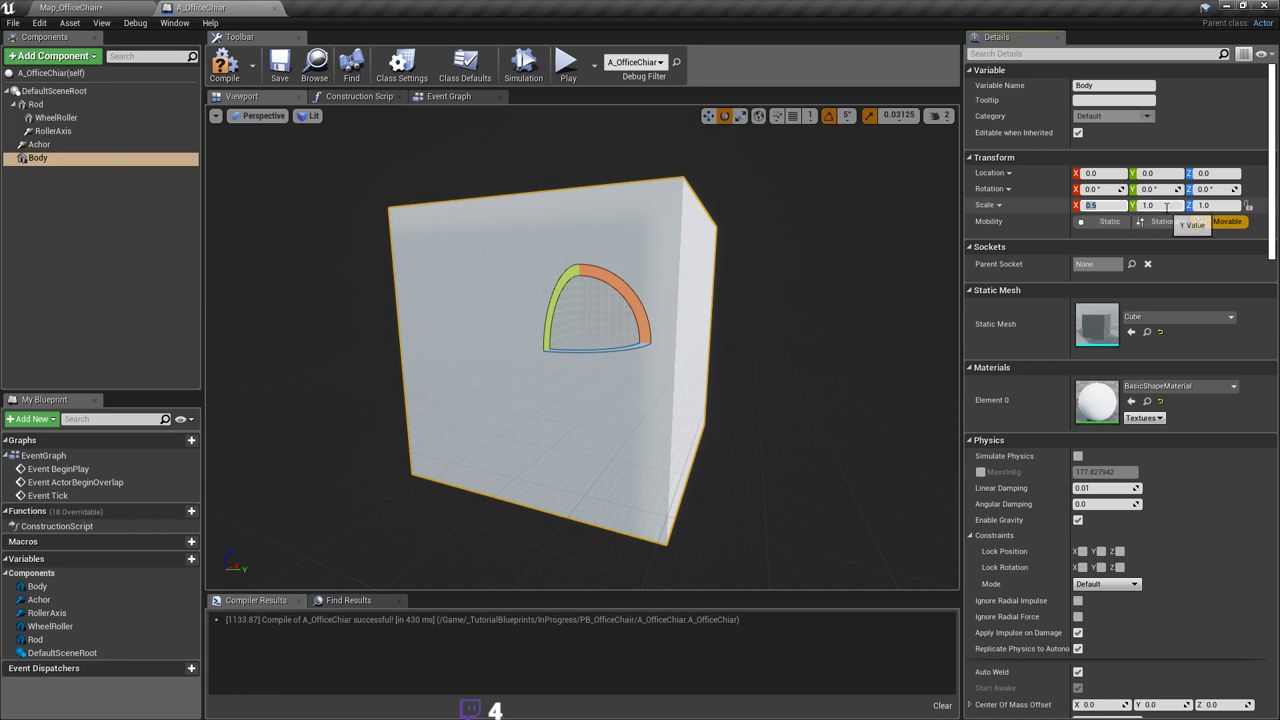
pyautogui.click(1167, 206)
pyautogui.hotkey('ctrl', 'v')
pyautogui.click(1215, 205)
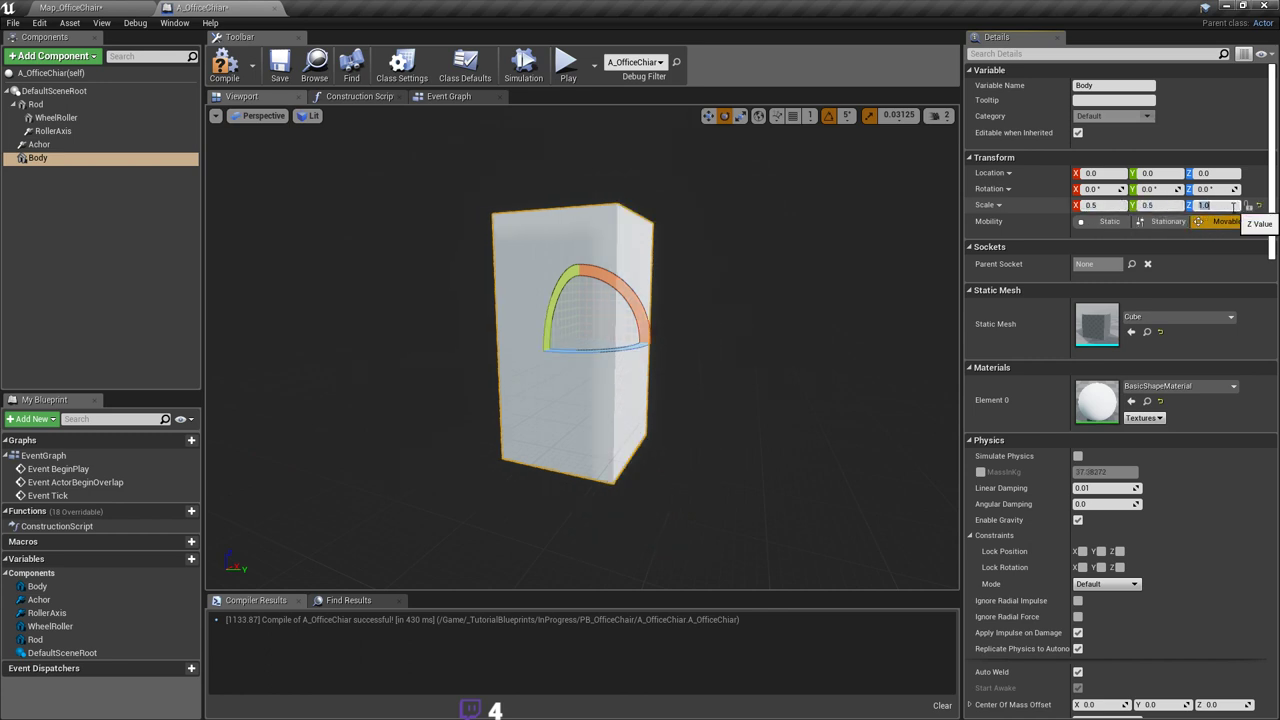
pyautogui.write('0.5')
pyautogui.press('Return')
# Step: Move the Body straight up above the caster to a Z location of about 36.9
pyautogui.moveTo(703, 292)
pyautogui.mouseDown(button='right')
pyautogui.moveTo(675, 266)
pyautogui.moveTo(668, 325)
pyautogui.moveTo(704, 291)
pyautogui.mouseUp(button='right')
pyautogui.click(708, 117)
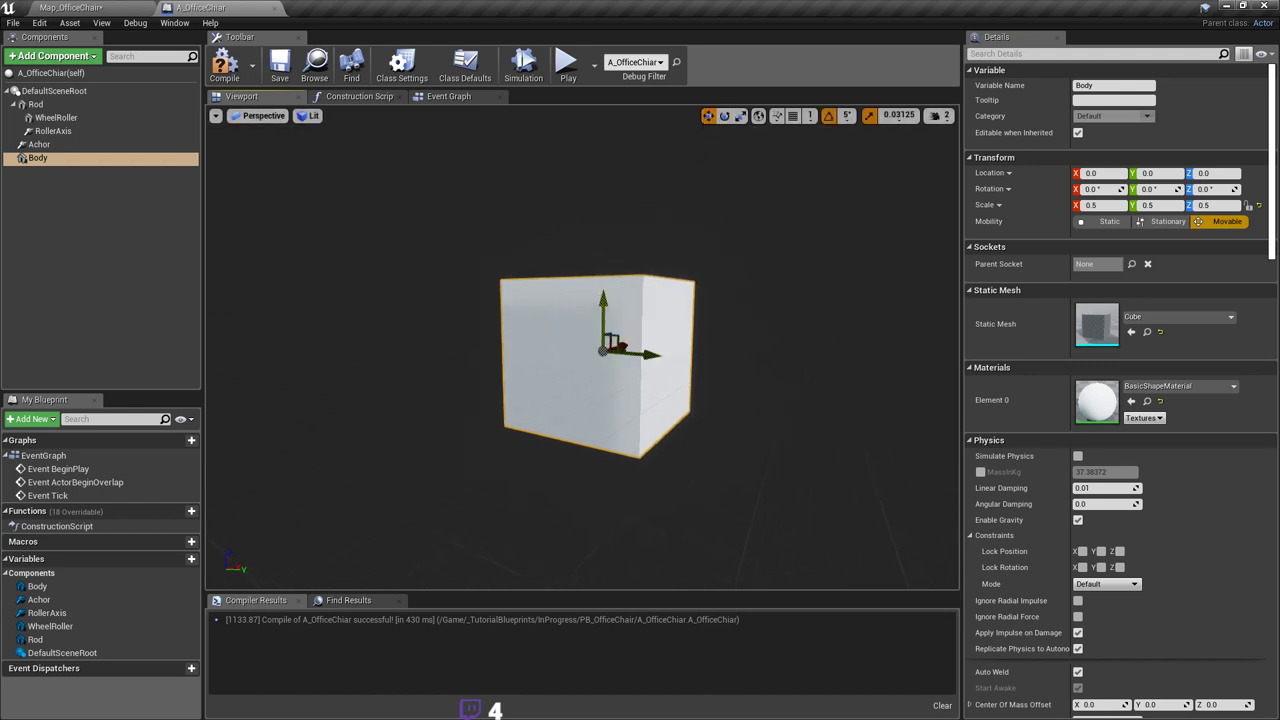
pyautogui.moveTo(600, 308); pyautogui.dragTo(629, 192)
# Step: Set the Body's scale to 0.3 on the X, Y and Z axes and save the blueprint
pyautogui.moveTo(882, 238); pyautogui.dragTo(640, 238, button='right')
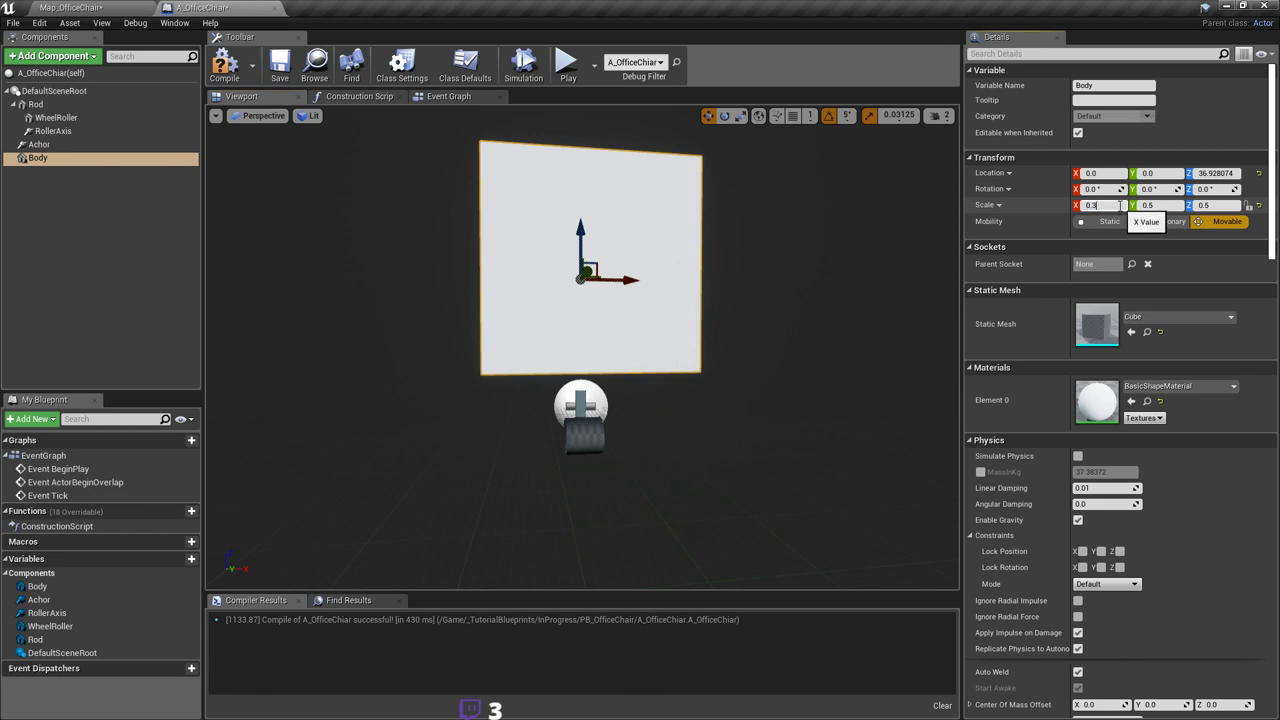
pyautogui.click(1170, 205)
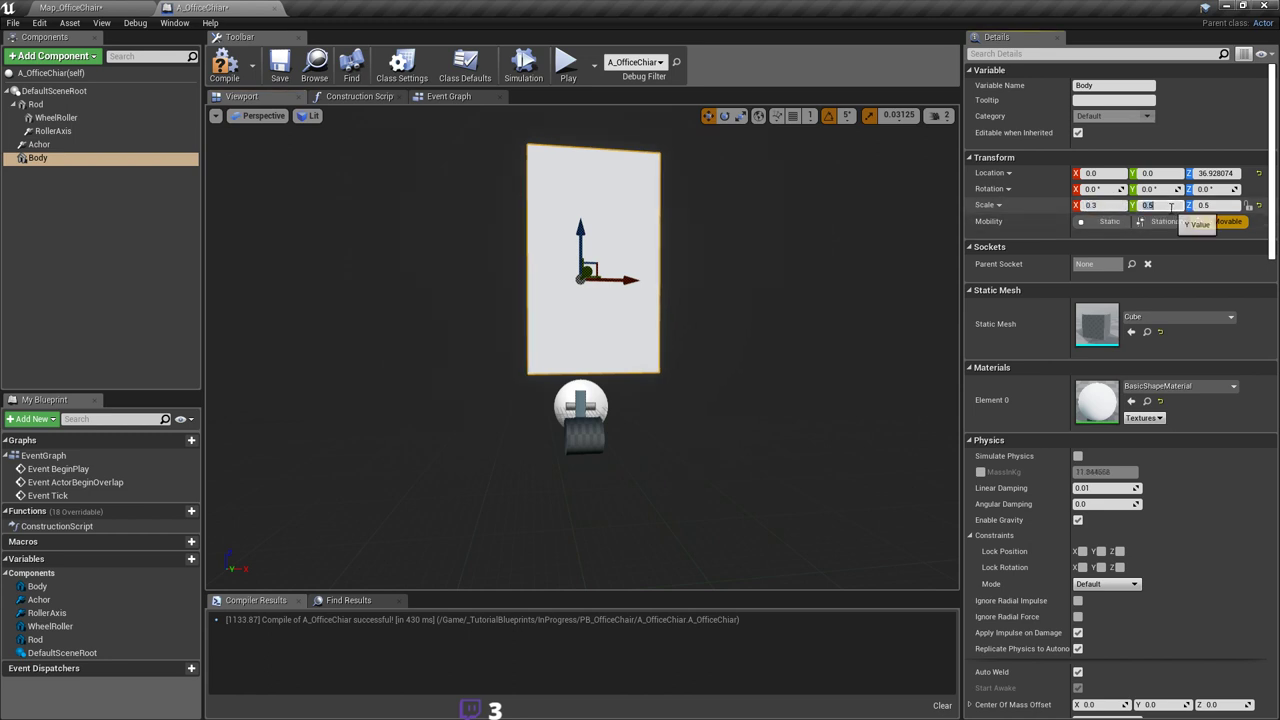
pyautogui.click(1222, 207)
pyautogui.write('0.3')
pyautogui.press('Return')
pyautogui.press('a')
pyautogui.moveTo(813, 246); pyautogui.dragTo(862, 248, button='right')
pyautogui.hotkey('ctrl', 's')
pyautogui.press('w')
pyautogui.moveTo(648, 232)
pyautogui.mouseDown(button='right')
pyautogui.moveTo(717, 234)
pyautogui.moveTo(648, 272)
pyautogui.moveTo(648, 232)
pyautogui.mouseUp(button='right')
pyautogui.moveTo(648, 232); pyautogui.dragTo(642, 233)
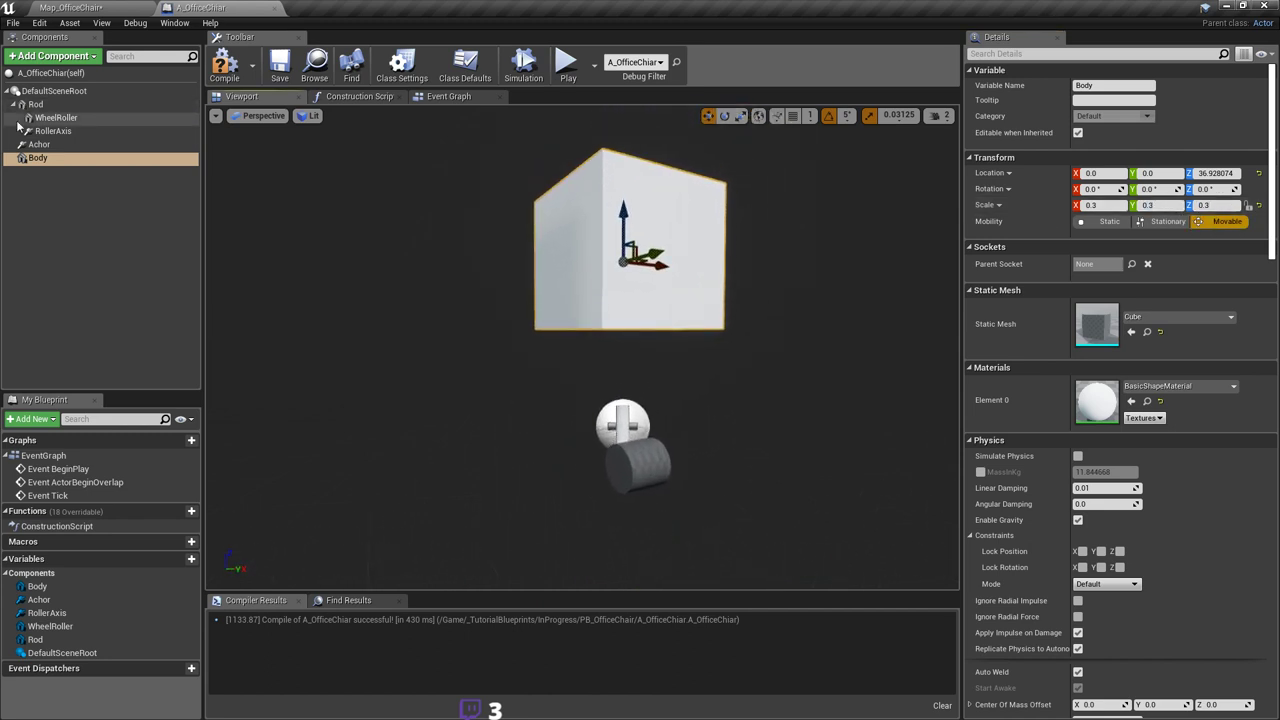
# Step: Add a Cylinder component under DefaultSceneRoot and name it Axis
pyautogui.click(68, 93)
pyautogui.click(82, 56)
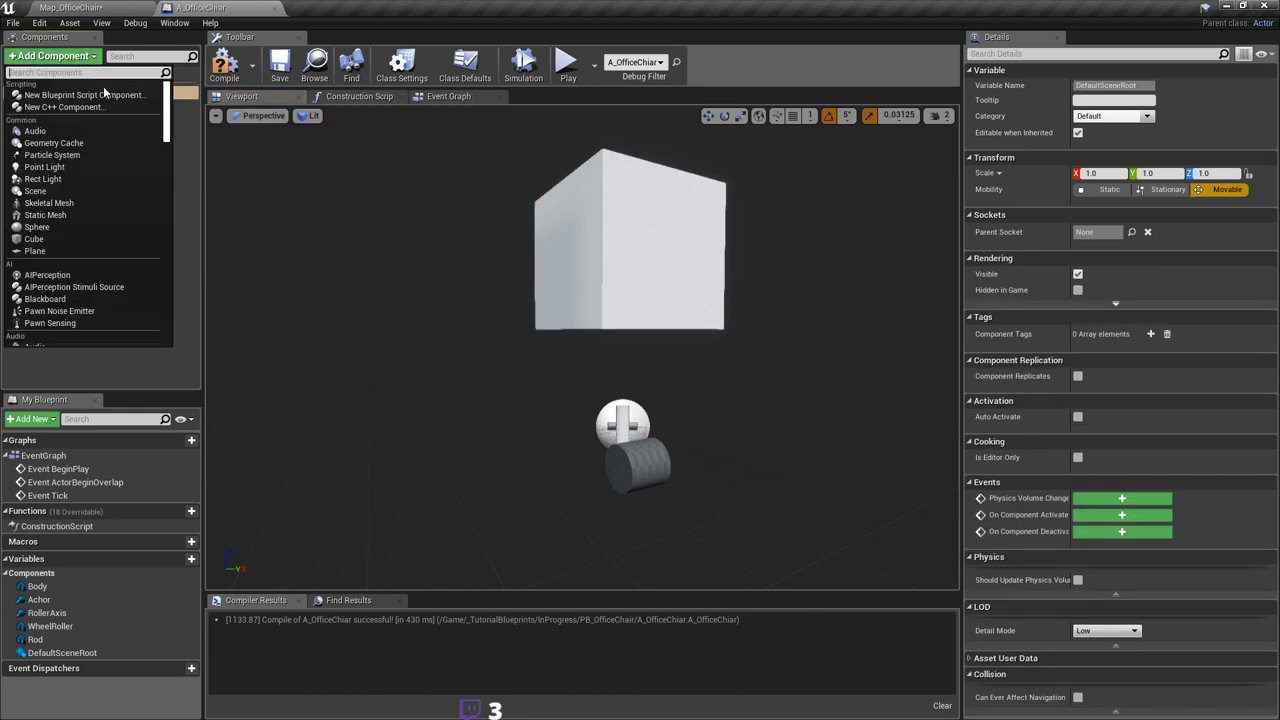
pyautogui.write('c')
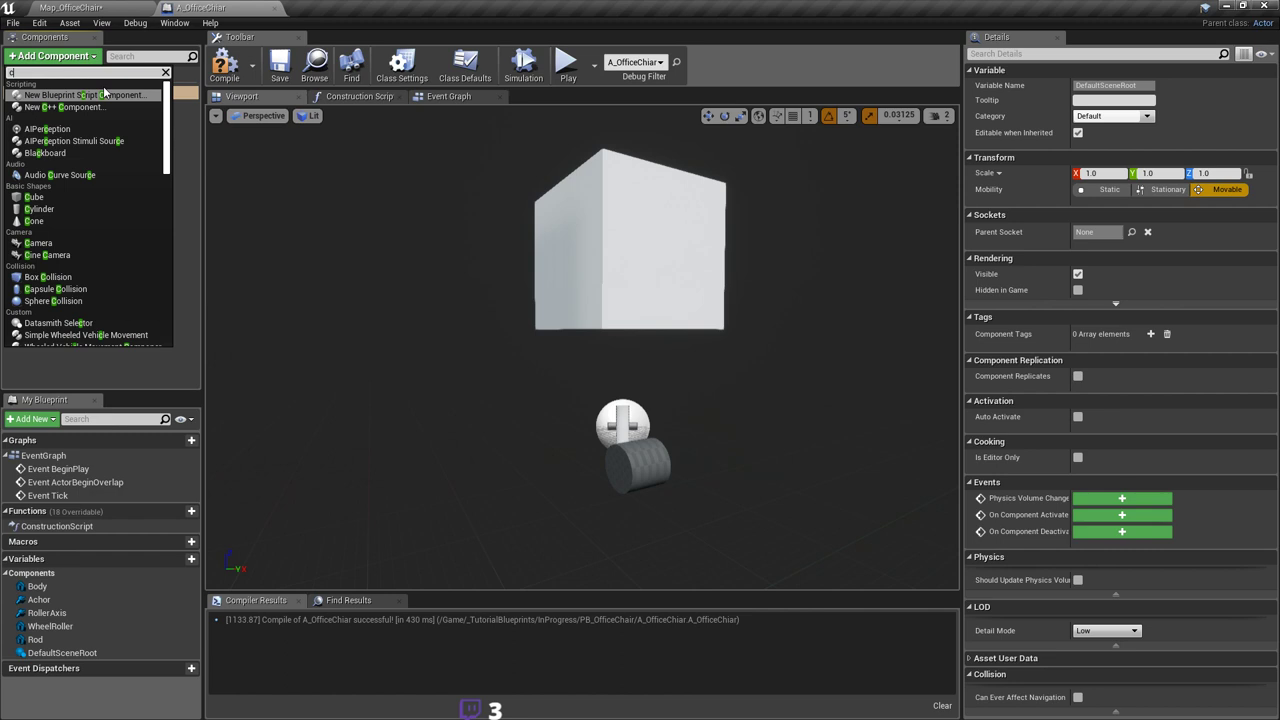
pyautogui.write('yl')
pyautogui.click(103, 92)
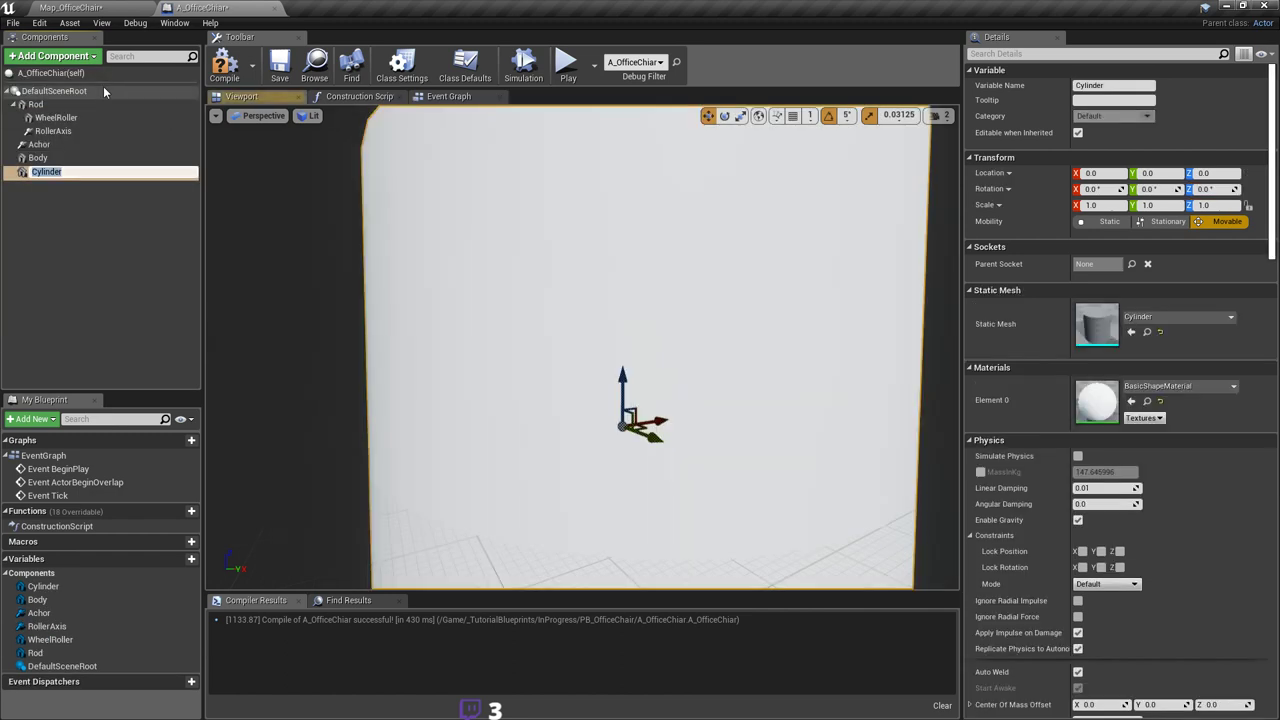
pyautogui.moveTo(92, 175); pyautogui.dragTo(20, 172)
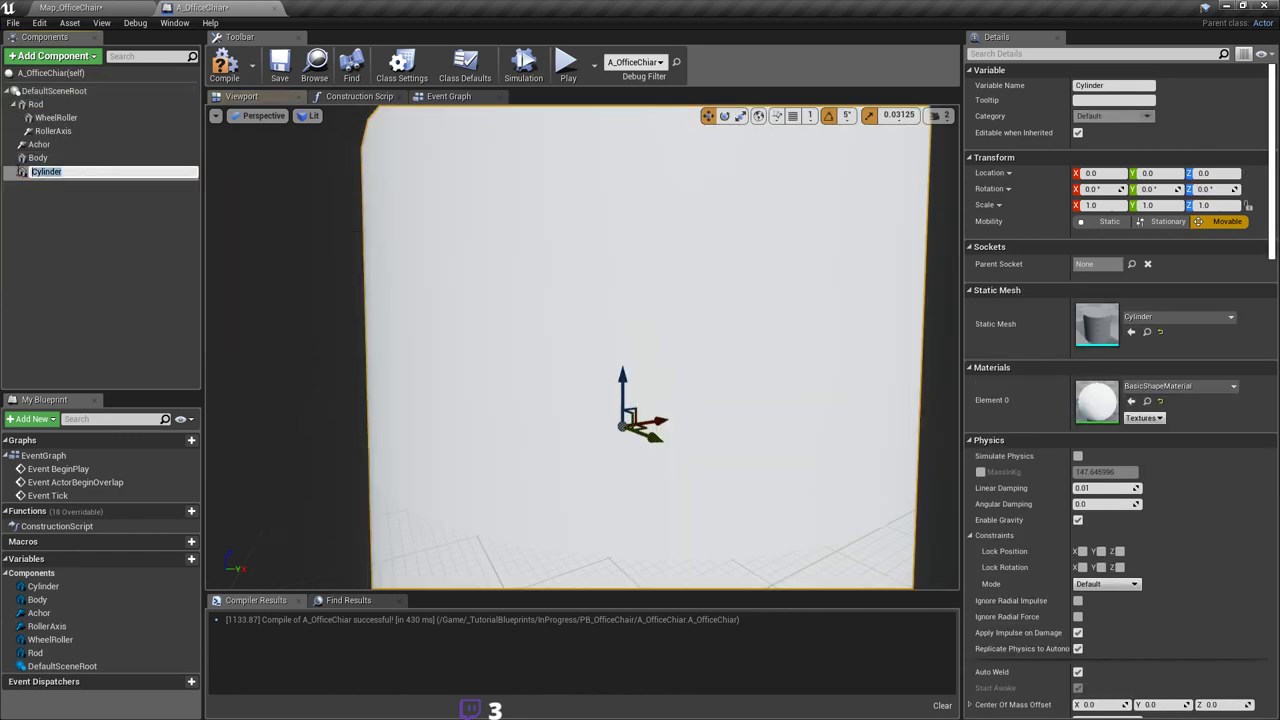
pyautogui.click(282, 240)
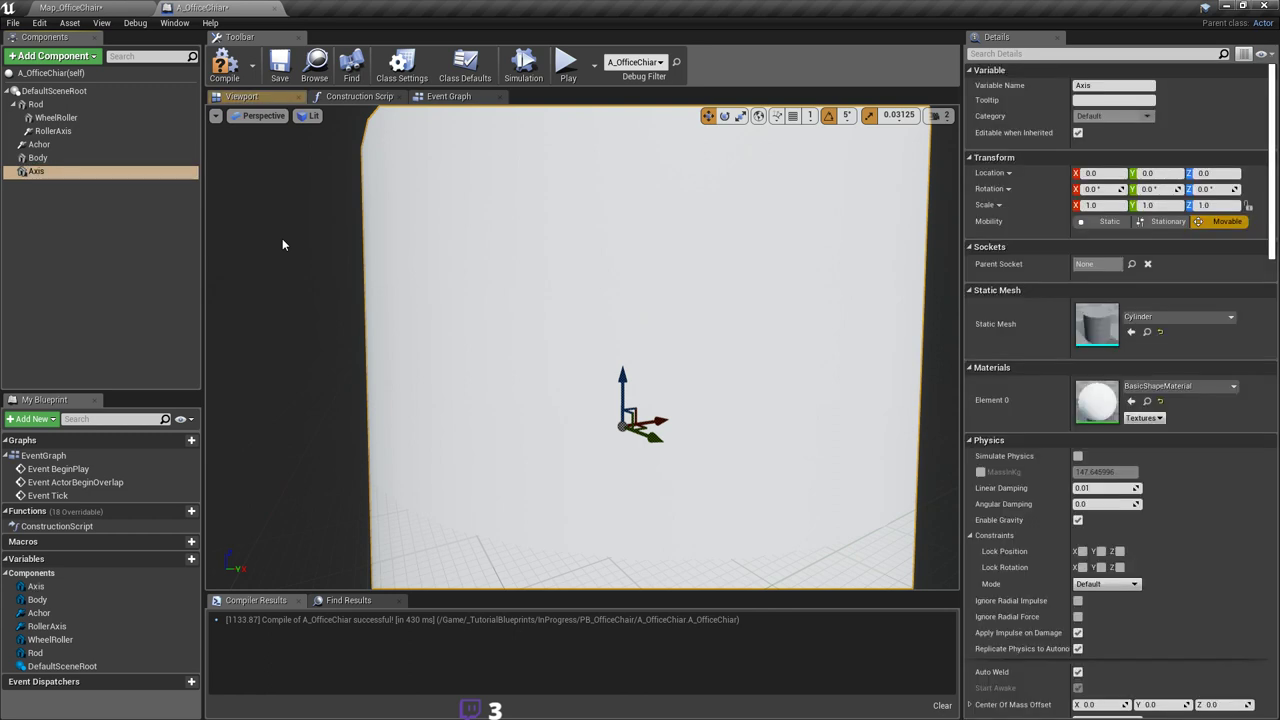
# Step: Set the Axis cylinder's scale to 0.1 on the X, Y and Z axes
pyautogui.press('s')
pyautogui.moveTo(470, 328); pyautogui.dragTo(510, 360, button='right')
pyautogui.moveTo(310, 310); pyautogui.dragTo(300, 310)
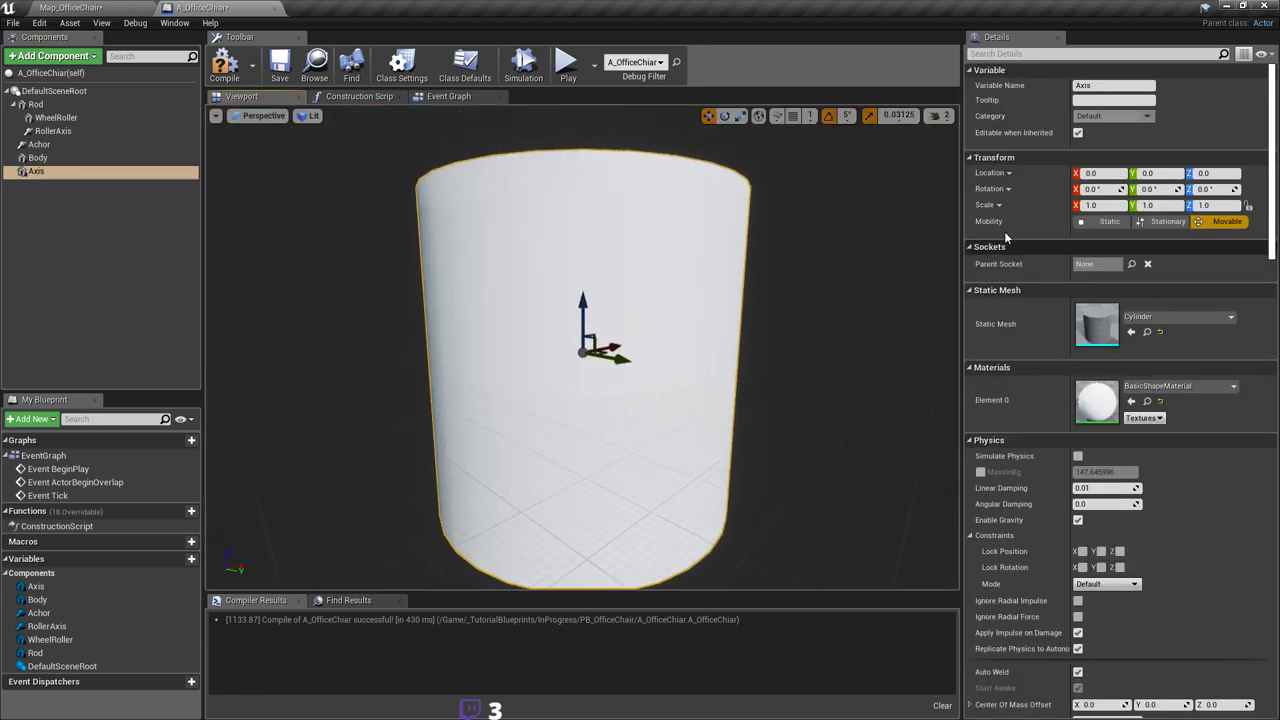
pyautogui.click(1092, 205)
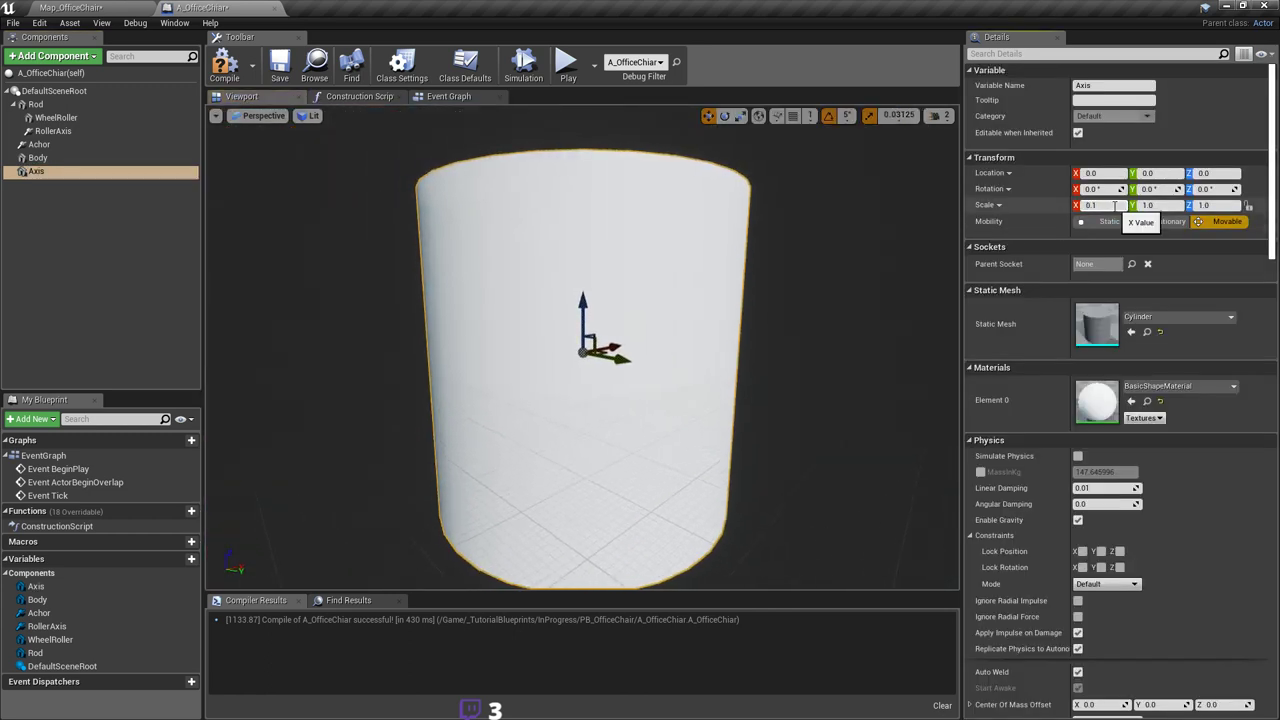
pyautogui.write('0.1')
pyautogui.click(1210, 205)
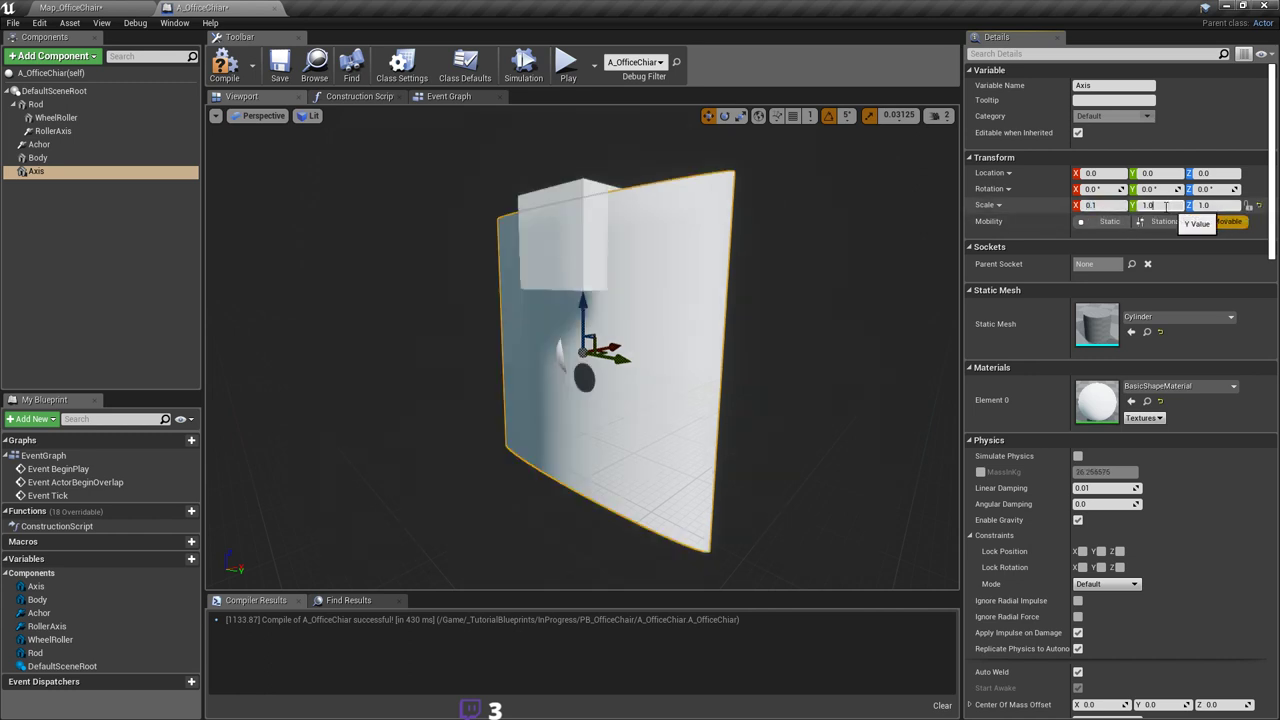
pyautogui.click(1211, 205)
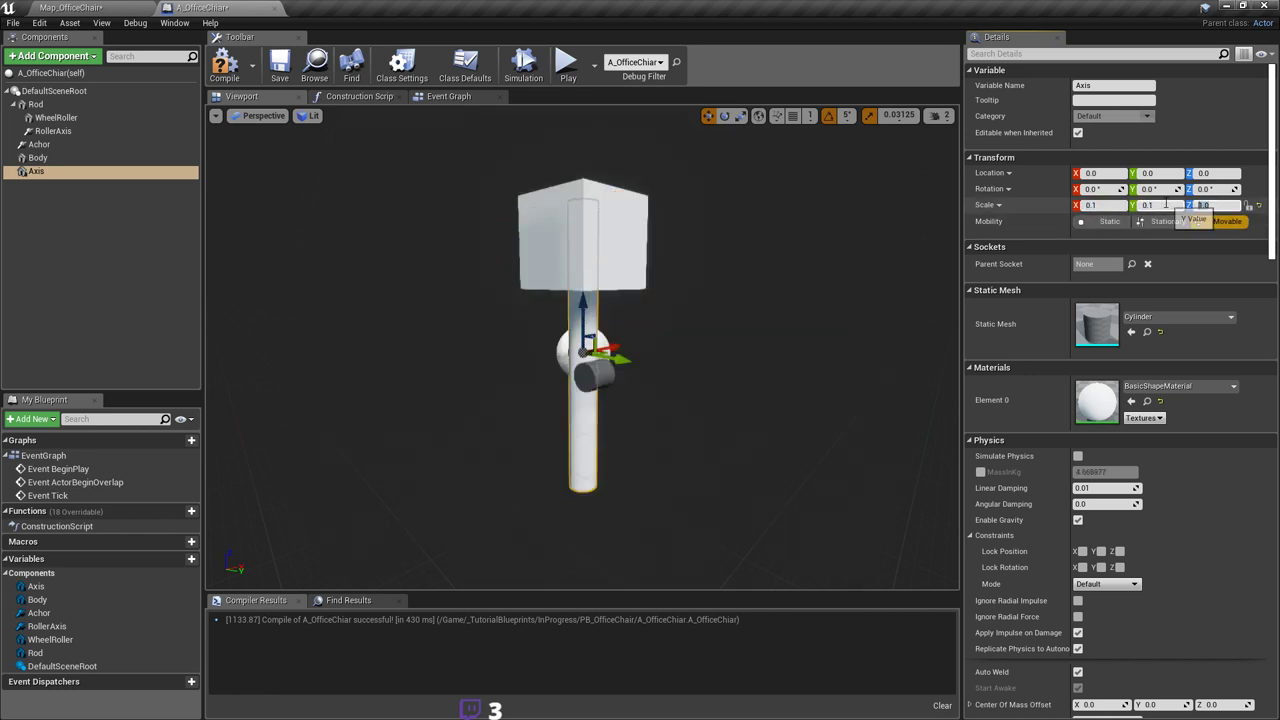
pyautogui.write('0.1')
pyautogui.press('Return')
# Step: Examine the caster's wheel, the Rod and the Achor constraint in relation to the resized Axis cylinder
pyautogui.scroll(3, 696, 255)
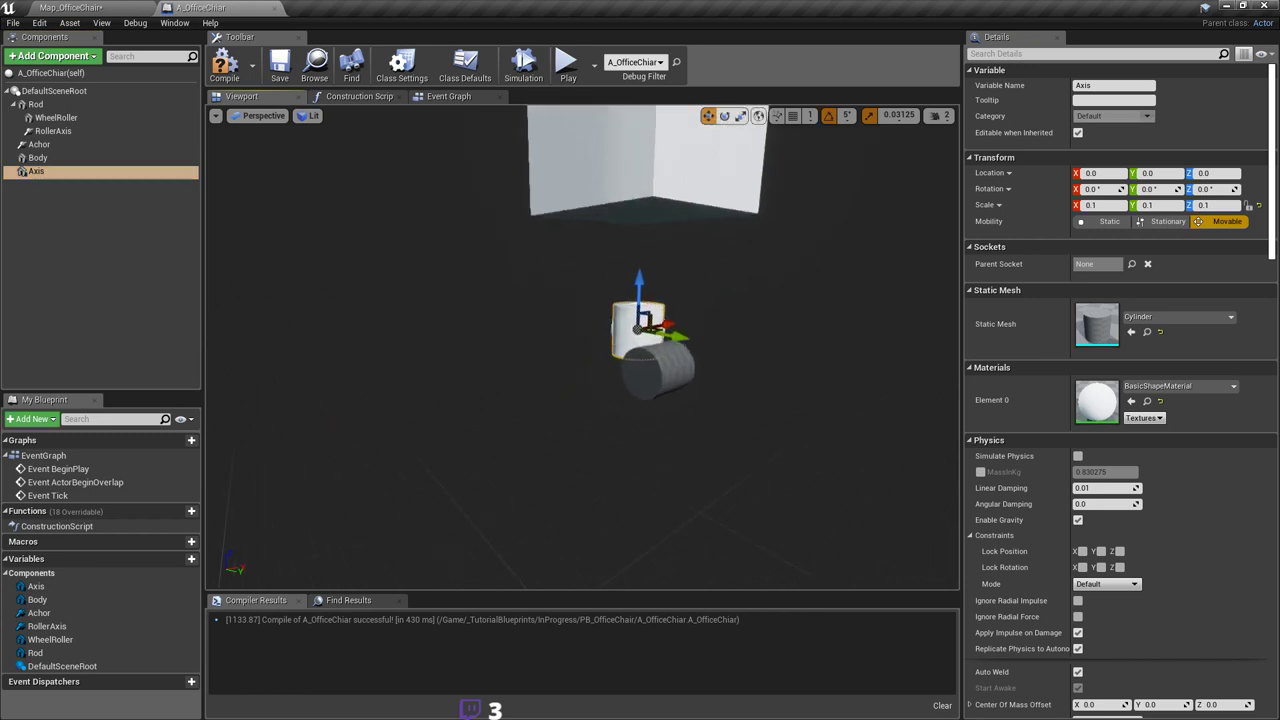
pyautogui.moveTo(672, 373); pyautogui.dragTo(610, 392, button='right')
pyautogui.click(607, 394)
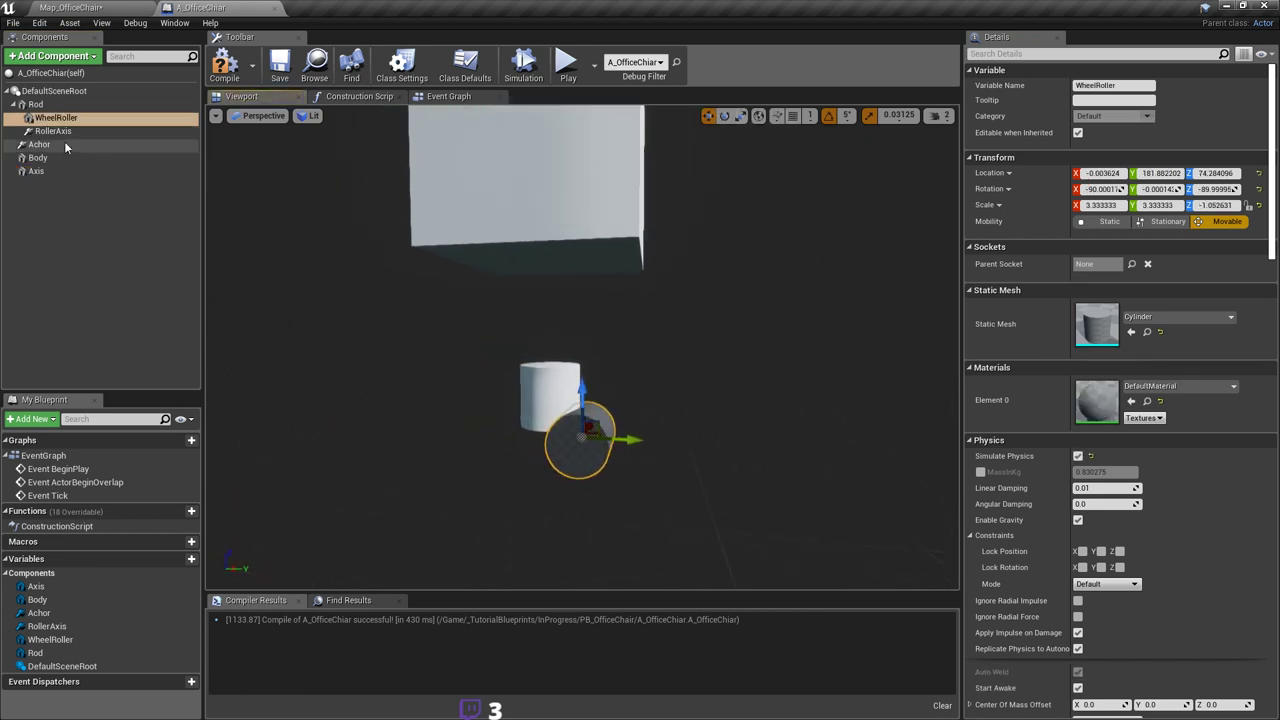
pyautogui.doubleClick(36, 104)
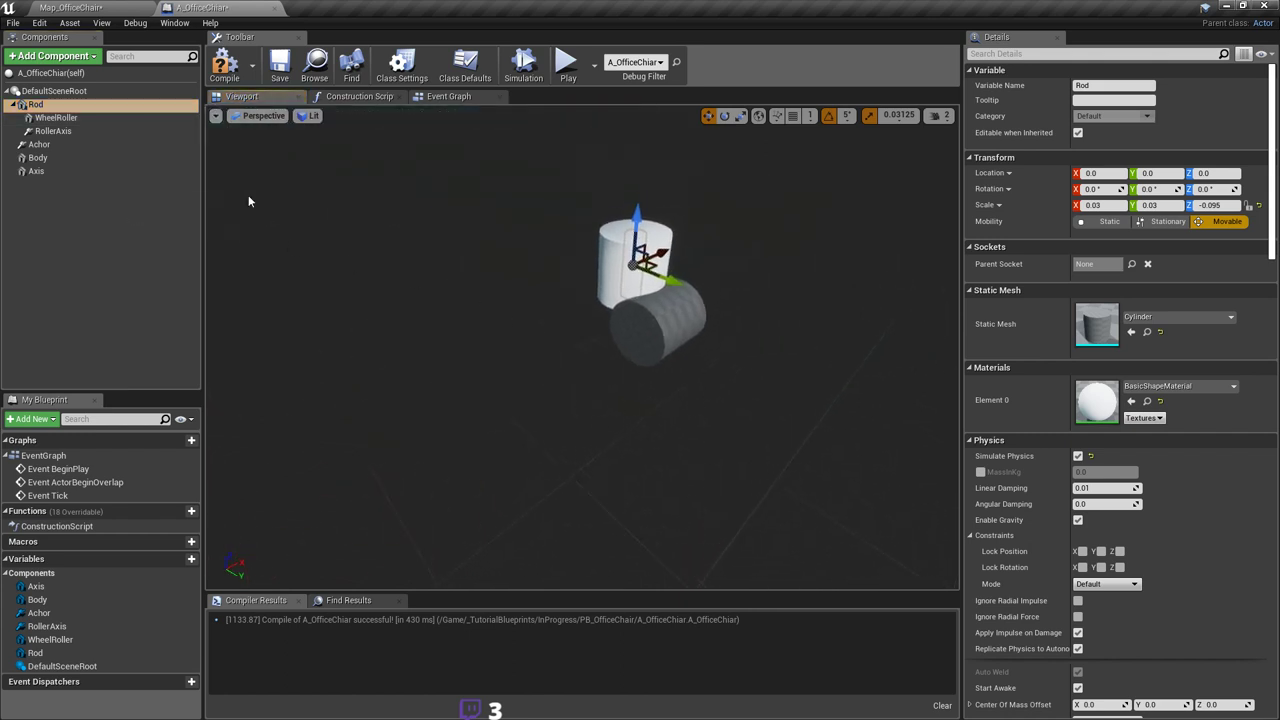
pyautogui.moveTo(560, 300)
pyautogui.mouseDown(button='right')
pyautogui.moveTo(566, 272)
pyautogui.moveTo(570, 306)
pyautogui.moveTo(544, 286)
pyautogui.mouseUp(button='right')
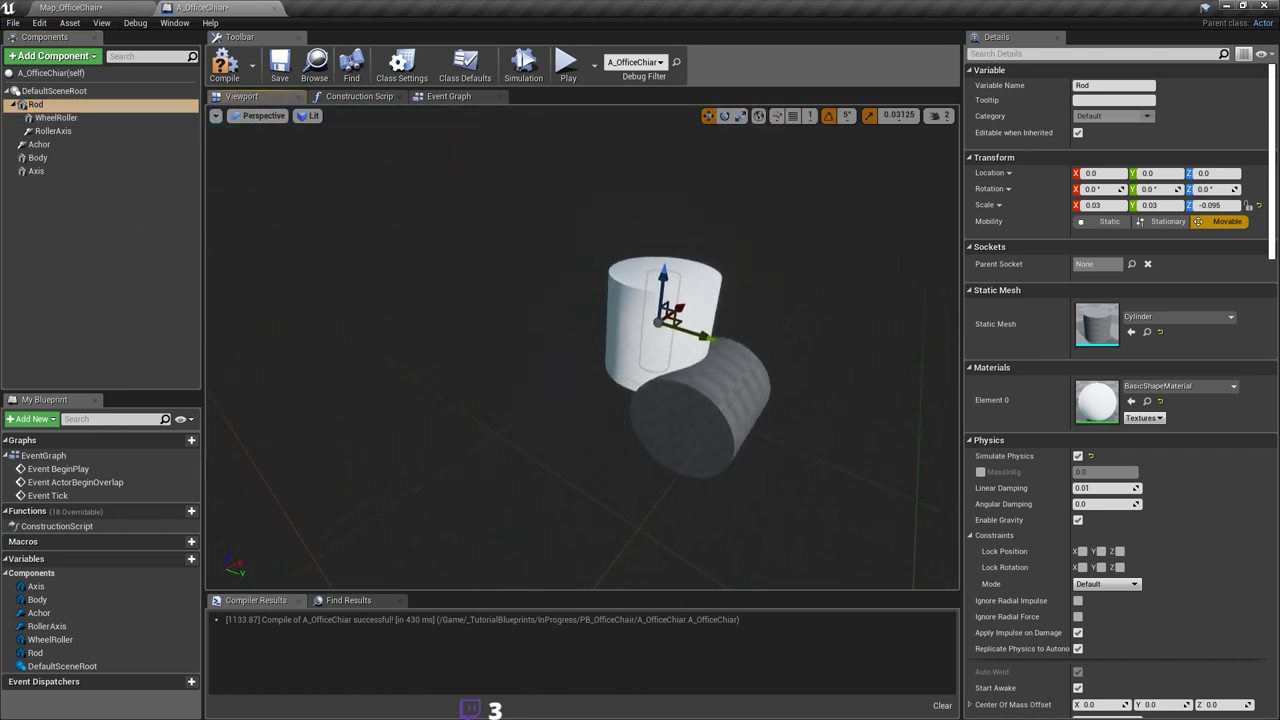
pyautogui.click(75, 158)
pyautogui.click(61, 145)
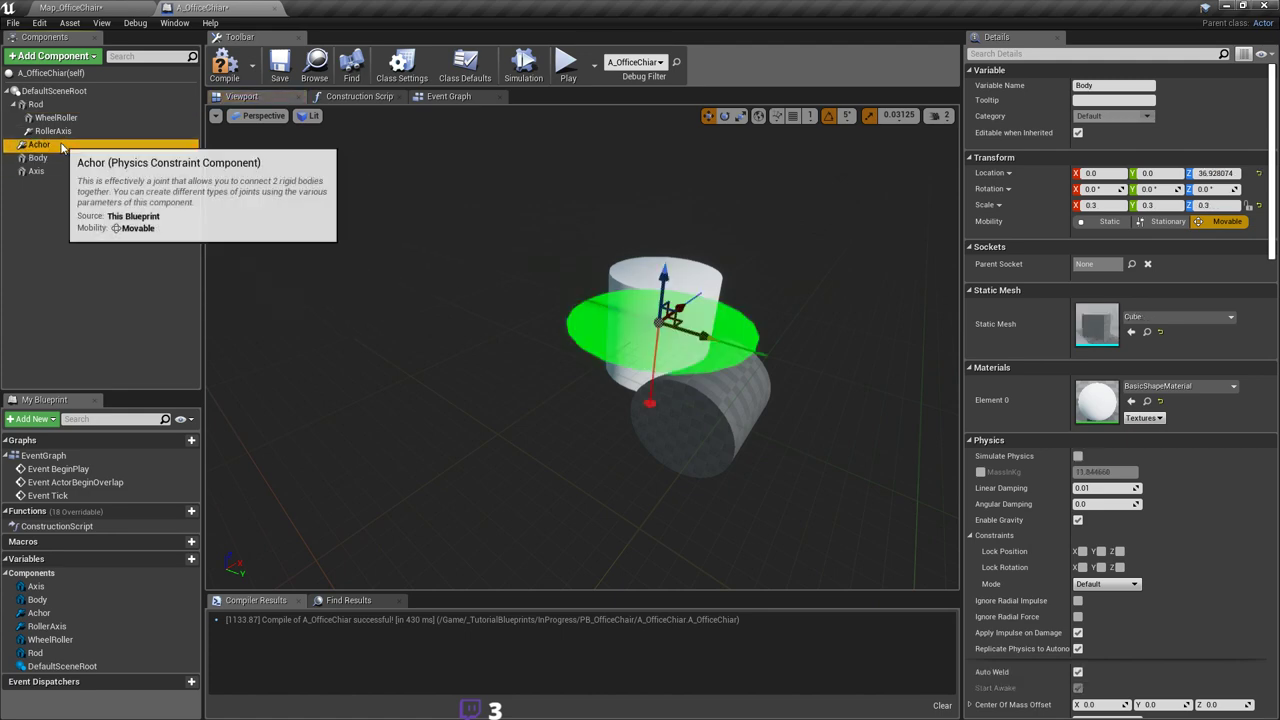
pyautogui.moveTo(500, 300); pyautogui.dragTo(534, 272, button='right')
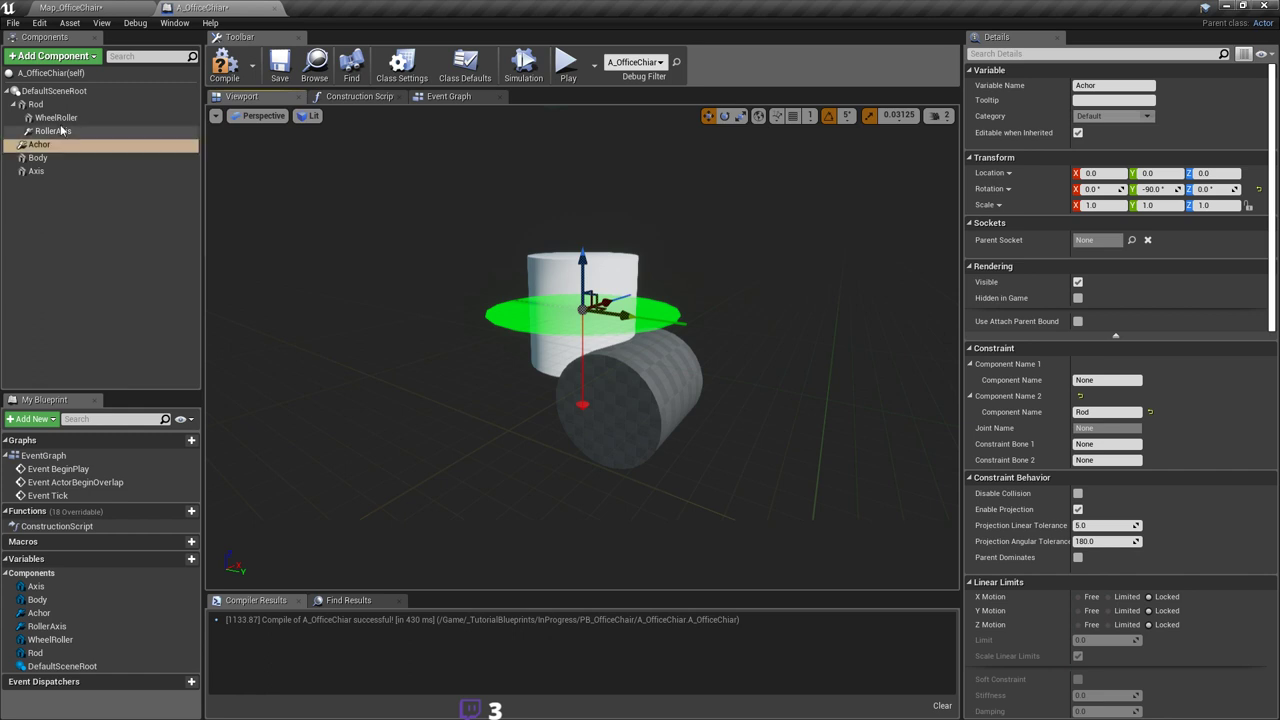
# Step: Select Rod, WheelRoller, RollerAxis and Achor together and examine the caster assembly as a whole
pyautogui.keyDown('ctrl'); pyautogui.click(36, 104); pyautogui.keyUp('ctrl')
pyautogui.keyDown('ctrl'); pyautogui.click(55, 117); pyautogui.keyUp('ctrl')
pyautogui.keyDown('ctrl'); pyautogui.click(52, 131); pyautogui.keyUp('ctrl')
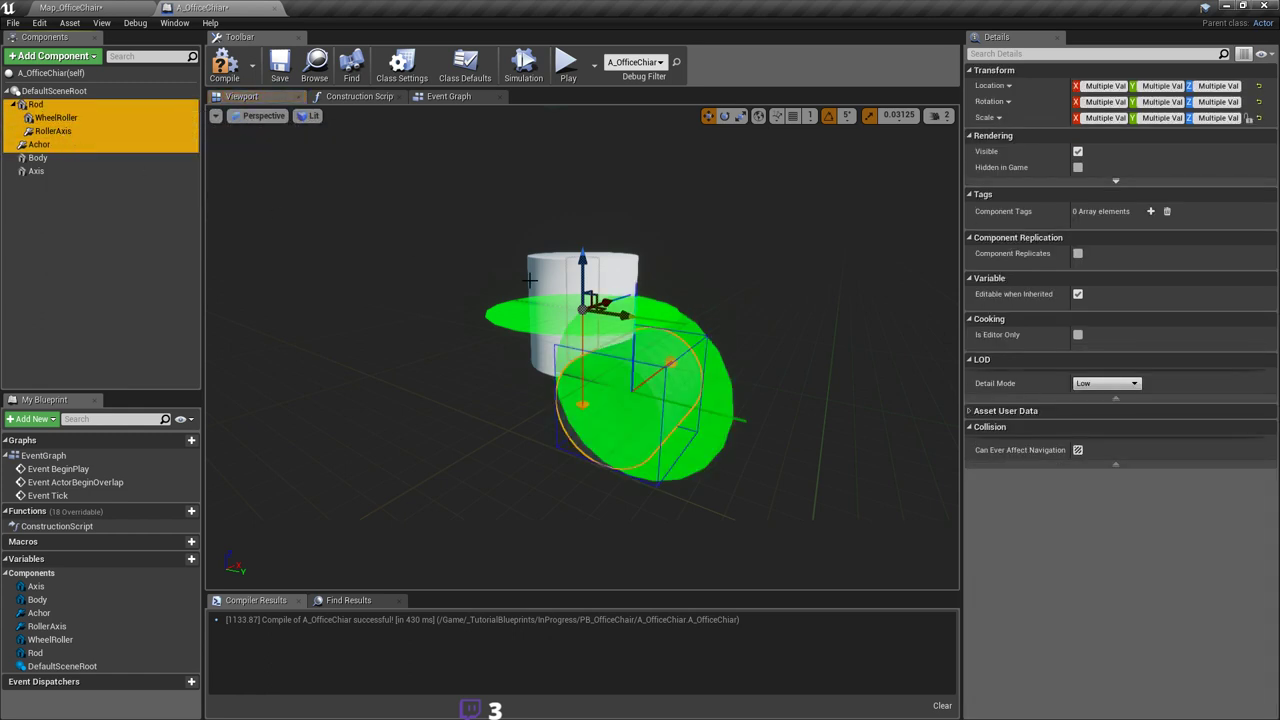
pyautogui.moveTo(580, 285); pyautogui.dragTo(545, 287, button='right')
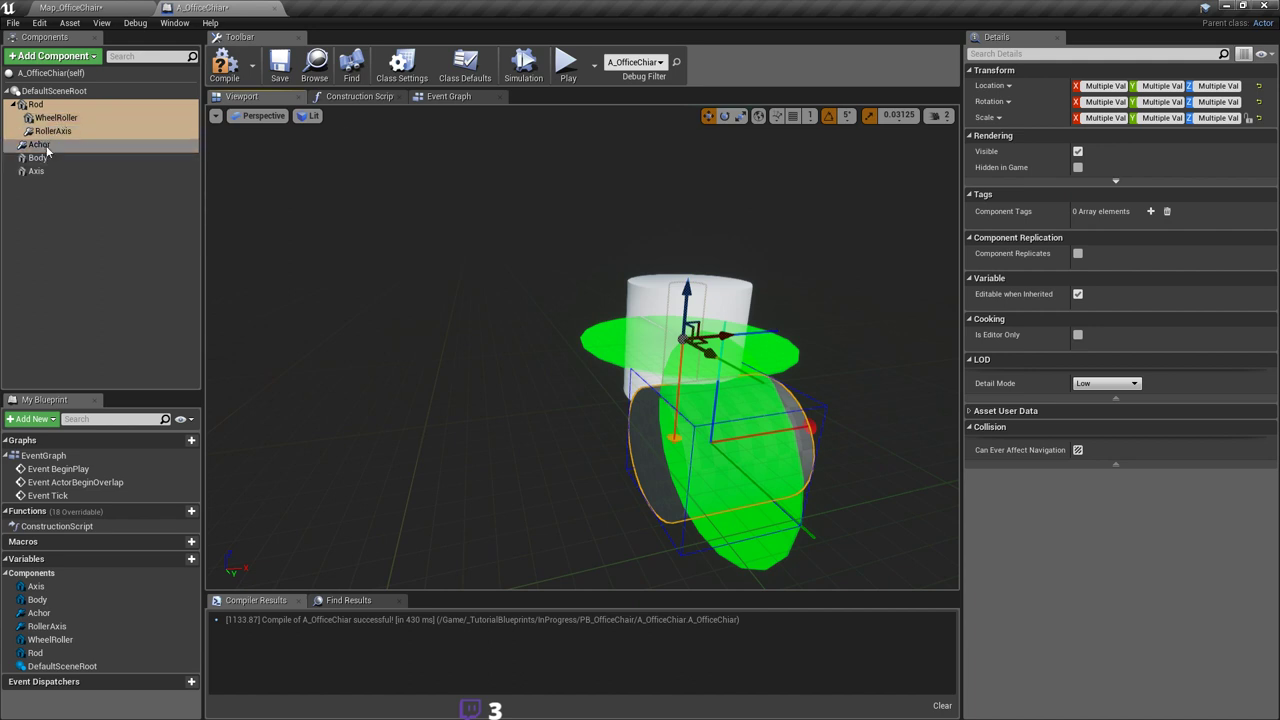
pyautogui.moveTo(609, 278); pyautogui.dragTo(618, 278, button='right')
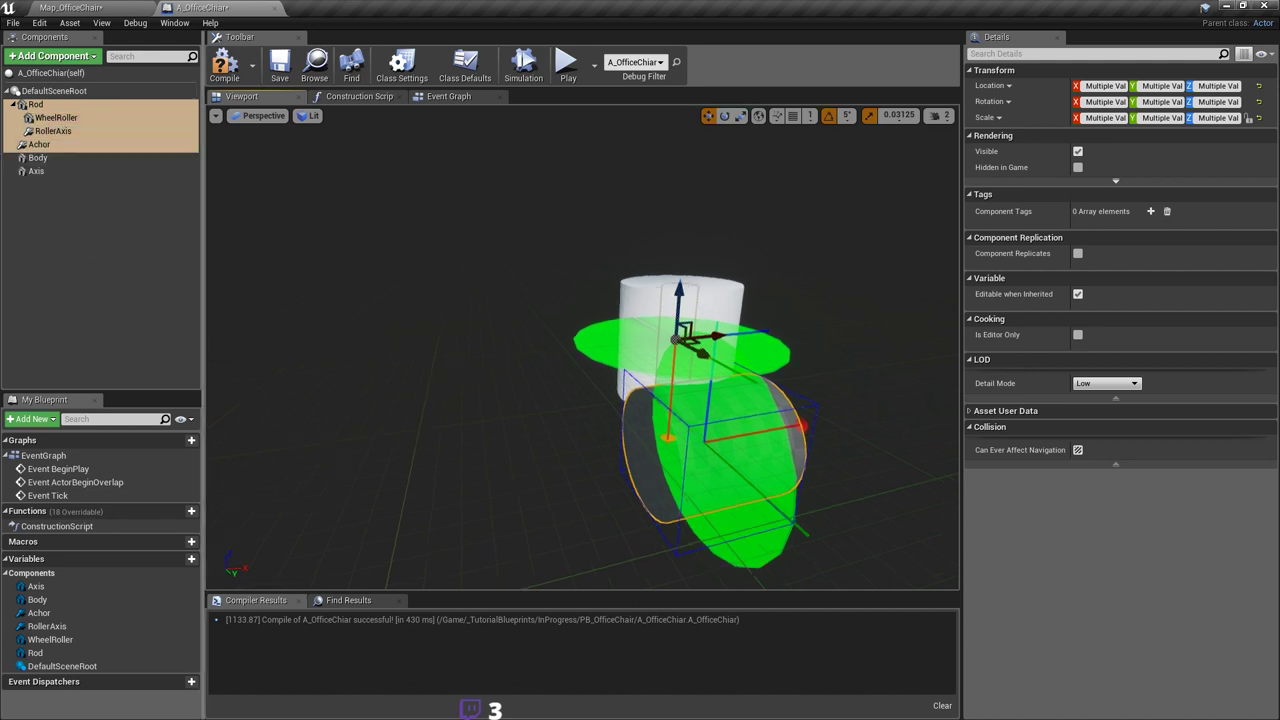
pyautogui.moveTo(627, 345); pyautogui.dragTo(626, 345)
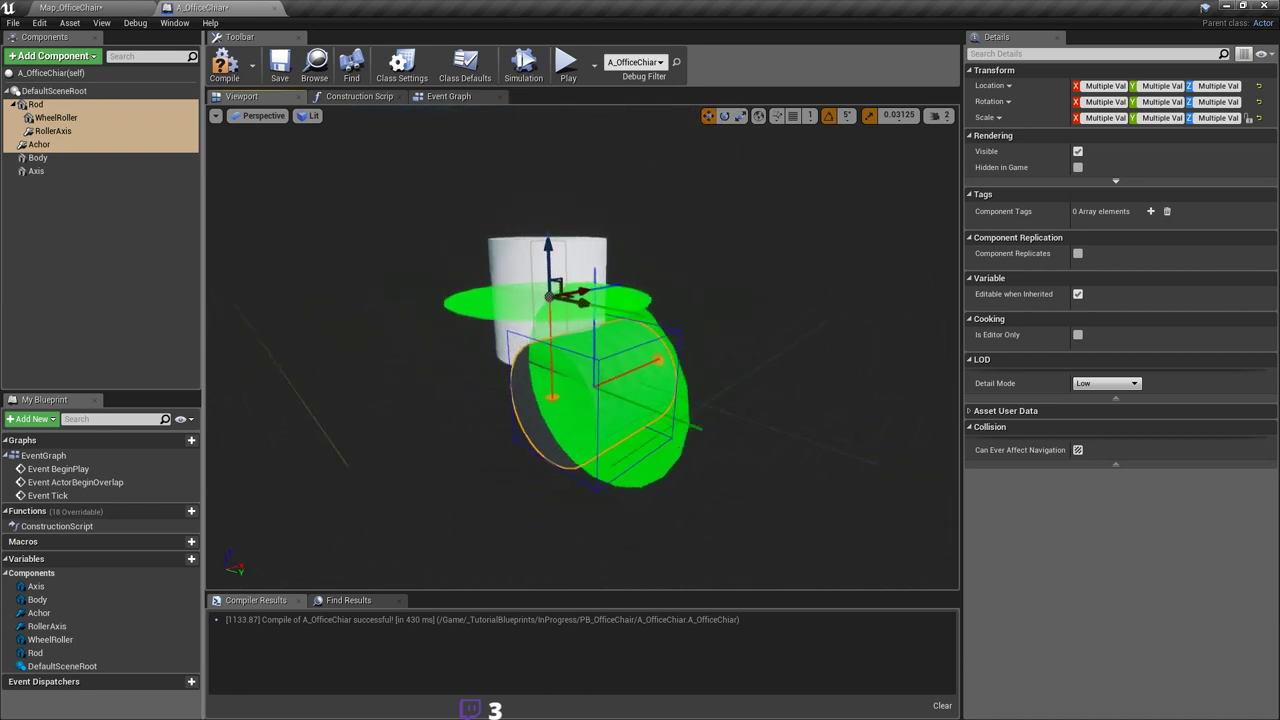
pyautogui.moveTo(626, 345); pyautogui.dragTo(626, 345, button='right')
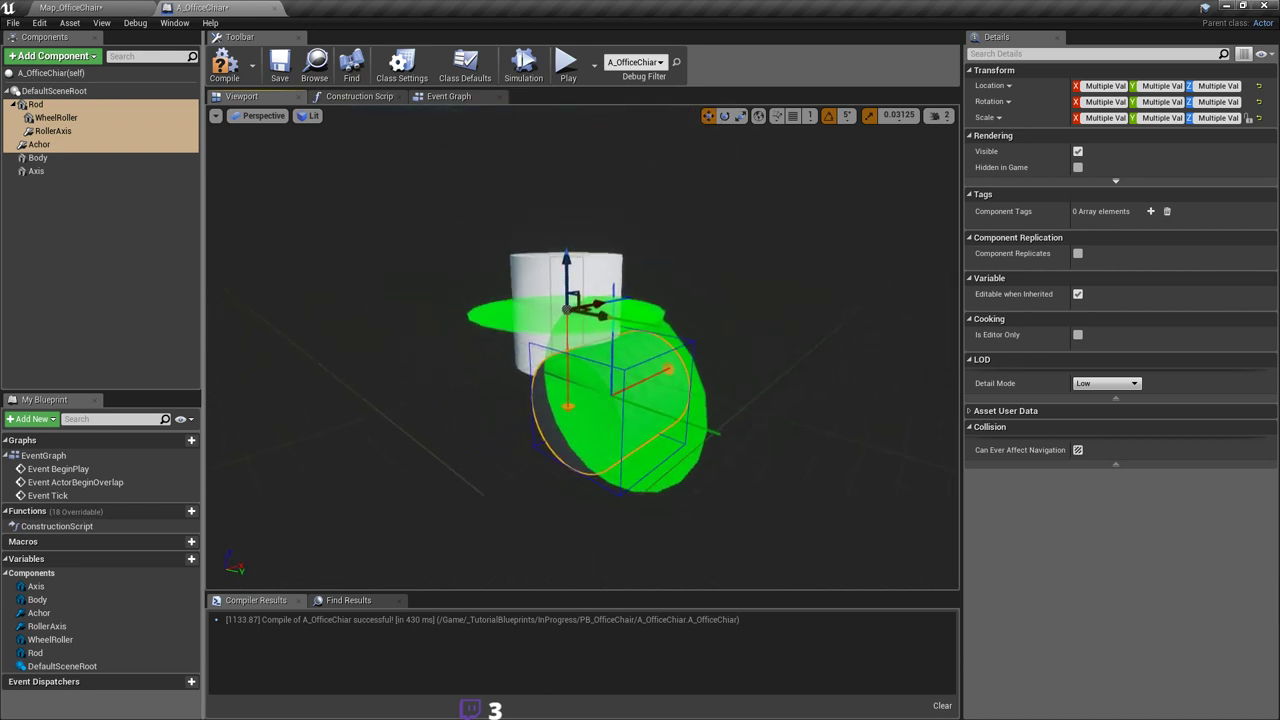
# Step: Attach the Achor constraint as a child of Rod, then compile and save the blueprint
pyautogui.click(65, 145)
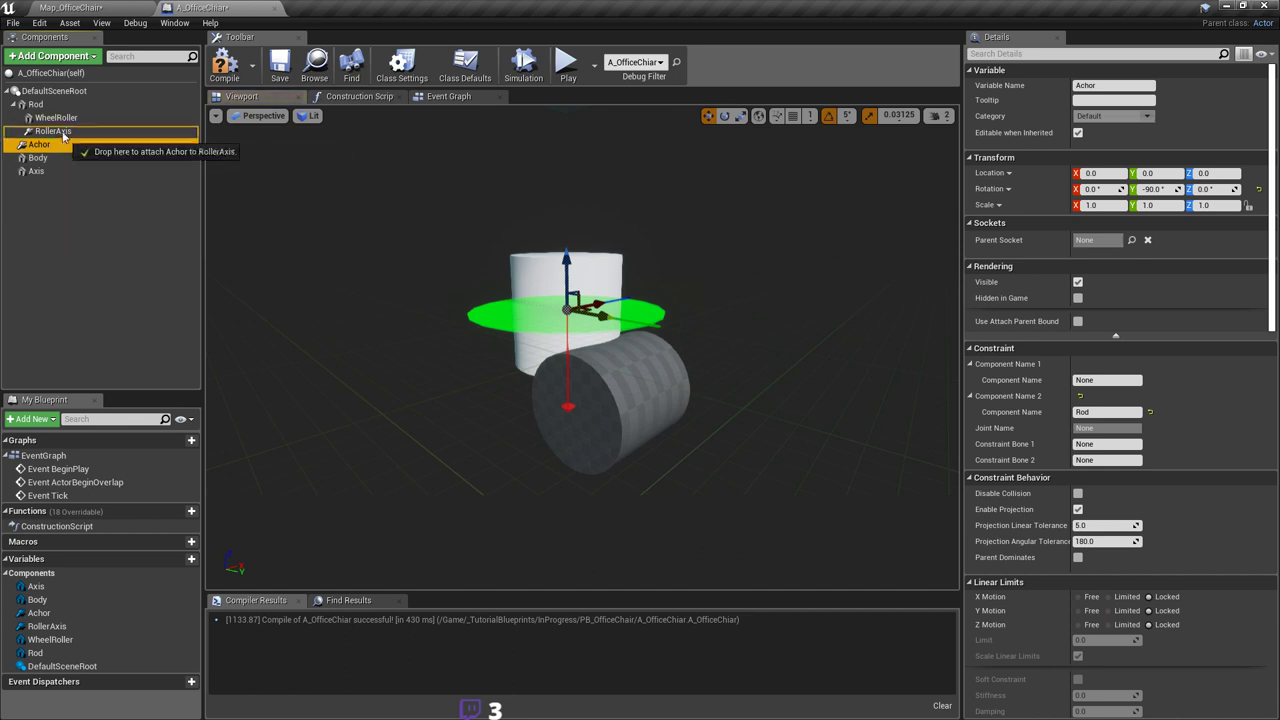
pyautogui.moveTo(63, 137); pyautogui.dragTo(64, 108)
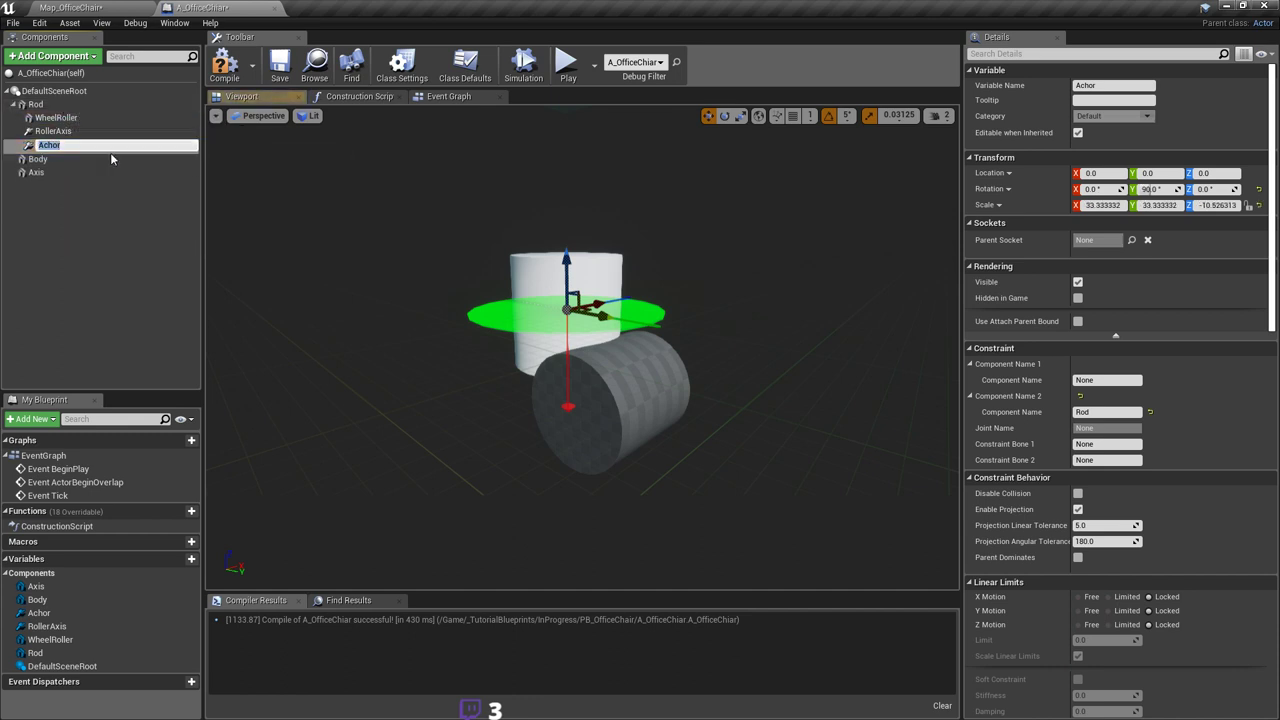
pyautogui.press('Return')
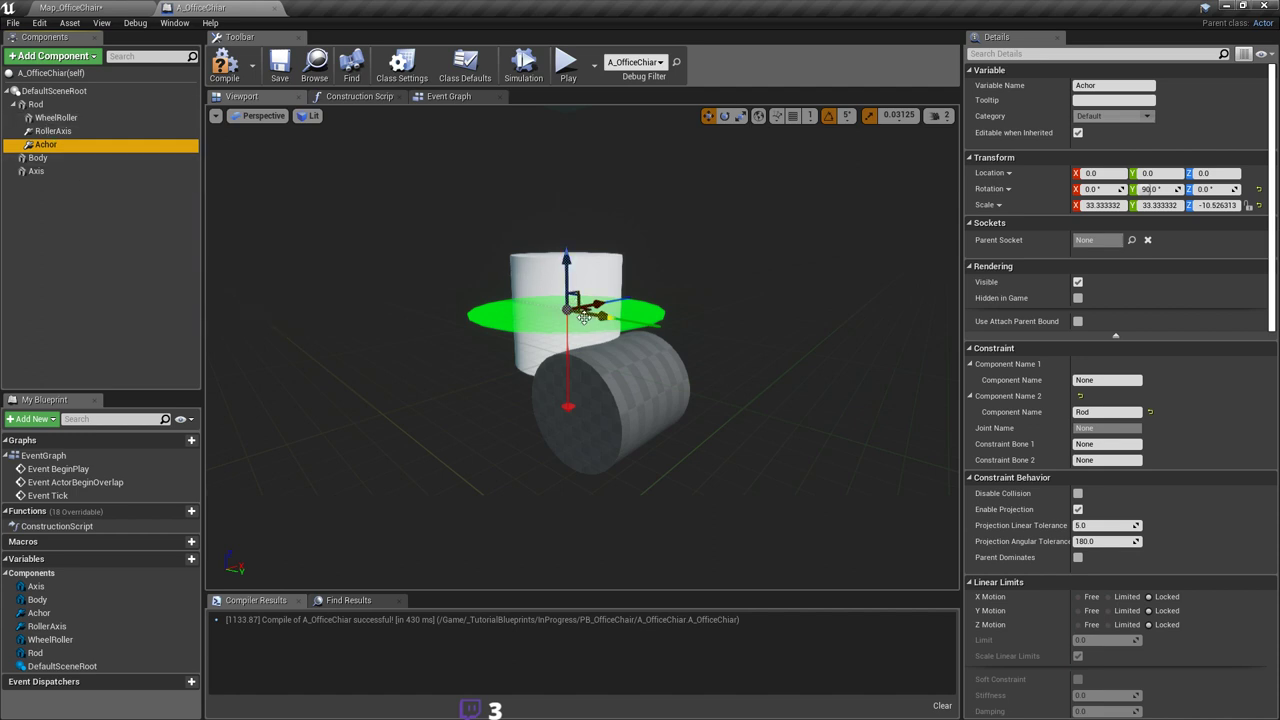
pyautogui.moveTo(540, 281); pyautogui.dragTo(588, 305, button='middle')
pyautogui.click(231, 75)
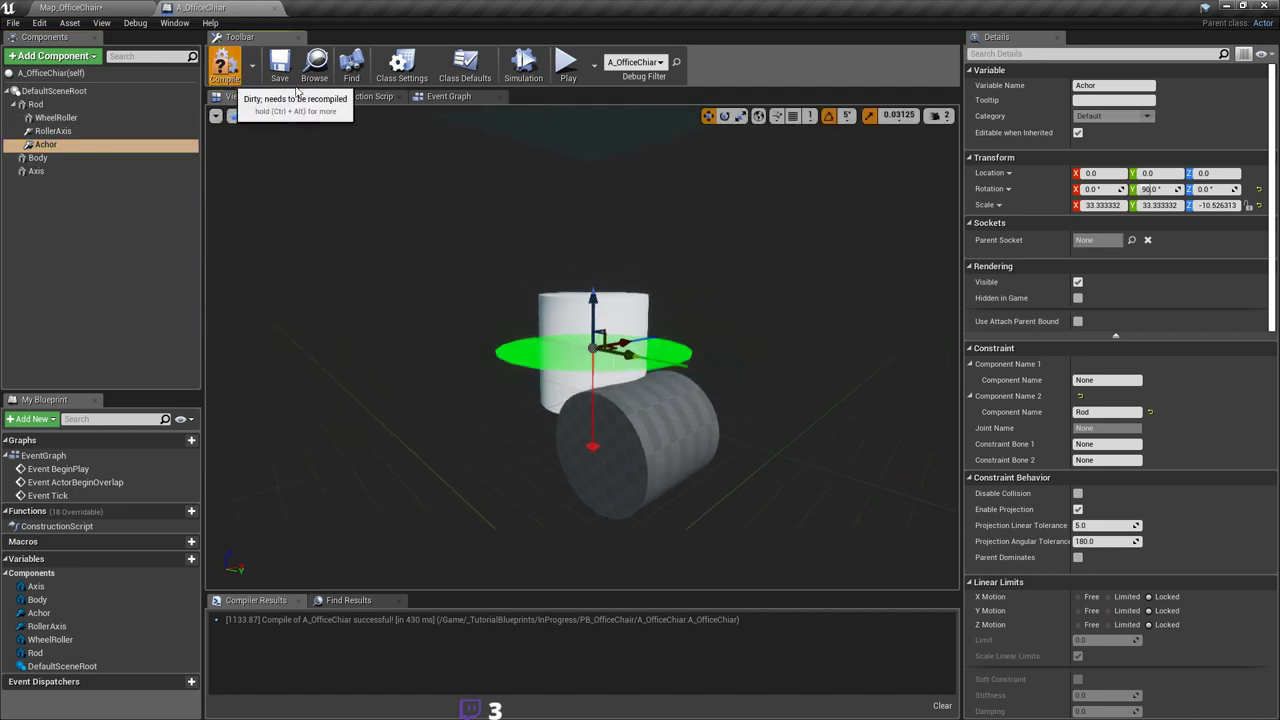
pyautogui.click(280, 75)
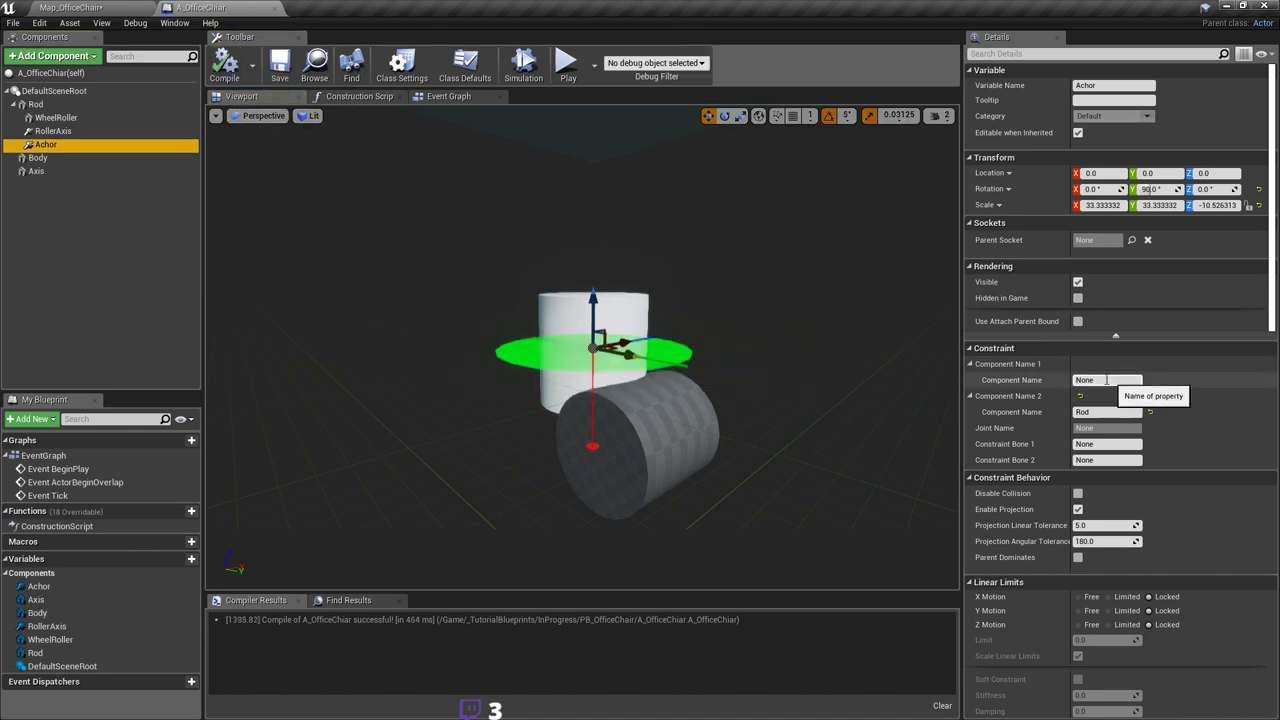
# Step: Save the Map_OfficeChair level and play-test it briefly to check how the caster behaves
pyautogui.scroll(-4, 776, 308)
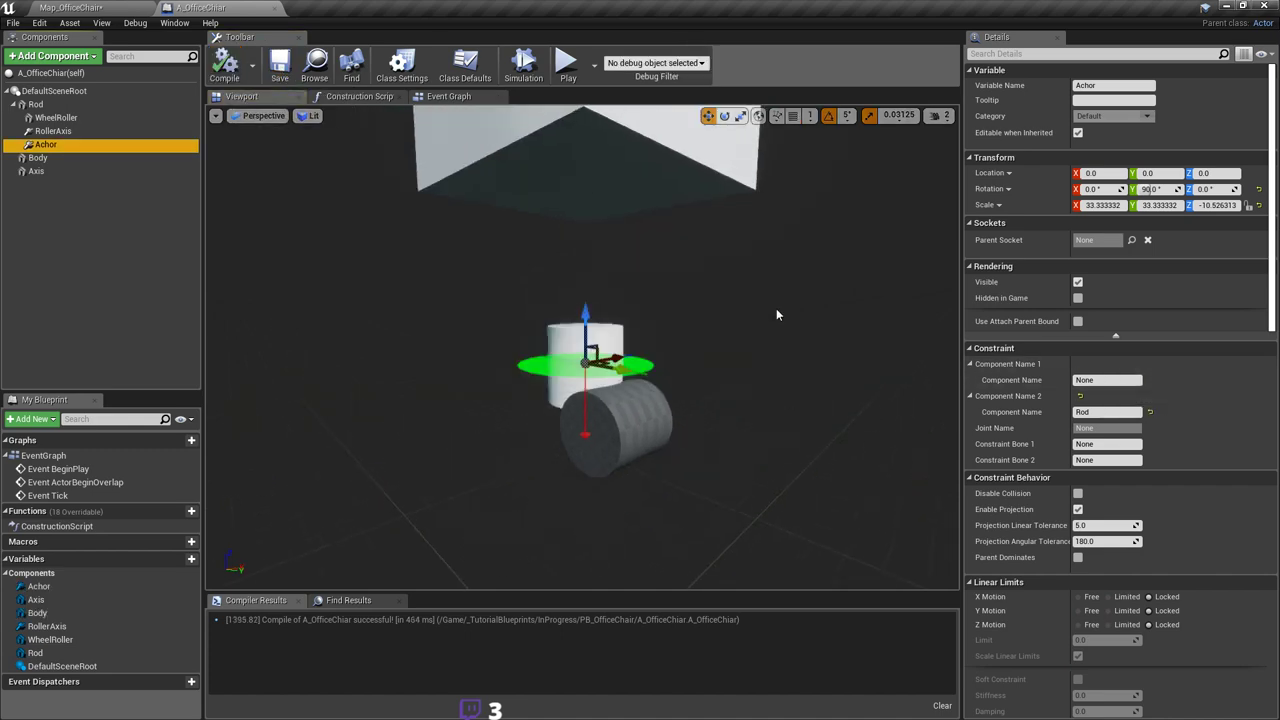
pyautogui.click(72, 7)
pyautogui.hotkey('ctrl', 's')
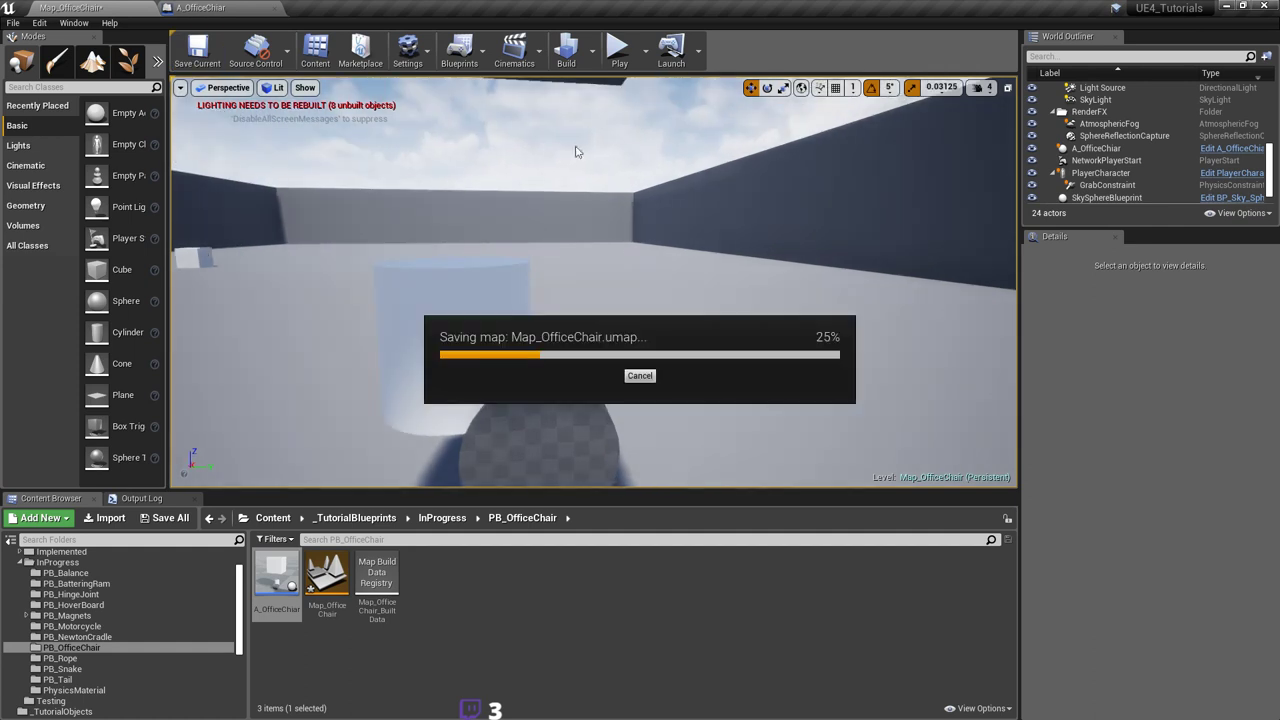
pyautogui.click(619, 50)
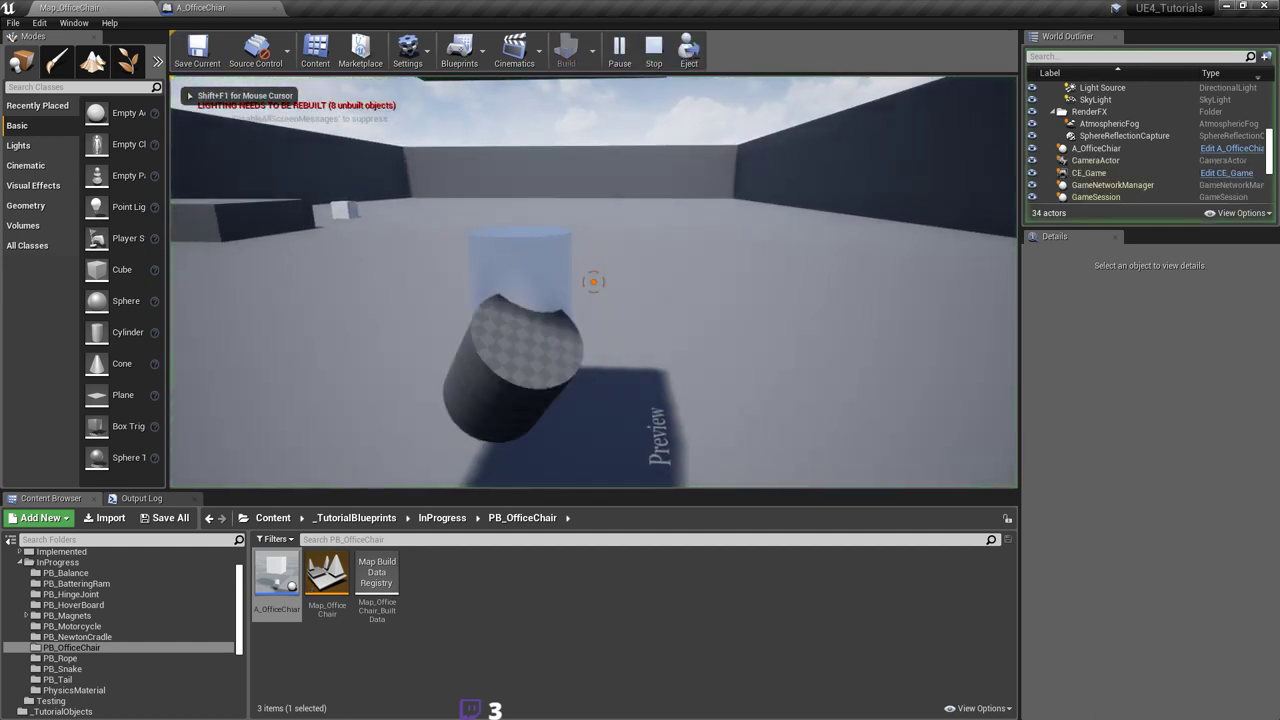
pyautogui.press('Escape')
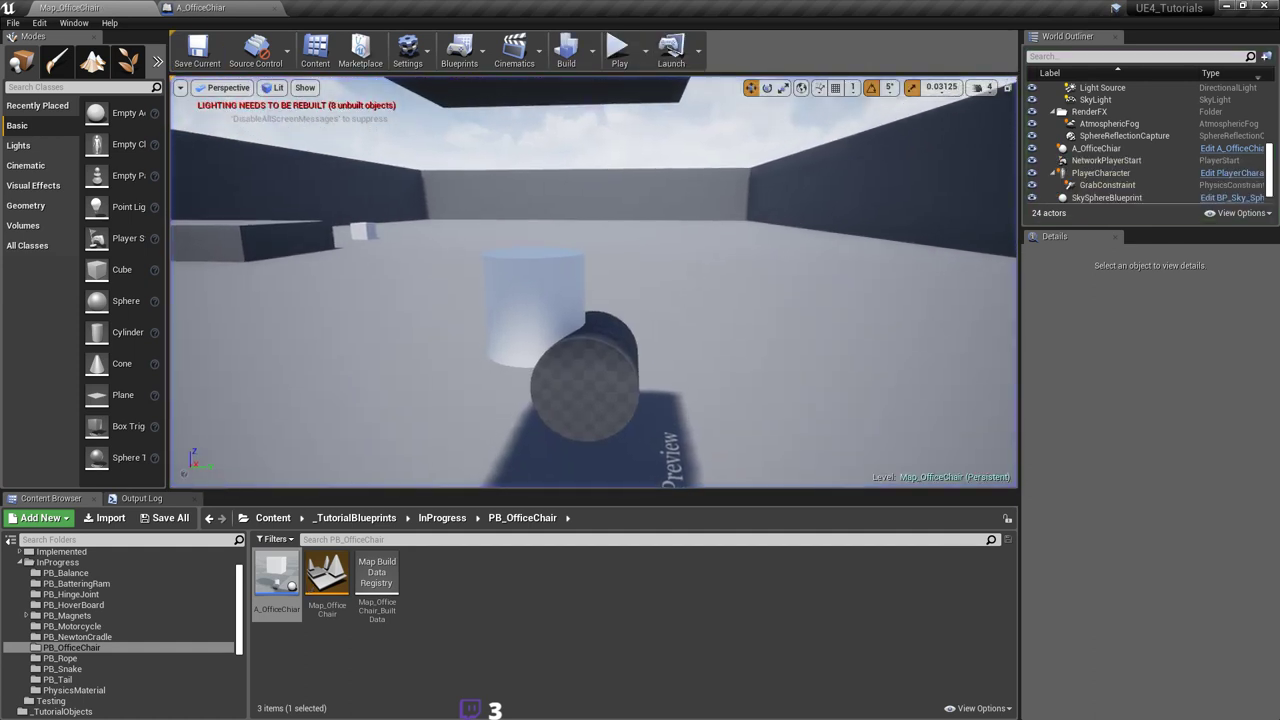
# Step: Move the Axis cylinder clear of the caster to an X location of about -36.6 and compile the blueprint
pyautogui.click(200, 7)
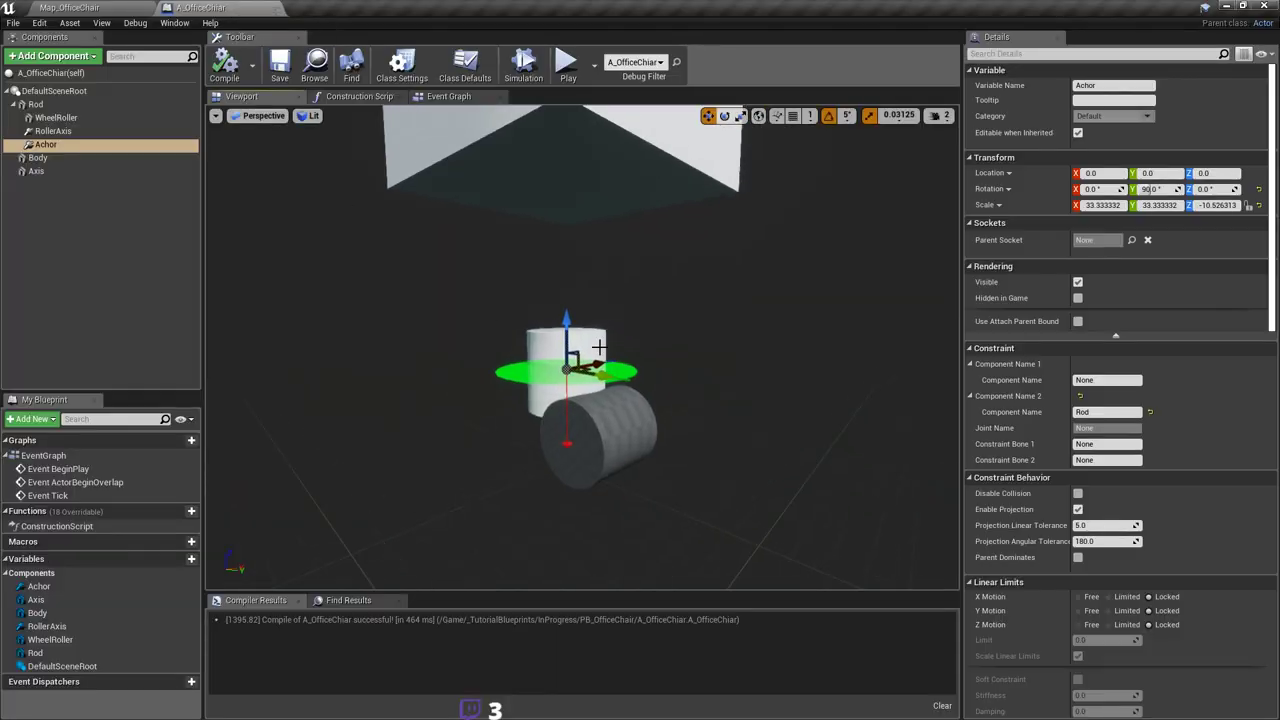
pyautogui.moveTo(581, 340); pyautogui.dragTo(500, 342, button='right')
pyautogui.press('d')
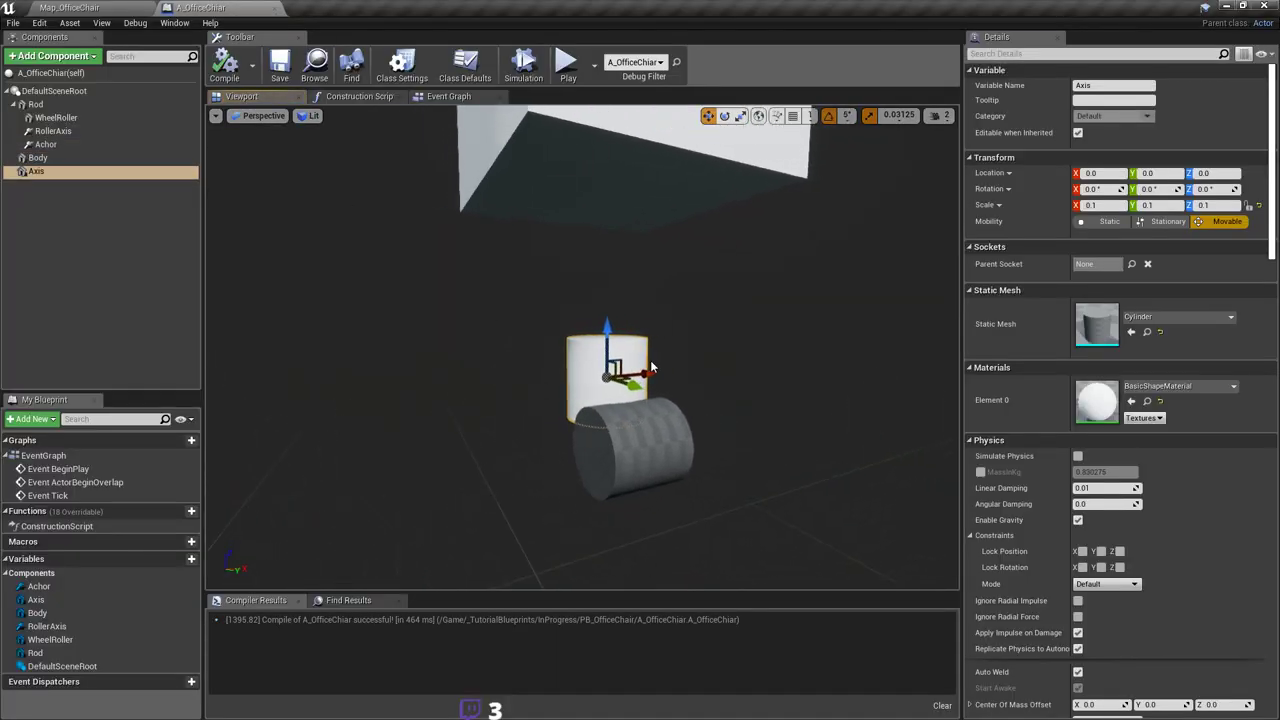
pyautogui.moveTo(647, 372); pyautogui.dragTo(316, 376)
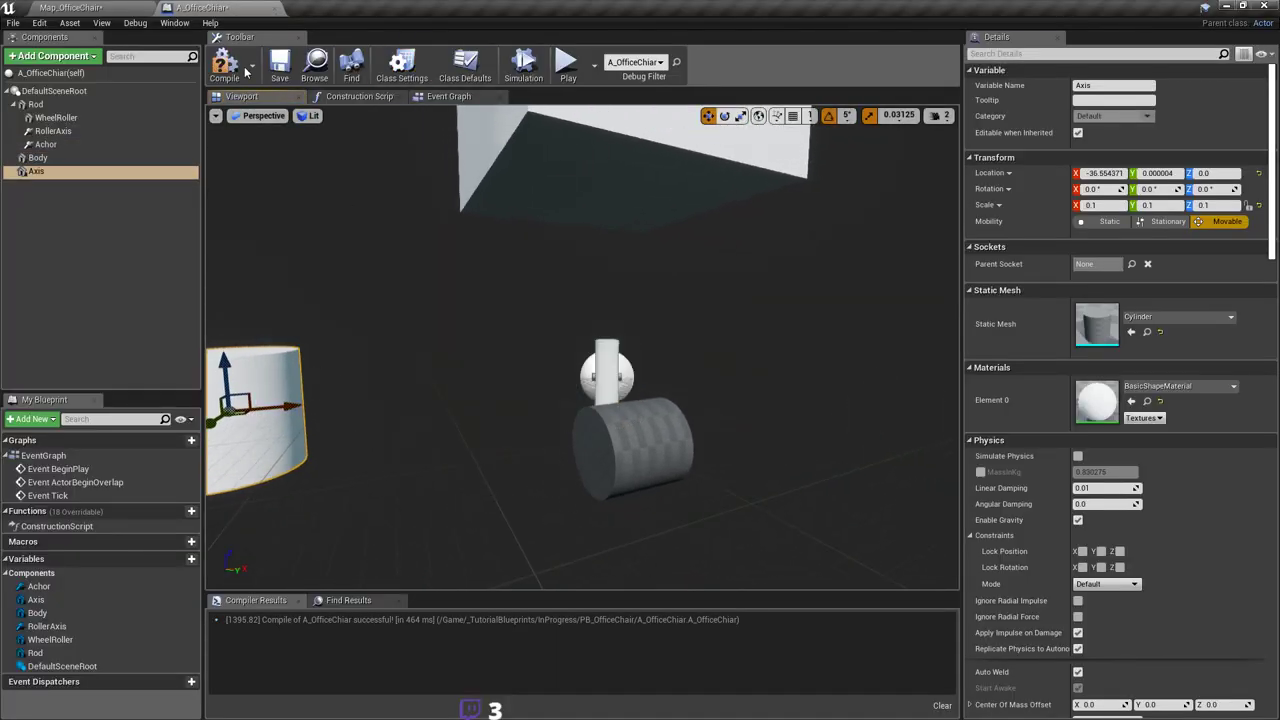
# Step: Play-test the level to check the caster with the Axis cylinder out of the way
pyautogui.click(125, 8)
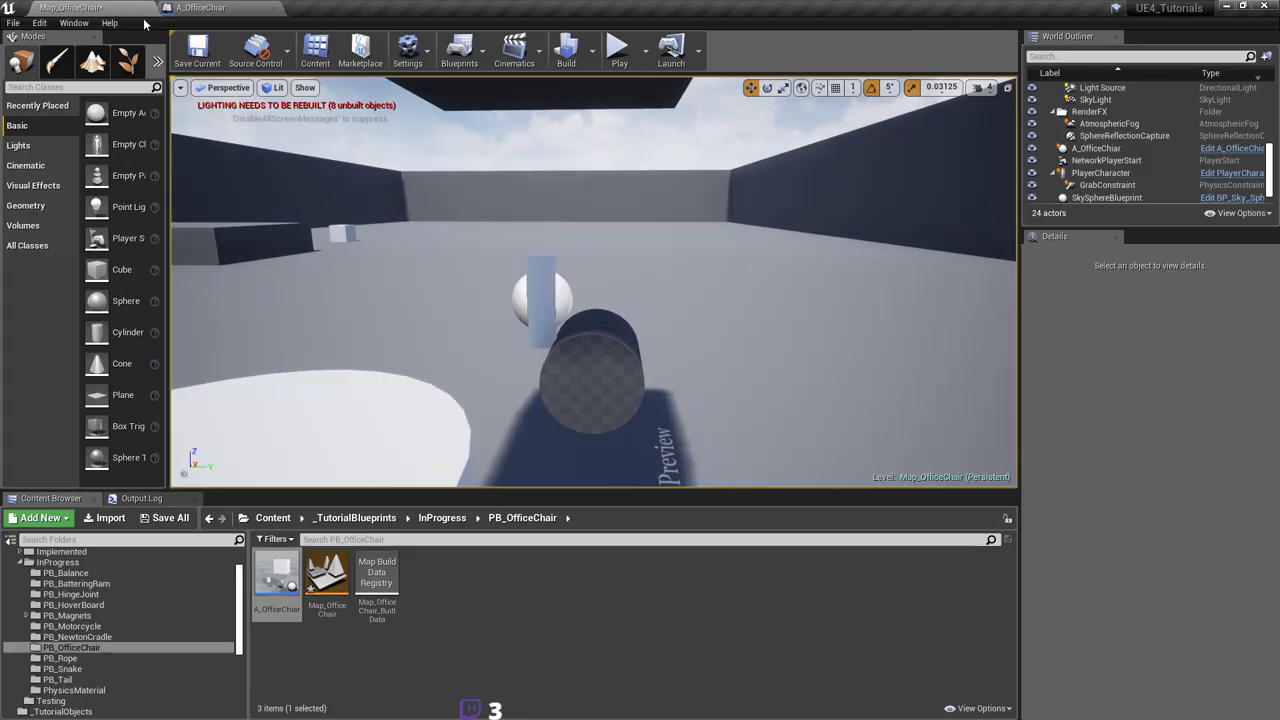
pyautogui.click(619, 50)
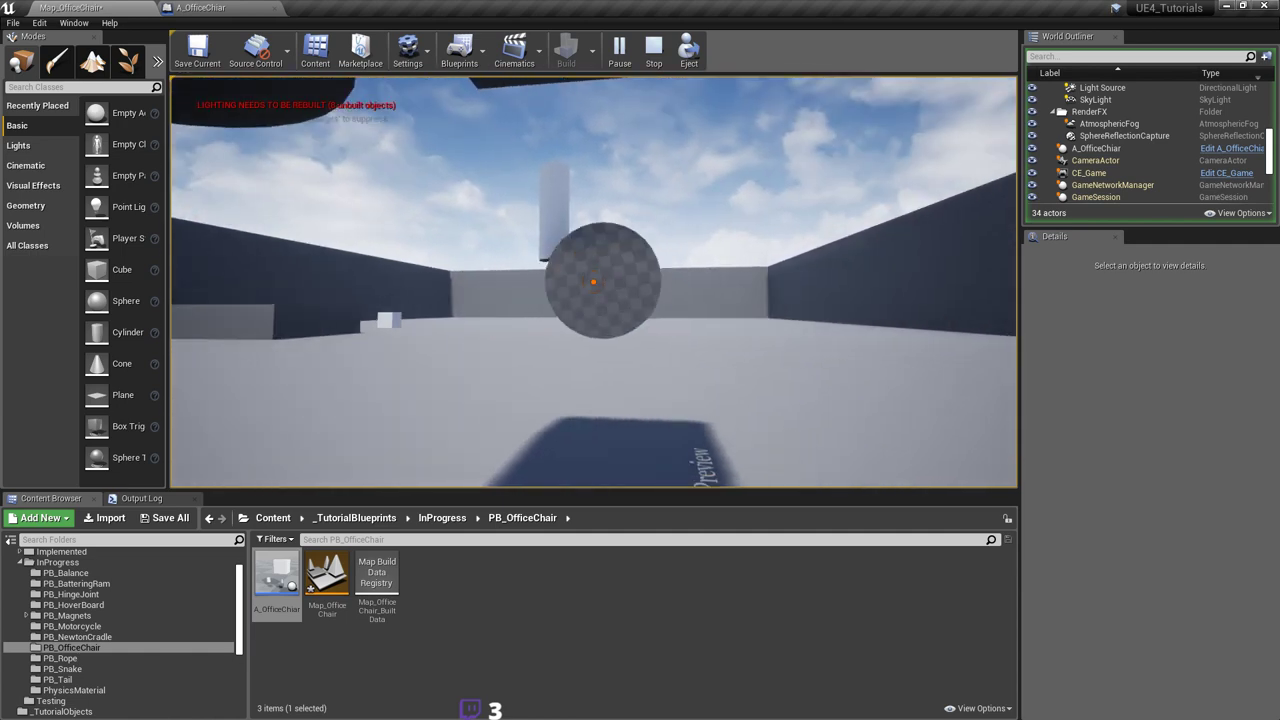
pyautogui.press('Escape')
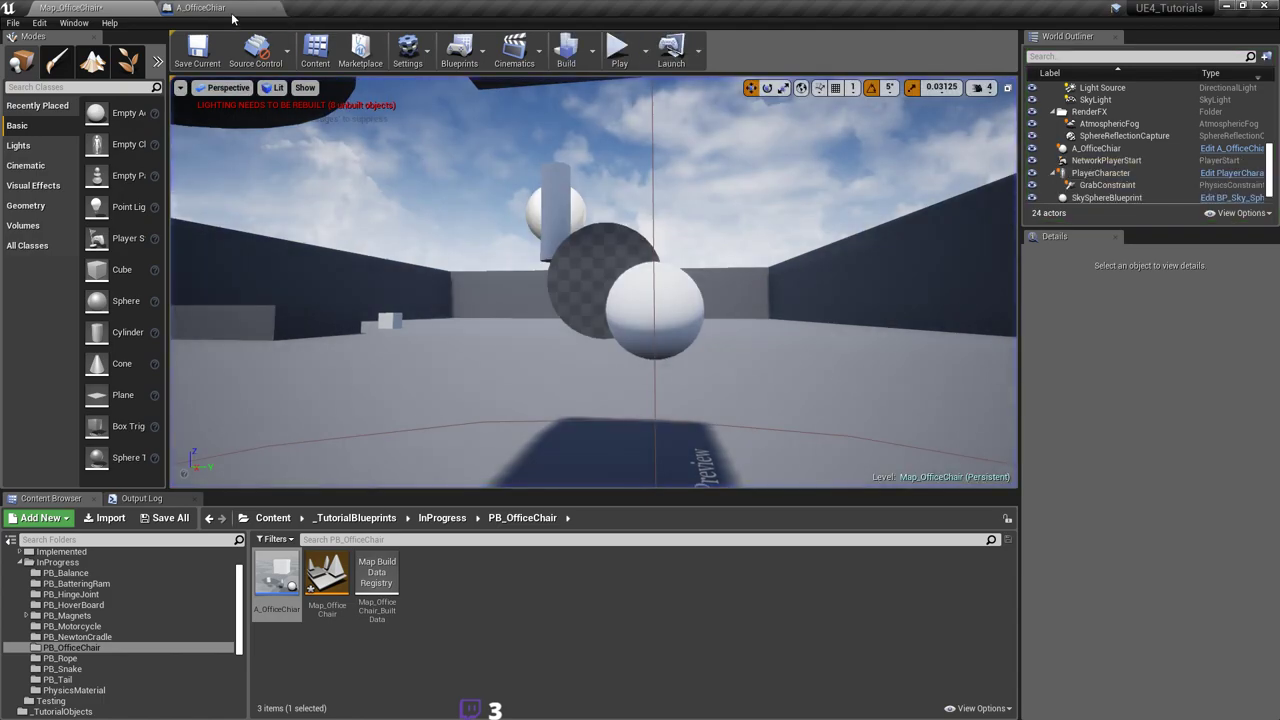
# Step: Move the Rod with its attached caster parts horizontally off the root to about X 14.4 and Y 8.5 in the blueprint
pyautogui.click(220, 8)
pyautogui.moveTo(594, 209); pyautogui.dragTo(548, 196, button='right')
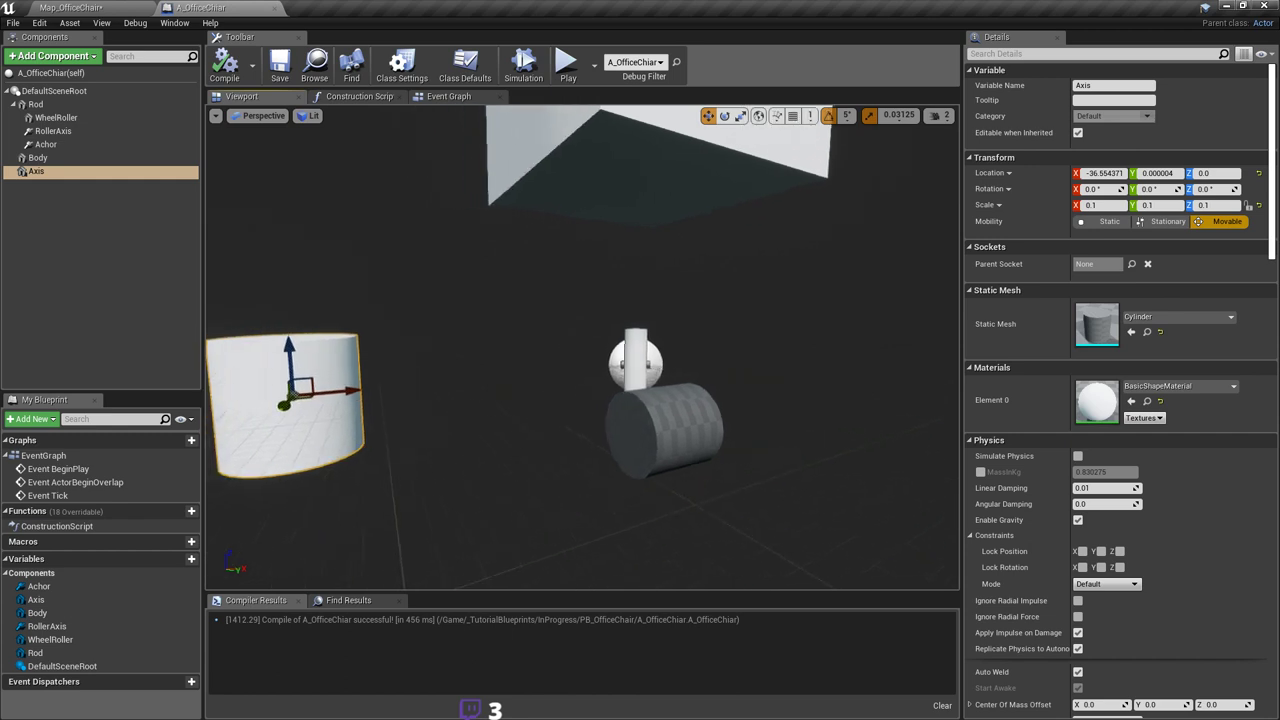
pyautogui.click(69, 106)
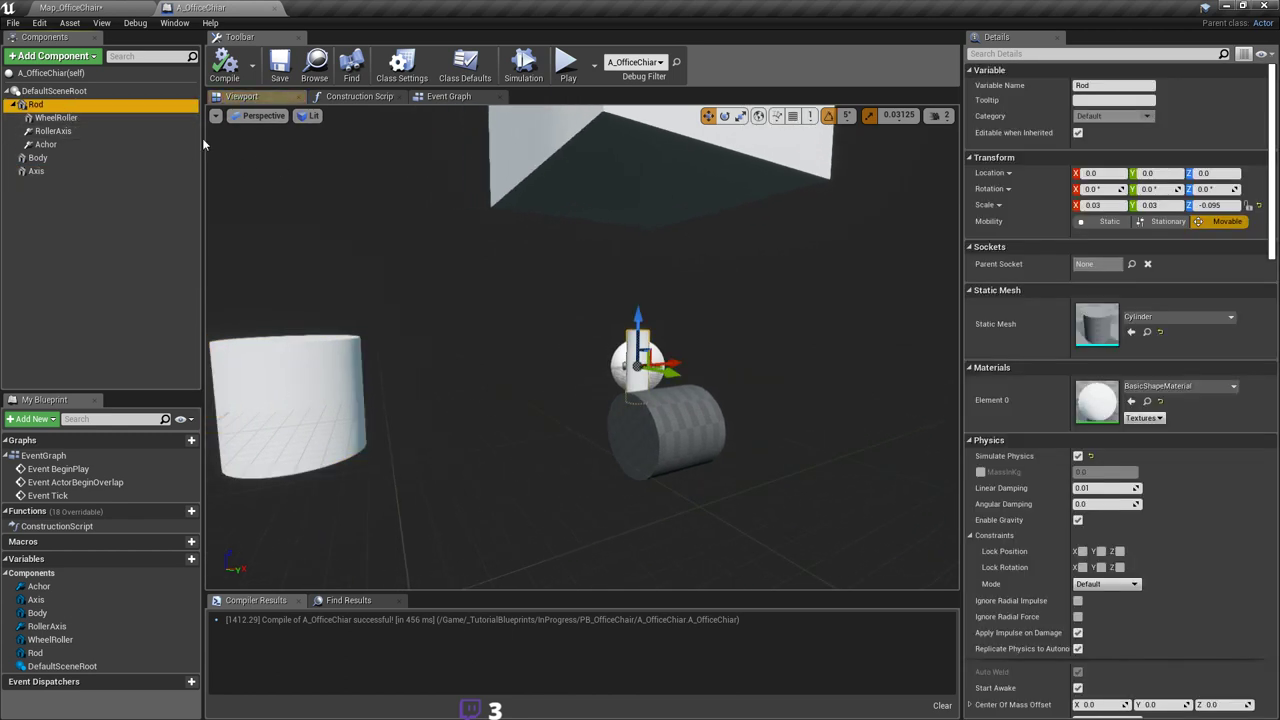
pyautogui.moveTo(652, 326); pyautogui.dragTo(546, 328, button='right')
pyautogui.press('w')
pyautogui.press('d')
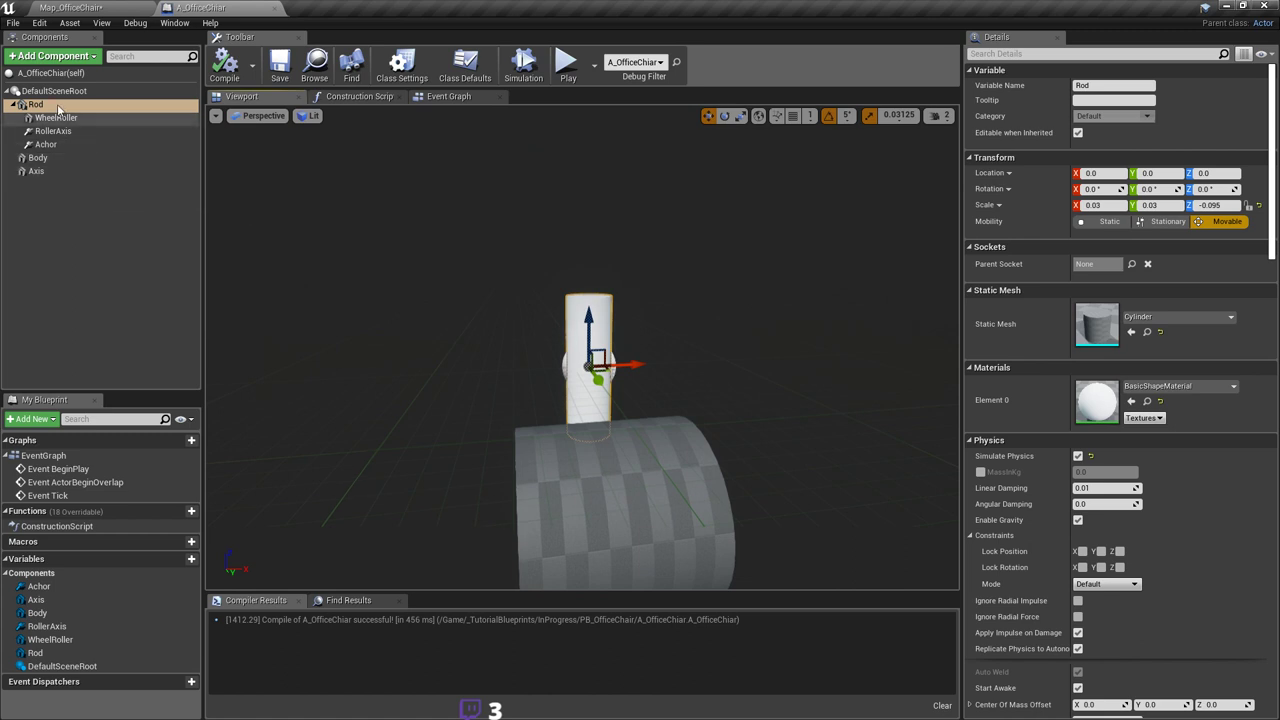
pyautogui.moveTo(572, 409)
pyautogui.mouseDown(button='right')
pyautogui.moveTo(572, 380)
pyautogui.moveTo(572, 409)
pyautogui.mouseUp(button='right')
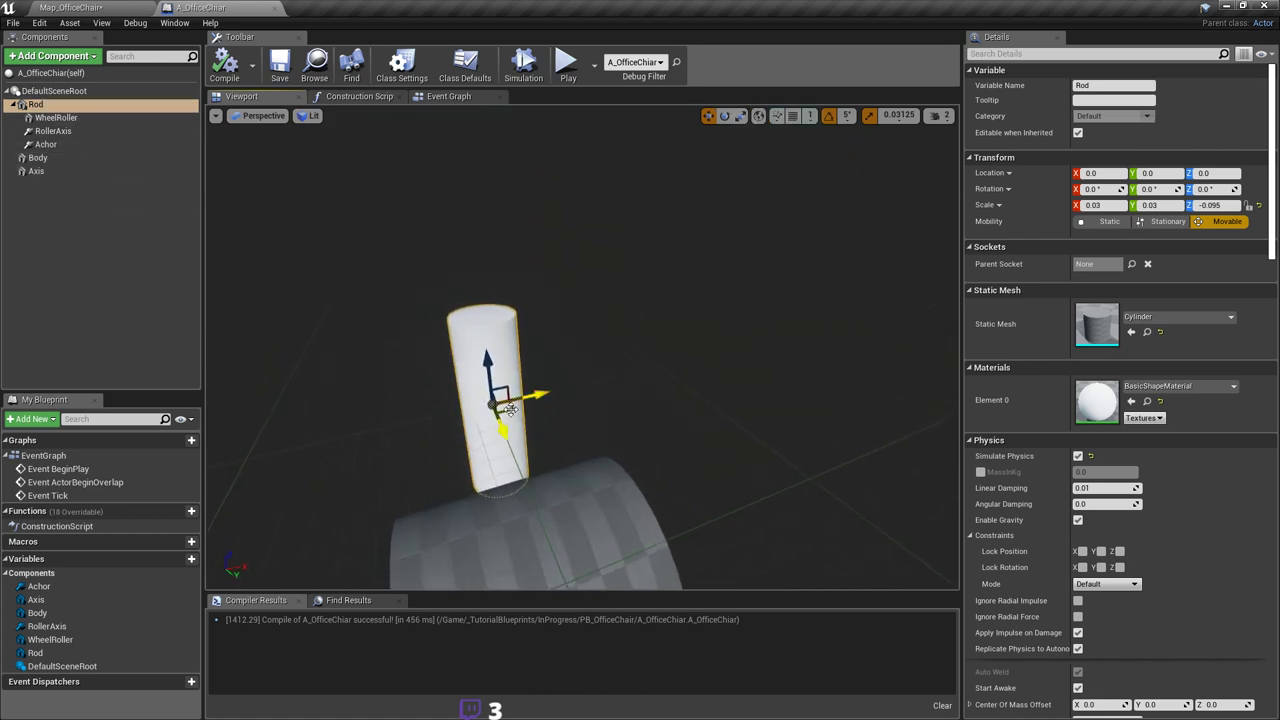
pyautogui.moveTo(510, 410); pyautogui.dragTo(870, 457)
pyautogui.press('s')
pyautogui.moveTo(870, 457); pyautogui.dragTo(920, 470, button='right')
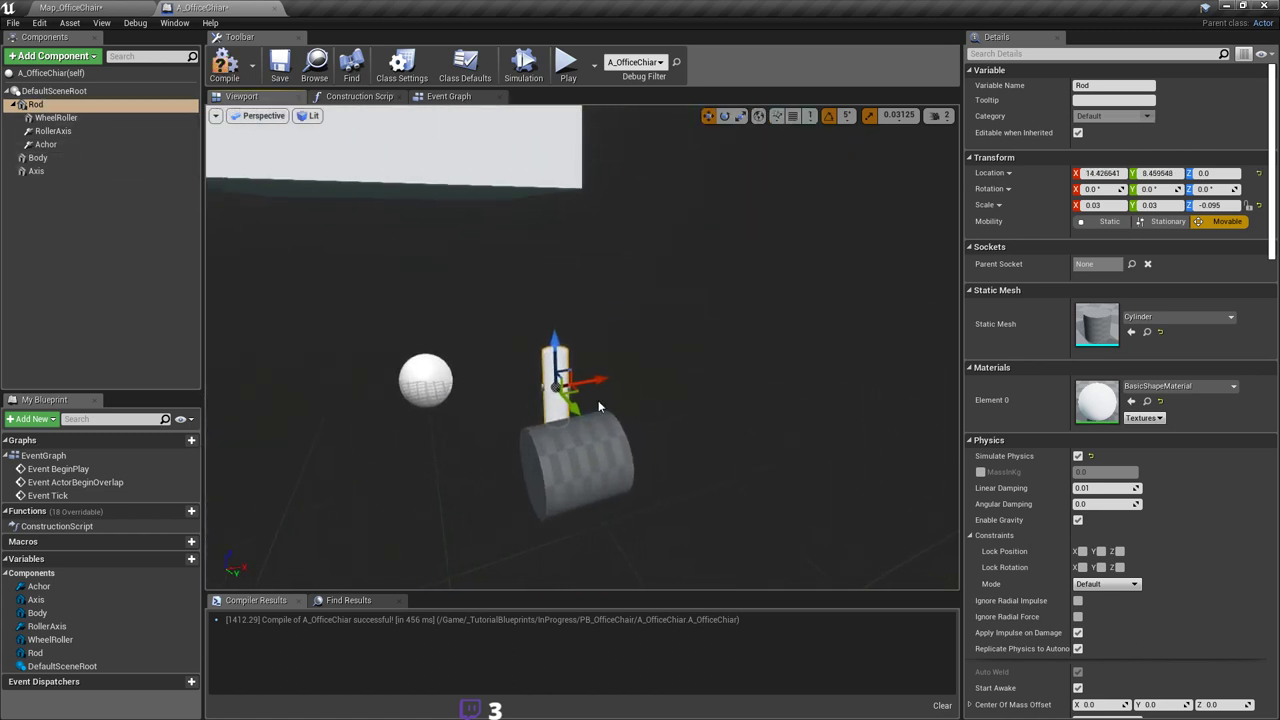
# Step: Move the Rod with its caster parts farther out from the root along the X axis
pyautogui.moveTo(568, 388); pyautogui.dragTo(762, 397)
pyautogui.moveTo(757, 402); pyautogui.dragTo(690, 402, button='right')
# Step: Center the Axis cylinder at X 0 and Y 0, and raise it above the root to about Z 12.1
pyautogui.click(451, 514)
pyautogui.moveTo(584, 497); pyautogui.dragTo(532, 465, button='right')
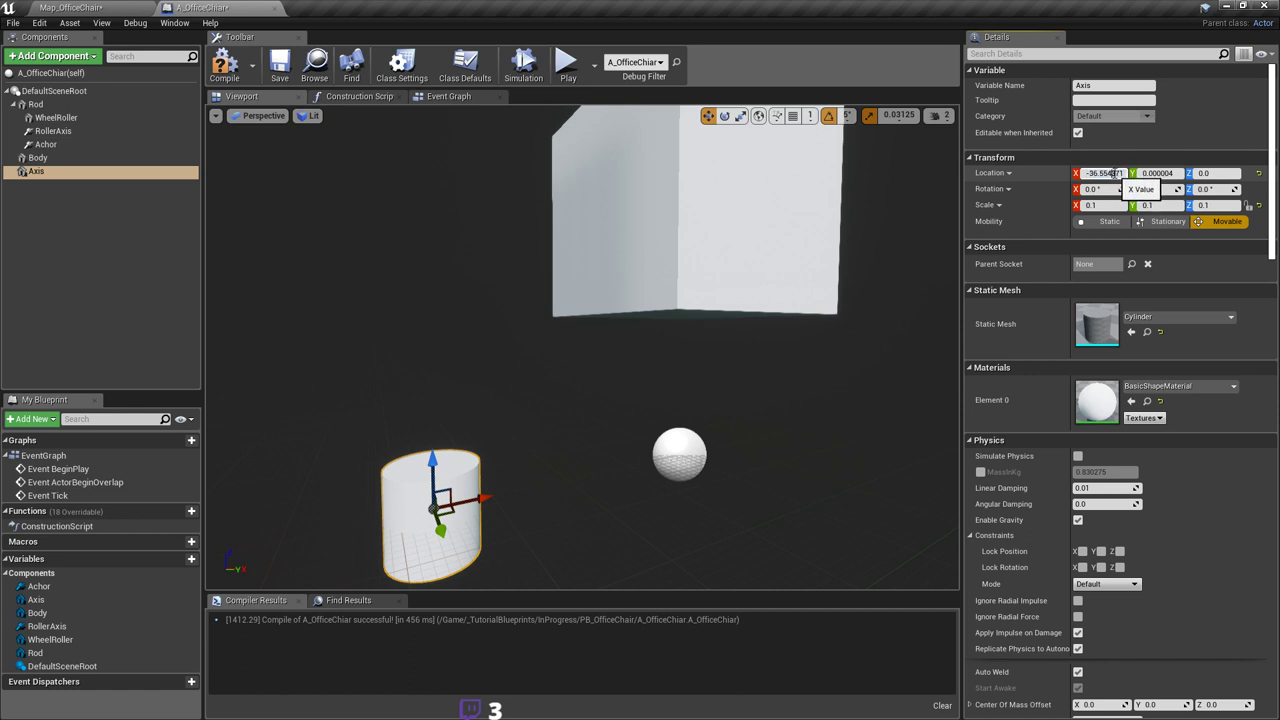
pyautogui.write('0')
pyautogui.click(1170, 174)
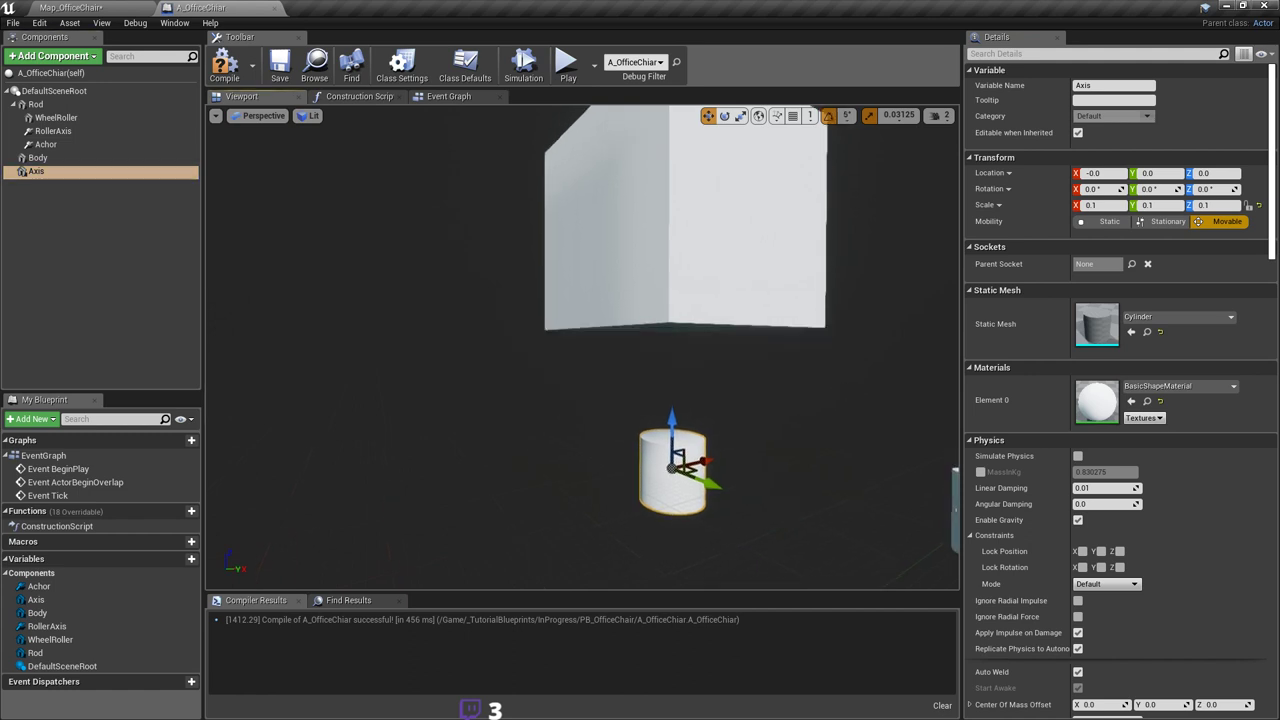
pyautogui.moveTo(842, 387); pyautogui.dragTo(890, 440, button='right')
pyautogui.moveTo(626, 330); pyautogui.dragTo(630, 271)
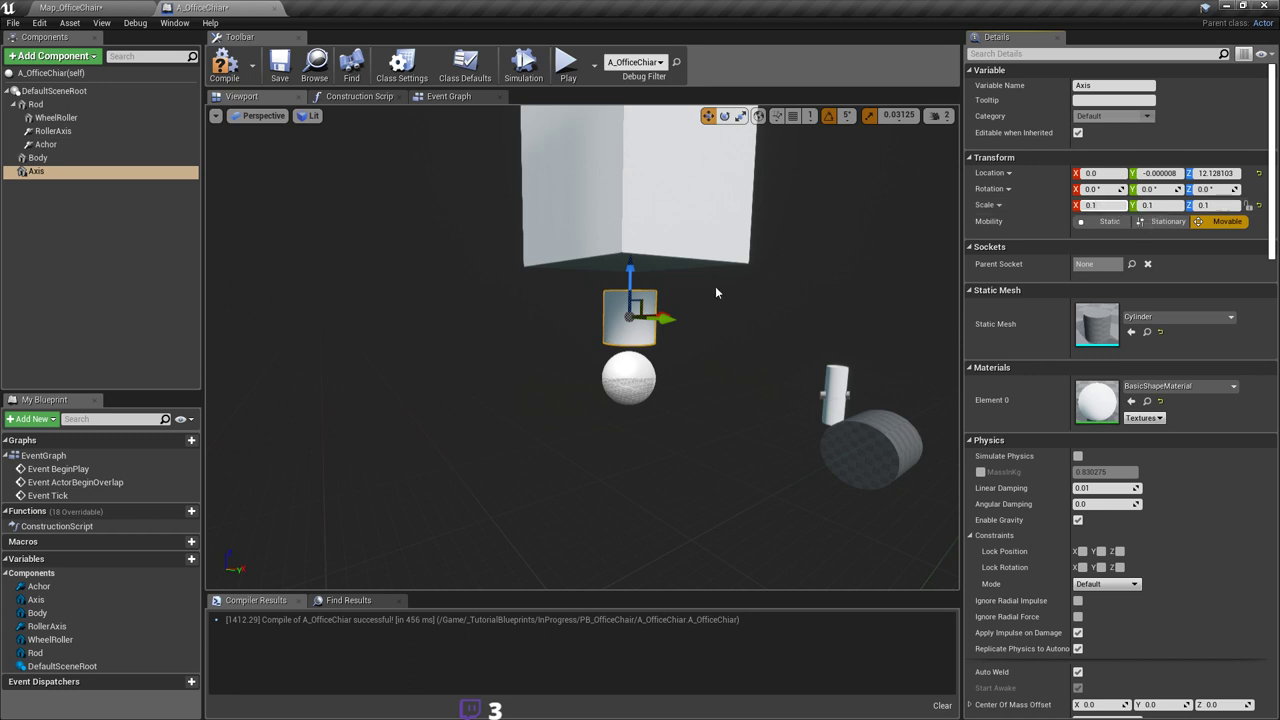
# Step: Stretch the Axis cylinder to a Z scale of 0.35 and raise it into the chair body to about Z 23.7
pyautogui.click(740, 115)
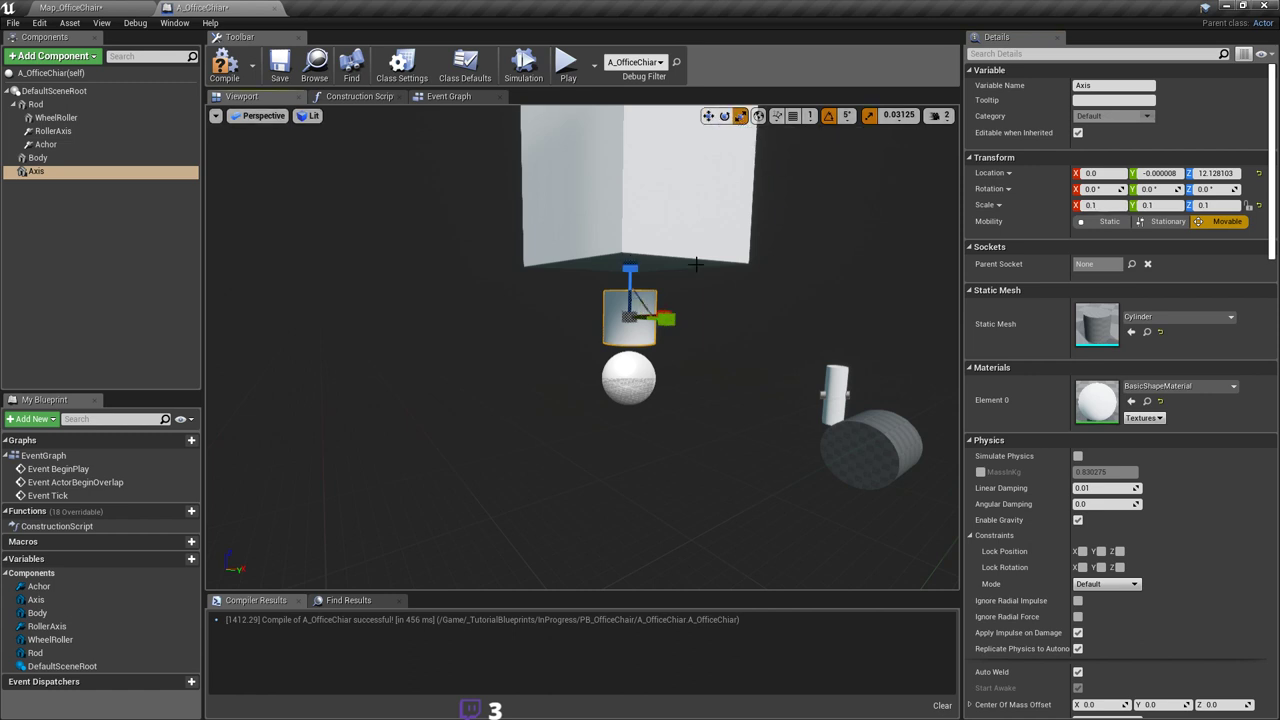
pyautogui.moveTo(630, 271)
pyautogui.mouseDown()
pyautogui.moveTo(630, 205)
pyautogui.moveTo(630, 257)
pyautogui.mouseUp()
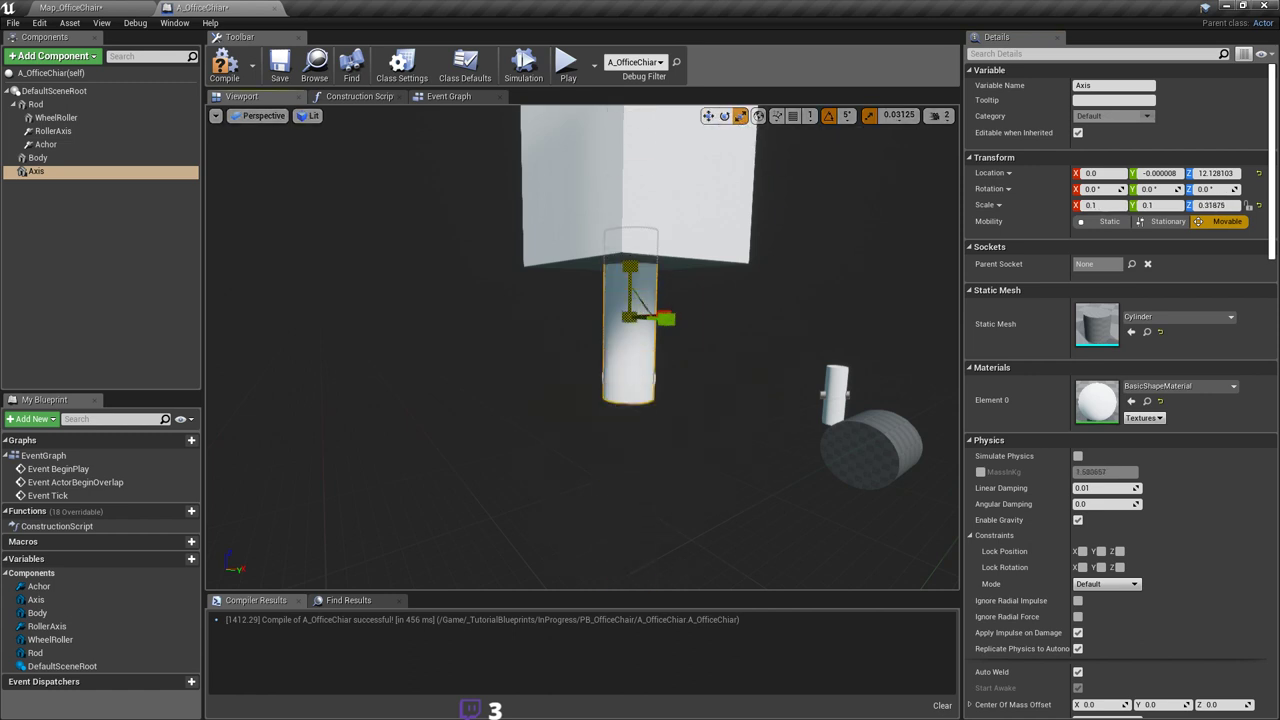
pyautogui.moveTo(642, 298)
pyautogui.mouseDown(button='right')
pyautogui.moveTo(645, 275)
pyautogui.moveTo(642, 294)
pyautogui.mouseUp(button='right')
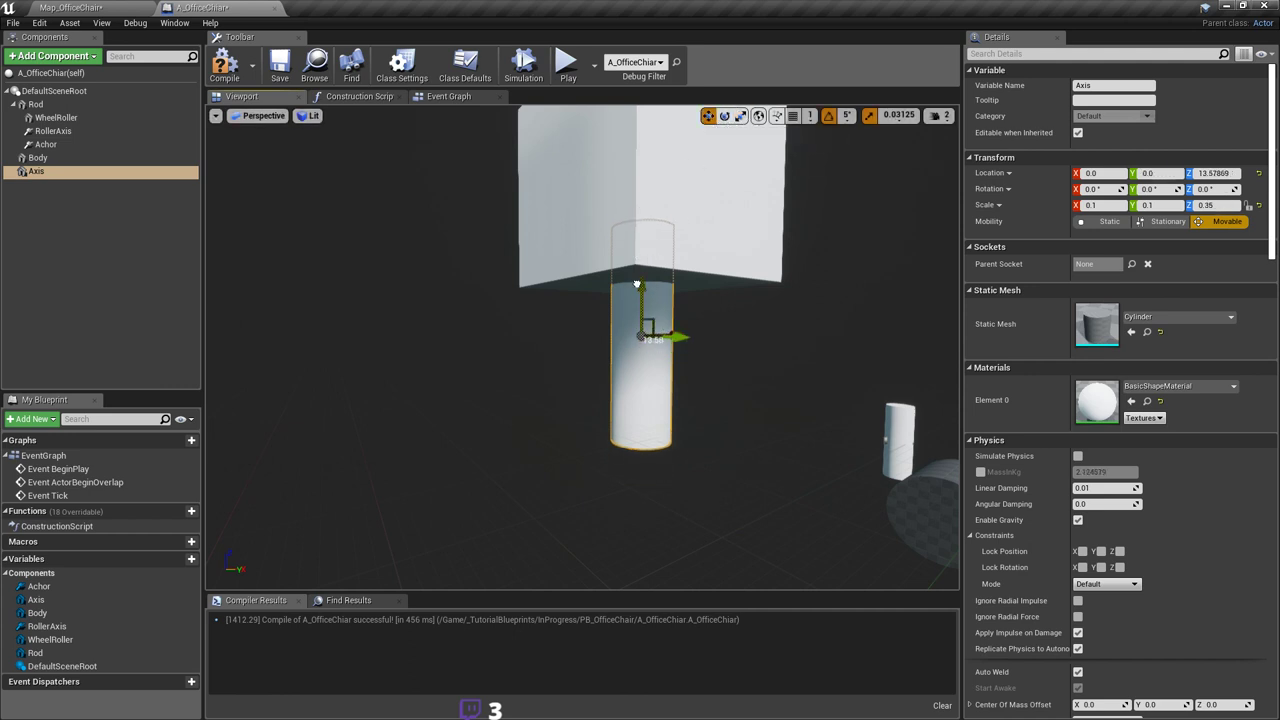
pyautogui.moveTo(637, 284); pyautogui.dragTo(643, 222)
pyautogui.moveTo(766, 277); pyautogui.dragTo(788, 342, button='right')
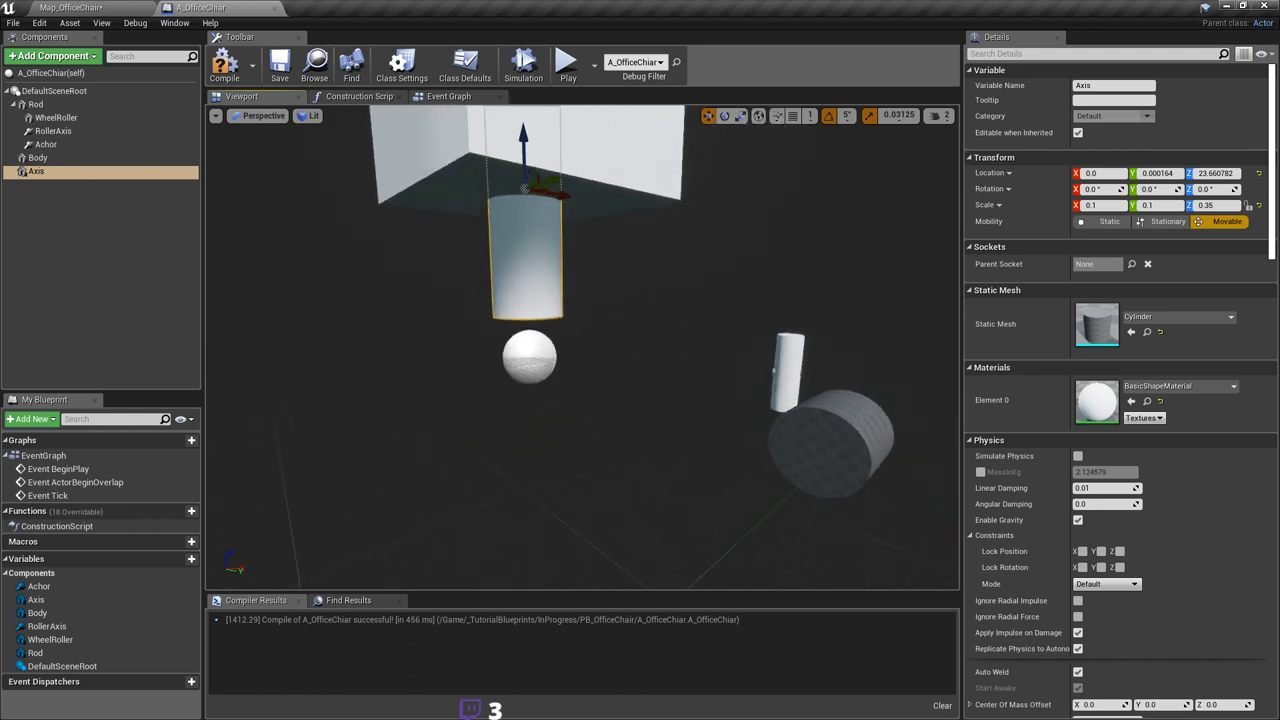
pyautogui.moveTo(612, 210); pyautogui.dragTo(614, 175, button='right')
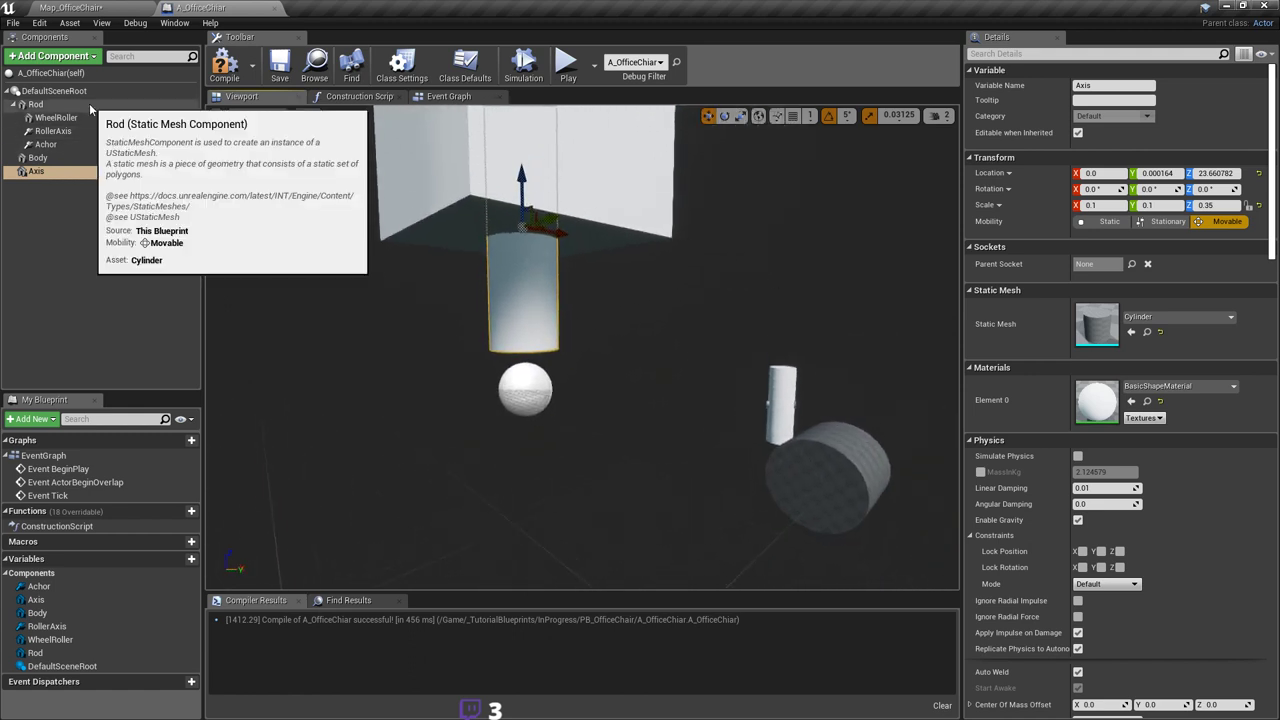
pyautogui.moveTo(562, 303); pyautogui.dragTo(536, 296, button='right')
pyautogui.moveTo(850, 382)
pyautogui.mouseDown(button='right')
pyautogui.moveTo(889, 398)
pyautogui.moveTo(865, 399)
pyautogui.mouseUp(button='right')
pyautogui.keyDown('alt'); pyautogui.moveTo(684, 410); pyautogui.dragTo(662, 400); pyautogui.keyUp('alt')
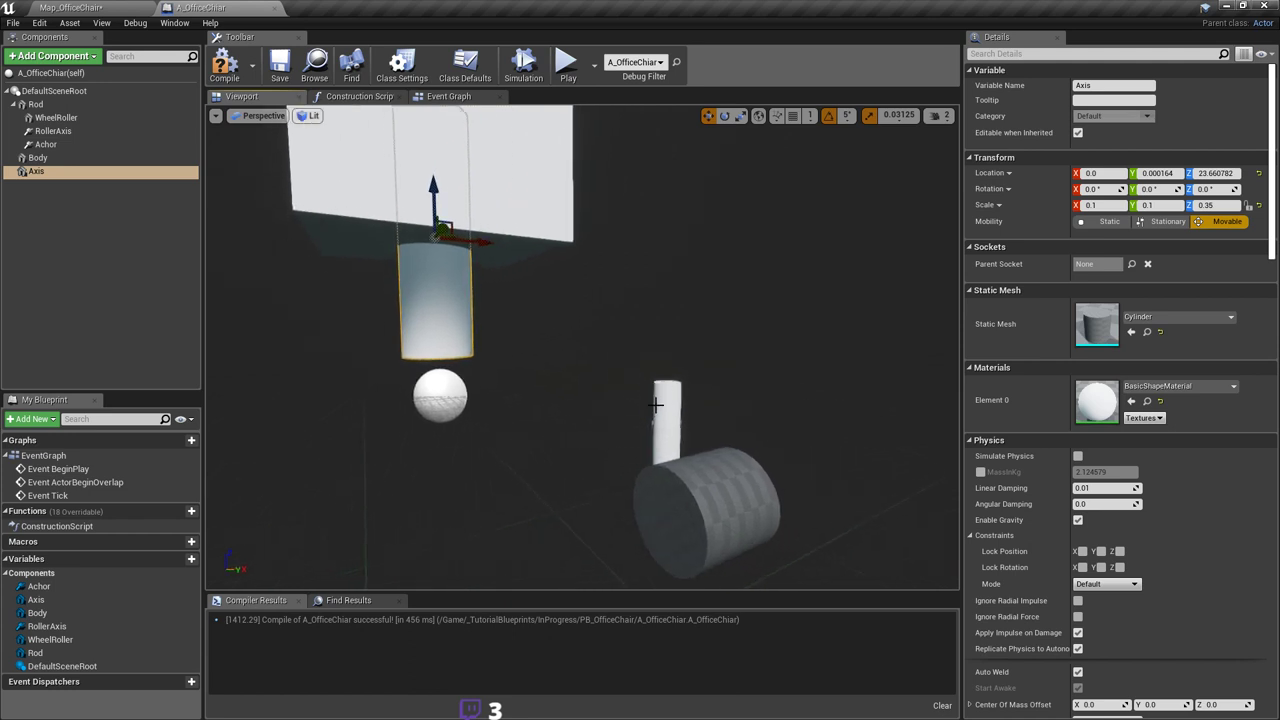
# Step: Examine the Axis cylinder, the body block and the wheel parts from several angles, along with the Rod's child components
pyautogui.moveTo(579, 357)
pyautogui.mouseDown(button='right')
pyautogui.moveTo(558, 360)
pyautogui.moveTo(574, 358)
pyautogui.mouseUp(button='right')
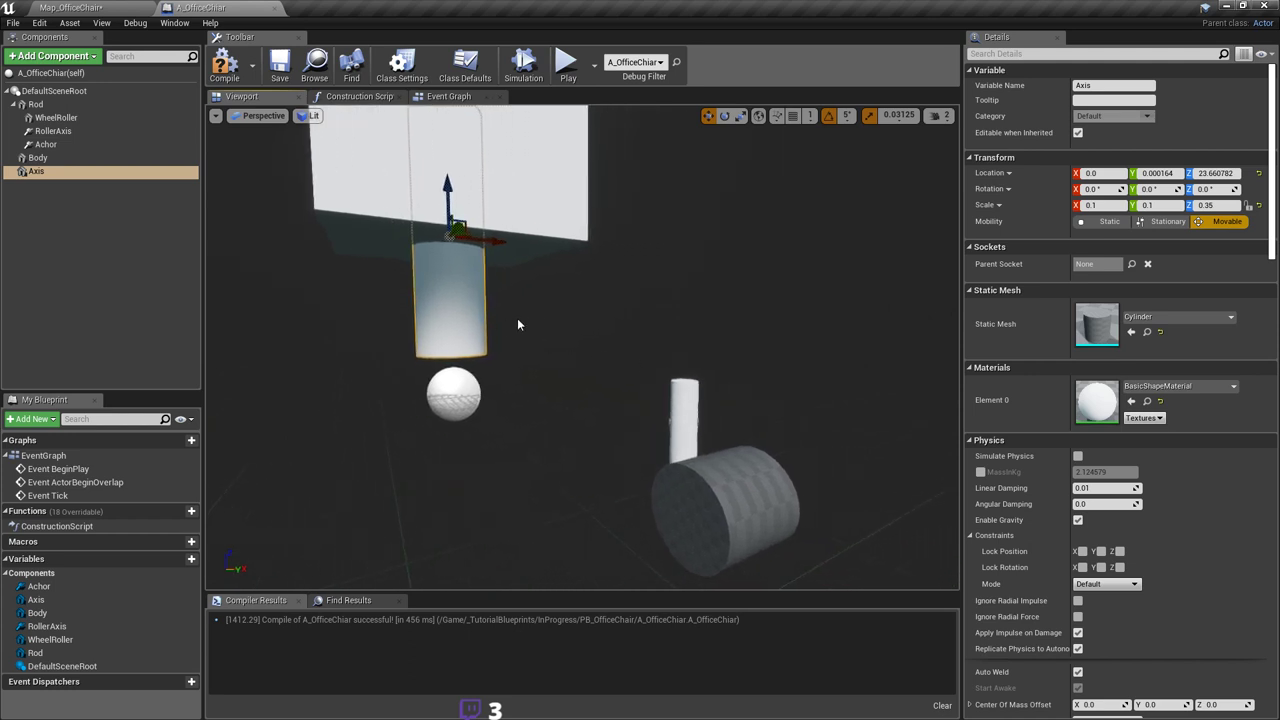
pyautogui.keyDown('alt'); pyautogui.moveTo(517, 323); pyautogui.dragTo(519, 332); pyautogui.keyUp('alt')
pyautogui.moveTo(519, 332); pyautogui.dragTo(500, 400, button='right')
pyautogui.keyDown('alt'); pyautogui.moveTo(535, 362); pyautogui.dragTo(621, 427); pyautogui.keyUp('alt')
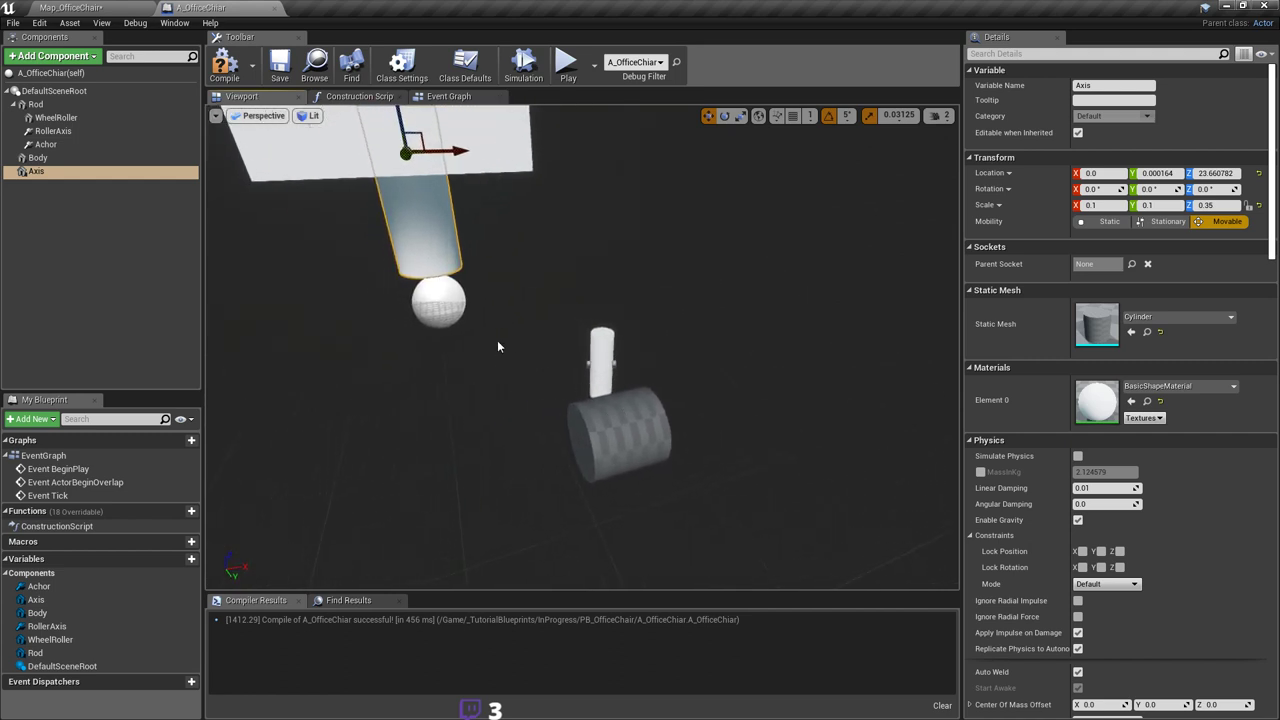
pyautogui.moveTo(498, 346)
pyautogui.keyDown('alt'); pyautogui.mouseDown()
pyautogui.moveTo(520, 338)
pyautogui.moveTo(560, 365)
pyautogui.moveTo(510, 325)
pyautogui.moveTo(525, 335)
pyautogui.moveTo(493, 335)
pyautogui.mouseUp(); pyautogui.keyUp('alt')
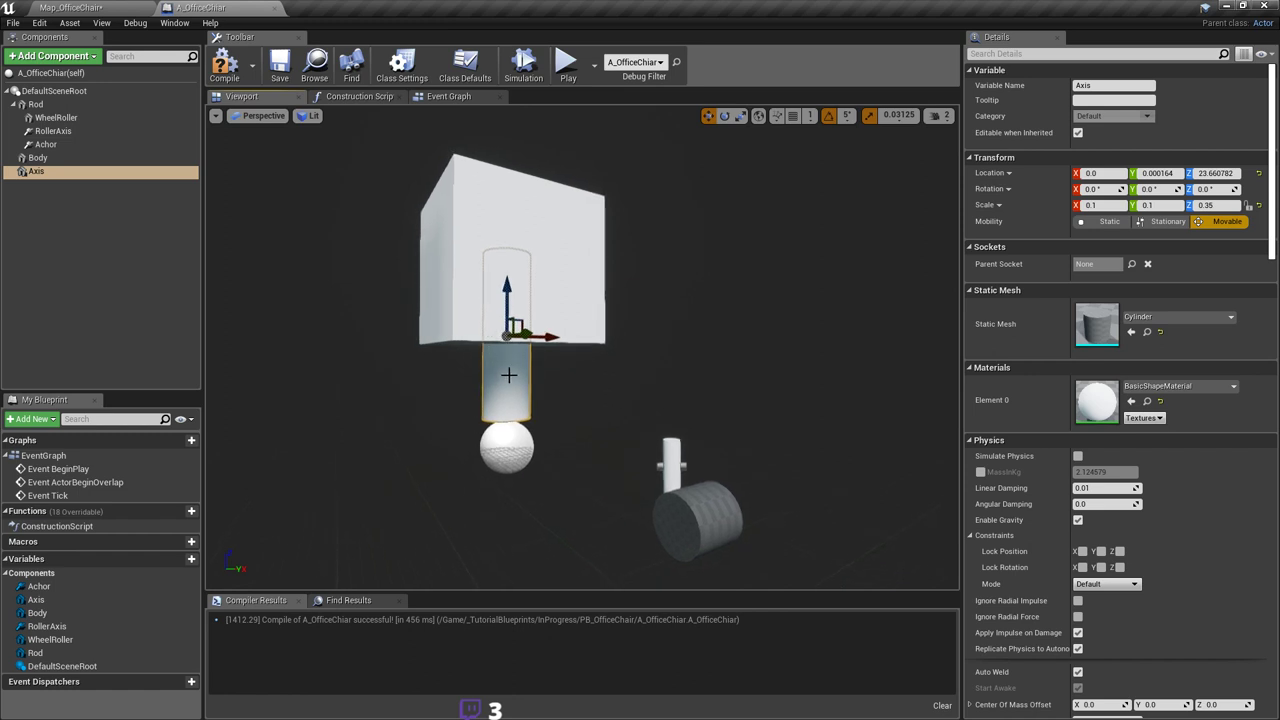
pyautogui.moveTo(543, 380); pyautogui.dragTo(519, 388, button='right')
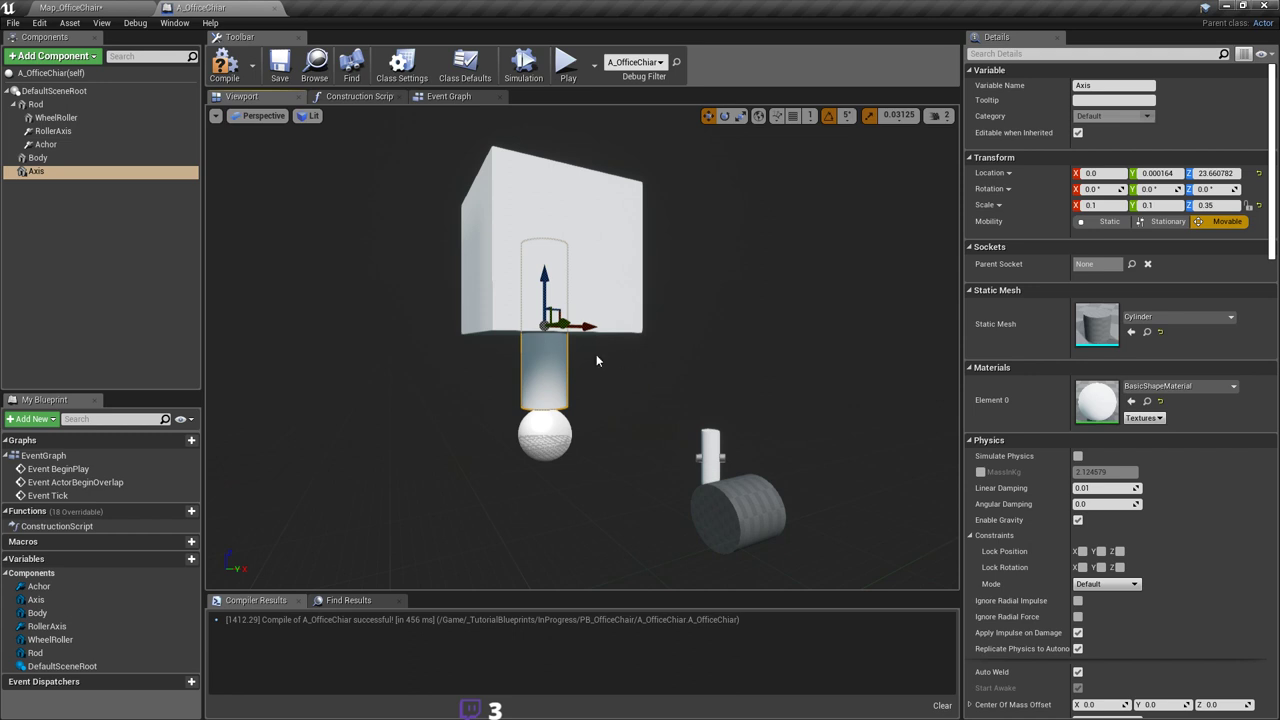
pyautogui.moveTo(597, 360); pyautogui.dragTo(575, 350, button='right')
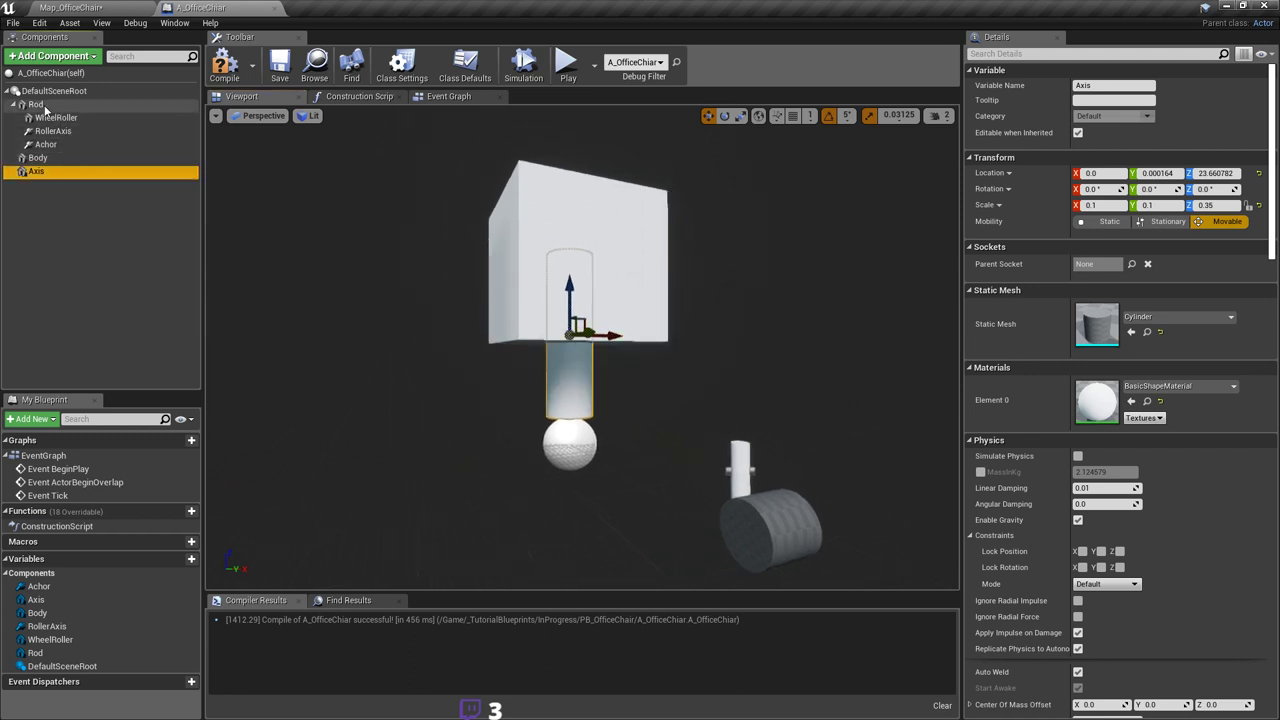
pyautogui.click(13, 104)
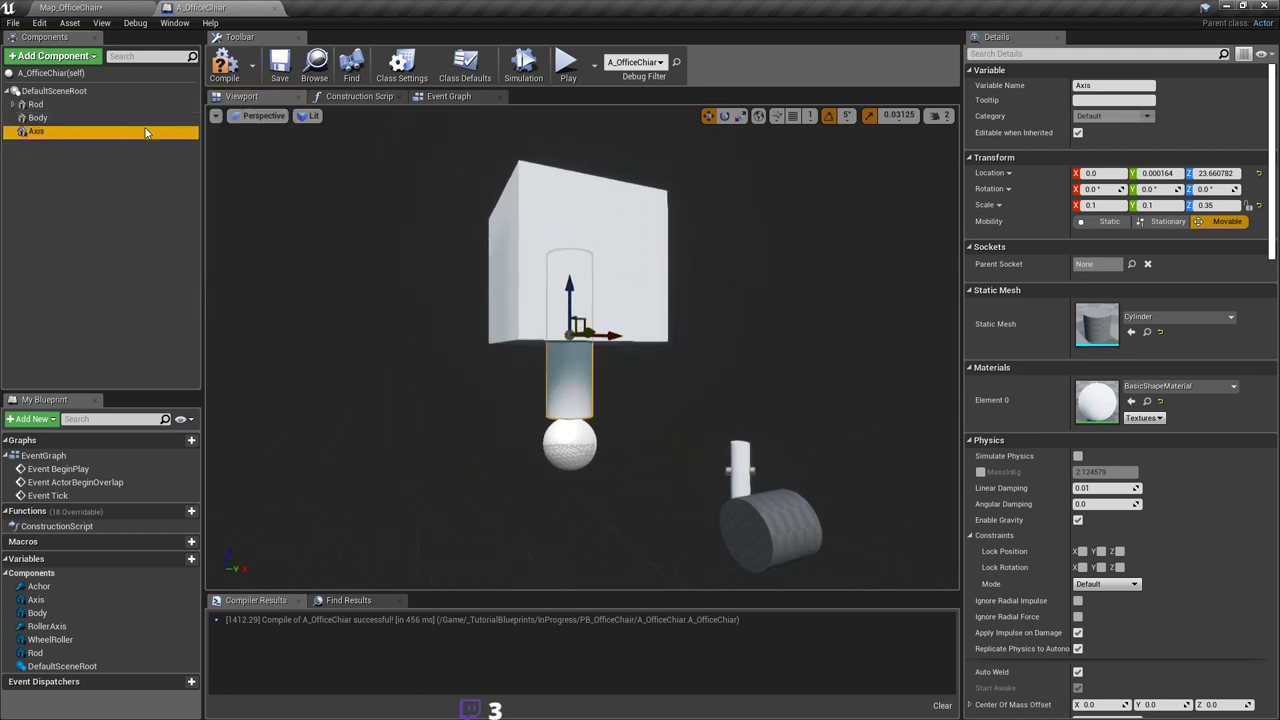
pyautogui.click(13, 104)
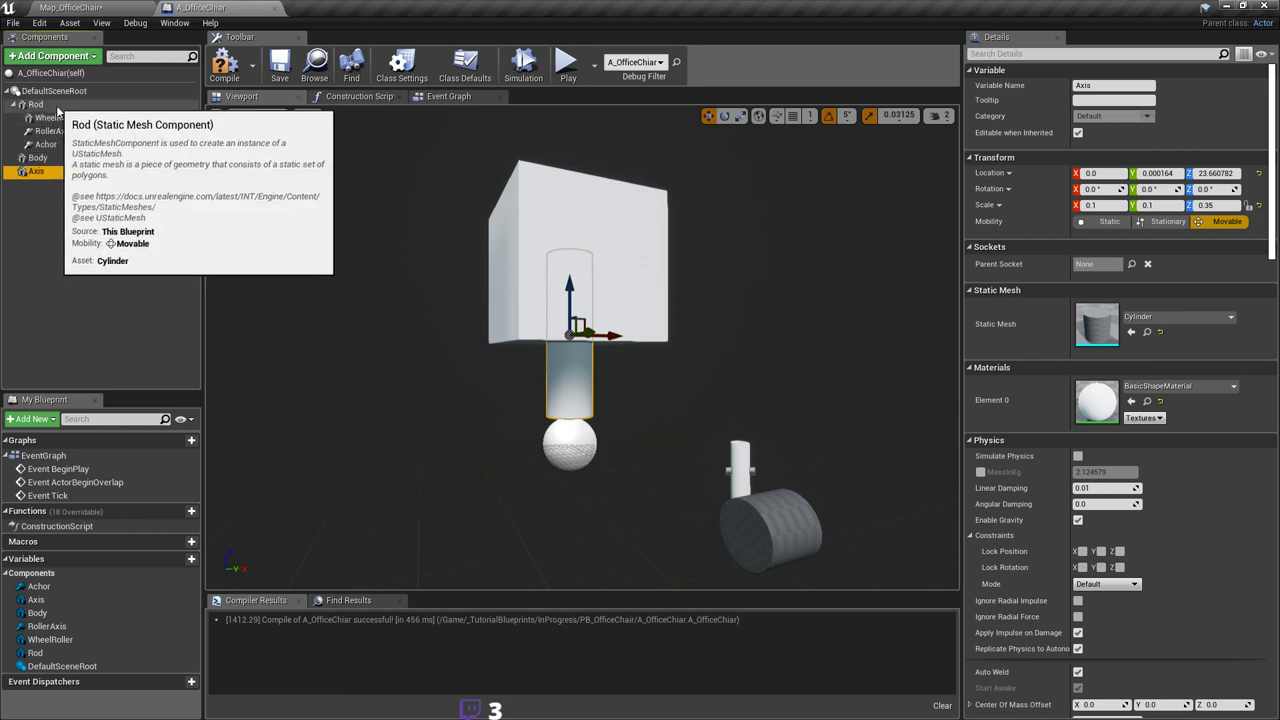
# Step: Add a Physics Constraint component under DefaultSceneRoot, name it AxisAnchor and save the blueprint
pyautogui.click(13, 104)
pyautogui.click(50, 91)
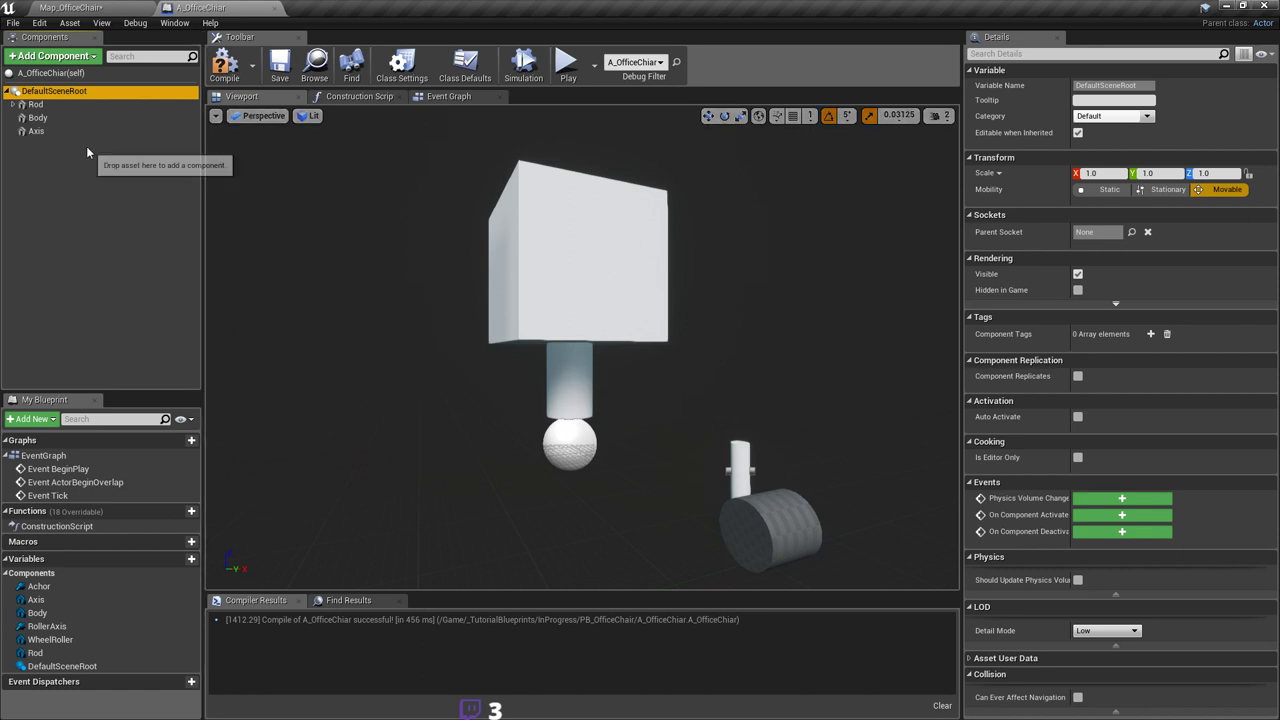
pyautogui.click(90, 56)
pyautogui.write('physics')
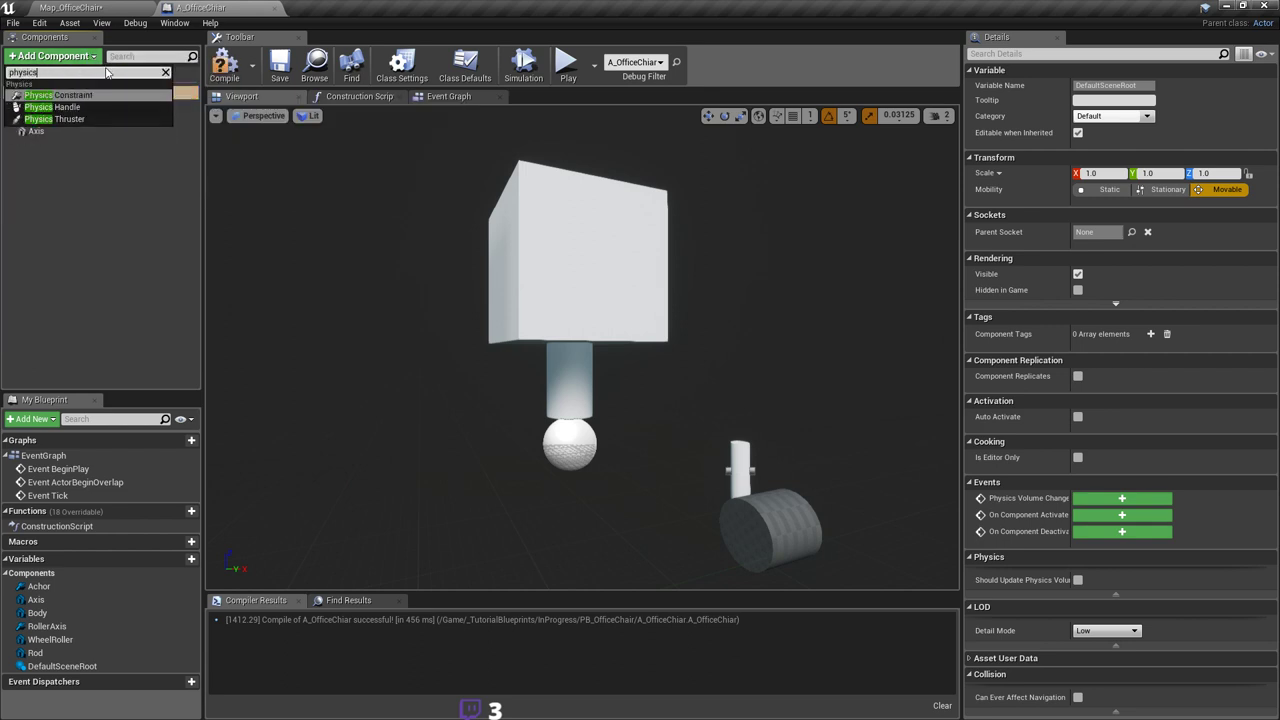
pyautogui.press('Return')
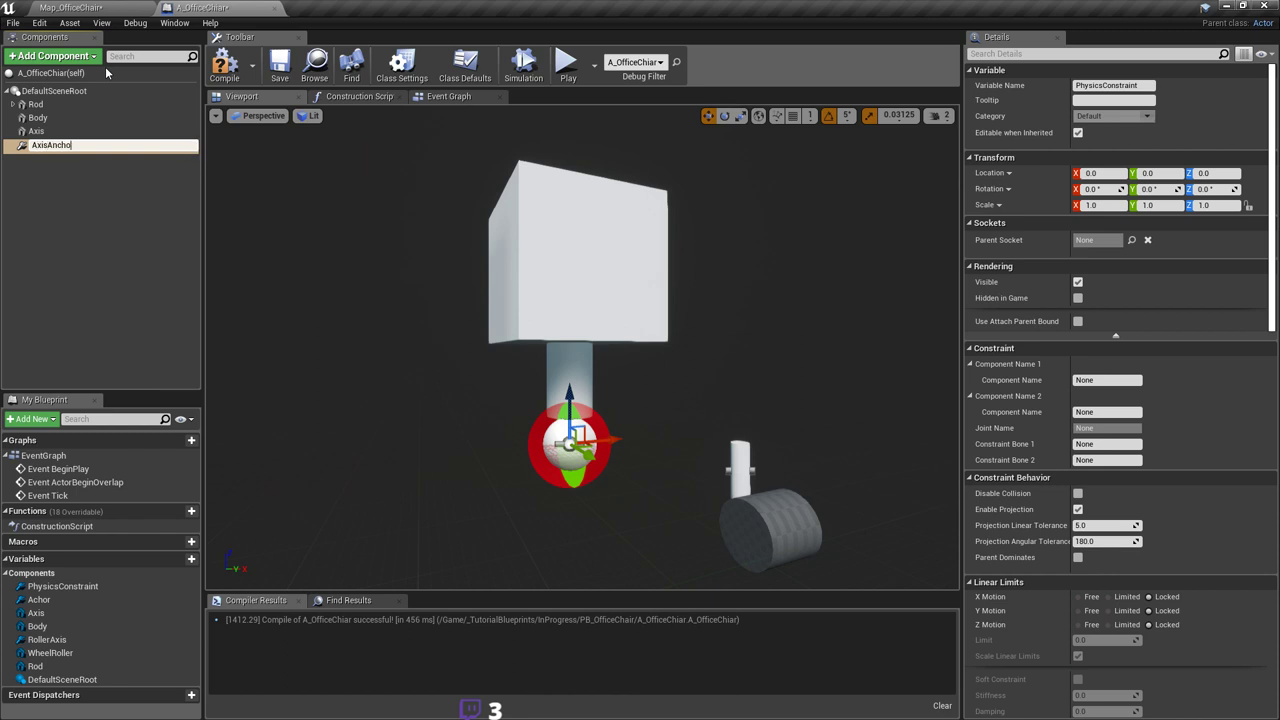
pyautogui.press('Return')
pyautogui.hotkey('ctrl', 's')
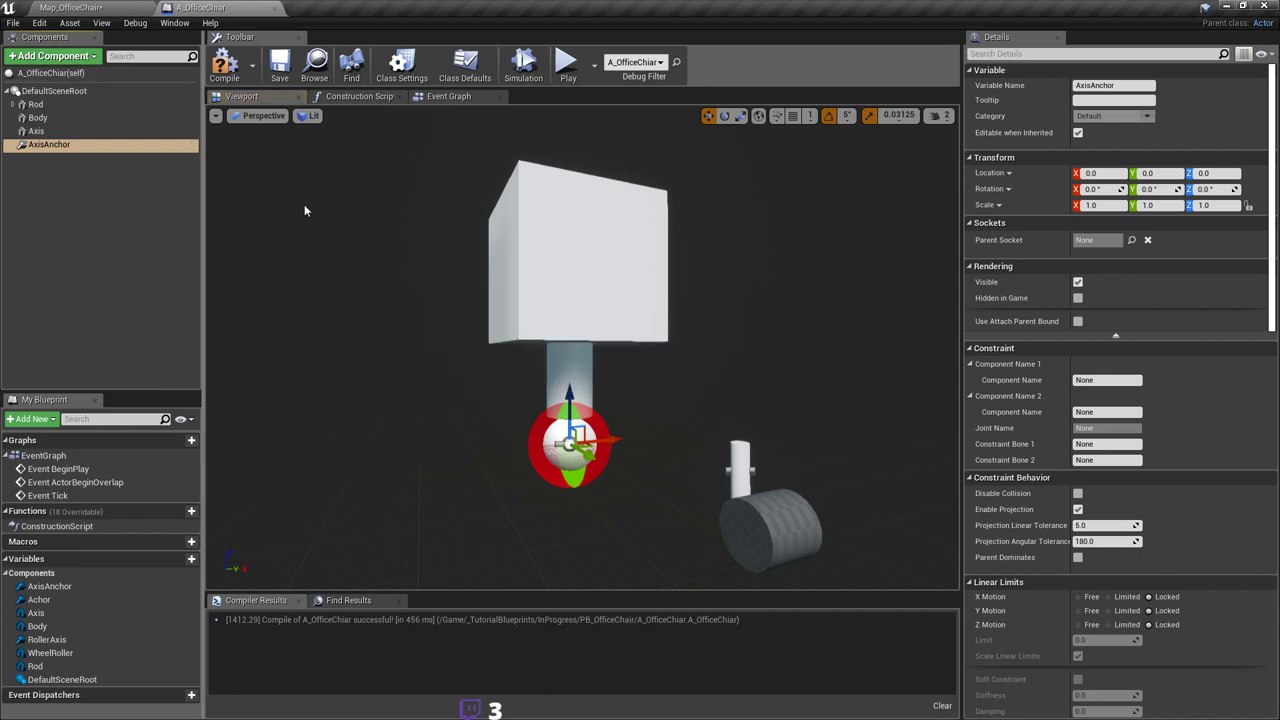
# Step: Raise AxisAnchor along the Z axis to a height of about 17.78, just below the body block
pyautogui.moveTo(307, 210); pyautogui.dragTo(289, 180, button='right')
pyautogui.moveTo(609, 405)
pyautogui.mouseDown(button='right')
pyautogui.moveTo(640, 460)
pyautogui.moveTo(609, 405)
pyautogui.mouseUp(button='right')
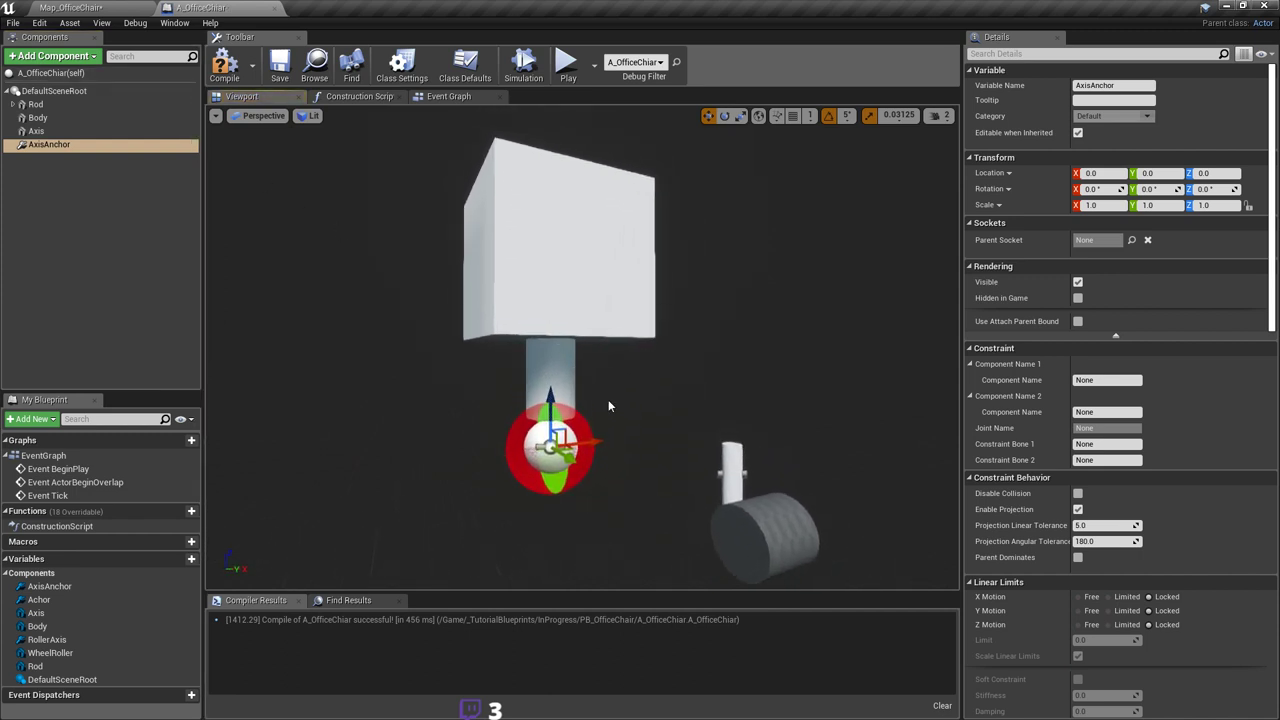
pyautogui.moveTo(558, 397); pyautogui.dragTo(555, 307)
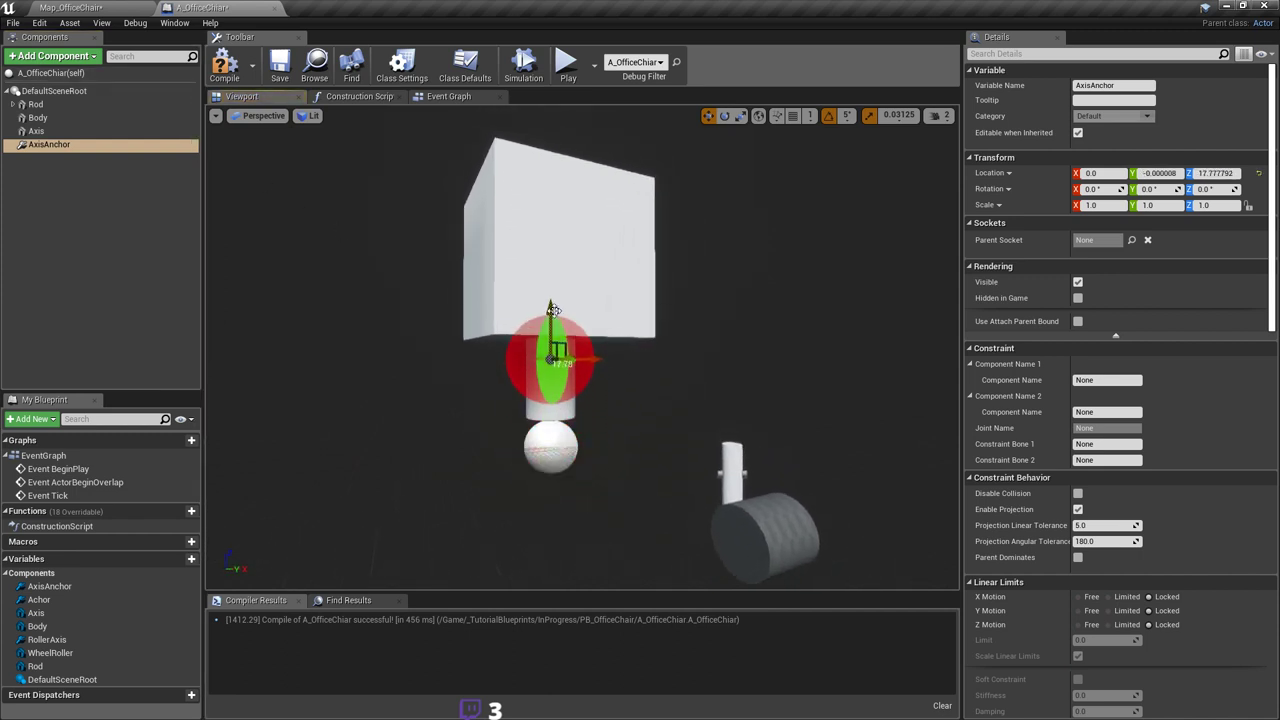
# Step: Rotate AxisAnchor to -90° on the Y axis and save the blueprint
pyautogui.moveTo(555, 307); pyautogui.dragTo(555, 330, button='middle')
pyautogui.moveTo(555, 307); pyautogui.dragTo(555, 255, button='right')
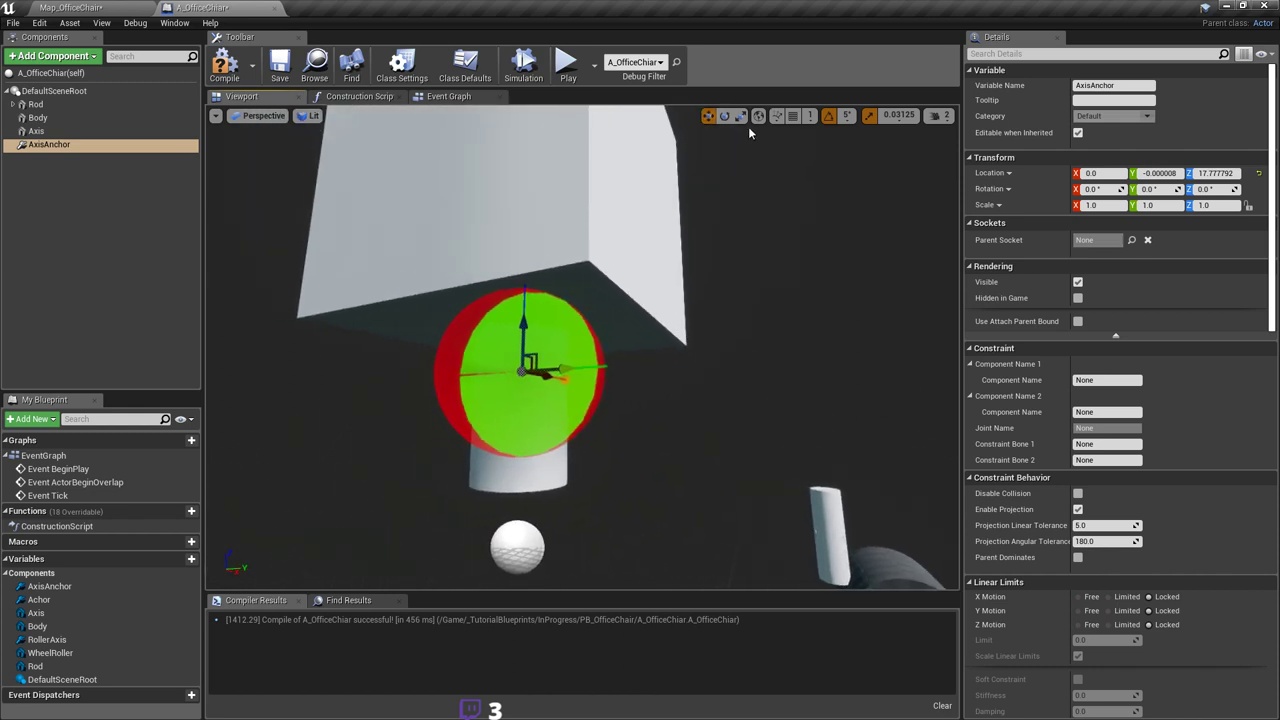
pyautogui.click(725, 116)
pyautogui.moveTo(606, 368); pyautogui.dragTo(440, 359, button='right')
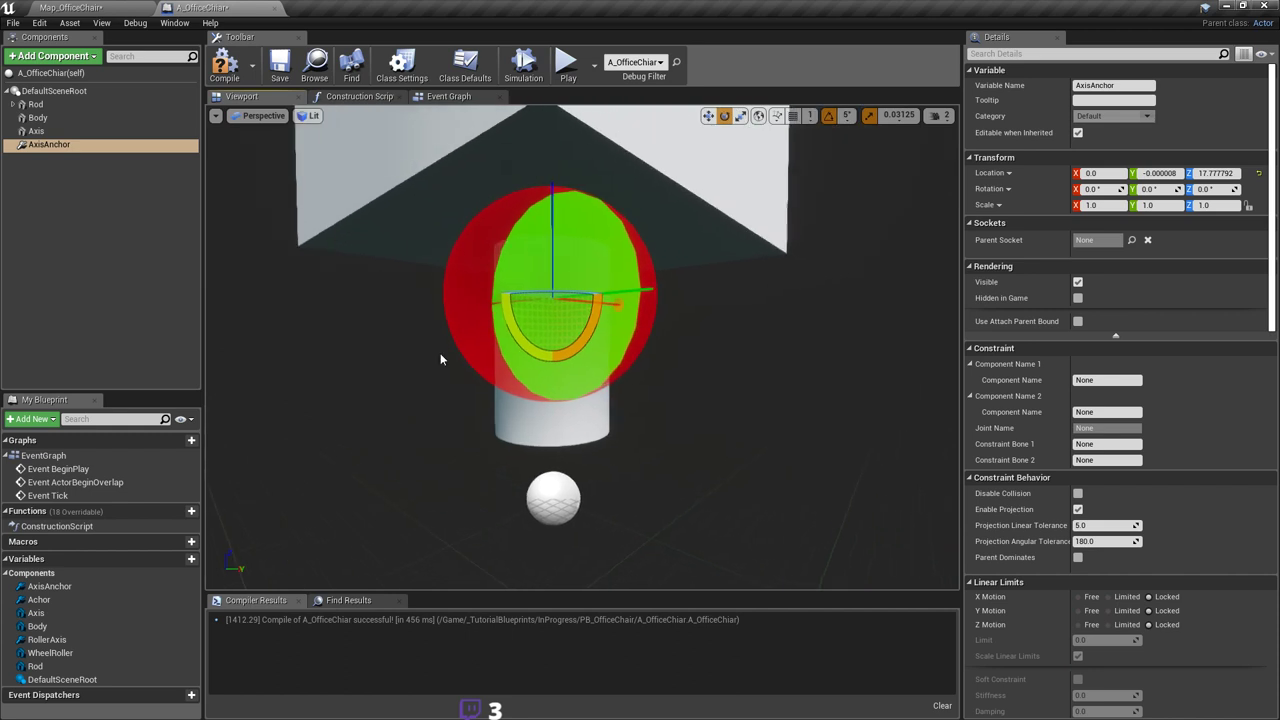
pyautogui.moveTo(521, 340); pyautogui.dragTo(552, 391)
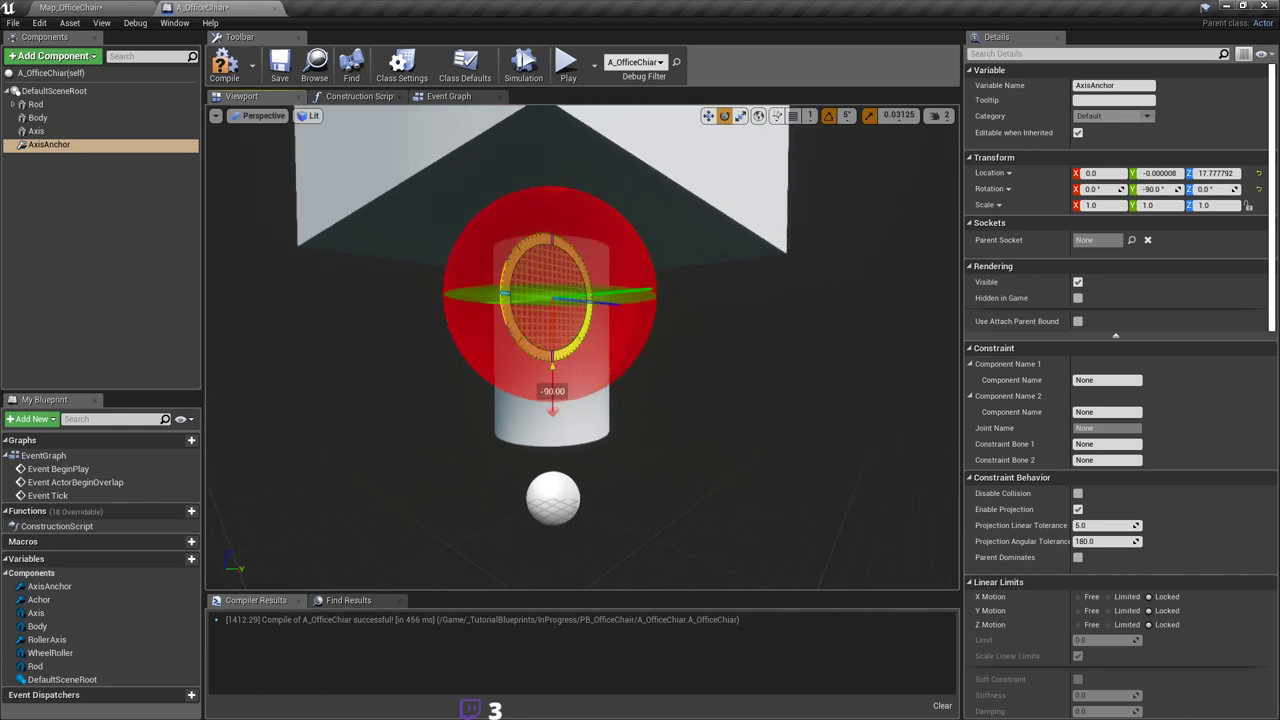
pyautogui.moveTo(563, 380); pyautogui.dragTo(590, 410, button='right')
pyautogui.moveTo(567, 287); pyautogui.dragTo(582, 284, button='right')
pyautogui.moveTo(447, 389); pyautogui.dragTo(395, 362, button='right')
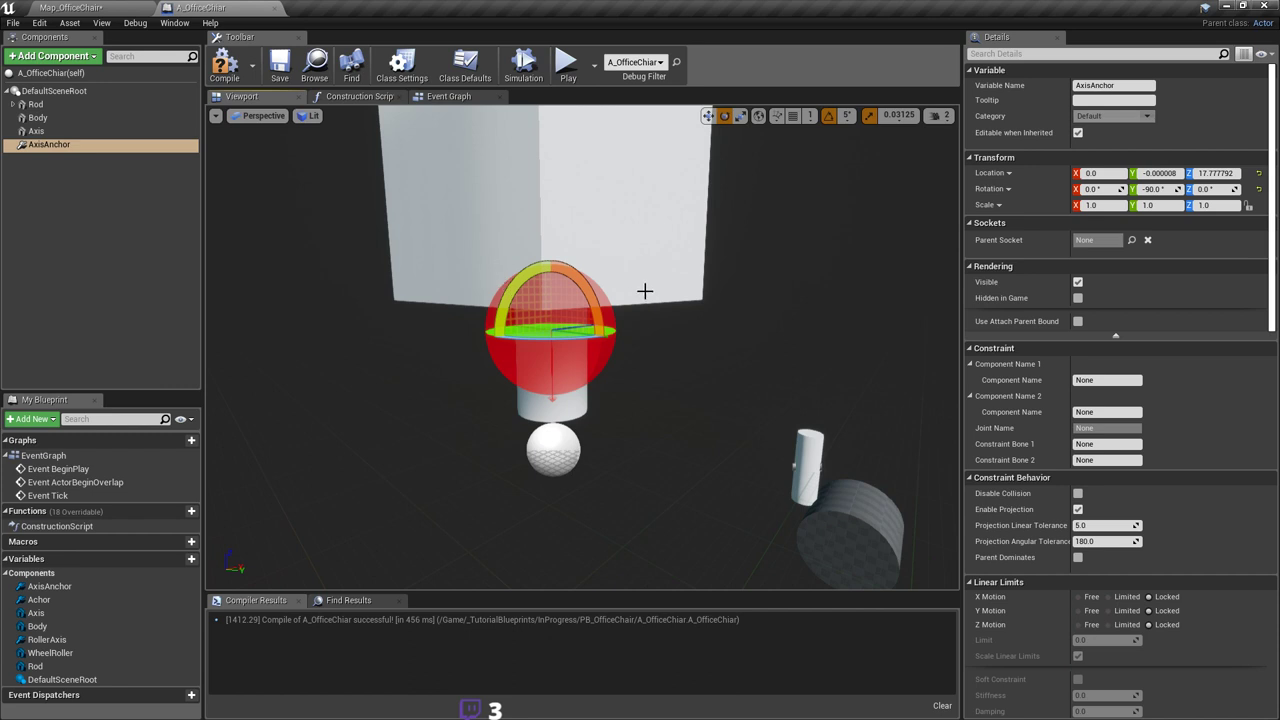
pyautogui.moveTo(680, 306); pyautogui.dragTo(643, 316, button='right')
pyautogui.hotkey('ctrl', 's')
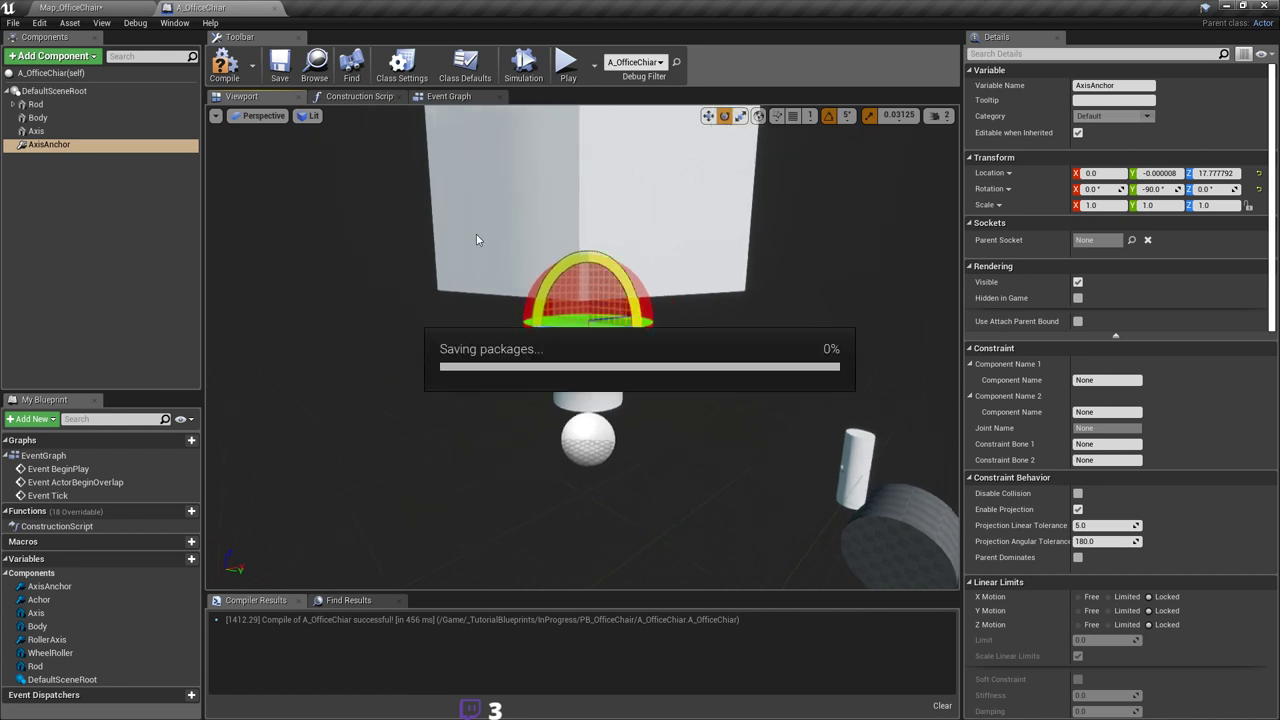
# Step: Set AxisAnchor's first constrained component to Body and its second to Axis
pyautogui.click(60, 146)
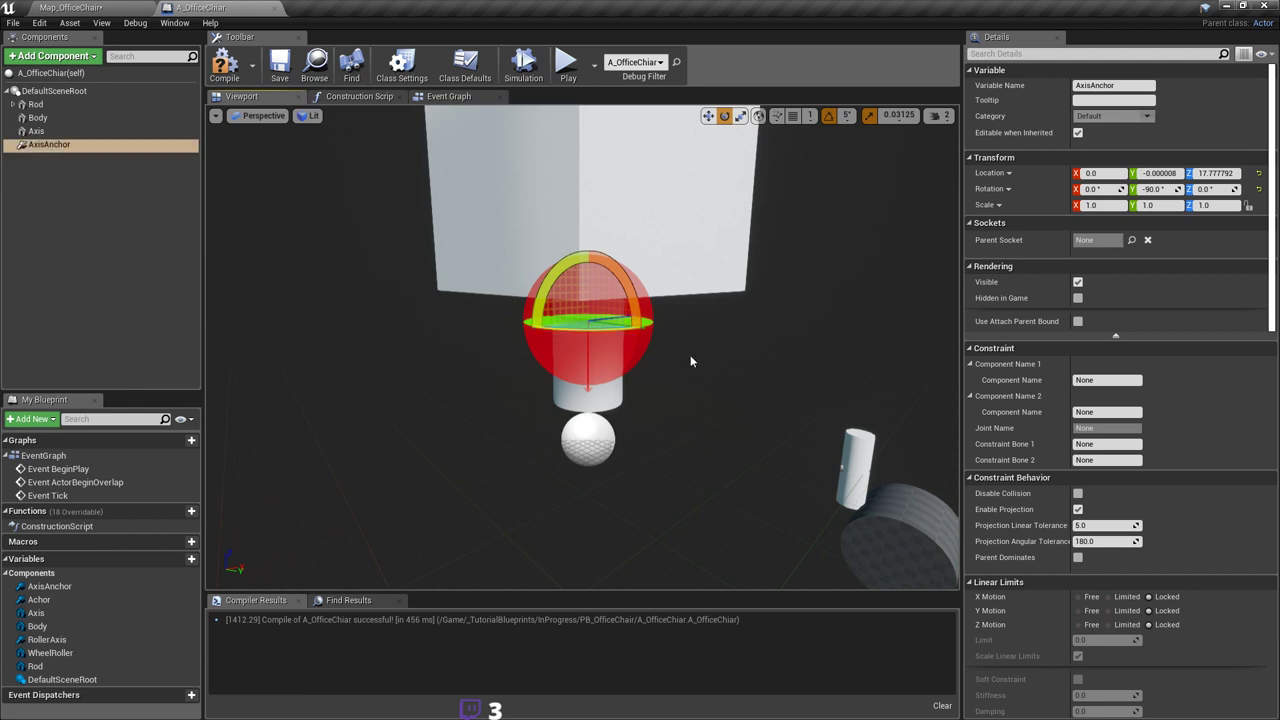
pyautogui.moveTo(690, 355); pyautogui.dragTo(760, 358, button='right')
pyautogui.press('w')
pyautogui.moveTo(510, 370); pyautogui.dragTo(474, 355, button='right')
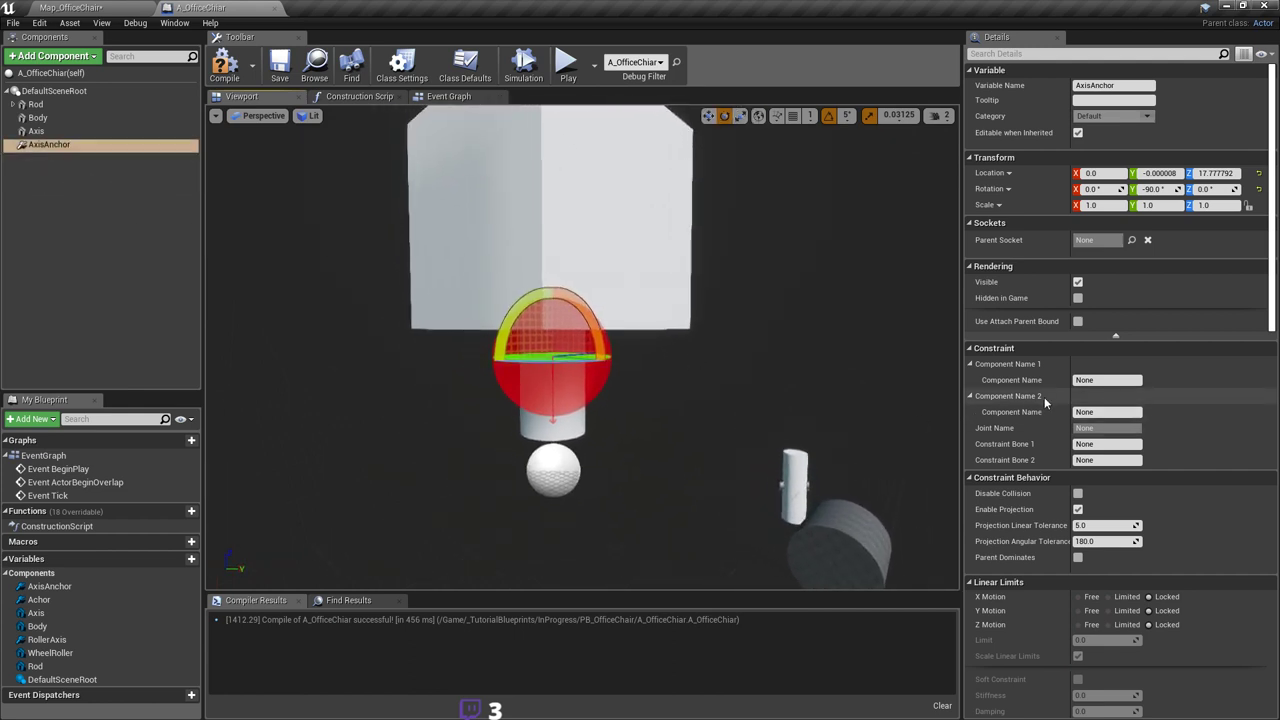
pyautogui.click(1128, 381)
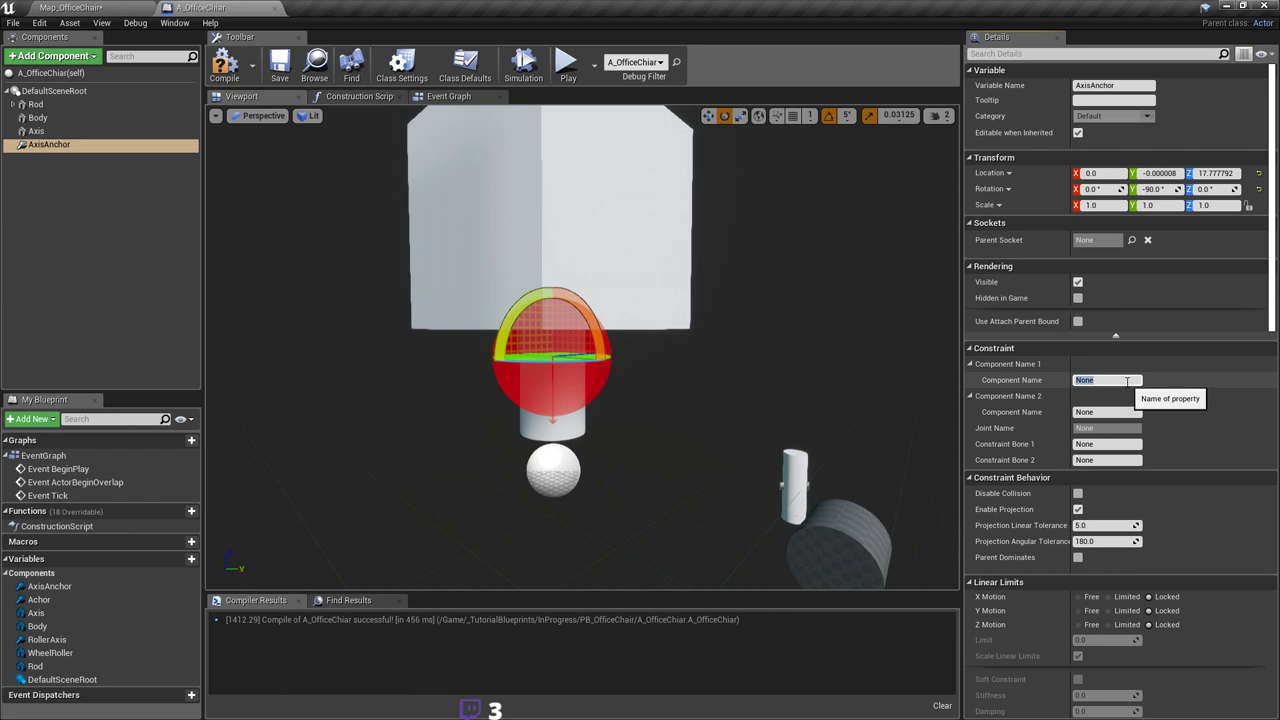
pyautogui.write('Body')
pyautogui.press('Return')
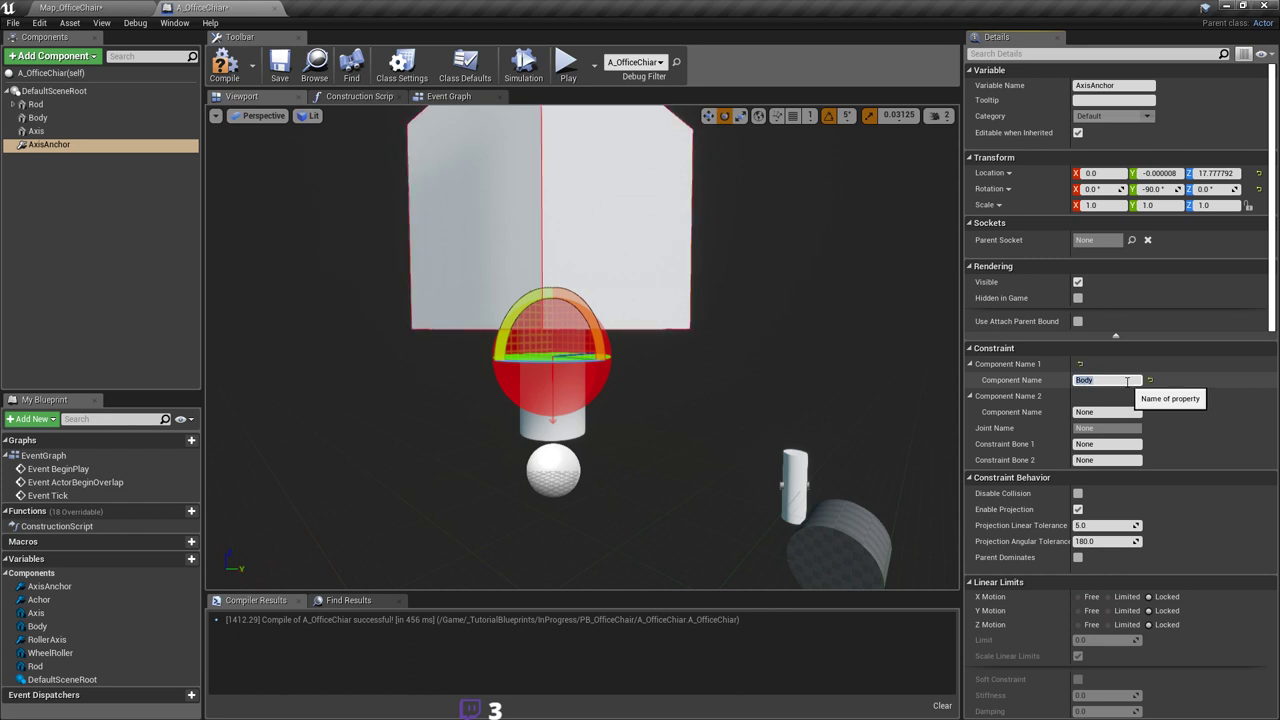
pyautogui.click(1100, 412)
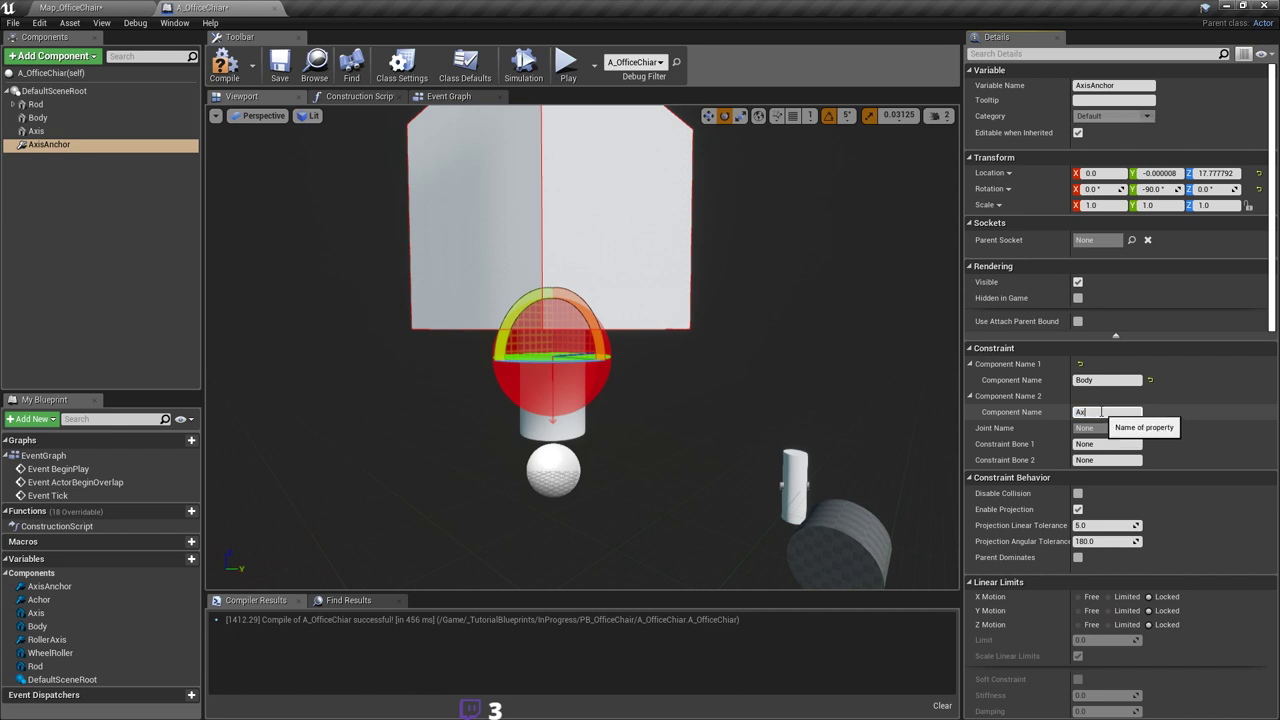
# Step: Lock AxisAnchor's Swing 1 and Swing 2 motion in the angular limits and save the blueprint
pyautogui.moveTo(752, 391)
pyautogui.mouseDown(button='right')
pyautogui.moveTo(734, 383)
pyautogui.moveTo(730, 403)
pyautogui.moveTo(752, 391)
pyautogui.mouseUp(button='right')
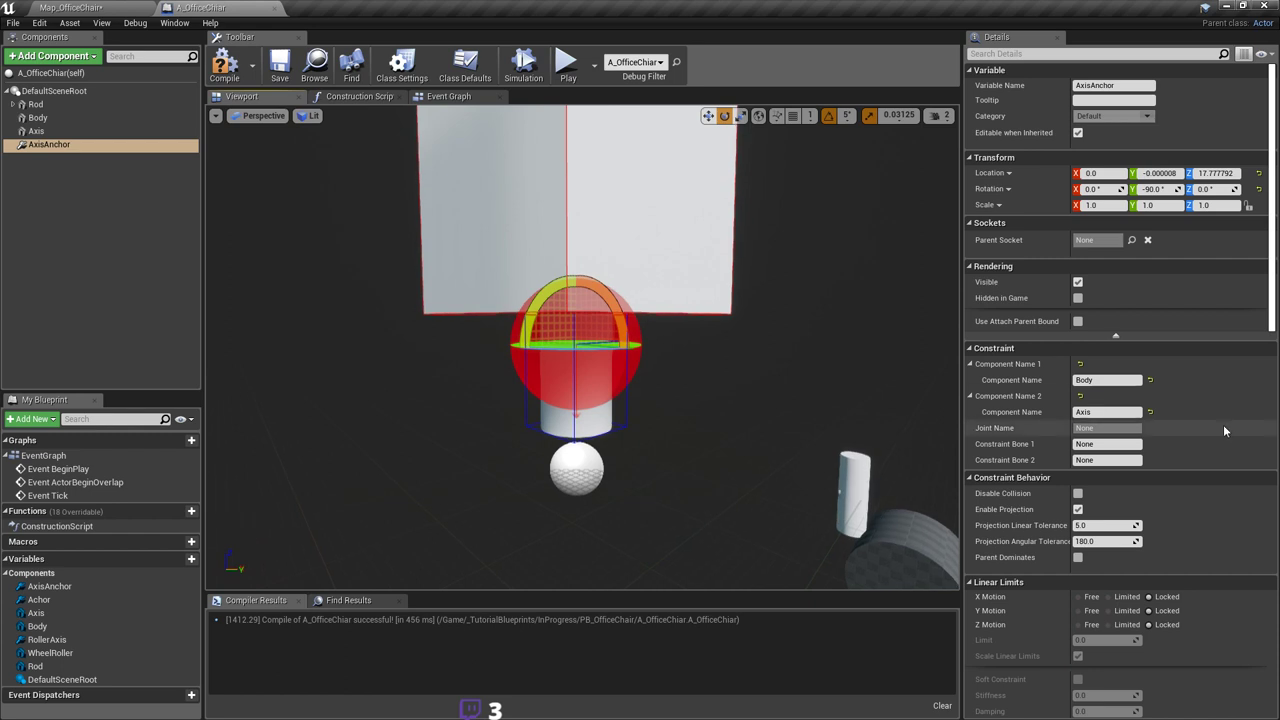
pyautogui.scroll(-8, 1222, 426)
pyautogui.click(1153, 455)
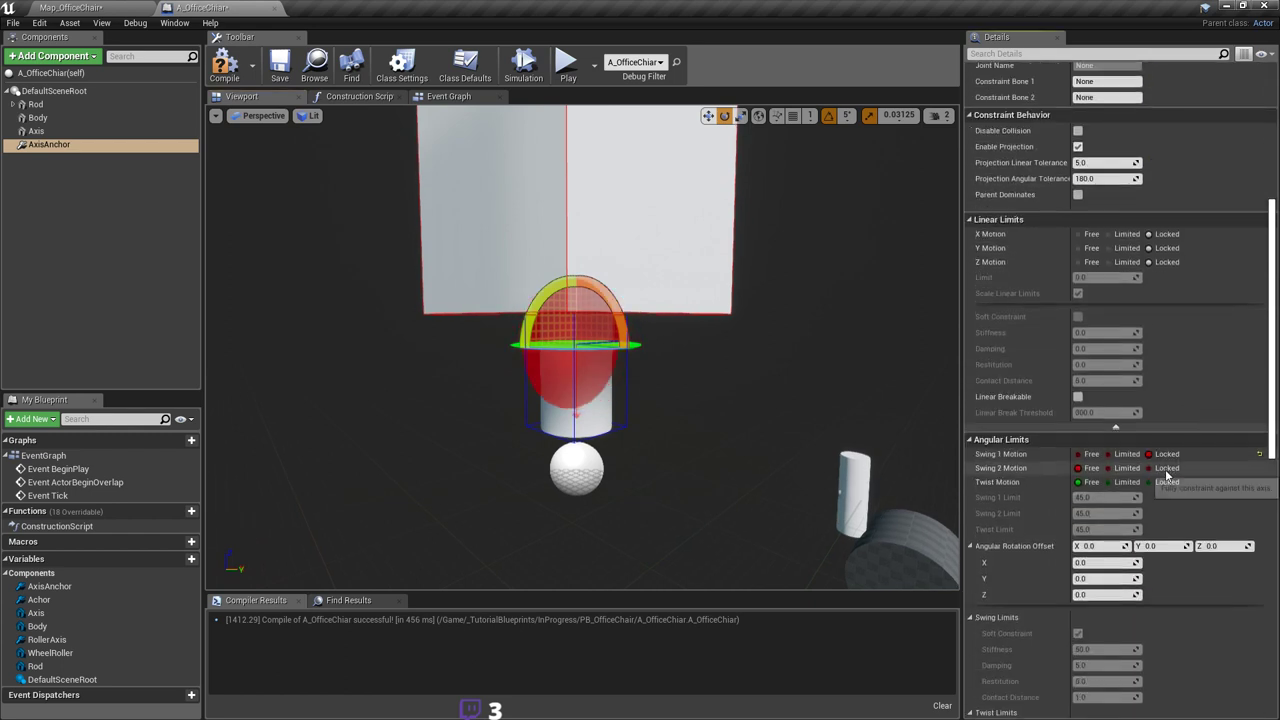
pyautogui.click(1150, 468)
pyautogui.moveTo(700, 400)
pyautogui.mouseDown(button='right')
pyautogui.moveTo(701, 386)
pyautogui.moveTo(745, 425)
pyautogui.moveTo(714, 384)
pyautogui.mouseUp(button='right')
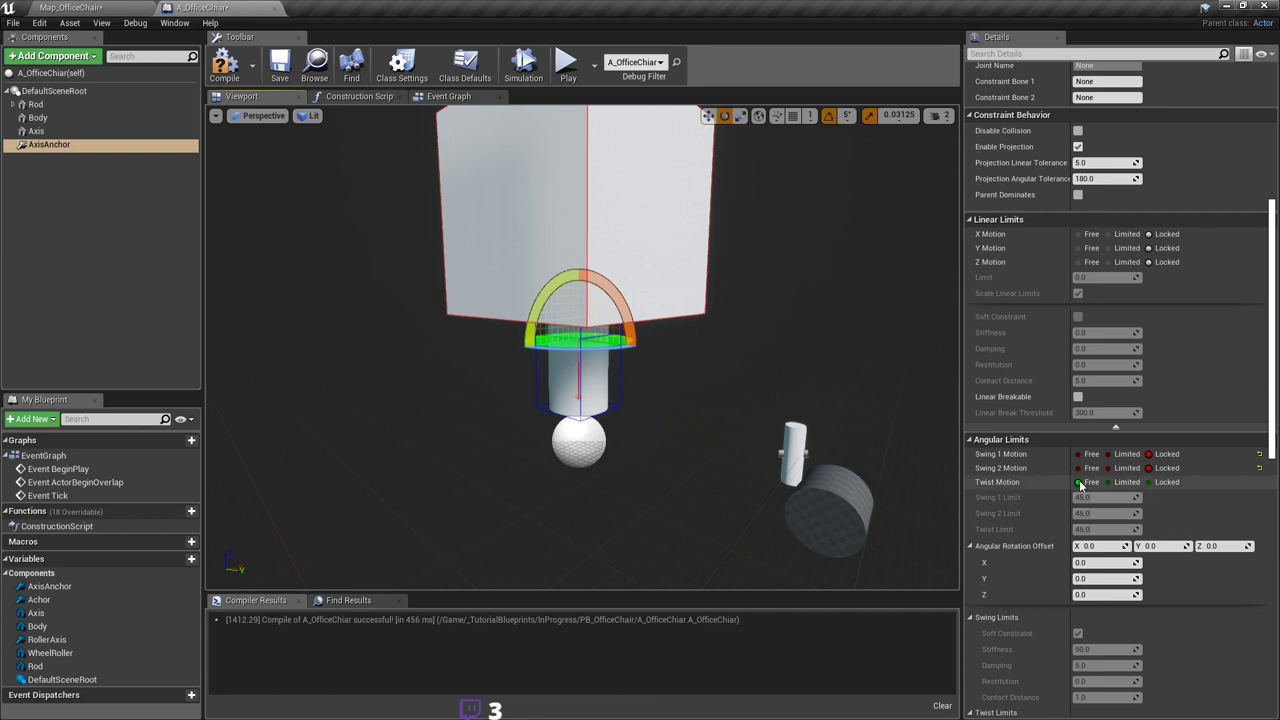
pyautogui.hotkey('ctrl', 's')
# Step: Replace the static mesh of the Axis component with 1M_Cube
pyautogui.moveTo(690, 437)
pyautogui.mouseDown(button='right')
pyautogui.moveTo(668, 430)
pyautogui.moveTo(655, 450)
pyautogui.moveTo(688, 472)
pyautogui.moveTo(682, 448)
pyautogui.mouseUp(button='right')
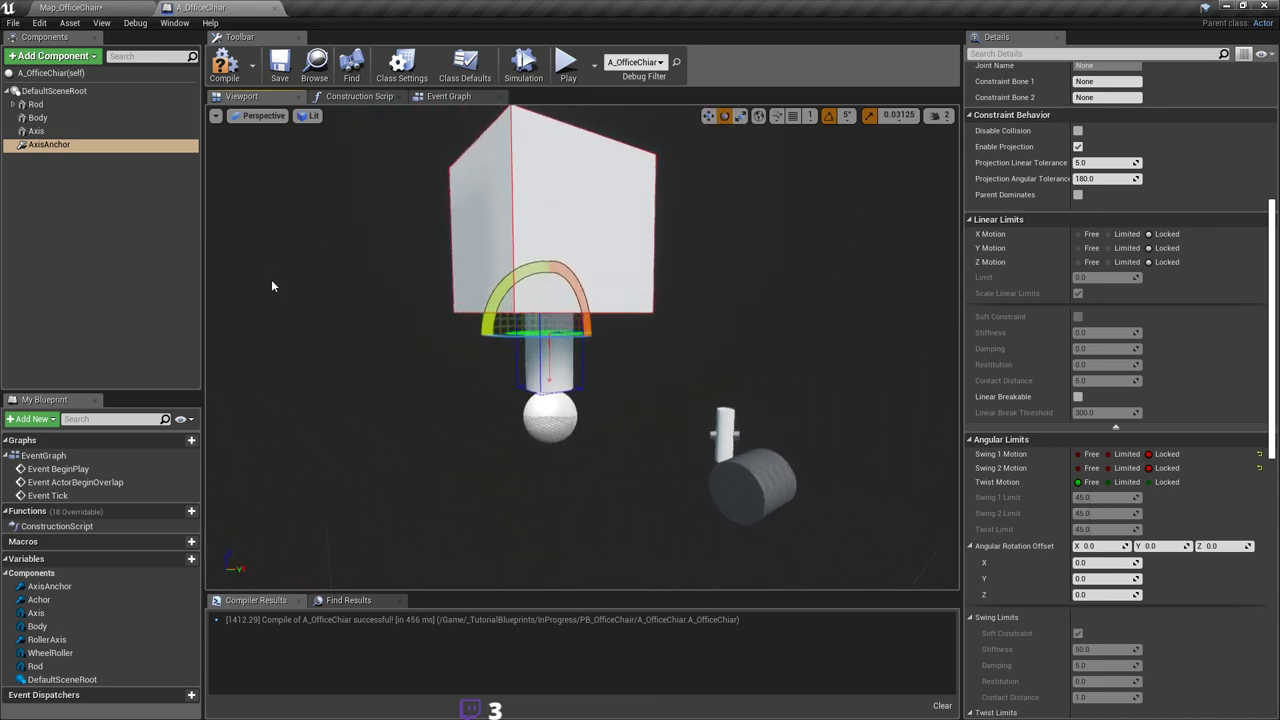
pyautogui.click(40, 131)
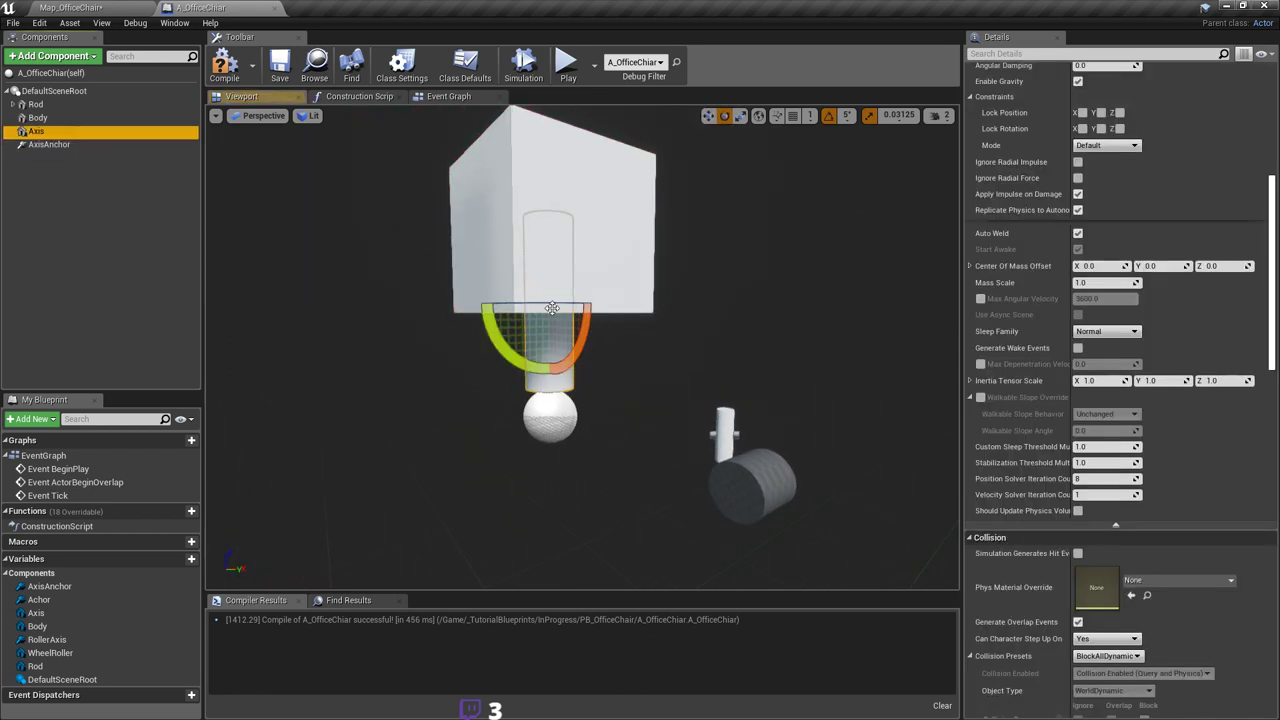
pyautogui.moveTo(598, 408); pyautogui.dragTo(598, 408, button='right')
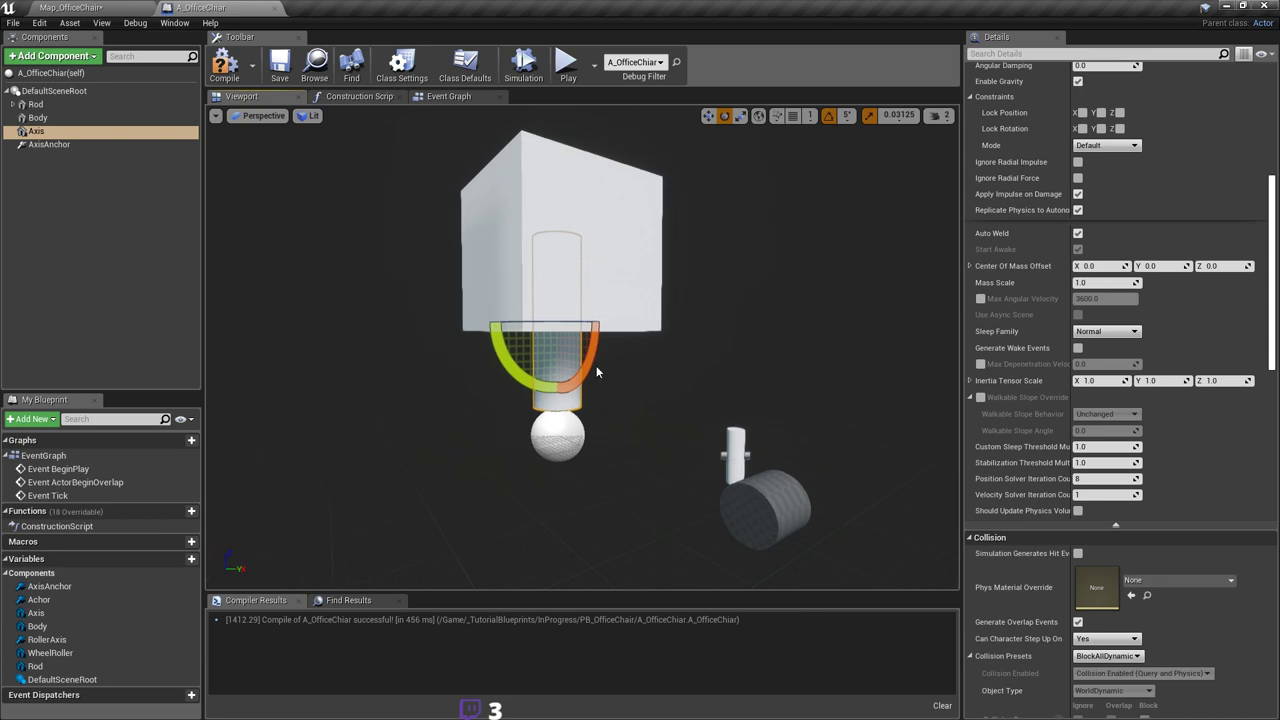
pyautogui.scroll(10, 1274, 330)
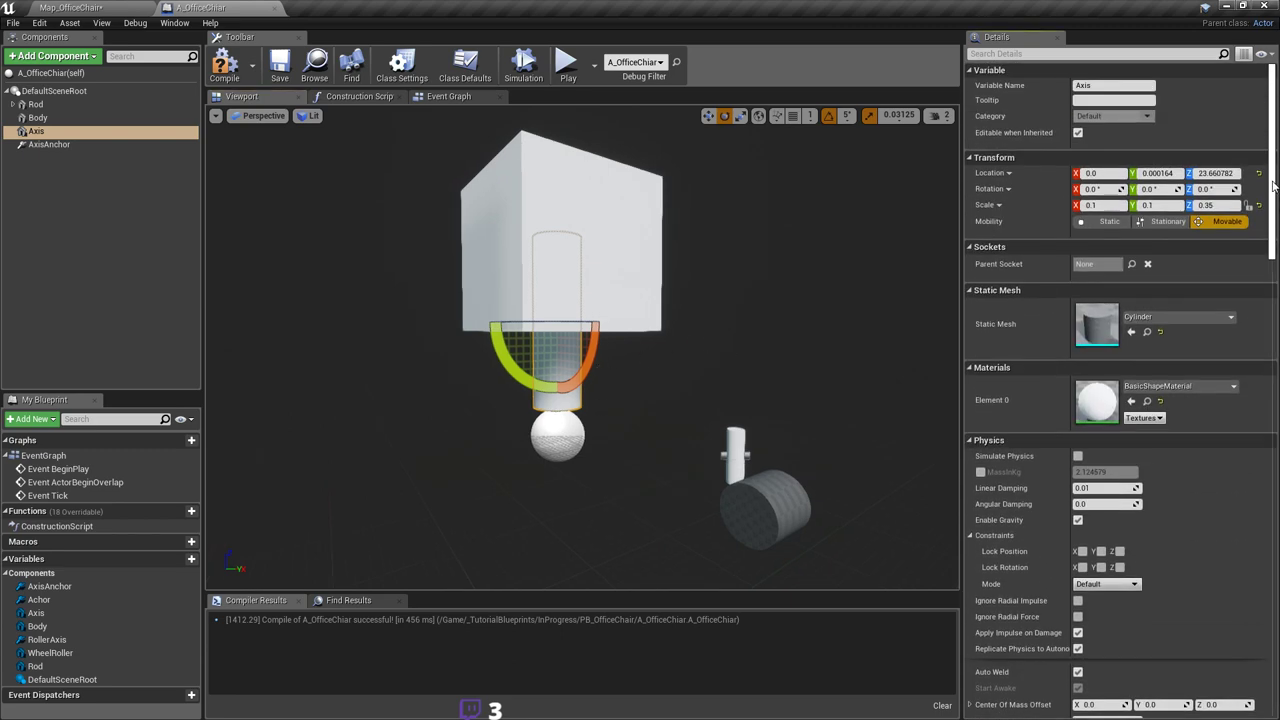
pyautogui.click(1148, 318)
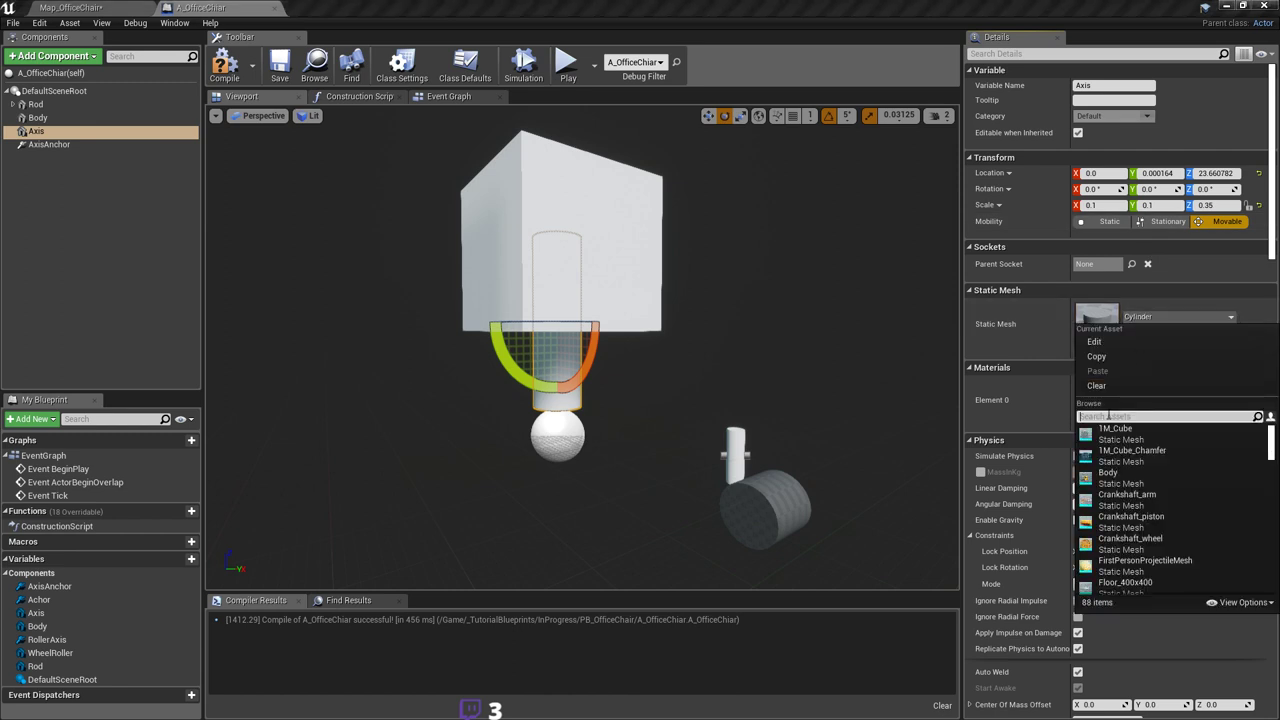
pyautogui.click(1115, 430)
pyautogui.moveTo(654, 323); pyautogui.dragTo(622, 341, button='right')
pyautogui.moveTo(652, 360); pyautogui.dragTo(715, 377)
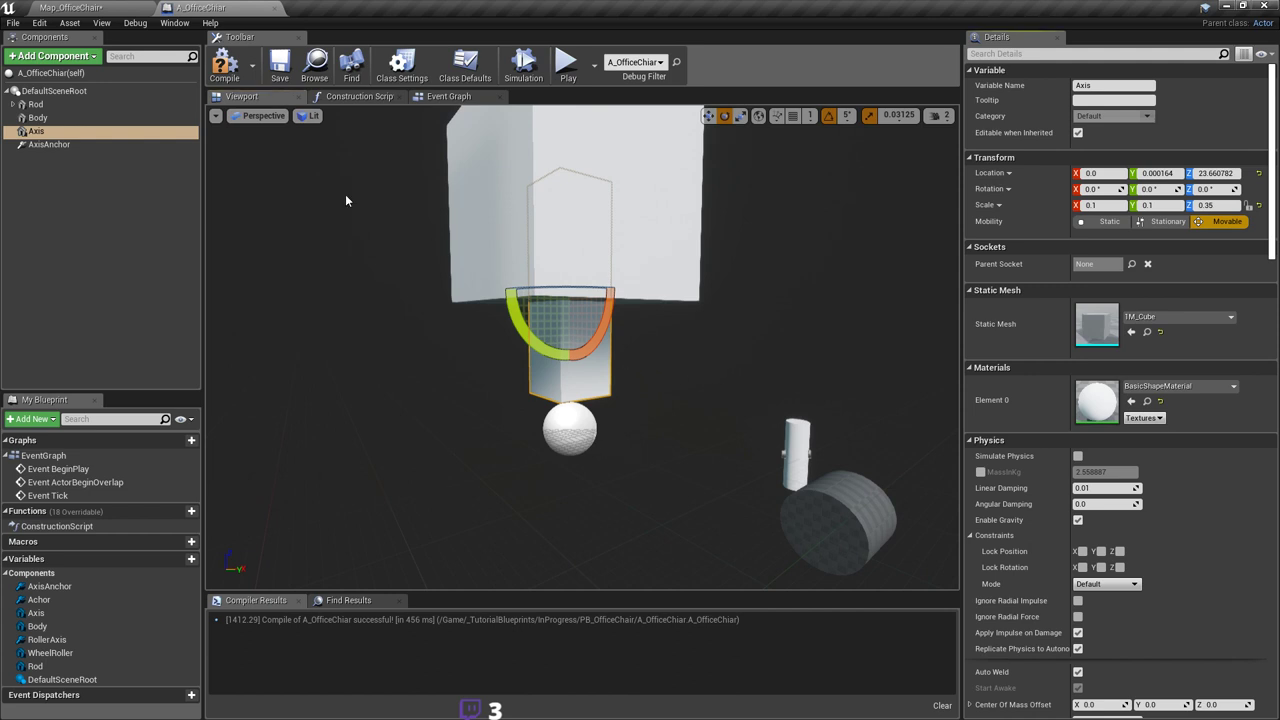
# Step: Save and compile the A_OfficeChiar blueprint with the new Axis mesh
pyautogui.click(284, 77)
pyautogui.moveTo(514, 329)
pyautogui.mouseDown(button='right')
pyautogui.moveTo(536, 305)
pyautogui.moveTo(495, 365)
pyautogui.moveTo(509, 327)
pyautogui.mouseUp(button='right')
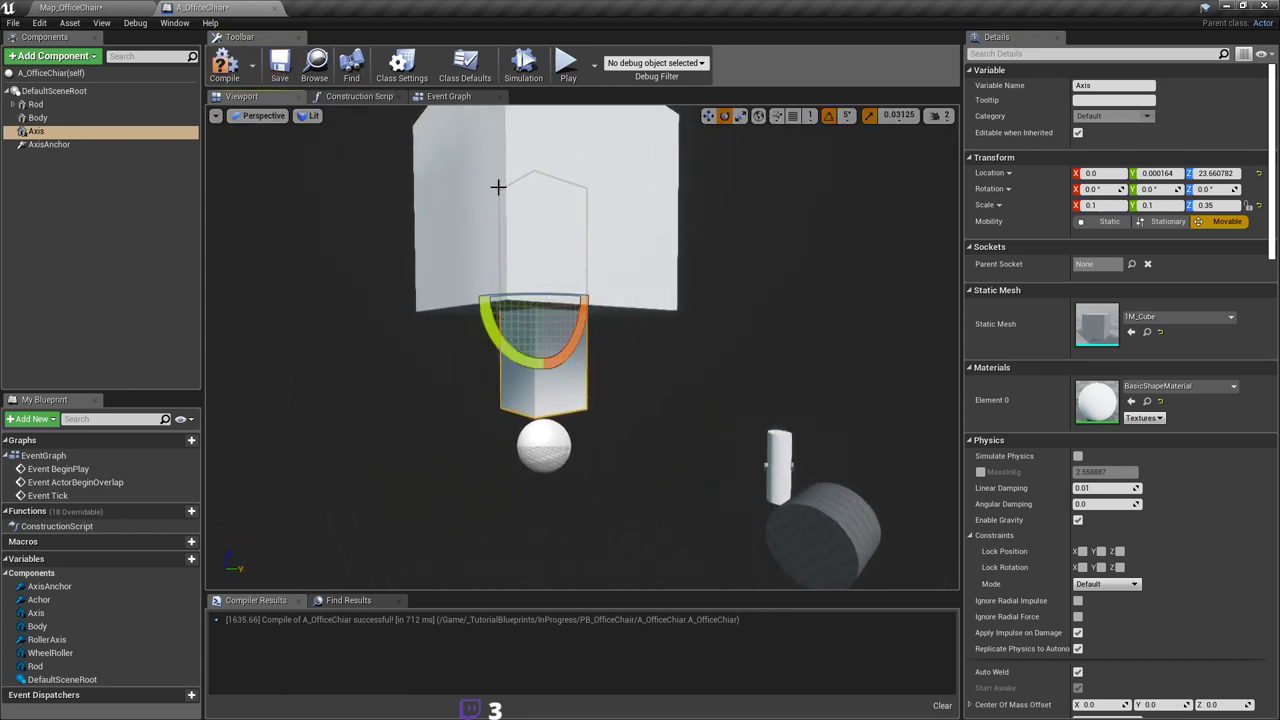
pyautogui.click(231, 72)
pyautogui.click(226, 66)
pyautogui.moveTo(790, 499); pyautogui.dragTo(818, 446, button='right')
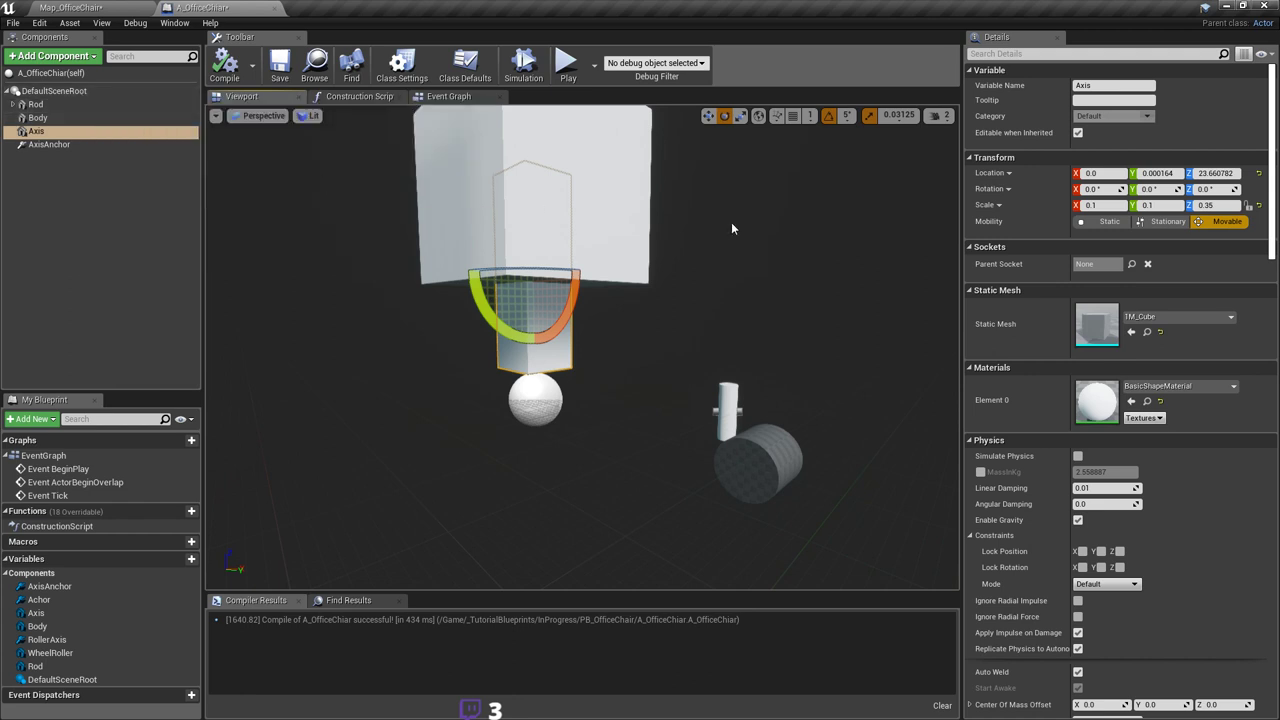
pyautogui.click(226, 66)
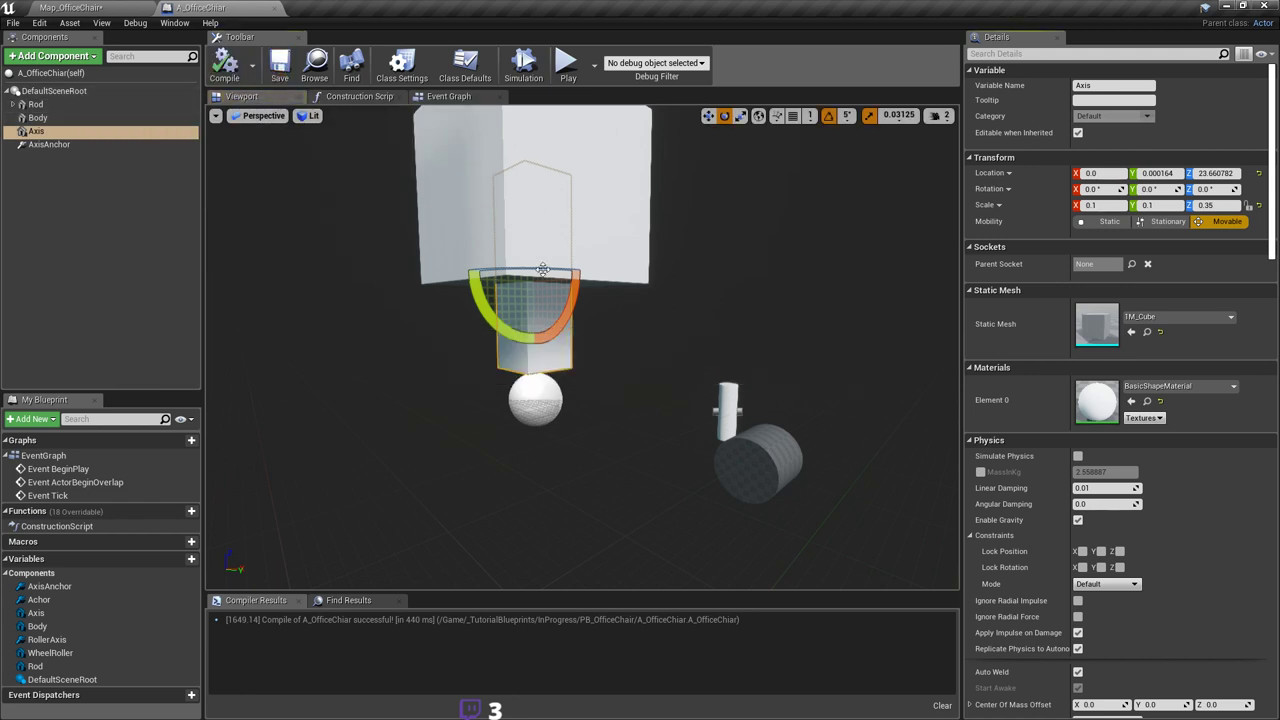
# Step: Disable collision between the bodies constrained by AxisAnchor, then compile and save the blueprint
pyautogui.click(437, 242)
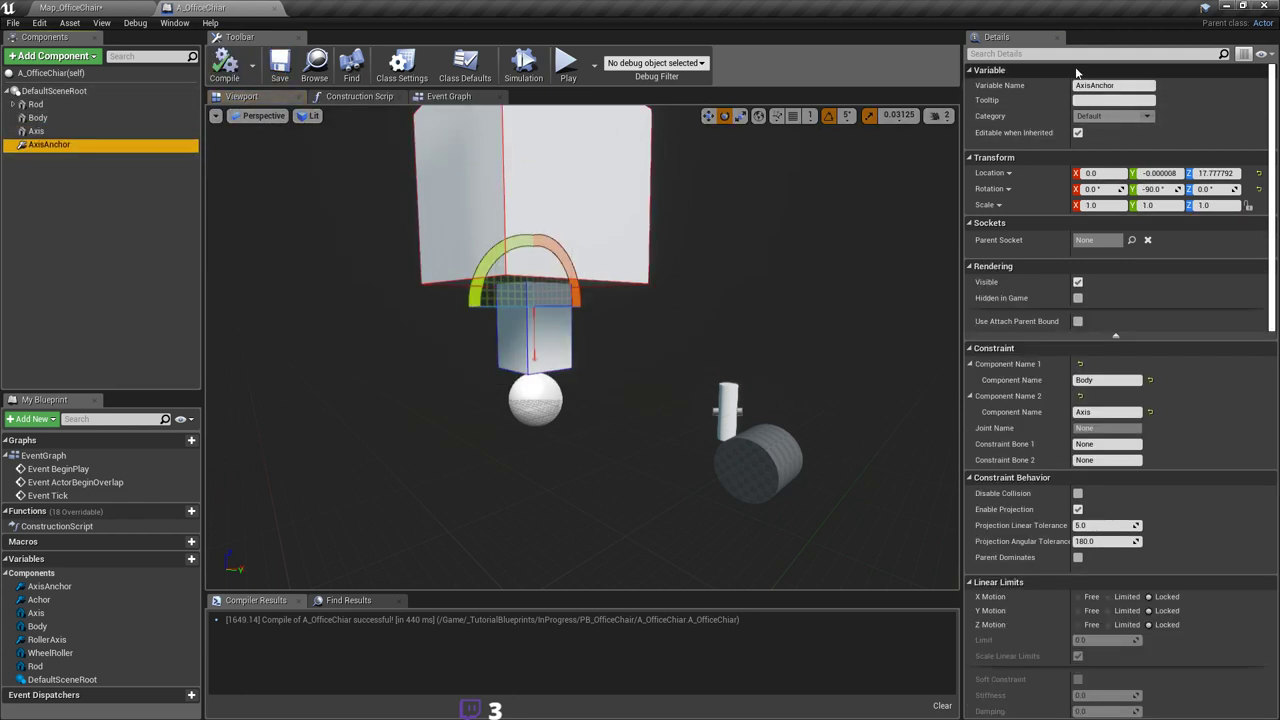
pyautogui.click(1079, 53)
pyautogui.write('coll')
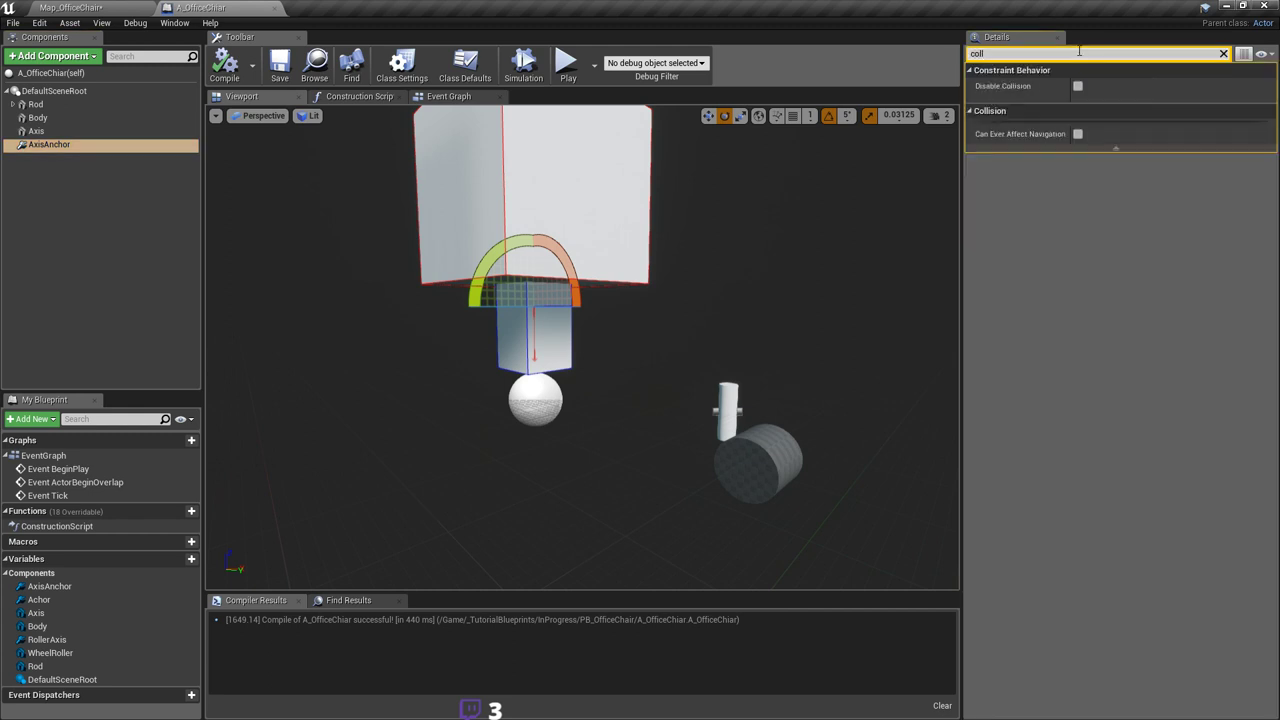
pyautogui.click(1224, 54)
pyautogui.moveTo(517, 148); pyautogui.dragTo(497, 126, button='right')
pyautogui.hotkey('ctrl', 's')
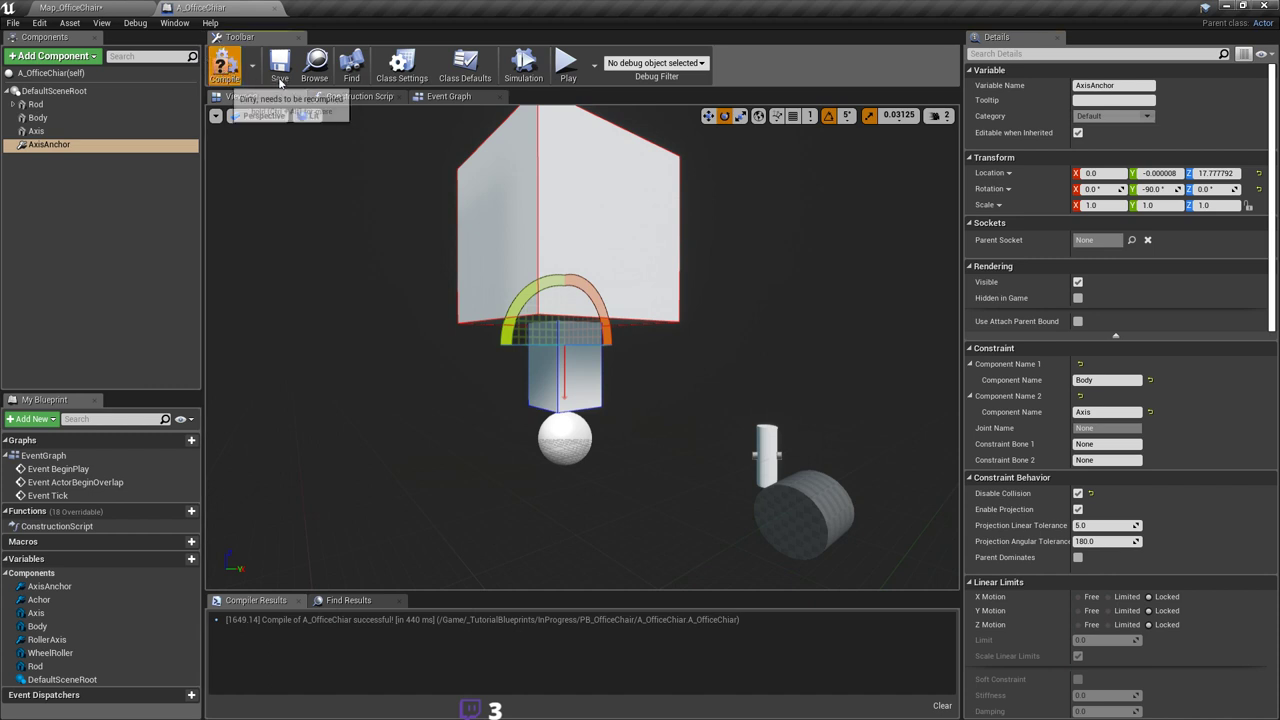
pyautogui.click(280, 80)
# Step: Enable Simulate Physics on the Axis component, then compile and save the blueprint
pyautogui.click(36, 131)
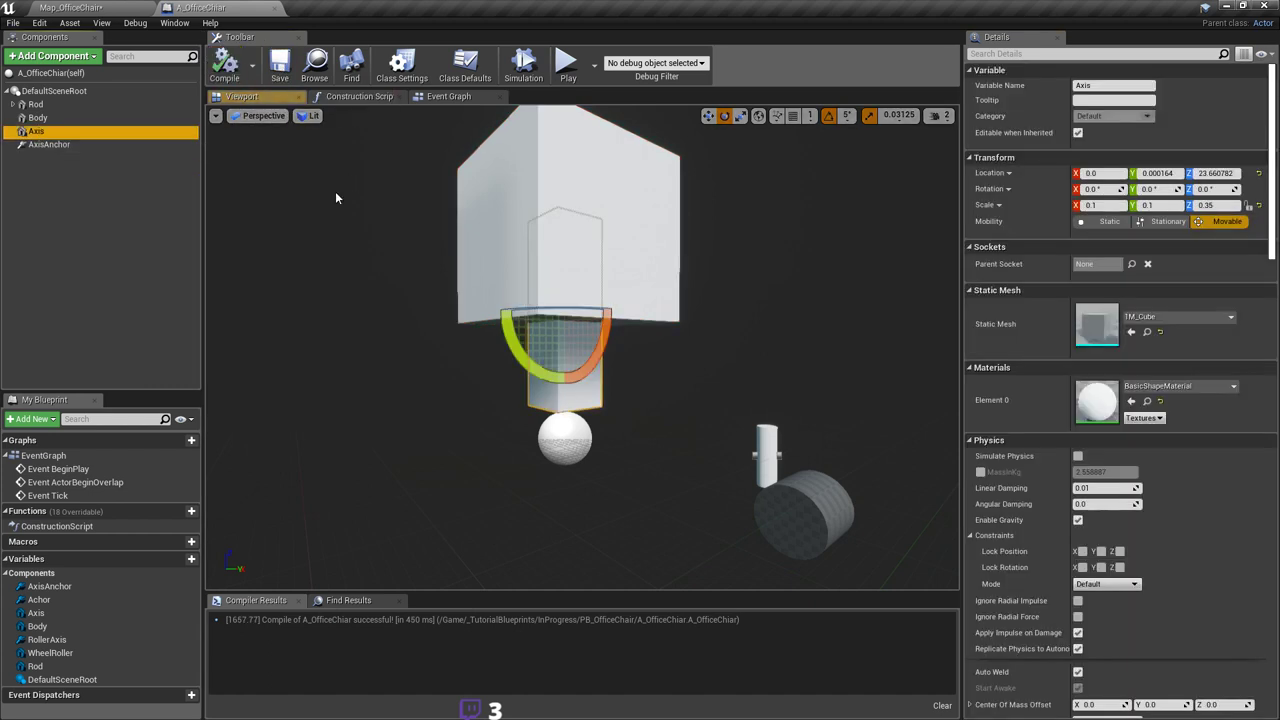
pyautogui.scroll(-3, 1100, 340)
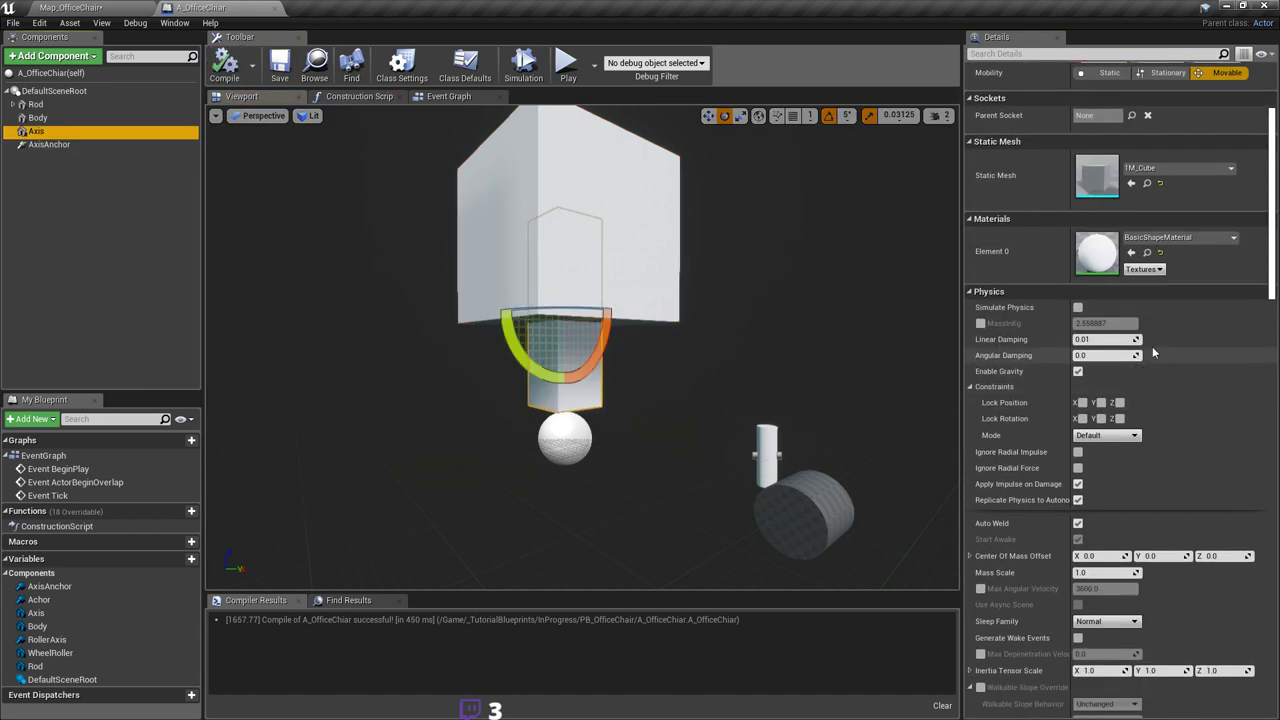
pyautogui.click(1078, 307)
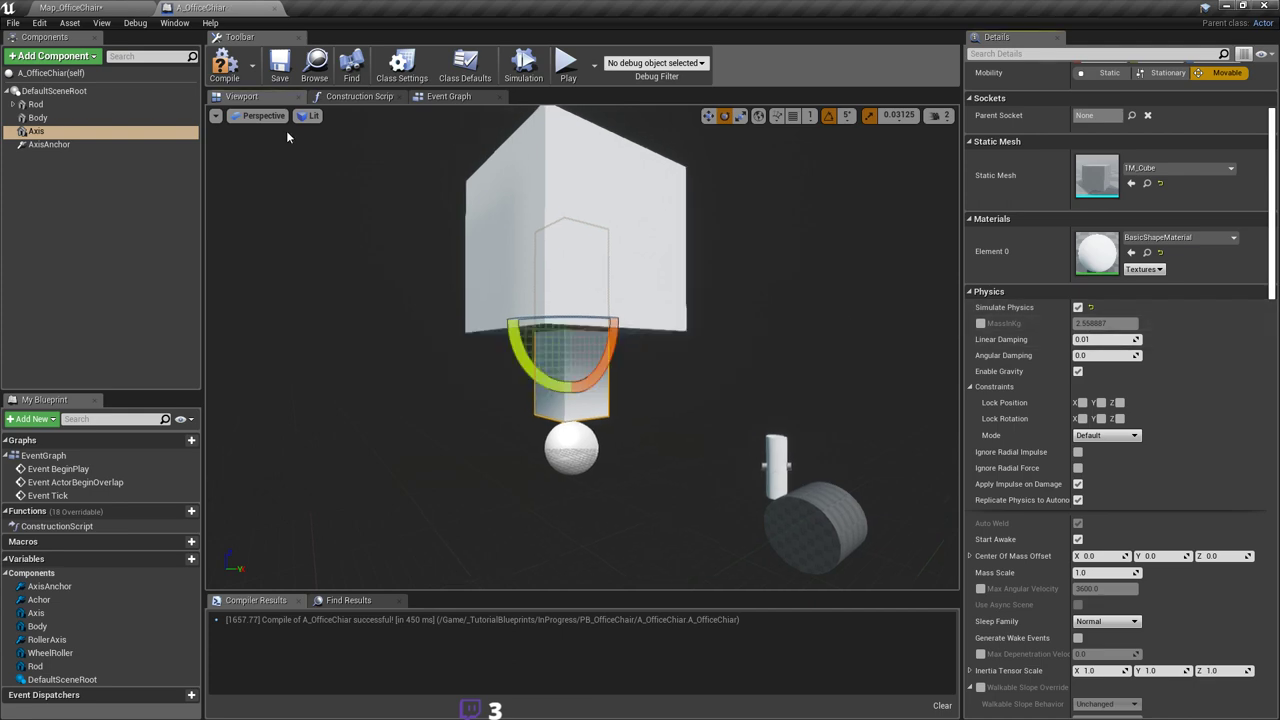
pyautogui.click(233, 80)
pyautogui.click(288, 78)
# Step: Play-test the Map_OfficeChair level to check how the Axis hangs from the chair body, and stop the session
pyautogui.click(85, 8)
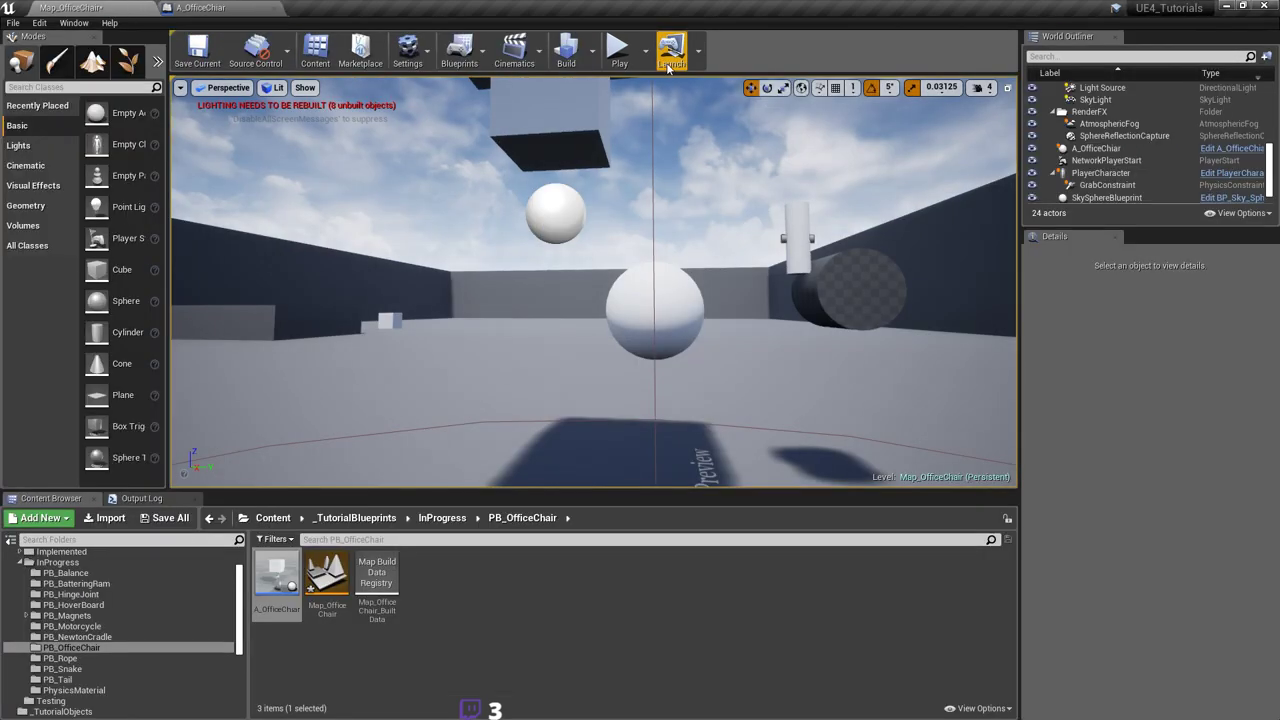
pyautogui.click(619, 50)
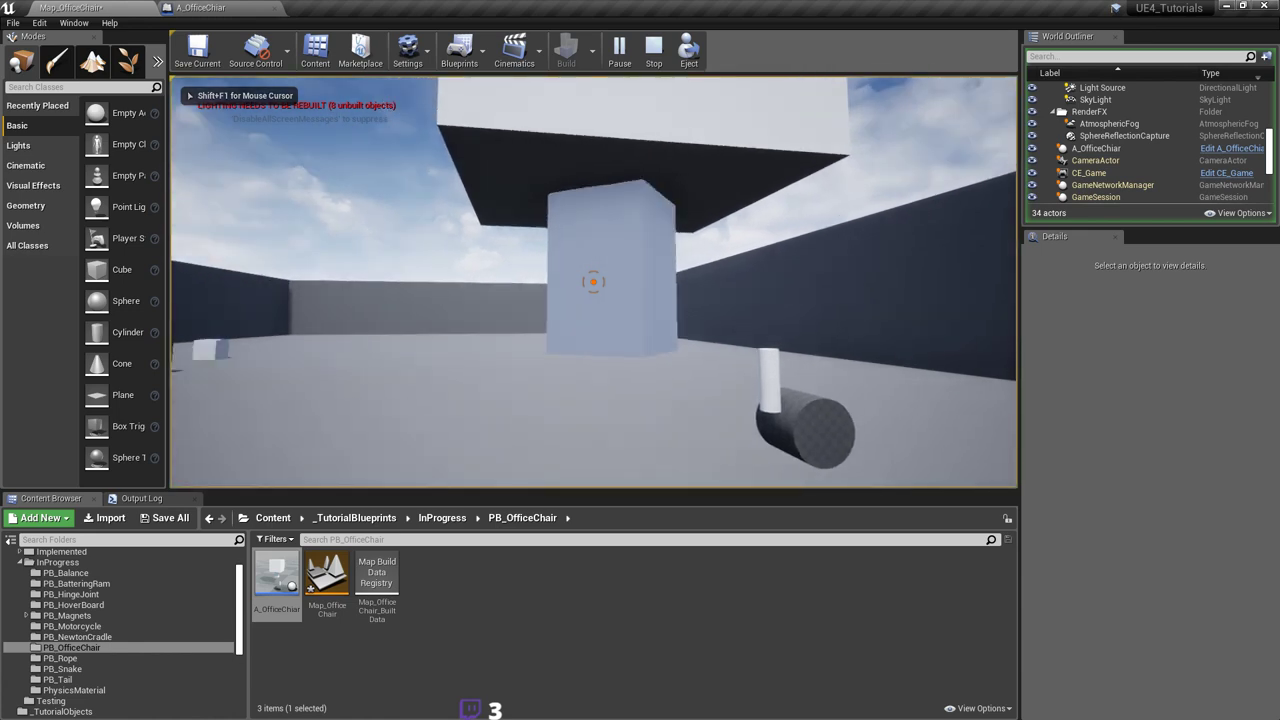
pyautogui.press('w')
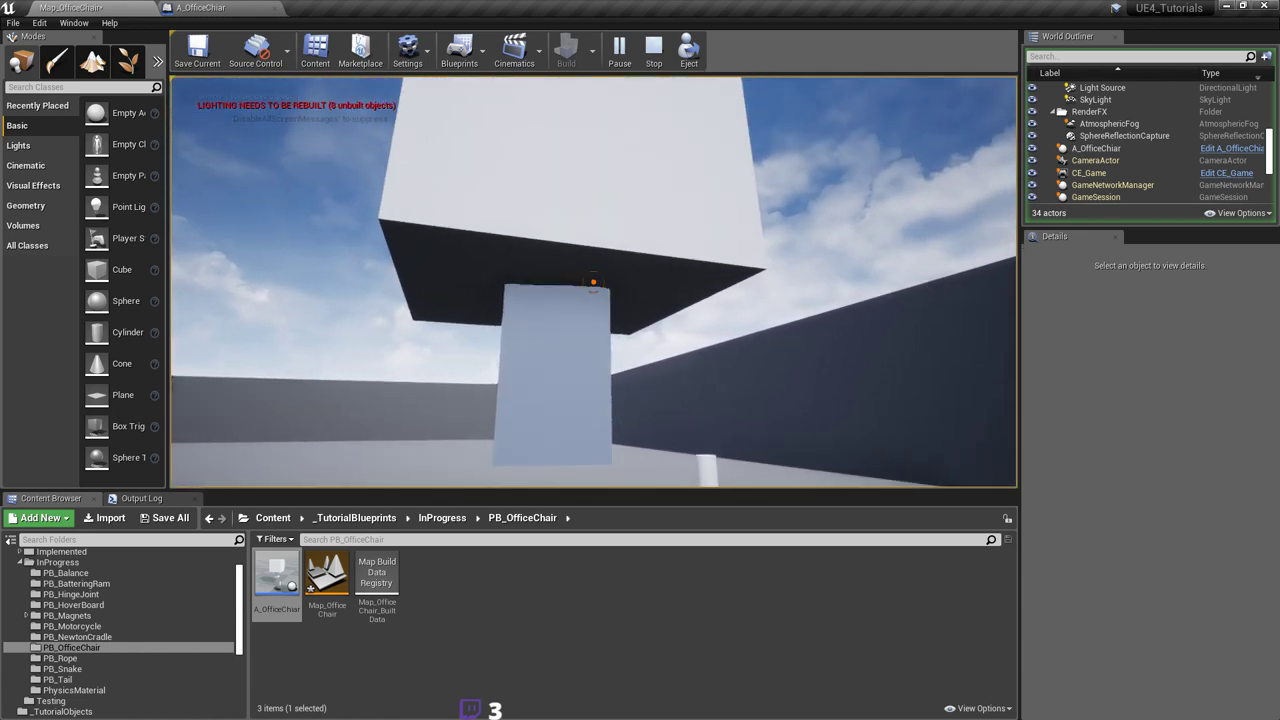
pyautogui.press('Escape')
# Step: Set AxisAnchor's angular drive mode to Twist and Swing, enable its Twist velocity drive with strength 10, and compile the blueprint
pyautogui.click(256, 10)
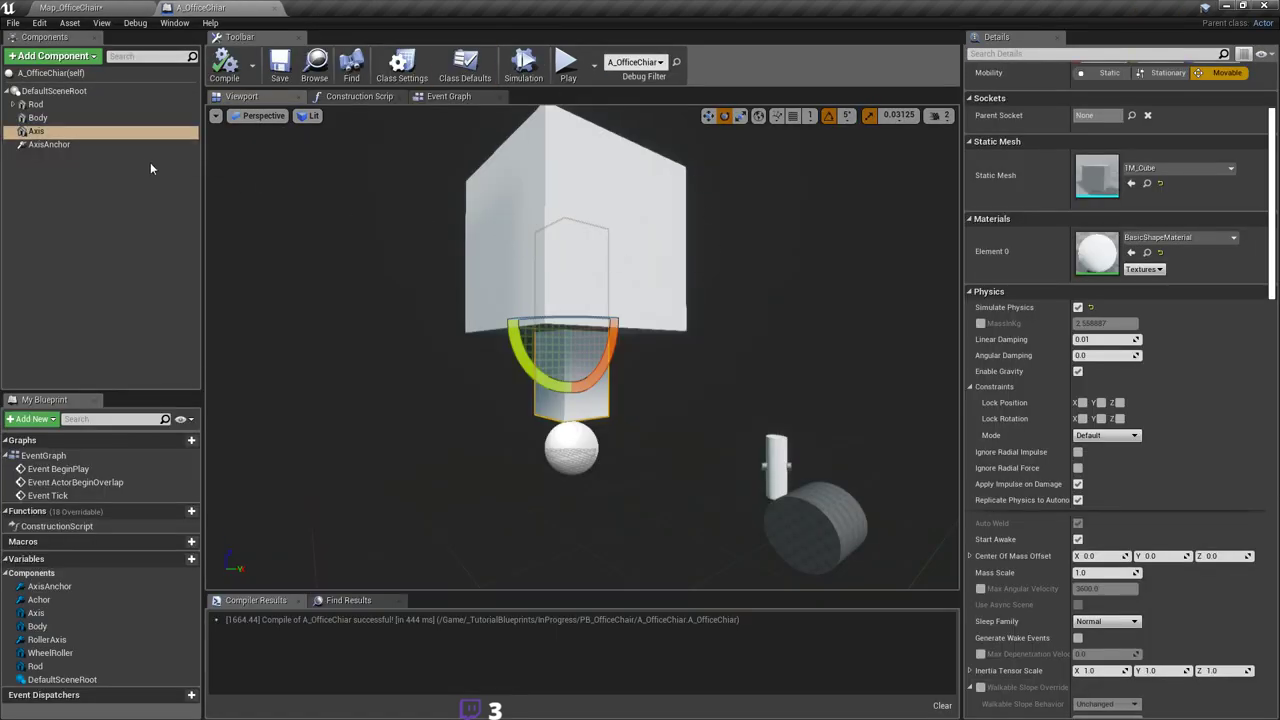
pyautogui.click(100, 145)
pyautogui.scroll(-12, 1134, 395)
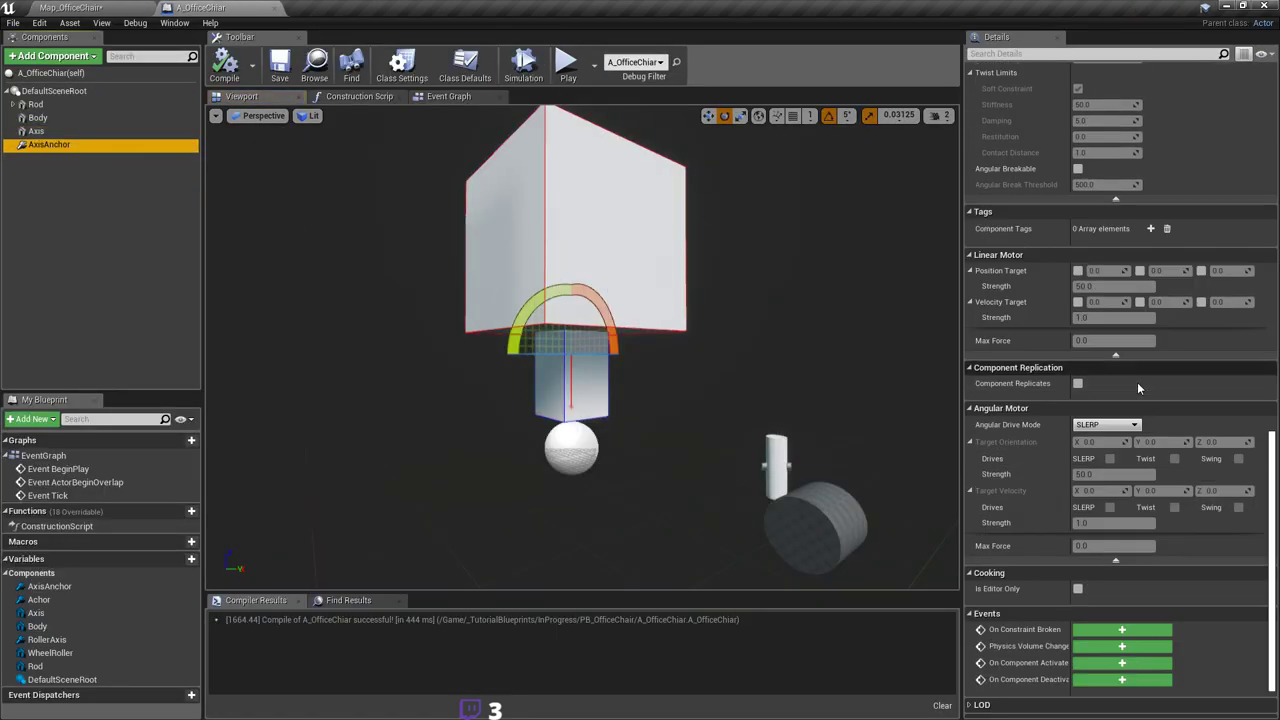
pyautogui.click(1105, 364)
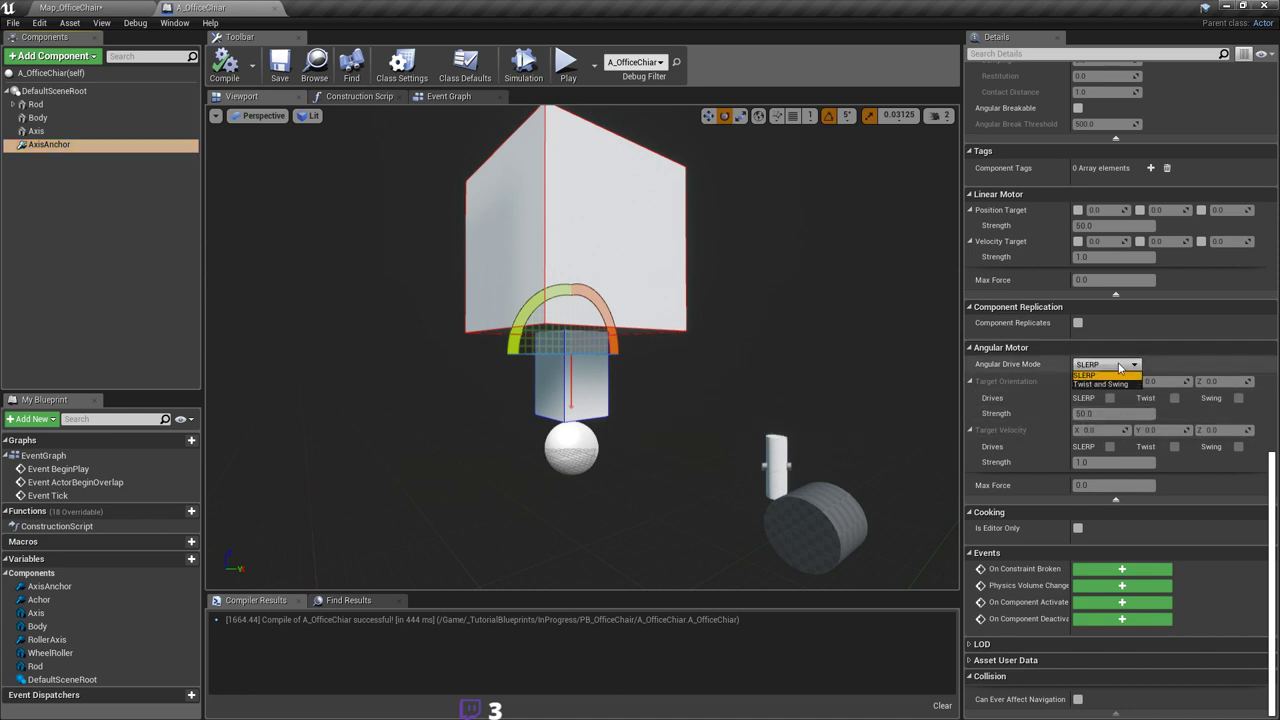
pyautogui.click(1100, 386)
pyautogui.click(1174, 446)
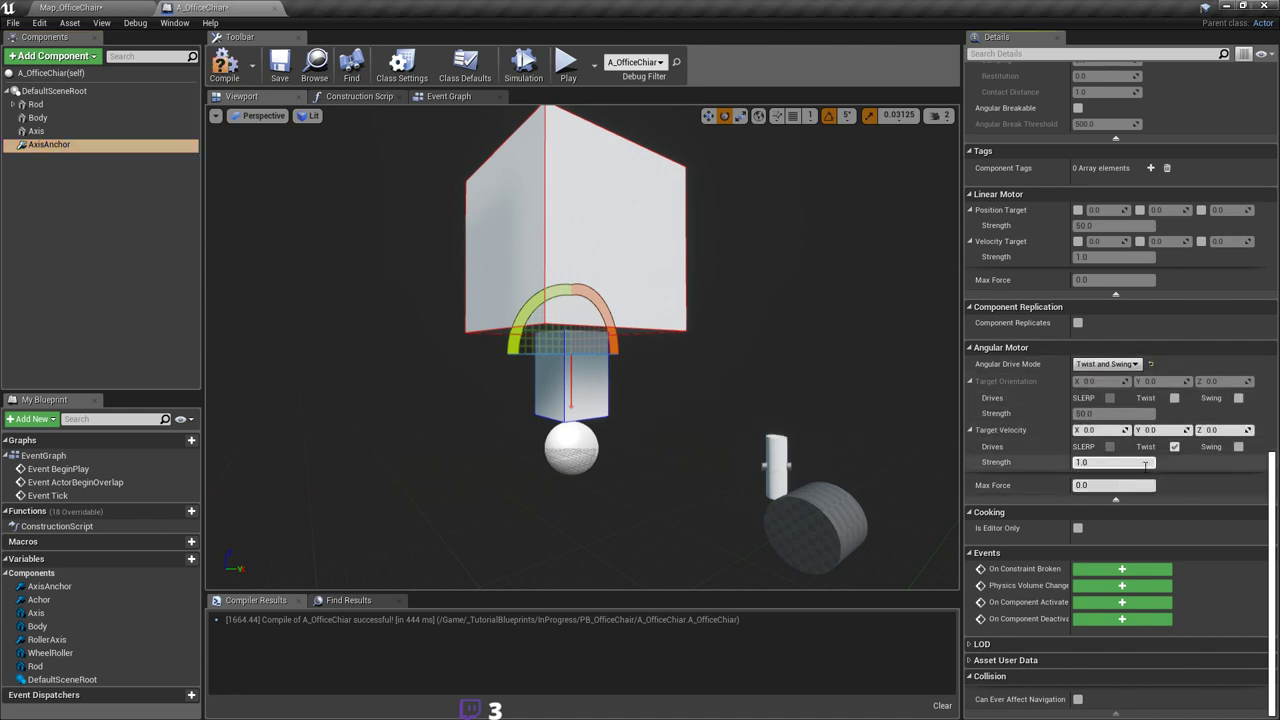
pyautogui.write('10')
pyautogui.press('Return')
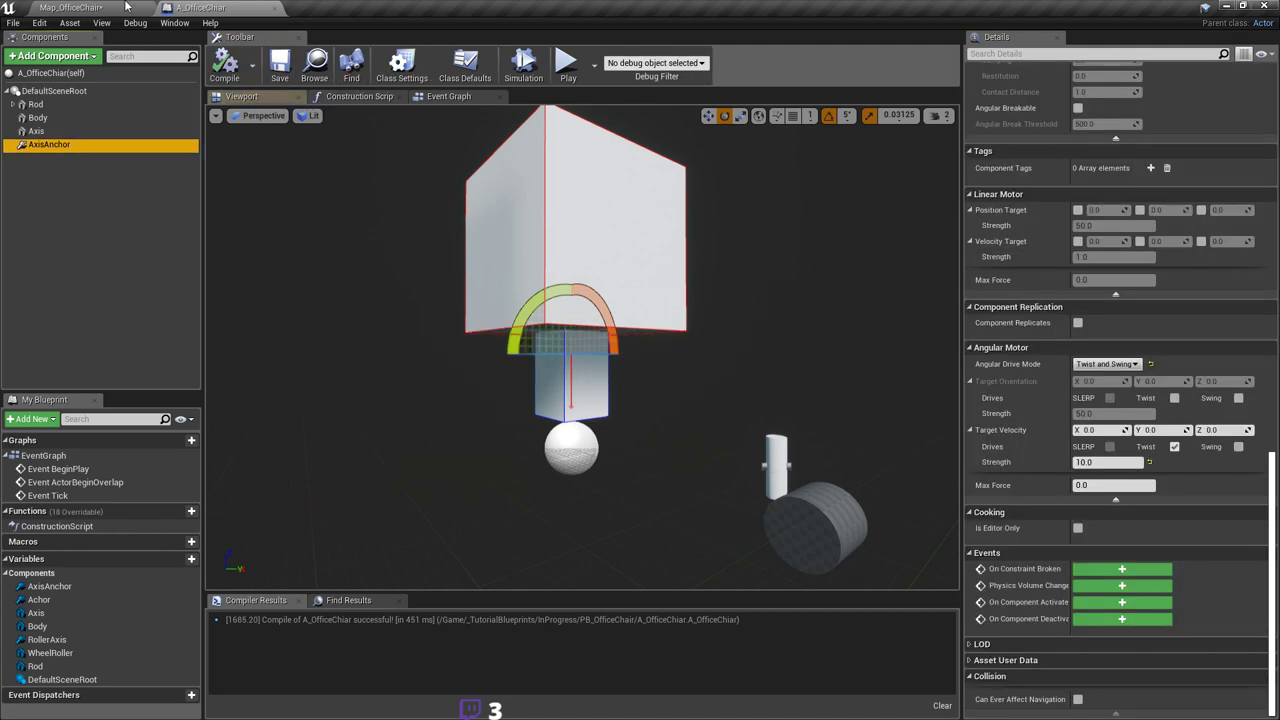
# Step: Play-test the level to check the Axis rotation with the twist drive, stop the session and save the map
pyautogui.click(567, 64)
pyautogui.click(618, 50)
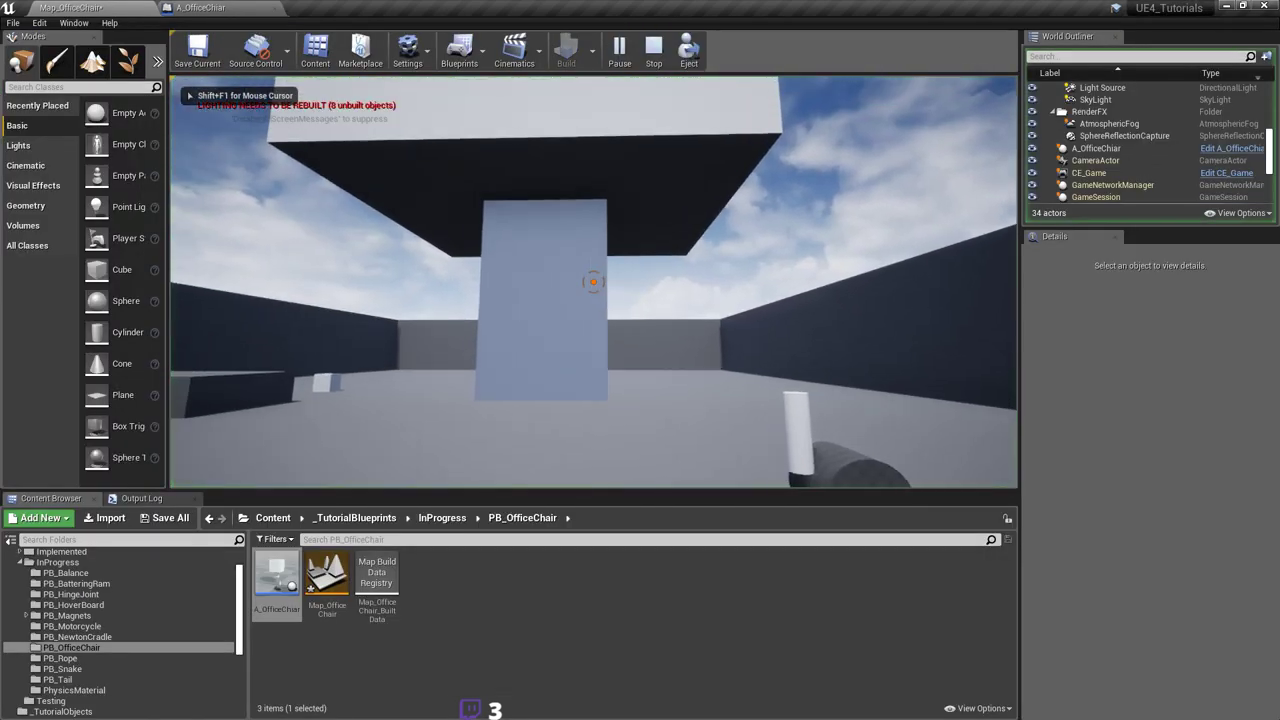
pyautogui.press('w')
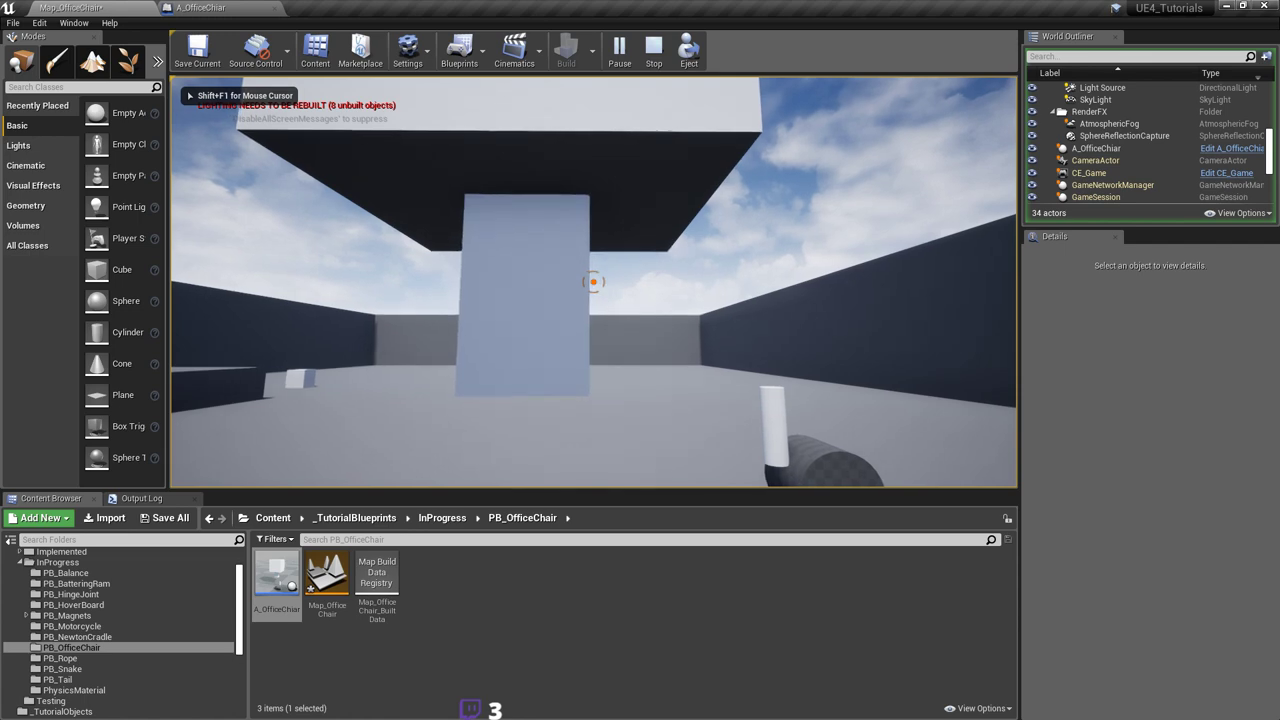
pyautogui.press('Escape')
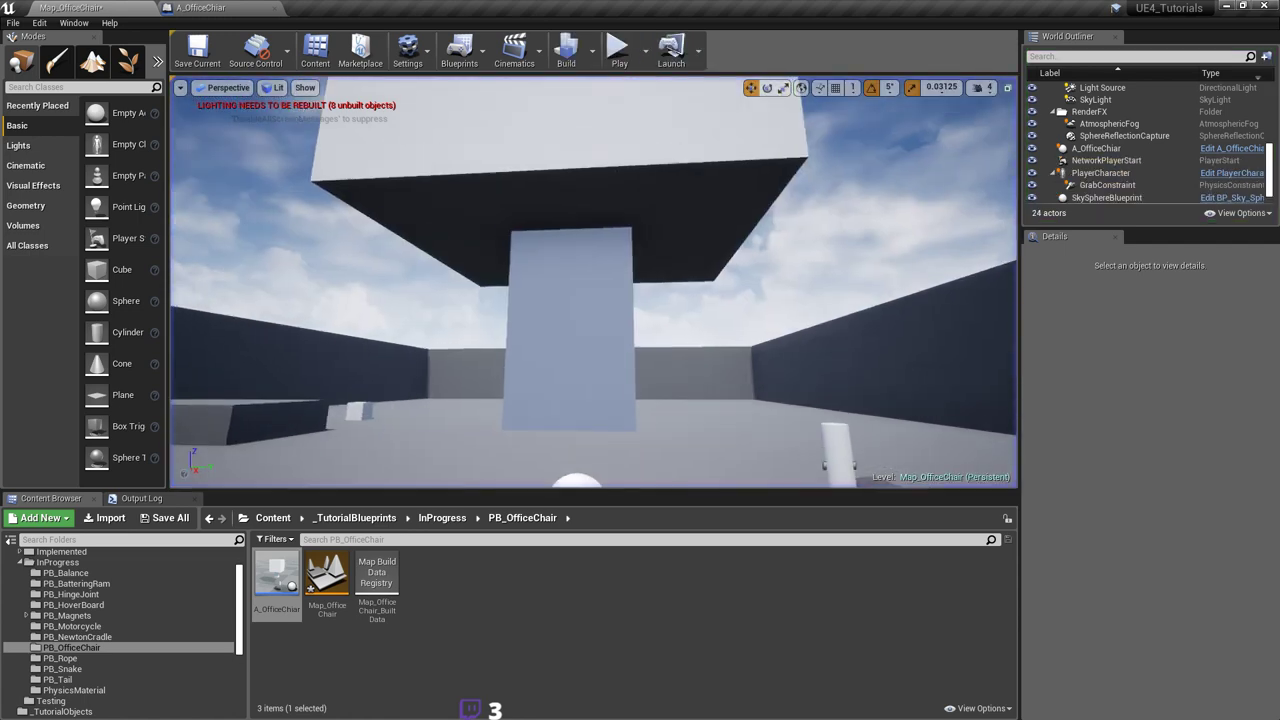
pyautogui.hotkey('ctrl', 's')
# Step: Inspect the chair assembly in the level and the blueprint, examining how the body, axis and roller wheel are arranged
pyautogui.press('s')
pyautogui.moveTo(621, 190); pyautogui.dragTo(360, 200, button='right')
pyautogui.rightClick(623, 184)
pyautogui.press('w')
pyautogui.moveTo(569, 181)
pyautogui.mouseDown(button='right')
pyautogui.moveTo(545, 181)
pyautogui.moveTo(548, 170)
pyautogui.moveTo(569, 181)
pyautogui.mouseUp(button='right')
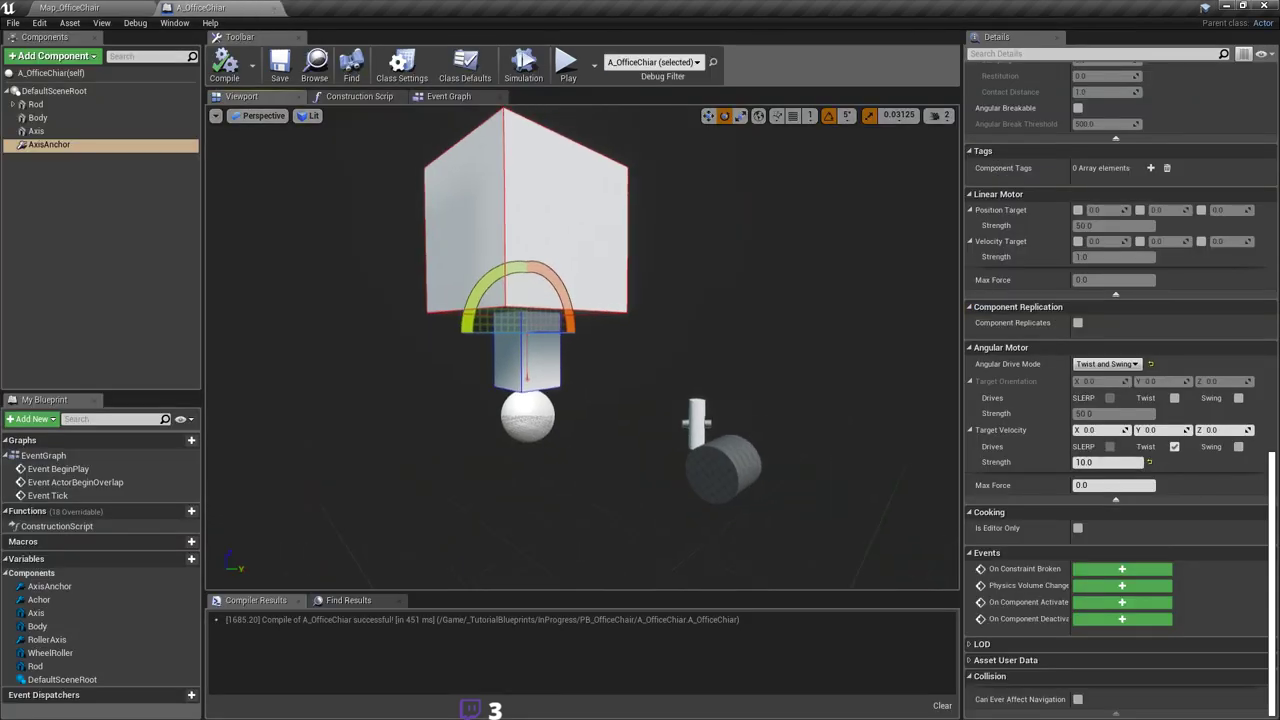
pyautogui.moveTo(700, 240)
pyautogui.mouseDown(button='right')
pyautogui.moveTo(690, 215)
pyautogui.moveTo(725, 320)
pyautogui.moveTo(712, 252)
pyautogui.mouseUp(button='right')
pyautogui.click(709, 118)
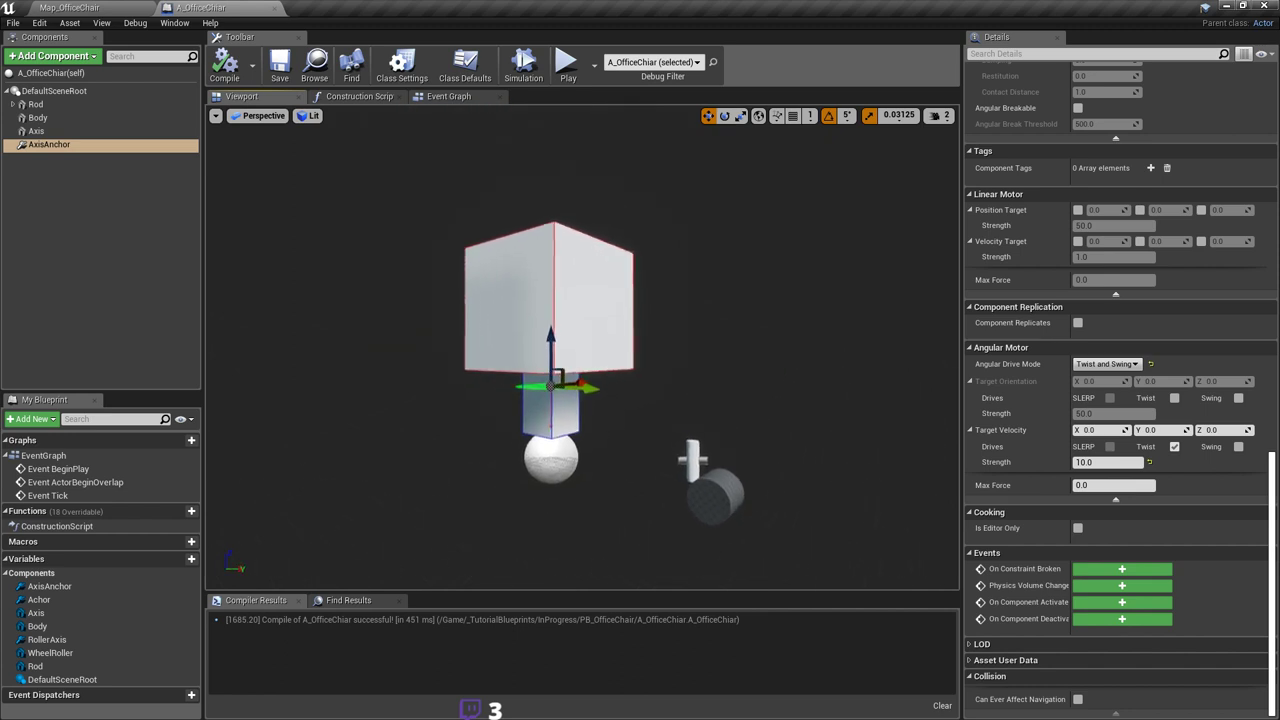
pyautogui.moveTo(712, 300)
pyautogui.mouseDown(button='right')
pyautogui.moveTo(690, 340)
pyautogui.moveTo(705, 312)
pyautogui.mouseUp(button='right')
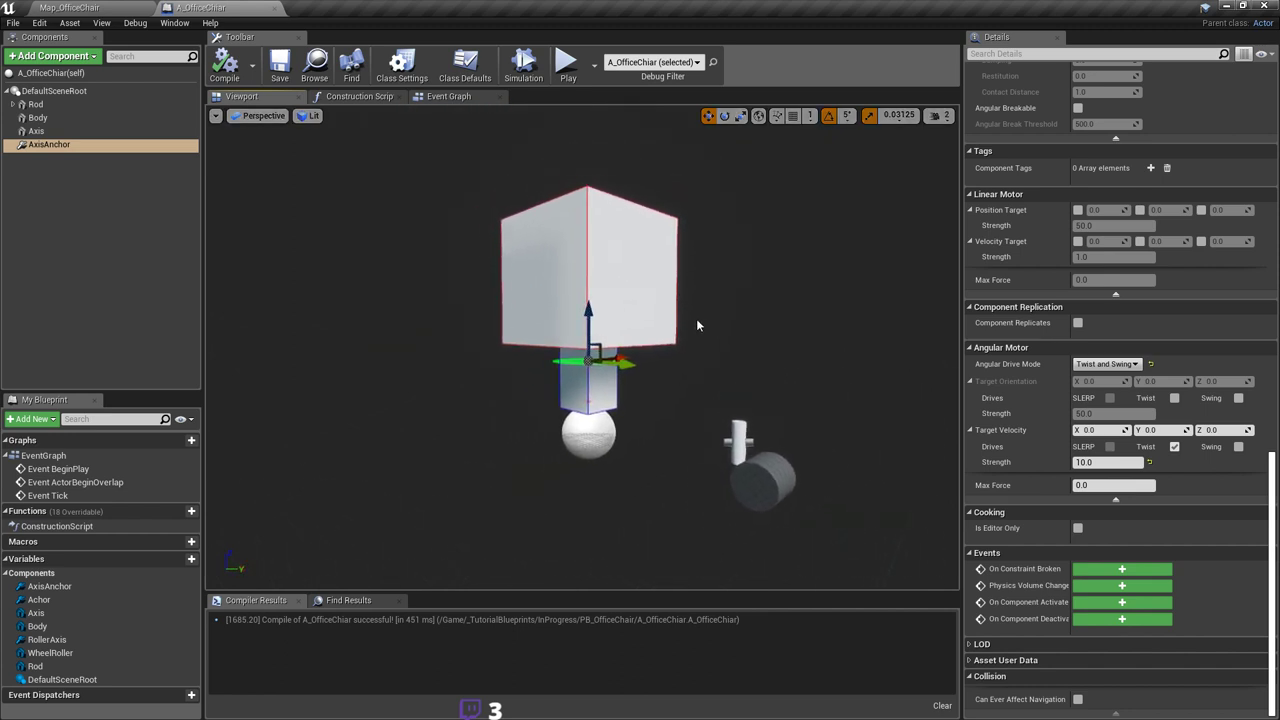
pyautogui.moveTo(696, 318); pyautogui.dragTo(672, 318)
pyautogui.moveTo(672, 318); pyautogui.dragTo(716, 324, button='right')
pyautogui.moveTo(654, 308); pyautogui.dragTo(696, 370)
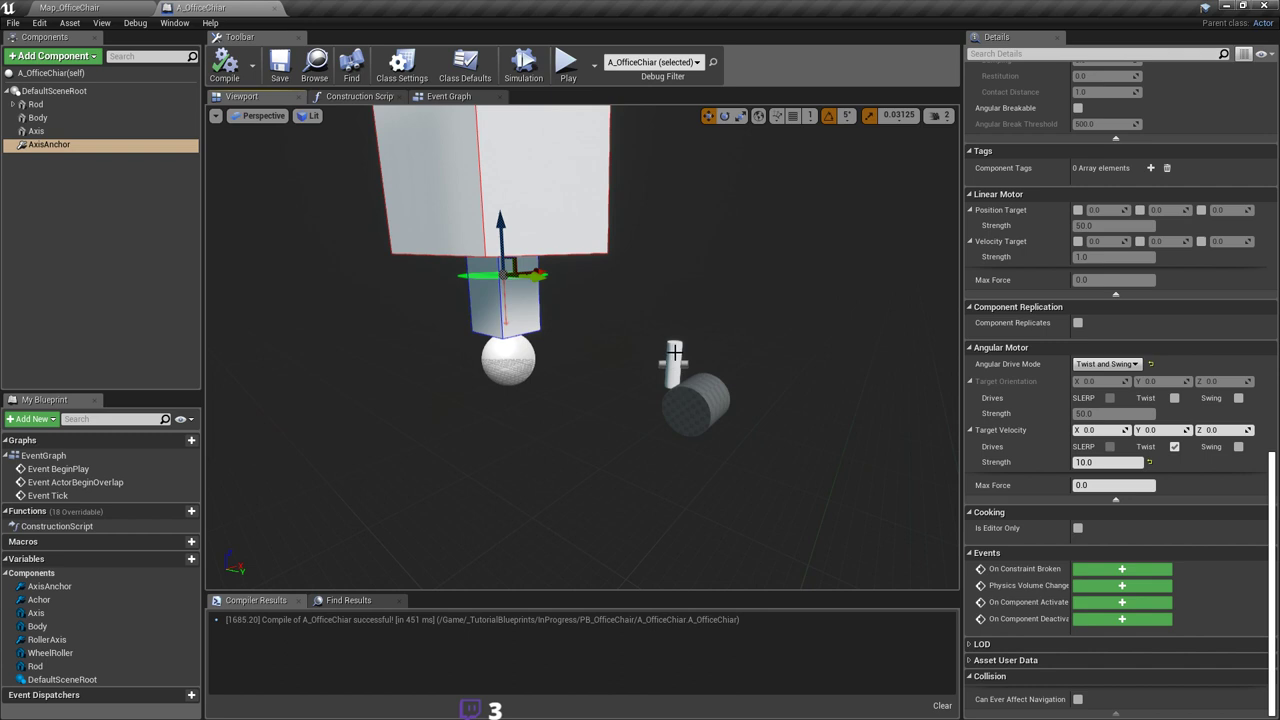
pyautogui.moveTo(675, 350); pyautogui.dragTo(682, 334)
pyautogui.scroll(2, 582, 347)
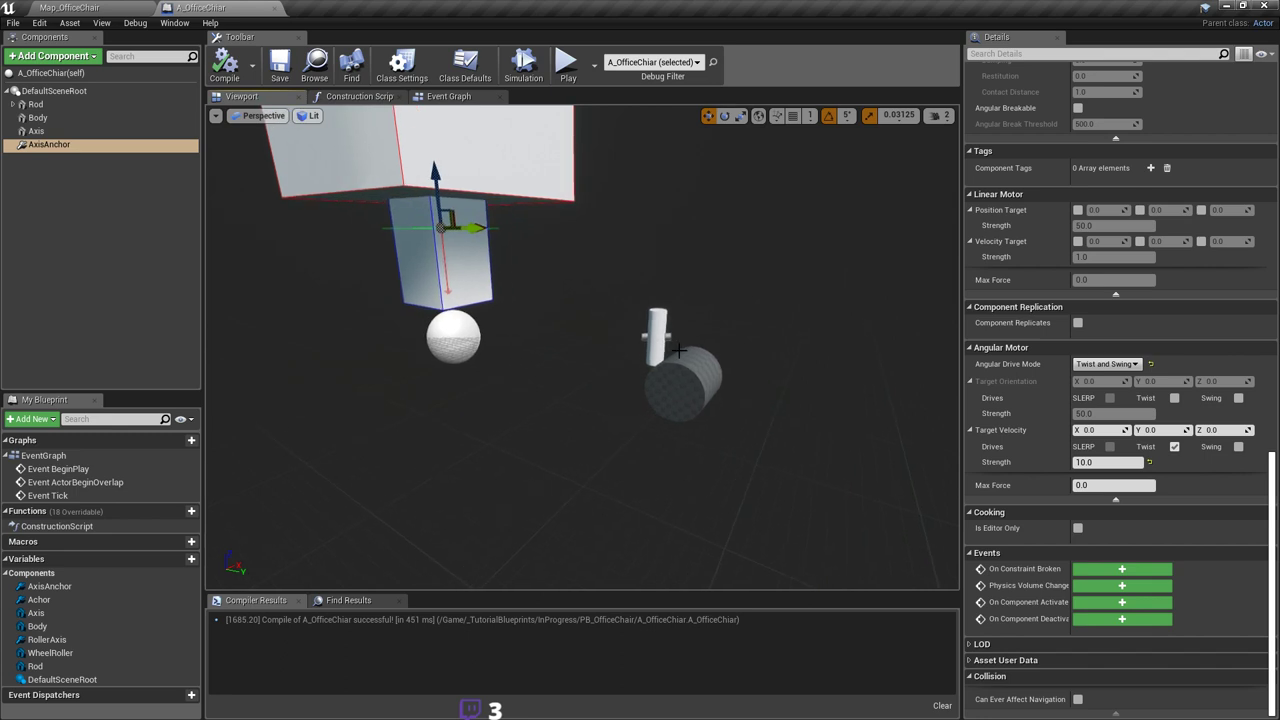
pyautogui.moveTo(679, 350)
pyautogui.mouseDown(button='right')
pyautogui.moveTo(671, 338)
pyautogui.moveTo(679, 349)
pyautogui.mouseUp(button='right')
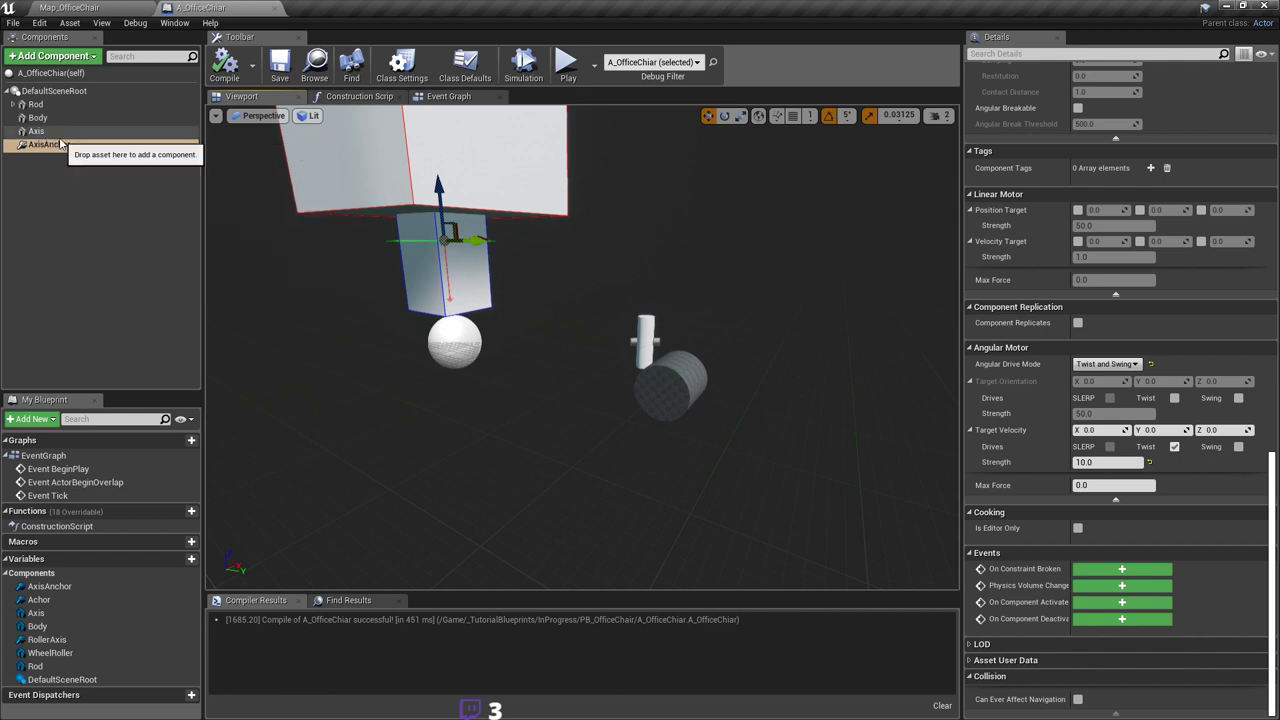
pyautogui.moveTo(60, 143); pyautogui.dragTo(72, 139)
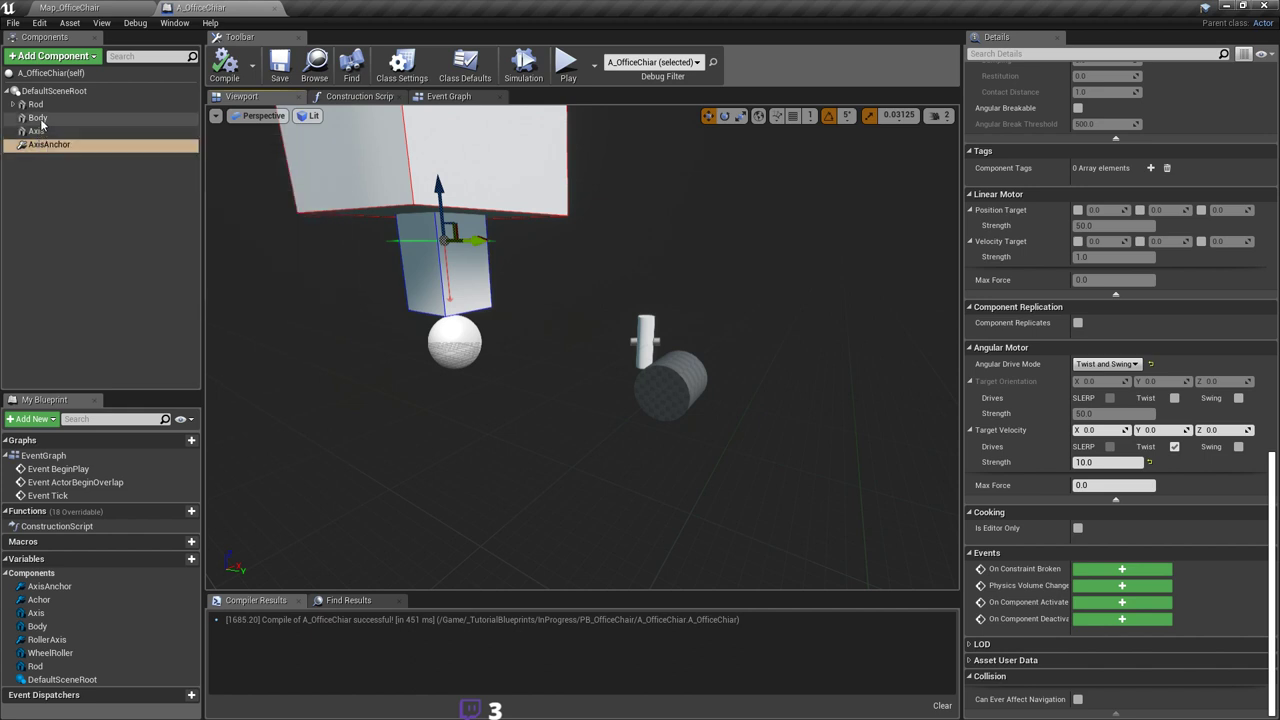
# Step: Rename the Achor physics constraint under Rod as RodAchor
pyautogui.click(13, 105)
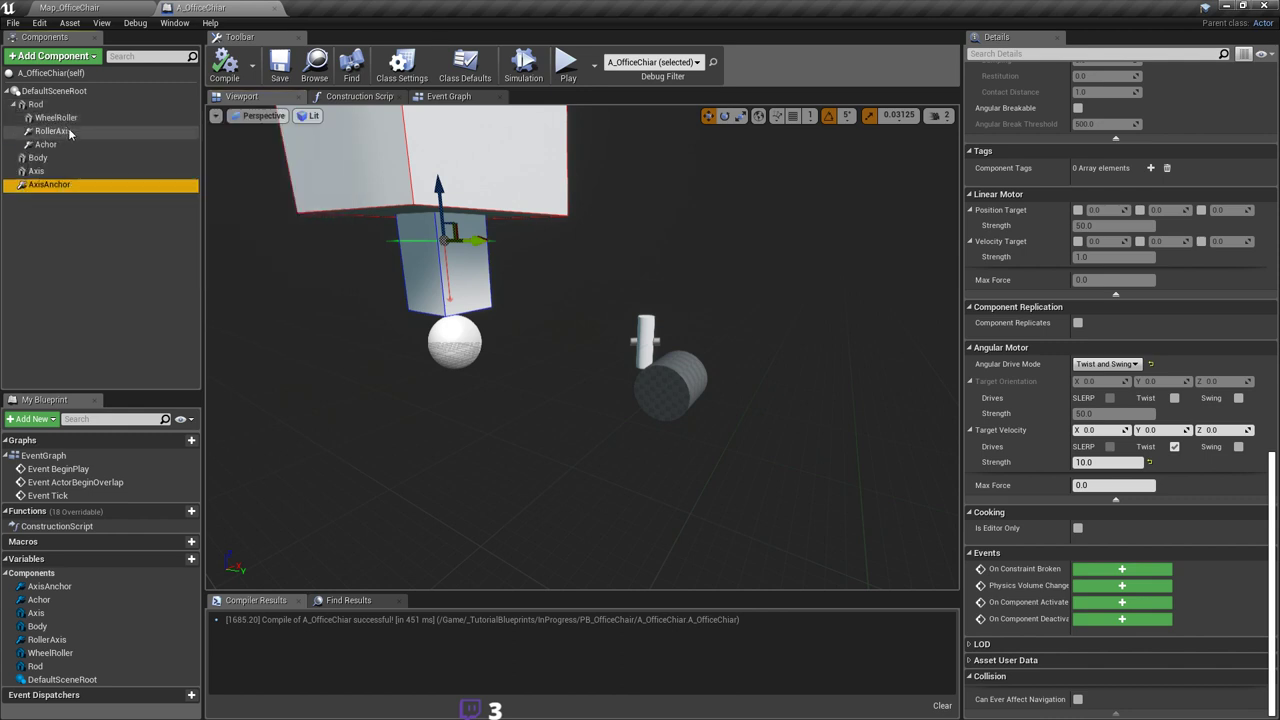
pyautogui.click(48, 146)
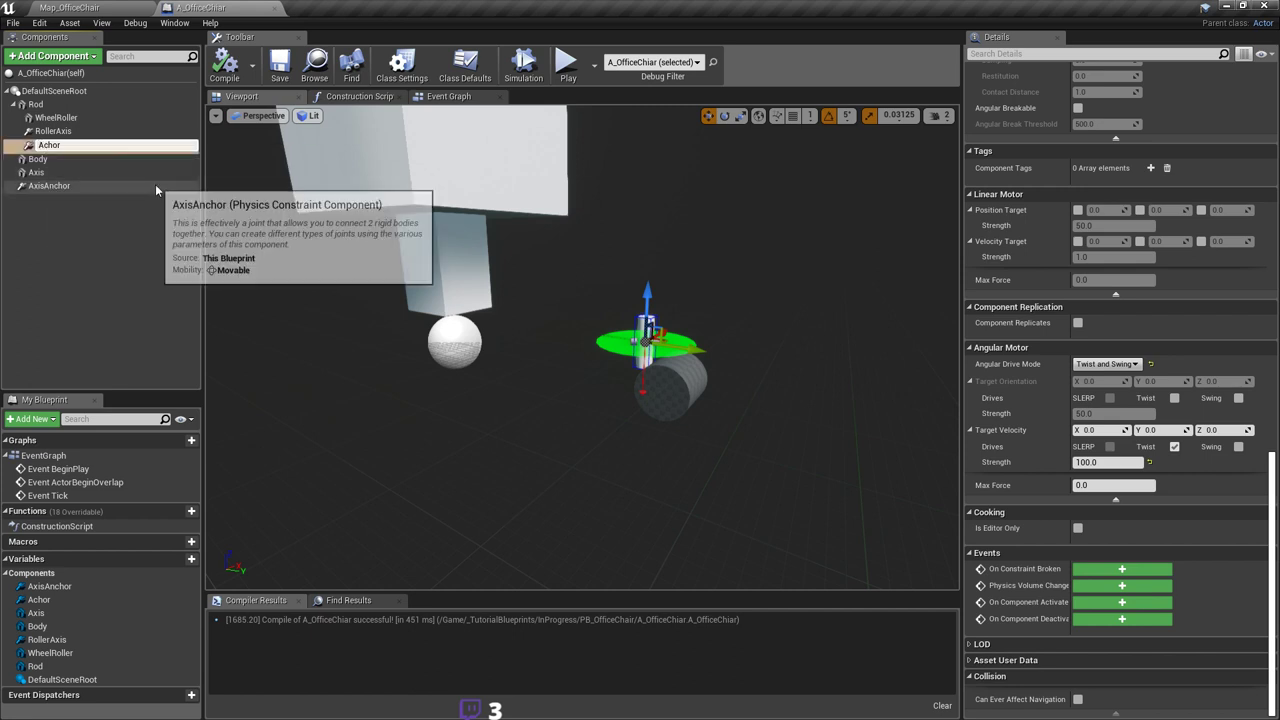
pyautogui.write('Rod')
pyautogui.press('Return')
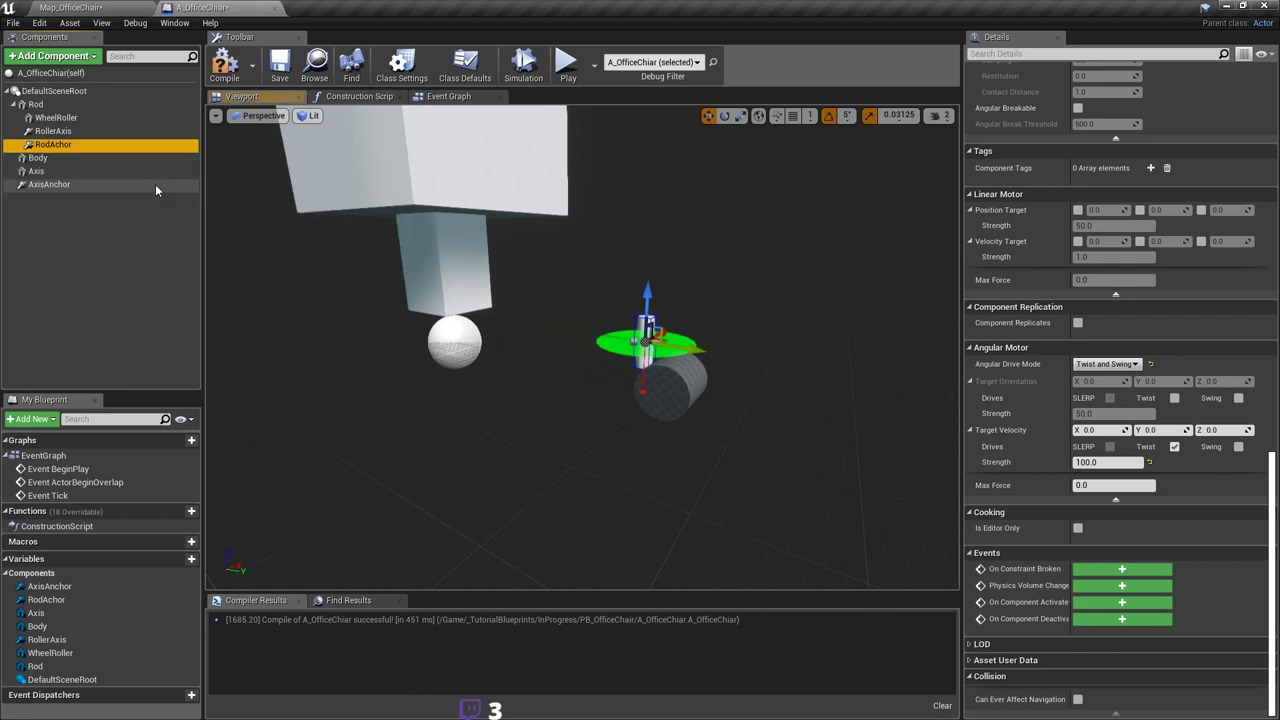
# Step: Set RodAchor's first constrained component to Axis, then compile and save the blueprint
pyautogui.moveTo(560, 350); pyautogui.dragTo(650, 375, button='right')
pyautogui.press('w')
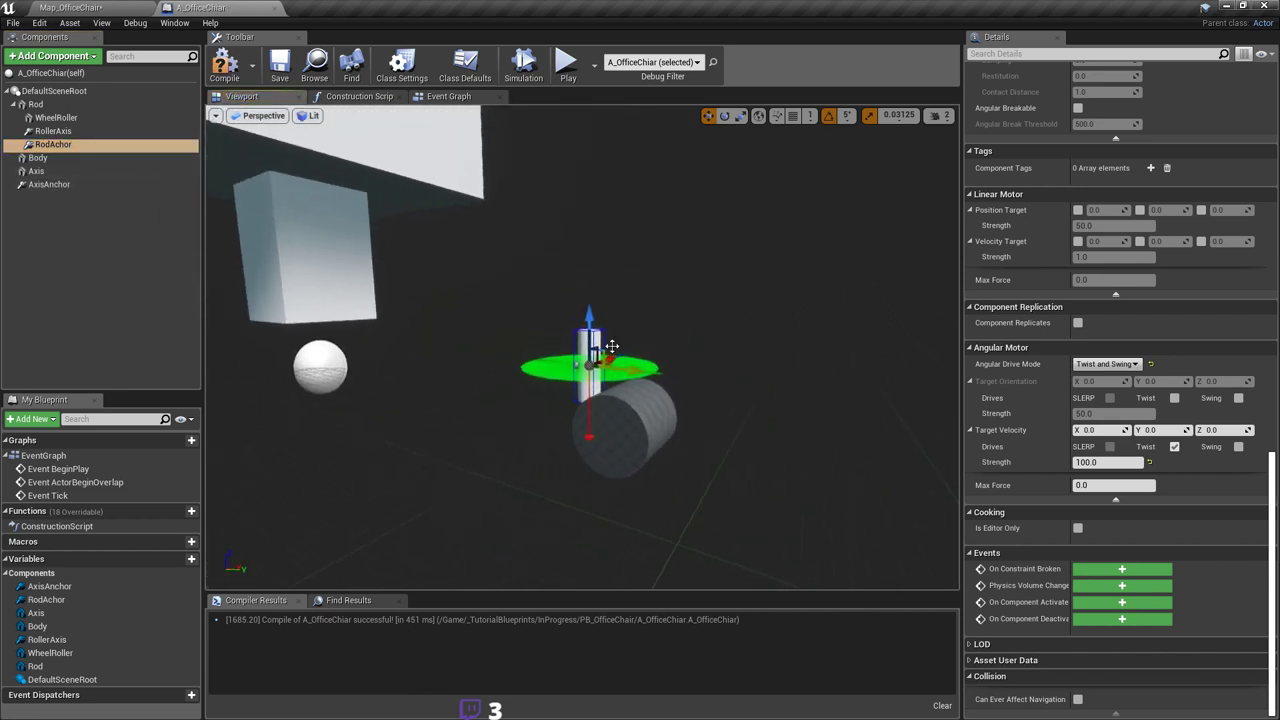
pyautogui.scroll(5, 1202, 466)
pyautogui.scroll(9, 1172, 488)
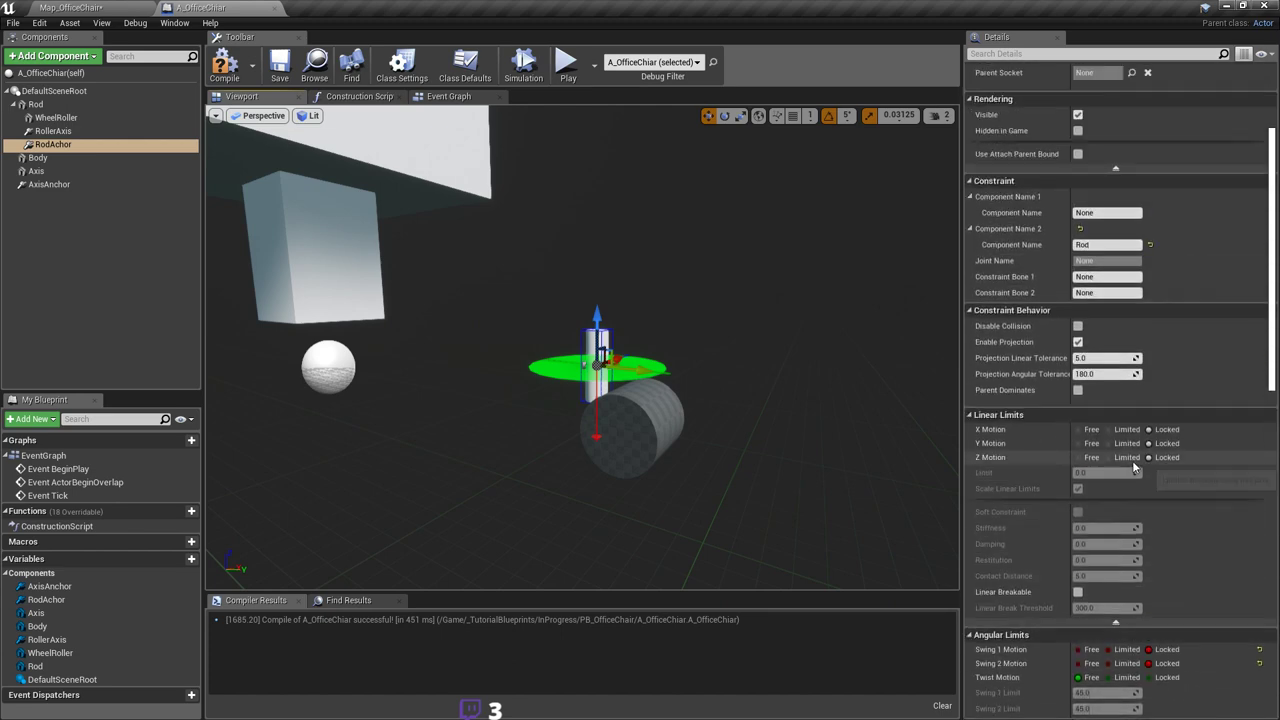
pyautogui.scroll(2, 1143, 469)
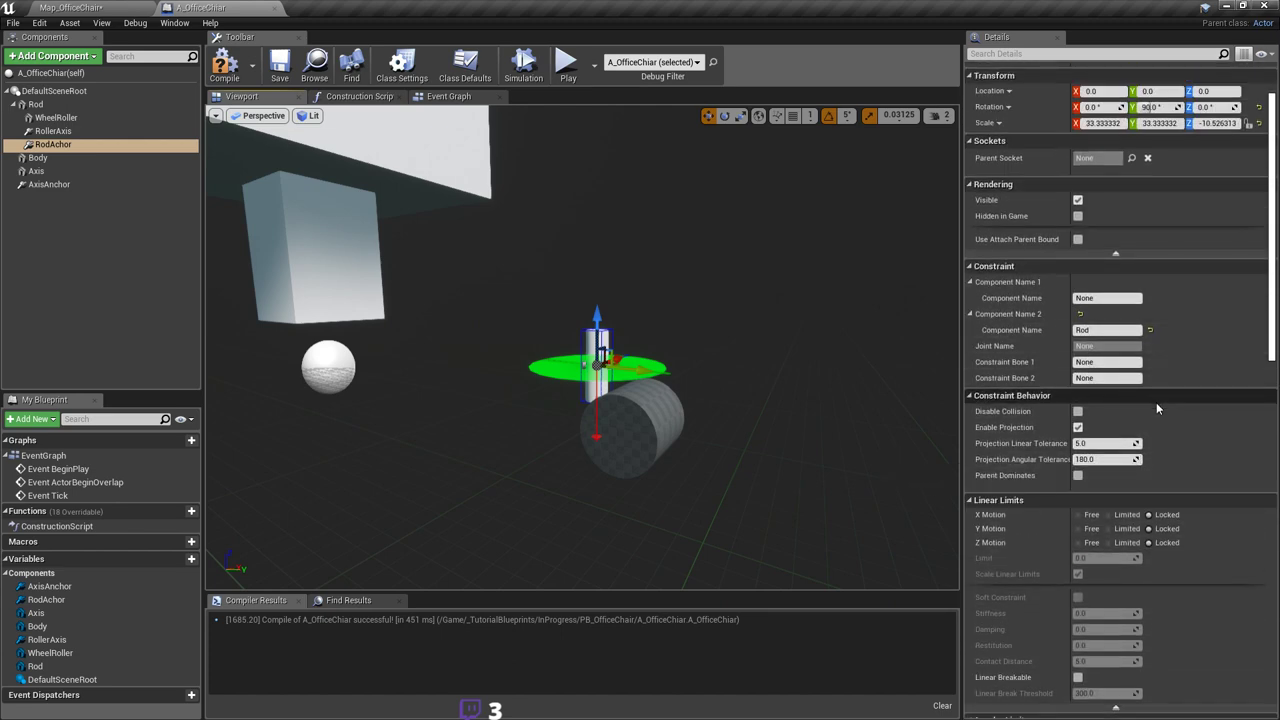
pyautogui.scroll(-4, 1167, 411)
pyautogui.scroll(5, 1173, 395)
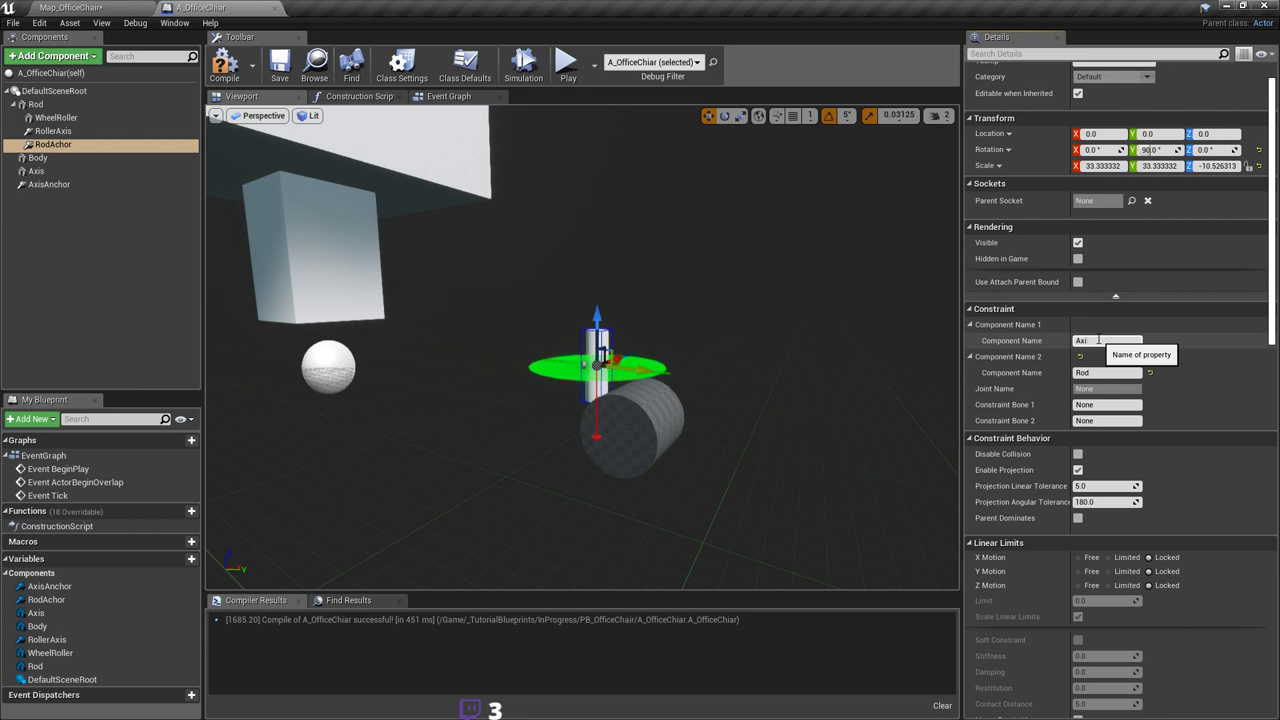
pyautogui.hotkey('ctrl', 's')
pyautogui.moveTo(780, 350); pyautogui.dragTo(725, 325, button='right')
pyautogui.press('s')
pyautogui.moveTo(481, 307); pyautogui.dragTo(481, 300, button='right')
pyautogui.press('w')
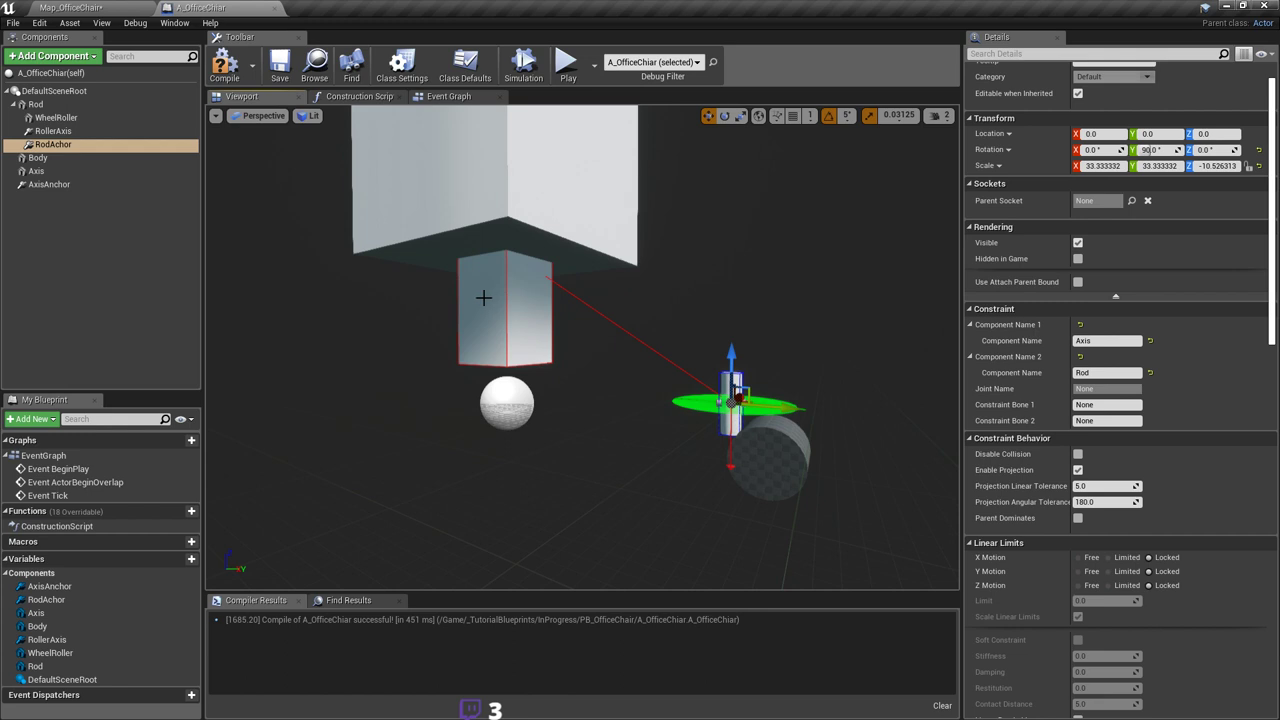
pyautogui.moveTo(511, 311)
pyautogui.mouseDown(button='right')
pyautogui.moveTo(532, 330)
pyautogui.moveTo(550, 307)
pyautogui.moveTo(523, 301)
pyautogui.mouseUp(button='right')
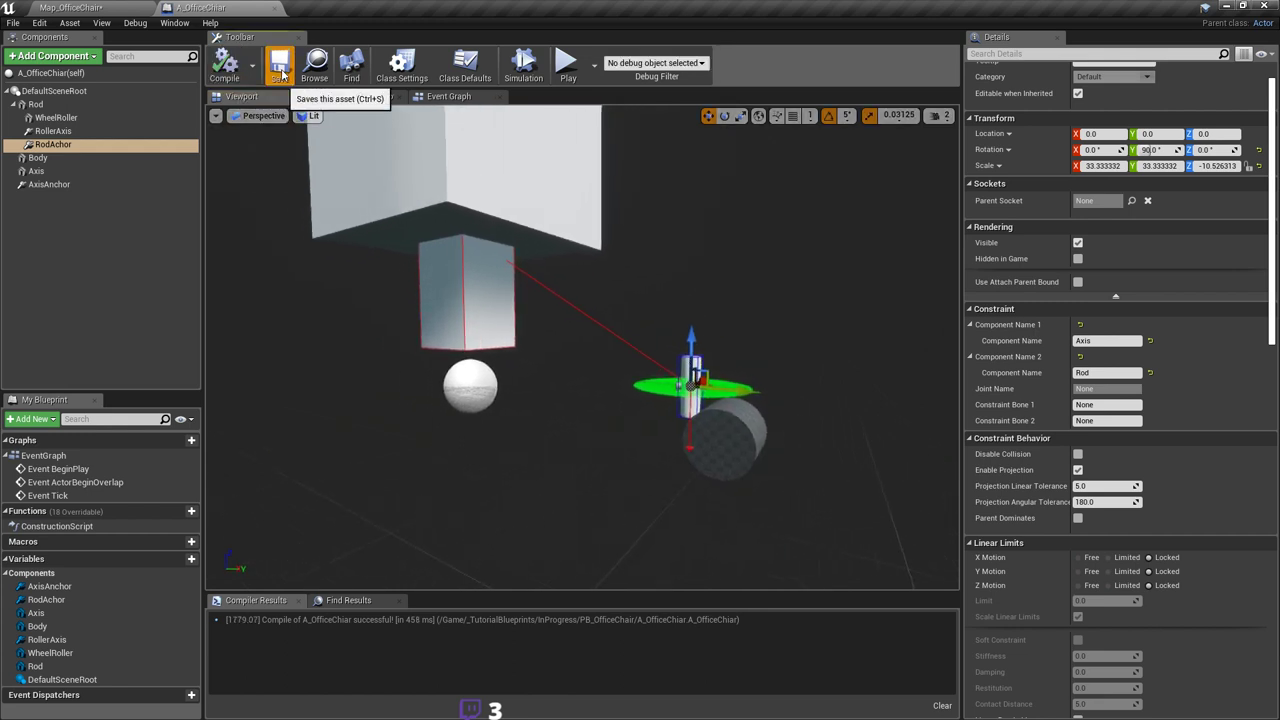
# Step: Save Map_OfficeChair, play-test how the rod and wheel swing around the chair's axis, stop the session and save the map again
pyautogui.click(70, 8)
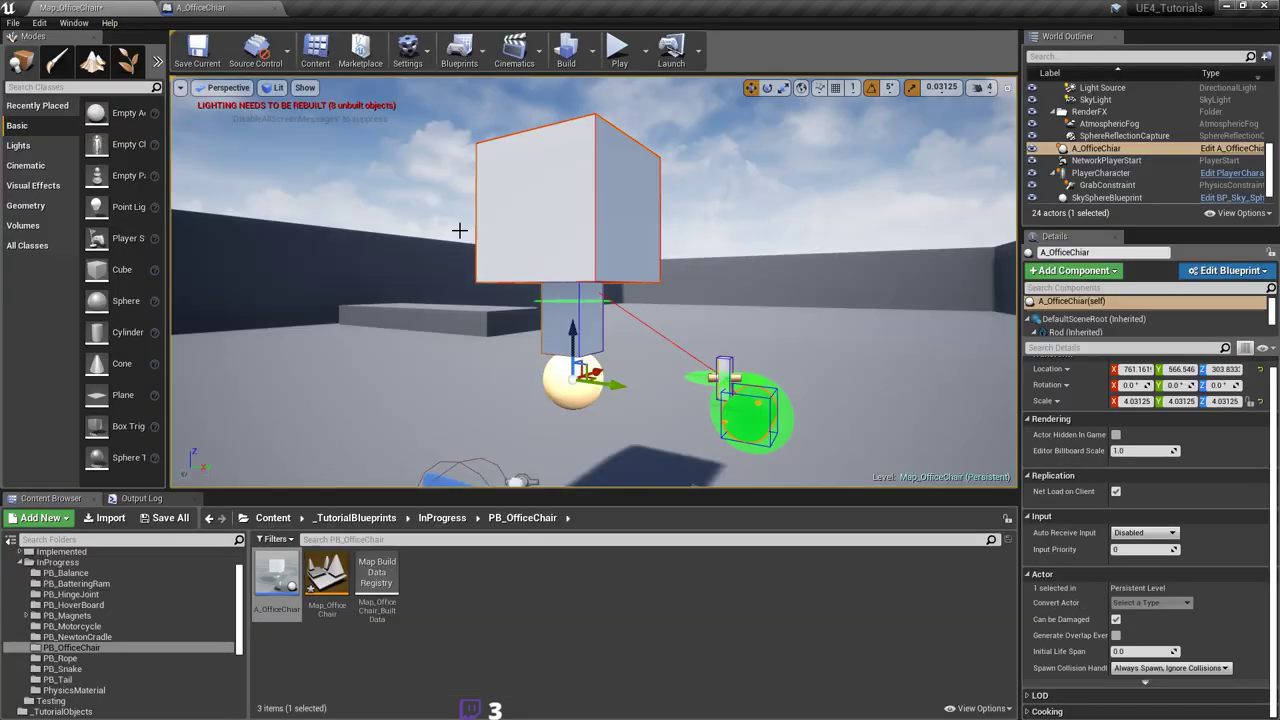
pyautogui.hotkey('ctrl', 's')
pyautogui.click(618, 50)
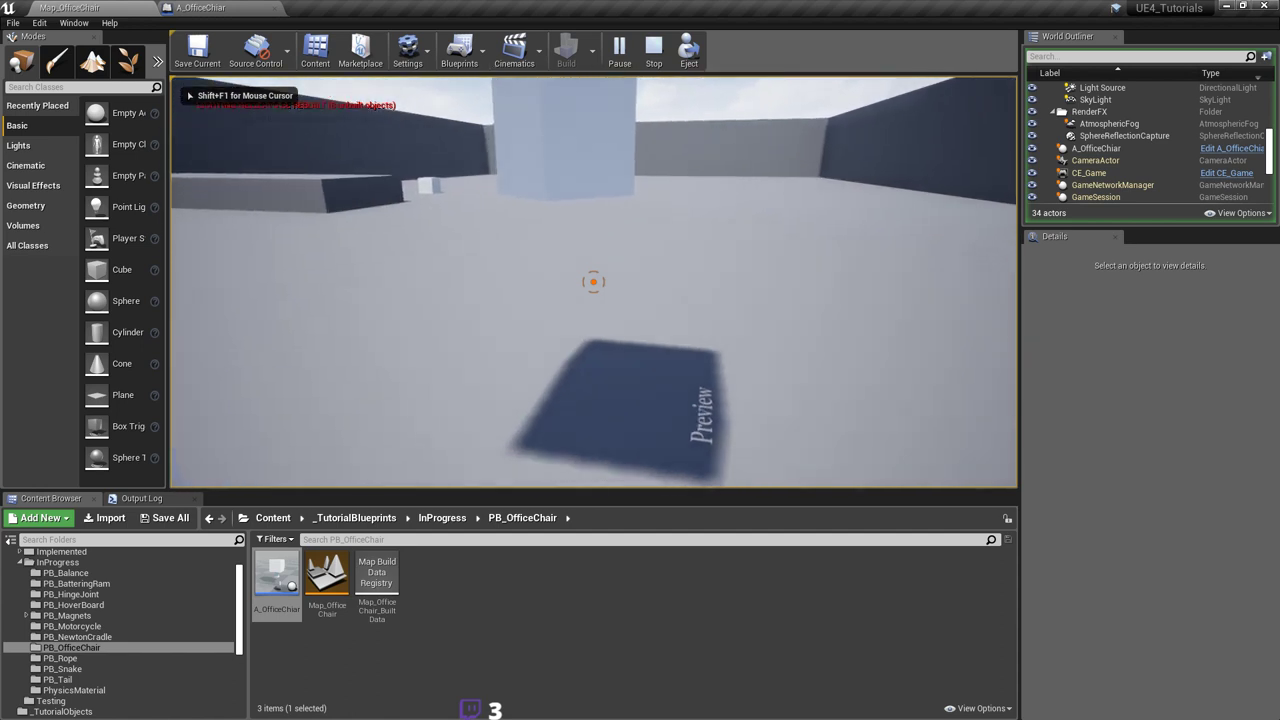
pyautogui.press('s')
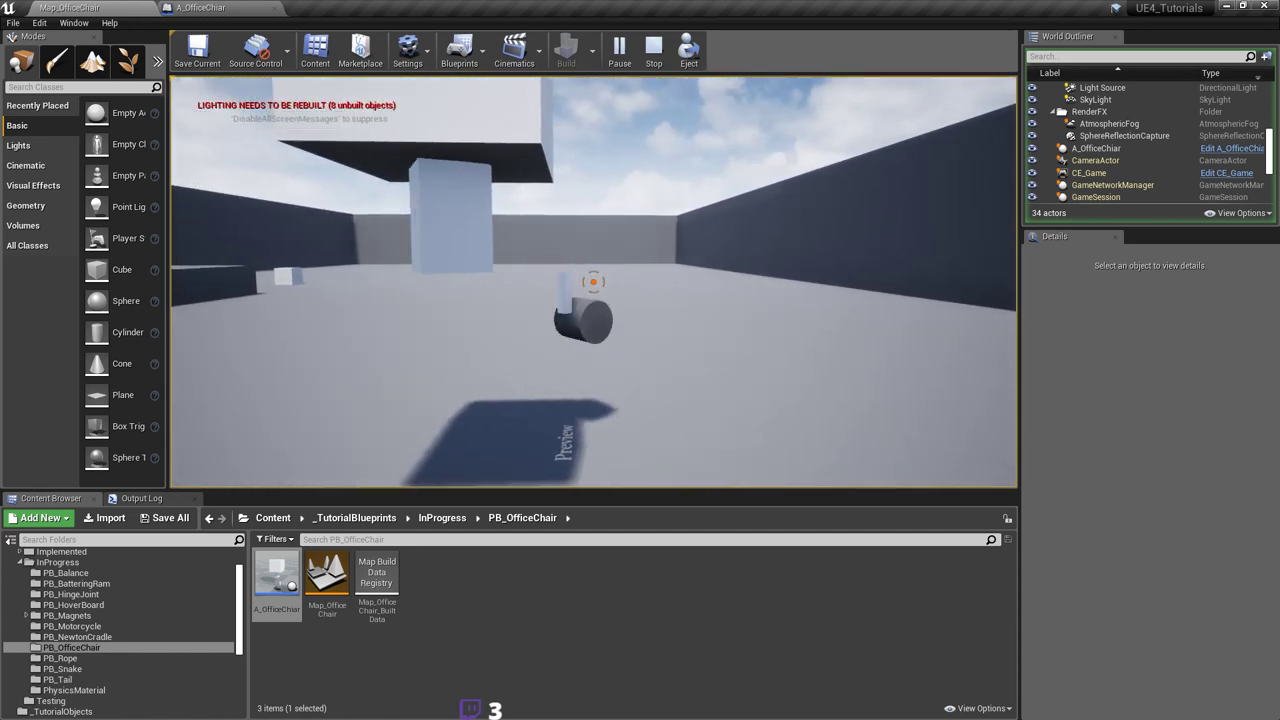
pyautogui.press('a')
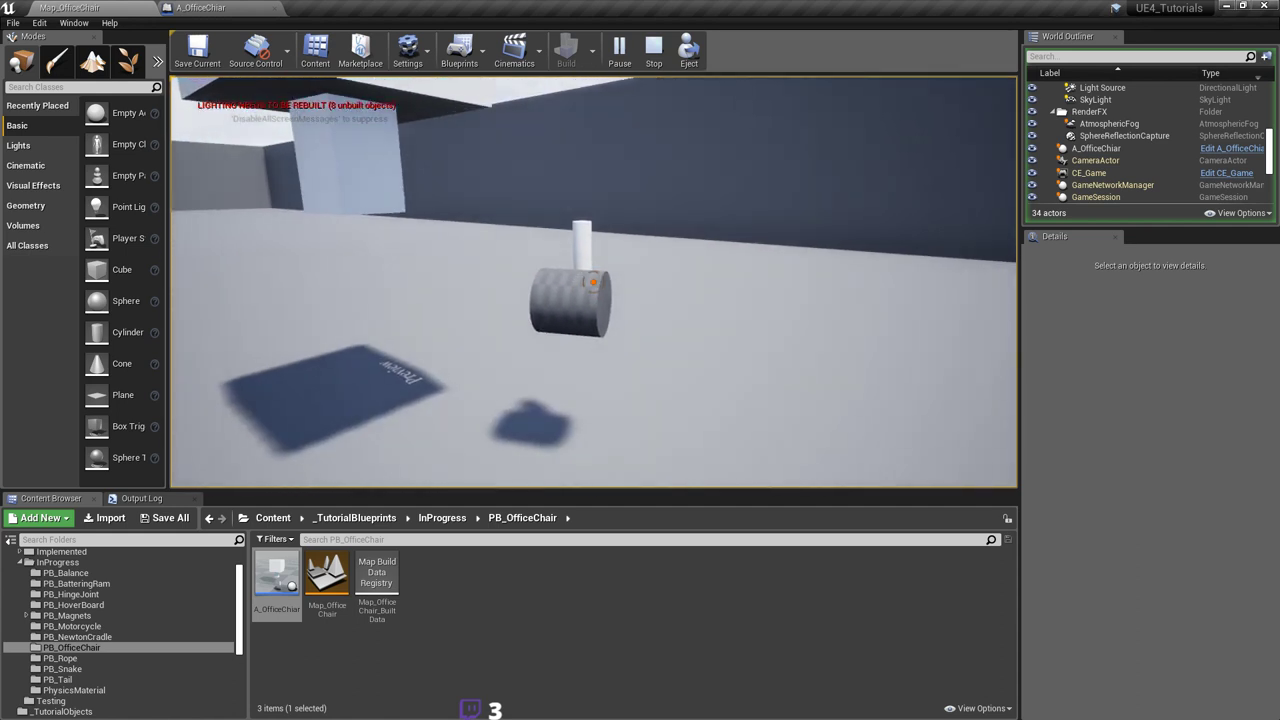
pyautogui.click(593, 282)
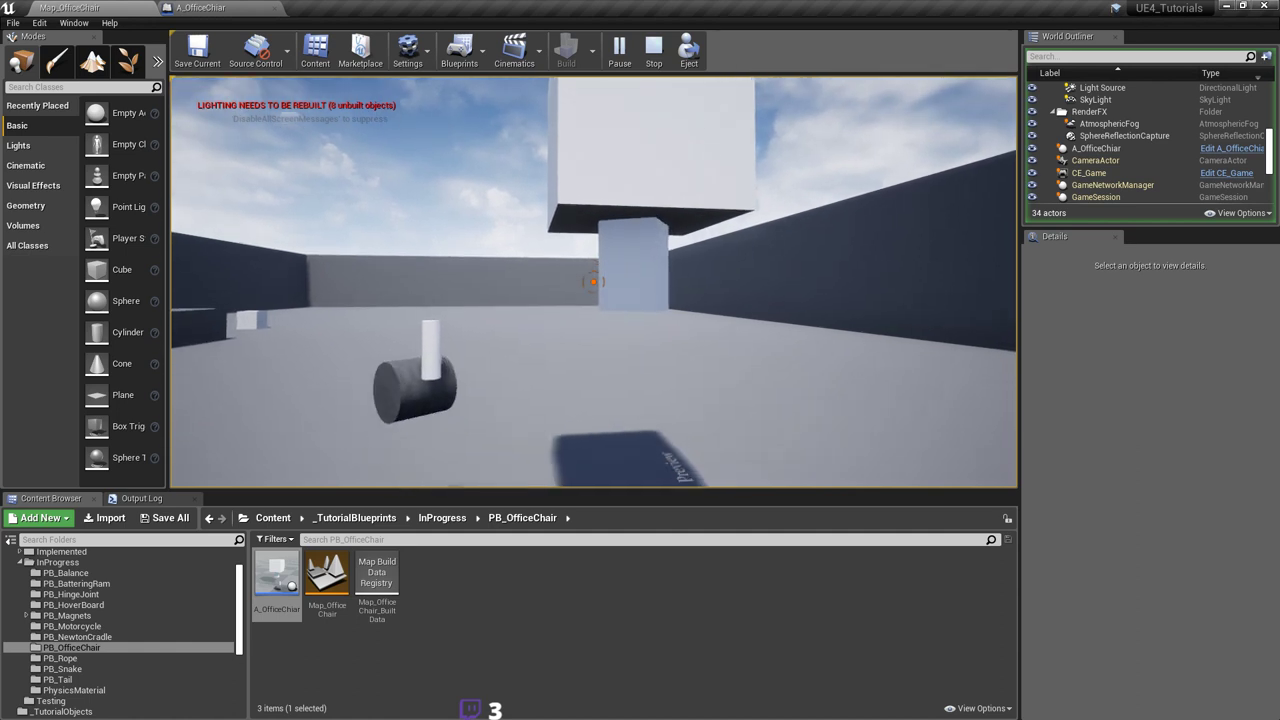
pyautogui.press('d')
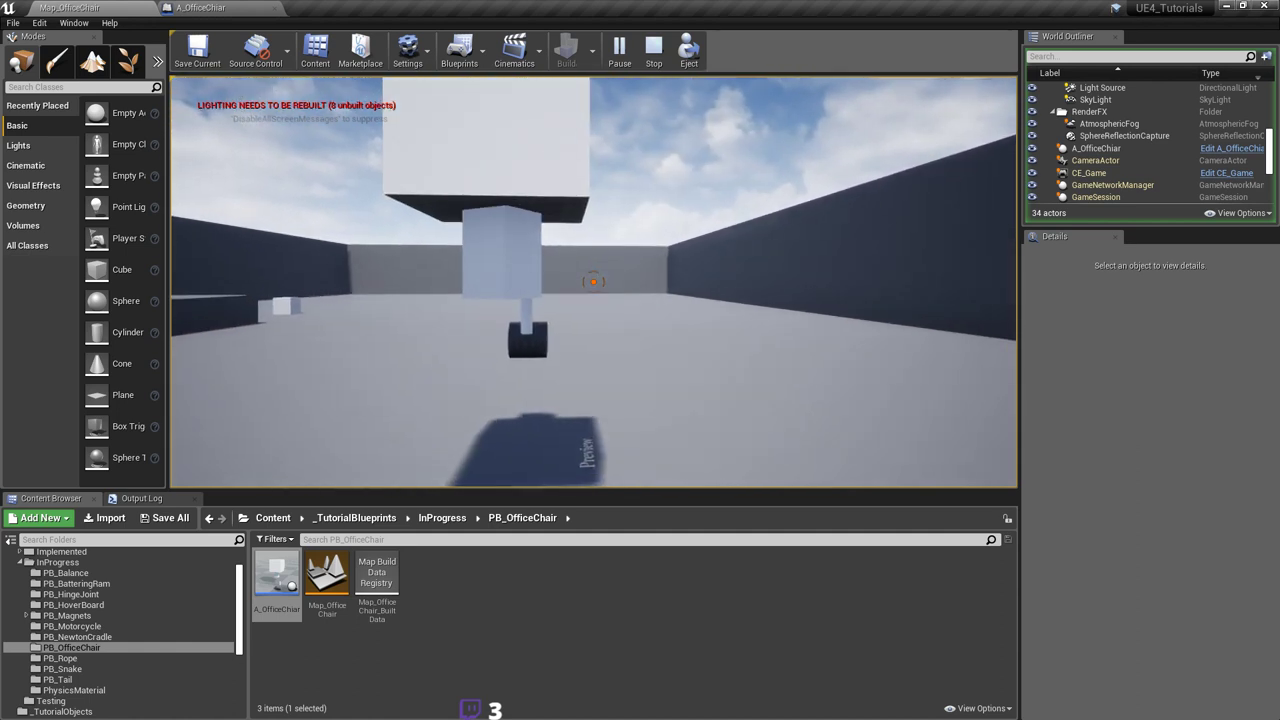
pyautogui.press('Escape')
pyautogui.hotkey('ctrl', 's')
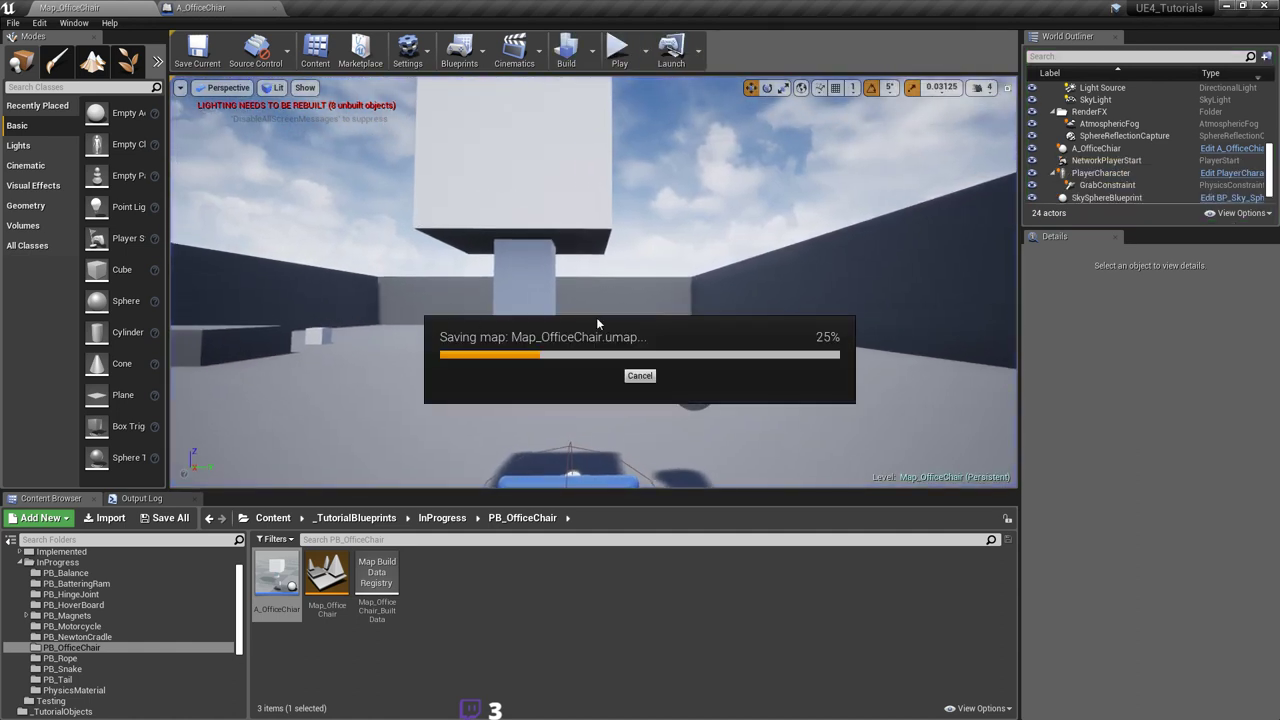
# Step: Examine the chair in the level from several angles and review the RodAchor constraint in the A_OfficeChiar blueprint
pyautogui.press('d')
pyautogui.moveTo(631, 297); pyautogui.dragTo(550, 310, button='right')
pyautogui.moveTo(758, 311)
pyautogui.mouseDown(button='right')
pyautogui.moveTo(759, 334)
pyautogui.moveTo(750, 320)
pyautogui.mouseUp(button='right')
pyautogui.press('s')
pyautogui.click(553, 207)
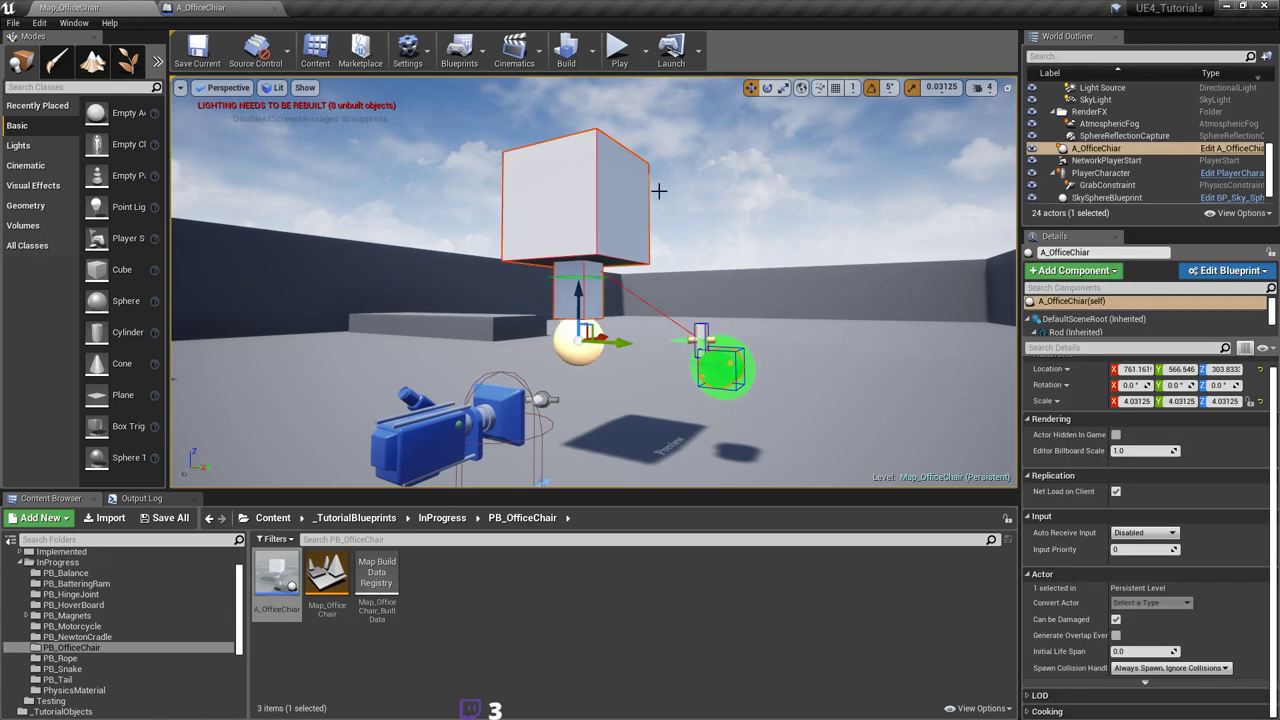
pyautogui.press('w')
pyautogui.moveTo(617, 189)
pyautogui.mouseDown(button='right')
pyautogui.moveTo(600, 191)
pyautogui.moveTo(617, 186)
pyautogui.mouseUp(button='right')
pyautogui.press('s')
pyautogui.press('w')
pyautogui.press('s')
pyautogui.moveTo(663, 134); pyautogui.dragTo(663, 137, button='right')
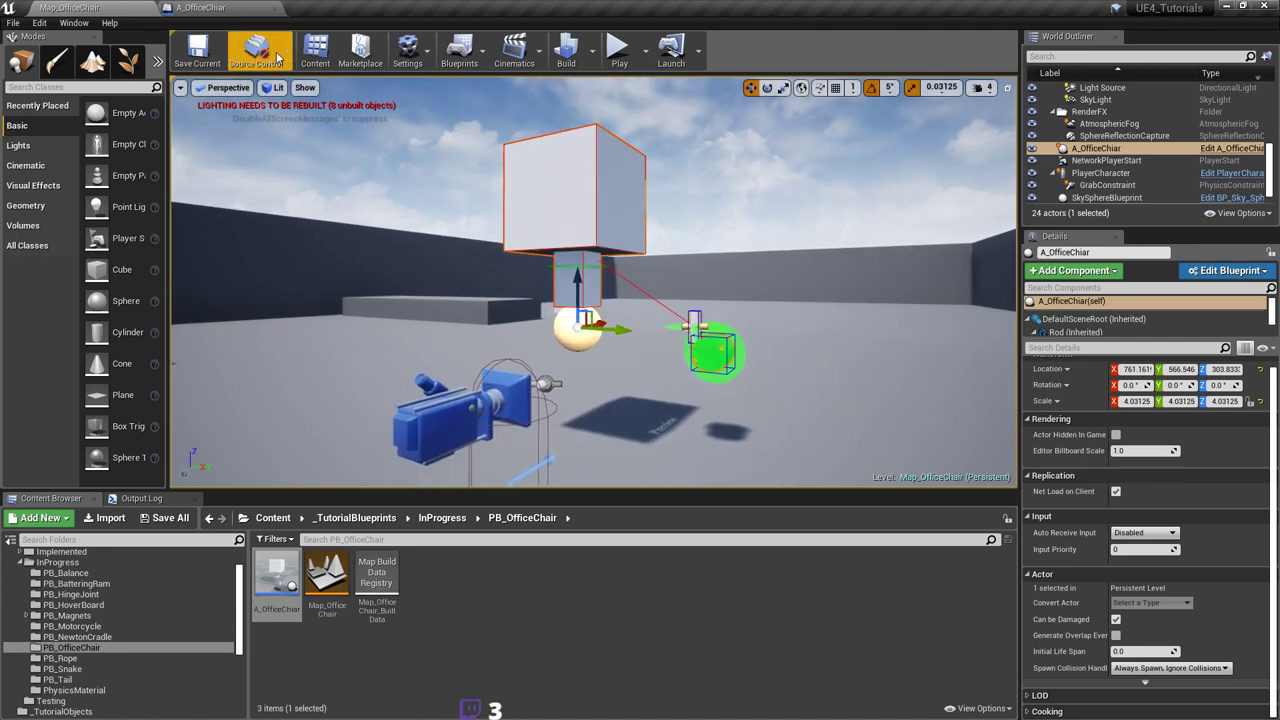
pyautogui.click(254, 8)
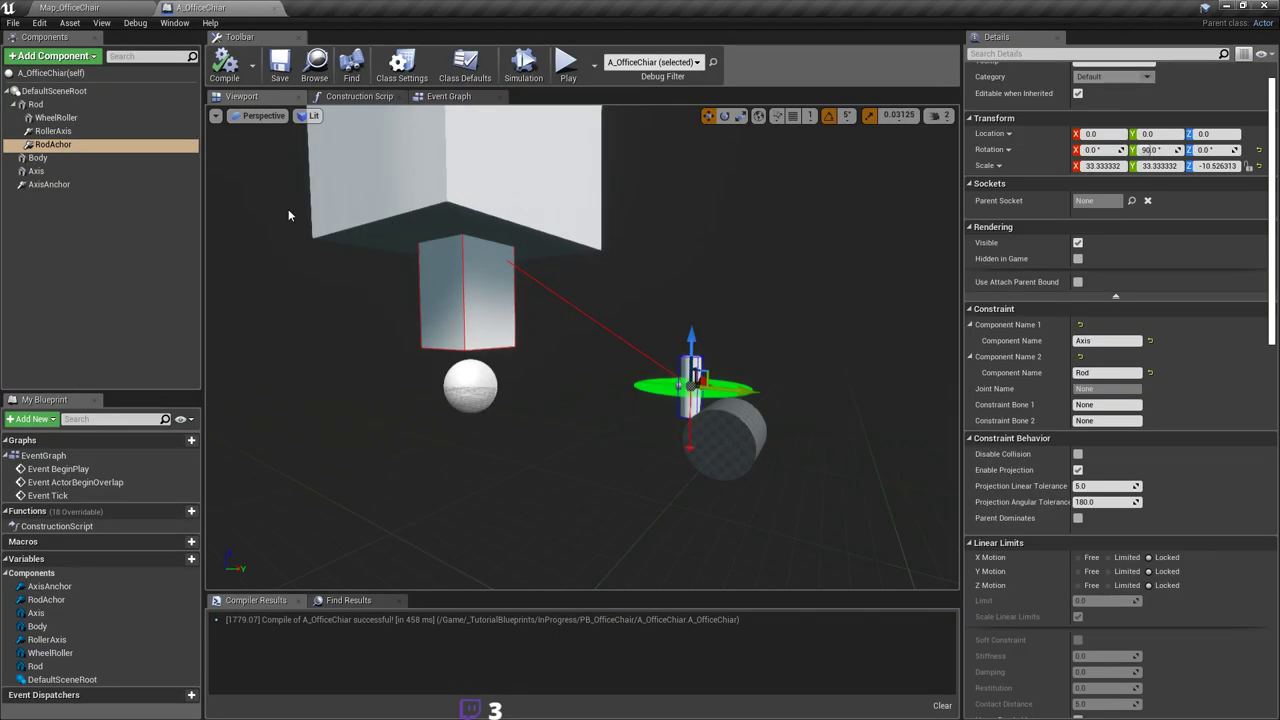
pyautogui.click(93, 8)
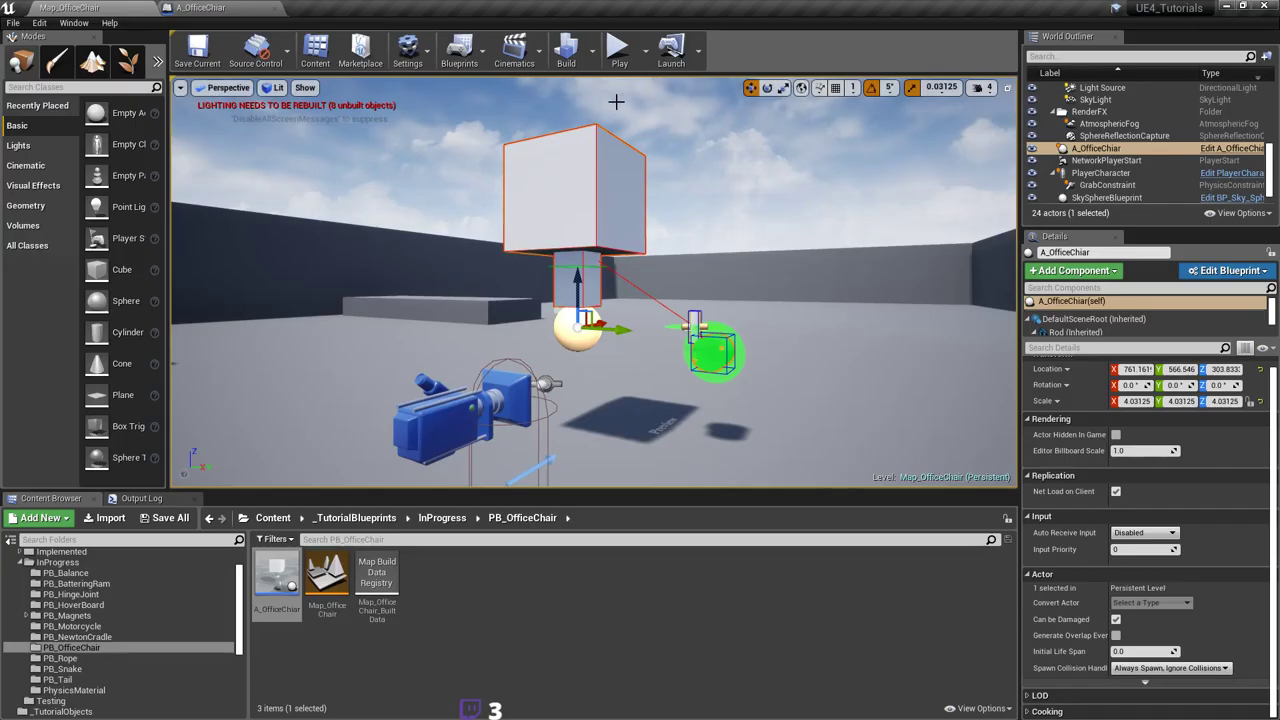
# Step: Play-test the chair once more, stop the session and consult the office chair reference drawing
pyautogui.click(619, 50)
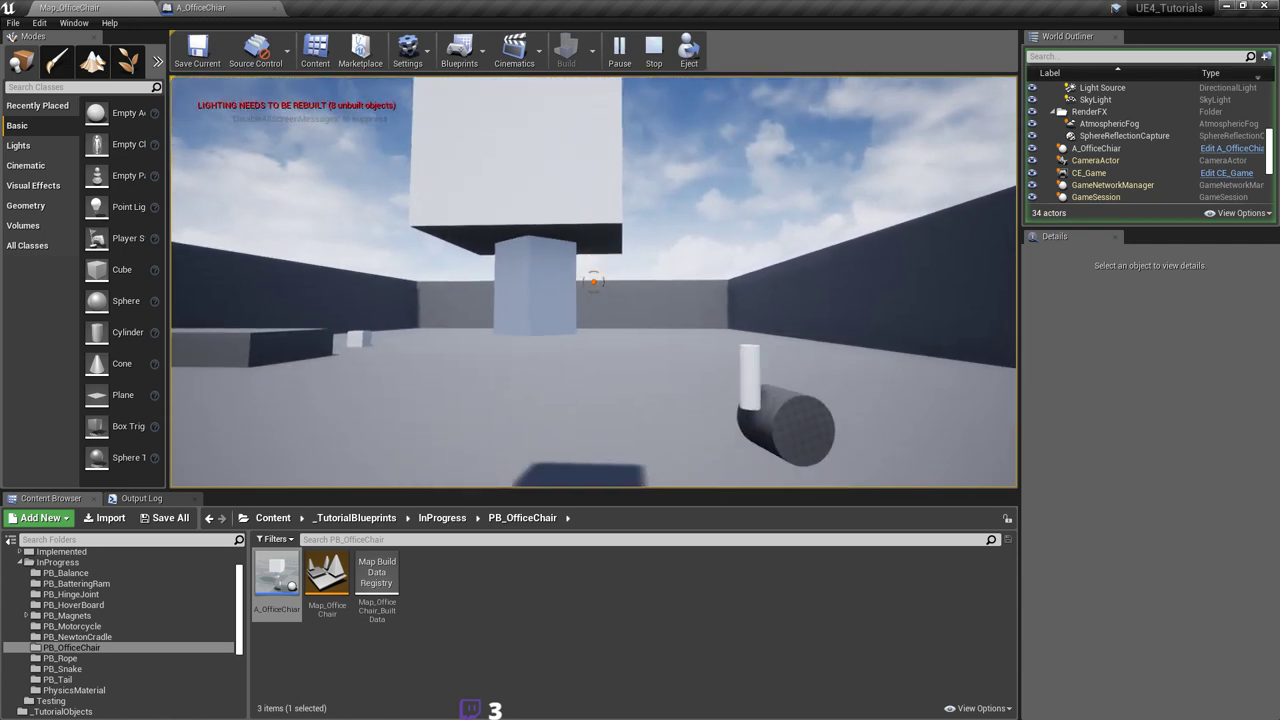
pyautogui.press('Escape')
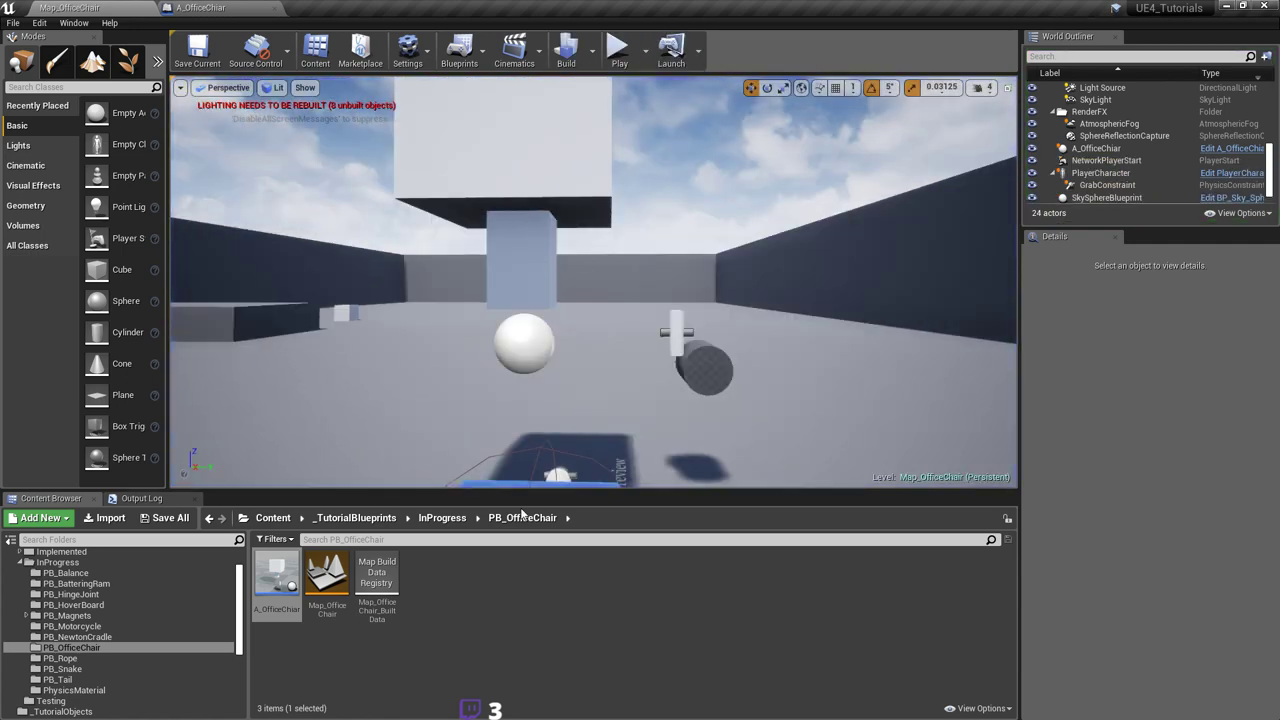
pyautogui.hotkey('alt', 'Tab')
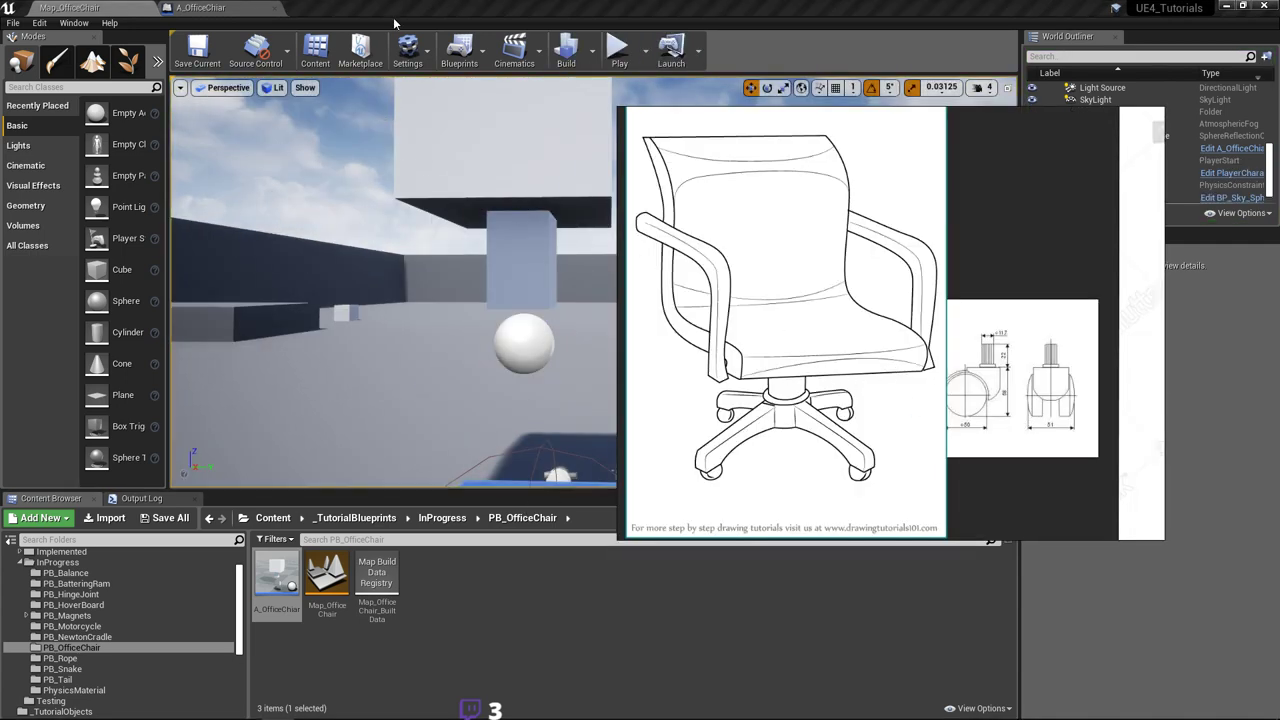
pyautogui.click(352, 11)
# Step: Enable Simulate Physics on the Body cube in the A_OfficeChiar blueprint
pyautogui.click(199, 8)
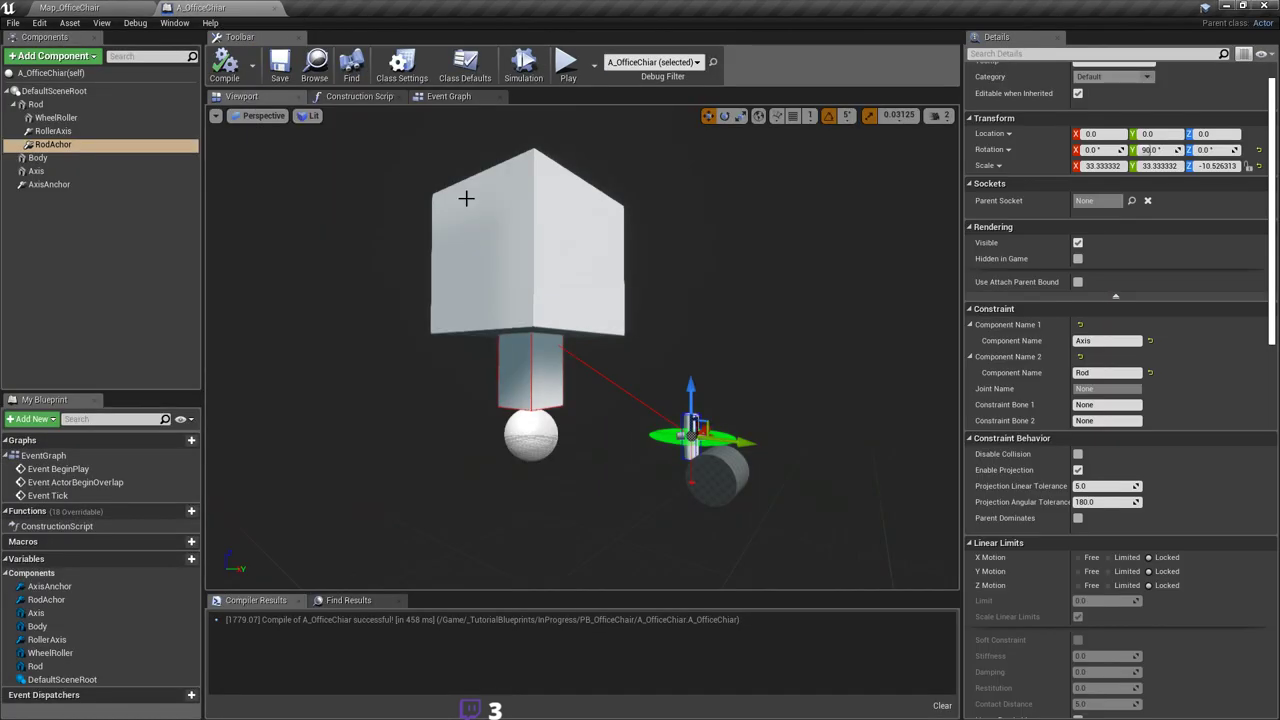
pyautogui.moveTo(479, 267)
pyautogui.mouseDown(button='right')
pyautogui.moveTo(430, 288)
pyautogui.moveTo(470, 272)
pyautogui.mouseUp(button='right')
pyautogui.hotkey('ctrl', 's')
pyautogui.moveTo(447, 364); pyautogui.dragTo(432, 362, button='right')
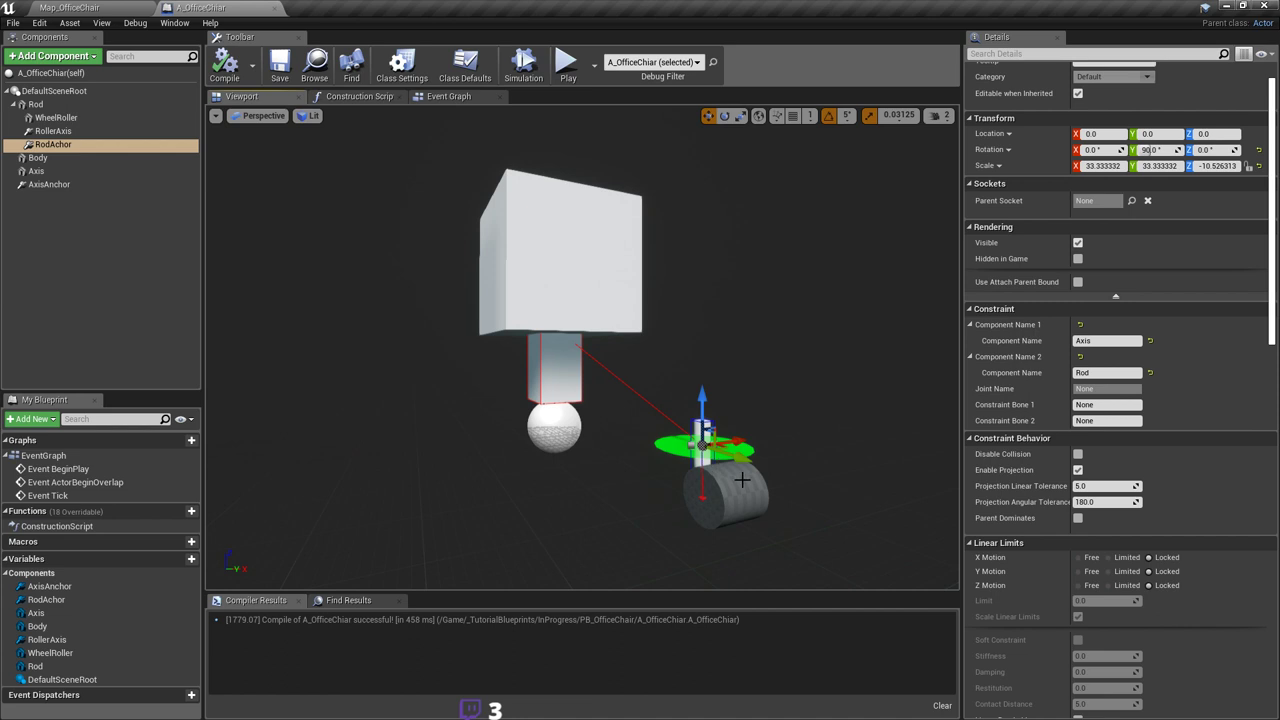
pyautogui.moveTo(592, 298)
pyautogui.mouseDown(button='right')
pyautogui.moveTo(612, 306)
pyautogui.moveTo(604, 290)
pyautogui.moveTo(592, 298)
pyautogui.mouseUp(button='right')
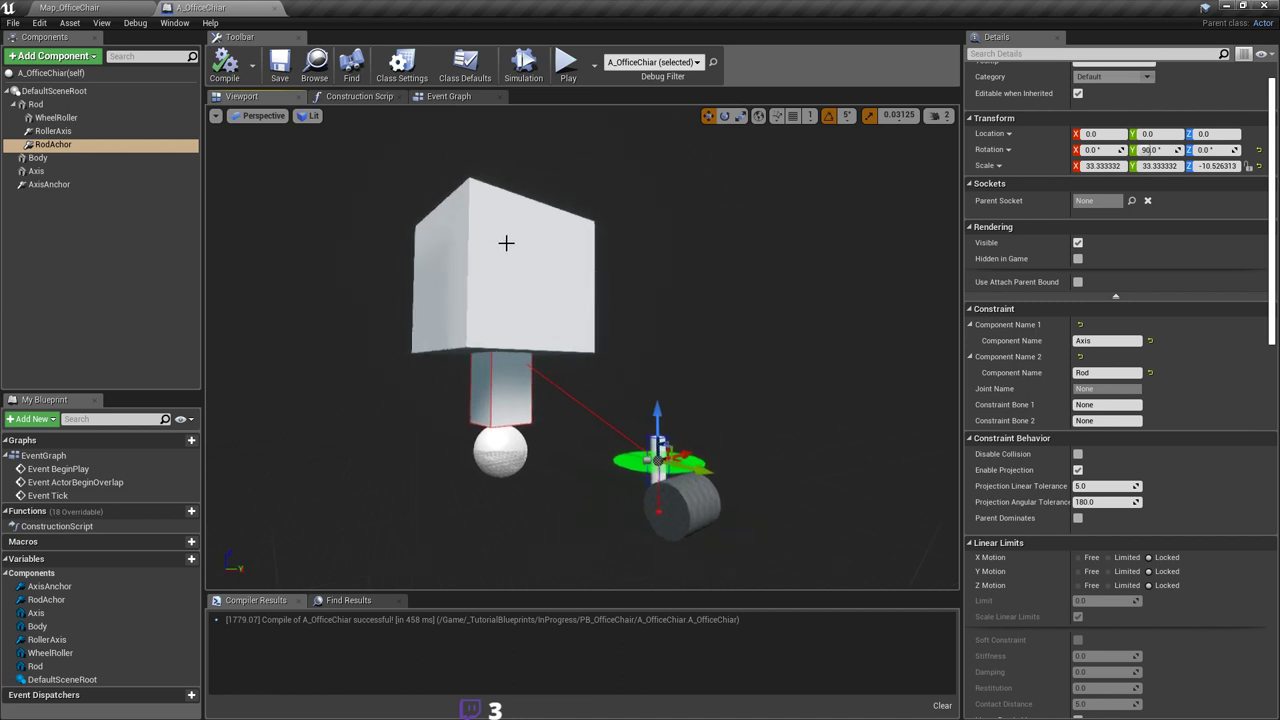
pyautogui.click(530, 257)
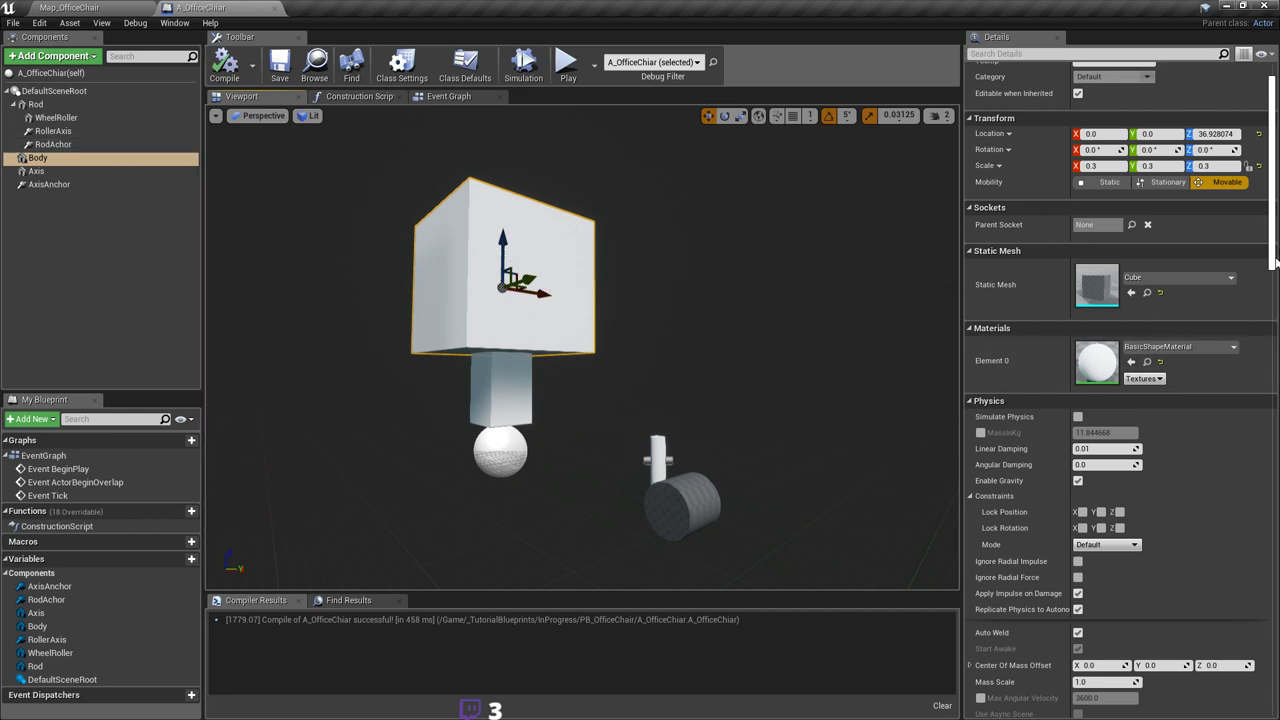
pyautogui.moveTo(1275, 262); pyautogui.dragTo(1275, 292)
pyautogui.click(1078, 314)
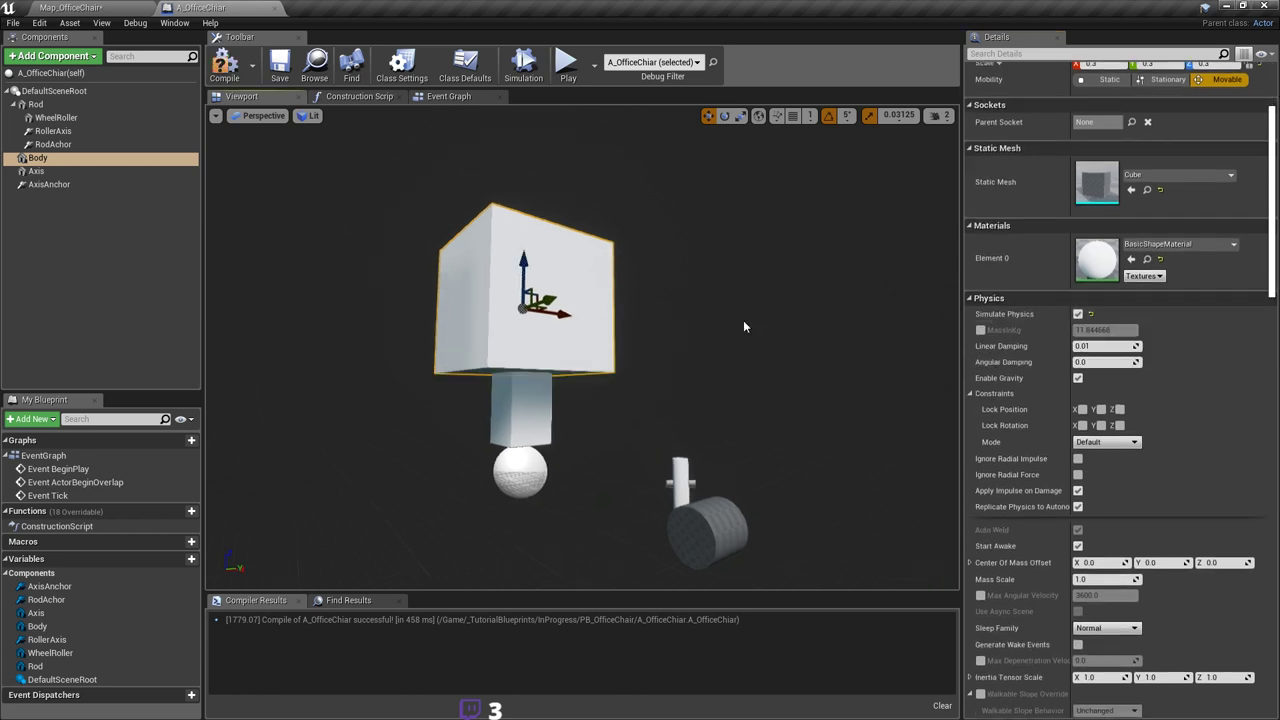
# Step: Lock the Body's rotation on X and Y in its physics constraints, then compile and save the blueprint
pyautogui.moveTo(743, 322); pyautogui.dragTo(573, 252, button='right')
pyautogui.scroll(-2, 1169, 337)
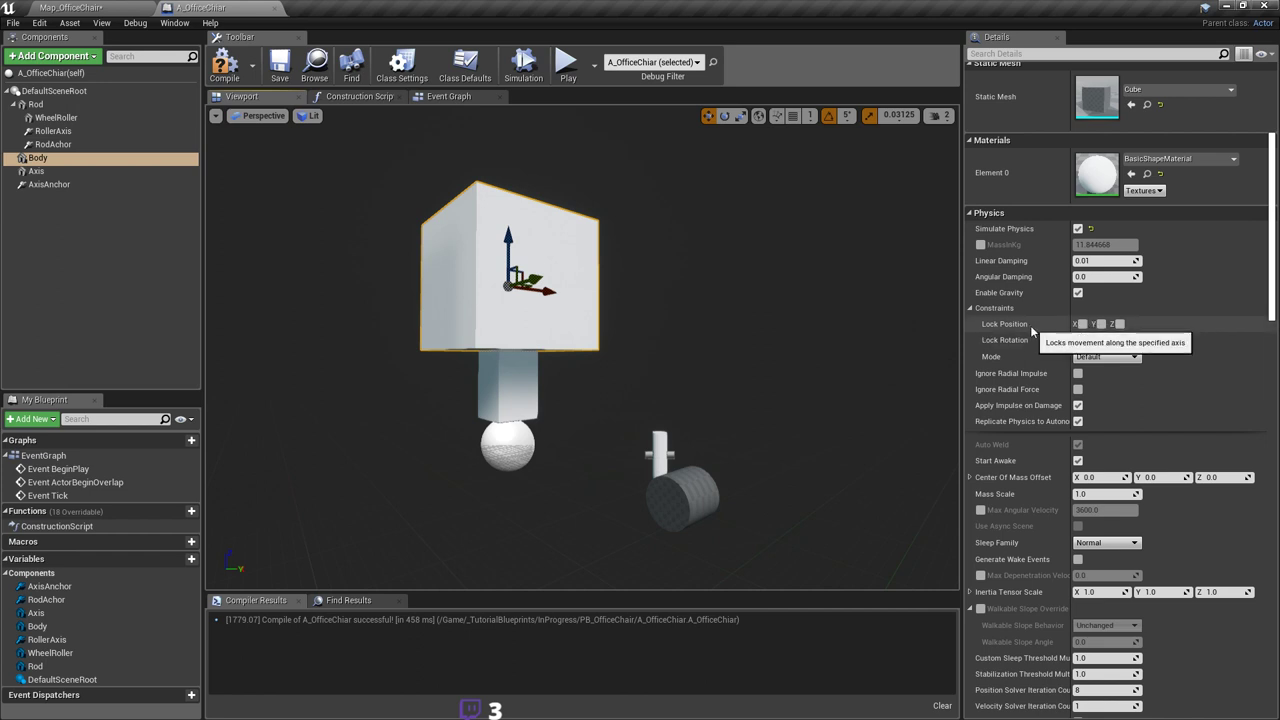
pyautogui.moveTo(609, 304); pyautogui.dragTo(634, 300, button='right')
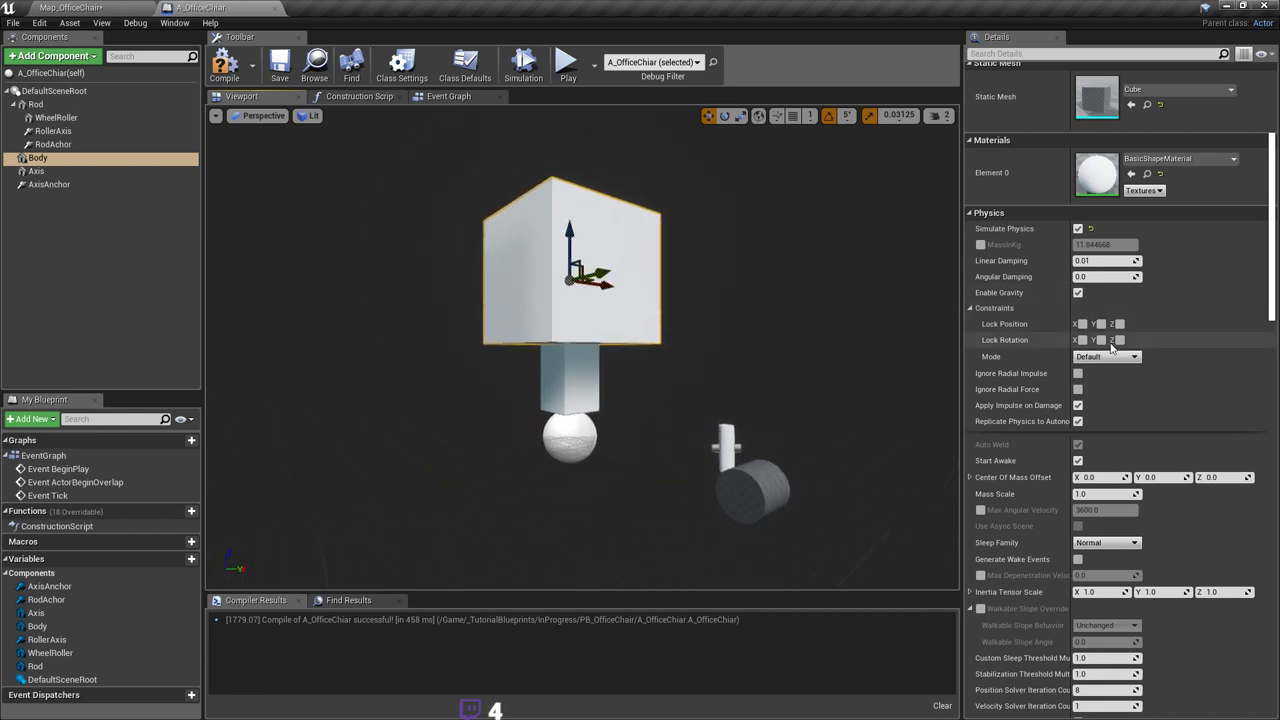
pyautogui.moveTo(761, 293)
pyautogui.mouseDown(button='right')
pyautogui.moveTo(743, 308)
pyautogui.moveTo(761, 293)
pyautogui.mouseUp(button='right')
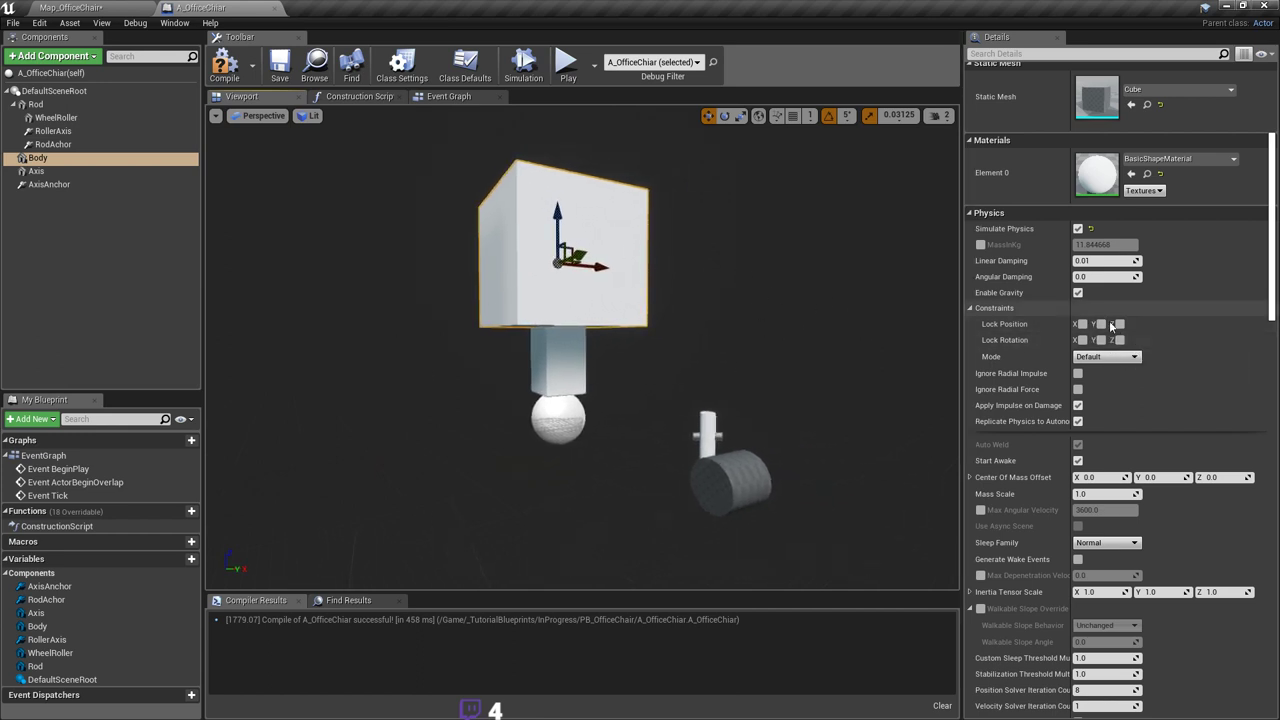
pyautogui.click(1081, 340)
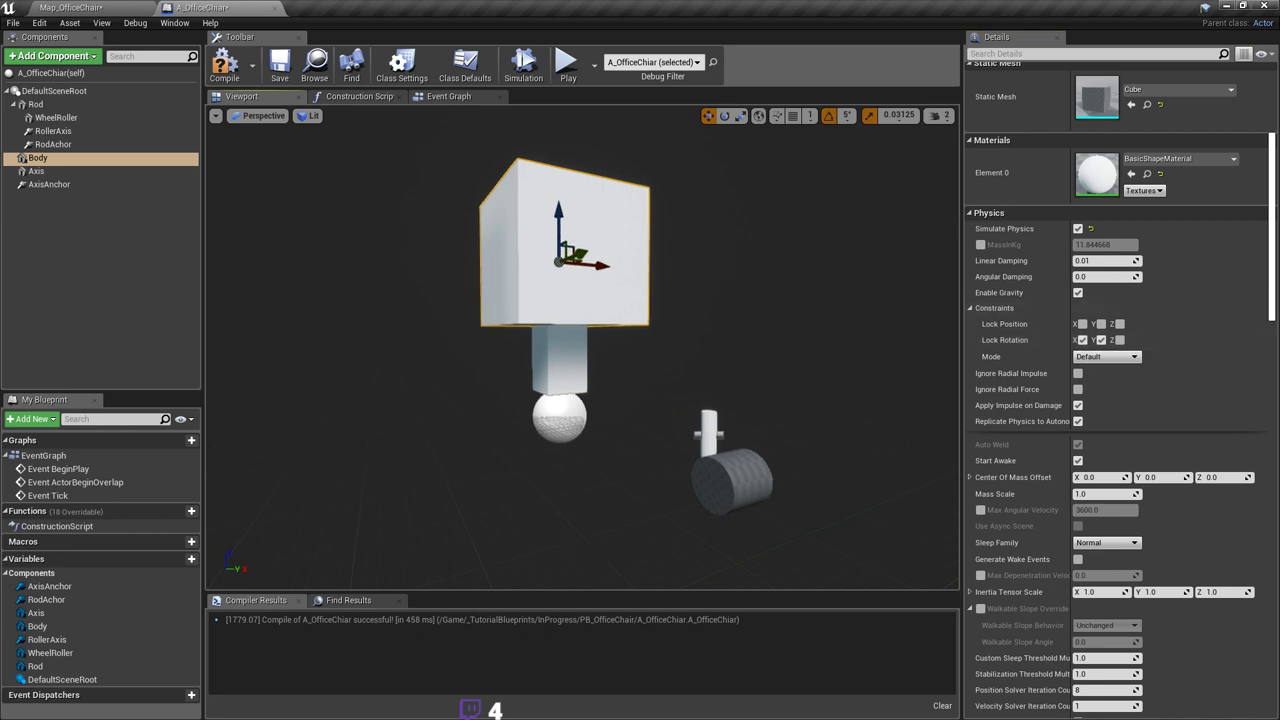
pyautogui.click(225, 70)
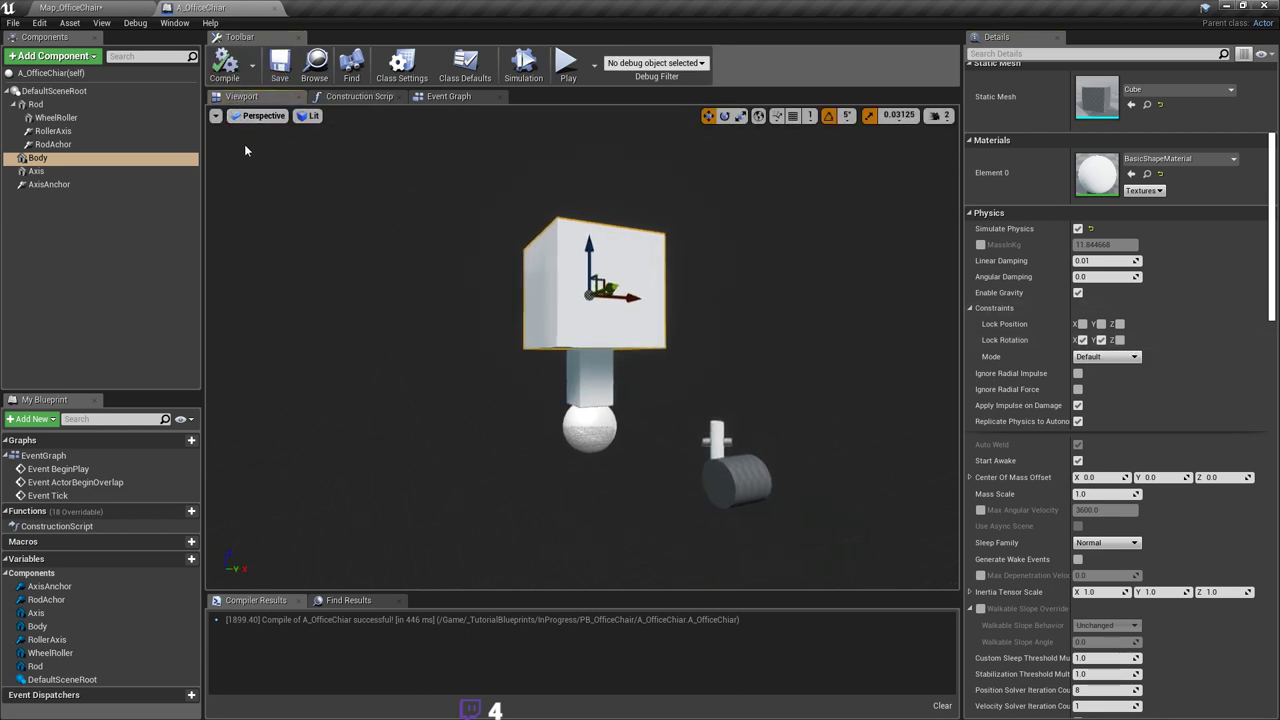
# Step: Save Map_OfficeChair and start a play session with the physics-simulated chair body
pyautogui.click(90, 8)
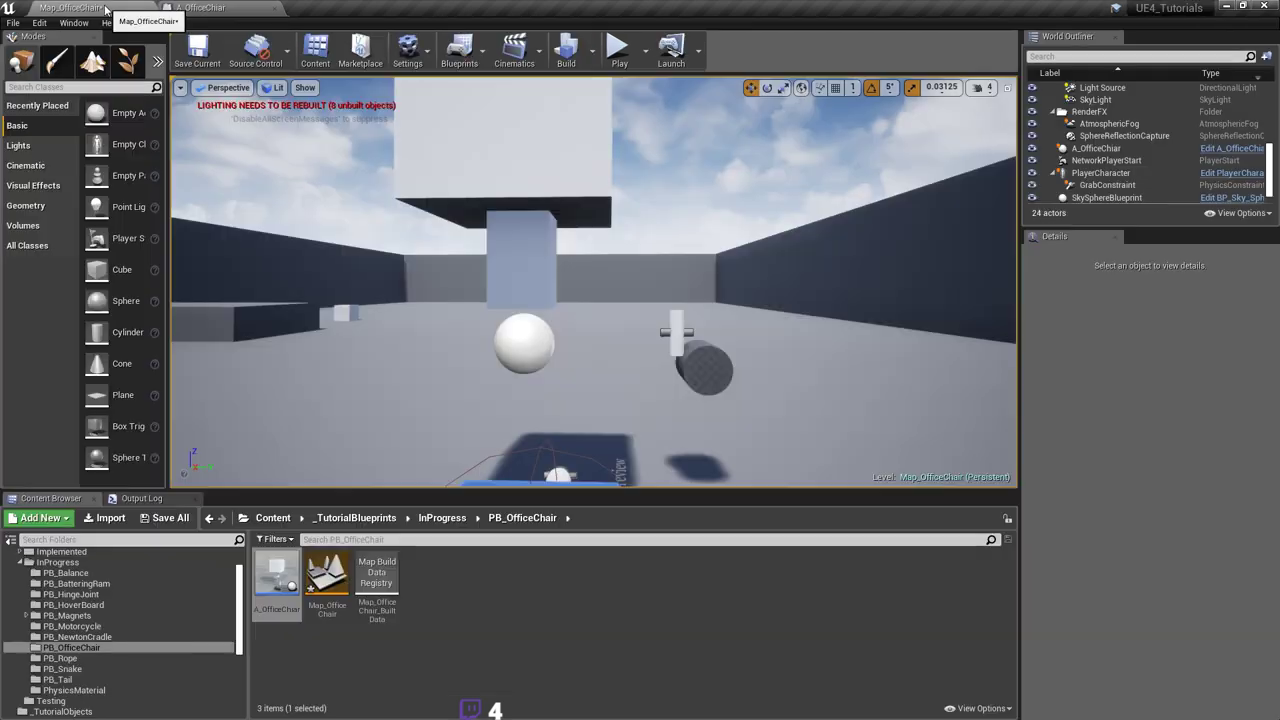
pyautogui.moveTo(630, 236)
pyautogui.mouseDown(button='right')
pyautogui.moveTo(590, 246)
pyautogui.moveTo(625, 248)
pyautogui.mouseUp(button='right')
pyautogui.hotkey('ctrl', 's')
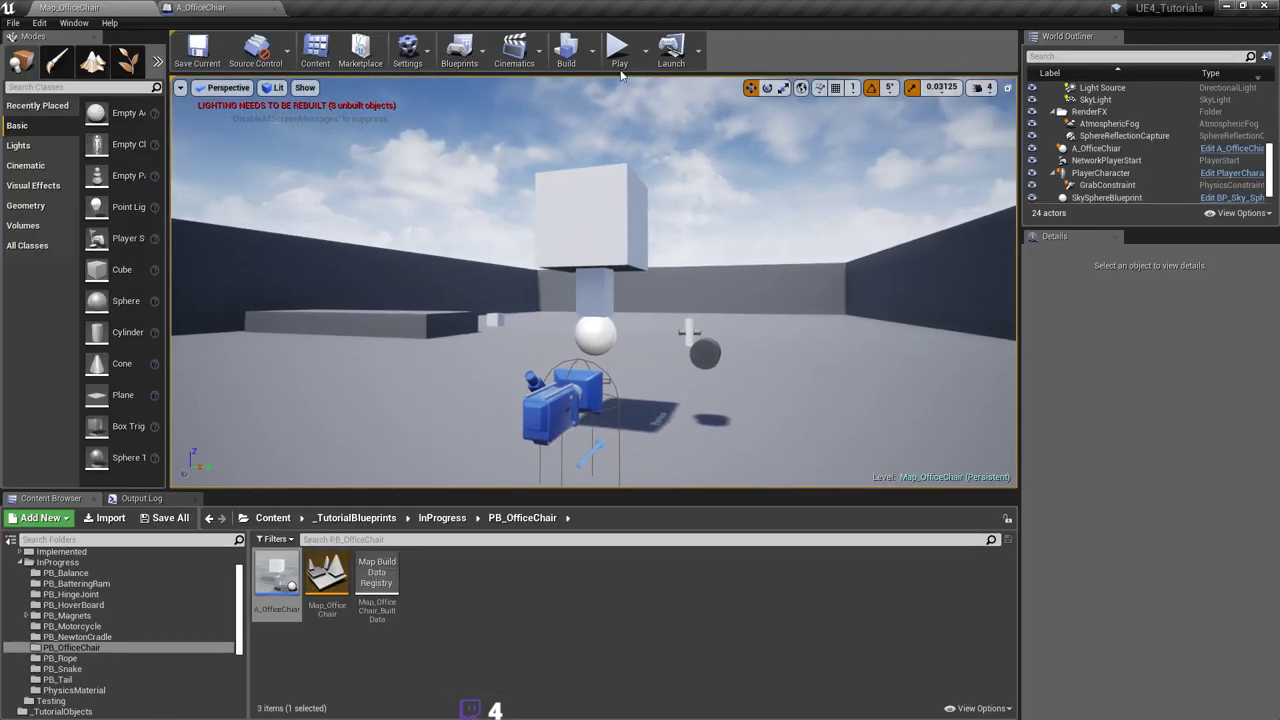
pyautogui.click(619, 58)
pyautogui.hotkey('alt', 'p')
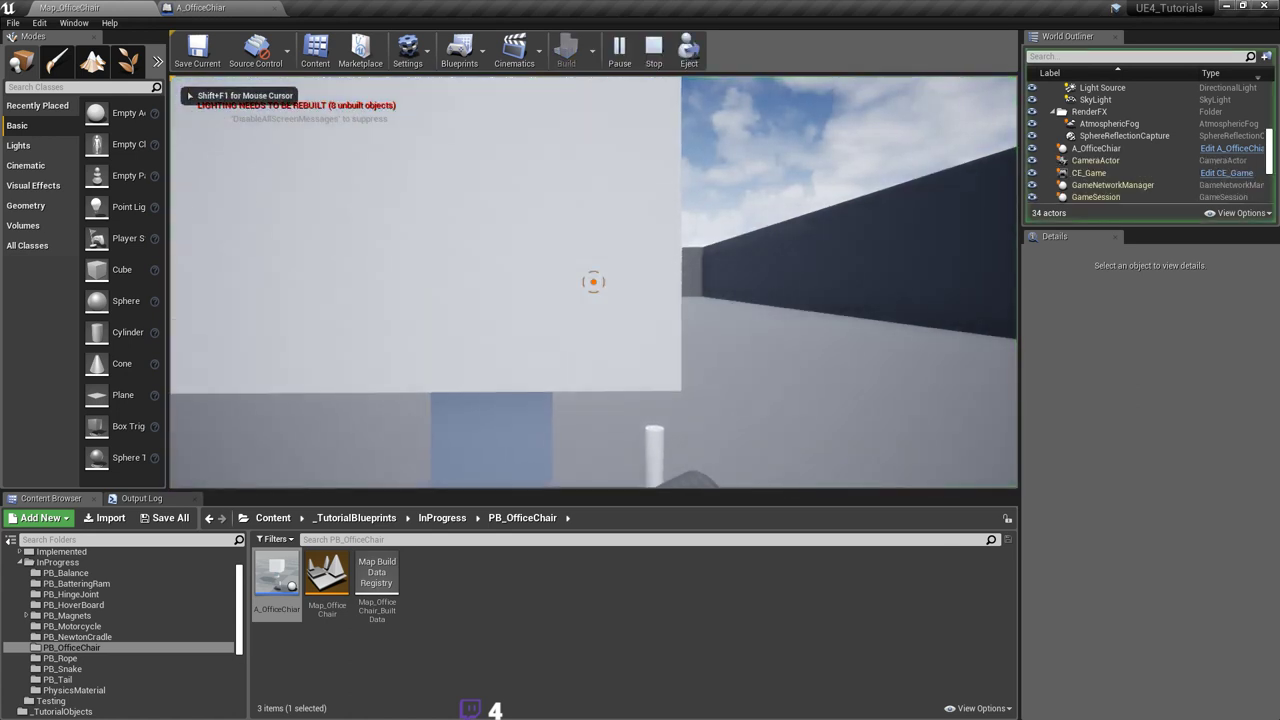
# Step: Grab the chair body in the play session and move it around the floor to check how the wheel rod follows
pyautogui.press('s')
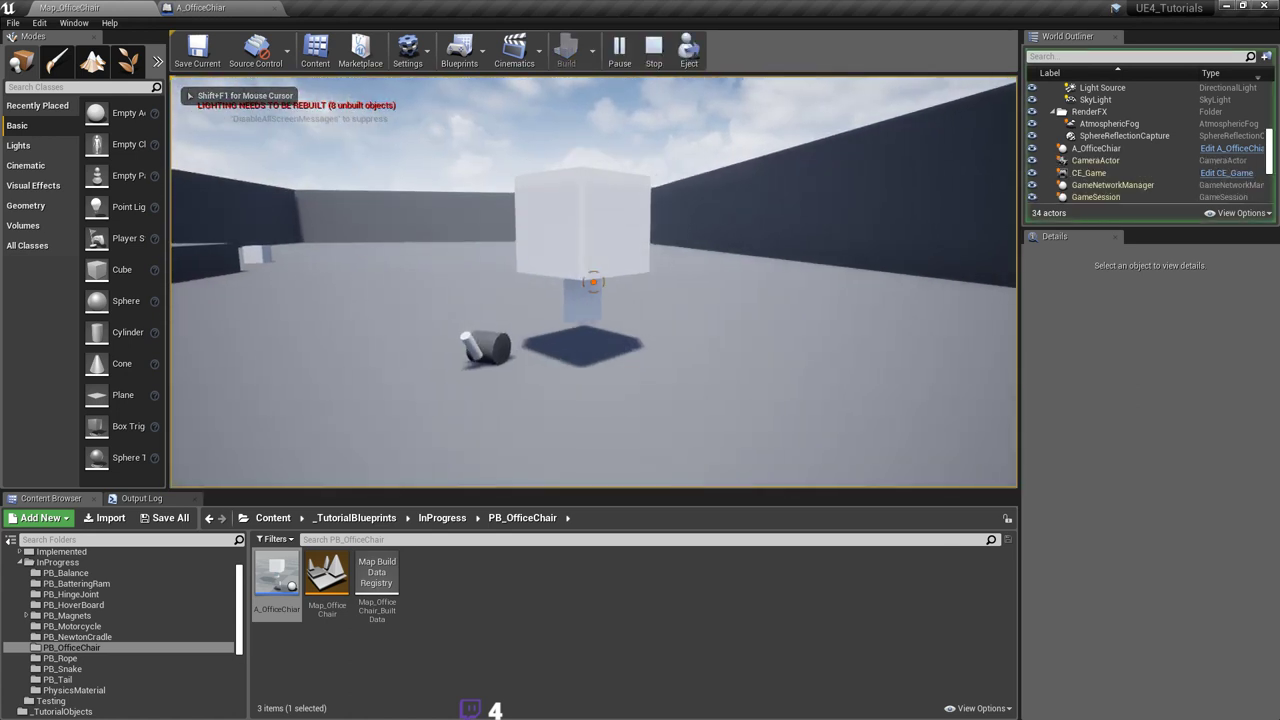
pyautogui.click(594, 282)
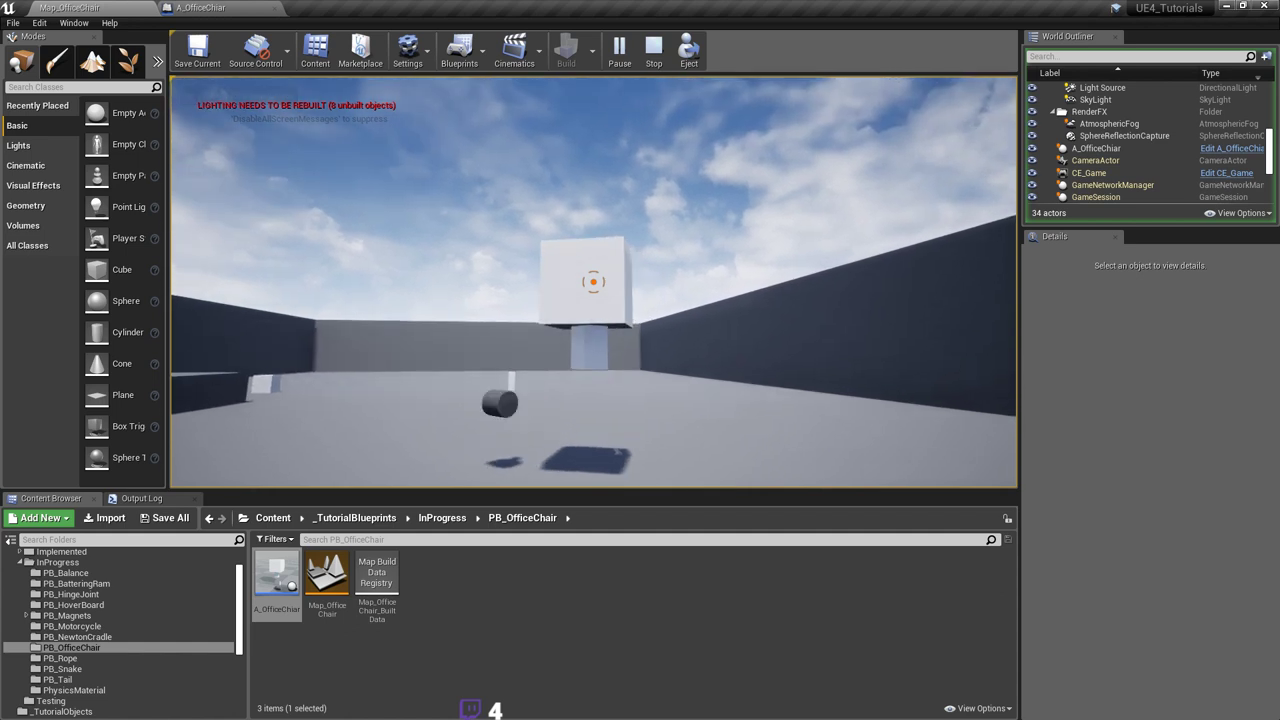
pyautogui.press('d')
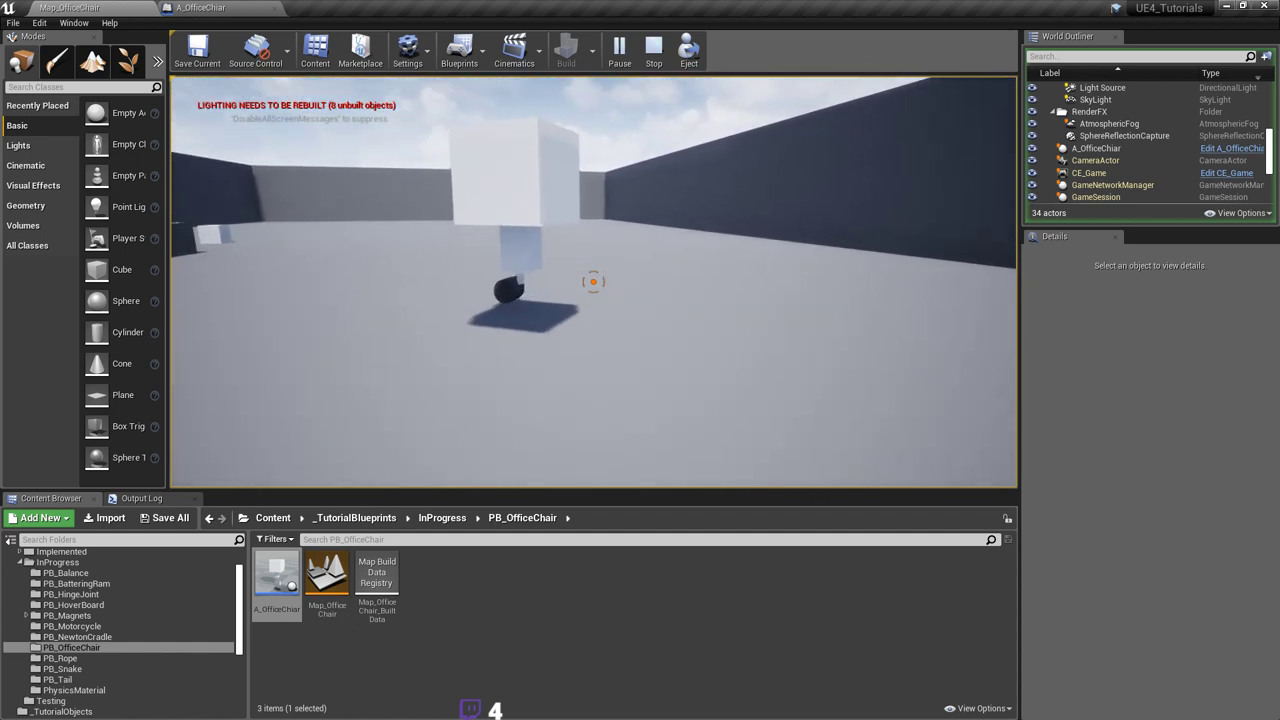
pyautogui.press('d')
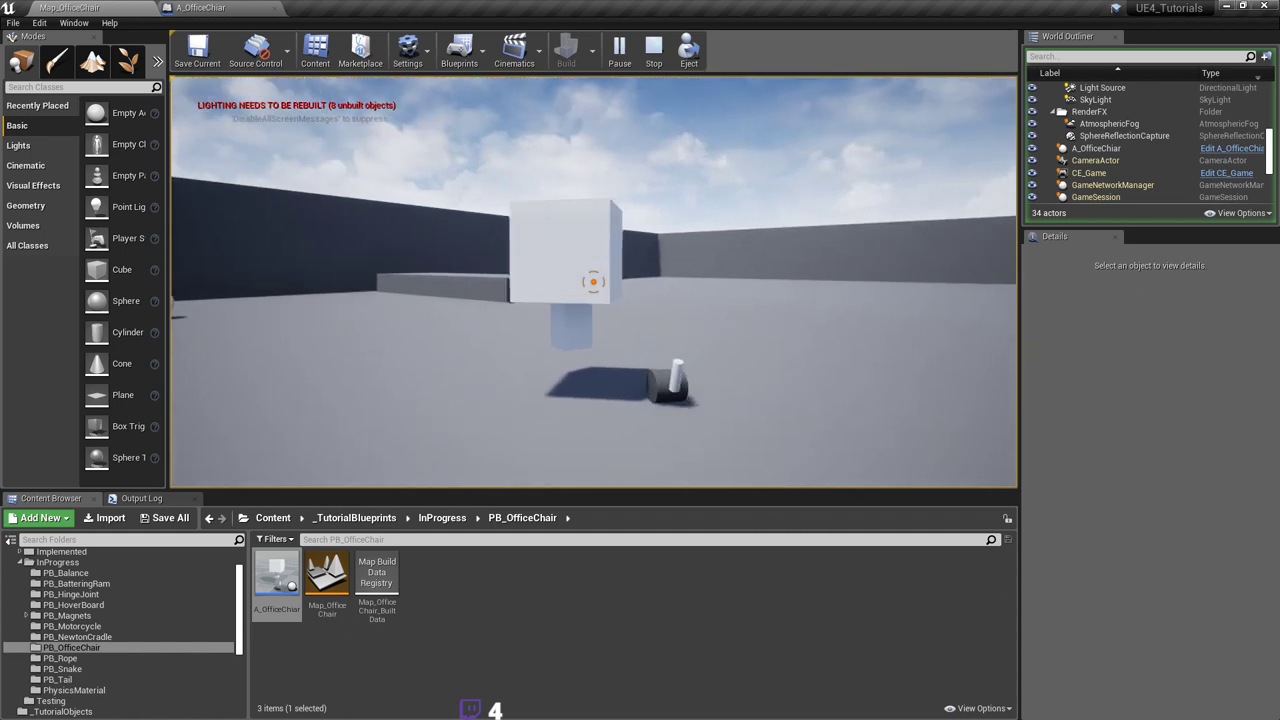
pyautogui.press('d')
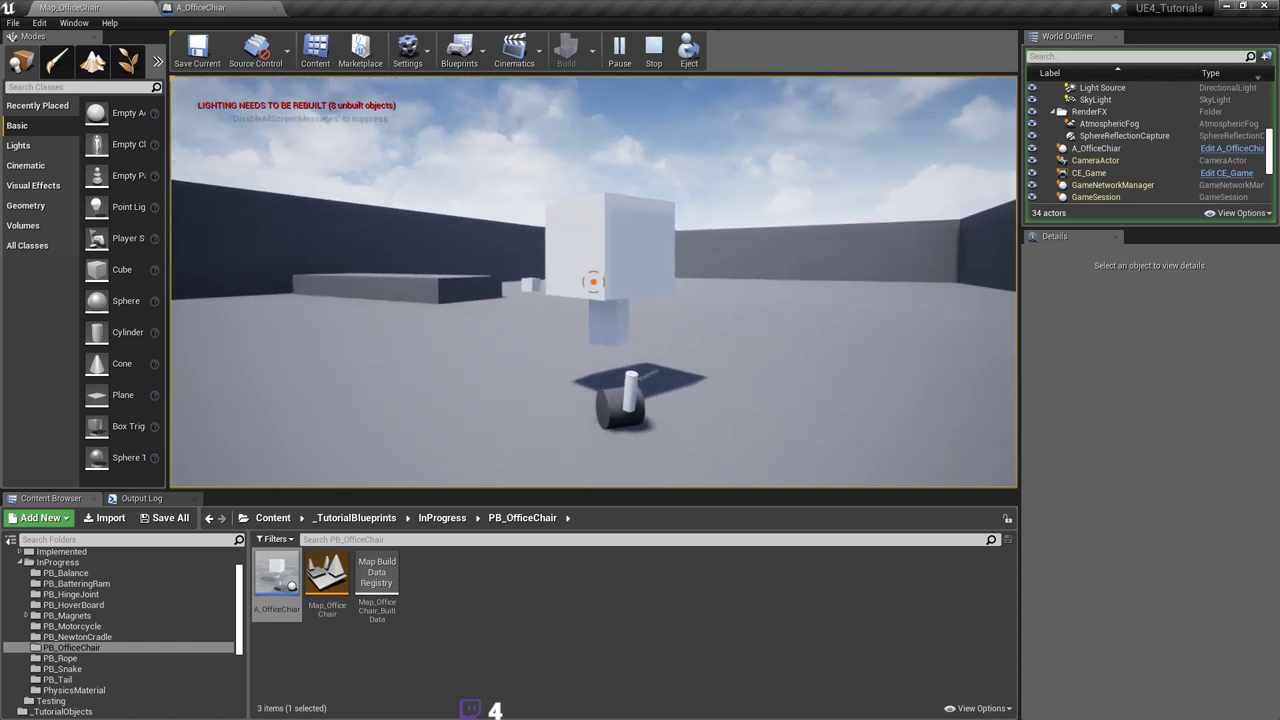
pyautogui.press('d')
pyautogui.press('a')
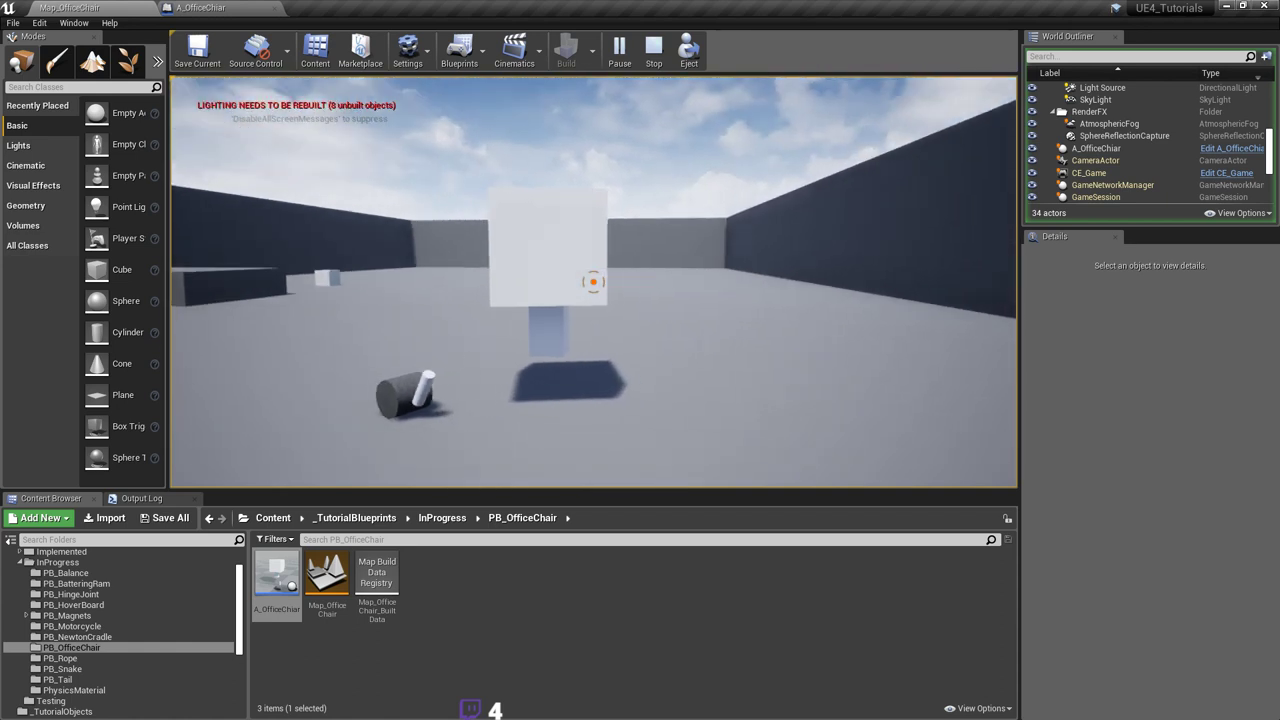
pyautogui.press('w')
pyautogui.press('d')
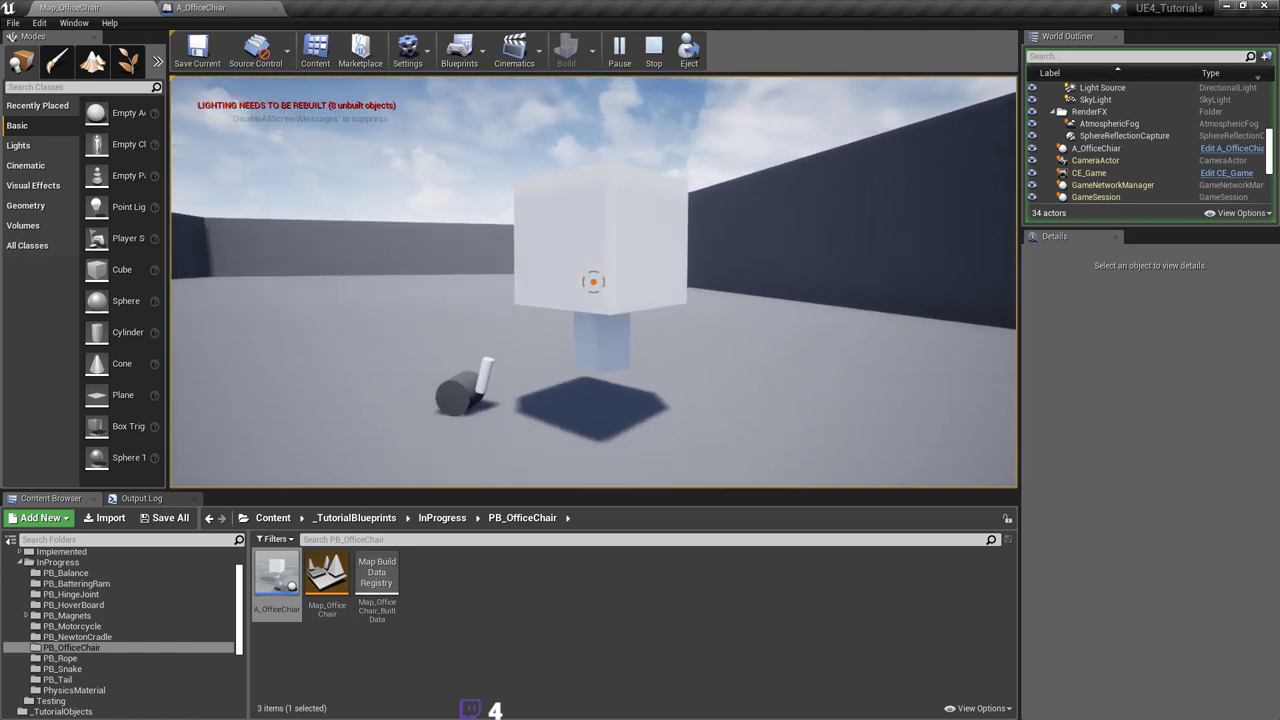
pyautogui.press('d')
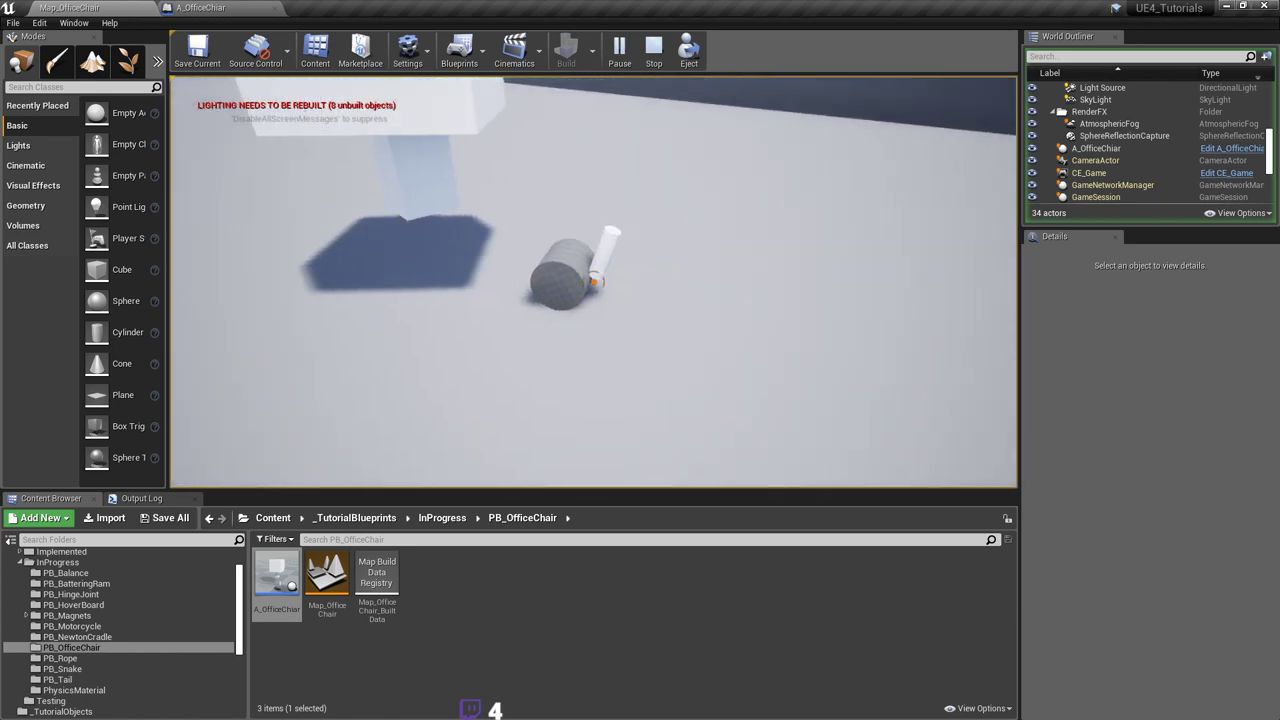
pyautogui.press('d')
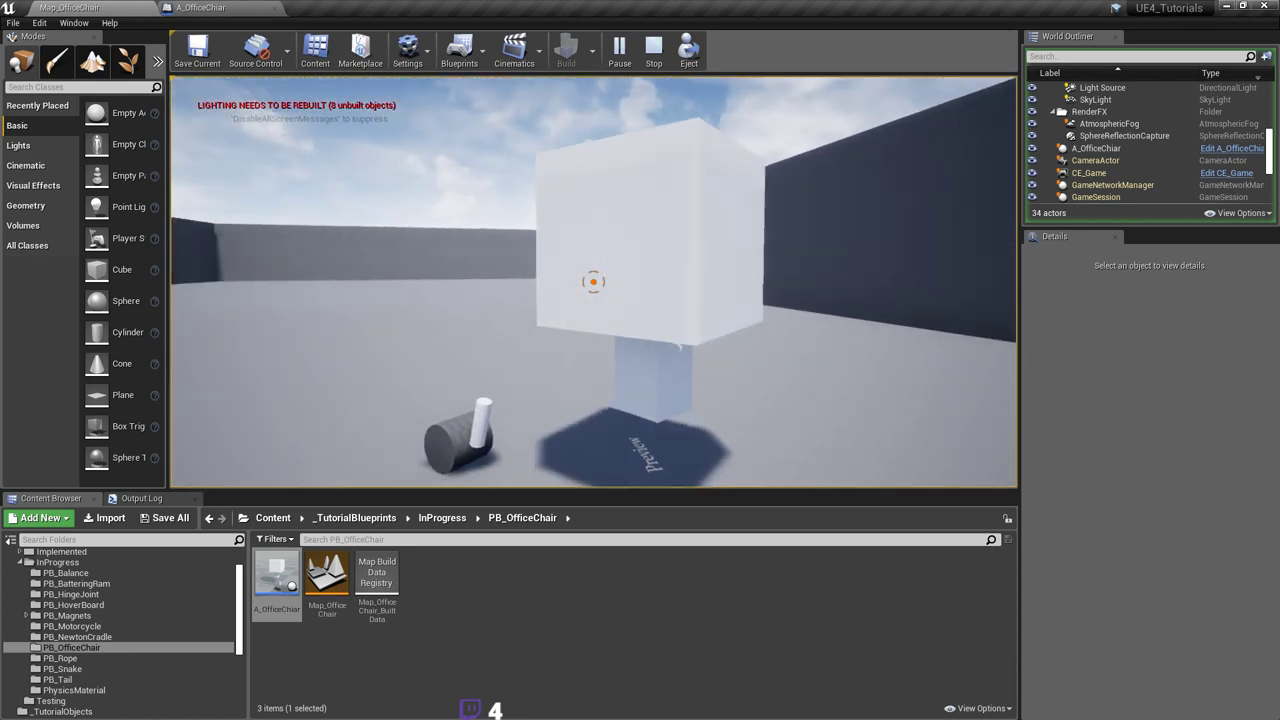
pyautogui.press('s')
pyautogui.press('a')
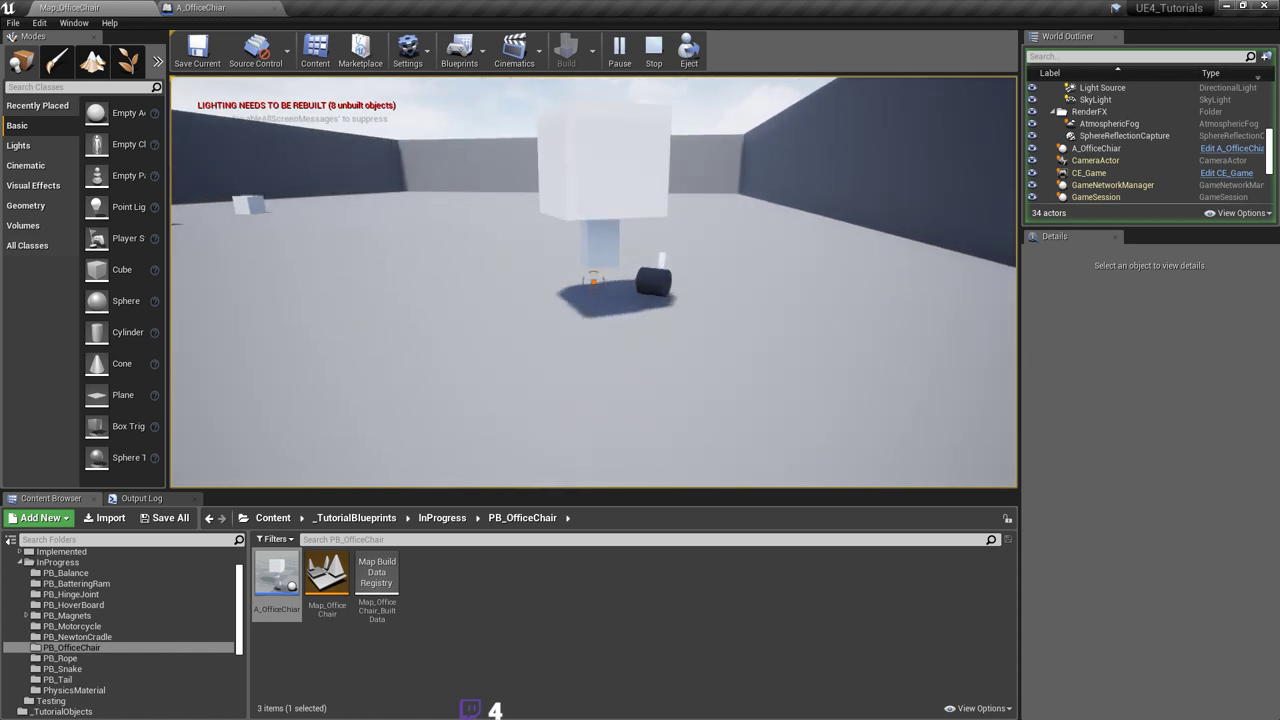
pyautogui.press('s')
pyautogui.press('s')
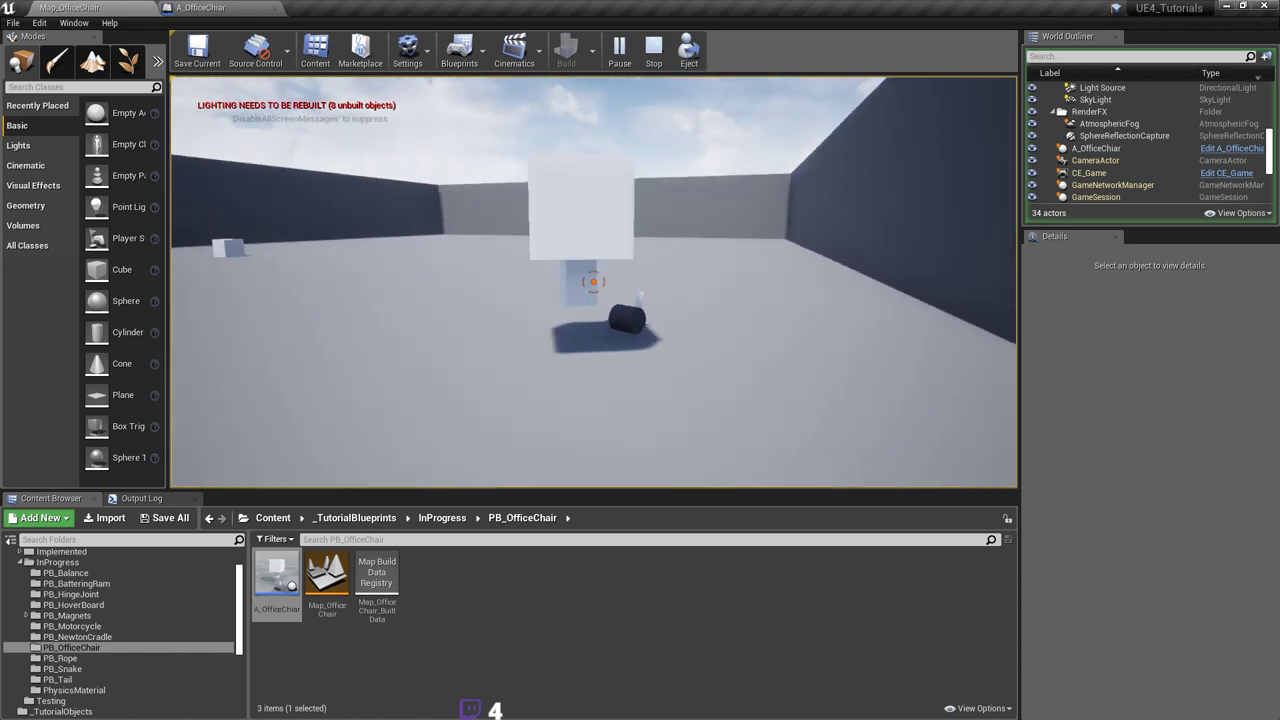
# Step: Grab the chair again, lift it into the air and set it down to test the wheel rod's attachment
pyautogui.moveTo(593, 282); pyautogui.dragTo(593, 282)
pyautogui.press('w')
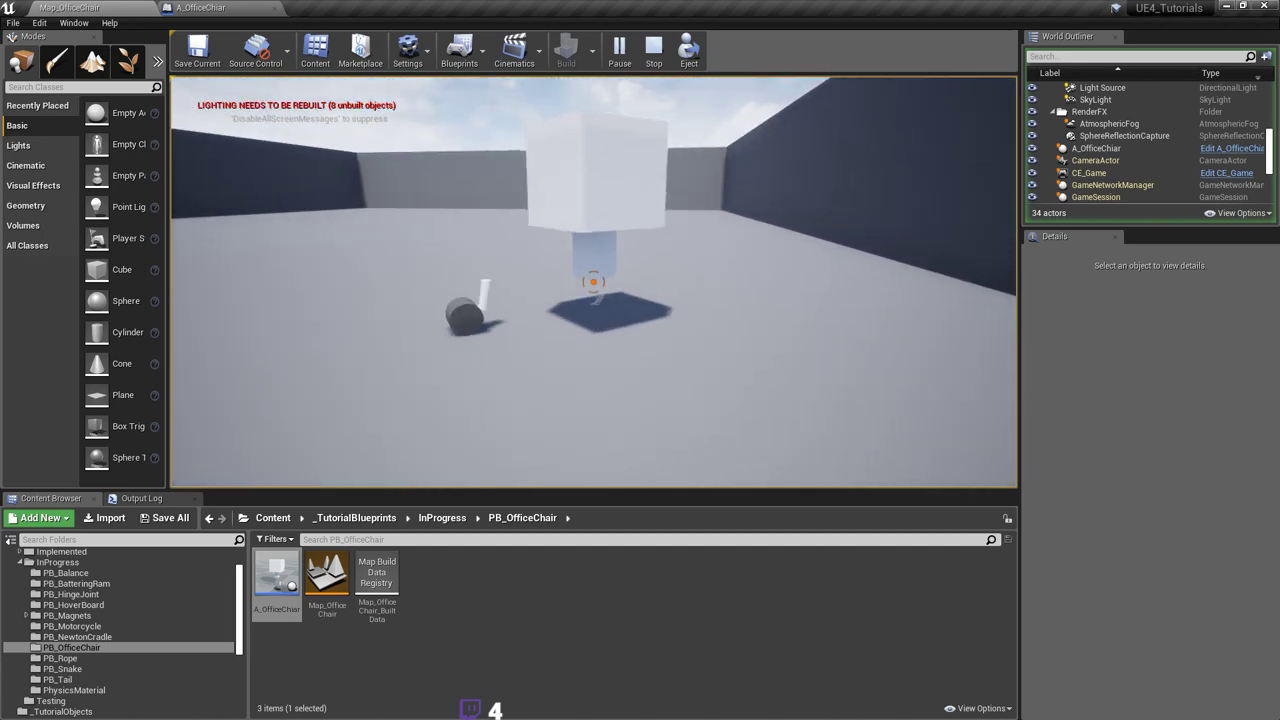
pyautogui.press('w')
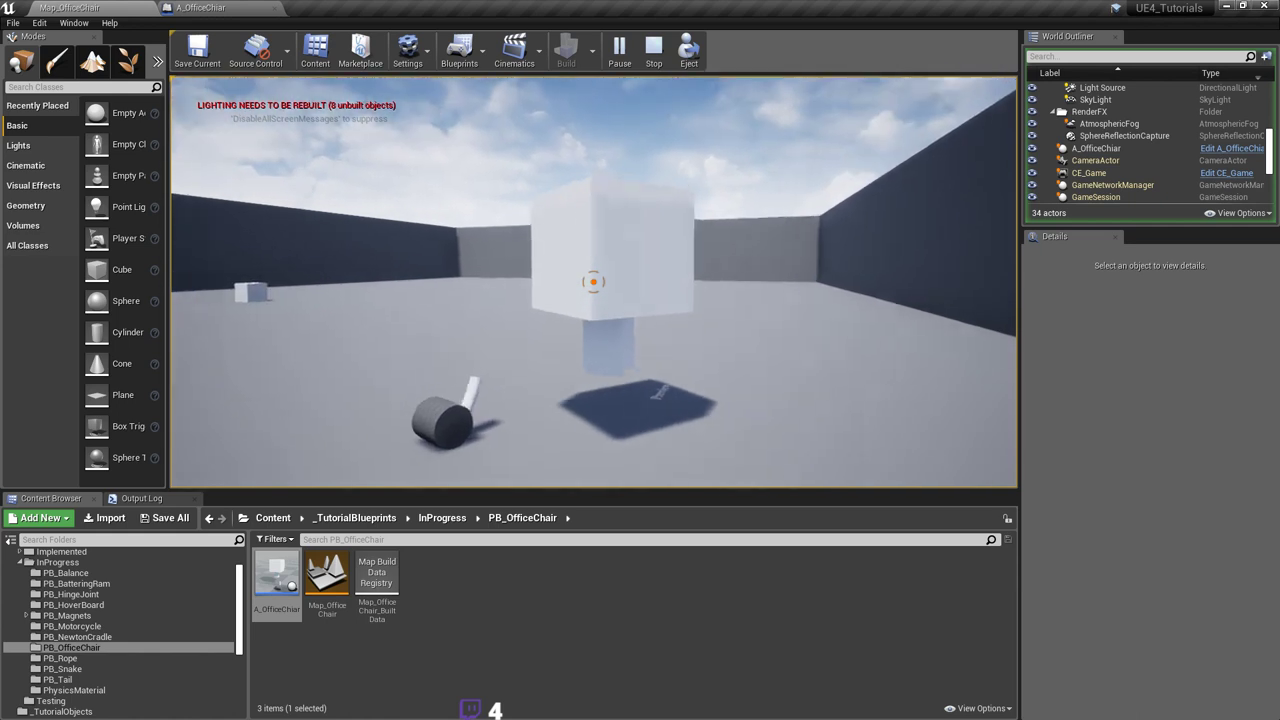
pyautogui.press('d')
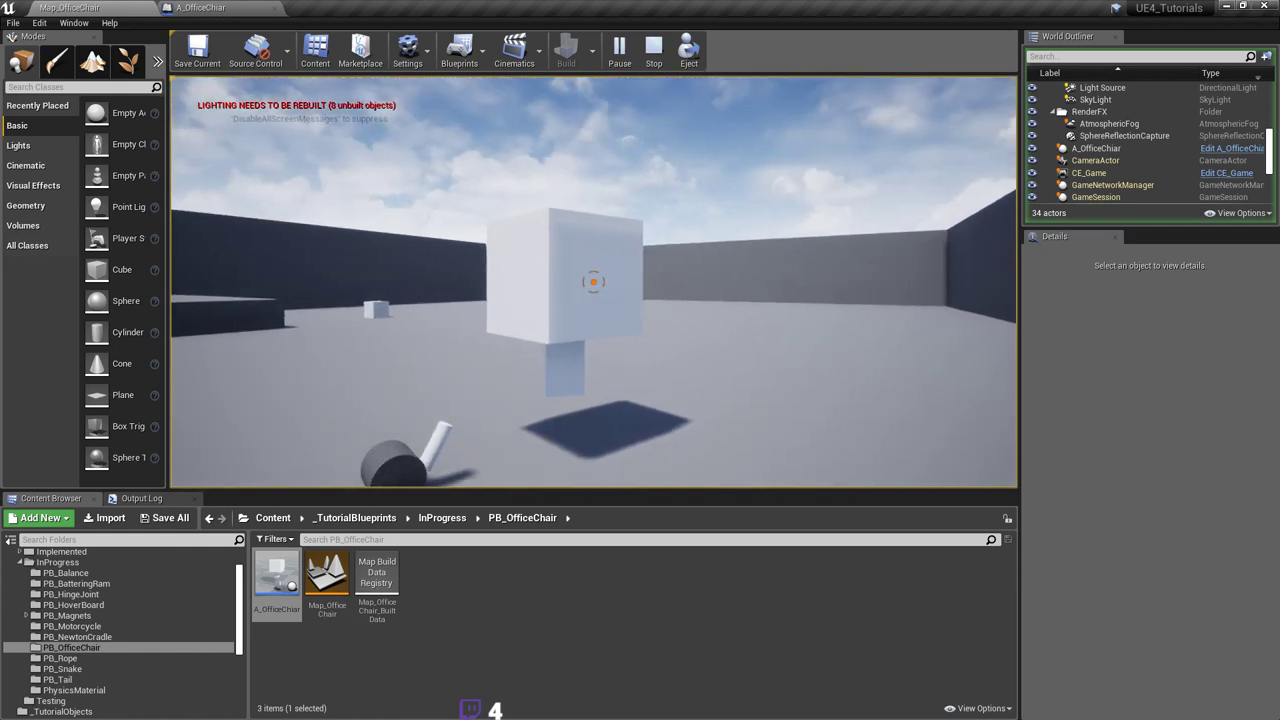
pyautogui.press('s')
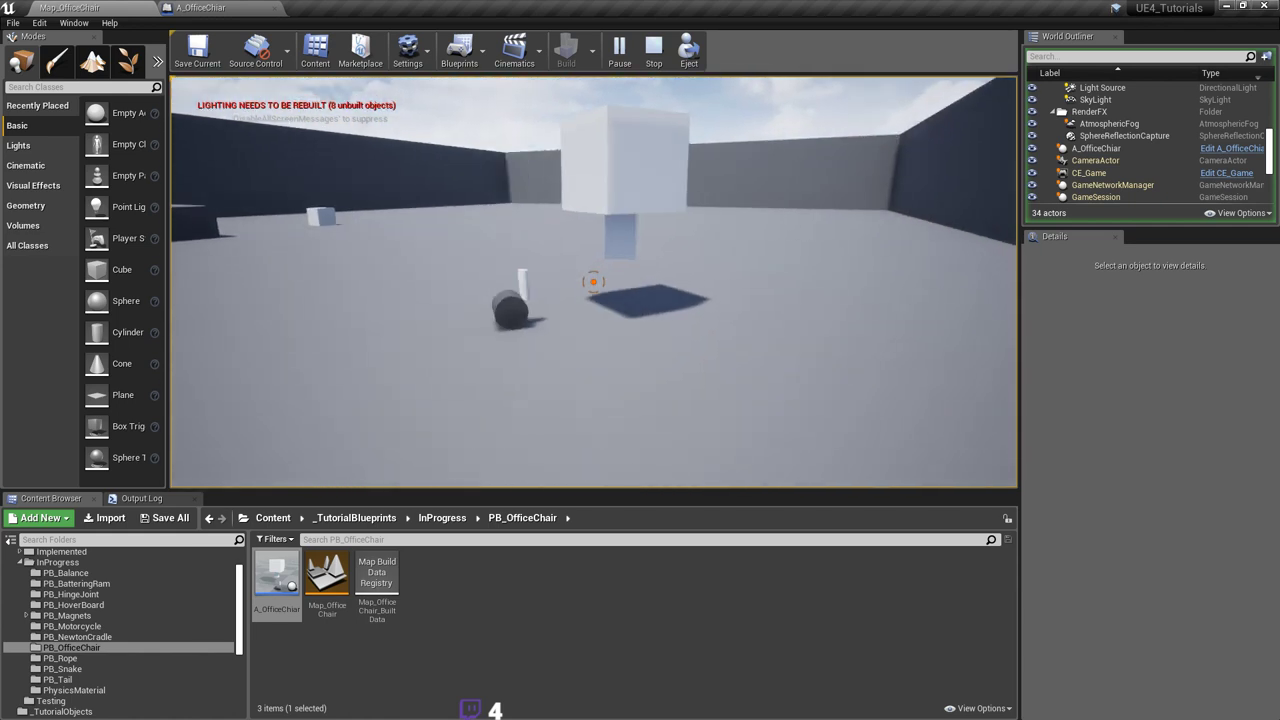
pyautogui.press('w')
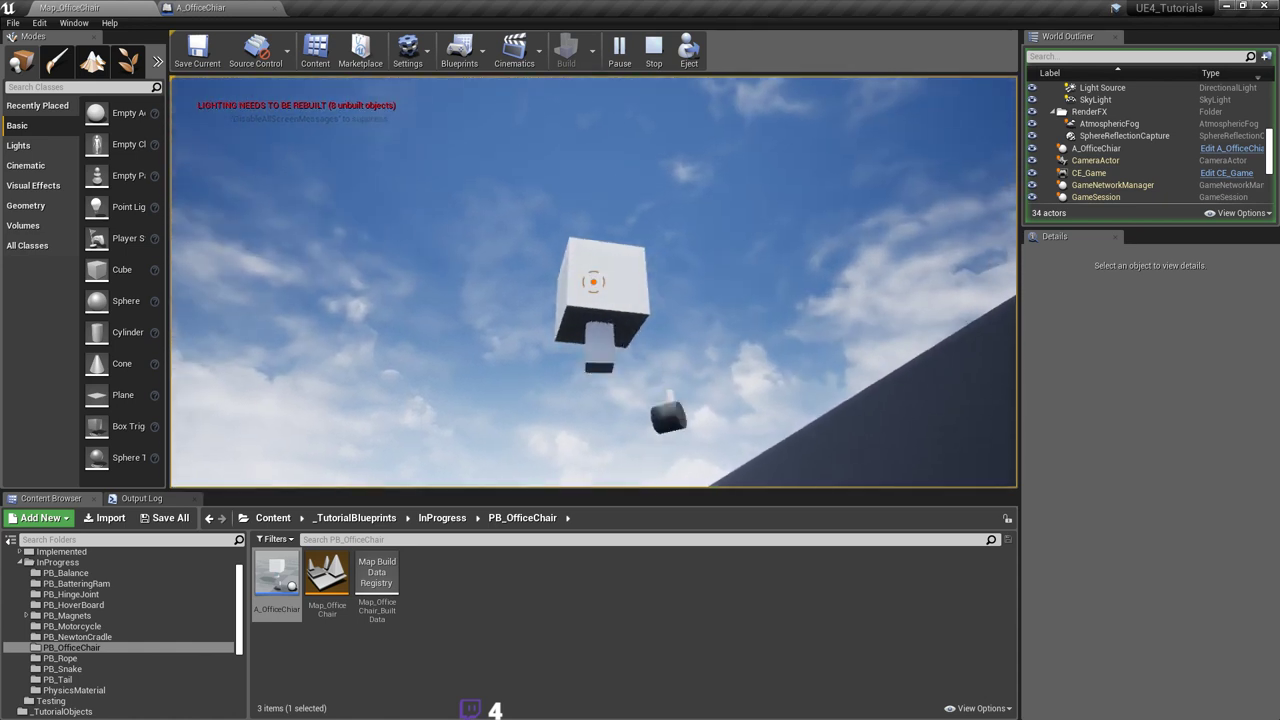
pyautogui.press('s')
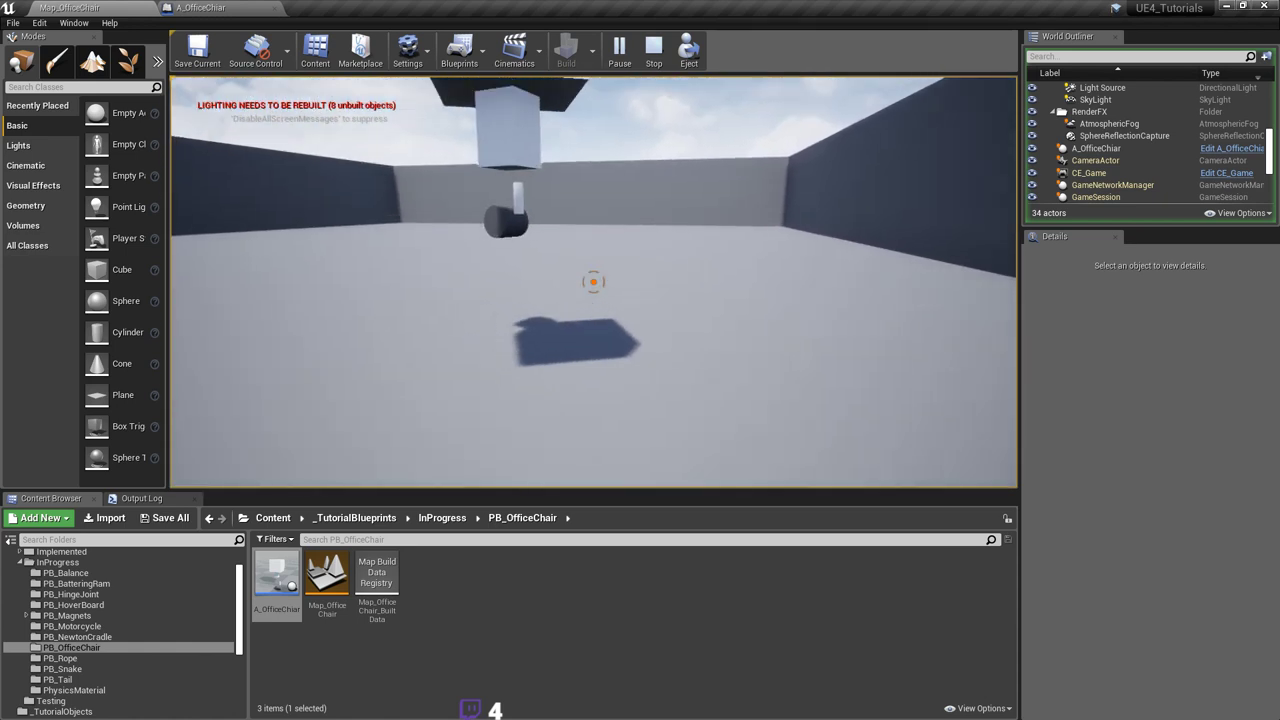
pyautogui.click(593, 282)
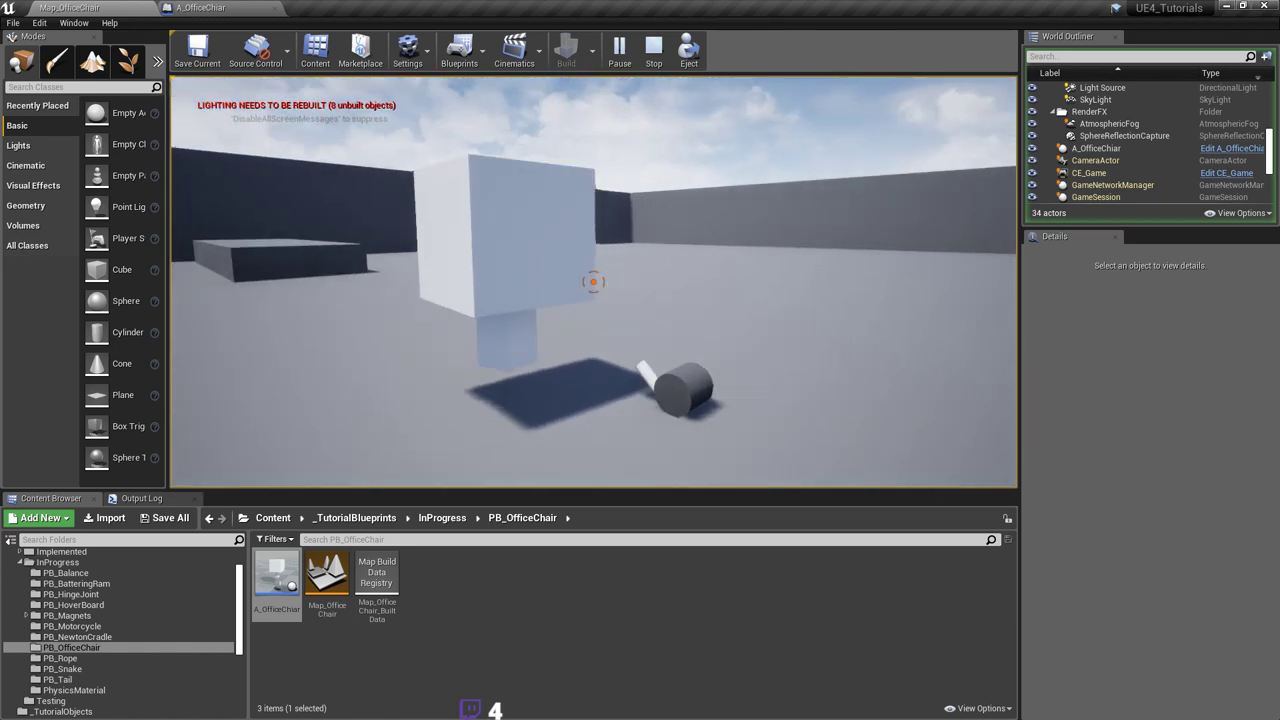
# Step: Pull and push the chair back and forth across the floor to examine the wheel's swivelling around the axis
pyautogui.press('w')
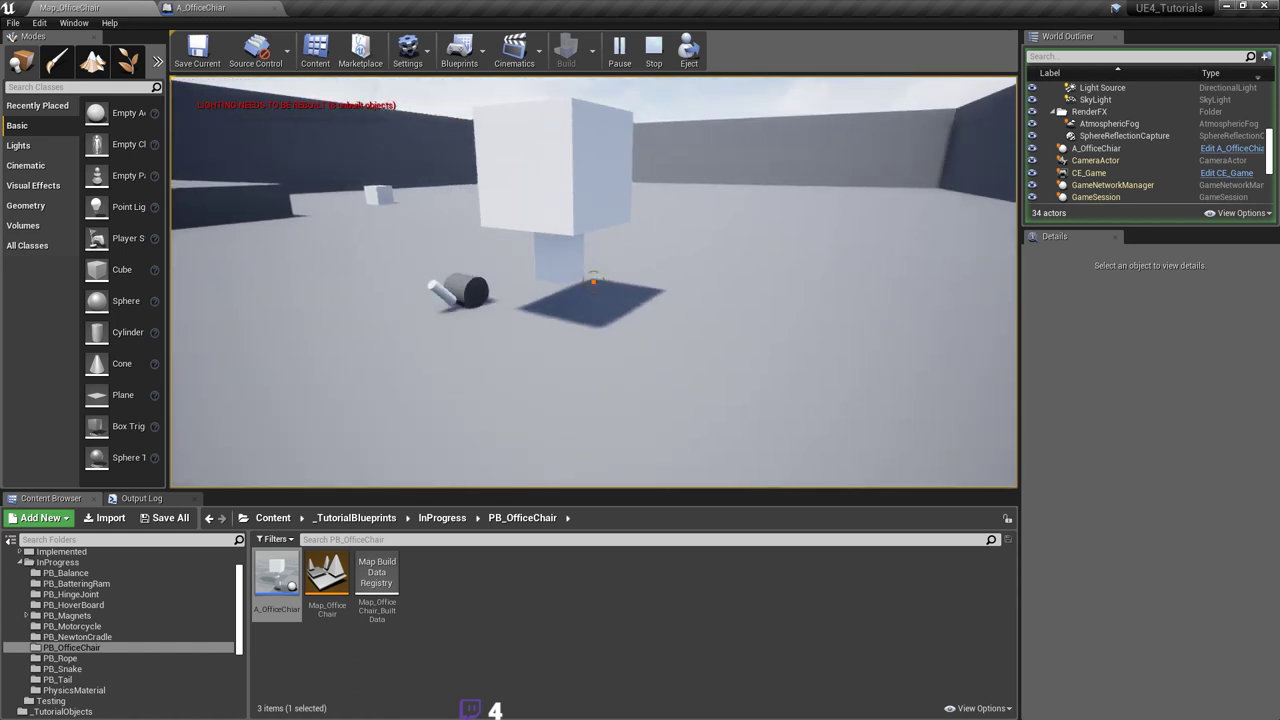
pyautogui.press('s')
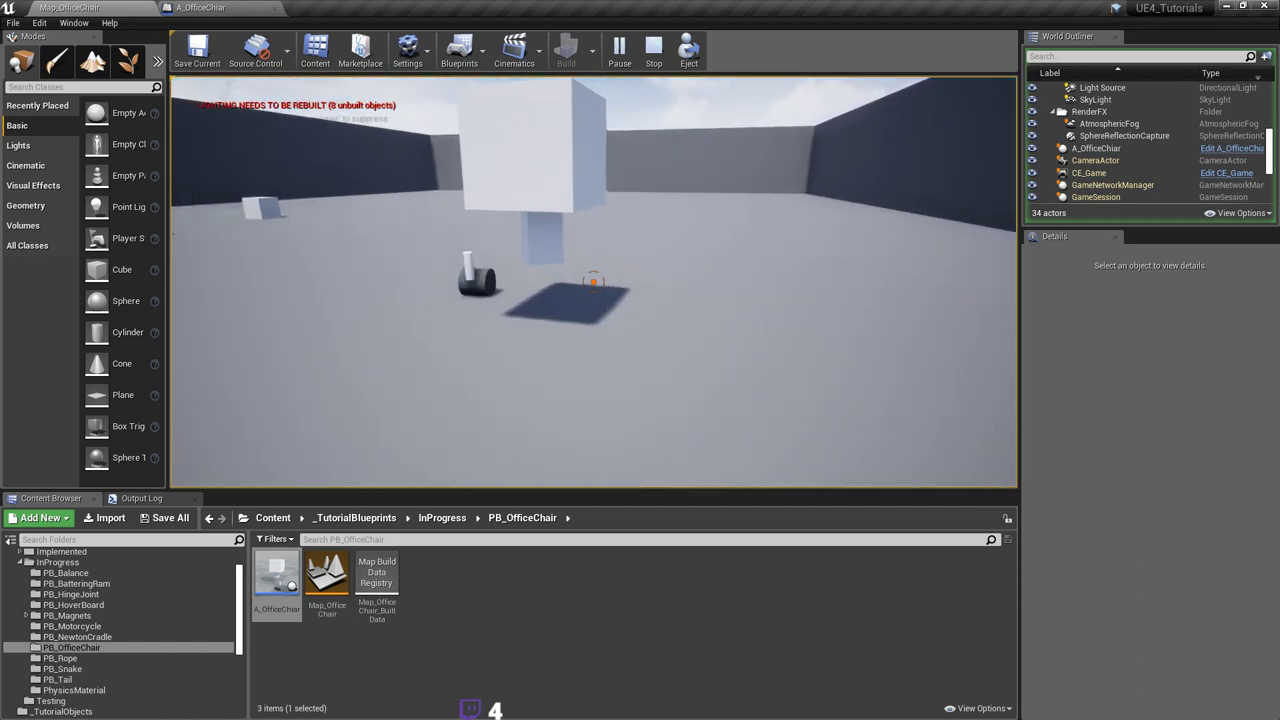
pyautogui.press('w')
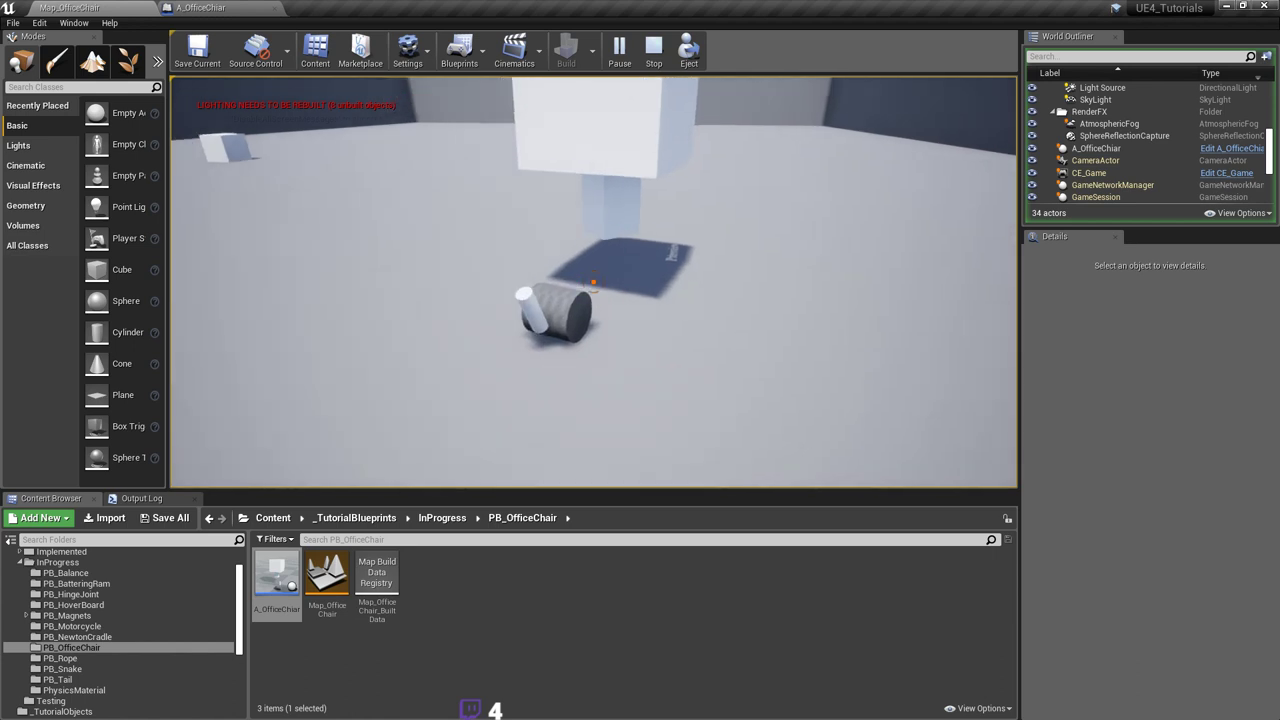
pyautogui.press('a')
pyautogui.press('s')
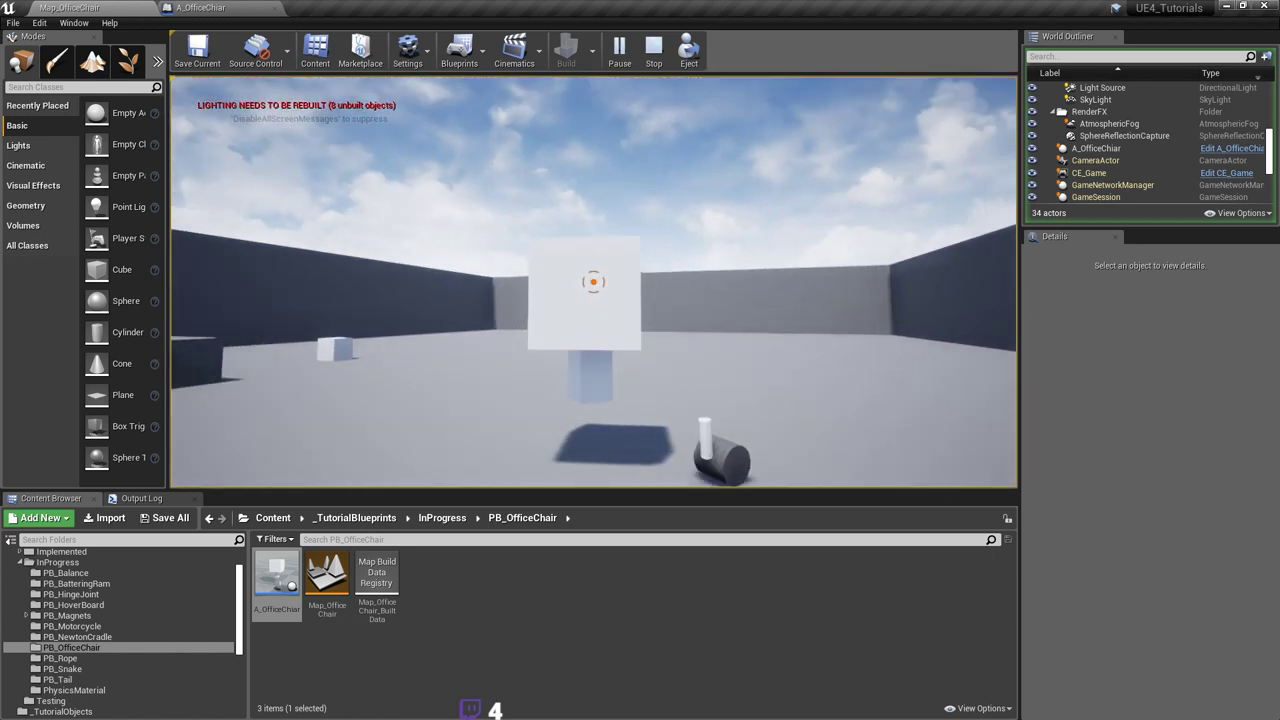
pyautogui.press('w')
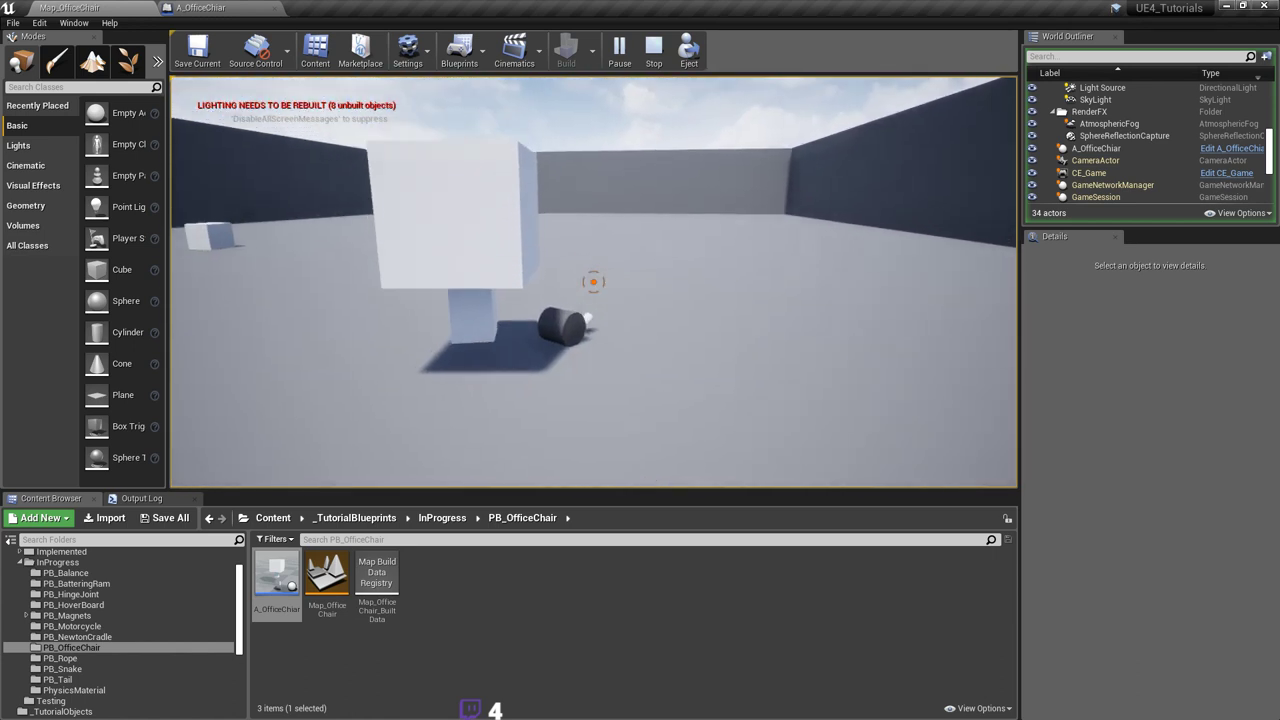
pyautogui.press('d')
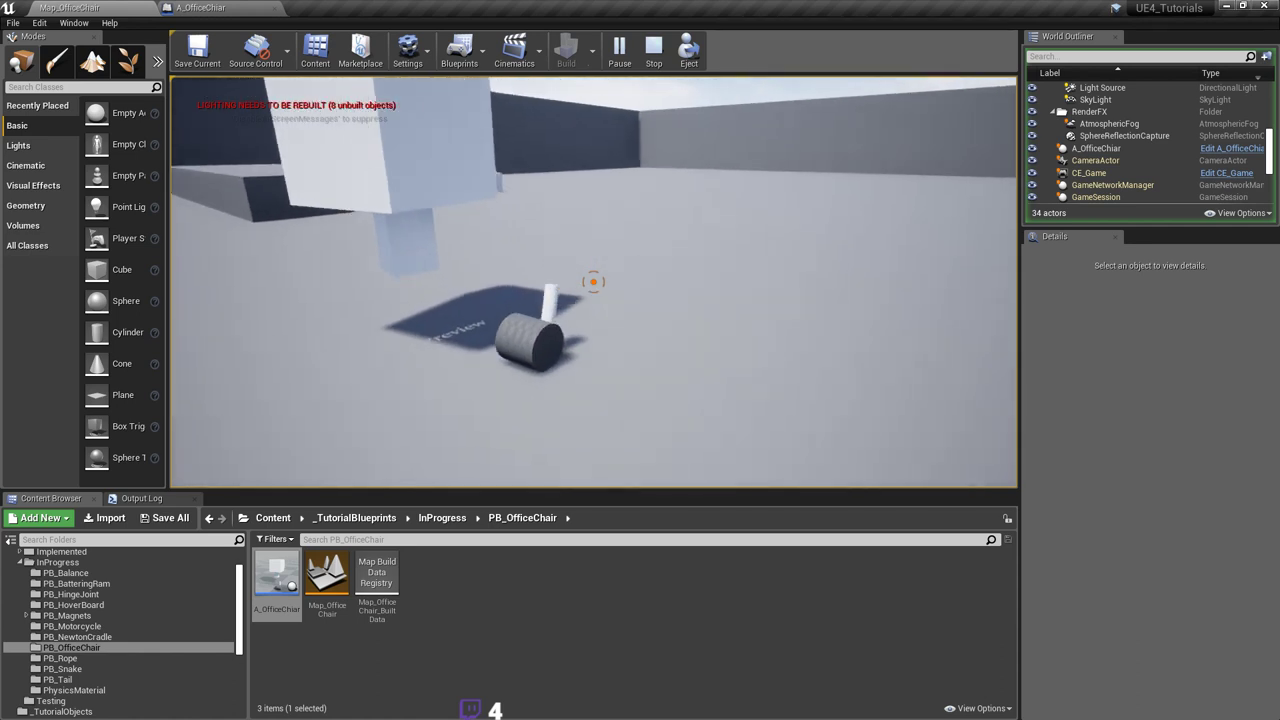
pyautogui.press('a')
pyautogui.press('s')
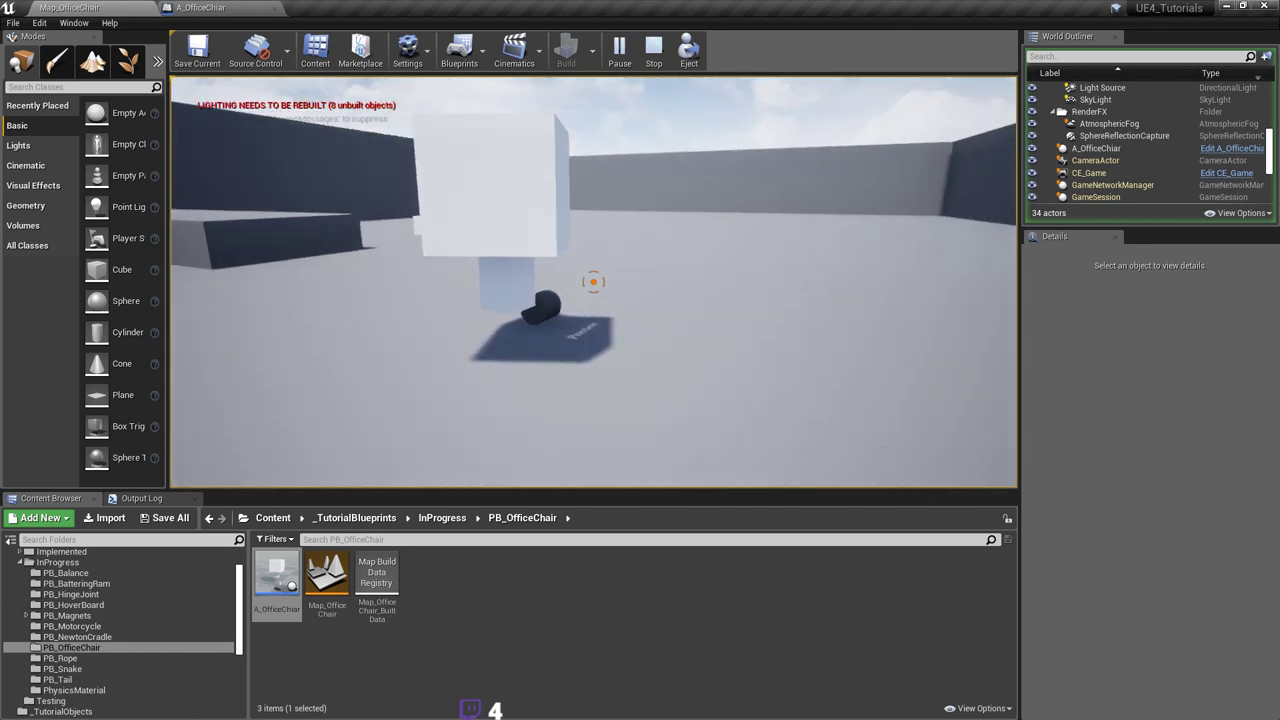
pyautogui.press('a')
pyautogui.press('s')
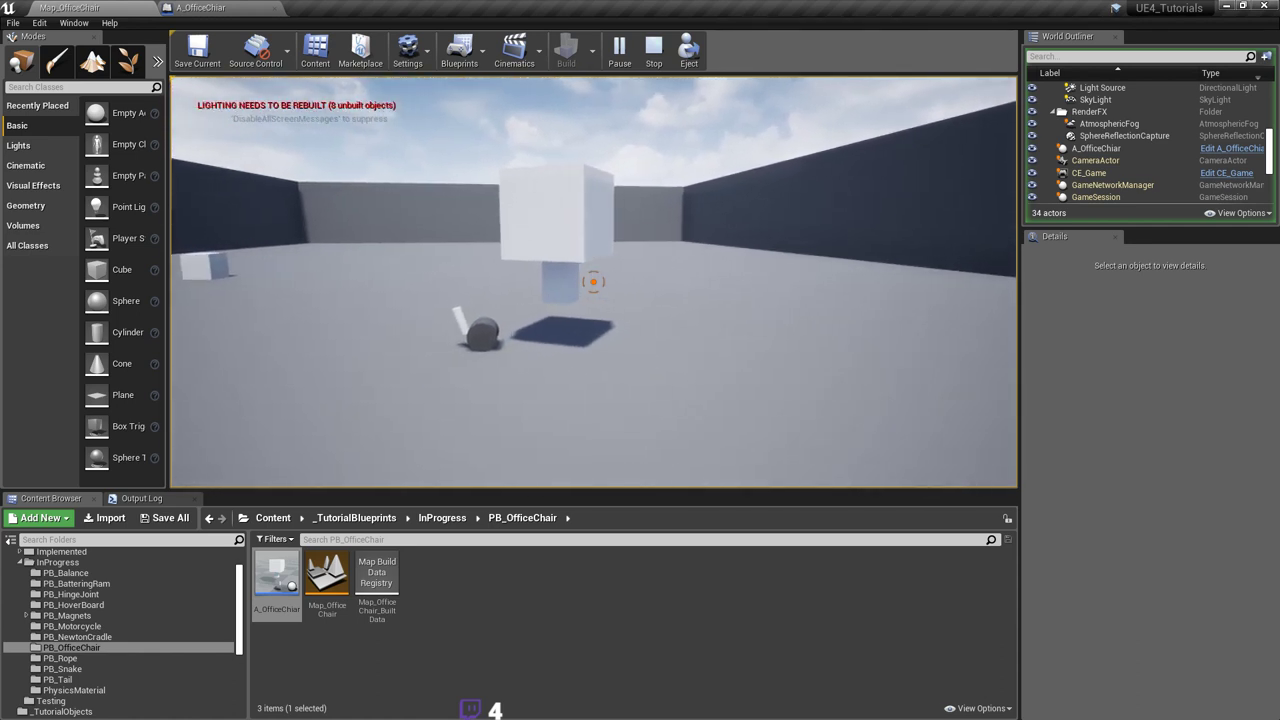
# Step: End the play session and save Map_OfficeChair
pyautogui.press('w')
pyautogui.press('Escape')
pyautogui.hotkey('ctrl', 's')
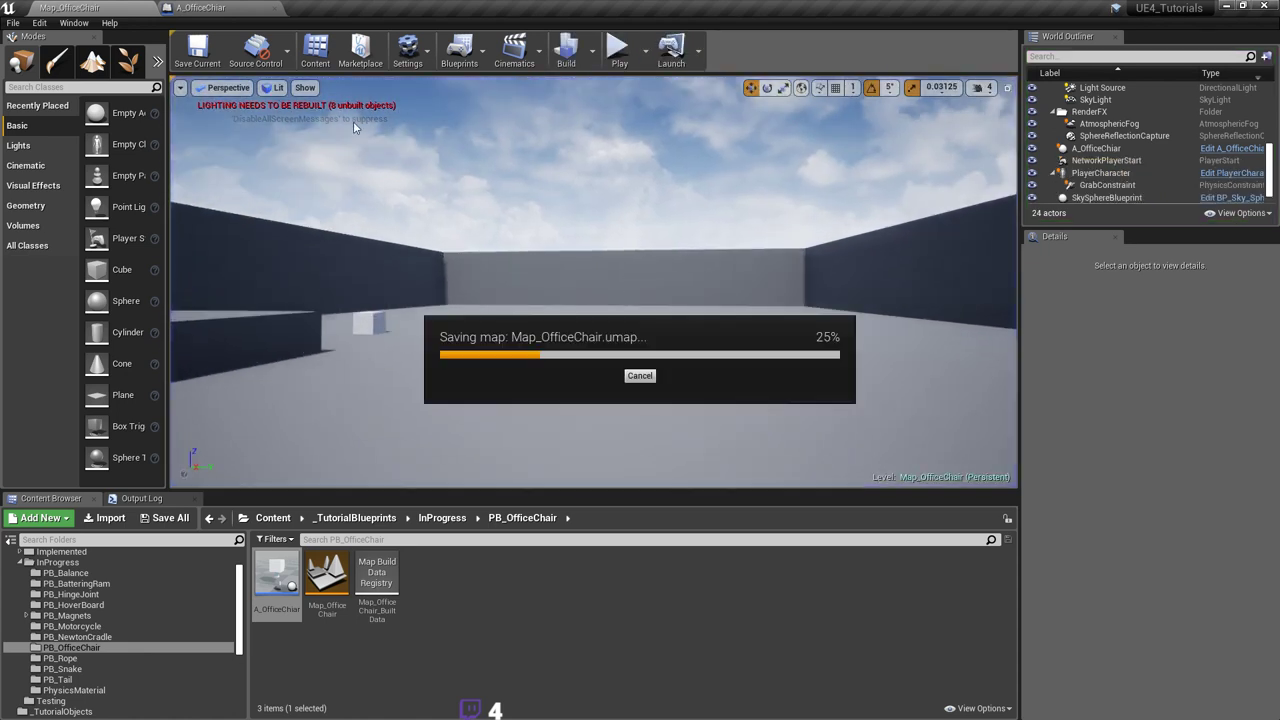
# Step: Examine the Rod and its wheel beside the body and axis in the A_OfficeChiar blueprint from several angles
pyautogui.click(205, 8)
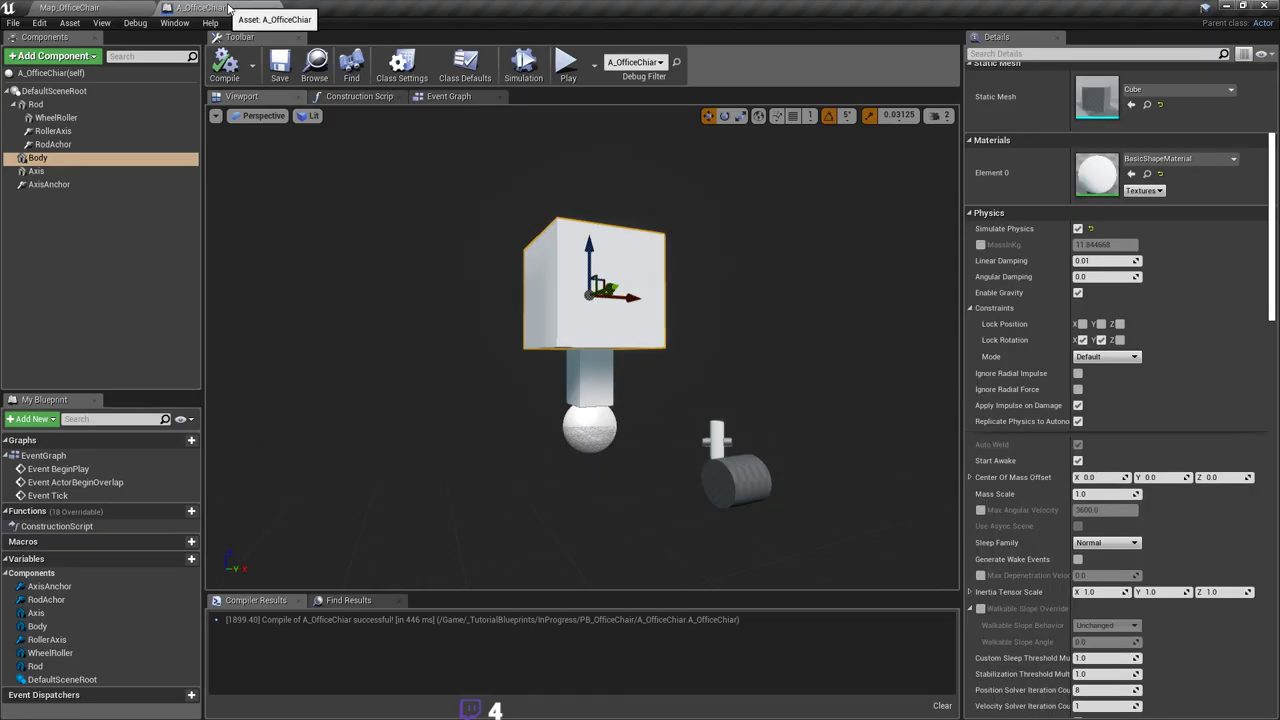
pyautogui.moveTo(690, 361); pyautogui.dragTo(641, 309, button='right')
pyautogui.scroll(-4, 600, 308)
pyautogui.scroll(2, 568, 275)
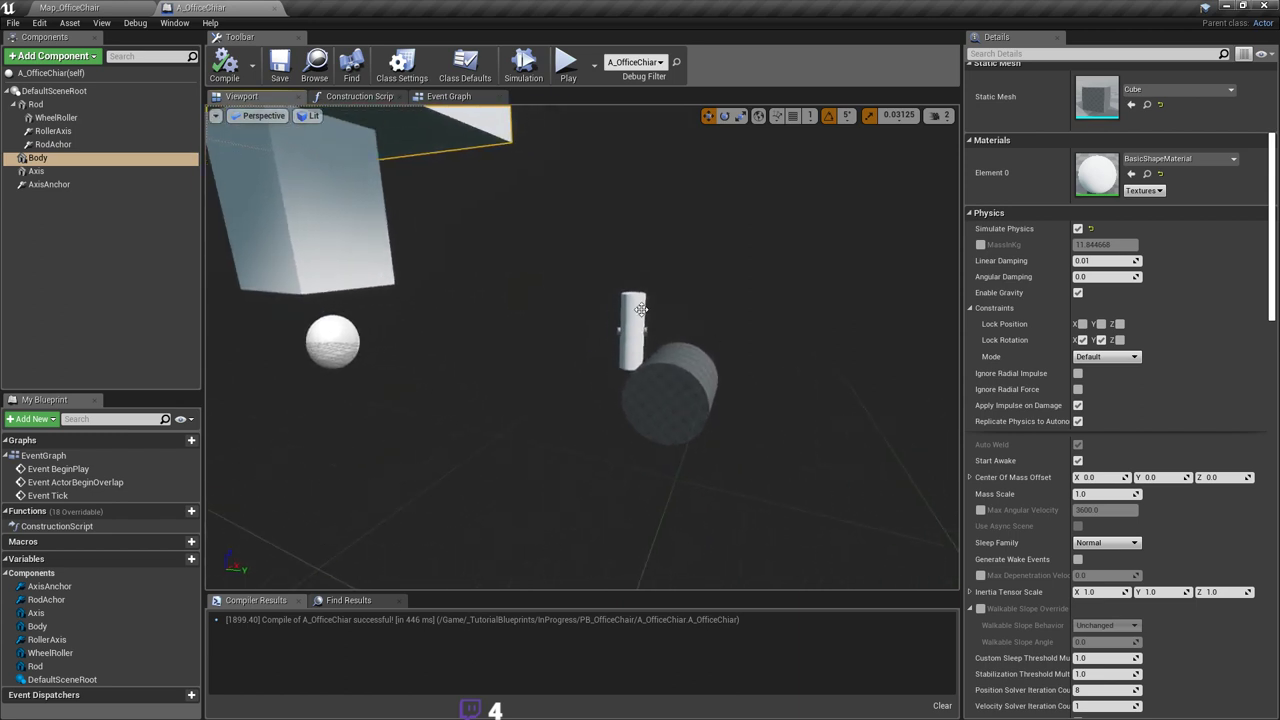
pyautogui.click(641, 309)
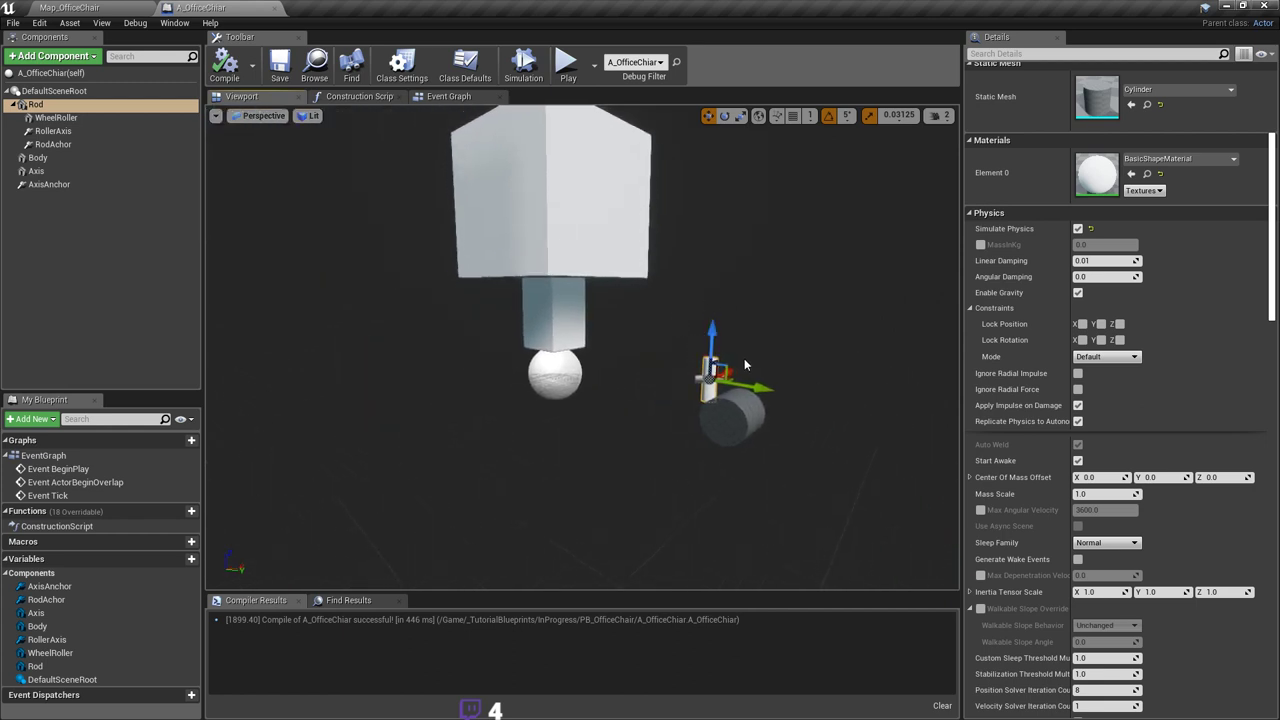
pyautogui.moveTo(744, 359)
pyautogui.mouseDown(button='right')
pyautogui.moveTo(732, 374)
pyautogui.moveTo(730, 358)
pyautogui.moveTo(752, 360)
pyautogui.moveTo(735, 355)
pyautogui.mouseUp(button='right')
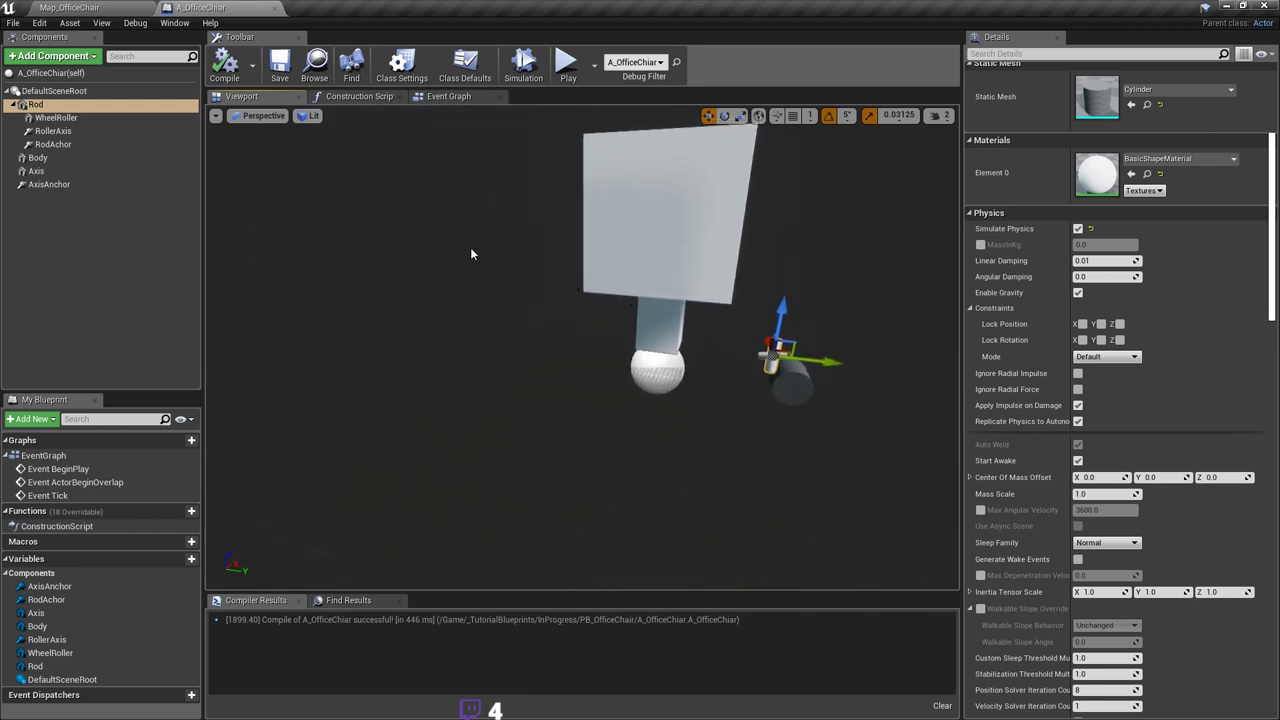
pyautogui.moveTo(471, 254); pyautogui.dragTo(460, 248, button='right')
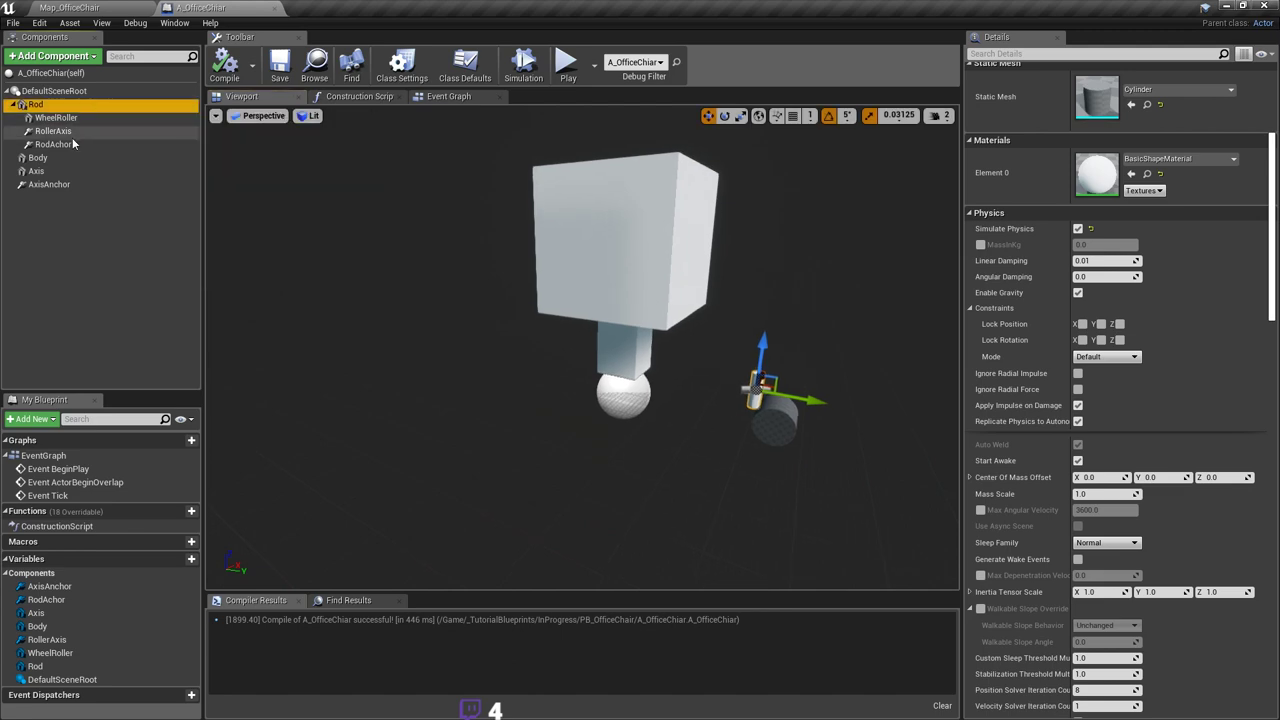
# Step: Duplicate the Rod, WheelRoller, RollerAxis and RodAchor components together in the A_OfficeChiar blueprint
pyautogui.keyDown('shift'); pyautogui.click(72, 143); pyautogui.keyUp('shift')
pyautogui.click(63, 107)
pyautogui.keyDown('ctrl'); pyautogui.click(72, 121); pyautogui.keyUp('ctrl')
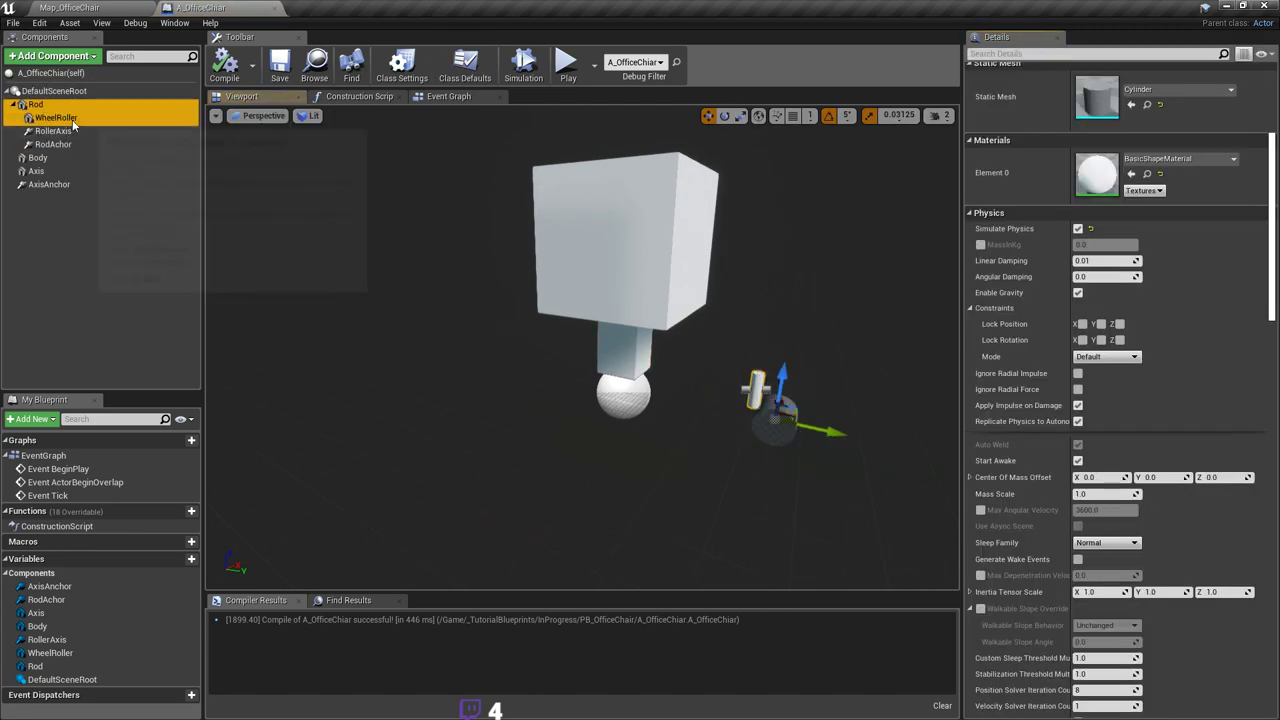
pyautogui.keyDown('ctrl'); pyautogui.click(71, 133); pyautogui.keyUp('ctrl')
pyautogui.keyDown('ctrl'); pyautogui.click(70, 146); pyautogui.keyUp('ctrl')
pyautogui.rightClick(66, 119)
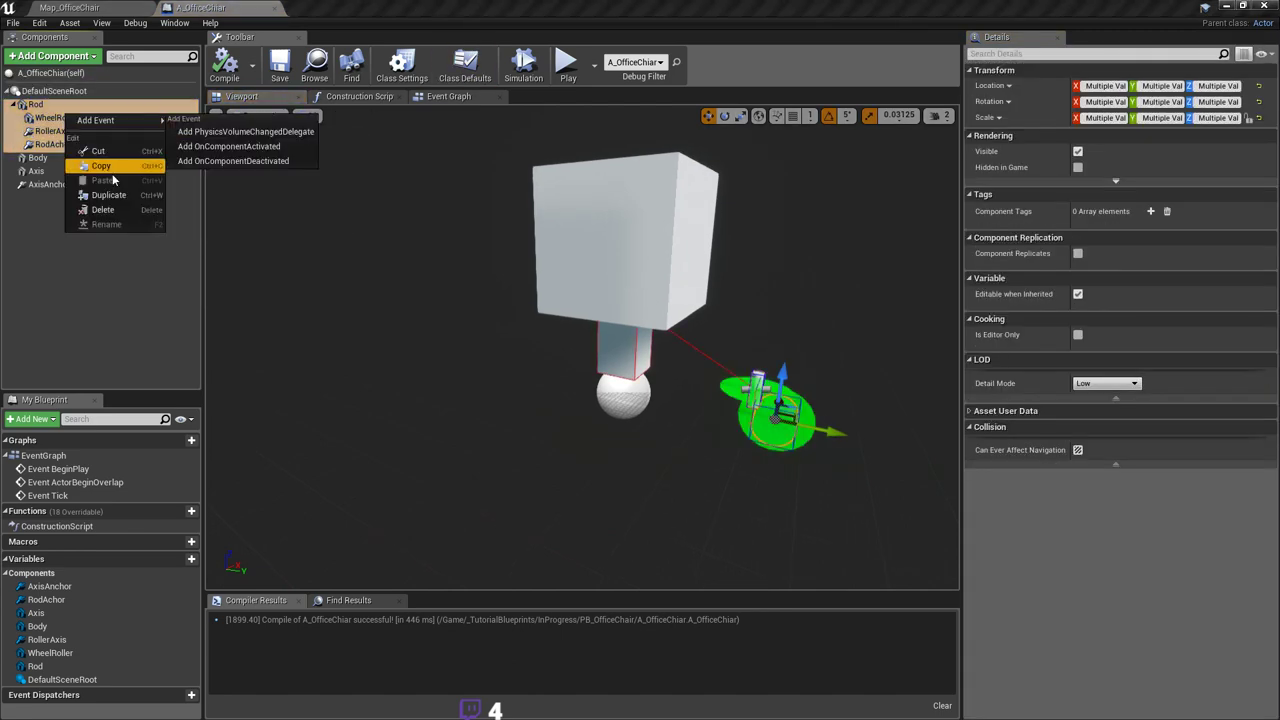
pyautogui.click(122, 196)
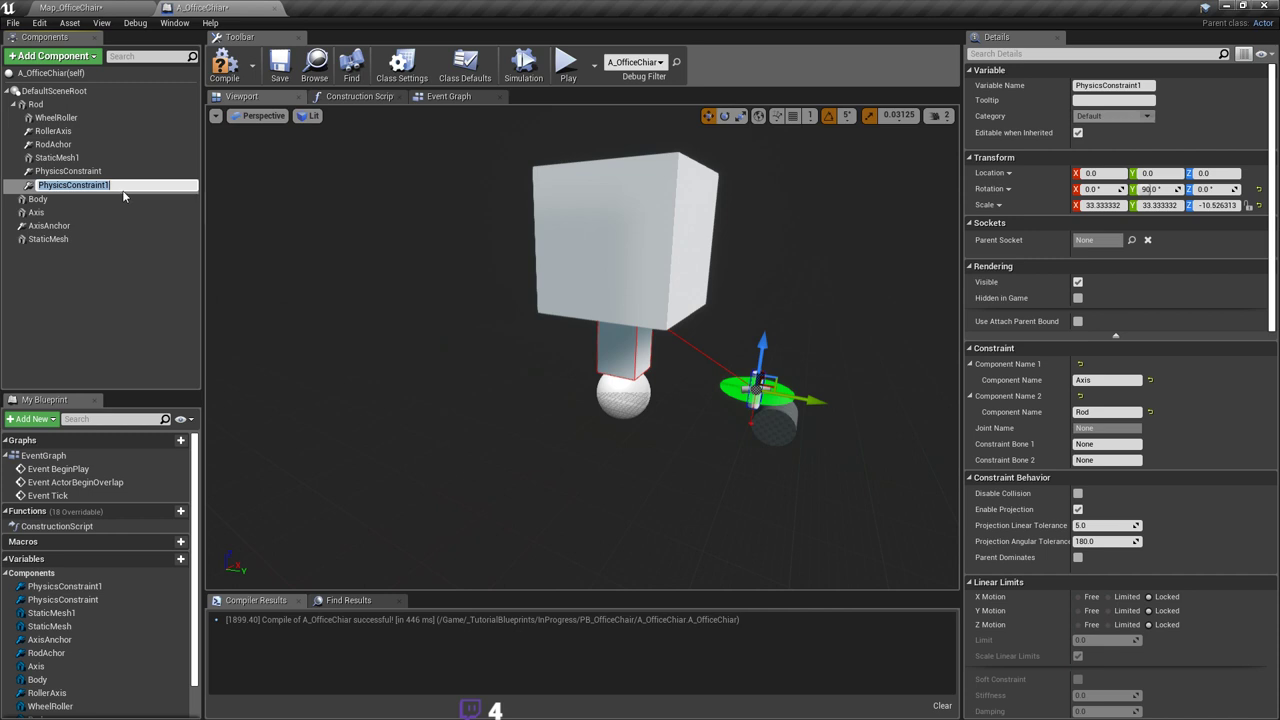
# Step: Undo the joint duplication of the Rod, WheelRoller, RollerAxis and RodAchor components
pyautogui.click(127, 212)
pyautogui.hotkey('ctrl', 'z')
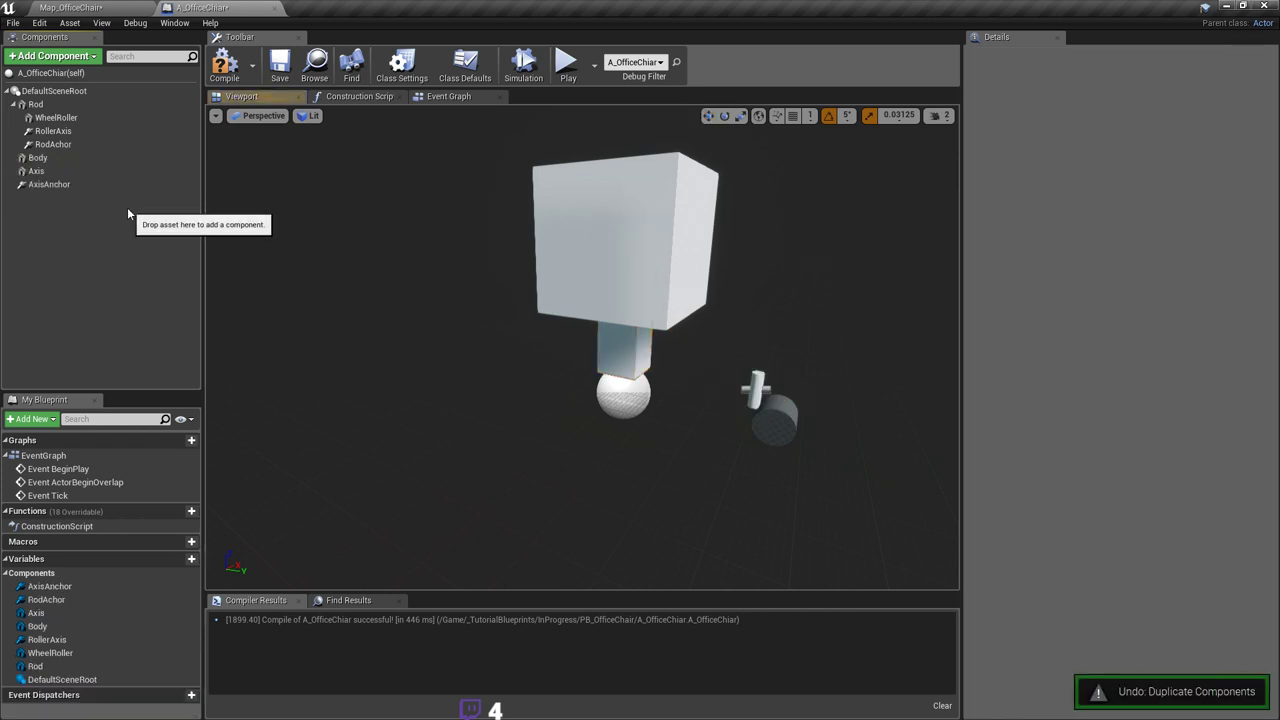
pyautogui.click(99, 145)
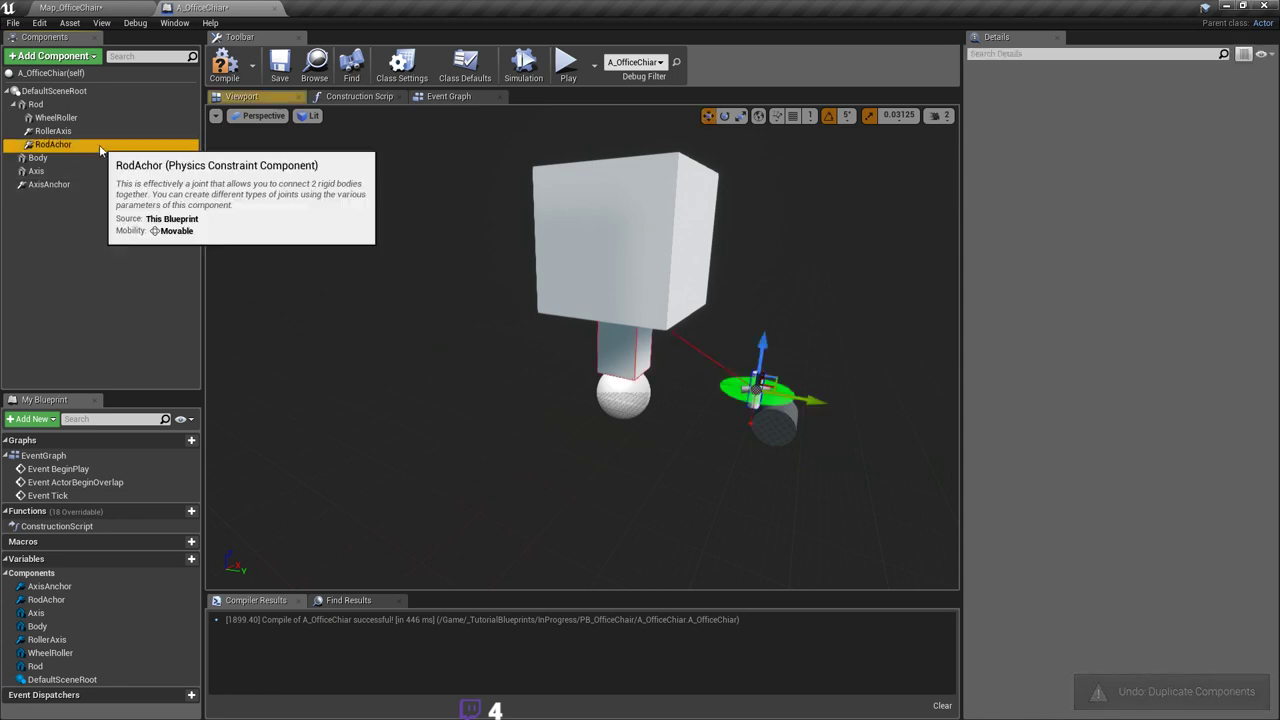
# Step: Duplicate only the Rod component and name the copy Rod2
pyautogui.click(36, 104)
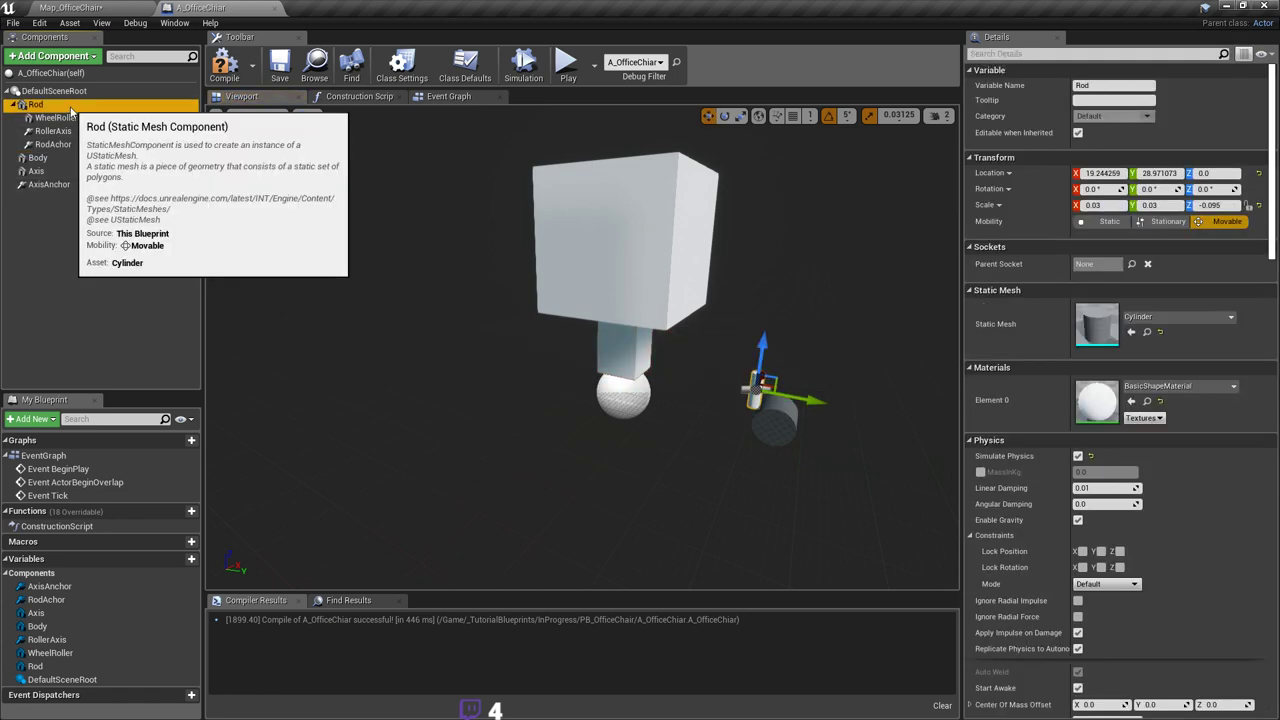
pyautogui.rightClick(71, 112)
pyautogui.moveTo(110, 128)
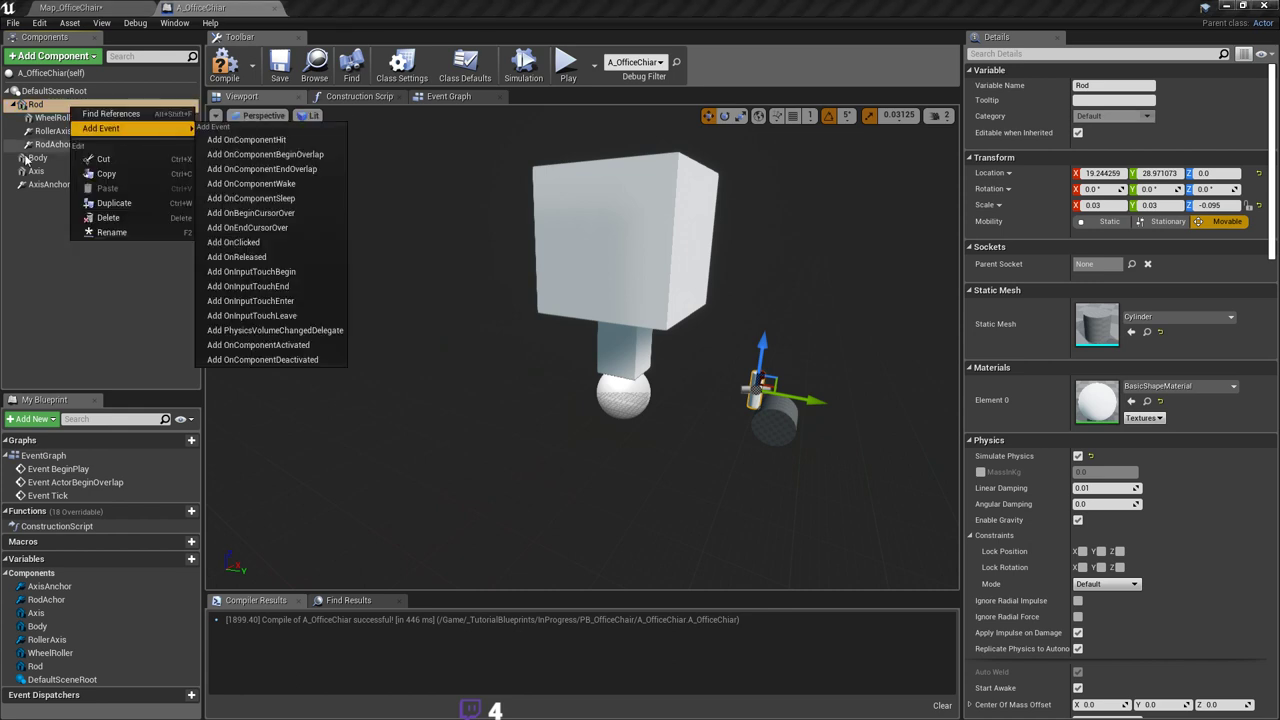
pyautogui.click(114, 203)
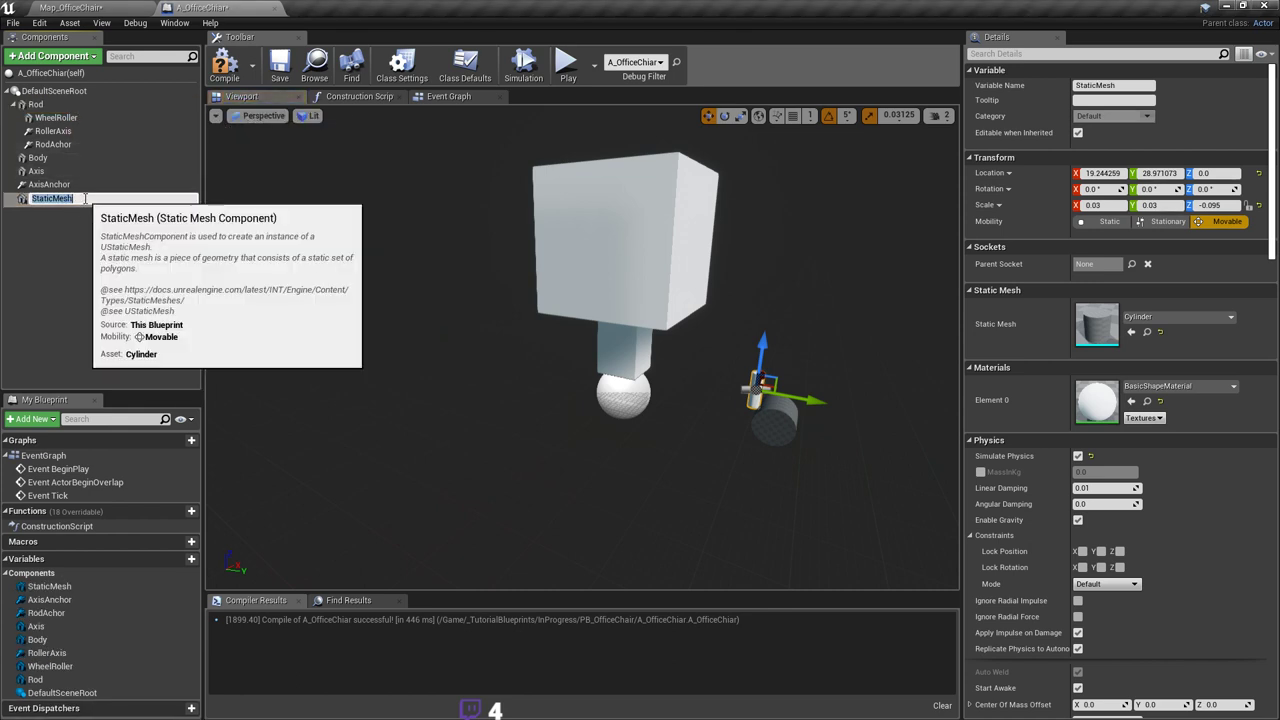
pyautogui.press('Return')
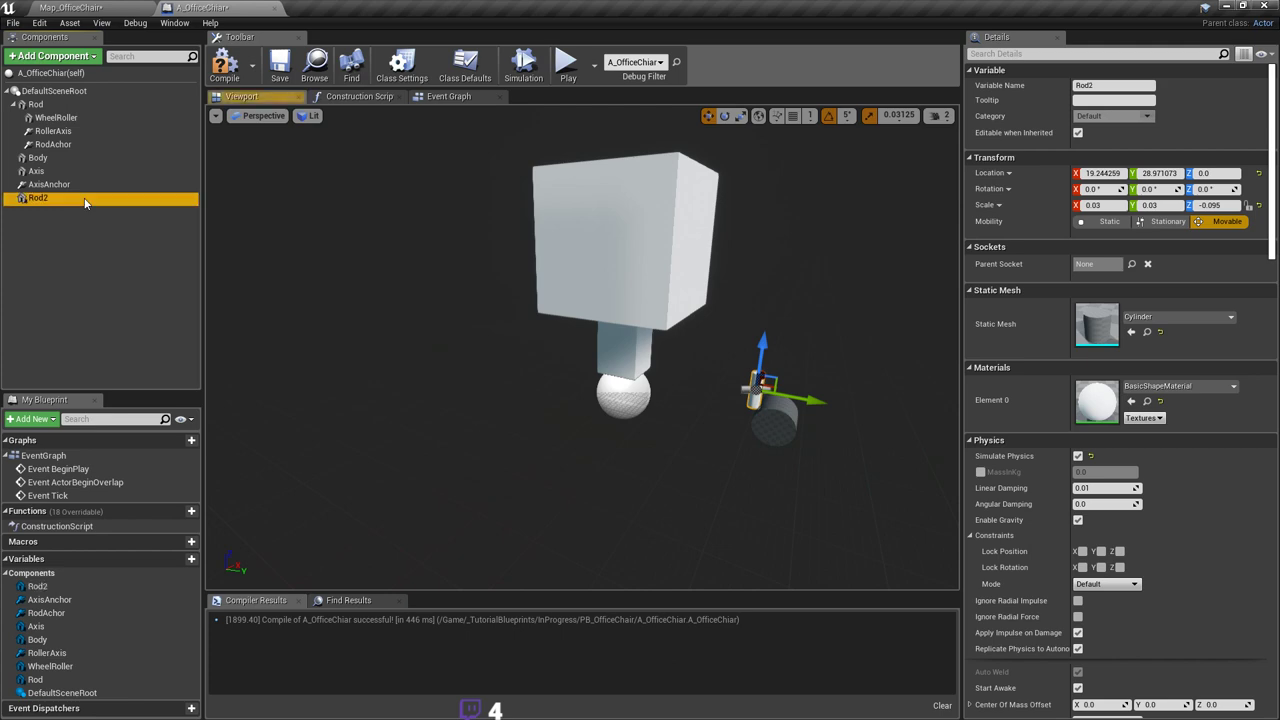
# Step: Duplicate the WheelRoller component as WheelRoller2 and attach it under Rod2
pyautogui.click(55, 117)
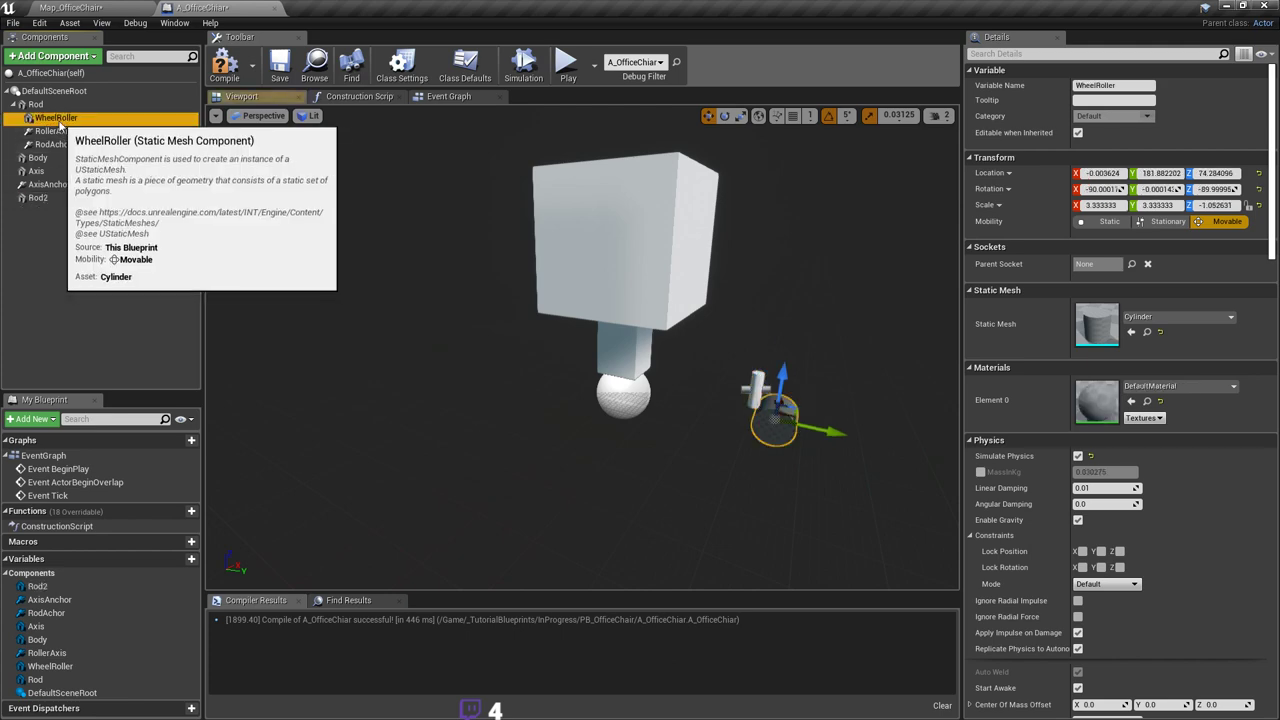
pyautogui.rightClick(55, 117)
pyautogui.click(116, 218)
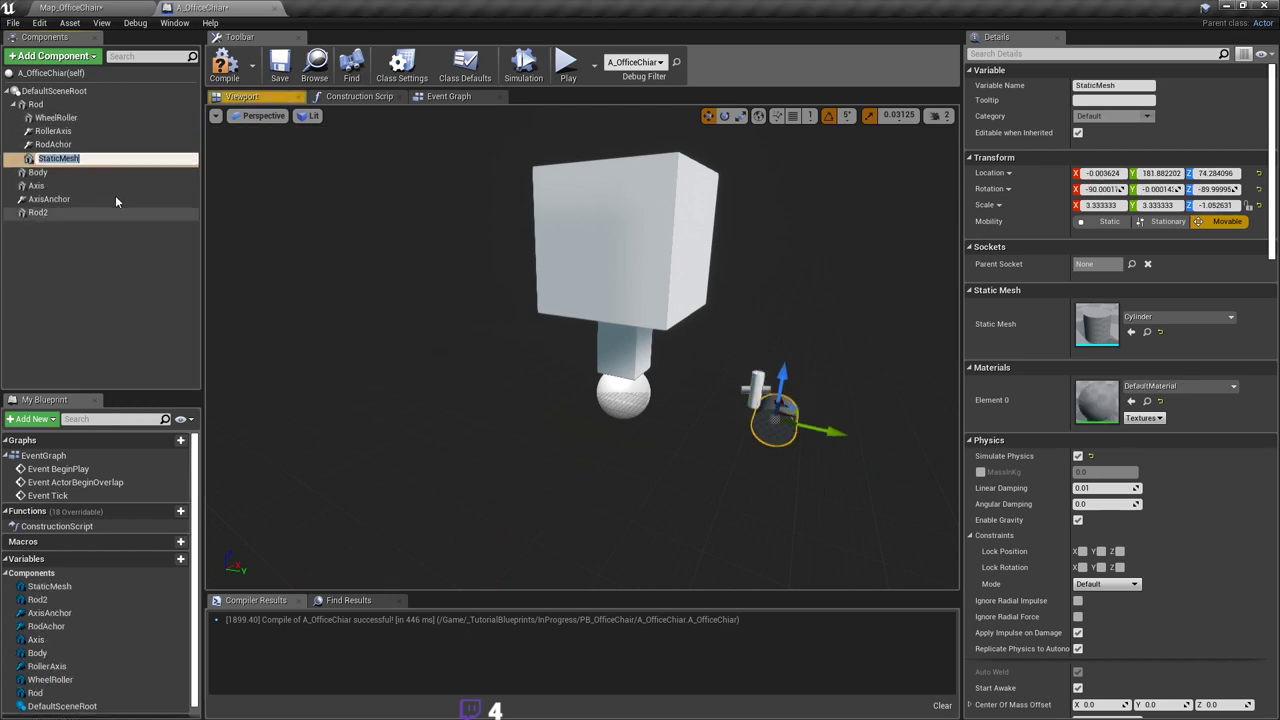
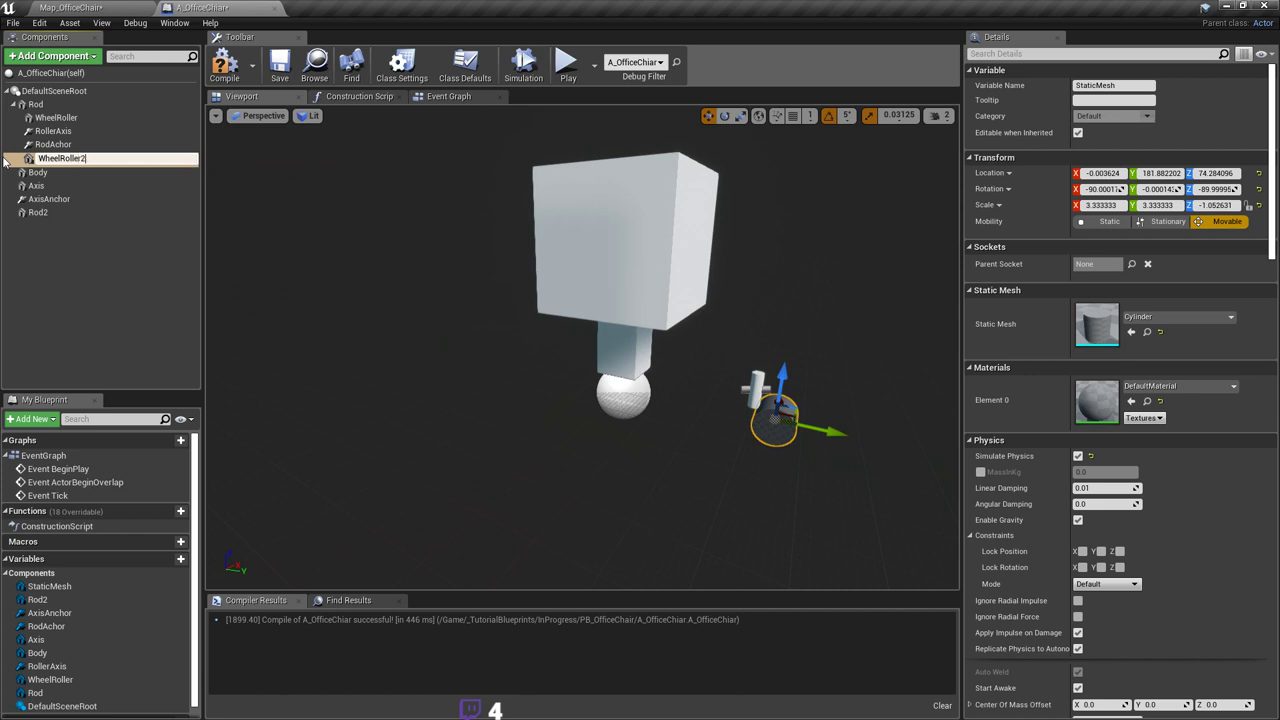
pyautogui.moveTo(60, 168); pyautogui.dragTo(64, 213)
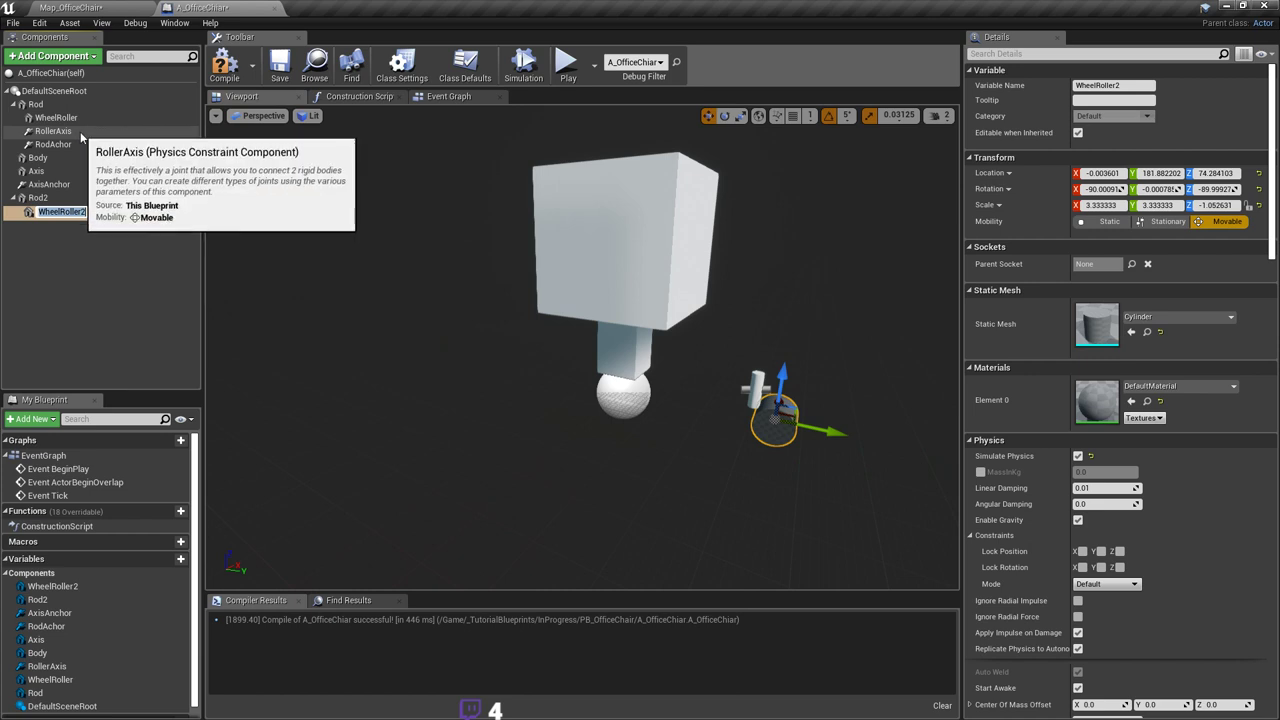
# Step: Duplicate the RollerAxis constraint as RollerAxis2 and attach it under Rod2
pyautogui.click(82, 134)
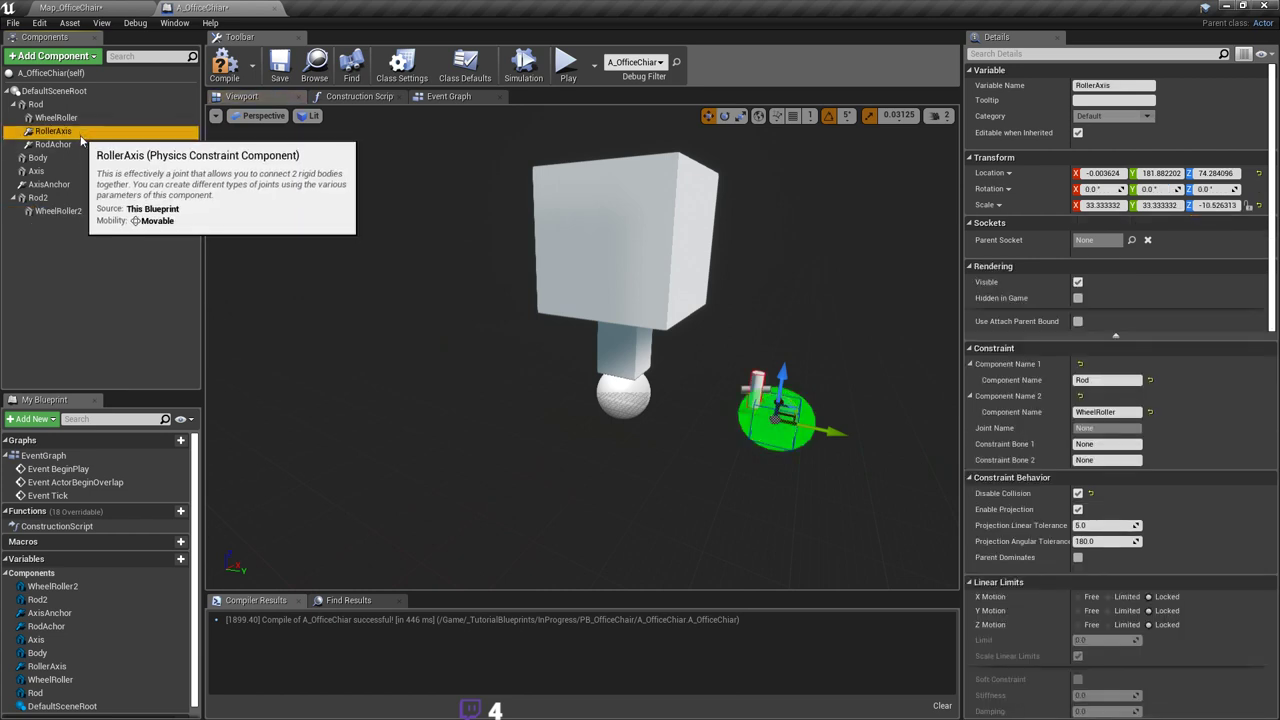
pyautogui.rightClick(80, 134)
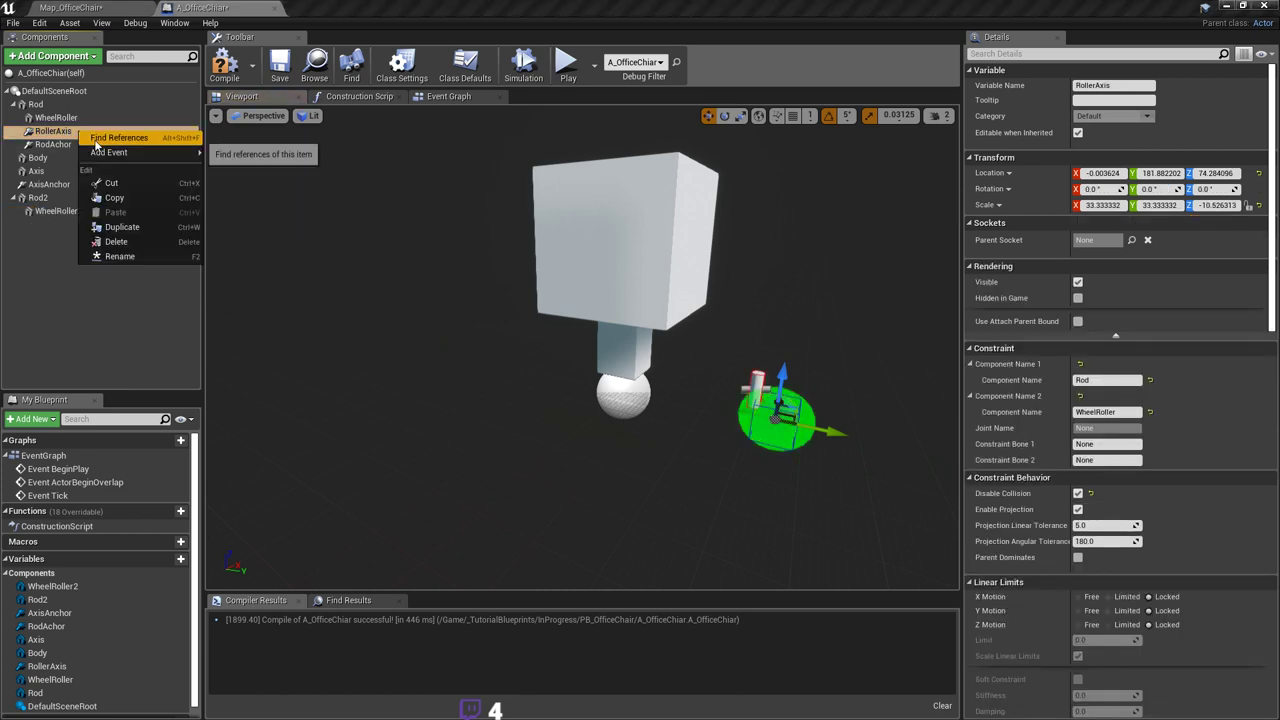
pyautogui.click(145, 228)
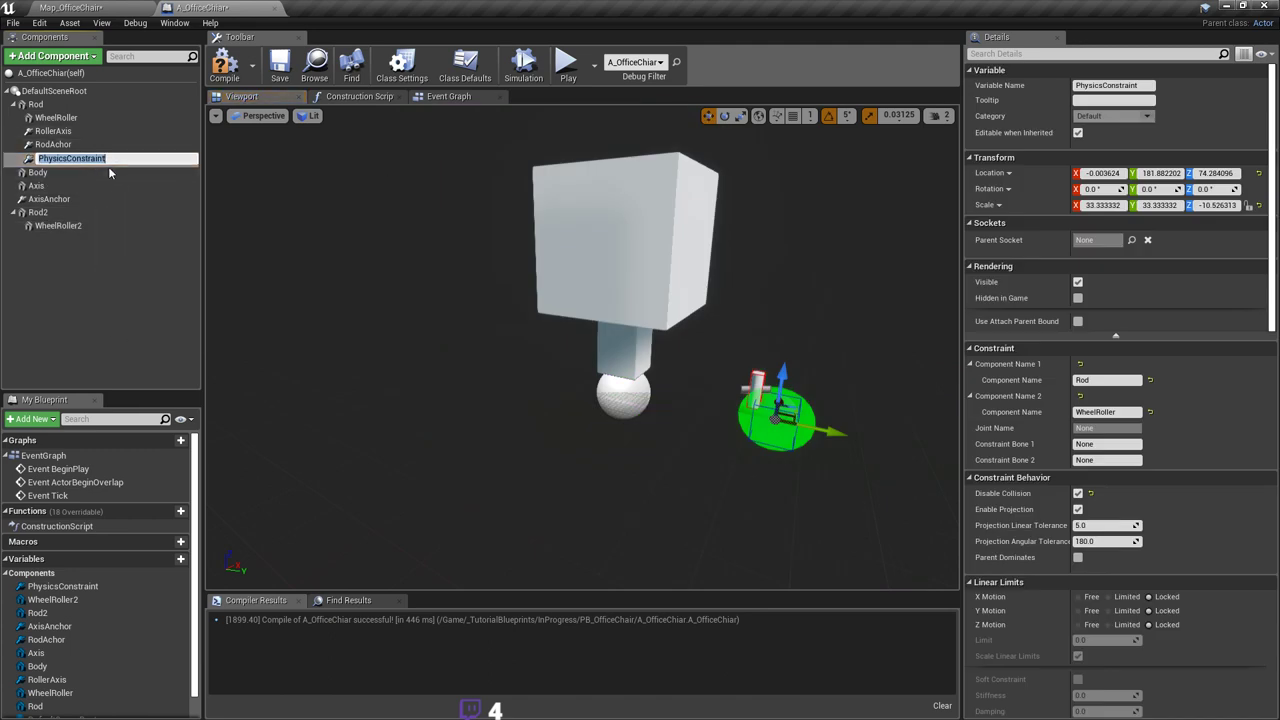
pyautogui.write('R')
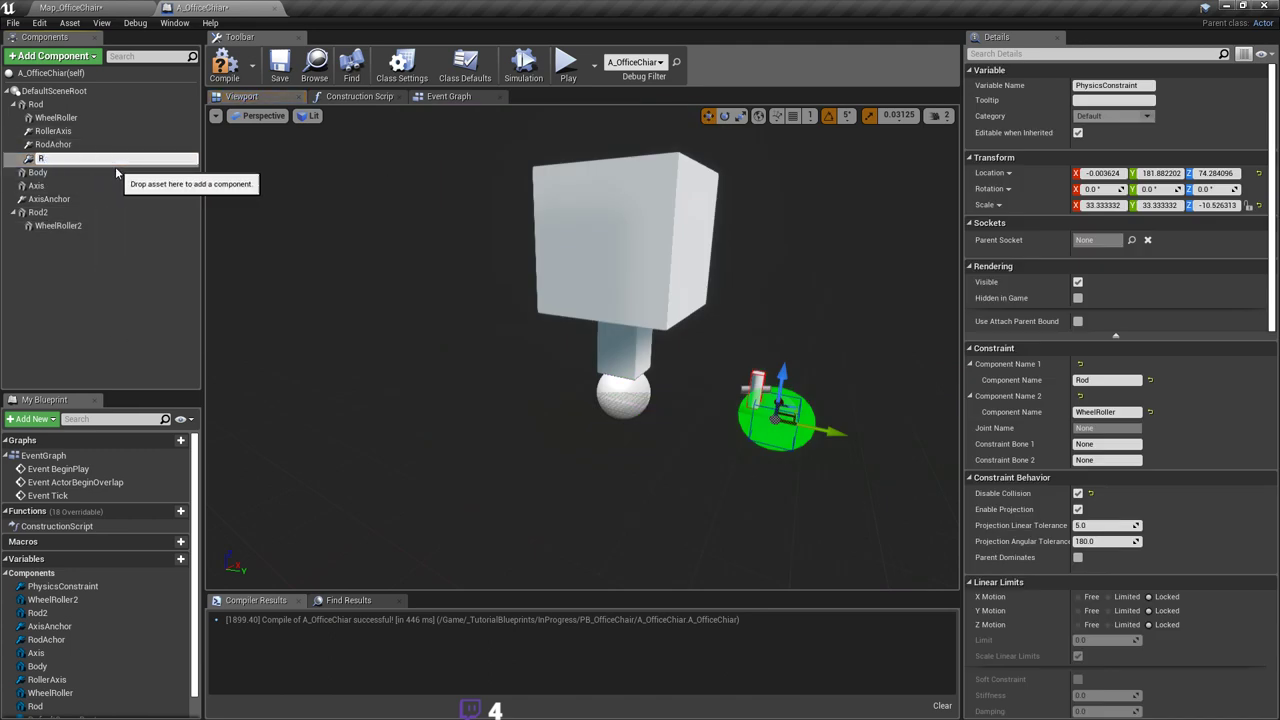
pyautogui.write('ollerAxis2')
pyautogui.press('Return')
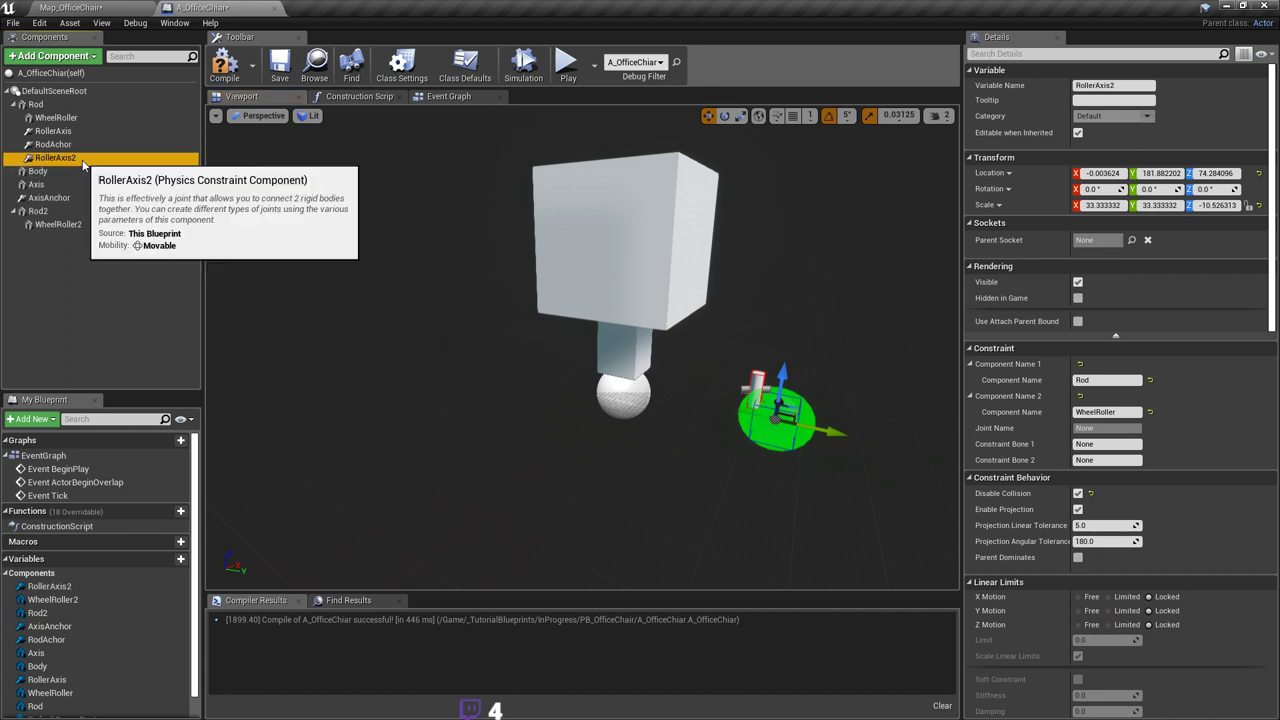
pyautogui.moveTo(115, 166); pyautogui.dragTo(79, 212)
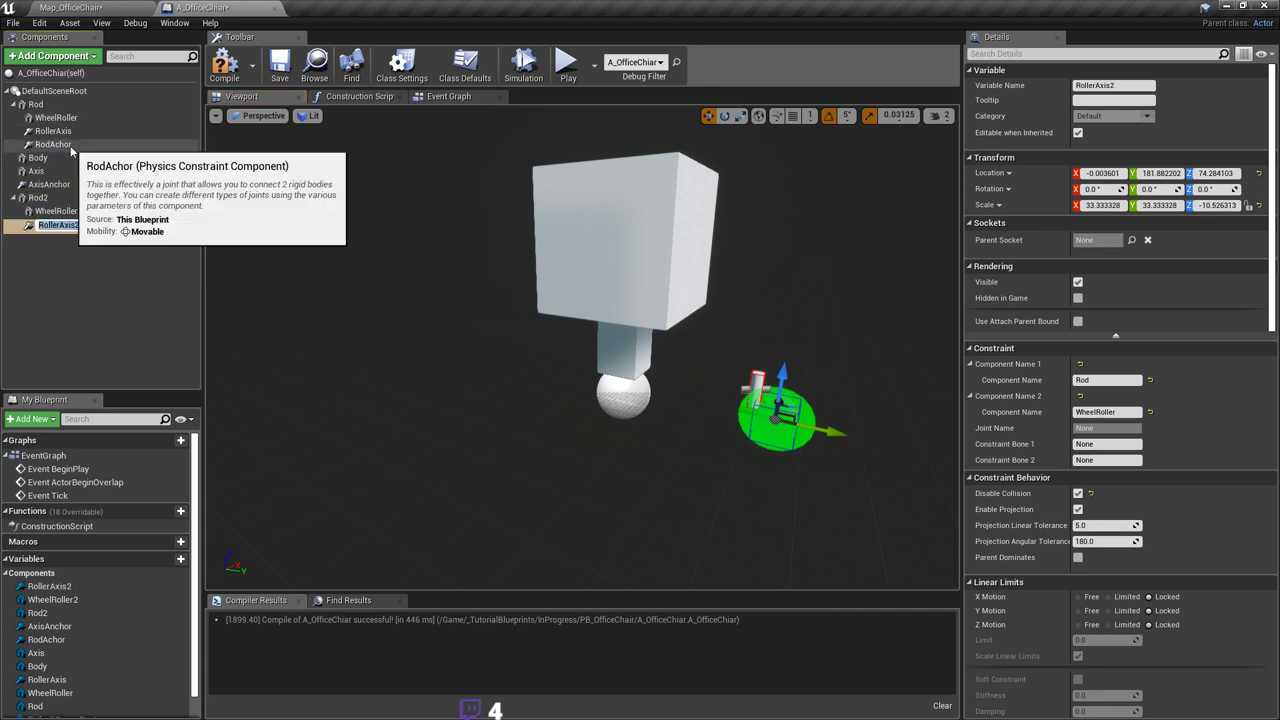
# Step: Duplicate the RodAchor constraint as RodAnchor2 and attach it under Rod2
pyautogui.rightClick(72, 148)
pyautogui.moveTo(109, 179)
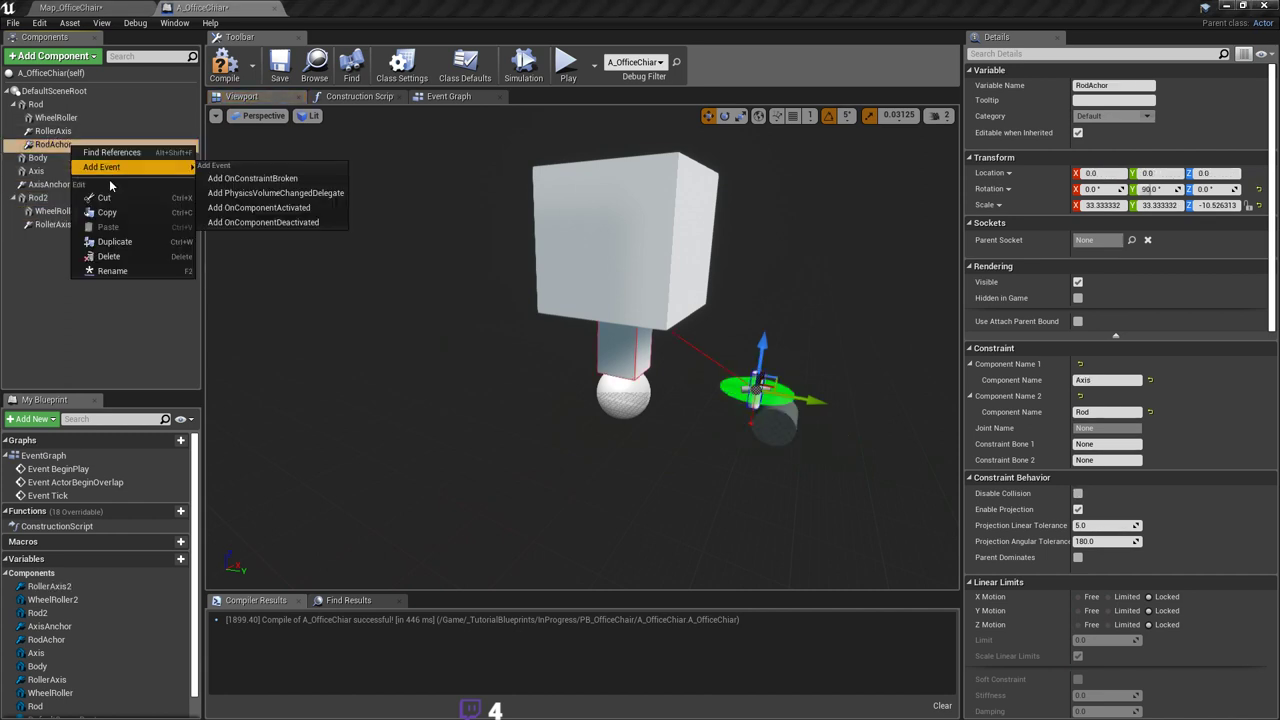
pyautogui.click(146, 241)
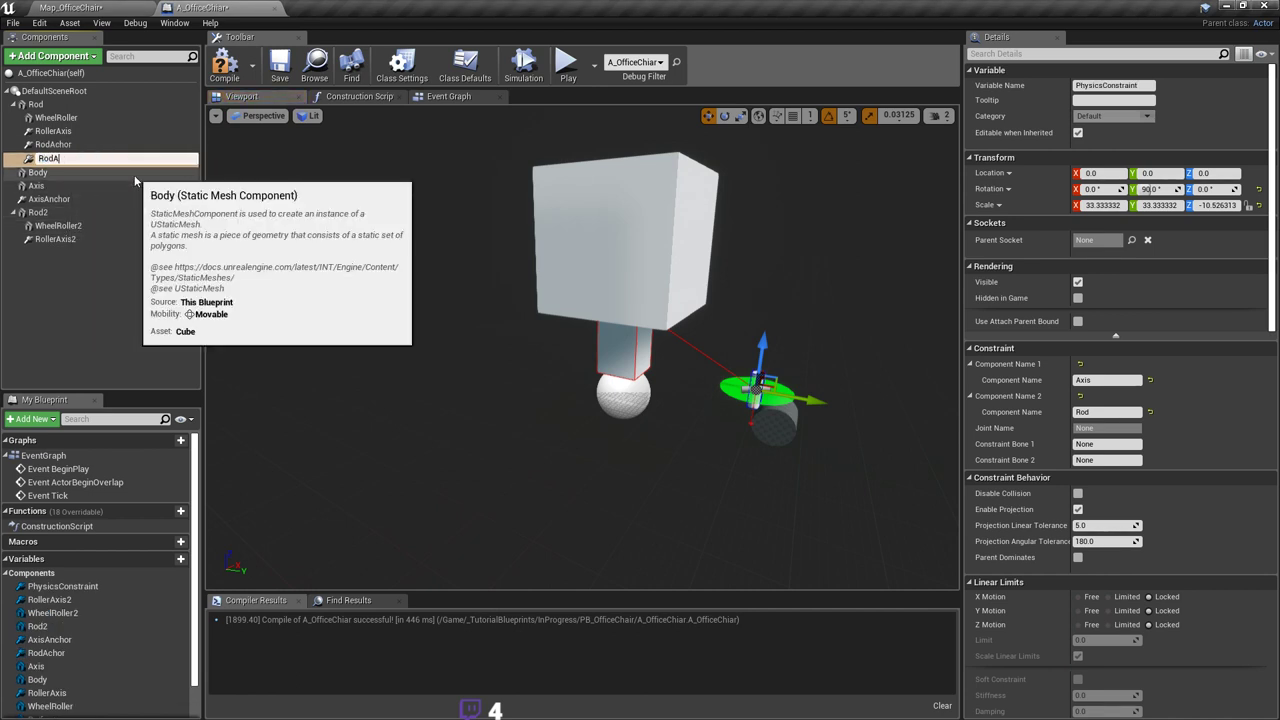
pyautogui.press('Return')
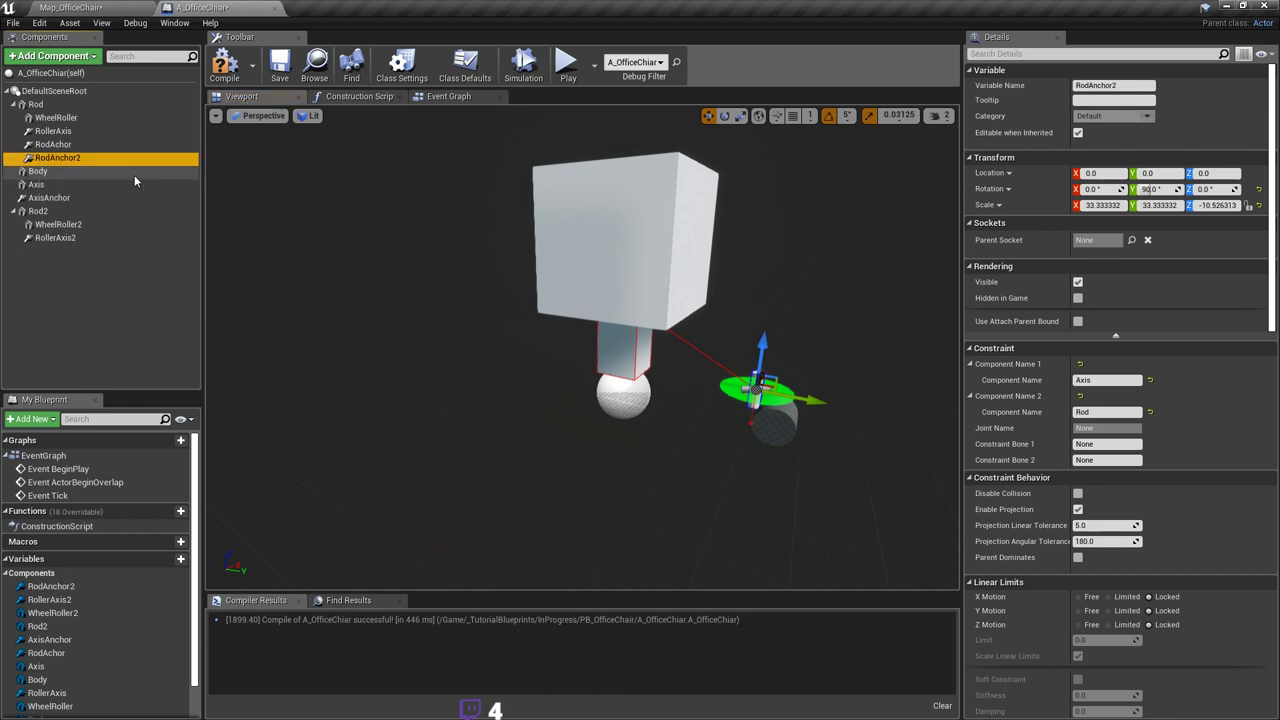
pyautogui.moveTo(92, 160); pyautogui.dragTo(86, 217)
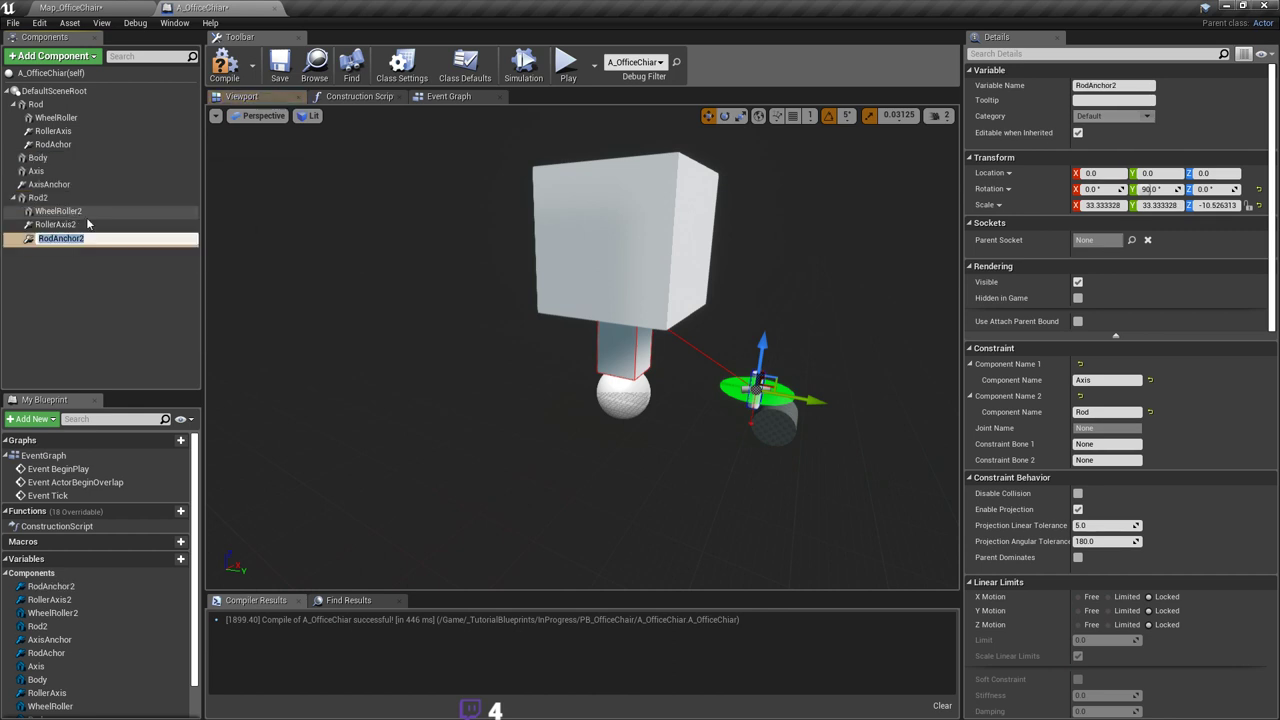
# Step: Move Rod2 with its wheel away from the original rod, to about X -25.4 and Y 3.3, on the other side of the axis
pyautogui.click(73, 200)
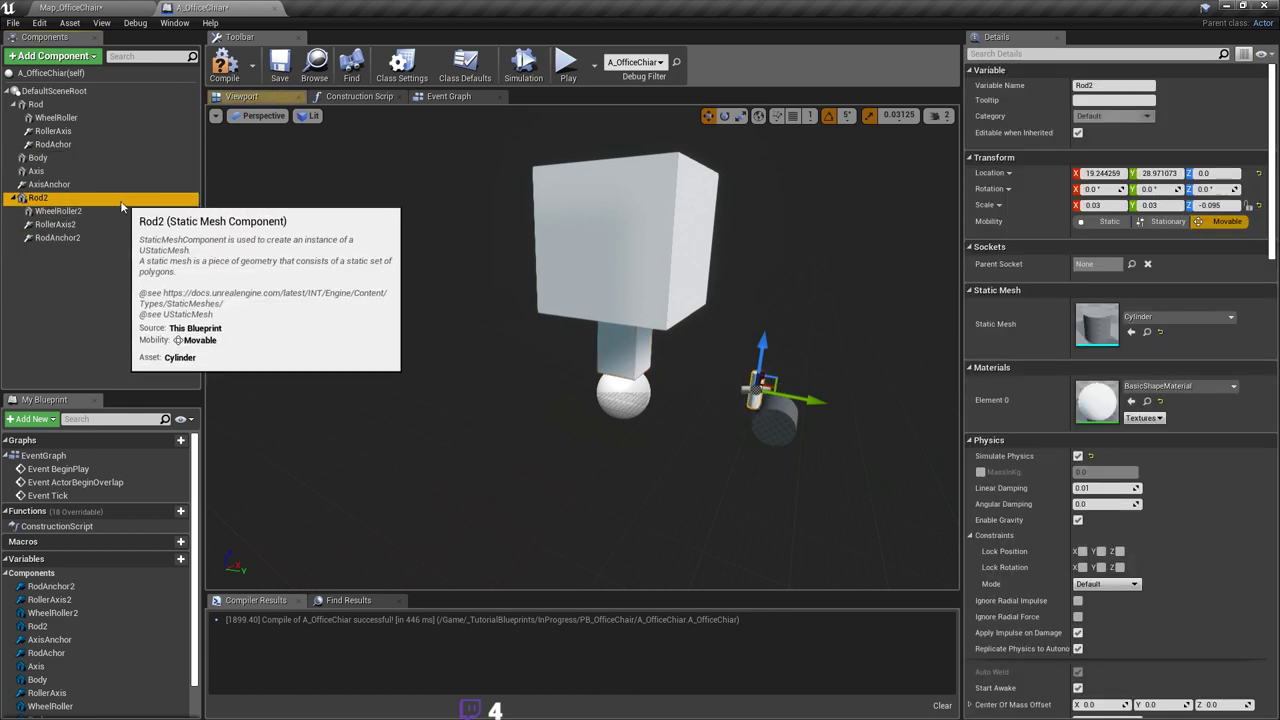
pyautogui.moveTo(500, 330); pyautogui.dragTo(550, 312, button='right')
pyautogui.moveTo(560, 450); pyautogui.dragTo(250, 245, button='right')
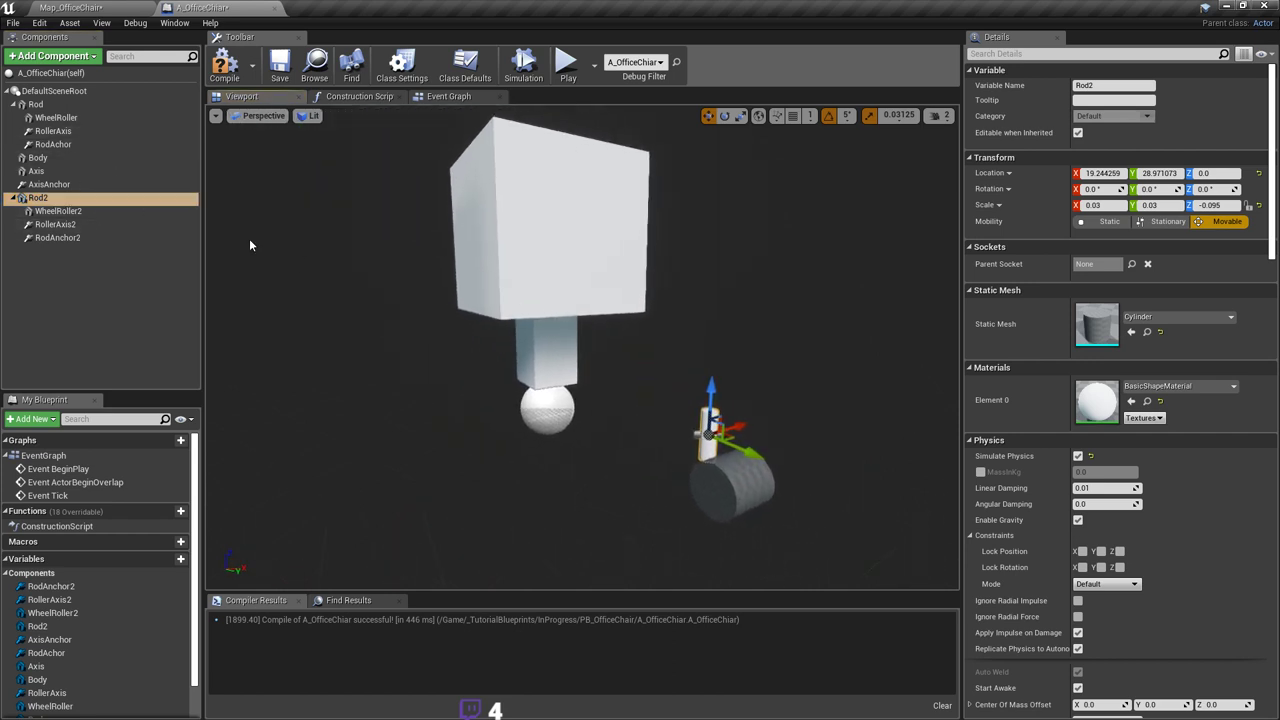
pyautogui.click(61, 201)
pyautogui.moveTo(618, 368)
pyautogui.mouseDown(button='right')
pyautogui.moveTo(650, 392)
pyautogui.moveTo(642, 380)
pyautogui.moveTo(600, 392)
pyautogui.moveTo(618, 368)
pyautogui.mouseUp(button='right')
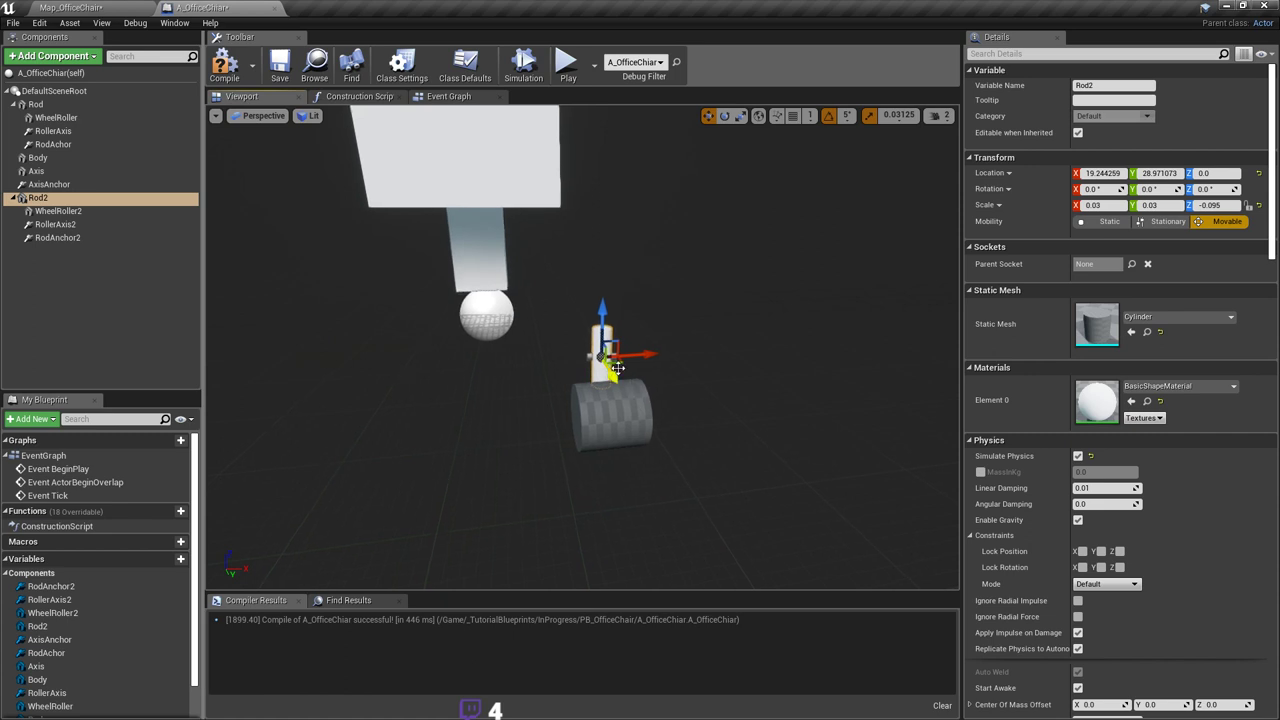
pyautogui.moveTo(616, 362); pyautogui.dragTo(371, 328)
pyautogui.moveTo(324, 323)
pyautogui.mouseDown(button='right')
pyautogui.moveTo(500, 330)
pyautogui.moveTo(325, 322)
pyautogui.mouseUp(button='right')
pyautogui.moveTo(437, 352); pyautogui.dragTo(453, 360, button='right')
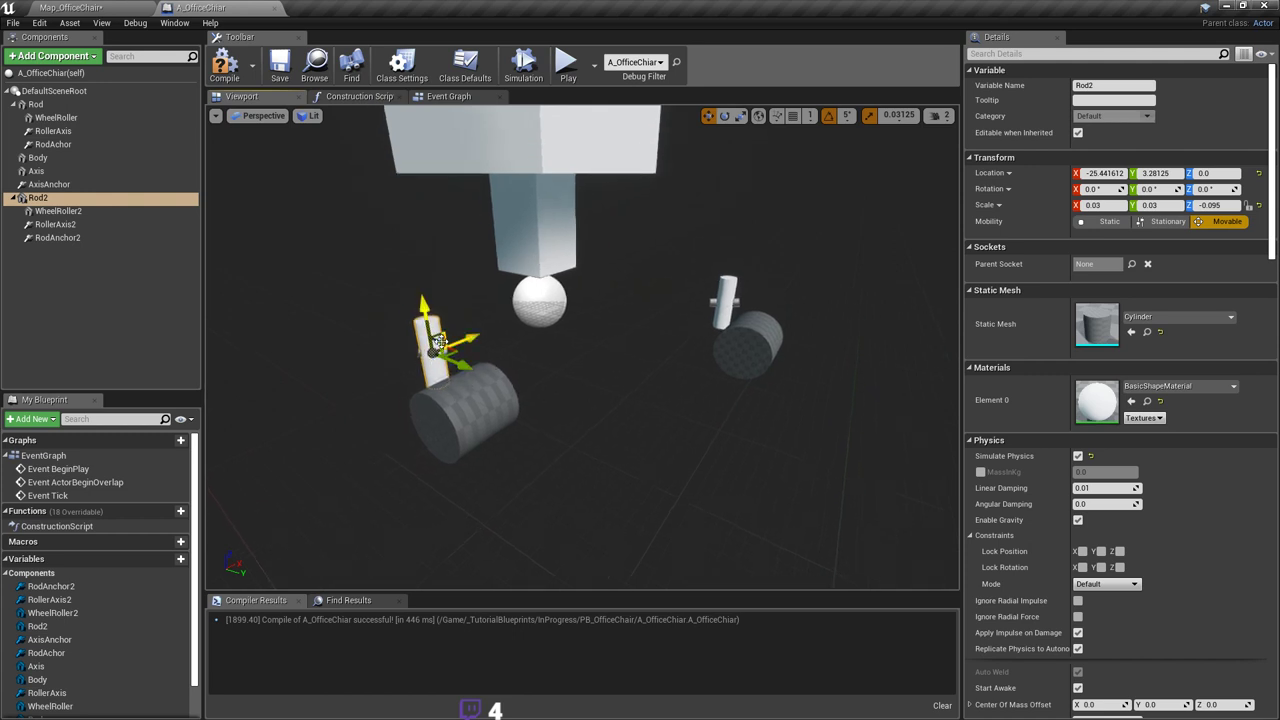
pyautogui.moveTo(478, 365); pyautogui.dragTo(478, 365, button='right')
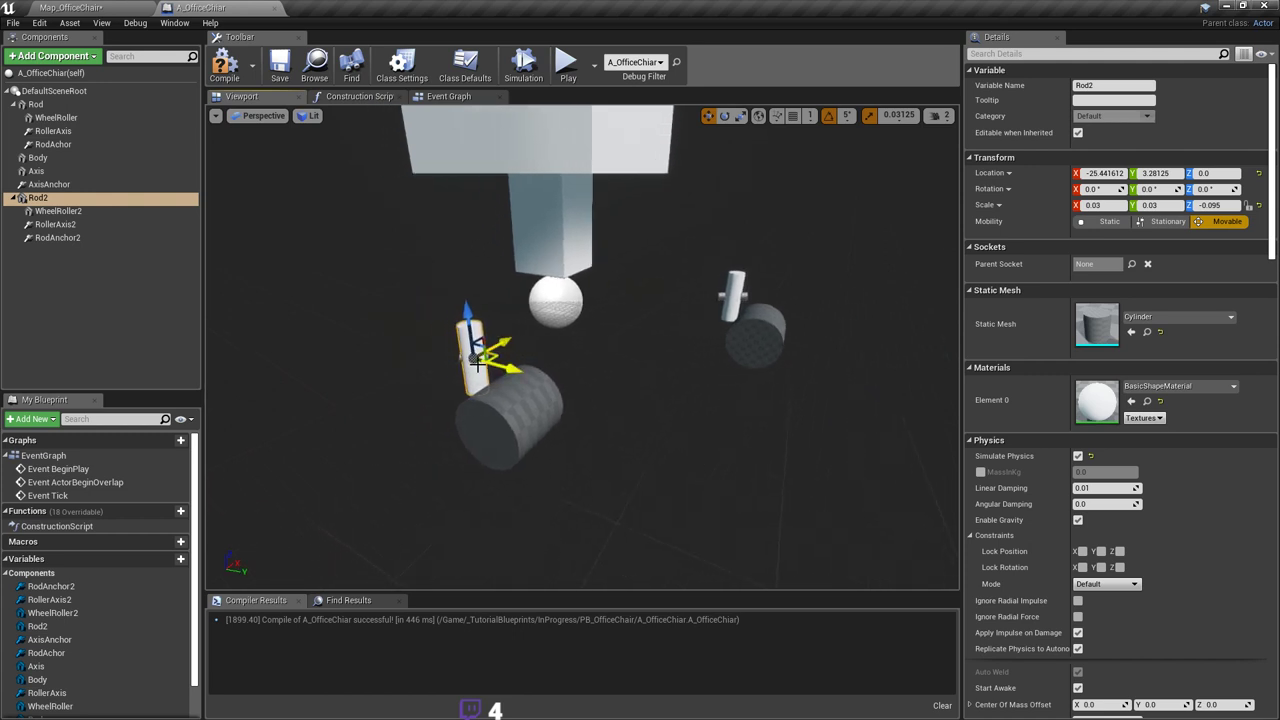
pyautogui.moveTo(704, 366); pyautogui.dragTo(704, 366, button='right')
pyautogui.moveTo(577, 256); pyautogui.dragTo(577, 256, button='right')
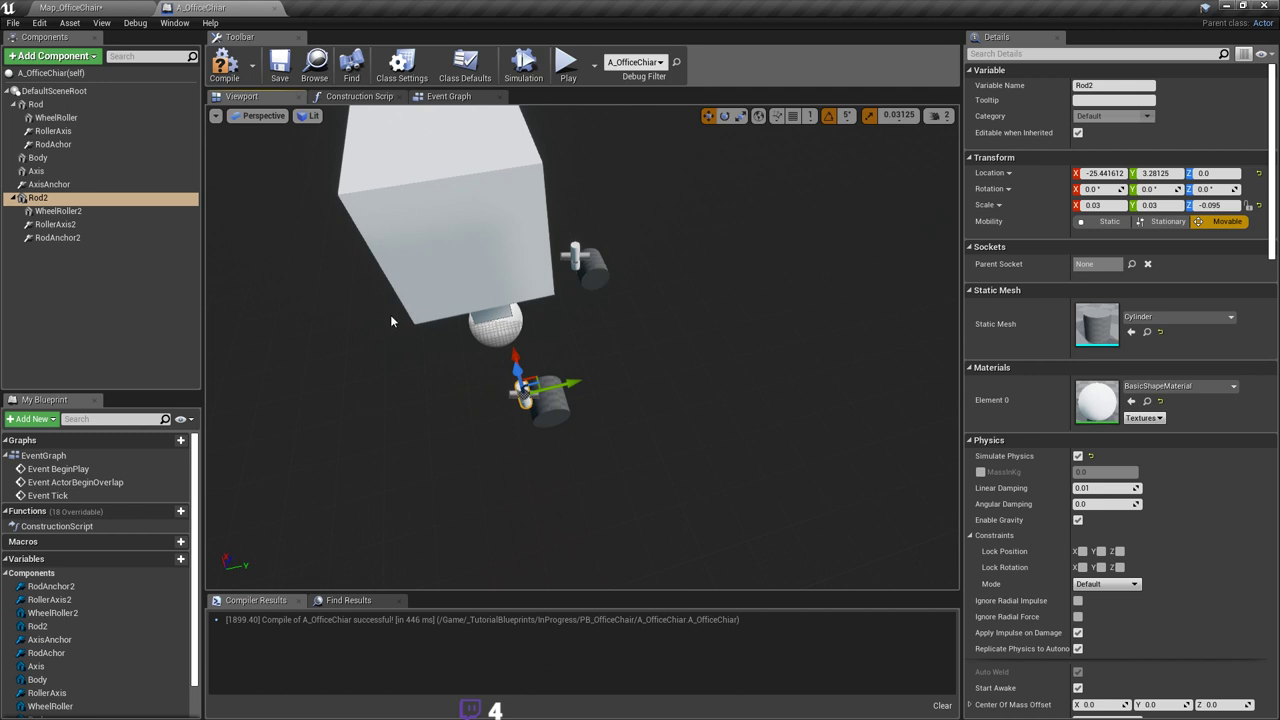
pyautogui.moveTo(391, 321); pyautogui.dragTo(391, 321, button='right')
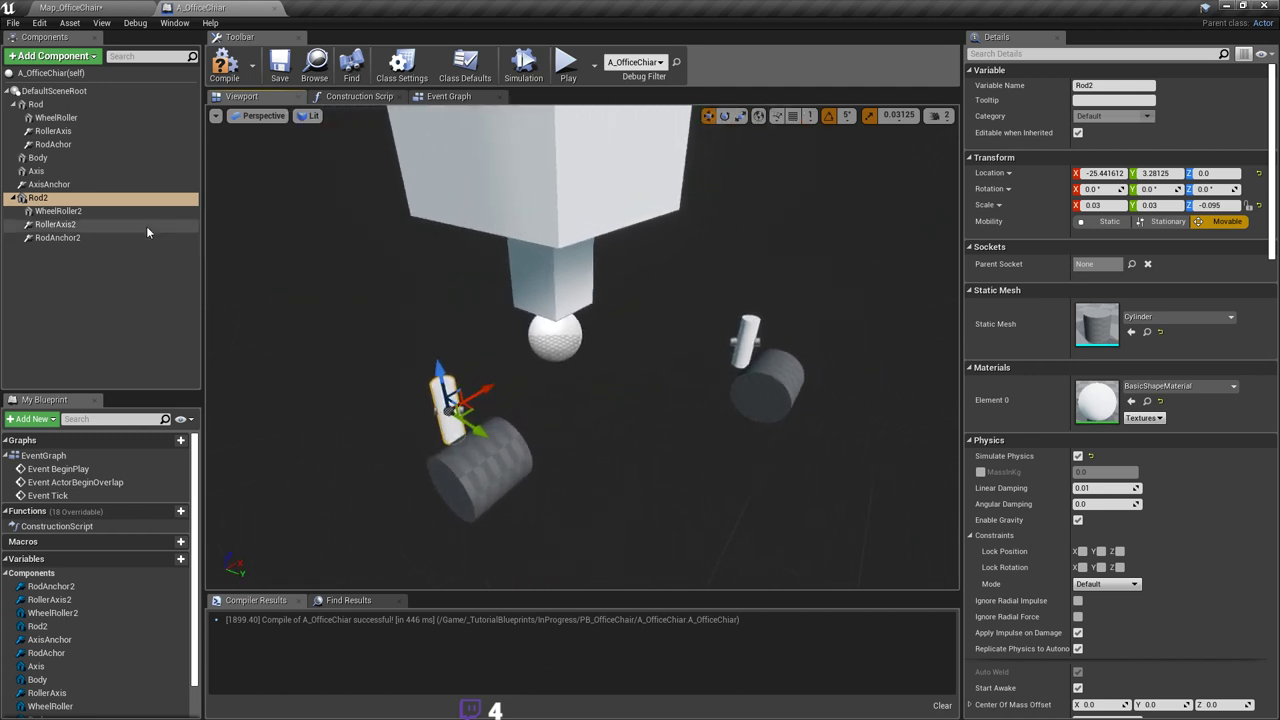
# Step: Set RollerAxis2's two constrained component names to Rod2 and WheelRoller2
pyautogui.click(89, 215)
pyautogui.click(70, 225)
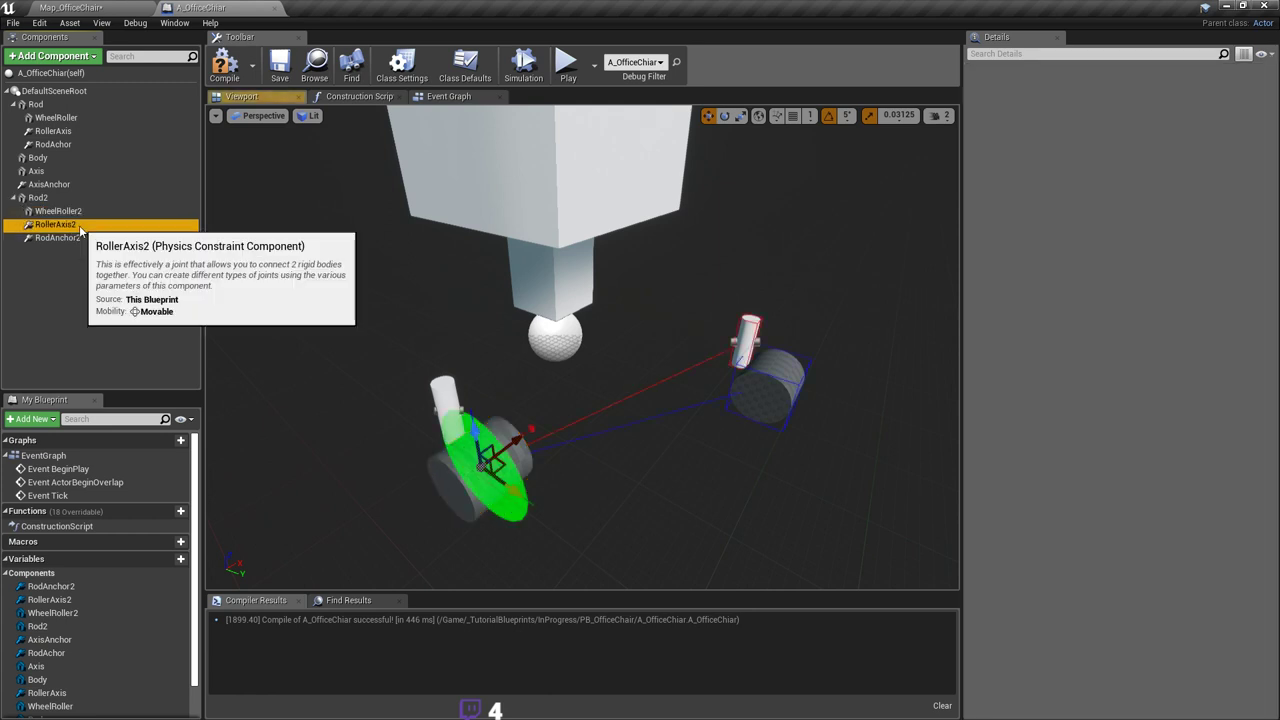
pyautogui.moveTo(740, 381); pyautogui.dragTo(740, 381, button='right')
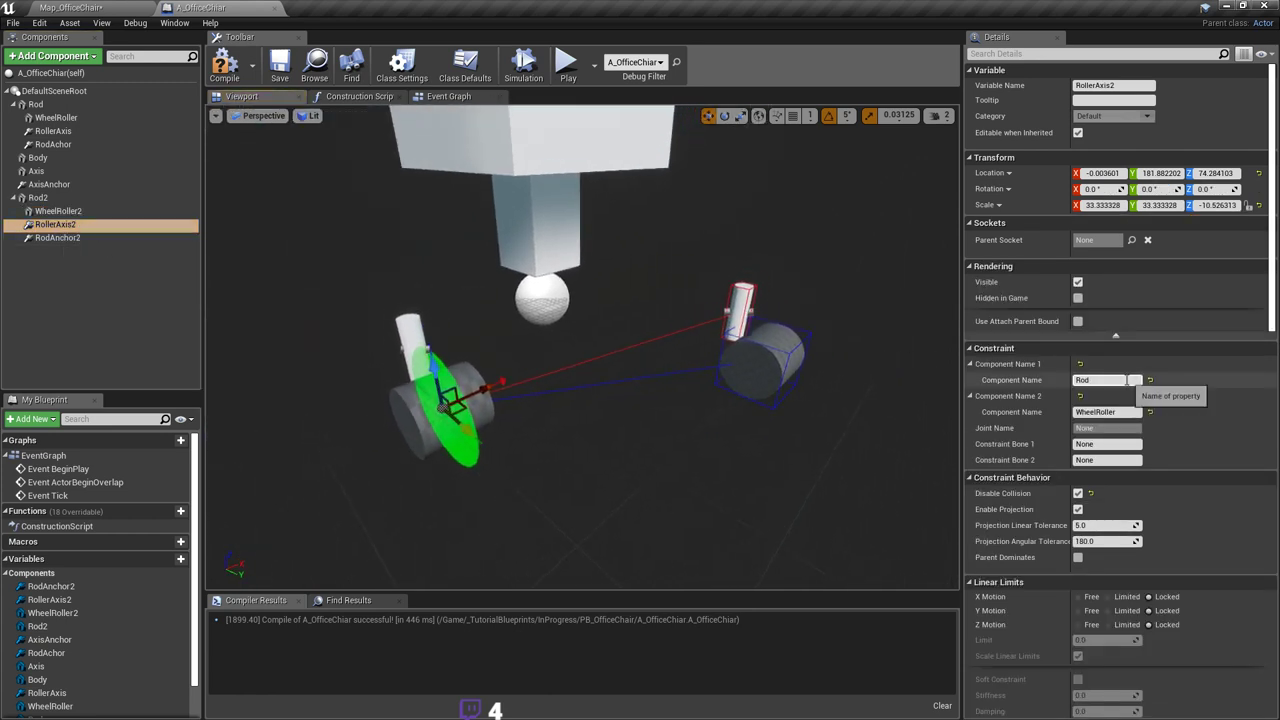
pyautogui.click(1133, 380)
pyautogui.write('Rod2')
pyautogui.press('Return')
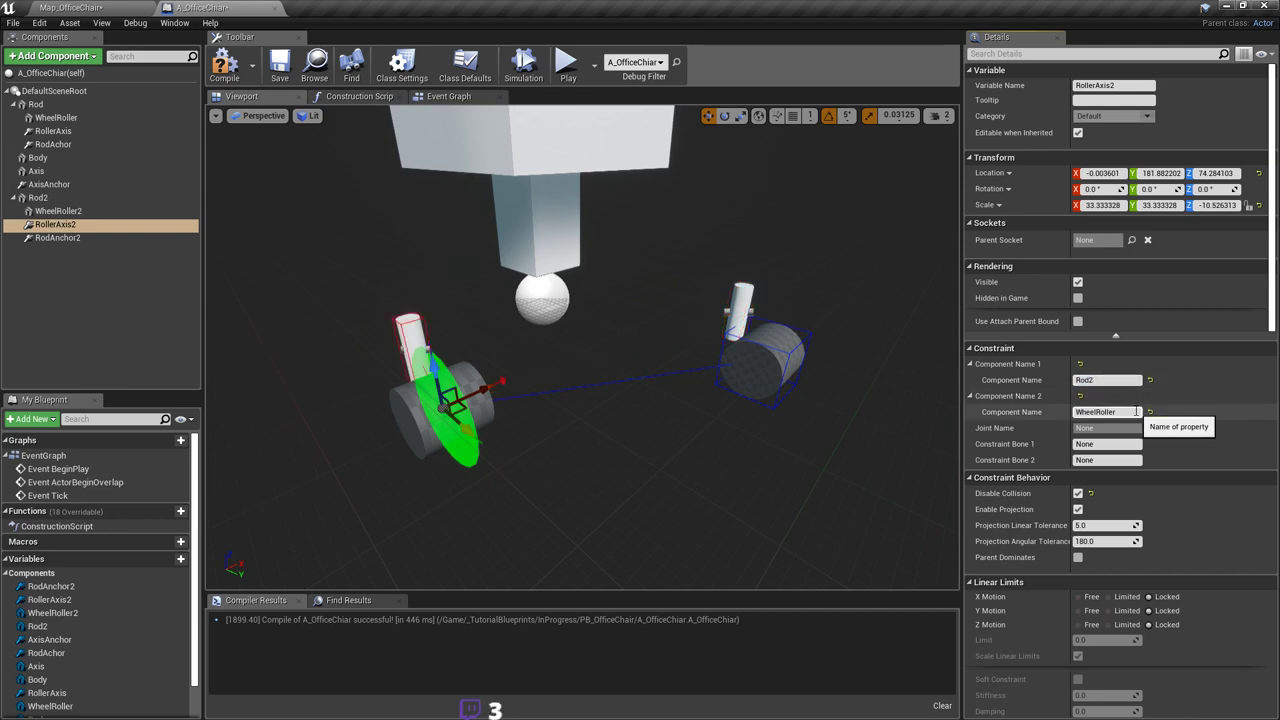
pyautogui.write('2')
pyautogui.click(1118, 380)
# Step: Set RodAnchor2's second constrained component name to Rod2 and save the A_OfficeChiar blueprint
pyautogui.click(70, 240)
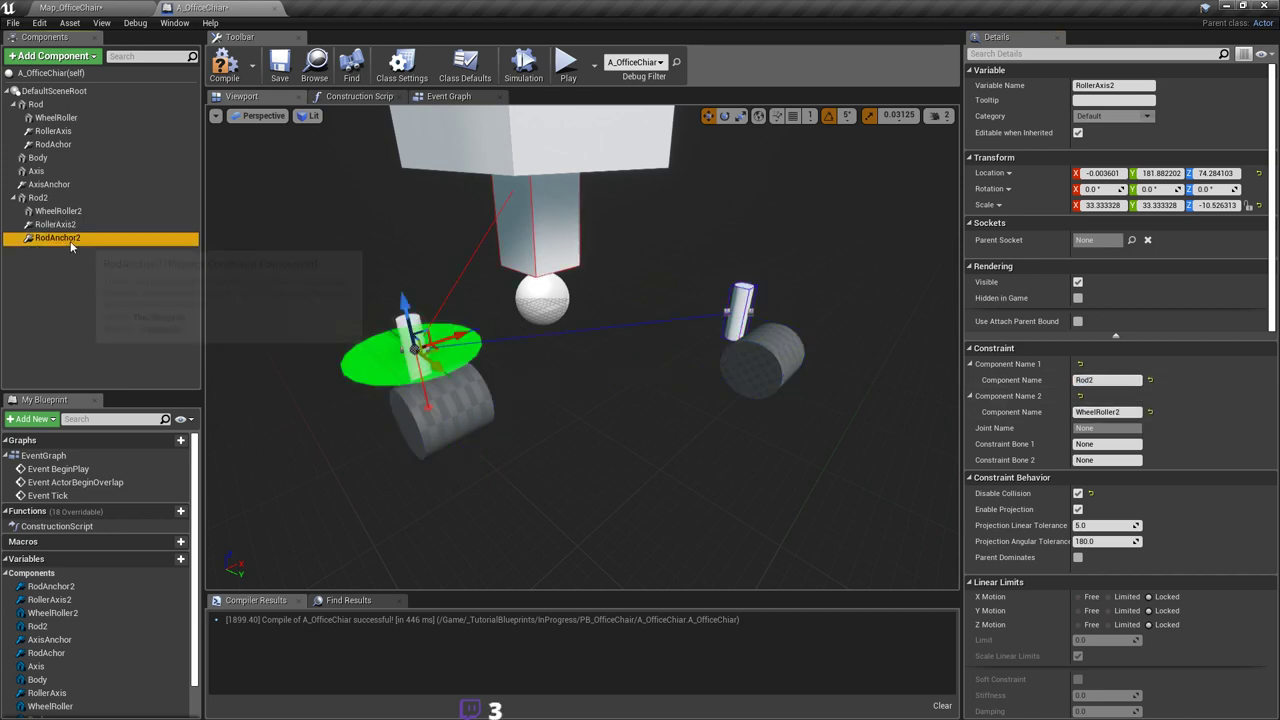
pyautogui.click(1108, 412)
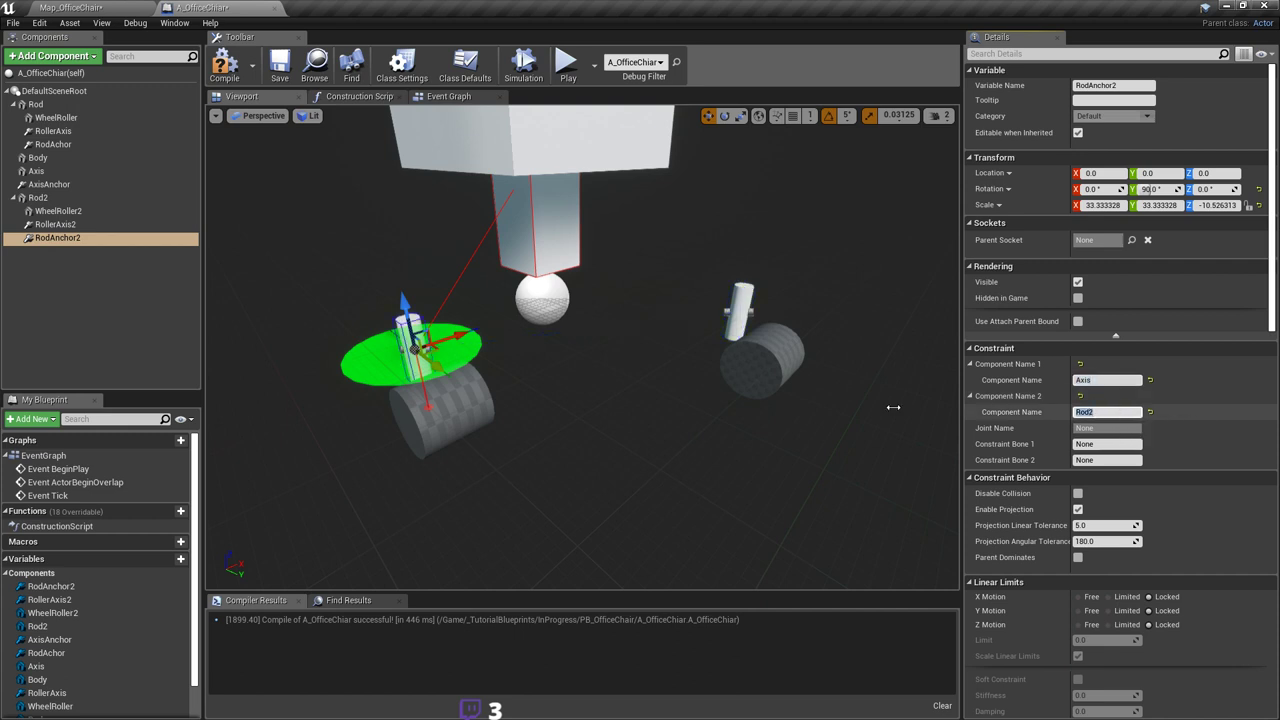
pyautogui.hotkey('ctrl', 's')
pyautogui.moveTo(562, 390); pyautogui.dragTo(538, 372, button='right')
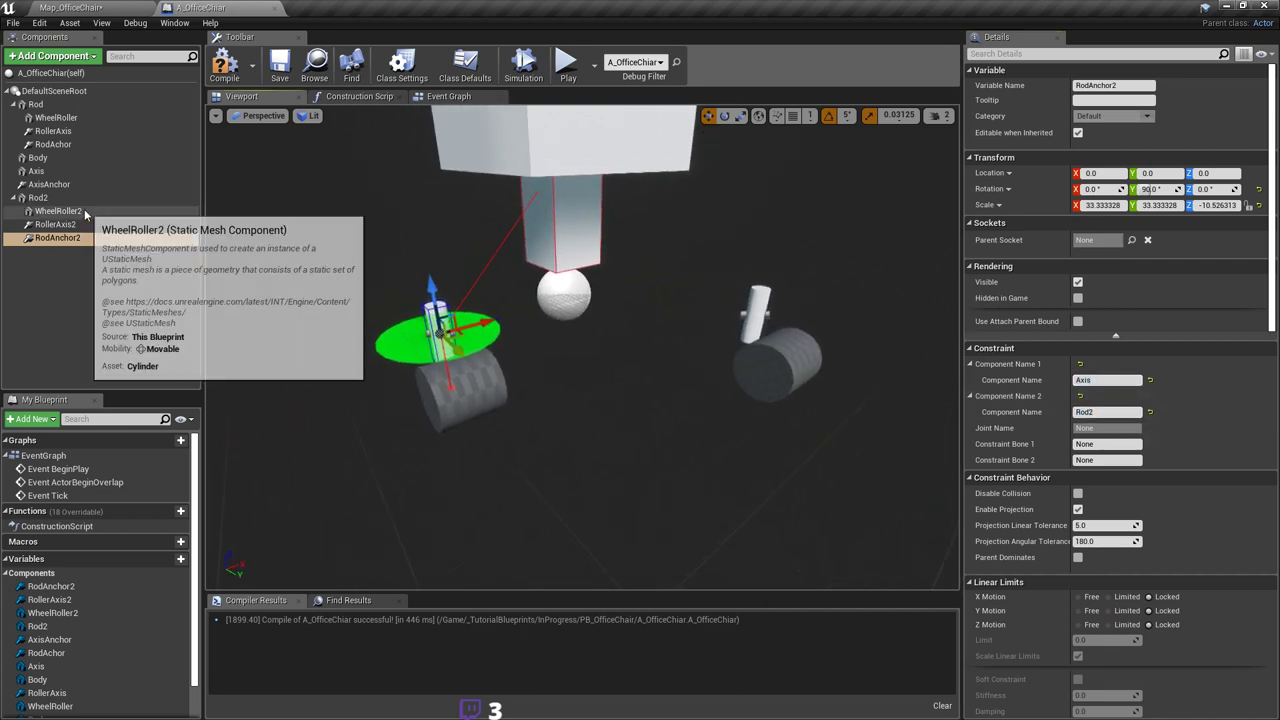
pyautogui.click(57, 238)
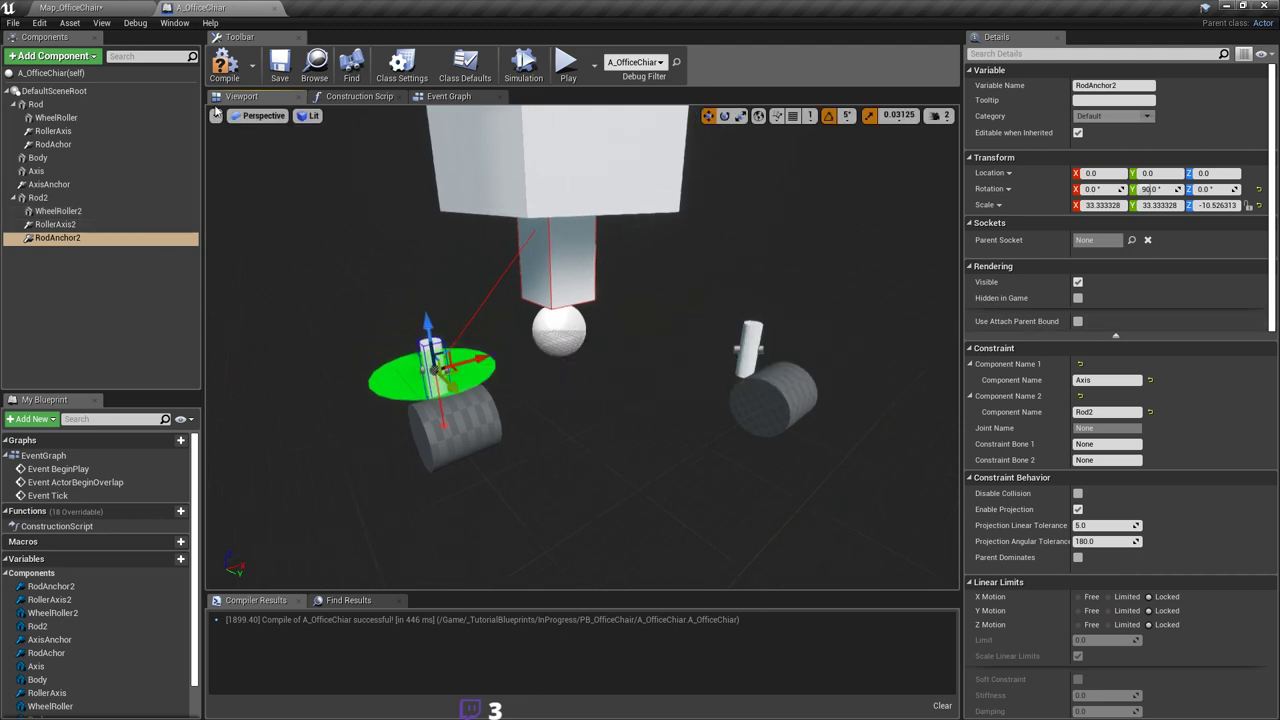
pyautogui.click(281, 66)
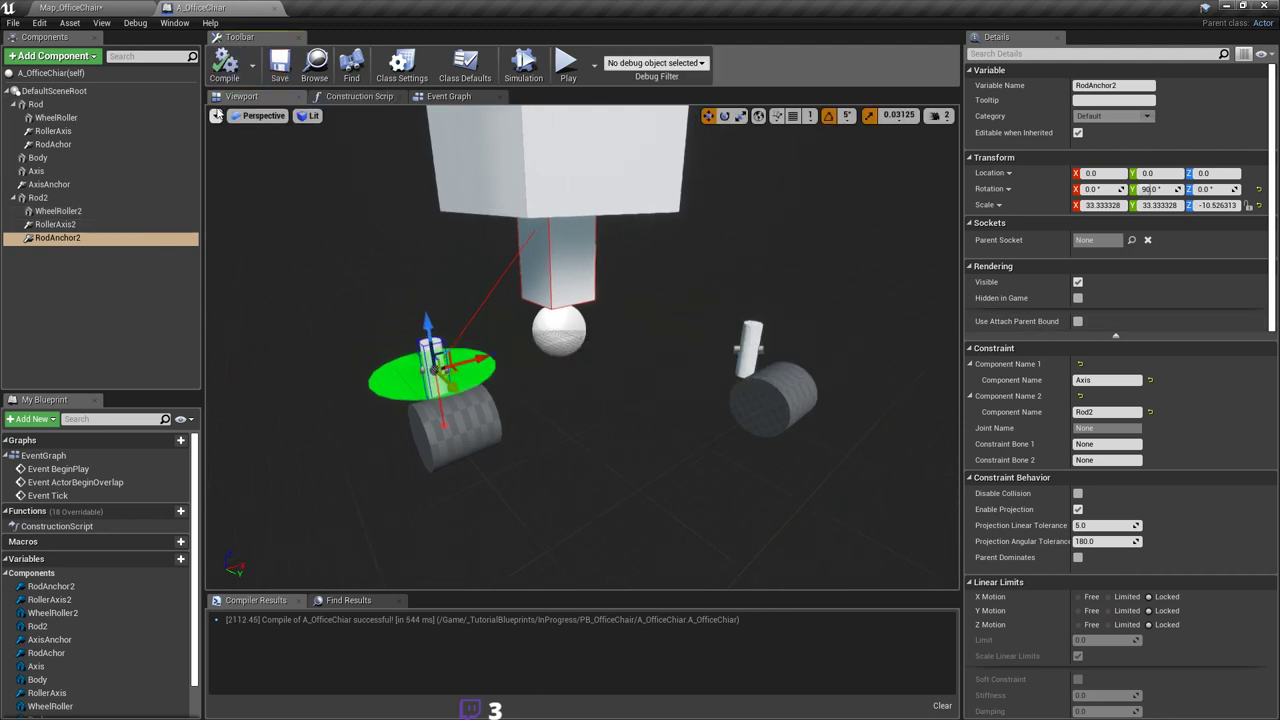
# Step: Play the Map_OfficeChiar level and move the chair around to examine how both wheel rods behave, ending back in the A_OfficeChiar blueprint
pyautogui.click(116, 12)
pyautogui.hotkey('alt', 'p')
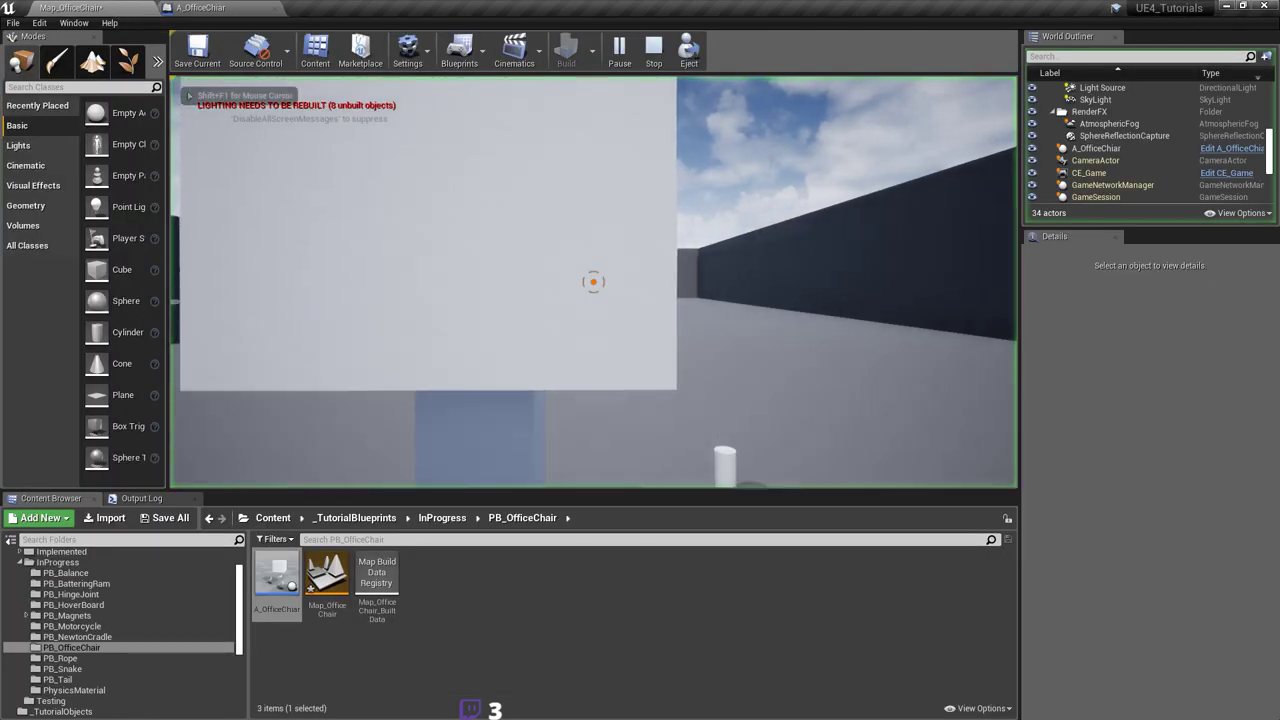
pyautogui.press('s')
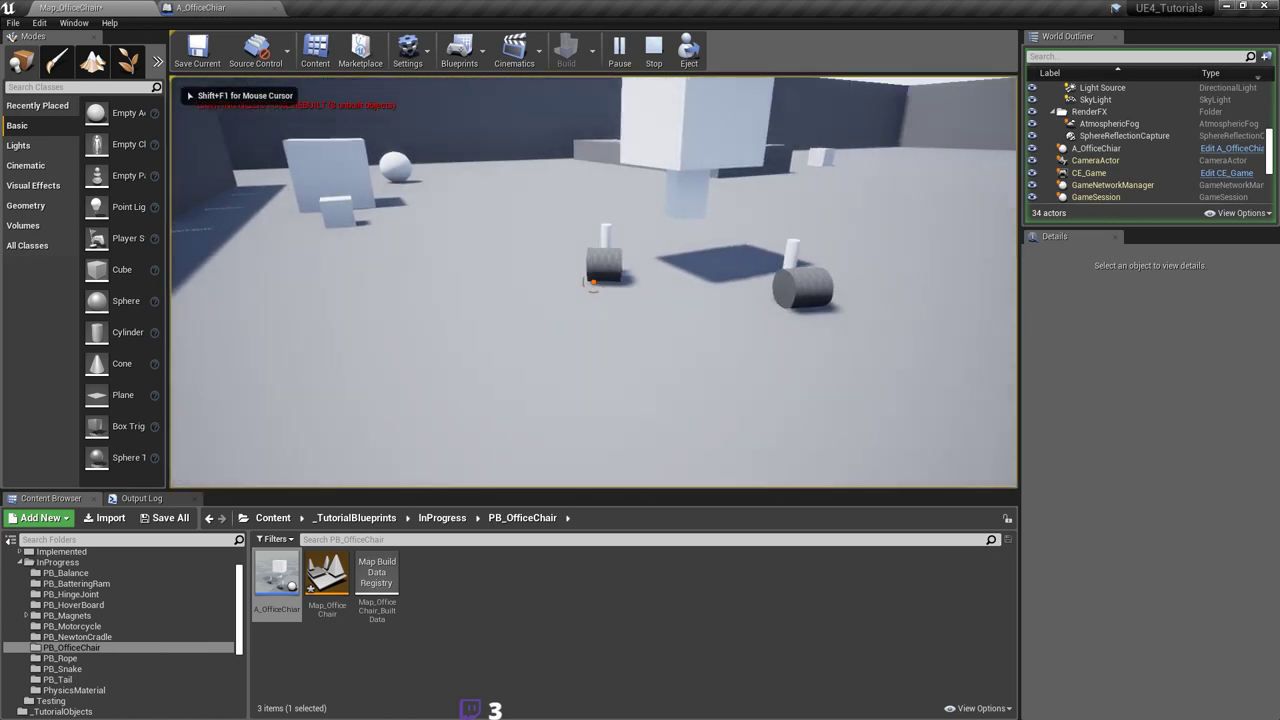
pyautogui.click(593, 282)
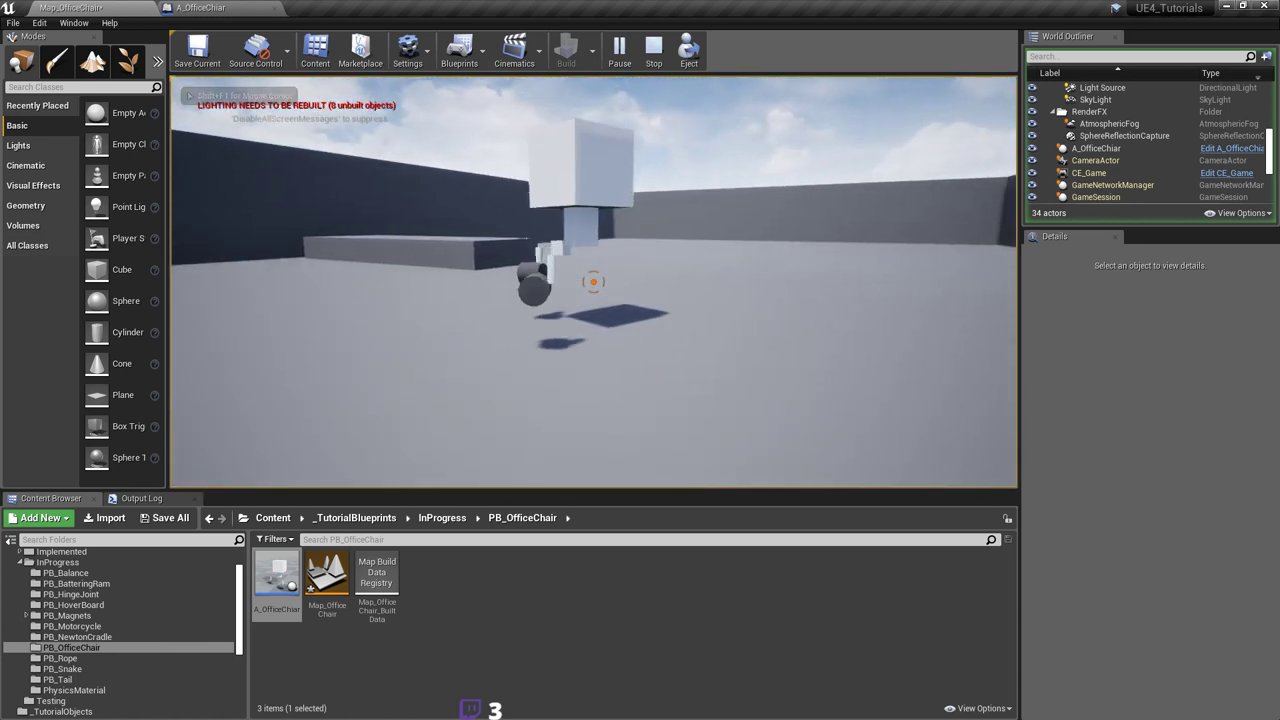
pyautogui.press('a')
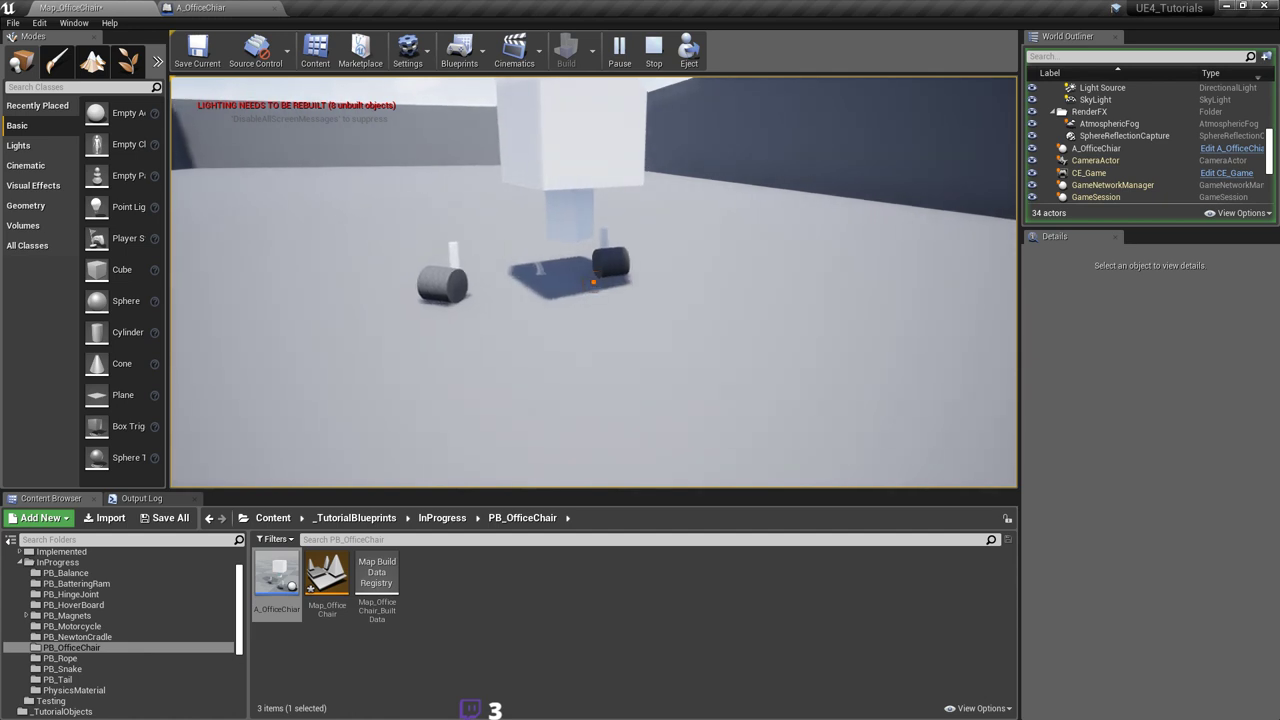
pyautogui.press('a')
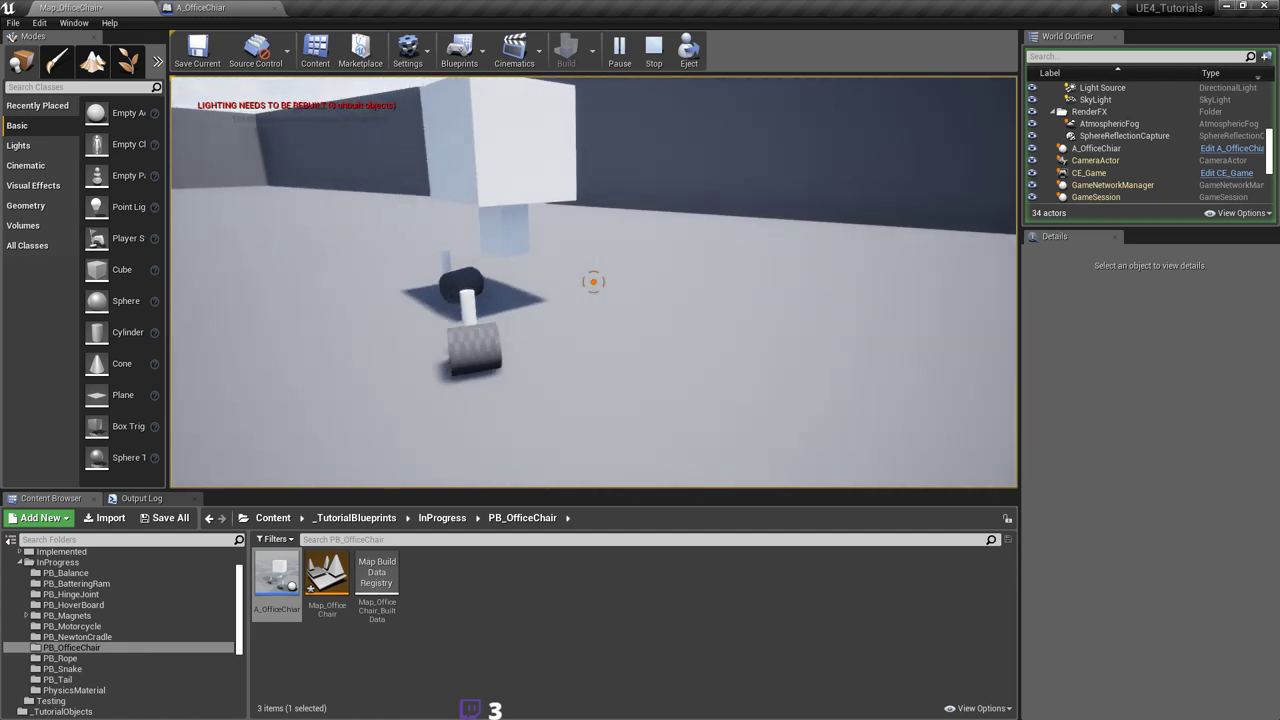
pyautogui.click(593, 282)
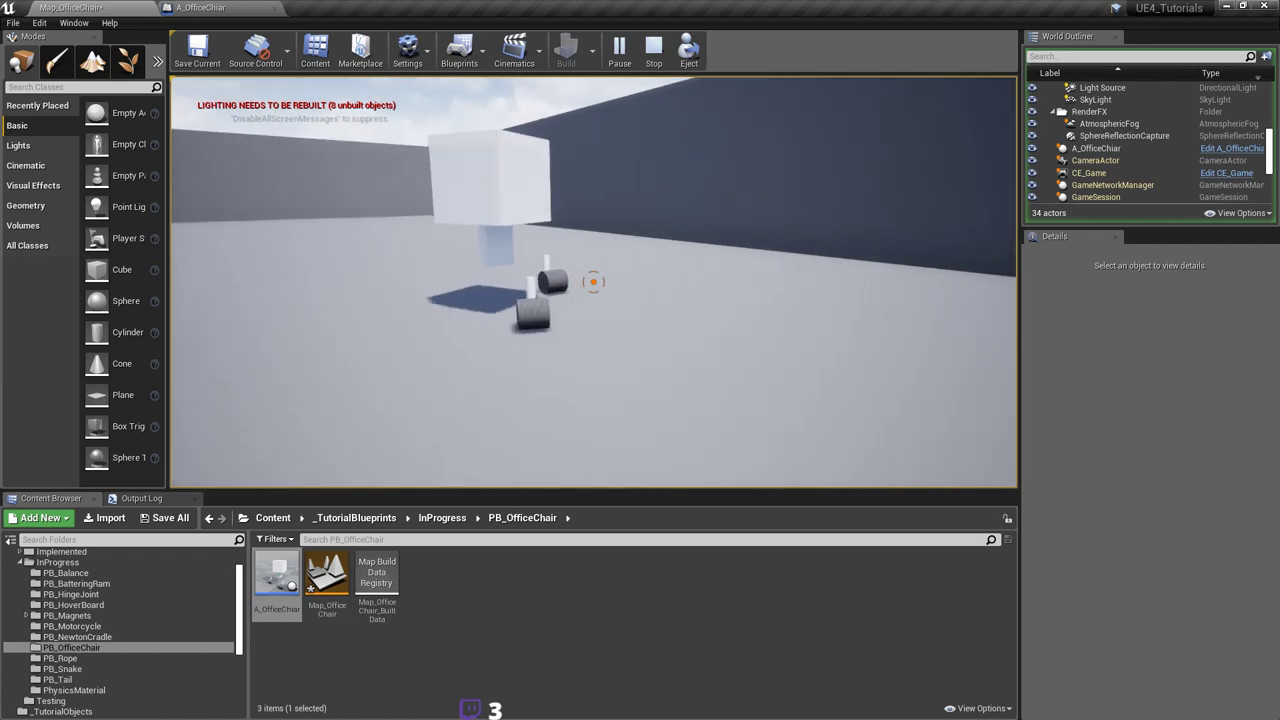
pyautogui.press('w')
pyautogui.click(593, 282)
pyautogui.press('Escape')
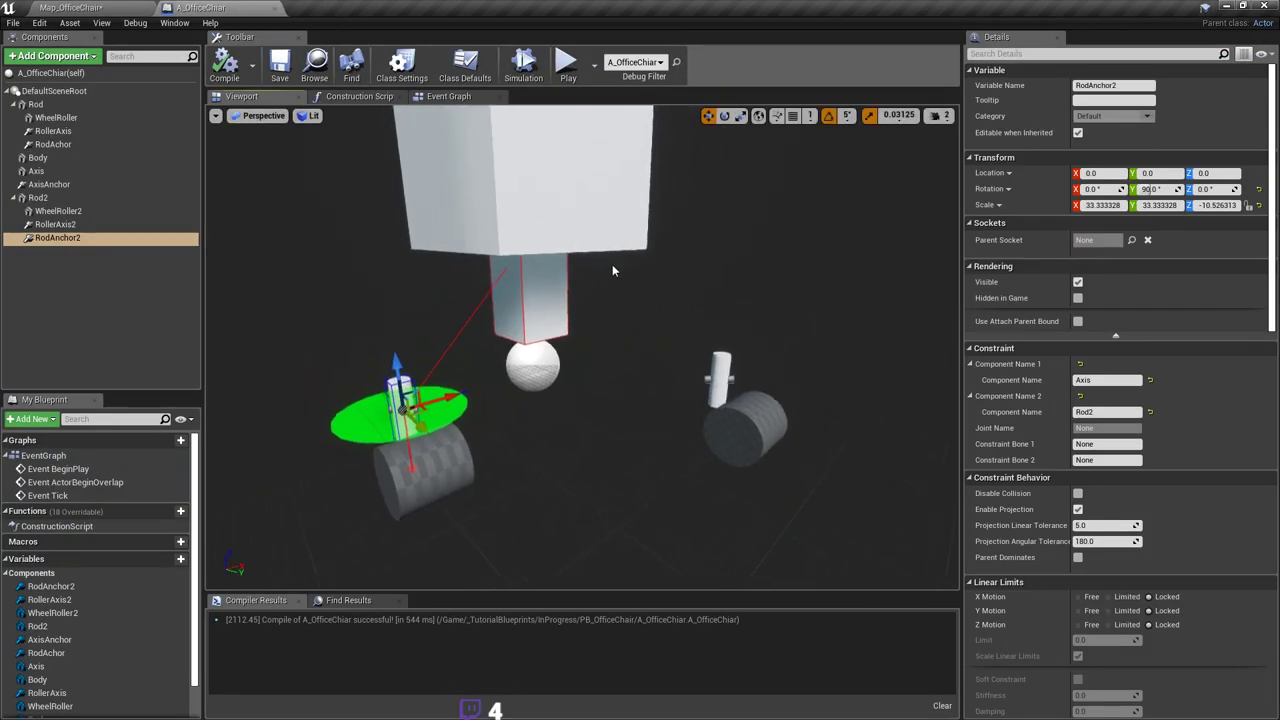
# Step: Duplicate the Rod2 static mesh component and name the copy Rod3
pyautogui.moveTo(614, 270); pyautogui.dragTo(590, 258, button='right')
pyautogui.click(96, 211)
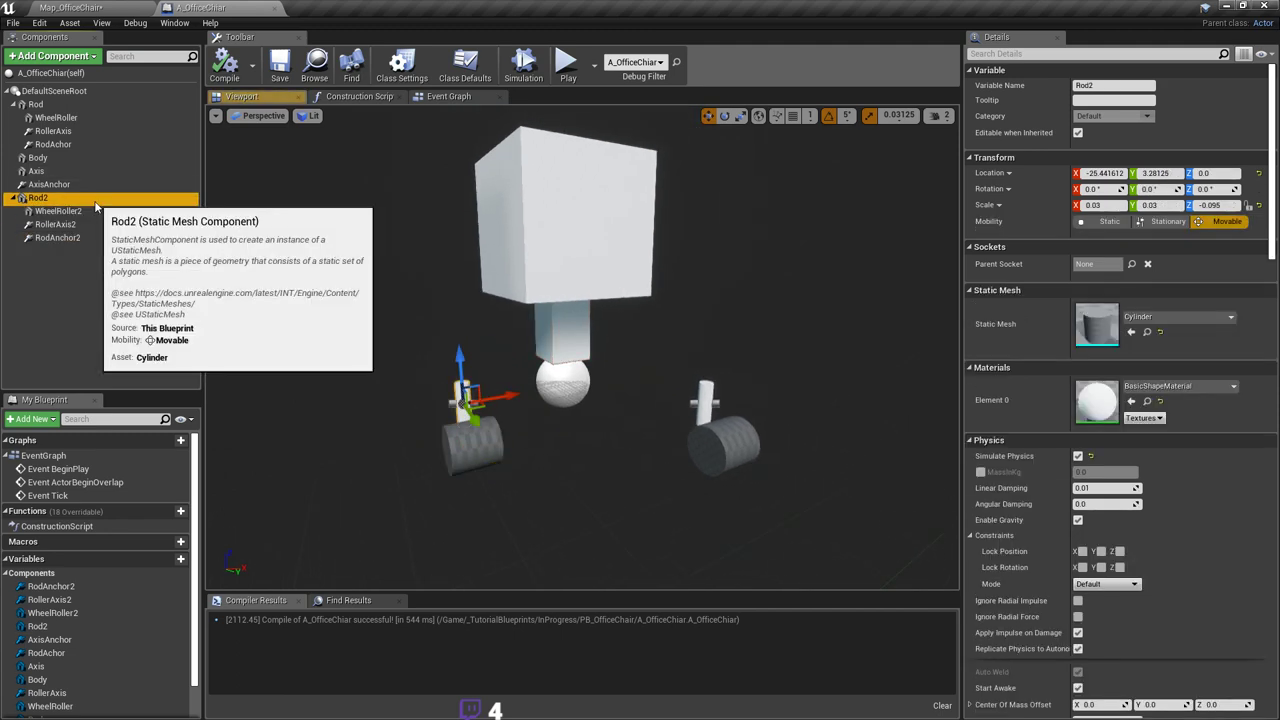
pyautogui.rightClick(95, 199)
pyautogui.click(160, 298)
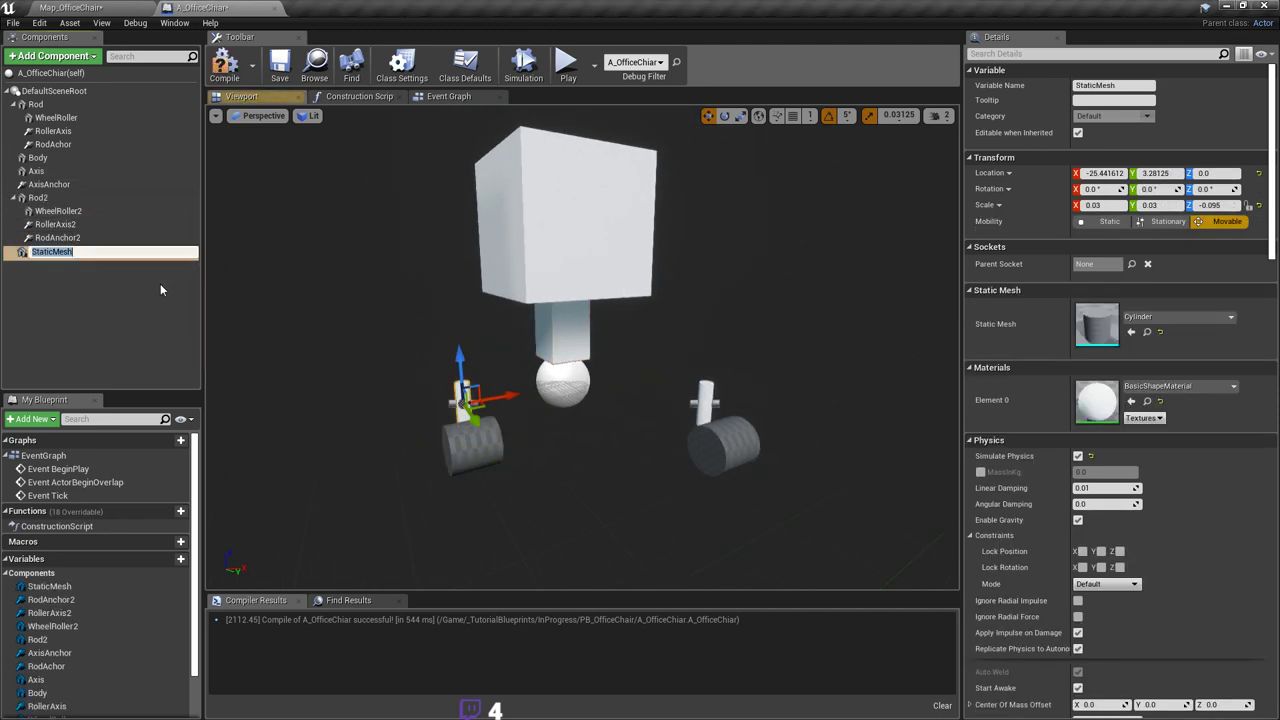
pyautogui.click(86, 252)
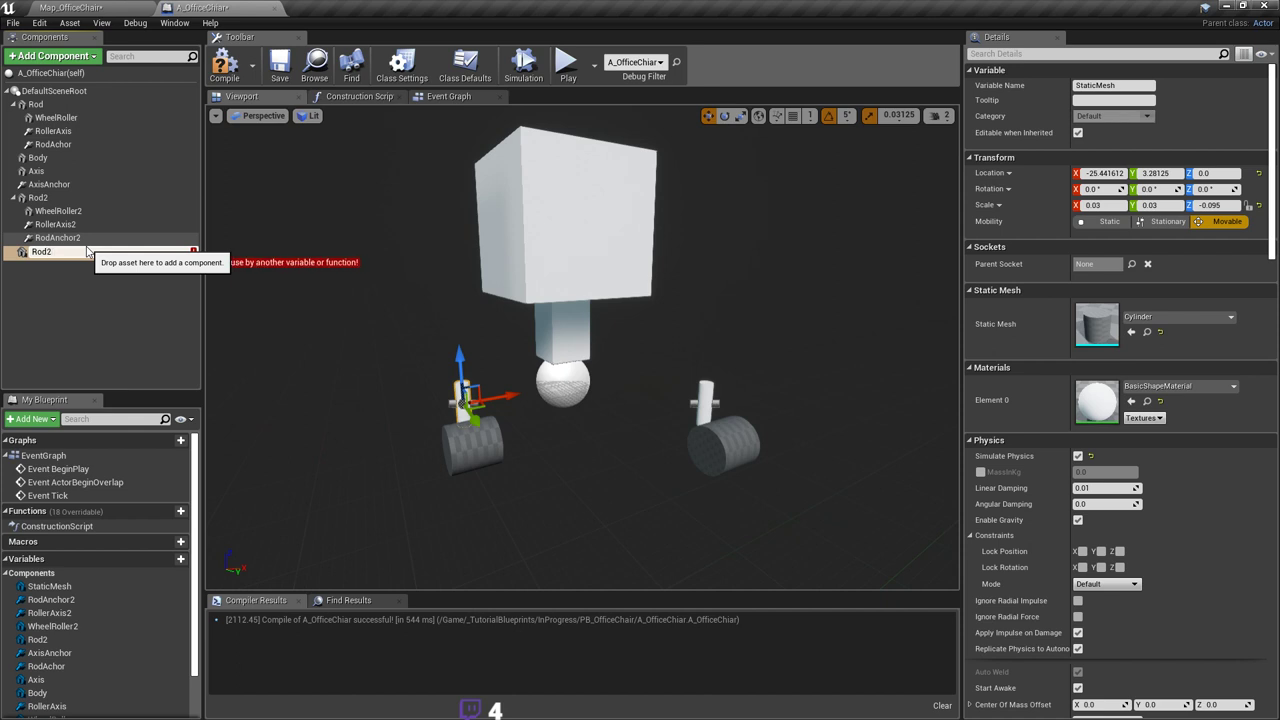
# Step: Duplicate WheelRoller2, attach the copy under Rod3 and name it WheelRoller3
pyautogui.click(66, 212)
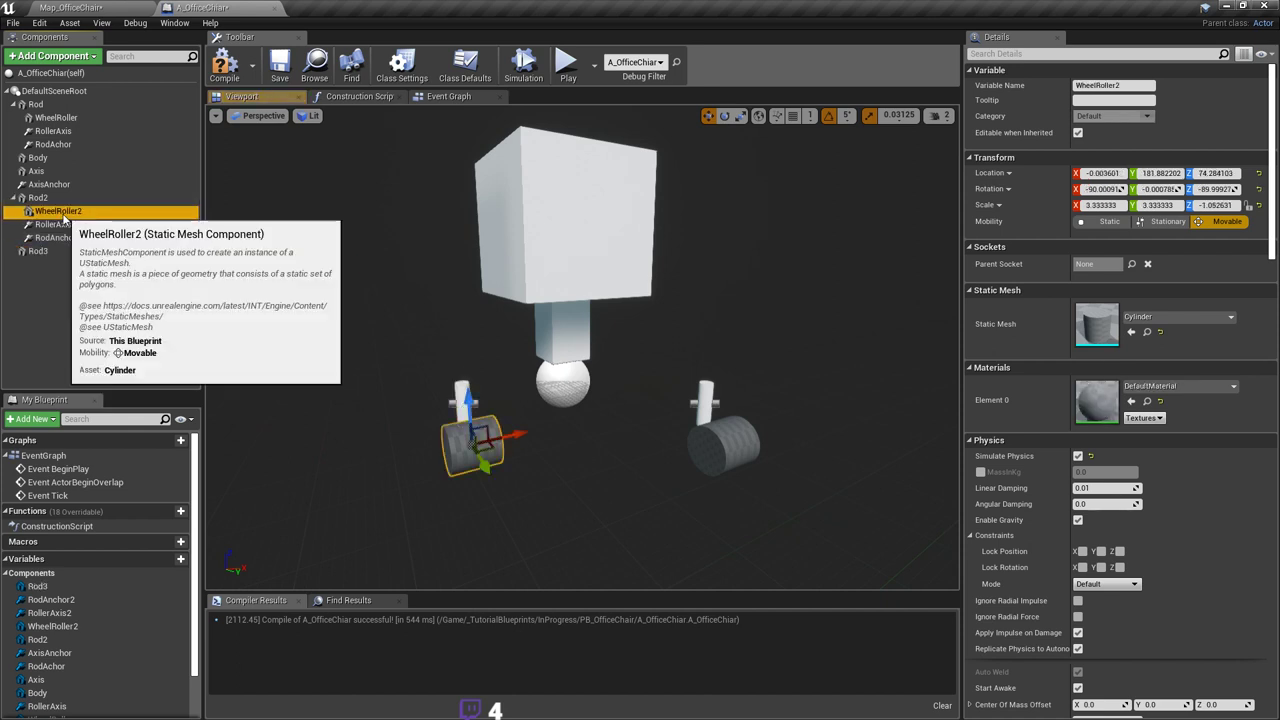
pyautogui.rightClick(68, 213)
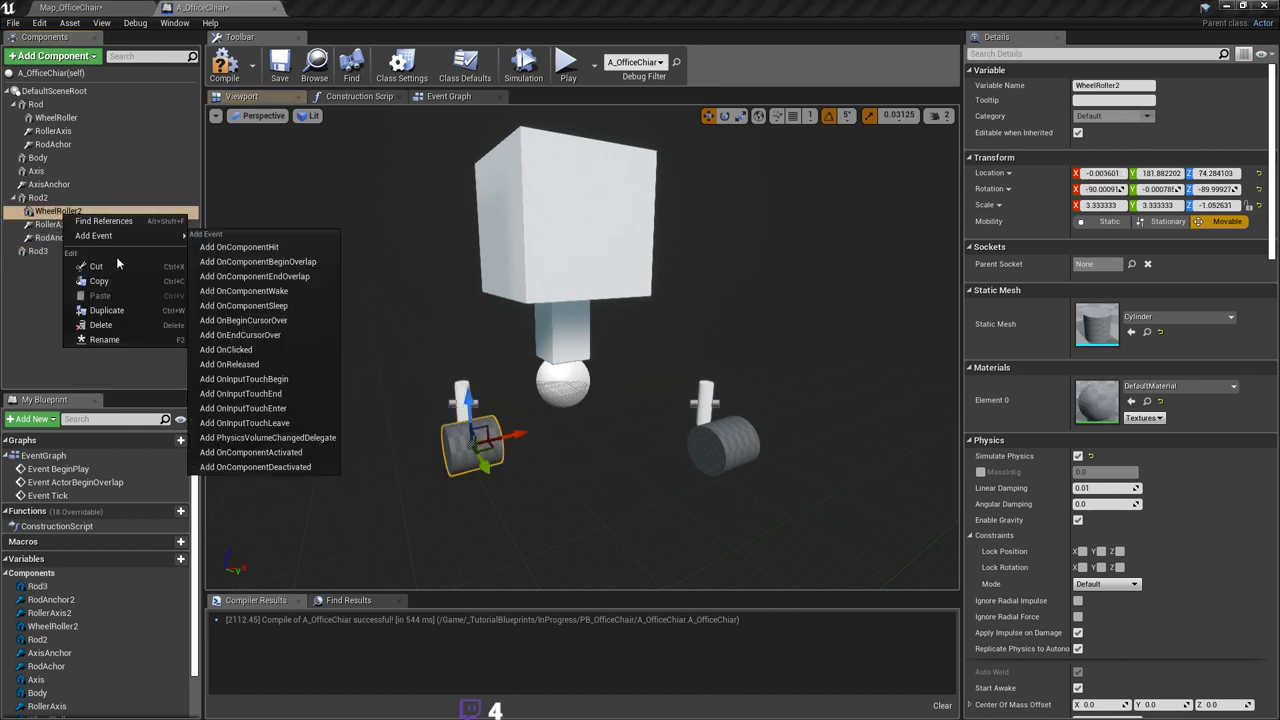
pyautogui.click(106, 311)
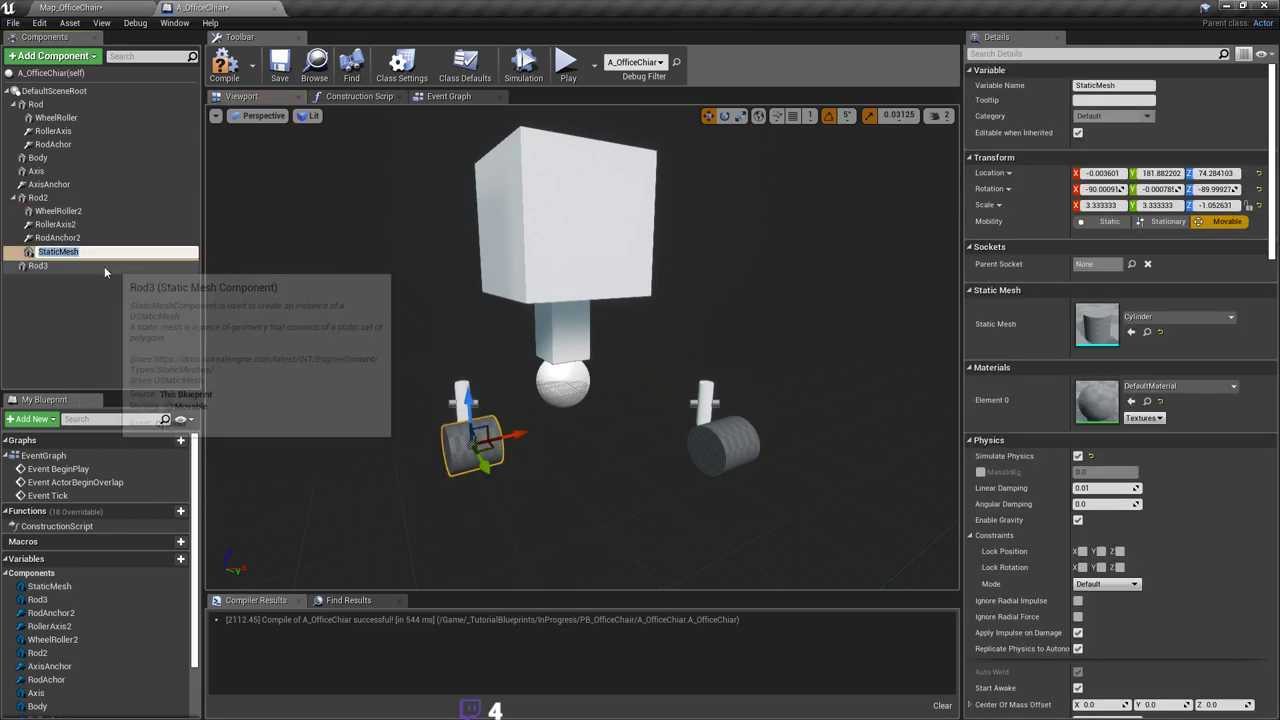
pyautogui.moveTo(93, 260); pyautogui.dragTo(97, 266)
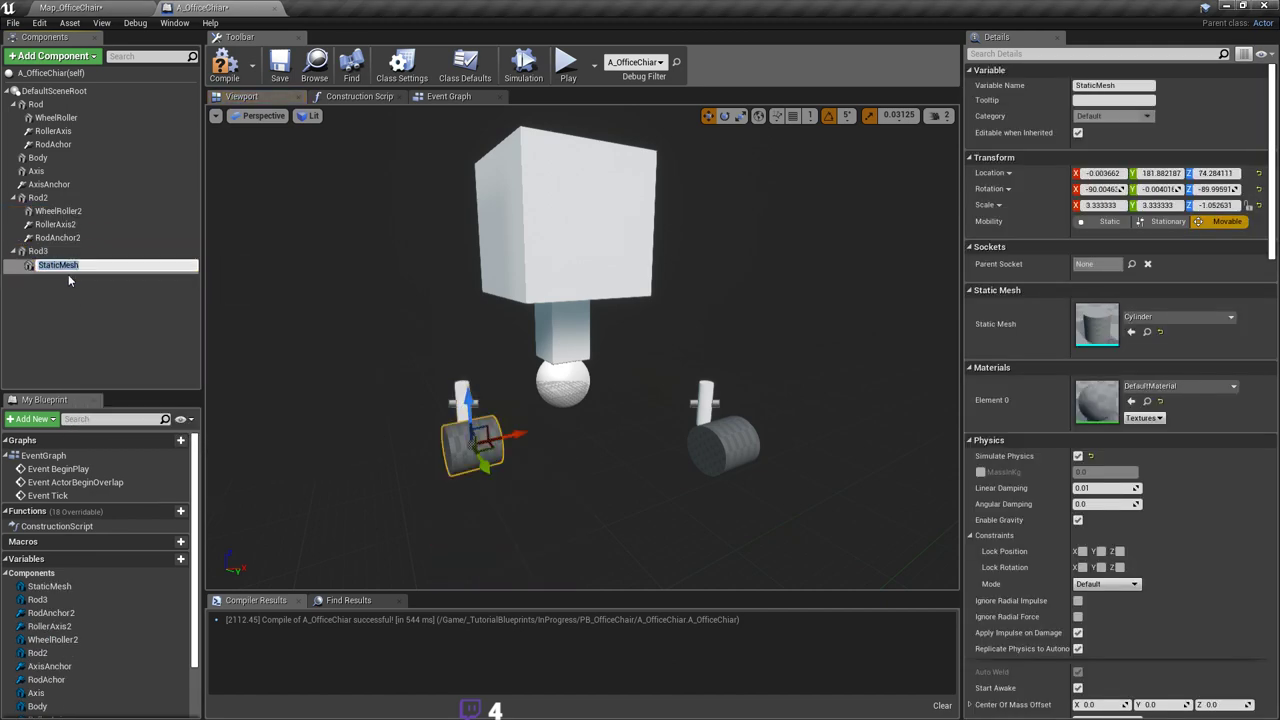
pyautogui.doubleClick(97, 266)
pyautogui.write('WheelRoller3')
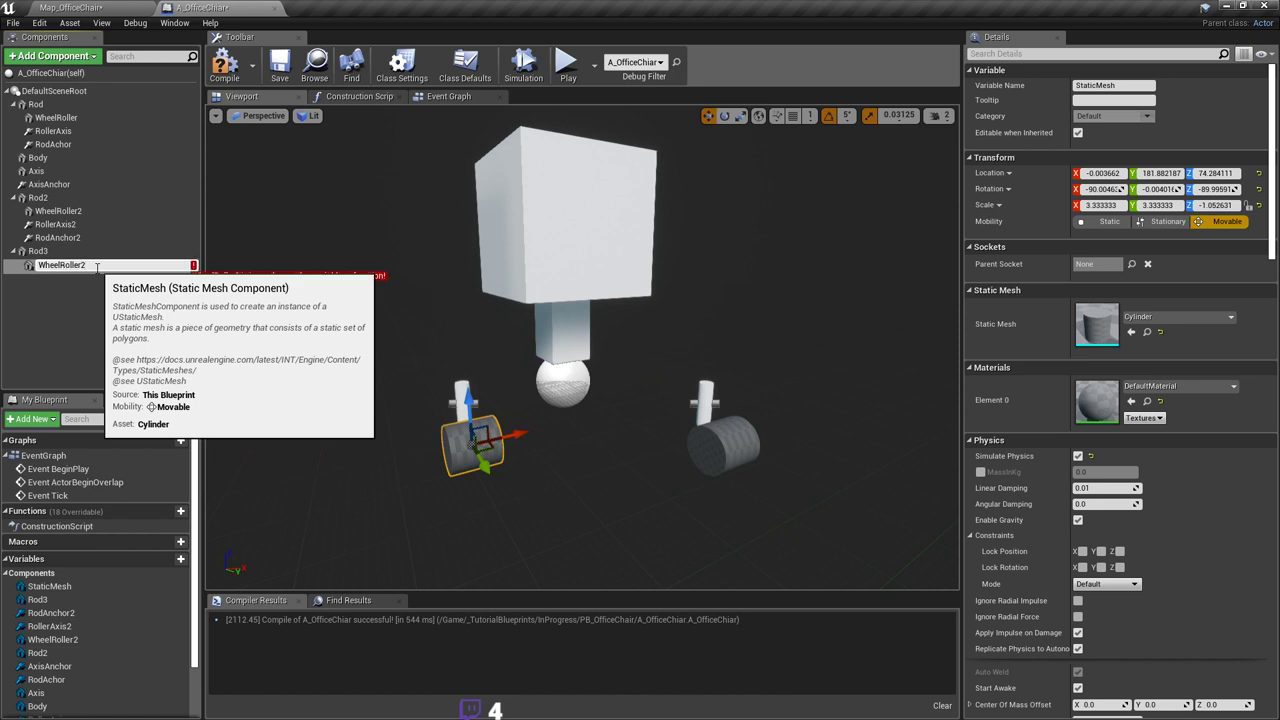
pyautogui.press('Return')
# Step: Duplicate the RollerAxis2 constraint, attach the copy under Rod3 and name it RollerAxis3
pyautogui.click(60, 224)
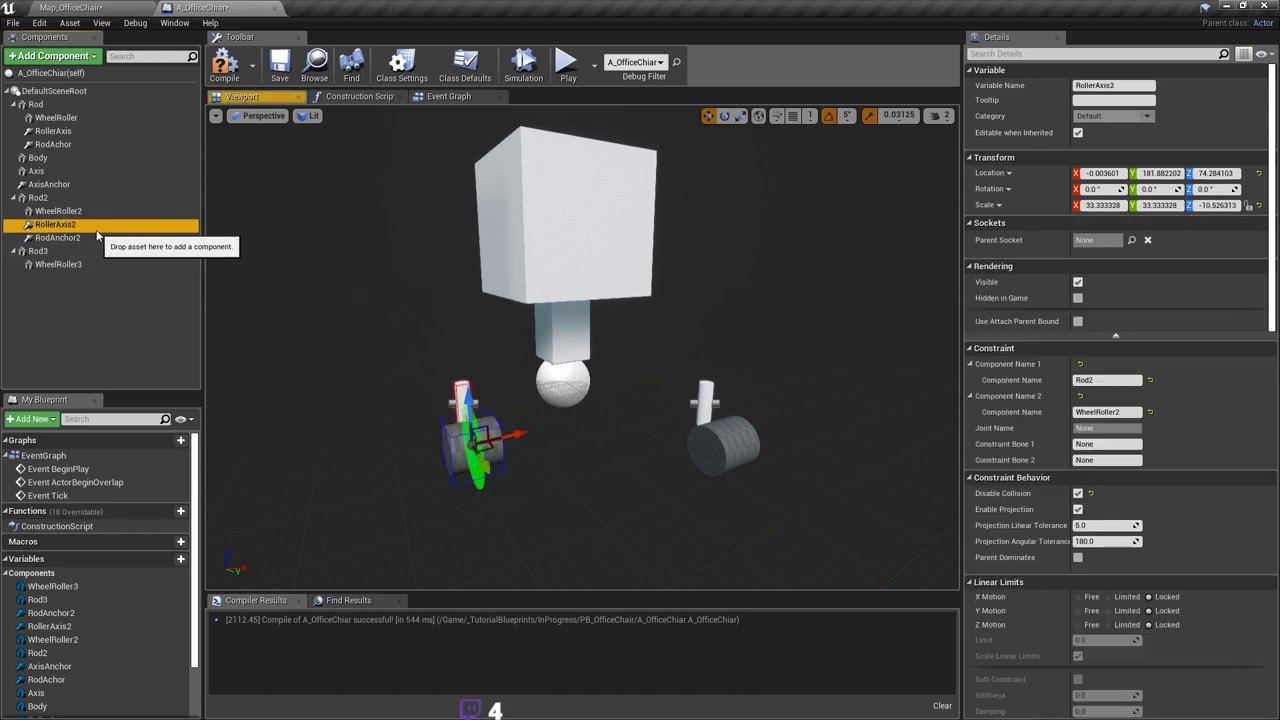
pyautogui.rightClick(97, 232)
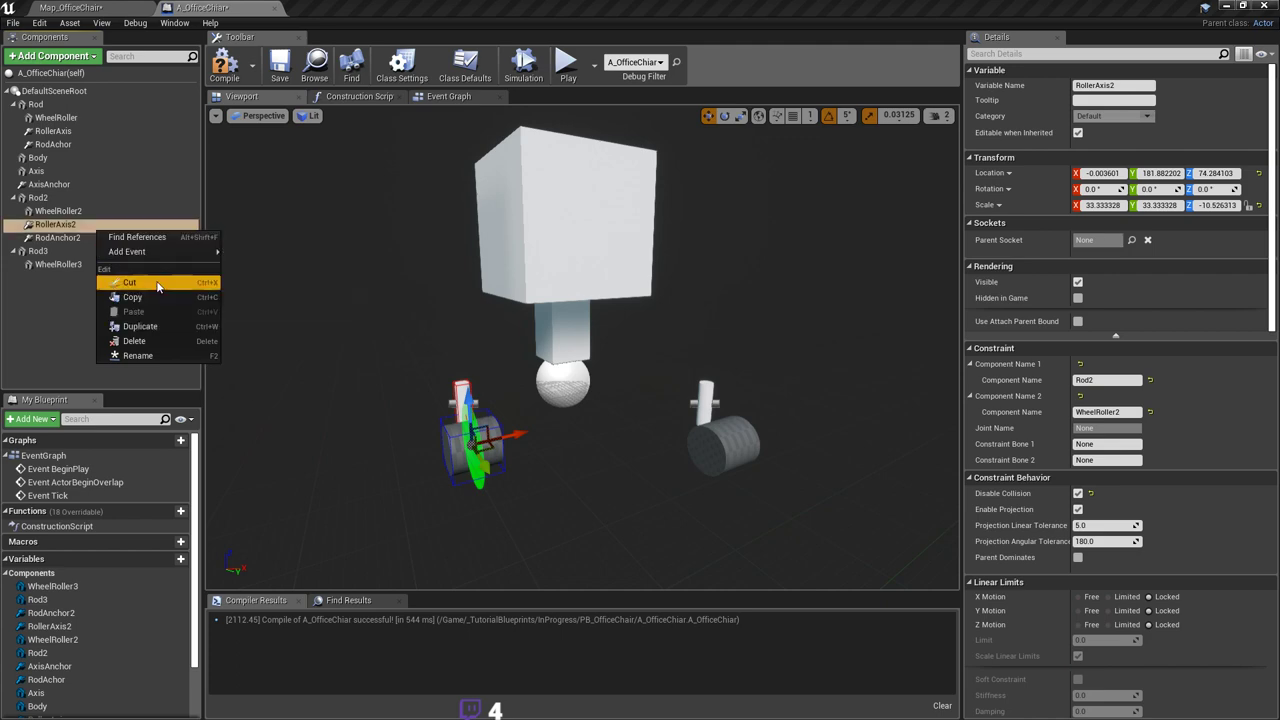
pyautogui.click(140, 327)
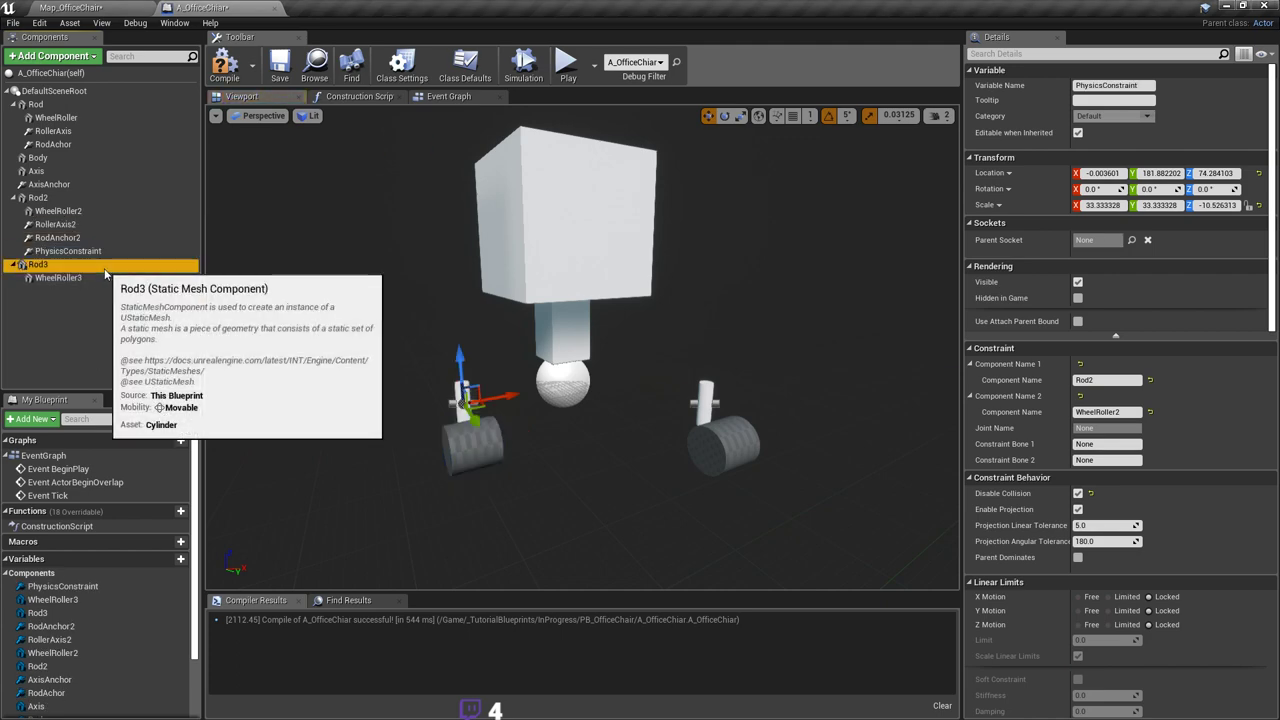
pyautogui.moveTo(116, 258); pyautogui.dragTo(93, 278)
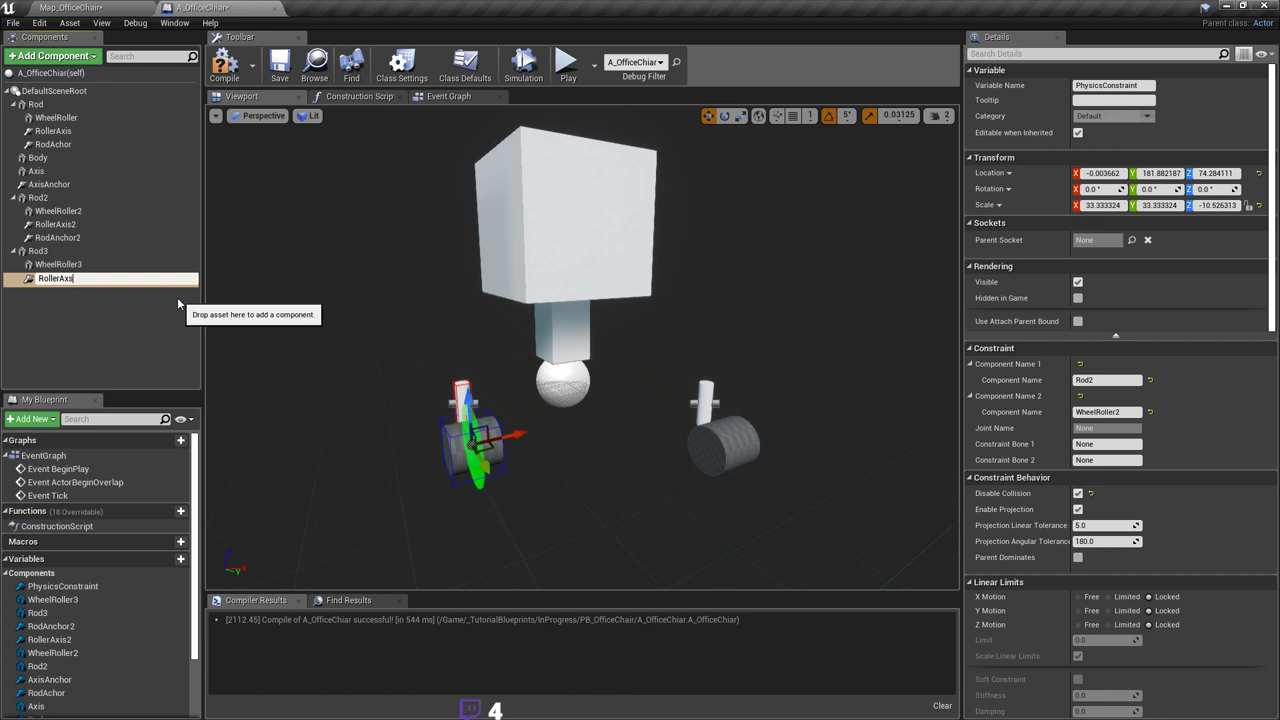
pyautogui.write('x')
pyautogui.press('Escape')
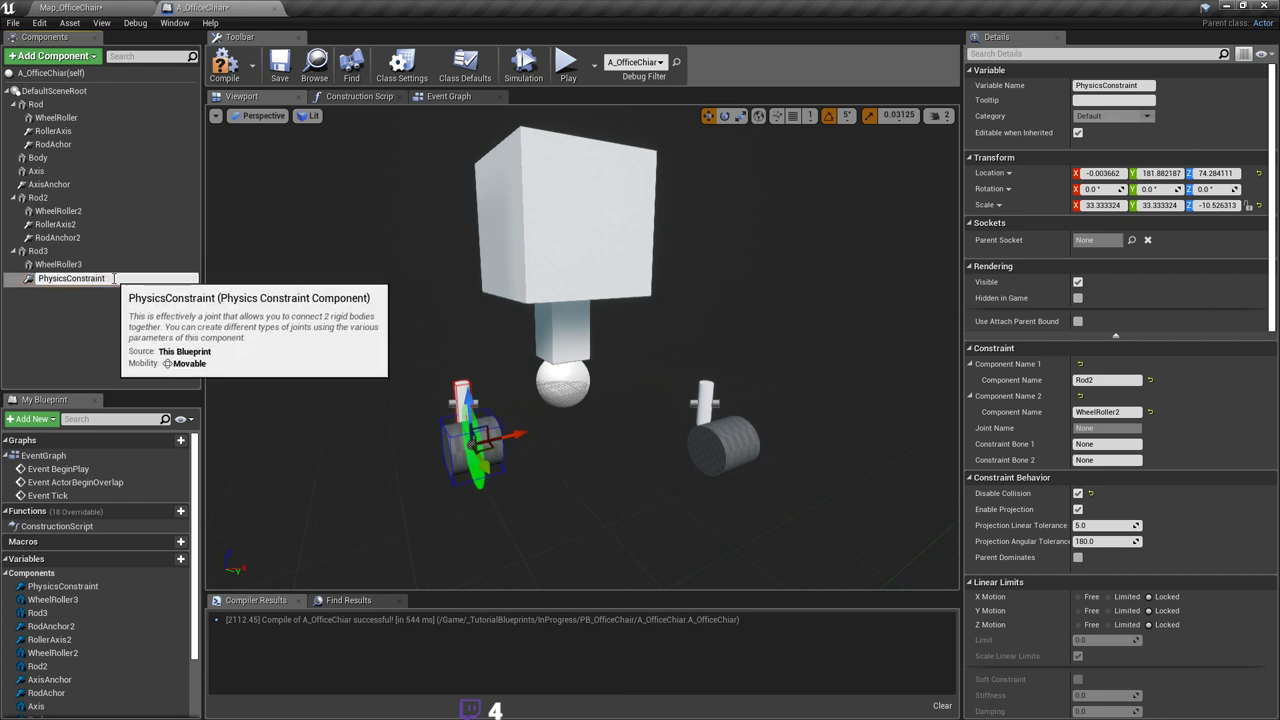
pyautogui.moveTo(108, 277); pyautogui.dragTo(1, 271)
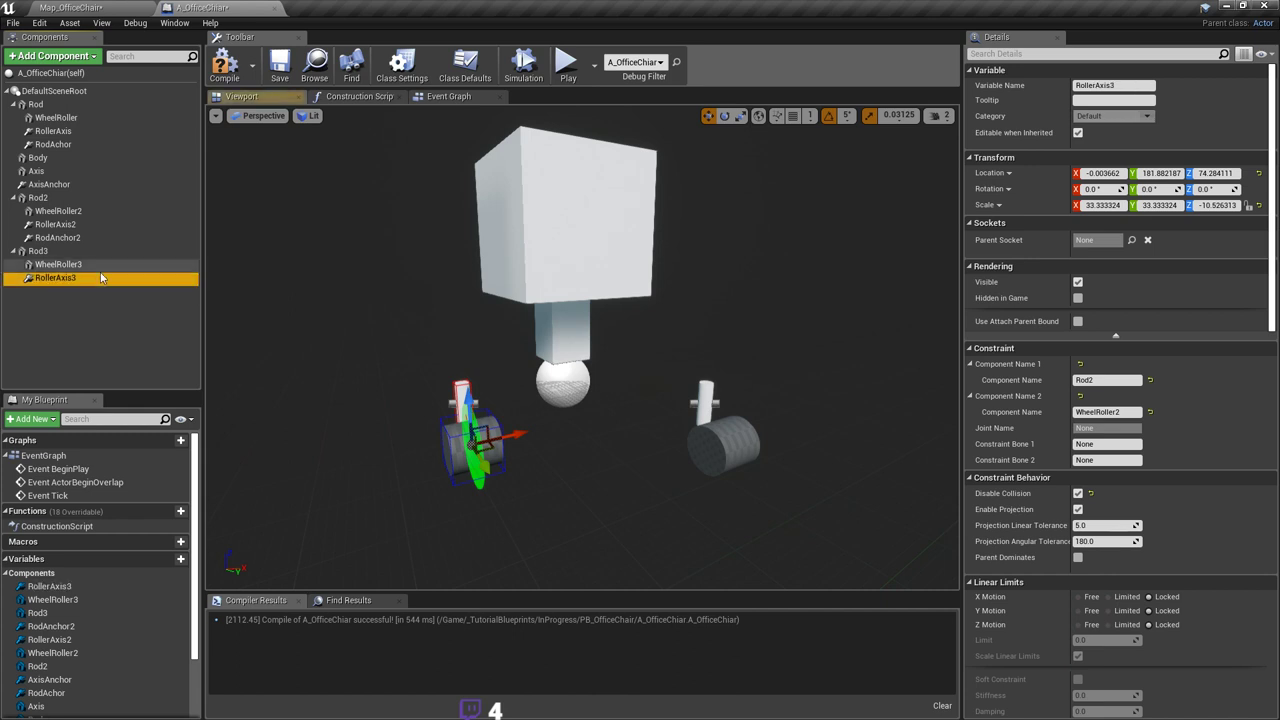
# Step: Duplicate the RodAnchor2 constraint as RodAnchor3 and attach it under Rod3
pyautogui.click(62, 238)
pyautogui.rightClick(72, 241)
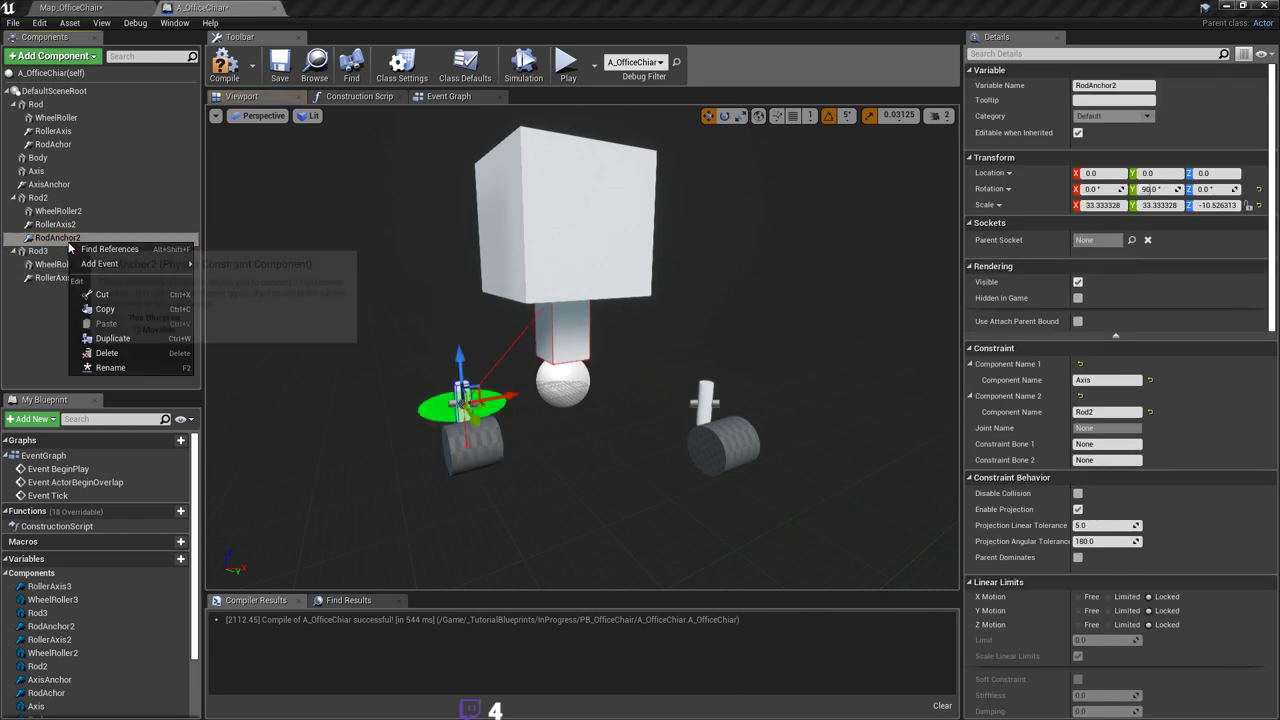
pyautogui.click(113, 339)
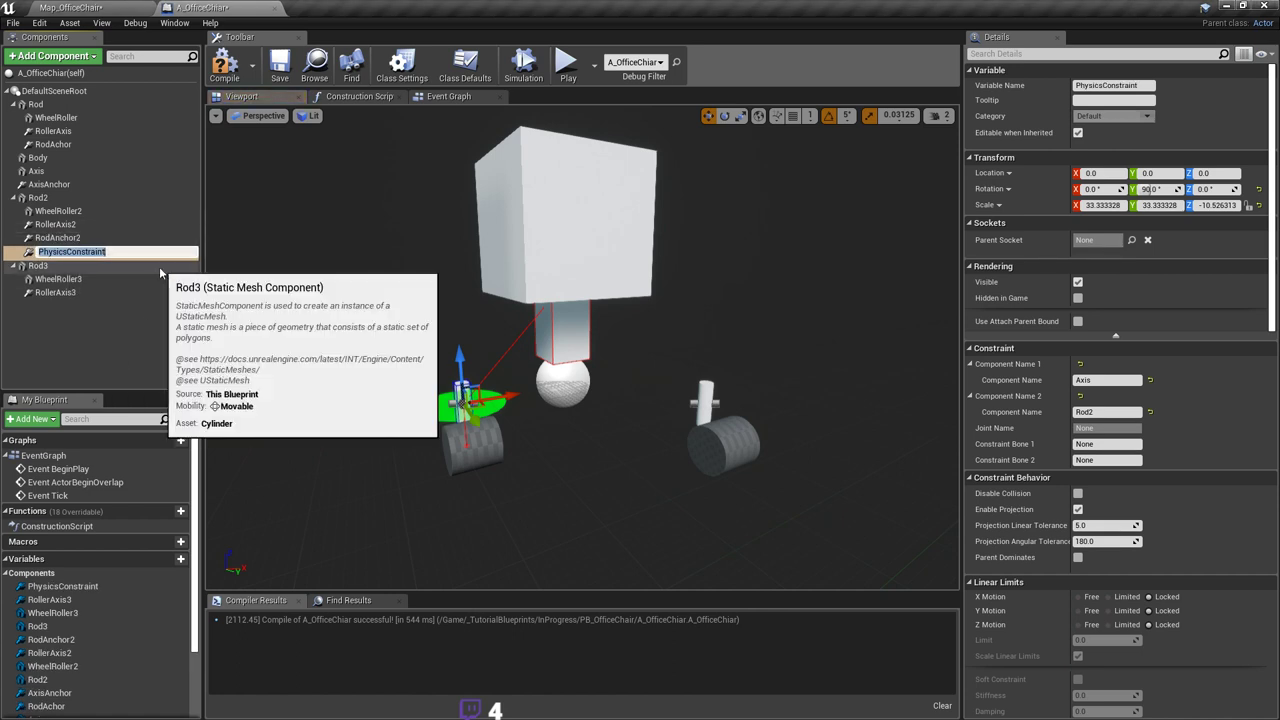
pyautogui.write('RodAn')
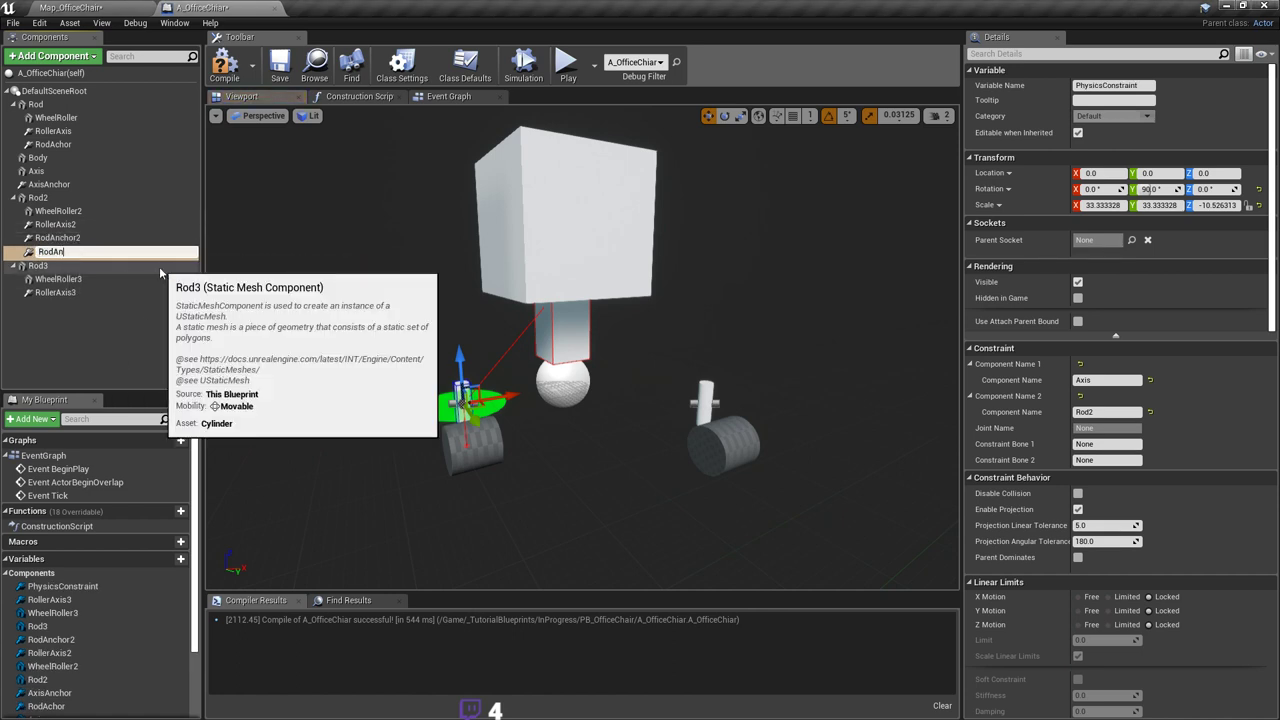
pyautogui.write('chor3')
pyautogui.press('Return')
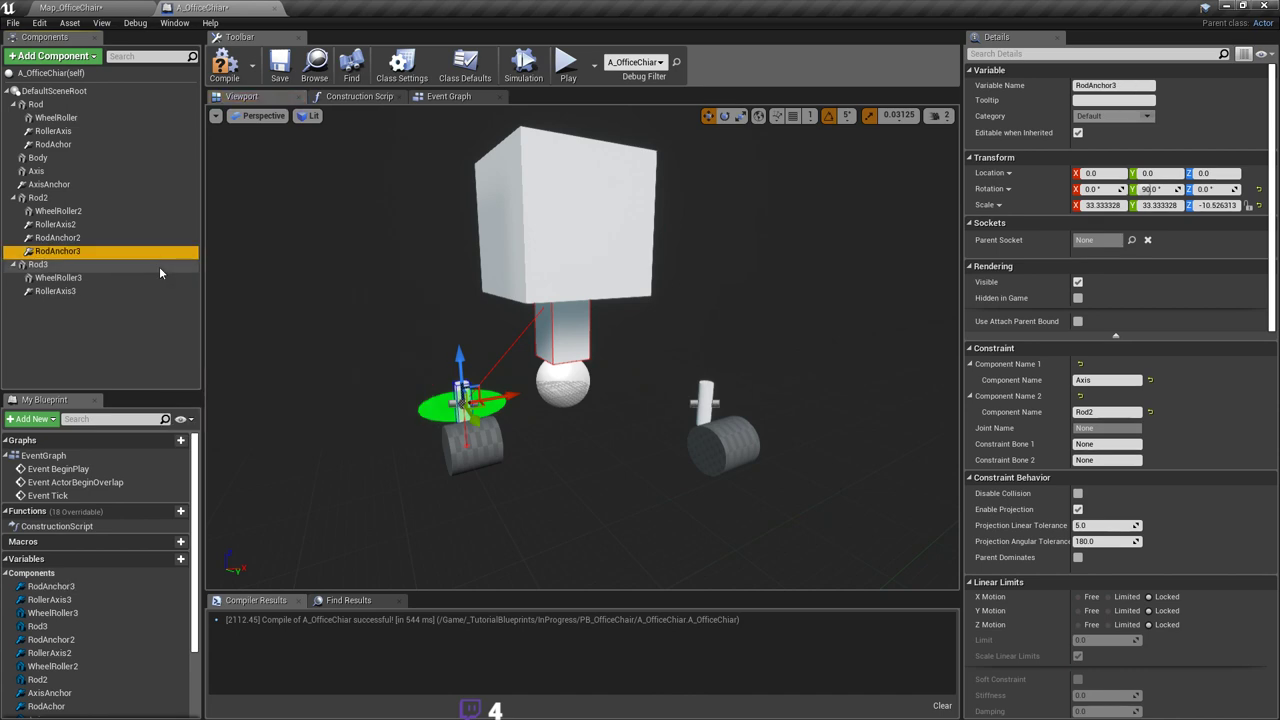
pyautogui.moveTo(86, 252); pyautogui.dragTo(85, 267)
# Step: Move Rod3 with its wheel away from the other two rods, to about X 28.7 and Y -26.6
pyautogui.click(80, 266)
pyautogui.click(62, 252)
pyautogui.moveTo(330, 300); pyautogui.dragTo(491, 368, button='right')
pyautogui.moveTo(631, 447); pyautogui.dragTo(390, 447, button='right')
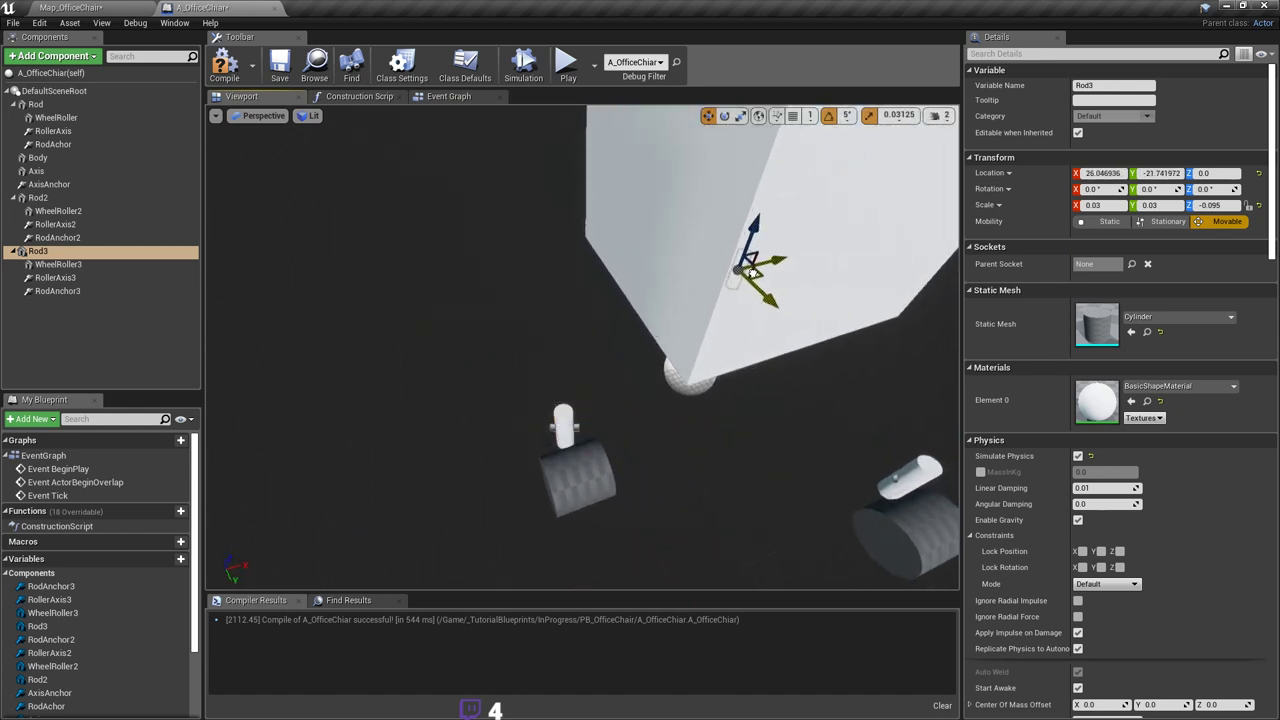
pyautogui.keyDown('alt'); pyautogui.moveTo(704, 333); pyautogui.dragTo(855, 290); pyautogui.keyUp('alt')
pyautogui.moveTo(611, 232)
pyautogui.mouseDown(button='right')
pyautogui.moveTo(690, 232)
pyautogui.moveTo(600, 230)
pyautogui.mouseUp(button='right')
pyautogui.moveTo(785, 339); pyautogui.dragTo(606, 345)
pyautogui.moveTo(610, 380); pyautogui.dragTo(560, 376, button='right')
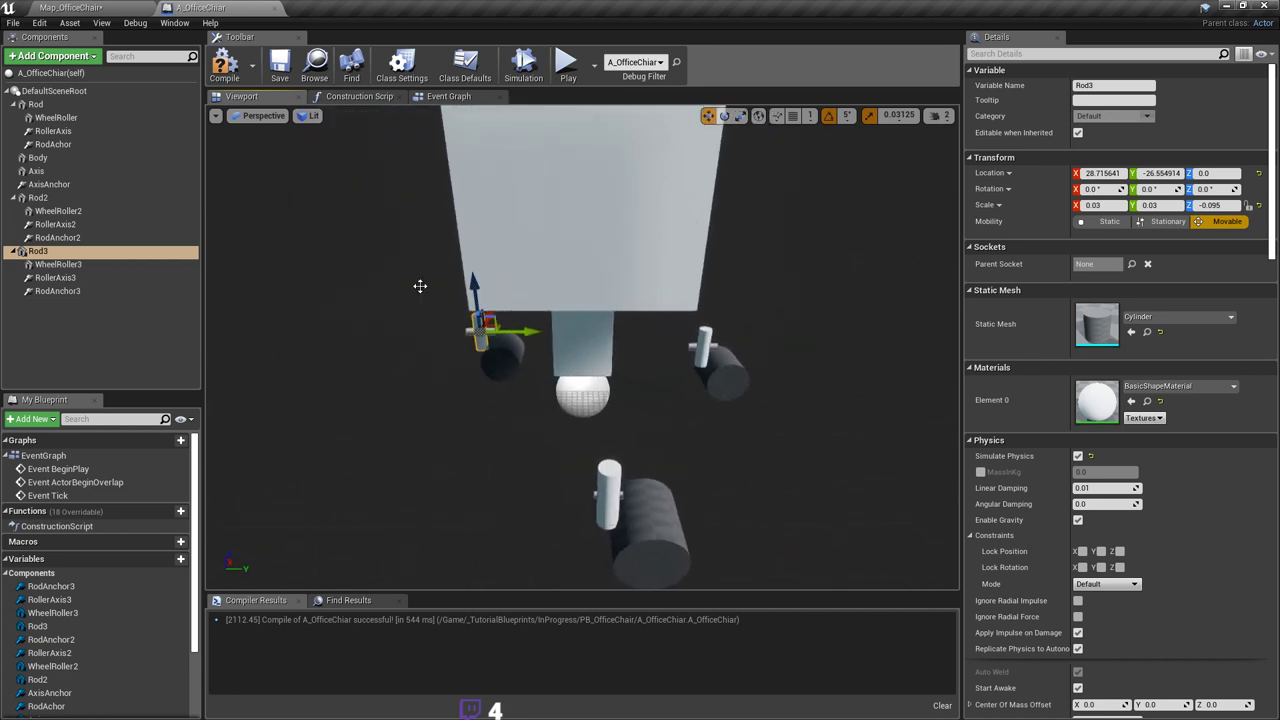
# Step: Set RollerAxis3's two constrained component names to Rod3 and WheelRoller3
pyautogui.click(97, 265)
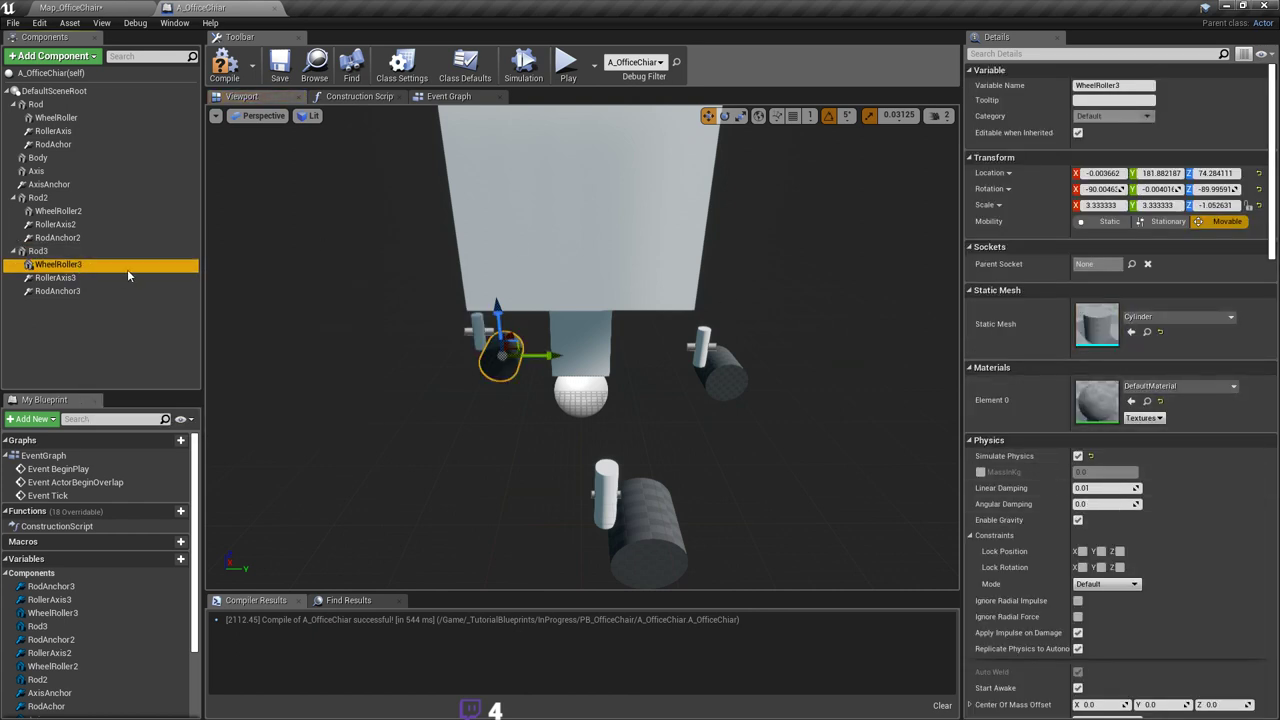
pyautogui.click(128, 277)
pyautogui.click(1100, 412)
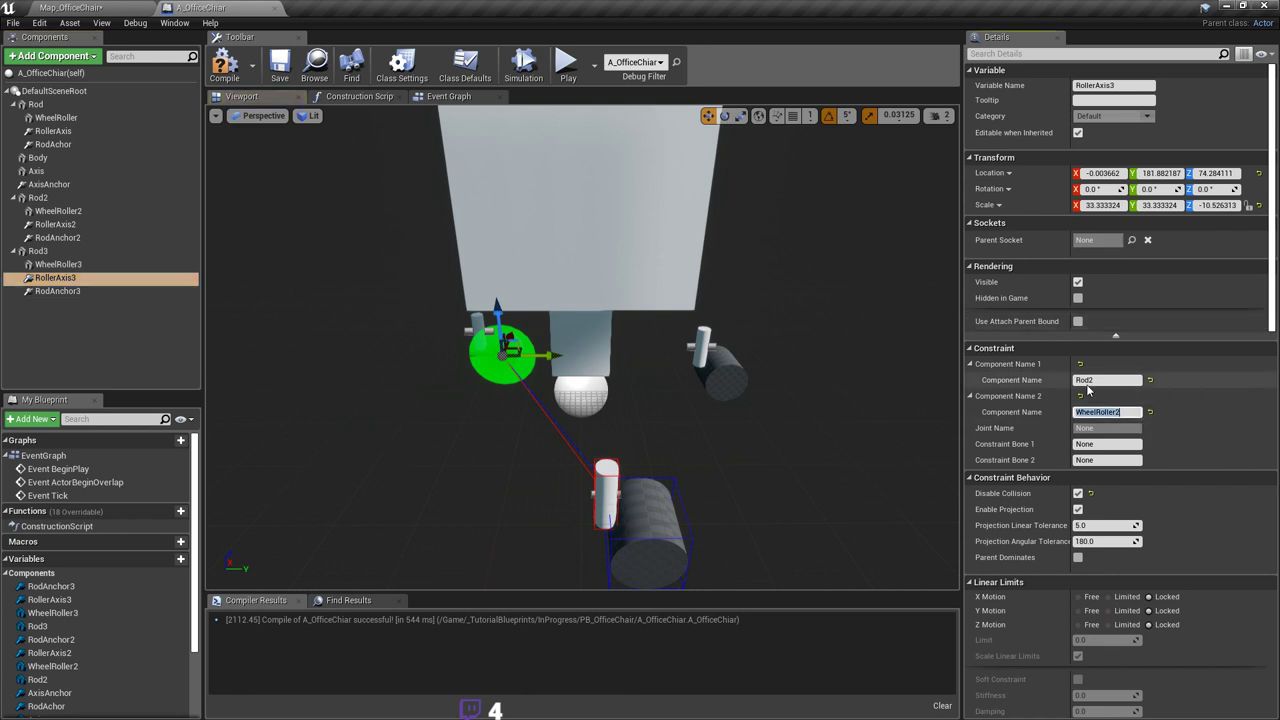
pyautogui.click(1090, 380)
pyautogui.write('Rod')
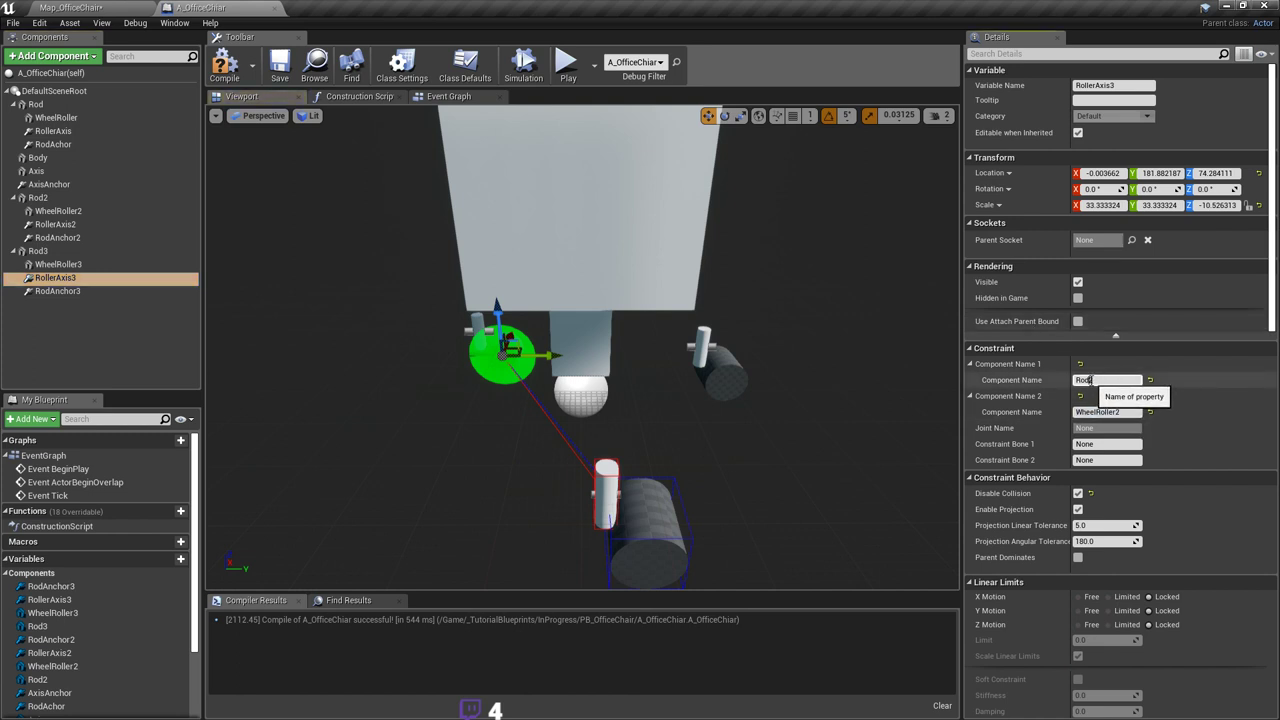
pyautogui.write('3')
pyautogui.press('Return')
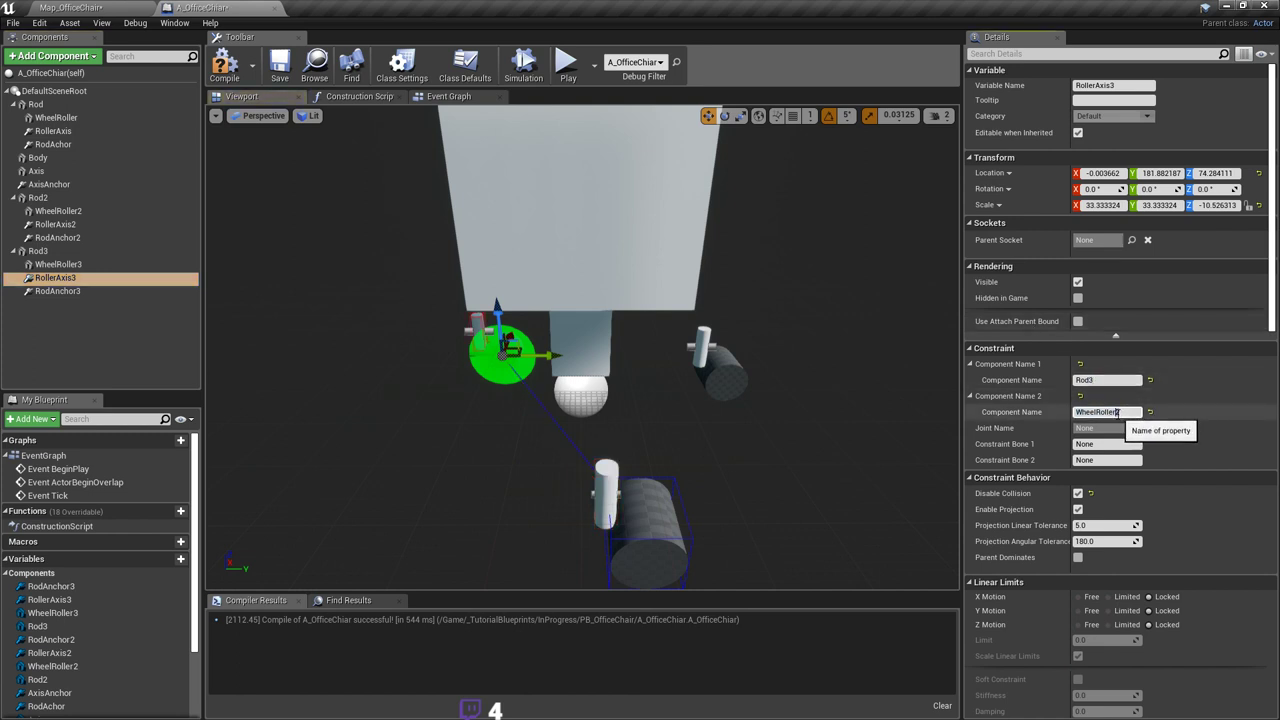
pyautogui.write('3')
# Step: Set RodAnchor3's second constrained component name to Rod3 and check the constraints around the third rod
pyautogui.click(40, 291)
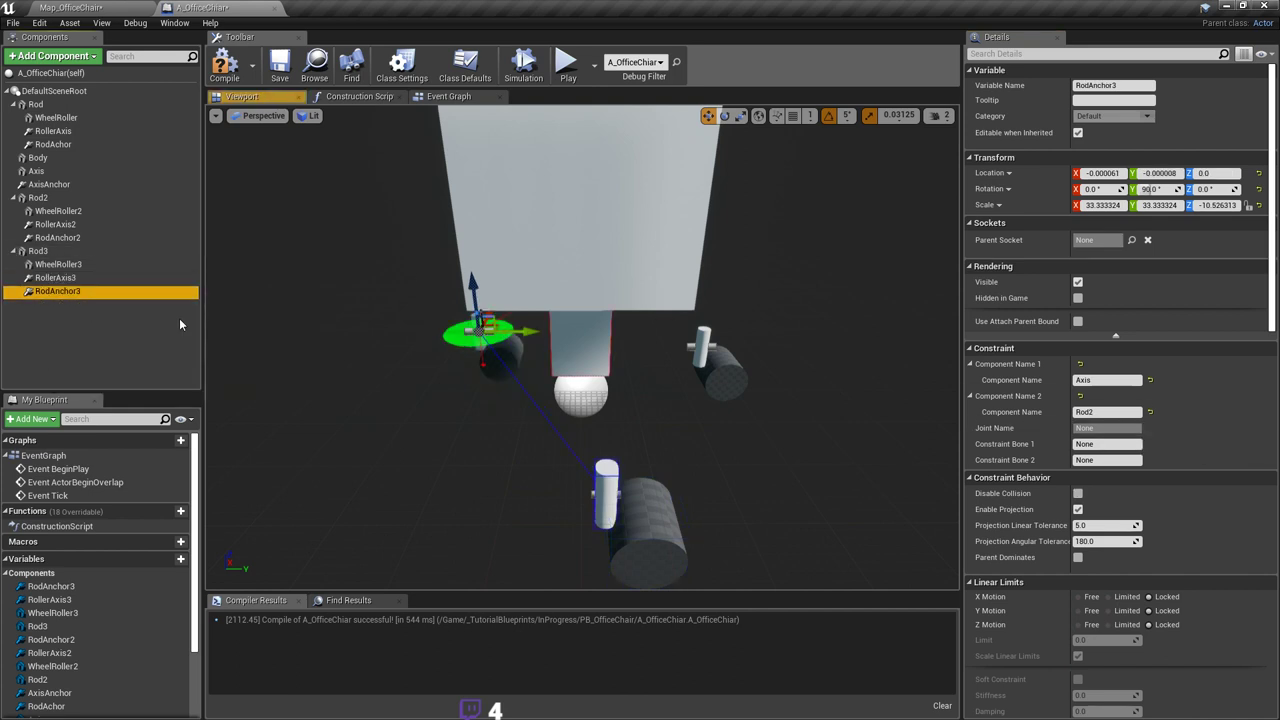
pyautogui.click(1116, 413)
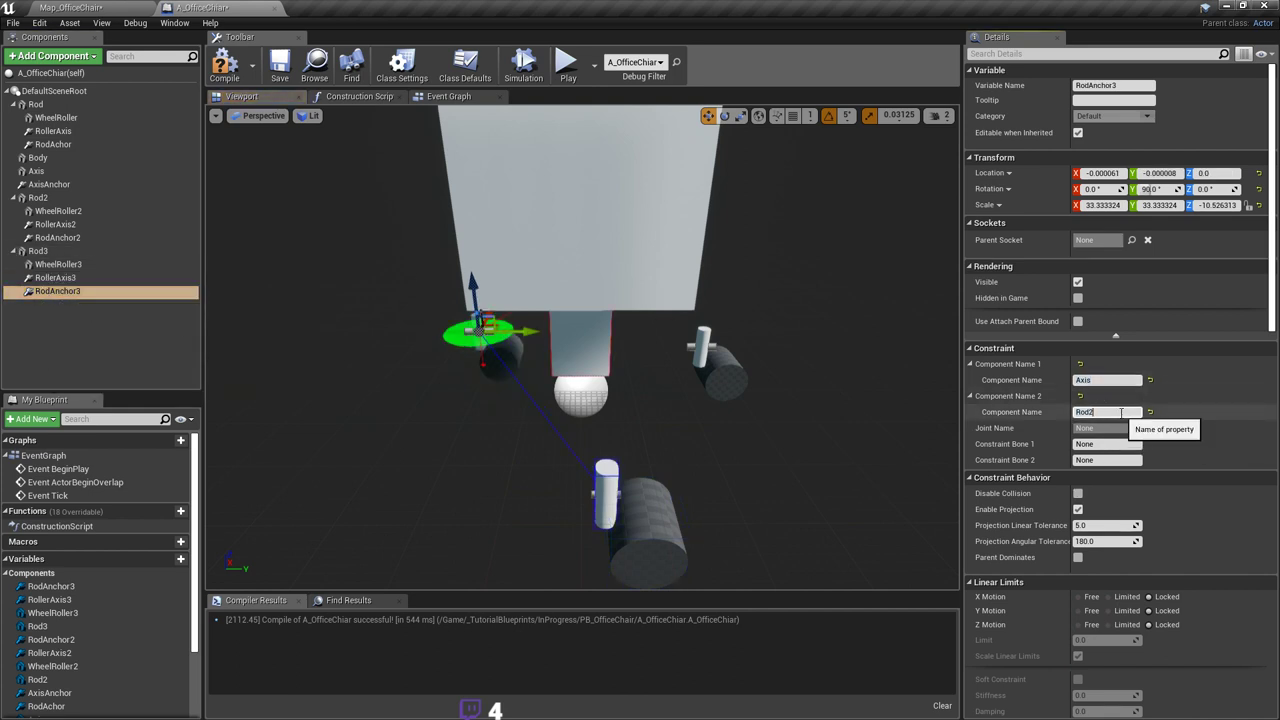
pyautogui.moveTo(626, 254); pyautogui.dragTo(668, 248, button='right')
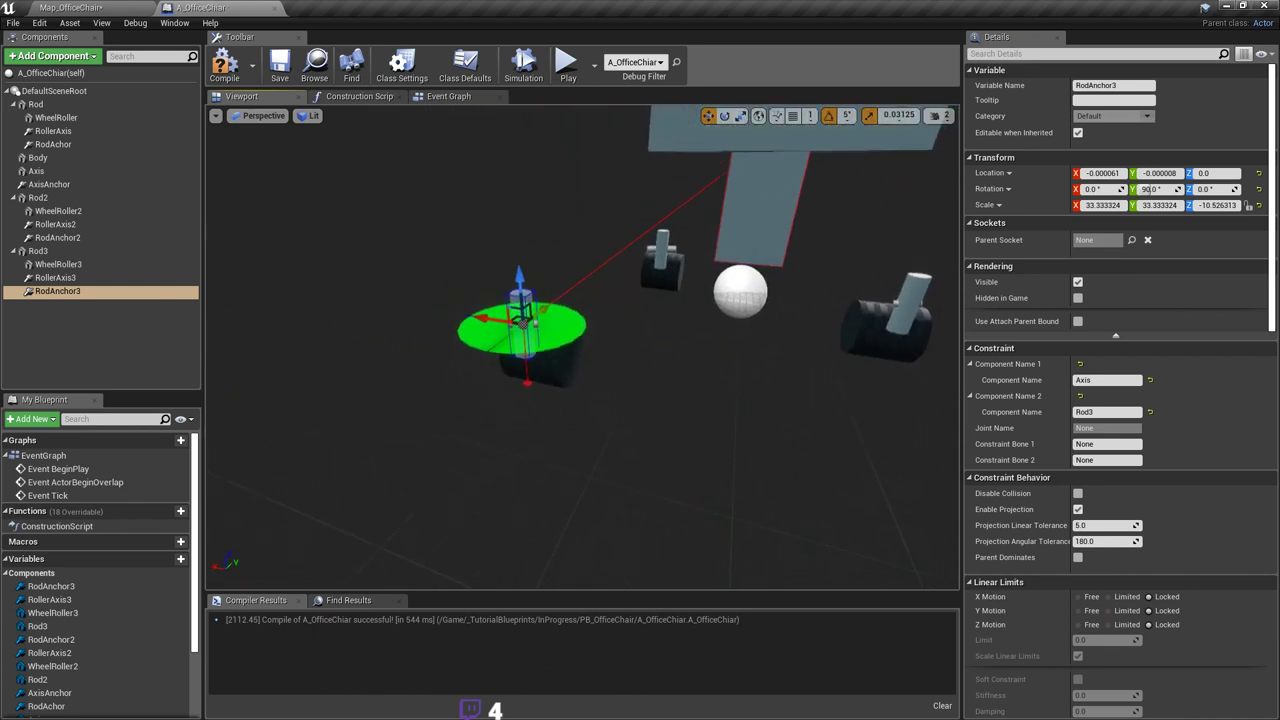
pyautogui.moveTo(540, 300); pyautogui.dragTo(526, 307, button='right')
pyautogui.click(80, 279)
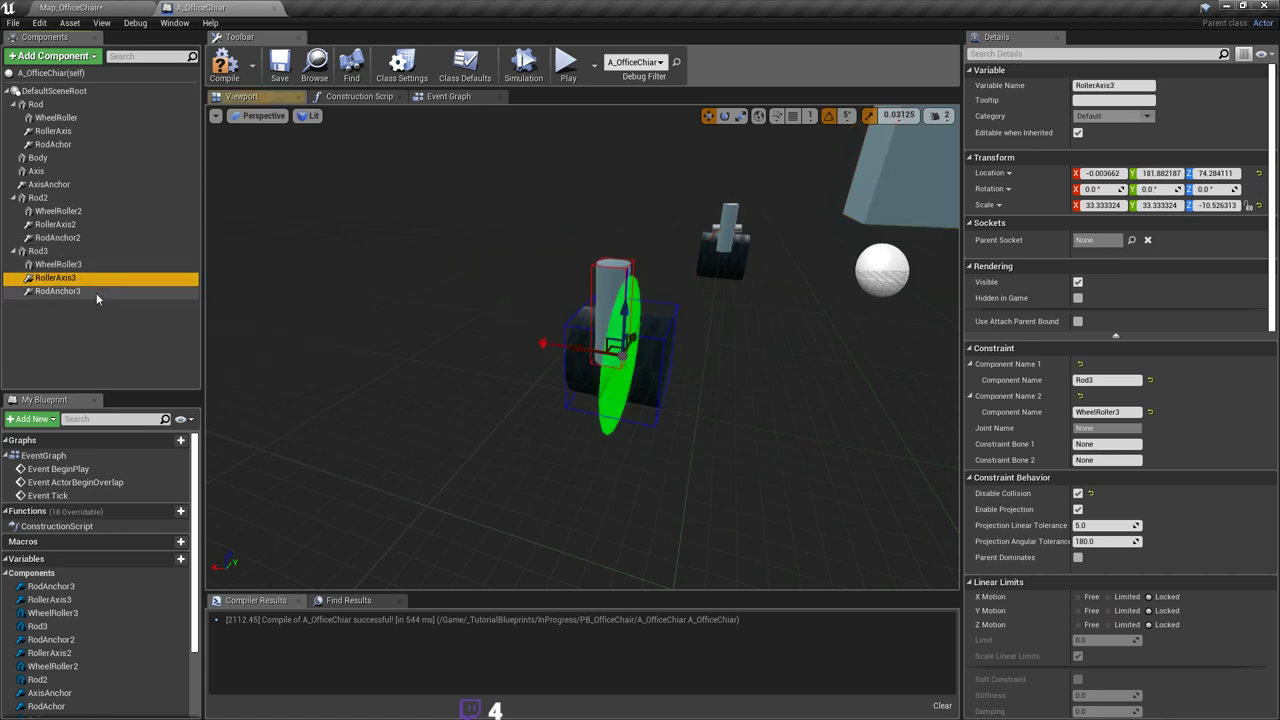
# Step: Play the level and move around the chair to test how its three wheel rods roll and turn, then stop
pyautogui.click(96, 293)
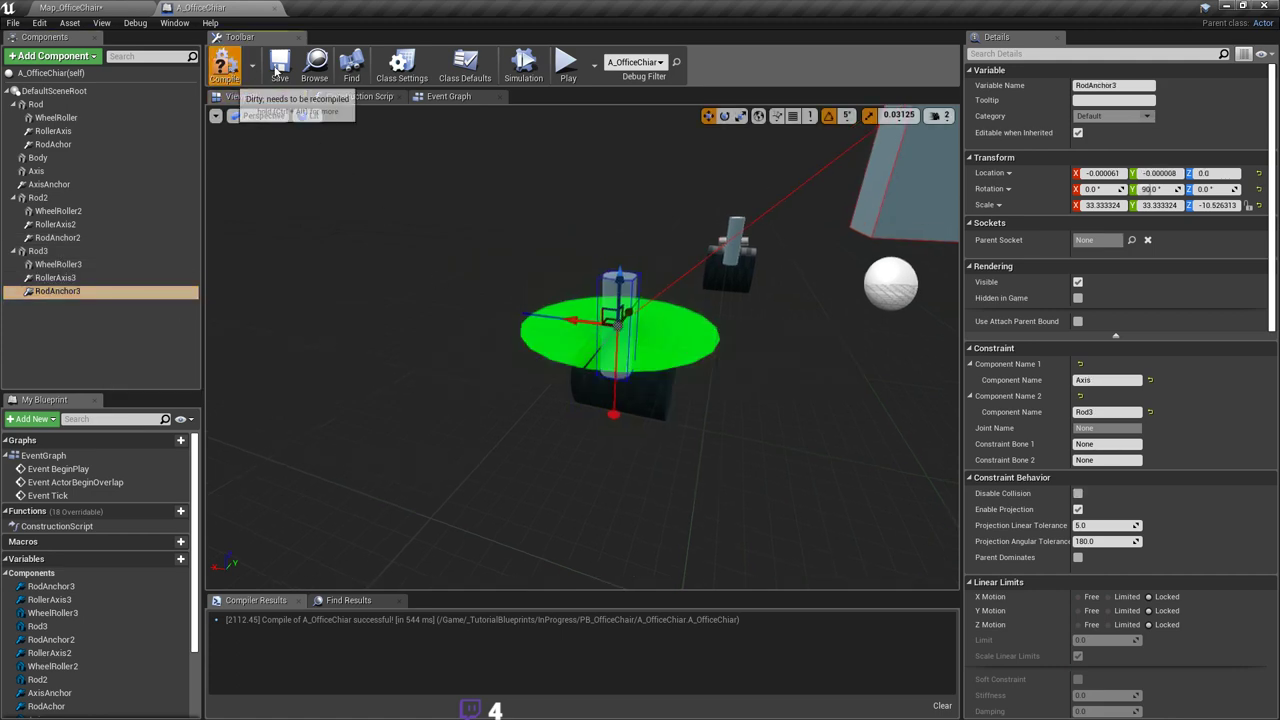
pyautogui.click(567, 65)
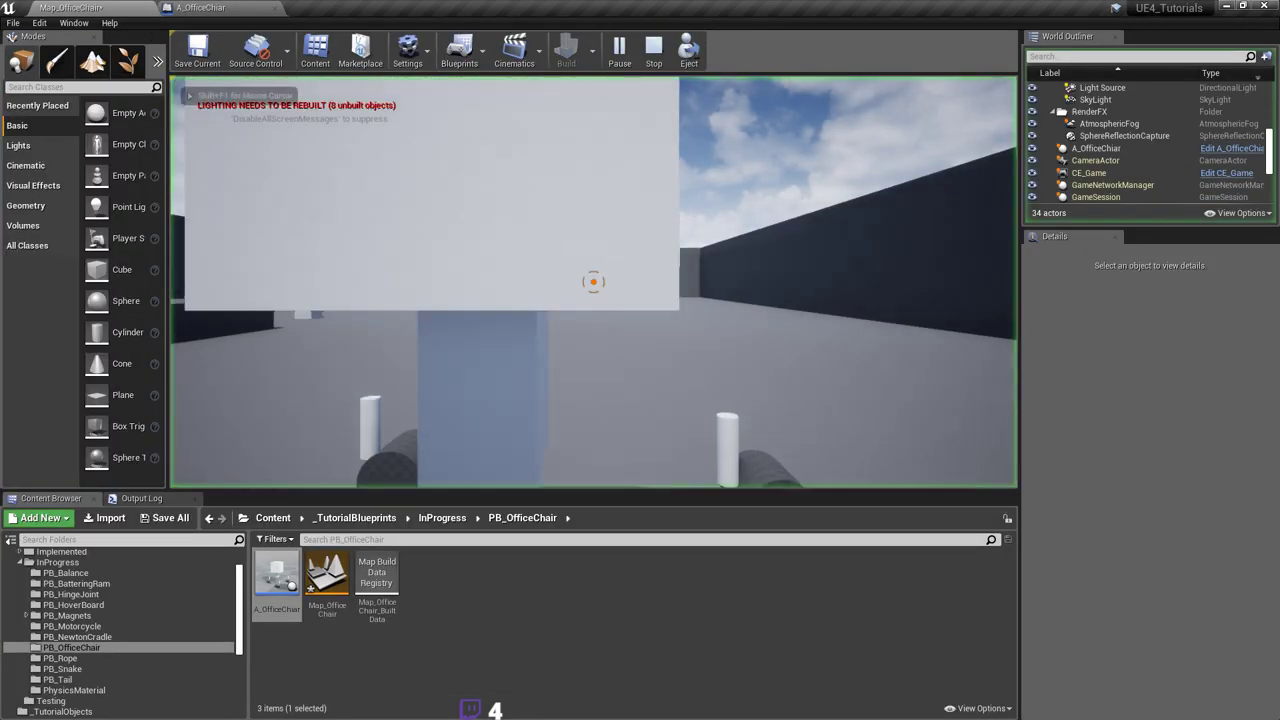
pyautogui.press('s')
pyautogui.press('d')
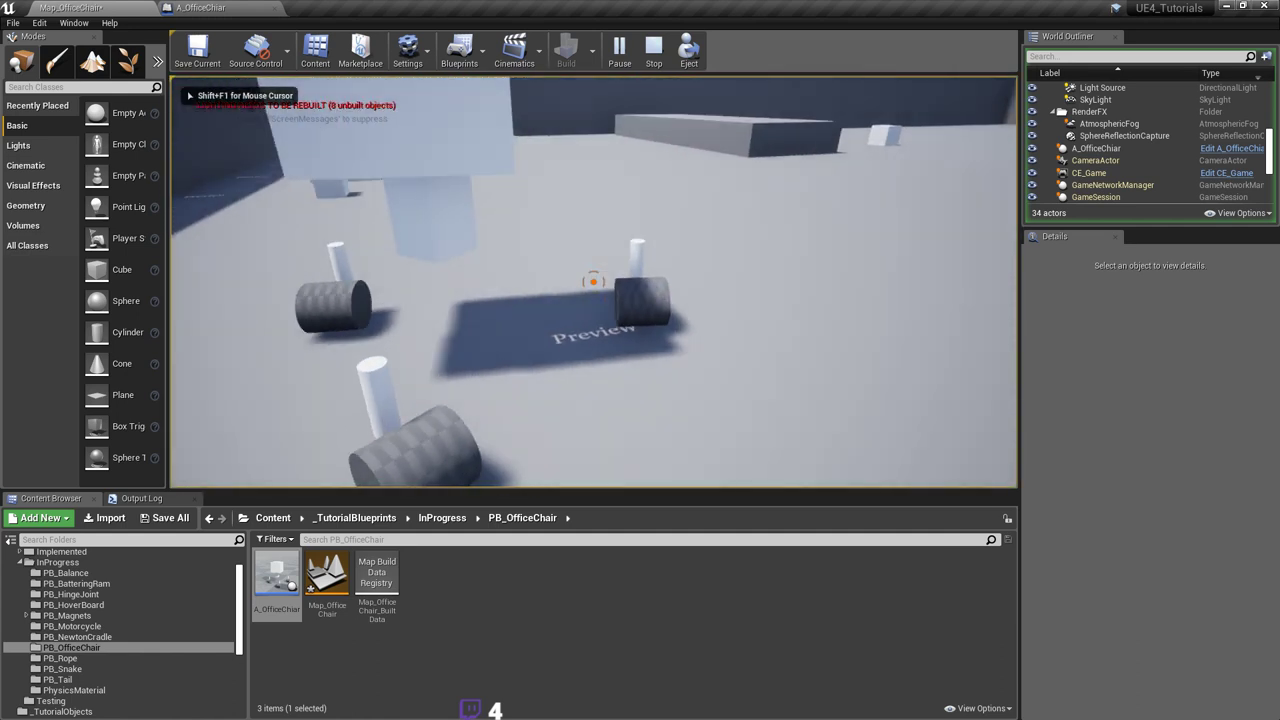
pyautogui.press('a')
pyautogui.press('s')
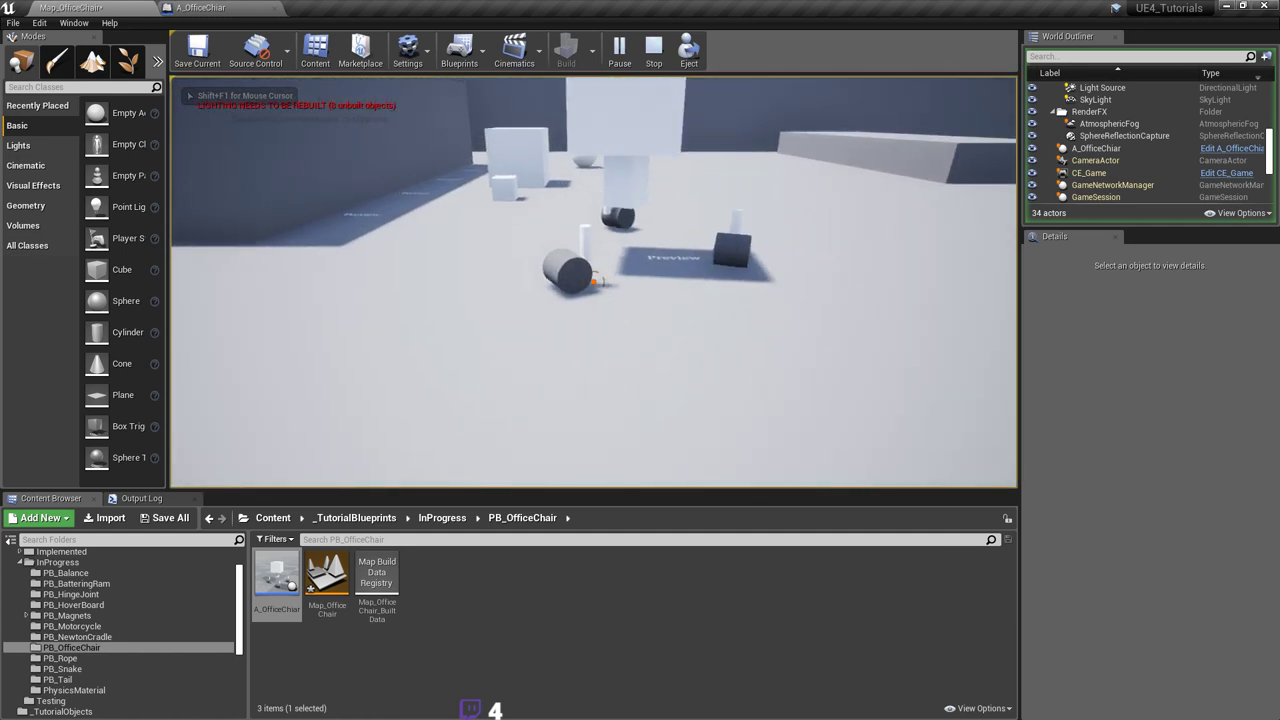
pyautogui.press('a')
pyautogui.press('w')
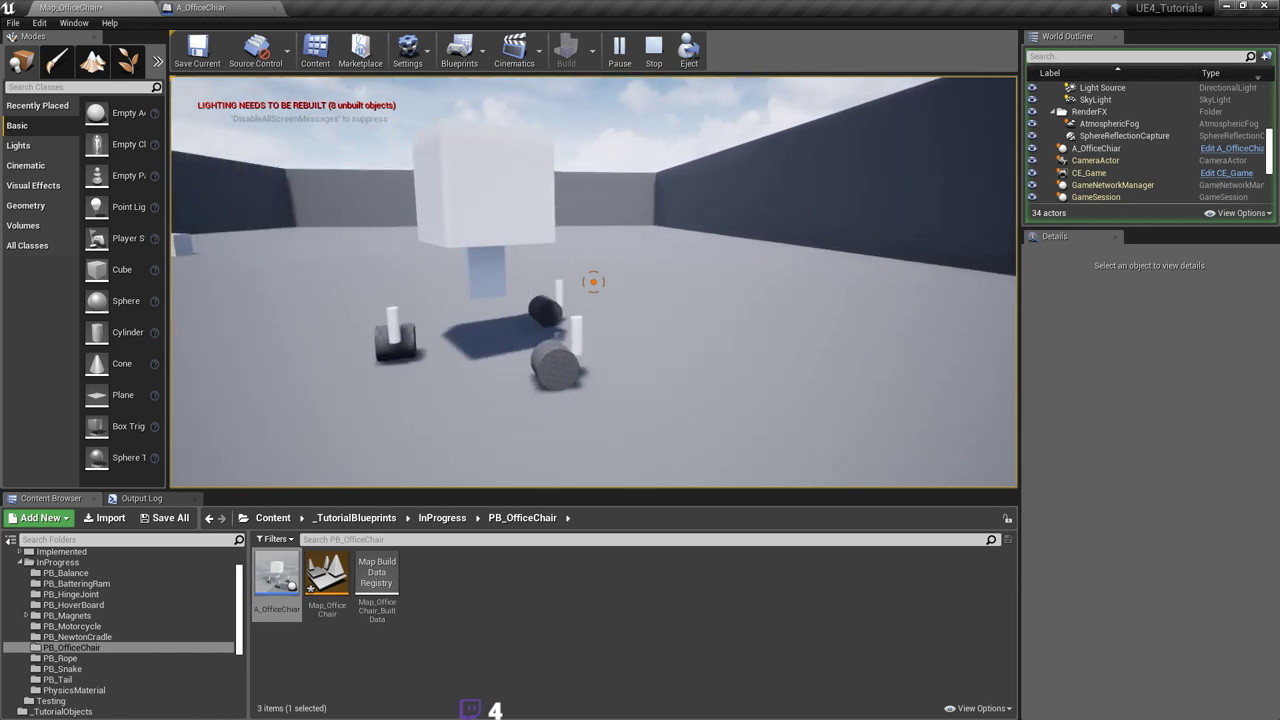
pyautogui.press('w')
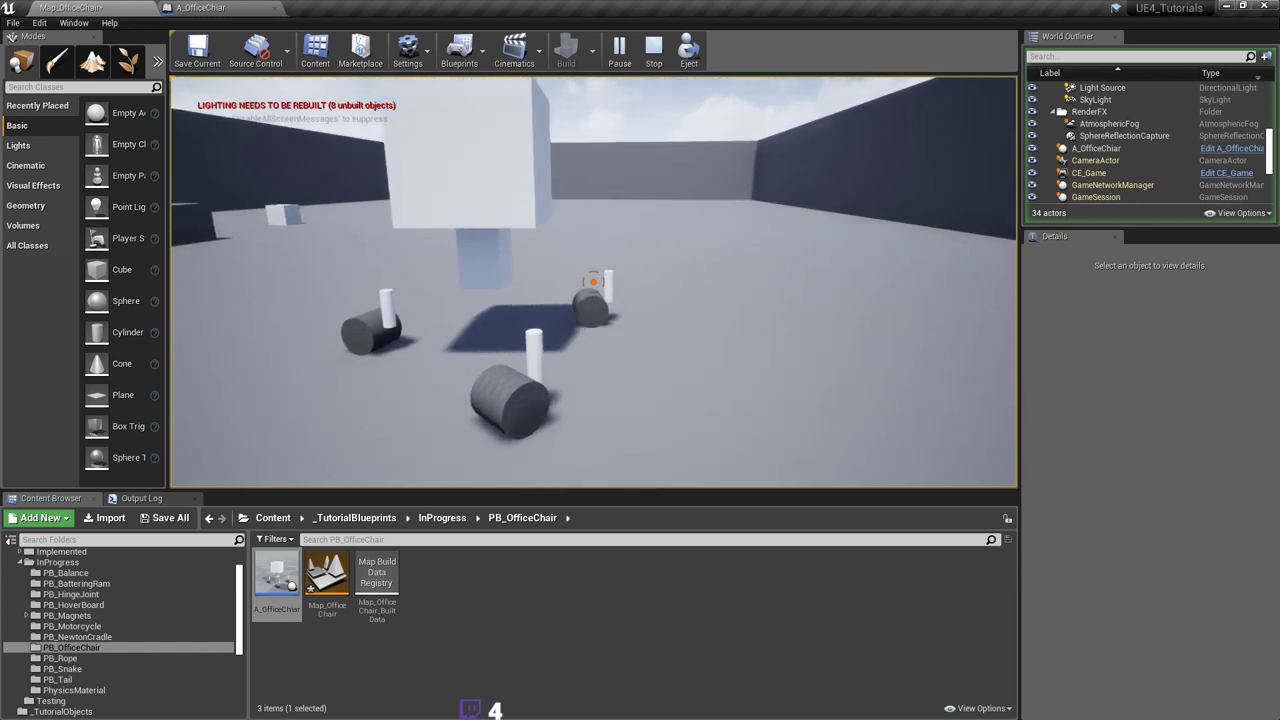
pyautogui.press('Escape')
# Step: Save Map_OfficeChair and look over the chair's three wheel rods in the level
pyautogui.hotkey('ctrl', 's')
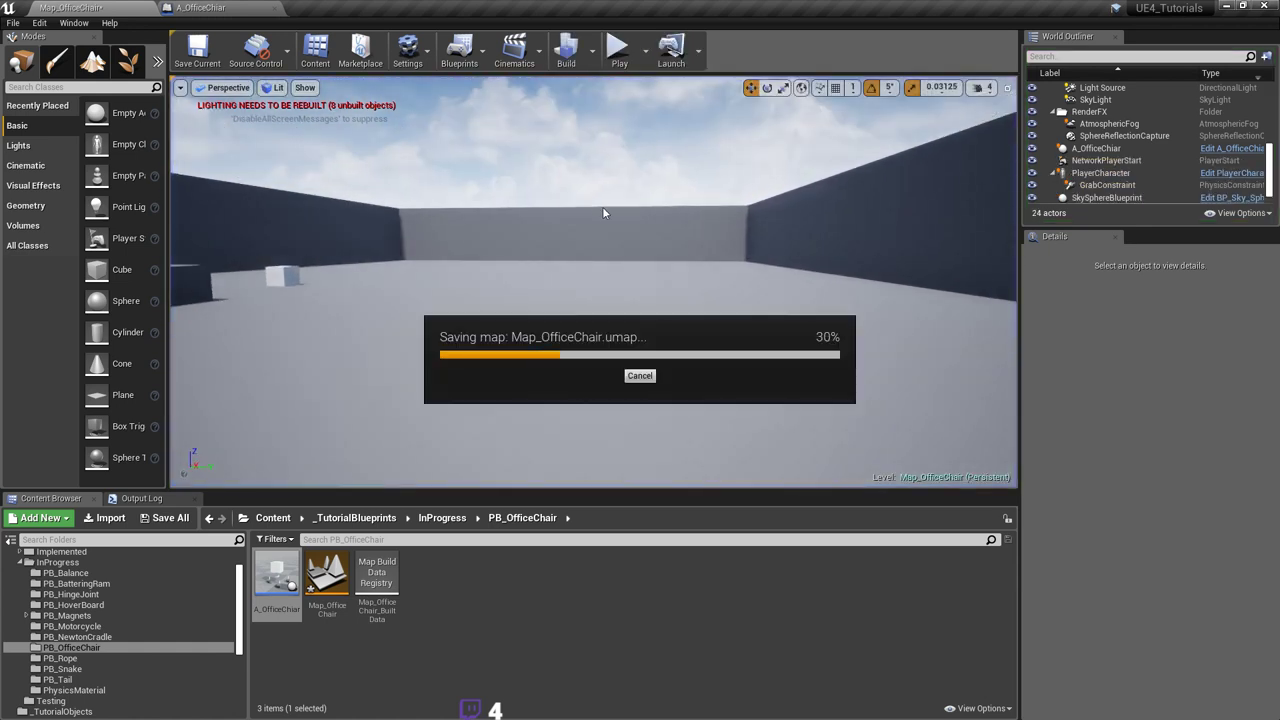
pyautogui.moveTo(604, 213); pyautogui.dragTo(560, 262, button='right')
pyautogui.press('s')
pyautogui.press('w')
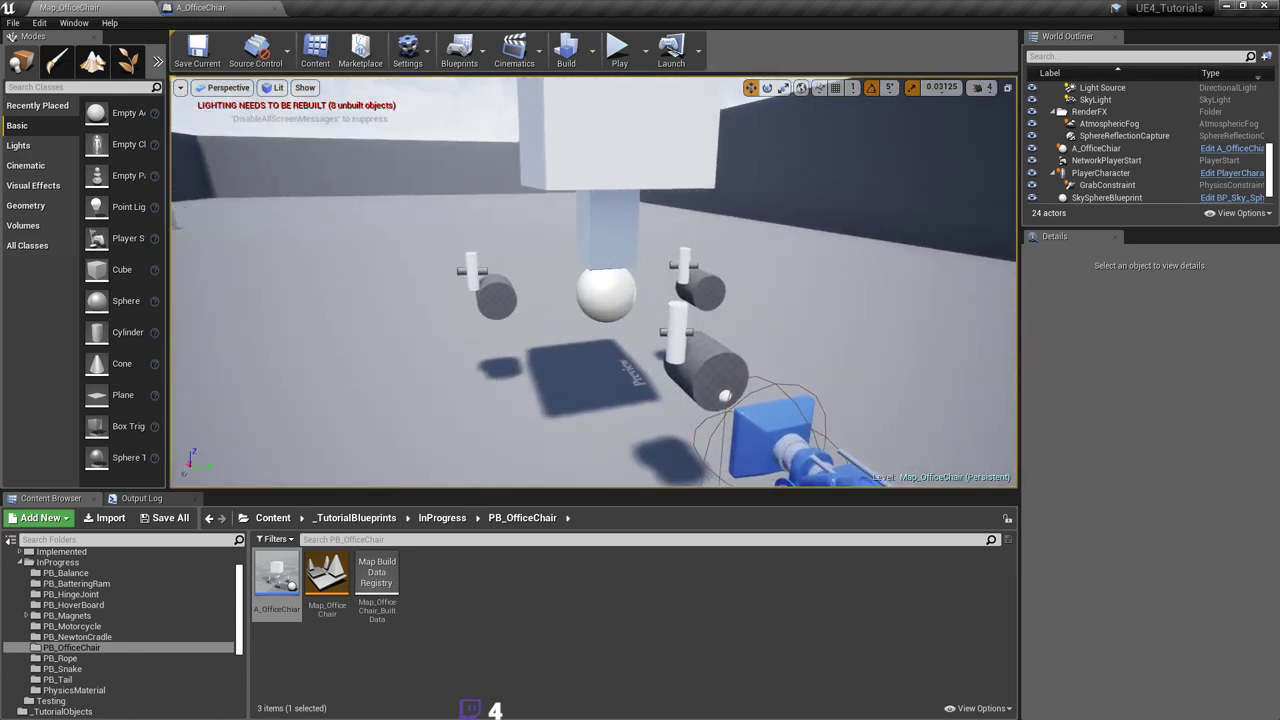
pyautogui.hotkey('ctrl', 's')
pyautogui.moveTo(630, 213); pyautogui.dragTo(726, 260, button='right')
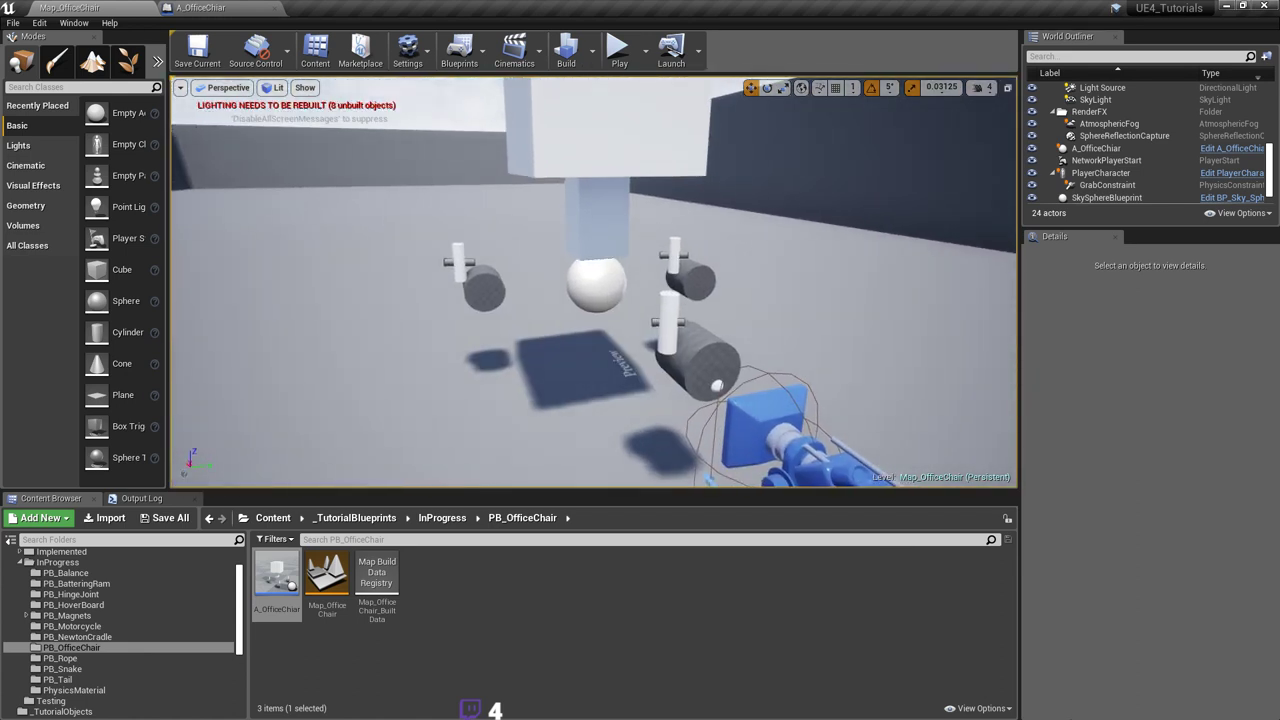
pyautogui.press('d')
pyautogui.moveTo(479, 162); pyautogui.dragTo(477, 146, button='right')
pyautogui.hotkey('ctrl', 's')
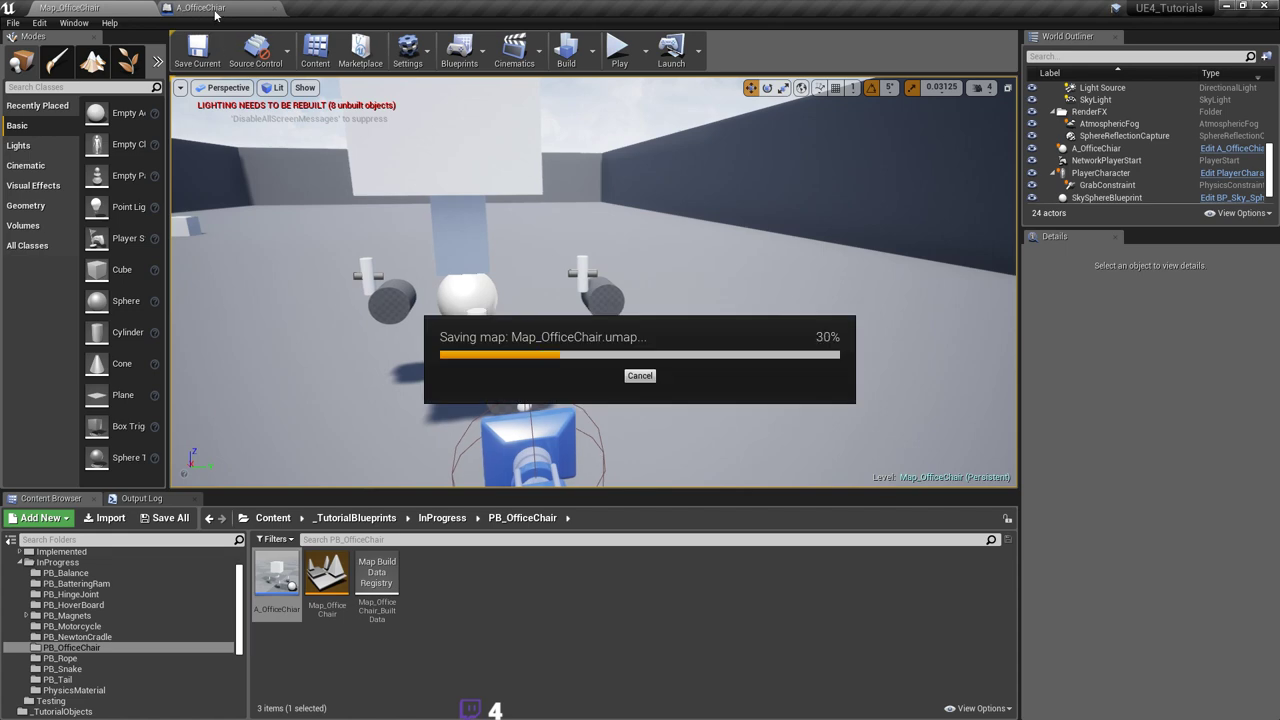
# Step: Return to the office chair blueprint and check the Body's rotation locks and the wheel layout around it
pyautogui.click(215, 12)
pyautogui.press('s')
pyautogui.moveTo(388, 195); pyautogui.dragTo(490, 165, button='right')
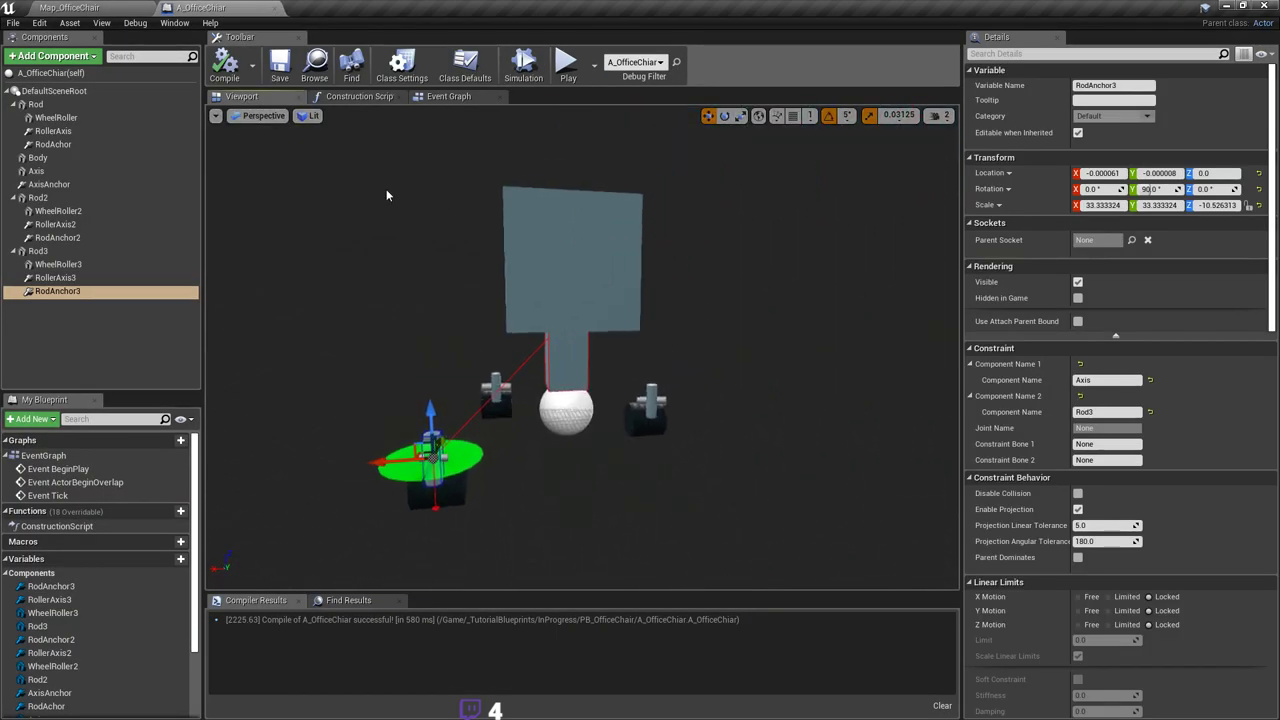
pyautogui.click(68, 161)
pyautogui.press('a')
pyautogui.moveTo(330, 190); pyautogui.dragTo(402, 165, button='right')
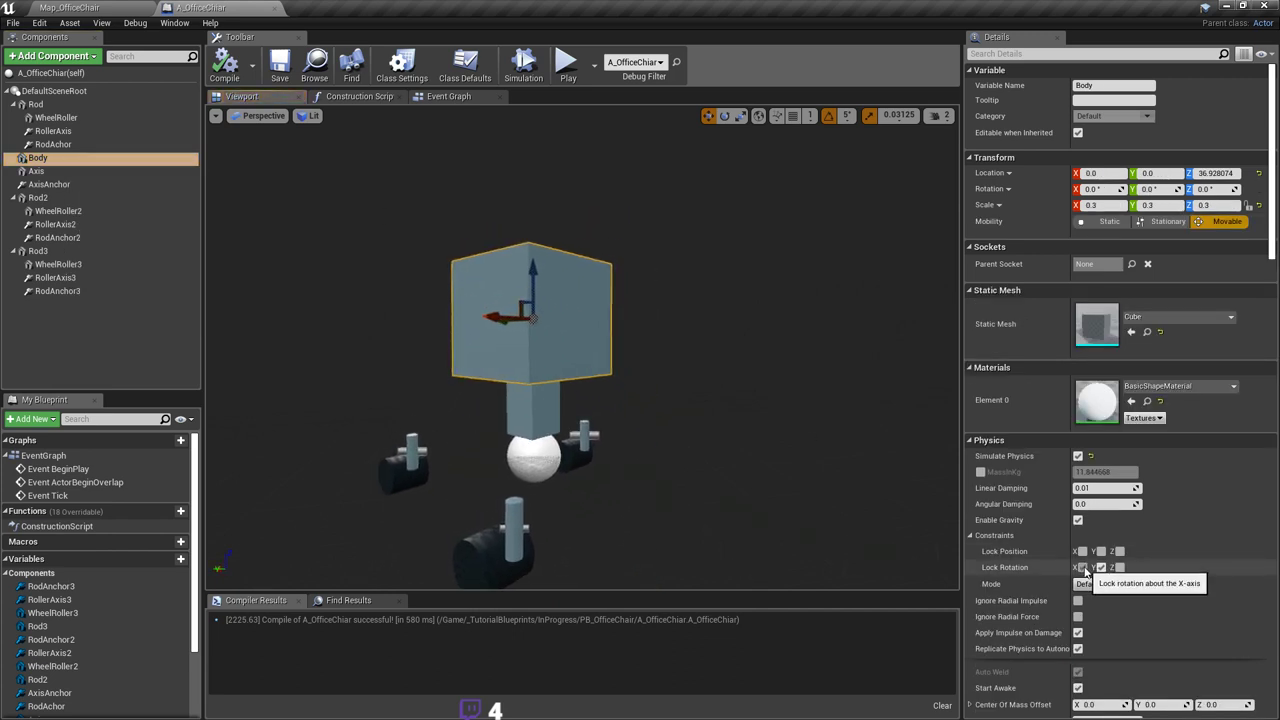
pyautogui.moveTo(593, 306); pyautogui.dragTo(780, 375, button='right')
pyautogui.press('a')
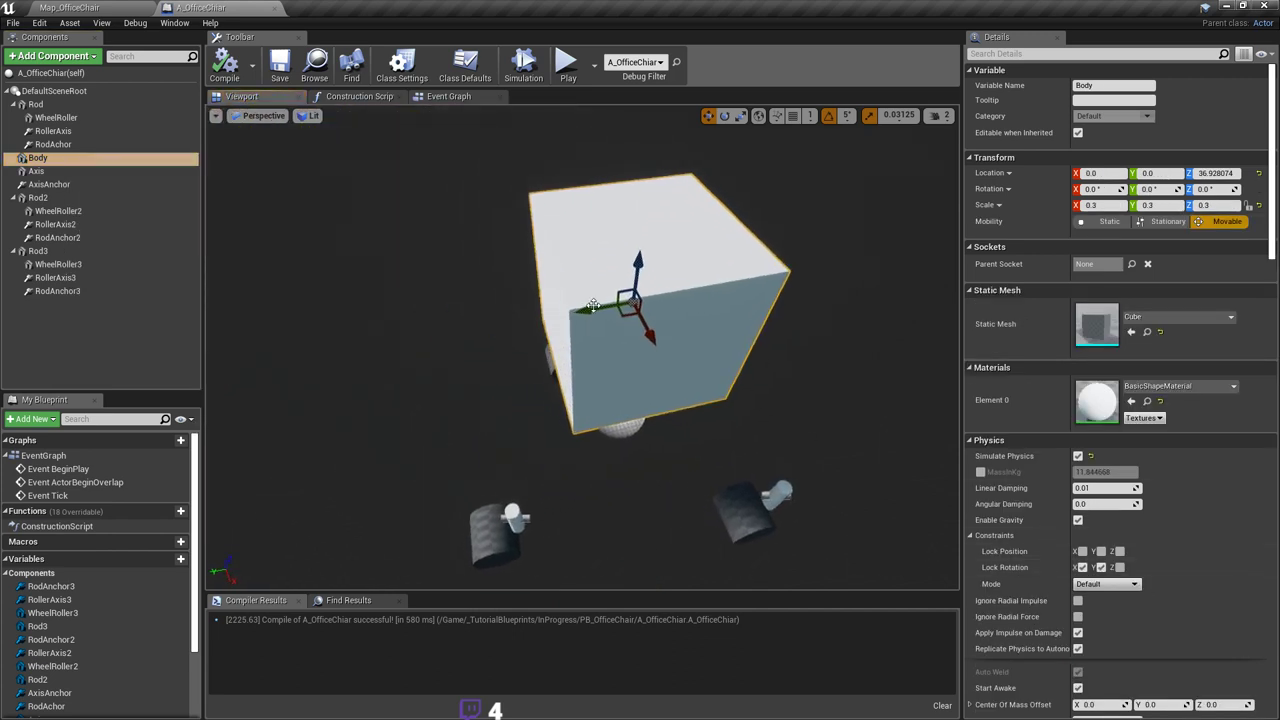
pyautogui.press('d')
pyautogui.moveTo(646, 505); pyautogui.dragTo(540, 500, button='right')
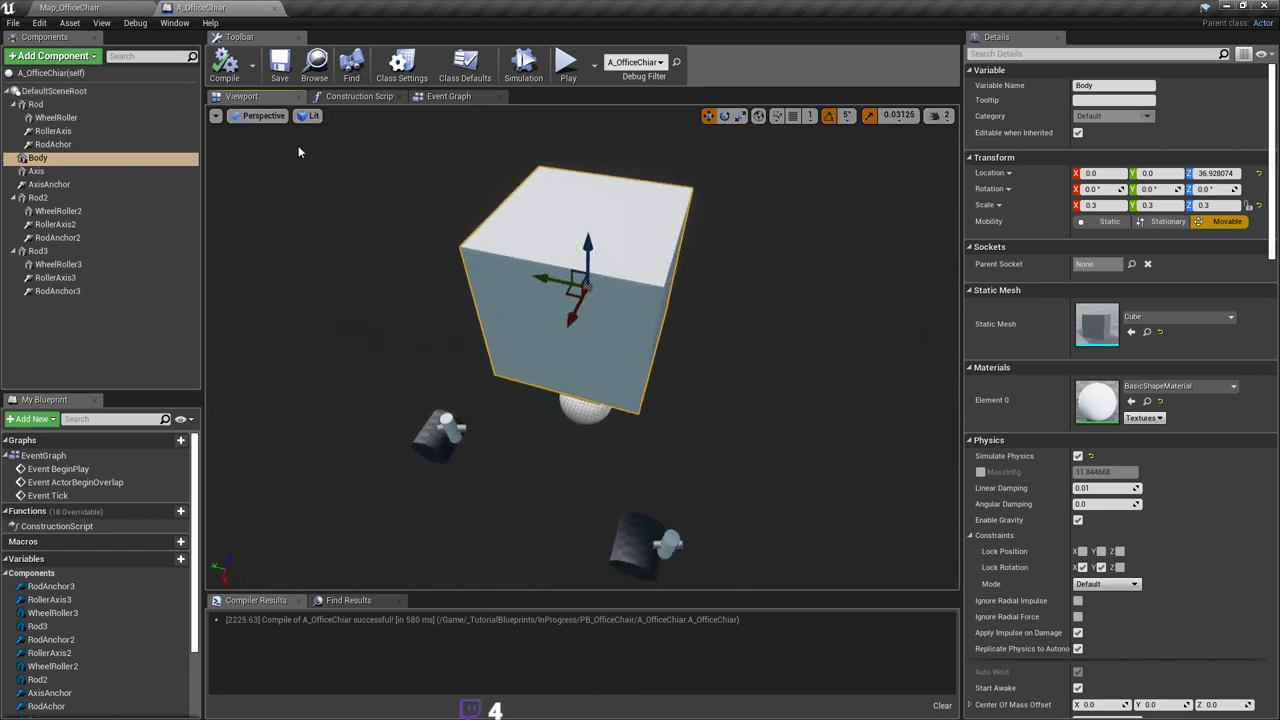
# Step: Reposition Rod3 in the orthographic top view to about X 24.2 and Y -27.7
pyautogui.click(362, 99)
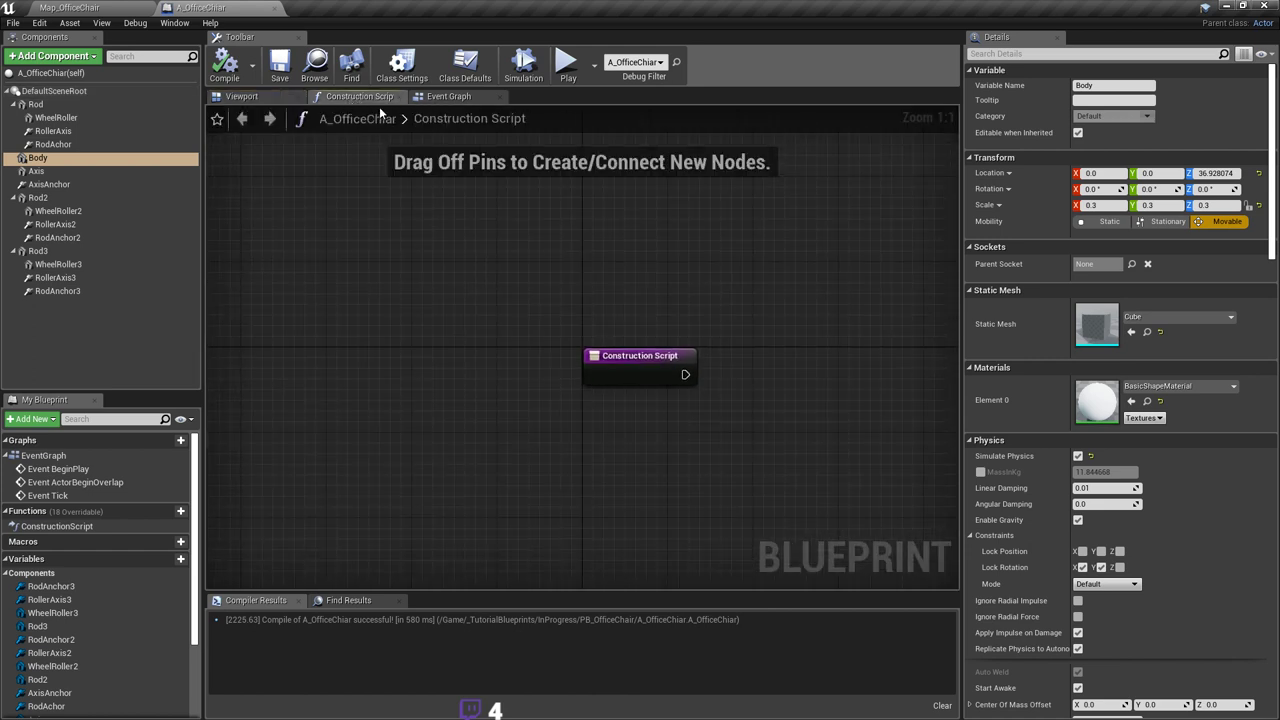
pyautogui.click(286, 94)
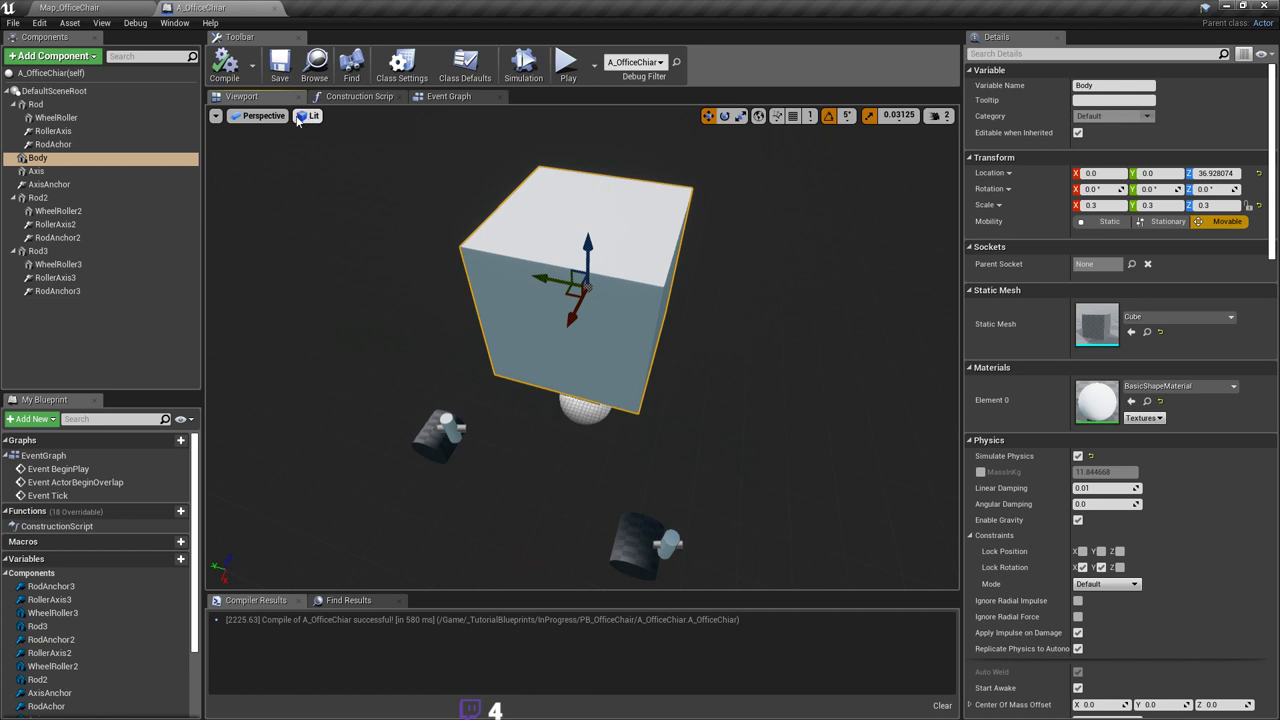
pyautogui.click(306, 116)
pyautogui.click(265, 116)
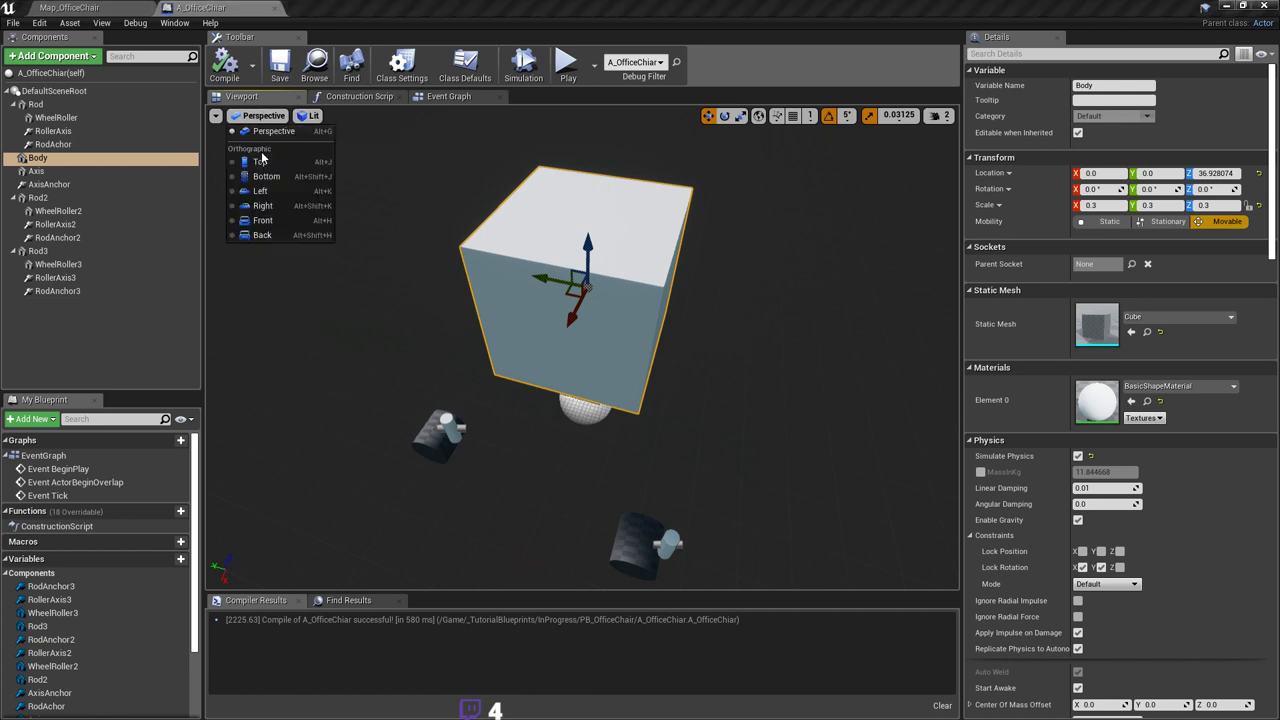
pyautogui.click(268, 131)
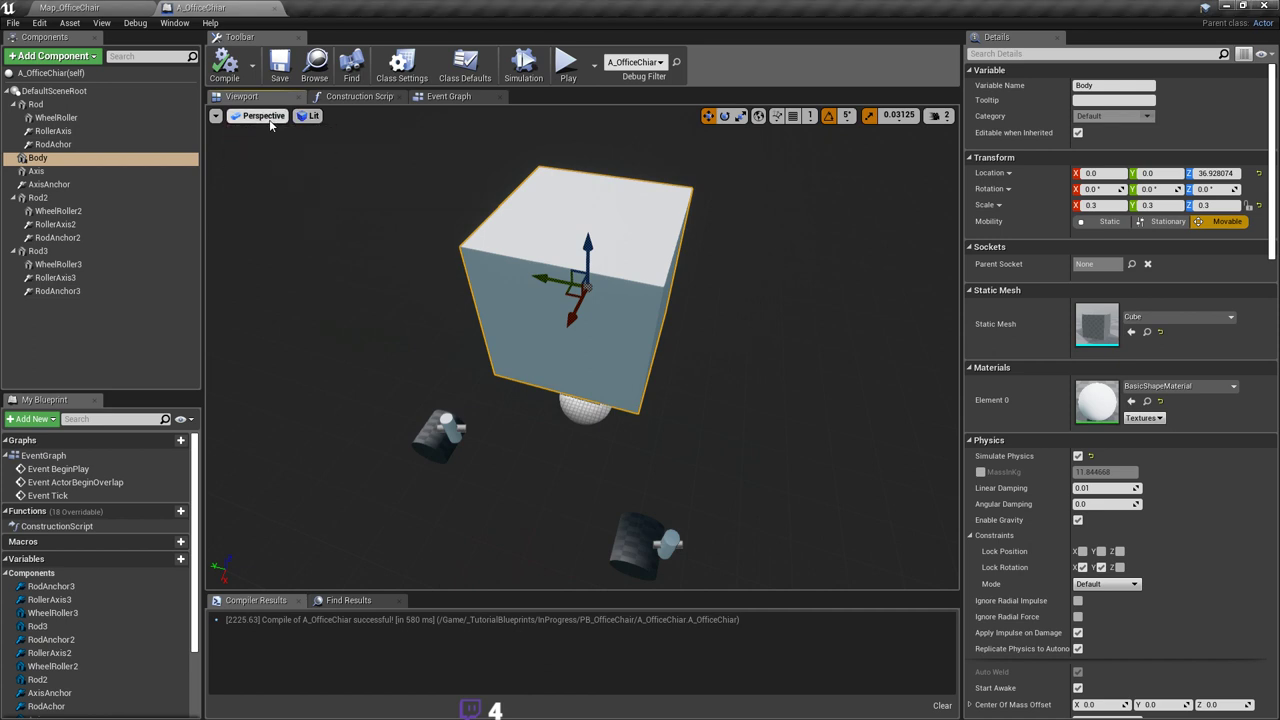
pyautogui.click(265, 116)
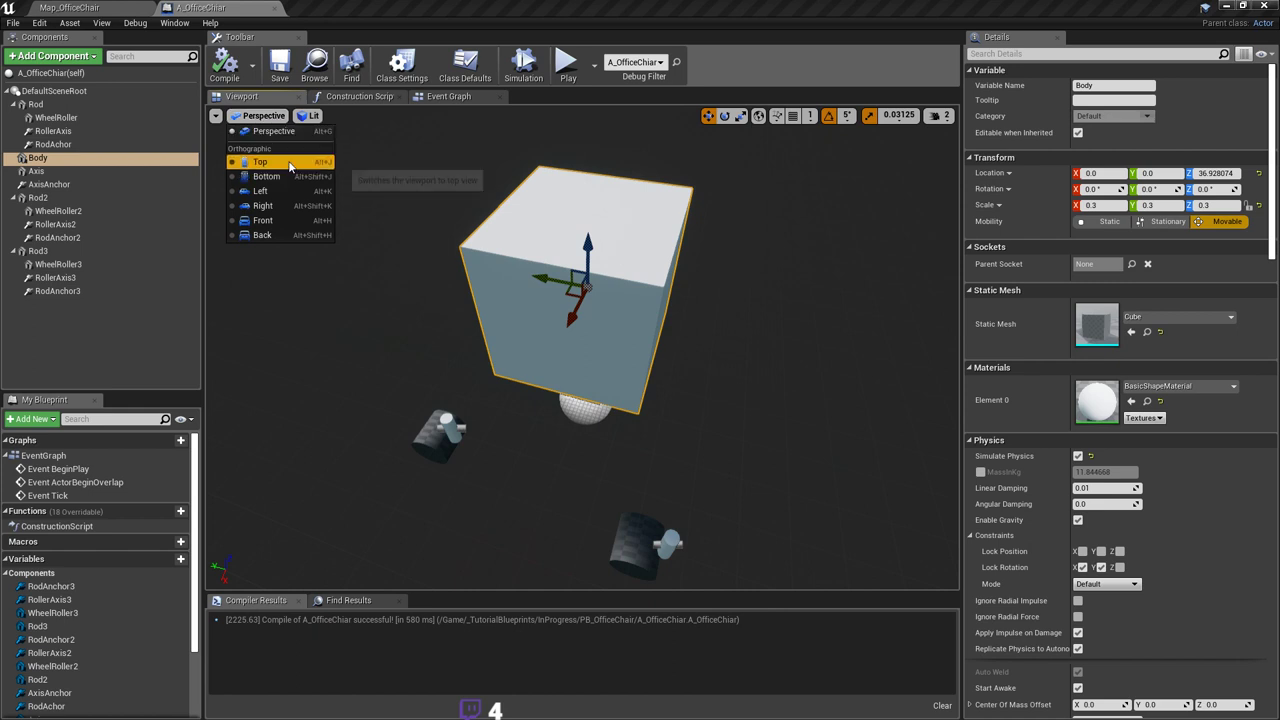
pyautogui.click(257, 161)
pyautogui.scroll(6, 606, 314)
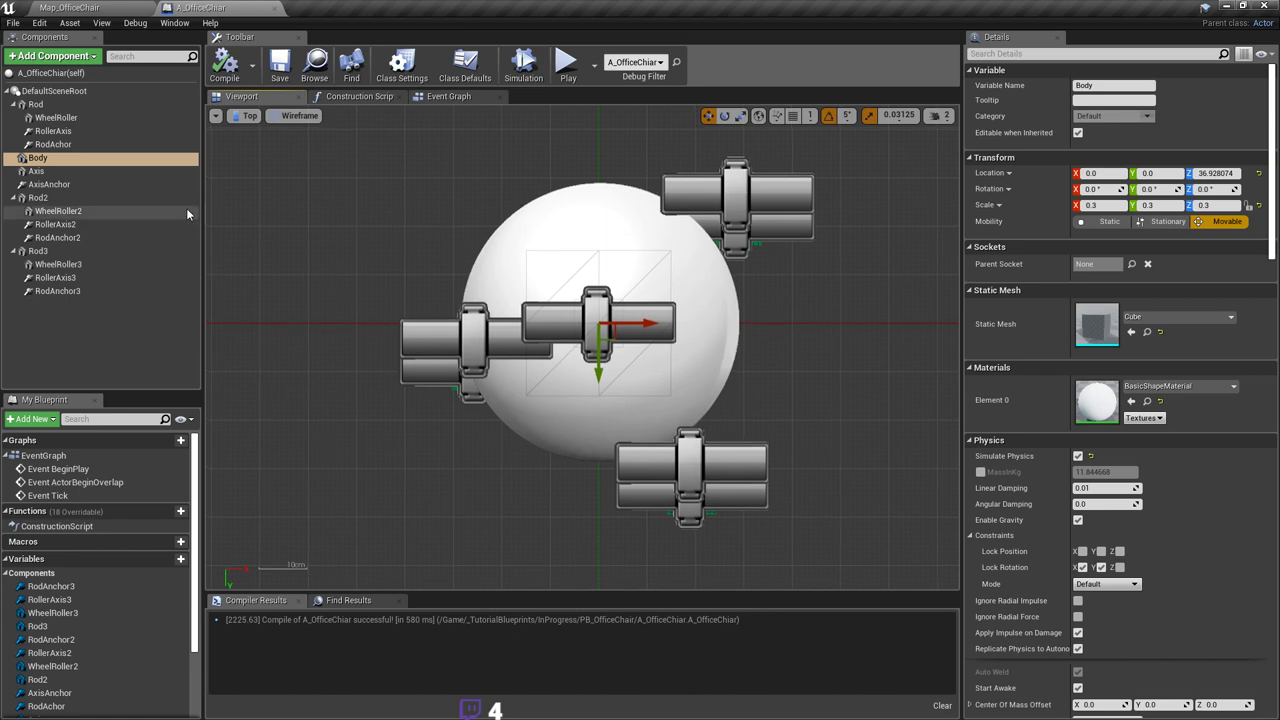
pyautogui.click(84, 251)
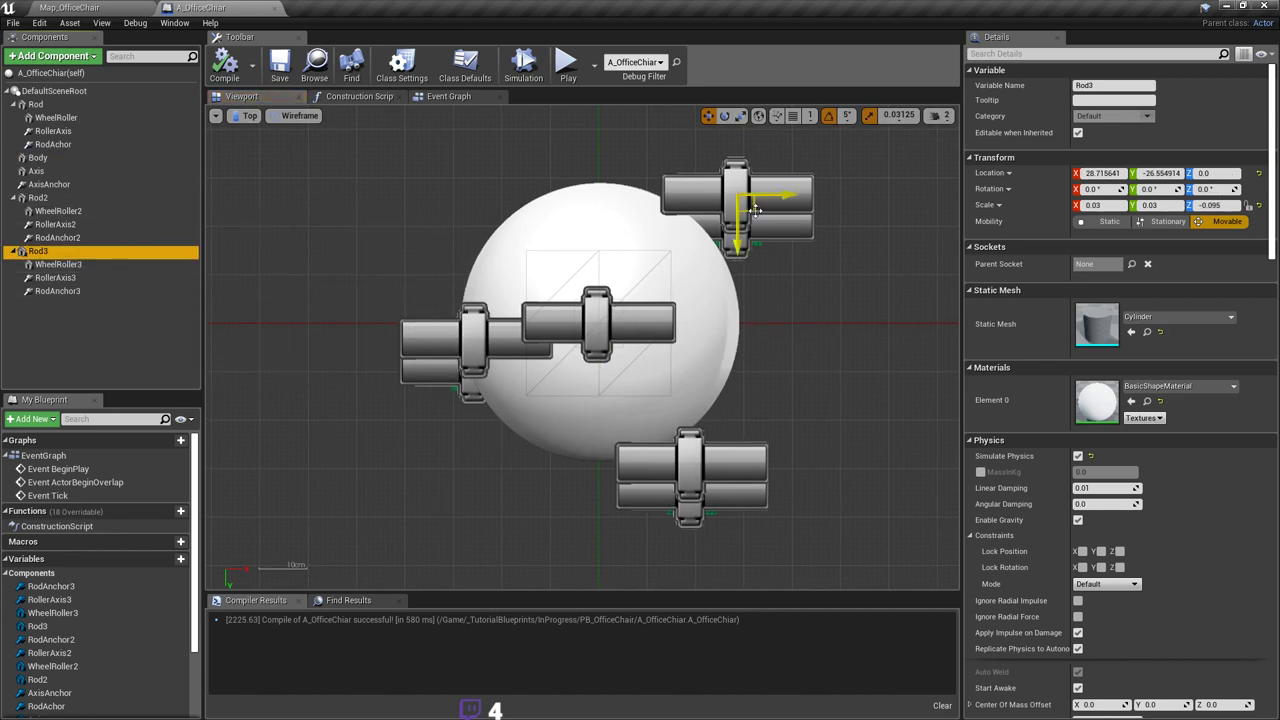
pyautogui.moveTo(755, 209); pyautogui.dragTo(730, 203)
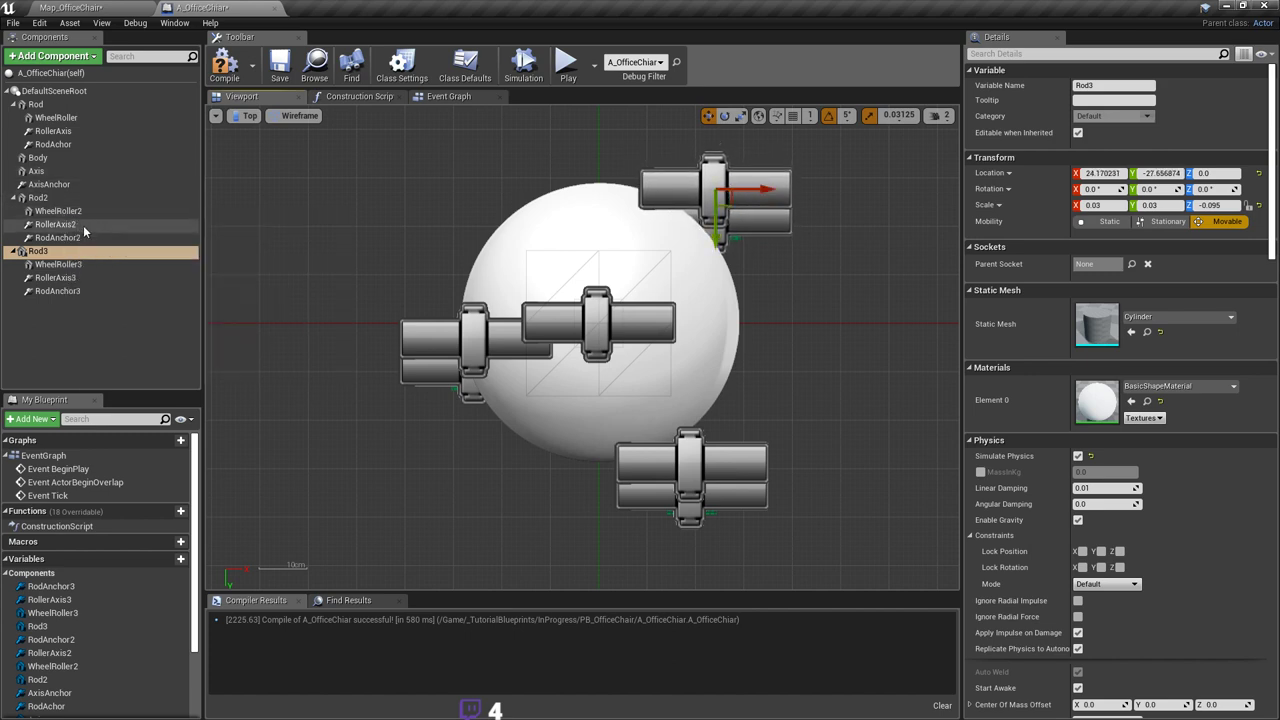
# Step: Reposition Rod2 to about X -34.1, Y -2.4 and Rod to about X 19.0, Y 28.8, and compile the blueprint
pyautogui.click(61, 202)
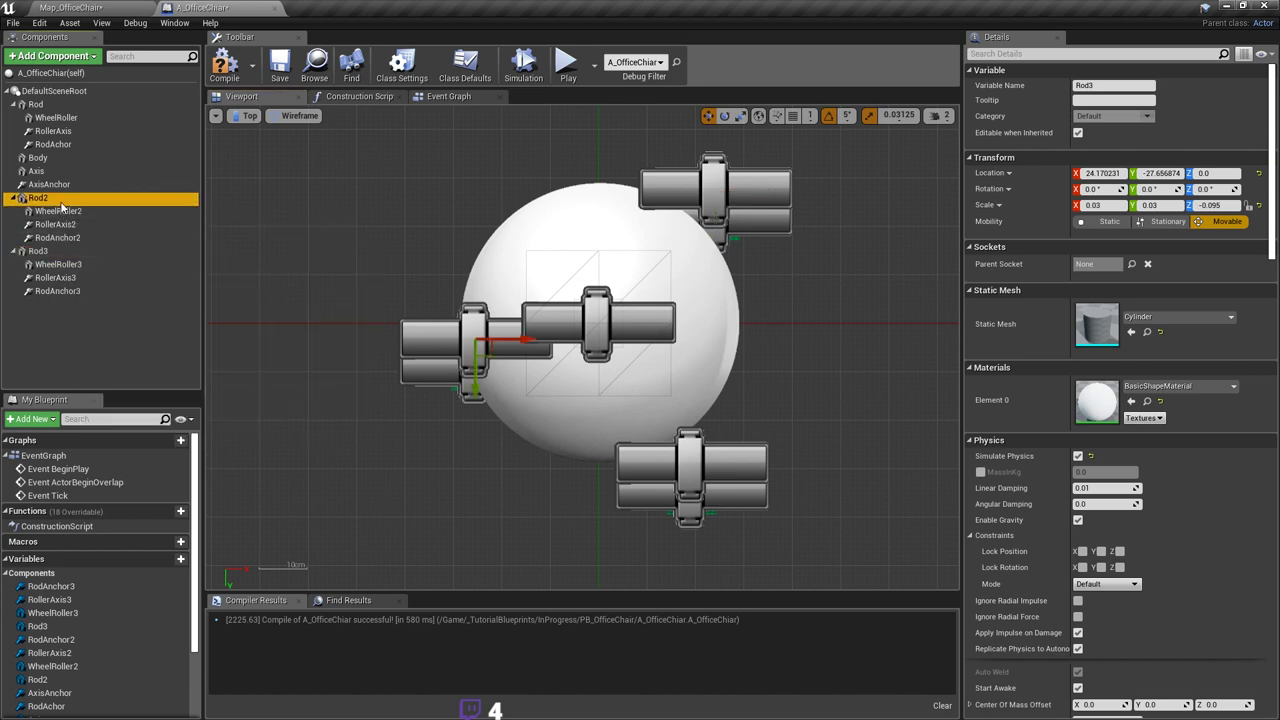
pyautogui.moveTo(488, 356); pyautogui.dragTo(446, 328)
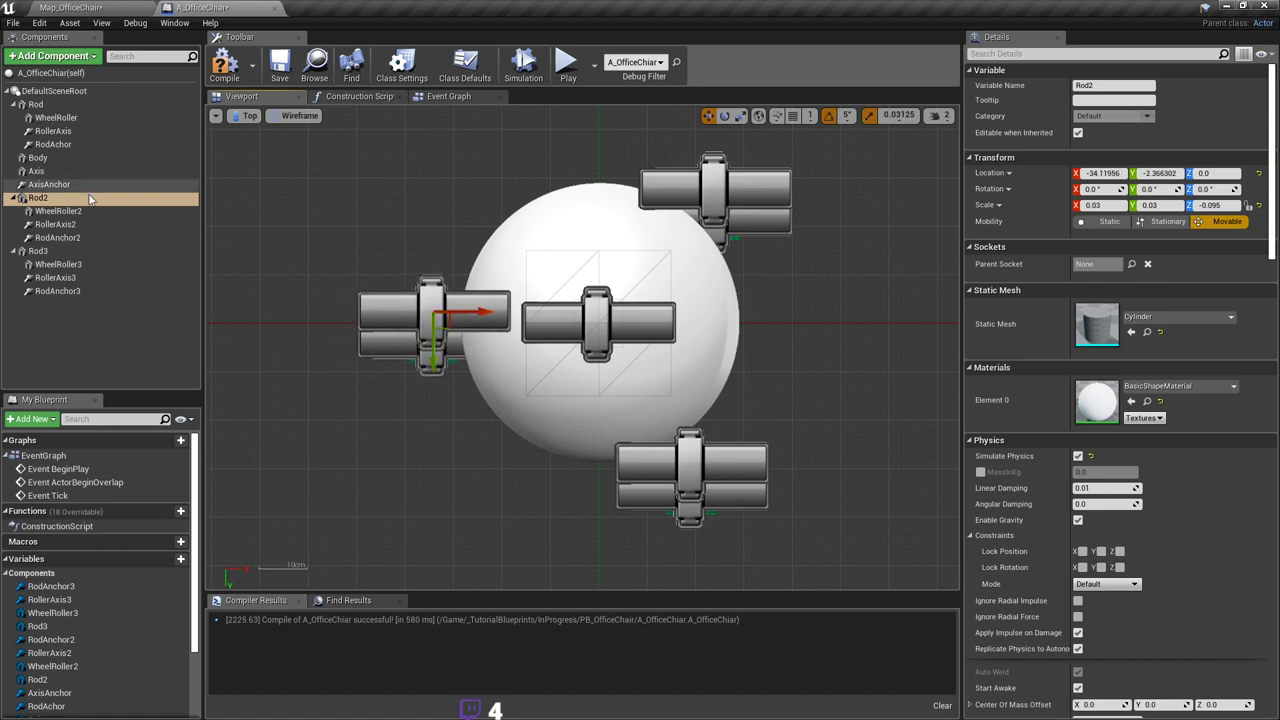
pyautogui.click(60, 104)
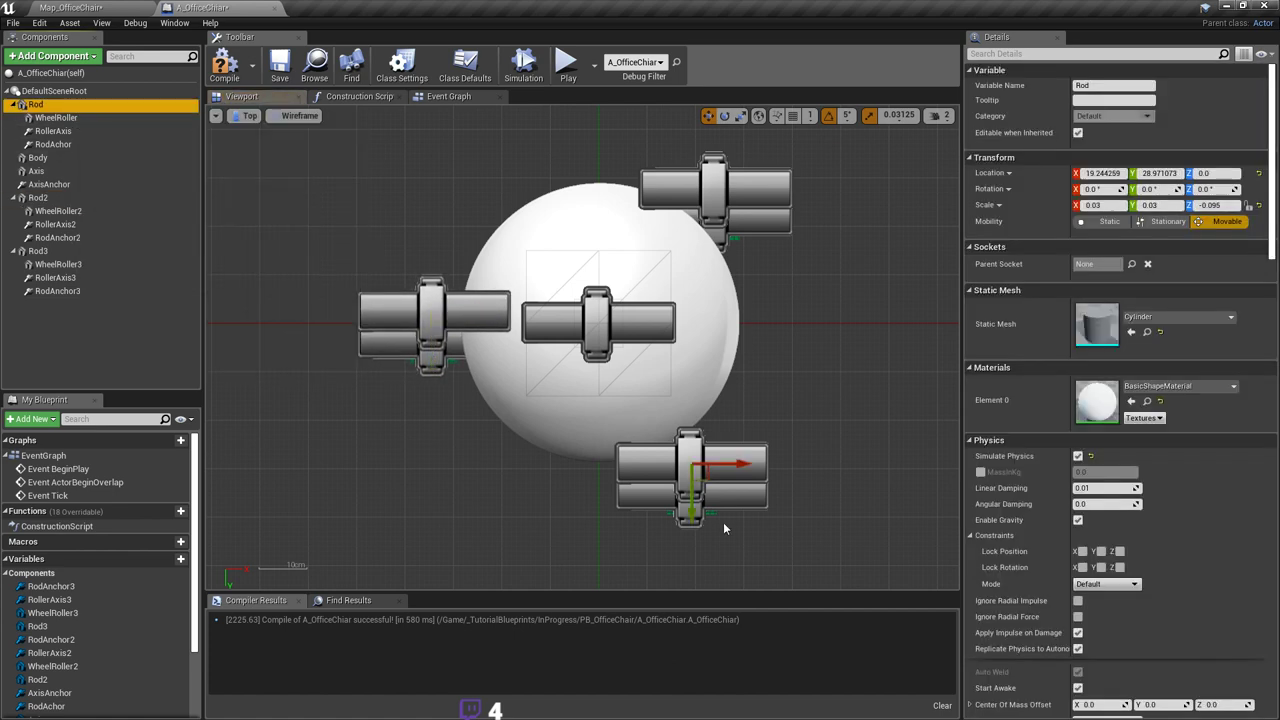
pyautogui.moveTo(708, 478)
pyautogui.mouseDown()
pyautogui.moveTo(715, 470)
pyautogui.moveTo(706, 479)
pyautogui.mouseUp()
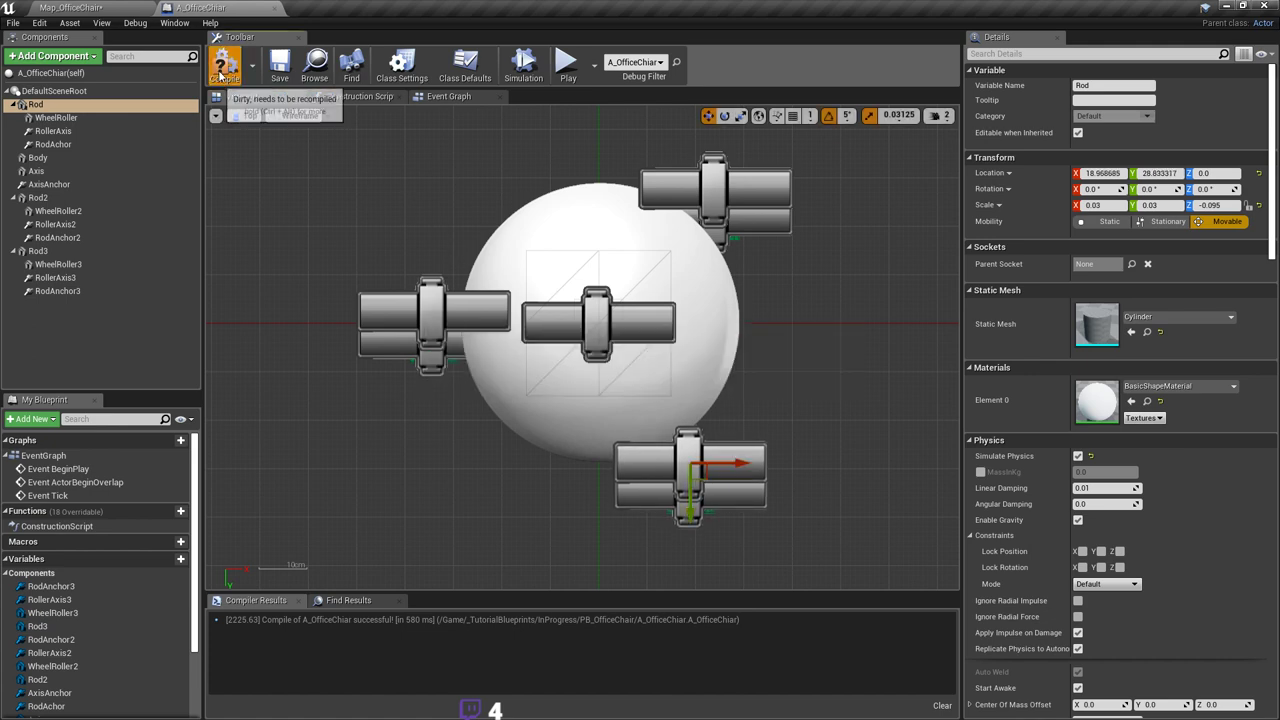
pyautogui.click(277, 76)
# Step: Return the blueprint viewport to perspective, check the new rod spacing and save the blueprint
pyautogui.click(362, 97)
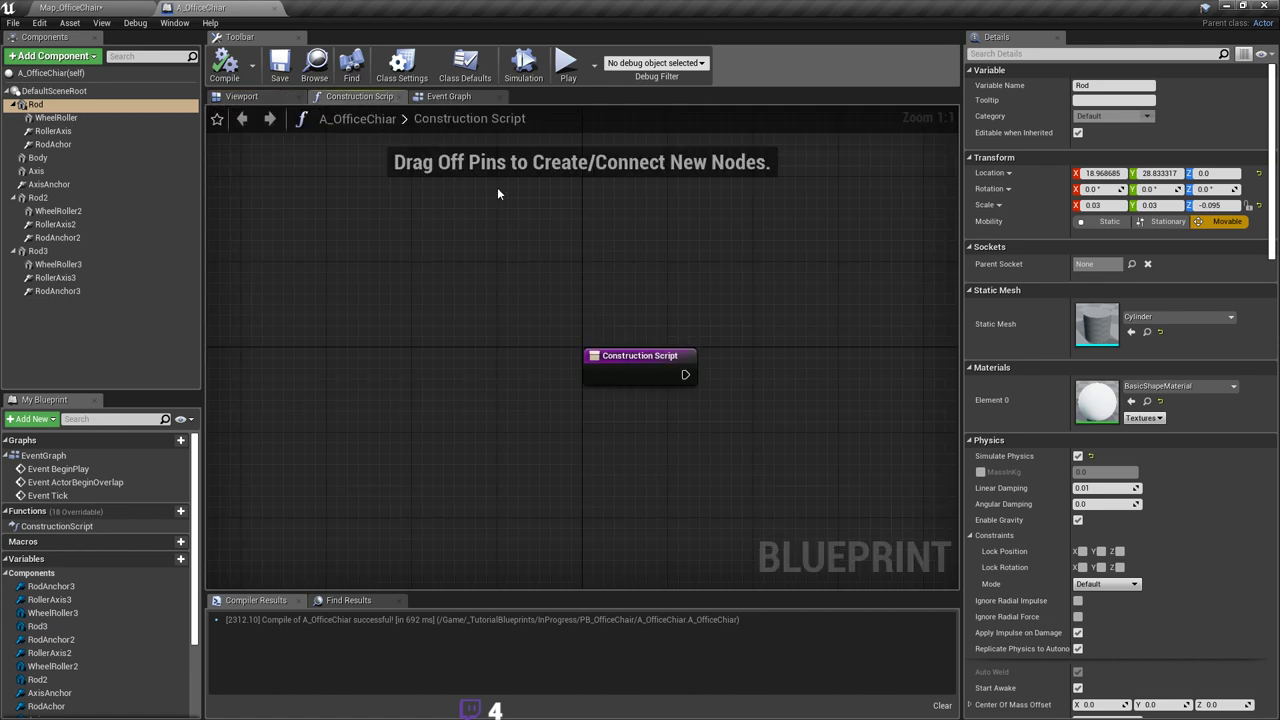
pyautogui.click(270, 98)
pyautogui.click(249, 116)
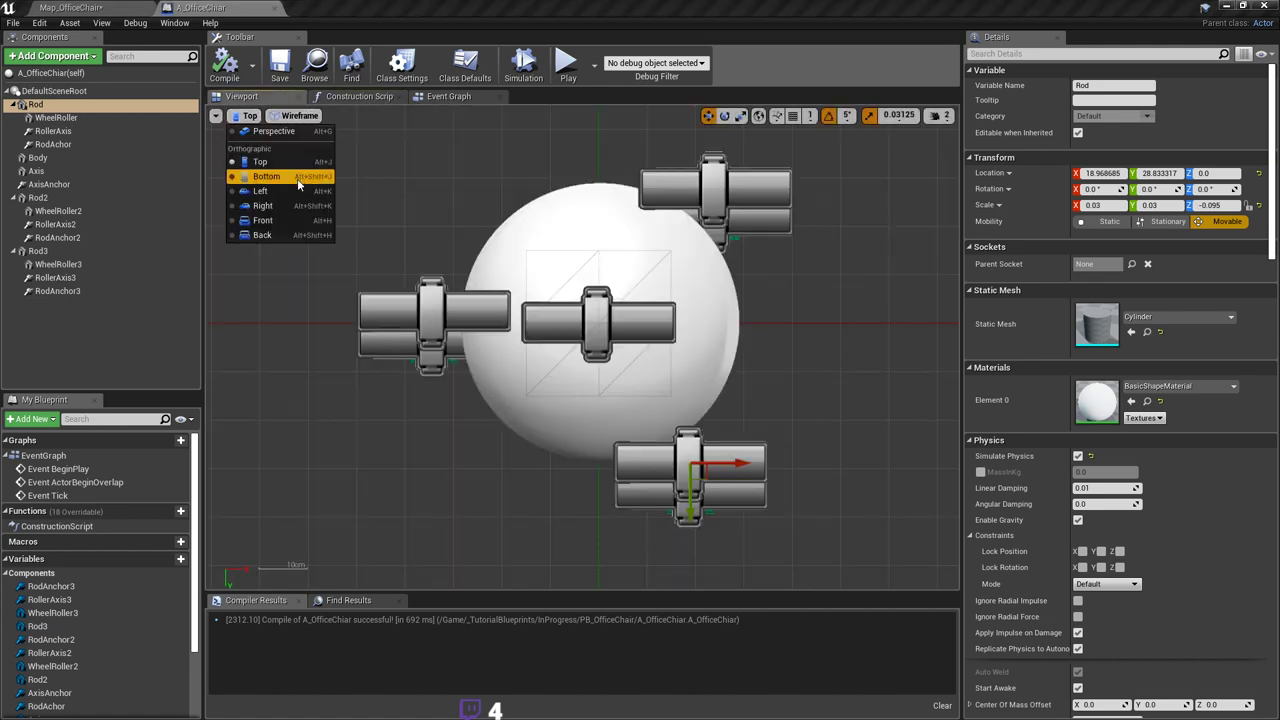
pyautogui.click(273, 131)
pyautogui.moveTo(571, 333); pyautogui.dragTo(820, 385, button='right')
pyautogui.keyDown('alt'); pyautogui.moveTo(582, 400); pyautogui.dragTo(293, 167); pyautogui.keyUp('alt')
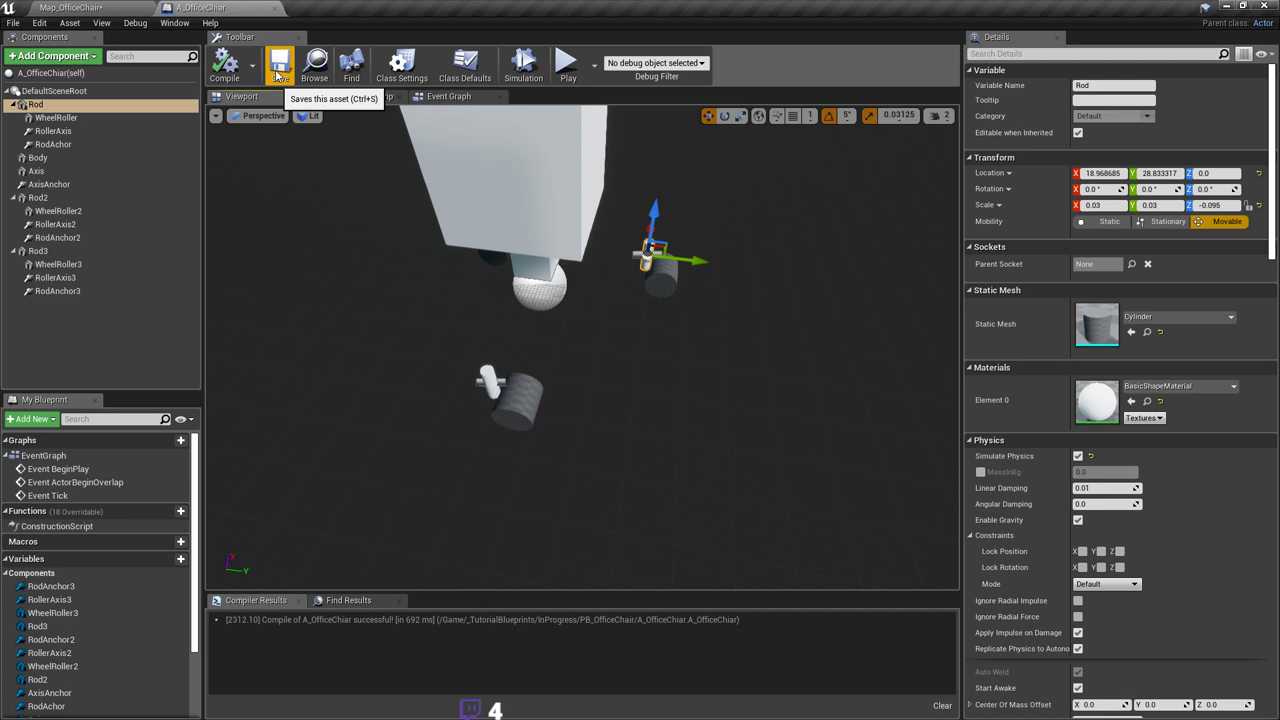
pyautogui.moveTo(474, 224); pyautogui.dragTo(340, 130, button='right')
pyautogui.hotkey('ctrl', 's')
# Step: Clear the Body's Lock Rotation constraints on the X and Y axes
pyautogui.click(620, 247)
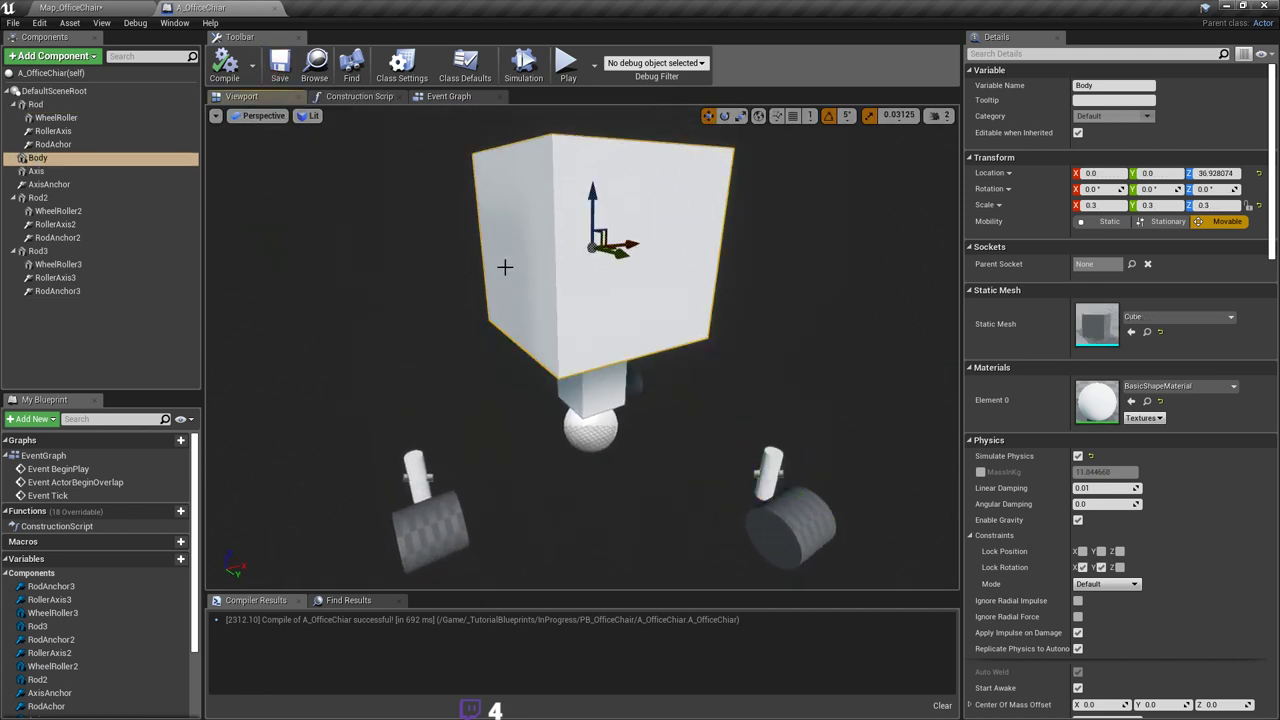
pyautogui.scroll(-2, 1180, 526)
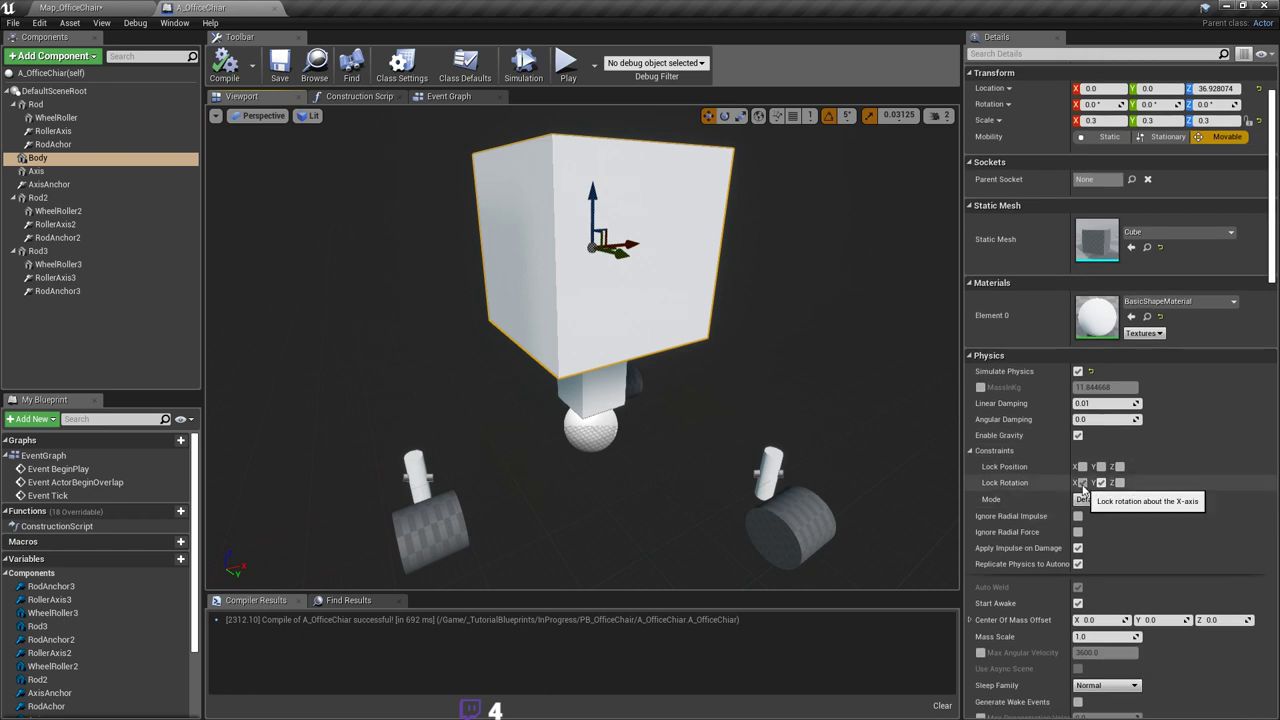
pyautogui.hotkey('ctrl', 'z')
pyautogui.moveTo(336, 165); pyautogui.dragTo(343, 115, button='right')
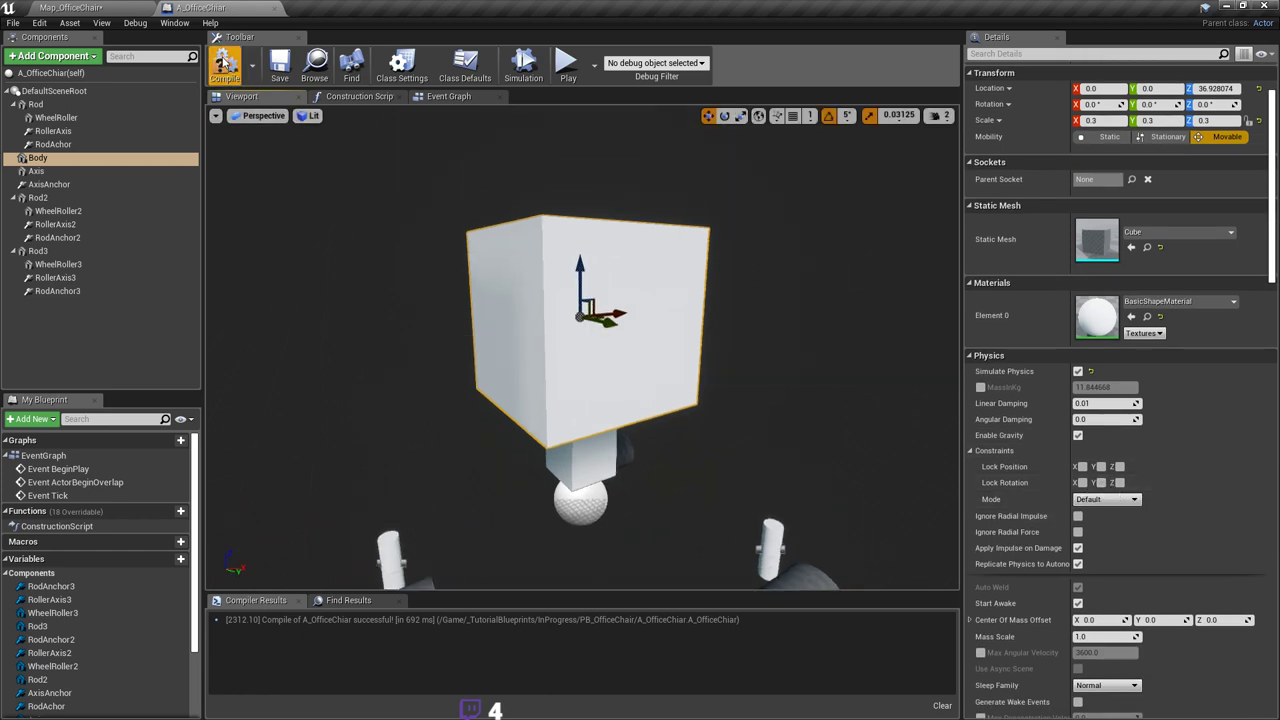
# Step: Save the map and move PlayerCharacter away from the chair, to about X 278 and Y 606
pyautogui.click(150, 12)
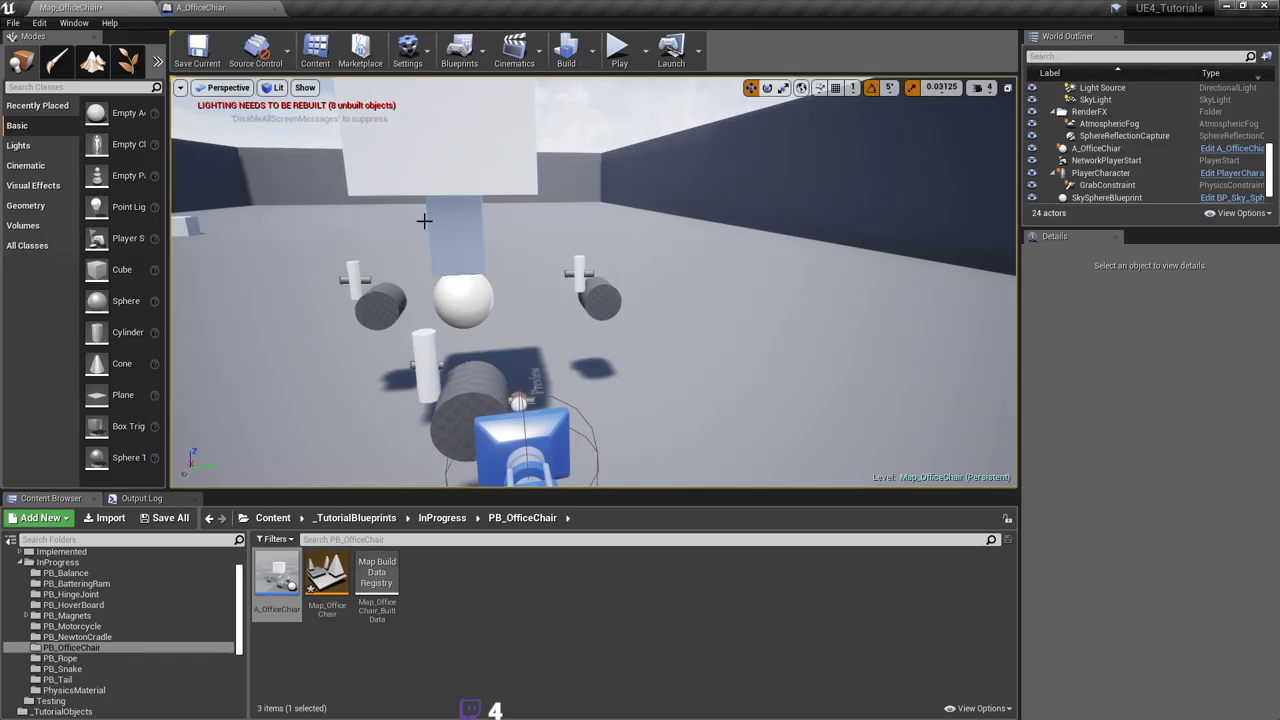
pyautogui.moveTo(423, 220); pyautogui.dragTo(431, 210, button='right')
pyautogui.hotkey('ctrl', 's')
pyautogui.moveTo(514, 226); pyautogui.dragTo(540, 245, button='right')
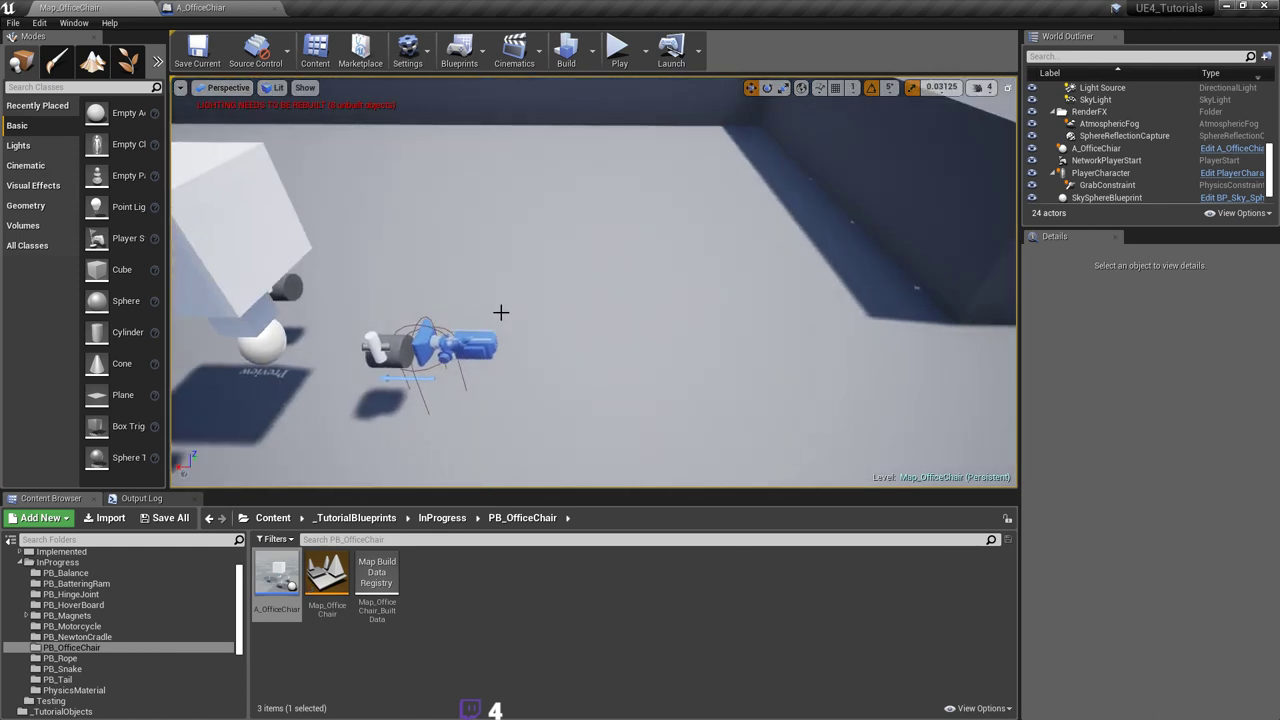
pyautogui.click(490, 339)
pyautogui.moveTo(391, 374); pyautogui.dragTo(622, 377)
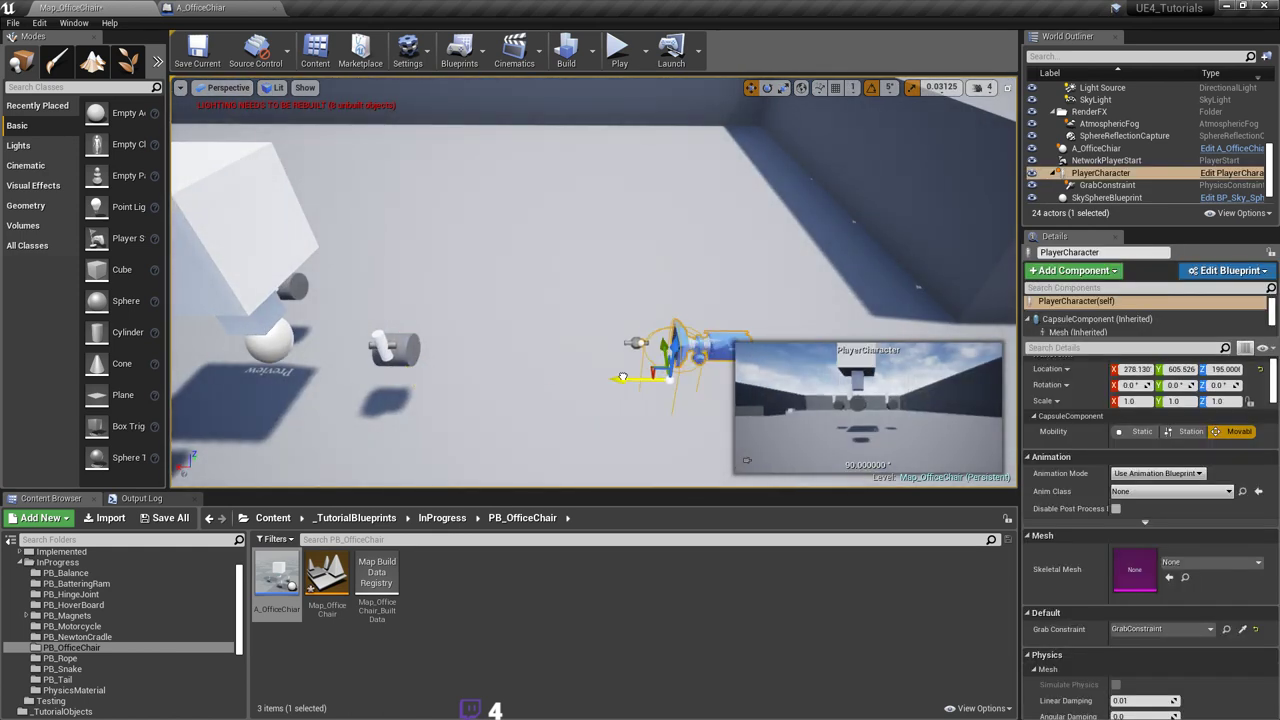
# Step: Move PlayerCharacter to about X 242 and run a brief play test of the office chair
pyautogui.moveTo(648, 376); pyautogui.dragTo(590, 405, button='right')
pyautogui.moveTo(646, 351); pyautogui.dragTo(640, 305, button='right')
pyautogui.moveTo(660, 203); pyautogui.dragTo(641, 201, button='right')
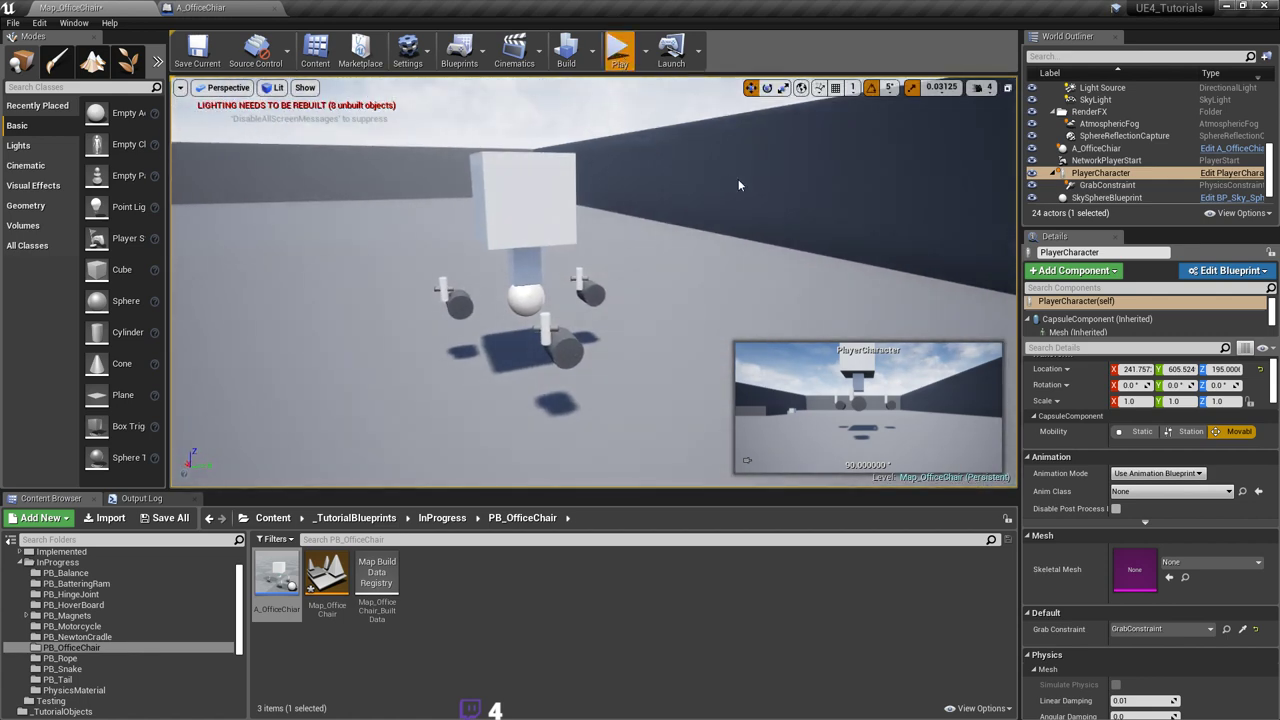
pyautogui.hotkey('alt', 'p')
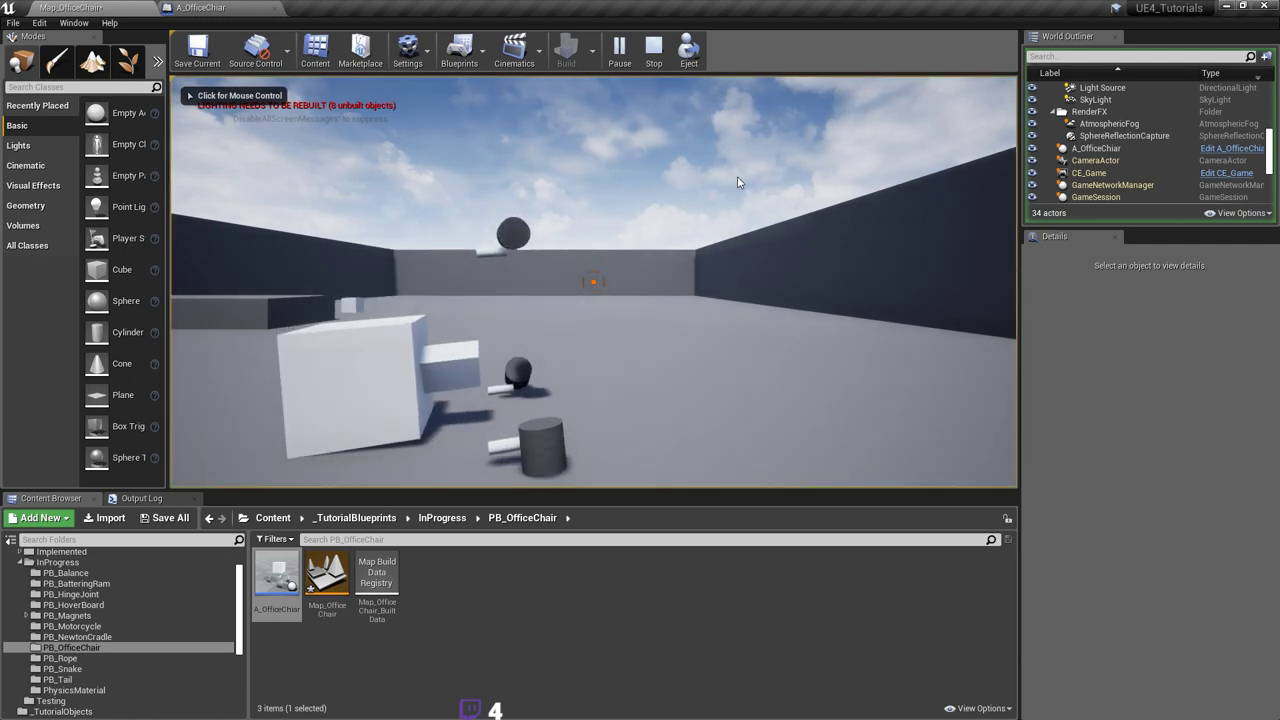
pyautogui.press('Escape')
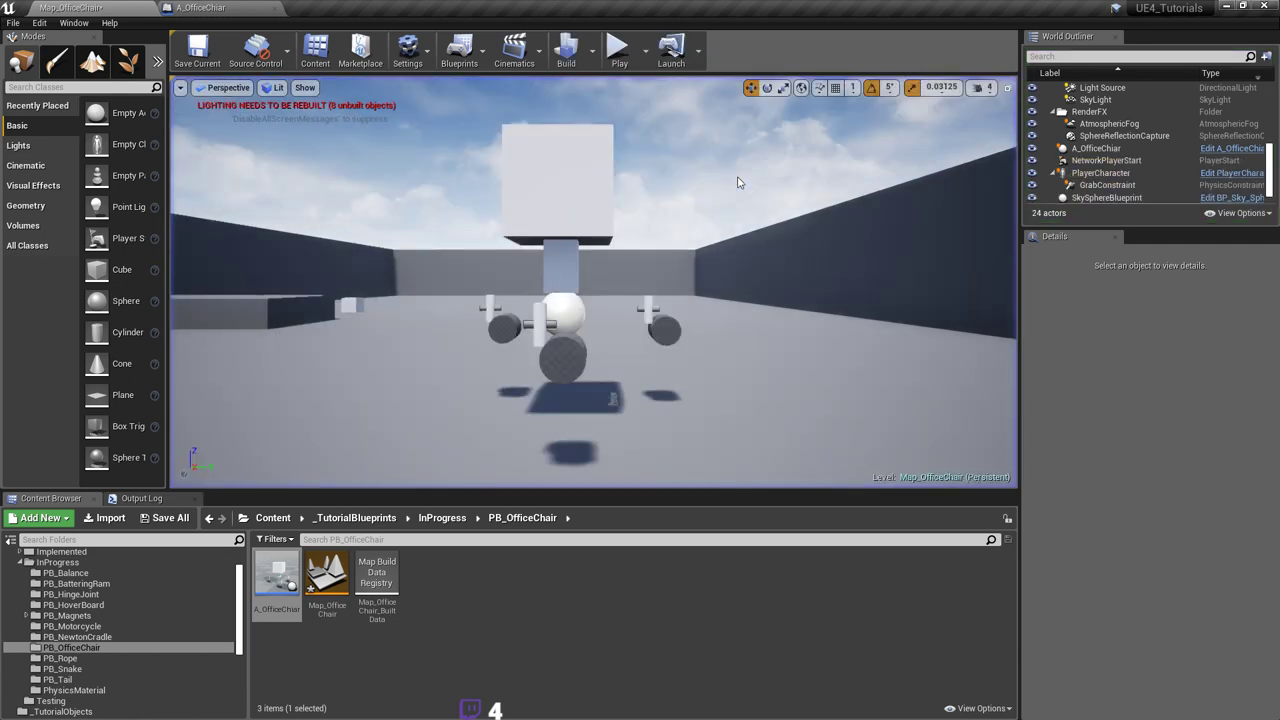
# Step: Snap the office chair actor down onto the floor and run a short play test
pyautogui.click(585, 175)
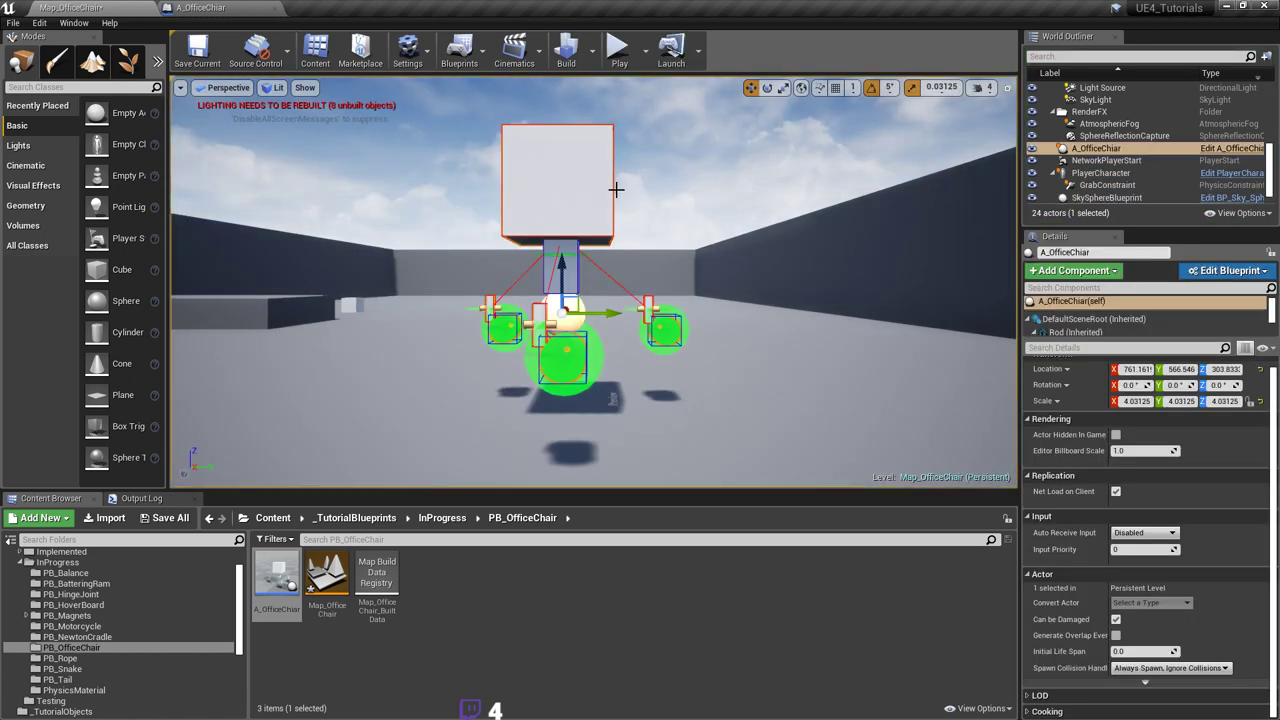
pyautogui.press('End')
pyautogui.moveTo(615, 188); pyautogui.dragTo(599, 214, button='right')
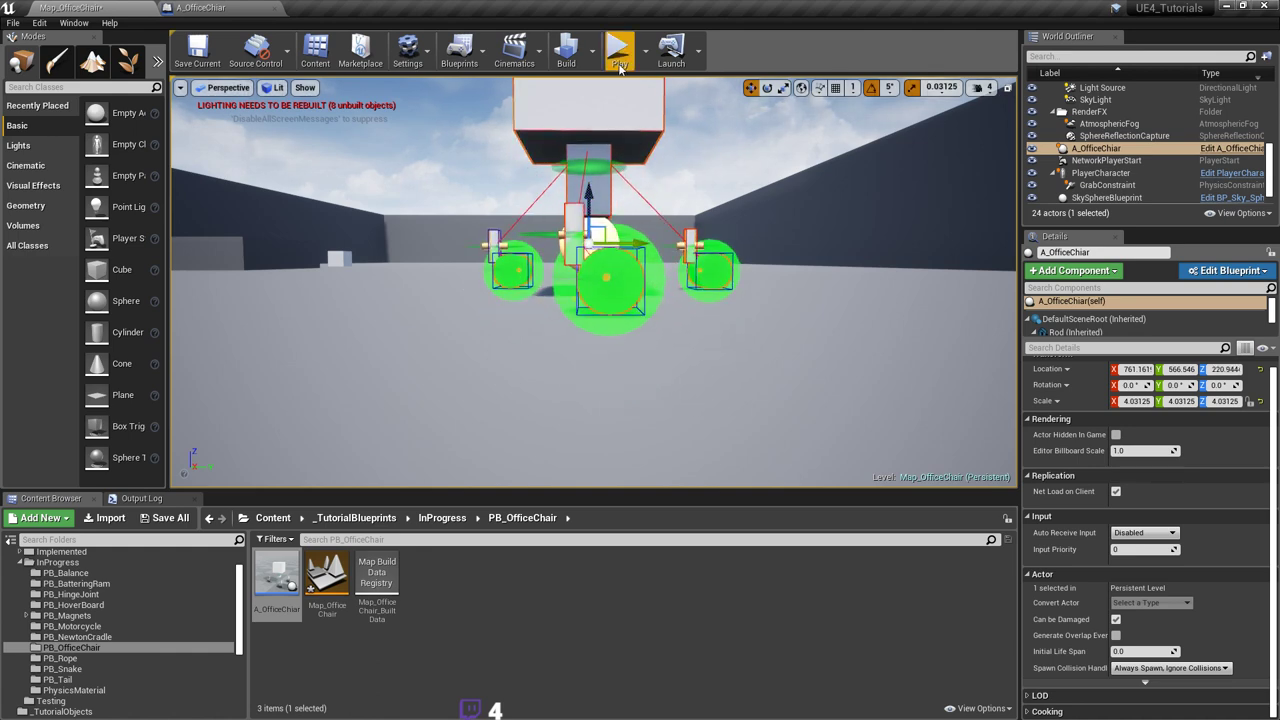
pyautogui.hotkey('alt', 'p')
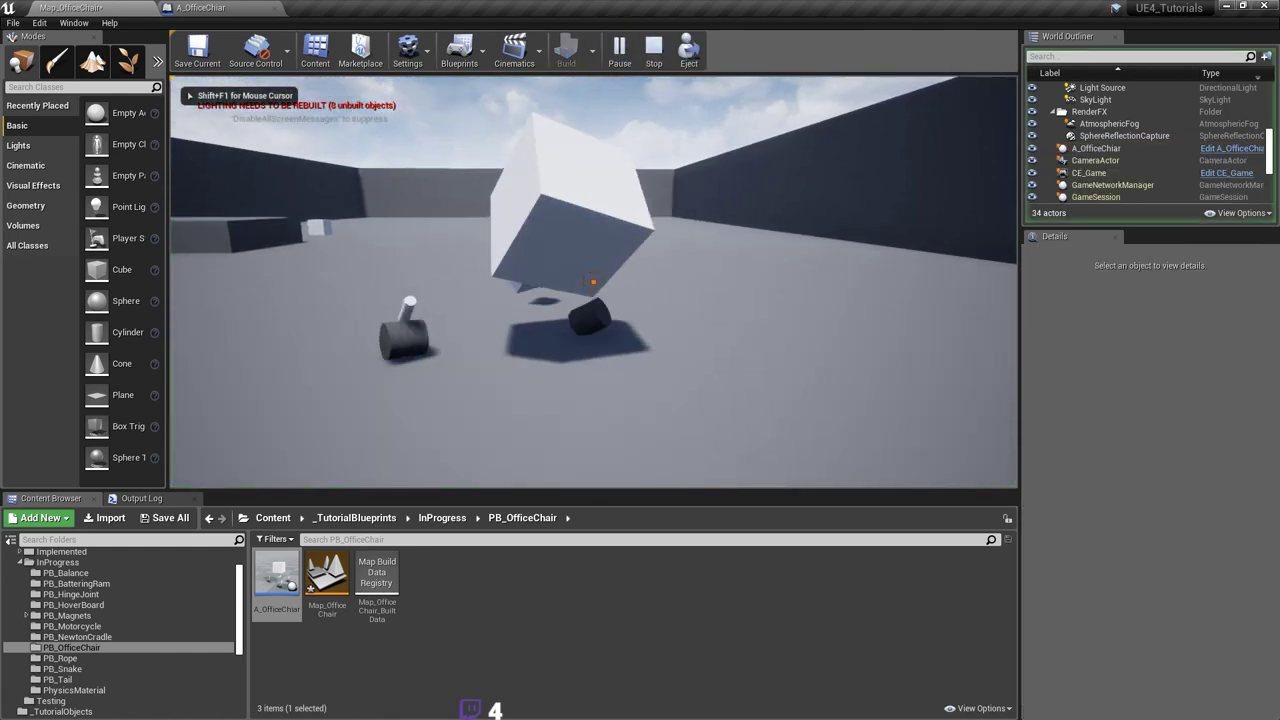
pyautogui.press('Escape')
# Step: Move PlayerCharacter sideways to about Y 738 and play-test how the chair stands and moves, ending the session
pyautogui.moveTo(720, 256); pyautogui.dragTo(695, 380, button='right')
pyautogui.click(689, 372)
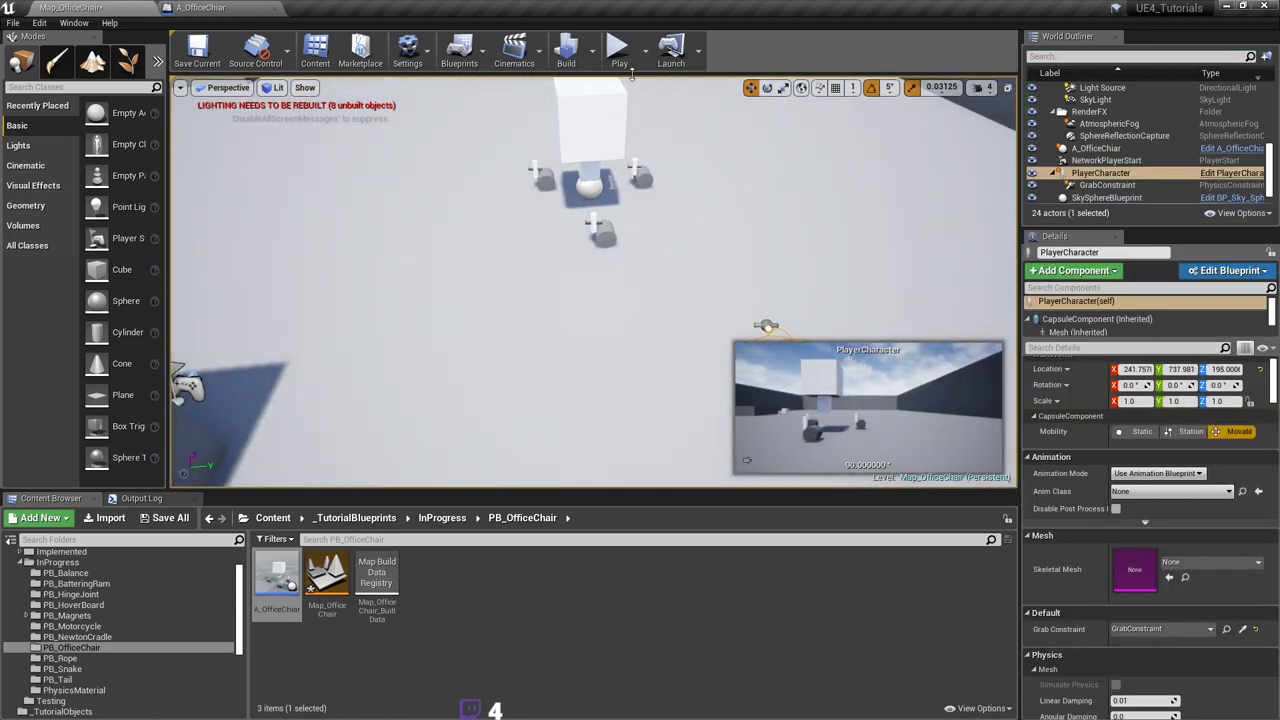
pyautogui.hotkey('alt', 'p')
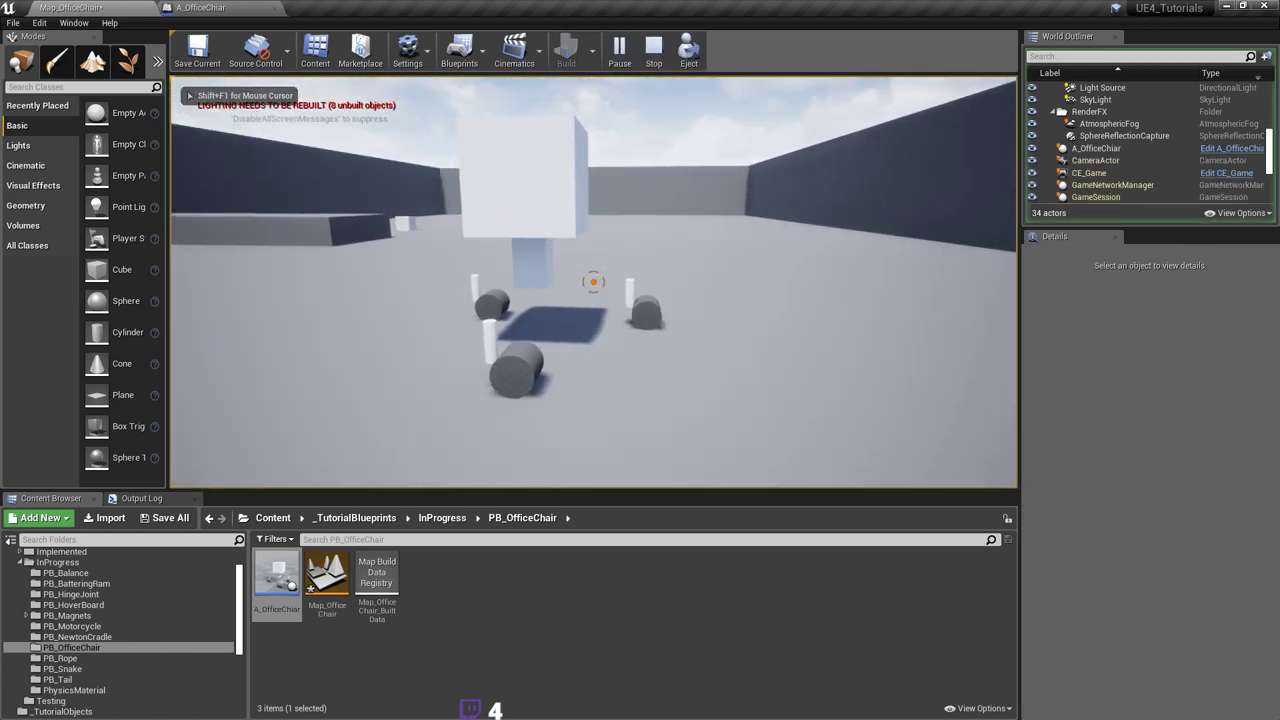
pyautogui.press('a')
pyautogui.press('a')
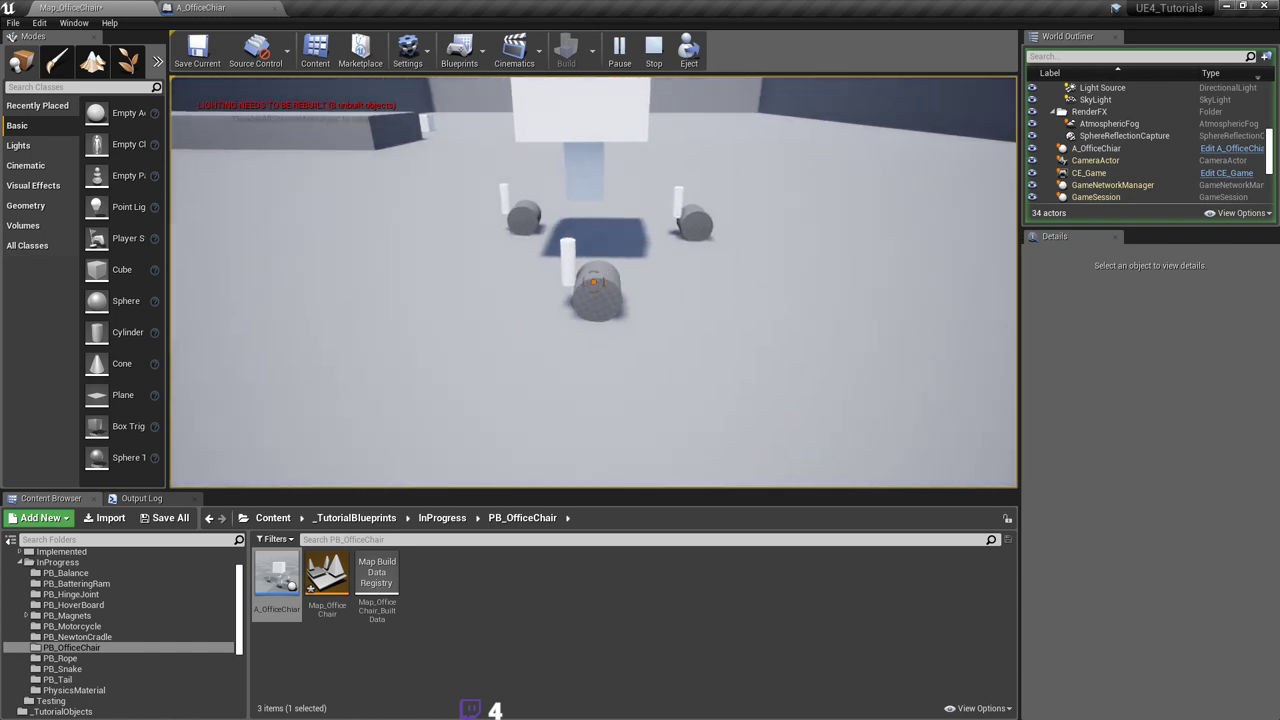
pyautogui.press('d')
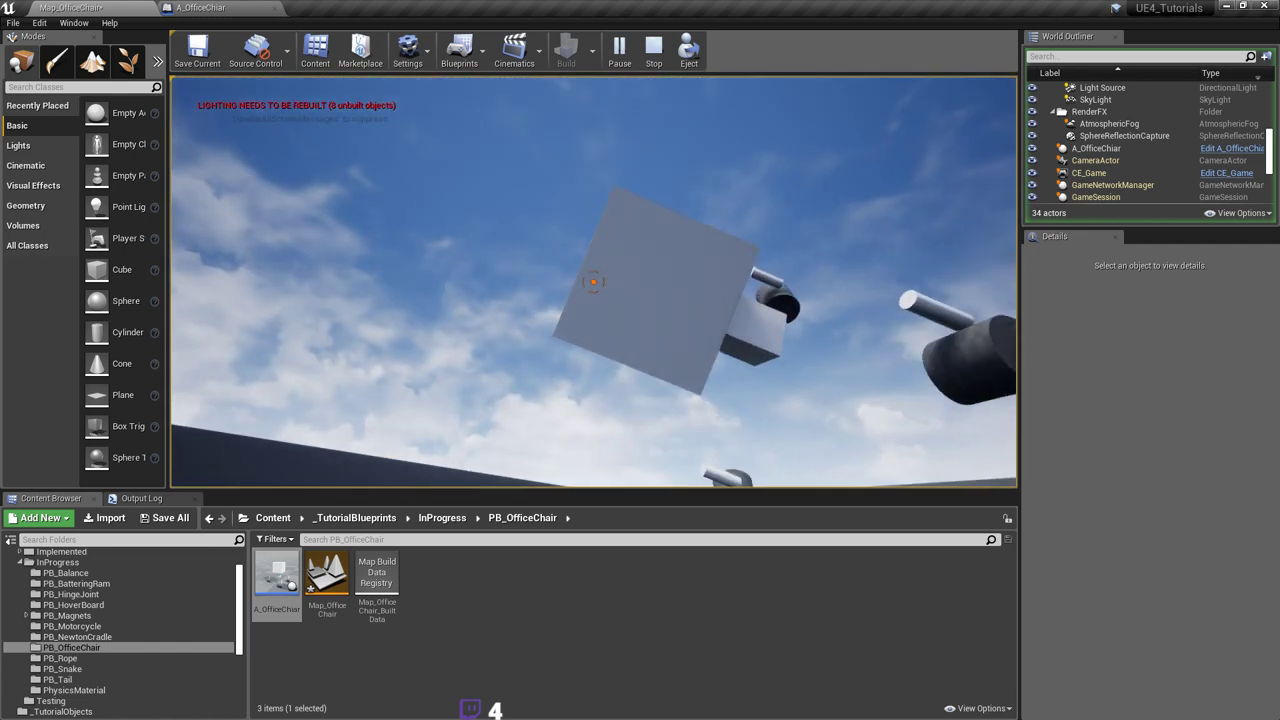
pyautogui.click(663, 60)
# Step: Run another play test, grabbing the chair body to move it around, end it and save the map
pyautogui.click(620, 52)
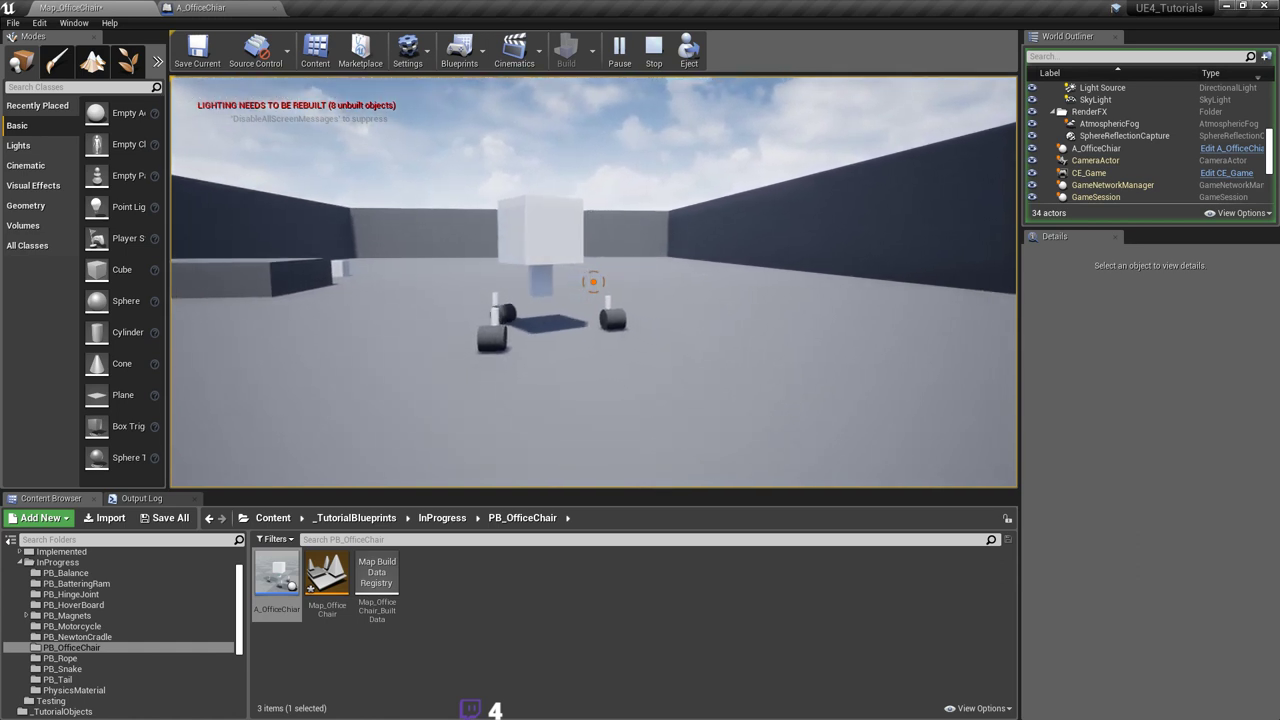
pyautogui.press('a')
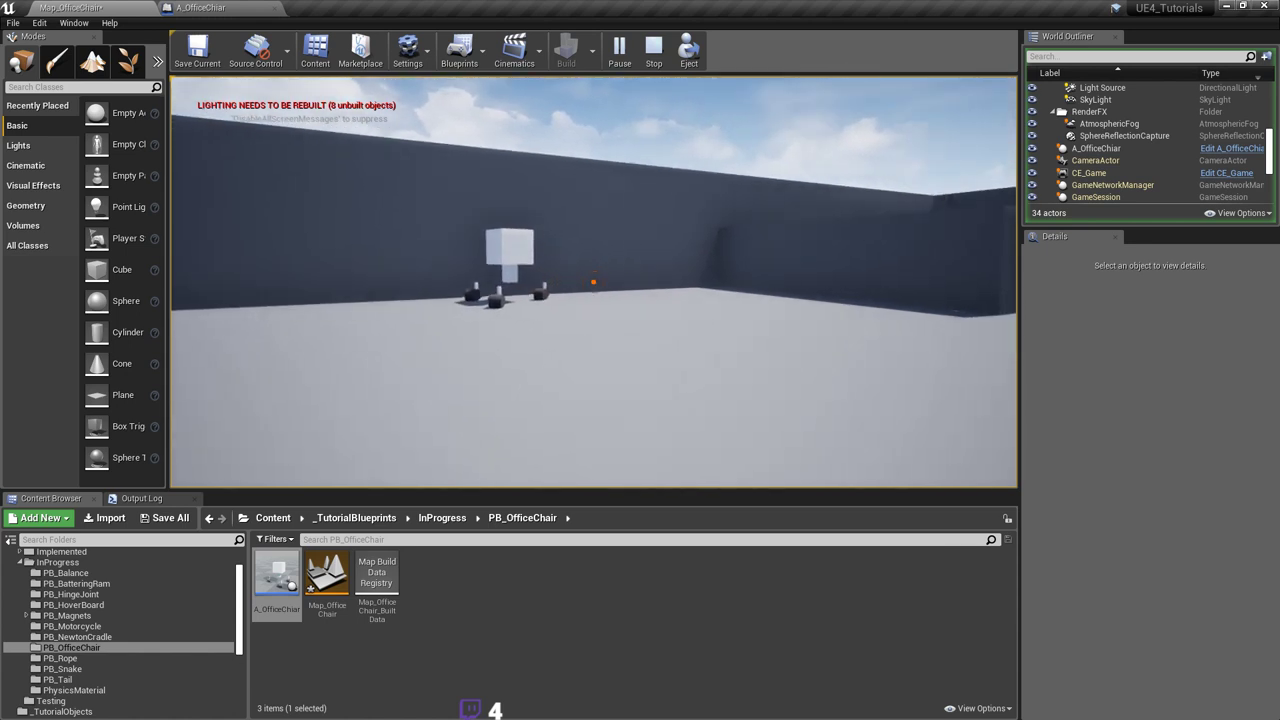
pyautogui.press('w')
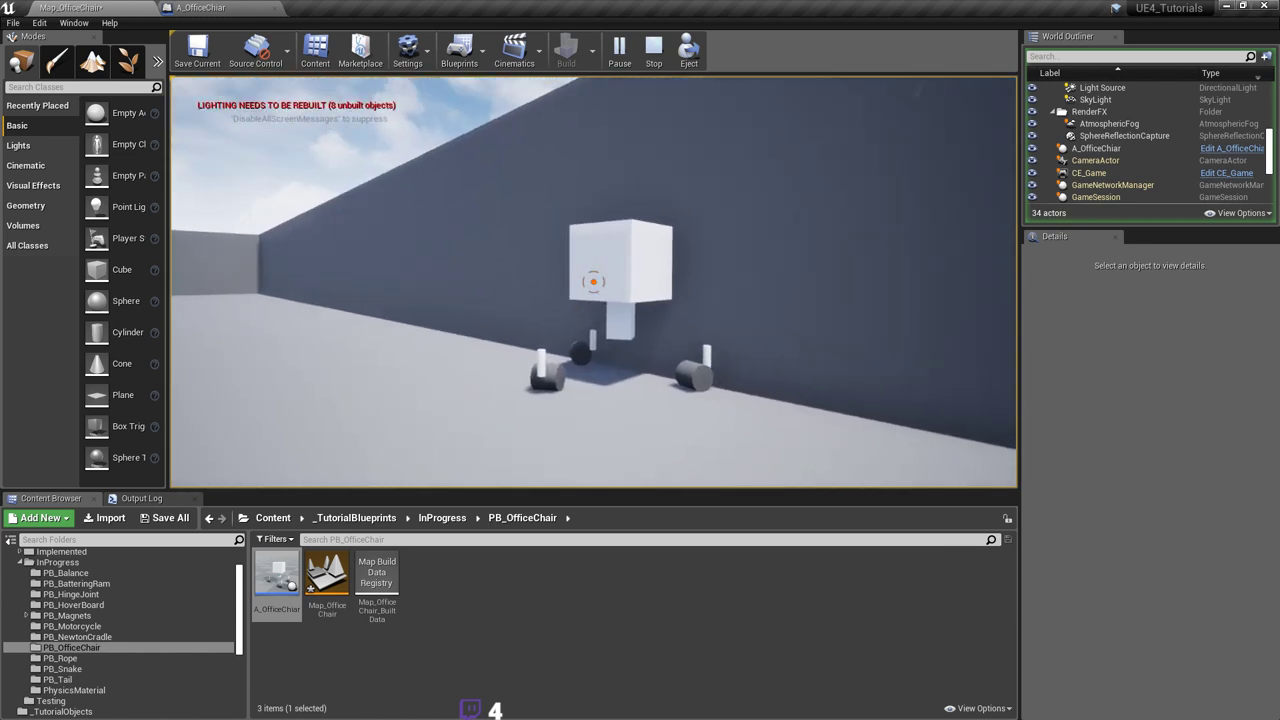
pyautogui.click(593, 282)
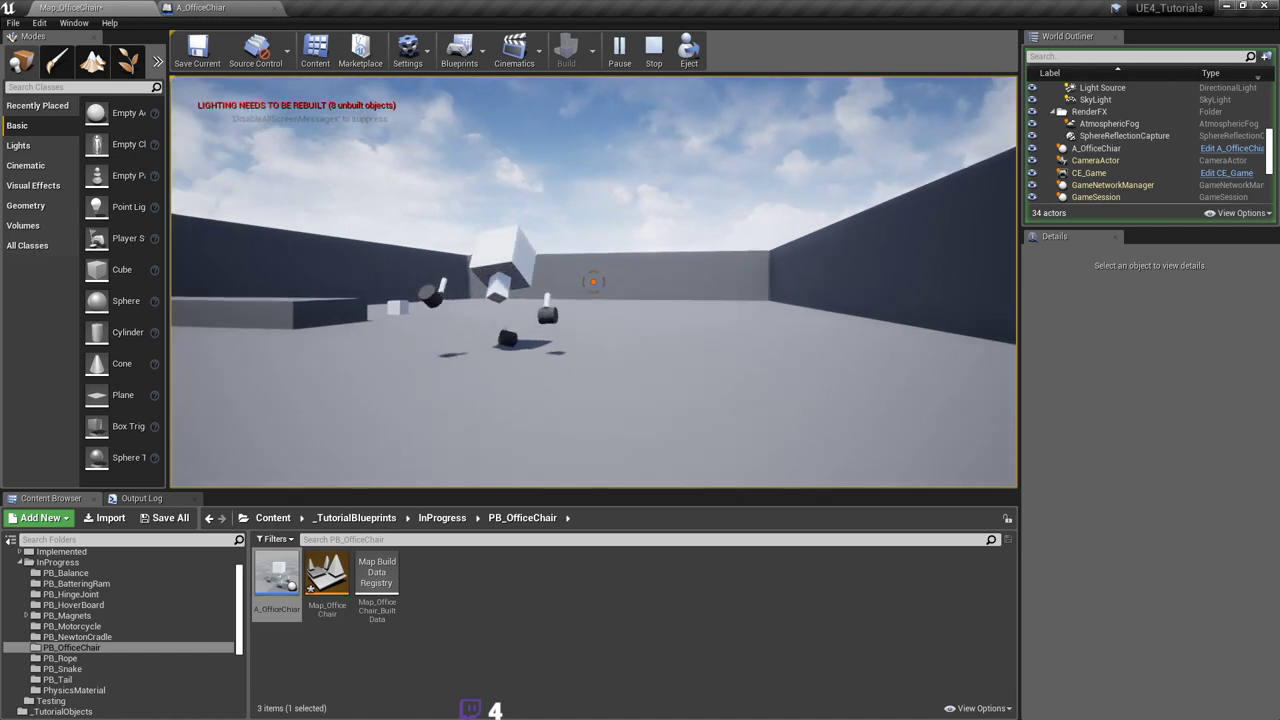
pyautogui.press('Escape')
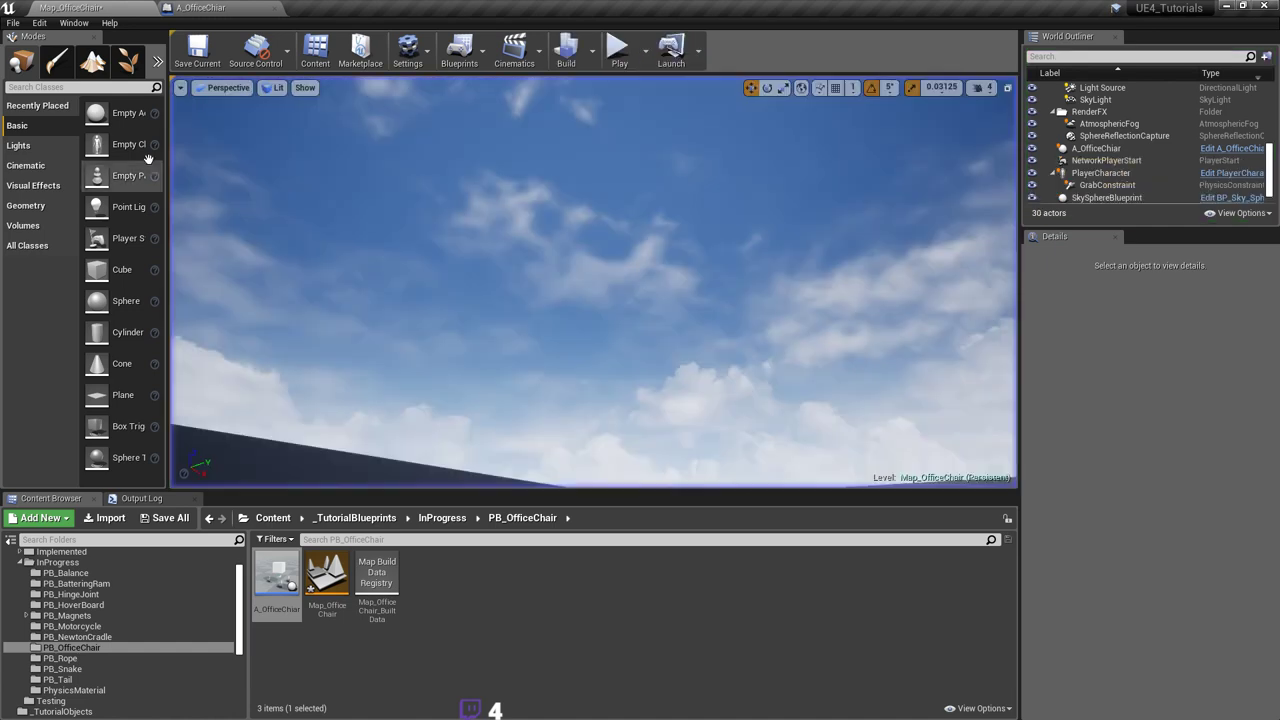
pyautogui.hotkey('ctrl', 's')
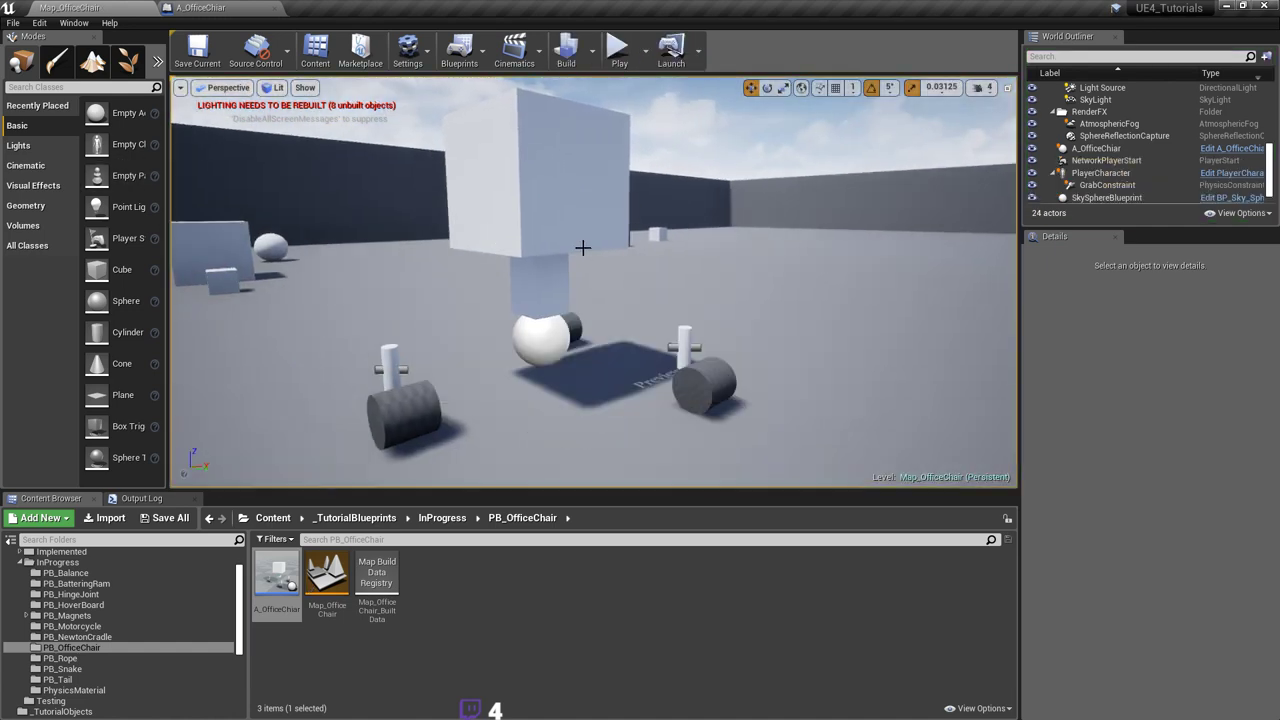
# Step: Play the level again and roll the chair across the arena, checking how the three wheel rods behave
pyautogui.click(619, 50)
pyautogui.press('a')
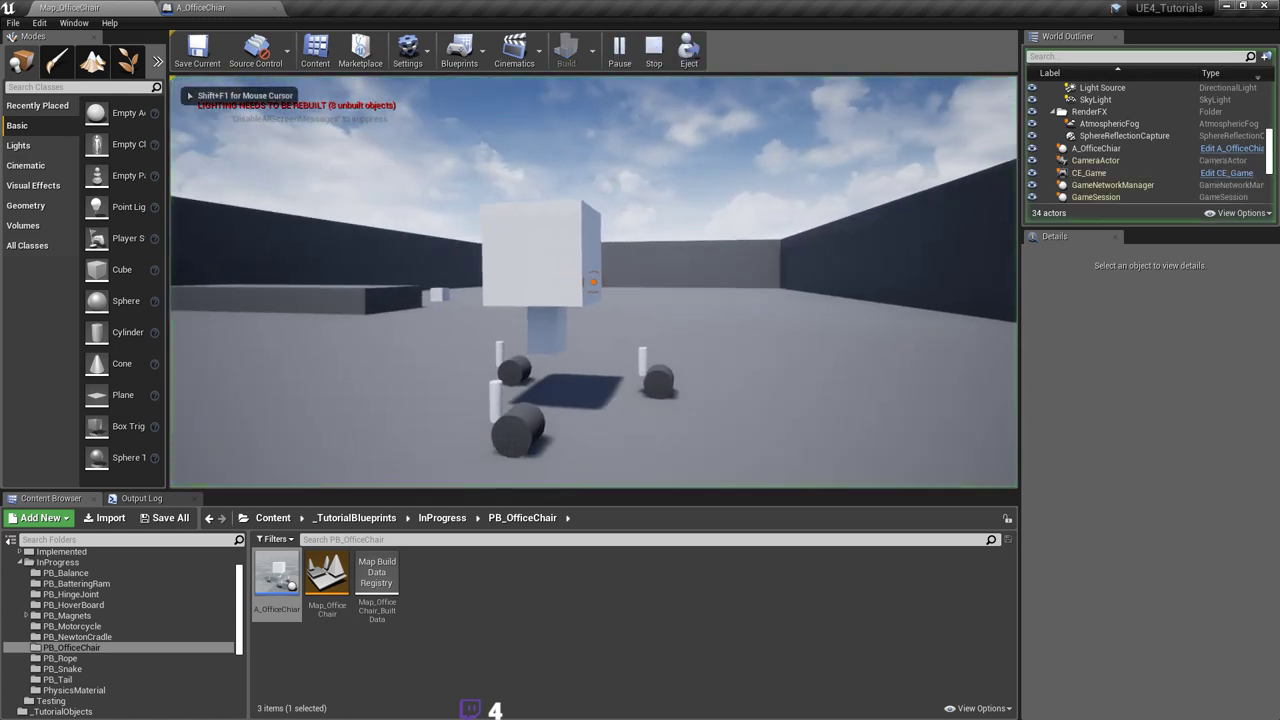
pyautogui.press('d')
pyautogui.press('d')
pyautogui.press('s')
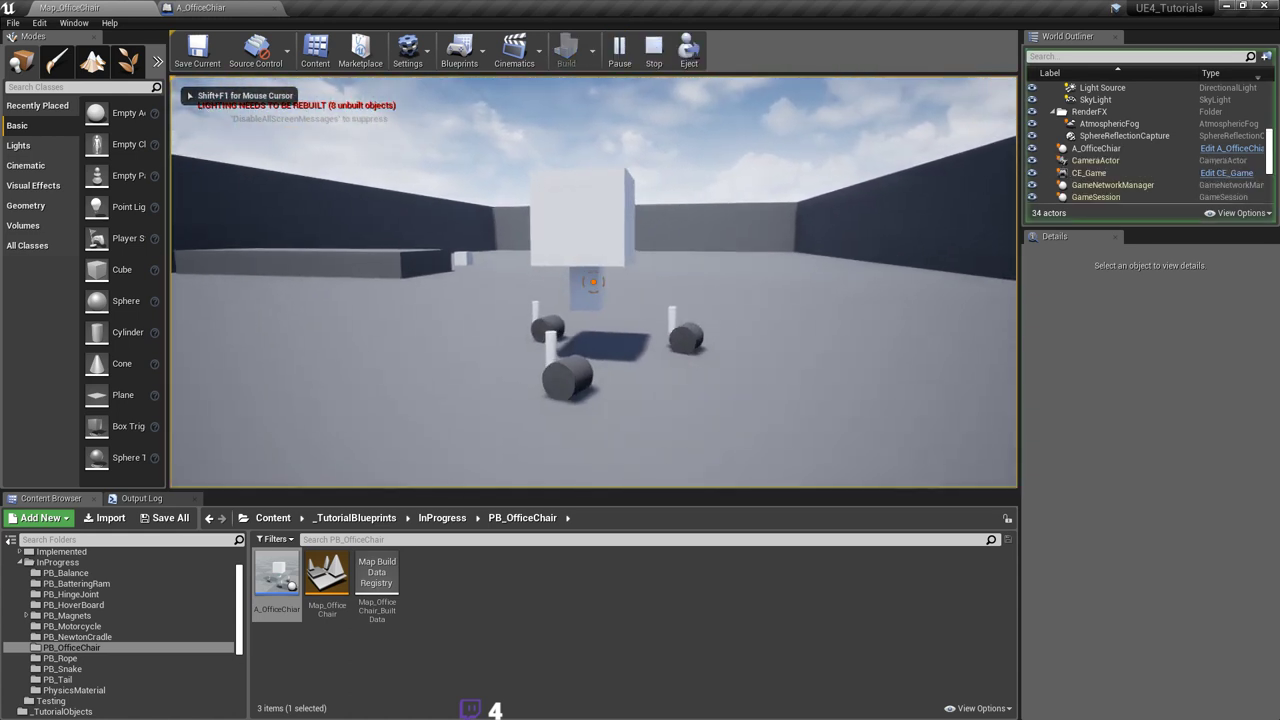
pyautogui.press('w')
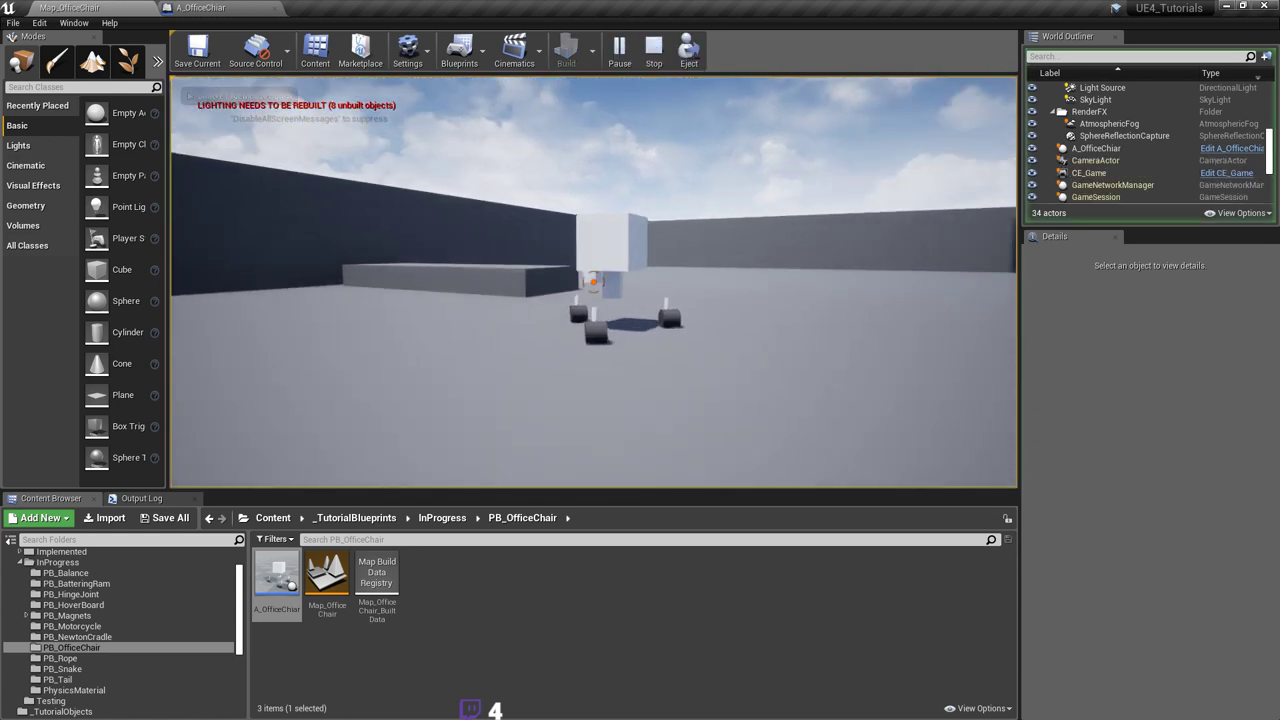
pyautogui.press('s')
pyautogui.press('s')
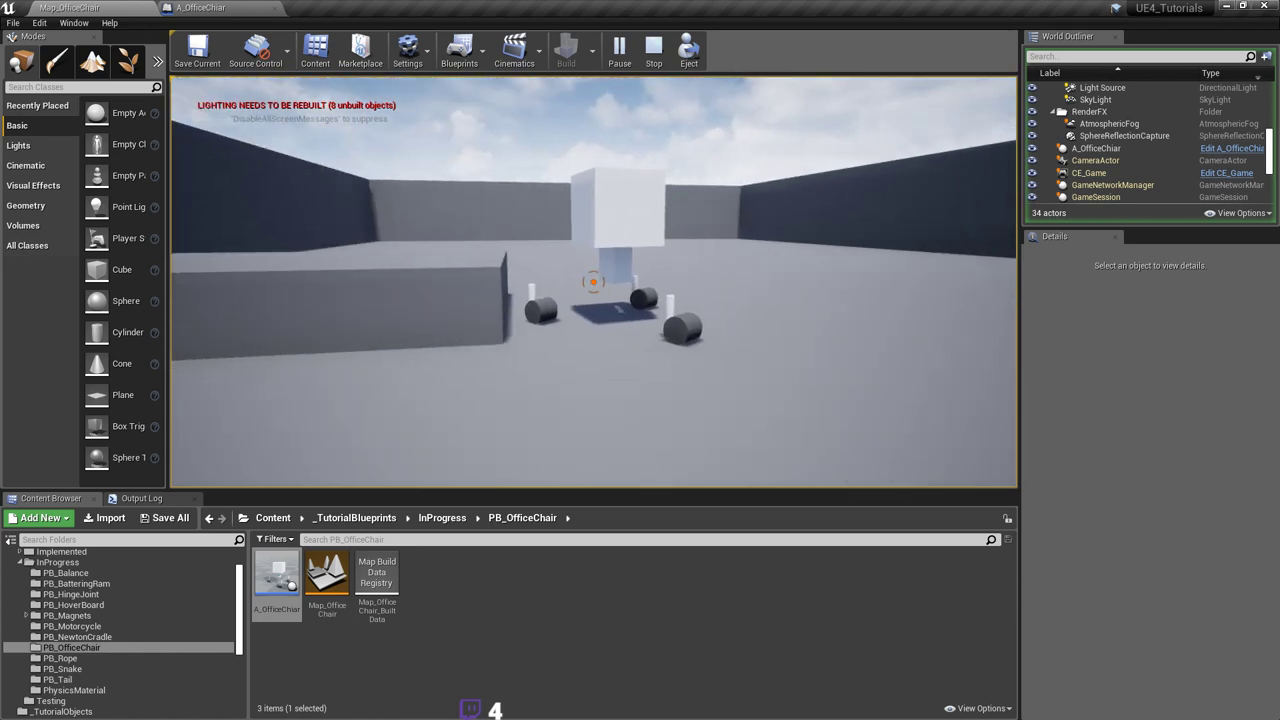
pyautogui.press('s')
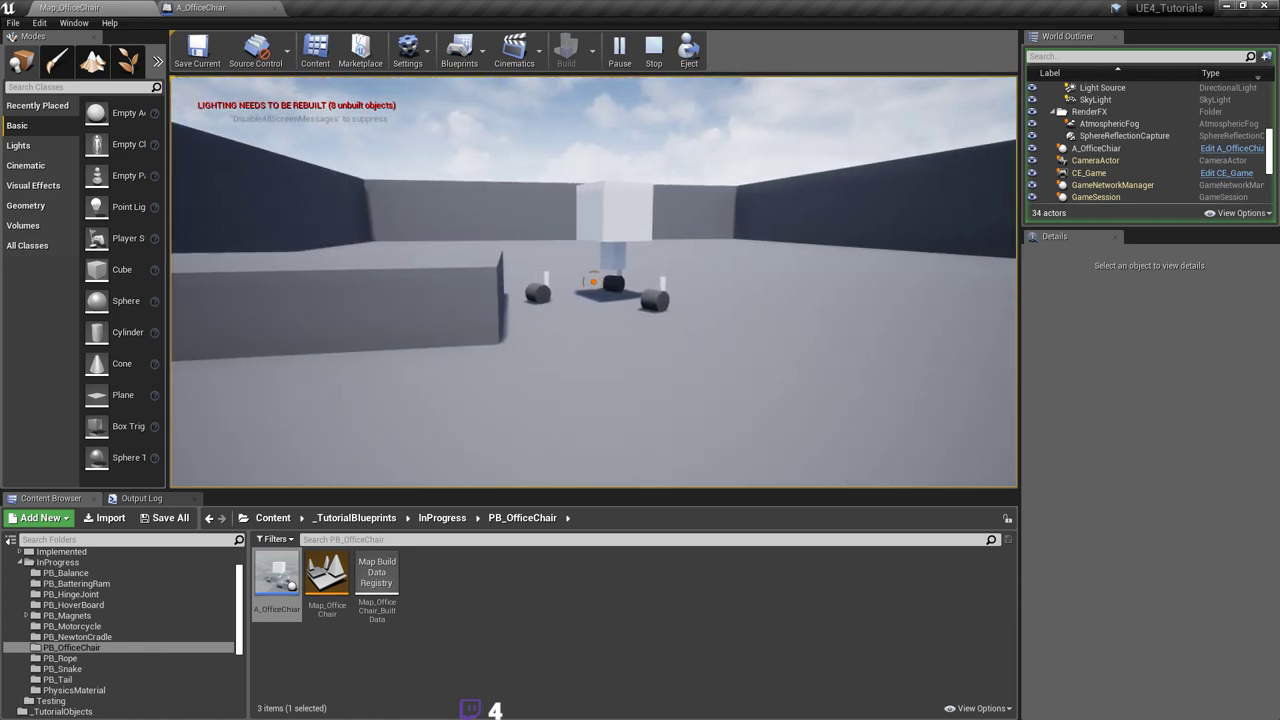
pyautogui.press('w')
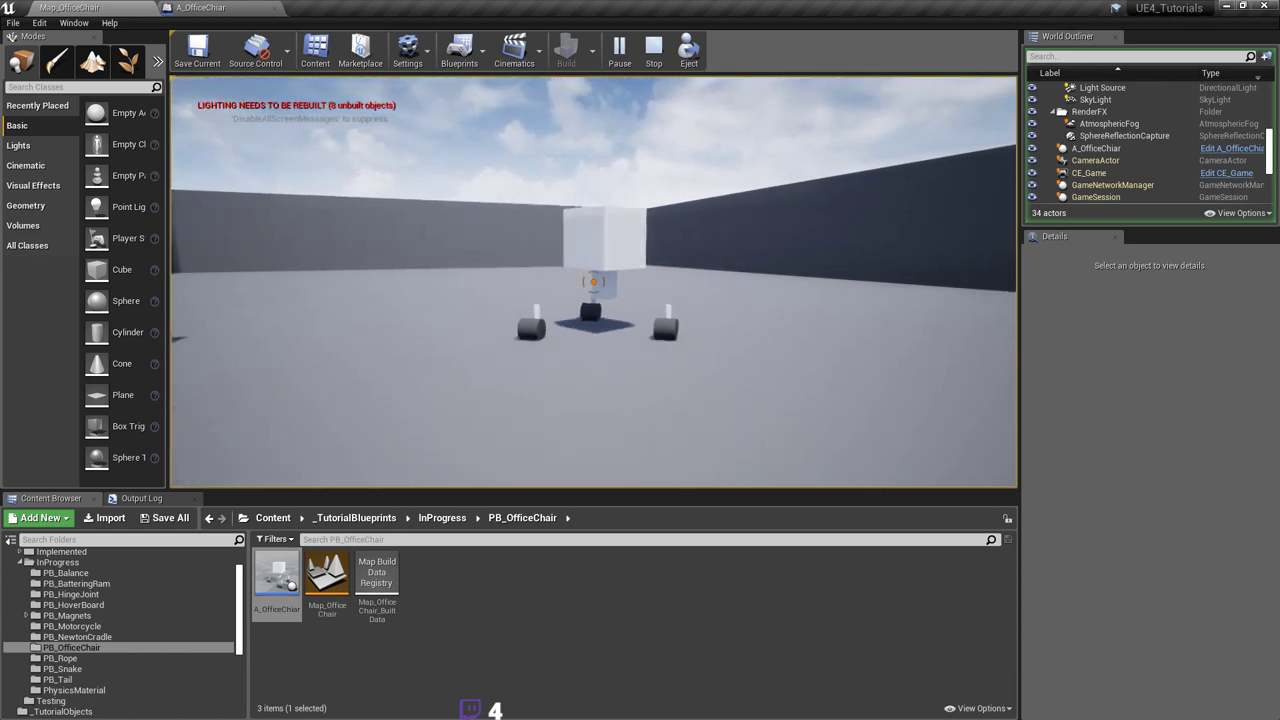
pyautogui.press('w')
pyautogui.press('w')
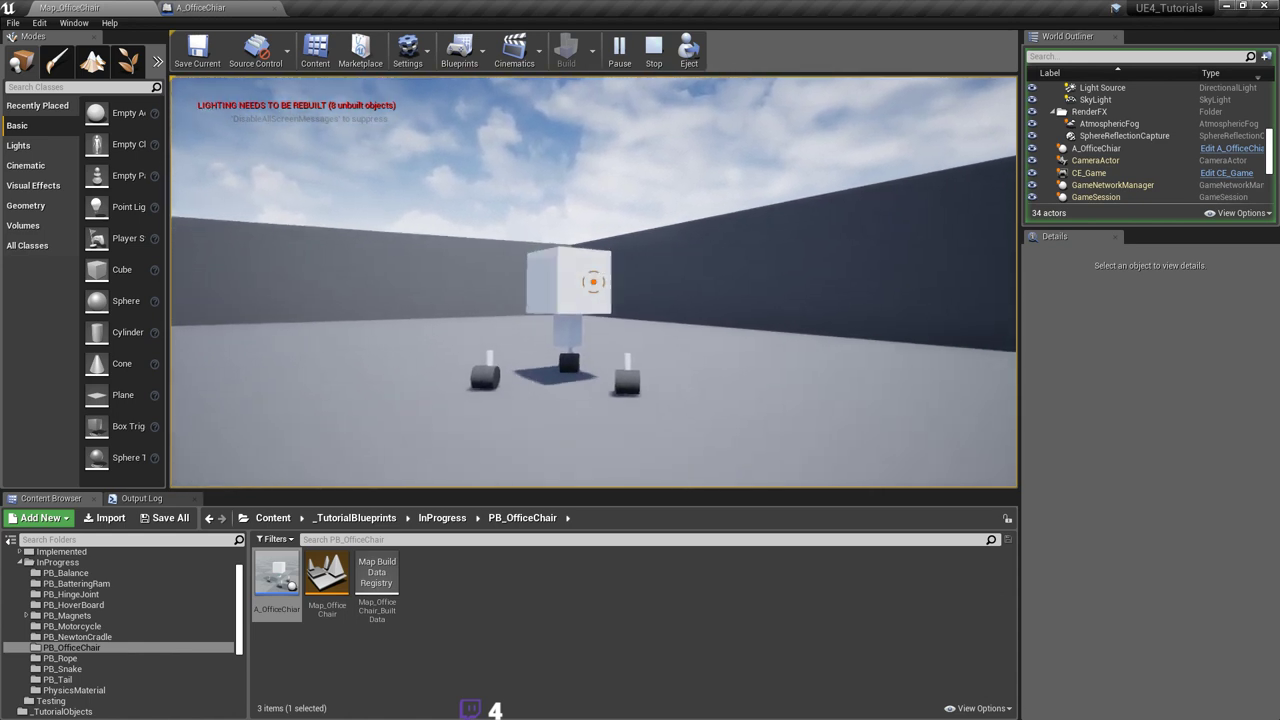
pyautogui.press('w')
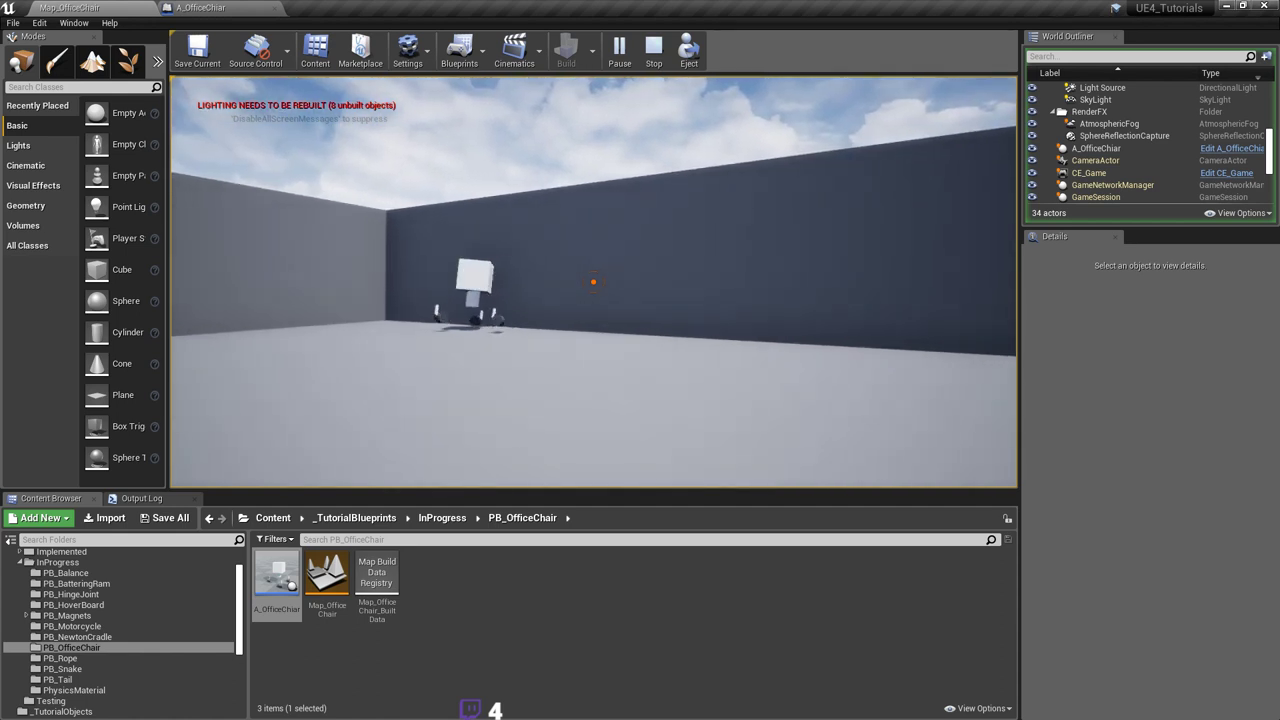
# Step: Roll the chair out of the corner and along the wall to check its movement, and end the play session
pyautogui.press('s')
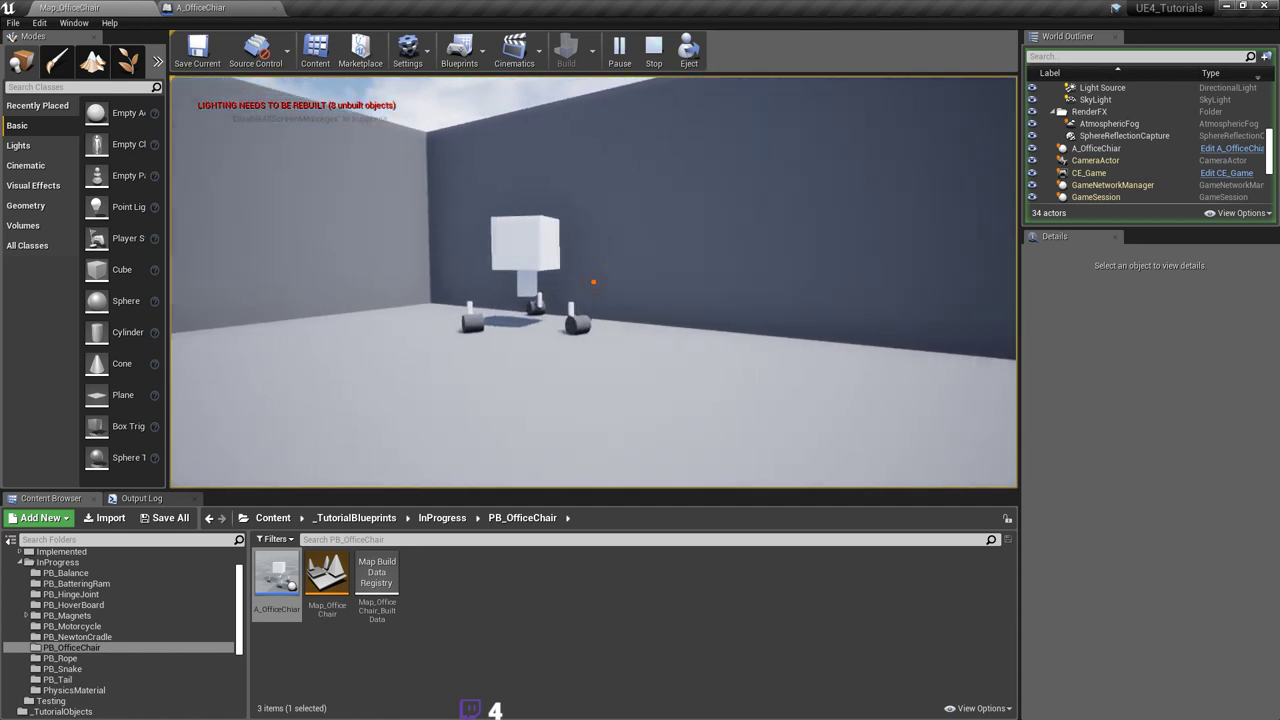
pyautogui.press('w')
pyautogui.press('a')
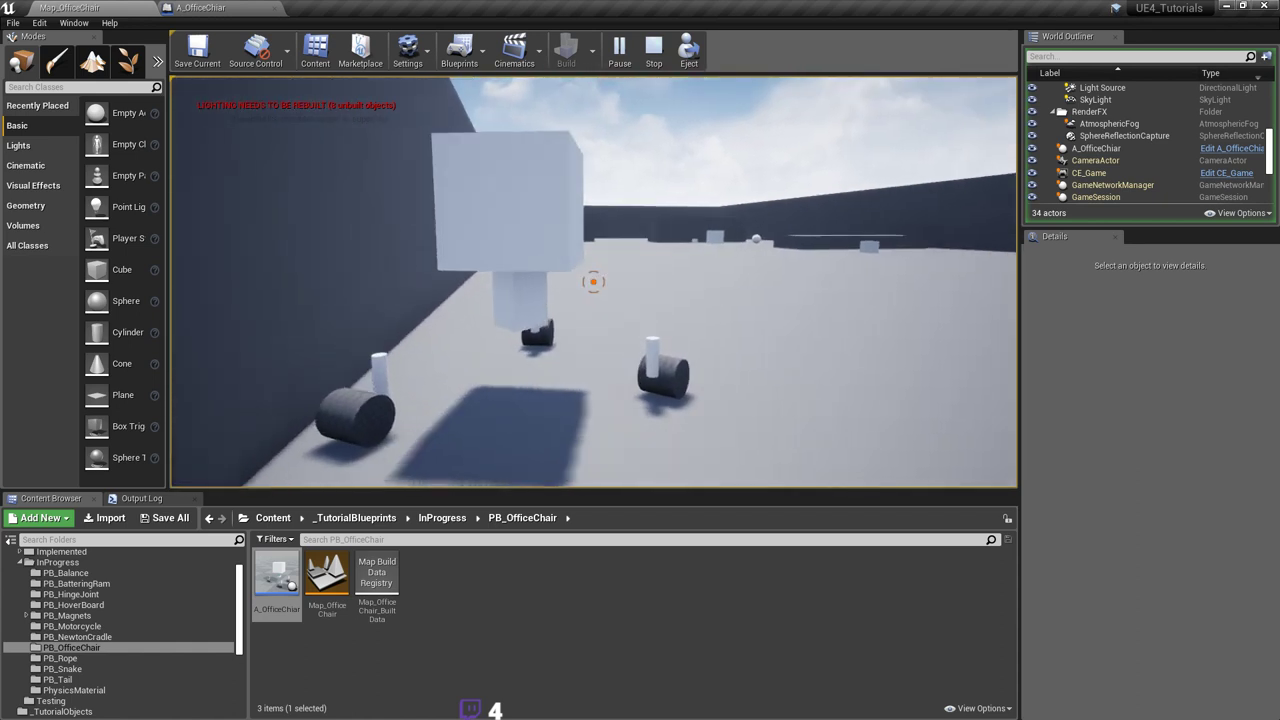
pyautogui.press('a')
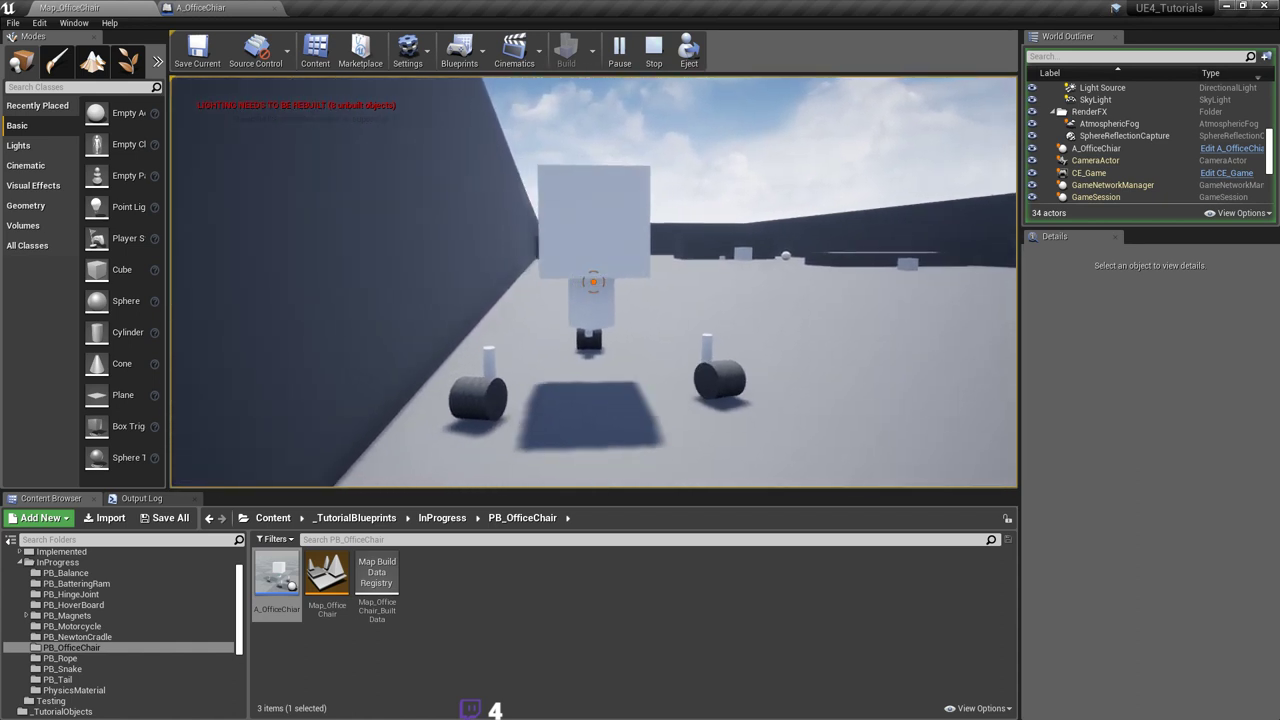
pyautogui.press('w')
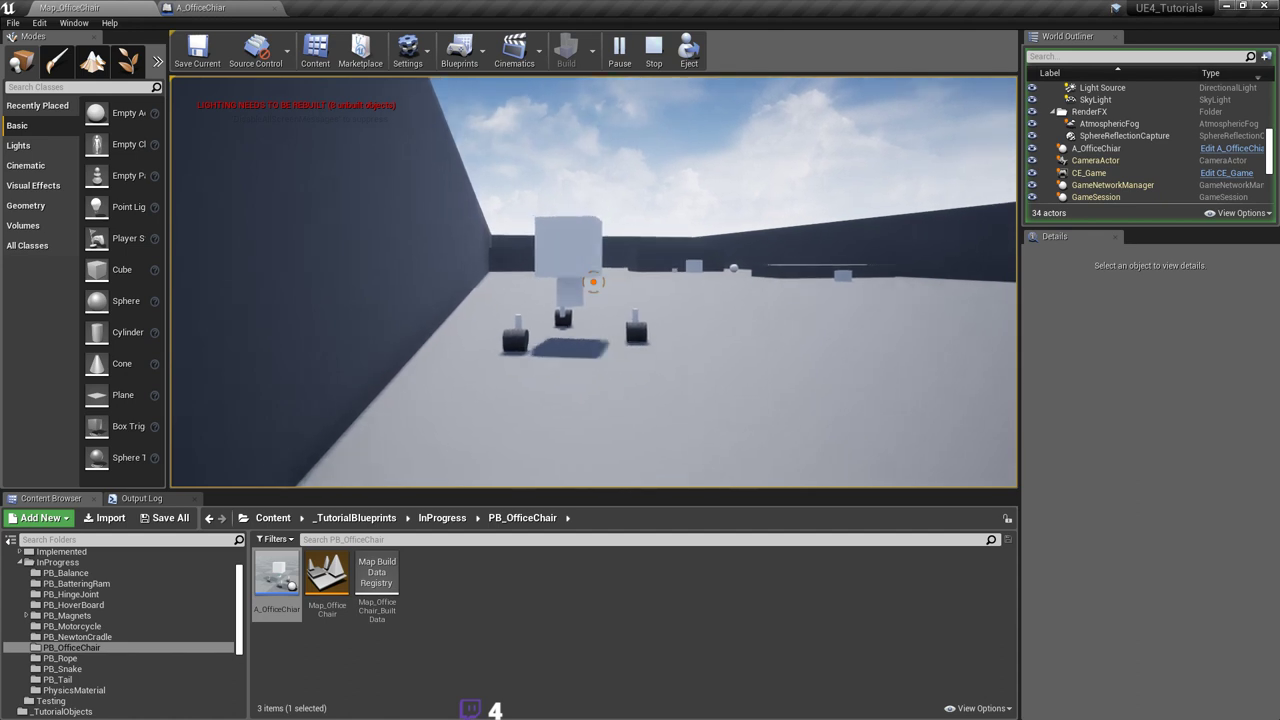
pyautogui.press('d')
pyautogui.press('w')
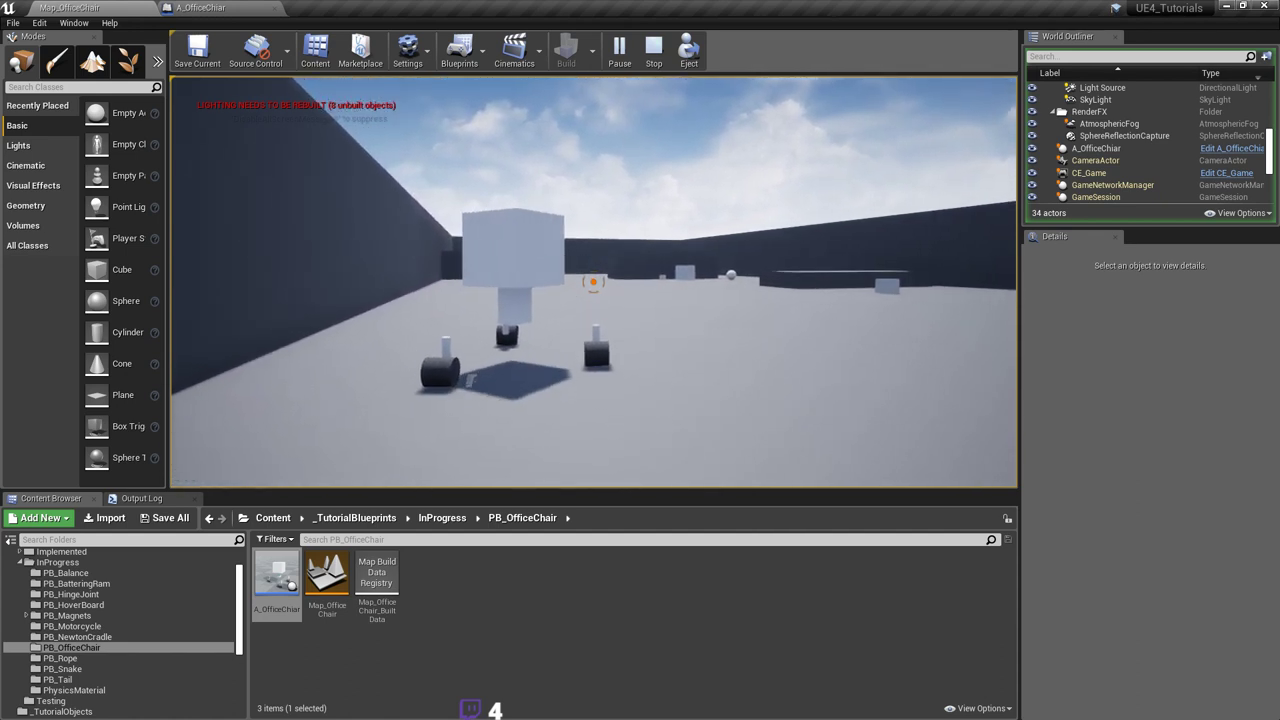
pyautogui.press('w')
pyautogui.press('w')
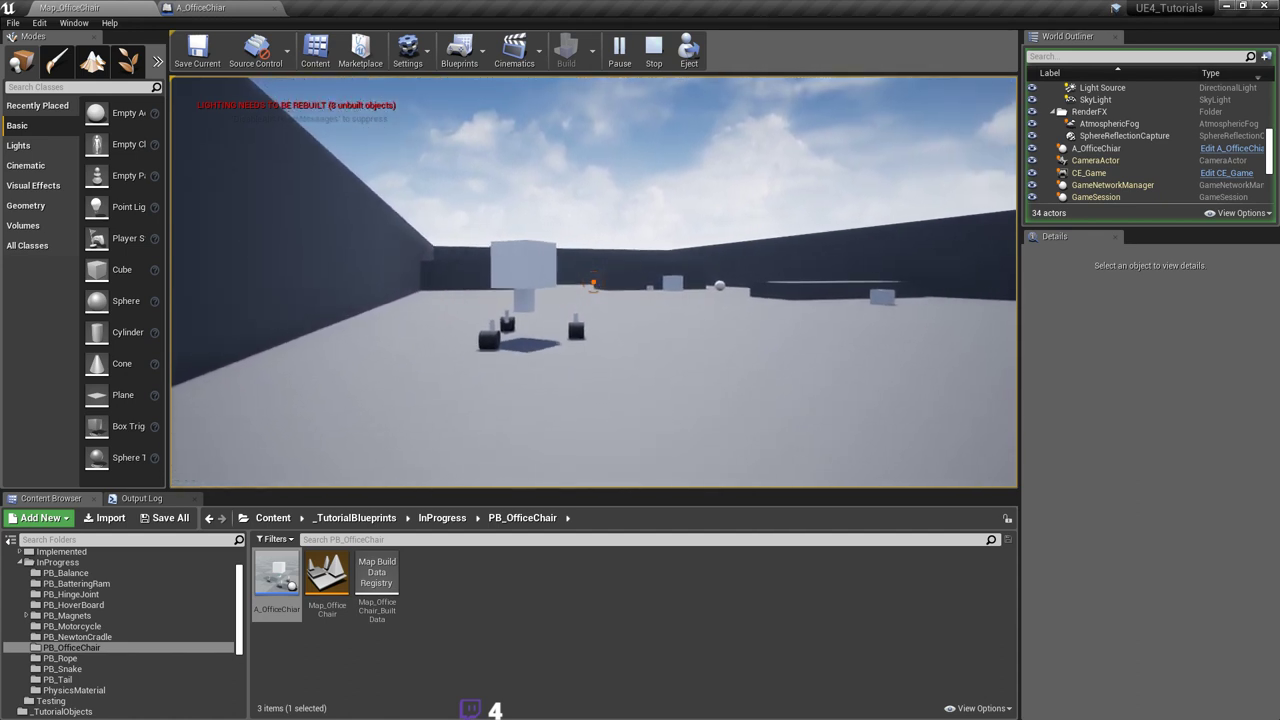
pyautogui.press('Escape')
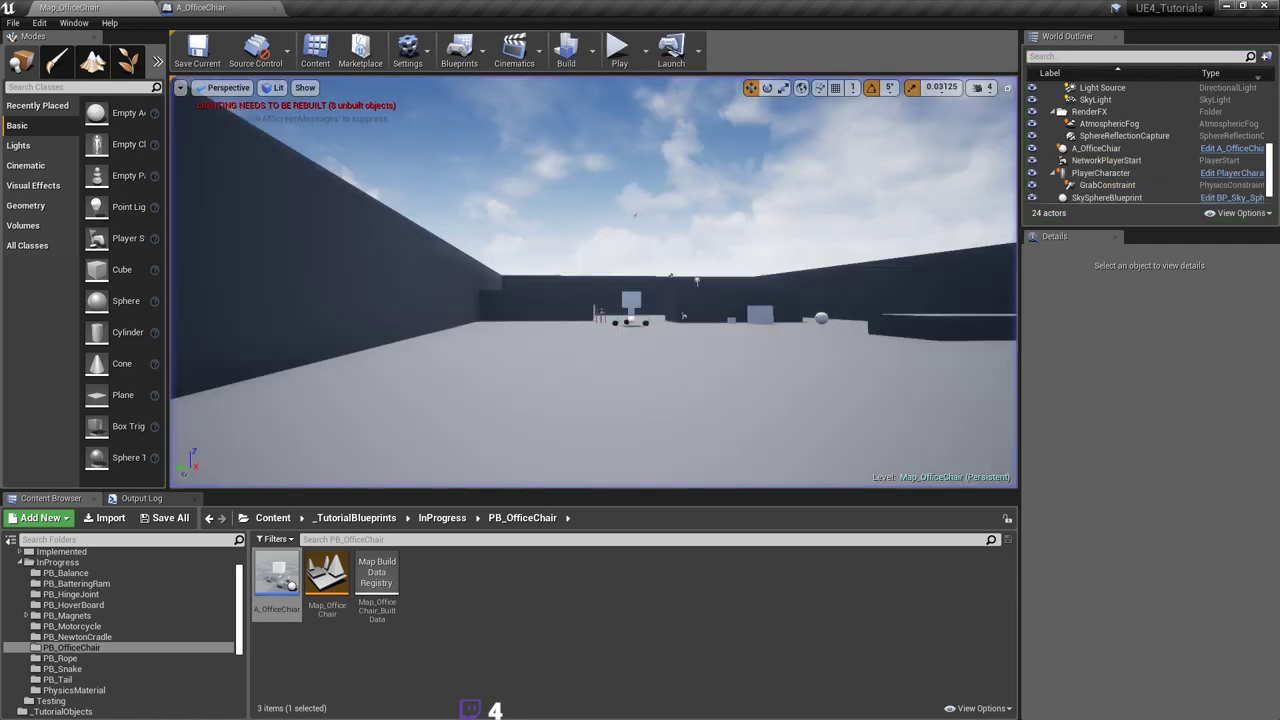
# Step: Return the level view to the office chair, save the map and look the chair over from nearby
pyautogui.moveTo(918, 232)
pyautogui.mouseDown(button='right')
pyautogui.moveTo(810, 245)
pyautogui.moveTo(918, 232)
pyautogui.mouseUp(button='right')
pyautogui.hotkey('ctrl', 's')
pyautogui.press('w')
pyautogui.moveTo(801, 259); pyautogui.dragTo(825, 295, button='right')
pyautogui.press('a')
pyautogui.moveTo(707, 217)
pyautogui.mouseDown(button='right')
pyautogui.moveTo(860, 240)
pyautogui.moveTo(707, 217)
pyautogui.mouseUp(button='right')
pyautogui.press('d')
pyautogui.press('w')
pyautogui.moveTo(317, 115)
pyautogui.mouseDown(button='right')
pyautogui.moveTo(447, 205)
pyautogui.moveTo(275, 105)
pyautogui.moveTo(305, 102)
pyautogui.mouseUp(button='right')
pyautogui.press('s')
pyautogui.press('w')
pyautogui.hotkey('ctrl', 's')
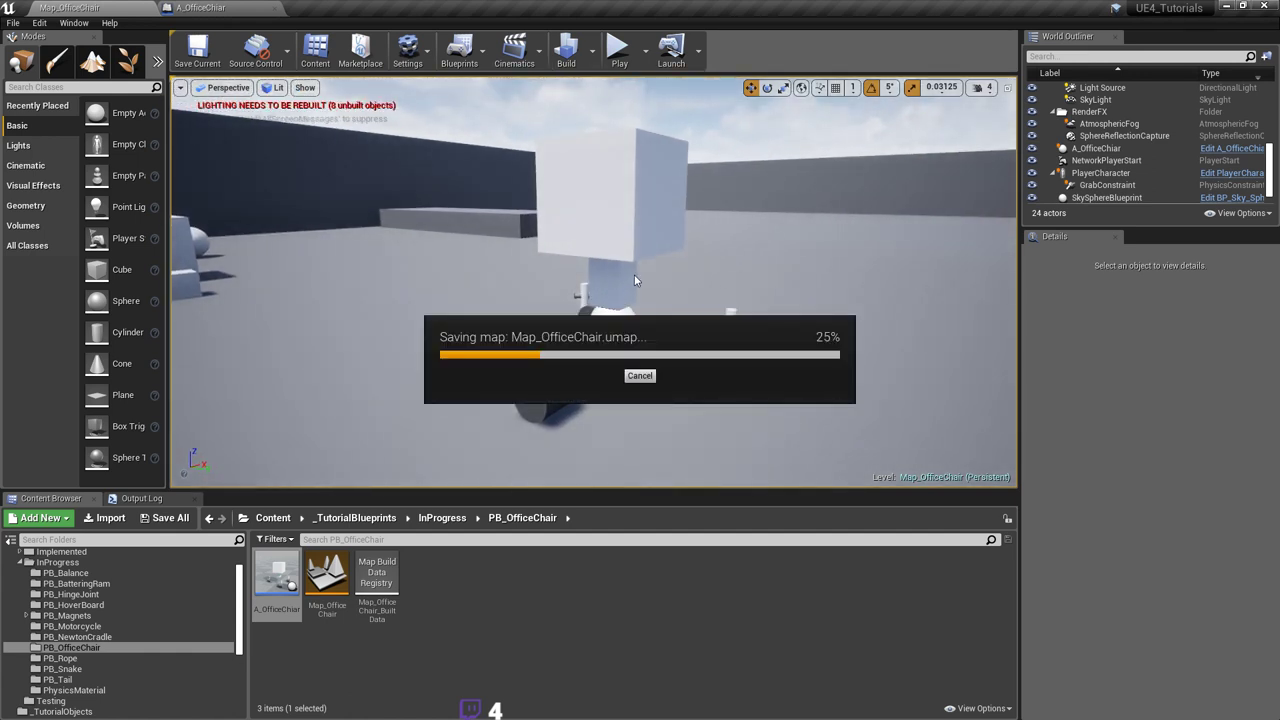
pyautogui.press('w')
pyautogui.moveTo(707, 271); pyautogui.dragTo(360, 96, button='right')
pyautogui.press('s')
# Step: Open the A_OfficeChiar blueprint and examine the arrangement of the body, axis and three wheel rods
pyautogui.click(204, 7)
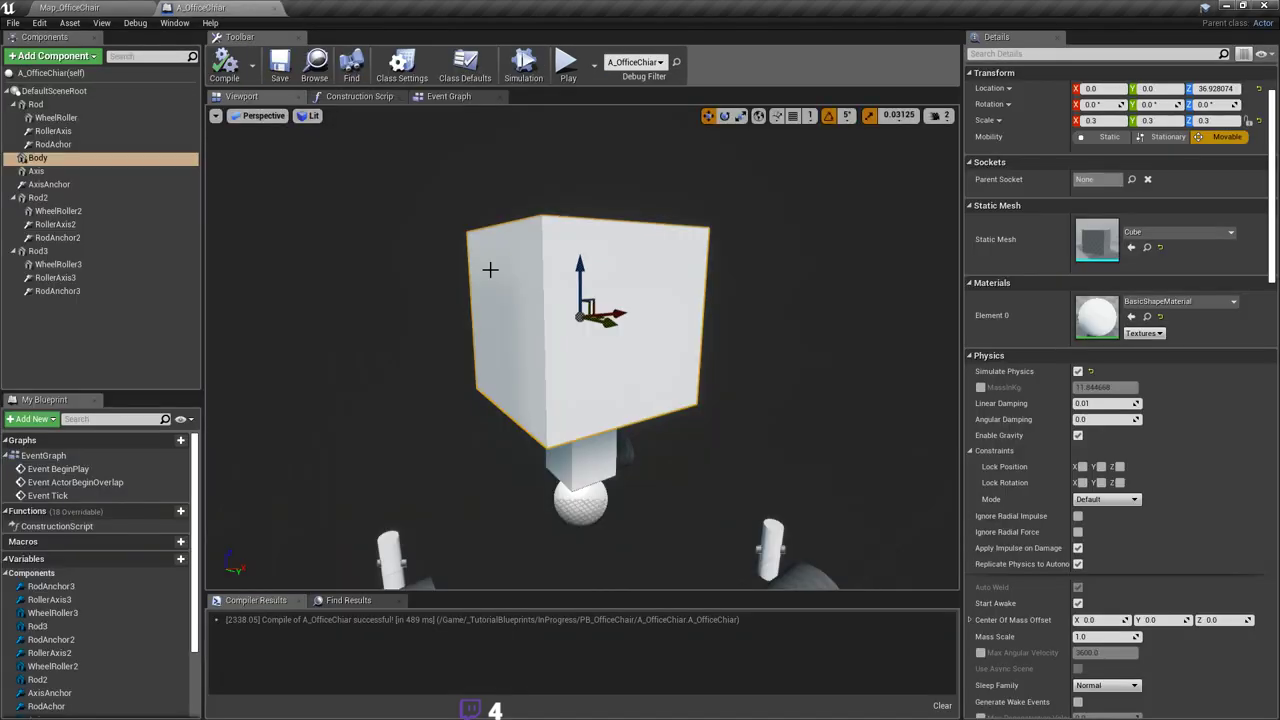
pyautogui.press('s')
pyautogui.moveTo(580, 350); pyautogui.dragTo(625, 415, button='right')
pyautogui.press('w')
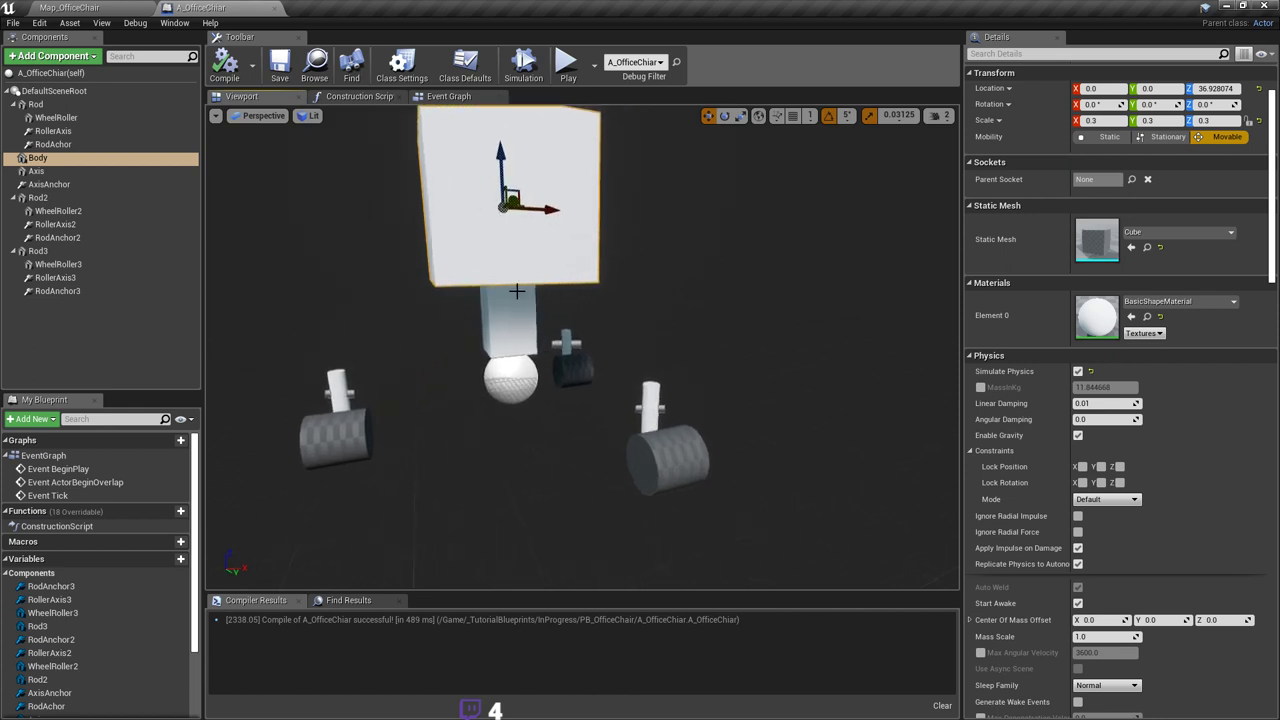
pyautogui.moveTo(516, 290)
pyautogui.mouseDown(button='right')
pyautogui.moveTo(495, 330)
pyautogui.moveTo(526, 307)
pyautogui.mouseUp(button='right')
pyautogui.press('s')
pyautogui.press('w')
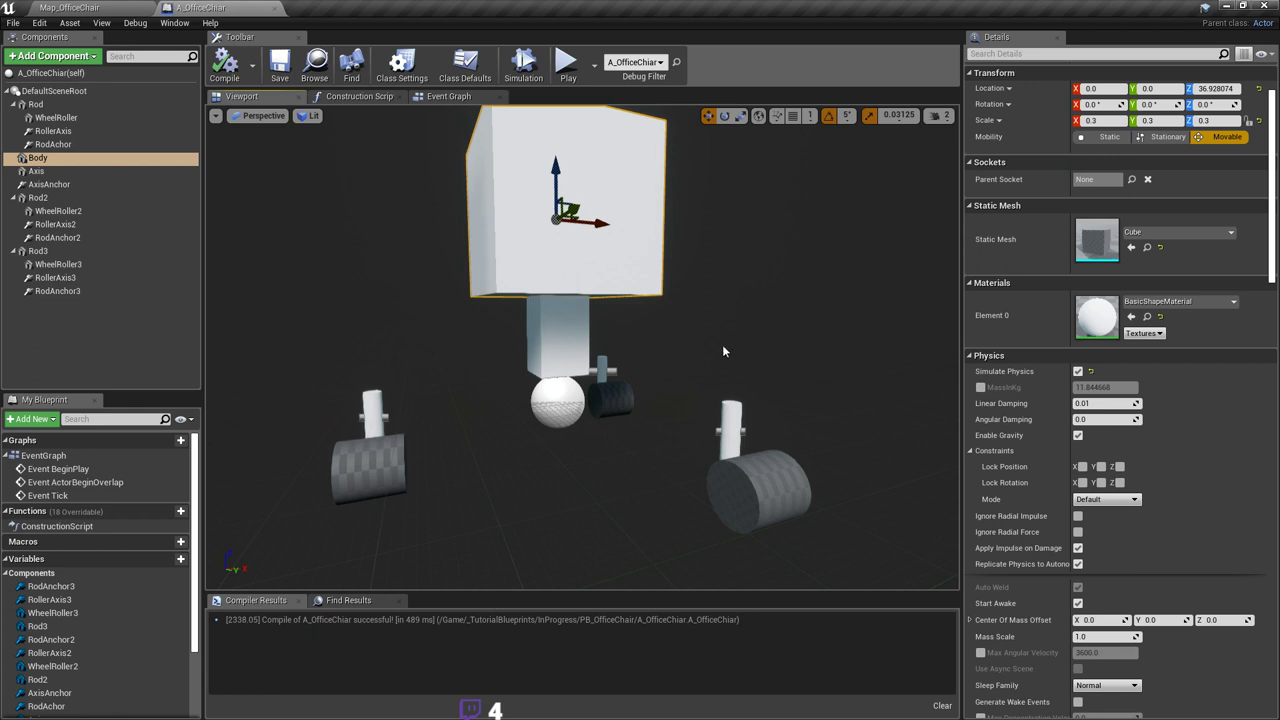
# Step: Compare the blueprint's wheel rod layout with the office chair drawing on the reference image board, and return to the Unreal Editor
pyautogui.press('d')
pyautogui.moveTo(693, 350)
pyautogui.mouseDown(button='right')
pyautogui.moveTo(650, 358)
pyautogui.moveTo(693, 350)
pyautogui.mouseUp(button='right')
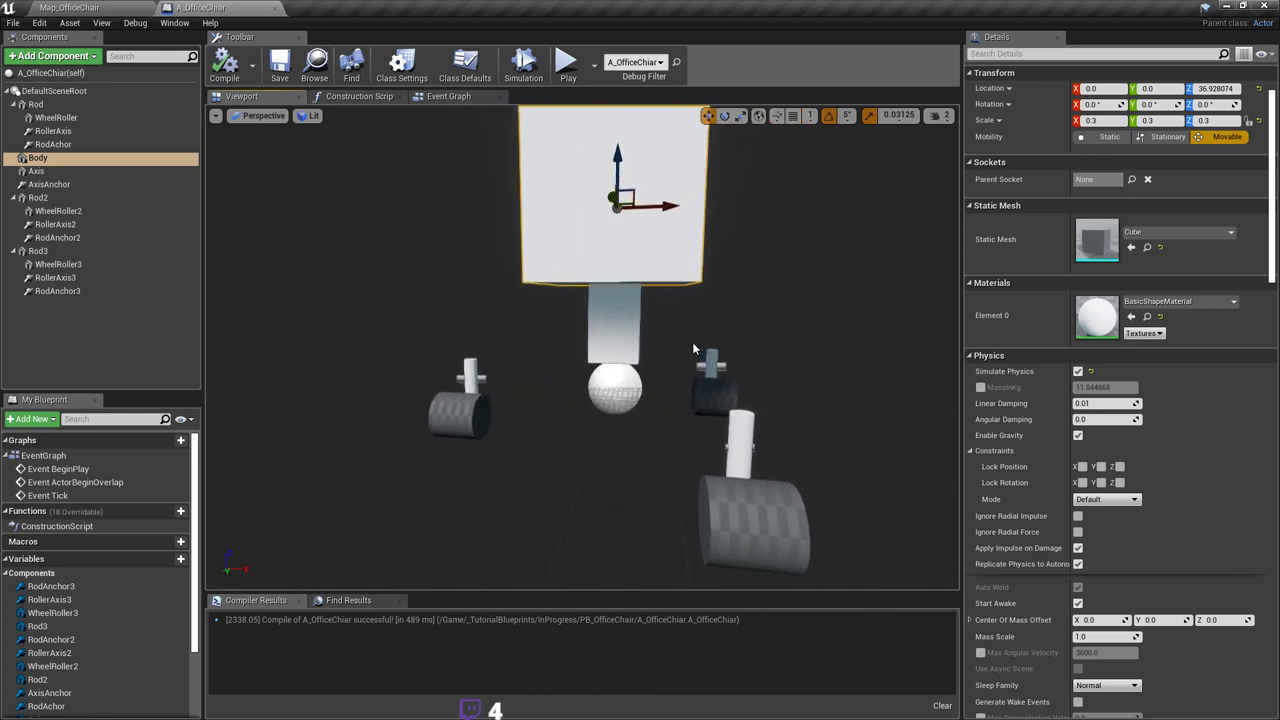
pyautogui.press('super')
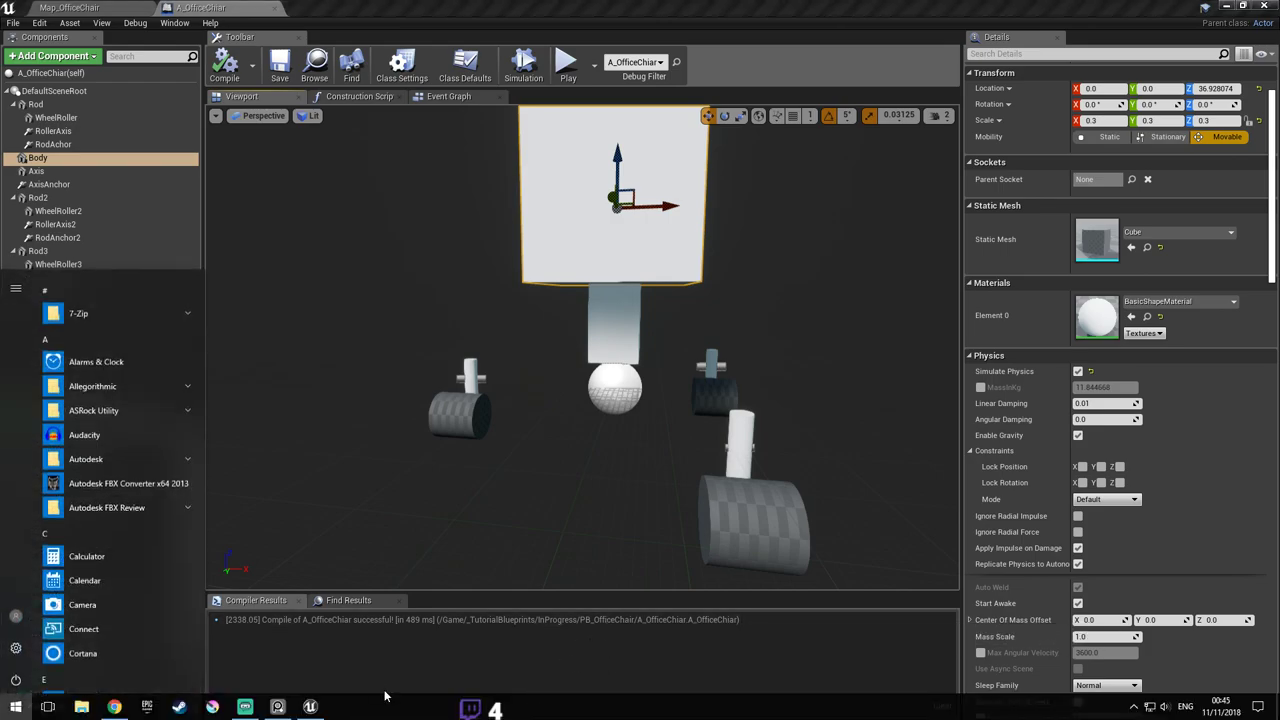
pyautogui.click(250, 707)
pyautogui.click(279, 708)
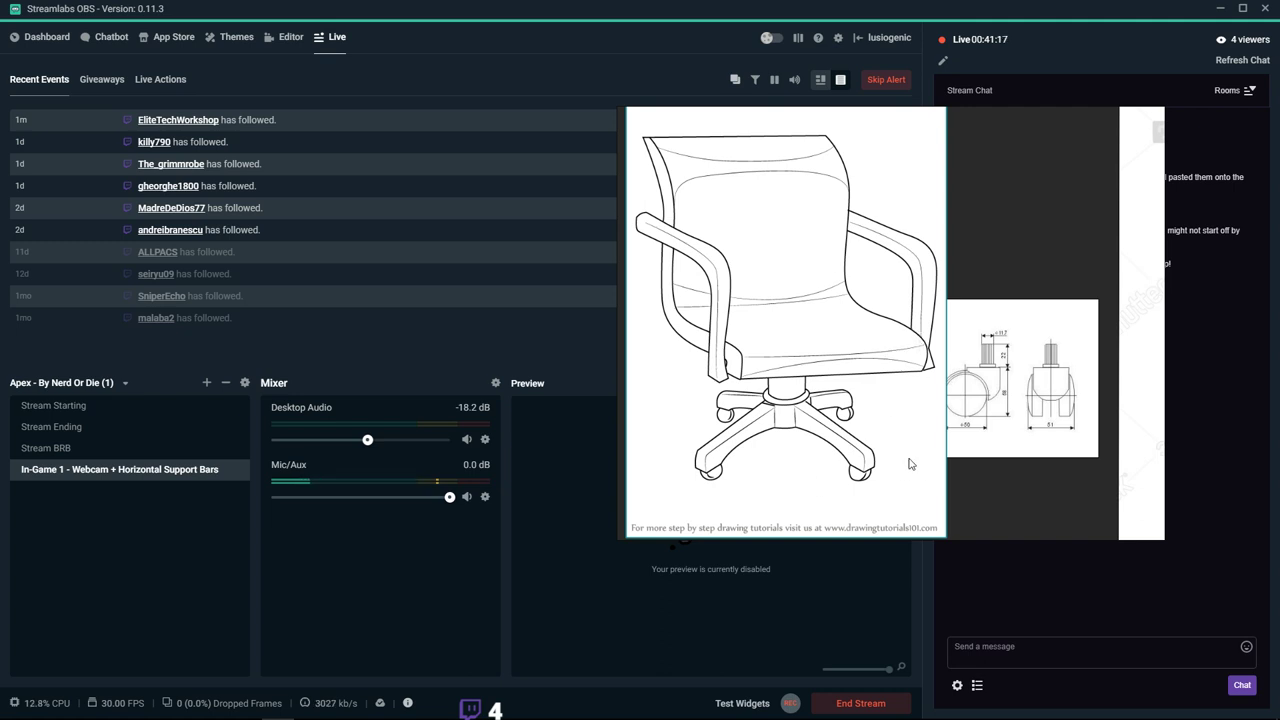
pyautogui.press('super')
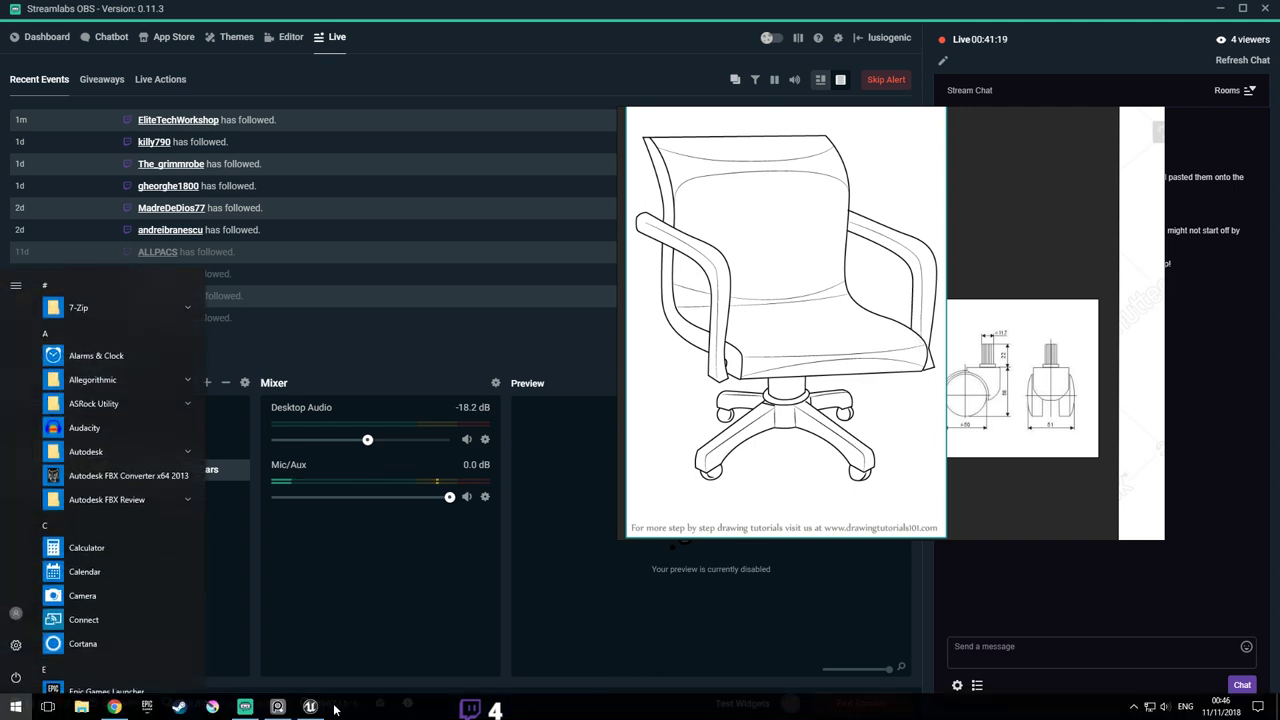
pyautogui.click(312, 709)
pyautogui.moveTo(795, 502); pyautogui.dragTo(730, 502, button='right')
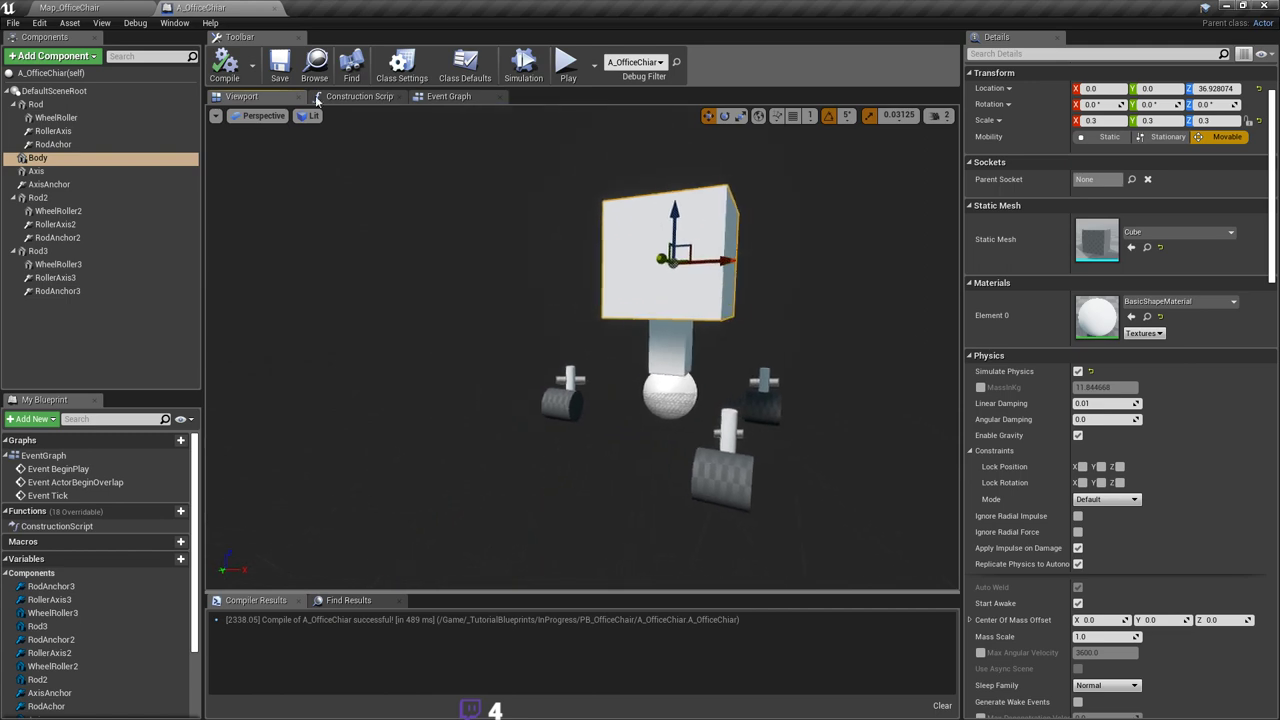
# Step: Play the Map_OfficeChair level, grab the chair and roll it across the floor to check how its wheels swivel
pyautogui.click(104, 8)
pyautogui.click(618, 47)
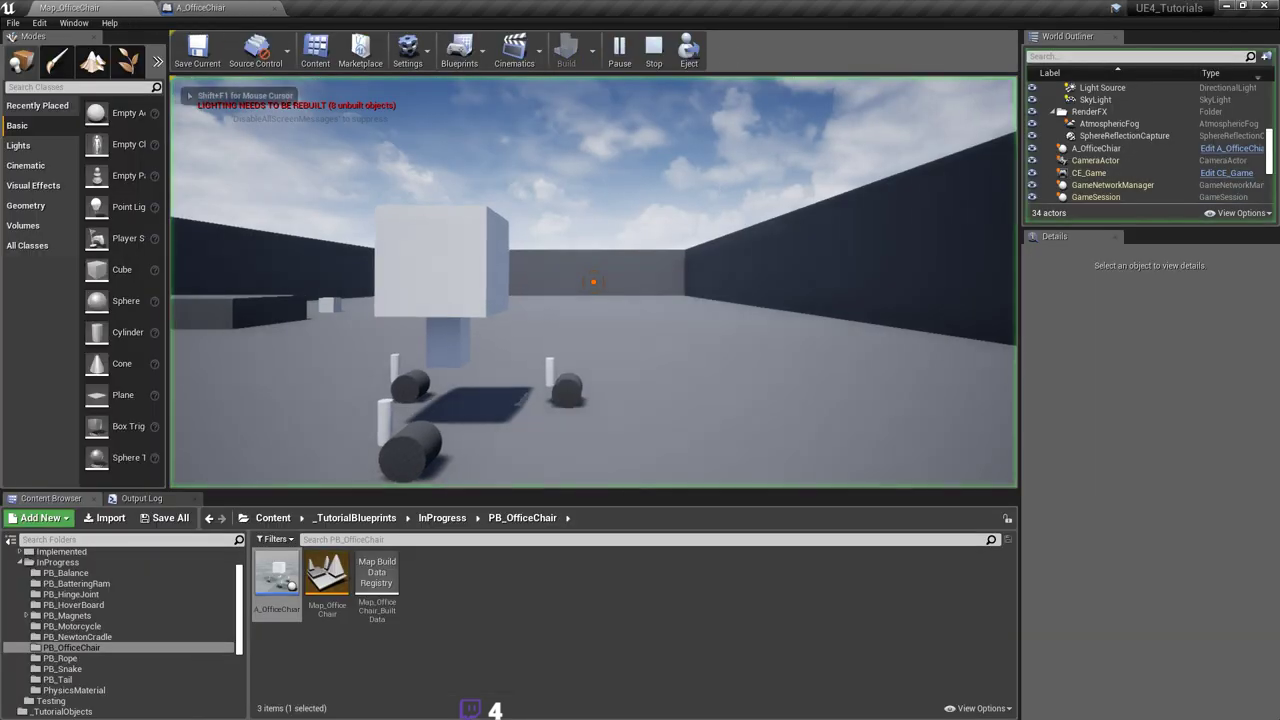
pyautogui.press('a')
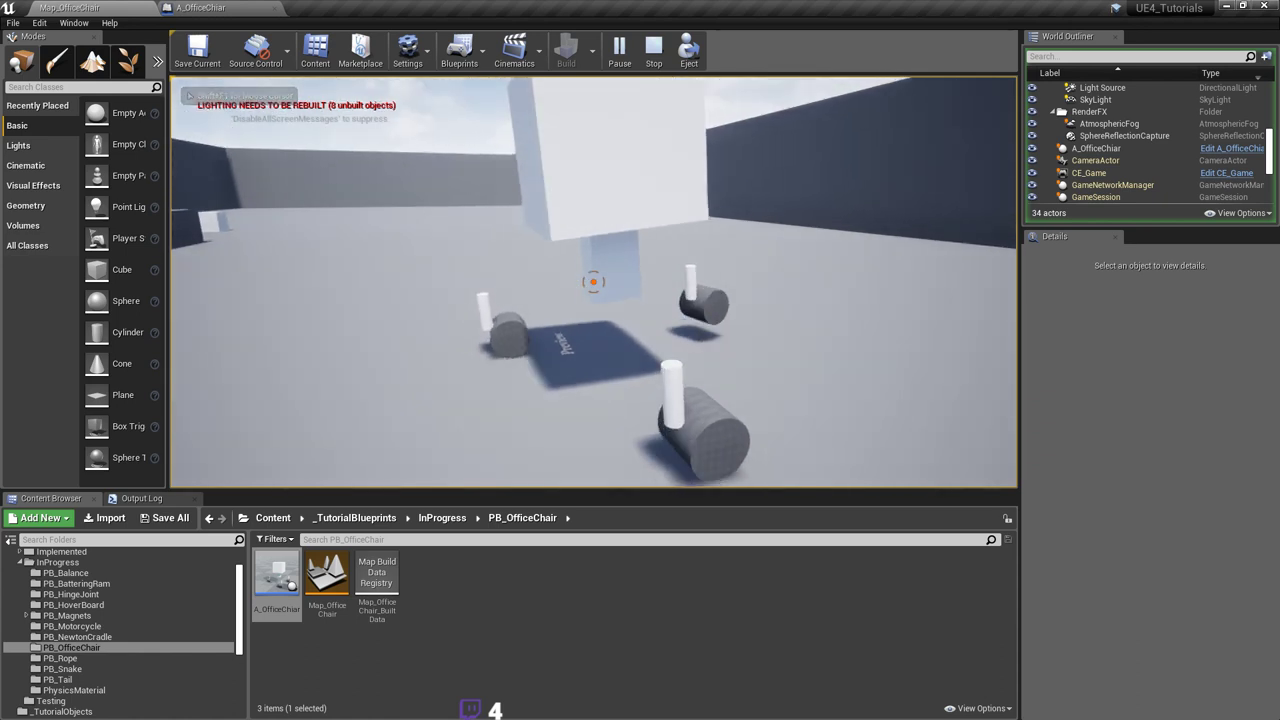
pyautogui.click(593, 282)
pyautogui.press('s')
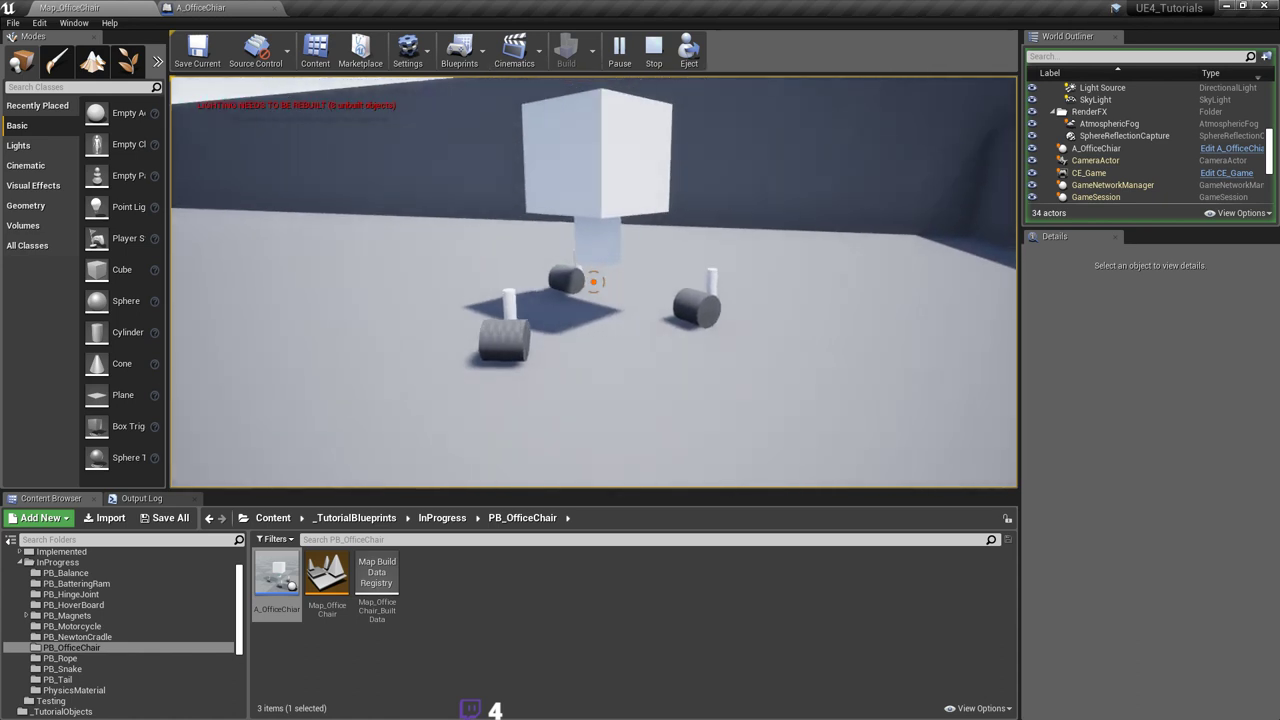
pyautogui.press('d')
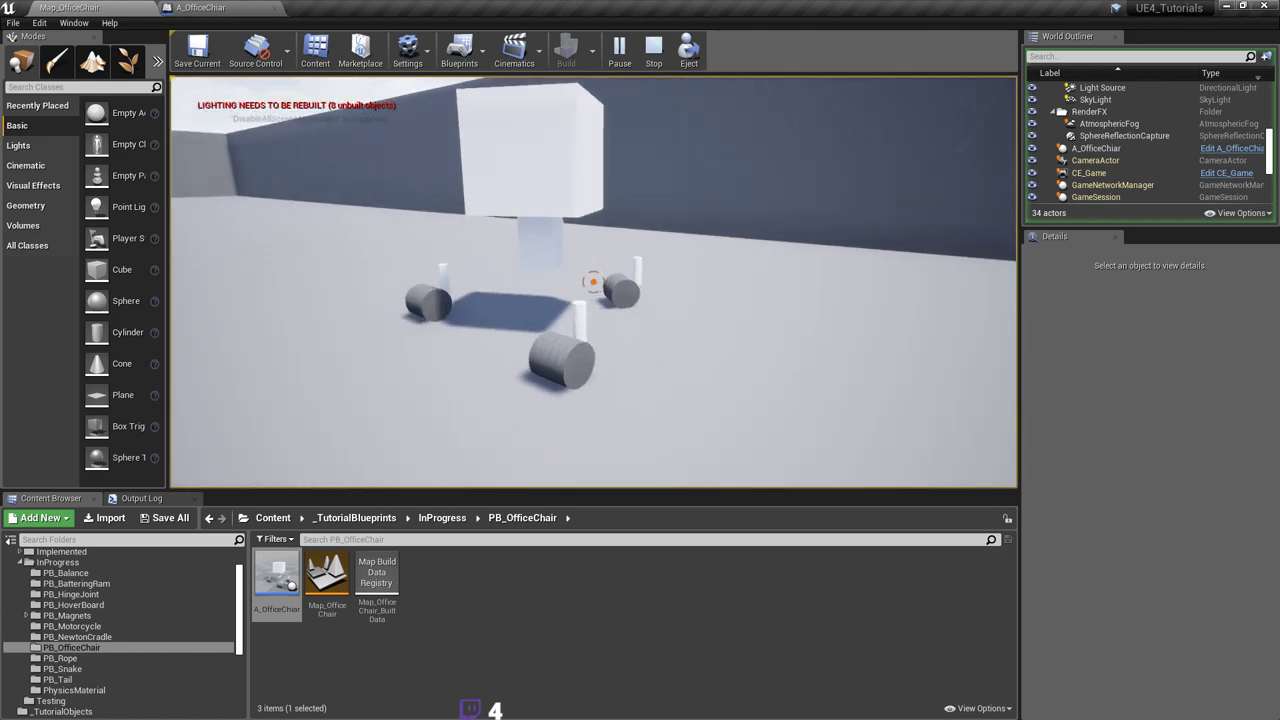
pyautogui.press('d')
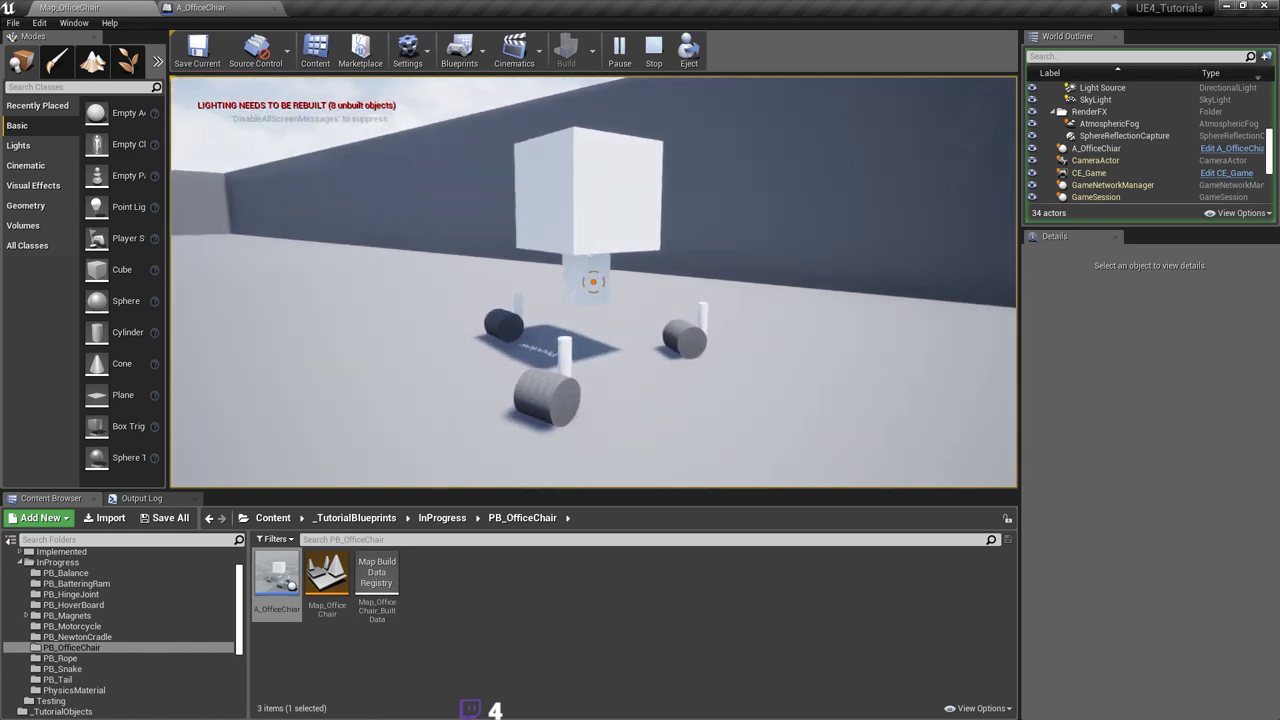
pyautogui.press('w')
pyautogui.press('d')
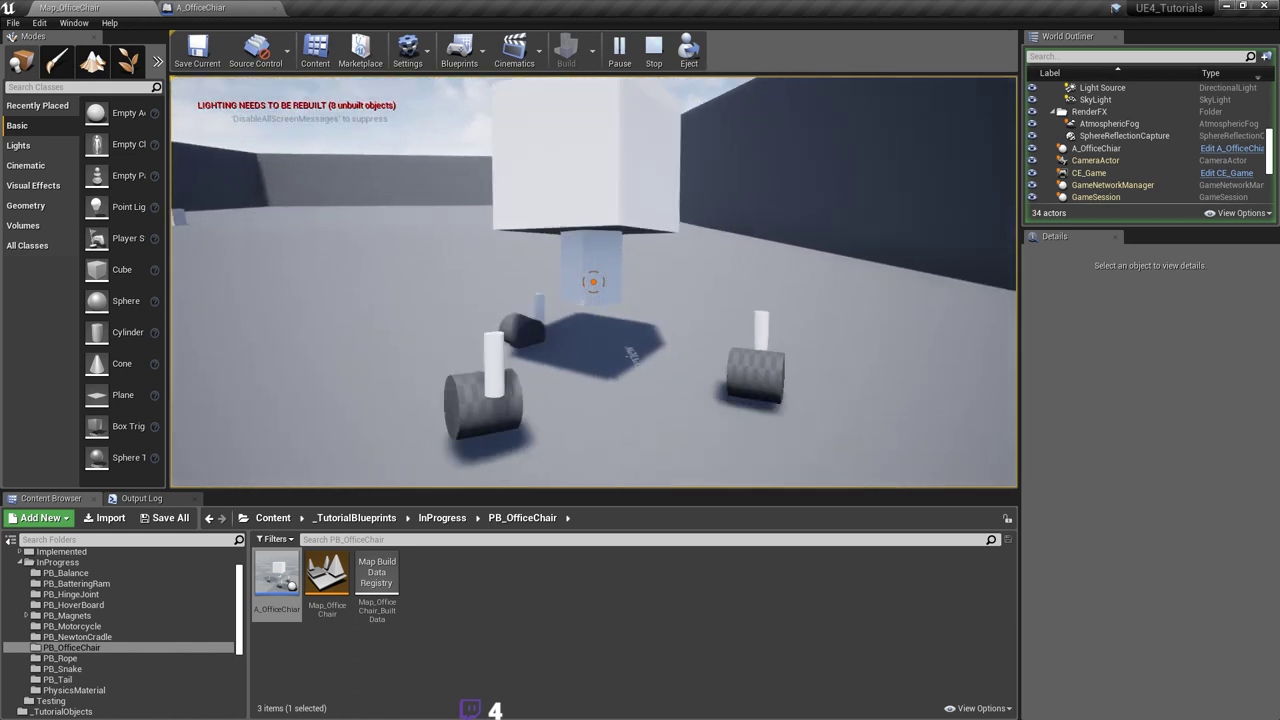
pyautogui.press('a')
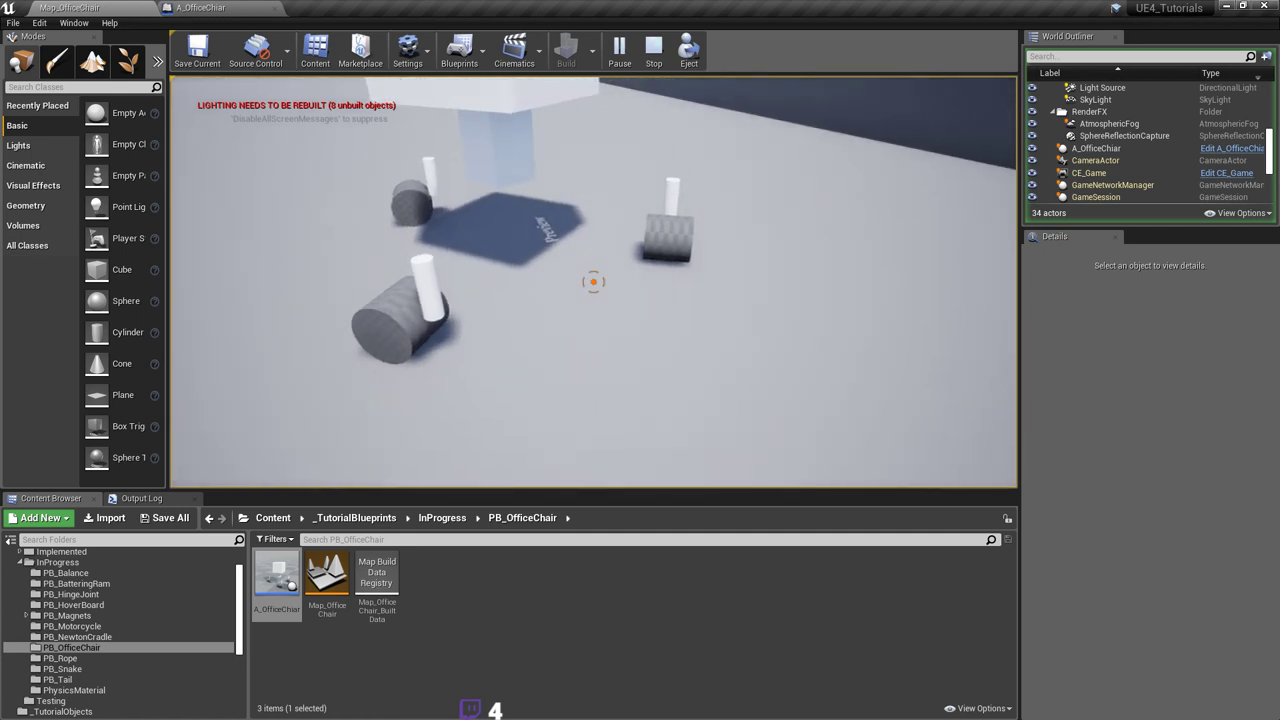
pyautogui.press('d')
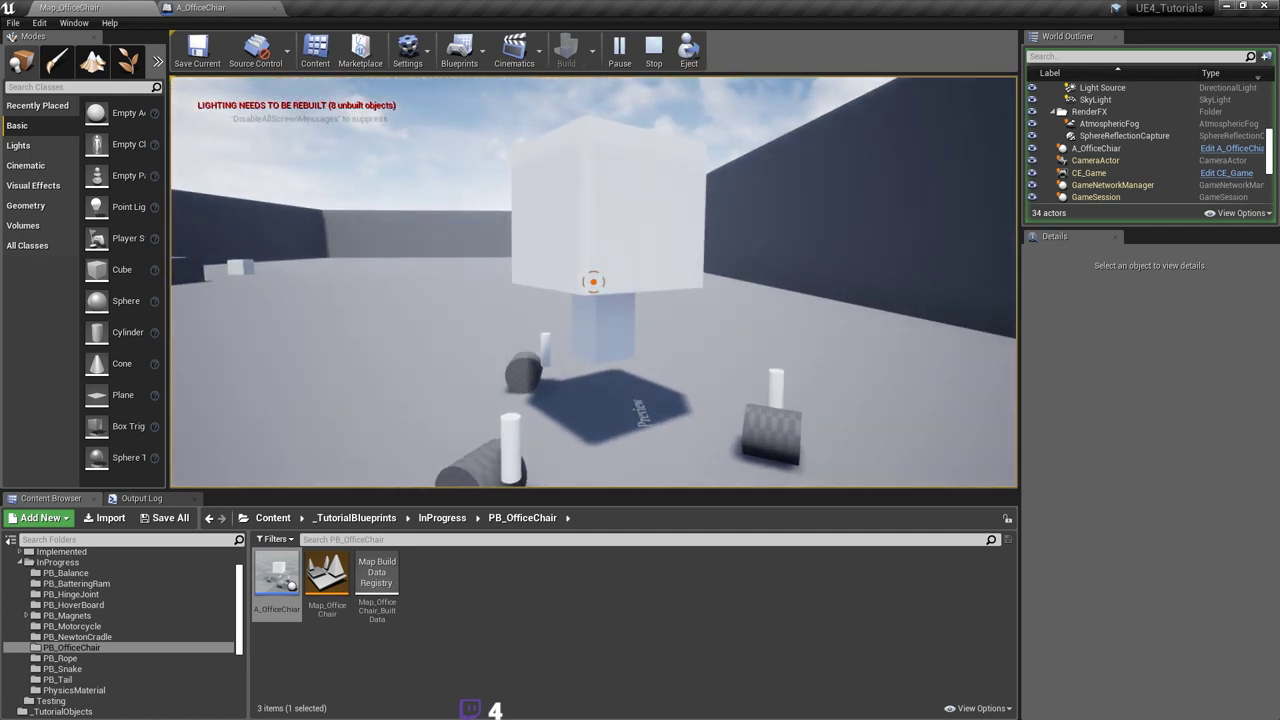
# Step: Roll the chair back and forth from several sides to examine the wheel rods' motion, and end the play session
pyautogui.press('a')
pyautogui.press('a')
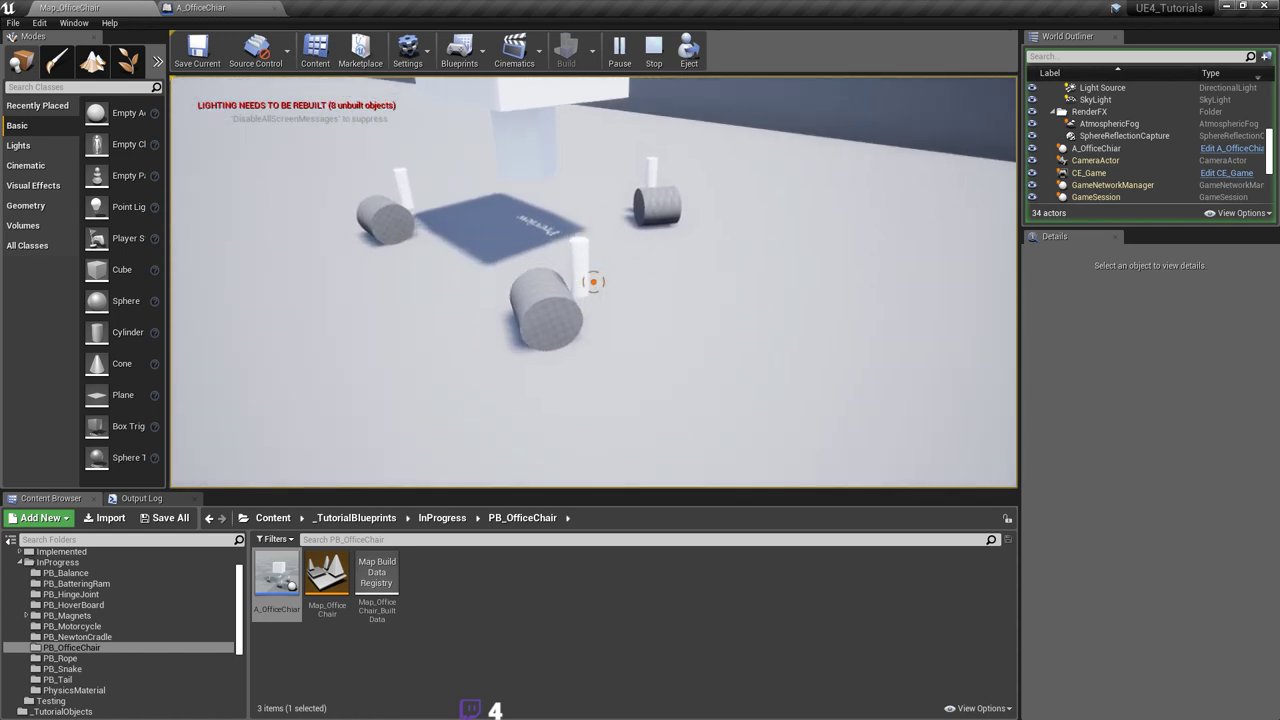
pyautogui.press('w')
pyautogui.press('d')
pyautogui.press('s')
pyautogui.press('d')
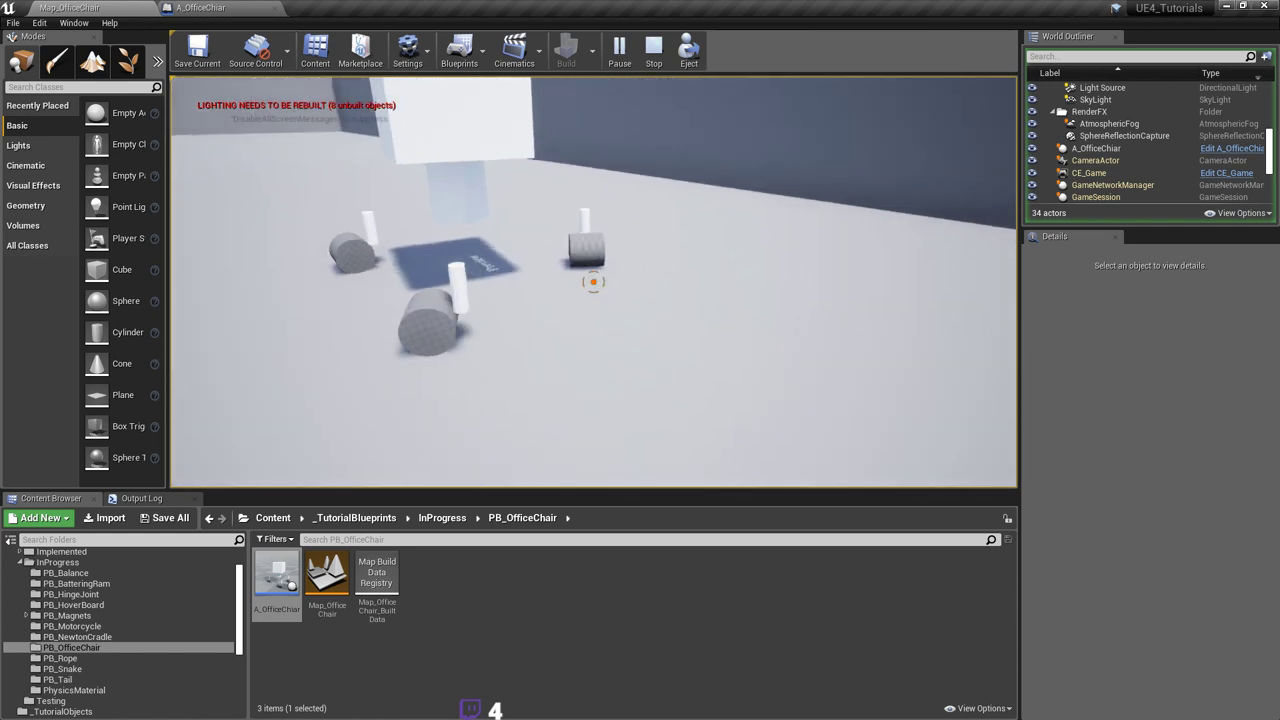
pyautogui.press('w')
pyautogui.press('a')
pyautogui.press('a')
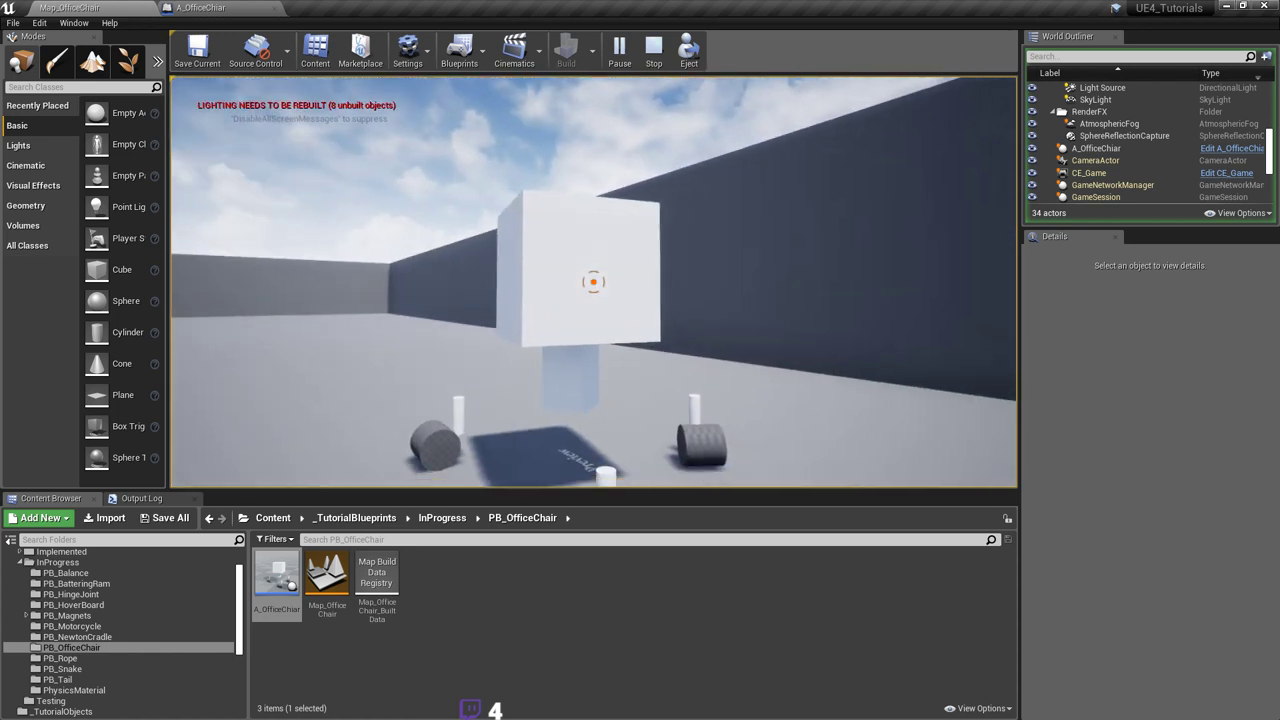
pyautogui.press('a')
pyautogui.press('d')
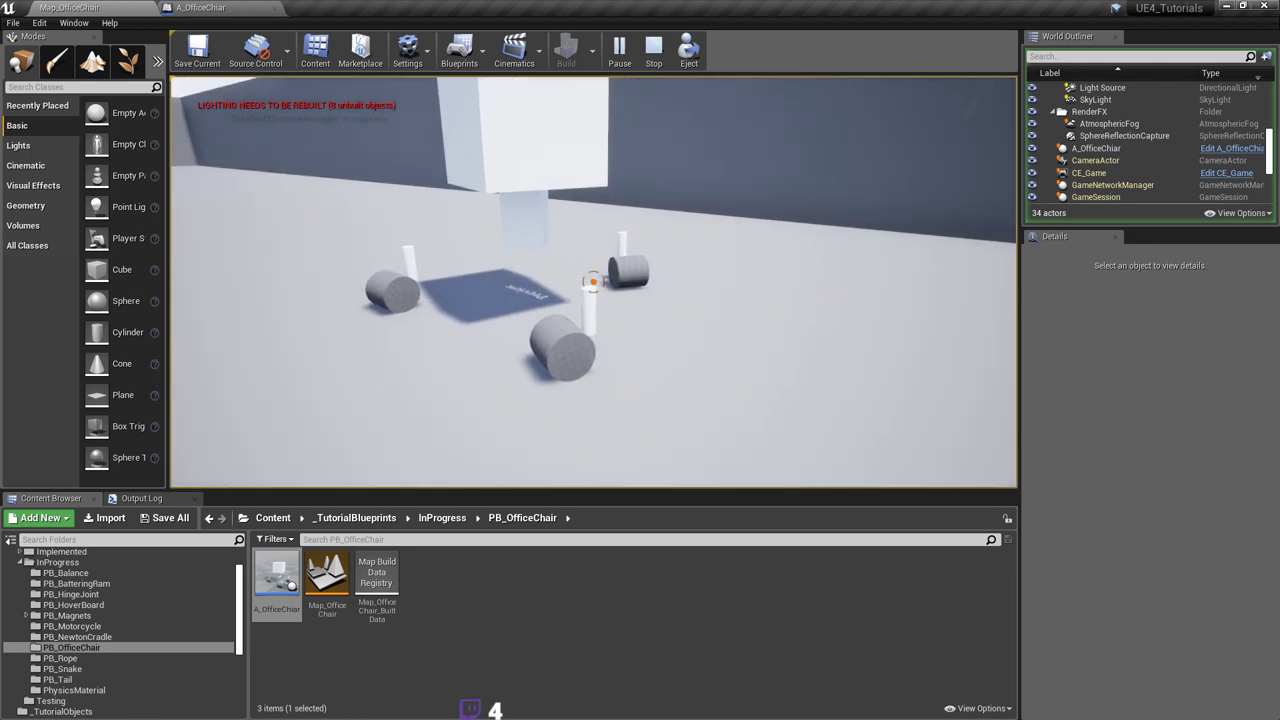
pyautogui.press('d')
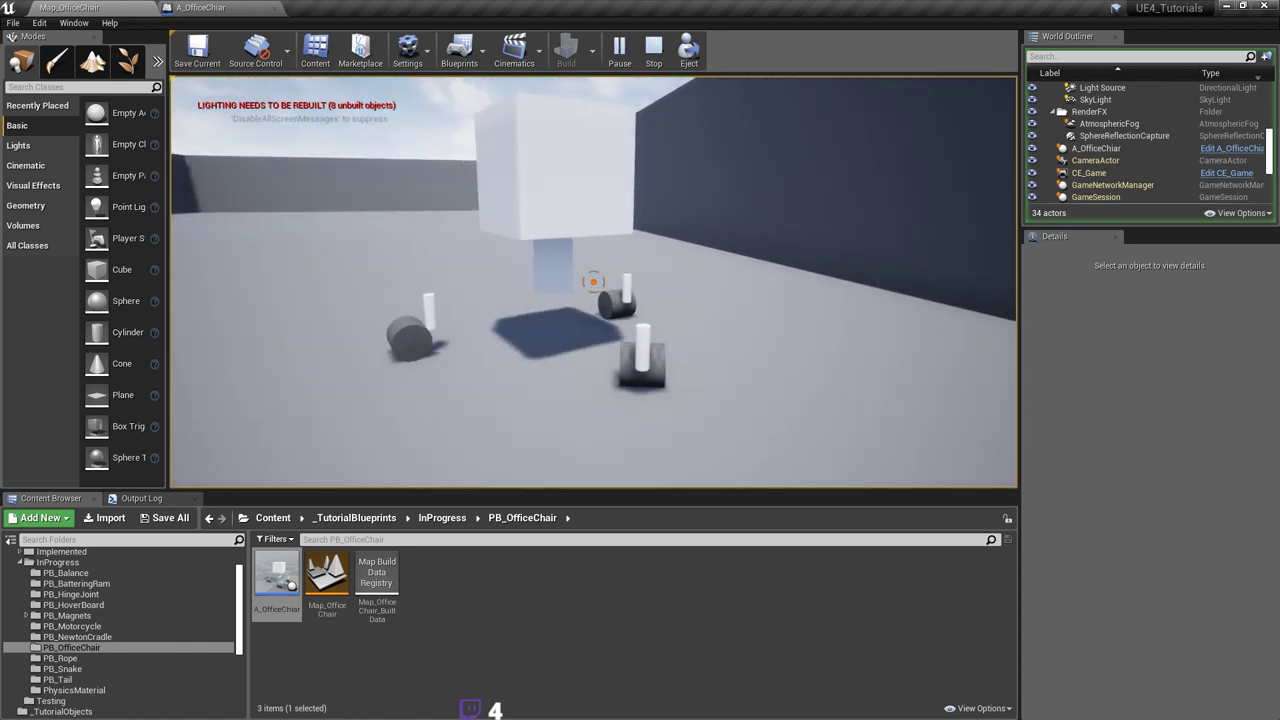
pyautogui.press('Escape')
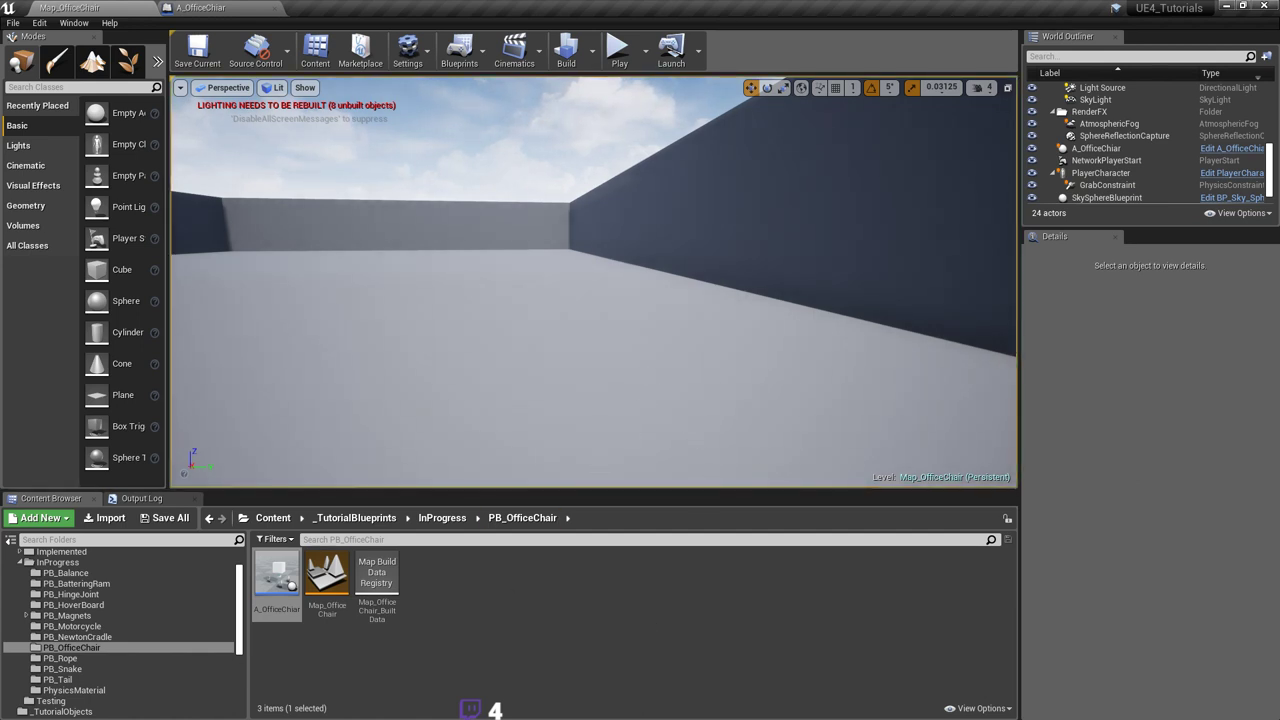
# Step: Switch to the reference image board and examine the office chair, caster and tower crane drawings
pyautogui.press('super')
pyautogui.click(279, 707)
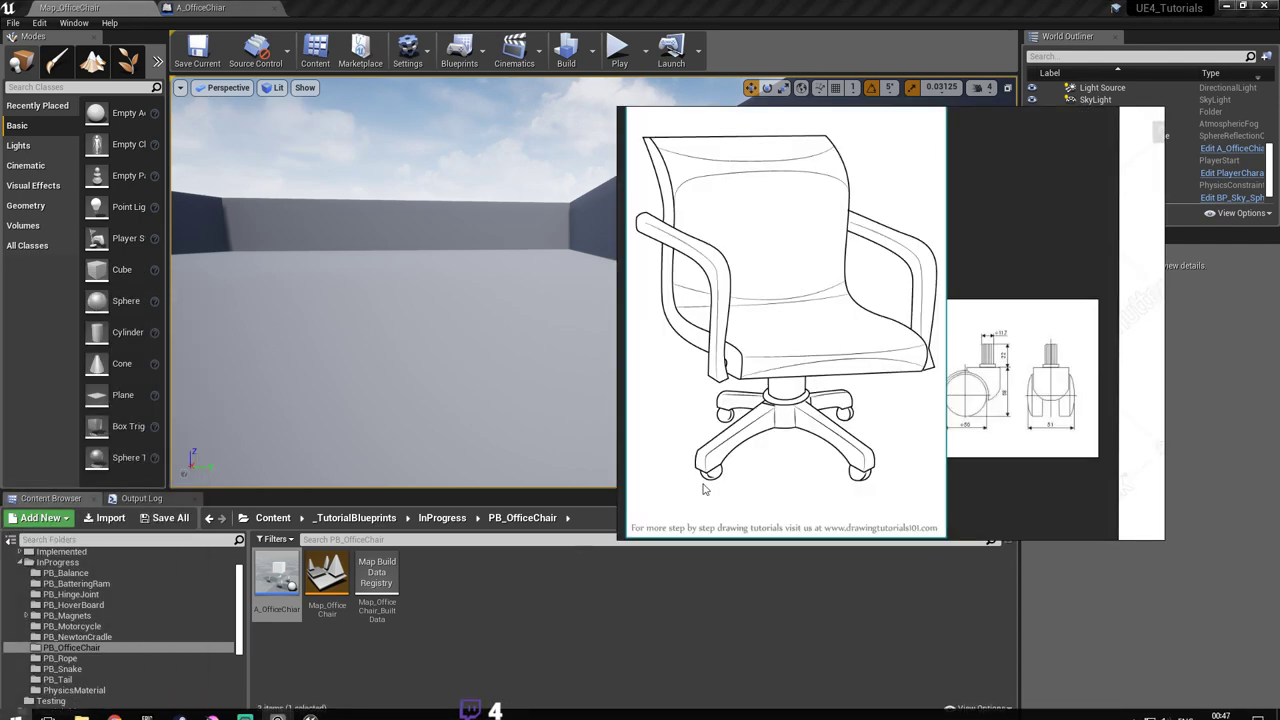
pyautogui.moveTo(1029, 309)
pyautogui.mouseDown()
pyautogui.moveTo(970, 292)
pyautogui.moveTo(1049, 276)
pyautogui.mouseUp()
pyautogui.moveTo(995, 272); pyautogui.dragTo(763, 266, button='middle')
pyautogui.scroll(-2, 763, 266)
pyautogui.scroll(-2, 923, 309)
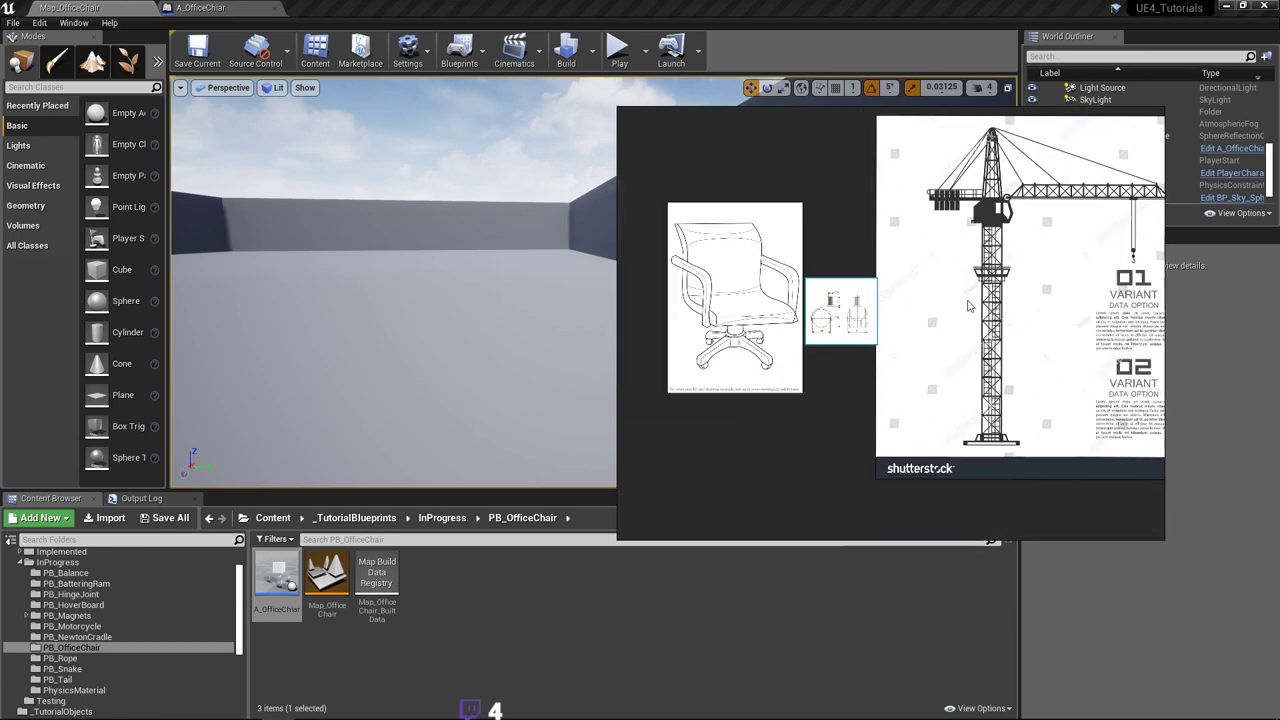
pyautogui.moveTo(1012, 306); pyautogui.dragTo(850, 303, button='middle')
pyautogui.scroll(3, 869, 251)
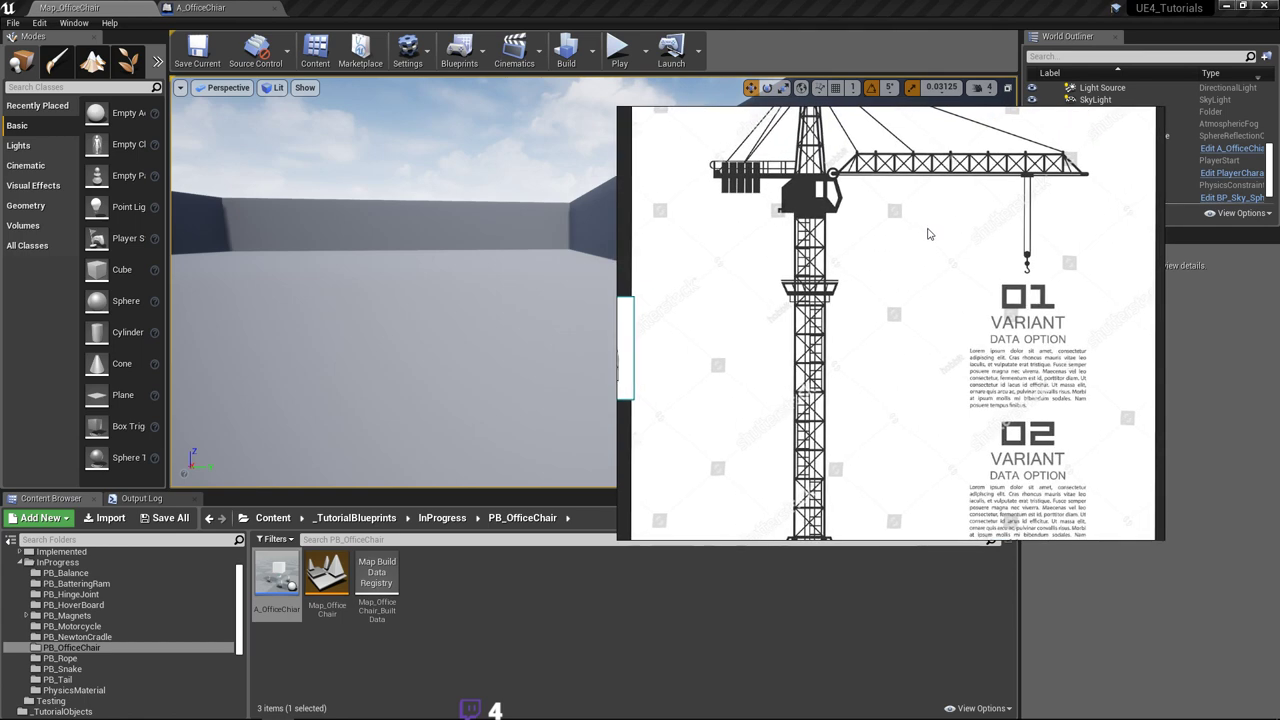
pyautogui.moveTo(922, 244); pyautogui.dragTo(900, 276)
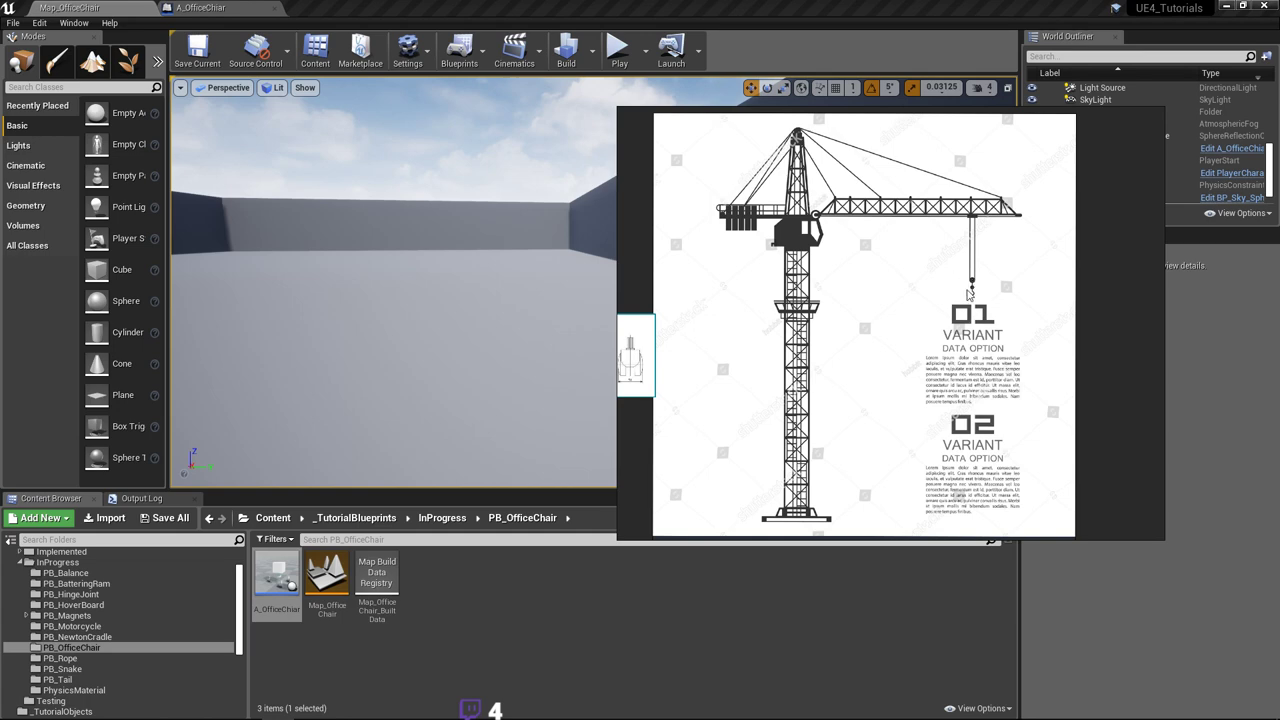
# Step: Examine the whole tower crane drawing, and look over the office chair and caster references beside it
pyautogui.moveTo(764, 264); pyautogui.dragTo(954, 258, button='middle')
pyautogui.scroll(-1, 953, 258)
pyautogui.moveTo(1117, 273); pyautogui.dragTo(995, 274, button='middle')
pyautogui.scroll(2, 995, 274)
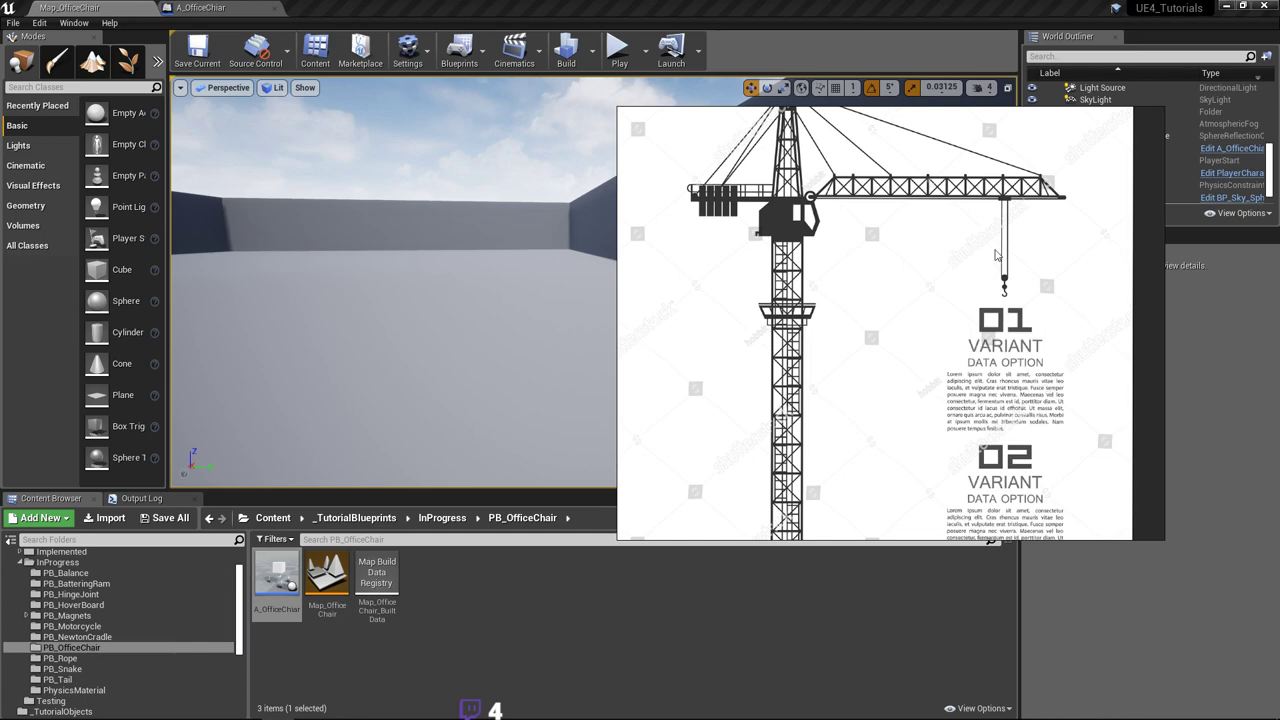
pyautogui.scroll(-3, 1008, 218)
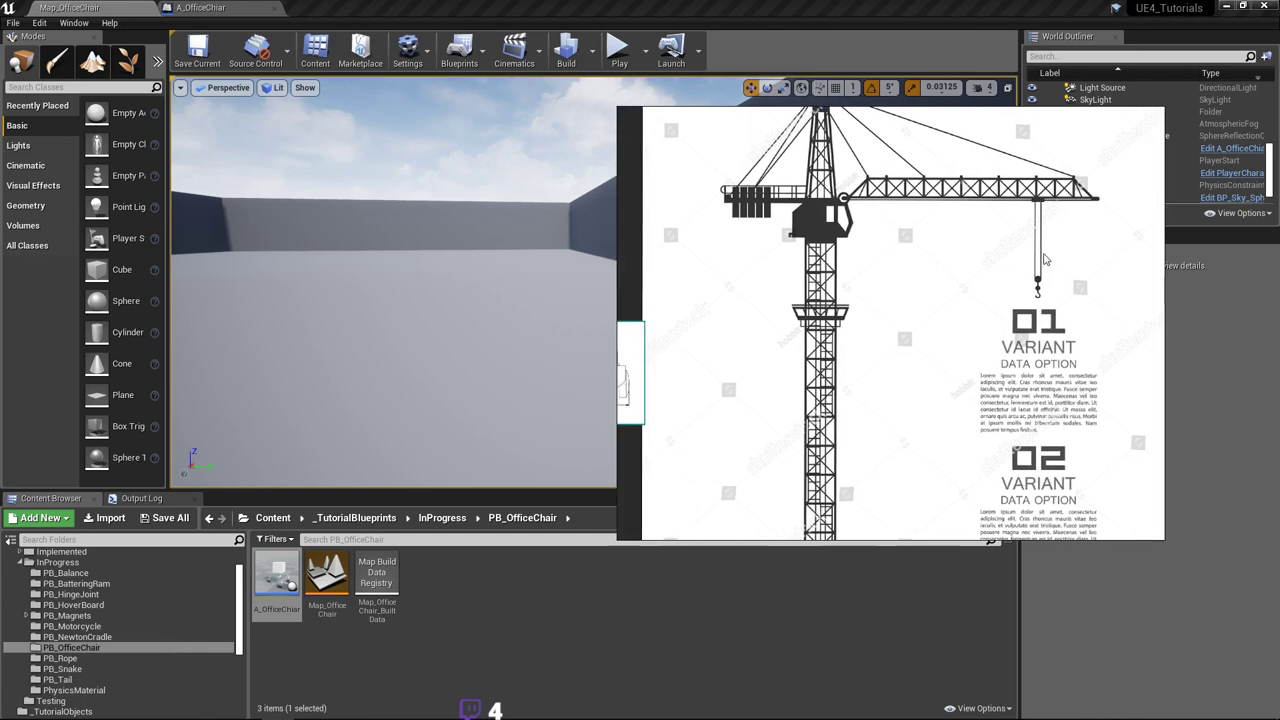
pyautogui.scroll(1, 1013, 262)
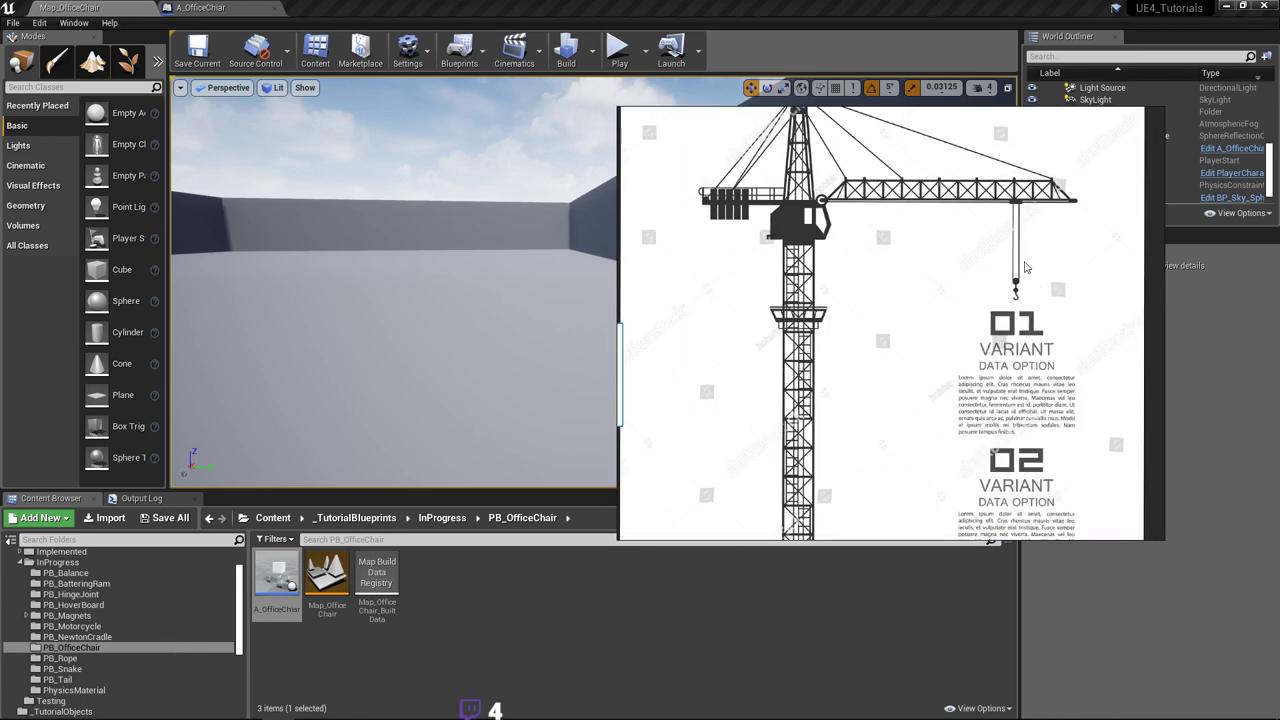
pyautogui.scroll(-3, 962, 305)
pyautogui.scroll(5, 945, 326)
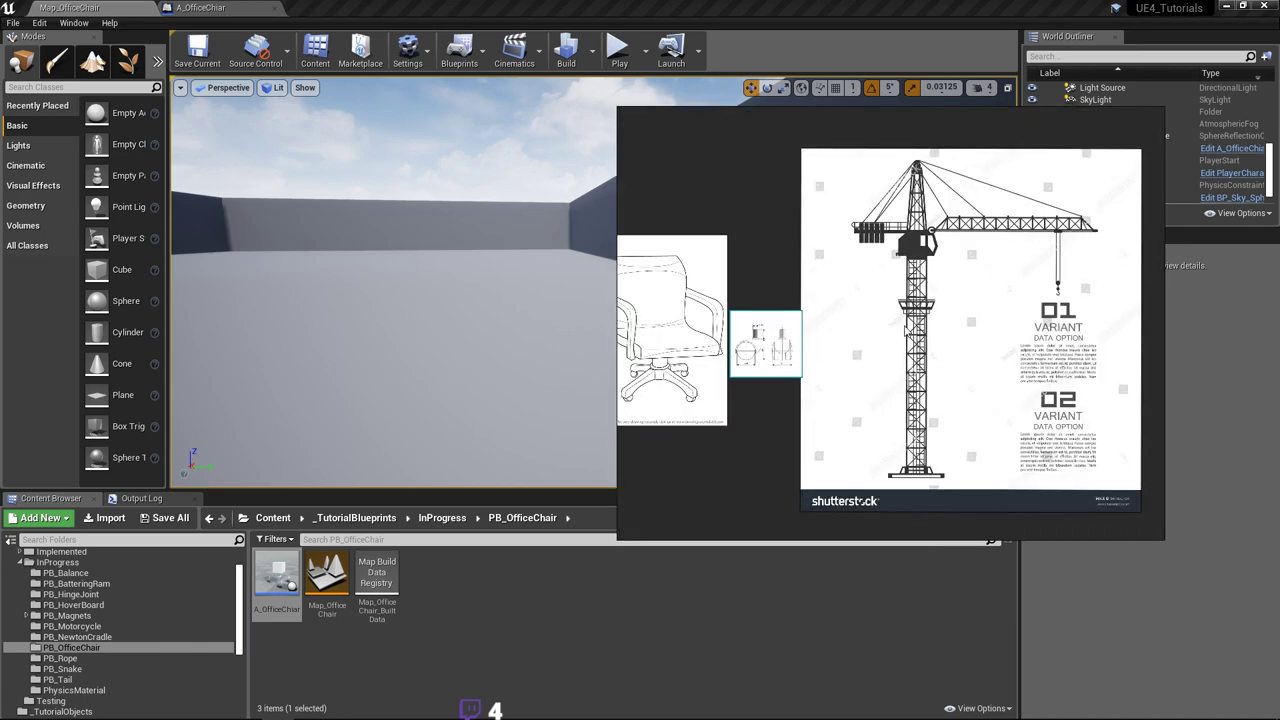
pyautogui.scroll(3, 930, 330)
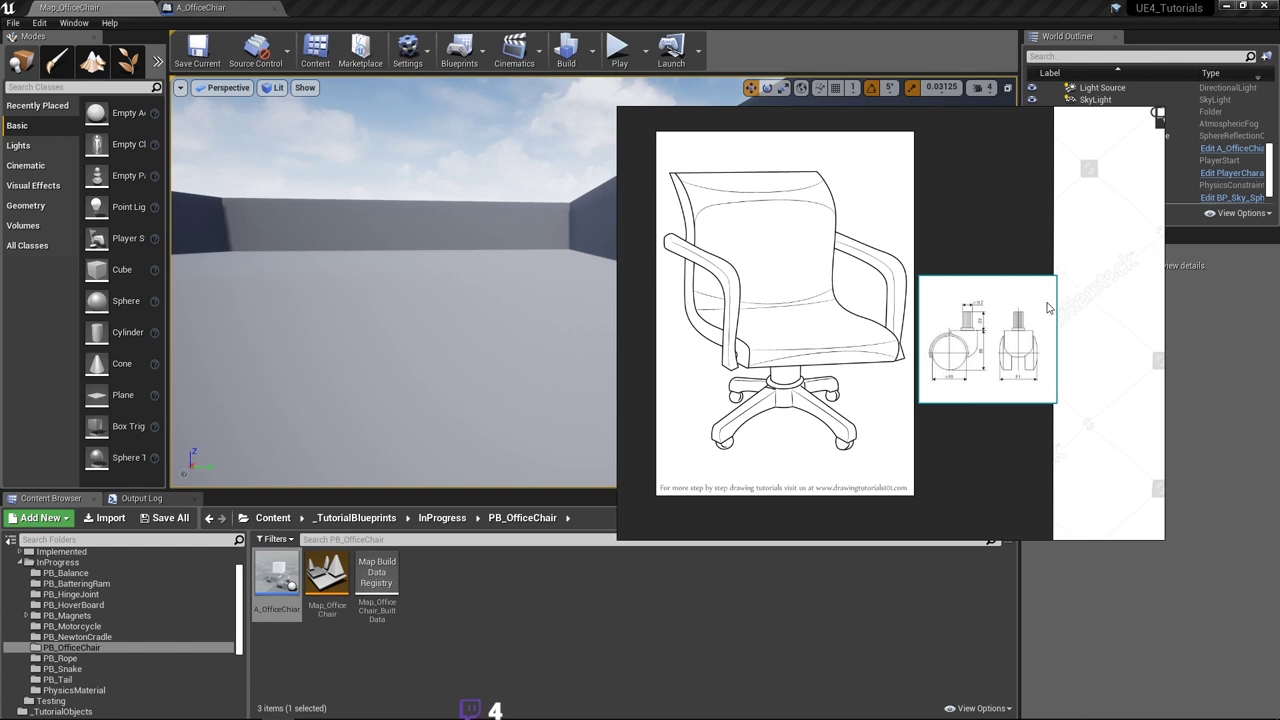
# Step: Examine the crane drawing's jib, trolley and hanging hook cable up close
pyautogui.moveTo(1063, 298)
pyautogui.mouseDown(button='middle')
pyautogui.moveTo(838, 306)
pyautogui.moveTo(655, 347)
pyautogui.mouseUp(button='middle')
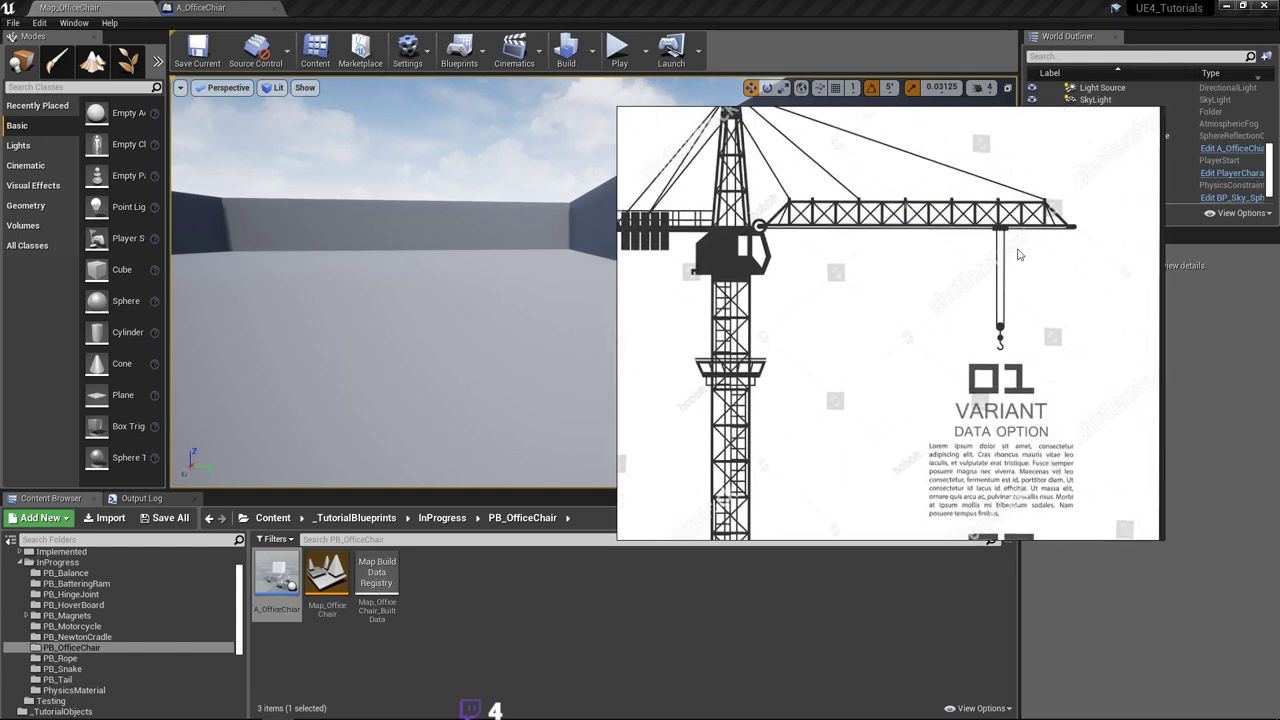
pyautogui.scroll(-2, 998, 300)
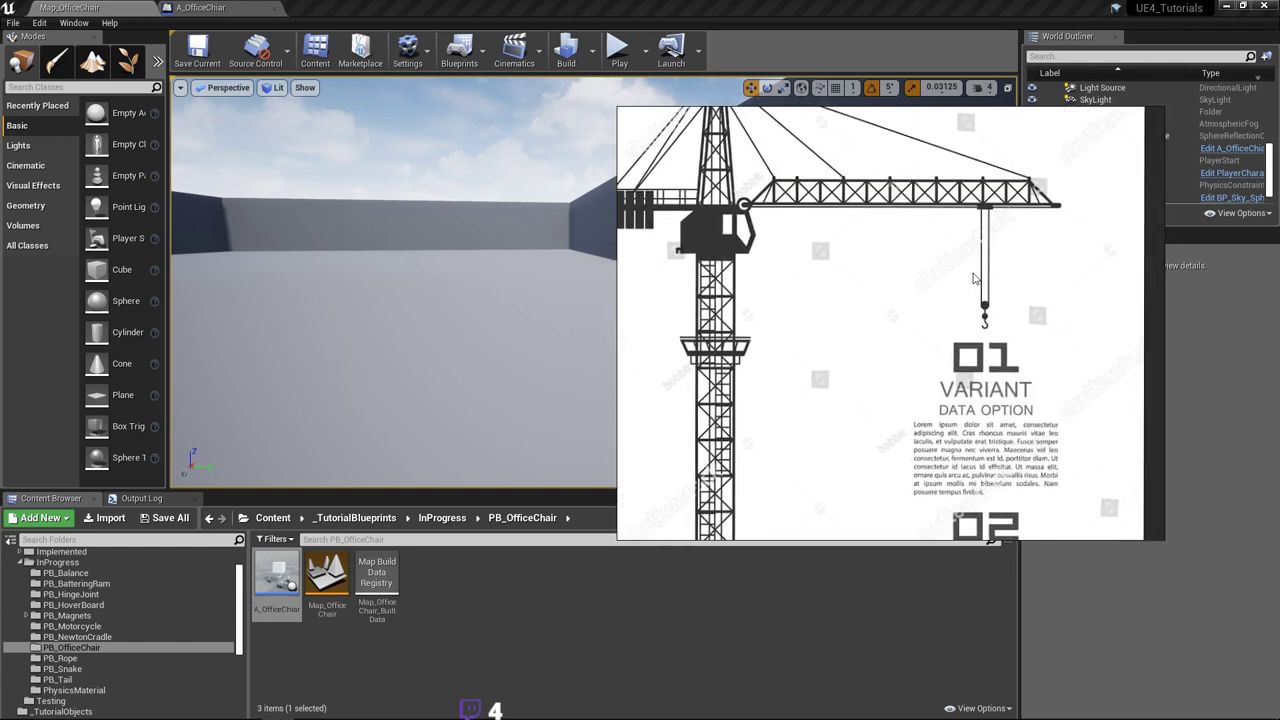
pyautogui.scroll(2, 981, 275)
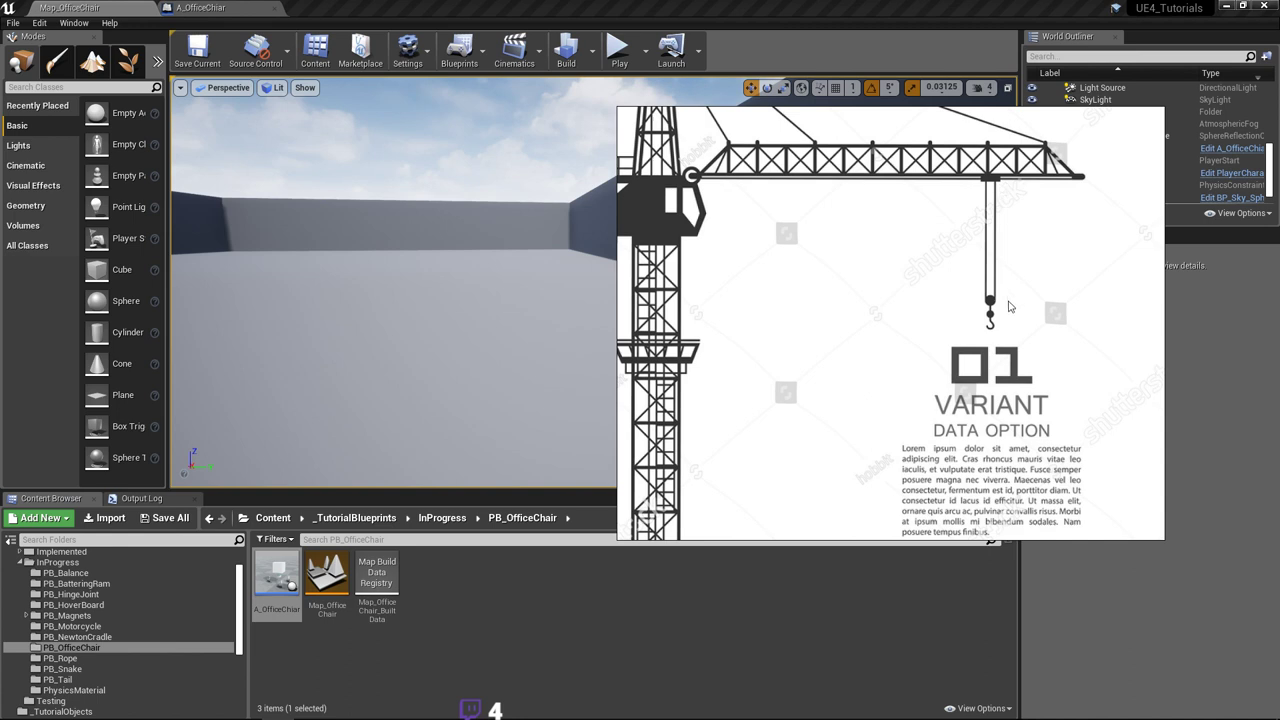
pyautogui.moveTo(990, 191); pyautogui.dragTo(984, 187)
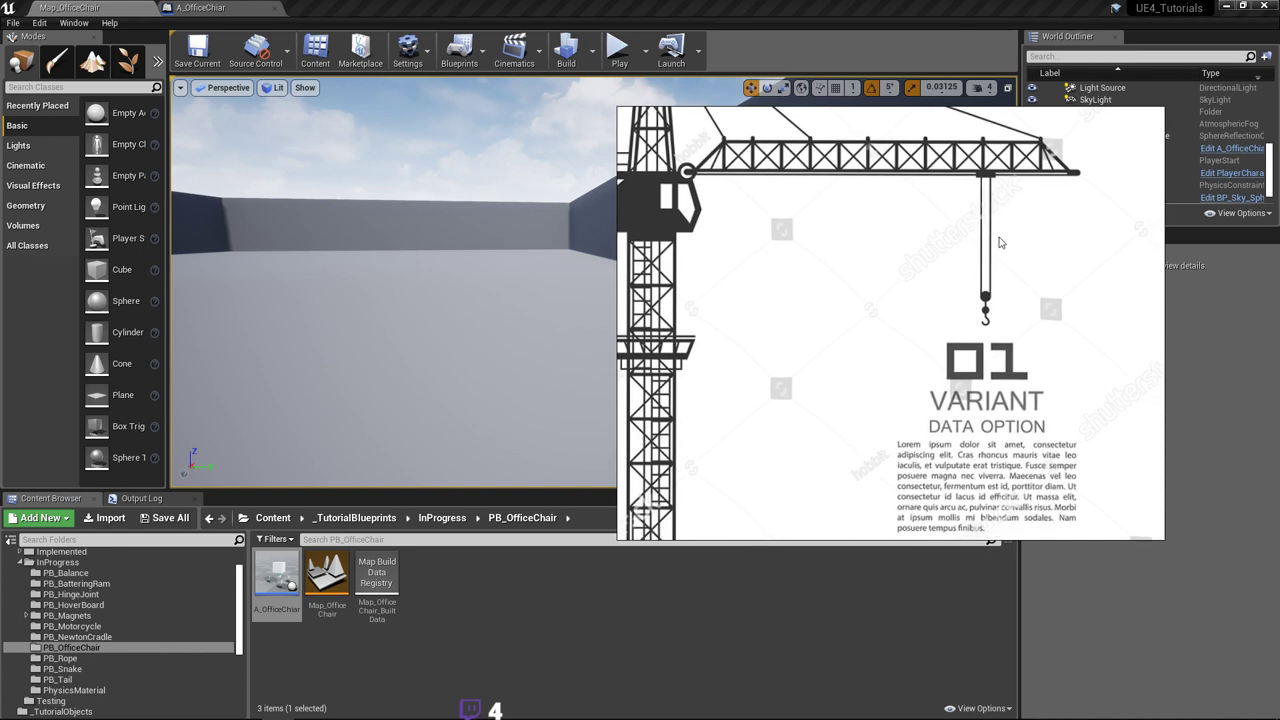
pyautogui.moveTo(995, 242); pyautogui.dragTo(972, 243)
pyautogui.scroll(-4, 961, 227)
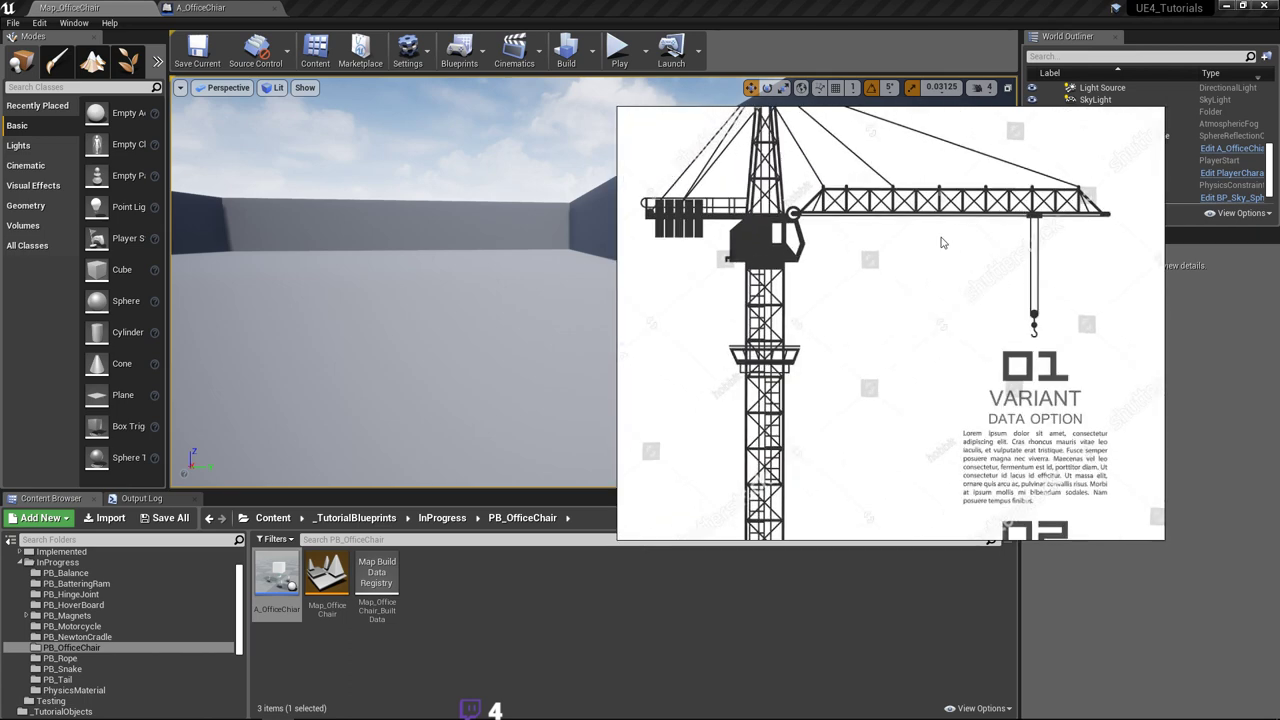
pyautogui.moveTo(975, 247); pyautogui.dragTo(966, 232)
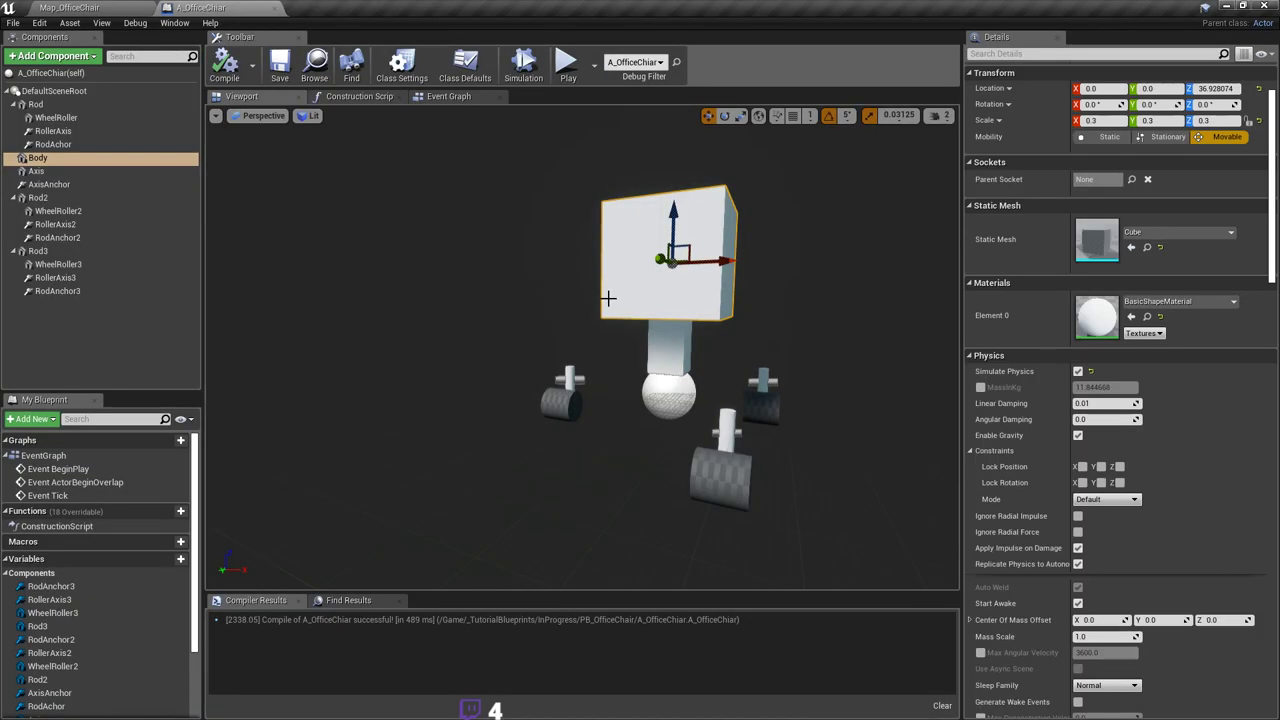
# Step: Switch back to the A_OfficeChiar blueprint and examine the axis and the three wheel rods up close
pyautogui.moveTo(608, 298)
pyautogui.mouseDown(button='right')
pyautogui.moveTo(626, 340)
pyautogui.moveTo(614, 320)
pyautogui.mouseUp(button='right')
pyautogui.press('w')
pyautogui.press('d')
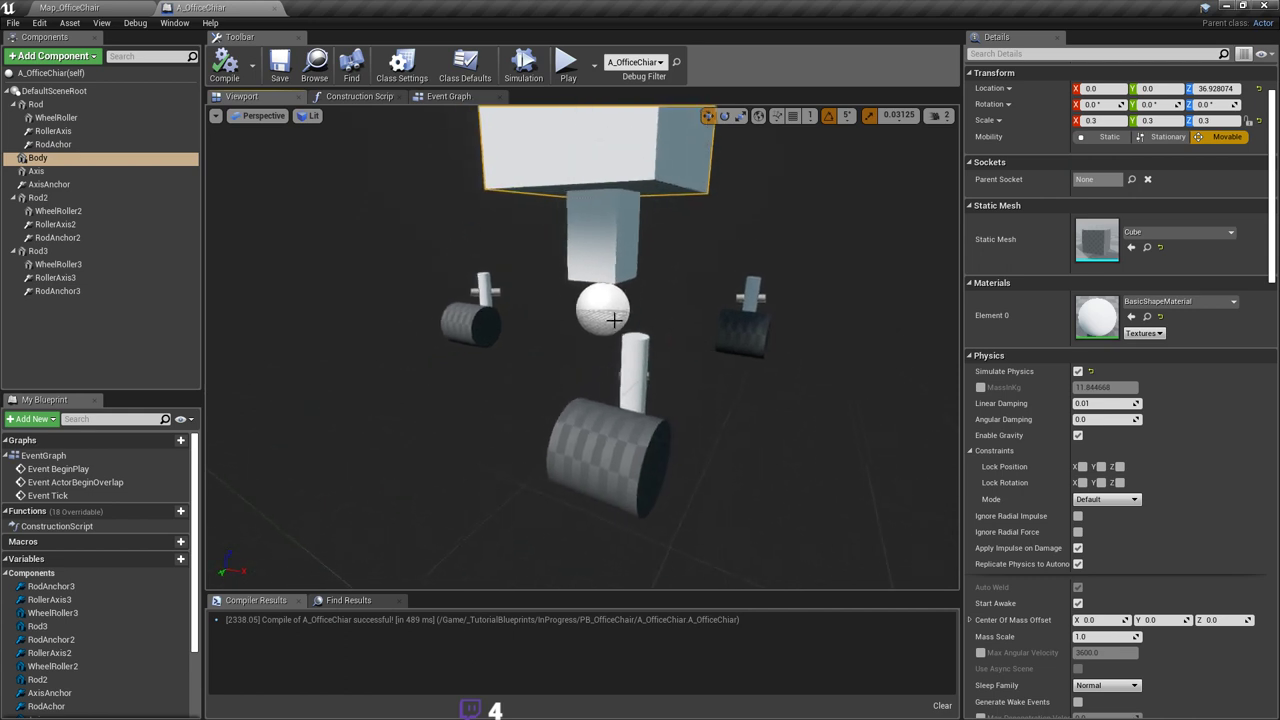
# Step: Rotate Rod with its wheel to -65° about the vertical Z axis
pyautogui.click(631, 366)
pyautogui.press('d')
pyautogui.moveTo(631, 366); pyautogui.dragTo(460, 360, button='right')
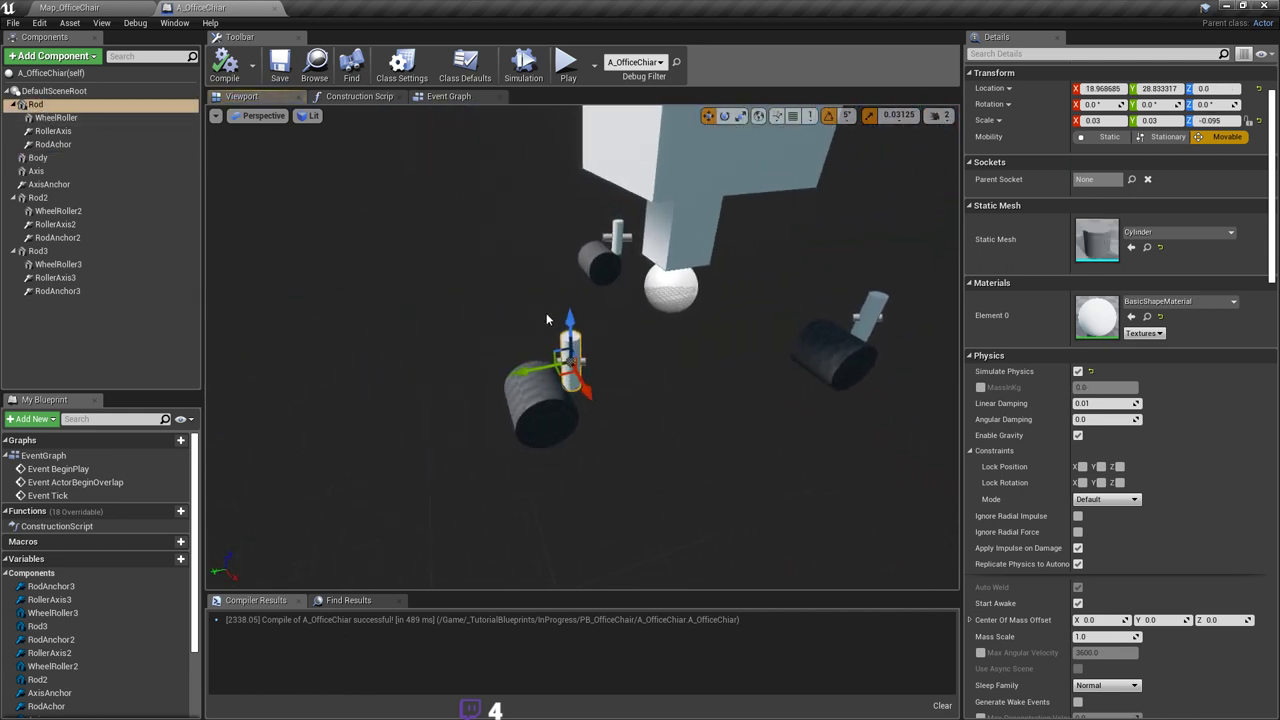
pyautogui.click(724, 115)
pyautogui.press('f')
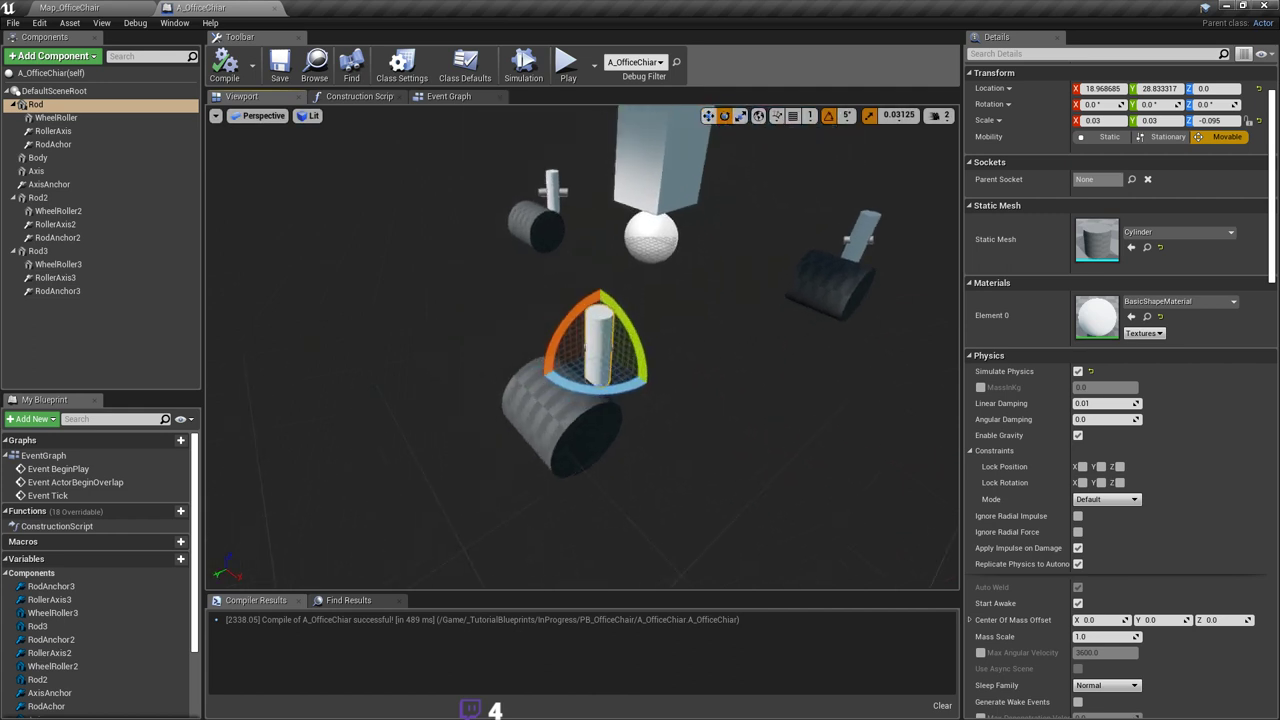
pyautogui.moveTo(633, 368); pyautogui.dragTo(686, 357)
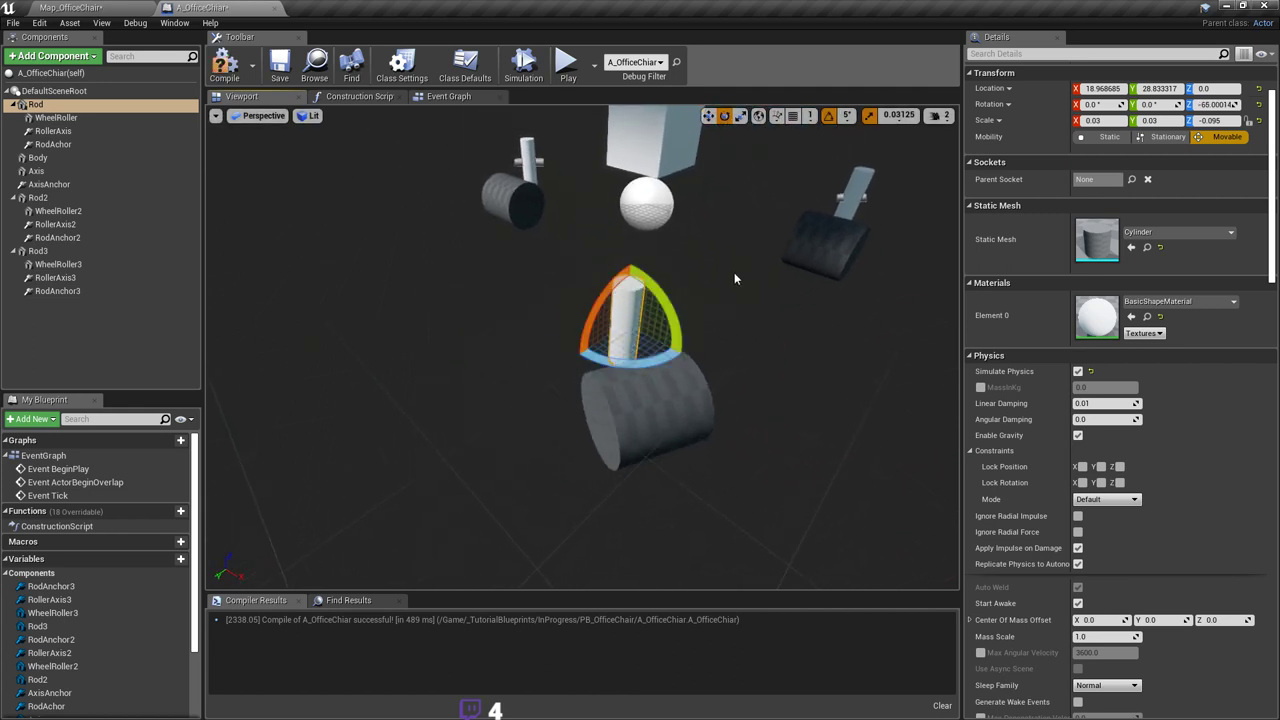
# Step: Examine the wheel directions of Rod and Rod2 around the chair's axis from several sides
pyautogui.press('a')
pyautogui.moveTo(734, 272); pyautogui.dragTo(880, 248, button='right')
pyautogui.moveTo(632, 326); pyautogui.dragTo(585, 323, button='right')
pyautogui.click(560, 325)
pyautogui.press('d')
pyautogui.moveTo(800, 330); pyautogui.dragTo(740, 345, button='right')
pyautogui.press('d')
pyautogui.press('d')
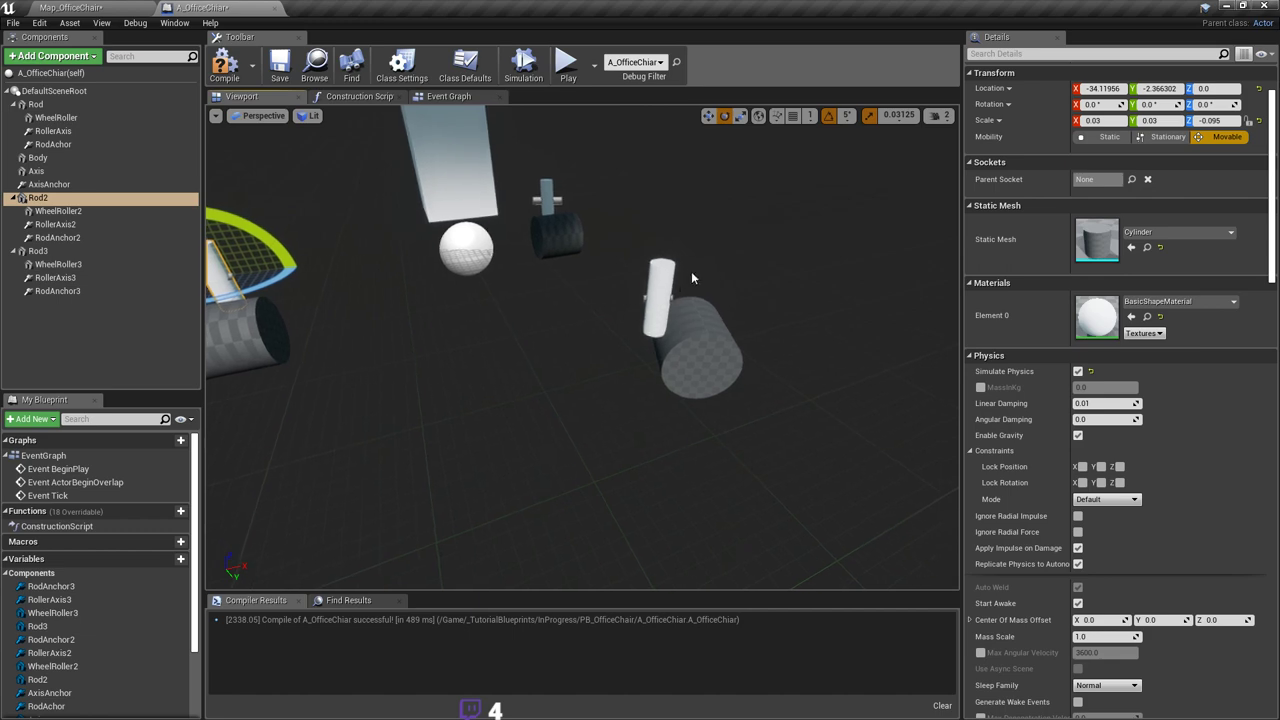
pyautogui.moveTo(655, 279); pyautogui.dragTo(711, 264, button='right')
pyautogui.press('w')
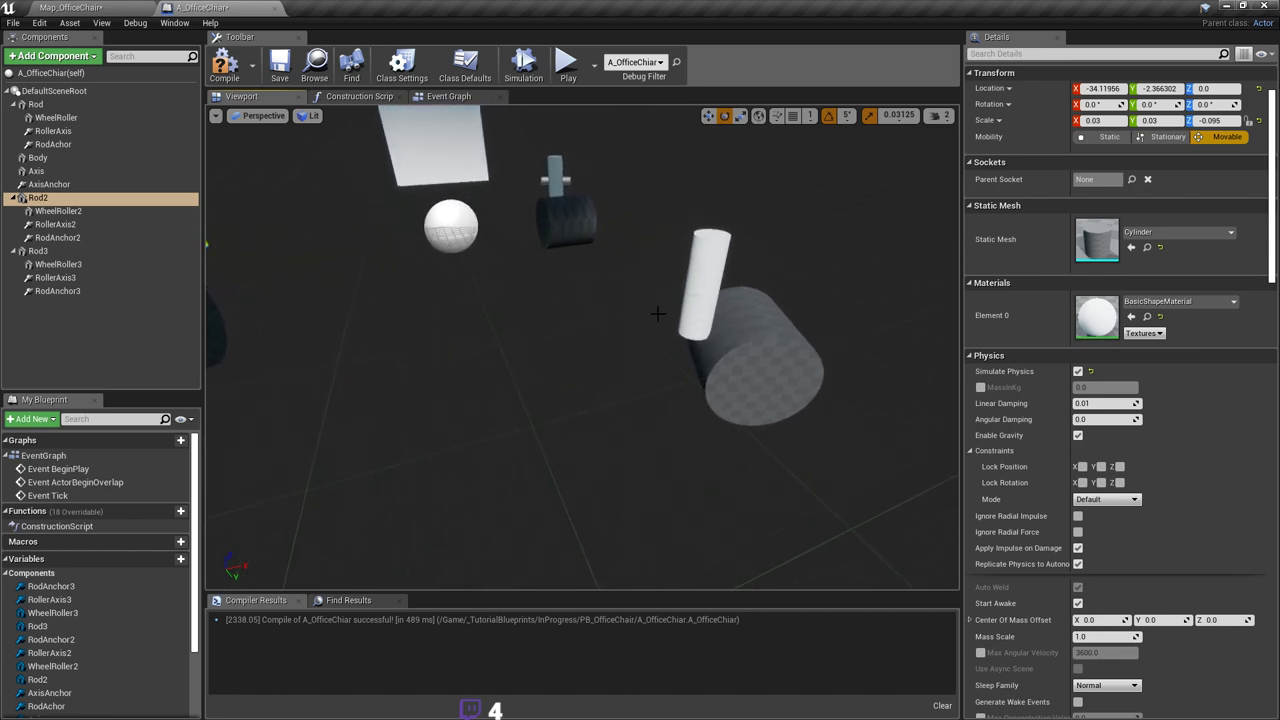
pyautogui.moveTo(658, 314); pyautogui.dragTo(695, 322, button='right')
pyautogui.press('a')
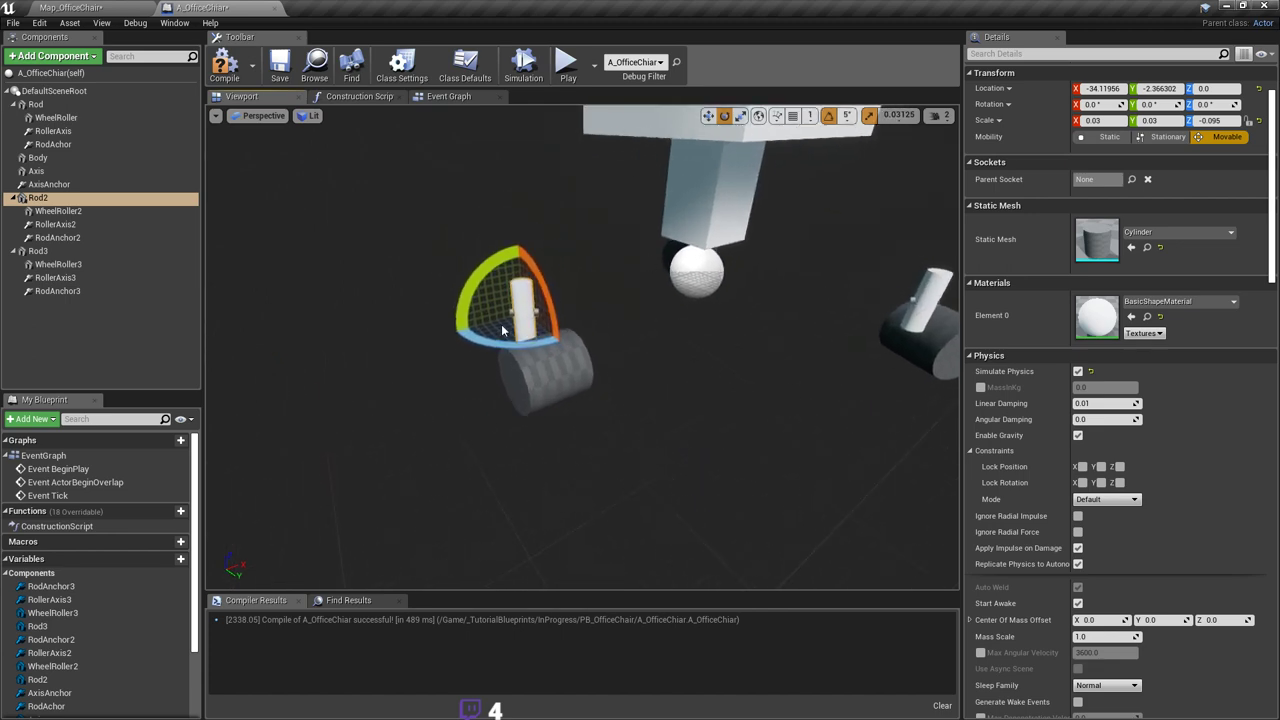
pyautogui.press('d')
pyautogui.moveTo(873, 308); pyautogui.dragTo(836, 316, button='right')
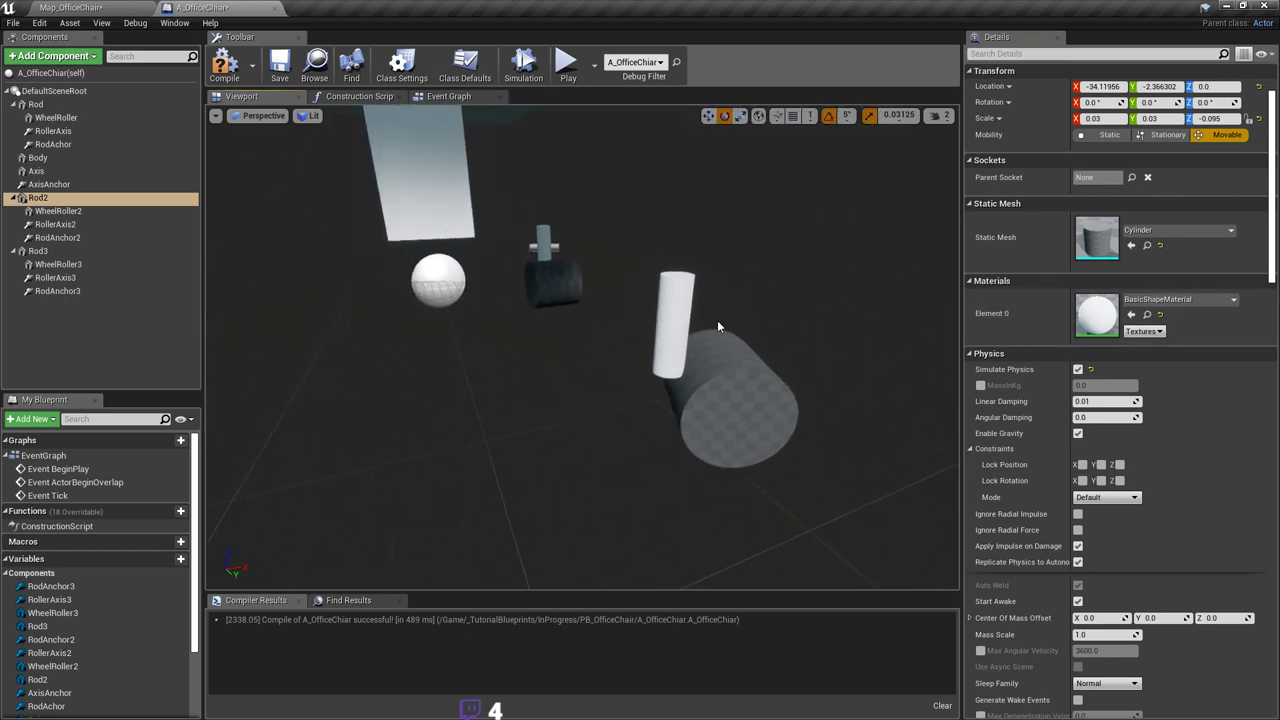
# Step: Try to tilt Rod with a free rotation, and undo the change
pyautogui.click(677, 322)
pyautogui.moveTo(703, 295); pyautogui.dragTo(718, 334)
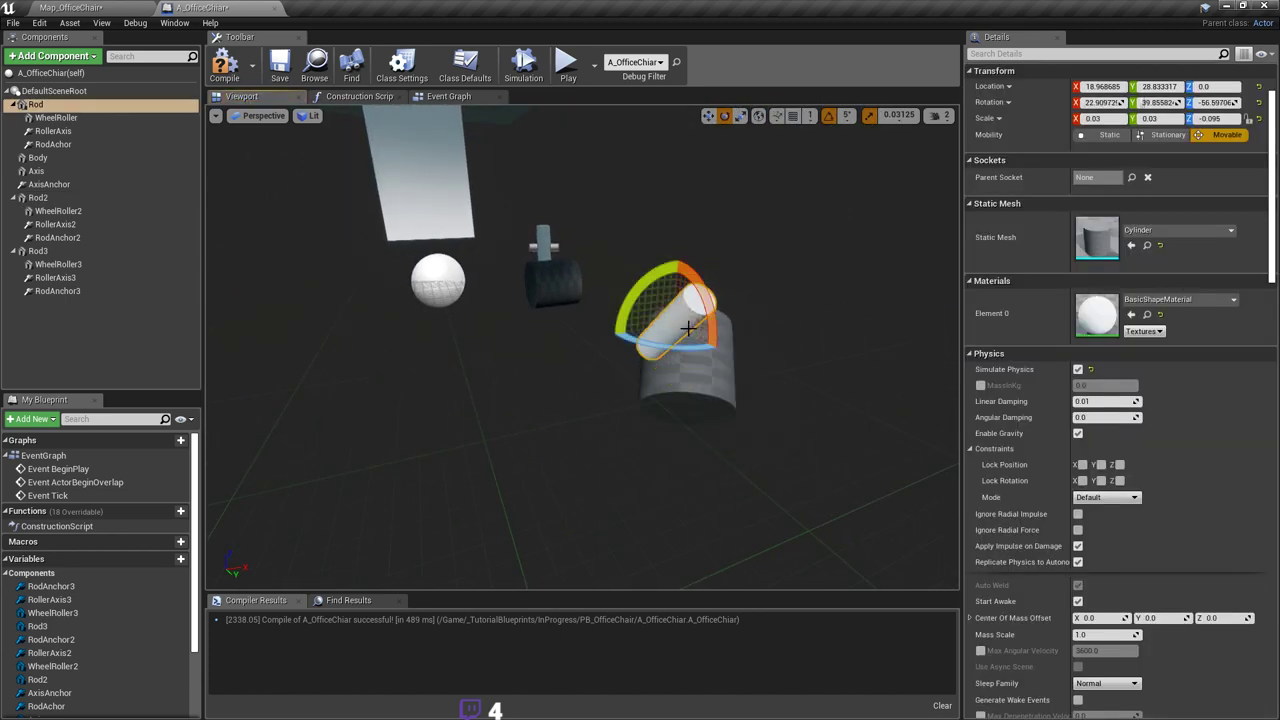
pyautogui.press('a')
pyautogui.moveTo(450, 302)
pyautogui.mouseDown(button='right')
pyautogui.moveTo(560, 293)
pyautogui.moveTo(435, 301)
pyautogui.mouseUp(button='right')
pyautogui.hotkey('ctrl', 'z')
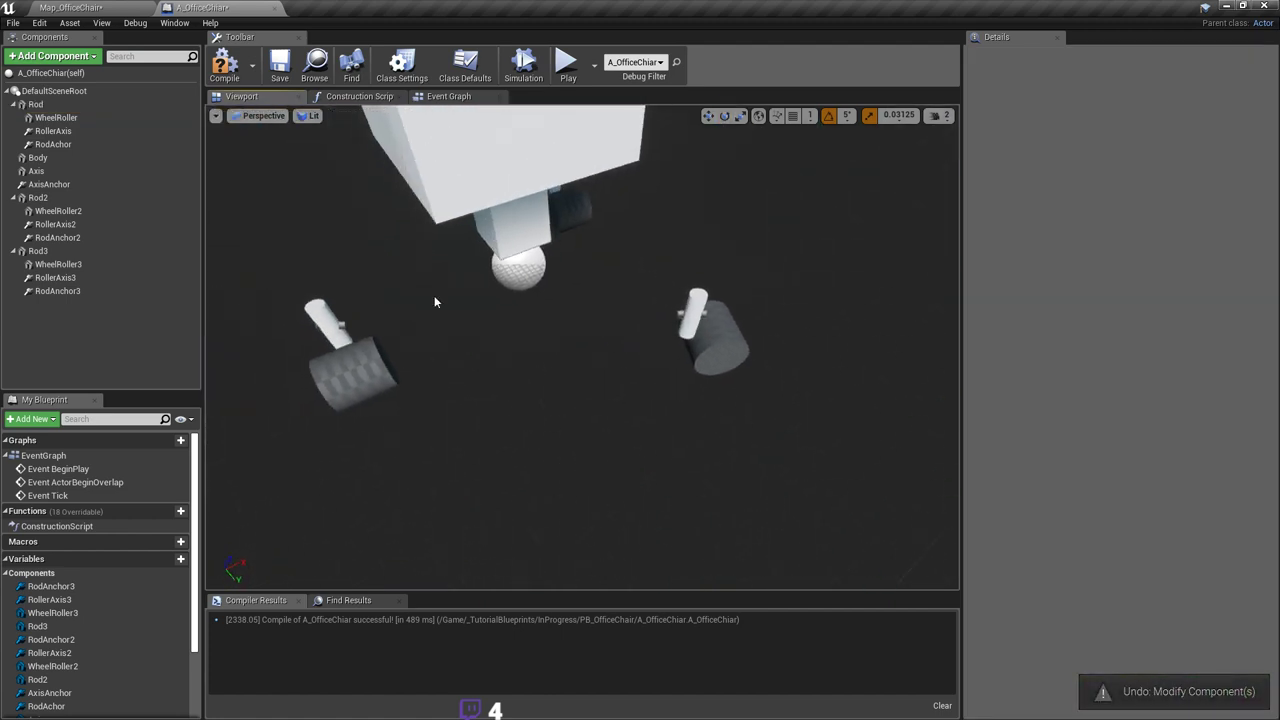
# Step: Rotate Rod2 with its wheel to 60° about the vertical Z axis
pyautogui.click(327, 322)
pyautogui.press('a')
pyautogui.moveTo(327, 322); pyautogui.dragTo(345, 324, button='right')
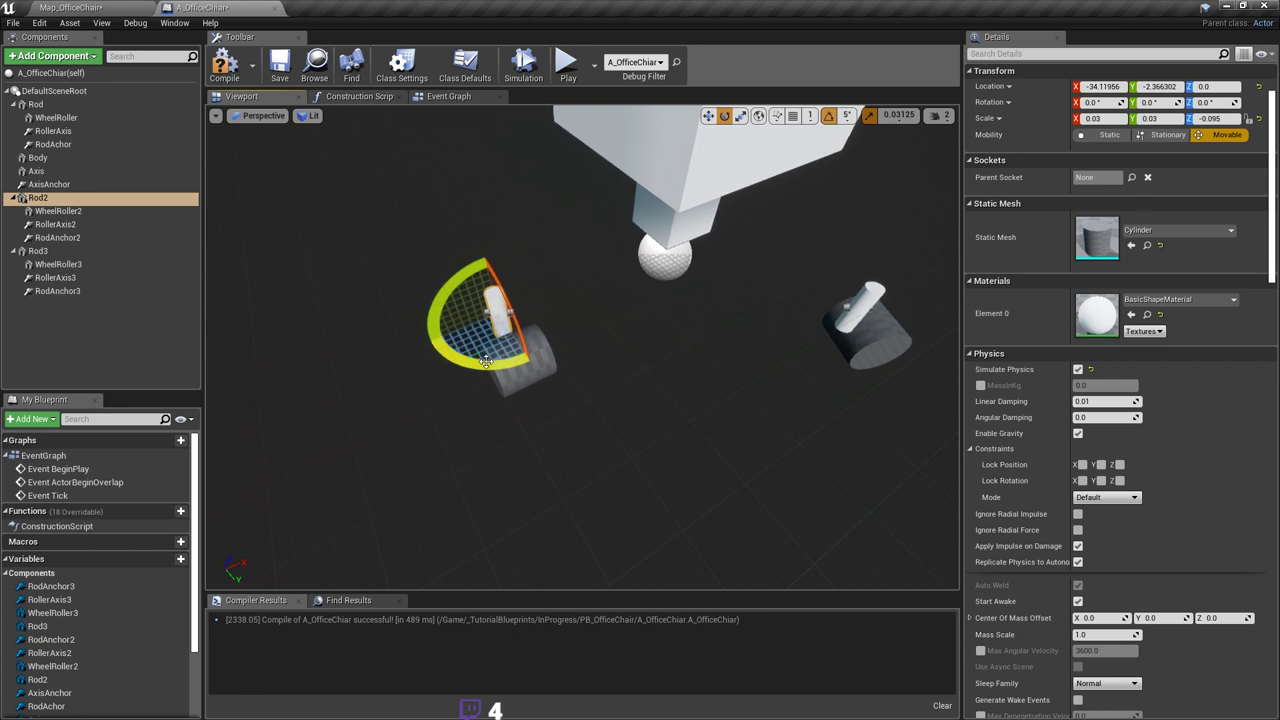
pyautogui.moveTo(486, 362); pyautogui.dragTo(420, 339)
# Step: Rotate Rod3 with its wheel to -55° about the vertical Z axis and compile the blueprint
pyautogui.press('d')
pyautogui.moveTo(420, 339); pyautogui.dragTo(330, 348, button='right')
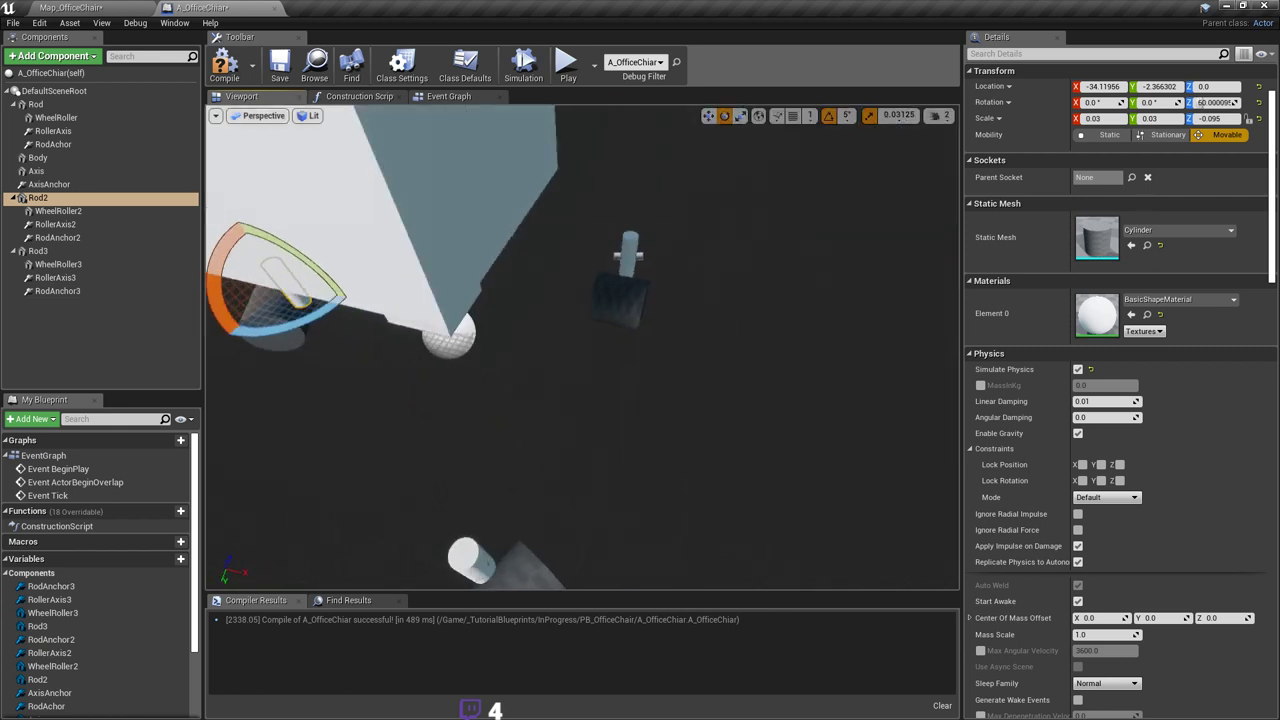
pyautogui.moveTo(640, 300); pyautogui.dragTo(660, 260, button='right')
pyautogui.click(660, 258)
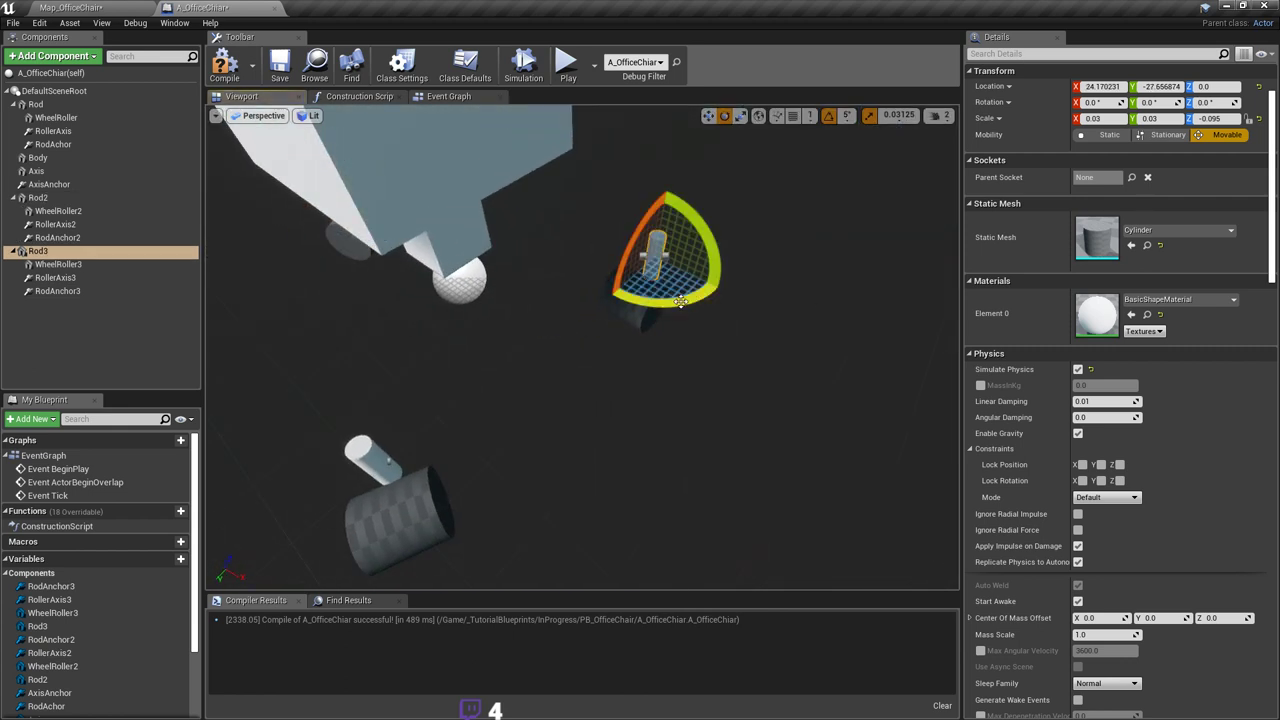
pyautogui.moveTo(680, 300); pyautogui.dragTo(735, 248)
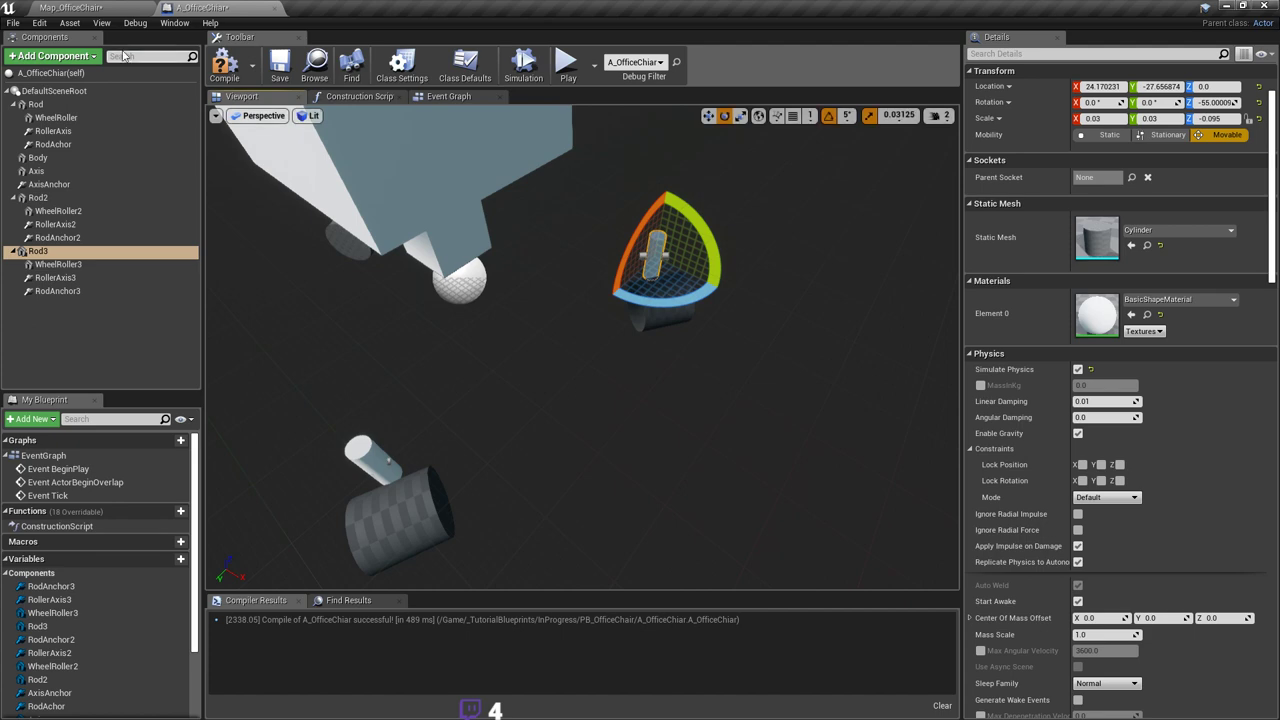
pyautogui.click(288, 68)
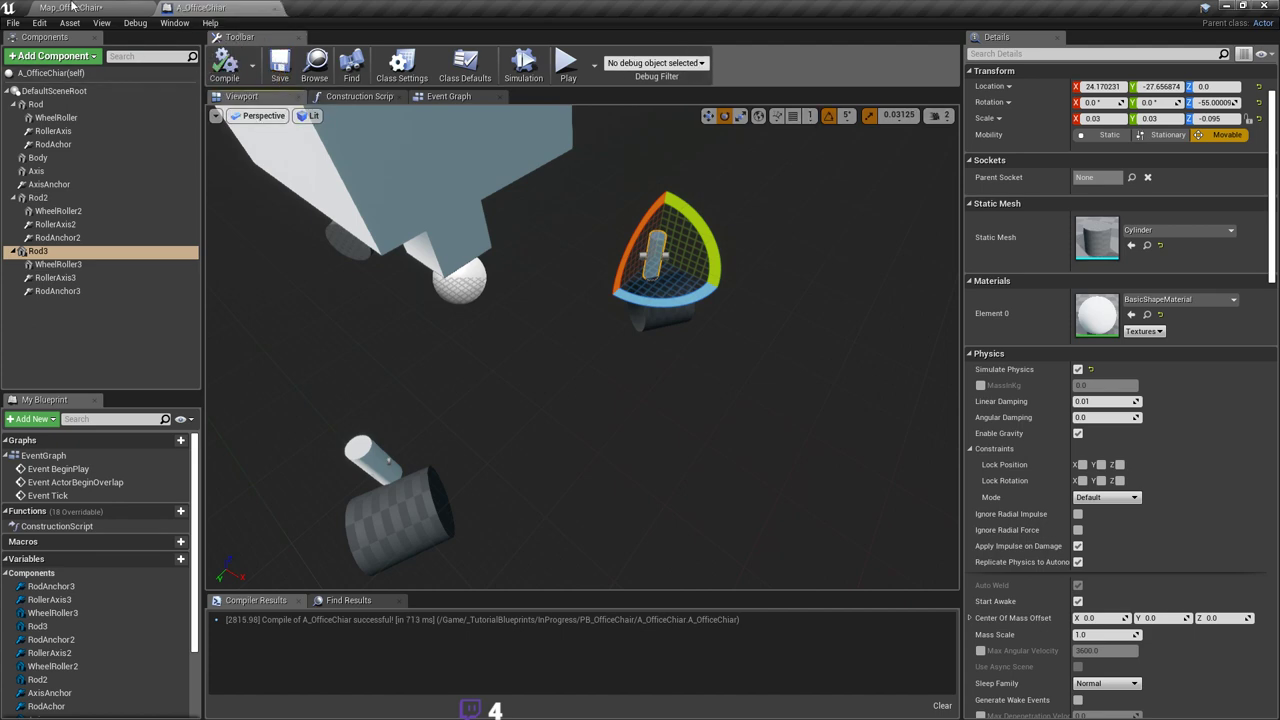
# Step: Save the Map_OfficeChair level and play-test it, approaching and grabbing the chair to tip it, before stopping the session
pyautogui.click(72, 6)
pyautogui.hotkey('ctrl', 's')
pyautogui.click(619, 46)
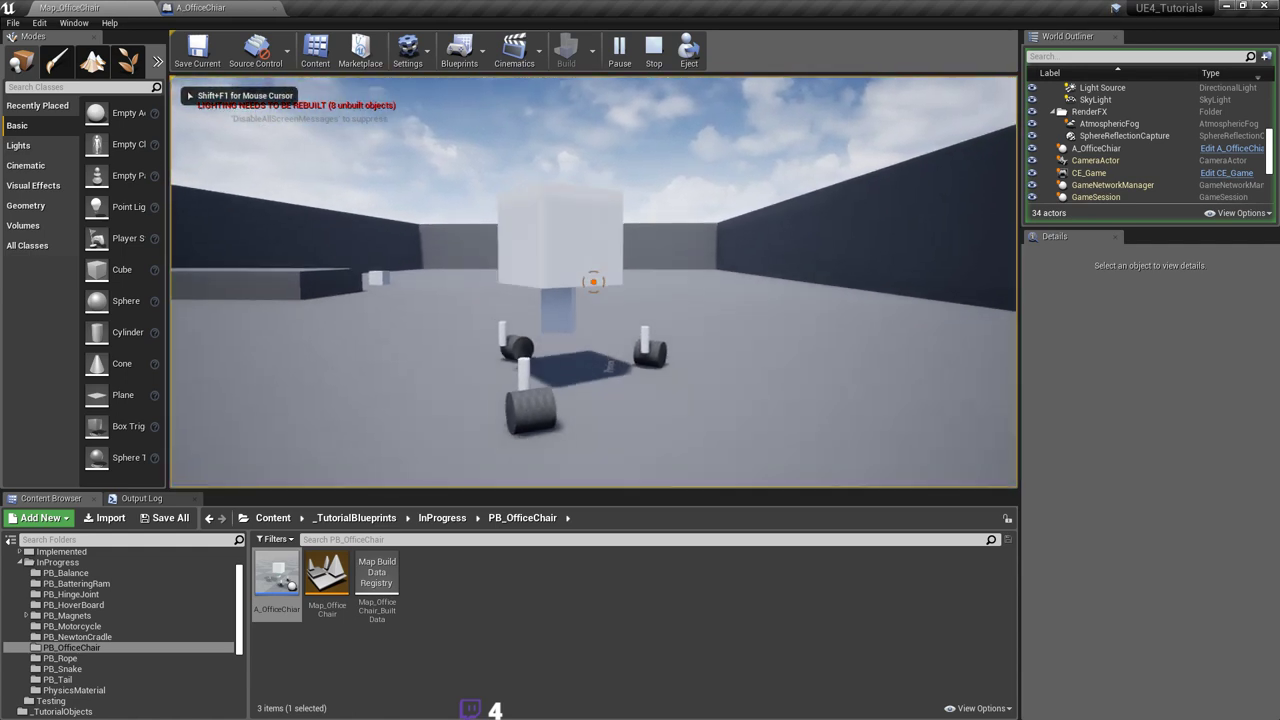
pyautogui.press('w')
pyautogui.click(593, 282)
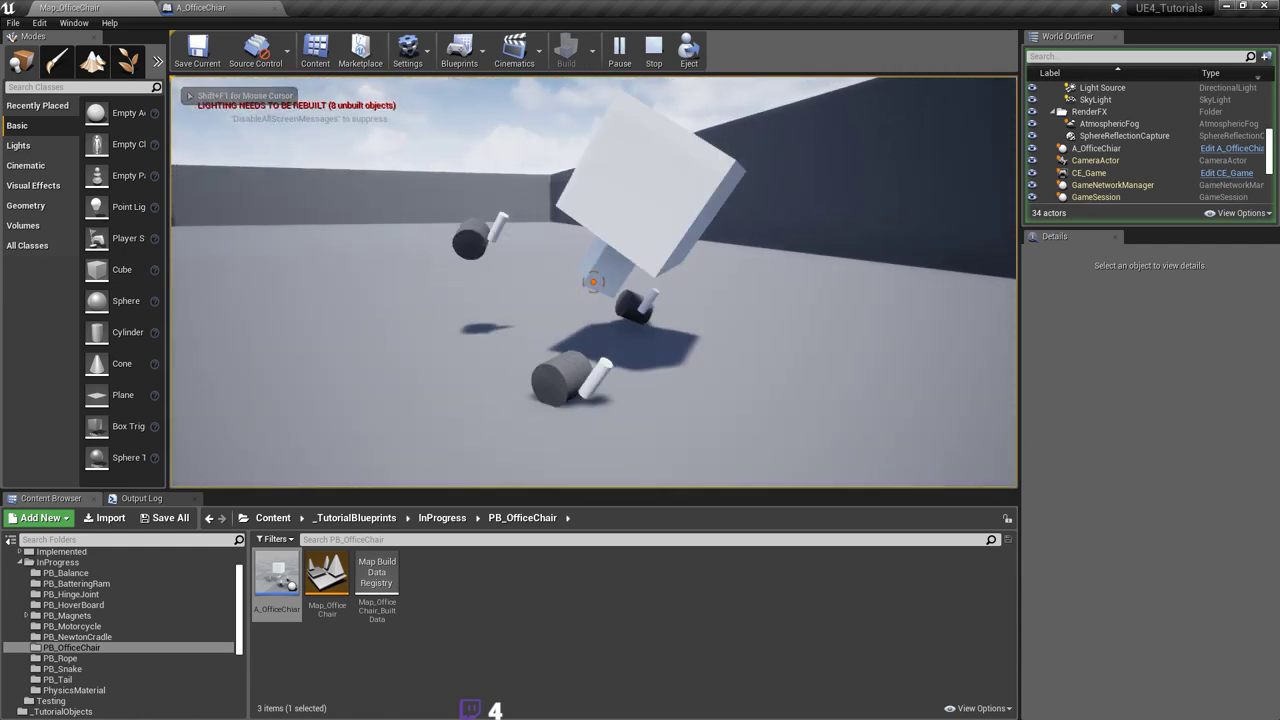
pyautogui.press('Escape')
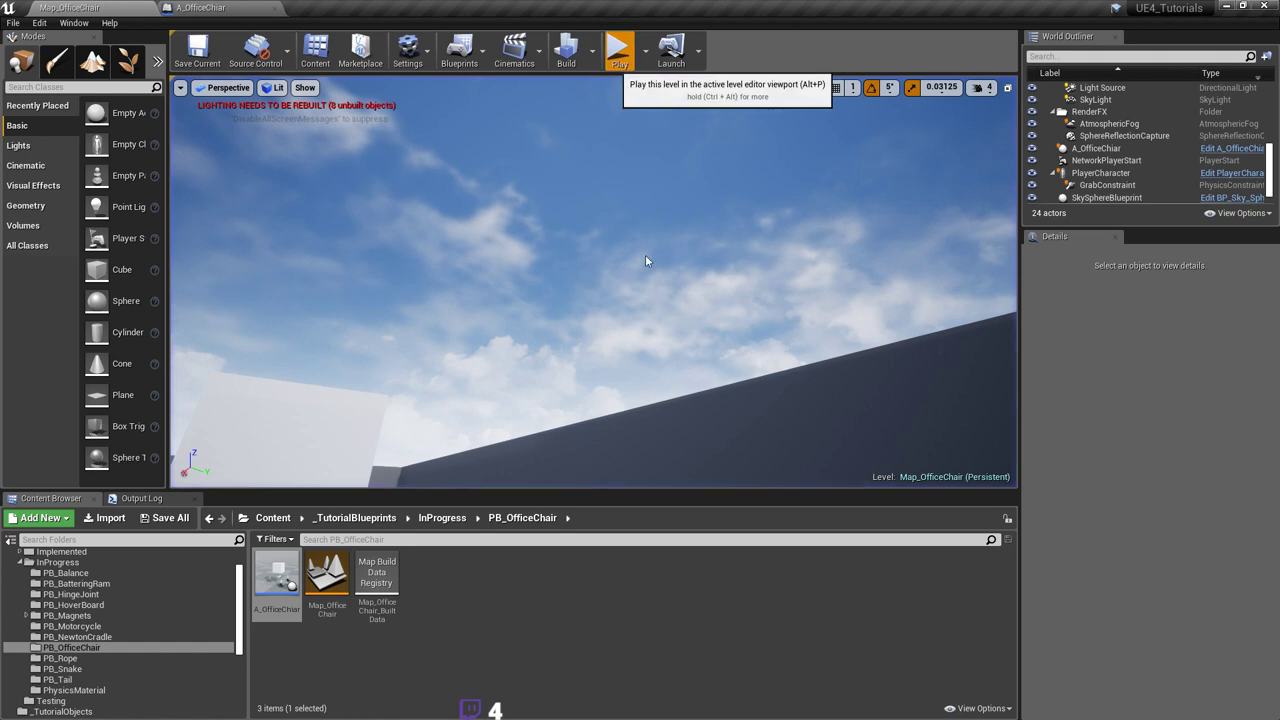
# Step: Play-test the level again, moving toward the chair to watch how it rolls on its three wheels, and stop
pyautogui.hotkey('alt', 'p')
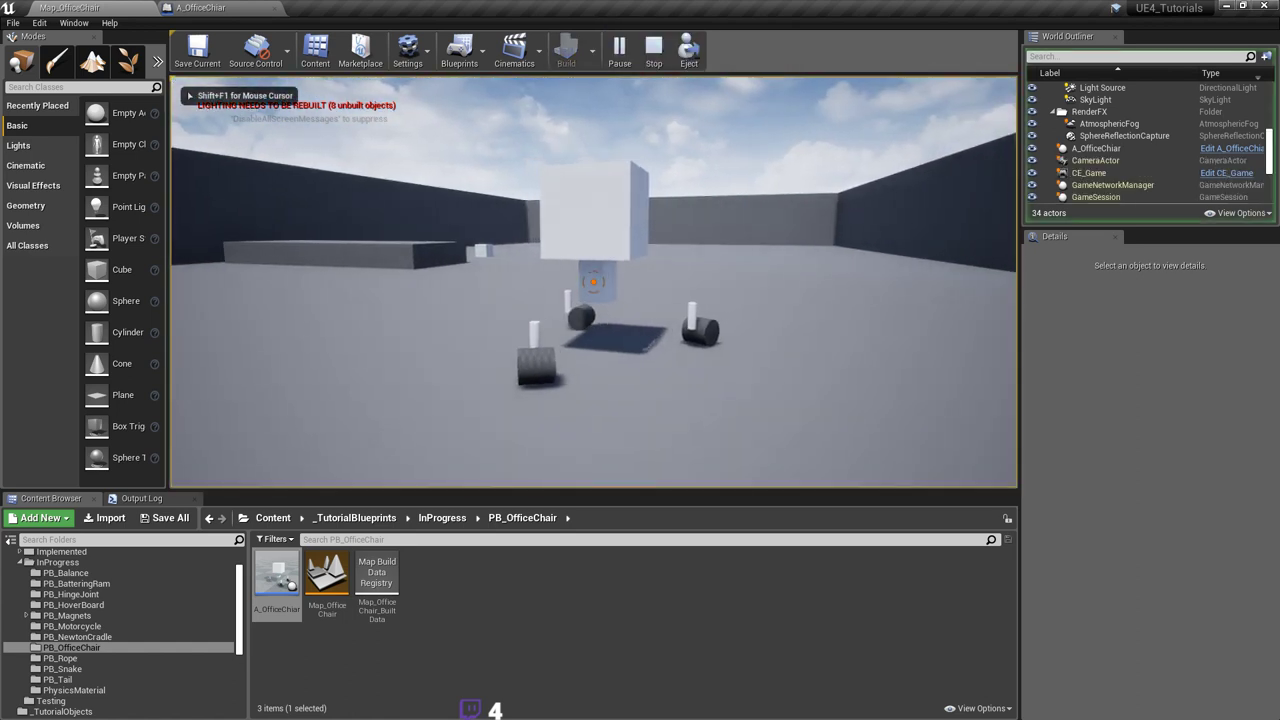
pyautogui.press('w')
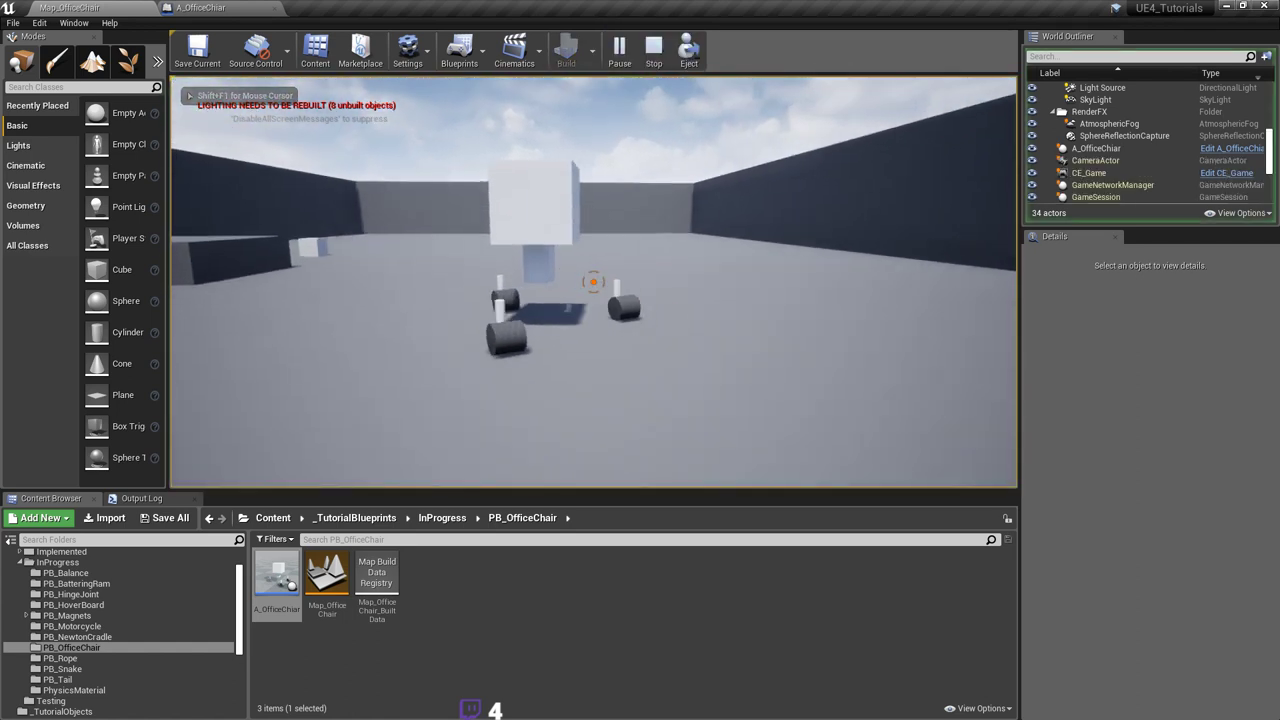
pyautogui.press('w')
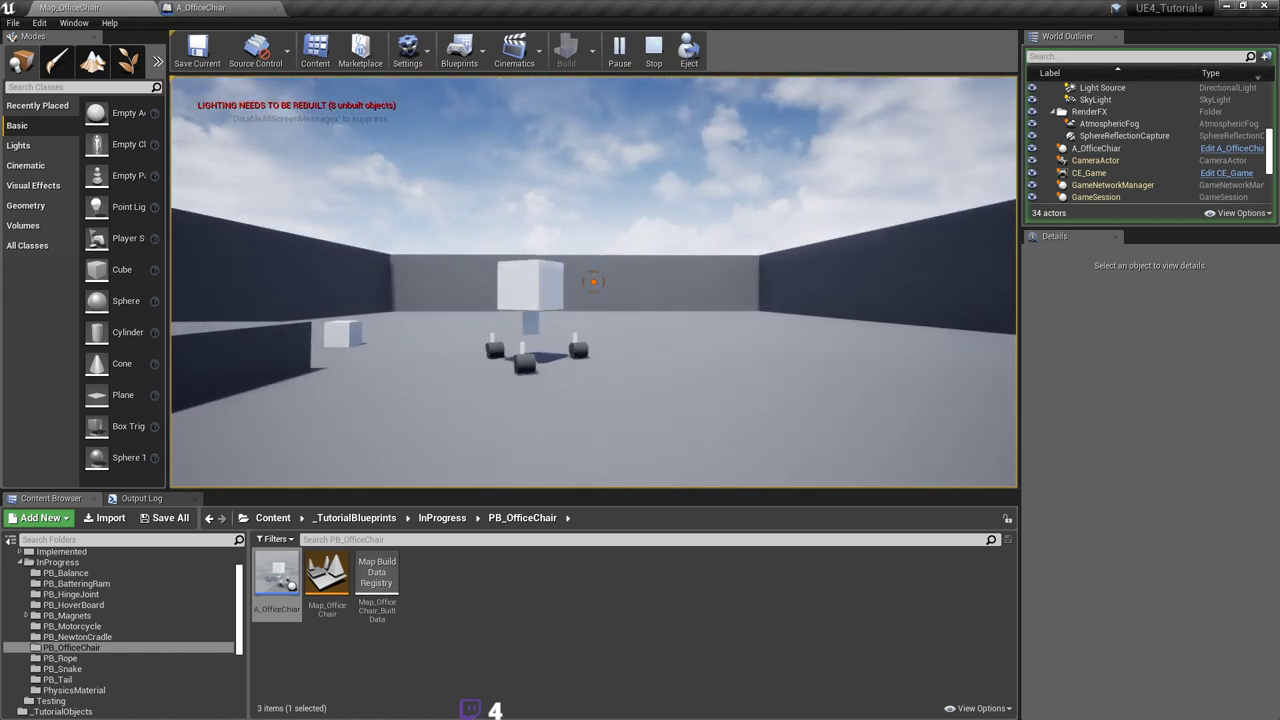
pyautogui.press('Escape')
pyautogui.moveTo(677, 271); pyautogui.dragTo(655, 380, button='right')
# Step: Switch back to the A_OfficeChiar blueprint and examine the differently turned wheels from the front
pyautogui.click(245, 10)
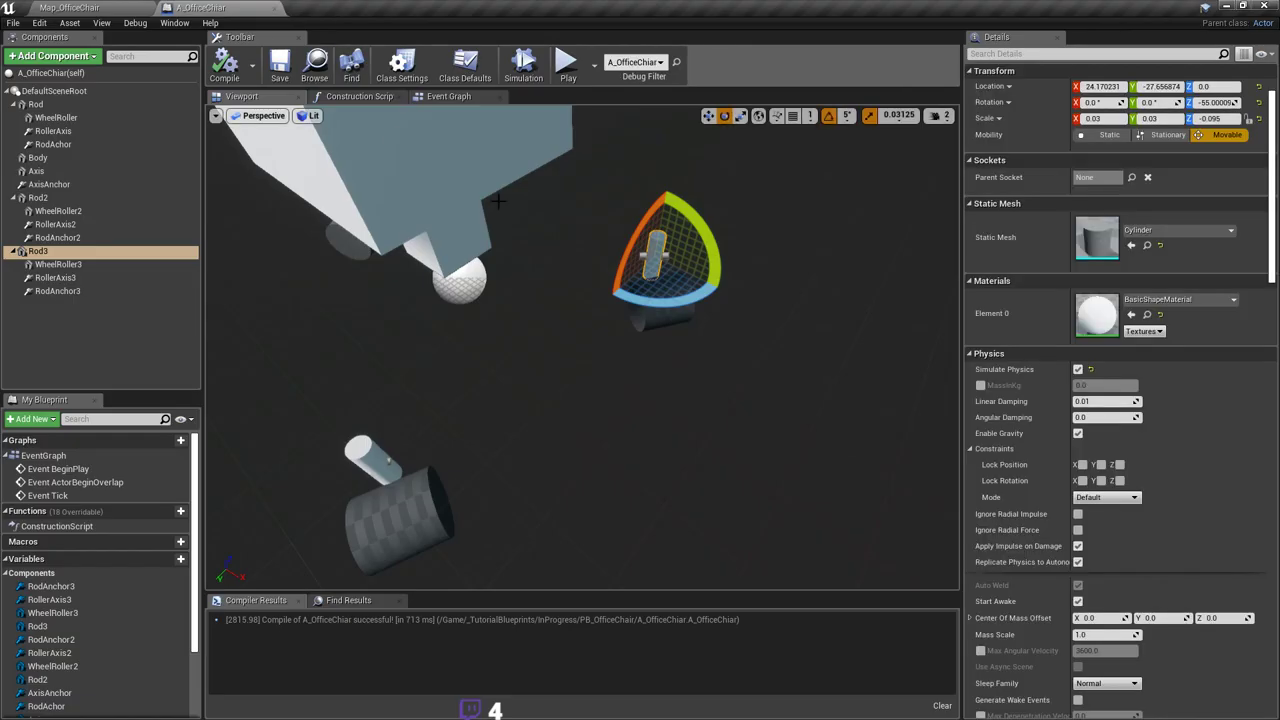
pyautogui.moveTo(498, 201); pyautogui.dragTo(520, 220, button='right')
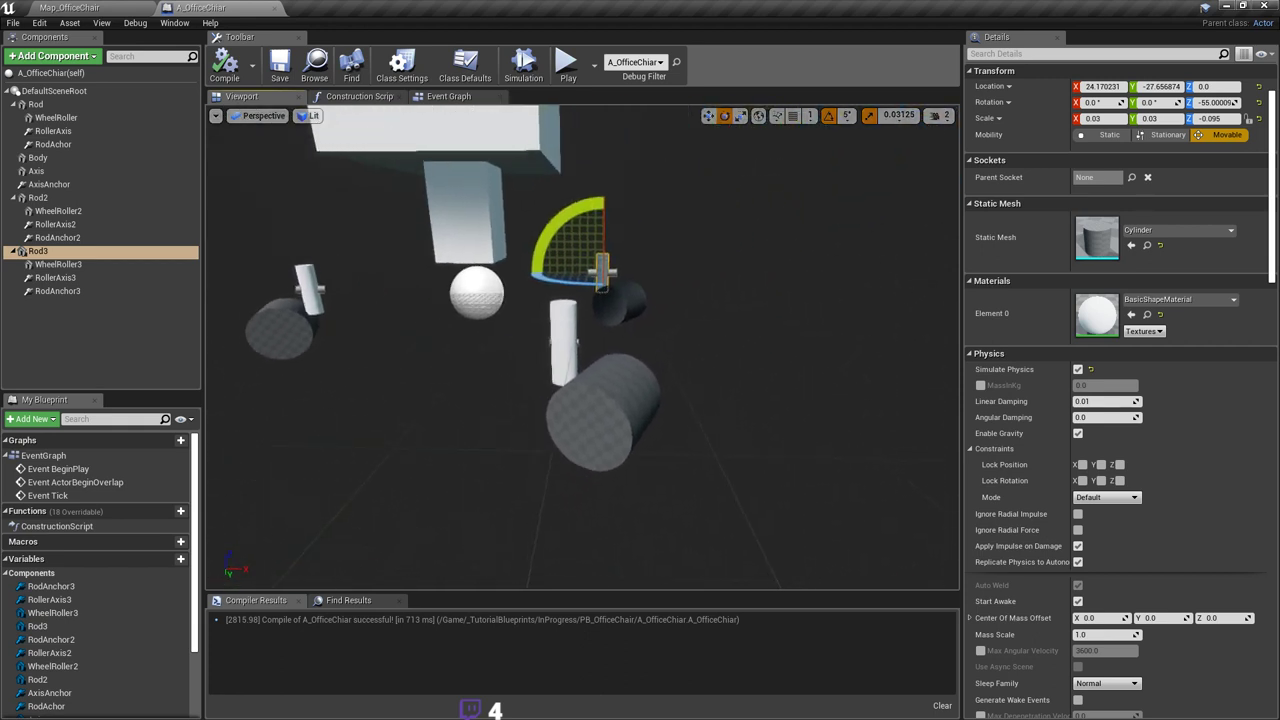
pyautogui.moveTo(592, 323); pyautogui.dragTo(532, 328, button='right')
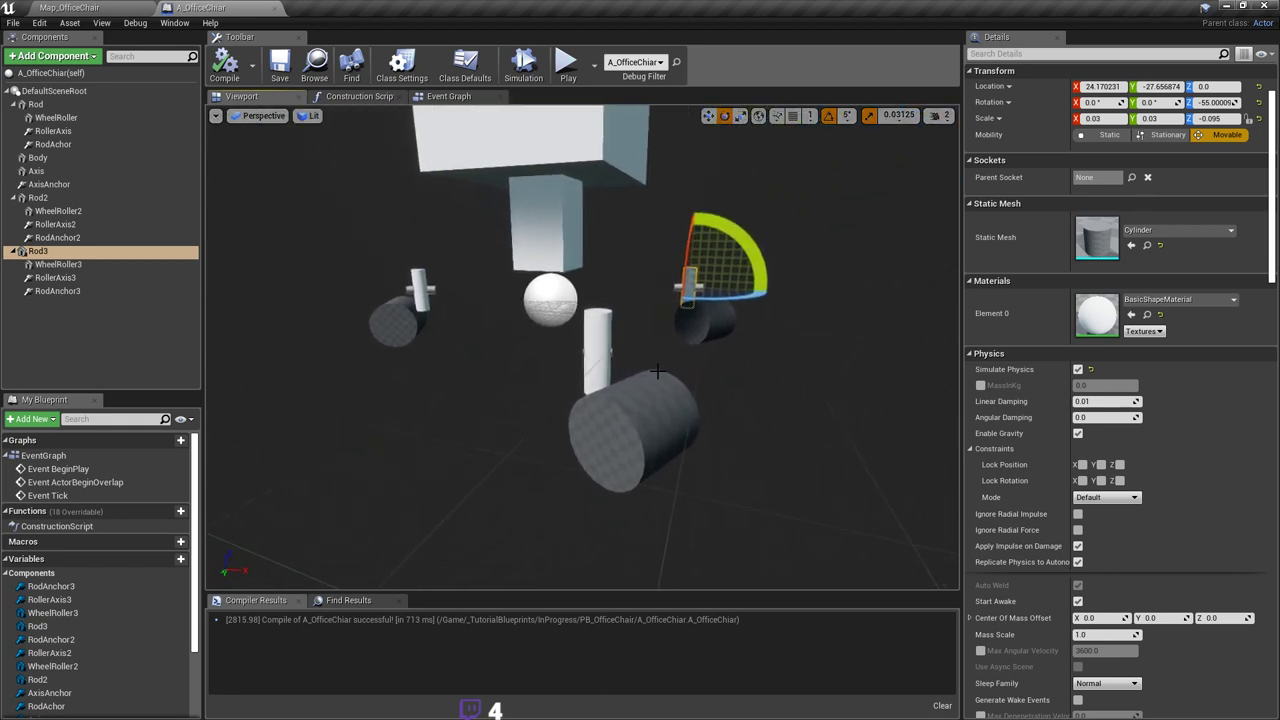
pyautogui.moveTo(600, 350)
pyautogui.mouseDown(button='right')
pyautogui.moveTo(555, 332)
pyautogui.moveTo(590, 372)
pyautogui.moveTo(602, 362)
pyautogui.moveTo(592, 357)
pyautogui.mouseUp(button='right')
# Step: Tilt Rod to about 37° in X and -16° in Y, and undo the rotation
pyautogui.click(572, 368)
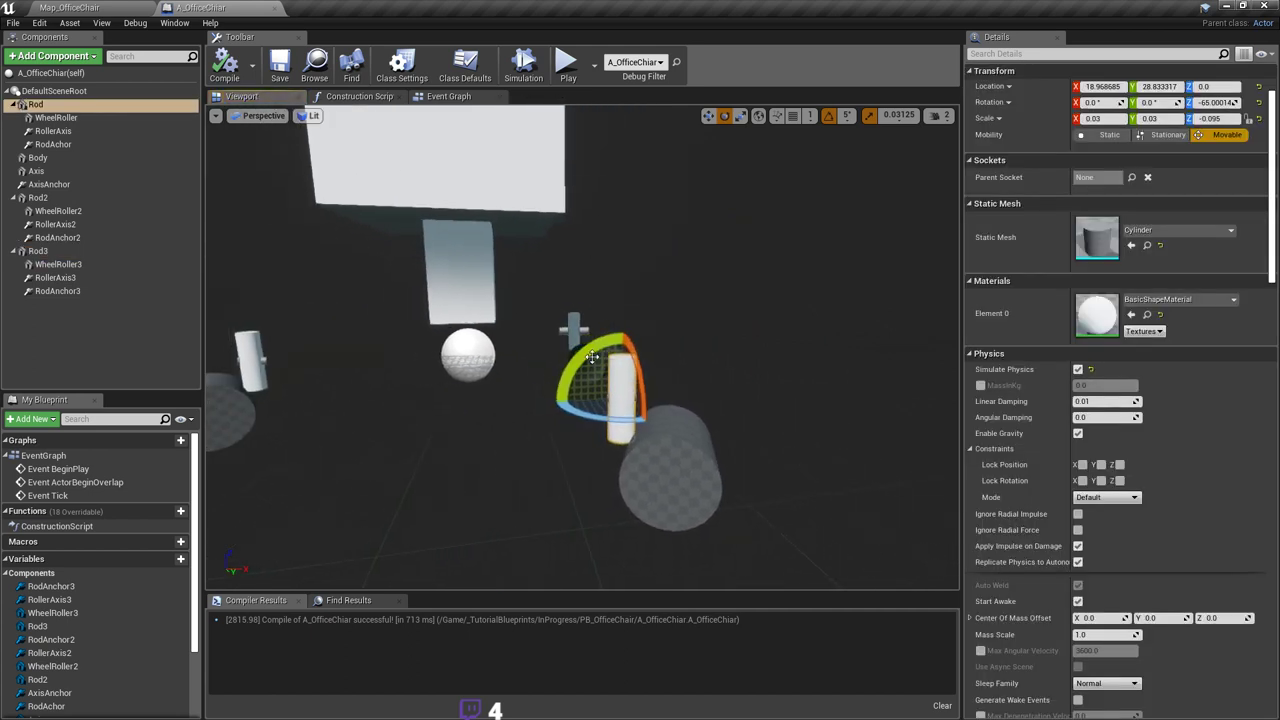
pyautogui.moveTo(592, 357); pyautogui.dragTo(732, 384)
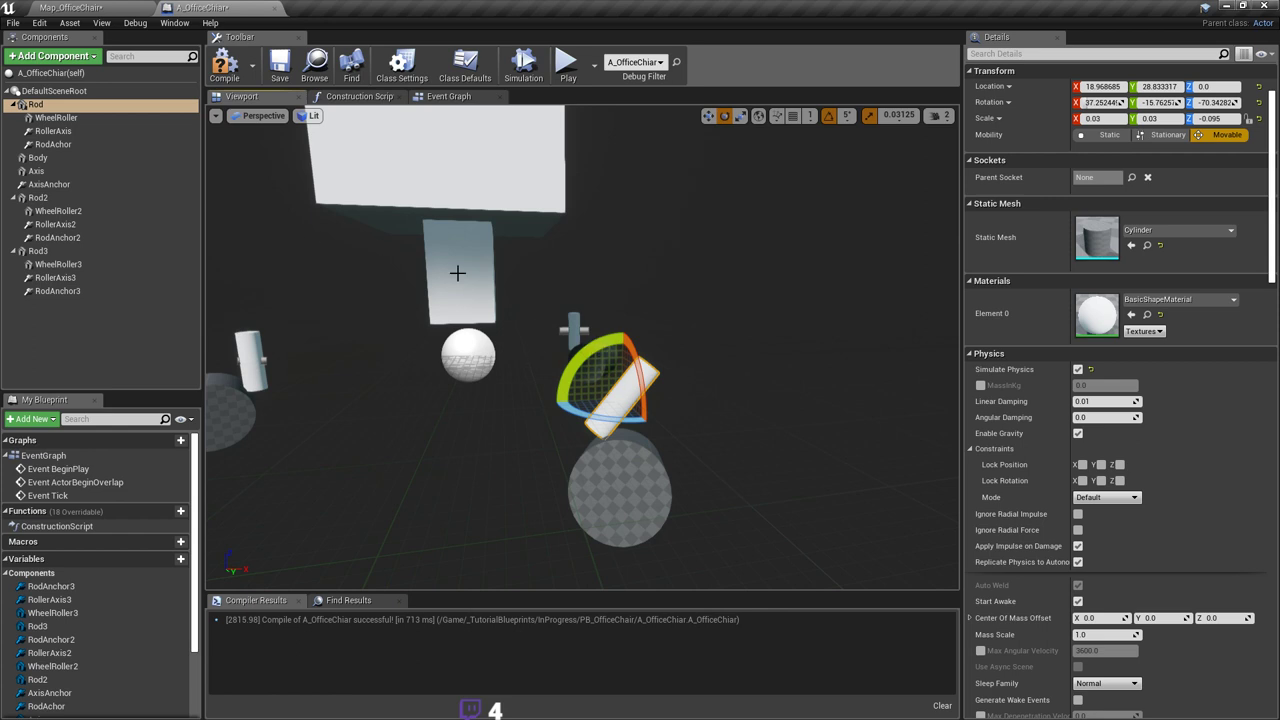
pyautogui.moveTo(608, 341)
pyautogui.mouseDown(button='right')
pyautogui.moveTo(588, 331)
pyautogui.moveTo(595, 344)
pyautogui.mouseUp(button='right')
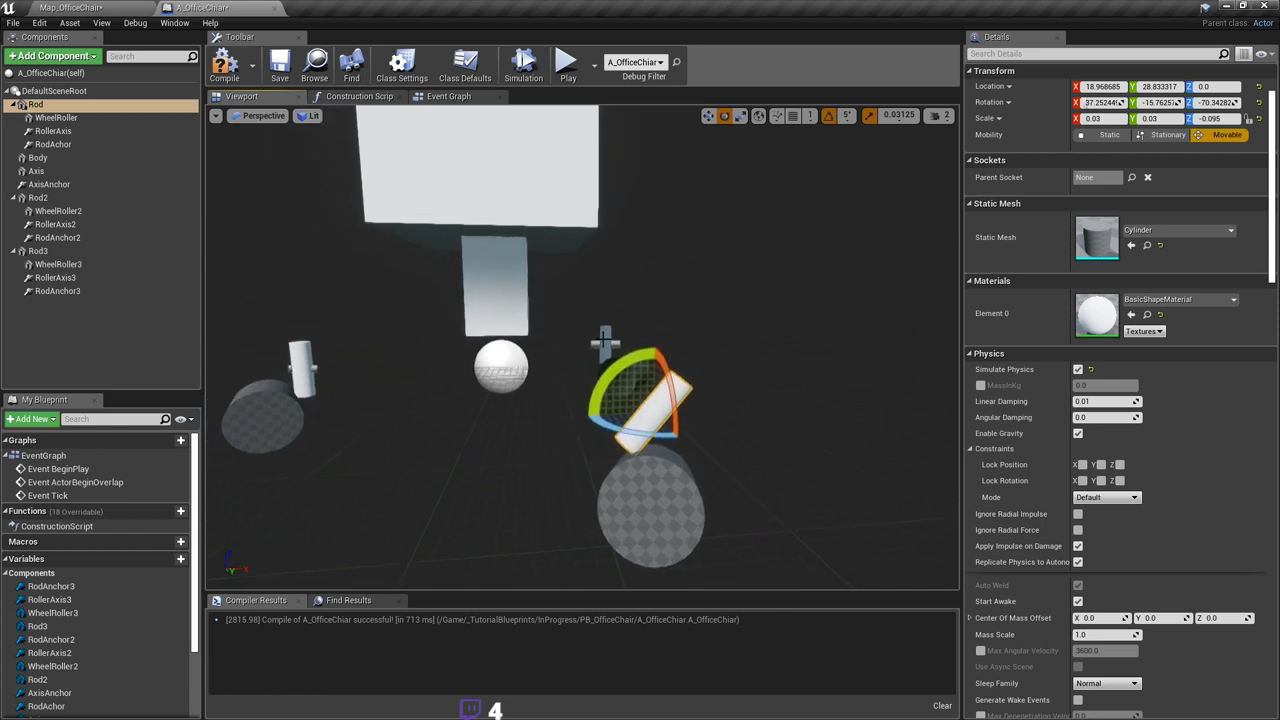
pyautogui.hotkey('ctrl', 'z')
pyautogui.hotkey('ctrl', 'z')
pyautogui.hotkey('ctrl', 'z')
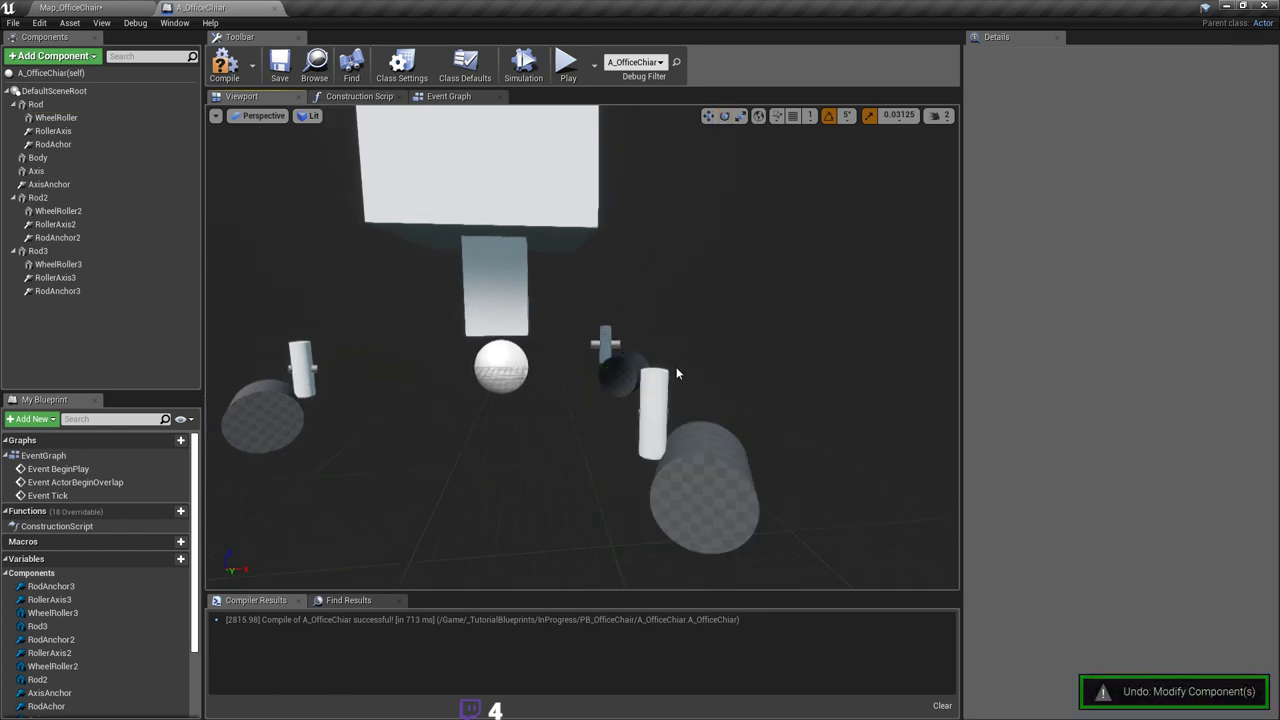
# Step: Look over the whole chair assembly from several distances and save the A_OfficeChiar blueprint
pyautogui.moveTo(676, 366); pyautogui.dragTo(713, 360)
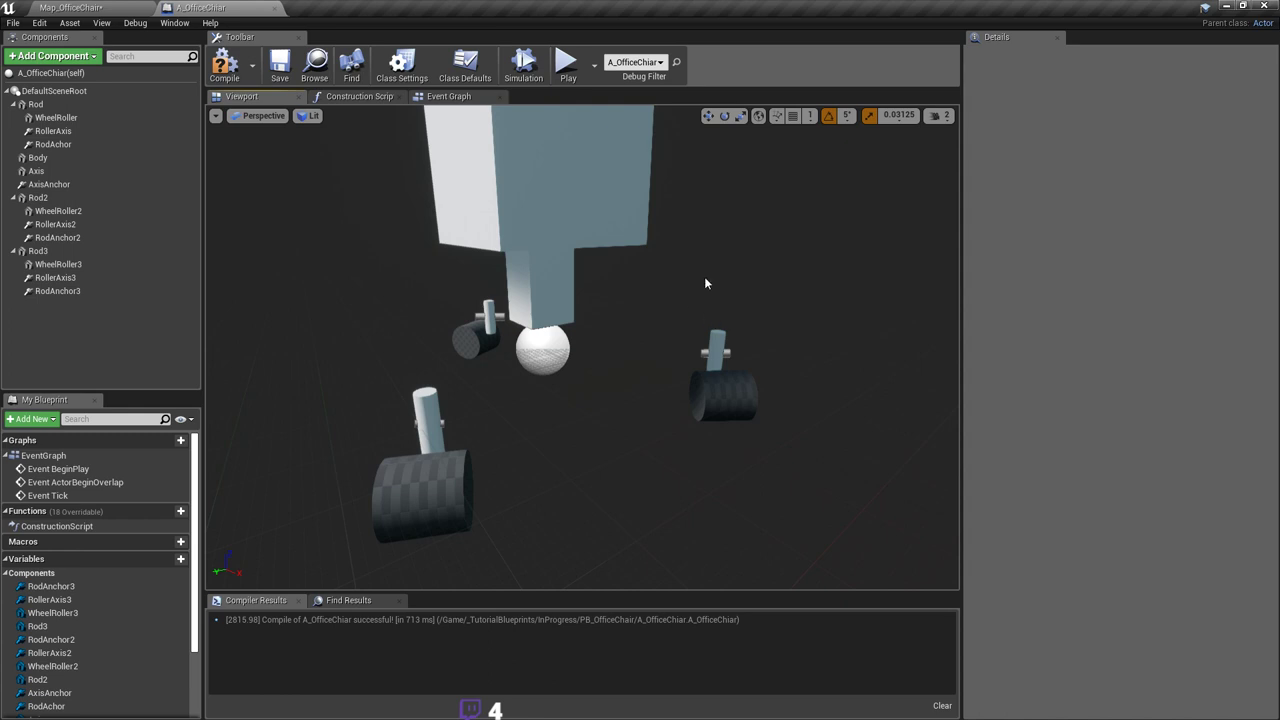
pyautogui.scroll(-4, 705, 284)
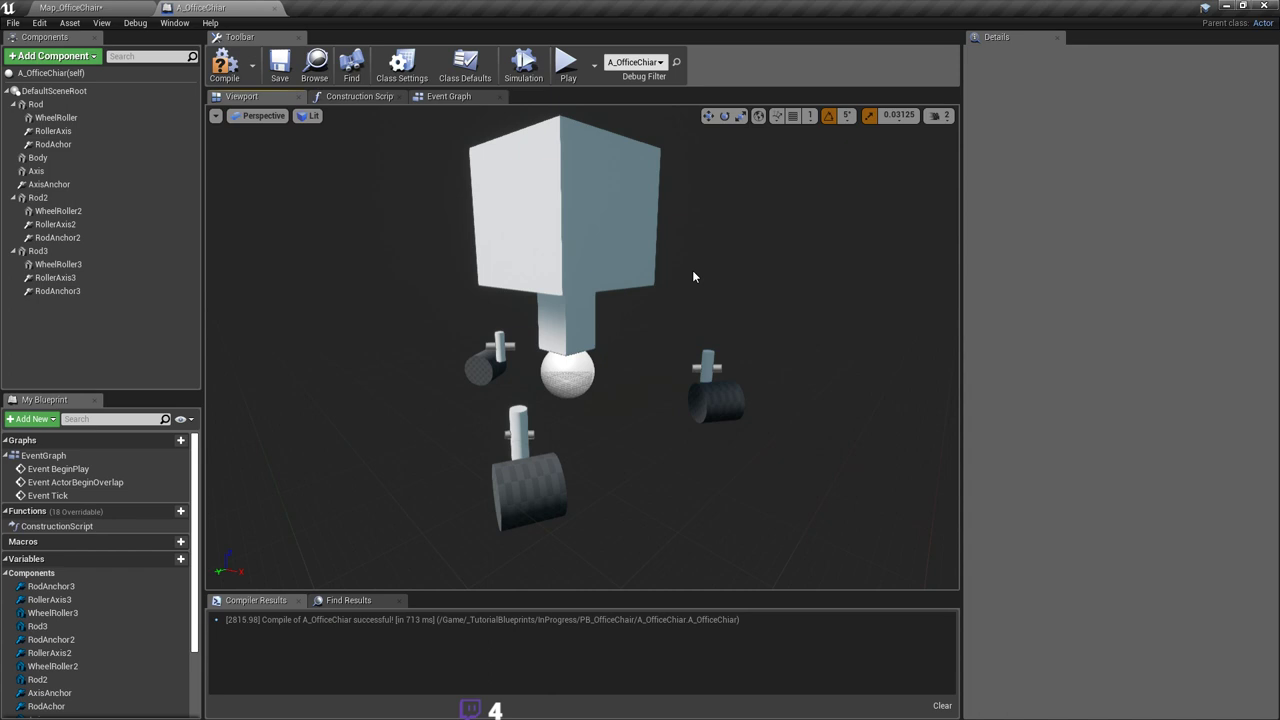
pyautogui.moveTo(678, 298); pyautogui.dragTo(688, 311, button='right')
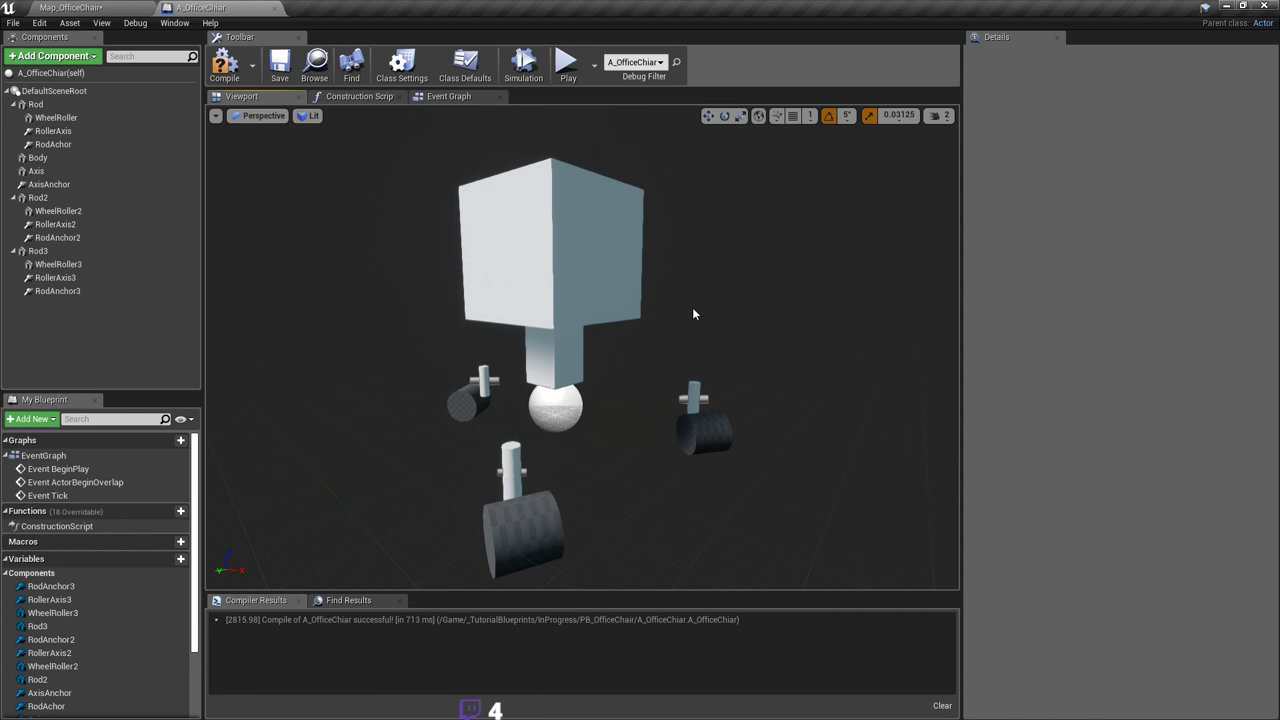
pyautogui.moveTo(651, 312); pyautogui.dragTo(636, 324, button='right')
pyautogui.hotkey('ctrl', 's')
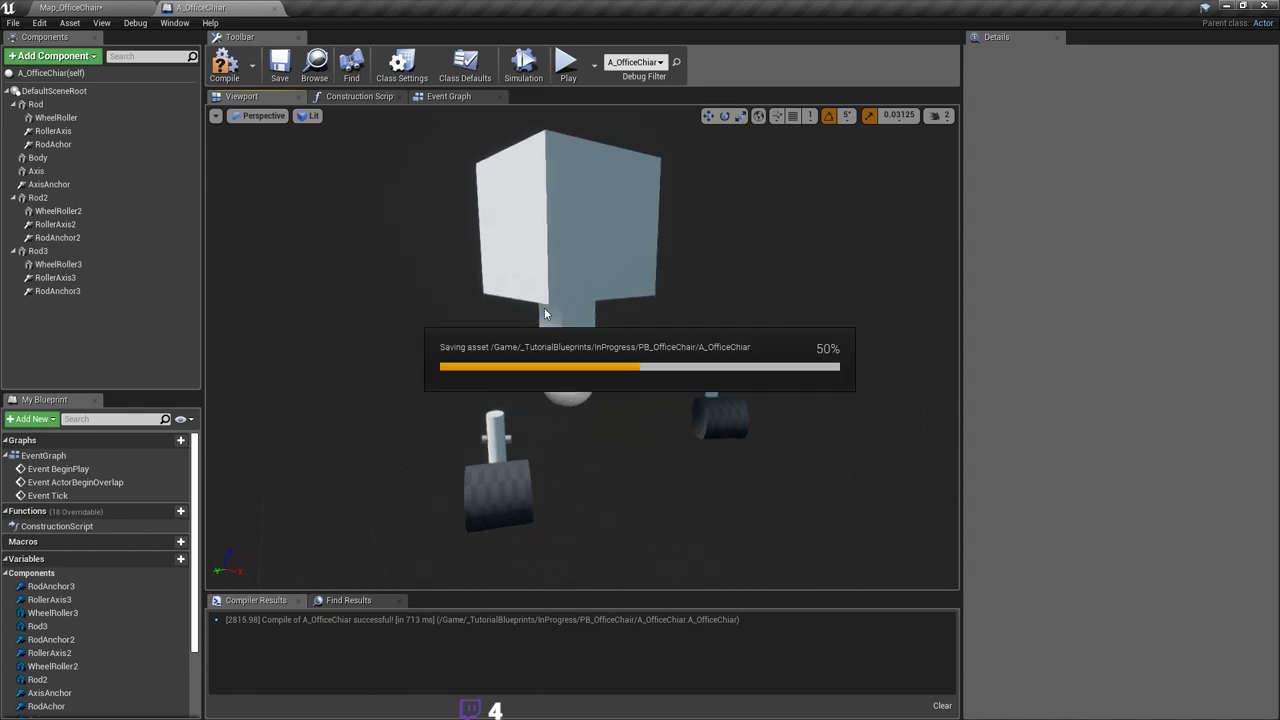
pyautogui.moveTo(549, 281); pyautogui.dragTo(539, 266, button='right')
pyautogui.moveTo(525, 310); pyautogui.dragTo(570, 290)
pyautogui.hotkey('ctrl', 's')
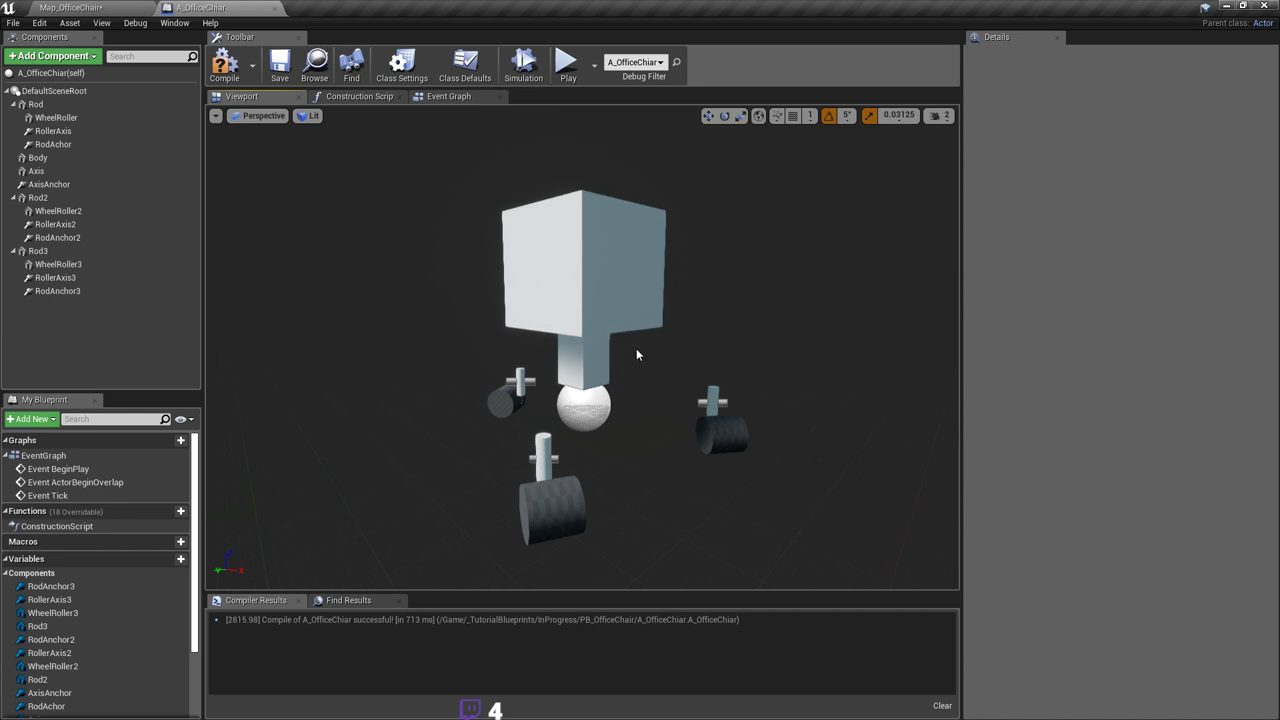
# Step: View the full chair once more and switch back to the Map_OfficeChair level
pyautogui.moveTo(616, 377); pyautogui.dragTo(628, 367, button='right')
pyautogui.moveTo(495, 391)
pyautogui.mouseDown(button='right')
pyautogui.moveTo(470, 403)
pyautogui.moveTo(470, 391)
pyautogui.mouseUp(button='right')
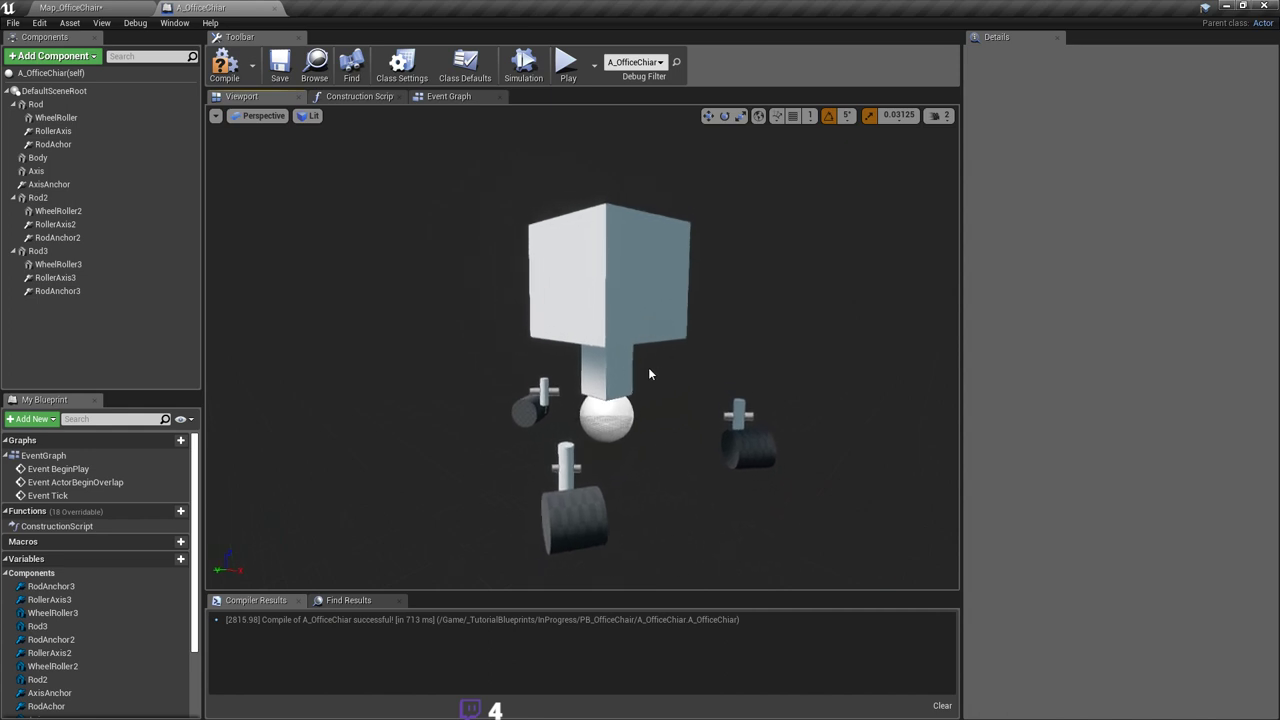
pyautogui.moveTo(648, 369); pyautogui.dragTo(657, 371, button='right')
pyautogui.press('s')
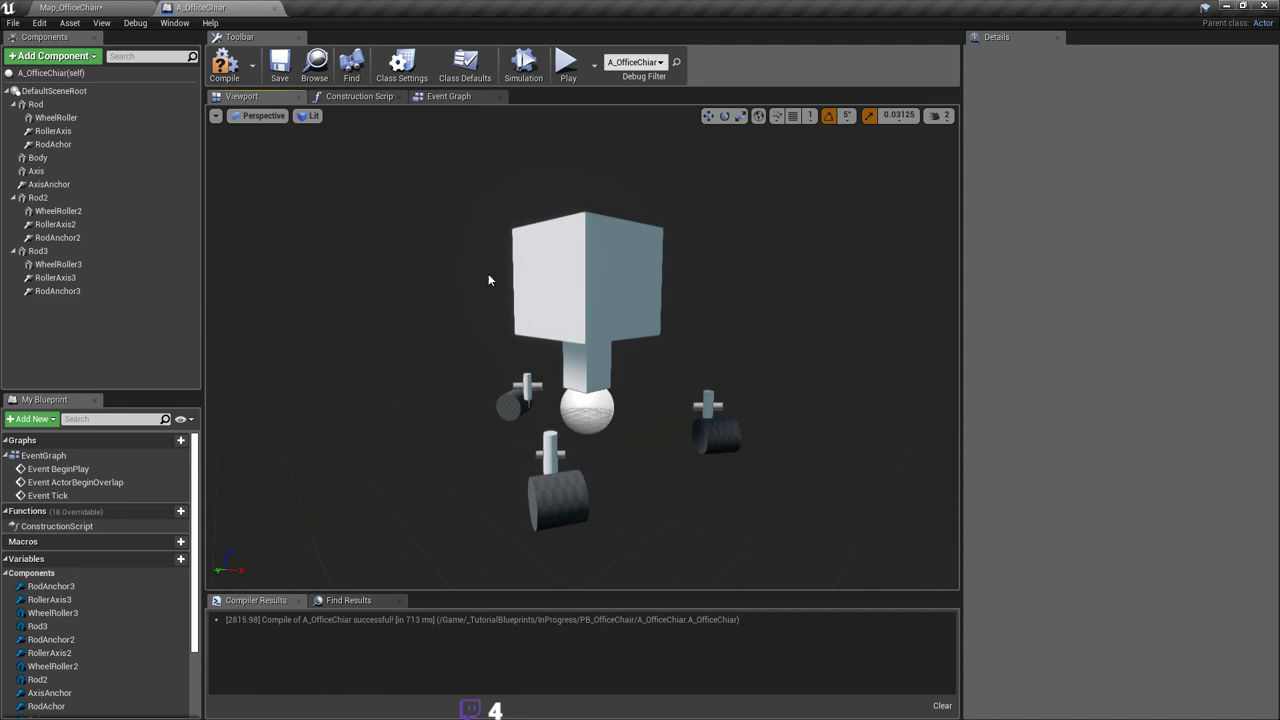
pyautogui.click(88, 8)
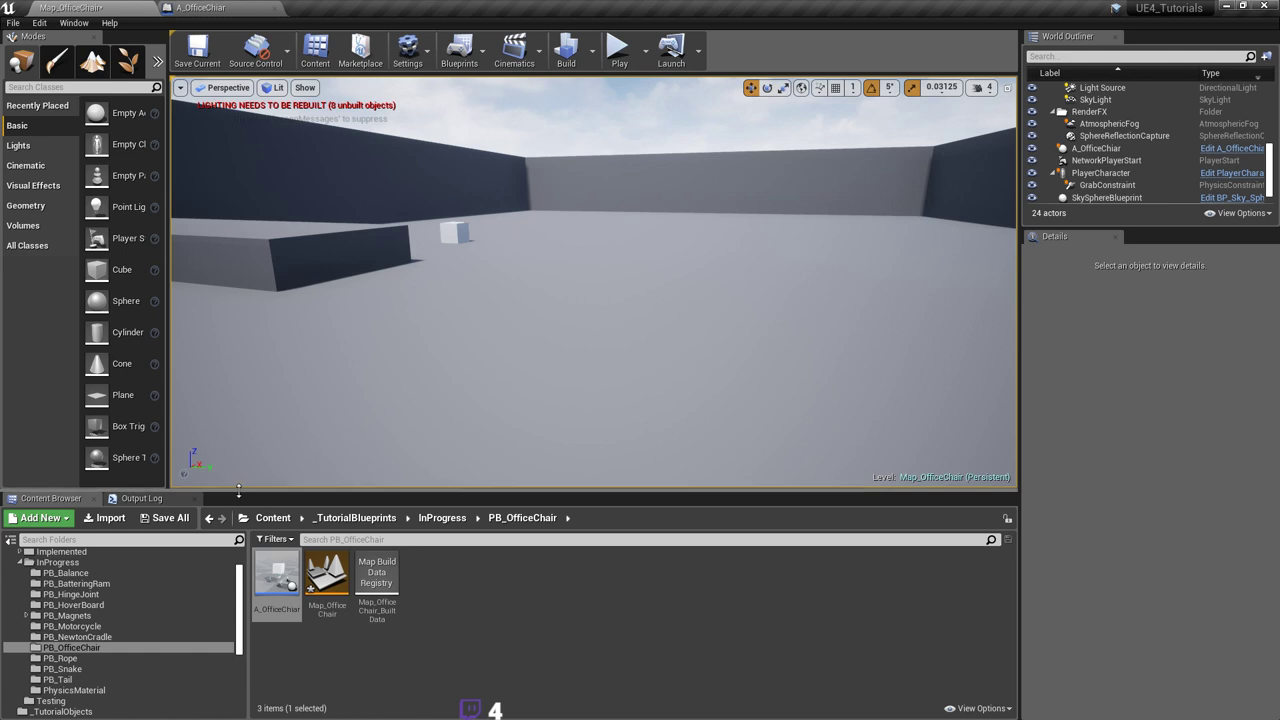
# Step: Enlarge the Content Browser and expand the Implemented and Finished folders under _TutorialBlueprints
pyautogui.moveTo(238, 490); pyautogui.dragTo(238, 360)
pyautogui.scroll(3, 25, 465)
pyautogui.click(20, 459)
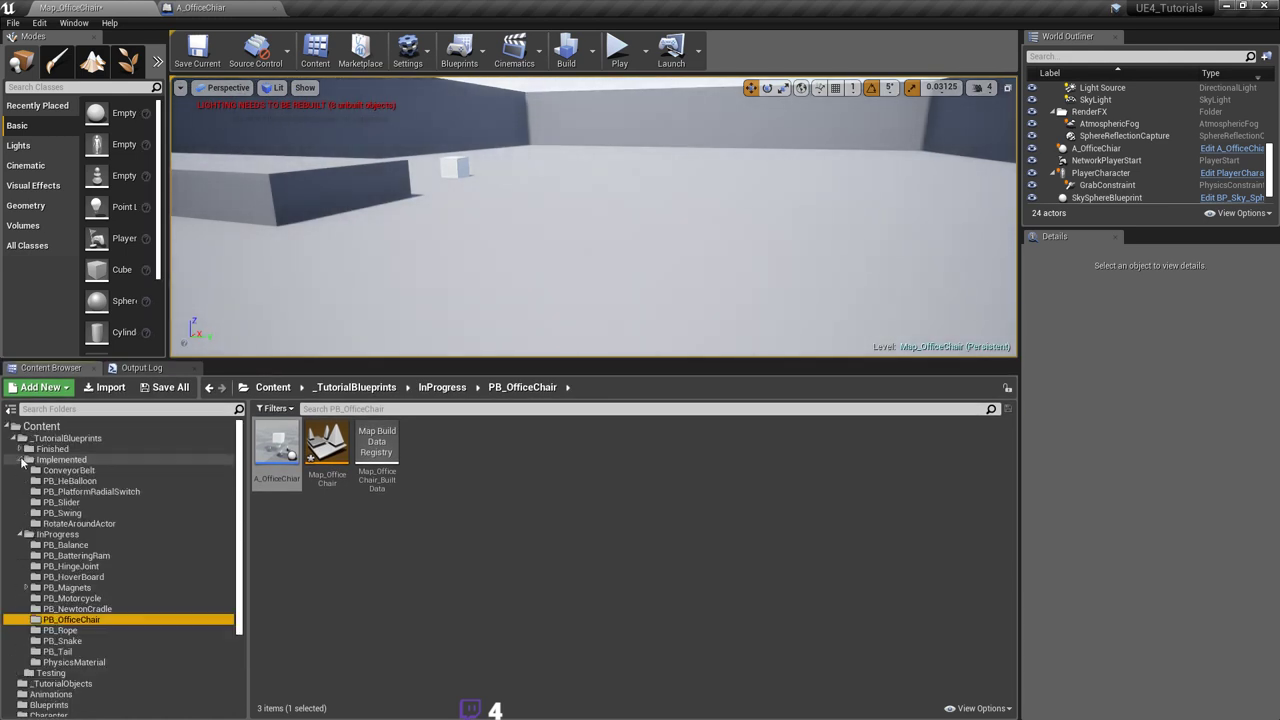
pyautogui.click(20, 449)
# Step: Look through the blueprint folders listed under Finished, Implemented and InProgress
pyautogui.scroll(-5, 122, 493)
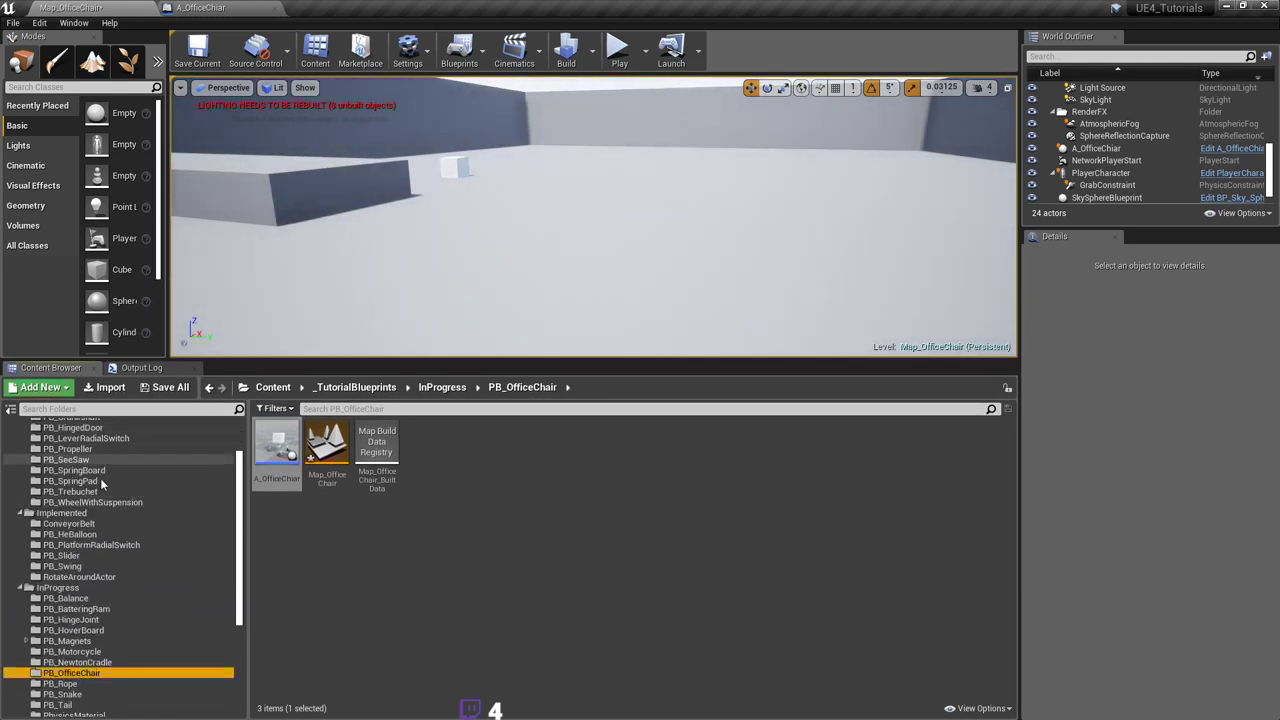
pyautogui.scroll(-3, 115, 522)
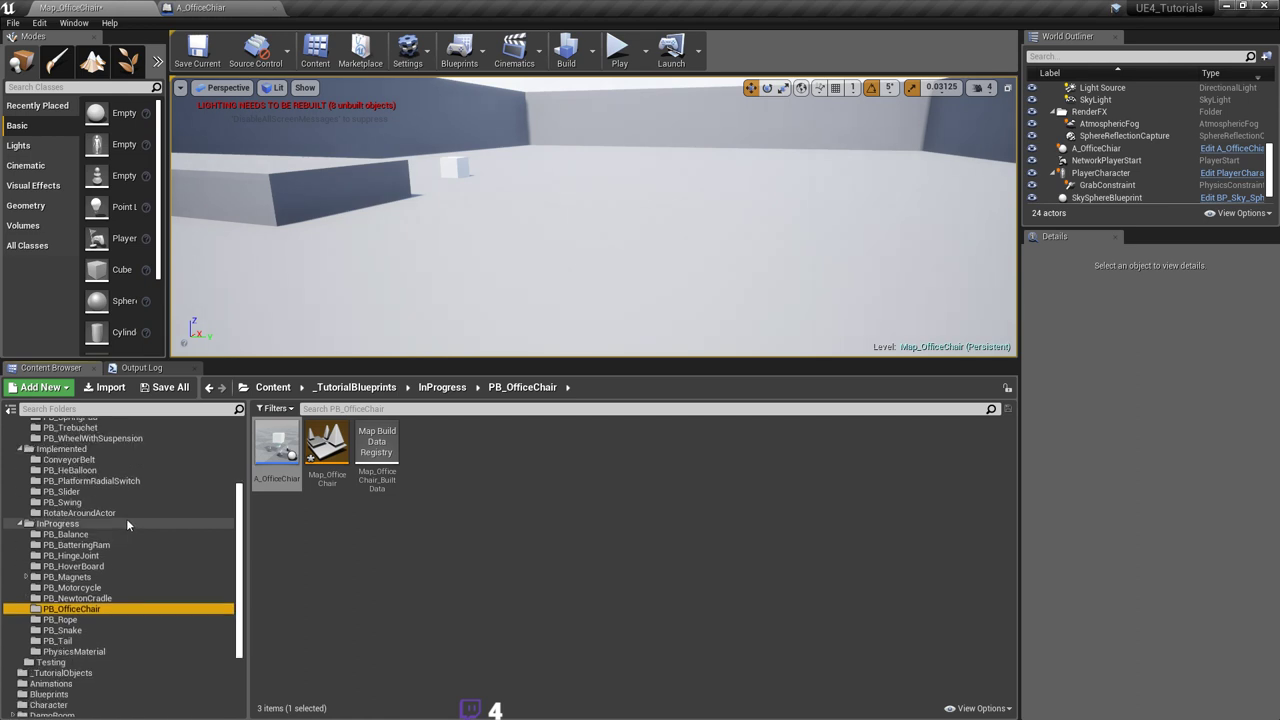
pyautogui.scroll(3, 126, 518)
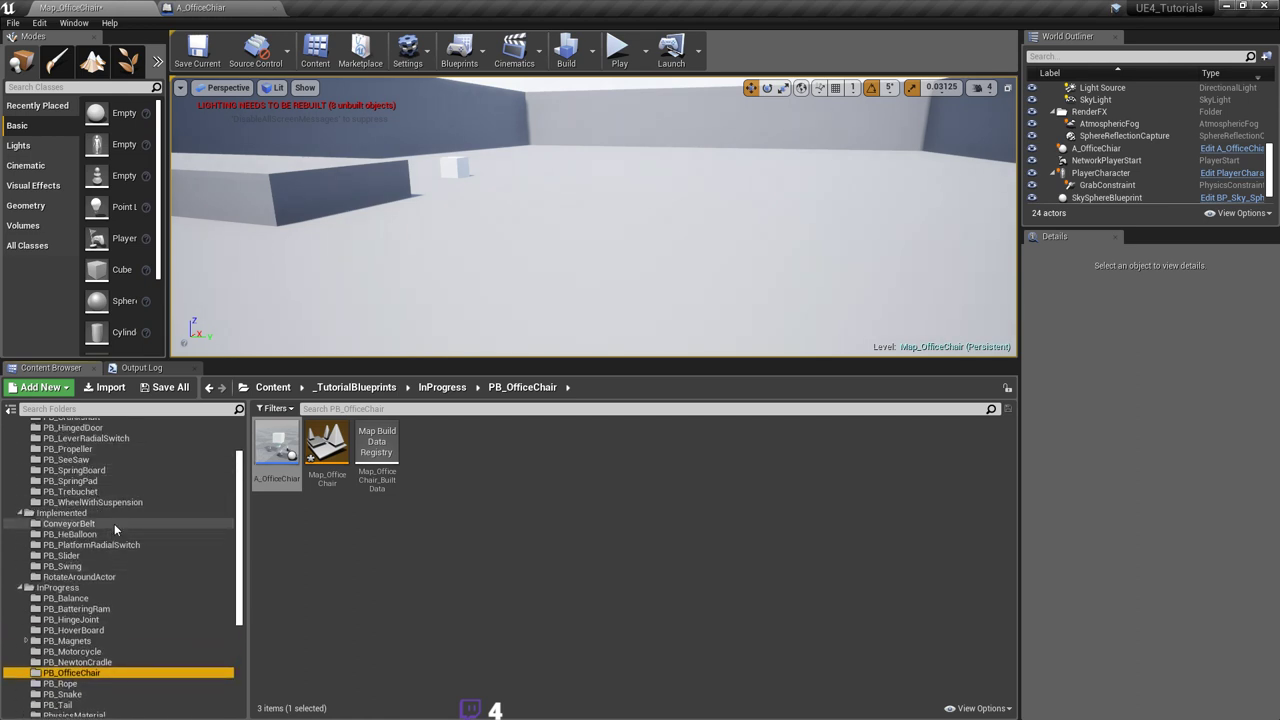
pyautogui.scroll(2, 112, 515)
pyautogui.scroll(-2, 104, 478)
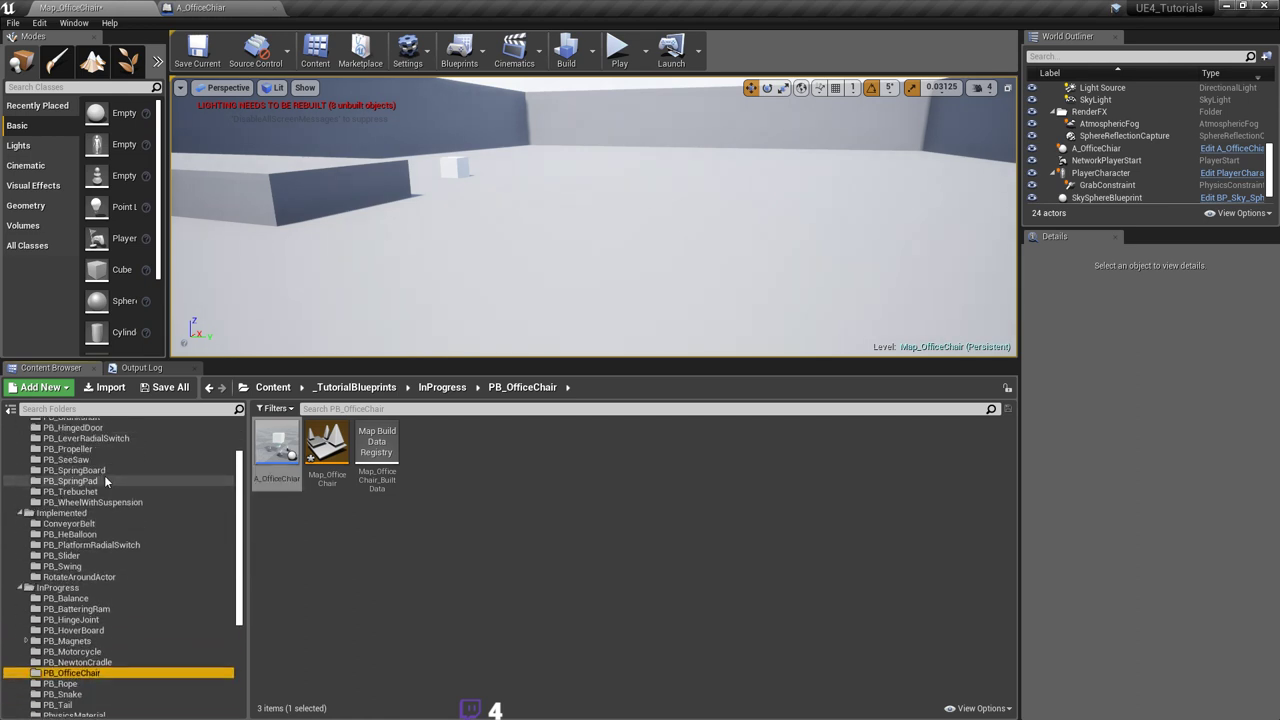
pyautogui.scroll(-4, 104, 475)
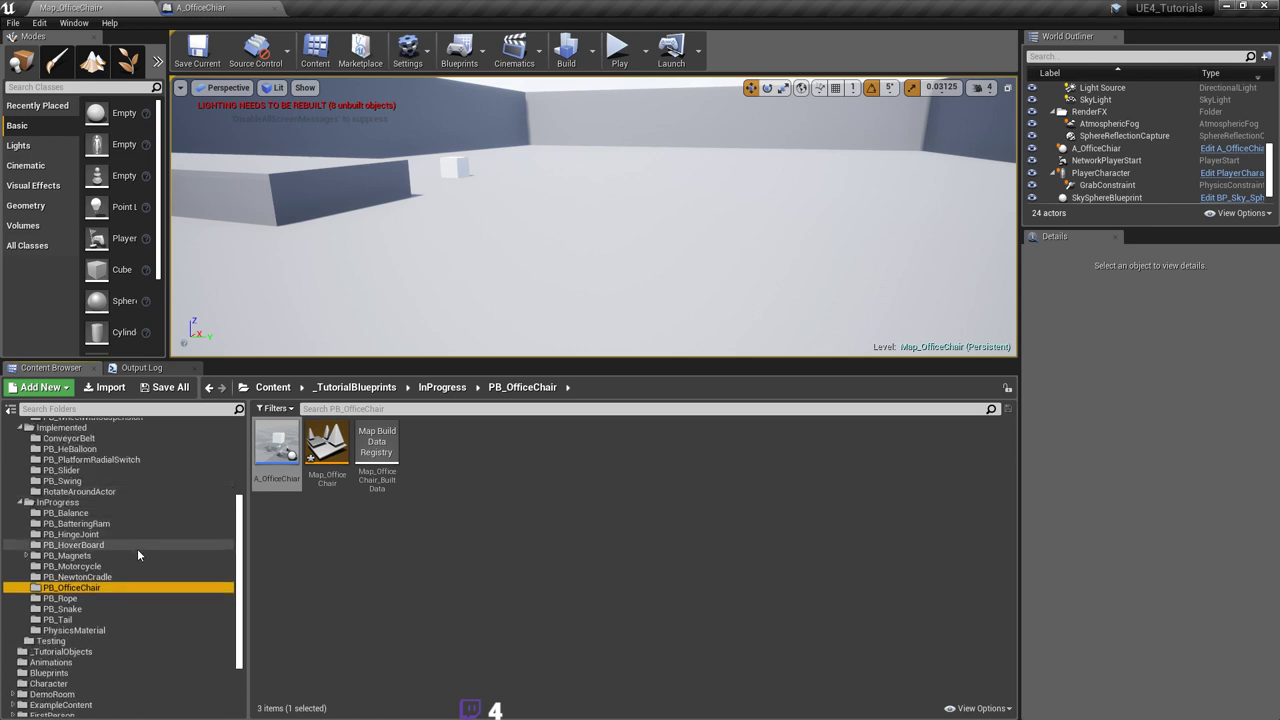
pyautogui.scroll(2, 137, 548)
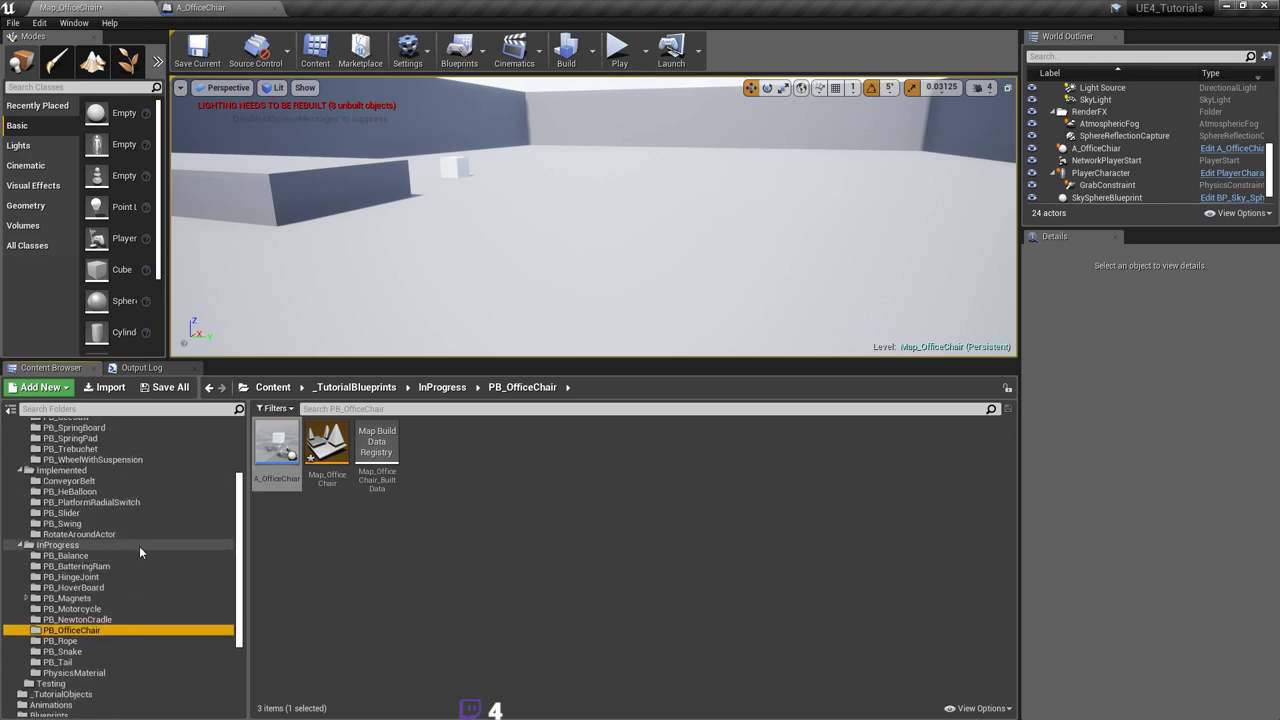
# Step: Look through the Finished, Implemented and InProgress tutorial blueprint folders in the project content
pyautogui.scroll(2, 139, 546)
pyautogui.scroll(2, 93, 519)
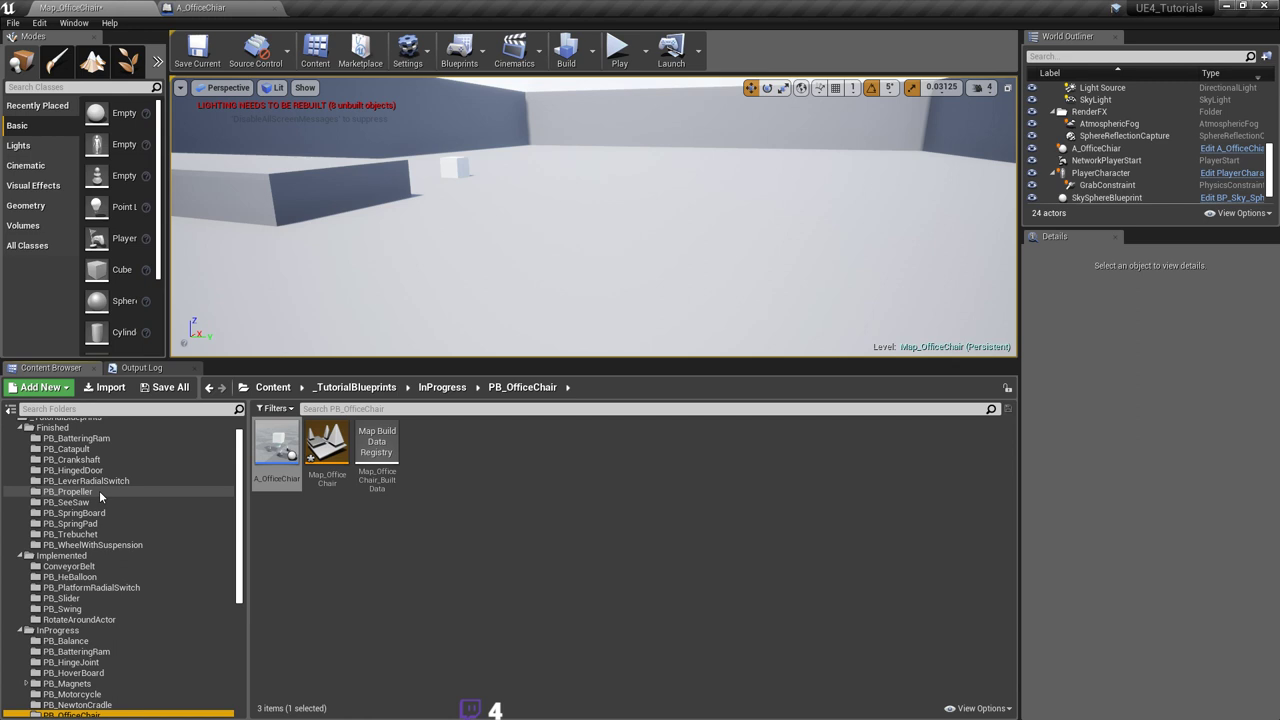
pyautogui.scroll(1, 229, 563)
pyautogui.doubleClick(309, 455)
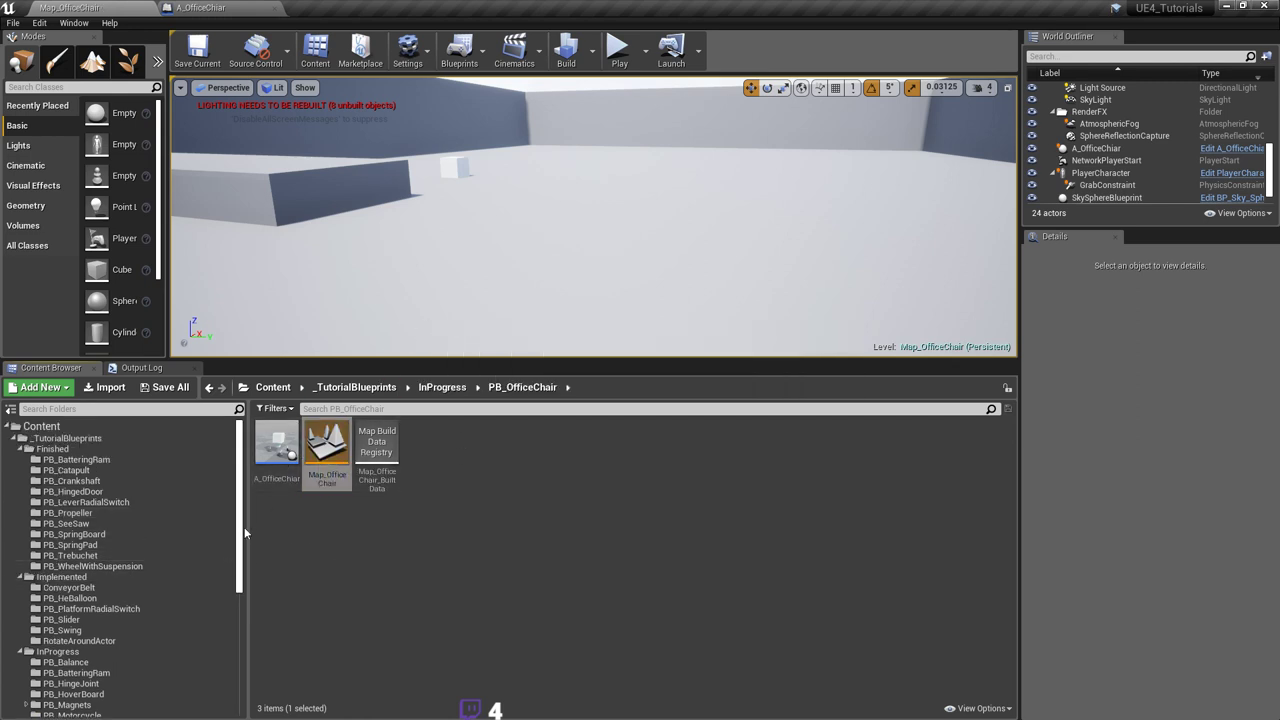
pyautogui.scroll(-5, 135, 549)
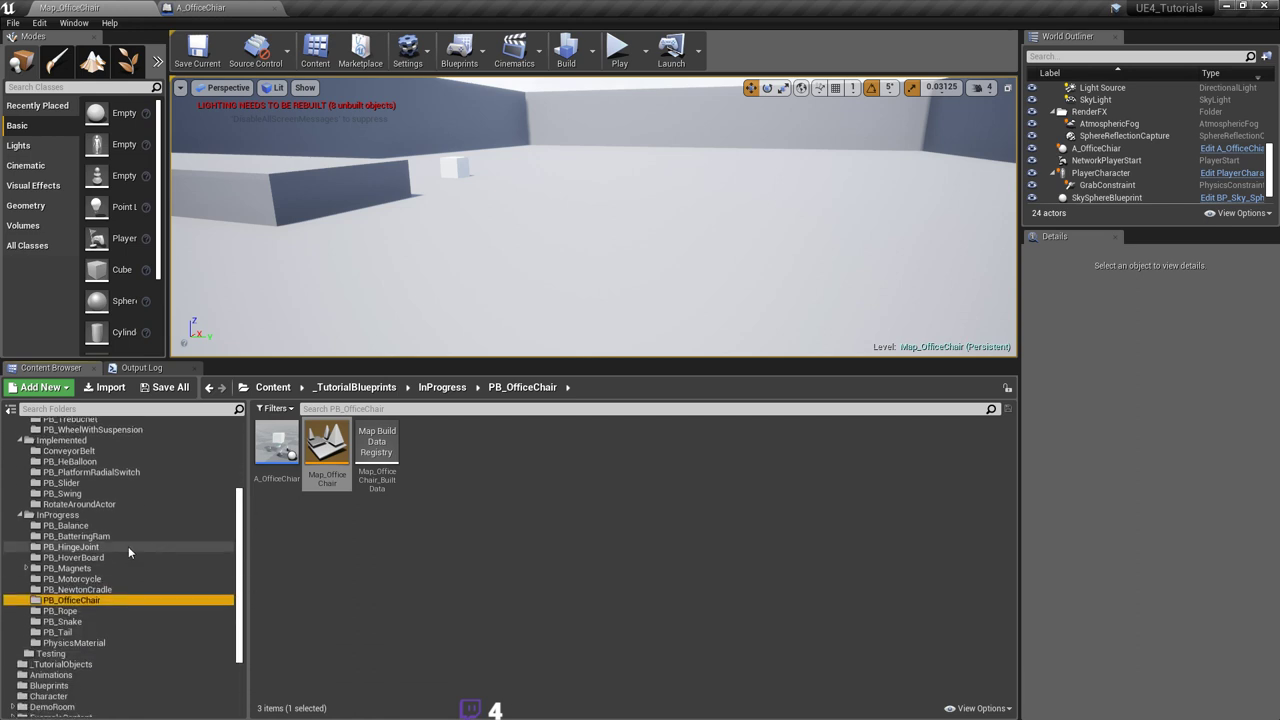
pyautogui.click(536, 474)
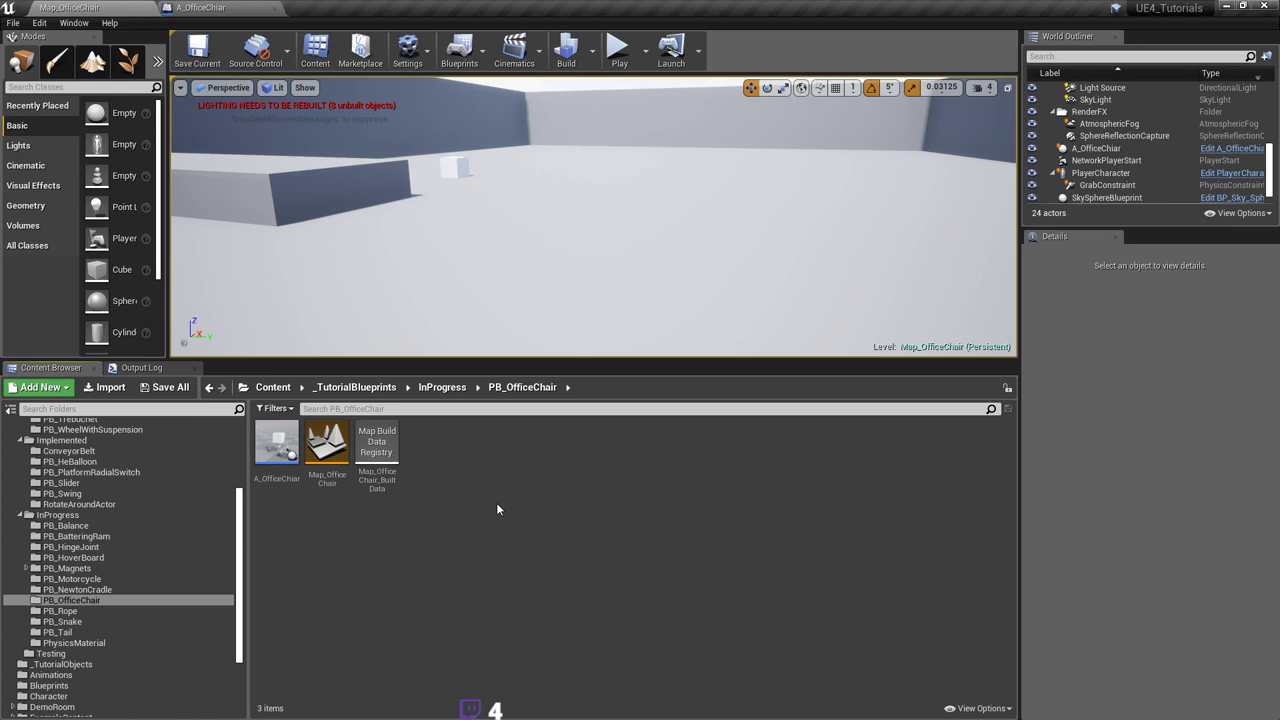
# Step: Bring up the A_OfficeChair blueprint and examine its body, rods and wheel rollers from several angles
pyautogui.click(205, 8)
pyautogui.moveTo(655, 331)
pyautogui.mouseDown(button='right')
pyautogui.moveTo(677, 332)
pyautogui.moveTo(615, 330)
pyautogui.moveTo(666, 341)
pyautogui.mouseUp(button='right')
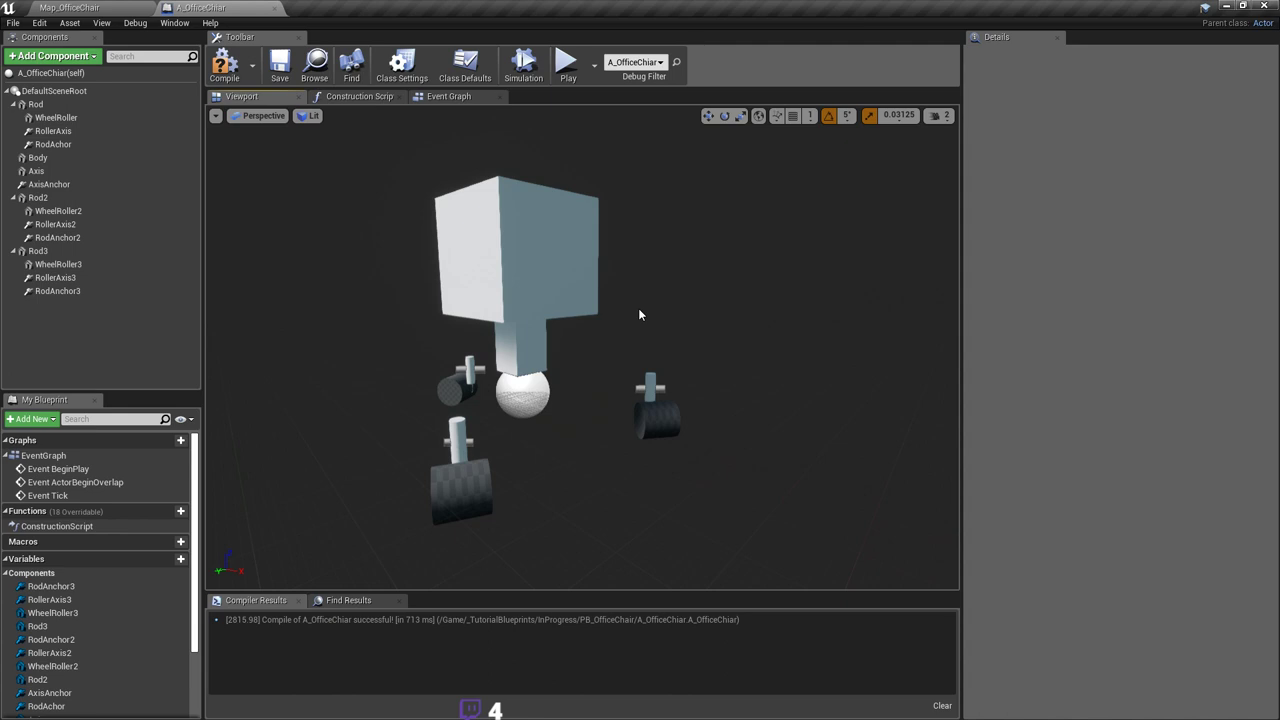
pyautogui.moveTo(643, 310); pyautogui.dragTo(654, 311, button='right')
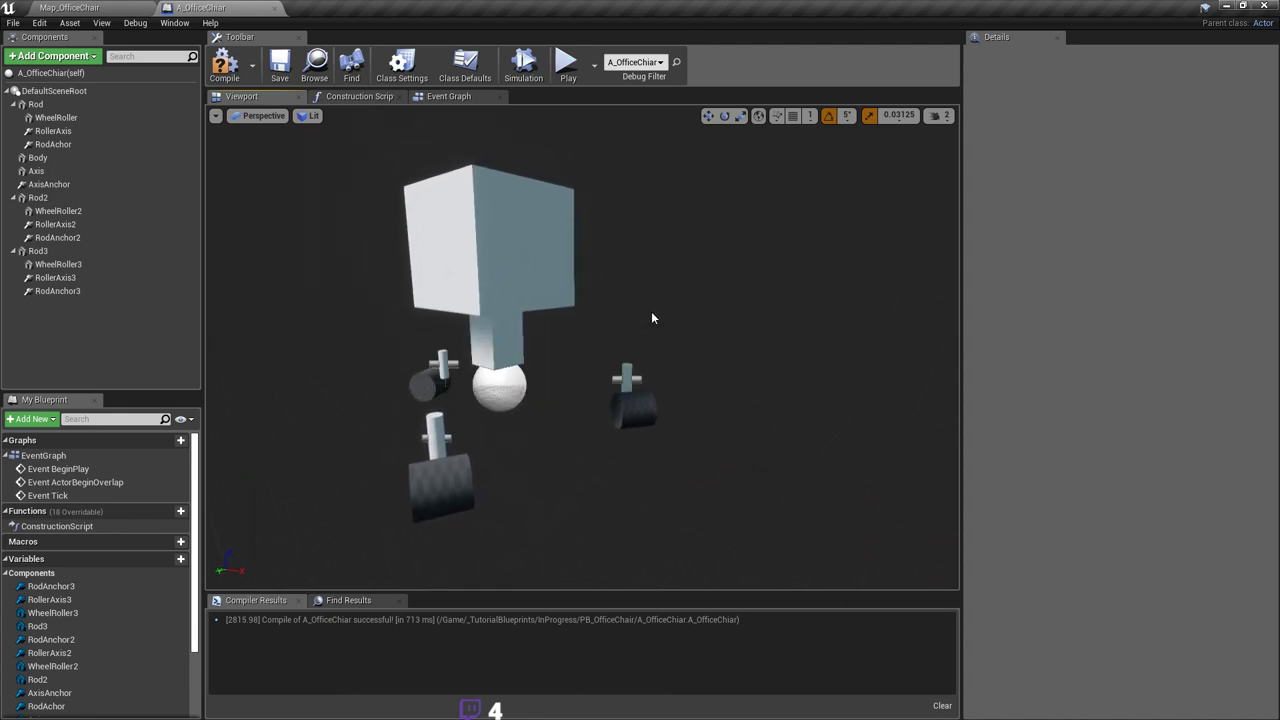
pyautogui.moveTo(578, 306); pyautogui.dragTo(623, 290)
pyautogui.hotkey('ctrl', 's')
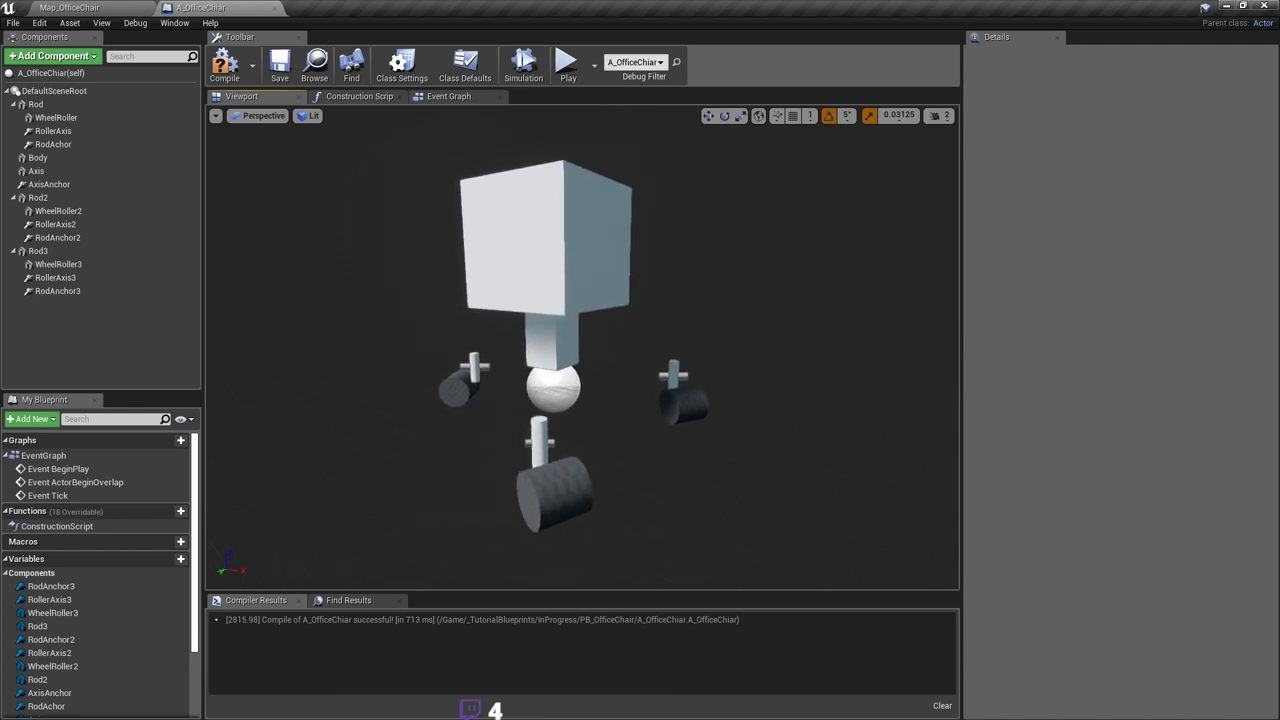
pyautogui.moveTo(566, 274); pyautogui.dragTo(633, 289, button='right')
pyautogui.click(563, 272)
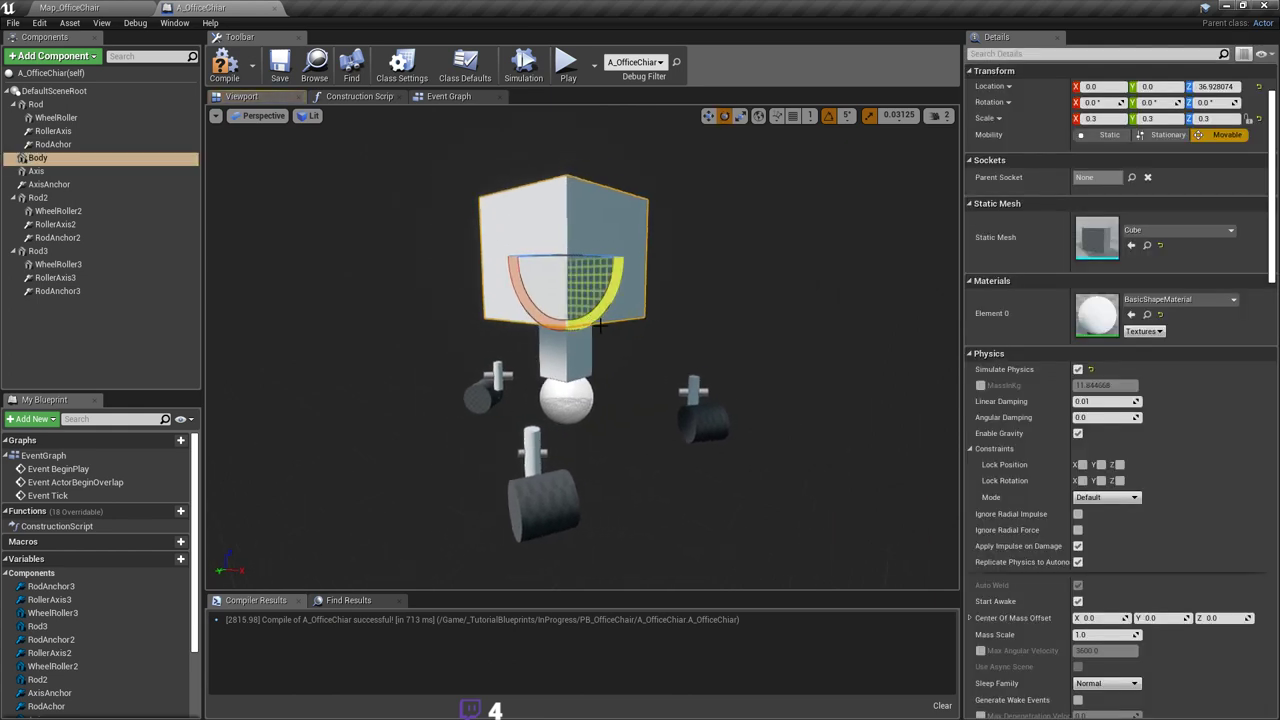
pyautogui.moveTo(600, 325); pyautogui.dragTo(600, 301)
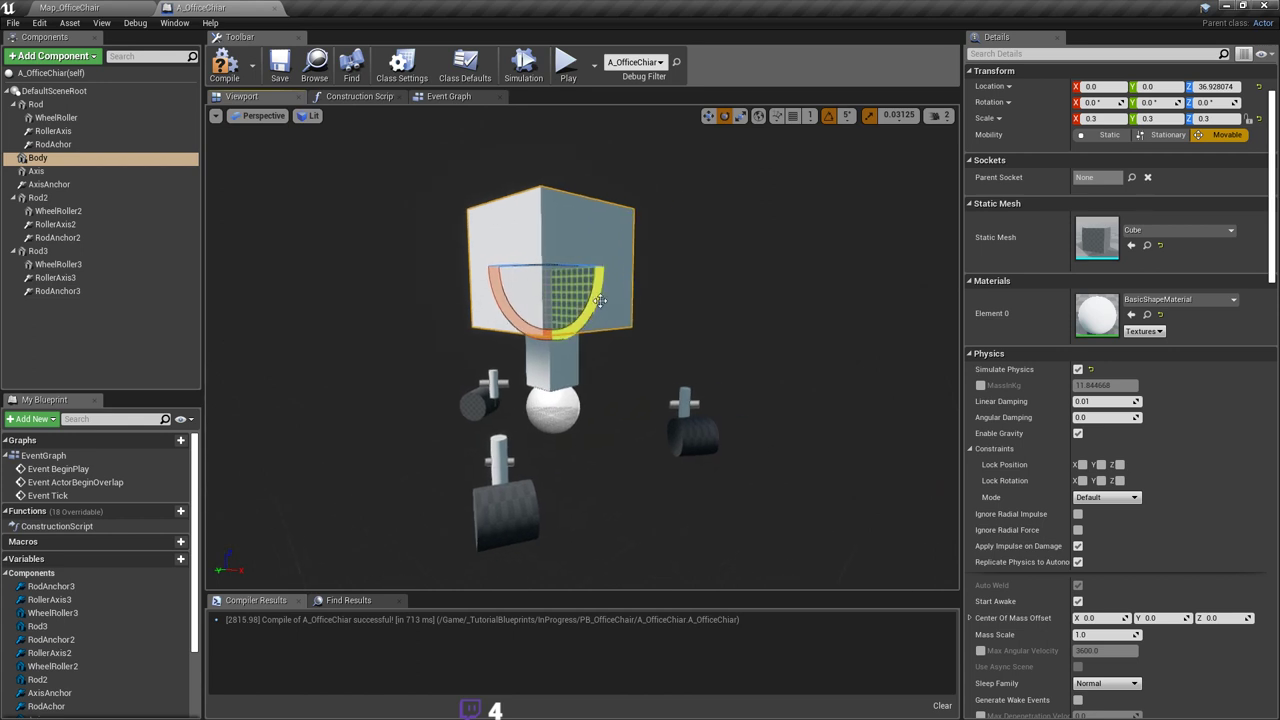
# Step: Switch to the reference image board and examine the complete tower crane picture
pyautogui.press('super')
pyautogui.click(281, 706)
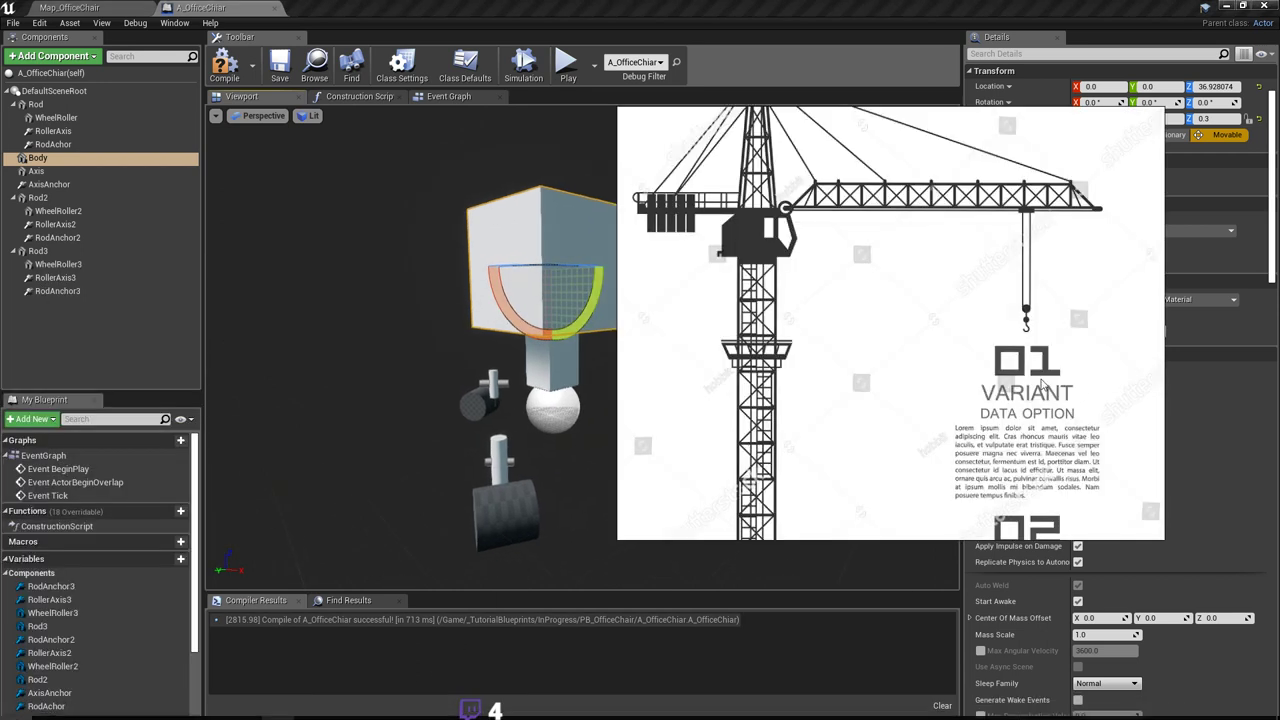
pyautogui.moveTo(849, 324); pyautogui.dragTo(891, 310, button='middle')
pyautogui.scroll(-4, 898, 332)
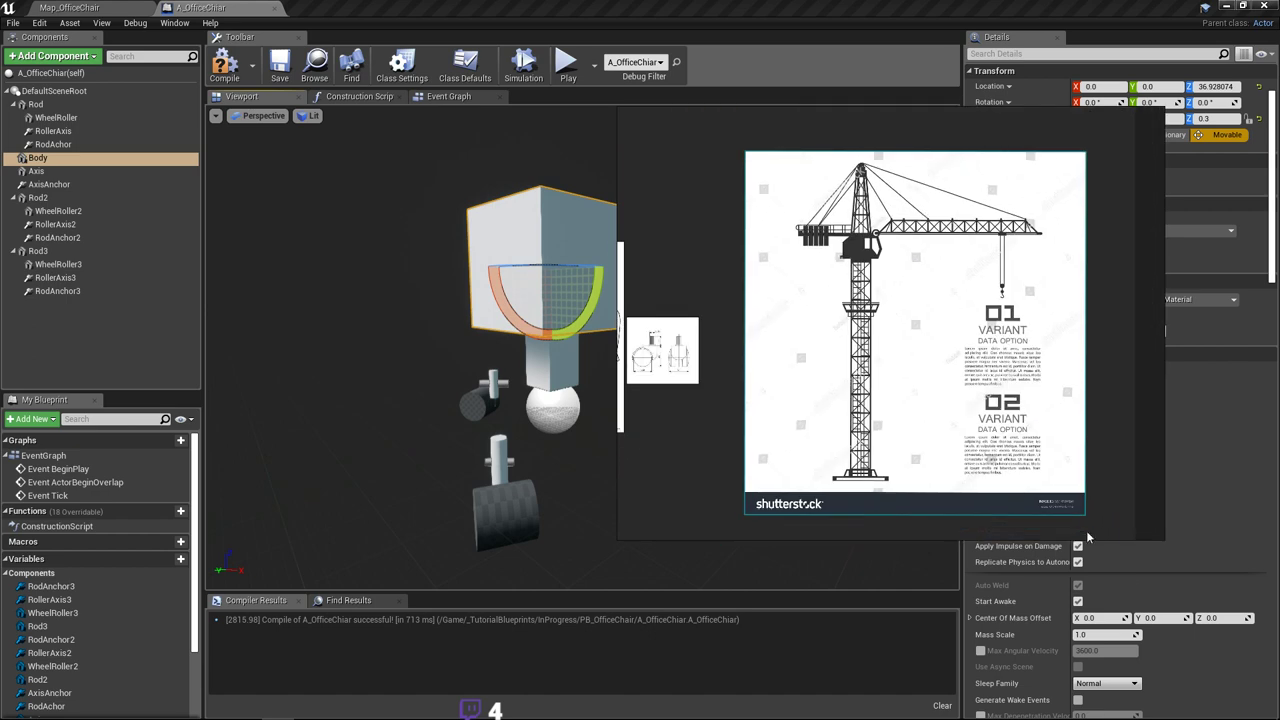
pyautogui.press('super')
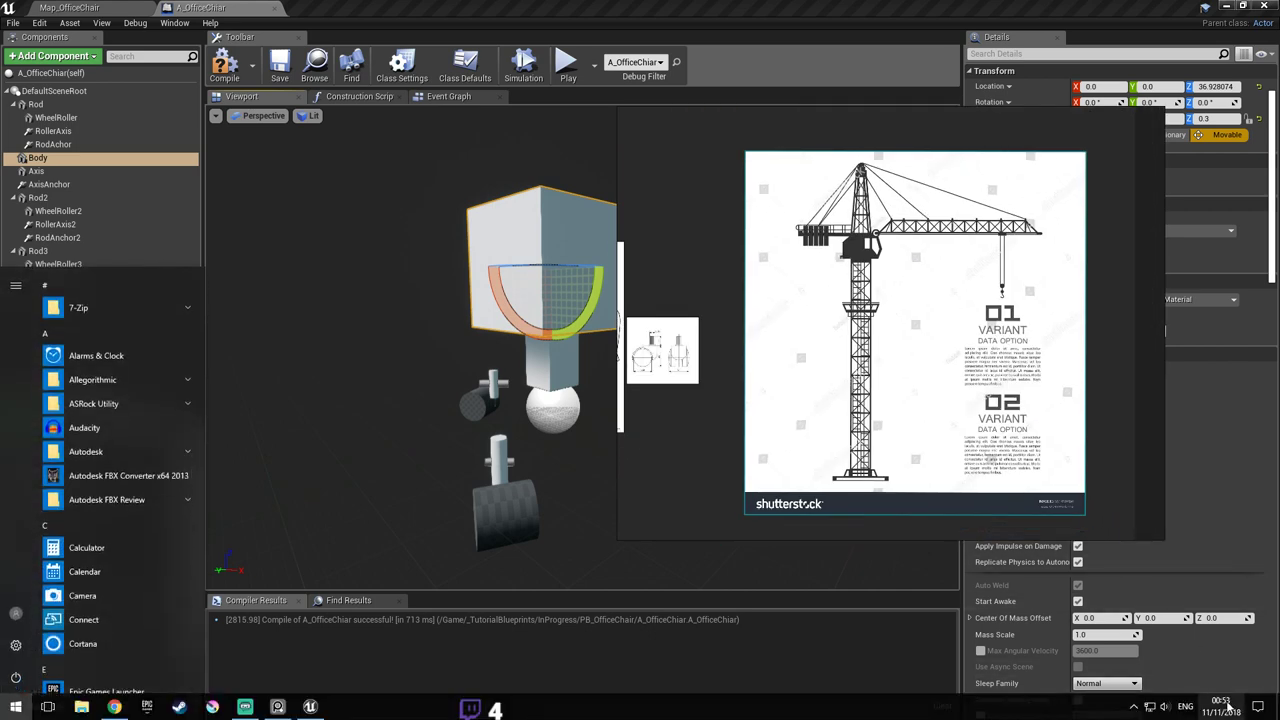
pyautogui.press('super')
pyautogui.moveTo(925, 356); pyautogui.dragTo(879, 350, button='middle')
pyautogui.scroll(3, 879, 350)
pyautogui.scroll(-3, 879, 350)
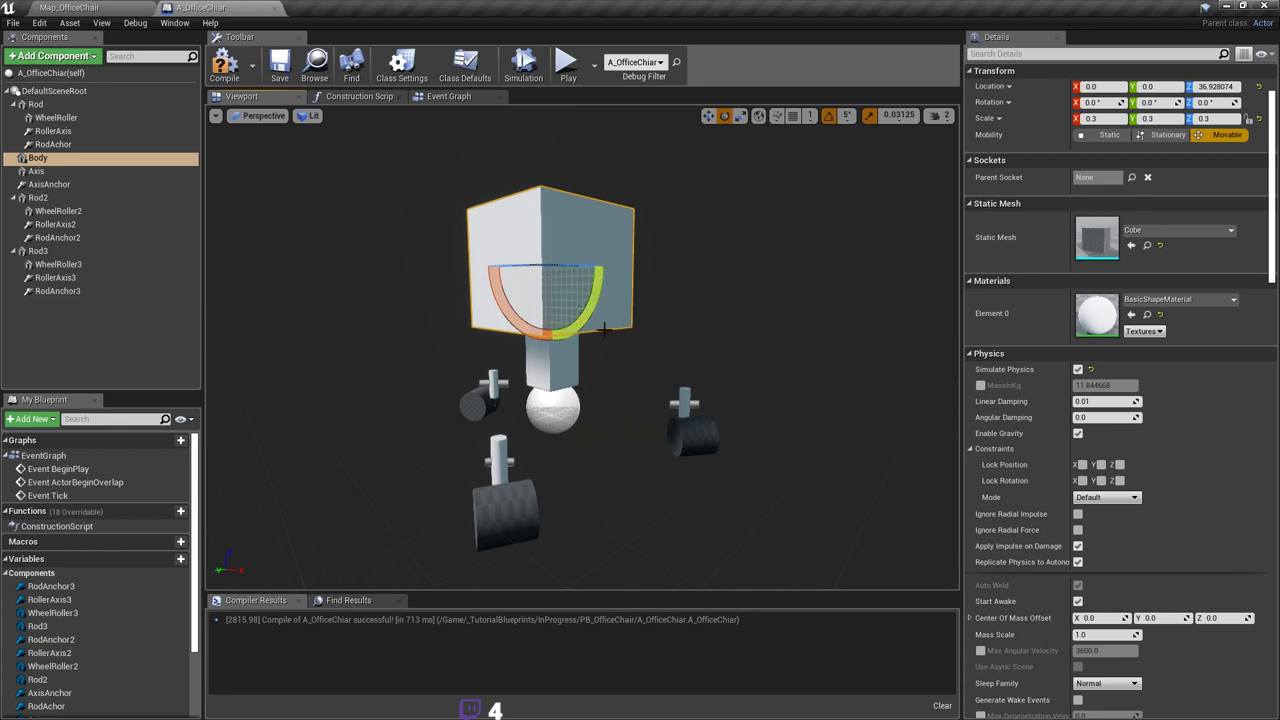
# Step: Compile and save the A_OfficeChair blueprint
pyautogui.moveTo(604, 329); pyautogui.dragTo(645, 328, button='right')
pyautogui.keyDown('alt'); pyautogui.moveTo(575, 328); pyautogui.dragTo(604, 326); pyautogui.keyUp('alt')
pyautogui.hotkey('alt', 'Tab')
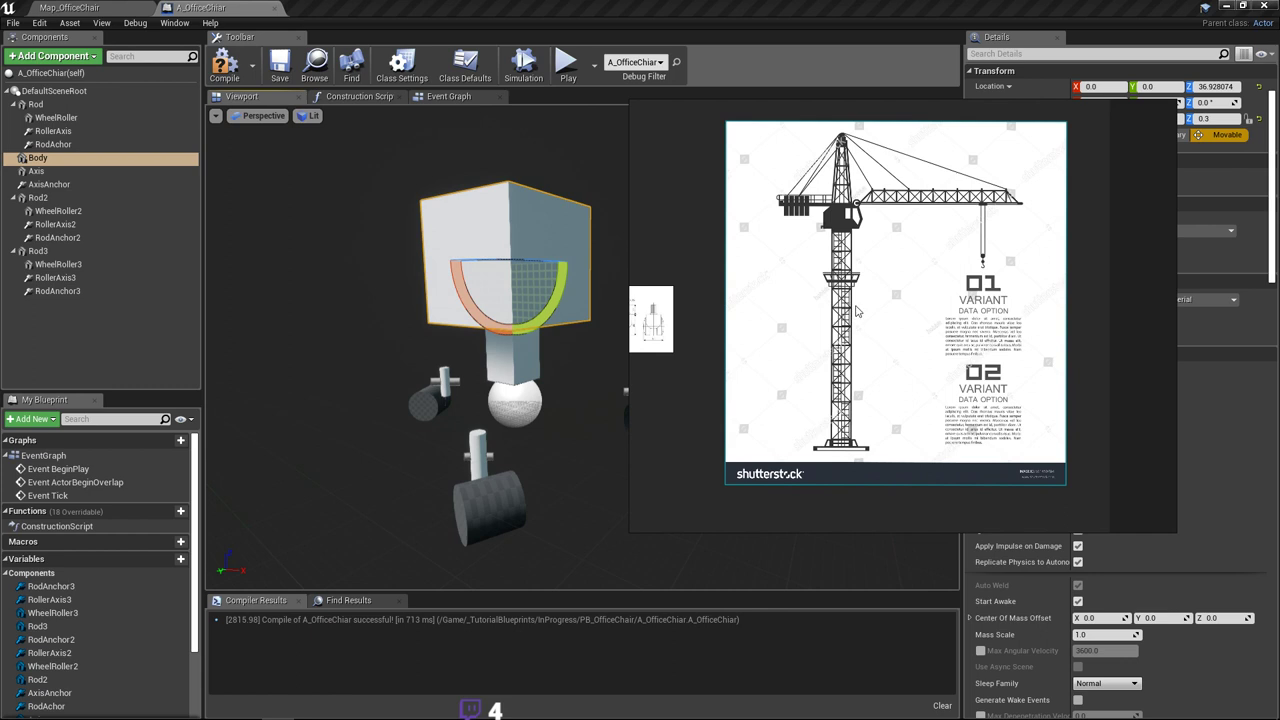
pyautogui.moveTo(499, 277); pyautogui.dragTo(505, 272, button='right')
pyautogui.hotkey('ctrl', 's')
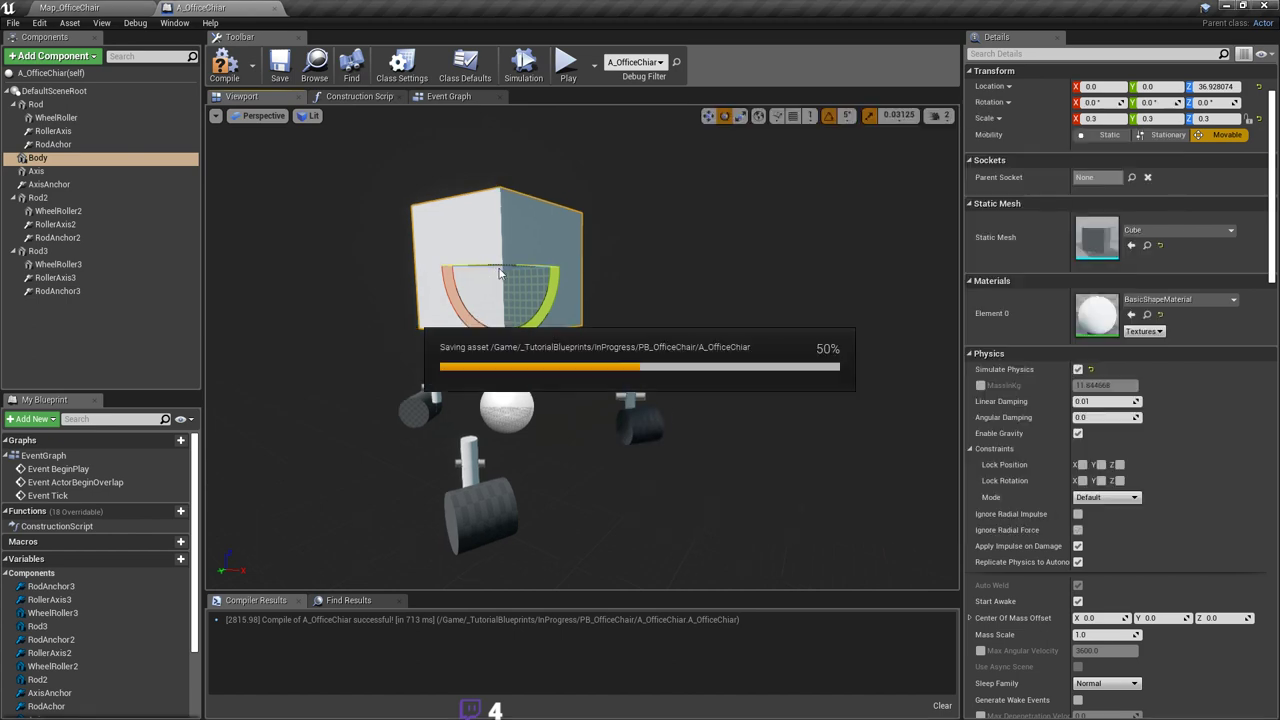
pyautogui.hotkey('alt', 'Tab')
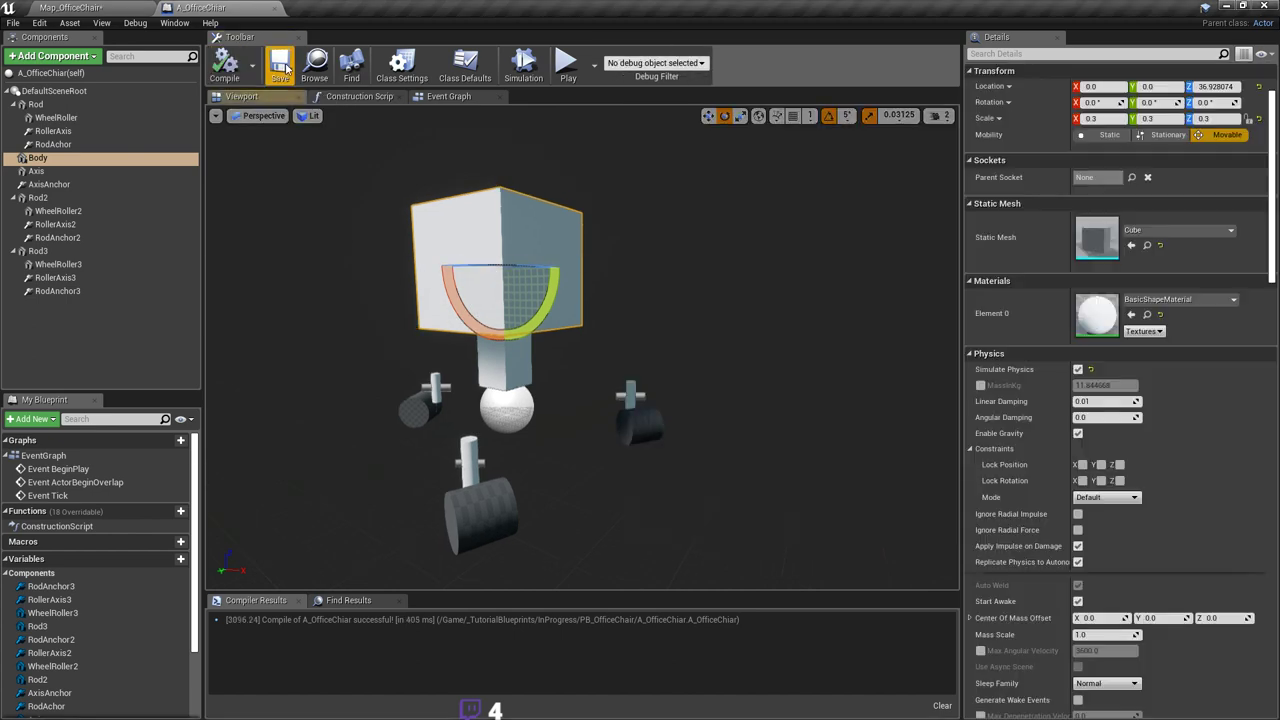
# Step: Return to the Map_OfficeChair level and save it
pyautogui.click(72, 8)
pyautogui.moveTo(477, 214); pyautogui.dragTo(440, 182, button='right')
pyautogui.hotkey('ctrl', 's')
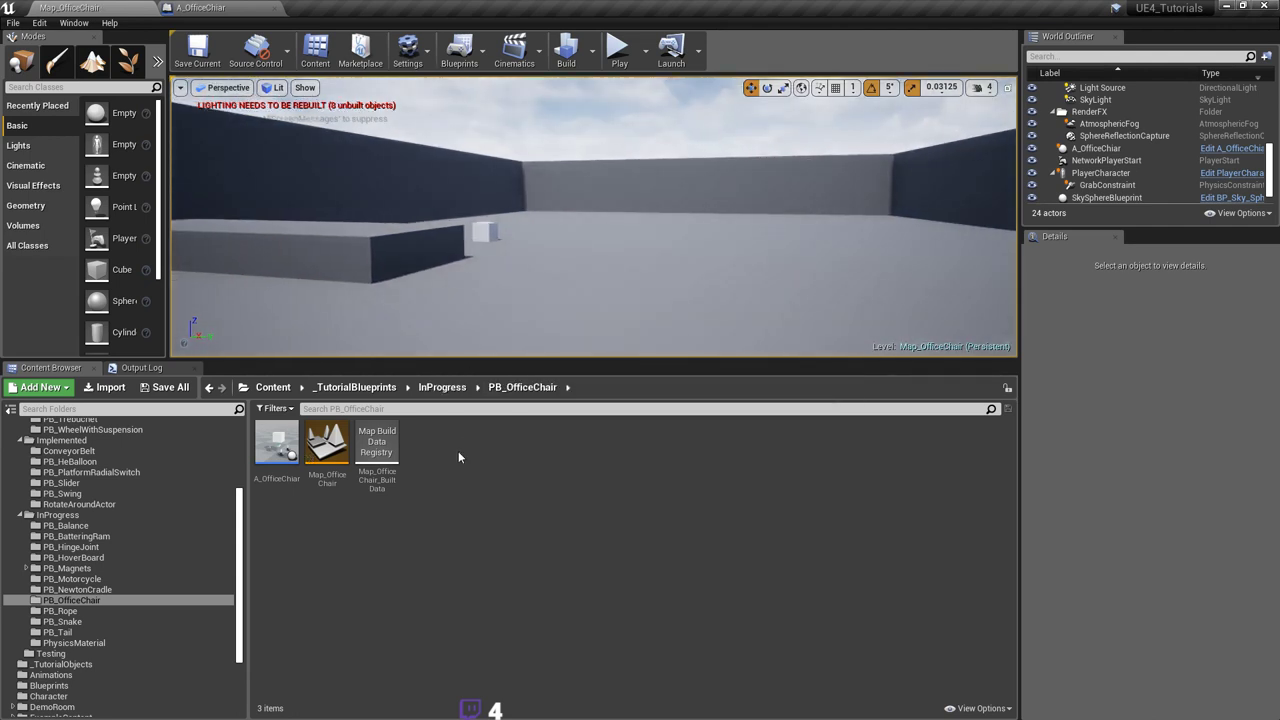
# Step: Create an Actor blueprint class named A_Crane in the PB_OfficeChair folder and open it for editing
pyautogui.rightClick(447, 455)
pyautogui.click(503, 150)
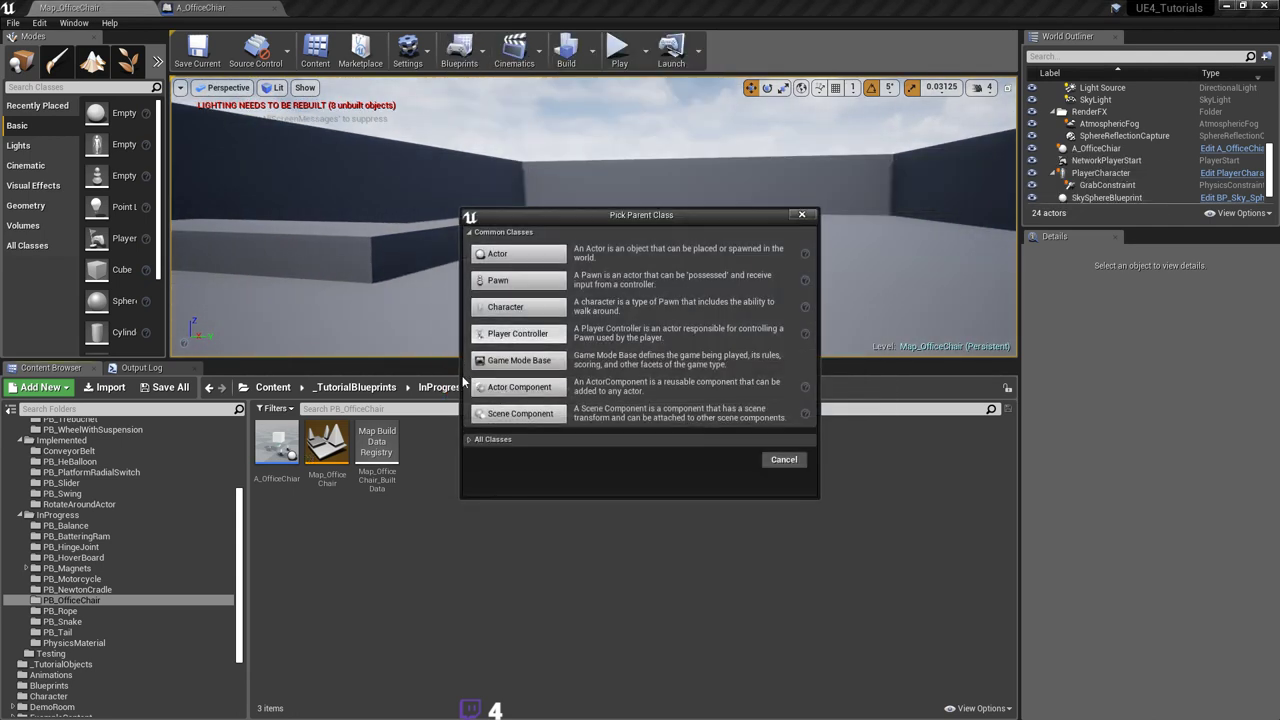
pyautogui.click(505, 257)
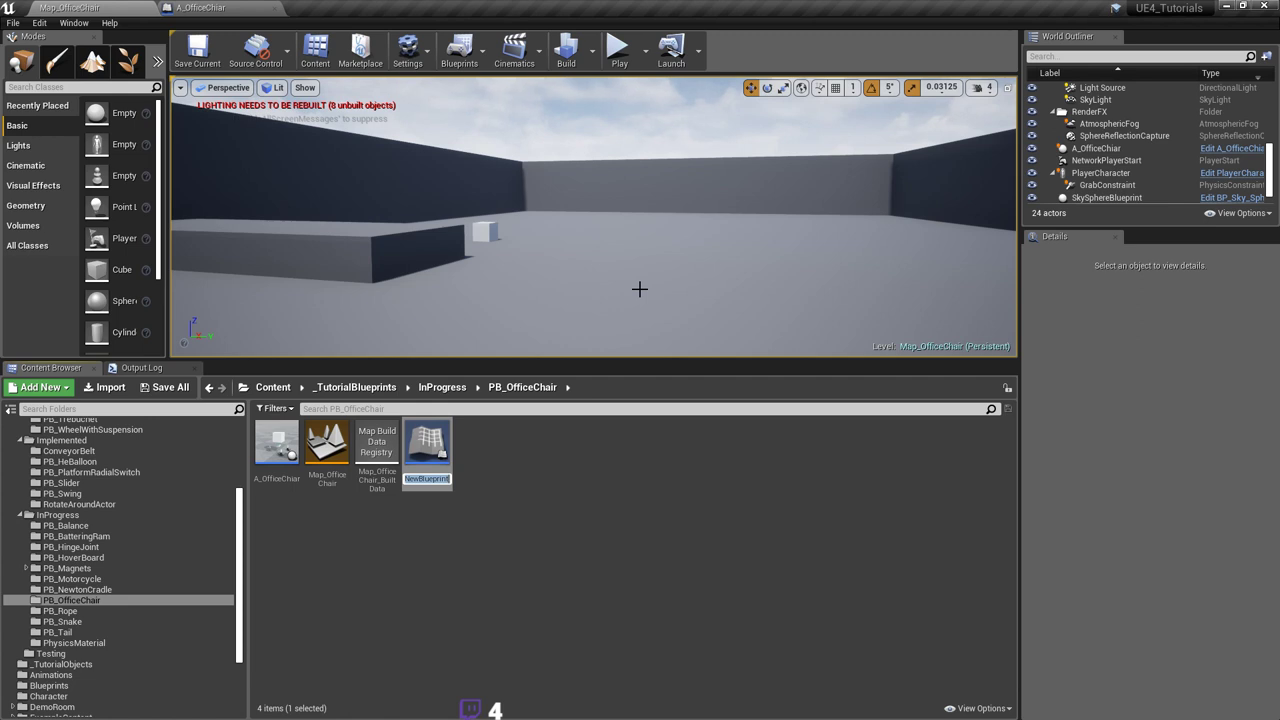
pyautogui.write('A_O')
pyautogui.write('rane')
pyautogui.press('Return')
pyautogui.press('Return')
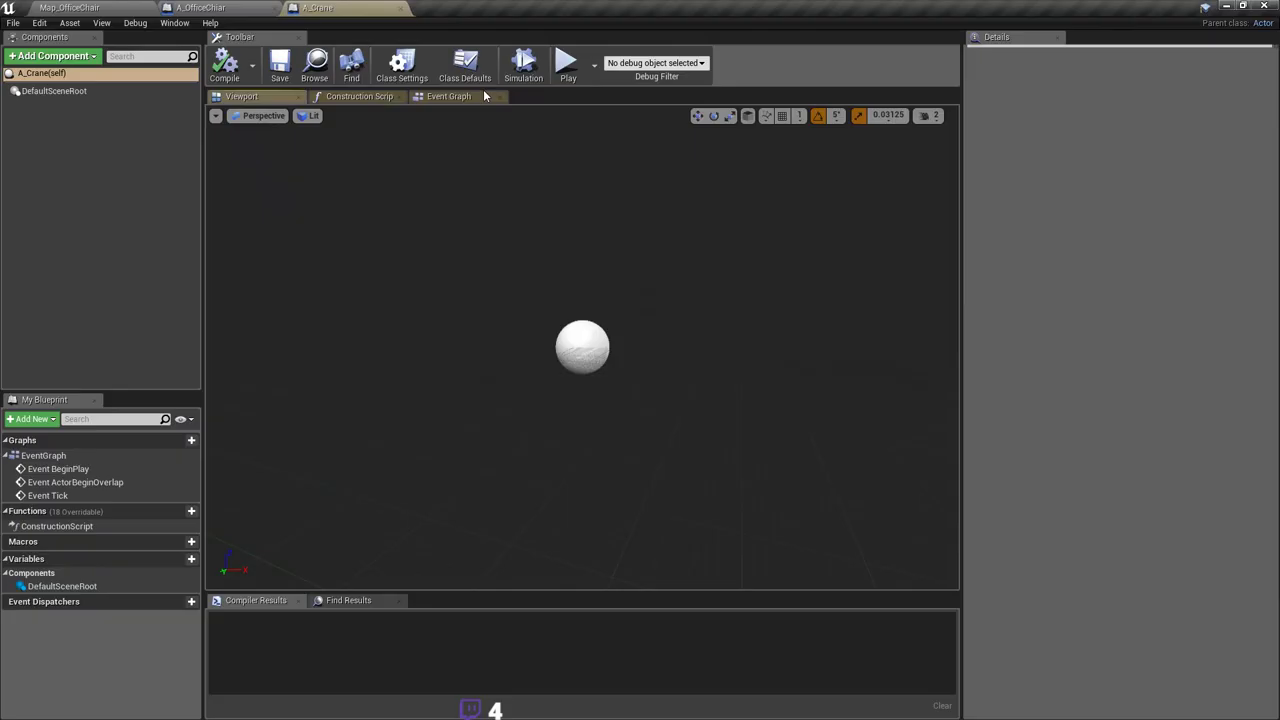
# Step: Close the office chair blueprint and return to the A_Crane blueprint's 3D view
pyautogui.middleClick(224, 7)
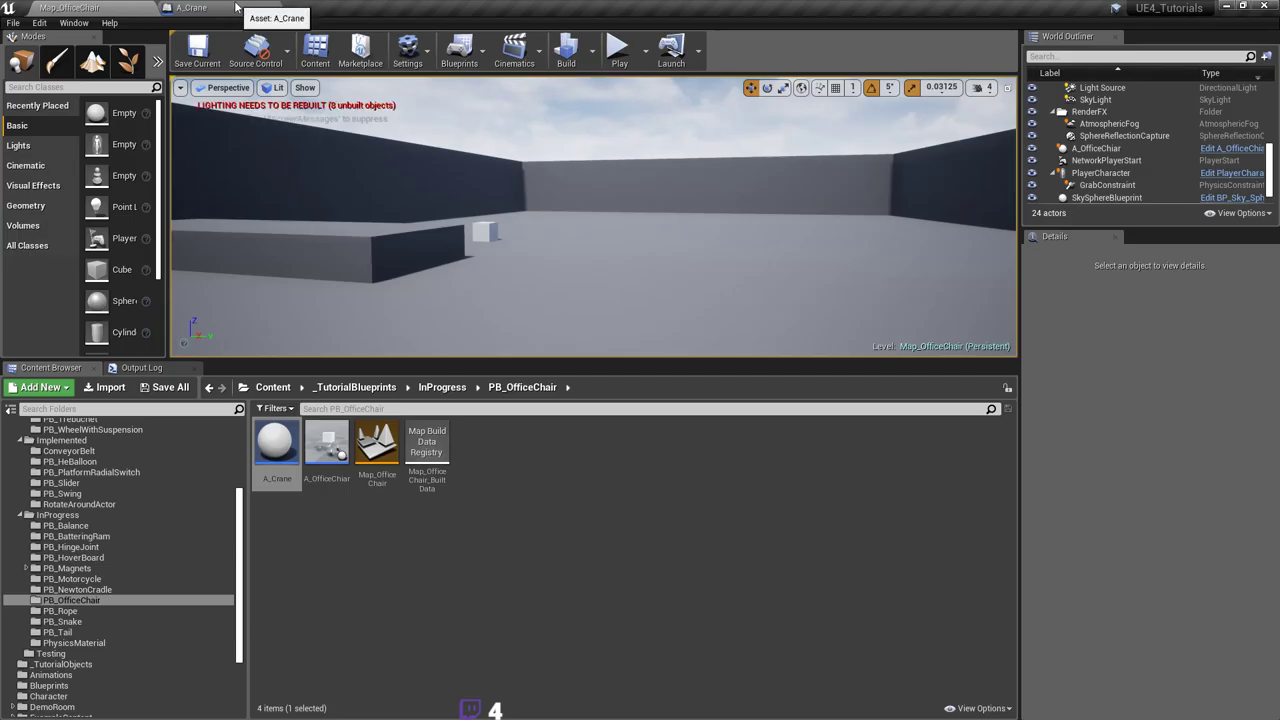
pyautogui.click(235, 8)
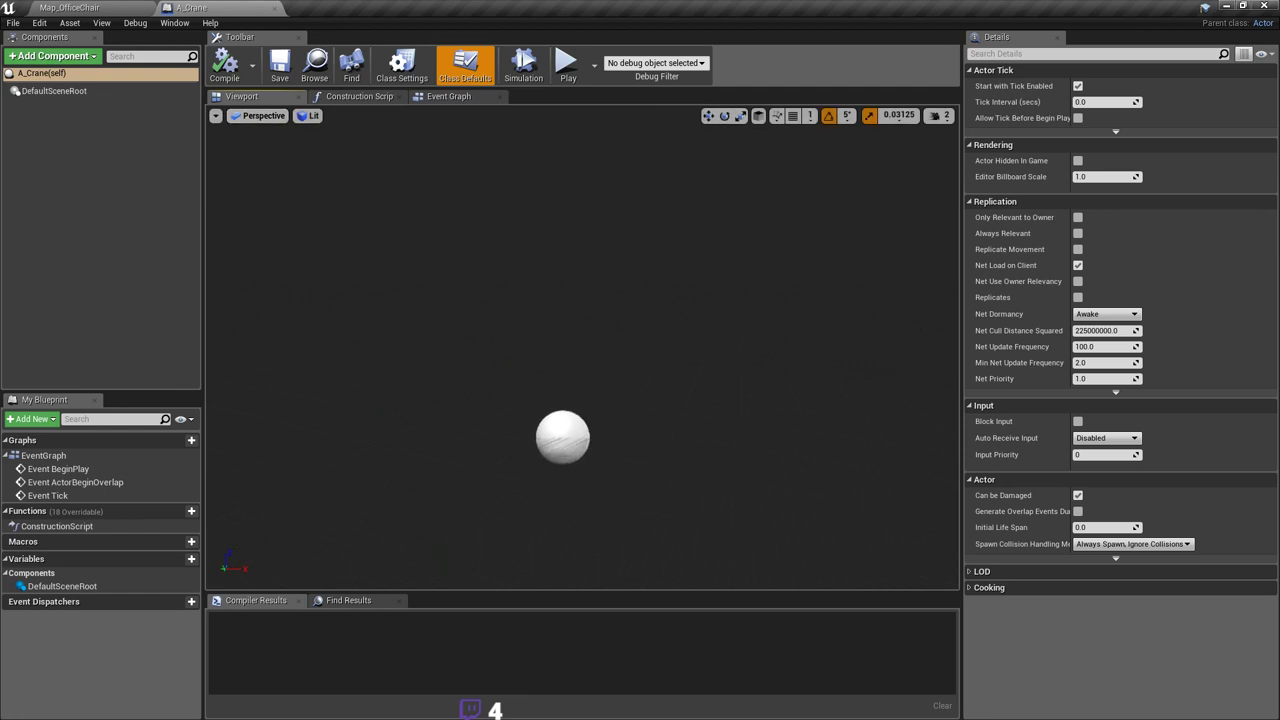
pyautogui.moveTo(426, 252); pyautogui.dragTo(452, 247, button='right')
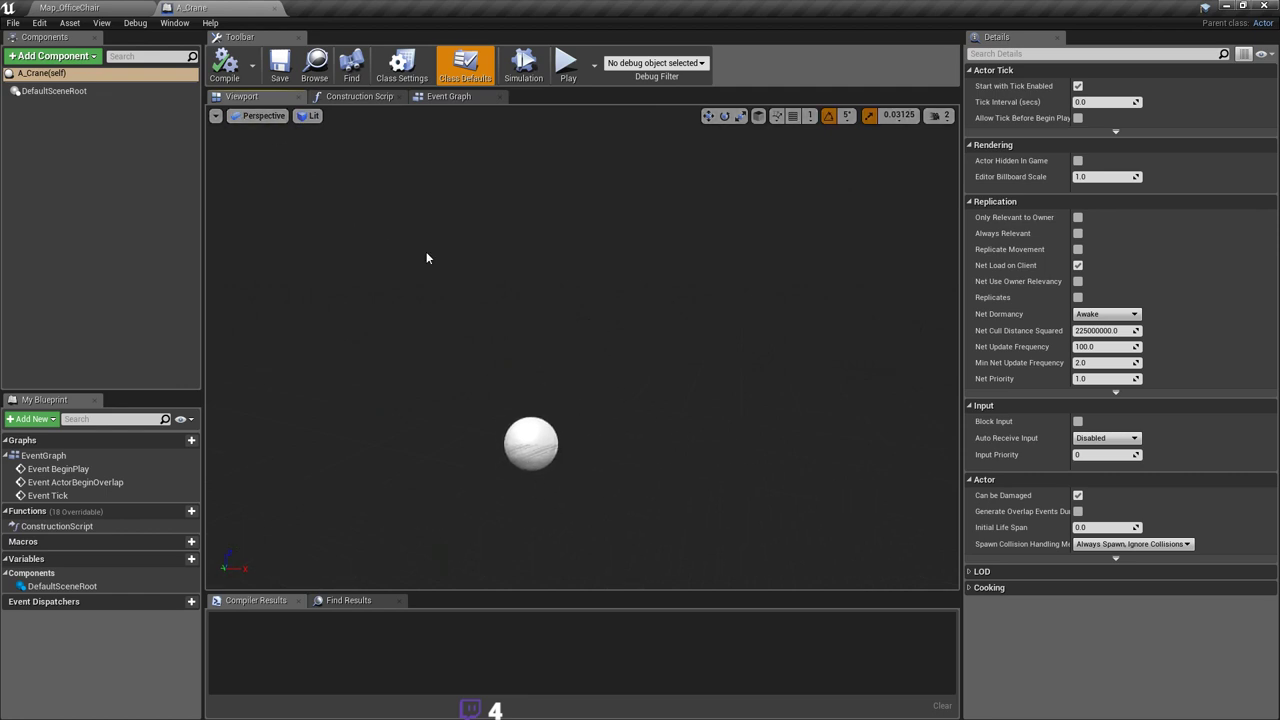
pyautogui.click(61, 57)
pyautogui.click(65, 56)
pyautogui.moveTo(440, 300); pyautogui.dragTo(445, 296, button='right')
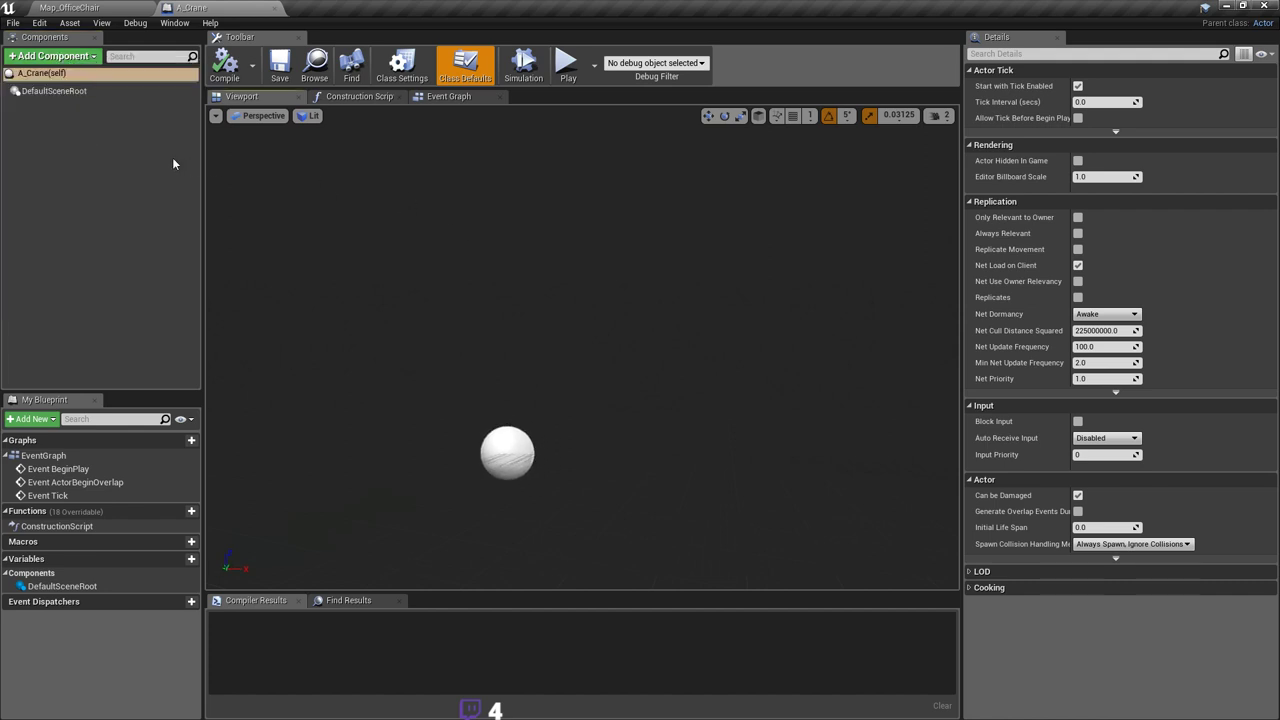
pyautogui.click(66, 60)
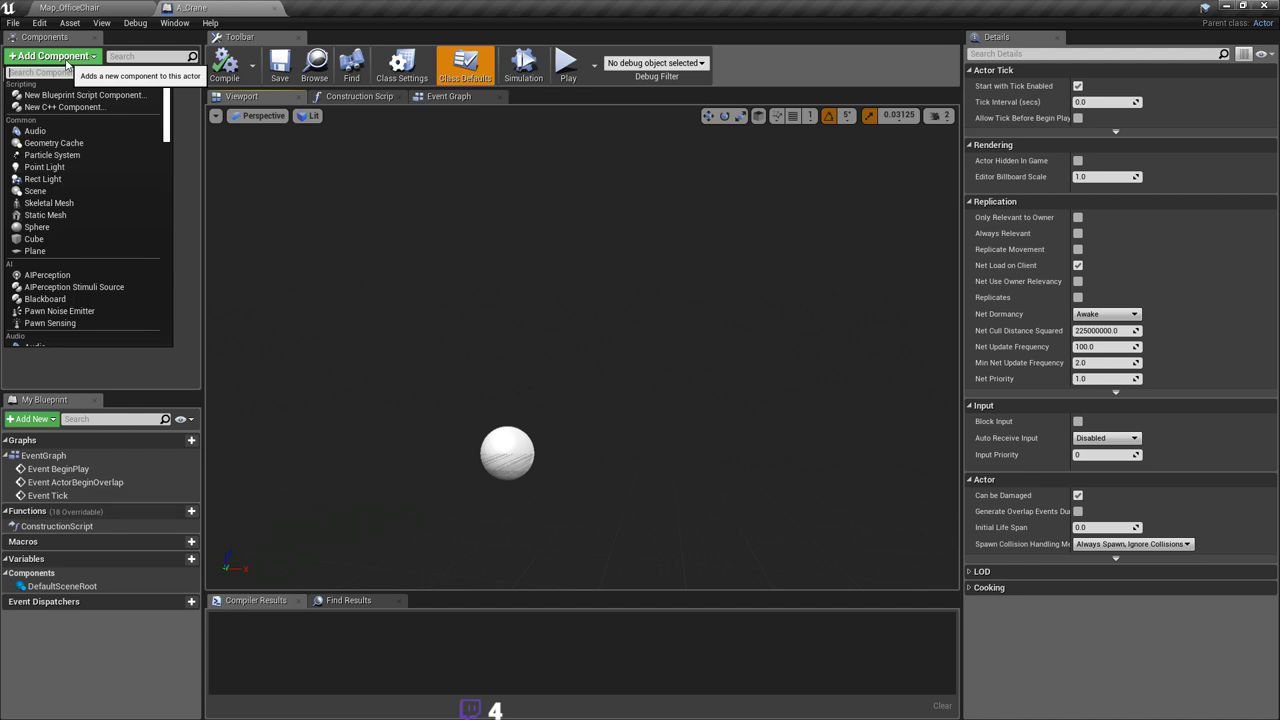
pyautogui.click(66, 60)
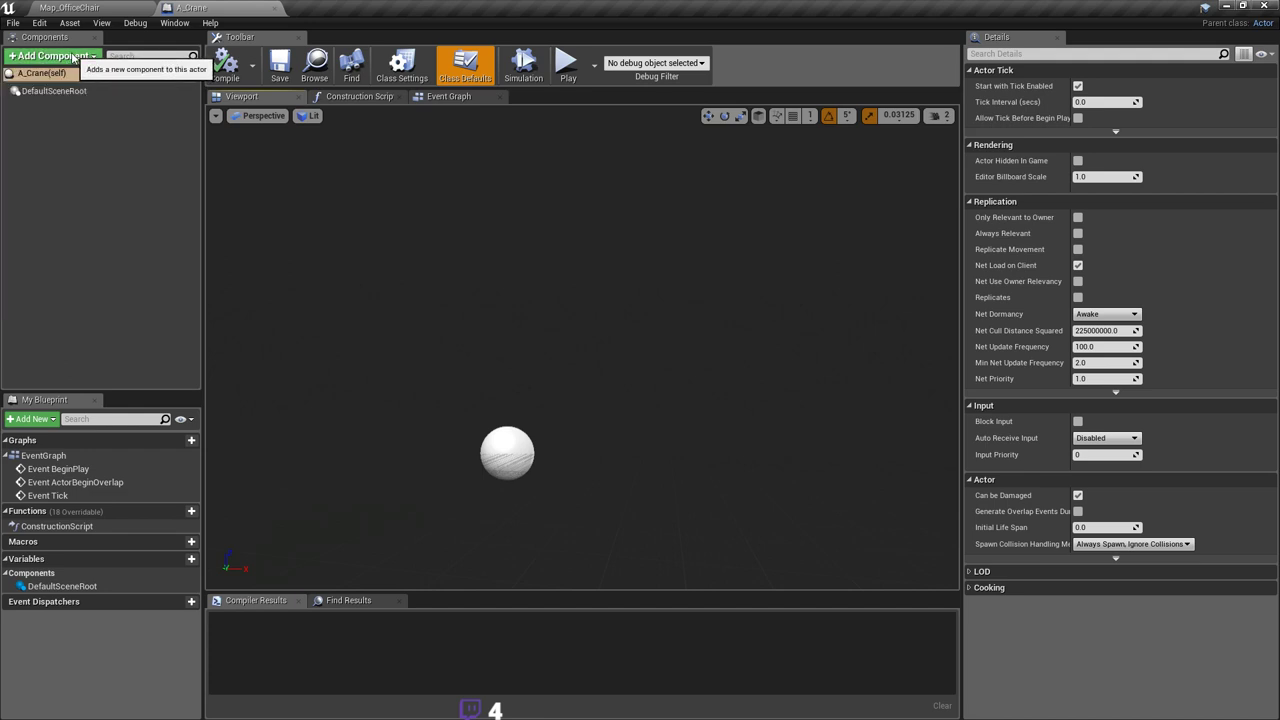
# Step: Study the tower crane's mast, cab, jib and hook in the reference image, and return to the A_Crane blueprint
pyautogui.hotkey('alt', 'Tab')
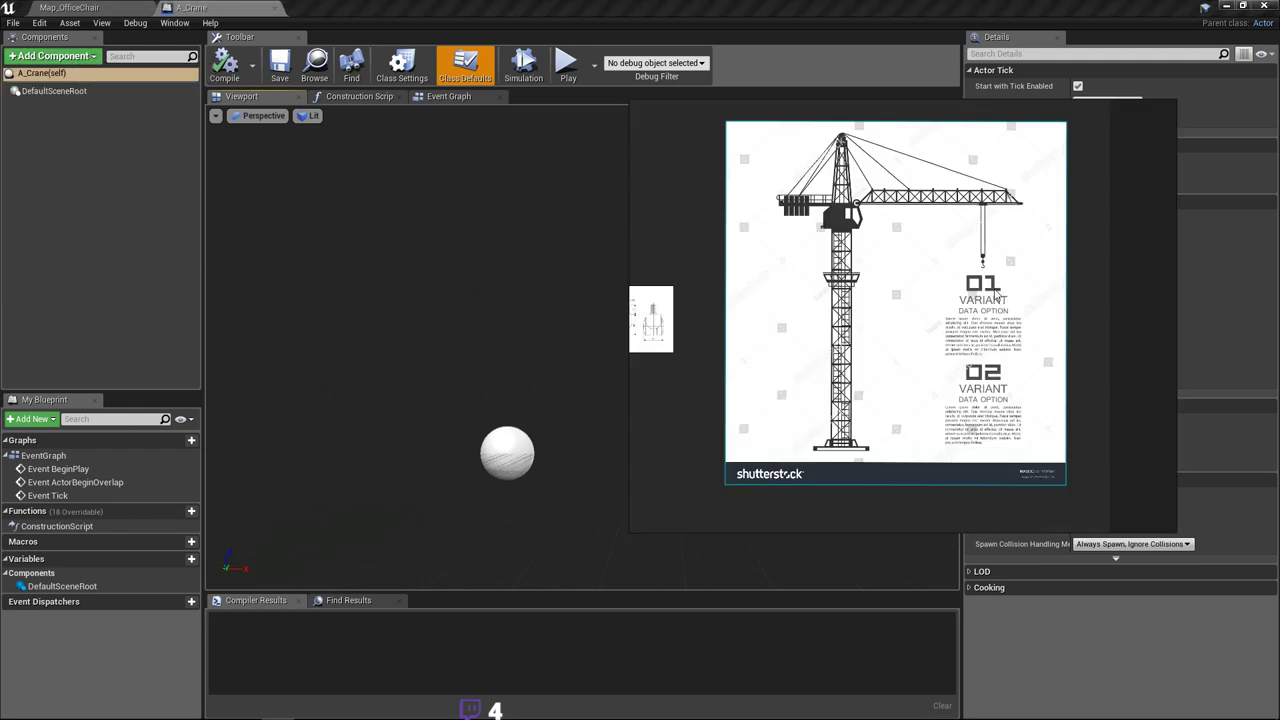
pyautogui.moveTo(964, 291); pyautogui.dragTo(953, 287, button='middle')
pyautogui.scroll(2, 957, 299)
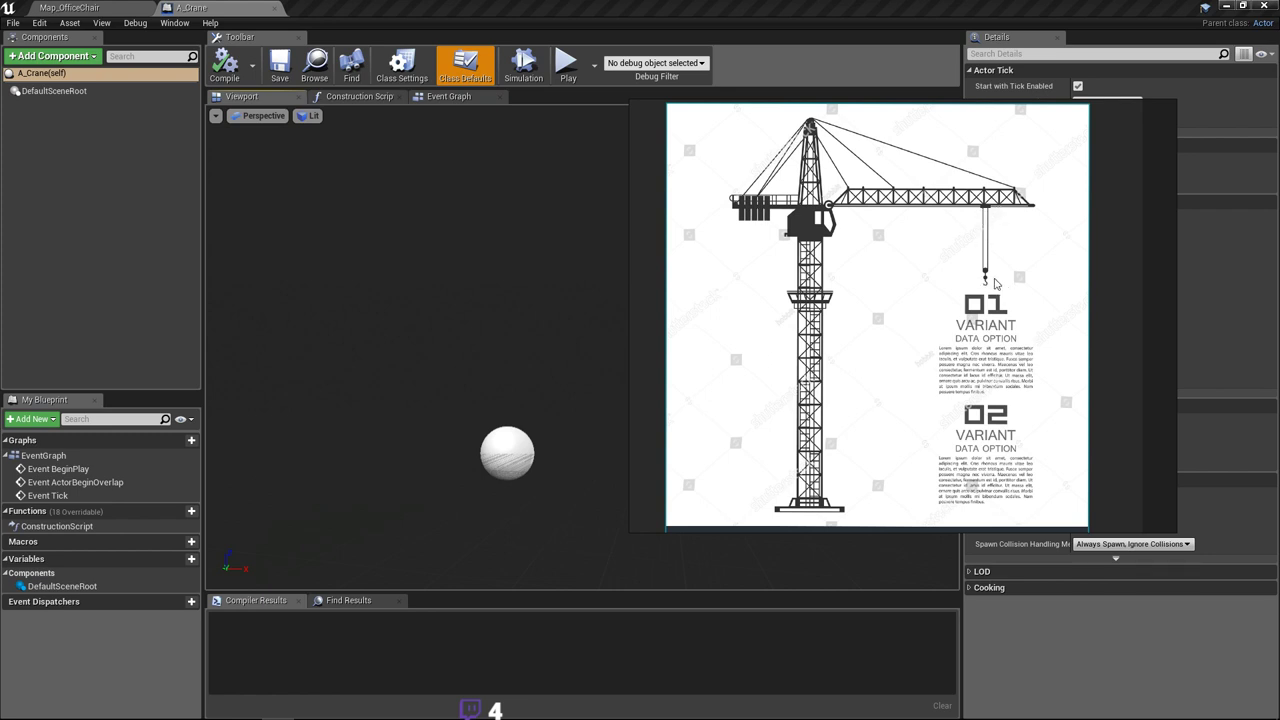
pyautogui.moveTo(987, 281); pyautogui.dragTo(961, 273, button='middle')
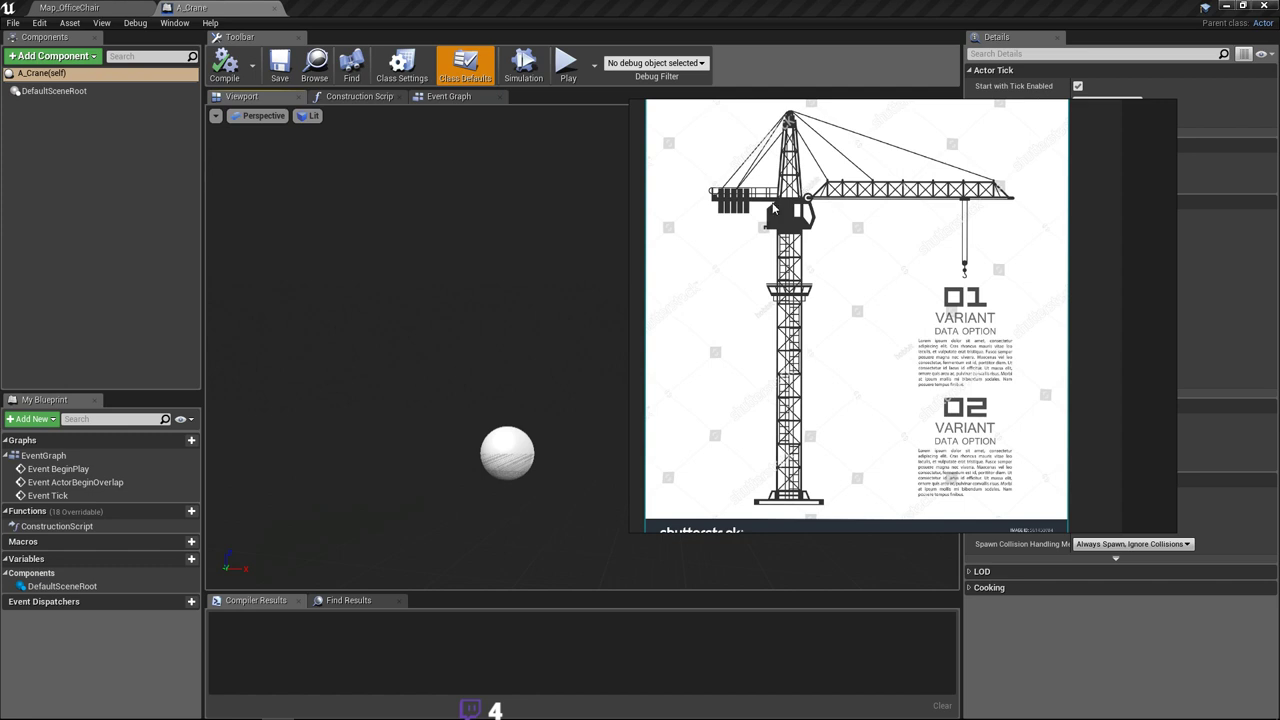
pyautogui.moveTo(772, 203); pyautogui.dragTo(754, 201, button='middle')
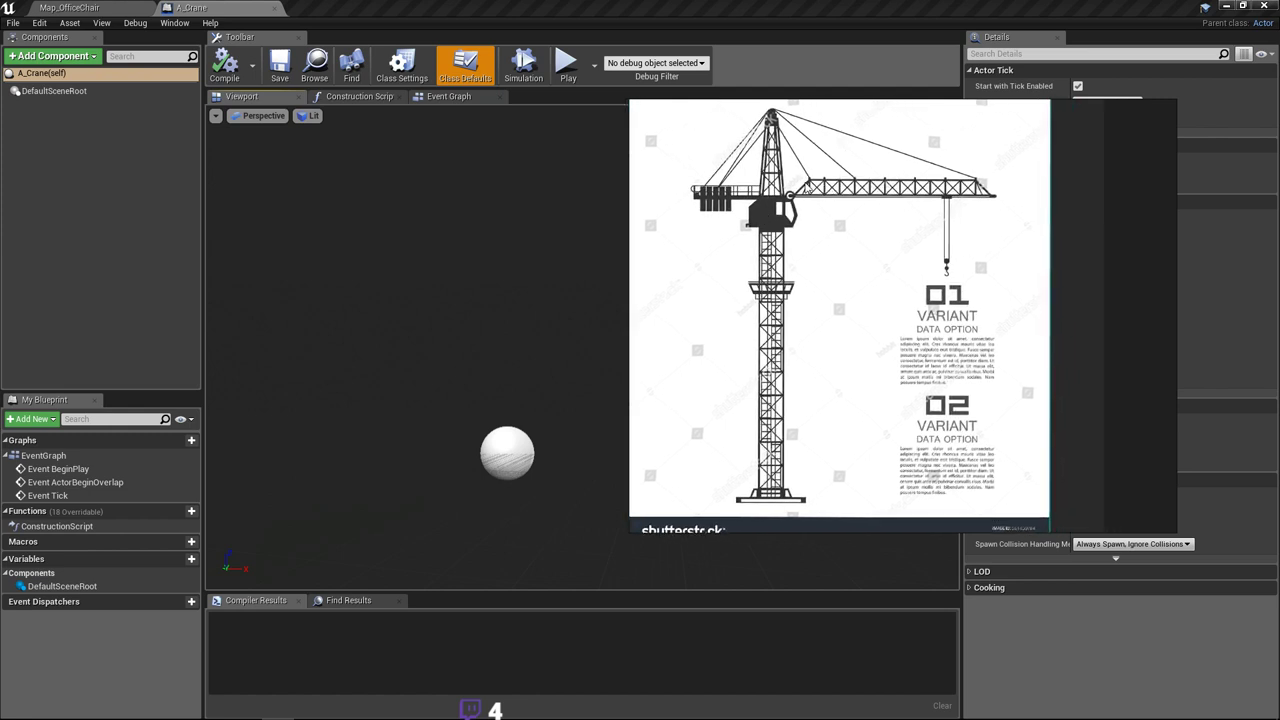
pyautogui.click(436, 238)
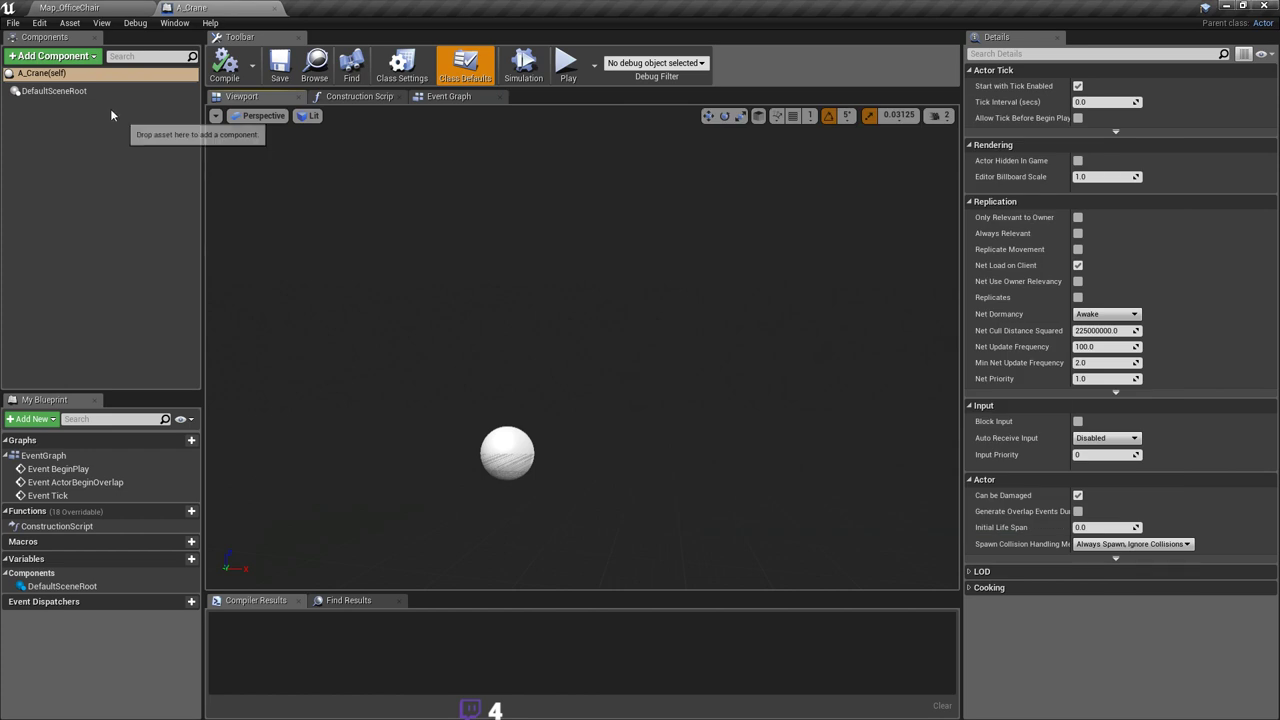
# Step: Add a Cube component to the A_Crane blueprint and name it Pole
pyautogui.click(85, 66)
pyautogui.write('cube')
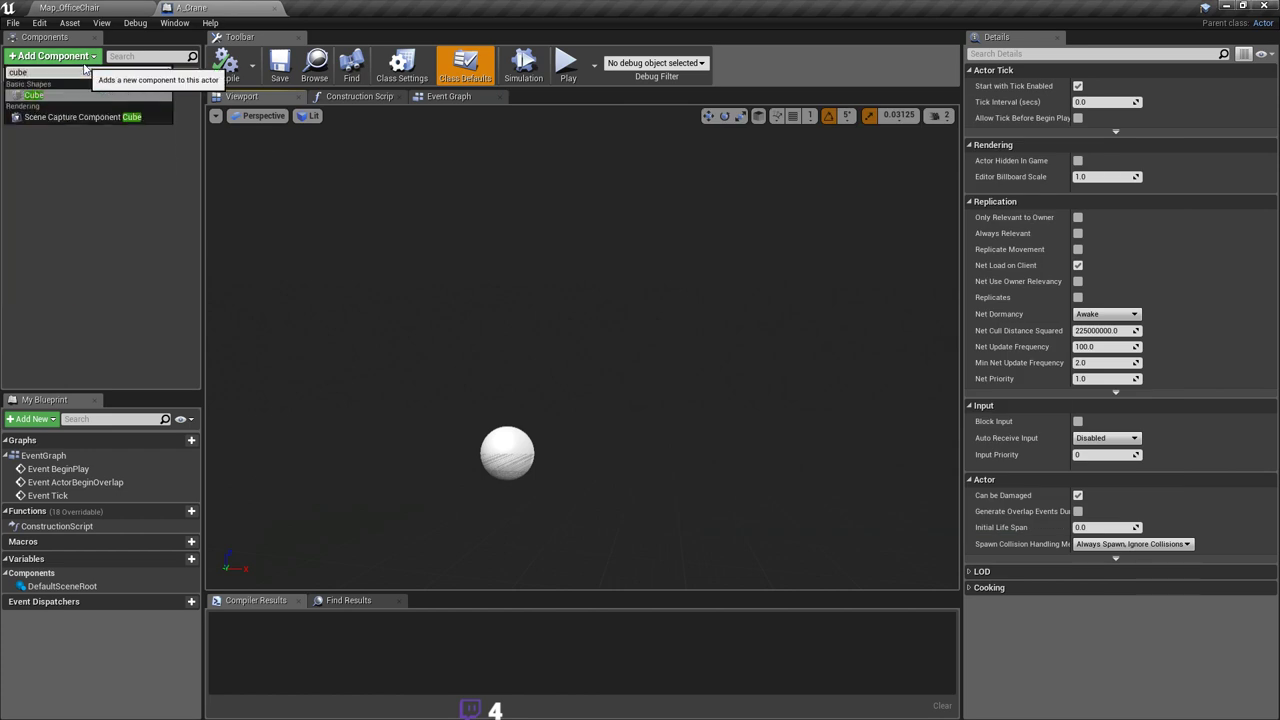
pyautogui.press('Return')
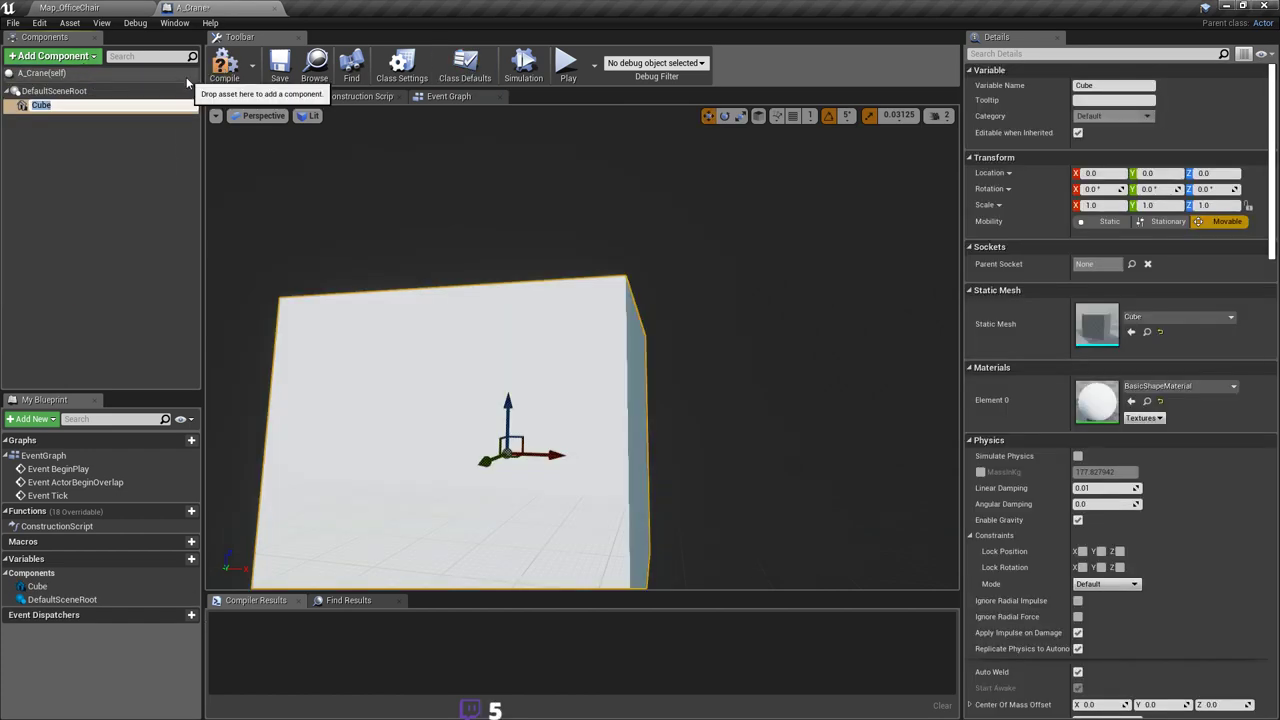
pyautogui.press('End')
pyautogui.press('BackSpace')
pyautogui.press('BackSpace')
pyautogui.press('BackSpace')
pyautogui.write('Pole')
pyautogui.press('Return')
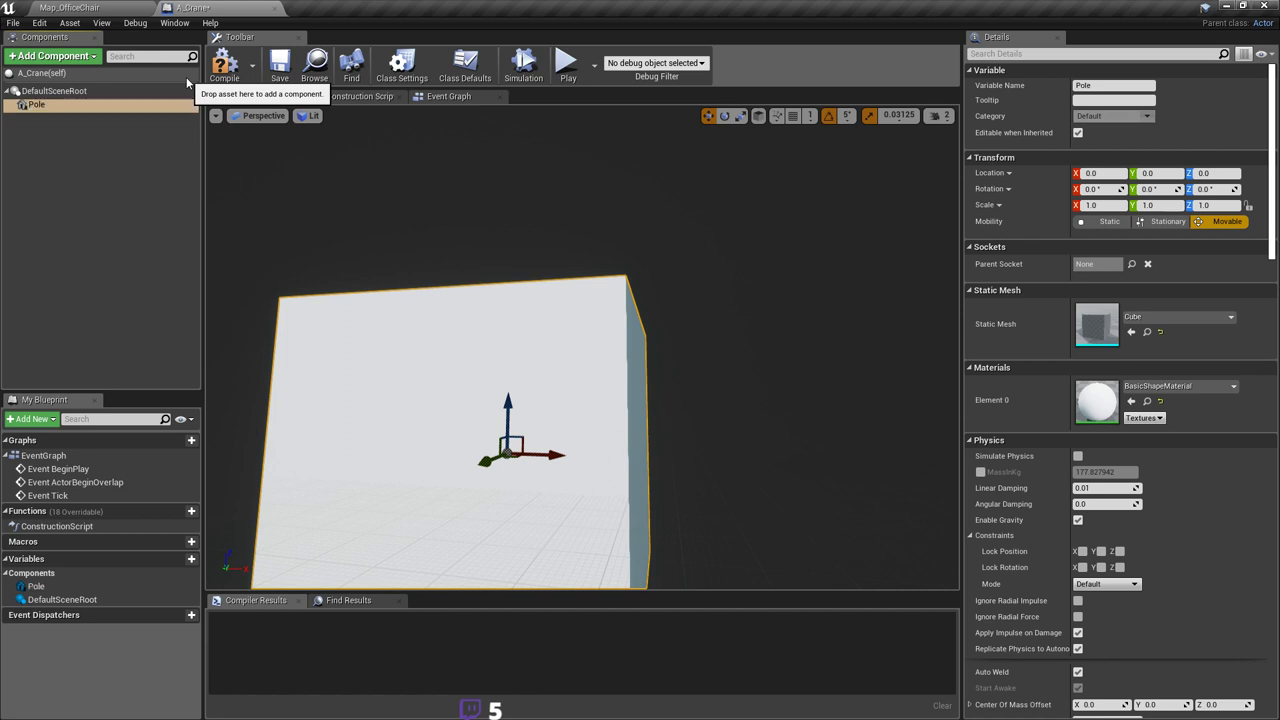
pyautogui.click(58, 105)
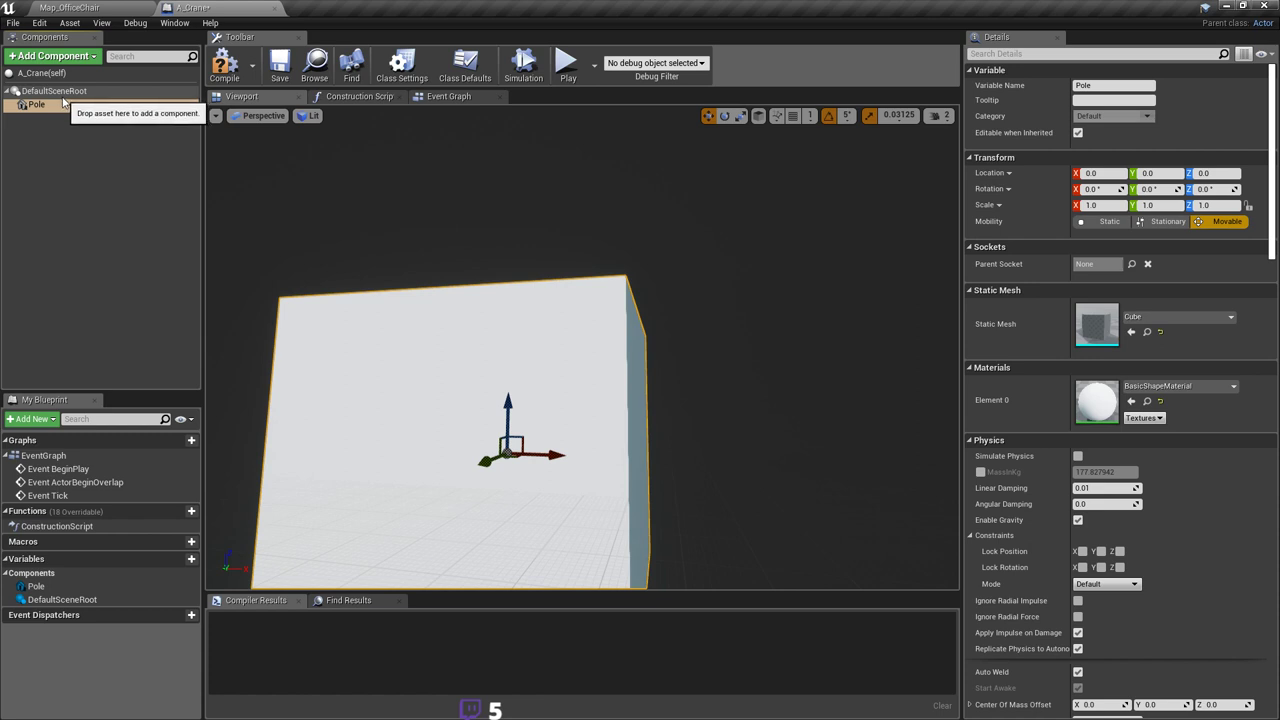
pyautogui.press('super')
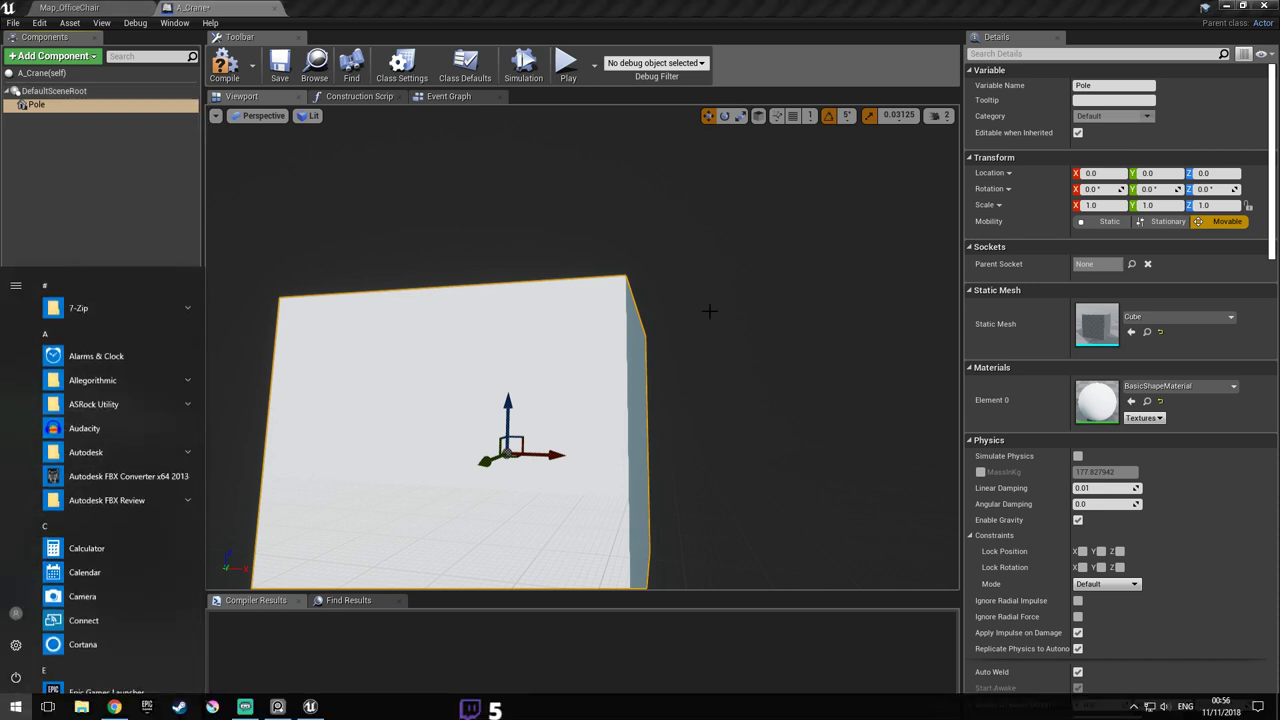
pyautogui.moveTo(1225, 704)
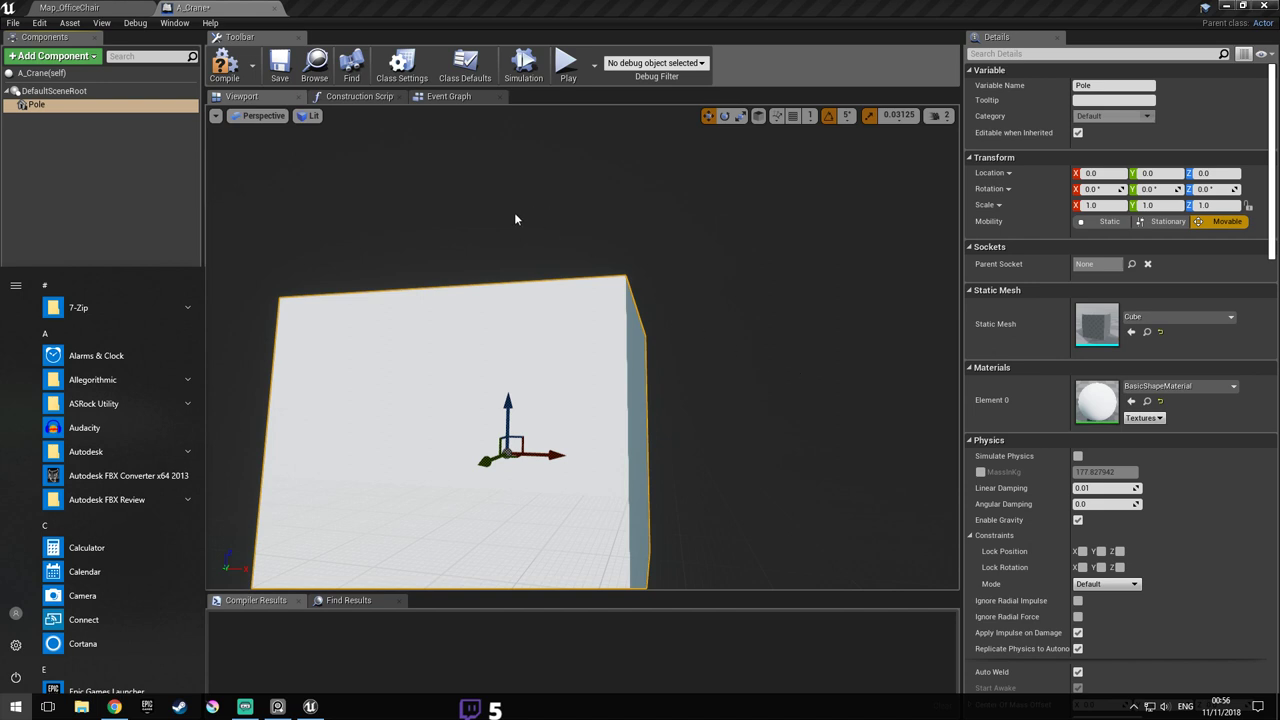
pyautogui.click(423, 185)
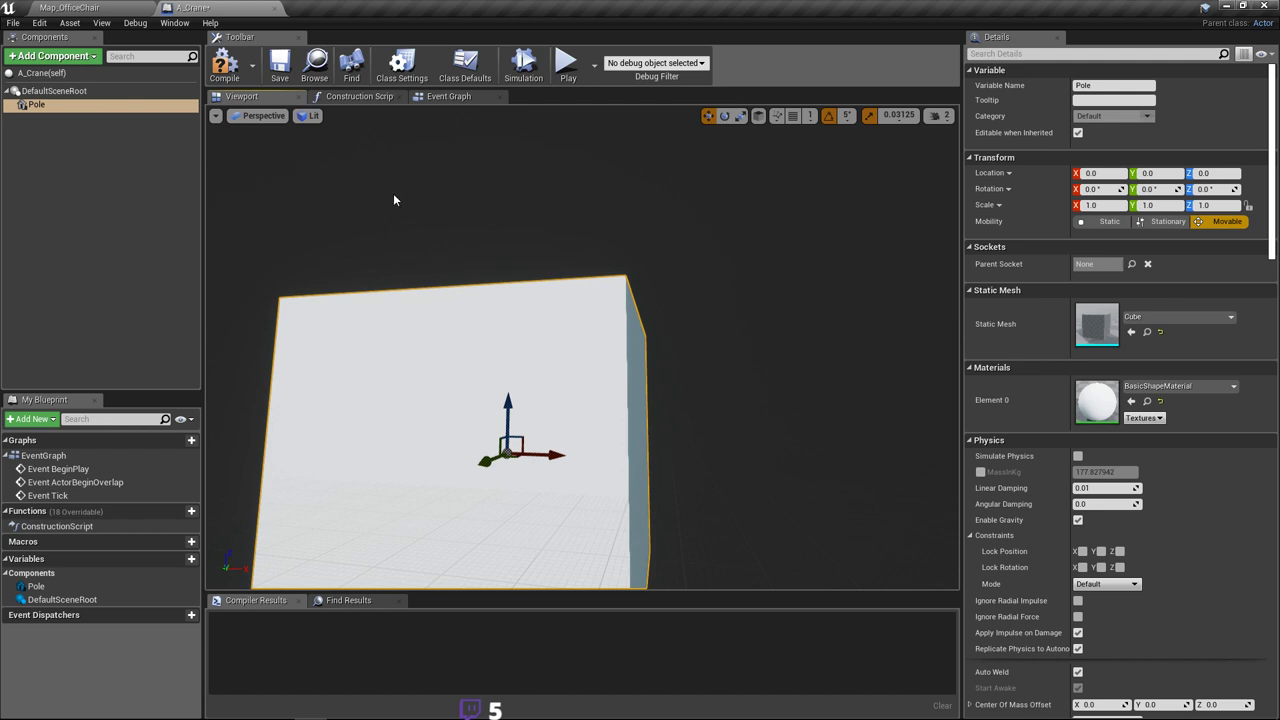
# Step: Compile and save the A_Crane blueprint
pyautogui.hotkey('ctrl', 's')
pyautogui.moveTo(360, 194); pyautogui.dragTo(396, 244, button='right')
pyautogui.click(226, 66)
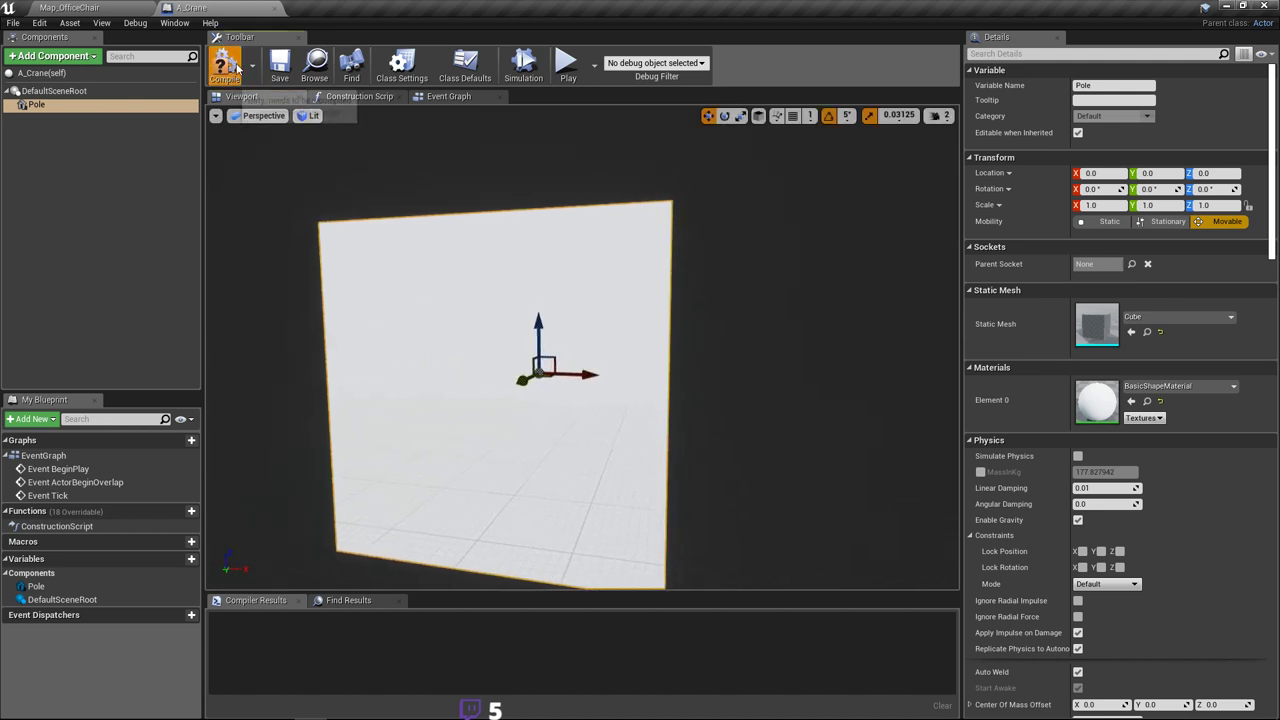
pyautogui.moveTo(466, 224); pyautogui.dragTo(469, 210, button='right')
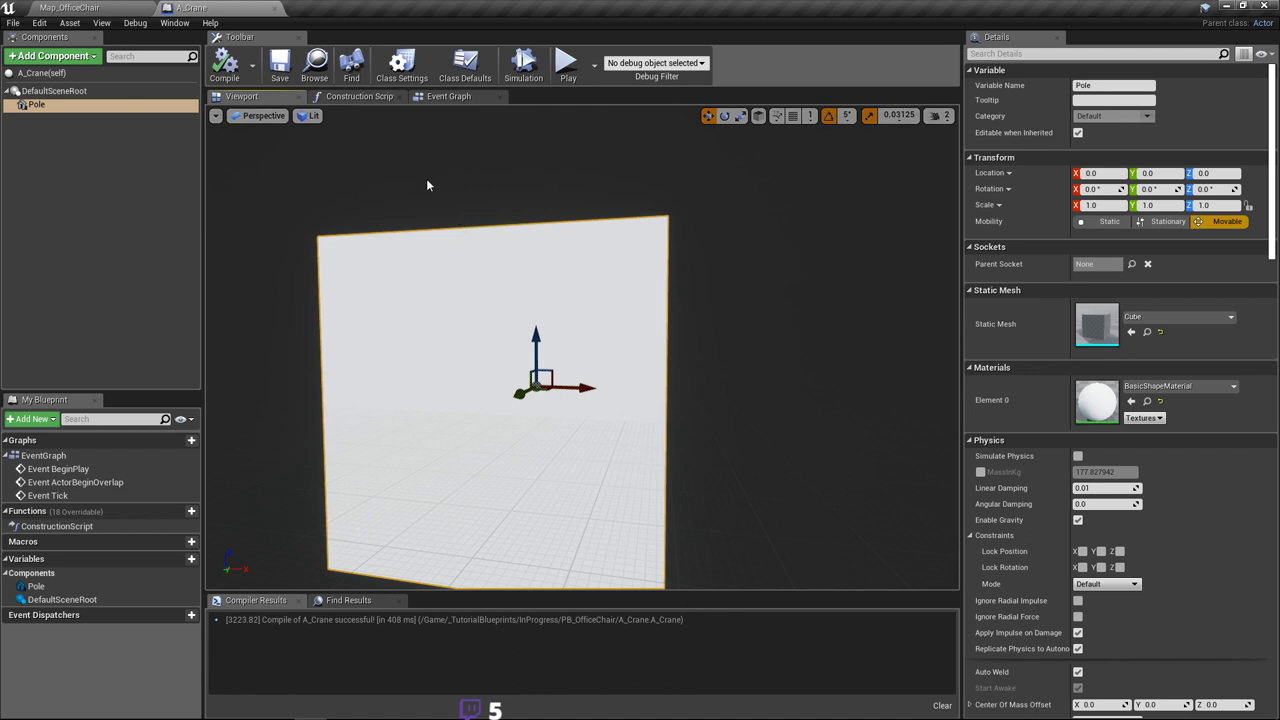
pyautogui.moveTo(450, 184)
pyautogui.mouseDown(button='right')
pyautogui.moveTo(444, 200)
pyautogui.moveTo(450, 187)
pyautogui.mouseUp(button='right')
pyautogui.hotkey('ctrl', 's')
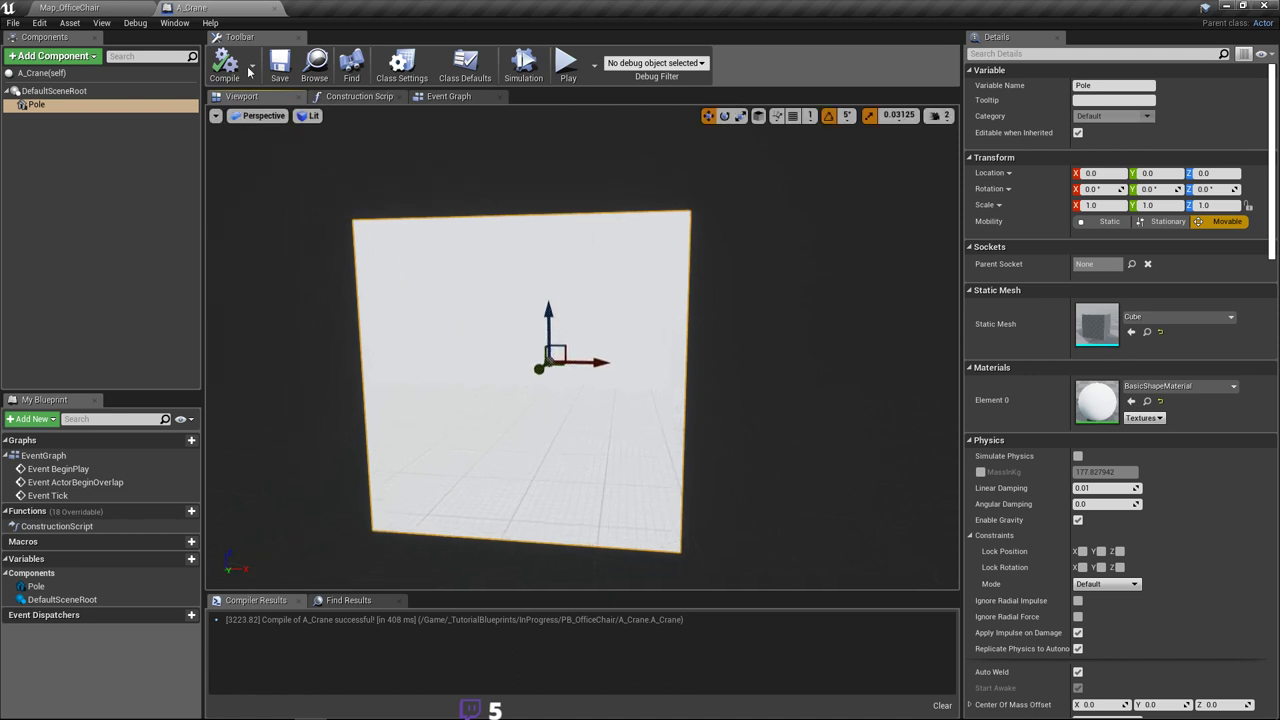
# Step: Set the Pole component's scale to 0.2 on both X and Y
pyautogui.click(78, 106)
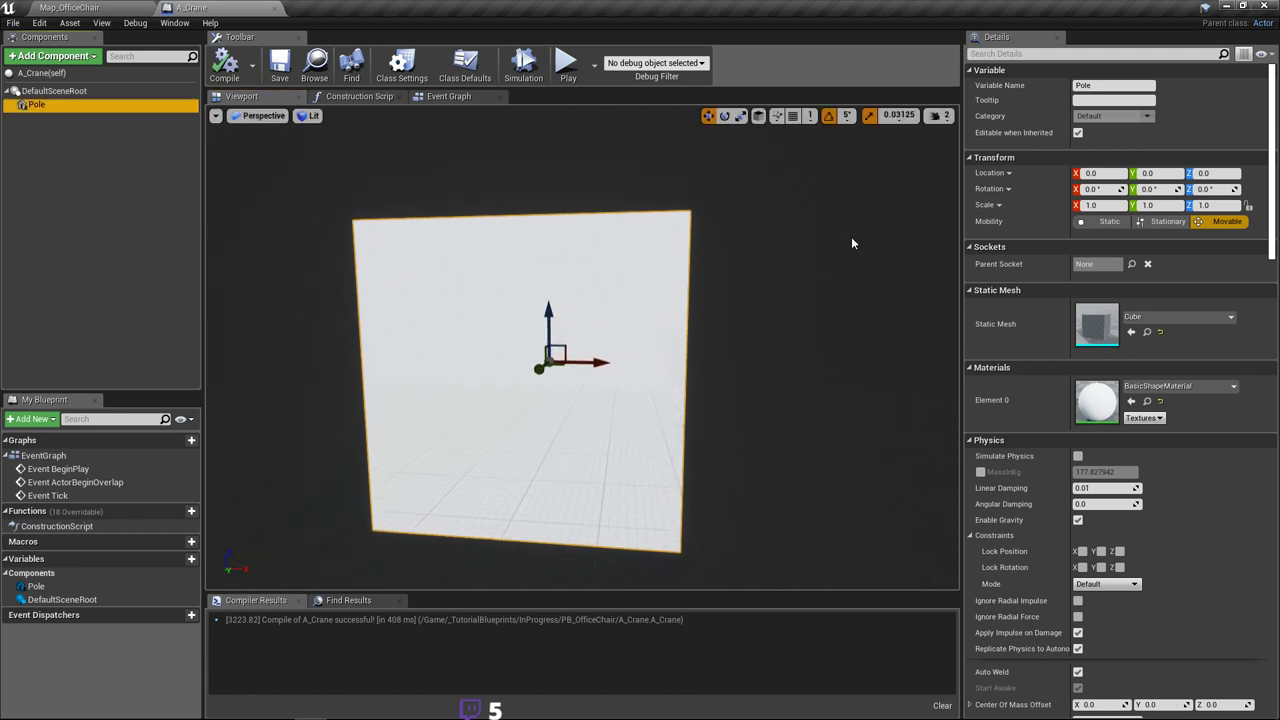
pyautogui.click(1108, 208)
pyautogui.moveTo(850, 260); pyautogui.dragTo(846, 256, button='right')
pyautogui.moveTo(614, 420); pyautogui.dragTo(598, 419, button='right')
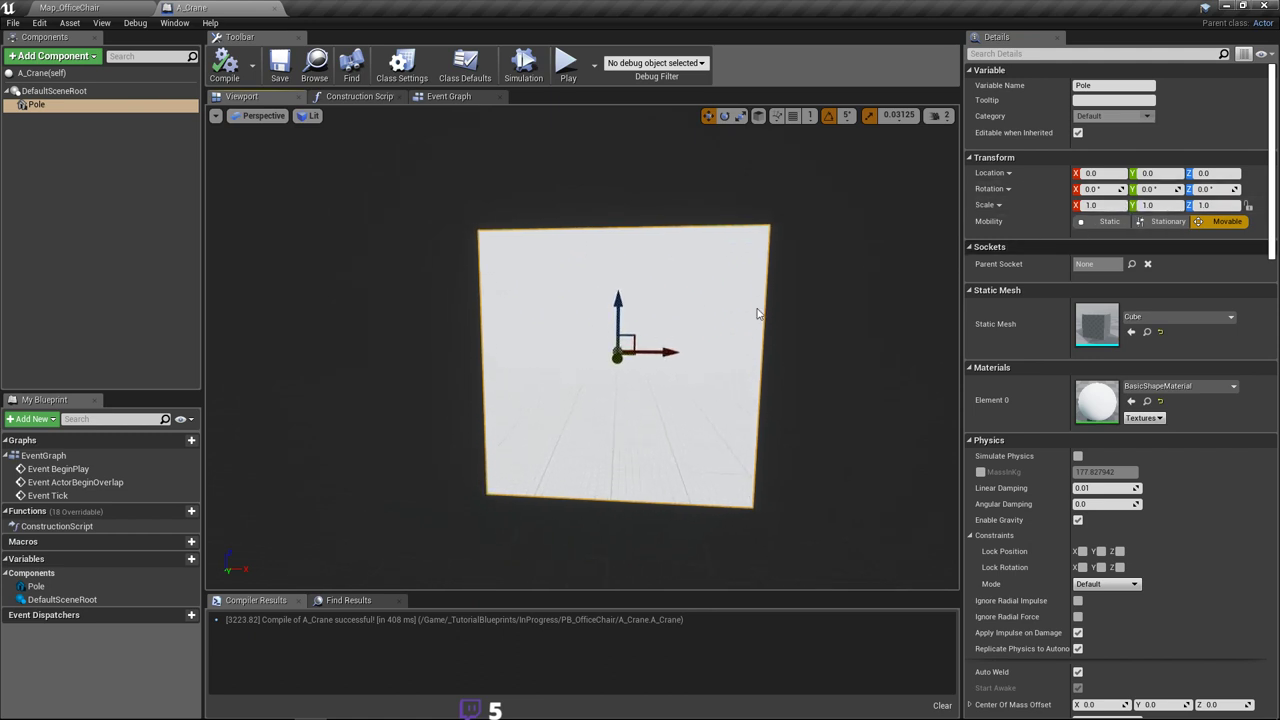
pyautogui.moveTo(653, 358)
pyautogui.mouseDown(button='right')
pyautogui.moveTo(640, 360)
pyautogui.moveTo(653, 358)
pyautogui.mouseUp(button='right')
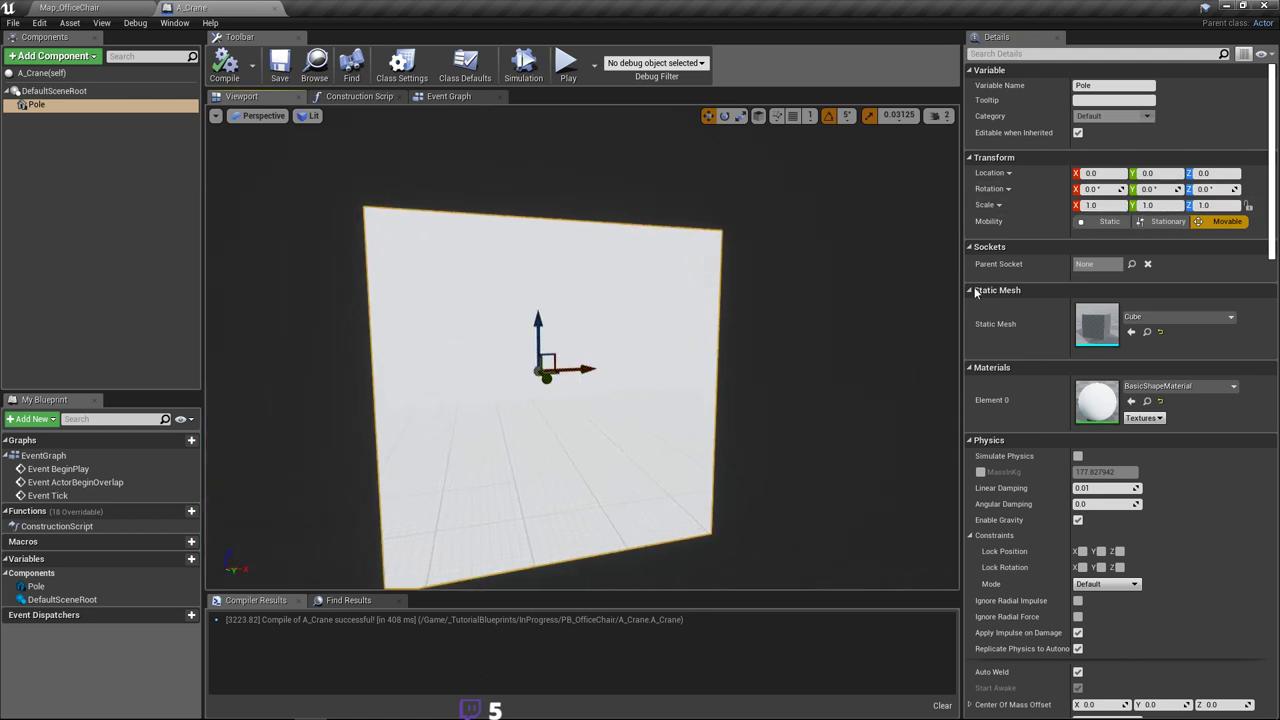
pyautogui.click(1120, 205)
pyautogui.write('0')
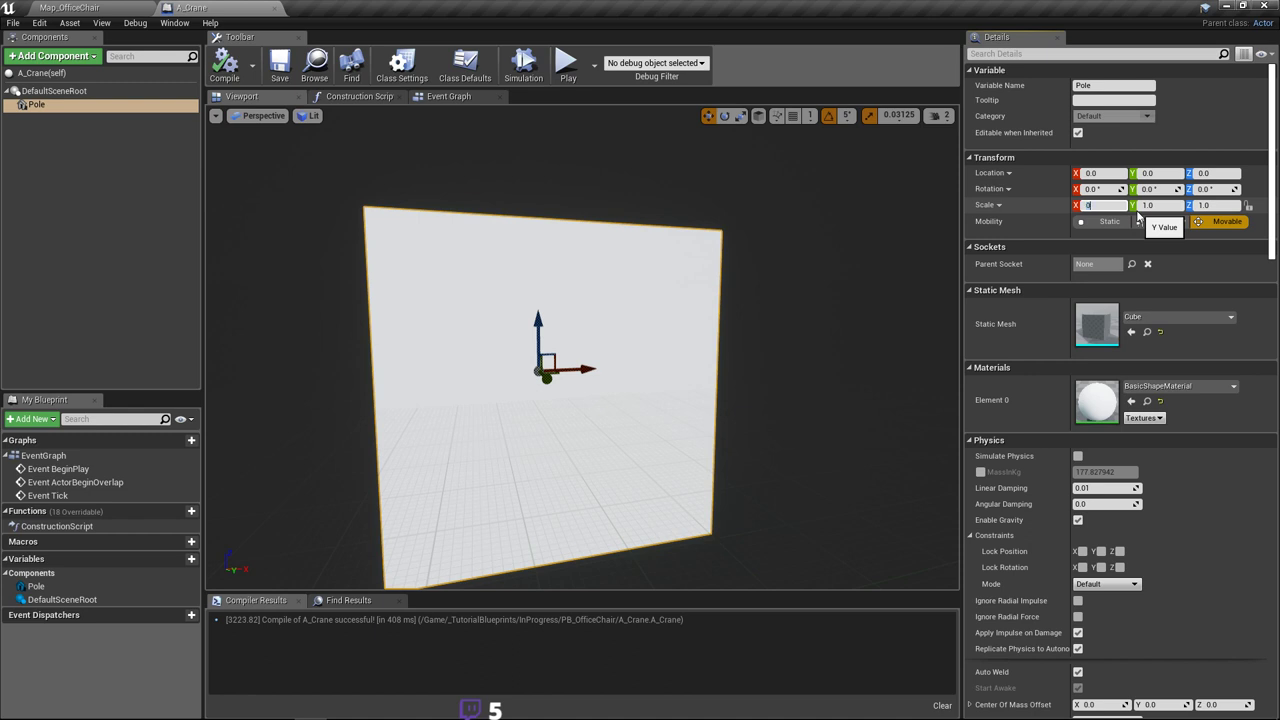
pyautogui.write('.2')
pyautogui.press('Return')
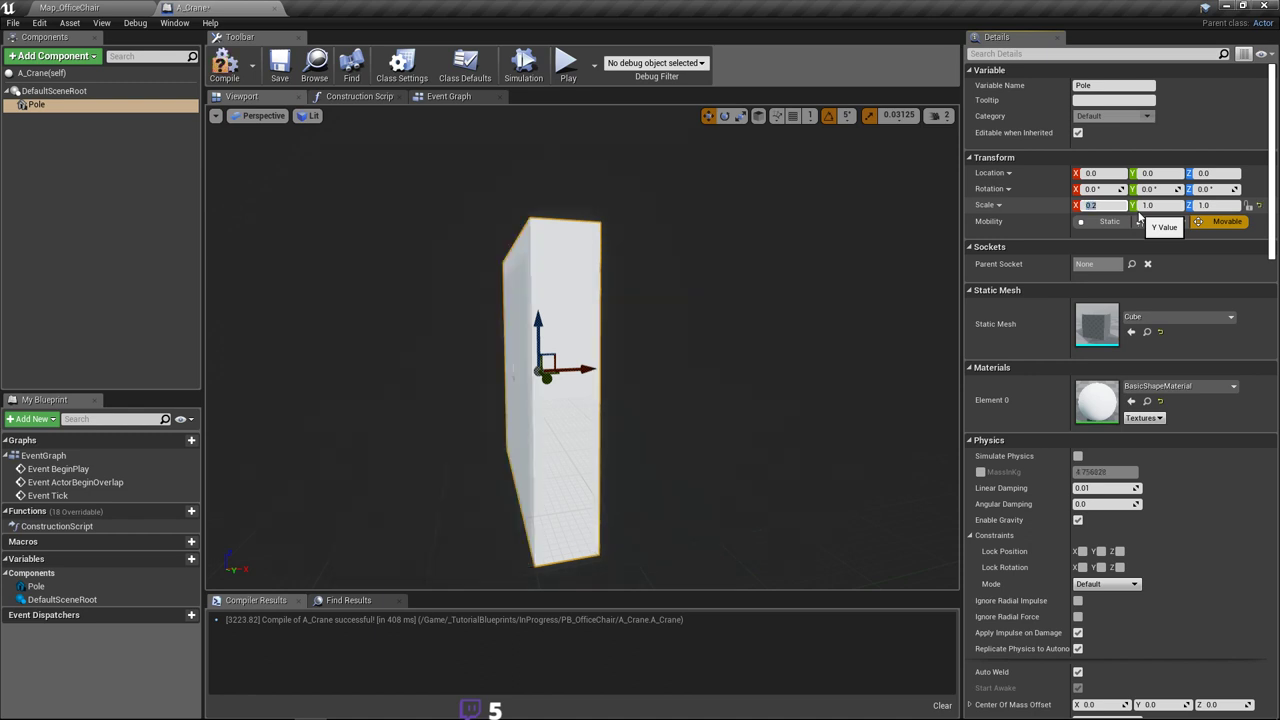
pyautogui.click(1166, 207)
pyautogui.write('0.2')
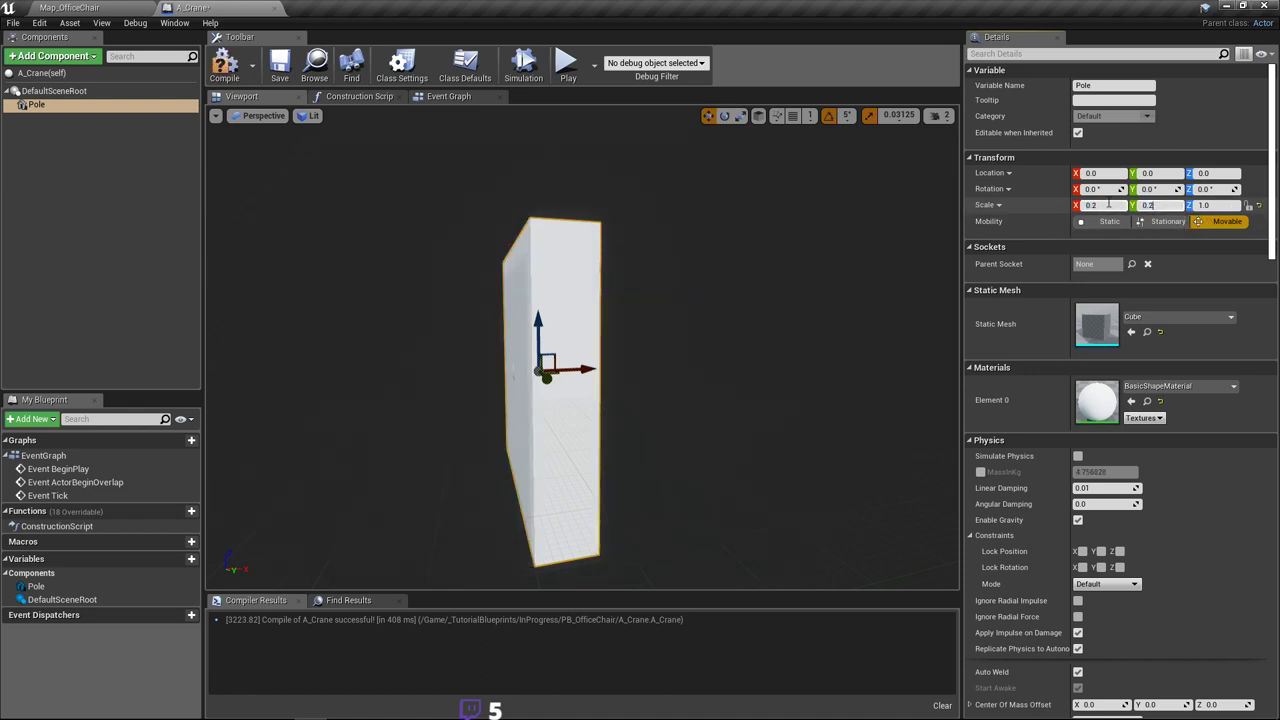
pyautogui.press('Return')
# Step: Locate the A_Crane asset in the project's content folder and return to its blueprint
pyautogui.moveTo(752, 271)
pyautogui.mouseDown(button='right')
pyautogui.moveTo(724, 262)
pyautogui.moveTo(738, 268)
pyautogui.mouseUp(button='right')
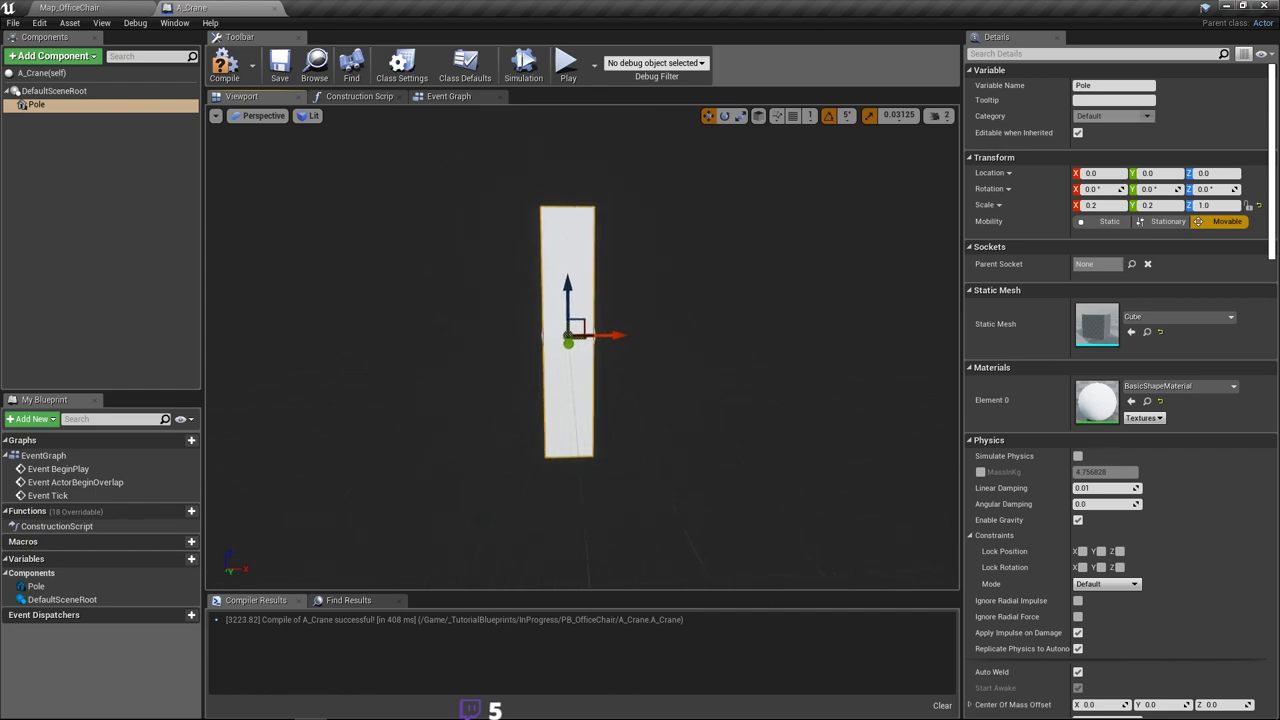
pyautogui.click(314, 65)
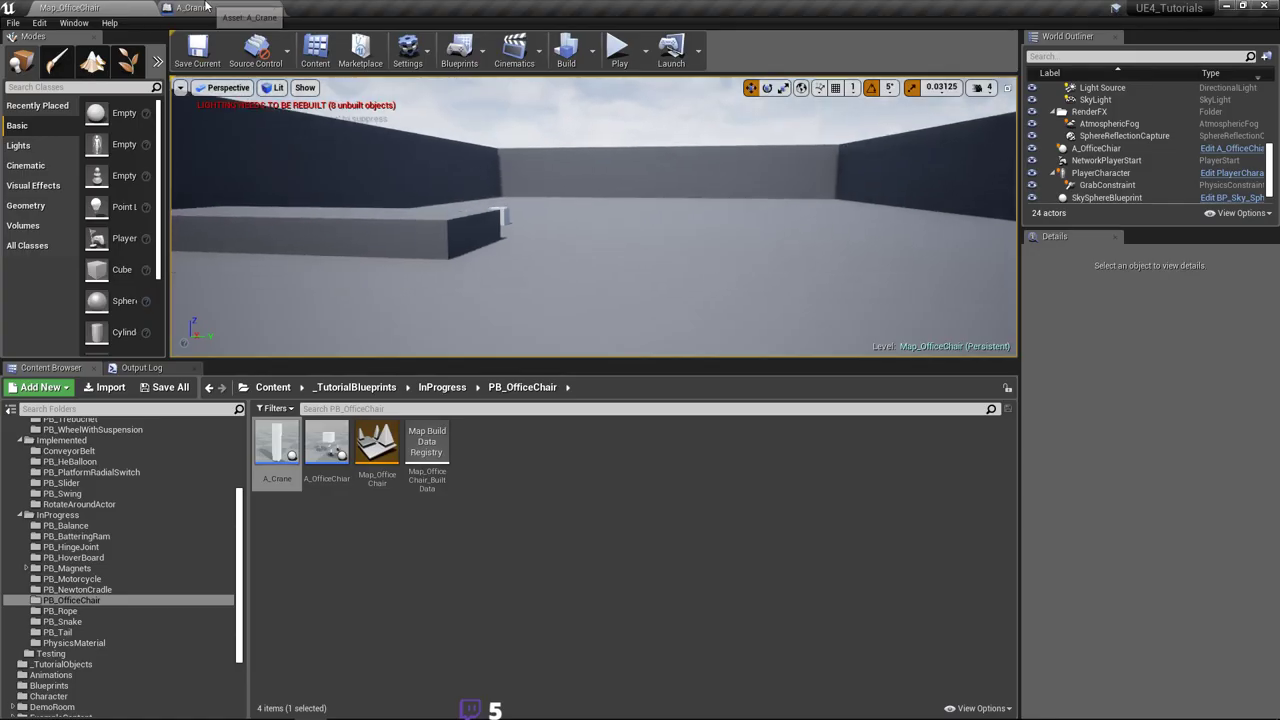
pyautogui.click(192, 7)
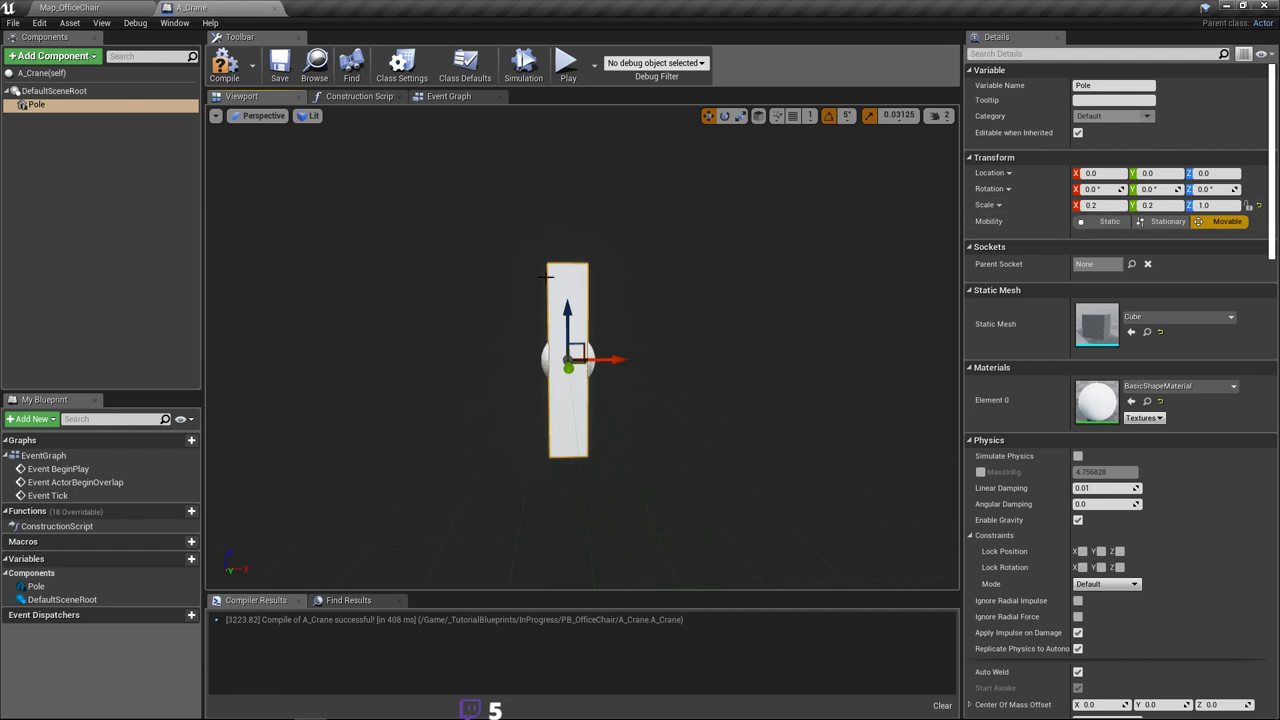
# Step: Set the Pole component's scale to 0.5 on both X and Y
pyautogui.click(1122, 205)
pyautogui.moveTo(1122, 205); pyautogui.dragTo(981, 204)
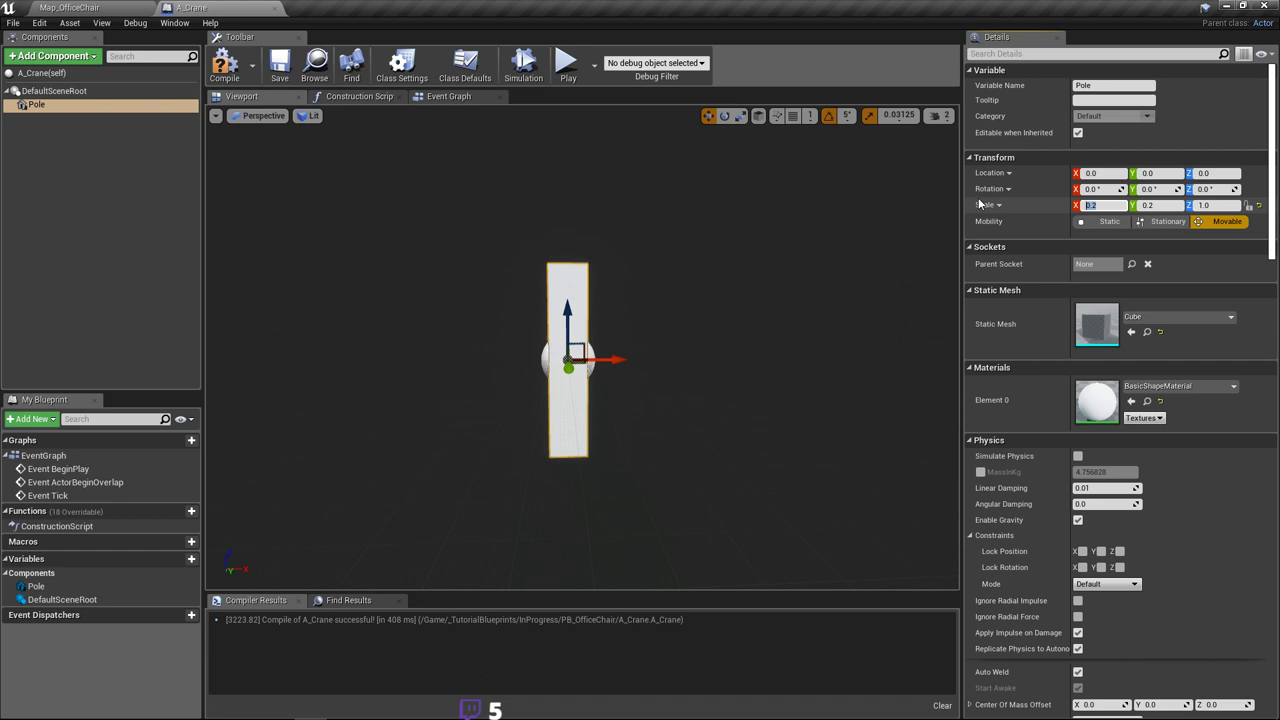
pyautogui.press('BackSpace')
pyautogui.write('0.5')
pyautogui.press('Return')
pyautogui.hotkey('ctrl', 'c')
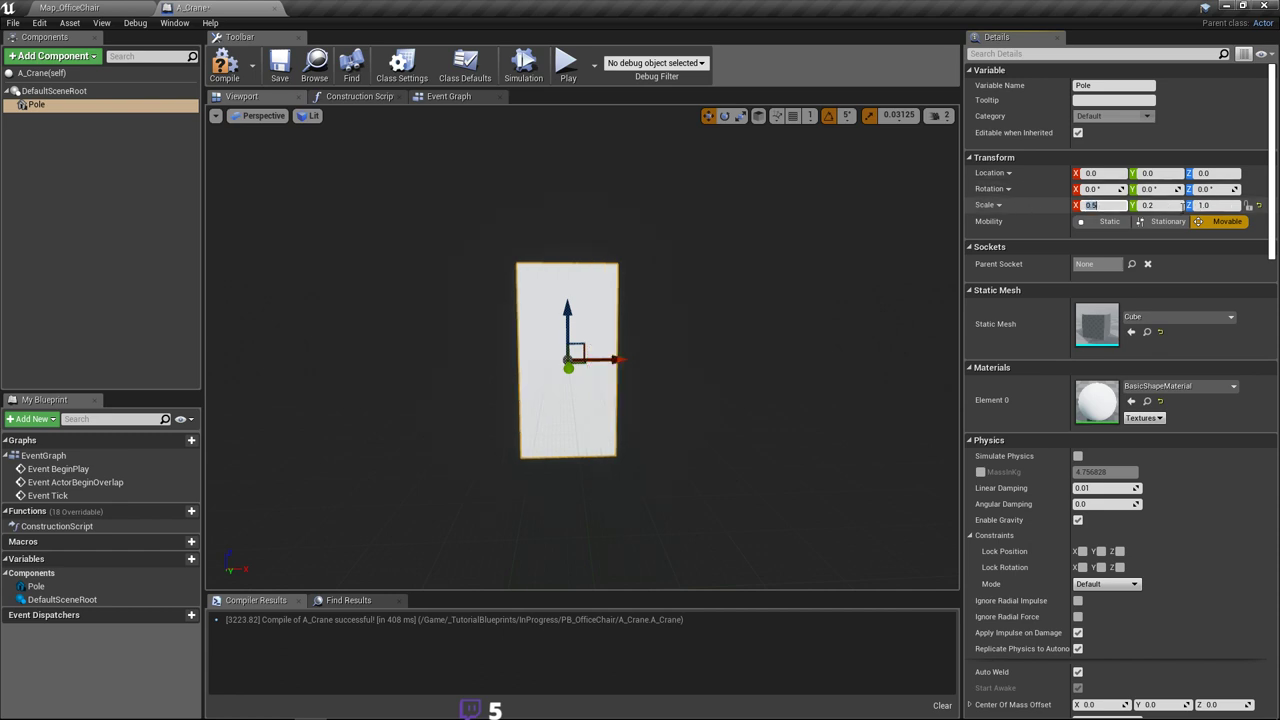
pyautogui.click(1158, 206)
pyautogui.hotkey('ctrl', 'v')
pyautogui.click(1107, 206)
# Step: Stretch the Pole vertically by setting its Z scale to 20
pyautogui.click(1235, 205)
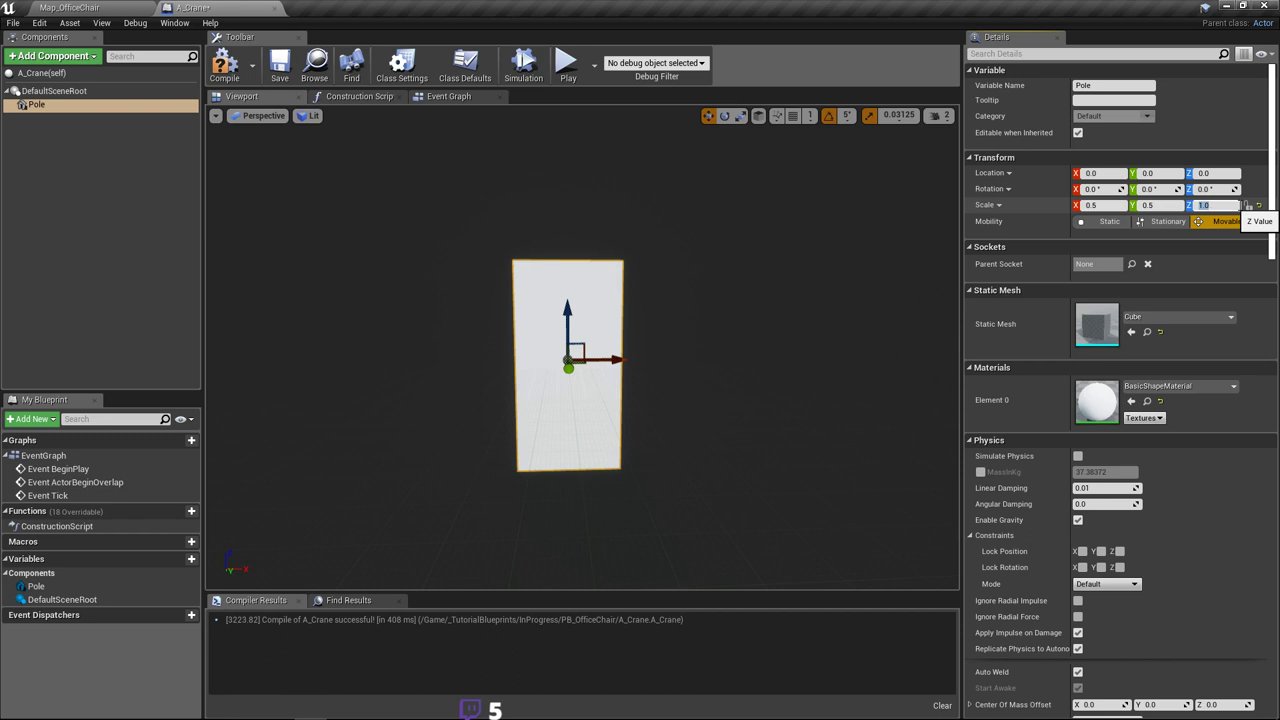
pyautogui.write('20')
pyautogui.press('Return')
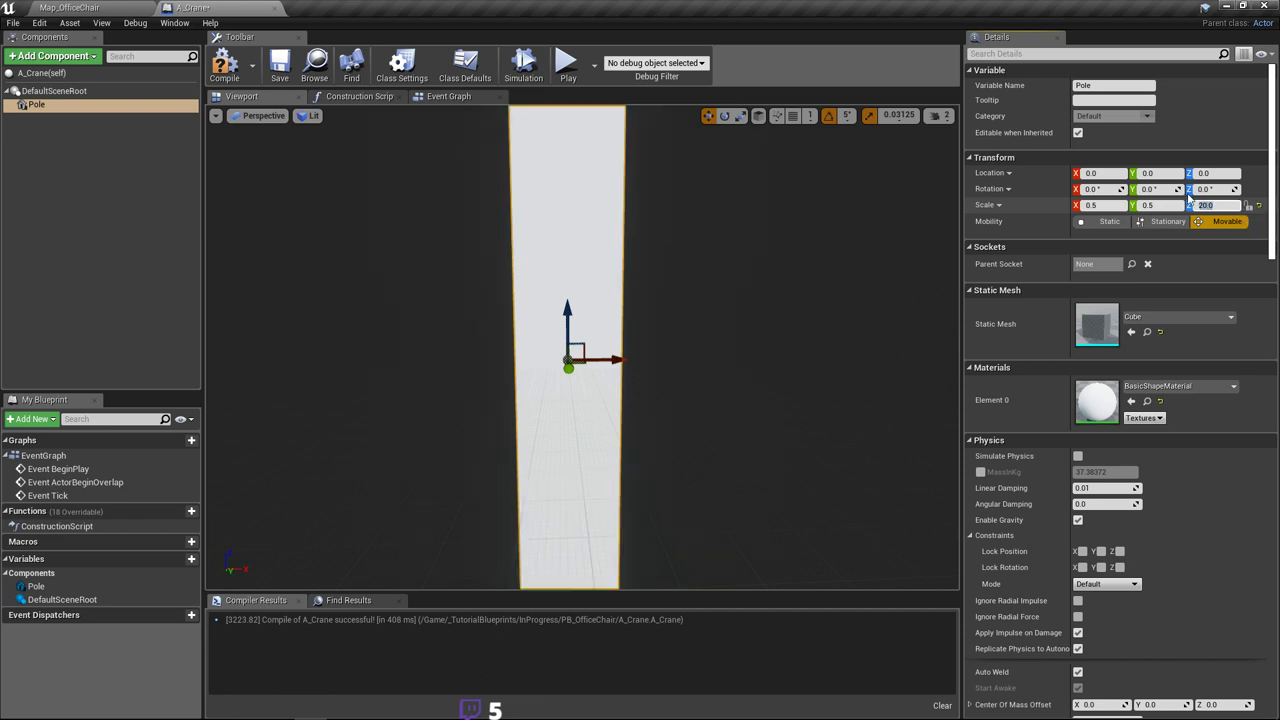
pyautogui.scroll(-6, 801, 241)
pyautogui.scroll(-3, 745, 340)
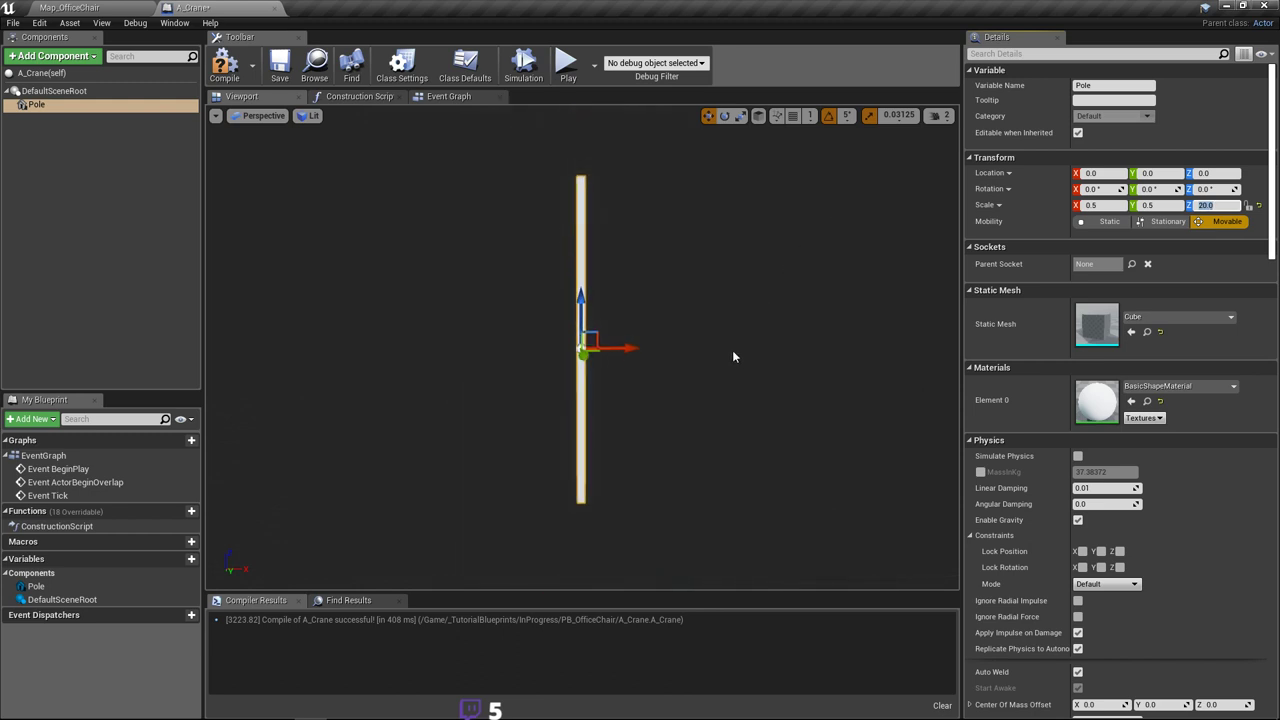
# Step: Set the Pole component's Z scale to 10
pyautogui.click(1212, 205)
pyautogui.write('10')
pyautogui.press('Return')
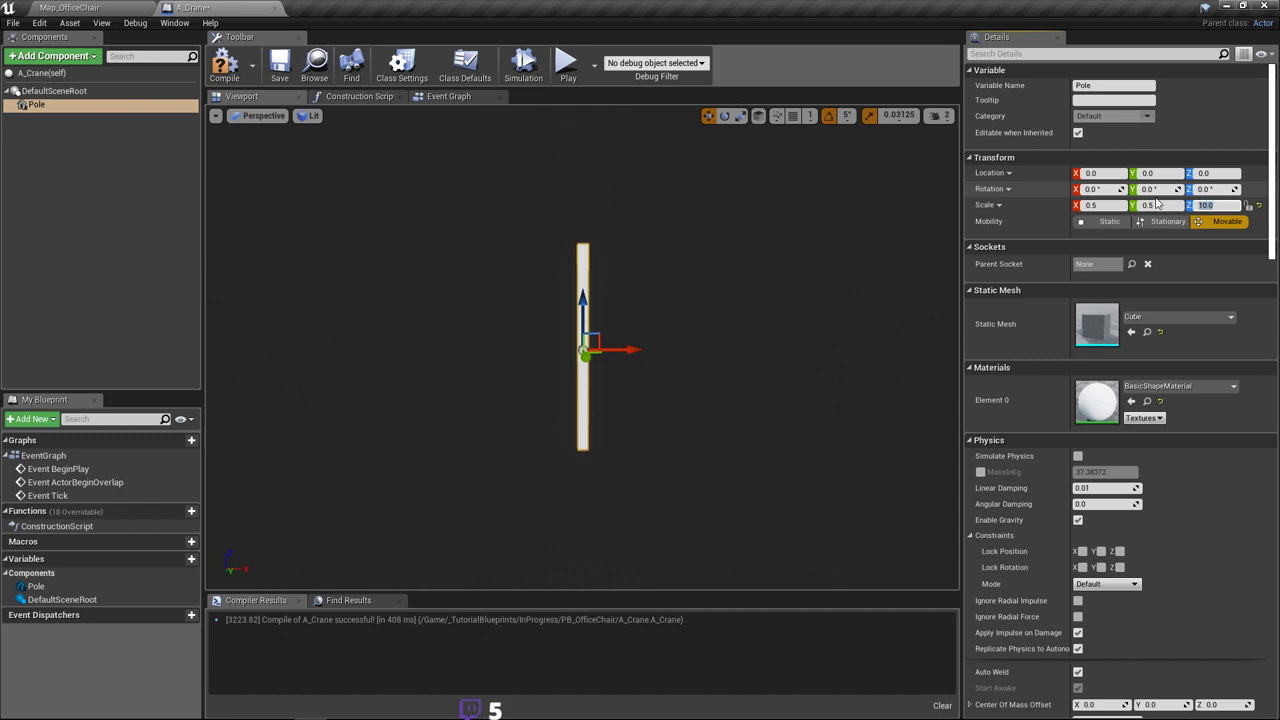
pyautogui.moveTo(716, 242); pyautogui.dragTo(722, 267, button='right')
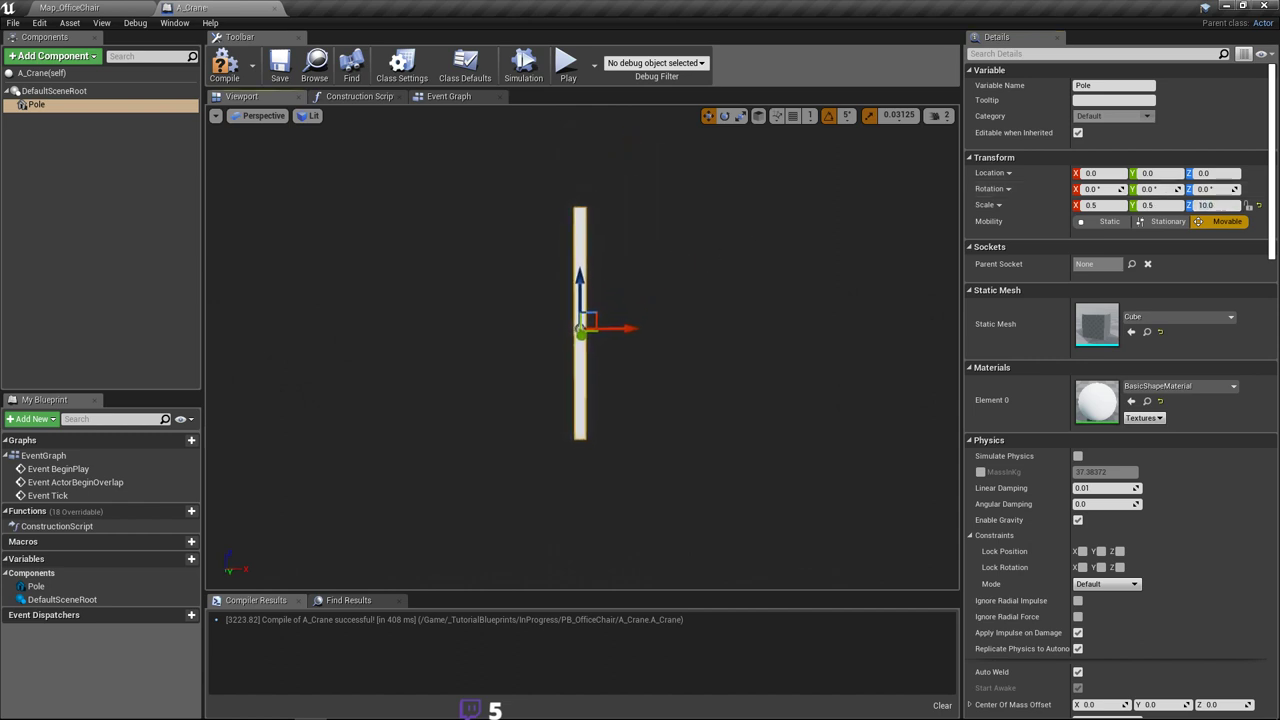
# Step: Raise the blueprint viewport's camera speed to 4
pyautogui.click(940, 115)
pyautogui.moveTo(950, 148); pyautogui.dragTo(976, 149)
pyautogui.press('w')
pyautogui.moveTo(728, 245); pyautogui.dragTo(785, 294, button='right')
pyautogui.press('d')
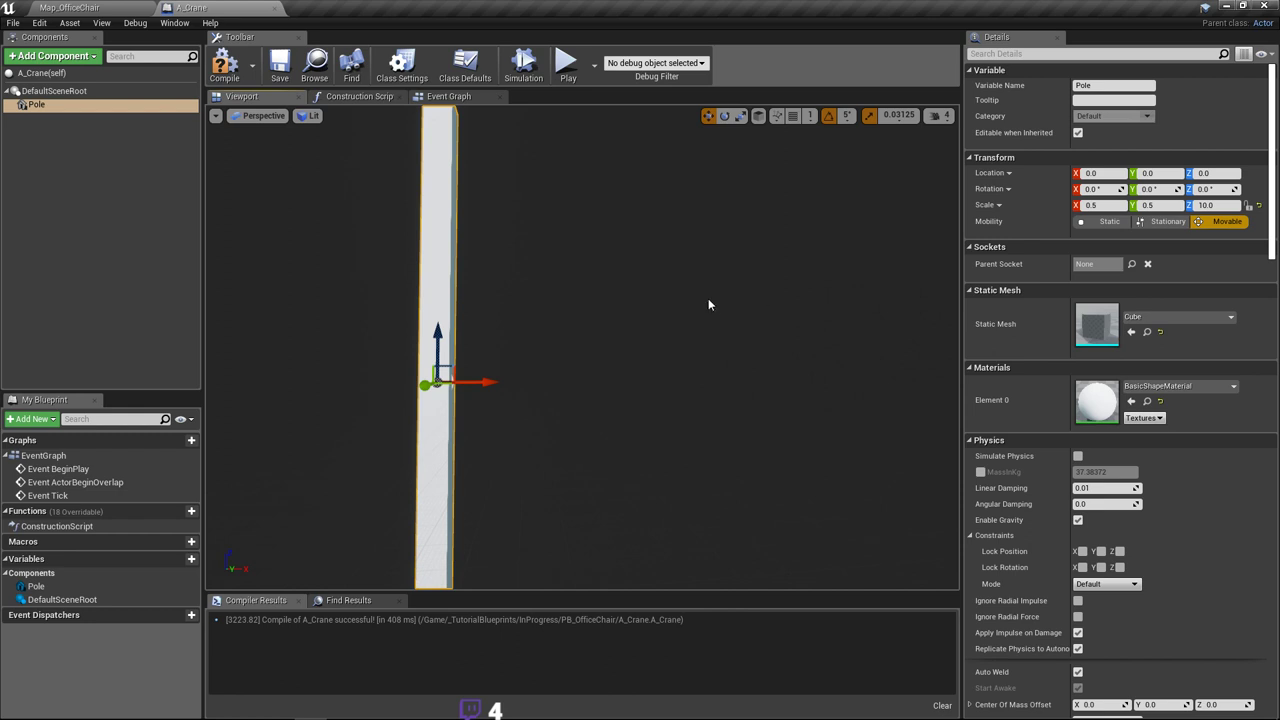
# Step: Examine the Pole's height and thickness from several distances and angles in the 3D view
pyautogui.moveTo(708, 302); pyautogui.dragTo(674, 305, button='right')
pyautogui.press('a')
pyautogui.press('s')
pyautogui.press('d')
pyautogui.press('w')
pyautogui.press('s')
pyautogui.press('w')
pyautogui.press('d')
pyautogui.moveTo(657, 286); pyautogui.dragTo(635, 286, button='right')
pyautogui.moveTo(376, 216); pyautogui.dragTo(430, 228, button='right')
pyautogui.moveTo(344, 204); pyautogui.dragTo(344, 204, button='right')
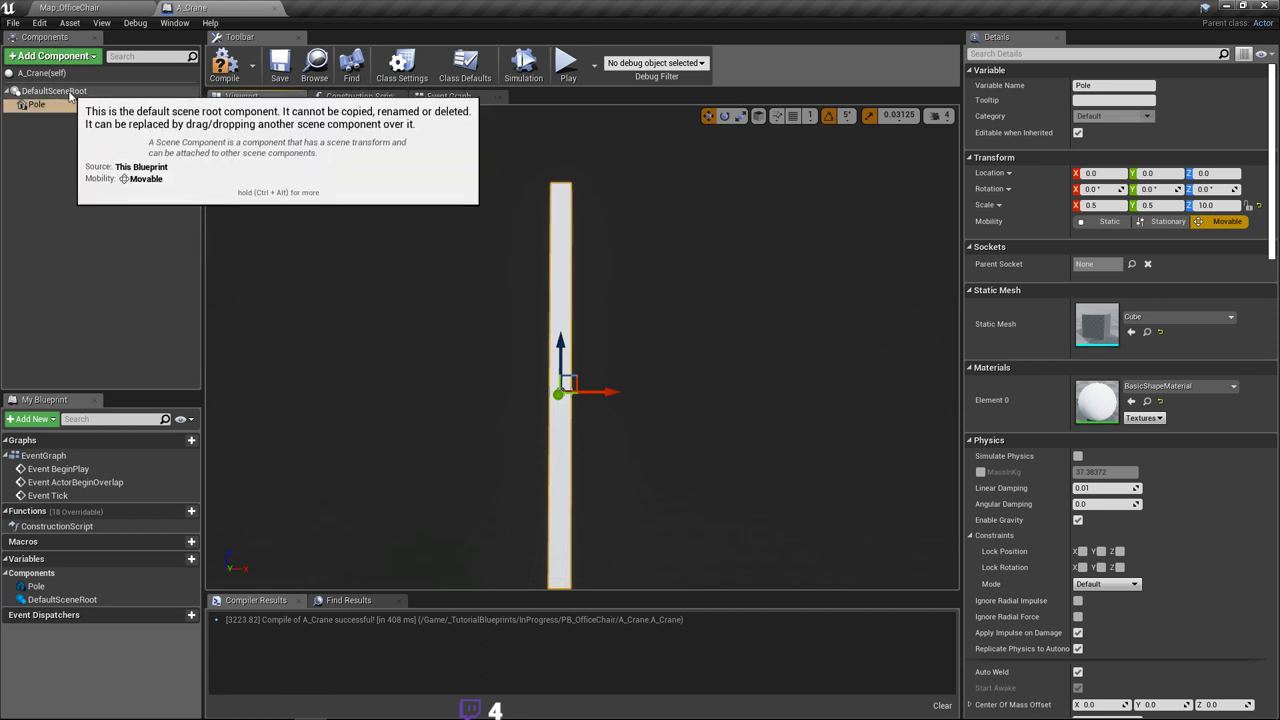
# Step: Add a second Cube component under DefaultSceneRoot, keeping the default name Cube
pyautogui.click(73, 93)
pyautogui.click(86, 58)
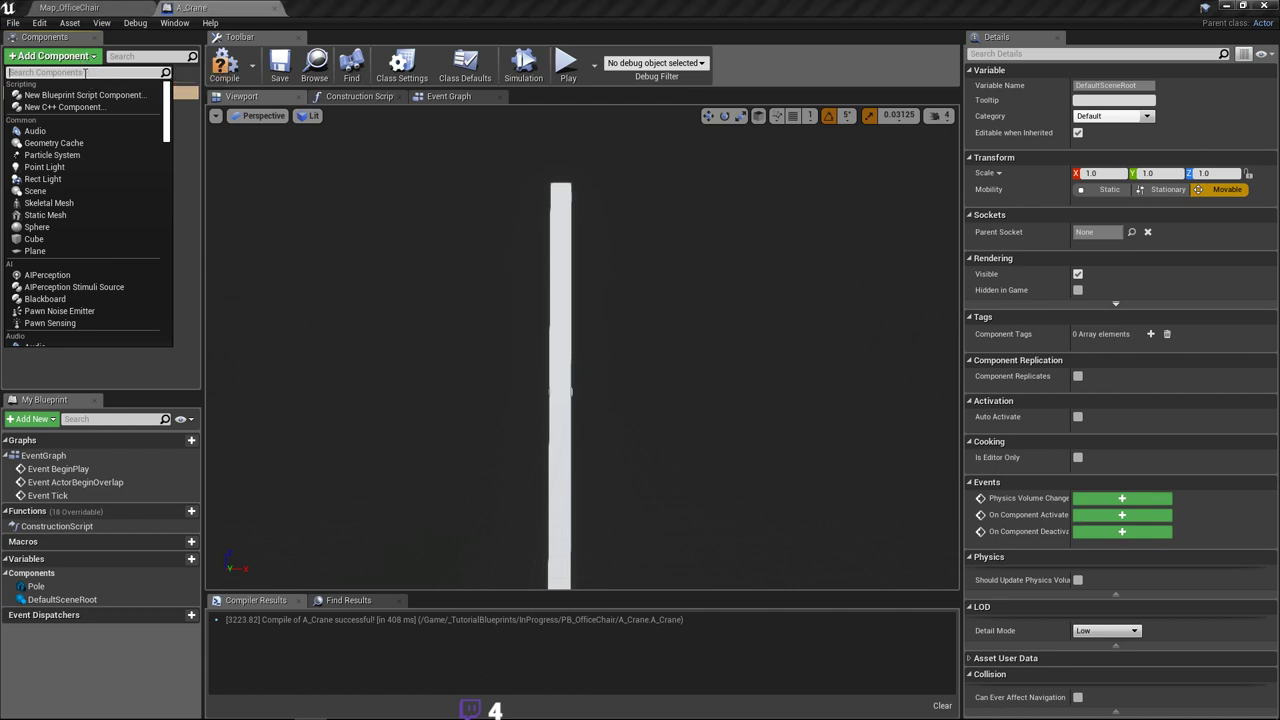
pyautogui.write('cube')
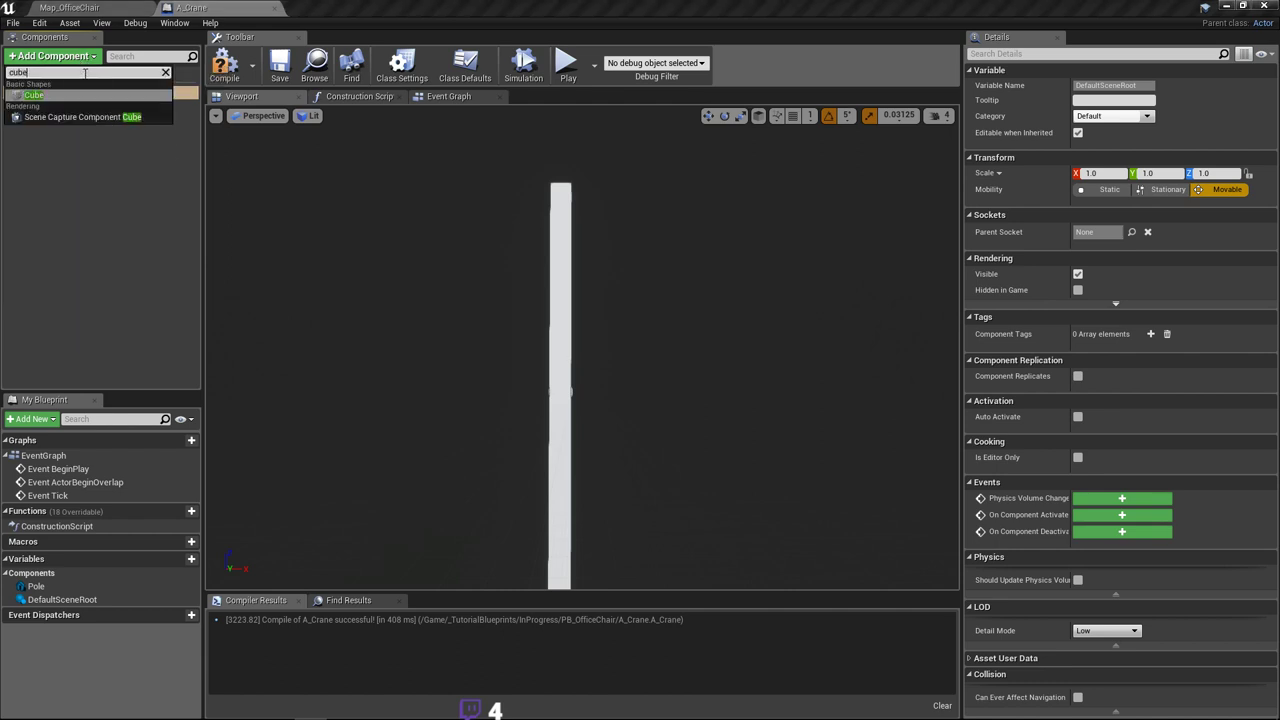
pyautogui.press('Return')
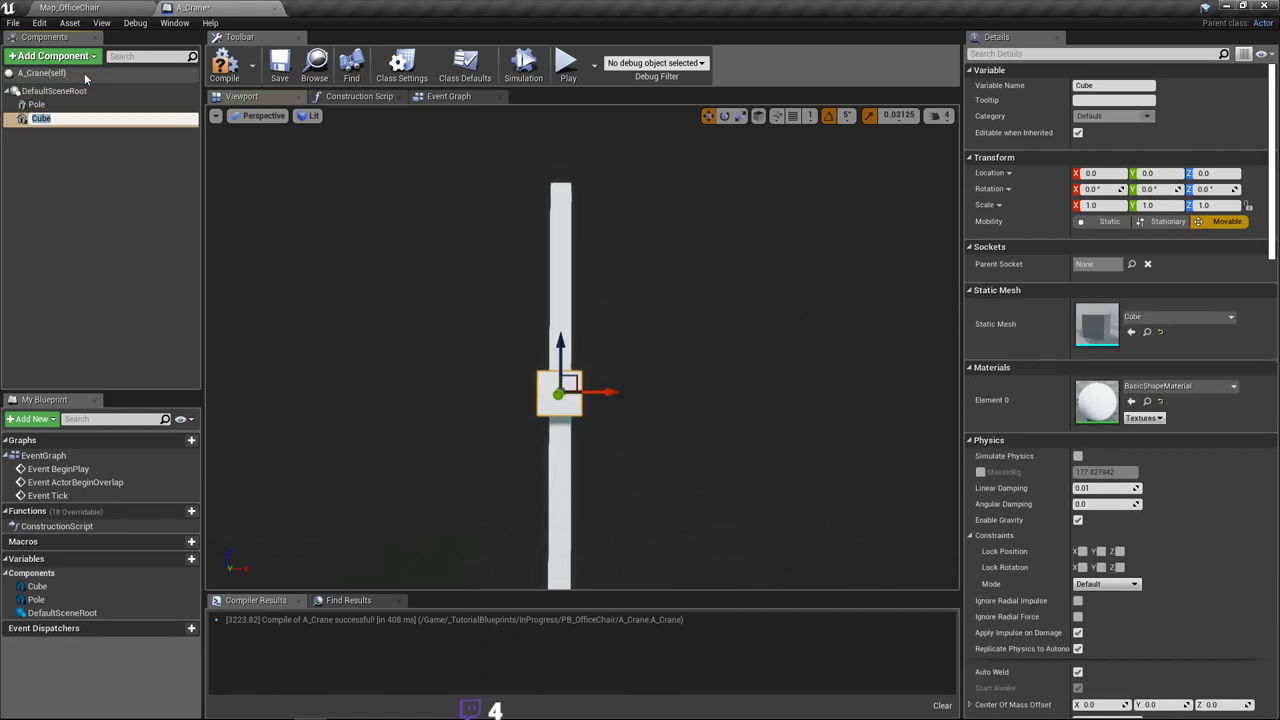
pyautogui.press('Return')
pyautogui.moveTo(534, 362)
pyautogui.mouseDown(button='right')
pyautogui.moveTo(562, 380)
pyautogui.moveTo(534, 362)
pyautogui.moveTo(546, 358)
pyautogui.mouseUp(button='right')
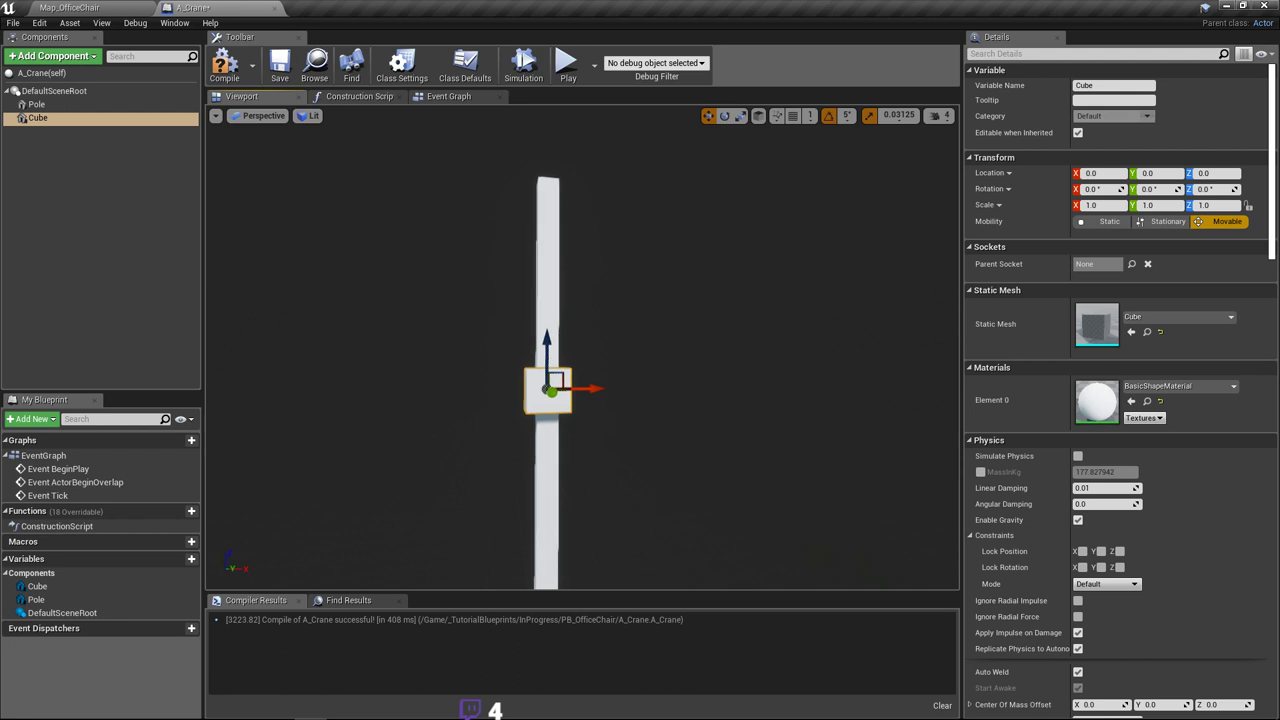
# Step: Match the new Cube to the Pole's thickness by setting its X and Y scale to 0.5
pyautogui.click(551, 309)
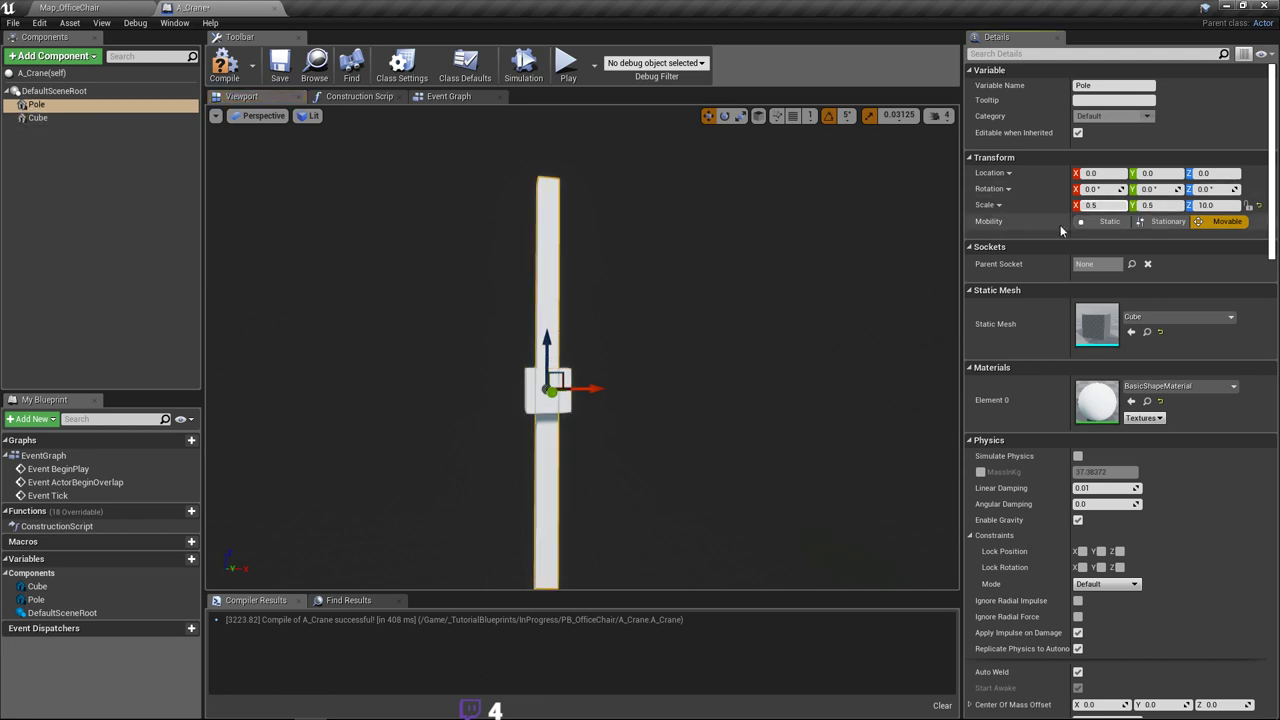
pyautogui.click(1105, 205)
pyautogui.click(37, 117)
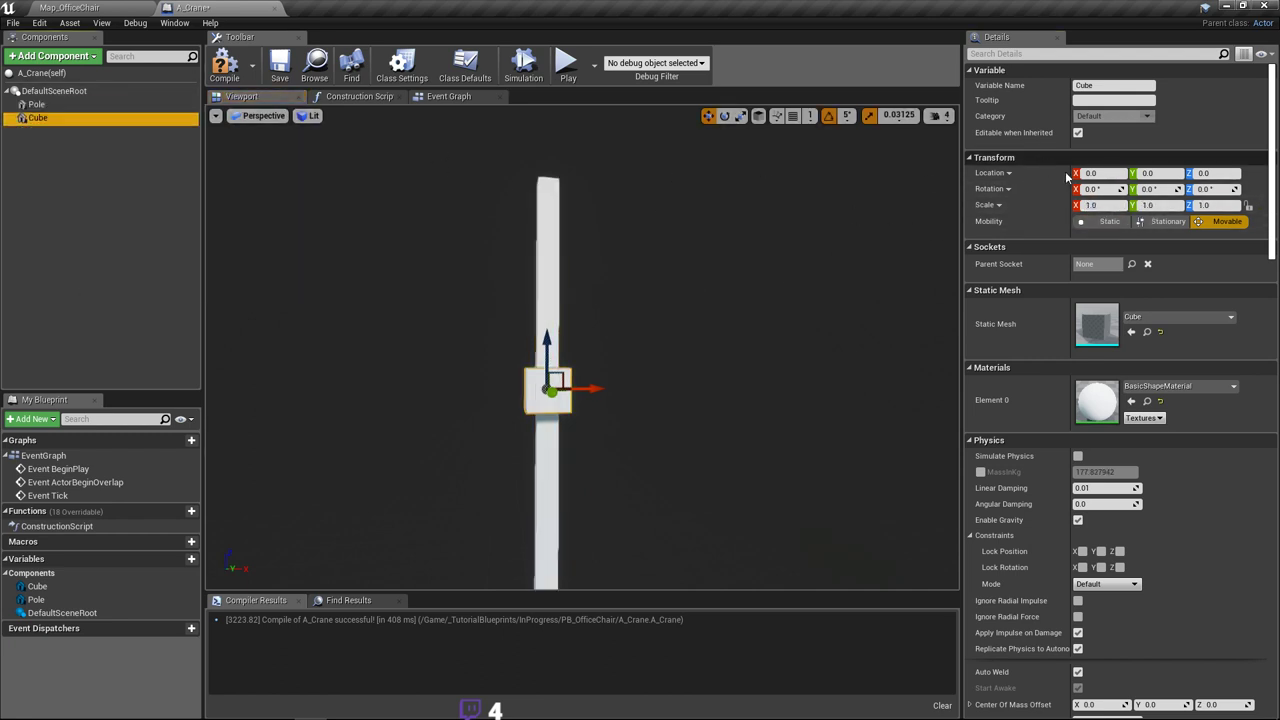
pyautogui.click(1102, 205)
pyautogui.write('0.5')
pyautogui.press('Tab')
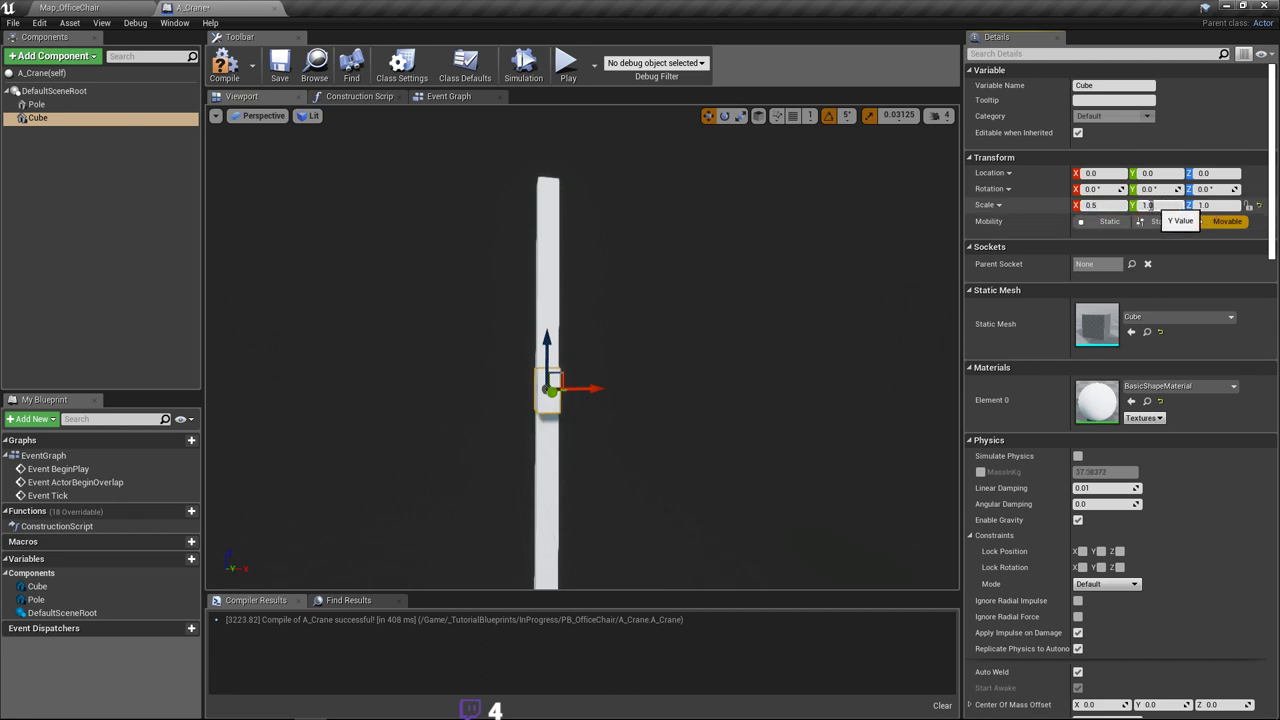
pyautogui.write('0.5')
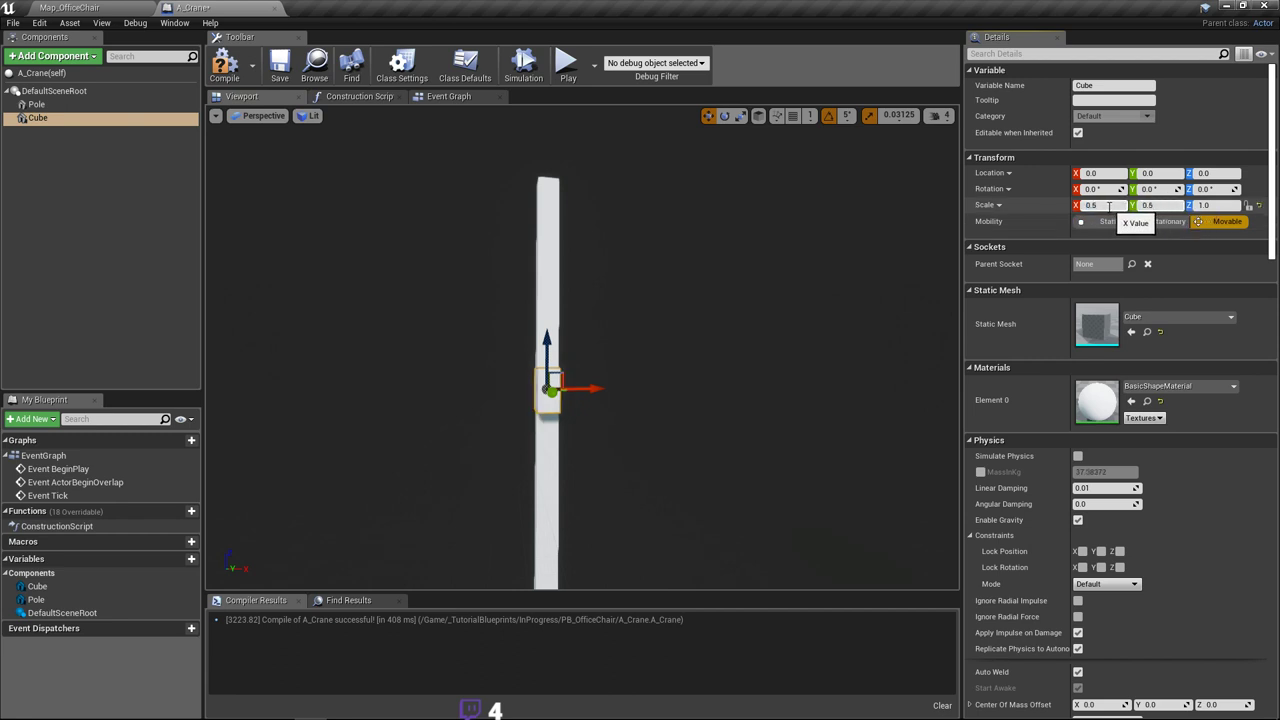
# Step: Set the Cube's Z scale to 0.5 so it matches the other two axes
pyautogui.moveTo(900, 250); pyautogui.dragTo(940, 260, button='right')
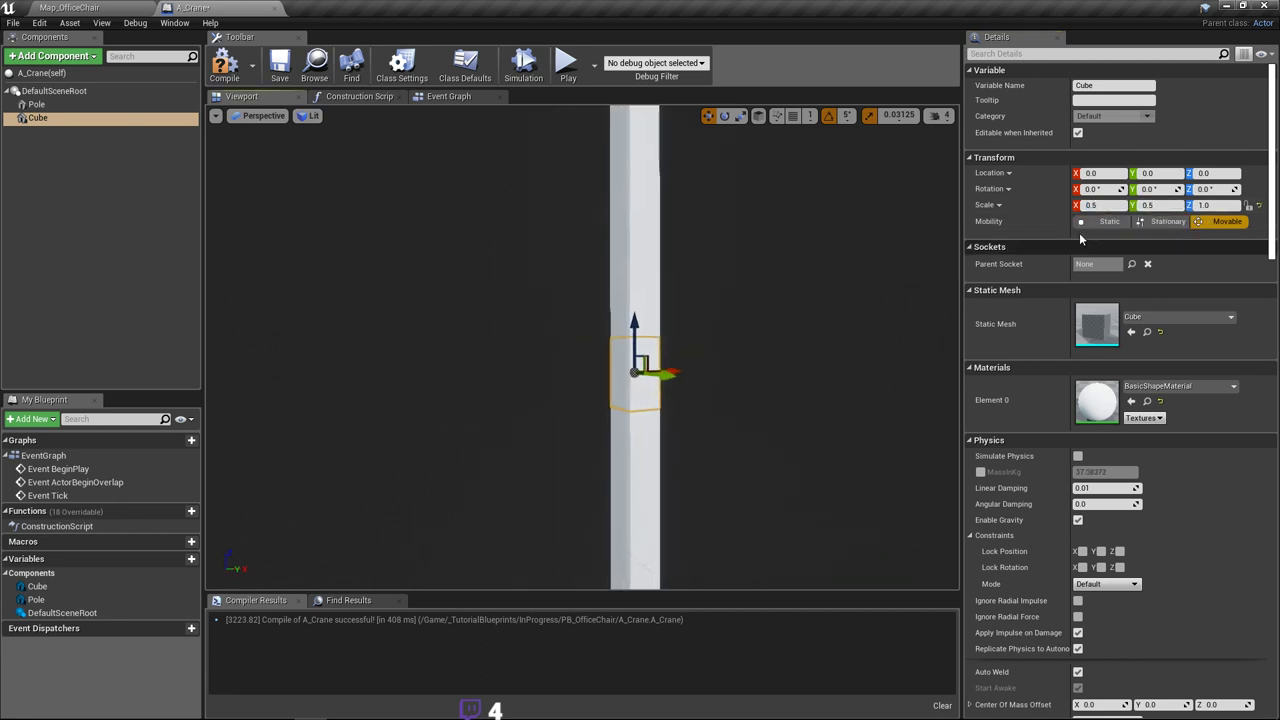
pyautogui.click(1203, 205)
pyautogui.write('0.5')
pyautogui.press('Return')
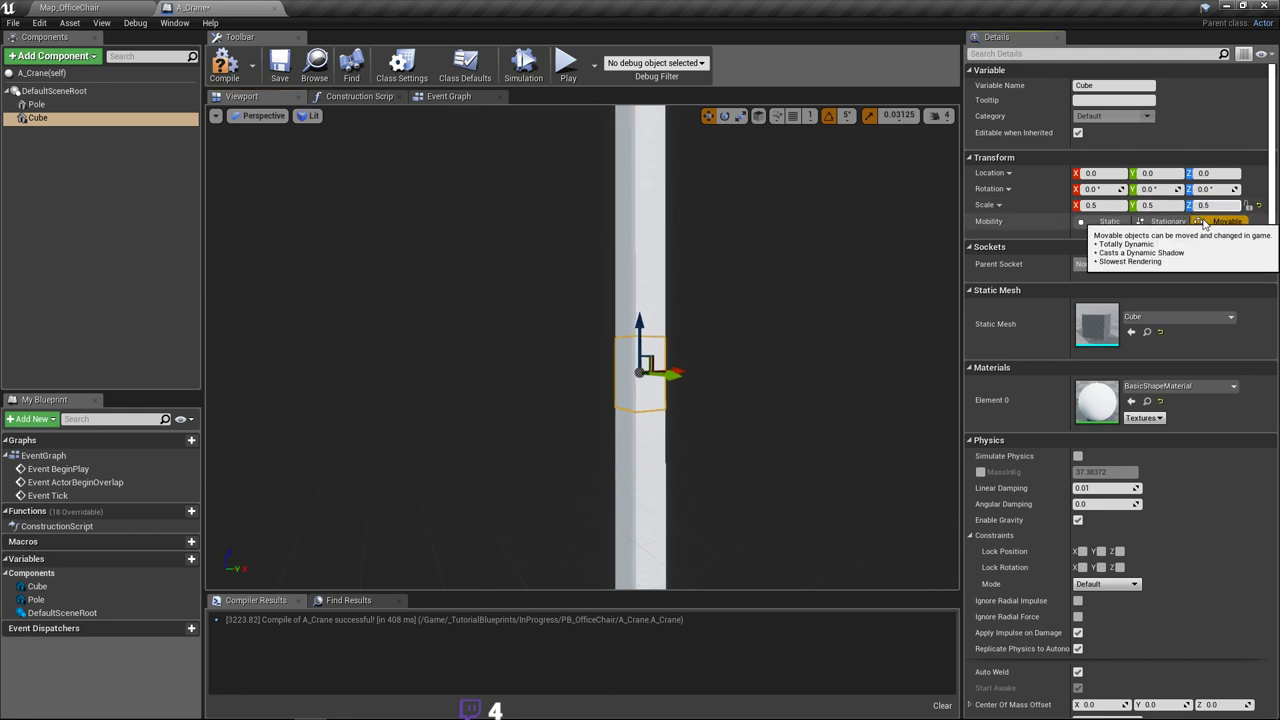
pyautogui.click(1111, 205)
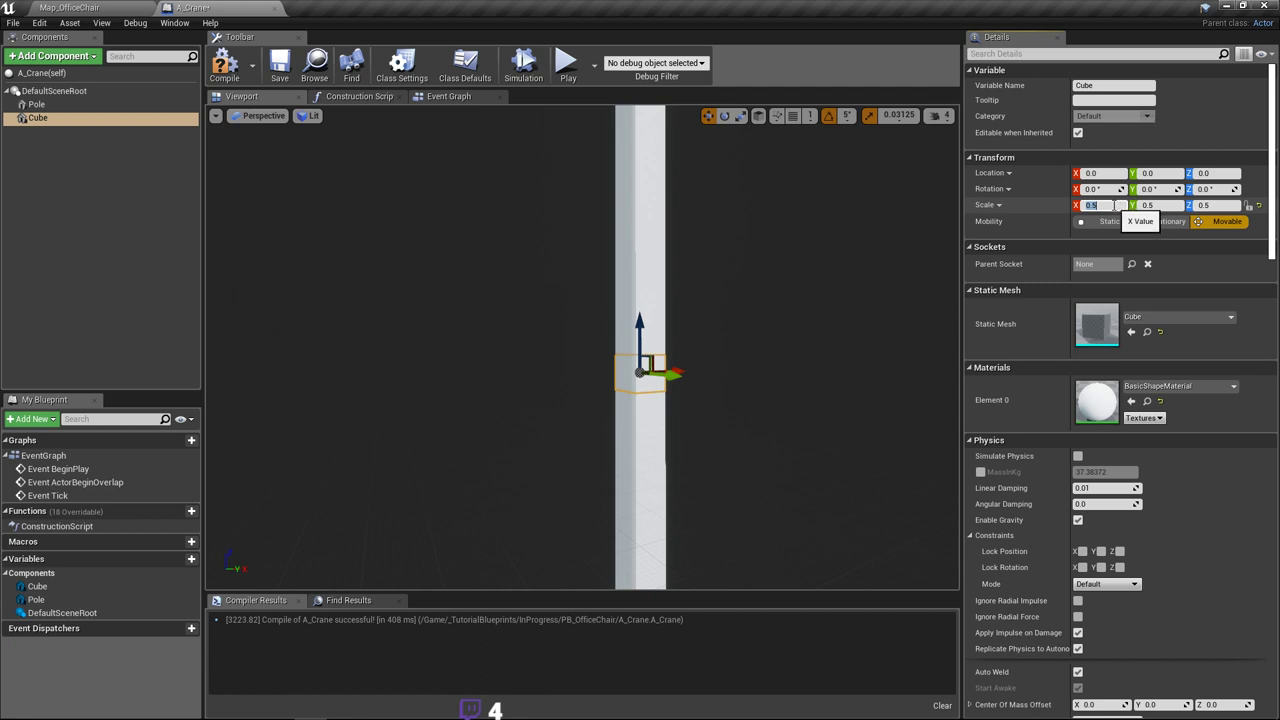
# Step: Stretch the Cube along X into a horizontal beam with an X scale of about 7.28
pyautogui.keyDown('alt'); pyautogui.moveTo(698, 260); pyautogui.dragTo(562, 260); pyautogui.keyUp('alt')
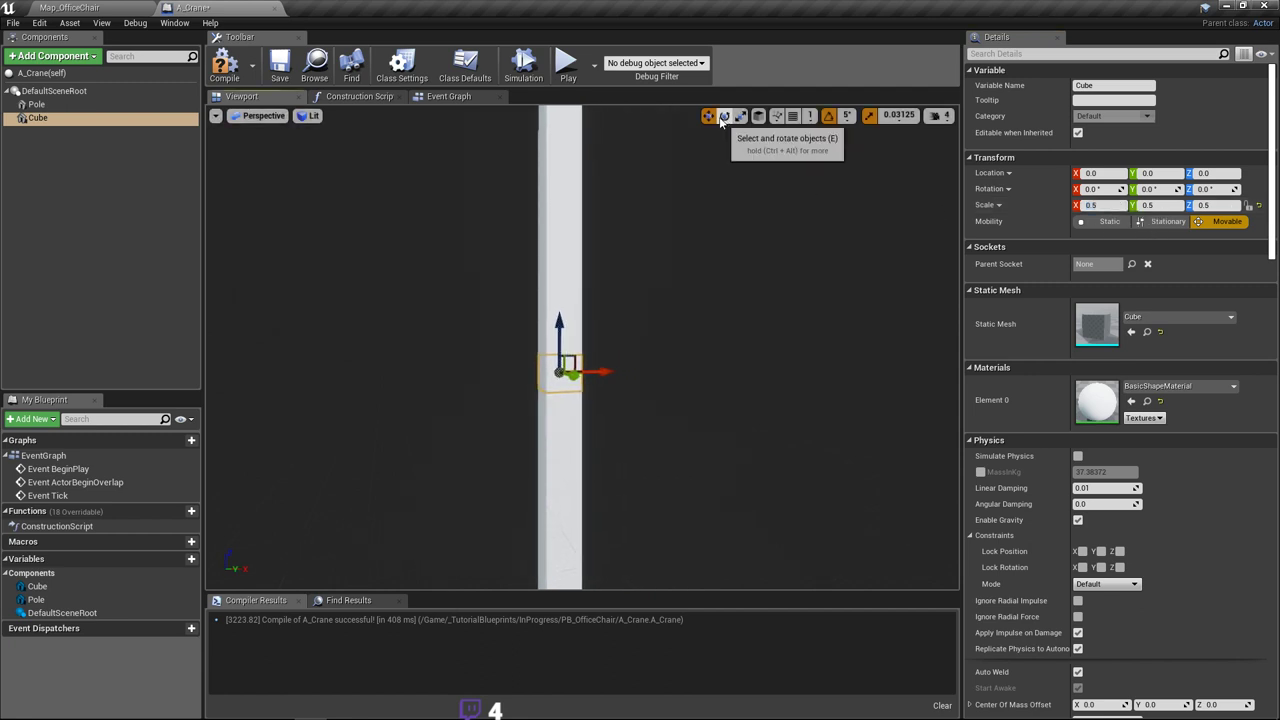
pyautogui.click(740, 117)
pyautogui.moveTo(608, 366); pyautogui.dragTo(612, 369)
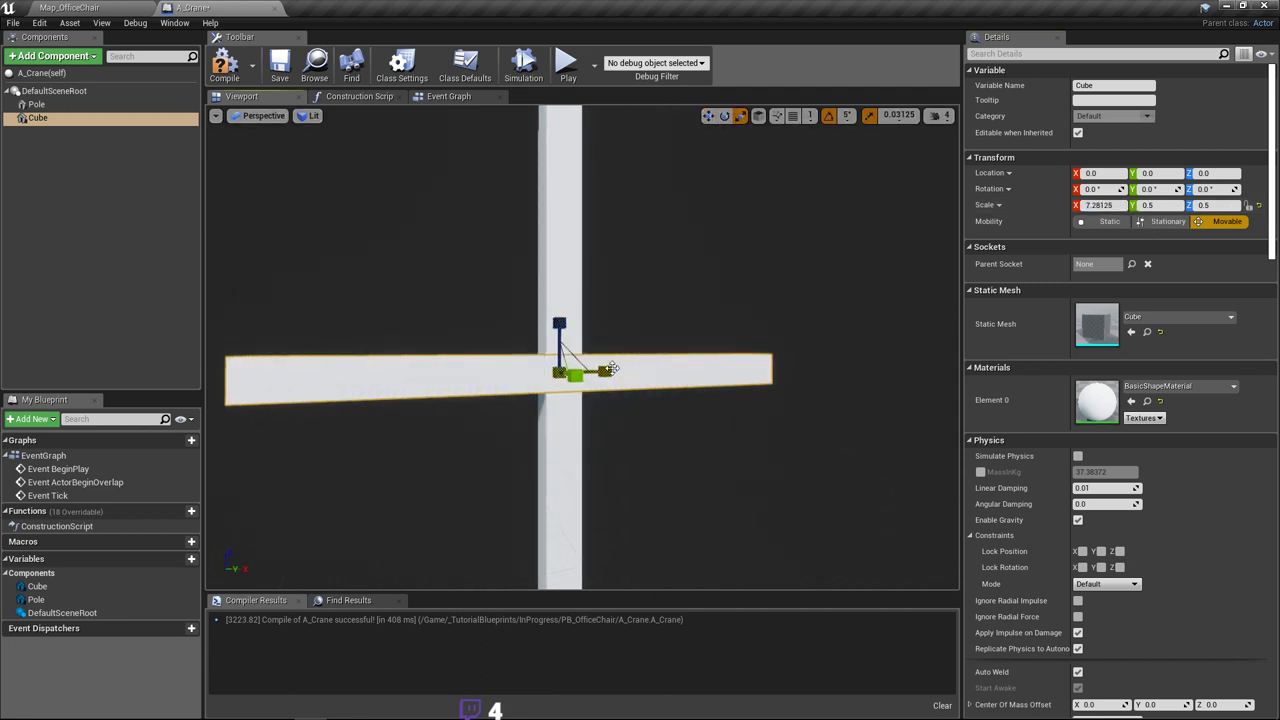
# Step: Move the beam near the Pole's top at about X 104, Z 433 and lengthen it to an X scale of about 10.69
pyautogui.moveTo(612, 369); pyautogui.dragTo(662, 345, button='right')
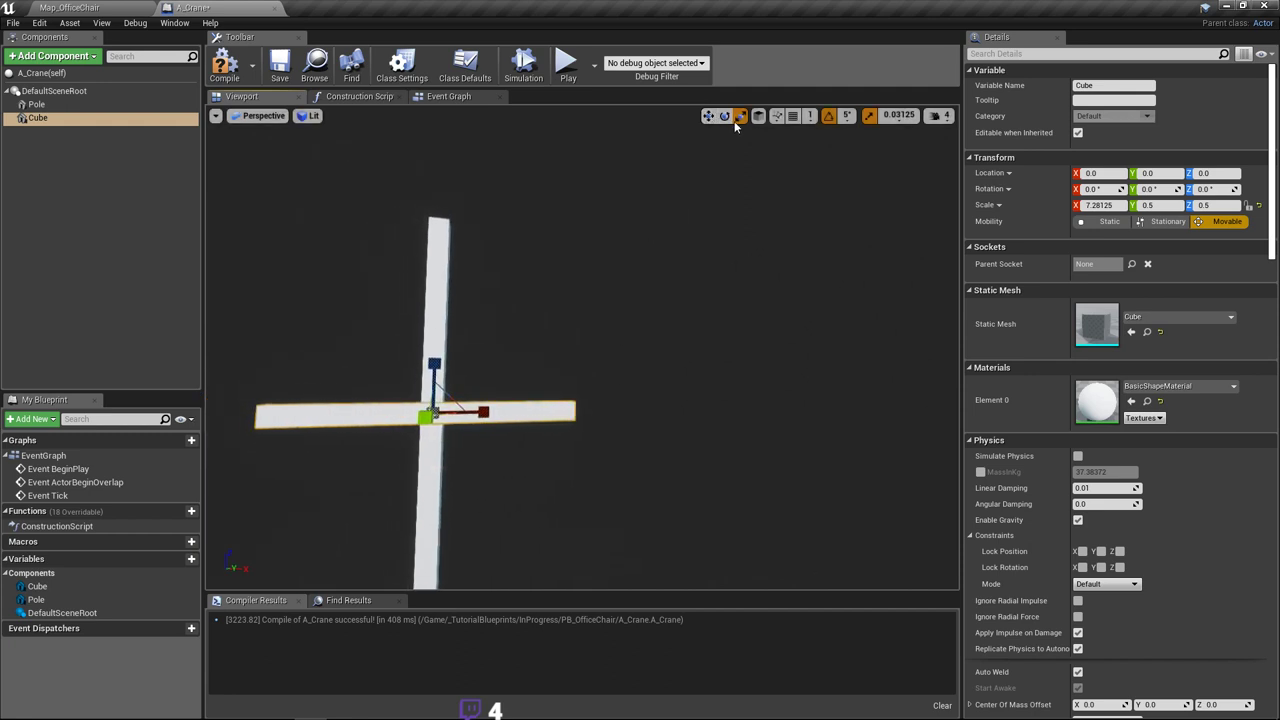
pyautogui.click(708, 116)
pyautogui.moveTo(438, 398); pyautogui.dragTo(640, 258)
pyautogui.click(740, 116)
pyautogui.click(709, 117)
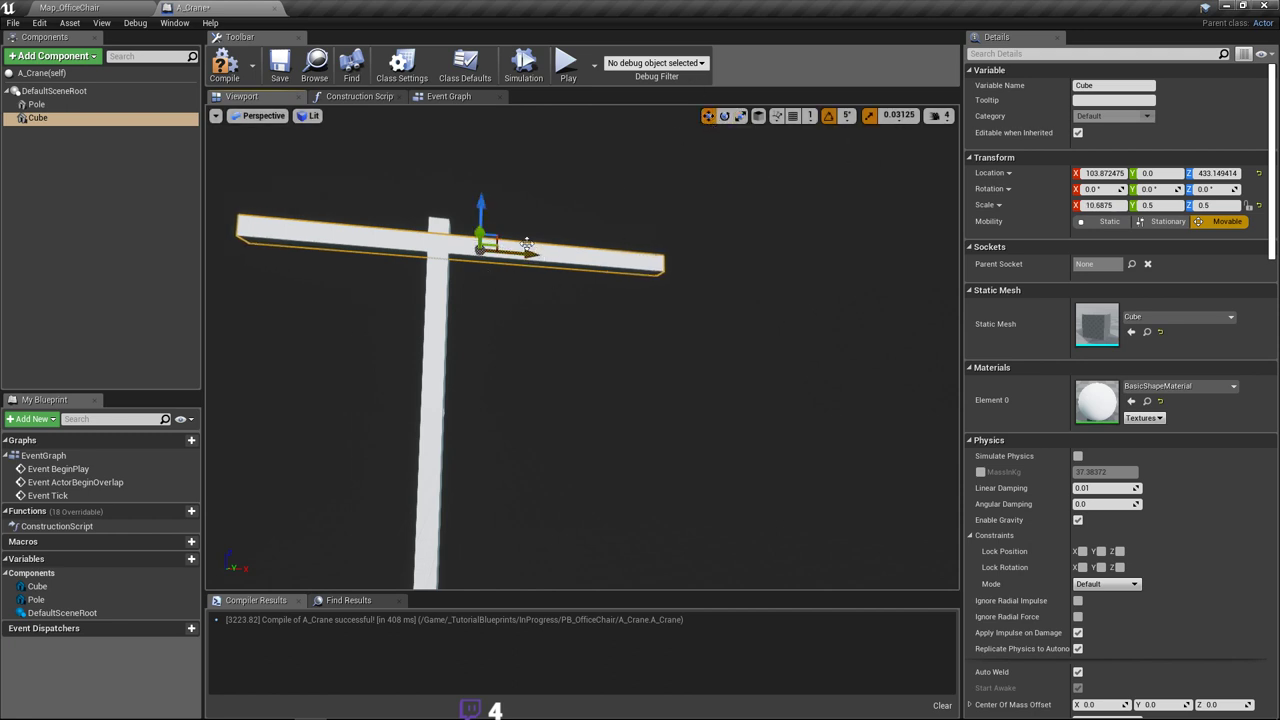
# Step: Shift the beam to about X 275 and Z 406 so it overhangs one side of the Pole, and save the blueprint
pyautogui.moveTo(496, 240); pyautogui.dragTo(565, 241)
pyautogui.moveTo(565, 241)
pyautogui.mouseDown(button='right')
pyautogui.moveTo(565, 330)
pyautogui.moveTo(570, 262)
pyautogui.moveTo(592, 280)
pyautogui.moveTo(573, 262)
pyautogui.mouseUp(button='right')
pyautogui.hotkey('ctrl', 's')
pyautogui.moveTo(618, 248); pyautogui.dragTo(613, 257)
pyautogui.hotkey('ctrl', 's')
pyautogui.moveTo(621, 340)
pyautogui.mouseDown(button='right')
pyautogui.moveTo(624, 404)
pyautogui.moveTo(633, 332)
pyautogui.mouseUp(button='right')
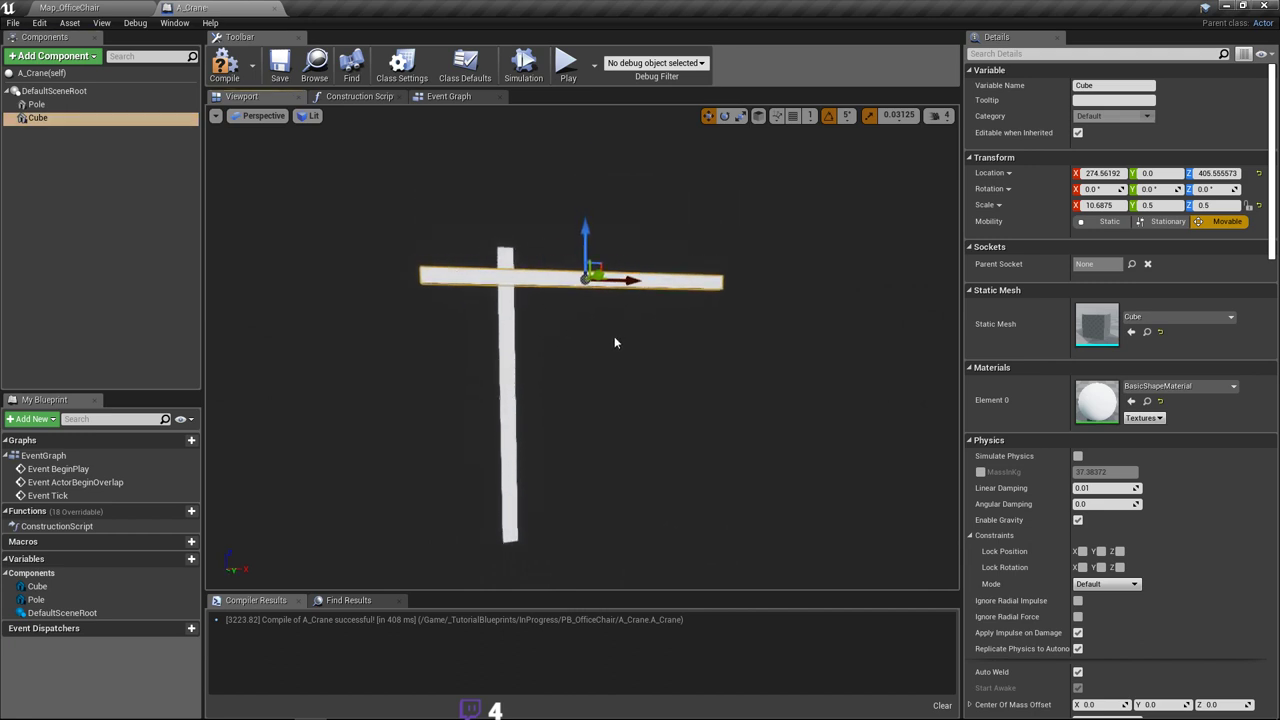
# Step: Check the beam against the Pole from several angles, and compile and save the blueprint
pyautogui.moveTo(555, 291); pyautogui.dragTo(532, 279, button='right')
pyautogui.click(691, 308)
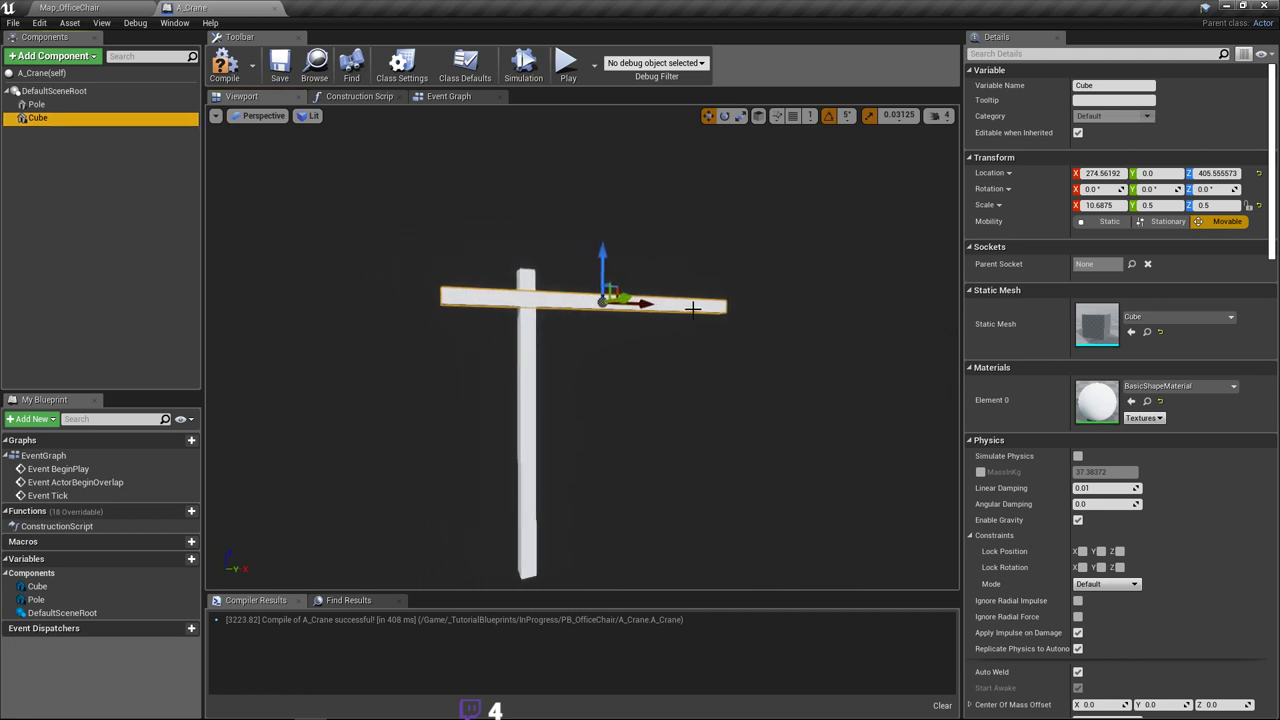
pyautogui.moveTo(690, 309); pyautogui.dragTo(665, 310, button='right')
pyautogui.moveTo(530, 280); pyautogui.dragTo(524, 284)
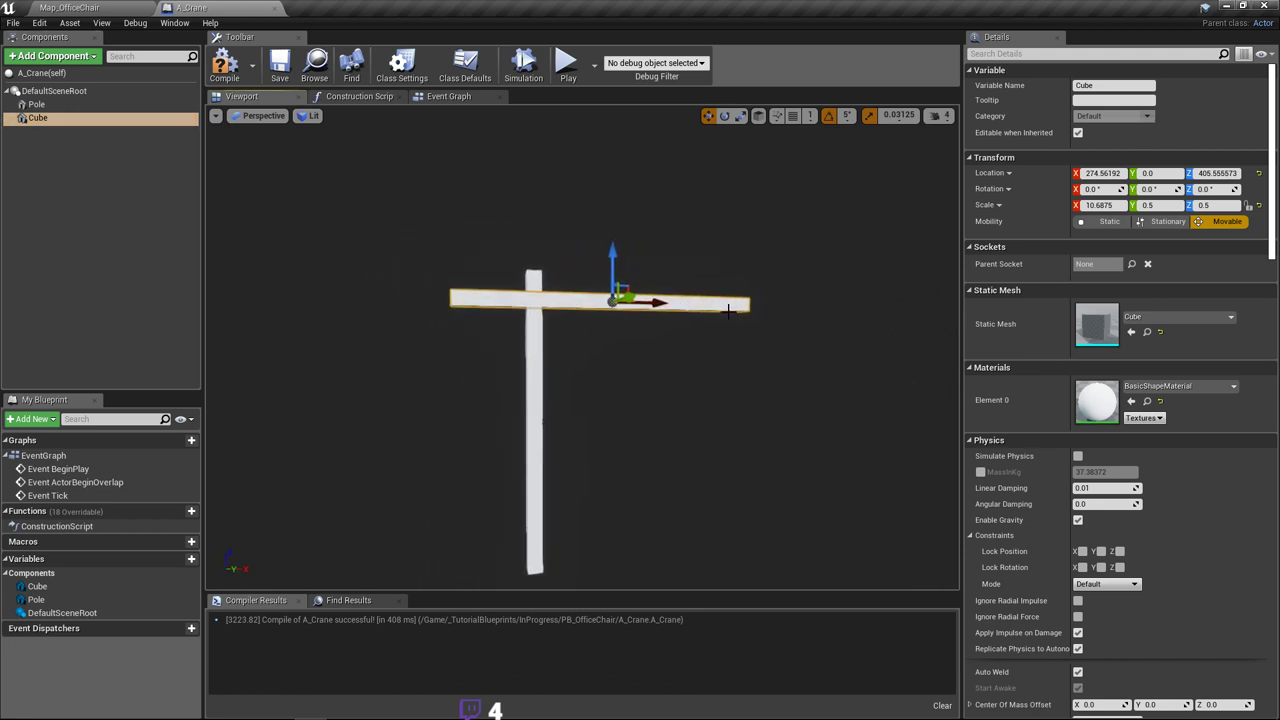
pyautogui.moveTo(714, 306); pyautogui.dragTo(735, 315, button='right')
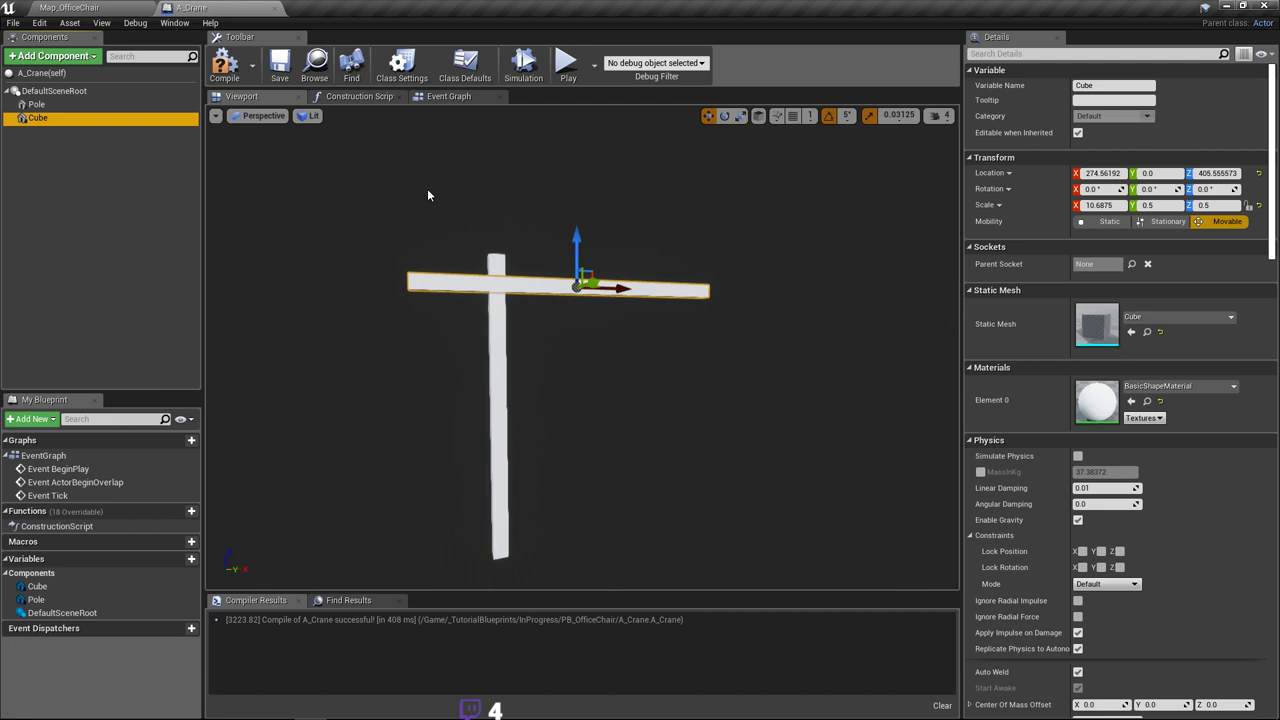
pyautogui.click(234, 72)
pyautogui.click(284, 70)
pyautogui.moveTo(656, 290); pyautogui.dragTo(676, 270, button='right')
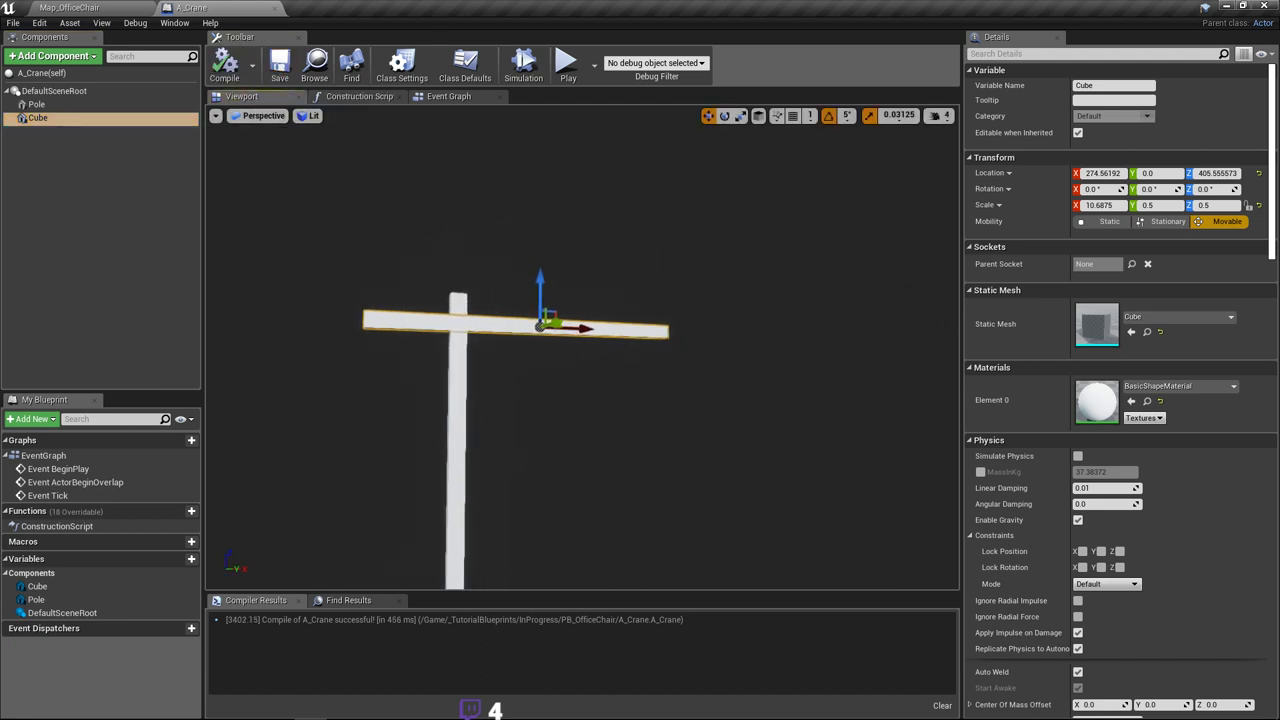
# Step: Lower the beam along the Pole to about Z 380
pyautogui.moveTo(658, 290); pyautogui.dragTo(656, 283)
pyautogui.moveTo(557, 202); pyautogui.dragTo(557, 210)
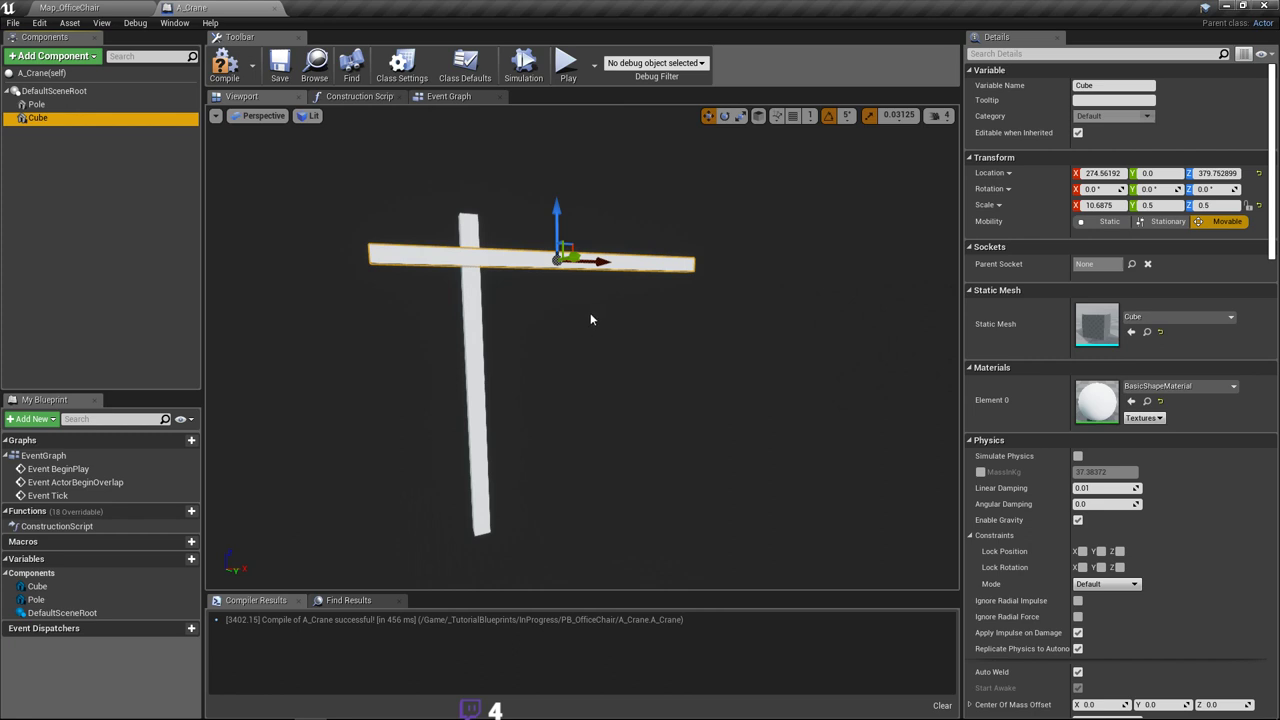
pyautogui.moveTo(592, 314)
pyautogui.mouseDown(button='right')
pyautogui.moveTo(640, 287)
pyautogui.moveTo(572, 312)
pyautogui.moveTo(590, 311)
pyautogui.mouseUp(button='right')
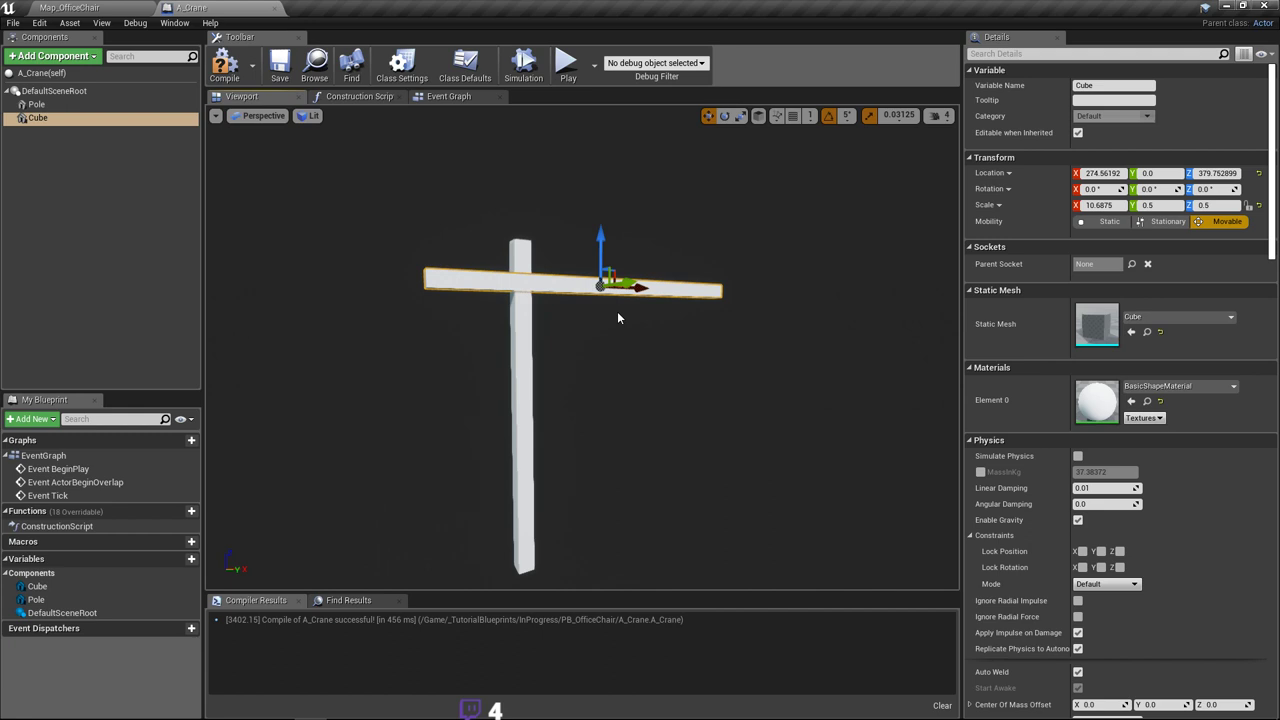
pyautogui.moveTo(612, 311); pyautogui.dragTo(646, 323, button='right')
pyautogui.press('d')
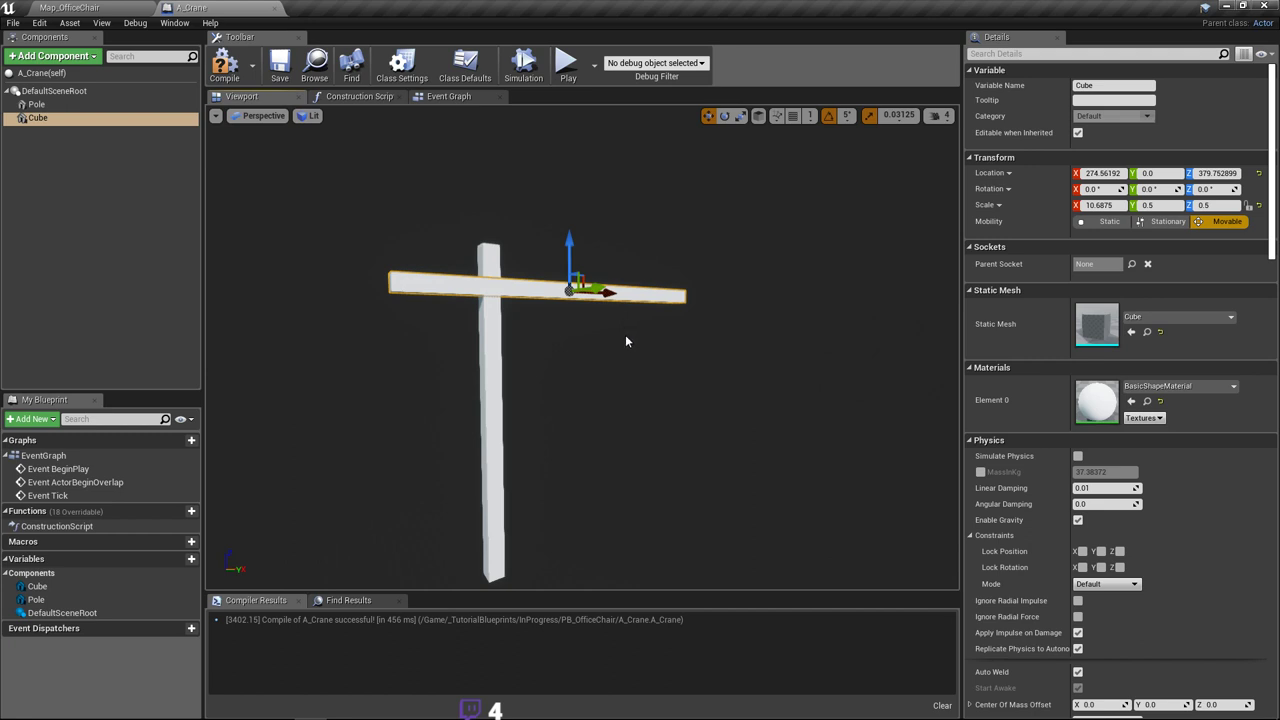
# Step: Shorten the beam to an X scale of about 10.41 and shift it along X to about 282
pyautogui.moveTo(625, 334); pyautogui.dragTo(645, 309, button='right')
pyautogui.moveTo(612, 284); pyautogui.dragTo(615, 327)
pyautogui.click(740, 115)
pyautogui.click(708, 116)
pyautogui.moveTo(615, 327)
pyautogui.mouseDown(button='right')
pyautogui.moveTo(592, 335)
pyautogui.moveTo(600, 325)
pyautogui.mouseUp(button='right')
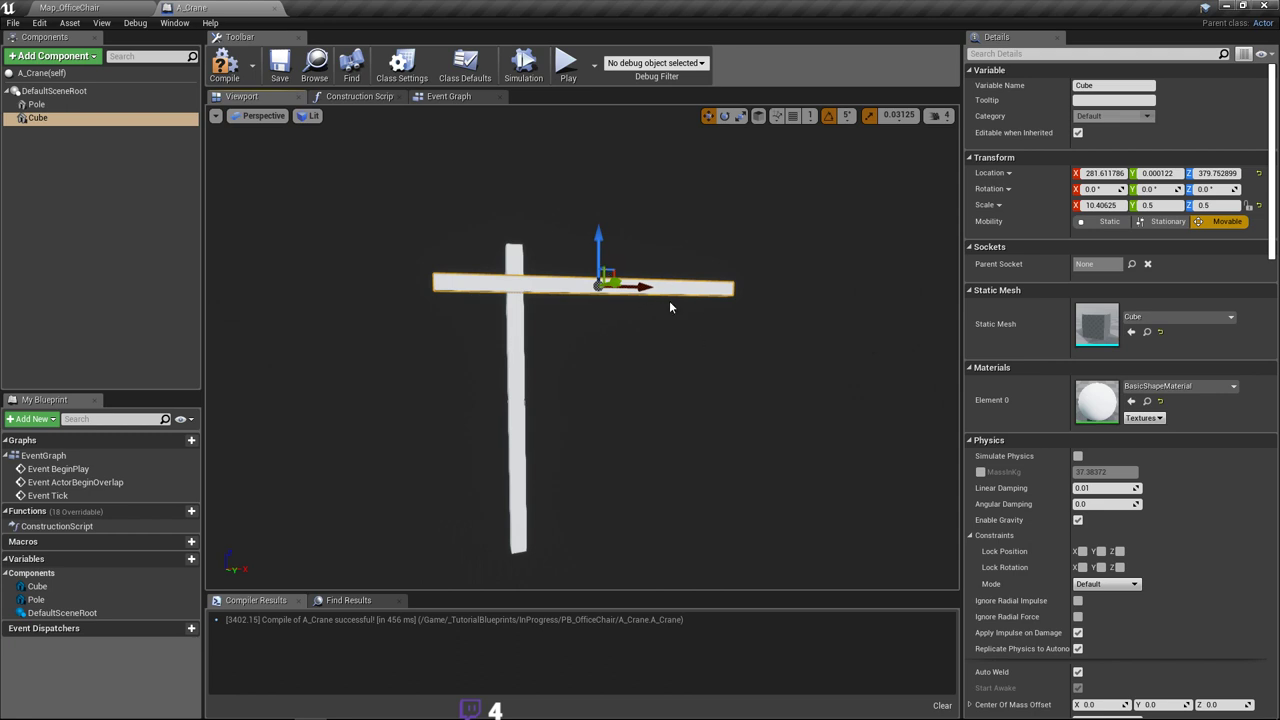
# Step: Compare the beam's placement and proportions on the Pole with the tower crane reference image
pyautogui.moveTo(670, 307); pyautogui.dragTo(769, 336, button='right')
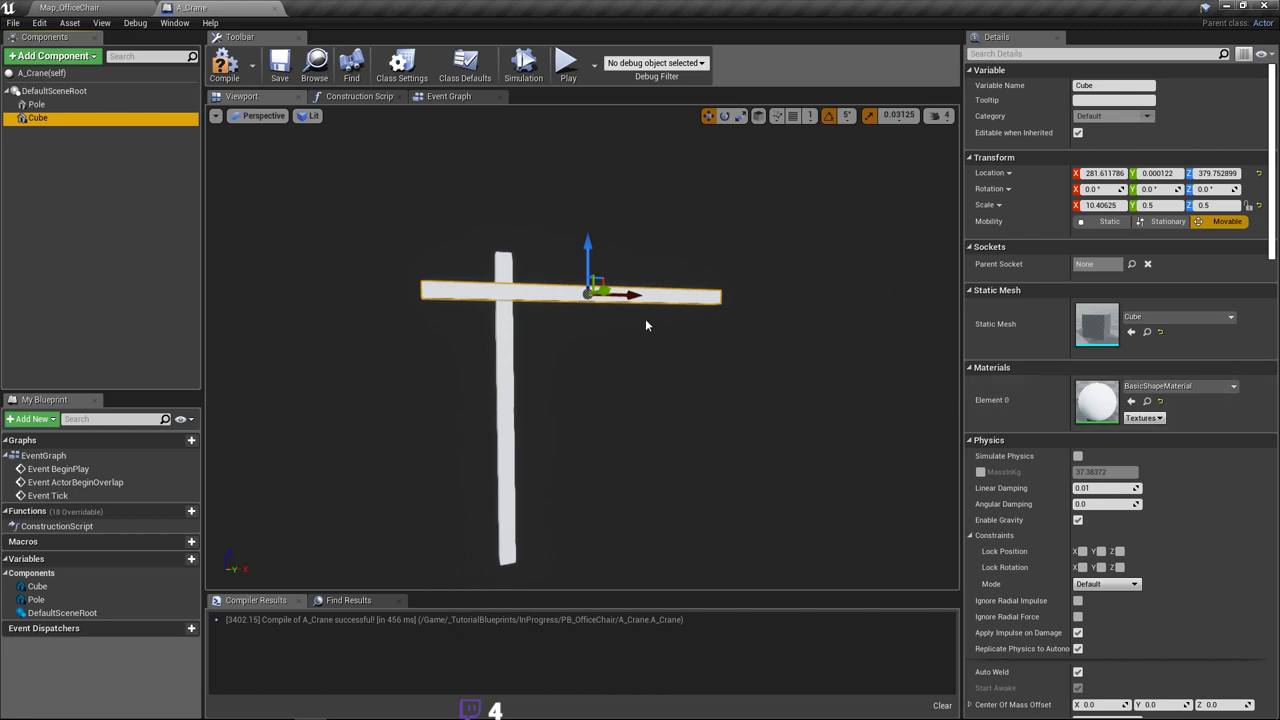
pyautogui.moveTo(660, 331); pyautogui.dragTo(652, 324, button='right')
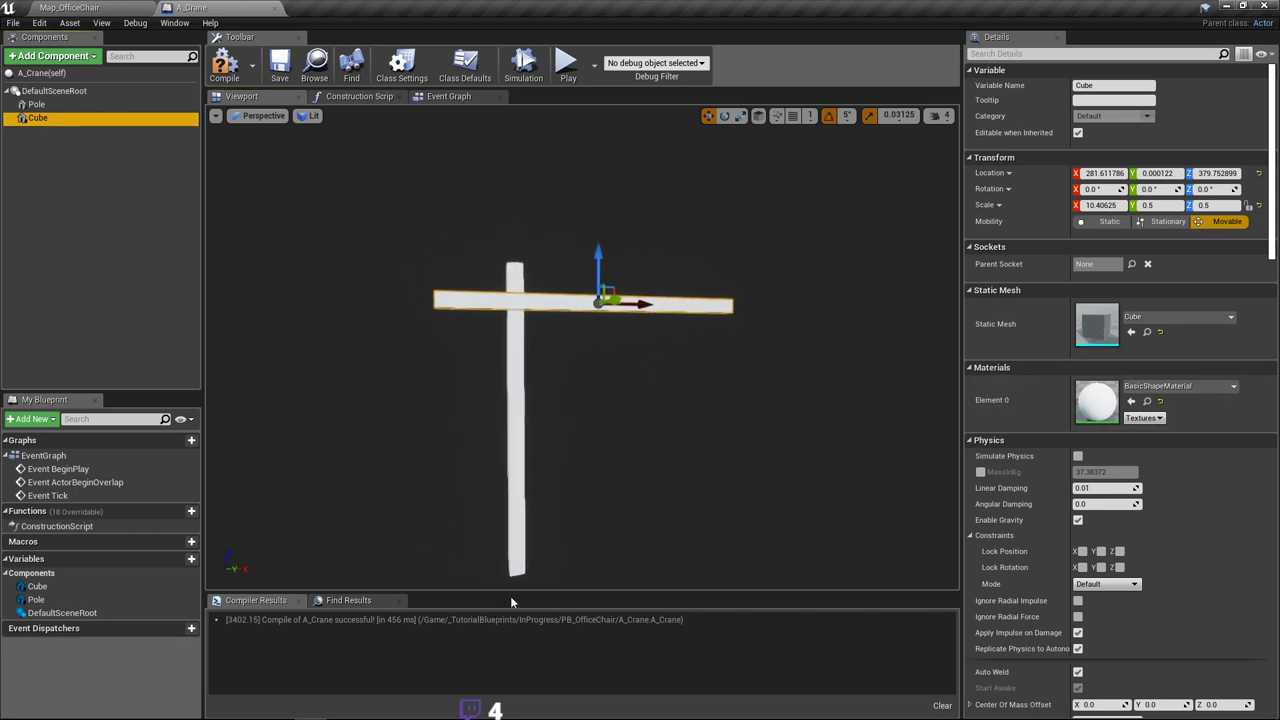
pyautogui.hotkey('alt', 'Tab')
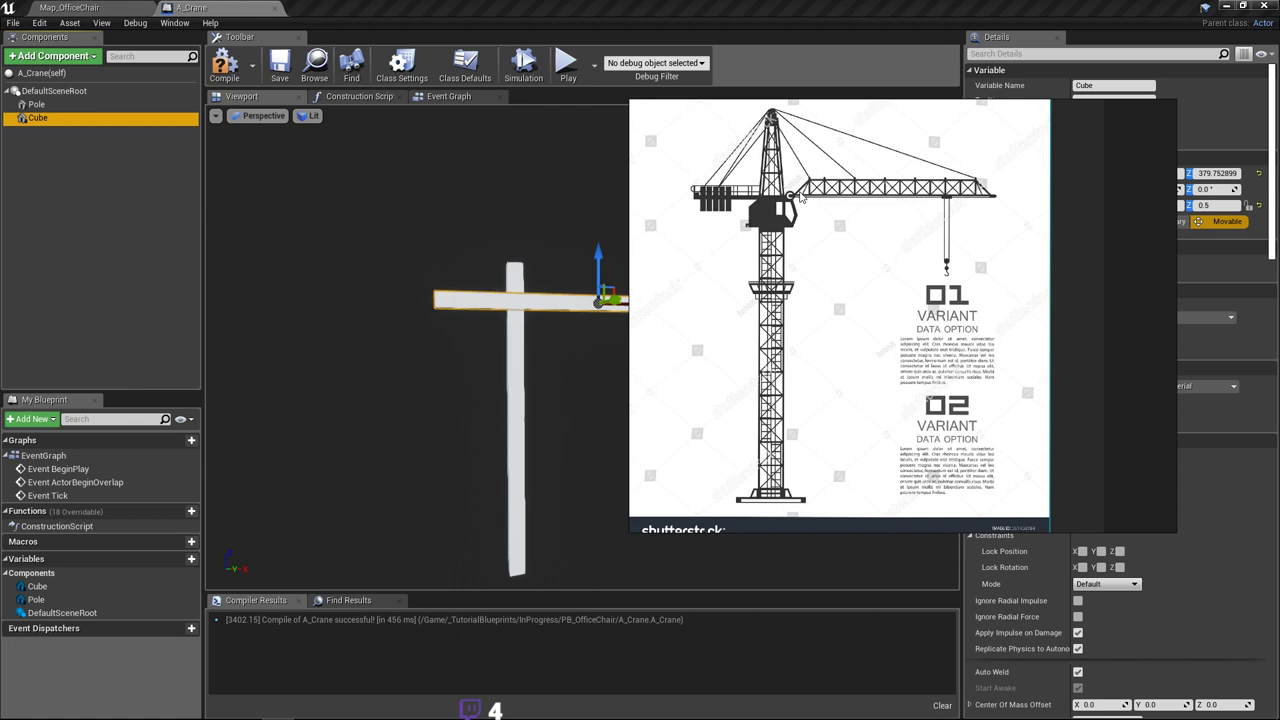
pyautogui.hotkey('alt', 'Tab')
pyautogui.moveTo(516, 268)
pyautogui.mouseDown(button='right')
pyautogui.moveTo(517, 285)
pyautogui.moveTo(519, 274)
pyautogui.mouseUp(button='right')
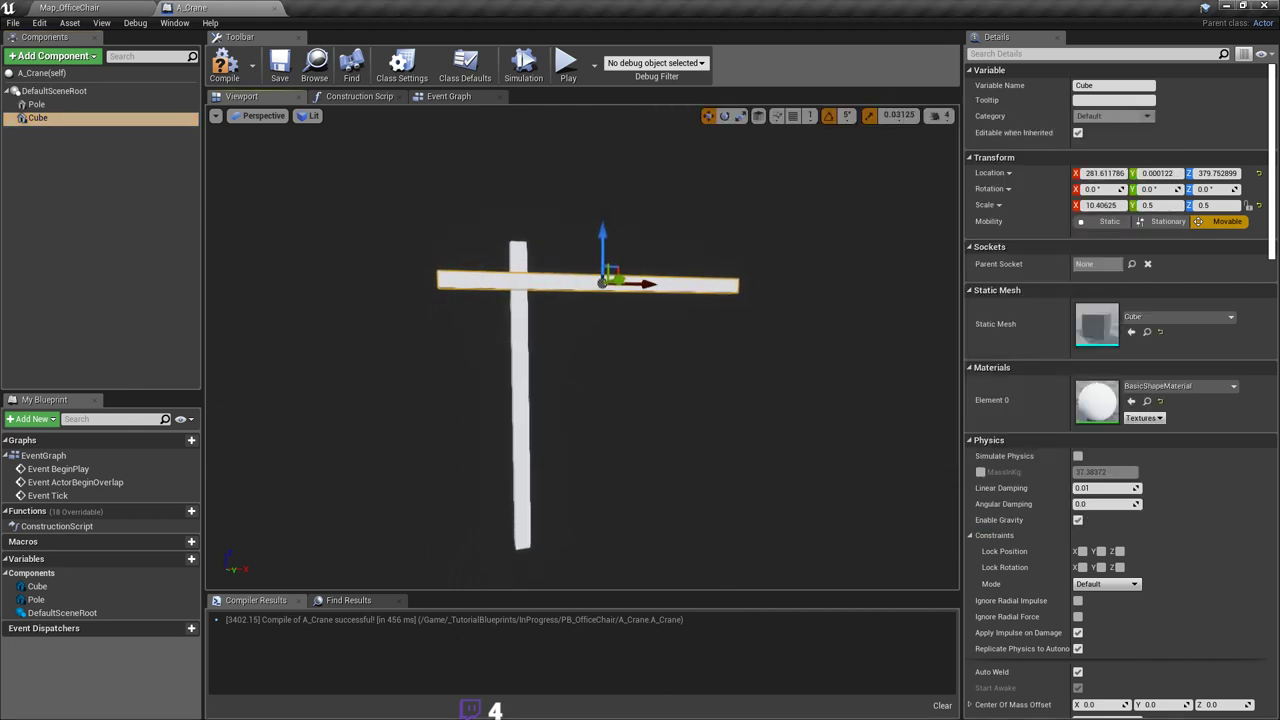
pyautogui.moveTo(800, 212); pyautogui.dragTo(800, 208, button='right')
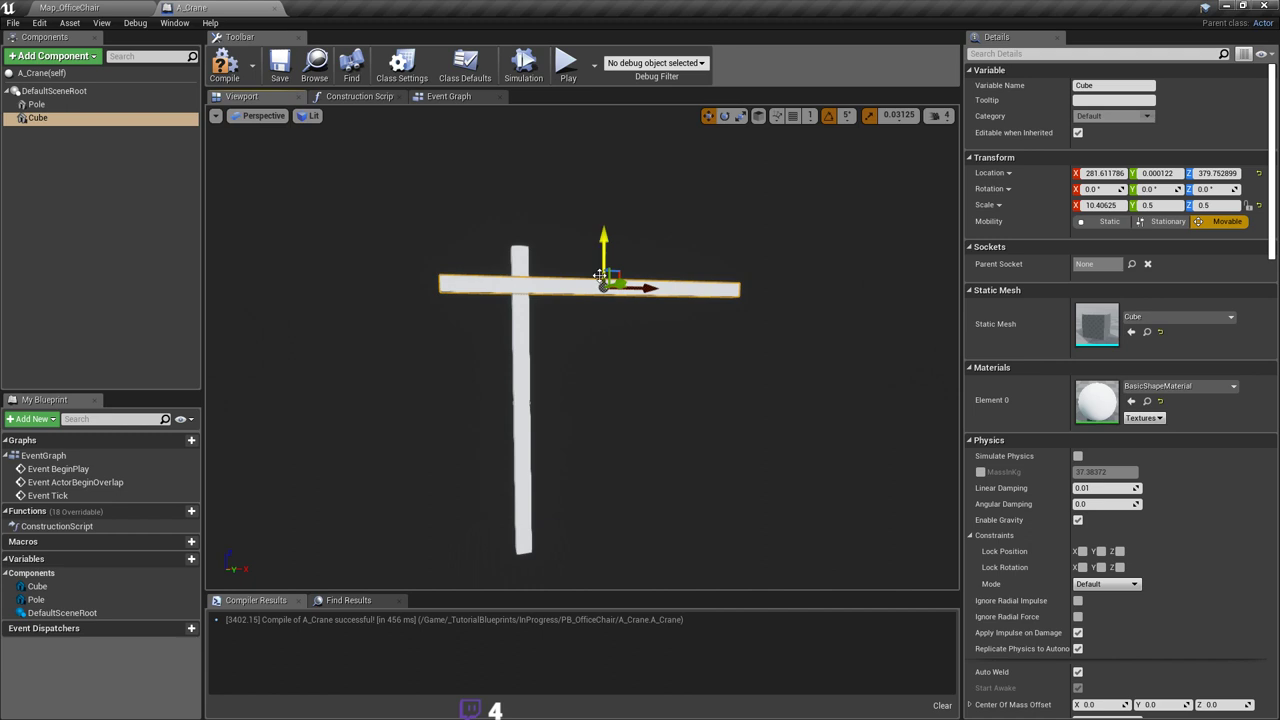
# Step: Examine where the beam crosses the Pole from several angles and distances
pyautogui.moveTo(586, 277); pyautogui.dragTo(596, 277, button='right')
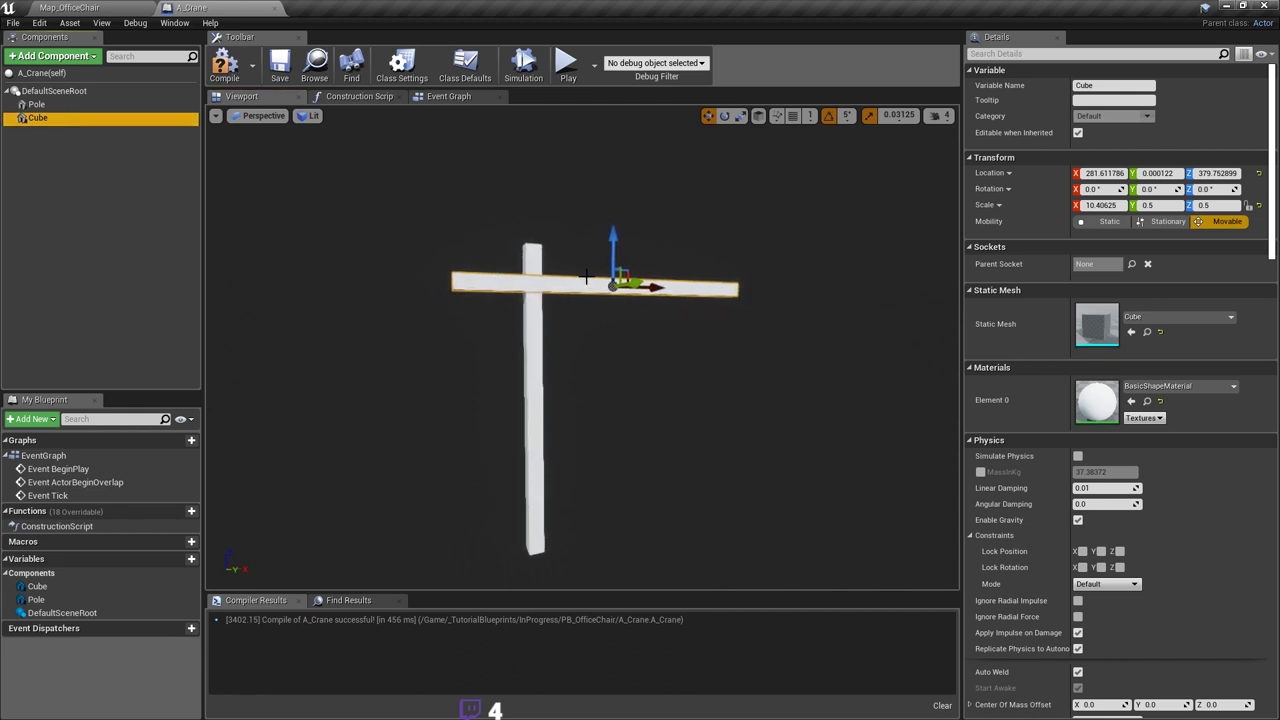
pyautogui.moveTo(586, 277); pyautogui.dragTo(409, 181)
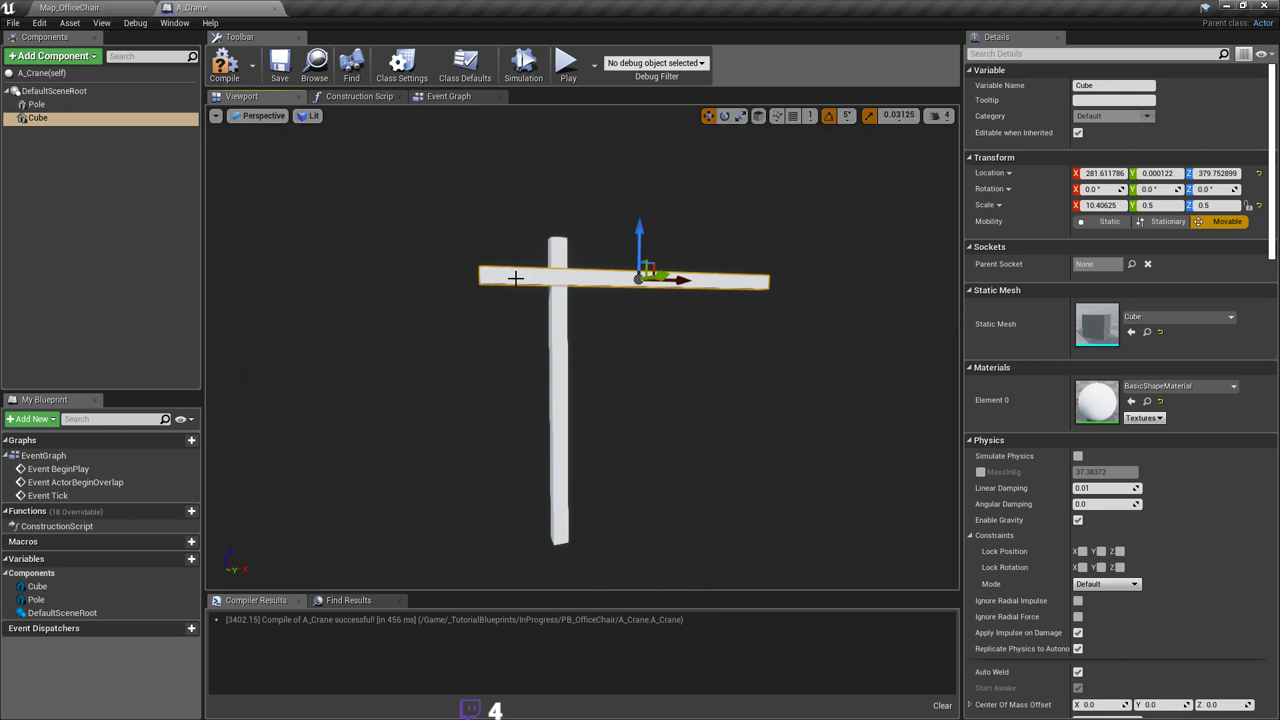
pyautogui.moveTo(529, 280)
pyautogui.mouseDown(button='right')
pyautogui.moveTo(530, 291)
pyautogui.moveTo(540, 279)
pyautogui.mouseUp(button='right')
pyautogui.press('w')
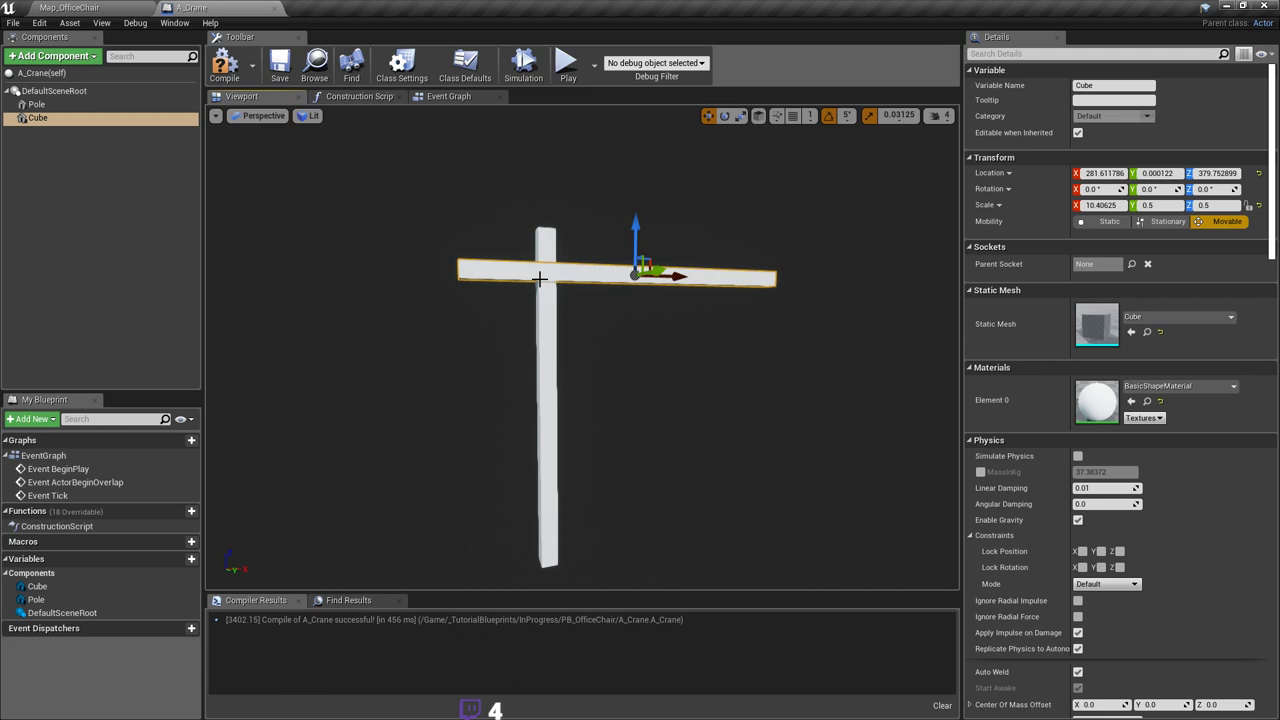
pyautogui.moveTo(514, 278); pyautogui.dragTo(522, 280, button='right')
pyautogui.click(514, 278)
pyautogui.moveTo(544, 369); pyautogui.dragTo(498, 378, button='right')
pyautogui.press('s')
pyautogui.press('w')
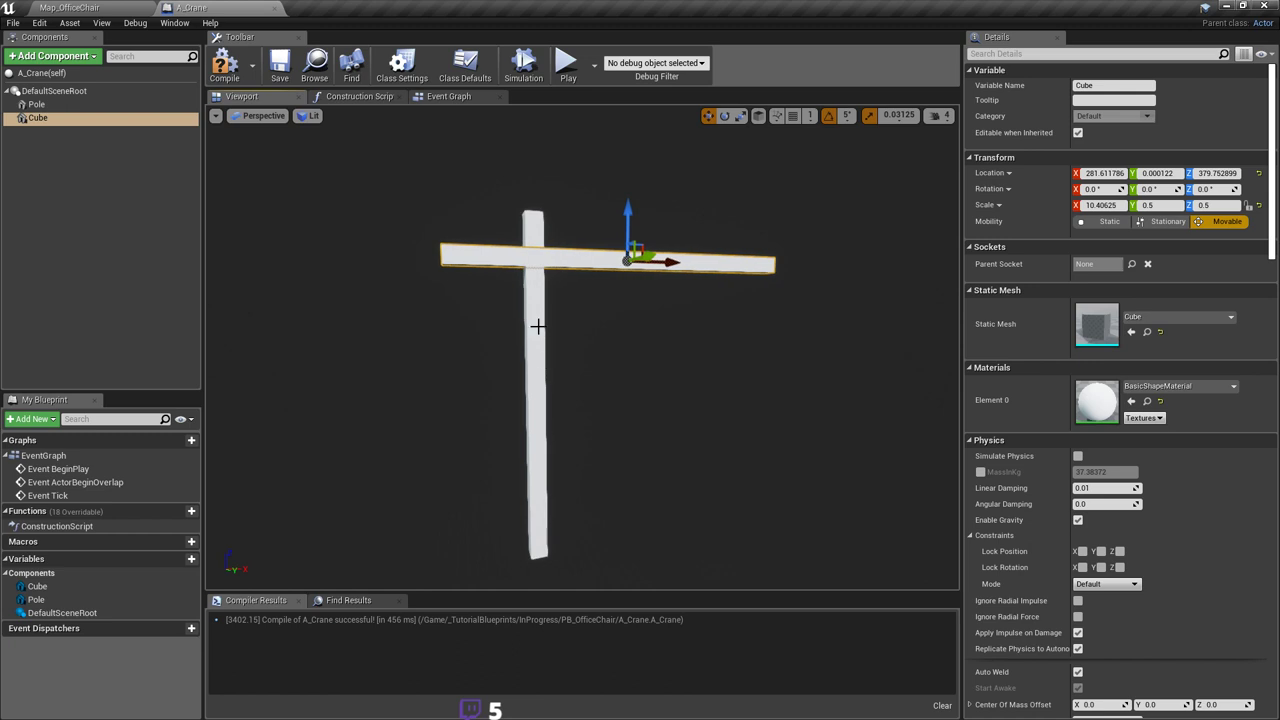
# Step: Compile the crane blueprint with the repositioned beam
pyautogui.click(224, 64)
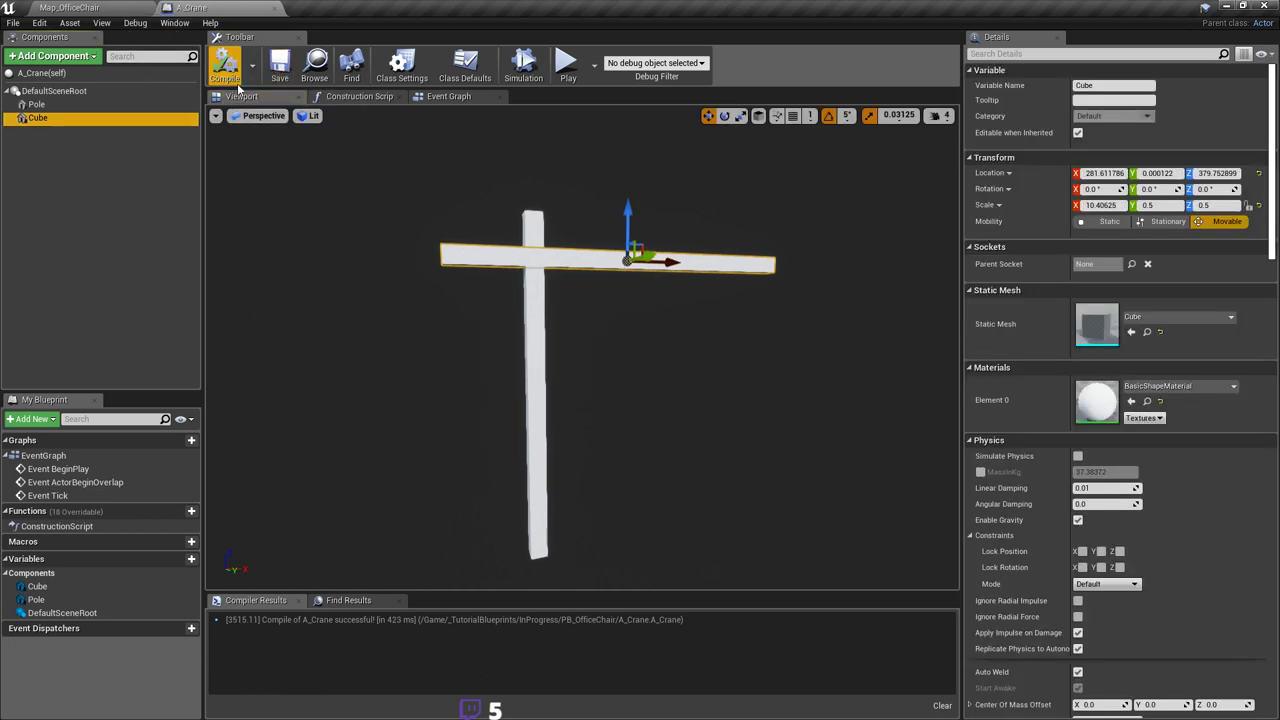
pyautogui.moveTo(532, 255)
pyautogui.mouseDown(button='right')
pyautogui.moveTo(511, 244)
pyautogui.moveTo(533, 256)
pyautogui.mouseUp(button='right')
pyautogui.moveTo(439, 234); pyautogui.dragTo(452, 240, button='right')
pyautogui.click(547, 252)
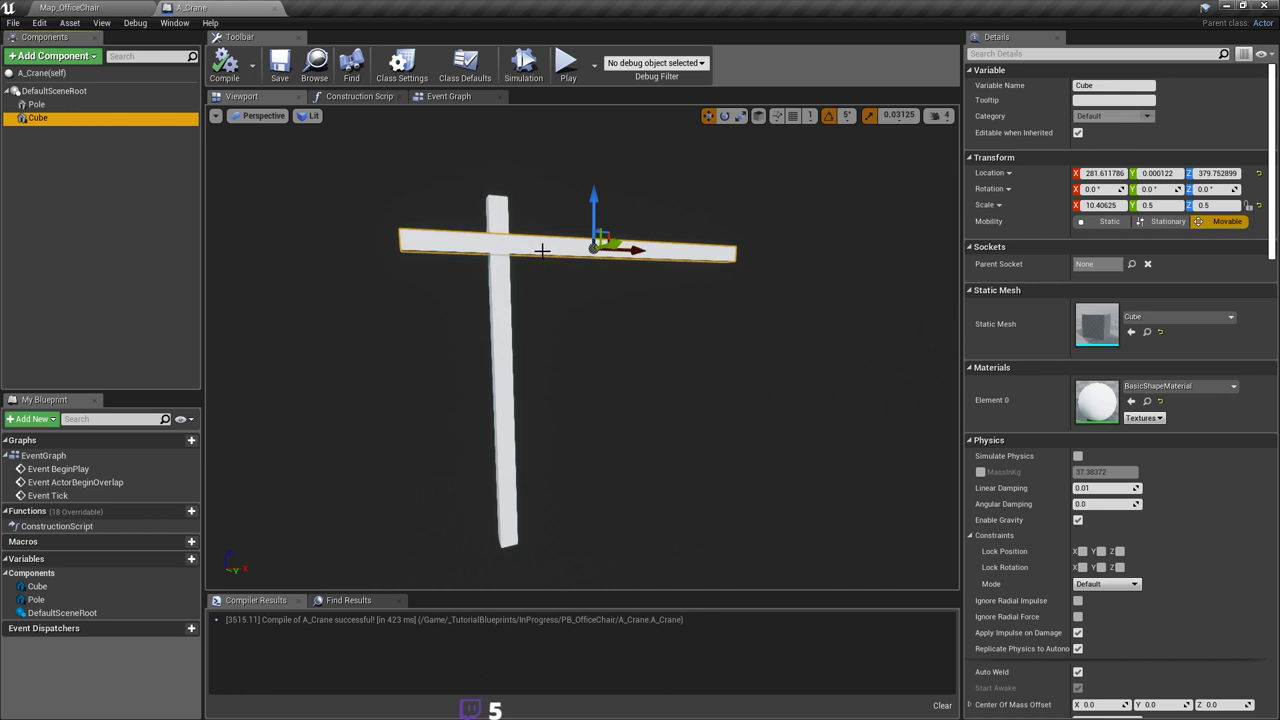
pyautogui.moveTo(593, 272); pyautogui.dragTo(541, 250, button='right')
# Step: Try to attach the Pole as a child of the Cube, and undo the attachment
pyautogui.click(40, 104)
pyautogui.moveTo(40, 104); pyautogui.dragTo(59, 120)
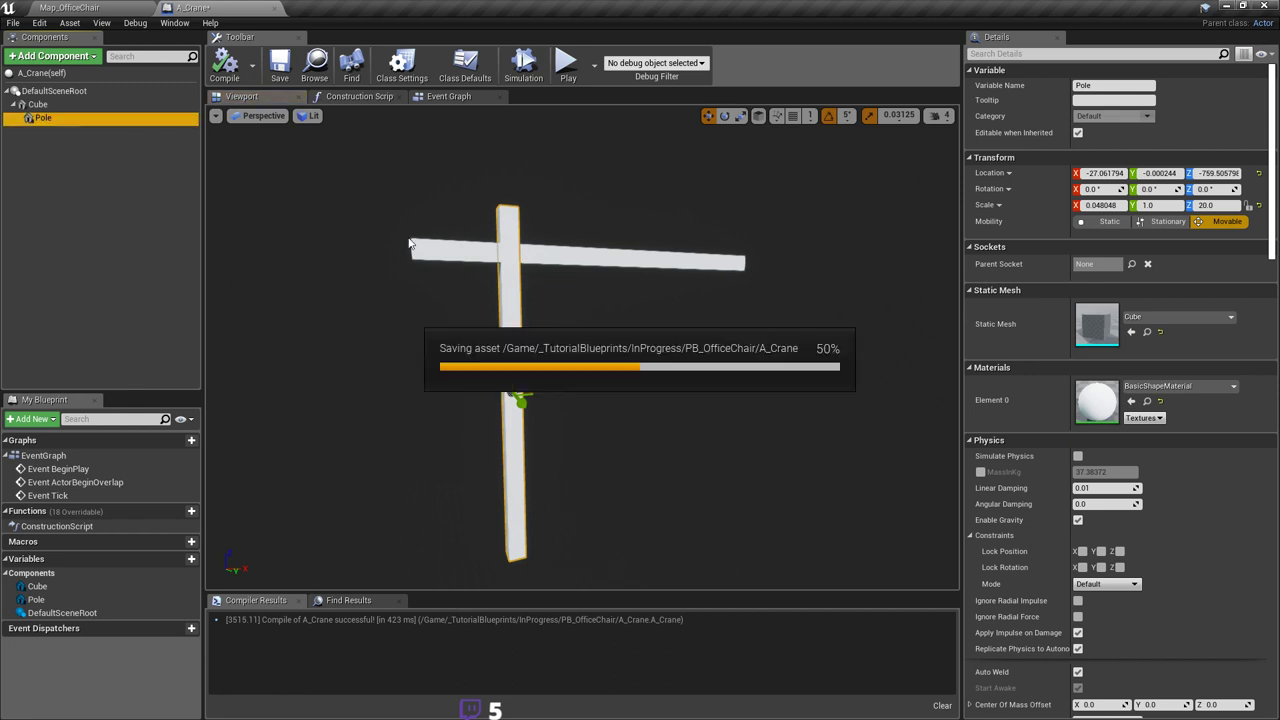
pyautogui.hotkey('ctrl', 'z')
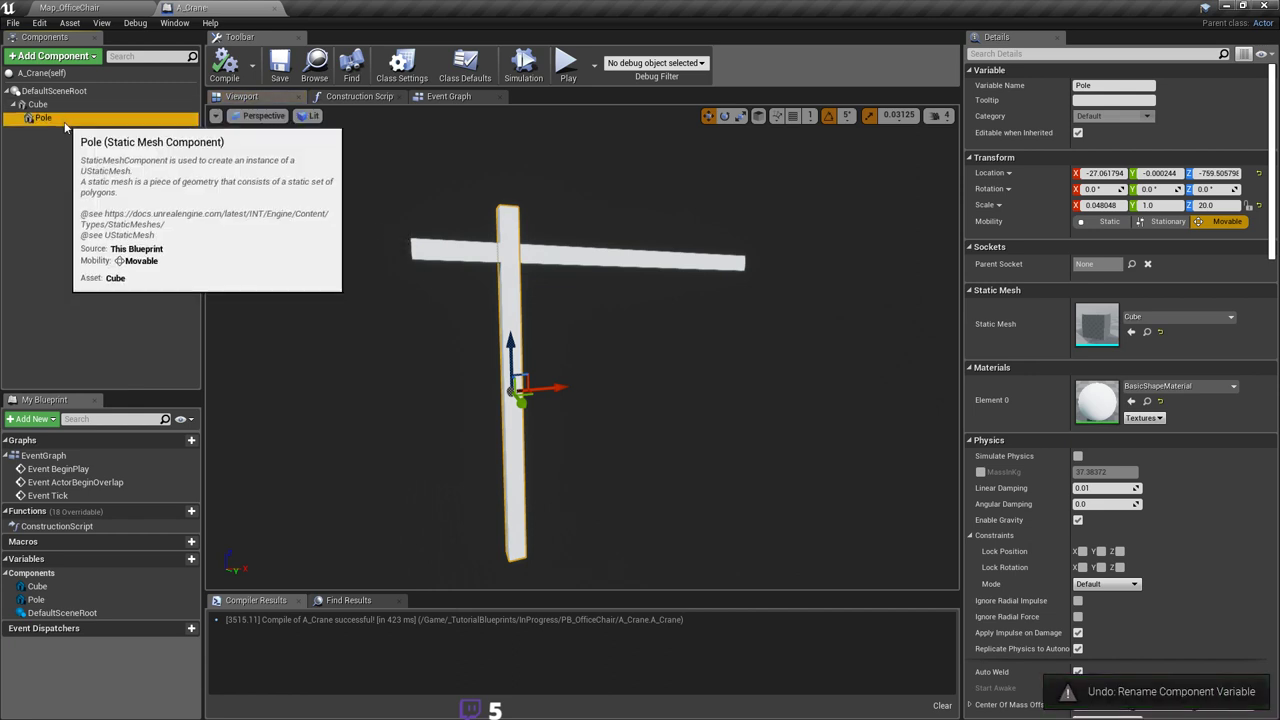
pyautogui.click(67, 118)
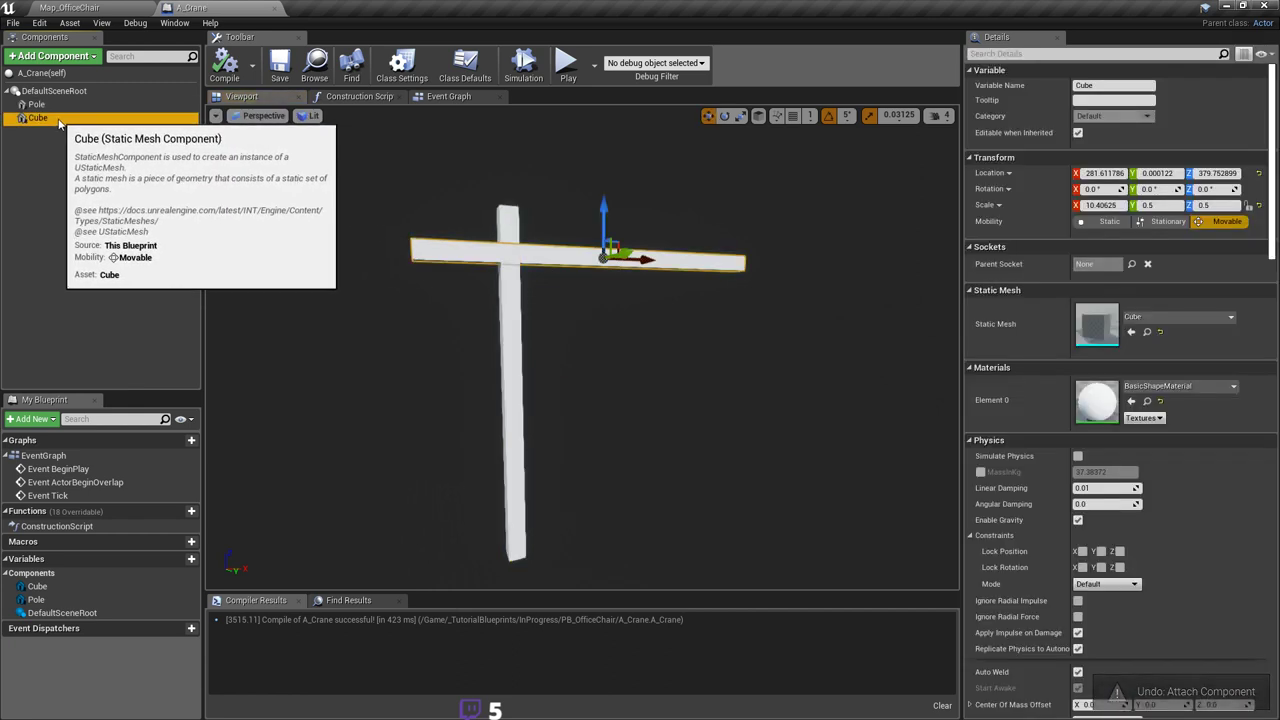
# Step: Rename the Cube component to Arm and attach it as a child of the Pole
pyautogui.click(60, 120)
pyautogui.press('Return')
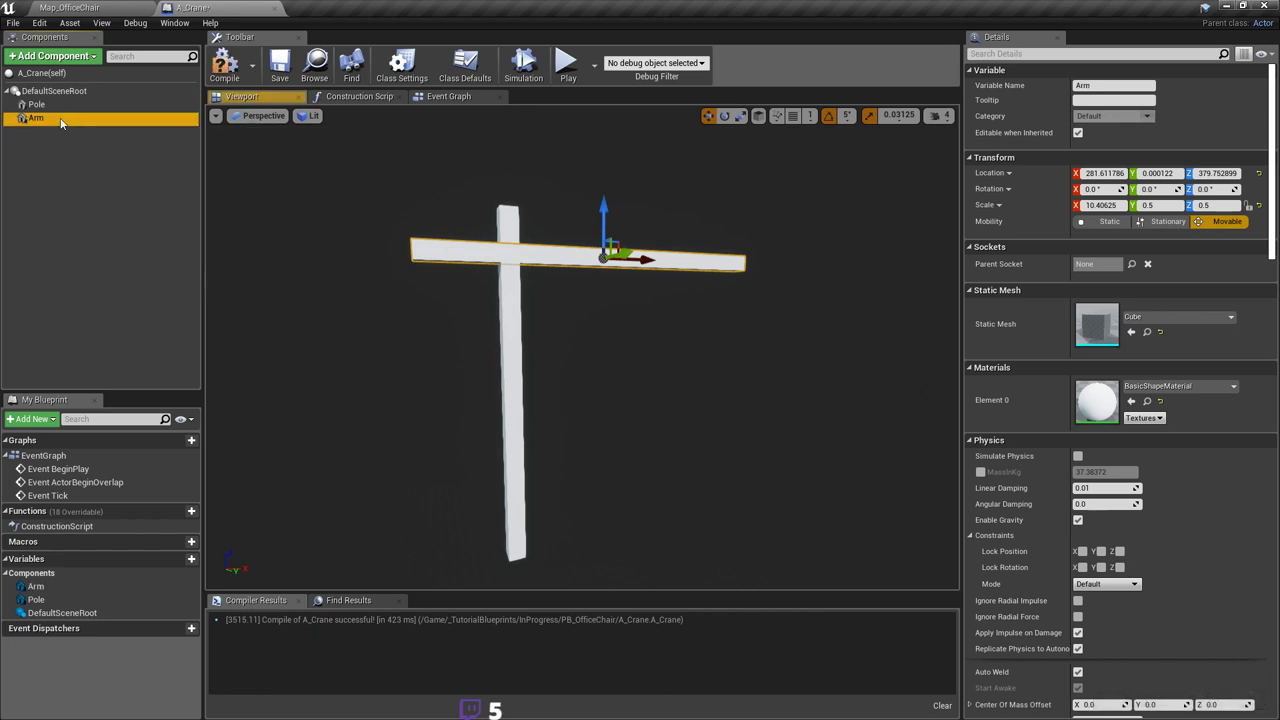
pyautogui.moveTo(61, 119); pyautogui.dragTo(59, 106)
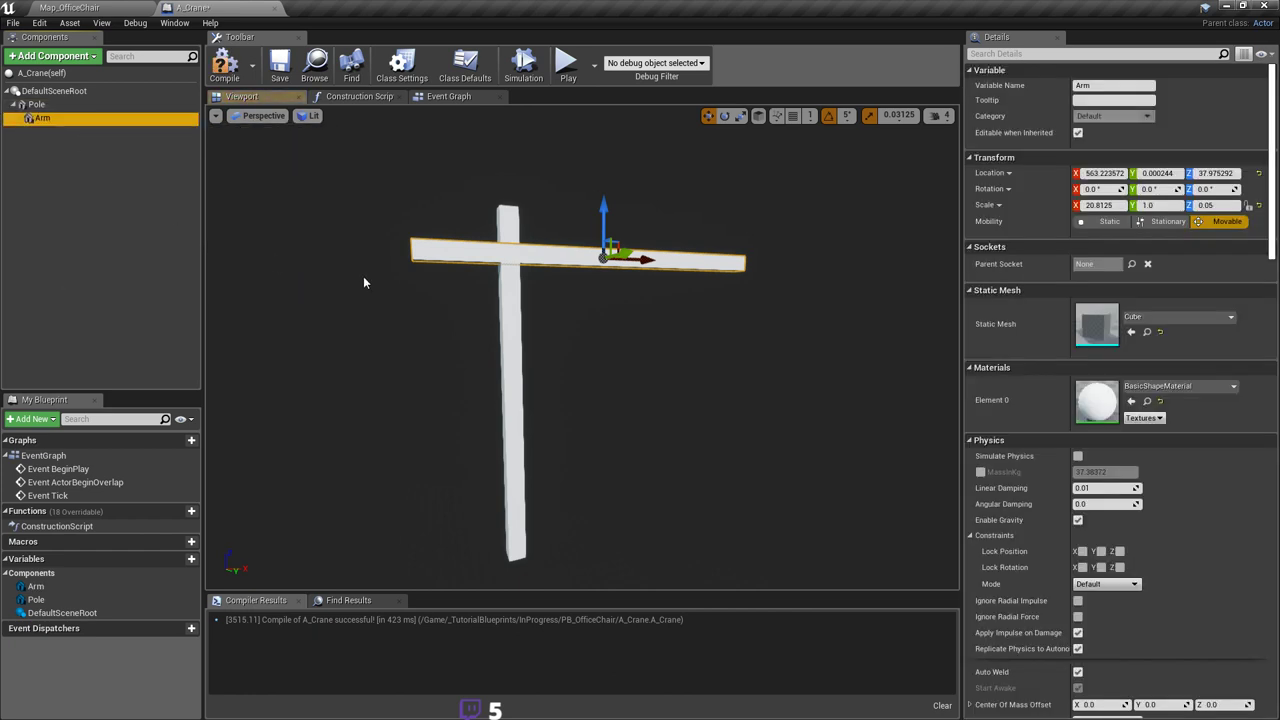
# Step: Compile the blueprint and select the DefaultSceneRoot component
pyautogui.click(224, 65)
pyautogui.moveTo(385, 225)
pyautogui.mouseDown(button='right')
pyautogui.moveTo(425, 197)
pyautogui.moveTo(362, 222)
pyautogui.moveTo(384, 218)
pyautogui.mouseUp(button='right')
pyautogui.click(78, 93)
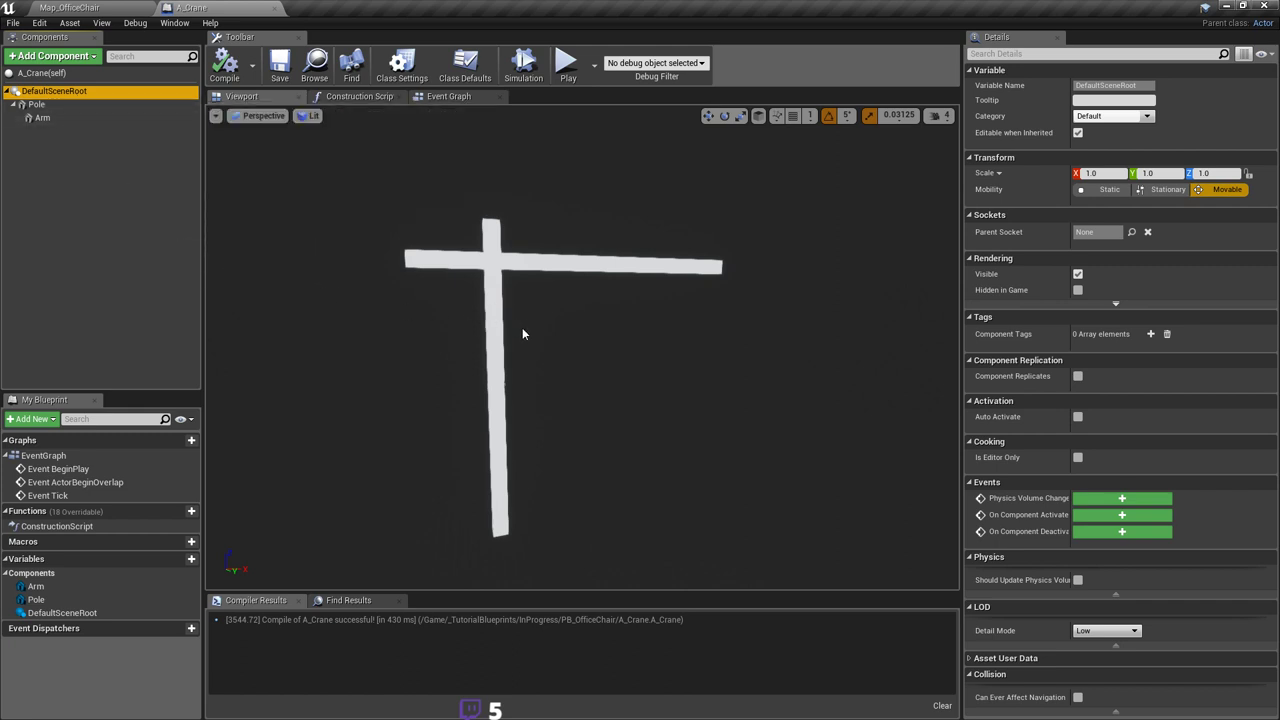
pyautogui.moveTo(530, 329); pyautogui.dragTo(532, 326, button='right')
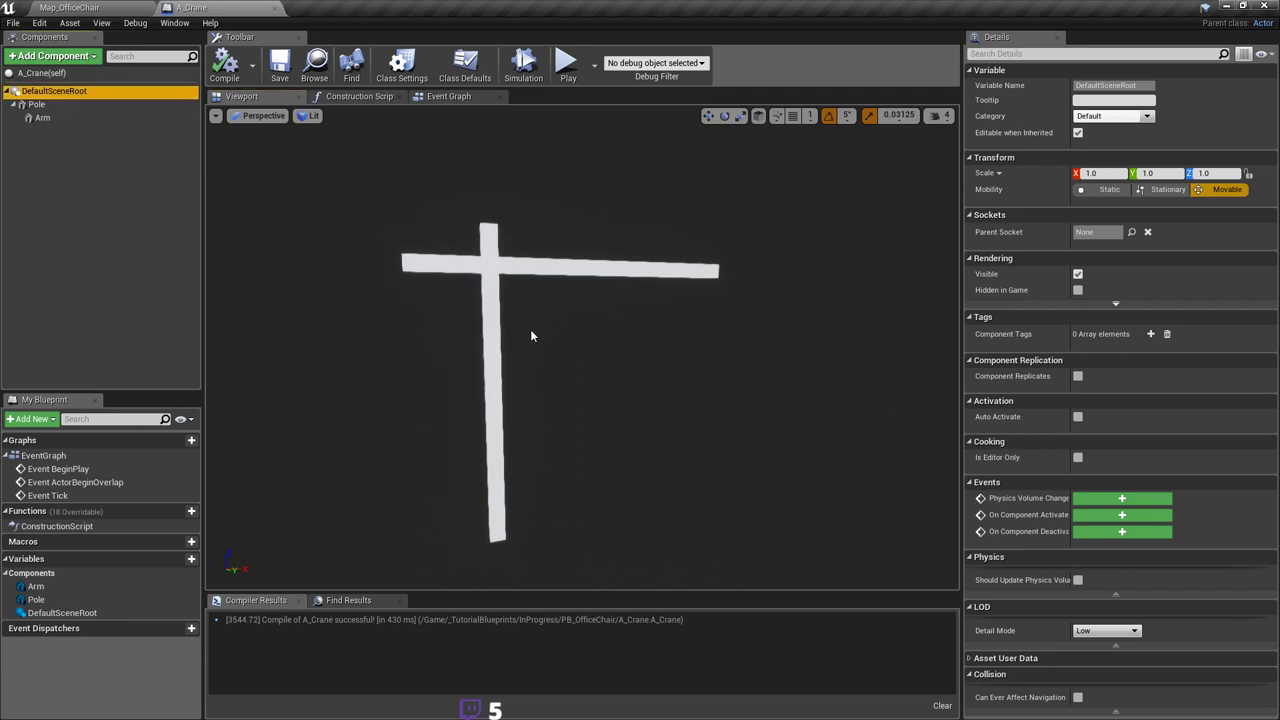
pyautogui.moveTo(531, 336); pyautogui.dragTo(530, 335)
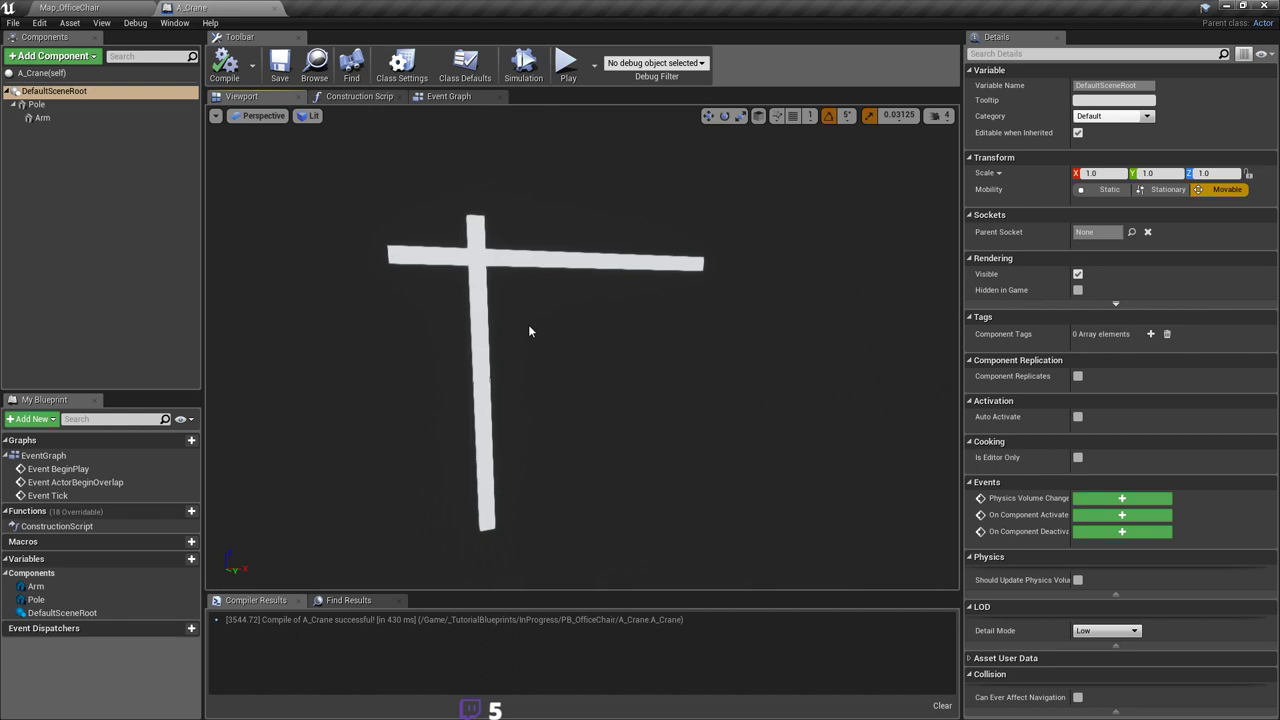
pyautogui.moveTo(548, 336); pyautogui.dragTo(558, 350, button='right')
pyautogui.press('s')
pyautogui.moveTo(548, 337); pyautogui.dragTo(546, 339)
pyautogui.moveTo(546, 339); pyautogui.dragTo(542, 335, button='right')
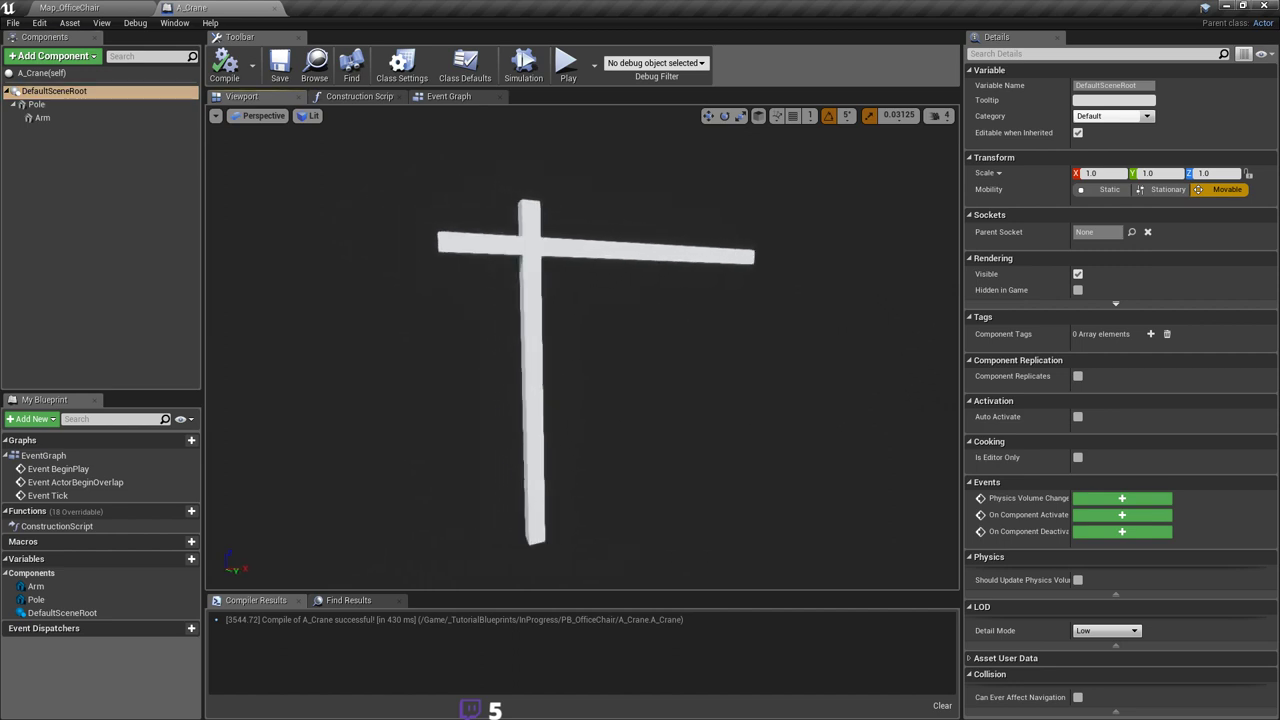
pyautogui.moveTo(540, 283); pyautogui.dragTo(560, 288, button='right')
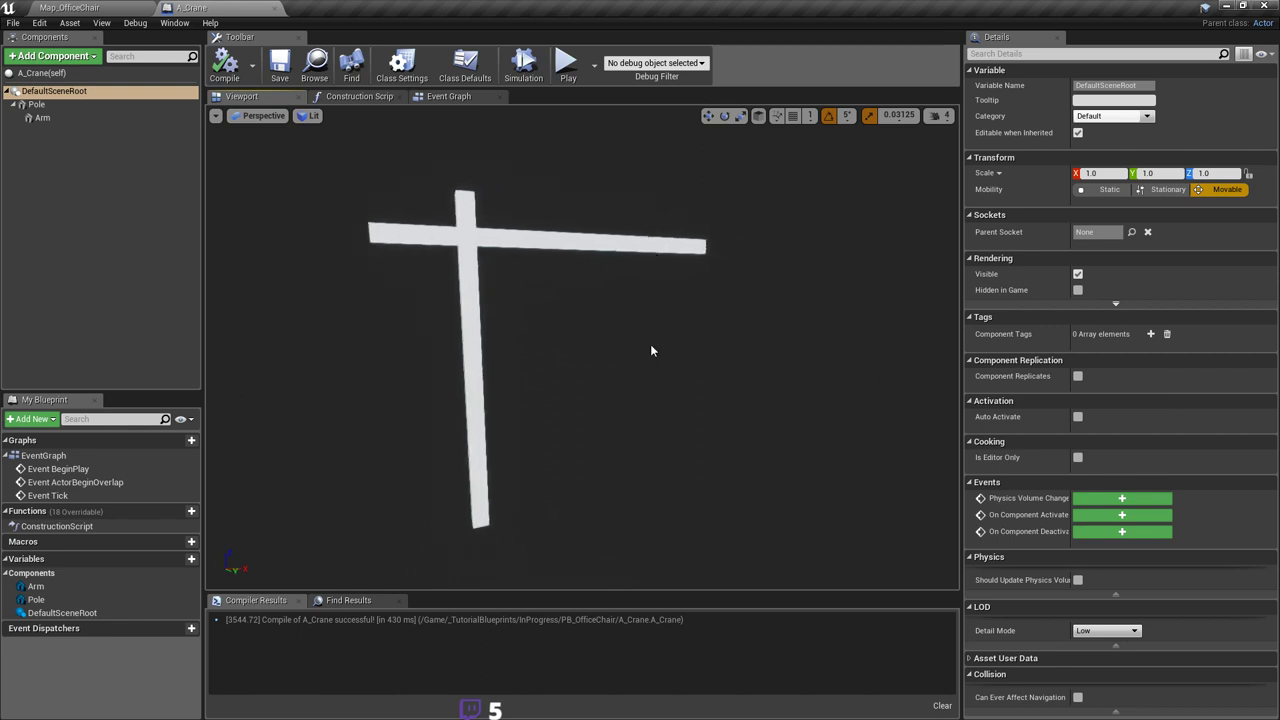
pyautogui.moveTo(648, 343); pyautogui.dragTo(646, 341, button='right')
# Step: Add a Physics Constraint component under DefaultSceneRoot and name it CraneAxis
pyautogui.click(172, 93)
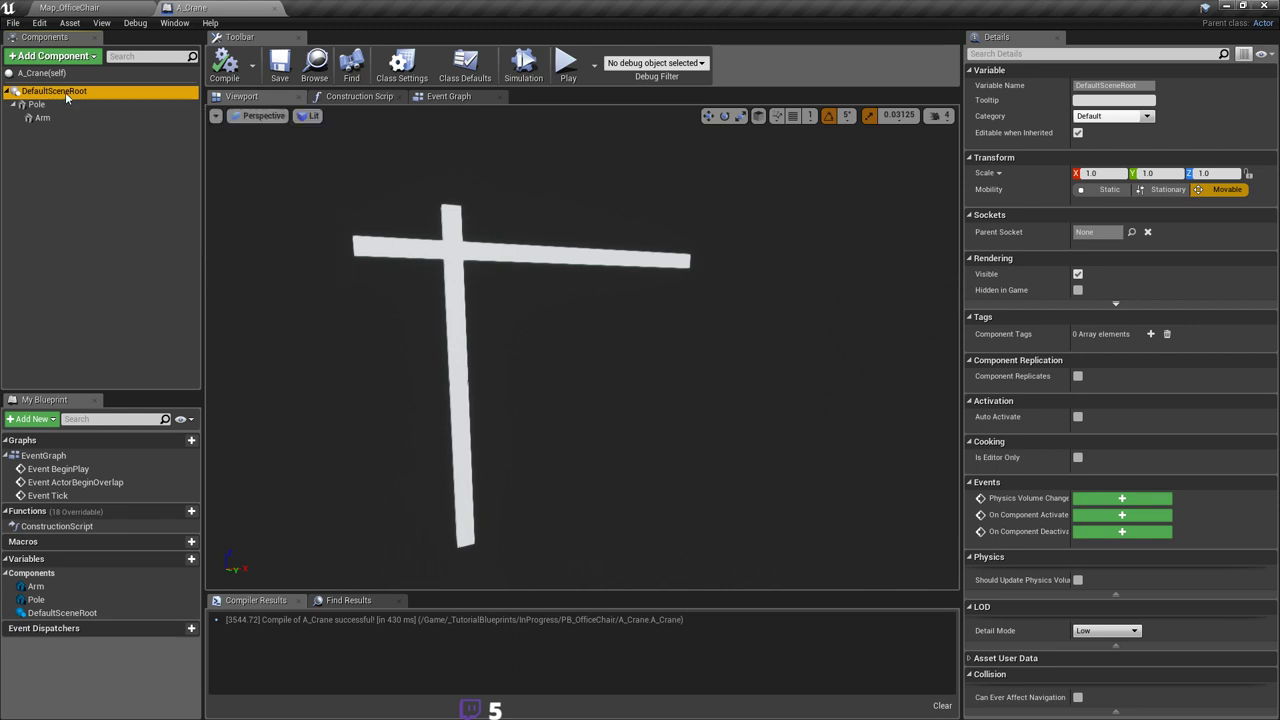
pyautogui.click(52, 56)
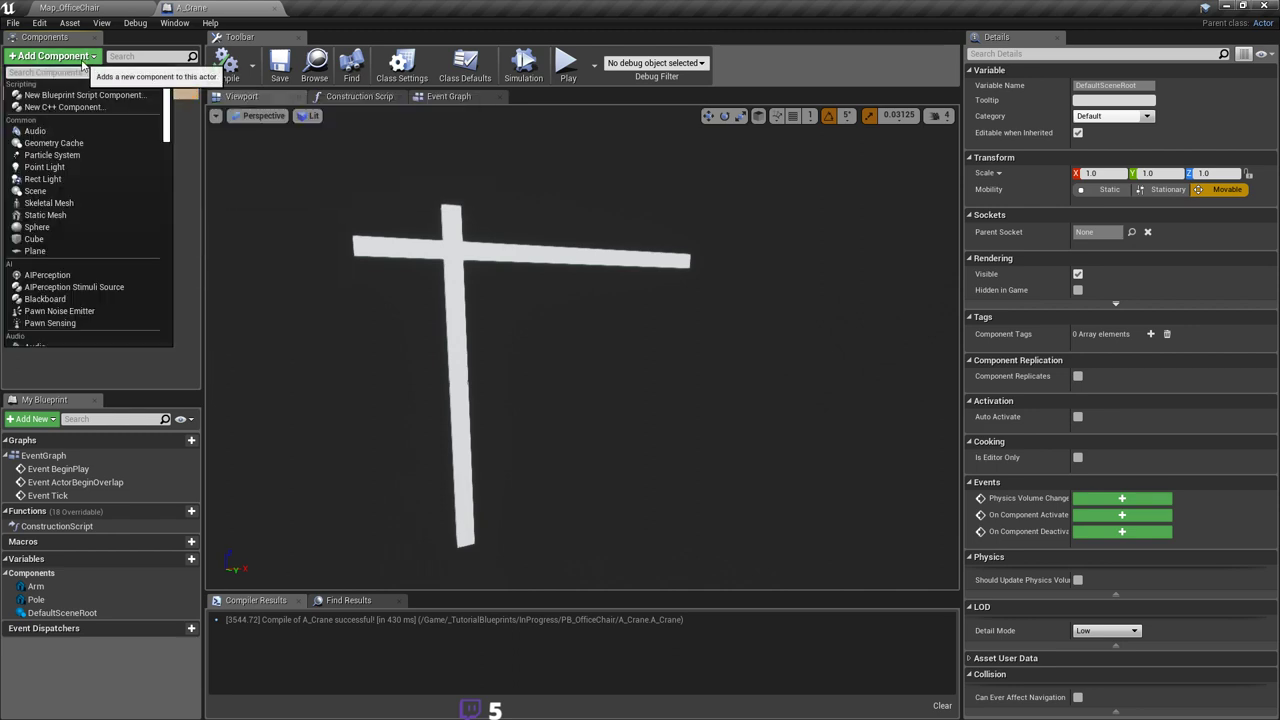
pyautogui.write('physic')
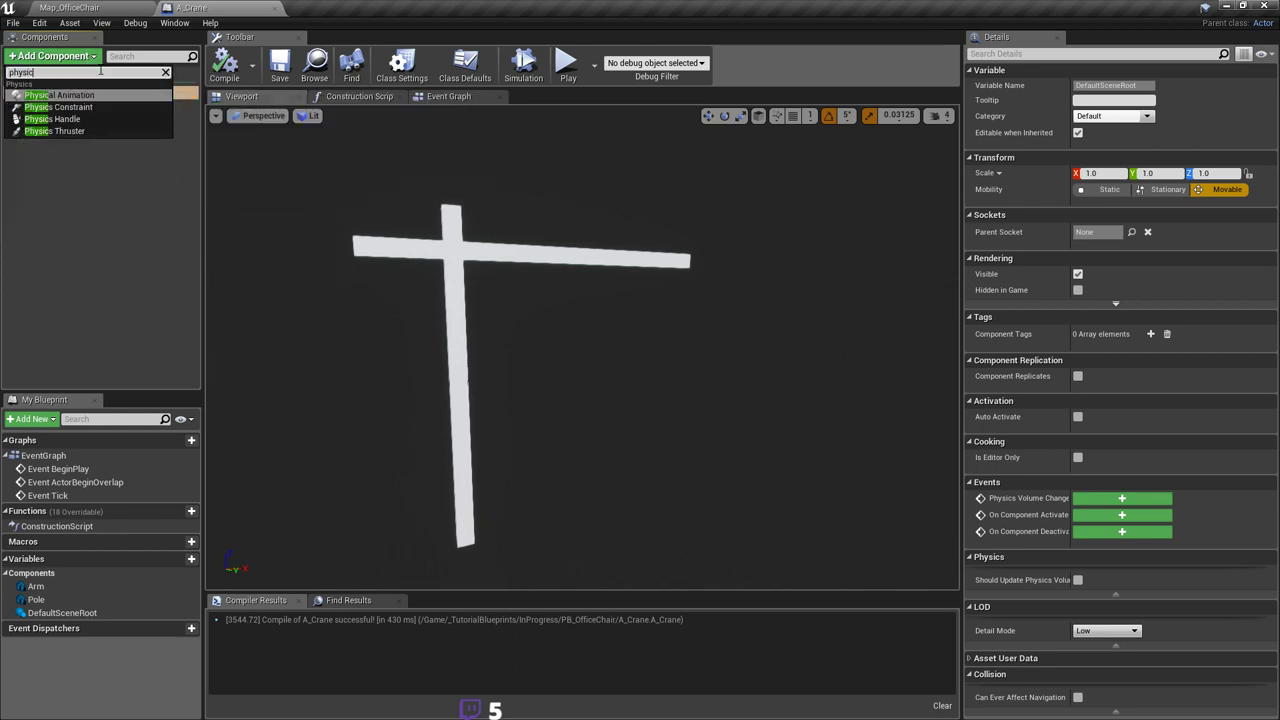
pyautogui.click(83, 109)
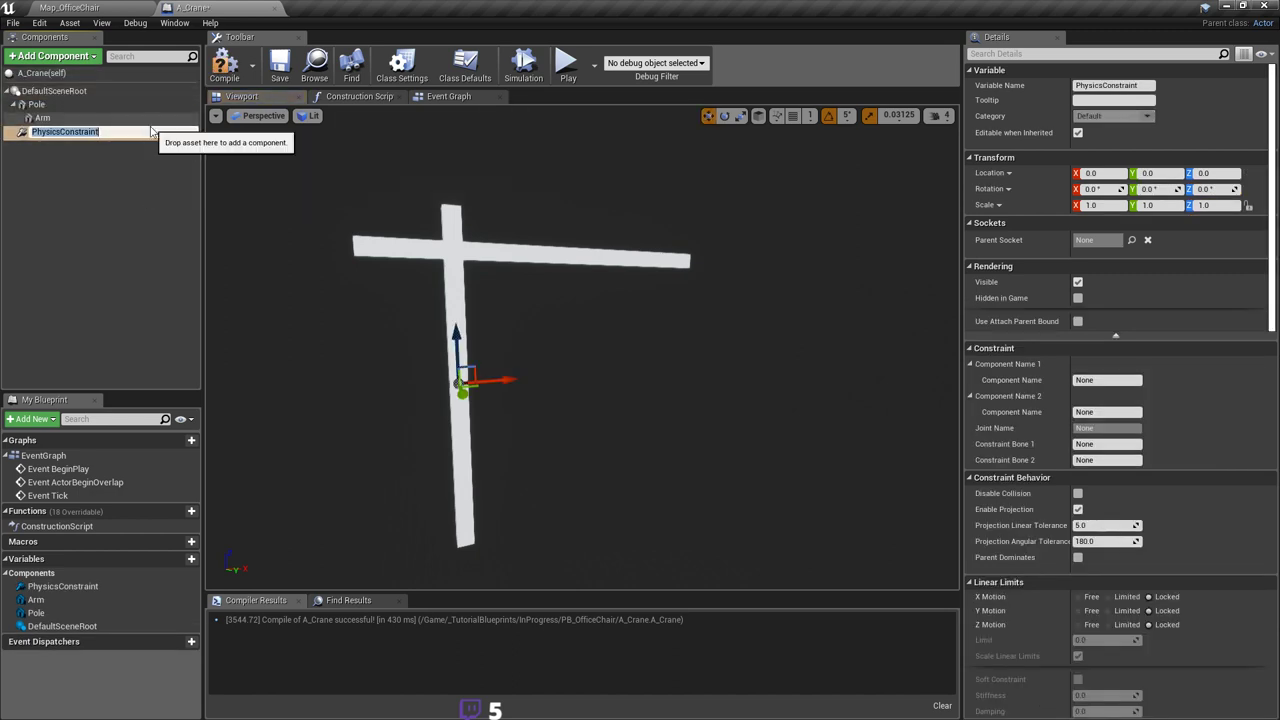
pyautogui.write('Axi')
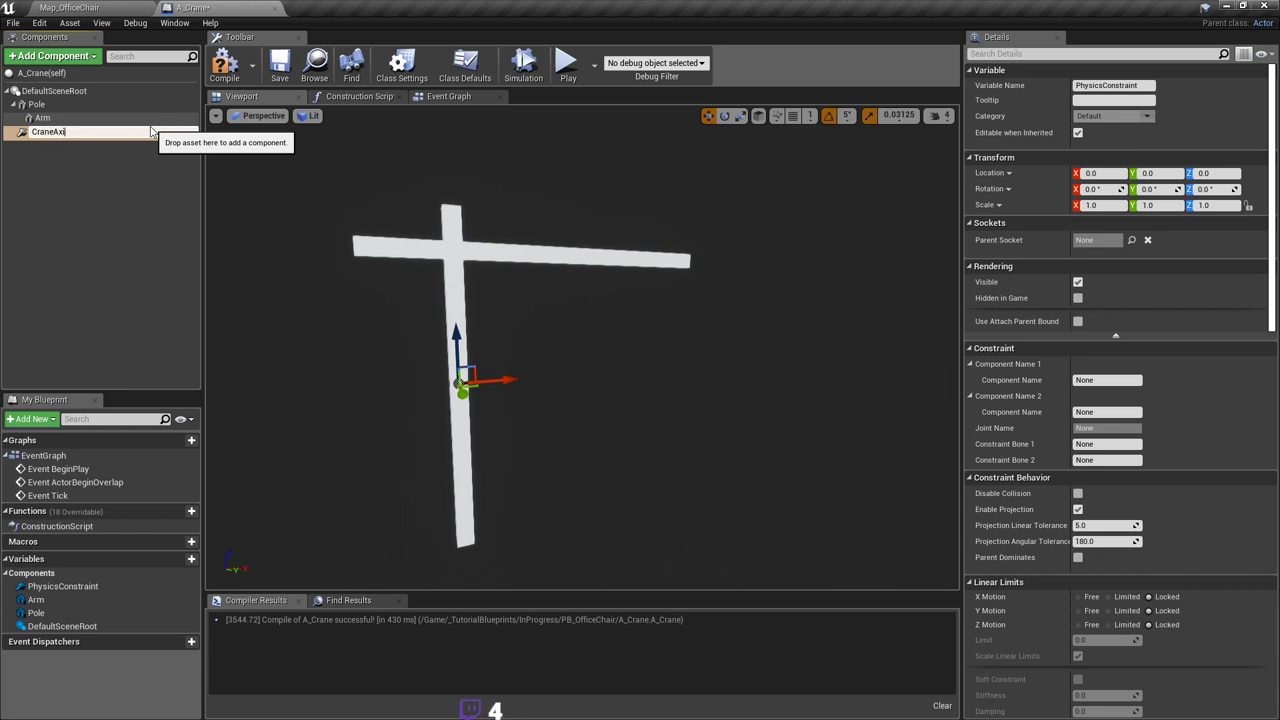
pyautogui.write('s')
pyautogui.press('Return')
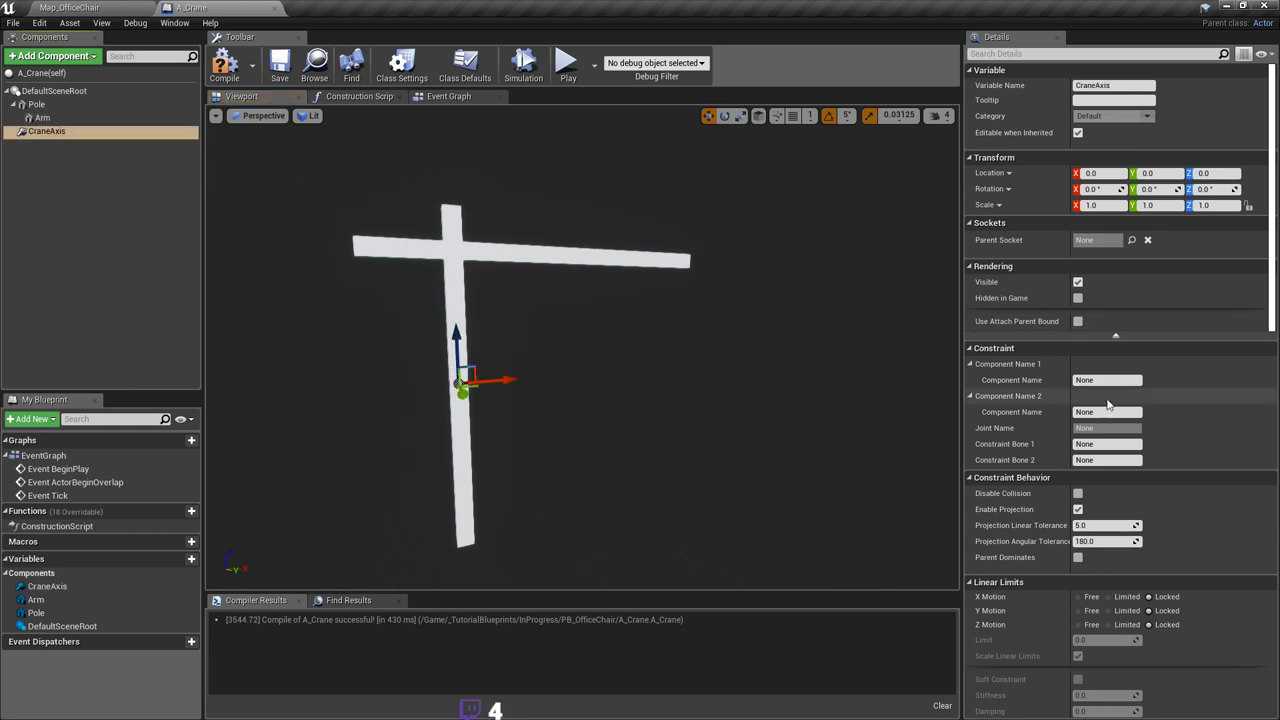
# Step: Set Component Name 2 of the CraneAxis constraint to Pole, and enable Simulate Physics on the Pole component
pyautogui.scroll(-3, 1110, 390)
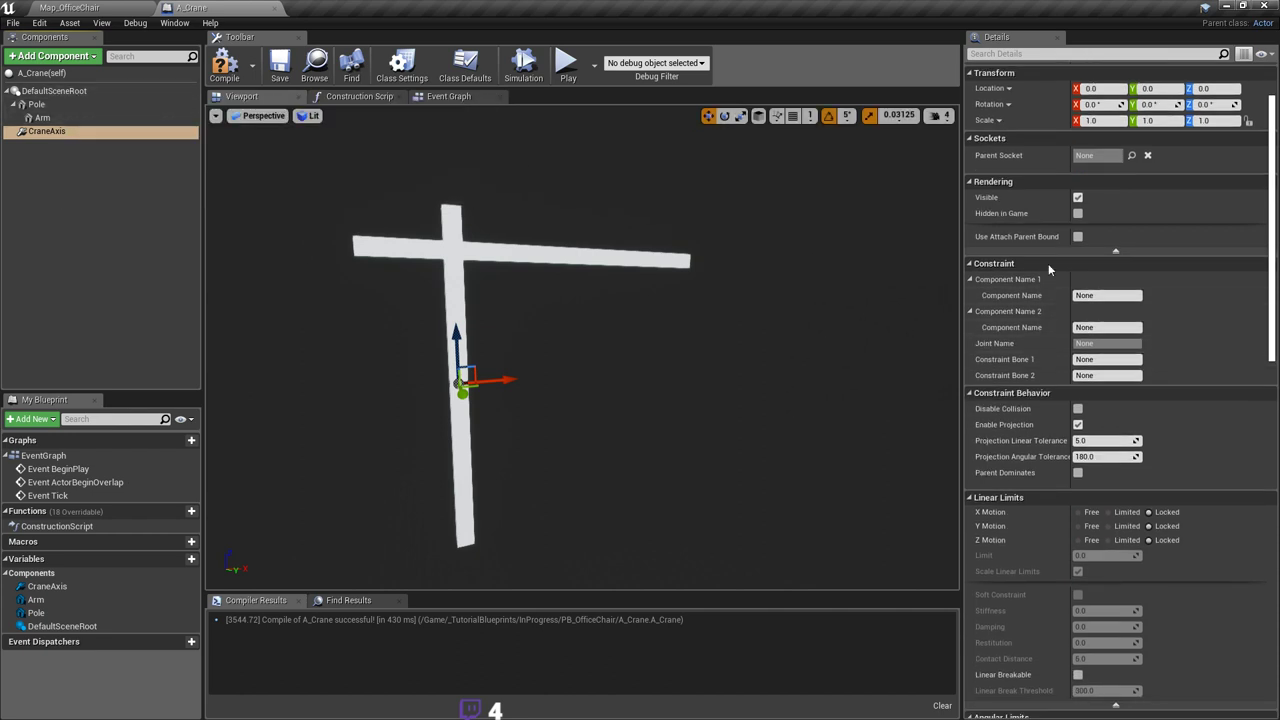
pyautogui.click(1110, 327)
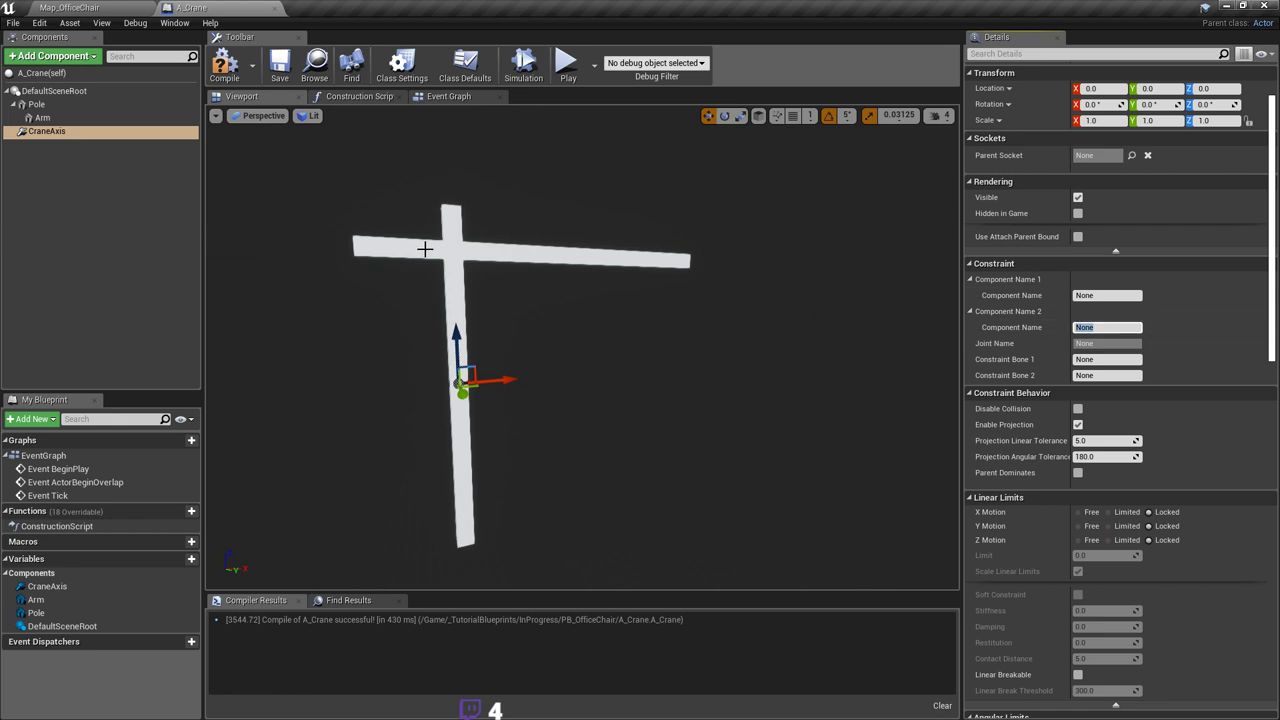
pyautogui.press('Return')
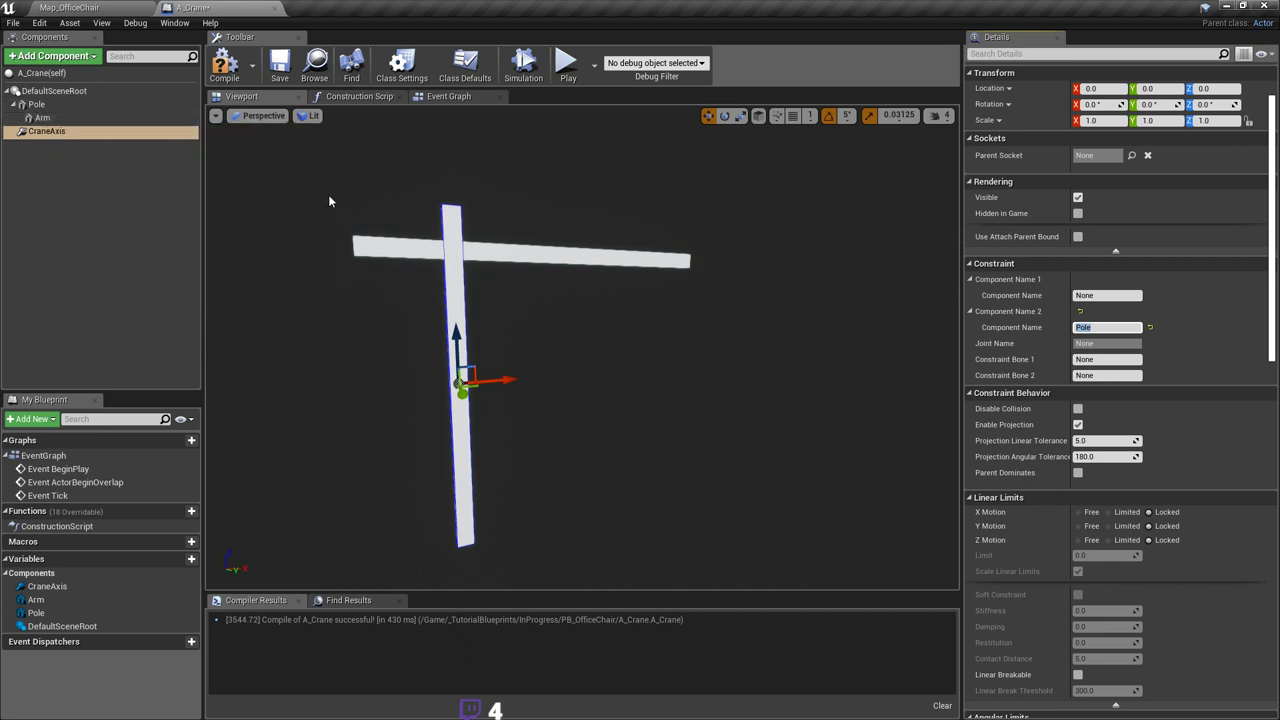
pyautogui.hotkey('ctrl', 's')
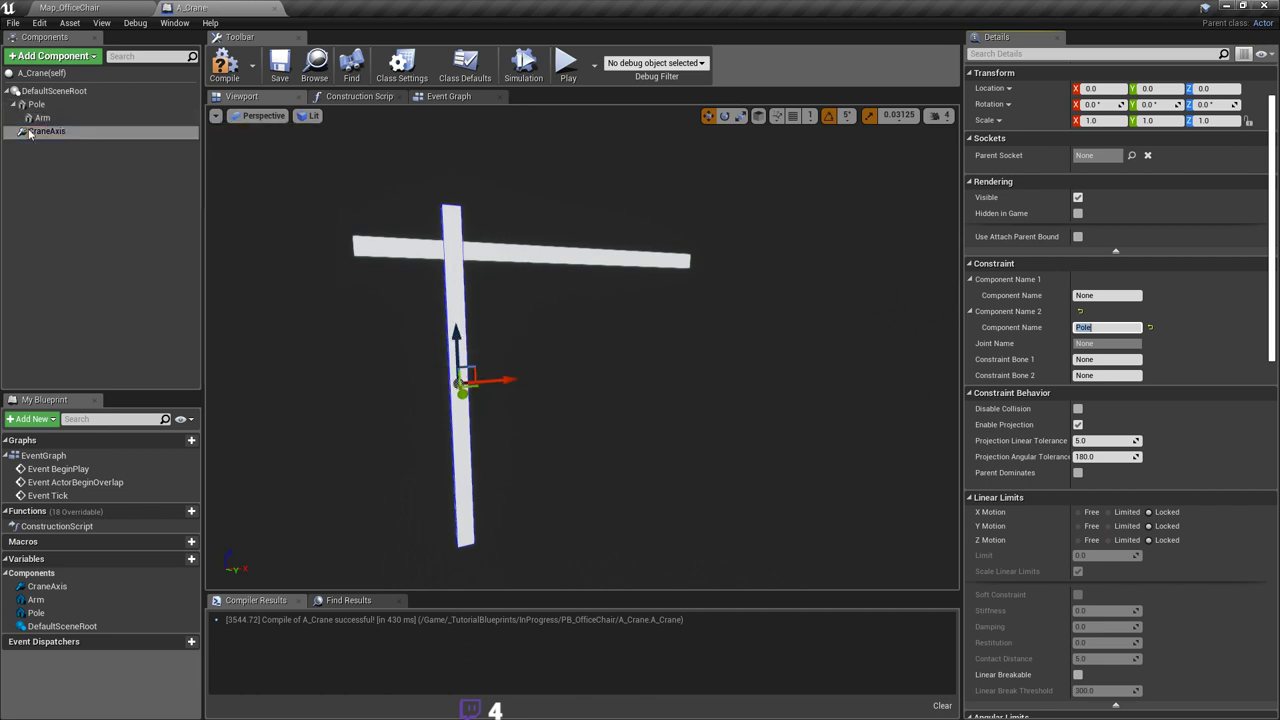
pyautogui.click(36, 104)
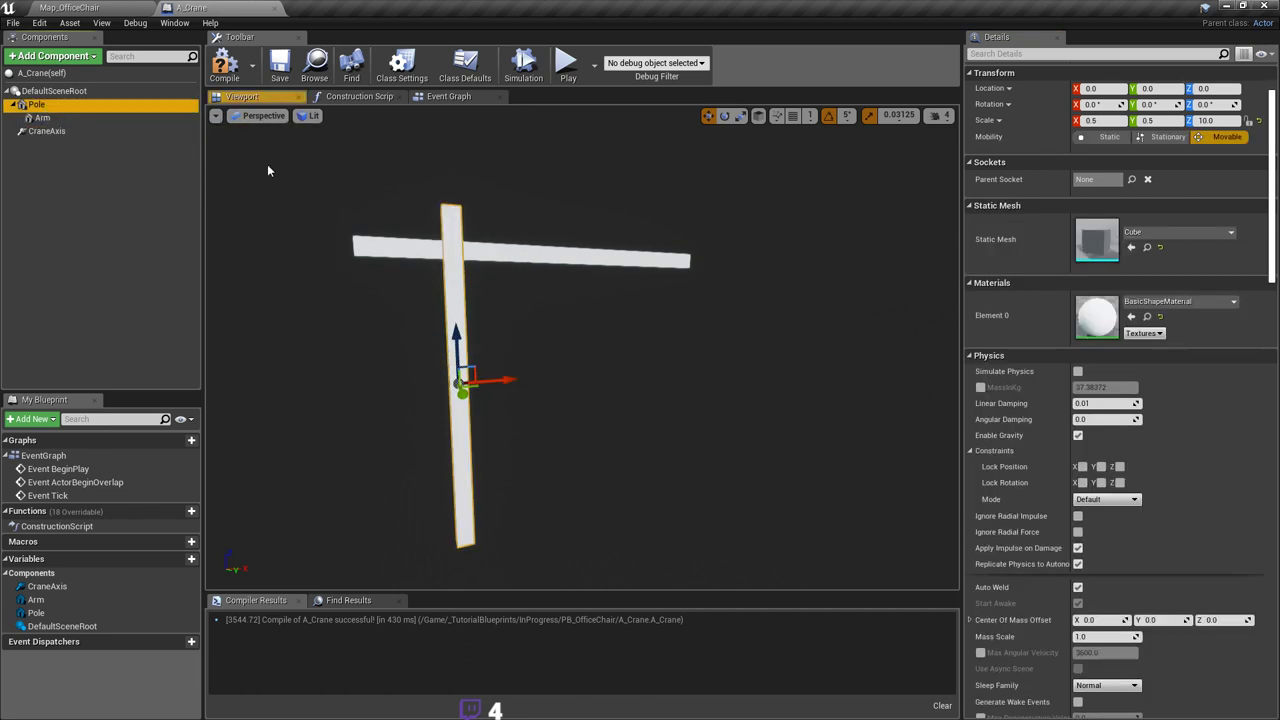
pyautogui.click(1077, 371)
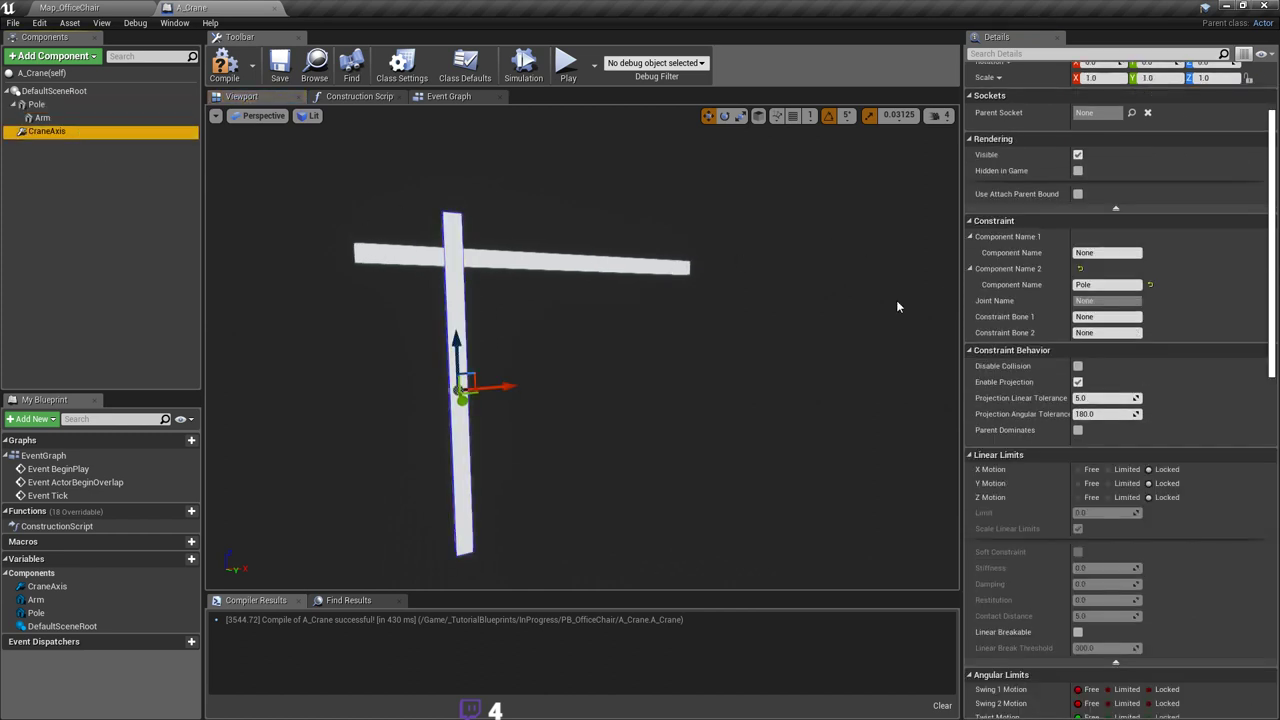
# Step: Lock the Swing 1, Swing 2 and Twist motions of the CraneAxis constraint
pyautogui.click(46, 131)
pyautogui.scroll(-4, 1180, 289)
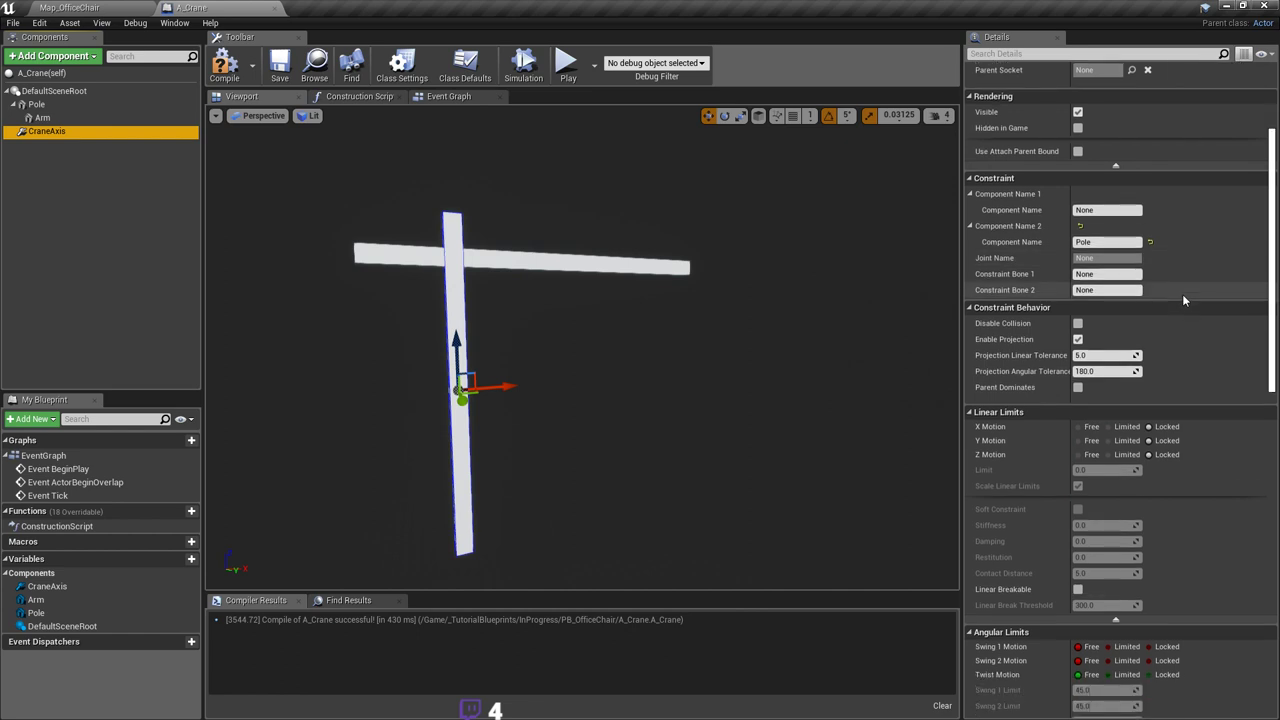
pyautogui.scroll(-3, 1190, 287)
pyautogui.click(1148, 390)
pyautogui.click(1148, 404)
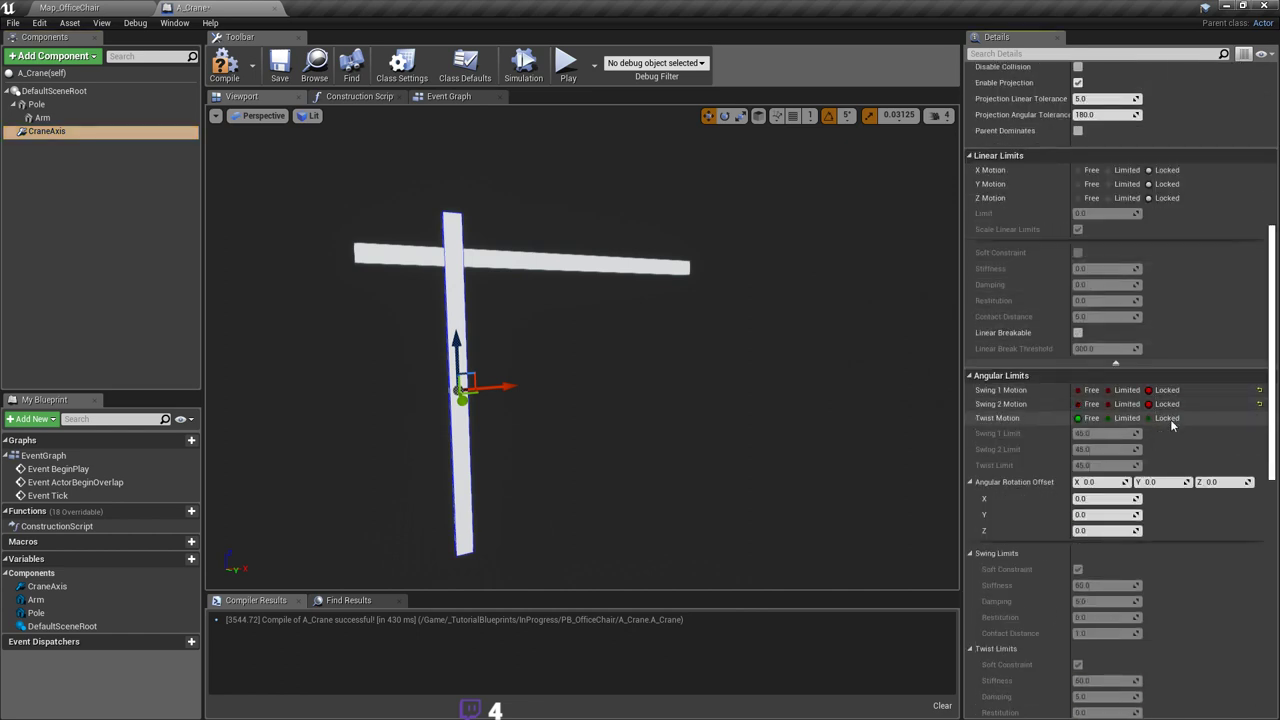
pyautogui.click(1148, 418)
pyautogui.moveTo(582, 347); pyautogui.dragTo(490, 380, button='right')
pyautogui.click(71, 136)
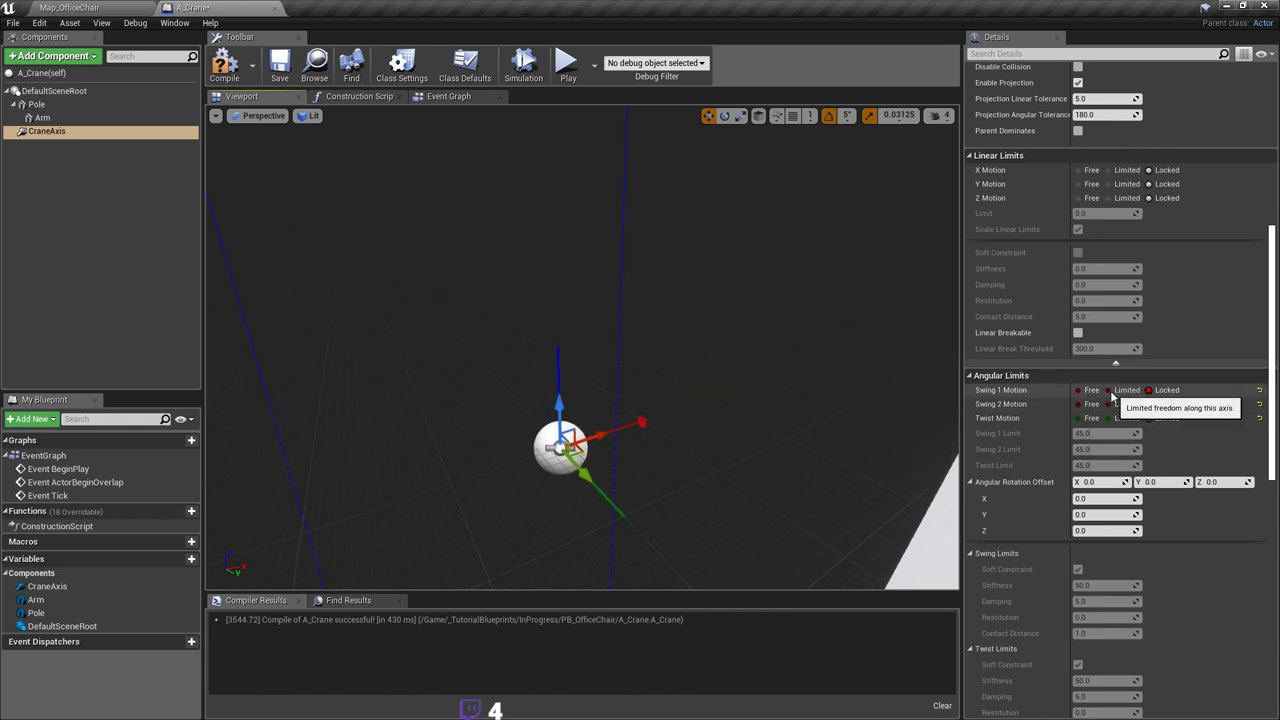
# Step: Set the Twist Motion of CraneAxis to Free, keeping Swing 1 and Swing 2 Motion set to Locked
pyautogui.click(1090, 390)
pyautogui.click(1091, 404)
pyautogui.click(1090, 418)
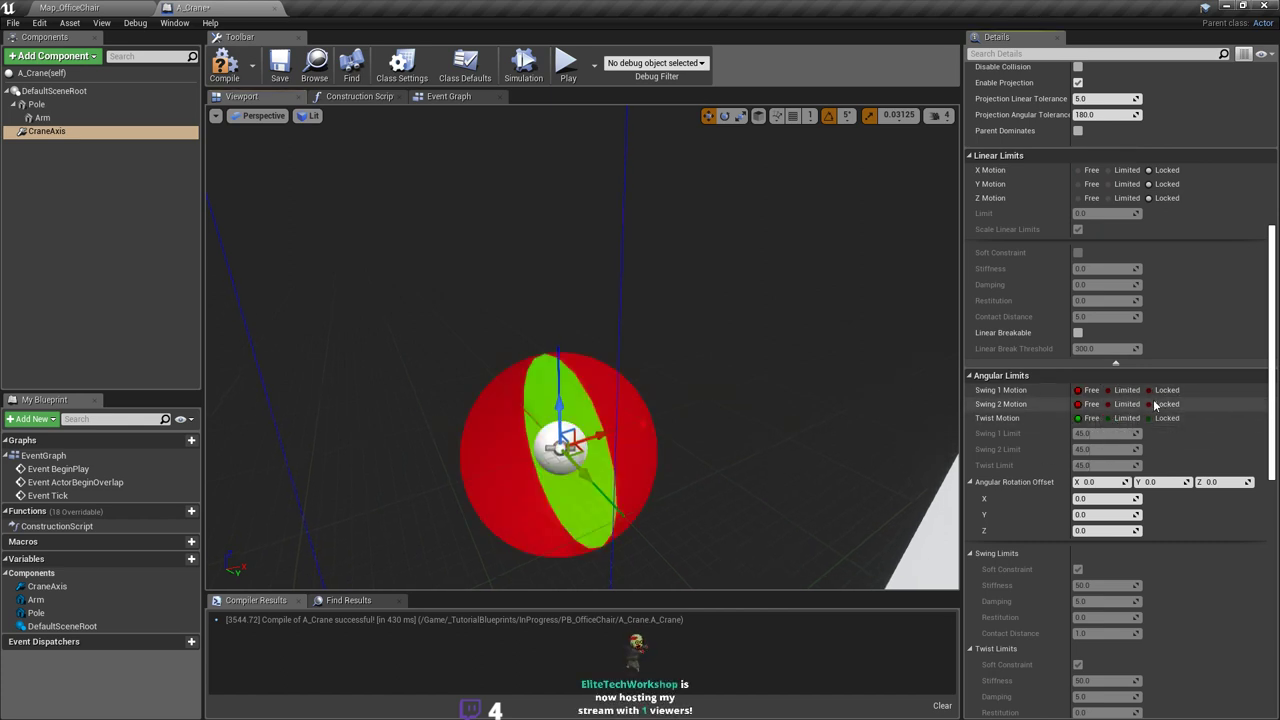
pyautogui.click(1165, 406)
pyautogui.click(1166, 392)
# Step: Rotate the CraneAxis constraint 90 degrees in pitch so its twist axis runs along the pole
pyautogui.moveTo(823, 360)
pyautogui.mouseDown(button='right')
pyautogui.moveTo(840, 375)
pyautogui.moveTo(790, 356)
pyautogui.moveTo(822, 350)
pyautogui.mouseUp(button='right')
pyautogui.moveTo(645, 397); pyautogui.dragTo(645, 397, button='right')
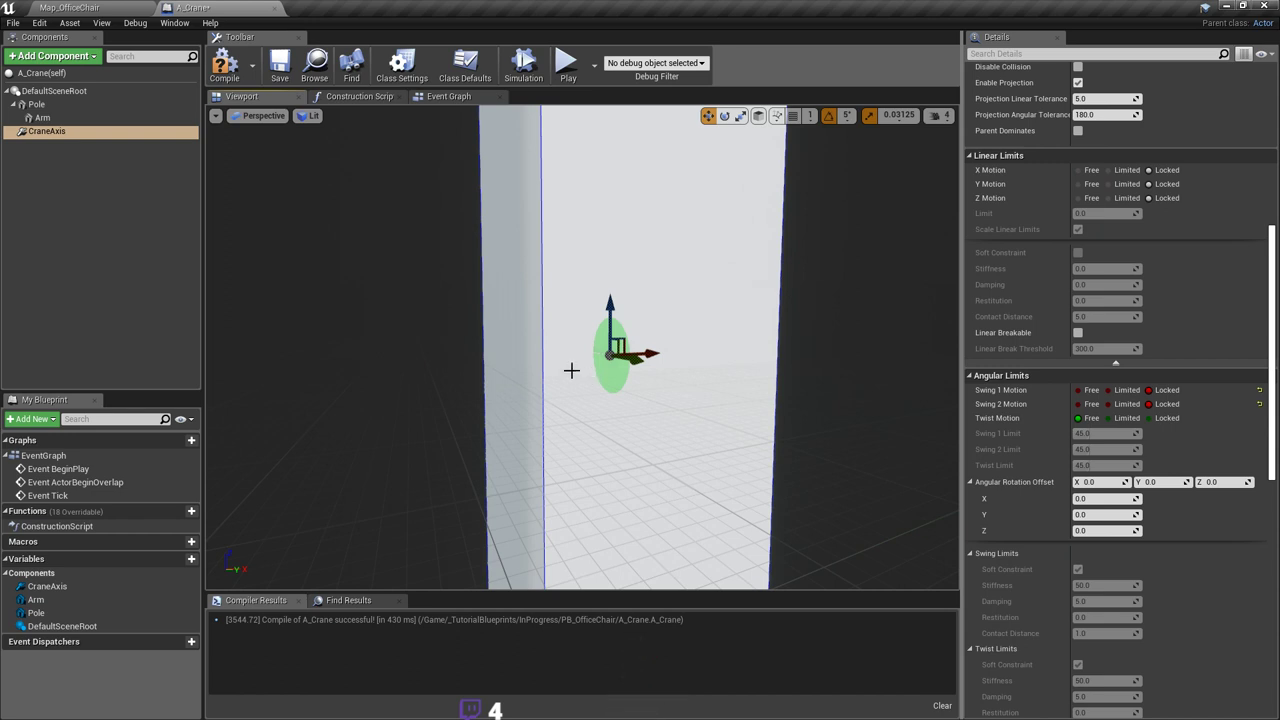
pyautogui.moveTo(571, 370); pyautogui.dragTo(609, 357, button='right')
pyautogui.click(725, 116)
pyautogui.moveTo(538, 298); pyautogui.dragTo(578, 258)
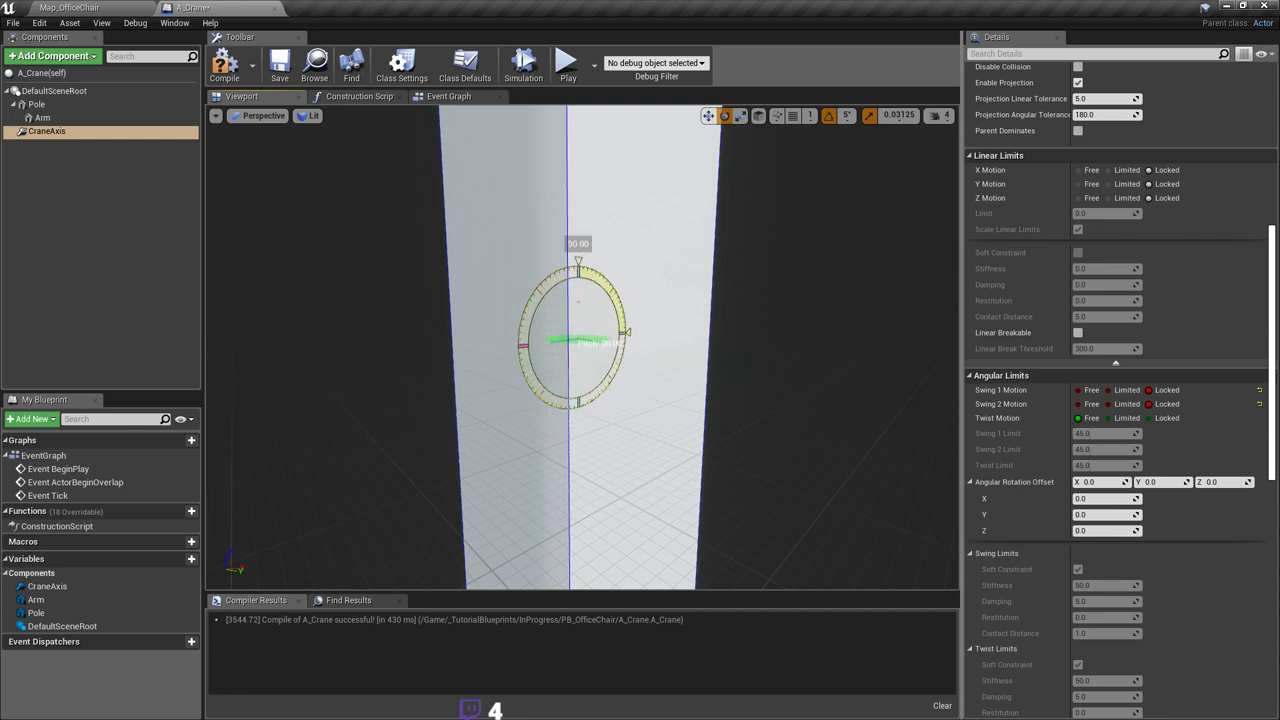
pyautogui.moveTo(623, 291)
pyautogui.mouseDown(button='right')
pyautogui.moveTo(700, 290)
pyautogui.moveTo(560, 285)
pyautogui.moveTo(555, 310)
pyautogui.moveTo(670, 235)
pyautogui.moveTo(640, 262)
pyautogui.moveTo(618, 316)
pyautogui.moveTo(623, 306)
pyautogui.mouseUp(button='right')
pyautogui.click(709, 117)
pyautogui.moveTo(690, 244); pyautogui.dragTo(698, 216, button='right')
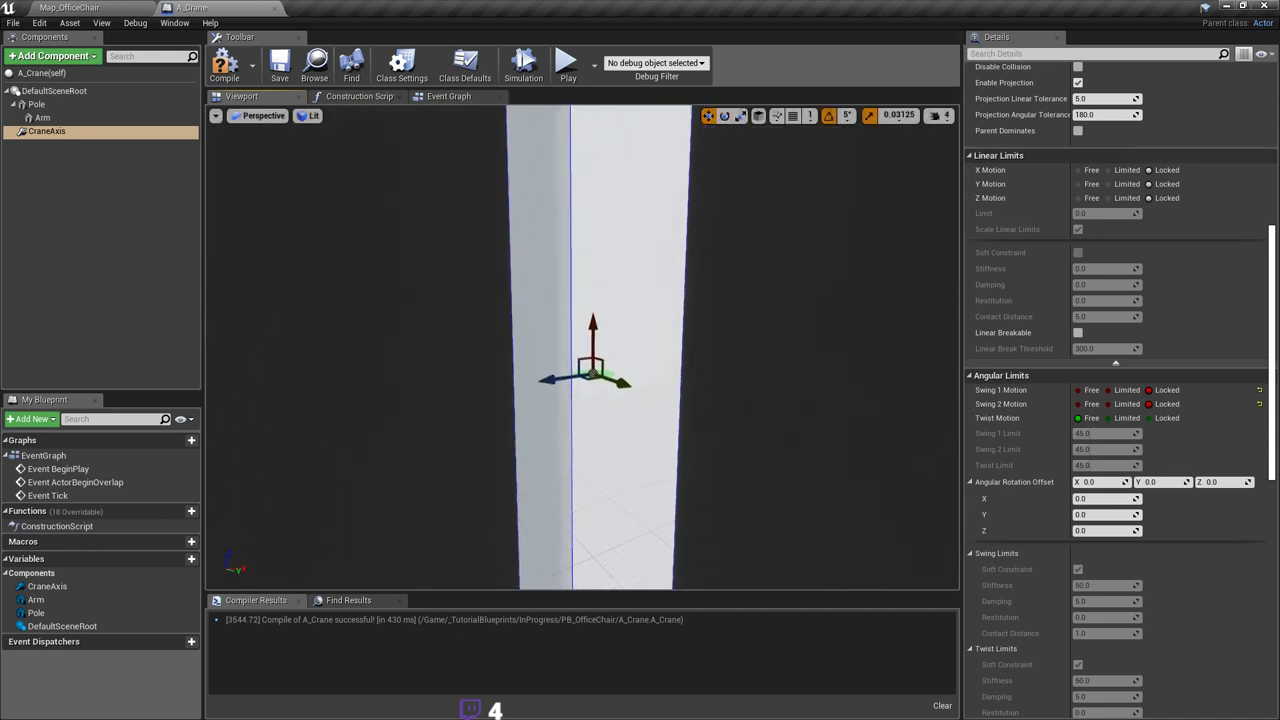
# Step: Examine the orientation of the CraneAxis twist plane relative to the pole and arm
pyautogui.scroll(5, 694, 297)
pyautogui.scroll(-4, 694, 297)
pyautogui.moveTo(694, 297); pyautogui.dragTo(682, 352, button='right')
pyautogui.scroll(3, 694, 297)
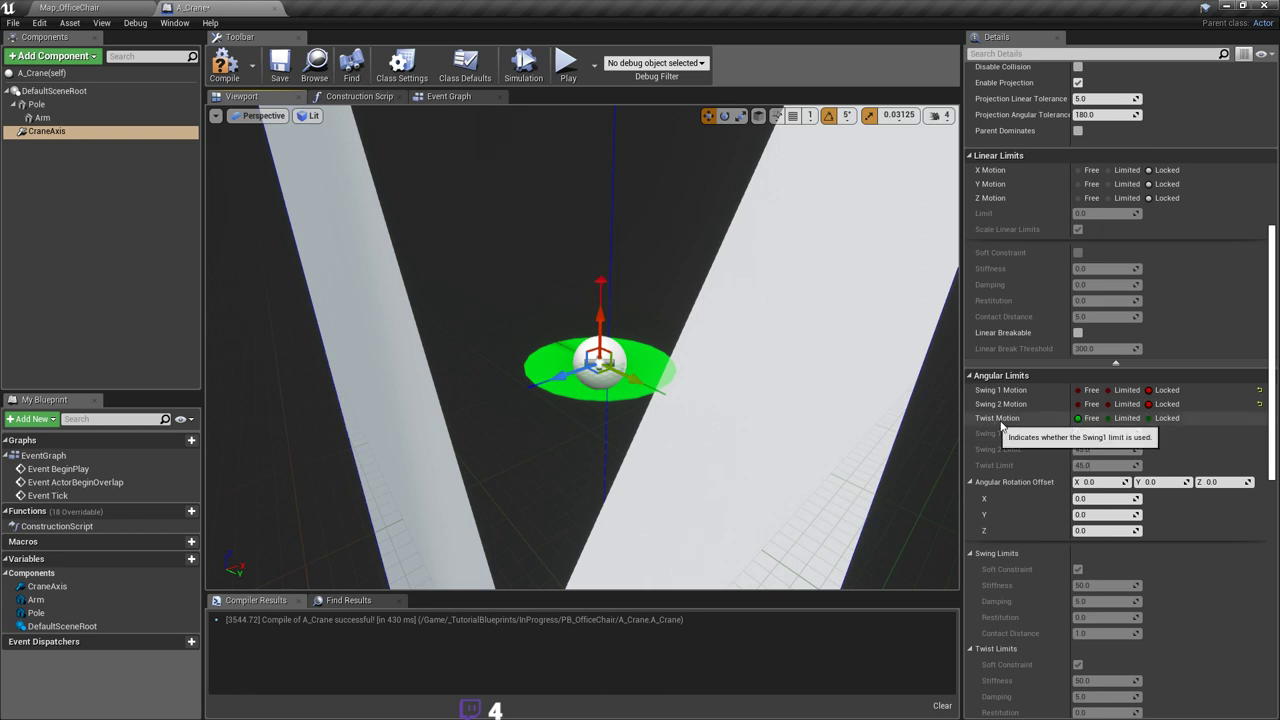
pyautogui.scroll(-10, 594, 371)
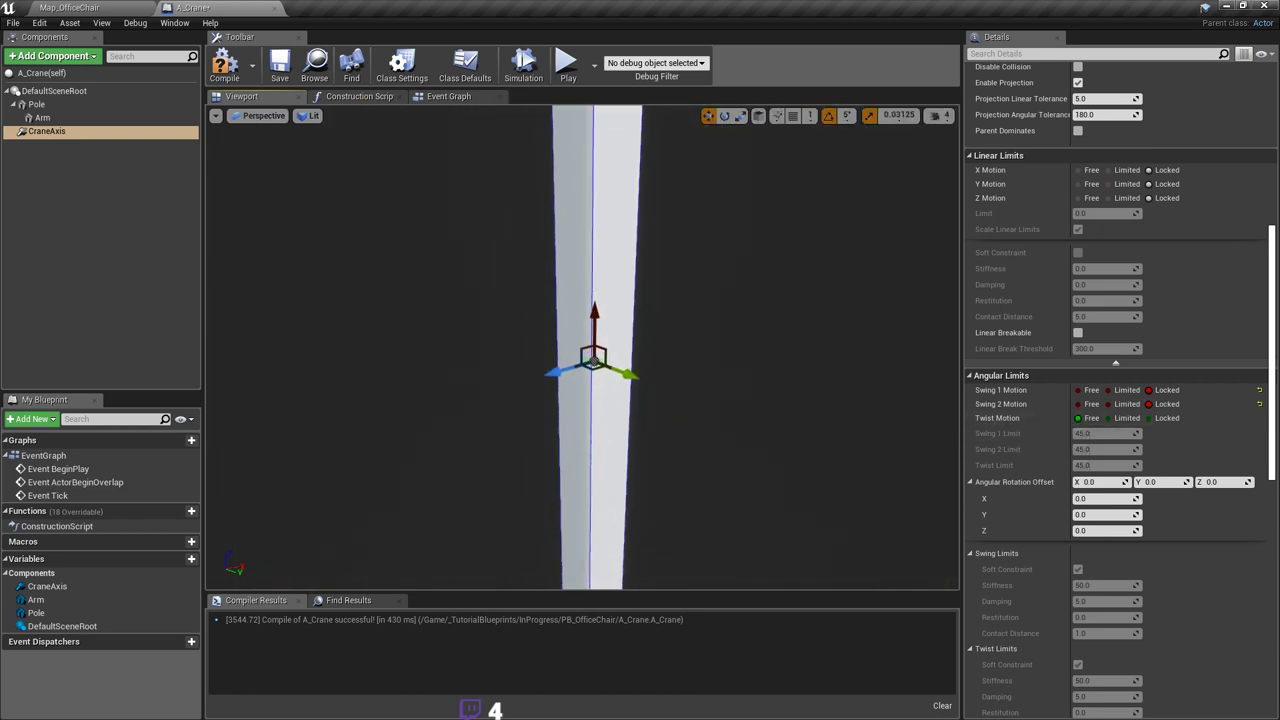
pyautogui.moveTo(644, 447)
pyautogui.mouseDown(button='right')
pyautogui.moveTo(640, 415)
pyautogui.moveTo(644, 447)
pyautogui.mouseUp(button='right')
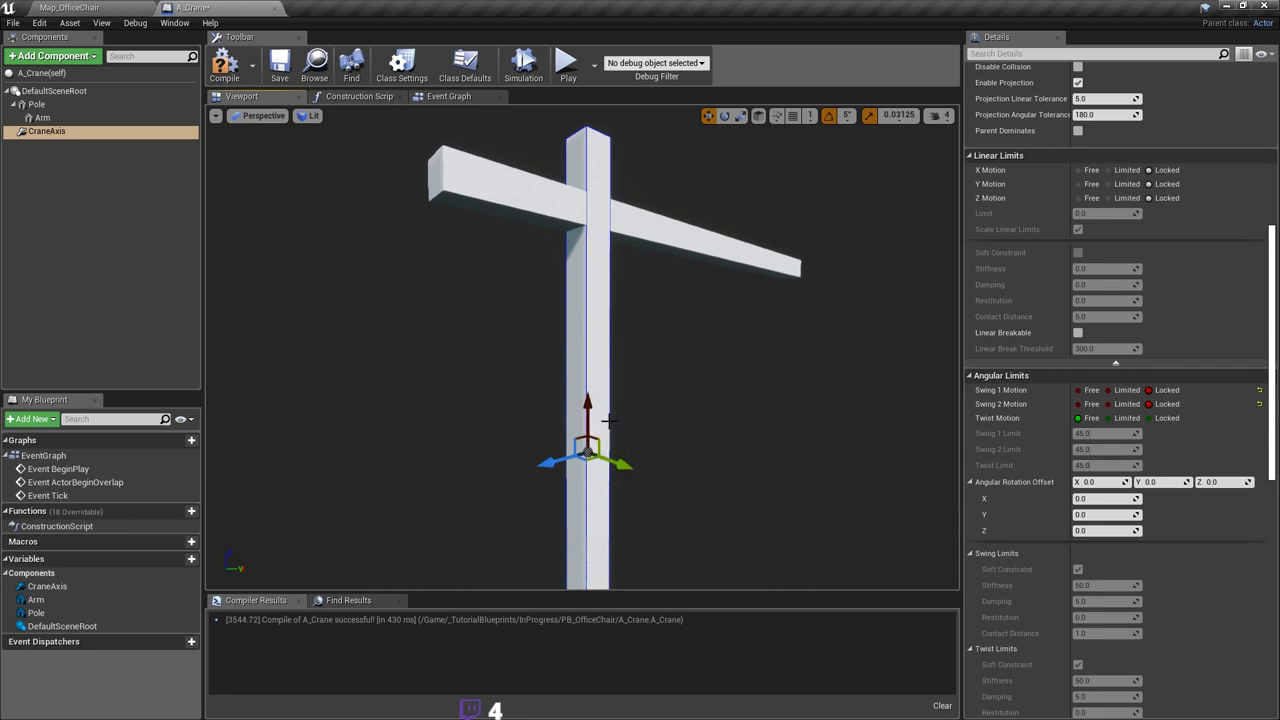
pyautogui.moveTo(614, 430); pyautogui.dragTo(600, 330, button='right')
# Step: Save and compile the A_Crane blueprint with the configured CraneAxis constraint
pyautogui.hotkey('ctrl', 's')
pyautogui.moveTo(846, 391); pyautogui.dragTo(846, 391, button='right')
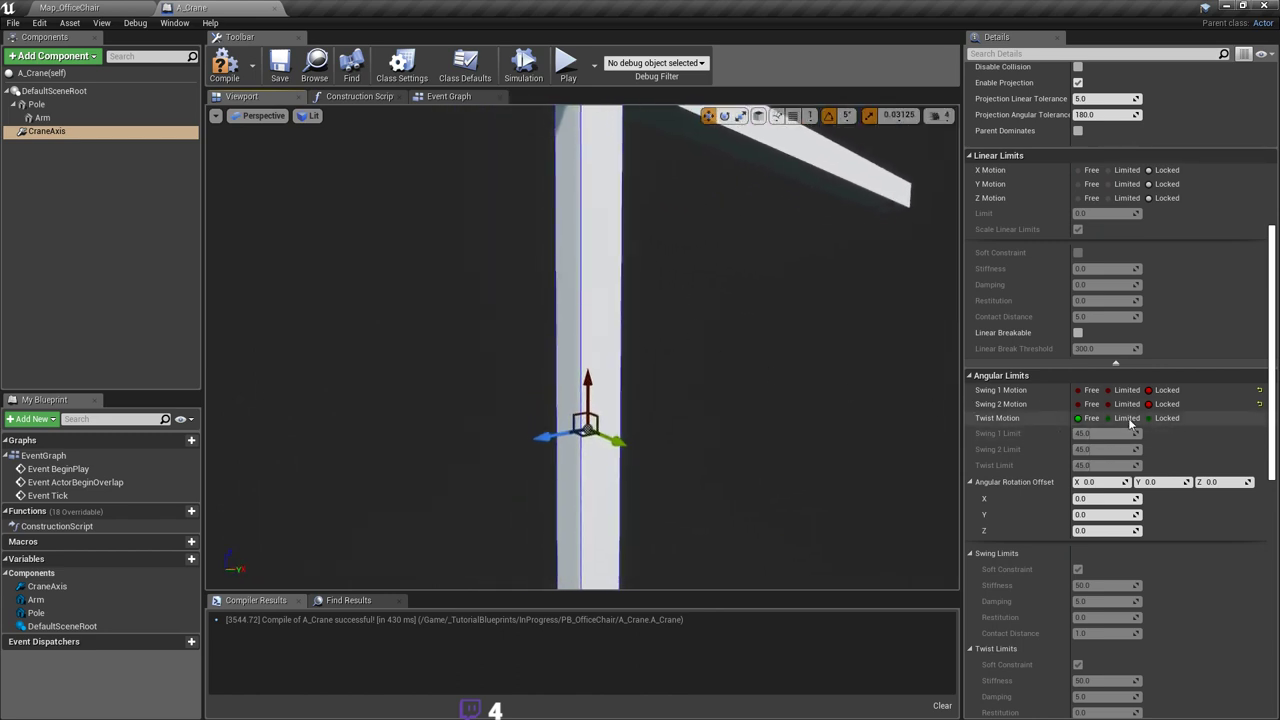
pyautogui.scroll(3, 1215, 450)
pyautogui.scroll(2, 1216, 458)
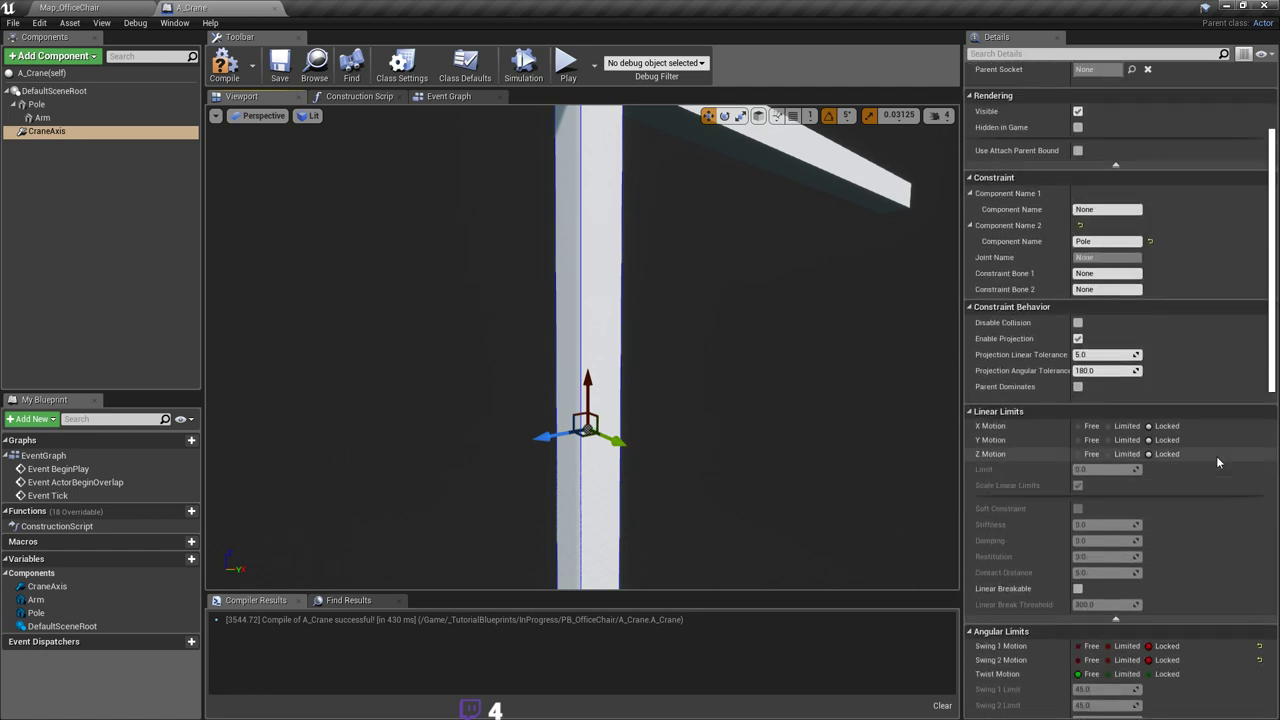
pyautogui.moveTo(706, 366); pyautogui.dragTo(706, 366, button='right')
pyautogui.hotkey('ctrl', 's')
pyautogui.click(222, 68)
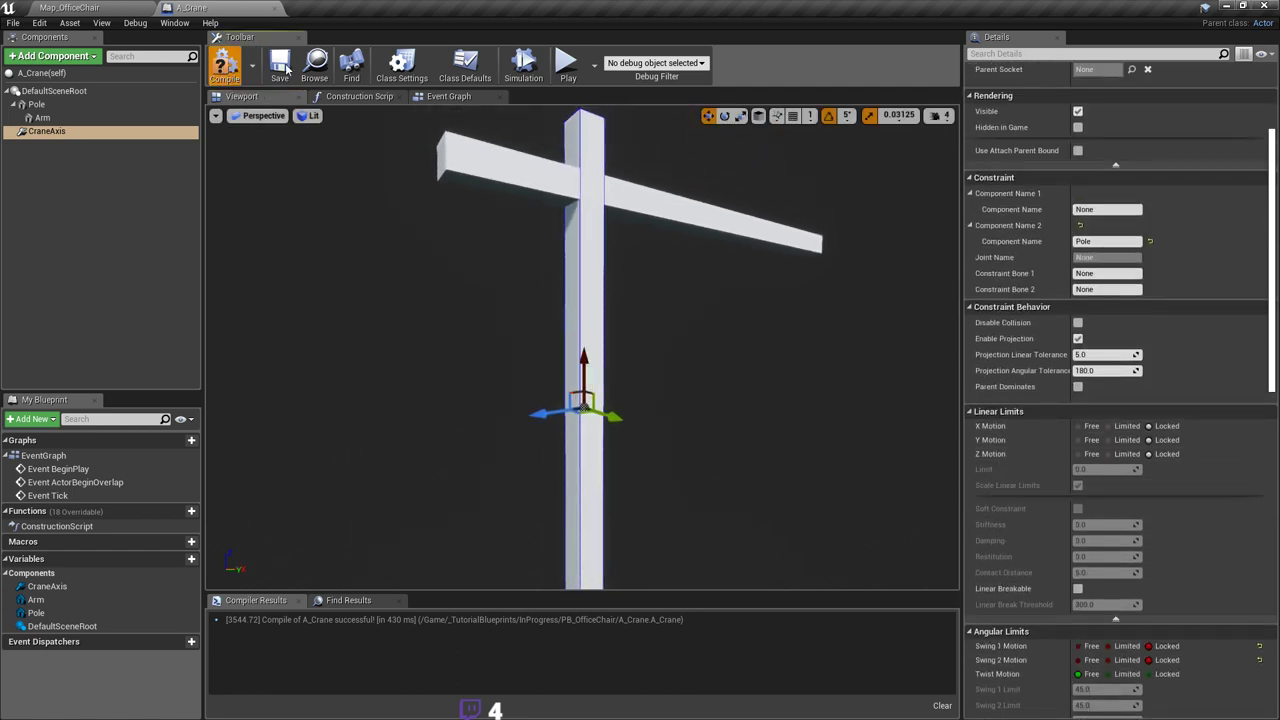
# Step: In the Map_OfficeChair level, move the office chair actor to about X 1929, Y 43, and save the level
pyautogui.click(100, 9)
pyautogui.moveTo(608, 171); pyautogui.dragTo(715, 220, button='right')
pyautogui.moveTo(590, 230); pyautogui.dragTo(590, 230, button='right')
pyautogui.click(588, 178)
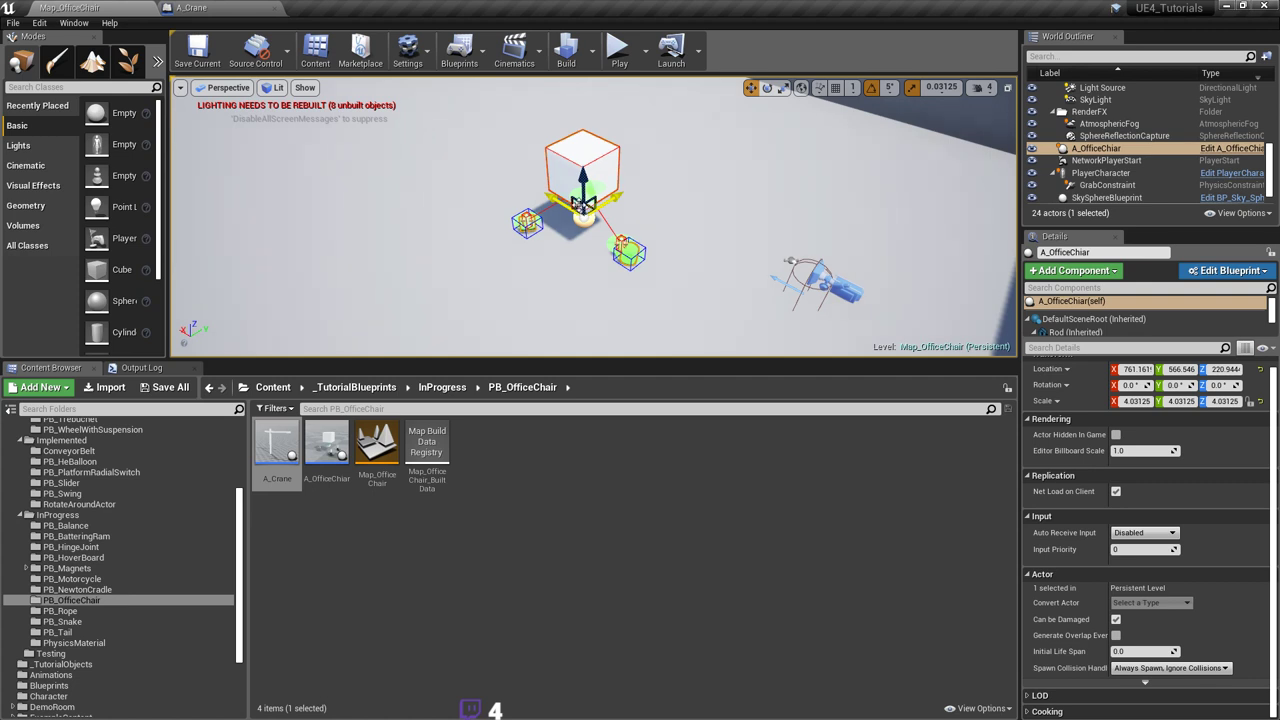
pyautogui.moveTo(583, 208); pyautogui.dragTo(195, 127)
pyautogui.moveTo(195, 127); pyautogui.dragTo(112, 125, button='right')
pyautogui.moveTo(648, 243); pyautogui.dragTo(557, 166, button='right')
pyautogui.hotkey('ctrl', 's')
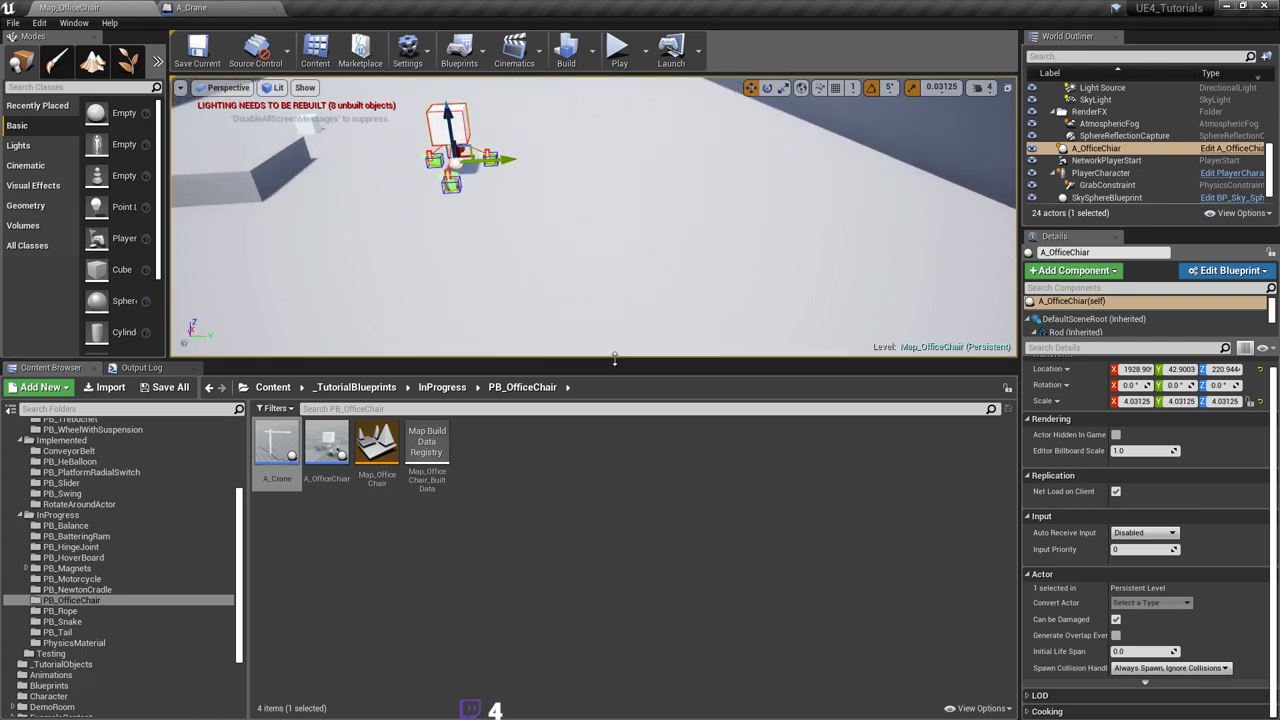
# Step: Enlarge the level viewport and place an A_Crane actor on the floor near the office chair
pyautogui.moveTo(614, 360); pyautogui.dragTo(614, 470)
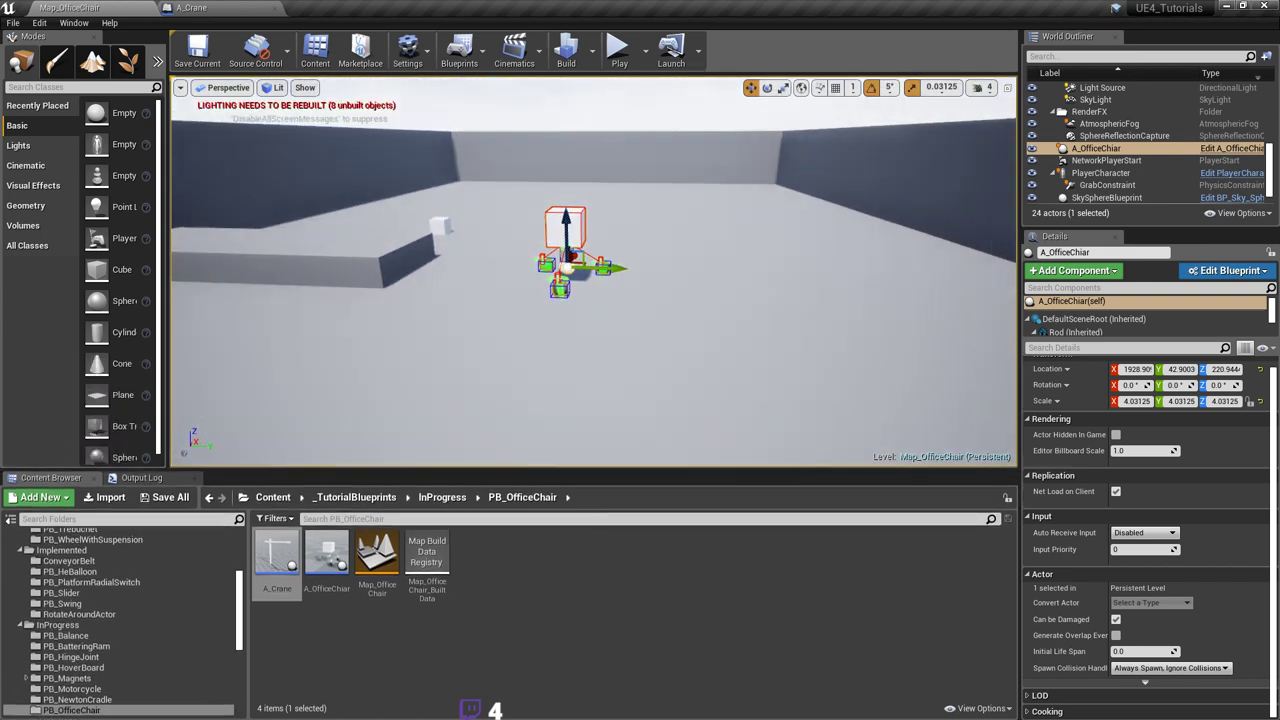
pyautogui.press('w')
pyautogui.moveTo(649, 394); pyautogui.dragTo(682, 412, button='right')
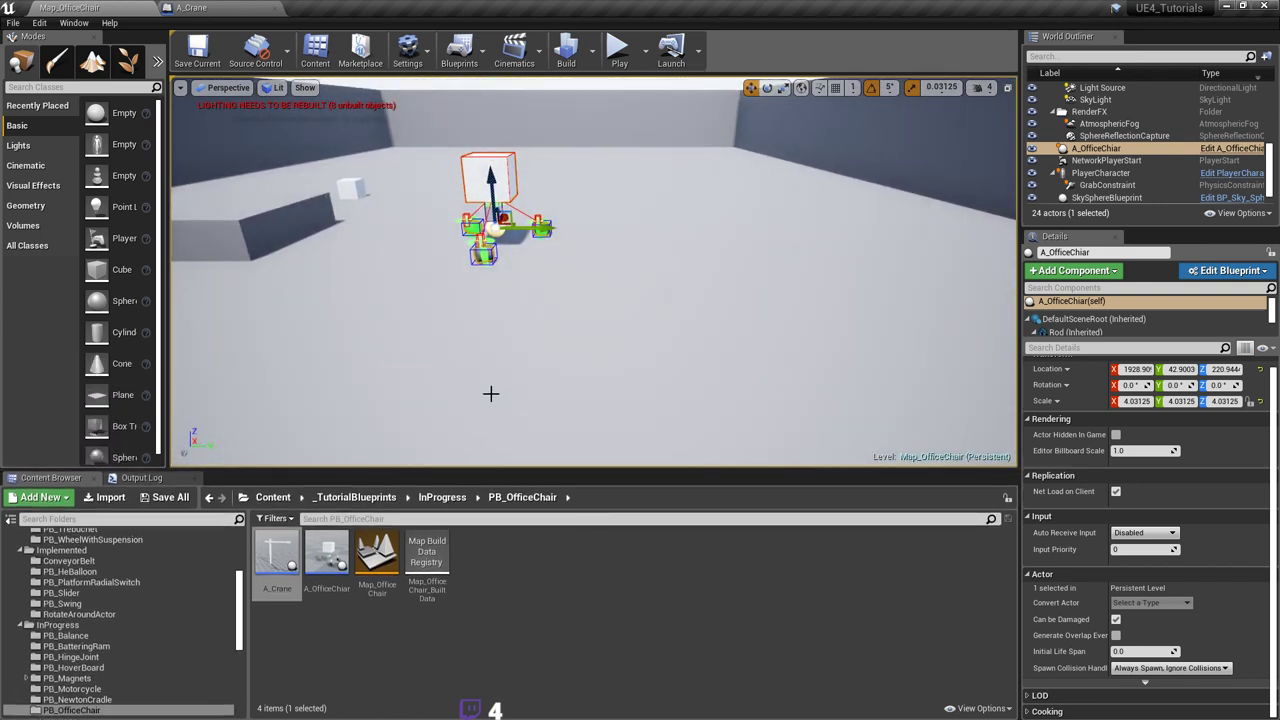
pyautogui.moveTo(280, 562); pyautogui.dragTo(653, 333)
pyautogui.moveTo(687, 308); pyautogui.dragTo(748, 306, button='right')
pyautogui.press('d')
pyautogui.press('a')
# Step: Raise the A_Crane actor to a height of about Z 717 so the pole clears the floor
pyautogui.moveTo(686, 298); pyautogui.dragTo(737, 60)
pyautogui.press('d')
pyautogui.moveTo(725, 180); pyautogui.dragTo(780, 88, button='right')
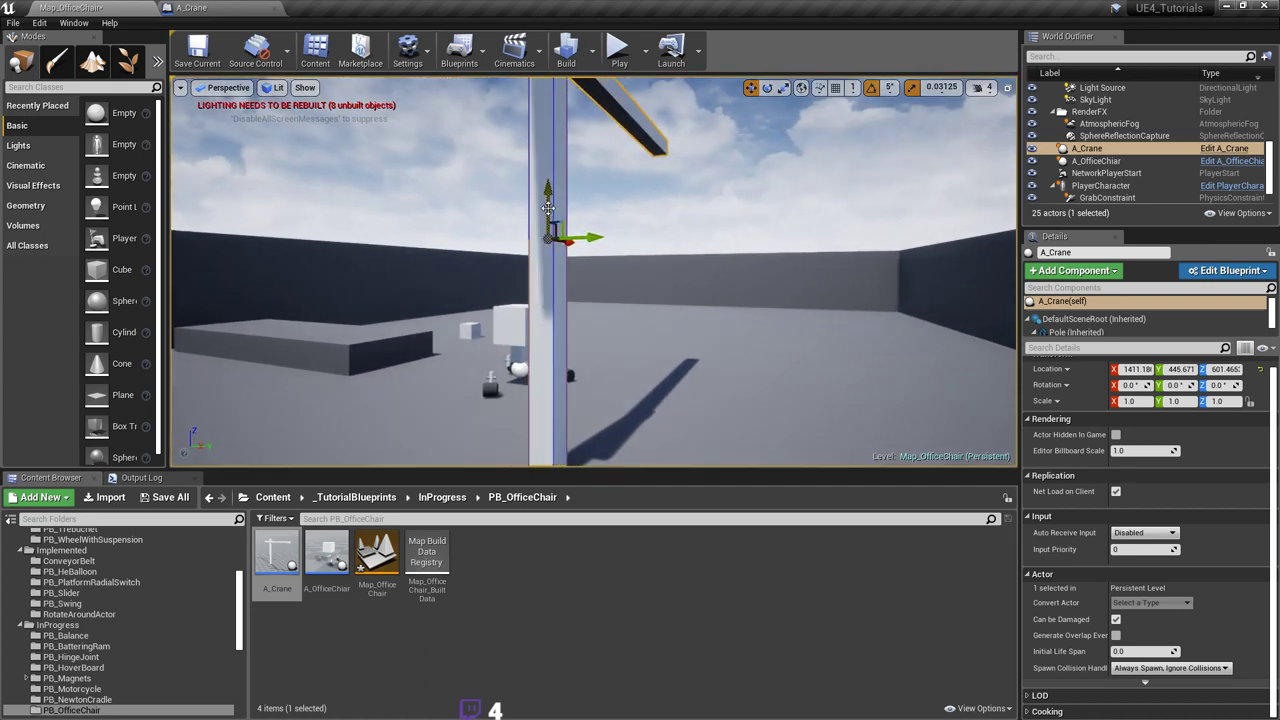
pyautogui.moveTo(548, 208); pyautogui.dragTo(551, 143)
pyautogui.moveTo(574, 131); pyautogui.dragTo(630, 110, button='right')
pyautogui.press('a')
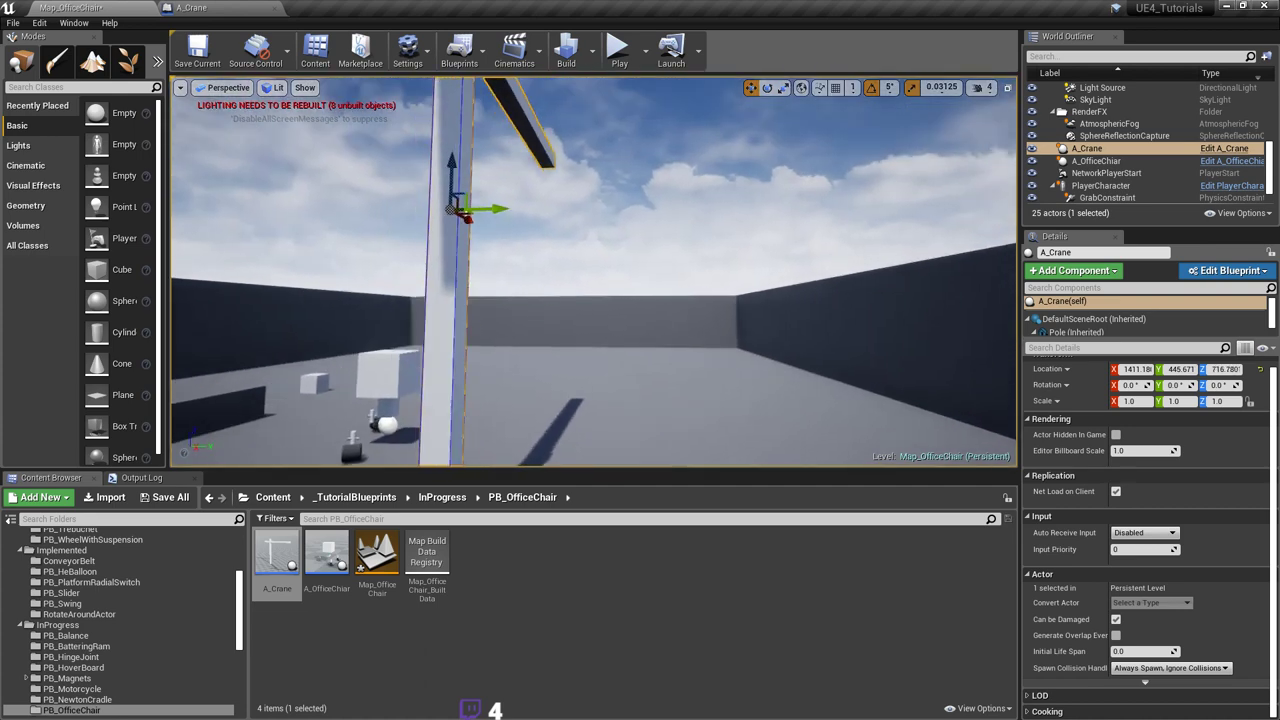
# Step: Play-test the level, walk around the crane to check how its pole and arm behave, and end the session
pyautogui.click(617, 47)
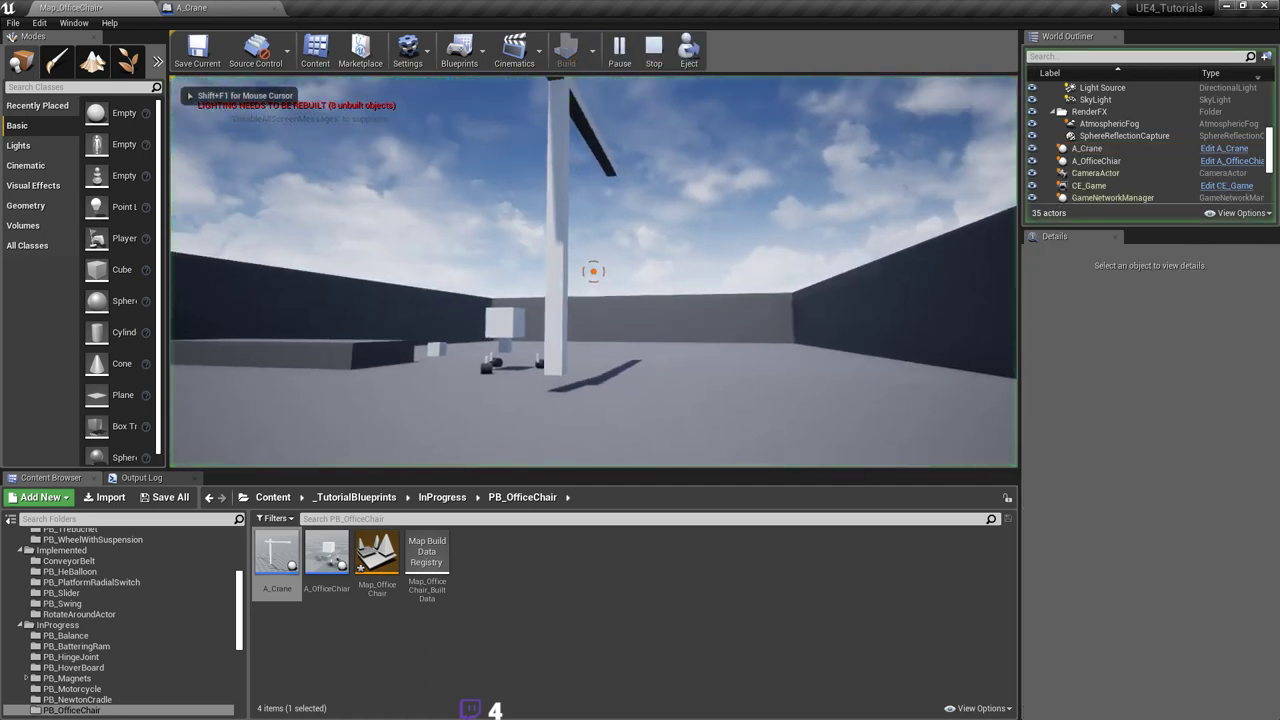
pyautogui.press('w')
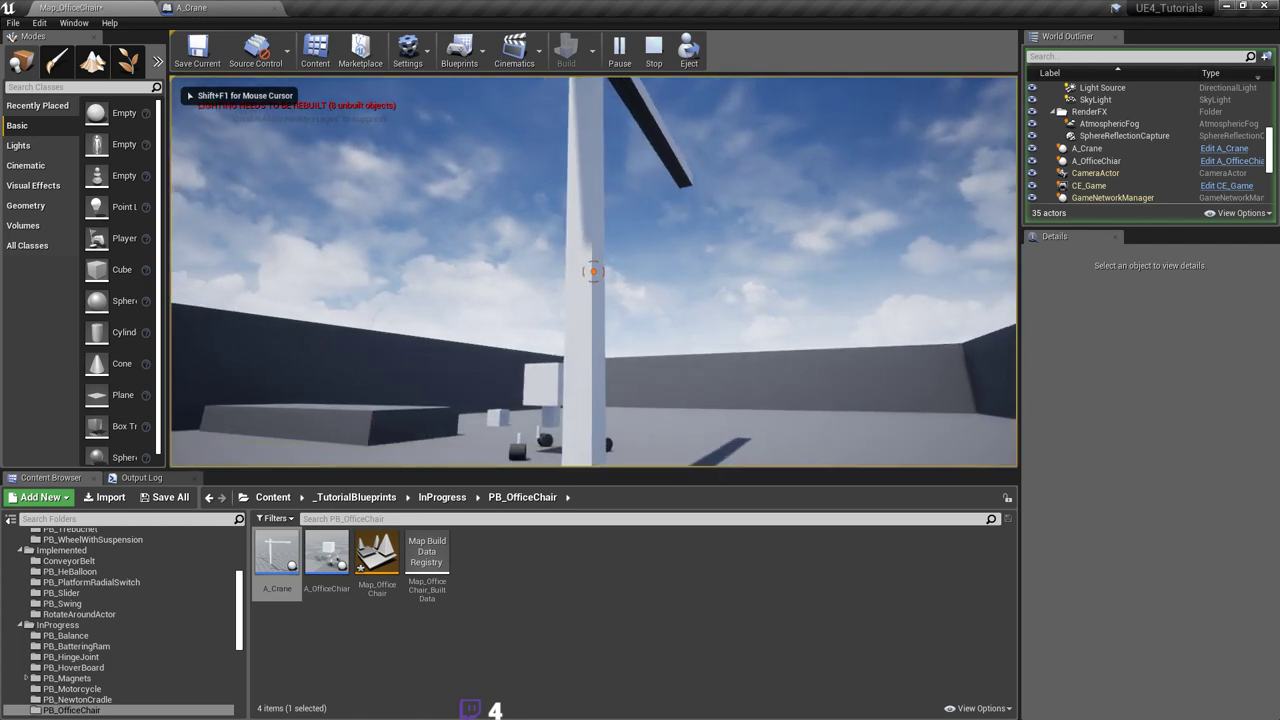
pyautogui.press('a')
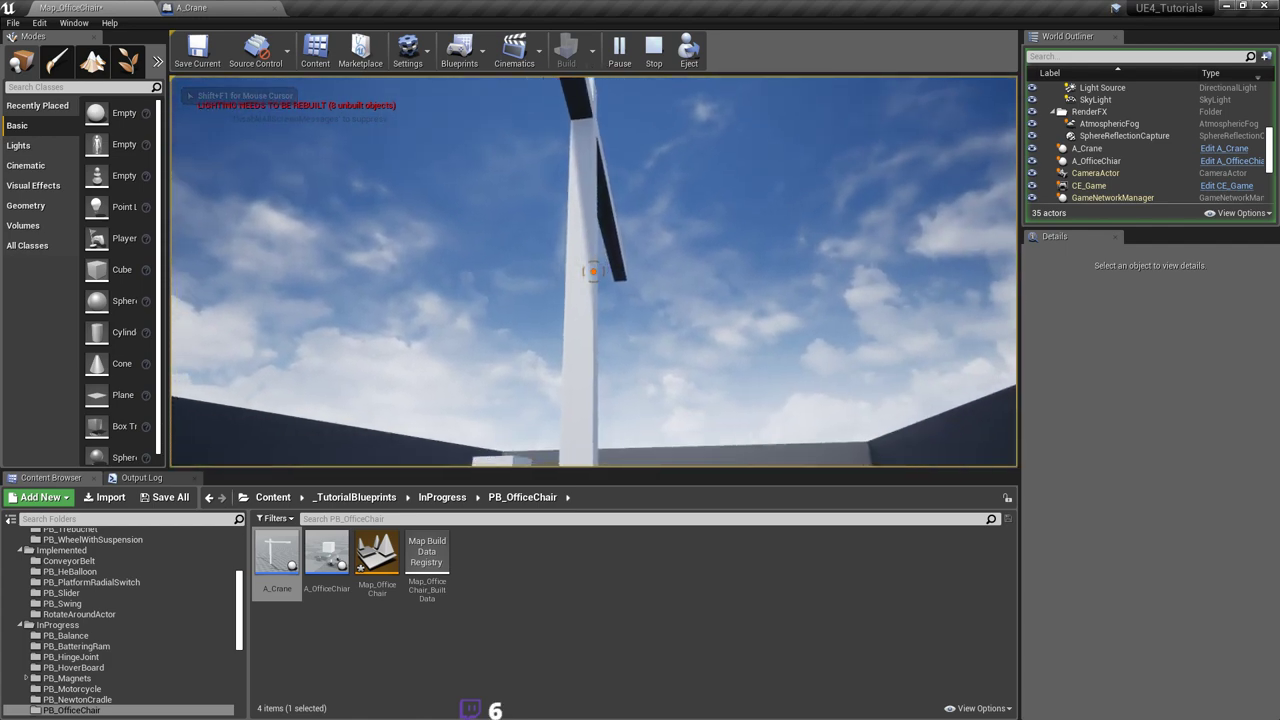
pyautogui.press('d')
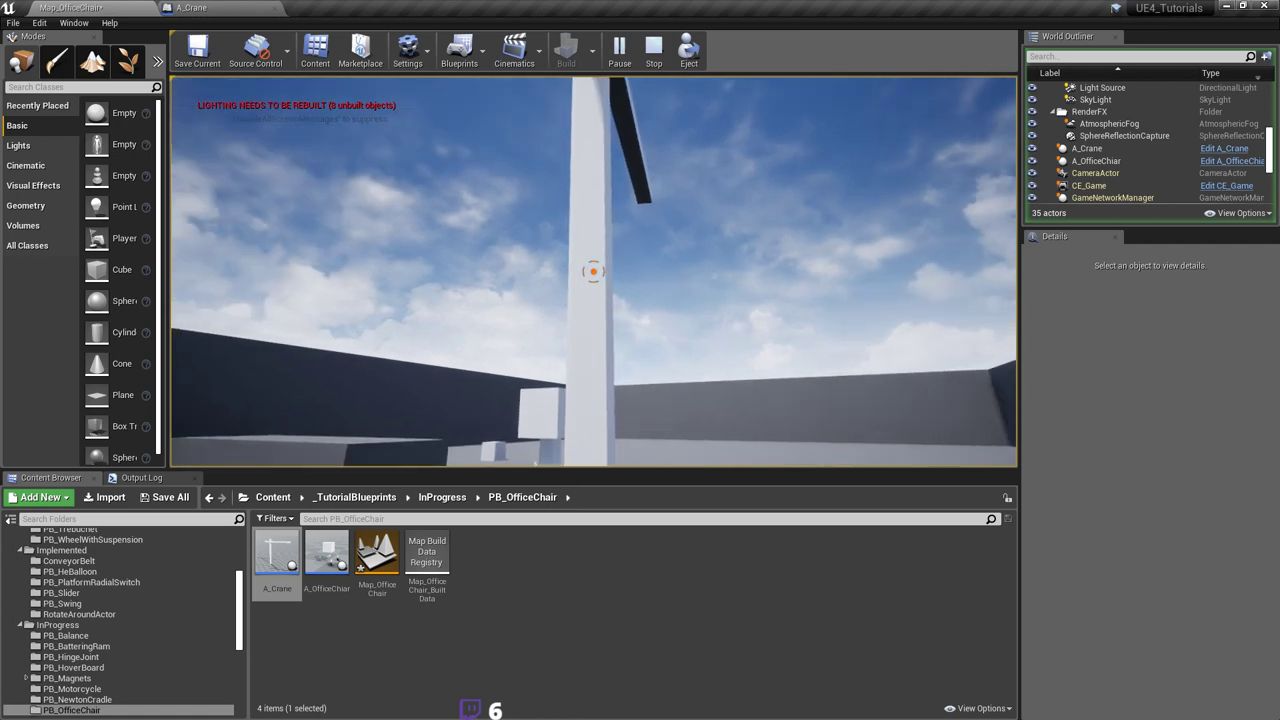
pyautogui.press('w')
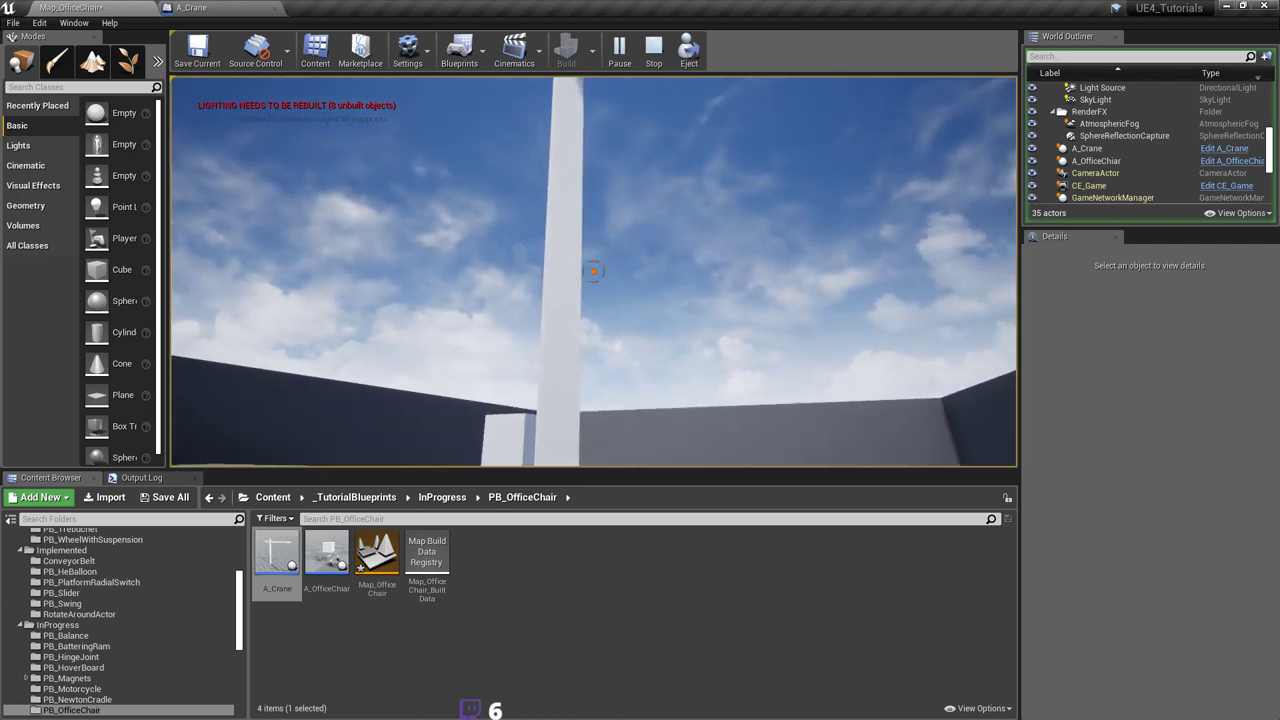
pyautogui.press('a')
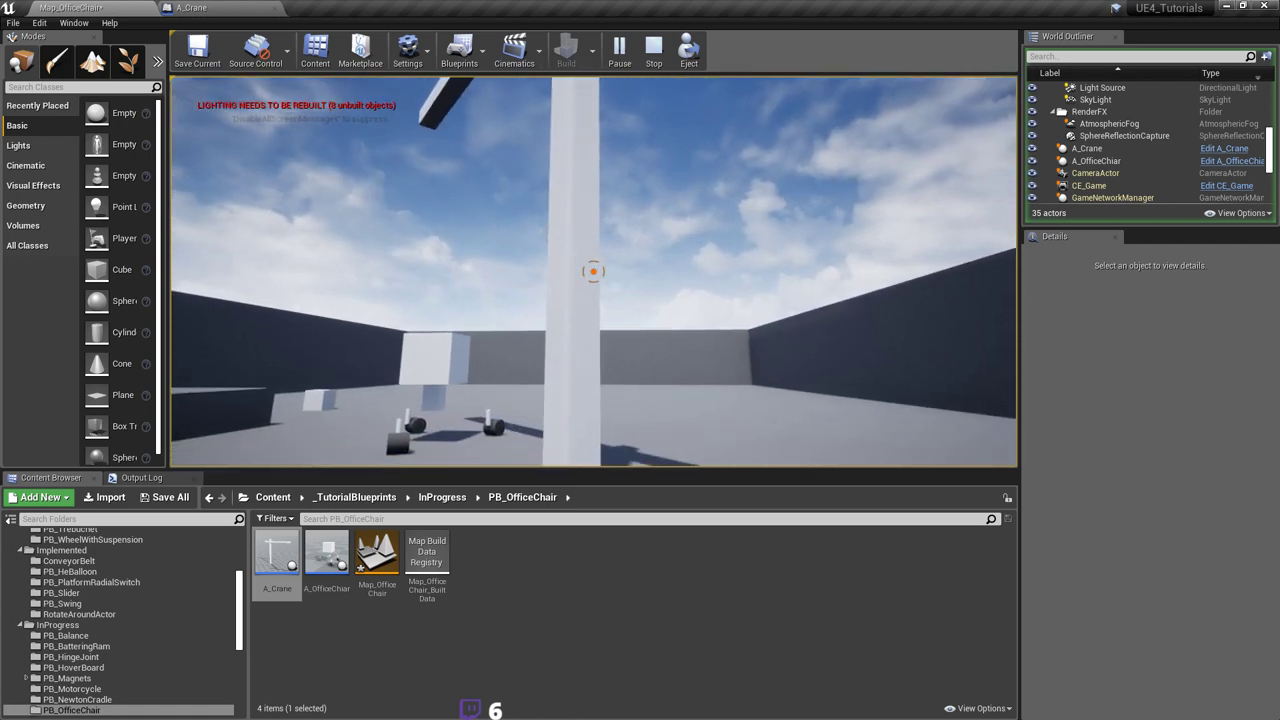
pyautogui.press('w')
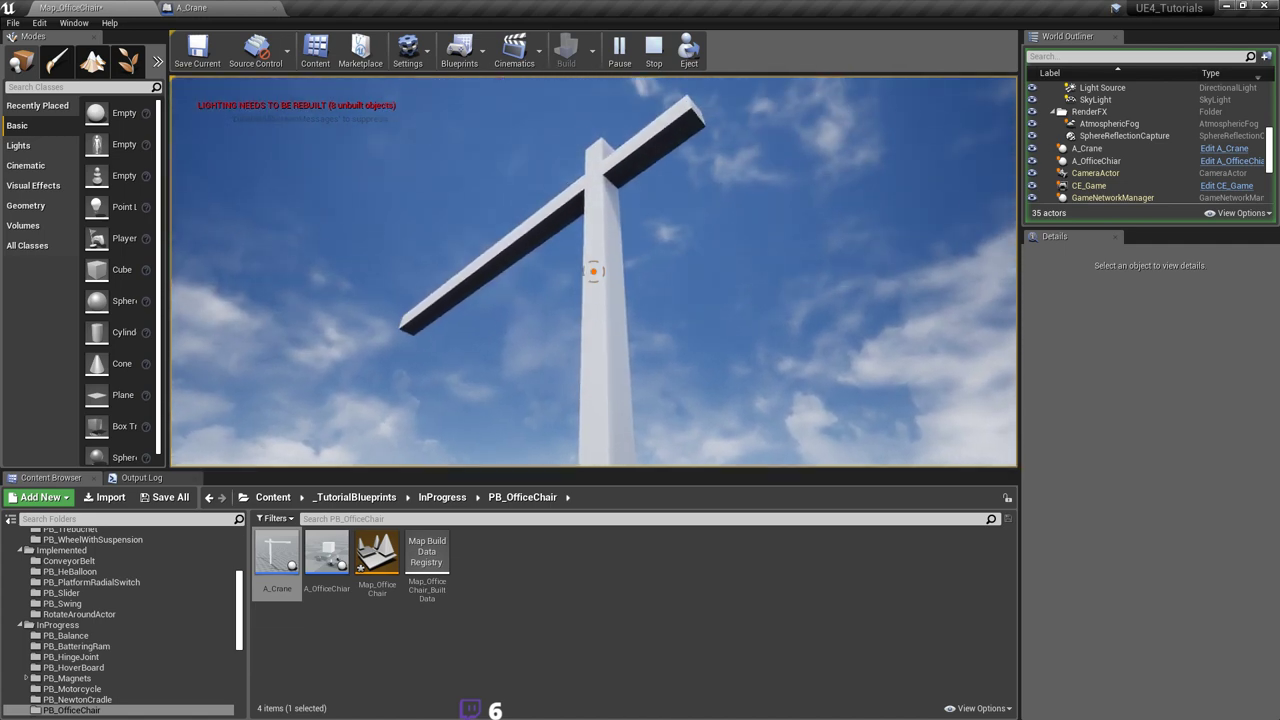
pyautogui.press('a')
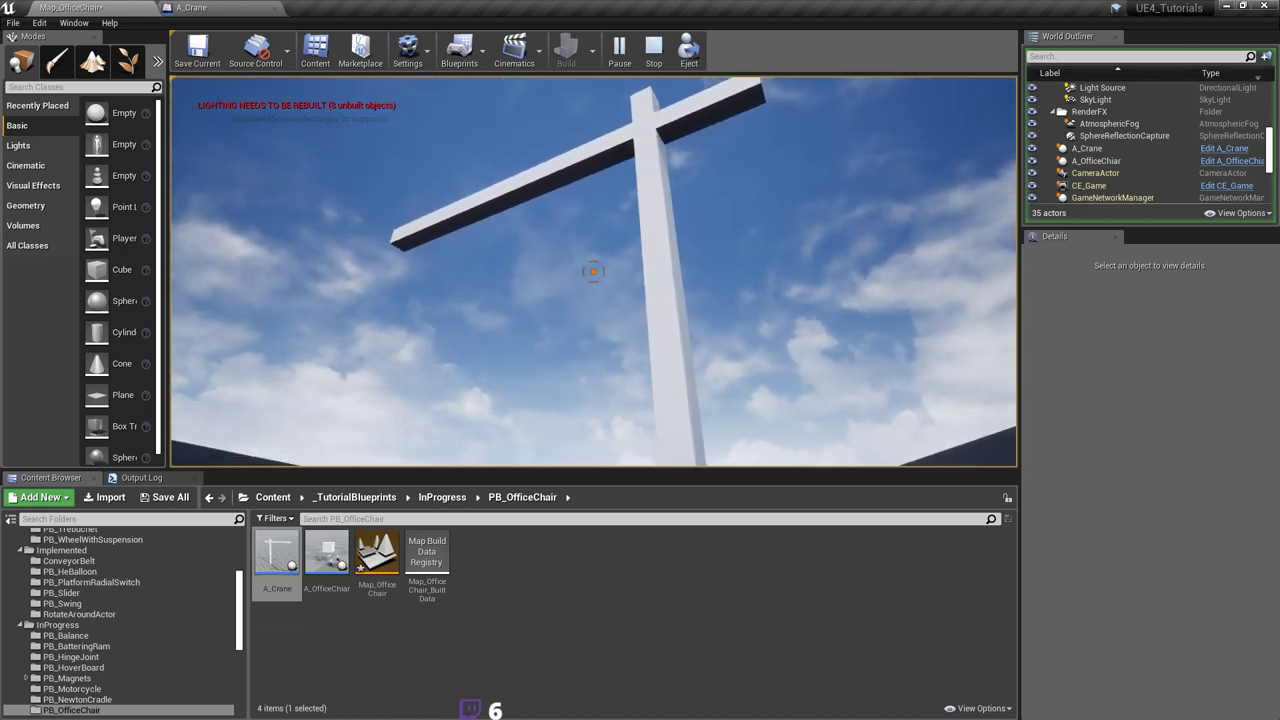
pyautogui.press('Escape')
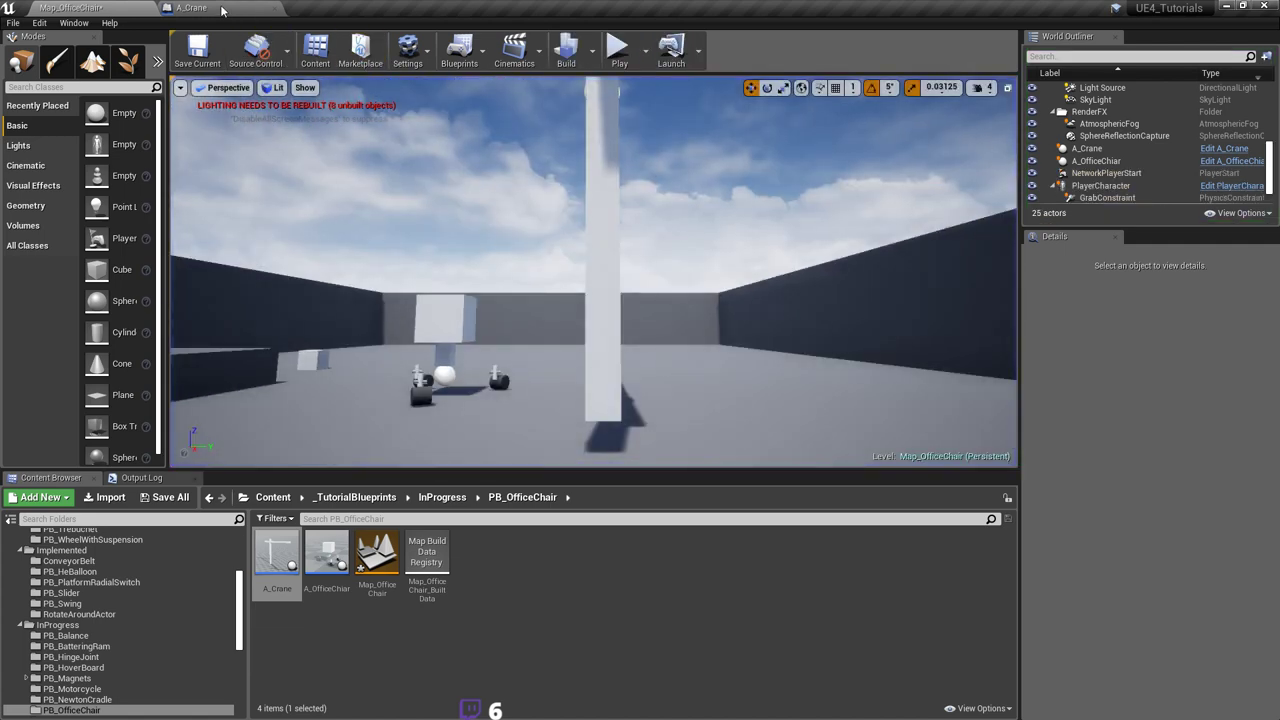
# Step: Return to the A_Crane blueprint and save it
pyautogui.click(222, 10)
pyautogui.hotkey('ctrl', 's')
pyautogui.scroll(3, 592, 255)
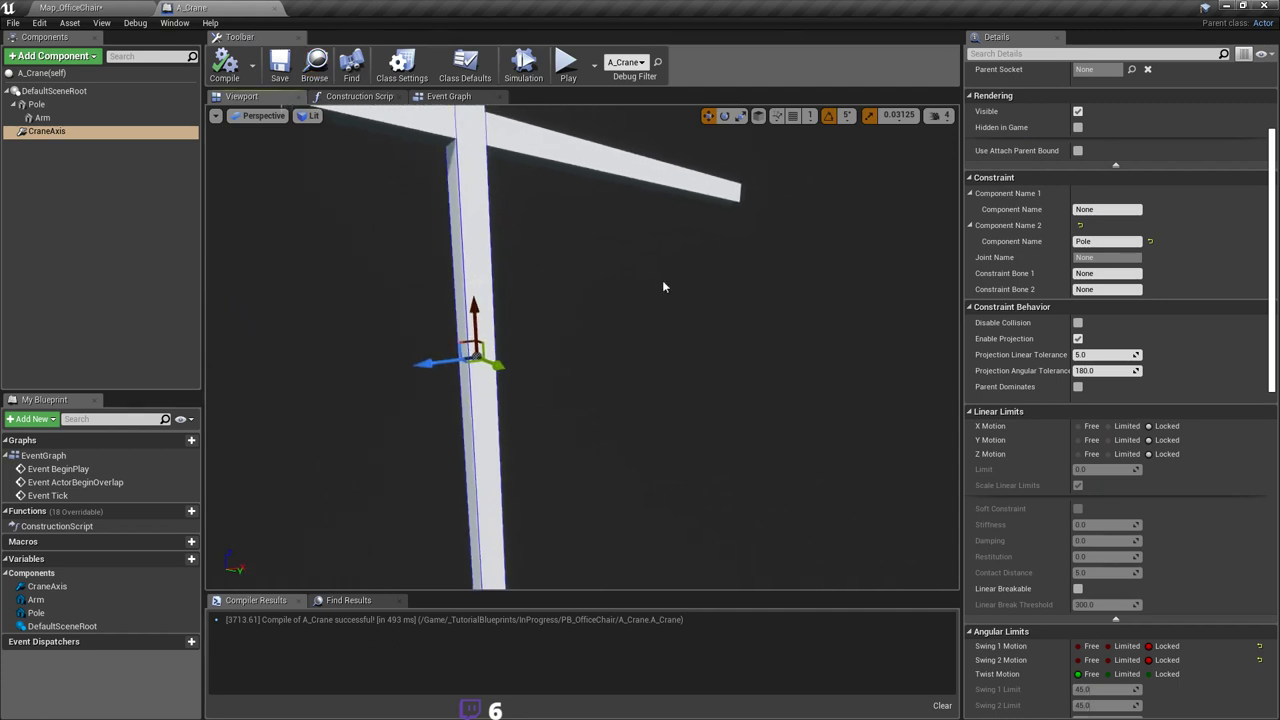
pyautogui.moveTo(662, 280); pyautogui.dragTo(644, 272, button='right')
pyautogui.click(54, 90)
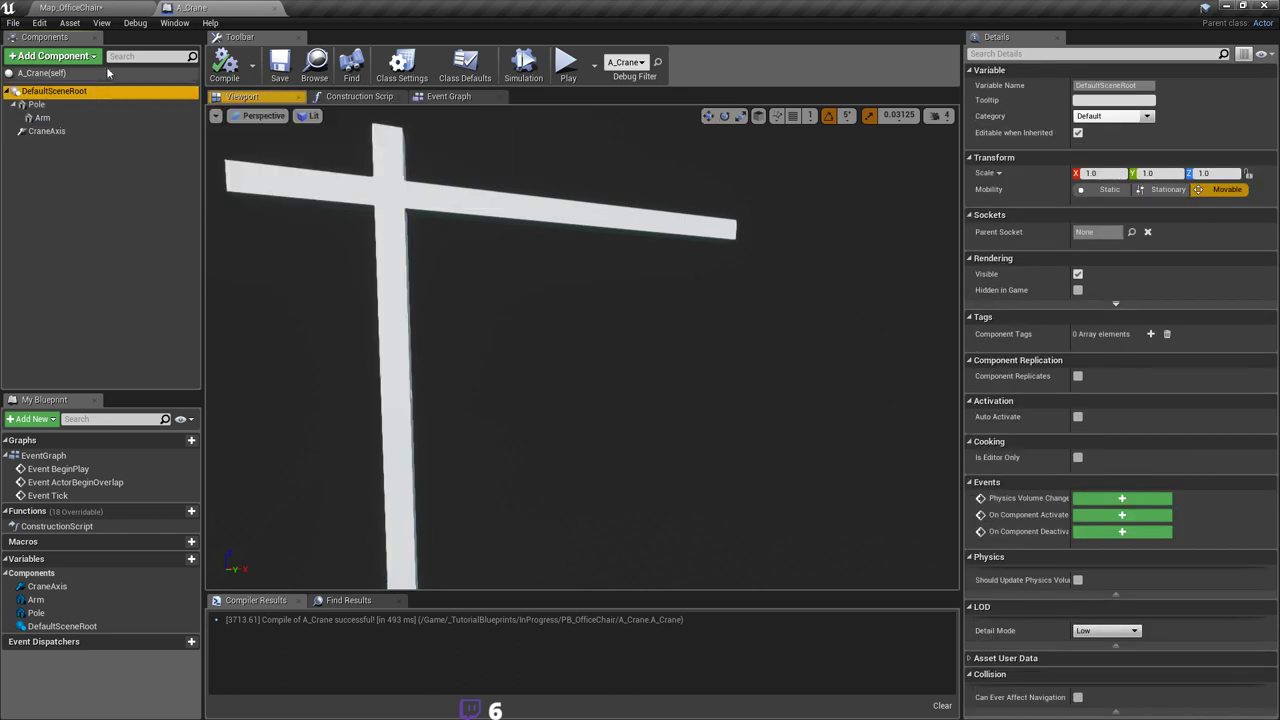
pyautogui.click(95, 58)
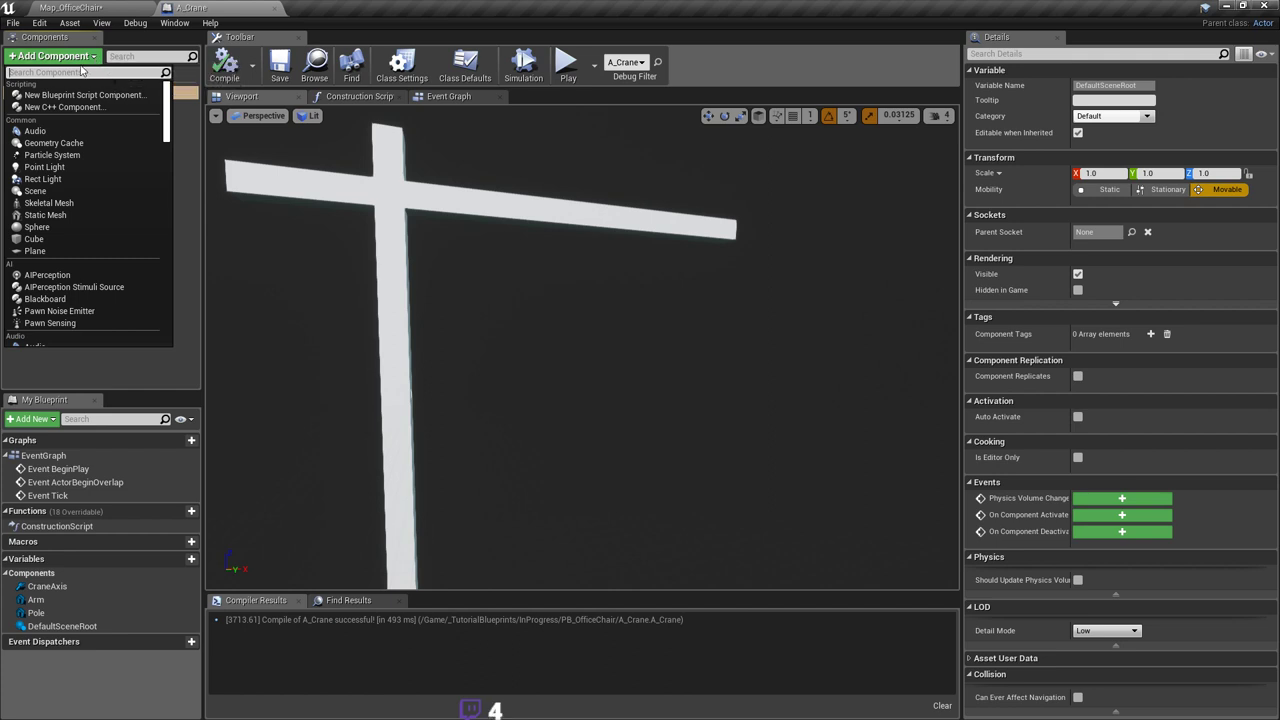
pyautogui.click(232, 162)
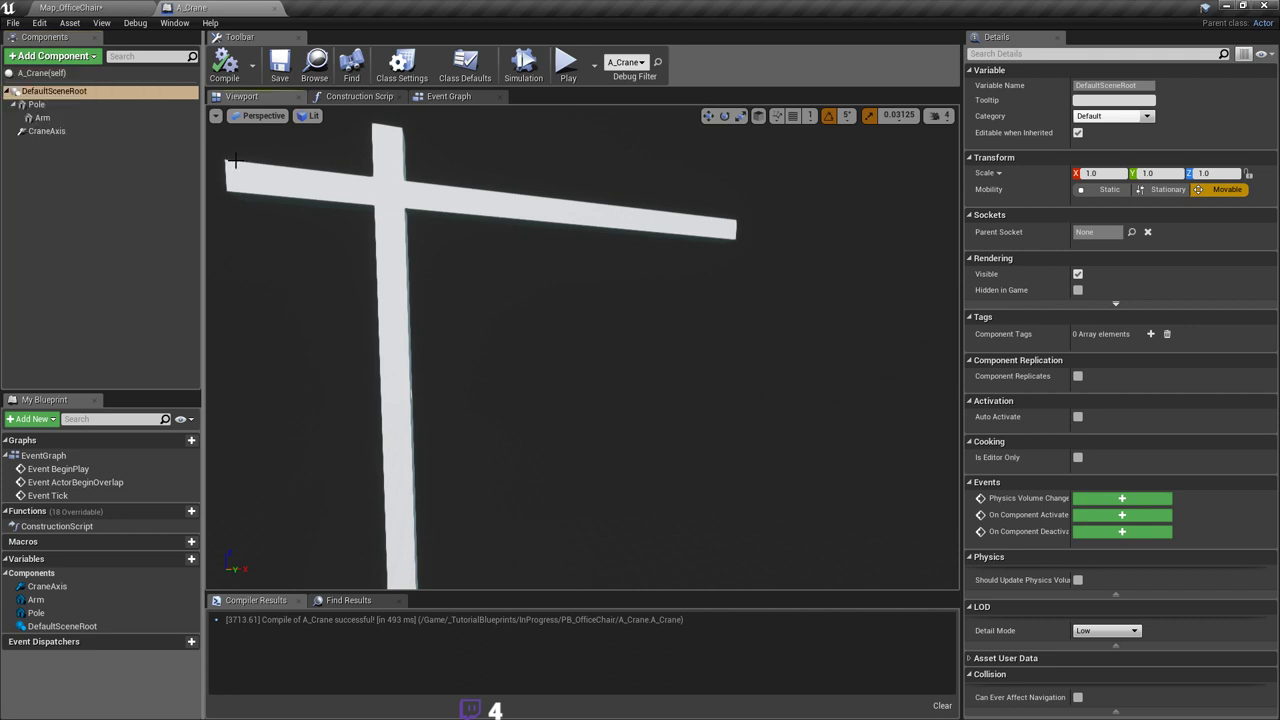
pyautogui.click(140, 118)
# Step: Add a Cube component under DefaultSceneRoot and name it Platform
pyautogui.click(75, 93)
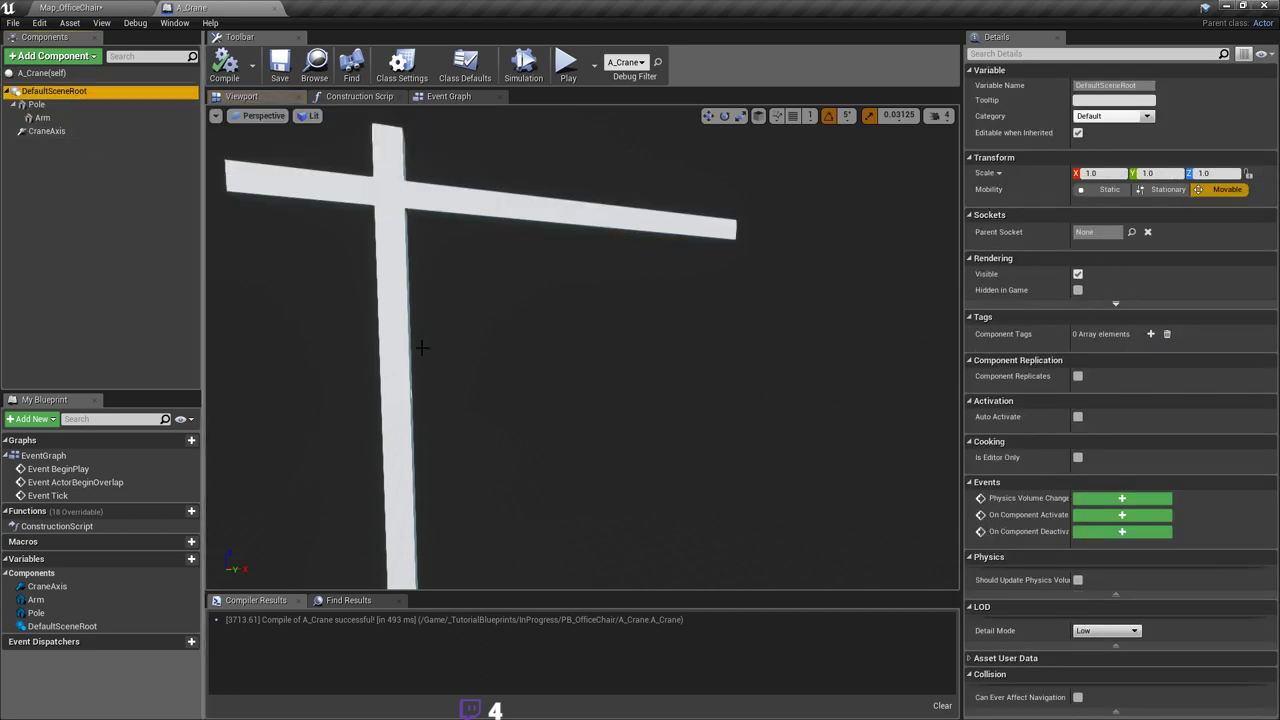
pyautogui.moveTo(422, 348); pyautogui.dragTo(438, 368, button='right')
pyautogui.moveTo(645, 268); pyautogui.dragTo(644, 226, button='right')
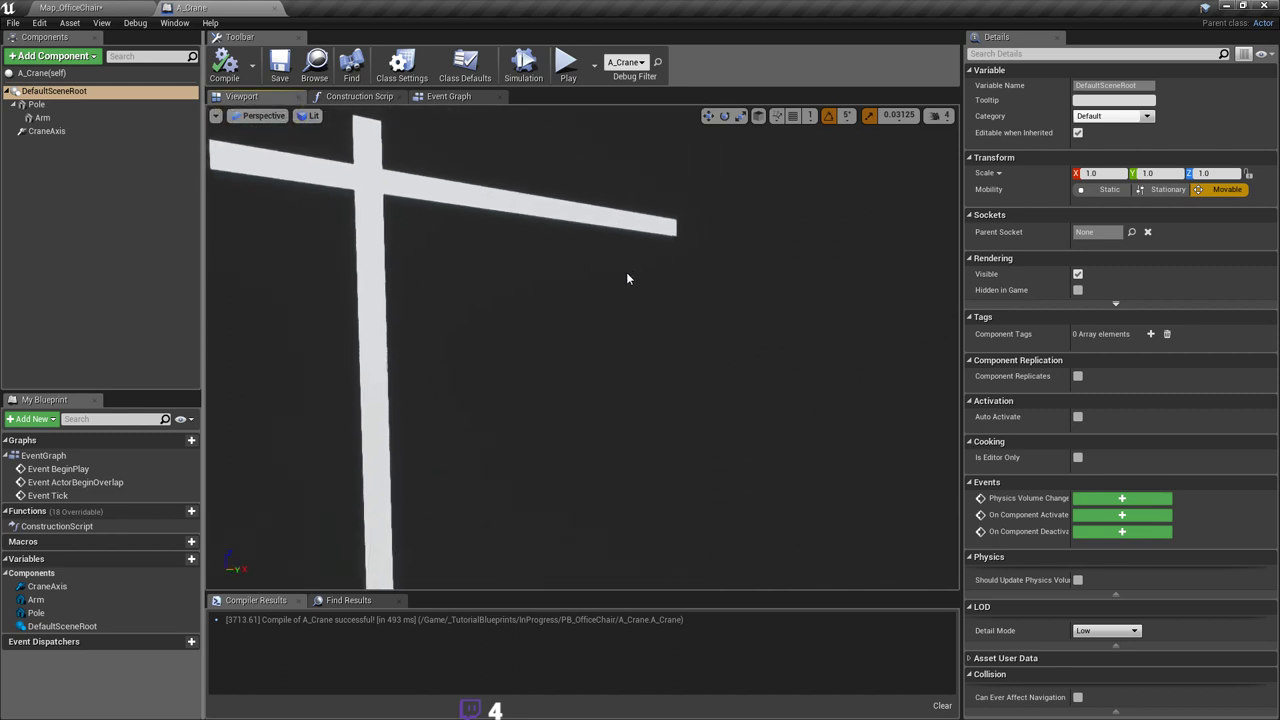
pyautogui.rightClick(44, 92)
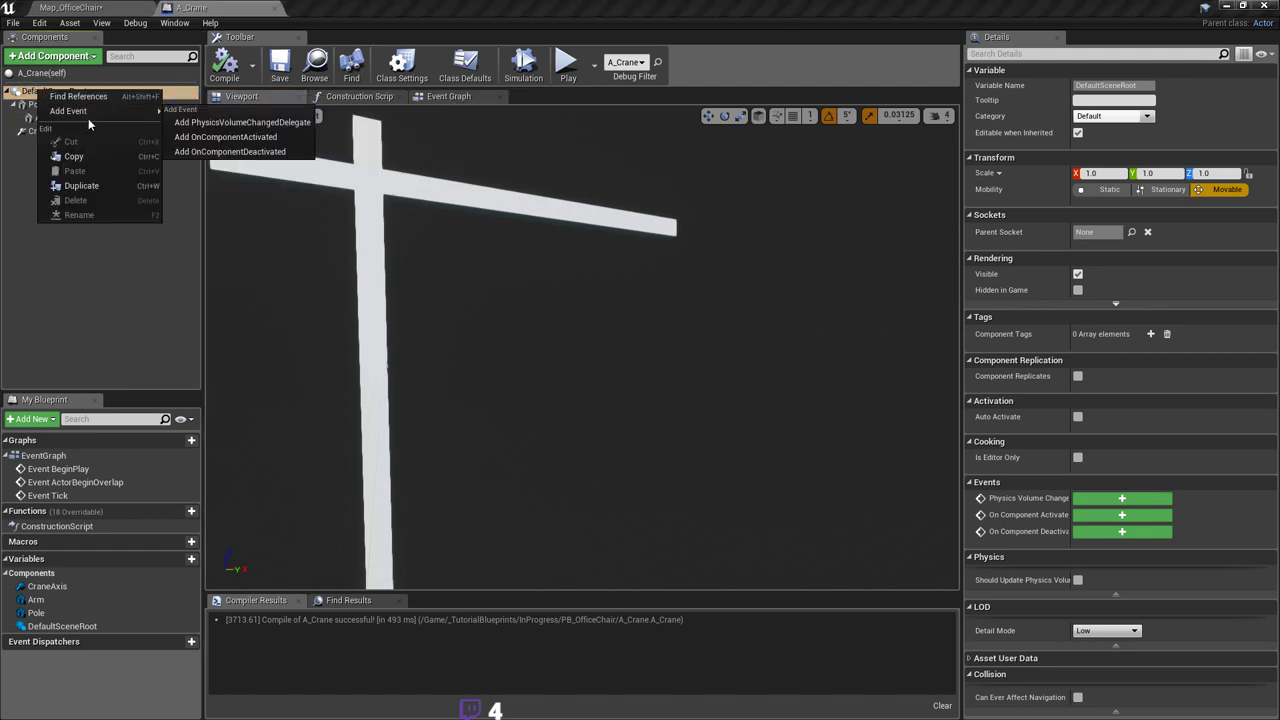
pyautogui.click(60, 56)
pyautogui.write('cube')
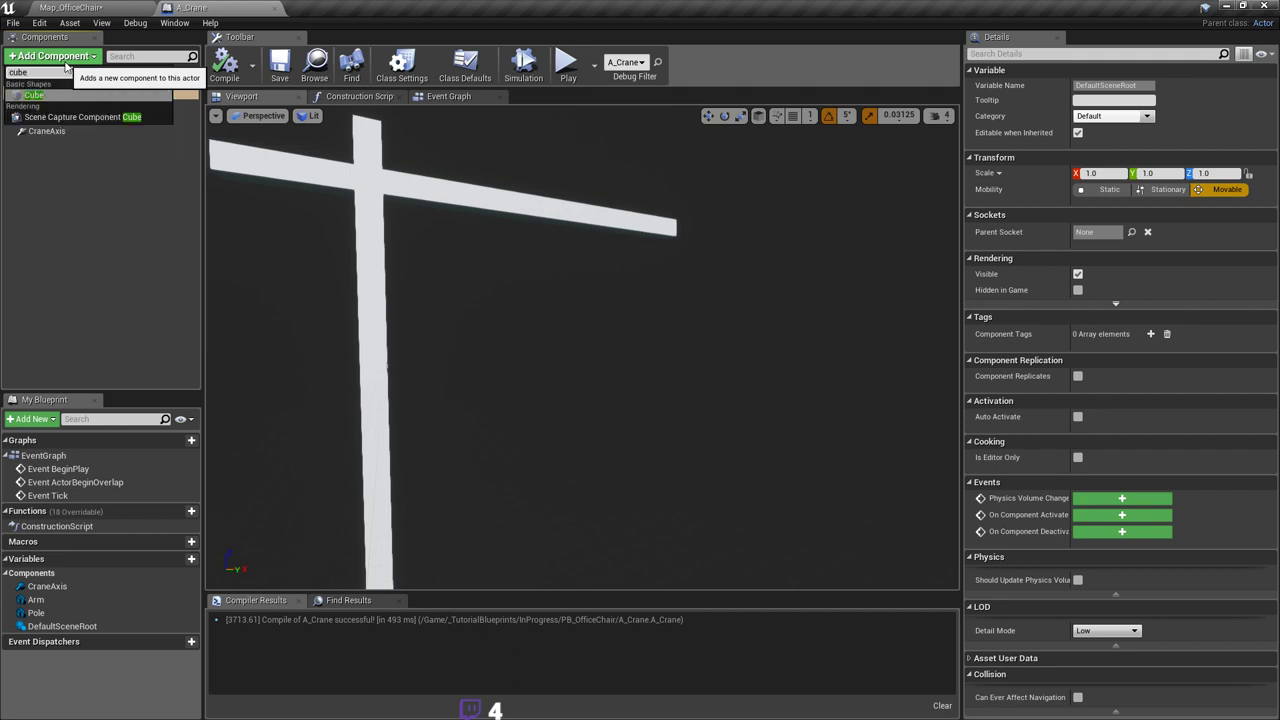
pyautogui.press('Return')
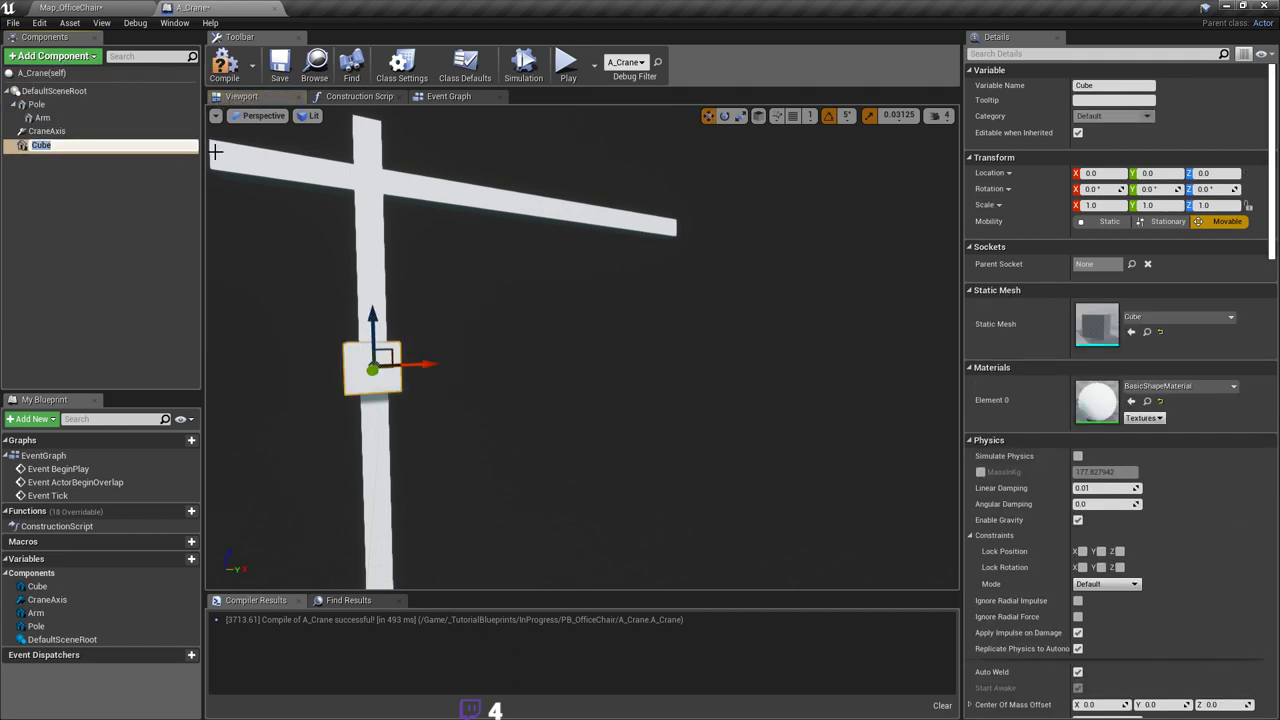
pyautogui.write('Platform')
pyautogui.press('Return')
# Step: Widen the Platform cube by setting its X and Y scale to 3
pyautogui.moveTo(595, 334)
pyautogui.mouseDown(button='right')
pyautogui.moveTo(570, 334)
pyautogui.moveTo(595, 334)
pyautogui.mouseUp(button='right')
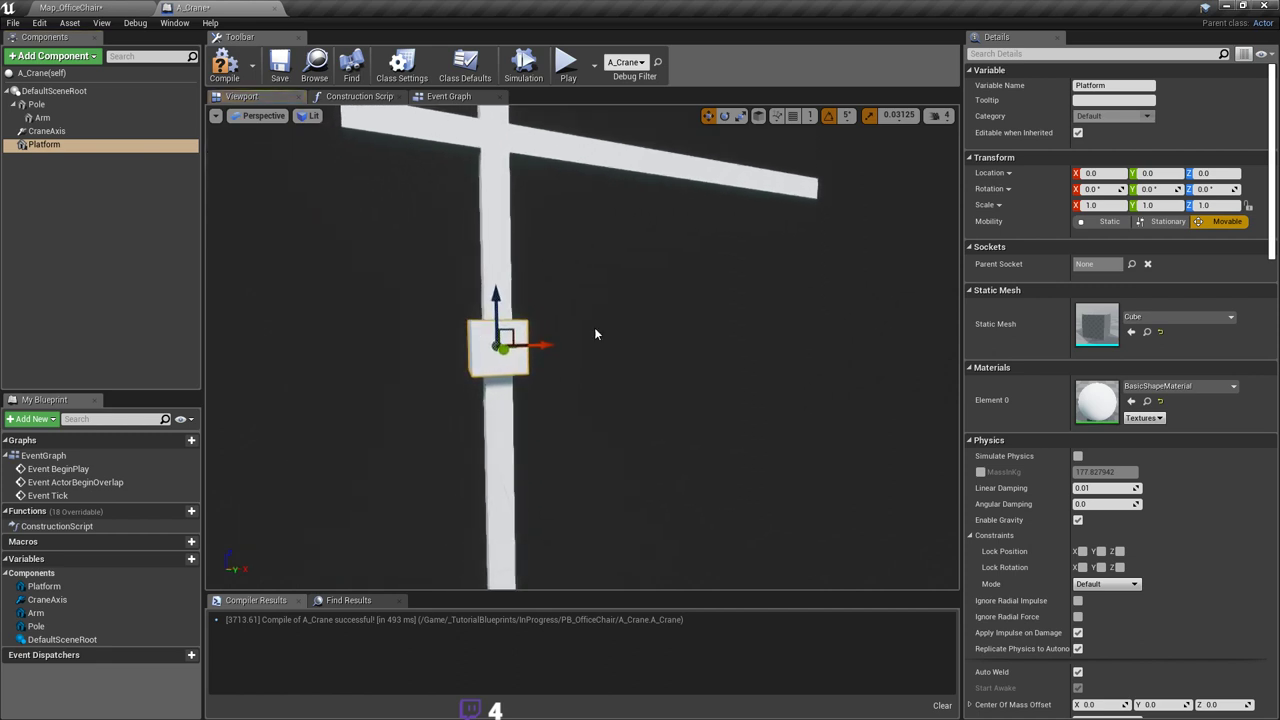
pyautogui.moveTo(690, 320); pyautogui.dragTo(715, 335, button='right')
pyautogui.click(1169, 206)
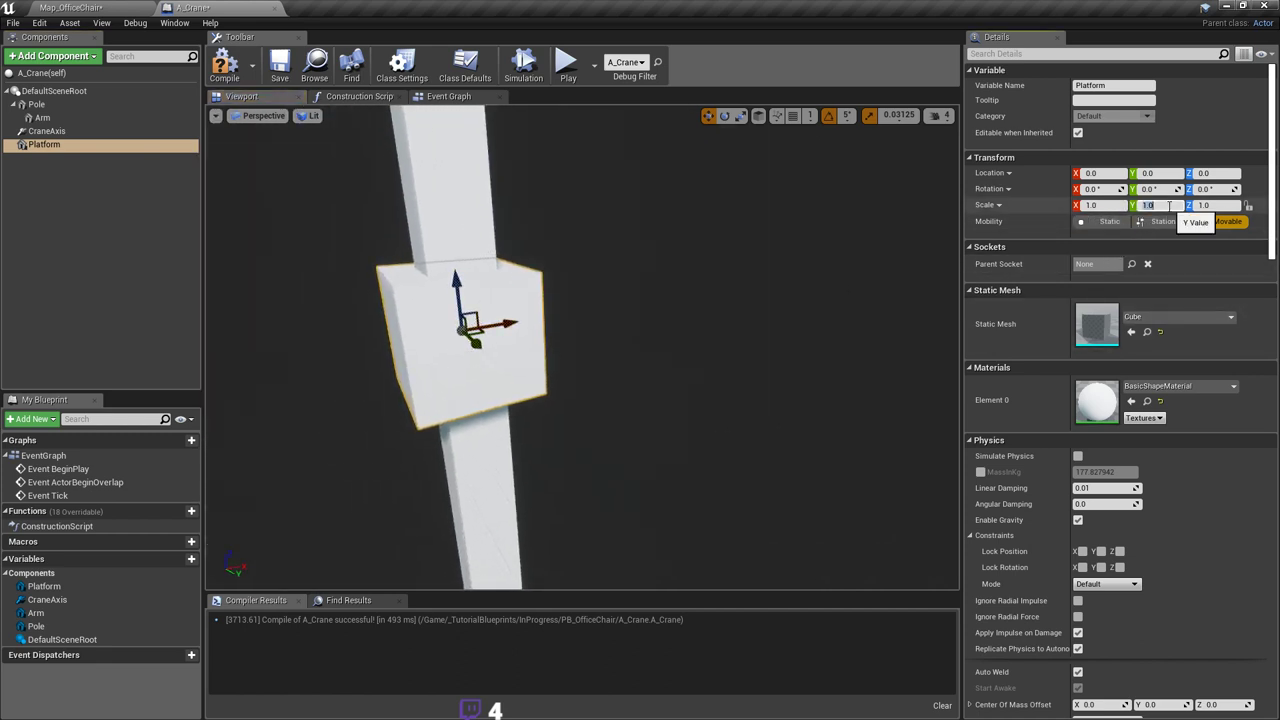
pyautogui.write('3')
pyautogui.press('Return')
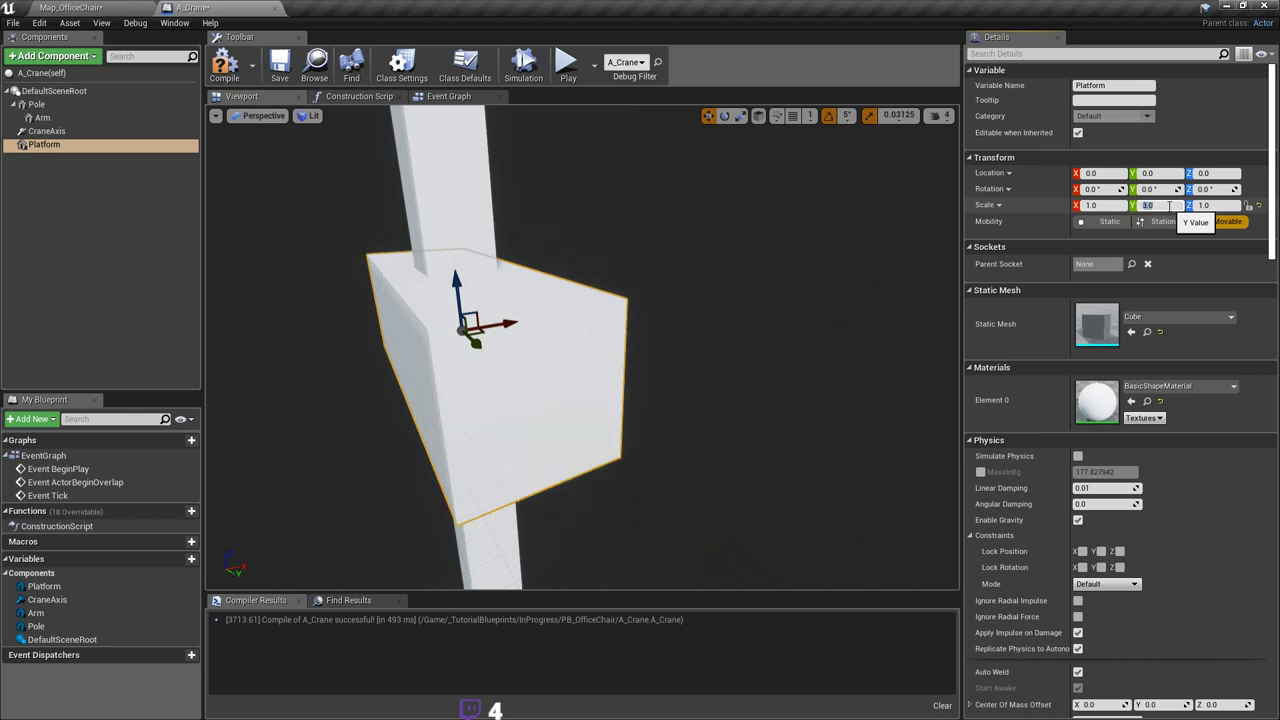
pyautogui.moveTo(1107, 208); pyautogui.dragTo(1040, 203)
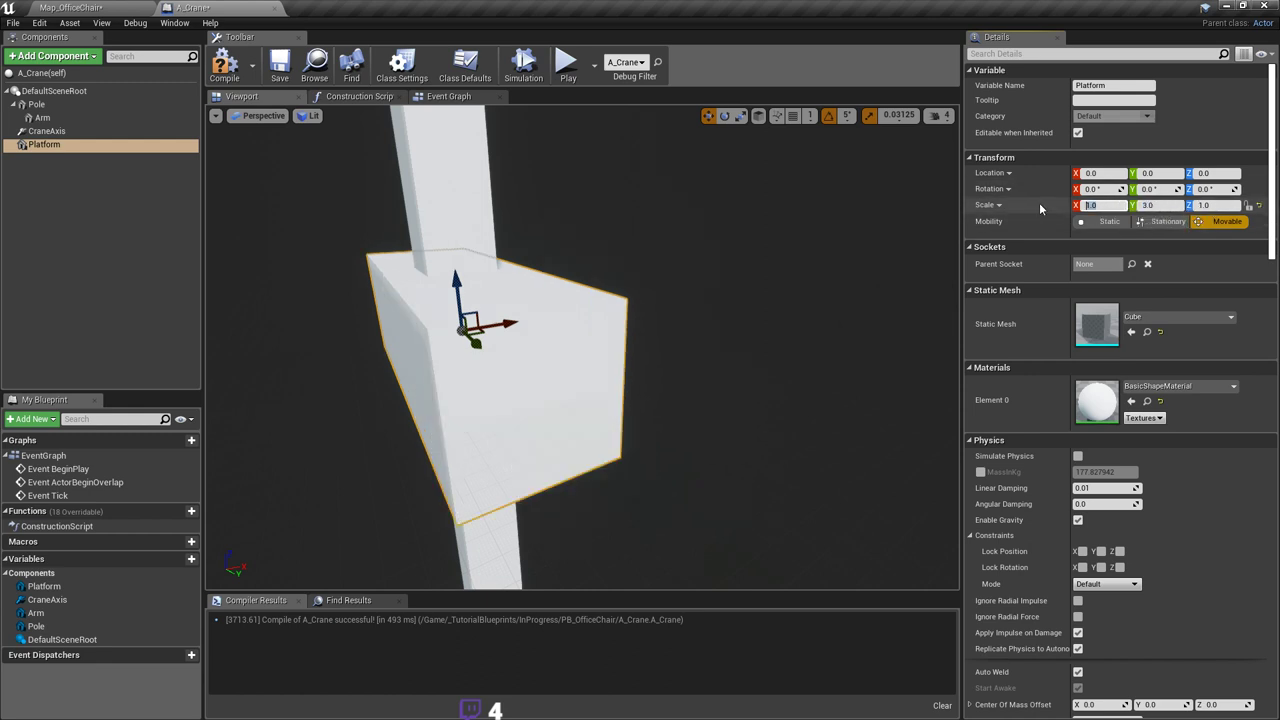
pyautogui.write('3')
pyautogui.press('Return')
# Step: Flatten the Platform with a Z scale of 0.1, and adjust that scale to 0.2
pyautogui.moveTo(740, 330); pyautogui.dragTo(710, 325, button='right')
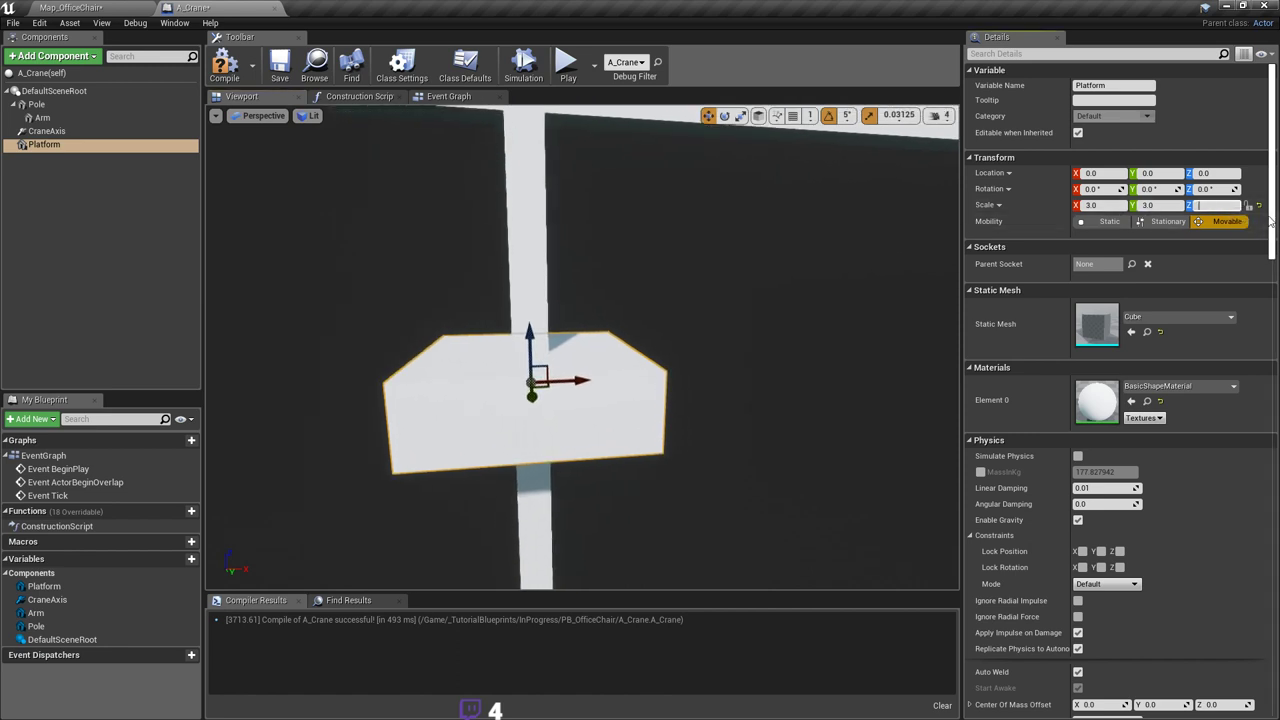
pyautogui.press('Return')
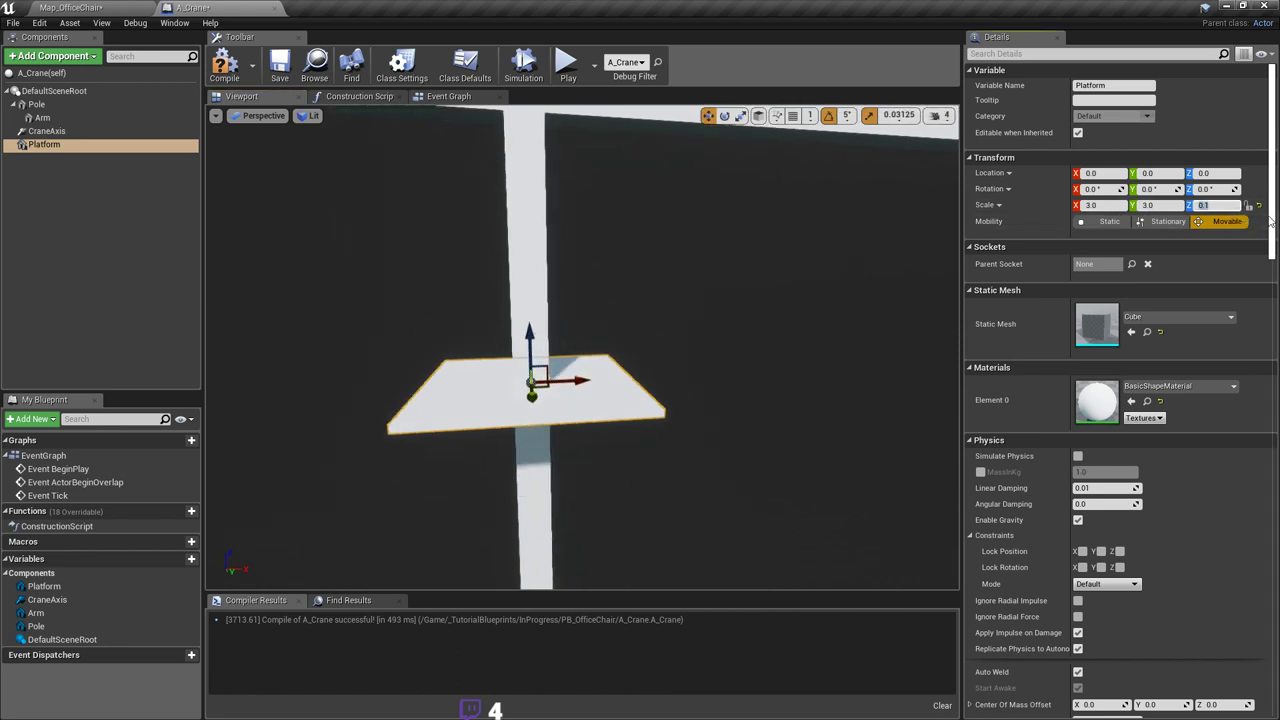
pyautogui.moveTo(780, 285)
pyautogui.mouseDown(button='right')
pyautogui.moveTo(720, 335)
pyautogui.moveTo(780, 293)
pyautogui.mouseUp(button='right')
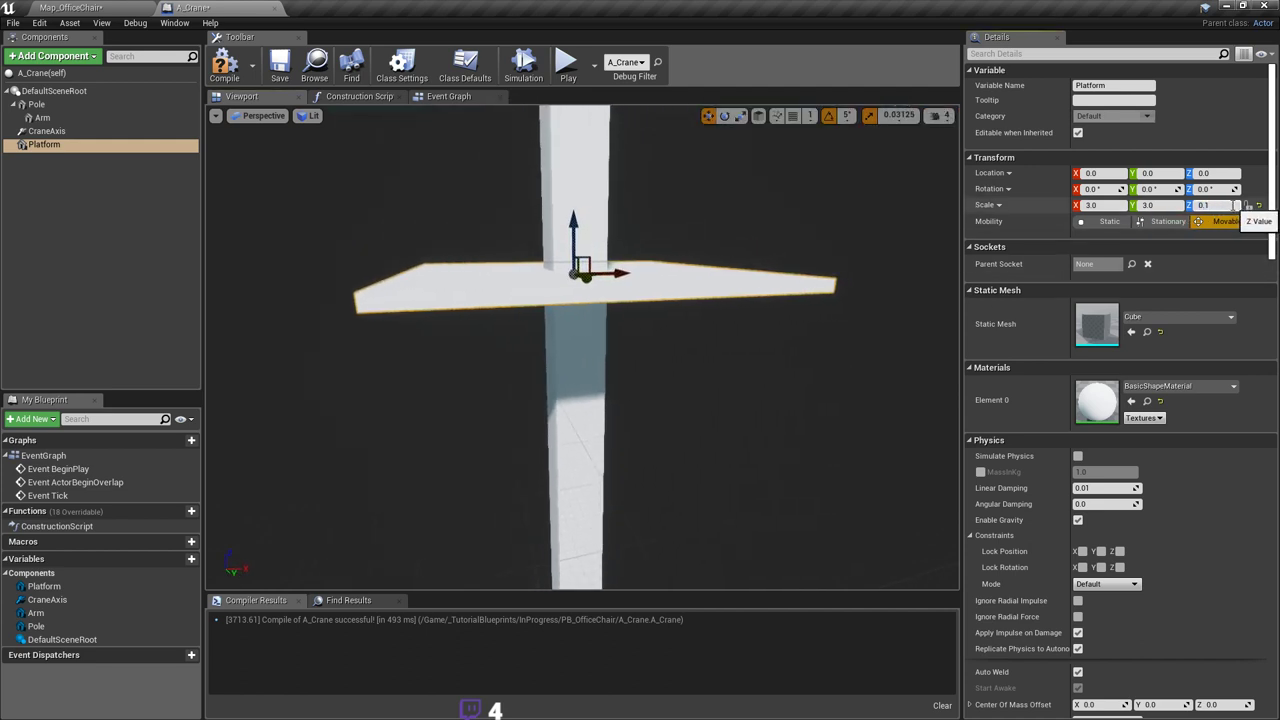
pyautogui.write('.2')
pyautogui.press('Return')
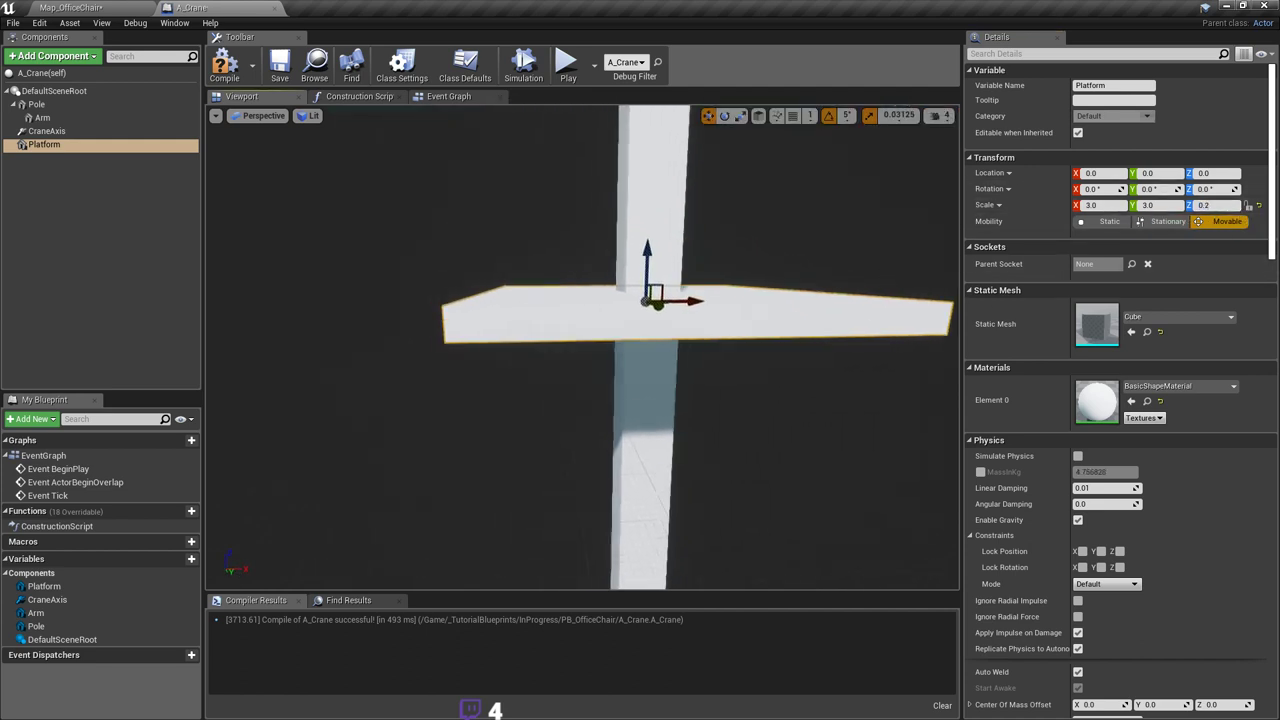
# Step: Move the Platform away from the pole to about X 684, under the outer arm, and save the blueprint
pyautogui.moveTo(545, 336); pyautogui.dragTo(788, 354)
pyautogui.hotkey('ctrl', 's')
pyautogui.moveTo(800, 378); pyautogui.dragTo(748, 367, button='right')
pyautogui.hotkey('ctrl', 's')
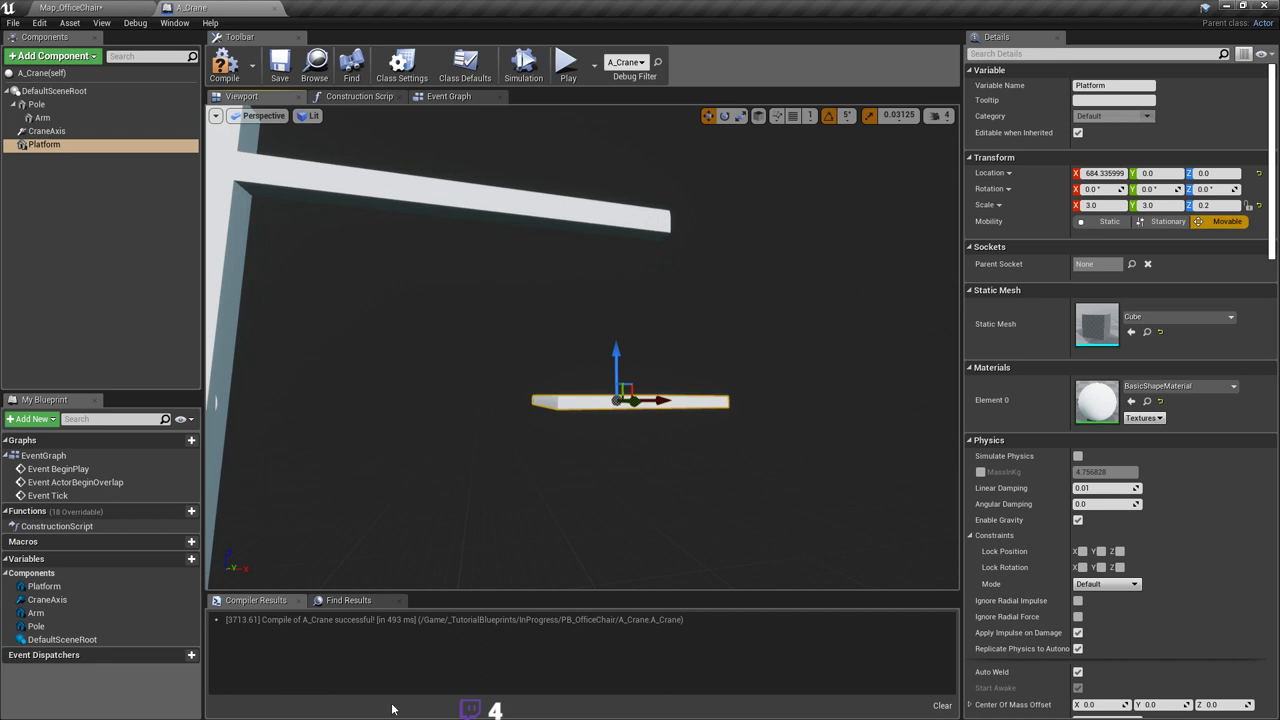
# Step: Open the crane reference image and examine the trolley, cables and hook hanging from the arm
pyautogui.press('super')
pyautogui.click(280, 706)
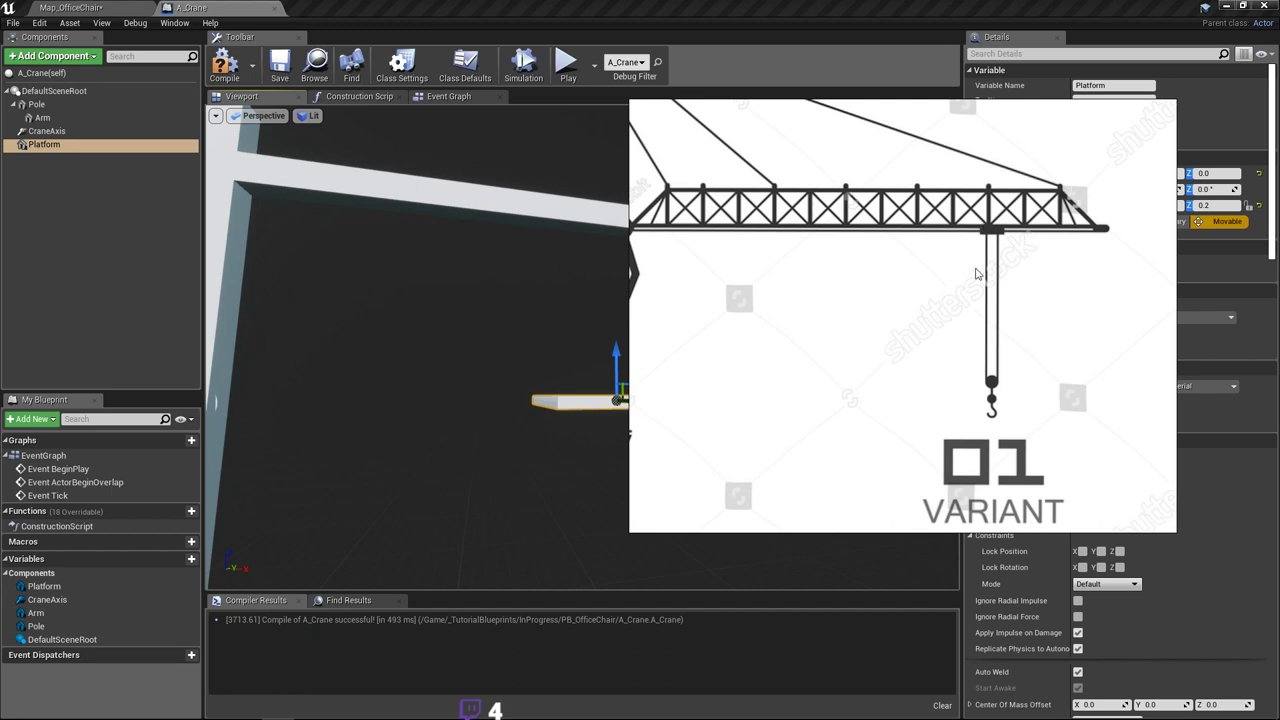
pyautogui.scroll(-2, 979, 273)
pyautogui.moveTo(997, 256); pyautogui.dragTo(936, 273, button='middle')
pyautogui.scroll(3, 925, 262)
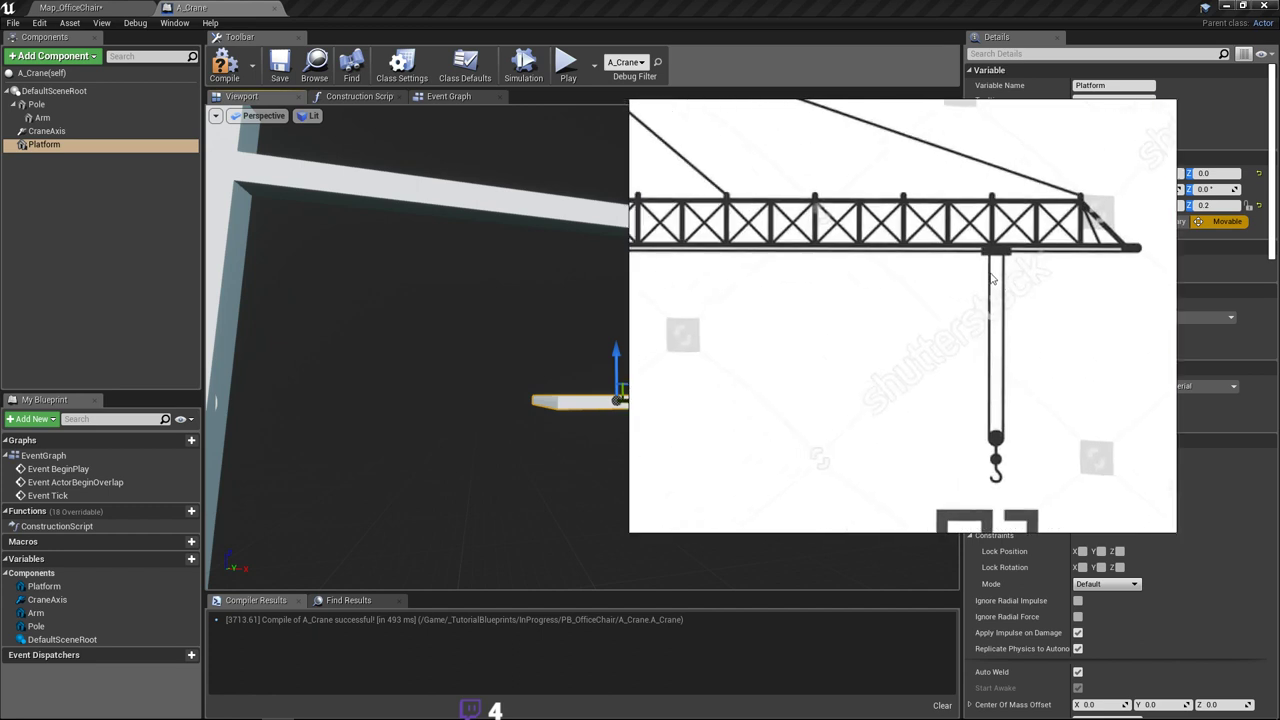
# Step: Return to the A_Crane blueprint and lower the Platform to about Z -75
pyautogui.click(248, 9)
pyautogui.moveTo(562, 259)
pyautogui.mouseDown(button='right')
pyautogui.moveTo(550, 241)
pyautogui.moveTo(553, 258)
pyautogui.mouseUp(button='right')
pyautogui.moveTo(632, 284)
pyautogui.mouseDown(button='right')
pyautogui.moveTo(612, 269)
pyautogui.moveTo(622, 286)
pyautogui.mouseUp(button='right')
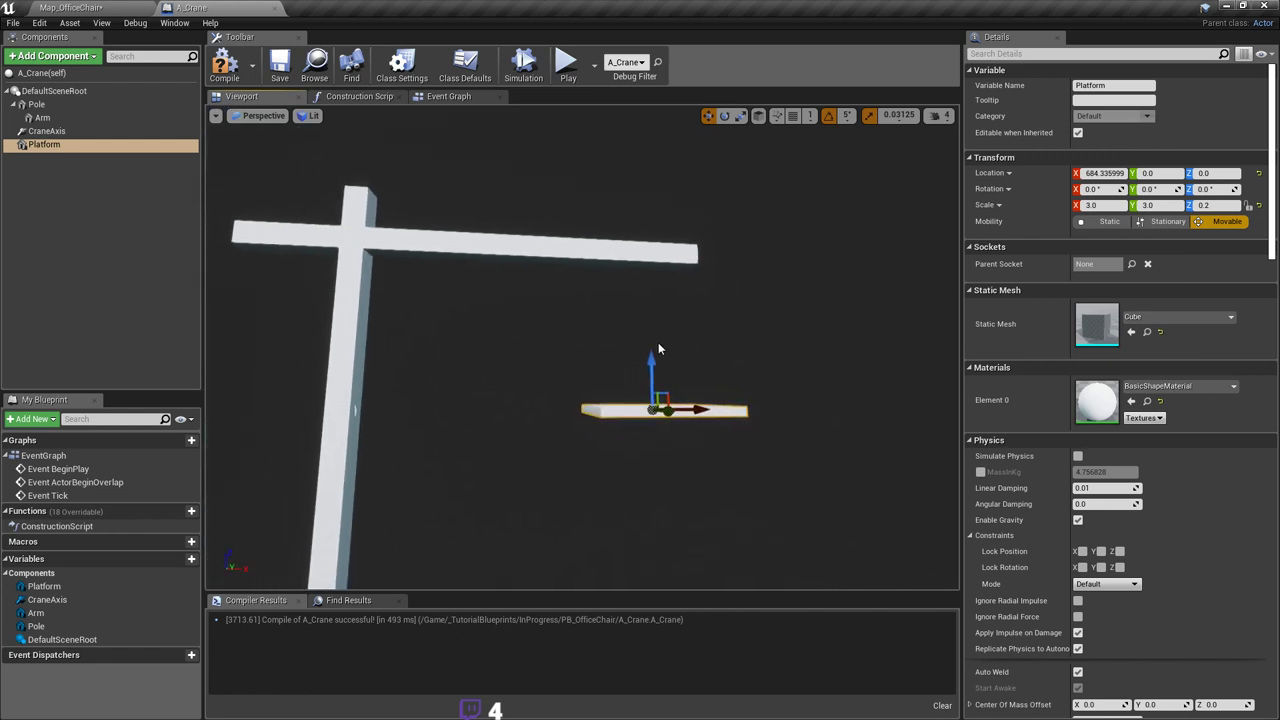
pyautogui.moveTo(652, 362); pyautogui.dragTo(652, 399)
pyautogui.moveTo(609, 342); pyautogui.dragTo(592, 337, button='right')
pyautogui.press('w')
pyautogui.moveTo(532, 251); pyautogui.dragTo(536, 264, button='right')
pyautogui.scroll(-4, 531, 251)
# Step: Add a Cube component named Cursor under DefaultSceneRoot and raise it to the arm at about Z 366
pyautogui.click(54, 91)
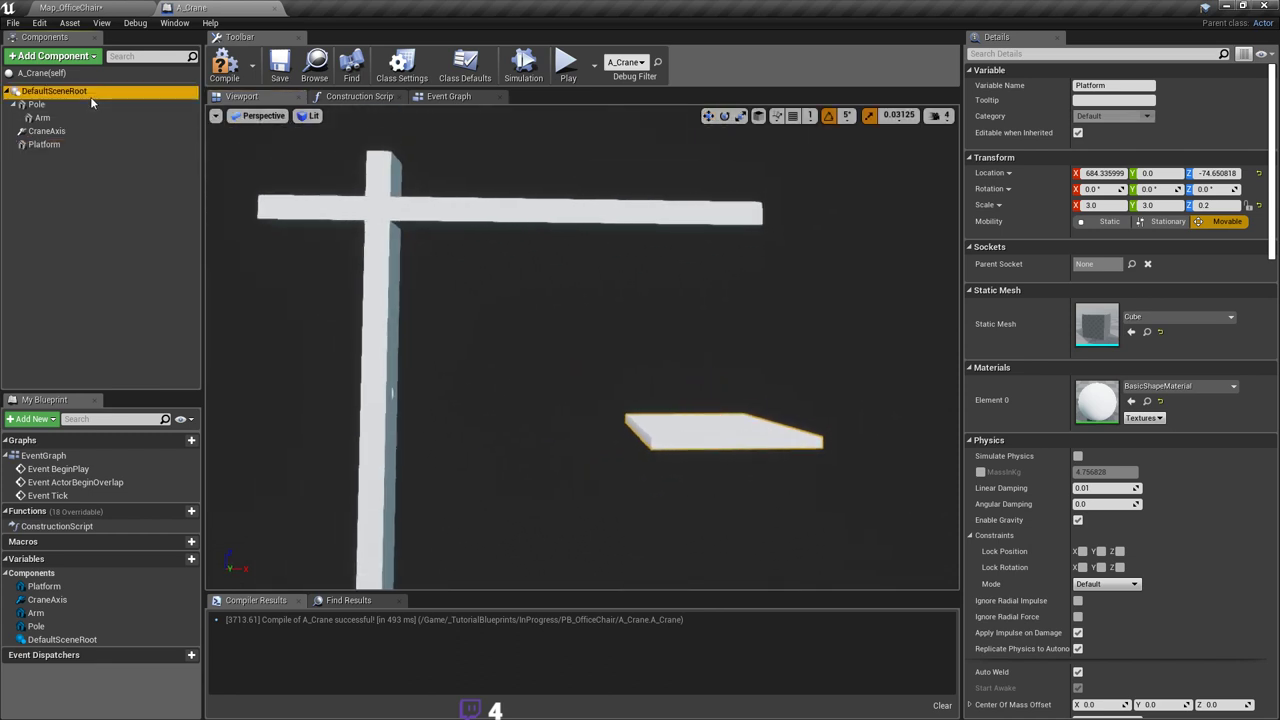
pyautogui.click(90, 57)
pyautogui.write('cube')
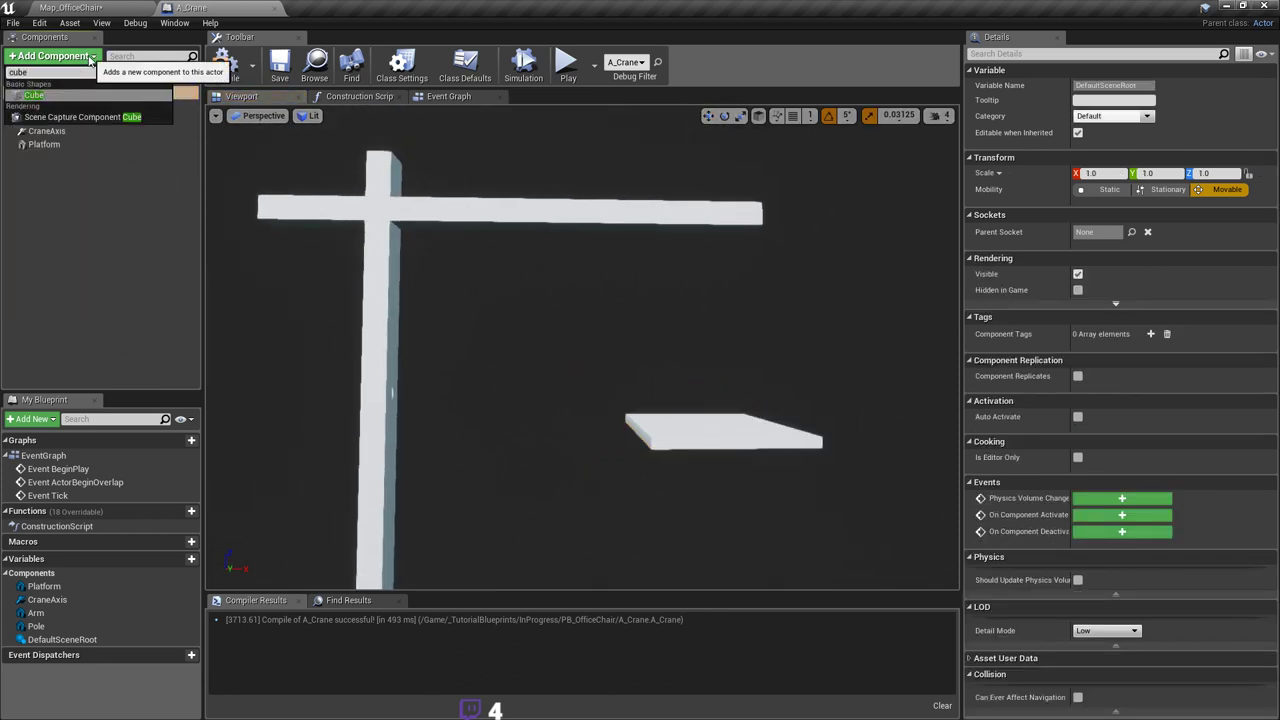
pyautogui.press('Return')
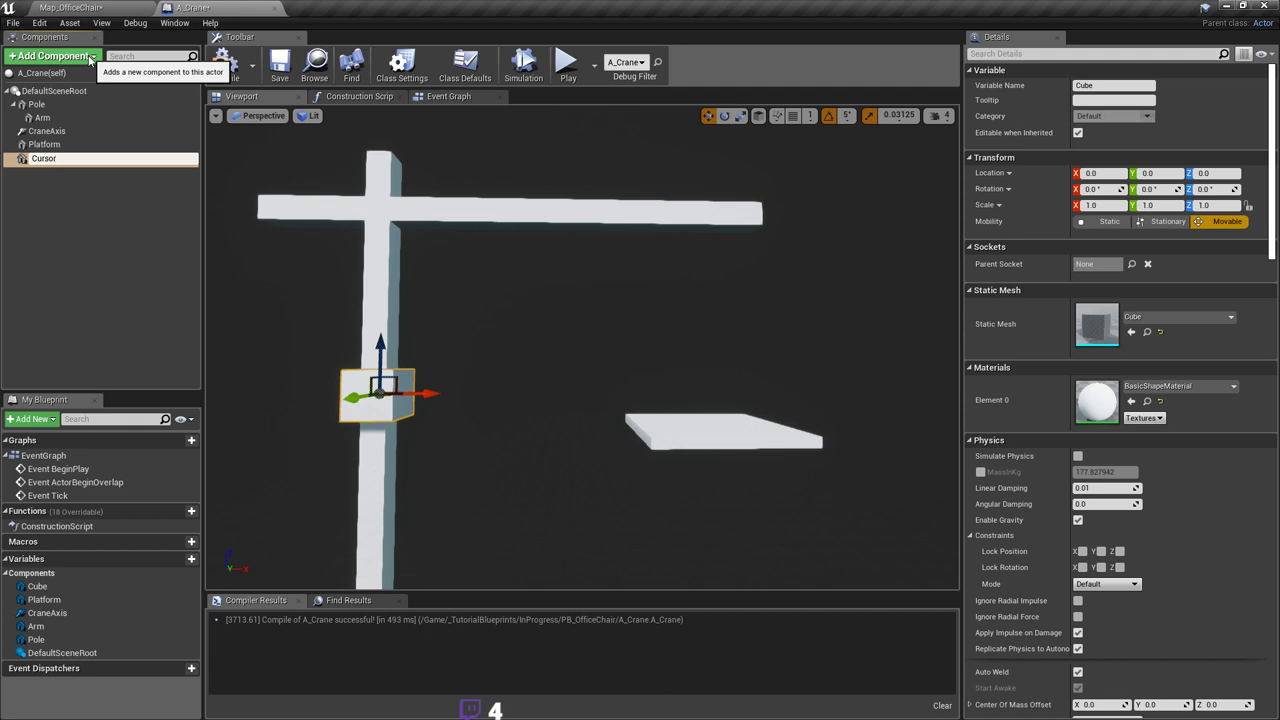
pyautogui.press('Return')
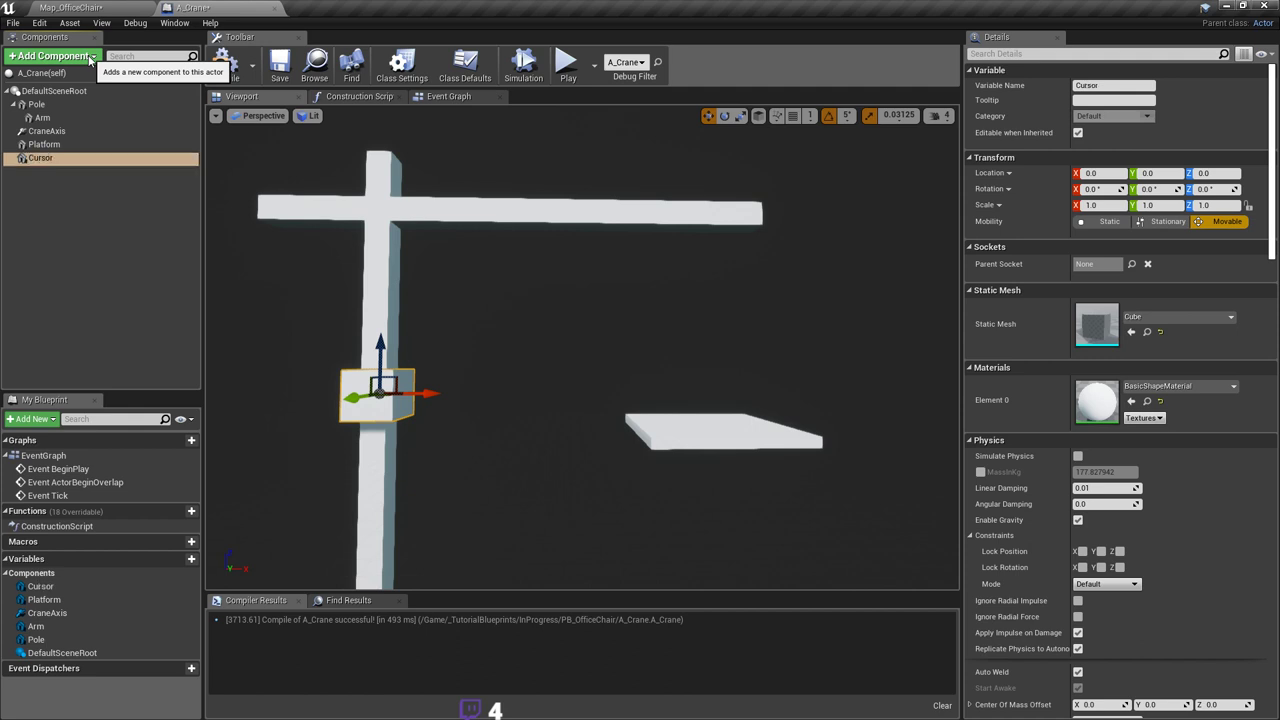
pyautogui.moveTo(386, 353); pyautogui.dragTo(408, 185)
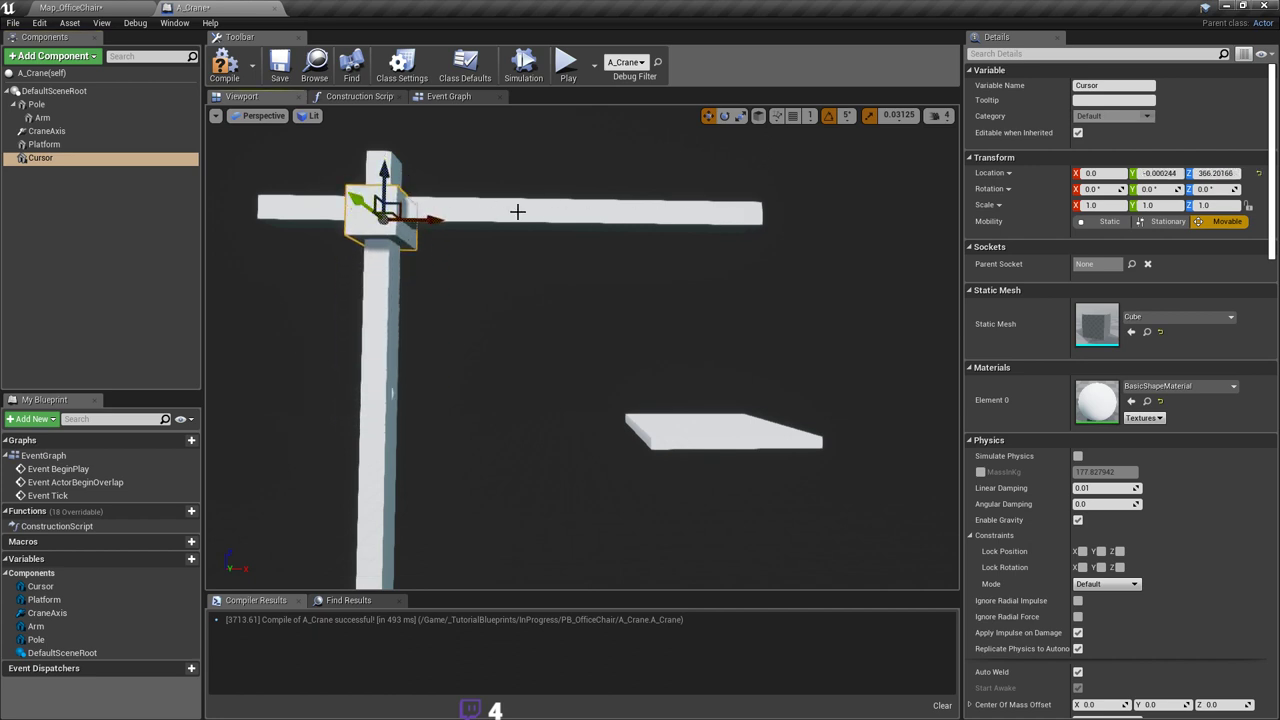
# Step: Move the Cursor out along the arm to about X 678 and attach the Platform to it as a child
pyautogui.moveTo(517, 211); pyautogui.dragTo(519, 280, button='right')
pyautogui.moveTo(535, 291); pyautogui.dragTo(874, 301)
pyautogui.moveTo(874, 301); pyautogui.dragTo(935, 301, button='right')
pyautogui.moveTo(223, 158); pyautogui.dragTo(210, 184, button='right')
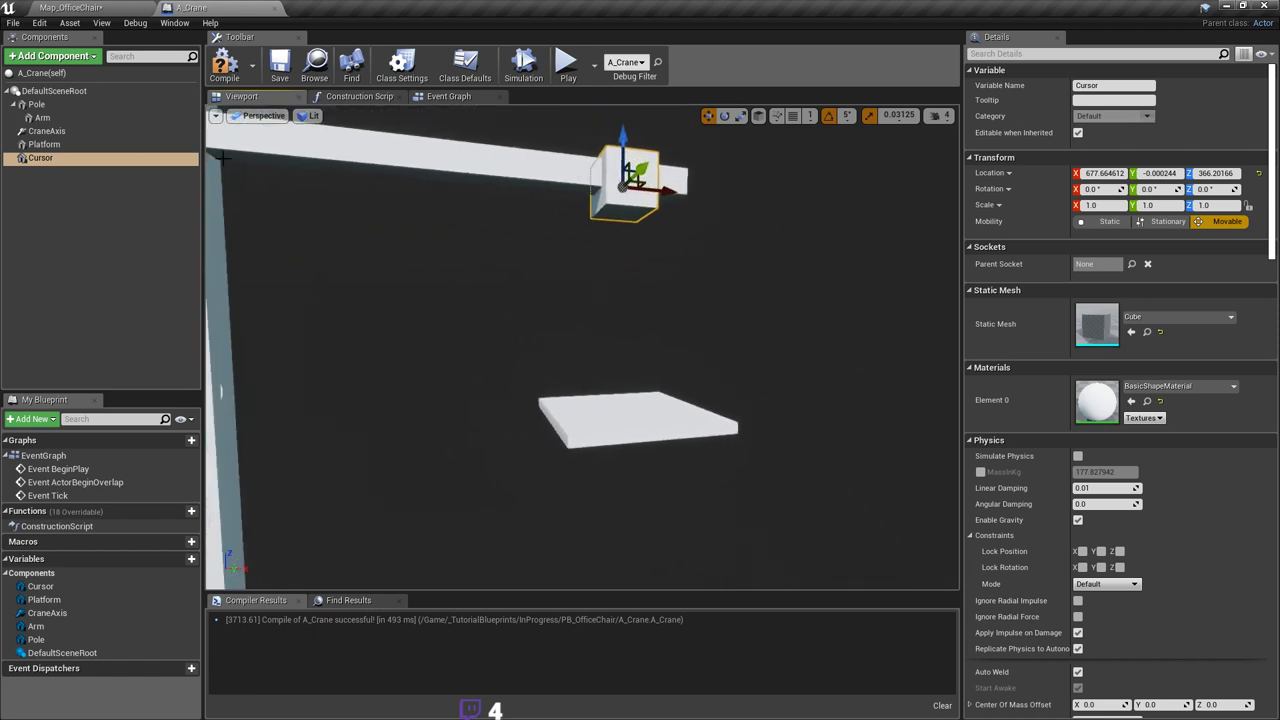
pyautogui.click(66, 148)
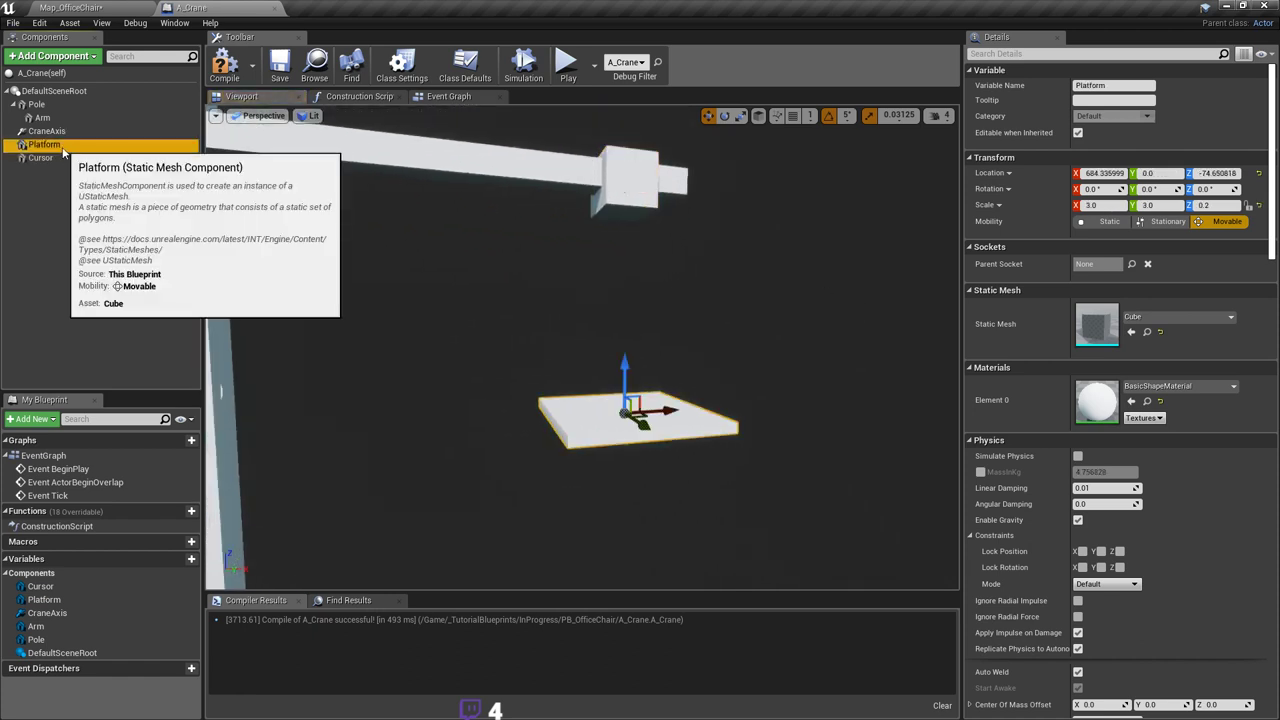
pyautogui.moveTo(66, 150); pyautogui.dragTo(72, 160)
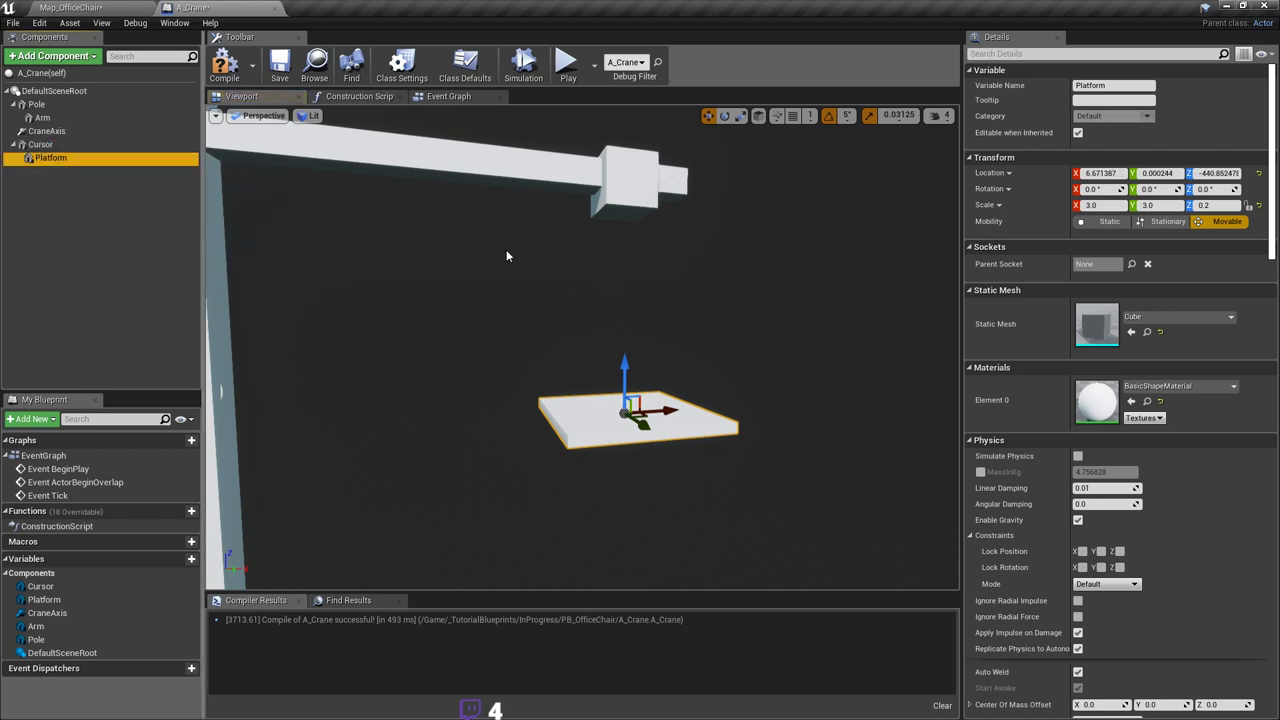
# Step: Try copying the Cursor's X location, 677.664612, onto the Platform, and undo the location change
pyautogui.click(30, 146)
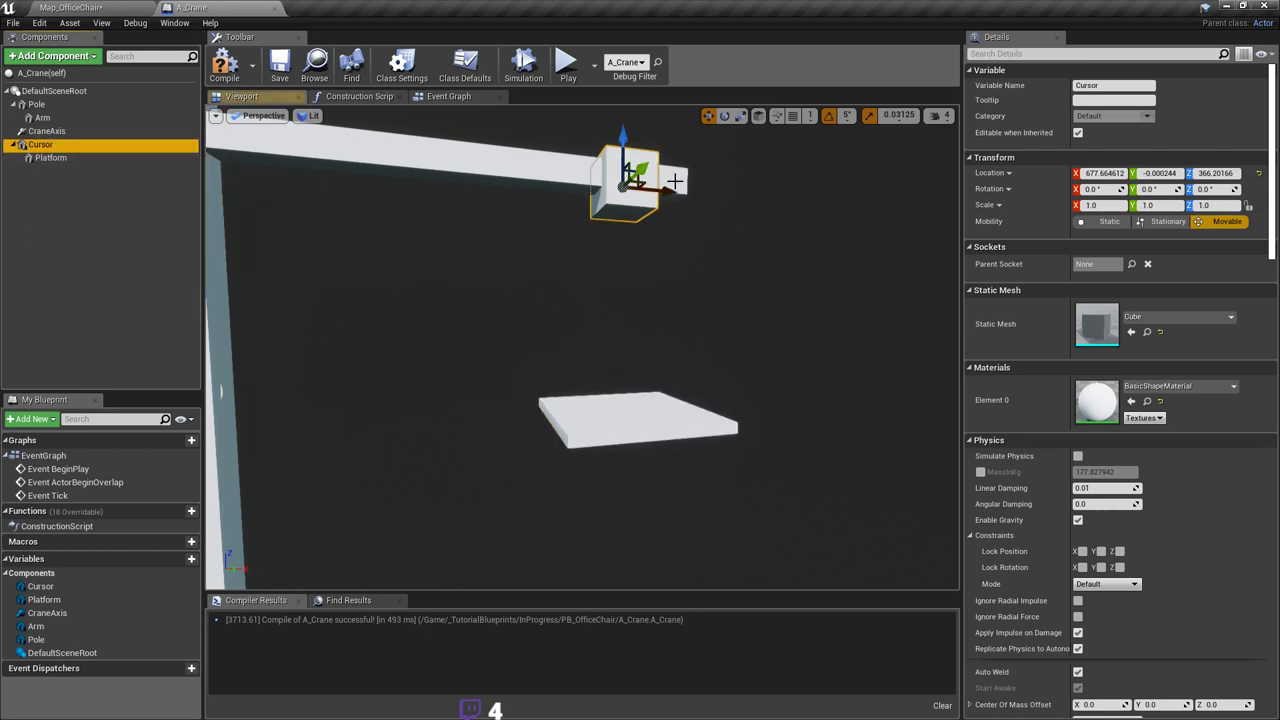
pyautogui.keyDown('alt'); pyautogui.moveTo(658, 229); pyautogui.dragTo(627, 221); pyautogui.keyUp('alt')
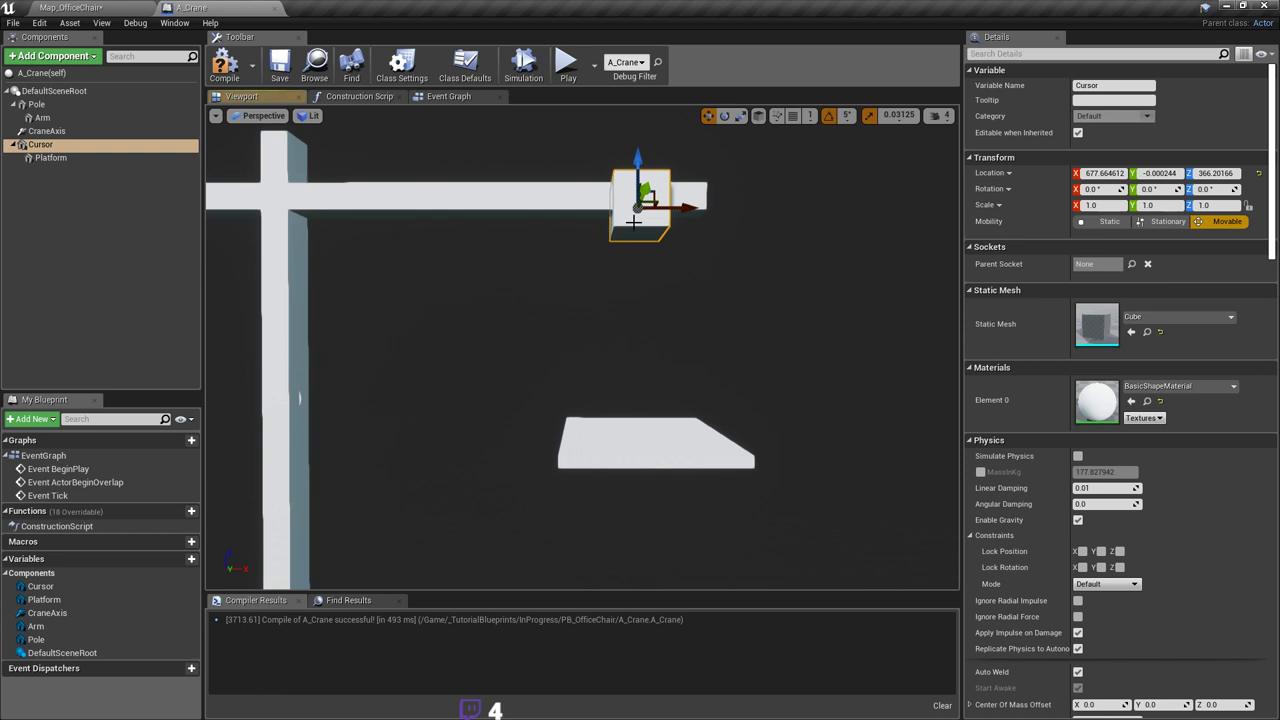
pyautogui.click(648, 442)
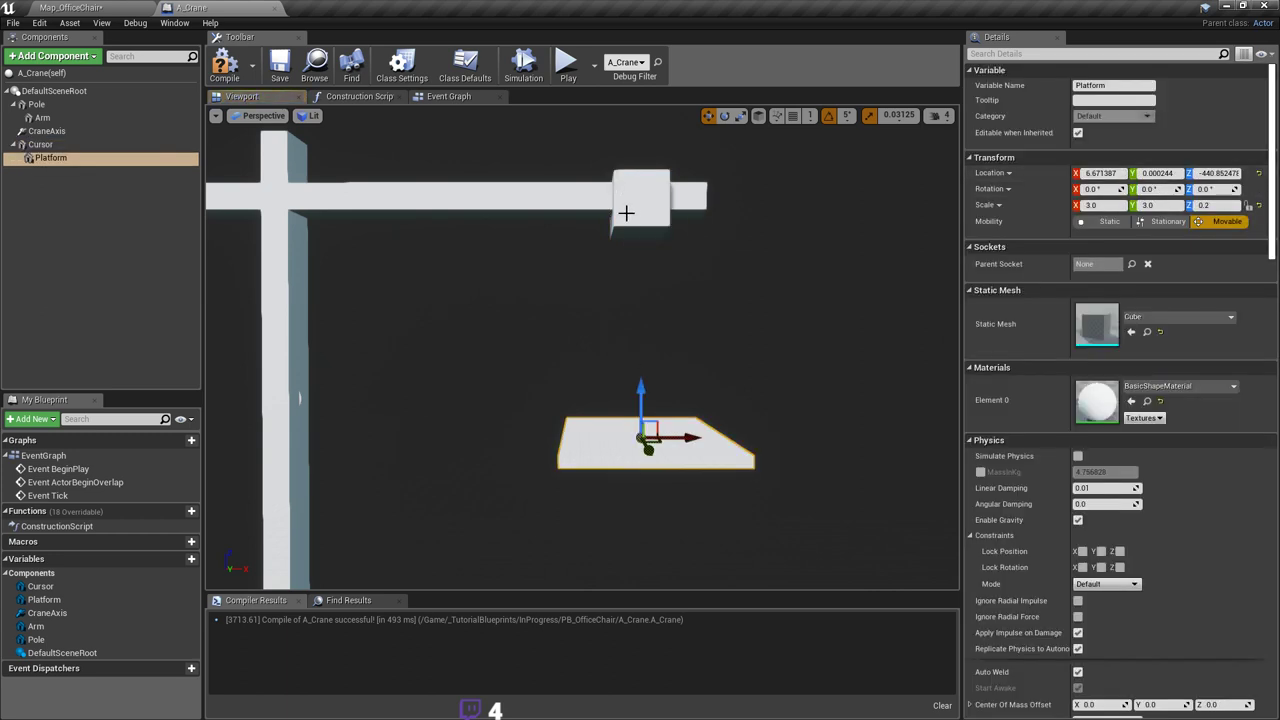
pyautogui.click(627, 212)
pyautogui.click(1105, 173)
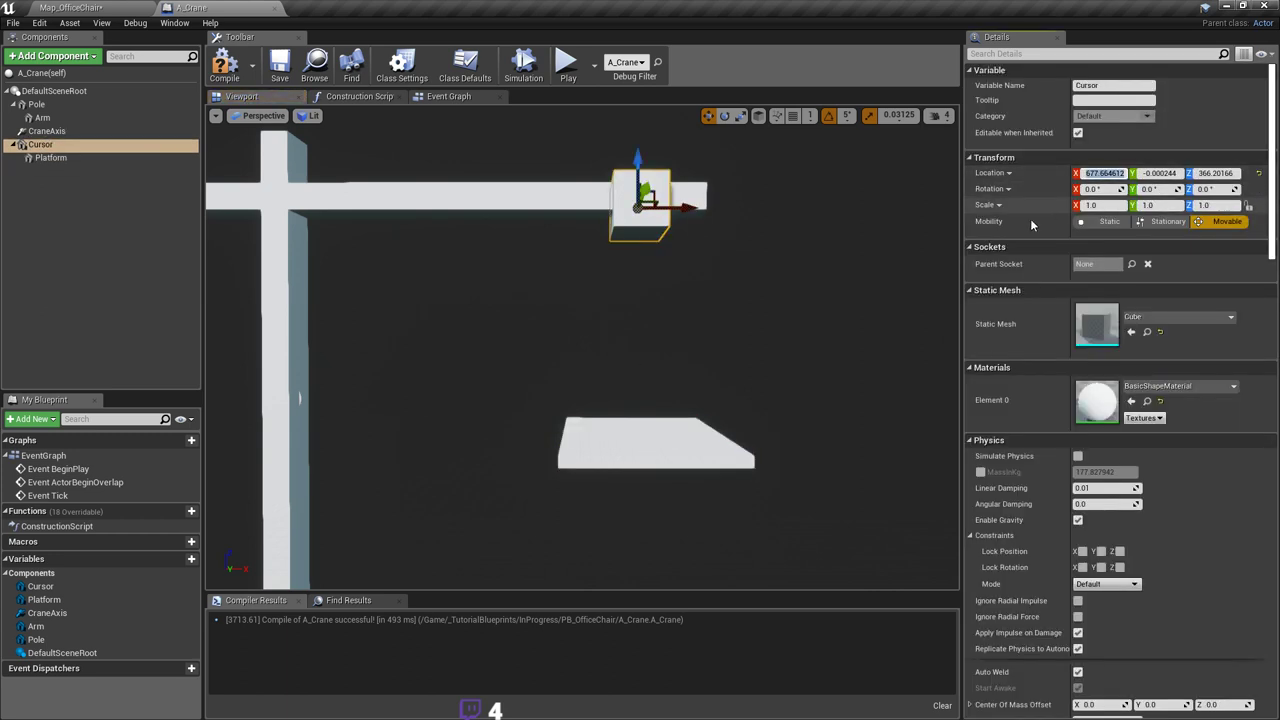
pyautogui.click(678, 437)
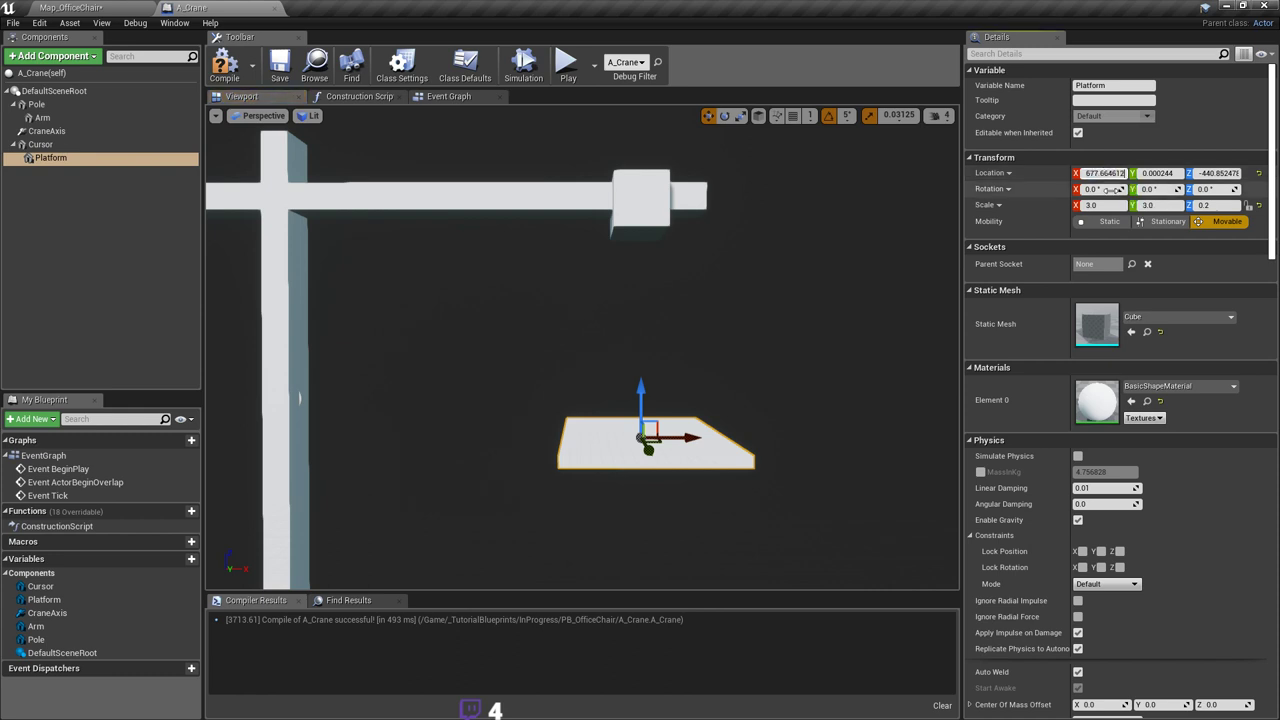
pyautogui.click(646, 199)
pyautogui.moveTo(762, 315); pyautogui.dragTo(881, 316, button='right')
pyautogui.hotkey('ctrl', 'z')
pyautogui.hotkey('ctrl', 'z')
pyautogui.hotkey('ctrl', 'z')
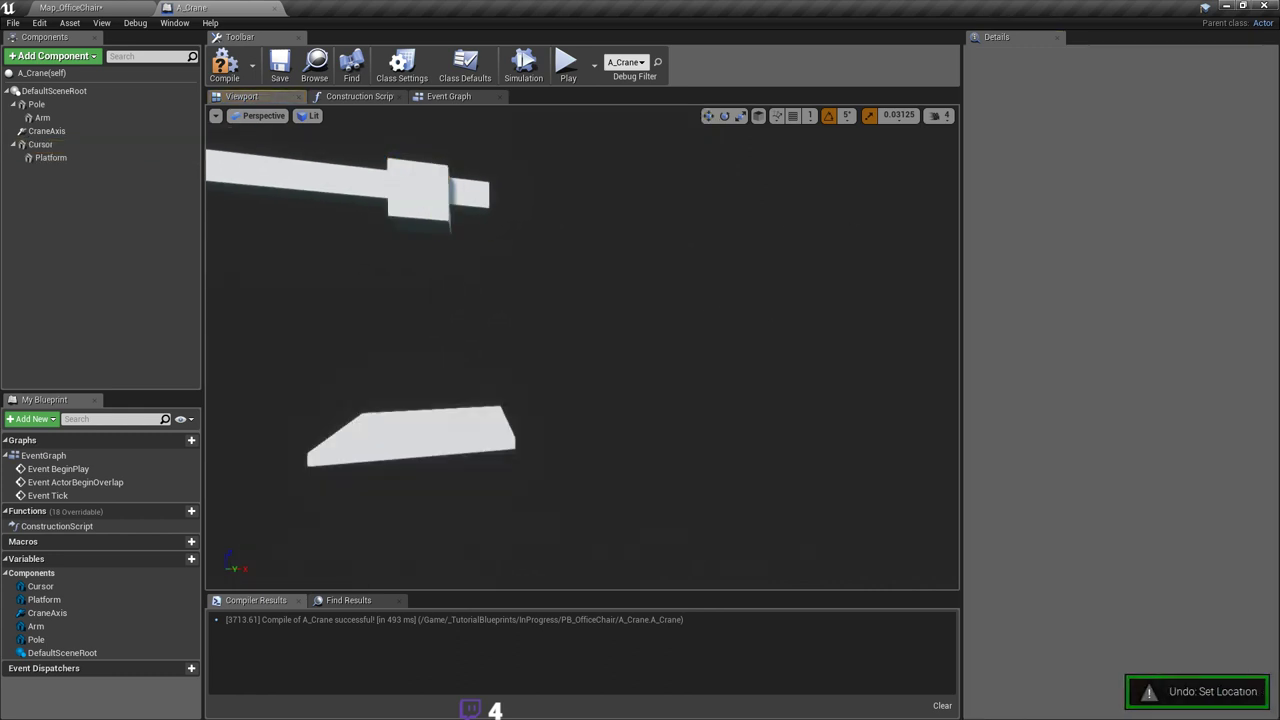
# Step: Zero the Platform's X, Y and Z location relative to the Cursor
pyautogui.click(1117, 174)
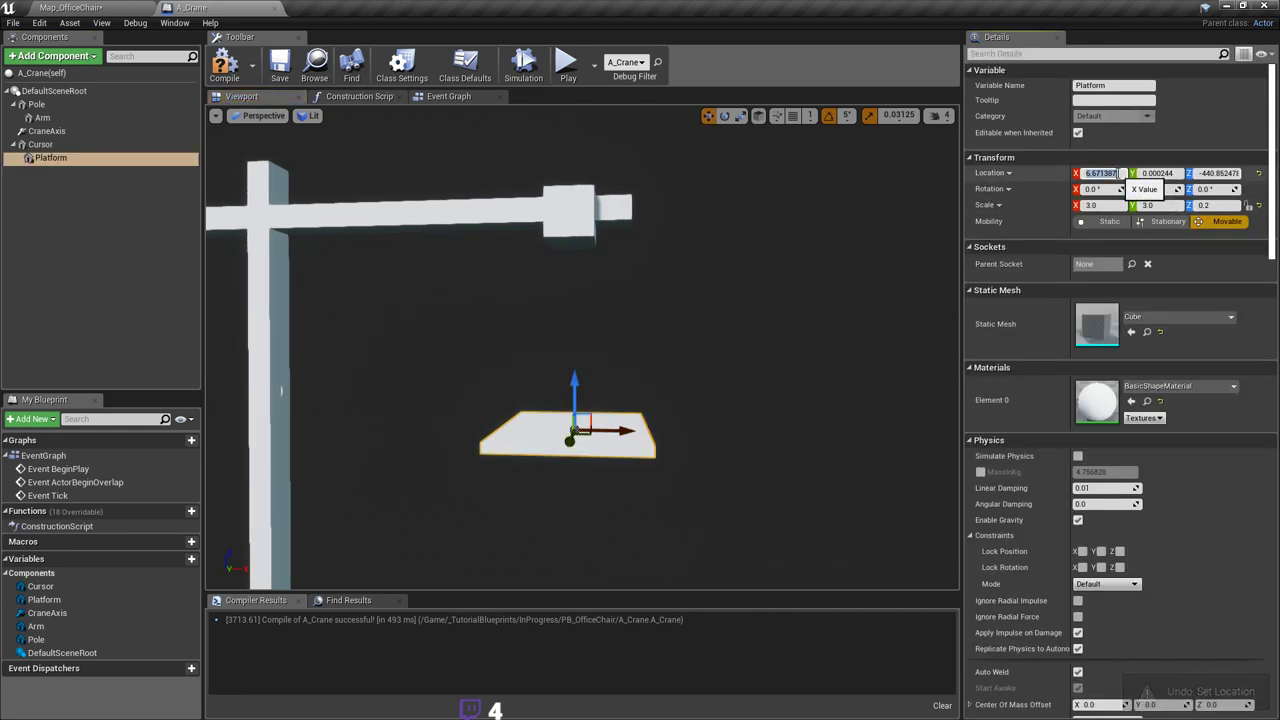
pyautogui.write('0')
pyautogui.press('Tab')
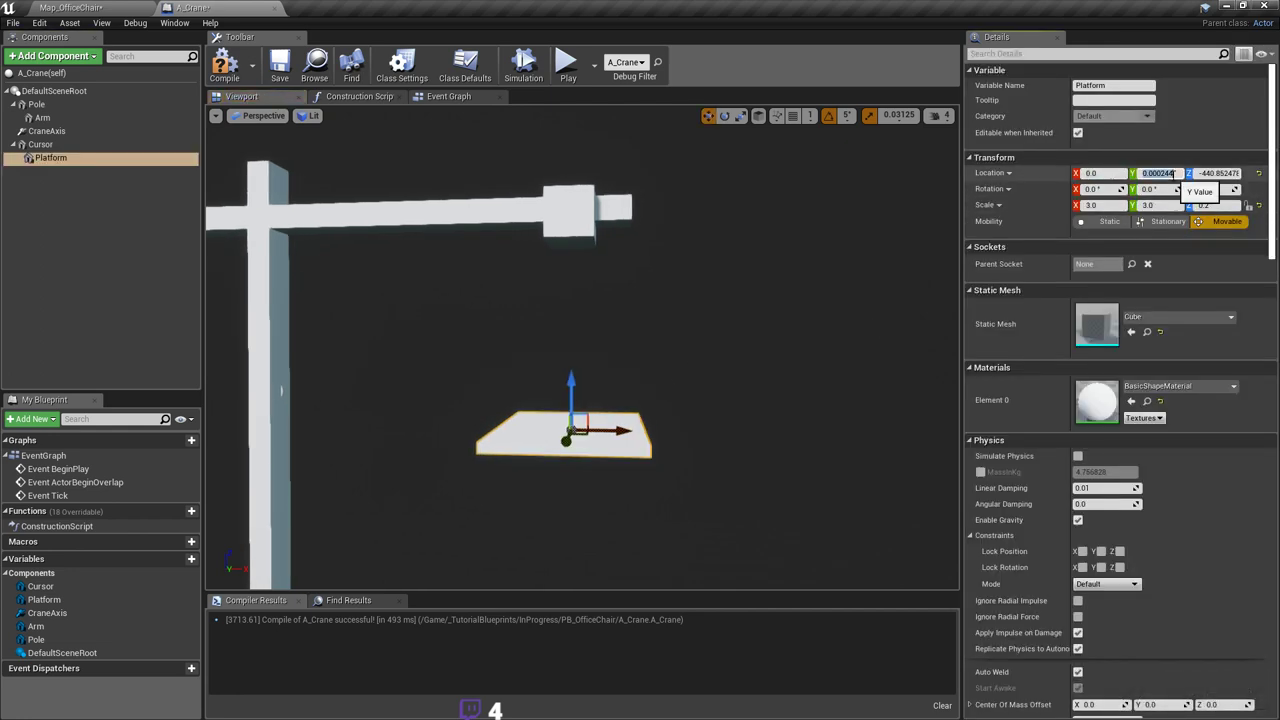
pyautogui.write('0.0')
pyautogui.click(1175, 174)
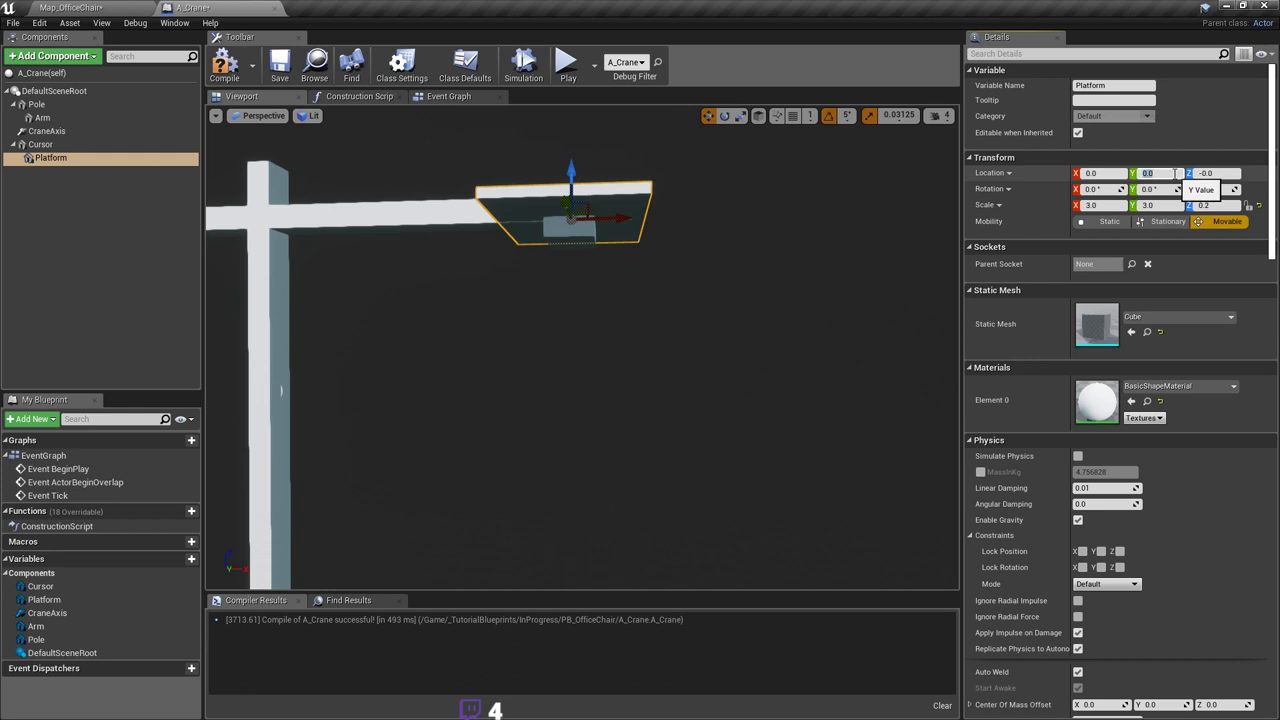
# Step: Lower the Platform below the Cursor to about Z -368 with Y at 0, and save the blueprint
pyautogui.moveTo(620, 250)
pyautogui.mouseDown(button='right')
pyautogui.moveTo(638, 290)
pyautogui.moveTo(624, 268)
pyautogui.mouseUp(button='right')
pyautogui.click(36, 209)
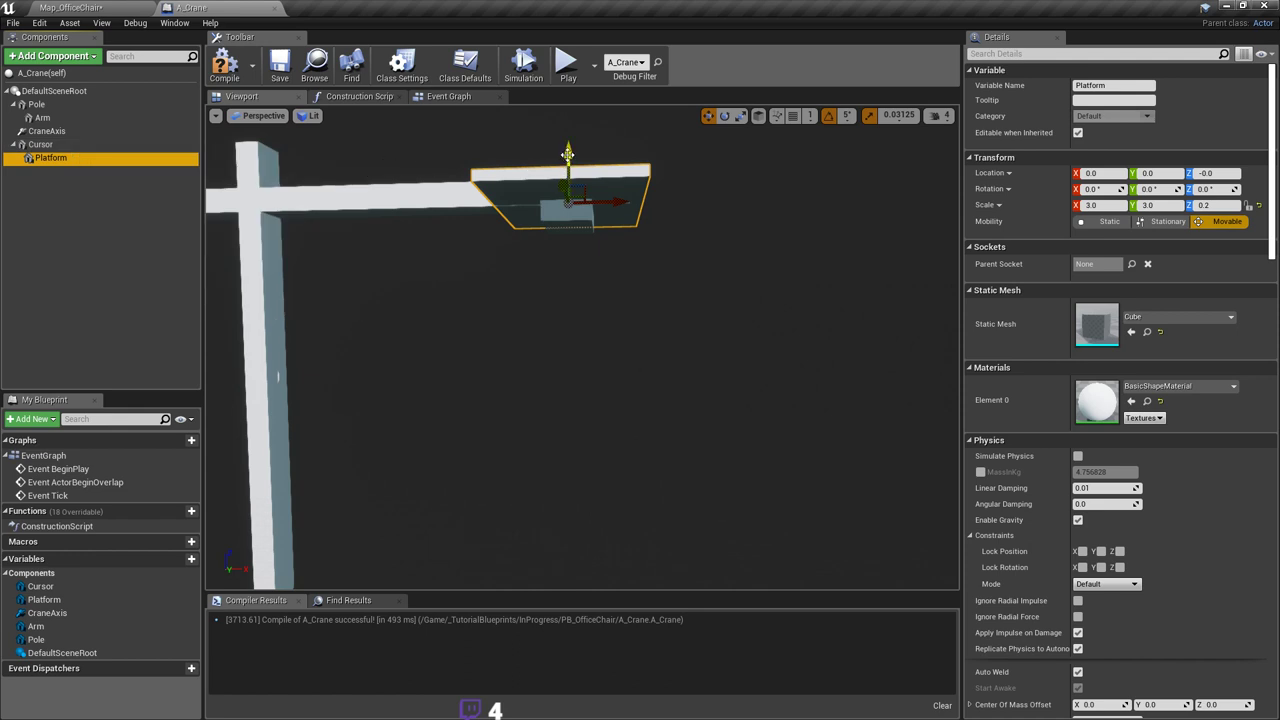
pyautogui.moveTo(567, 153); pyautogui.dragTo(588, 334)
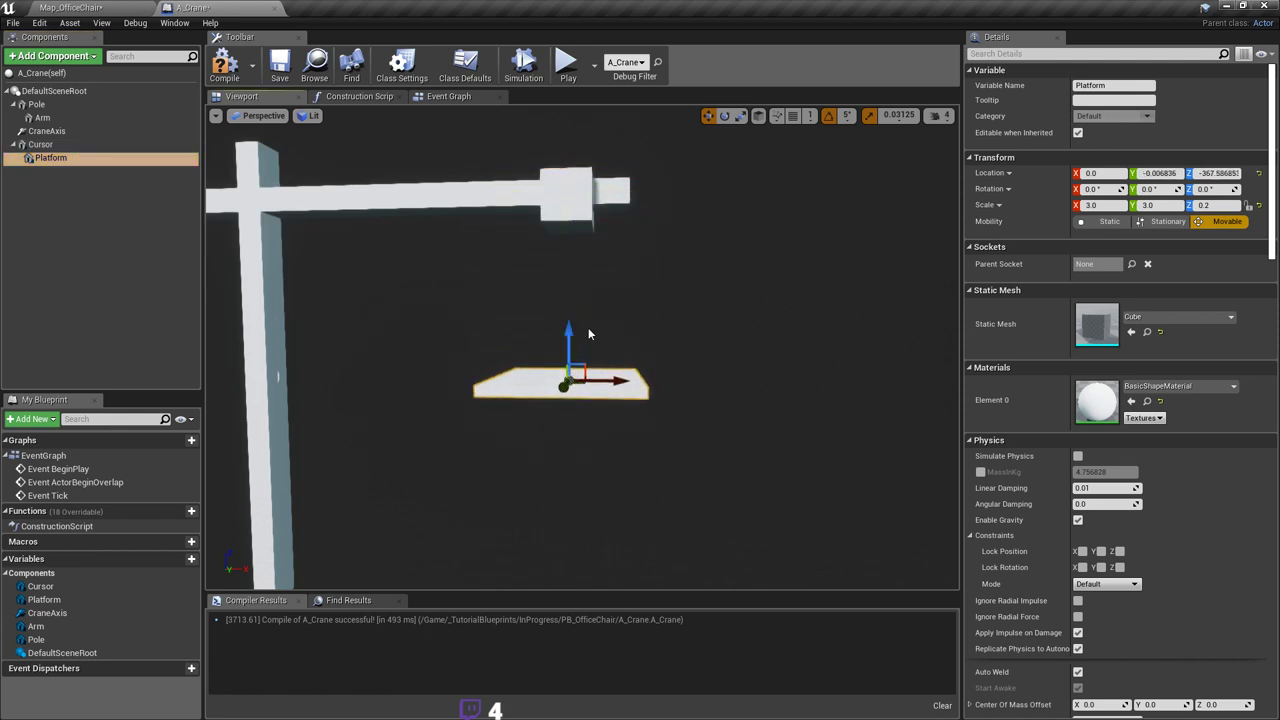
pyautogui.moveTo(588, 334); pyautogui.dragTo(727, 276, button='right')
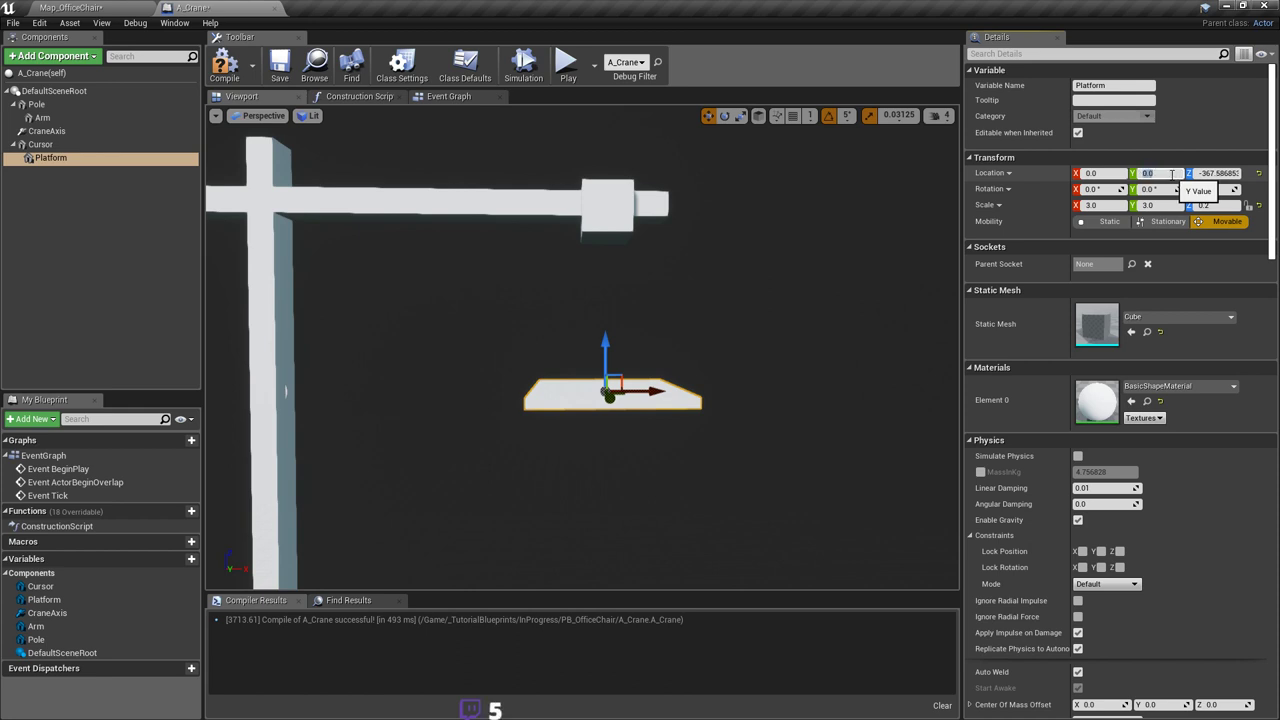
pyautogui.moveTo(712, 272); pyautogui.dragTo(707, 271, button='right')
pyautogui.hotkey('ctrl', 's')
# Step: Switch to the crane reference image, examine the trolley and hook below the arm, and return to the A_Crane blueprint
pyautogui.press('super')
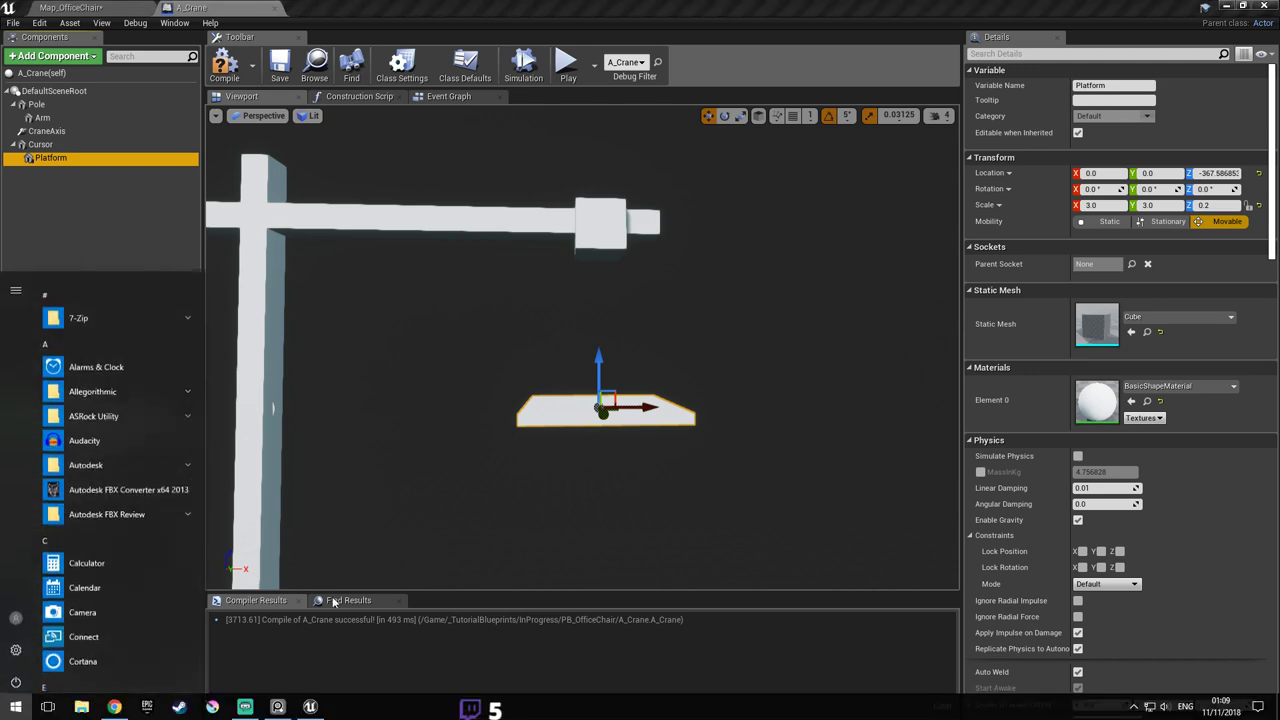
pyautogui.click(279, 707)
pyautogui.scroll(-4, 925, 341)
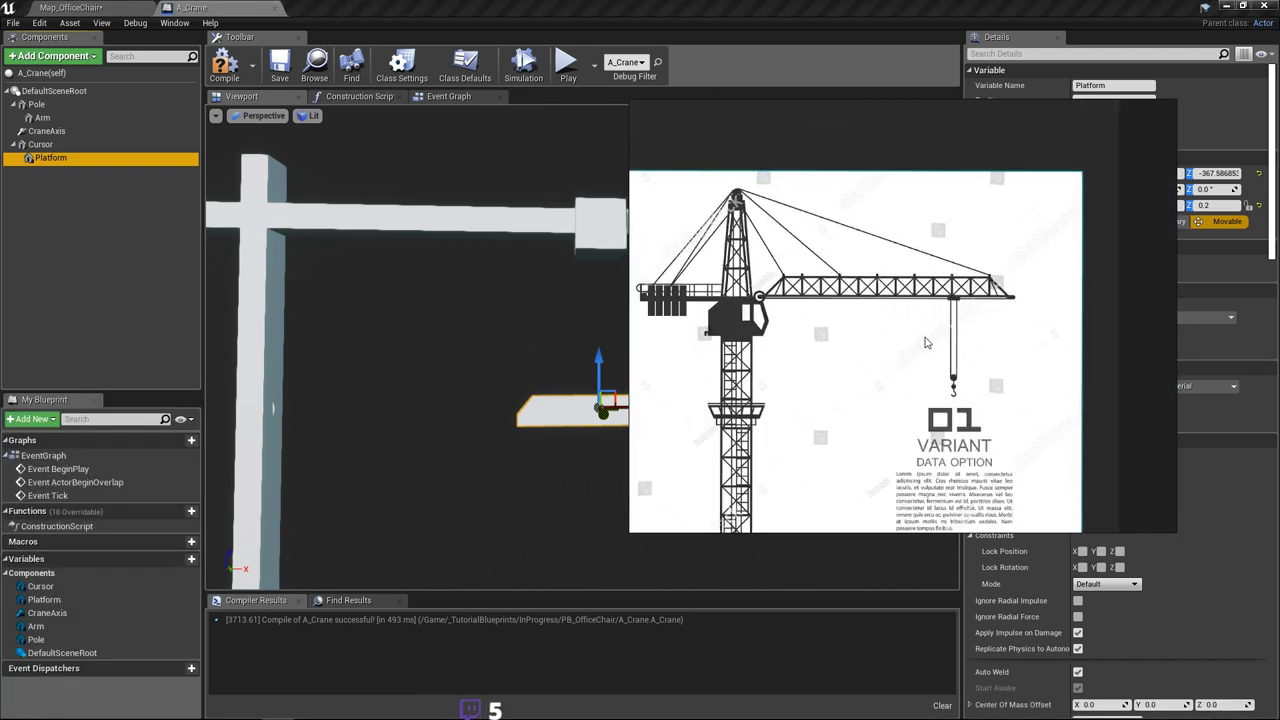
pyautogui.moveTo(926, 343); pyautogui.dragTo(934, 271, button='middle')
pyautogui.scroll(-1, 949, 271)
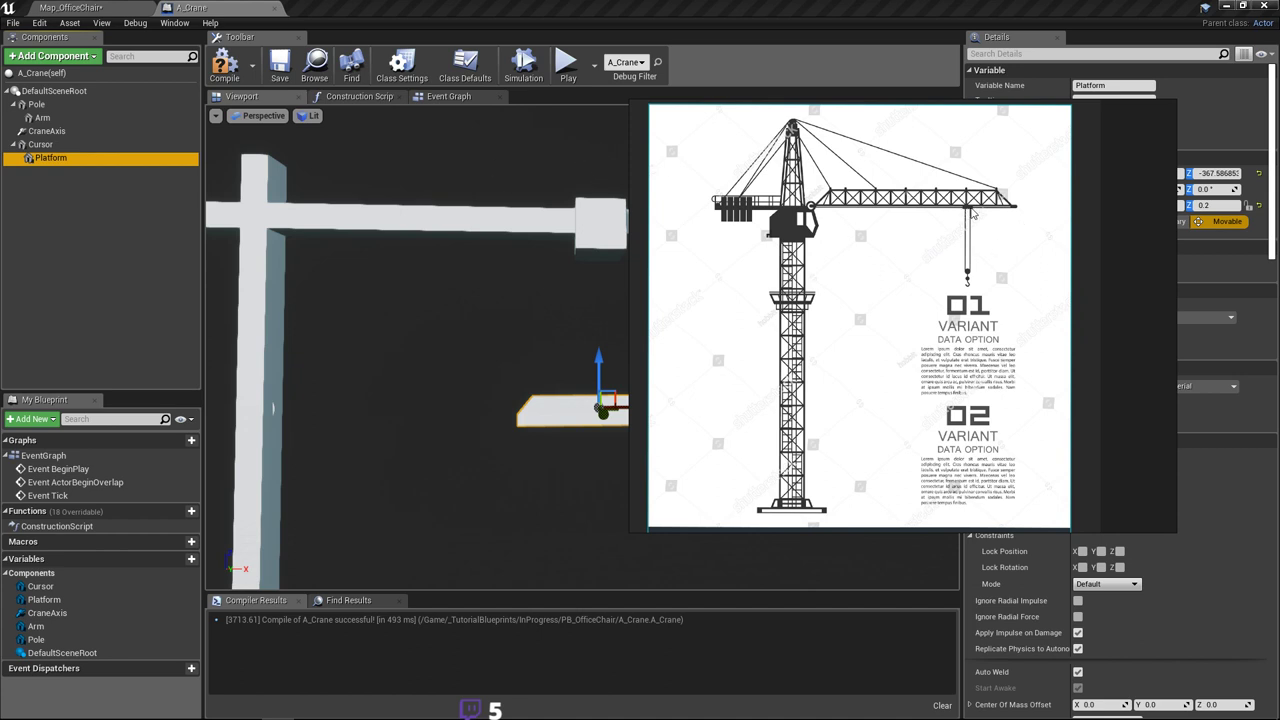
pyautogui.scroll(3, 972, 212)
pyautogui.scroll(-2, 910, 217)
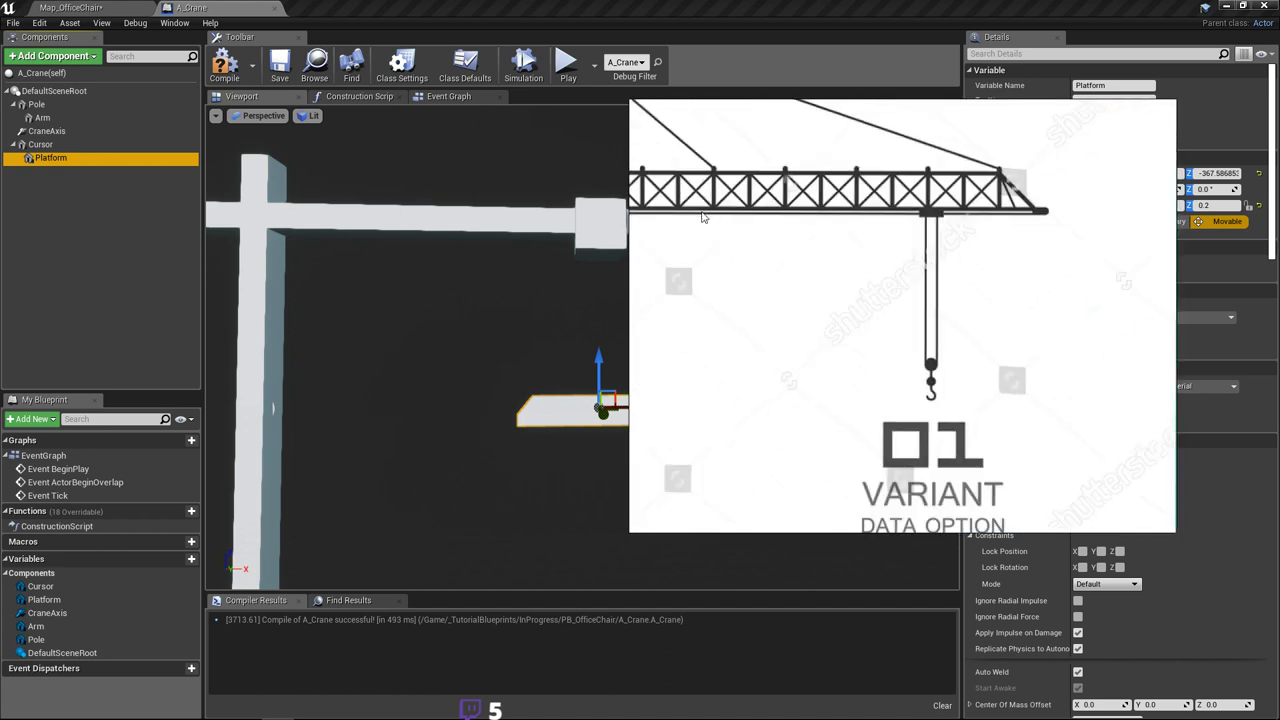
pyautogui.click(579, 6)
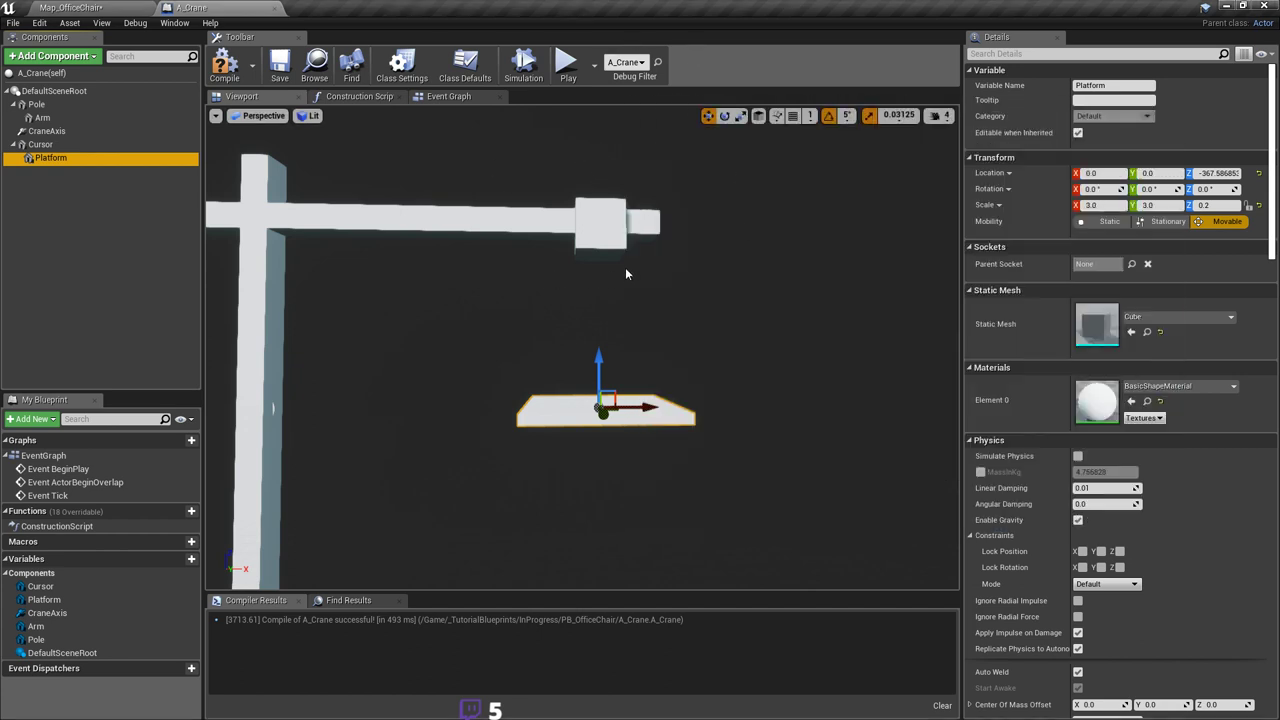
# Step: Try scaling the Cursor narrower along its Y axis, and undo the scaling
pyautogui.moveTo(711, 249); pyautogui.dragTo(810, 218, button='right')
pyautogui.click(656, 284)
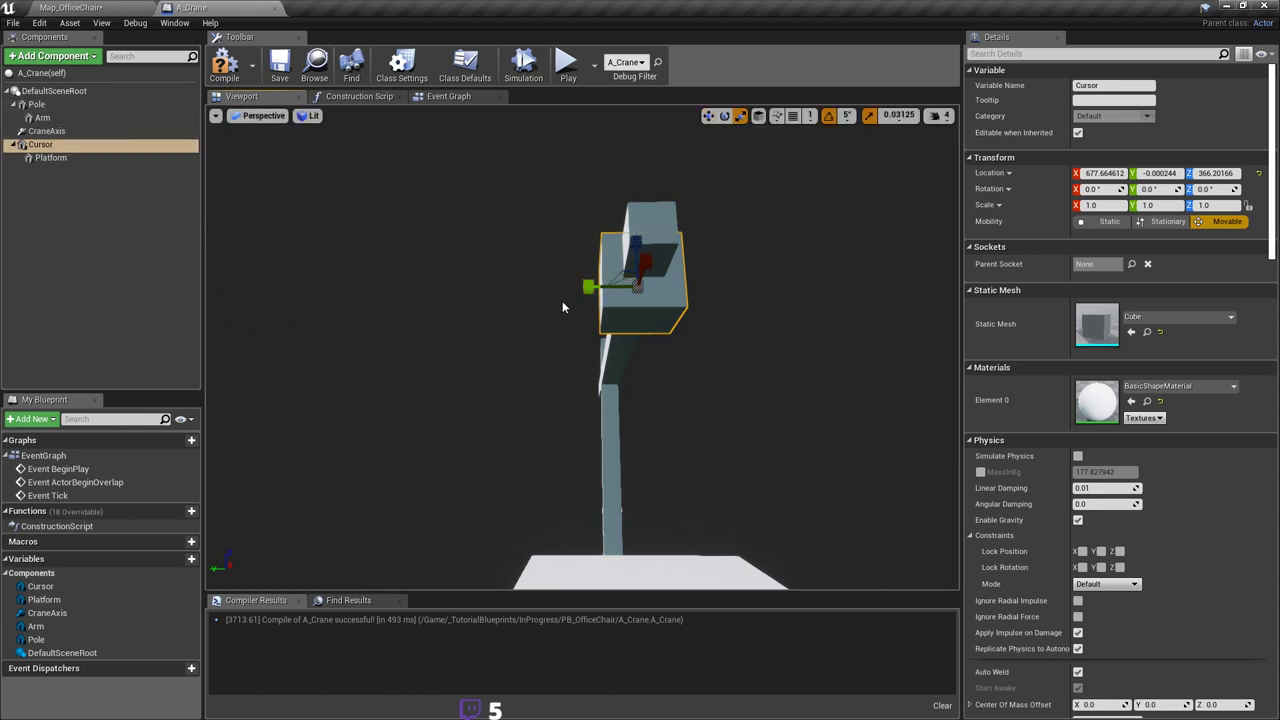
pyautogui.moveTo(586, 287); pyautogui.dragTo(620, 287)
pyautogui.moveTo(620, 287); pyautogui.dragTo(730, 310, button='right')
pyautogui.hotkey('ctrl', 'z')
pyautogui.moveTo(654, 299); pyautogui.dragTo(651, 266, button='right')
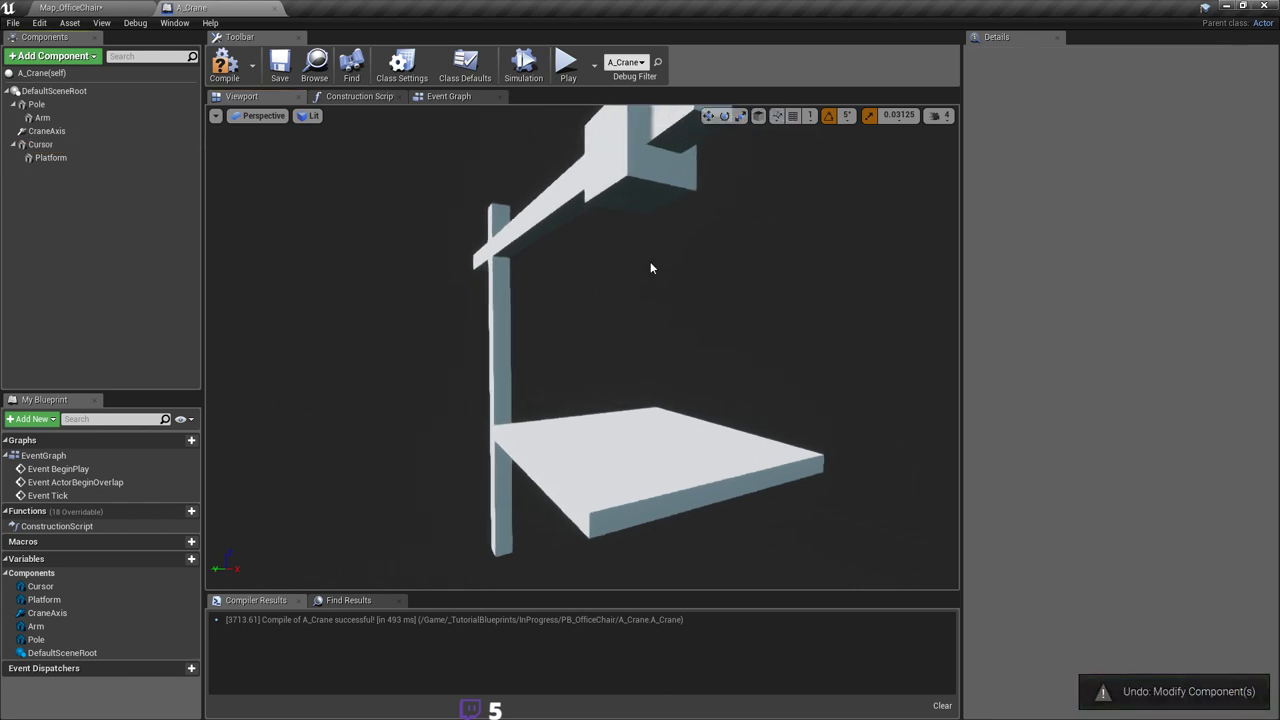
pyautogui.moveTo(256, 408)
pyautogui.mouseDown(button='right')
pyautogui.moveTo(340, 408)
pyautogui.moveTo(256, 408)
pyautogui.mouseUp(button='right')
pyautogui.moveTo(493, 222)
pyautogui.mouseDown(button='right')
pyautogui.moveTo(590, 219)
pyautogui.moveTo(450, 219)
pyautogui.moveTo(493, 222)
pyautogui.mouseUp(button='right')
# Step: Lower the Cursor to about Z 341 so it sits slightly below the arm, and save the blueprint
pyautogui.click(630, 226)
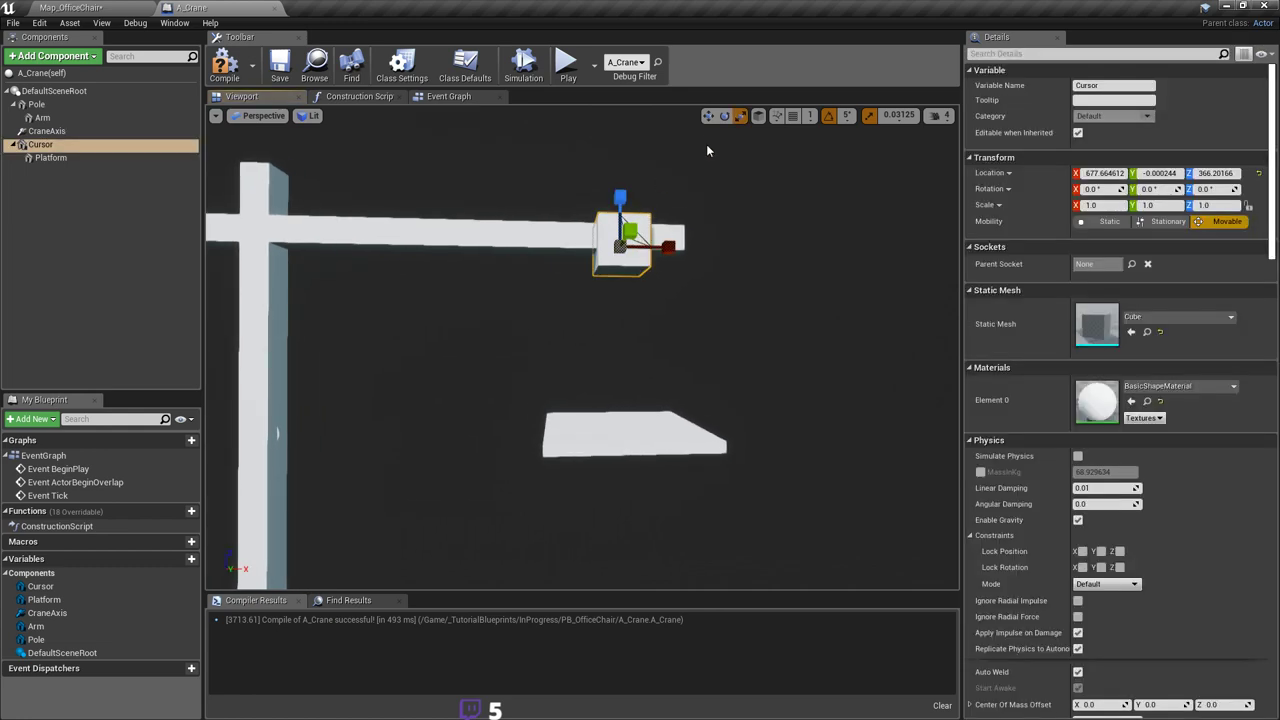
pyautogui.press('w')
pyautogui.moveTo(620, 198); pyautogui.dragTo(620, 214)
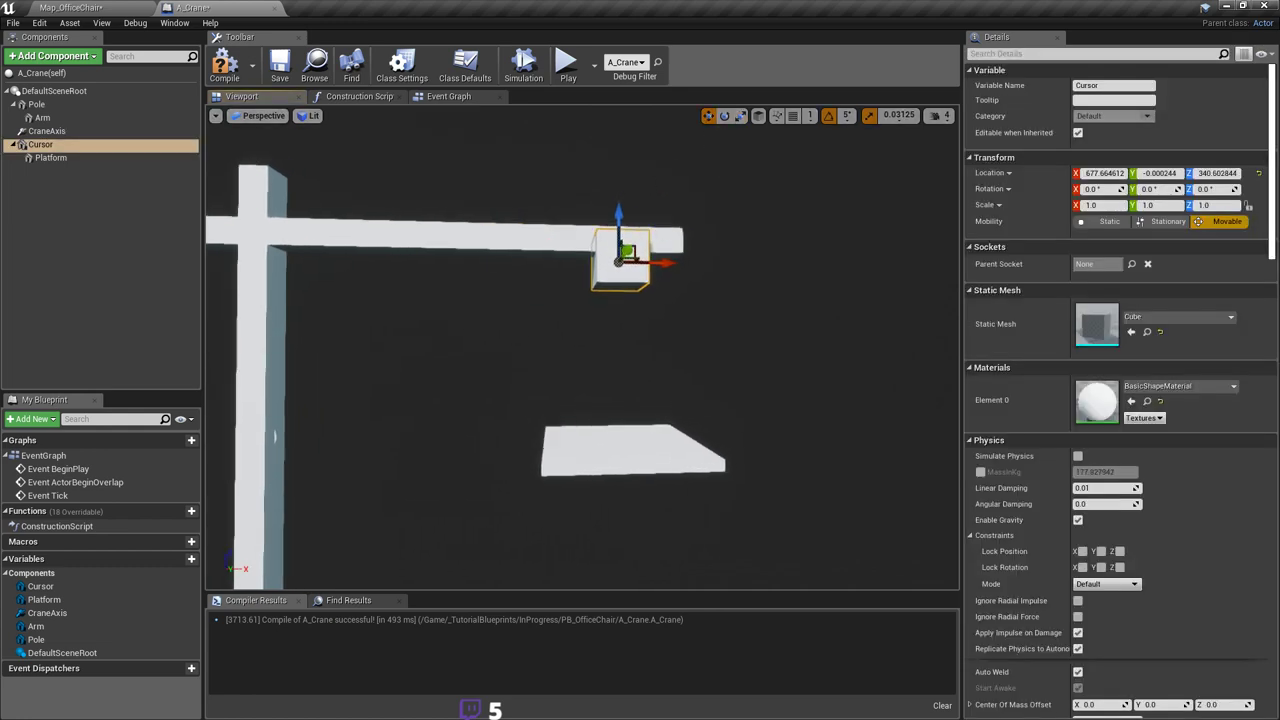
pyautogui.moveTo(677, 249); pyautogui.dragTo(600, 249, button='right')
pyautogui.moveTo(425, 345); pyautogui.dragTo(515, 350, button='right')
pyautogui.moveTo(570, 206); pyautogui.dragTo(699, 270, button='right')
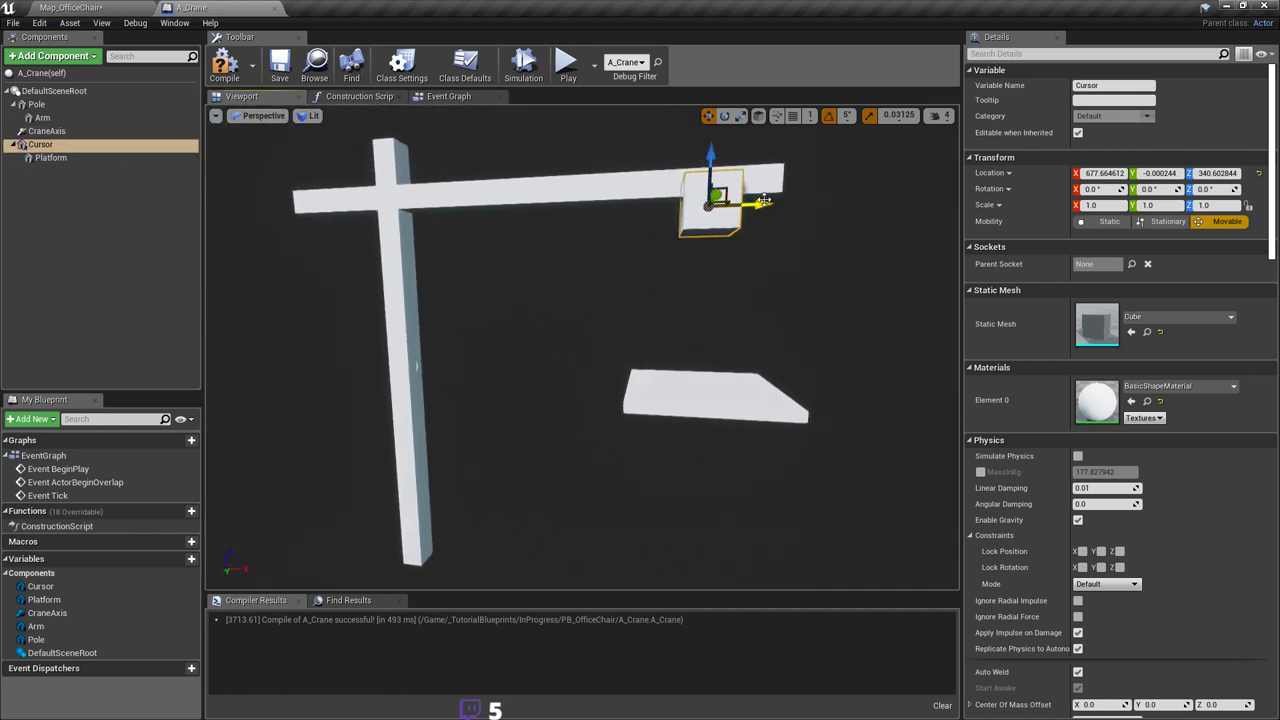
# Step: Add a Physics Constraint component named CursorSlider under DefaultSceneRoot
pyautogui.click(90, 91)
pyautogui.click(52, 55)
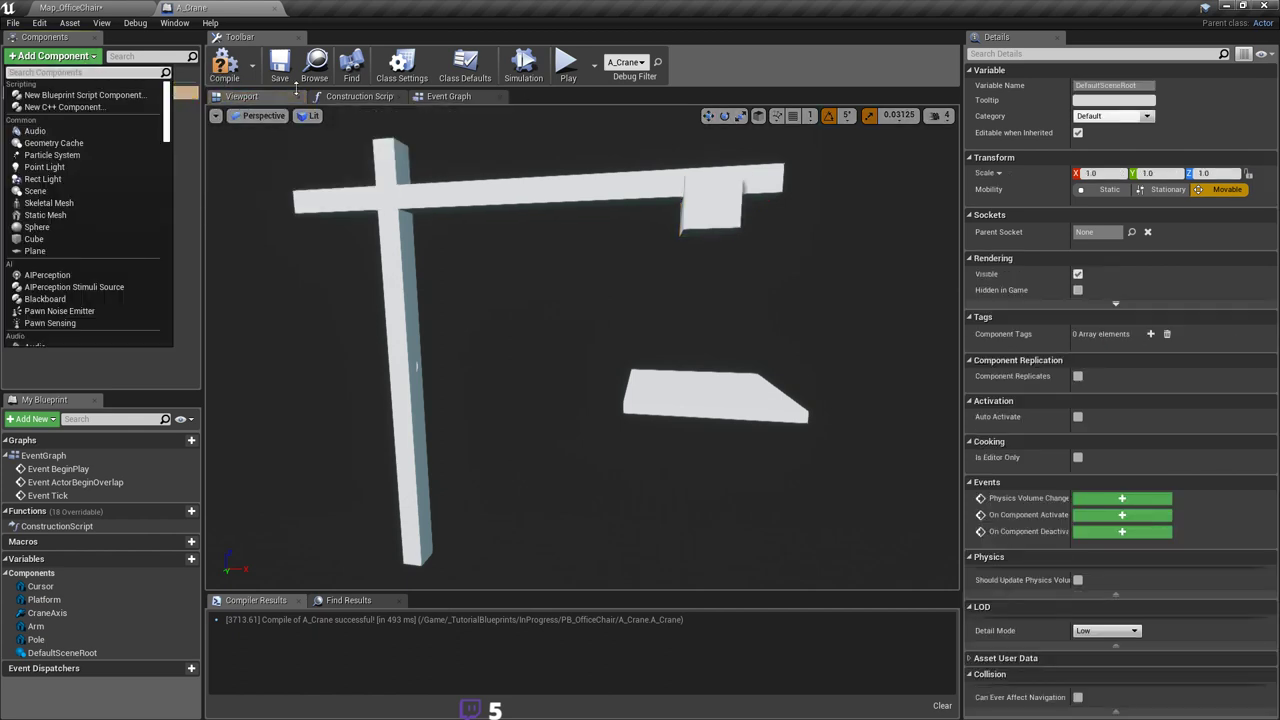
pyautogui.write('physics')
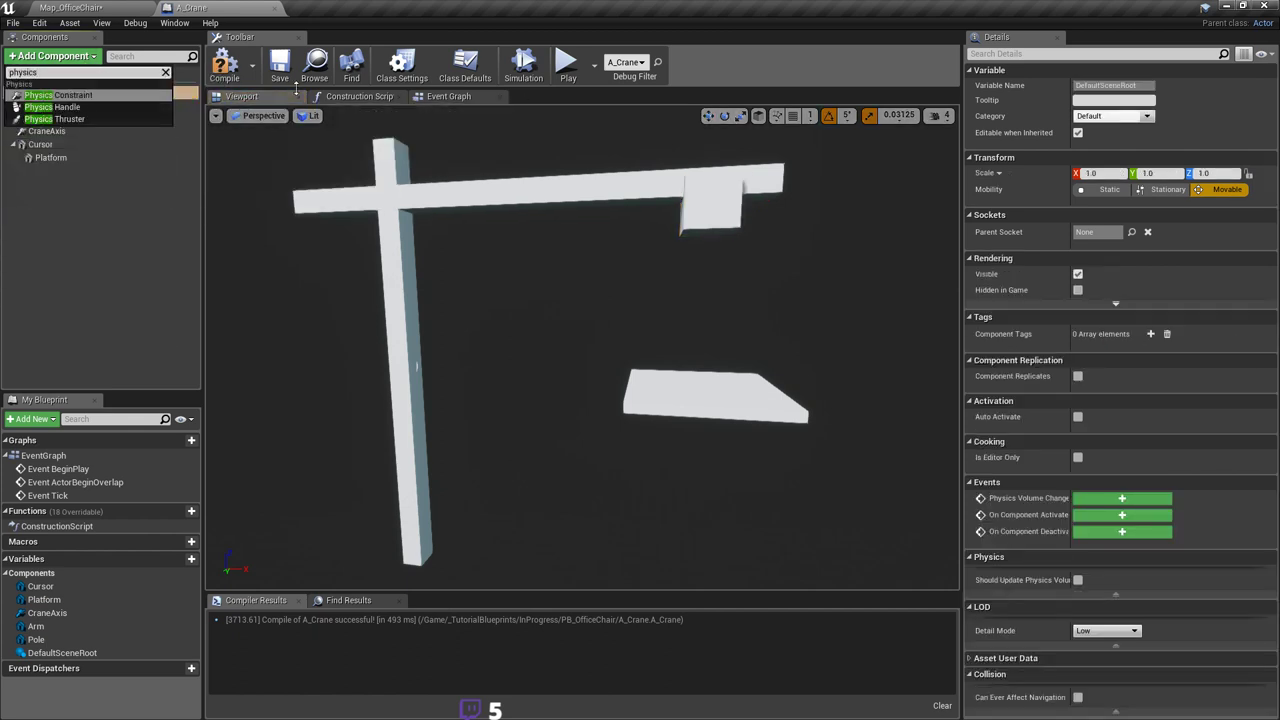
pyautogui.press('Return')
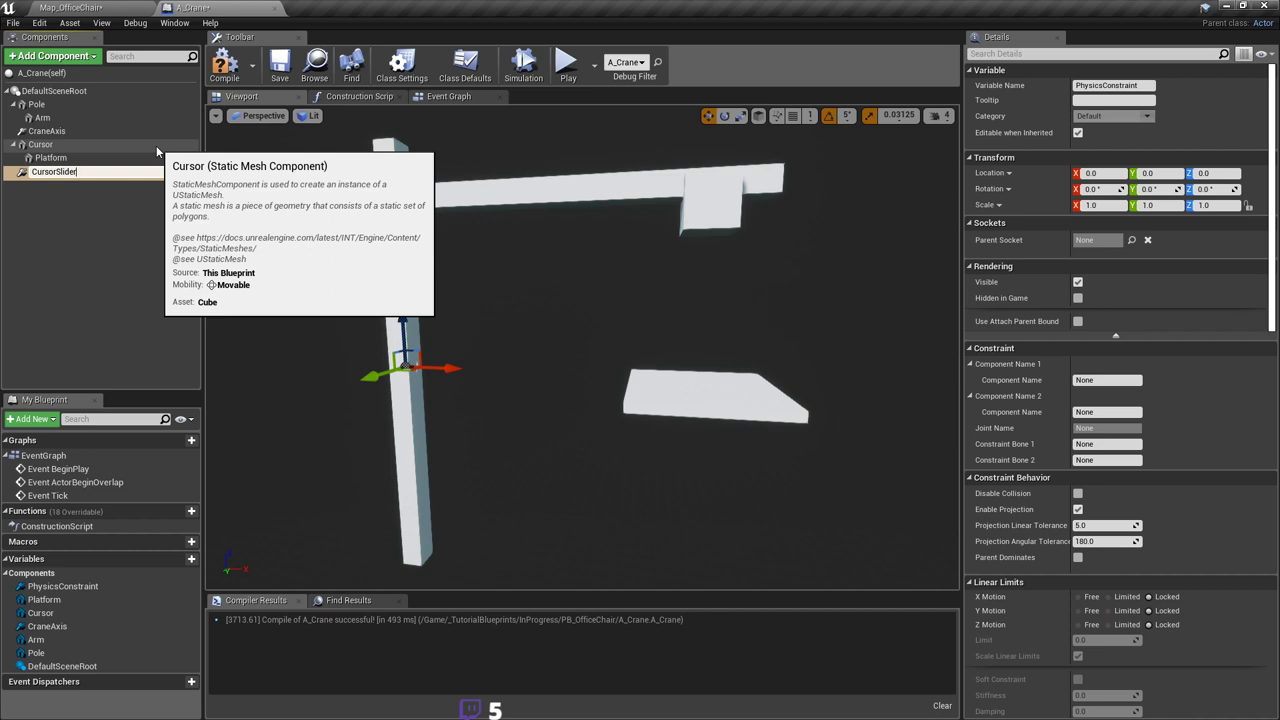
pyautogui.write('CursorSlider')
pyautogui.press('Return')
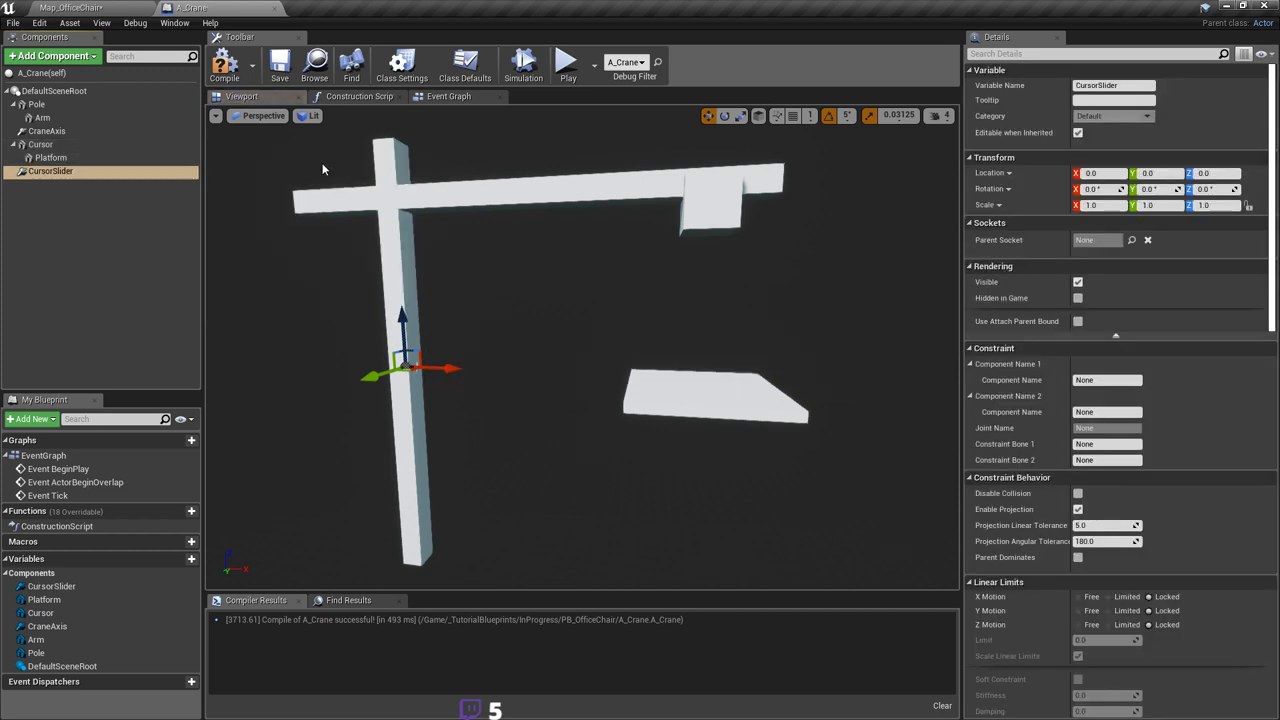
# Step: Open the CursorSlider's Component Name 1 for editing, and select the Arm to examine its position relative to the pole and Cursor
pyautogui.scroll(-5, 1144, 376)
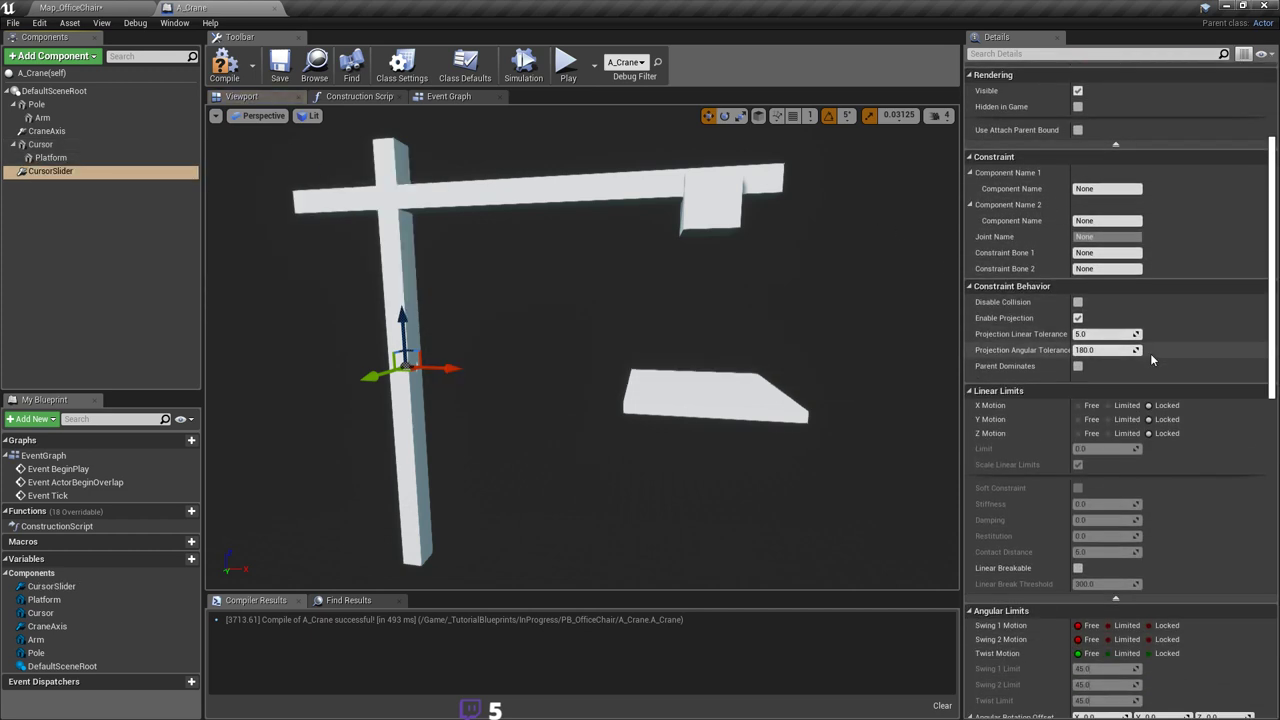
pyautogui.click(1107, 189)
pyautogui.doubleClick(1107, 189)
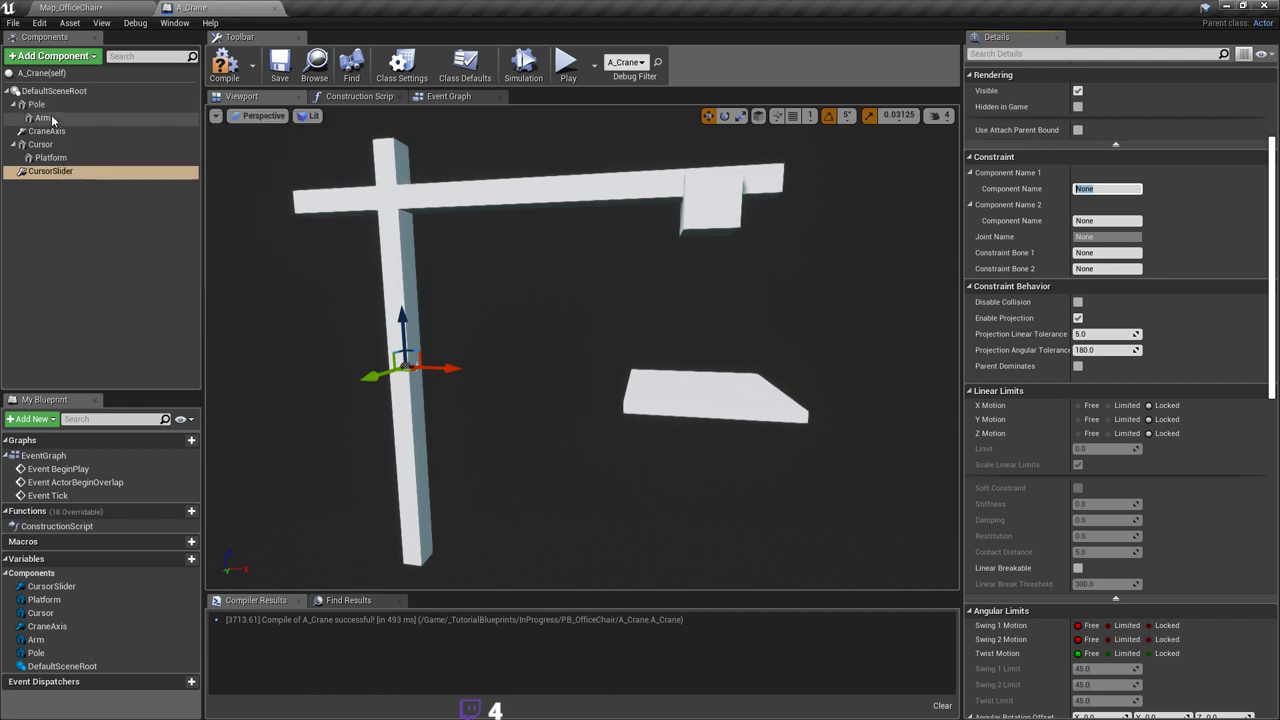
pyautogui.click(445, 184)
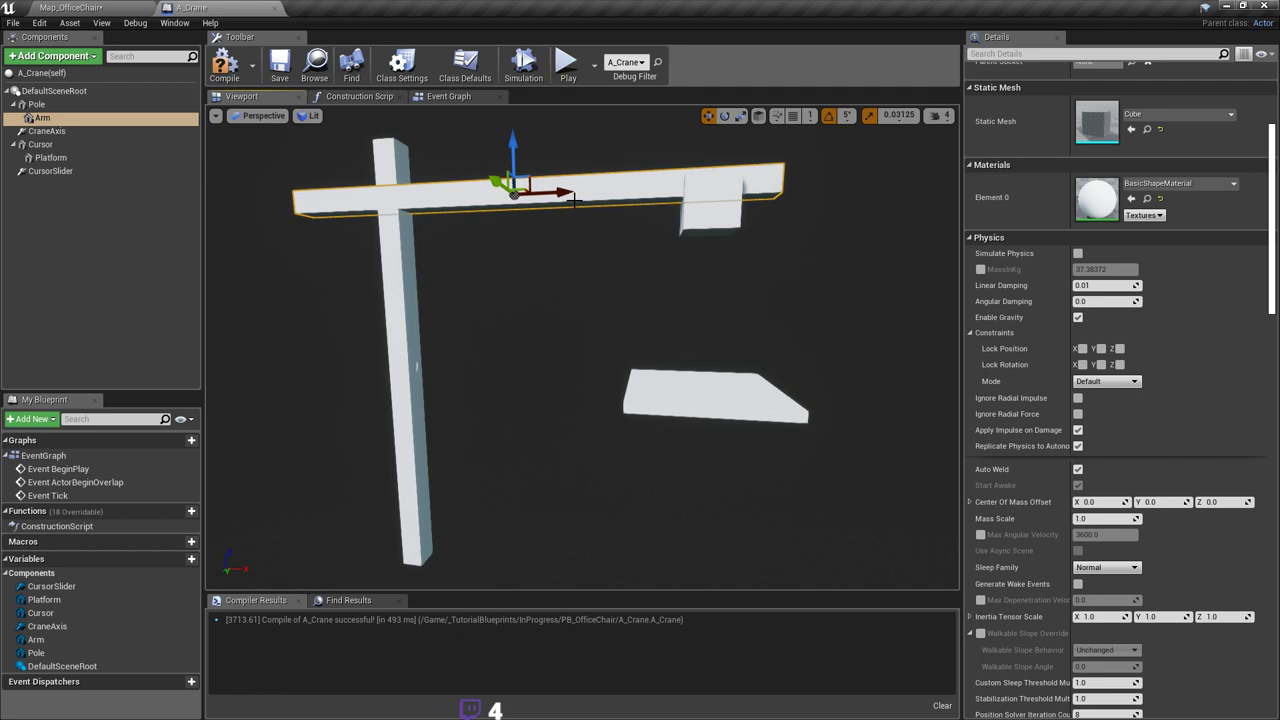
pyautogui.moveTo(510, 288)
pyautogui.mouseDown(button='right')
pyautogui.moveTo(524, 299)
pyautogui.moveTo(500, 308)
pyautogui.moveTo(505, 292)
pyautogui.mouseUp(button='right')
pyautogui.moveTo(444, 260)
pyautogui.mouseDown(button='right')
pyautogui.moveTo(448, 284)
pyautogui.moveTo(464, 258)
pyautogui.mouseUp(button='right')
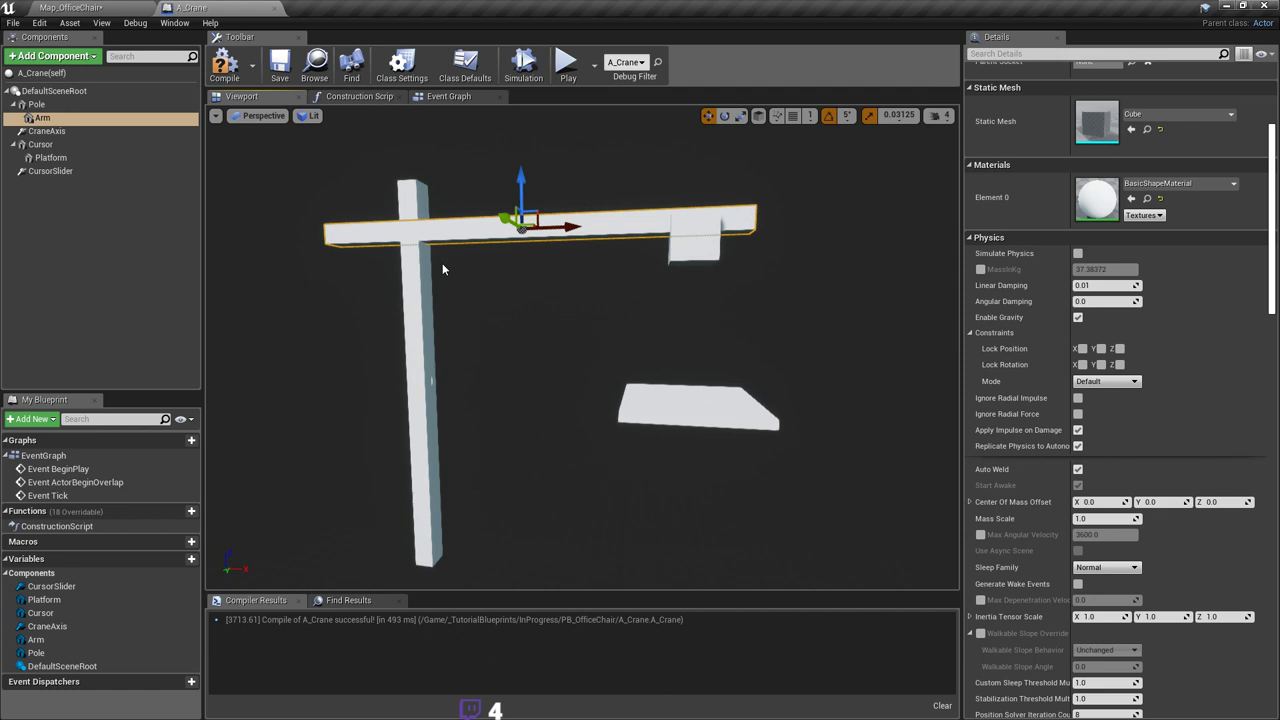
pyautogui.moveTo(463, 304); pyautogui.dragTo(524, 319, button='right')
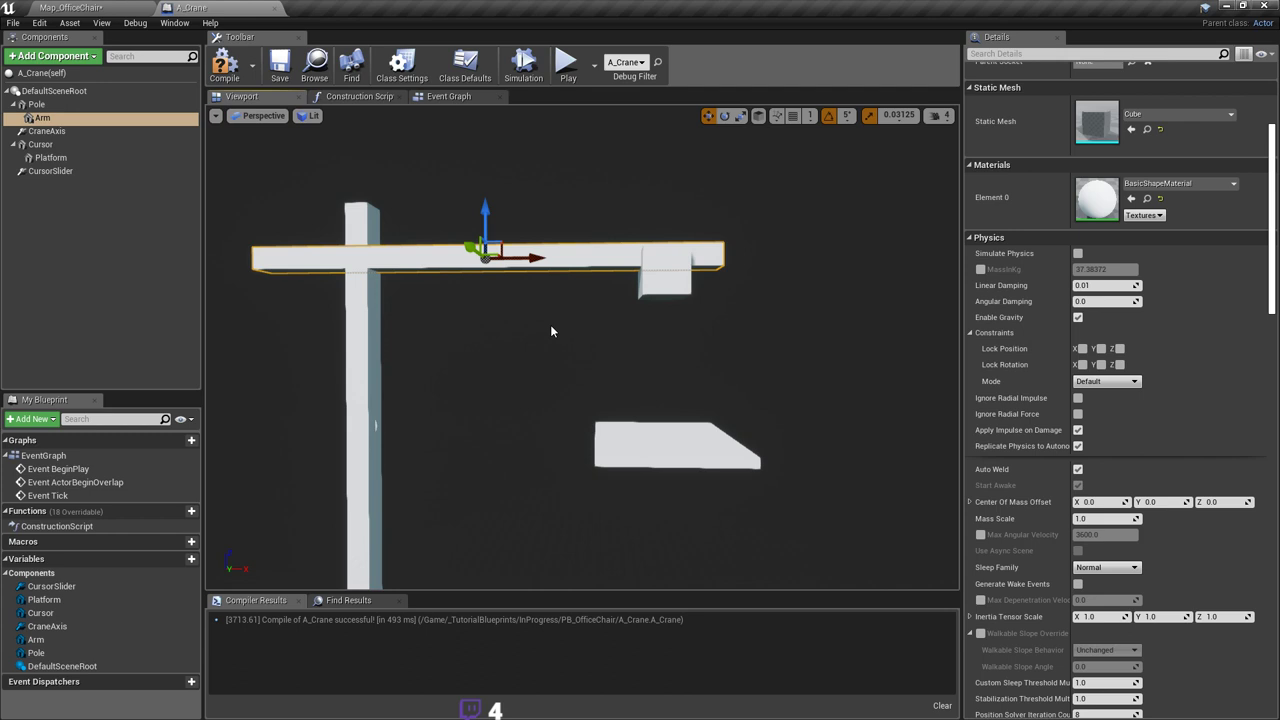
pyautogui.moveTo(550, 331); pyautogui.dragTo(554, 302, button='right')
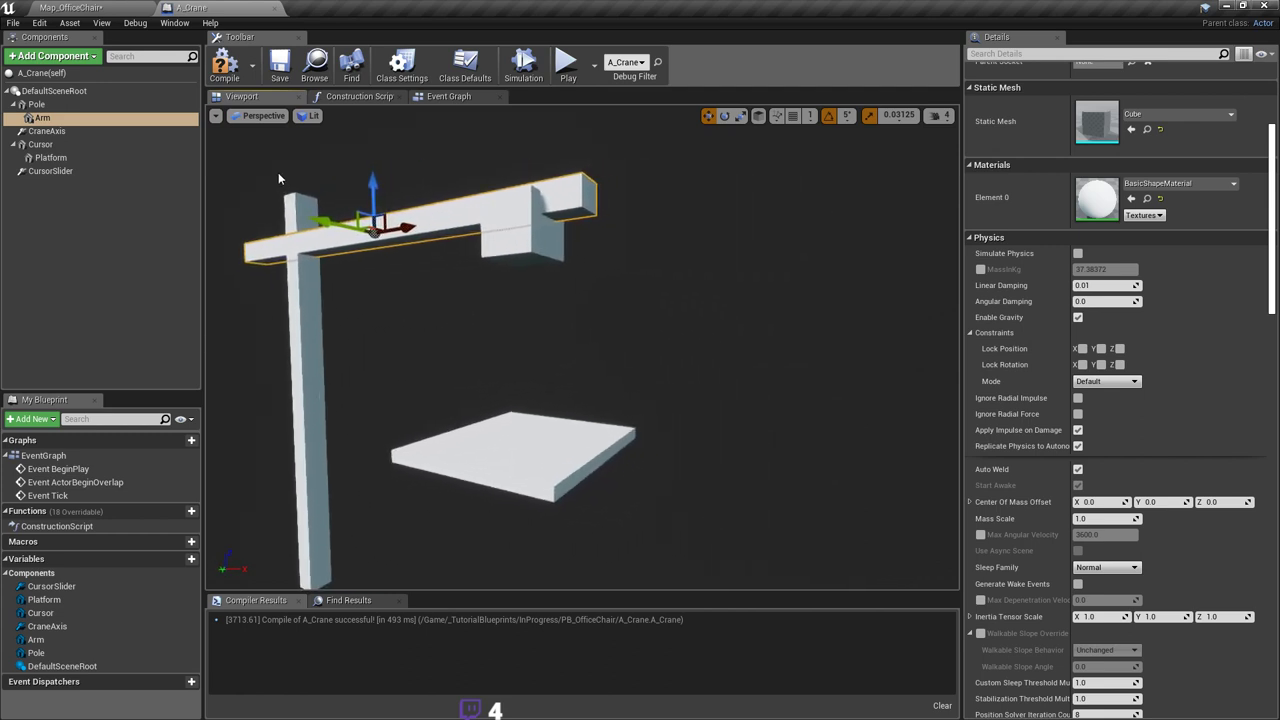
# Step: Set the CursorSlider constraint's Component Name 1 to Pole
pyautogui.moveTo(280, 176); pyautogui.dragTo(290, 178, button='right')
pyautogui.moveTo(335, 214); pyautogui.dragTo(343, 215, button='right')
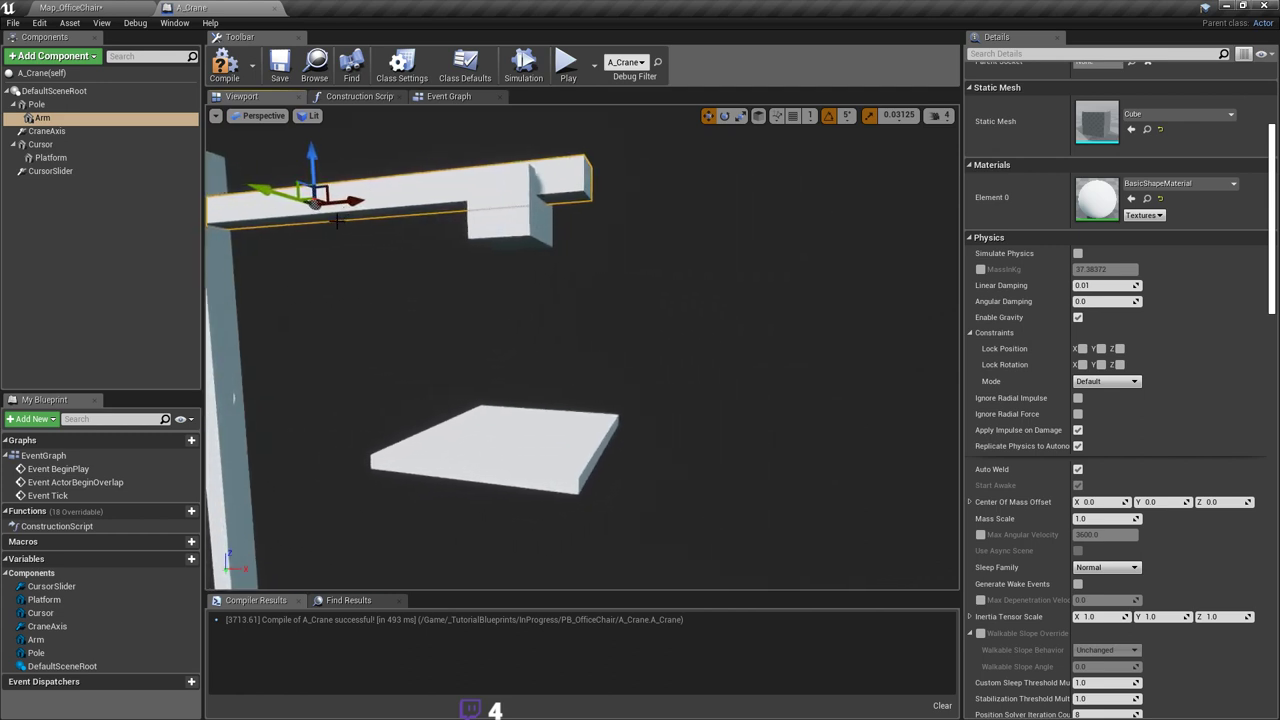
pyautogui.moveTo(450, 300); pyautogui.dragTo(420, 301, button='right')
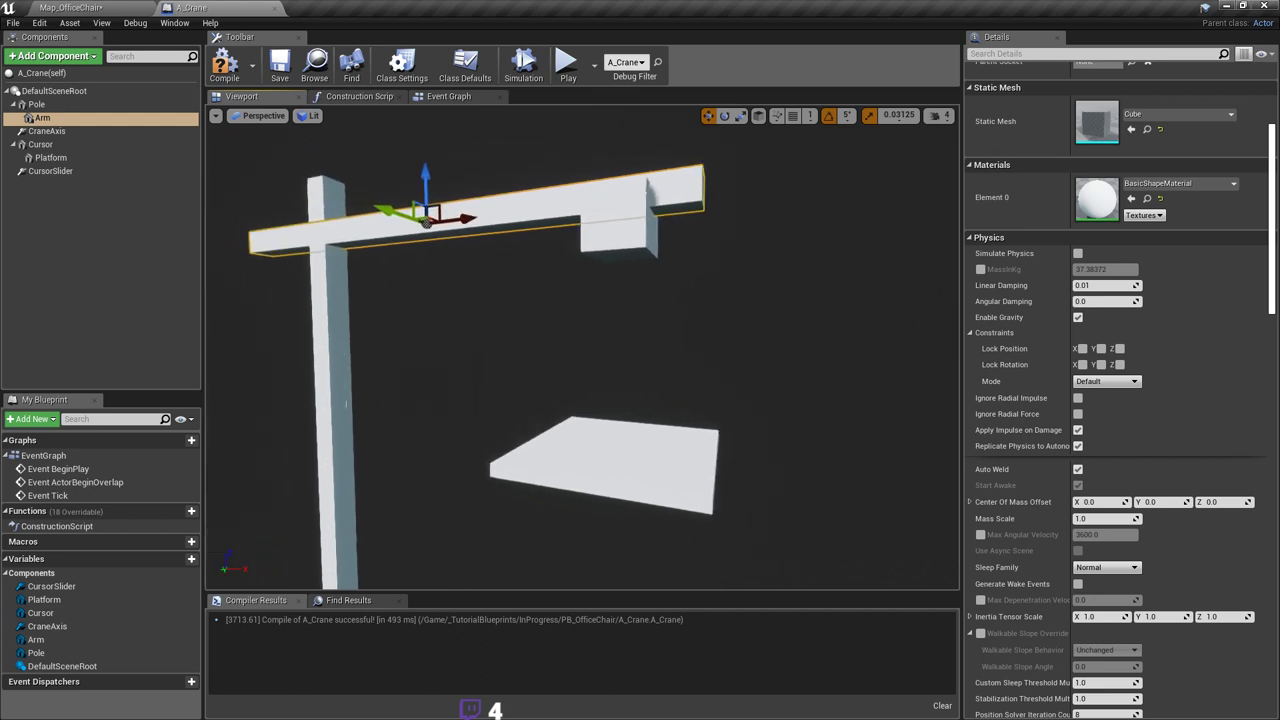
pyautogui.moveTo(740, 283); pyautogui.dragTo(718, 248, button='right')
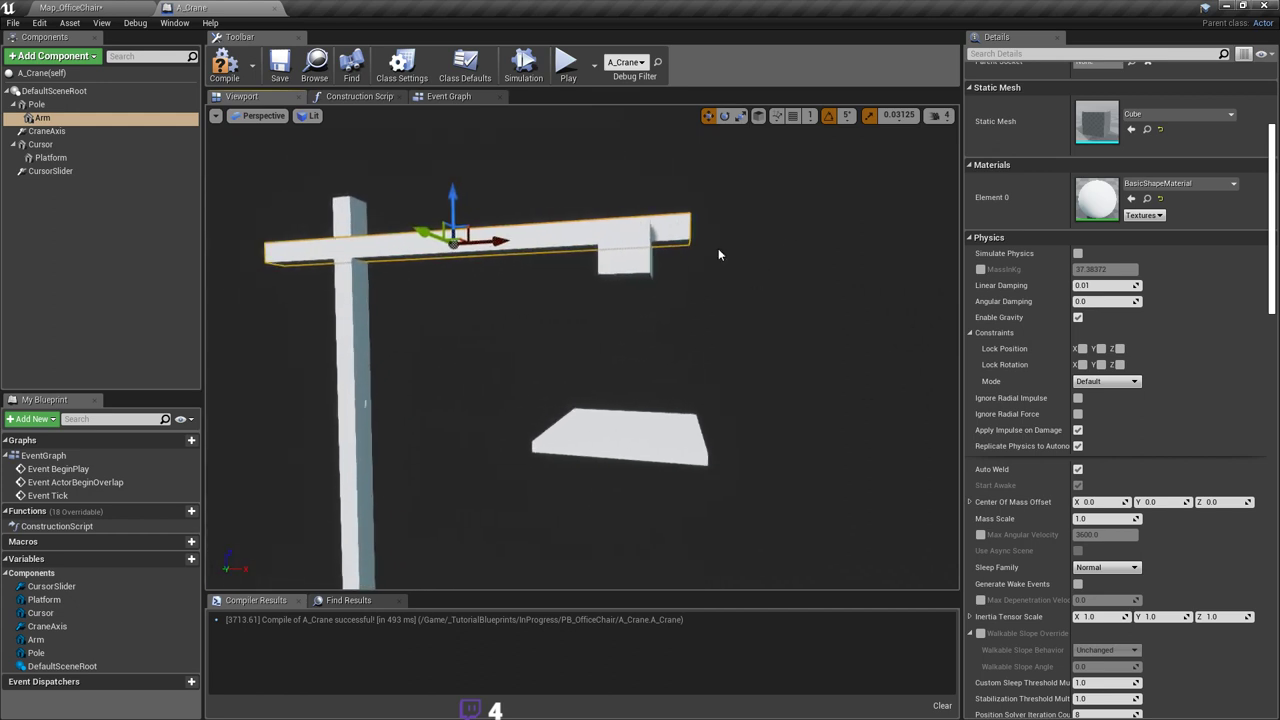
pyautogui.click(635, 257)
pyautogui.moveTo(635, 257); pyautogui.dragTo(645, 257, button='right')
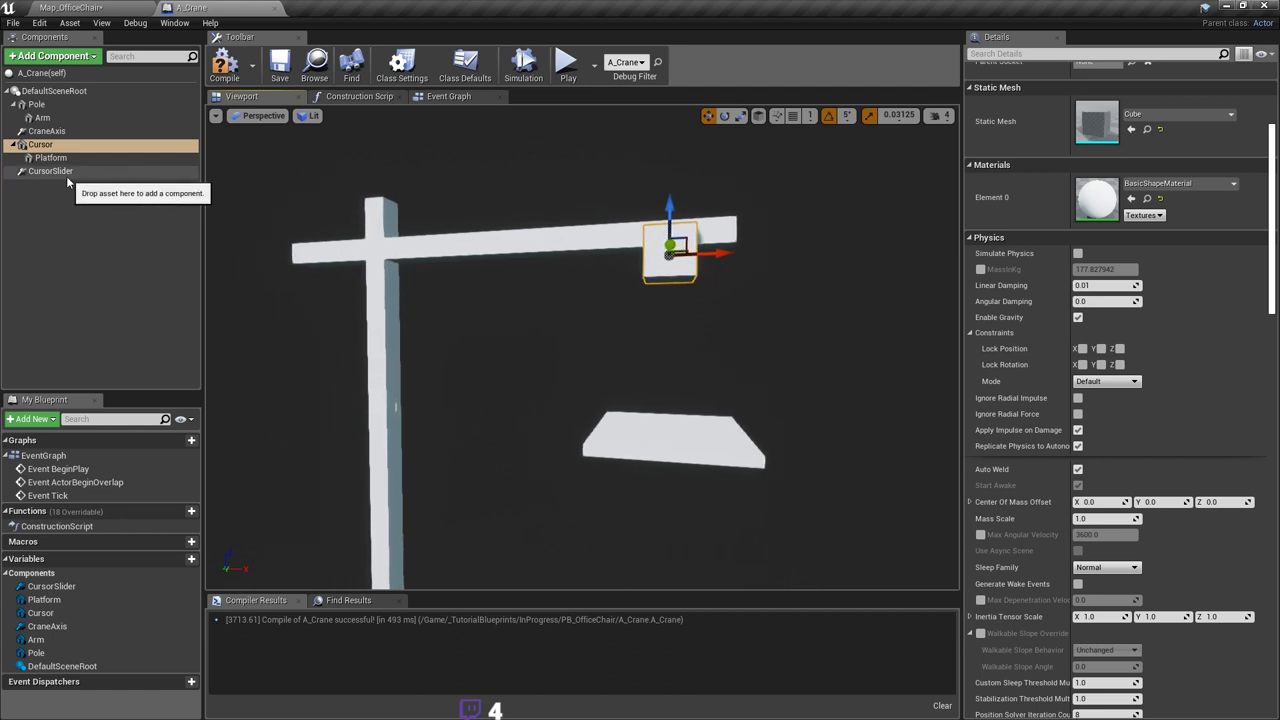
pyautogui.click(66, 176)
pyautogui.scroll(2, 1058, 303)
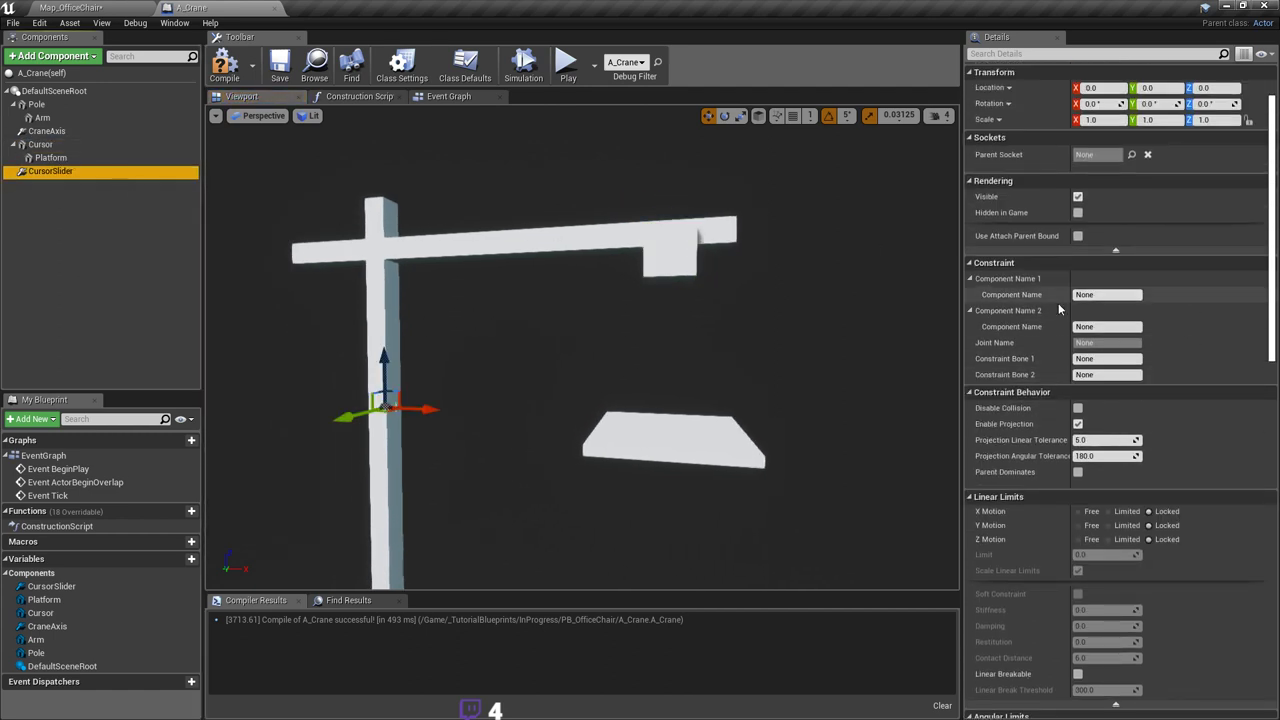
pyautogui.click(1108, 295)
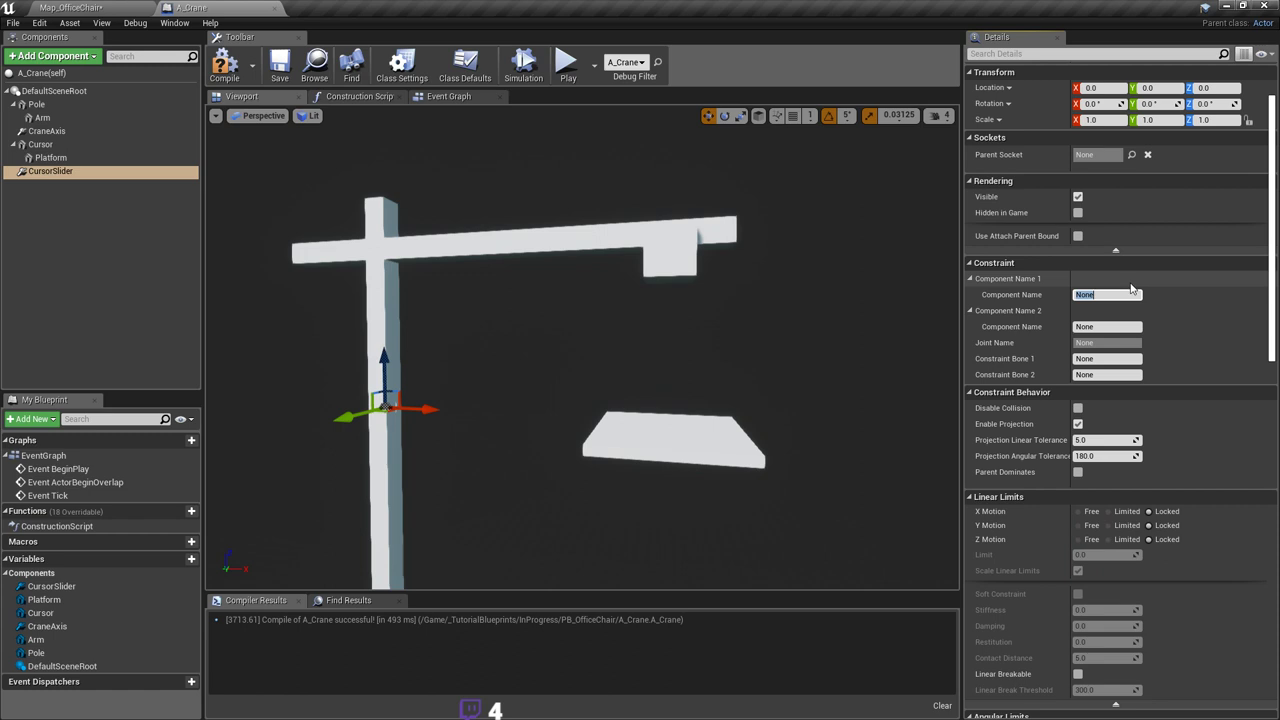
pyautogui.press('Return')
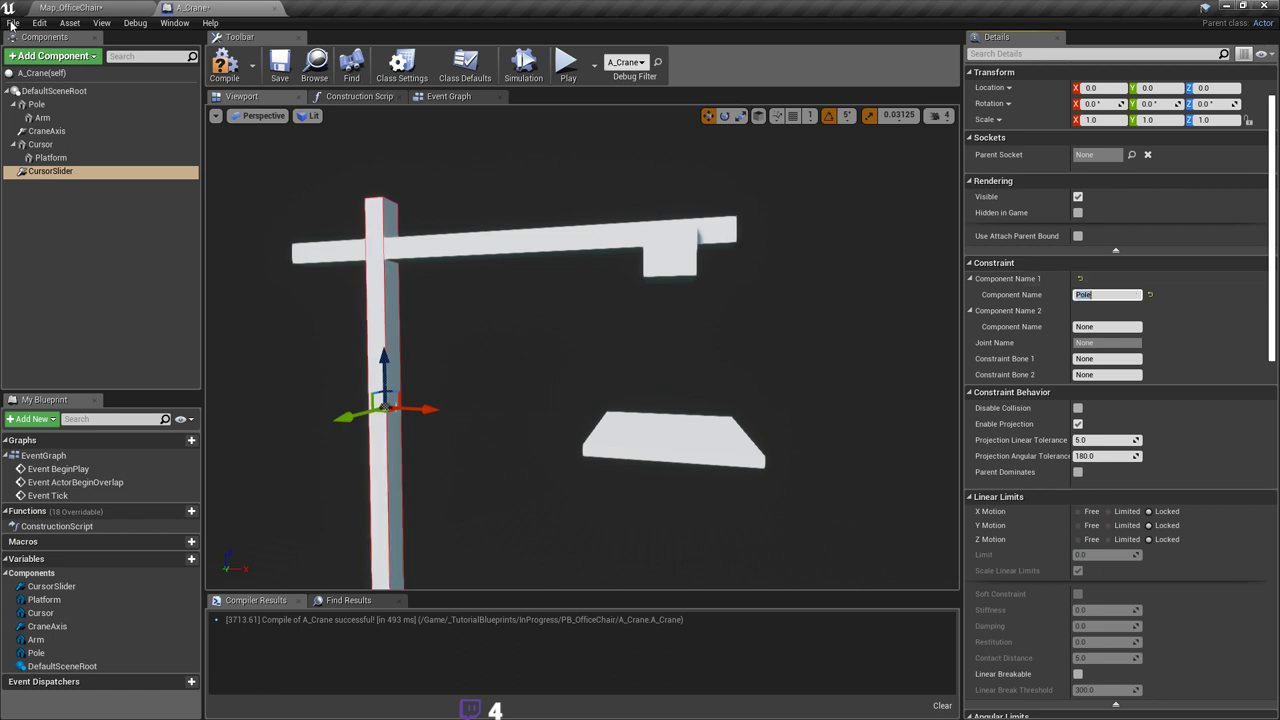
# Step: Set the CursorSlider constraint's Component Name 2 to Cursor
pyautogui.moveTo(567, 251); pyautogui.dragTo(561, 249, button='right')
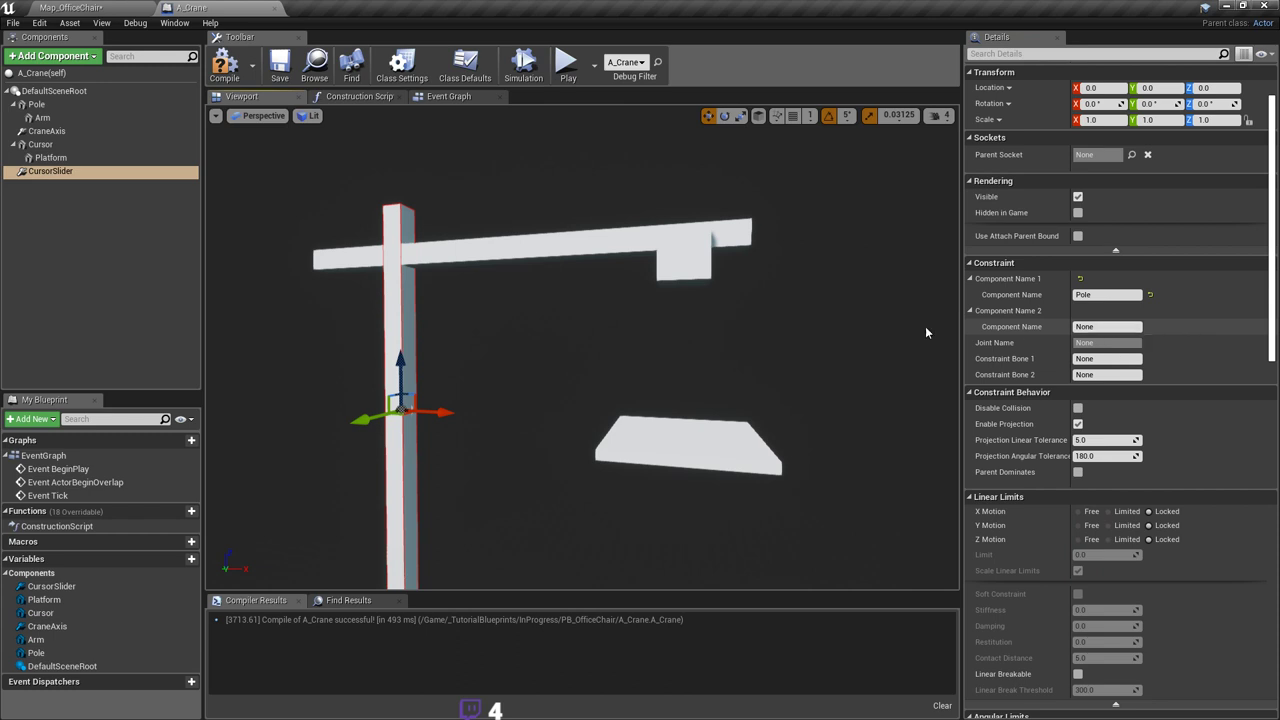
pyautogui.click(1107, 326)
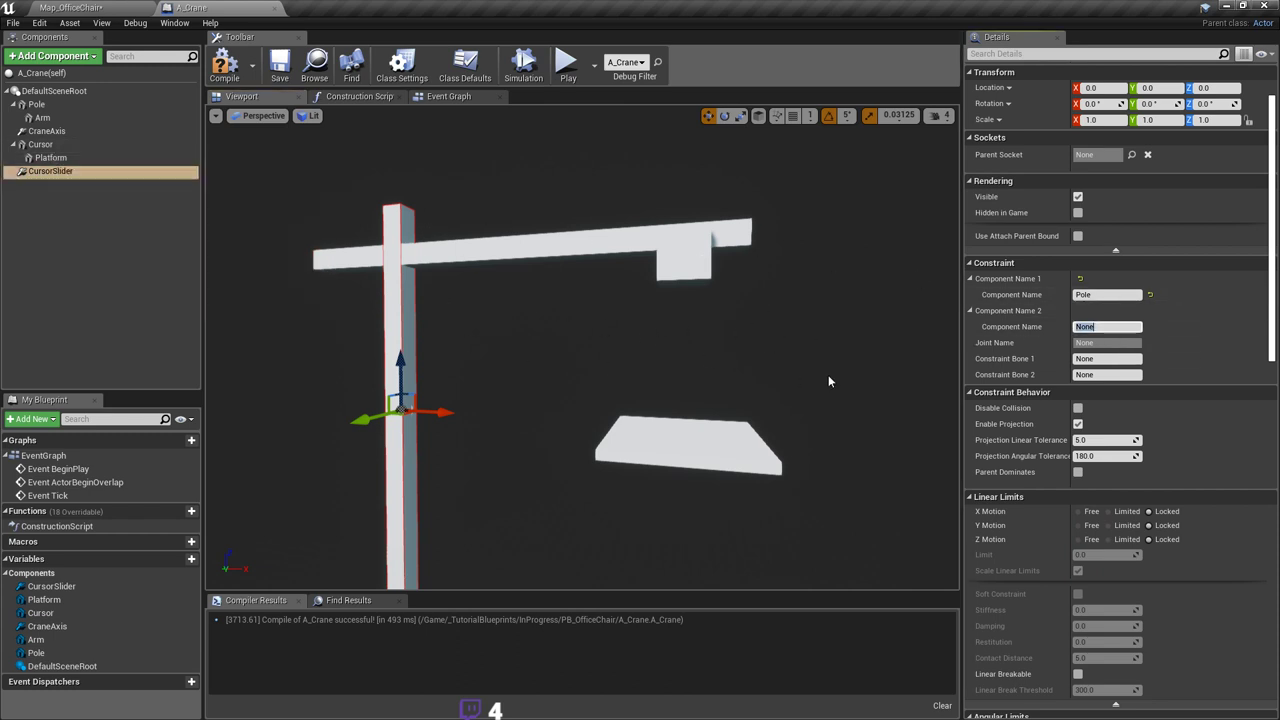
pyautogui.write('Cursor')
pyautogui.press('Return')
pyautogui.moveTo(586, 292)
pyautogui.mouseDown(button='right')
pyautogui.moveTo(558, 268)
pyautogui.moveTo(610, 296)
pyautogui.moveTo(592, 286)
pyautogui.mouseUp(button='right')
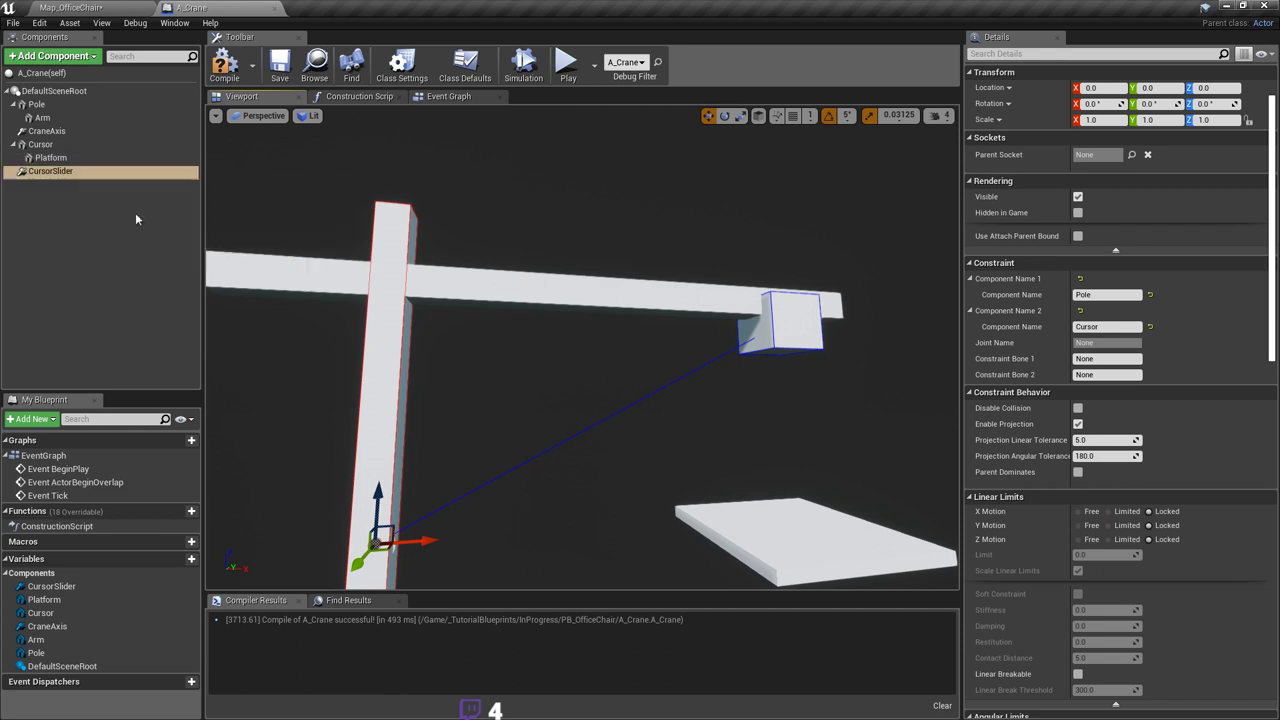
# Step: Lock the CursorSlider's Swing 1, Swing 2 and Twist motions in its angular limits
pyautogui.scroll(-5, 1228, 392)
pyautogui.scroll(2, 1233, 395)
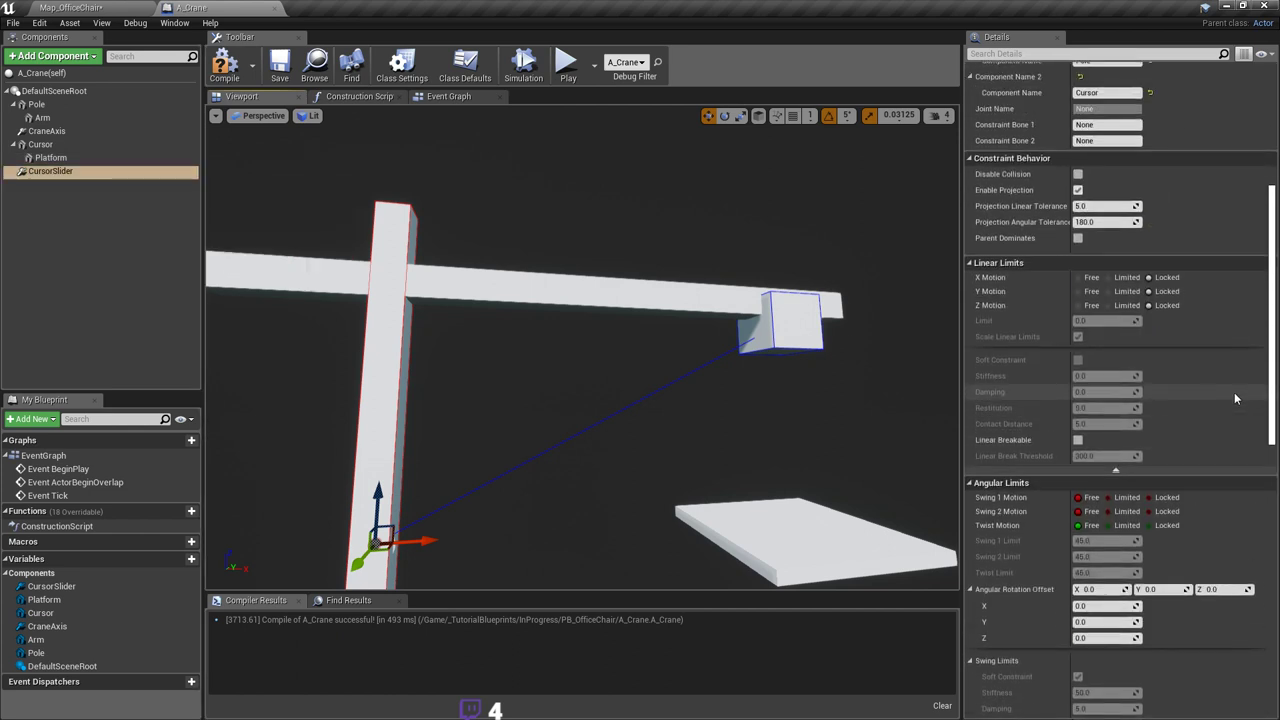
pyautogui.click(1163, 497)
pyautogui.click(1163, 511)
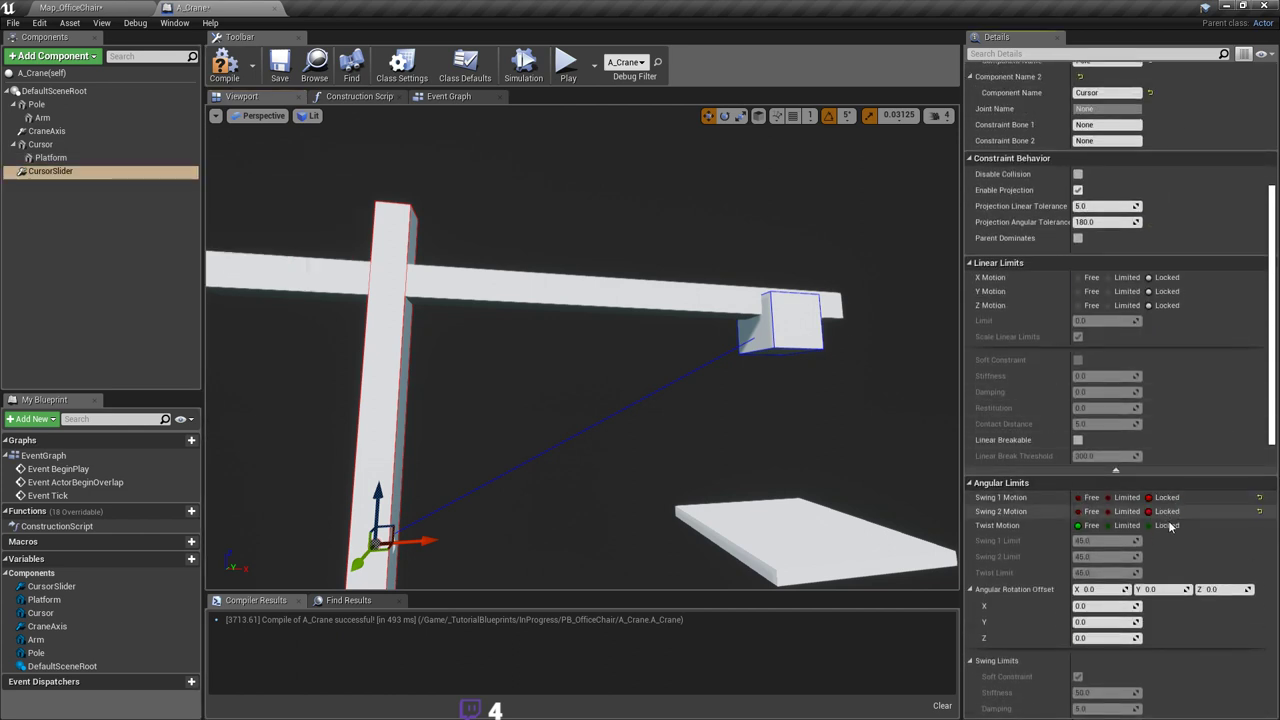
pyautogui.click(1165, 525)
pyautogui.scroll(2, 1207, 414)
pyautogui.scroll(1, 1186, 387)
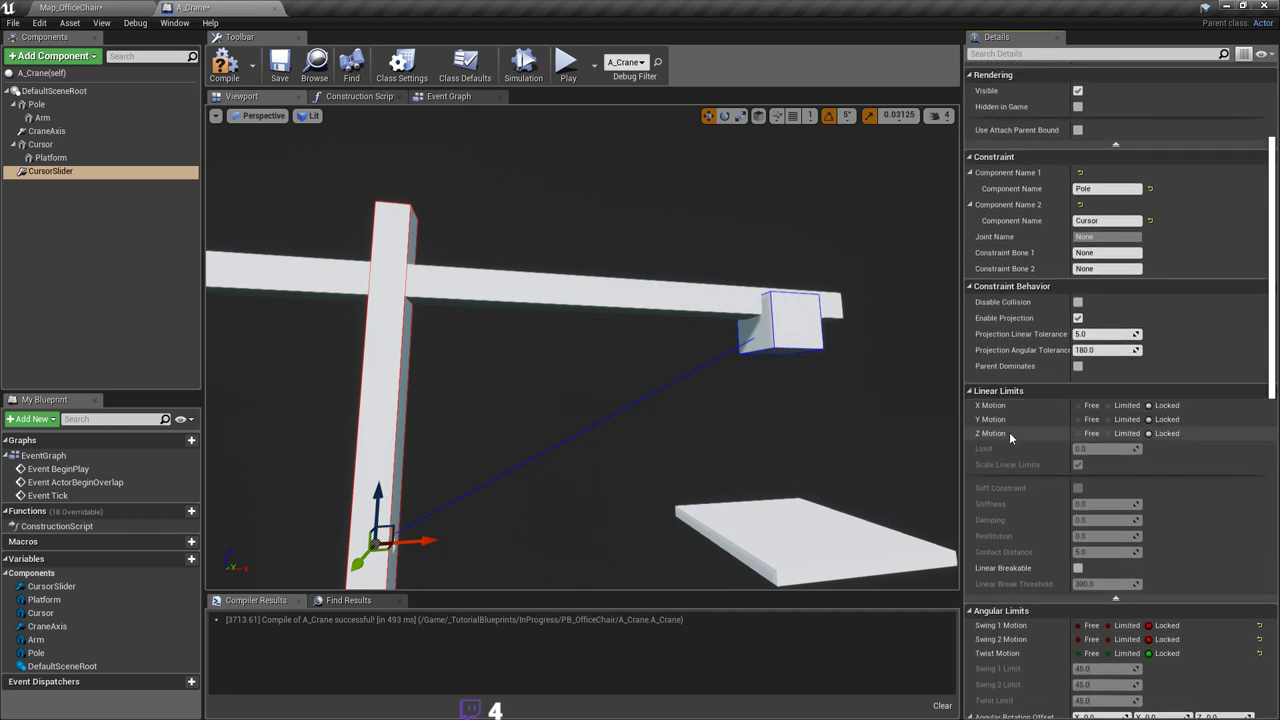
# Step: Set the CursorSlider's linear X Motion to Limited, keeping the Y and Z motions locked
pyautogui.moveTo(790, 412); pyautogui.dragTo(804, 404, button='right')
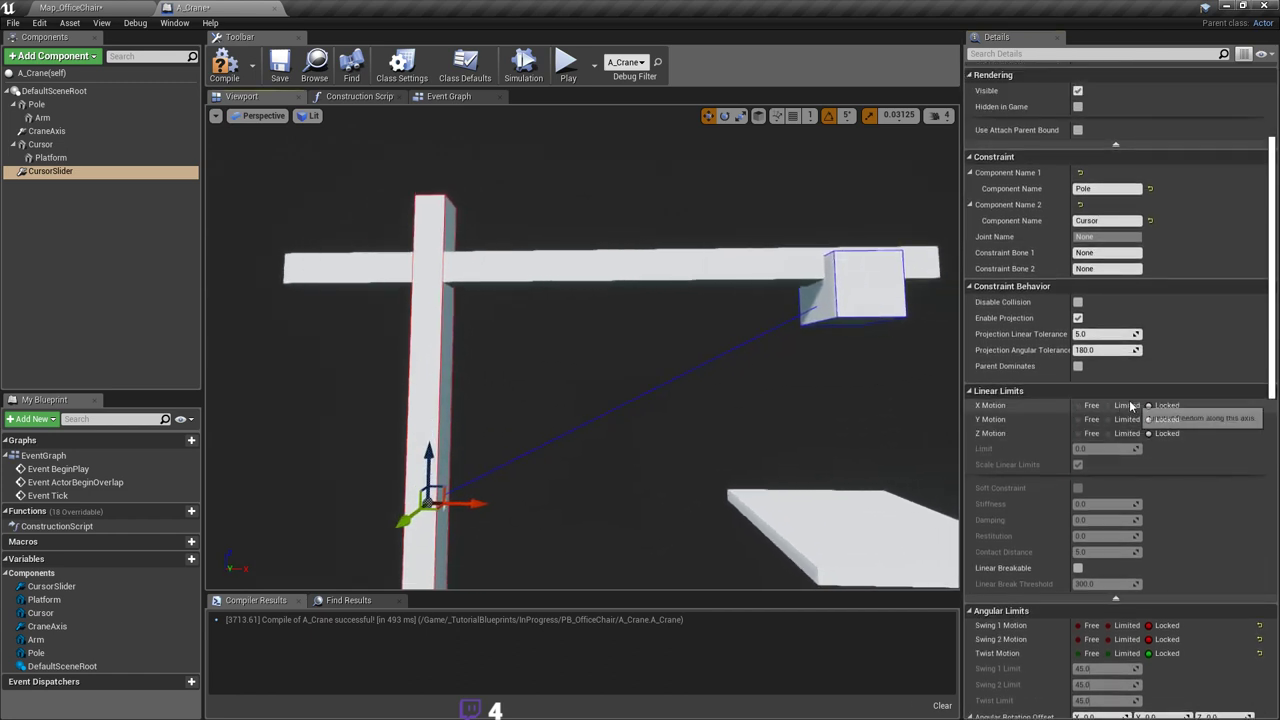
pyautogui.click(1092, 407)
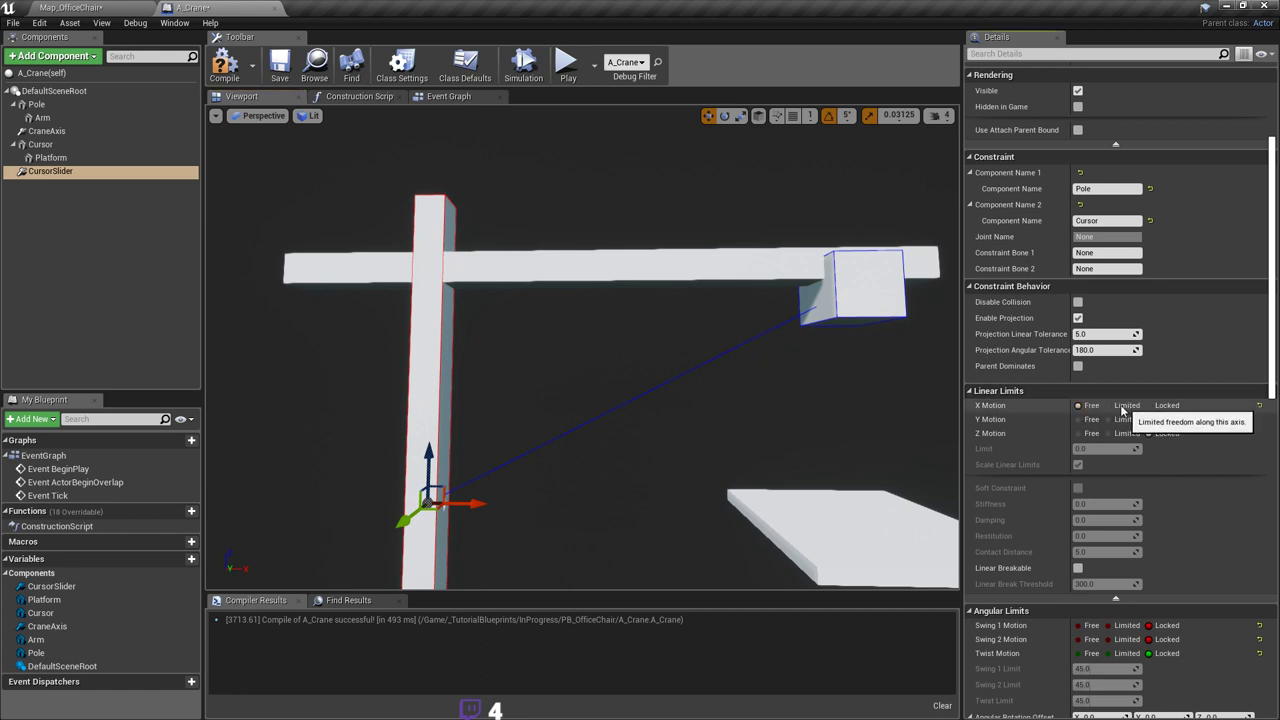
pyautogui.moveTo(640, 350); pyautogui.dragTo(625, 408, button='right')
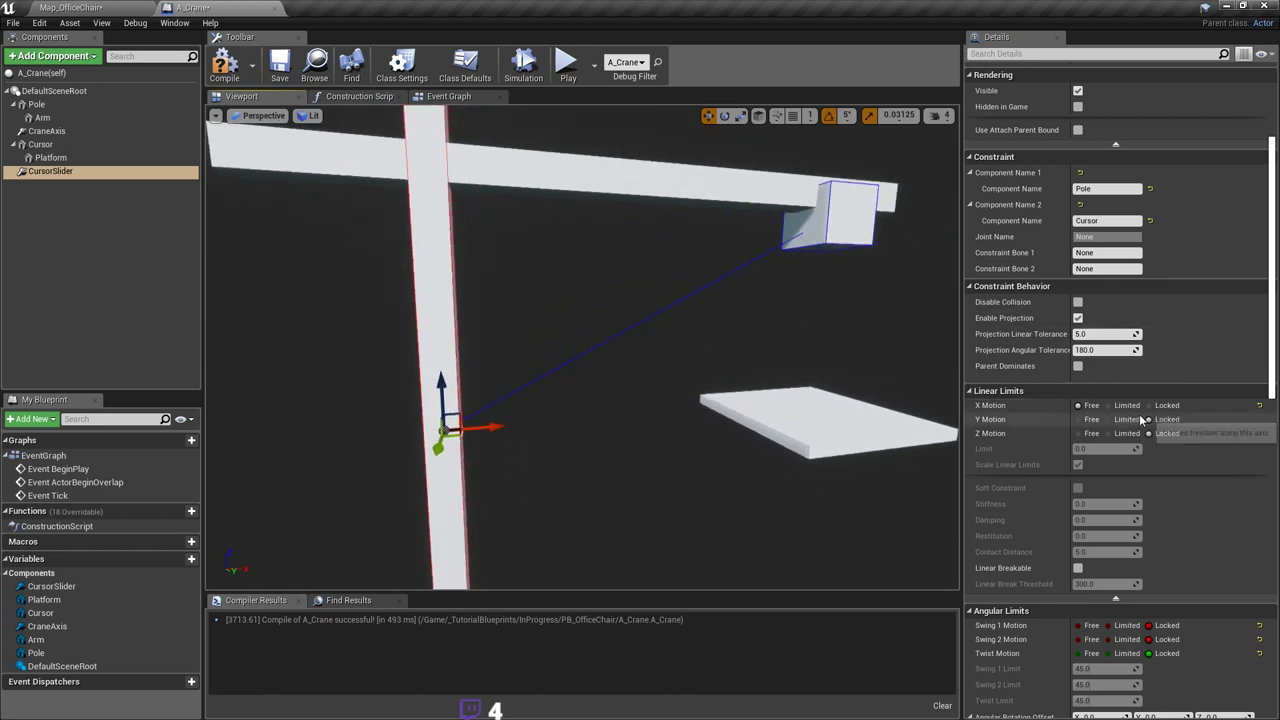
pyautogui.click(1108, 405)
# Step: Examine the Cursor's placement along the arm and review the CursorSlider's linear and angular limit settings
pyautogui.moveTo(640, 350); pyautogui.dragTo(590, 340, button='right')
pyautogui.moveTo(790, 280)
pyautogui.mouseDown(button='right')
pyautogui.moveTo(760, 270)
pyautogui.moveTo(790, 280)
pyautogui.mouseUp(button='right')
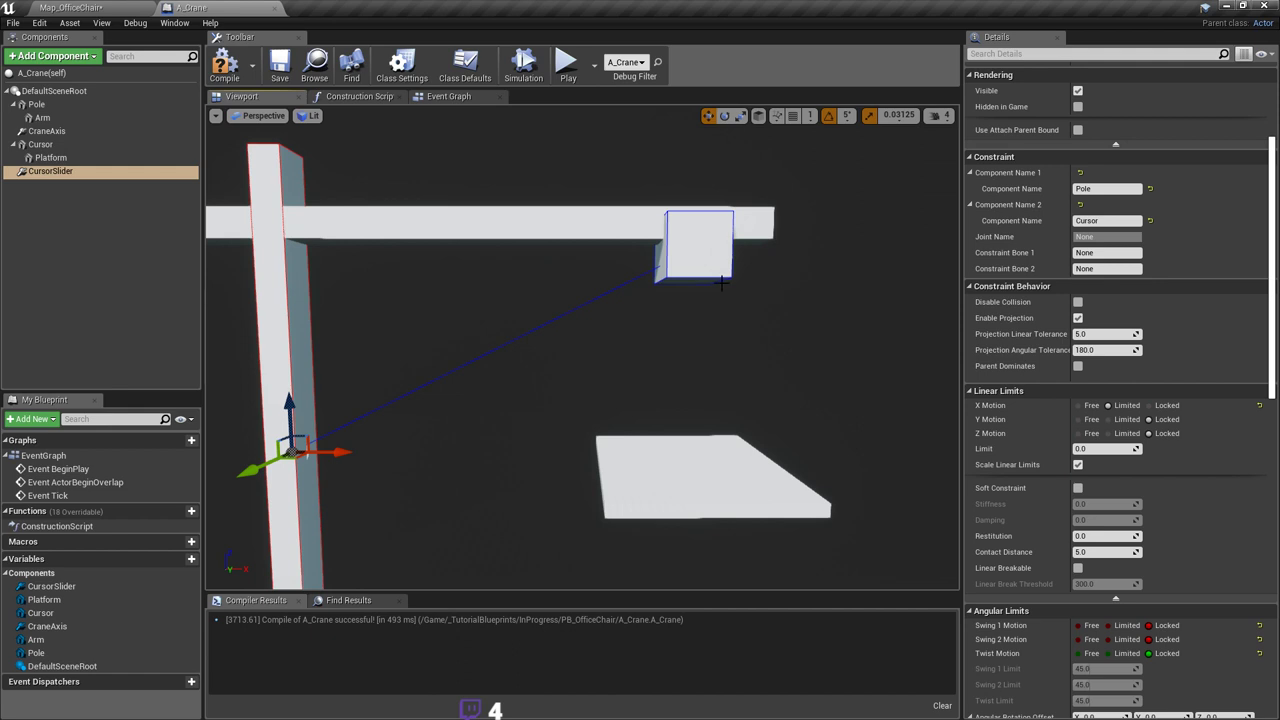
pyautogui.moveTo(716, 276)
pyautogui.mouseDown(button='right')
pyautogui.moveTo(704, 265)
pyautogui.moveTo(696, 275)
pyautogui.mouseUp(button='right')
pyautogui.moveTo(815, 281); pyautogui.dragTo(850, 322, button='right')
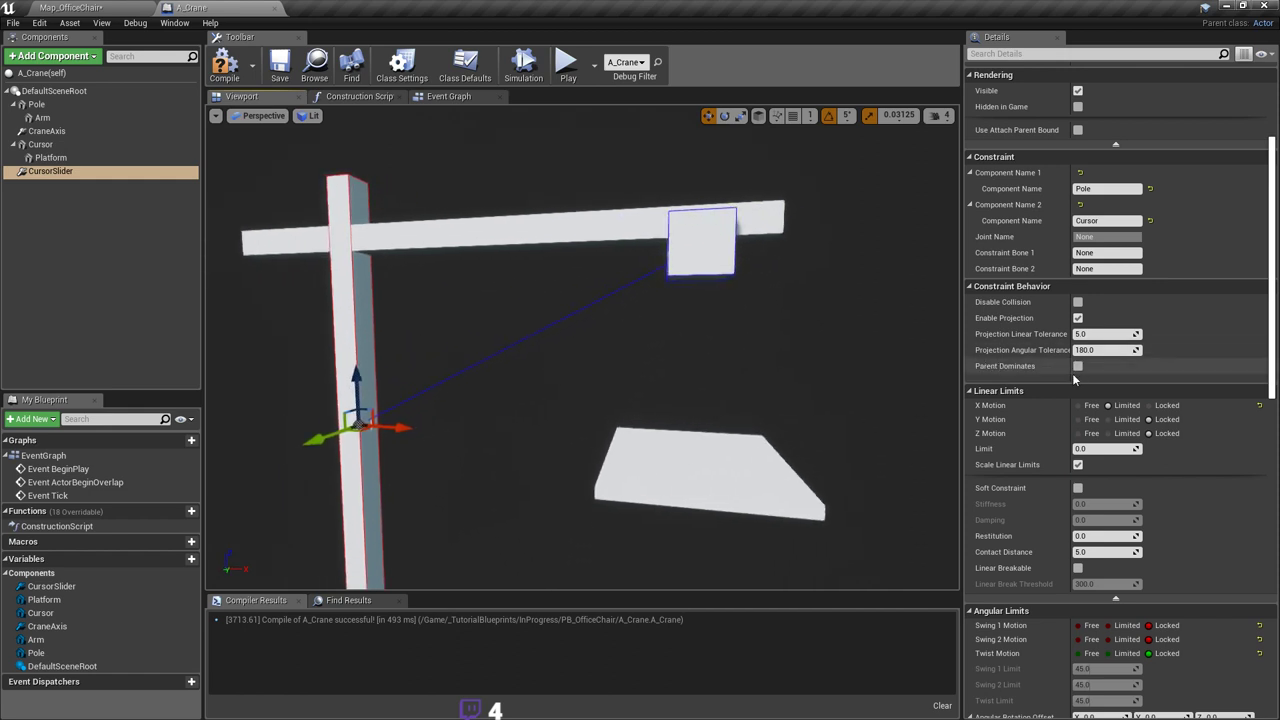
pyautogui.moveTo(894, 356); pyautogui.dragTo(881, 314, button='right')
pyautogui.click(723, 257)
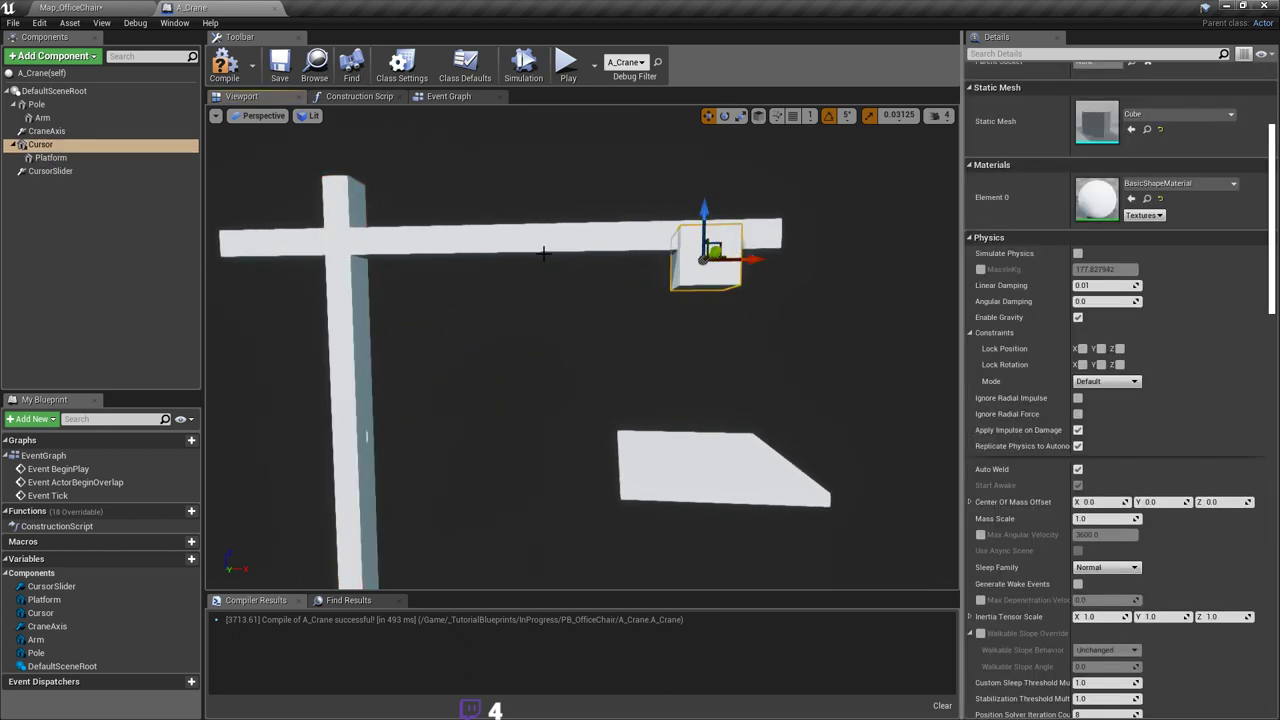
pyautogui.click(62, 172)
pyautogui.scroll(-3, 1120, 420)
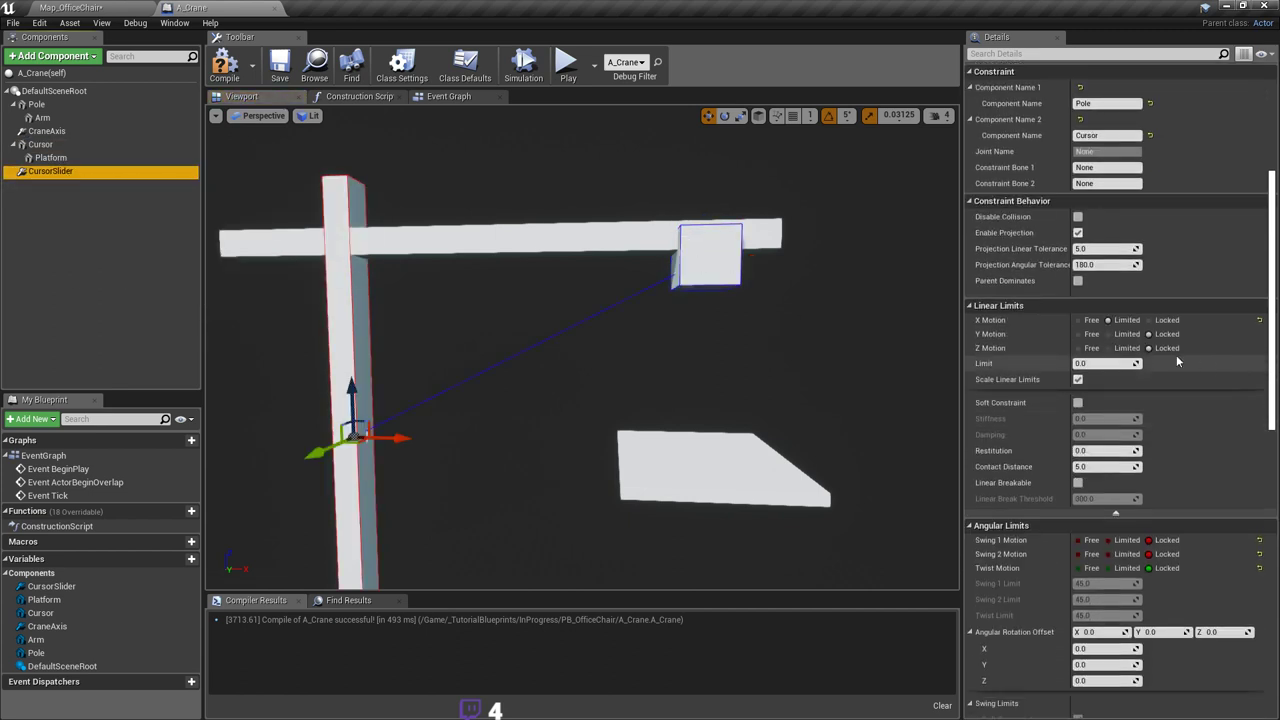
pyautogui.click(1124, 320)
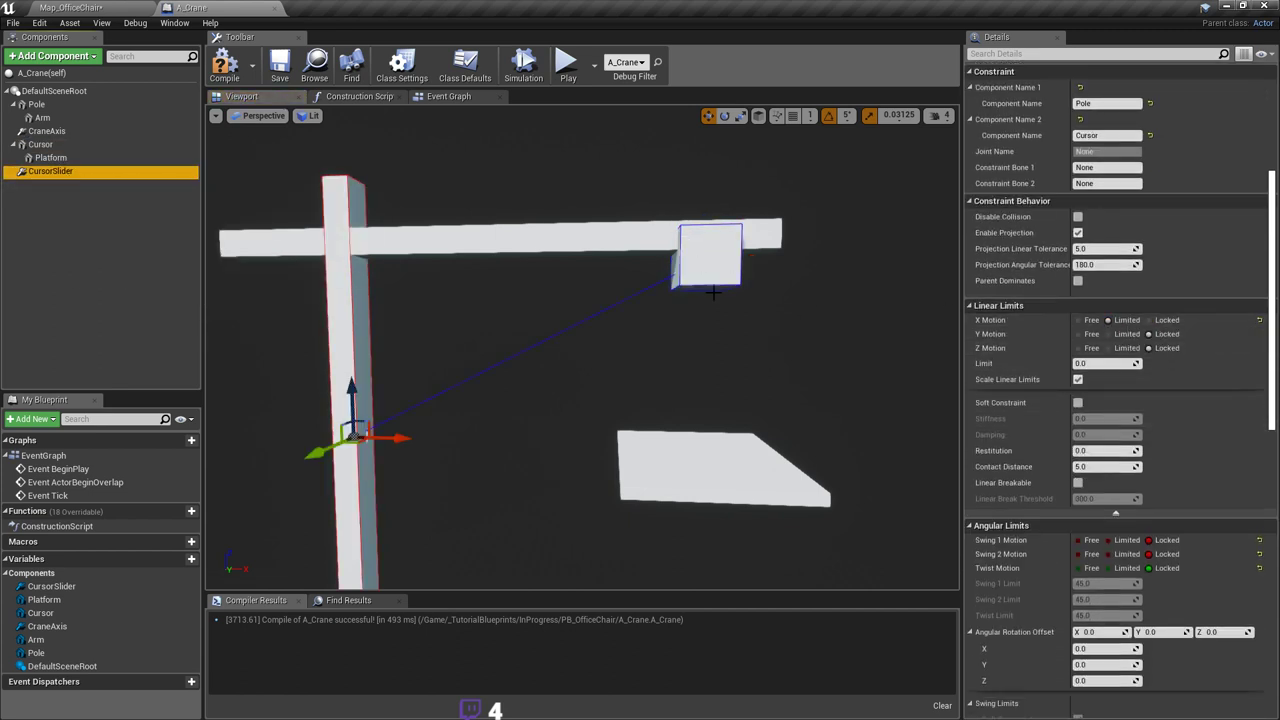
pyautogui.moveTo(892, 288); pyautogui.dragTo(906, 286, button='right')
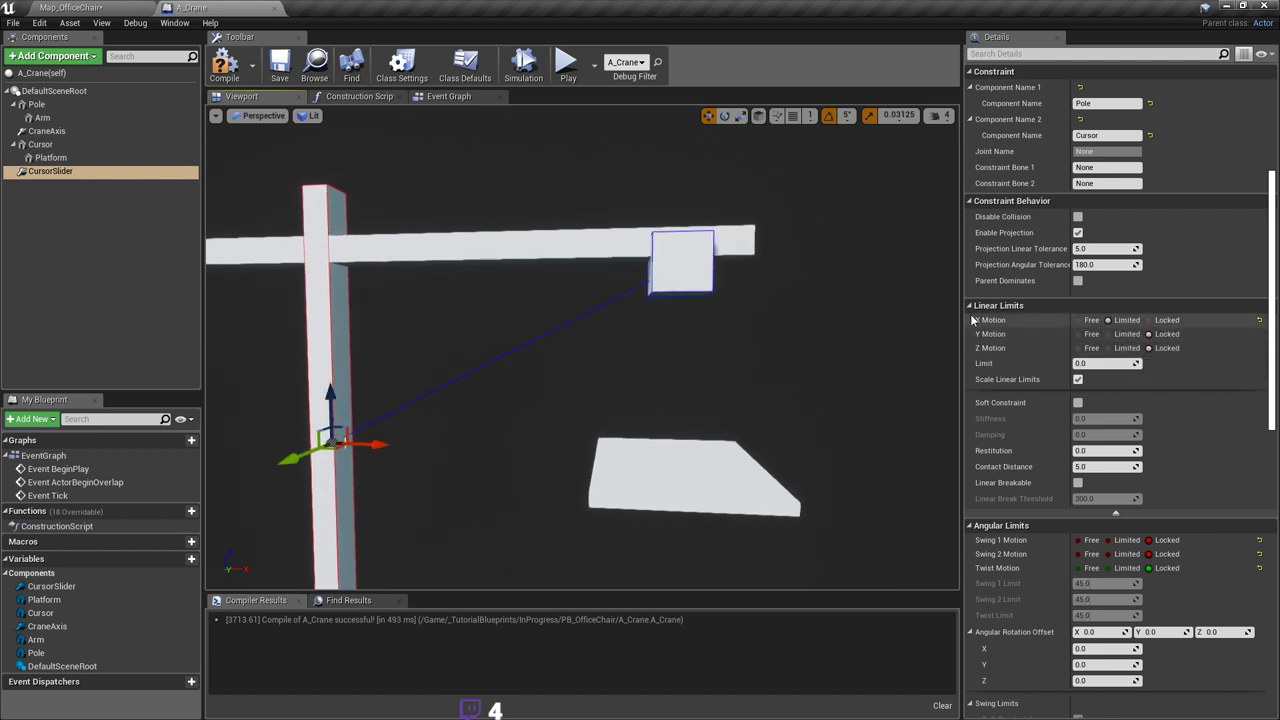
pyautogui.scroll(-4, 1150, 330)
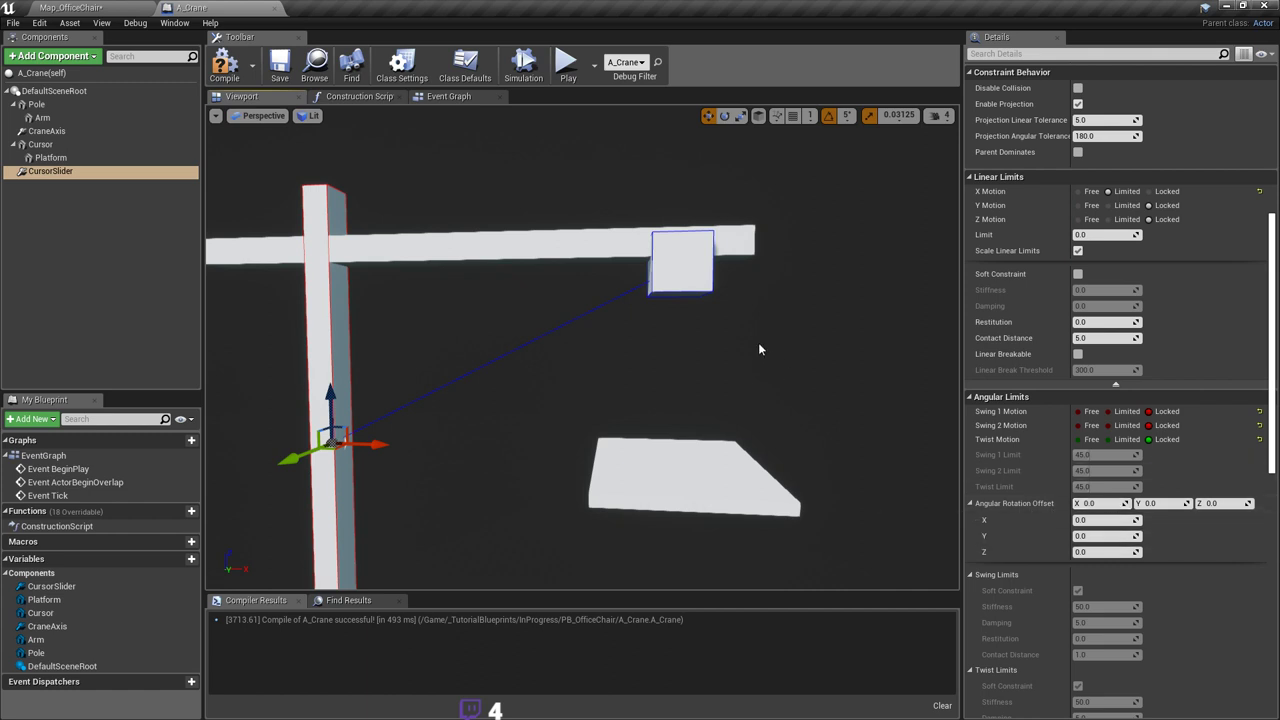
pyautogui.moveTo(757, 286)
pyautogui.mouseDown(button='right')
pyautogui.moveTo(746, 281)
pyautogui.moveTo(757, 284)
pyautogui.mouseUp(button='right')
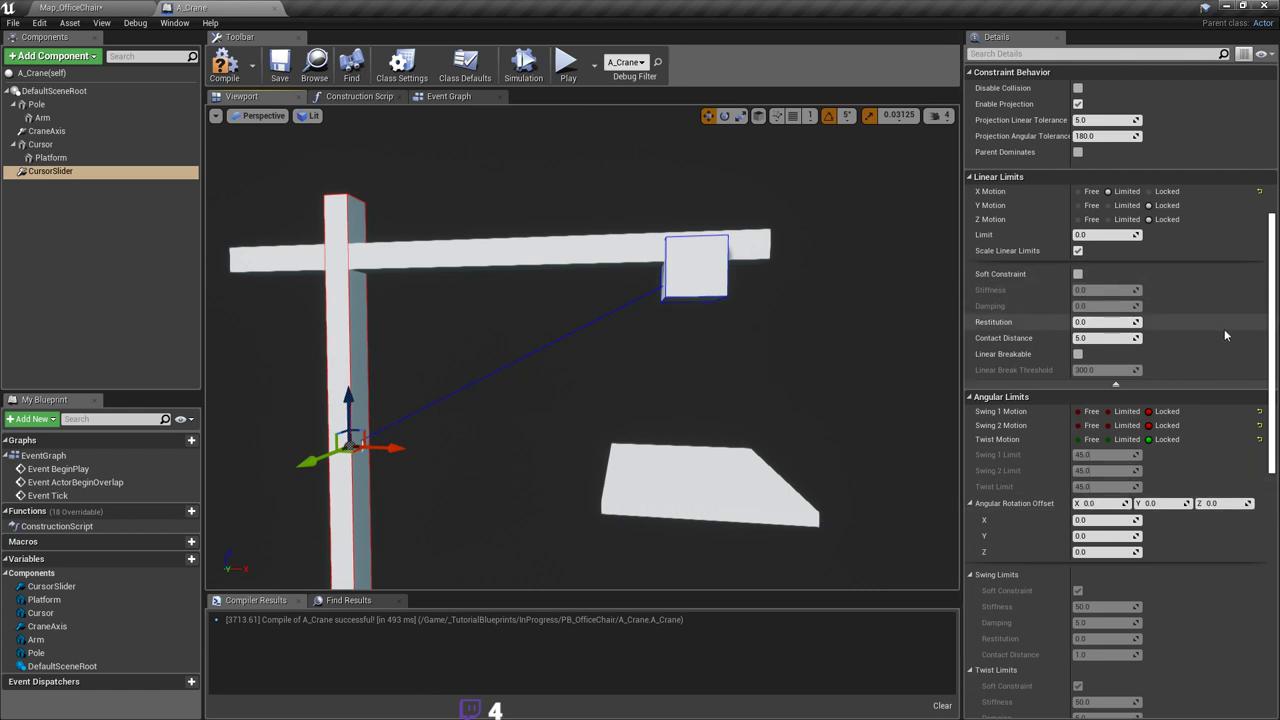
pyautogui.scroll(2, 1105, 300)
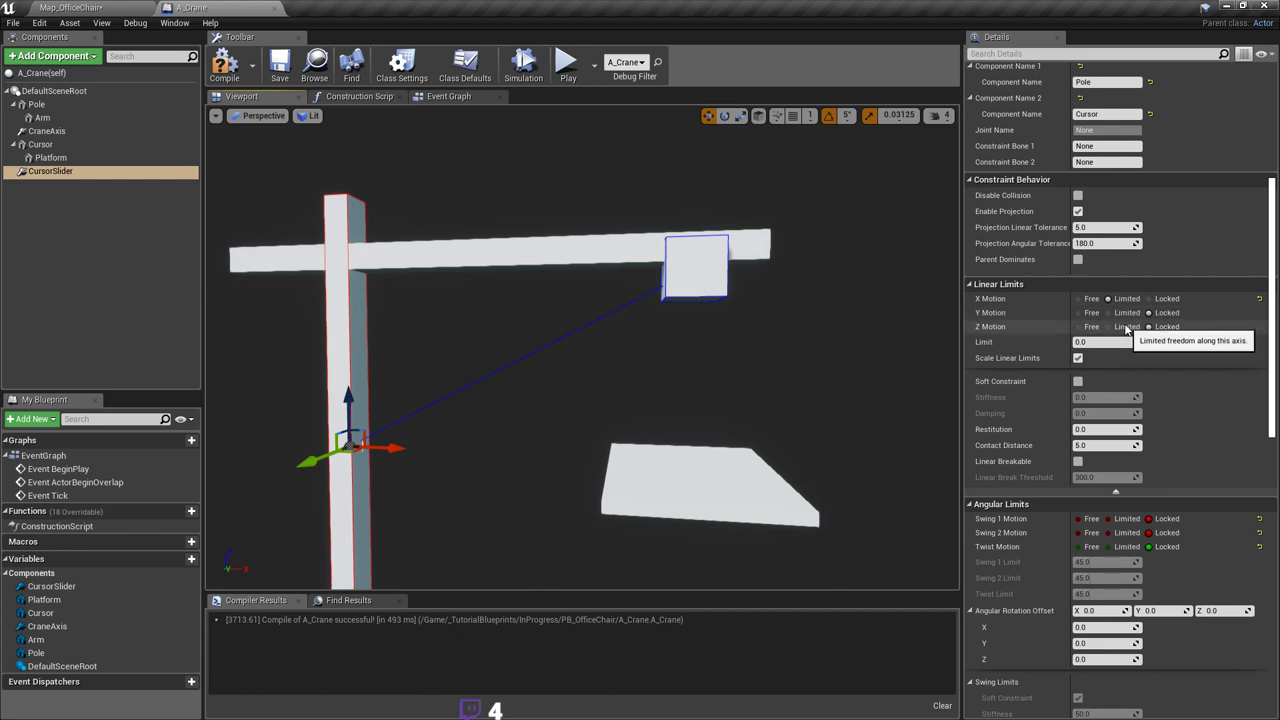
# Step: Move the Cursor along the arm toward the pole, to about X 443
pyautogui.click(700, 270)
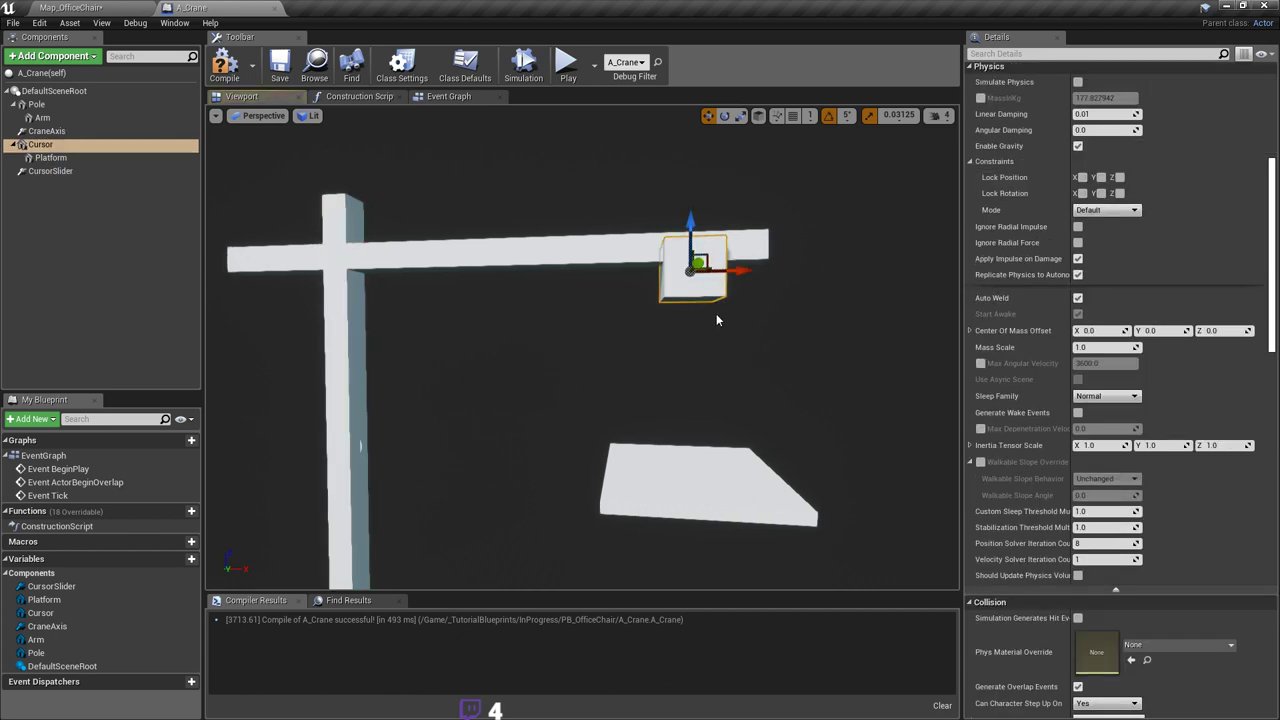
pyautogui.moveTo(738, 310); pyautogui.dragTo(737, 309, button='right')
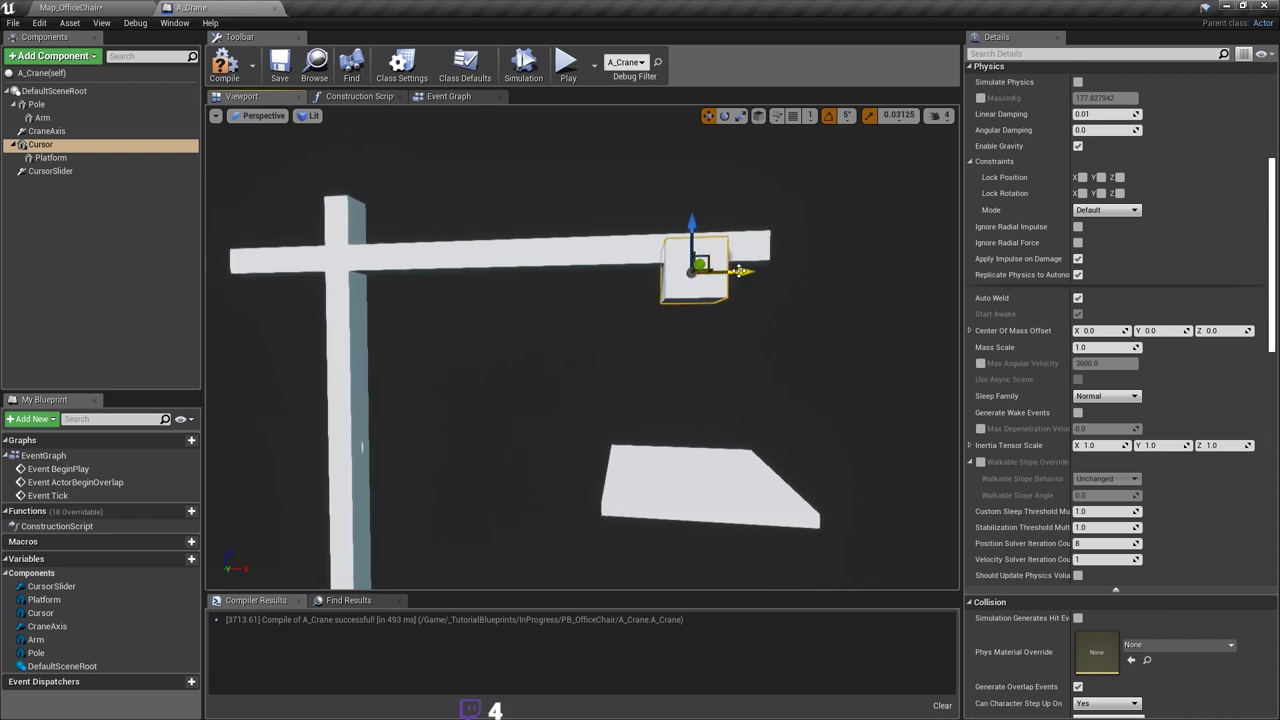
pyautogui.moveTo(738, 271); pyautogui.dragTo(604, 271)
pyautogui.moveTo(630, 255)
pyautogui.mouseDown(button='right')
pyautogui.moveTo(646, 243)
pyautogui.moveTo(630, 256)
pyautogui.mouseUp(button='right')
# Step: Check the Arm's and Cursor's transforms, and set the CursorSlider's linear Limit to 700
pyautogui.click(50, 171)
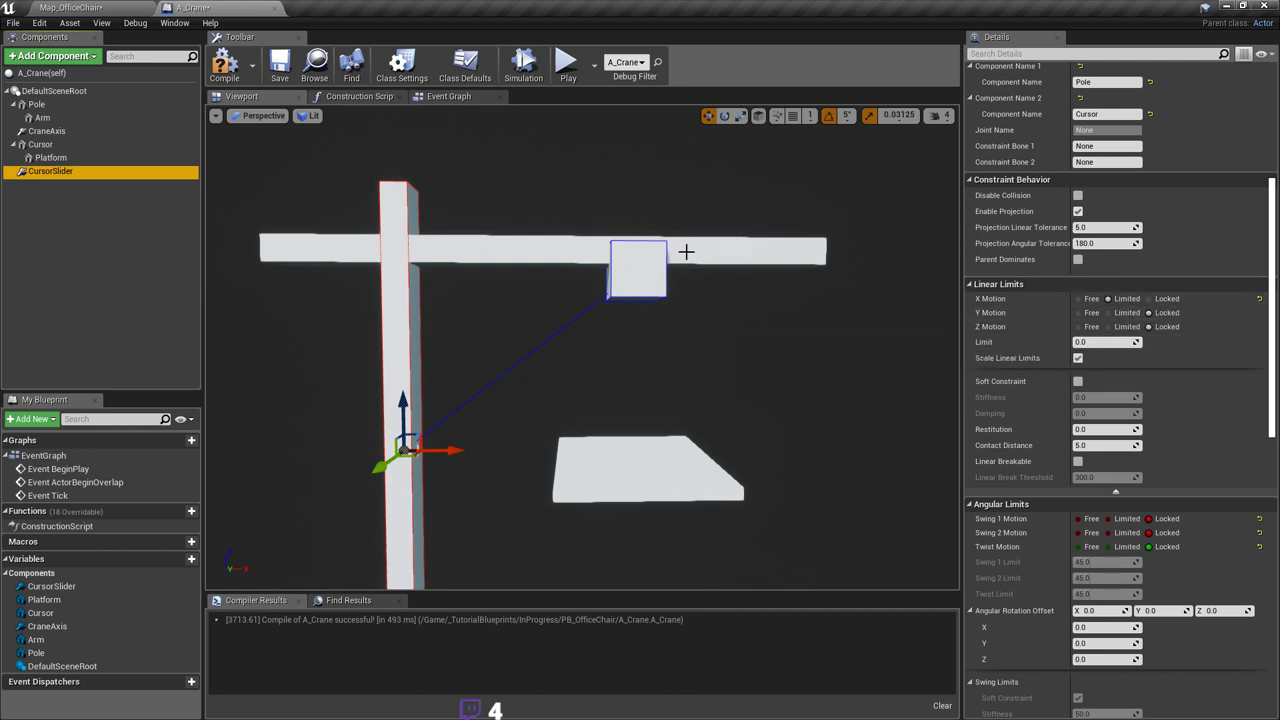
pyautogui.click(548, 248)
pyautogui.scroll(5, 1120, 190)
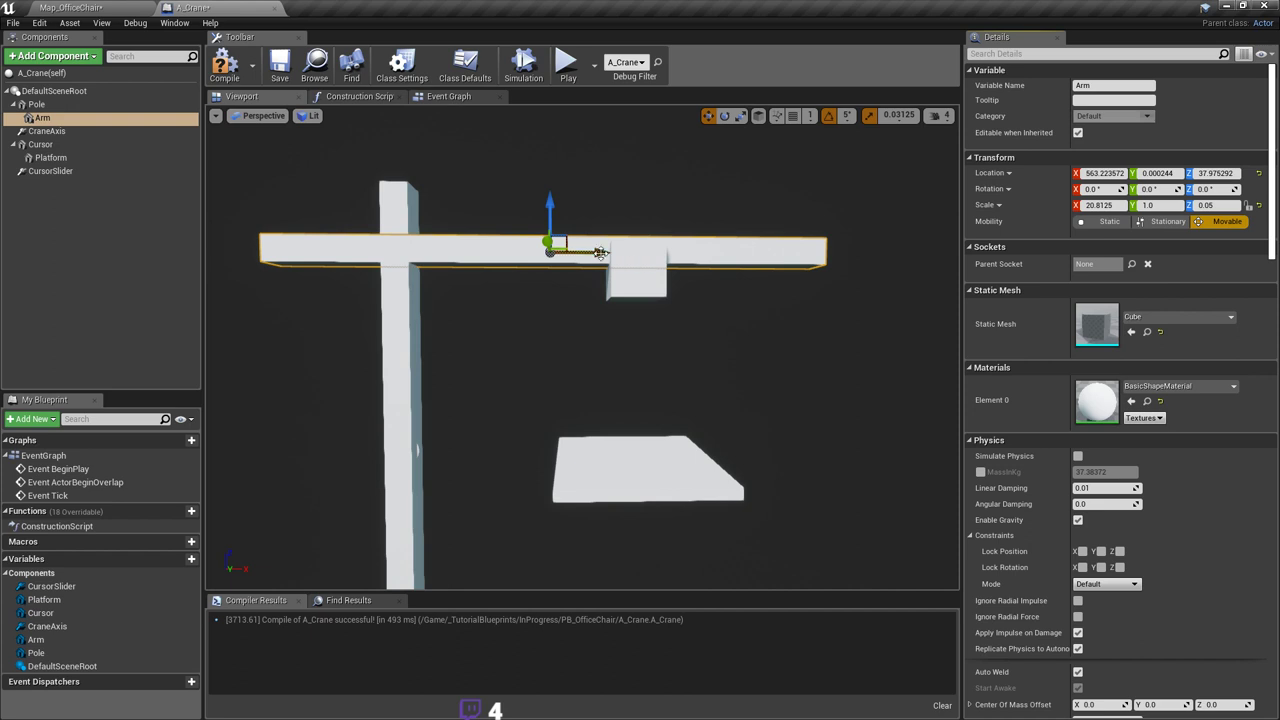
pyautogui.click(637, 284)
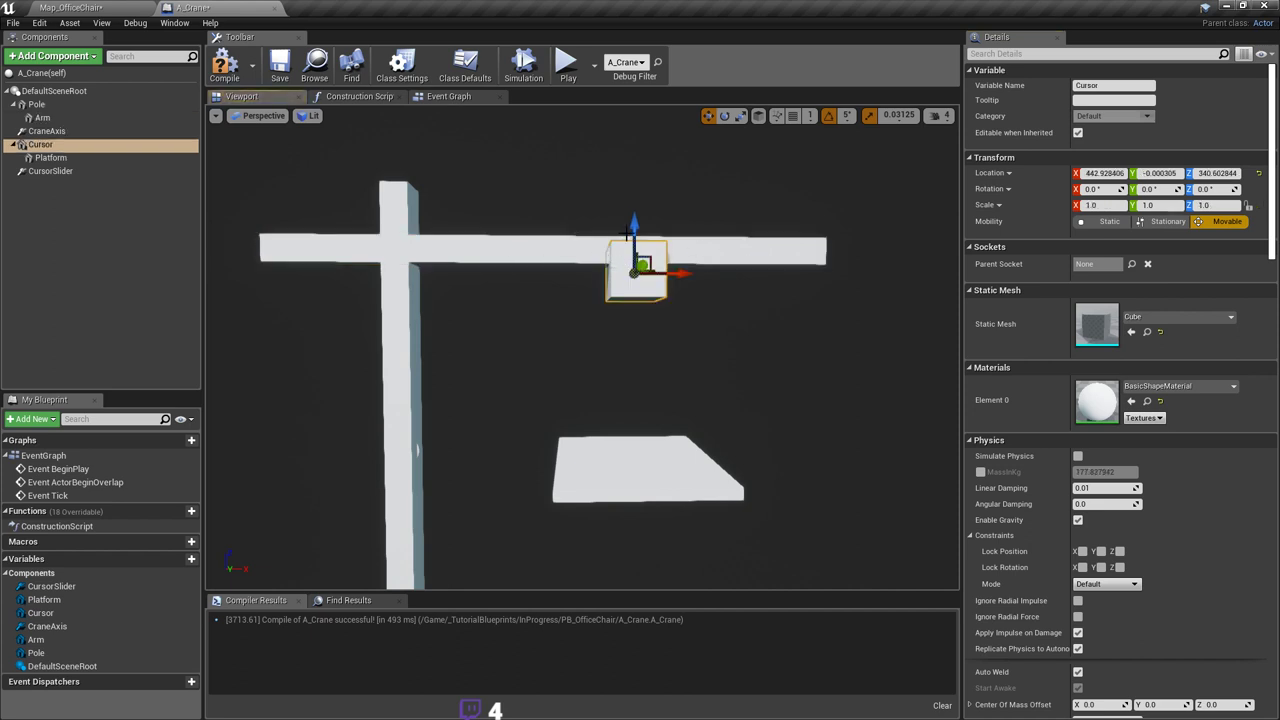
pyautogui.click(110, 171)
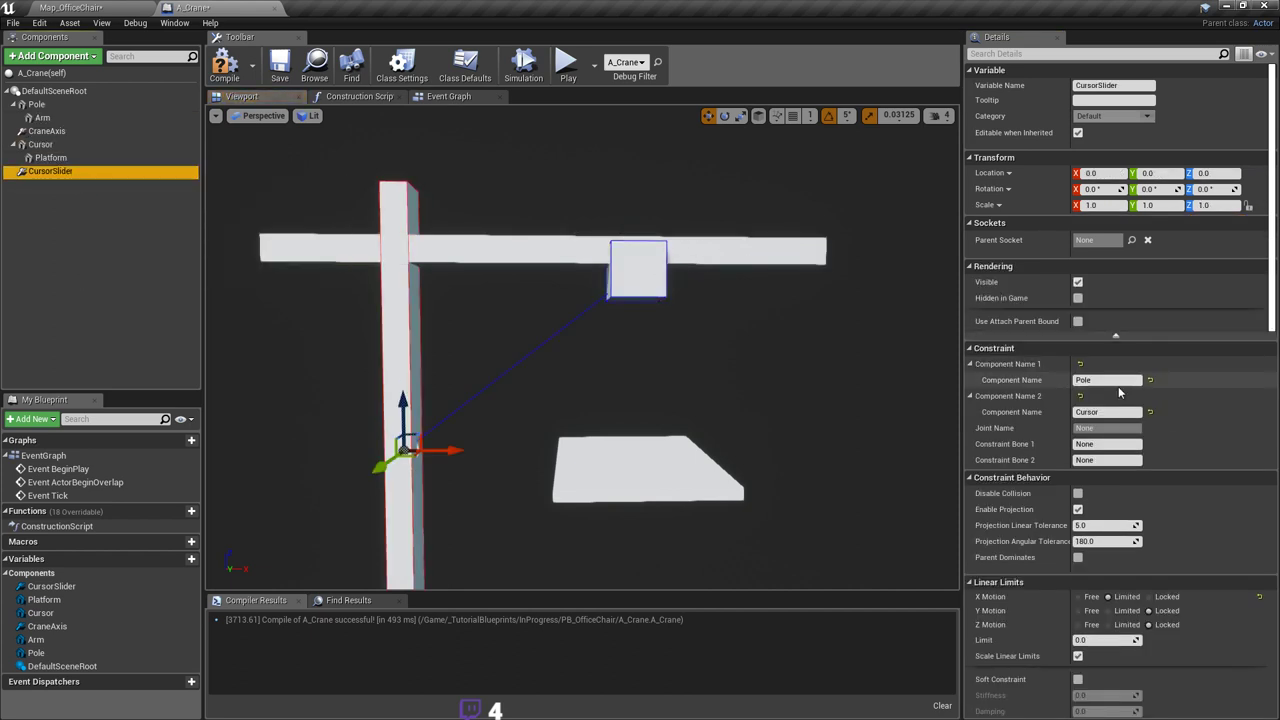
pyautogui.scroll(-10, 1174, 384)
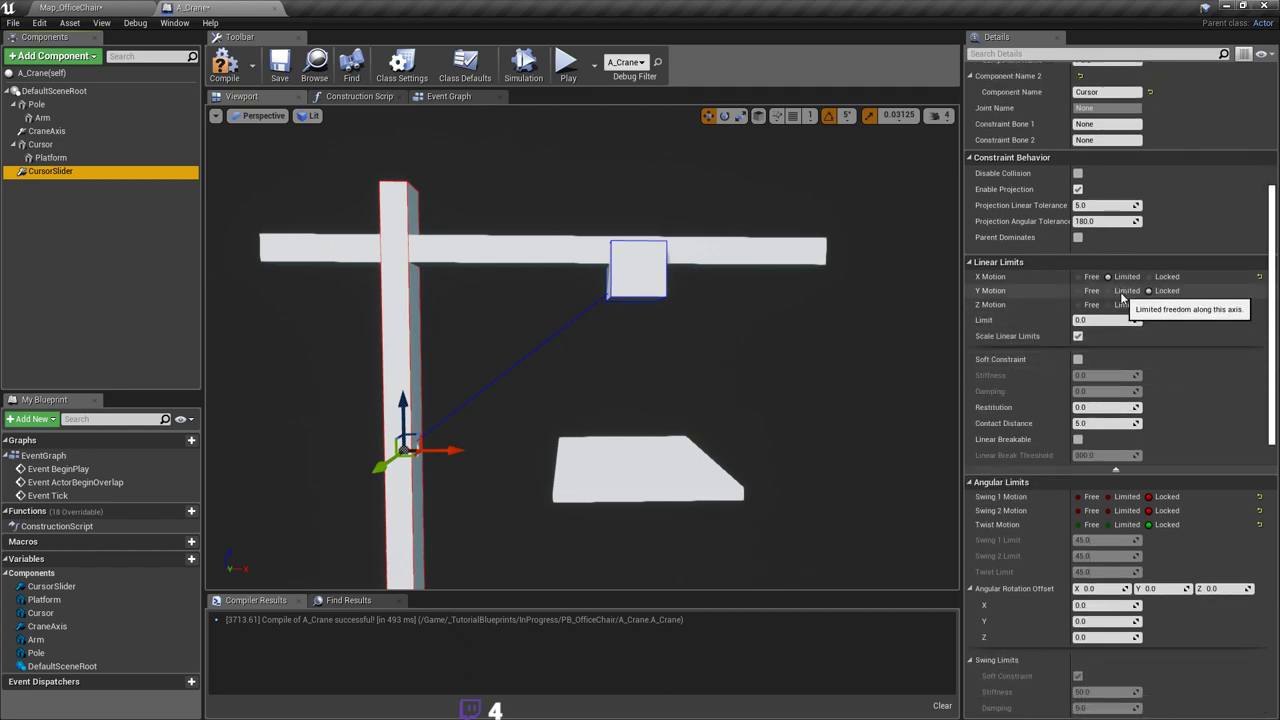
pyautogui.click(1116, 321)
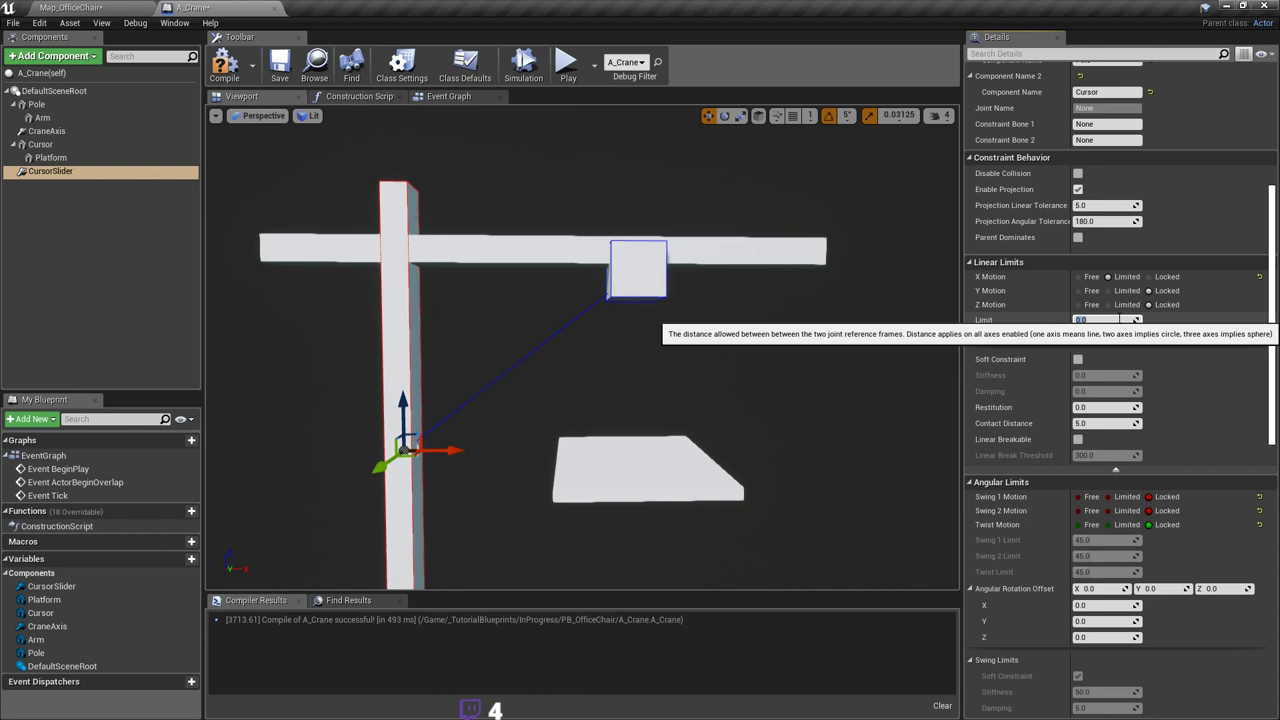
pyautogui.press('Return')
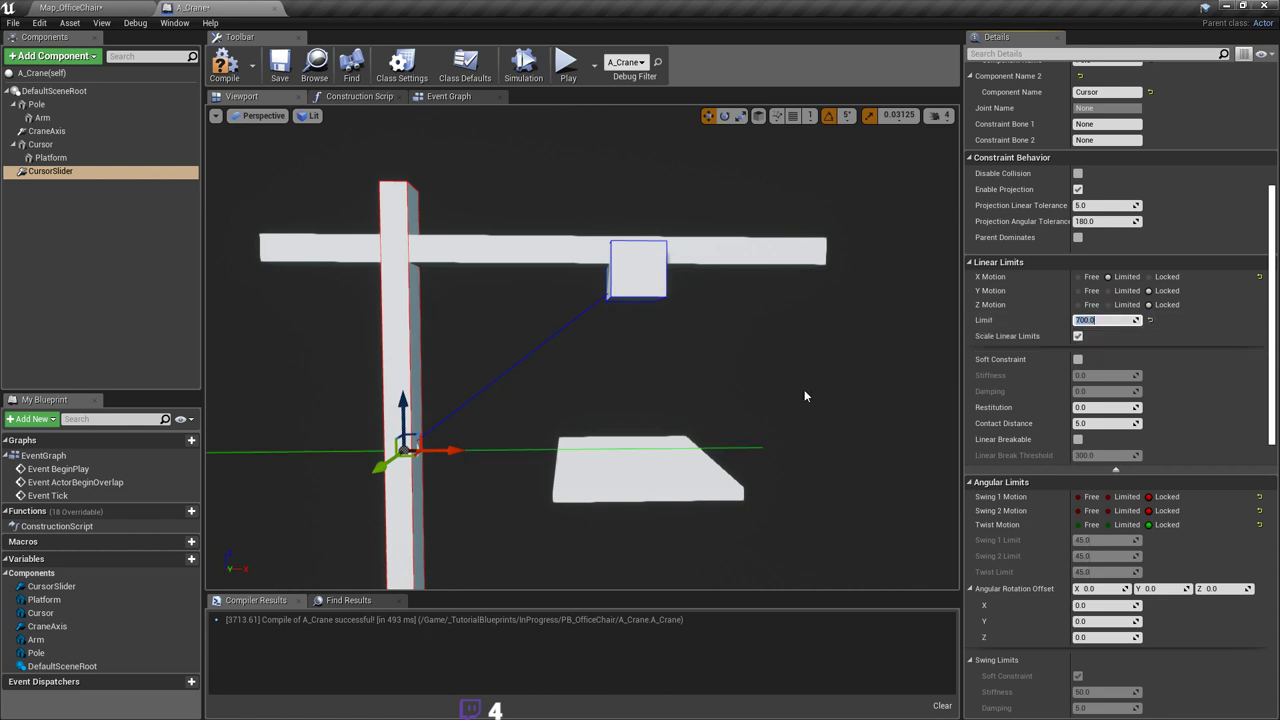
pyautogui.moveTo(750, 414)
pyautogui.mouseDown(button='right')
pyautogui.moveTo(780, 406)
pyautogui.moveTo(749, 414)
pyautogui.moveTo(742, 438)
pyautogui.mouseUp(button='right')
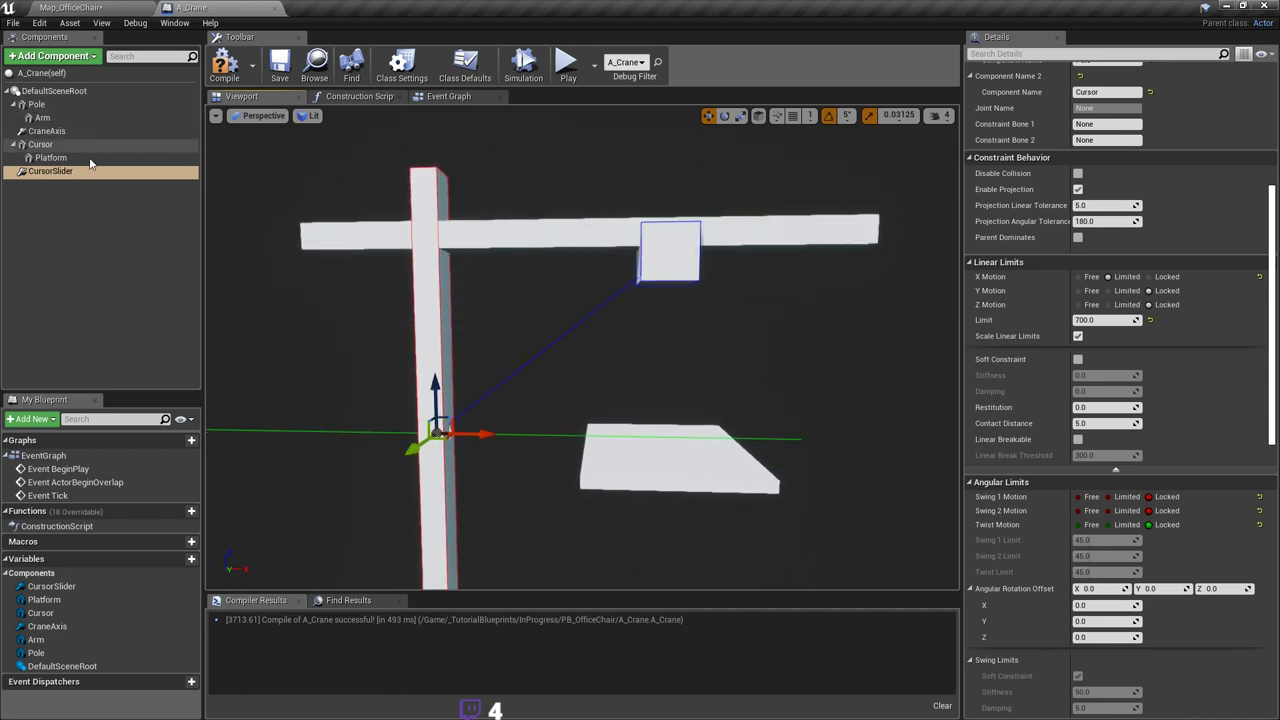
# Step: Attach the CursorSlider constraint to the Cursor in the component hierarchy and save the blueprint
pyautogui.moveTo(531, 334); pyautogui.dragTo(554, 322, button='right')
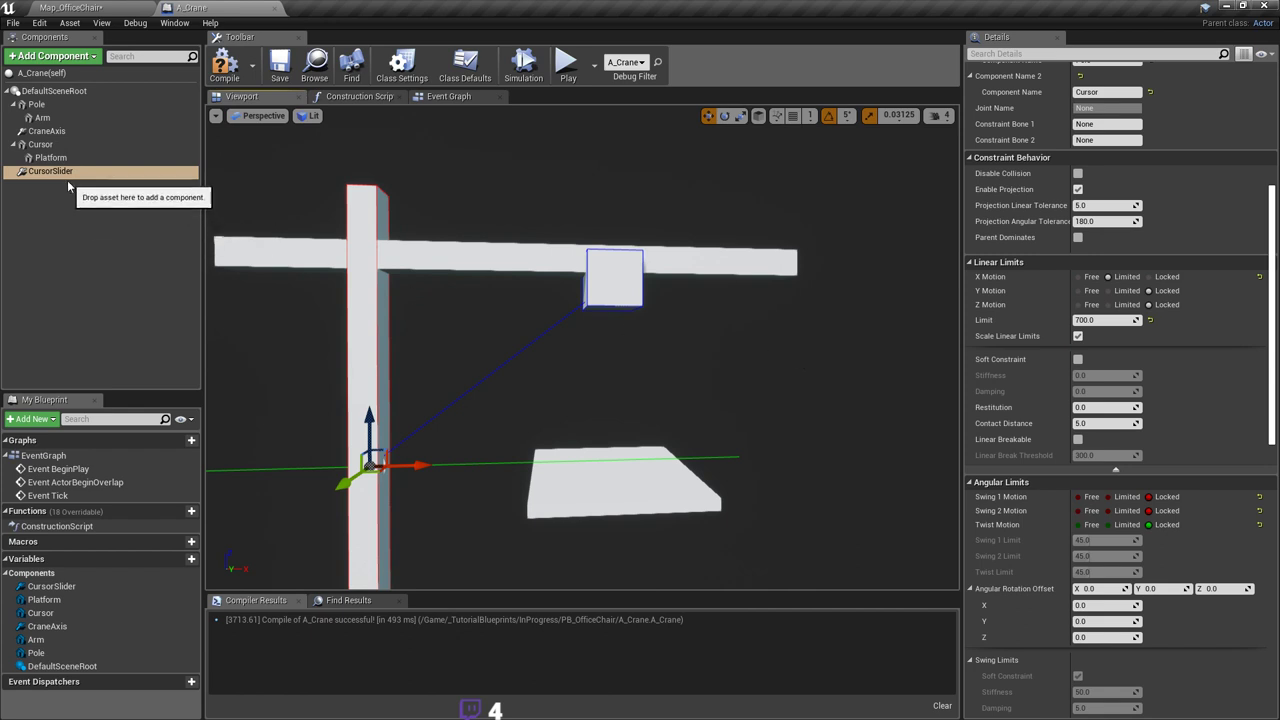
pyautogui.moveTo(65, 175); pyautogui.dragTo(67, 157)
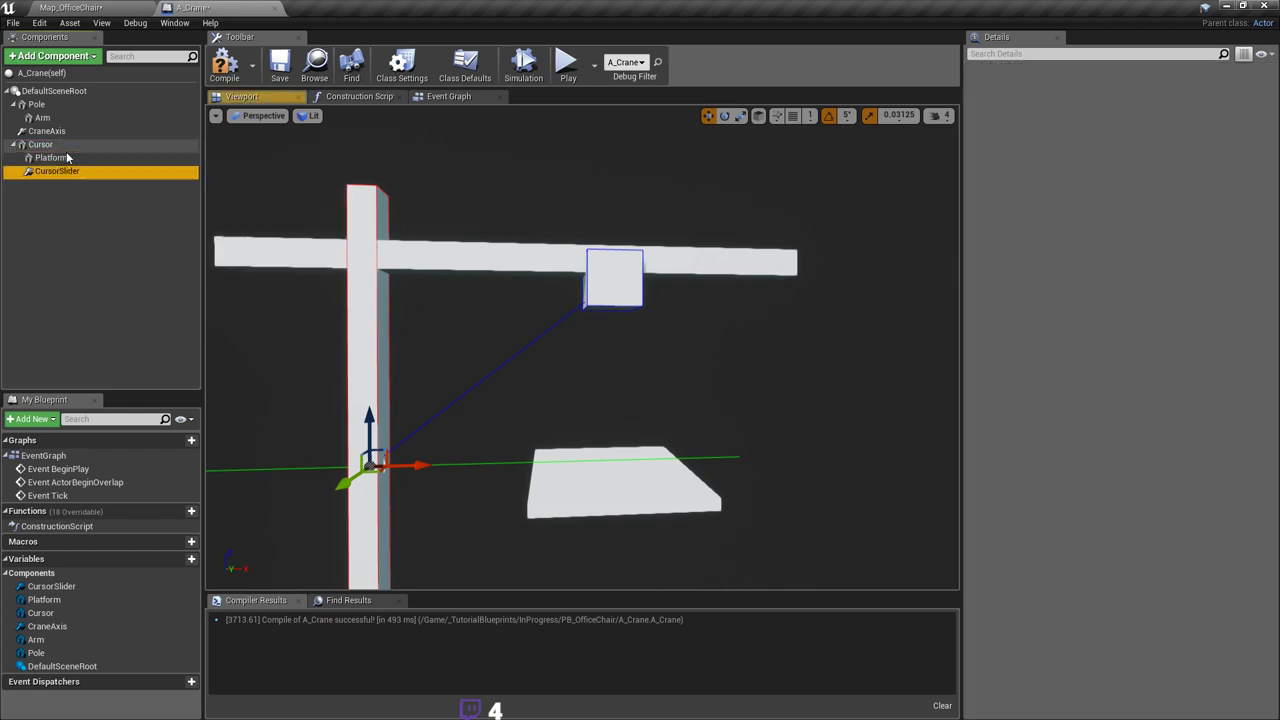
pyautogui.hotkey('ctrl', 's')
# Step: Set the CursorSlider's location to 0, 0, 0 relative to the Cursor and save the blueprint
pyautogui.click(57, 171)
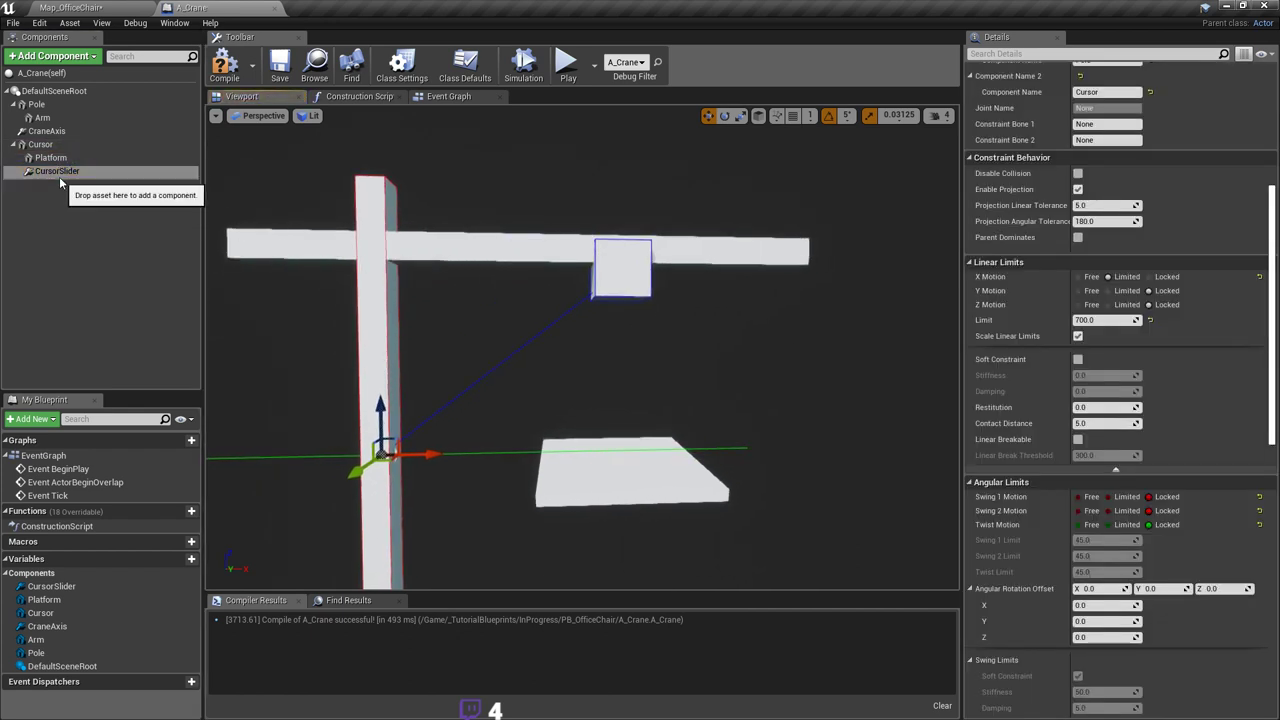
pyautogui.moveTo(1272, 300); pyautogui.dragTo(1272, 176)
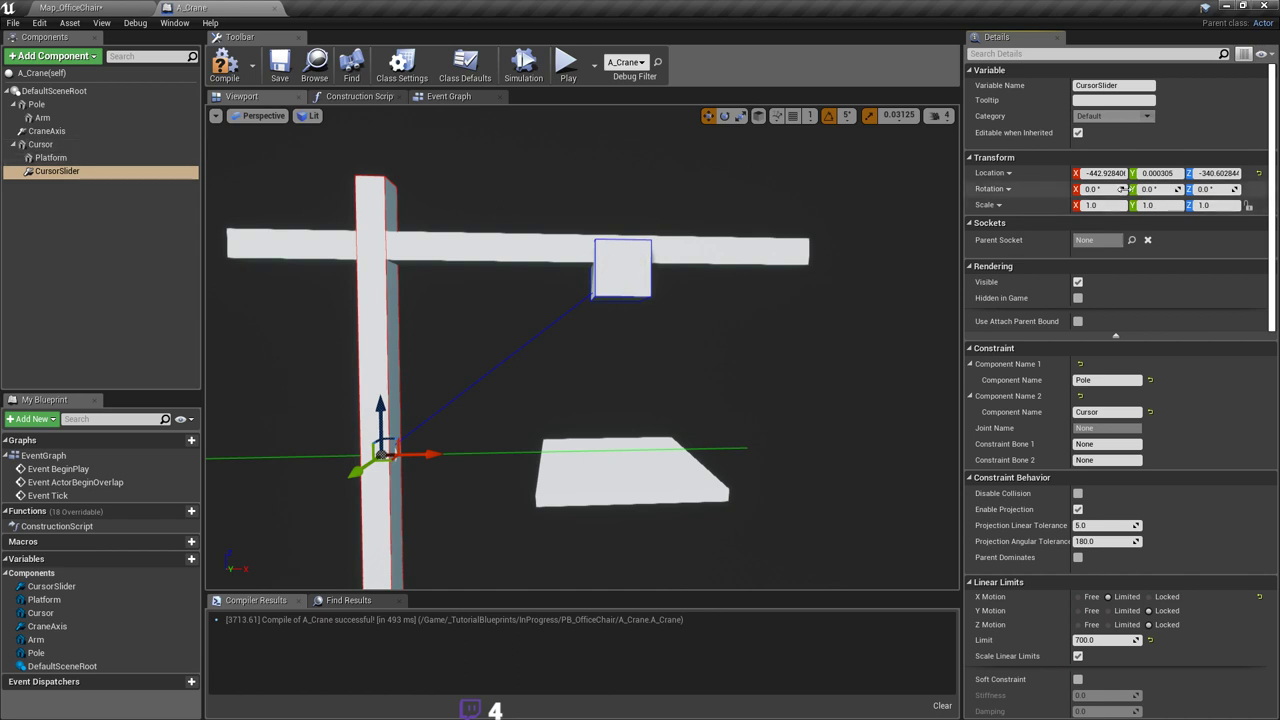
pyautogui.click(1100, 173)
pyautogui.write('0')
pyautogui.press('Tab')
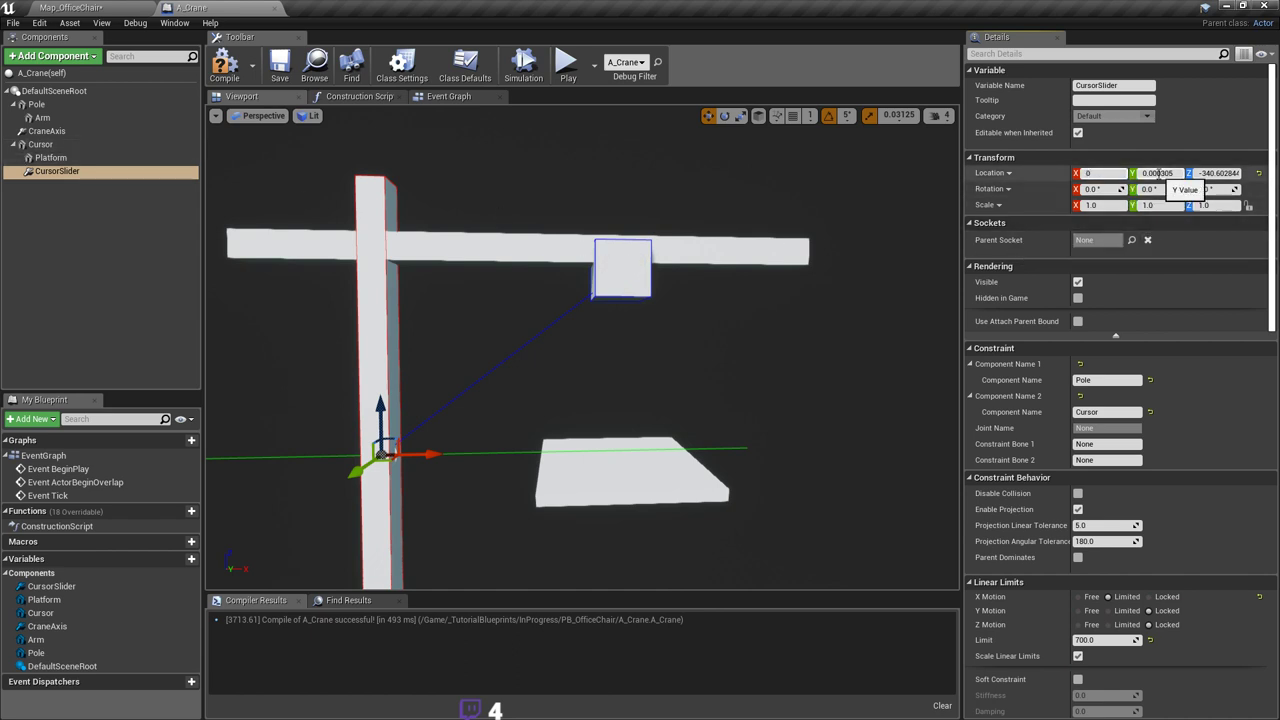
pyautogui.write('0')
pyautogui.press('Tab')
pyautogui.write('0')
pyautogui.press('Return')
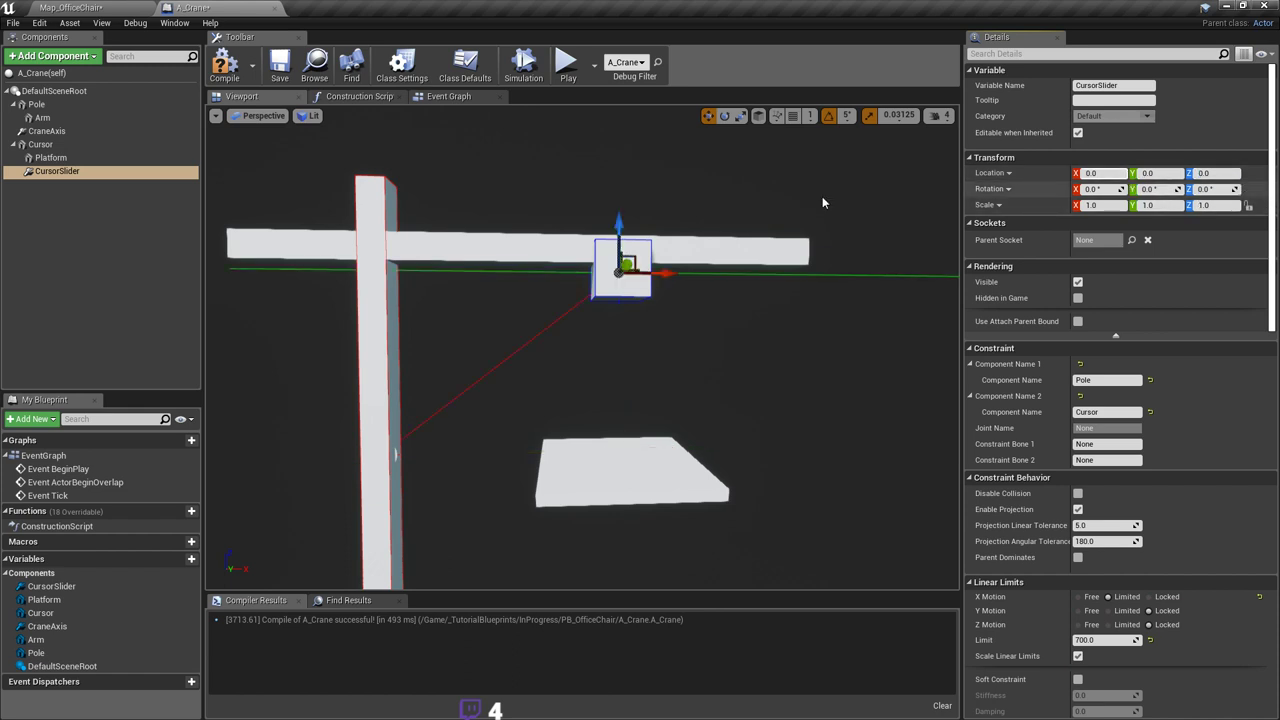
pyautogui.hotkey('ctrl', 's')
# Step: Examine the CursorSlider's placement at the Cursor and review its constraint and linear limit settings
pyautogui.moveTo(697, 257); pyautogui.dragTo(697, 257, button='right')
pyautogui.moveTo(947, 292); pyautogui.dragTo(860, 325, button='right')
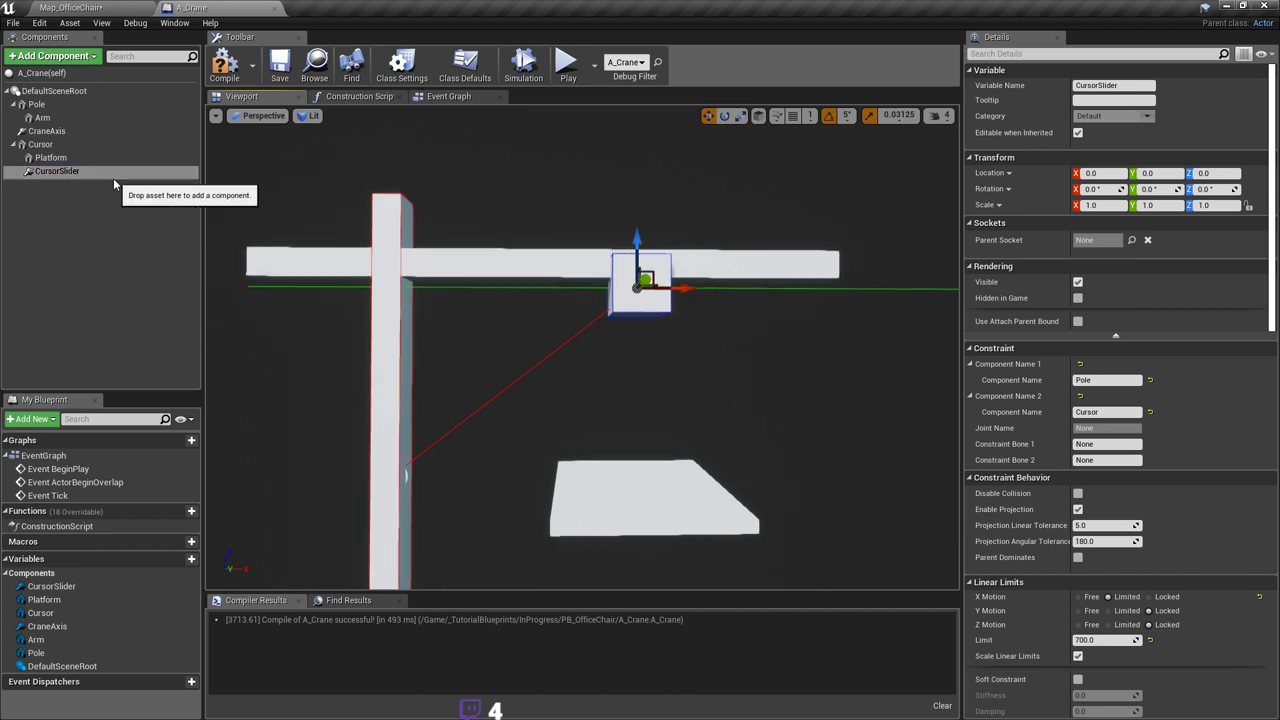
pyautogui.moveTo(784, 300); pyautogui.dragTo(784, 300, button='right')
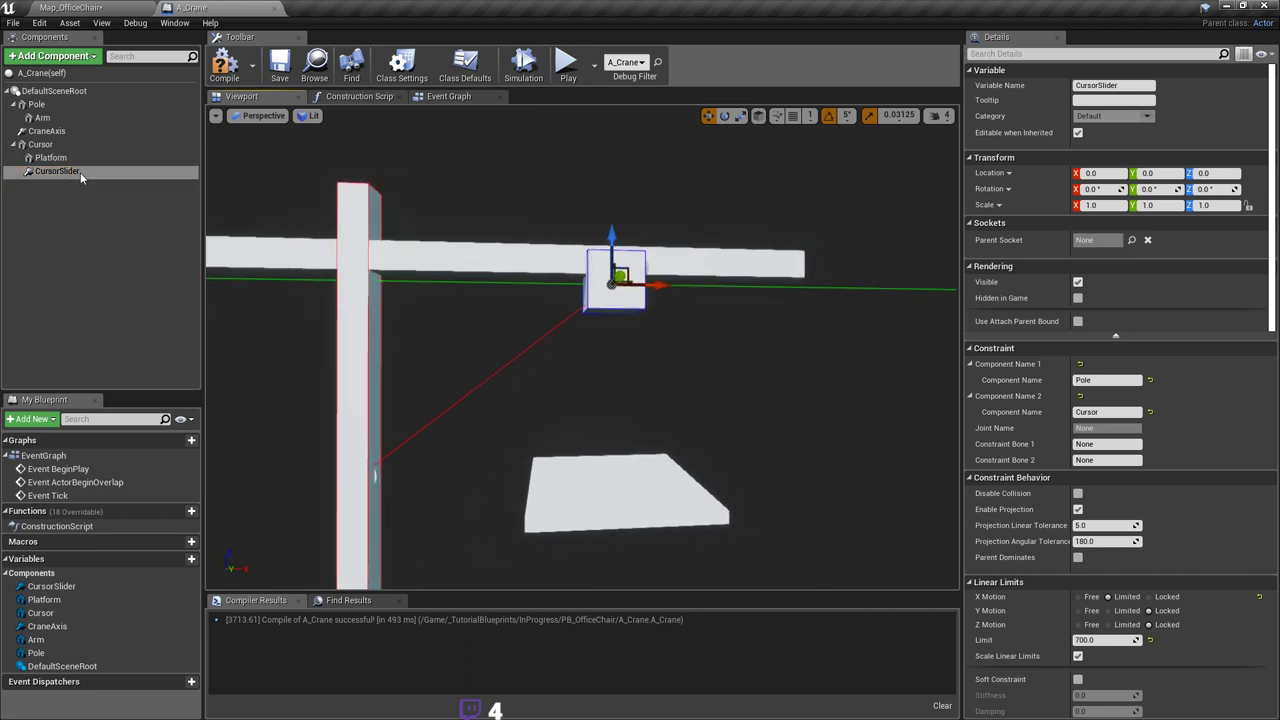
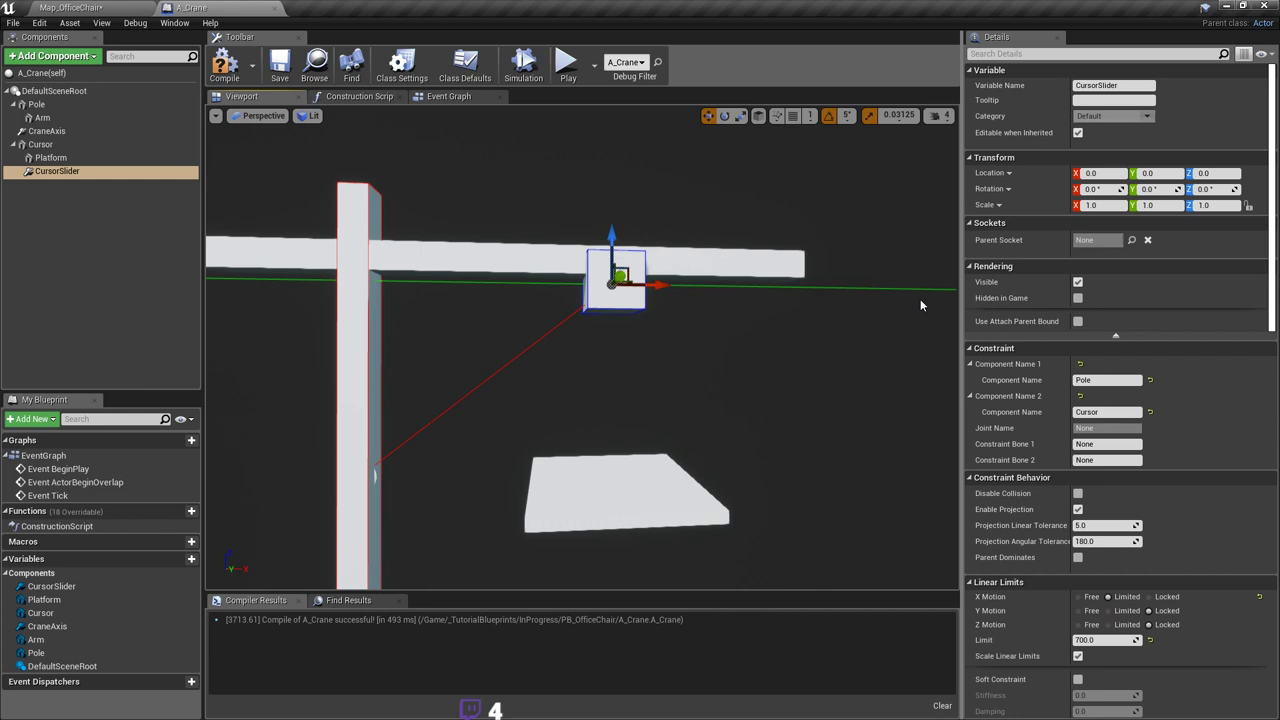
pyautogui.moveTo(864, 307)
pyautogui.mouseDown(button='right')
pyautogui.moveTo(876, 330)
pyautogui.moveTo(844, 304)
pyautogui.mouseUp(button='right')
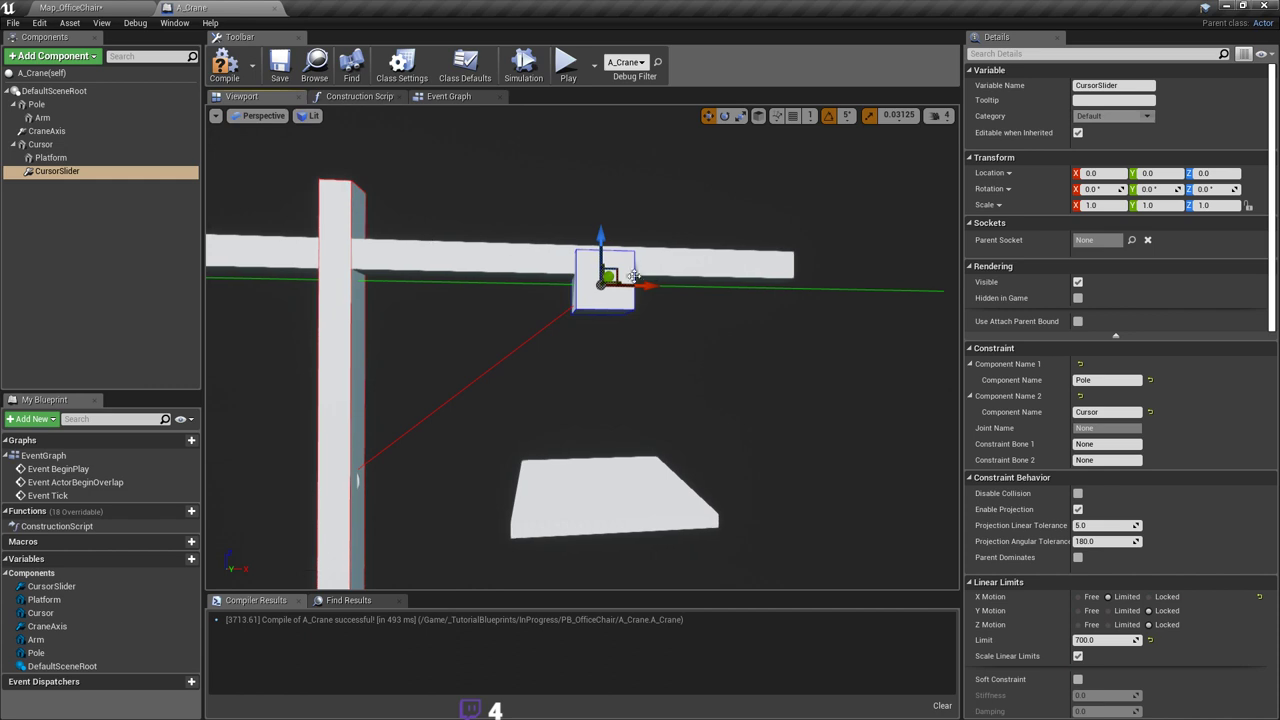
pyautogui.moveTo(272, 196); pyautogui.dragTo(272, 196, button='right')
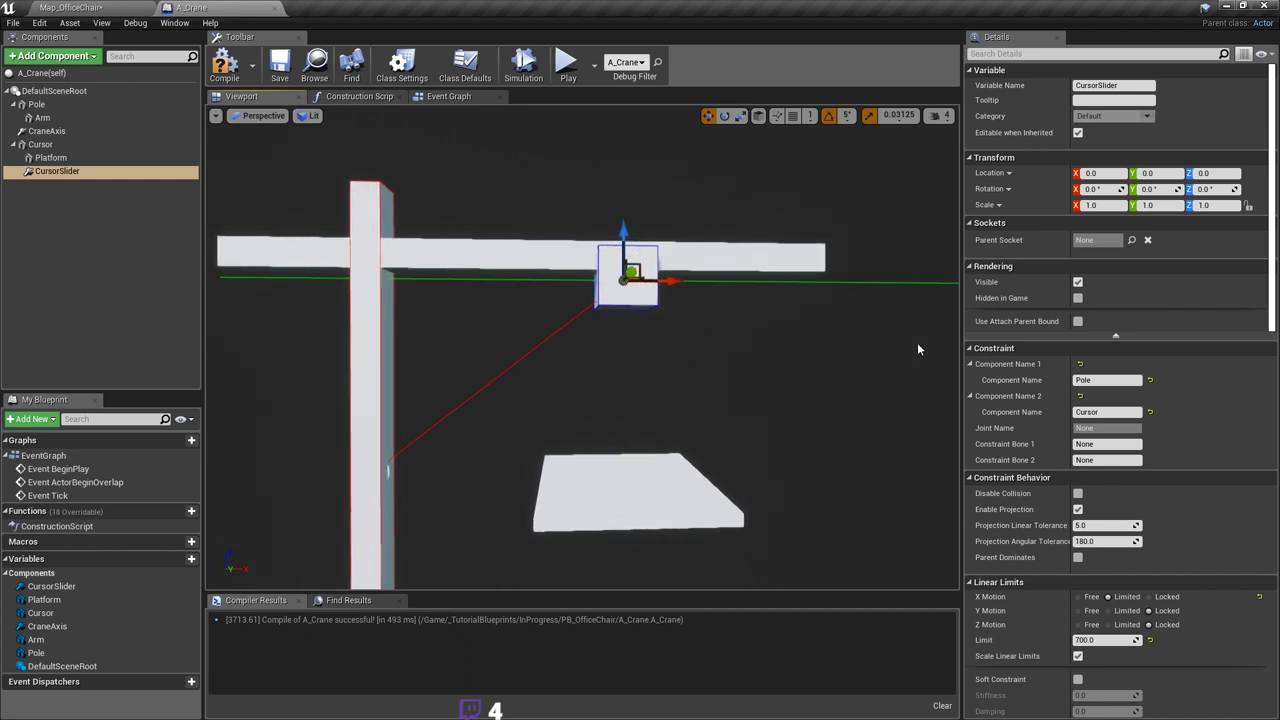
pyautogui.scroll(-2, 728, 338)
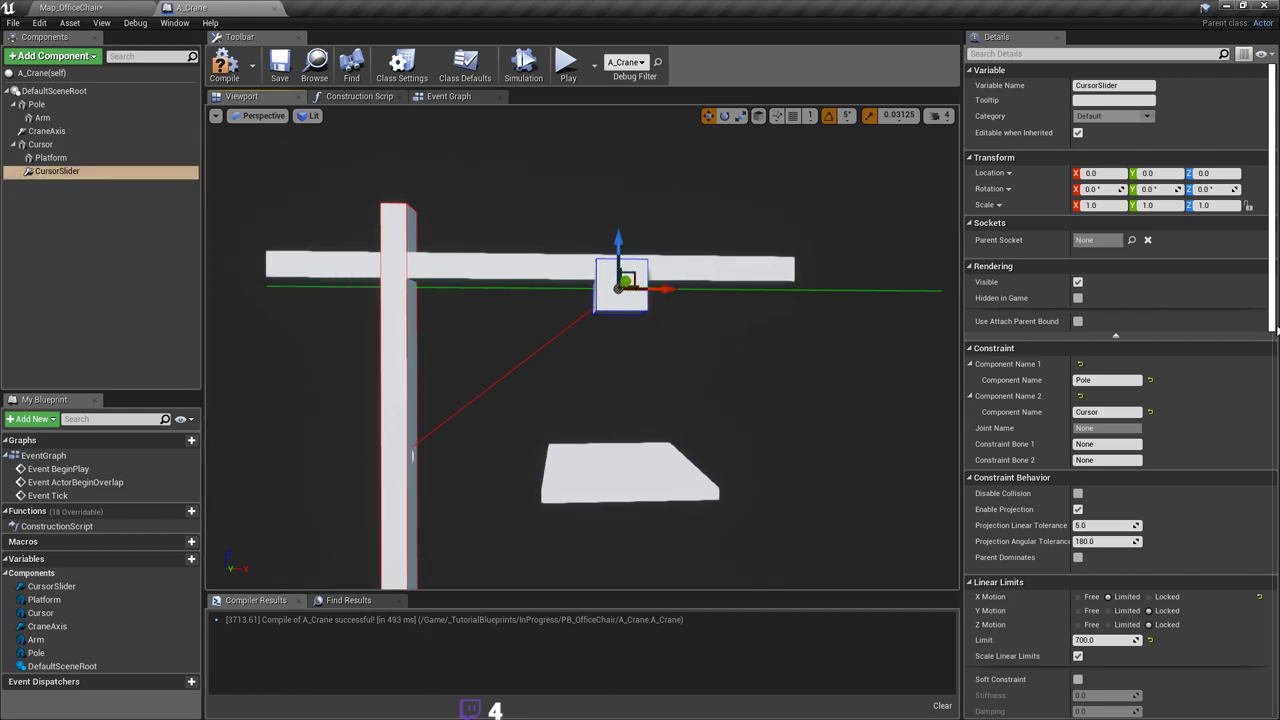
pyautogui.scroll(-3, 1187, 380)
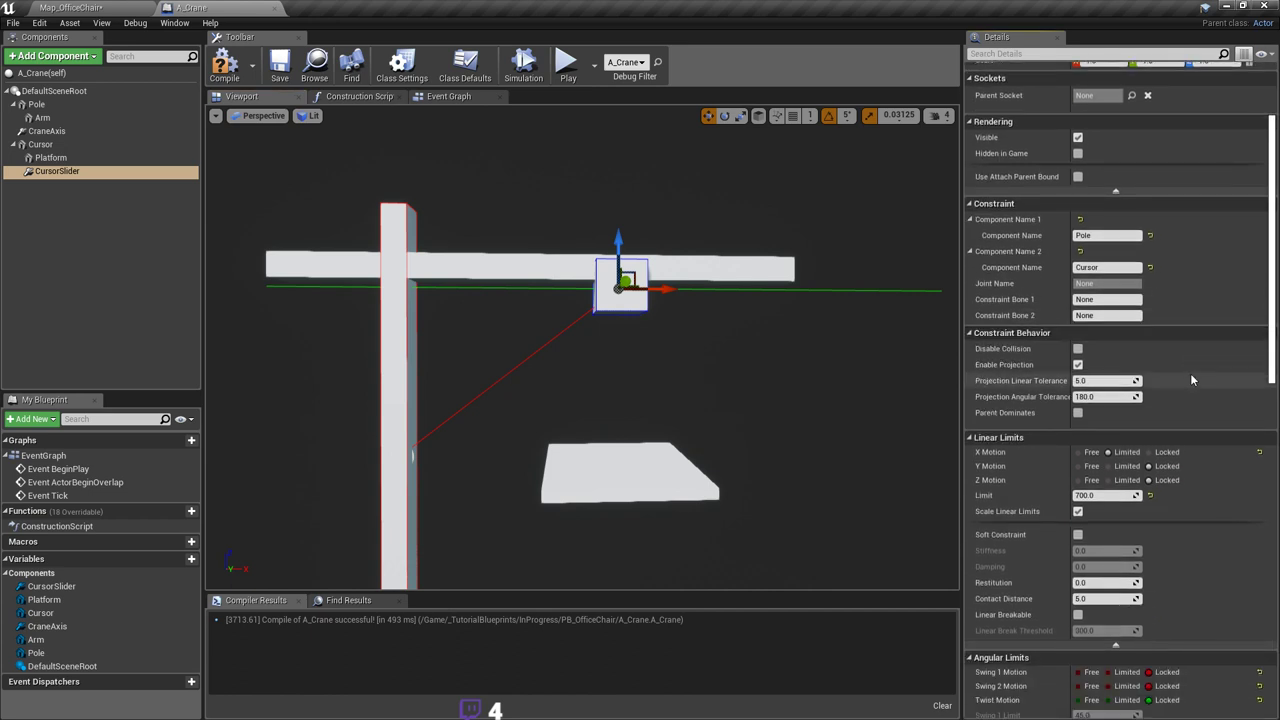
pyautogui.scroll(-1, 1166, 432)
pyautogui.scroll(-4, 1168, 430)
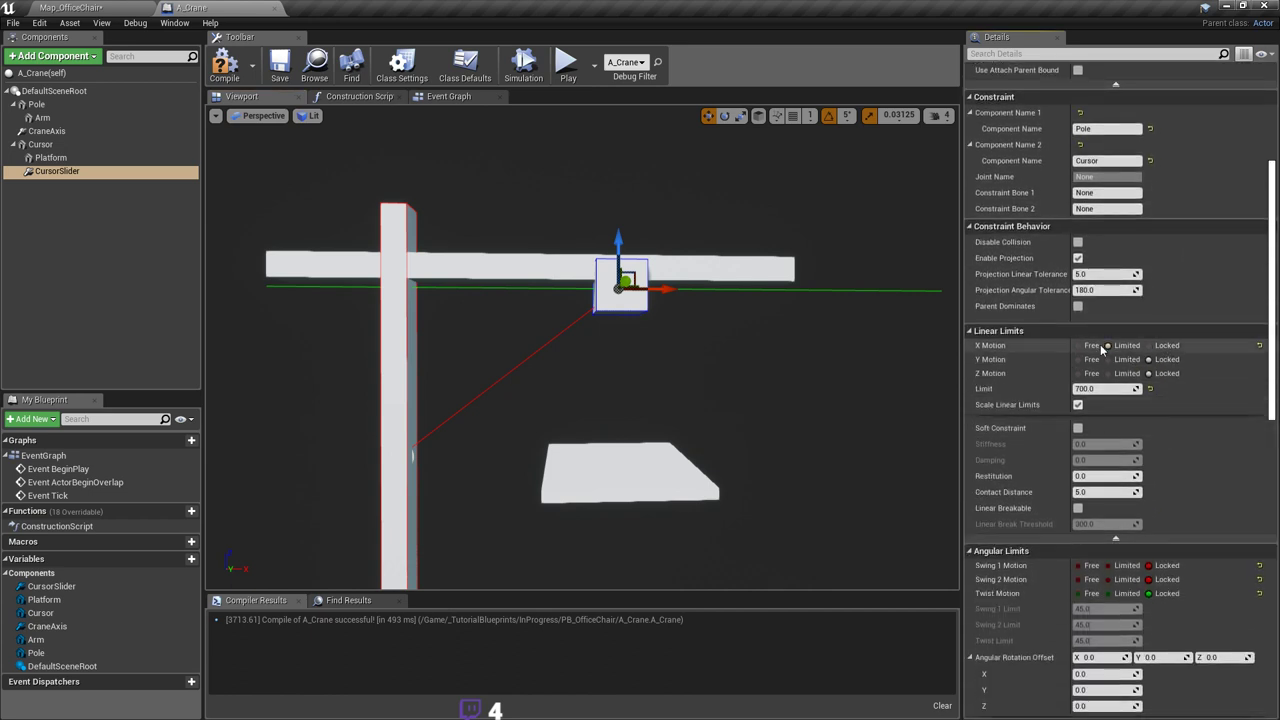
pyautogui.scroll(-1, 1120, 400)
pyautogui.moveTo(681, 338); pyautogui.dragTo(685, 331, button='right')
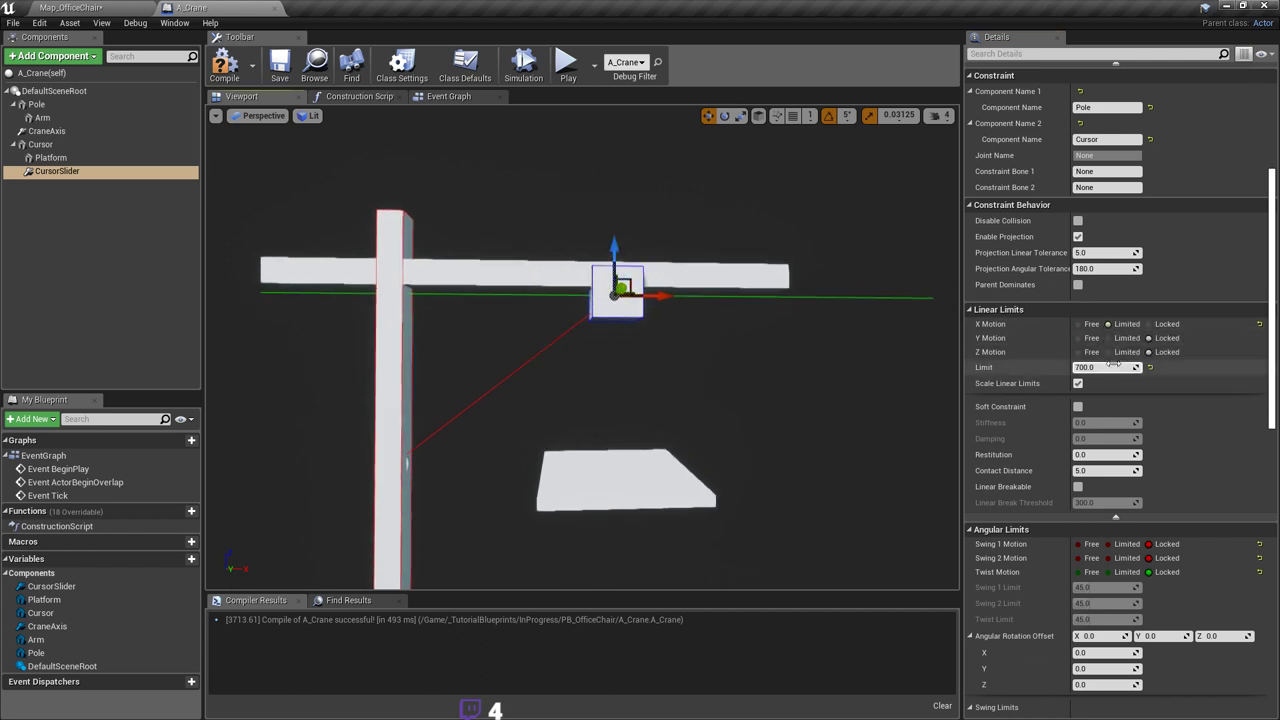
pyautogui.click(1110, 367)
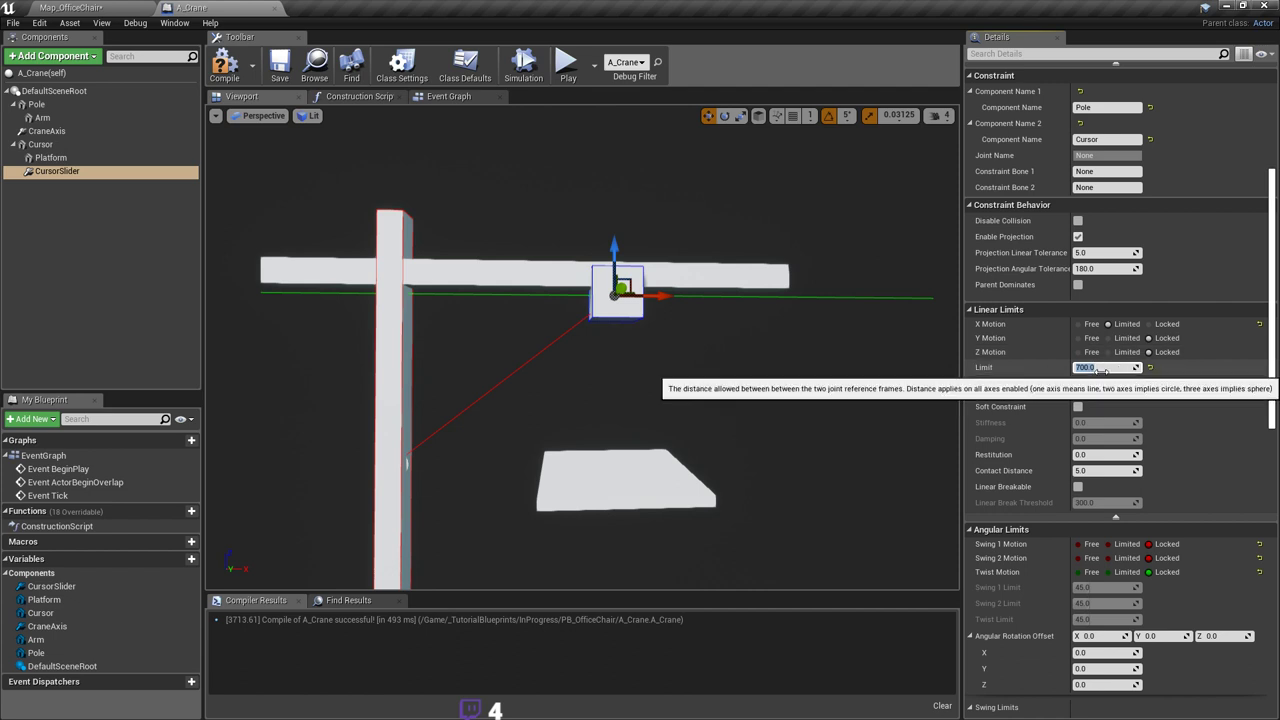
# Step: Try moving the Cursor along the arm to the pole, and undo the move
pyautogui.click(614, 288)
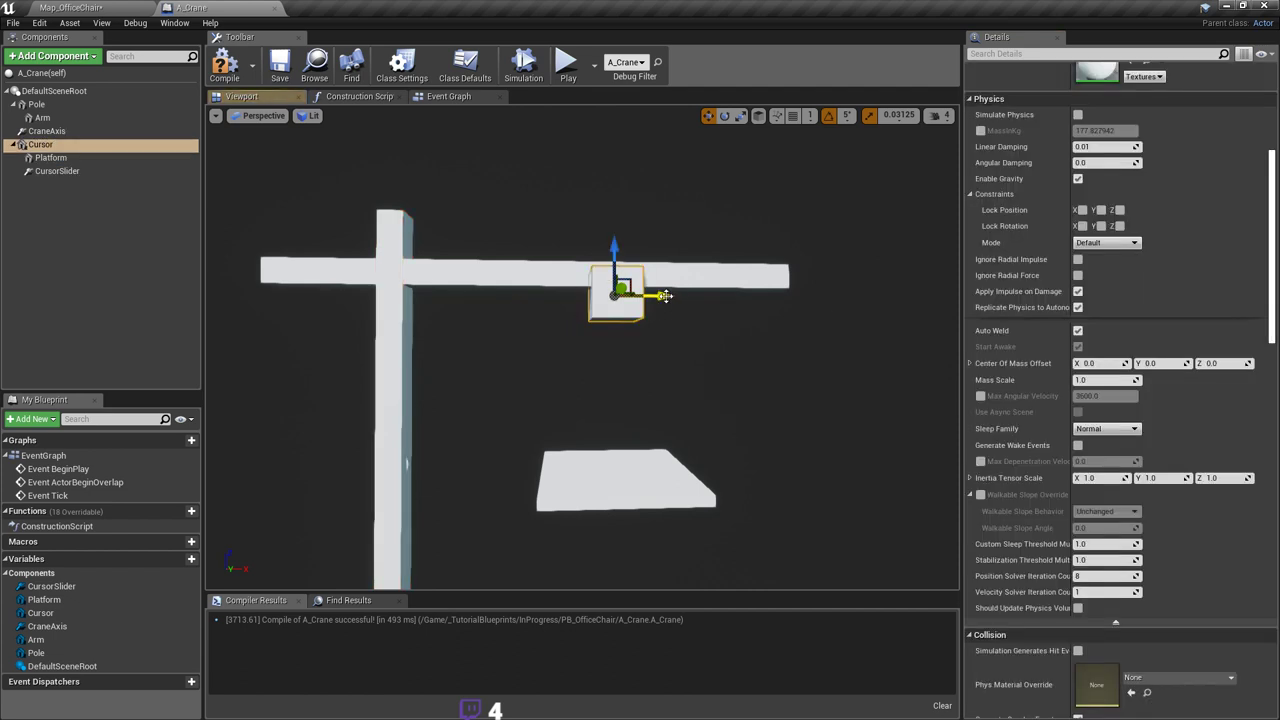
pyautogui.moveTo(655, 293); pyautogui.dragTo(448, 291)
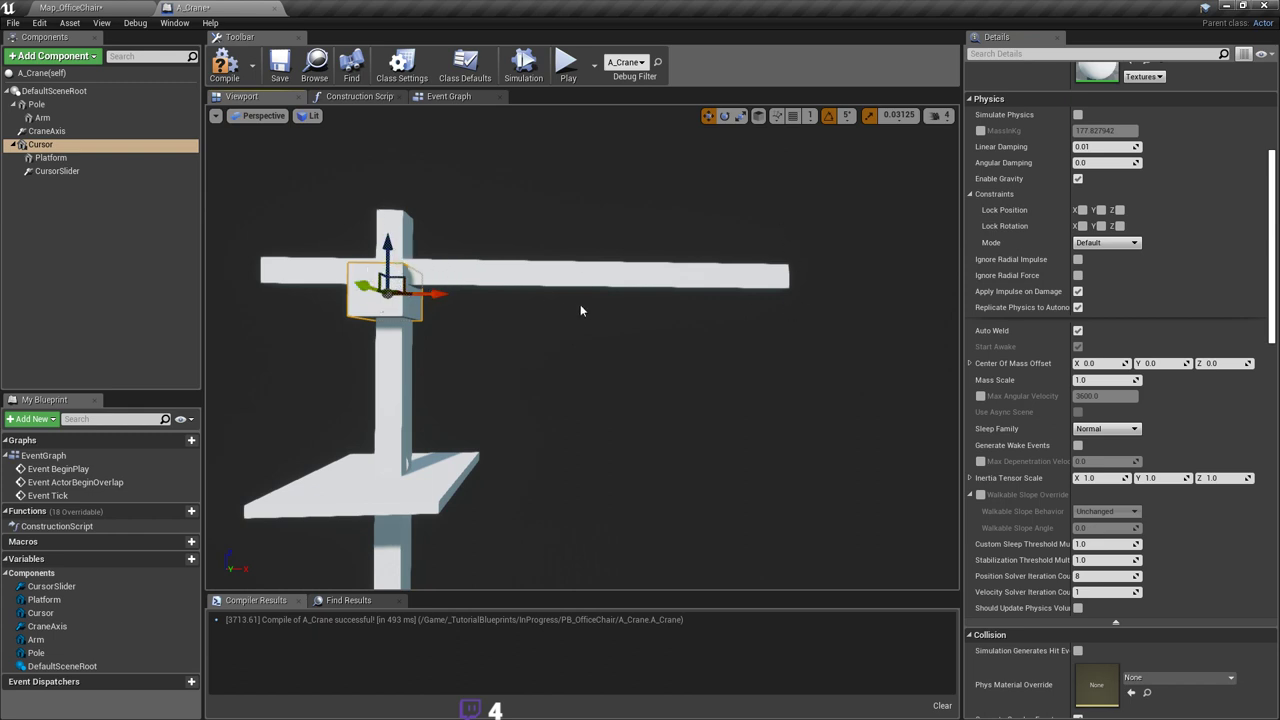
pyautogui.hotkey('ctrl', 'z')
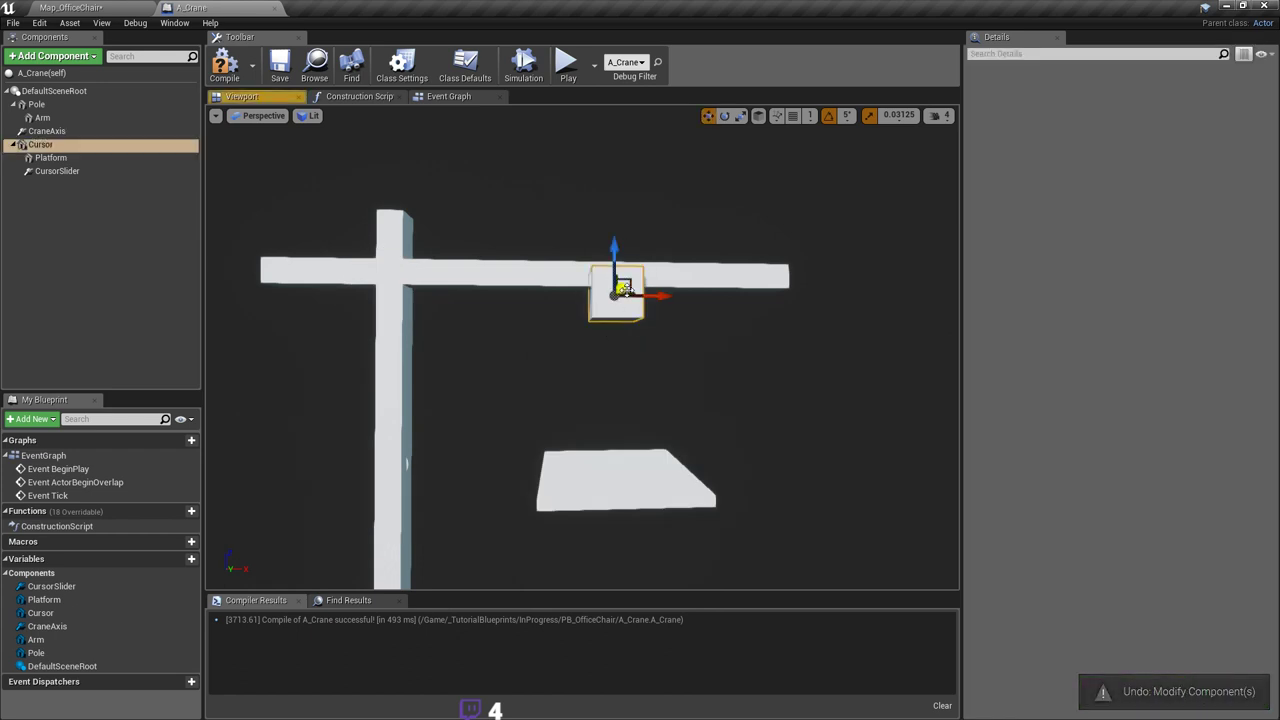
pyautogui.click(622, 288)
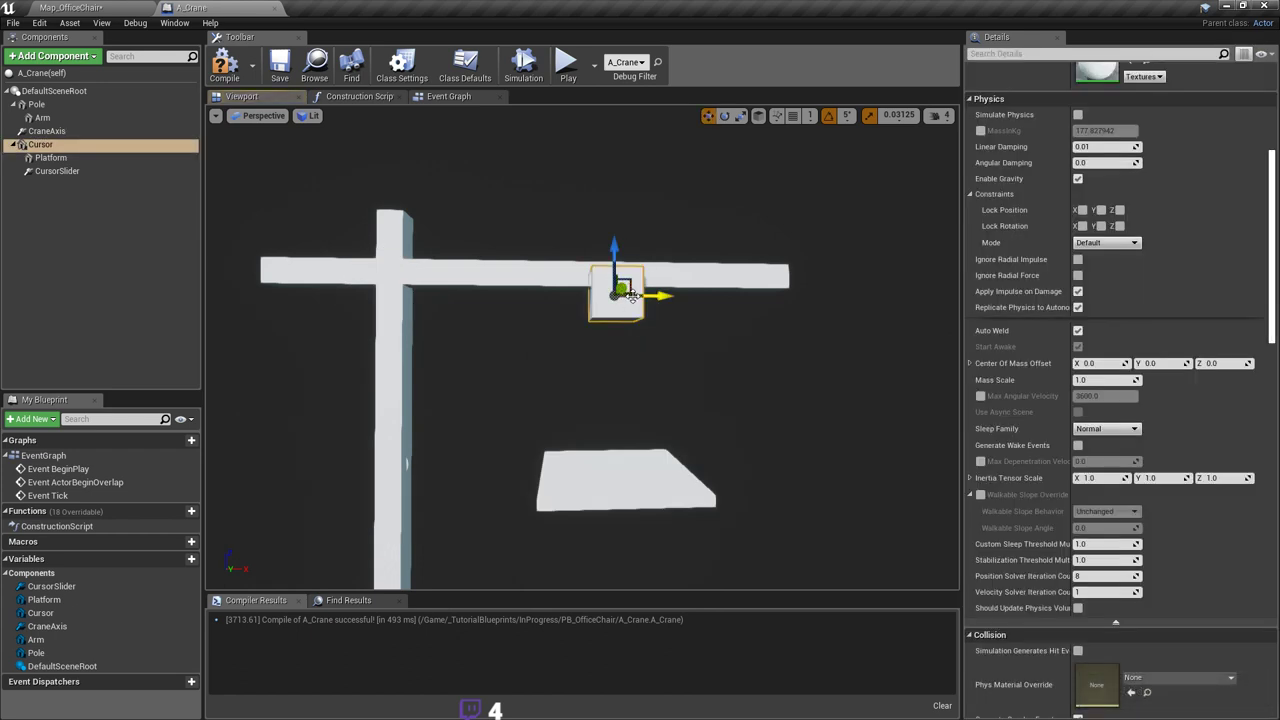
# Step: Try a linear Limit of 500 for the CursorSlider and reduce it to 400
pyautogui.scroll(1, 641, 314)
pyautogui.moveTo(649, 332)
pyautogui.mouseDown(button='right')
pyautogui.moveTo(637, 318)
pyautogui.moveTo(651, 332)
pyautogui.mouseUp(button='right')
pyautogui.press('s')
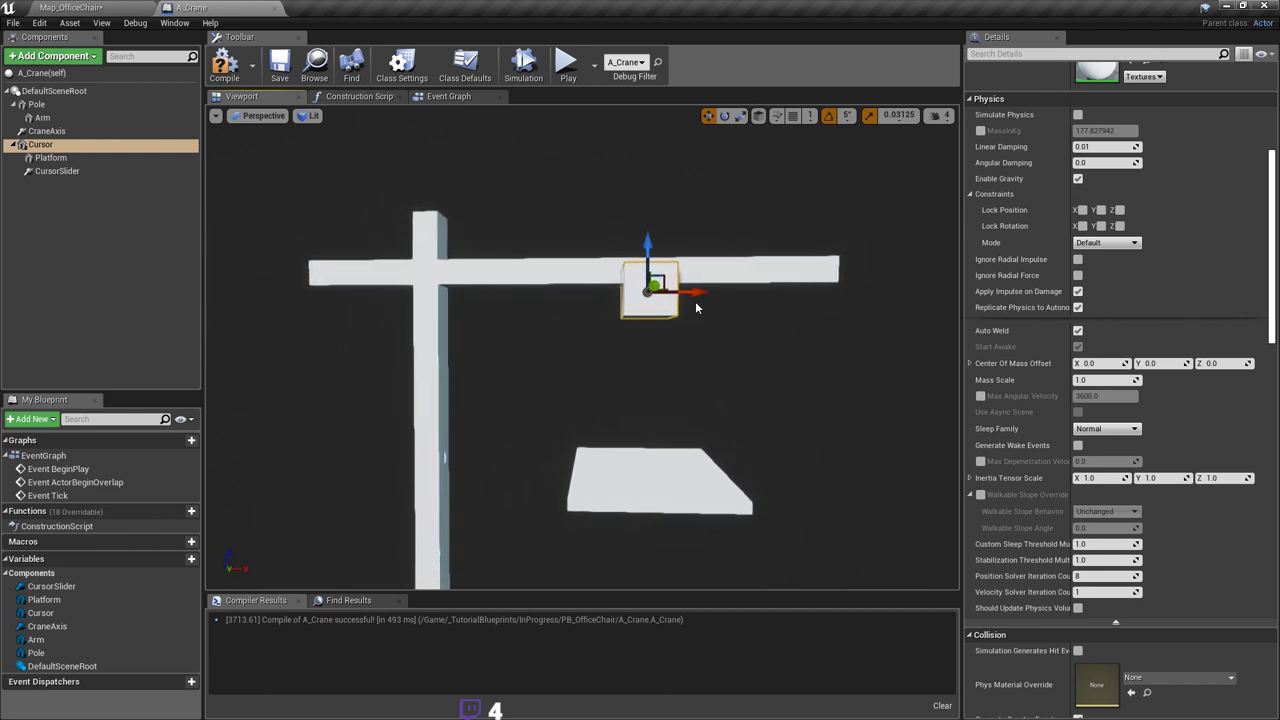
pyautogui.click(79, 173)
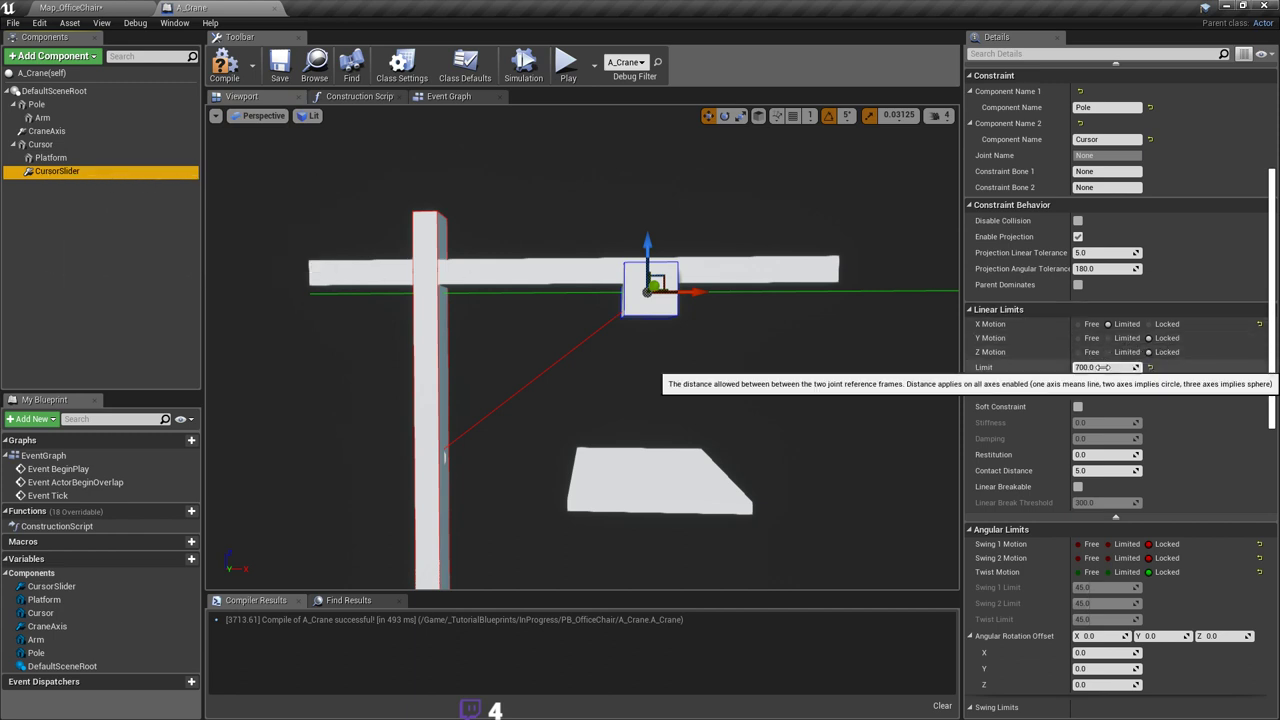
pyautogui.click(1100, 367)
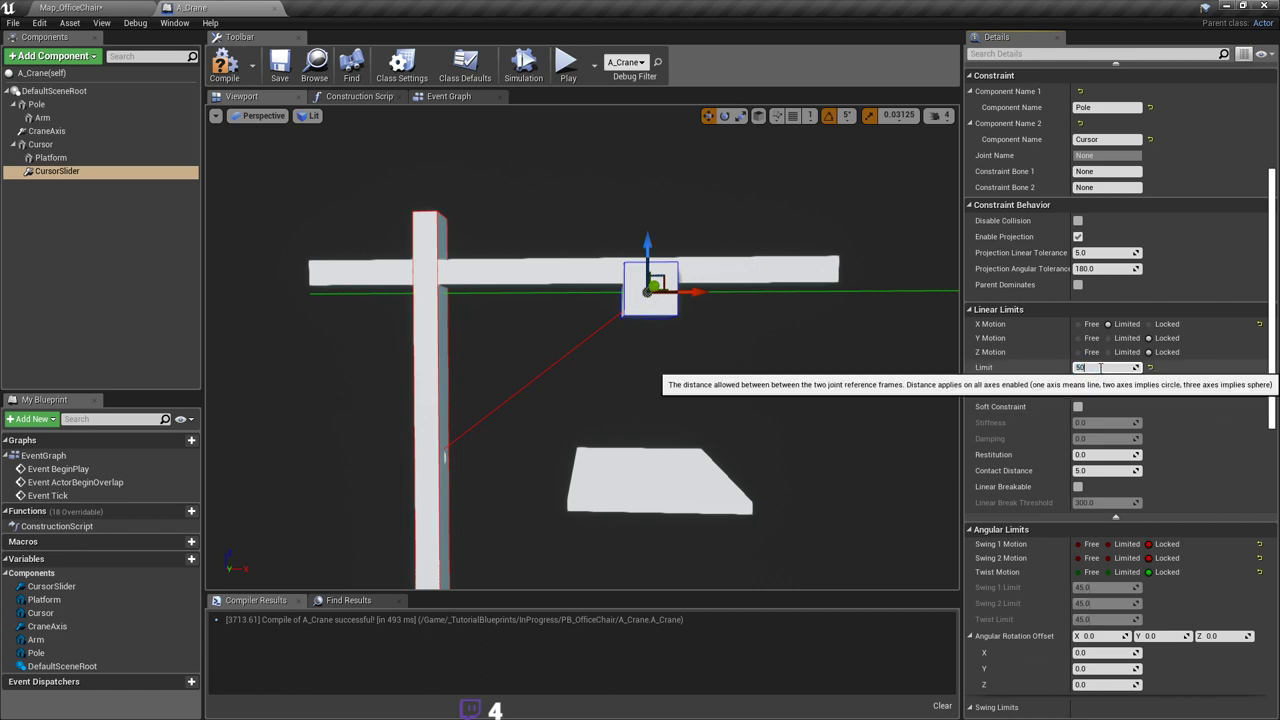
pyautogui.press('Return')
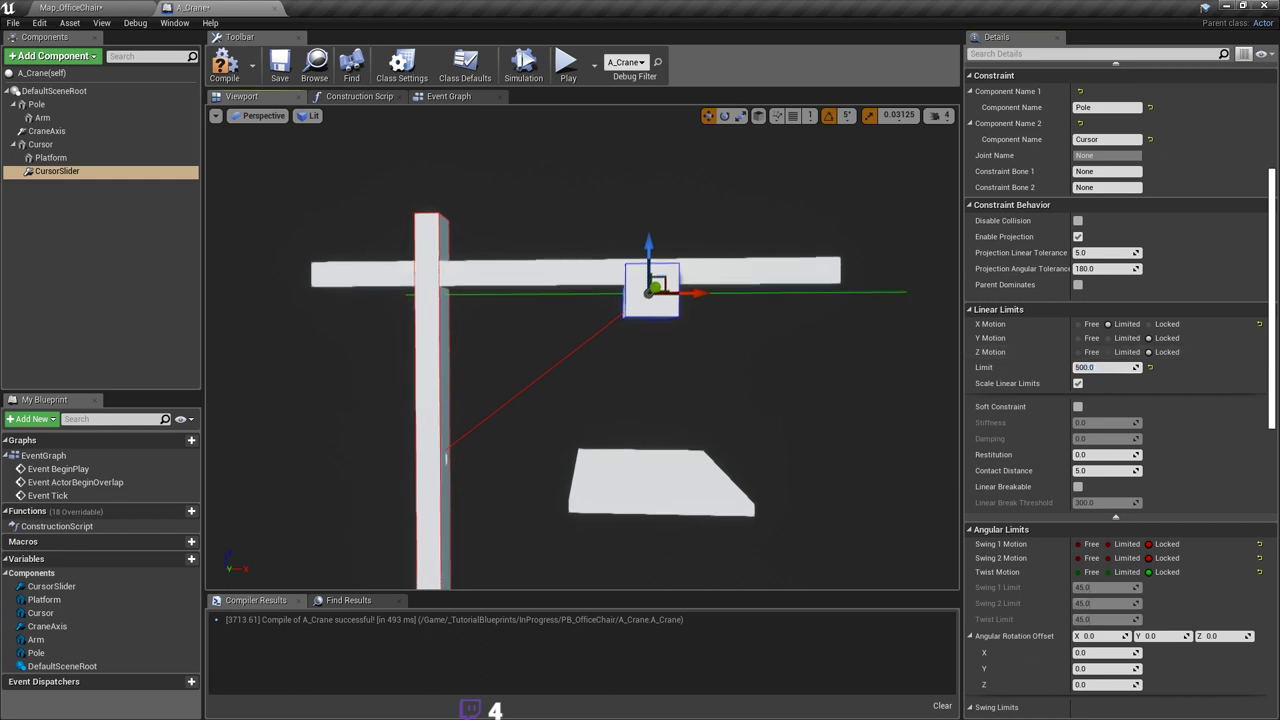
pyautogui.click(1122, 367)
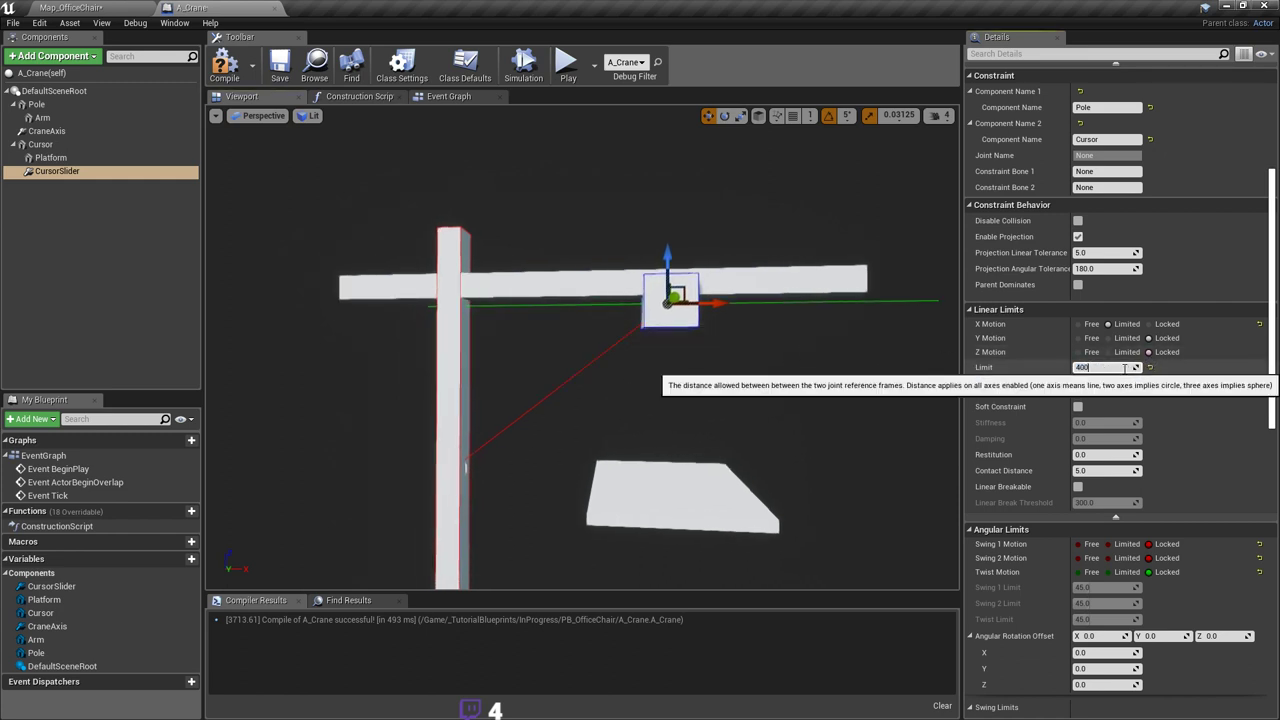
pyautogui.press('Return')
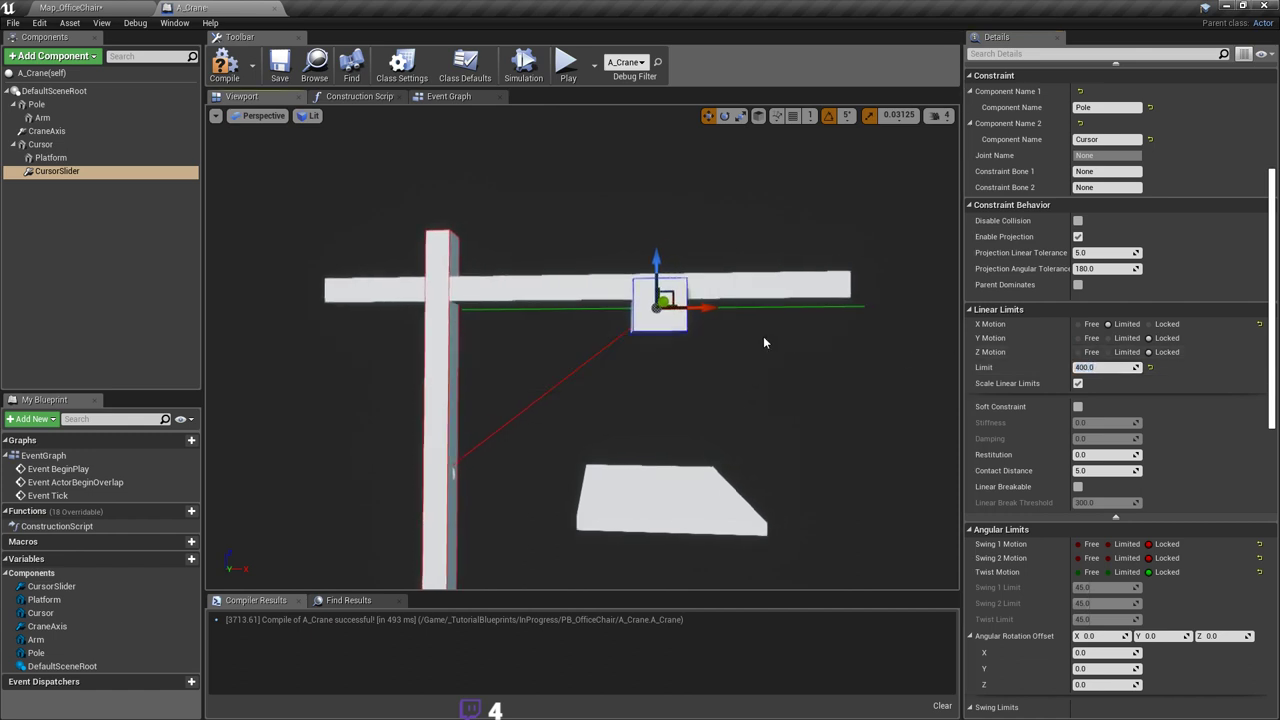
# Step: Try shifting the Cursor on the arm with the new limit range, and undo the move
pyautogui.moveTo(762, 315); pyautogui.dragTo(744, 318)
pyautogui.hotkey('ctrl', 'z')
pyautogui.click(736, 323)
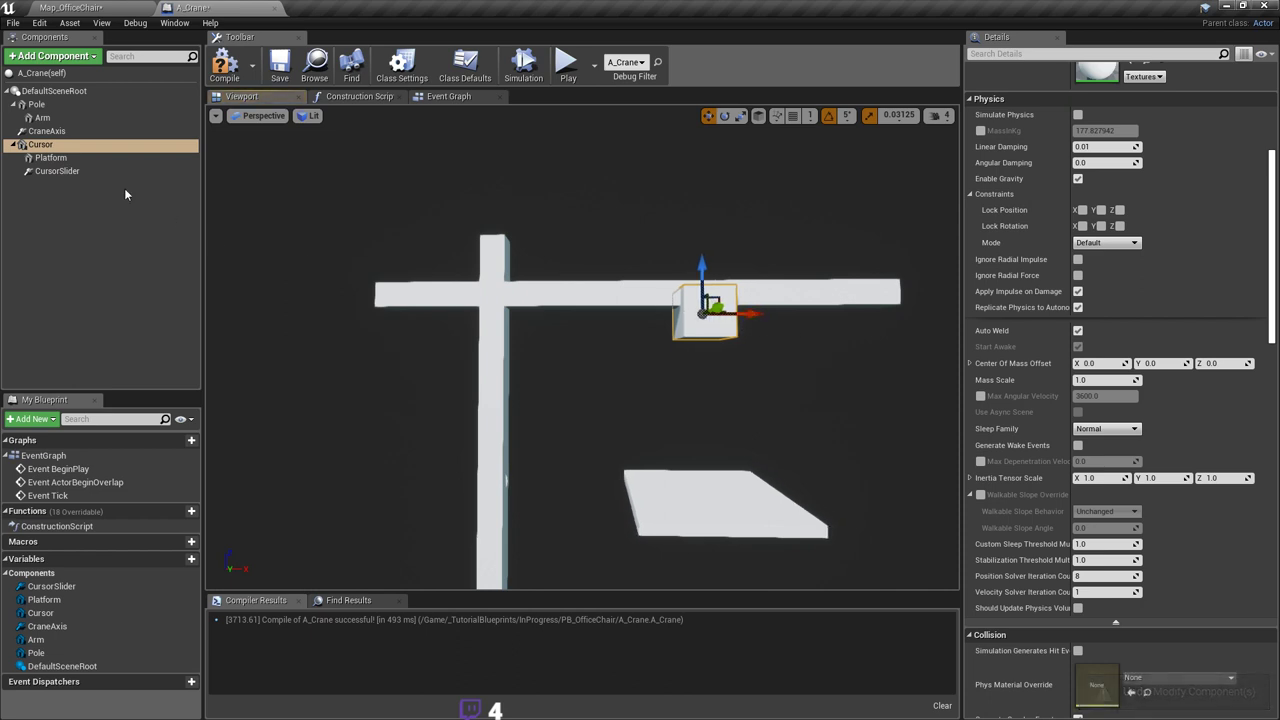
# Step: Inspect the CursorSlider's limited travel range along the arm and save the blueprint
pyautogui.click(60, 171)
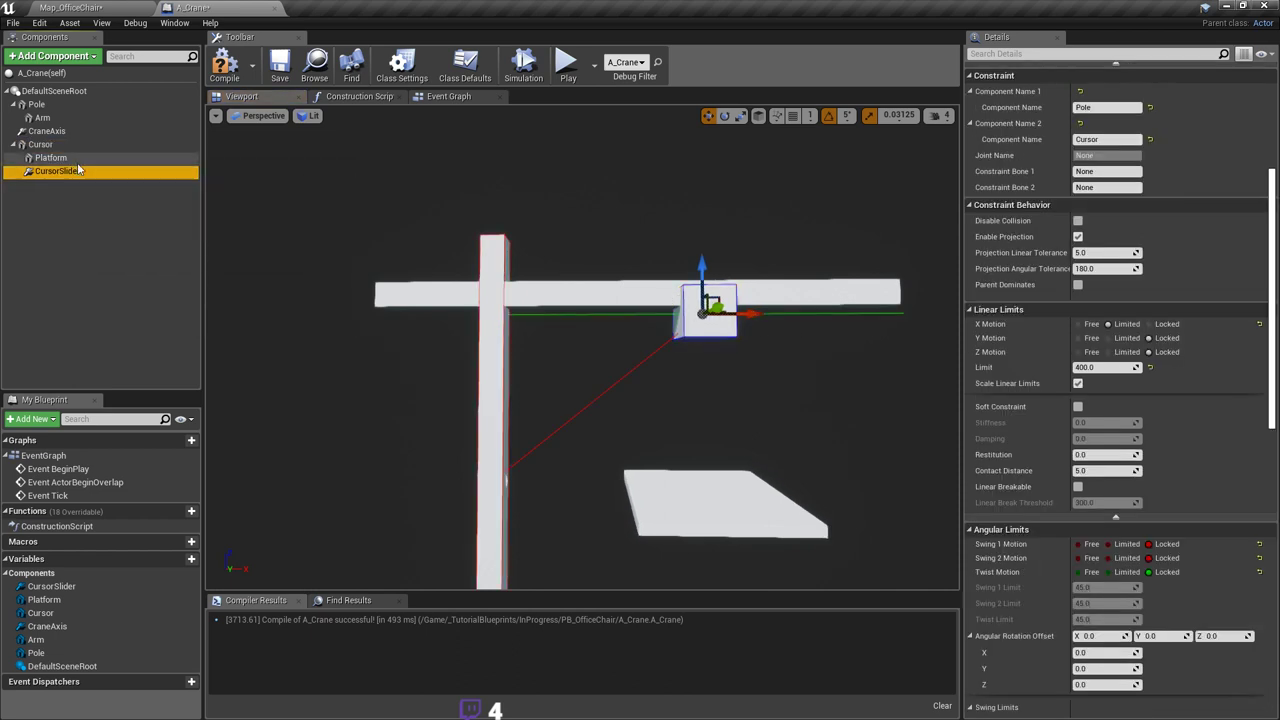
pyautogui.moveTo(621, 311); pyautogui.dragTo(621, 300, button='right')
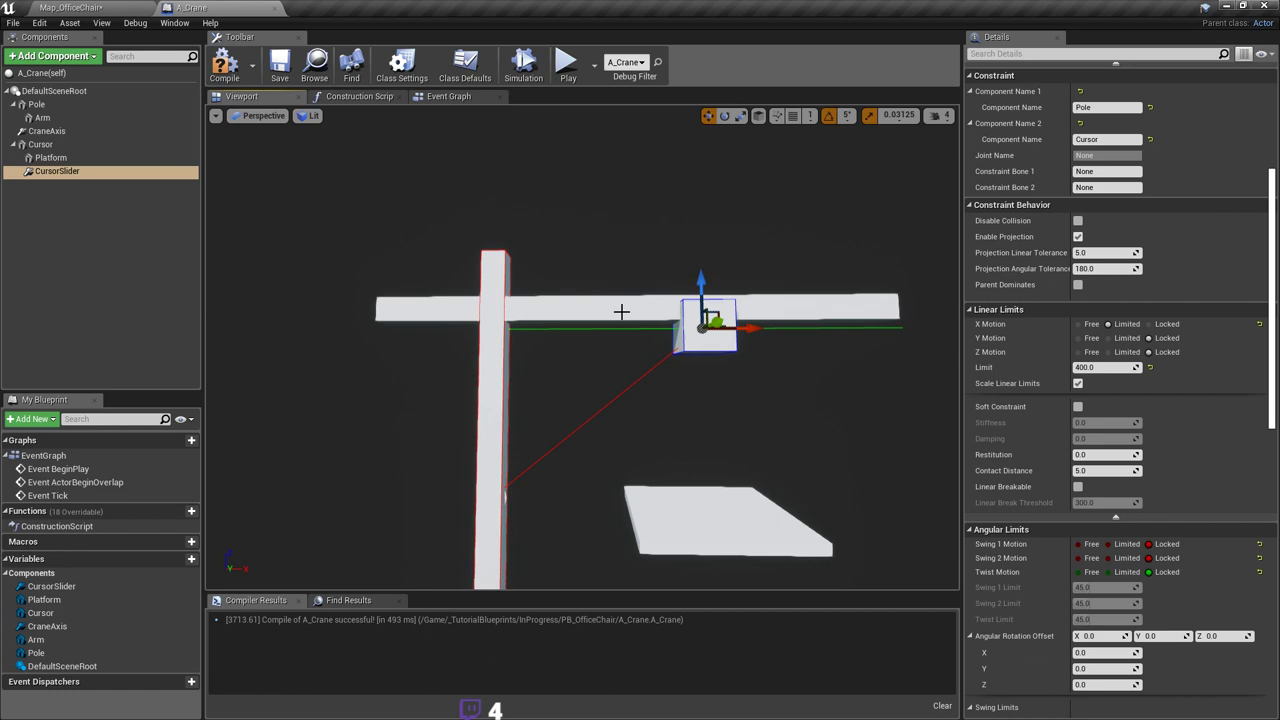
pyautogui.moveTo(584, 322); pyautogui.dragTo(592, 325, button='right')
pyautogui.hotkey('ctrl', 's')
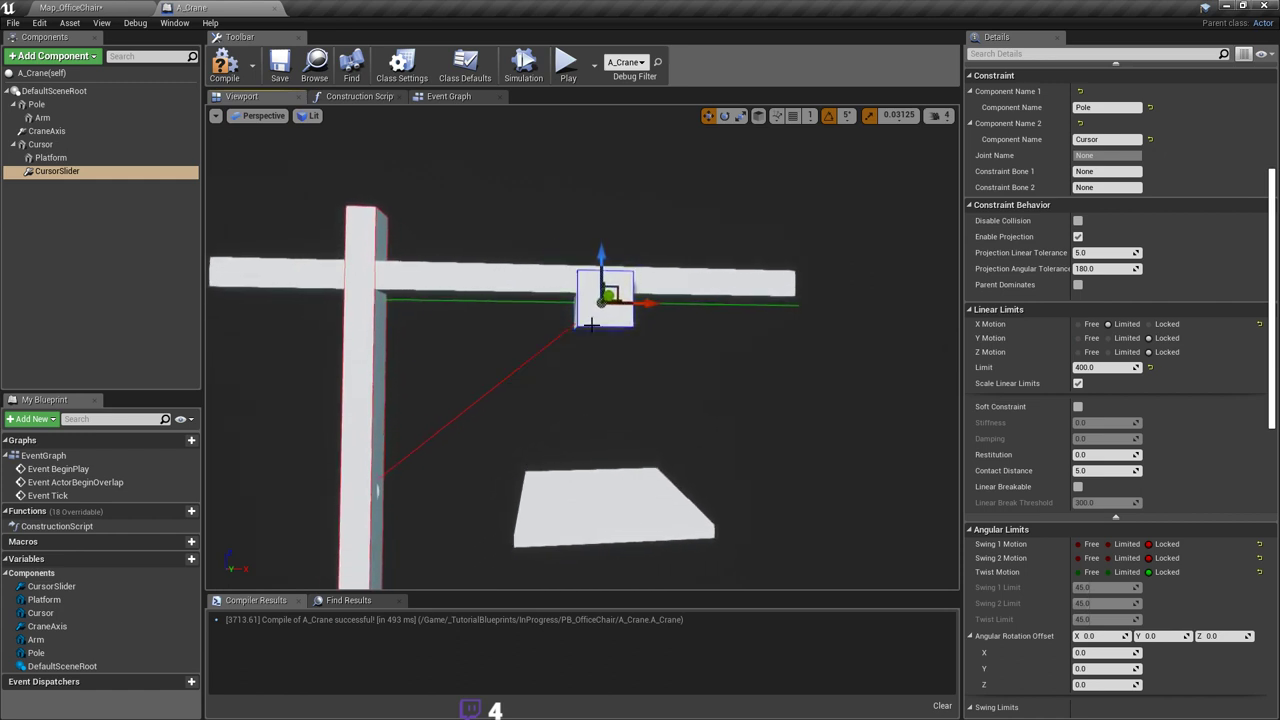
pyautogui.moveTo(616, 350); pyautogui.dragTo(616, 350, button='right')
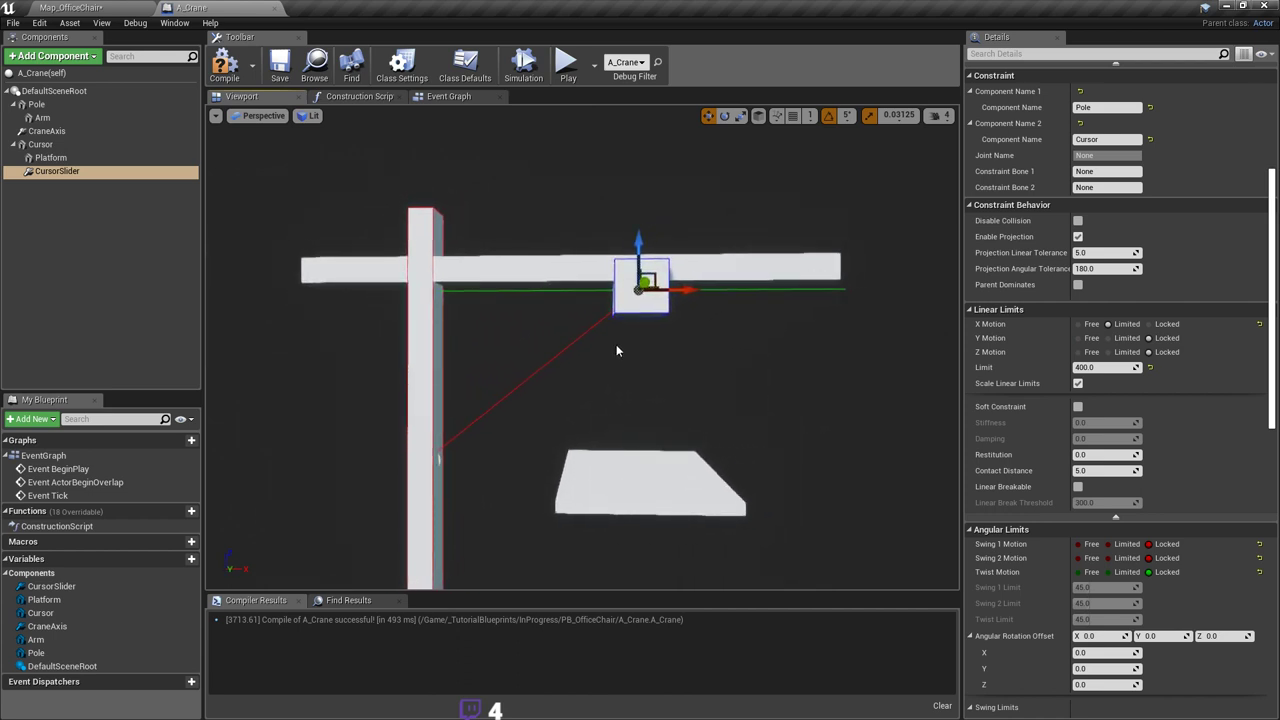
pyautogui.moveTo(616, 348); pyautogui.dragTo(621, 348, button='right')
pyautogui.moveTo(796, 286); pyautogui.dragTo(784, 304, button='right')
pyautogui.moveTo(783, 309); pyautogui.dragTo(778, 318, button='middle')
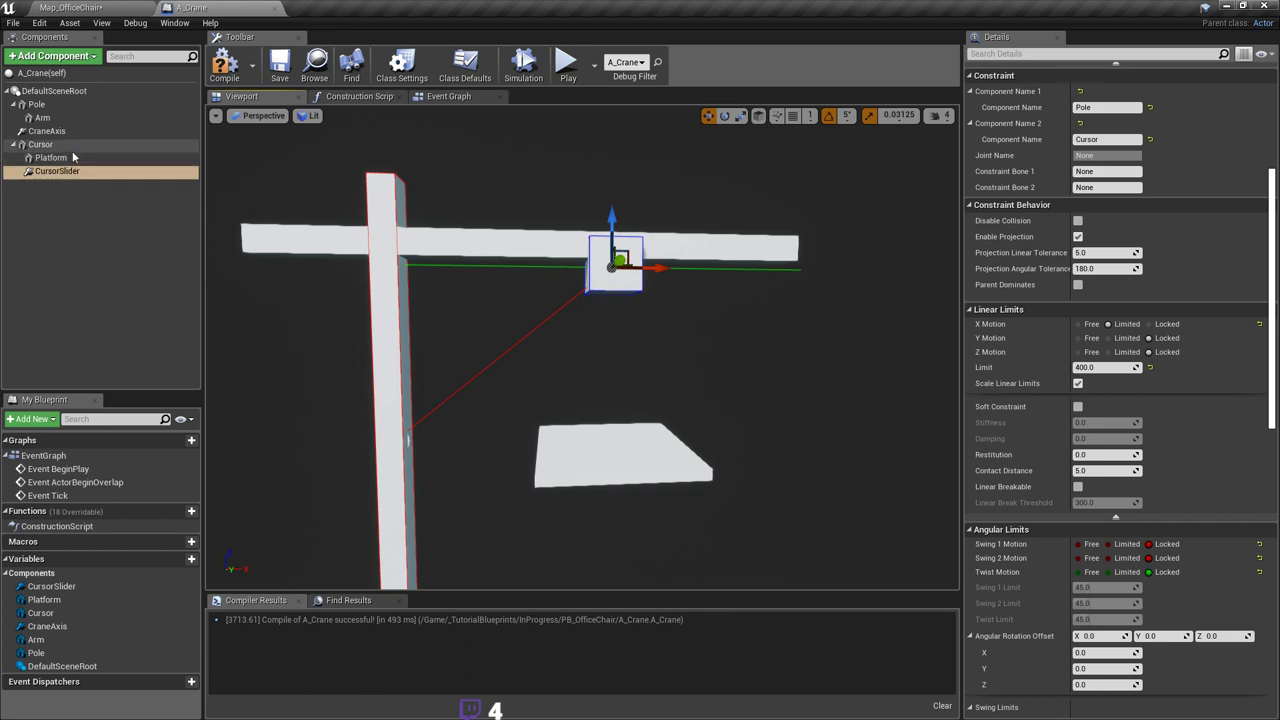
# Step: Enable Simulate Physics on the Cursor, and compile and save the blueprint
pyautogui.click(60, 144)
pyautogui.scroll(5, 1177, 323)
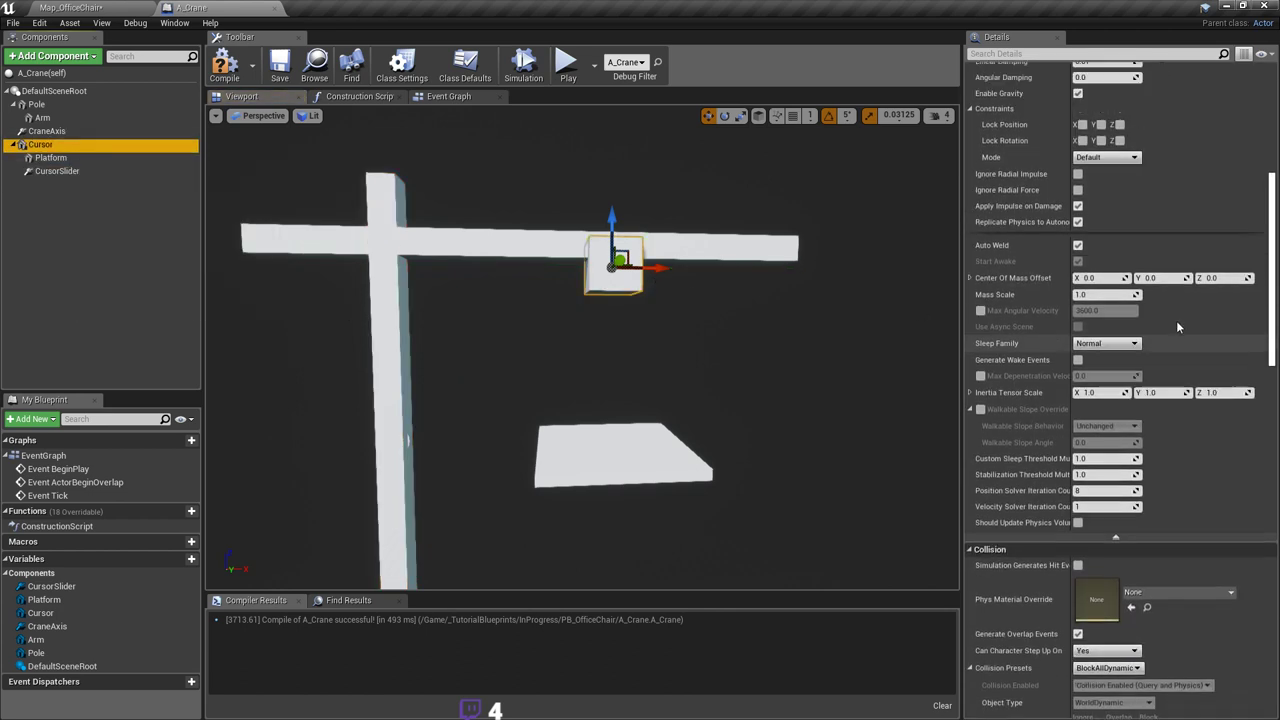
pyautogui.click(1077, 242)
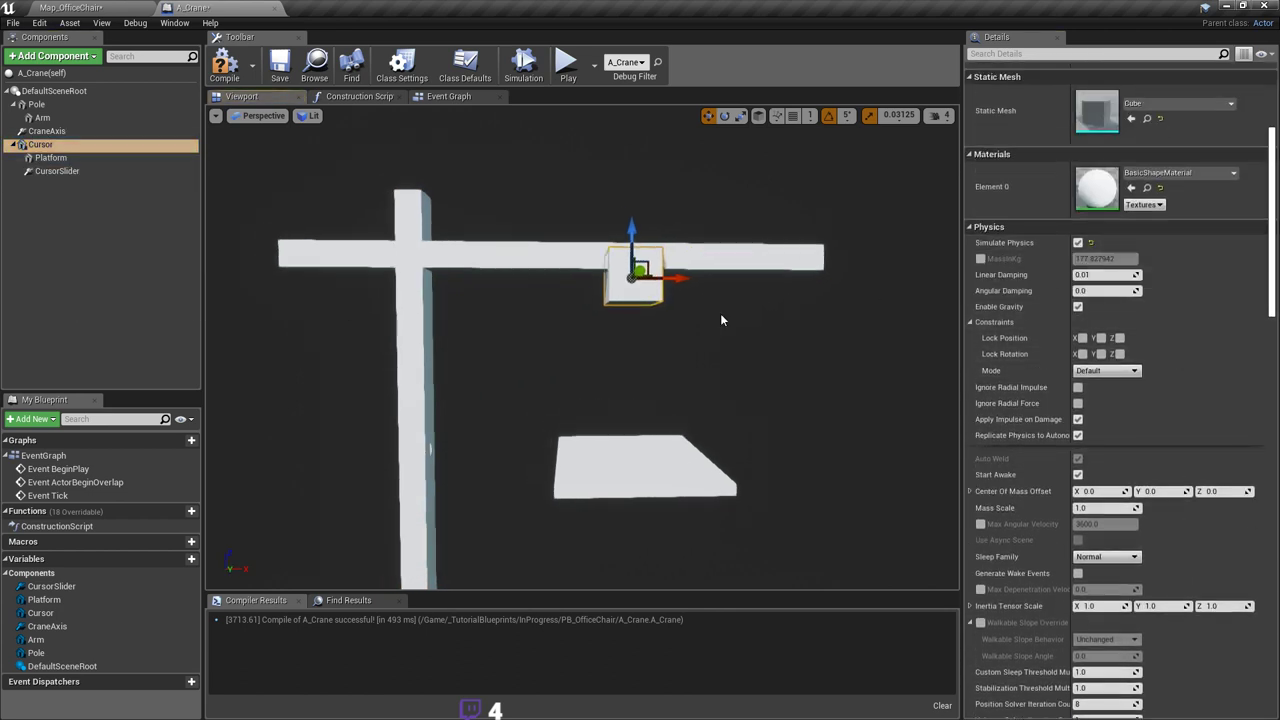
pyautogui.click(280, 68)
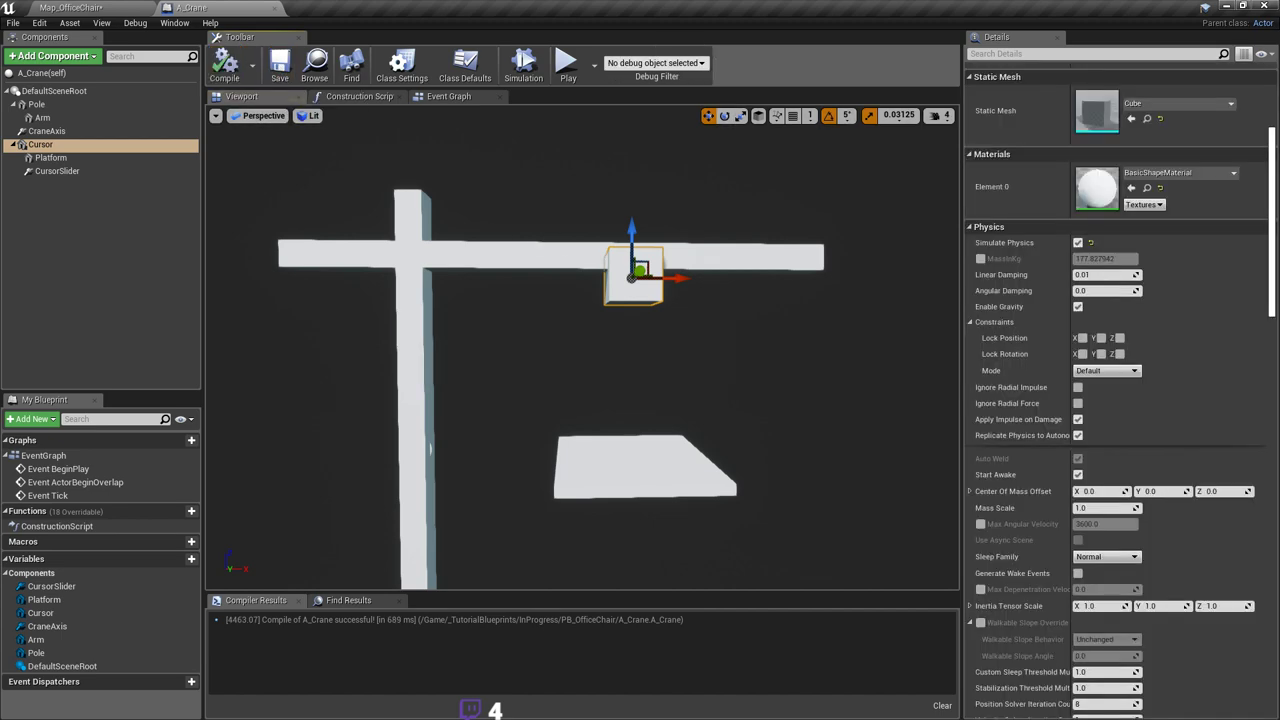
# Step: Save the level map and play-test the crane, pulling the Cursor to swing the arm and check the sliding
pyautogui.moveTo(412, 146); pyautogui.dragTo(450, 160, button='right')
pyautogui.click(72, 8)
pyautogui.moveTo(456, 206); pyautogui.dragTo(482, 184, button='right')
pyautogui.hotkey('ctrl', 's')
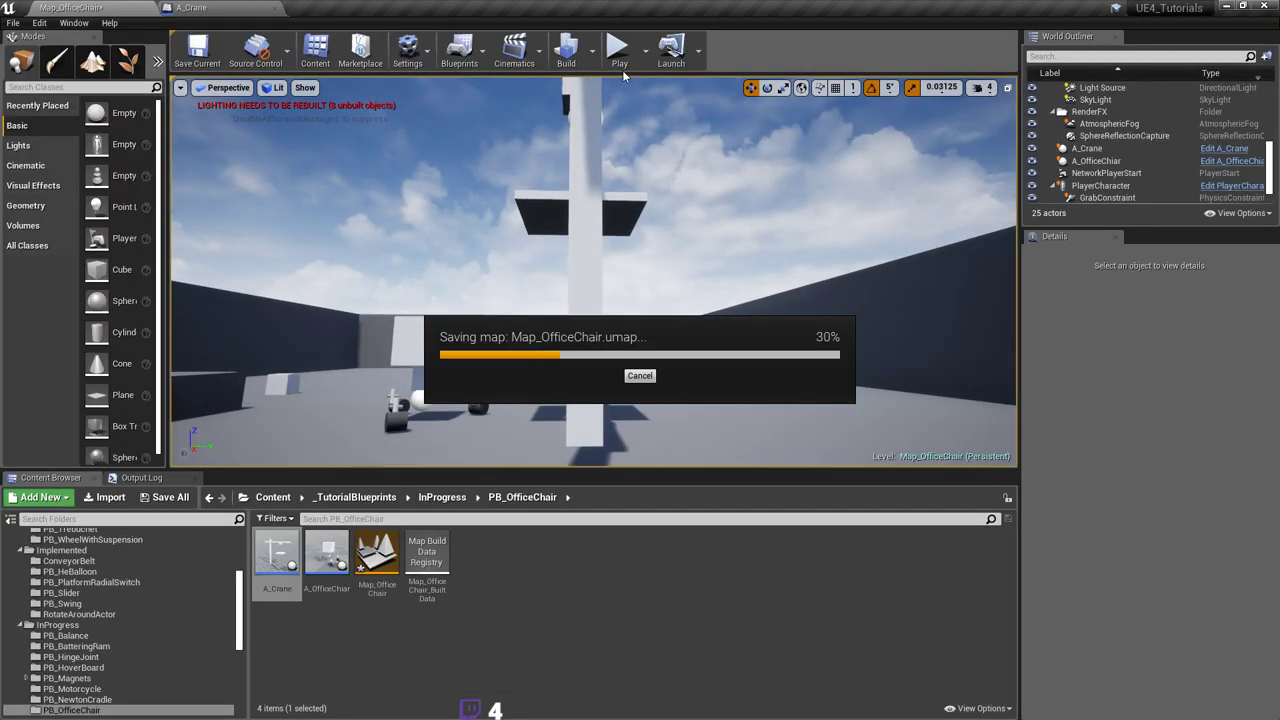
pyautogui.click(619, 48)
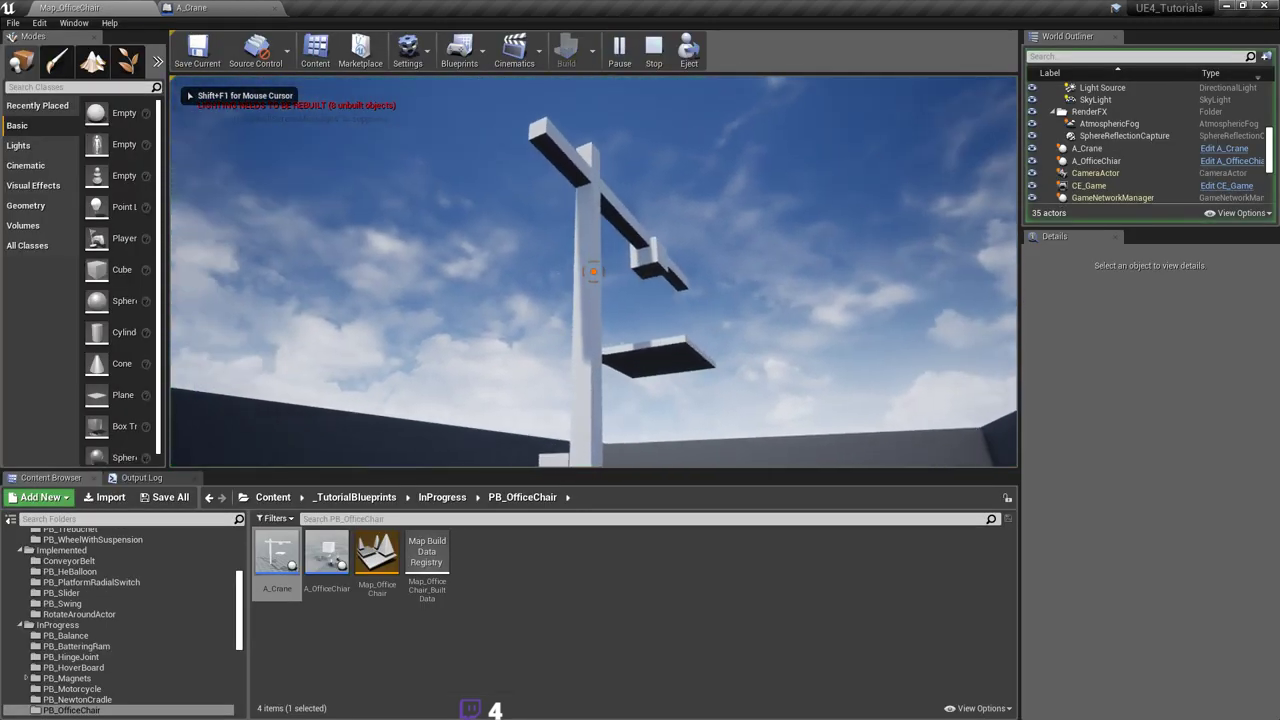
pyautogui.press('w')
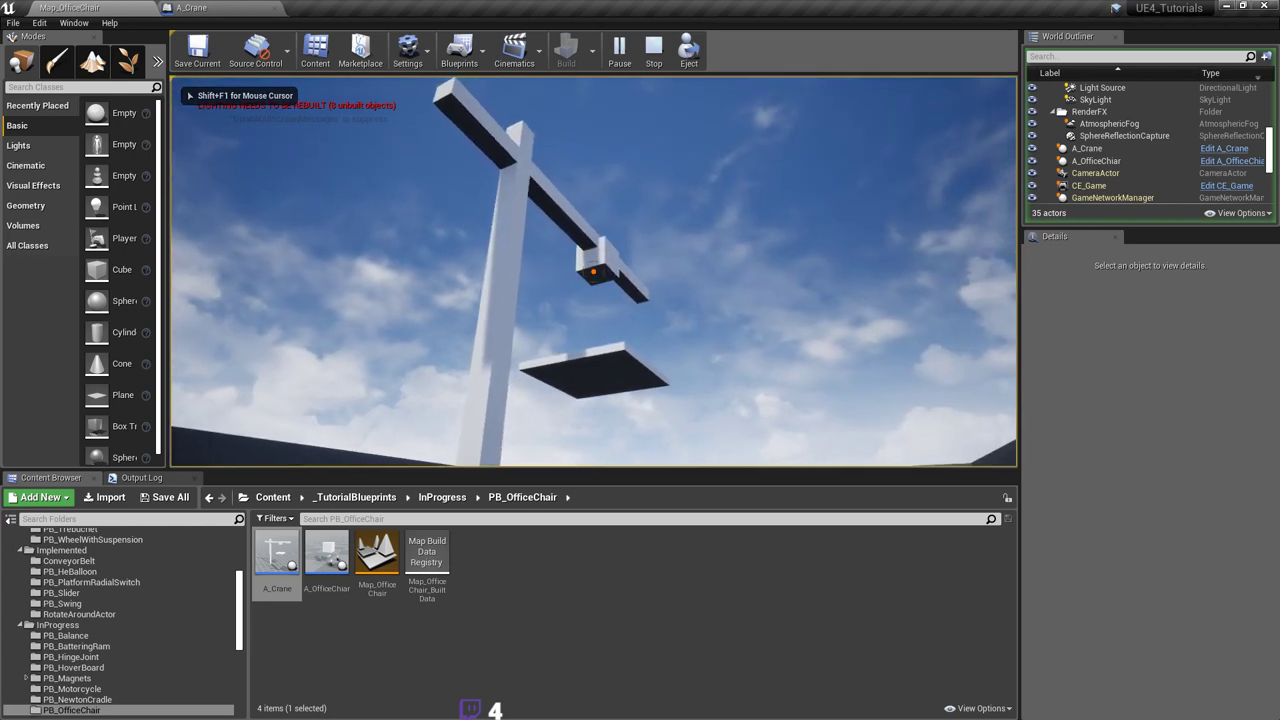
pyautogui.moveTo(593, 271); pyautogui.dragTo(560, 268)
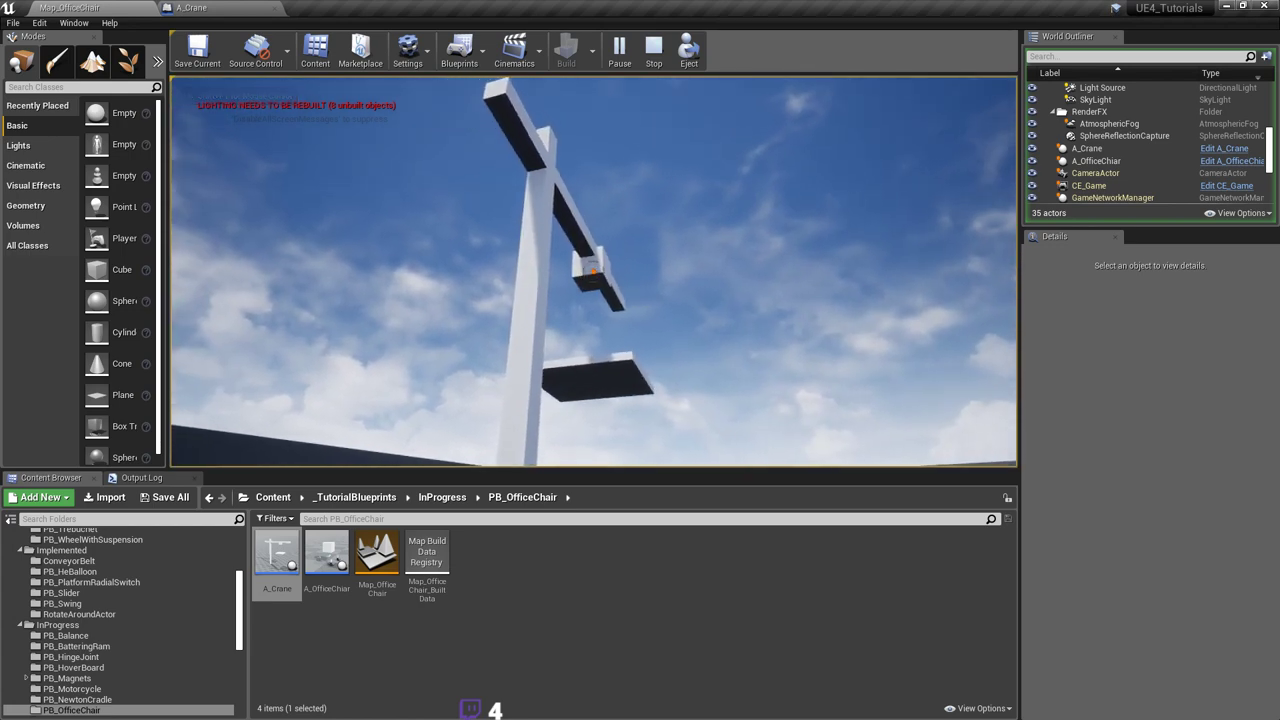
pyautogui.press('a')
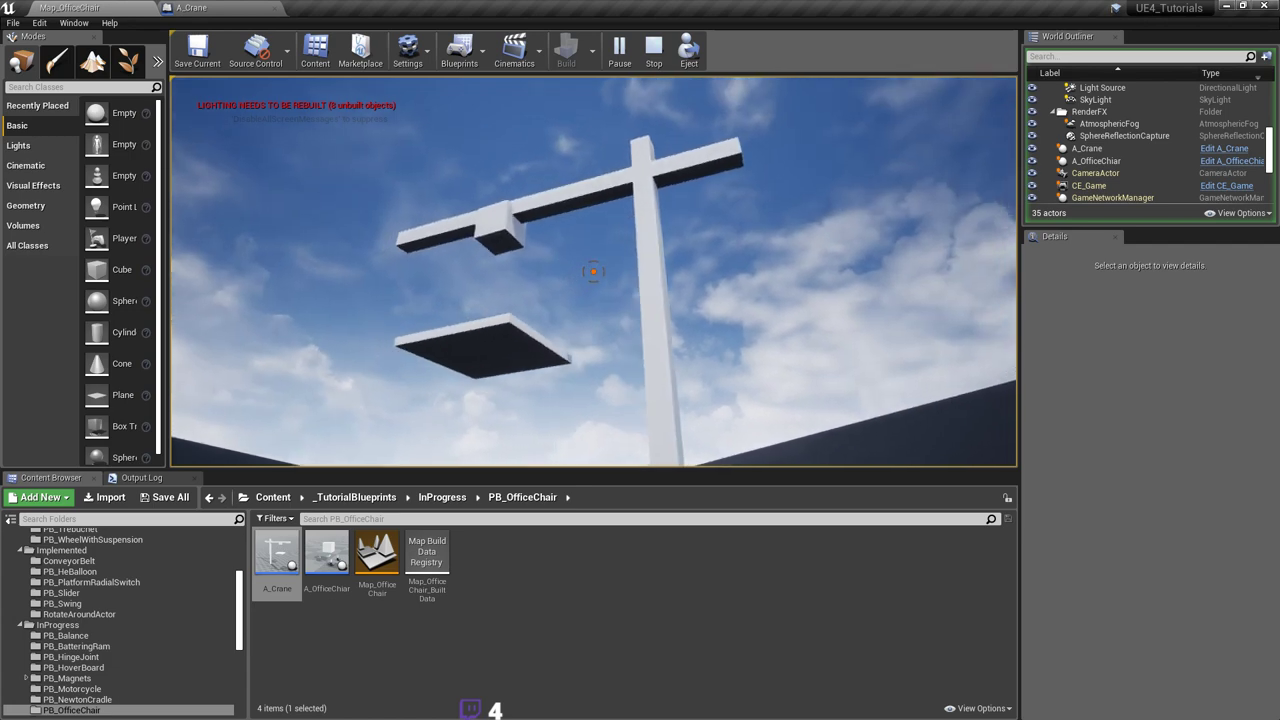
pyautogui.press('a')
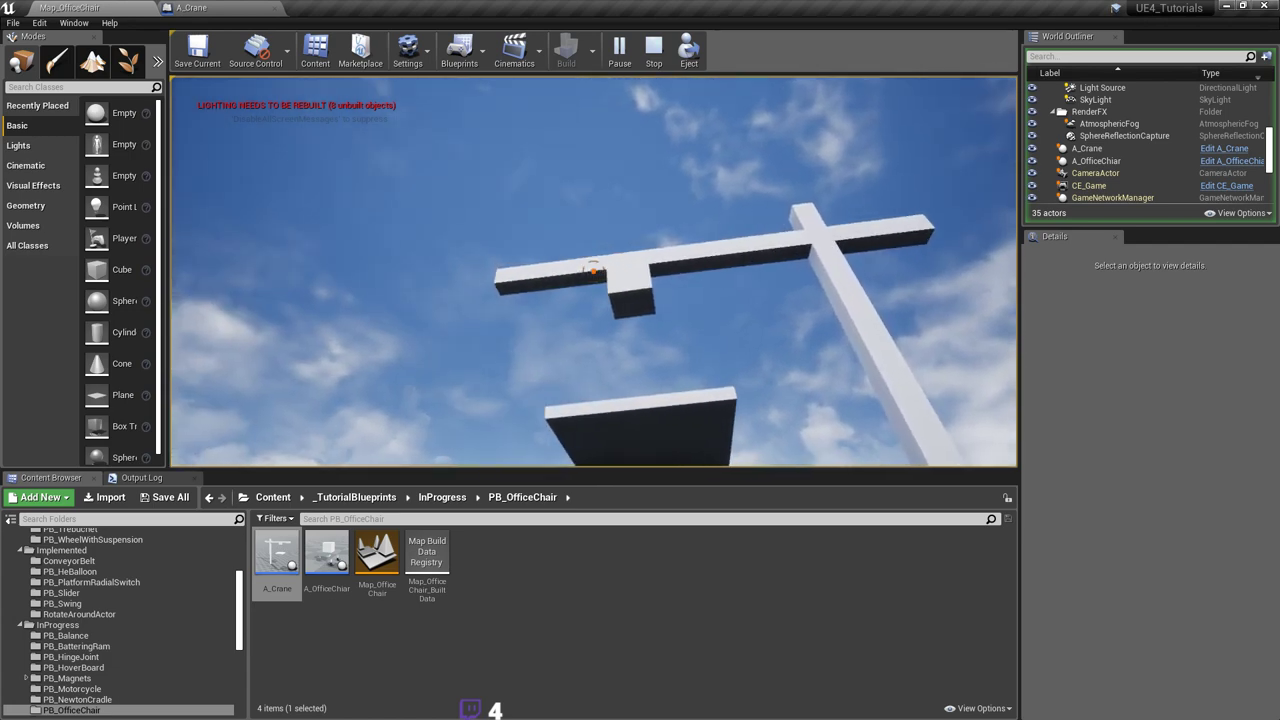
pyautogui.moveTo(593, 271); pyautogui.dragTo(510, 271)
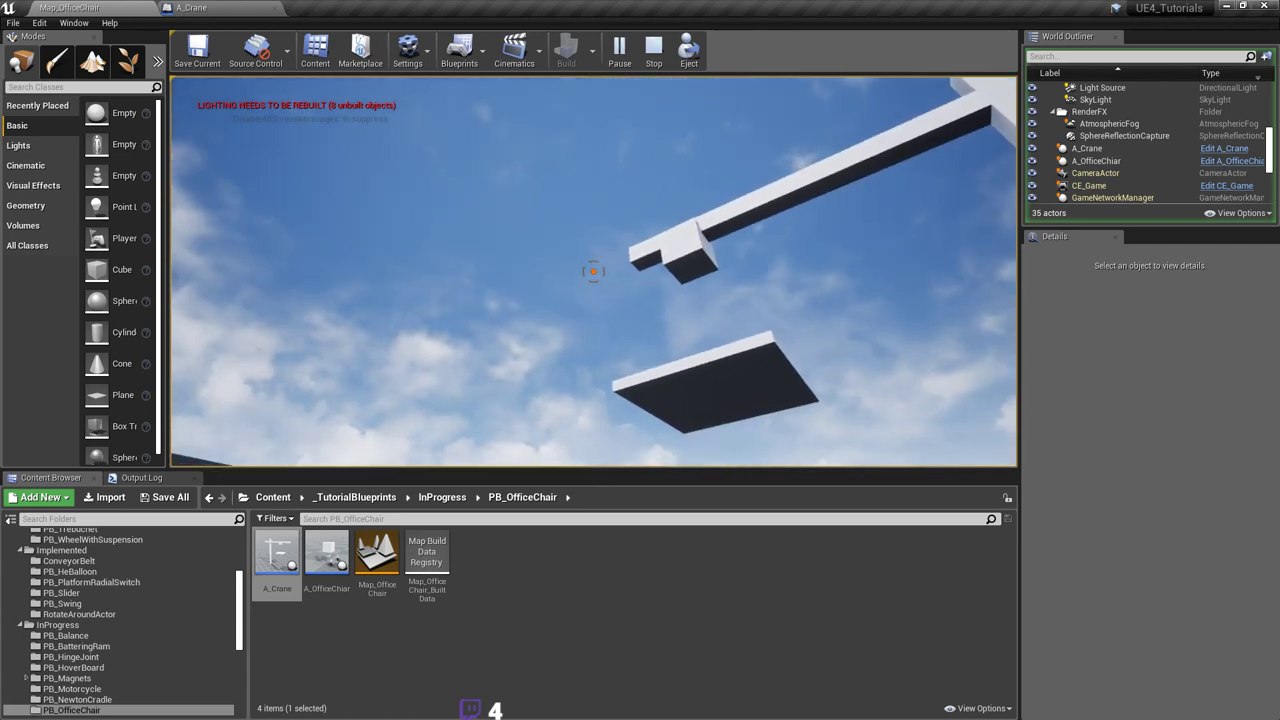
pyautogui.press('Escape')
# Step: Enable Disable Collision on the CursorSlider constraint in A_Crane, and compile and save the blueprint
pyautogui.click(235, 7)
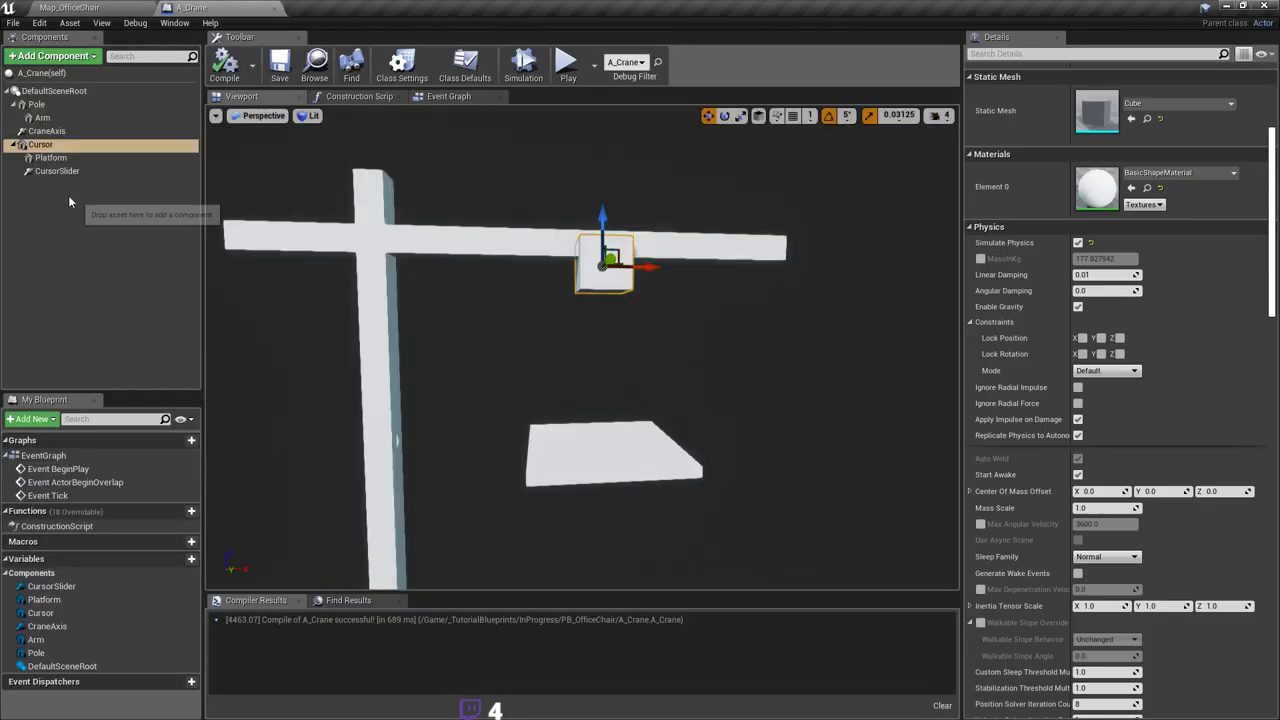
pyautogui.click(57, 171)
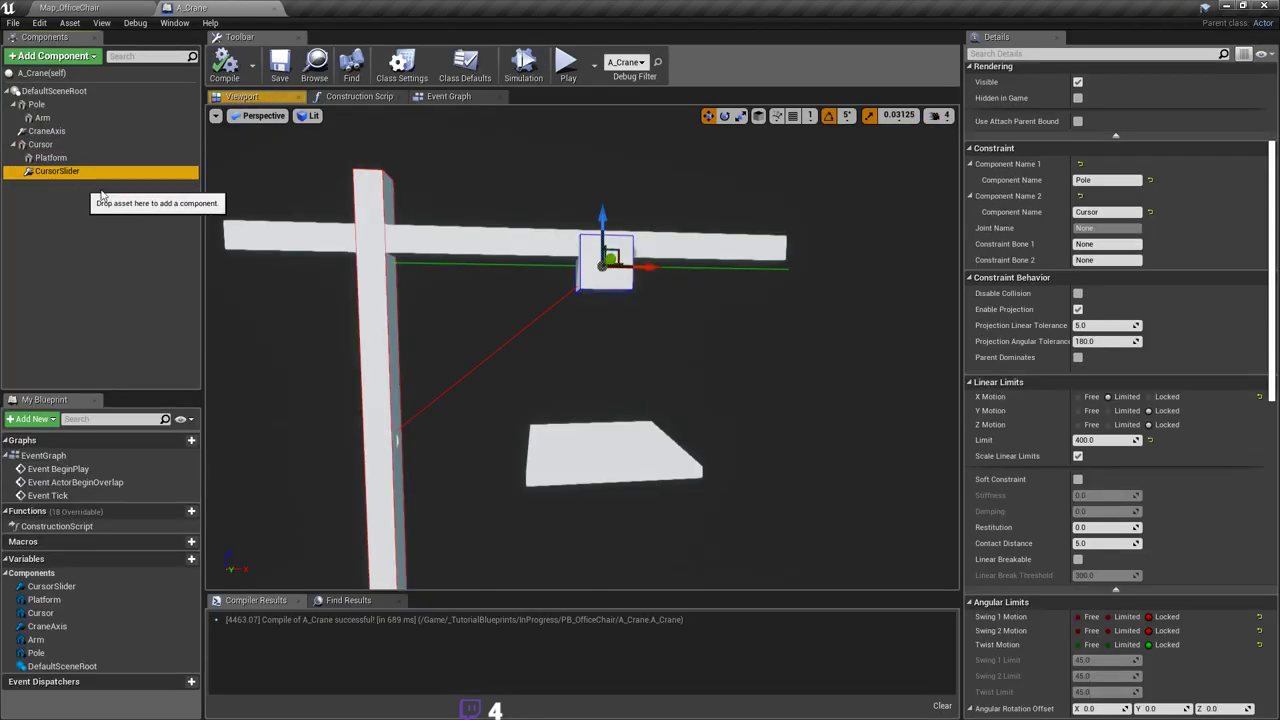
pyautogui.click(1106, 54)
pyautogui.write('collis')
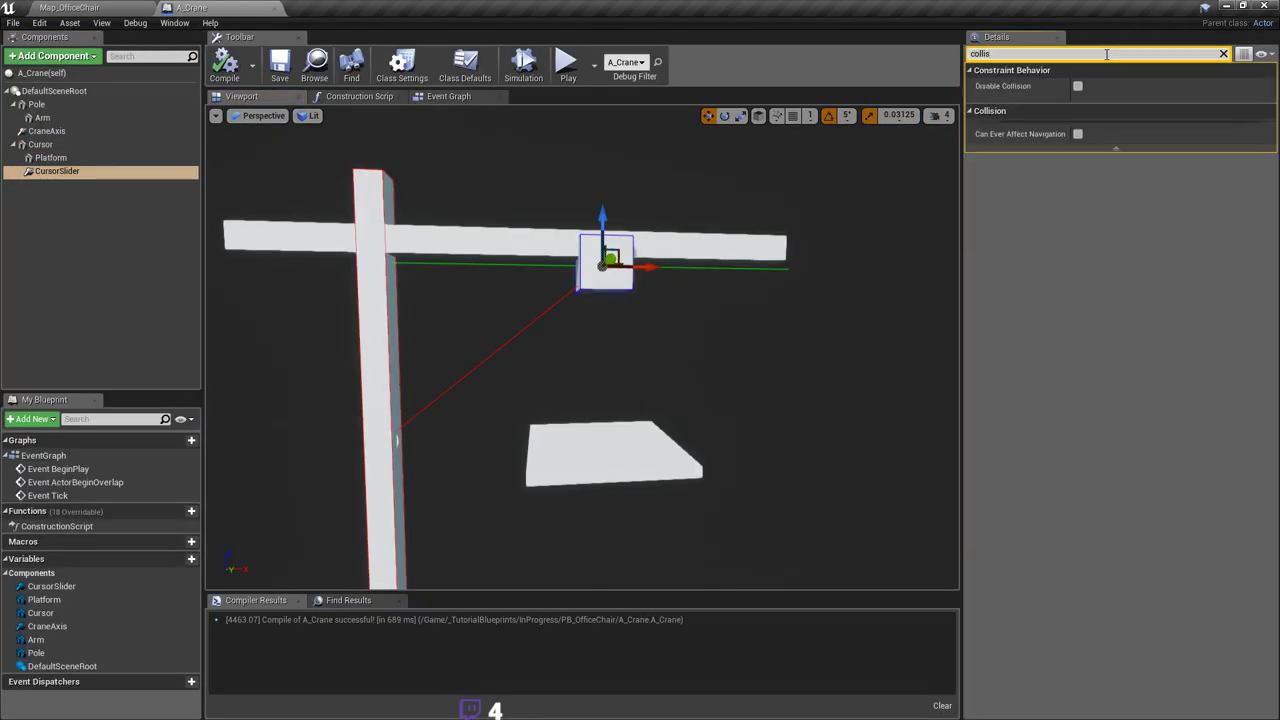
pyautogui.click(1077, 86)
pyautogui.hotkey('ctrl', 's')
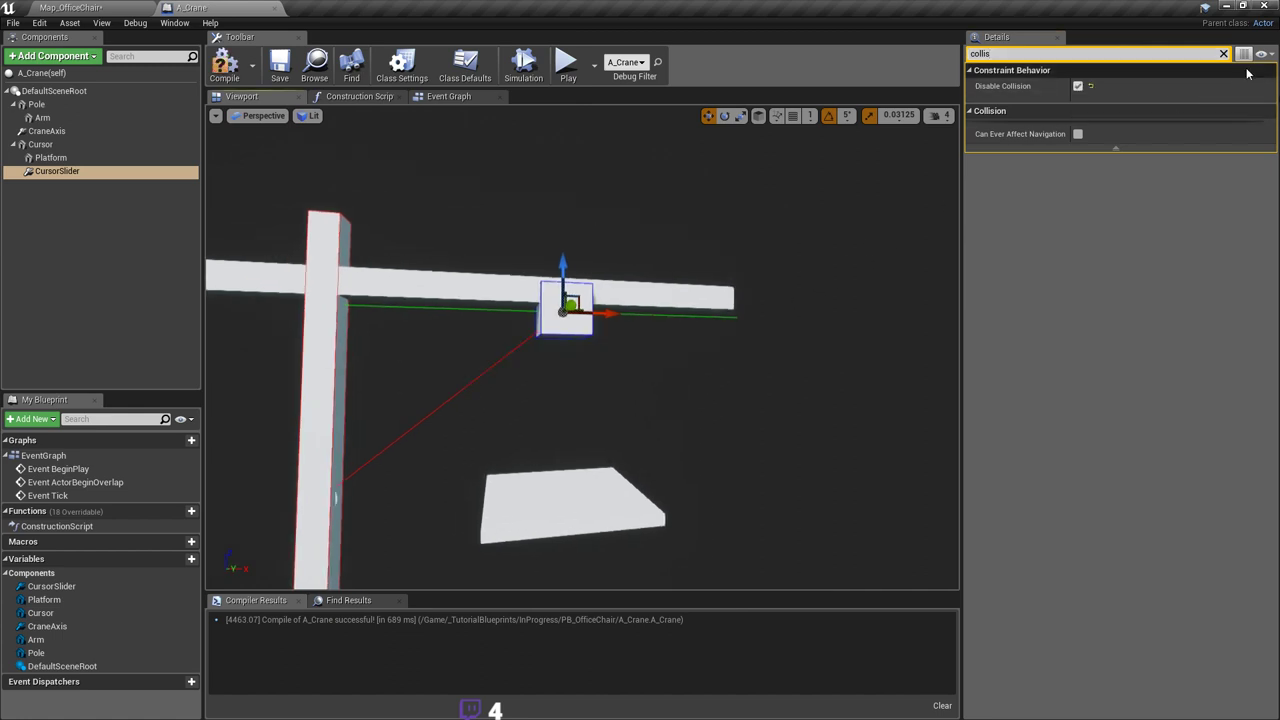
pyautogui.click(1223, 54)
pyautogui.moveTo(790, 290); pyautogui.dragTo(700, 285, button='right')
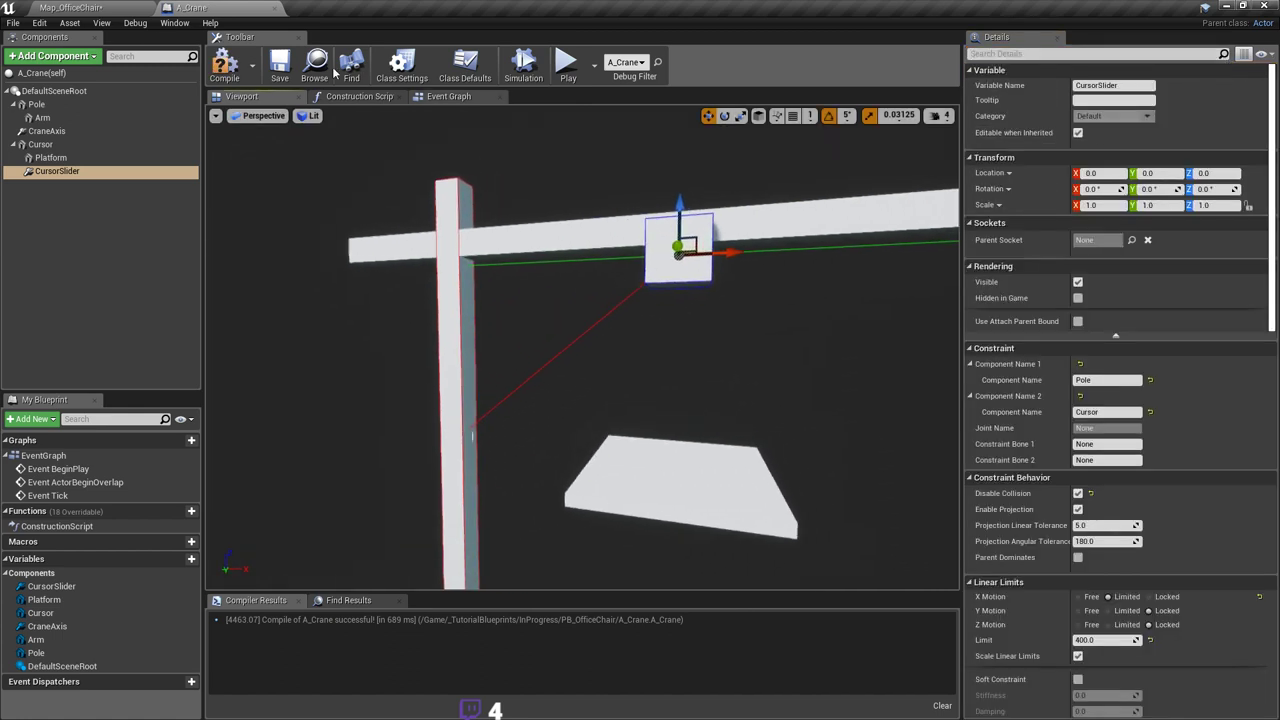
pyautogui.click(230, 66)
pyautogui.click(283, 73)
pyautogui.moveTo(584, 202); pyautogui.dragTo(598, 199, button='right')
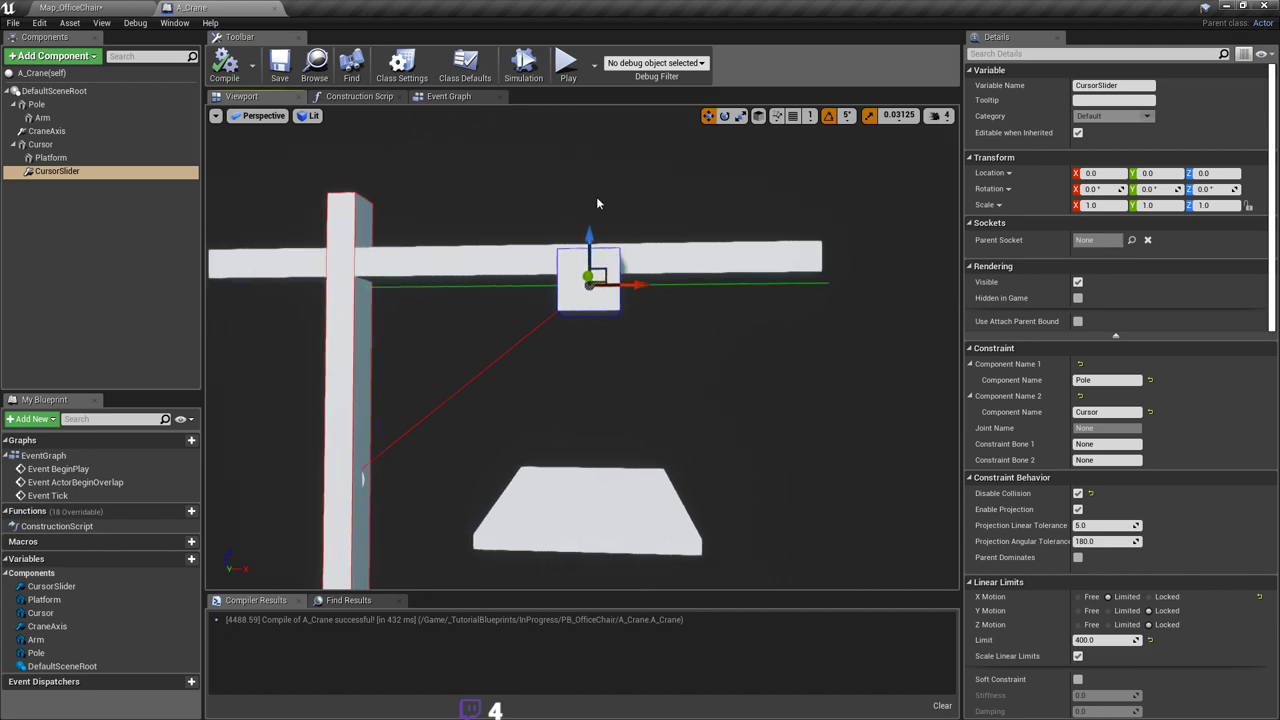
# Step: Save the level map, start another play-test and walk around to the crane
pyautogui.click(123, 10)
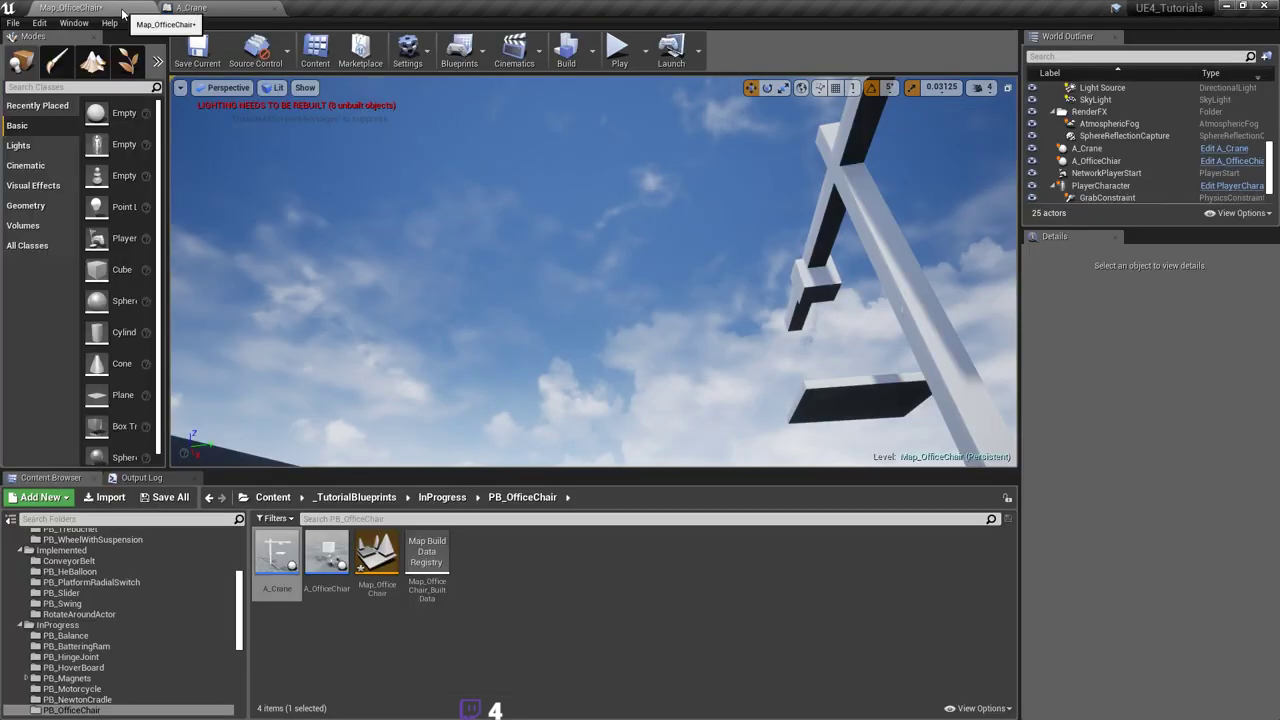
pyautogui.hotkey('ctrl', 's')
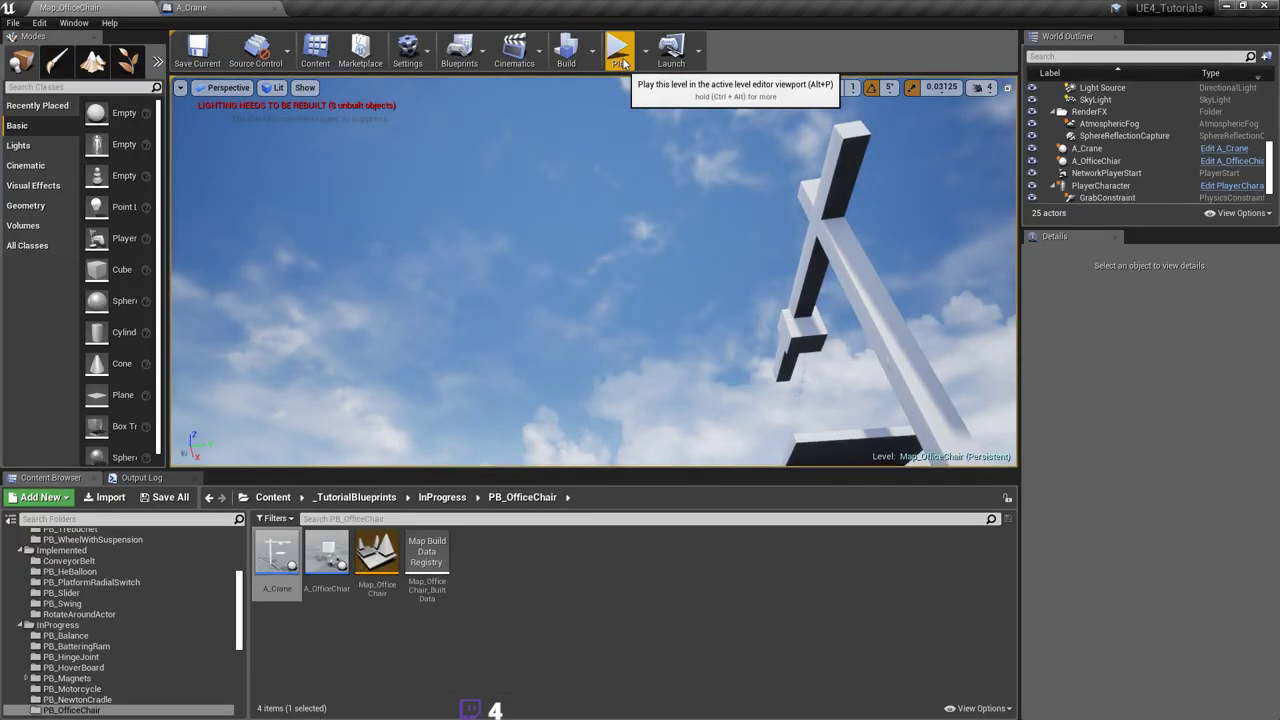
pyautogui.click(619, 55)
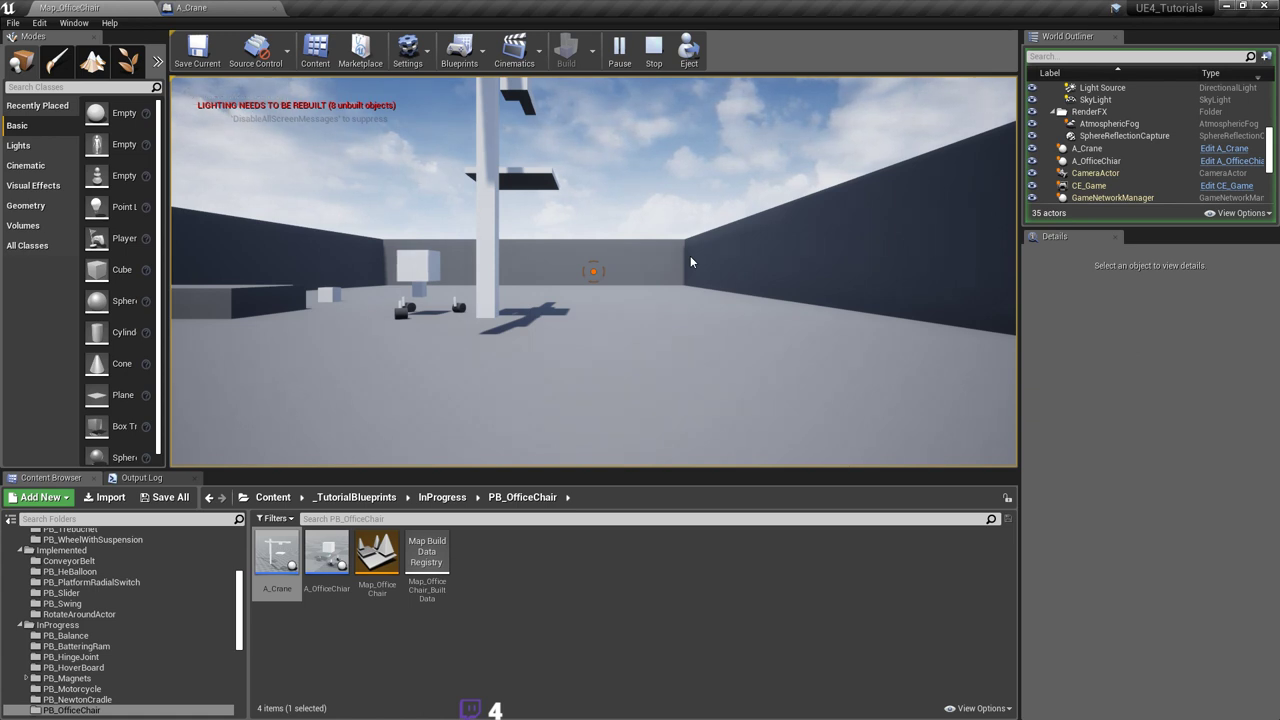
pyautogui.click(668, 260)
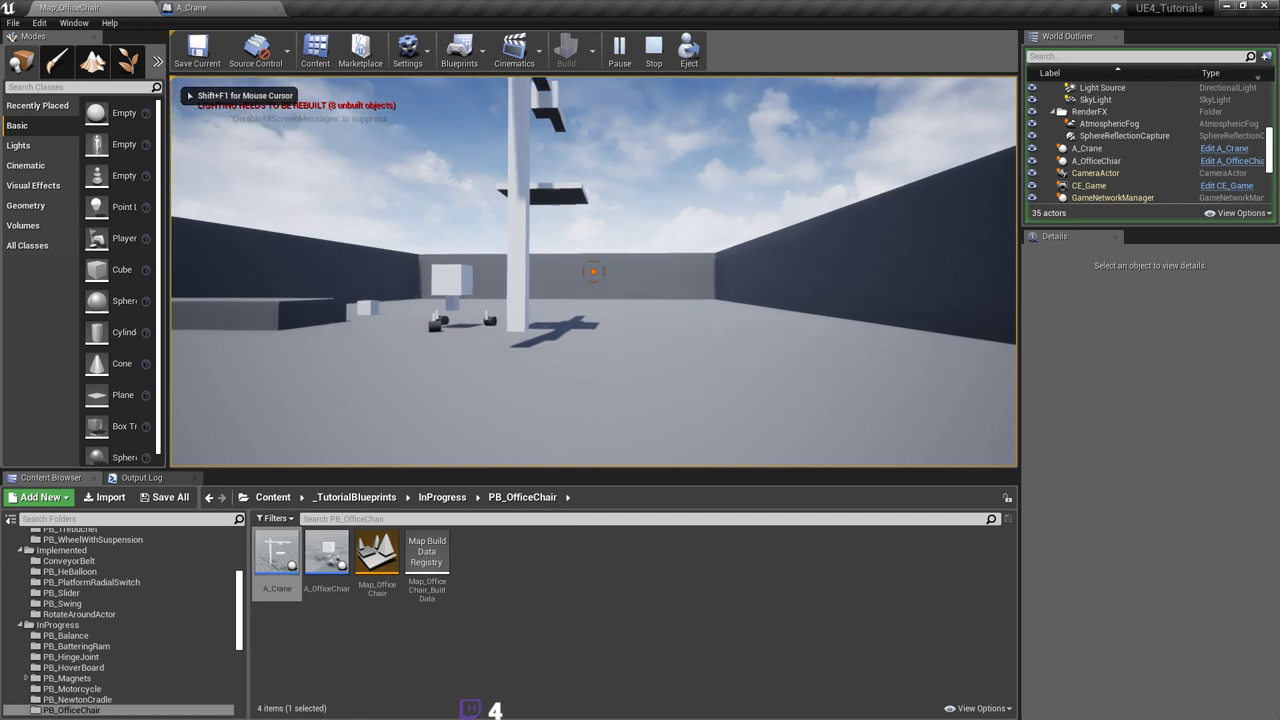
pyautogui.press('d')
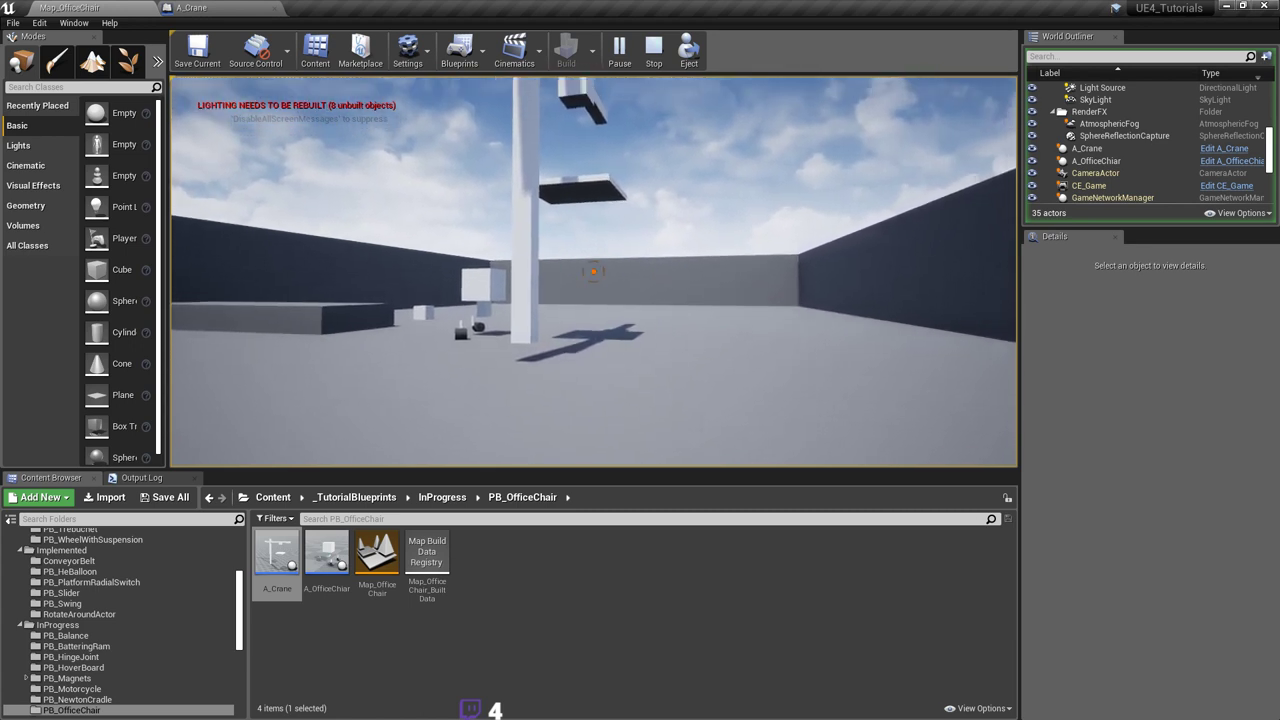
pyautogui.press('d')
pyautogui.press('d')
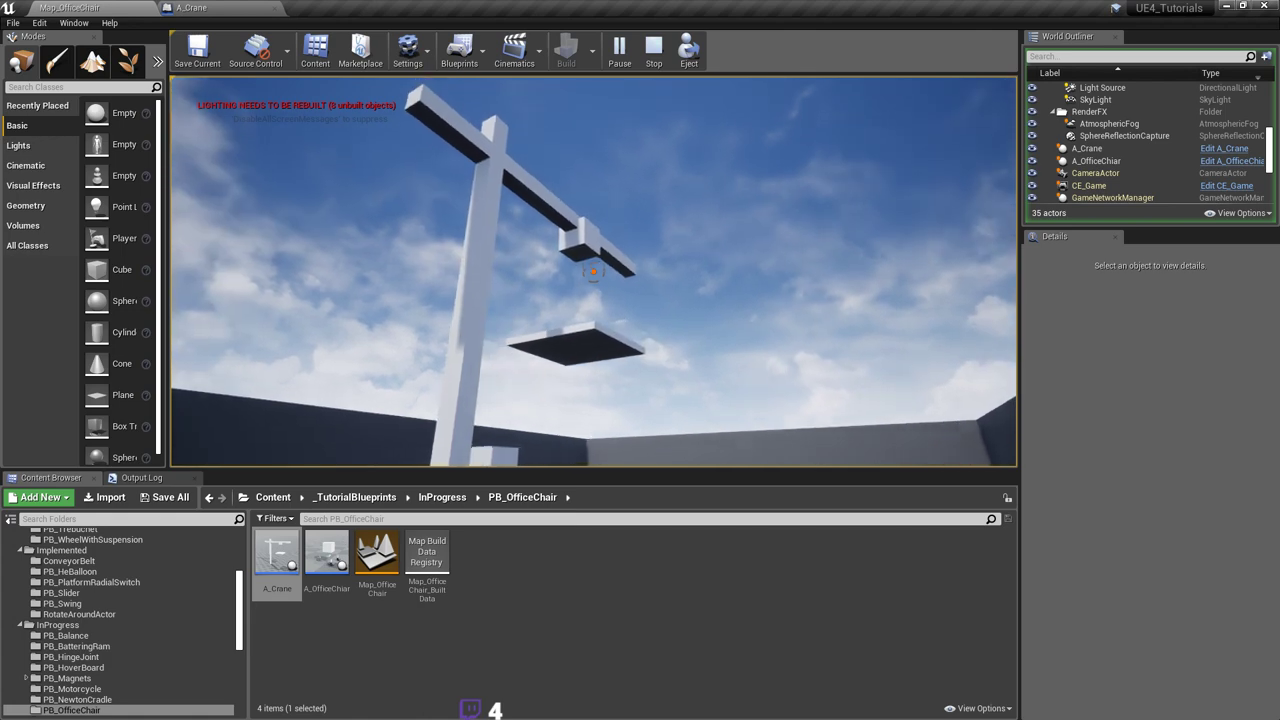
# Step: Test rotating the arm and sliding the Cursor to the arm's end and back, and end the play session
pyautogui.press('a')
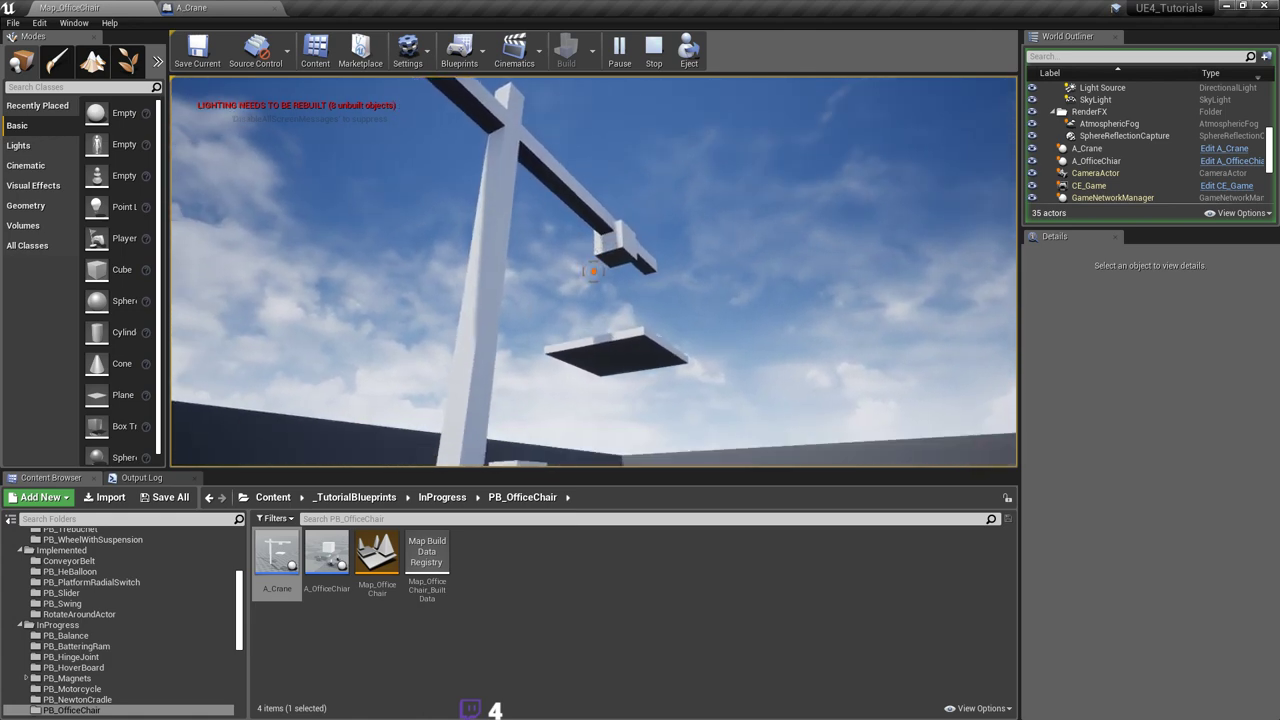
pyautogui.press('a')
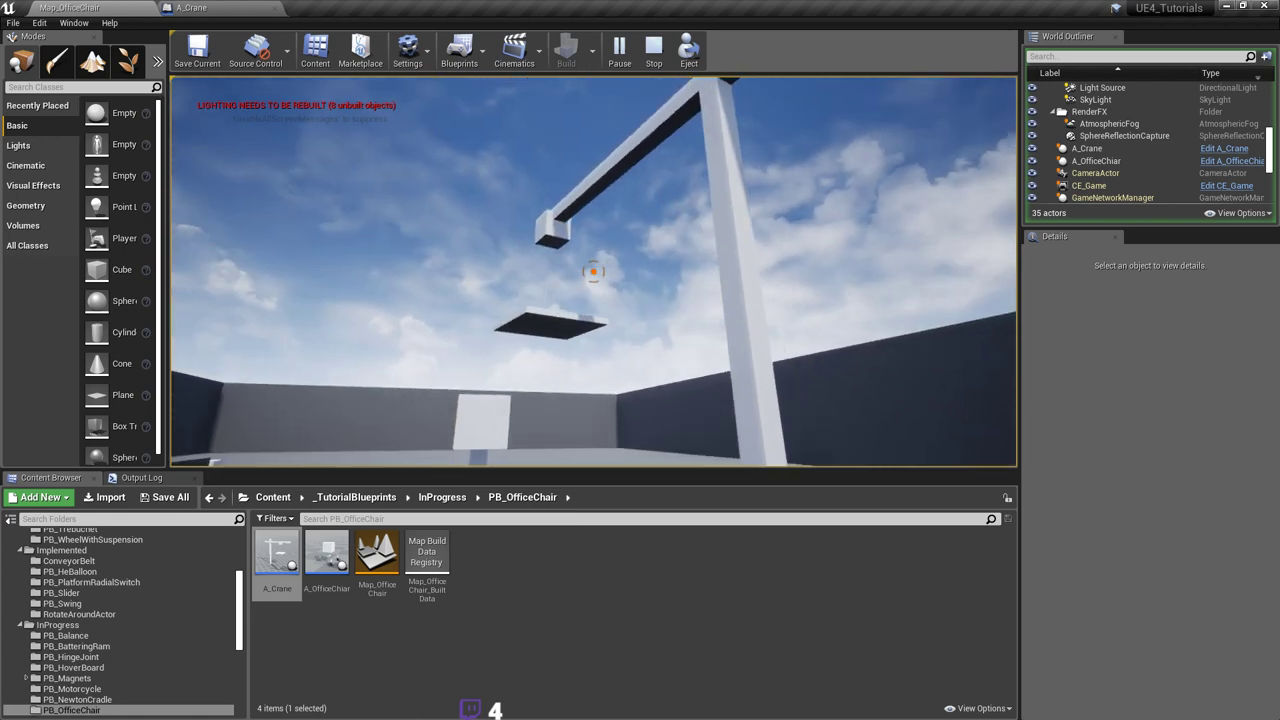
pyautogui.press('a')
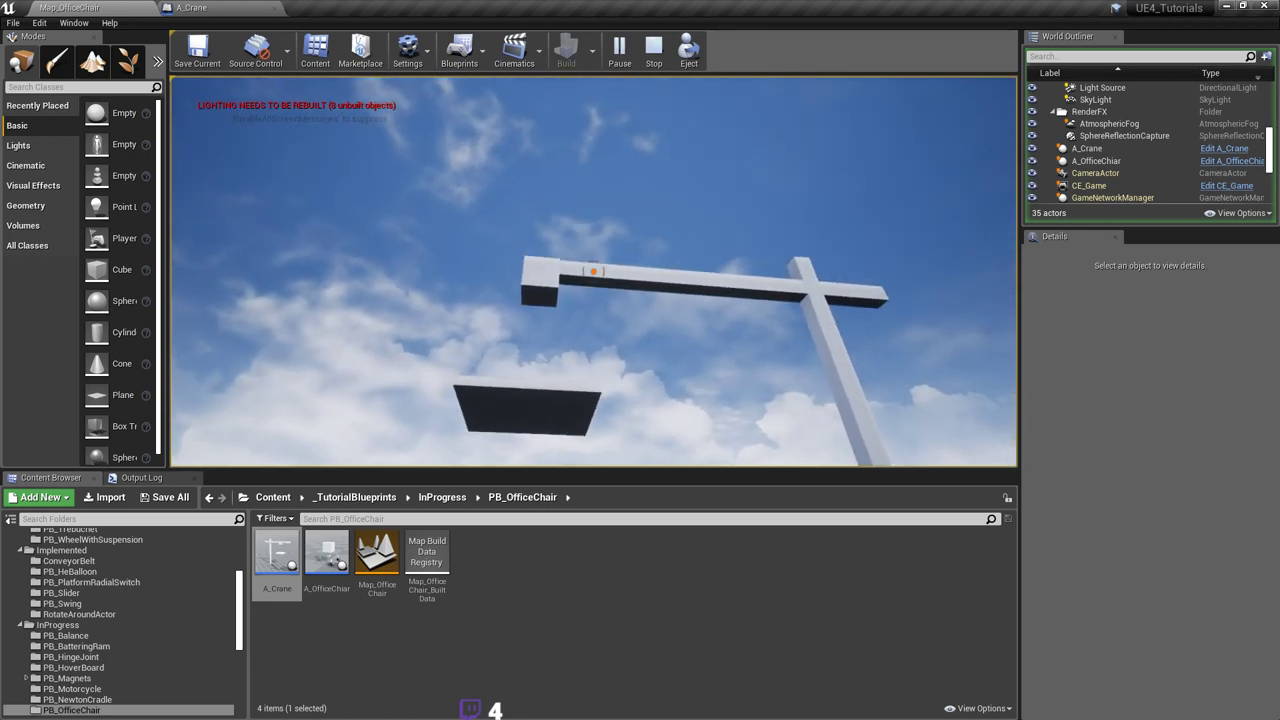
pyautogui.press('w')
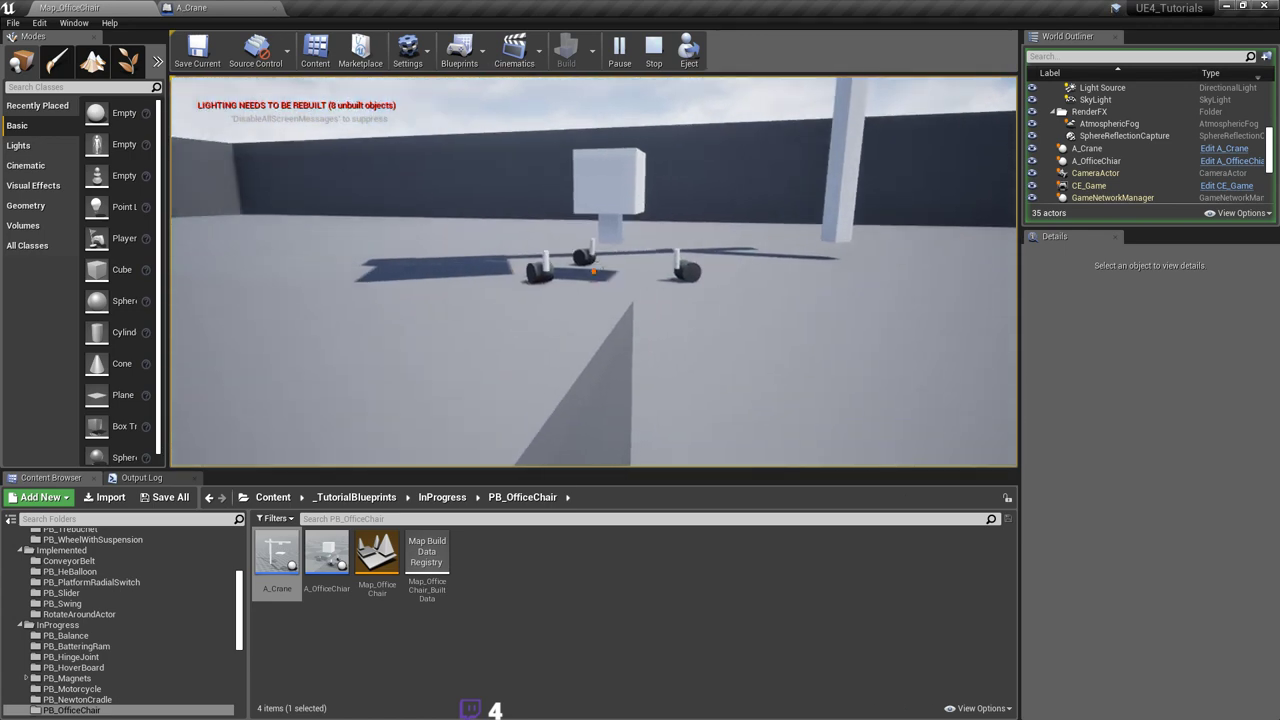
pyautogui.press('s')
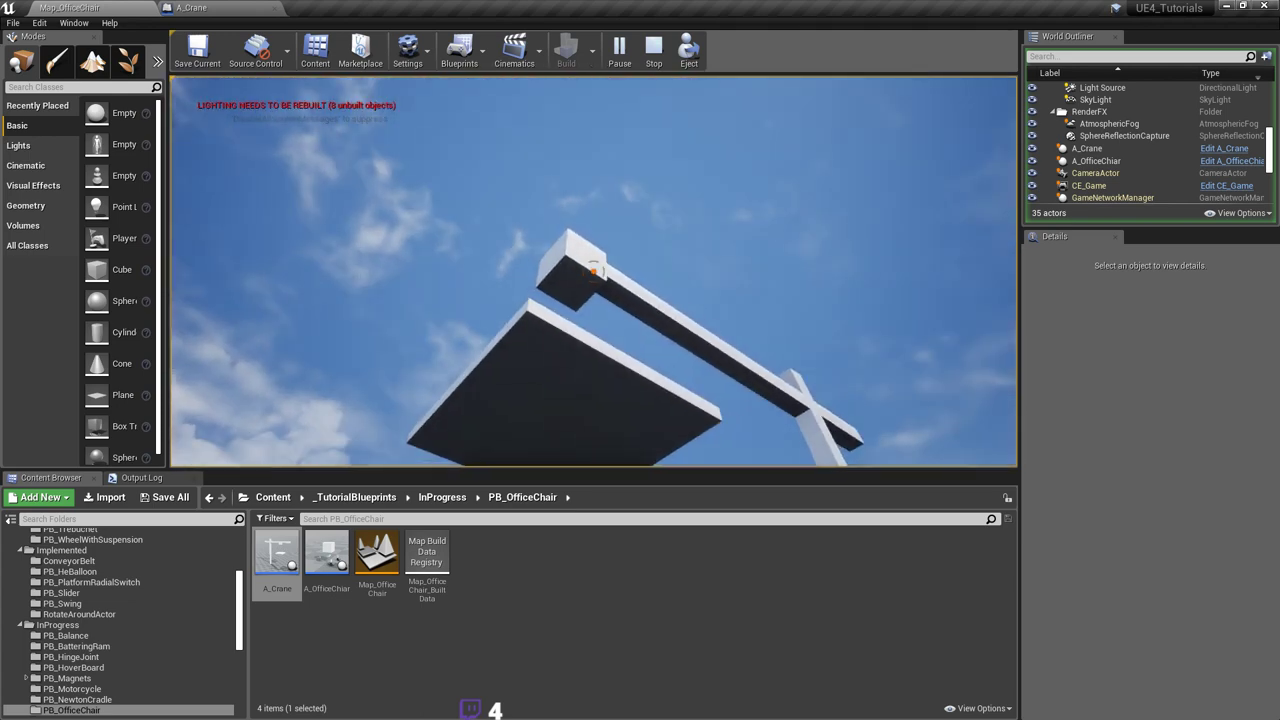
pyautogui.press('d')
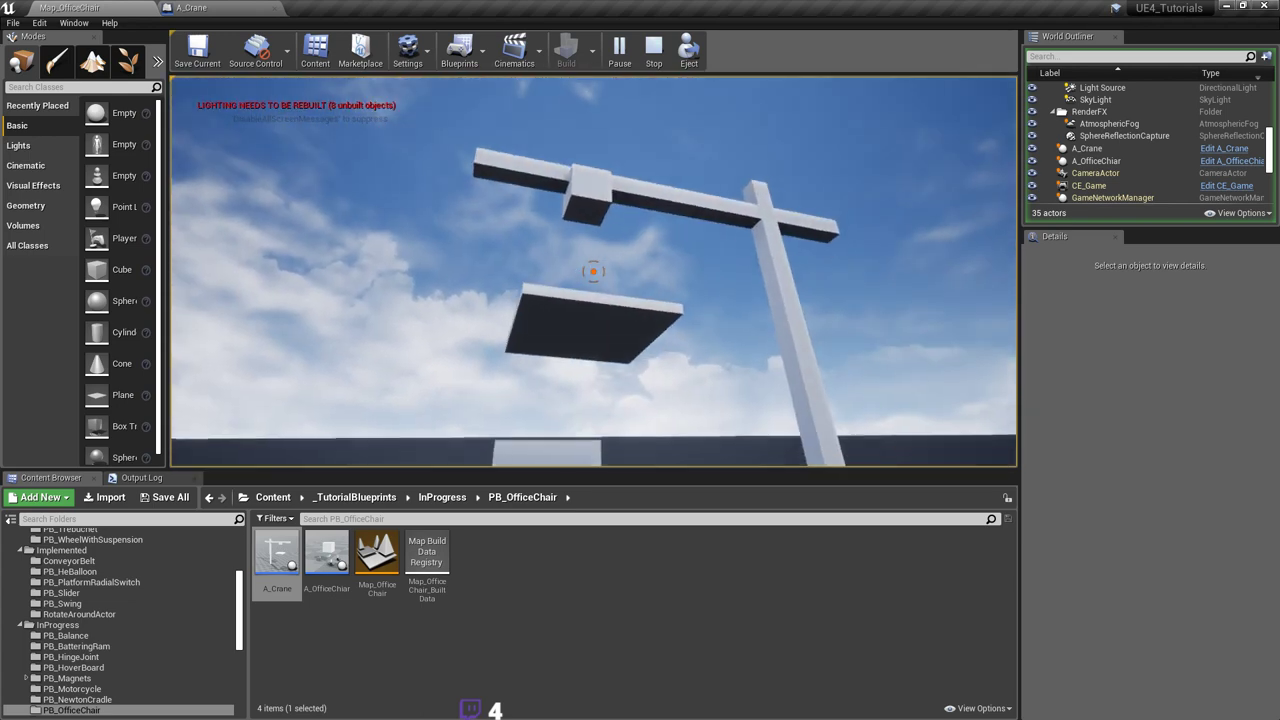
pyautogui.moveTo(593, 271)
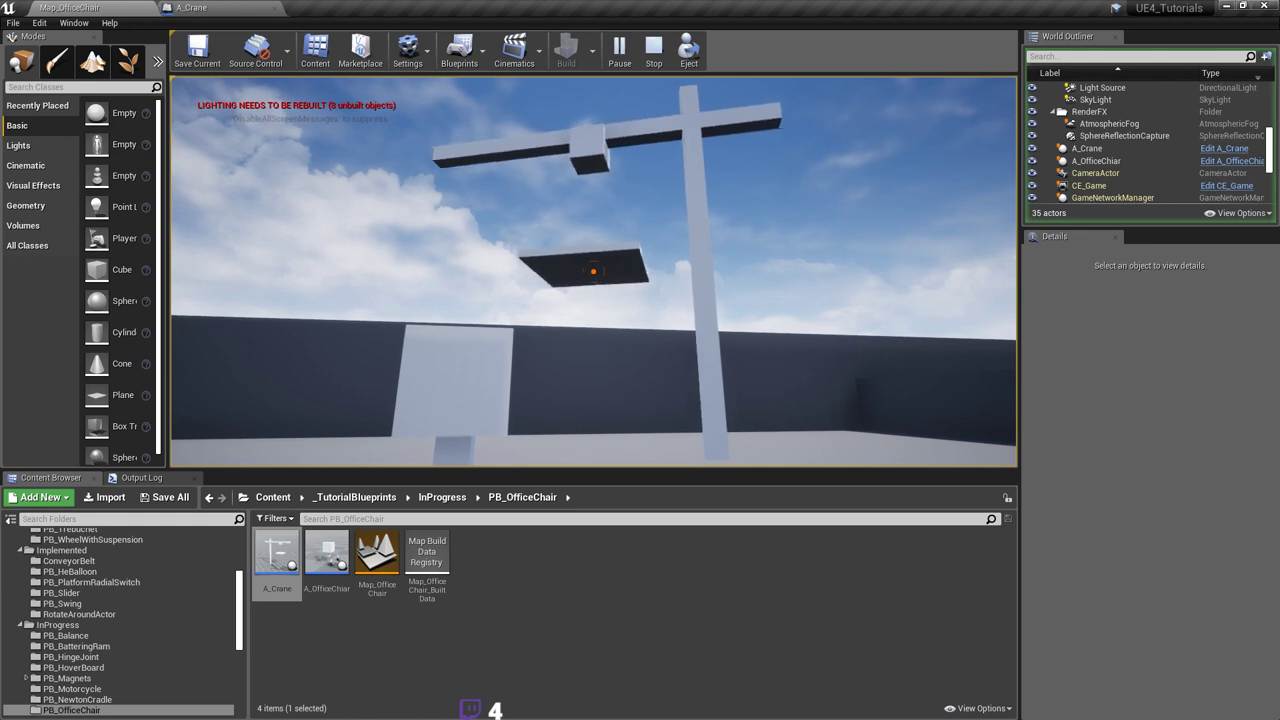
pyautogui.press('d')
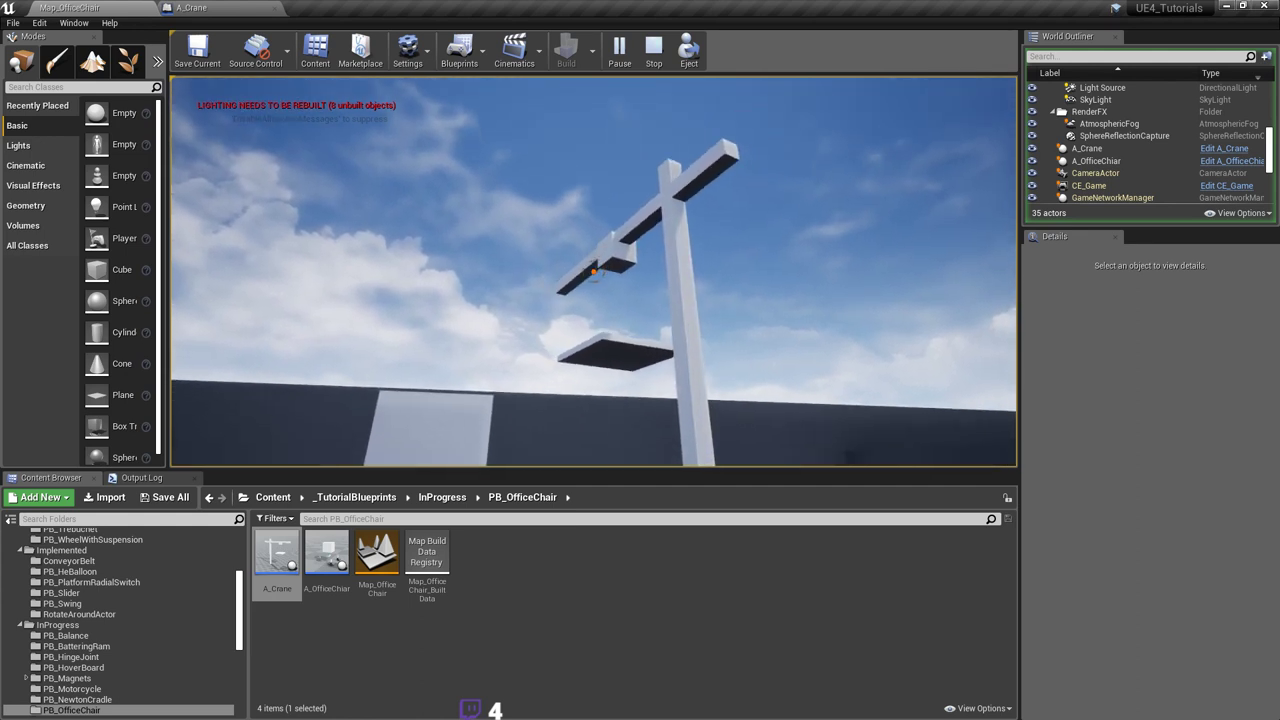
pyautogui.press('d')
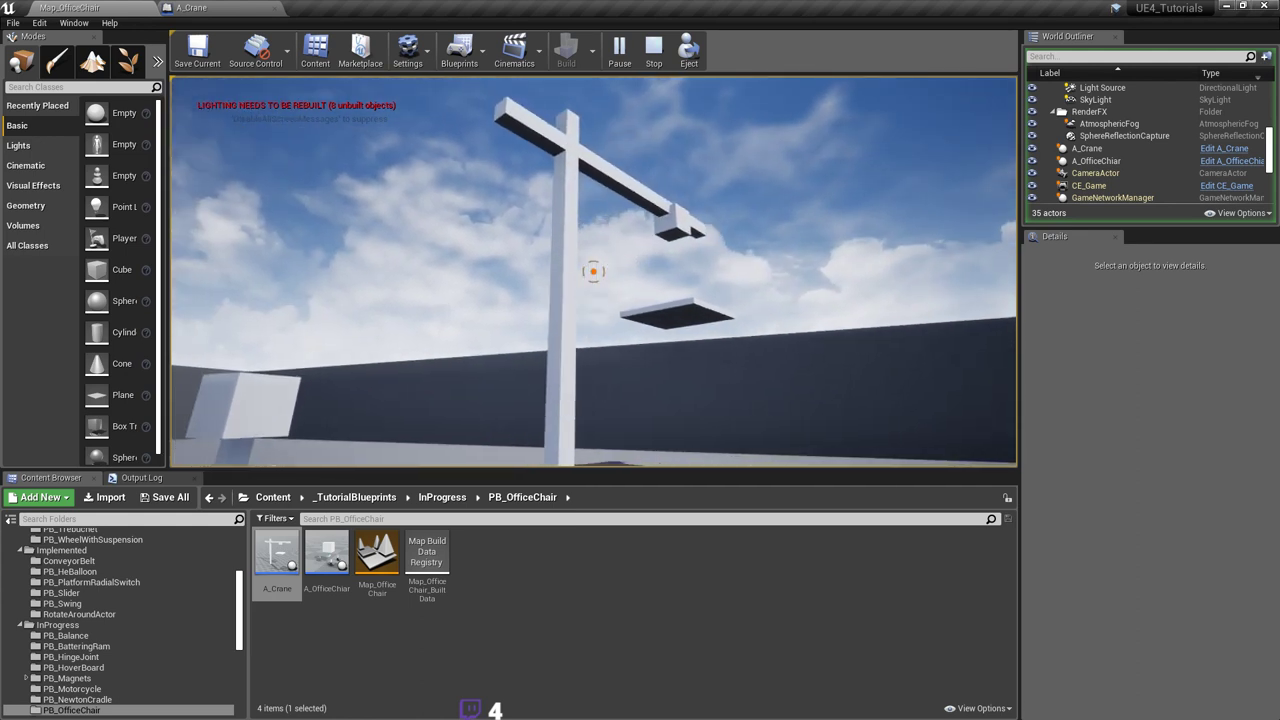
pyautogui.press('w')
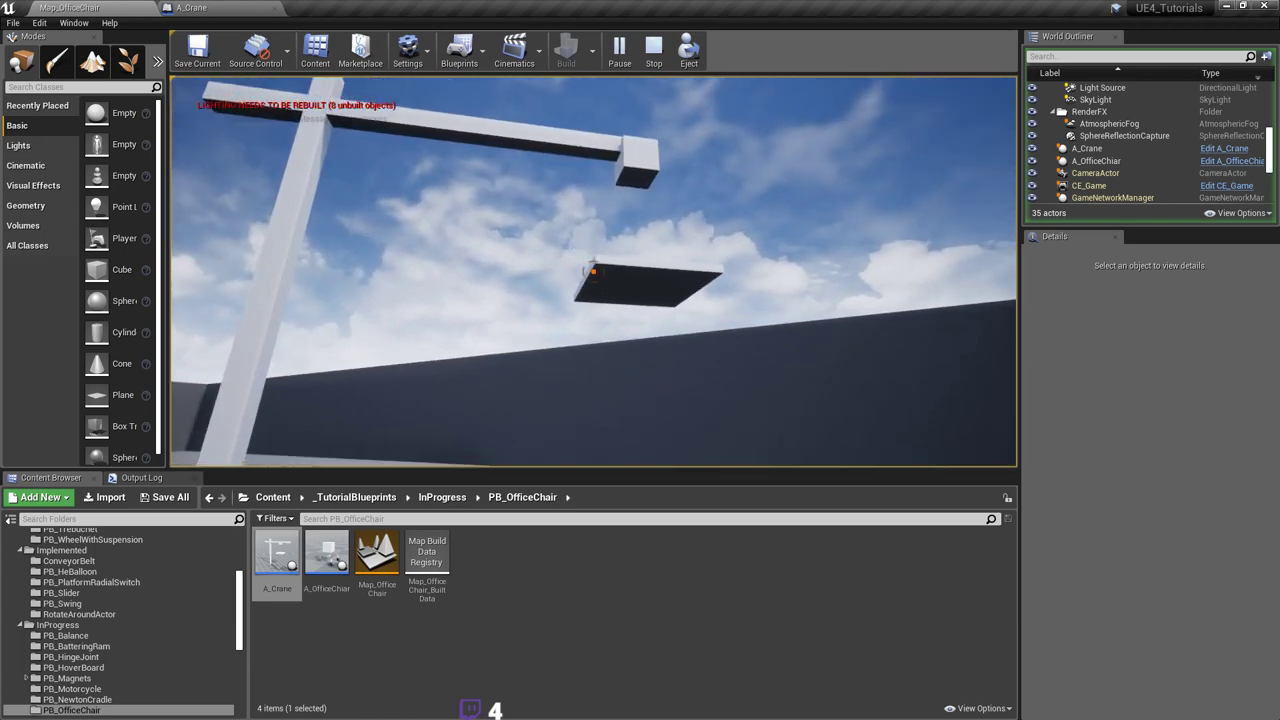
pyautogui.press('Escape')
# Step: Save the level map and select the A_Crane actor in the level
pyautogui.hotkey('ctrl', 's')
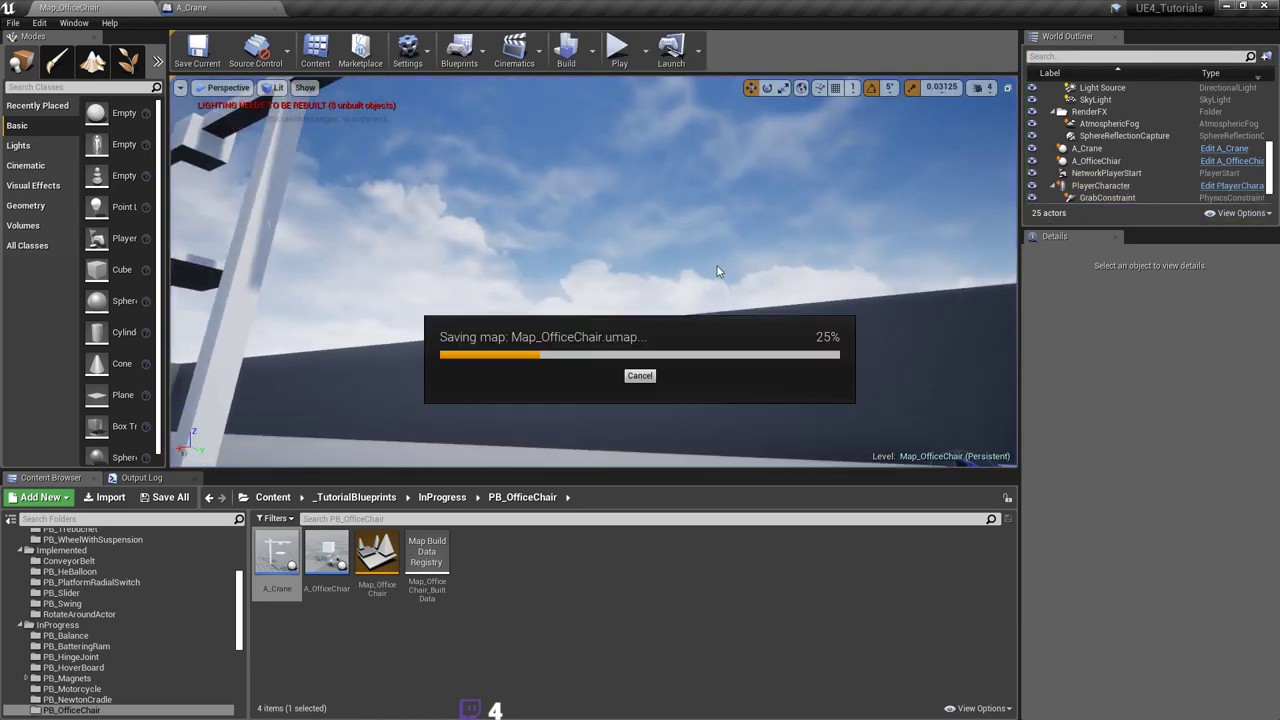
pyautogui.press('s')
pyautogui.moveTo(594, 272)
pyautogui.mouseDown(button='right')
pyautogui.moveTo(515, 288)
pyautogui.moveTo(520, 240)
pyautogui.moveTo(593, 271)
pyautogui.mouseUp(button='right')
pyautogui.press('w')
pyautogui.moveTo(617, 314); pyautogui.dragTo(617, 314, button='right')
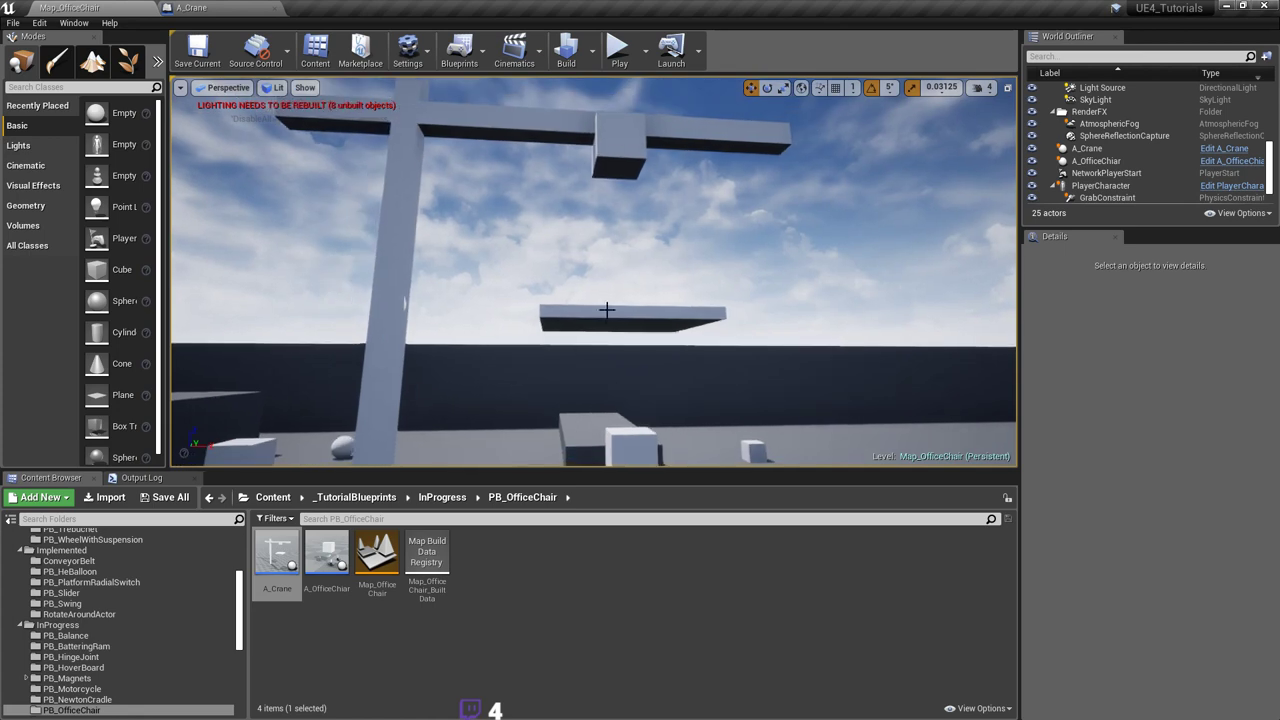
pyautogui.click(617, 314)
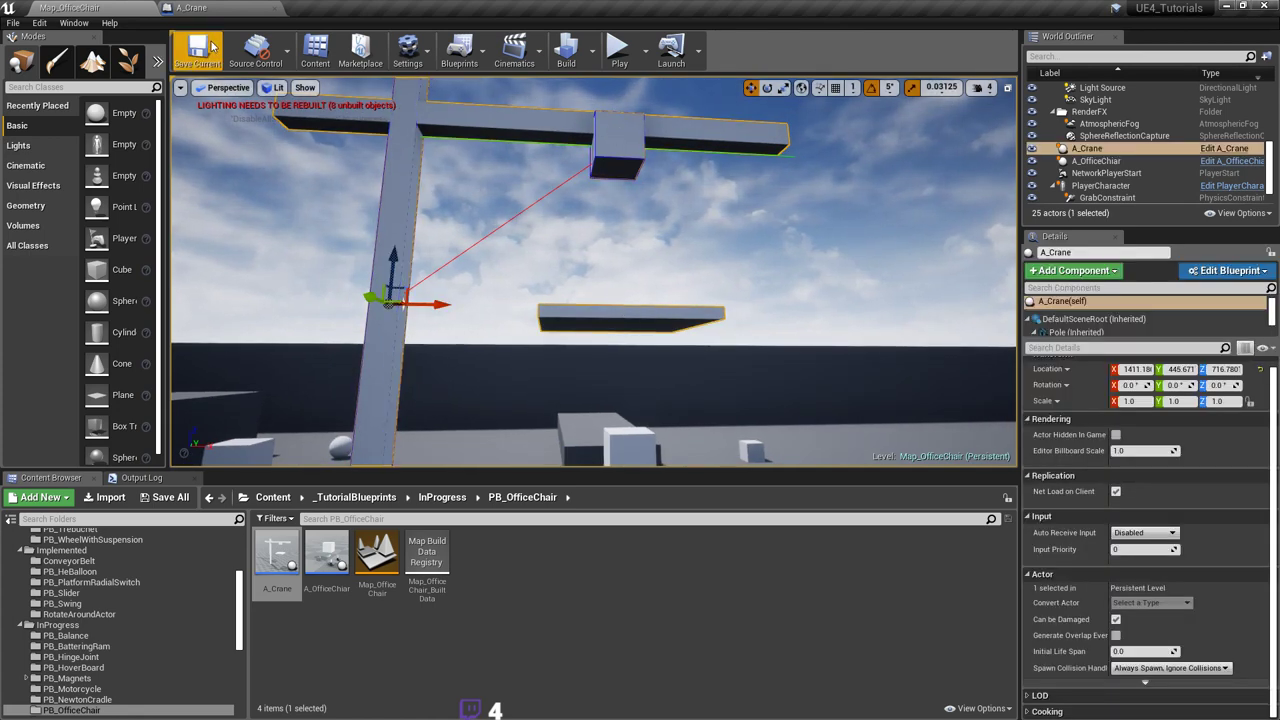
# Step: Select the Platform component in the A_Crane blueprint and save the asset
pyautogui.click(228, 8)
pyautogui.moveTo(490, 309); pyautogui.dragTo(490, 309, button='right')
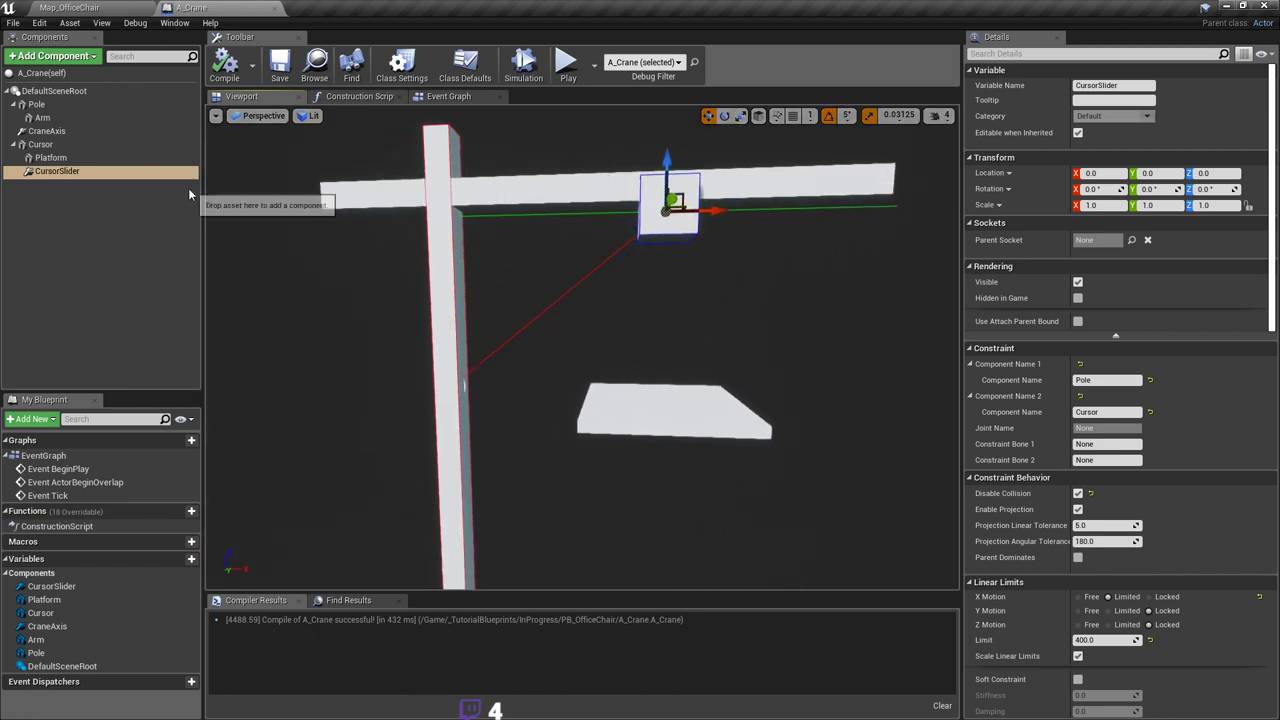
pyautogui.click(664, 416)
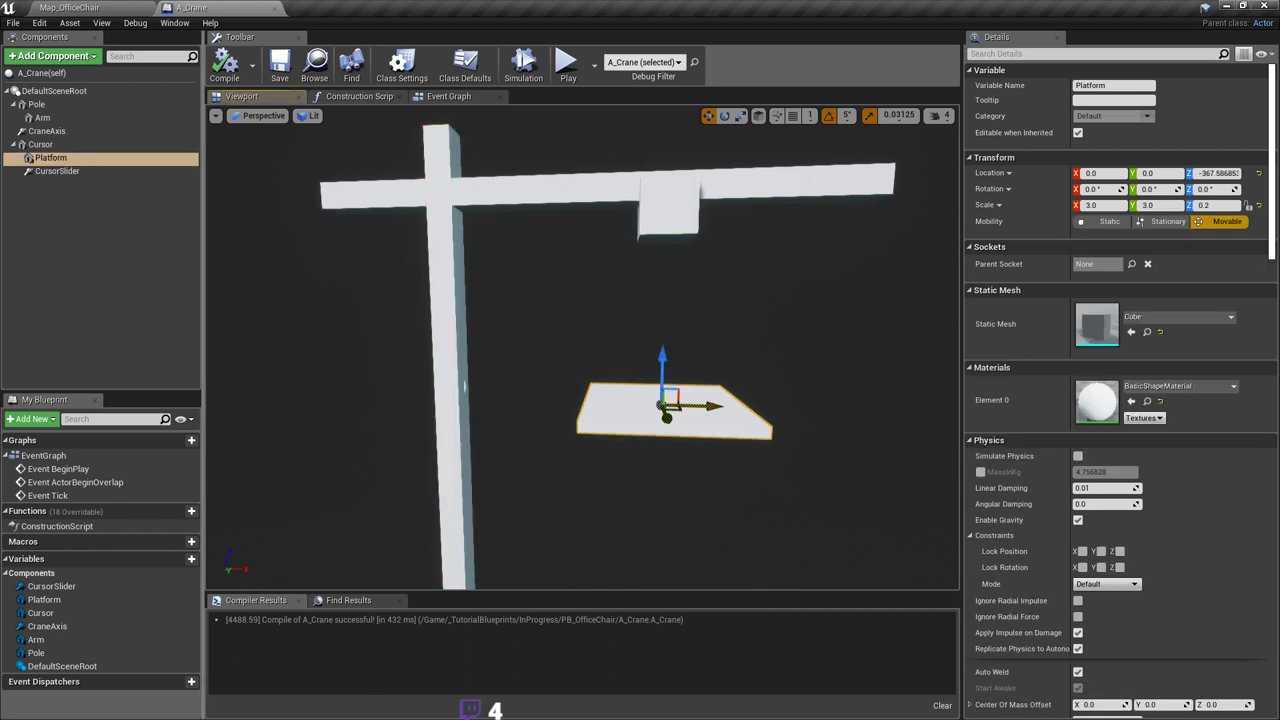
pyautogui.moveTo(664, 416); pyautogui.dragTo(664, 416, button='right')
pyautogui.hotkey('ctrl', 's')
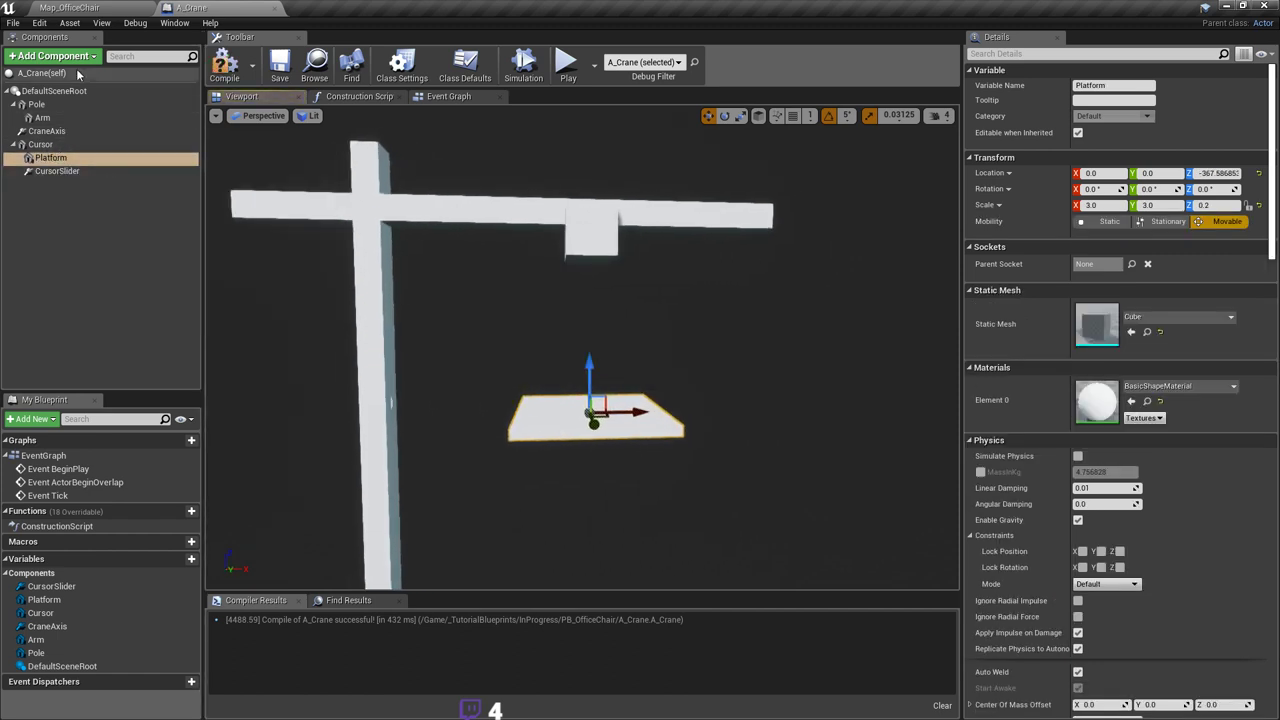
# Step: Add a Physics Constraint component under the DefaultSceneRoot of A_Crane
pyautogui.click(55, 90)
pyautogui.click(77, 56)
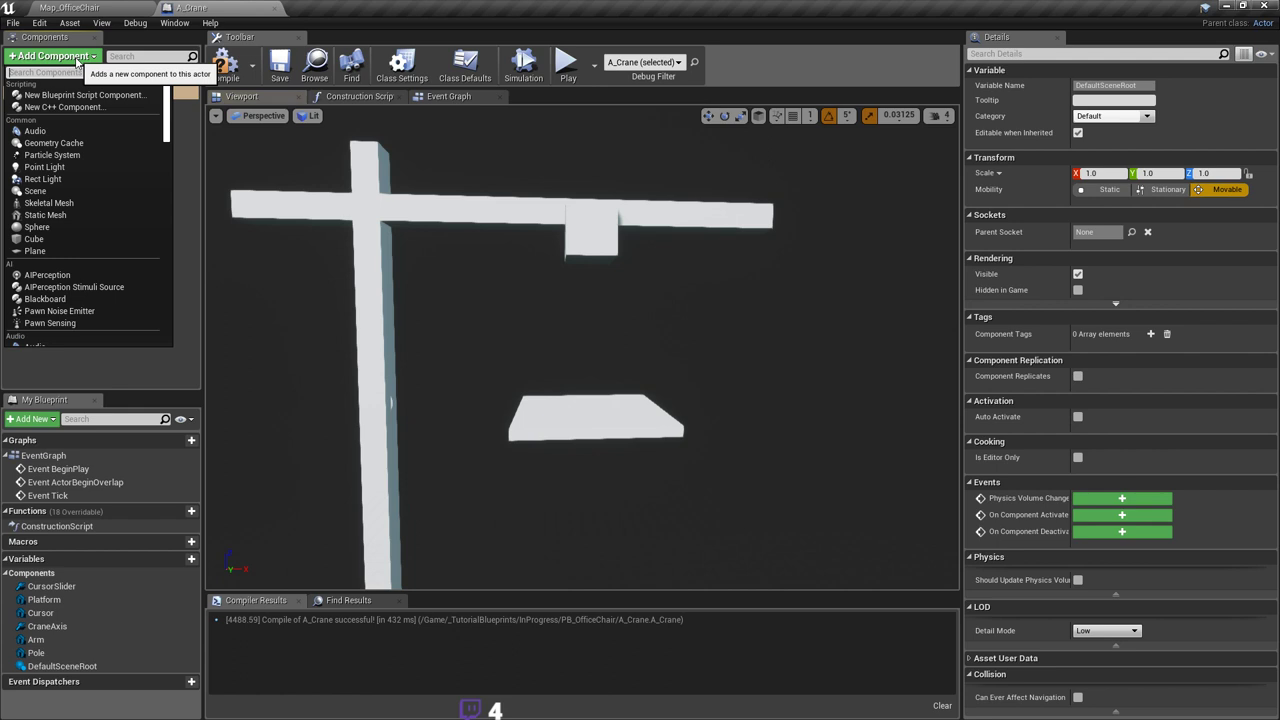
pyautogui.write('physics')
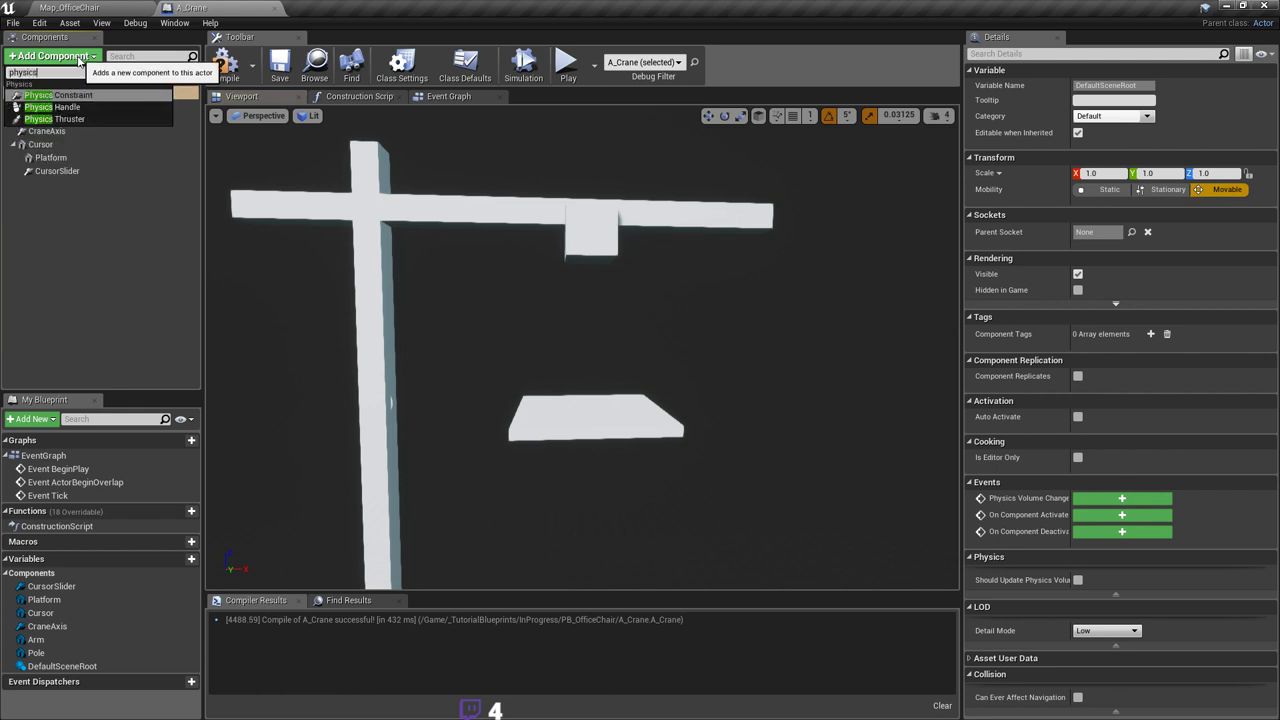
pyautogui.press('Return')
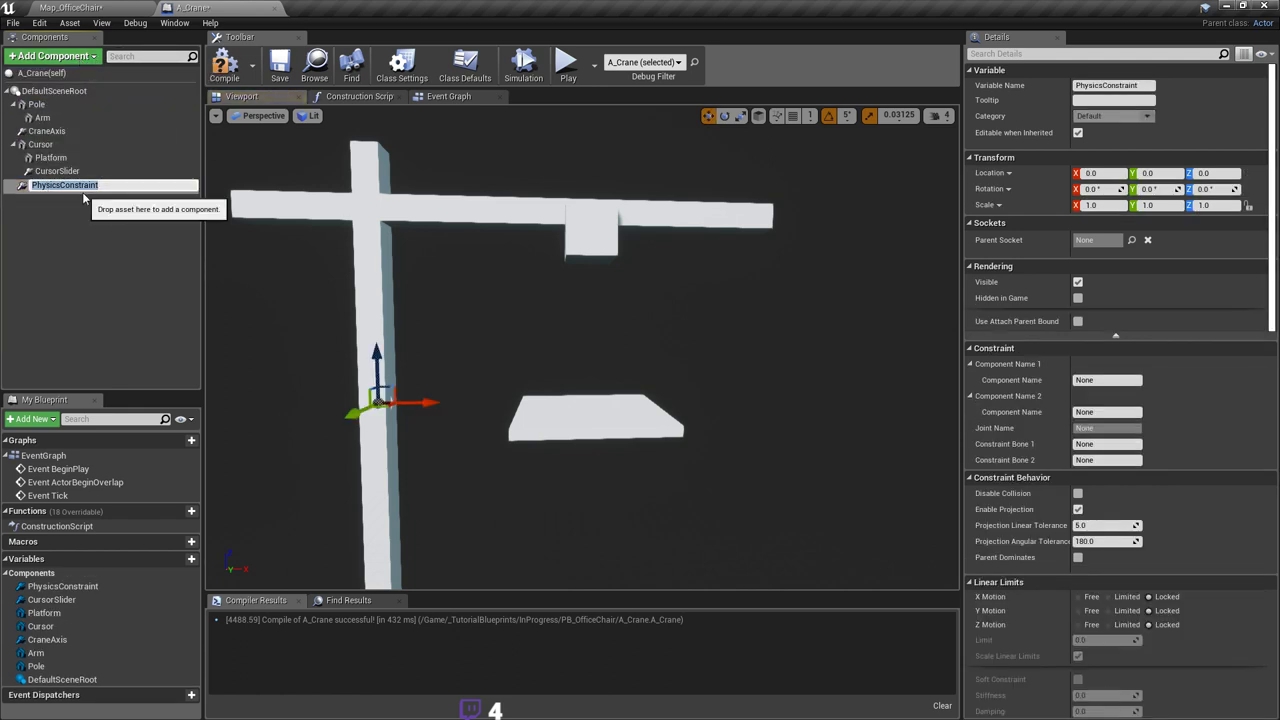
# Step: Name the new physics constraint PlatformConstraint and save the blueprint
pyautogui.write('Platform')
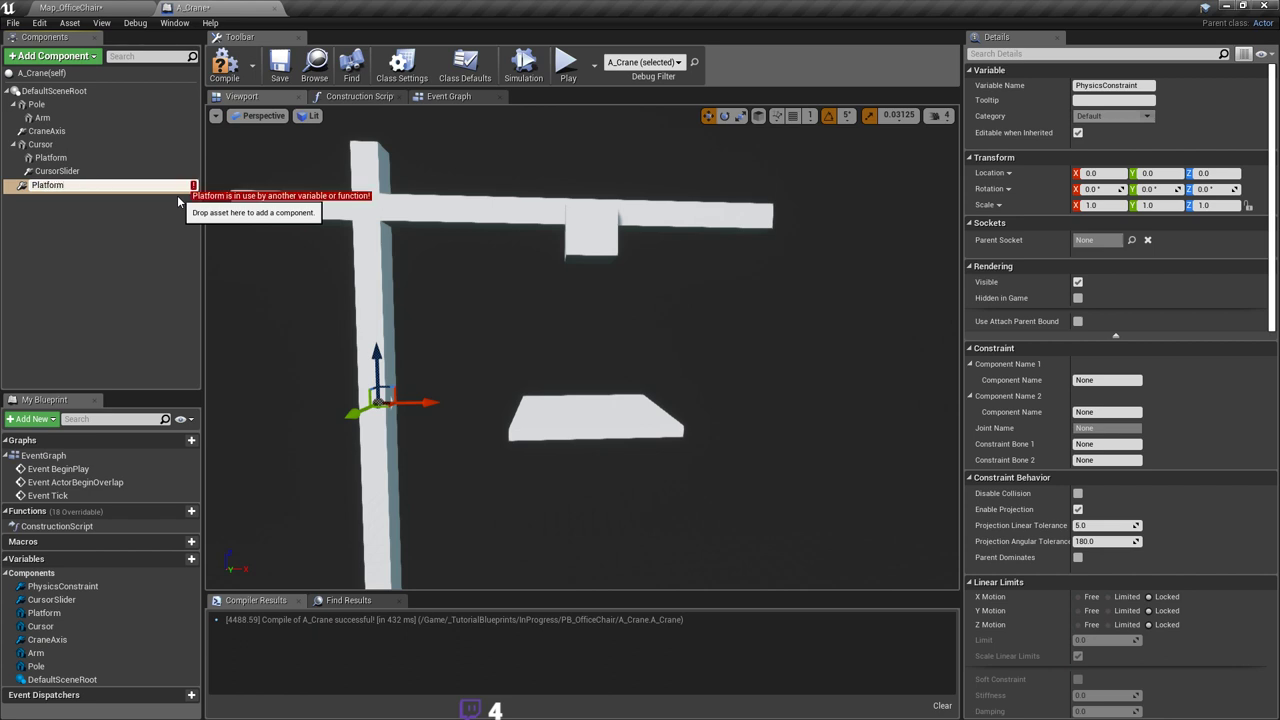
pyautogui.write('Const')
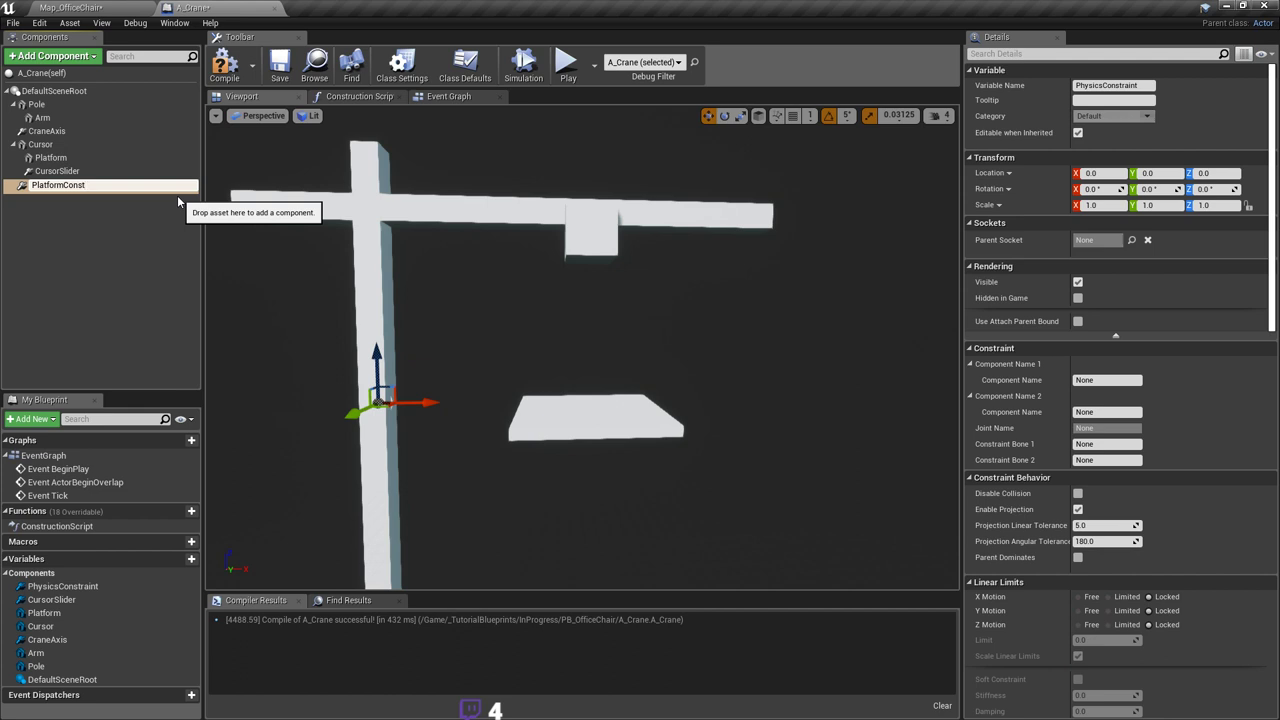
pyautogui.press('BackSpace')
pyautogui.press('BackSpace')
pyautogui.press('BackSpace')
pyautogui.press('BackSpace')
pyautogui.press('BackSpace')
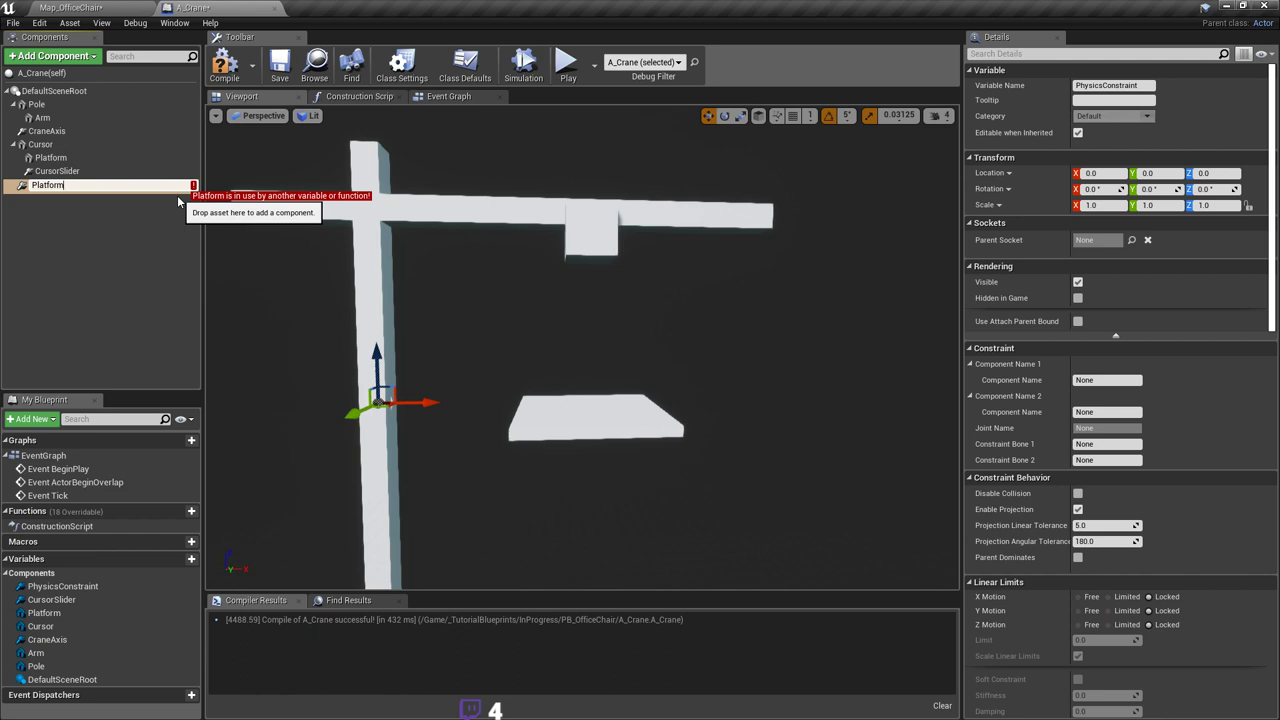
pyautogui.write('Constrin')
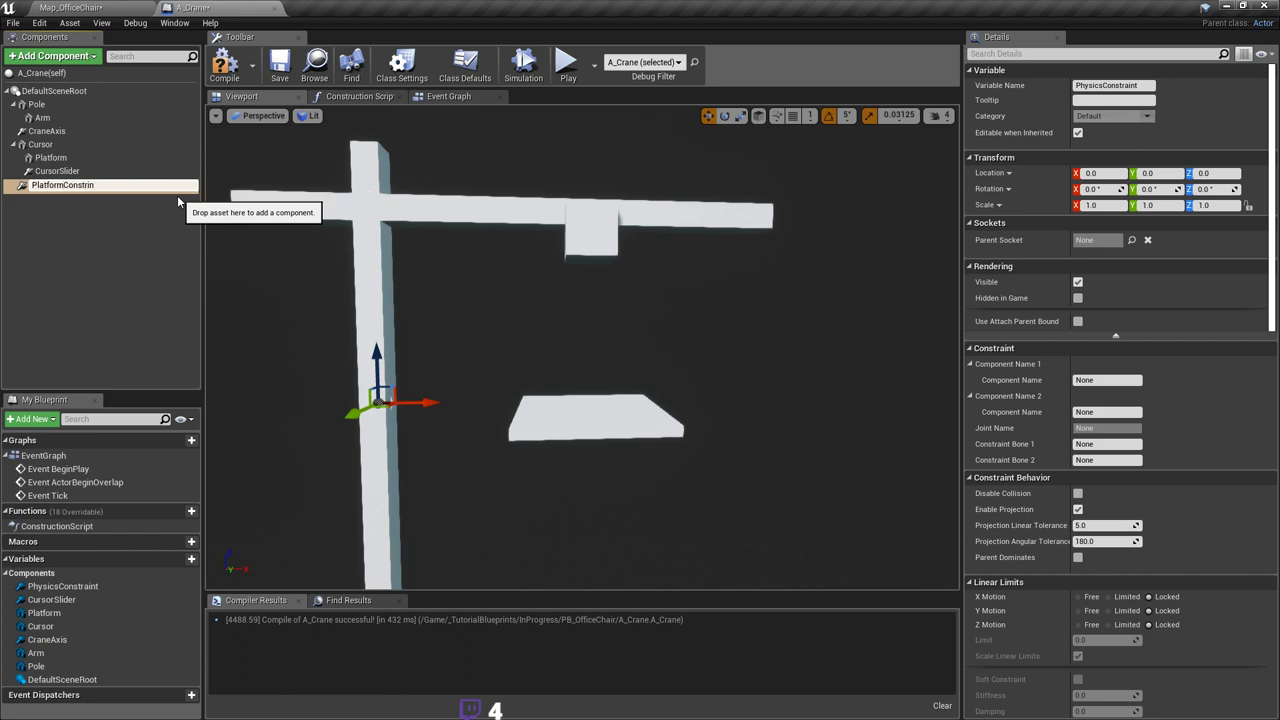
pyautogui.press('BackSpace')
pyautogui.press('BackSpace')
pyautogui.write('aint')
pyautogui.press('Return')
pyautogui.hotkey('ctrl', 's')
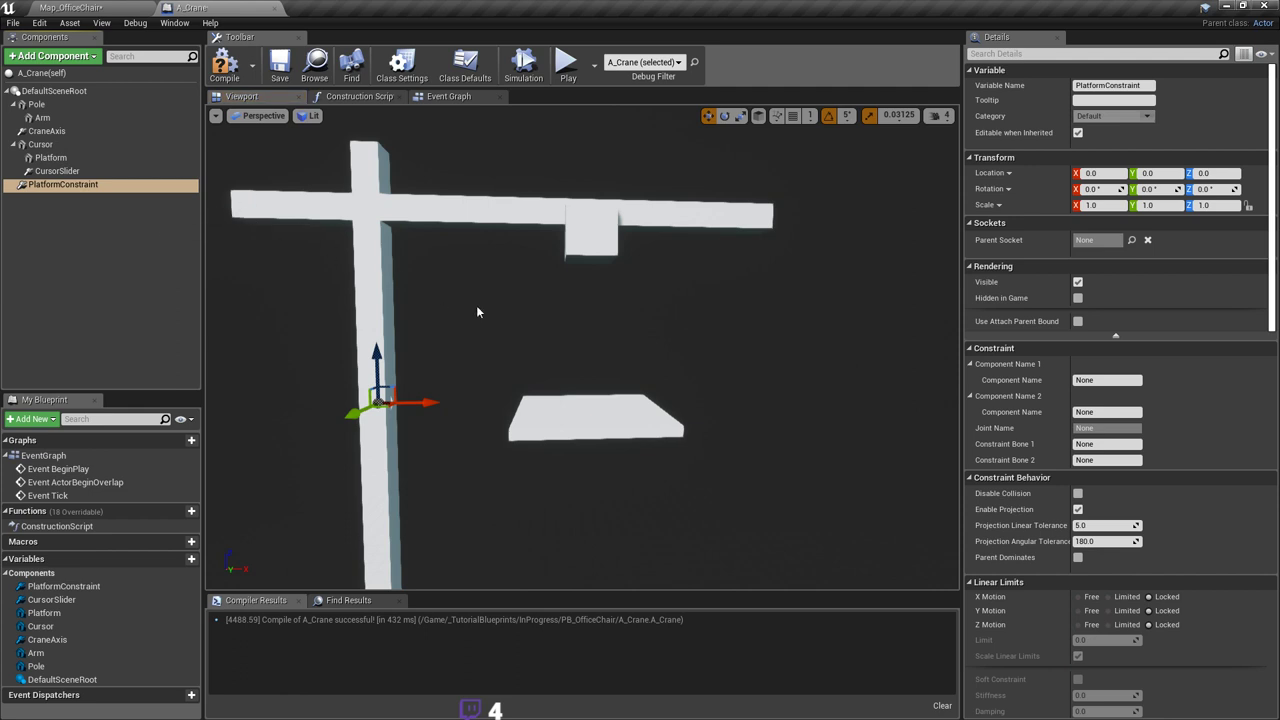
# Step: Attach PlatformConstraint to the Cursor component and check it against the Cursor and Platform components
pyautogui.moveTo(477, 307)
pyautogui.mouseDown(button='right')
pyautogui.moveTo(468, 315)
pyautogui.moveTo(480, 309)
pyautogui.mouseUp(button='right')
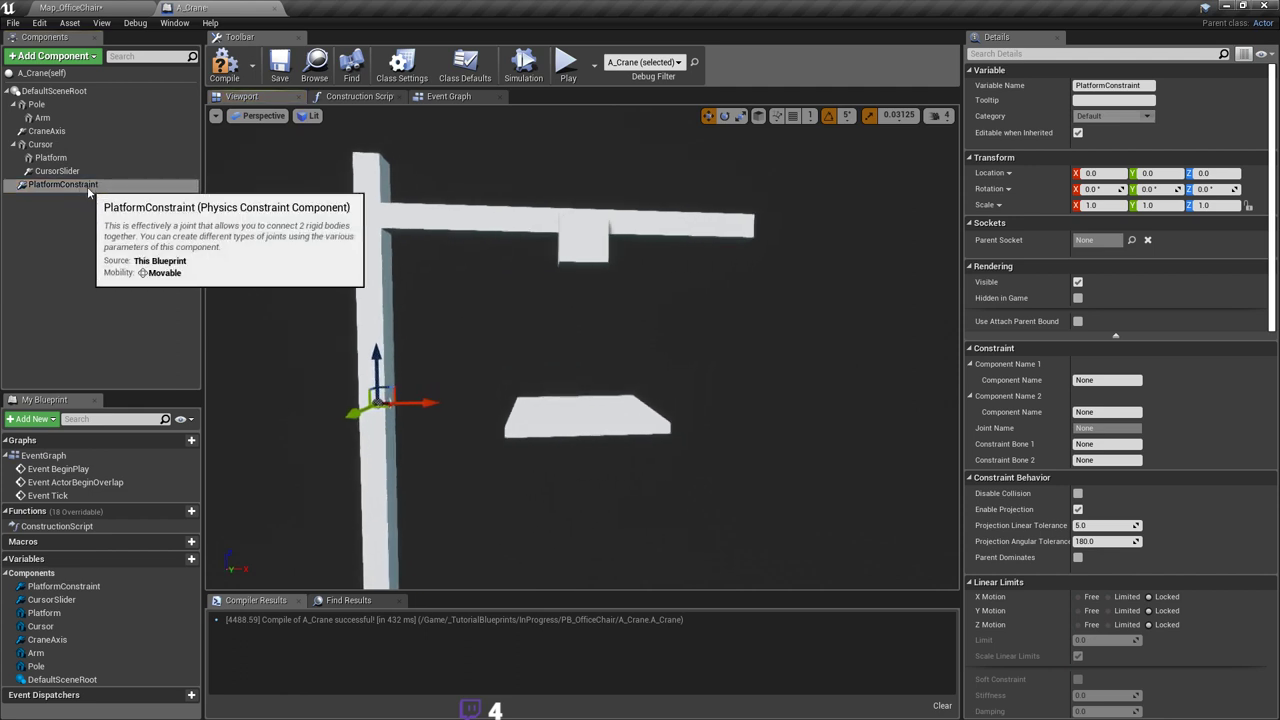
pyautogui.moveTo(88, 190); pyautogui.dragTo(84, 145)
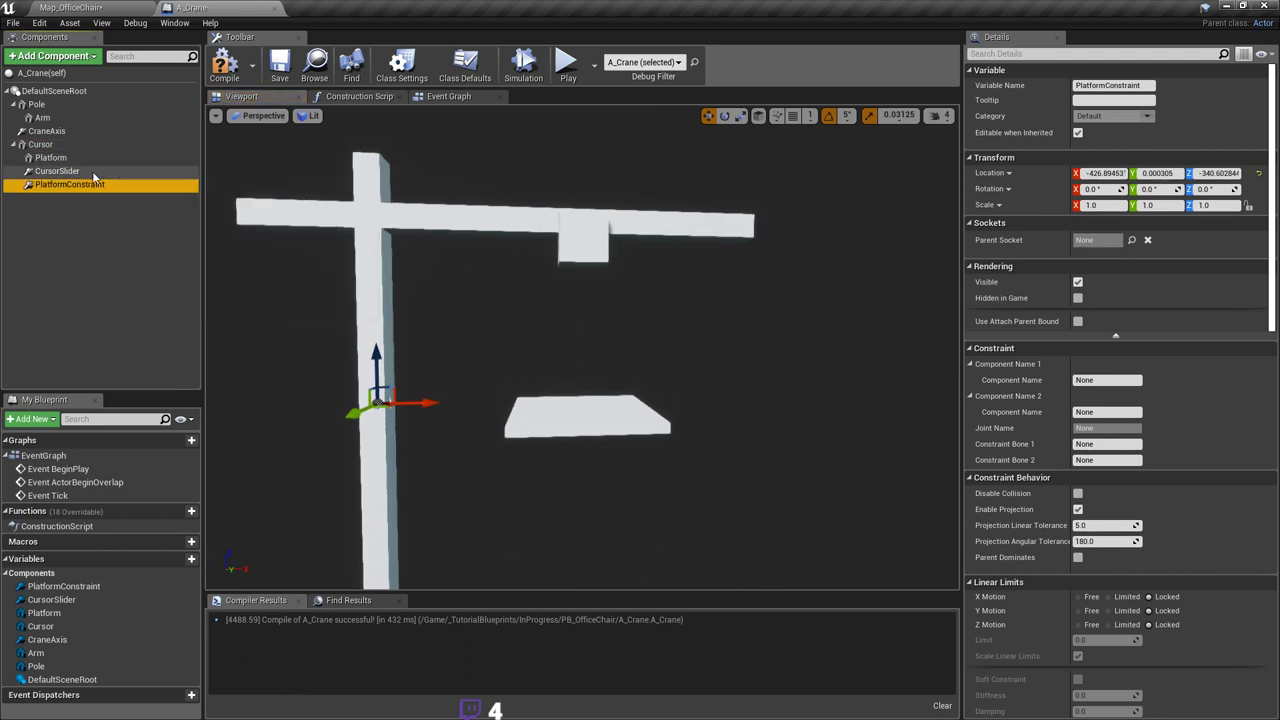
pyautogui.click(66, 147)
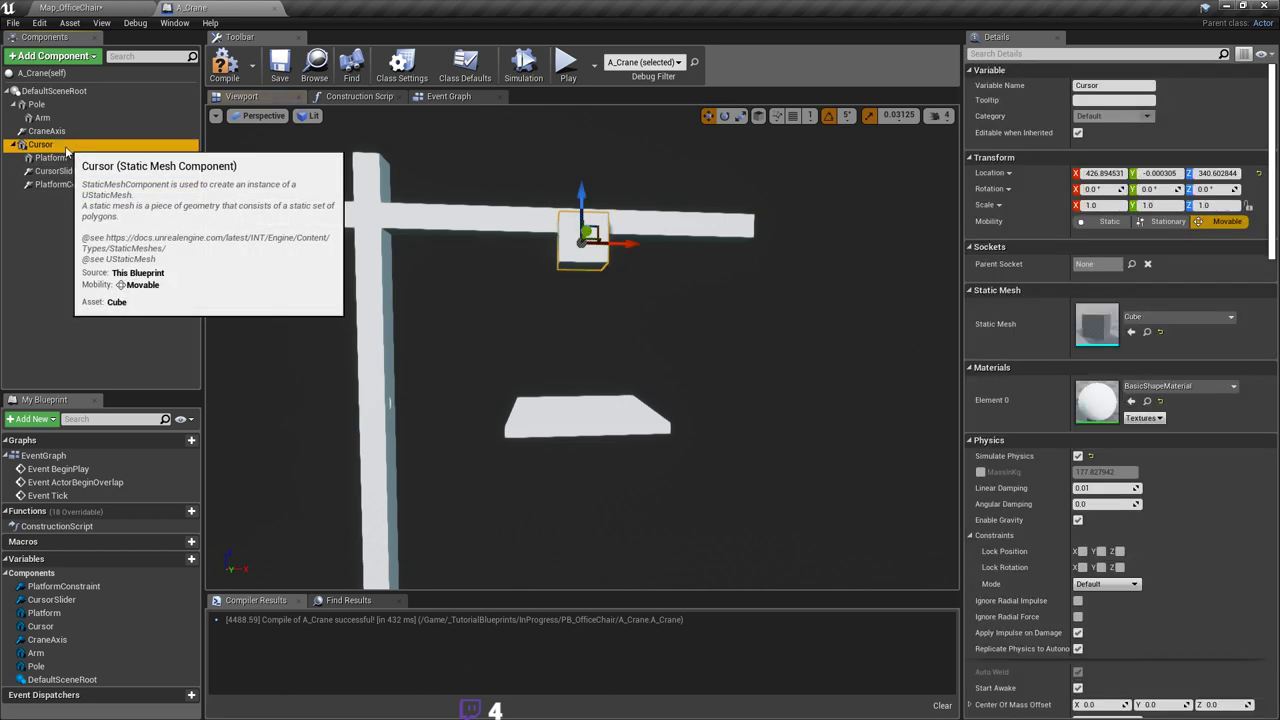
pyautogui.click(85, 186)
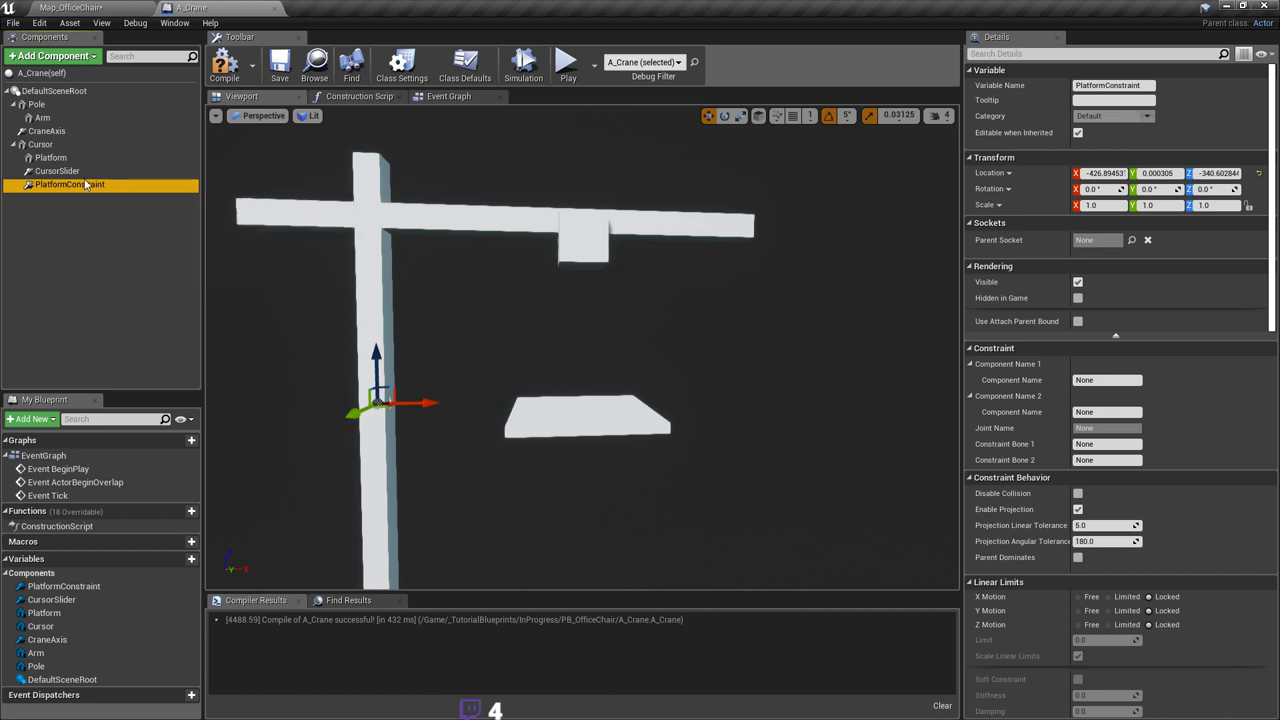
pyautogui.click(86, 159)
# Step: Set PlatformConstraint's X, Y and Z location to 0 so it sits at the Cursor's origin
pyautogui.click(92, 187)
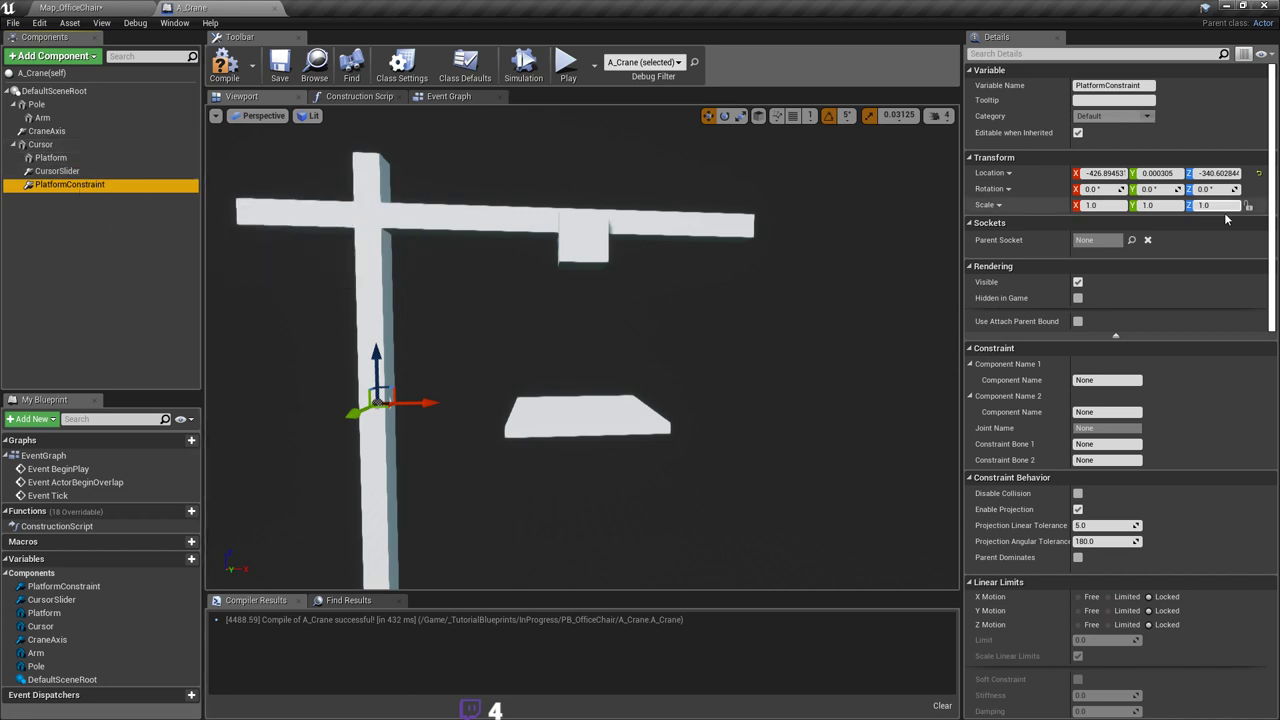
pyautogui.click(1105, 173)
pyautogui.write('0')
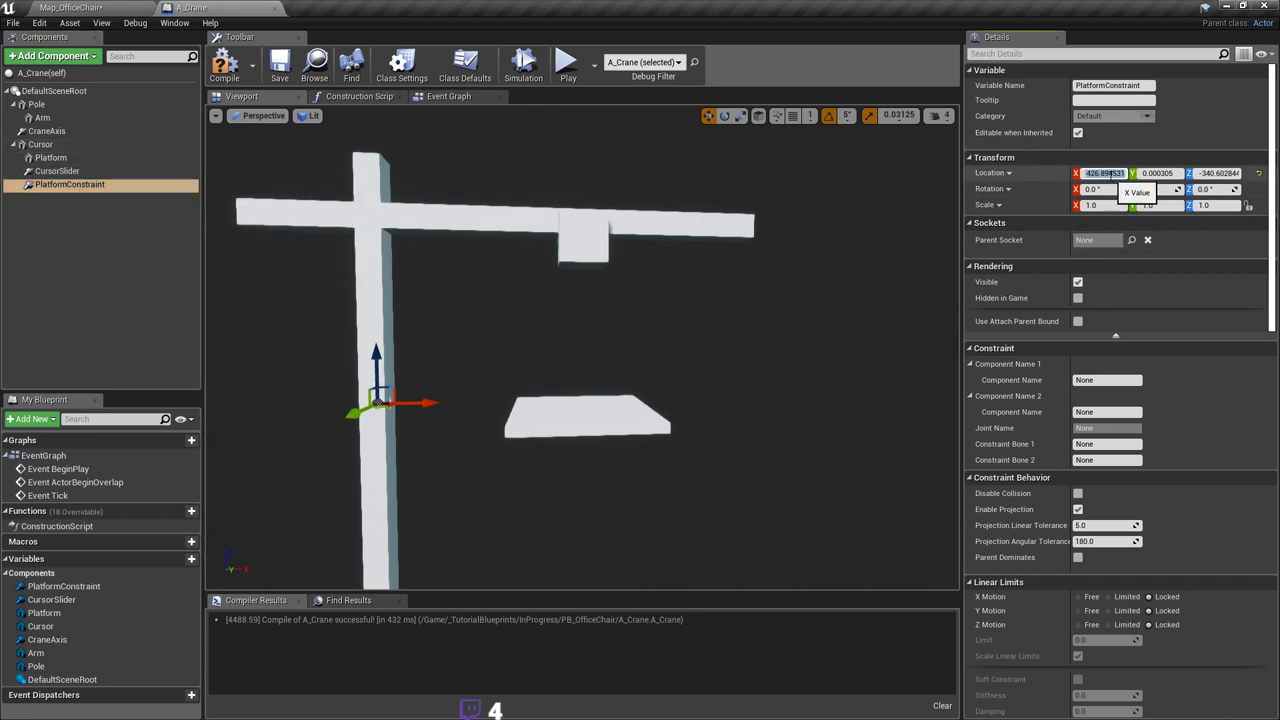
pyautogui.press('Tab')
pyautogui.write('0')
pyautogui.click(1219, 173)
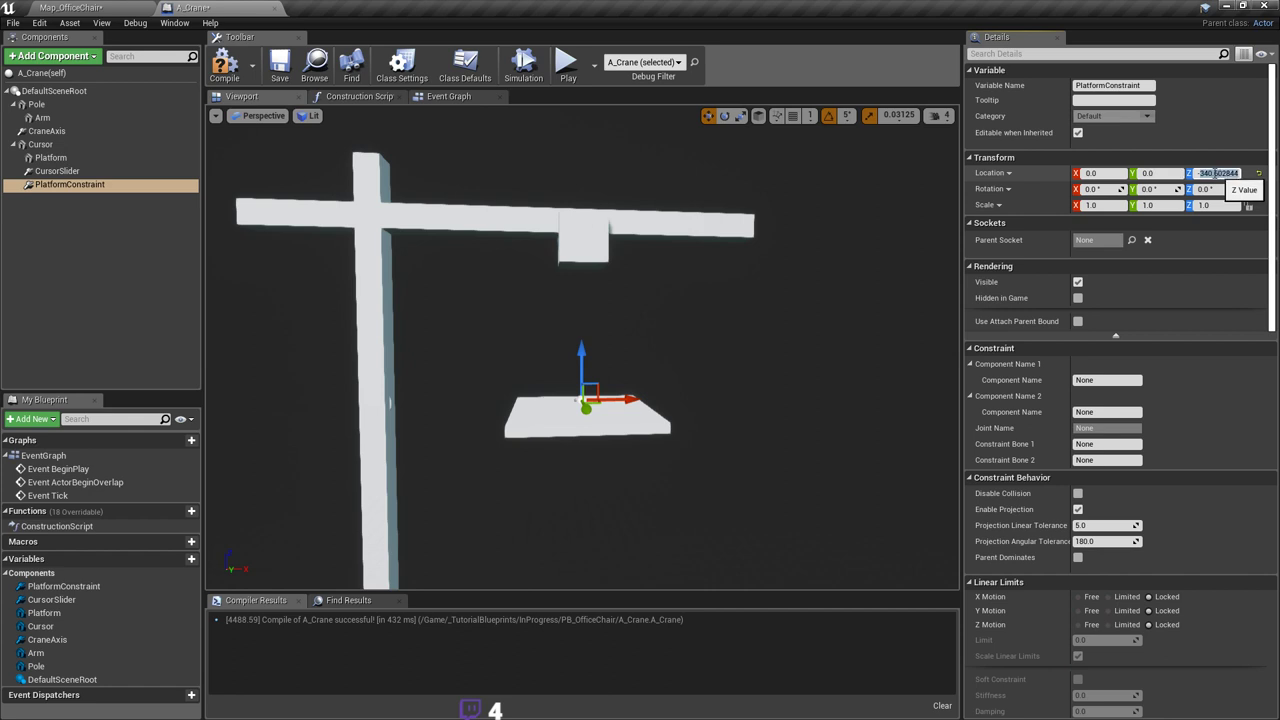
pyautogui.write('0')
pyautogui.press('Return')
pyautogui.moveTo(648, 240)
pyautogui.mouseDown(button='right')
pyautogui.moveTo(638, 230)
pyautogui.moveTo(648, 238)
pyautogui.mouseUp(button='right')
pyautogui.press('w')
pyautogui.moveTo(654, 287)
pyautogui.mouseDown(button='right')
pyautogui.moveTo(640, 292)
pyautogui.moveTo(662, 285)
pyautogui.mouseUp(button='right')
pyautogui.press('d')
pyautogui.press('a')
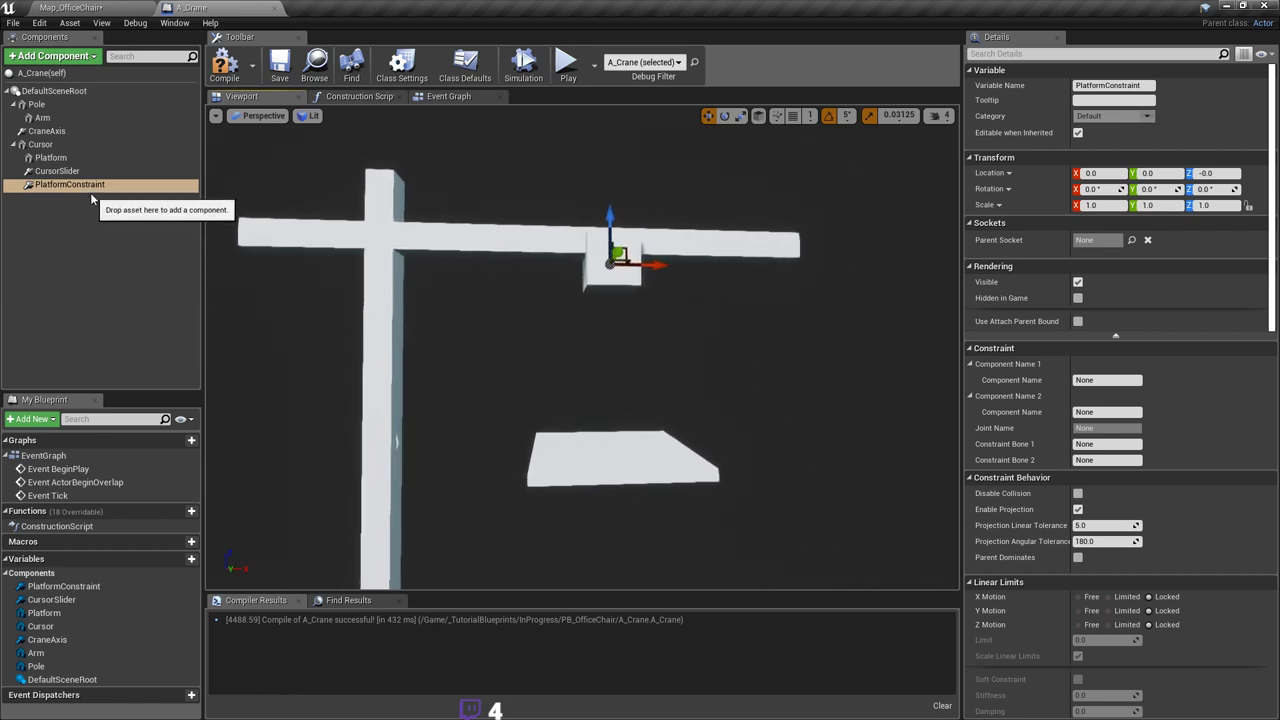
pyautogui.moveTo(581, 394); pyautogui.dragTo(576, 385, button='right')
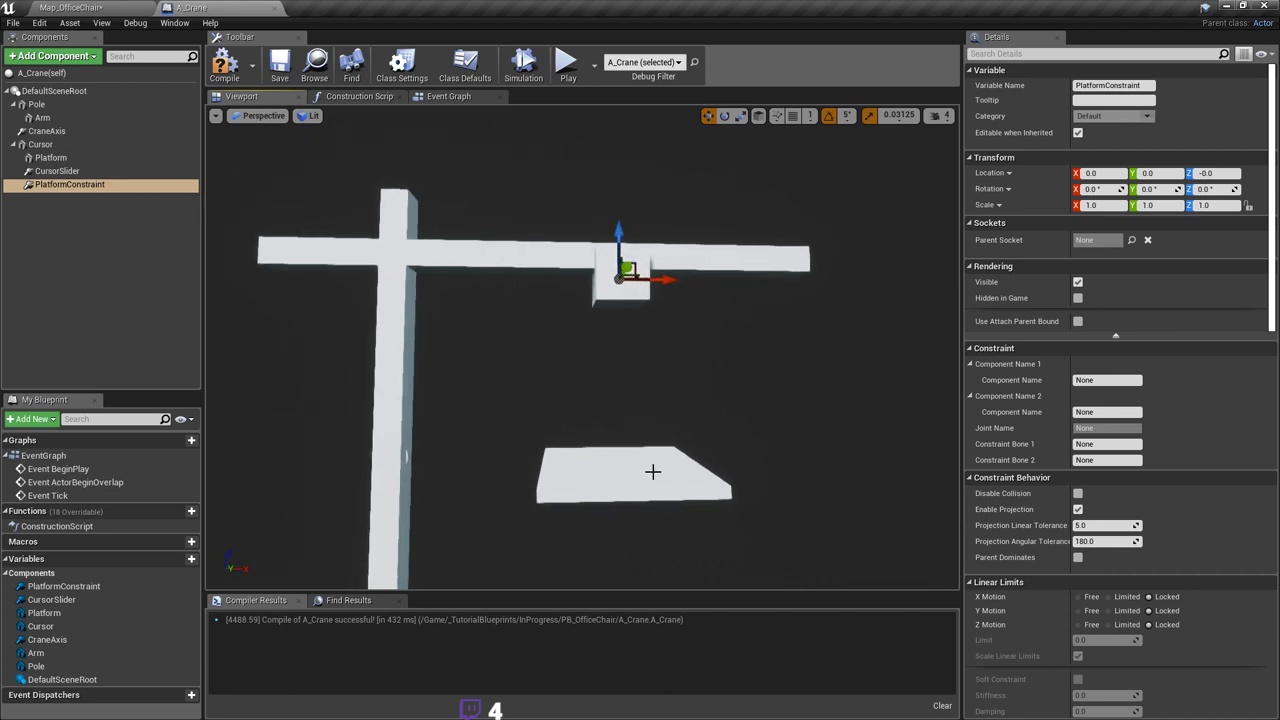
# Step: Enable Simulate Physics on the Platform component
pyautogui.click(1115, 380)
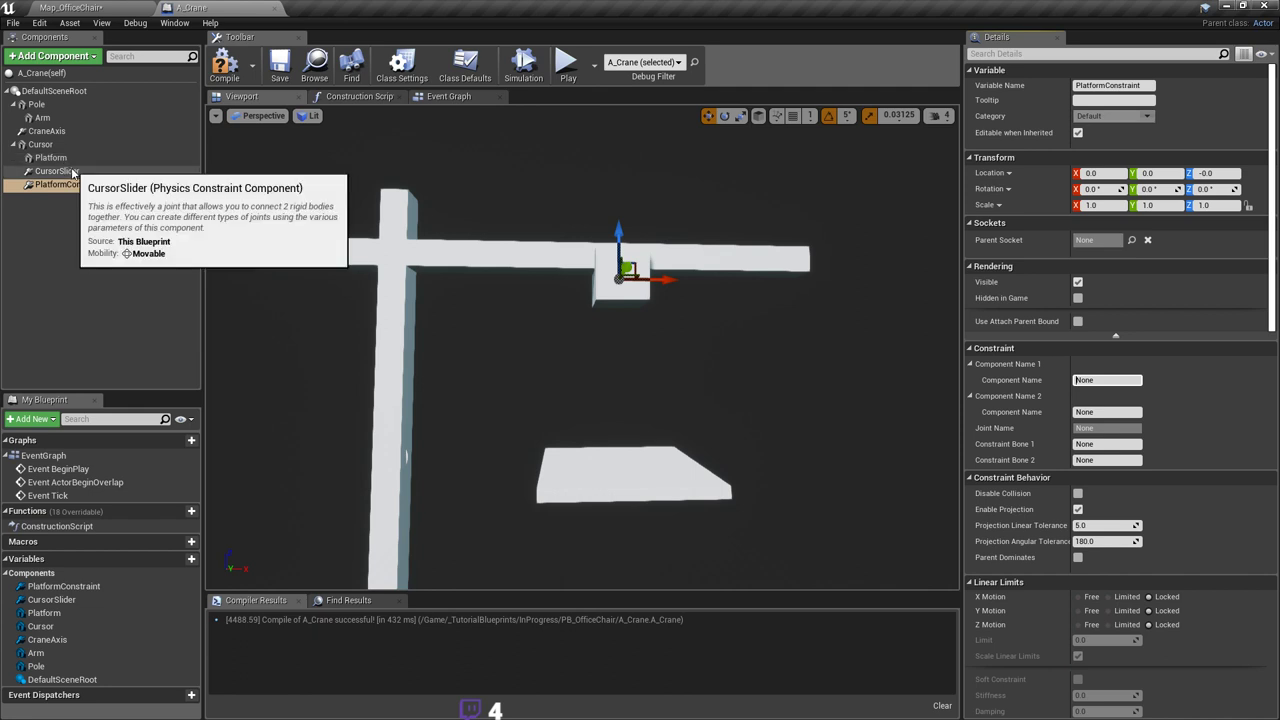
pyautogui.click(52, 158)
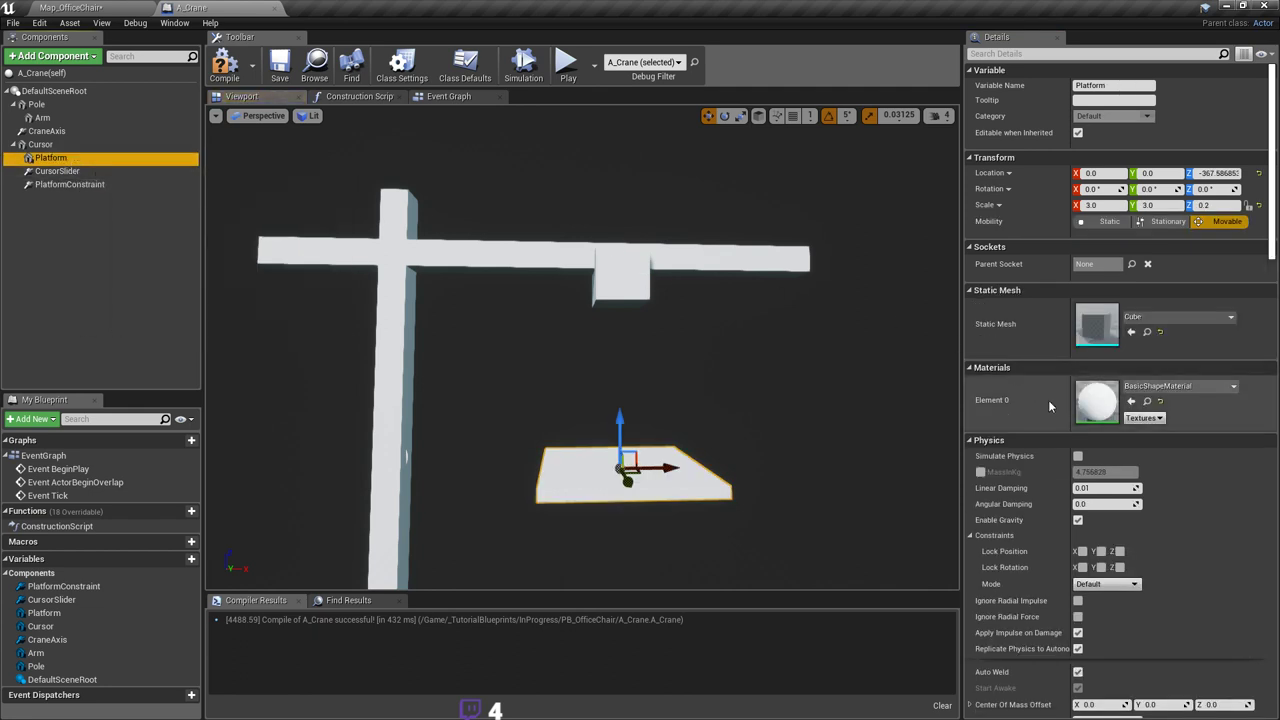
pyautogui.click(1078, 456)
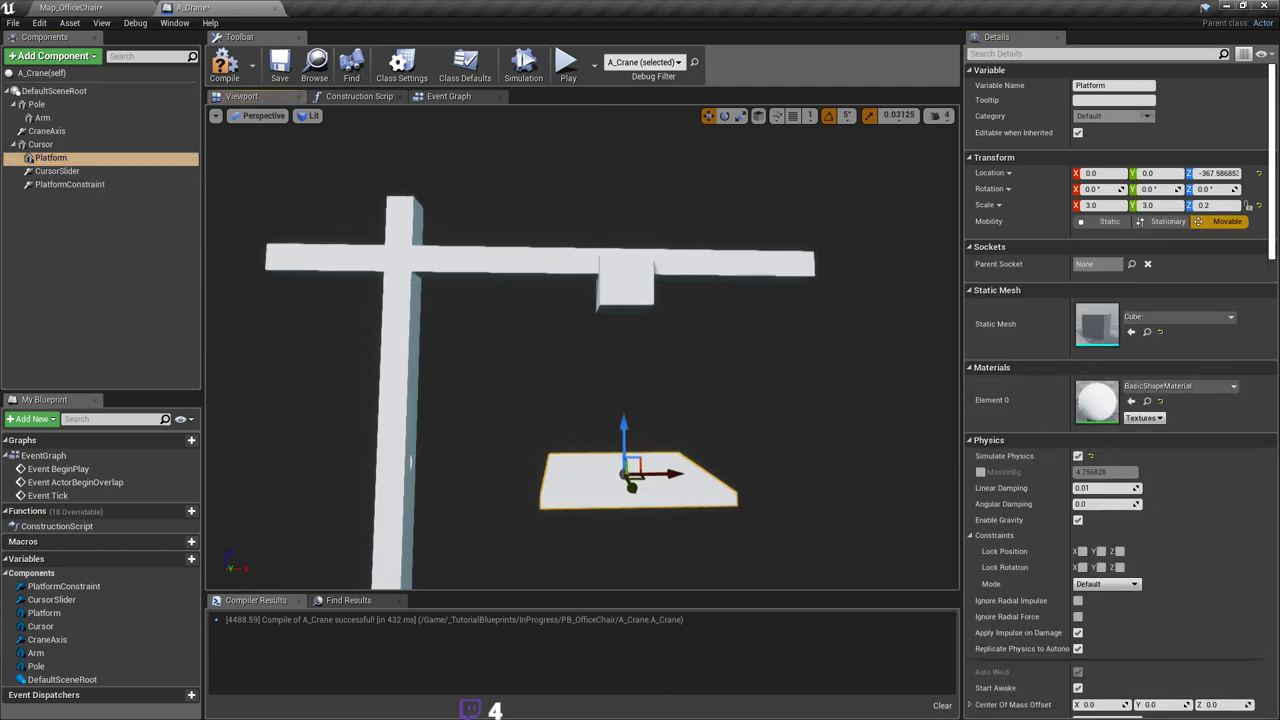
# Step: Check CursorSlider's constraint settings and set PlatformConstraint's first constrained component to Cursor
pyautogui.click(70, 171)
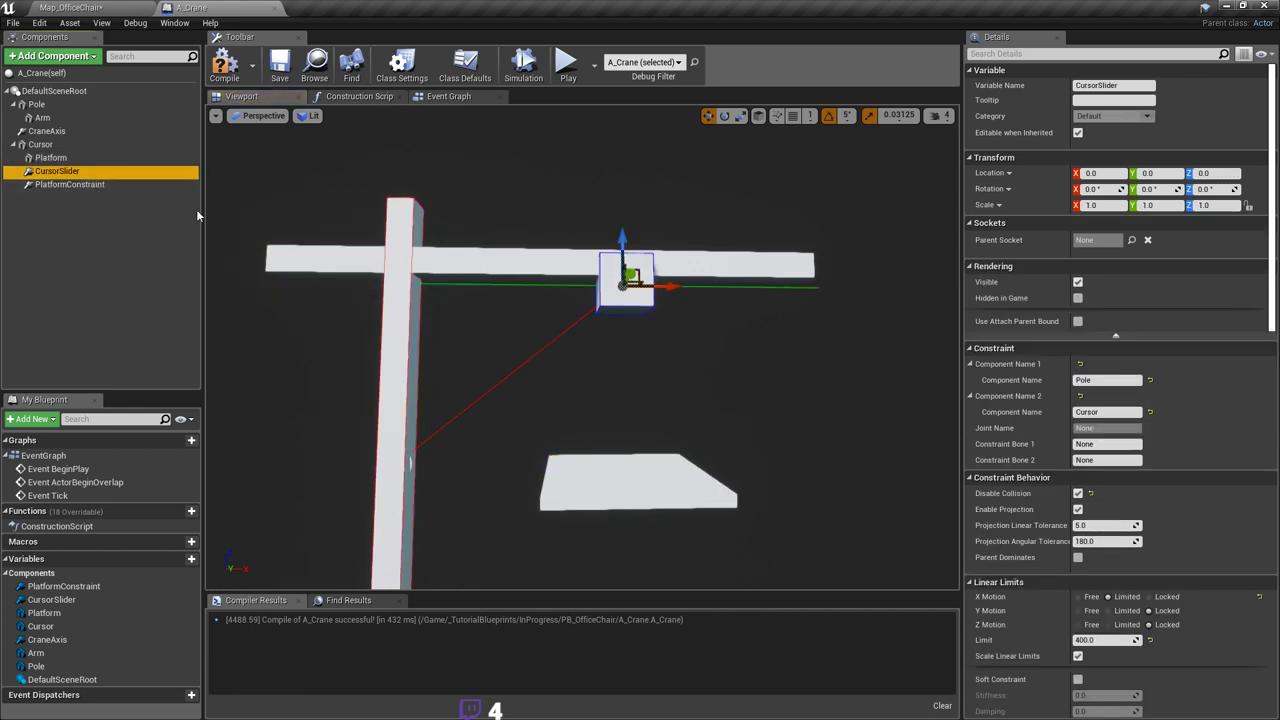
pyautogui.click(92, 185)
pyautogui.click(1102, 381)
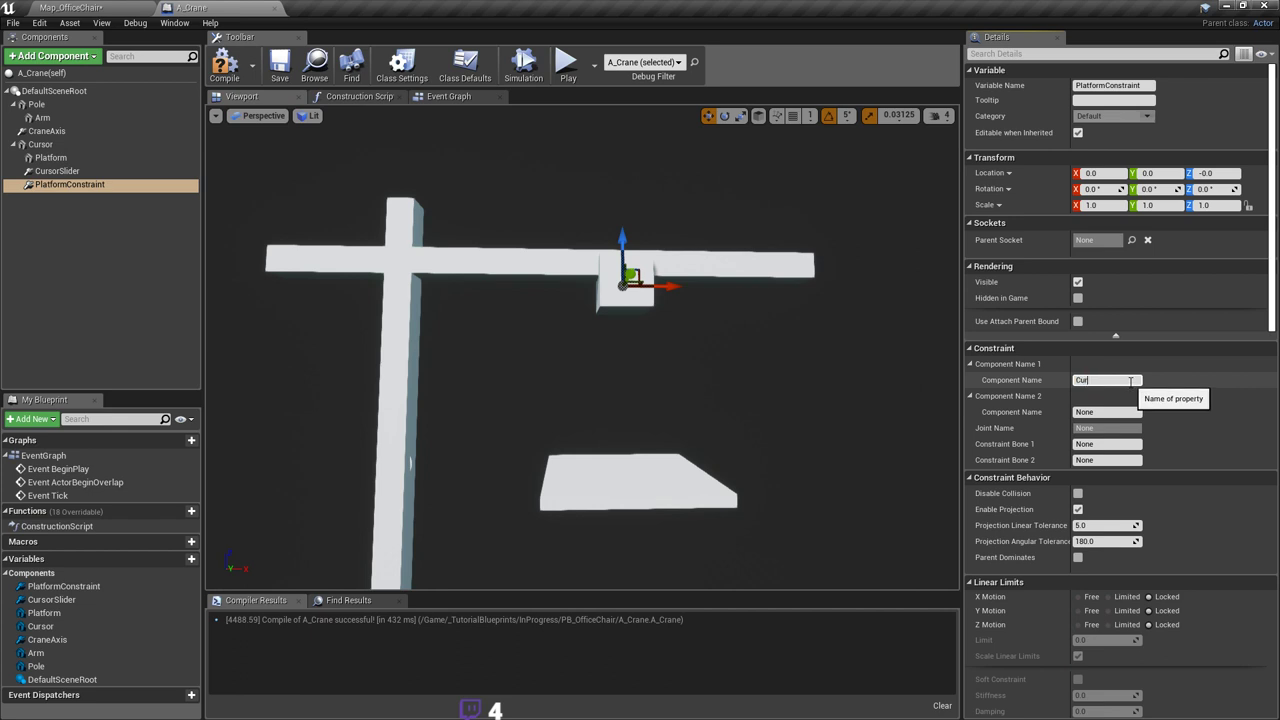
pyautogui.write('Cursor')
pyautogui.press('Return')
# Step: Set PlatformConstraint's second constrained component to Platform
pyautogui.click(1108, 412)
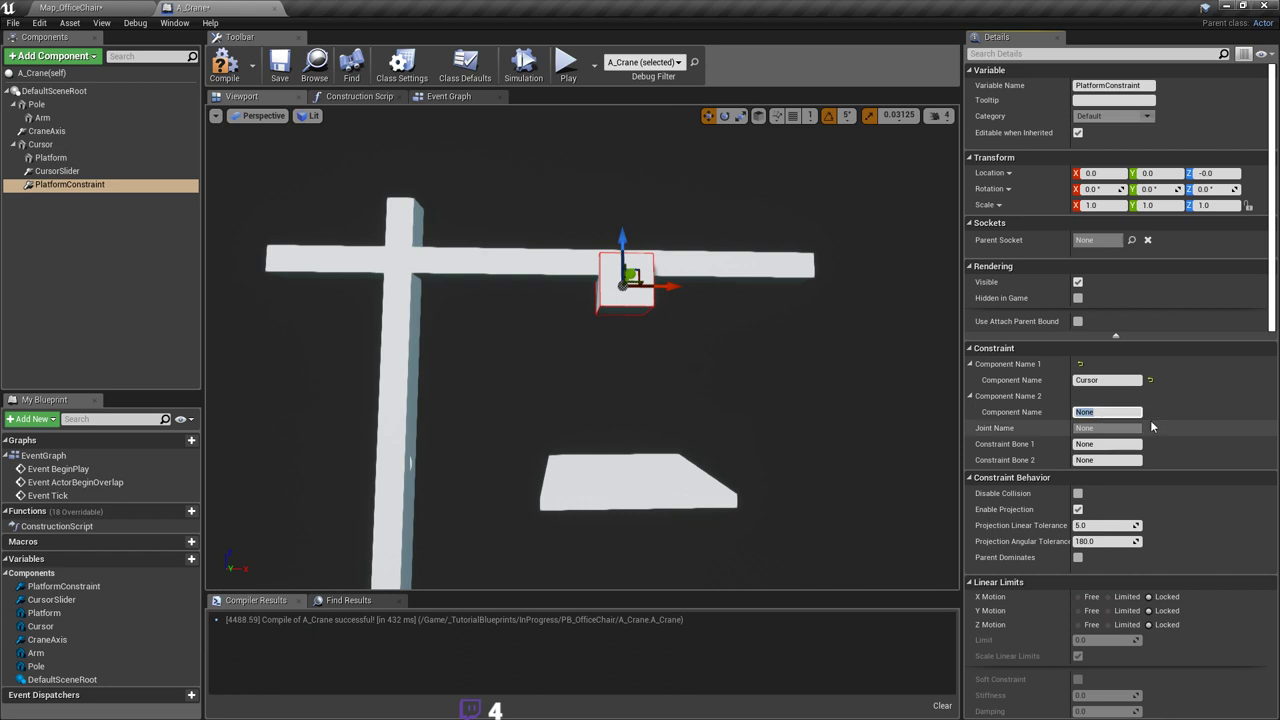
pyautogui.write('Platfor')
pyautogui.press('BackSpace')
pyautogui.press('BackSpace')
pyautogui.press('BackSpace')
pyautogui.press('BackSpace')
pyautogui.press('BackSpace')
pyautogui.write('atform')
pyautogui.press('Return')
pyautogui.moveTo(800, 420)
pyautogui.mouseDown(button='right')
pyautogui.moveTo(806, 392)
pyautogui.moveTo(816, 444)
pyautogui.moveTo(800, 442)
pyautogui.mouseUp(button='right')
pyautogui.moveTo(690, 442); pyautogui.dragTo(672, 440, button='right')
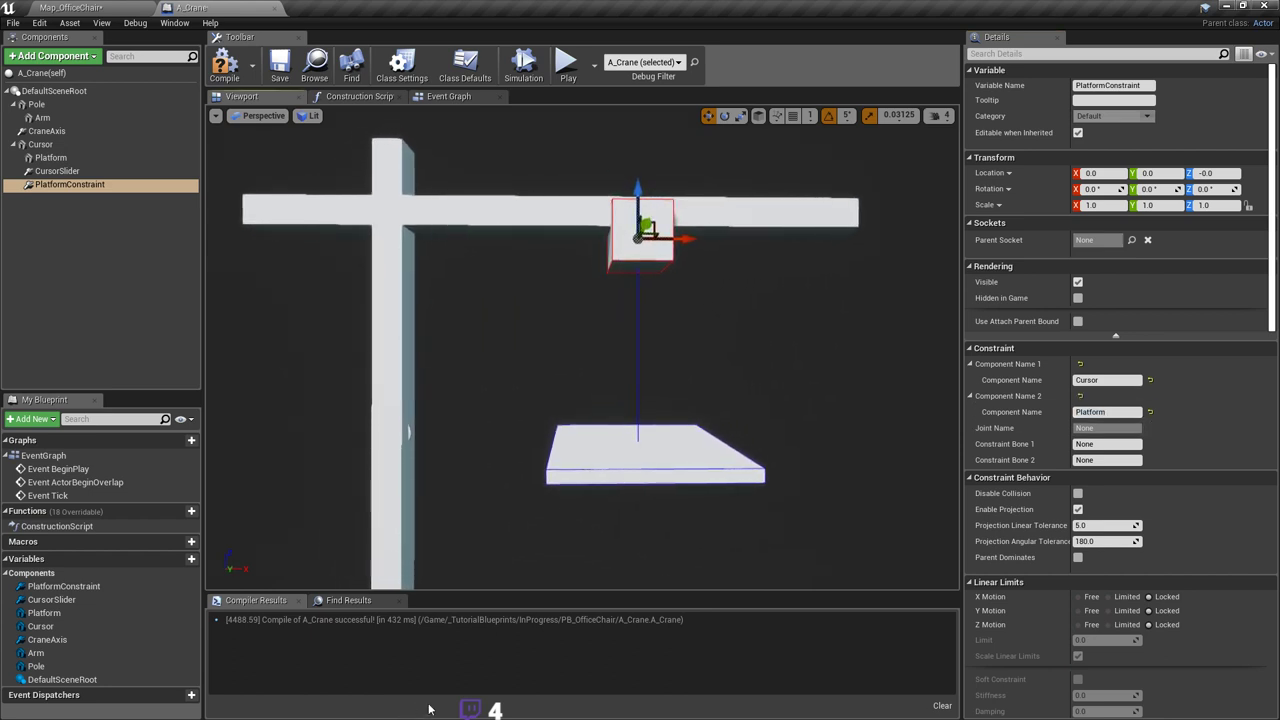
# Step: Launch Krita to sketch an explanation of the platform constraint
pyautogui.press('super')
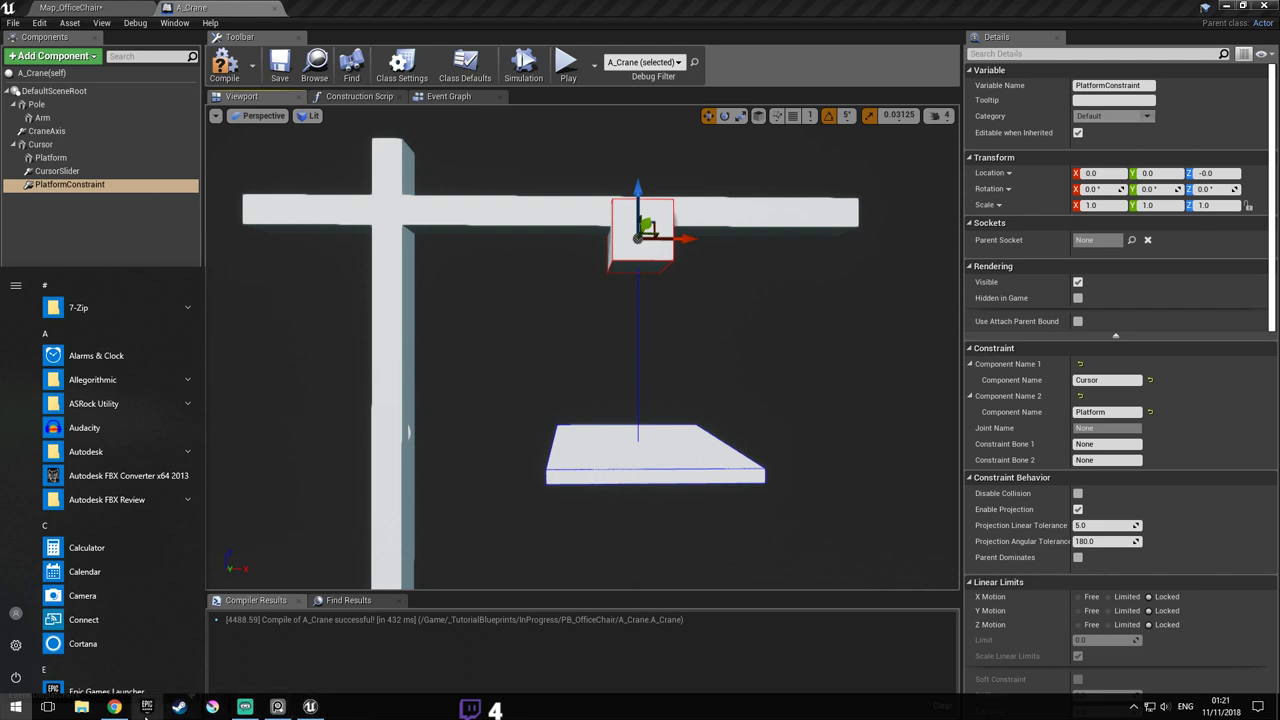
pyautogui.click(216, 711)
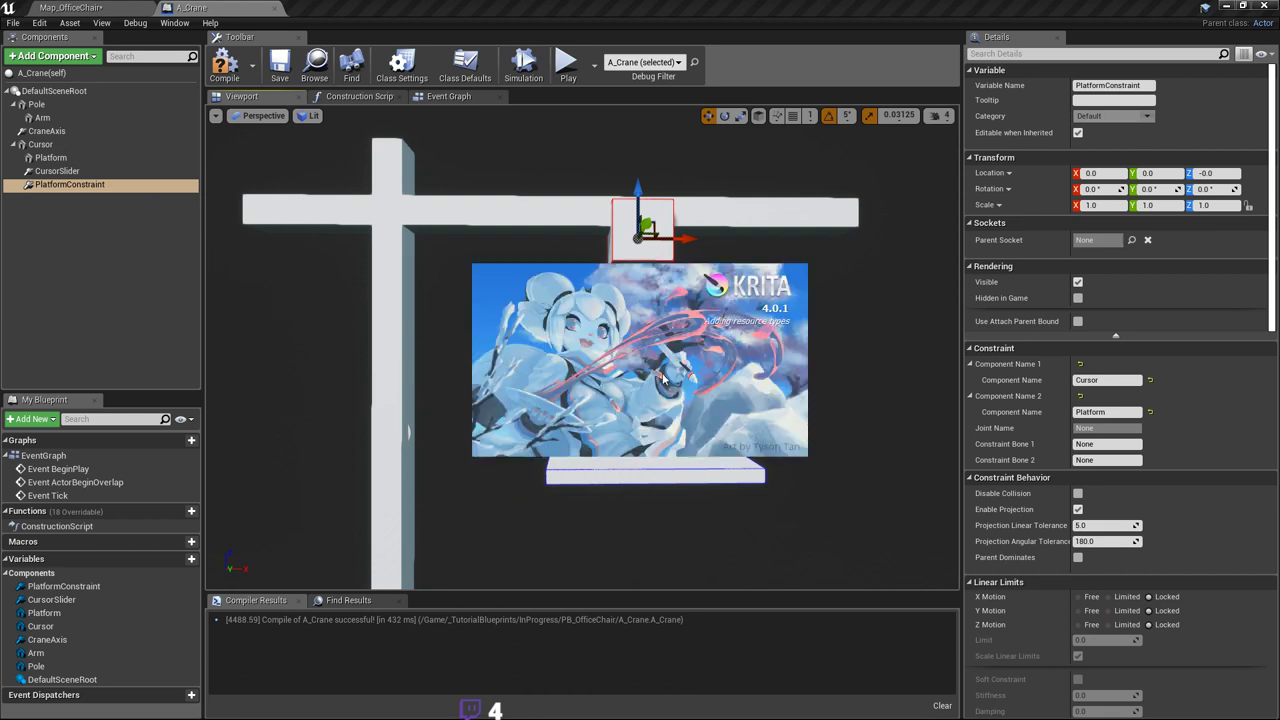
pyautogui.moveTo(808, 716)
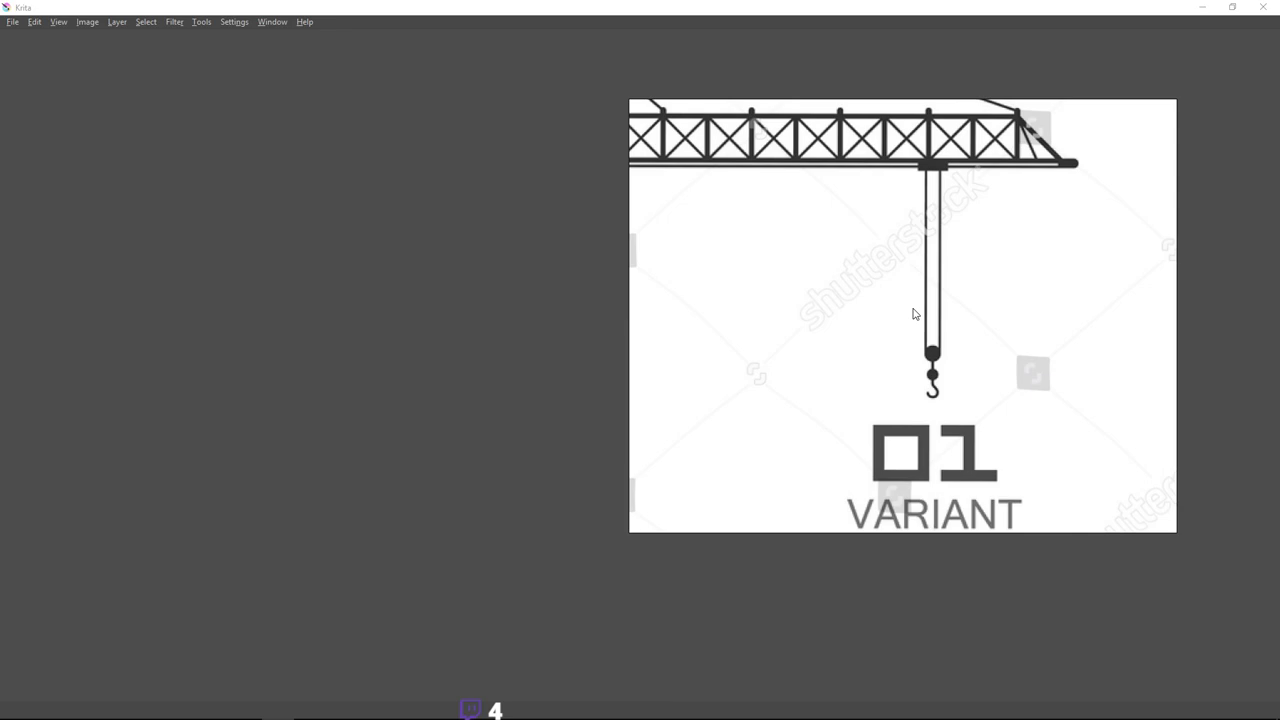
pyautogui.click(12, 21)
pyautogui.moveTo(105, 67)
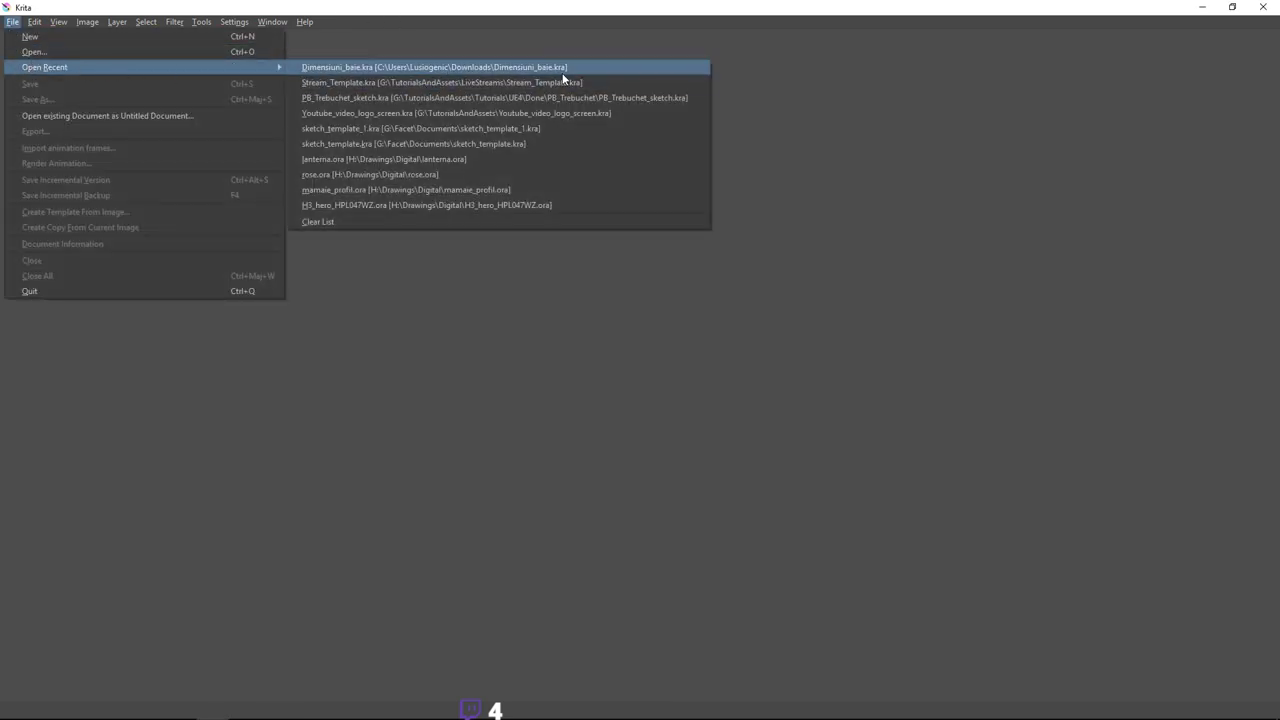
pyautogui.click(565, 310)
pyautogui.hotkey('ctrl', 'n')
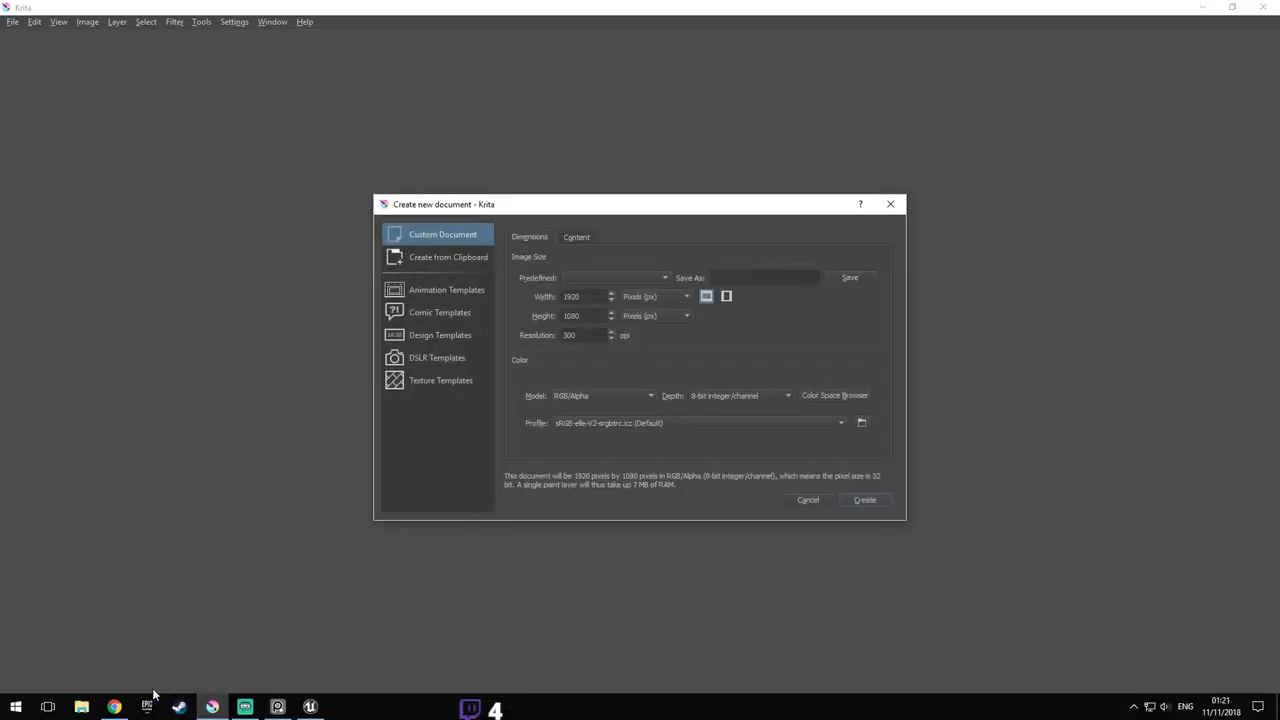
pyautogui.click(805, 500)
# Step: Create a new blank 1920 x 1080 px document
pyautogui.click(13, 21)
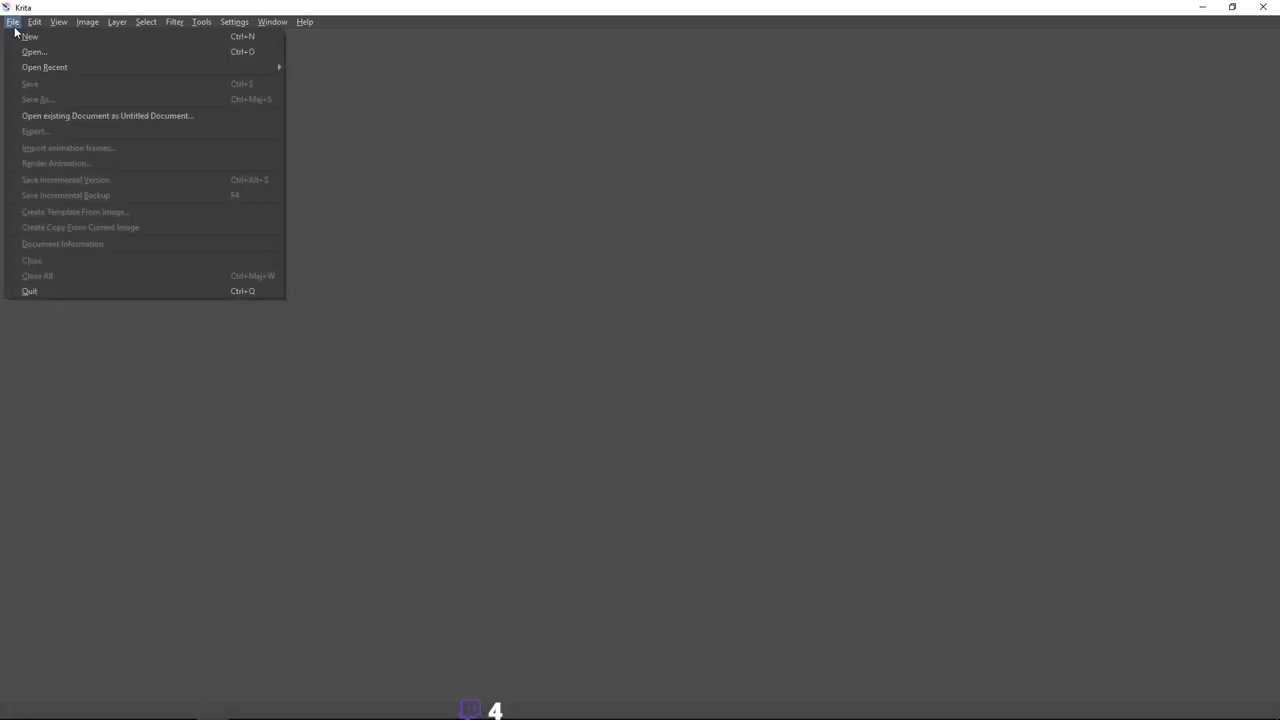
pyautogui.click(30, 35)
pyautogui.click(850, 499)
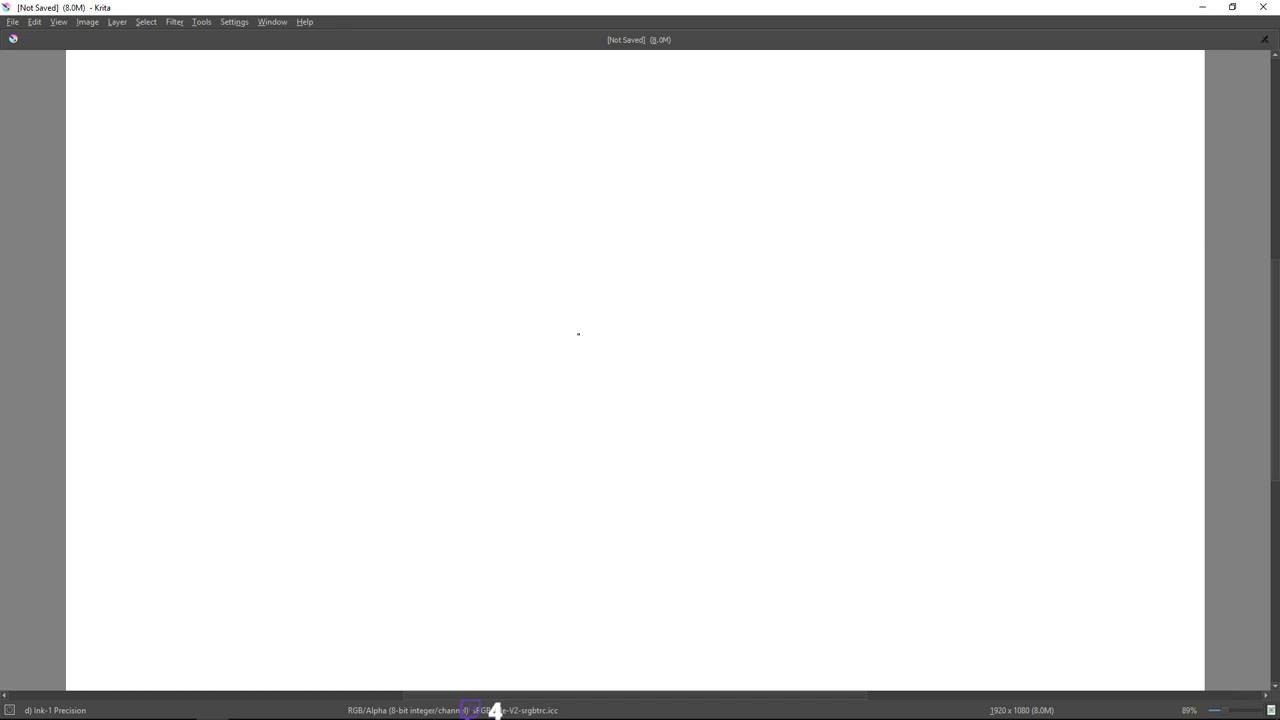
# Step: Sketch a side view of the crane's long arm with the cursor box on it and a flat platform below
pyautogui.moveTo(578, 334); pyautogui.dragTo(629, 380)
pyautogui.hotkey('ctrl', 'z')
pyautogui.moveTo(423, 265)
pyautogui.mouseDown()
pyautogui.moveTo(674, 256)
pyautogui.moveTo(508, 282)
pyautogui.moveTo(688, 275)
pyautogui.moveTo(673, 277)
pyautogui.mouseUp()
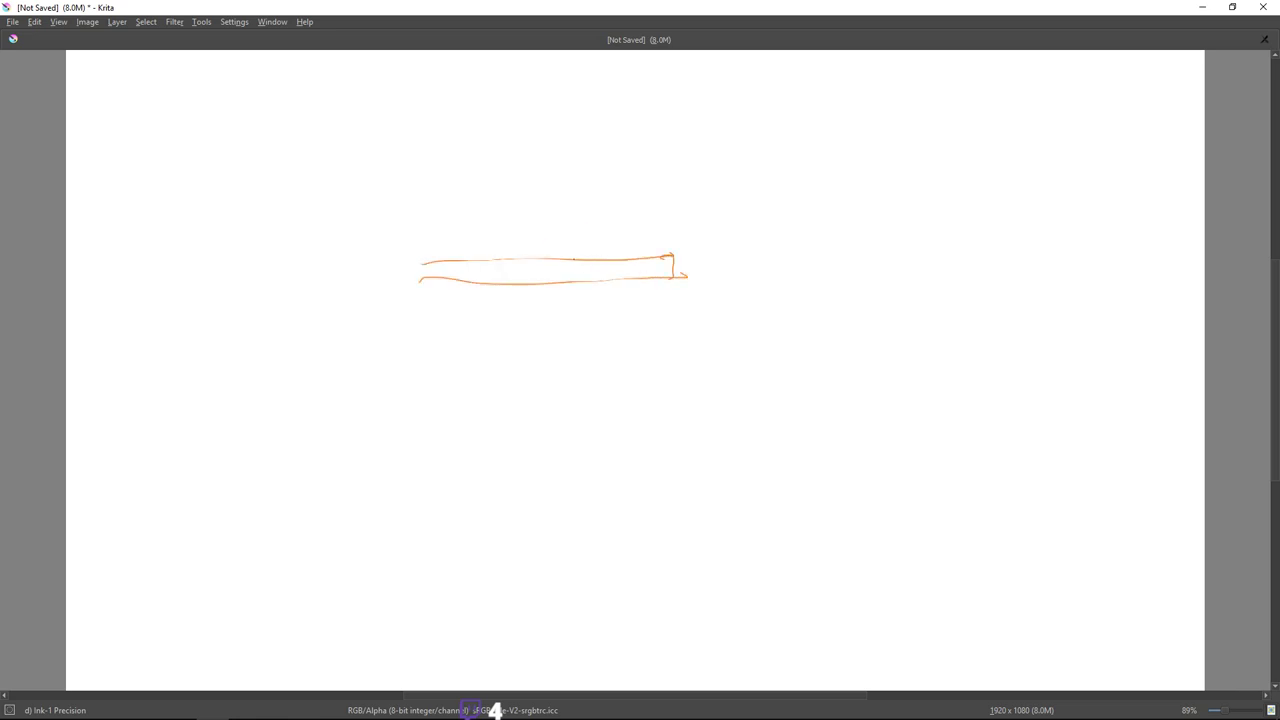
pyautogui.moveTo(575, 249); pyautogui.dragTo(602, 292)
pyautogui.moveTo(536, 416); pyautogui.dragTo(664, 408)
pyautogui.moveTo(536, 412); pyautogui.dragTo(668, 408)
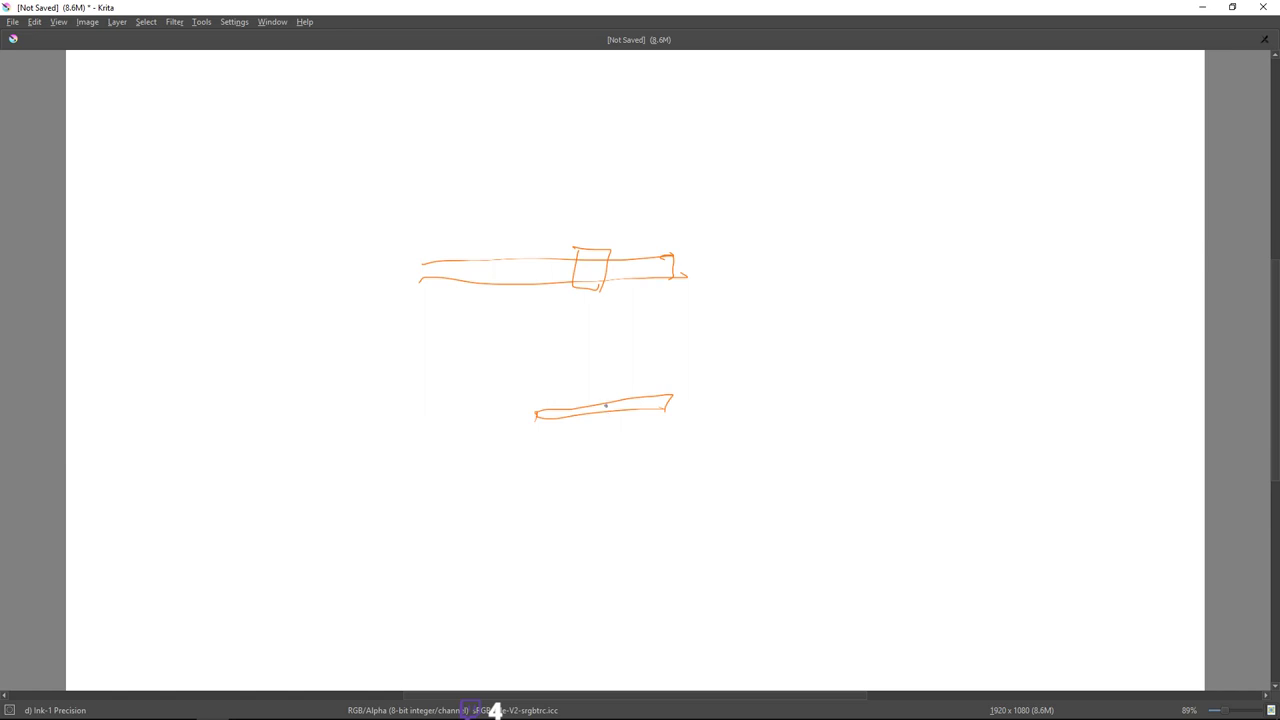
# Step: Sketch a double-ended arrow above the arm for the sliding range, plus an X pivot with a small box below it beside the arm
pyautogui.moveTo(492, 240)
pyautogui.mouseDown()
pyautogui.moveTo(628, 233)
pyautogui.moveTo(510, 255)
pyautogui.mouseUp()
pyautogui.moveTo(901, 261)
pyautogui.mouseDown()
pyautogui.moveTo(913, 273)
pyautogui.moveTo(898, 274)
pyautogui.mouseUp()
pyautogui.moveTo(901, 403); pyautogui.dragTo(925, 413)
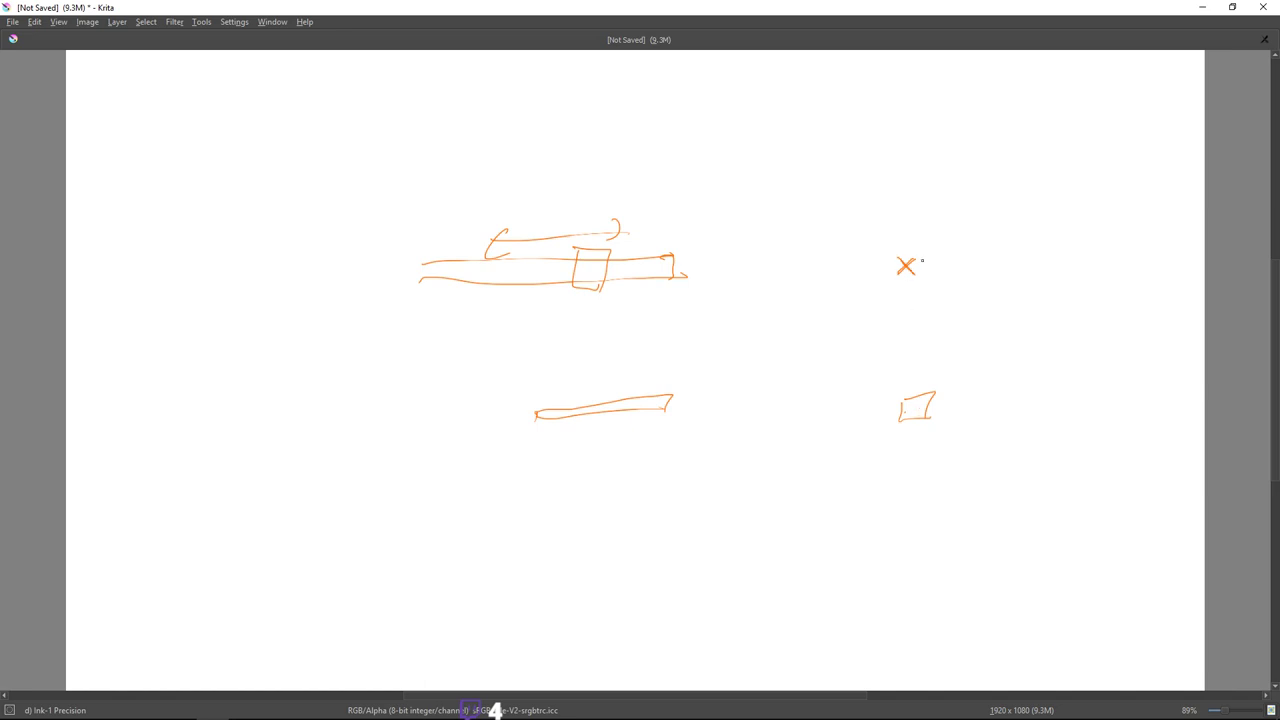
# Step: Sketch a dashed circle around the X through the small box, with a narrow dashed vertical ellipse inside it for the swing range
pyautogui.moveTo(857, 145)
pyautogui.mouseDown()
pyautogui.moveTo(765, 250)
pyautogui.moveTo(850, 405)
pyautogui.moveTo(950, 405)
pyautogui.moveTo(1053, 286)
pyautogui.moveTo(991, 151)
pyautogui.mouseUp()
pyautogui.moveTo(888, 146); pyautogui.dragTo(955, 158)
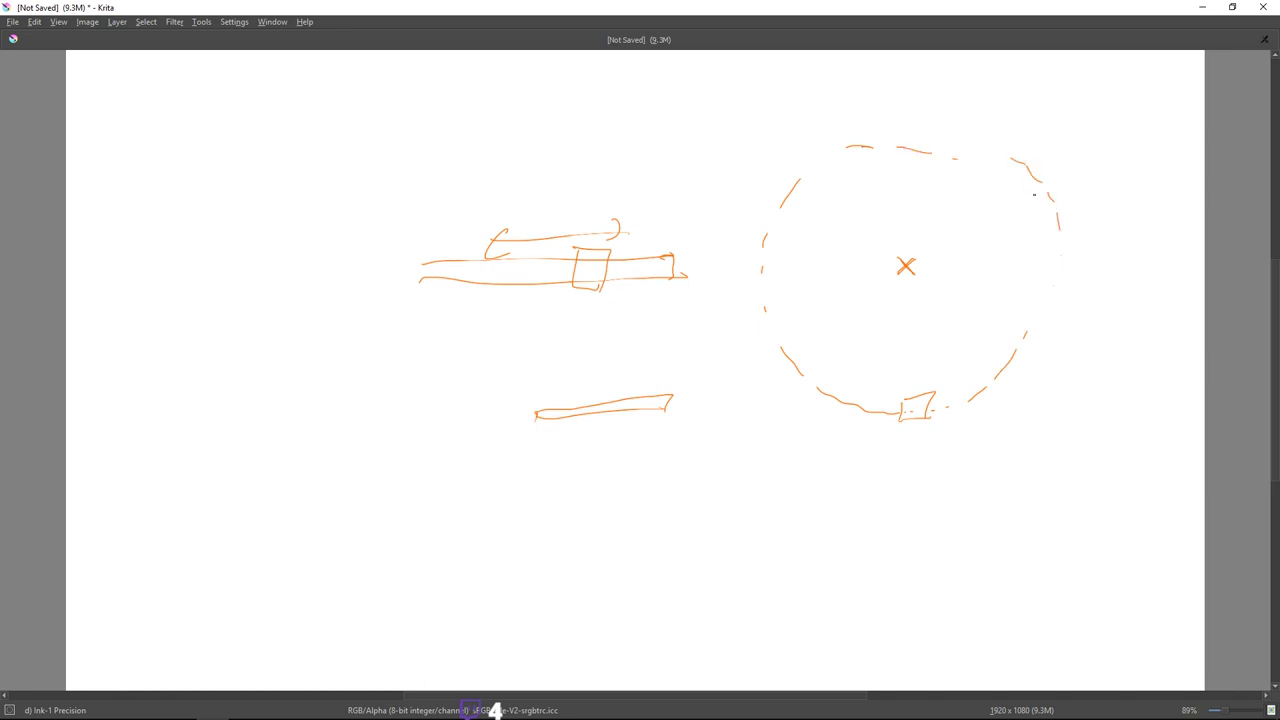
pyautogui.moveTo(1027, 283); pyautogui.dragTo(1021, 313)
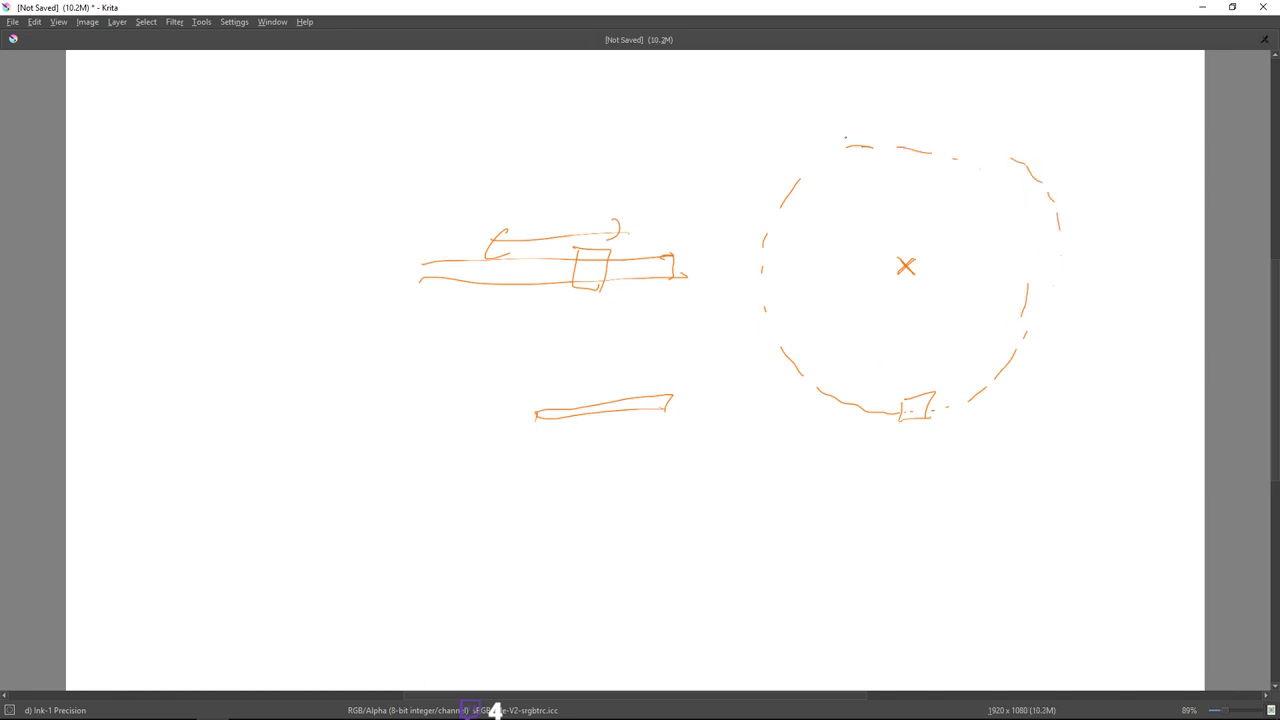
pyautogui.moveTo(855, 146)
pyautogui.mouseDown()
pyautogui.moveTo(940, 170)
pyautogui.moveTo(952, 330)
pyautogui.moveTo(936, 378)
pyautogui.mouseUp()
pyautogui.moveTo(900, 157)
pyautogui.mouseDown()
pyautogui.moveTo(876, 332)
pyautogui.moveTo(915, 405)
pyautogui.mouseUp()
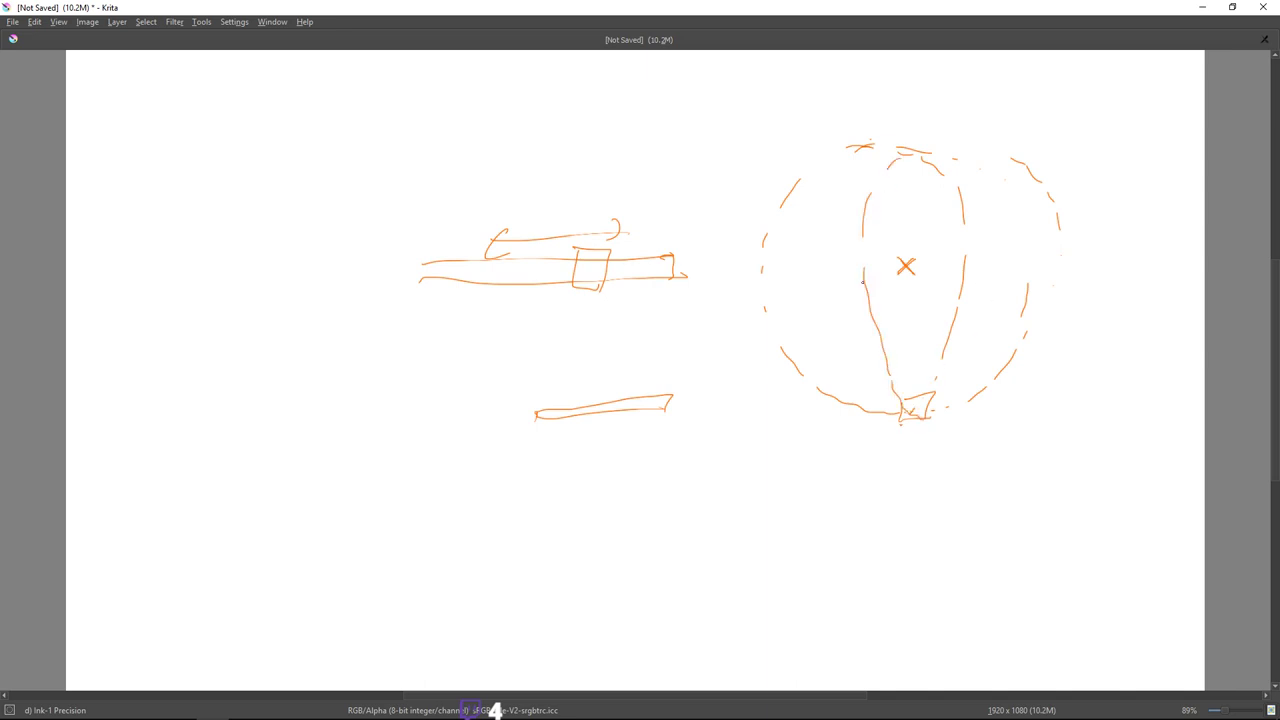
# Step: Draw a dashed horizontal ellipse around the middle of the circle so that it reads as a sphere
pyautogui.moveTo(762, 282)
pyautogui.mouseDown()
pyautogui.moveTo(954, 310)
pyautogui.moveTo(1045, 275)
pyautogui.mouseUp()
pyautogui.moveTo(806, 243); pyautogui.dragTo(946, 226)
pyautogui.moveTo(833, 317); pyautogui.dragTo(943, 306)
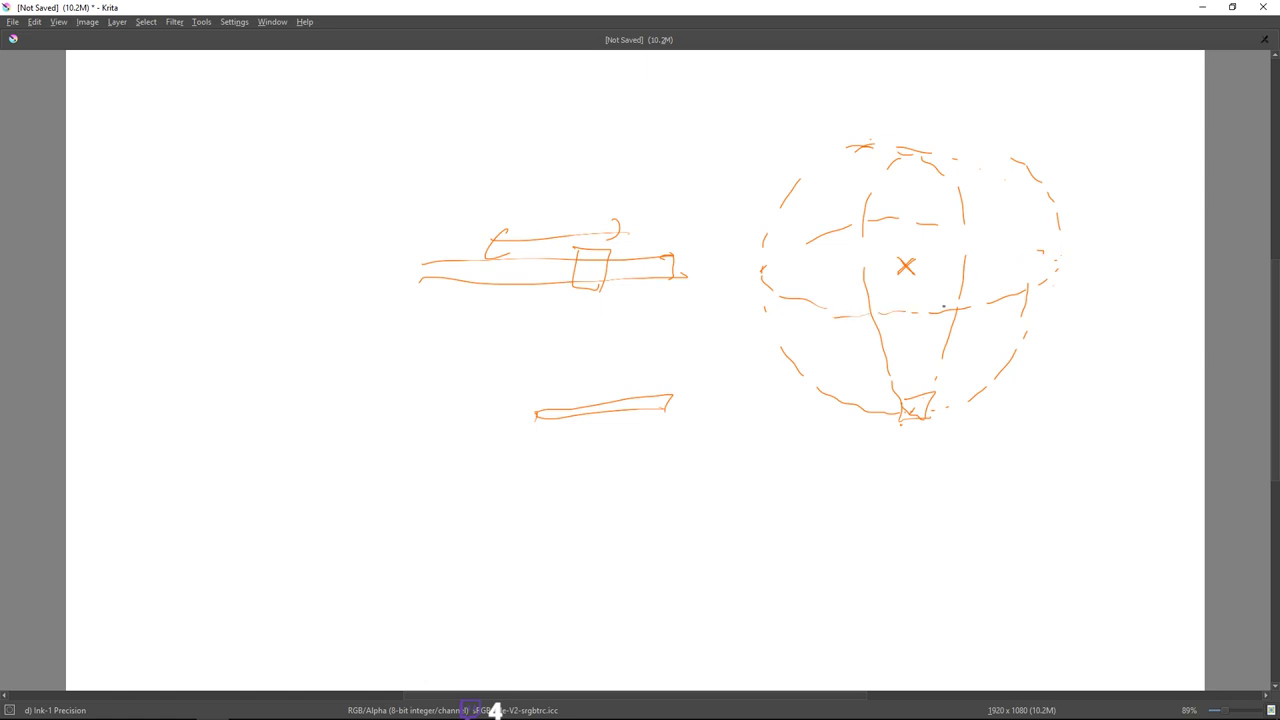
pyautogui.moveTo(961, 235); pyautogui.dragTo(1053, 258)
# Step: Sketch a small platform square on the sphere's lower-left surface and an arrow from the centre cross to the upper-right outline
pyautogui.moveTo(910, 408); pyautogui.dragTo(904, 402)
pyautogui.moveTo(813, 357)
pyautogui.mouseDown()
pyautogui.moveTo(842, 369)
pyautogui.moveTo(851, 351)
pyautogui.moveTo(837, 367)
pyautogui.moveTo(816, 354)
pyautogui.moveTo(846, 330)
pyautogui.moveTo(853, 368)
pyautogui.mouseUp()
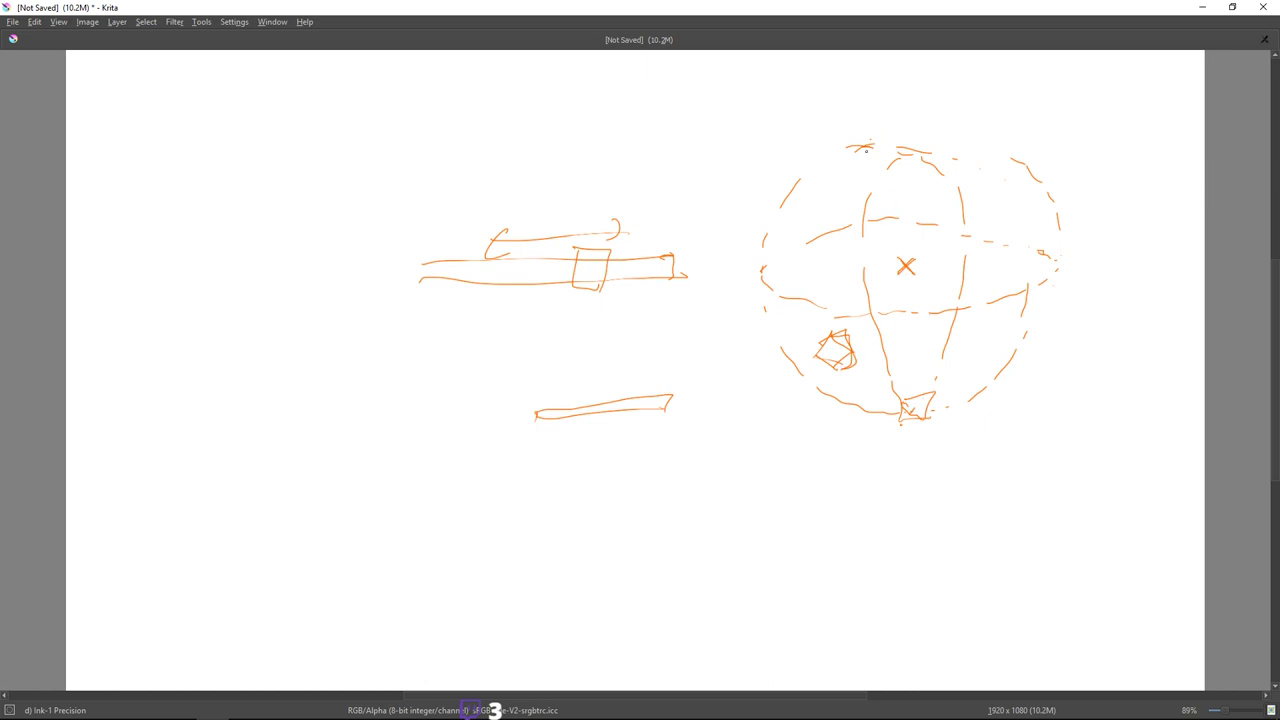
pyautogui.moveTo(866, 150); pyautogui.dragTo(888, 140)
pyautogui.moveTo(902, 137)
pyautogui.mouseDown()
pyautogui.moveTo(968, 134)
pyautogui.moveTo(888, 172)
pyautogui.mouseUp()
pyautogui.moveTo(1045, 290); pyautogui.dragTo(1032, 309)
pyautogui.moveTo(906, 266)
pyautogui.mouseDown()
pyautogui.moveTo(1024, 214)
pyautogui.moveTo(1058, 215)
pyautogui.moveTo(986, 214)
pyautogui.mouseUp()
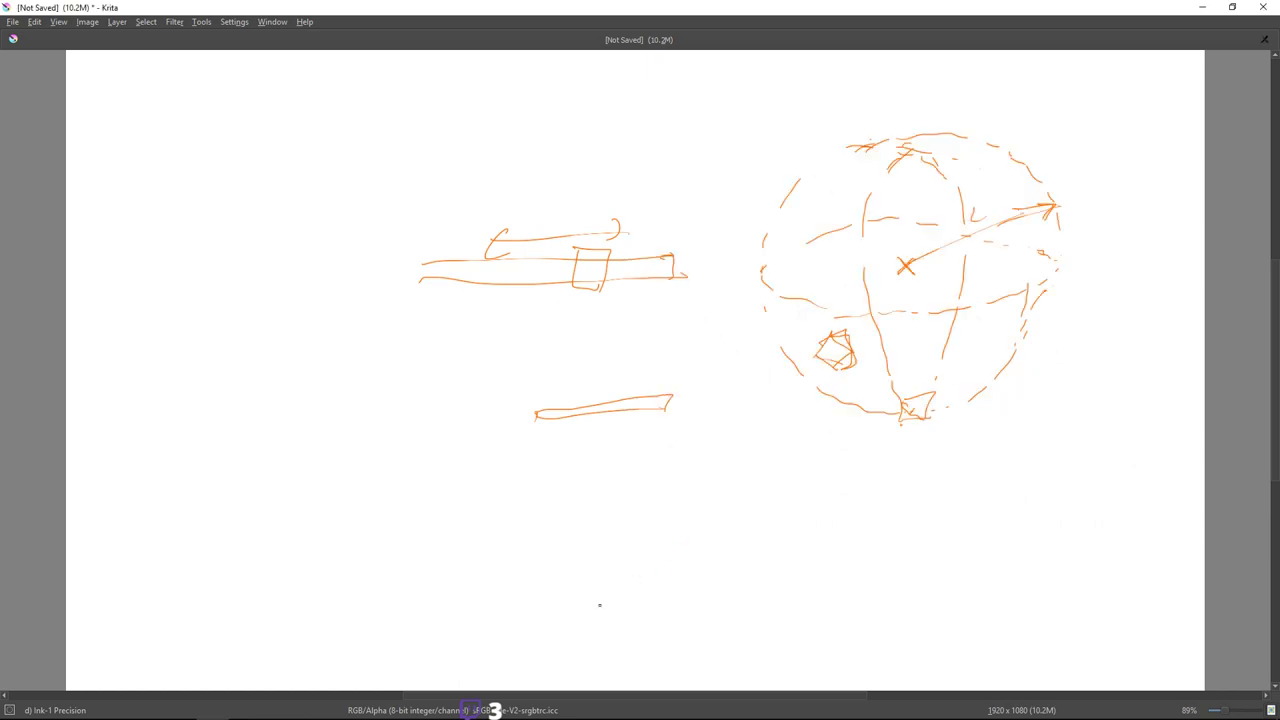
# Step: Switch to the Unreal Editor and bring up the linear limits of the crane's PlatformConstraint component
pyautogui.press('super')
pyautogui.click(312, 707)
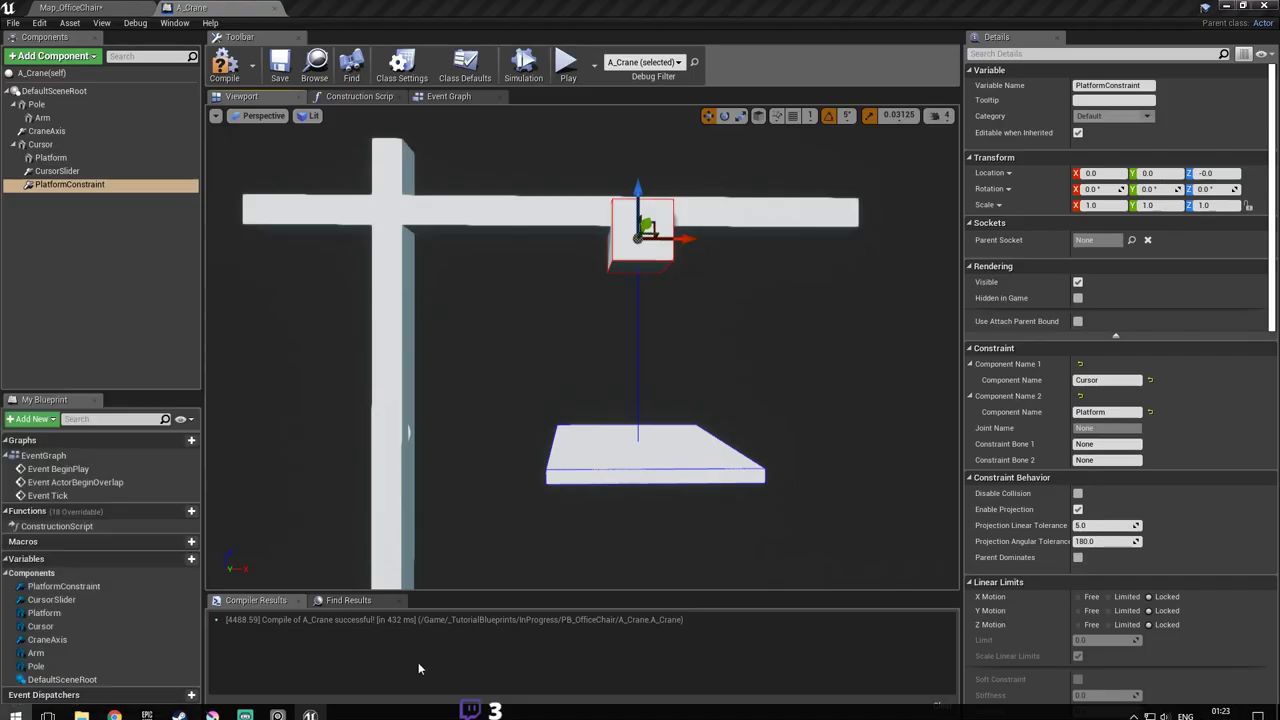
pyautogui.moveTo(810, 379)
pyautogui.mouseDown(button='right')
pyautogui.moveTo(822, 389)
pyautogui.moveTo(790, 366)
pyautogui.moveTo(790, 346)
pyautogui.moveTo(803, 394)
pyautogui.mouseUp(button='right')
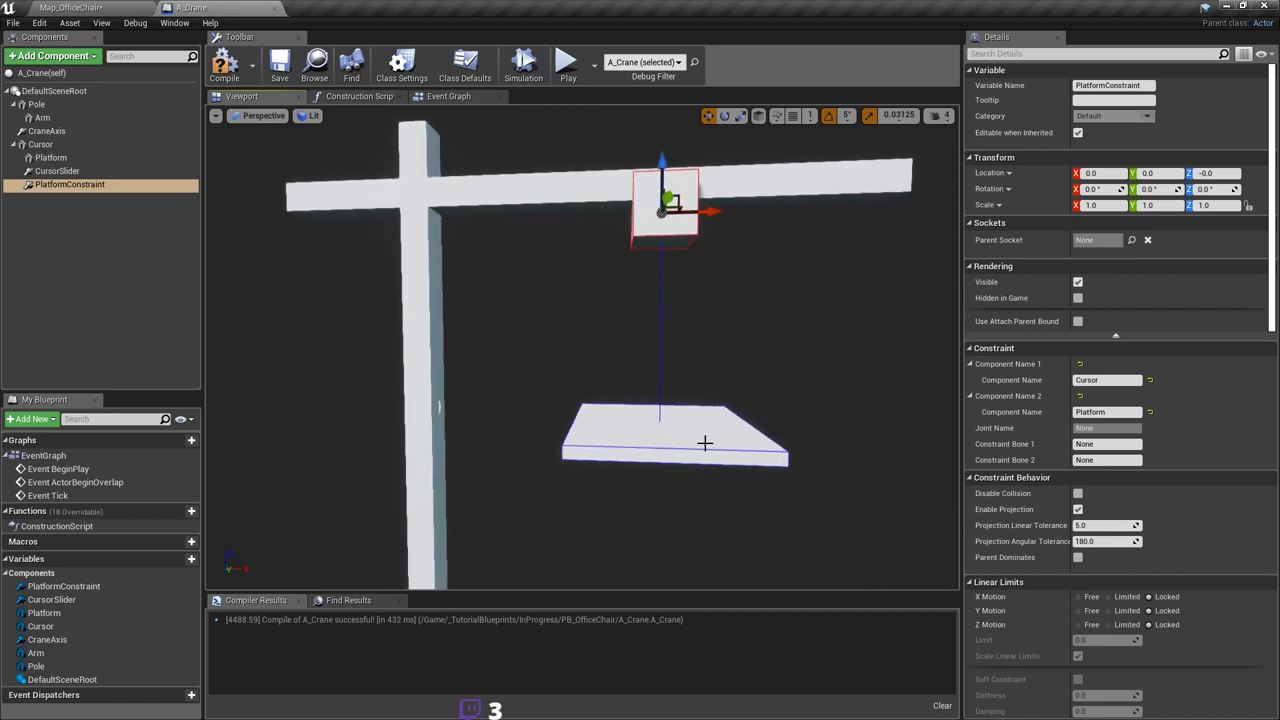
pyautogui.click(90, 184)
pyautogui.scroll(-5, 1180, 315)
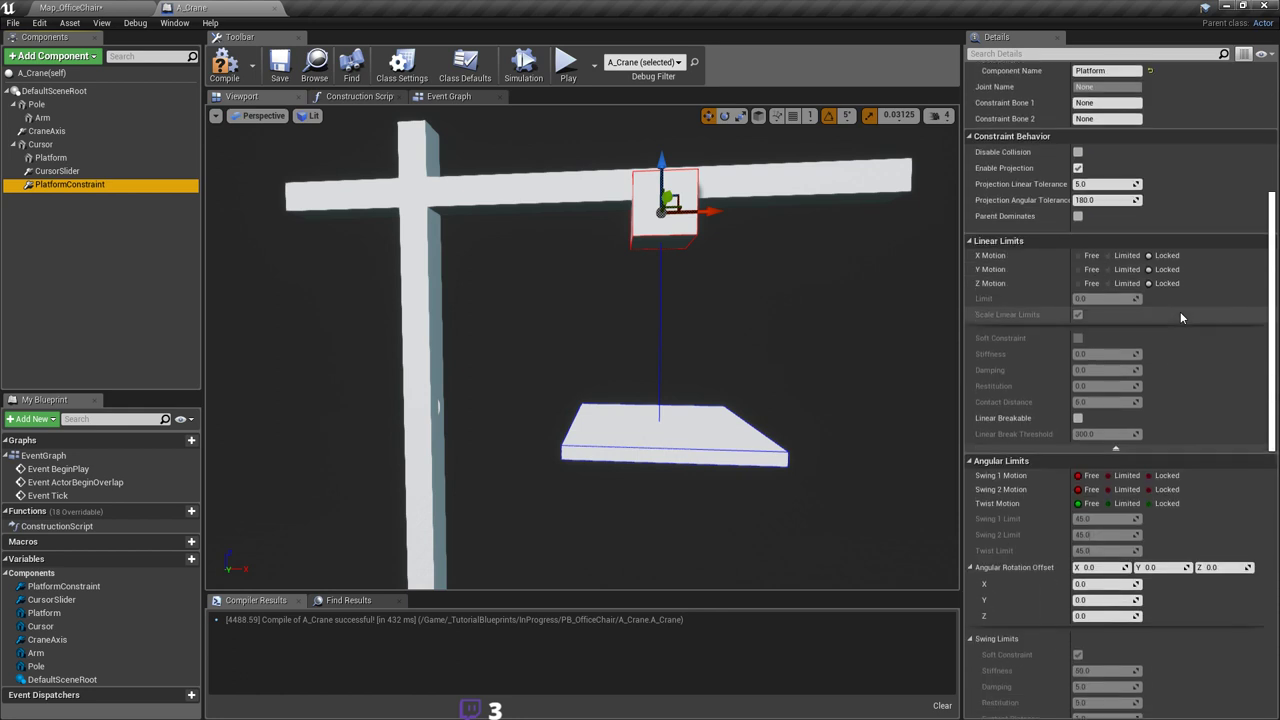
pyautogui.click(1177, 318)
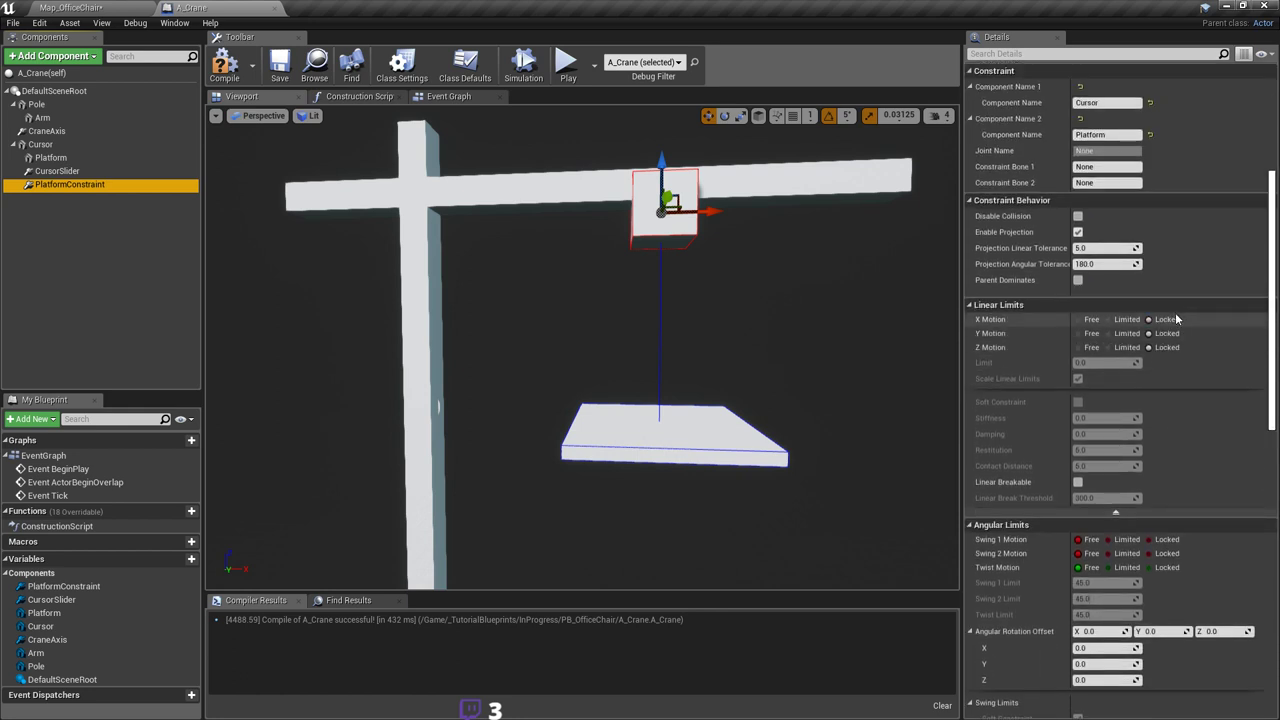
# Step: Try Limited for the X, Y and Z linear motion of the PlatformConstraint and view the crane from several angles
pyautogui.click(1120, 320)
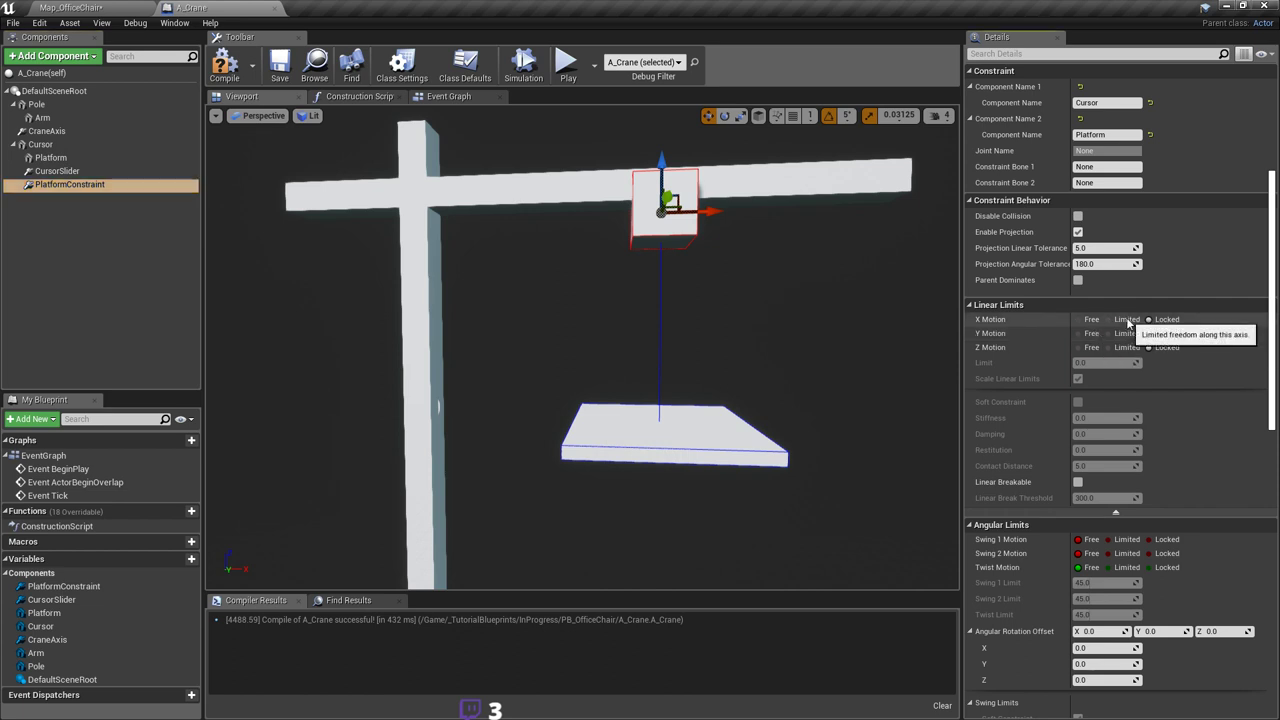
pyautogui.click(1125, 334)
pyautogui.click(1125, 348)
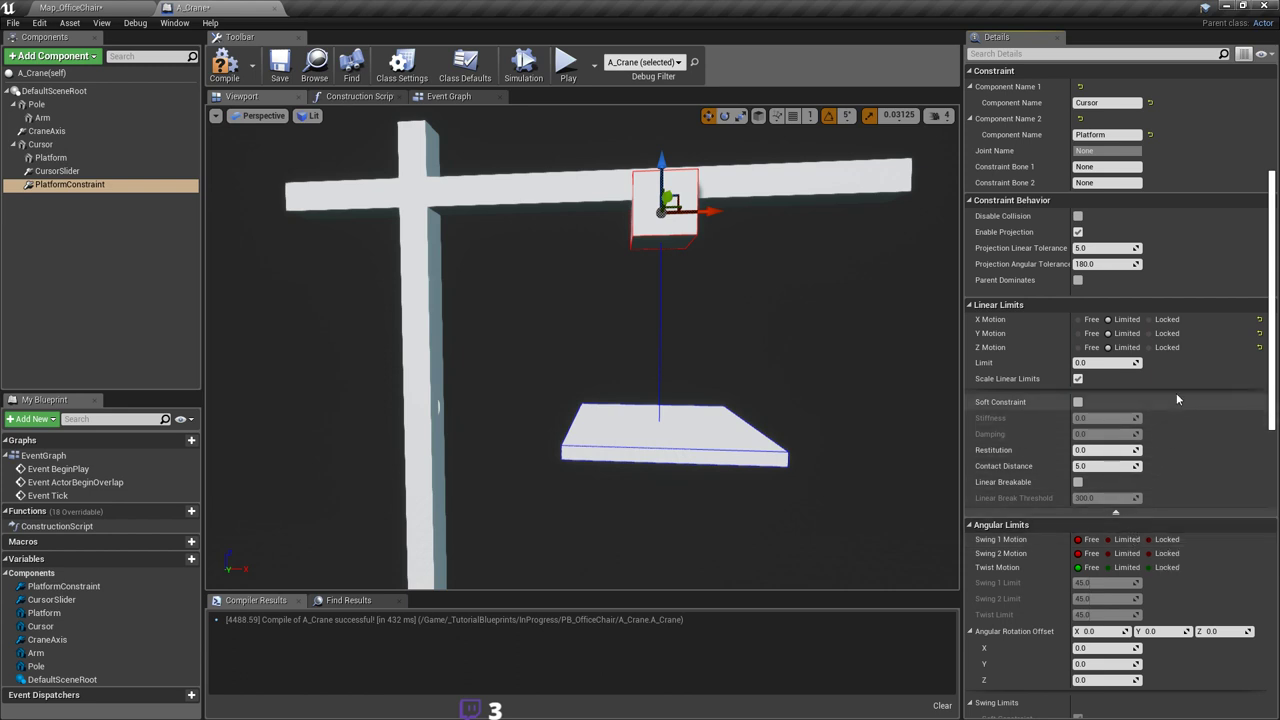
pyautogui.moveTo(665, 431)
pyautogui.mouseDown(button='right')
pyautogui.moveTo(665, 455)
pyautogui.moveTo(660, 440)
pyautogui.moveTo(675, 445)
pyautogui.mouseUp(button='right')
pyautogui.moveTo(645, 410); pyautogui.dragTo(679, 452)
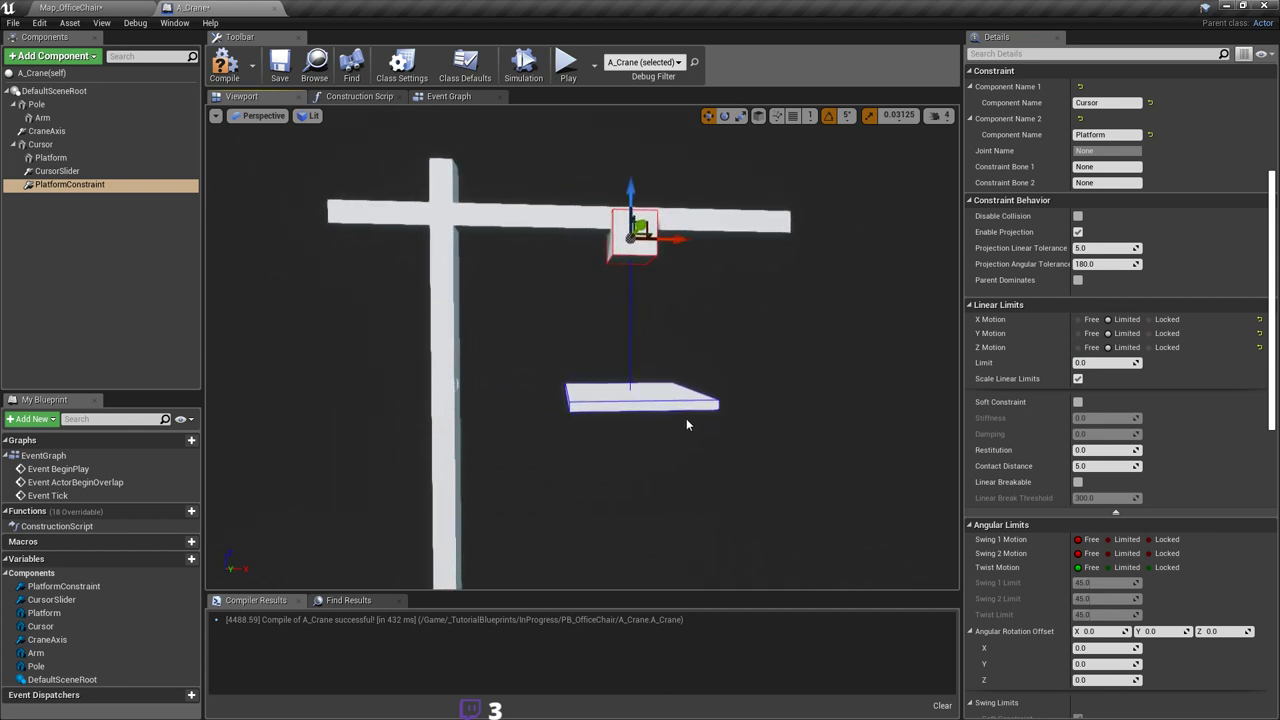
pyautogui.moveTo(674, 404); pyautogui.dragTo(660, 377)
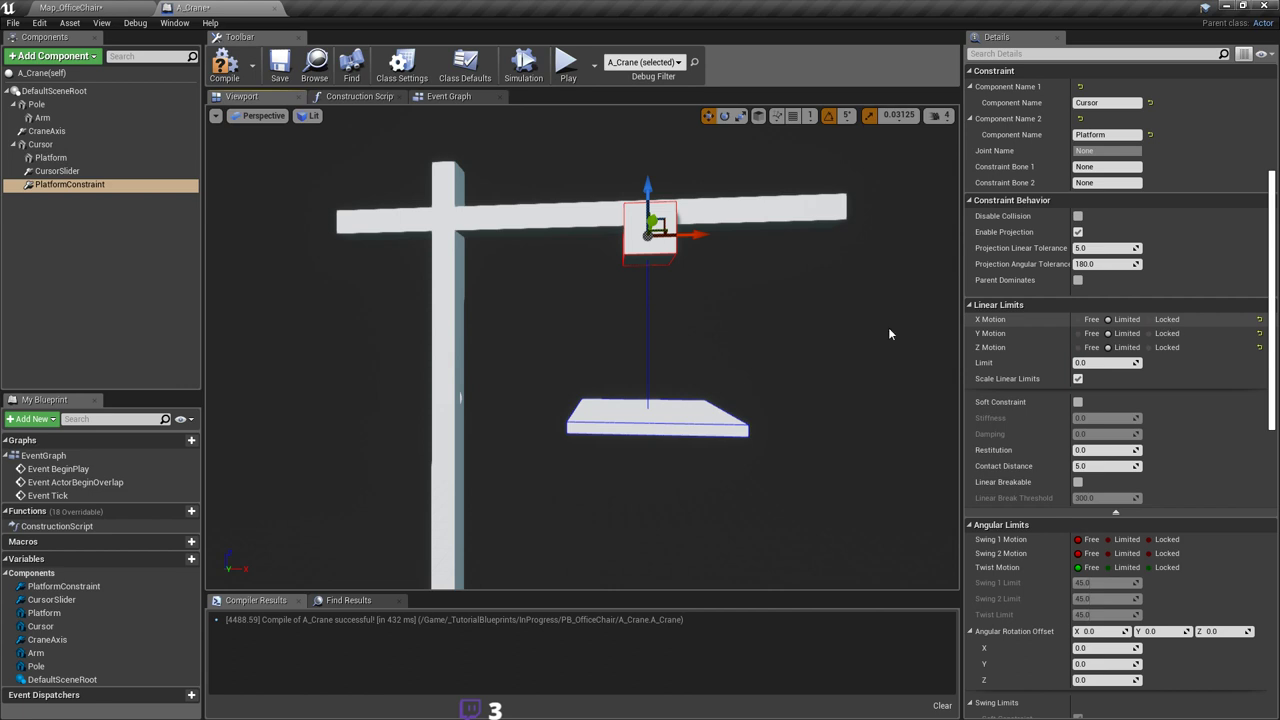
pyautogui.moveTo(889, 334); pyautogui.dragTo(767, 330)
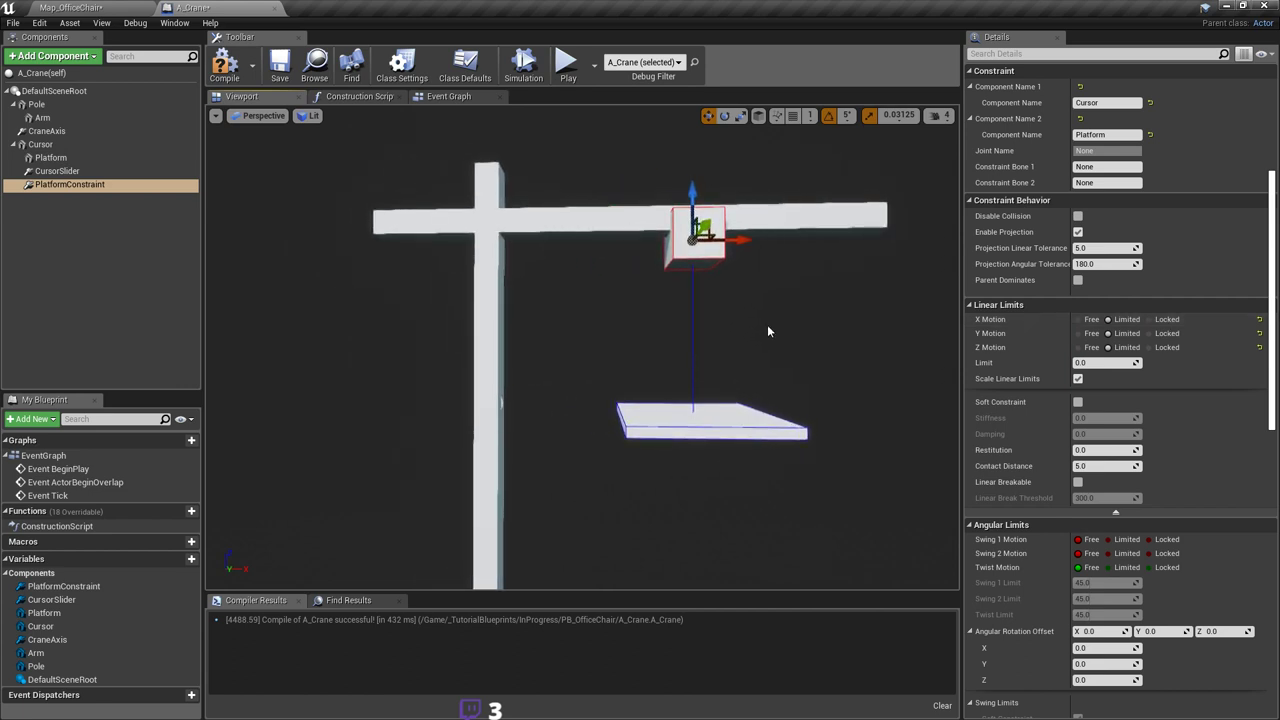
pyautogui.moveTo(768, 327)
pyautogui.mouseDown(button='right')
pyautogui.moveTo(788, 326)
pyautogui.moveTo(769, 326)
pyautogui.mouseUp(button='right')
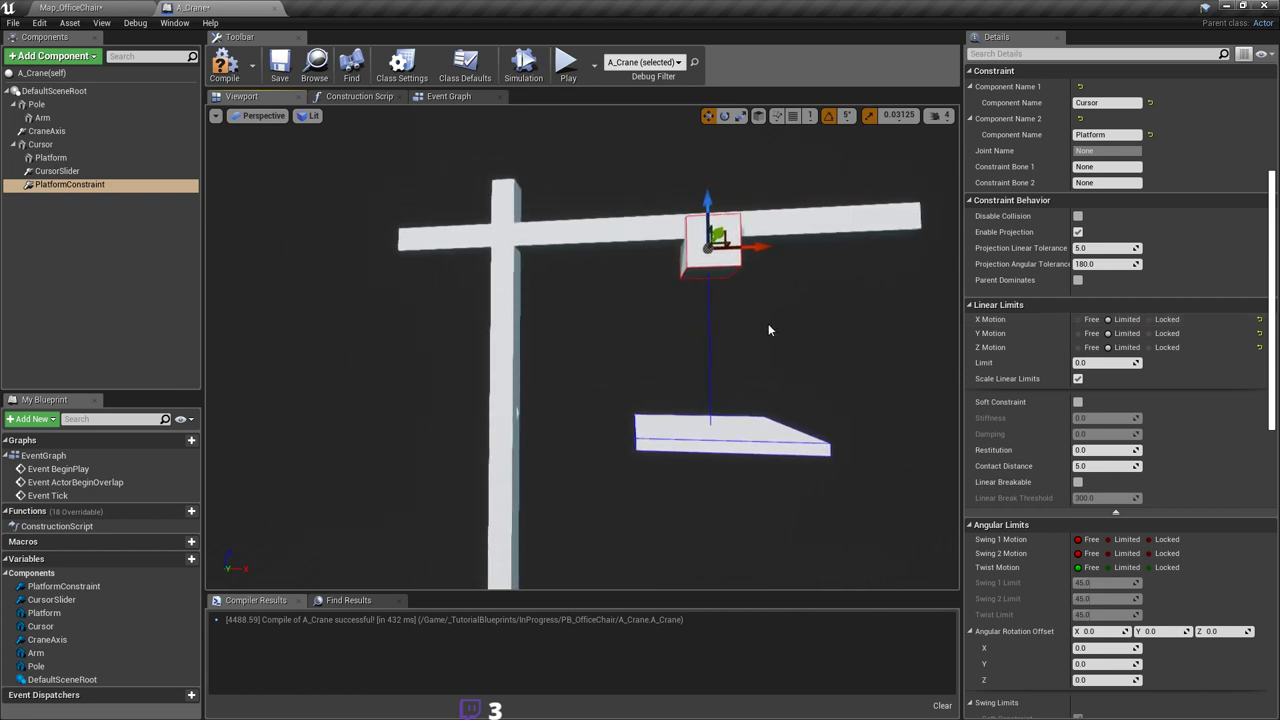
# Step: Set the PlatformConstraint's X, Y and Z linear motion back to Locked
pyautogui.click(1166, 320)
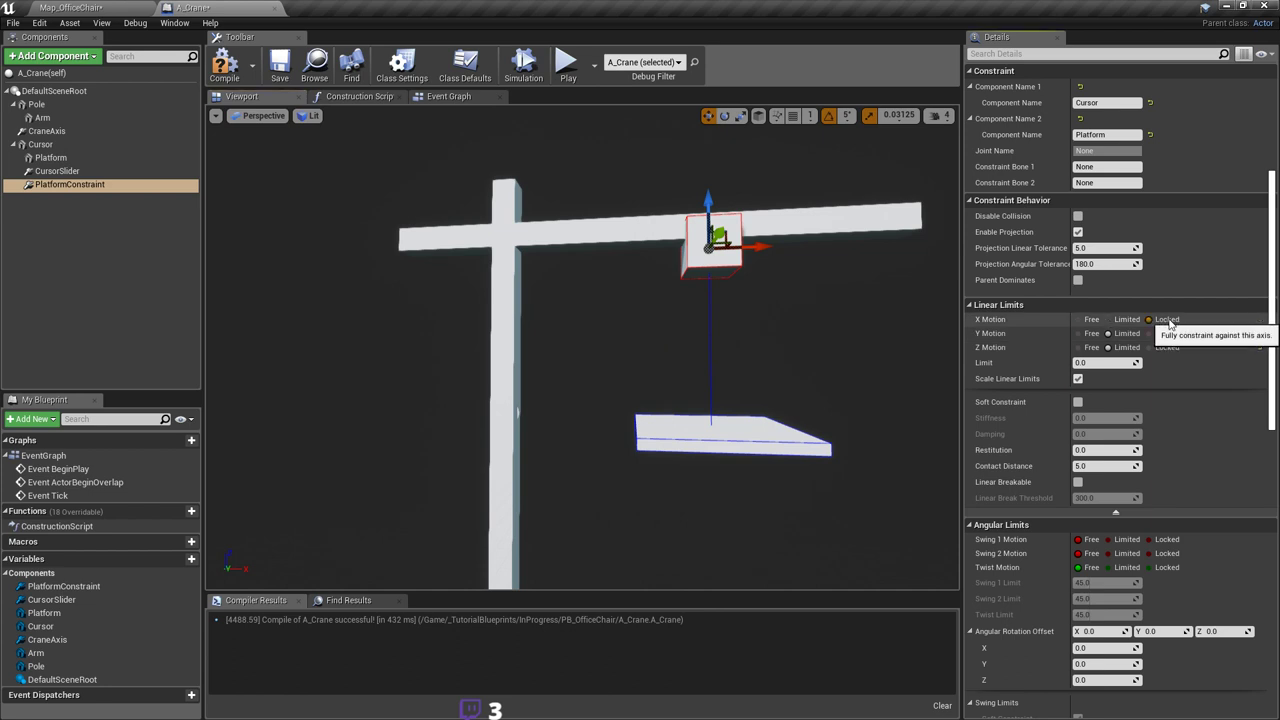
pyautogui.click(1166, 334)
pyautogui.click(1166, 348)
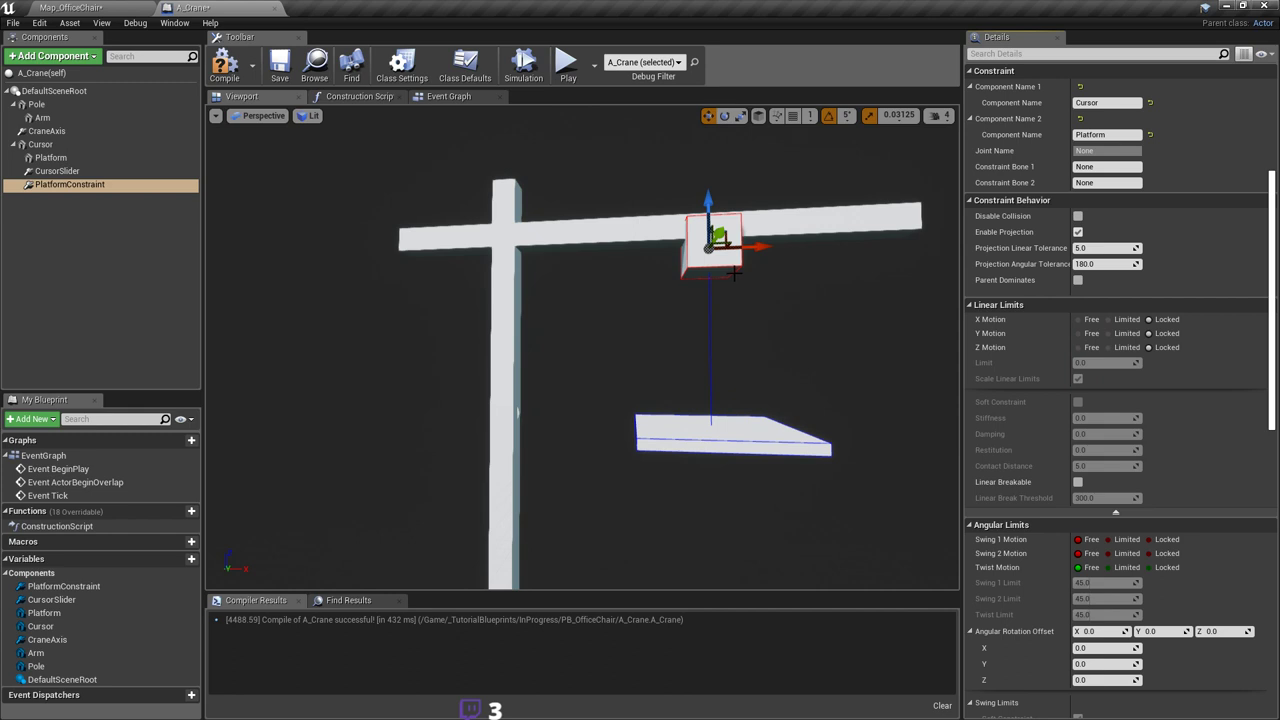
# Step: Review the PlatformConstraint's limits, compile the A_Crane blueprint and save the Map_OfficeChair level
pyautogui.scroll(-2, 1209, 410)
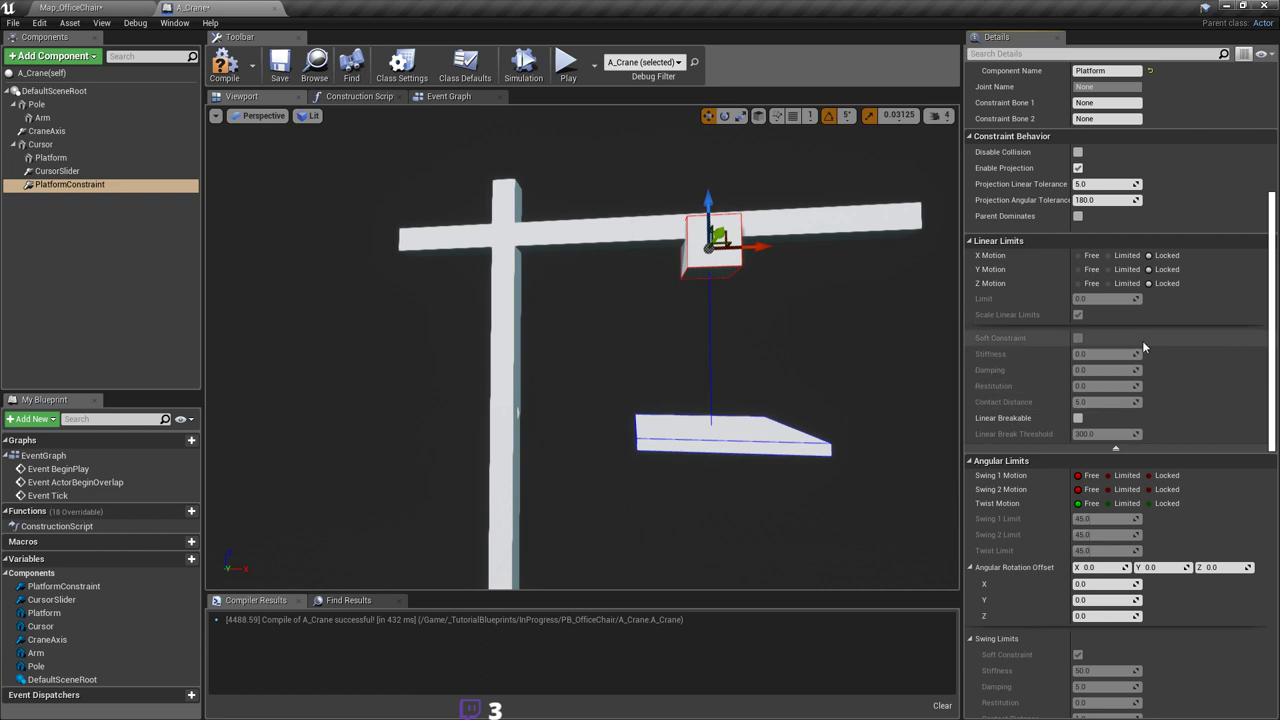
pyautogui.scroll(-3, 1183, 354)
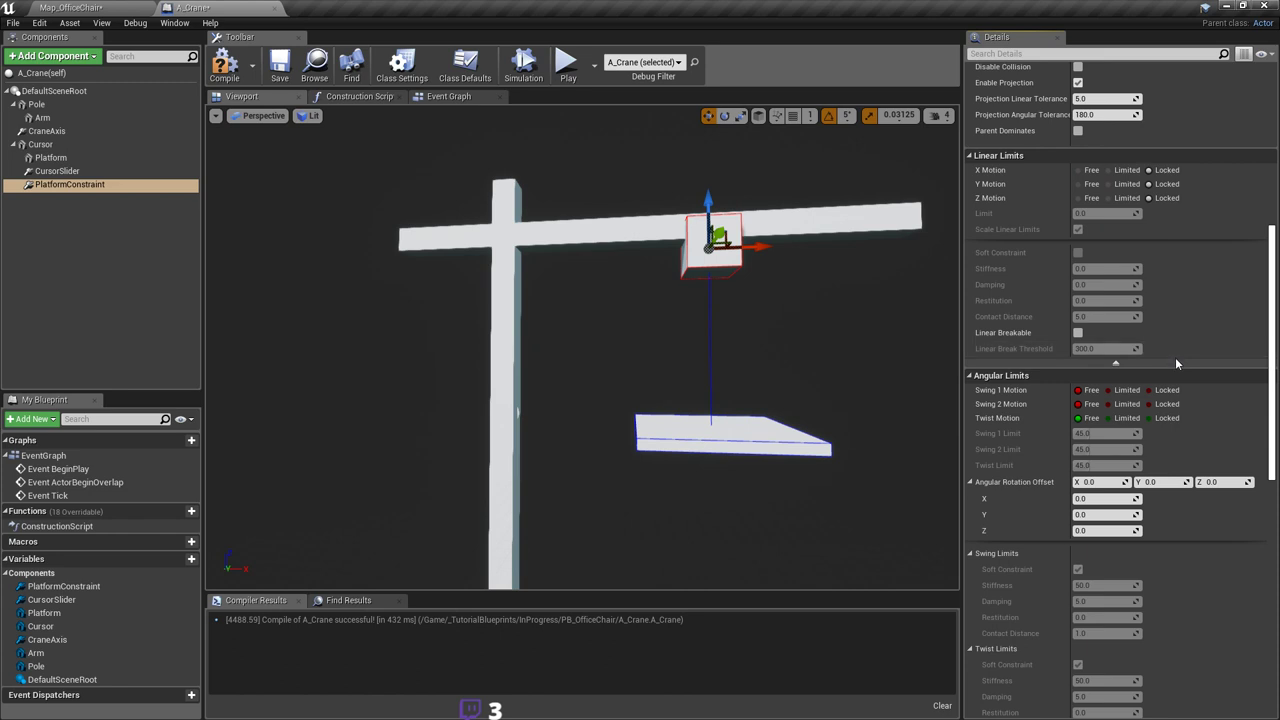
pyautogui.scroll(3, 1176, 362)
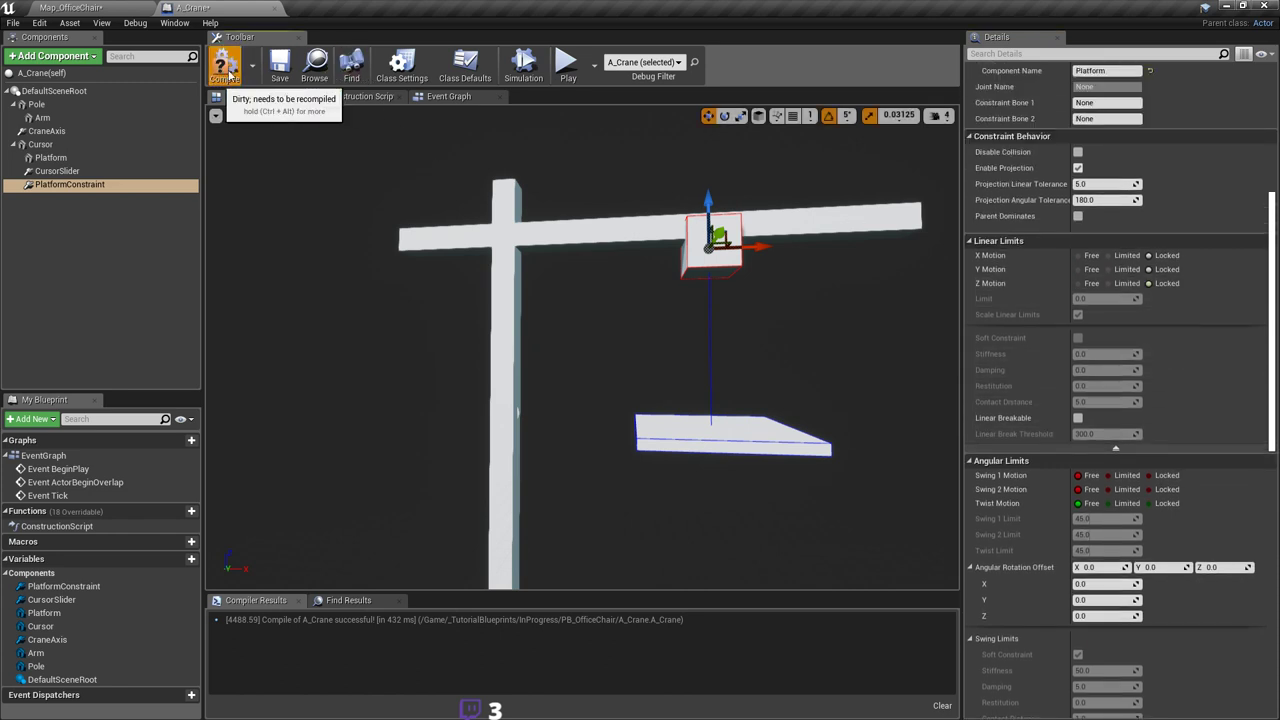
pyautogui.click(224, 62)
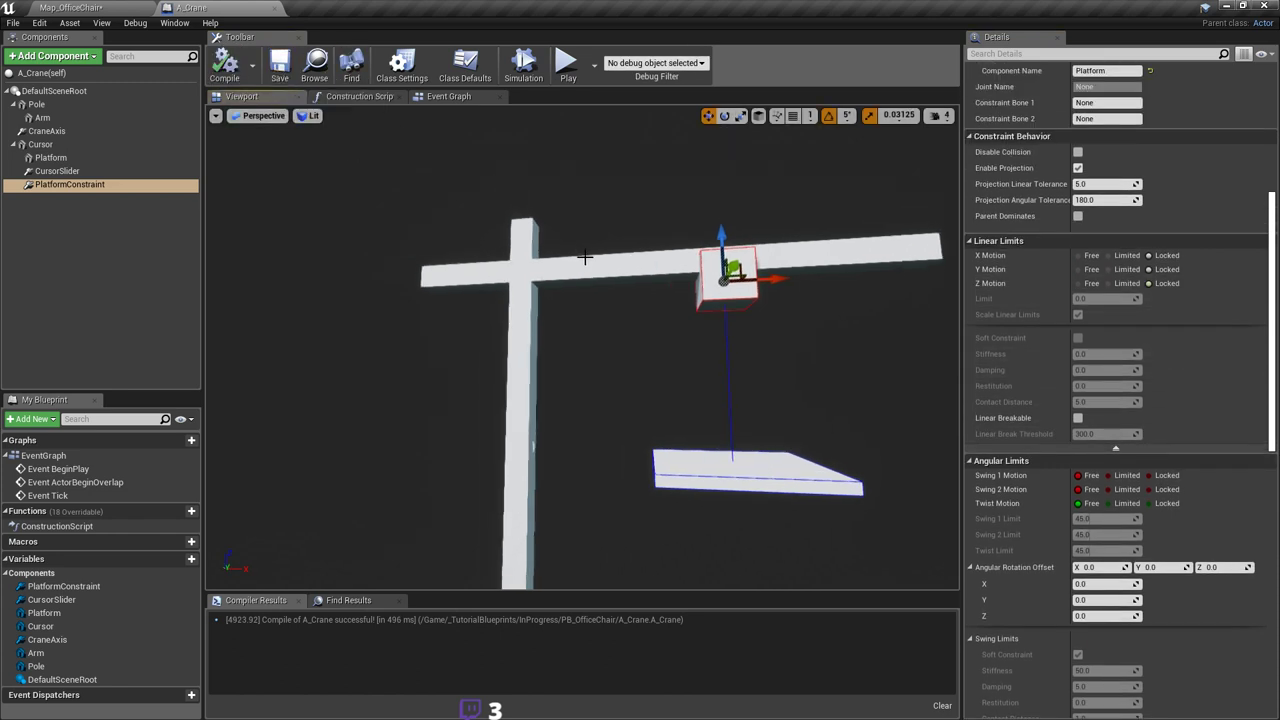
pyautogui.click(100, 8)
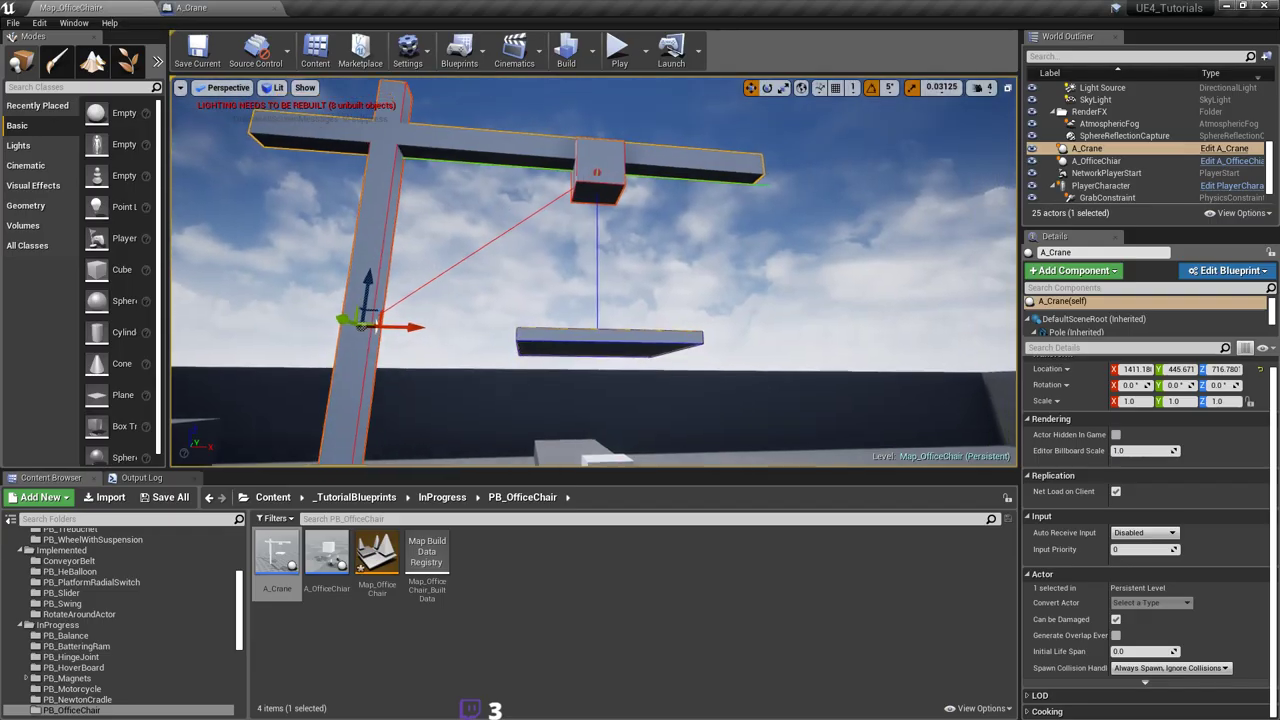
pyautogui.hotkey('ctrl', 's')
# Step: Examine the physics and constraint settings of the Platform, CursorSlider and PlatformConstraint components in the A_Crane blueprint
pyautogui.click(191, 7)
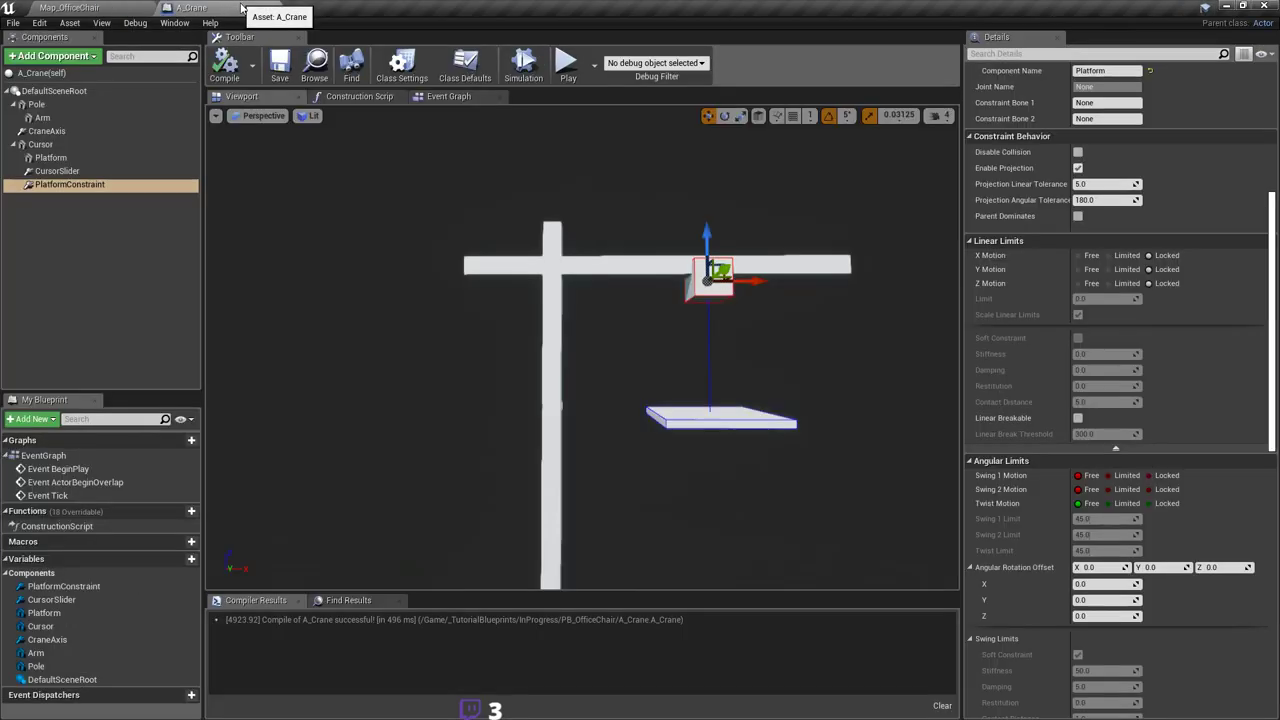
pyautogui.click(719, 421)
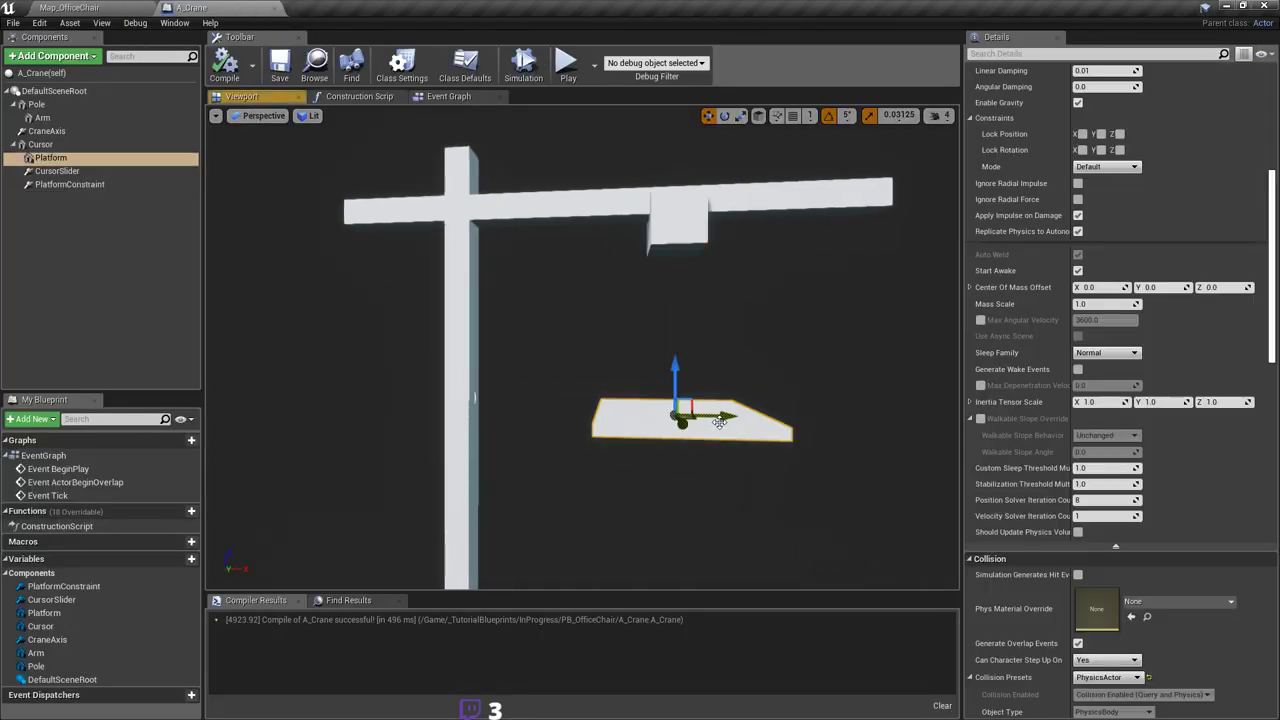
pyautogui.scroll(6, 1190, 441)
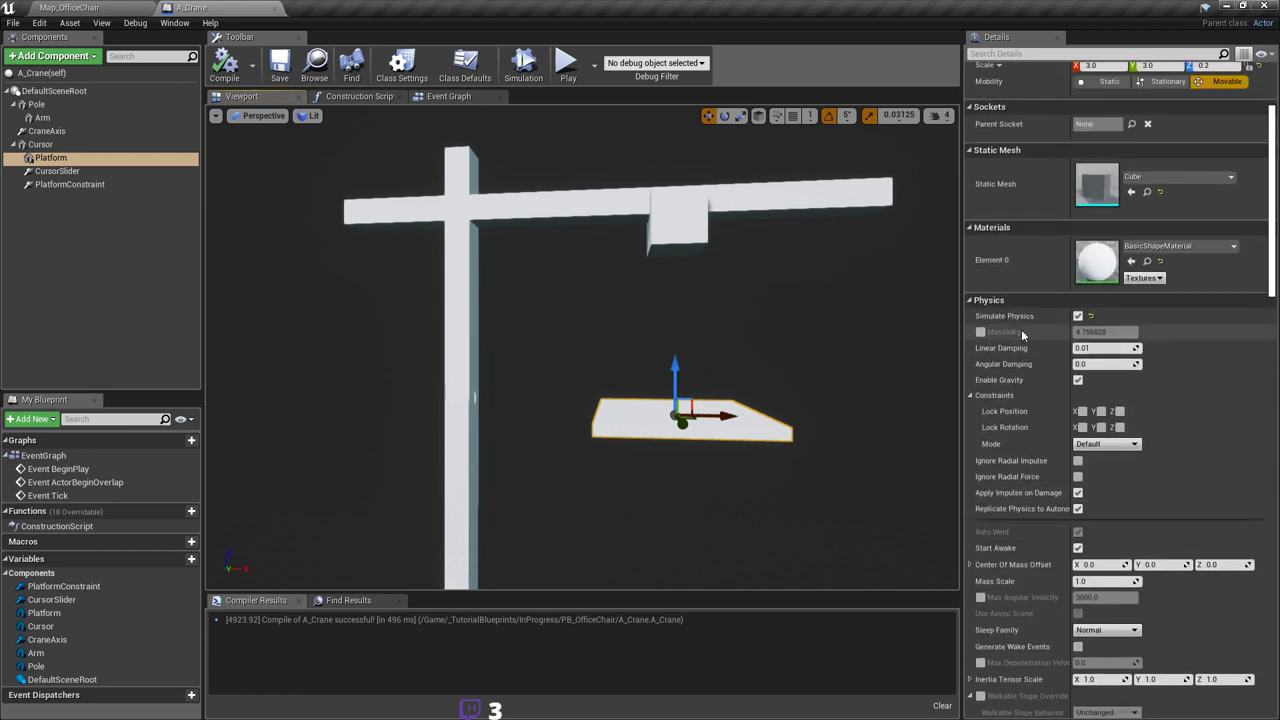
pyautogui.click(60, 171)
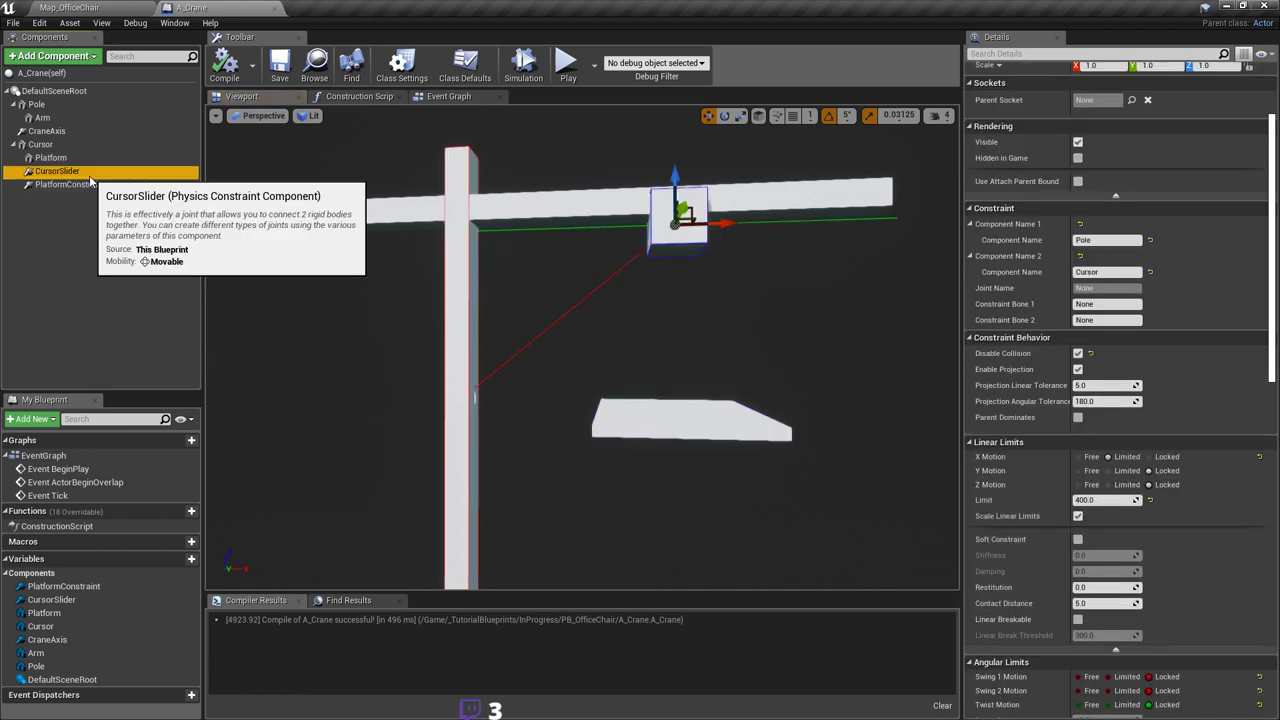
pyautogui.click(91, 185)
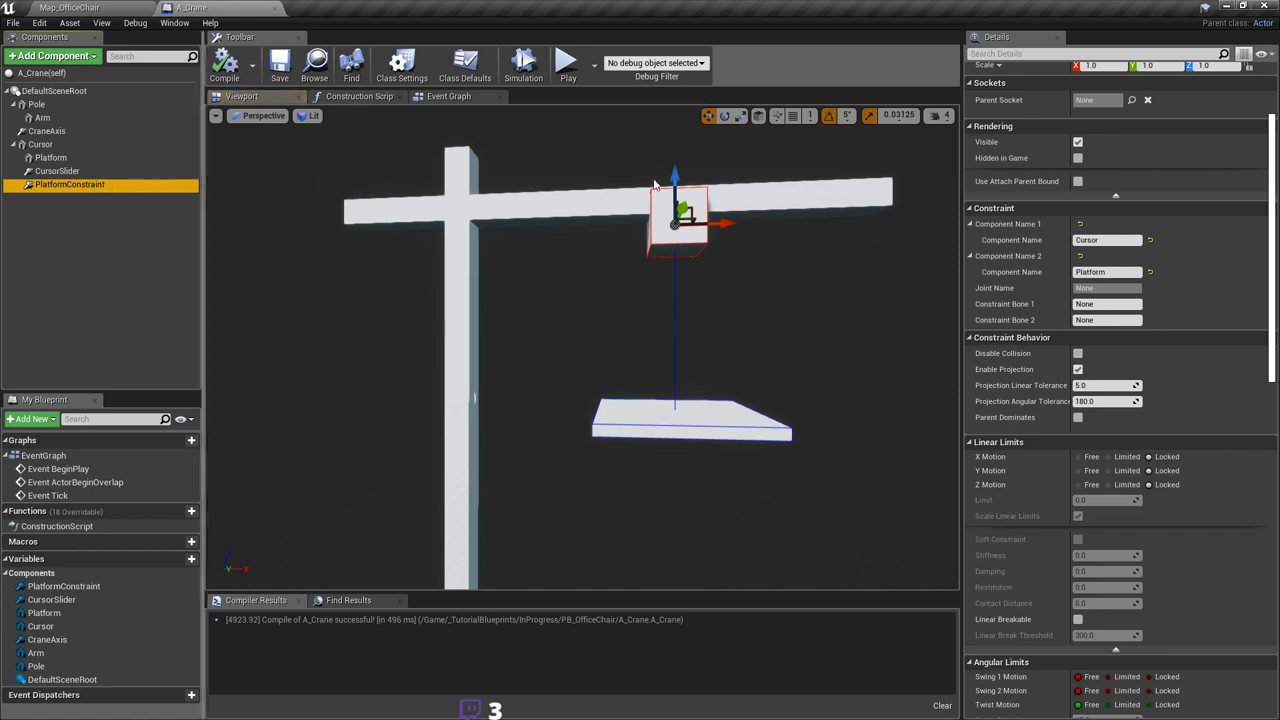
pyautogui.scroll(-2, 1153, 300)
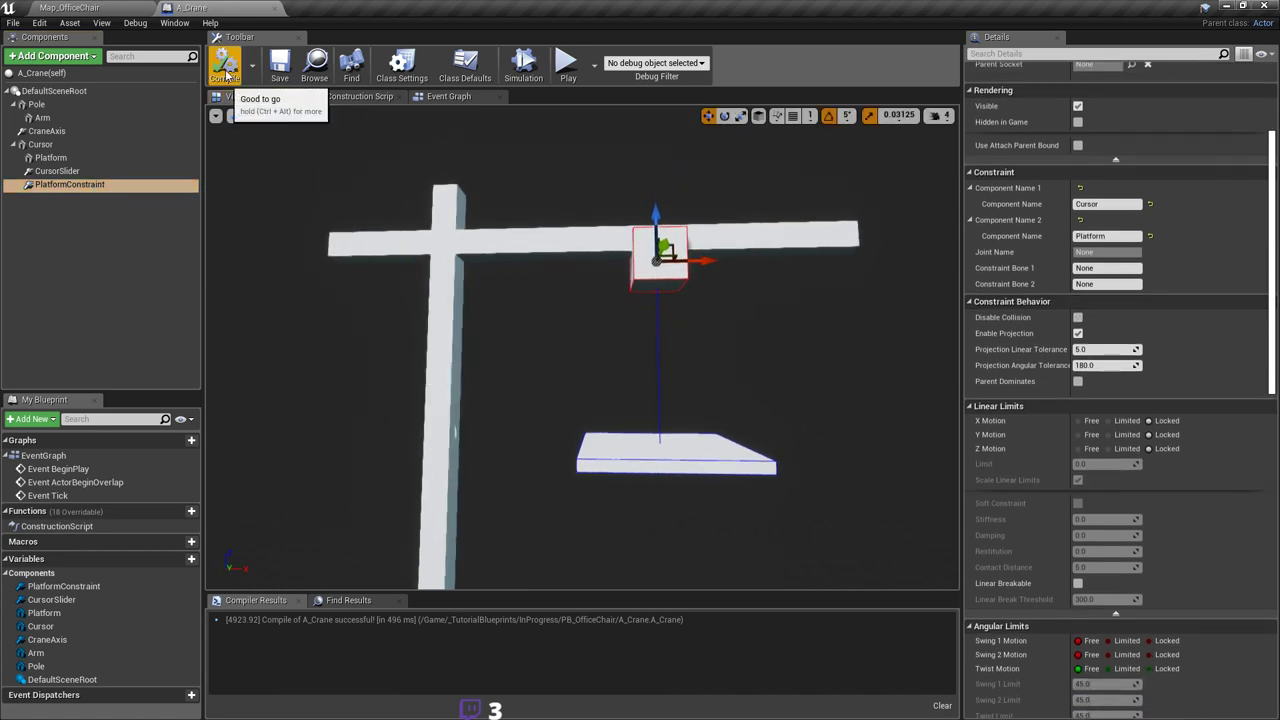
# Step: Play-test Map_OfficeChair and move around the crane to watch how the cursor and hanging platform behave
pyautogui.click(69, 7)
pyautogui.click(614, 48)
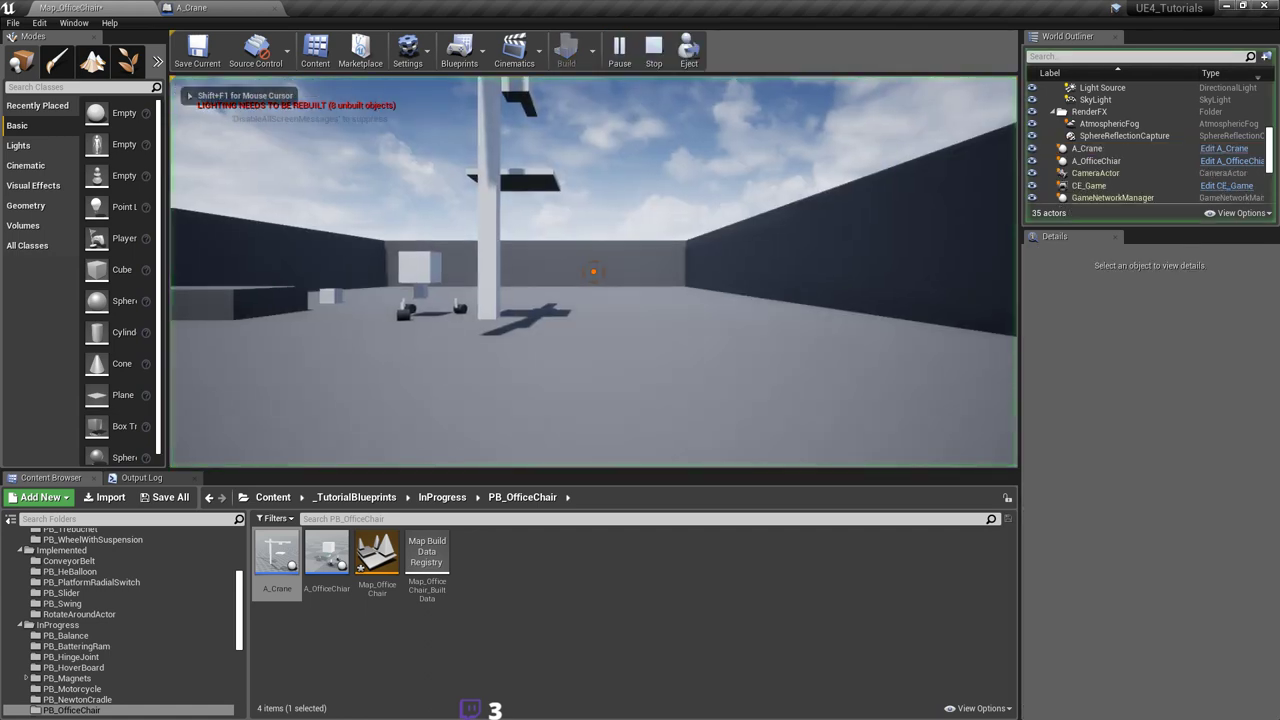
pyautogui.press('w')
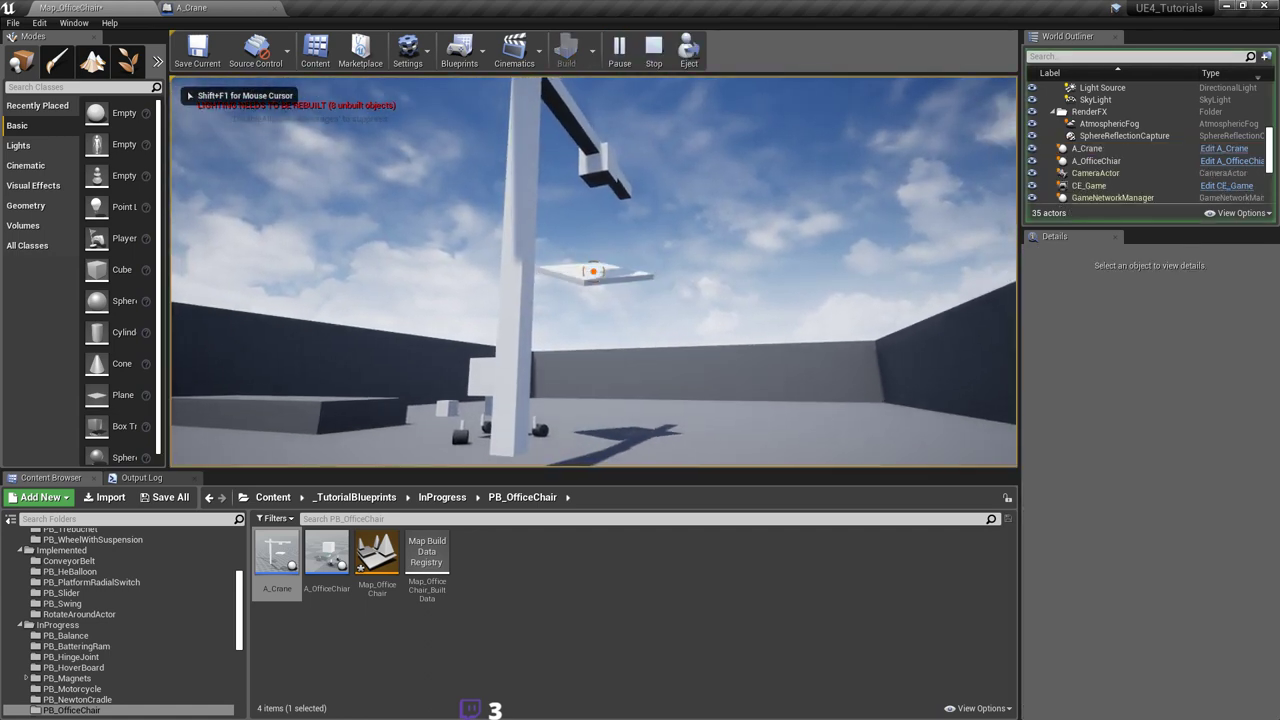
pyautogui.press('d')
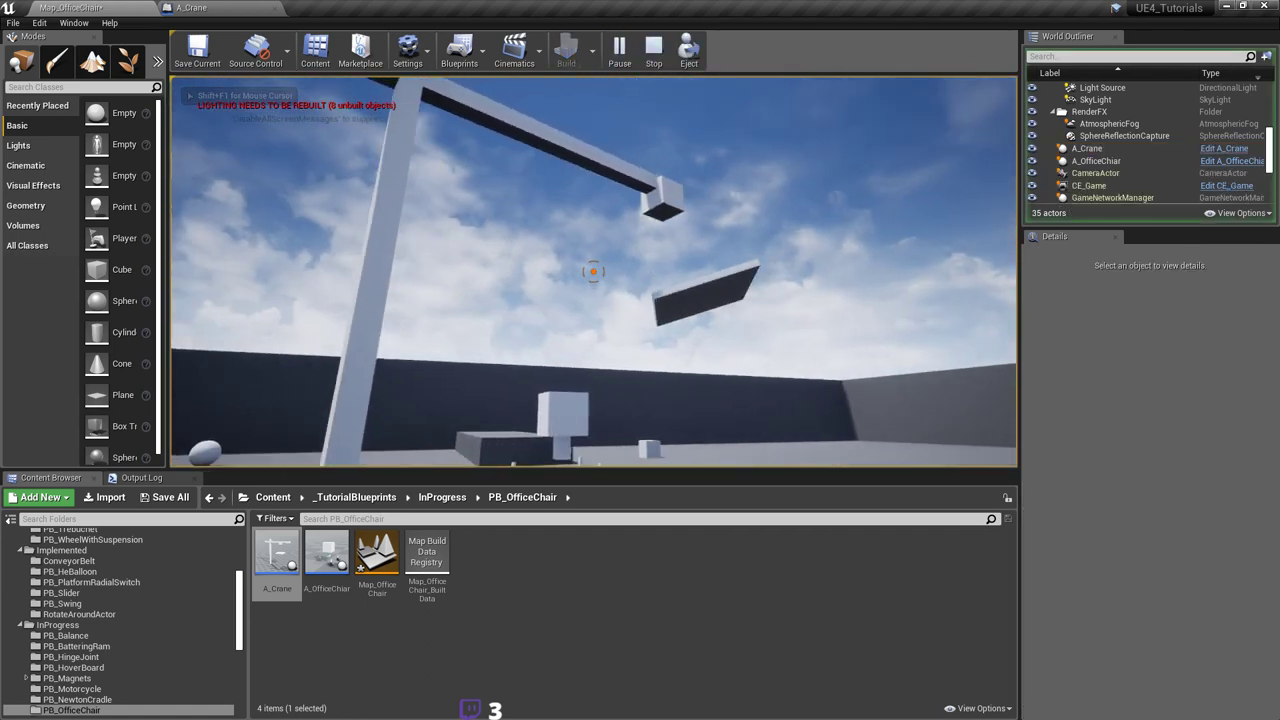
pyautogui.press('d')
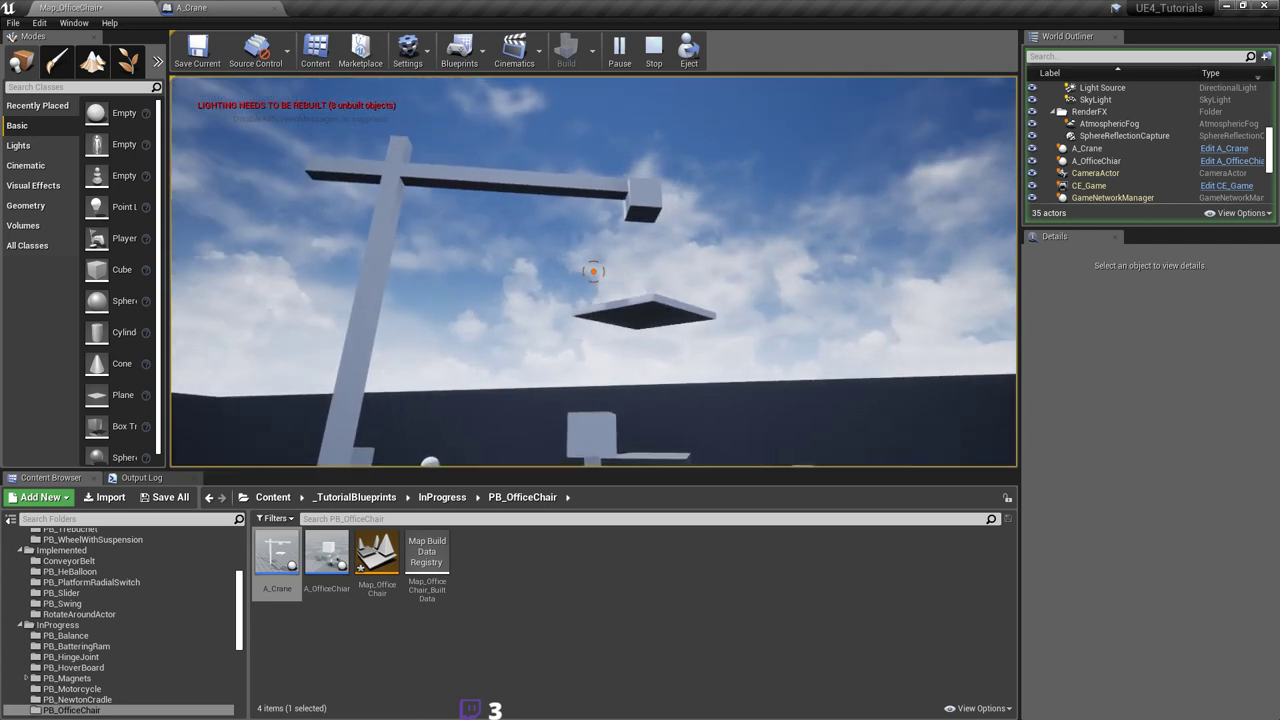
pyautogui.press('s')
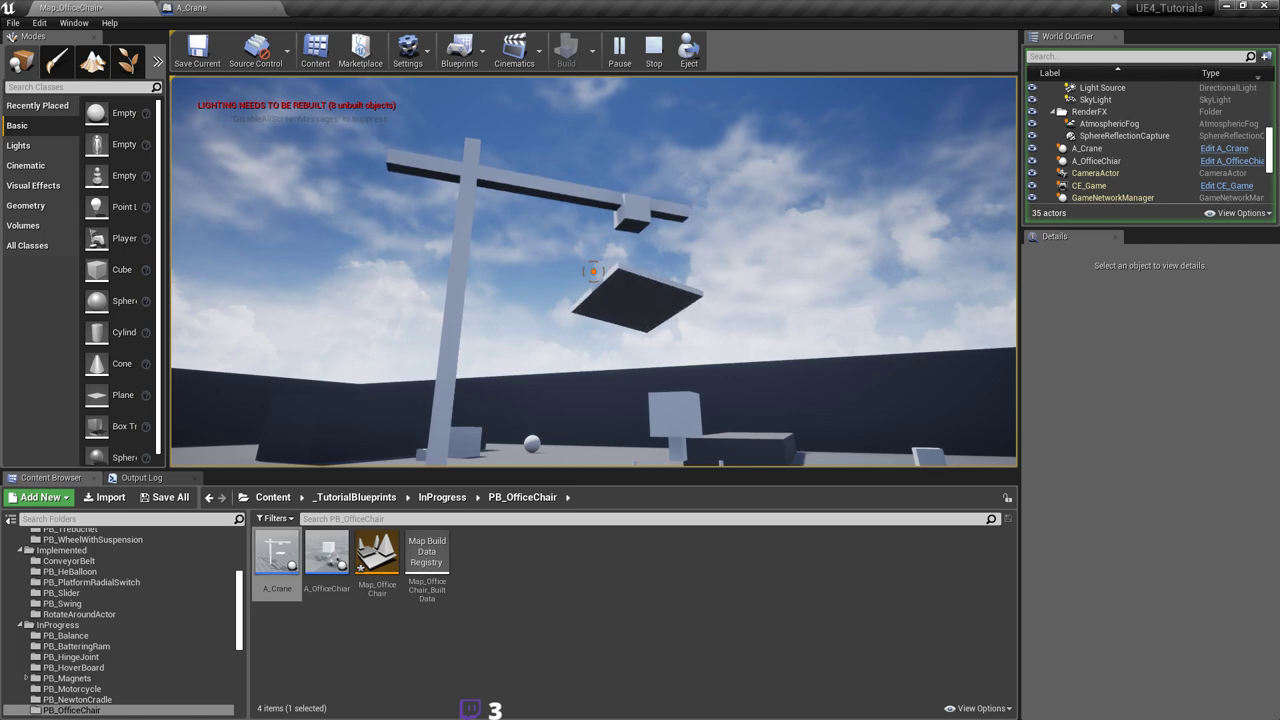
pyautogui.press('a')
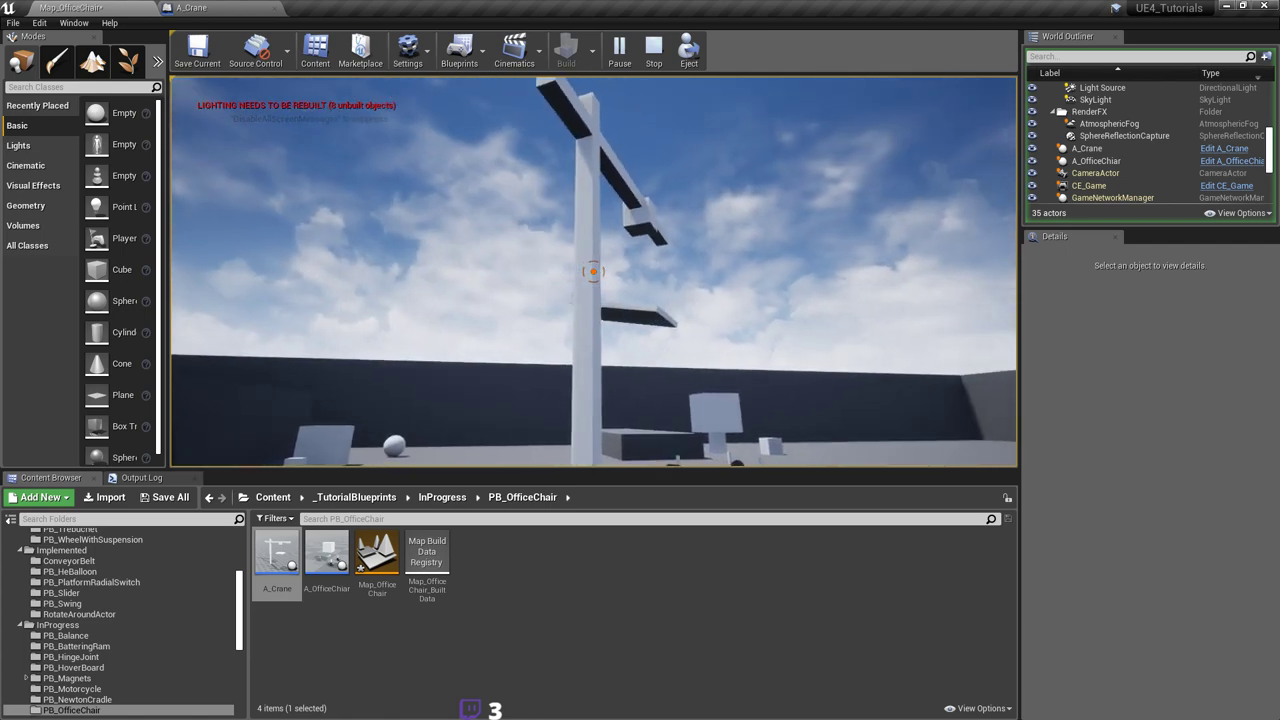
pyautogui.press('a')
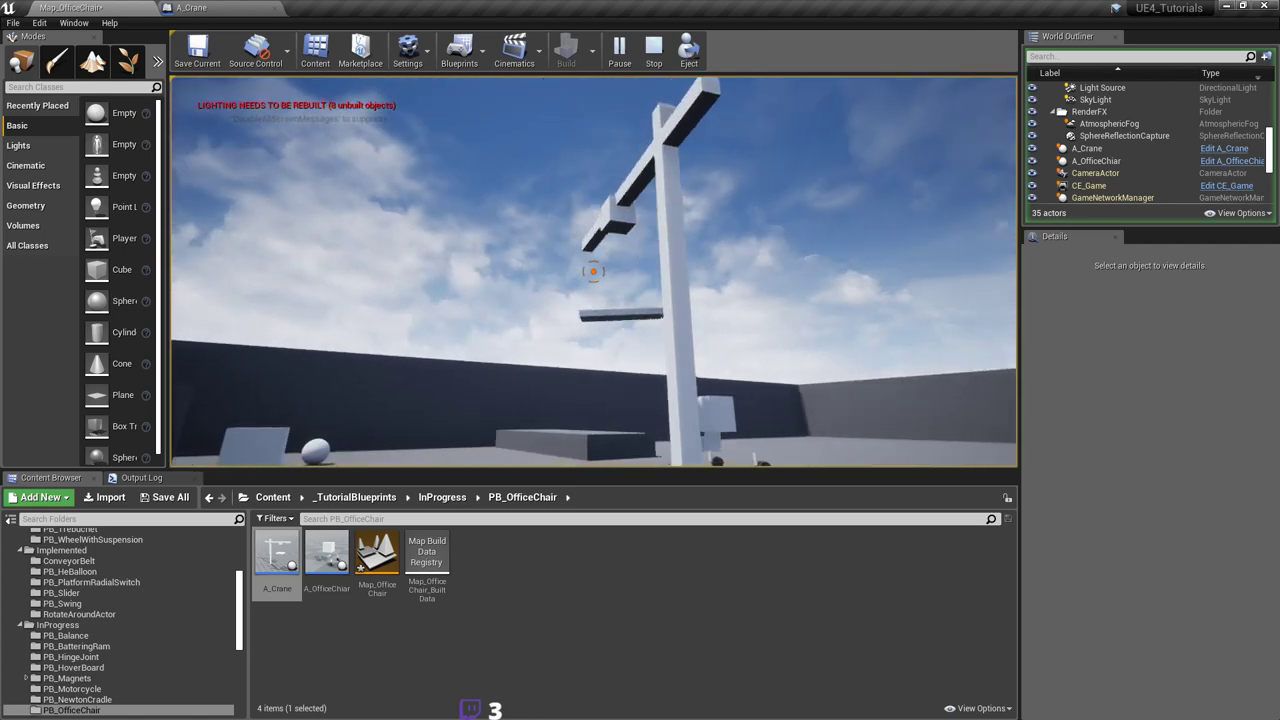
pyautogui.press('a')
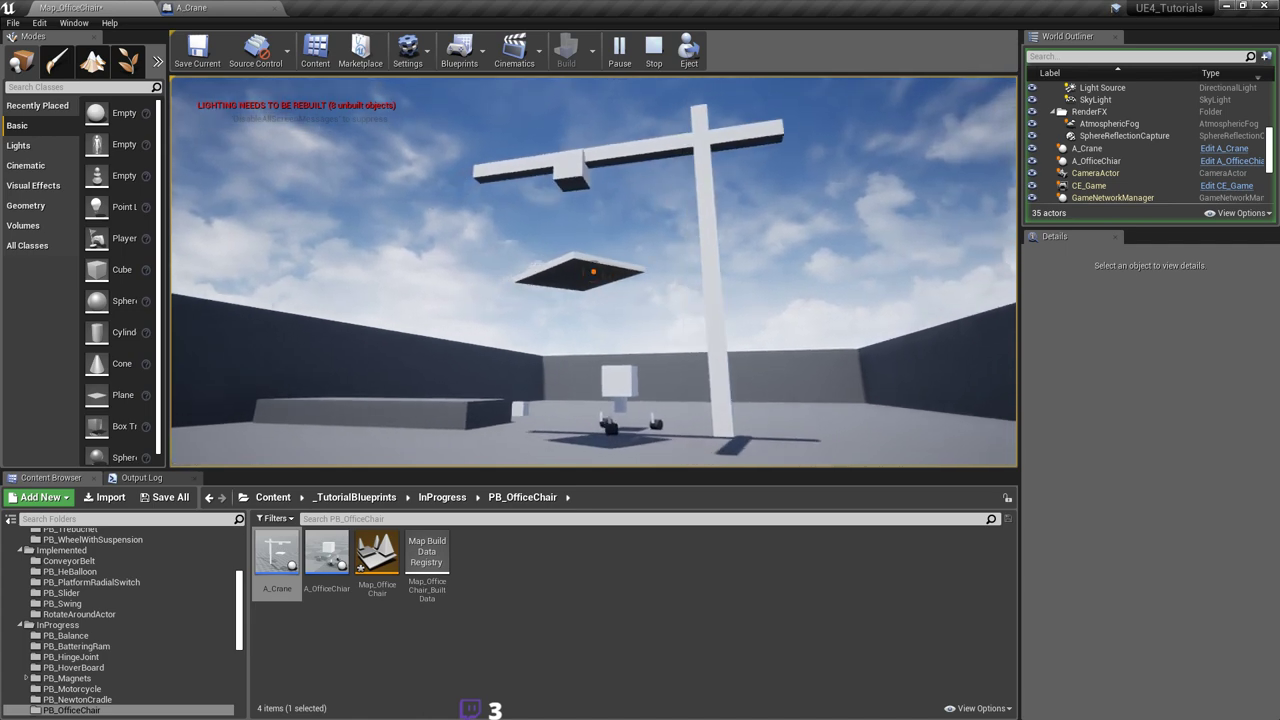
pyautogui.press('a')
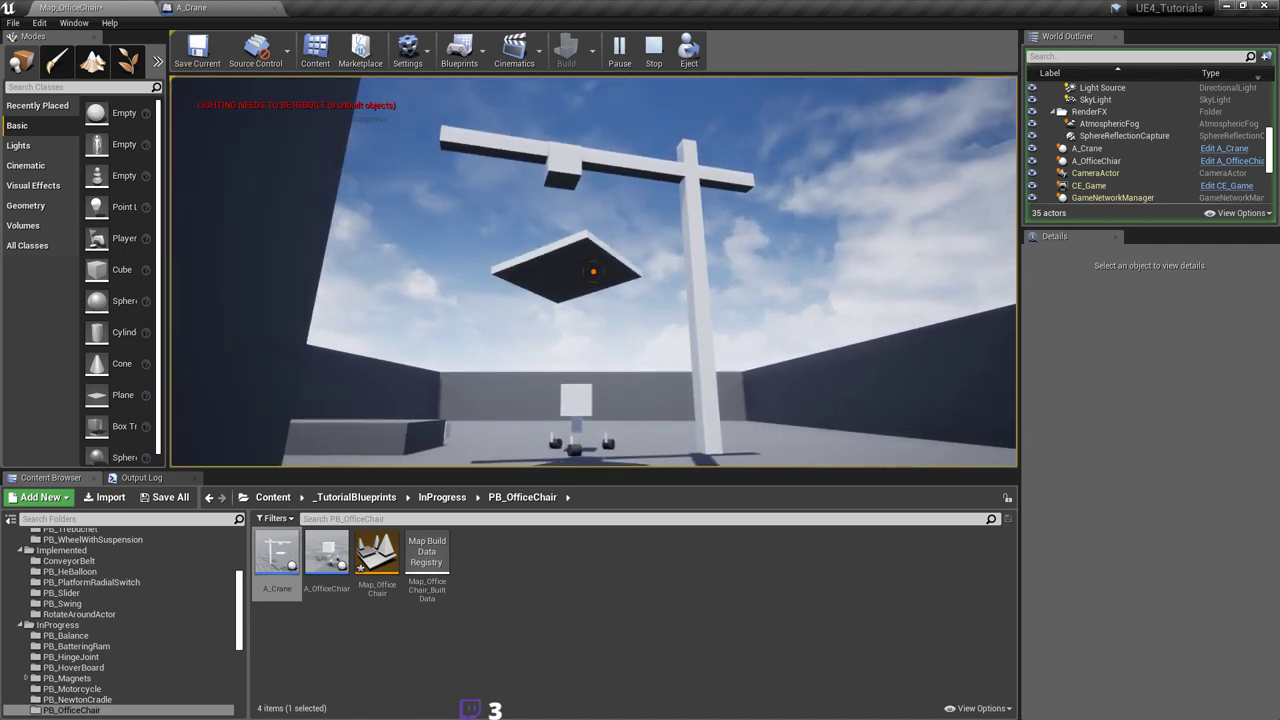
pyautogui.press('w')
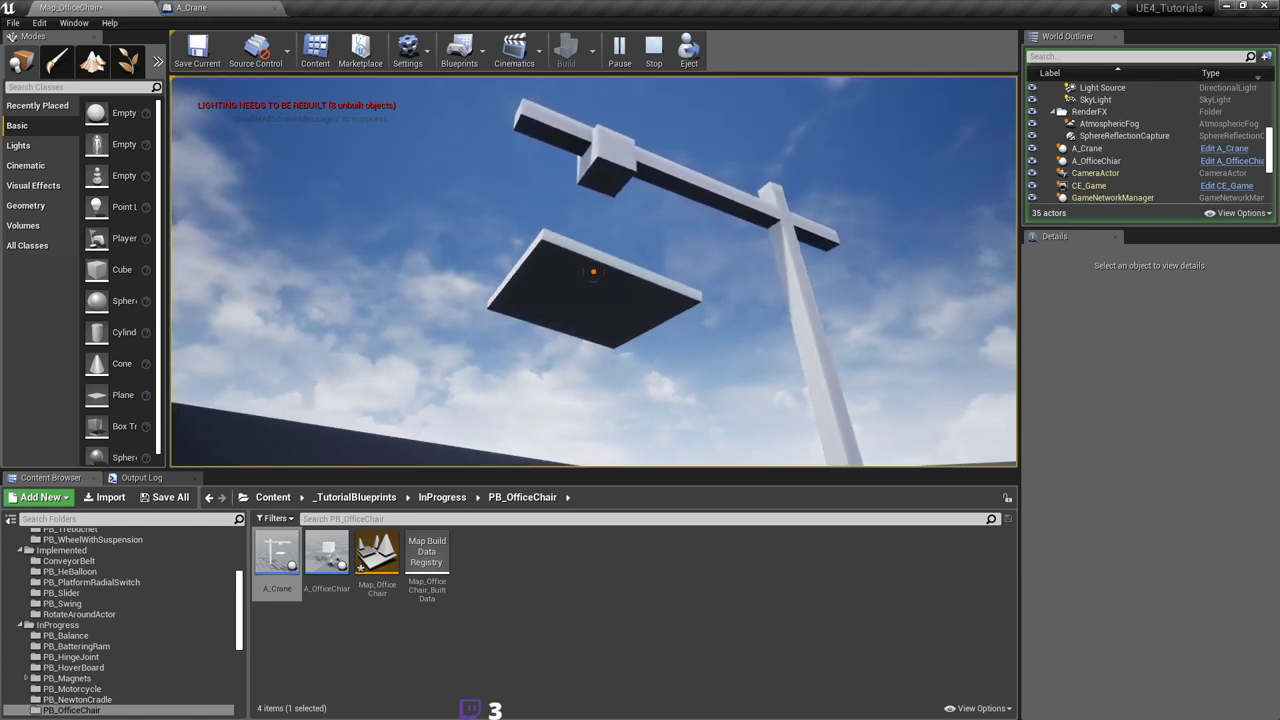
pyautogui.press('a')
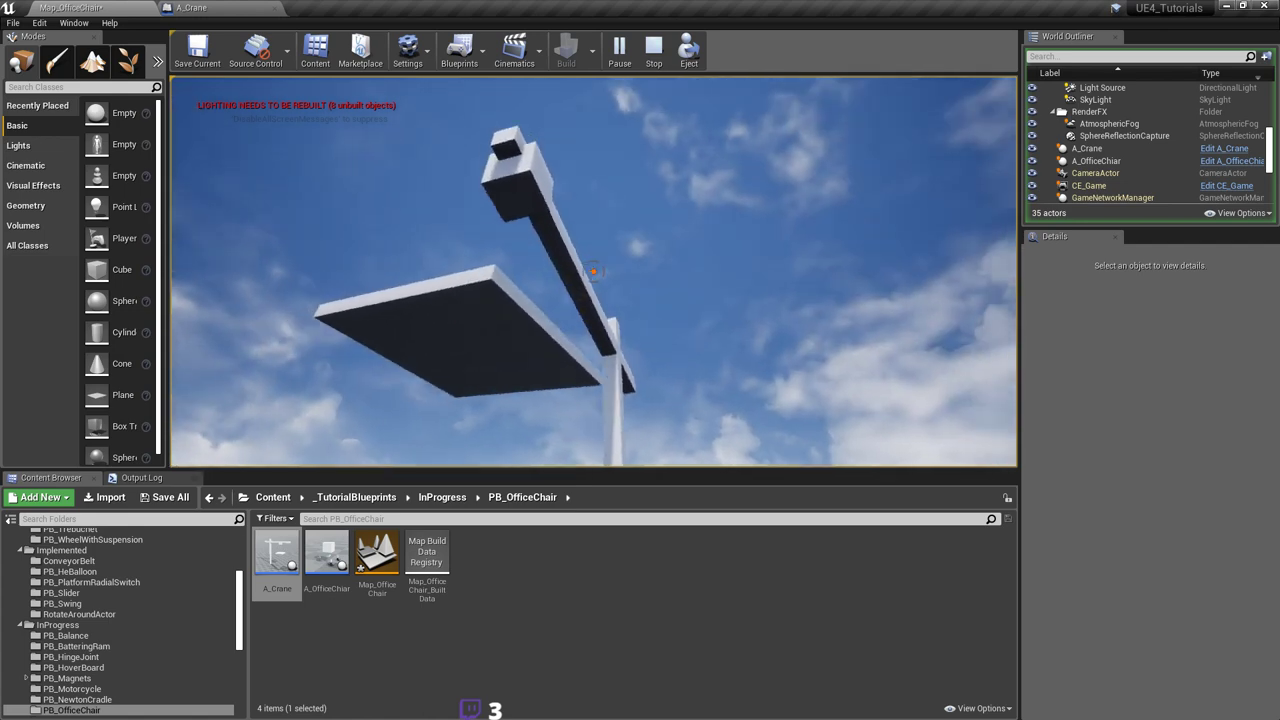
pyautogui.press('a')
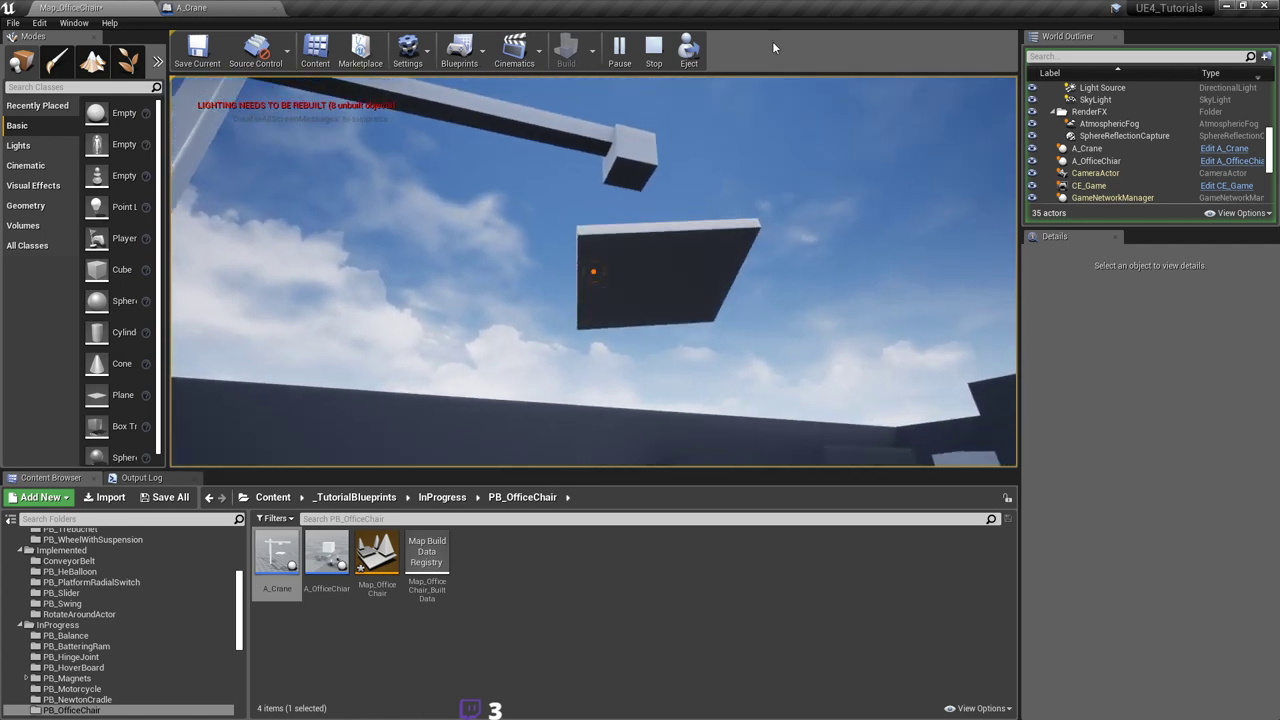
pyautogui.press('Escape')
# Step: Return to the A_Crane blueprint and save it
pyautogui.click(191, 7)
pyautogui.hotkey('ctrl', 's')
pyautogui.moveTo(797, 324); pyautogui.dragTo(775, 309, button='right')
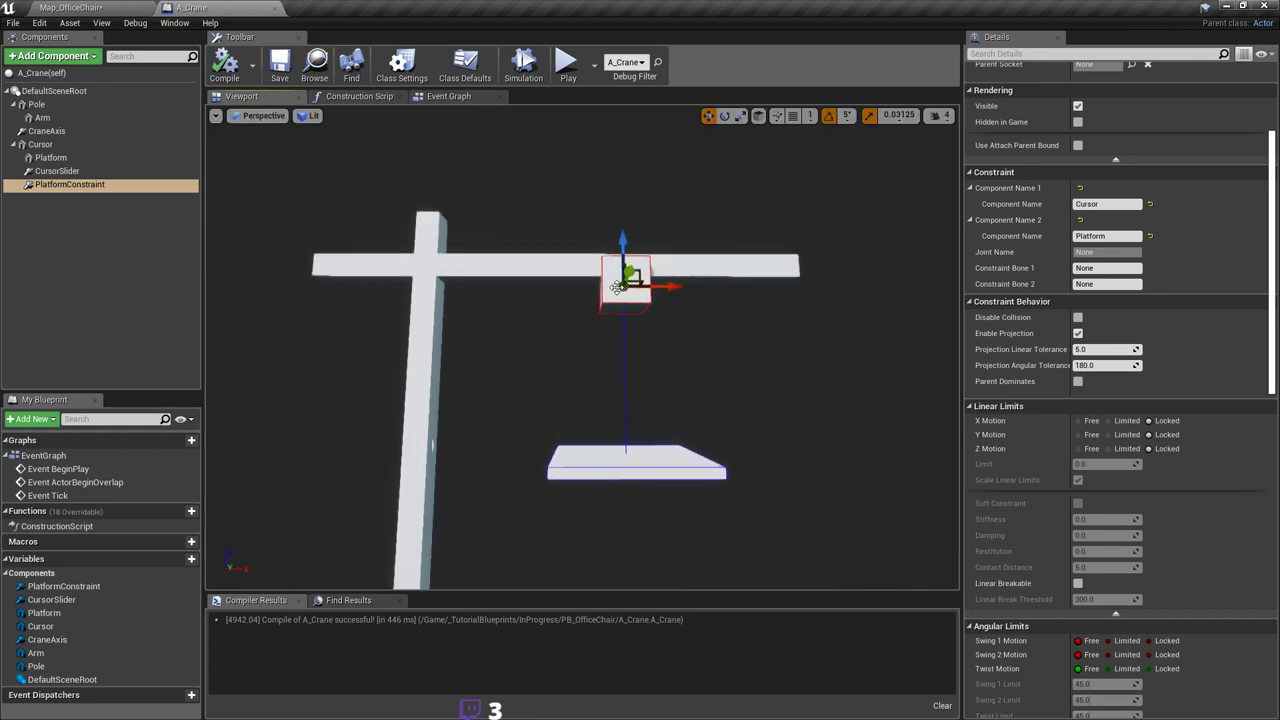
# Step: Enable the X Position Target in the CursorSlider's linear motor and compile the blueprint
pyautogui.click(619, 288)
pyautogui.click(57, 171)
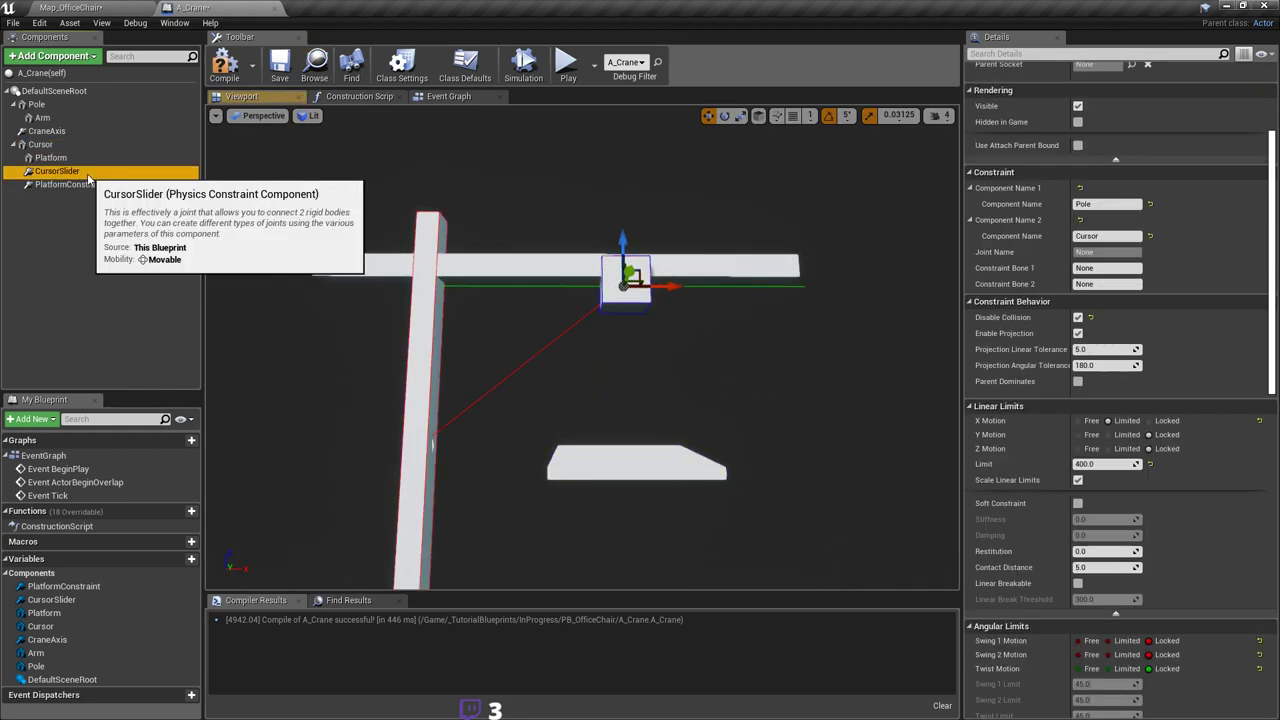
pyautogui.scroll(-3, 1226, 424)
pyautogui.scroll(-10, 1226, 420)
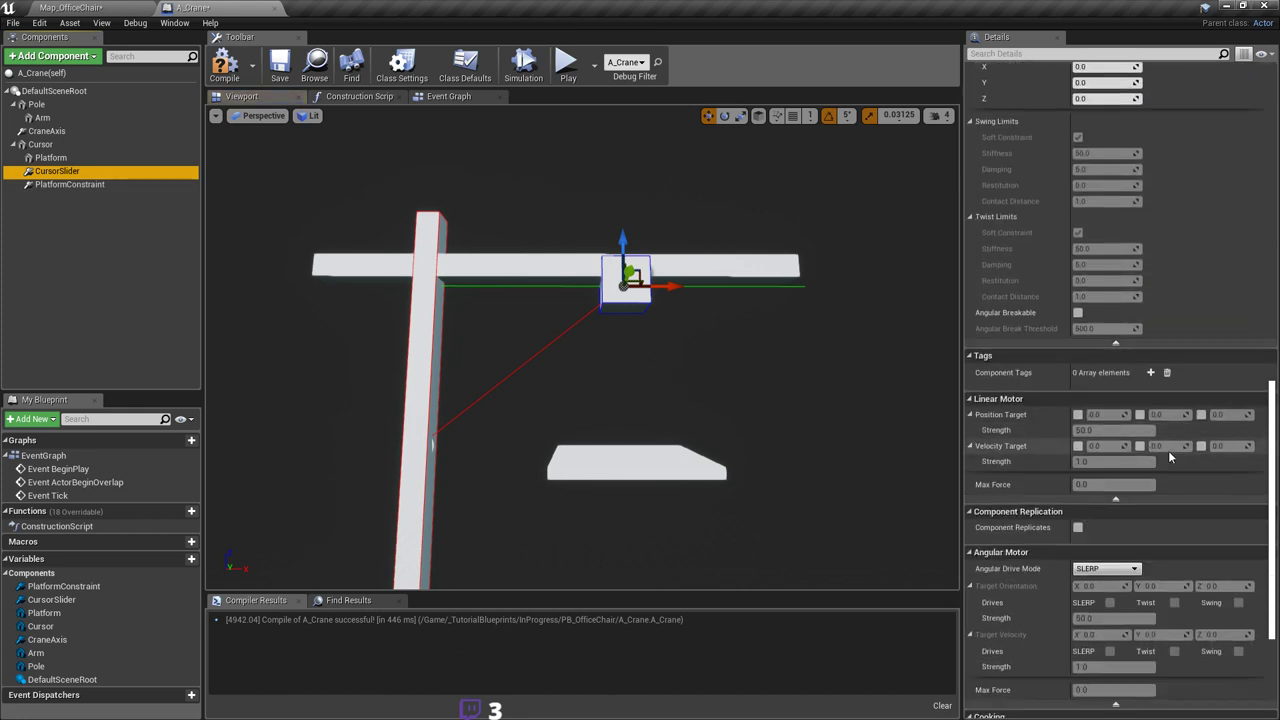
pyautogui.scroll(6, 1203, 452)
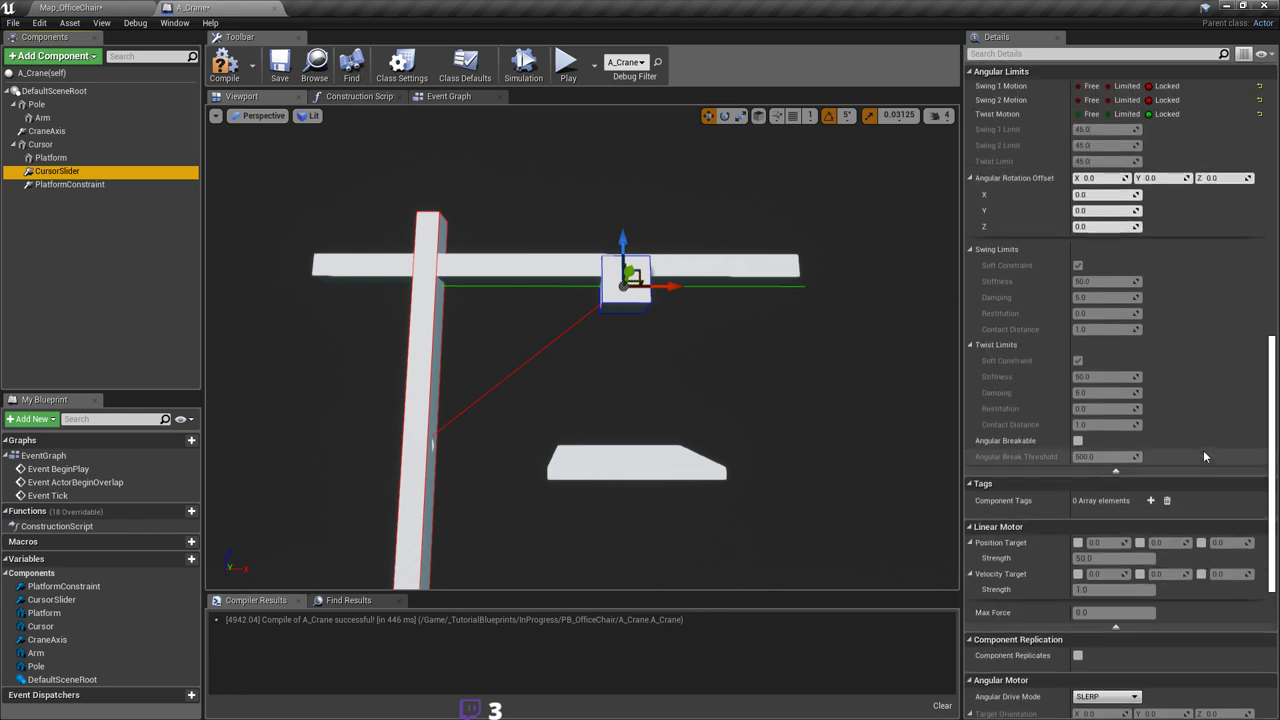
pyautogui.scroll(5, 1201, 453)
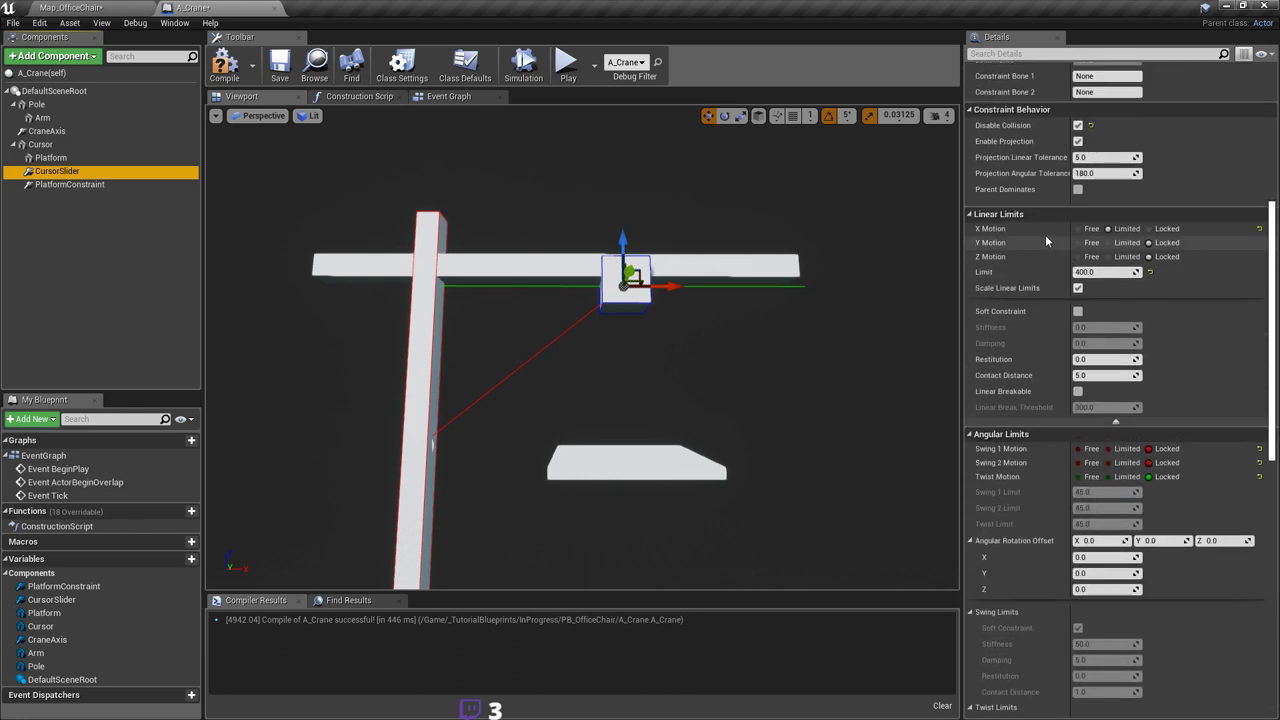
pyautogui.scroll(-5, 1111, 378)
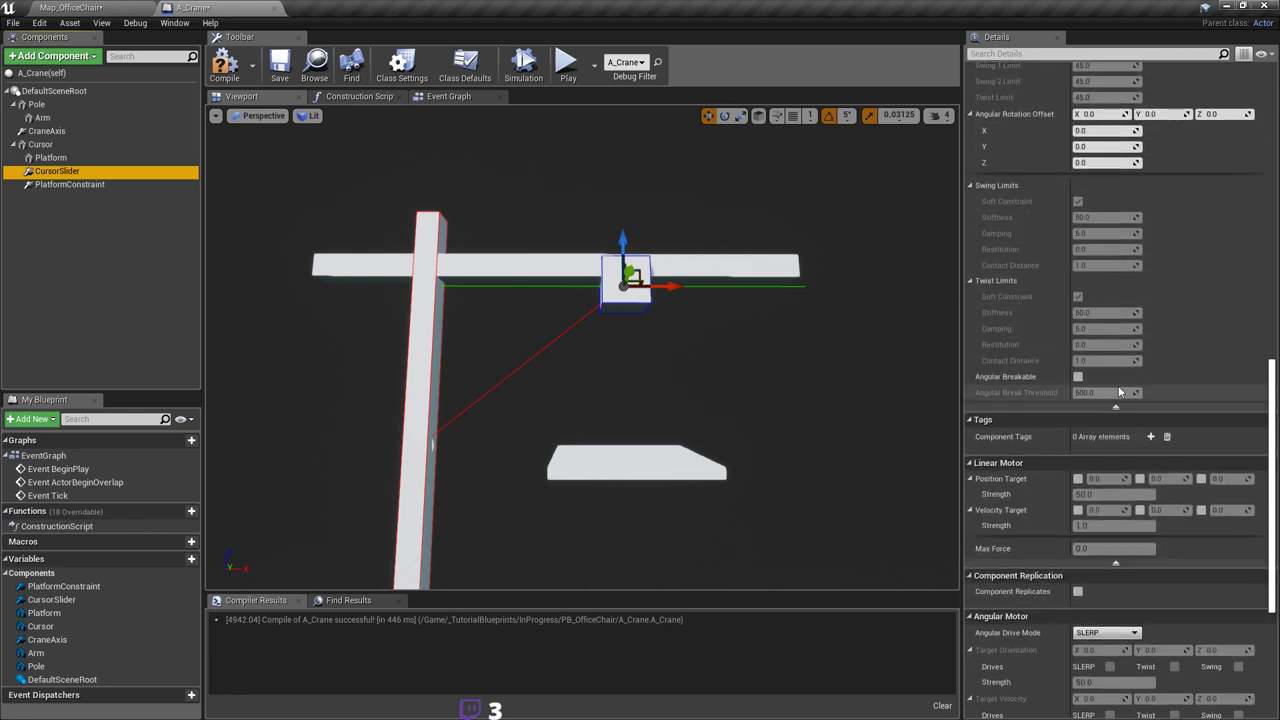
pyautogui.scroll(-2, 1120, 392)
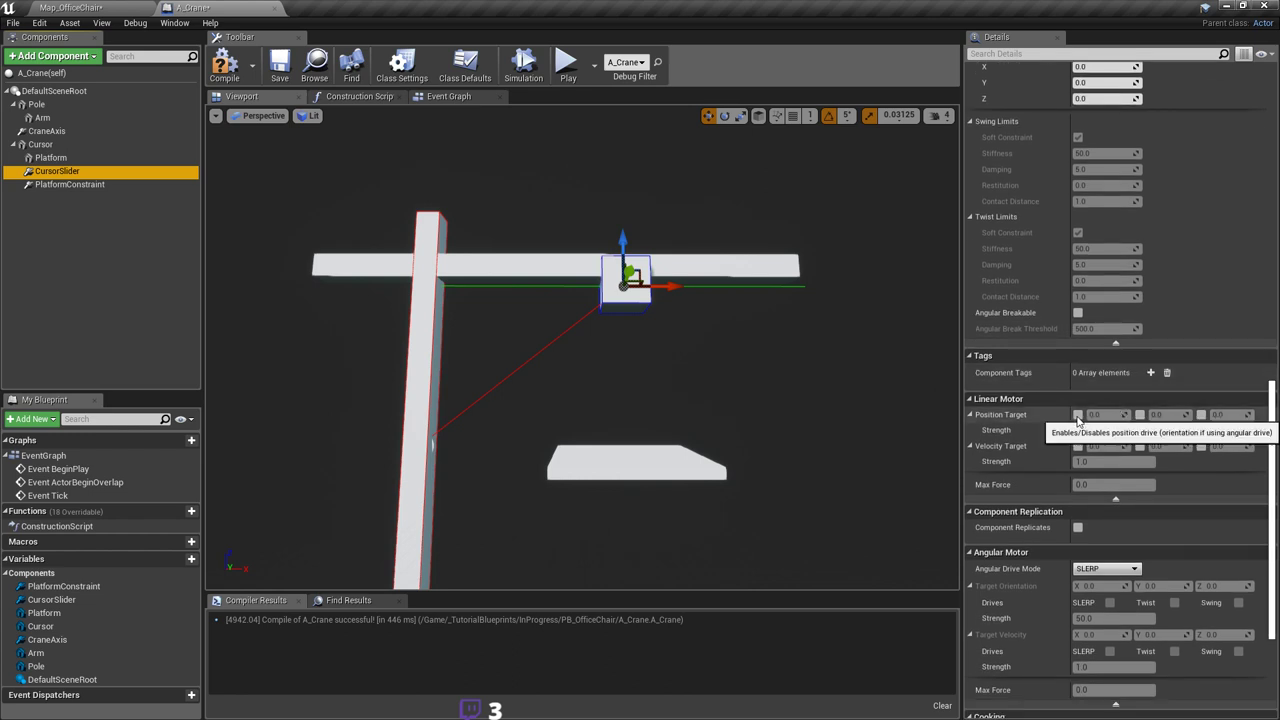
pyautogui.moveTo(667, 313)
pyautogui.mouseDown(button='right')
pyautogui.moveTo(617, 294)
pyautogui.moveTo(645, 320)
pyautogui.mouseUp(button='right')
pyautogui.click(1077, 414)
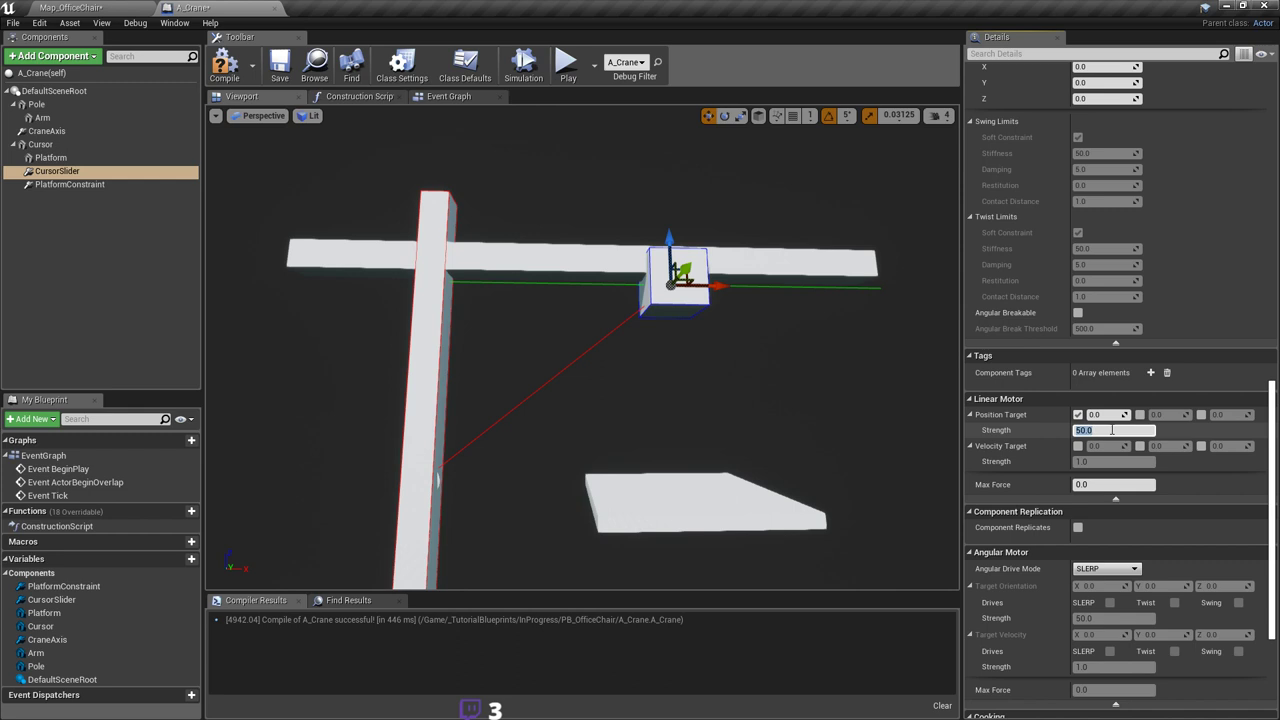
pyautogui.click(225, 65)
pyautogui.moveTo(786, 283); pyautogui.dragTo(800, 281, button='right')
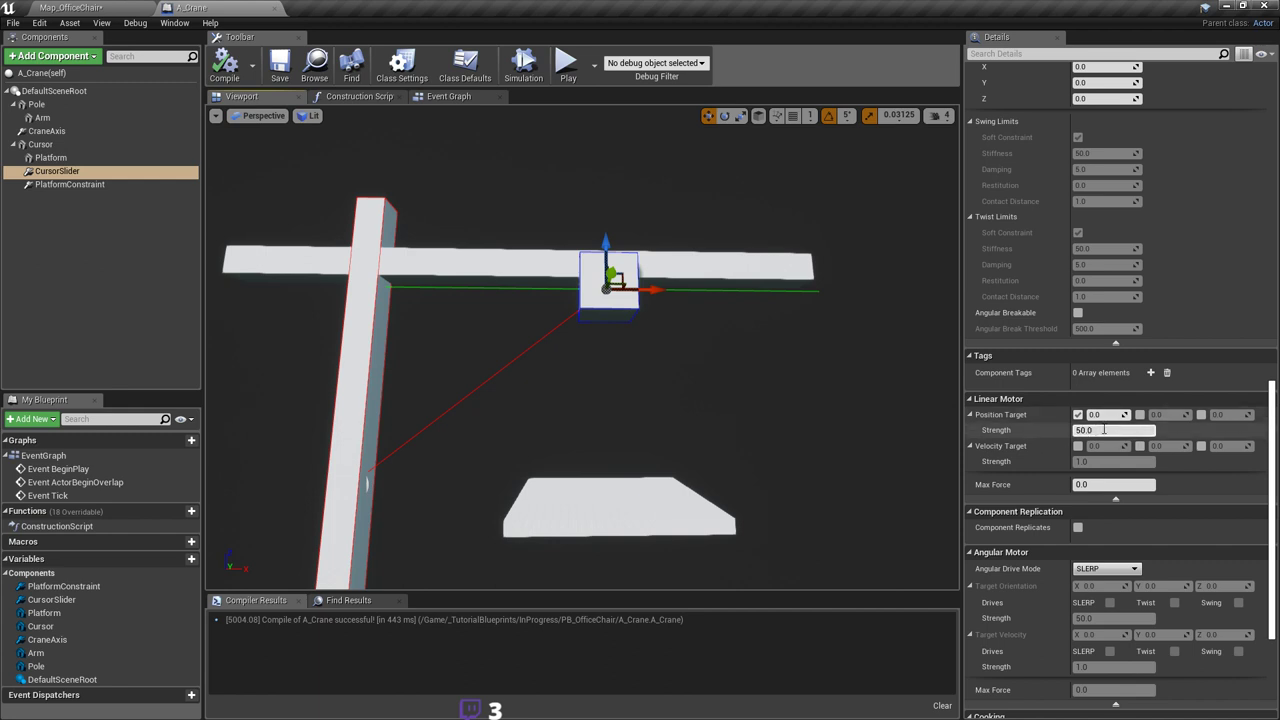
# Step: Set the Angular Drive Mode of the PlatformConstraint's angular motor to Twist and Swing
pyautogui.moveTo(730, 386)
pyautogui.mouseDown(button='right')
pyautogui.moveTo(716, 377)
pyautogui.moveTo(740, 387)
pyautogui.mouseUp(button='right')
pyautogui.moveTo(814, 372); pyautogui.dragTo(824, 392, button='right')
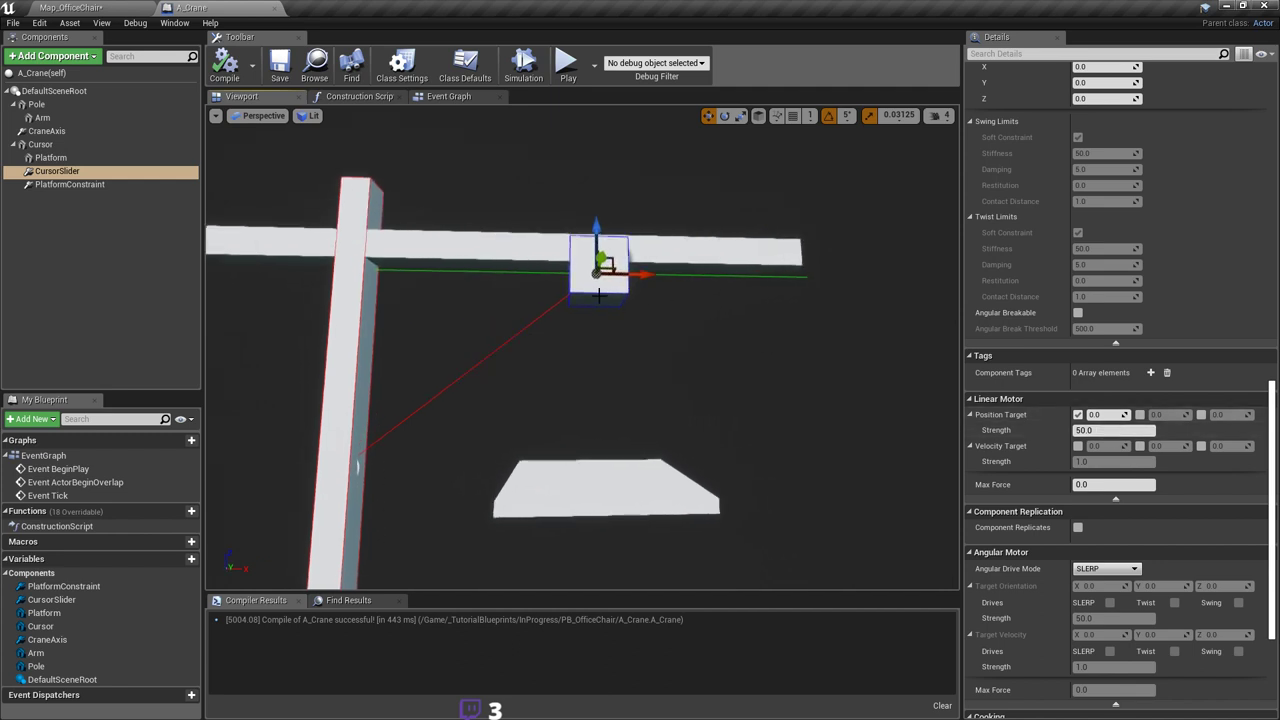
pyautogui.click(615, 487)
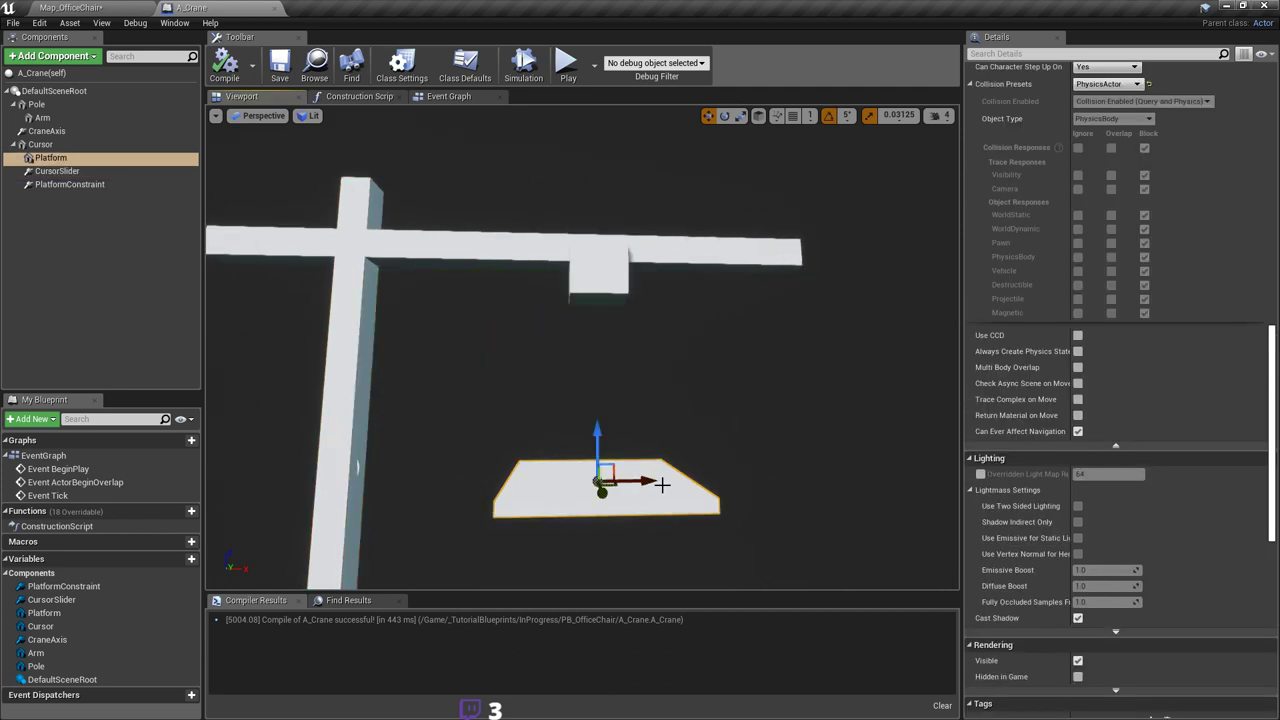
pyautogui.click(96, 187)
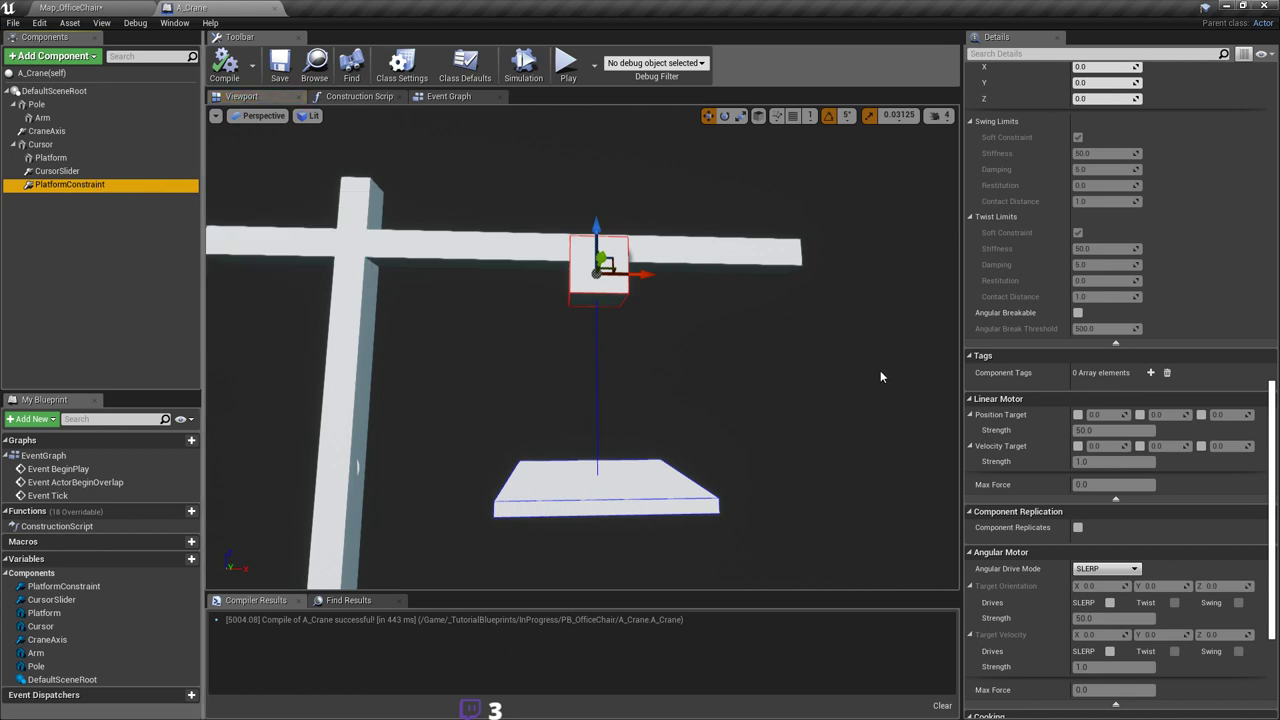
pyautogui.scroll(-5, 1177, 466)
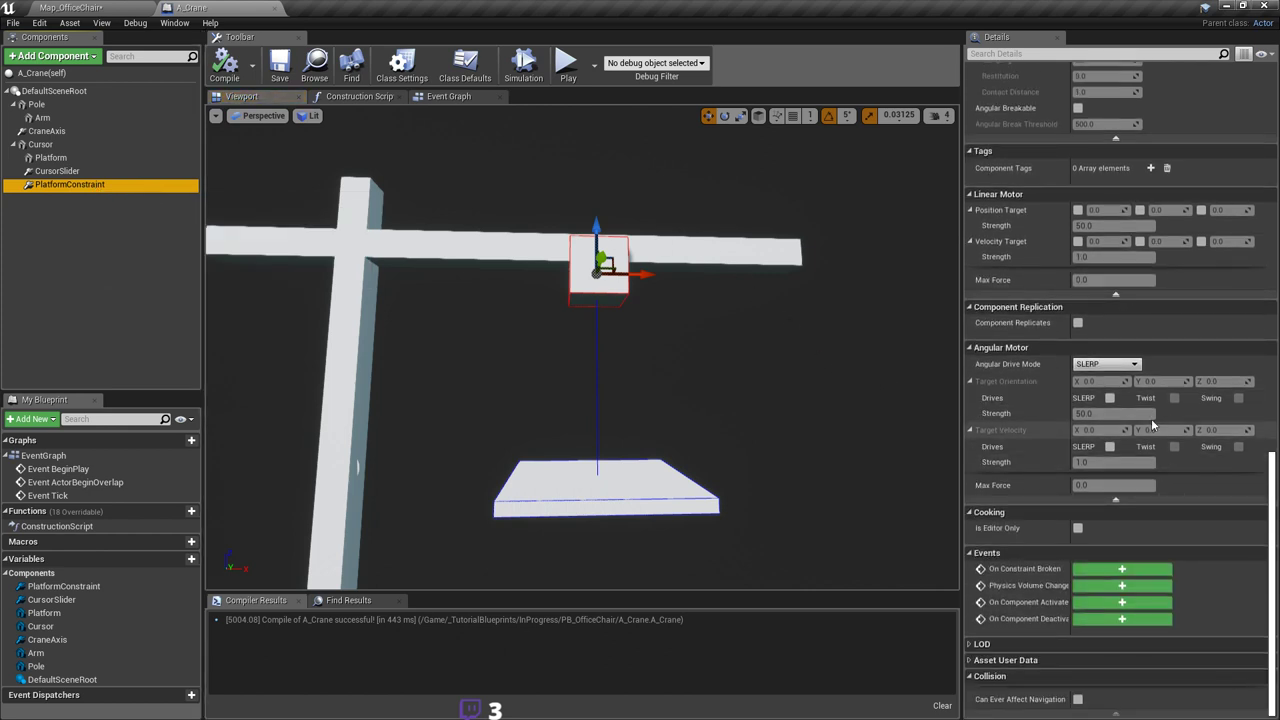
pyautogui.moveTo(1273, 537)
pyautogui.mouseDown()
pyautogui.moveTo(1272, 260)
pyautogui.moveTo(1278, 528)
pyautogui.mouseUp()
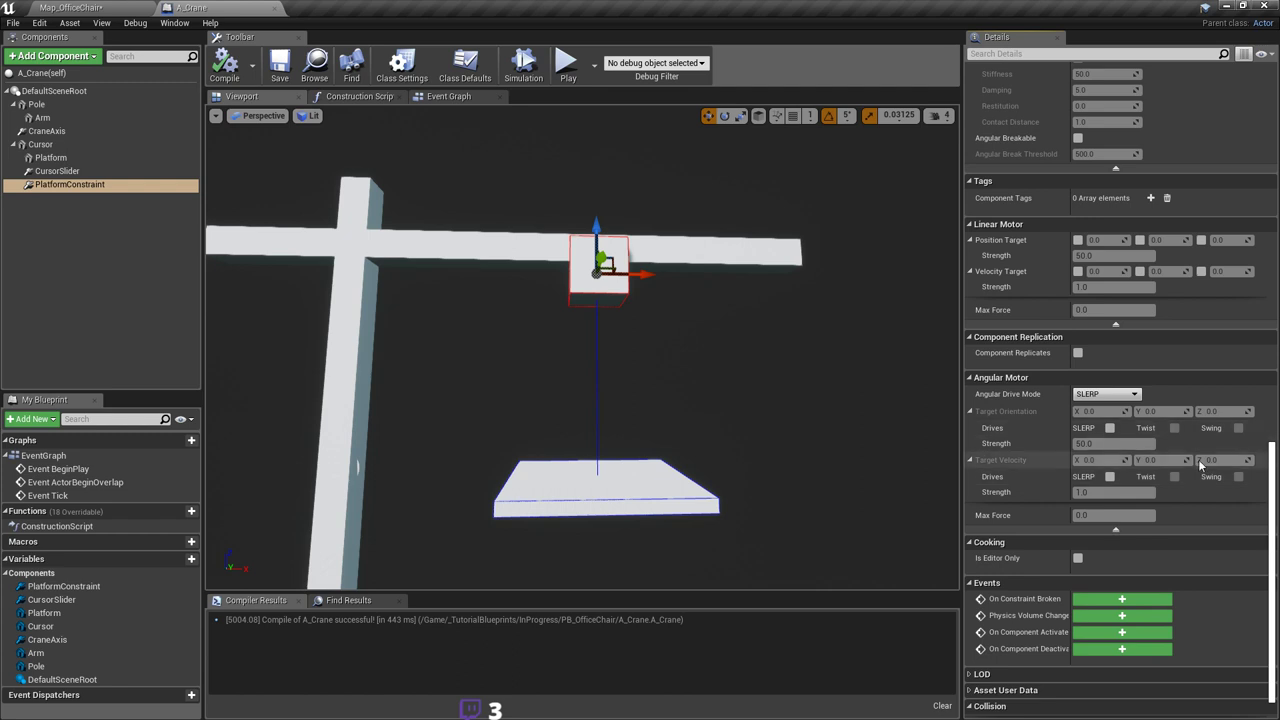
pyautogui.scroll(5, 1202, 497)
pyautogui.scroll(-4, 1206, 495)
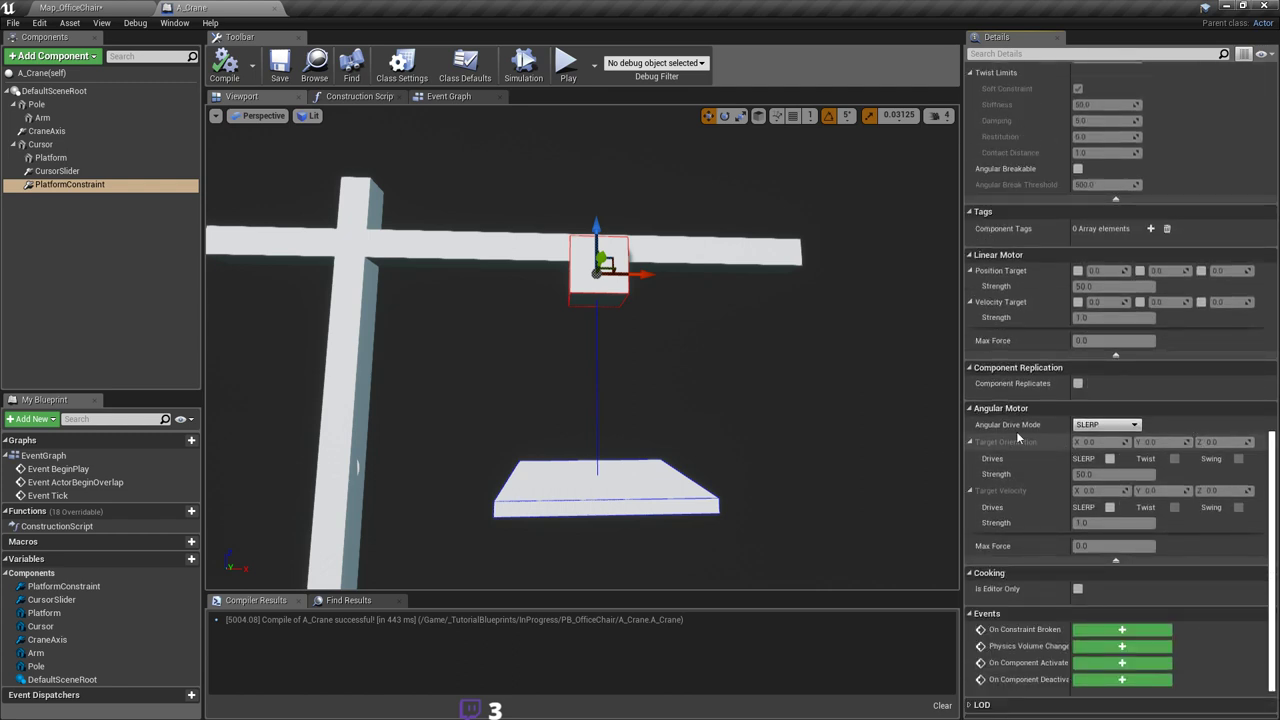
pyautogui.click(1104, 425)
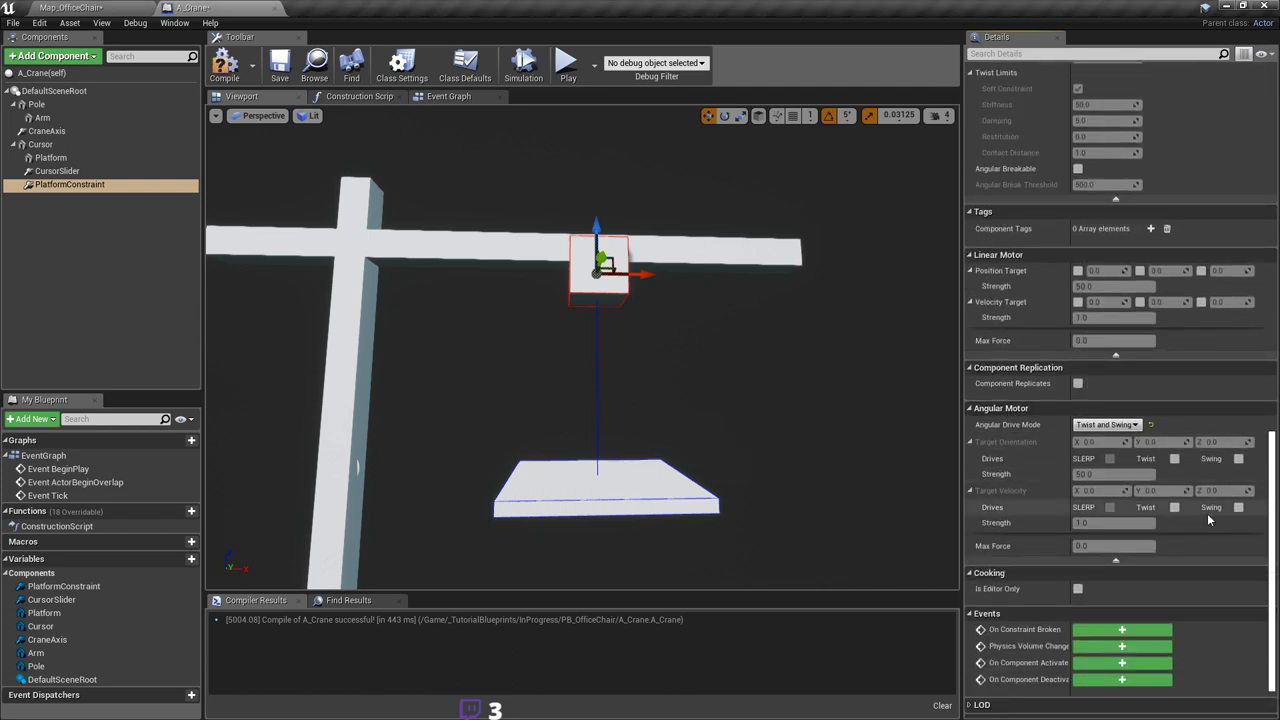
# Step: Set the PlatformConstraint's Swing 1 and Swing 2 motion to Locked
pyautogui.scroll(9, 1221, 508)
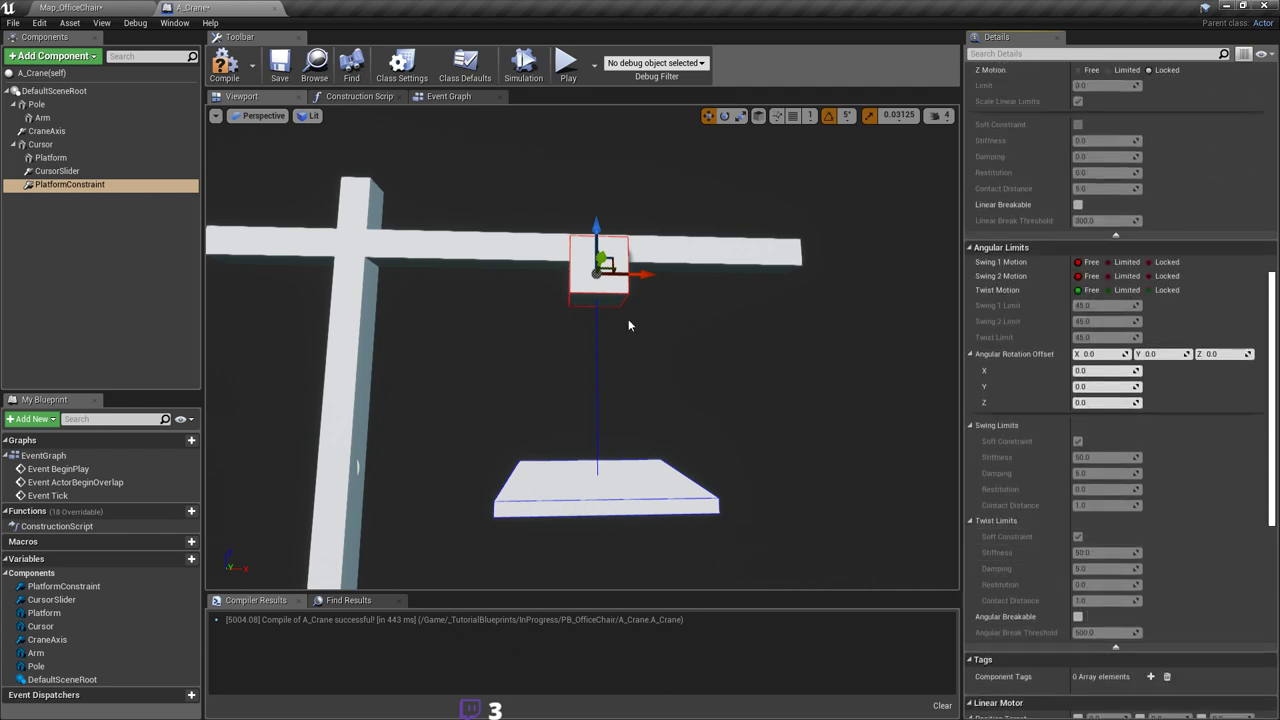
pyautogui.moveTo(542, 294); pyautogui.dragTo(585, 287, button='right')
pyautogui.click(92, 172)
pyautogui.click(95, 184)
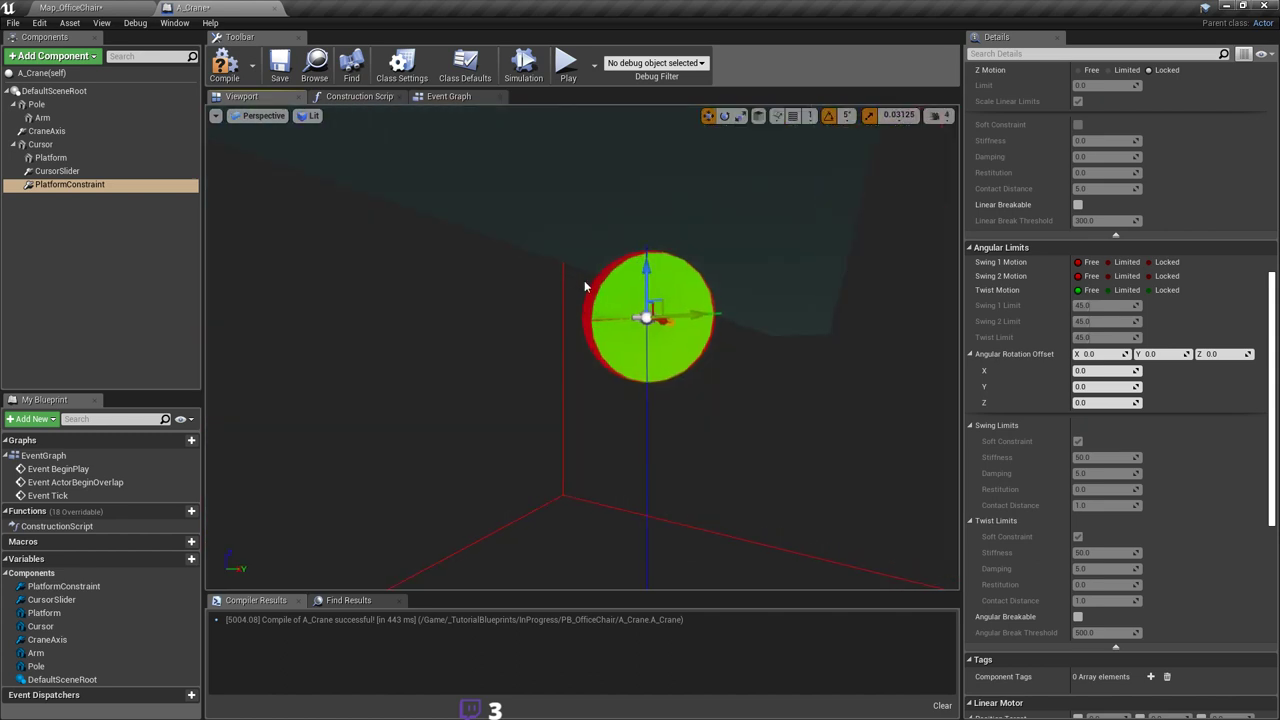
pyautogui.click(1173, 266)
pyautogui.click(1177, 279)
# Step: Rotate the PlatformConstraint about its Y axis until its twist disc inside the cursor lies horizontal
pyautogui.moveTo(780, 288); pyautogui.dragTo(640, 288, button='right')
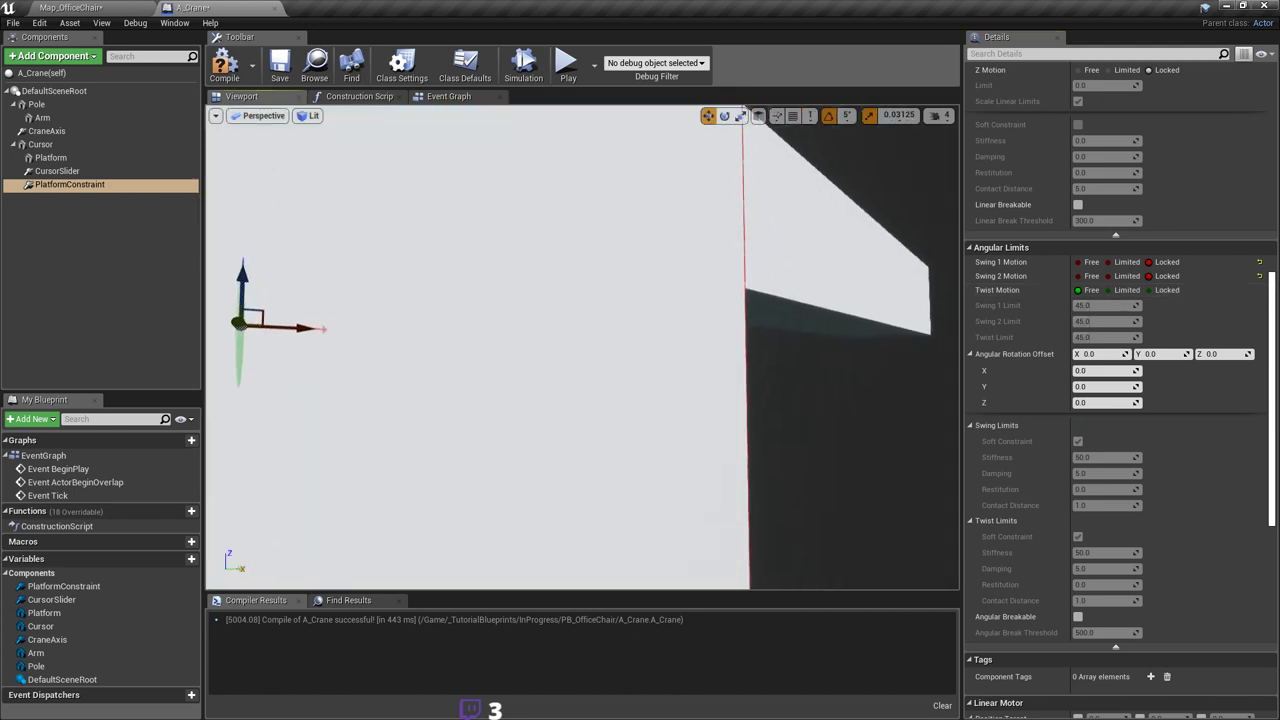
pyautogui.moveTo(585, 347); pyautogui.dragTo(585, 347, button='right')
pyautogui.moveTo(804, 396); pyautogui.dragTo(804, 396, button='right')
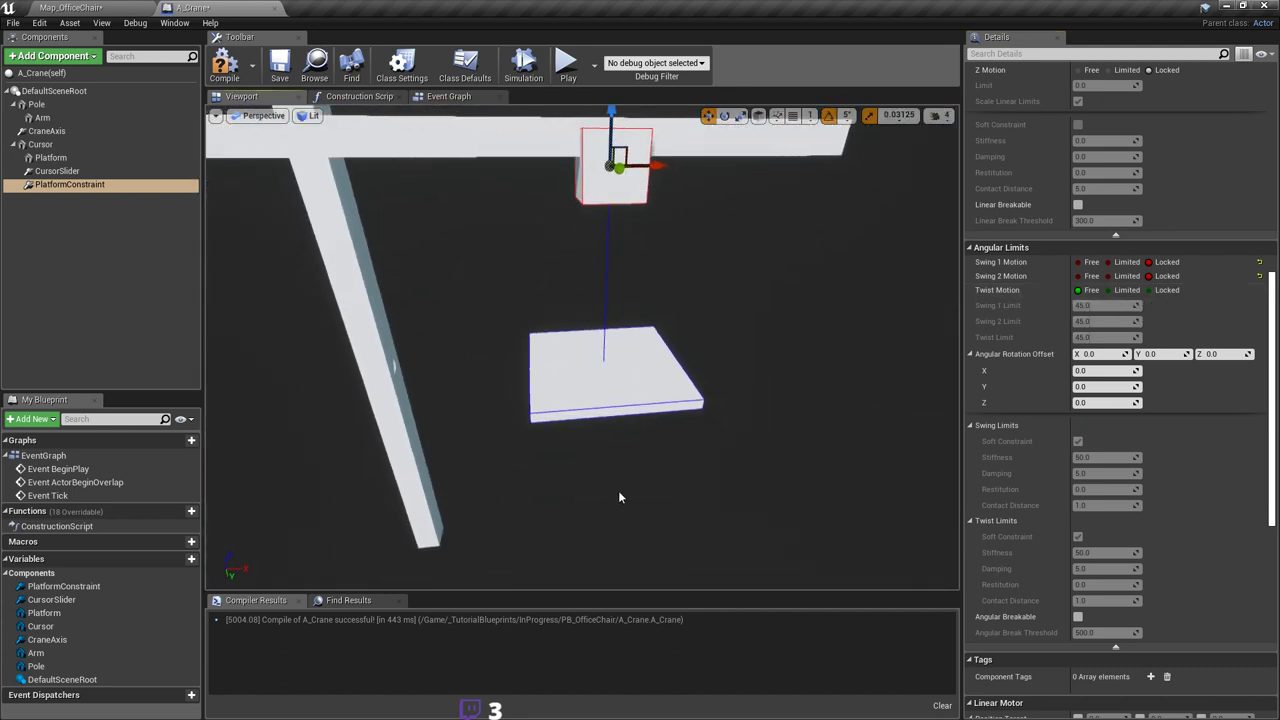
pyautogui.moveTo(567, 332); pyautogui.dragTo(567, 332, button='right')
pyautogui.press('w')
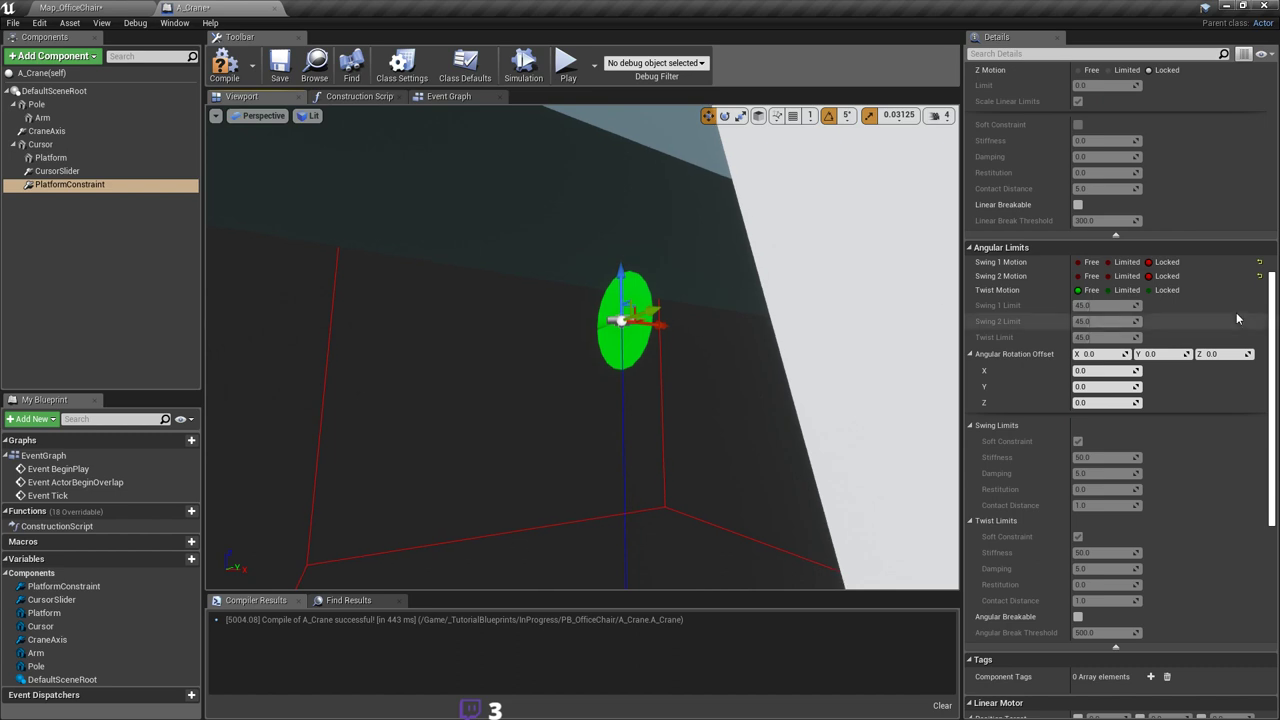
pyautogui.click(725, 117)
pyautogui.moveTo(587, 378)
pyautogui.mouseDown(button='right')
pyautogui.moveTo(550, 390)
pyautogui.moveTo(587, 378)
pyautogui.mouseUp(button='right')
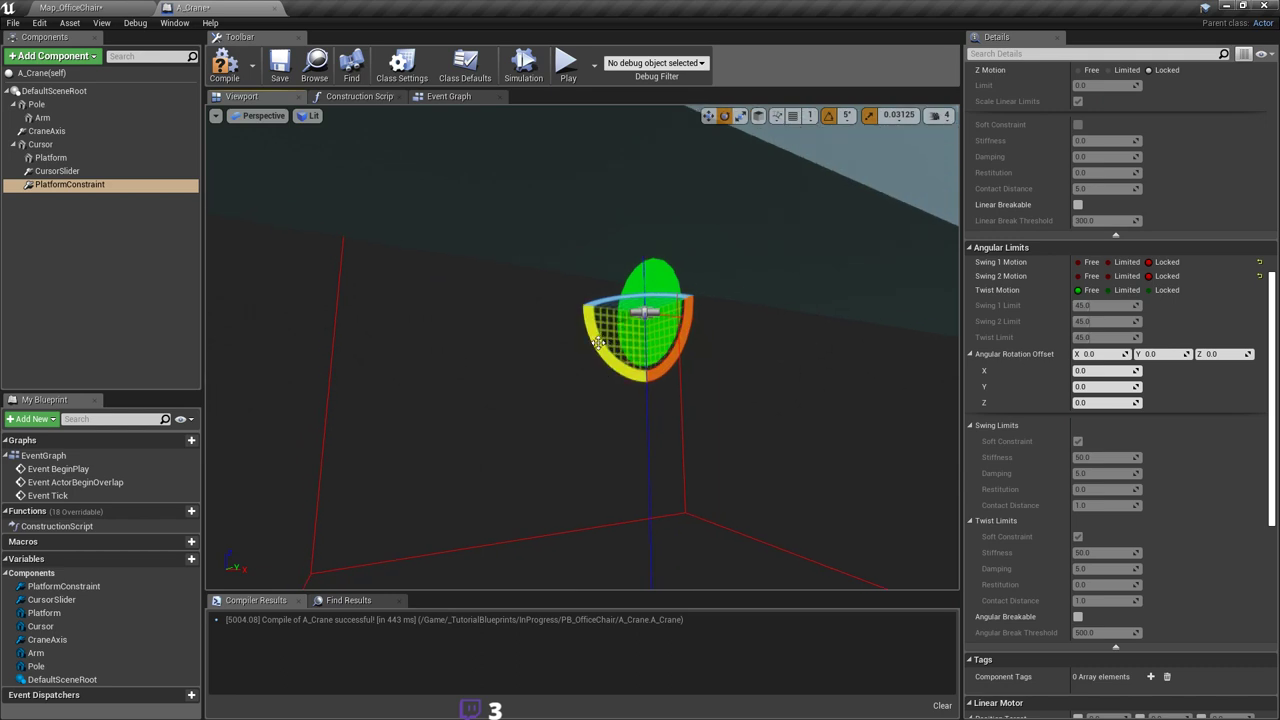
pyautogui.moveTo(597, 343); pyautogui.dragTo(646, 406)
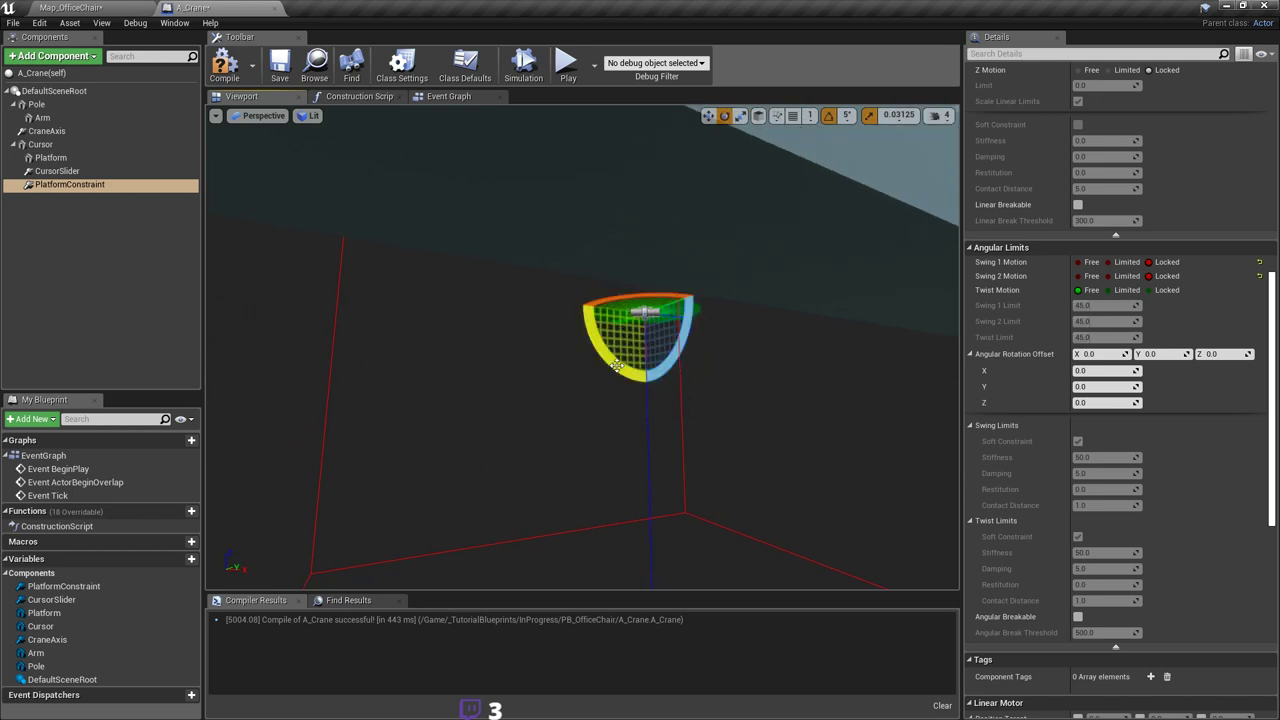
# Step: Set the PlatformConstraint's Swing 1 and Swing 2 motion to Free
pyautogui.moveTo(665, 386); pyautogui.dragTo(694, 388, button='right')
pyautogui.press('s')
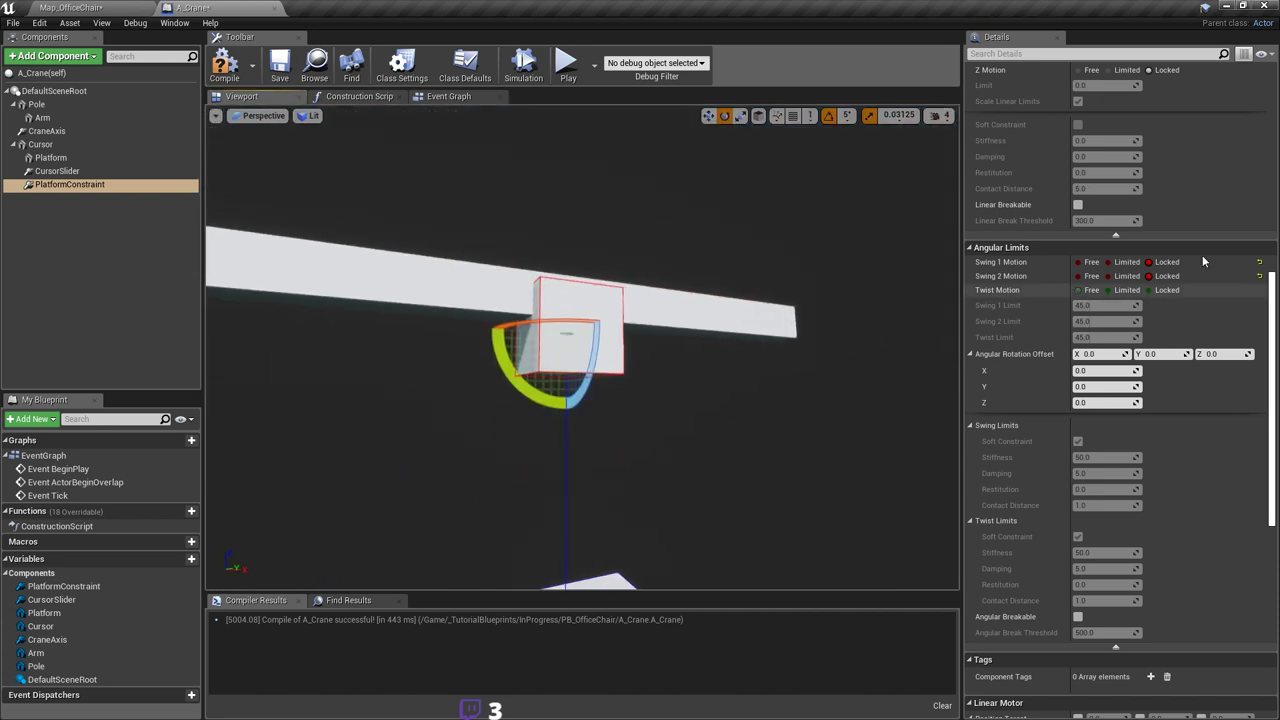
pyautogui.click(1092, 263)
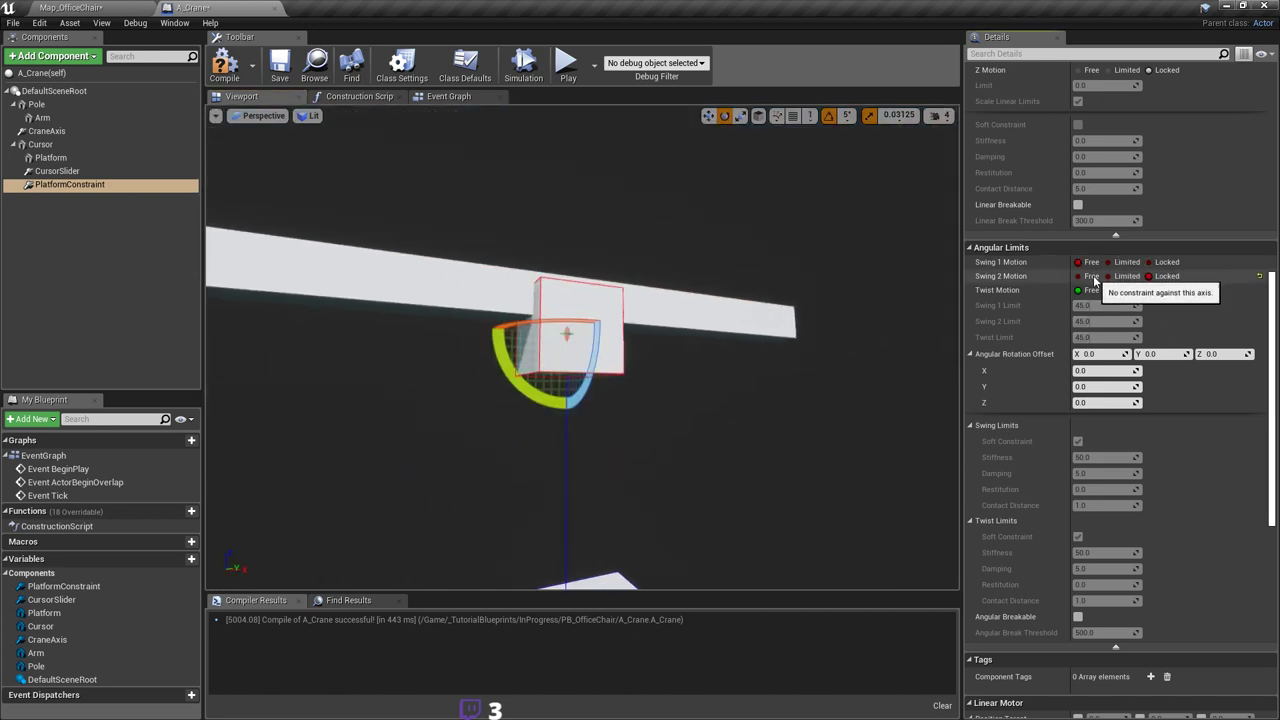
pyautogui.moveTo(720, 350)
pyautogui.mouseDown(button='right')
pyautogui.moveTo(680, 342)
pyautogui.moveTo(700, 338)
pyautogui.mouseUp(button='right')
pyautogui.press('w')
# Step: Set the PlatformConstraint's Swing 1 and Swing 2 motion to Limited and its Twist motion to Locked
pyautogui.click(1126, 262)
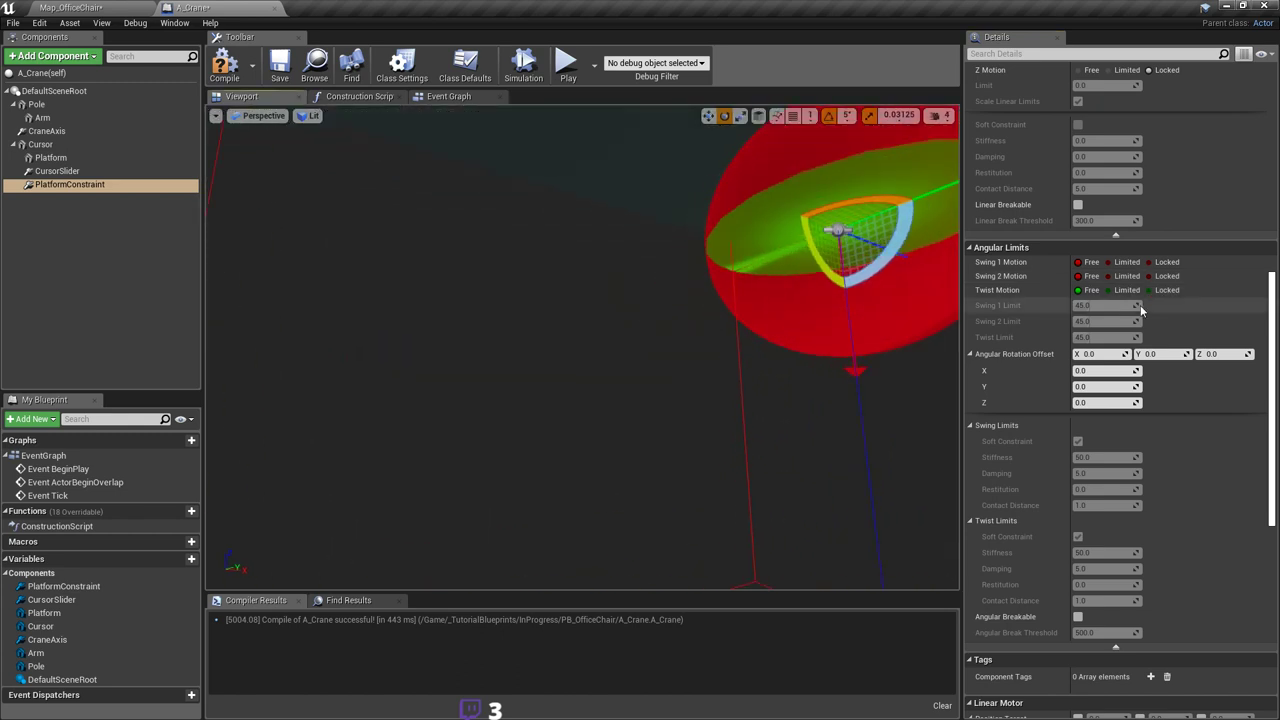
pyautogui.click(1126, 276)
pyautogui.click(1127, 290)
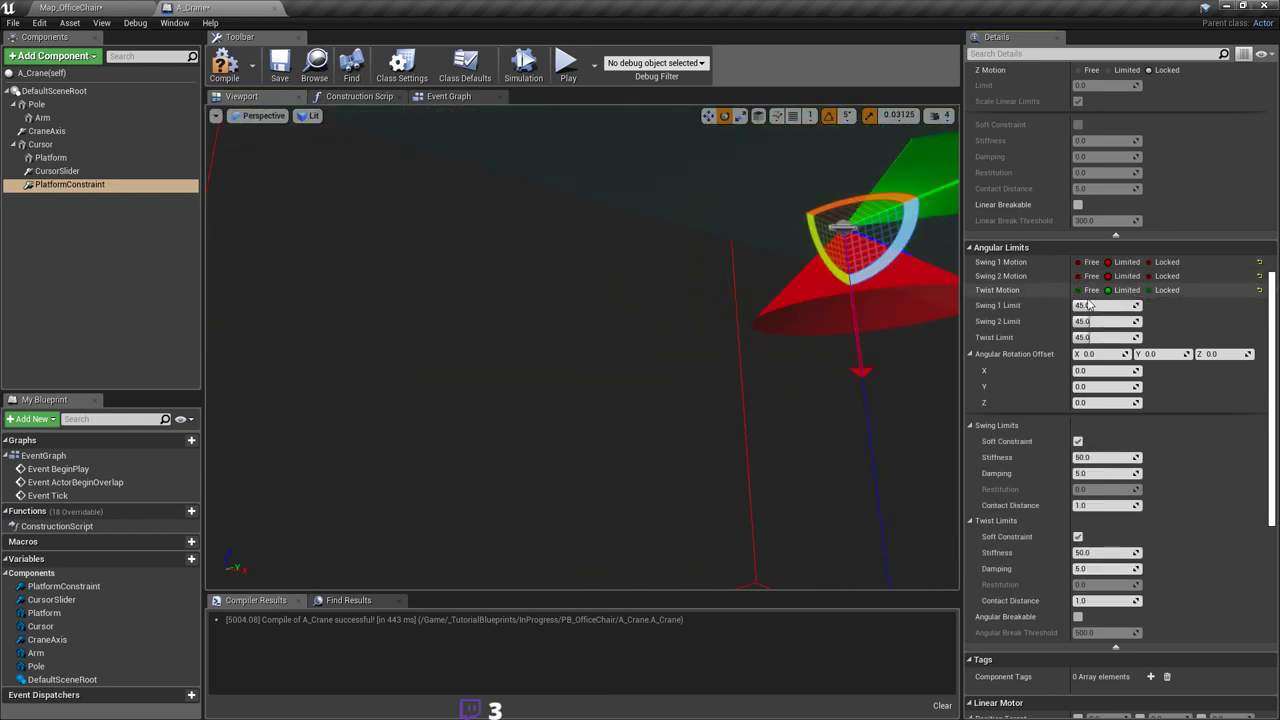
pyautogui.press('w')
pyautogui.moveTo(582, 346)
pyautogui.mouseDown(button='right')
pyautogui.moveTo(540, 350)
pyautogui.moveTo(560, 346)
pyautogui.mouseUp(button='right')
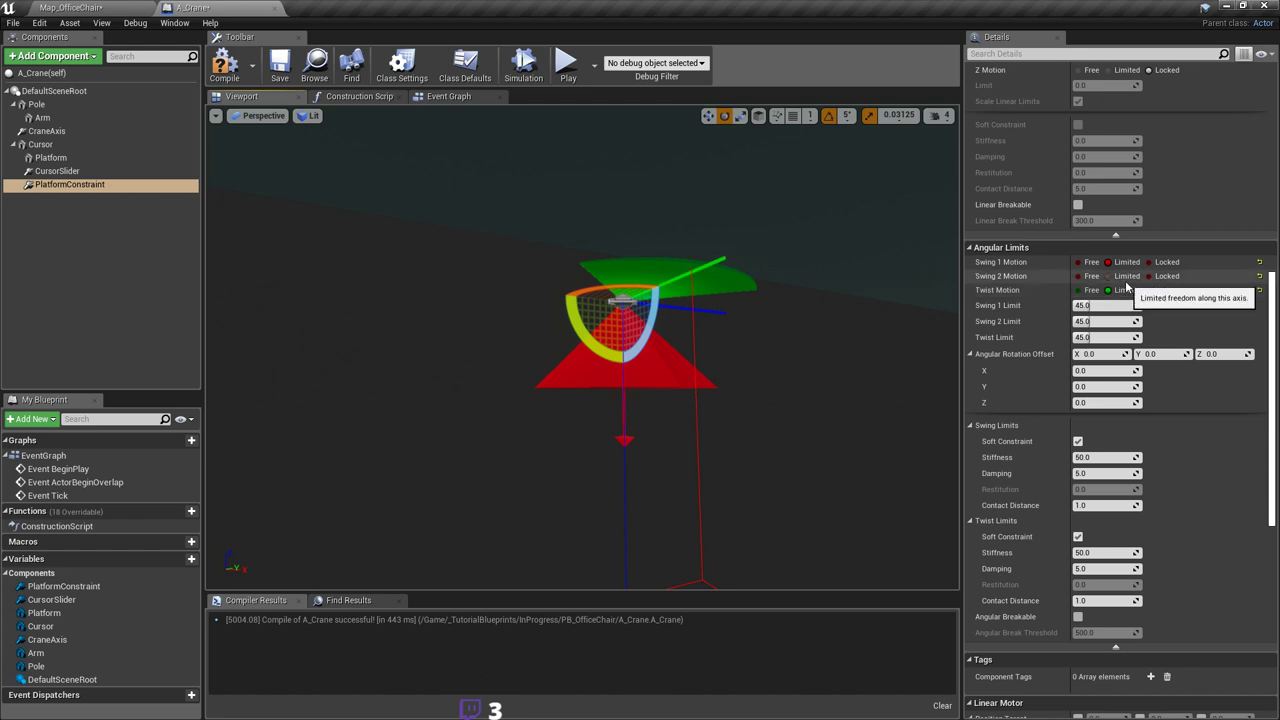
pyautogui.click(1110, 276)
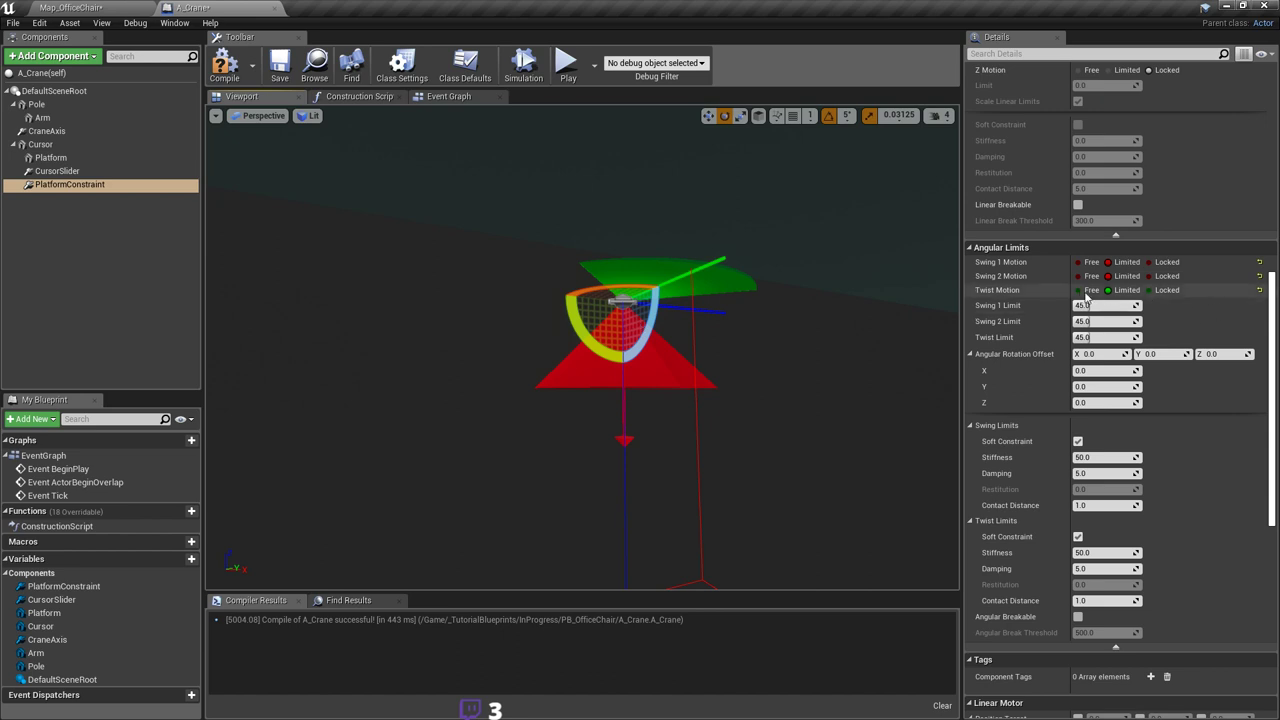
pyautogui.click(1165, 290)
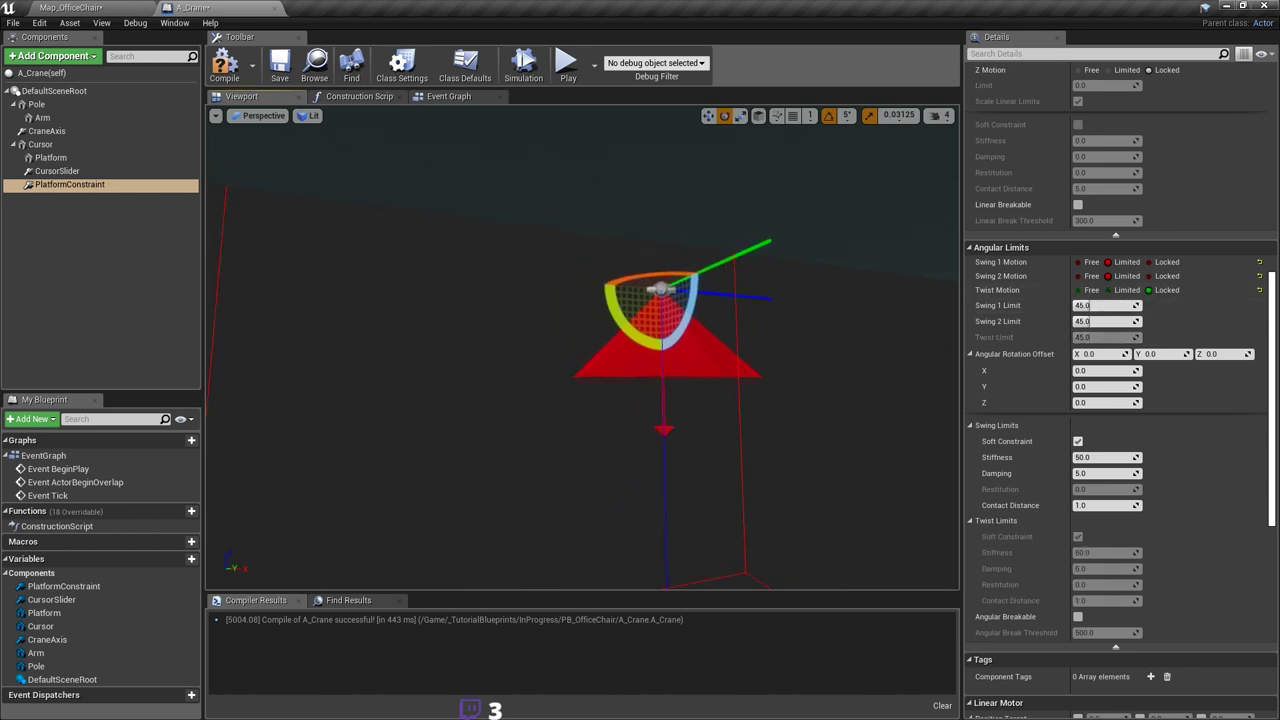
# Step: Examine the PlatformConstraint's swing limit cone inside the cursor and its alignment with the platform hanging below
pyautogui.moveTo(657, 503); pyautogui.dragTo(657, 535, button='right')
pyautogui.scroll(-5, 657, 503)
pyautogui.moveTo(703, 471); pyautogui.dragTo(670, 550, button='right')
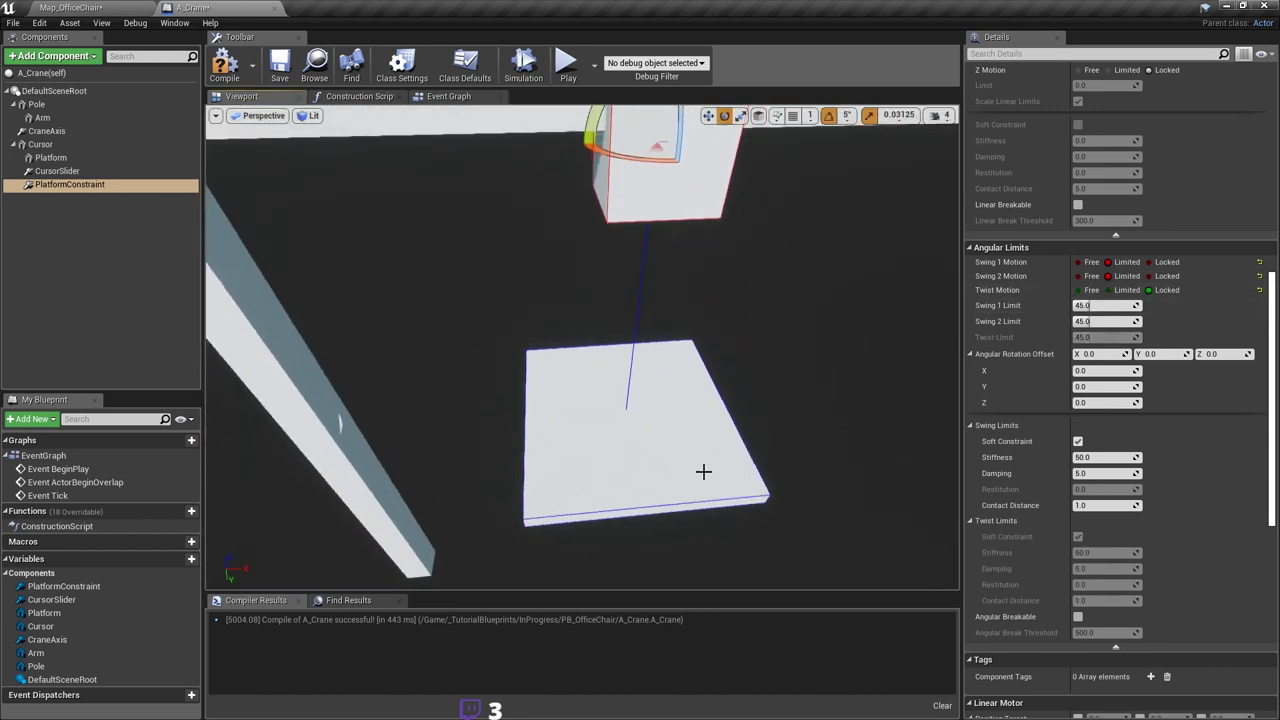
pyautogui.scroll(-1, 703, 471)
pyautogui.moveTo(617, 464); pyautogui.dragTo(760, 400, button='right')
pyautogui.press('w')
pyautogui.press('w')
pyautogui.moveTo(690, 434); pyautogui.dragTo(673, 438, button='right')
pyautogui.press('s')
pyautogui.press('w')
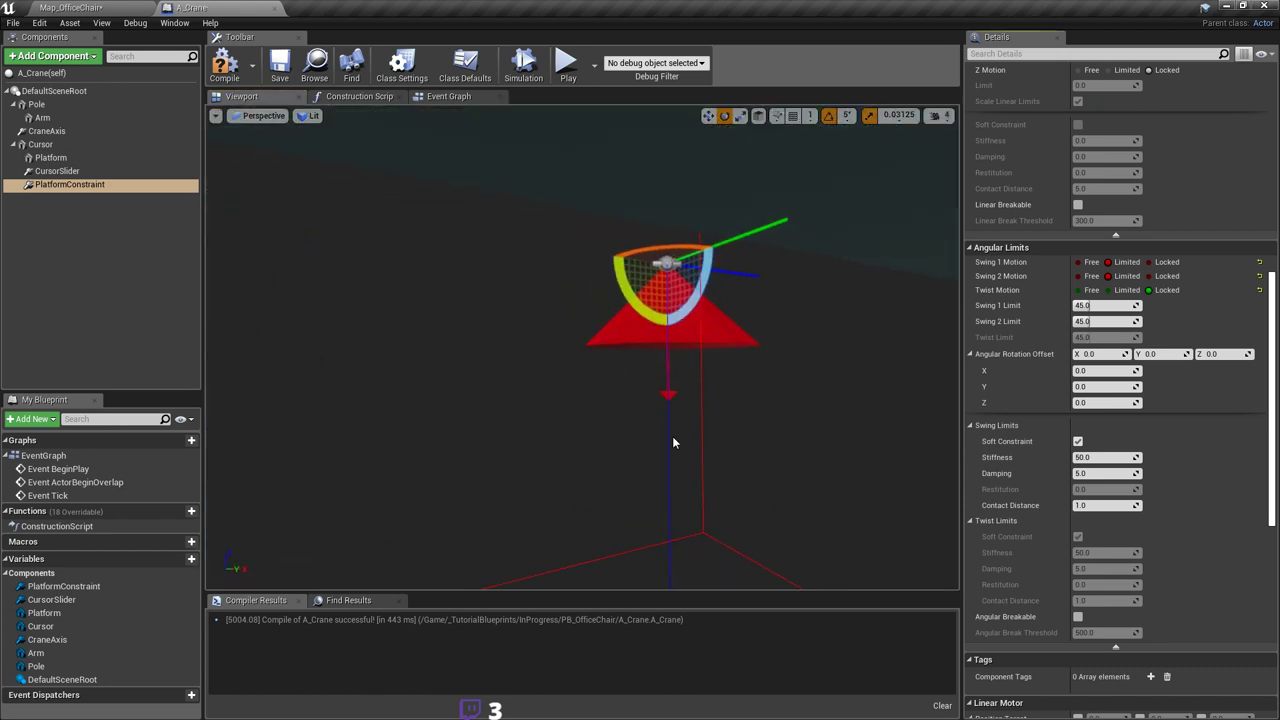
pyautogui.moveTo(816, 403)
pyautogui.mouseDown(button='right')
pyautogui.moveTo(800, 405)
pyautogui.moveTo(816, 403)
pyautogui.mouseUp(button='right')
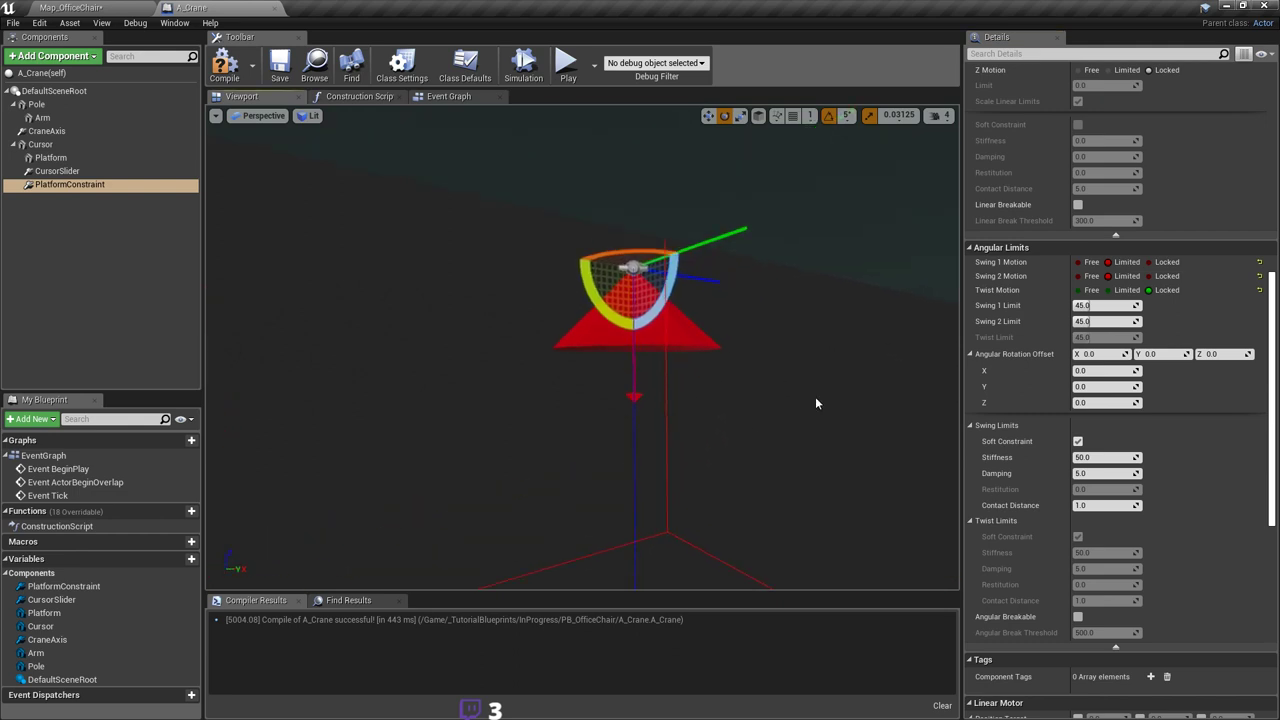
pyautogui.scroll(1, 1210, 312)
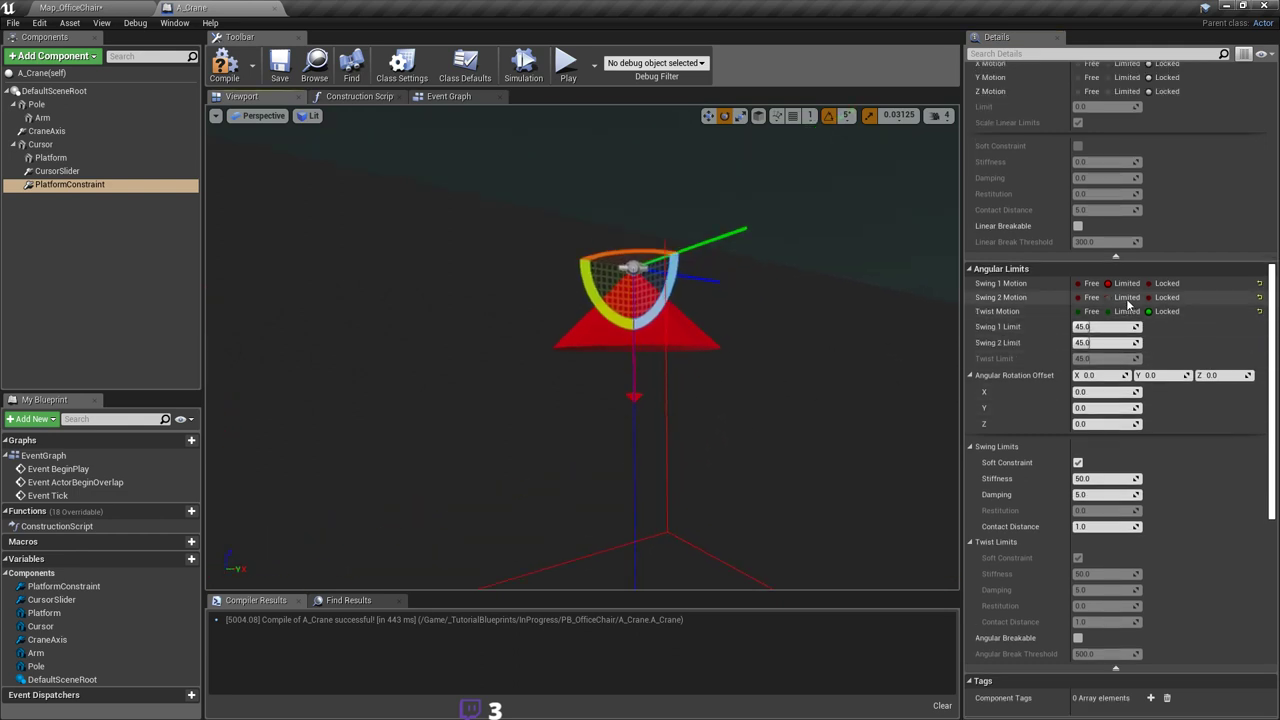
pyautogui.press('s')
pyautogui.moveTo(655, 311); pyautogui.dragTo(640, 261, button='right')
pyautogui.press('w')
pyautogui.press('w')
pyautogui.press('s')
pyautogui.press('w')
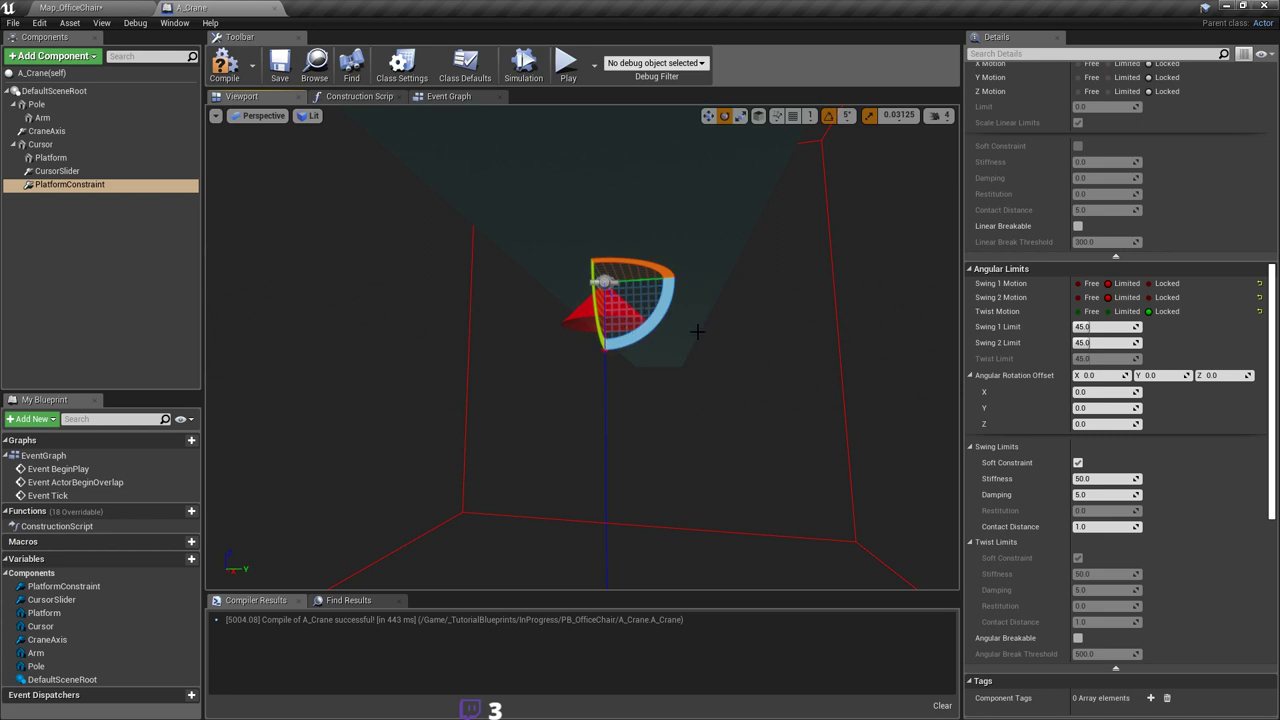
pyautogui.moveTo(697, 331); pyautogui.dragTo(660, 328, button='right')
pyautogui.hotkey('ctrl', 's')
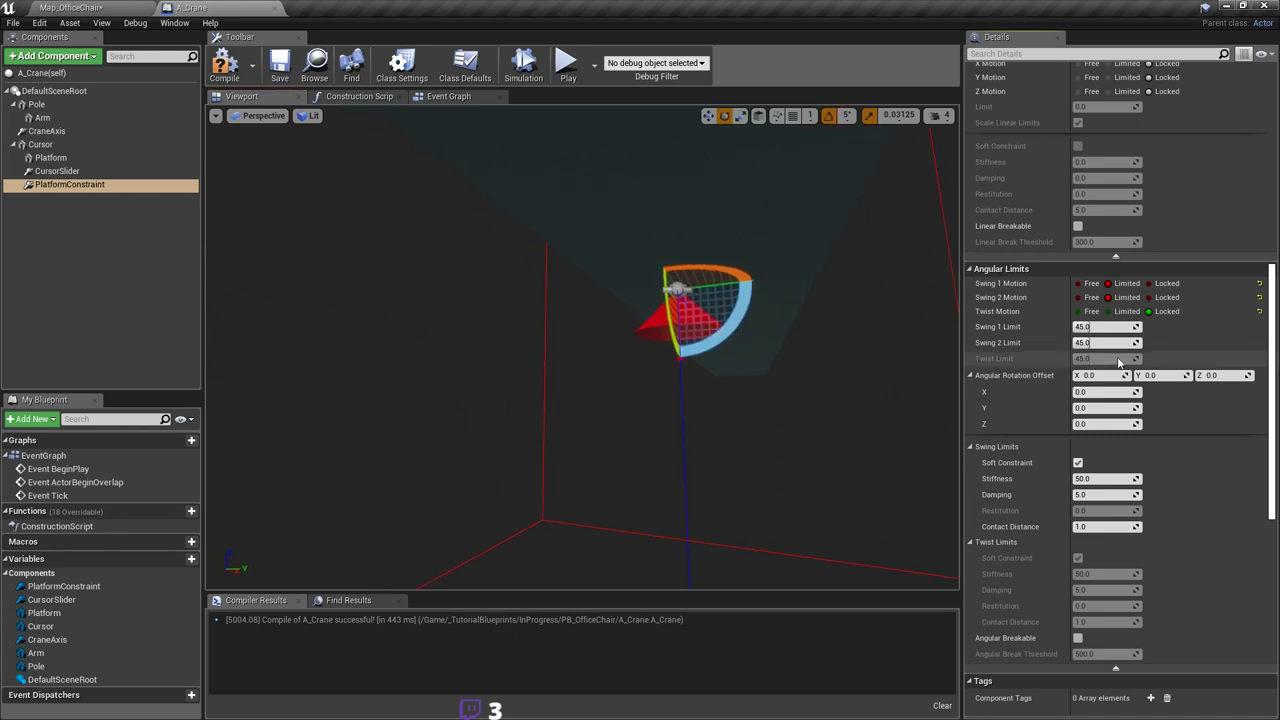
pyautogui.keyDown('alt'); pyautogui.moveTo(750, 335); pyautogui.dragTo(580, 335); pyautogui.keyUp('alt')
pyautogui.moveTo(580, 335); pyautogui.dragTo(585, 410, button='right')
pyautogui.moveTo(712, 448); pyautogui.dragTo(712, 452, button='right')
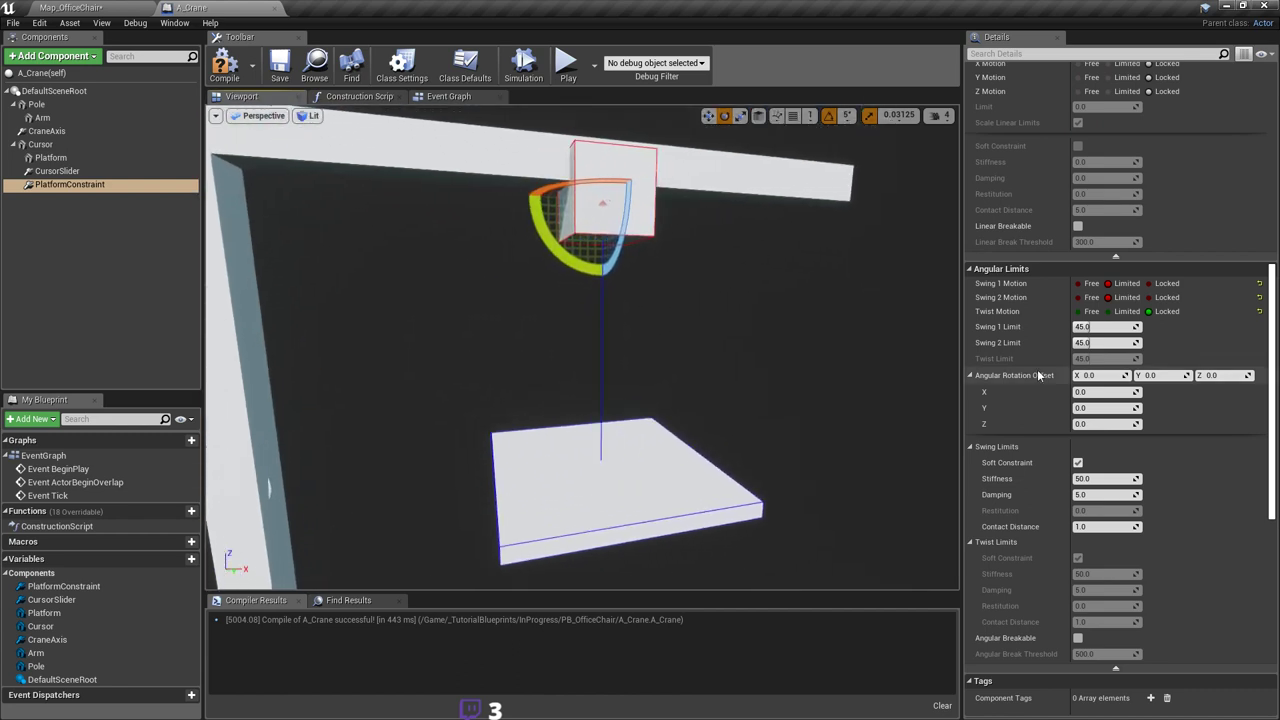
# Step: Enable the Swing velocity drive of the PlatformConstraint's angular motor with a strength of 50, and compile the blueprint
pyautogui.scroll(-10, 1213, 356)
pyautogui.scroll(-2, 1211, 359)
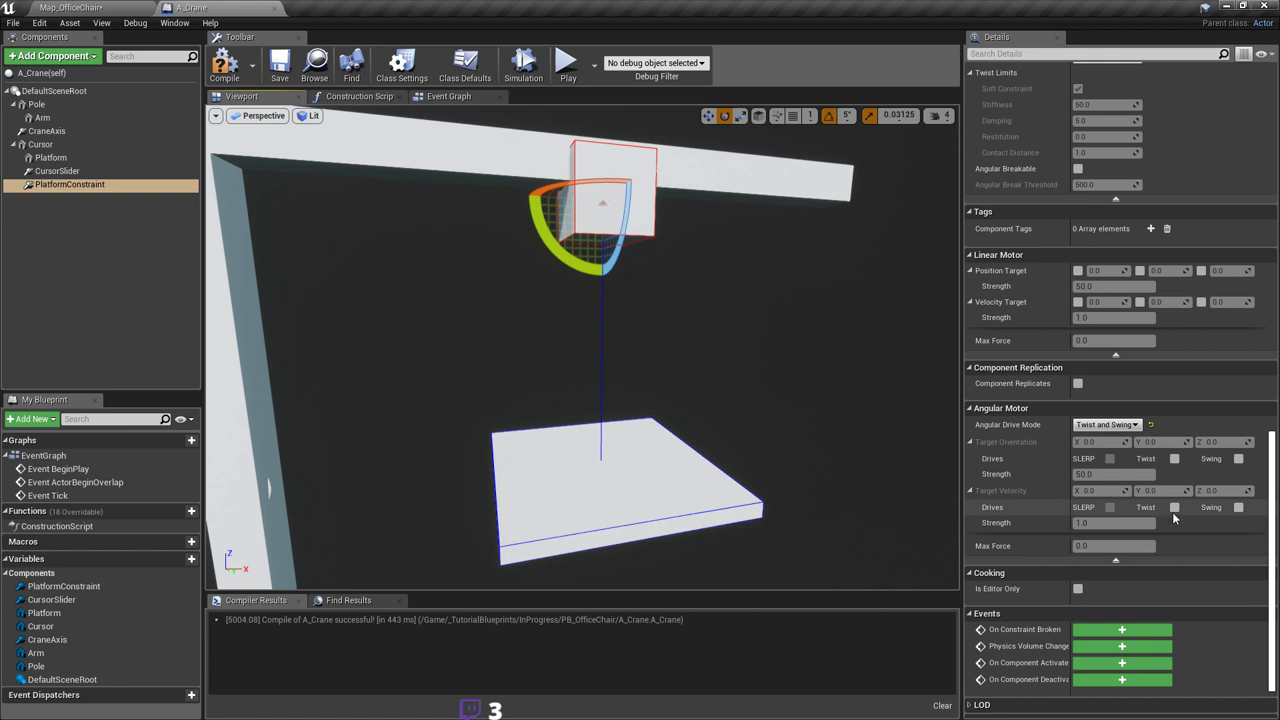
pyautogui.click(1238, 507)
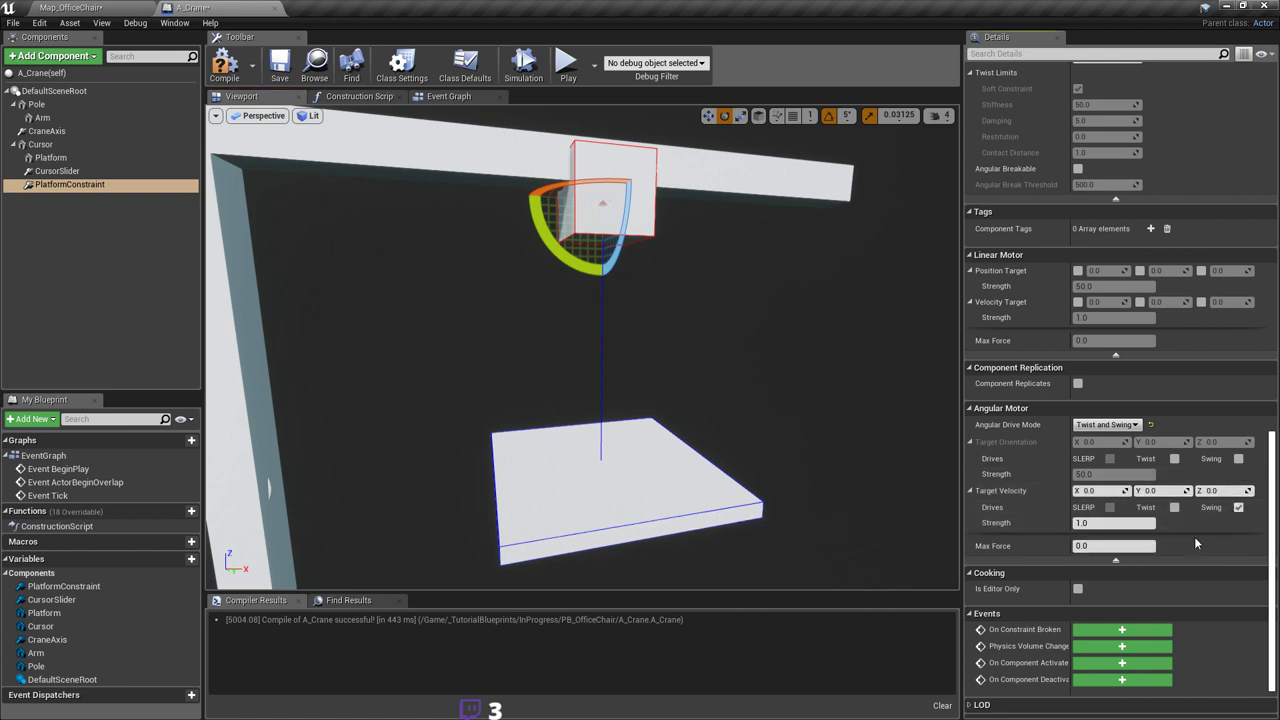
pyautogui.scroll(-1, 1210, 525)
pyautogui.click(1117, 480)
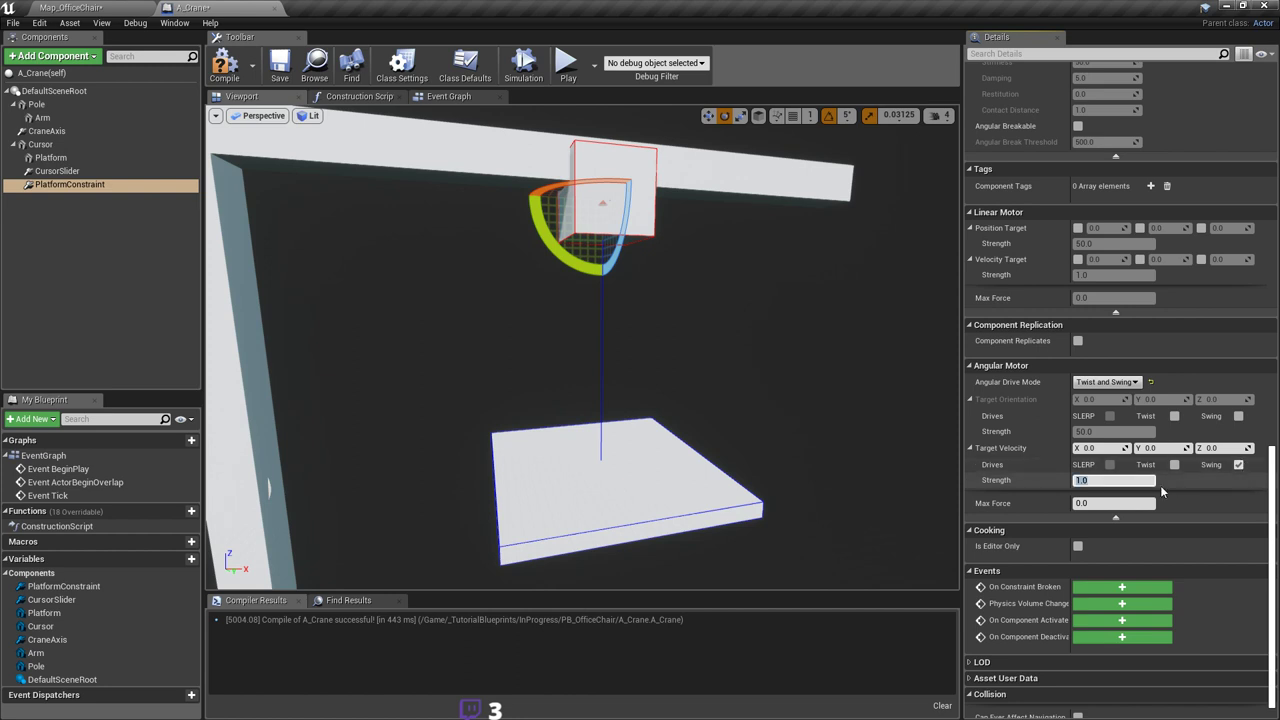
pyautogui.write('50.0')
pyautogui.press('Return')
pyautogui.click(225, 68)
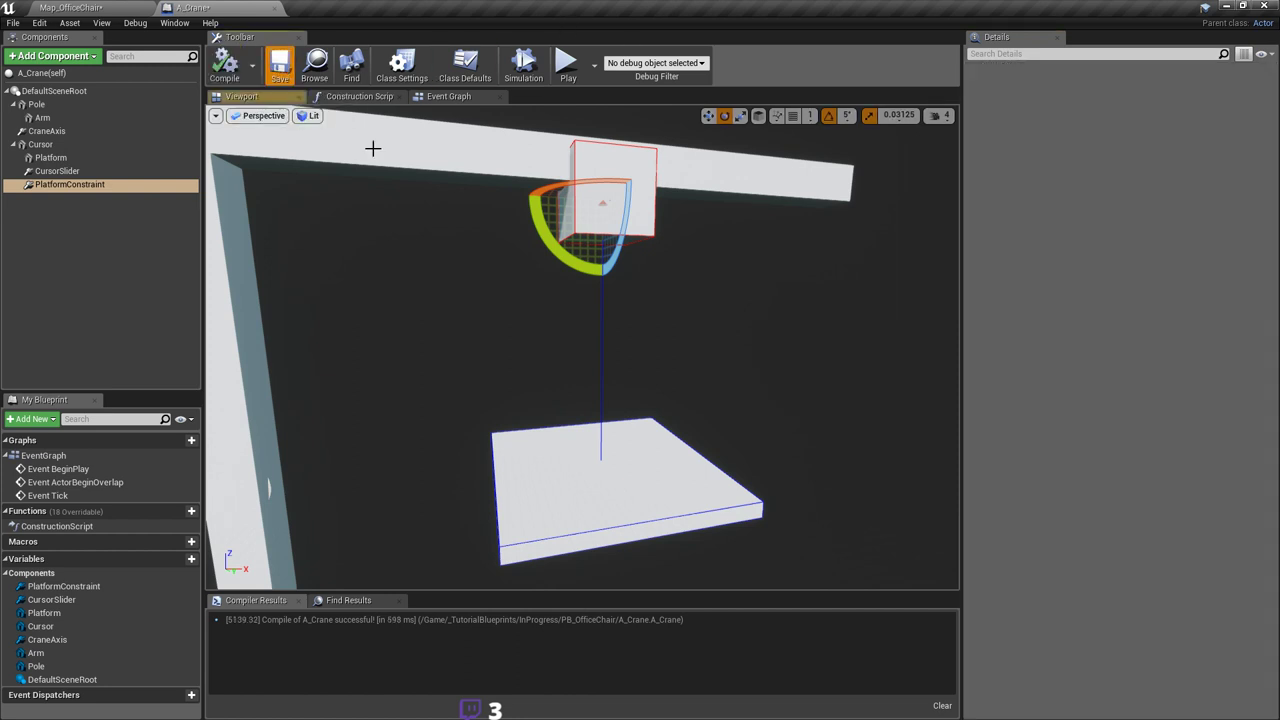
# Step: Play the Map_OfficeChair level to test how the crane's hanging platform swings, and end the play session
pyautogui.click(95, 10)
pyautogui.click(616, 52)
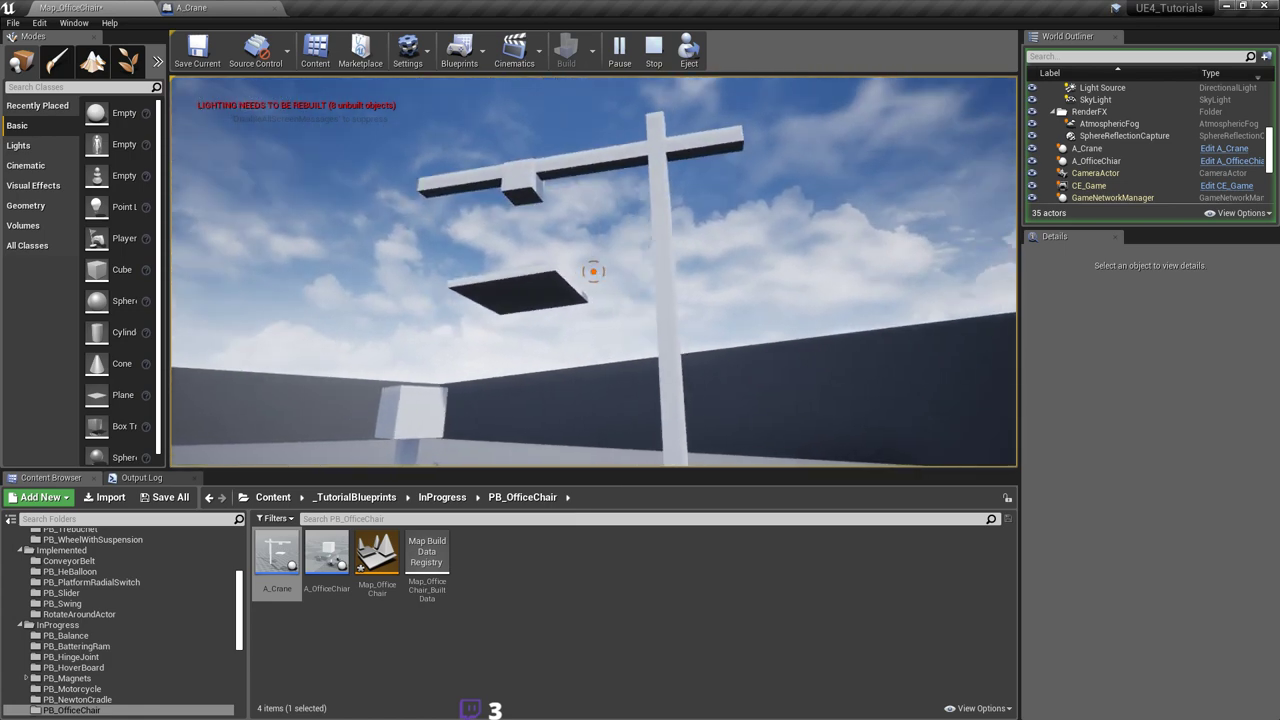
pyautogui.press('d')
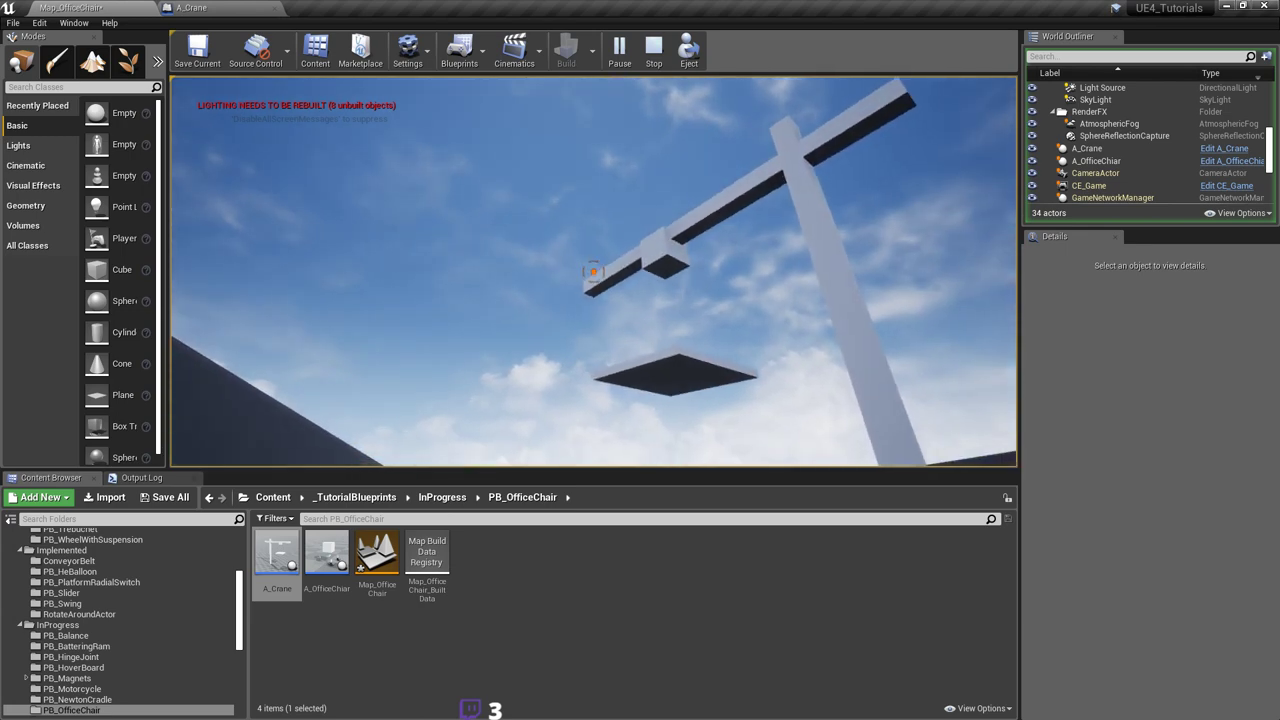
pyautogui.press('Escape')
# Step: Return to the crane blueprint and review the PlatformConstraint's constraint behavior and limit settings
pyautogui.click(215, 8)
pyautogui.moveTo(635, 421)
pyautogui.mouseDown(button='right')
pyautogui.moveTo(645, 480)
pyautogui.moveTo(635, 423)
pyautogui.mouseUp(button='right')
pyautogui.moveTo(304, 217); pyautogui.dragTo(306, 213, button='right')
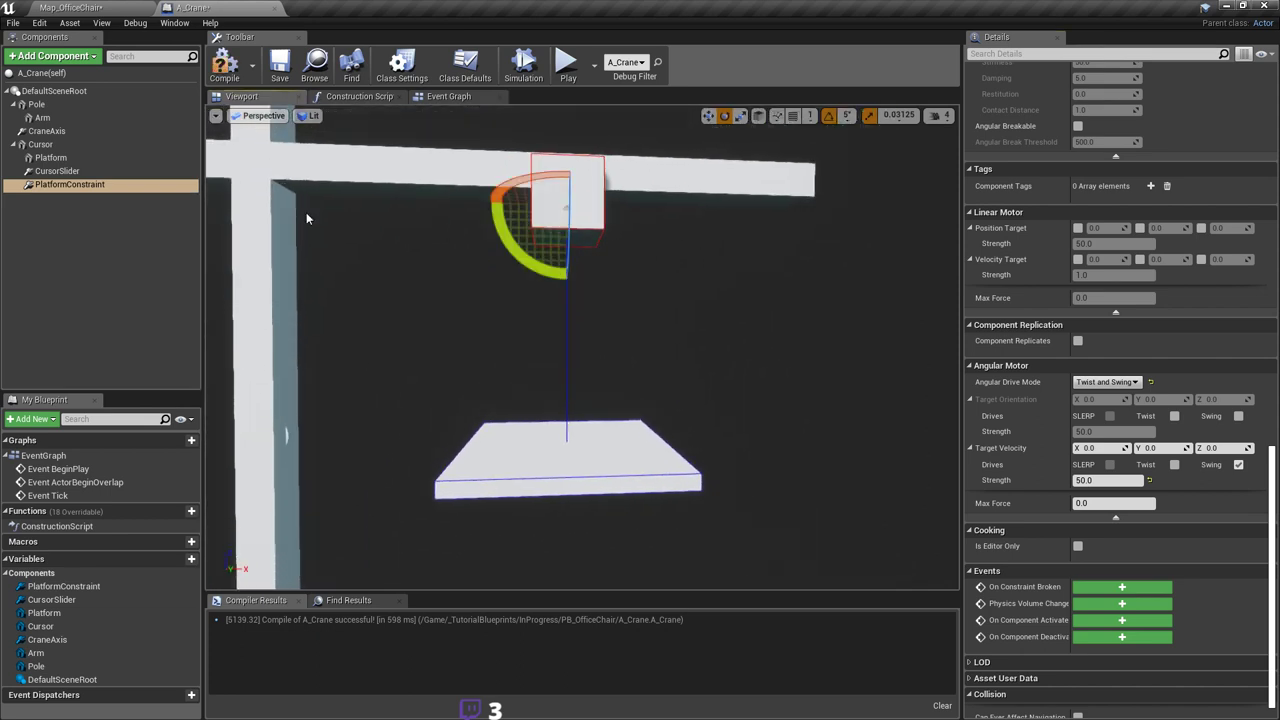
pyautogui.click(100, 190)
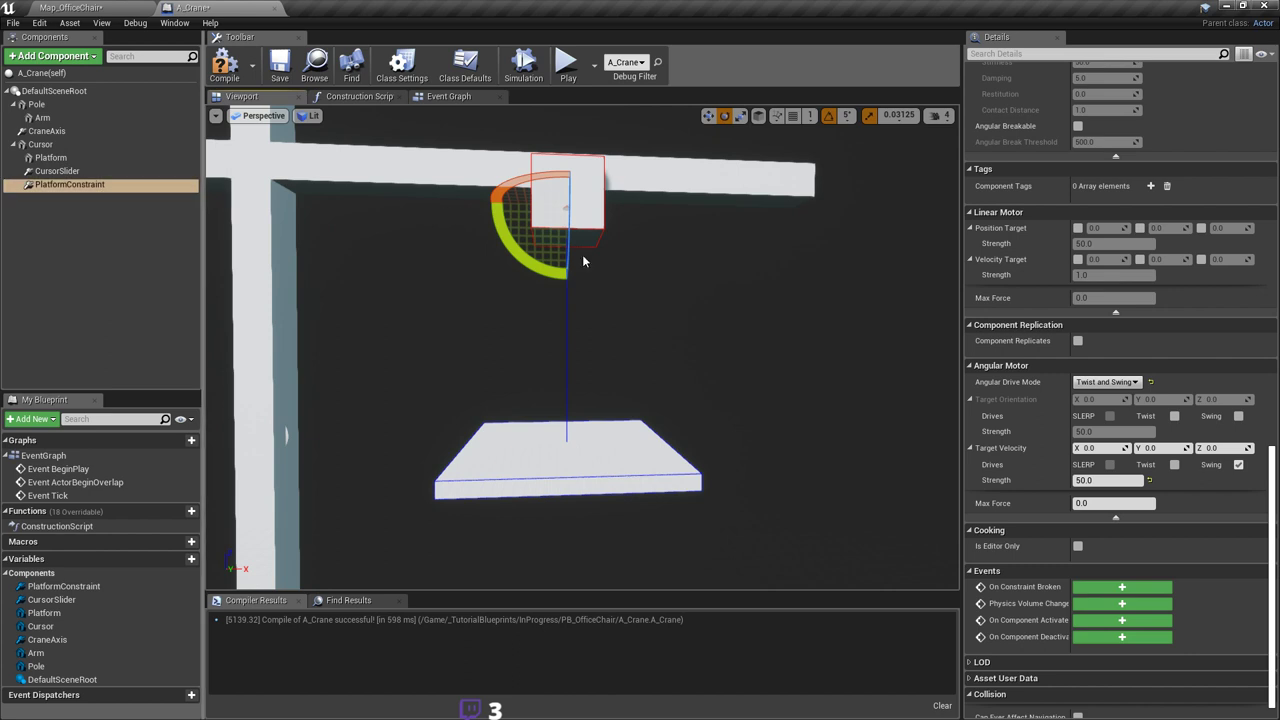
pyautogui.moveTo(584, 256)
pyautogui.mouseDown(button='right')
pyautogui.moveTo(584, 320)
pyautogui.moveTo(584, 286)
pyautogui.moveTo(620, 264)
pyautogui.moveTo(584, 272)
pyautogui.mouseUp(button='right')
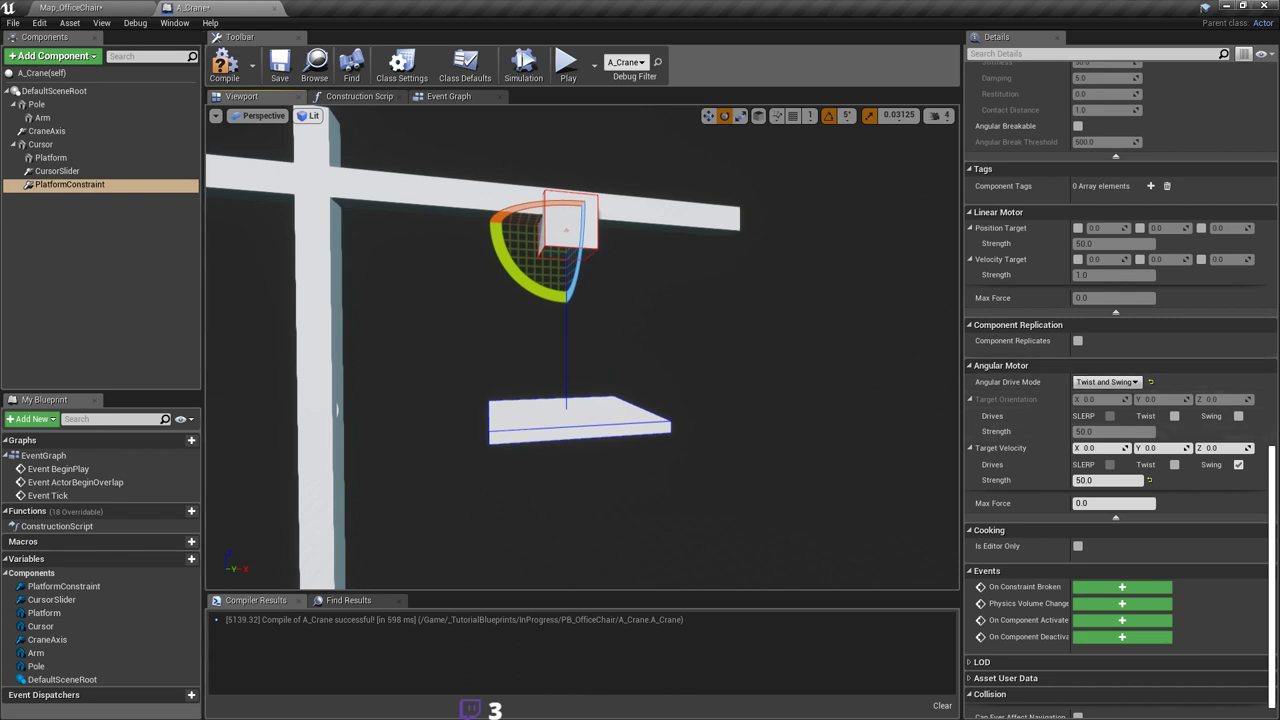
pyautogui.moveTo(1273, 516); pyautogui.dragTo(1220, 247)
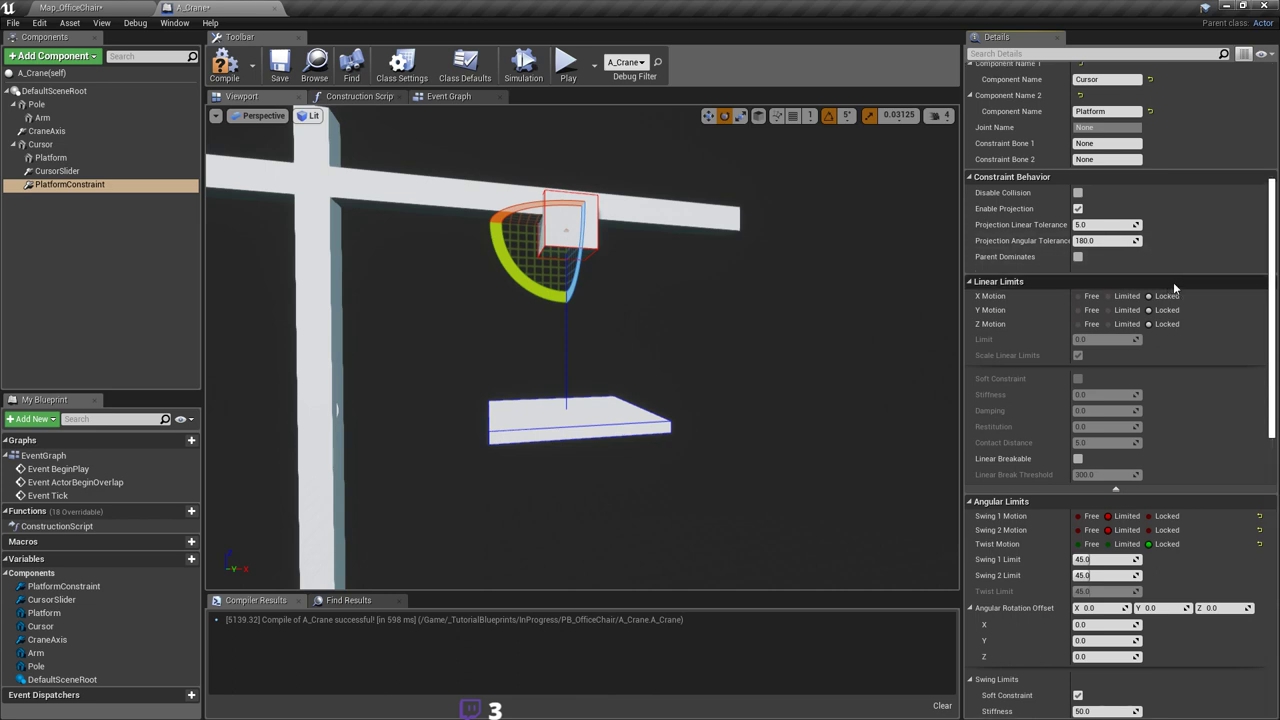
pyautogui.scroll(2, 1150, 292)
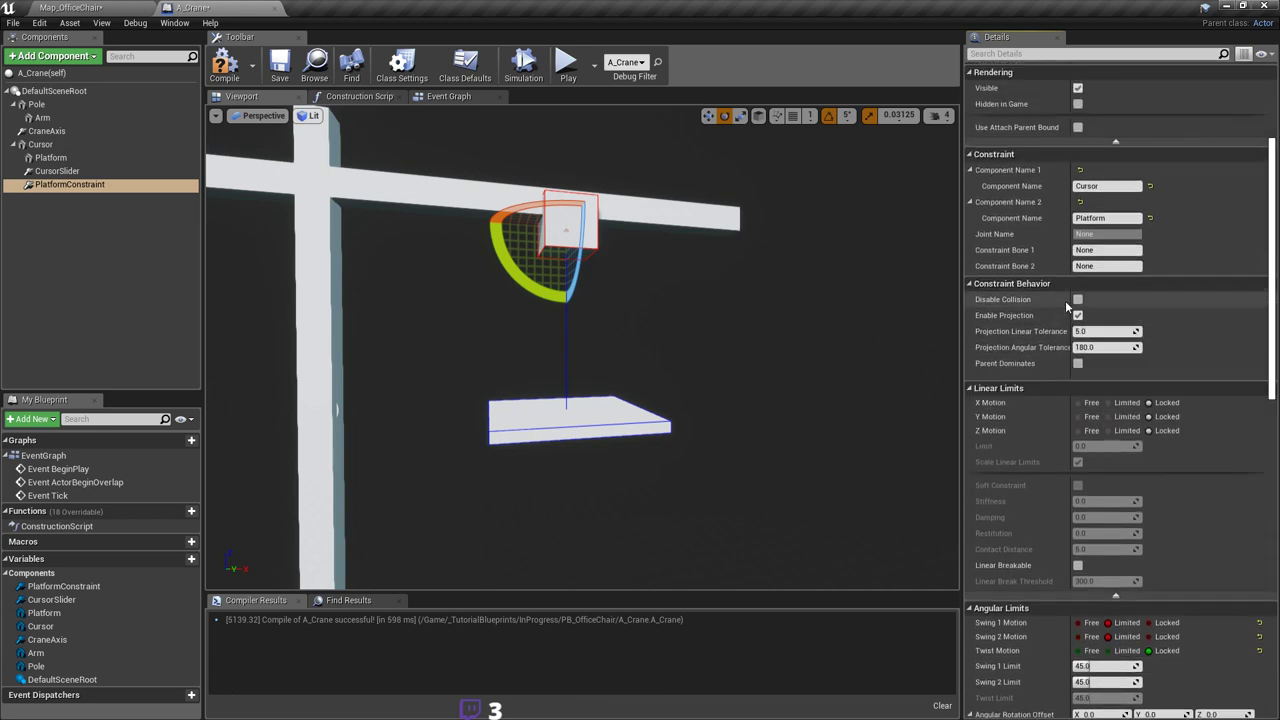
pyautogui.scroll(1, 1067, 305)
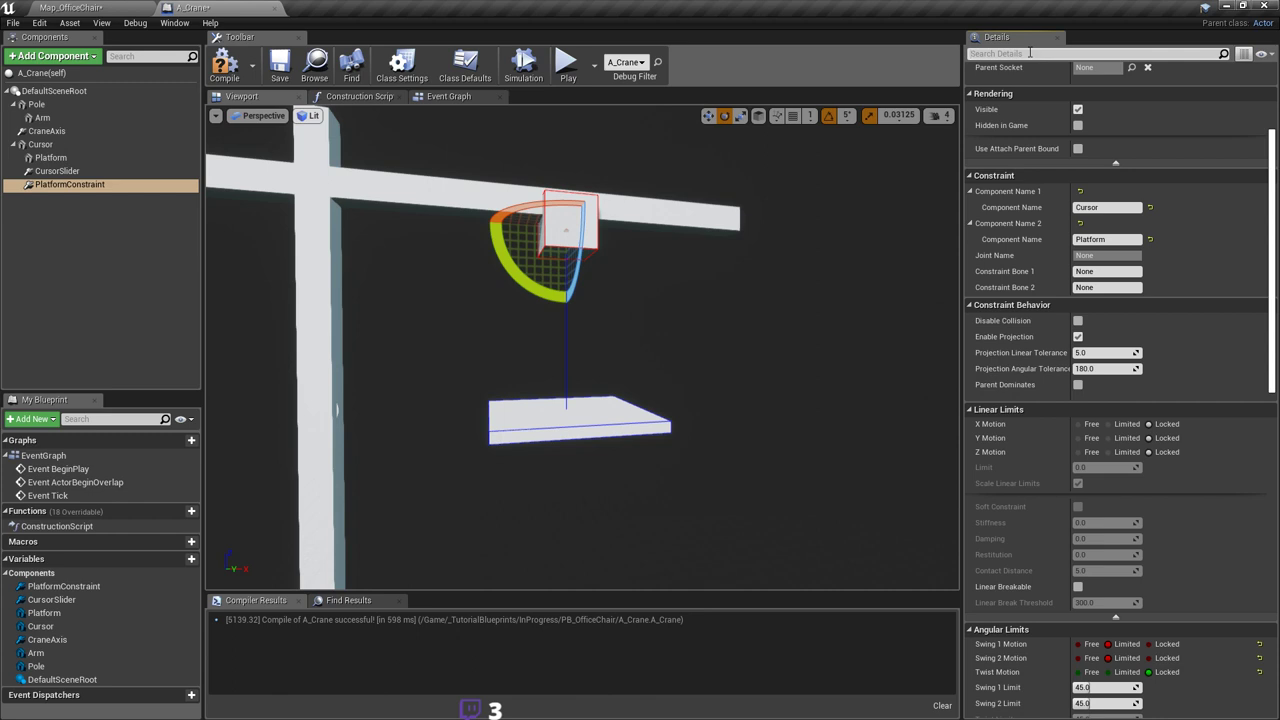
# Step: Filter the PlatformConstraint's details by "paren", read the Parent Dominates description, and clear the filter
pyautogui.click(1030, 53)
pyautogui.write('paren')
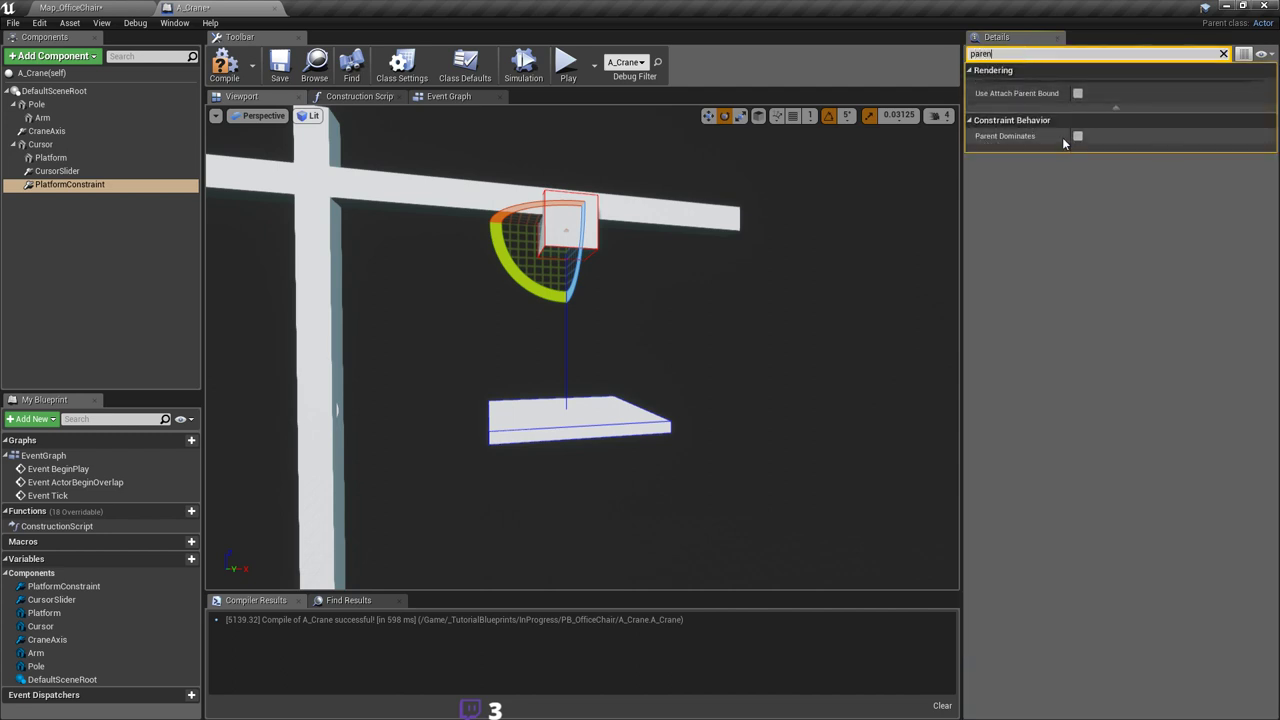
pyautogui.moveTo(1010, 141)
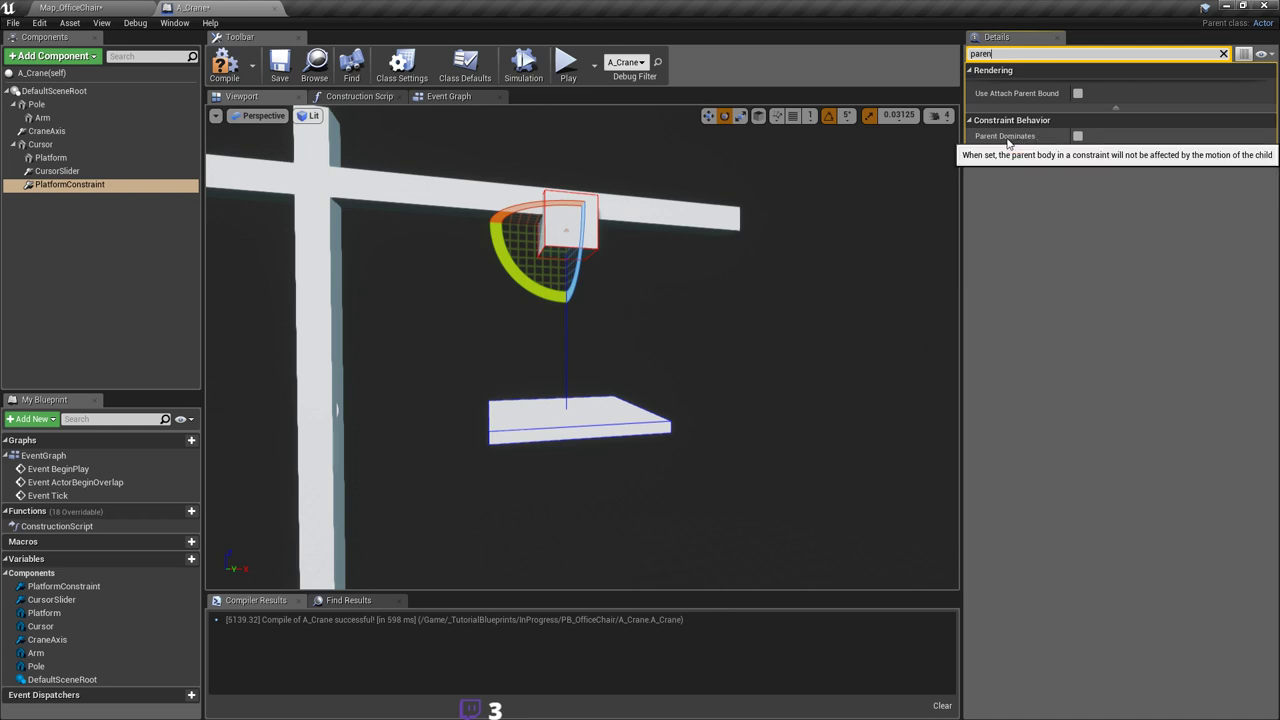
pyautogui.moveTo(704, 216); pyautogui.dragTo(615, 212, button='right')
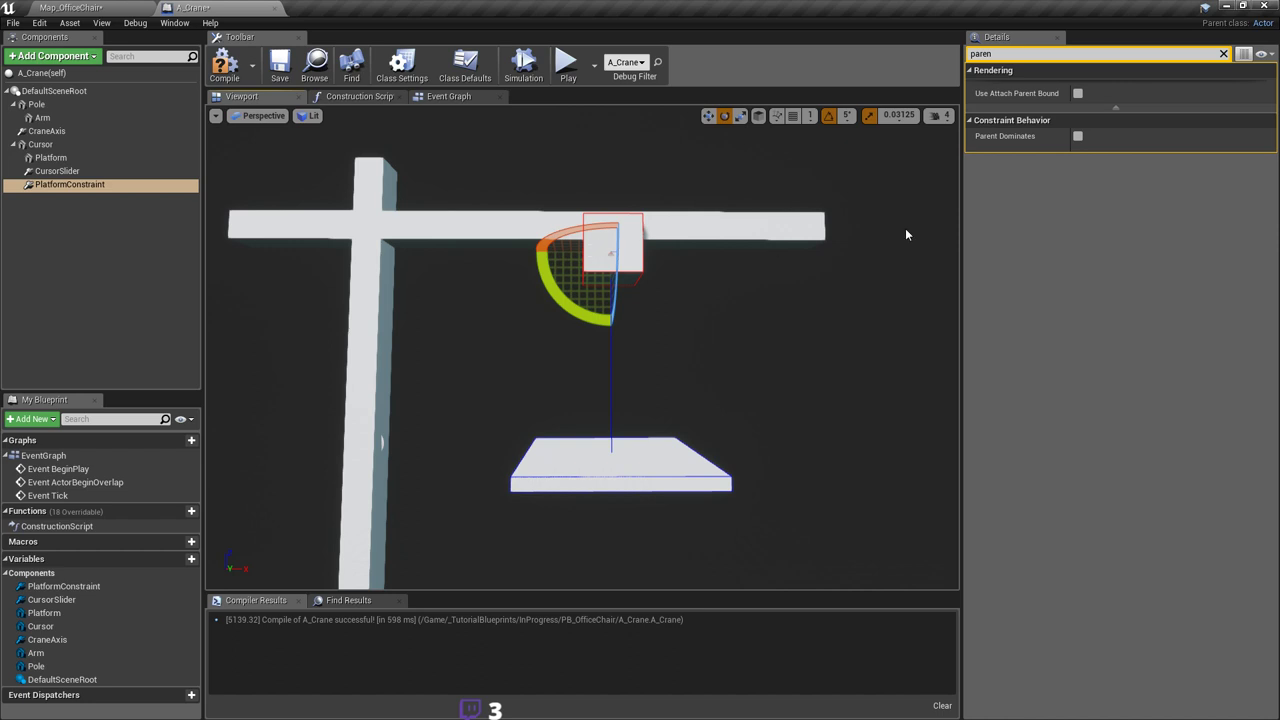
pyautogui.click(1223, 54)
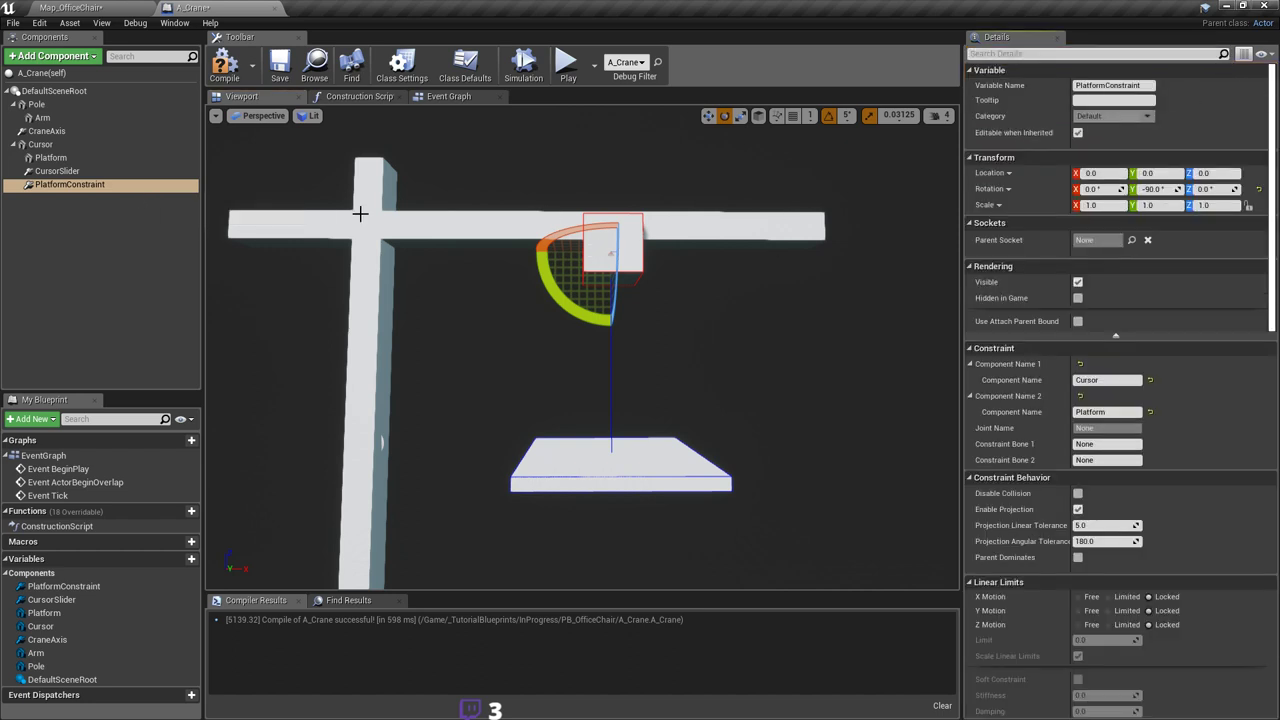
# Step: Filter the PlatformConstraint's details by "pare", enable Parent Dominates, clear the filter and compile the blueprint
pyautogui.scroll(-2, 1090, 300)
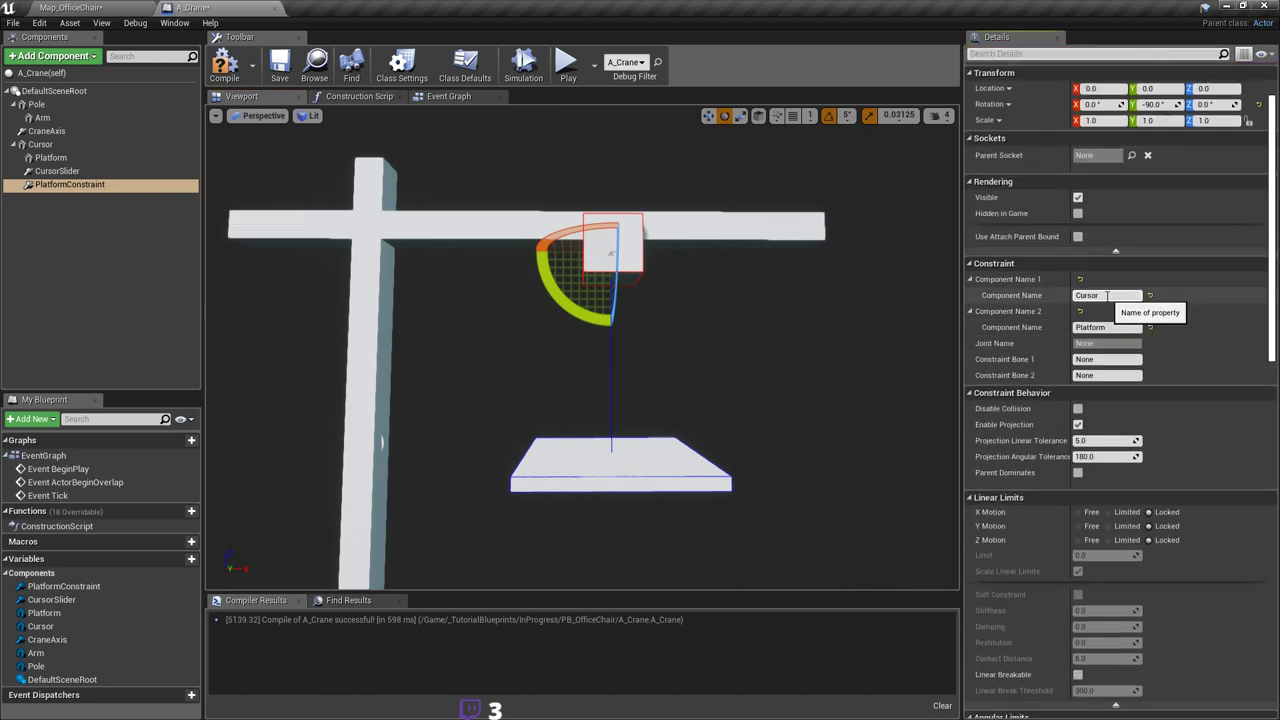
pyautogui.moveTo(840, 270); pyautogui.dragTo(778, 260, button='right')
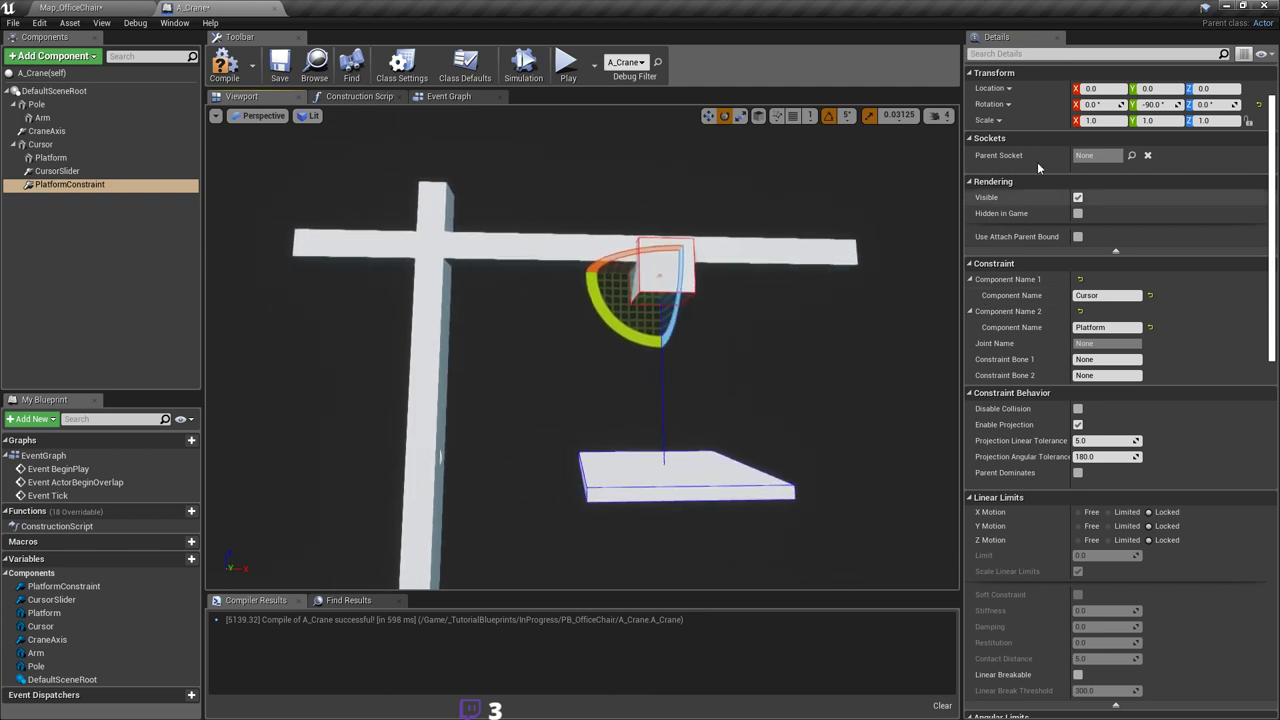
pyautogui.moveTo(650, 453); pyautogui.dragTo(720, 485, button='right')
pyautogui.moveTo(594, 443); pyautogui.dragTo(372, 311, button='middle')
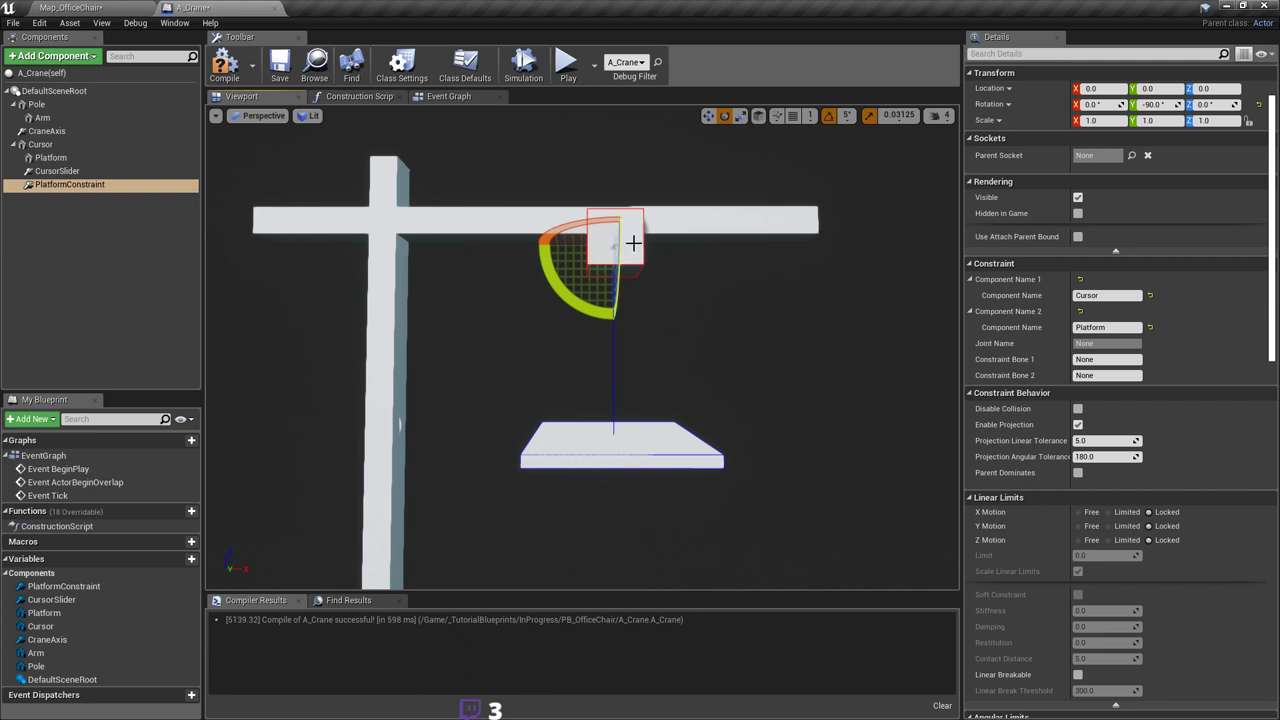
pyautogui.click(1077, 55)
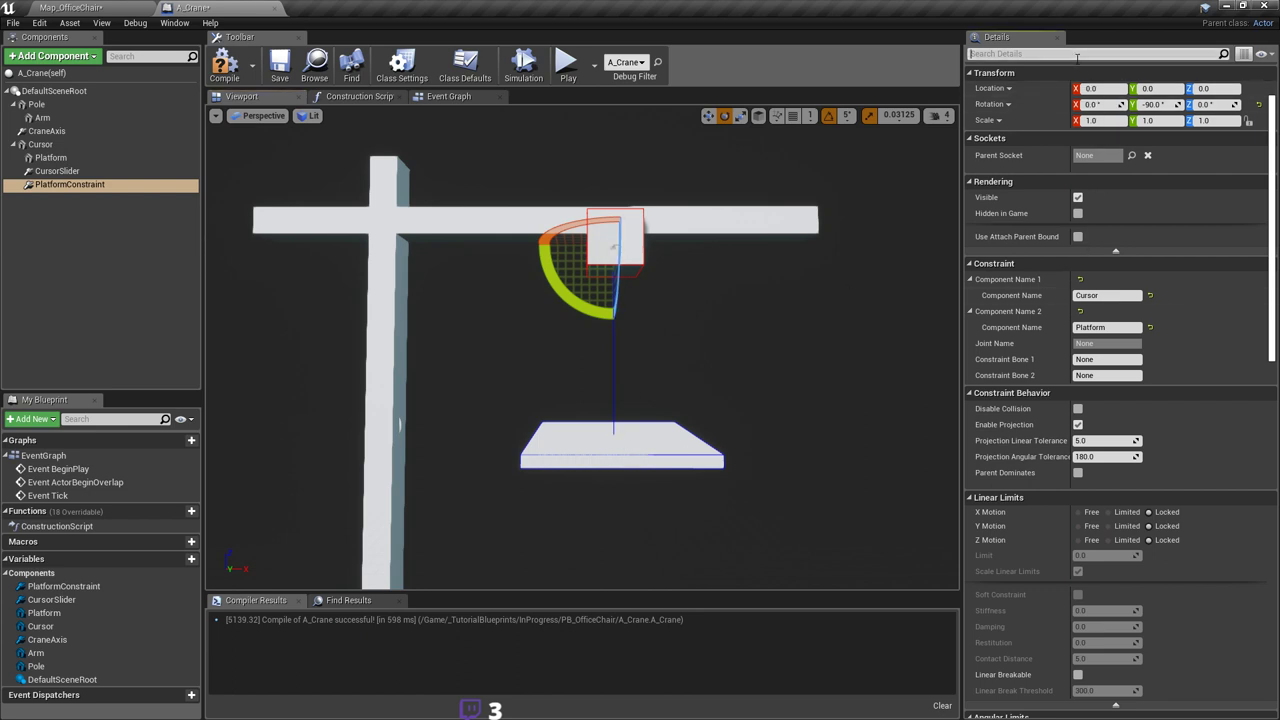
pyautogui.write('panre')
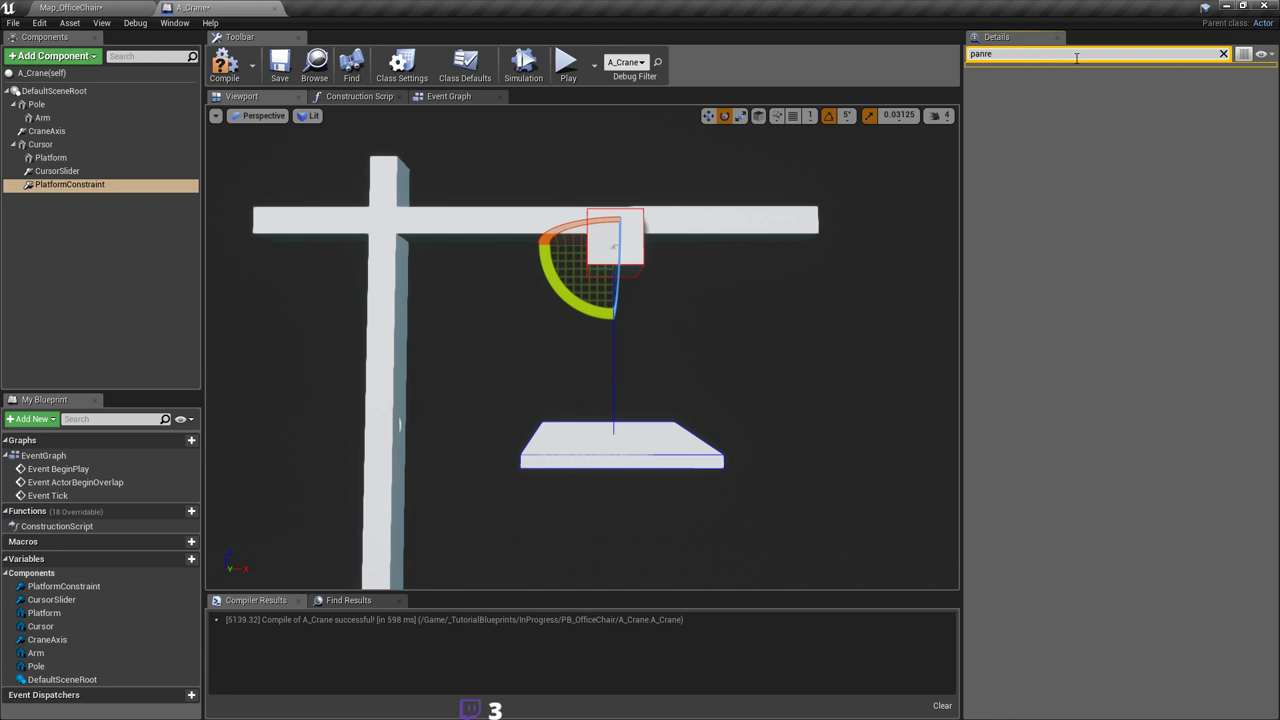
pyautogui.press('BackSpace')
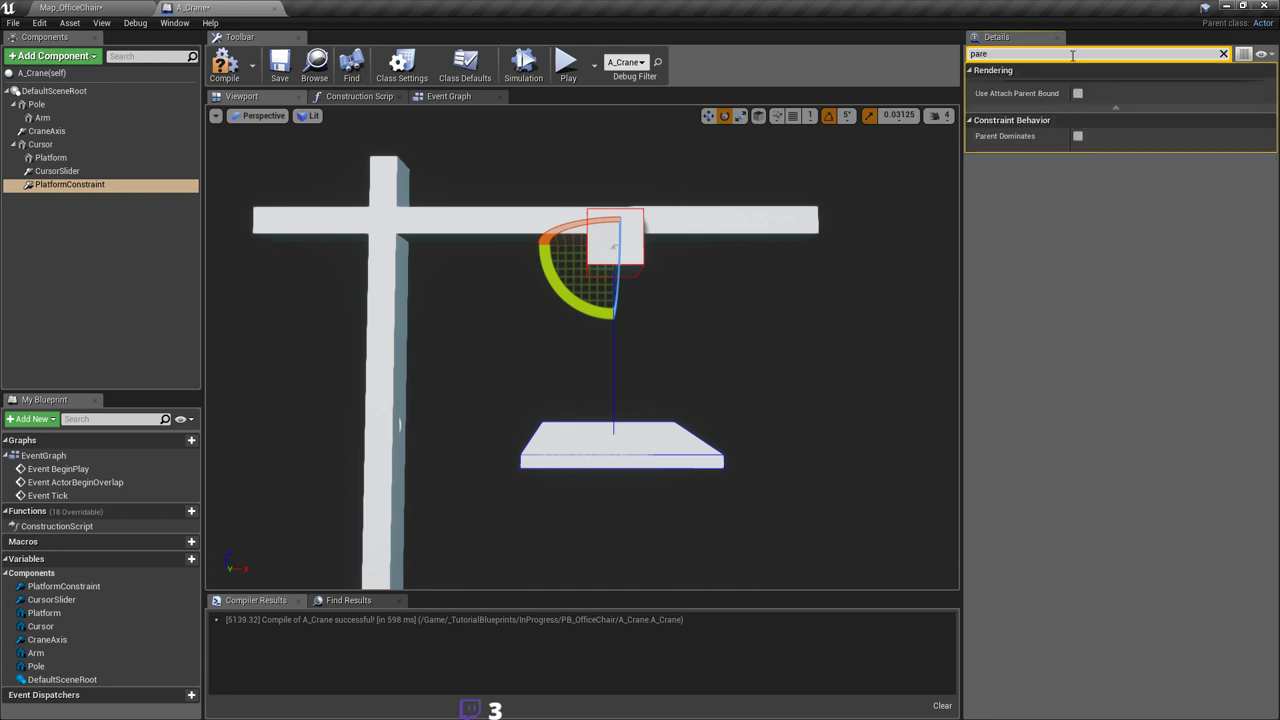
pyautogui.click(1077, 136)
pyautogui.click(1223, 53)
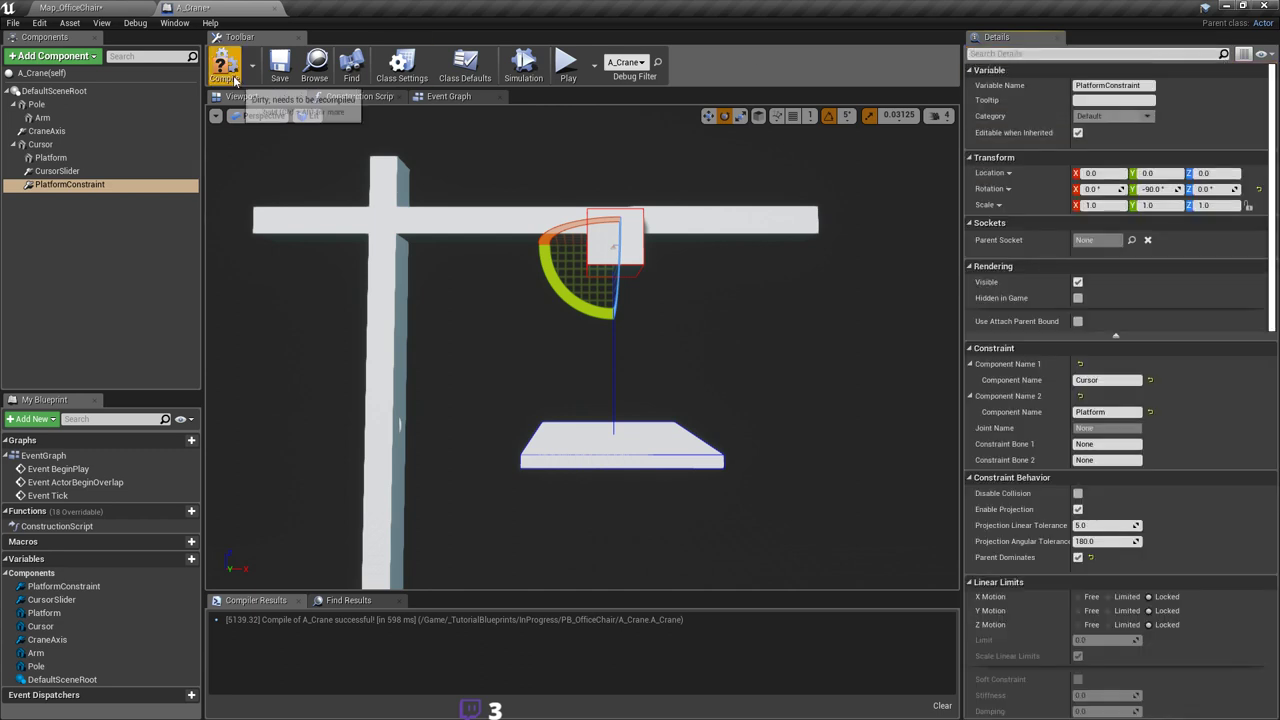
pyautogui.click(234, 81)
# Step: Play the Map_OfficeChair level, grab the crane's hanging platform to test its swing with Parent Dominates on, and end the session
pyautogui.click(90, 8)
pyautogui.click(617, 62)
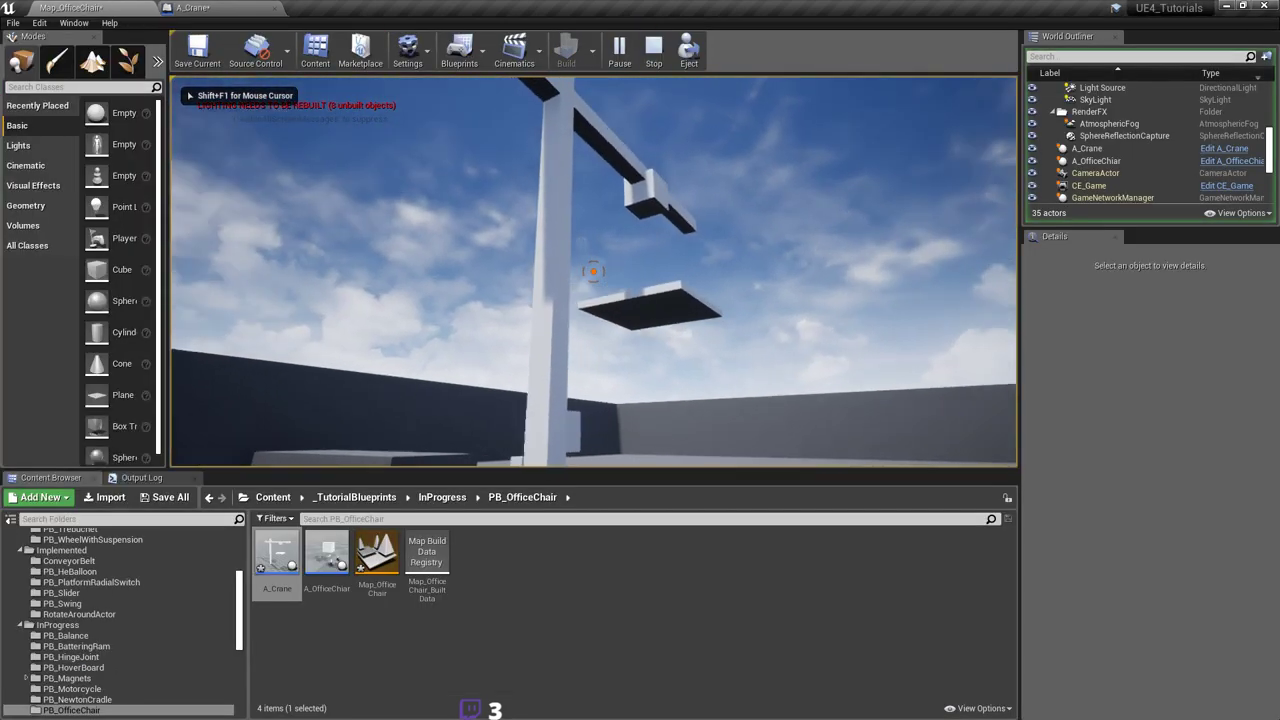
pyautogui.press('w')
pyautogui.press('d')
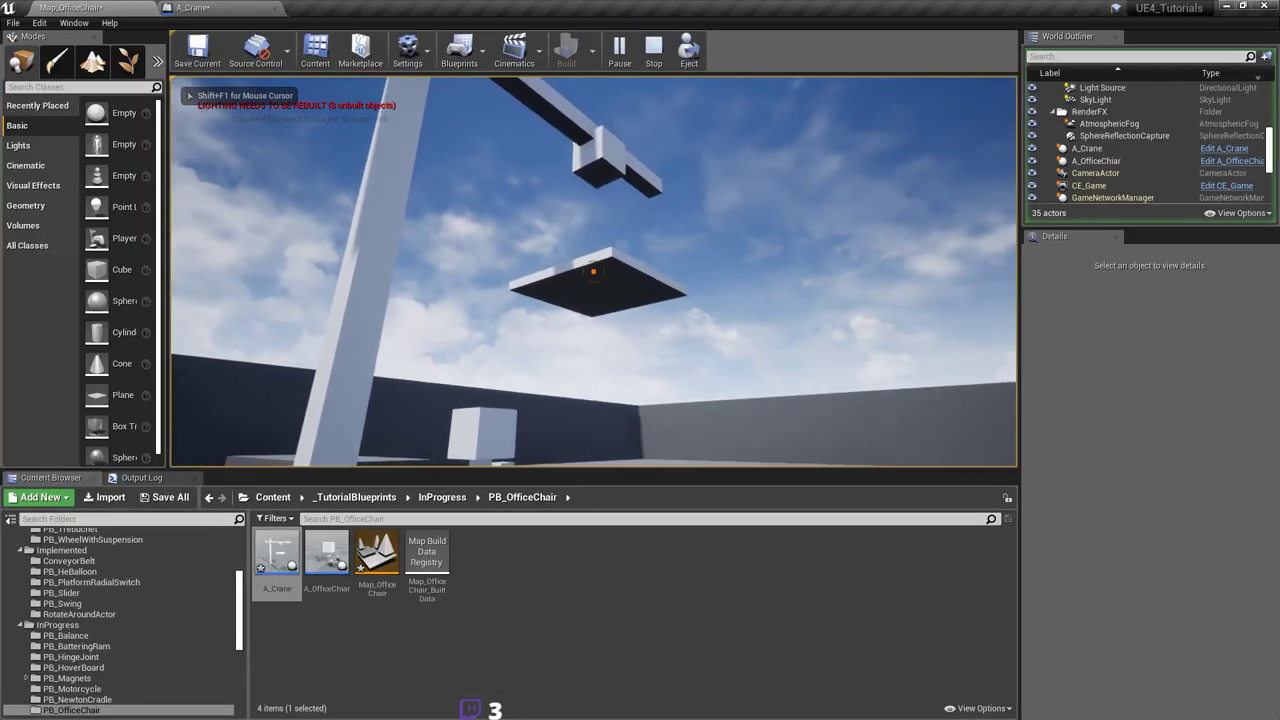
pyautogui.click(593, 271)
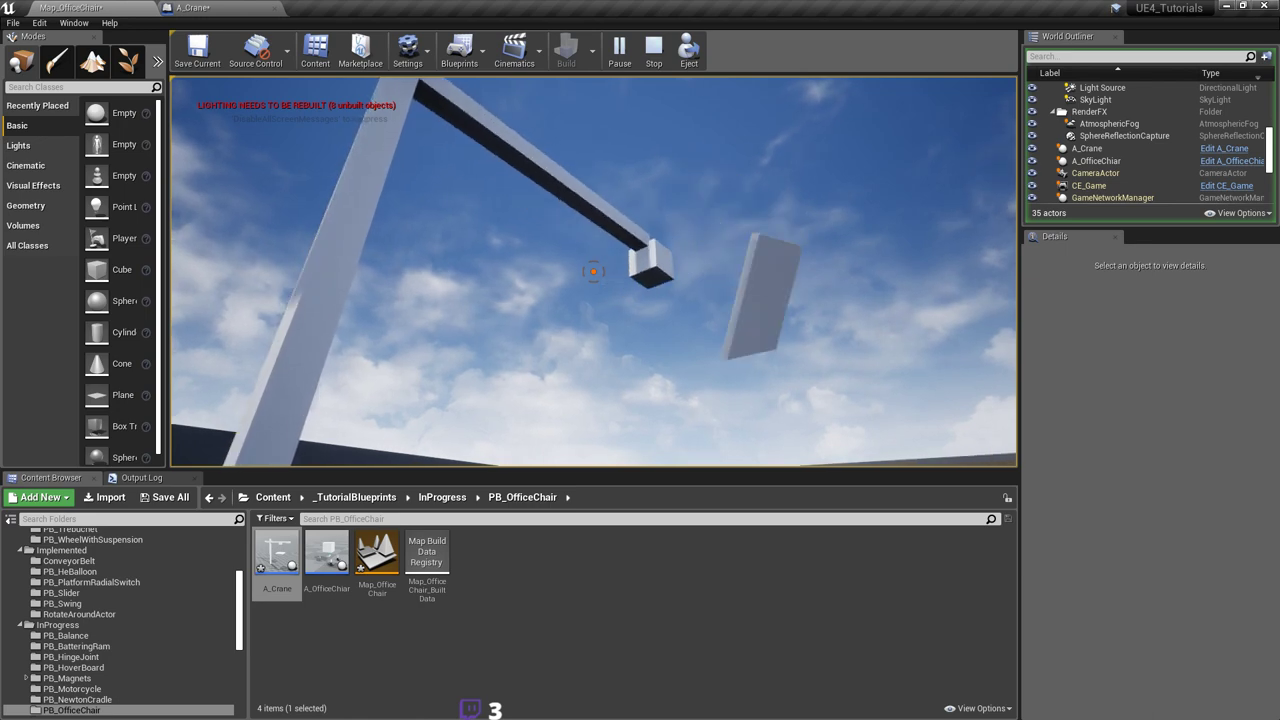
pyautogui.press('Escape')
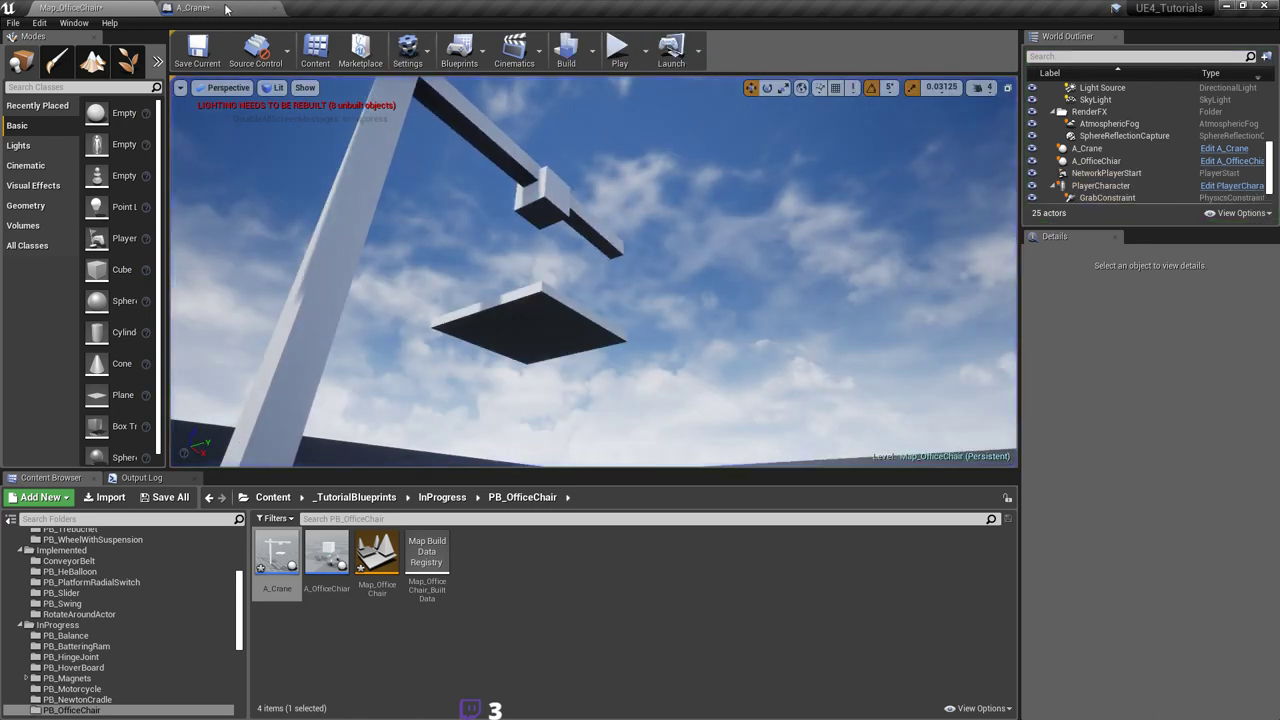
# Step: Return to the crane blueprint, turn off the PlatformConstraint's Parent Dominates using the "parent" details filter, and clear the filter
pyautogui.click(226, 8)
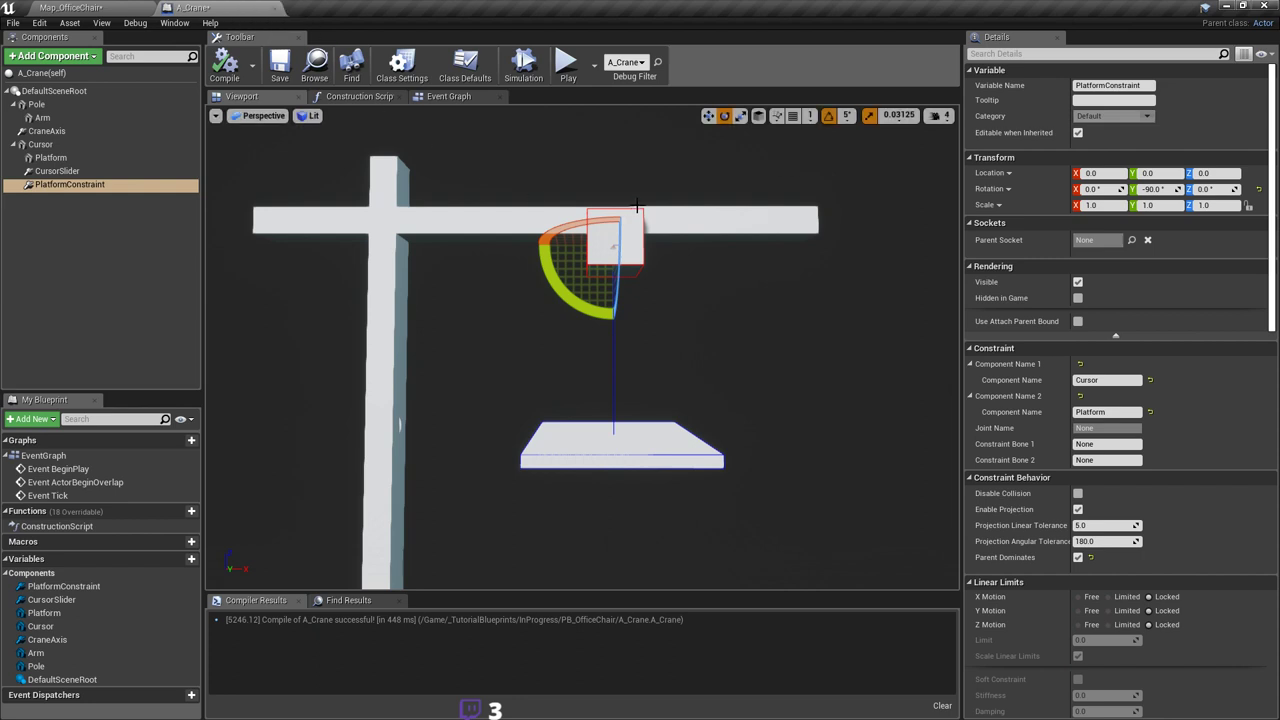
pyautogui.moveTo(688, 230); pyautogui.dragTo(785, 232, button='right')
pyautogui.moveTo(598, 197); pyautogui.dragTo(691, 237)
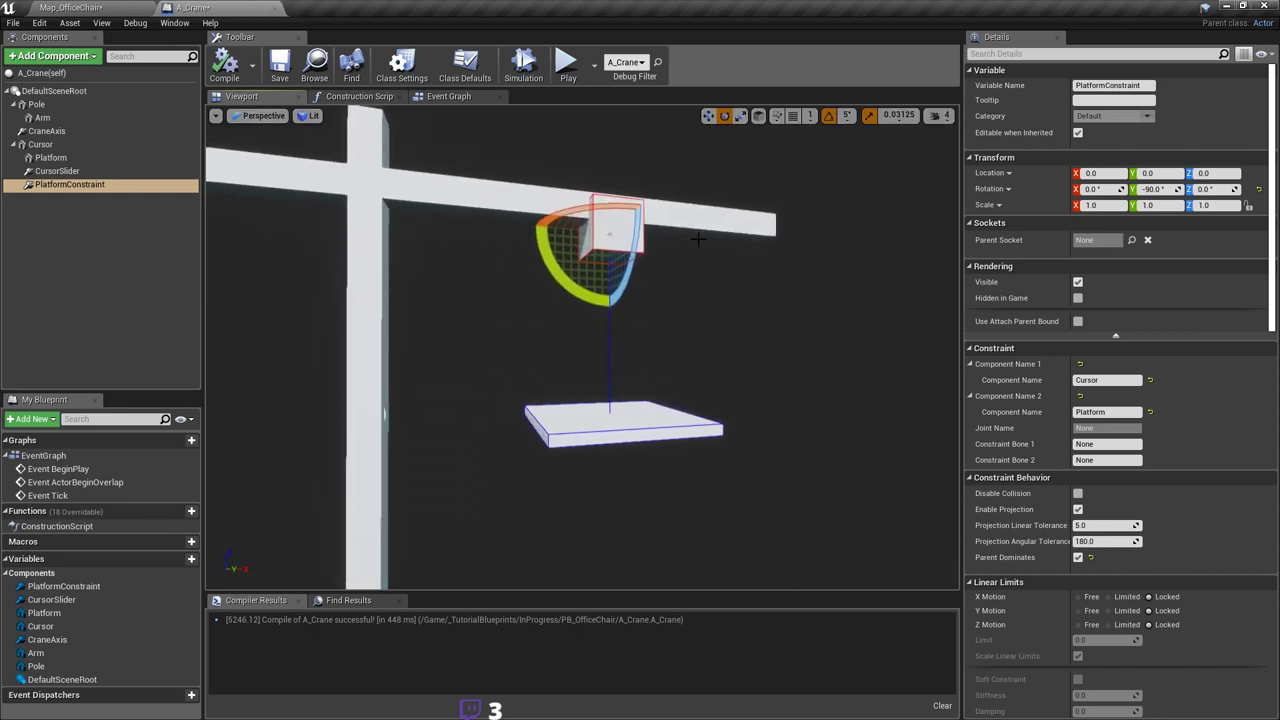
pyautogui.click(1128, 57)
pyautogui.write('parent')
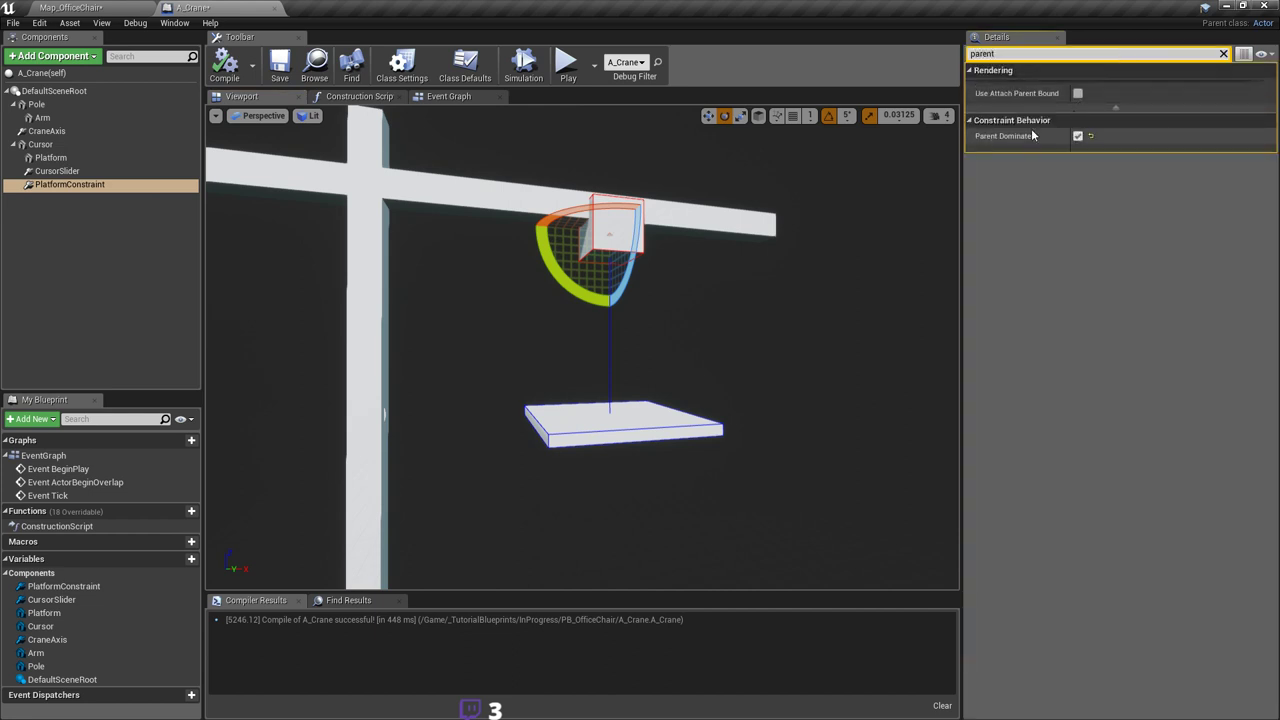
pyautogui.moveTo(1030, 140)
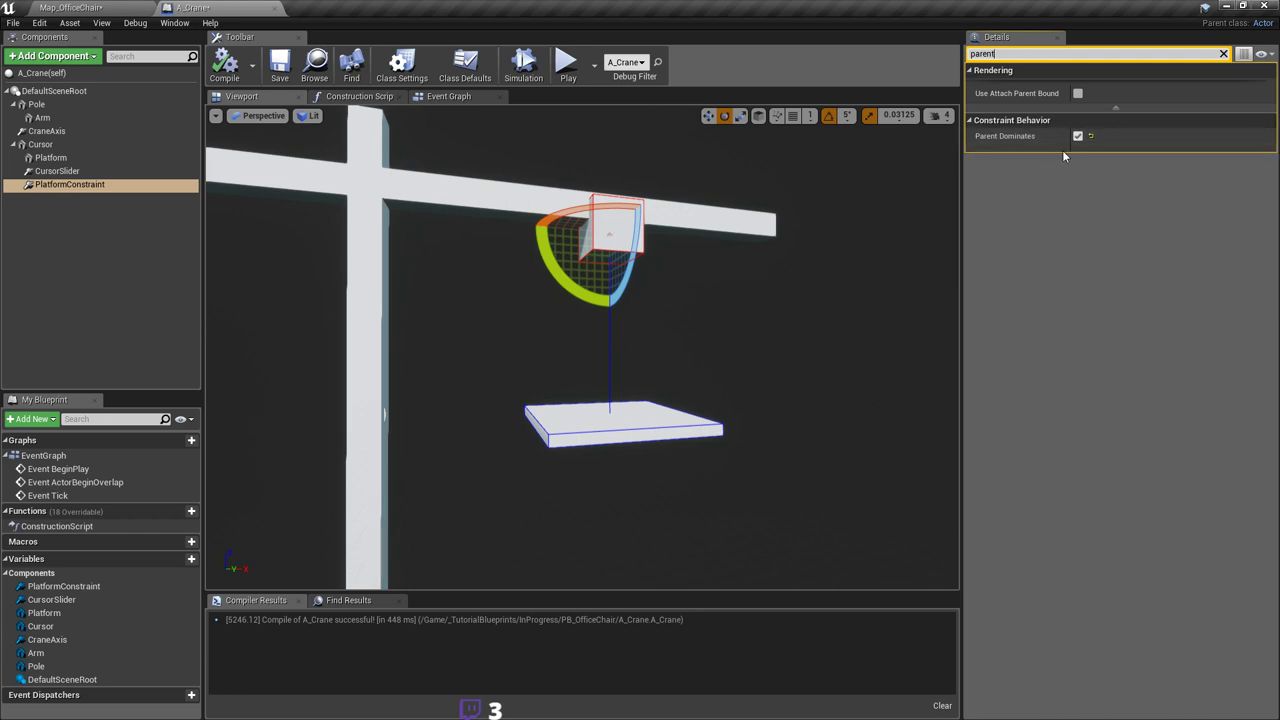
pyautogui.click(1077, 136)
pyautogui.moveTo(688, 228); pyautogui.dragTo(660, 229, button='right')
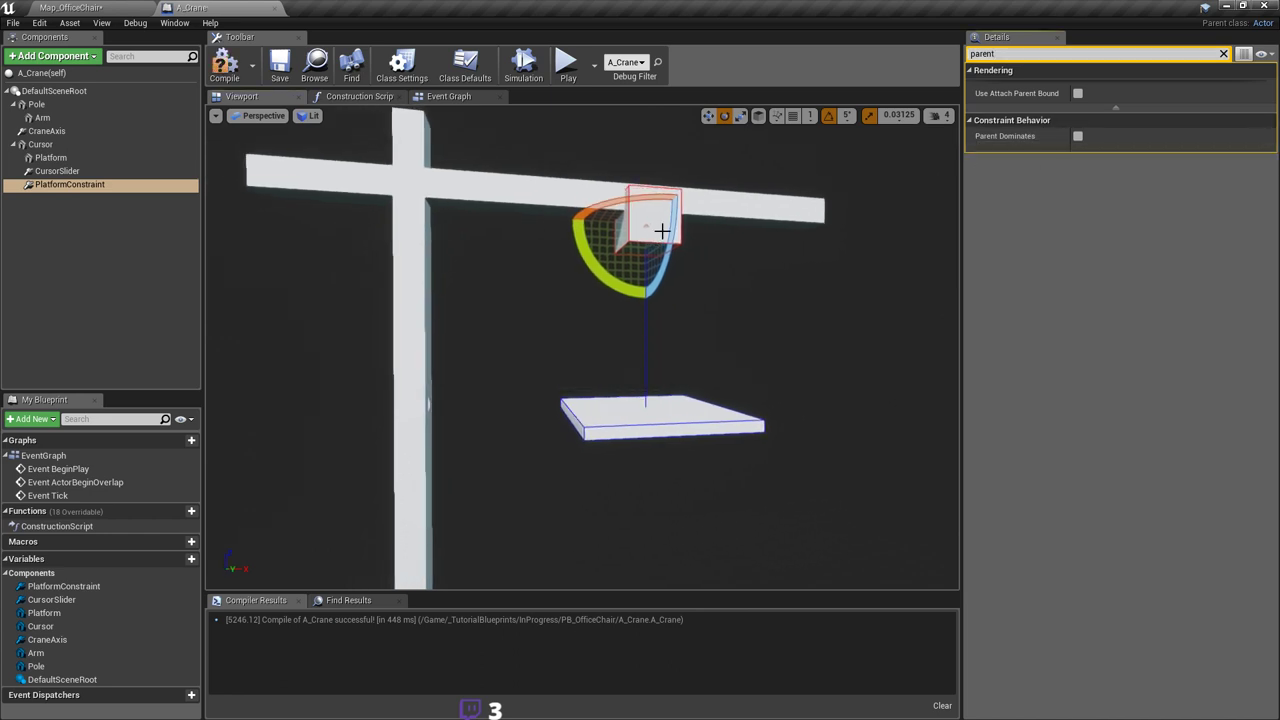
pyautogui.click(660, 229)
pyautogui.click(1223, 54)
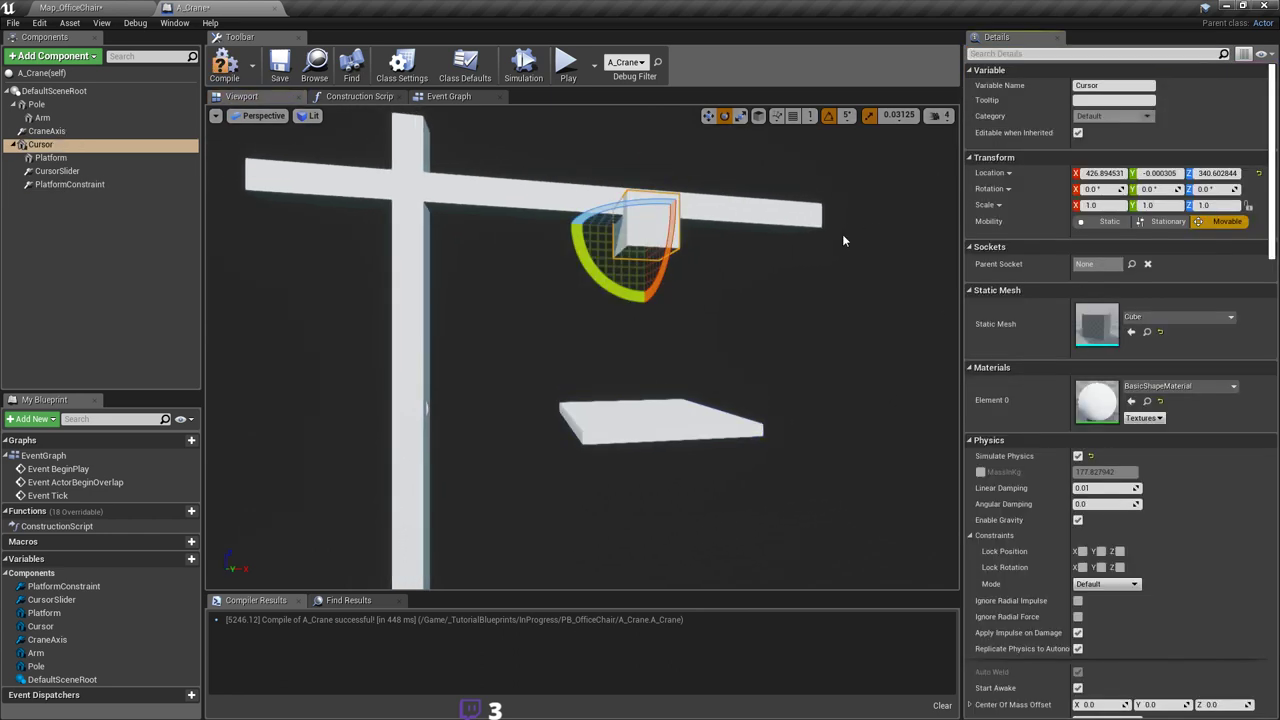
# Step: Review the PlatformConstraint's component names, constraint bone descriptions and Parent Dominates option, filtering the details by "paren"
pyautogui.moveTo(842, 234); pyautogui.dragTo(848, 235, button='right')
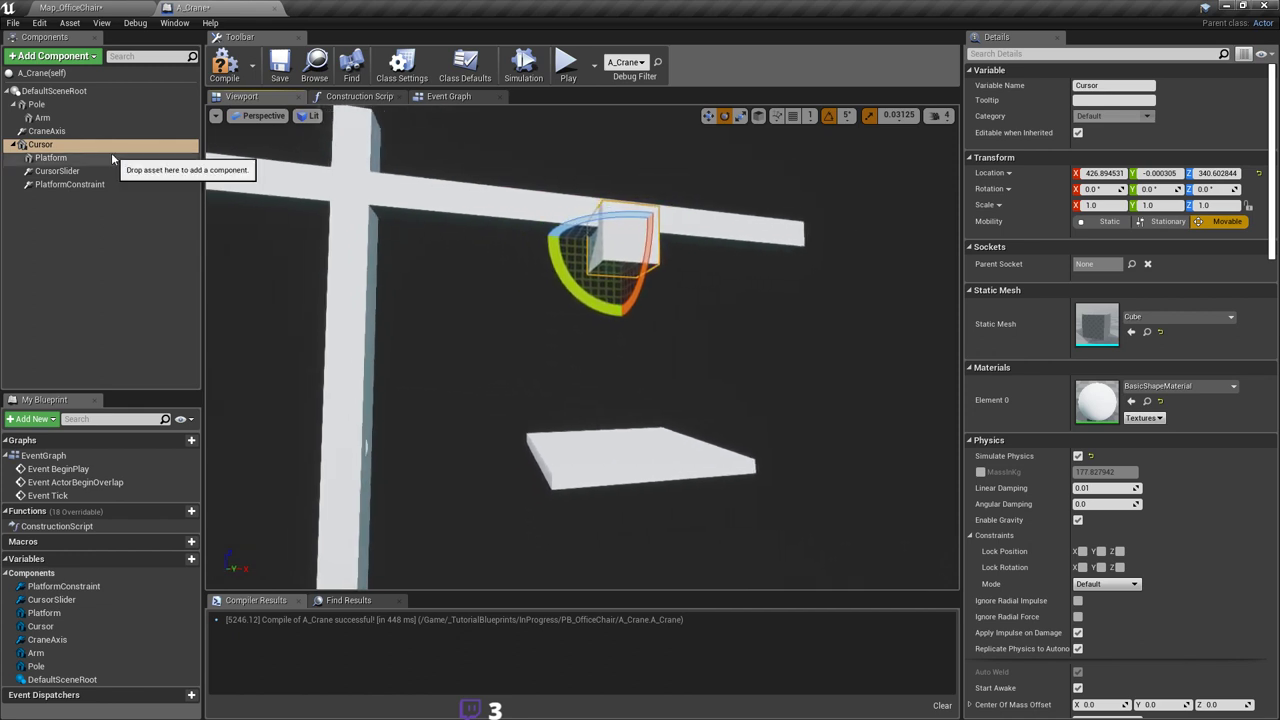
pyautogui.click(166, 185)
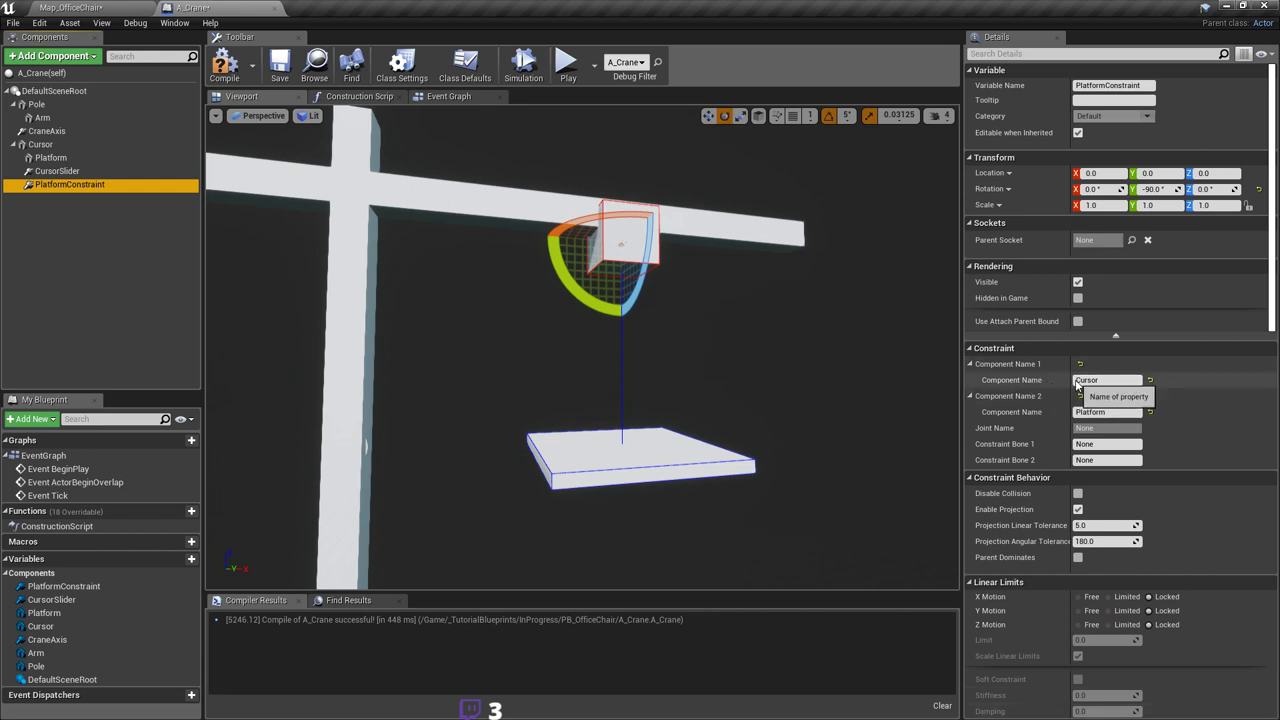
pyautogui.scroll(-1, 1090, 388)
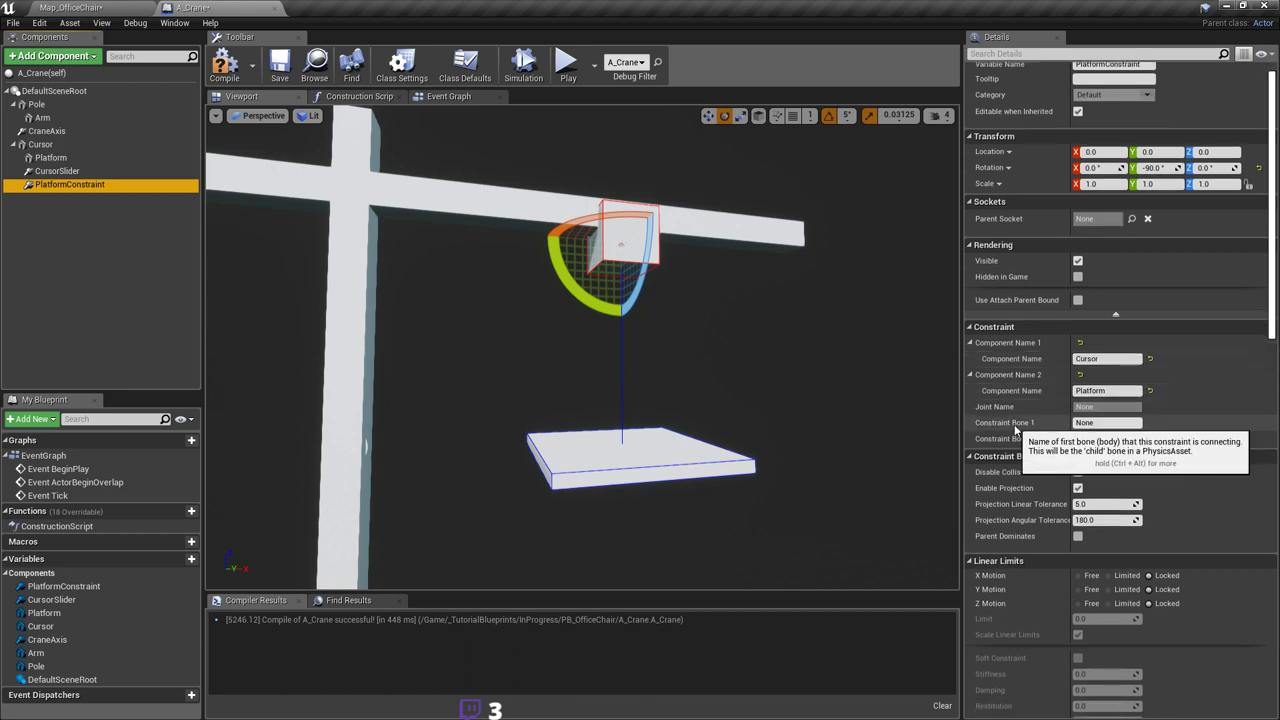
pyautogui.click(1046, 57)
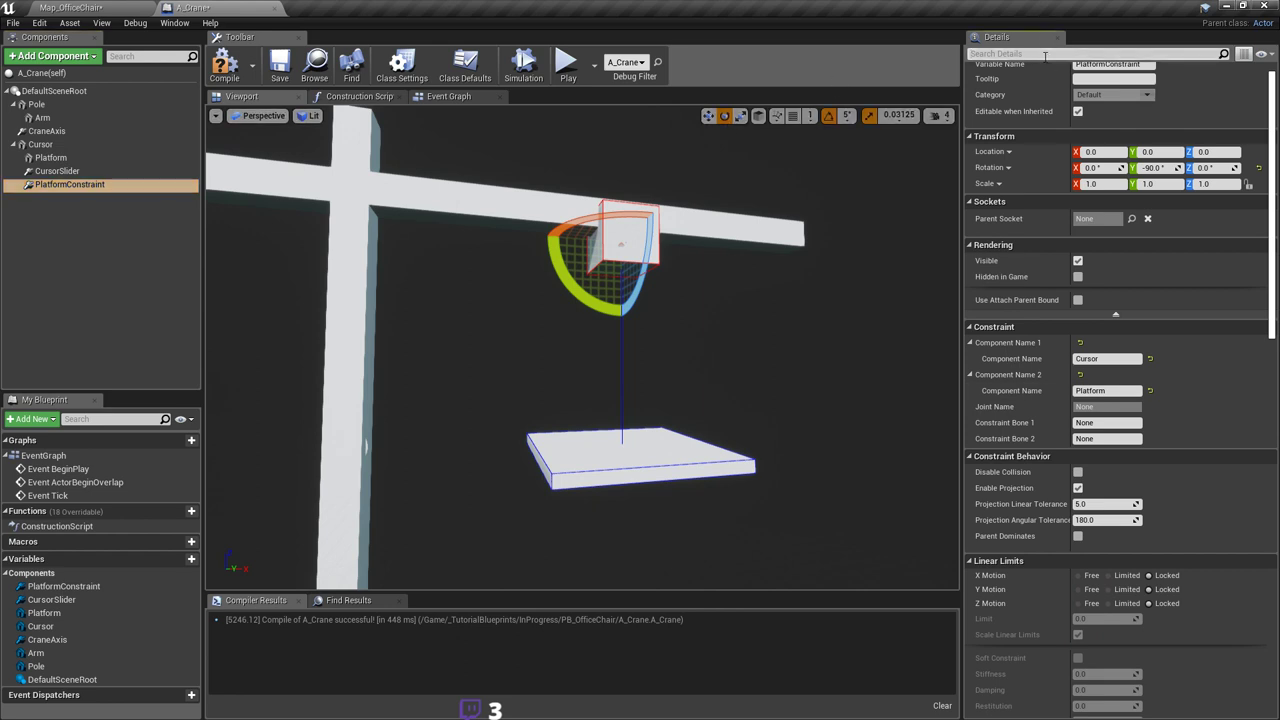
pyautogui.write('paren')
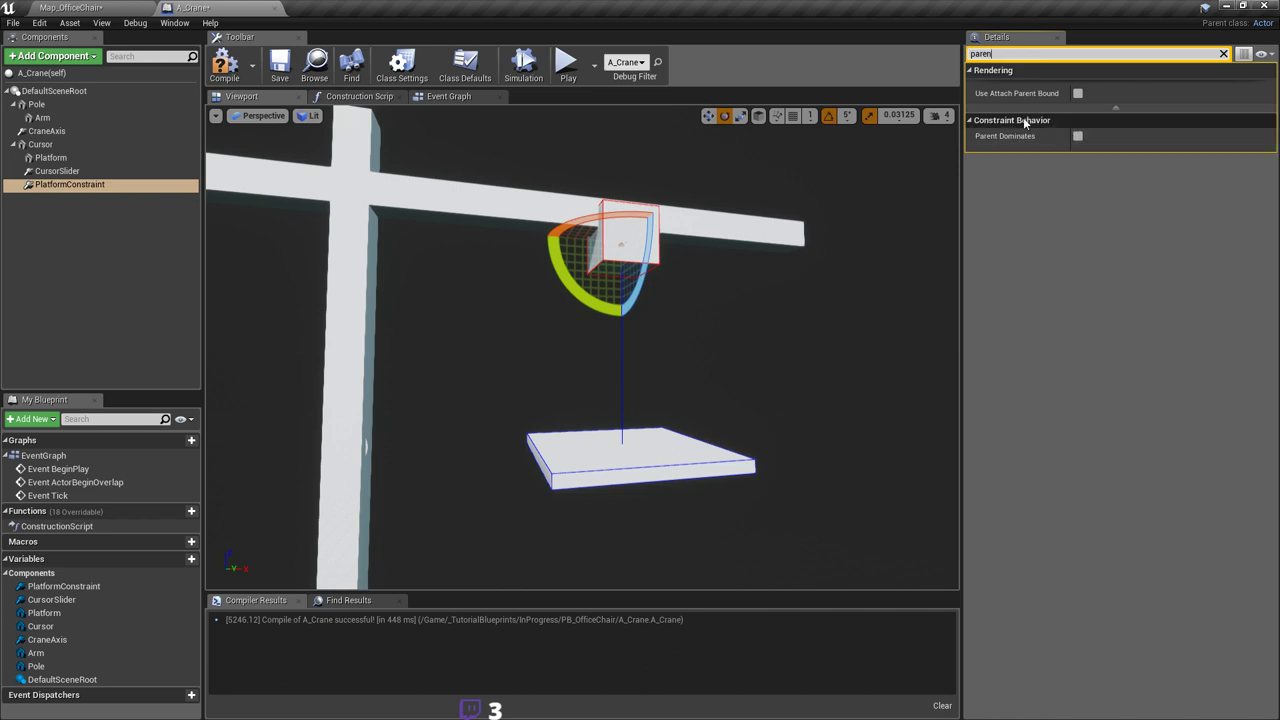
pyautogui.click(1223, 56)
# Step: Select the Cursor cube on the crane arm and review its physics and collision settings
pyautogui.moveTo(753, 237)
pyautogui.mouseDown(button='right')
pyautogui.moveTo(750, 262)
pyautogui.moveTo(728, 248)
pyautogui.moveTo(733, 215)
pyautogui.moveTo(754, 237)
pyautogui.moveTo(738, 237)
pyautogui.mouseUp(button='right')
pyautogui.press('w')
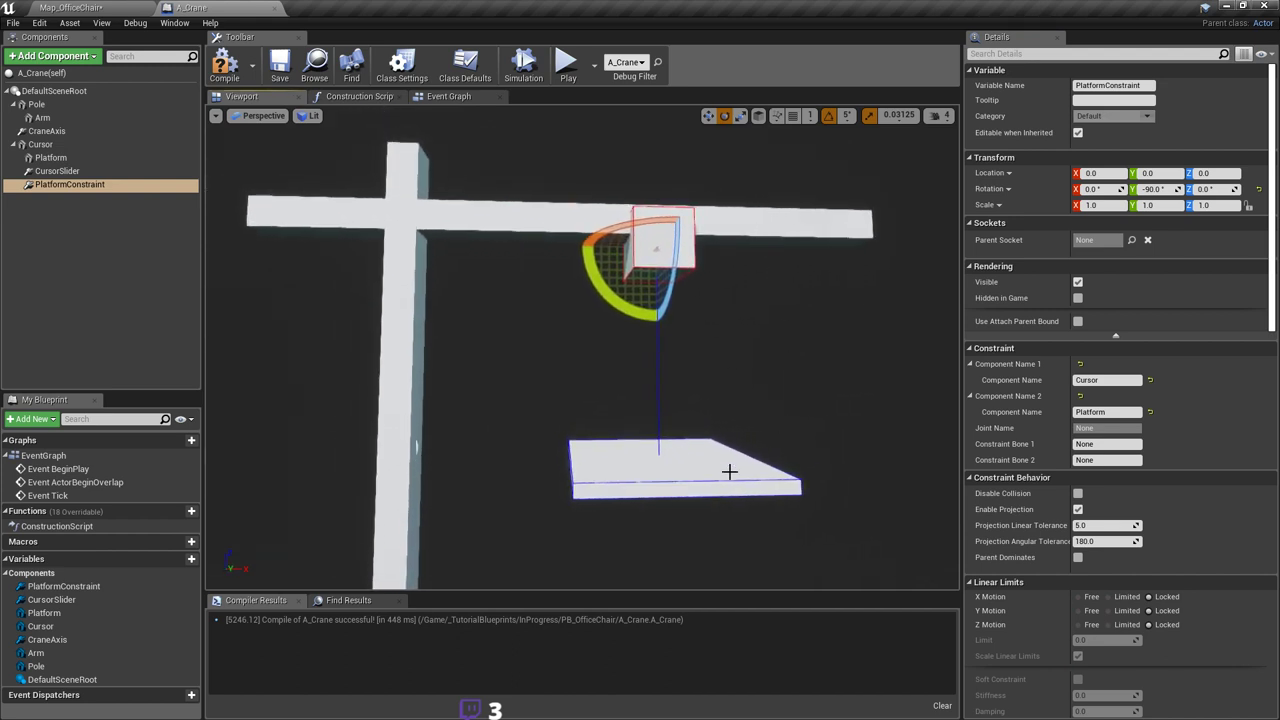
pyautogui.click(730, 471)
pyautogui.moveTo(655, 247); pyautogui.dragTo(676, 272, button='right')
pyautogui.click(658, 275)
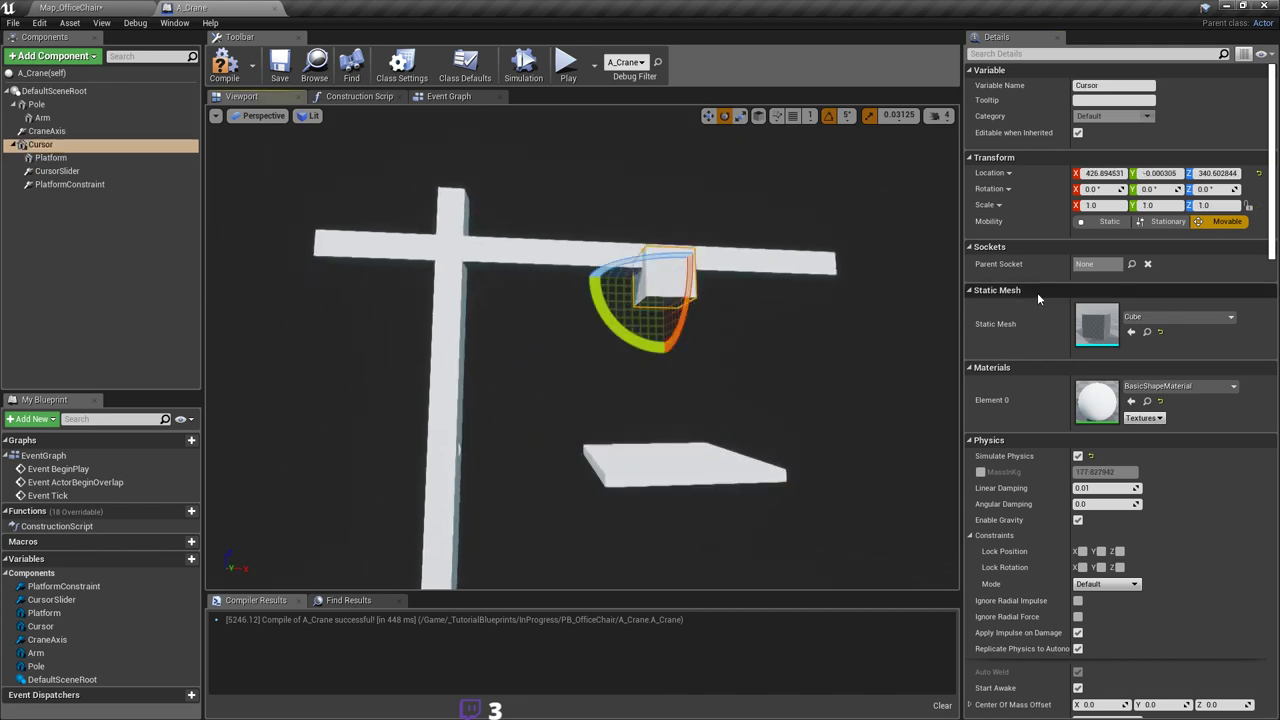
pyautogui.scroll(-10, 1268, 305)
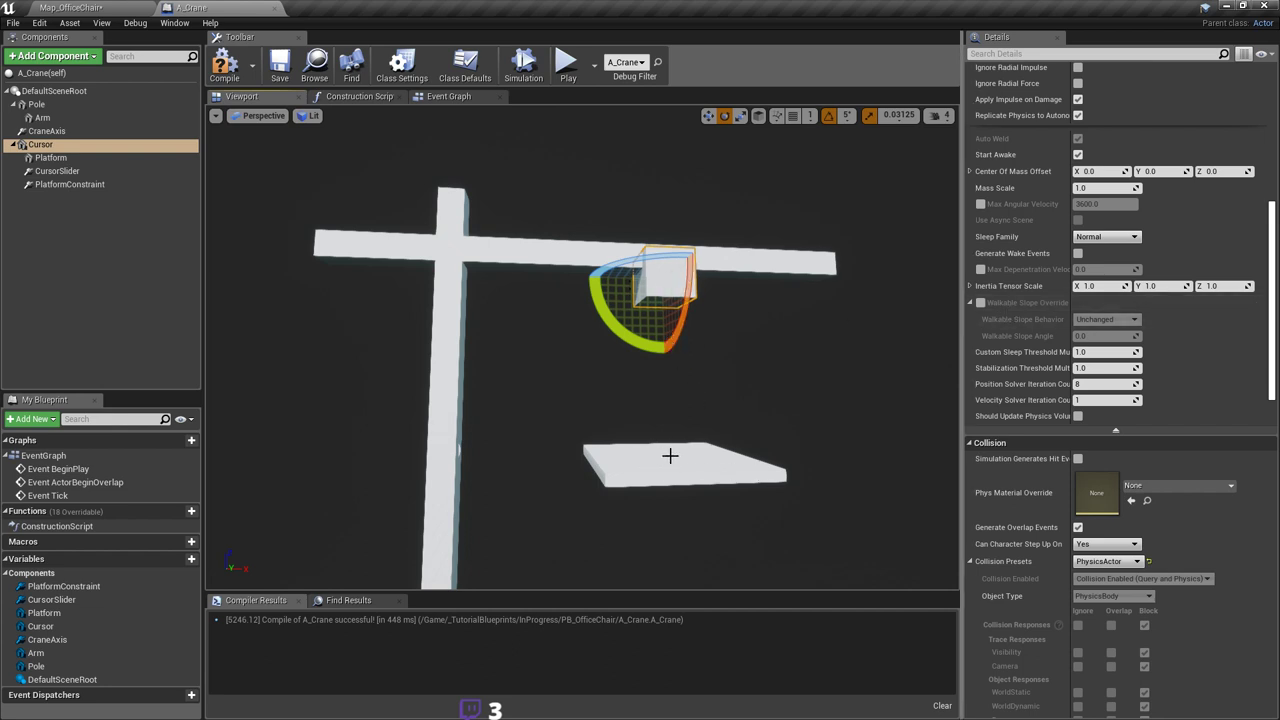
pyautogui.scroll(-3, 1199, 385)
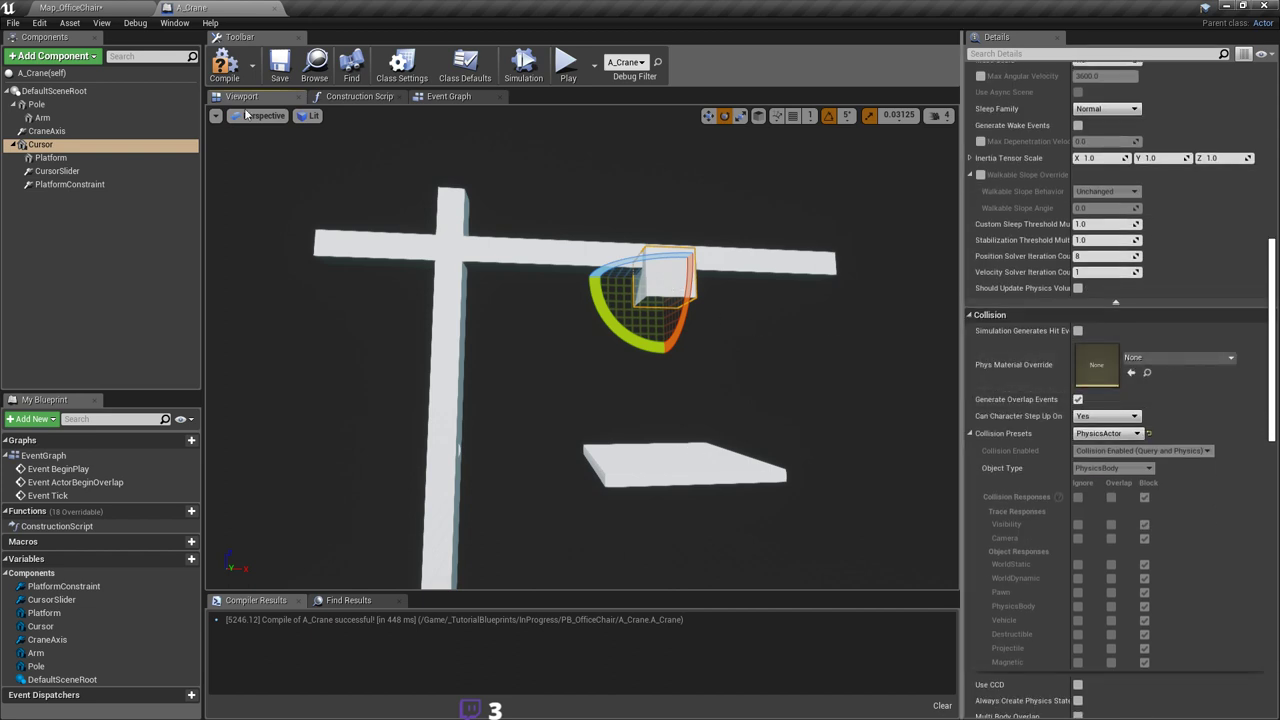
# Step: Set the Position Target strength of the CursorSlider's linear motor to 100 and compile the blueprint
pyautogui.click(57, 171)
pyautogui.scroll(-8, 1152, 309)
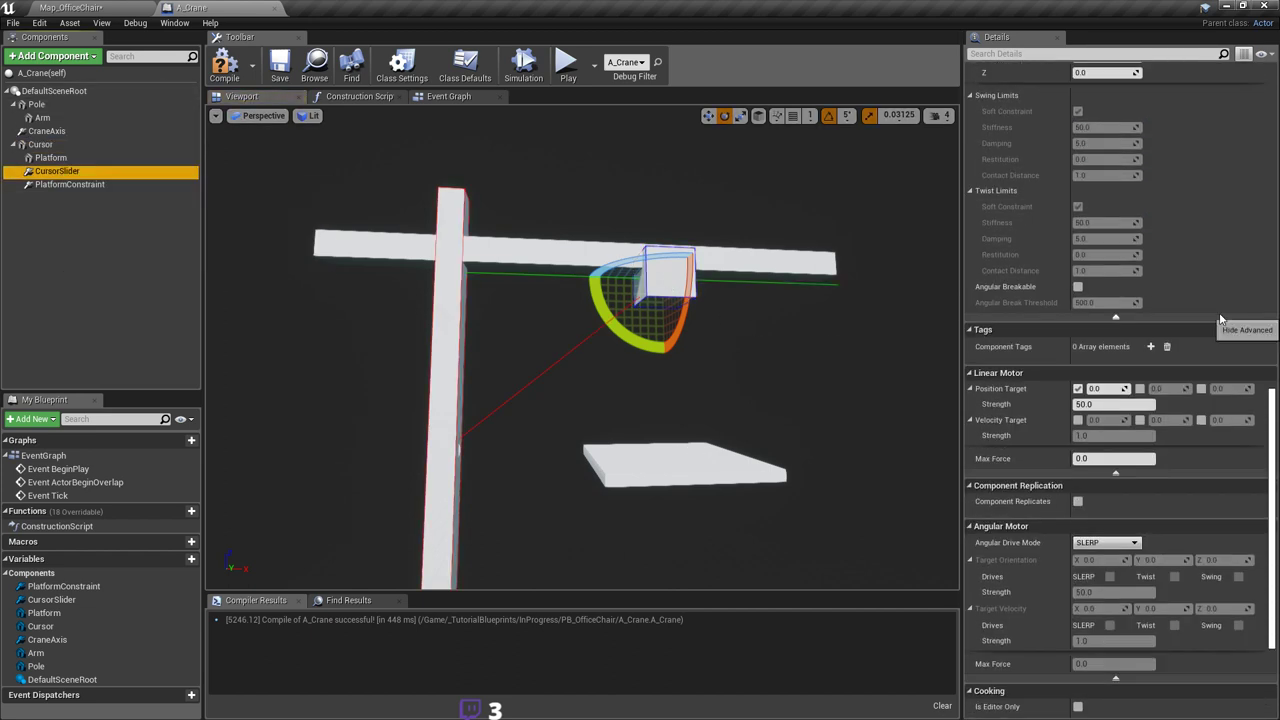
pyautogui.scroll(-2, 1220, 318)
pyautogui.click(1112, 297)
pyautogui.write('10')
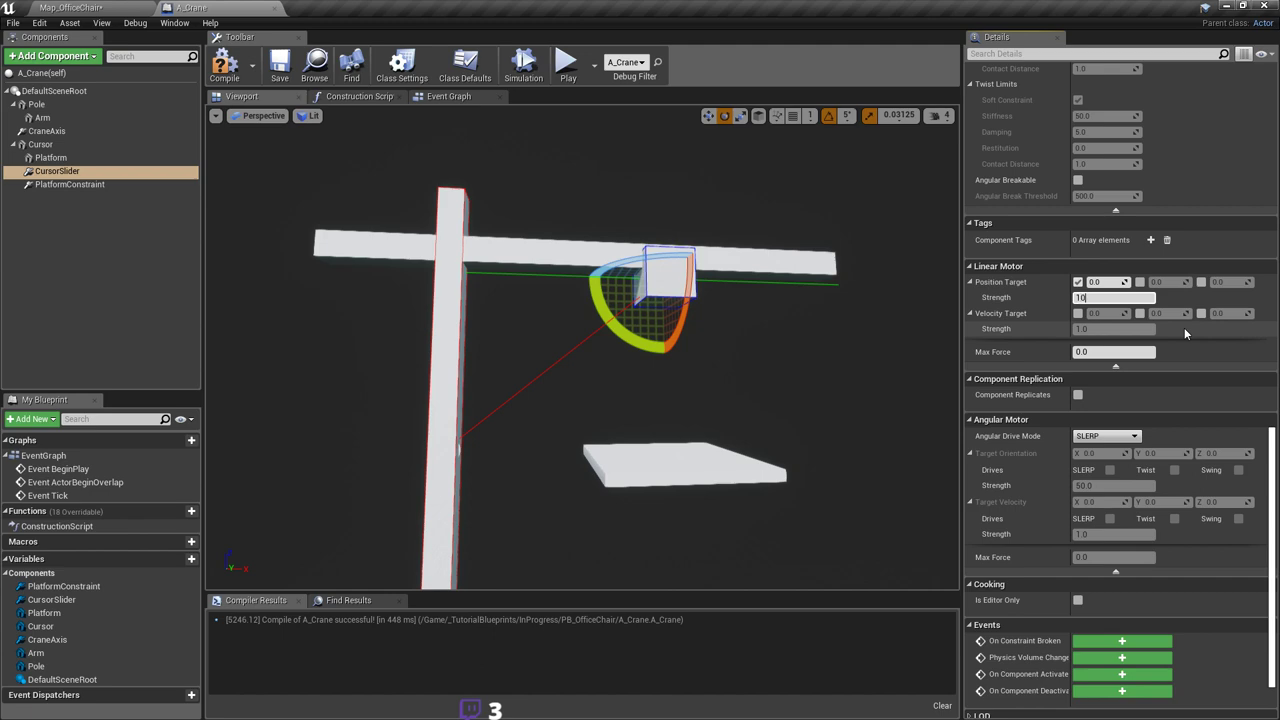
pyautogui.write('0')
pyautogui.press('Return')
pyautogui.scroll(2, 829, 249)
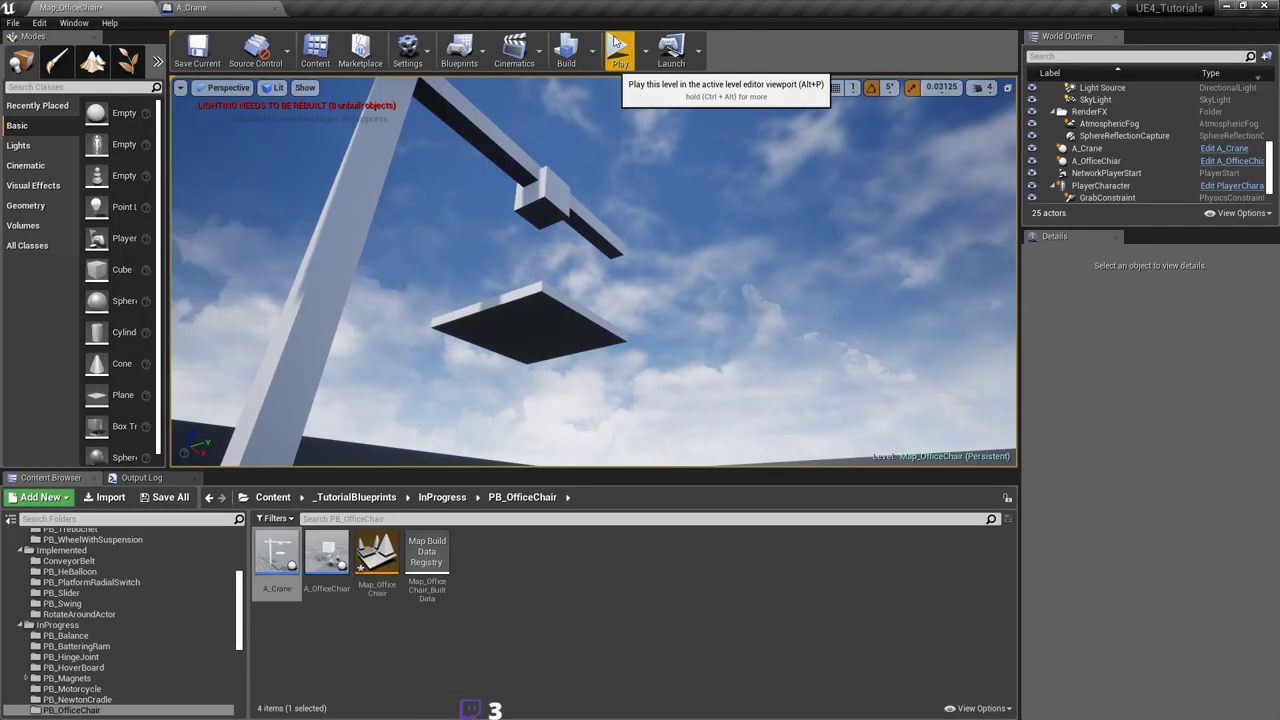
# Step: Play the Map_OfficeChair level to test the crane with the stronger cursor slider motor, and end the session
pyautogui.click(617, 42)
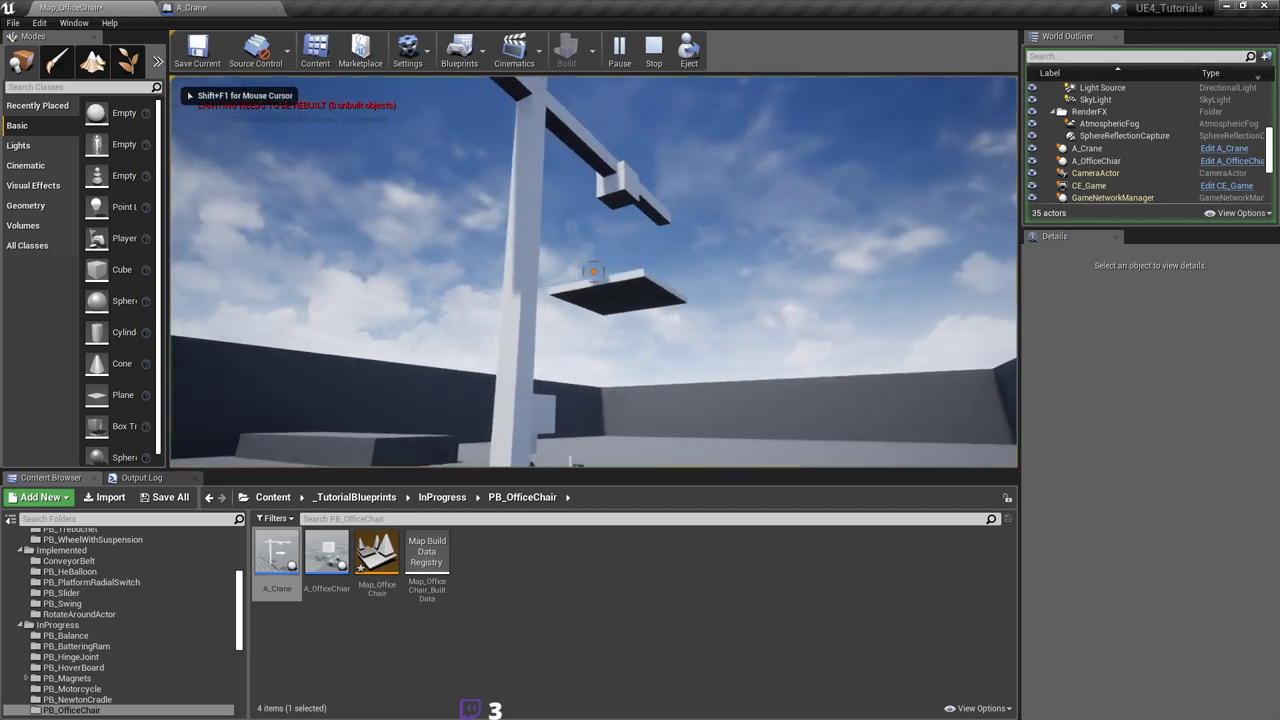
pyautogui.press('d')
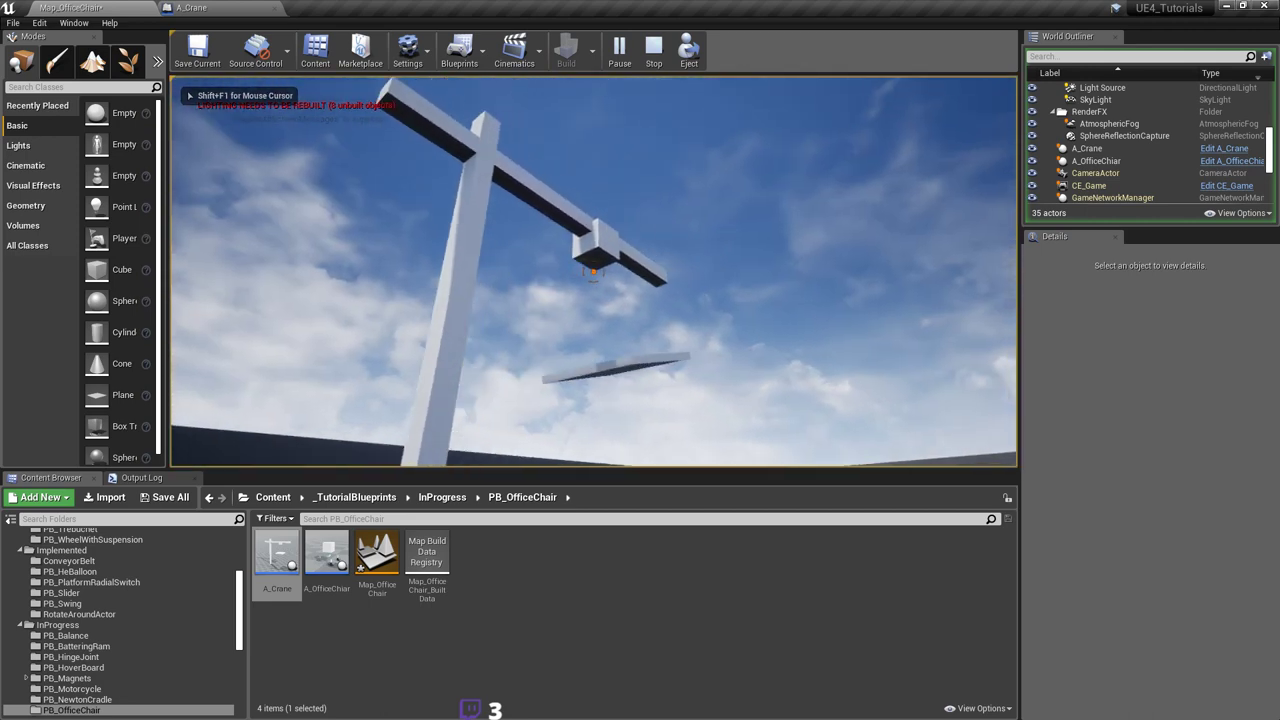
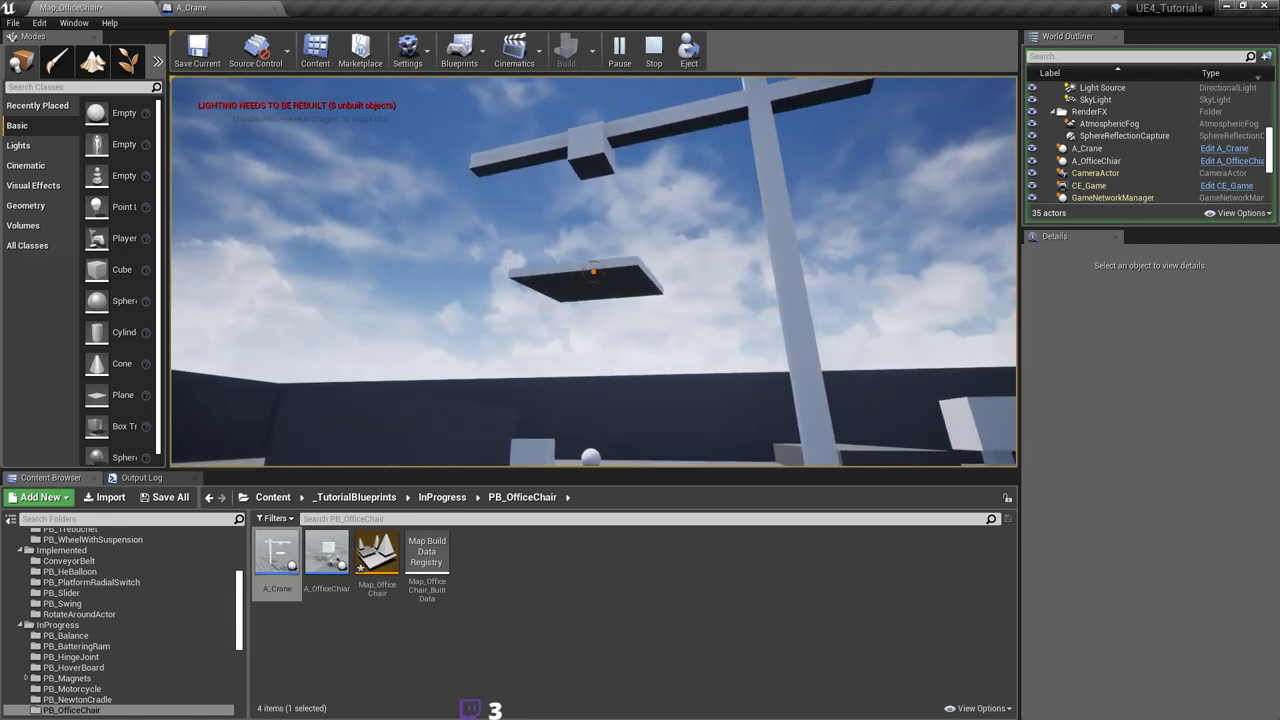
pyautogui.press('Escape')
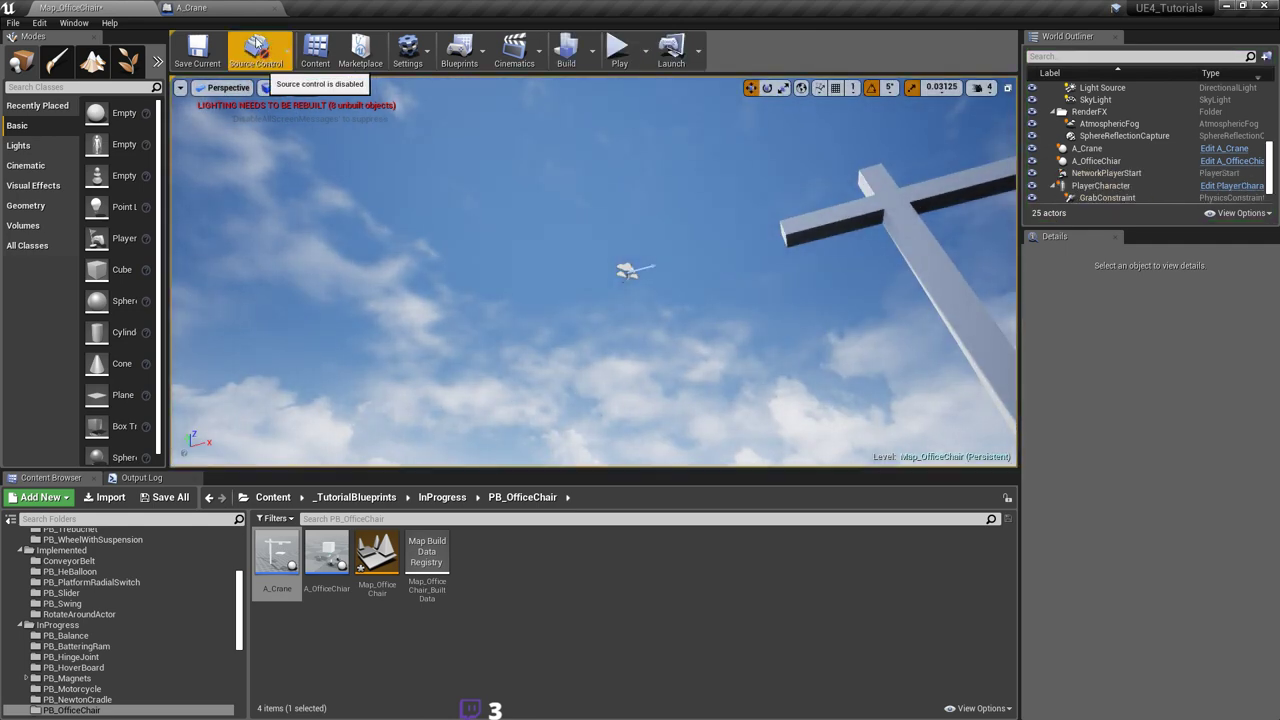
# Step: Inspect the Platform and Cursor components in the A_Crane blueprint, viewing how the platform hangs beneath the cursor cube
pyautogui.click(192, 7)
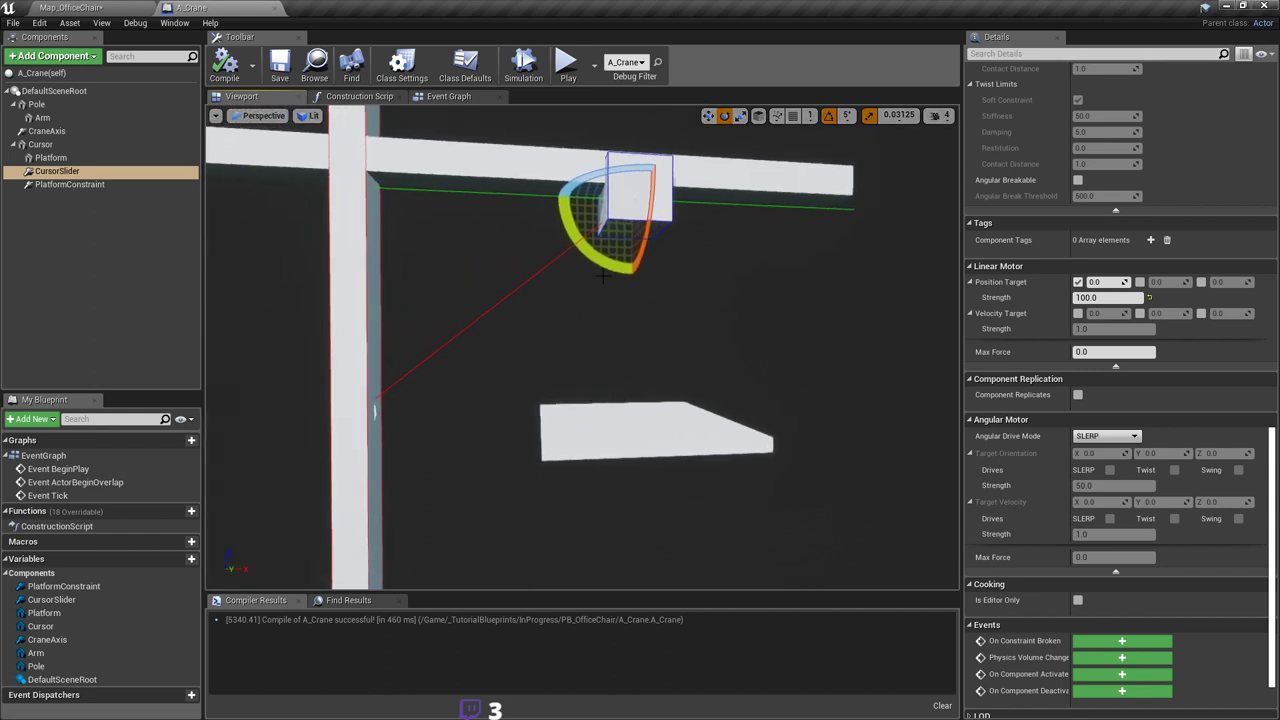
pyautogui.click(646, 414)
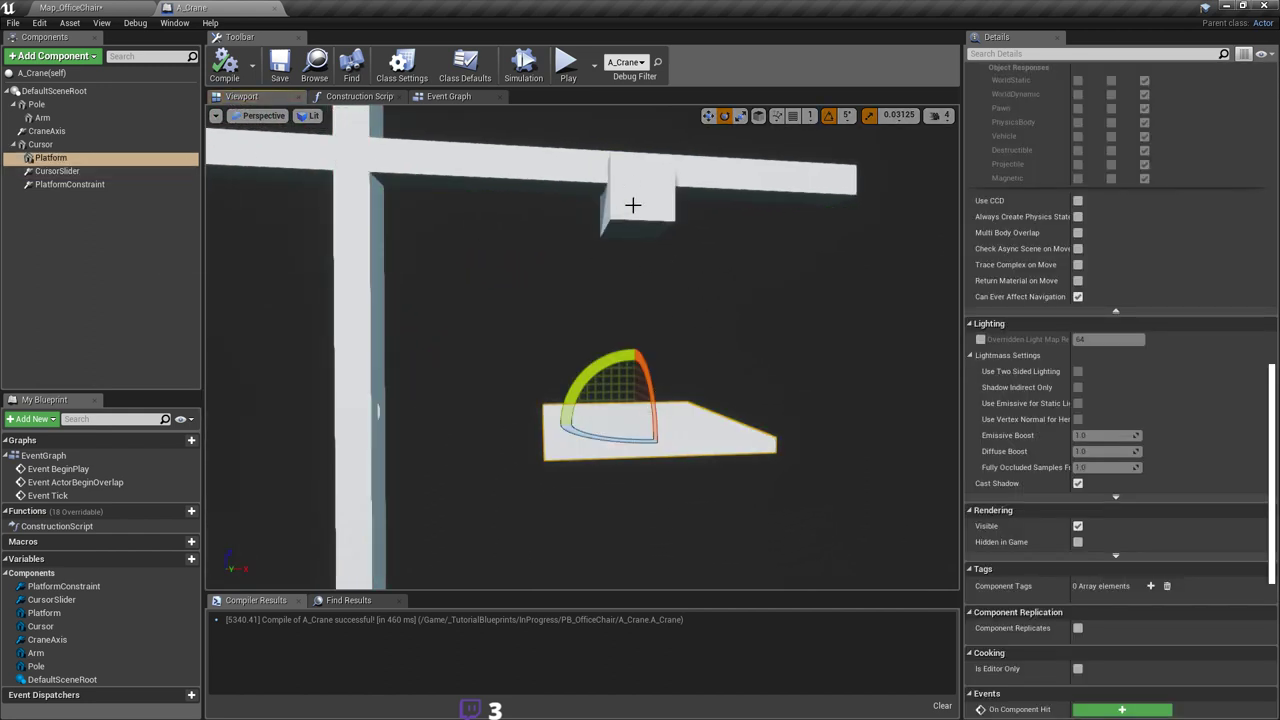
pyautogui.moveTo(648, 229); pyautogui.dragTo(497, 231, button='right')
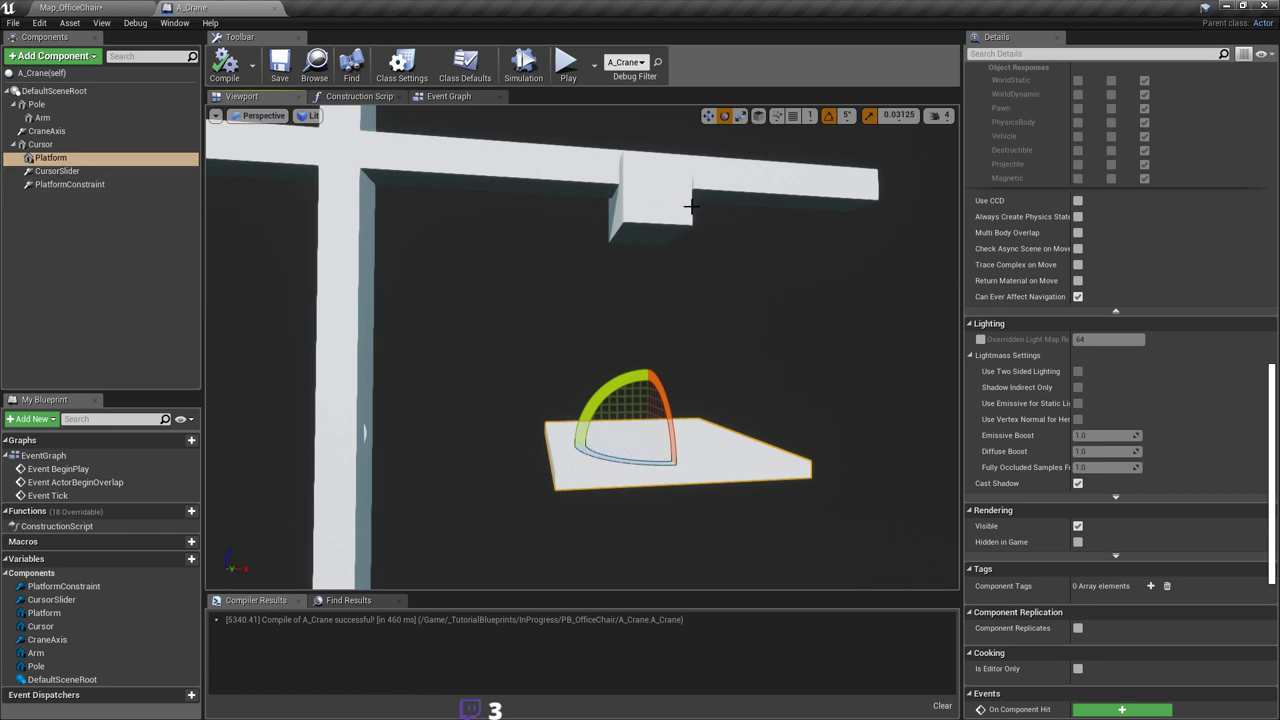
pyautogui.click(648, 194)
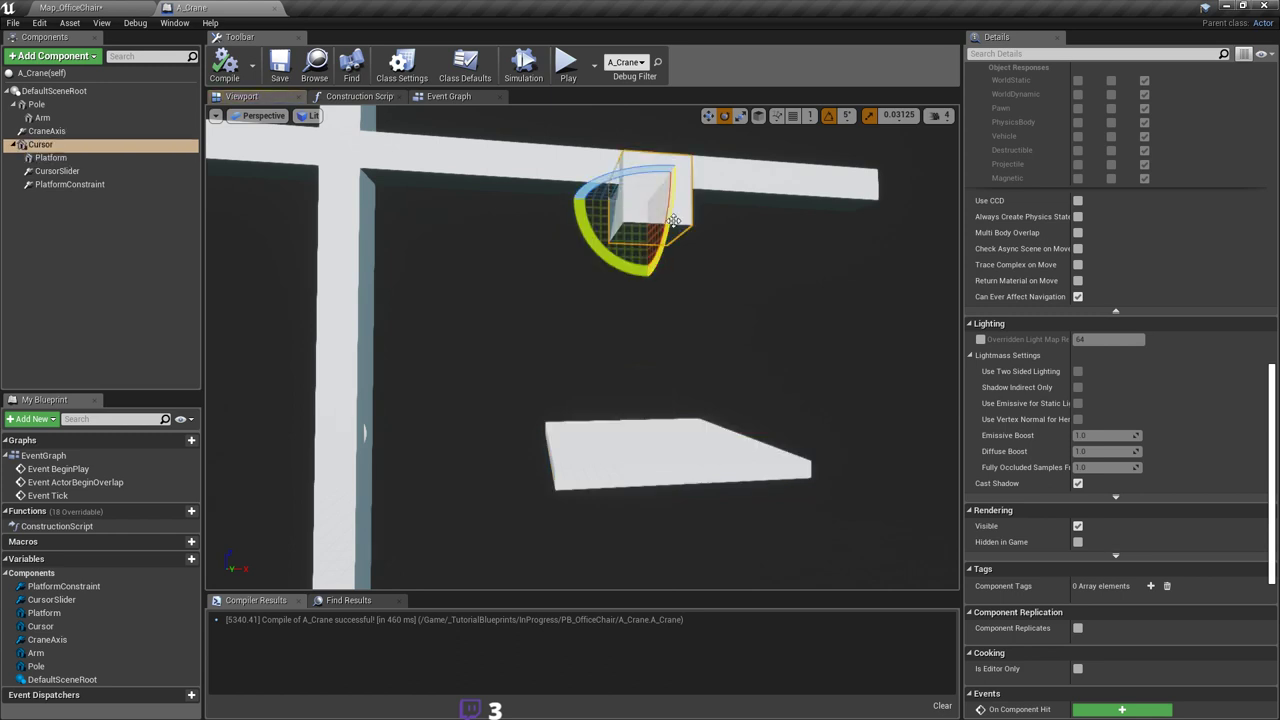
pyautogui.click(94, 160)
pyautogui.press('f')
pyautogui.moveTo(642, 276)
pyautogui.mouseDown(button='right')
pyautogui.moveTo(612, 264)
pyautogui.moveTo(634, 256)
pyautogui.mouseUp(button='right')
pyautogui.keyDown('alt'); pyautogui.moveTo(648, 267); pyautogui.dragTo(632, 267); pyautogui.keyUp('alt')
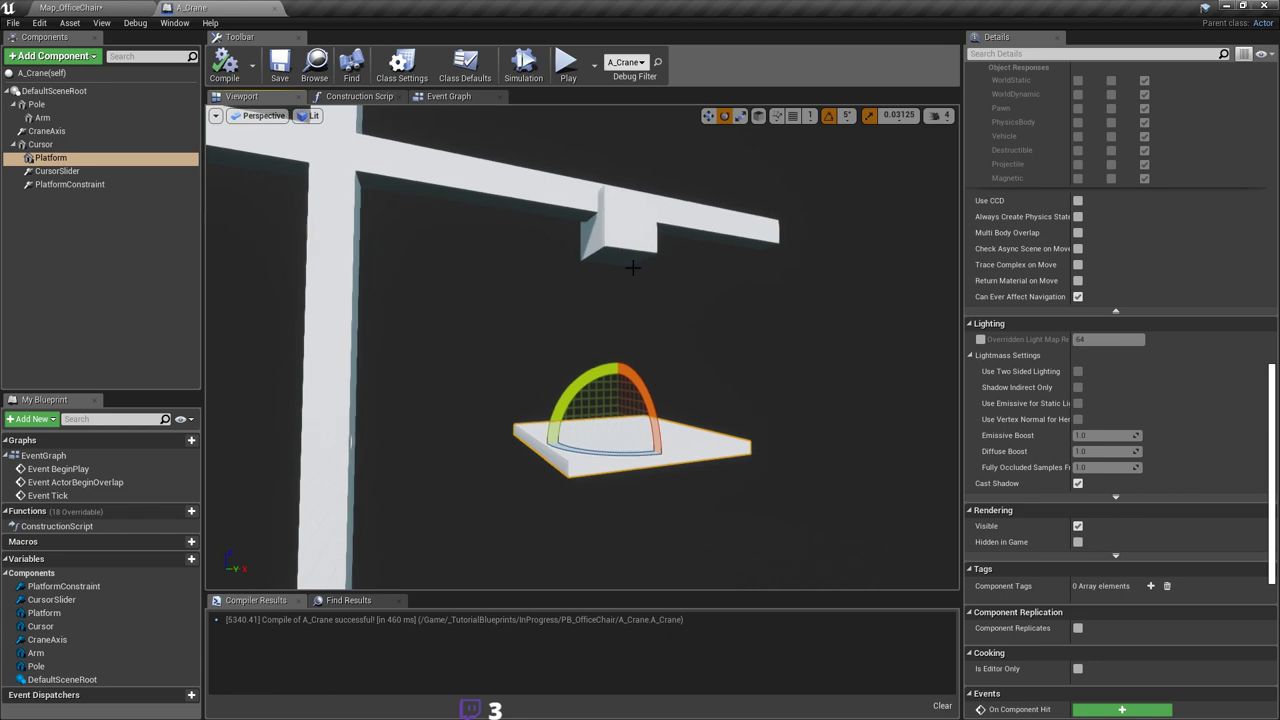
pyautogui.moveTo(667, 265); pyautogui.dragTo(690, 263, button='right')
# Step: Attach the PlatformConstraint to DefaultSceneRoot instead of the Cursor, and compile and save the crane blueprint
pyautogui.click(114, 187)
pyautogui.moveTo(622, 235)
pyautogui.mouseDown(button='right')
pyautogui.moveTo(634, 237)
pyautogui.moveTo(612, 234)
pyautogui.mouseUp(button='right')
pyautogui.keyDown('alt'); pyautogui.moveTo(615, 300); pyautogui.dragTo(608, 271); pyautogui.keyUp('alt')
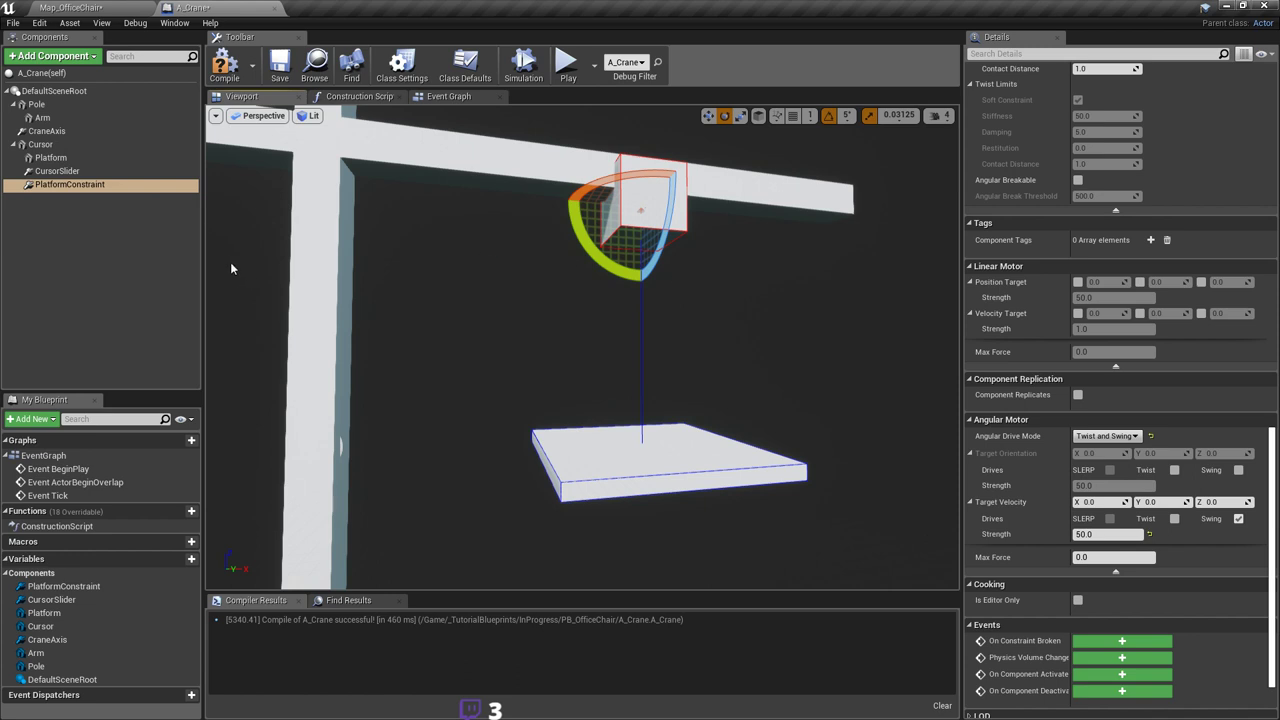
pyautogui.click(68, 188)
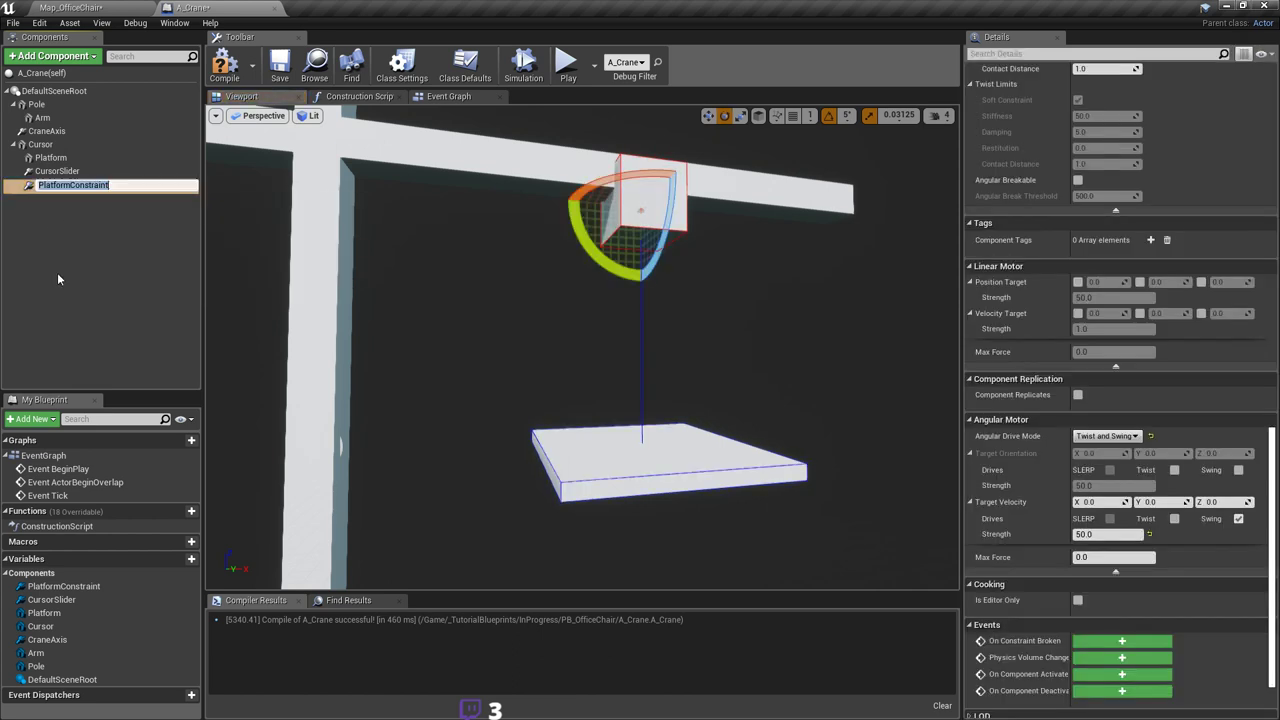
pyautogui.moveTo(43, 195); pyautogui.dragTo(60, 97)
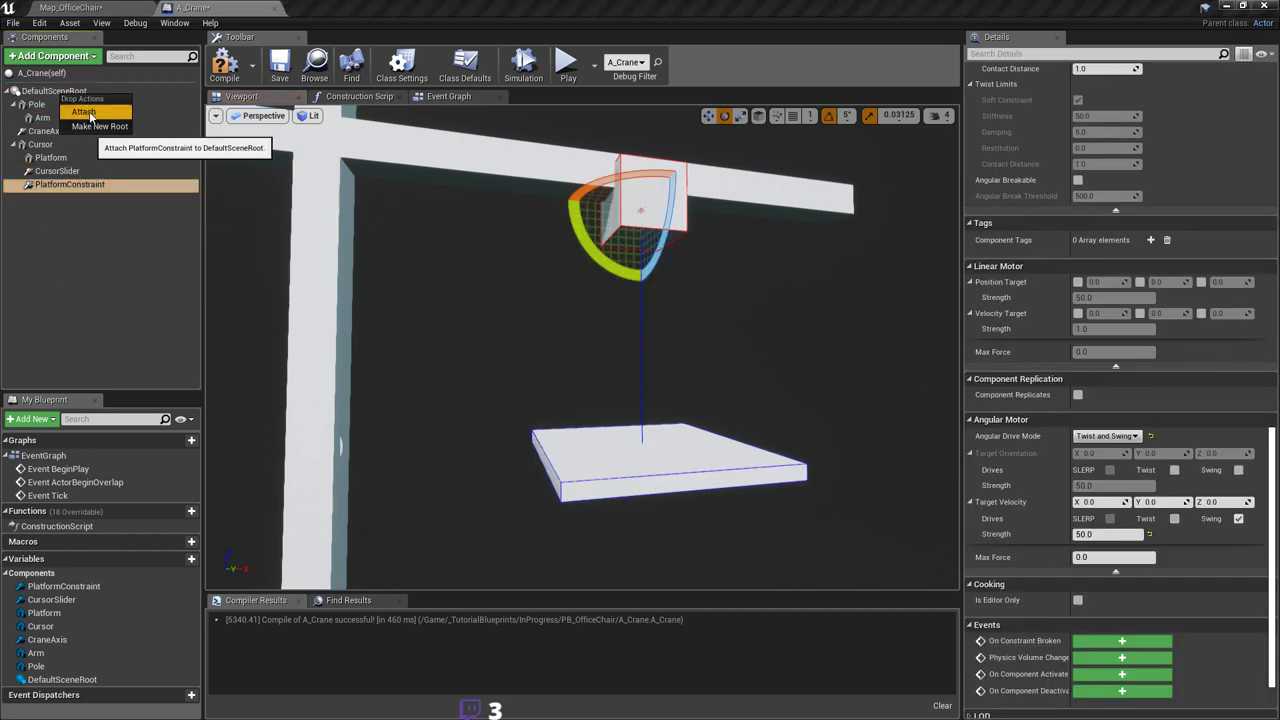
pyautogui.click(87, 112)
pyautogui.moveTo(713, 256)
pyautogui.mouseDown(button='right')
pyautogui.moveTo(696, 240)
pyautogui.moveTo(748, 260)
pyautogui.moveTo(732, 266)
pyautogui.mouseUp(button='right')
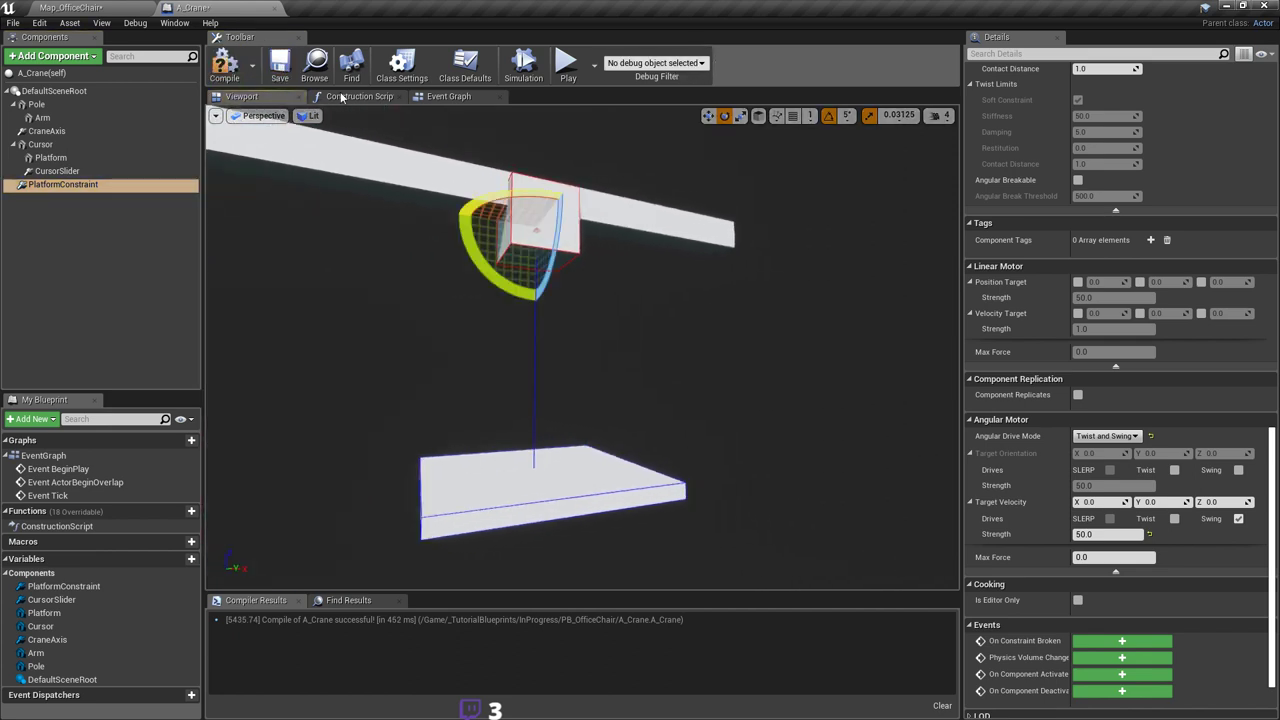
pyautogui.click(280, 72)
# Step: Play the Map_OfficeChair level to test the platform's swing with the reattached constraint, and end the session
pyautogui.click(92, 9)
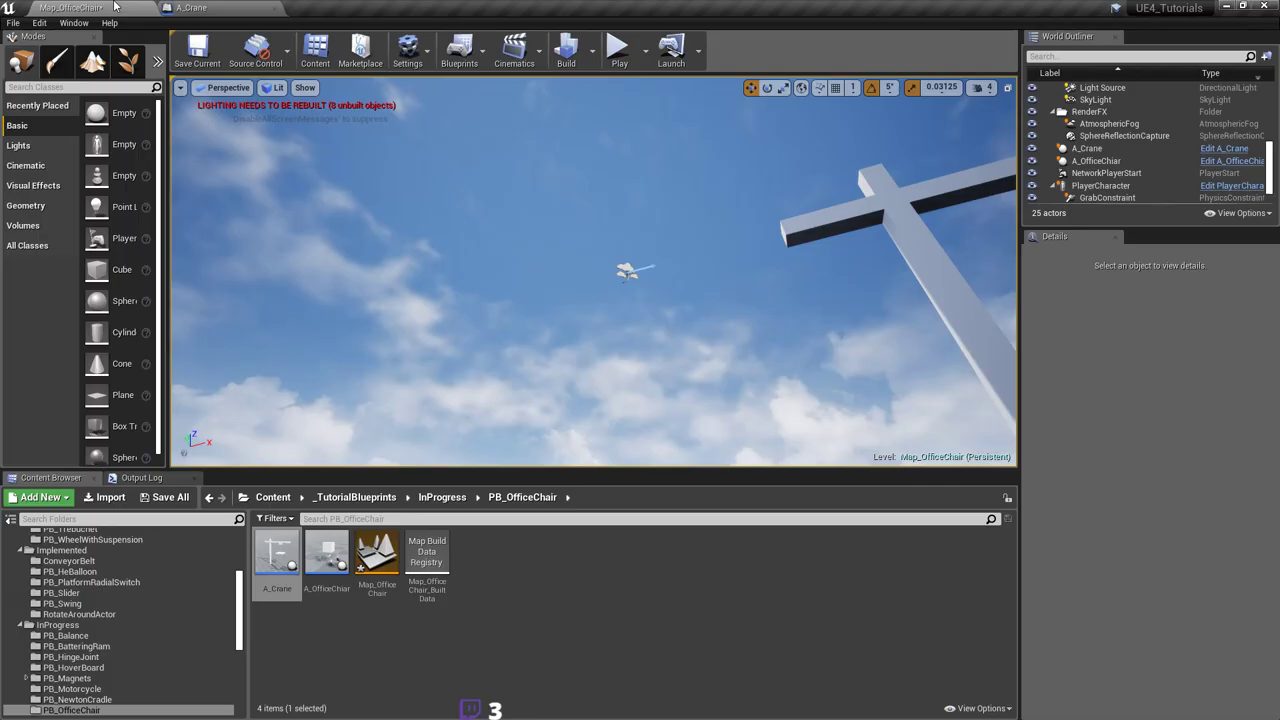
pyautogui.click(620, 60)
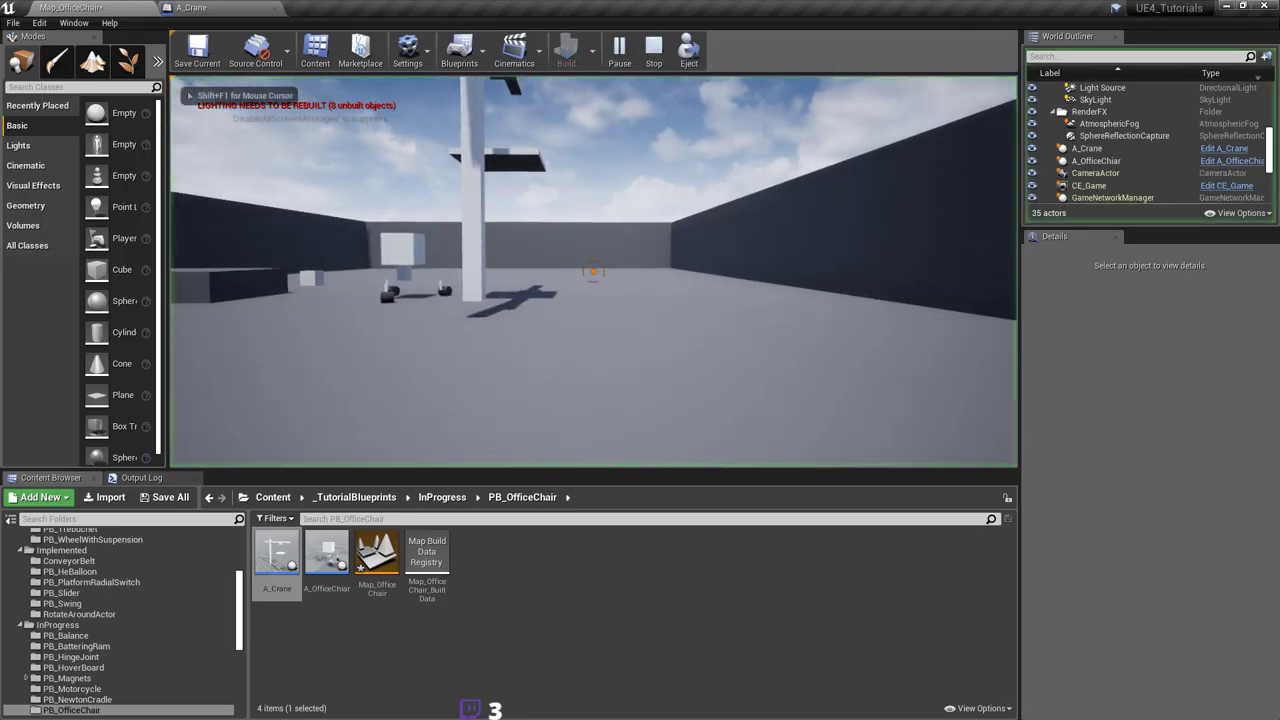
pyautogui.press('w')
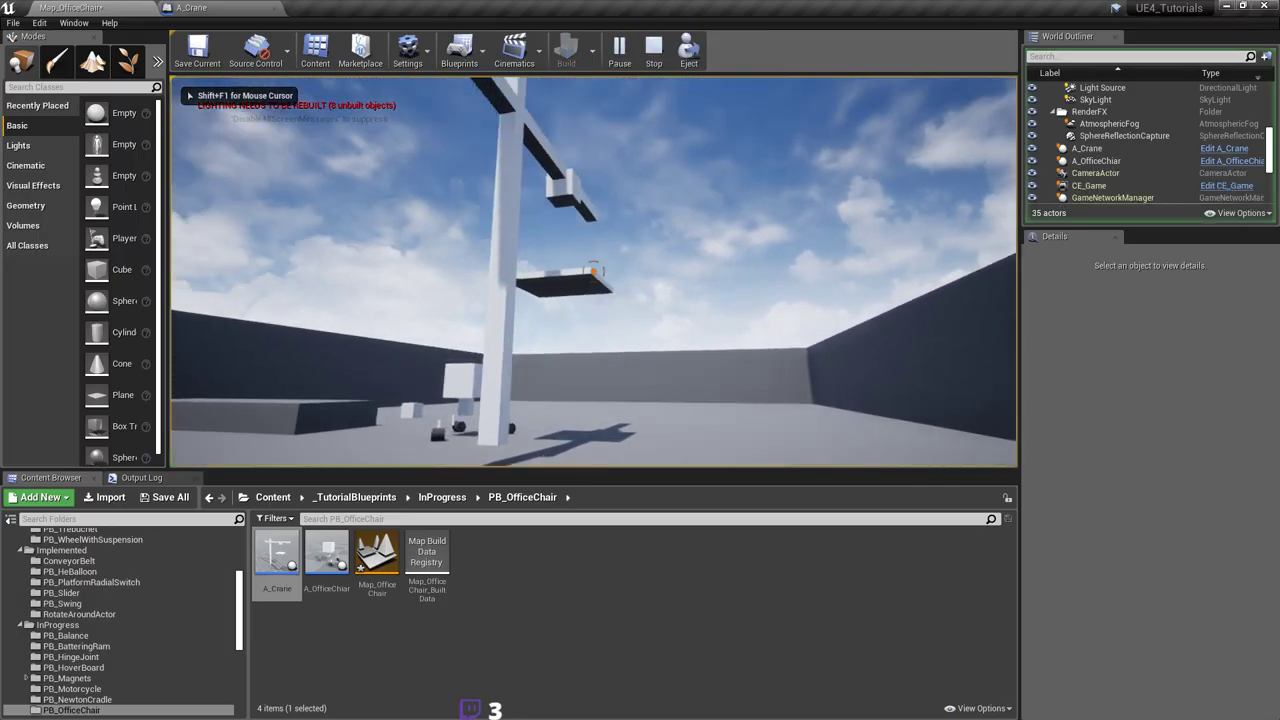
pyautogui.press('d')
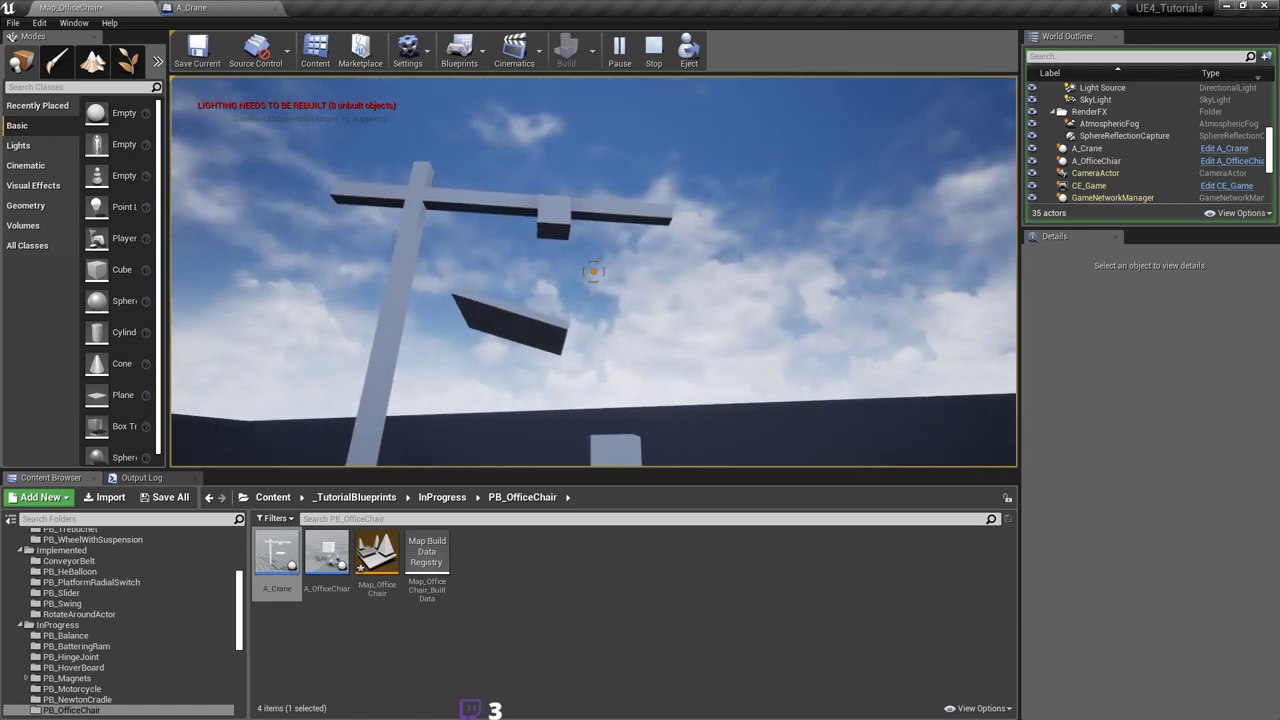
pyautogui.press('Escape')
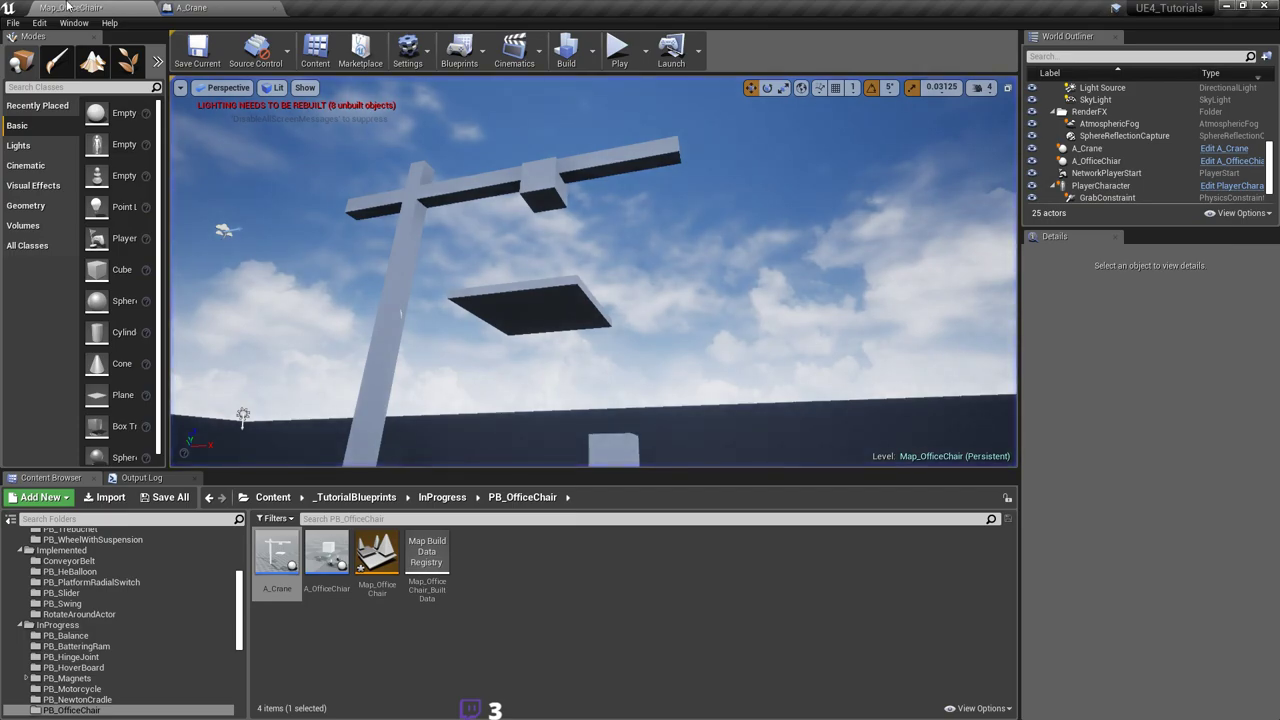
# Step: Enable Parent Dominates on the PlatformConstraint, filtering the details by "paren", and compile the blueprint
pyautogui.click(194, 8)
pyautogui.moveTo(640, 330); pyautogui.dragTo(654, 346, button='right')
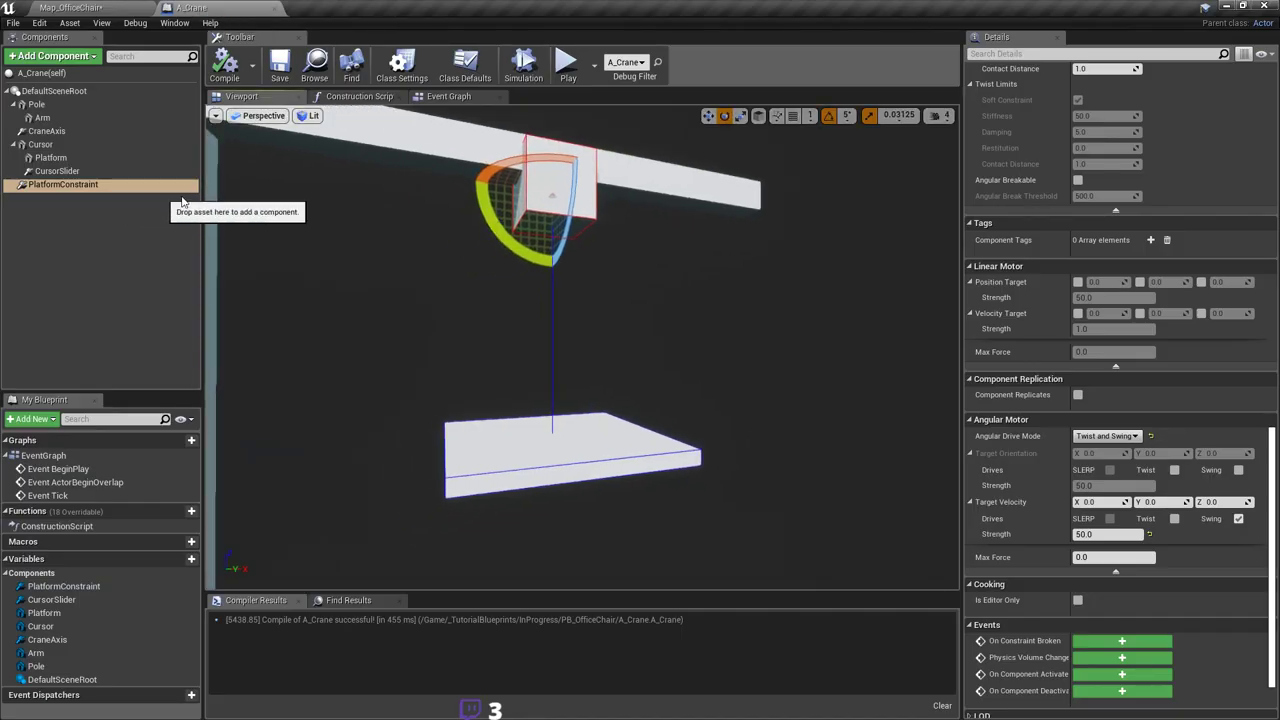
pyautogui.click(1086, 55)
pyautogui.write('paren')
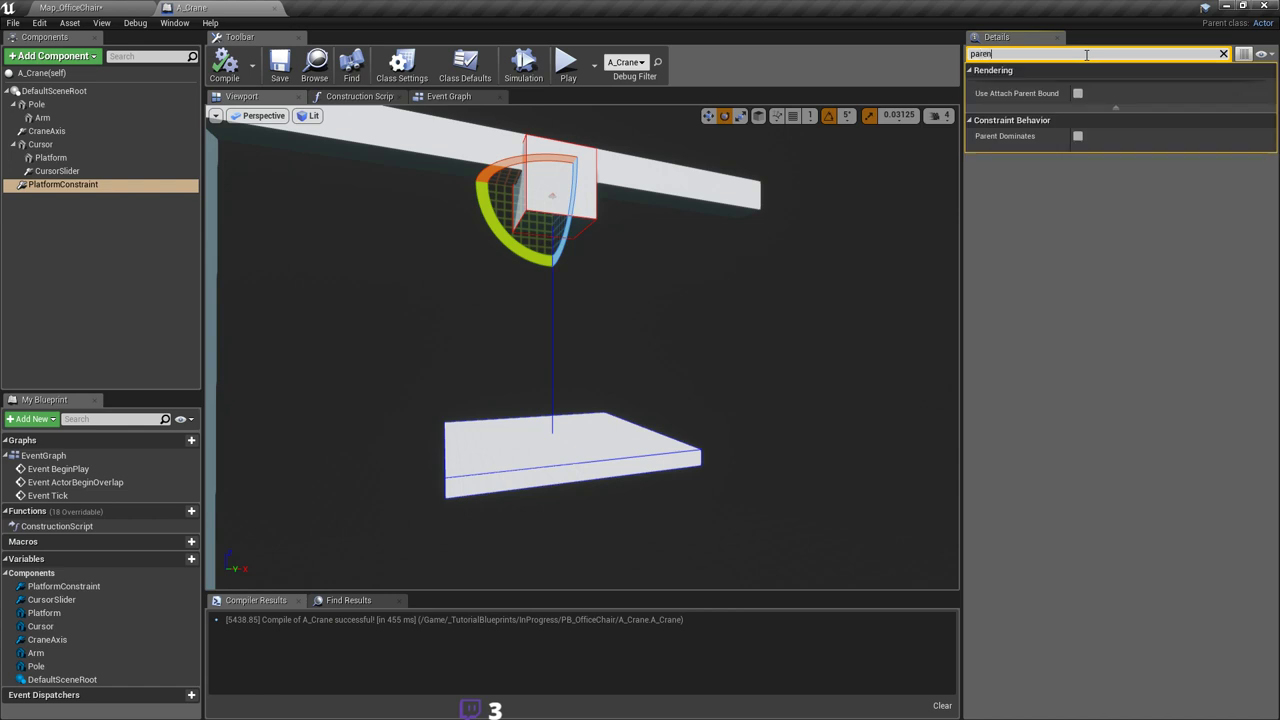
pyautogui.click(1078, 136)
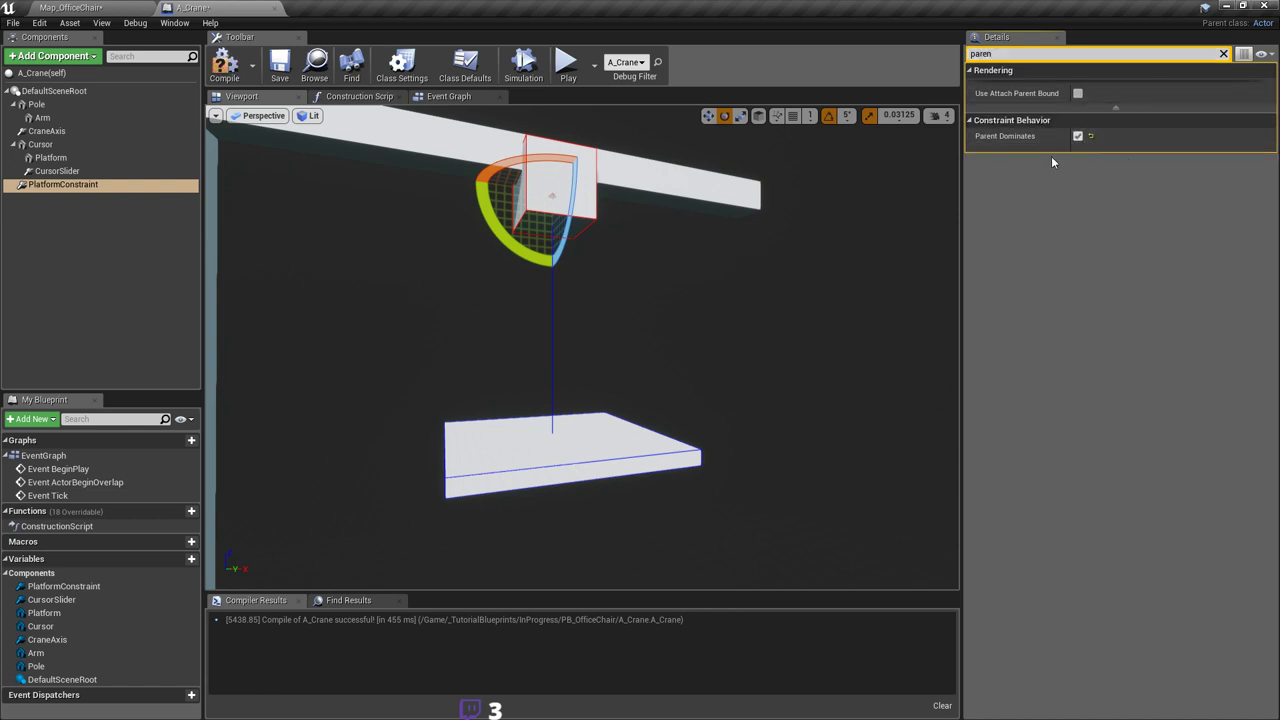
pyautogui.click(566, 64)
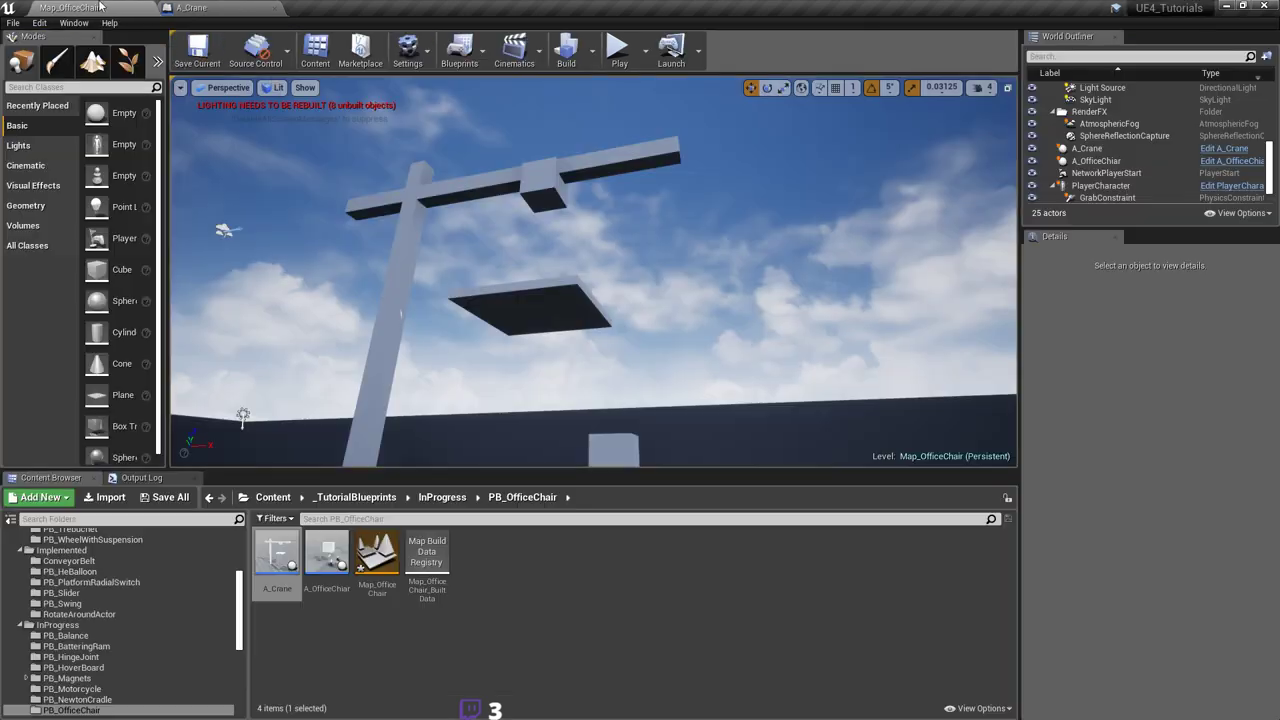
# Step: Save the level and play it to test the crane by grabbing the platform with Parent Dominates enabled, and end the session
pyautogui.hotkey('ctrl', 's')
pyautogui.click(619, 50)
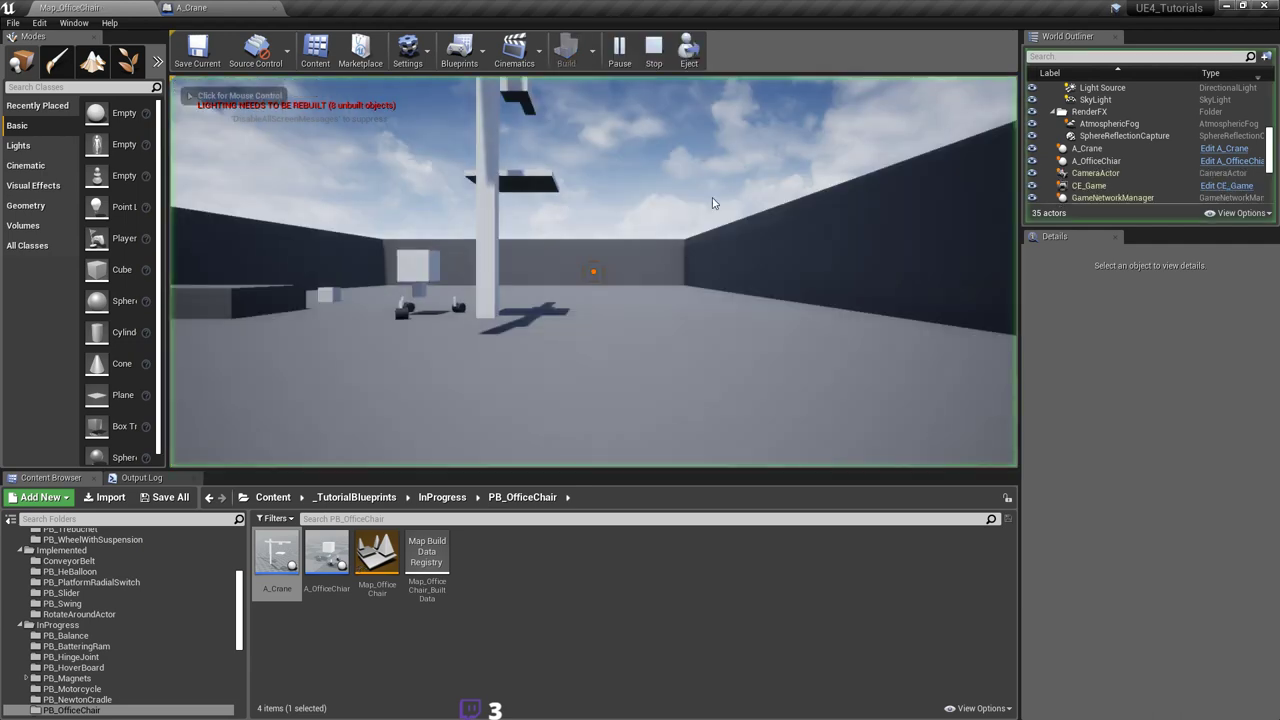
pyautogui.press('w')
pyautogui.press('d')
pyautogui.click(594, 271)
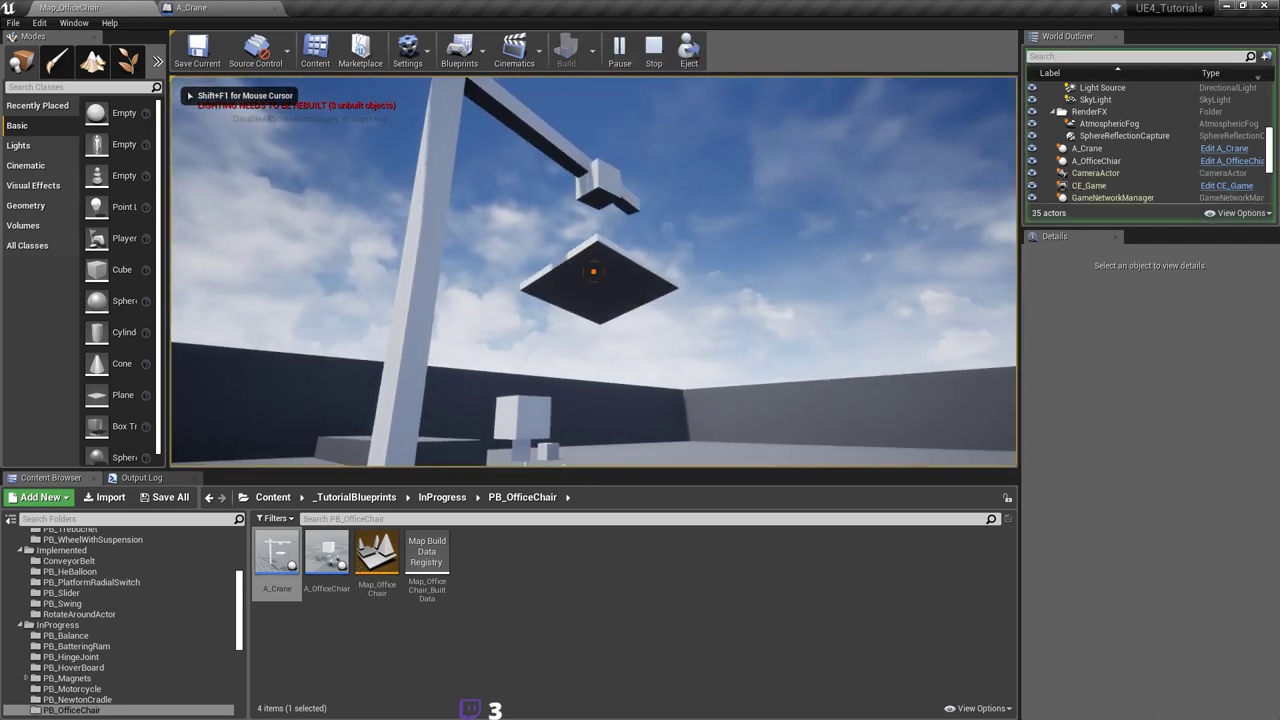
pyautogui.press('w')
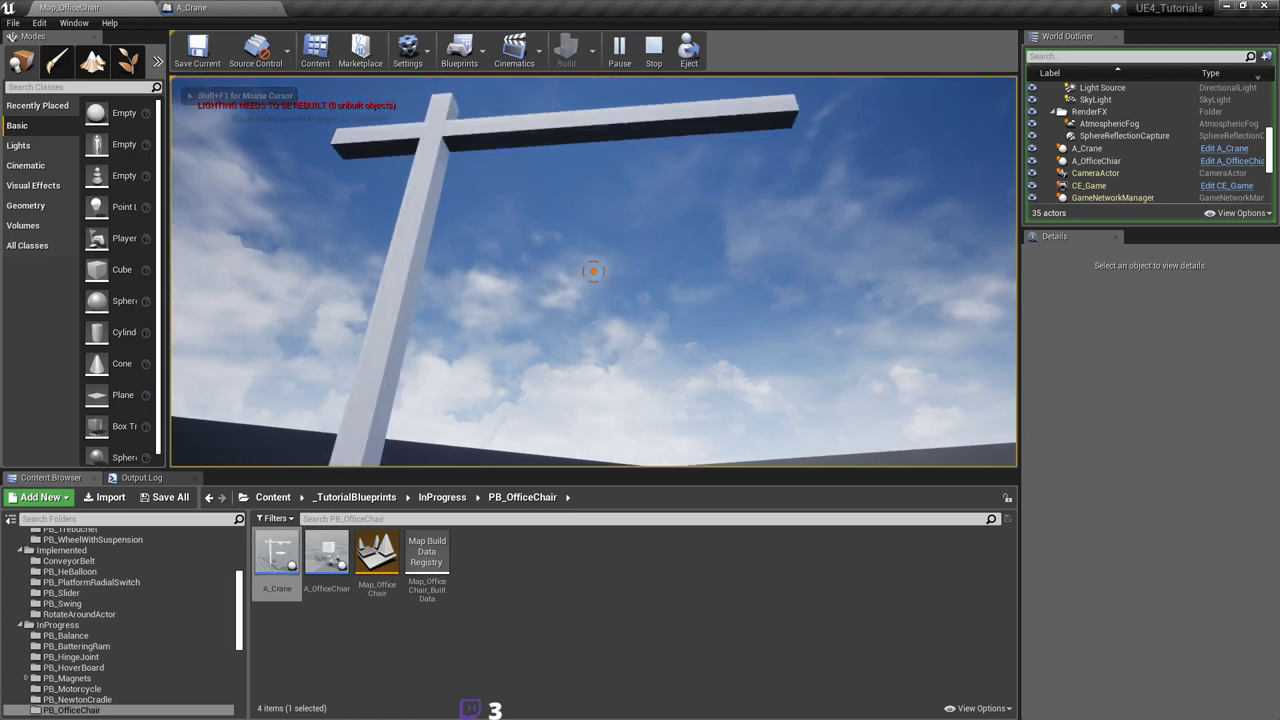
pyautogui.press('s')
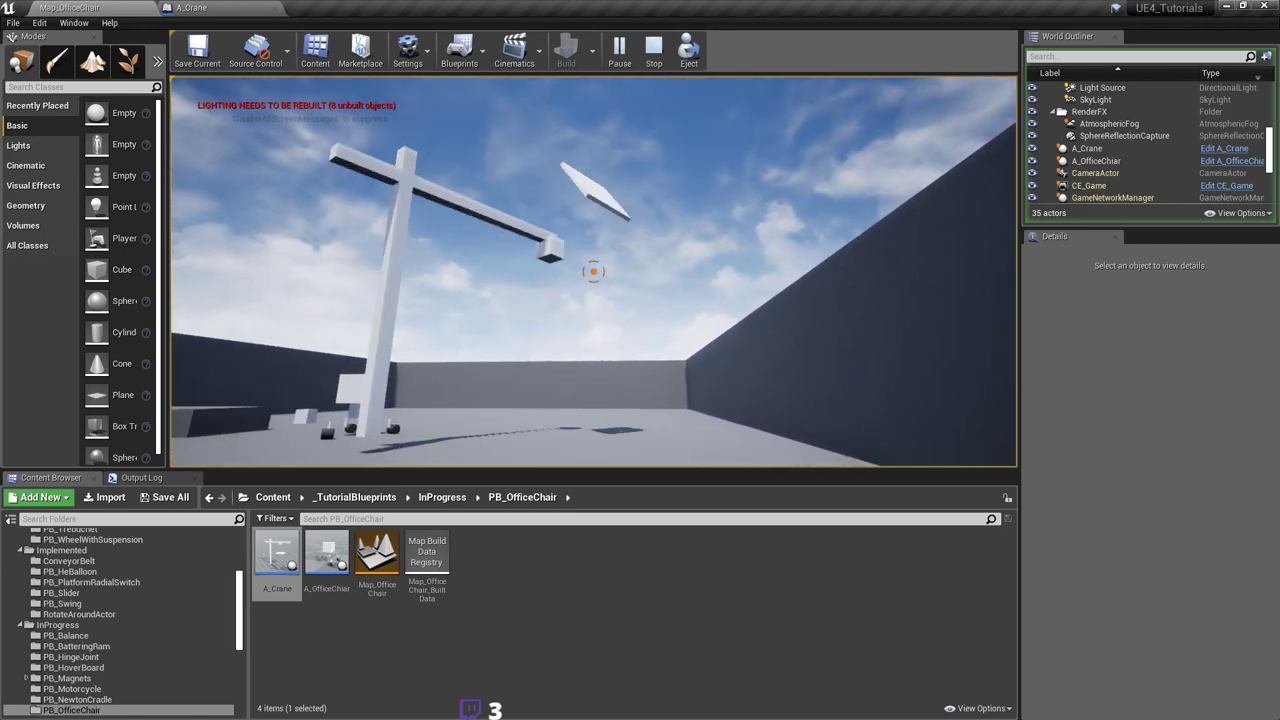
pyautogui.press('w')
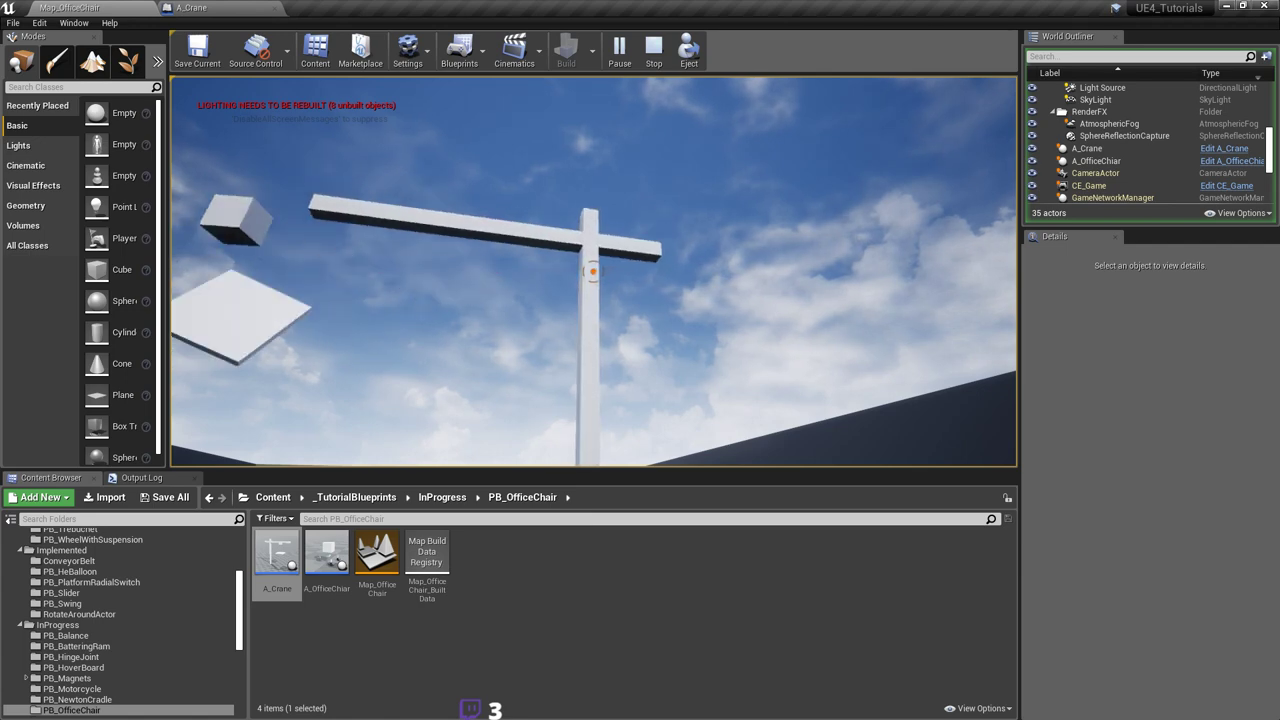
pyautogui.press('Escape')
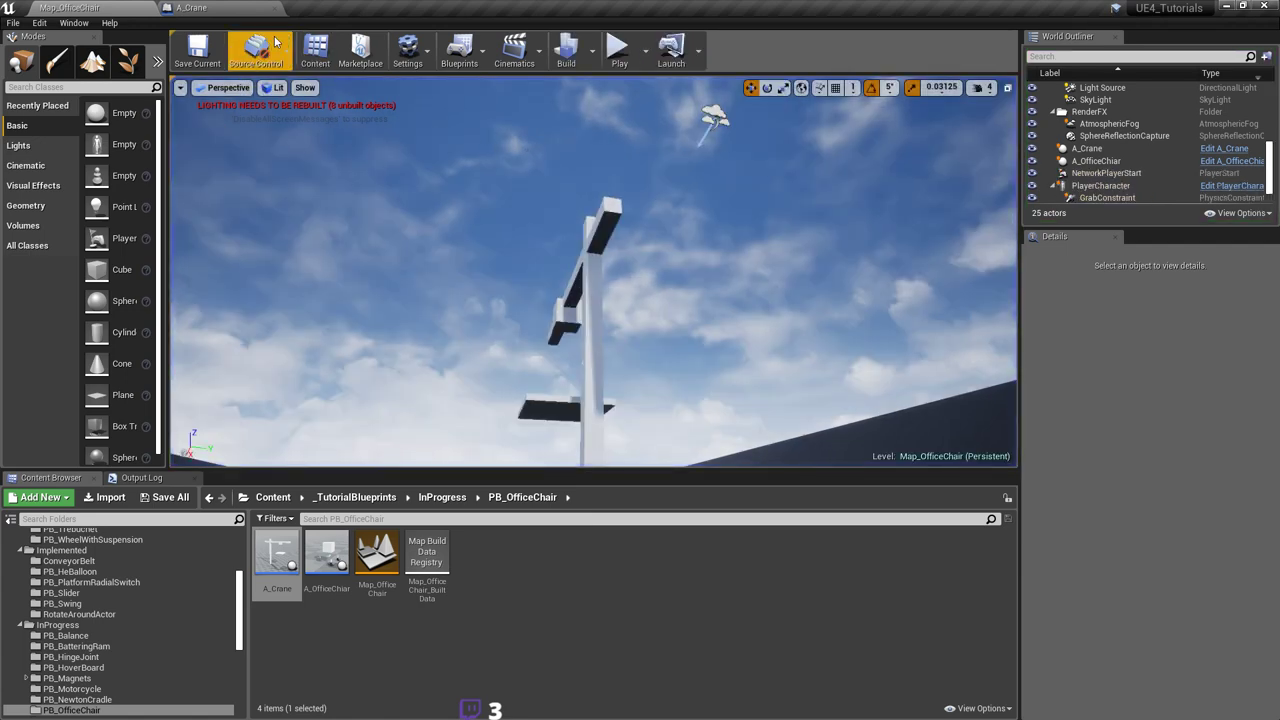
# Step: Review the CursorSlider's constraint behavior in the crane blueprint, filtering its details for the collision option
pyautogui.click(219, 8)
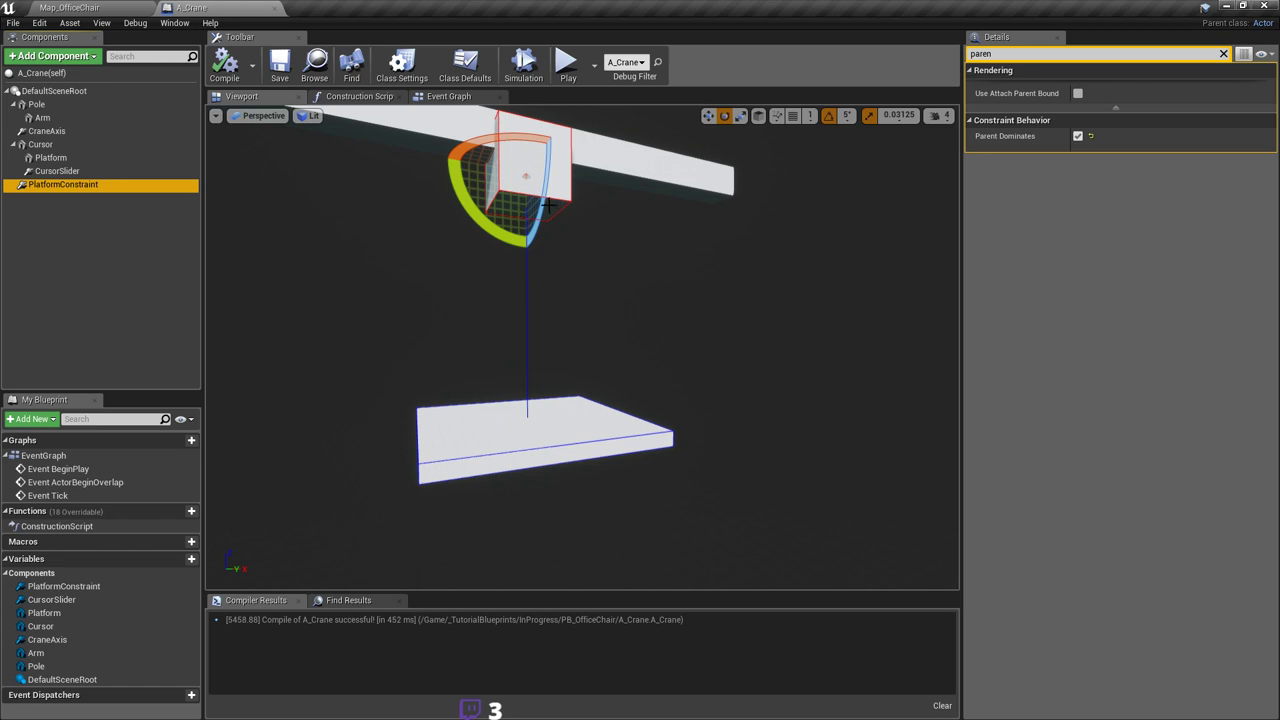
pyautogui.moveTo(549, 205); pyautogui.dragTo(500, 263, button='right')
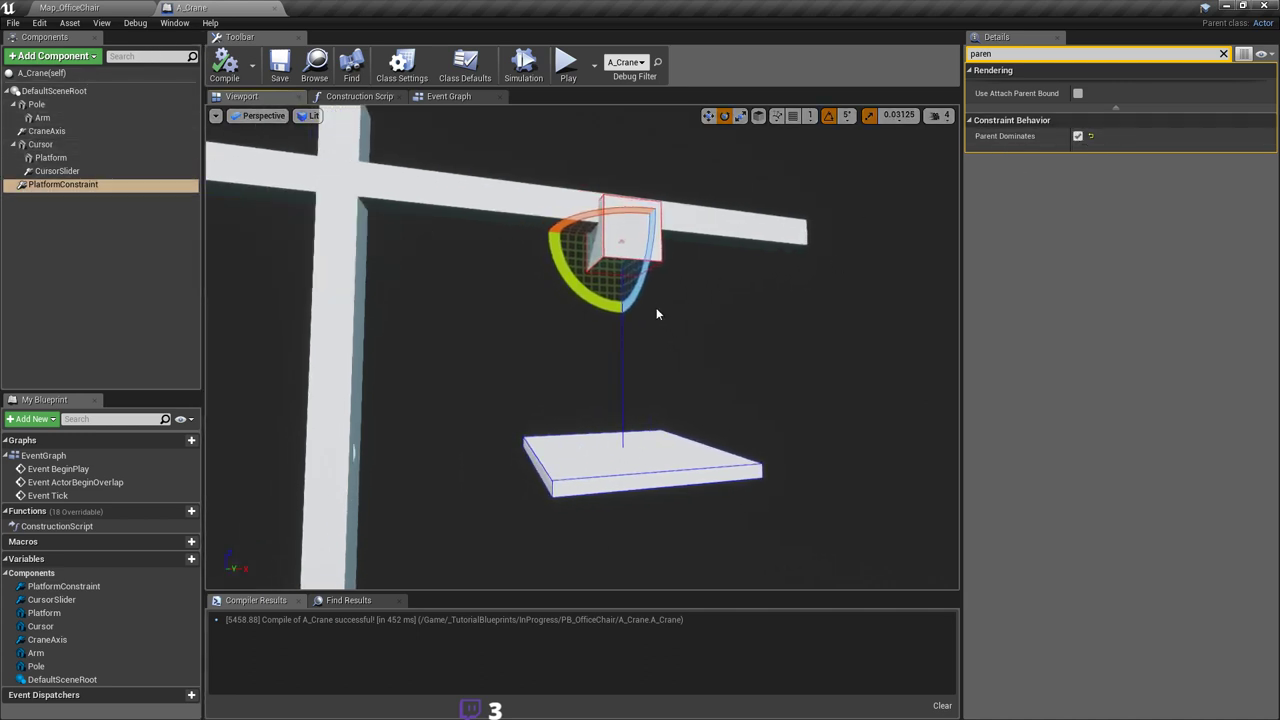
pyautogui.moveTo(657, 311); pyautogui.dragTo(682, 310, button='right')
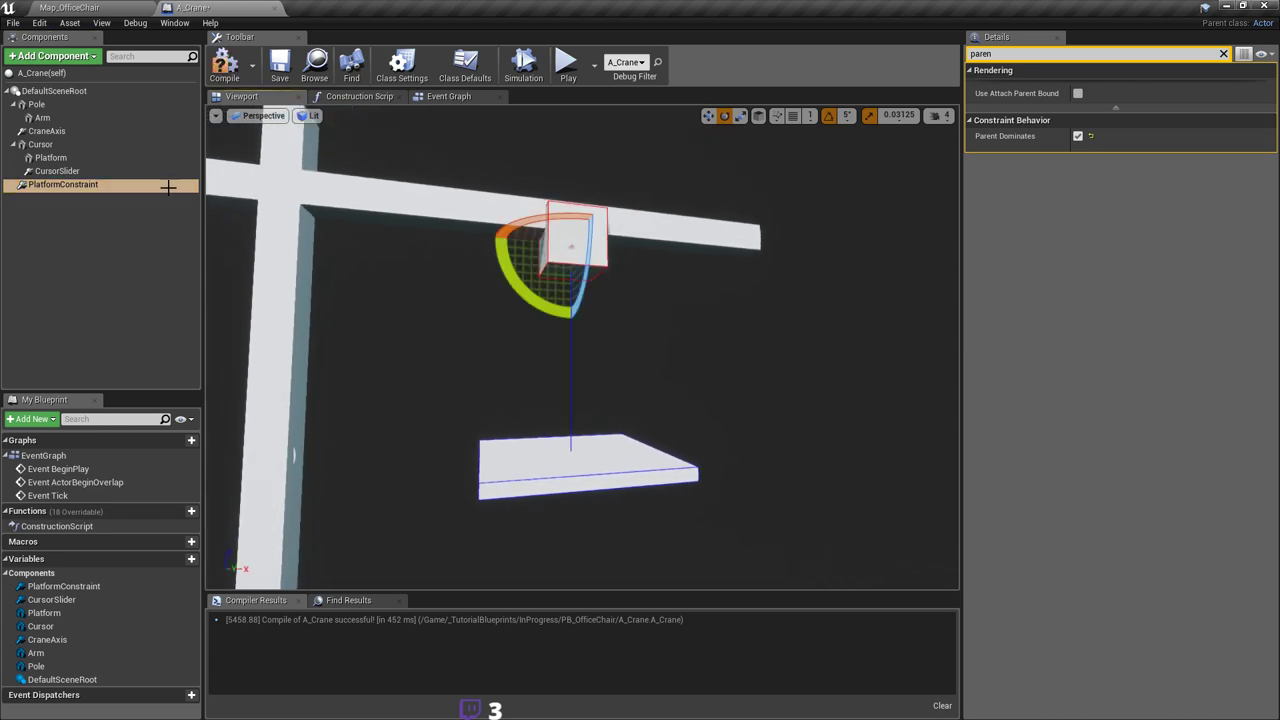
pyautogui.click(67, 174)
pyautogui.click(1222, 55)
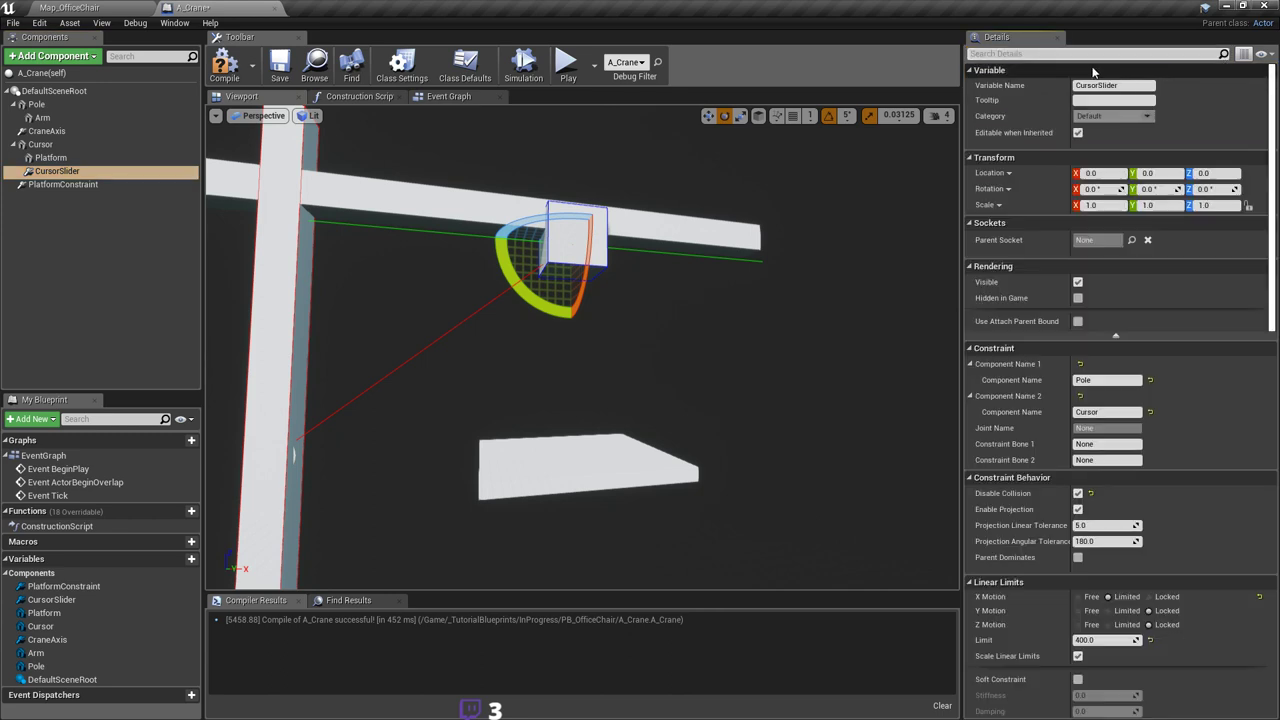
pyautogui.click(1095, 55)
pyautogui.write('coll')
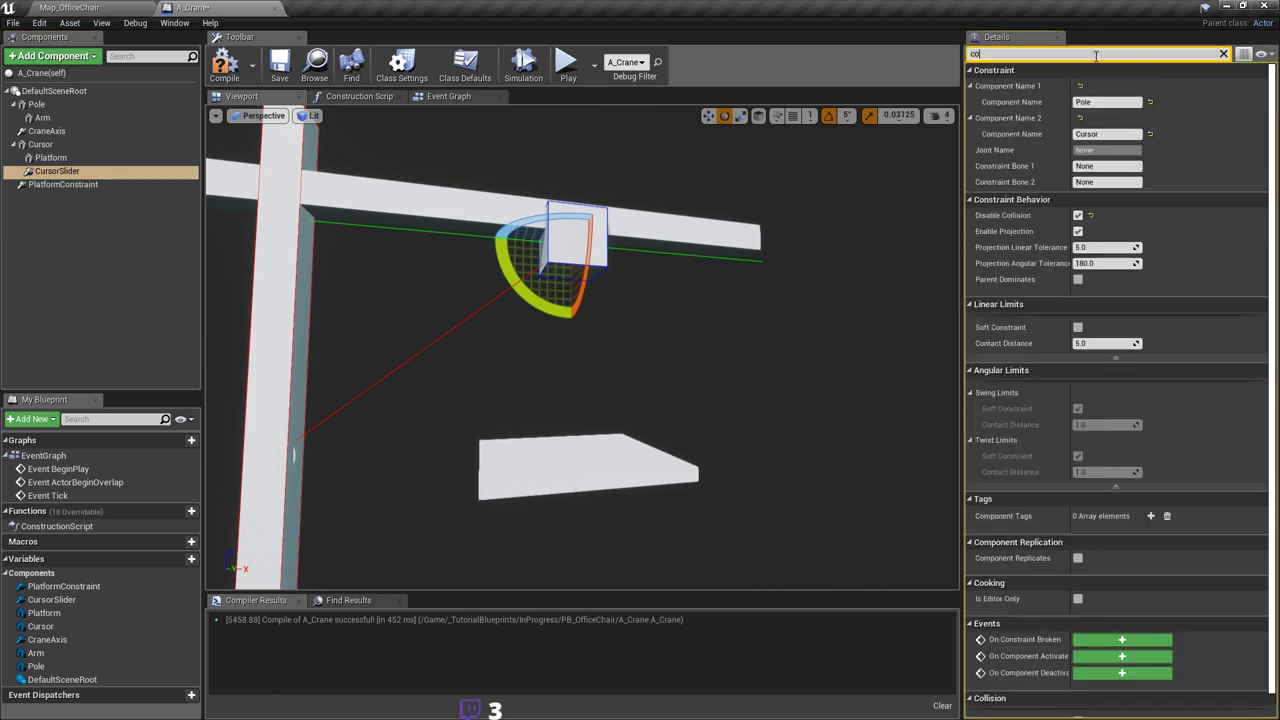
pyautogui.click(1222, 54)
# Step: Enable Disable Collision on the PlatformConstraint, filtering the details by "colli", and compile the blueprint
pyautogui.click(70, 185)
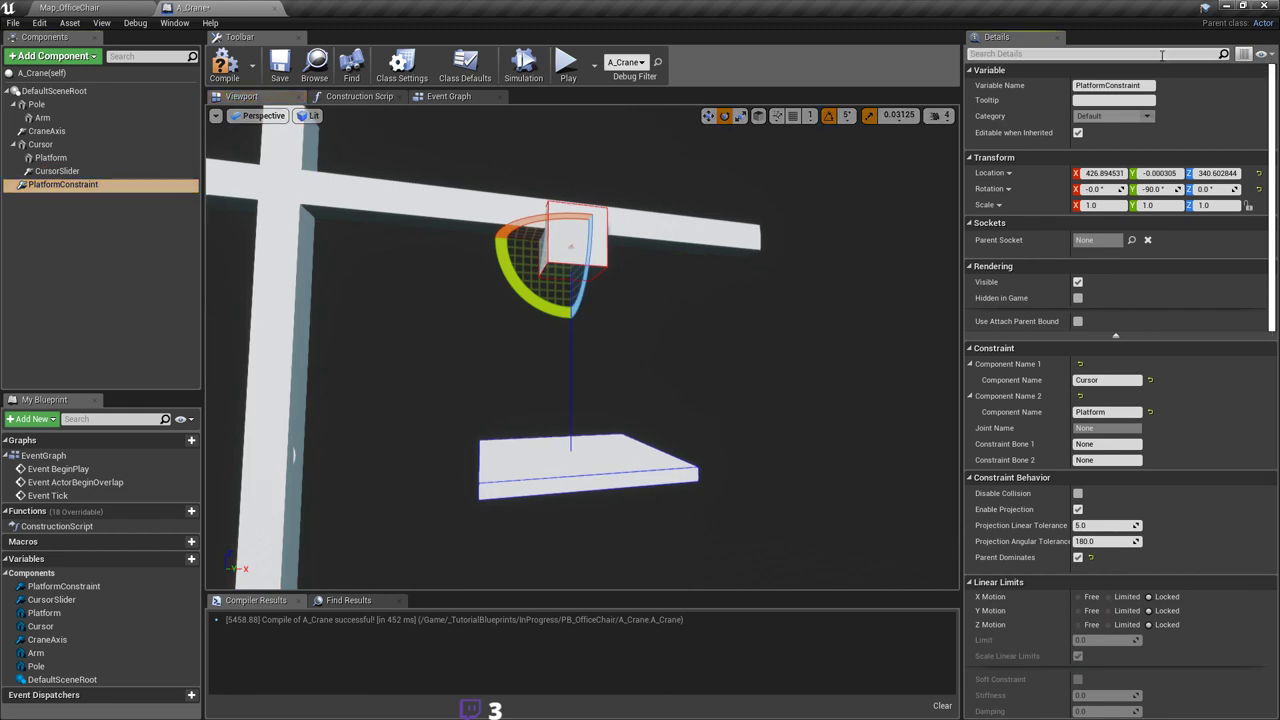
pyautogui.click(1161, 55)
pyautogui.write('colli')
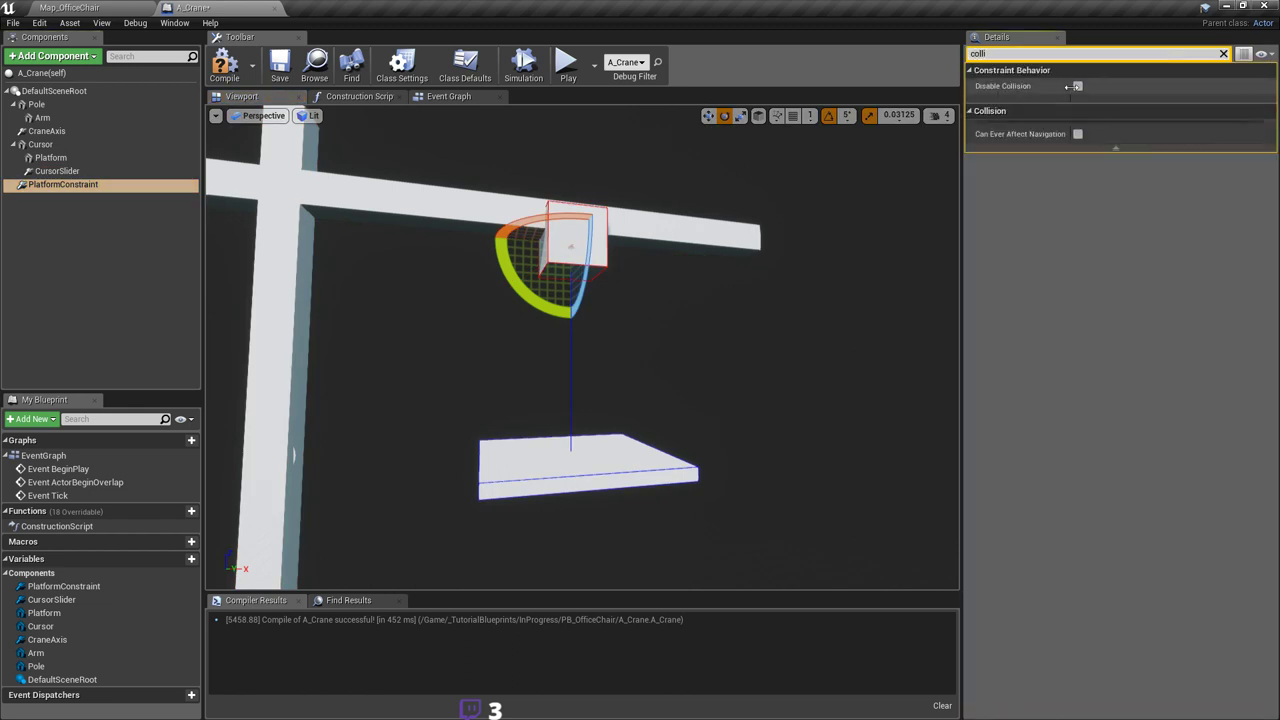
pyautogui.click(1221, 56)
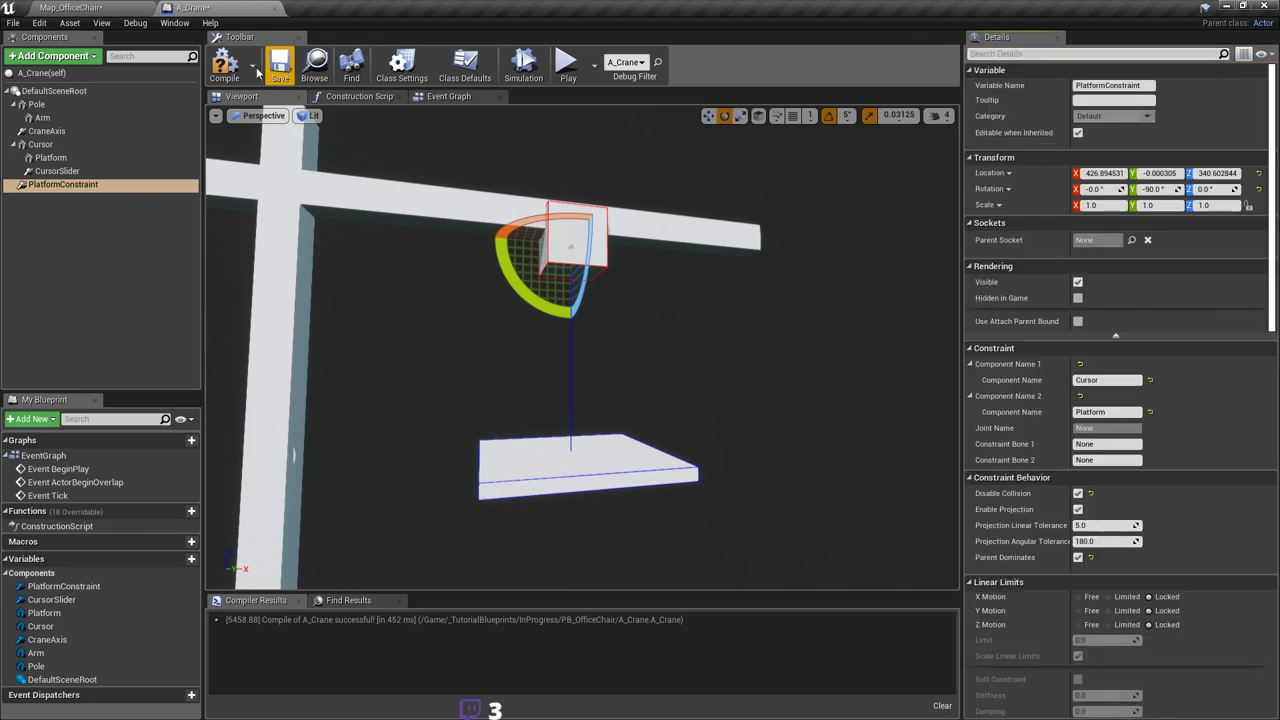
pyautogui.click(224, 68)
# Step: Play the level to test the crane by grabbing and swinging its platform with Disable Collision enabled, end the session, and save the level
pyautogui.click(567, 65)
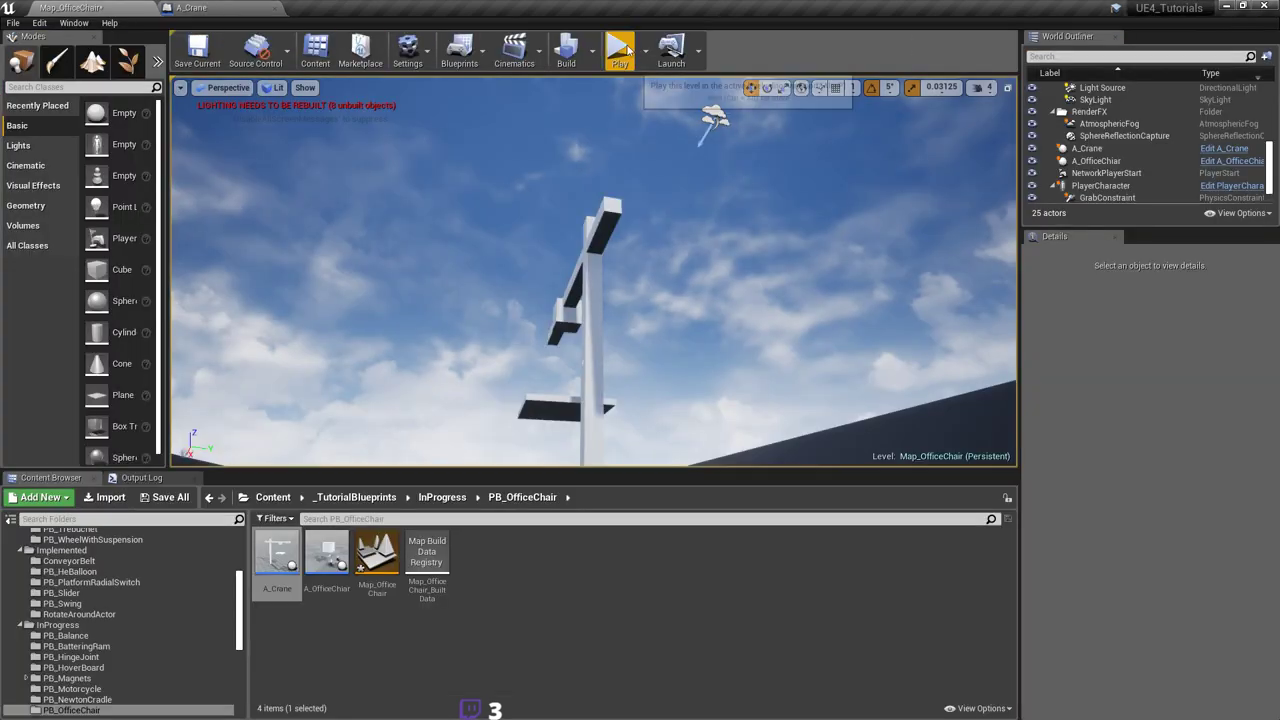
pyautogui.press('w')
pyautogui.press('d')
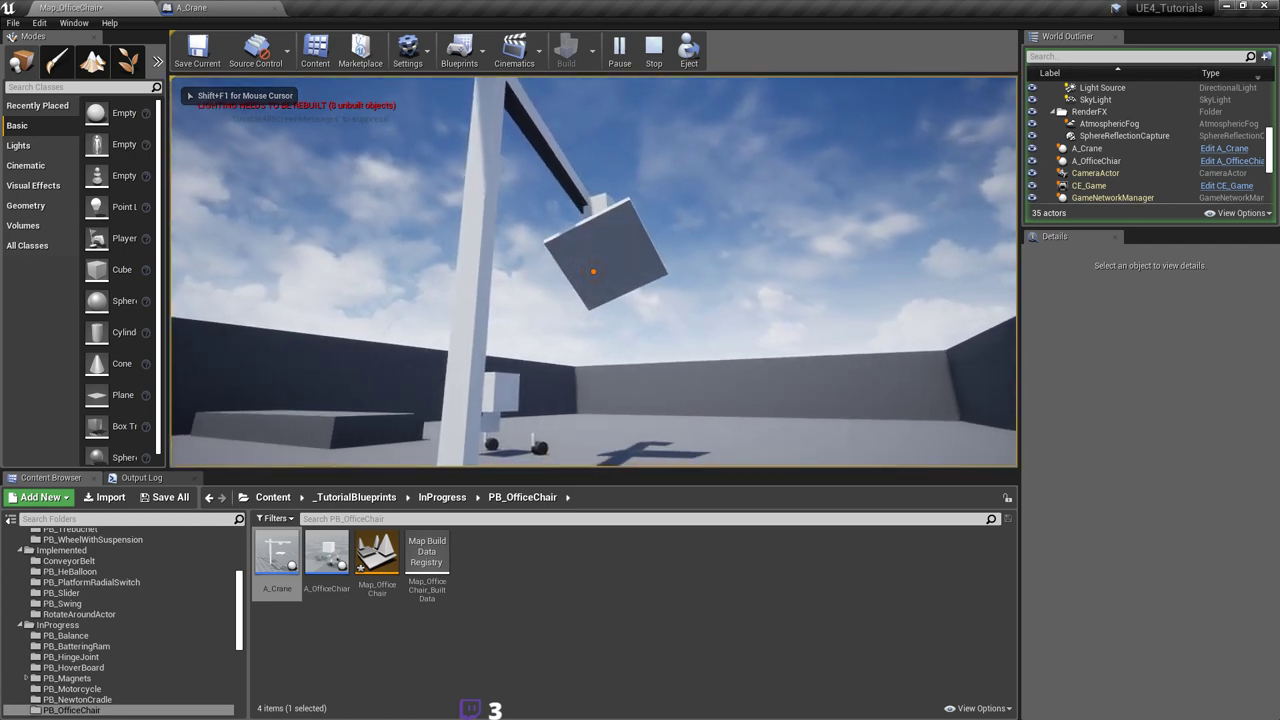
pyautogui.press('w')
pyautogui.click(593, 271)
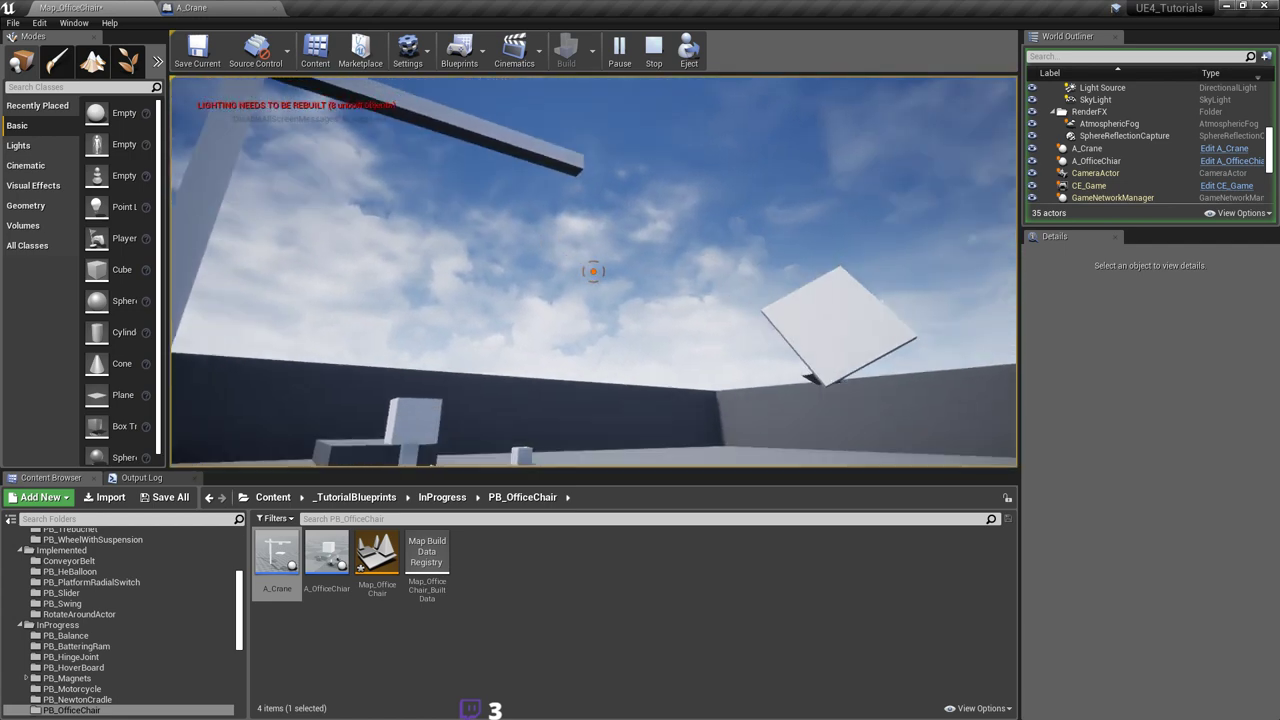
pyautogui.press('s')
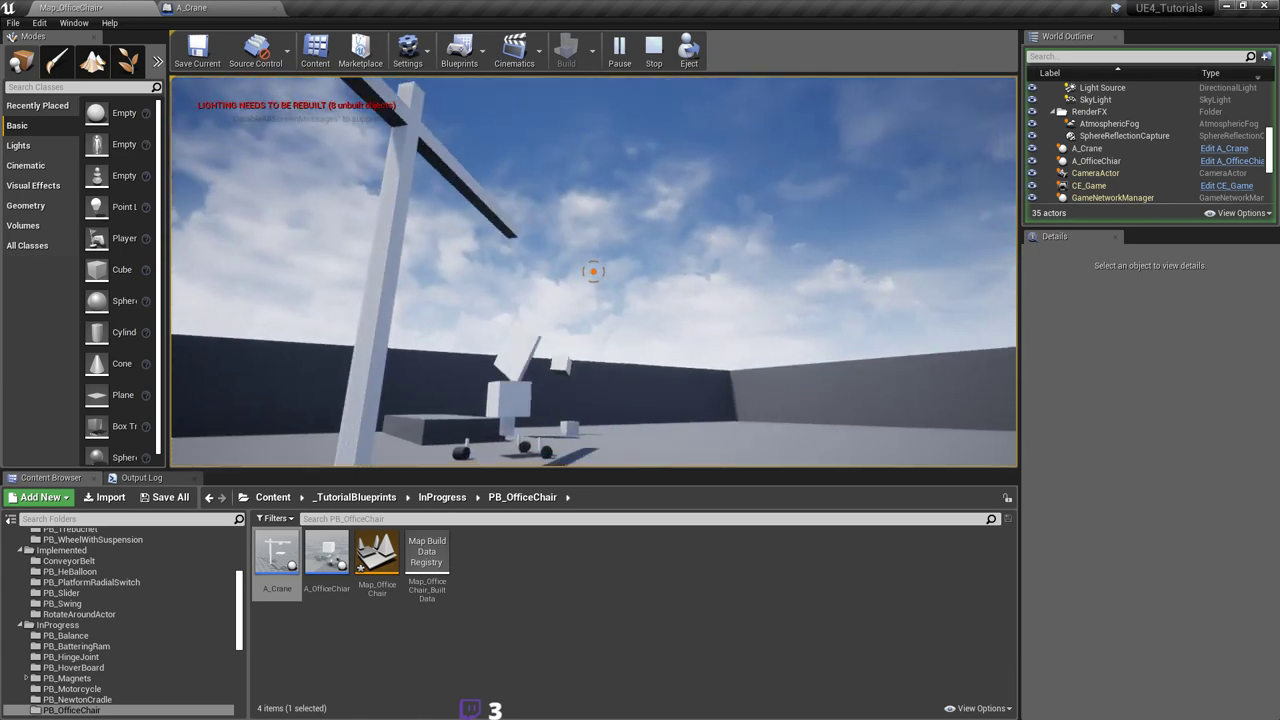
pyautogui.press('w')
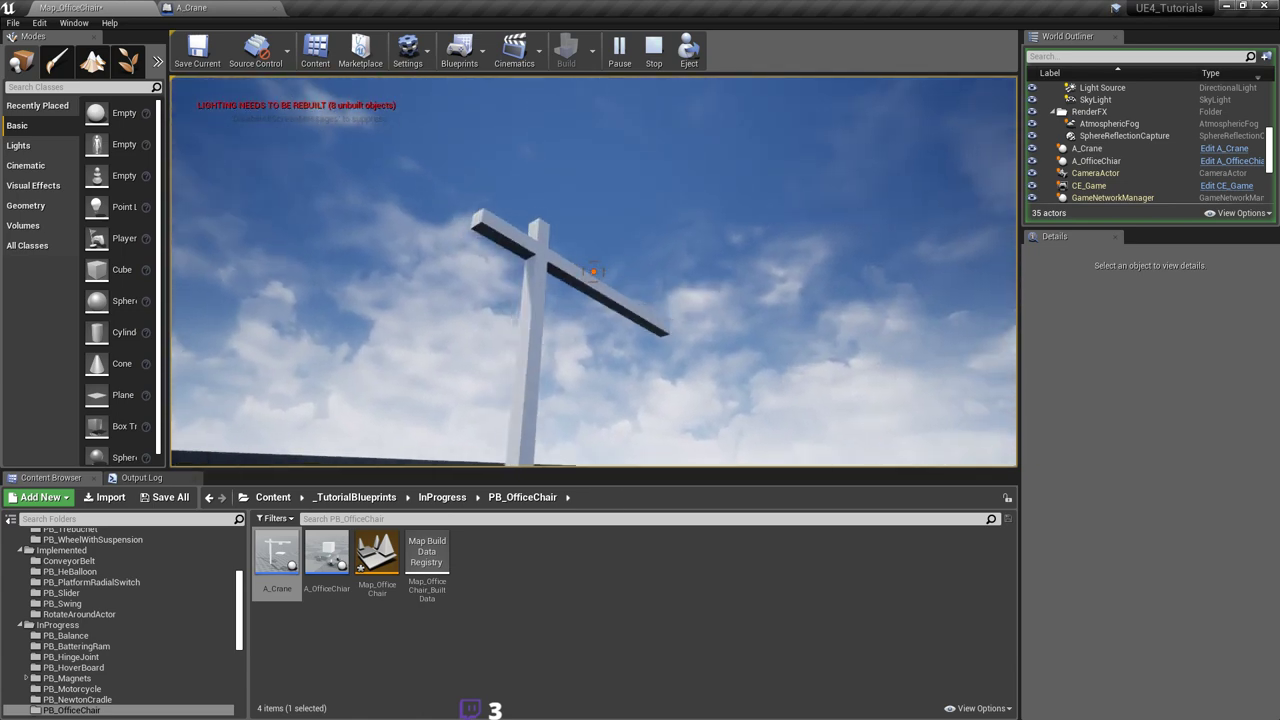
pyautogui.press('s')
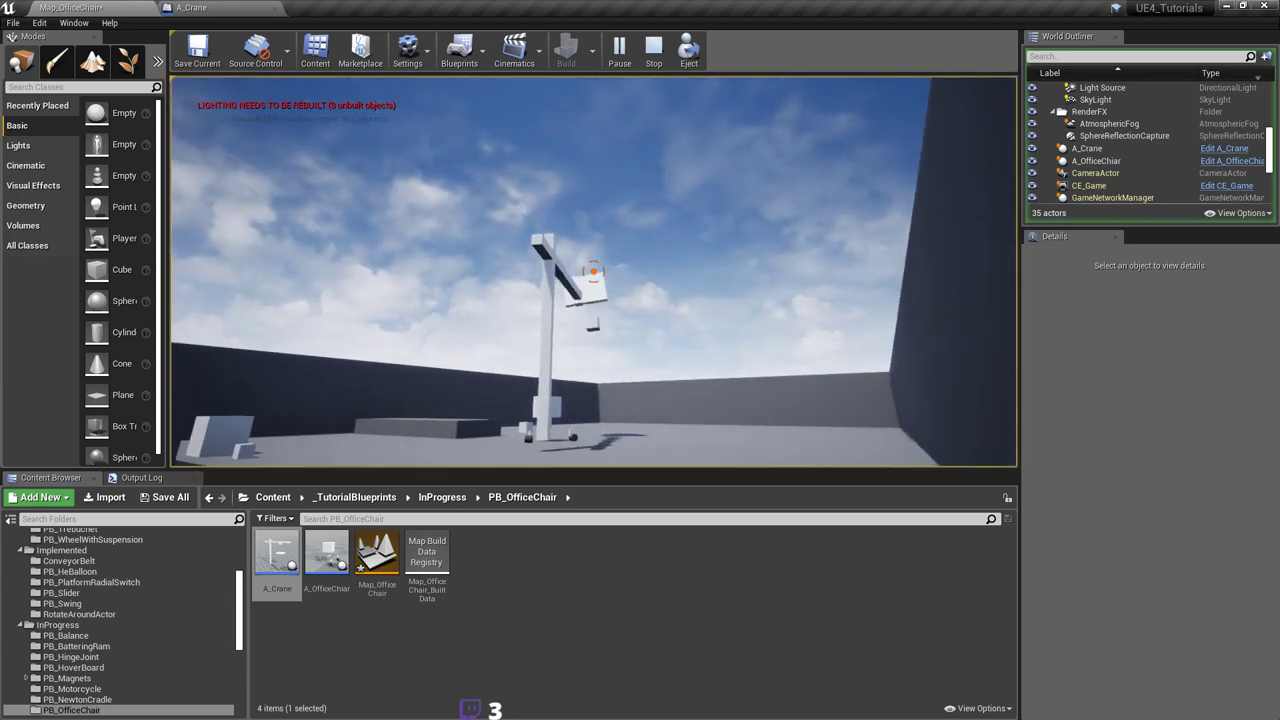
pyautogui.press('w')
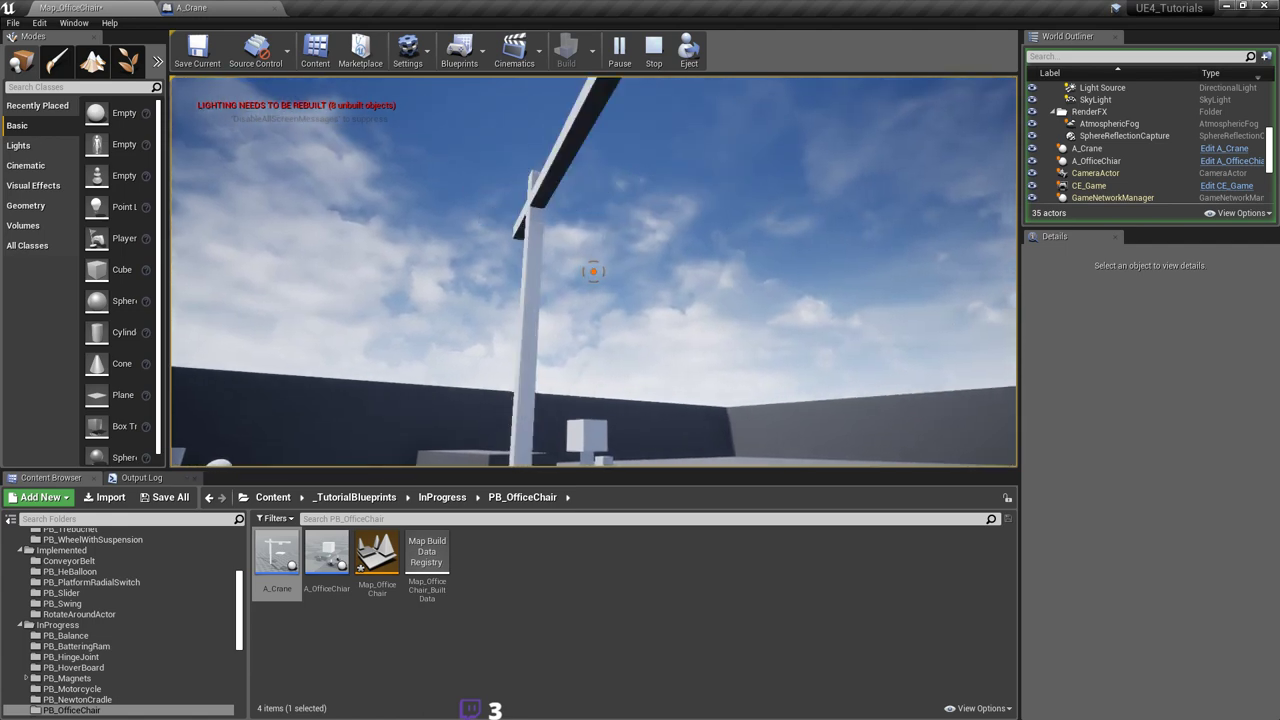
pyautogui.press('s')
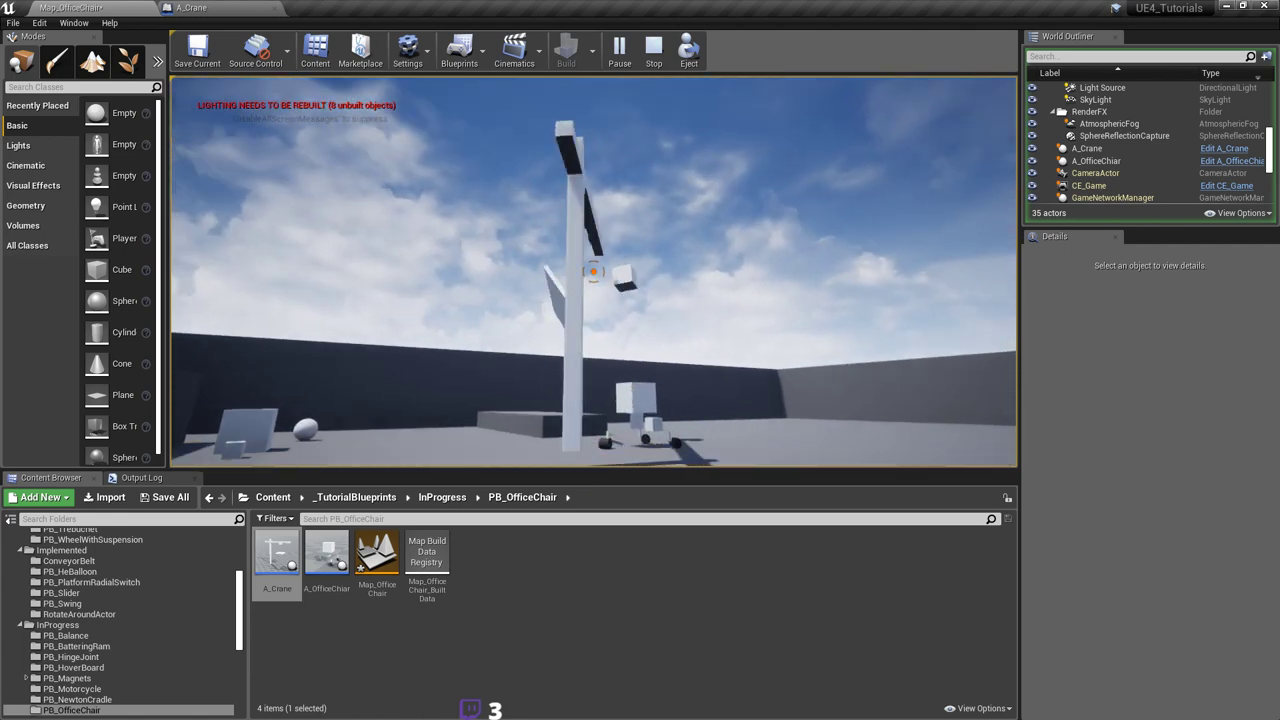
pyautogui.press('w')
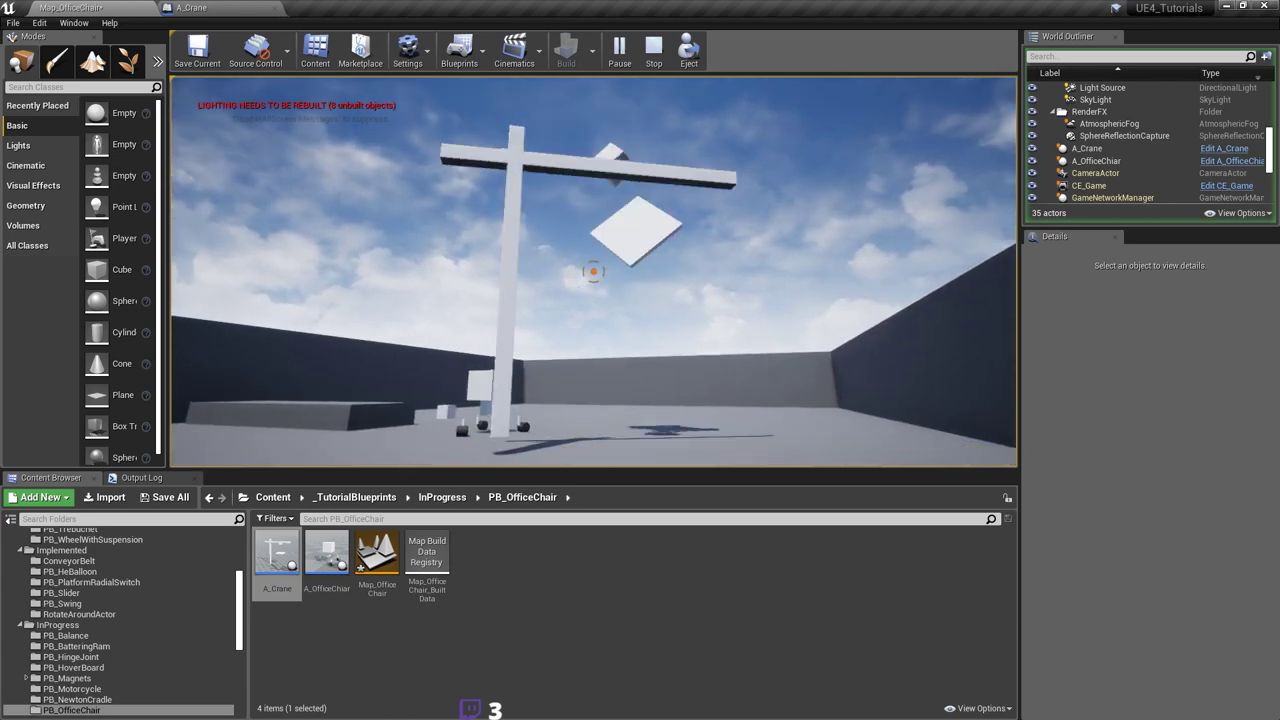
pyautogui.press('Escape')
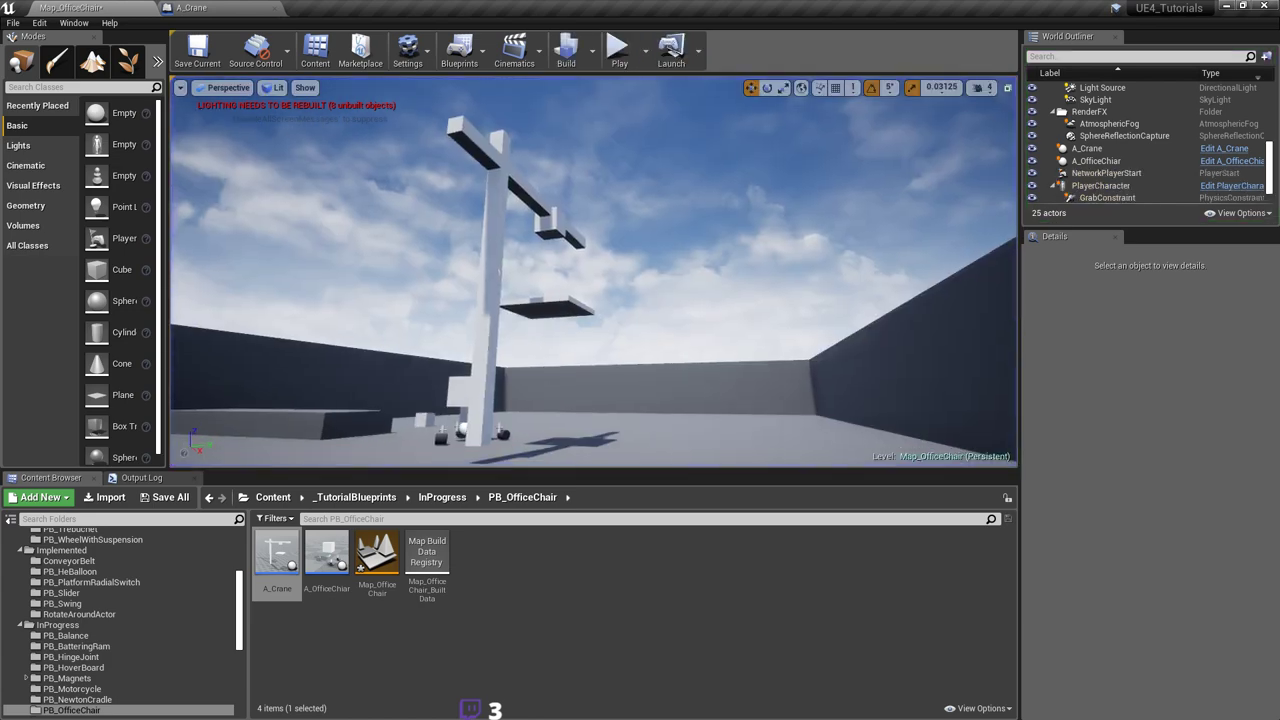
pyautogui.hotkey('ctrl', 's')
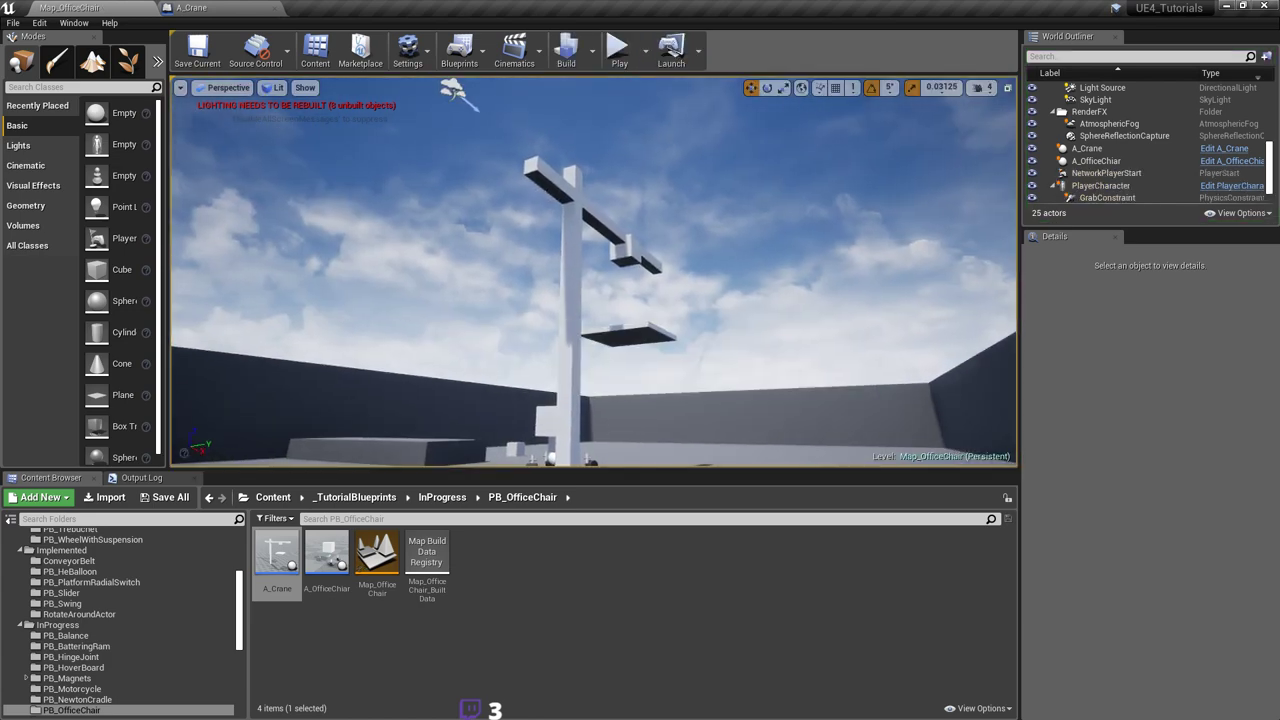
# Step: Return to the A_Crane blueprint and attach the PlatformConstraint component to the Cursor
pyautogui.scroll(3, 626, 217)
pyautogui.click(200, 8)
pyautogui.moveTo(681, 250)
pyautogui.mouseDown(button='right')
pyautogui.moveTo(695, 270)
pyautogui.moveTo(681, 250)
pyautogui.mouseUp(button='right')
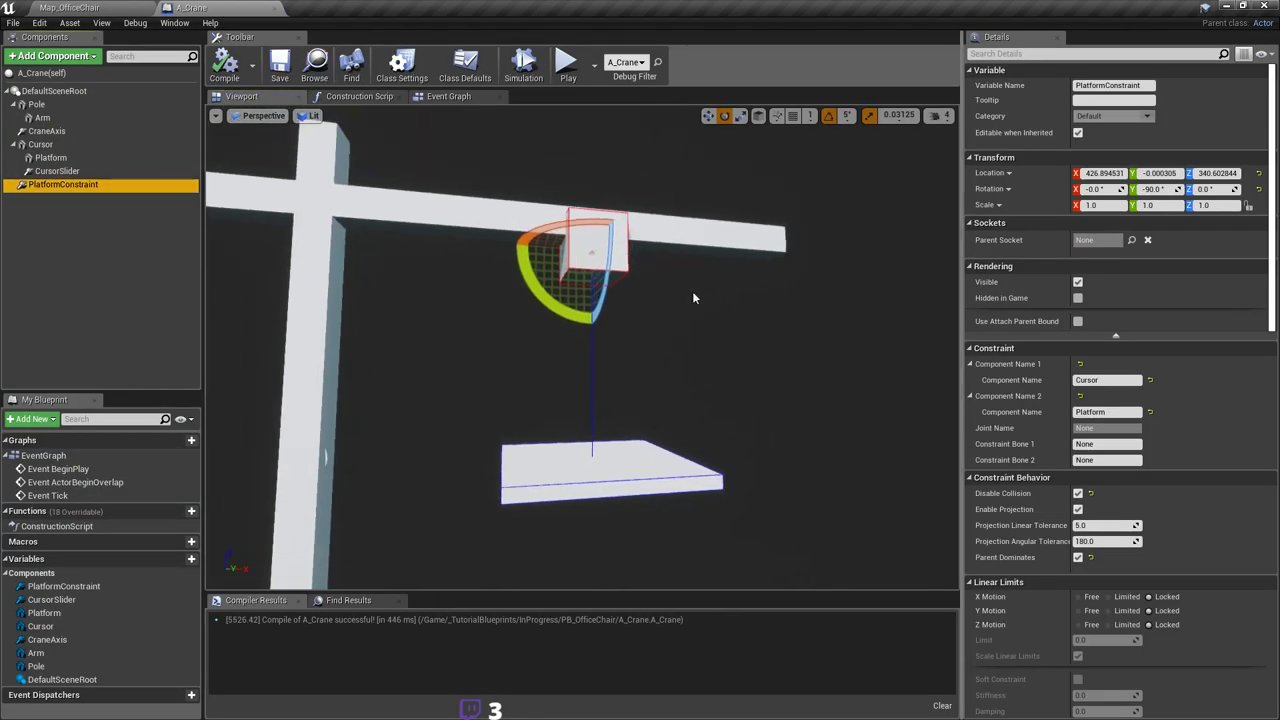
pyautogui.moveTo(691, 297); pyautogui.dragTo(686, 297, button='right')
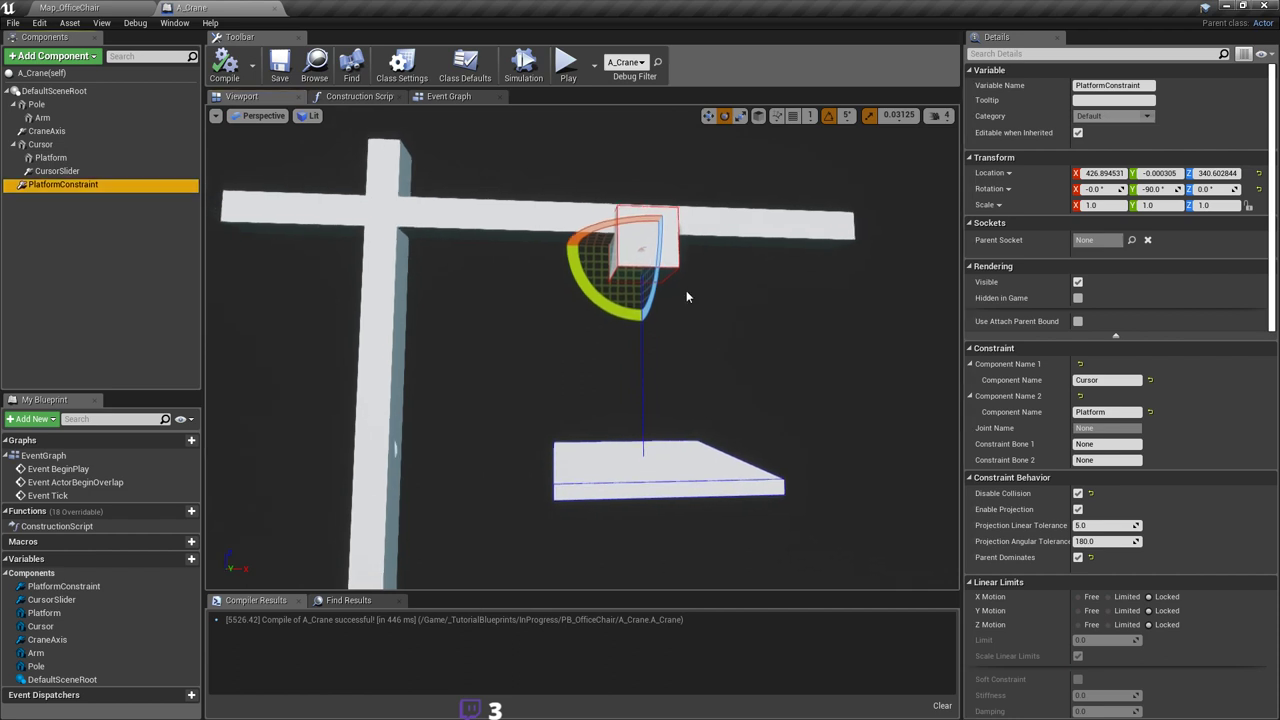
pyautogui.moveTo(149, 195); pyautogui.dragTo(62, 157)
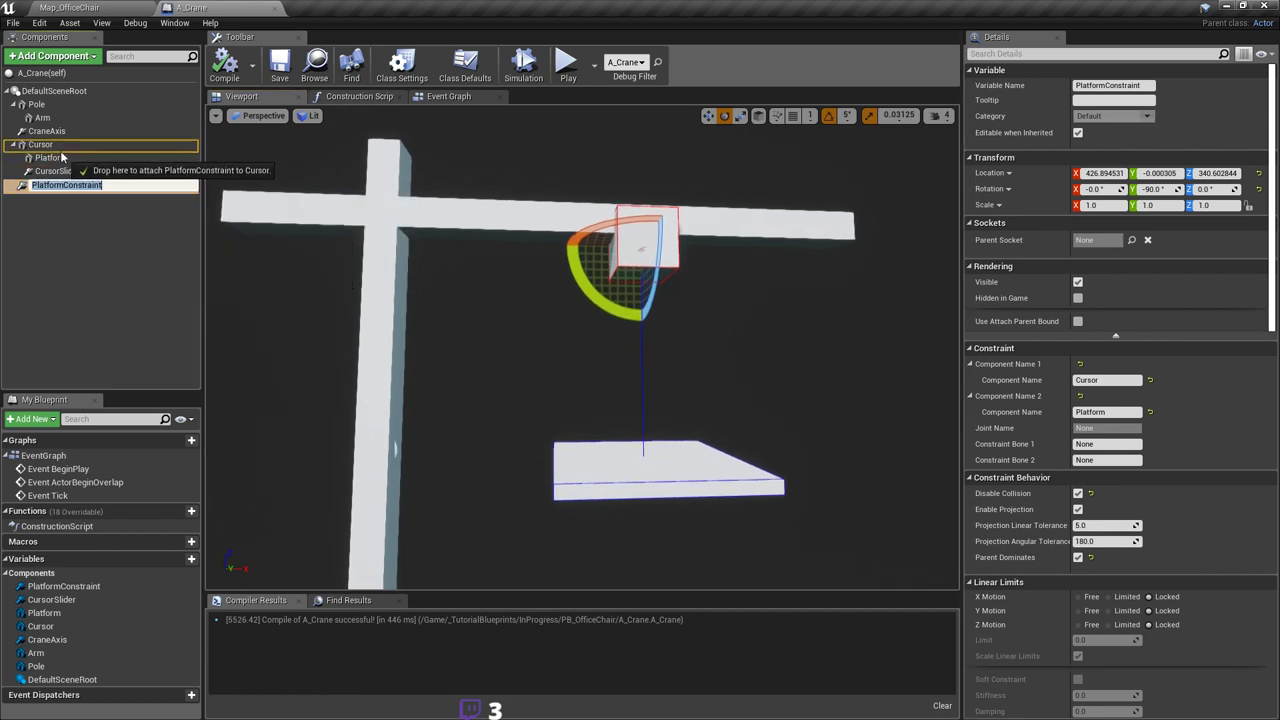
pyautogui.moveTo(324, 277); pyautogui.dragTo(326, 276, button='right')
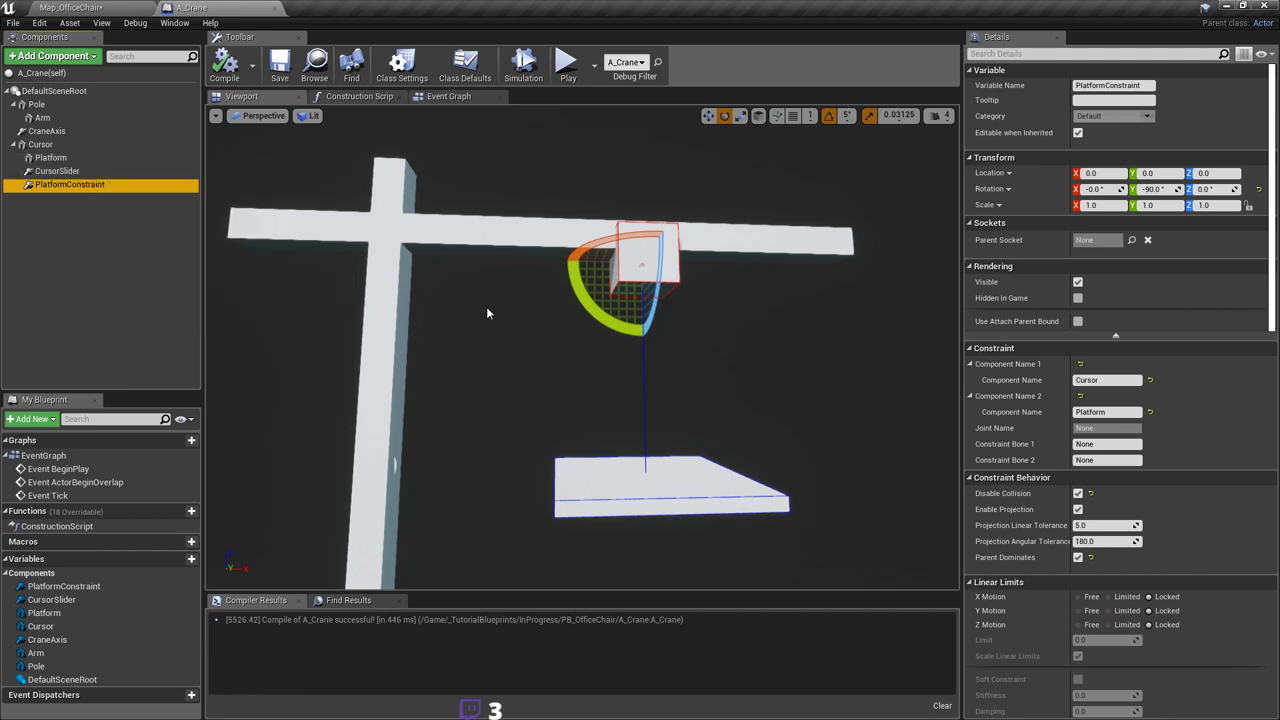
pyautogui.moveTo(488, 313); pyautogui.dragTo(492, 313, button='right')
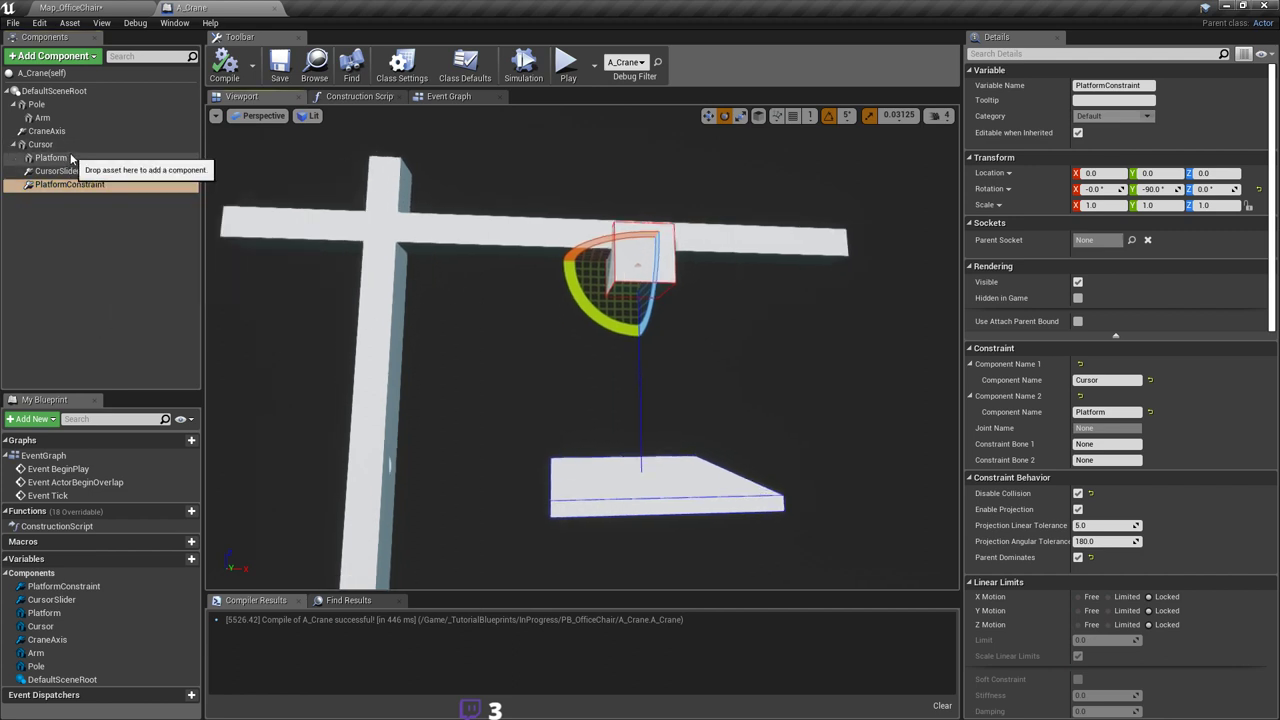
# Step: Turn off Parent Dominates on the PlatformConstraint, filtering the details by "pare", and compile and save the blueprint
pyautogui.click(1106, 54)
pyautogui.write('panre')
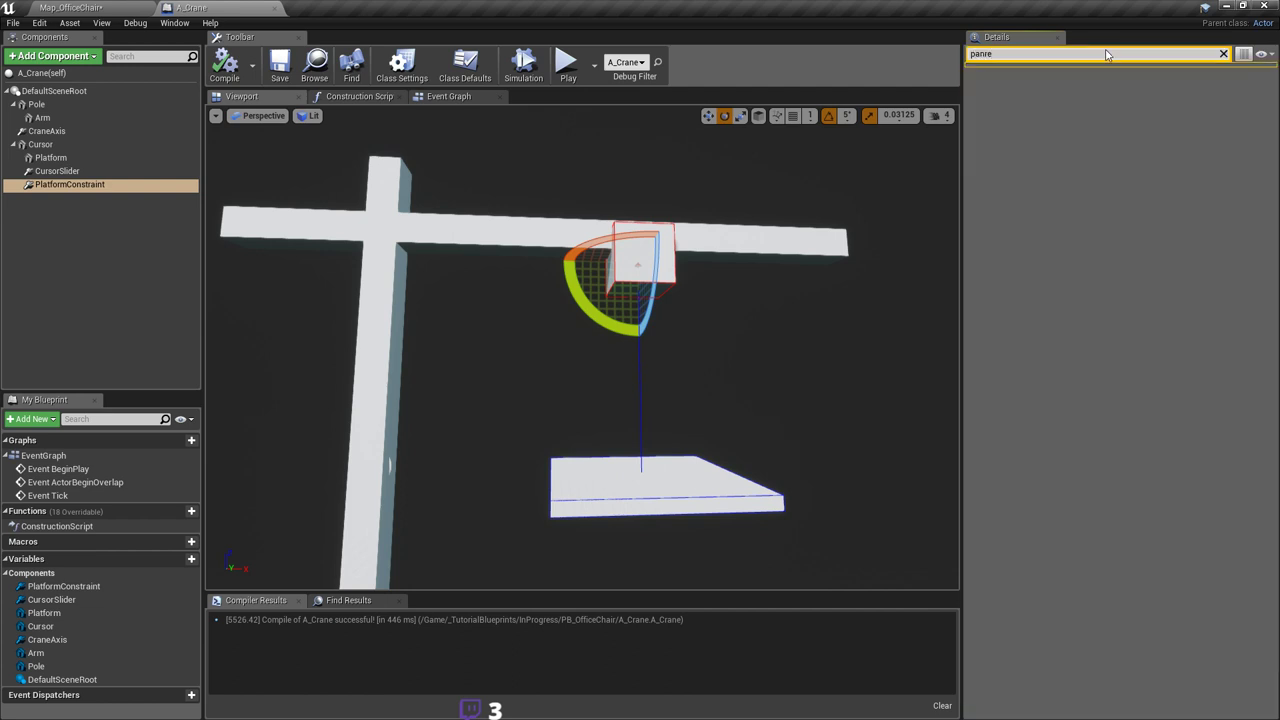
pyautogui.press('BackSpace')
pyautogui.press('BackSpace')
pyautogui.write('re')
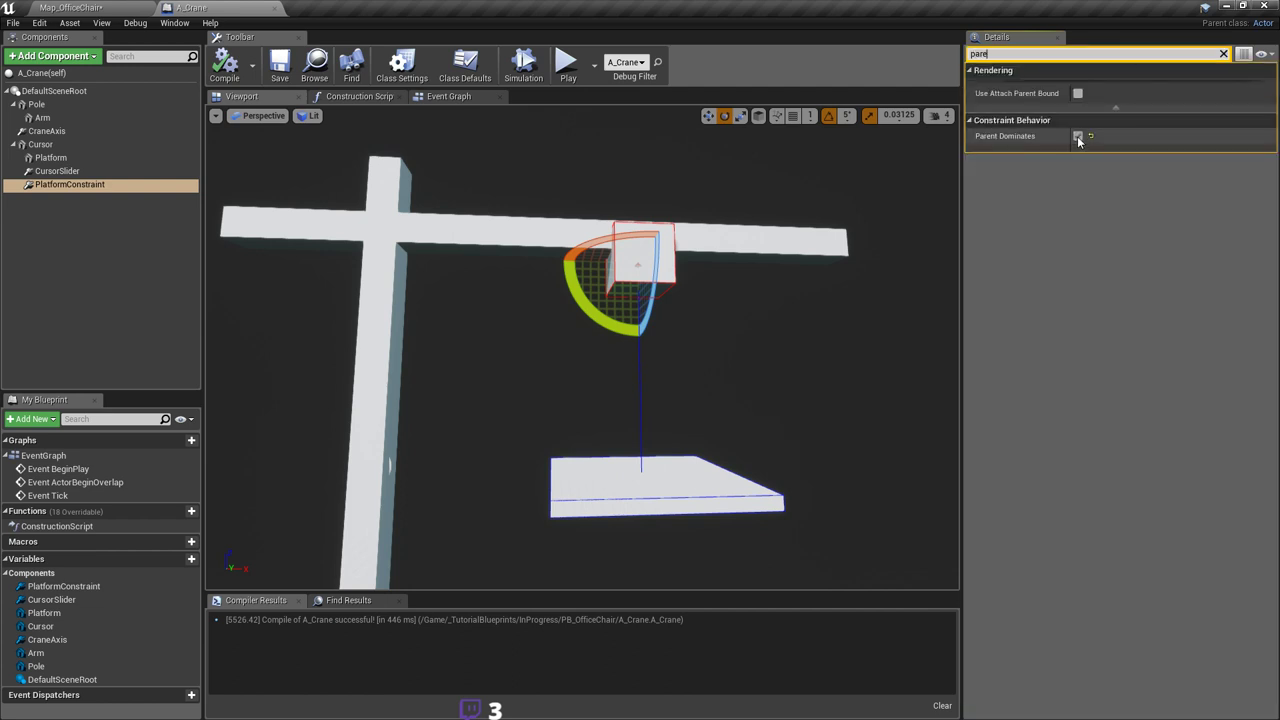
pyautogui.click(1078, 136)
pyautogui.click(1223, 54)
pyautogui.moveTo(391, 139); pyautogui.dragTo(392, 131, button='right')
pyautogui.hotkey('ctrl', 's')
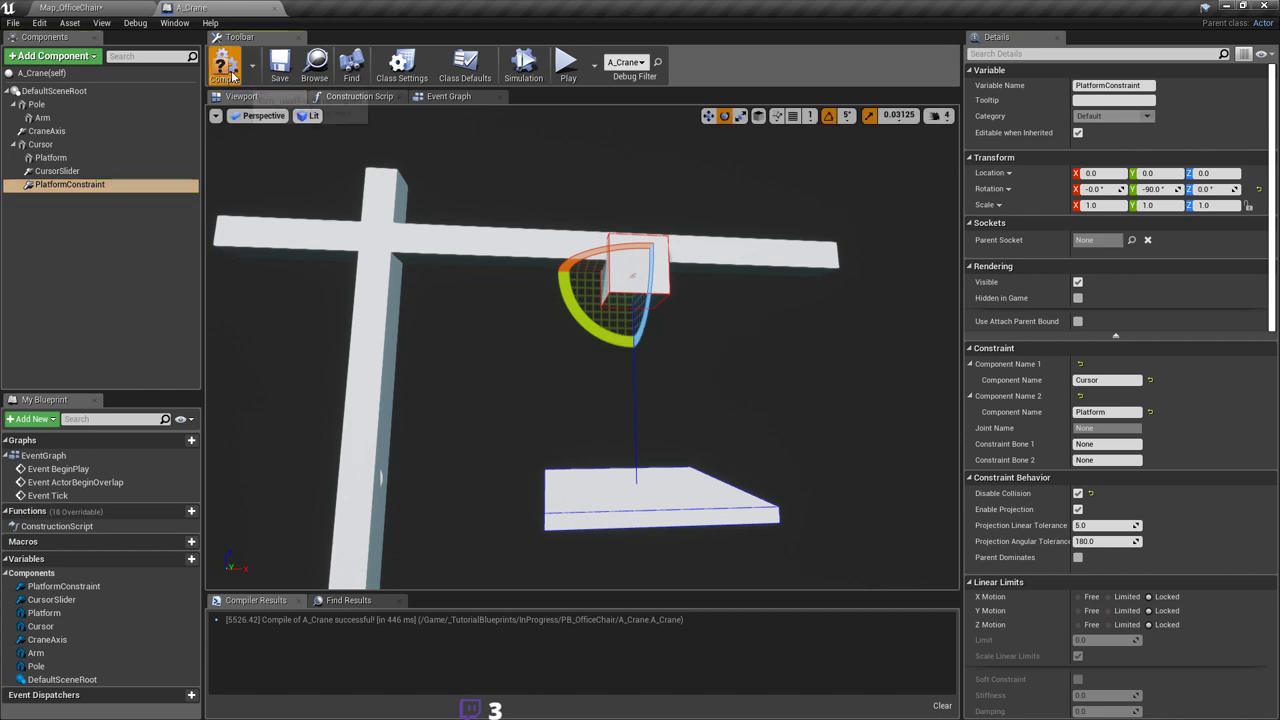
# Step: Play the level to test the crane from several sides with Parent Dominates off, end the session, and save the level
pyautogui.click(567, 66)
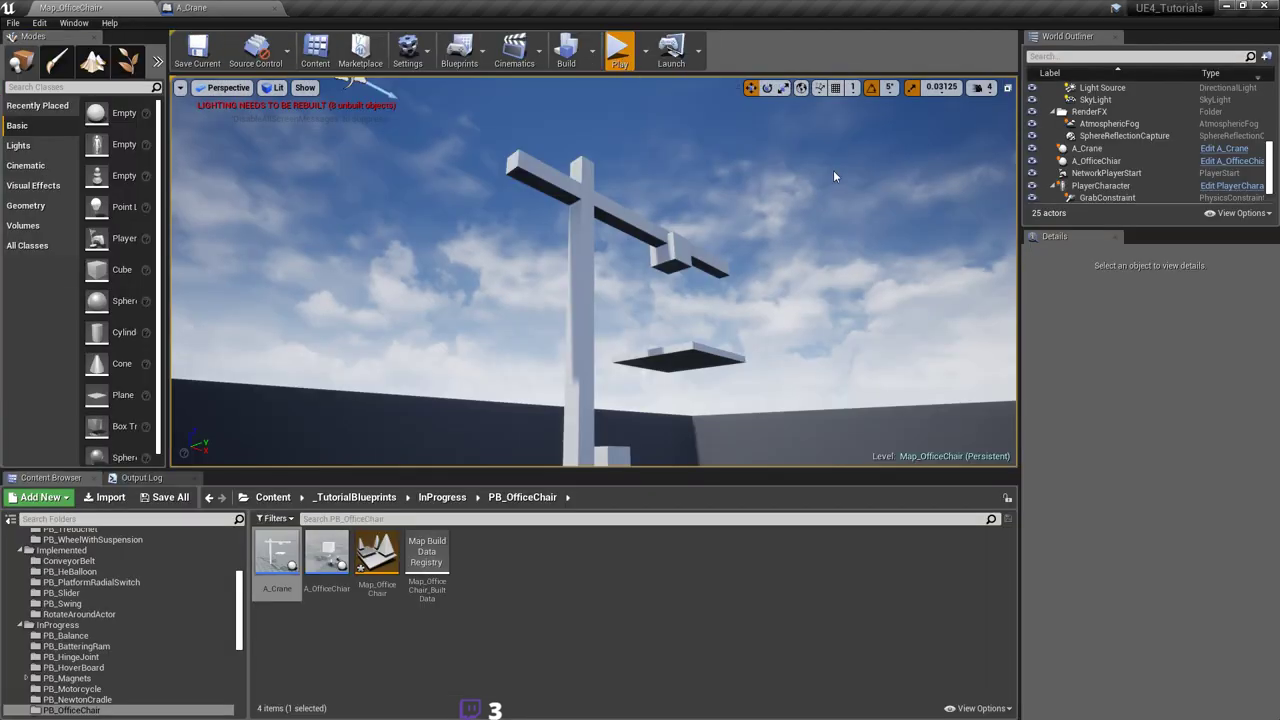
pyautogui.press('w')
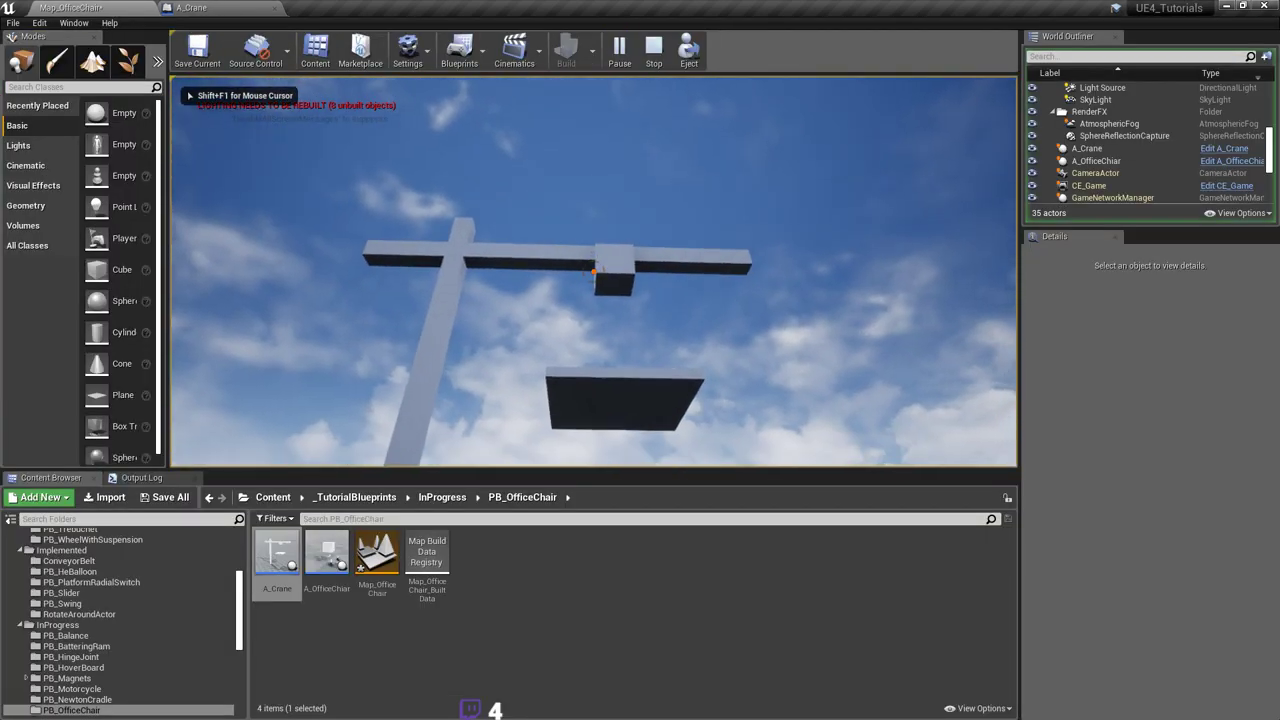
pyautogui.press('w')
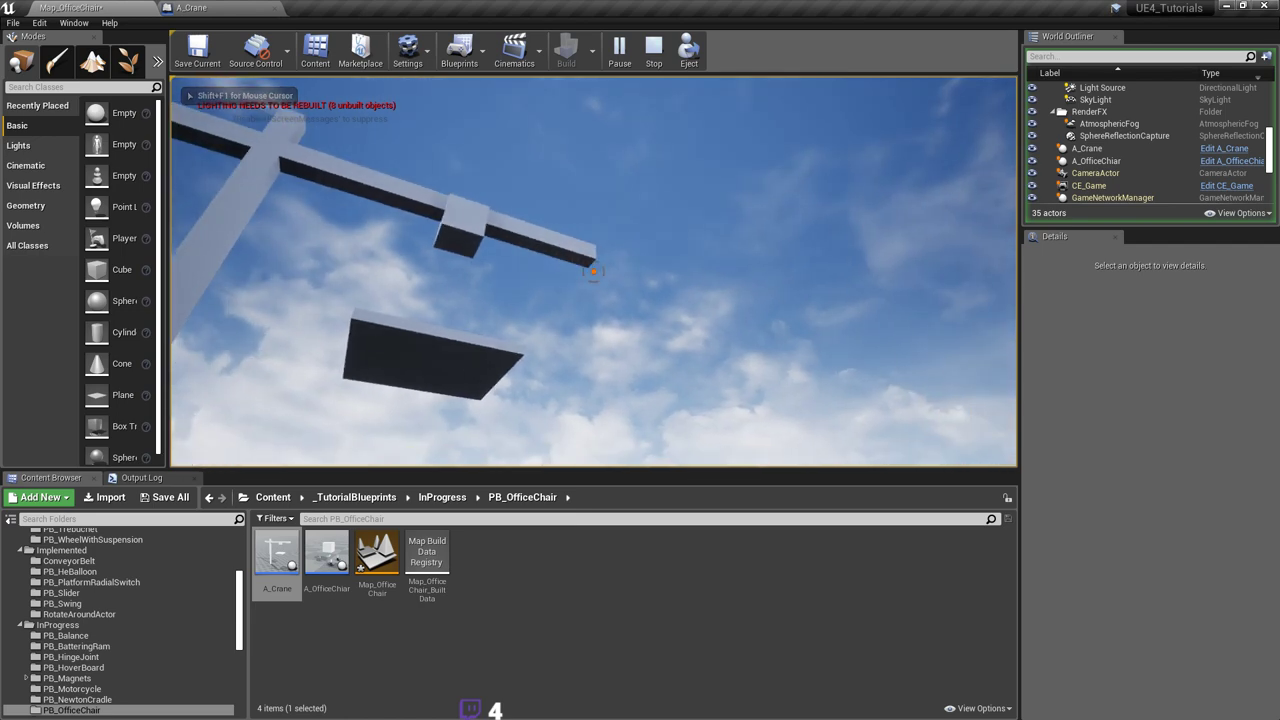
pyautogui.press('s')
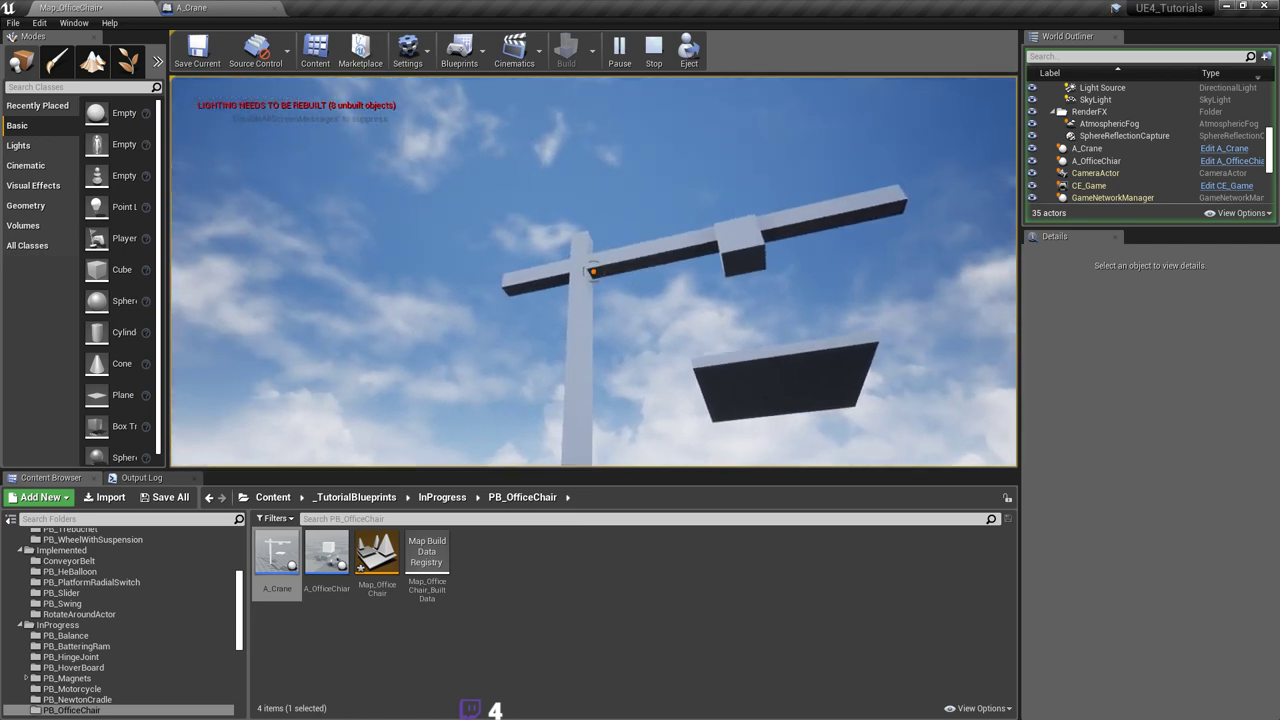
pyautogui.press('a')
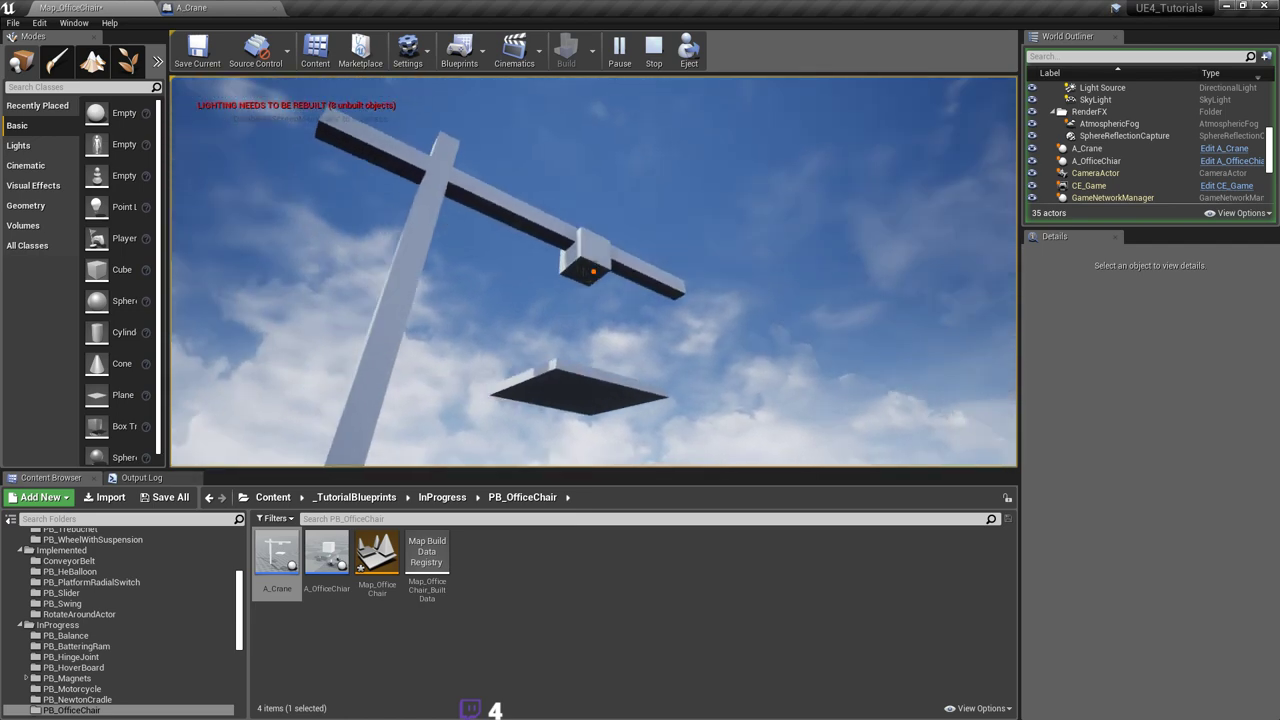
pyautogui.press('a')
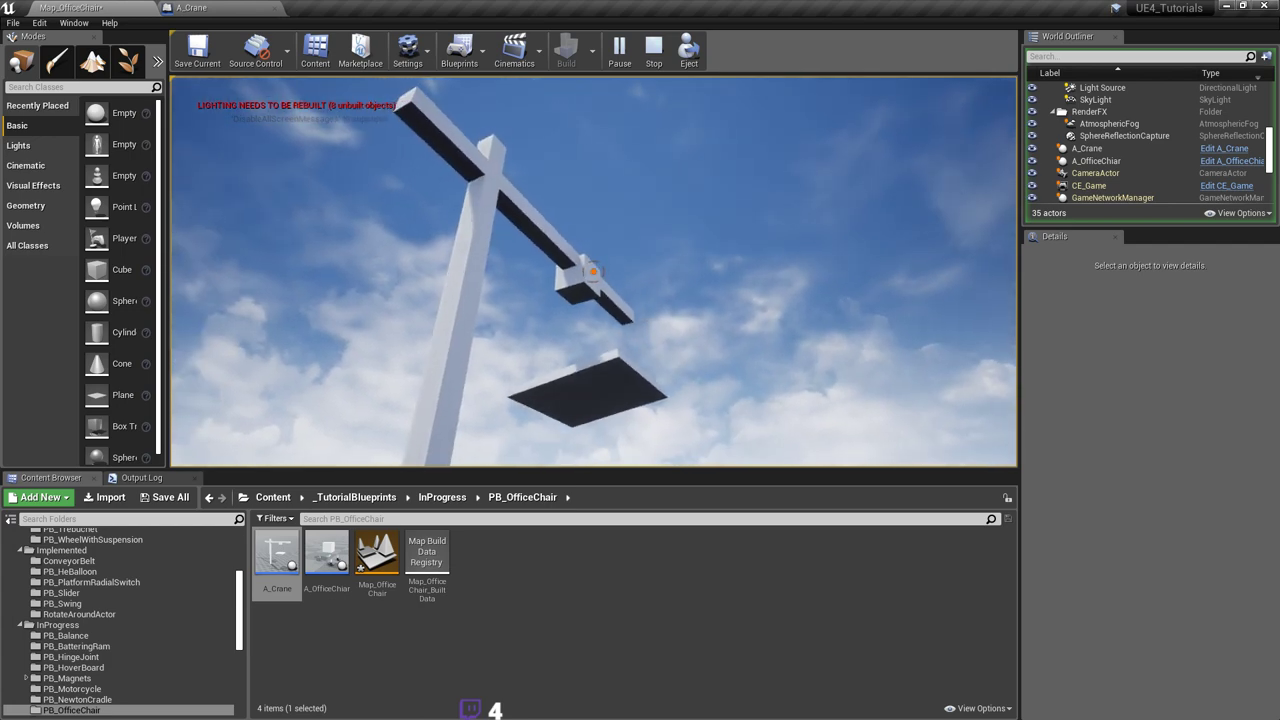
pyautogui.press('a')
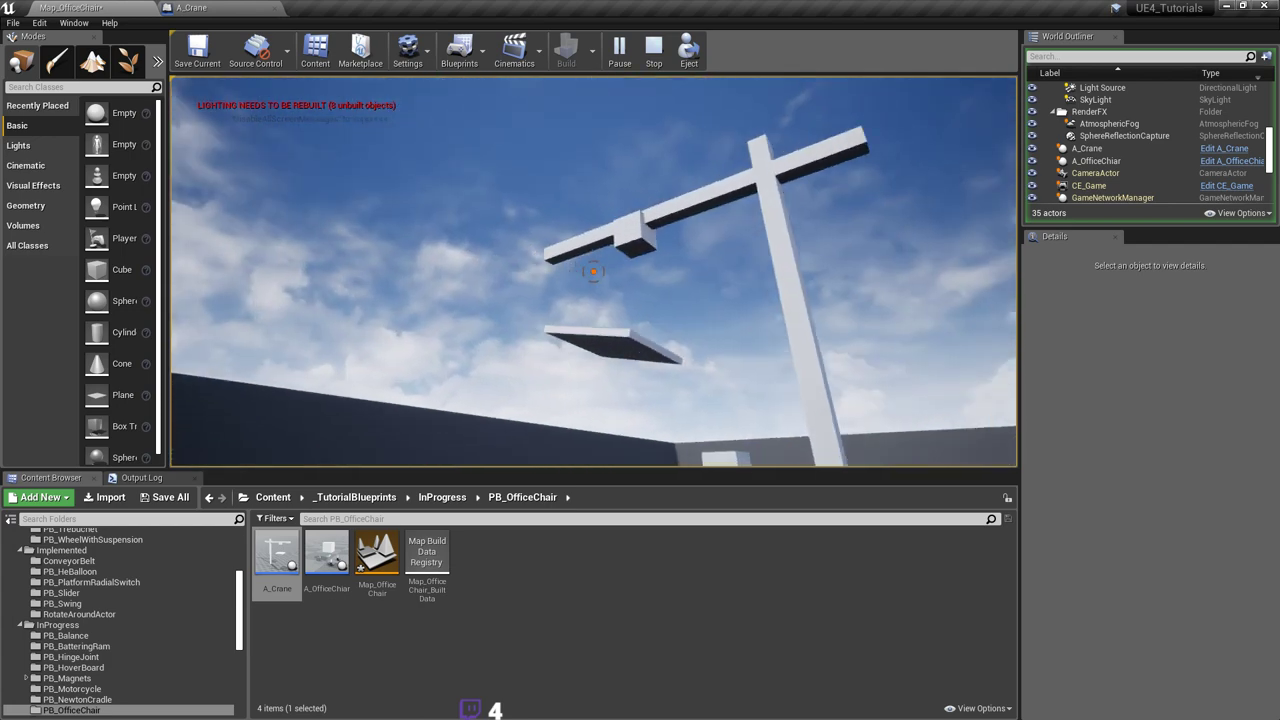
pyautogui.press('w')
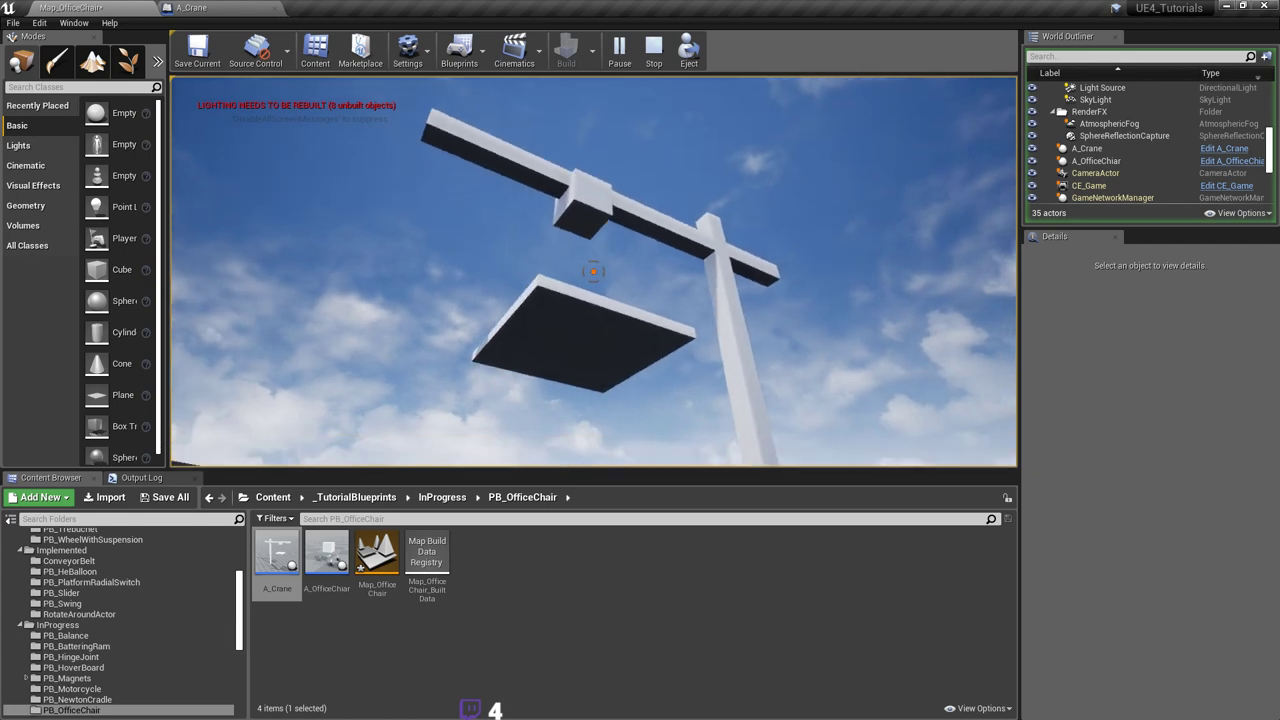
pyautogui.press('a')
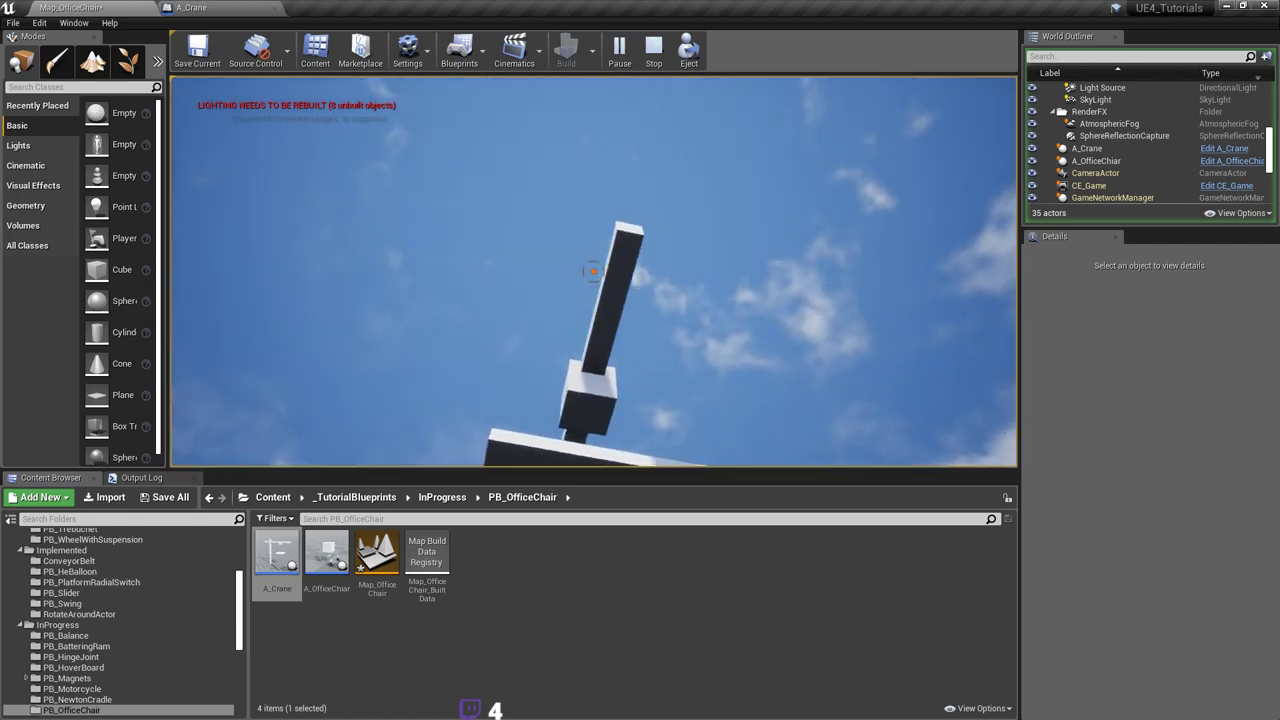
pyautogui.press('a')
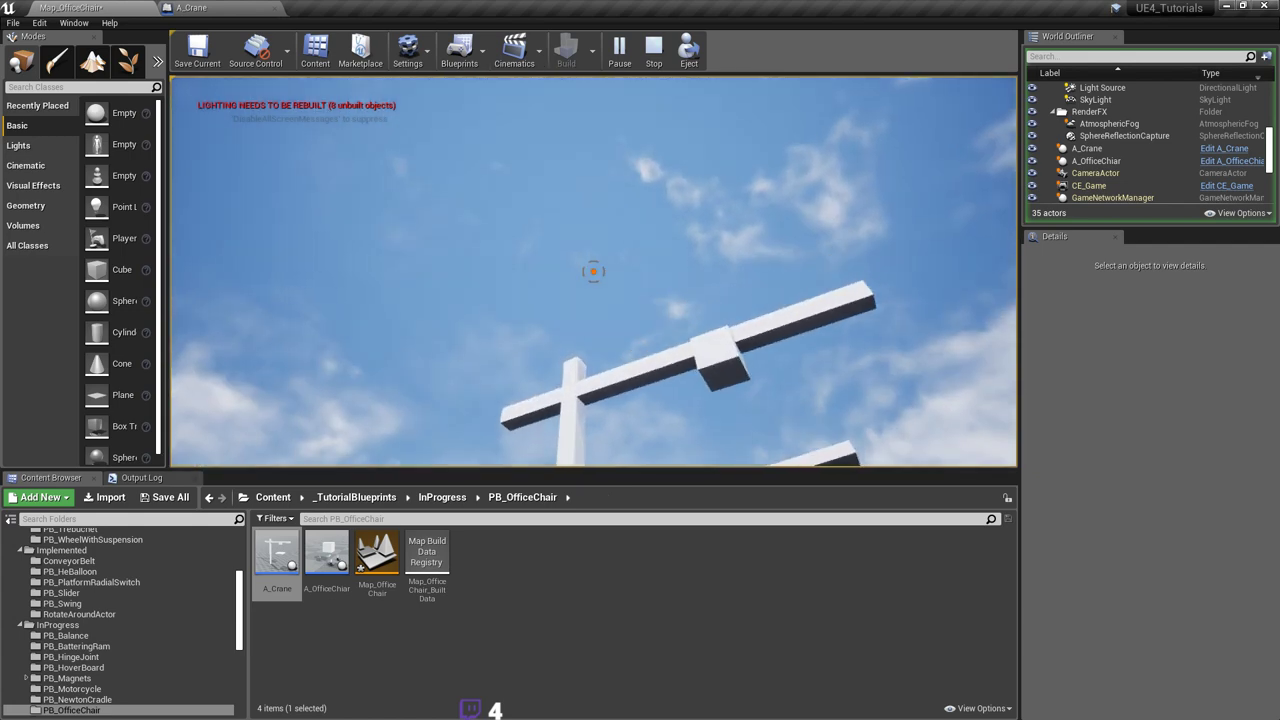
pyautogui.press('a')
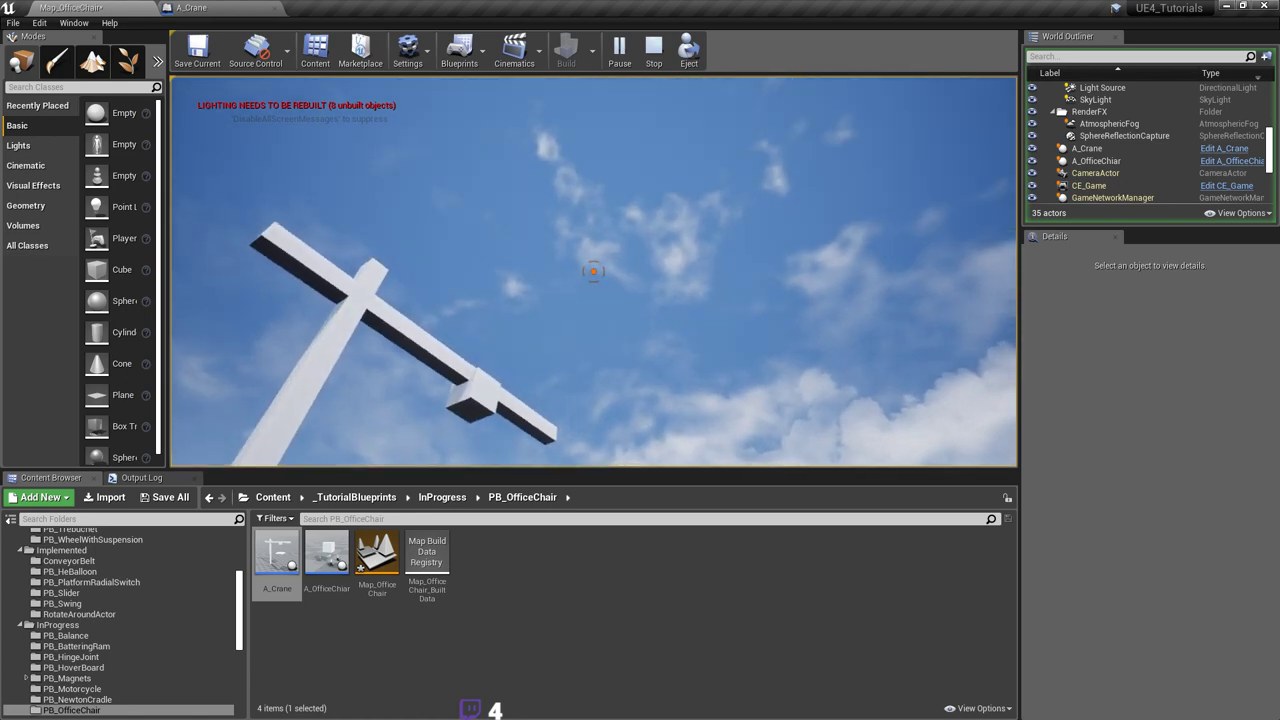
pyautogui.press('Escape')
pyautogui.press('s')
pyautogui.moveTo(766, 253); pyautogui.dragTo(646, 212, button='right')
pyautogui.hotkey('ctrl', 's')
pyautogui.press('d')
pyautogui.moveTo(745, 198); pyautogui.dragTo(706, 286, button='right')
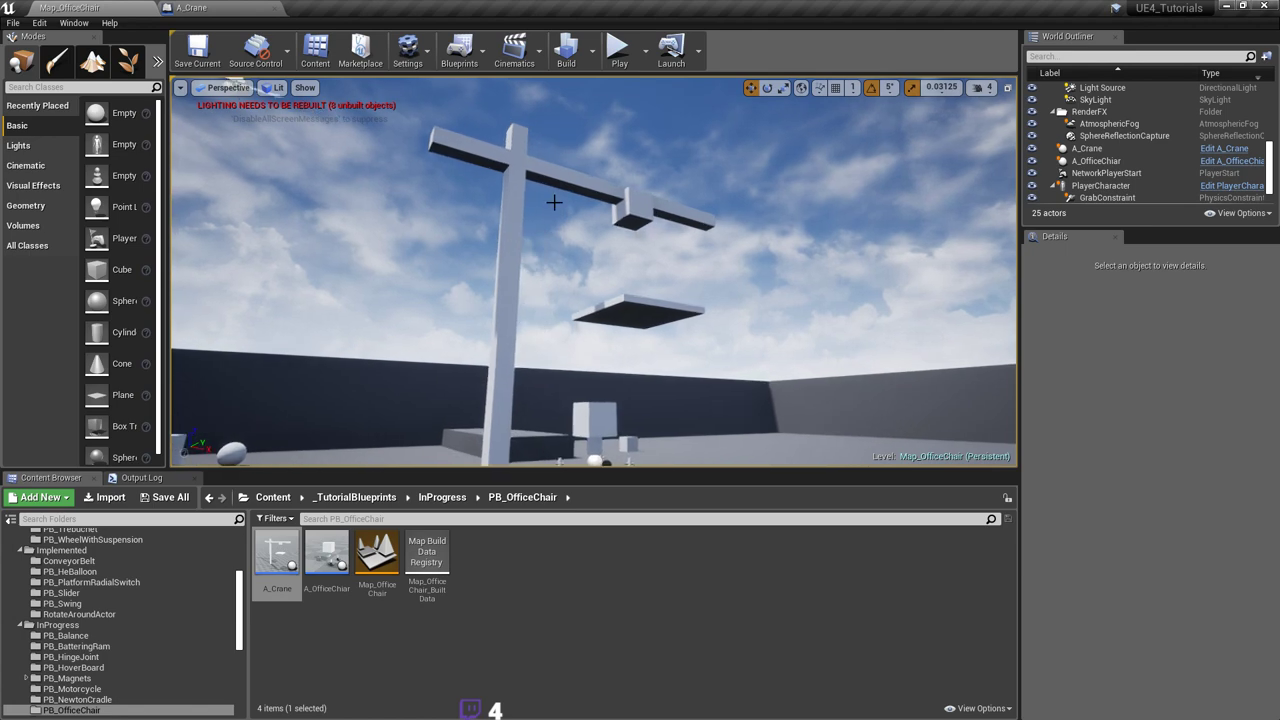
# Step: Run another short play session to check how the cursor and hanging platform behave, and end it
pyautogui.click(619, 61)
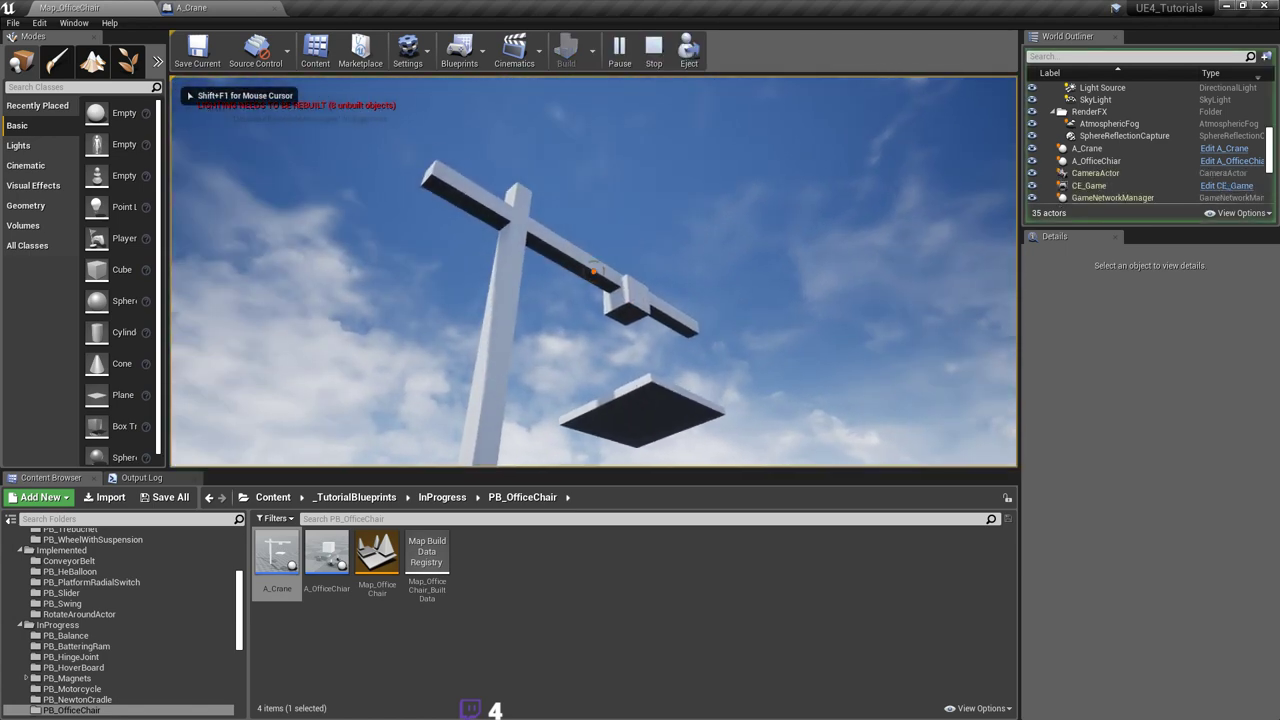
pyautogui.press('a')
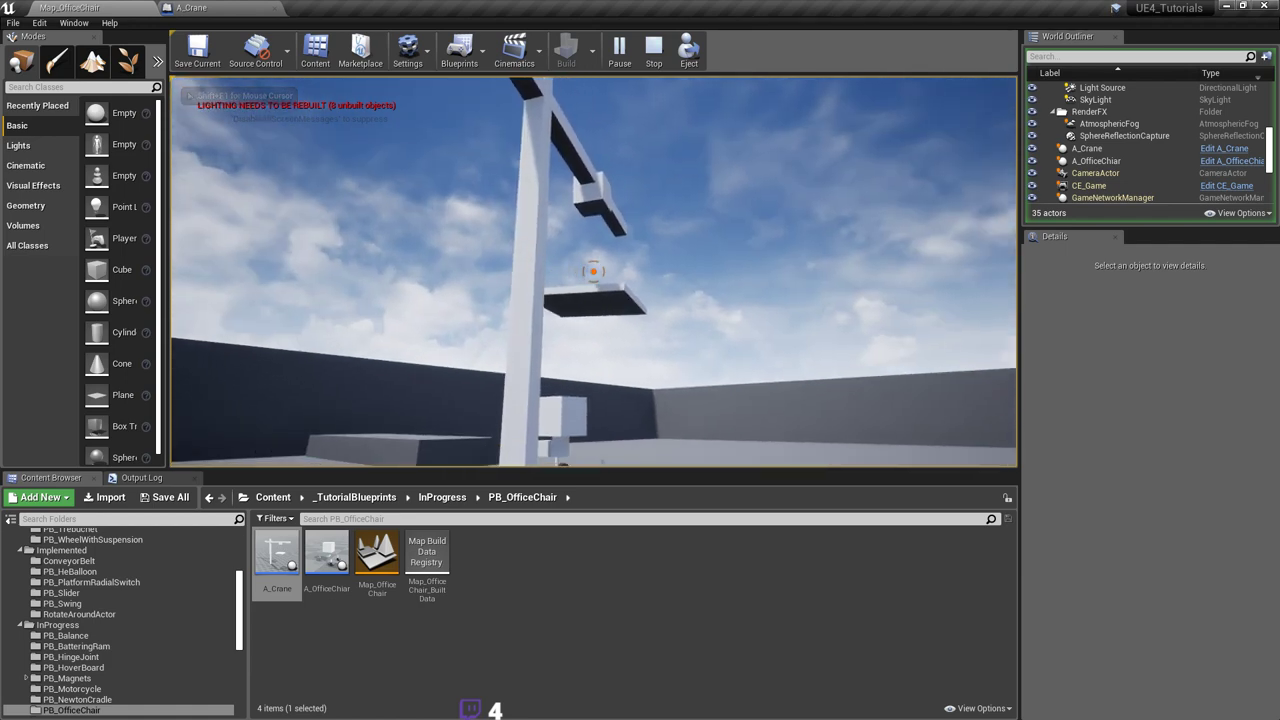
pyautogui.press('Escape')
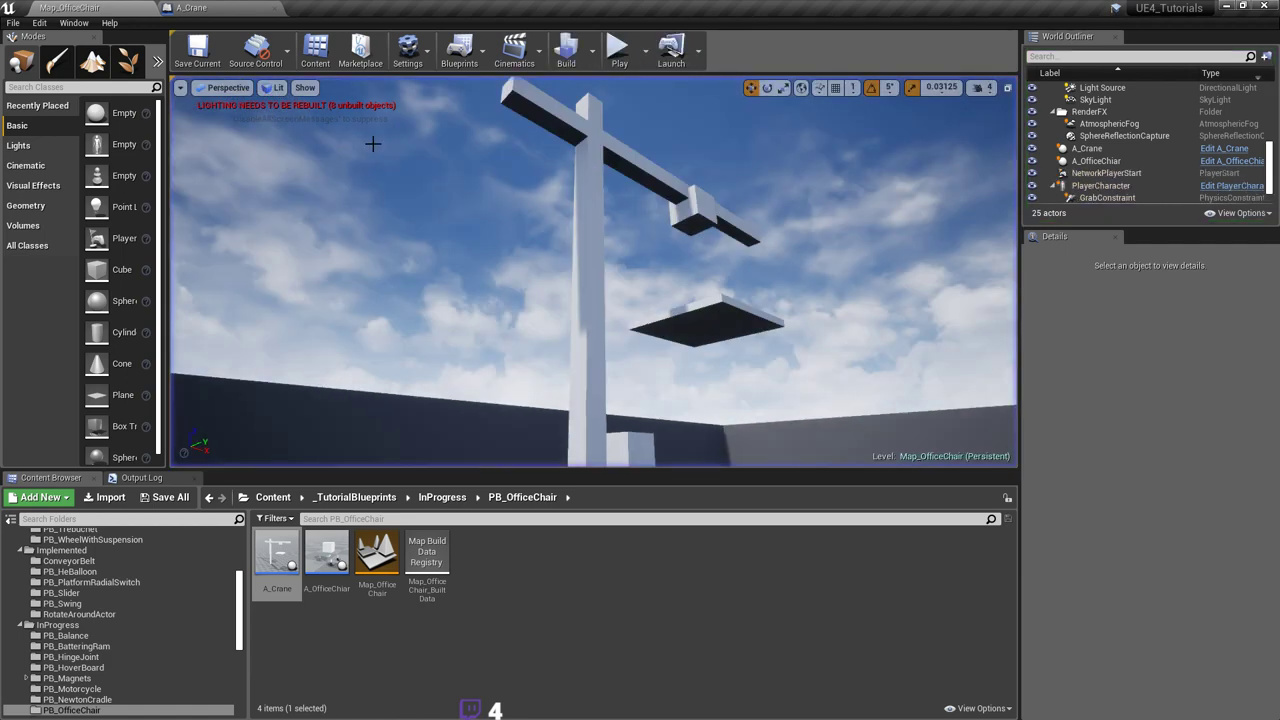
pyautogui.moveTo(371, 164); pyautogui.dragTo(688, 230, button='right')
pyautogui.press('w')
pyautogui.press('a')
pyautogui.press('d')
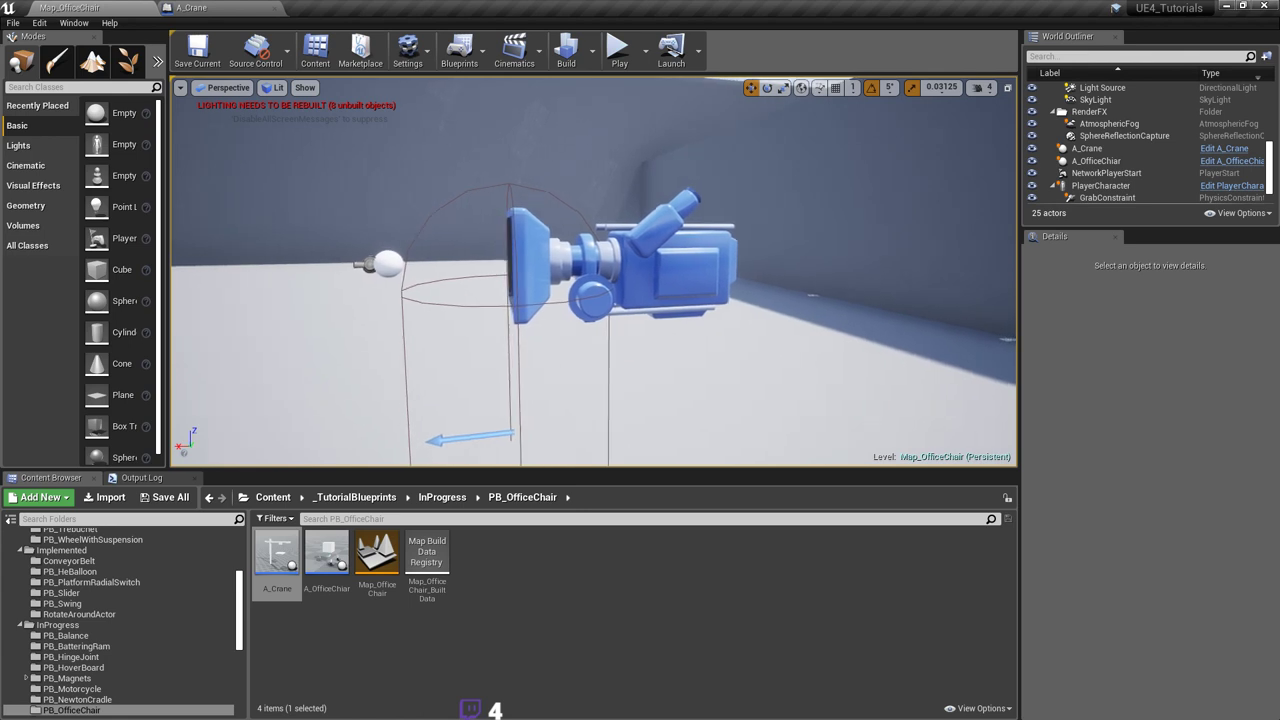
pyautogui.moveTo(474, 225); pyautogui.dragTo(474, 225, button='right')
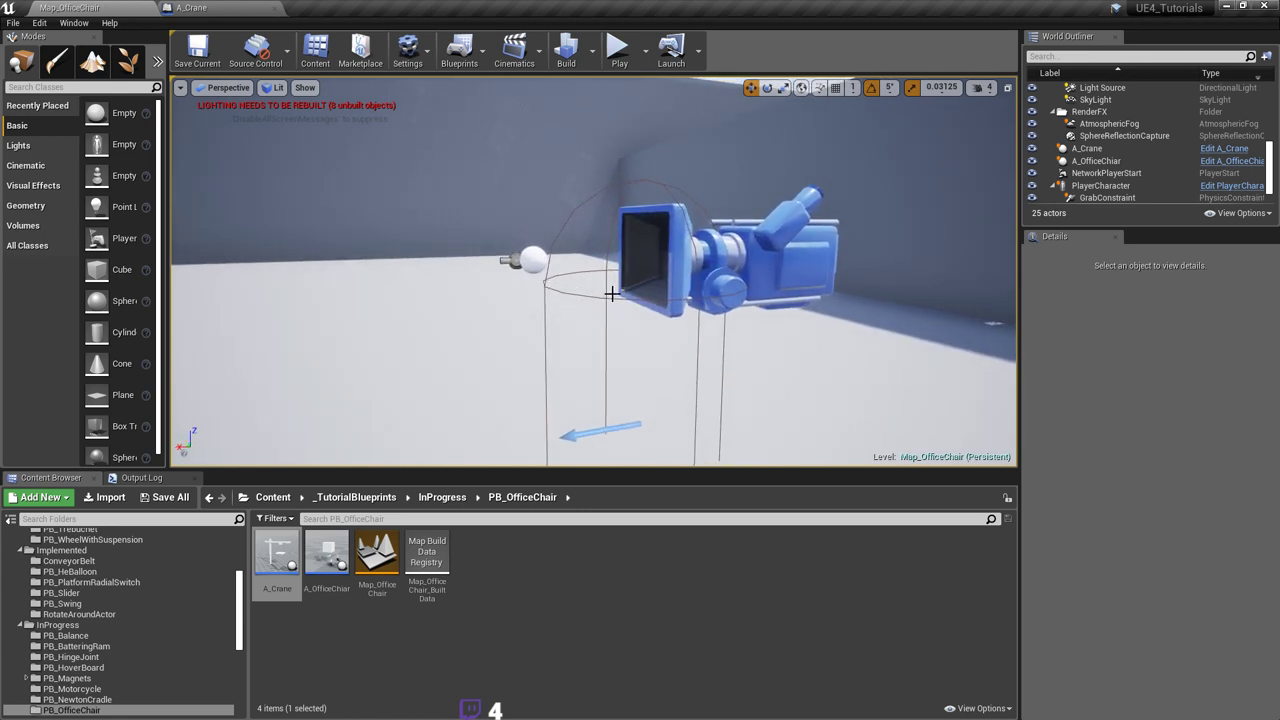
pyautogui.moveTo(593, 293); pyautogui.dragTo(619, 277, button='right')
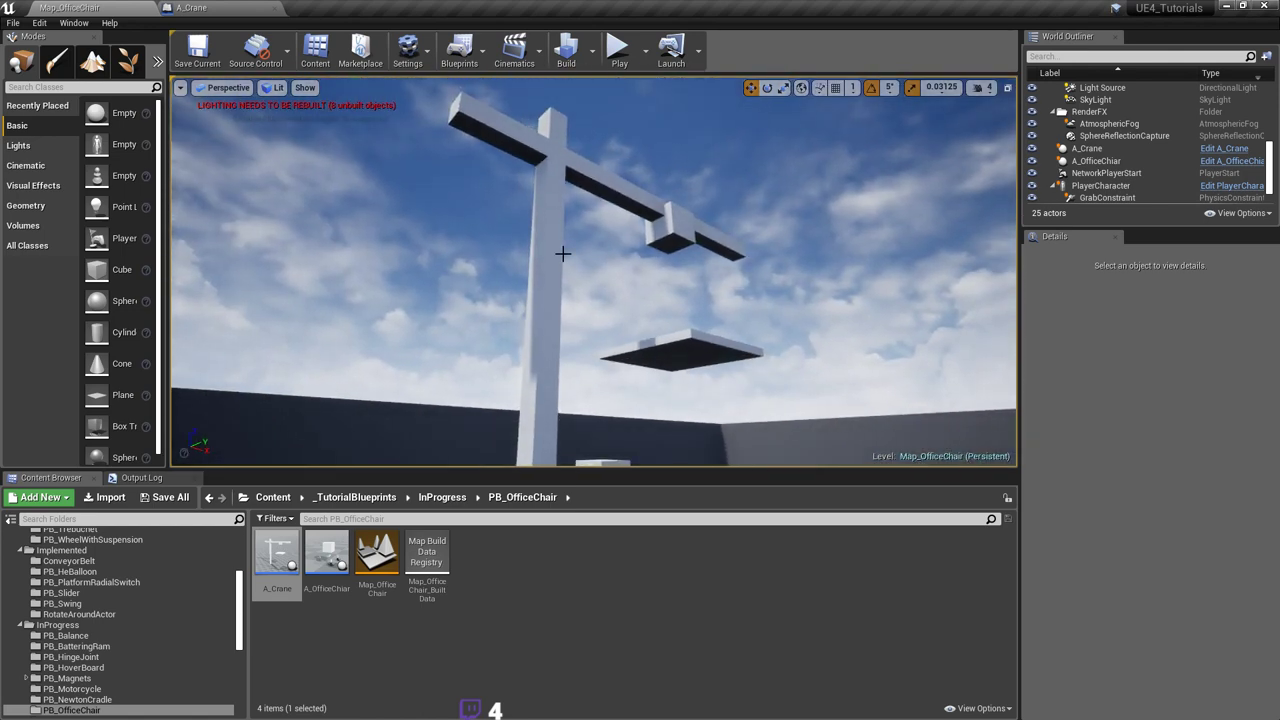
pyautogui.moveTo(645, 167); pyautogui.dragTo(611, 209, button='right')
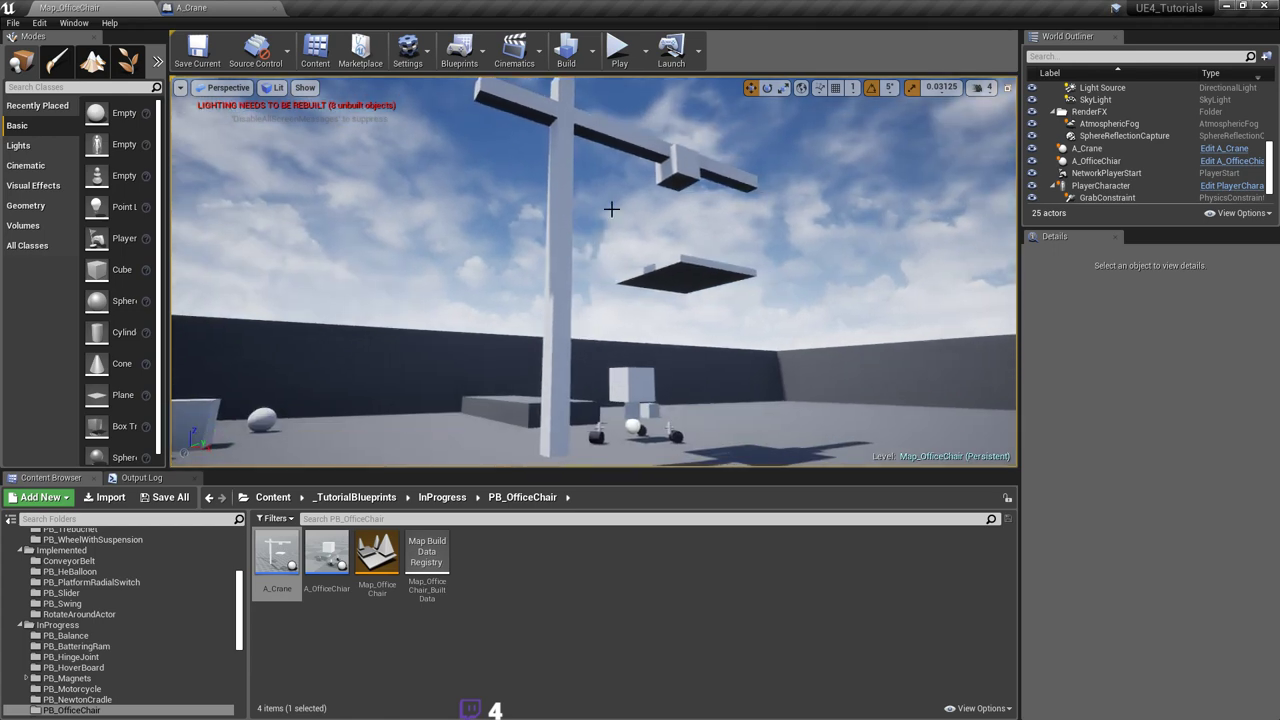
# Step: Return to the A_Crane blueprint and compare the physics mass settings of the Pole, Arm and Cursor components
pyautogui.click(218, 8)
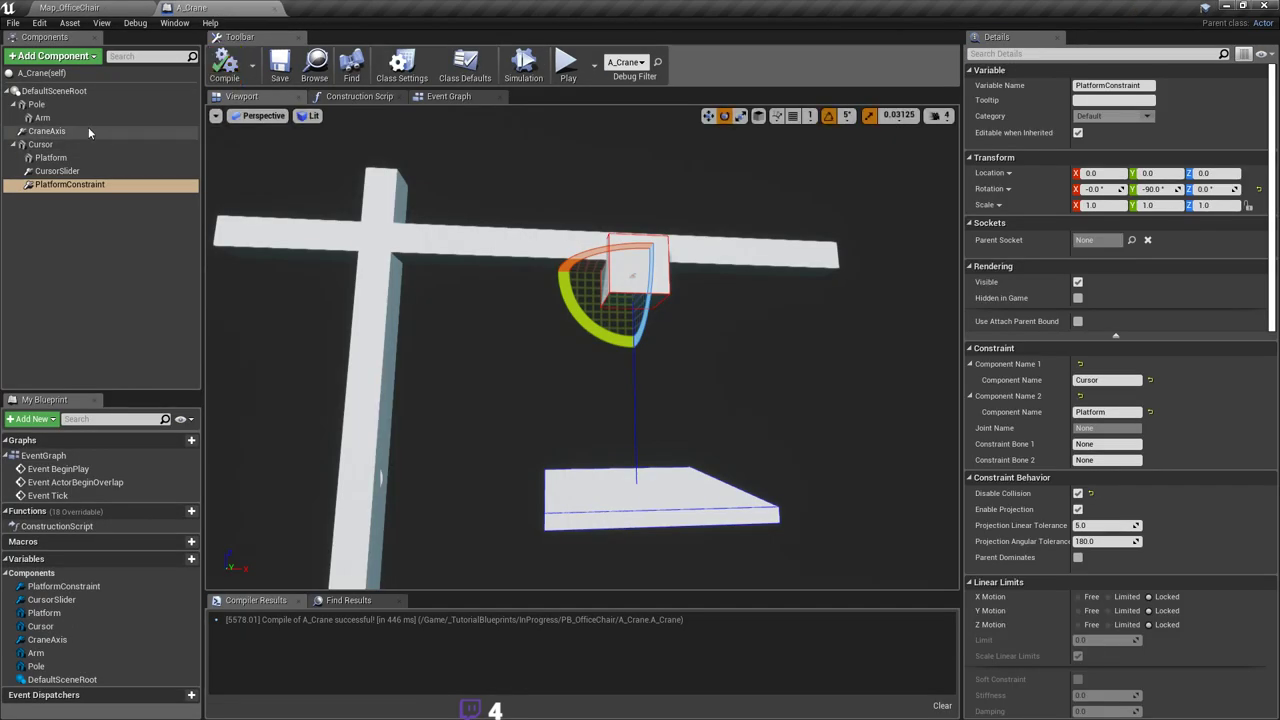
pyautogui.click(36, 104)
pyautogui.scroll(-4, 1198, 434)
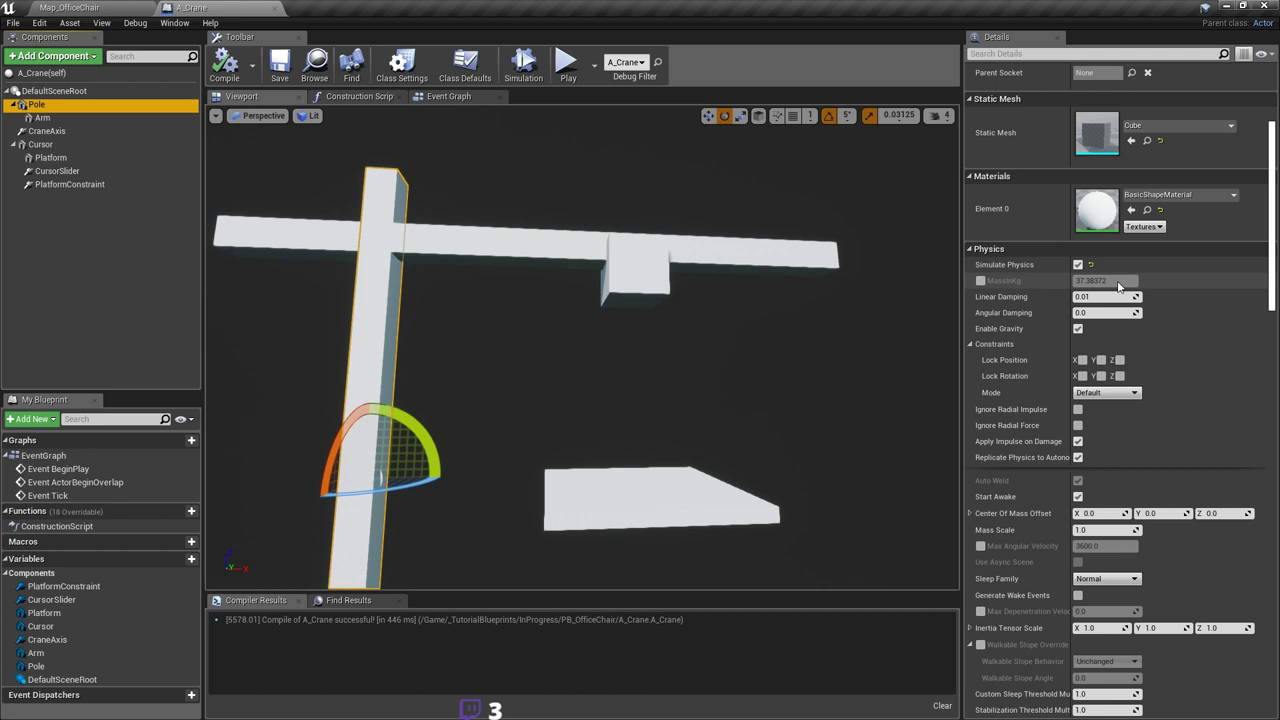
pyautogui.click(42, 117)
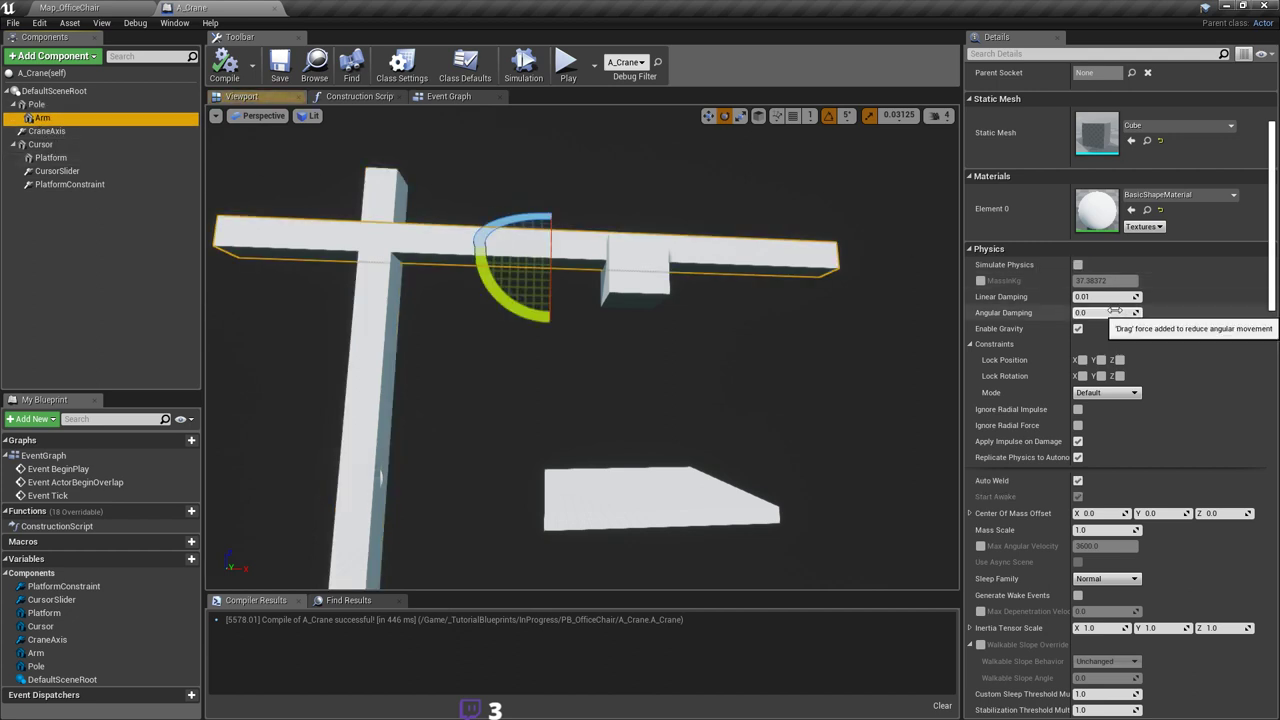
pyautogui.click(58, 145)
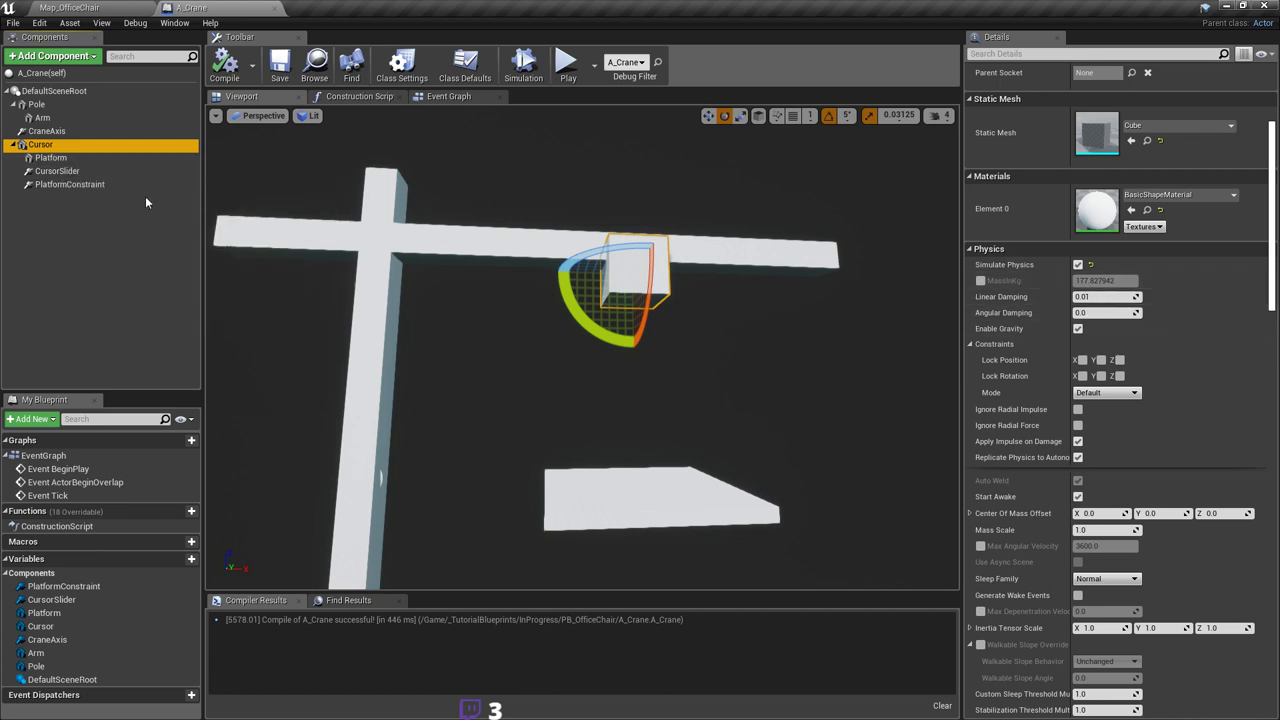
pyautogui.click(36, 104)
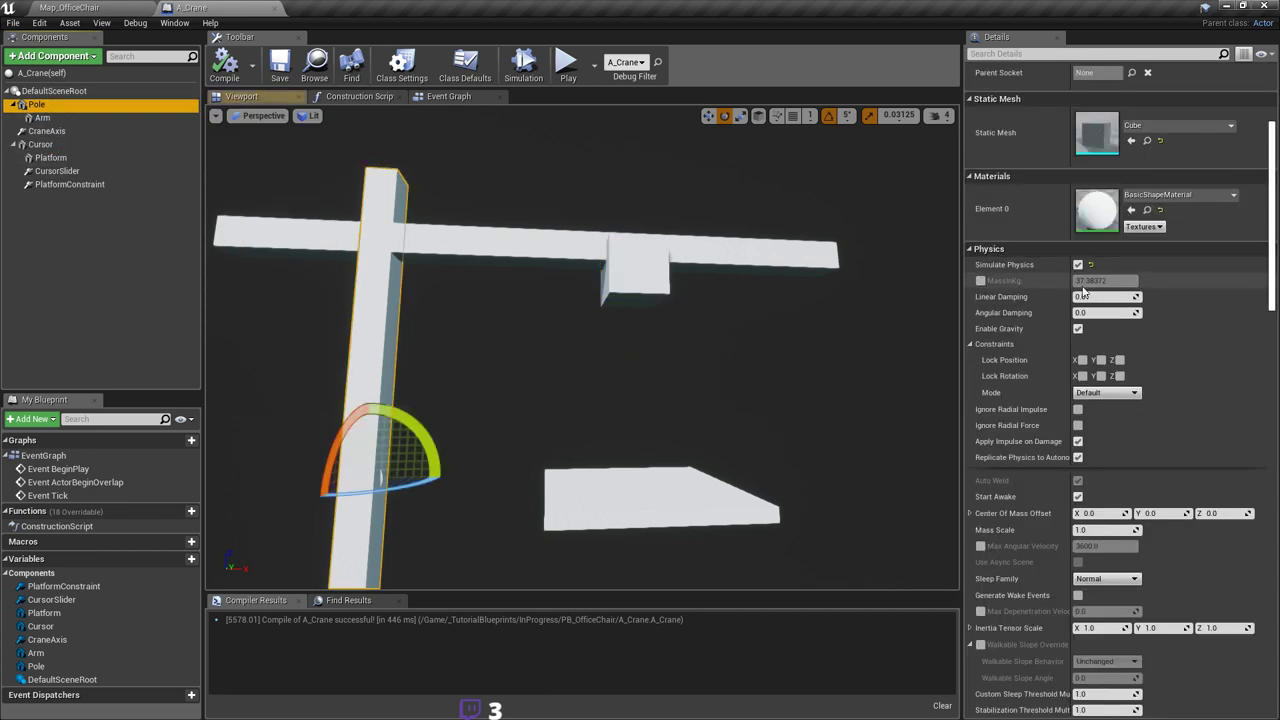
# Step: Override the Cursor's mass with 10 kg and the Pole's mass with 100 kg
pyautogui.click(40, 144)
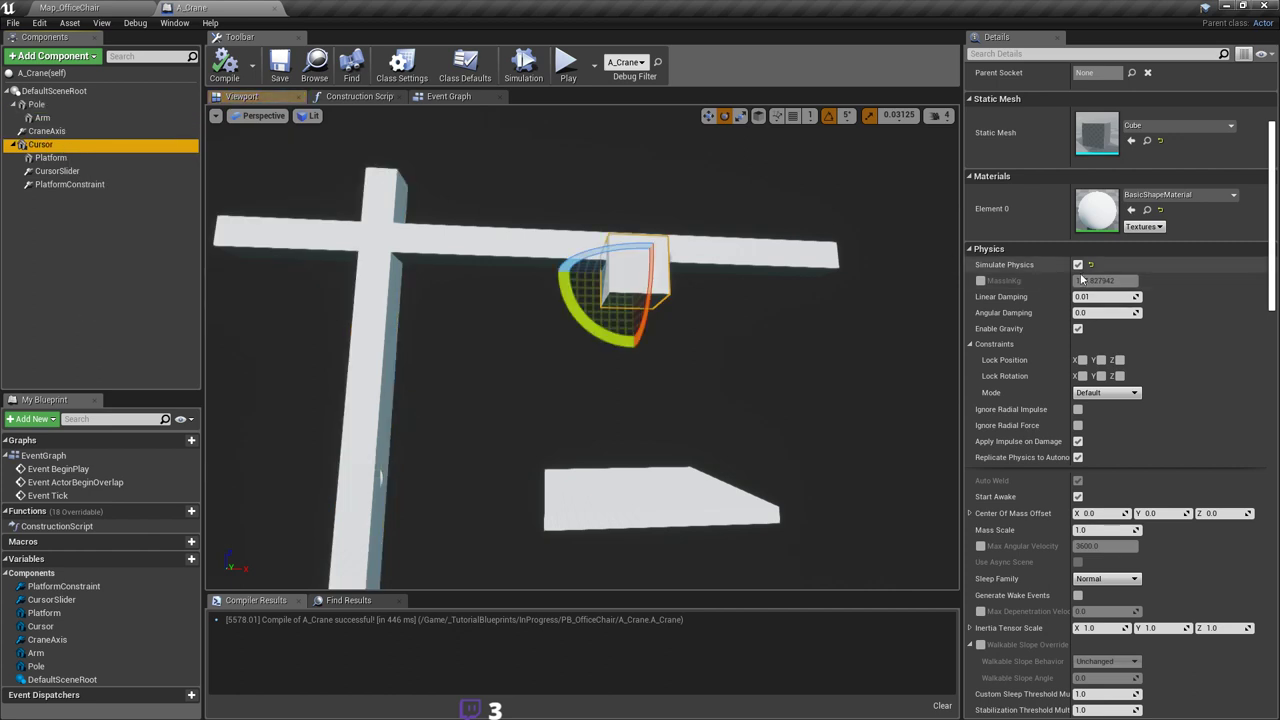
pyautogui.click(981, 281)
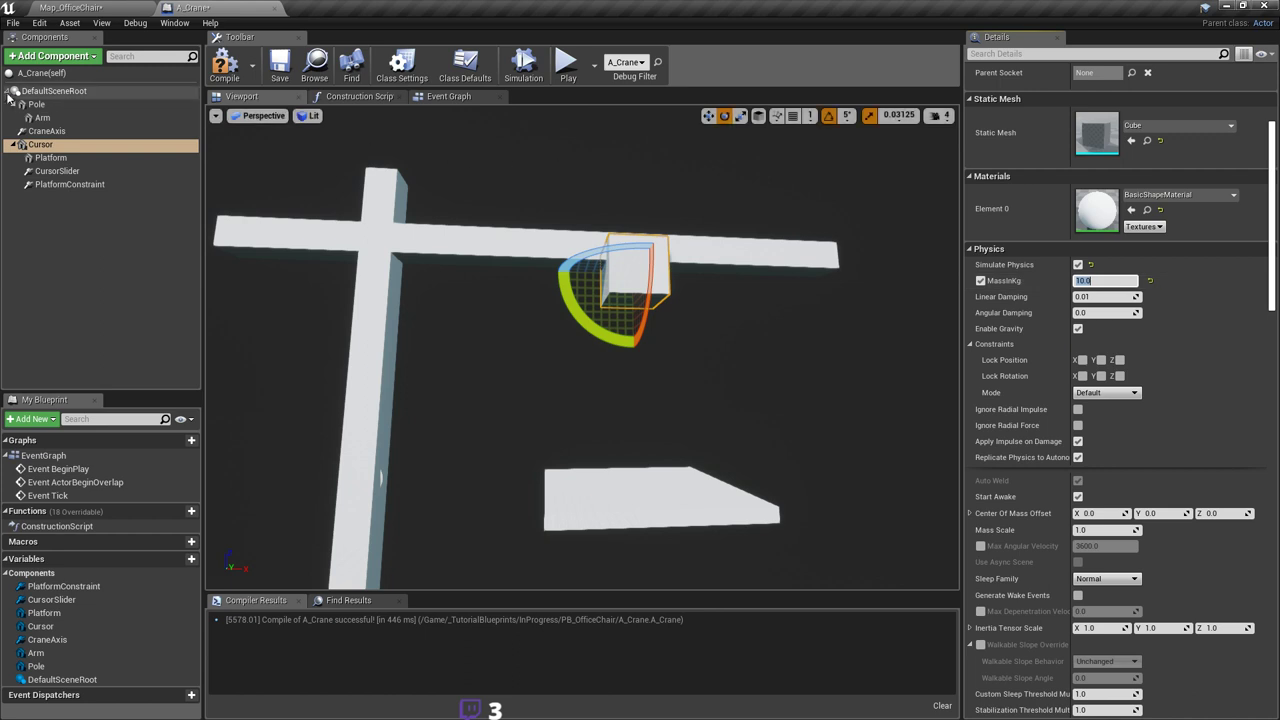
pyautogui.click(36, 104)
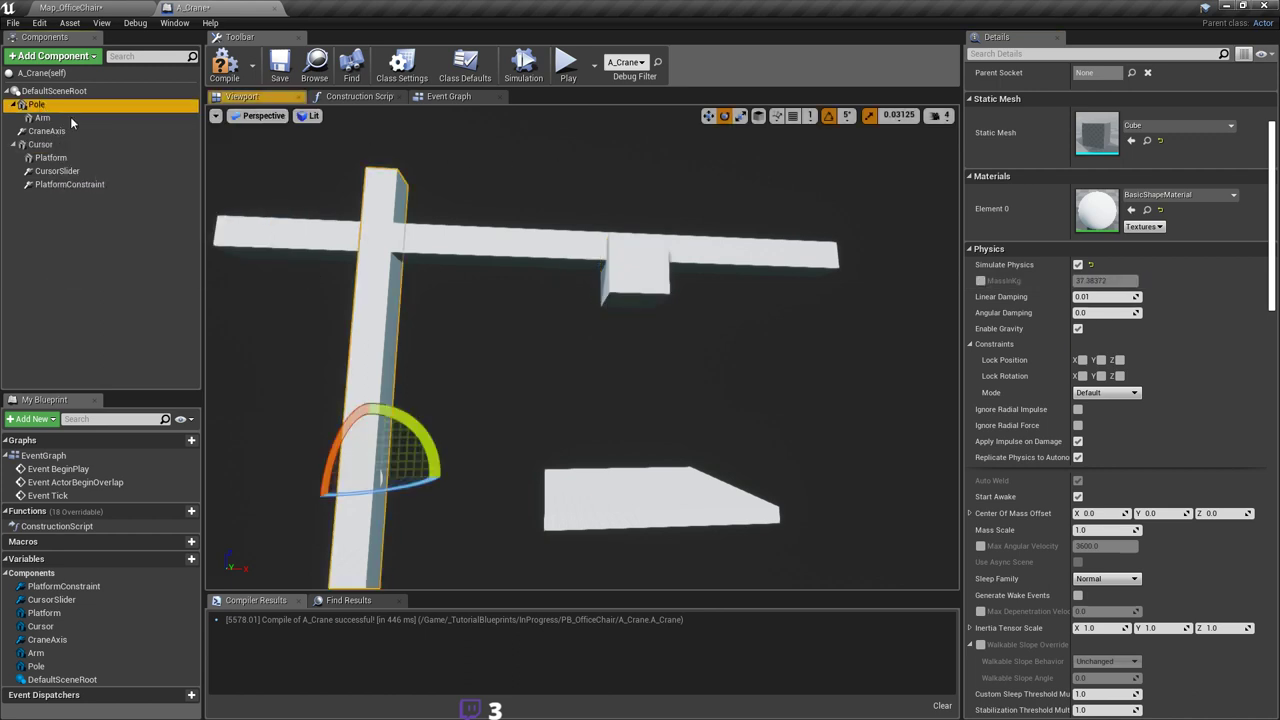
pyautogui.click(1078, 265)
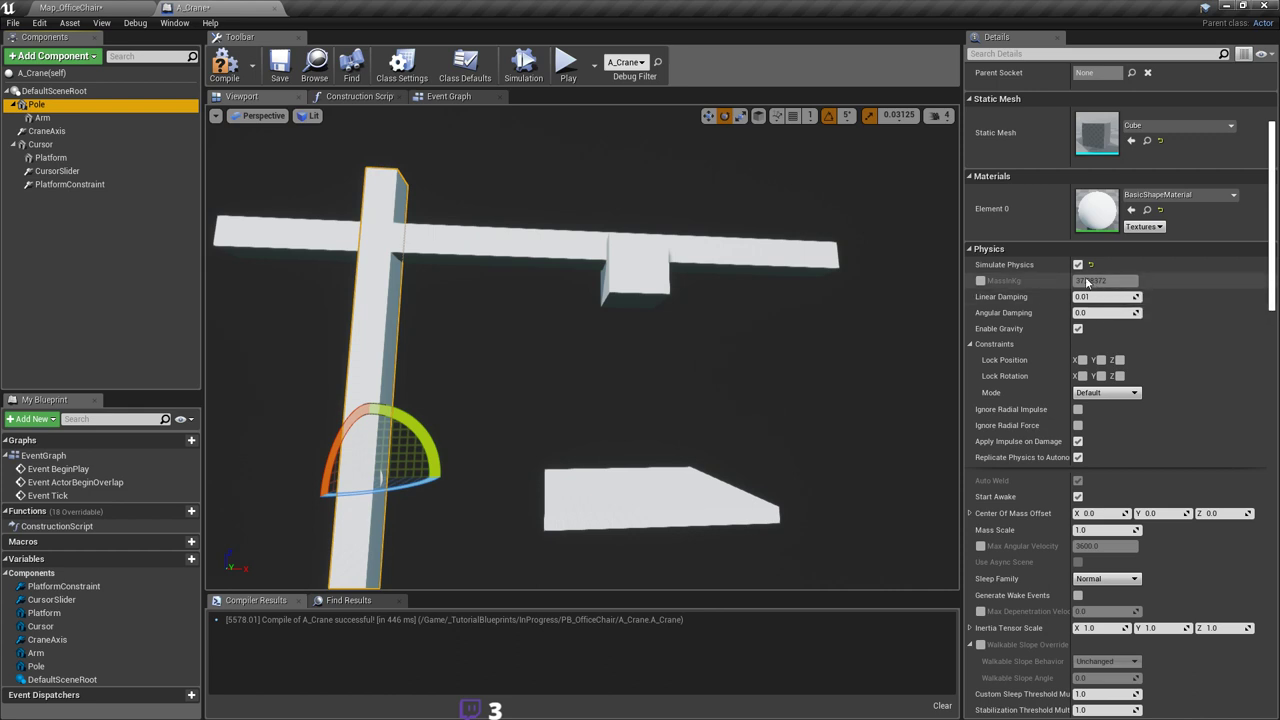
pyautogui.click(981, 280)
pyautogui.click(1100, 281)
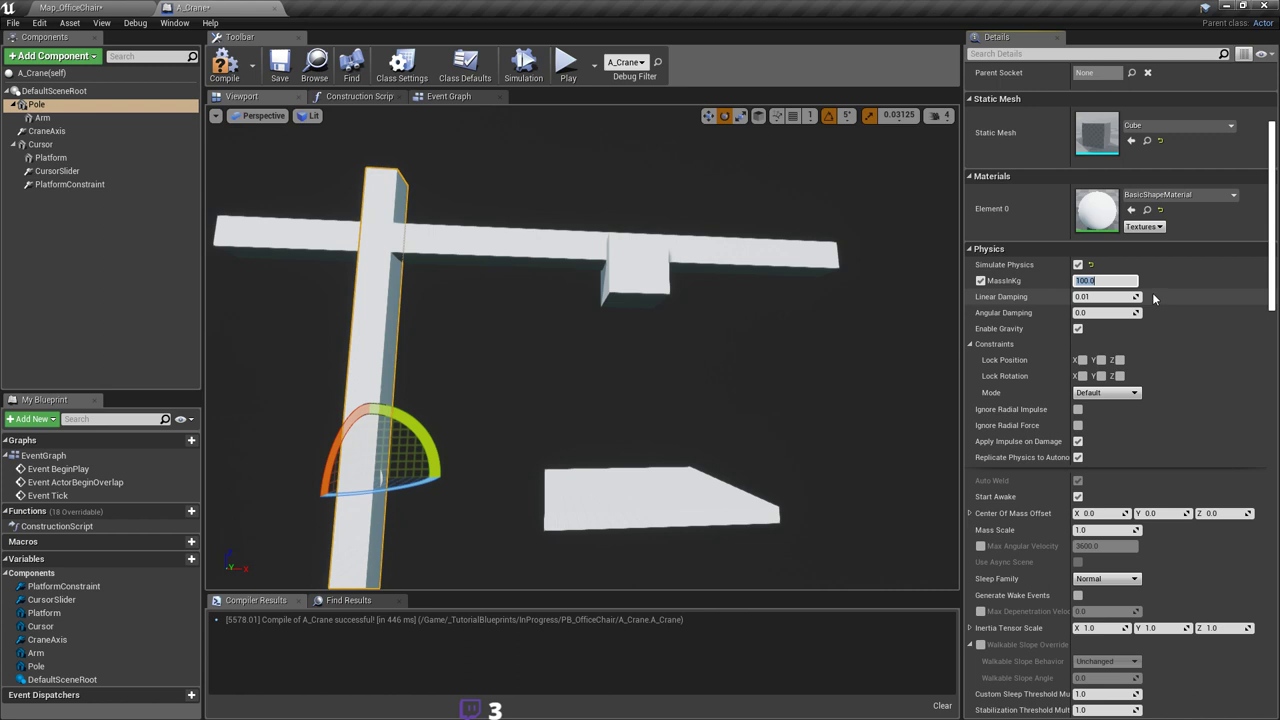
# Step: Review the Arm, Pole and Cursor components and their physics settings, viewing the crane from different angles
pyautogui.click(60, 119)
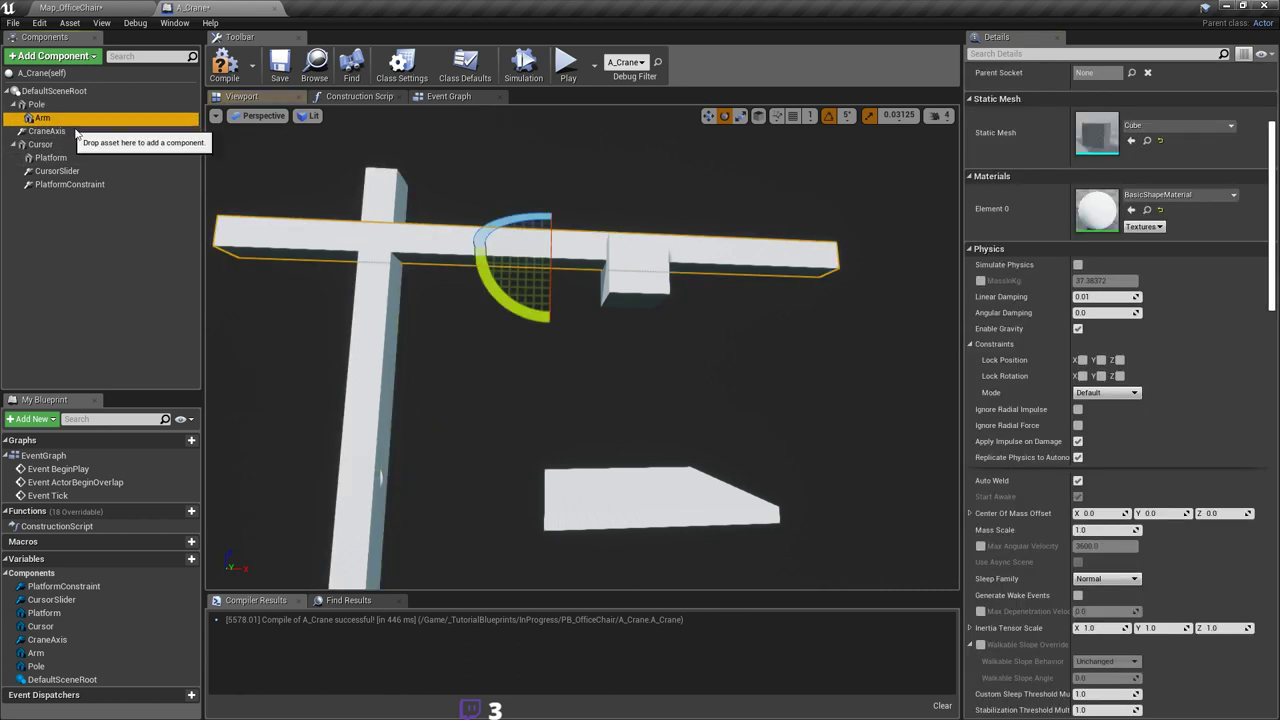
pyautogui.moveTo(508, 197); pyautogui.dragTo(446, 180, button='right')
pyautogui.click(32, 104)
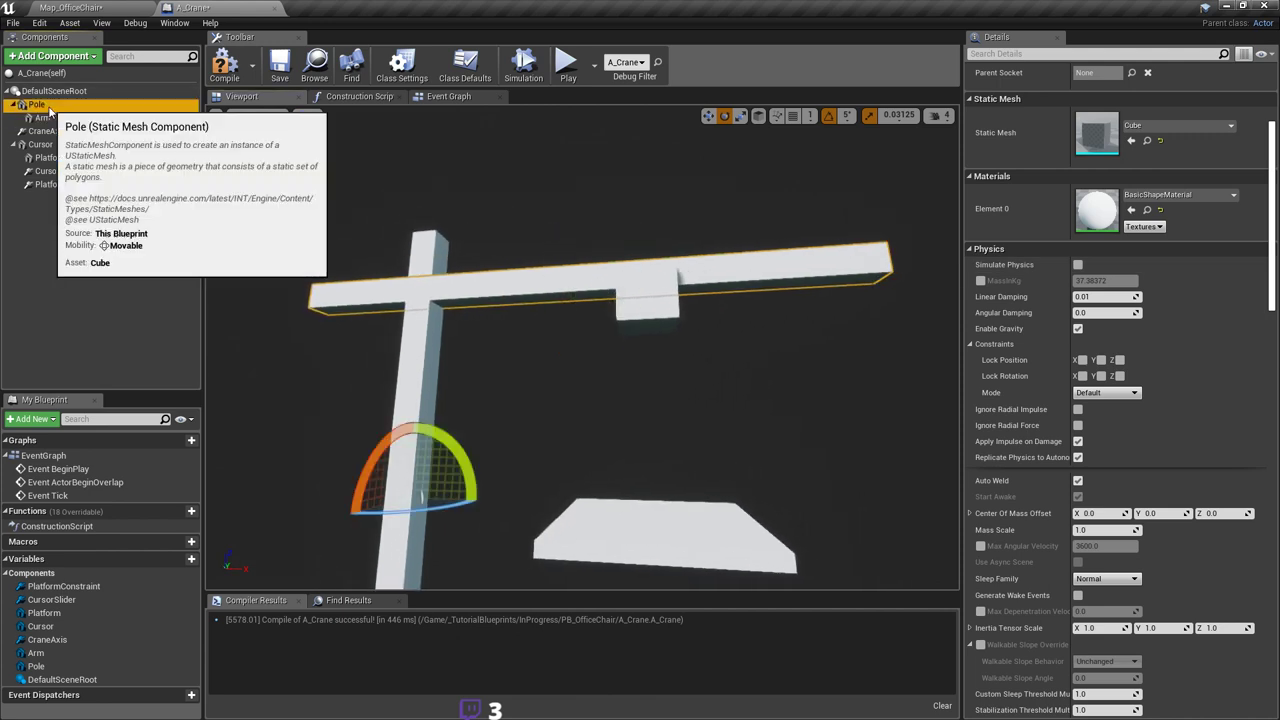
pyautogui.click(498, 281)
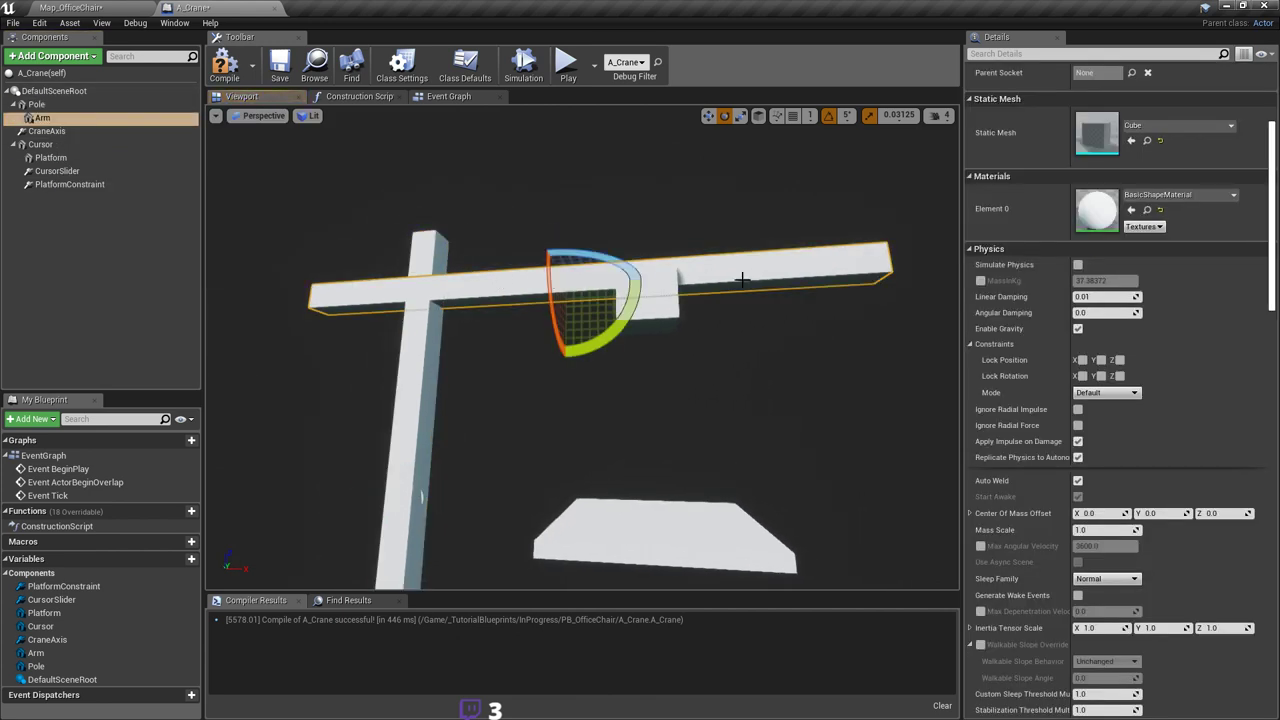
pyautogui.moveTo(793, 278); pyautogui.dragTo(805, 290, button='right')
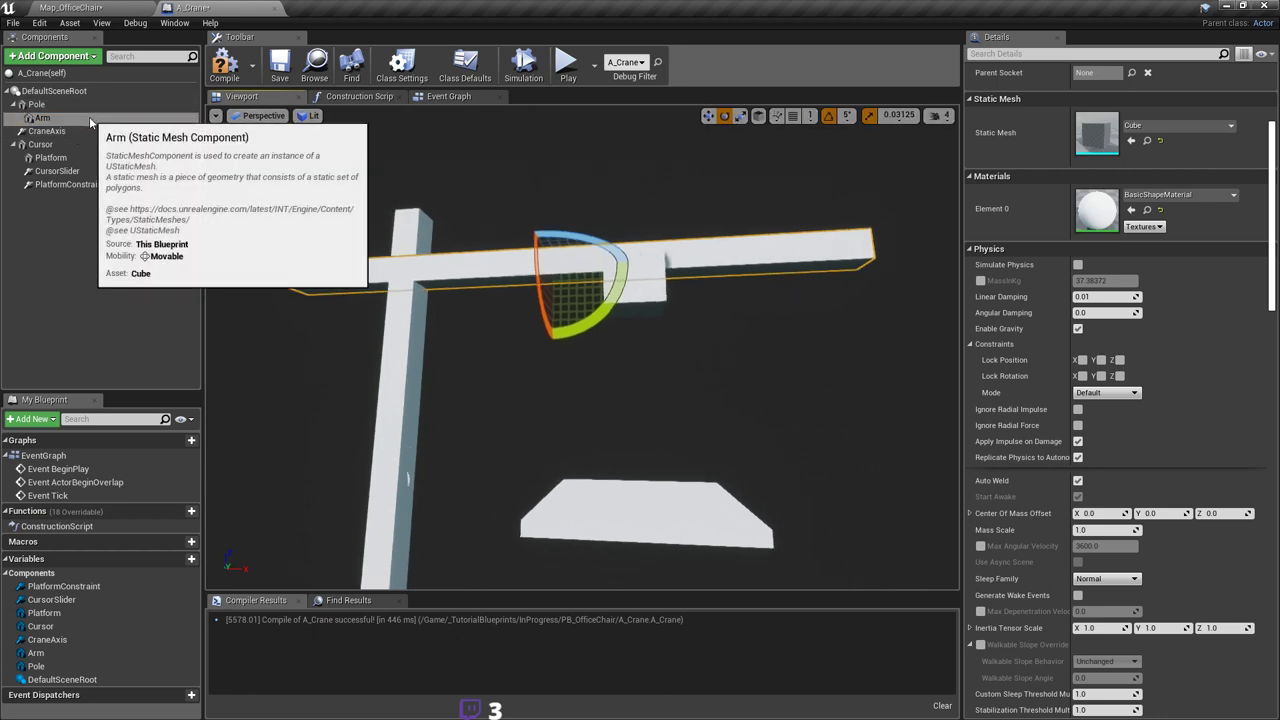
pyautogui.click(48, 106)
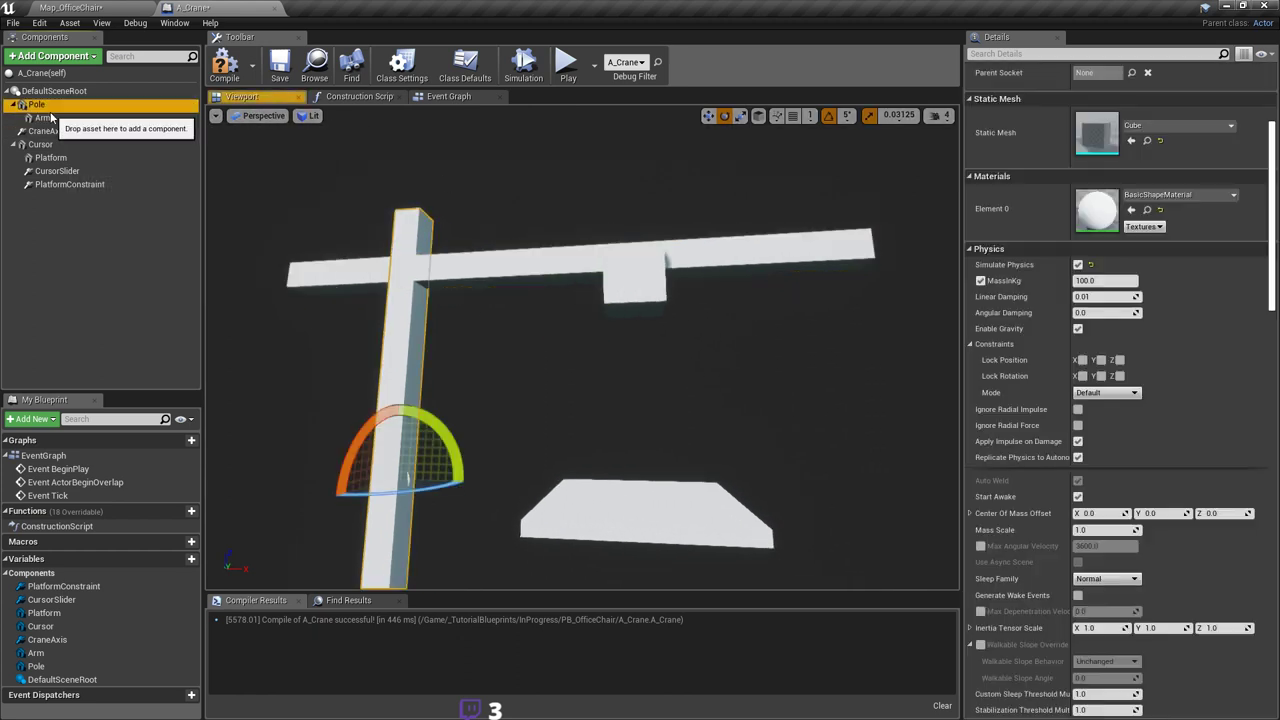
pyautogui.moveTo(434, 249)
pyautogui.mouseDown(button='right')
pyautogui.moveTo(458, 260)
pyautogui.moveTo(400, 285)
pyautogui.moveTo(445, 246)
pyautogui.mouseUp(button='right')
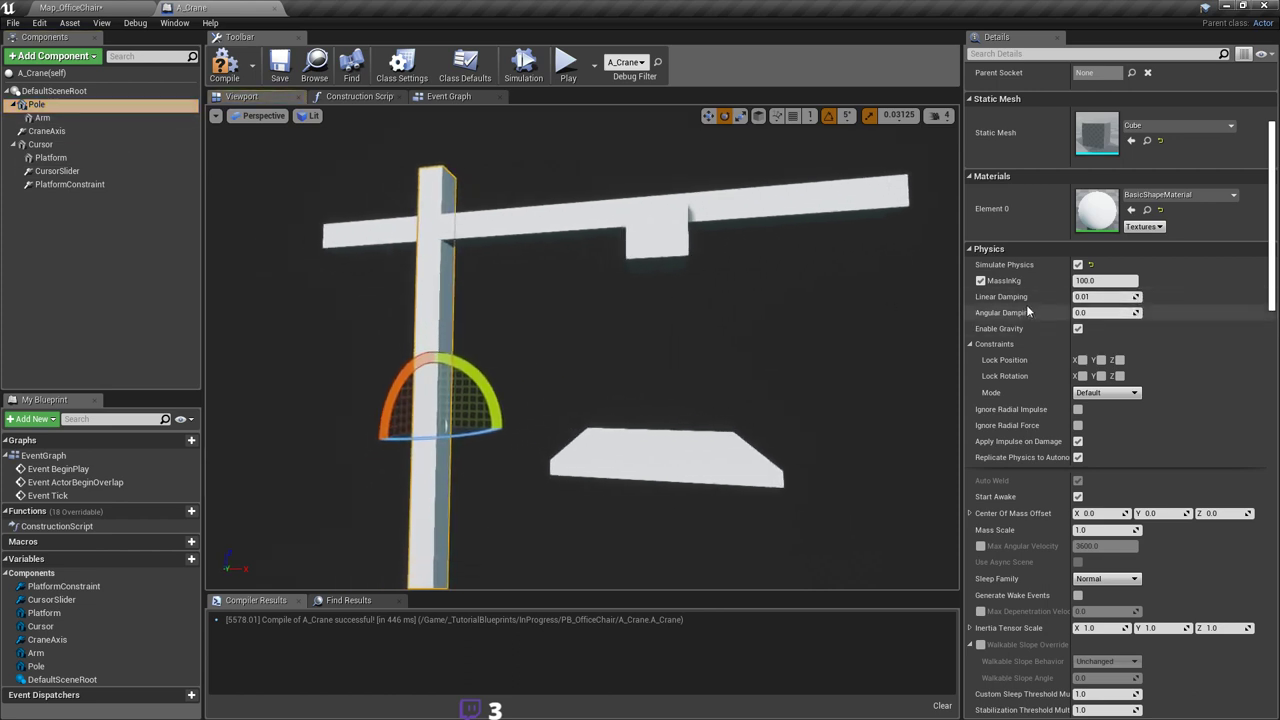
pyautogui.moveTo(560, 250); pyautogui.dragTo(560, 278, button='right')
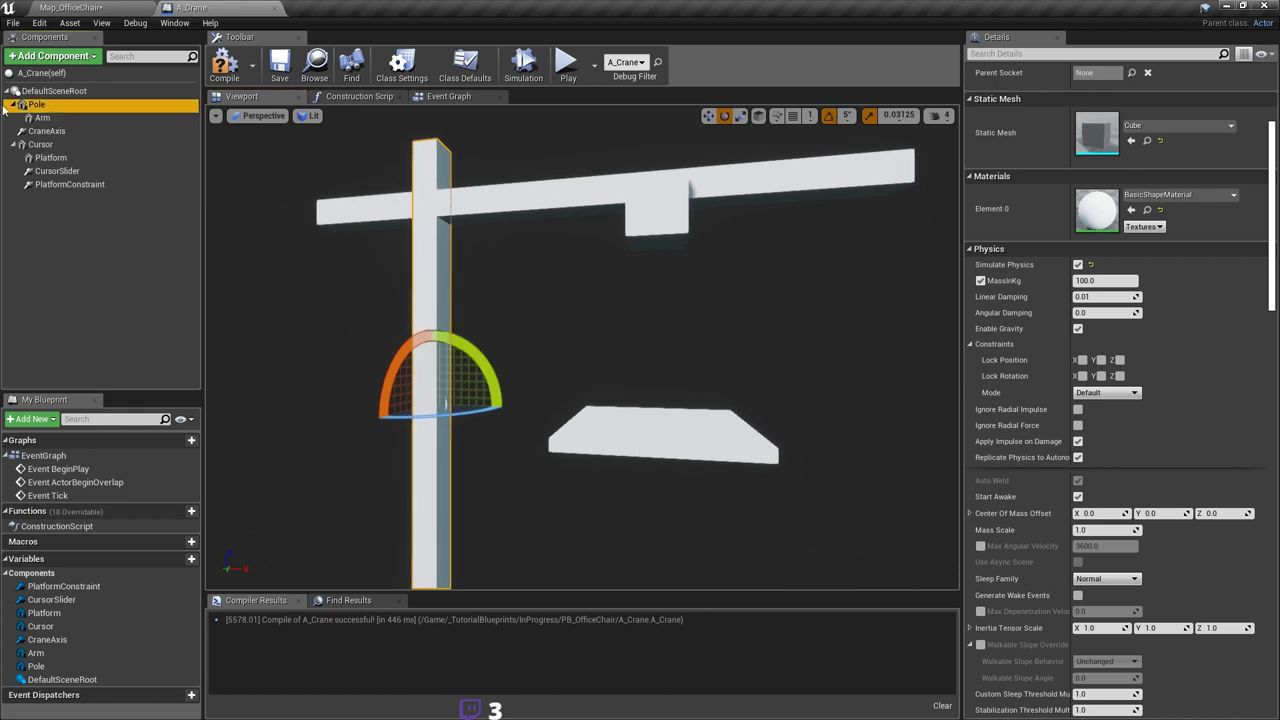
pyautogui.click(40, 144)
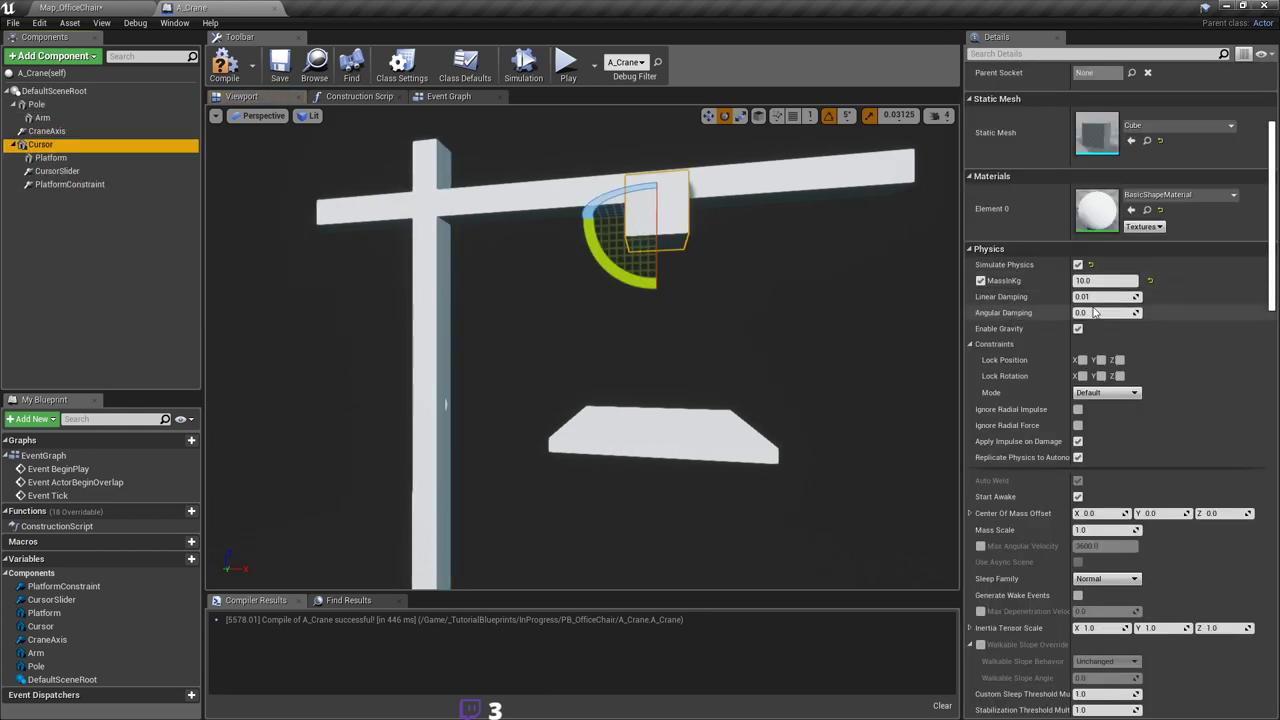
# Step: Override the Platform's mass with 5 kg, and compile and save the blueprint
pyautogui.click(55, 158)
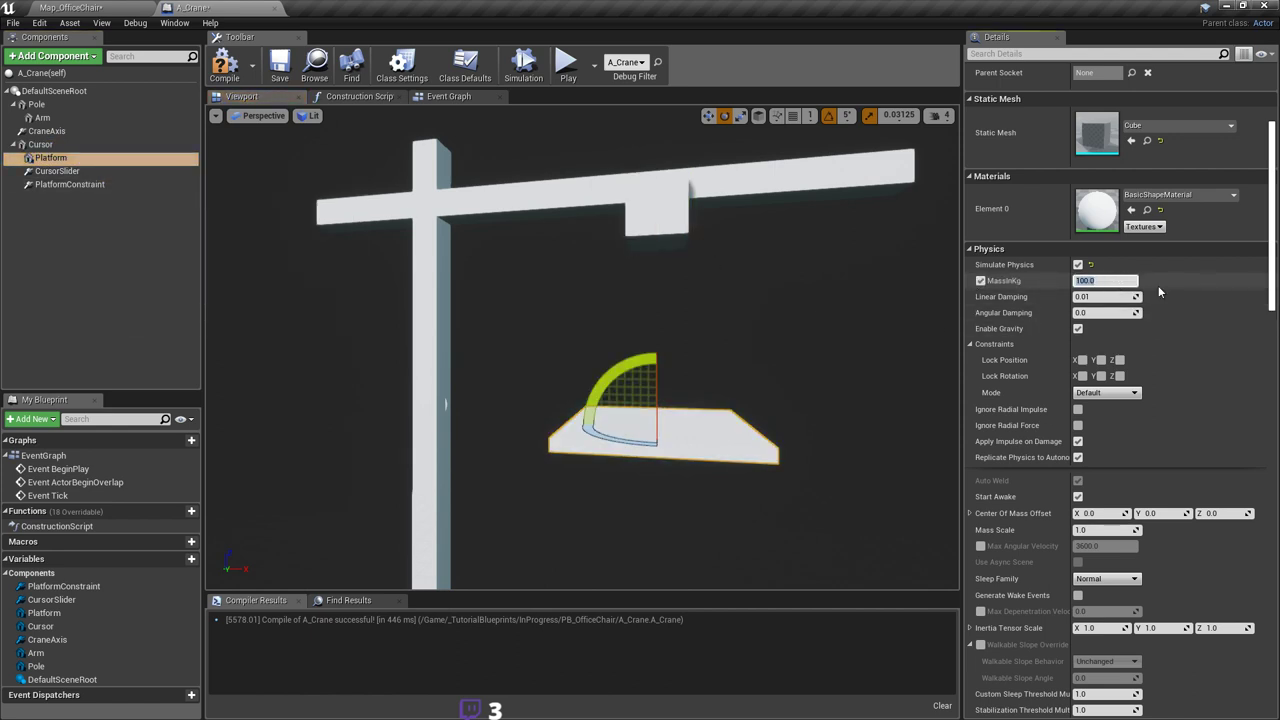
pyautogui.write('5')
pyautogui.press('Return')
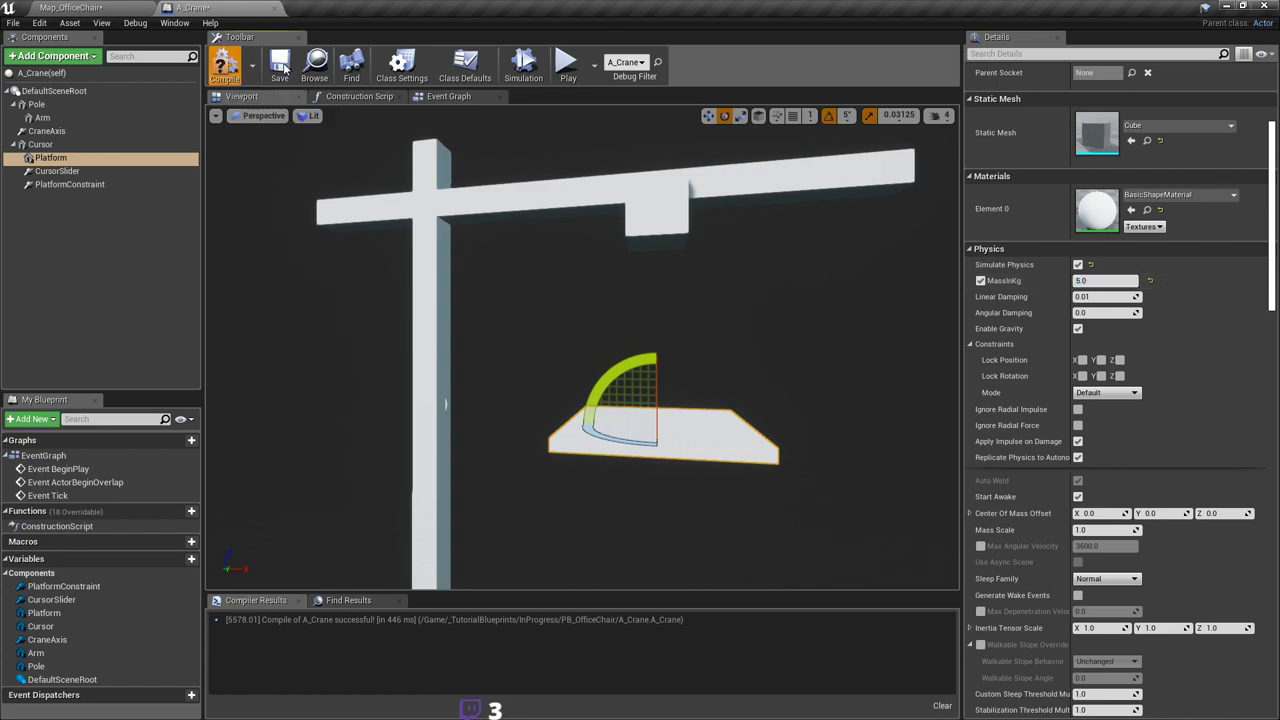
pyautogui.click(285, 69)
# Step: Save the Map_OfficeChair level, play it to test the crane with the overridden masses, and end the session
pyautogui.click(121, 8)
pyautogui.moveTo(450, 250); pyautogui.dragTo(458, 190, button='right')
pyautogui.hotkey('ctrl', 's')
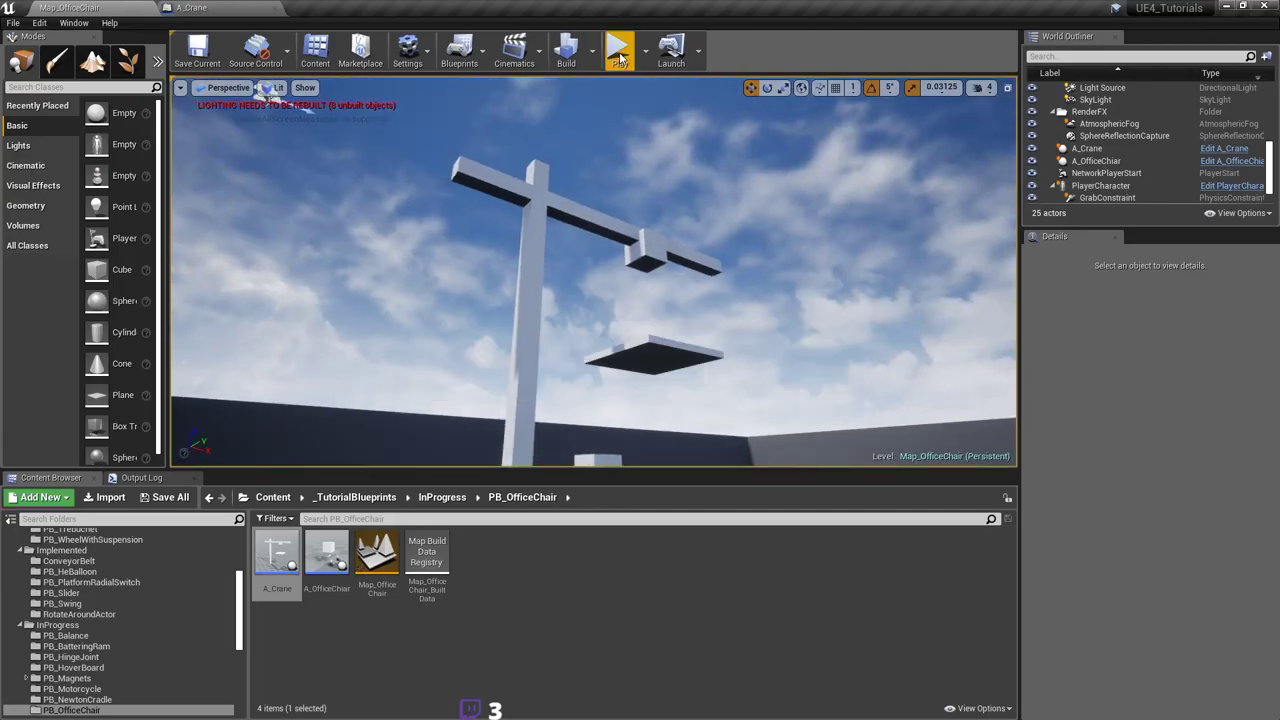
pyautogui.click(620, 58)
pyautogui.press('d')
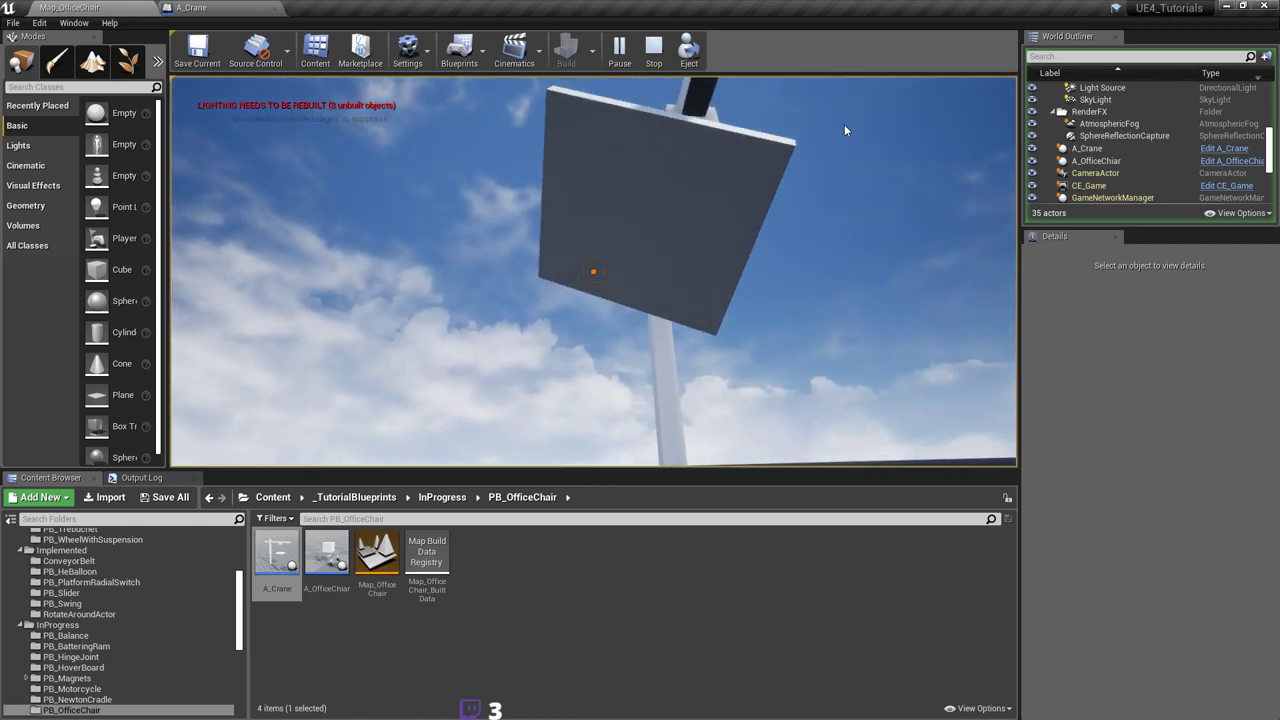
pyautogui.press('Escape')
pyautogui.click(783, 204)
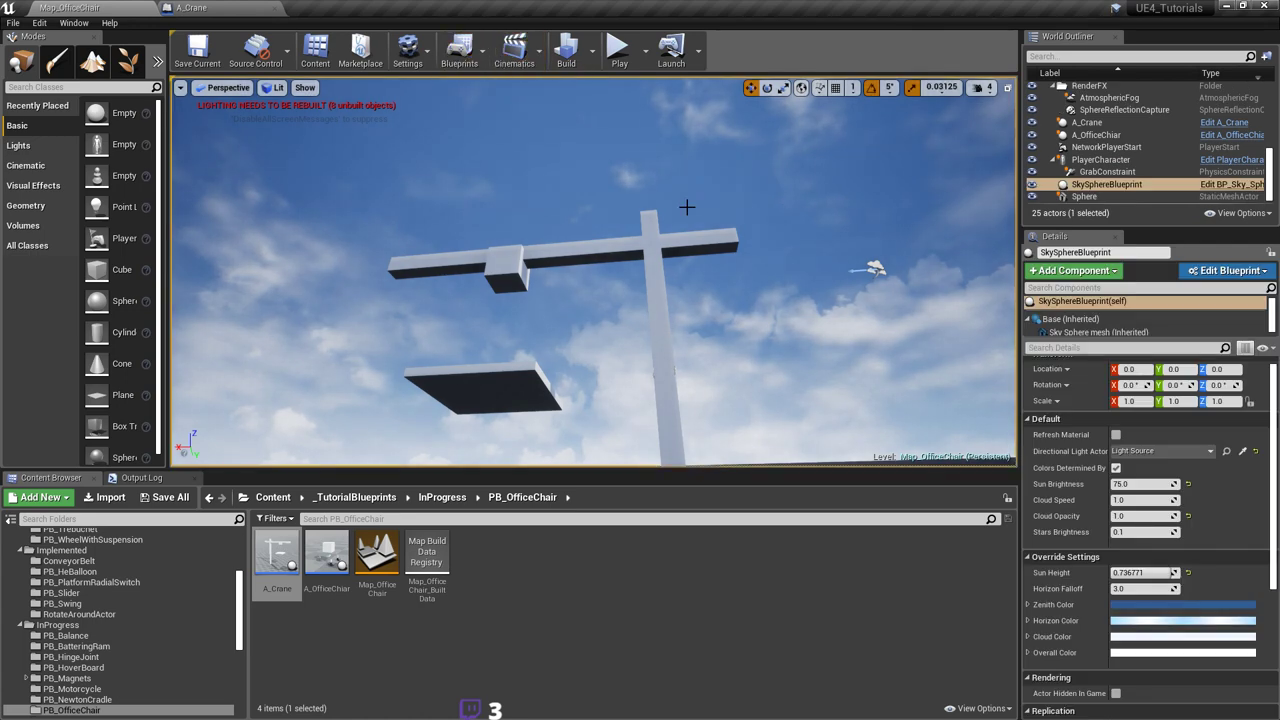
# Step: Examine the crane's pole, arm, cursor and hanging platform from several sides in the level
pyautogui.click(225, 7)
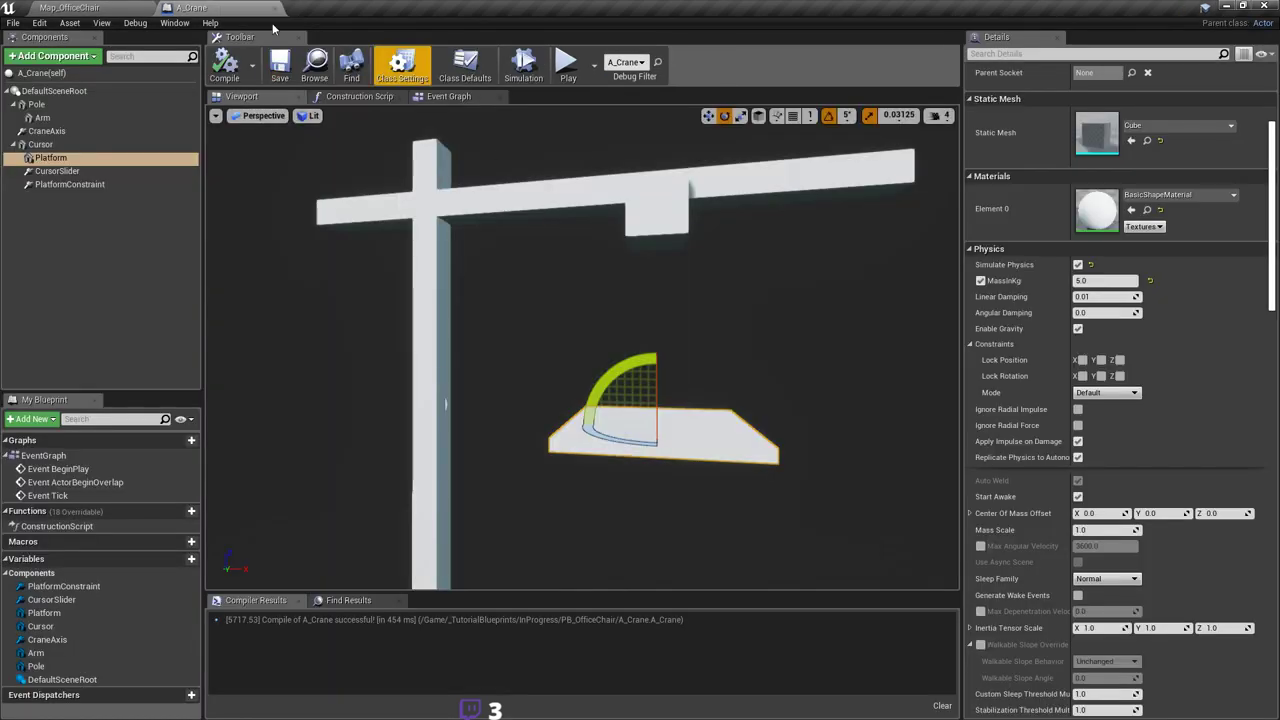
pyautogui.click(86, 8)
pyautogui.moveTo(340, 140); pyautogui.dragTo(510, 225, button='right')
pyautogui.press('w')
pyautogui.moveTo(642, 271); pyautogui.dragTo(520, 271, button='right')
pyautogui.moveTo(676, 275); pyautogui.dragTo(487, 152, button='right')
pyautogui.click(647, 243)
pyautogui.press('w')
pyautogui.press('s')
pyautogui.press('w')
pyautogui.press('a')
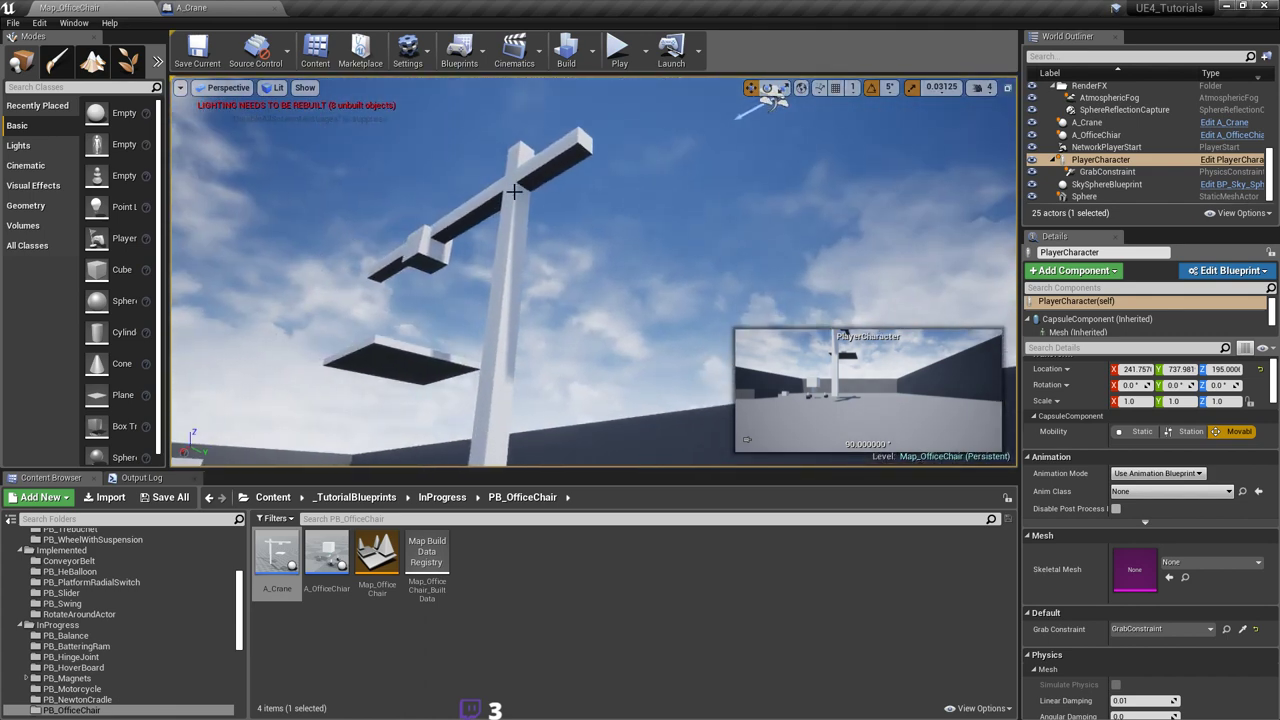
pyautogui.moveTo(624, 242); pyautogui.dragTo(484, 170, button='right')
pyautogui.press('a')
pyautogui.moveTo(600, 200); pyautogui.dragTo(767, 163, button='right')
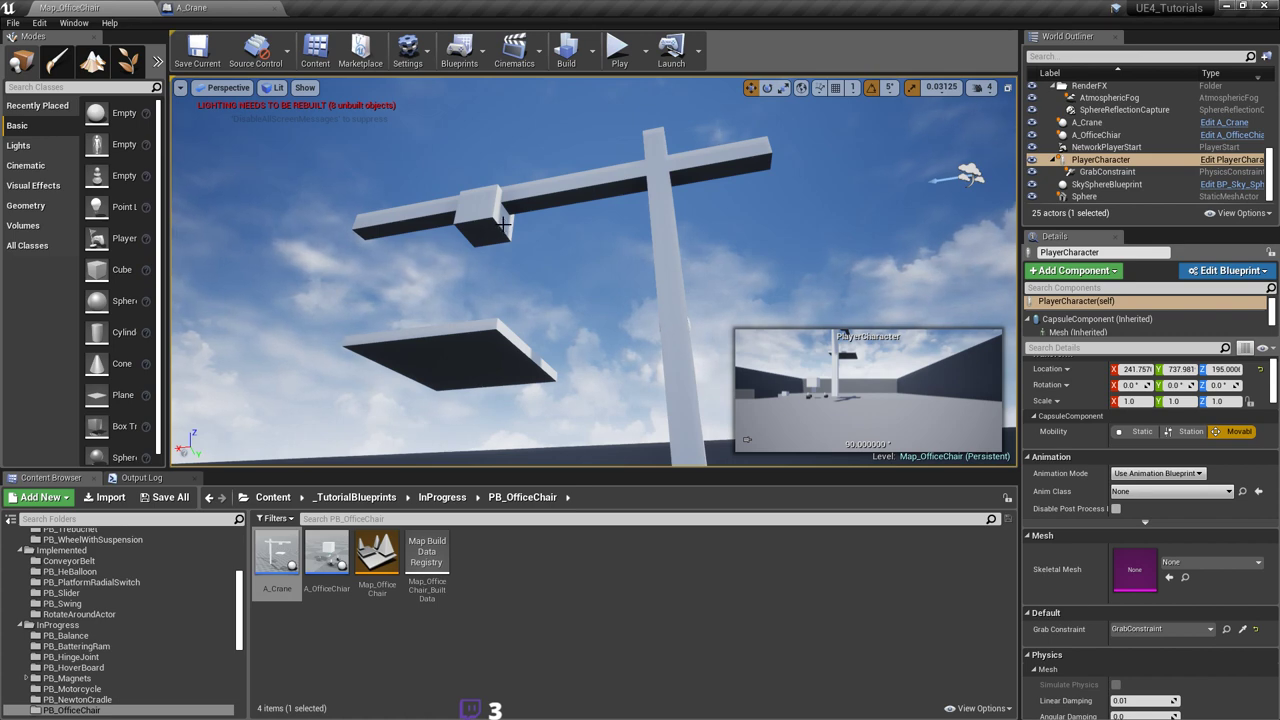
# Step: Save the level and run another play session to watch how the crane and its hanging platform move, then end it
pyautogui.hotkey('ctrl', 's')
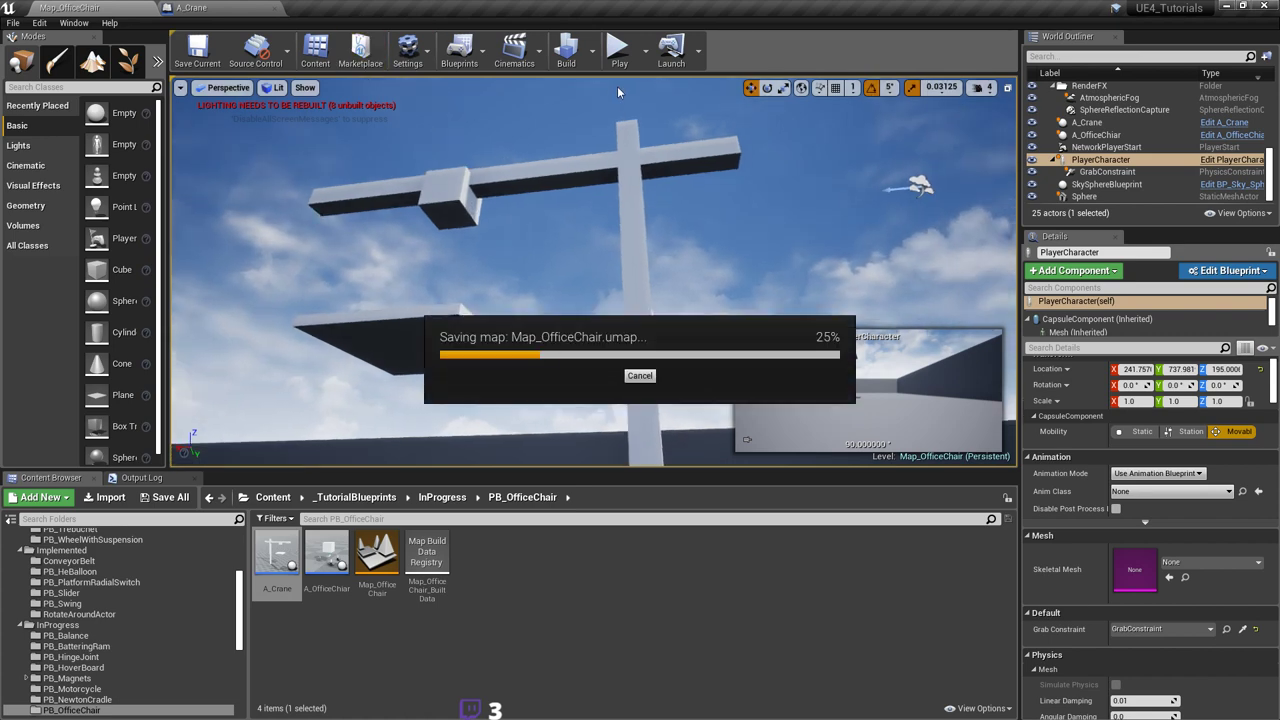
pyautogui.click(619, 55)
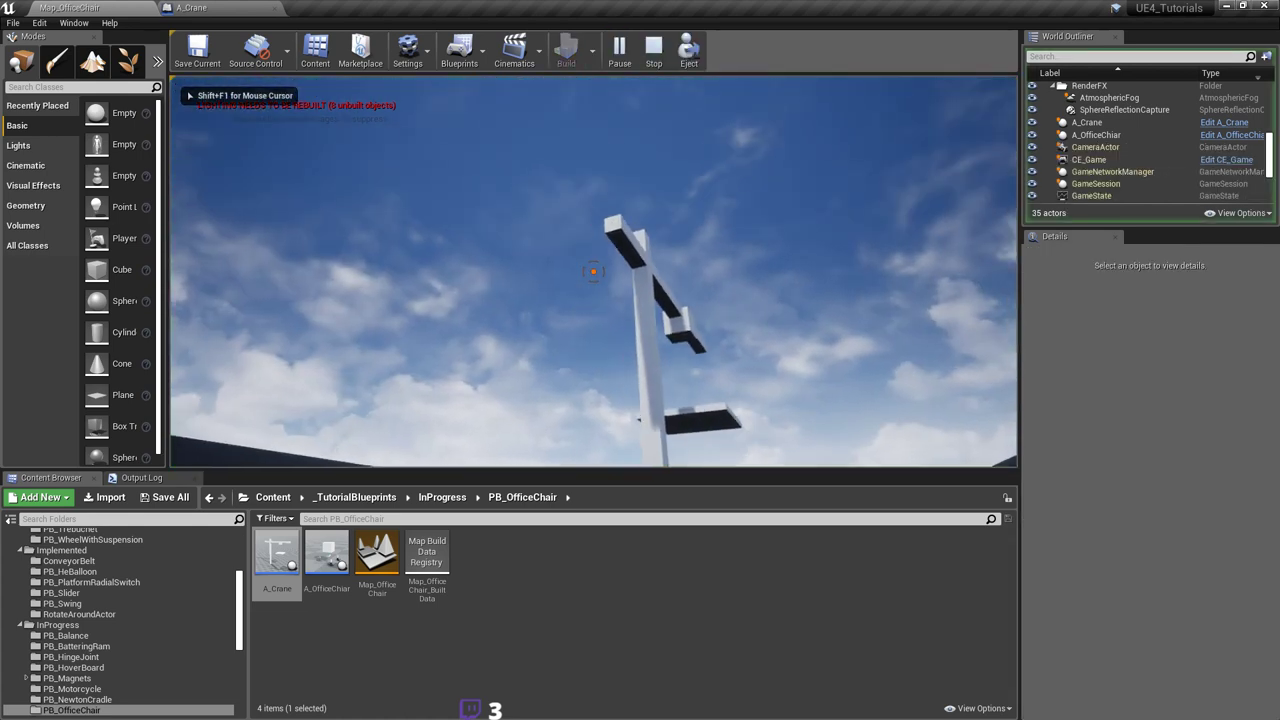
pyautogui.press('d')
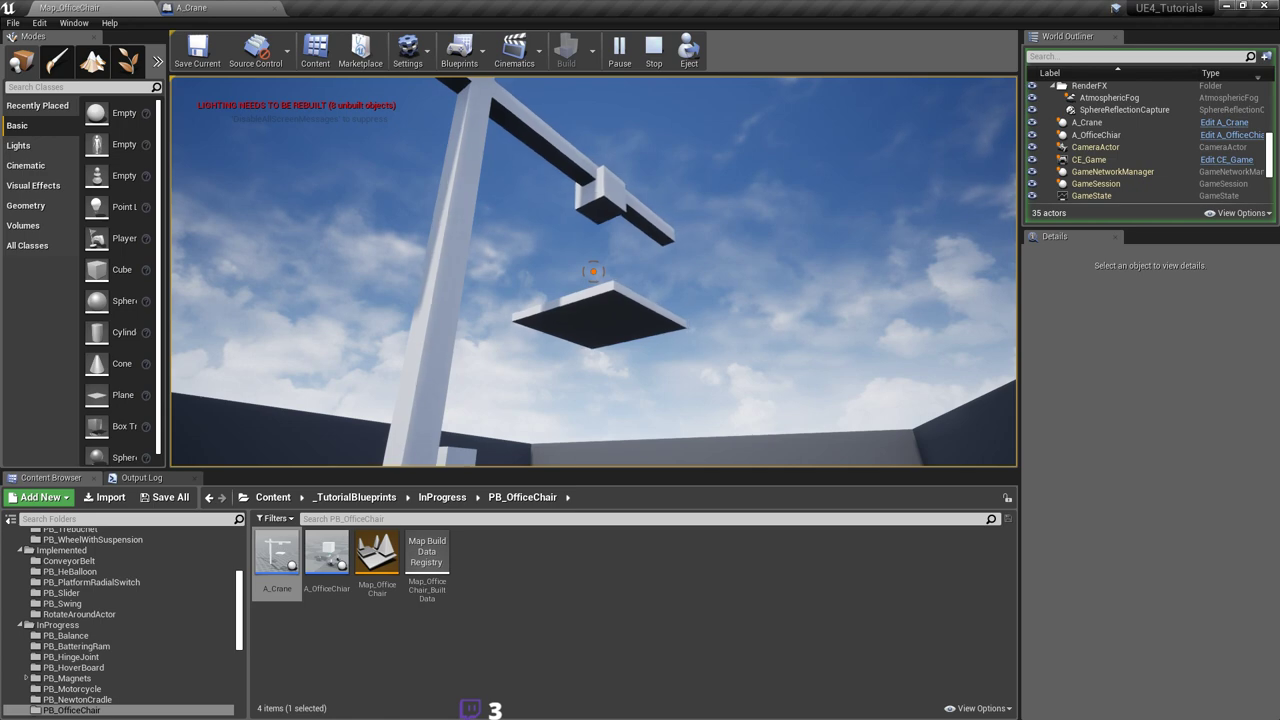
pyautogui.press('Escape')
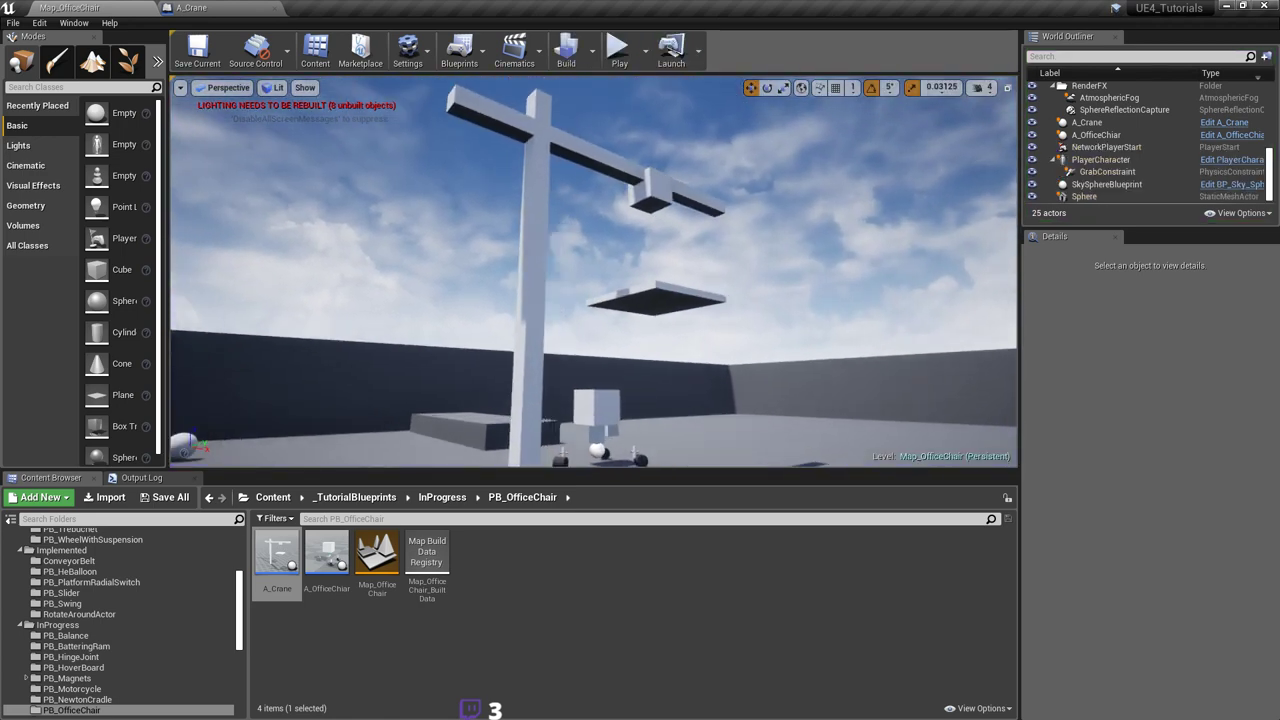
# Step: Save the level again and return to the A_Crane blueprint
pyautogui.moveTo(577, 248); pyautogui.dragTo(602, 268, button='right')
pyautogui.hotkey('ctrl', 's')
pyautogui.click(225, 8)
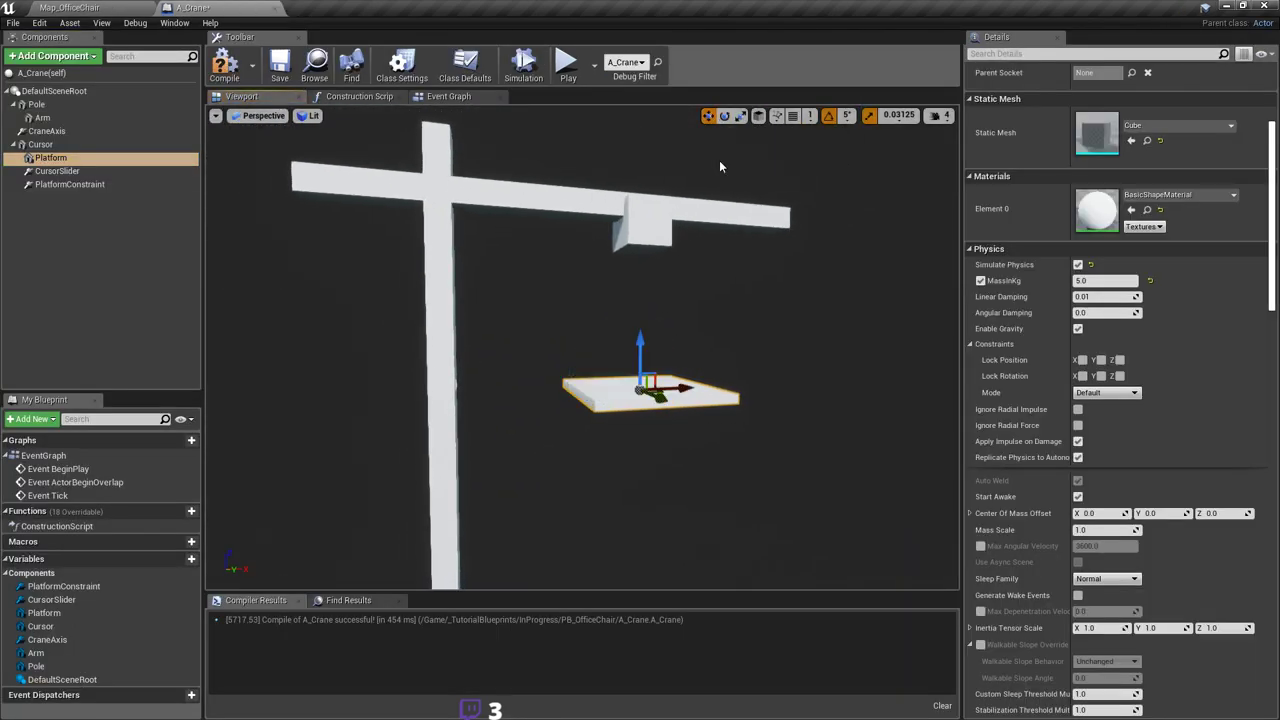
# Step: Lower the Platform component to near the height of the pole's base, then compile and save the A_Crane blueprint
pyautogui.moveTo(658, 306)
pyautogui.mouseDown(button='right')
pyautogui.moveTo(656, 288)
pyautogui.moveTo(658, 306)
pyautogui.mouseUp(button='right')
pyautogui.moveTo(630, 292); pyautogui.dragTo(628, 349)
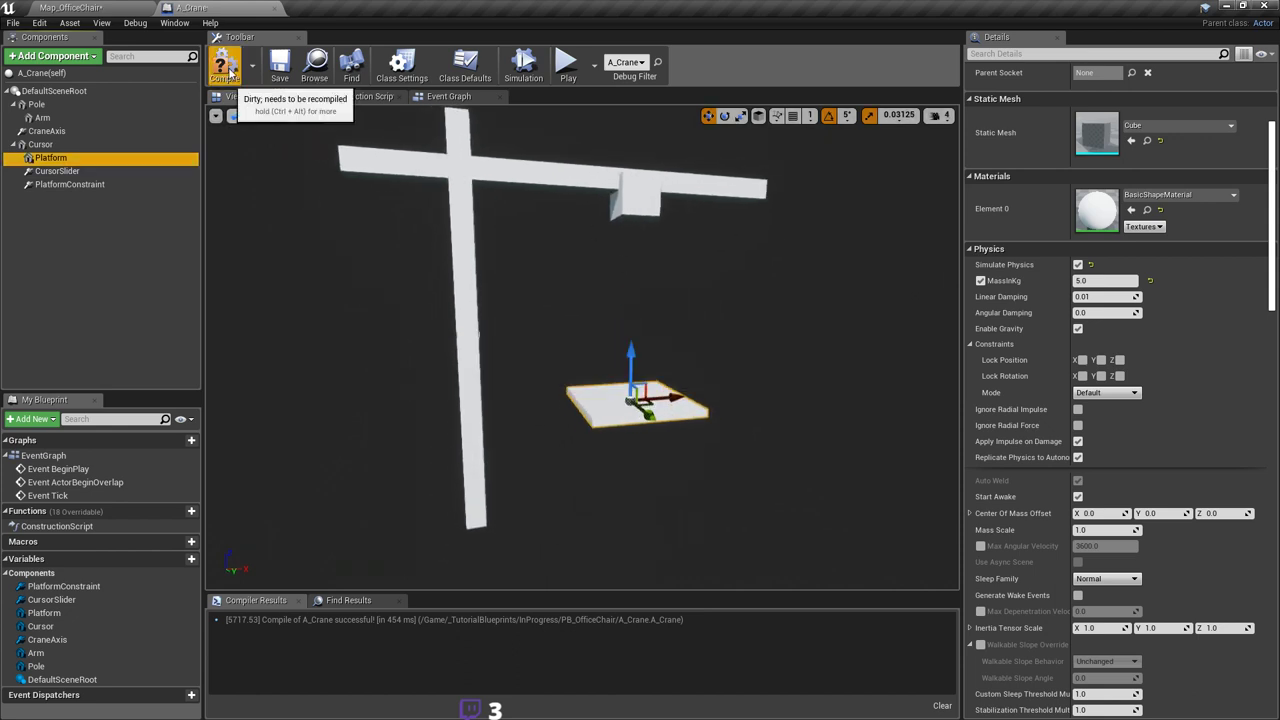
pyautogui.moveTo(629, 356); pyautogui.dragTo(628, 427)
pyautogui.moveTo(628, 427); pyautogui.dragTo(602, 422, button='right')
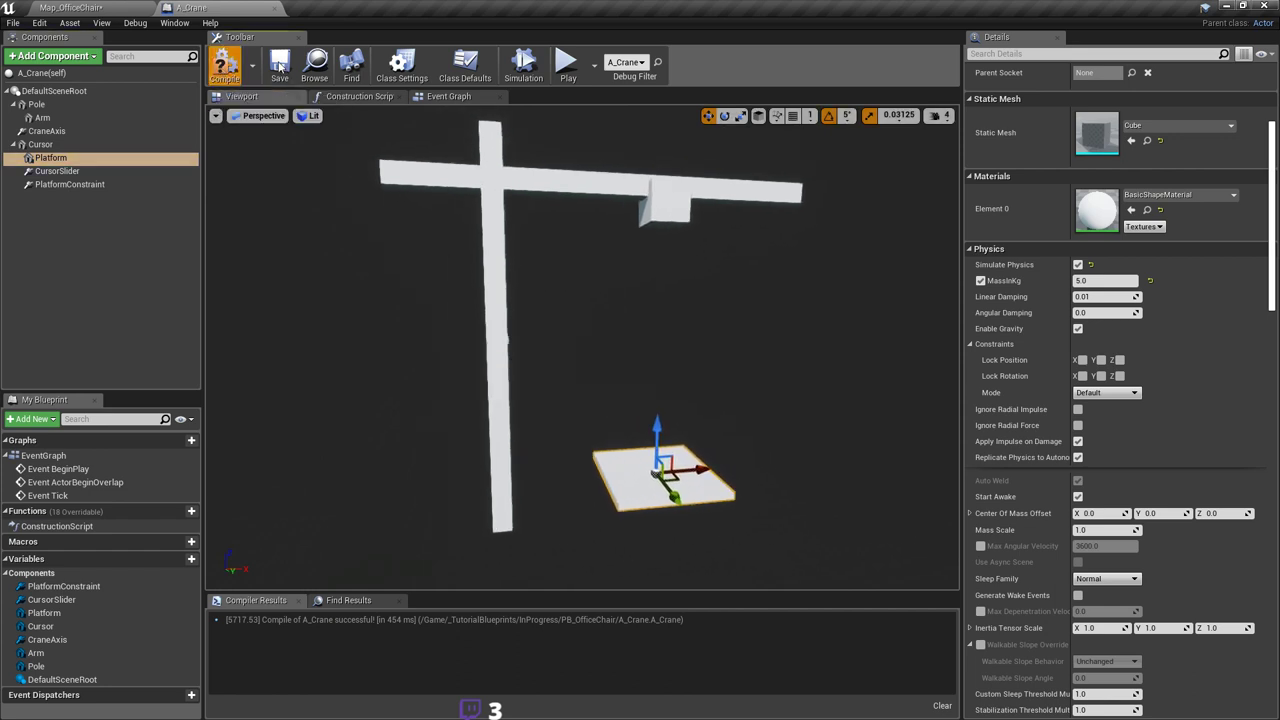
pyautogui.click(280, 66)
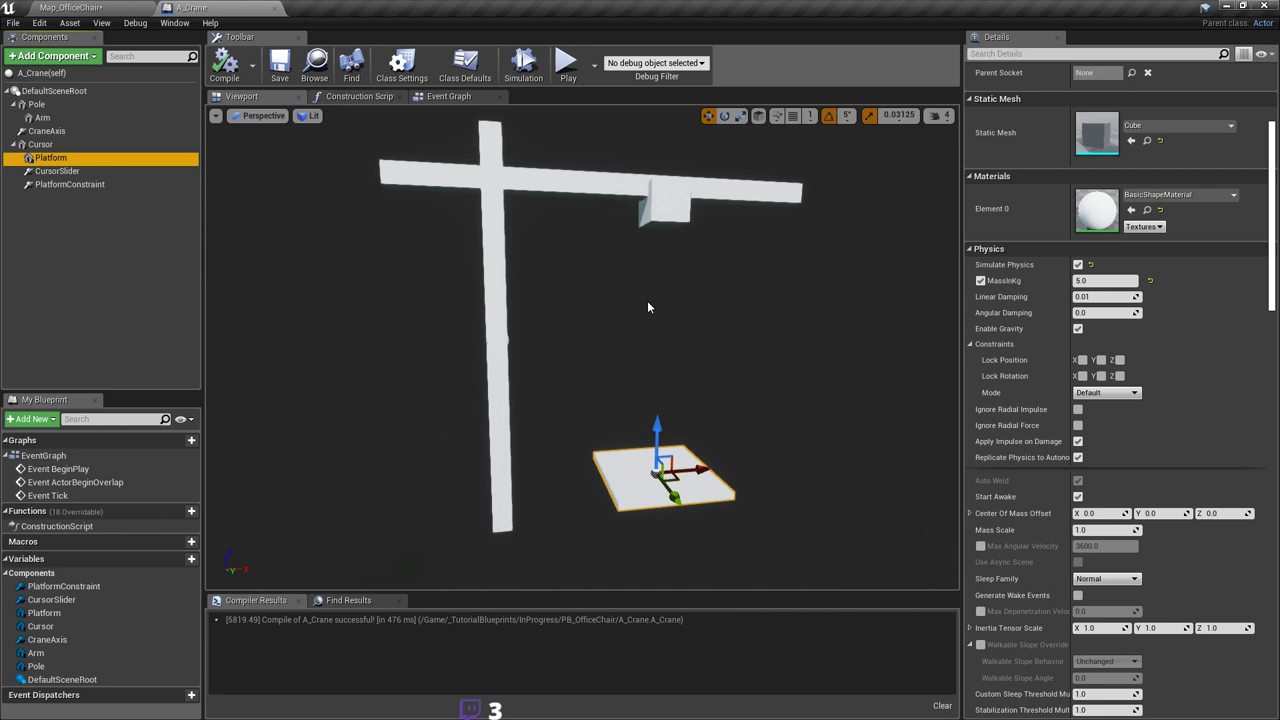
# Step: Examine the lowered platform in the blueprint and on the crane placed in the Map_OfficeChair level
pyautogui.moveTo(648, 303)
pyautogui.mouseDown(button='right')
pyautogui.moveTo(640, 319)
pyautogui.moveTo(680, 395)
pyautogui.moveTo(670, 343)
pyautogui.moveTo(630, 300)
pyautogui.mouseUp(button='right')
pyautogui.press('w')
pyautogui.press('s')
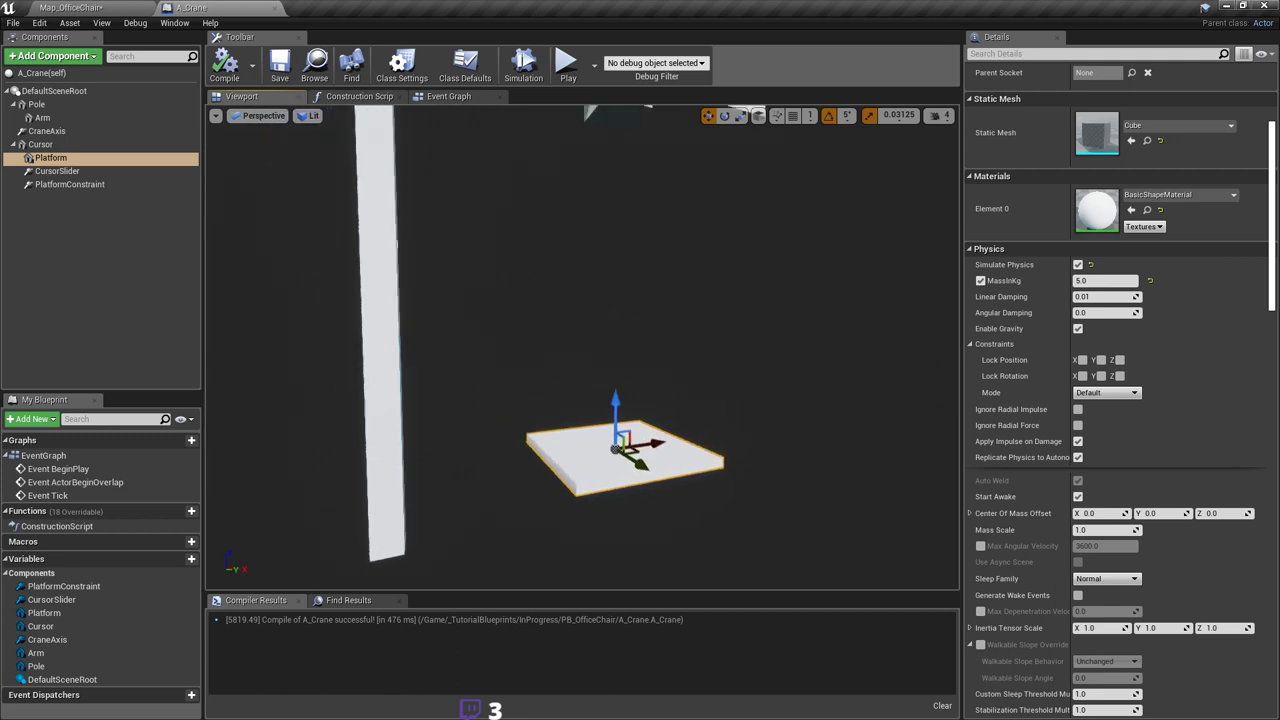
pyautogui.moveTo(397, 243); pyautogui.dragTo(382, 188, button='right')
pyautogui.moveTo(479, 216); pyautogui.dragTo(479, 216, button='right')
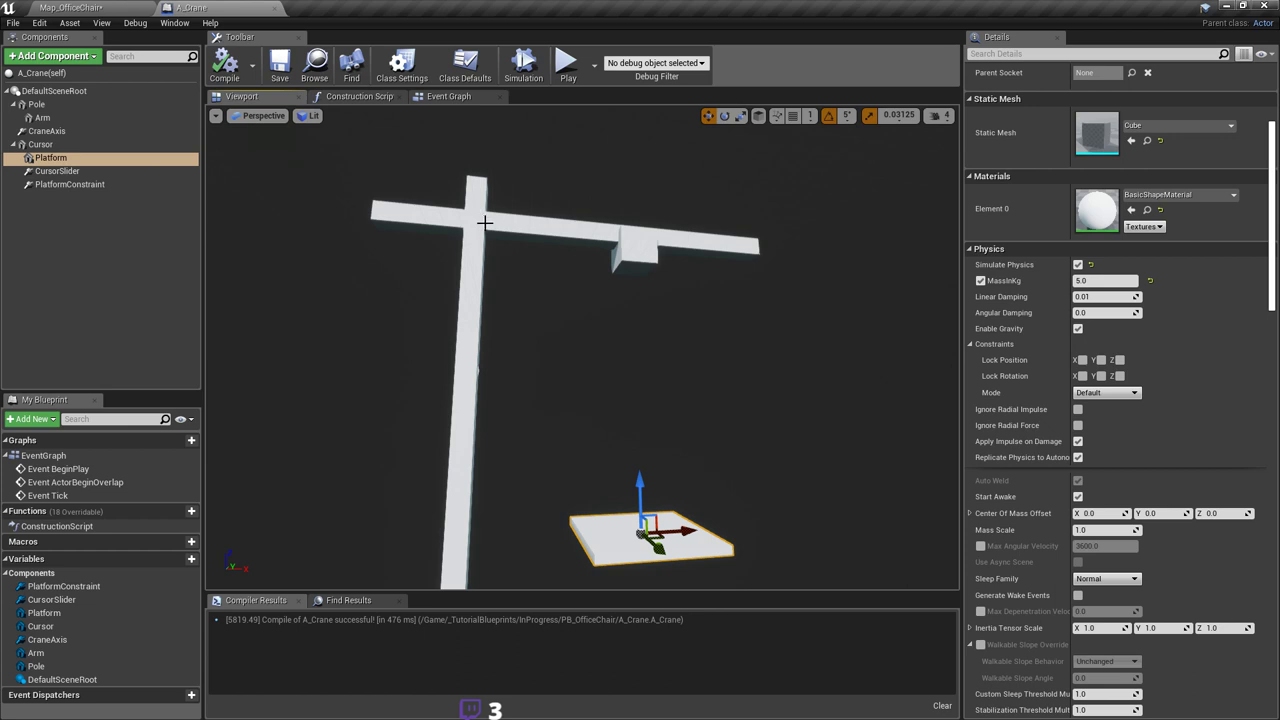
pyautogui.moveTo(484, 222); pyautogui.dragTo(546, 294)
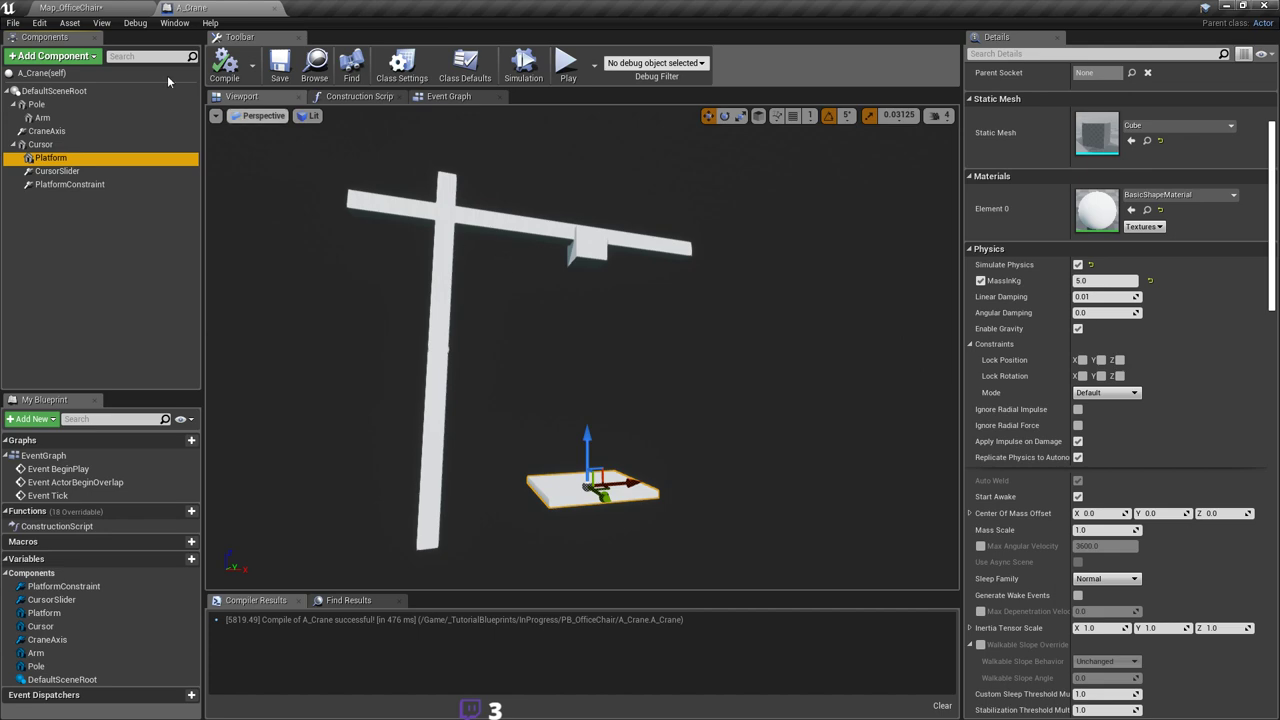
pyautogui.click(100, 9)
pyautogui.moveTo(243, 146); pyautogui.dragTo(345, 236, button='right')
pyautogui.moveTo(640, 270); pyautogui.dragTo(623, 188, button='right')
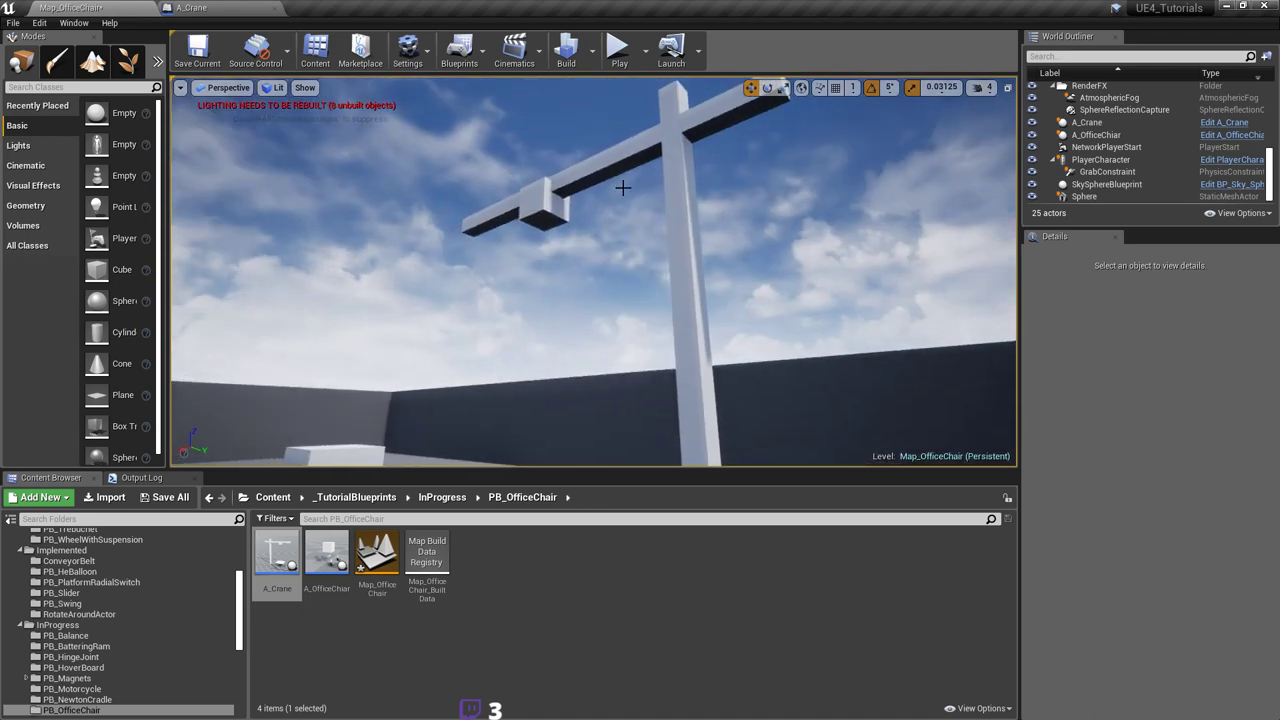
pyautogui.moveTo(447, 403); pyautogui.dragTo(392, 403, button='right')
pyautogui.moveTo(594, 352)
pyautogui.mouseDown(button='right')
pyautogui.moveTo(546, 306)
pyautogui.moveTo(599, 361)
pyautogui.moveTo(650, 370)
pyautogui.moveTo(622, 345)
pyautogui.moveTo(606, 362)
pyautogui.moveTo(612, 388)
pyautogui.moveTo(606, 360)
pyautogui.mouseUp(button='right')
# Step: Save the Map_OfficeChair level, play it to test the crane with its lowered platform, and end the session
pyautogui.hotkey('ctrl', 's')
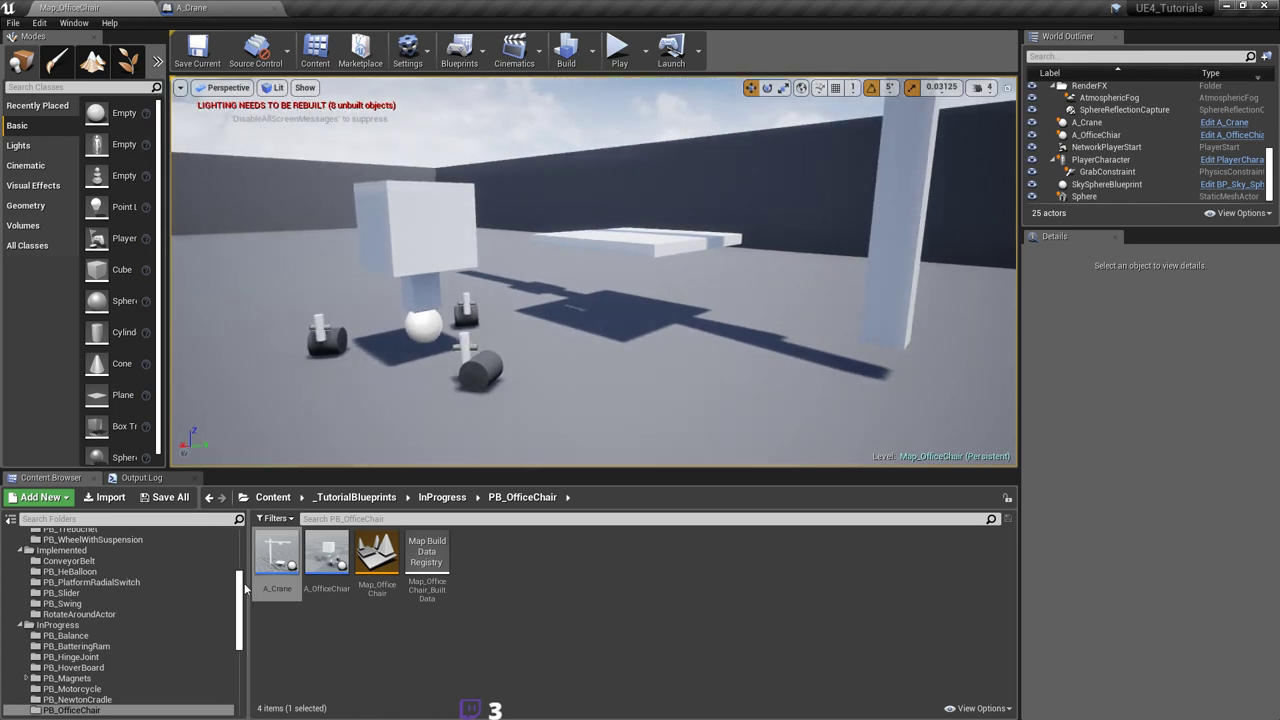
pyautogui.moveTo(598, 380)
pyautogui.mouseDown(button='right')
pyautogui.moveTo(600, 325)
pyautogui.moveTo(604, 350)
pyautogui.moveTo(582, 368)
pyautogui.mouseUp(button='right')
pyautogui.moveTo(598, 440); pyautogui.dragTo(613, 375, button='right')
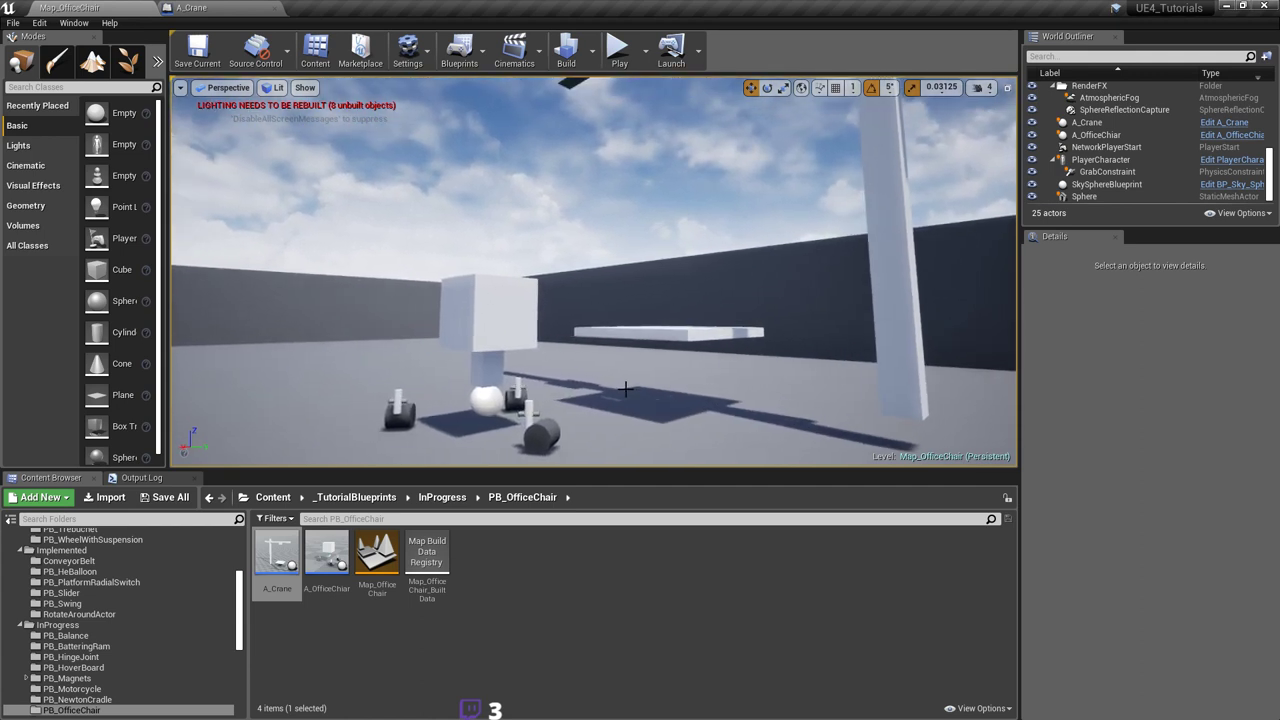
pyautogui.hotkey('ctrl', 's')
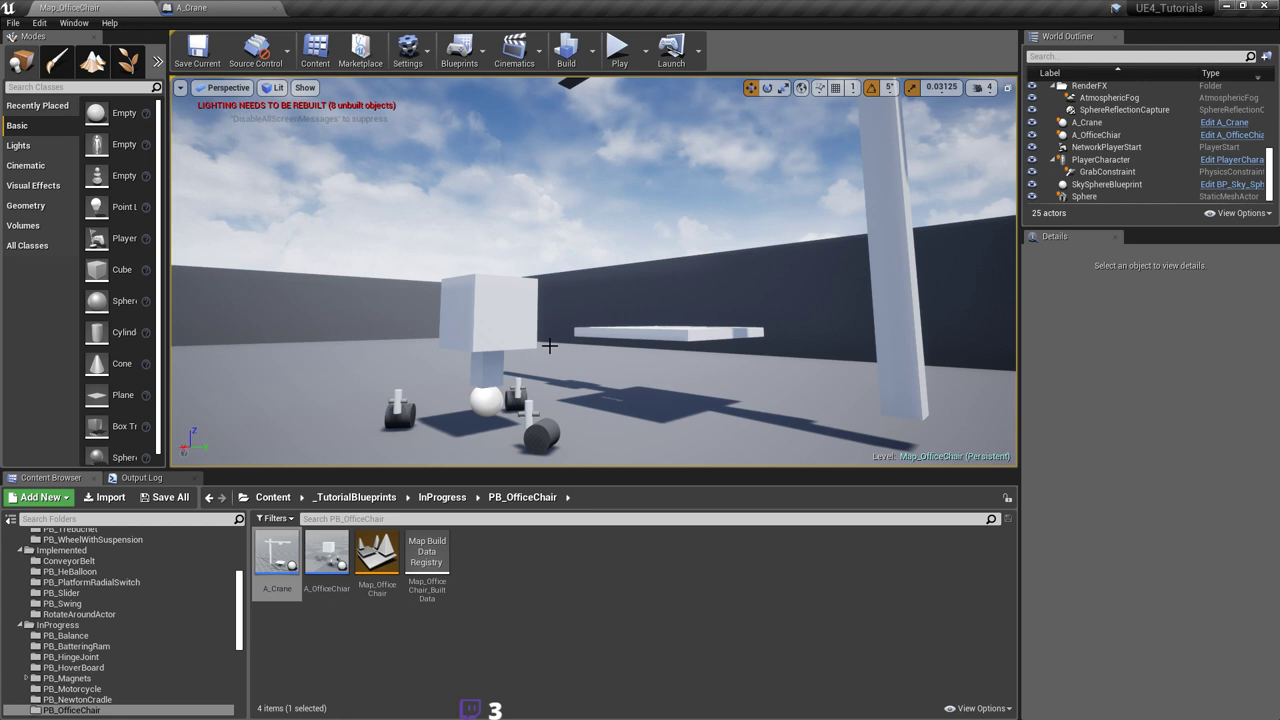
pyautogui.moveTo(568, 340); pyautogui.dragTo(600, 352, button='right')
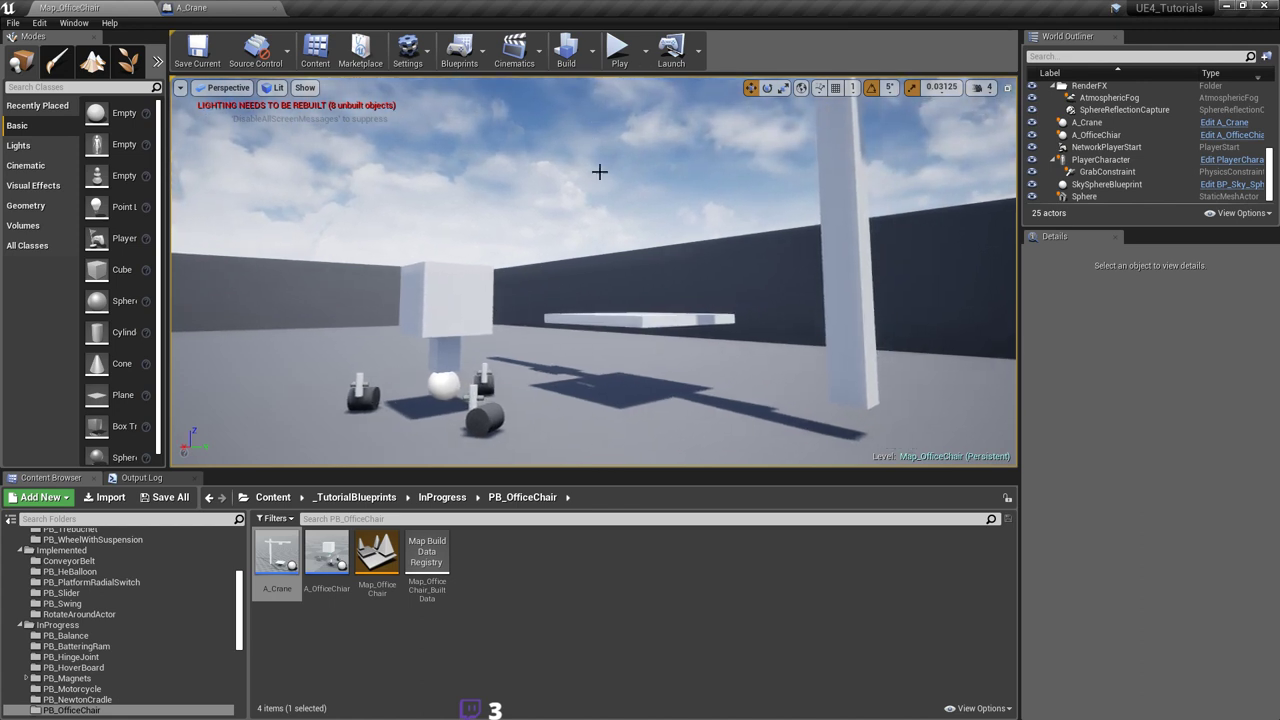
pyautogui.click(620, 50)
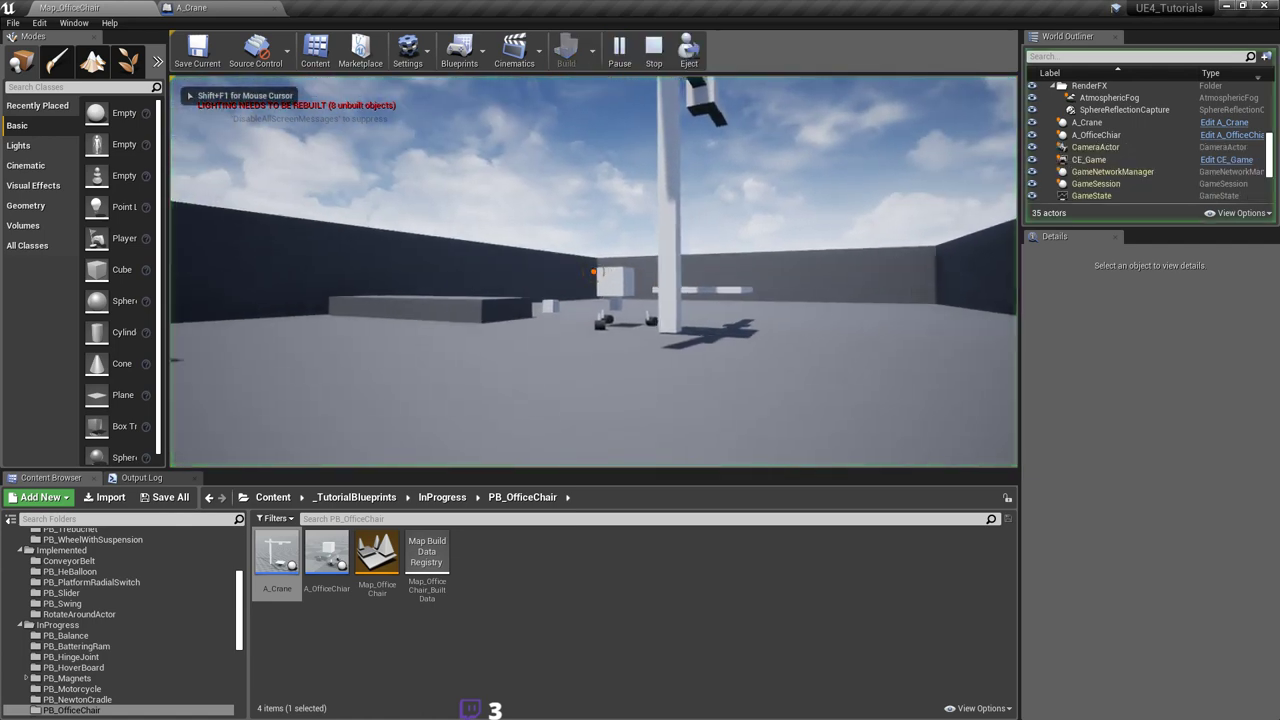
pyautogui.press('a')
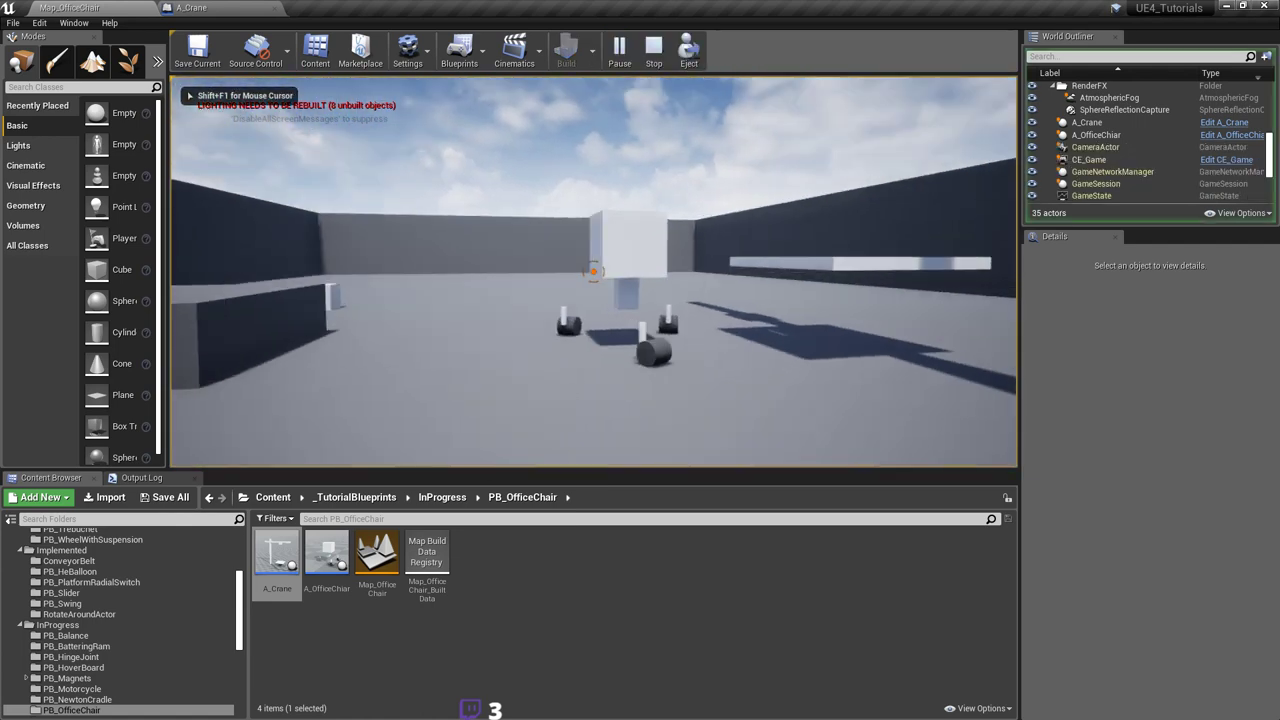
pyautogui.click(593, 271)
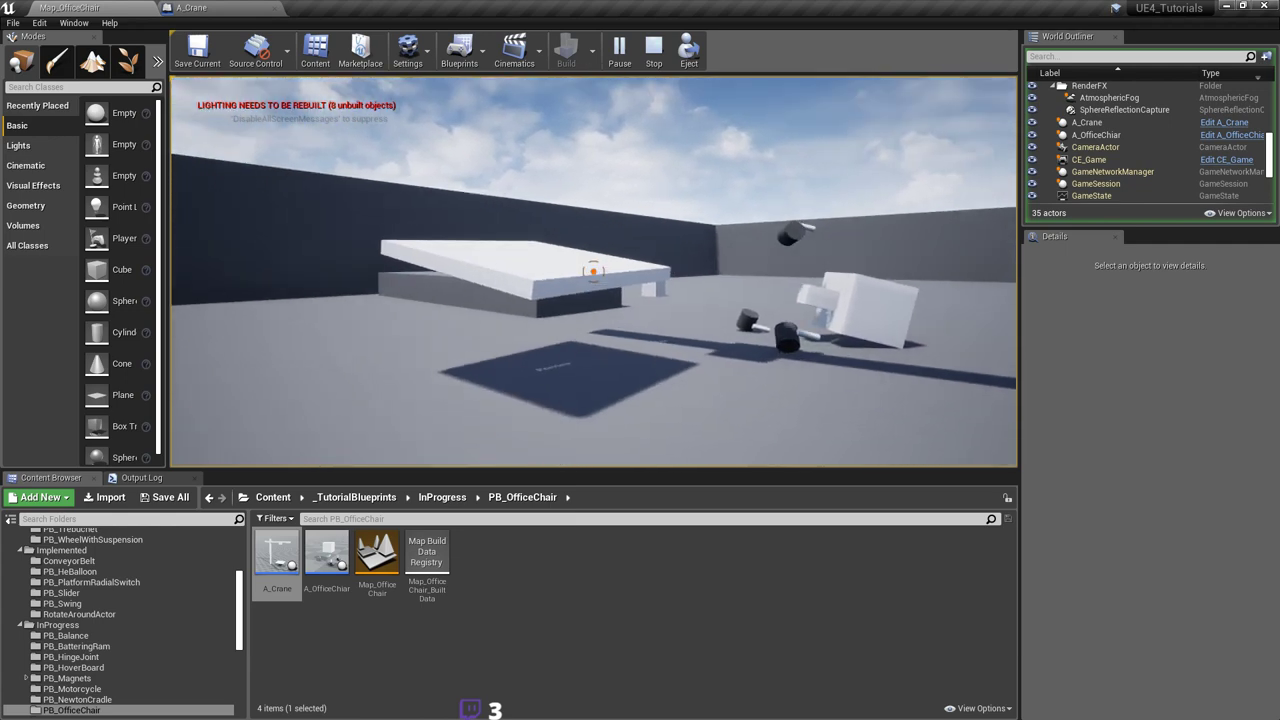
pyautogui.click(648, 47)
# Step: Play the level again, place the loose cube on the hanging platform, watch the loaded crane from several sides, and end the session
pyautogui.click(632, 50)
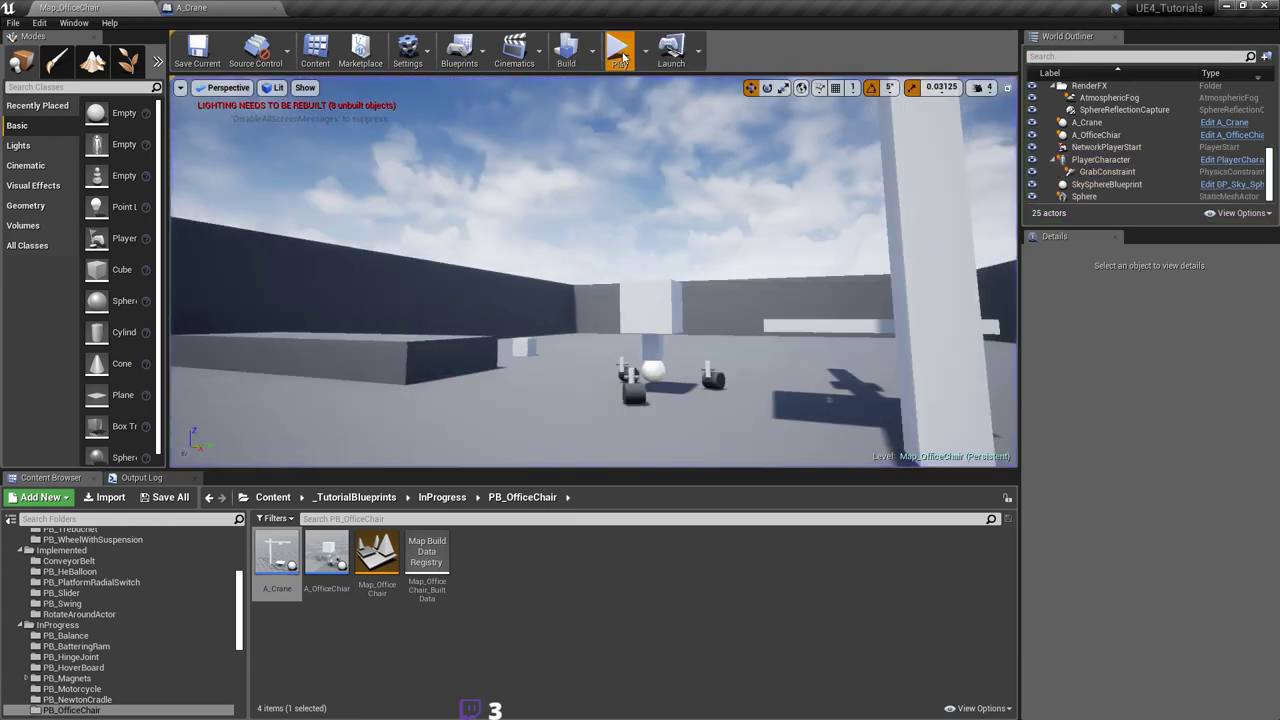
pyautogui.press('w')
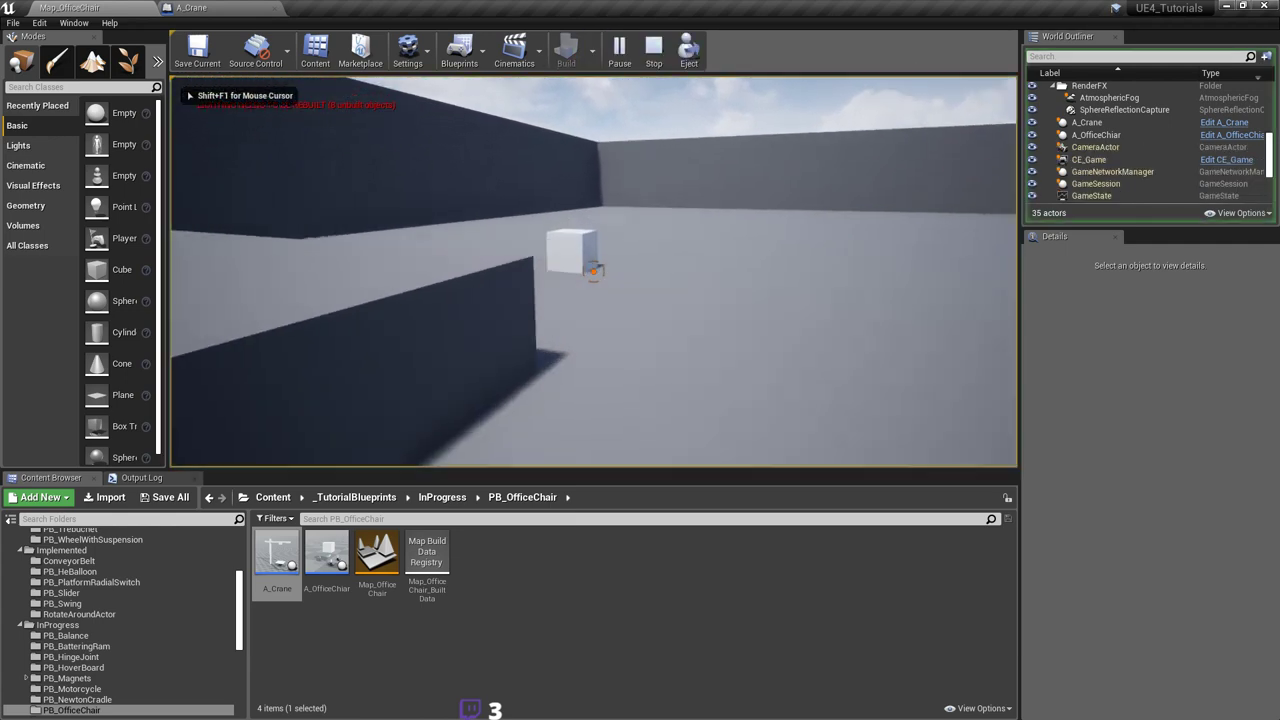
pyautogui.click(594, 271)
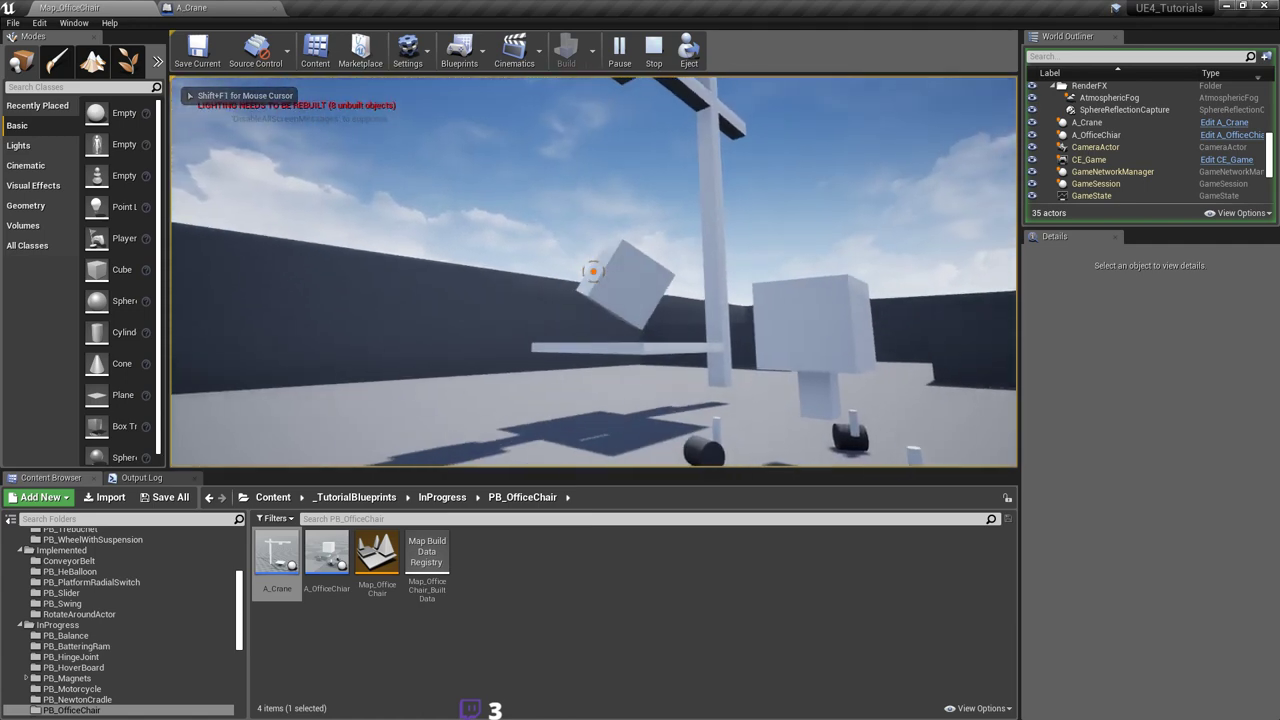
pyautogui.press('w')
pyautogui.press('w')
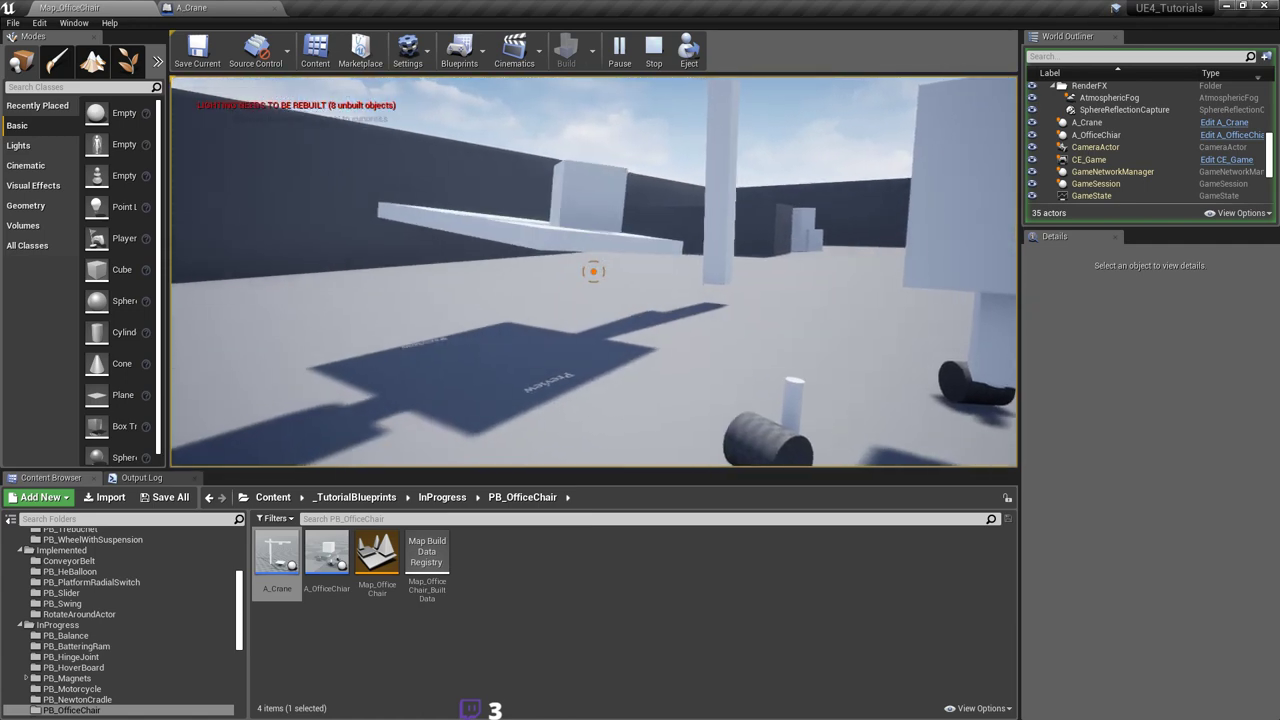
pyautogui.press('d')
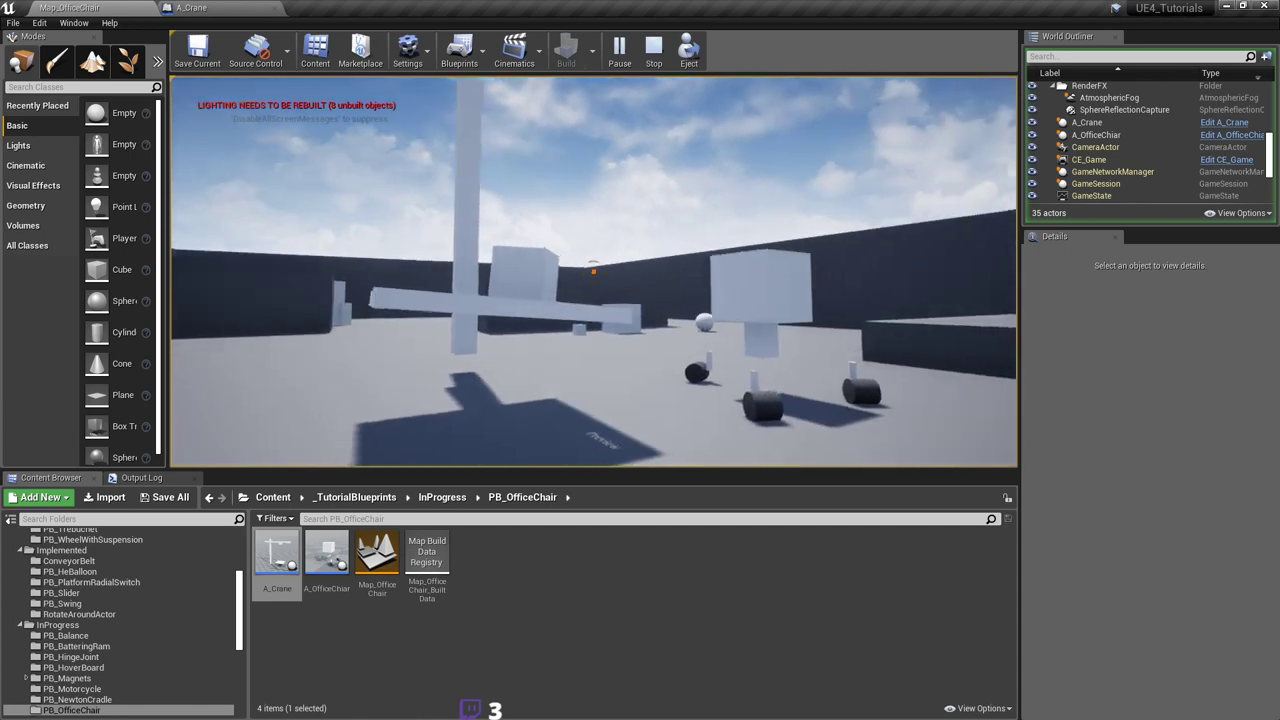
pyautogui.press('a')
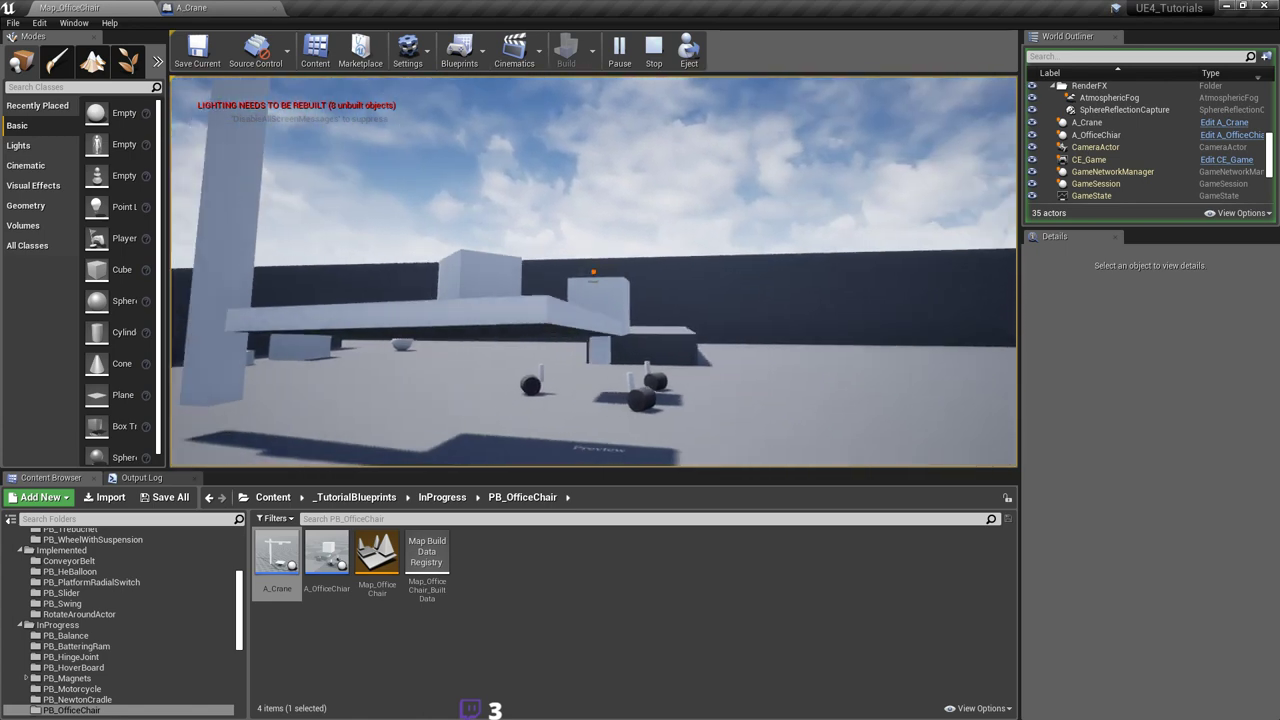
pyautogui.press('s')
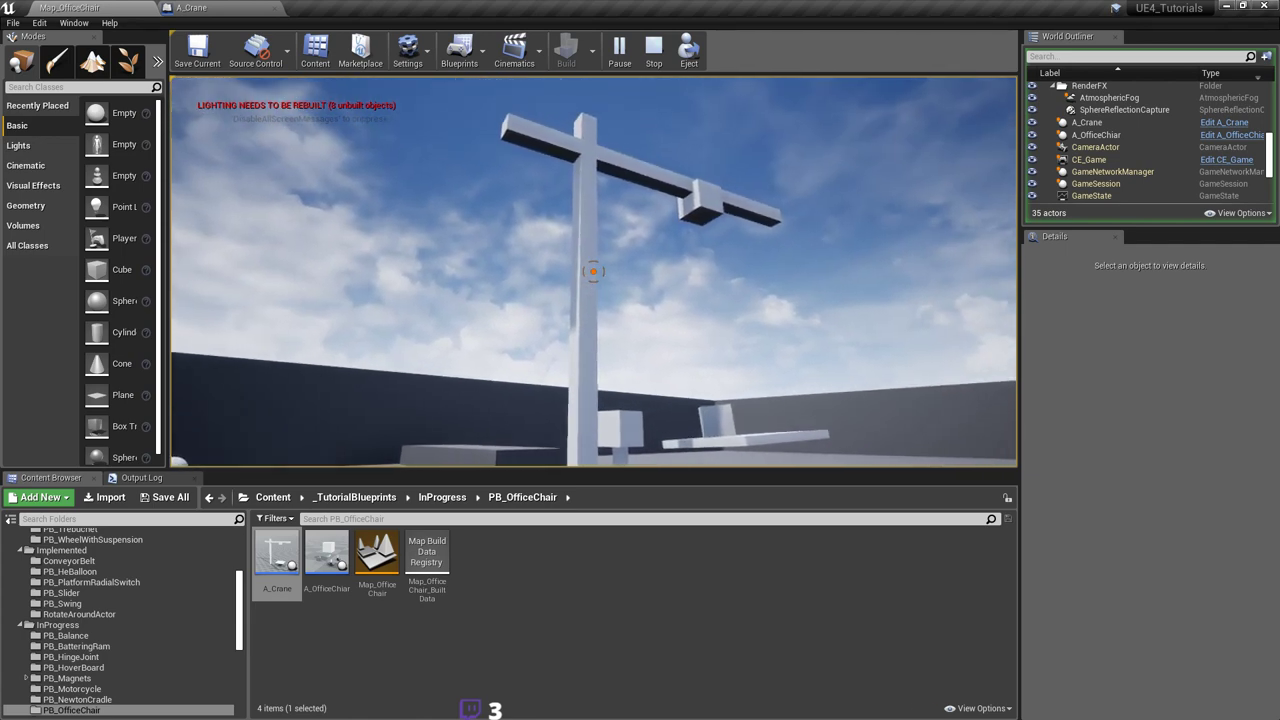
pyautogui.press('a')
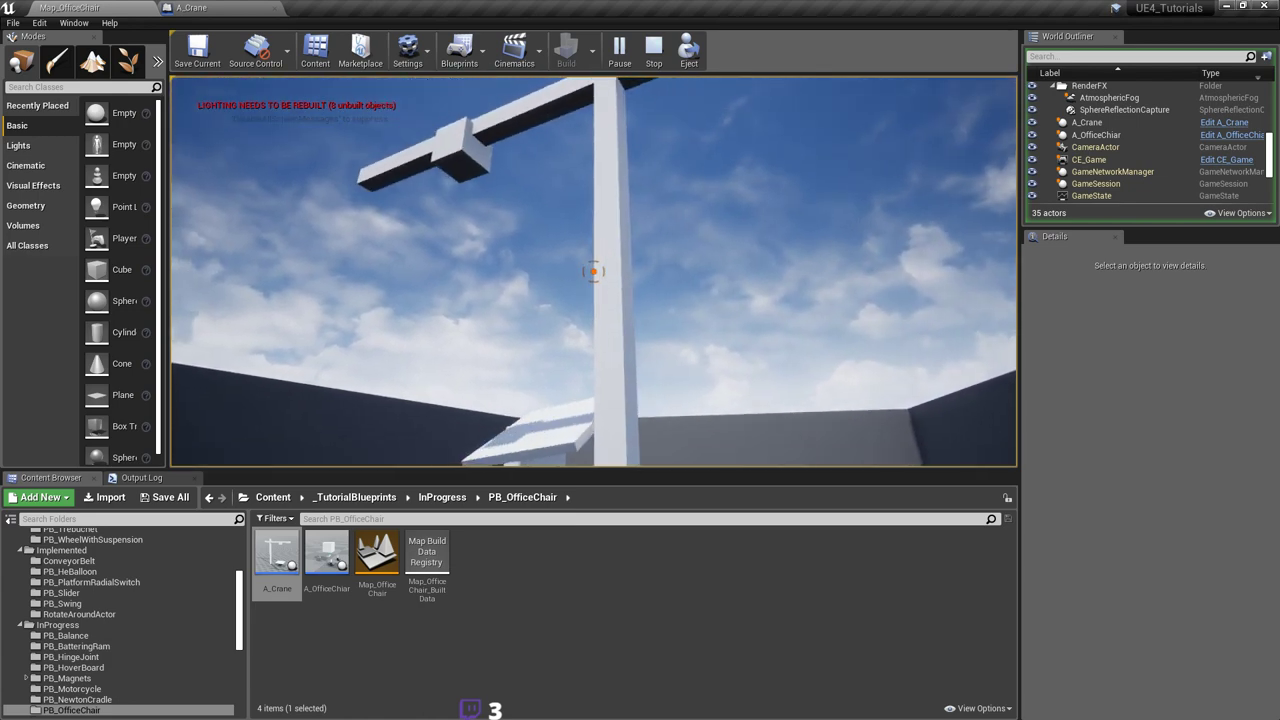
pyautogui.press('Escape')
# Step: Save the level after the cube test and switch back to the A_Crane blueprint
pyautogui.moveTo(918, 204); pyautogui.dragTo(861, 212, button='right')
pyautogui.press('d')
pyautogui.hotkey('ctrl', 's')
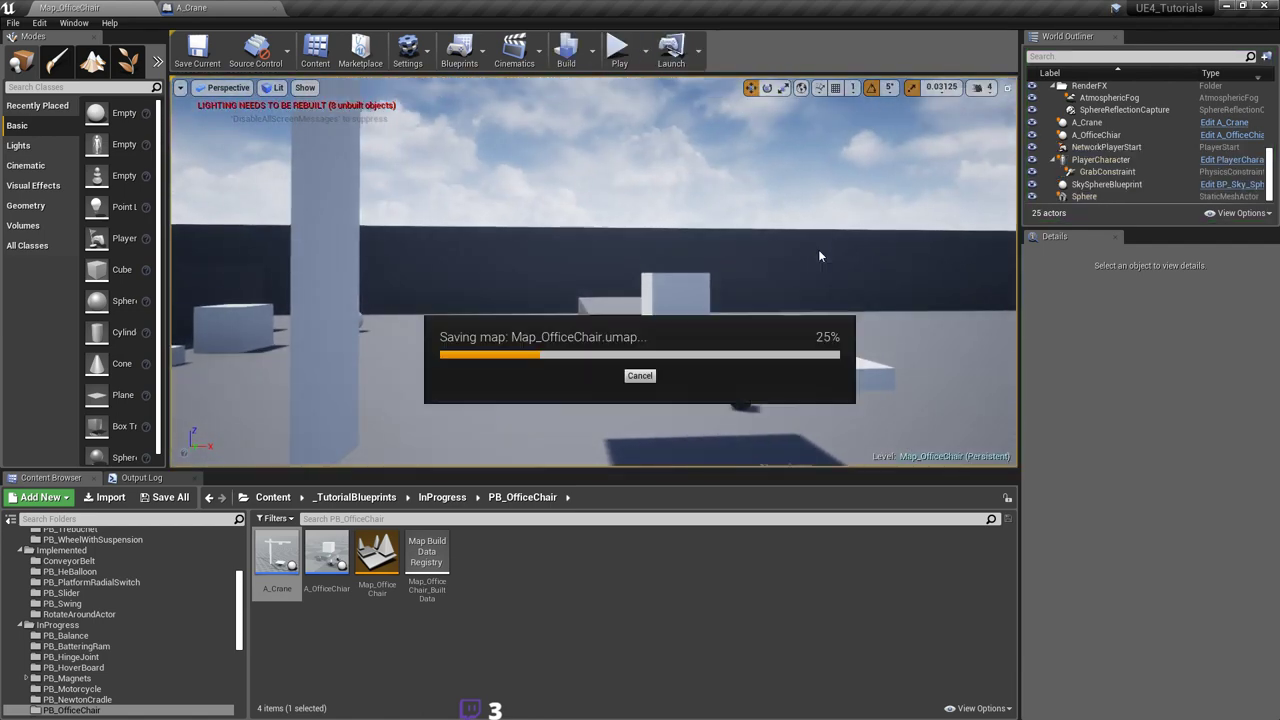
pyautogui.press('d')
pyautogui.moveTo(818, 249); pyautogui.dragTo(812, 296, button='right')
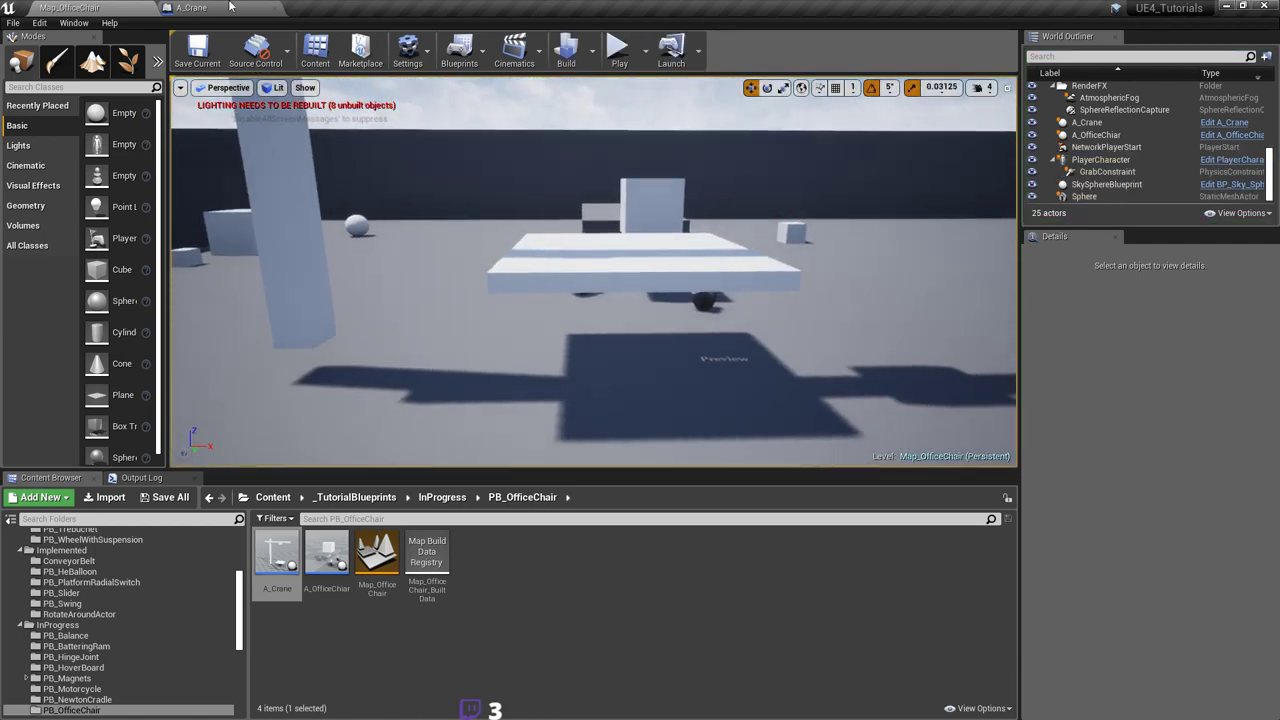
pyautogui.click(225, 9)
# Step: Select PlatformConstraint and examine its angular limits and its linear and angular motor settings alongside the hanging platform
pyautogui.moveTo(500, 260)
pyautogui.mouseDown(button='right')
pyautogui.moveTo(484, 225)
pyautogui.moveTo(512, 282)
pyautogui.moveTo(512, 261)
pyautogui.mouseUp(button='right')
pyautogui.press('f')
pyautogui.click(70, 184)
pyautogui.press('w')
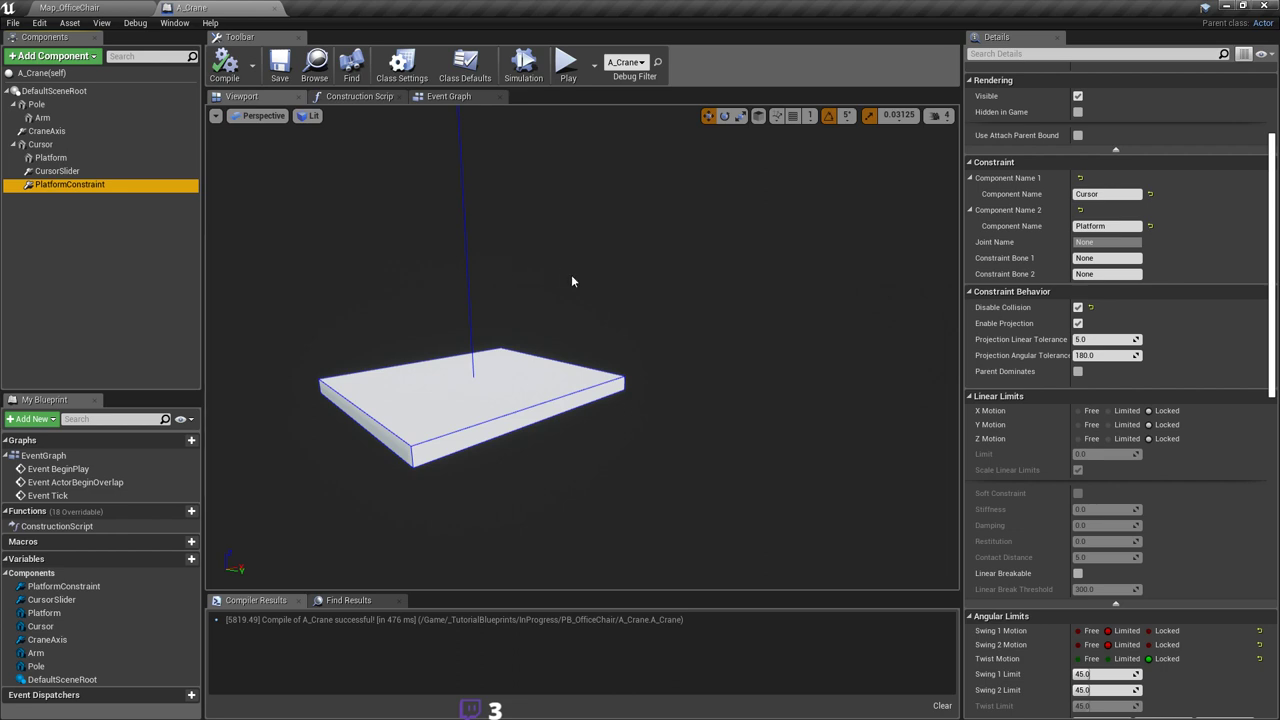
pyautogui.moveTo(618, 317); pyautogui.dragTo(612, 292, button='right')
pyautogui.press('s')
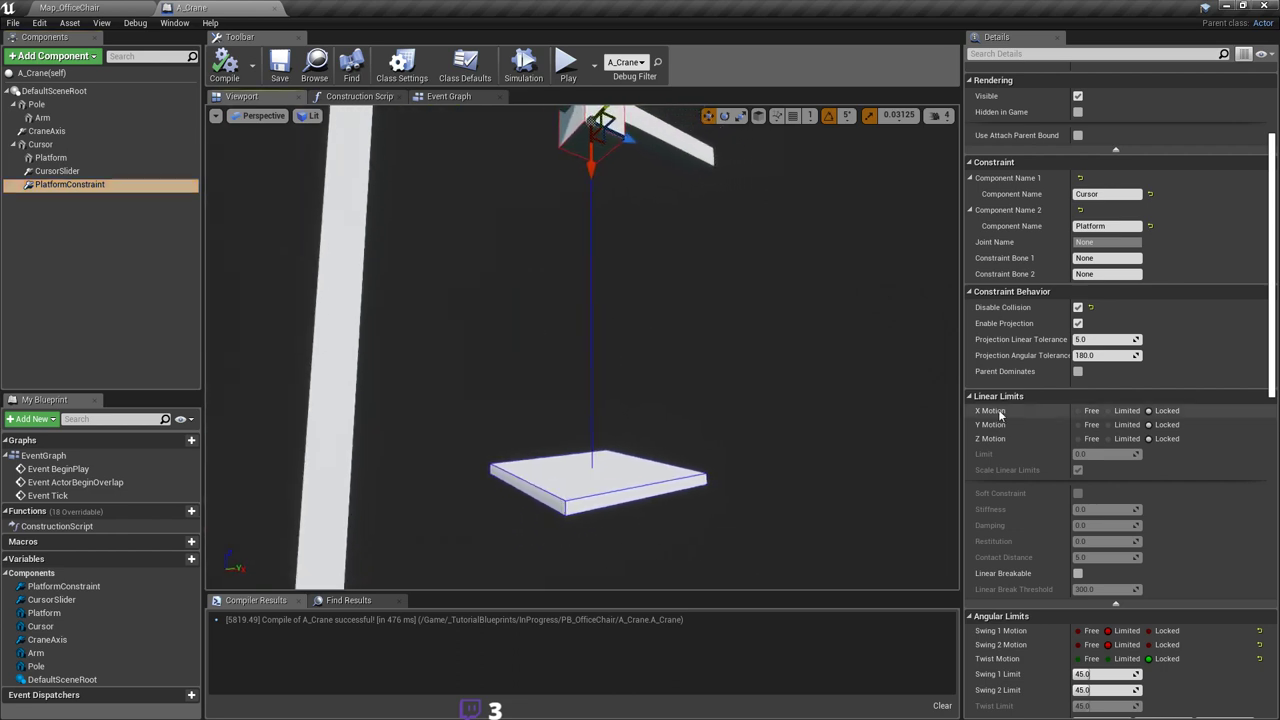
pyautogui.scroll(-3, 1200, 395)
pyautogui.scroll(-10, 1200, 390)
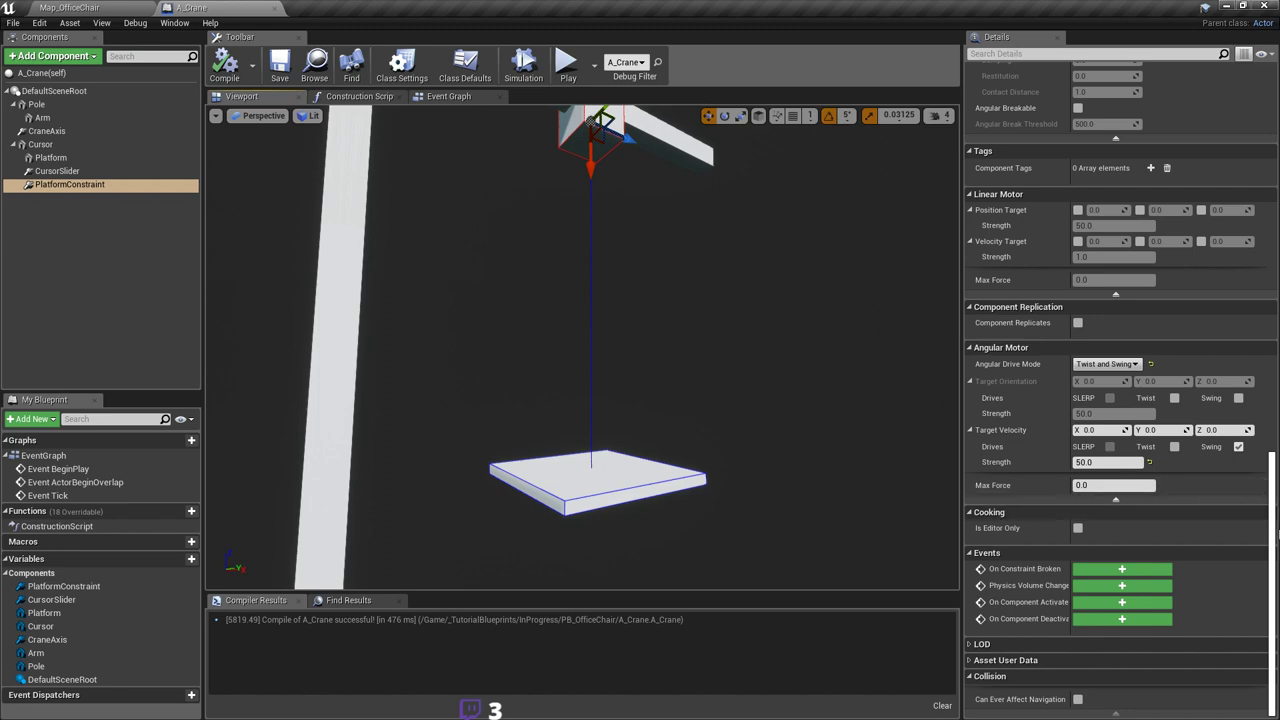
pyautogui.moveTo(1273, 537); pyautogui.dragTo(1277, 499)
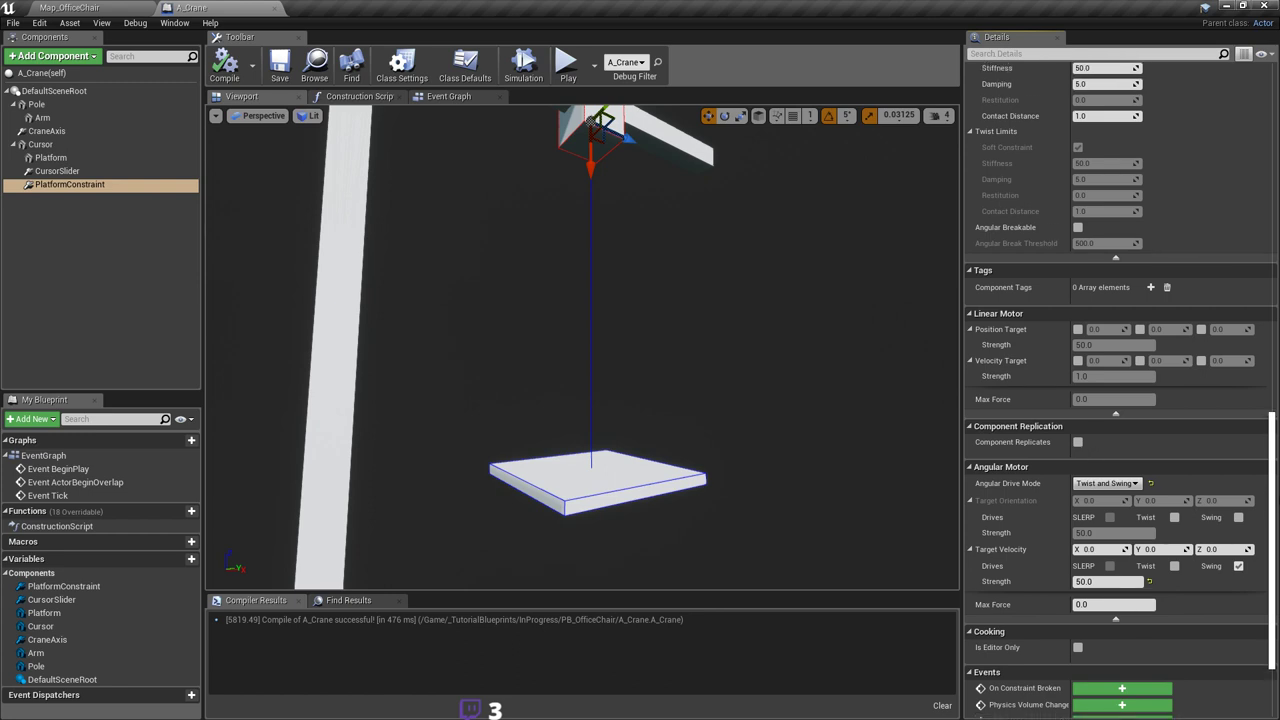
pyautogui.scroll(-2, 1149, 505)
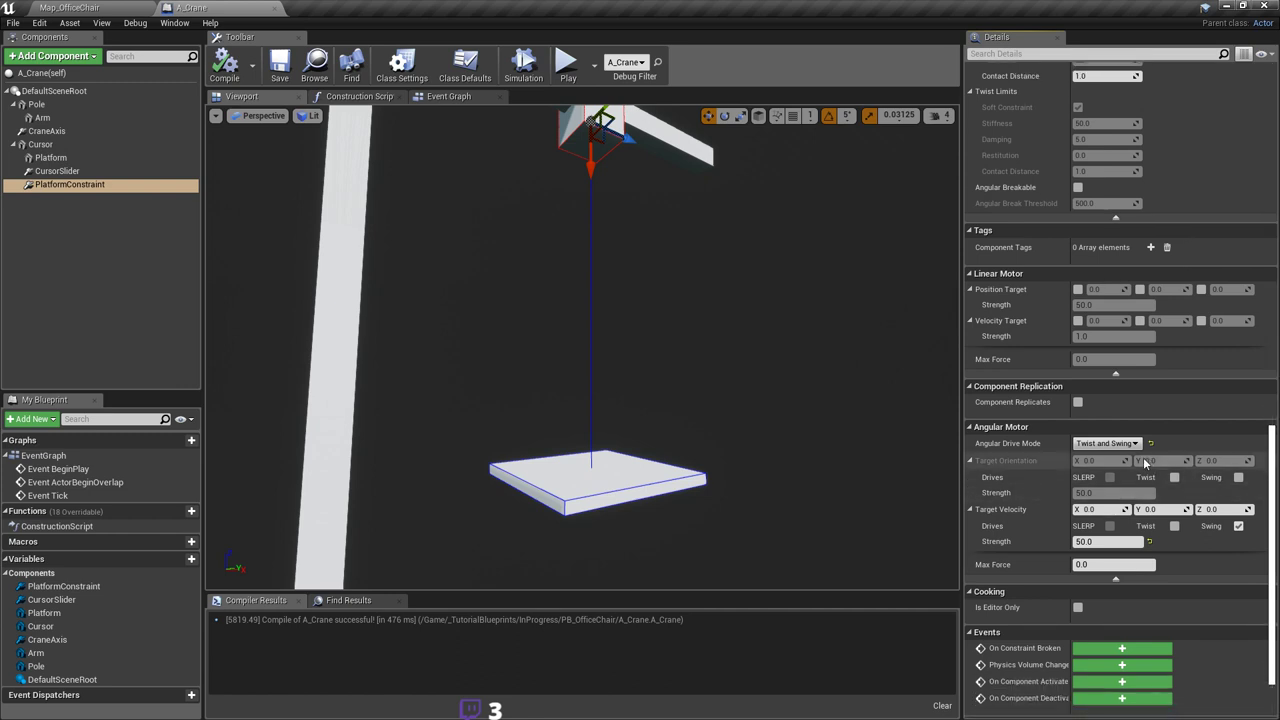
pyautogui.scroll(-2, 1148, 484)
pyautogui.scroll(-1, 1147, 485)
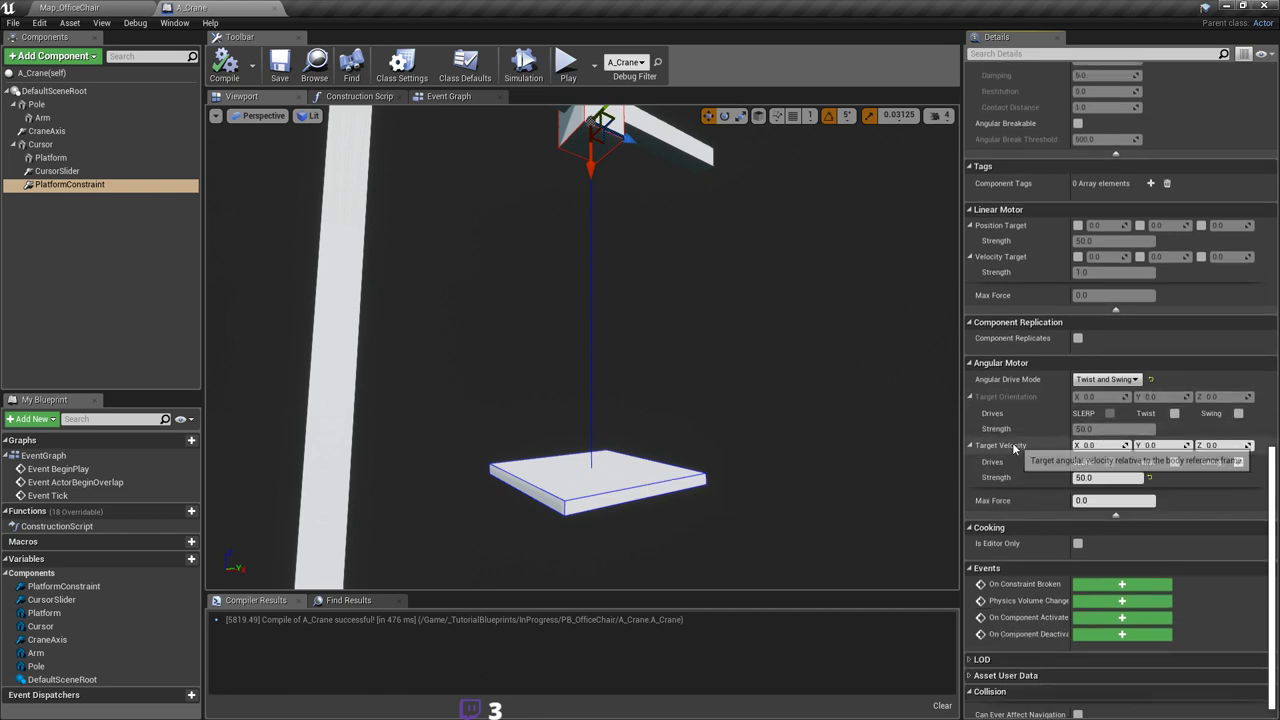
pyautogui.moveTo(860, 400); pyautogui.dragTo(780, 386, button='right')
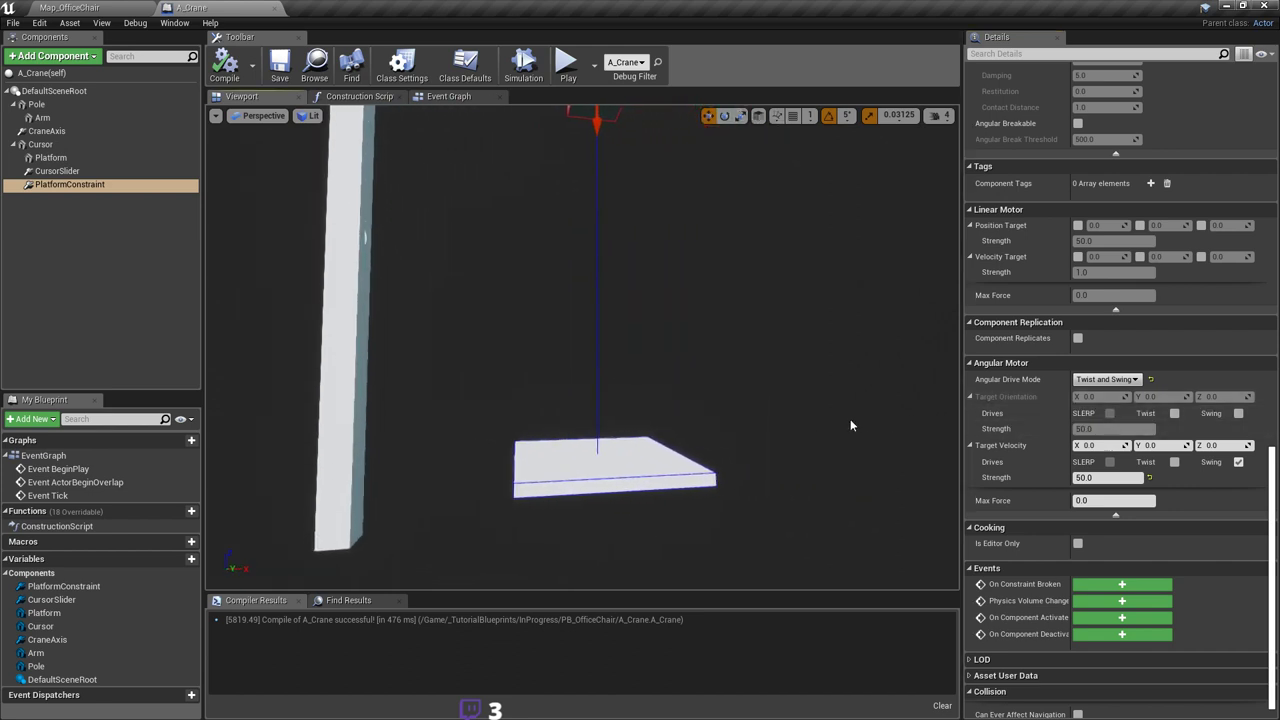
pyautogui.moveTo(690, 287); pyautogui.dragTo(630, 298, button='right')
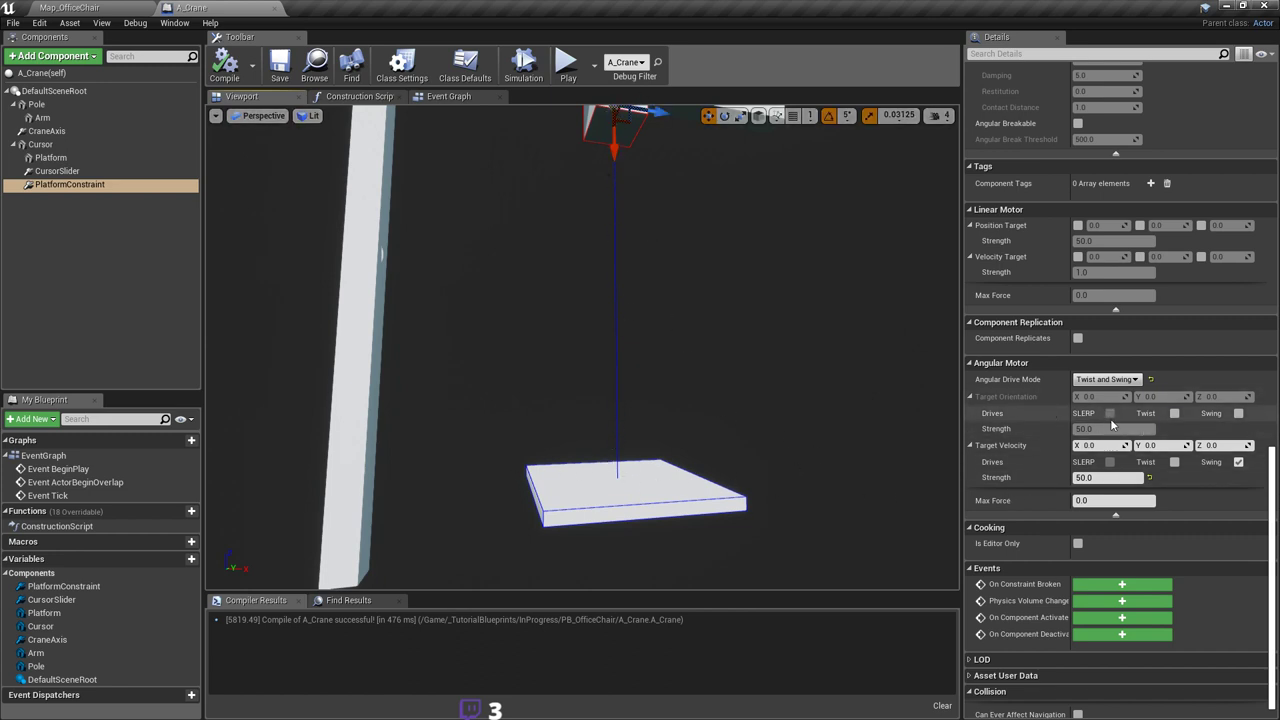
# Step: Enable the Swing drive for the Target Orientation of PlatformConstraint's angular motor
pyautogui.scroll(10, 1206, 428)
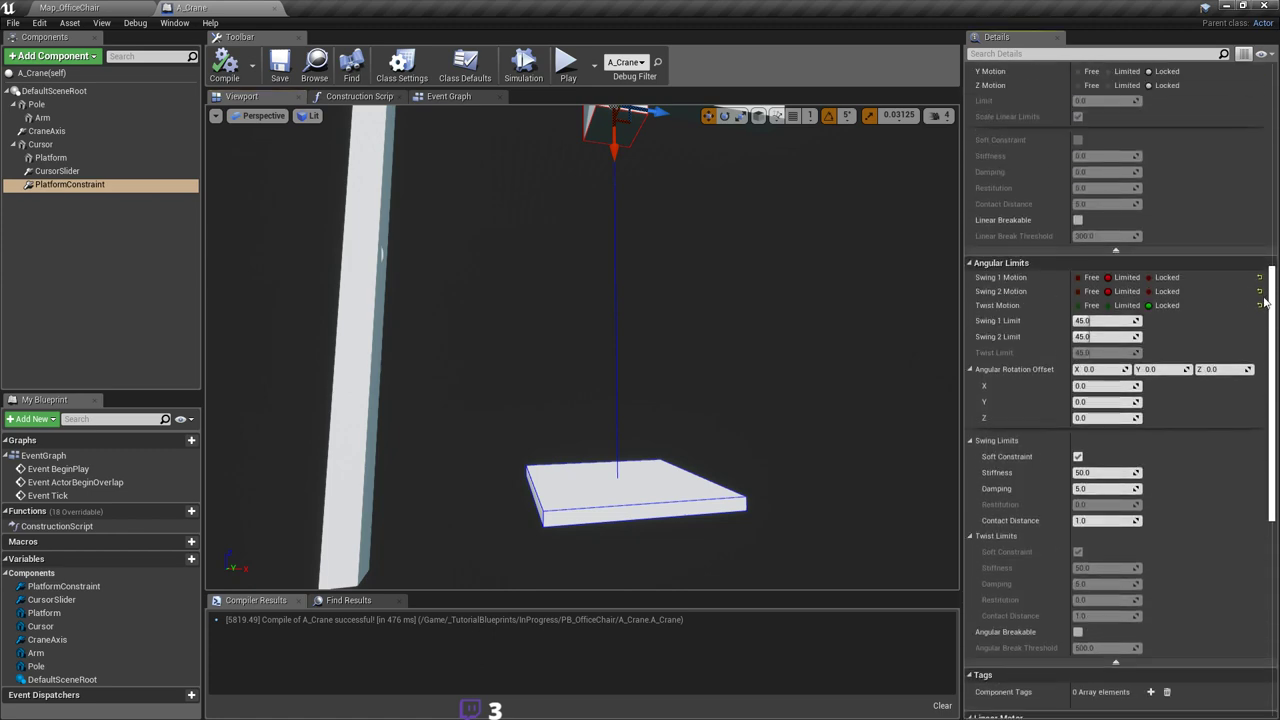
pyautogui.scroll(-10, 1215, 440)
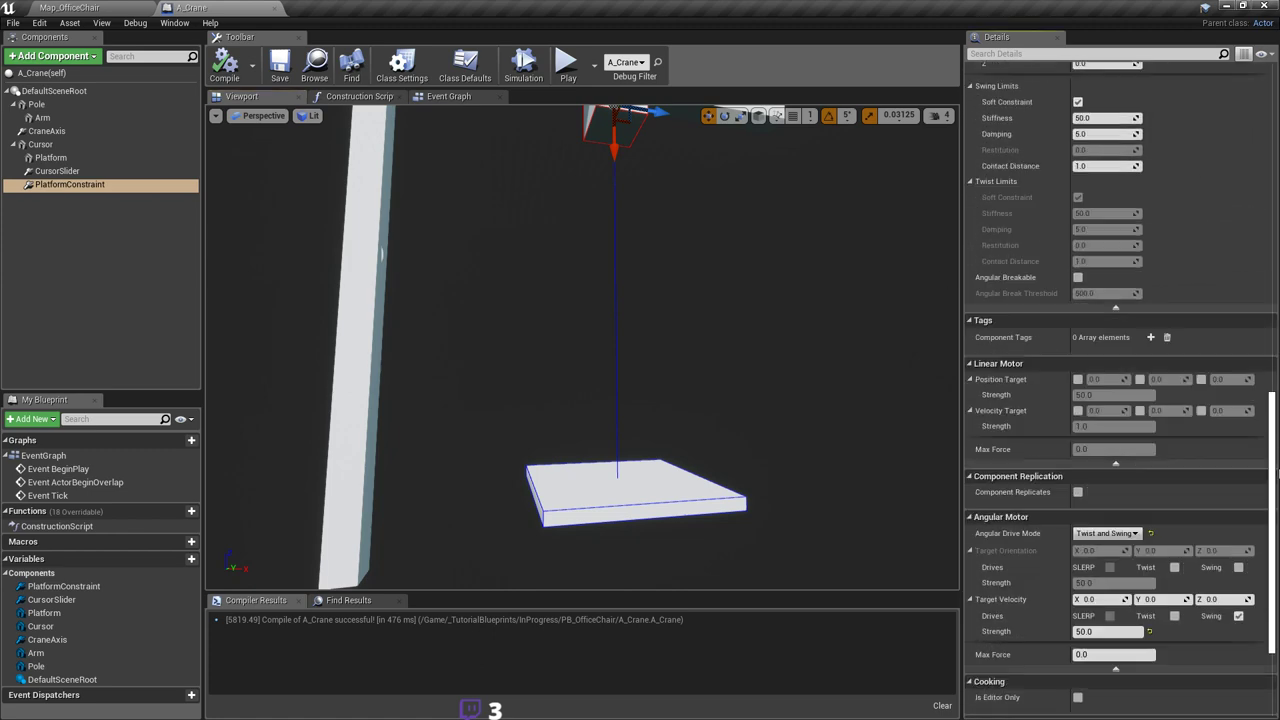
pyautogui.click(1238, 424)
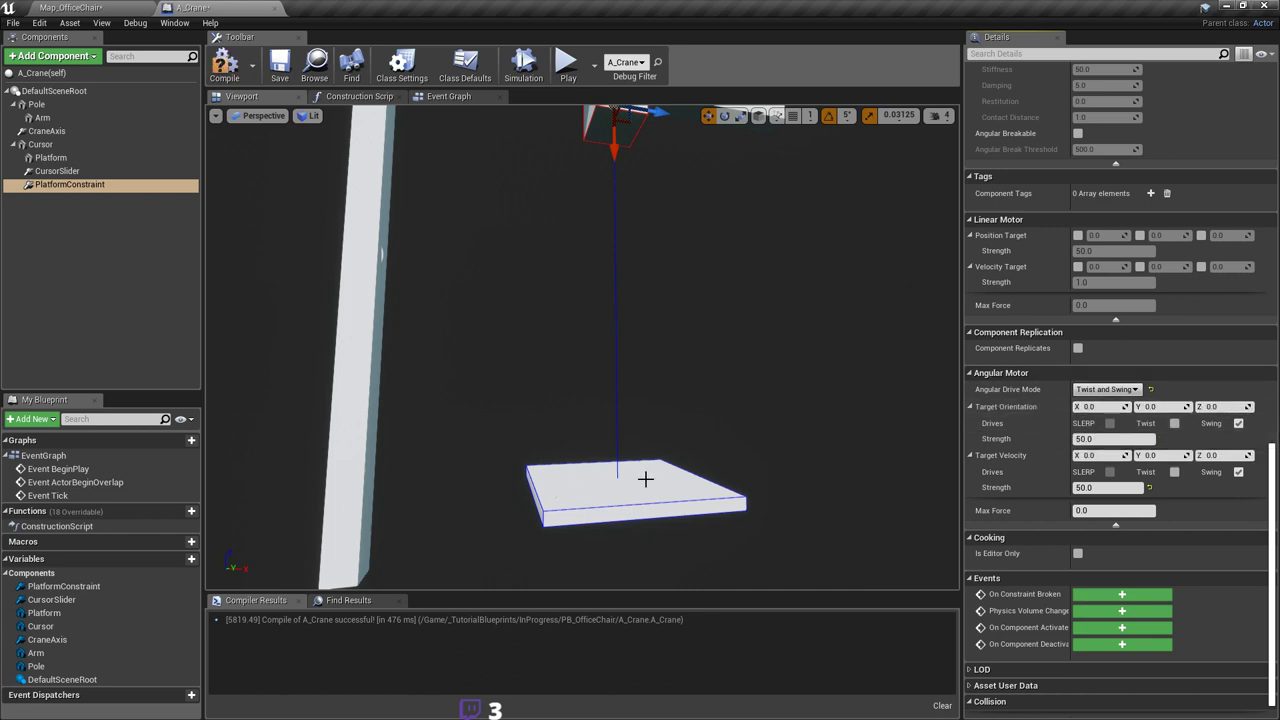
# Step: Set the Target Orientation strength of PlatformConstraint's angular motor to 1000, compile the blueprint and return to the level
pyautogui.press('Tab')
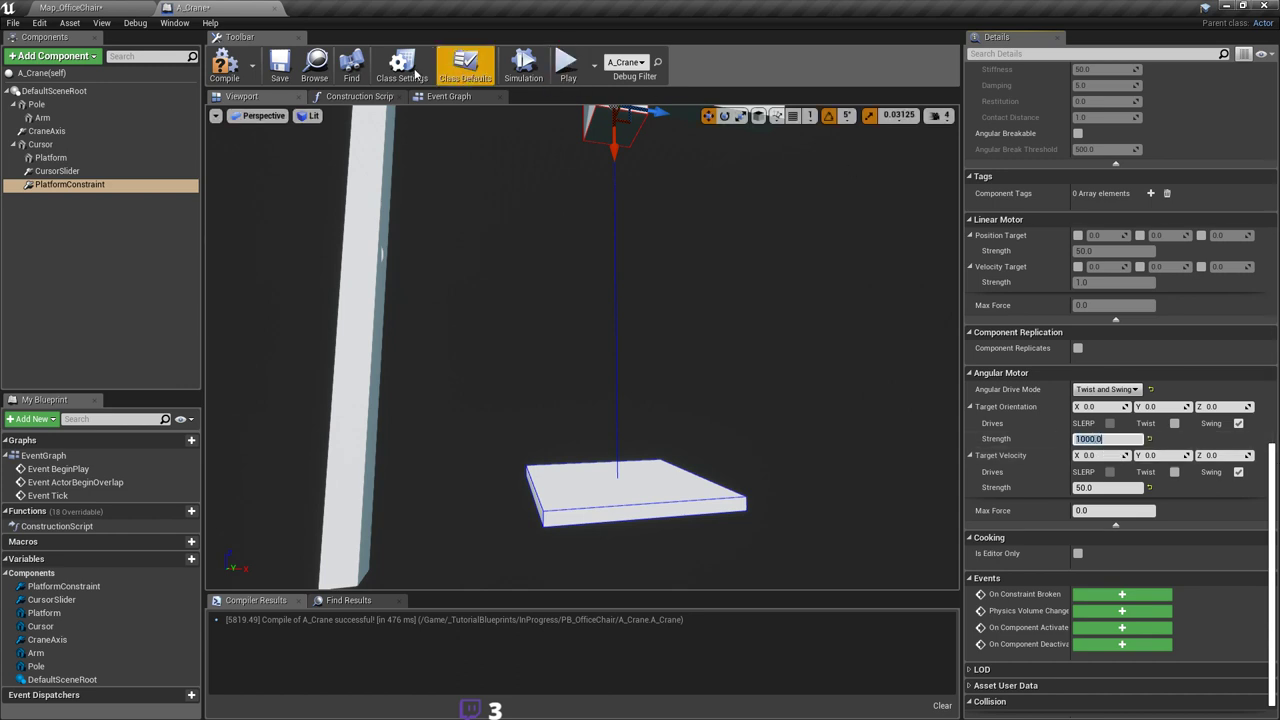
pyautogui.click(224, 65)
pyautogui.click(70, 7)
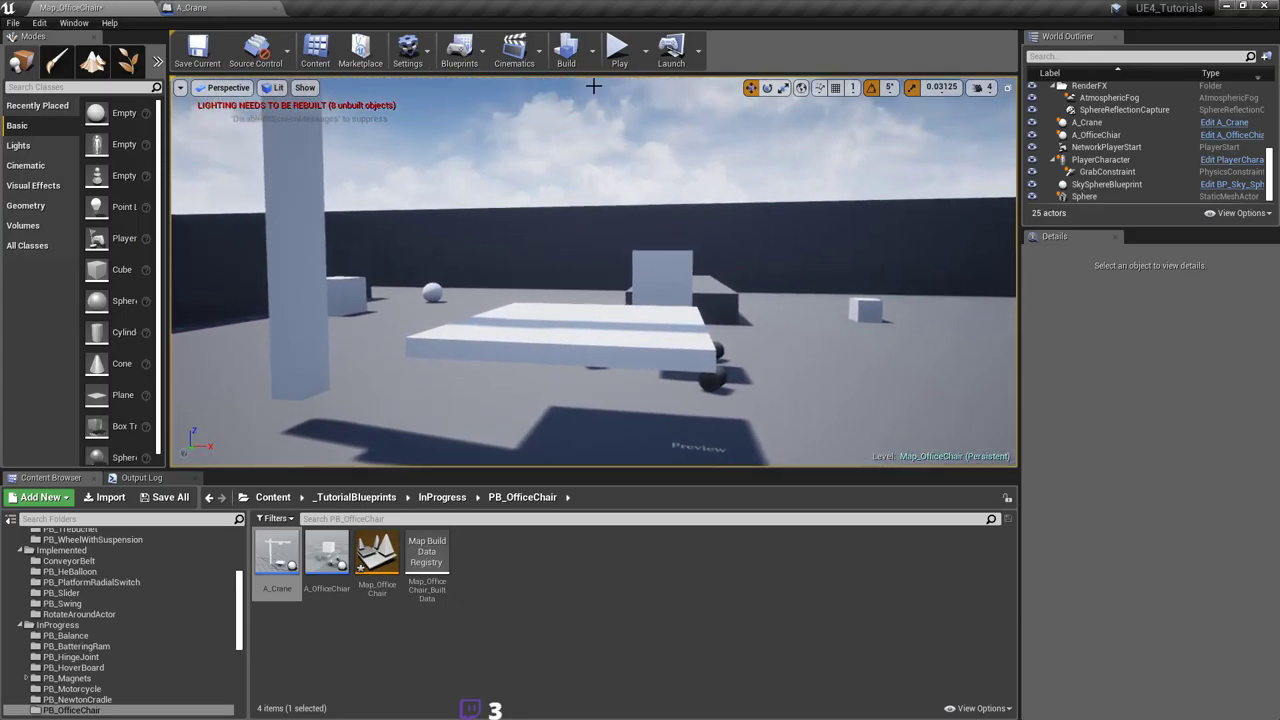
# Step: Play the level, grab the office chair to test it against the hanging platform, and return to the A_Crane blueprint
pyautogui.click(618, 50)
pyautogui.press('w')
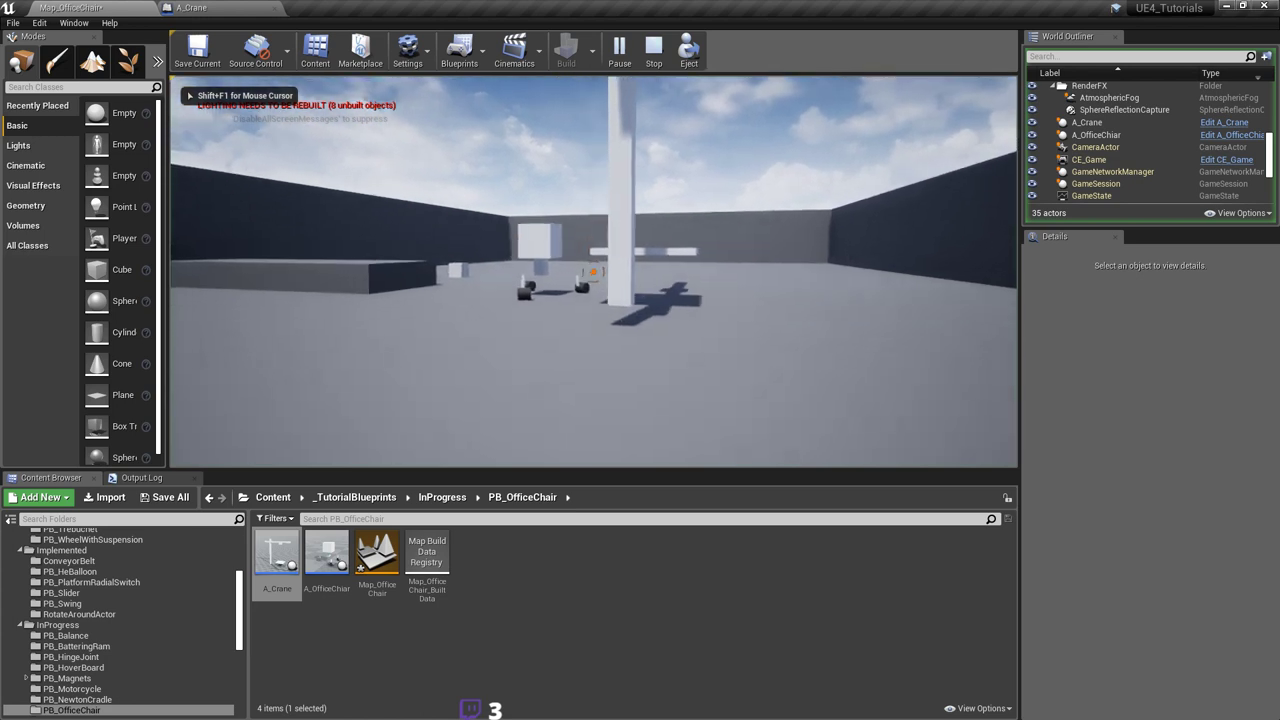
pyautogui.click(593, 271)
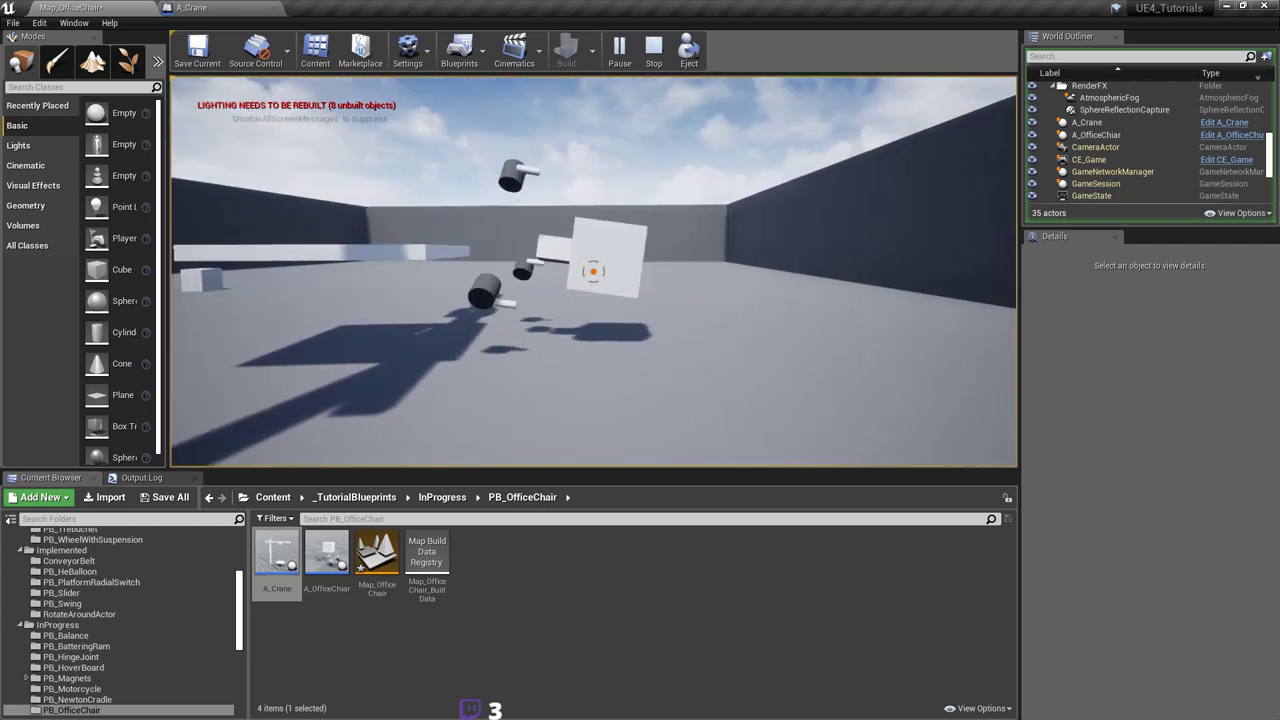
pyautogui.click(252, 8)
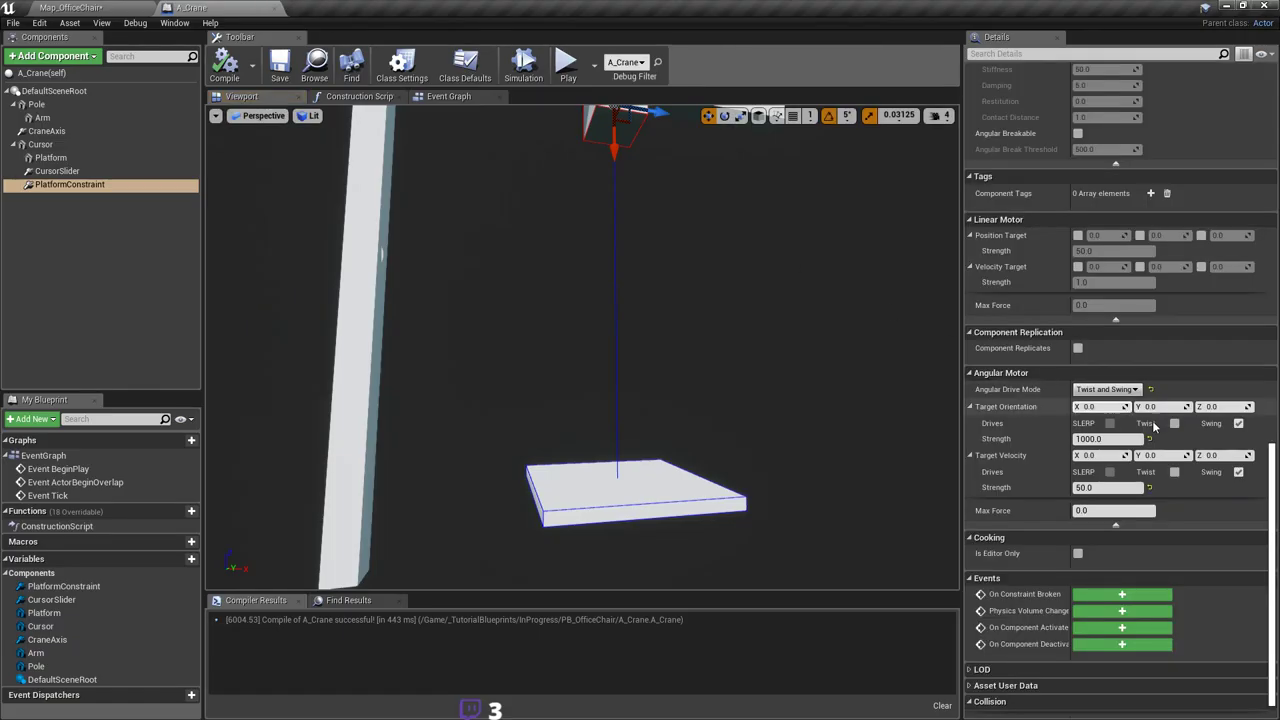
# Step: Set PlatformConstraint's angular motor strengths to 6000 for Target Orientation and 1000 for Target Velocity, and compile and save the blueprint
pyautogui.scroll(-2, 1120, 413)
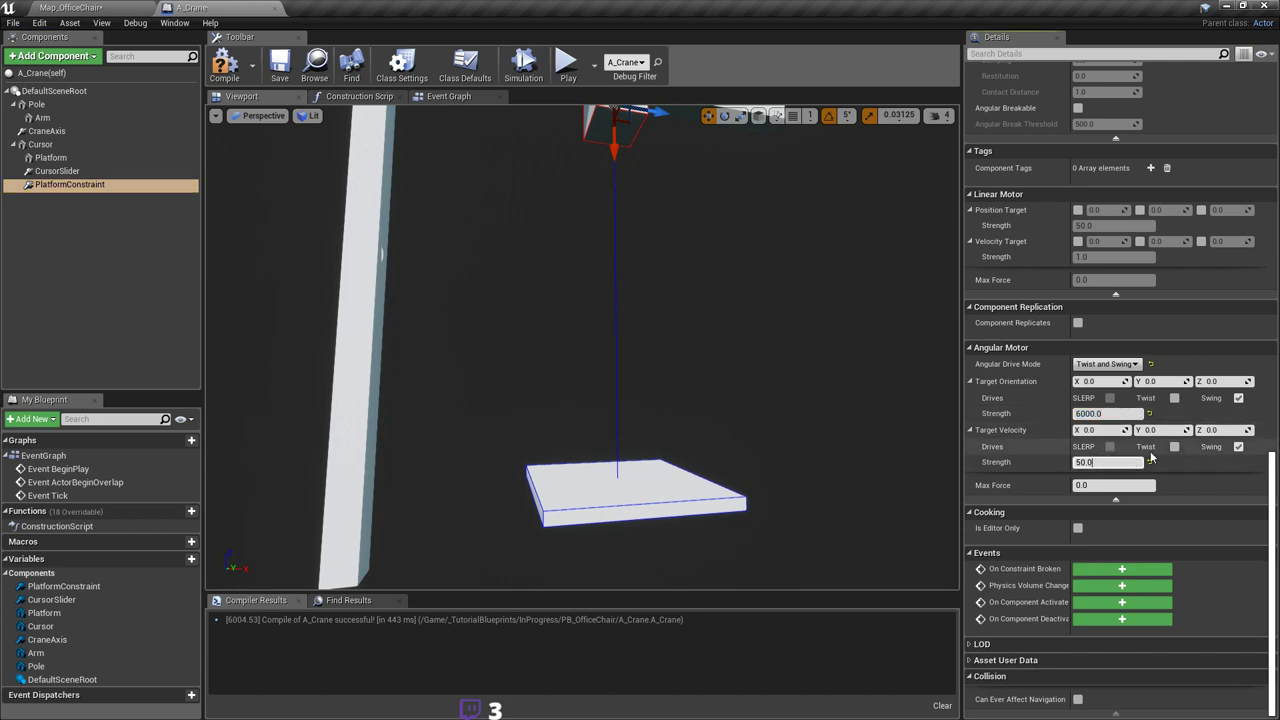
pyautogui.click(1110, 461)
pyautogui.write('1000')
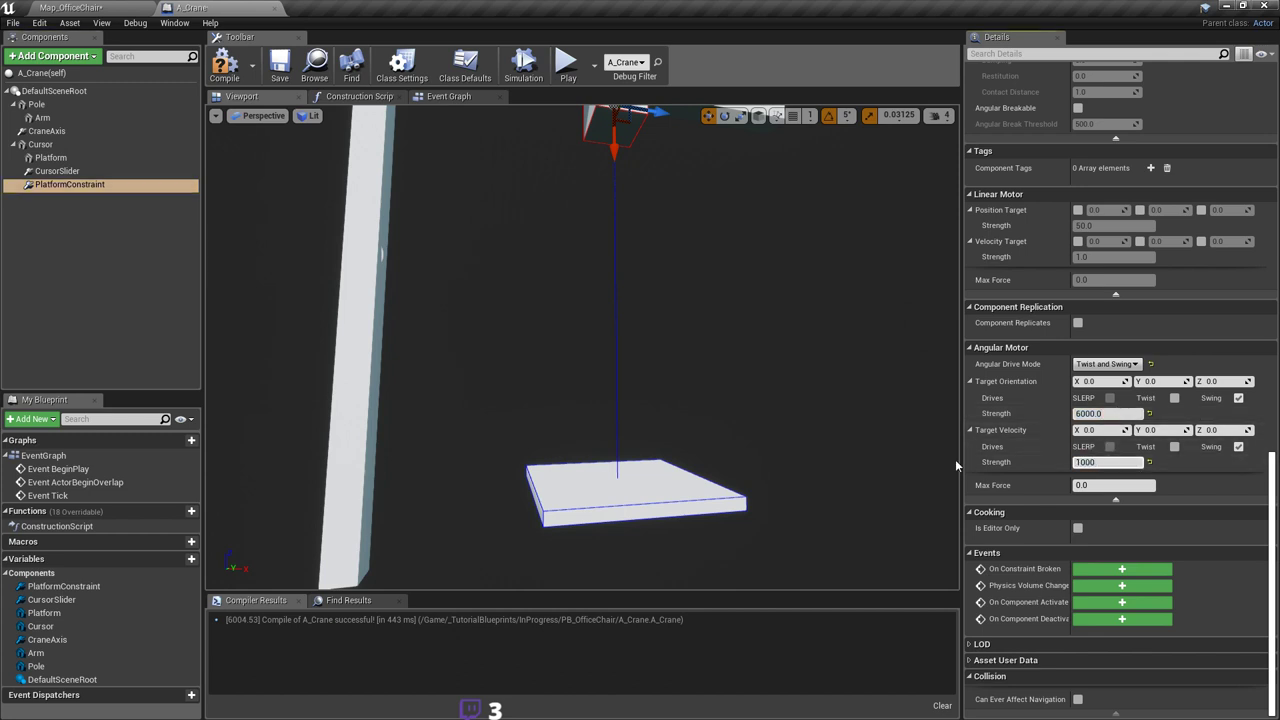
pyautogui.press('Return')
pyautogui.click(280, 66)
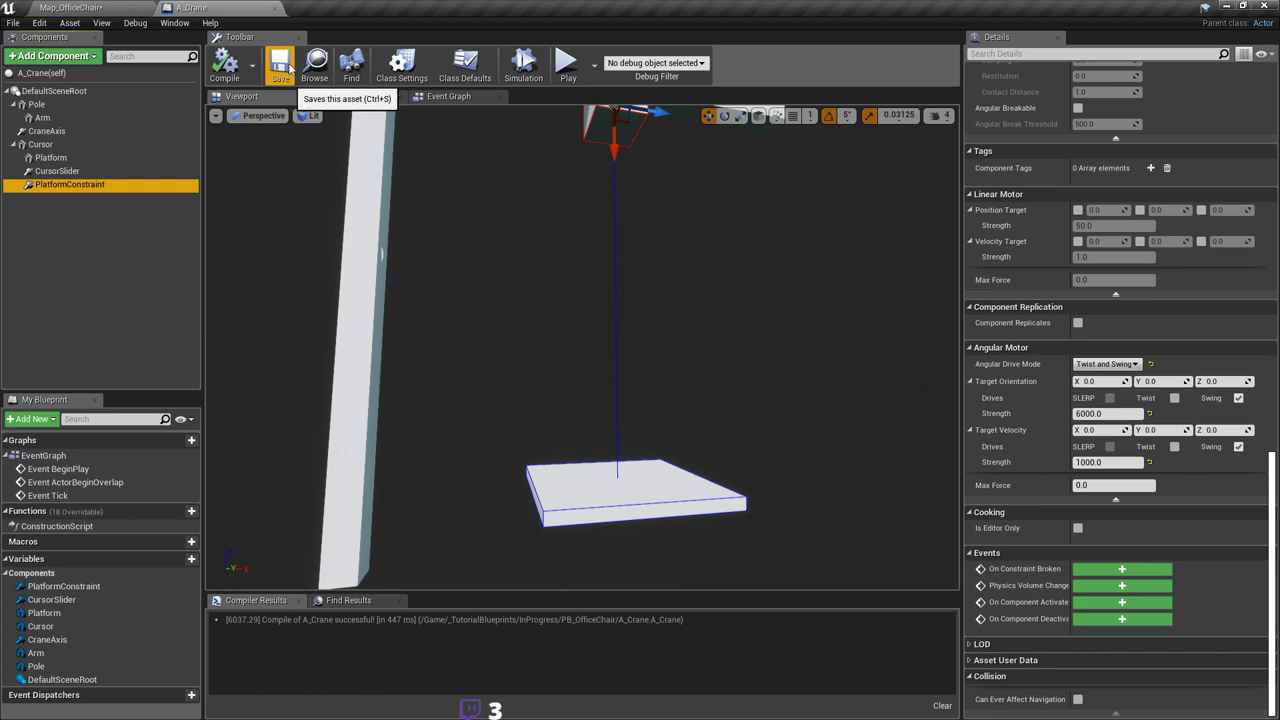
pyautogui.moveTo(649, 289)
pyautogui.mouseDown(button='right')
pyautogui.moveTo(705, 292)
pyautogui.moveTo(647, 268)
pyautogui.mouseUp(button='right')
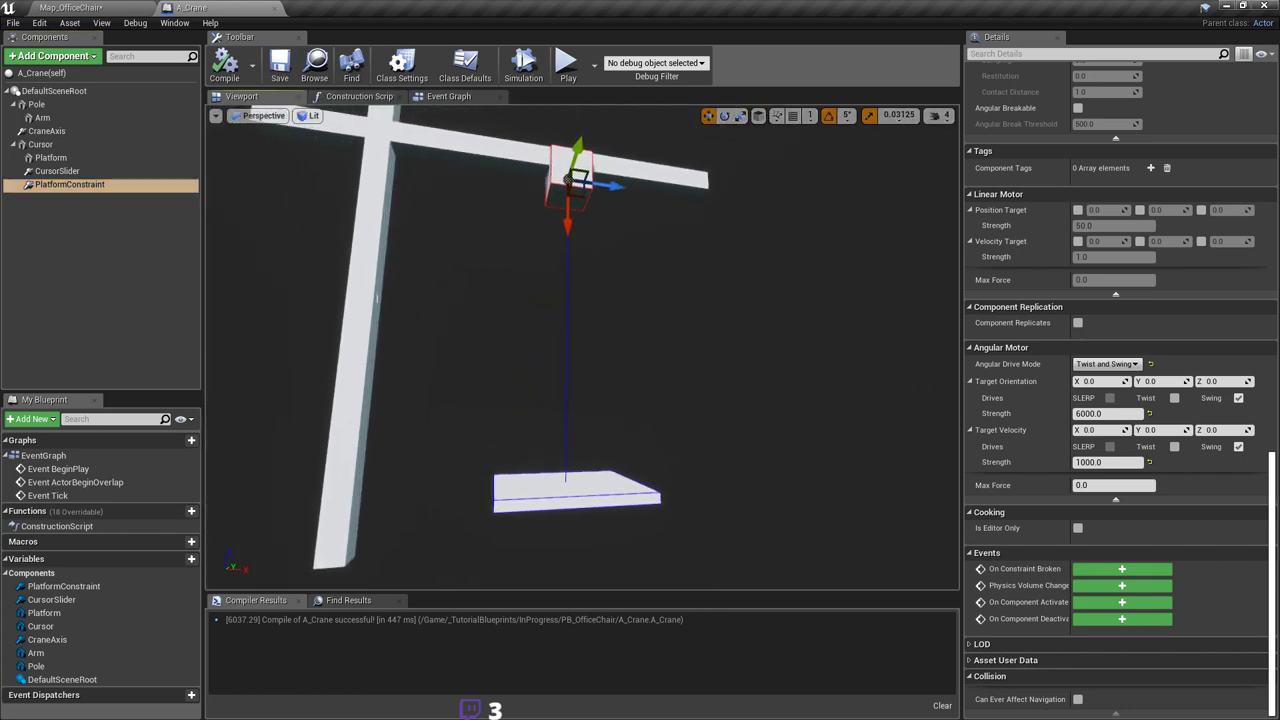
pyautogui.moveTo(478, 304); pyautogui.dragTo(649, 286, button='right')
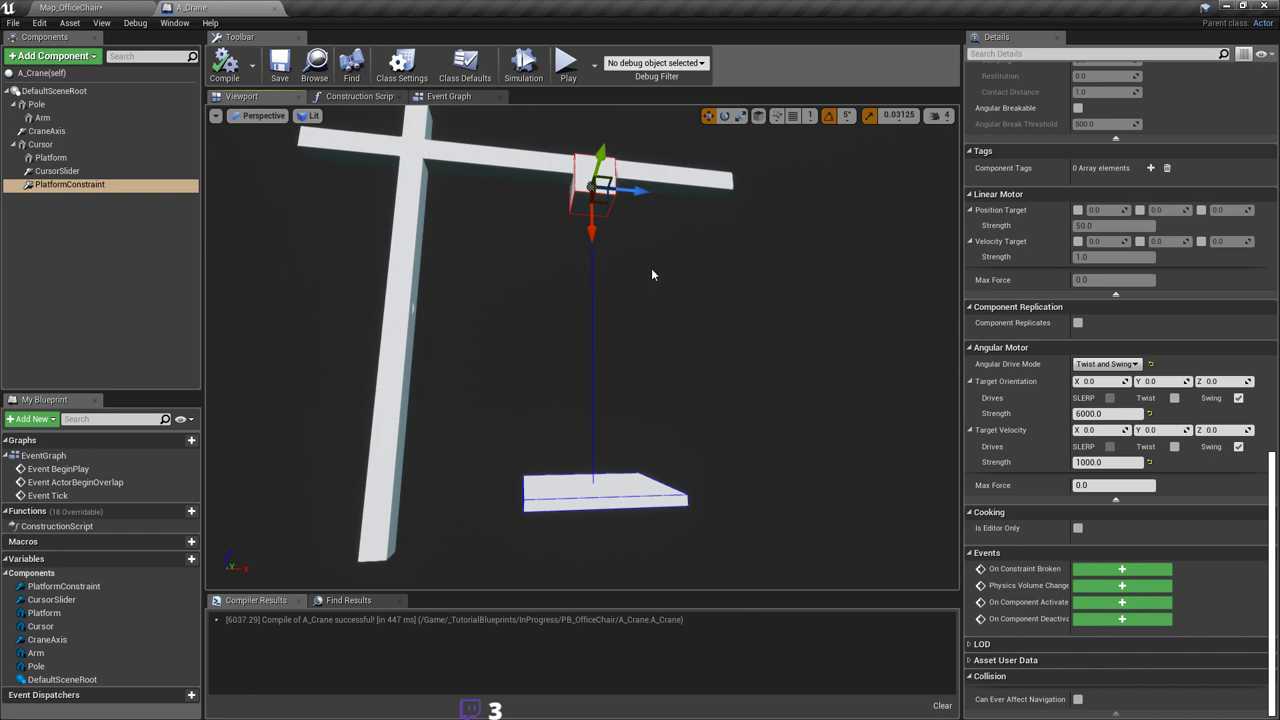
pyautogui.moveTo(646, 277)
pyautogui.mouseDown(button='right')
pyautogui.moveTo(618, 270)
pyautogui.moveTo(645, 289)
pyautogui.mouseUp(button='right')
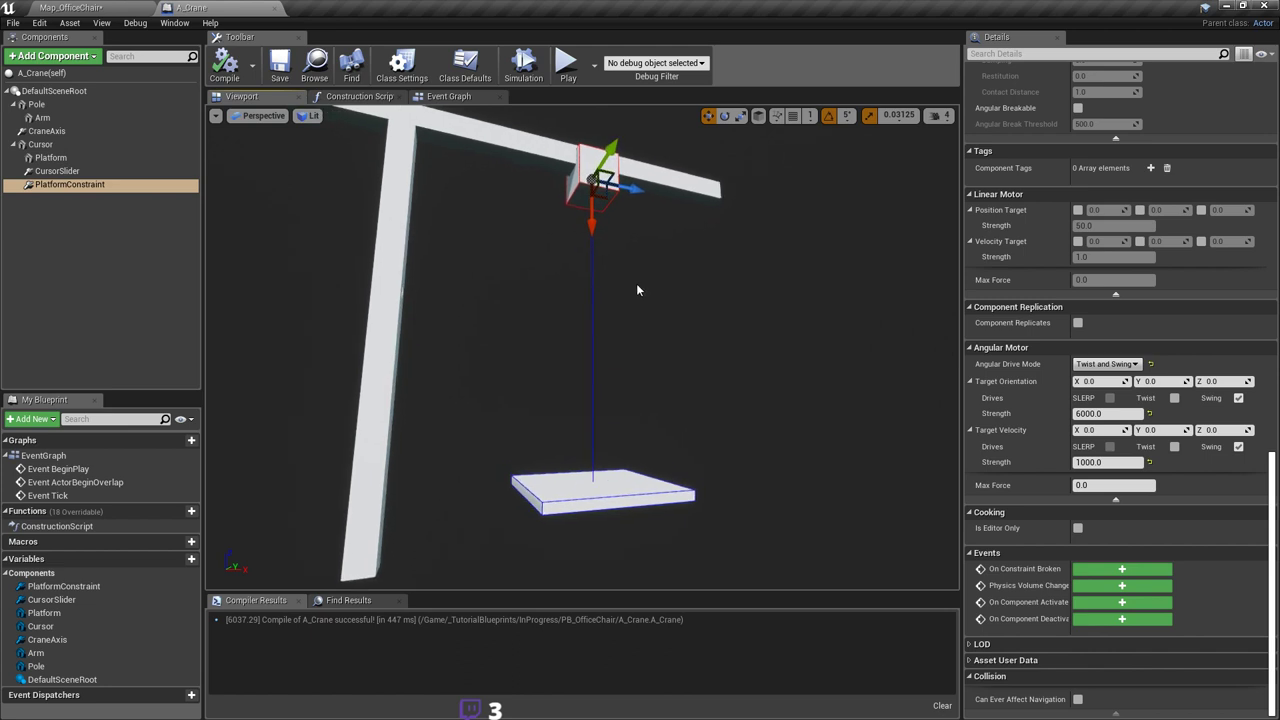
pyautogui.moveTo(663, 288); pyautogui.dragTo(638, 296, button='right')
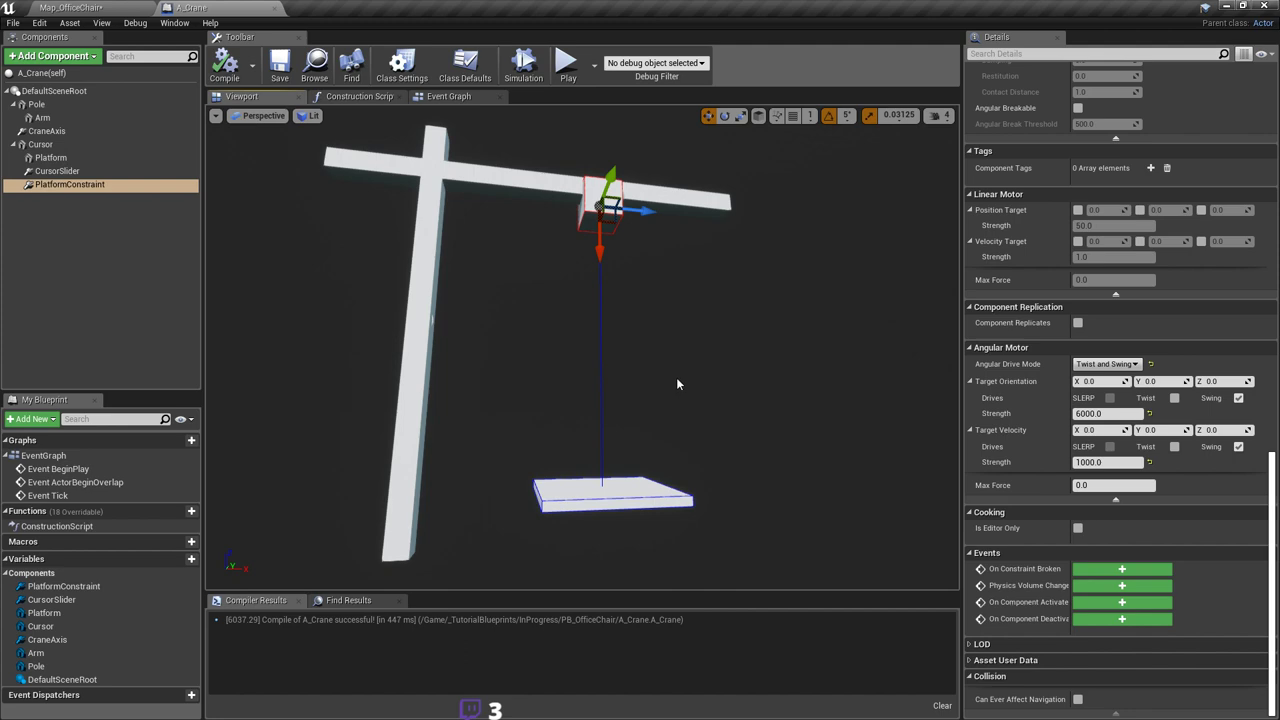
pyautogui.moveTo(668, 374); pyautogui.dragTo(664, 375, button='right')
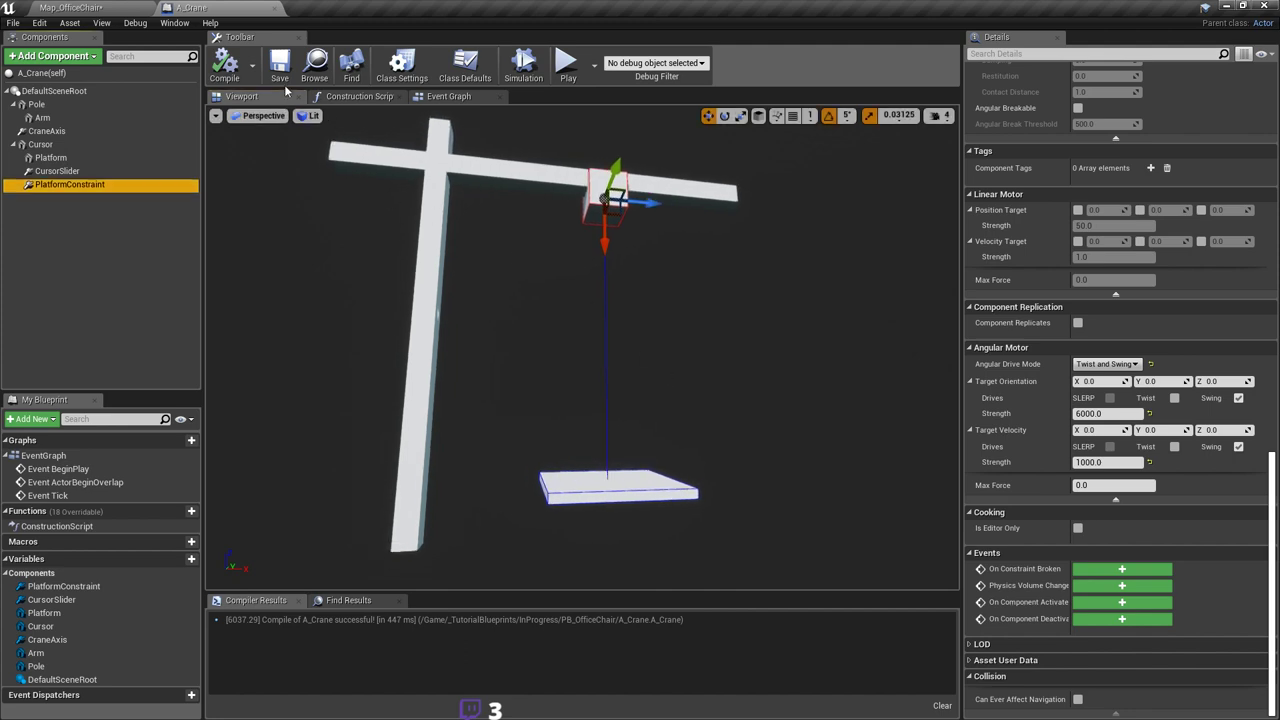
# Step: Play the level, move the office chair onto the hanging platform to test its swing, and return to the A_Crane blueprint
pyautogui.click(72, 8)
pyautogui.click(620, 50)
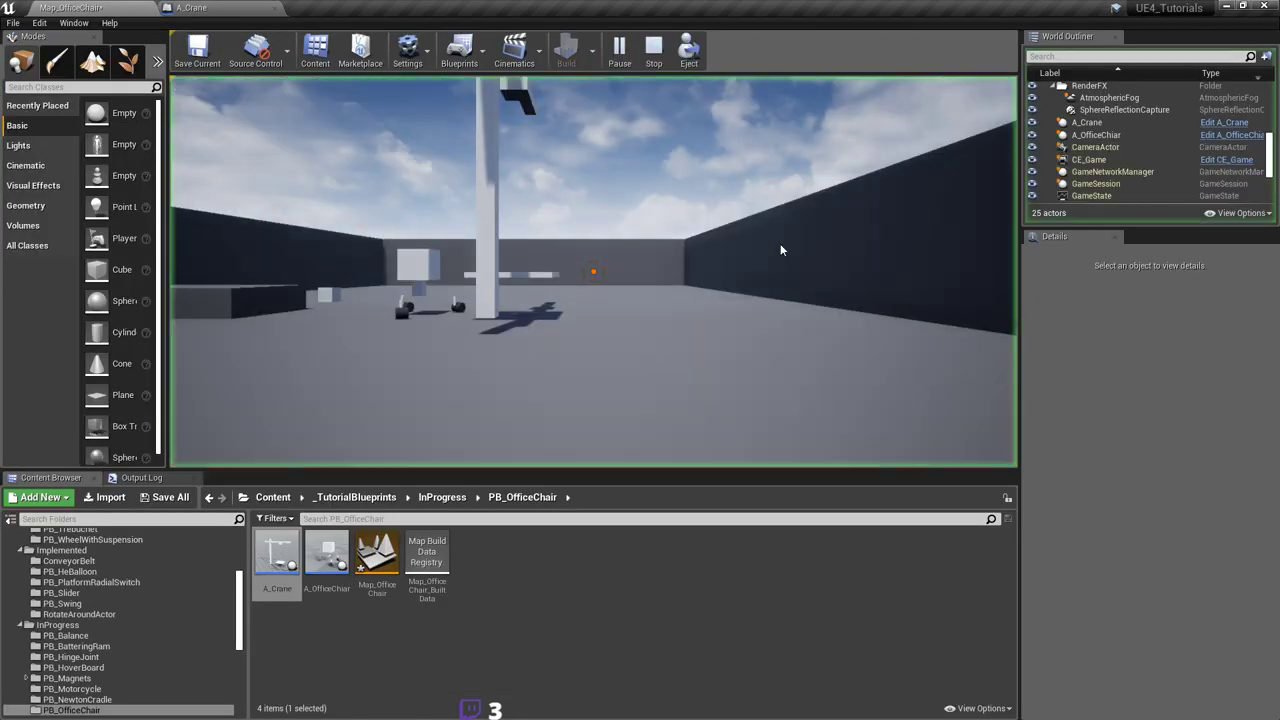
pyautogui.press('w')
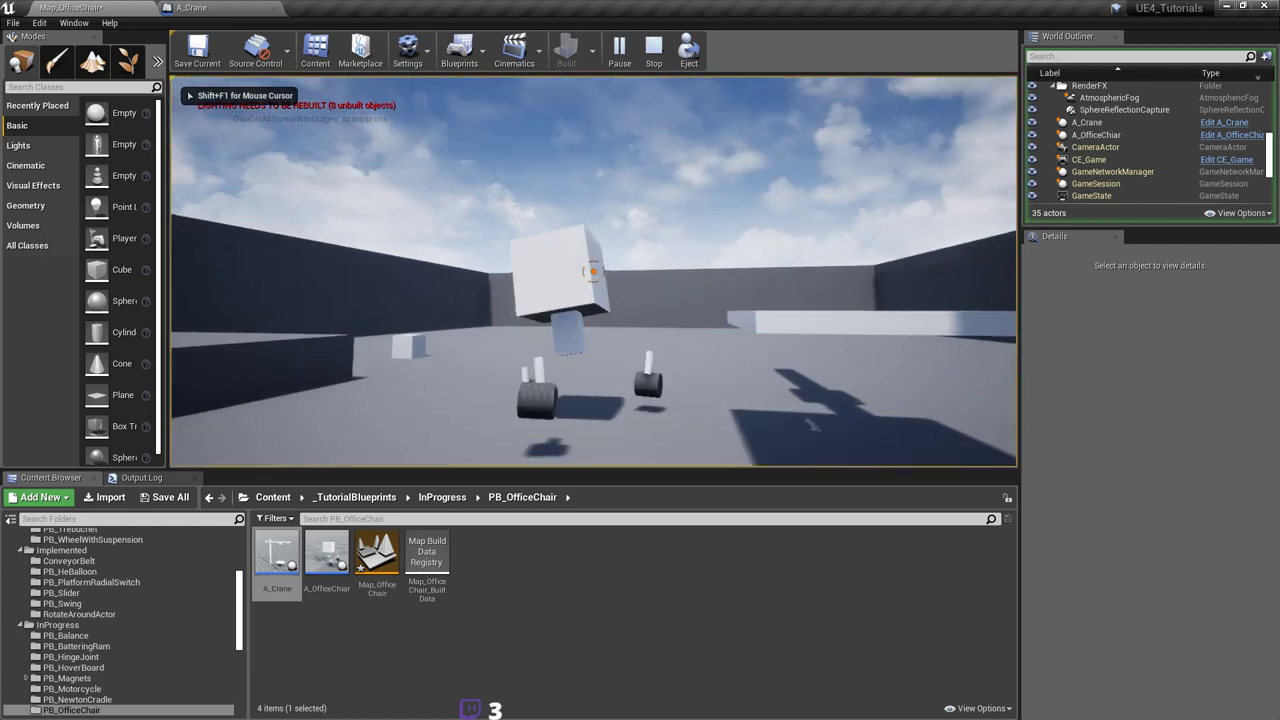
pyautogui.press('s')
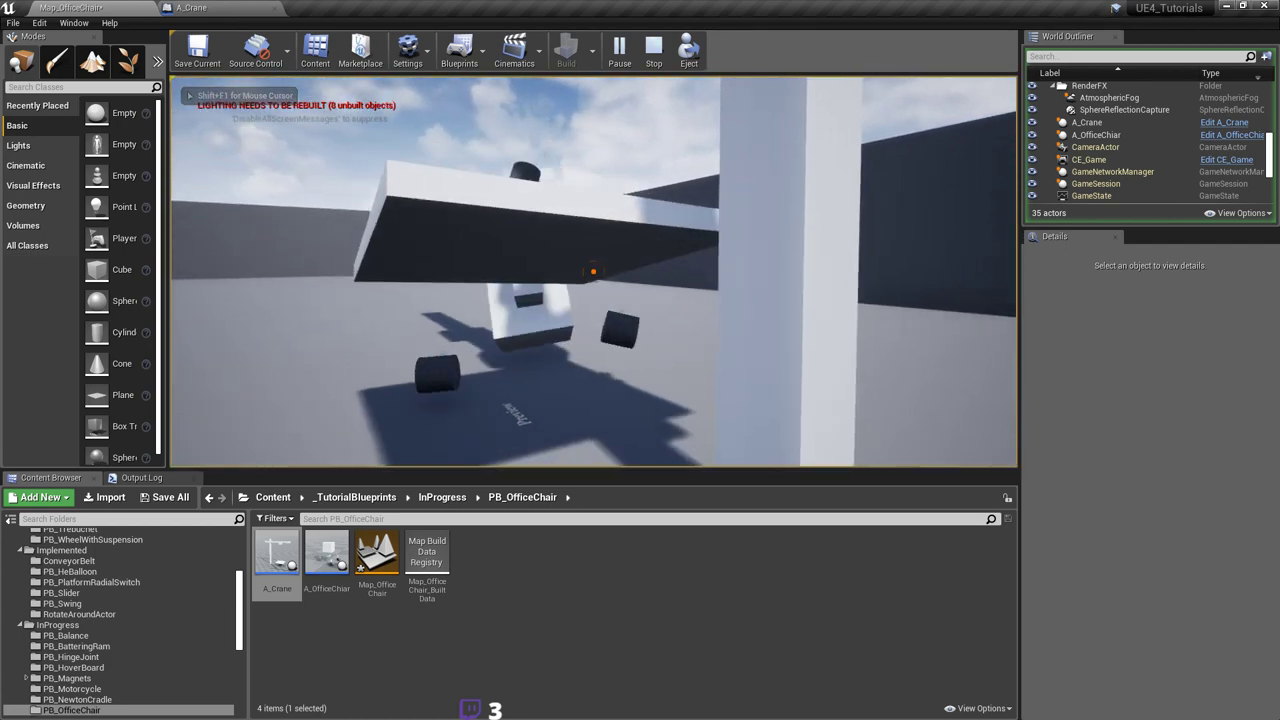
pyautogui.press('s')
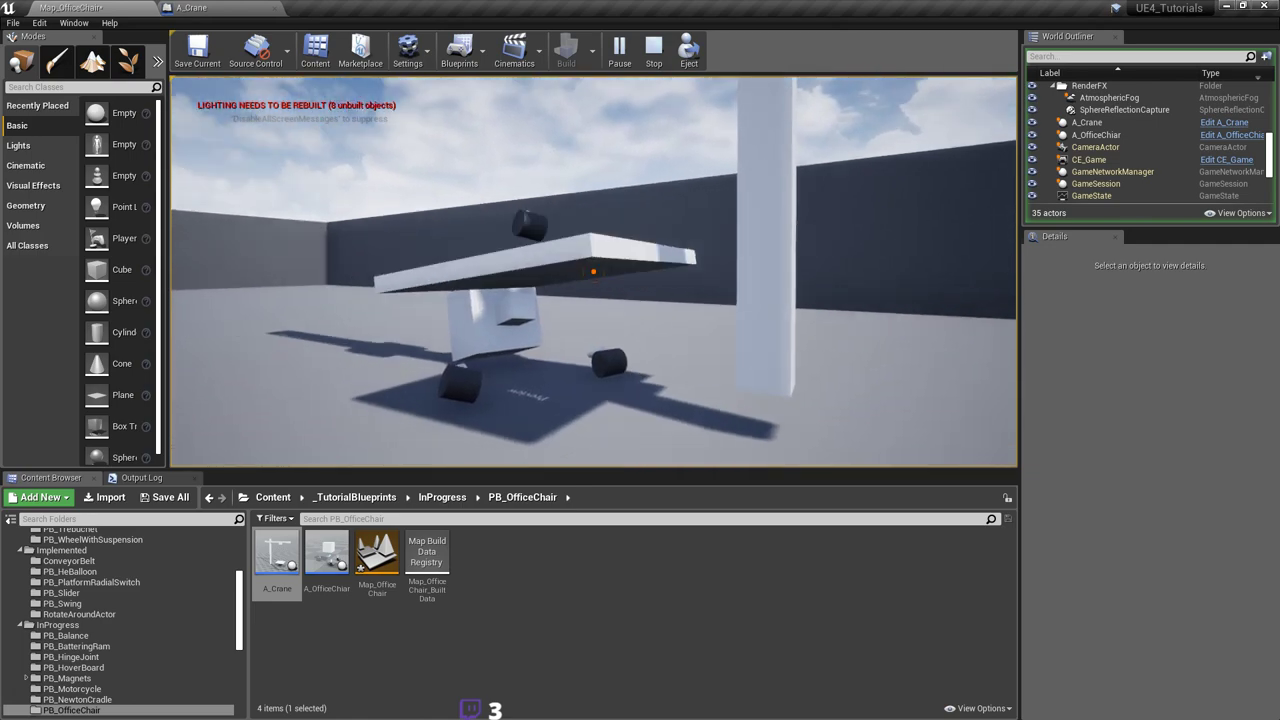
pyautogui.press('Escape')
pyautogui.click(244, 7)
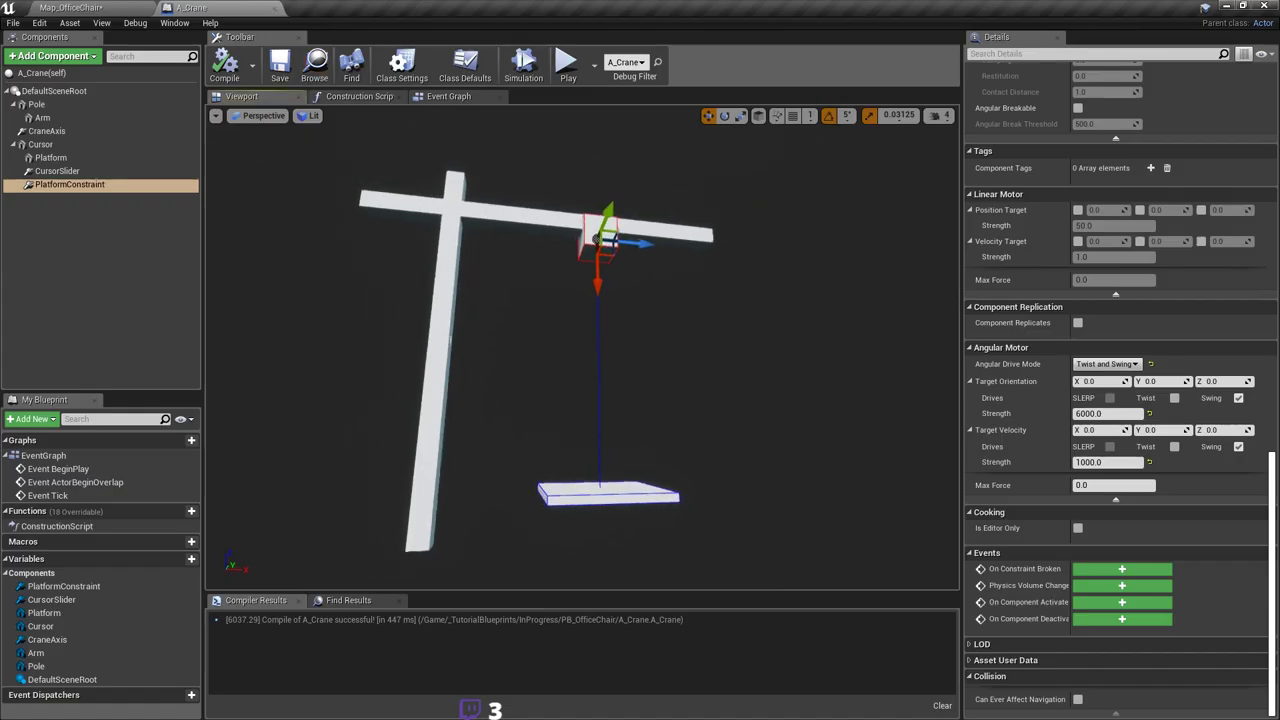
# Step: Lock the Swing 1 and Swing 2 motions of PlatformConstraint, compile the blueprint and save the level
pyautogui.scroll(10, 1275, 533)
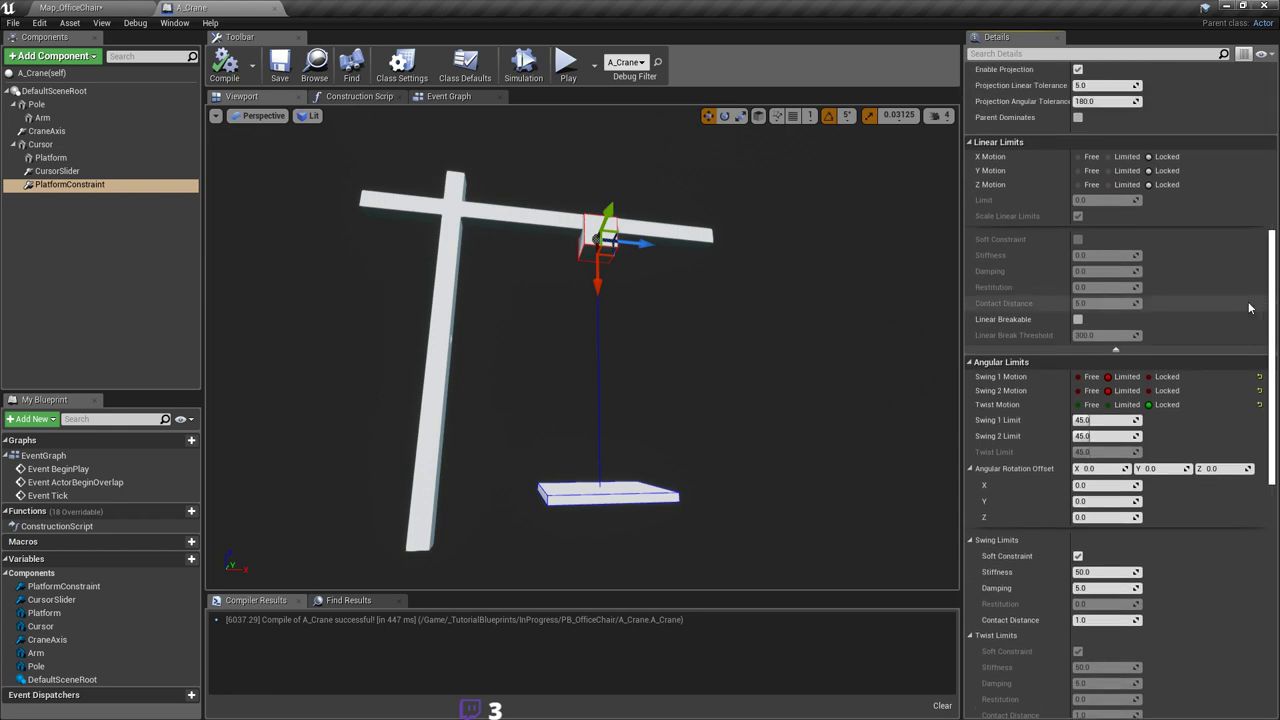
pyautogui.click(1160, 377)
pyautogui.click(1160, 390)
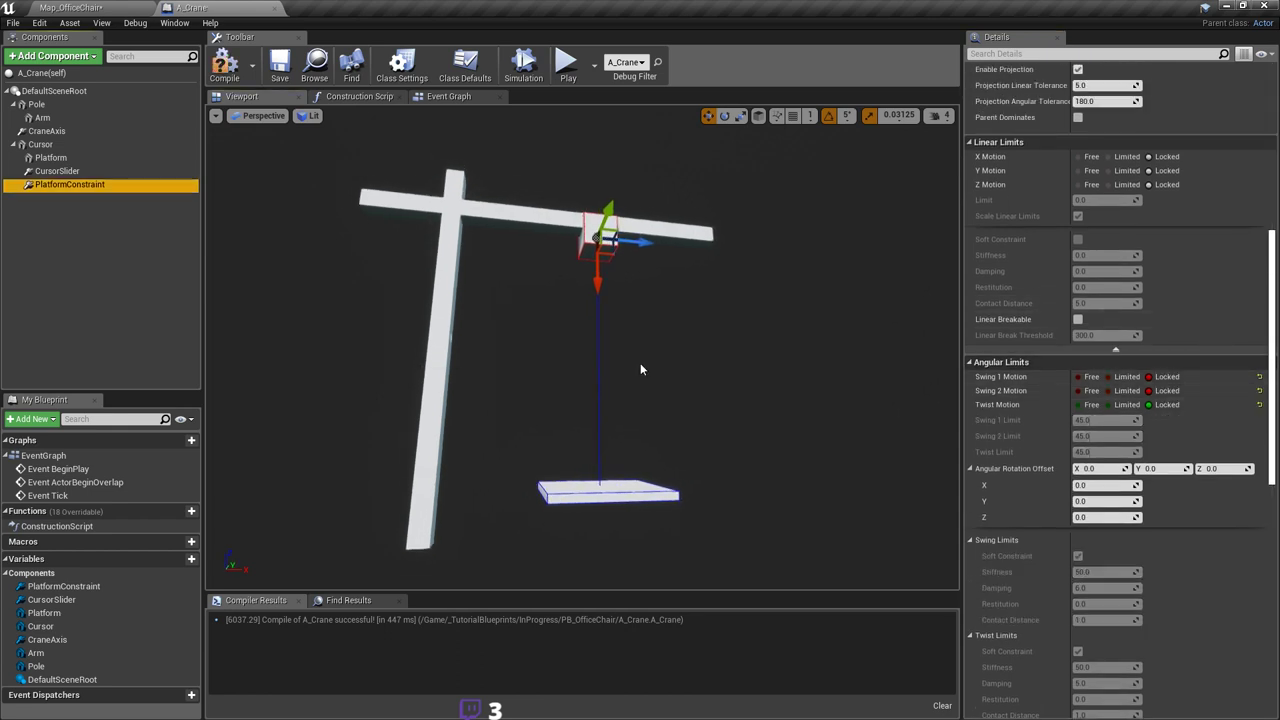
pyautogui.scroll(2, 1200, 460)
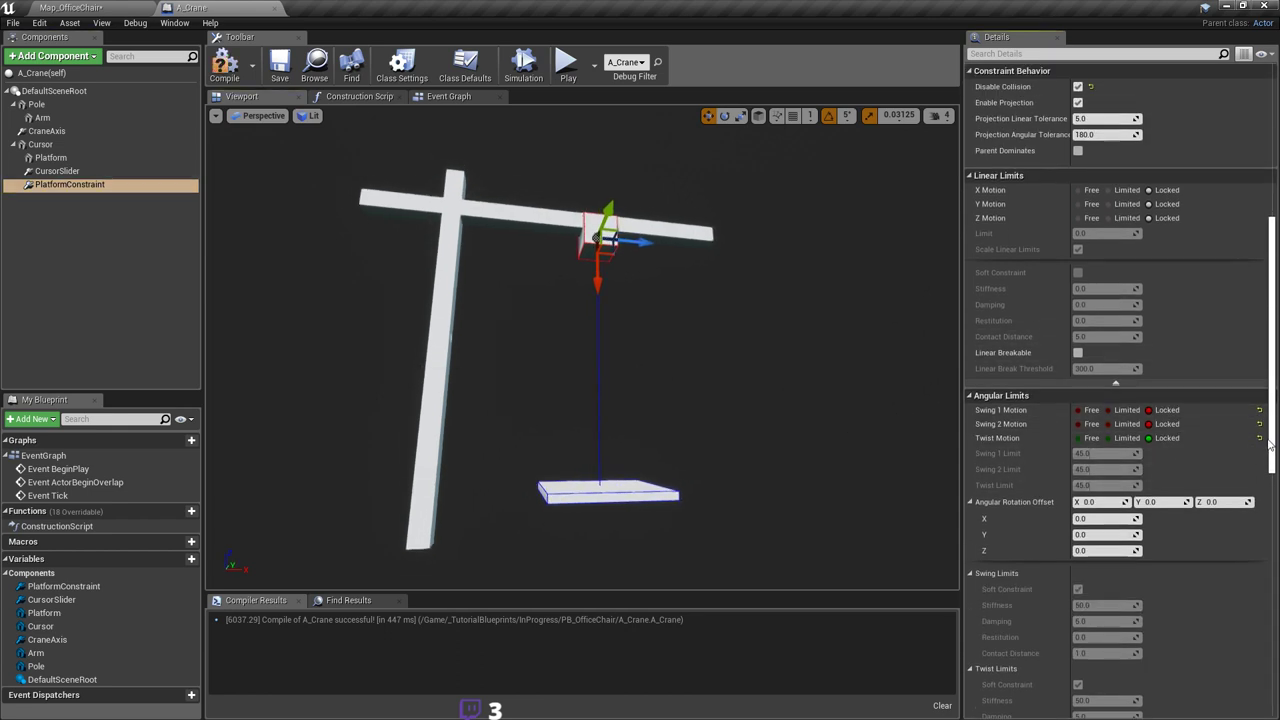
pyautogui.scroll(3, 1205, 470)
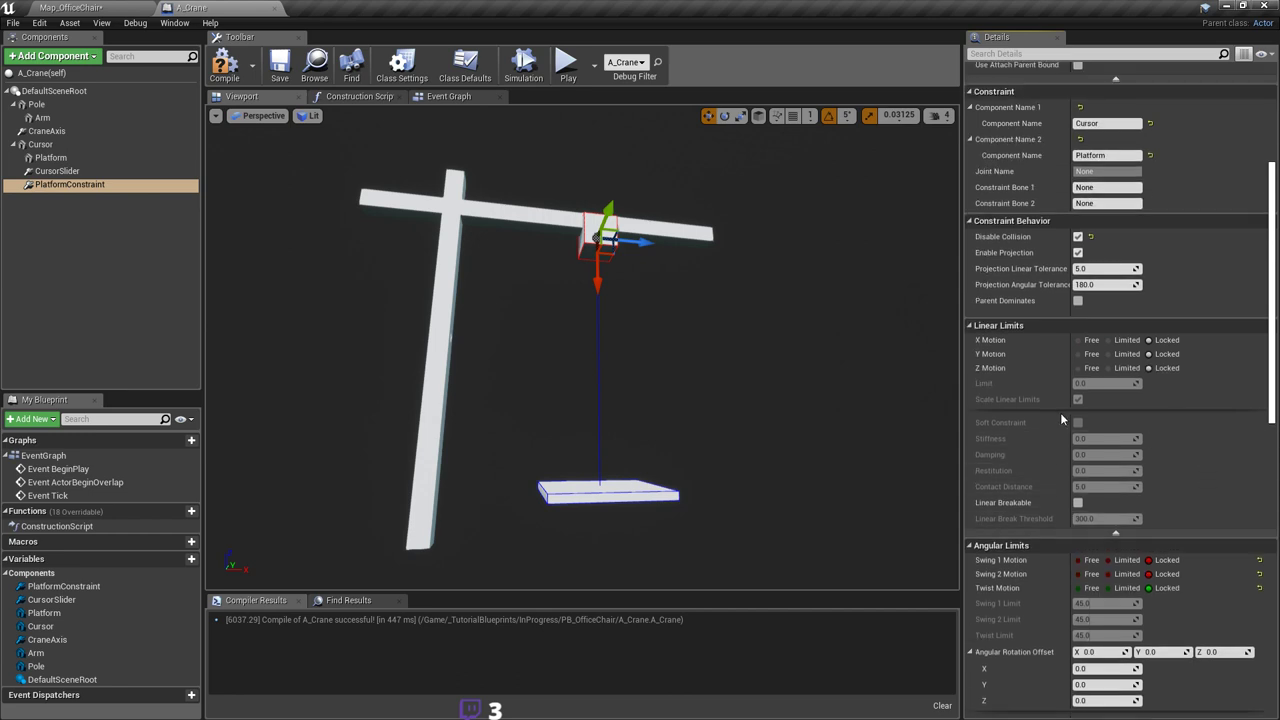
pyautogui.click(225, 65)
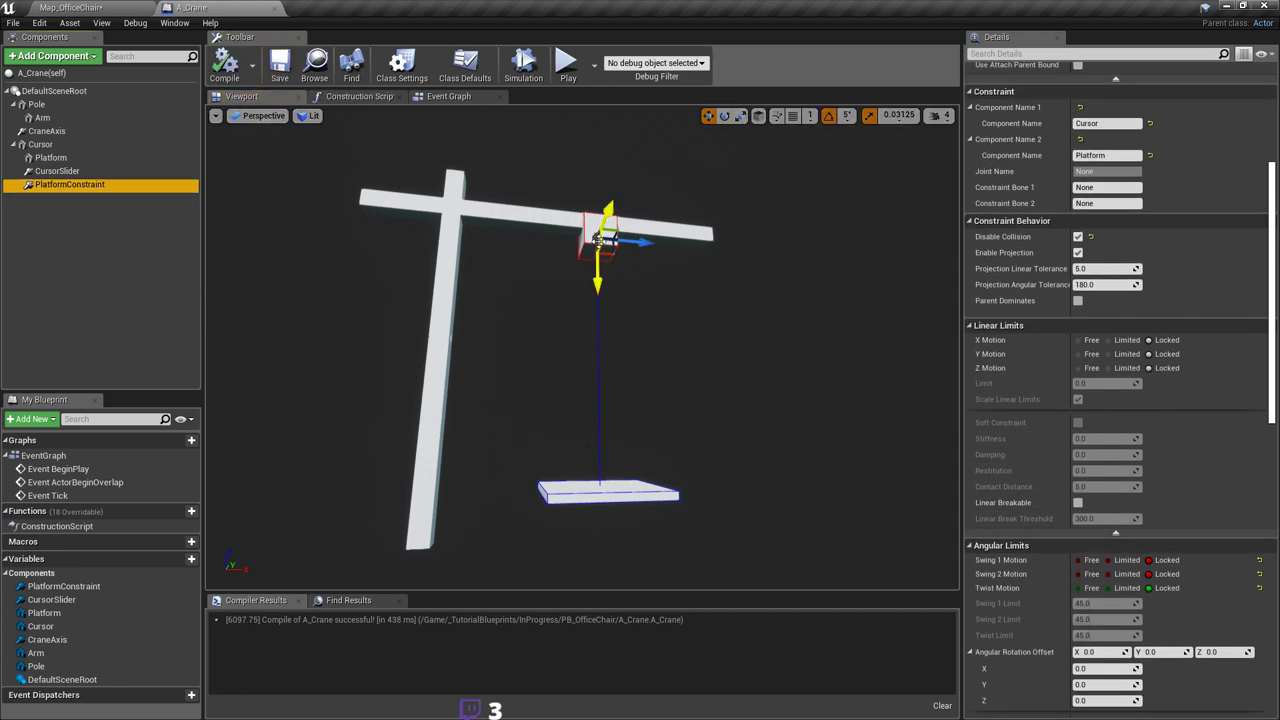
pyautogui.click(70, 7)
pyautogui.hotkey('ctrl', 's')
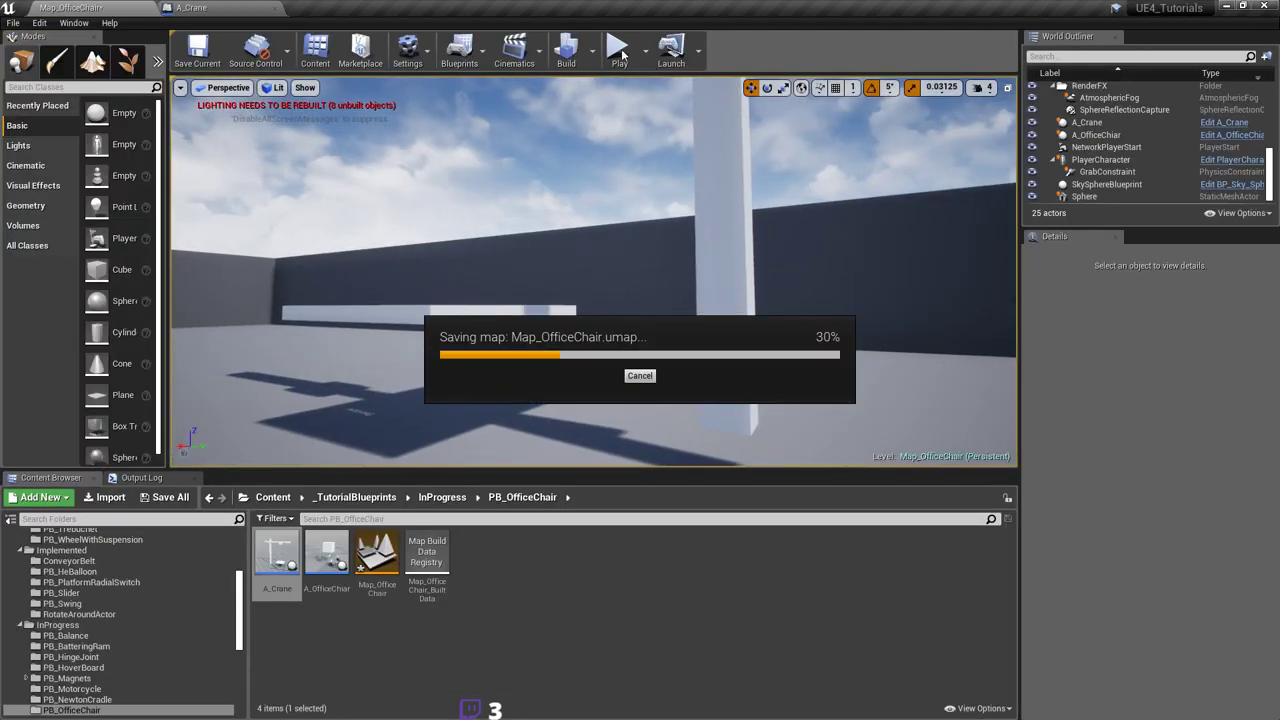
# Step: Play the level, carry the office chair to the hanging platform with the swing motions locked, and end the session
pyautogui.click(620, 52)
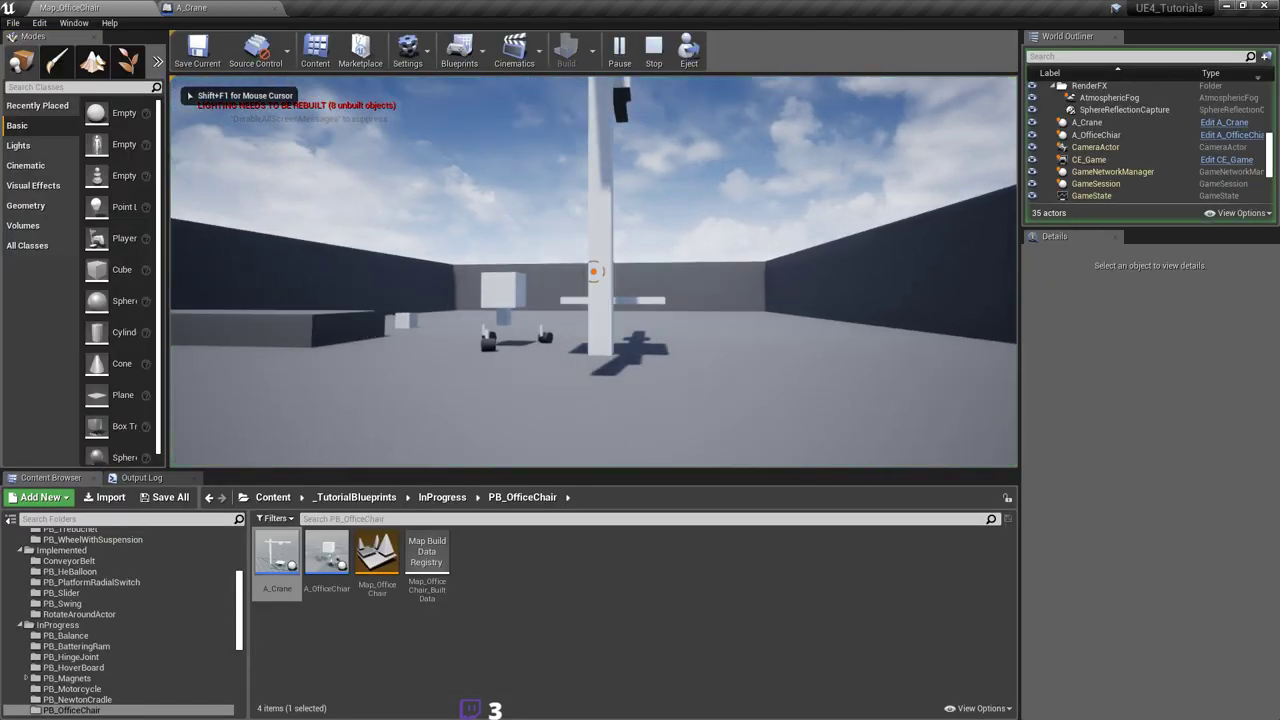
pyautogui.click(593, 271)
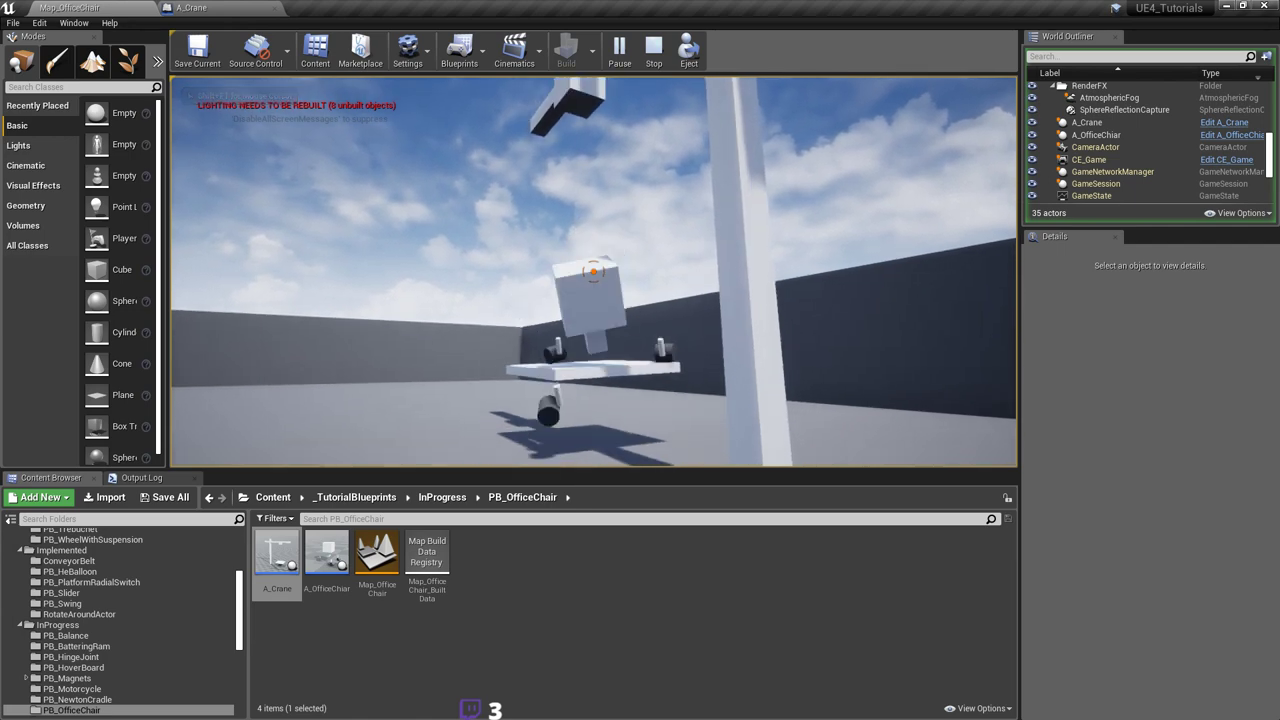
pyautogui.press('Escape')
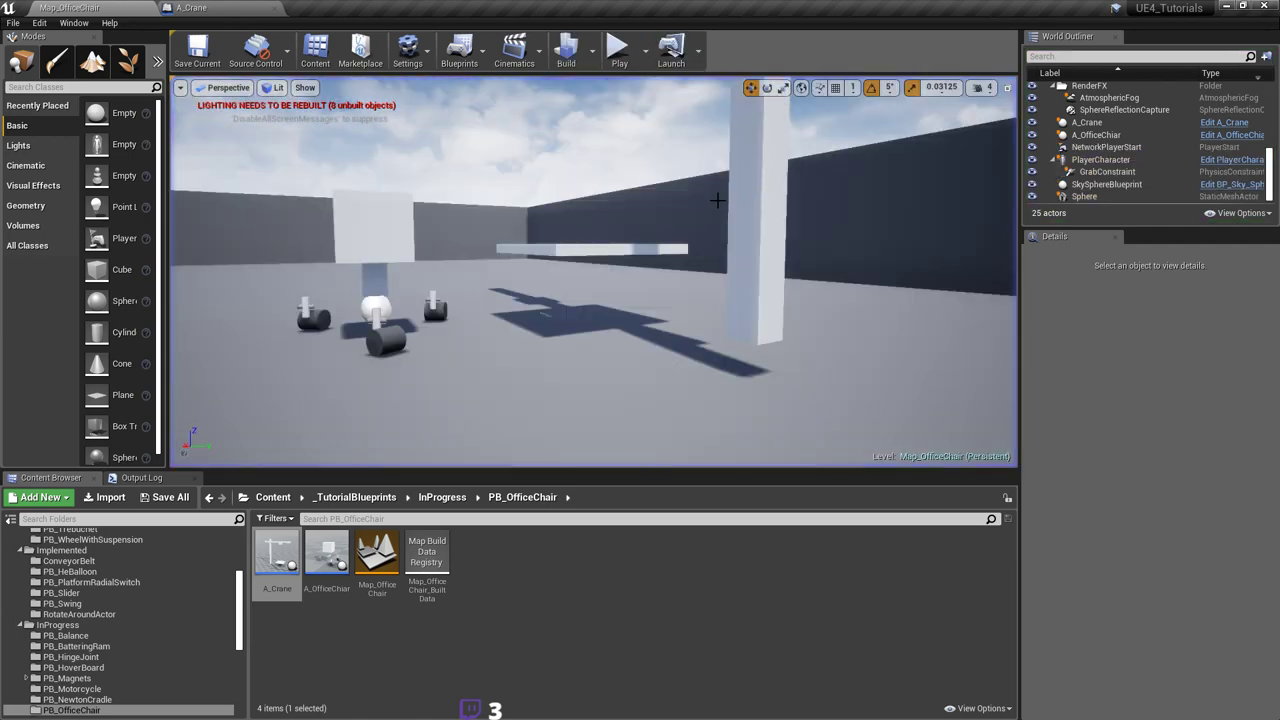
# Step: Scale the A_OfficeChiar actor in the level to 2.0 on X, Y and Z, and save the level
pyautogui.click(649, 306)
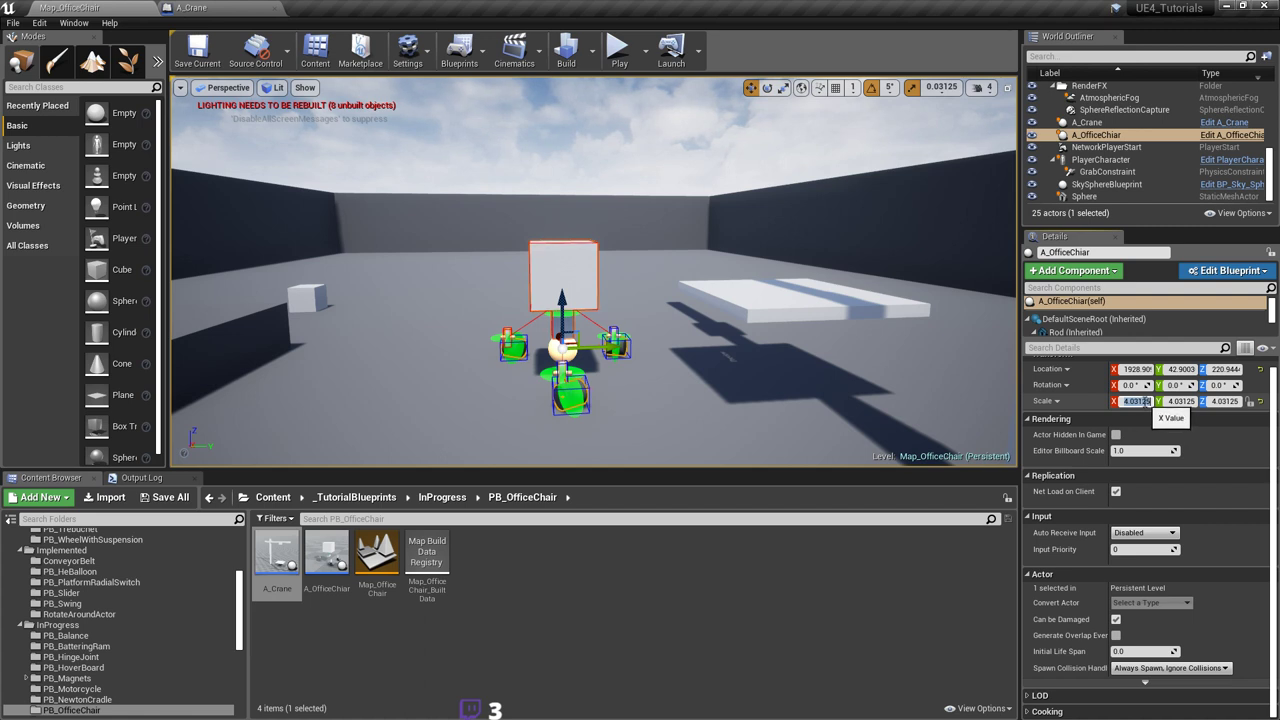
pyautogui.press('Return')
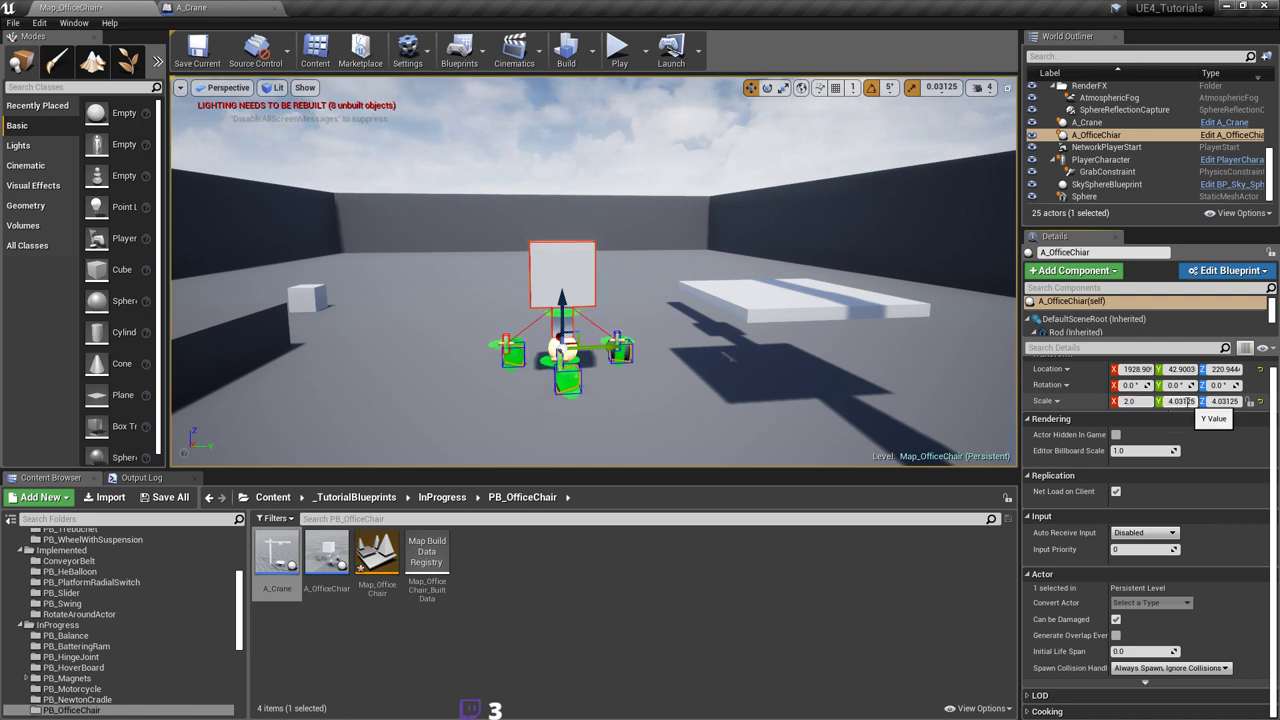
pyautogui.write('2')
pyautogui.click(1226, 401)
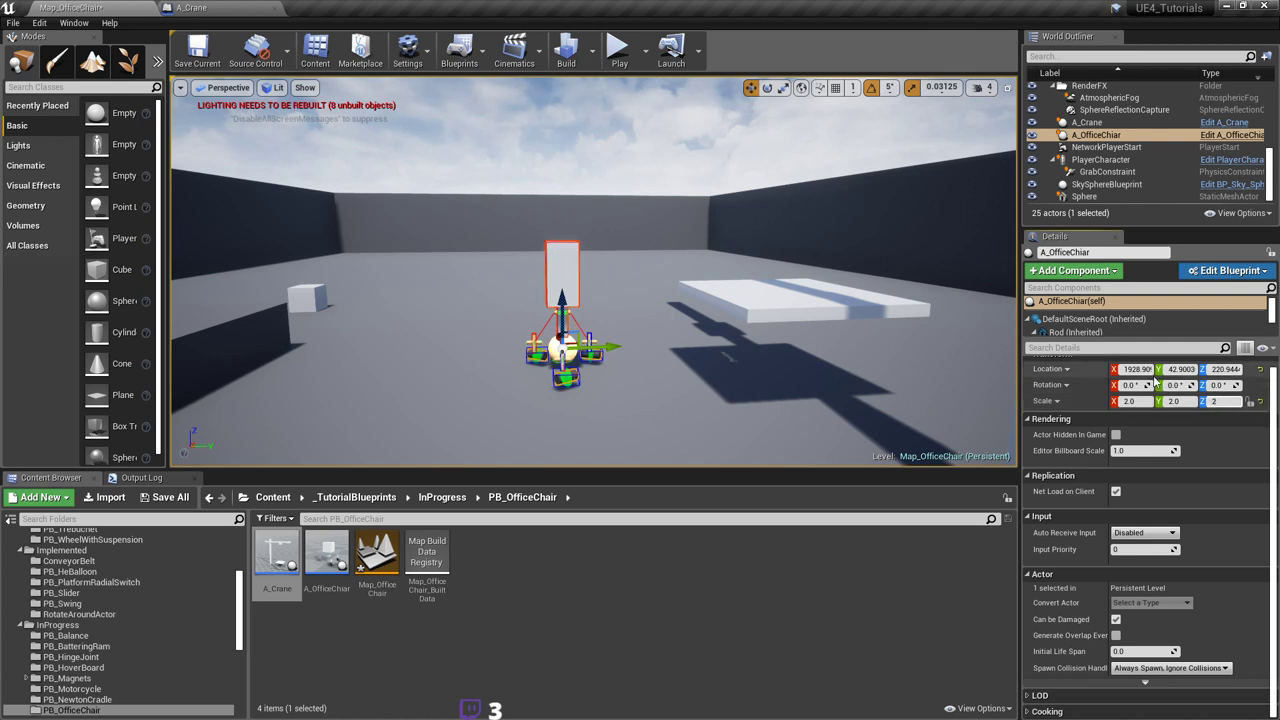
pyautogui.click(1132, 385)
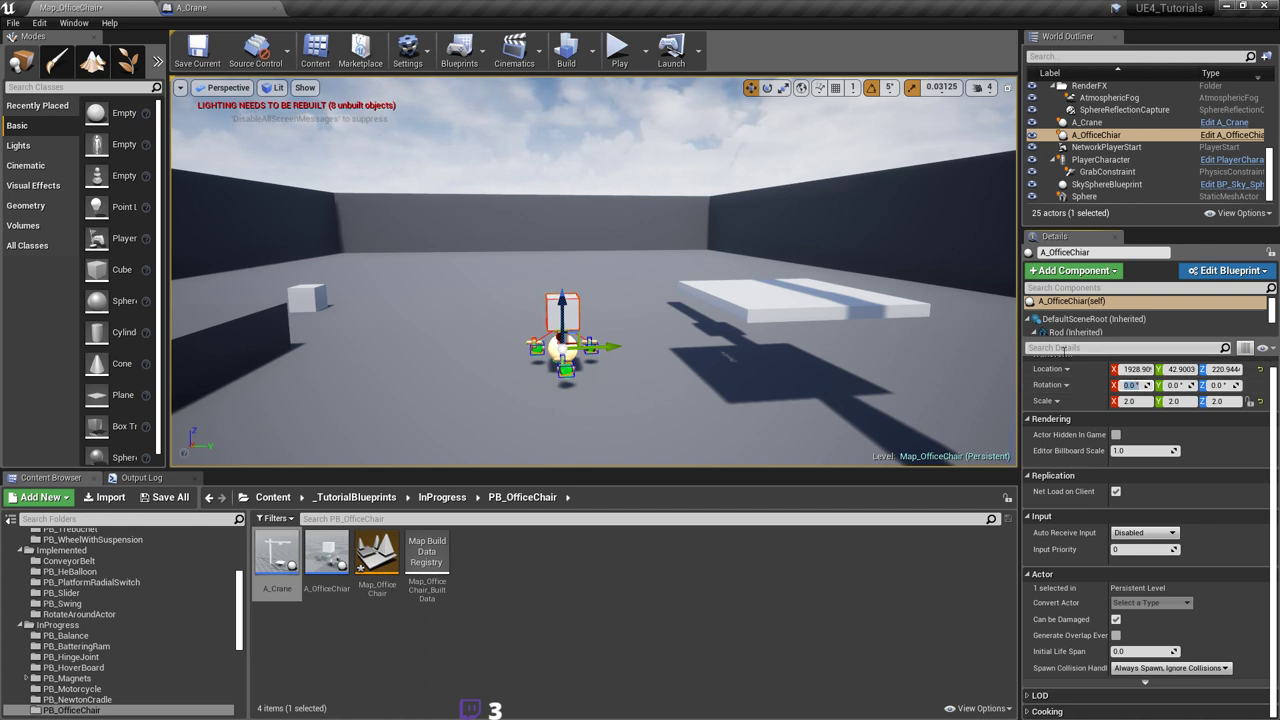
pyautogui.moveTo(664, 277)
pyautogui.mouseDown(button='right')
pyautogui.moveTo(618, 250)
pyautogui.moveTo(660, 270)
pyautogui.mouseUp(button='right')
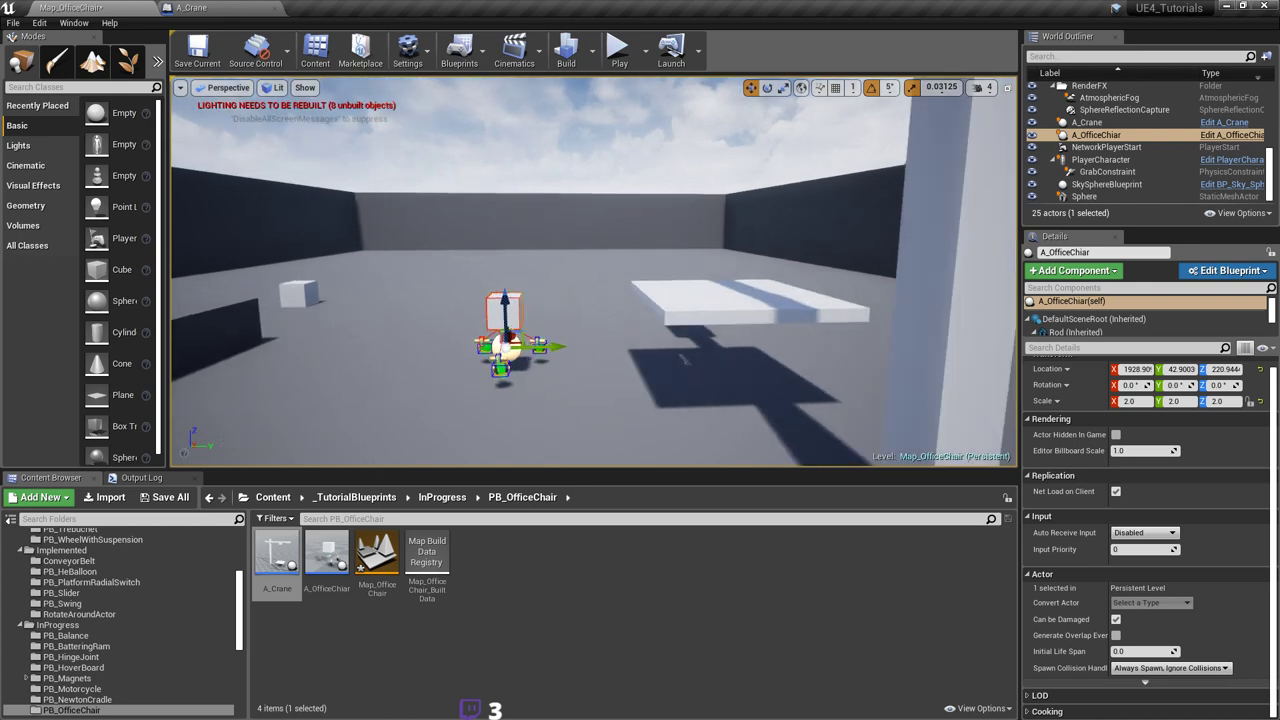
pyautogui.hotkey('ctrl', 's')
# Step: Look over the hanging platform and the rescaled office chair from several sides, saving the level again
pyautogui.moveTo(790, 285); pyautogui.dragTo(862, 287, button='right')
pyautogui.moveTo(566, 344)
pyautogui.mouseDown(button='right')
pyautogui.moveTo(530, 385)
pyautogui.moveTo(528, 338)
pyautogui.moveTo(566, 344)
pyautogui.mouseUp(button='right')
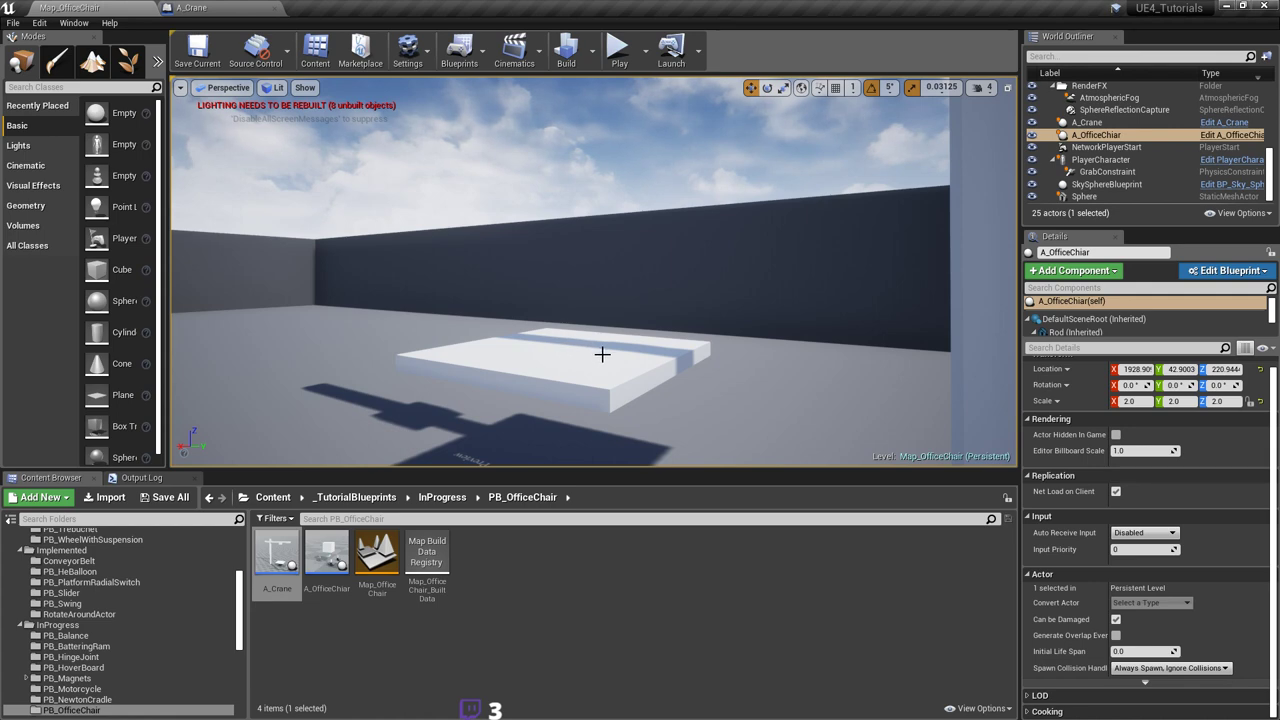
pyautogui.moveTo(603, 354); pyautogui.dragTo(628, 343, button='right')
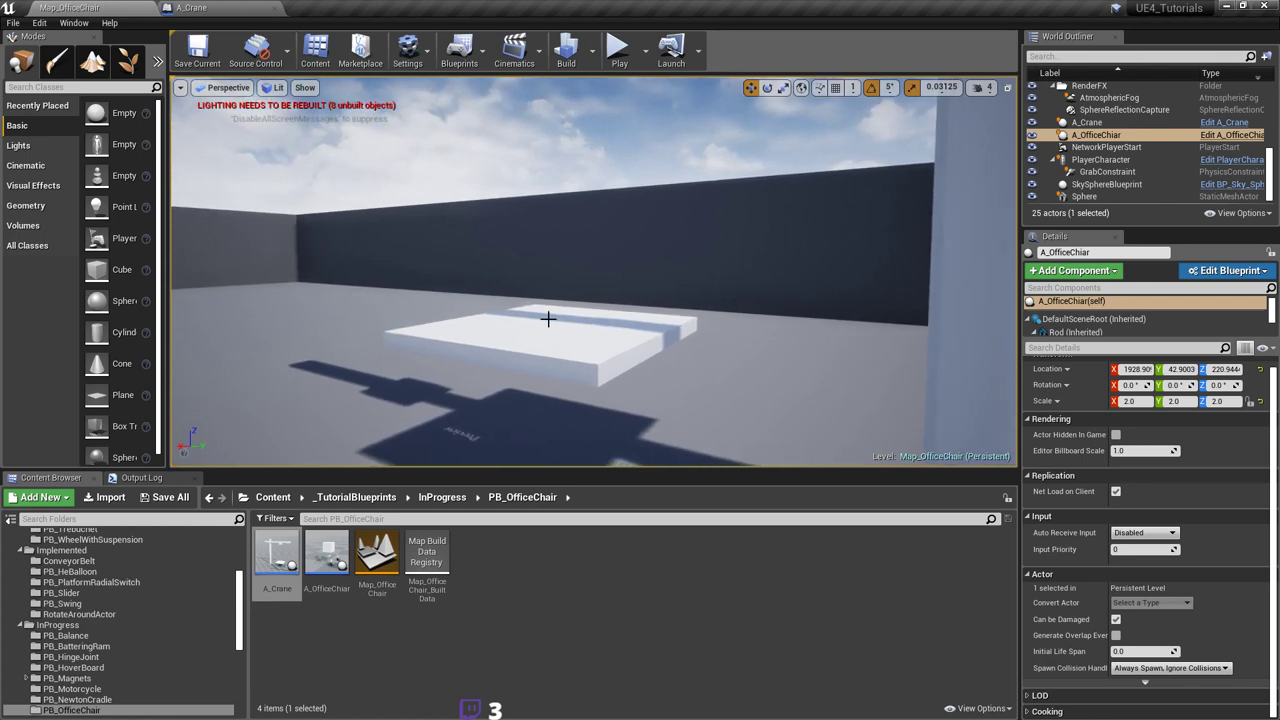
pyautogui.moveTo(549, 319); pyautogui.dragTo(578, 294, button='right')
pyautogui.hotkey('ctrl', 's')
pyautogui.hotkey('ctrl', 's')
pyautogui.moveTo(620, 246); pyautogui.dragTo(586, 259, button='right')
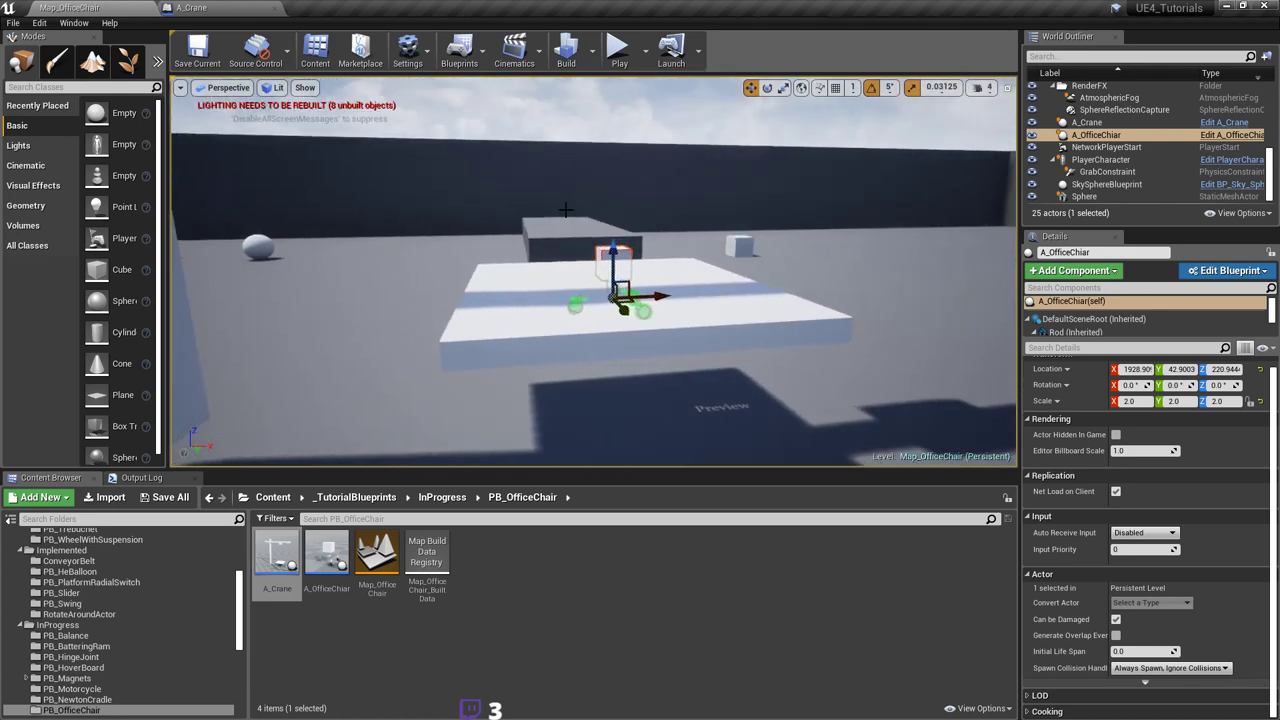
# Step: In the A_Crane blueprint, lower PlatformConstraint from the cursor to roughly midway above the platform, at about -332 on Z
pyautogui.click(222, 7)
pyautogui.moveTo(551, 217)
pyautogui.mouseDown(button='right')
pyautogui.moveTo(532, 212)
pyautogui.moveTo(545, 224)
pyautogui.mouseUp(button='right')
pyautogui.moveTo(462, 298); pyautogui.dragTo(446, 300, button='right')
pyautogui.moveTo(562, 214); pyautogui.dragTo(560, 217, button='right')
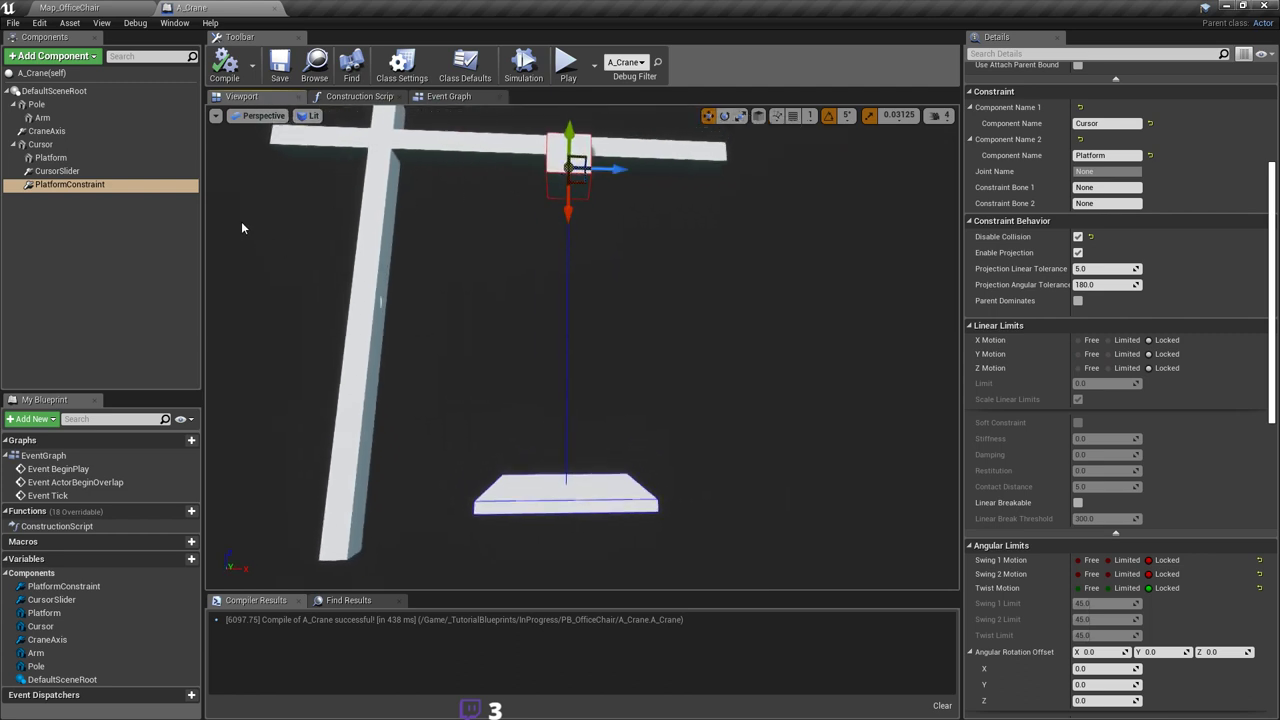
pyautogui.click(57, 171)
pyautogui.click(69, 184)
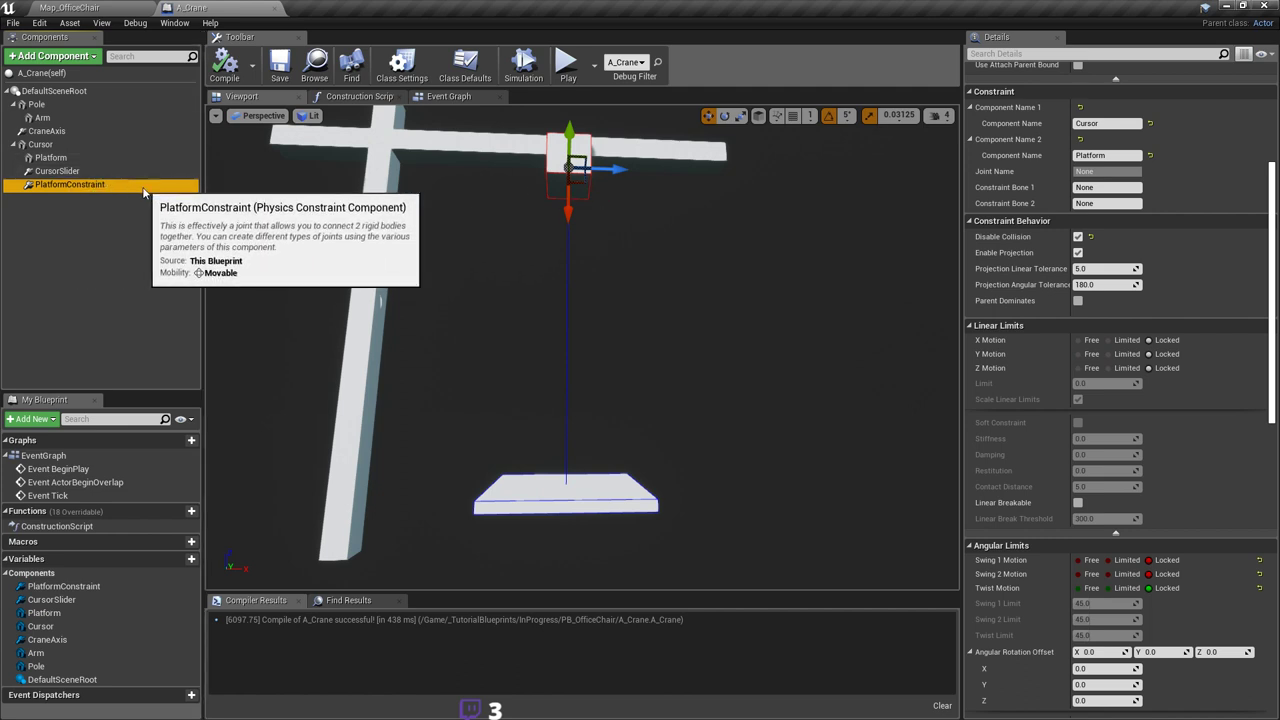
pyautogui.keyDown('alt'); pyautogui.moveTo(436, 212); pyautogui.dragTo(456, 212); pyautogui.keyUp('alt')
pyautogui.moveTo(621, 207); pyautogui.dragTo(631, 203, button='right')
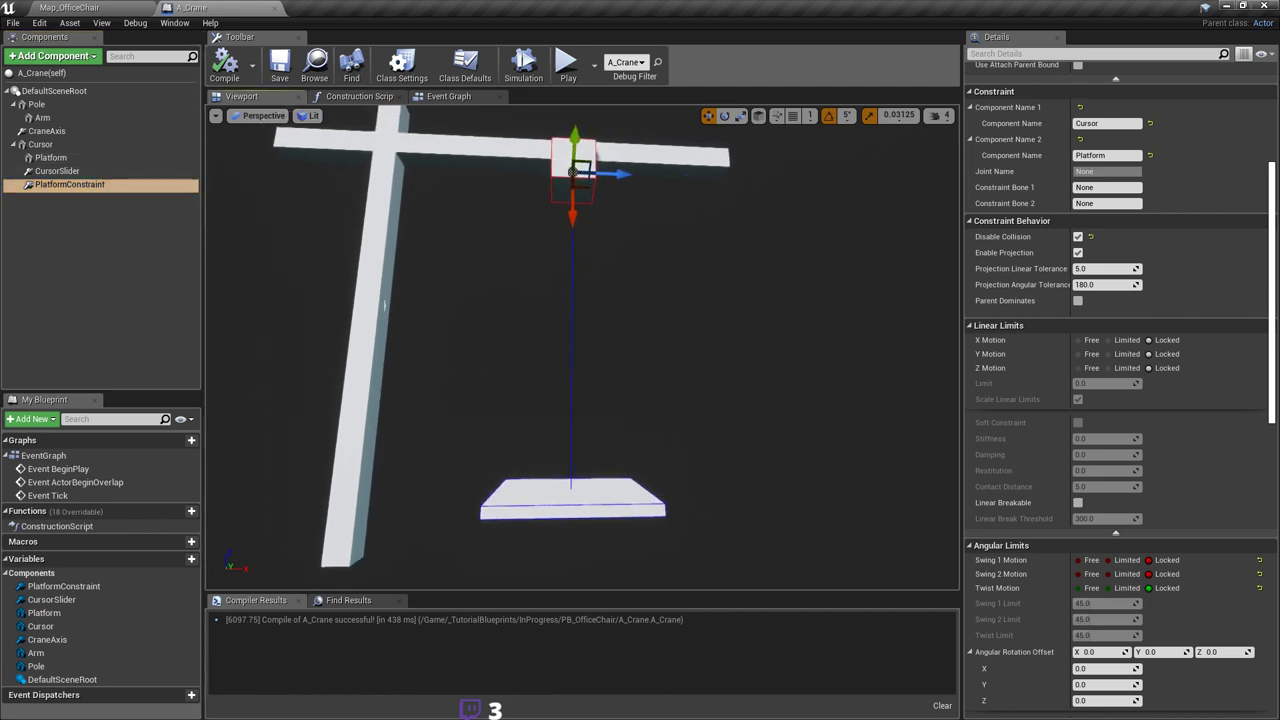
pyautogui.moveTo(569, 207); pyautogui.dragTo(575, 348)
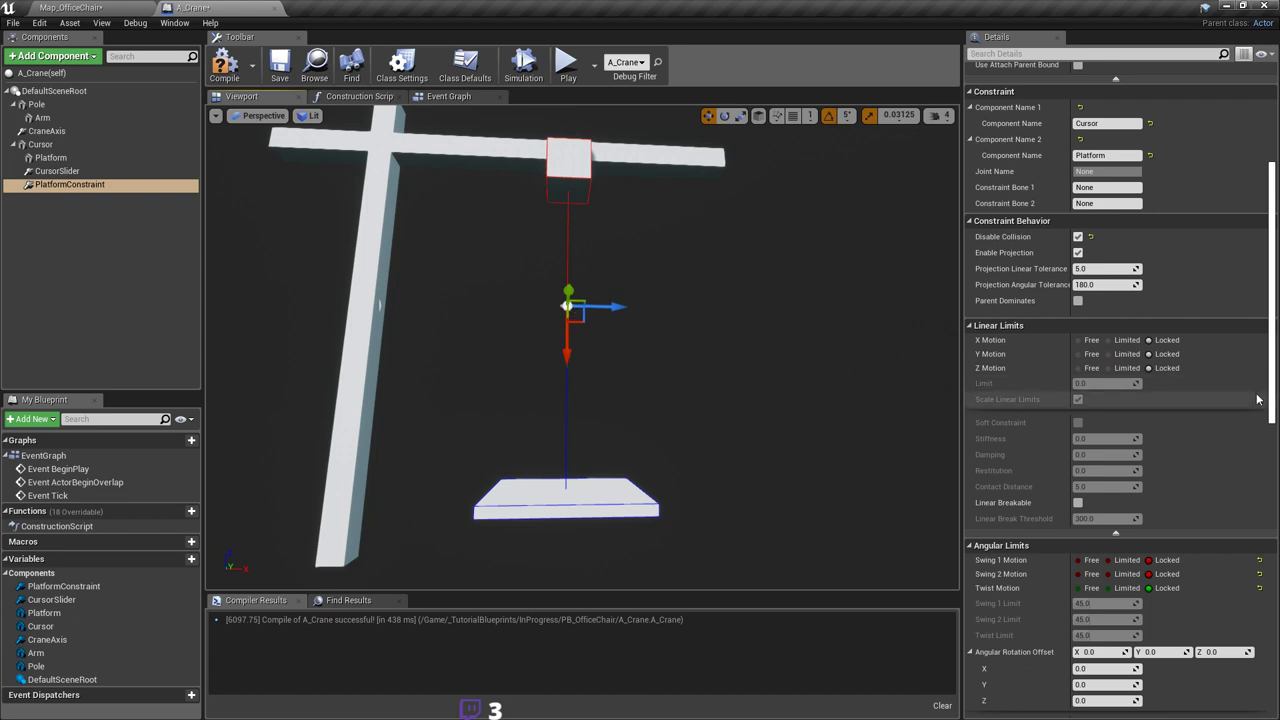
pyautogui.scroll(5, 1195, 380)
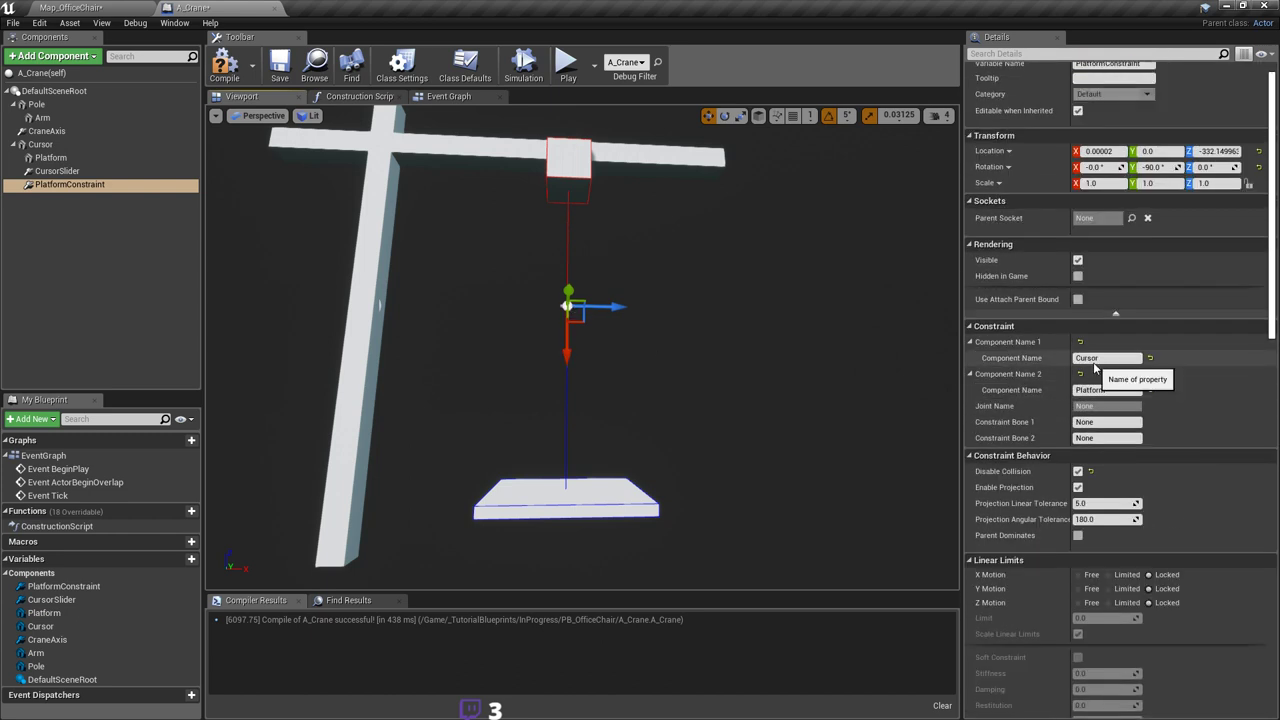
# Step: Review PlatformConstraint's component names, linear limits and angular limits alongside its position on the crane
pyautogui.click(1106, 390)
pyautogui.moveTo(874, 300)
pyautogui.mouseDown(button='right')
pyautogui.moveTo(871, 335)
pyautogui.moveTo(874, 300)
pyautogui.mouseUp(button='right')
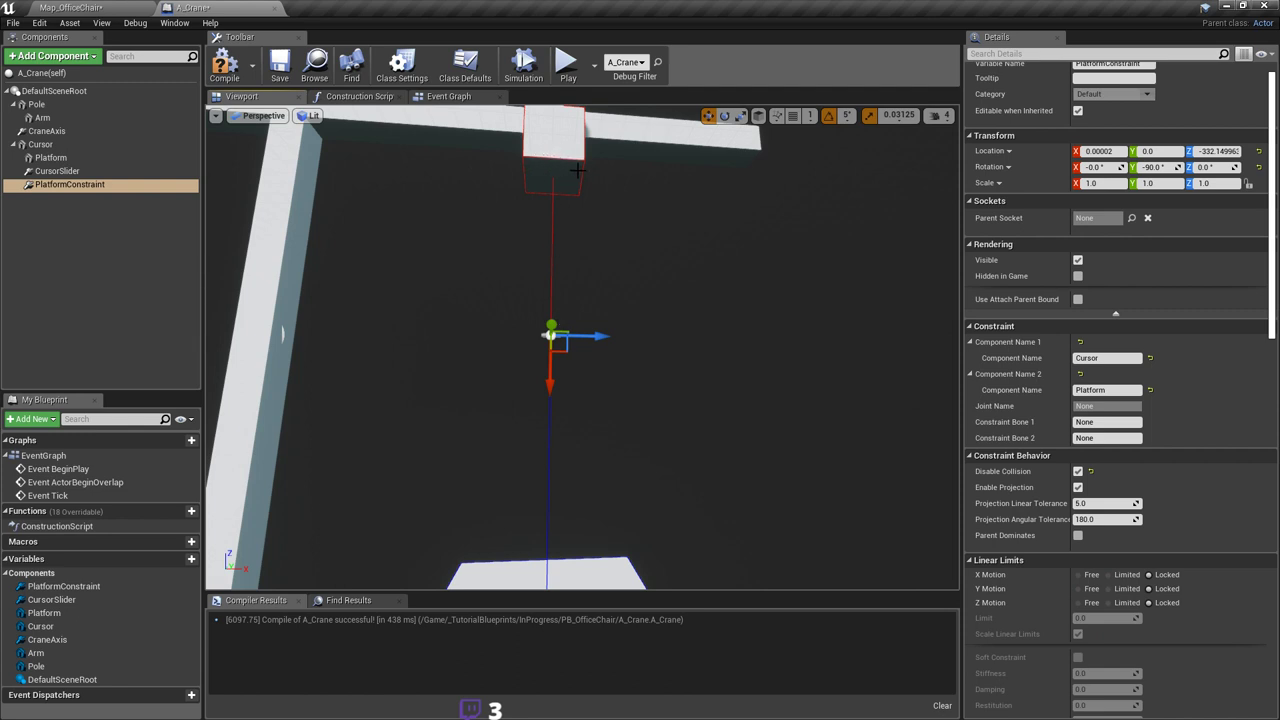
pyautogui.moveTo(541, 335); pyautogui.dragTo(556, 308, button='right')
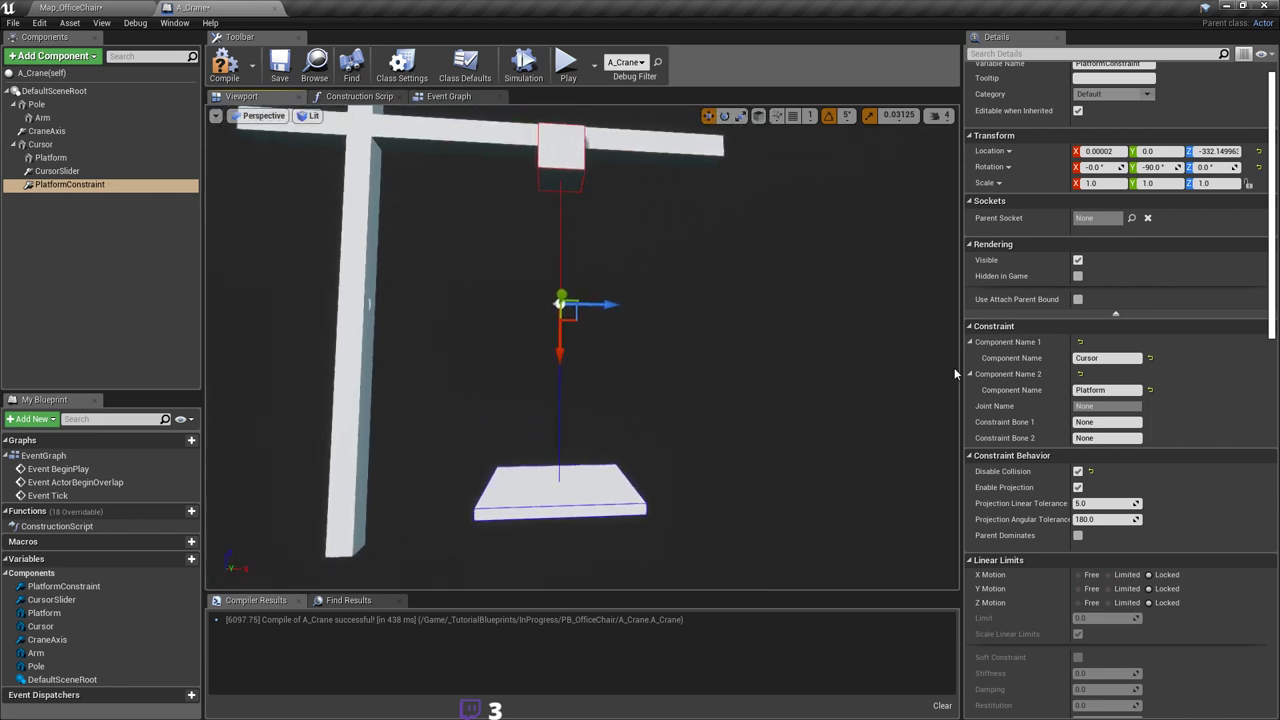
pyautogui.scroll(-3, 1155, 364)
pyautogui.scroll(-2, 1175, 459)
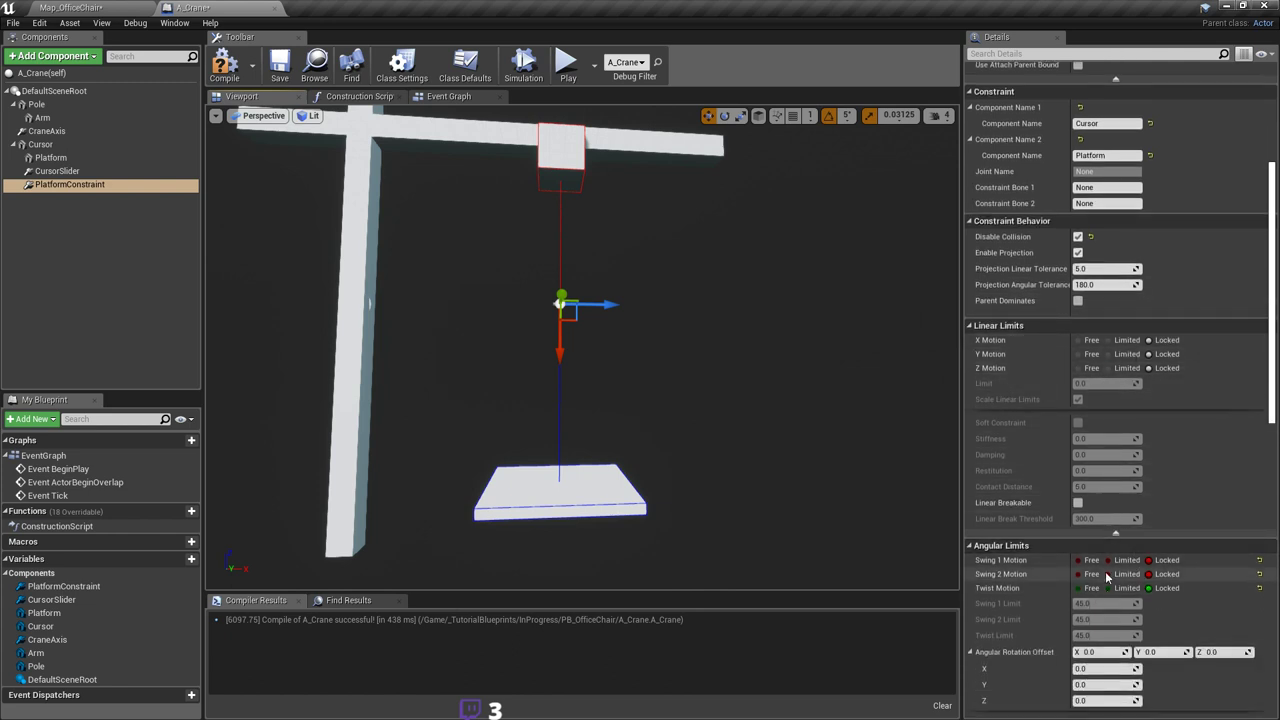
pyautogui.scroll(-3, 1107, 577)
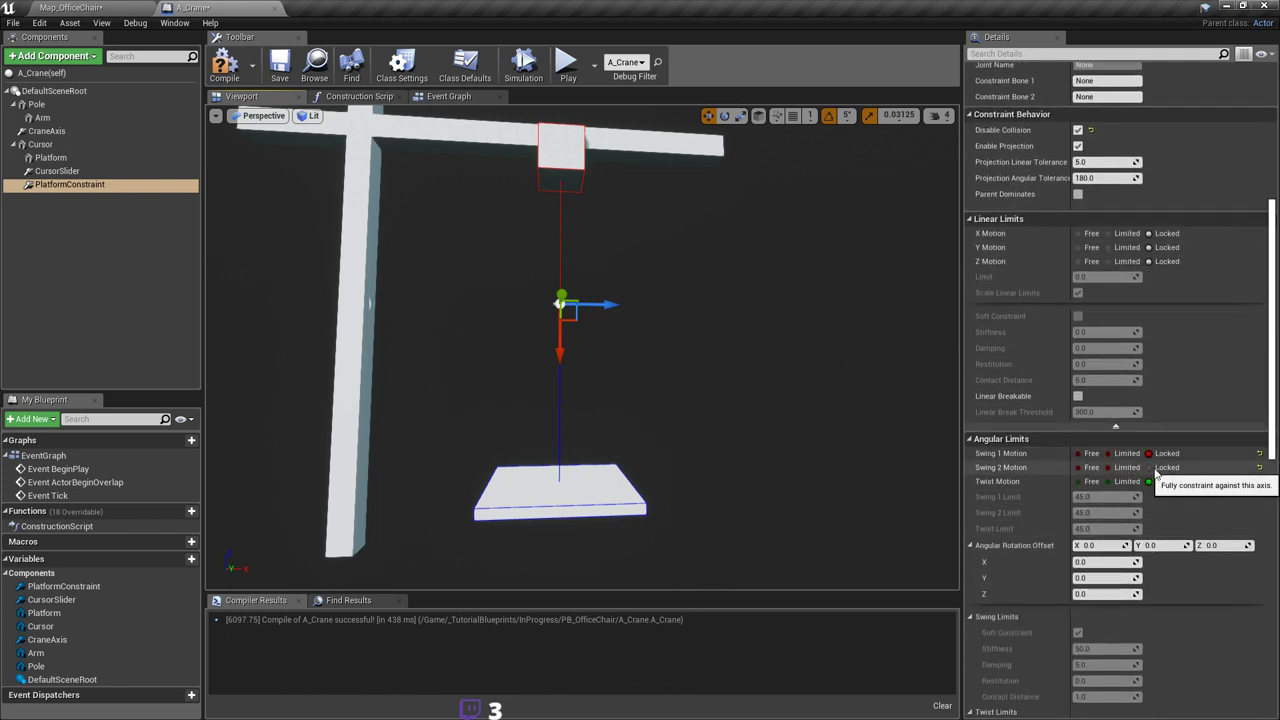
pyautogui.moveTo(794, 410); pyautogui.dragTo(804, 401, button='right')
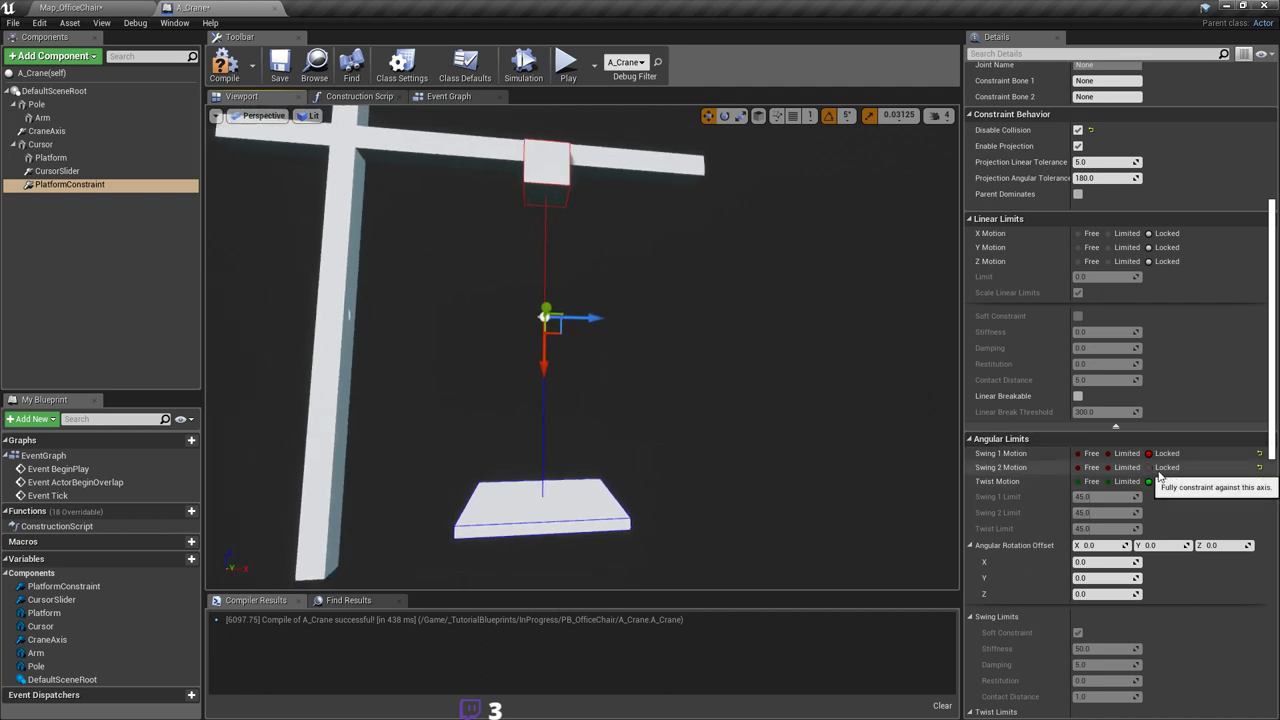
pyautogui.moveTo(682, 394); pyautogui.dragTo(672, 409, button='right')
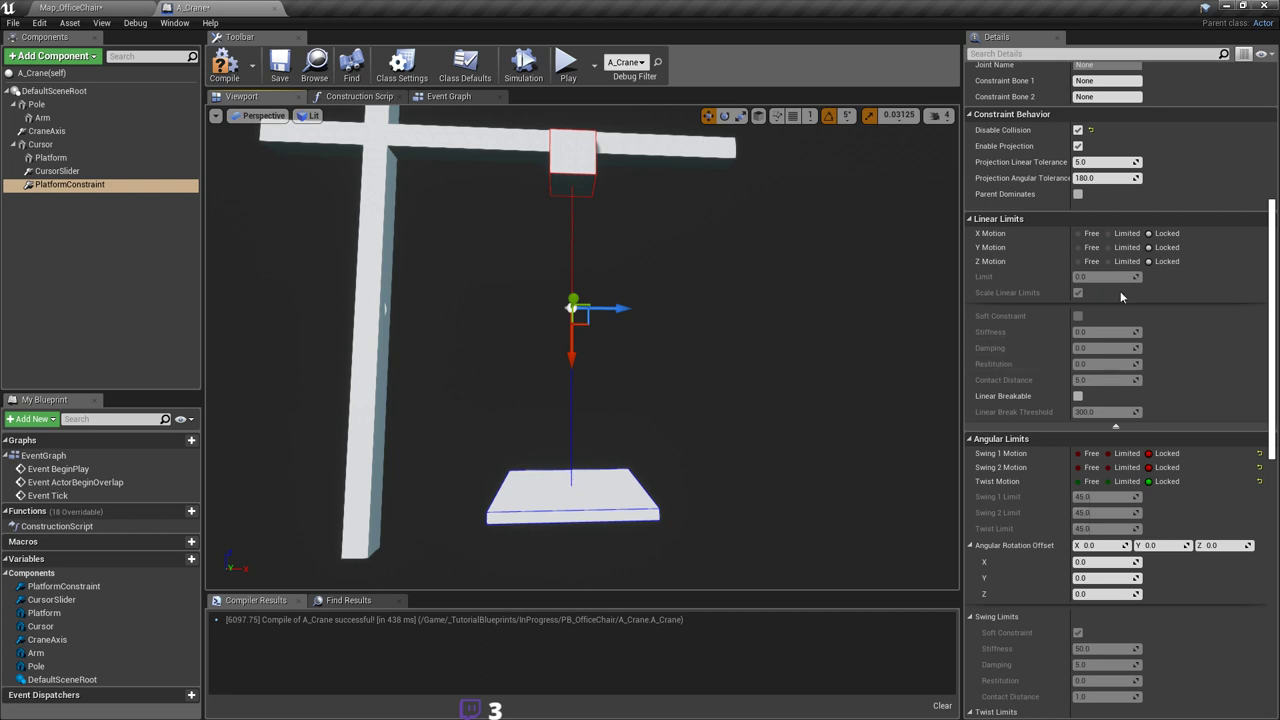
pyautogui.scroll(5, 1210, 362)
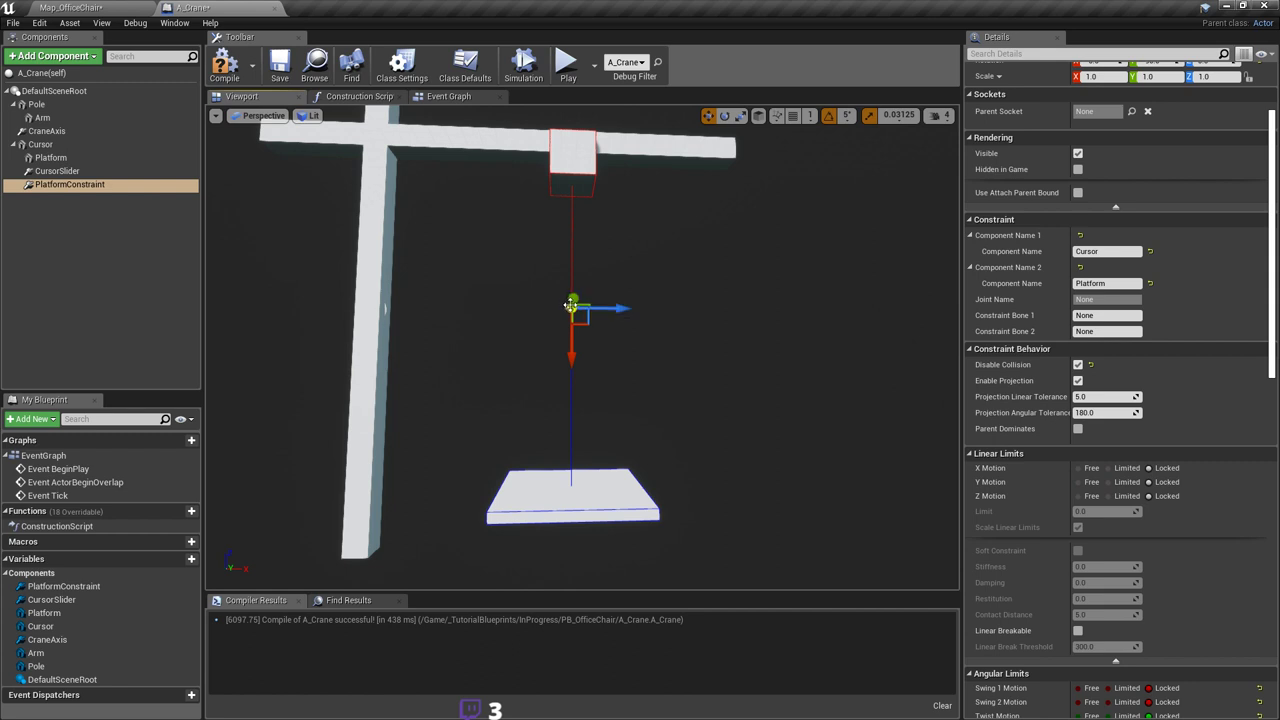
# Step: Examine the constraint point's placement between the cursor and the hanging platform
pyautogui.moveTo(580, 307); pyautogui.dragTo(570, 301, button='right')
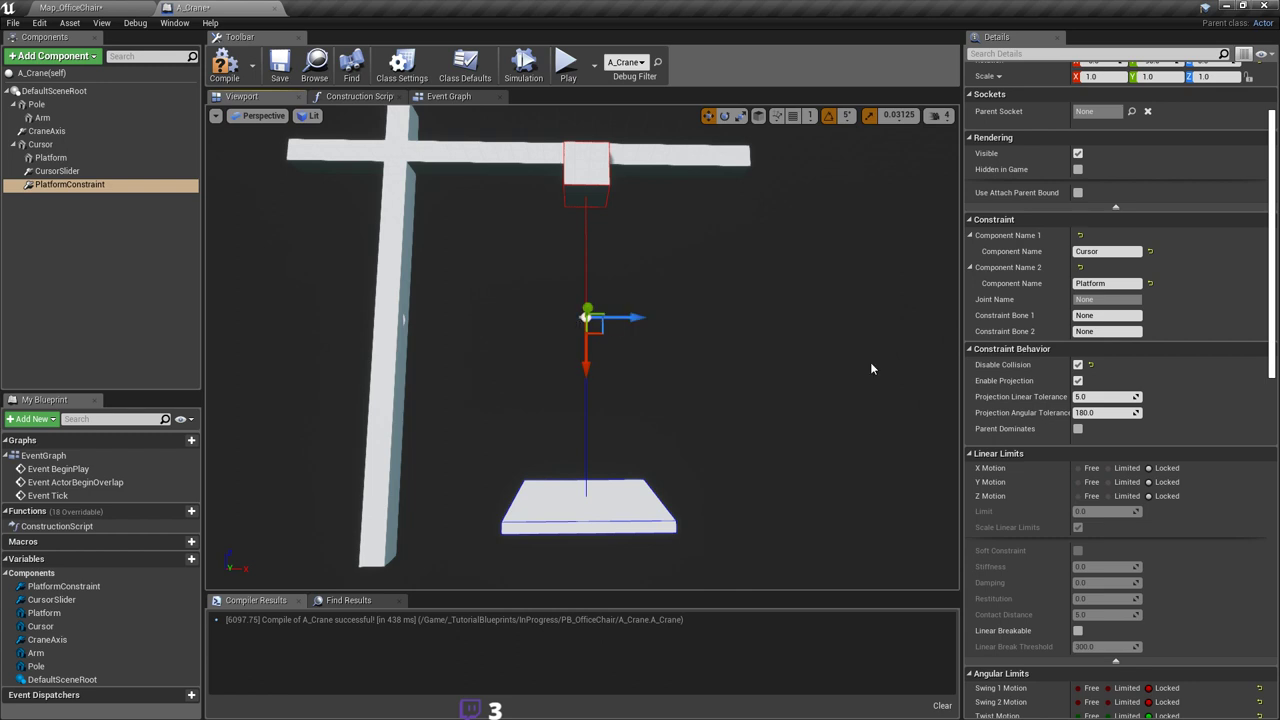
pyautogui.scroll(-3, 1100, 468)
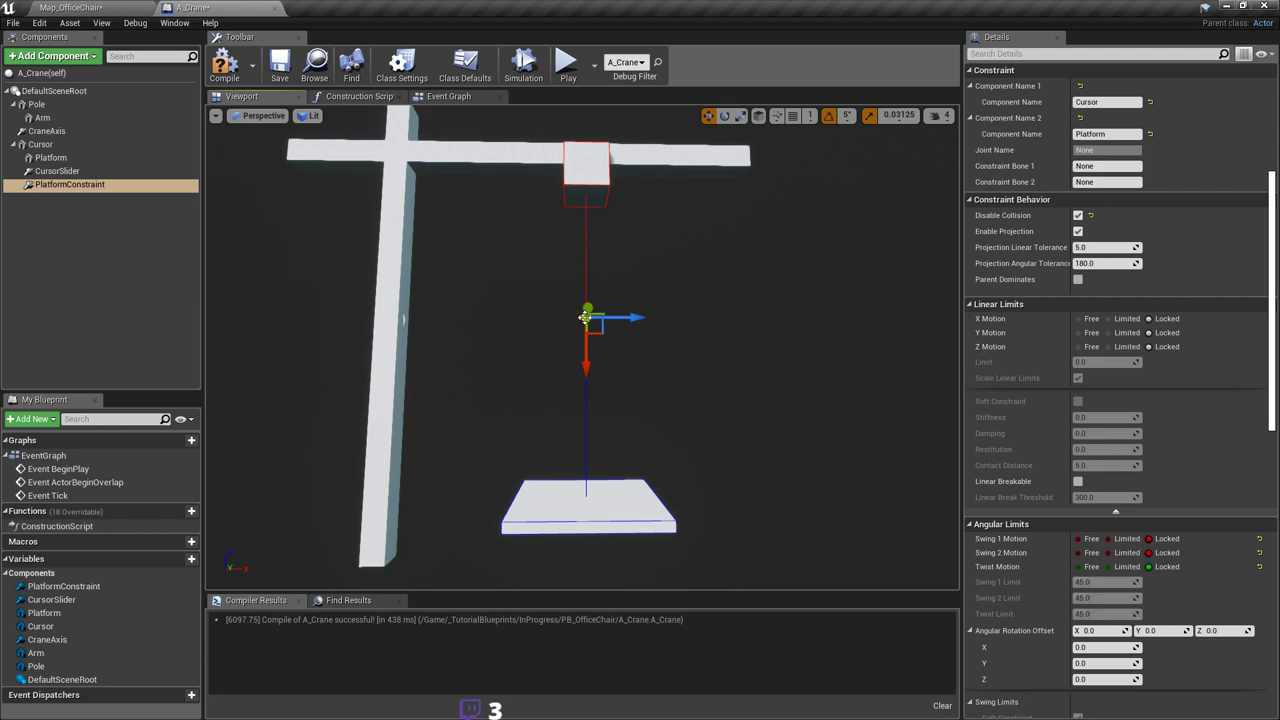
pyautogui.moveTo(599, 242); pyautogui.dragTo(658, 454, button='right')
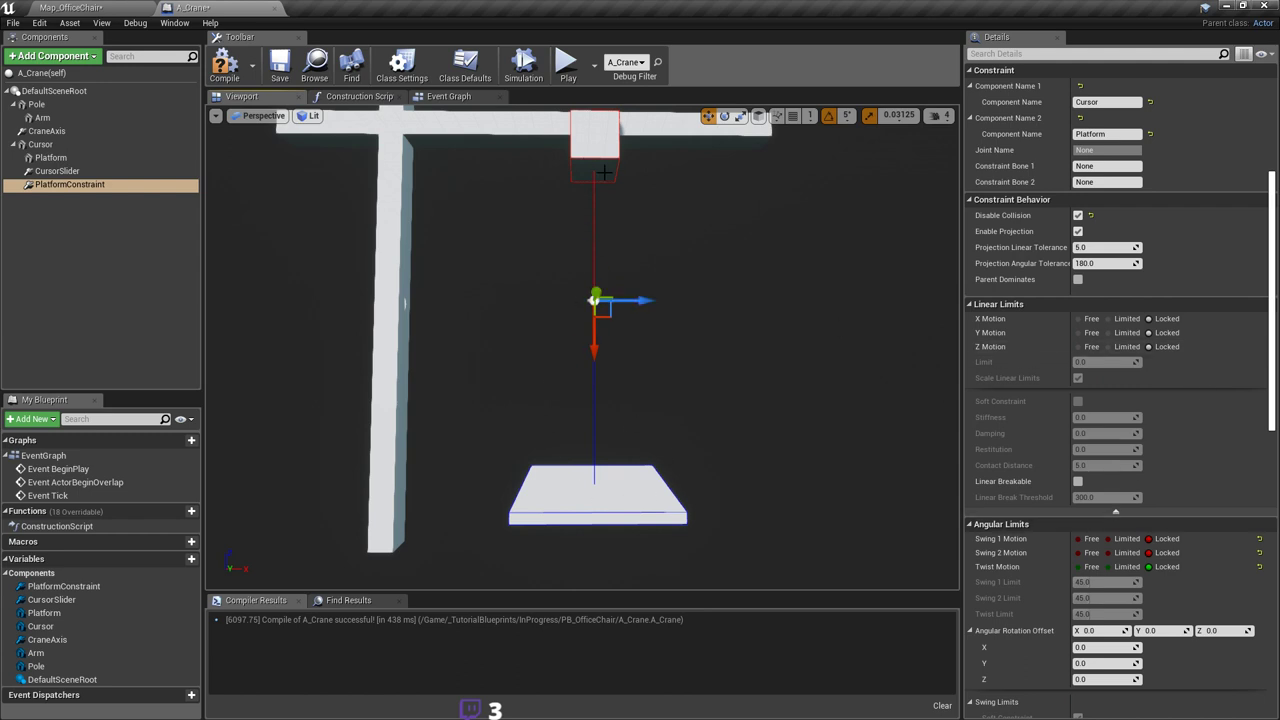
pyautogui.moveTo(620, 156); pyautogui.dragTo(617, 150, button='right')
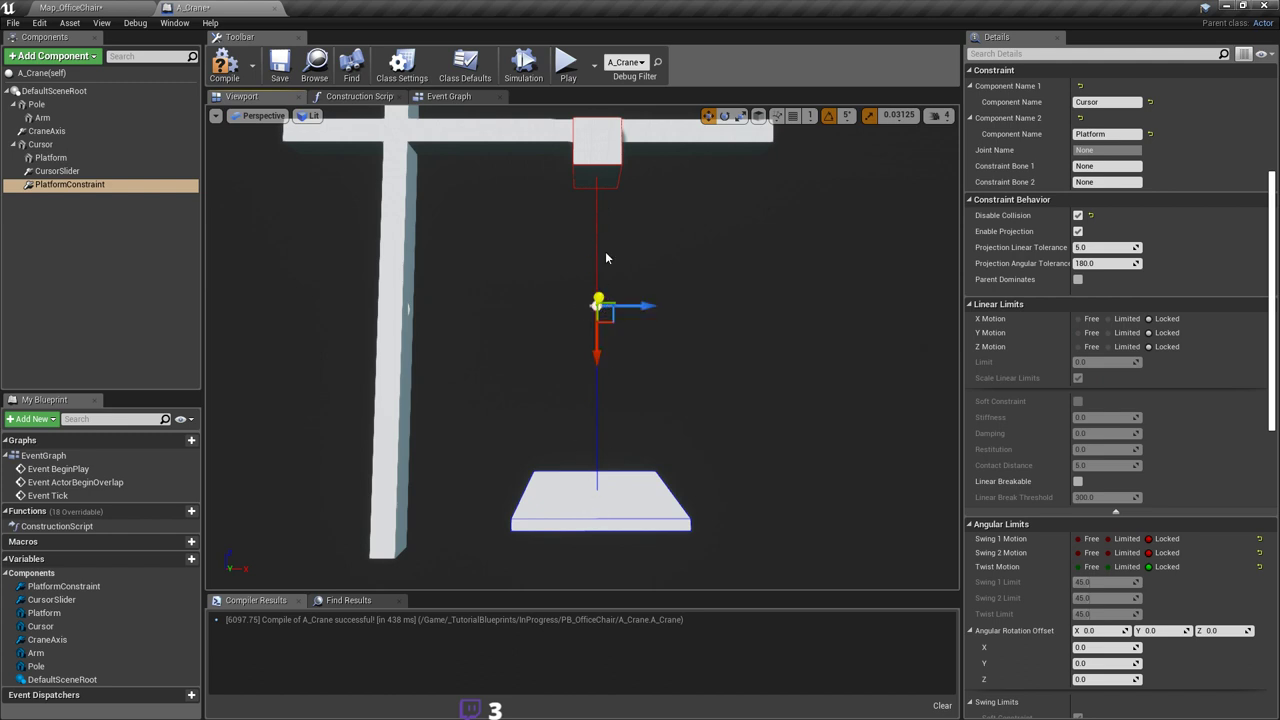
pyautogui.moveTo(598, 312); pyautogui.dragTo(596, 288, button='right')
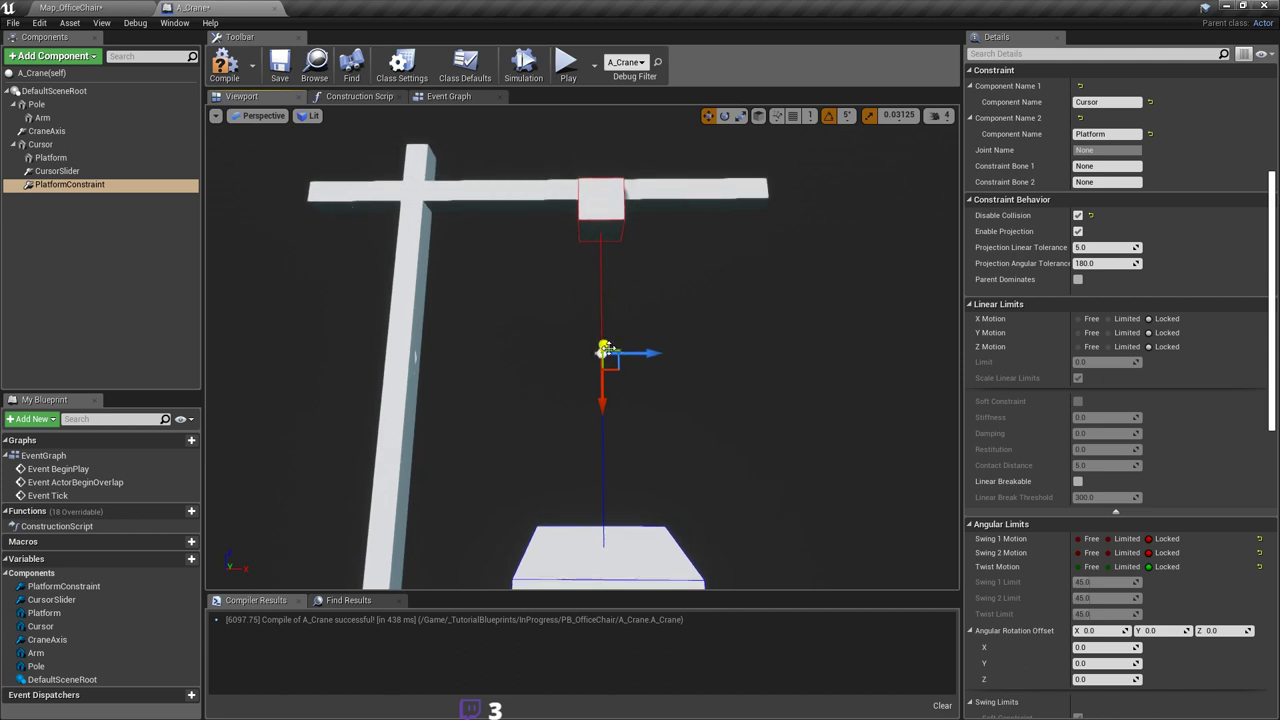
pyautogui.moveTo(608, 349); pyautogui.dragTo(559, 248, button='right')
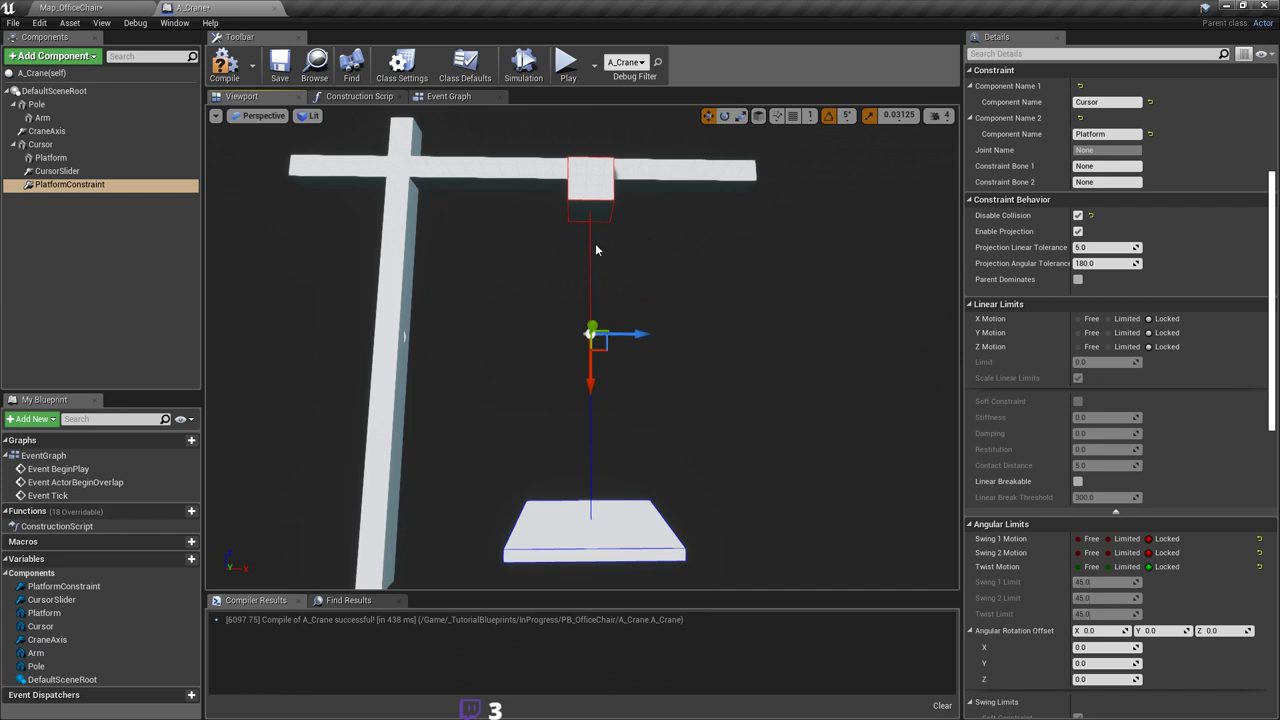
pyautogui.moveTo(593, 476)
pyautogui.mouseDown(button='right')
pyautogui.moveTo(610, 488)
pyautogui.moveTo(593, 476)
pyautogui.mouseUp(button='right')
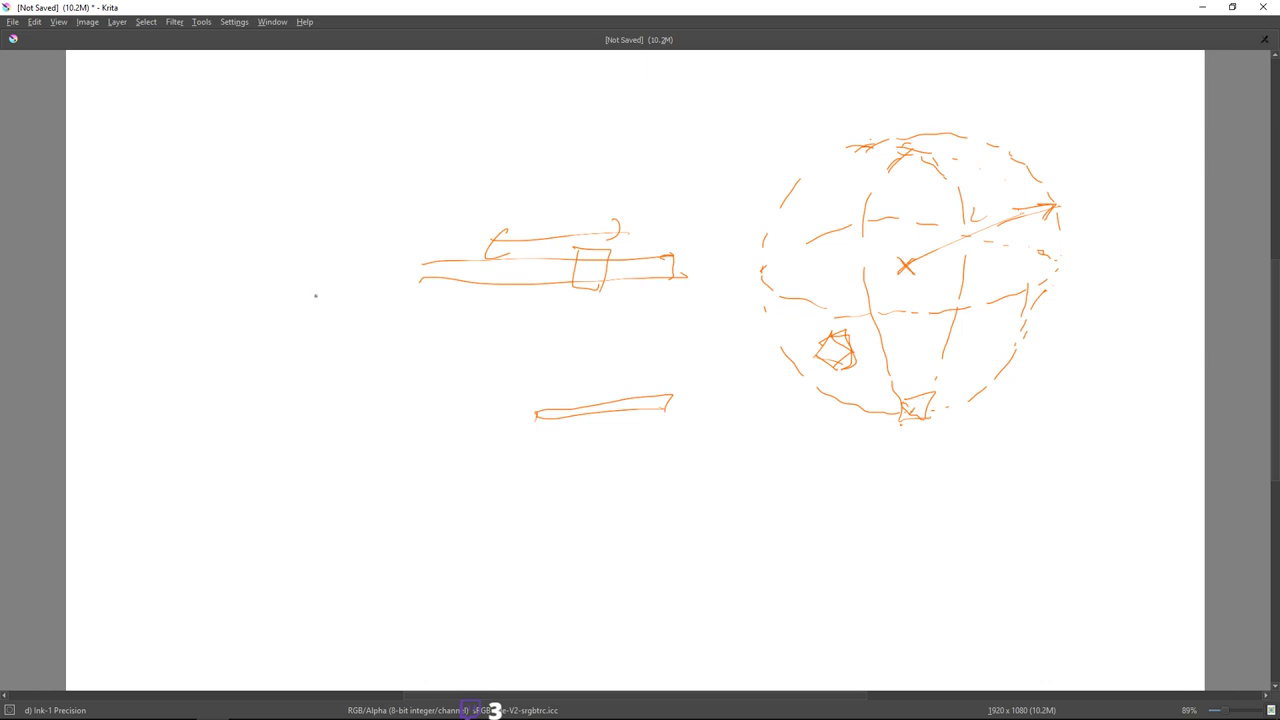
# Step: Switch to Krita and sketch a cursor box with a dashed line down to a pivot point carrying a platform on slanted ropes
pyautogui.moveTo(291, 288)
pyautogui.mouseDown()
pyautogui.moveTo(318, 331)
pyautogui.moveTo(303, 338)
pyautogui.mouseUp()
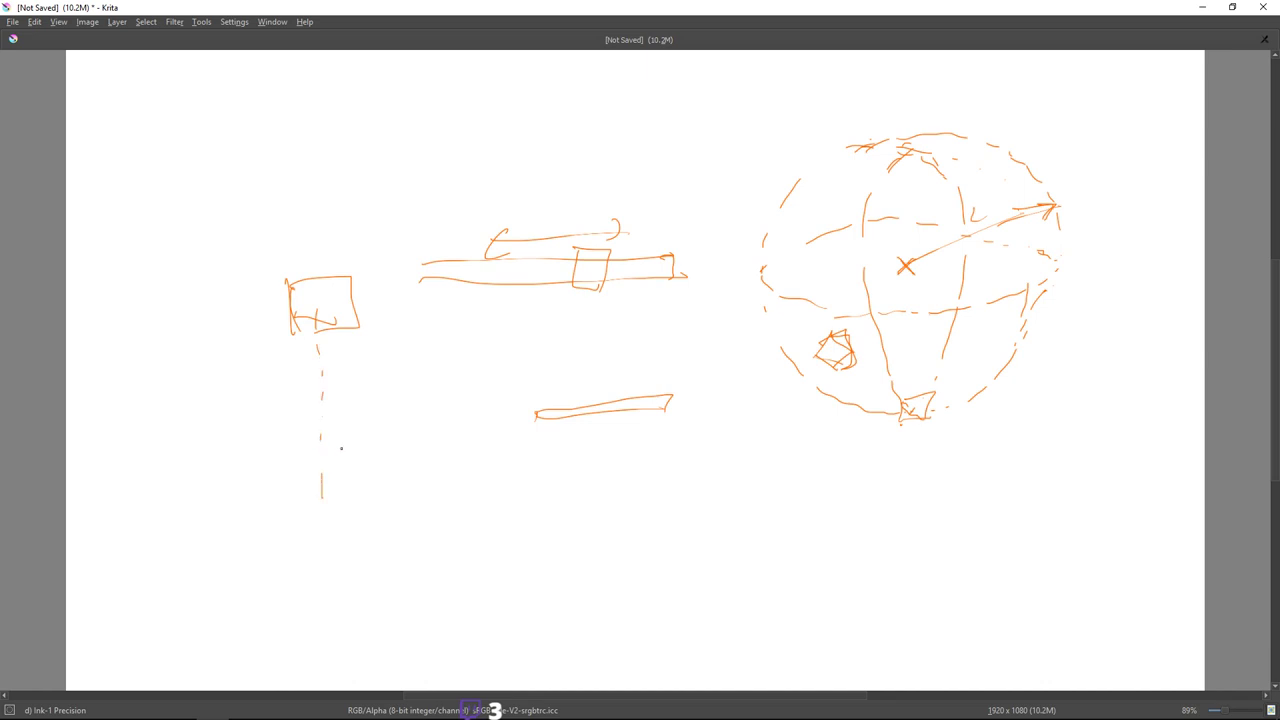
pyautogui.moveTo(289, 545); pyautogui.dragTo(274, 577)
pyautogui.moveTo(321, 500); pyautogui.dragTo(395, 557)
pyautogui.moveTo(321, 505); pyautogui.dragTo(374, 541)
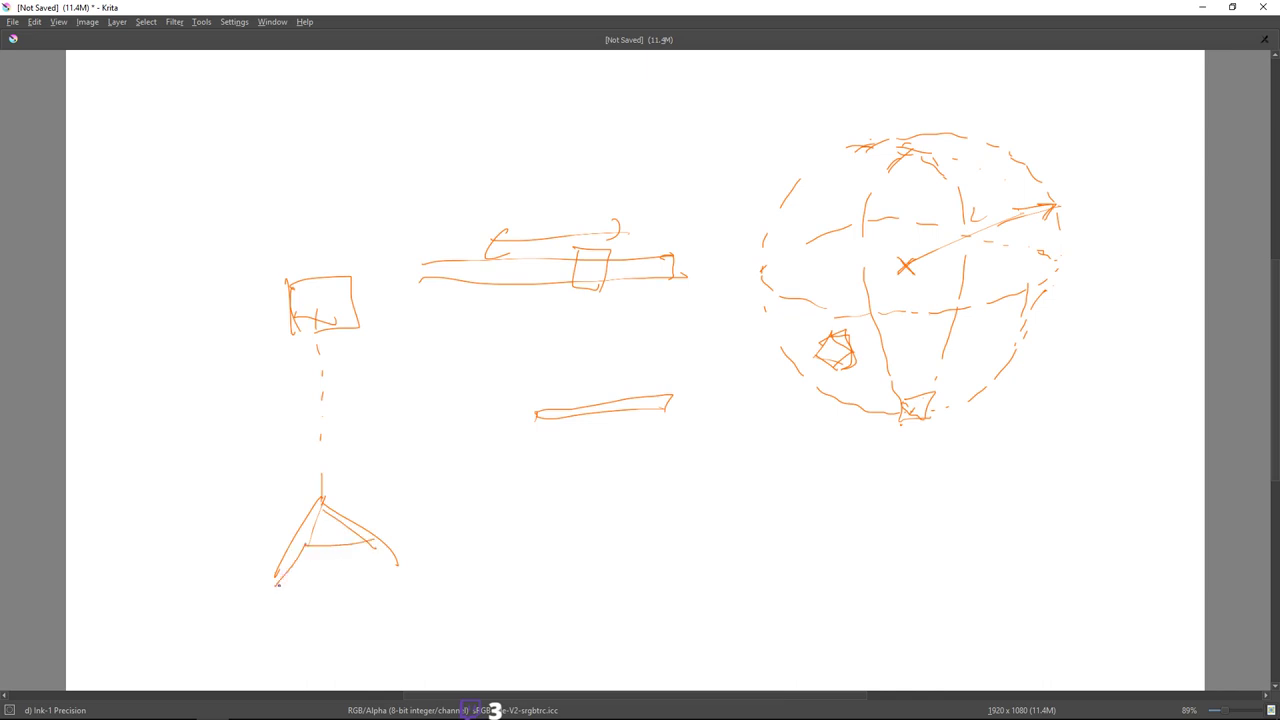
pyautogui.moveTo(277, 585); pyautogui.dragTo(384, 572)
pyautogui.moveTo(324, 488)
pyautogui.mouseDown()
pyautogui.moveTo(316, 500)
pyautogui.moveTo(326, 489)
pyautogui.mouseUp()
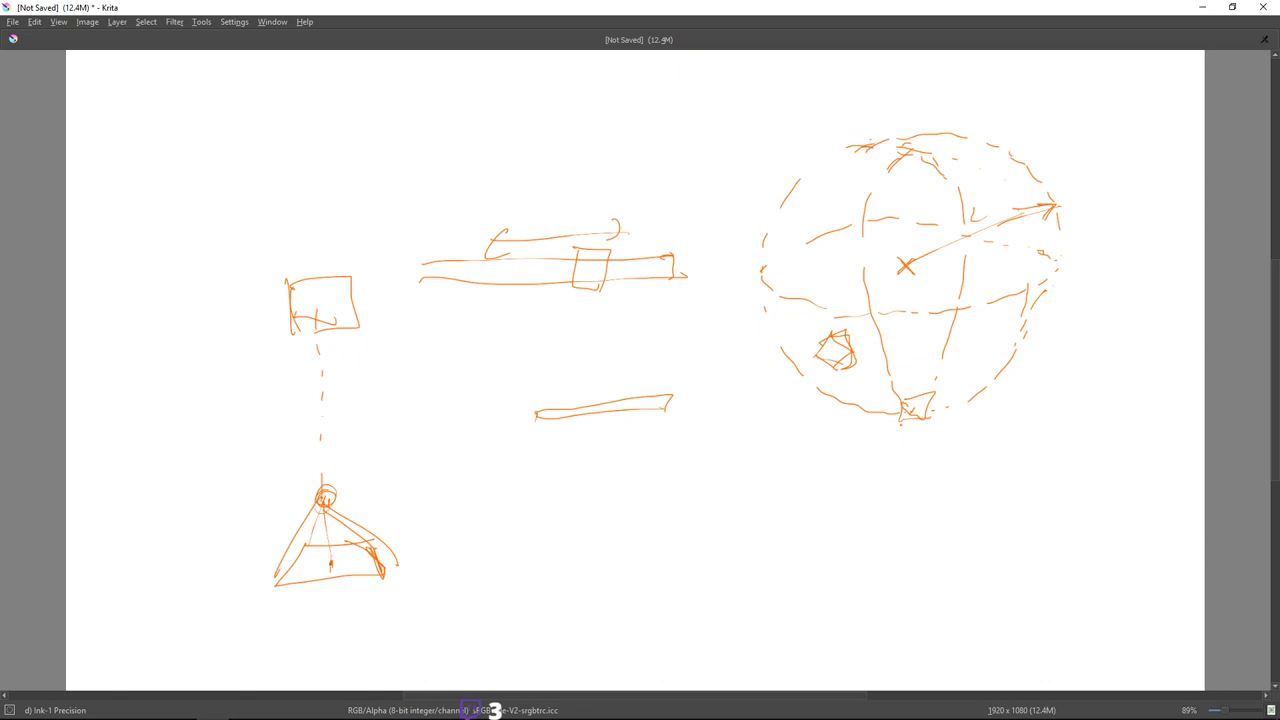
# Step: Switch back to Unreal Editor, set PlatformConstraint's Component Name 1 to Platform and Component Name 2 to Cursor, and save the blueprint
pyautogui.hotkey('alt', 'Tab')
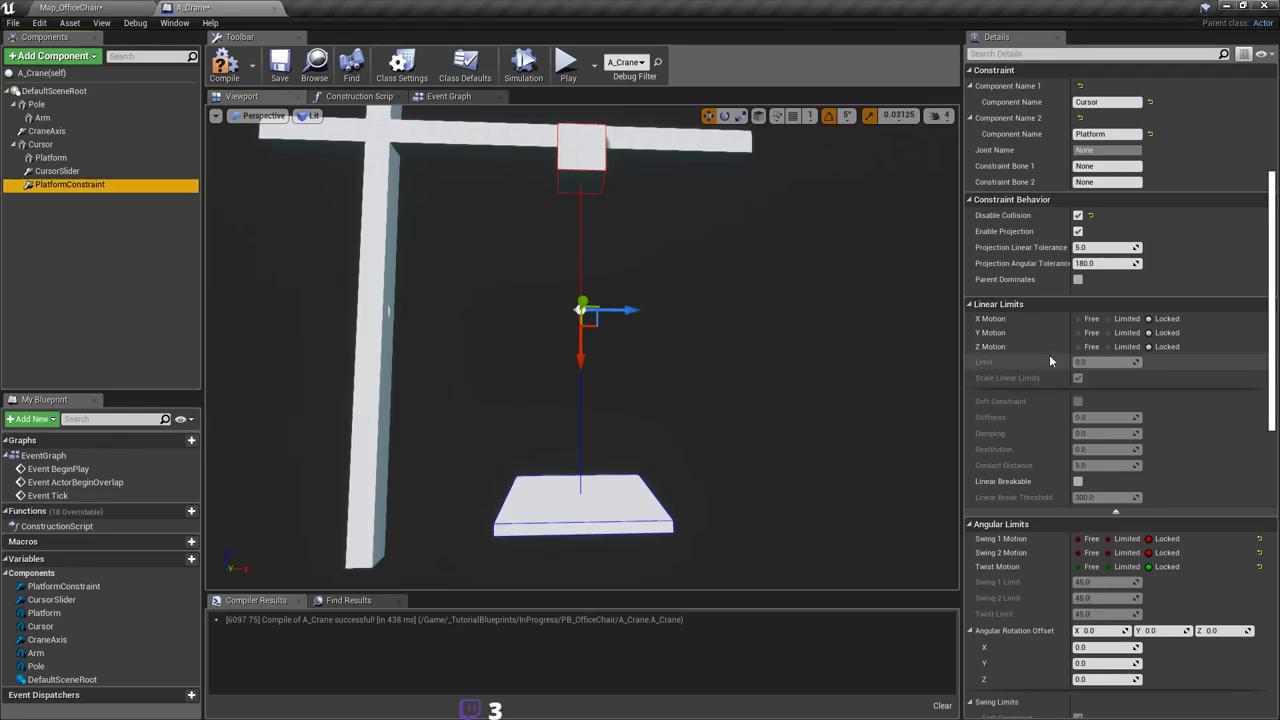
pyautogui.scroll(4, 1100, 345)
pyautogui.click(1105, 294)
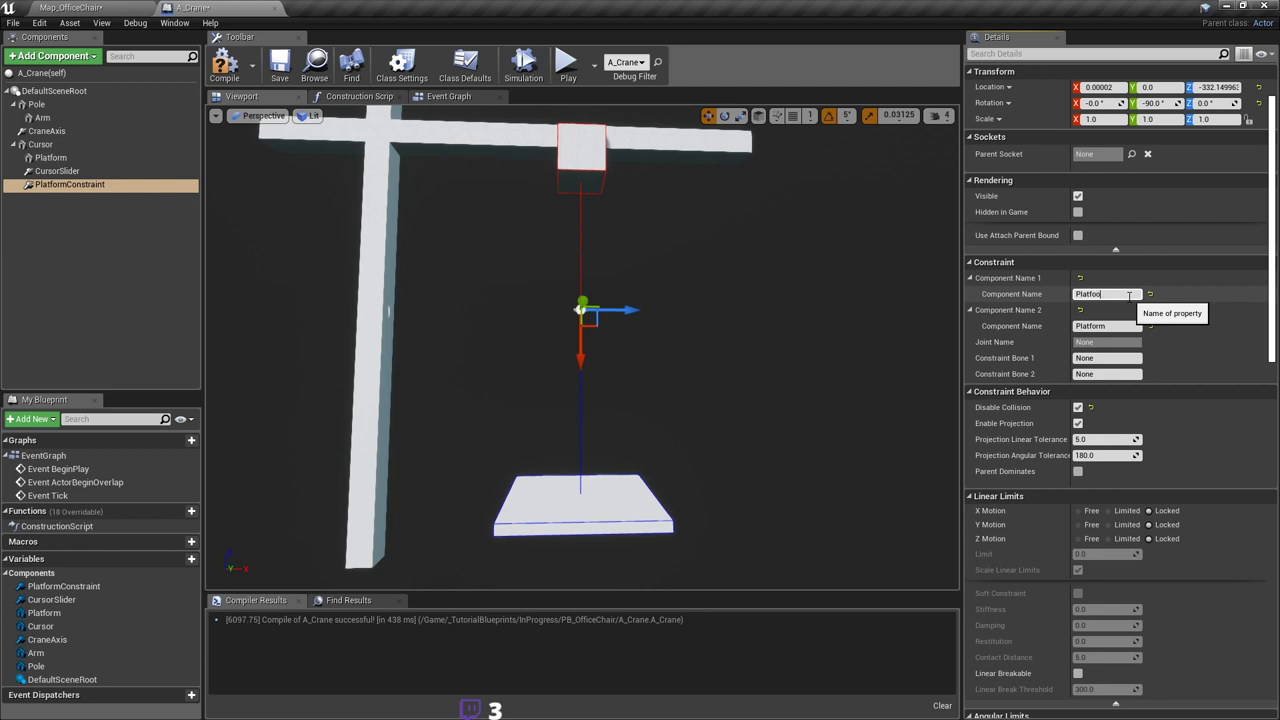
pyautogui.press('Return')
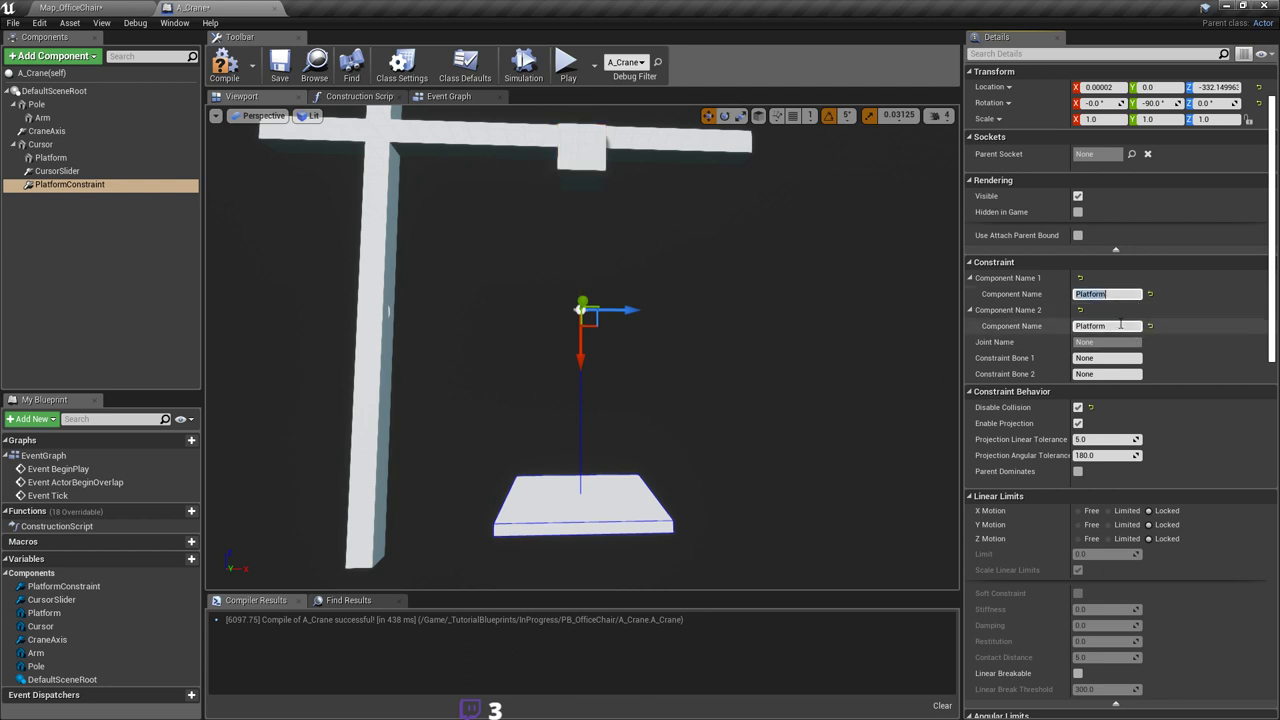
pyautogui.click(1112, 326)
pyautogui.write('Cursor')
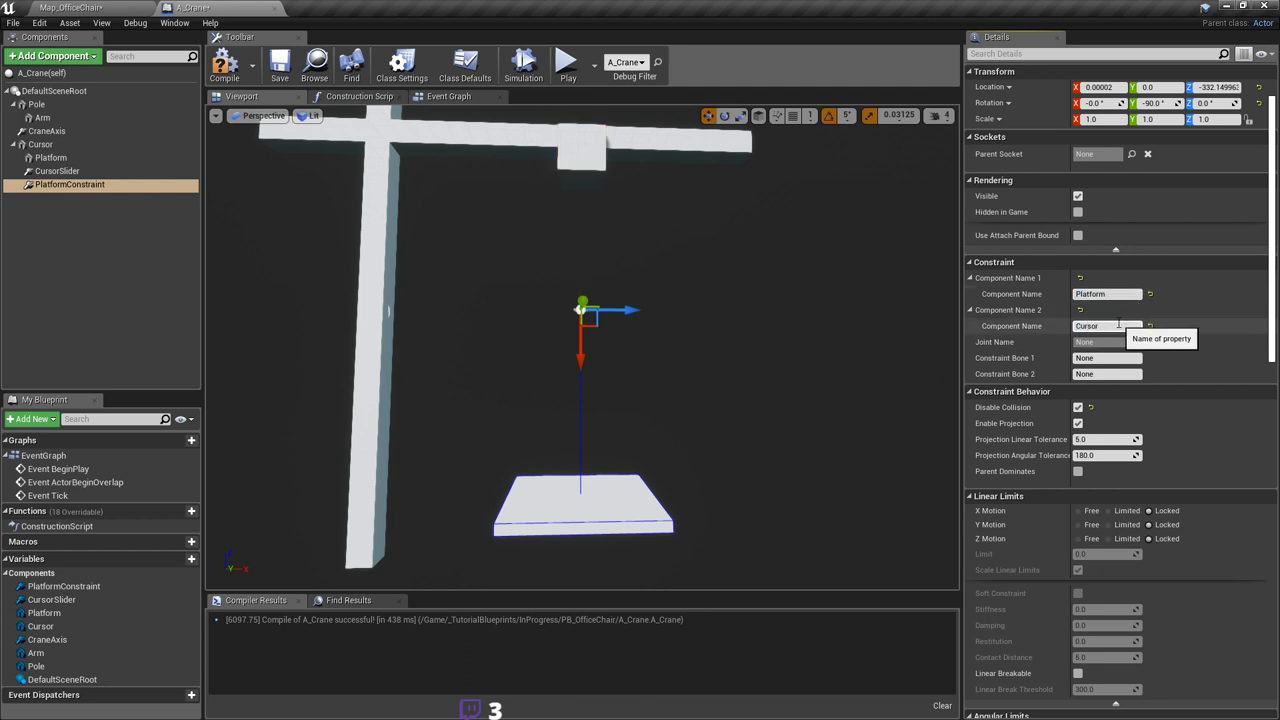
pyautogui.press('Return')
pyautogui.hotkey('ctrl', 's')
pyautogui.moveTo(711, 374); pyautogui.dragTo(653, 311, button='right')
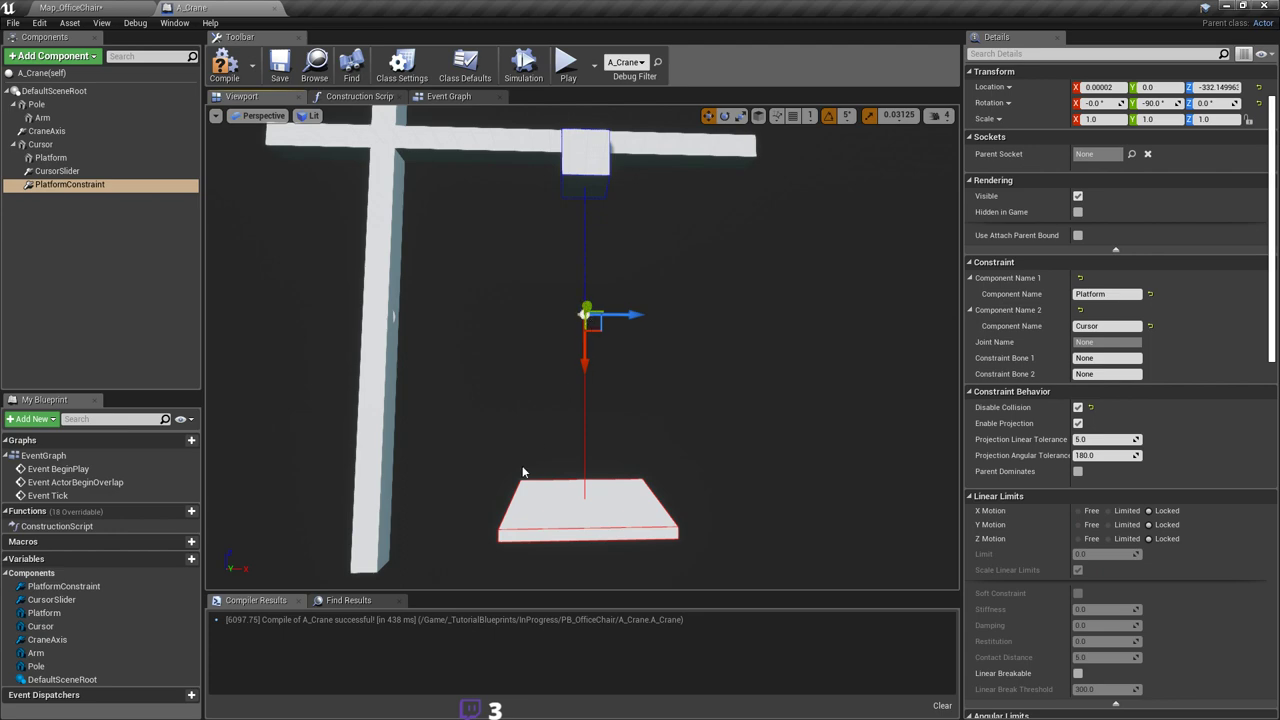
# Step: Switch to Krita, circle the sketched pivot and hanging platform as one unit, and return to Unreal Editor
pyautogui.hotkey('alt', 'Tab')
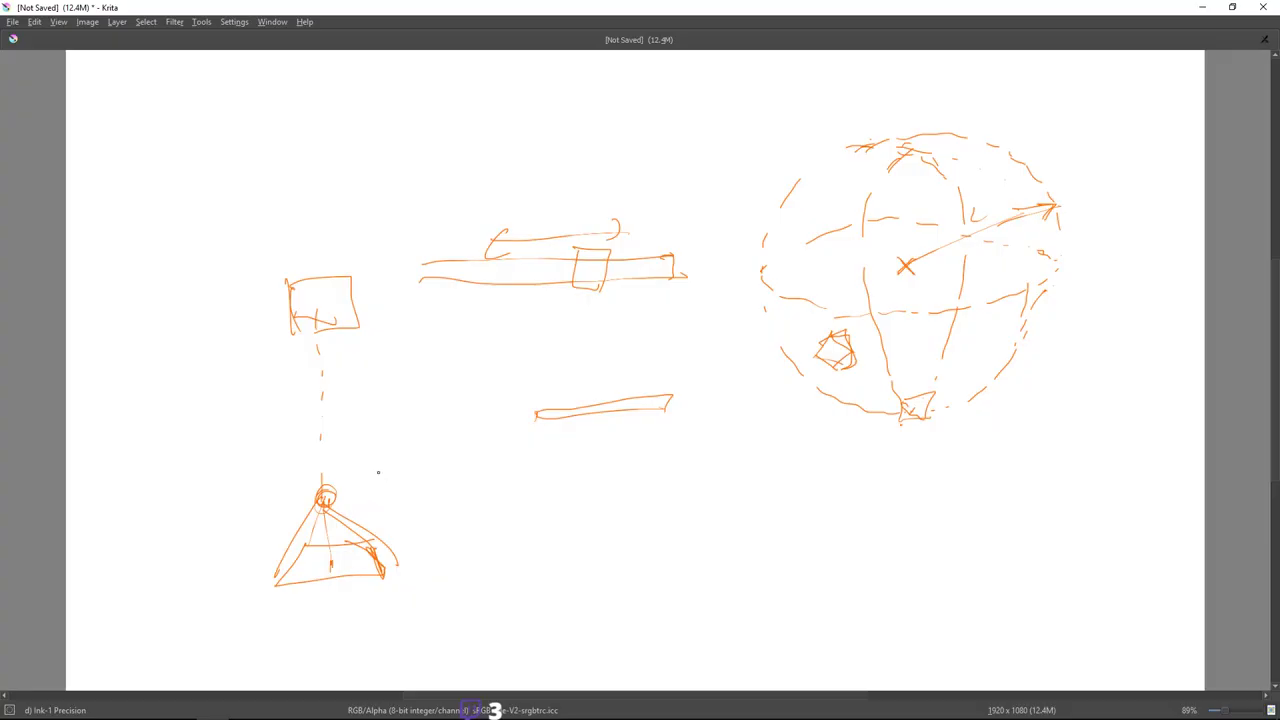
pyautogui.moveTo(362, 467)
pyautogui.mouseDown()
pyautogui.moveTo(209, 537)
pyautogui.moveTo(391, 593)
pyautogui.mouseUp()
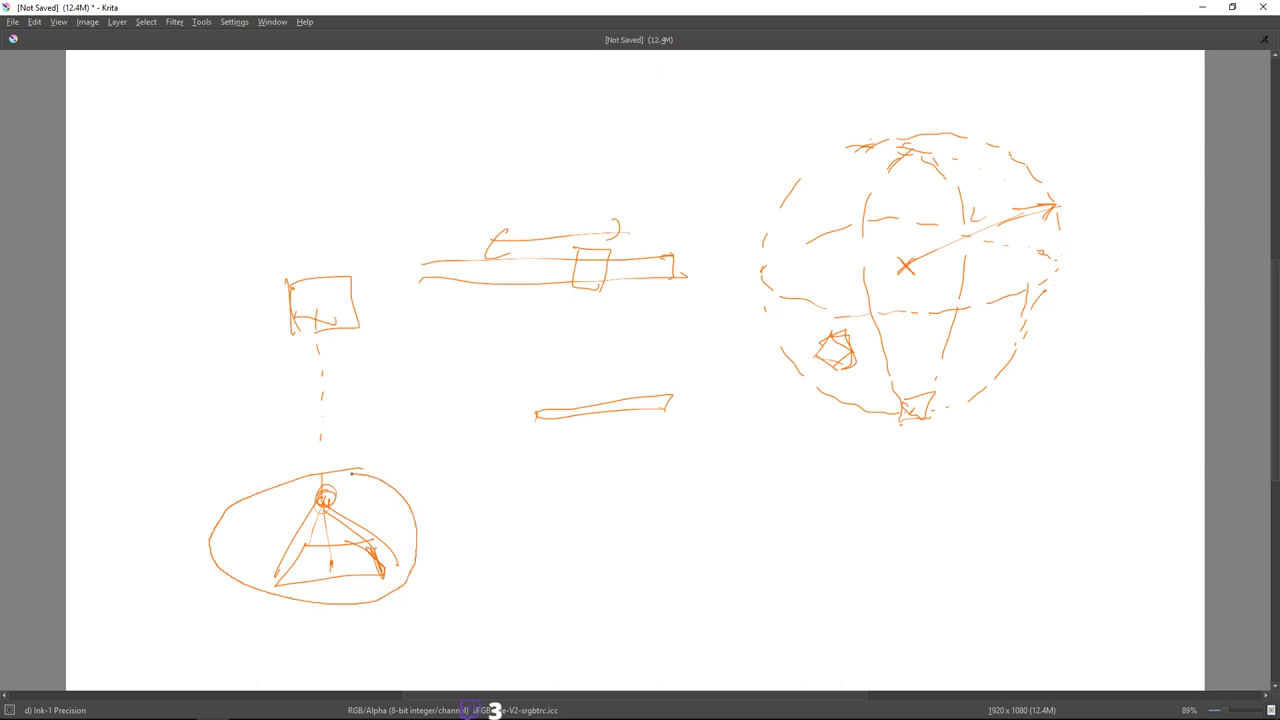
pyautogui.hotkey('alt', 'Tab')
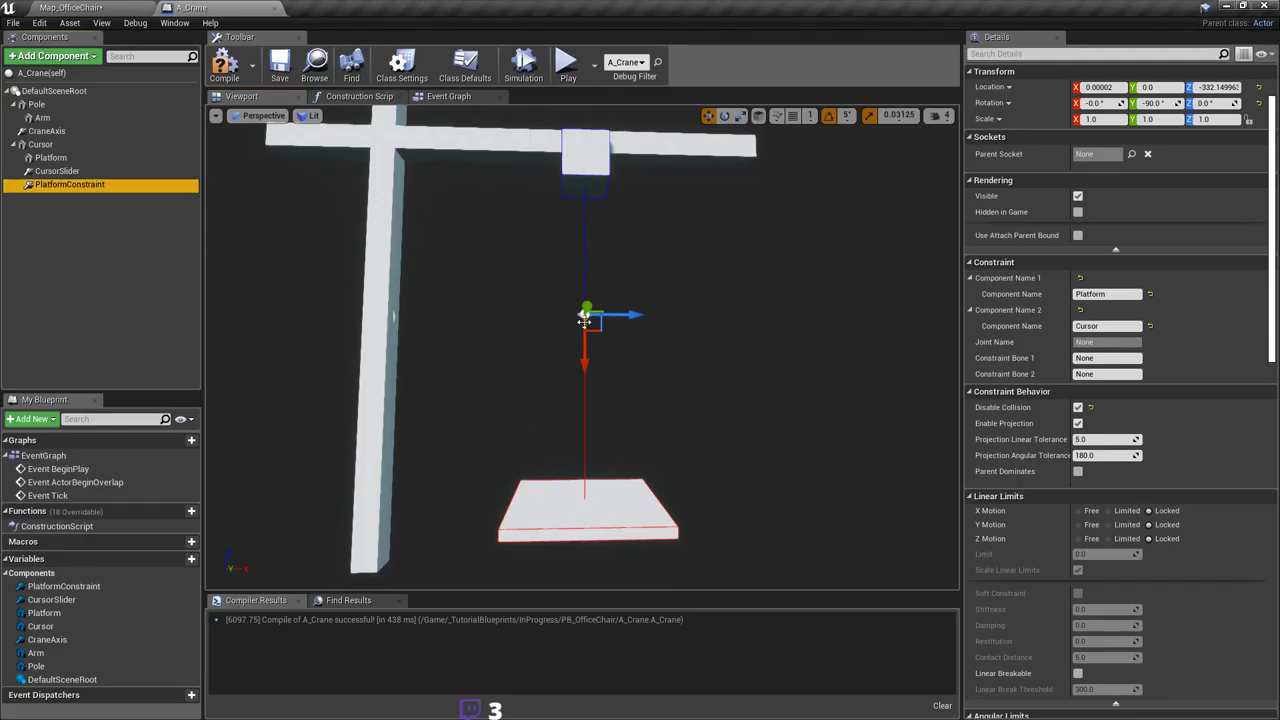
# Step: Lower PlatformConstraint closer to the platform, to about -418 on Z, and save the blueprint
pyautogui.moveTo(607, 448); pyautogui.dragTo(587, 398, button='right')
pyautogui.moveTo(562, 300); pyautogui.dragTo(566, 426)
pyautogui.moveTo(567, 424); pyautogui.dragTo(600, 424, button='right')
pyautogui.hotkey('ctrl', 's')
pyautogui.moveTo(600, 425); pyautogui.dragTo(603, 350)
pyautogui.moveTo(603, 350); pyautogui.dragTo(618, 336, button='right')
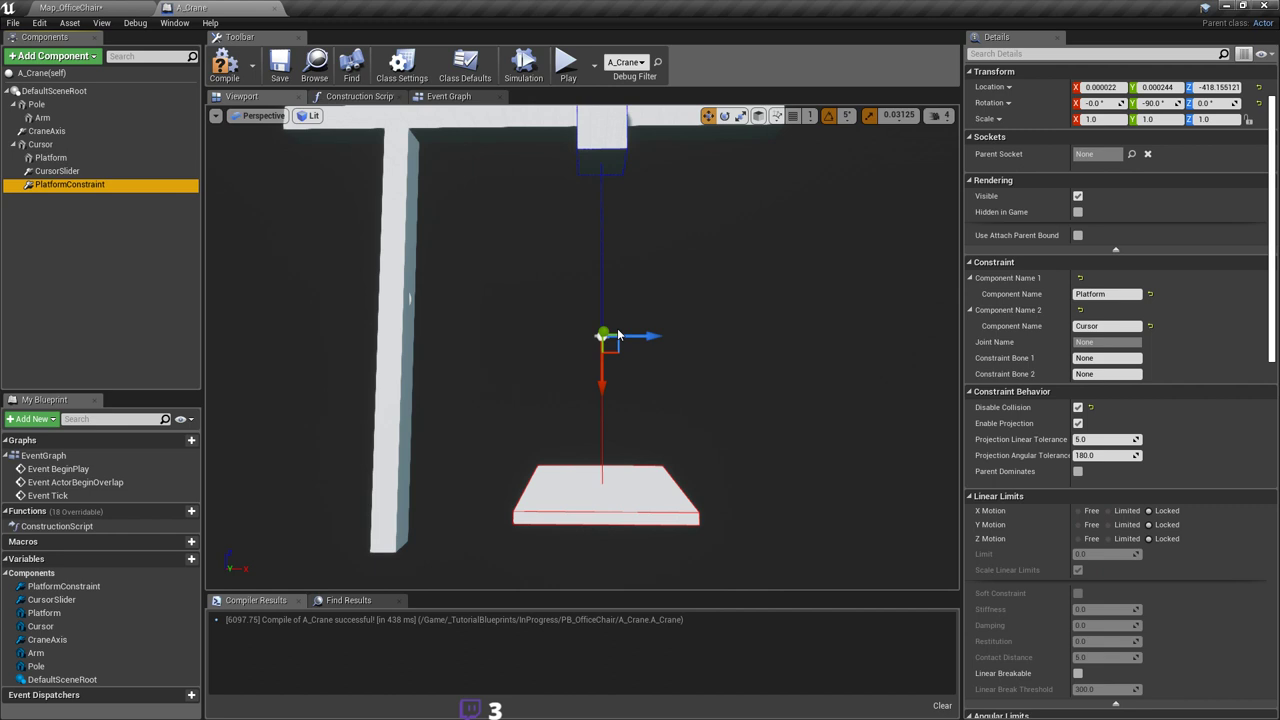
pyautogui.moveTo(684, 331); pyautogui.dragTo(657, 291, button='right')
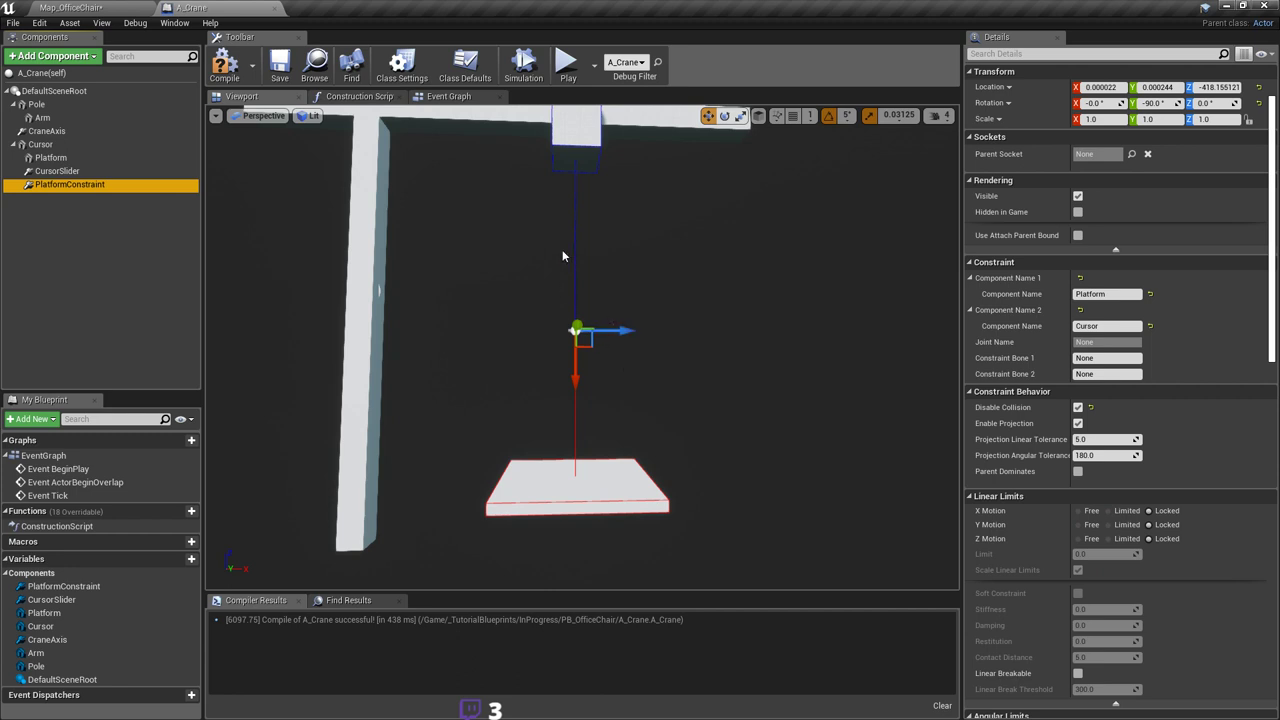
pyautogui.press('w')
pyautogui.moveTo(612, 371)
pyautogui.mouseDown(button='right')
pyautogui.moveTo(609, 386)
pyautogui.moveTo(611, 373)
pyautogui.mouseUp(button='right')
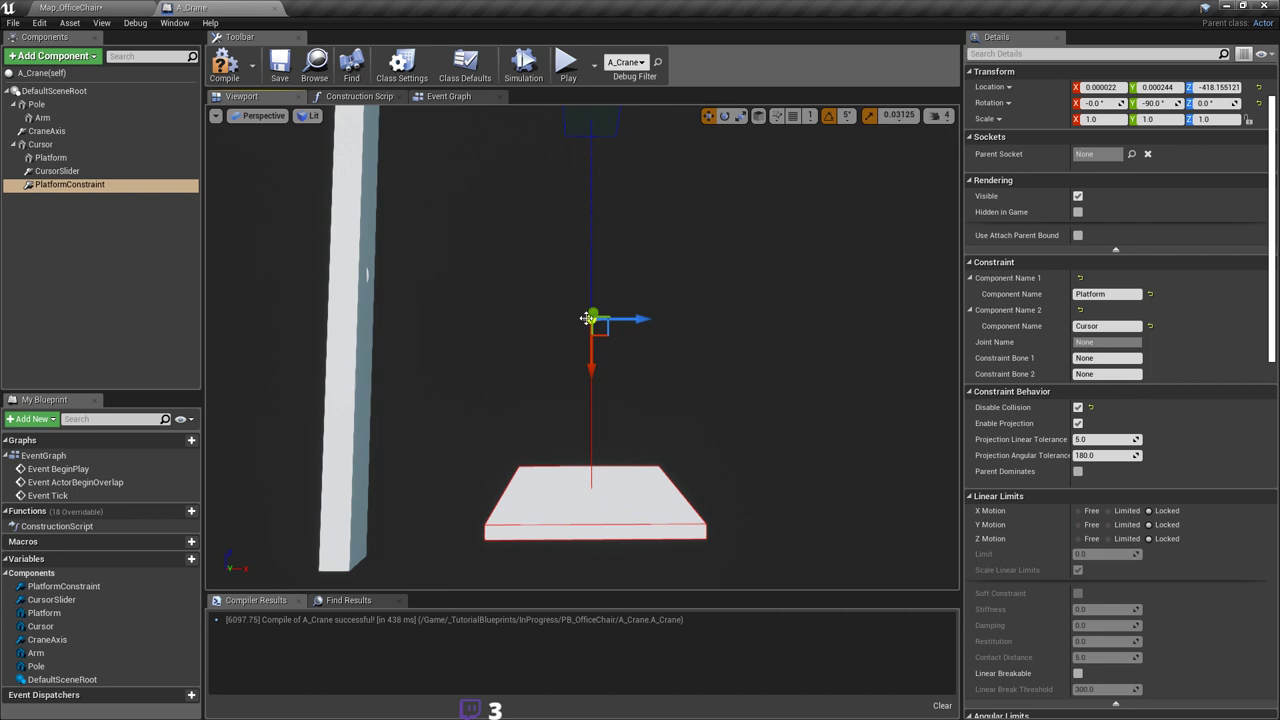
pyautogui.scroll(-4, 588, 318)
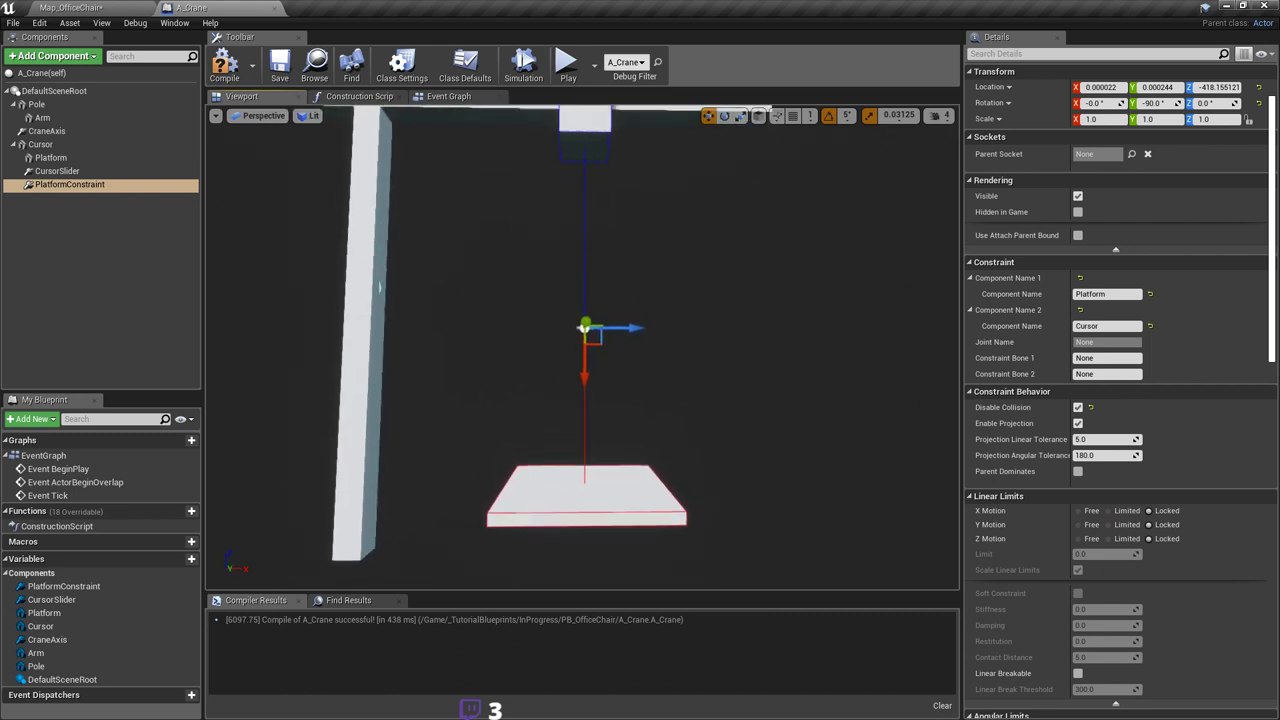
pyautogui.hotkey('ctrl', 's')
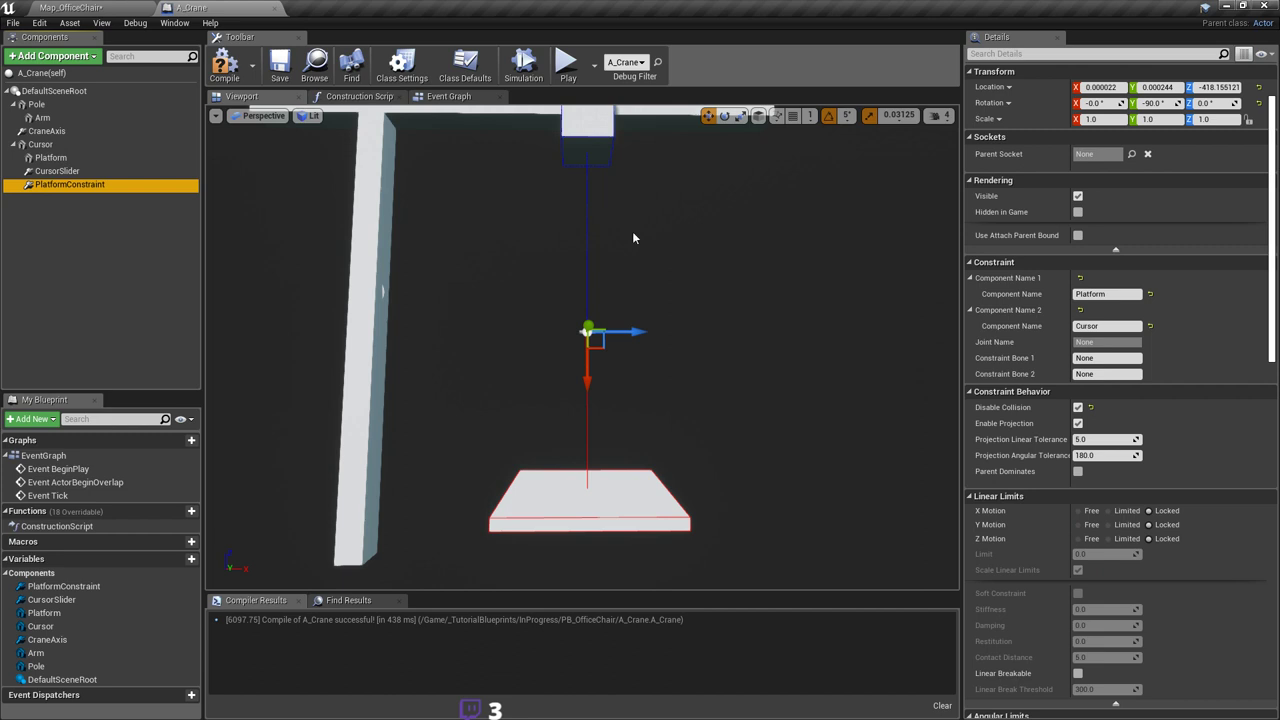
# Step: Review PlatformConstraint's linear and angular limits and compile the crane blueprint
pyautogui.moveTo(627, 235); pyautogui.dragTo(615, 227, button='right')
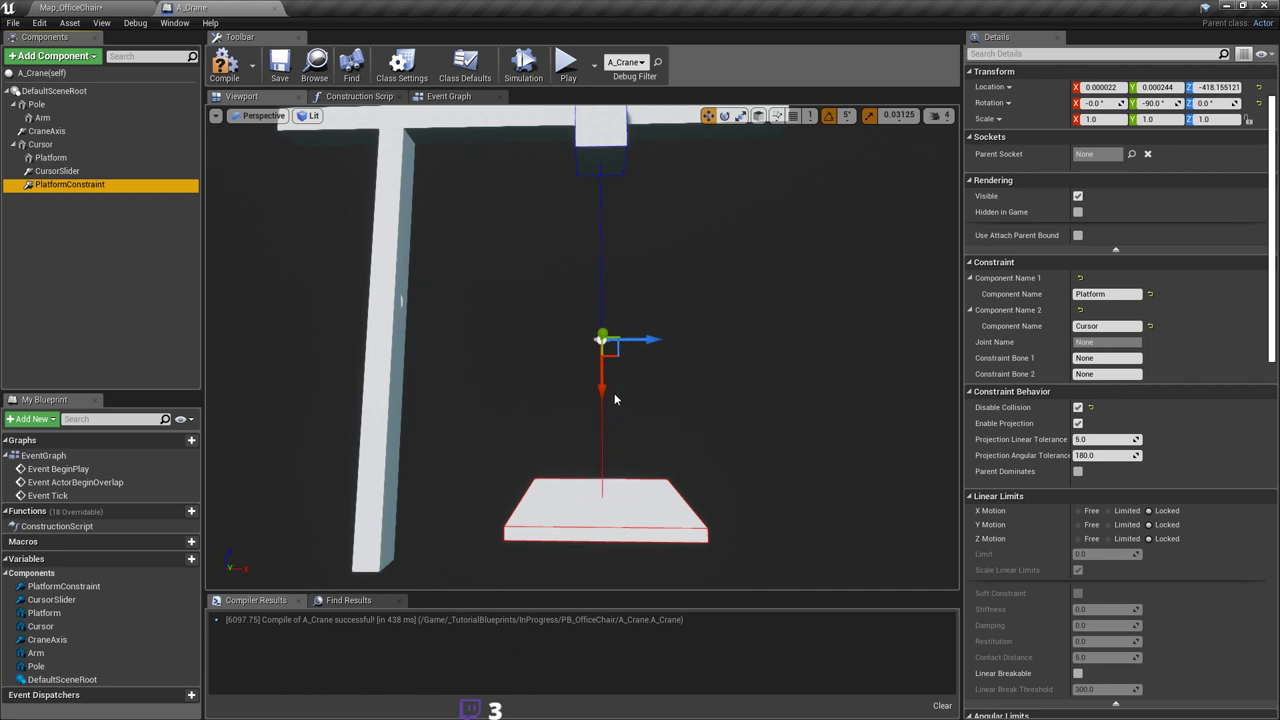
pyautogui.moveTo(603, 334)
pyautogui.mouseDown(button='right')
pyautogui.moveTo(594, 324)
pyautogui.moveTo(626, 296)
pyautogui.moveTo(586, 350)
pyautogui.mouseUp(button='right')
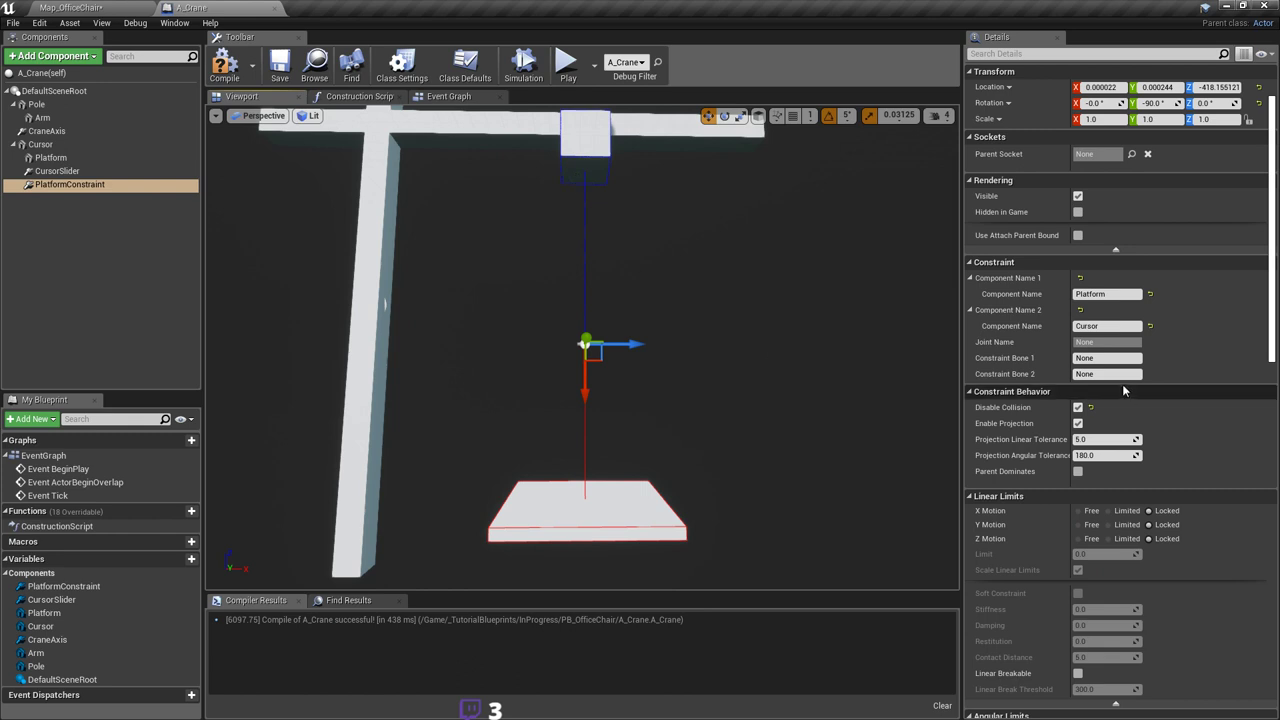
pyautogui.scroll(-3, 1210, 385)
pyautogui.scroll(-2, 1200, 384)
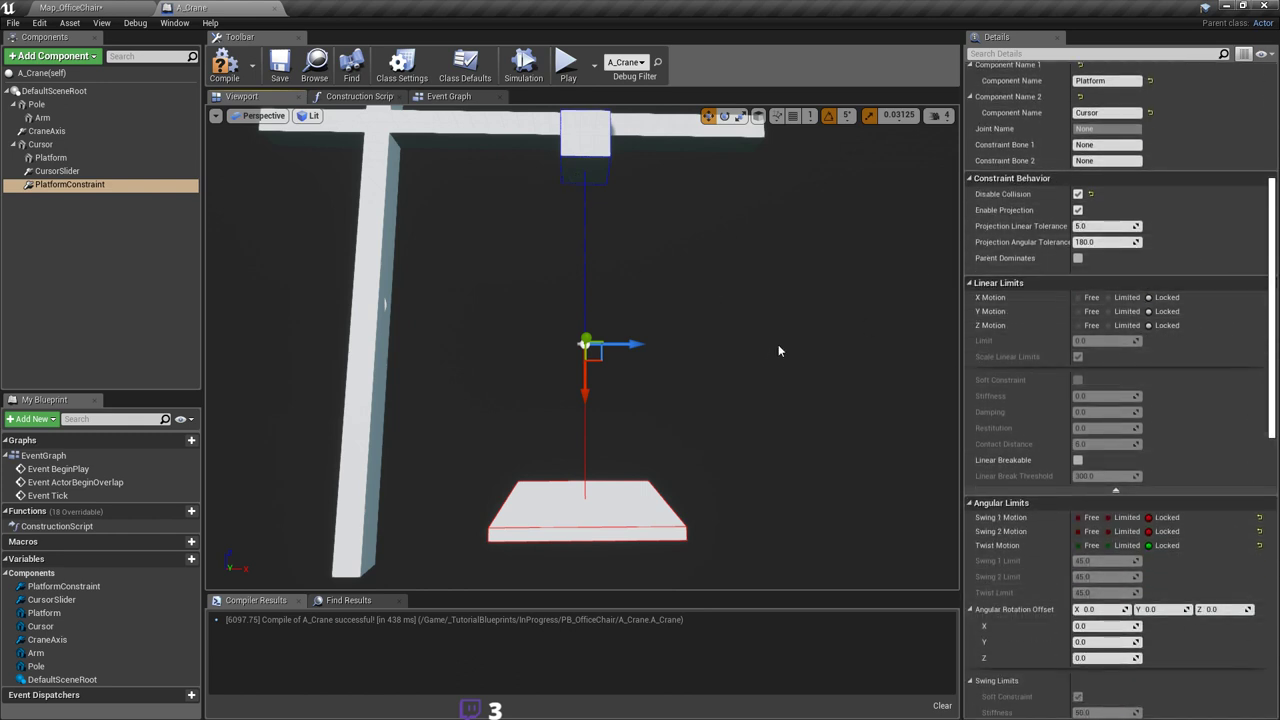
pyautogui.moveTo(777, 352); pyautogui.dragTo(808, 386, button='right')
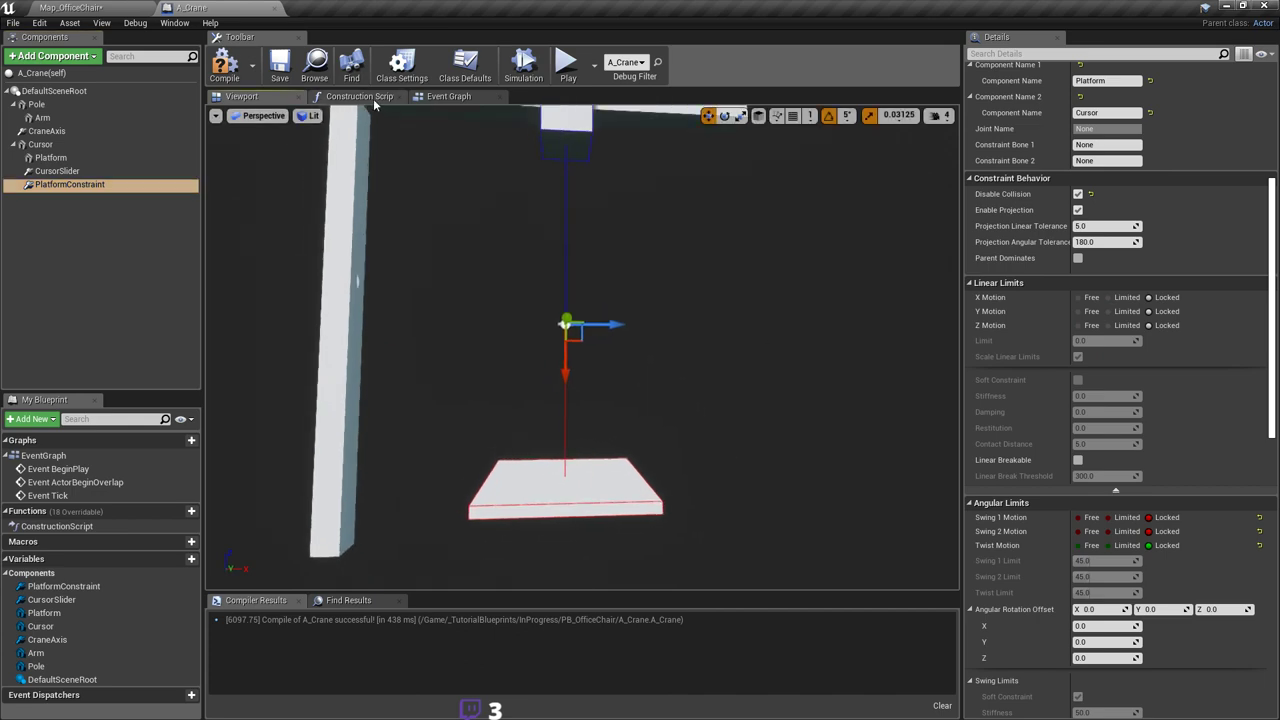
pyautogui.click(236, 78)
# Step: Set PlatformConstraint's Swing 1 Motion and Swing 2 Motion to Limited and save the blueprint
pyautogui.scroll(-3, 1232, 408)
pyautogui.scroll(-9, 1228, 418)
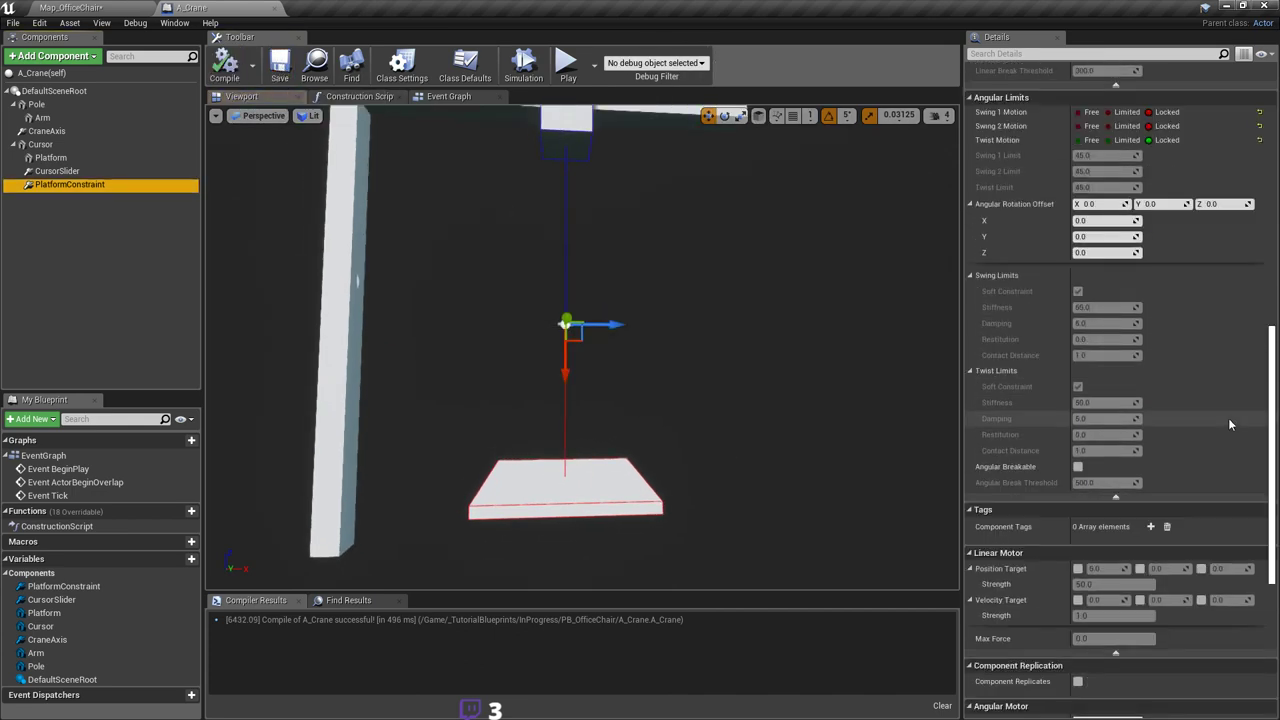
pyautogui.scroll(8, 1208, 428)
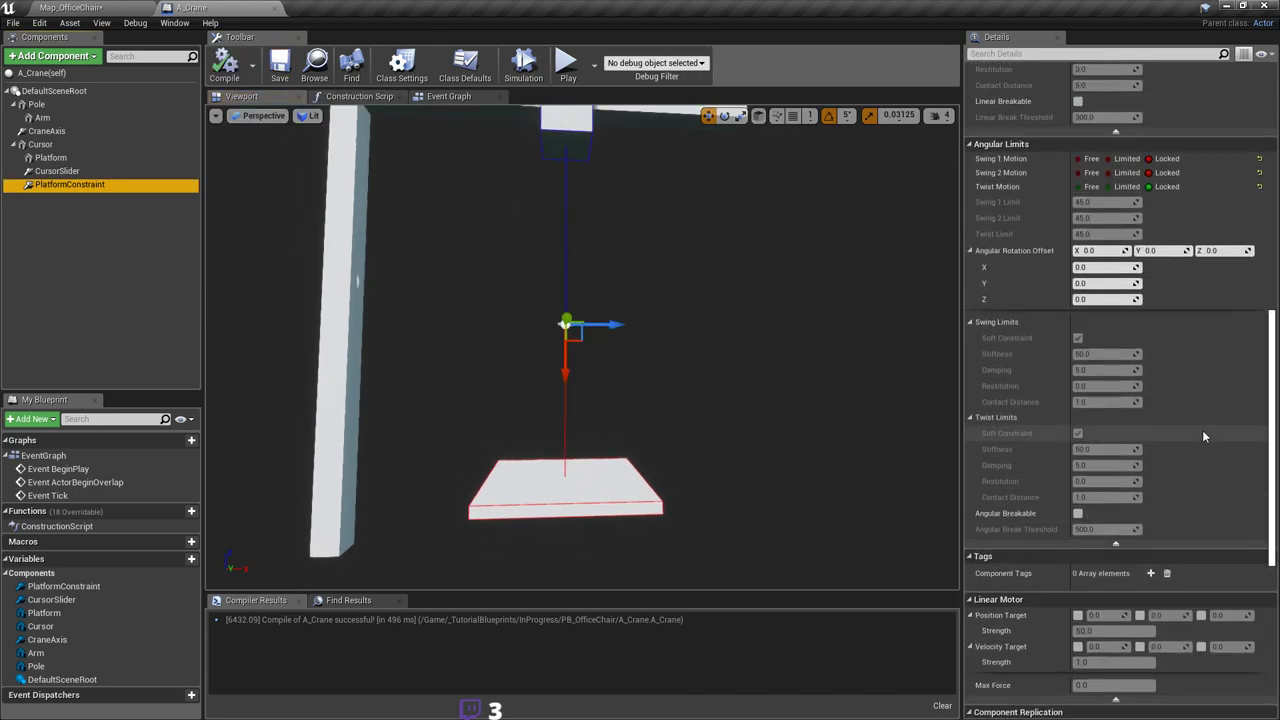
pyautogui.click(1128, 330)
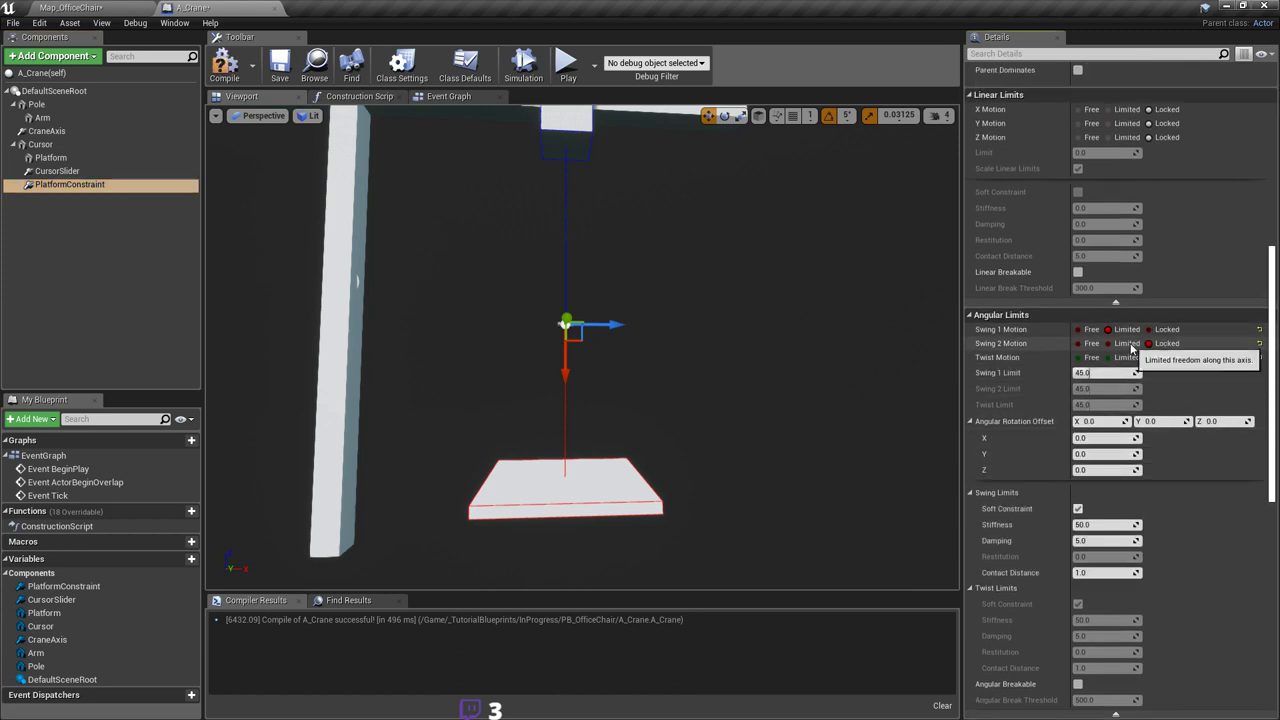
pyautogui.click(1127, 343)
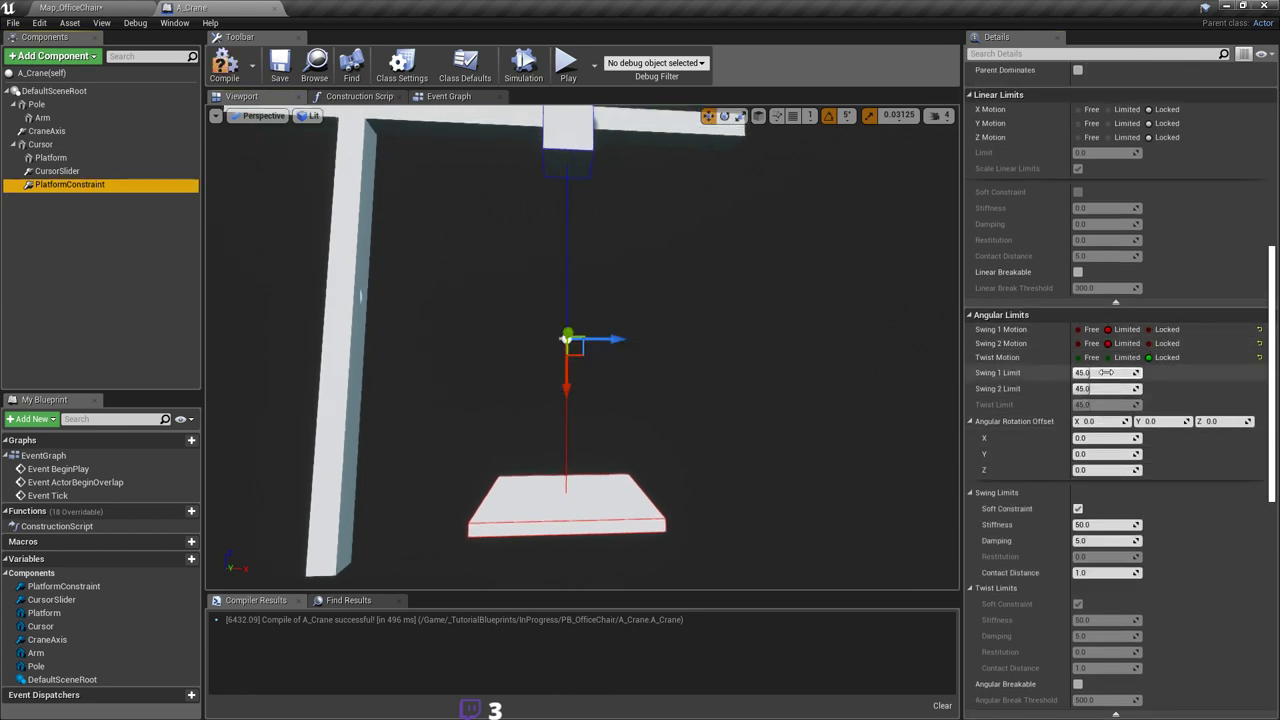
pyautogui.click(287, 72)
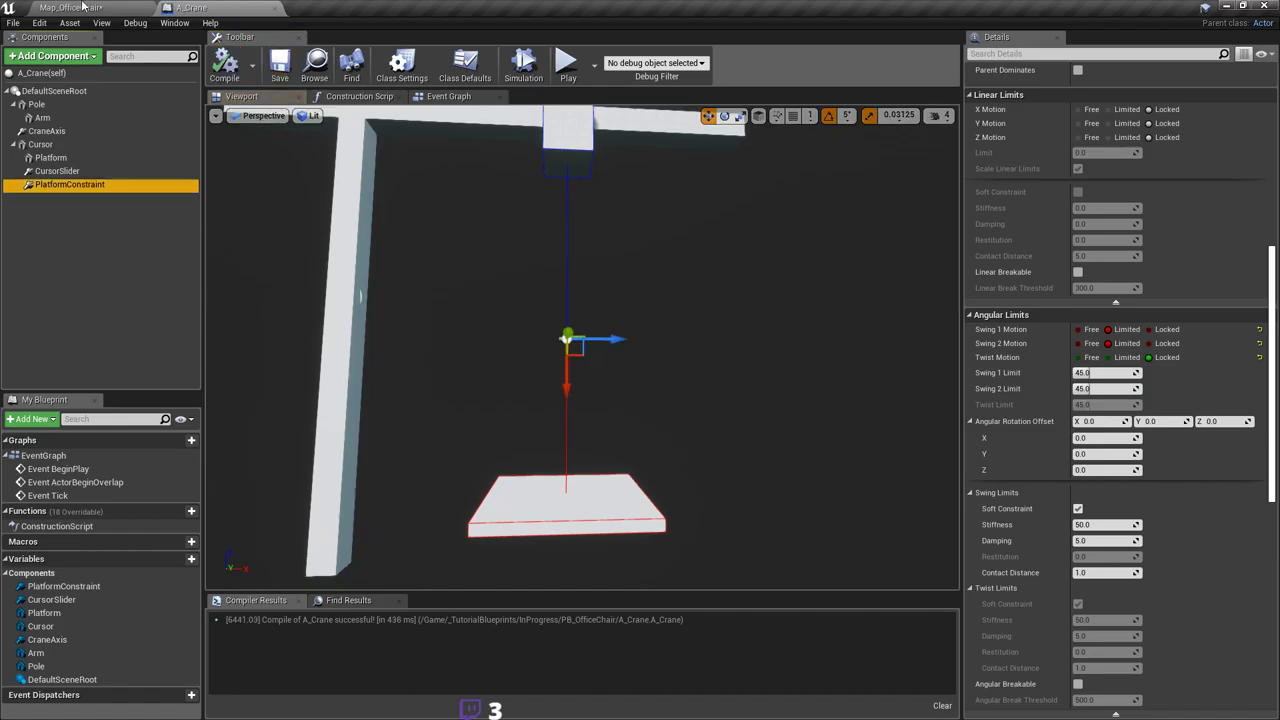
# Step: Play the Map_OfficeChair level, walk toward the crane and pick up the loose white cube
pyautogui.click(72, 8)
pyautogui.click(620, 52)
pyautogui.click(789, 205)
pyautogui.press('w')
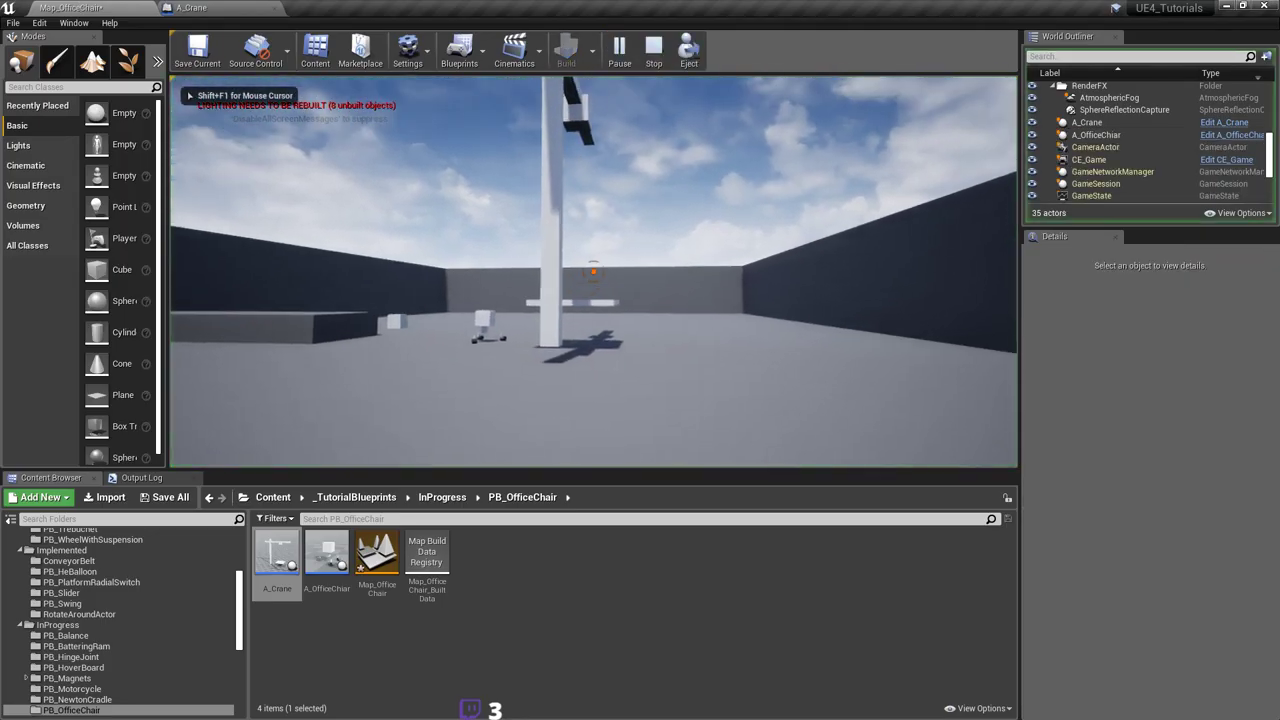
pyautogui.press('w')
pyautogui.click(594, 271)
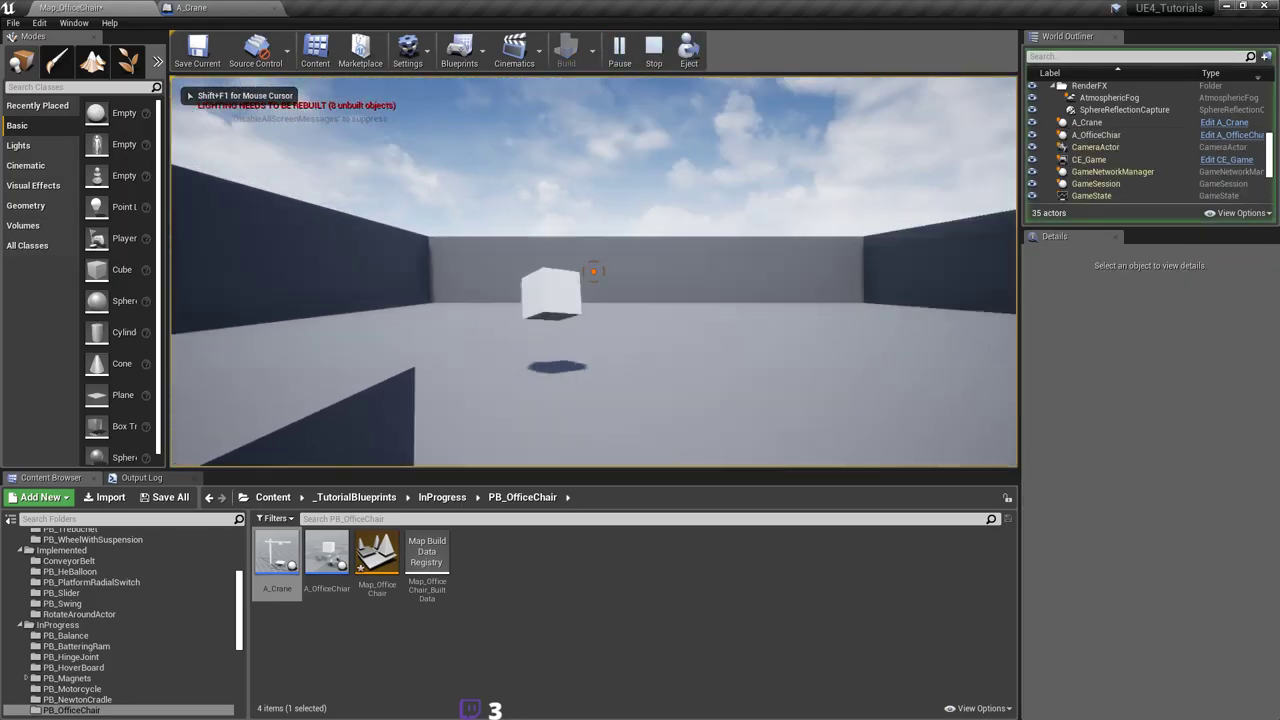
# Step: Place the held cube on the crane's hanging platform and walk around it to examine how the platform swings and tilts
pyautogui.press('w')
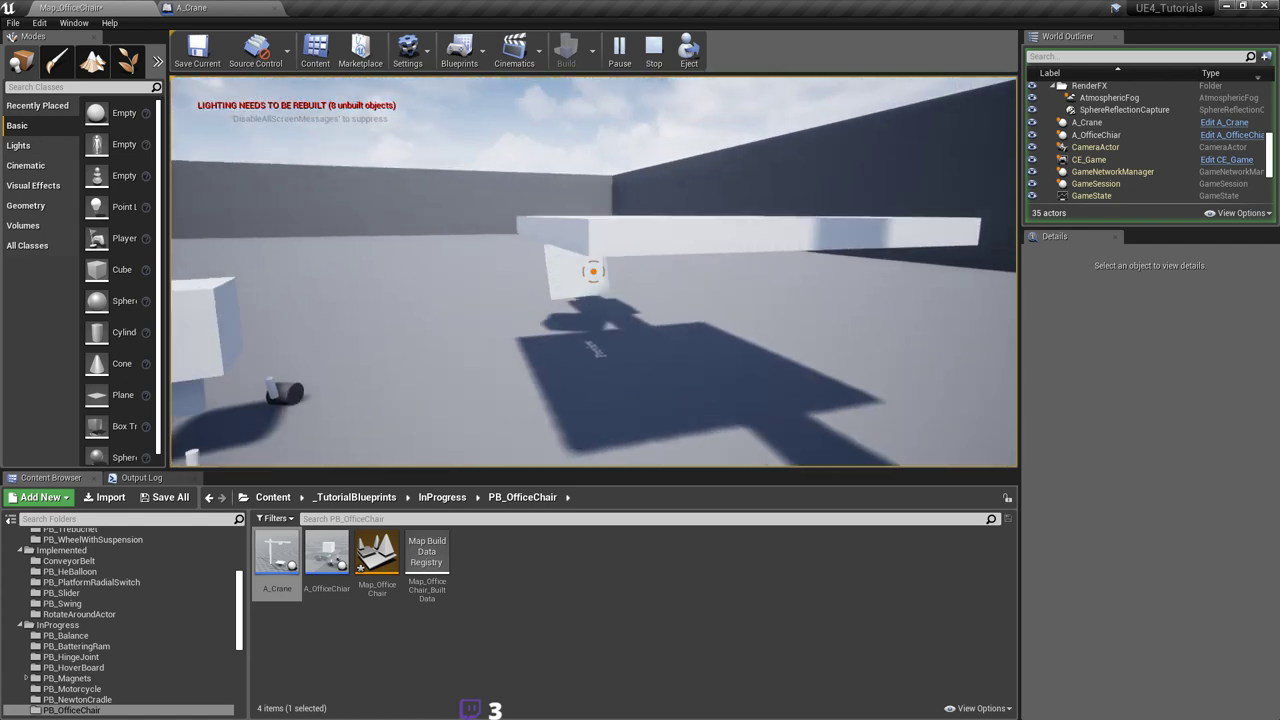
pyautogui.press('s')
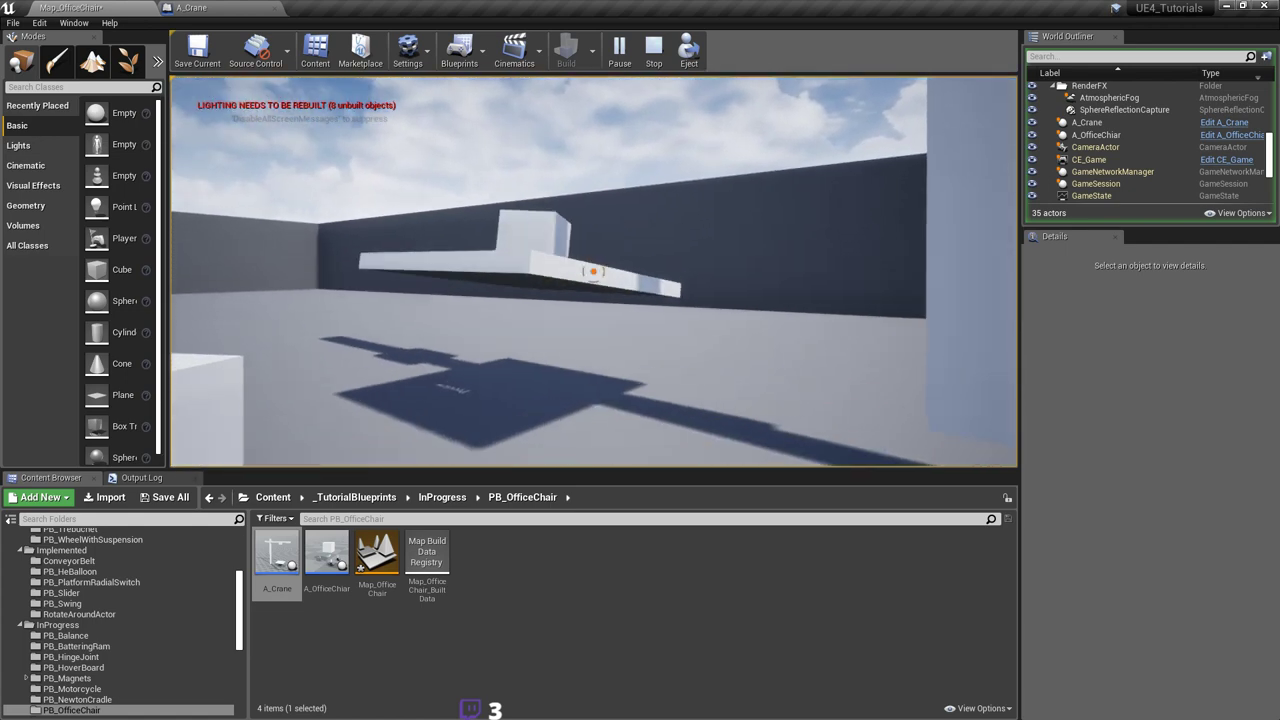
pyautogui.press('d')
pyautogui.press('d')
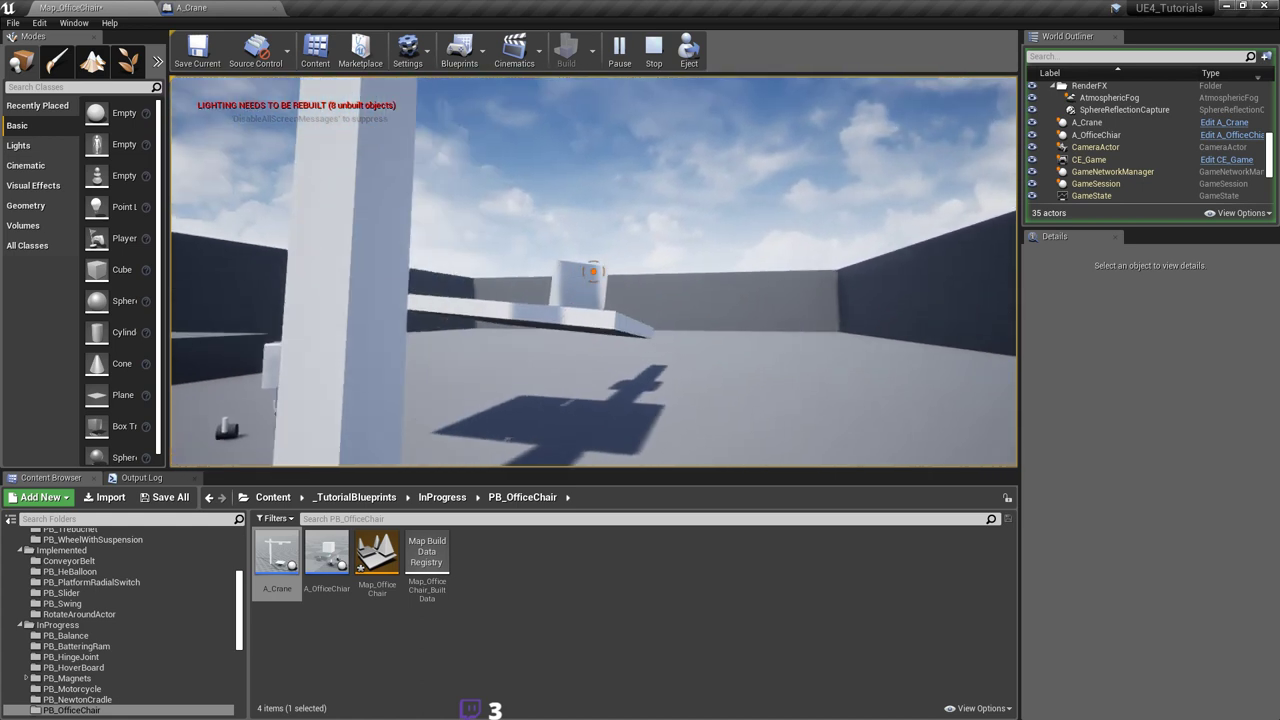
pyautogui.press('w')
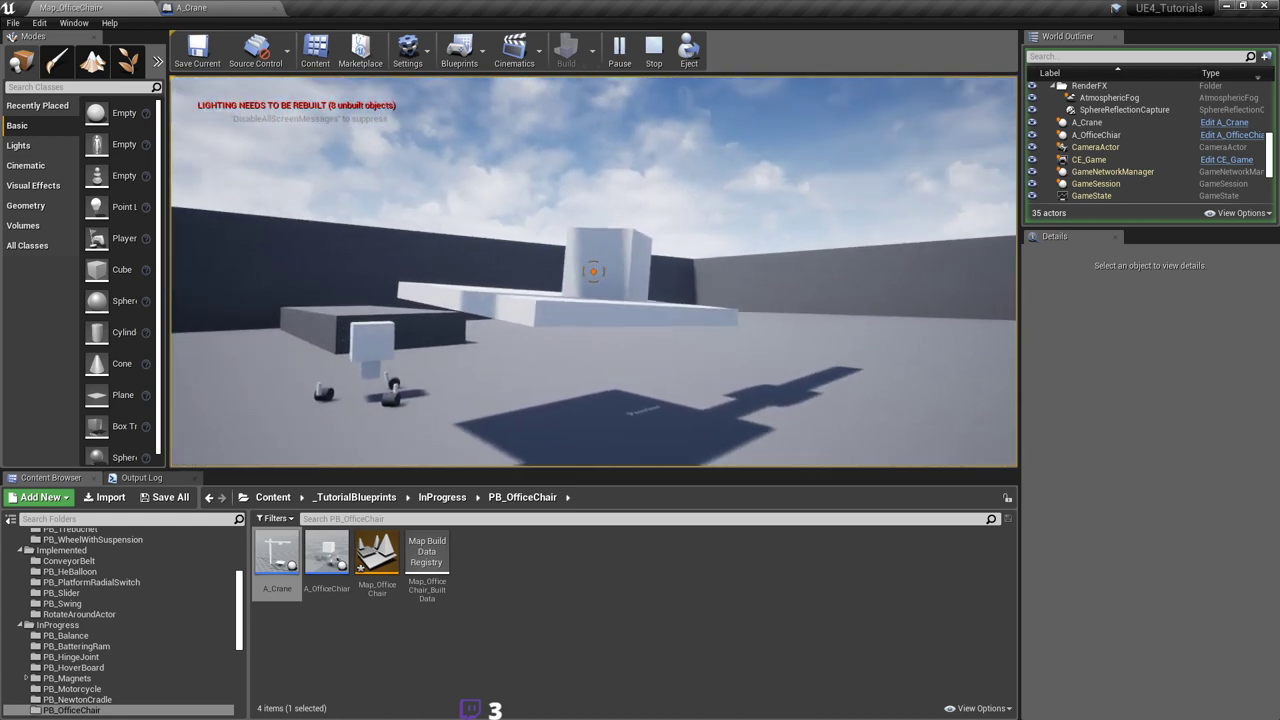
pyautogui.press('w')
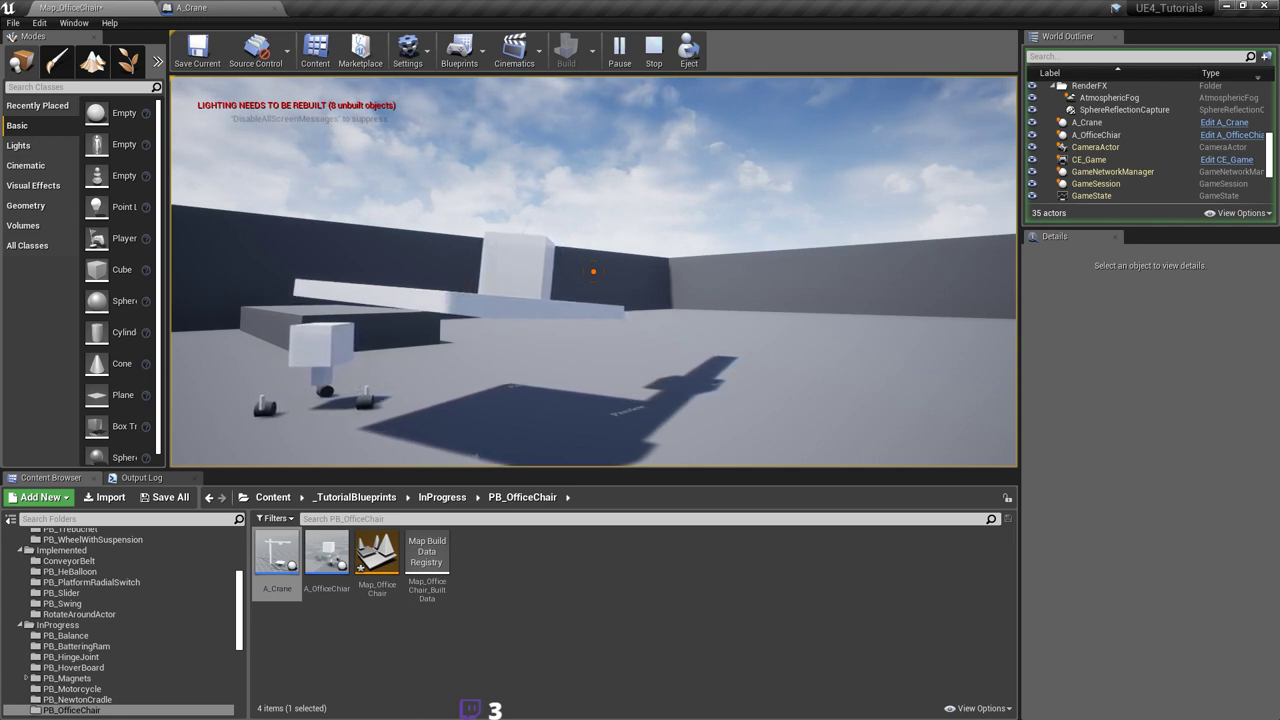
pyautogui.press('w')
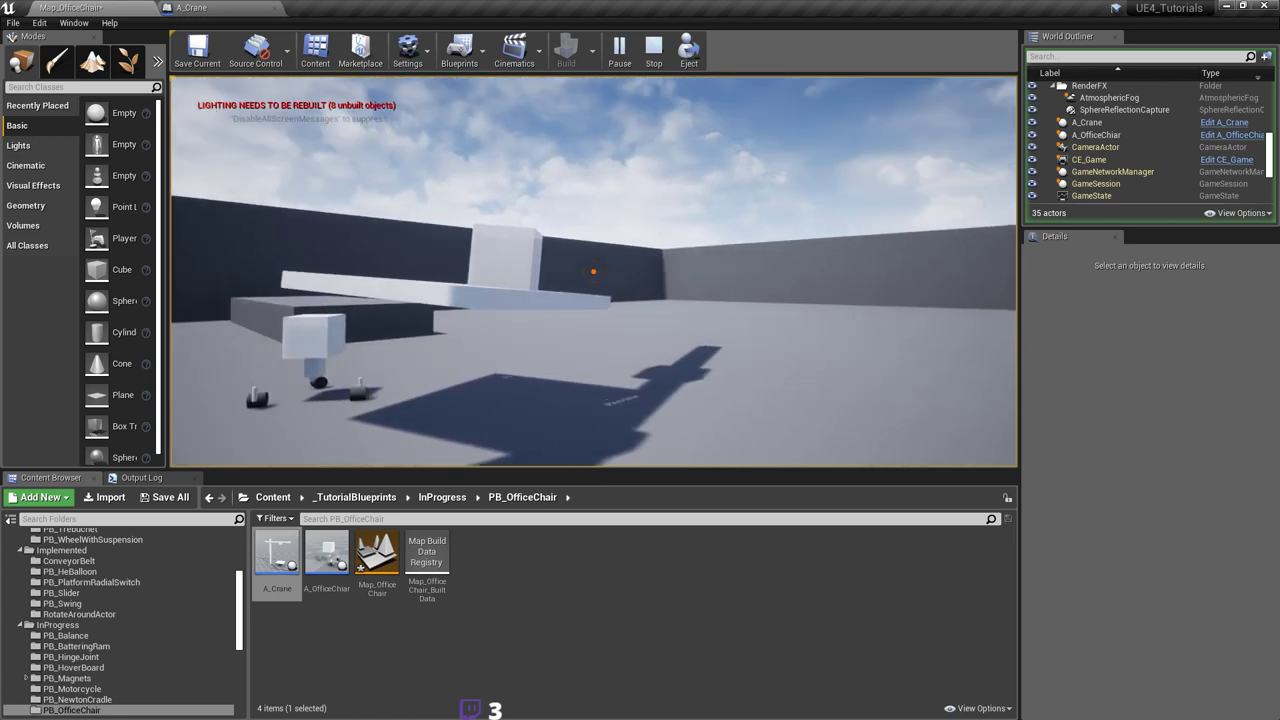
pyautogui.press('s')
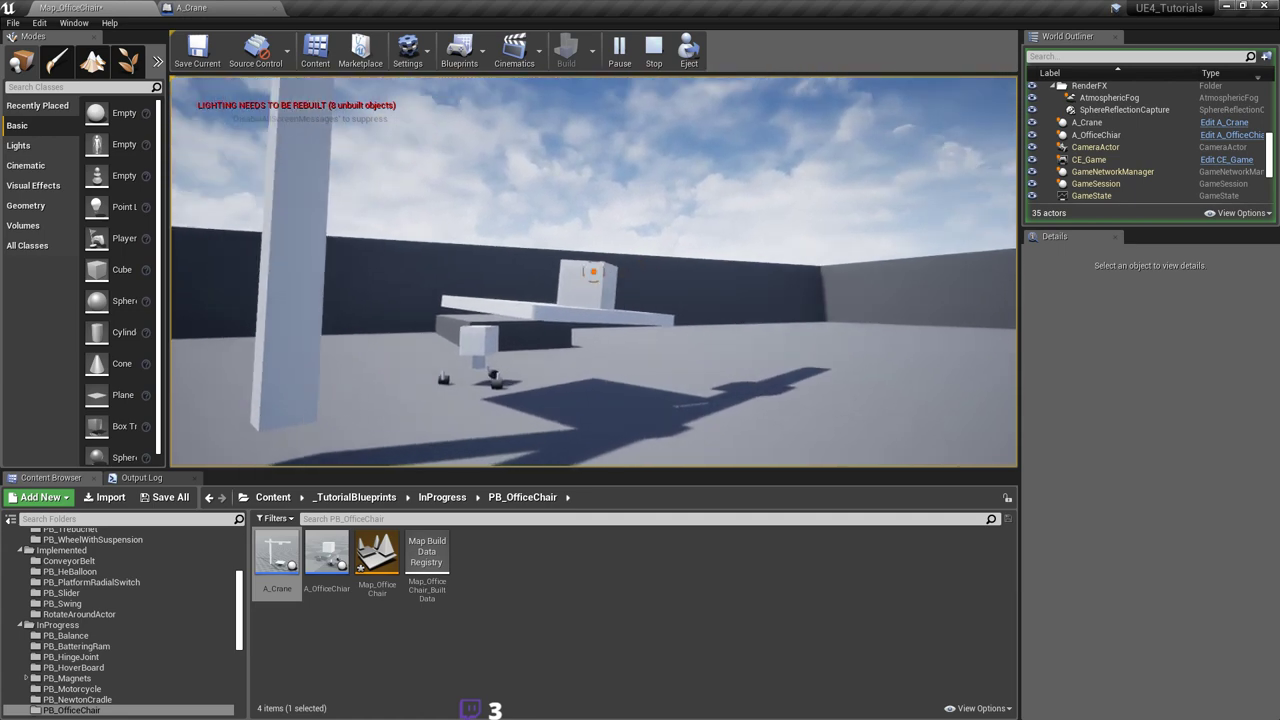
# Step: Examine the crane's platform carrying the cube up close, and end the play session
pyautogui.press('w')
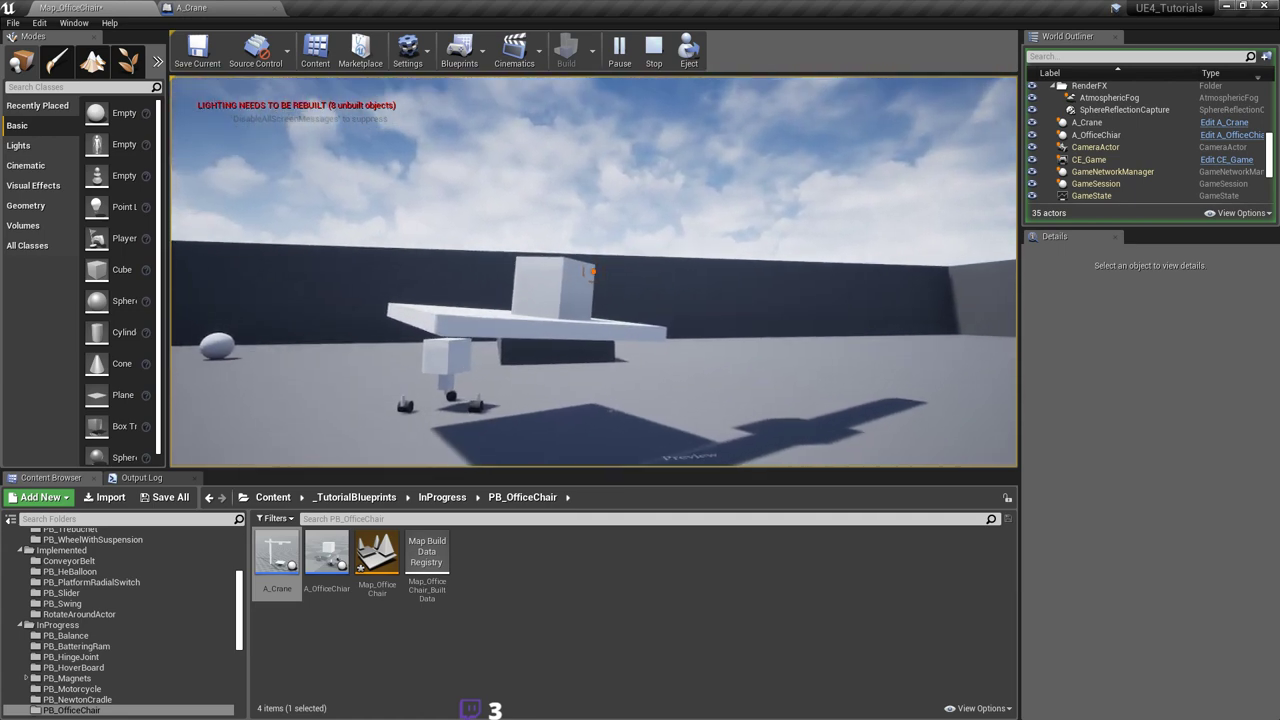
pyautogui.hotkey('shift', 'F1')
pyautogui.press('Escape')
# Step: Move the BigWall4 block across the crane to about X 1577, Y 1456, and set its X scale to 8.3125
pyautogui.press('s')
pyautogui.moveTo(174, 120); pyautogui.dragTo(110, 138, button='right')
pyautogui.press('d')
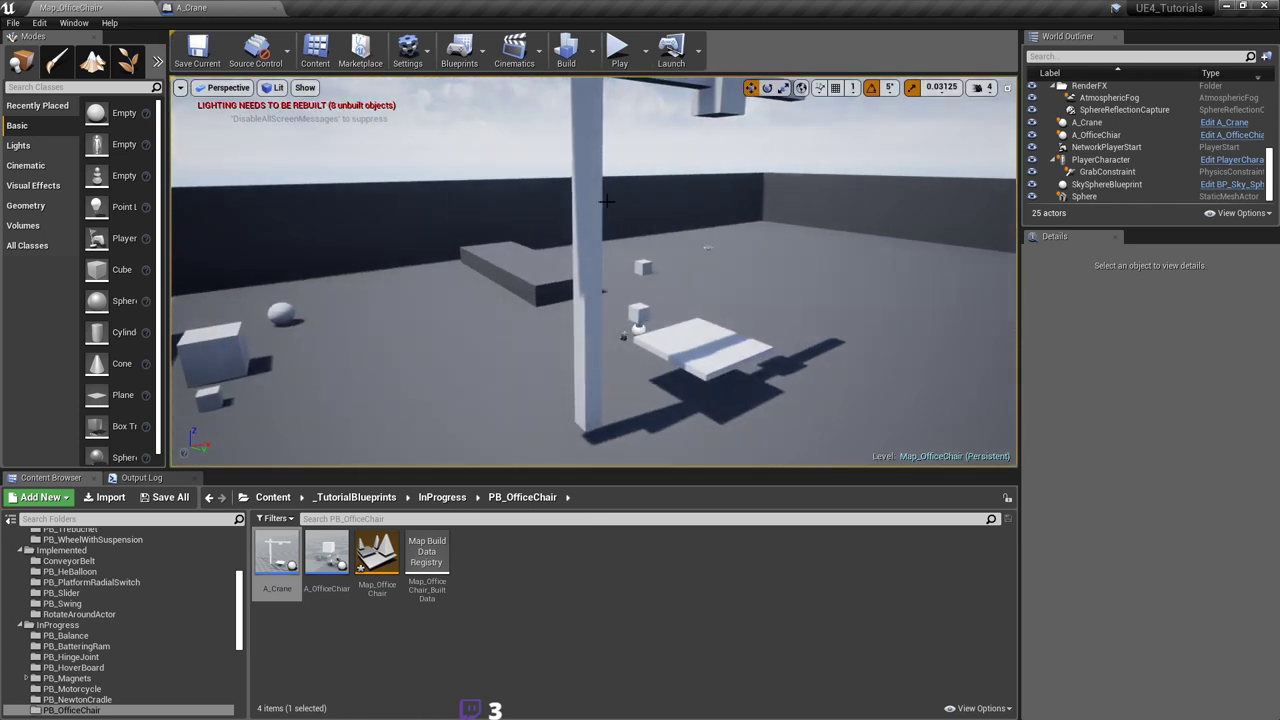
pyautogui.click(600, 203)
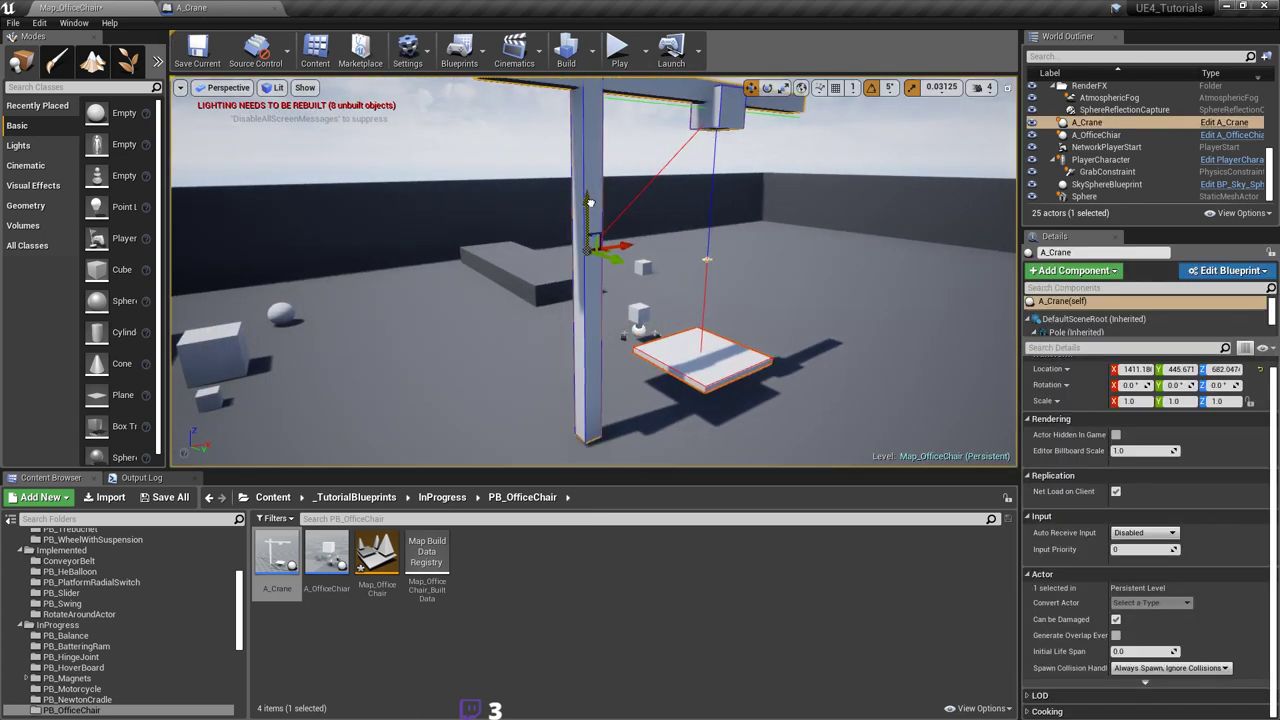
pyautogui.moveTo(588, 202); pyautogui.dragTo(459, 205, button='right')
pyautogui.press('s')
pyautogui.click(555, 208)
pyautogui.moveTo(300, 215); pyautogui.dragTo(929, 313)
pyautogui.moveTo(878, 228); pyautogui.dragTo(955, 200, button='right')
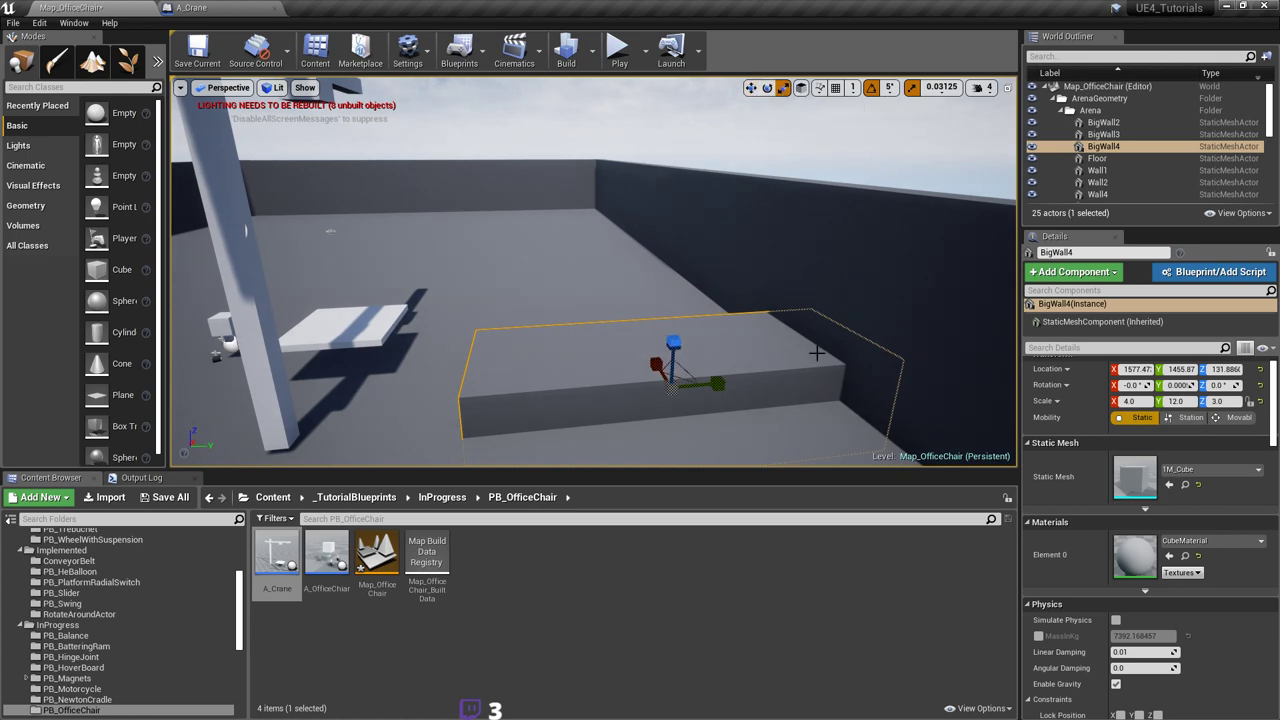
pyautogui.press('r')
pyautogui.moveTo(655, 362); pyautogui.dragTo(655, 362)
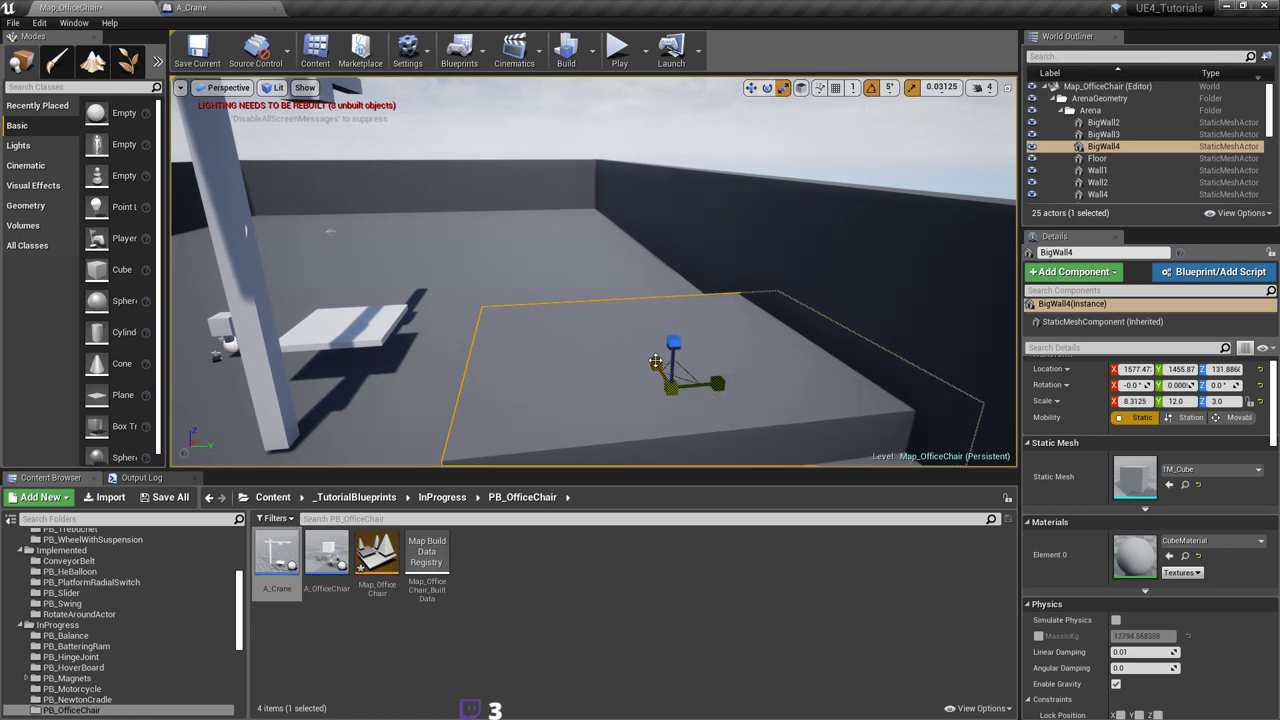
# Step: Play the level, pick up the loose cube and set it on the crane's hanging platform
pyautogui.click(619, 50)
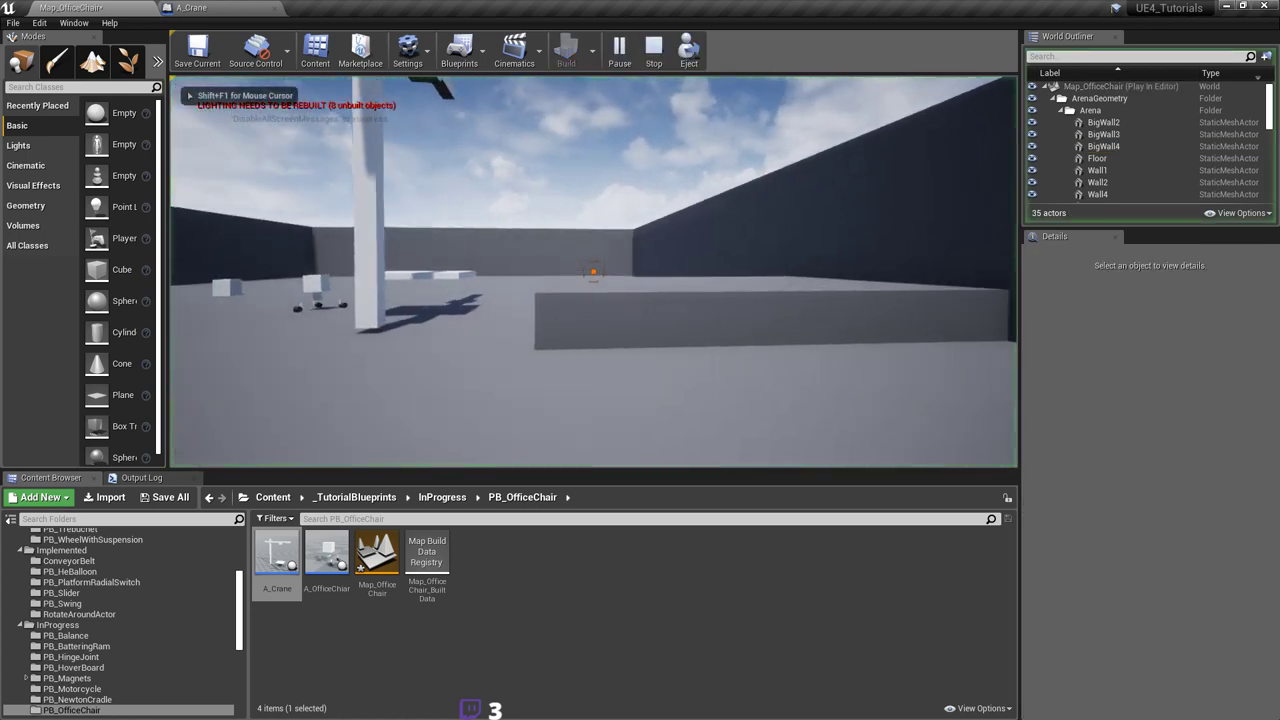
pyautogui.press('d')
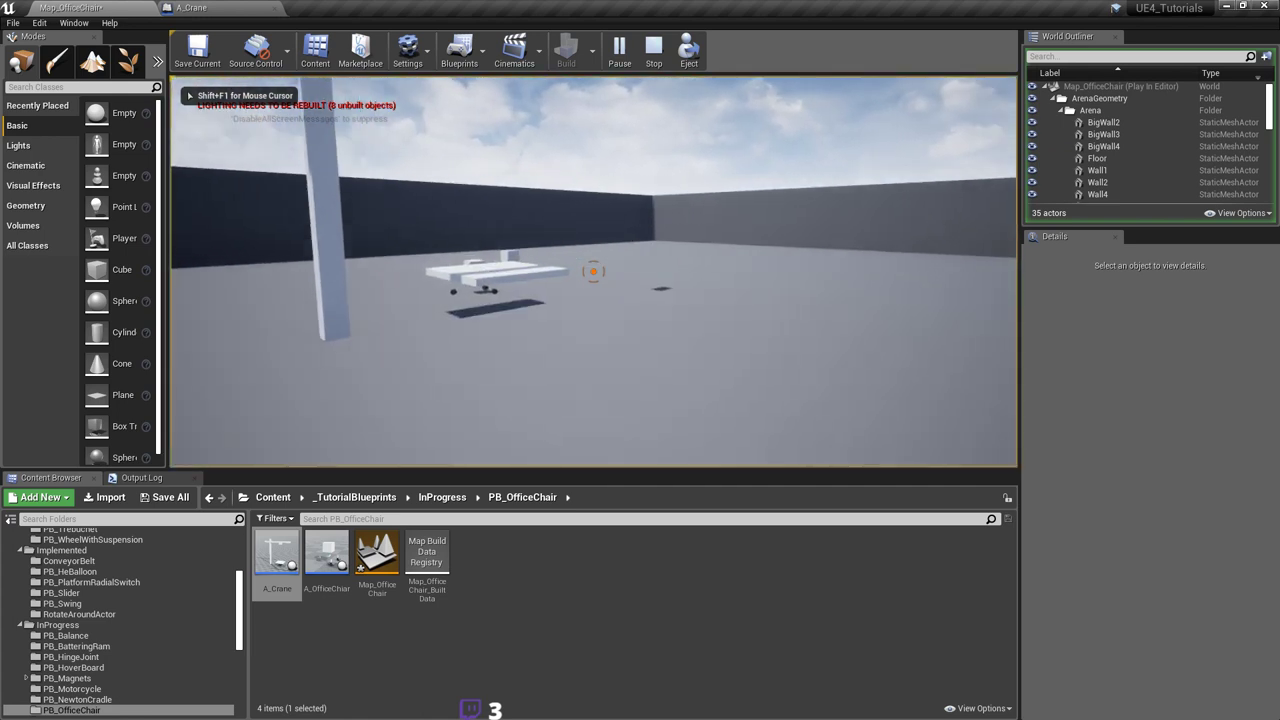
pyautogui.press('w')
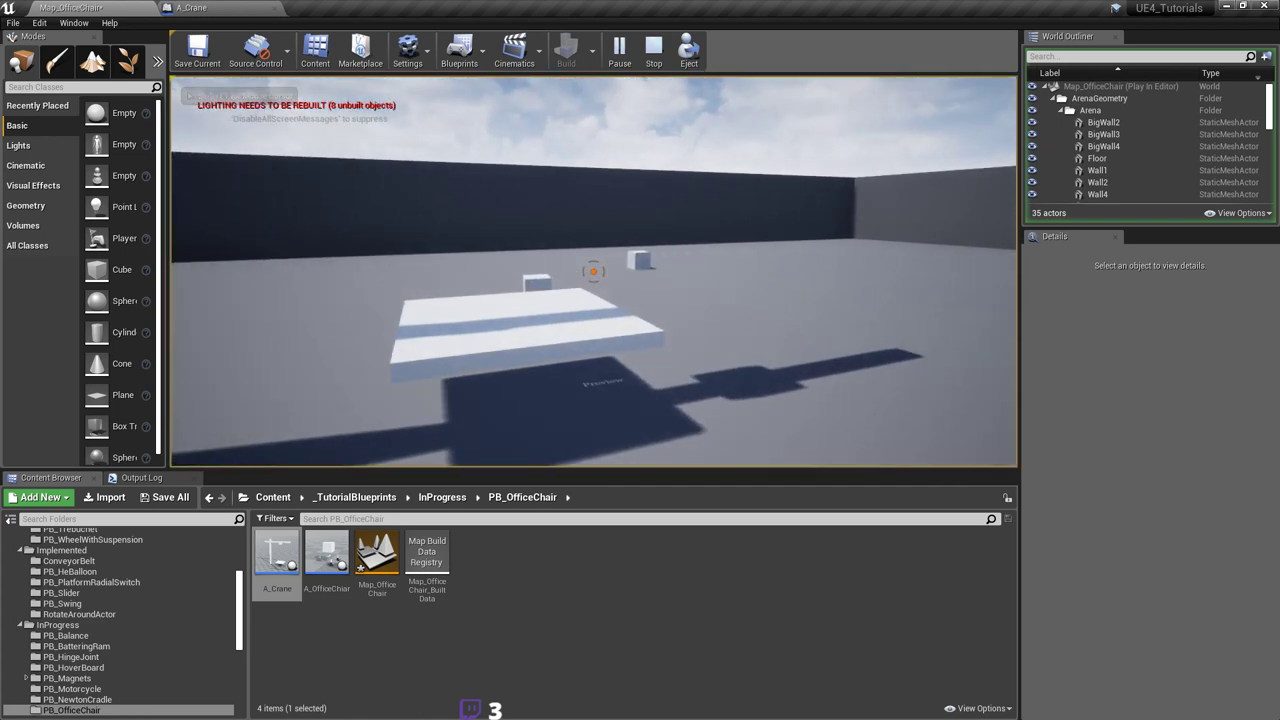
pyautogui.press('d')
pyautogui.press('w')
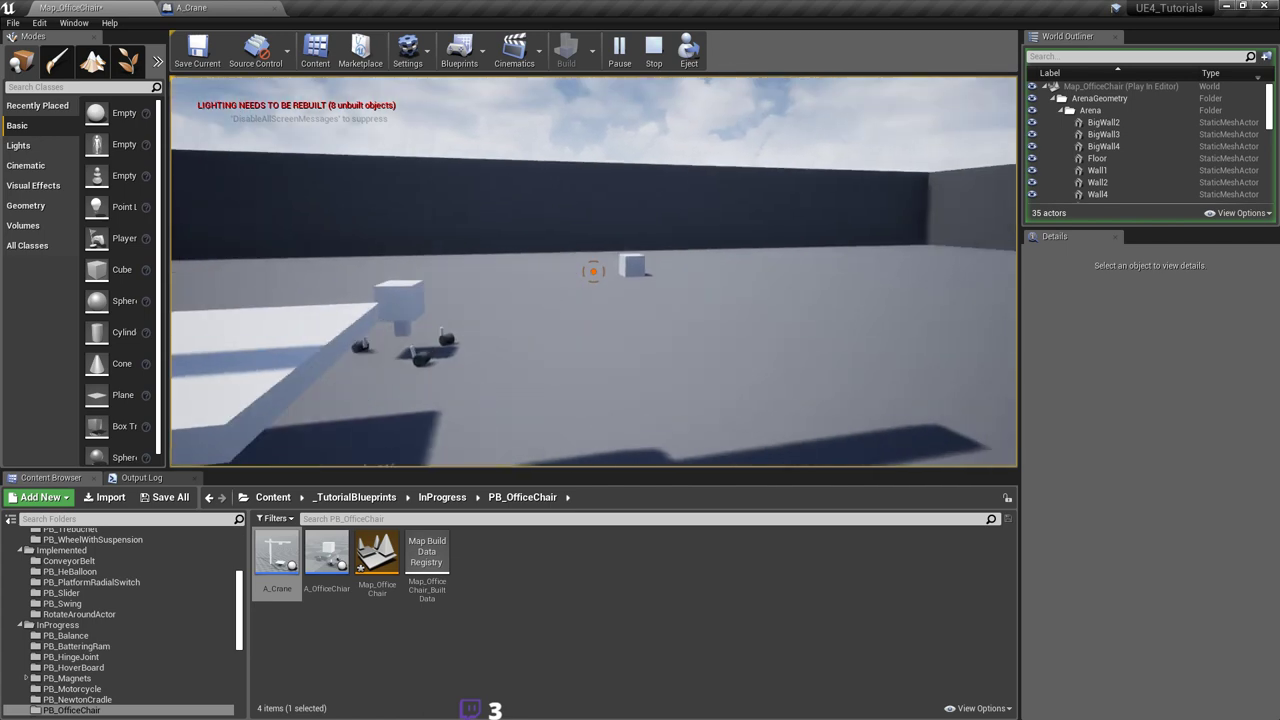
pyautogui.press('w')
pyautogui.click(593, 271)
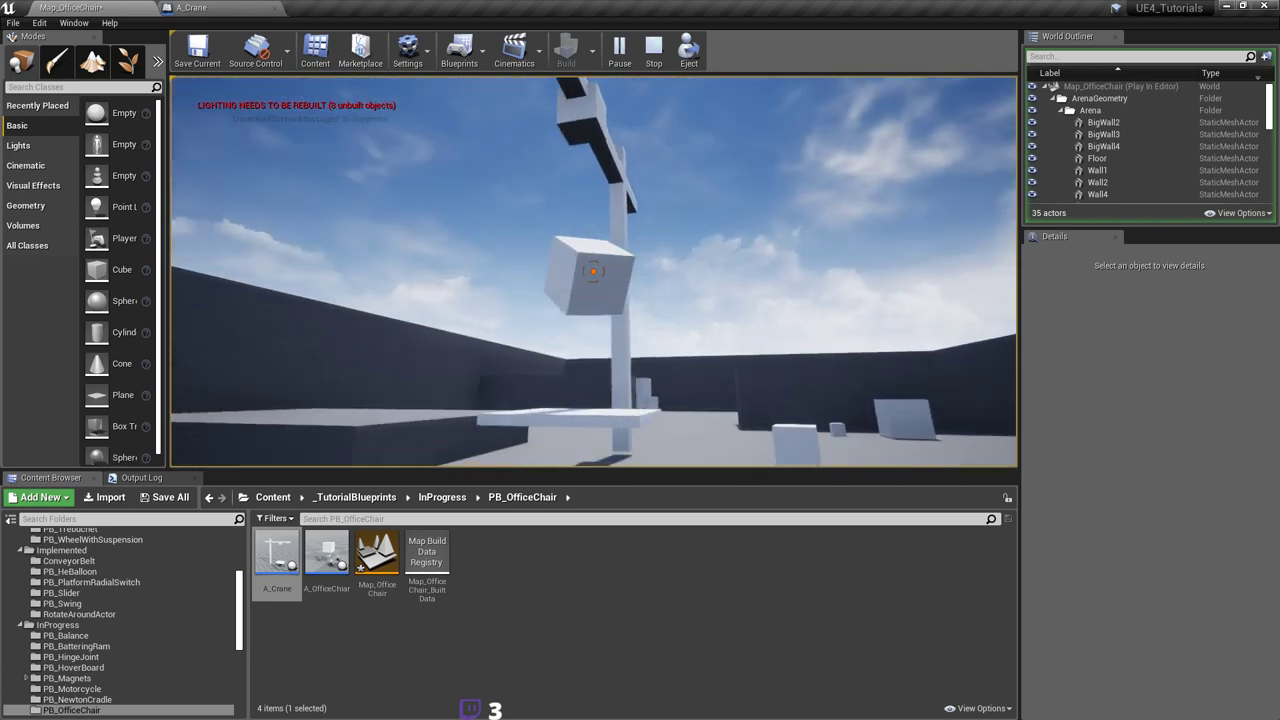
pyautogui.press('w')
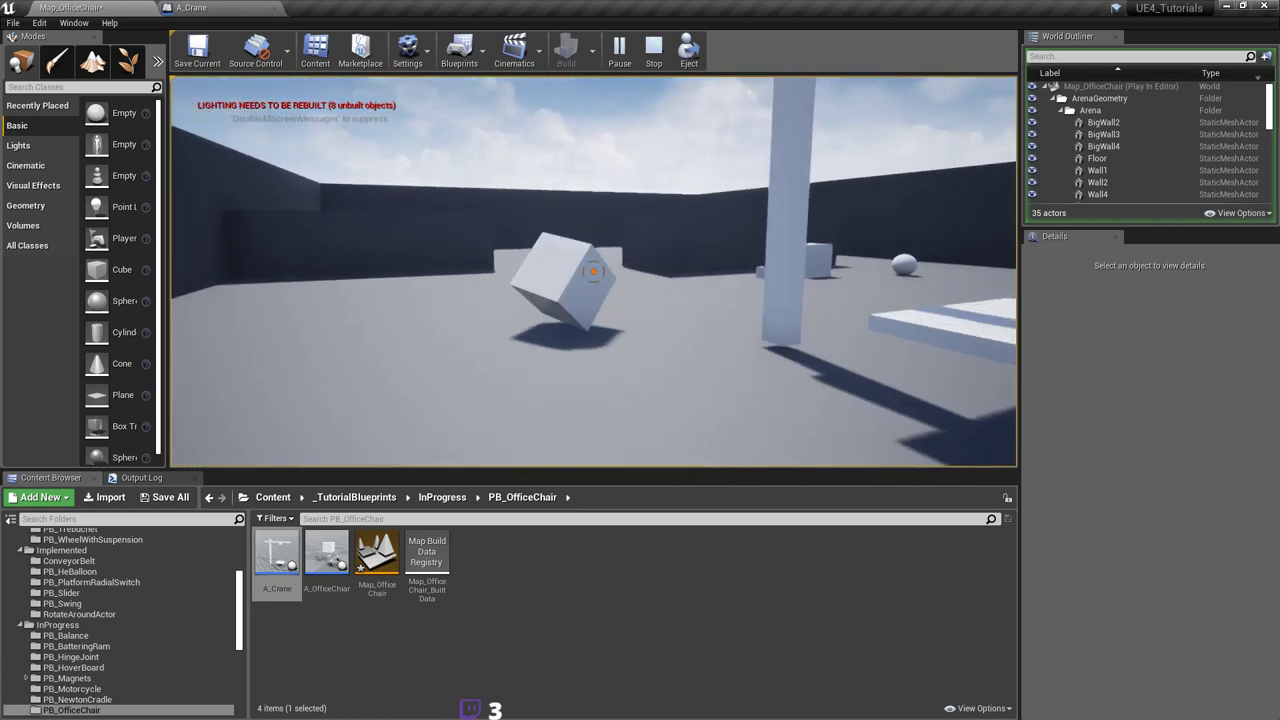
pyautogui.press('w')
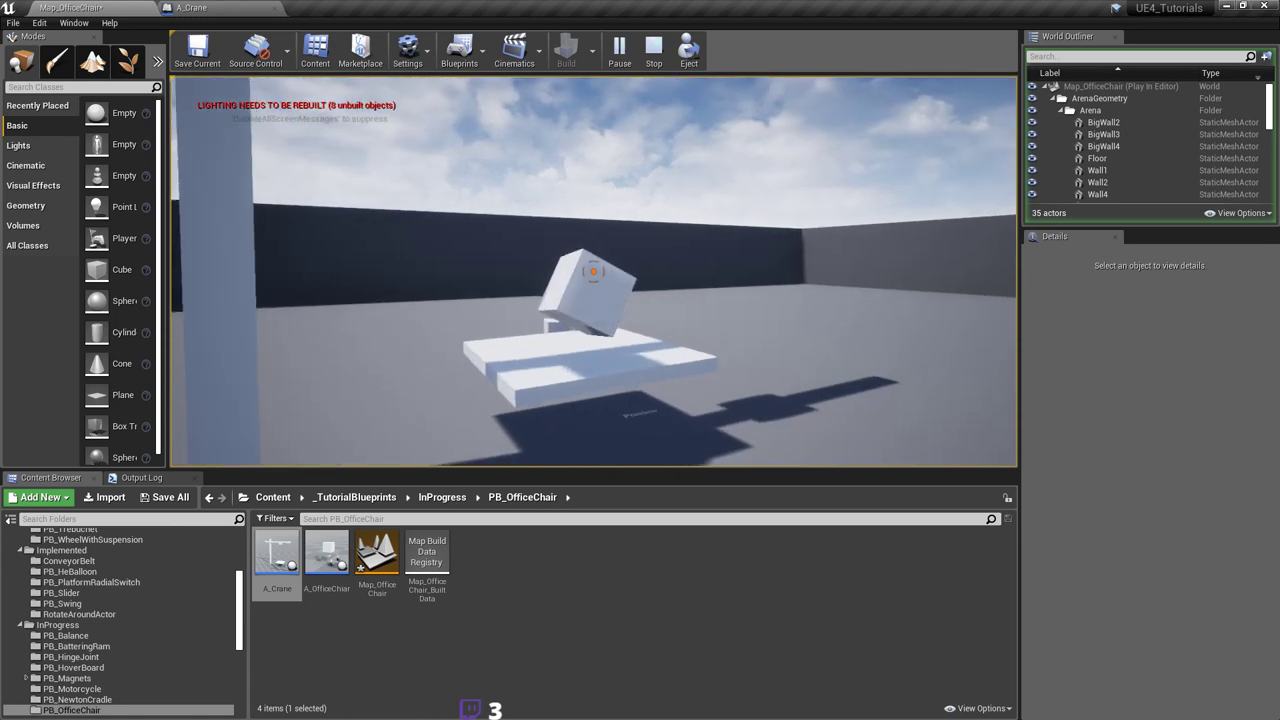
pyautogui.press('w')
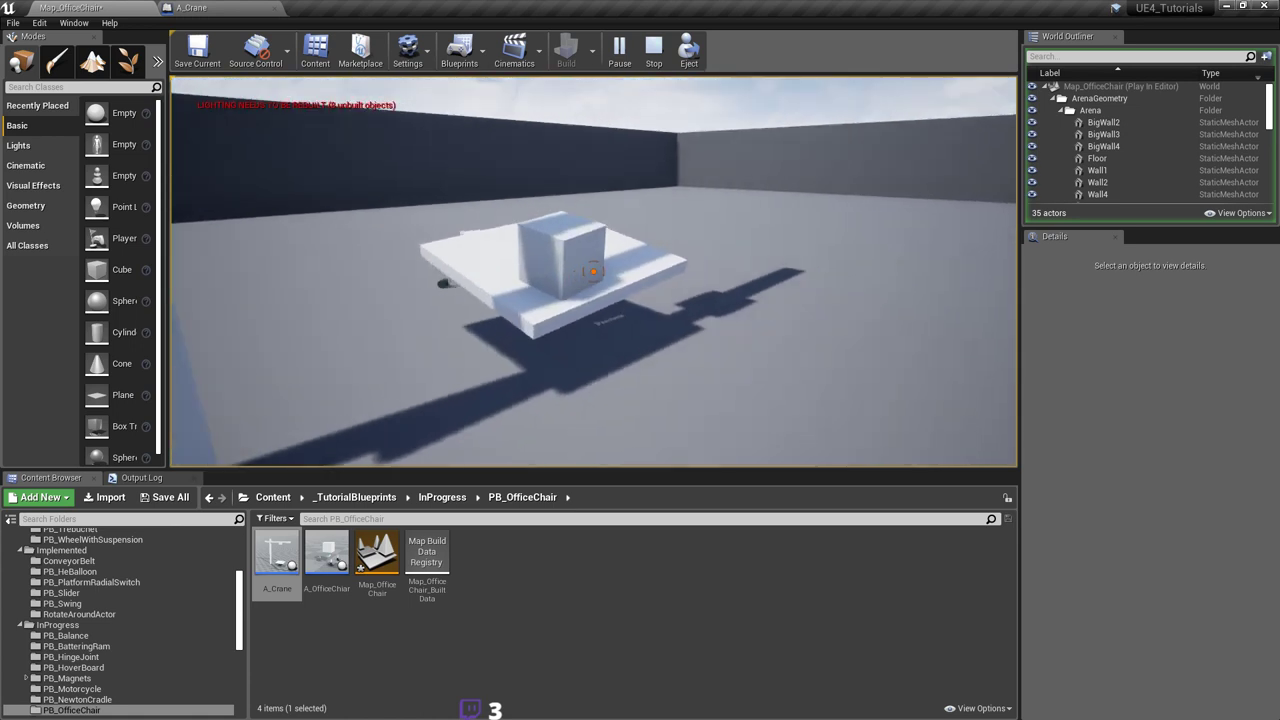
# Step: Examine from several sides how the loaded platform tilts and swings with the crane, and end the play session
pyautogui.press('s')
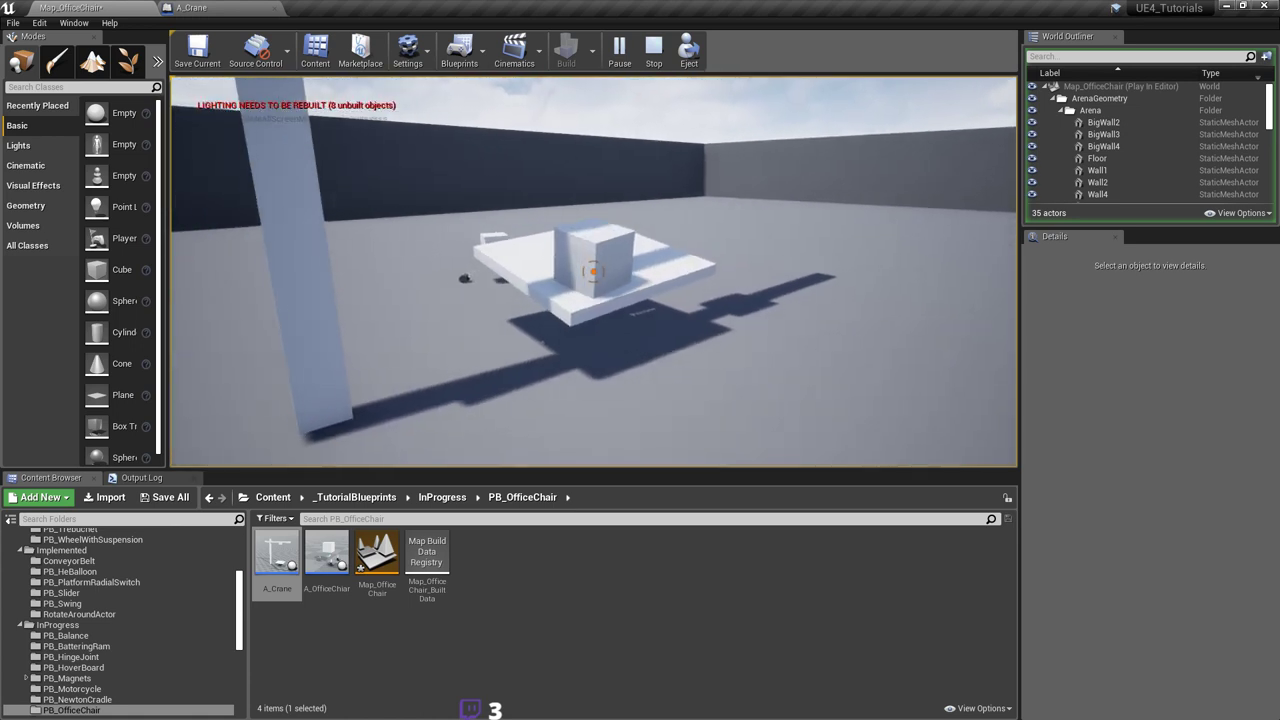
pyautogui.press('a')
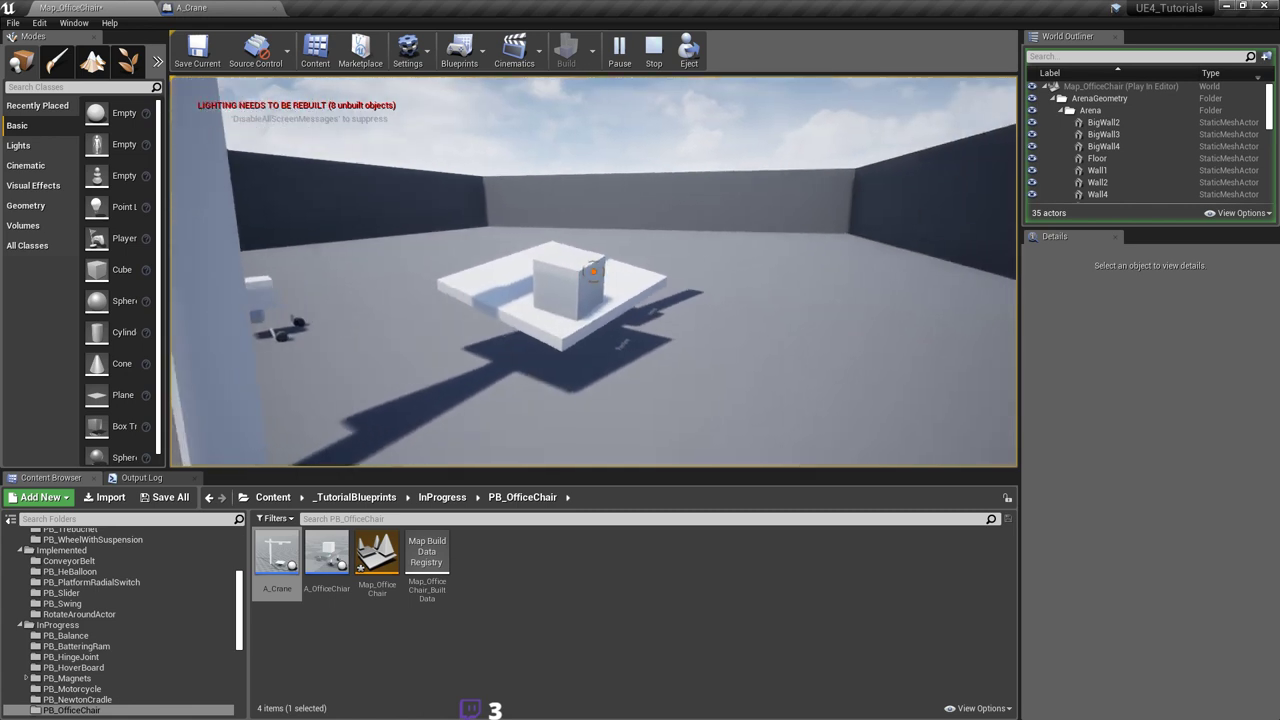
pyautogui.press('a')
pyautogui.press('a')
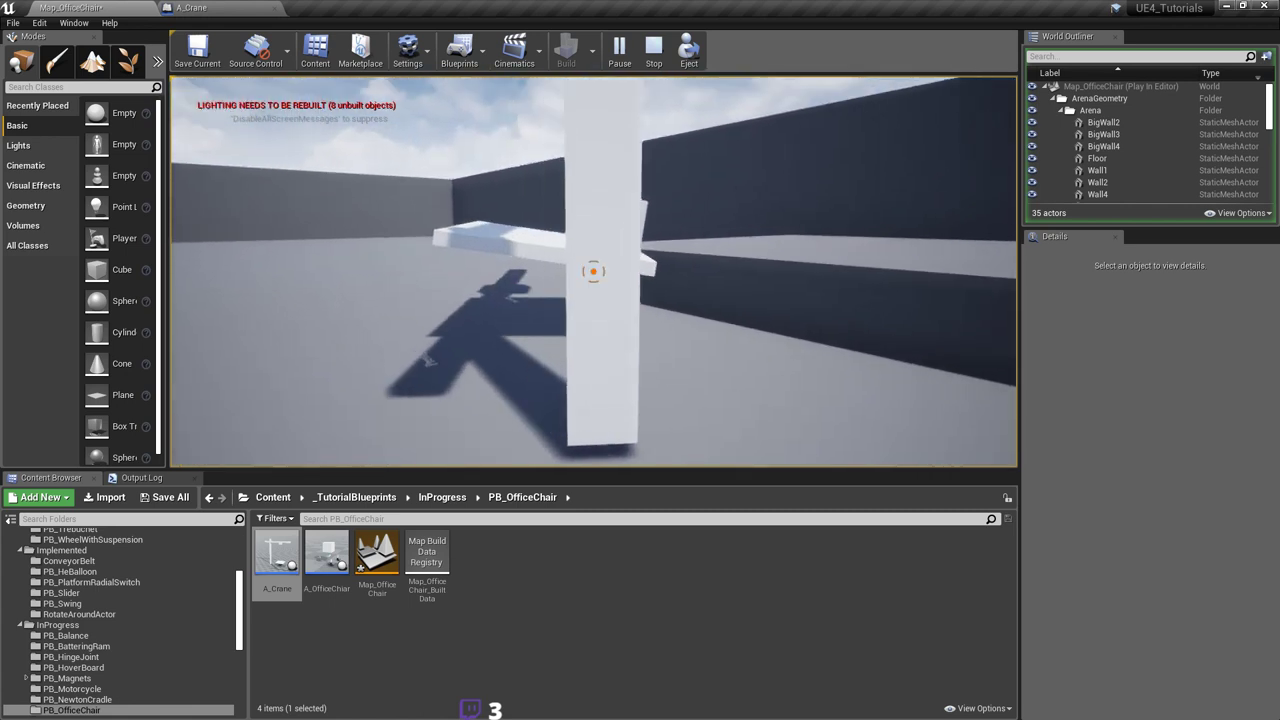
pyautogui.press('s')
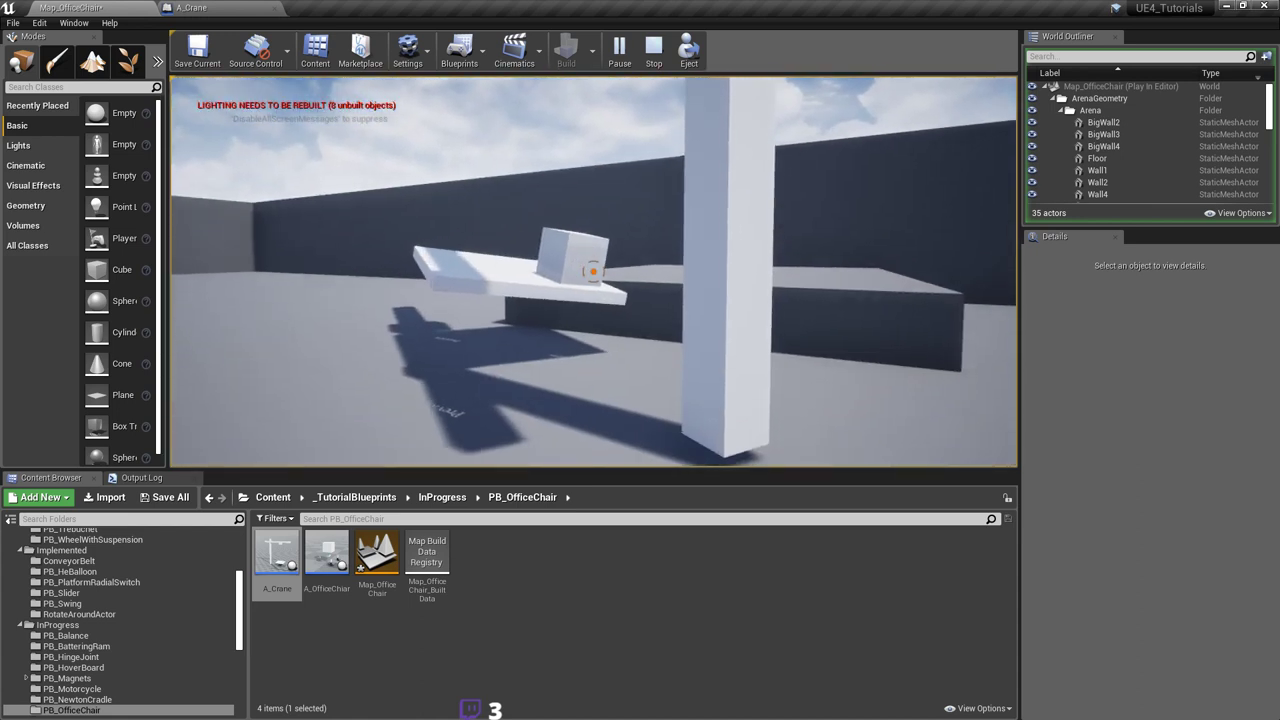
pyautogui.press('w')
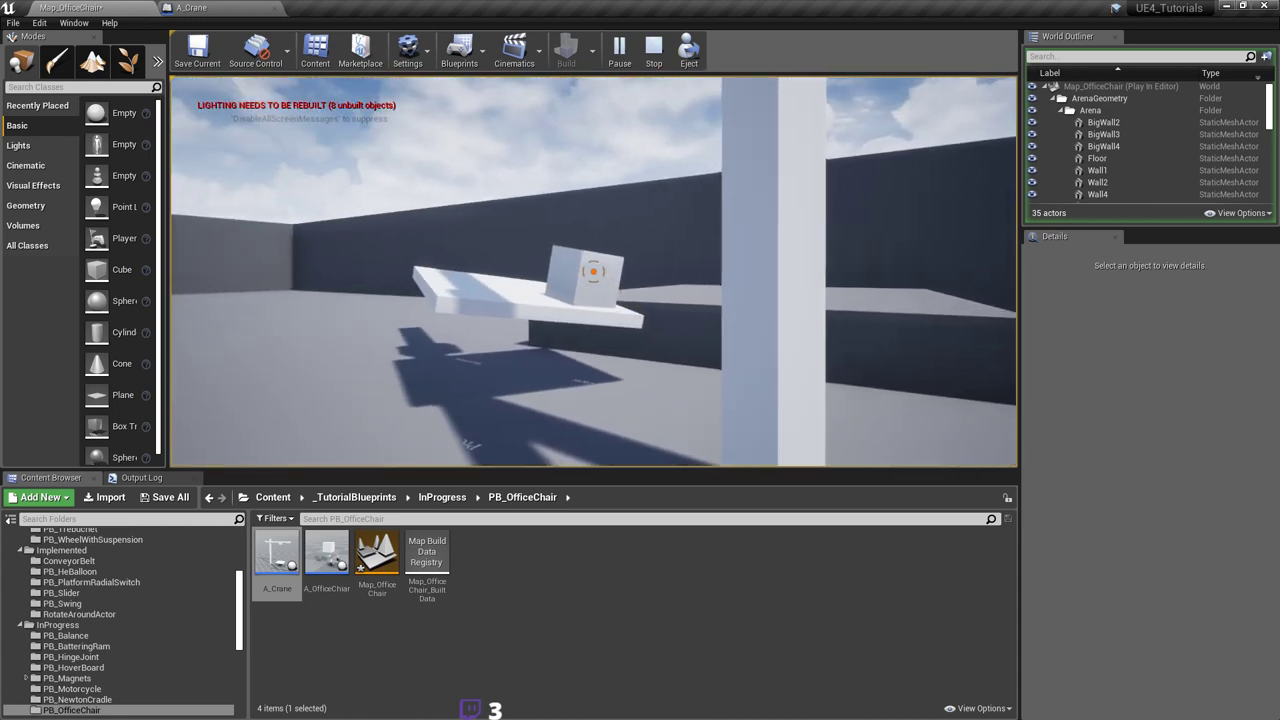
pyautogui.press('s')
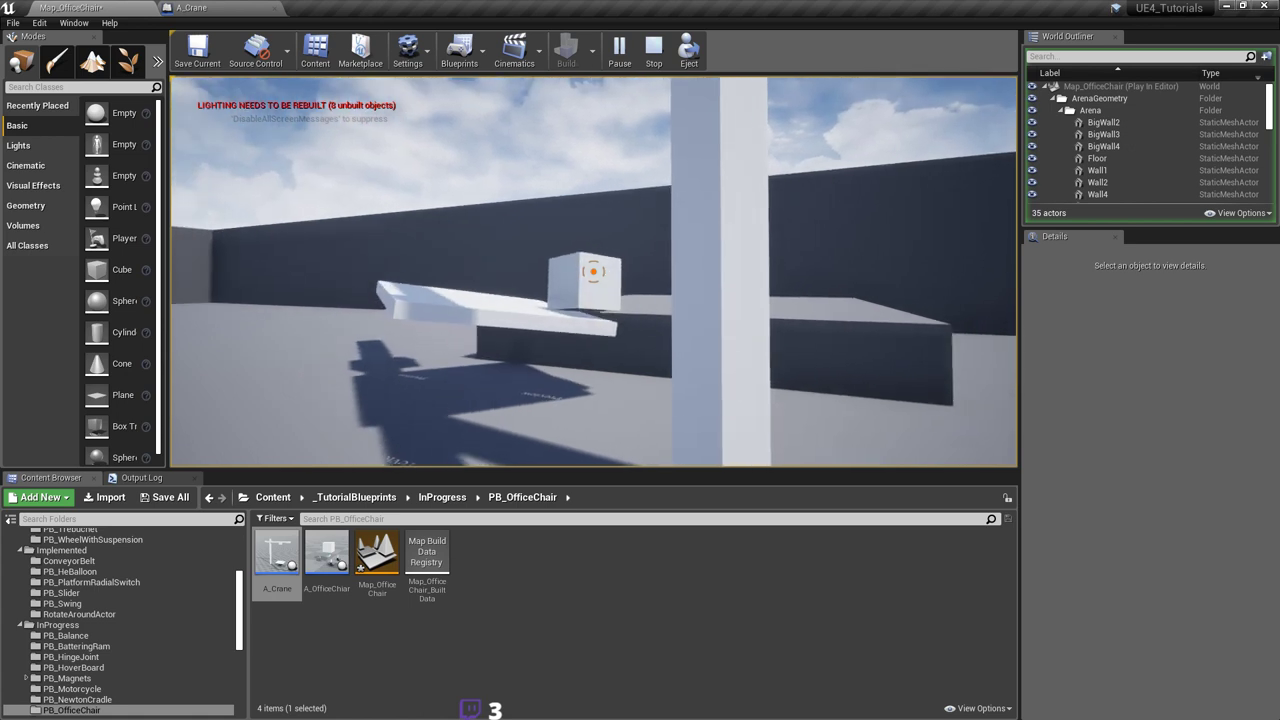
pyautogui.press('d')
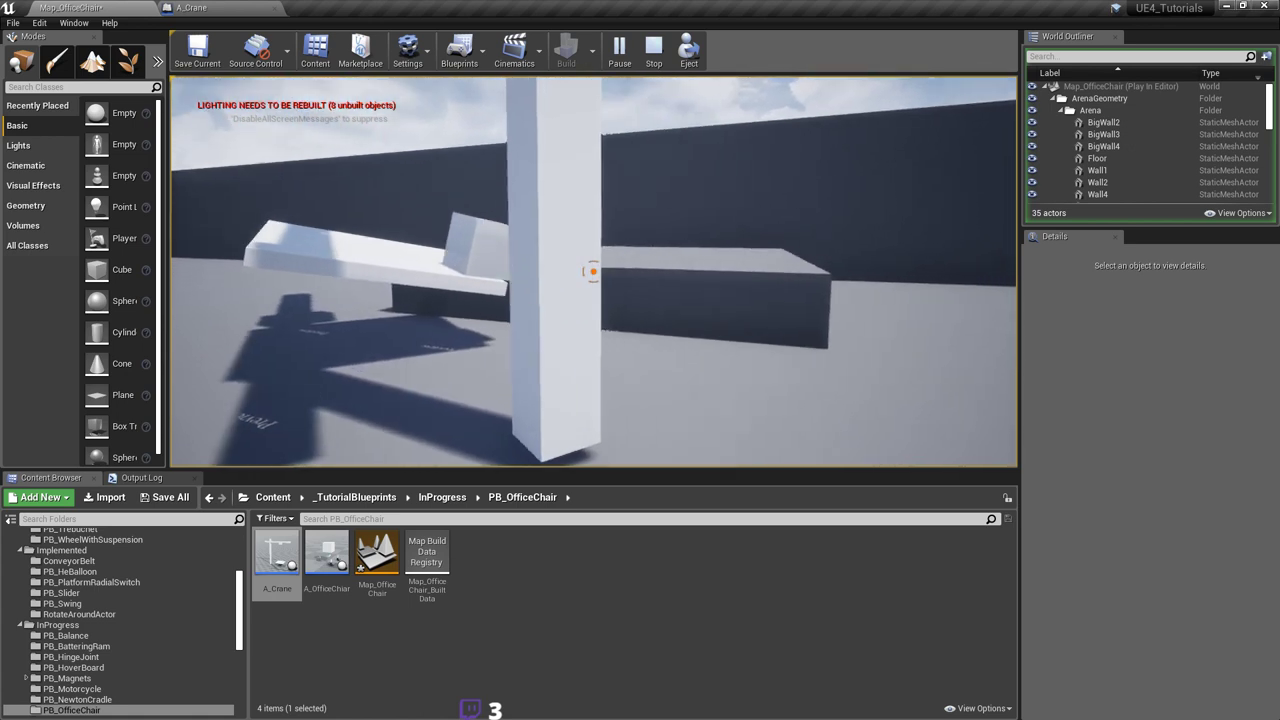
pyautogui.press('s')
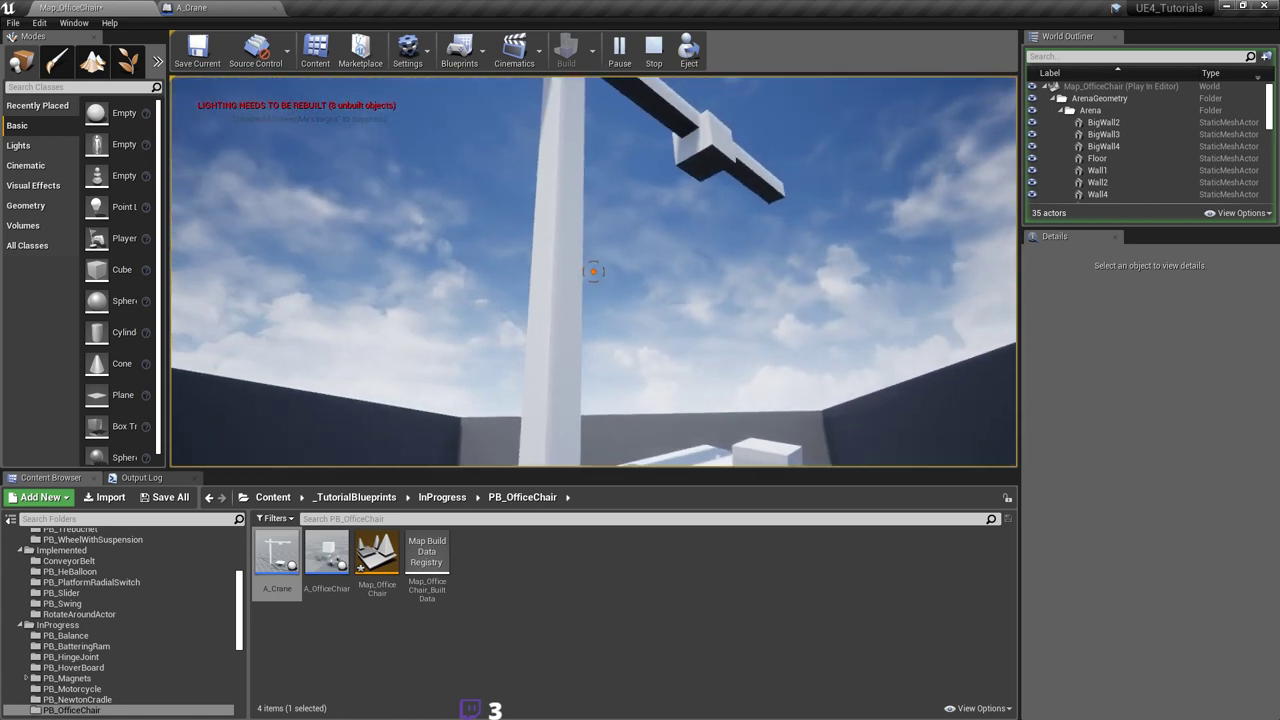
pyautogui.press('d')
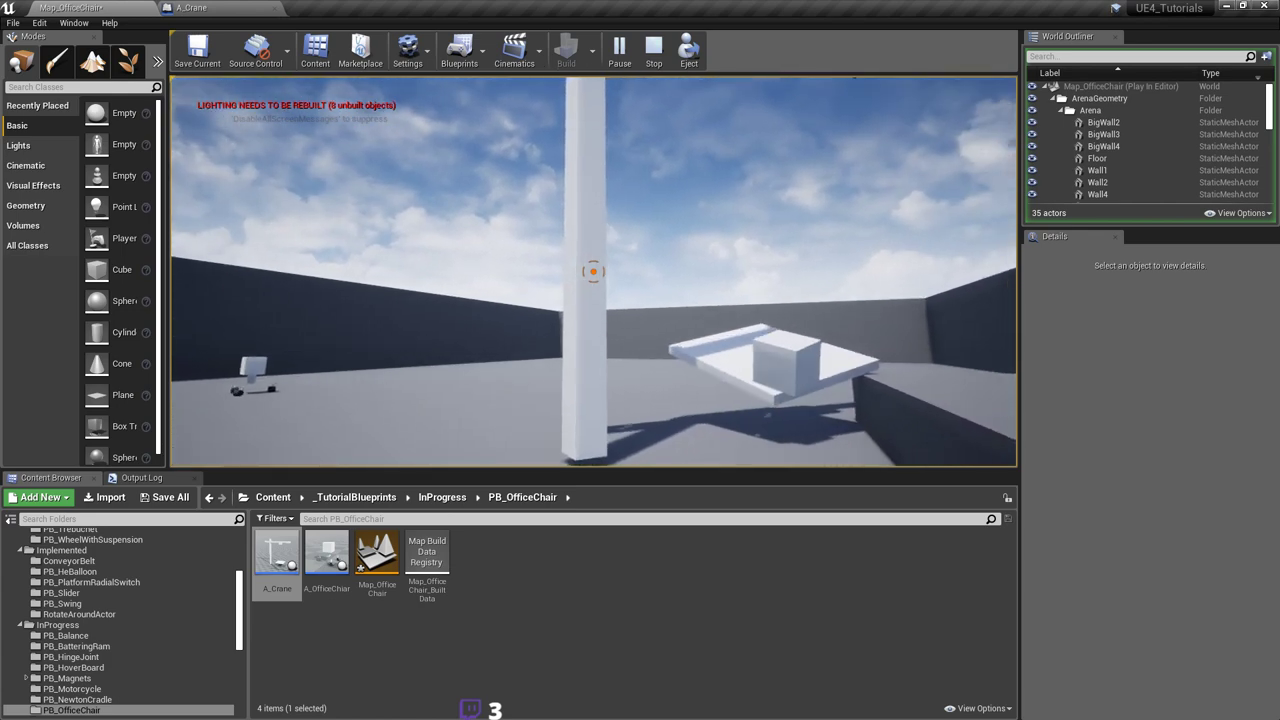
pyautogui.press('a')
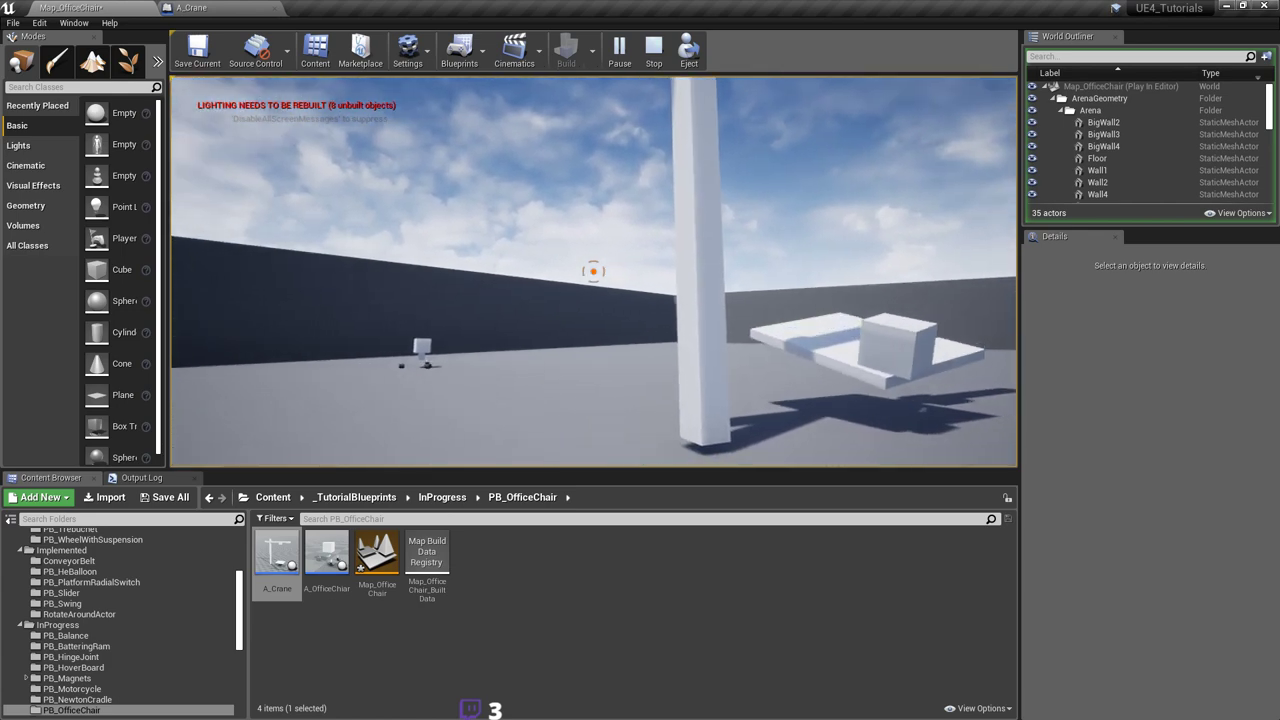
pyautogui.press('d')
pyautogui.press('d')
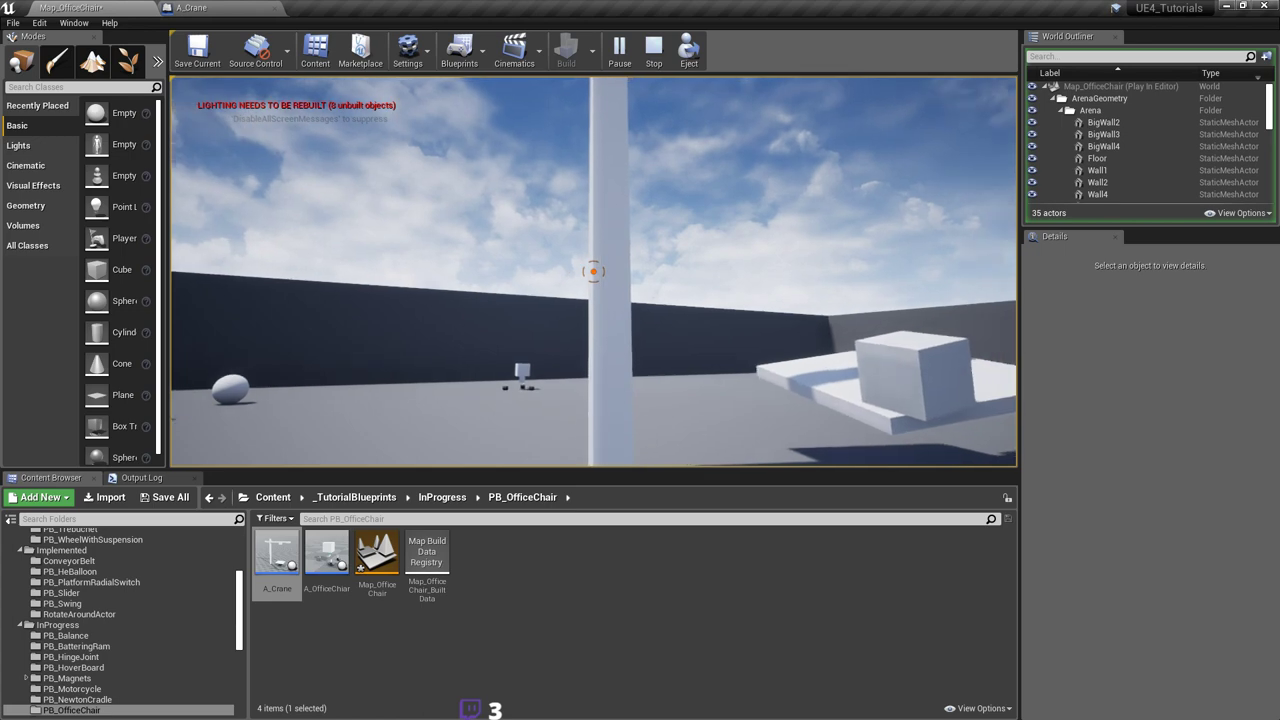
pyautogui.moveTo(593, 271)
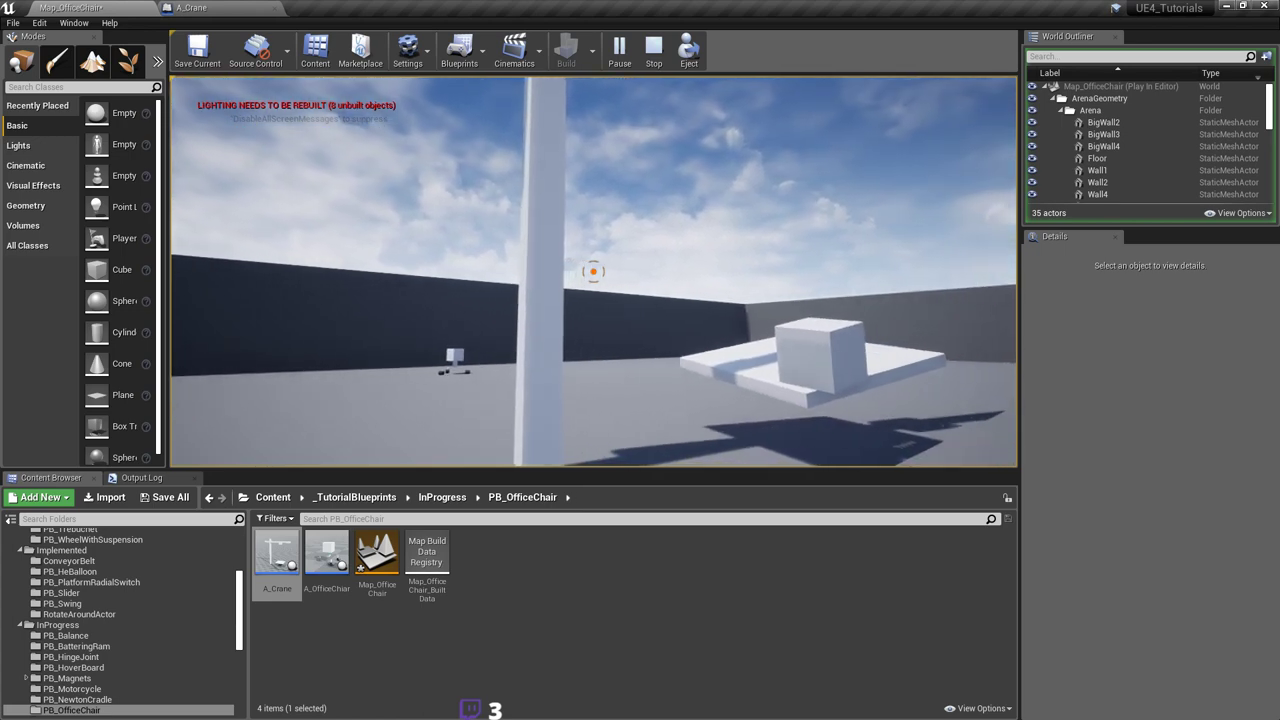
pyautogui.press('a')
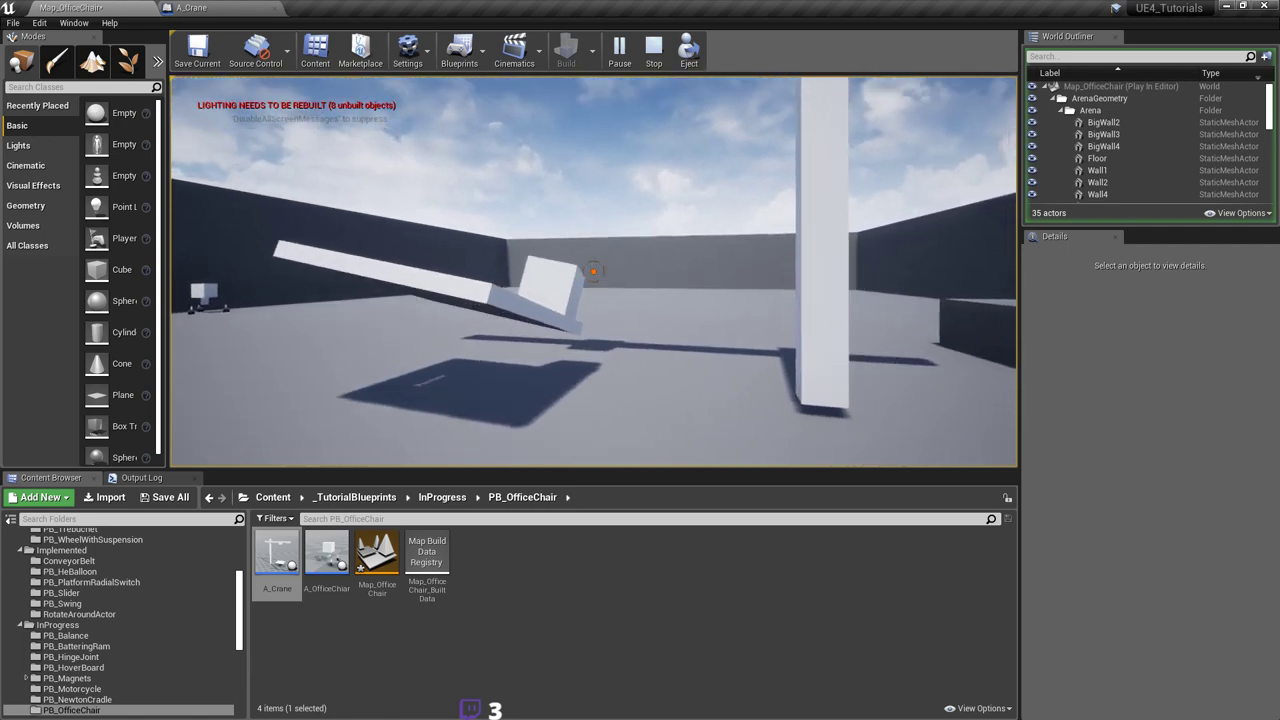
pyautogui.press('Escape')
# Step: Compile and save the A_Crane blueprint, and run a brief play test of the level
pyautogui.click(265, 7)
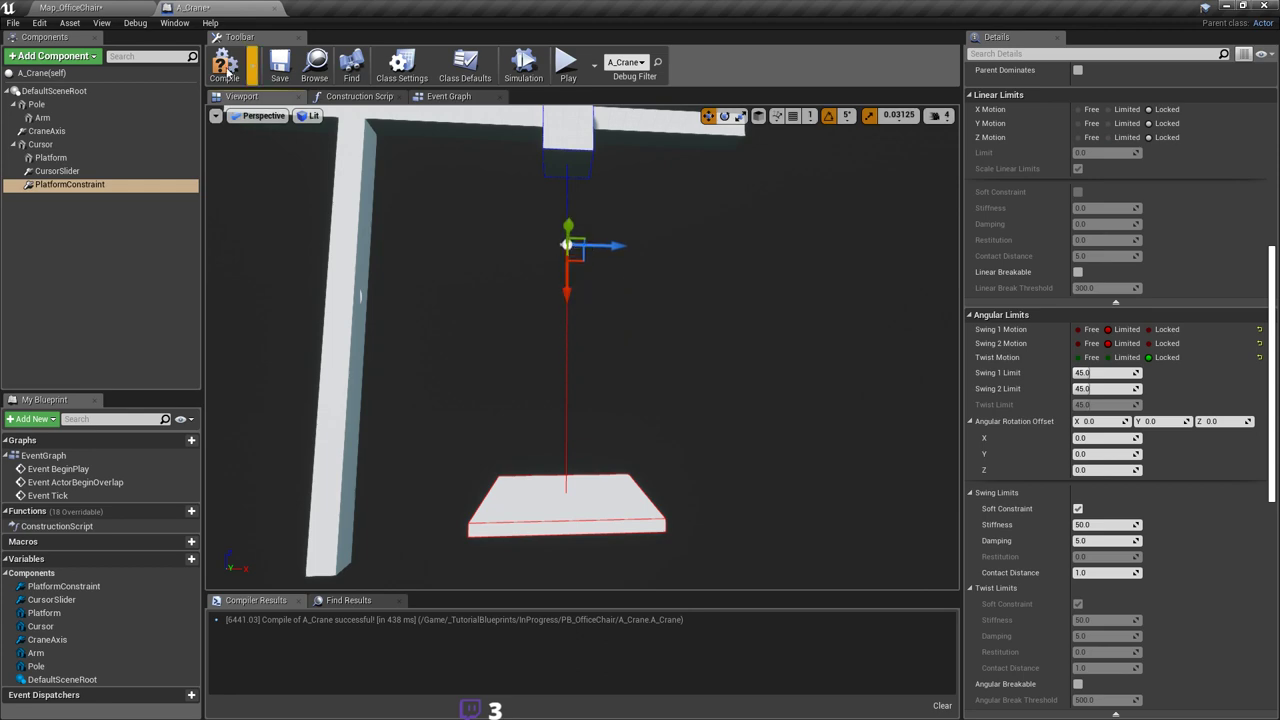
pyautogui.click(279, 66)
pyautogui.click(566, 66)
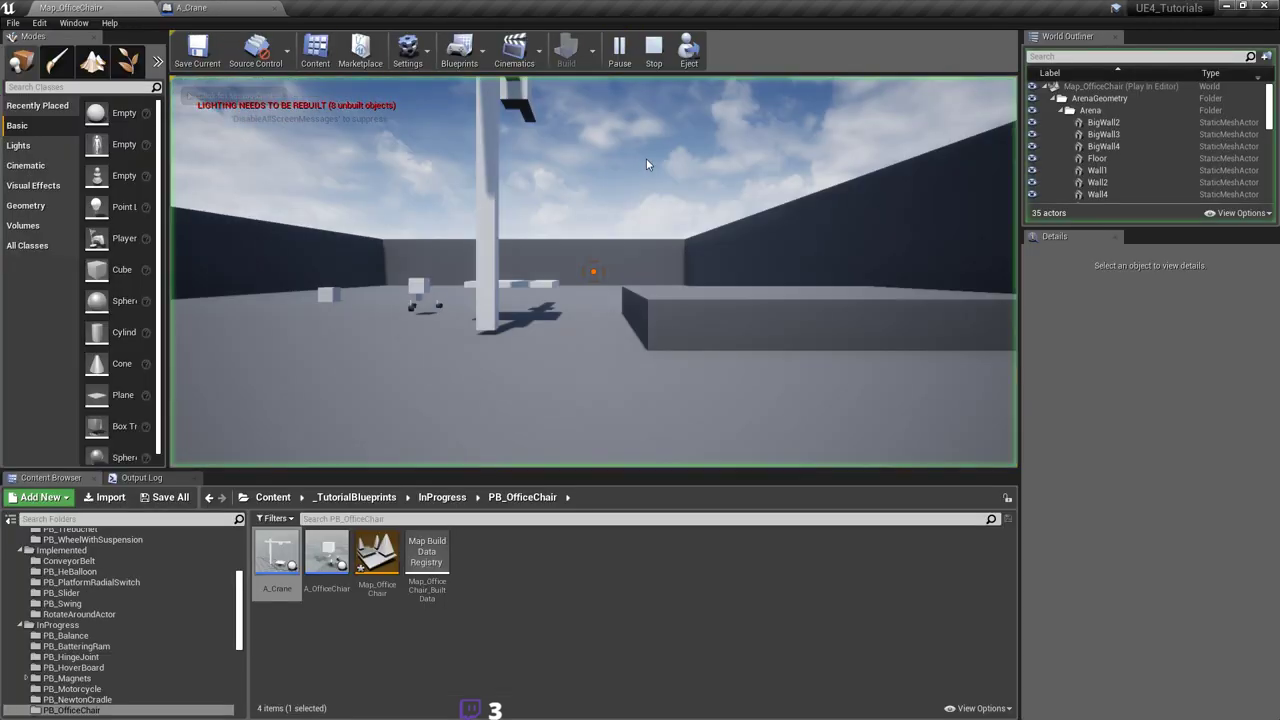
pyautogui.click(646, 164)
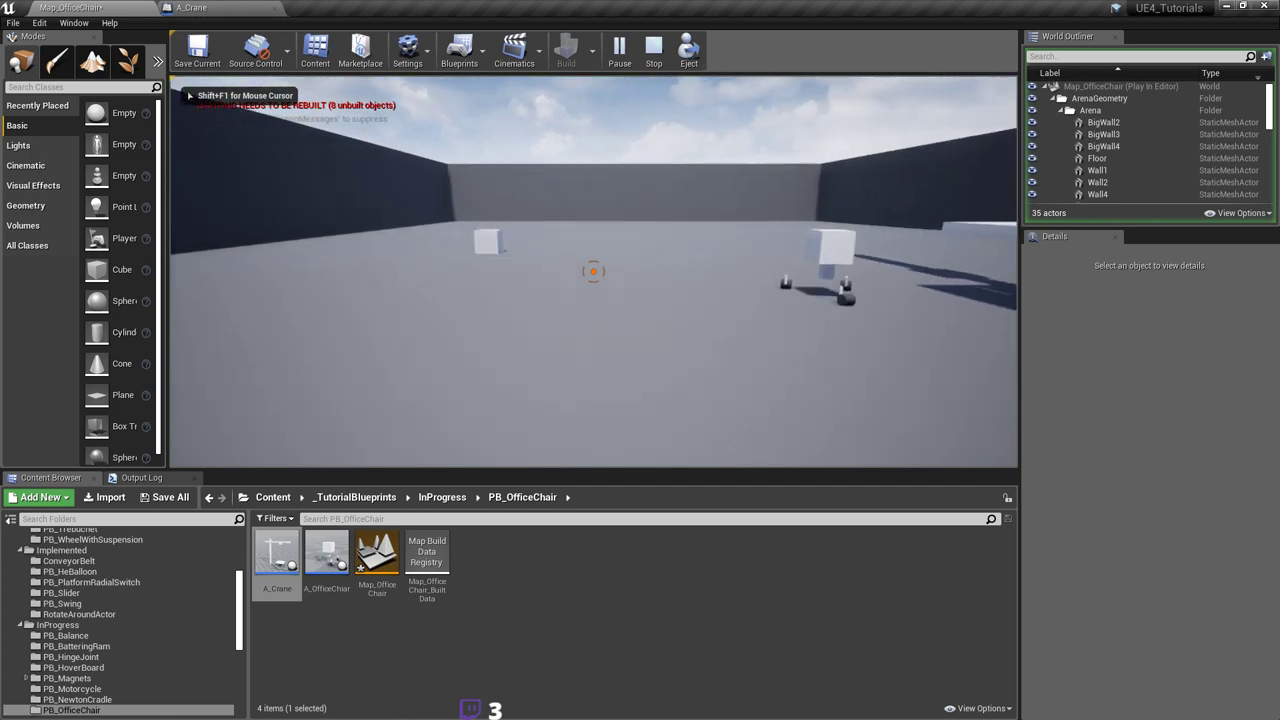
pyautogui.press('Escape')
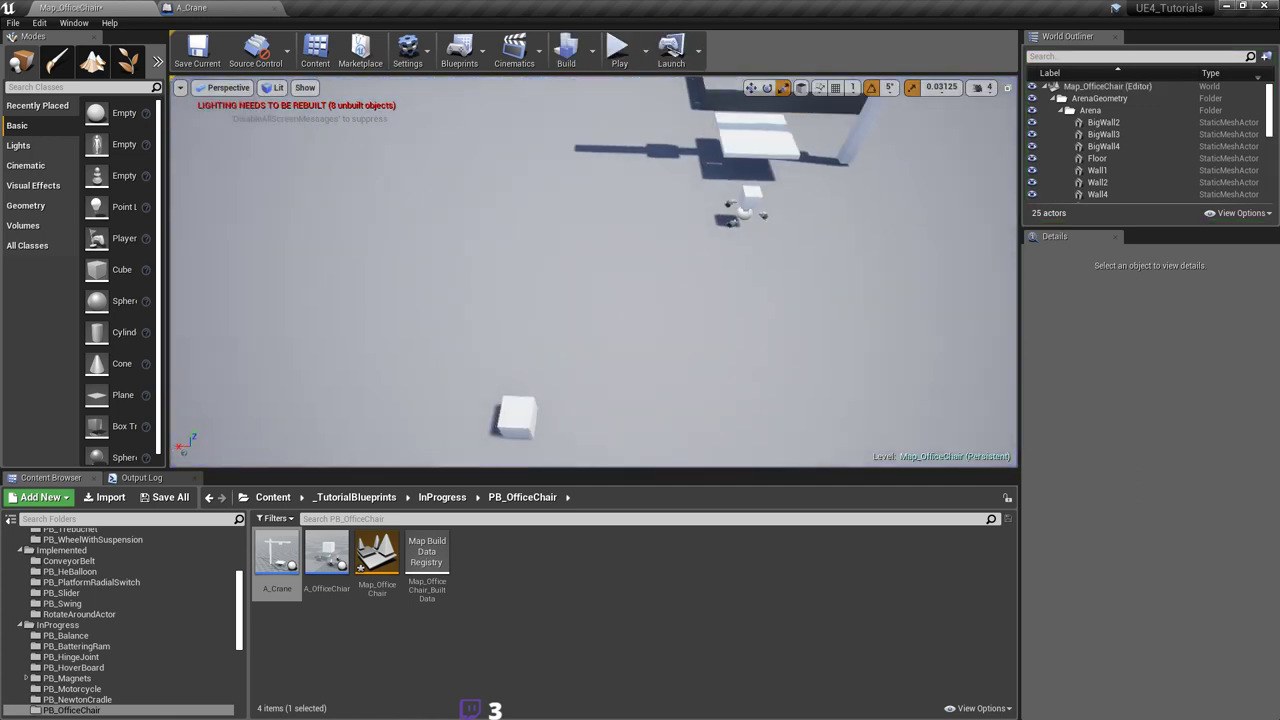
# Step: Move EditorCube98 next to the crane's pole, at about X 1047, Y 475
pyautogui.click(548, 370)
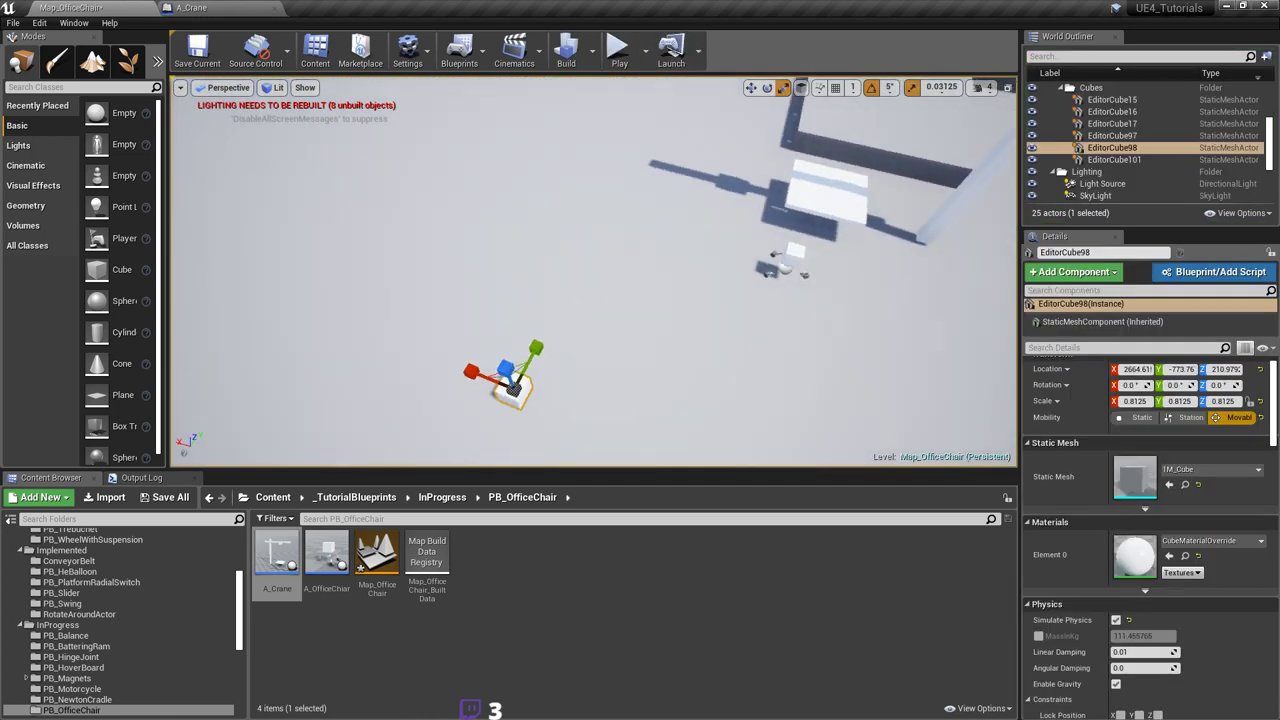
pyautogui.press('w')
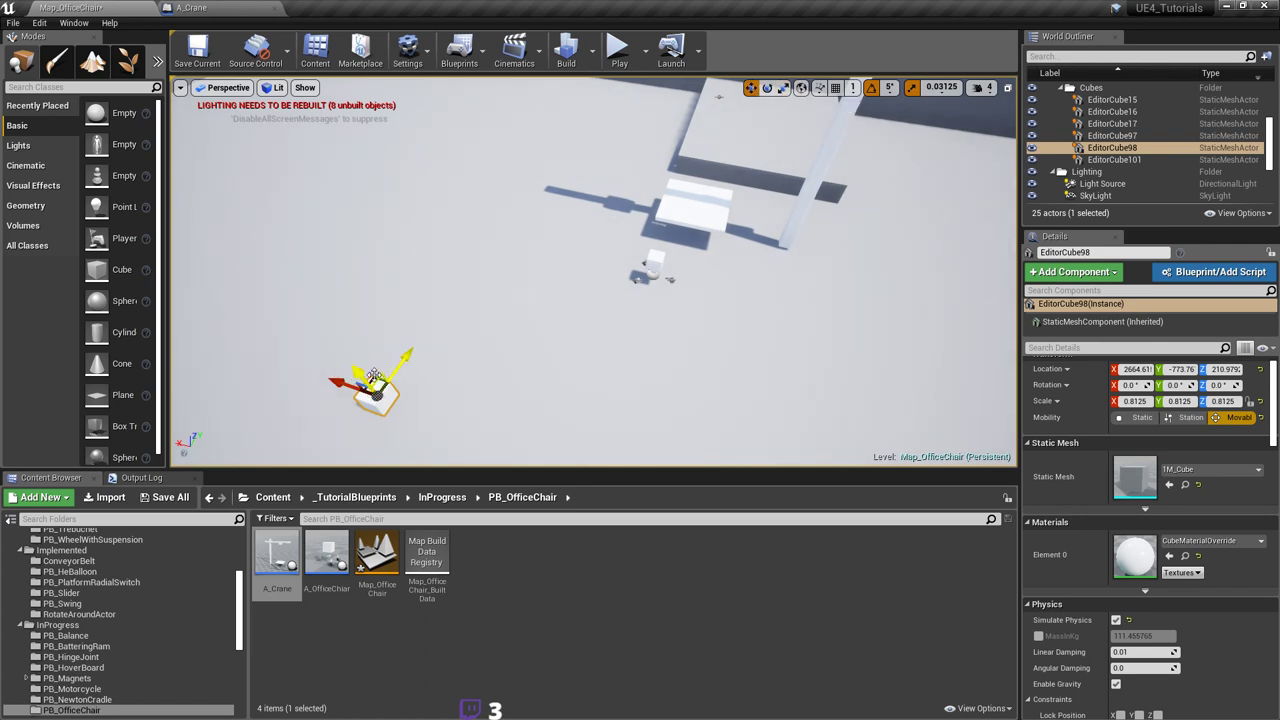
pyautogui.moveTo(372, 378); pyautogui.dragTo(870, 245)
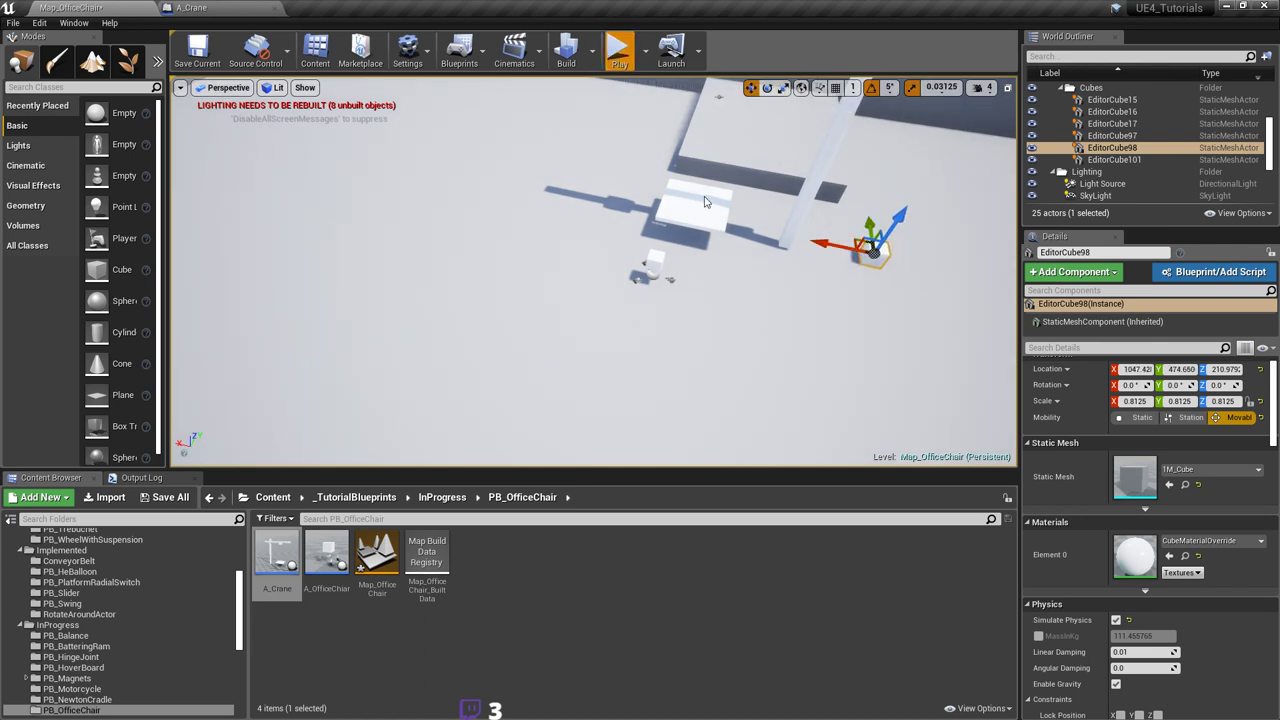
# Step: Play-test the level by setting the loose cube on the crane's hanging platform and examining how it tilts, ending the session
pyautogui.hotkey('alt', 'p')
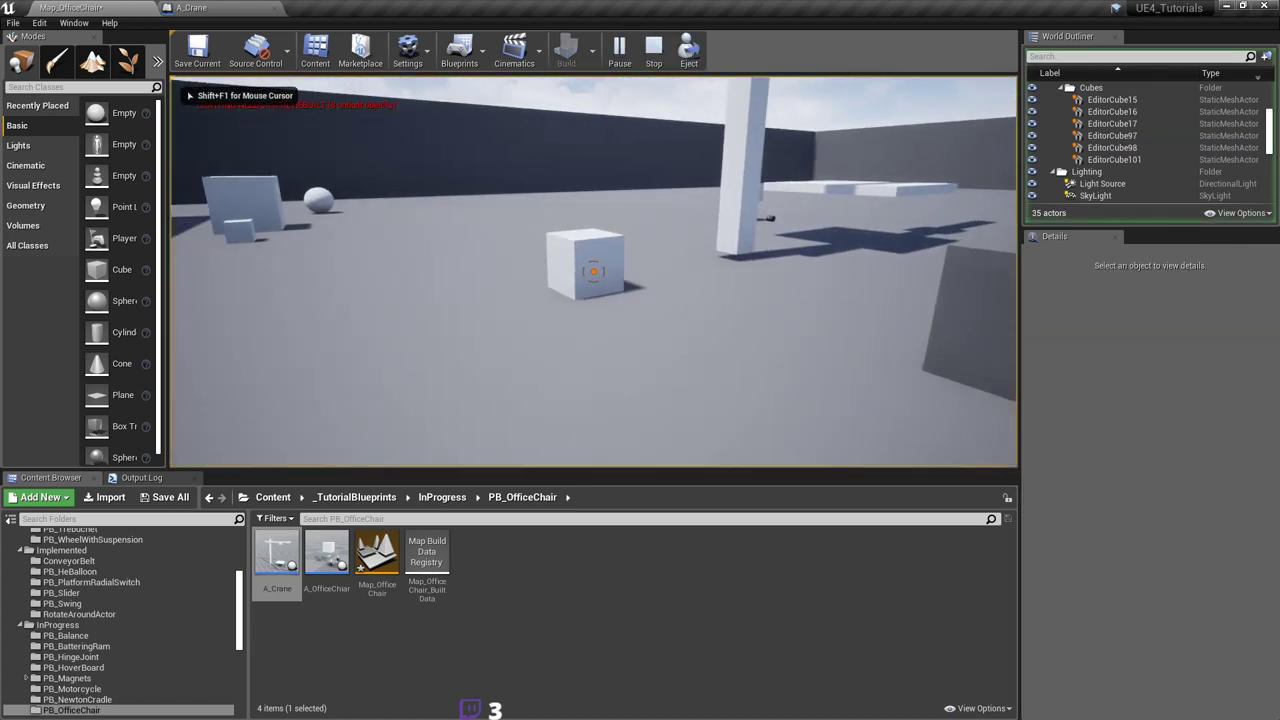
pyautogui.click(594, 271)
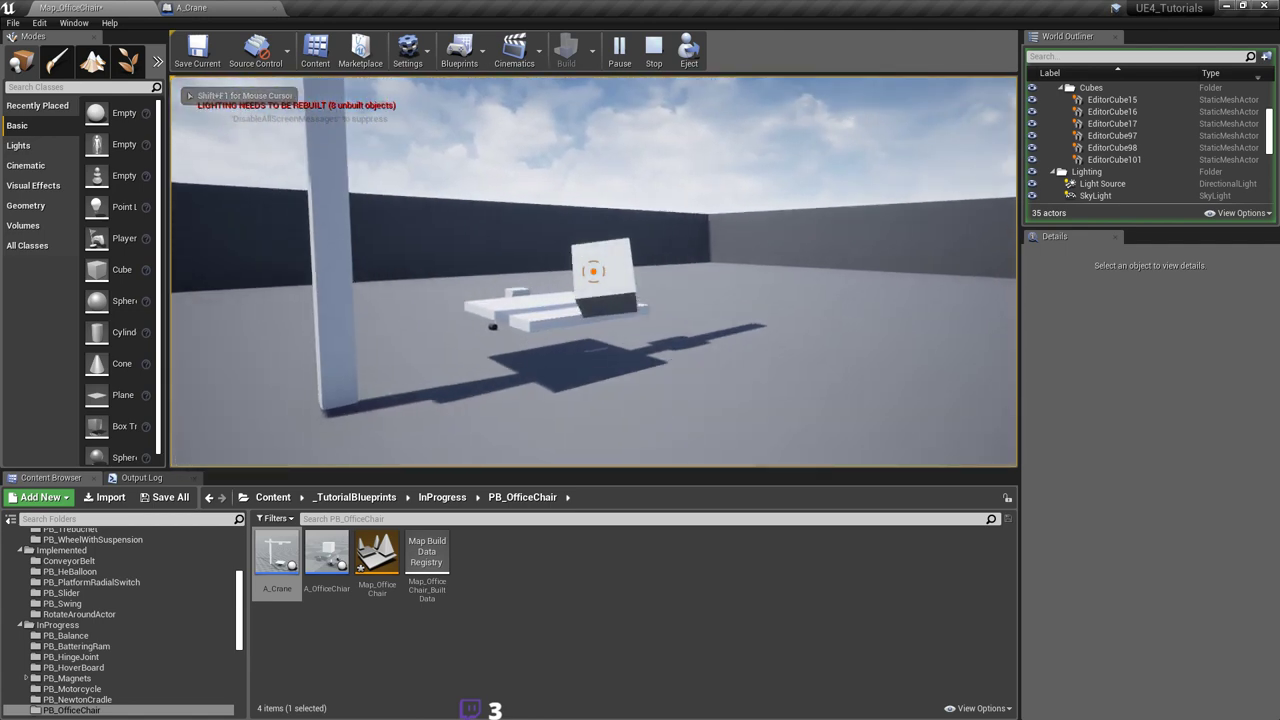
pyautogui.press('w')
pyautogui.click(594, 271)
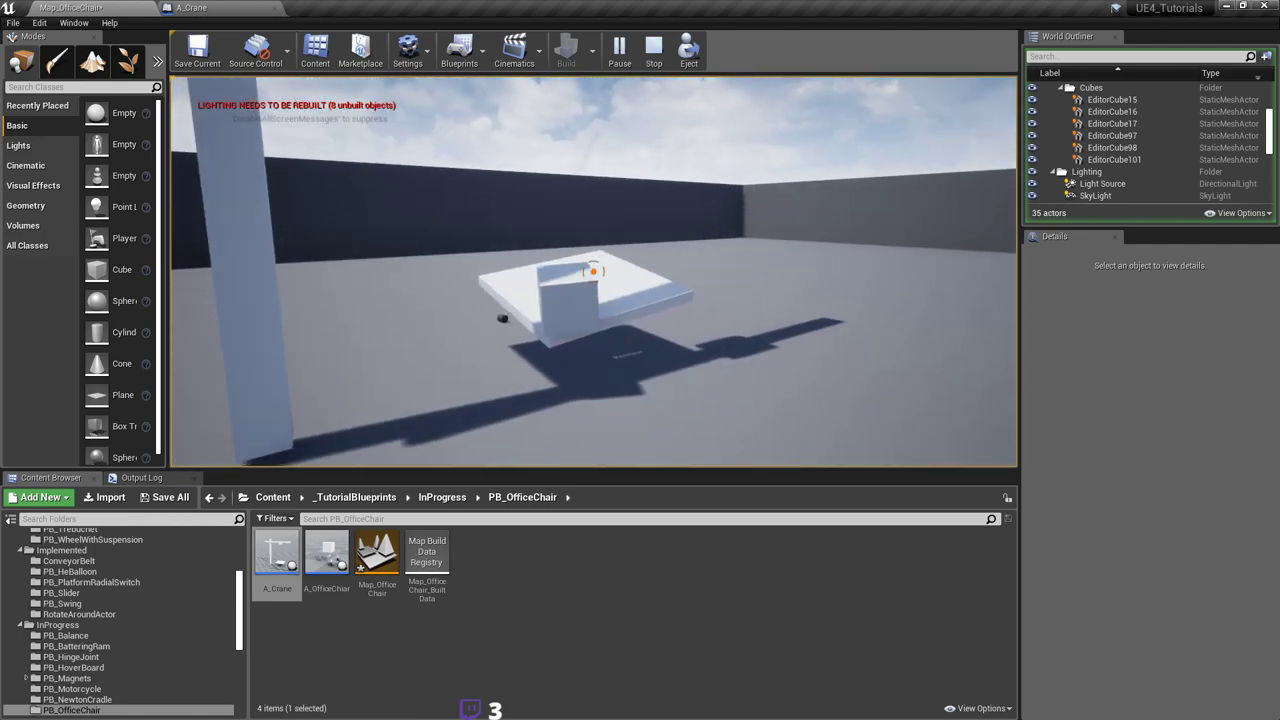
pyautogui.press('a')
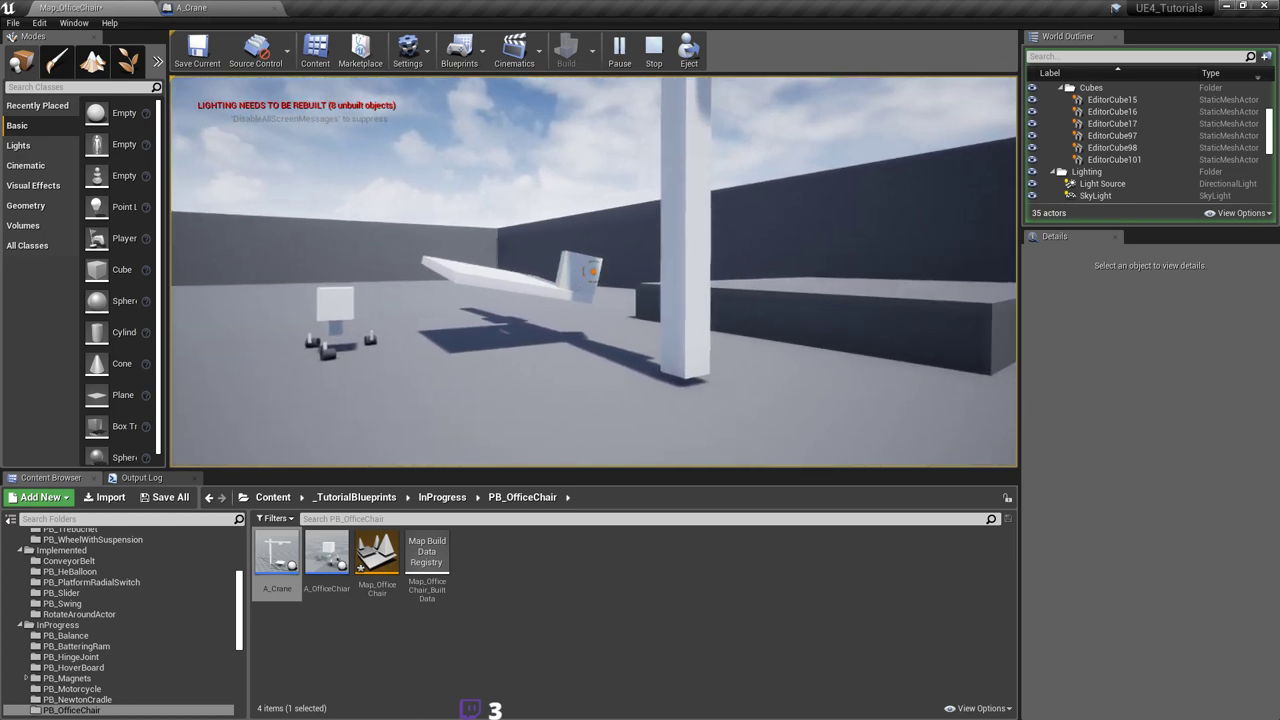
pyautogui.press('w')
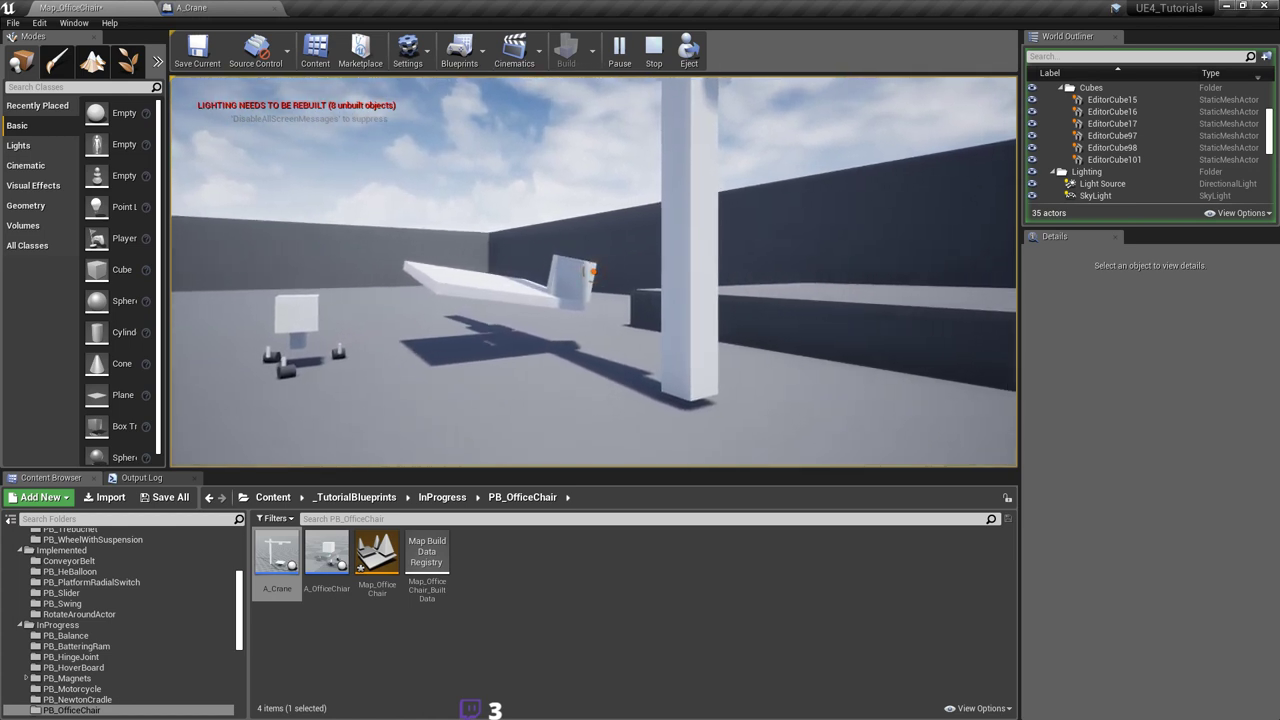
pyautogui.press('Escape')
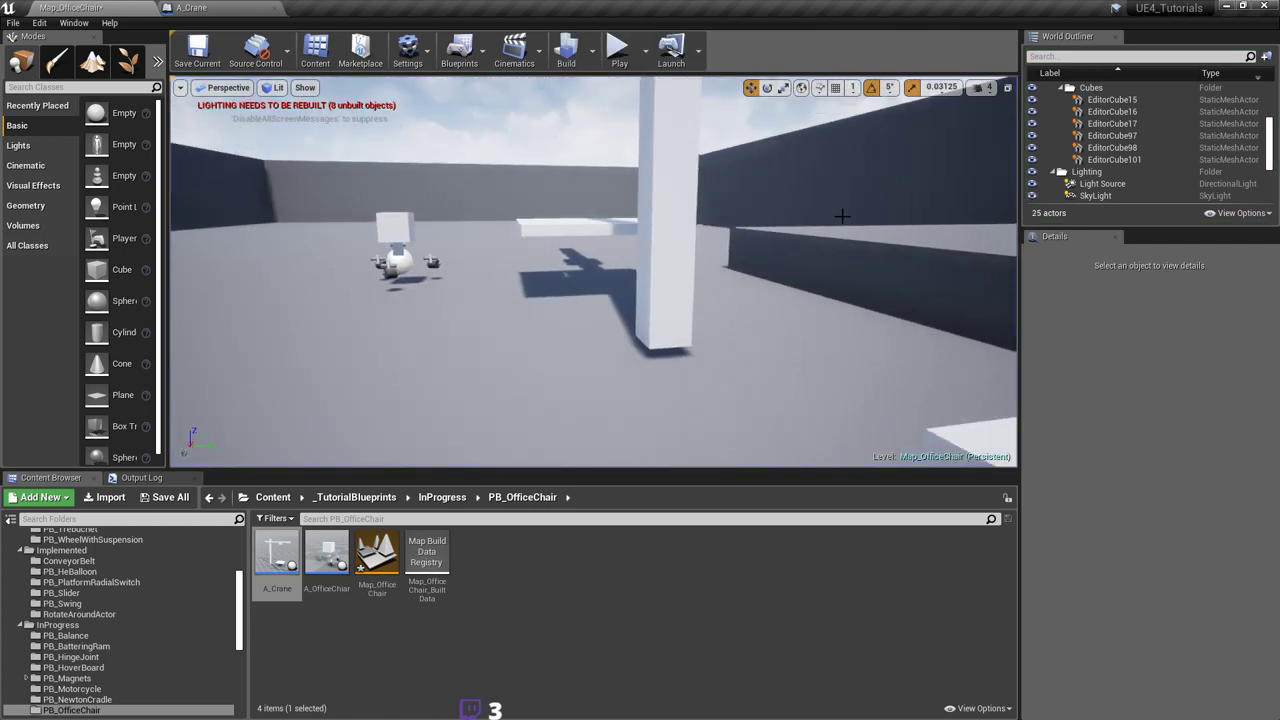
# Step: Save the level, switch to the A_Crane blueprint and view the whole crane around the PlatformConstraint
pyautogui.hotkey('ctrl', 's')
pyautogui.click(209, 10)
pyautogui.moveTo(300, 220); pyautogui.dragTo(345, 270, button='right')
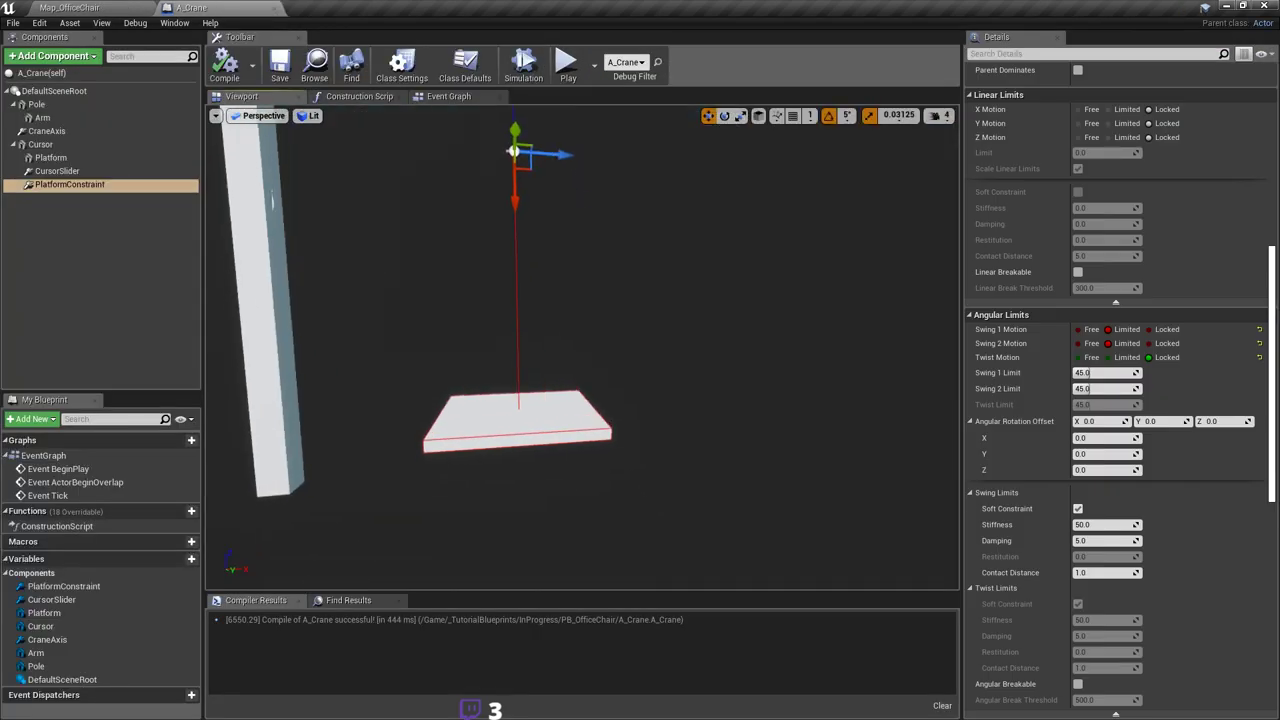
pyautogui.moveTo(612, 264); pyautogui.dragTo(588, 224, button='right')
pyautogui.click(608, 262)
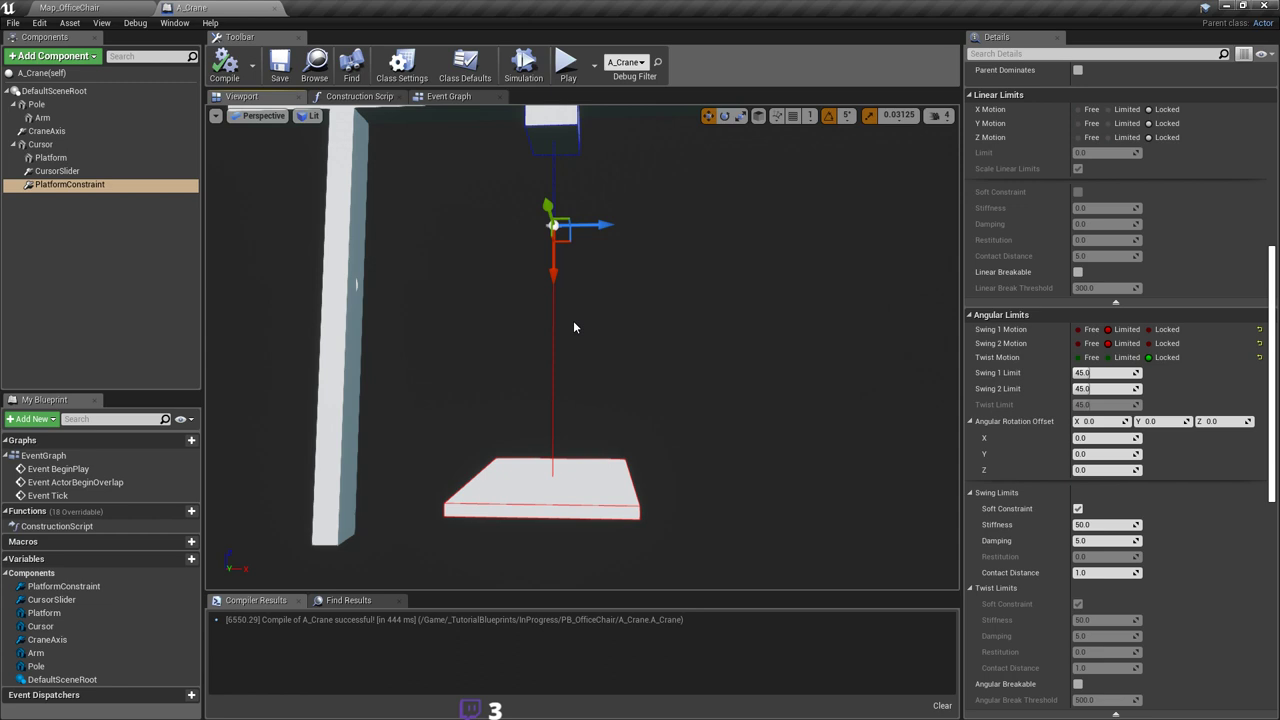
pyautogui.moveTo(574, 327); pyautogui.dragTo(599, 301, button='right')
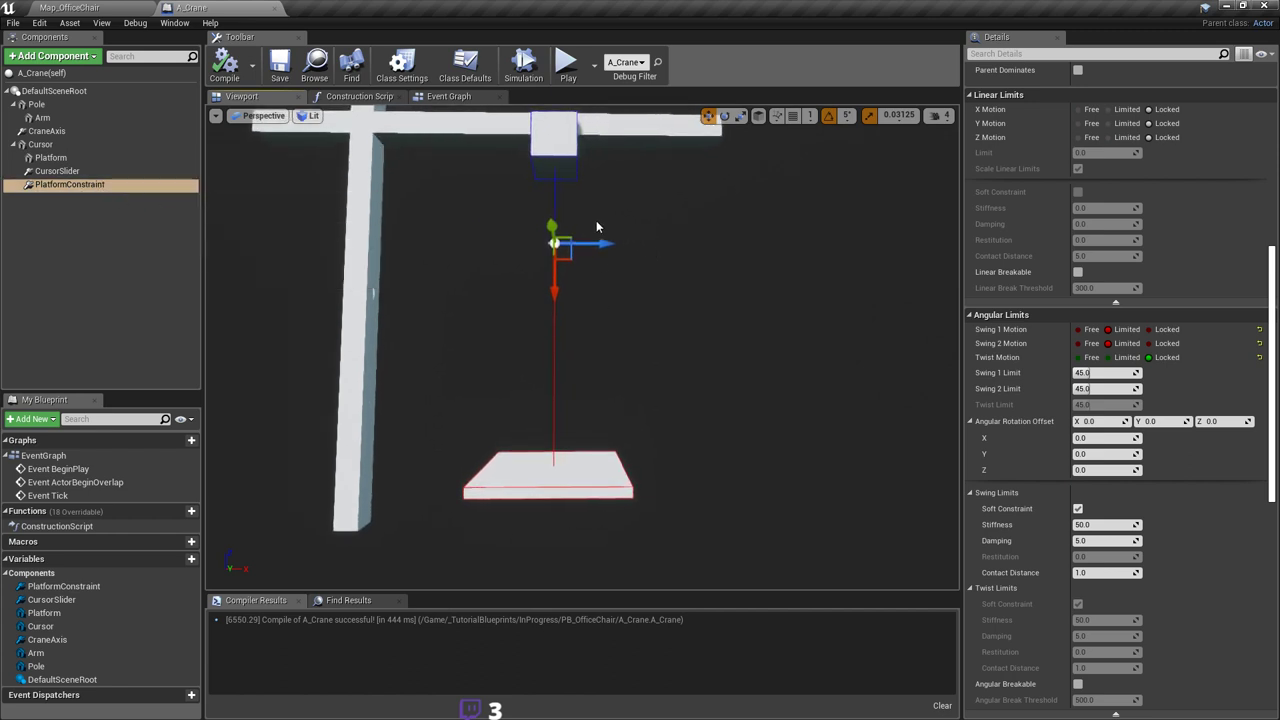
pyautogui.moveTo(600, 273); pyautogui.dragTo(600, 263, button='right')
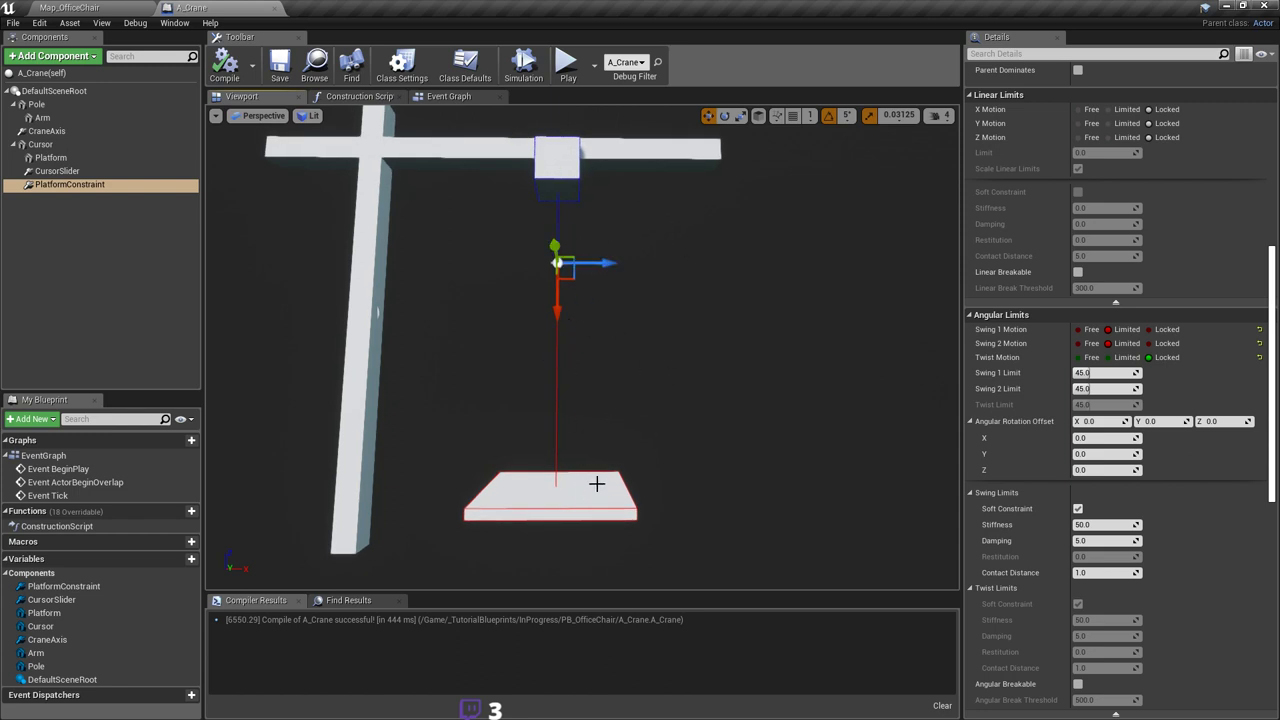
pyautogui.moveTo(669, 236)
pyautogui.mouseDown(button='right')
pyautogui.moveTo(660, 230)
pyautogui.moveTo(675, 227)
pyautogui.mouseUp(button='right')
pyautogui.press('s')
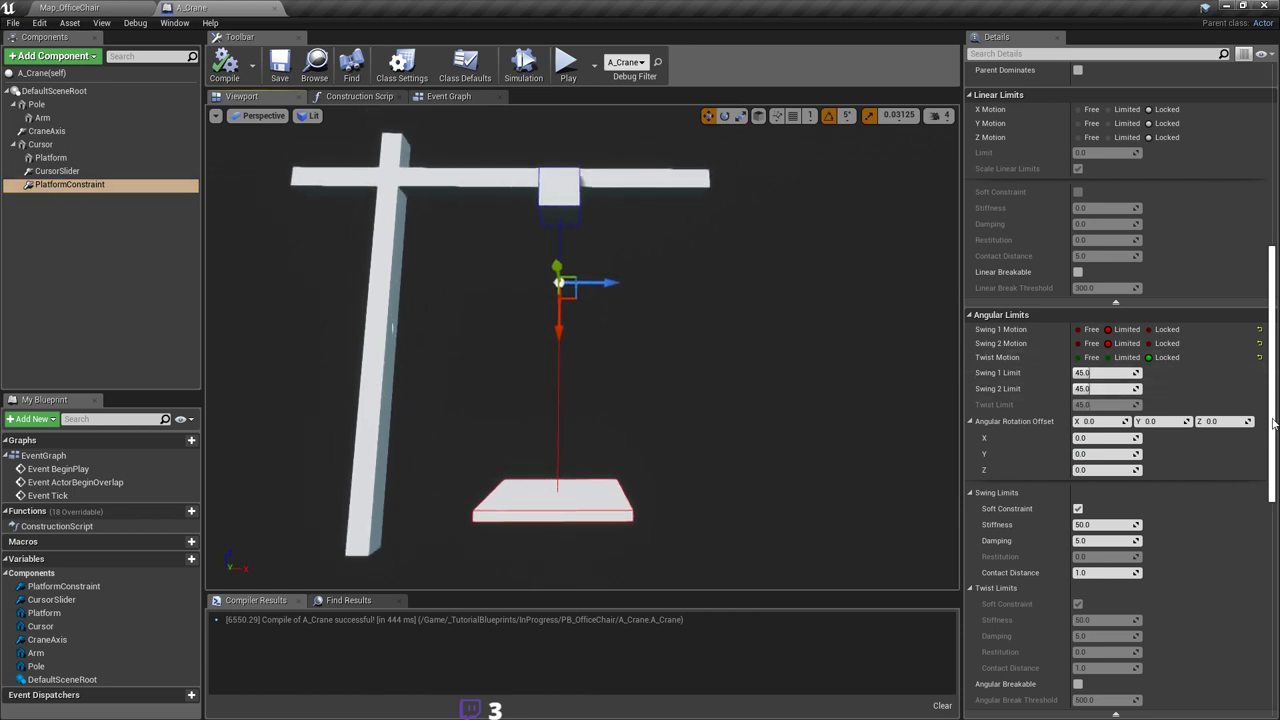
# Step: Examine the PlatformConstraint's linked components, linear limits and angular limits against its axes between the cursor and the platform
pyautogui.moveTo(1272, 422); pyautogui.dragTo(1270, 261)
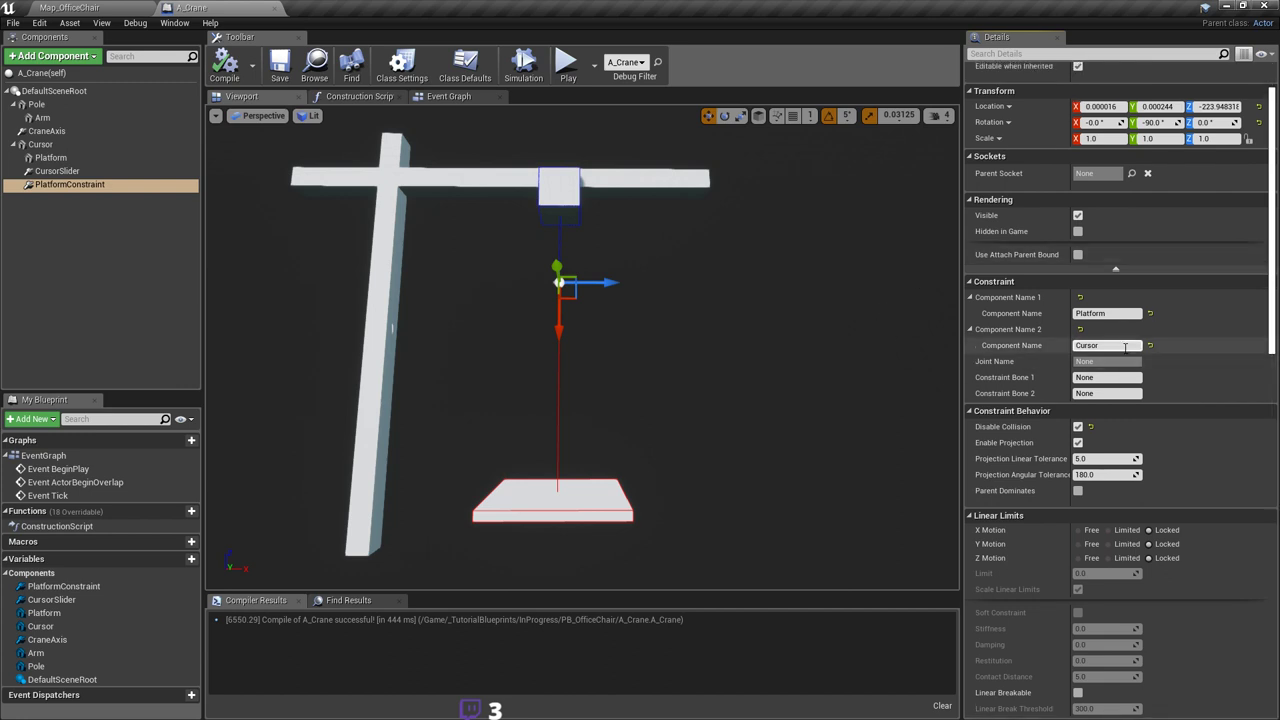
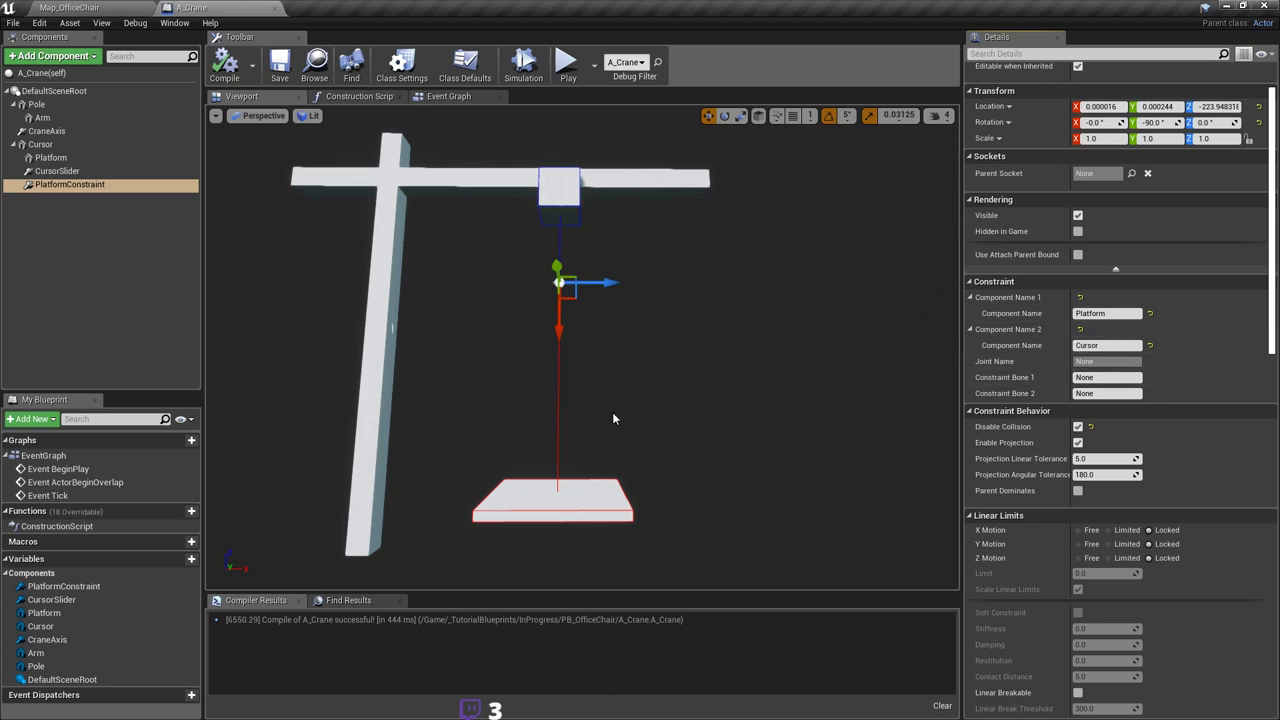
pyautogui.moveTo(628, 467); pyautogui.dragTo(618, 472, button='right')
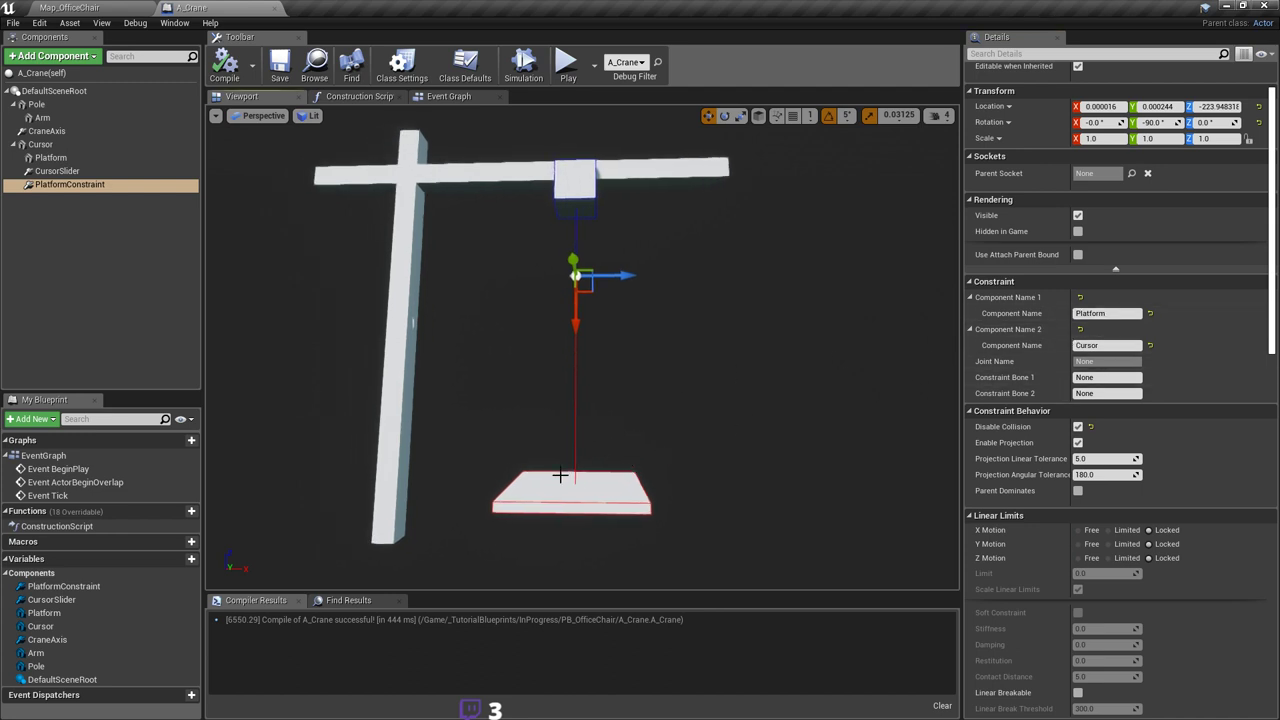
pyautogui.moveTo(599, 237)
pyautogui.mouseDown(button='right')
pyautogui.moveTo(582, 236)
pyautogui.moveTo(617, 241)
pyautogui.mouseUp(button='right')
pyautogui.moveTo(706, 334); pyautogui.dragTo(690, 338, button='right')
pyautogui.moveTo(674, 251); pyautogui.dragTo(650, 330)
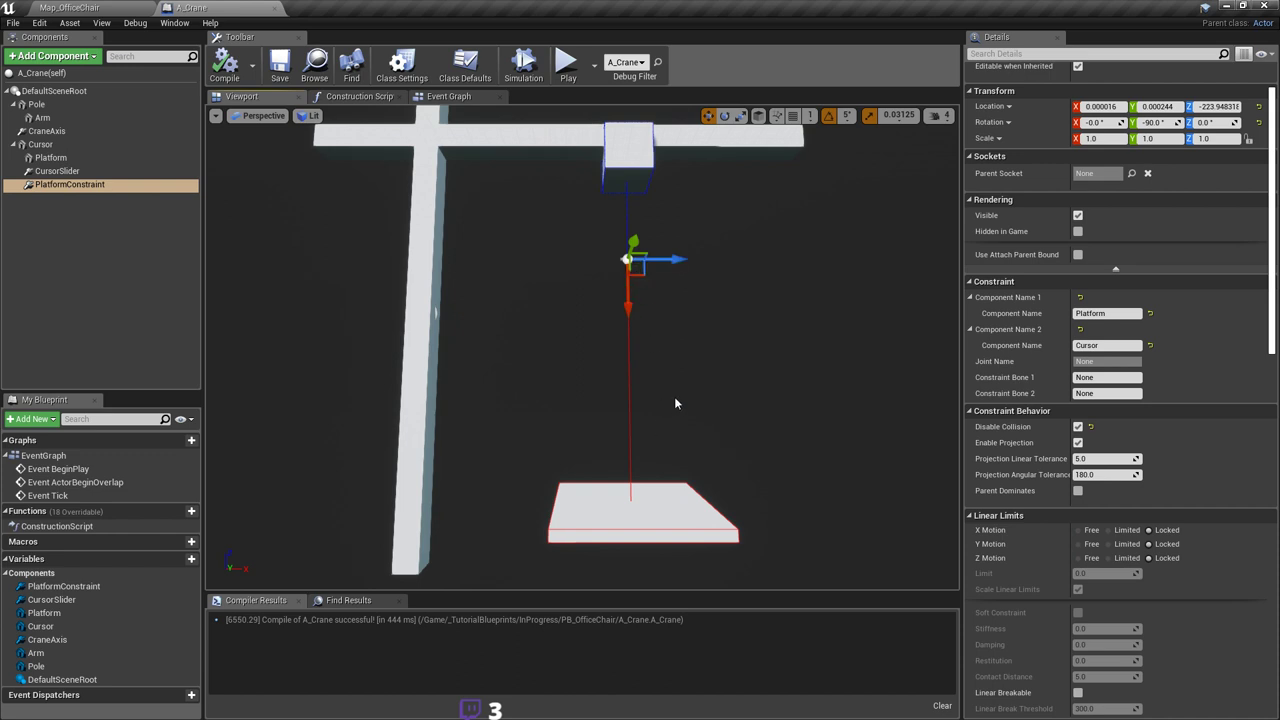
pyautogui.moveTo(675, 403); pyautogui.dragTo(650, 408)
pyautogui.scroll(-3, 1236, 528)
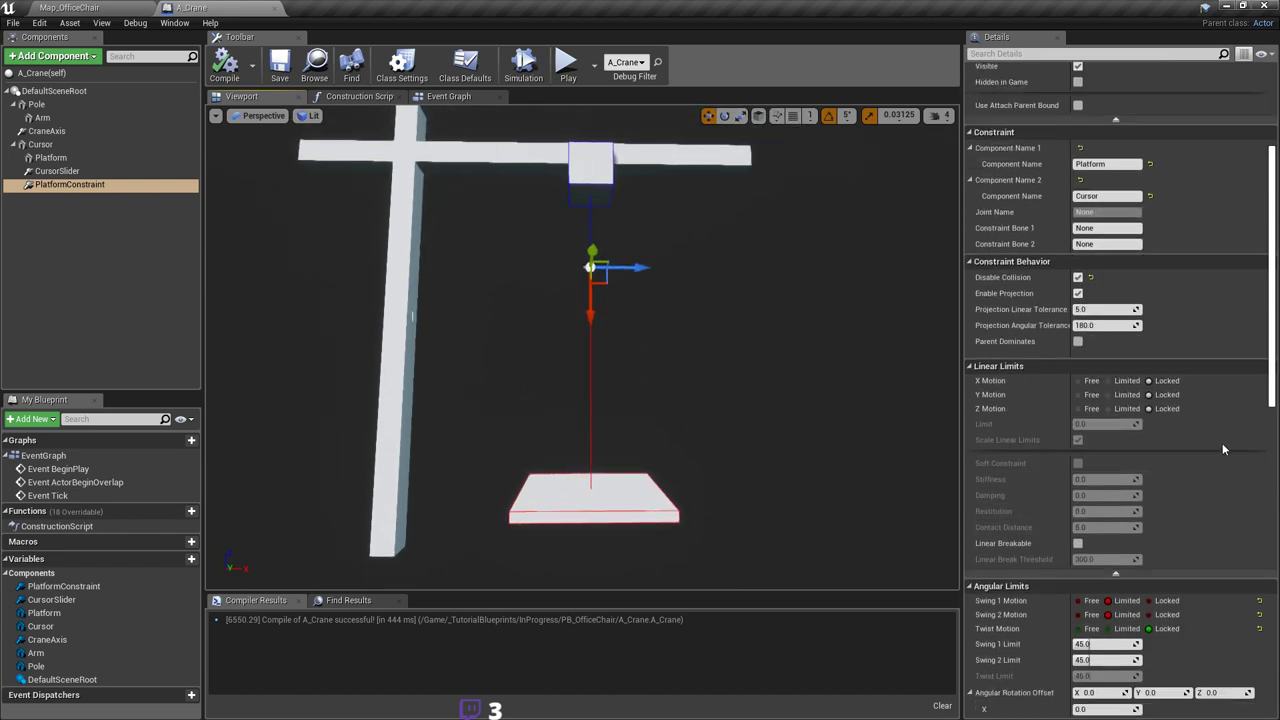
pyautogui.scroll(-3, 1222, 443)
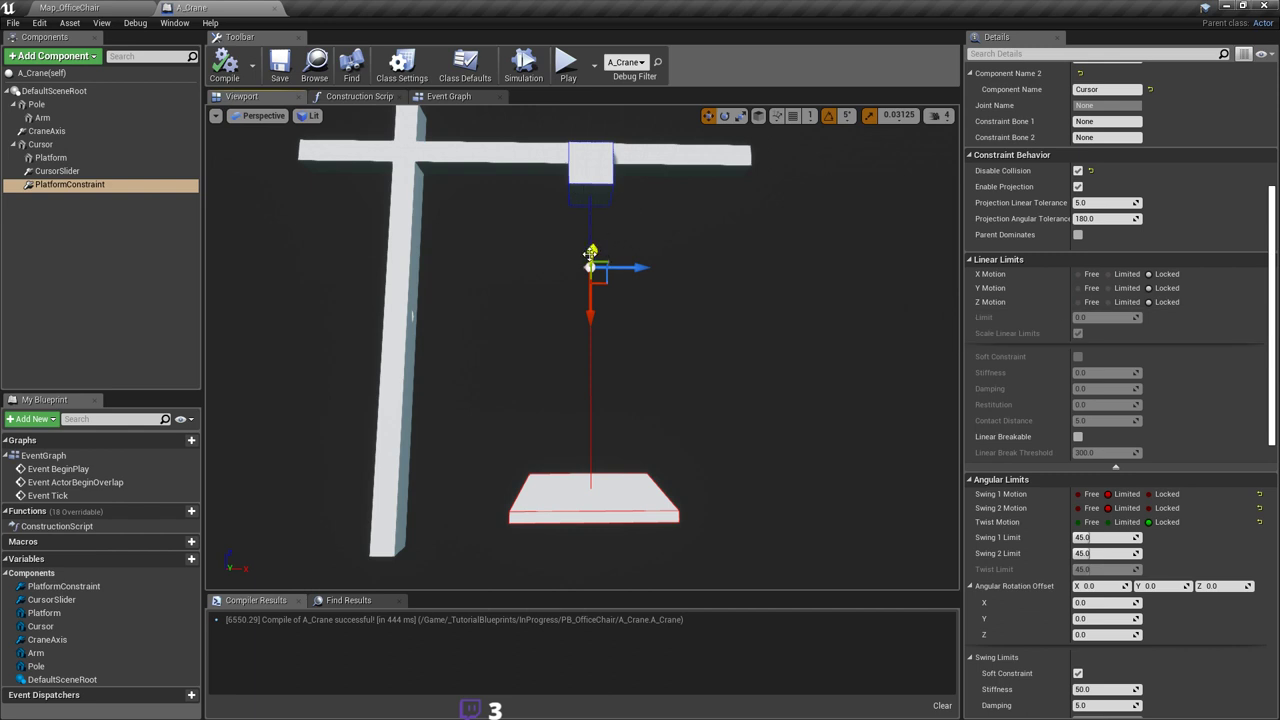
pyautogui.scroll(1, 1152, 357)
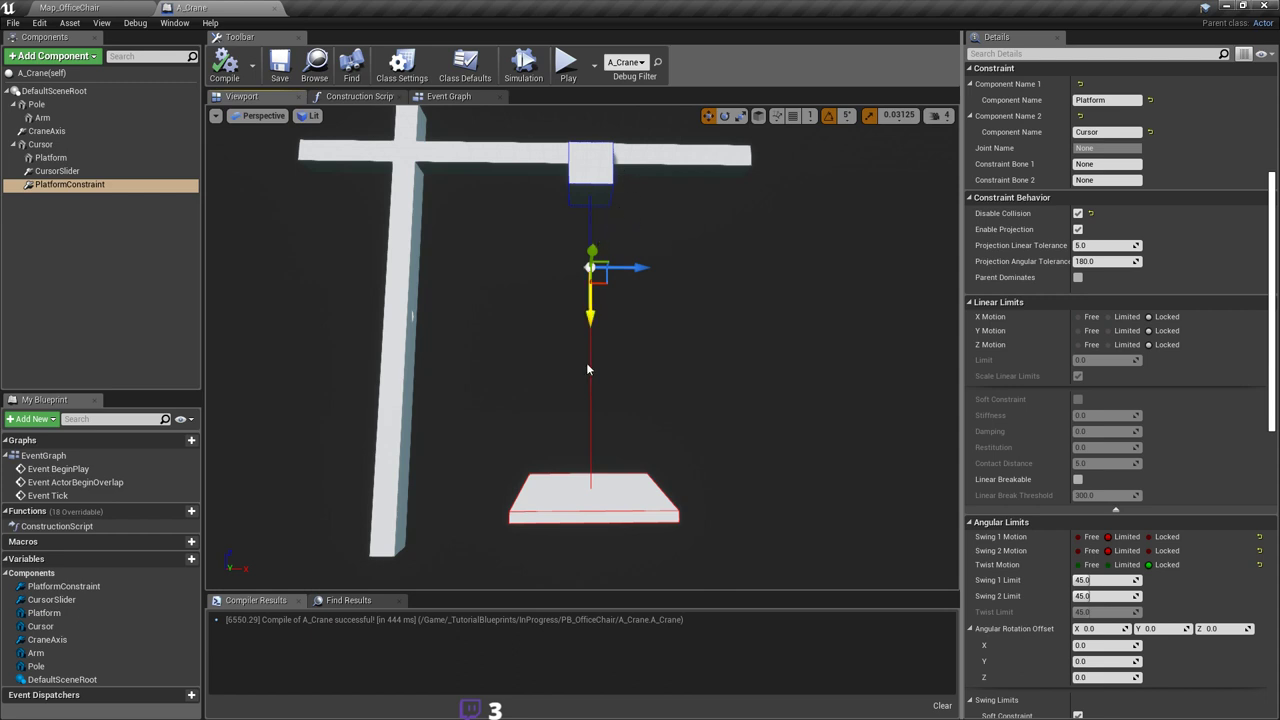
pyautogui.moveTo(588, 397)
pyautogui.mouseDown(button='right')
pyautogui.moveTo(592, 378)
pyautogui.moveTo(580, 394)
pyautogui.mouseUp(button='right')
pyautogui.moveTo(614, 354)
pyautogui.mouseDown(button='right')
pyautogui.moveTo(597, 373)
pyautogui.moveTo(611, 360)
pyautogui.mouseUp(button='right')
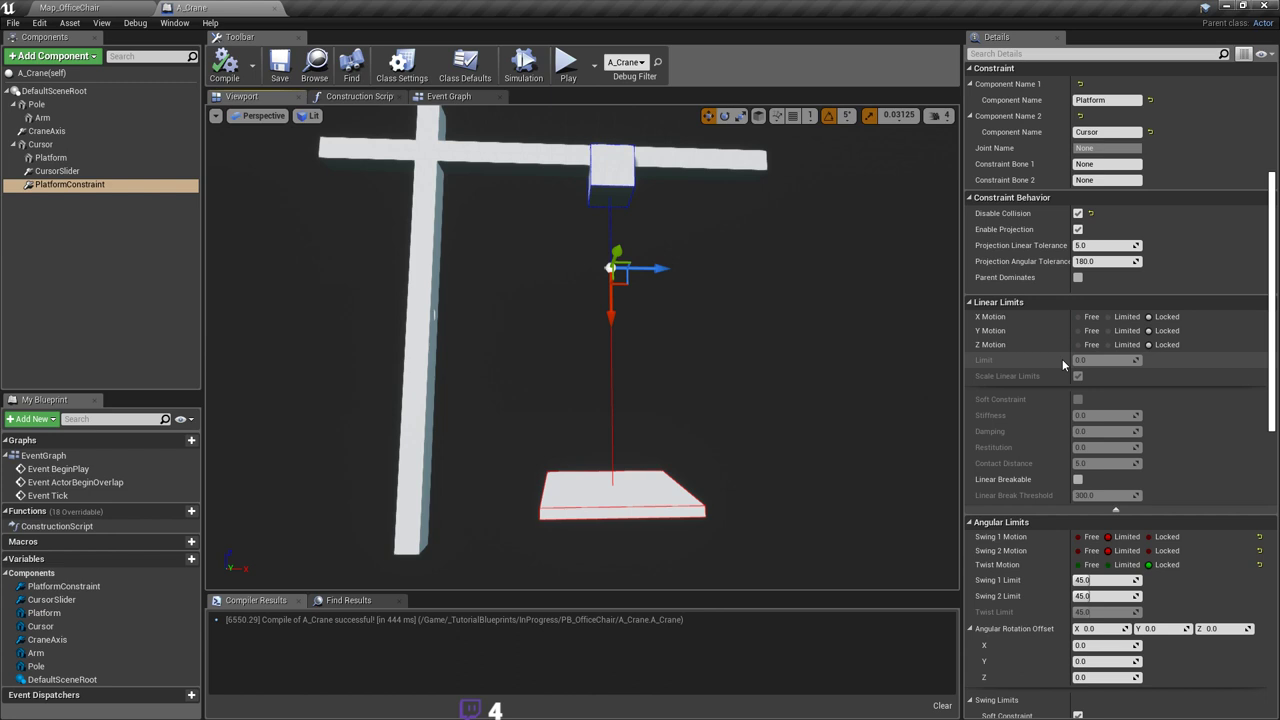
pyautogui.moveTo(835, 344)
pyautogui.mouseDown(button='right')
pyautogui.moveTo(827, 370)
pyautogui.moveTo(835, 344)
pyautogui.mouseUp(button='right')
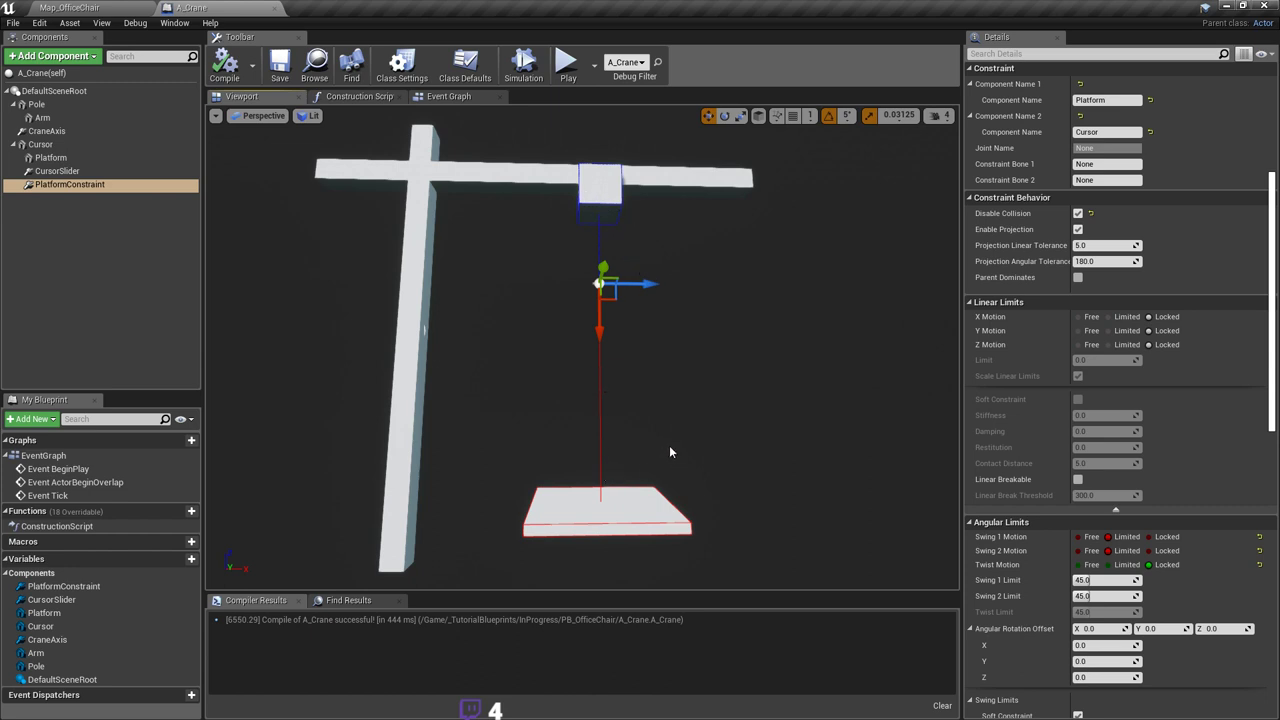
pyautogui.moveTo(663, 435)
pyautogui.mouseDown(button='right')
pyautogui.moveTo(666, 458)
pyautogui.moveTo(647, 442)
pyautogui.moveTo(652, 455)
pyautogui.mouseUp(button='right')
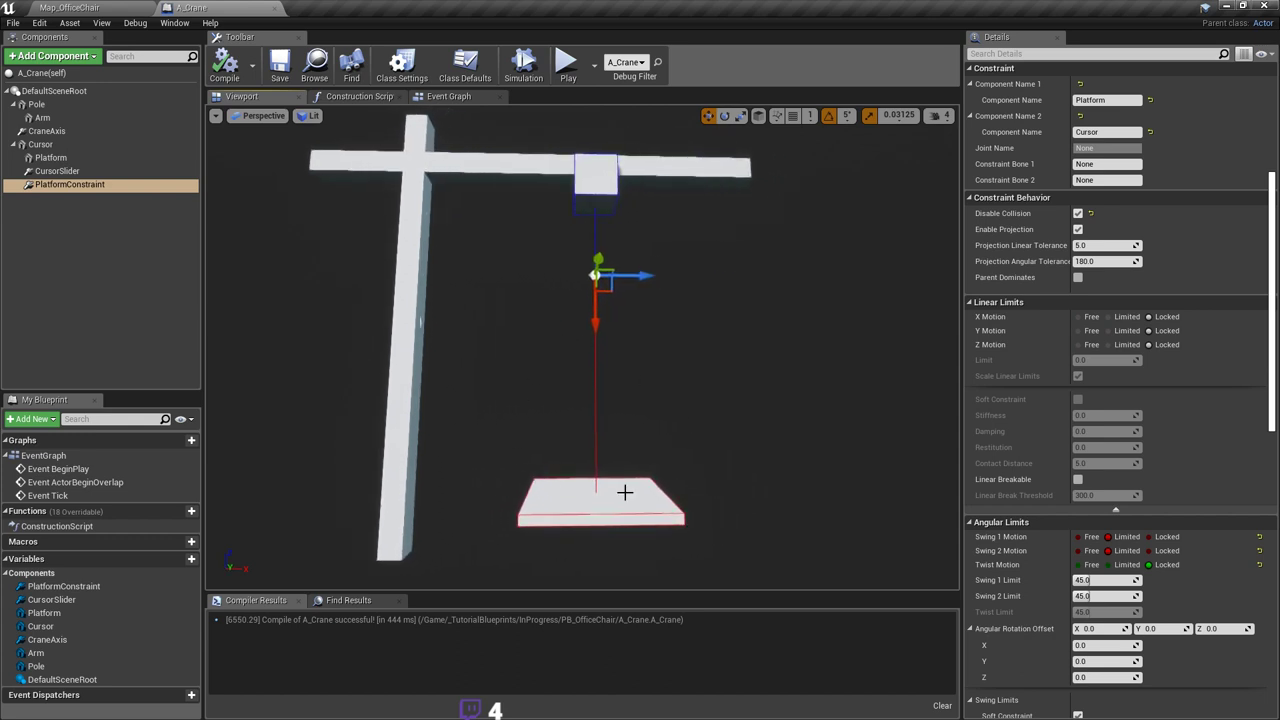
# Step: Inspect the Platform and Cursor components in turn and compare them with the settings of the PlatformConstraint joining them
pyautogui.click(625, 492)
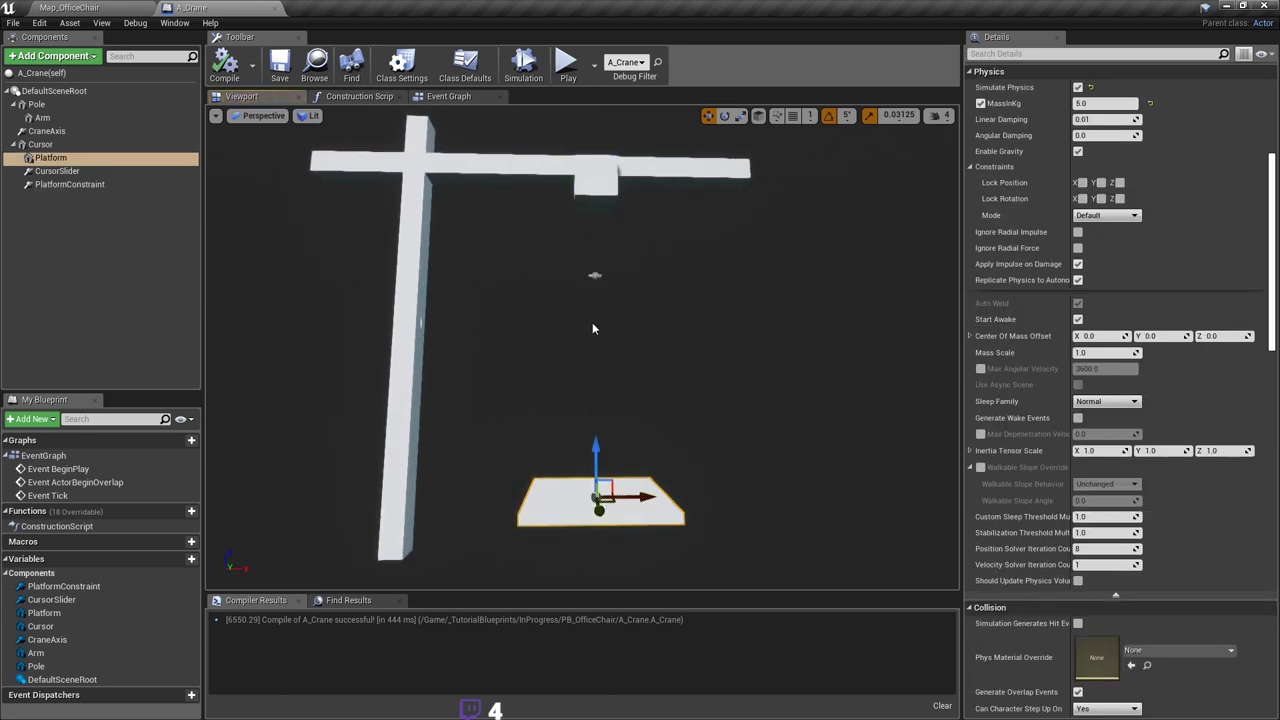
pyautogui.click(594, 276)
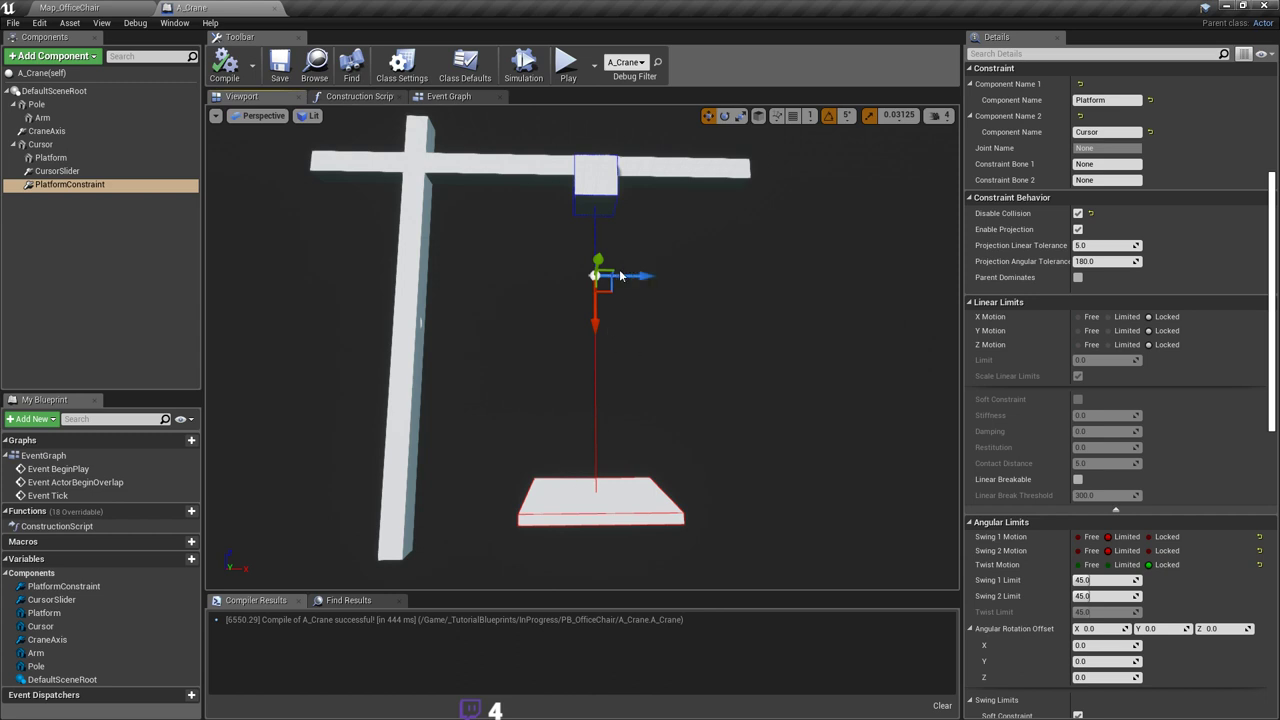
pyautogui.scroll(-3, 1176, 462)
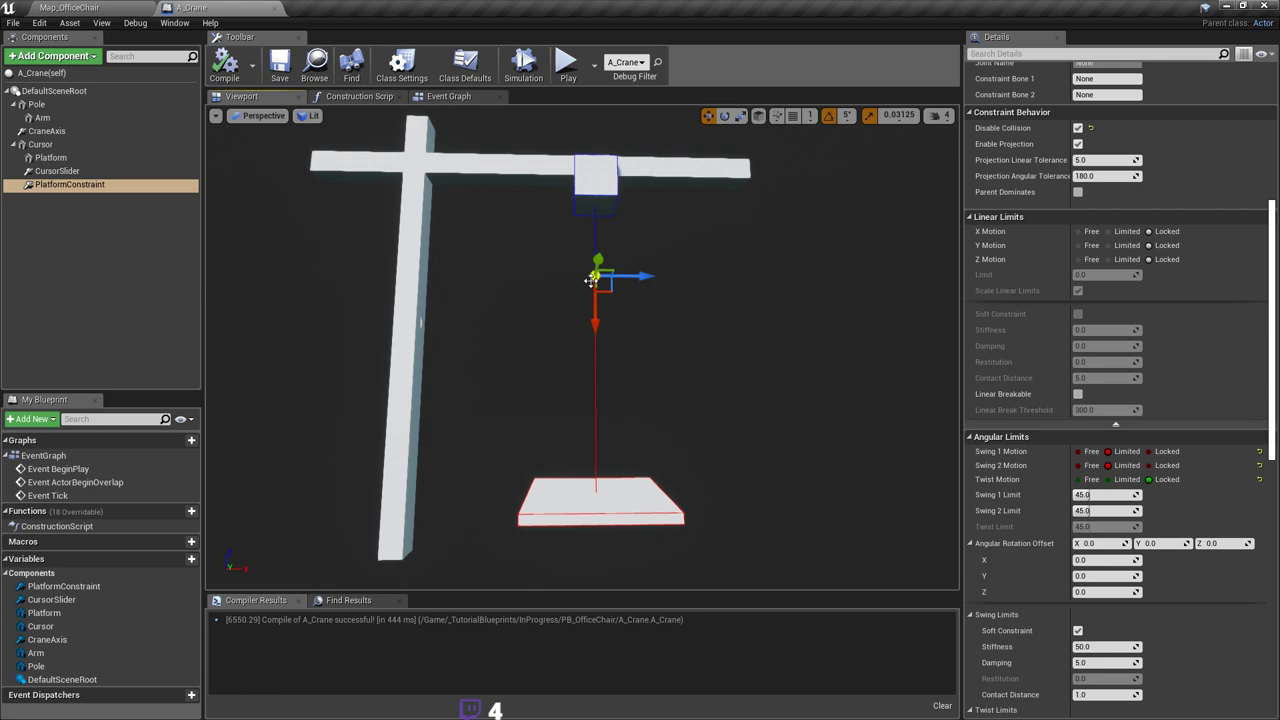
pyautogui.click(599, 180)
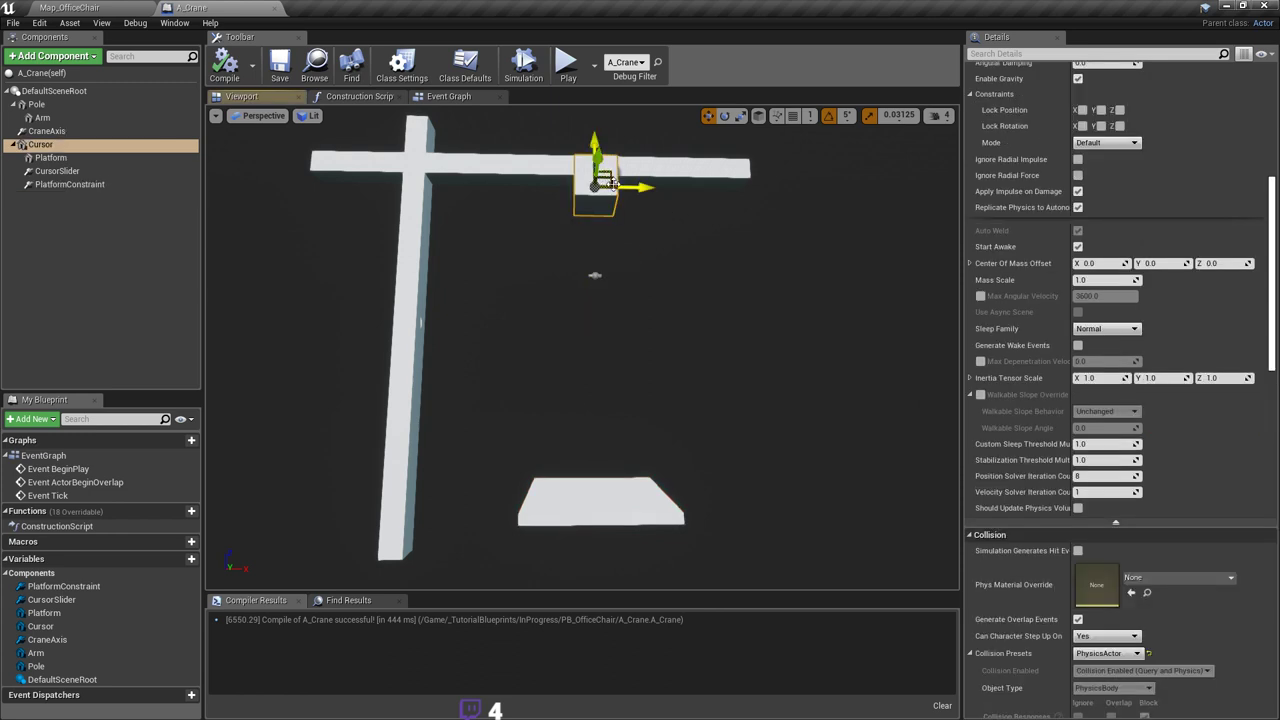
pyautogui.click(597, 272)
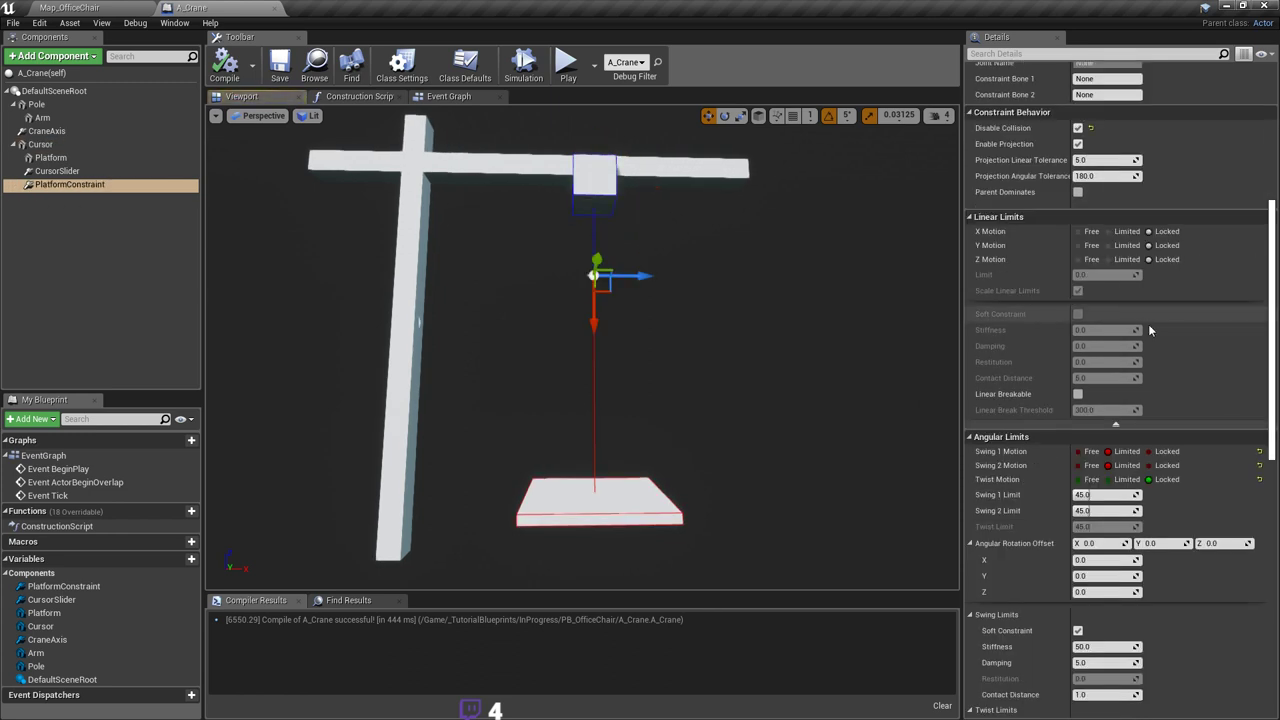
pyautogui.scroll(4, 1154, 347)
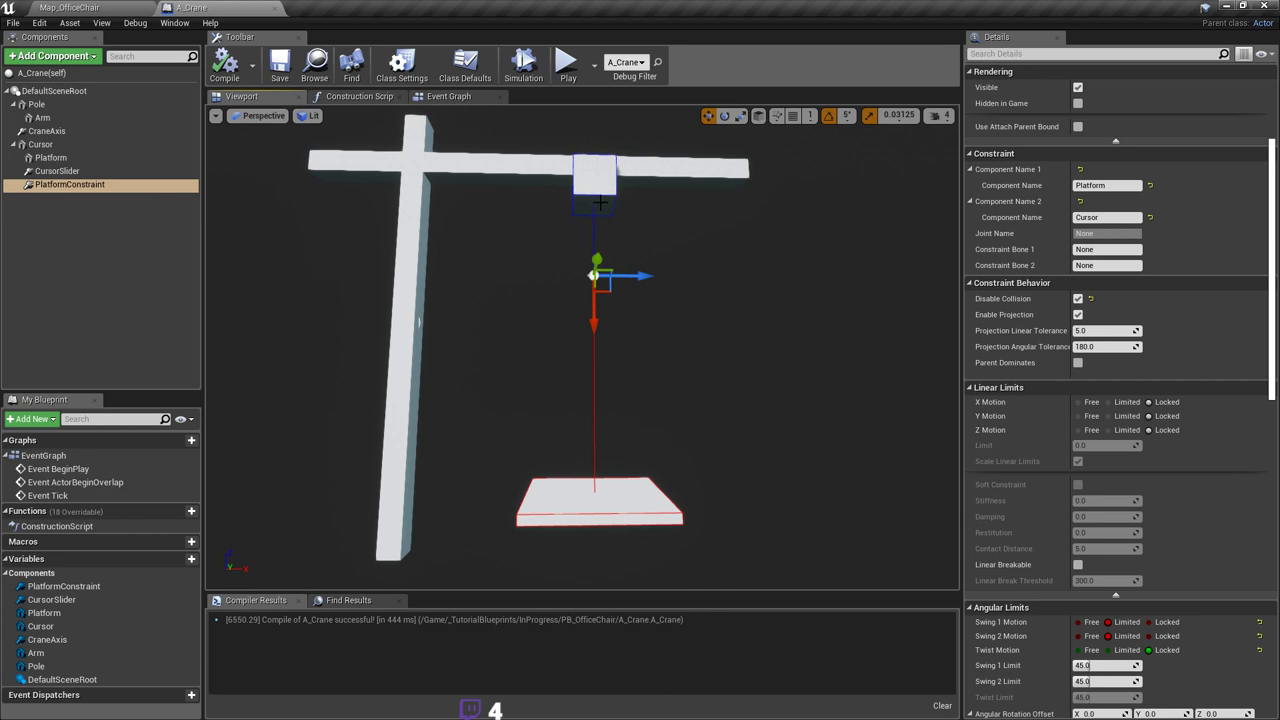
pyautogui.scroll(1, 597, 200)
pyautogui.scroll(-1, 597, 200)
pyautogui.moveTo(645, 222)
pyautogui.mouseDown(button='right')
pyautogui.moveTo(622, 243)
pyautogui.moveTo(648, 215)
pyautogui.mouseUp(button='right')
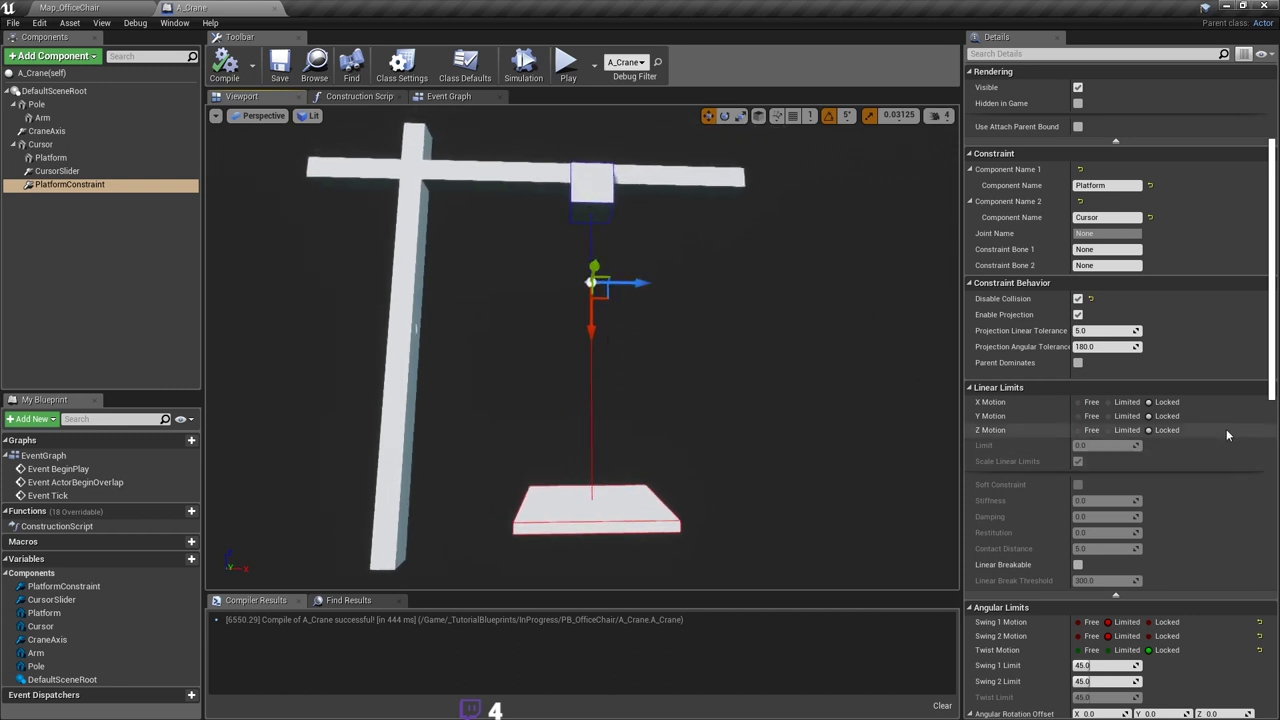
pyautogui.scroll(-1, 1224, 437)
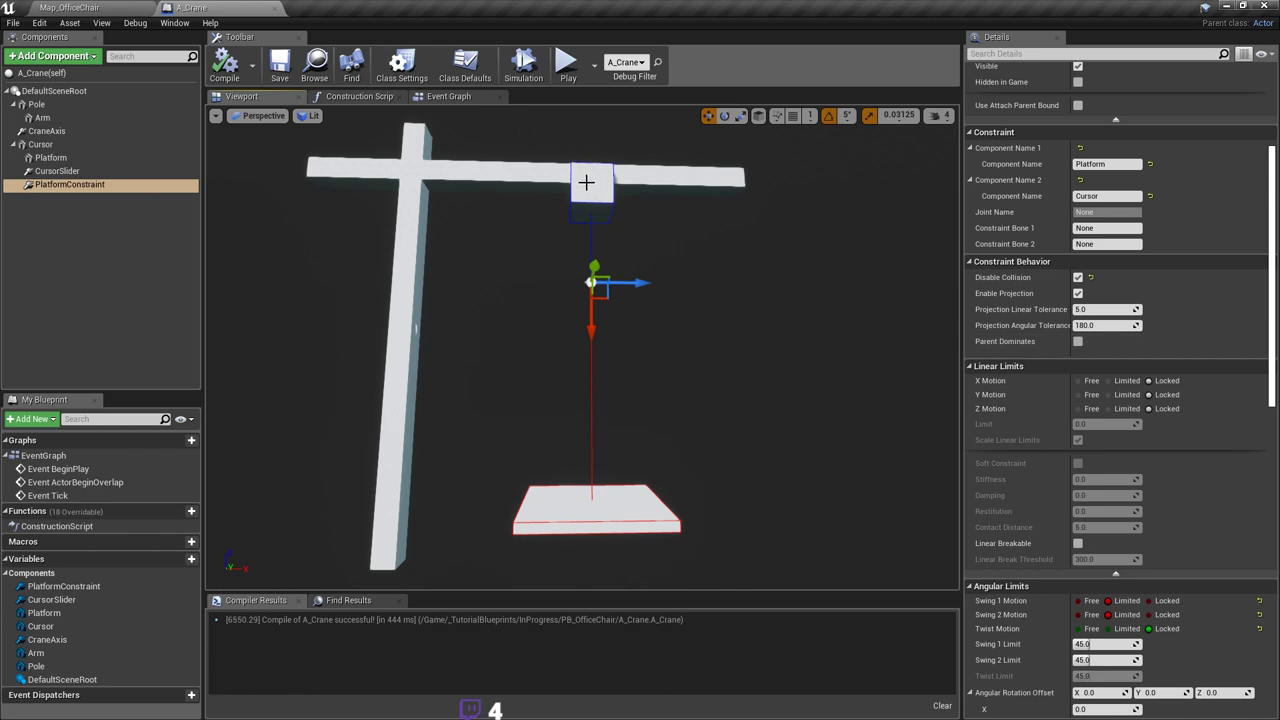
pyautogui.moveTo(586, 182)
pyautogui.mouseDown(button='right')
pyautogui.moveTo(592, 160)
pyautogui.moveTo(594, 186)
pyautogui.moveTo(607, 183)
pyautogui.mouseUp(button='right')
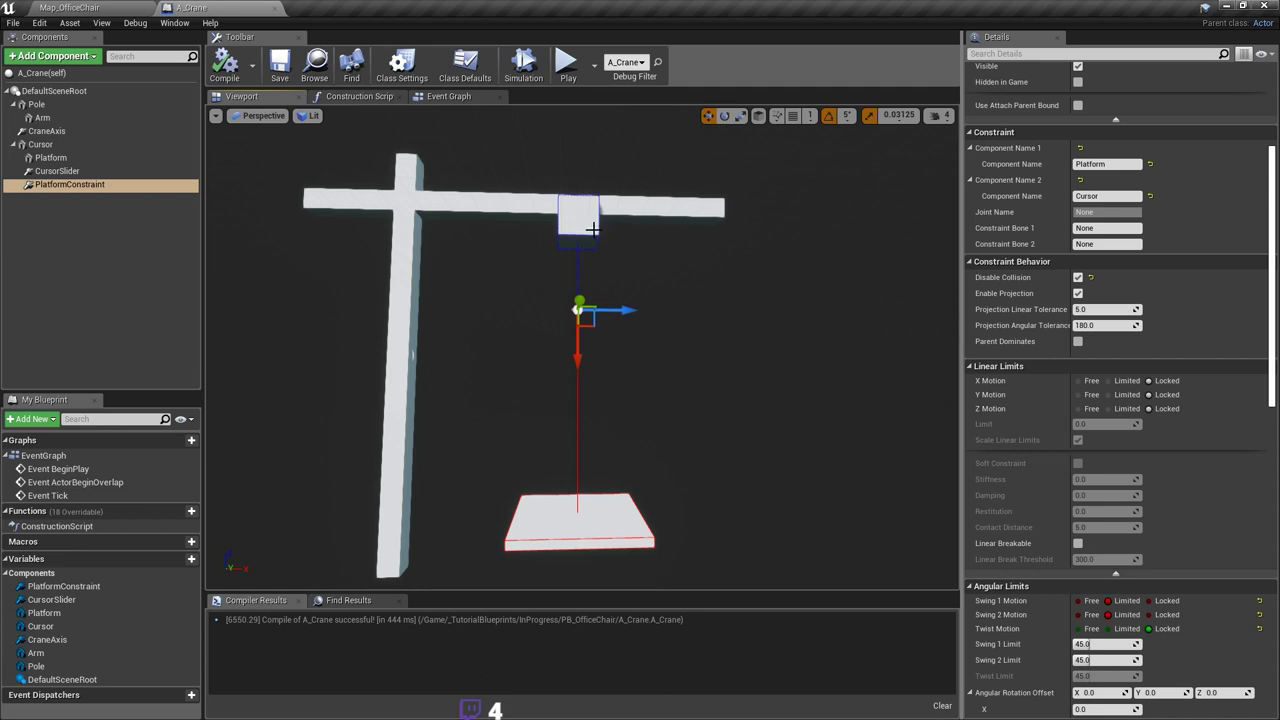
# Step: Set the PlatformConstraint's linear Z Motion to Limited with a limit of 100
pyautogui.scroll(-1, 1150, 400)
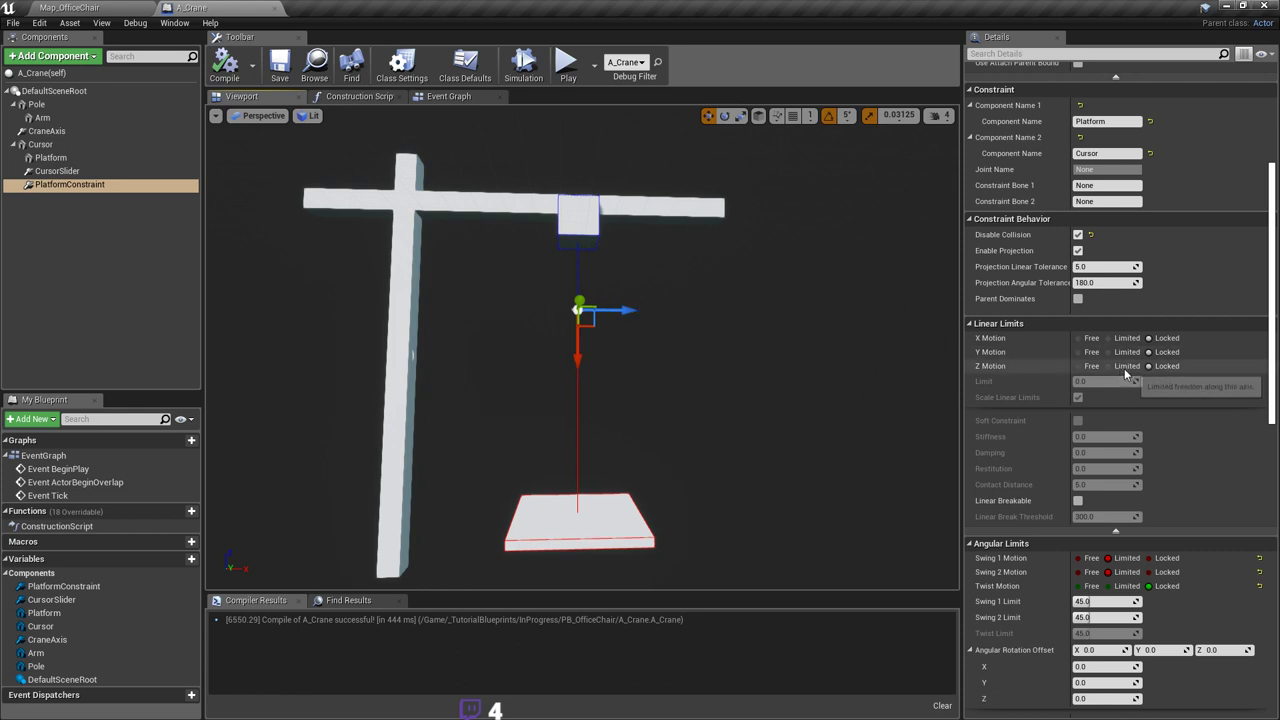
pyautogui.click(1112, 366)
pyautogui.click(1104, 381)
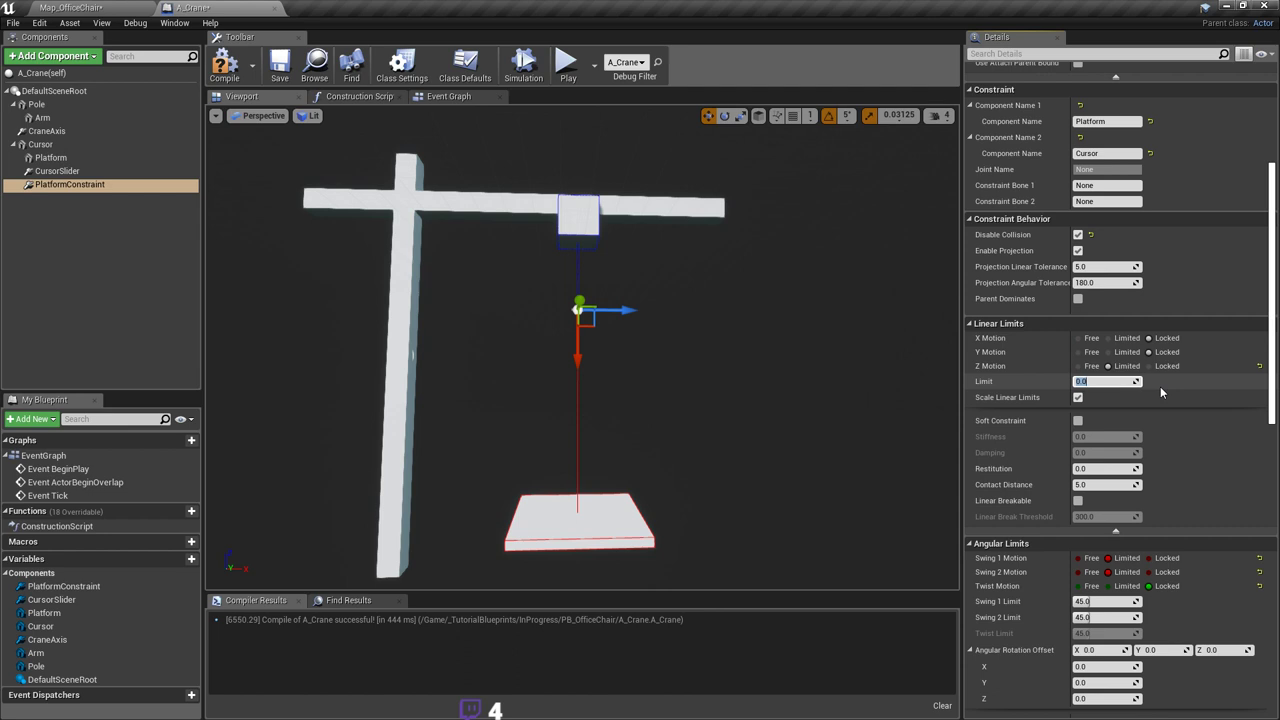
pyautogui.write('100')
pyautogui.press('Return')
# Step: Examine from several angles which direction the PlatformConstraint's limited Z motion takes relative to the crane and platform
pyautogui.moveTo(800, 370)
pyautogui.mouseDown(button='right')
pyautogui.moveTo(790, 320)
pyautogui.moveTo(805, 360)
pyautogui.mouseUp(button='right')
pyautogui.moveTo(650, 400)
pyautogui.mouseDown(button='right')
pyautogui.moveTo(660, 395)
pyautogui.moveTo(645, 400)
pyautogui.mouseUp(button='right')
pyautogui.moveTo(701, 337); pyautogui.dragTo(623, 341, button='right')
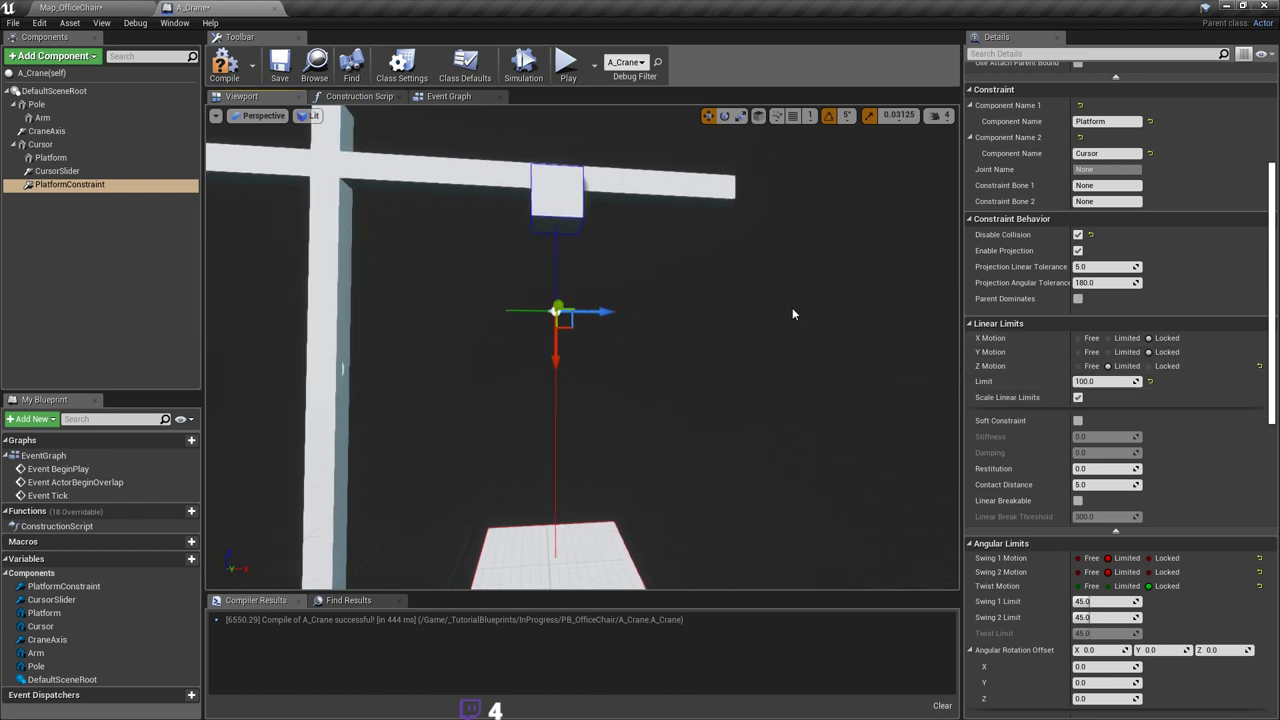
pyautogui.moveTo(767, 311); pyautogui.dragTo(717, 304, button='right')
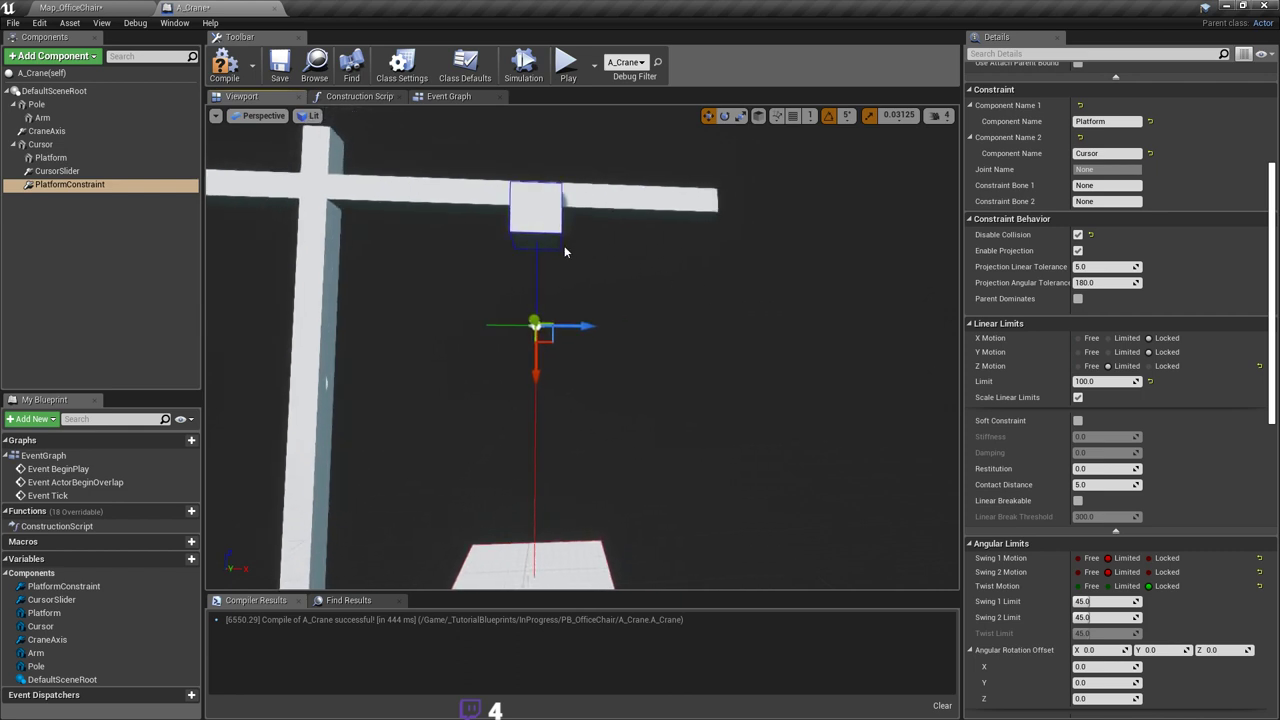
pyautogui.moveTo(528, 232); pyautogui.dragTo(498, 237, button='right')
pyautogui.press('s')
pyautogui.moveTo(620, 334); pyautogui.dragTo(531, 241, button='right')
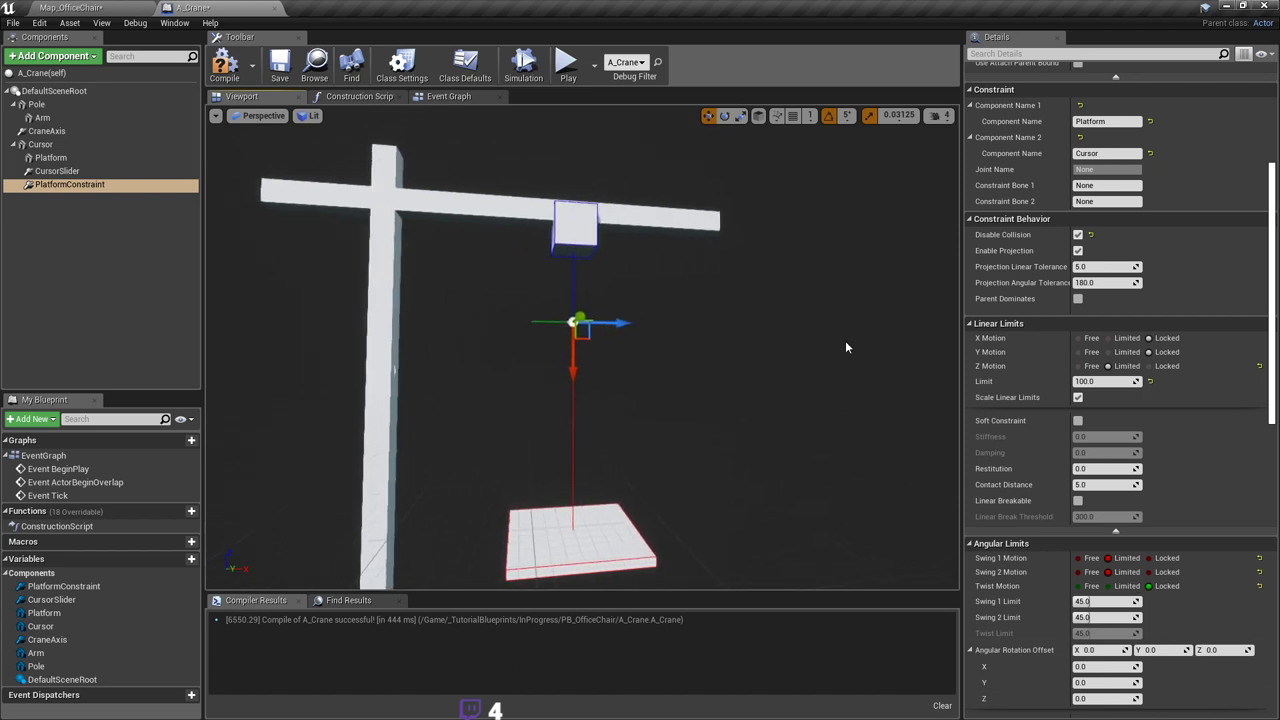
# Step: Study the PlatformConstraint's axis arrows between the cursor block and the platform against its limited Z motion
pyautogui.moveTo(839, 340); pyautogui.dragTo(762, 296, button='right')
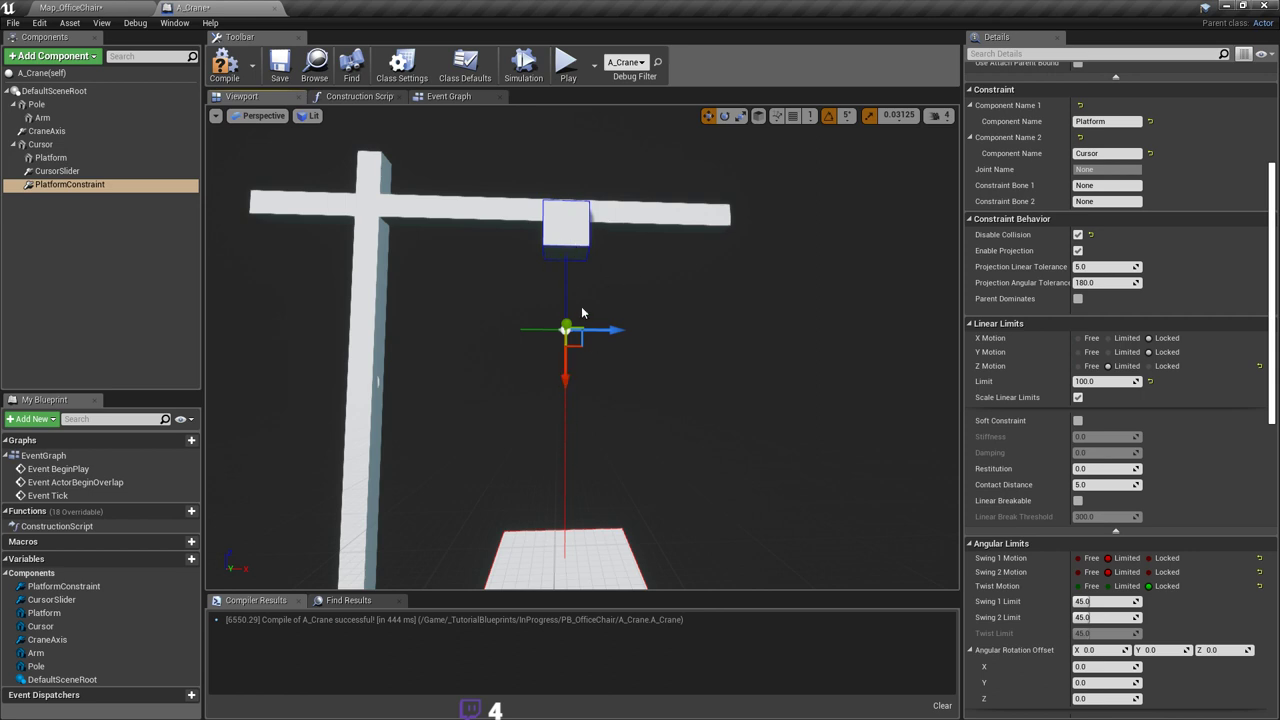
pyautogui.moveTo(604, 356); pyautogui.dragTo(576, 341, button='right')
pyautogui.press('w')
pyautogui.press('s')
pyautogui.press('w')
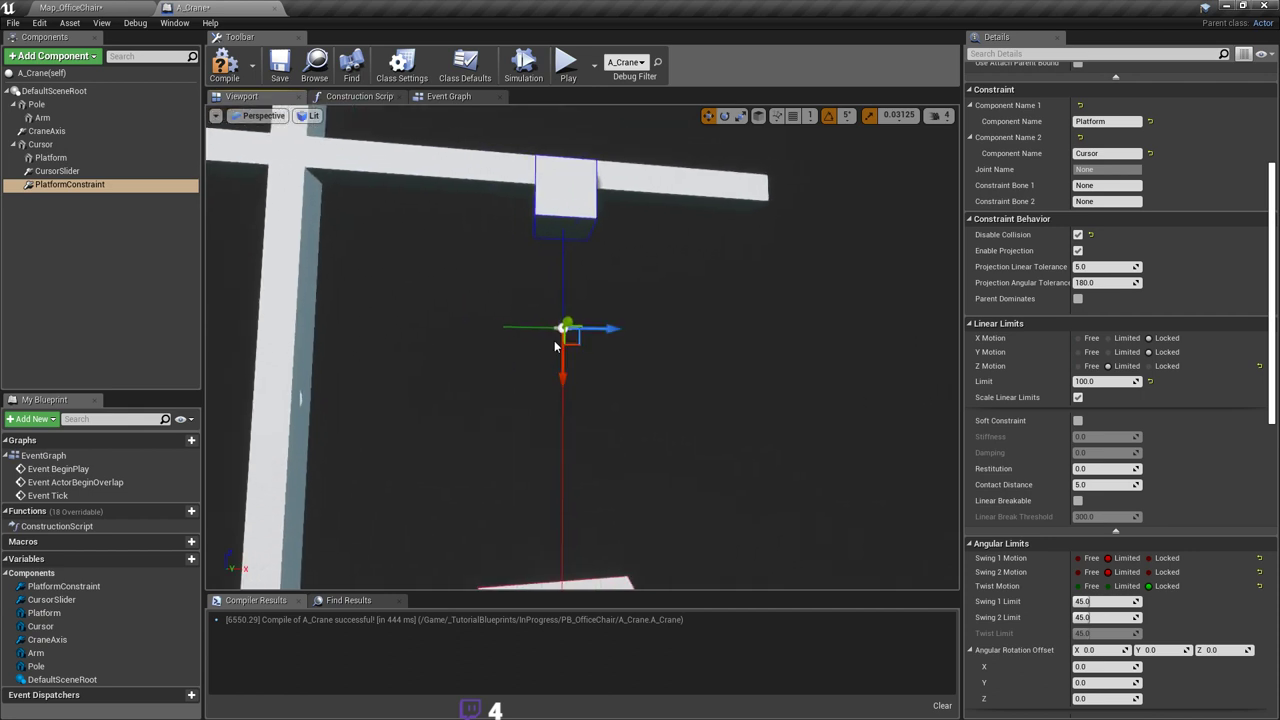
pyautogui.press('s')
pyautogui.moveTo(557, 345)
pyautogui.mouseDown(button='right')
pyautogui.moveTo(541, 342)
pyautogui.moveTo(552, 340)
pyautogui.mouseUp(button='right')
pyautogui.press('w')
pyautogui.press('s')
pyautogui.moveTo(566, 396); pyautogui.dragTo(556, 343)
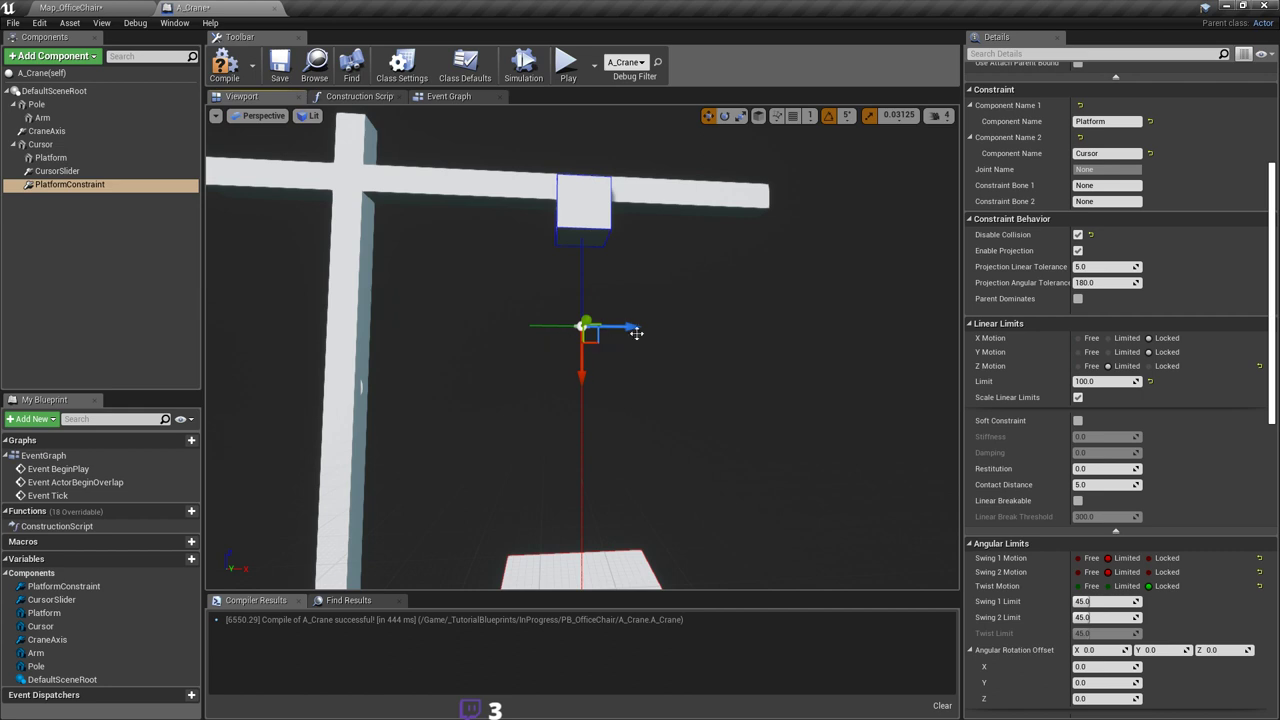
pyautogui.moveTo(636, 333); pyautogui.dragTo(632, 329, button='right')
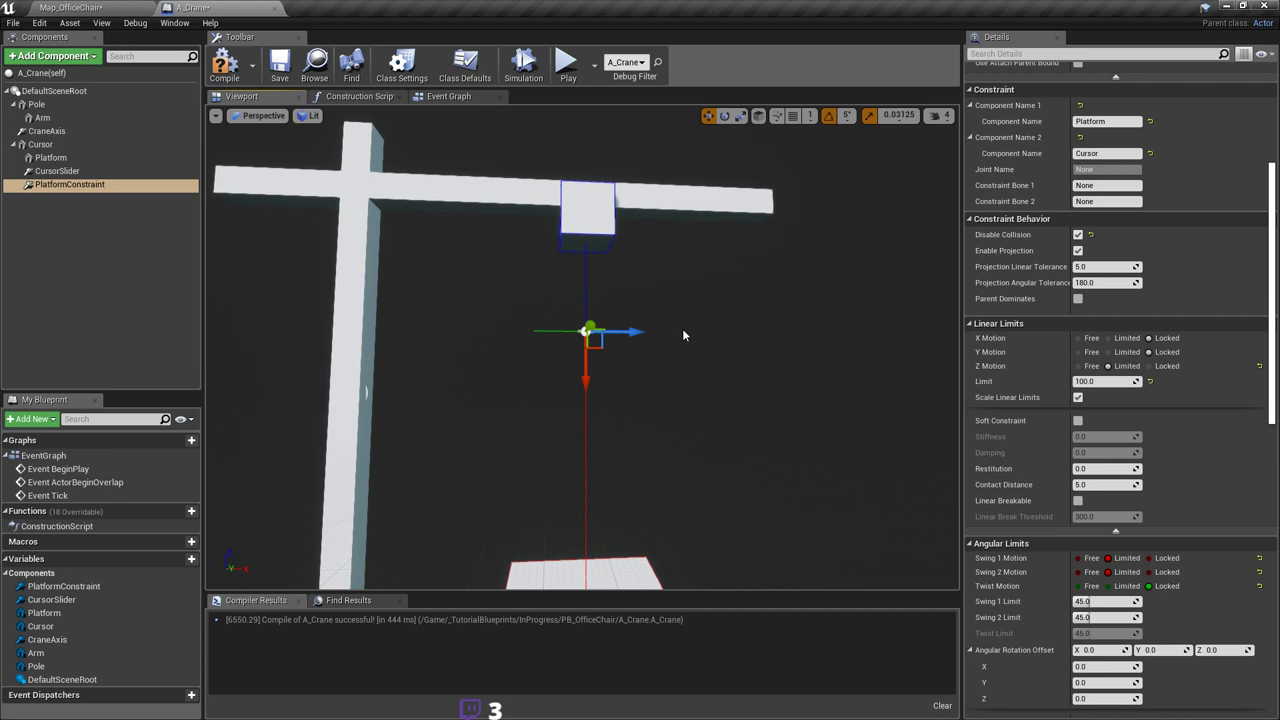
pyautogui.moveTo(668, 337)
pyautogui.mouseDown(button='right')
pyautogui.moveTo(668, 370)
pyautogui.moveTo(668, 351)
pyautogui.mouseUp(button='right')
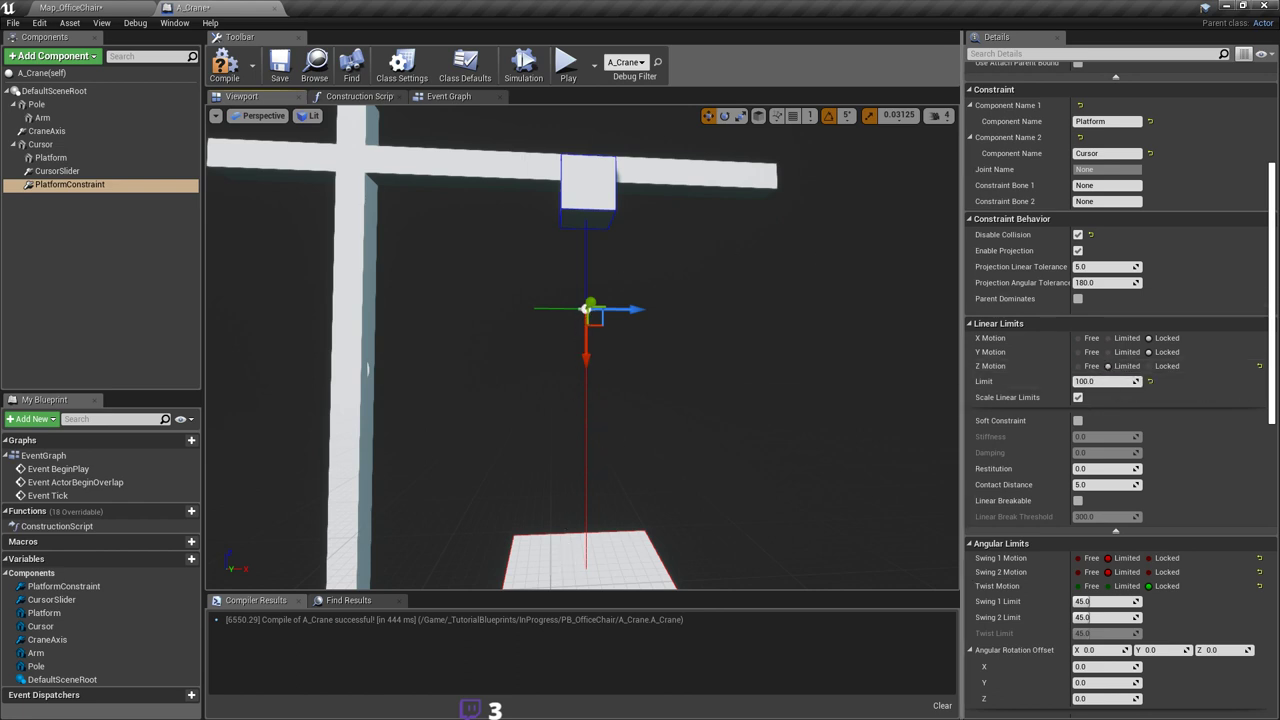
pyautogui.moveTo(639, 301)
pyautogui.mouseDown(button='right')
pyautogui.moveTo(626, 328)
pyautogui.moveTo(639, 302)
pyautogui.mouseUp(button='right')
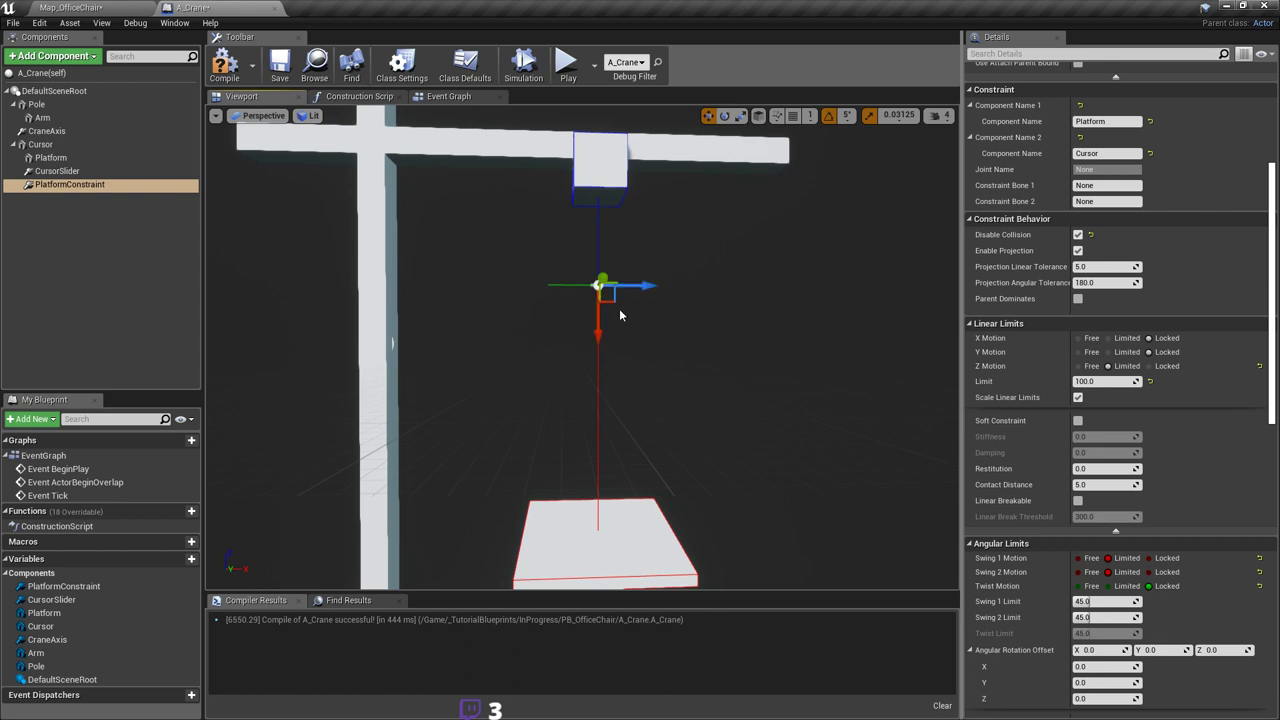
pyautogui.moveTo(644, 310); pyautogui.dragTo(603, 263, button='right')
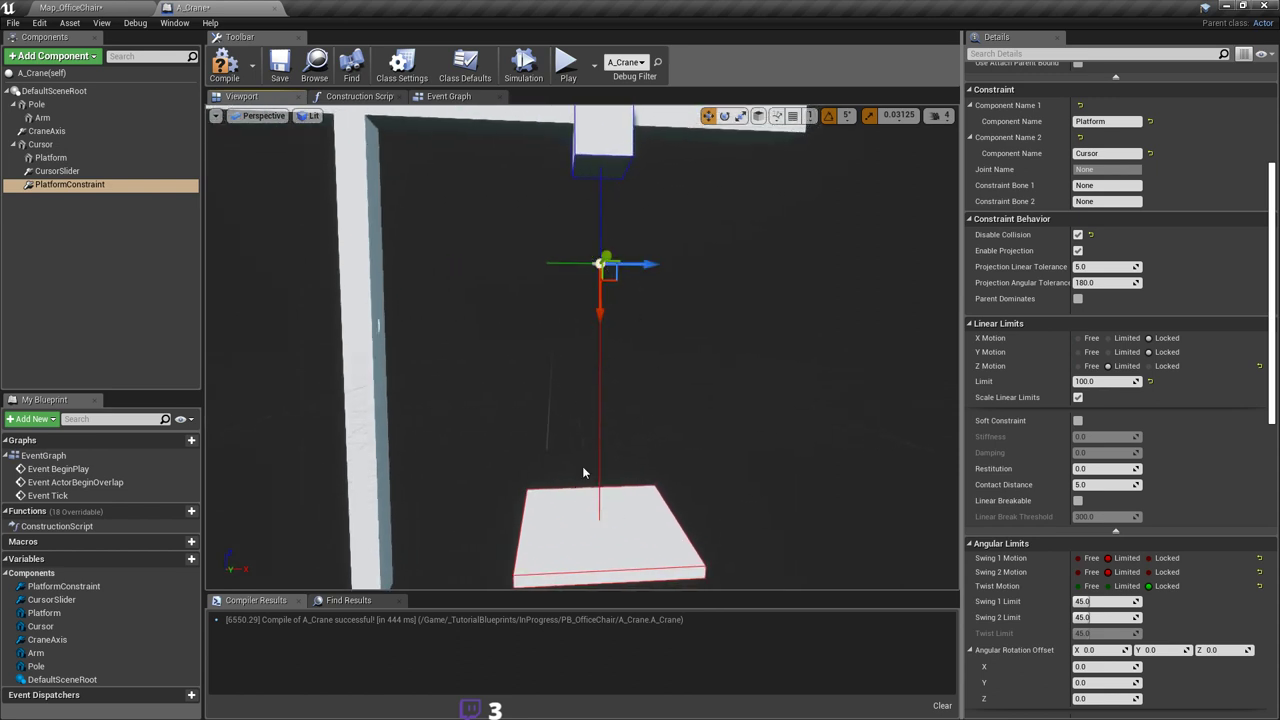
pyautogui.moveTo(608, 497)
pyautogui.mouseDown(button='right')
pyautogui.moveTo(620, 515)
pyautogui.moveTo(608, 497)
pyautogui.mouseUp(button='right')
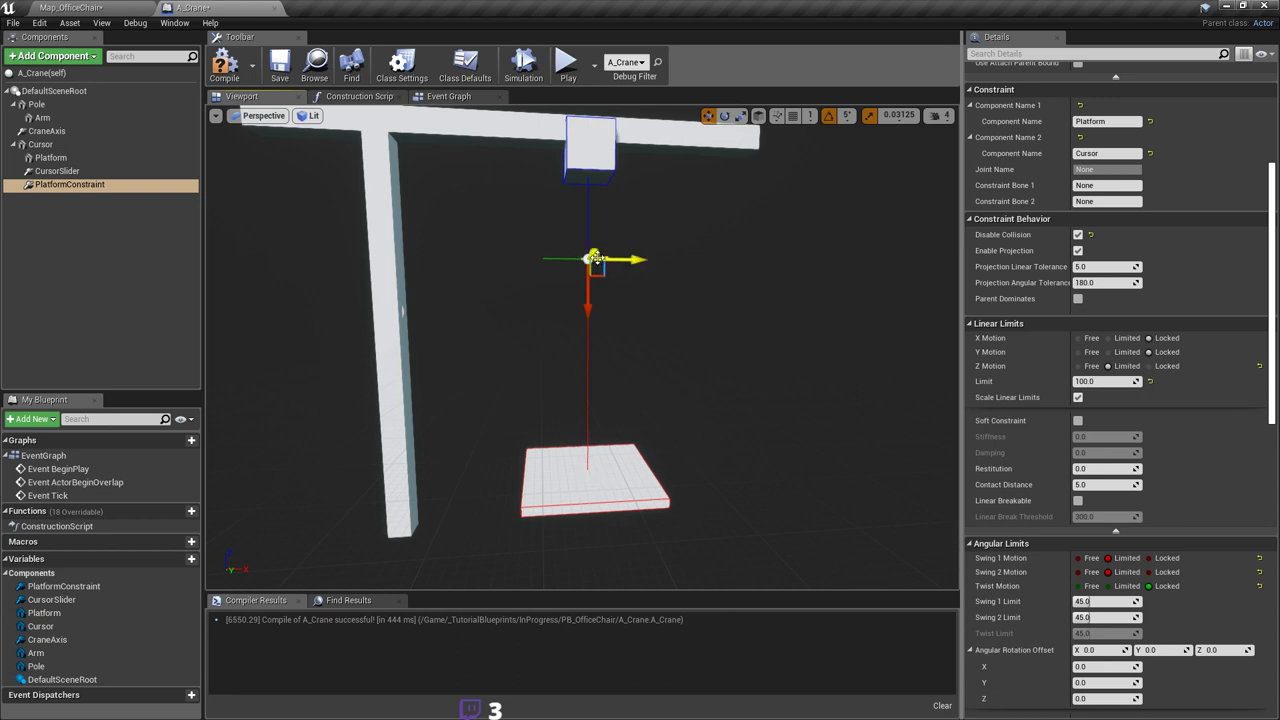
pyautogui.moveTo(597, 258); pyautogui.dragTo(597, 182, button='right')
pyautogui.press('w')
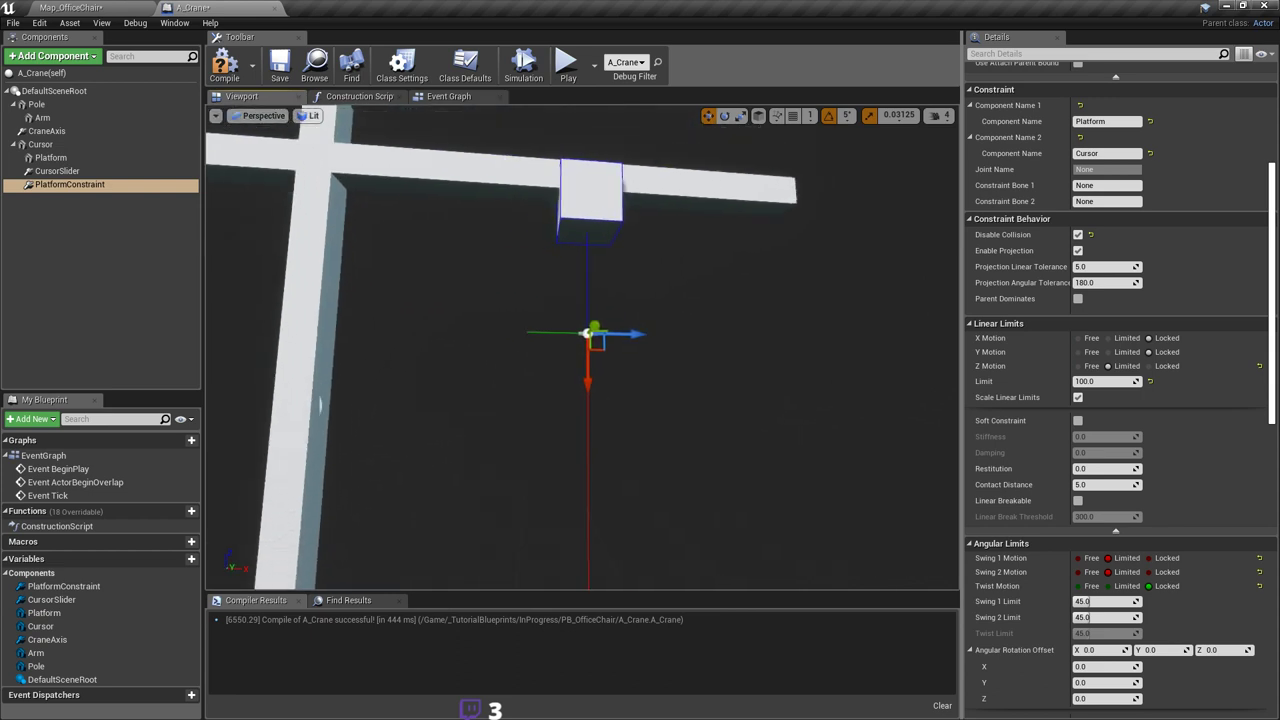
pyautogui.keyDown('alt'); pyautogui.moveTo(590, 333); pyautogui.dragTo(591, 309); pyautogui.keyUp('alt')
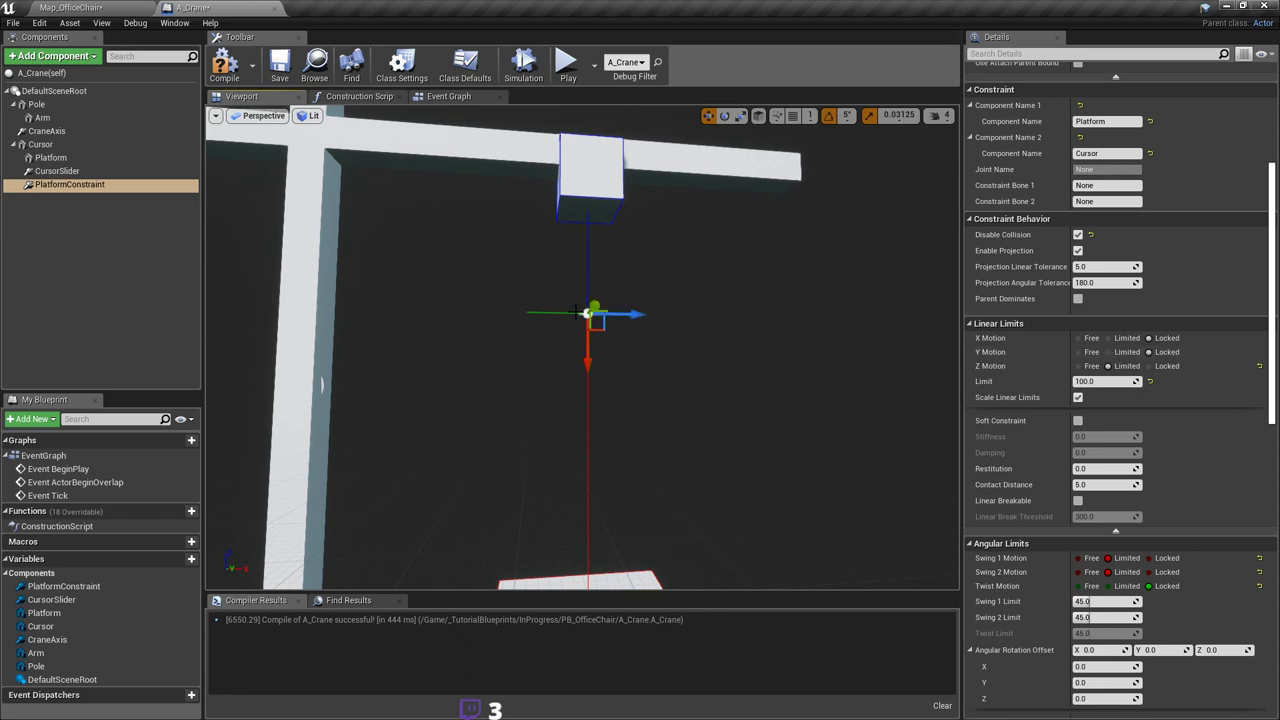
pyautogui.keyDown('alt'); pyautogui.moveTo(575, 312); pyautogui.dragTo(649, 292); pyautogui.keyUp('alt')
pyautogui.moveTo(640, 284); pyautogui.dragTo(584, 308, button='right')
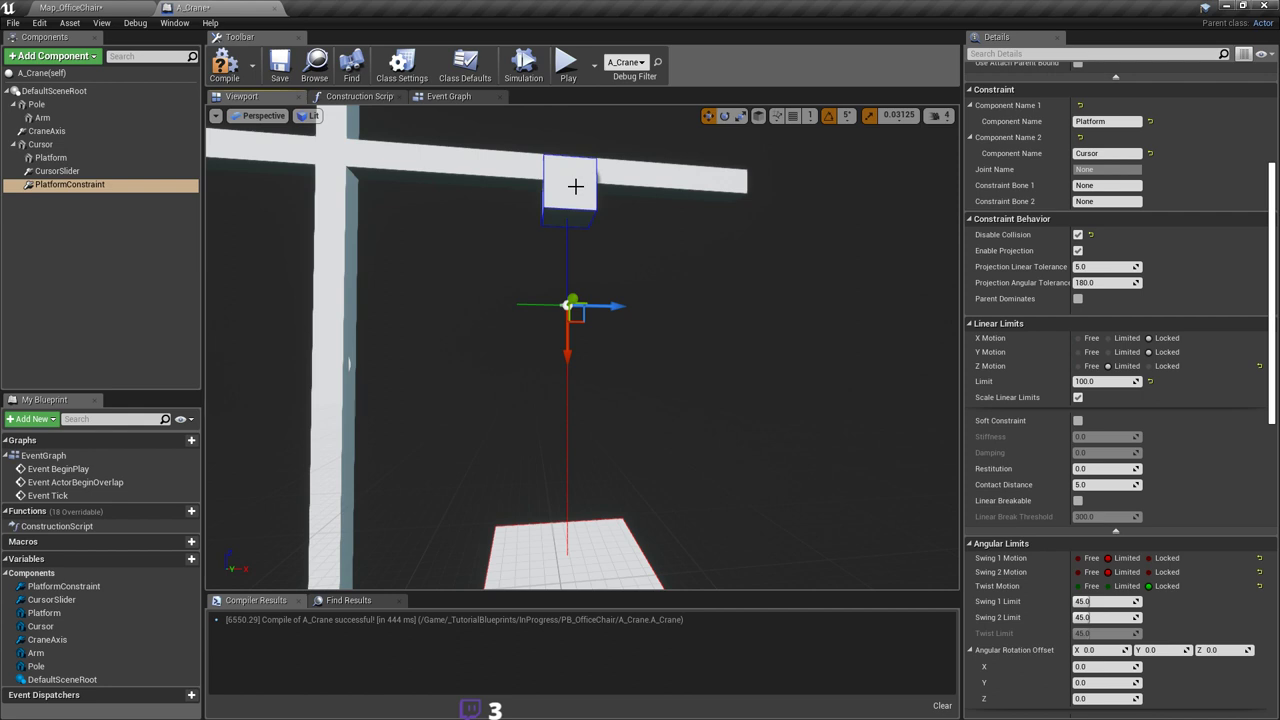
# Step: Select the Cursor and the PlatformConstraint alternately to compare the orientation of their axes
pyautogui.click(578, 189)
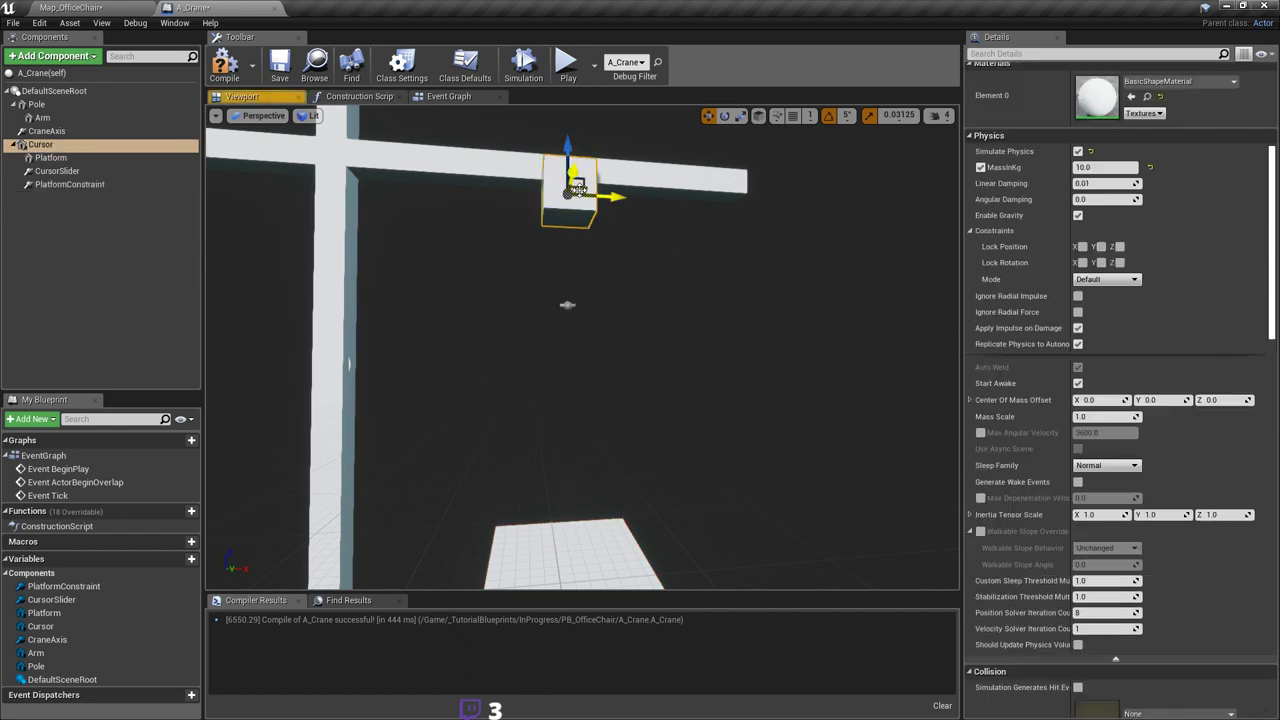
pyautogui.click(567, 301)
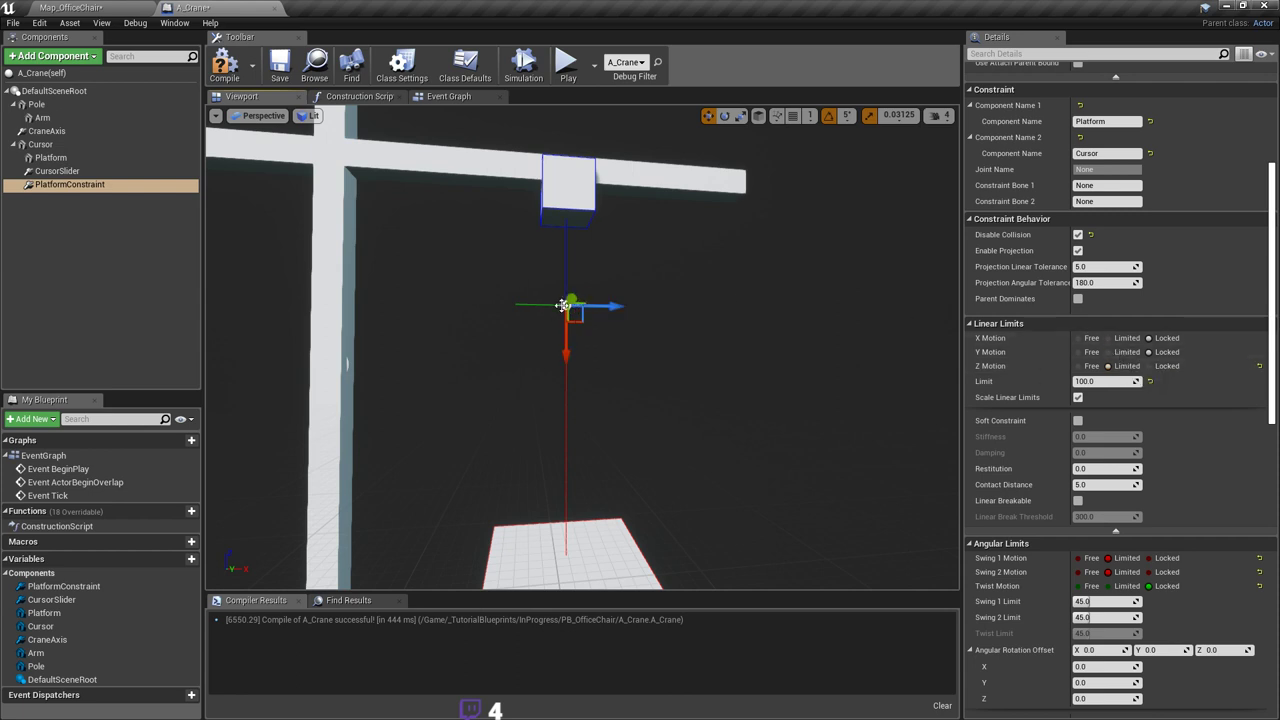
pyautogui.click(566, 189)
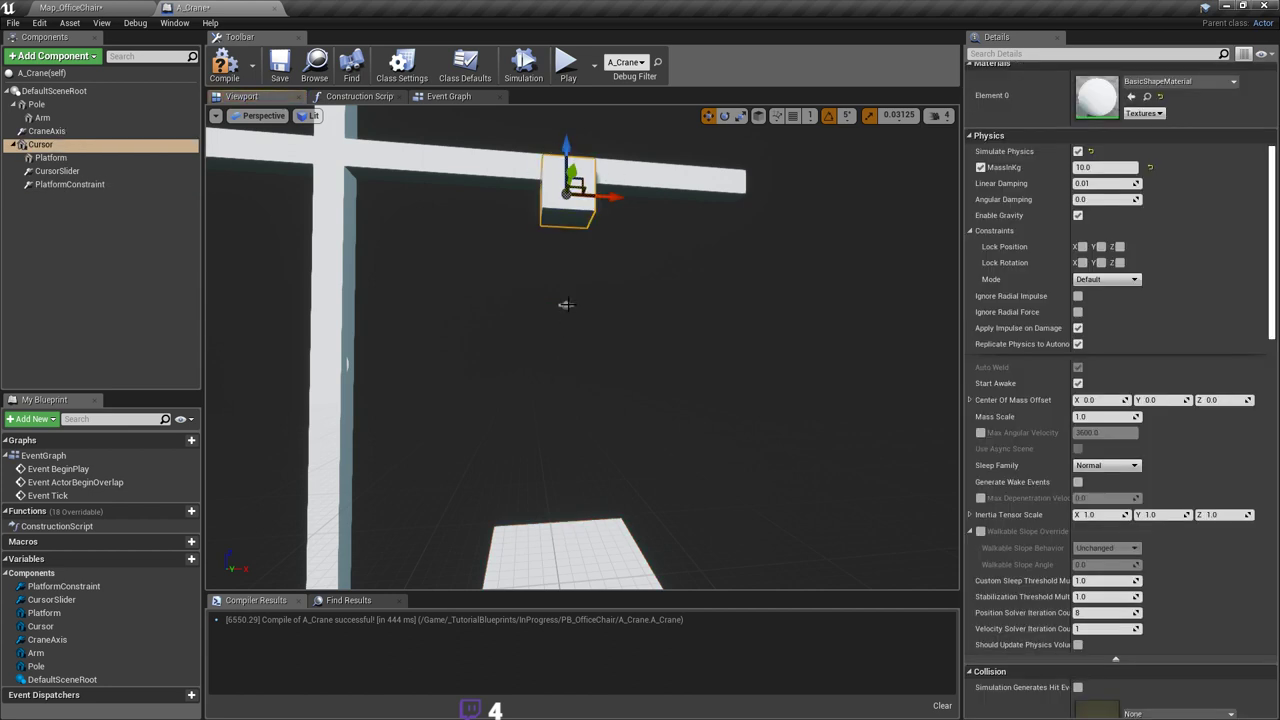
pyautogui.click(566, 304)
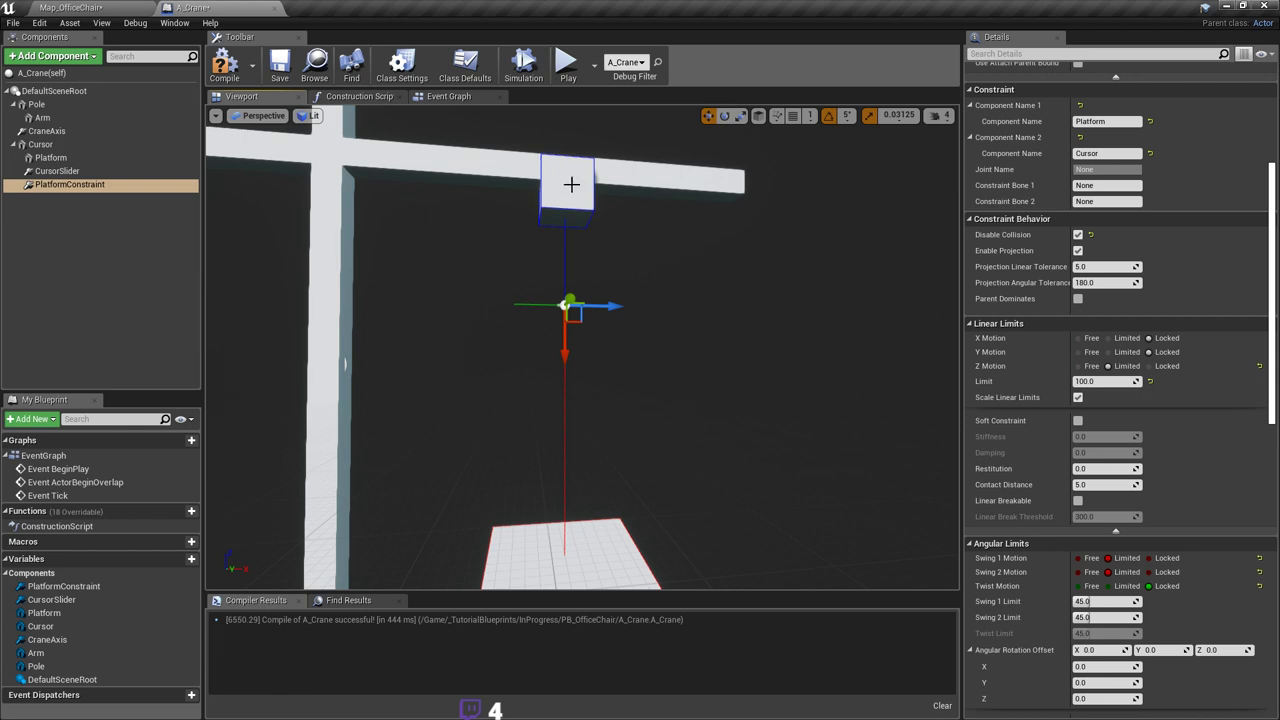
# Step: Compile and save the A_Crane blueprint, and save the Map_OfficeChair level
pyautogui.moveTo(603, 219)
pyautogui.mouseDown(button='right')
pyautogui.moveTo(599, 198)
pyautogui.moveTo(565, 207)
pyautogui.moveTo(607, 214)
pyautogui.moveTo(574, 230)
pyautogui.moveTo(610, 216)
pyautogui.mouseUp(button='right')
pyautogui.hotkey('ctrl', 's')
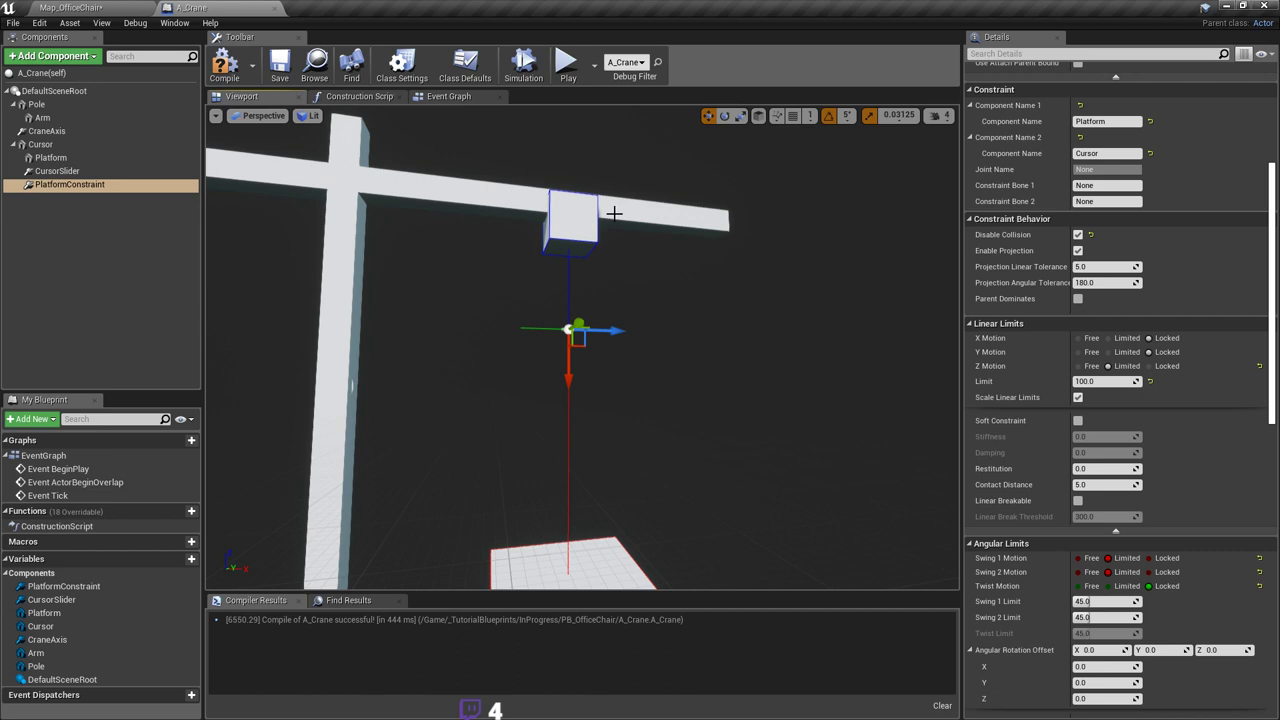
pyautogui.moveTo(613, 213); pyautogui.dragTo(653, 222, button='right')
pyautogui.hotkey('ctrl', 's')
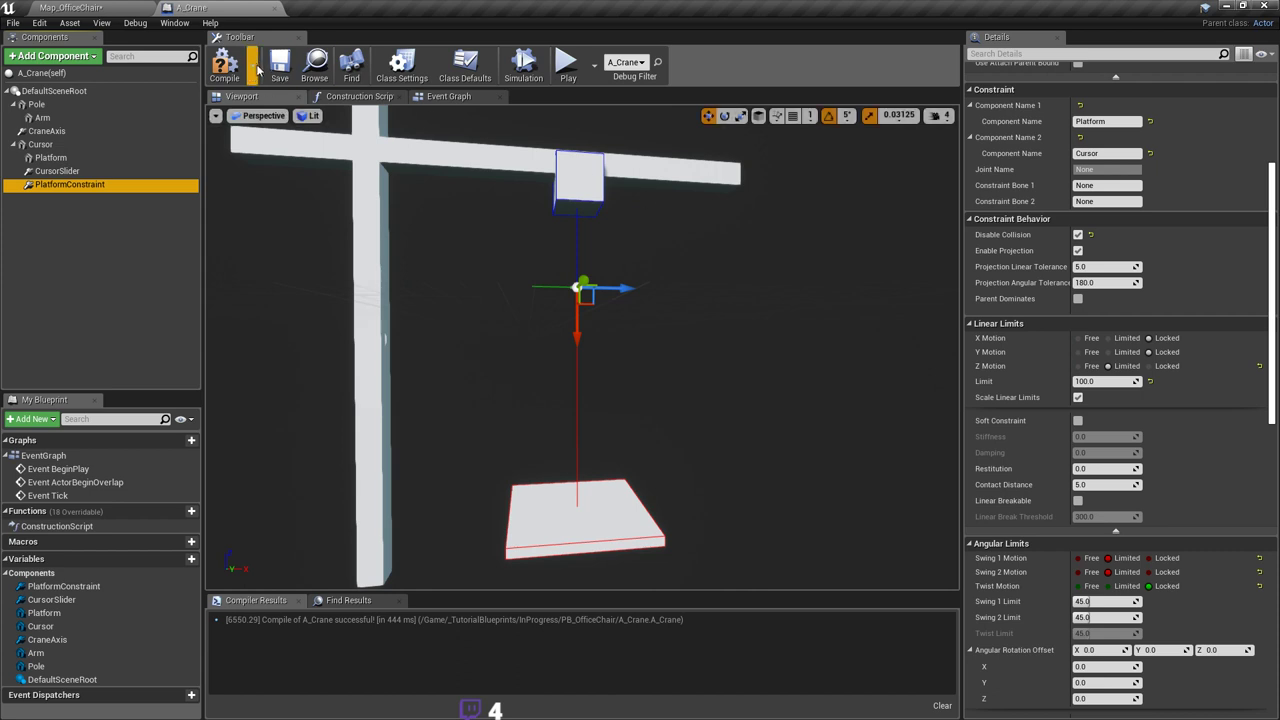
pyautogui.moveTo(649, 229); pyautogui.dragTo(653, 230, button='right')
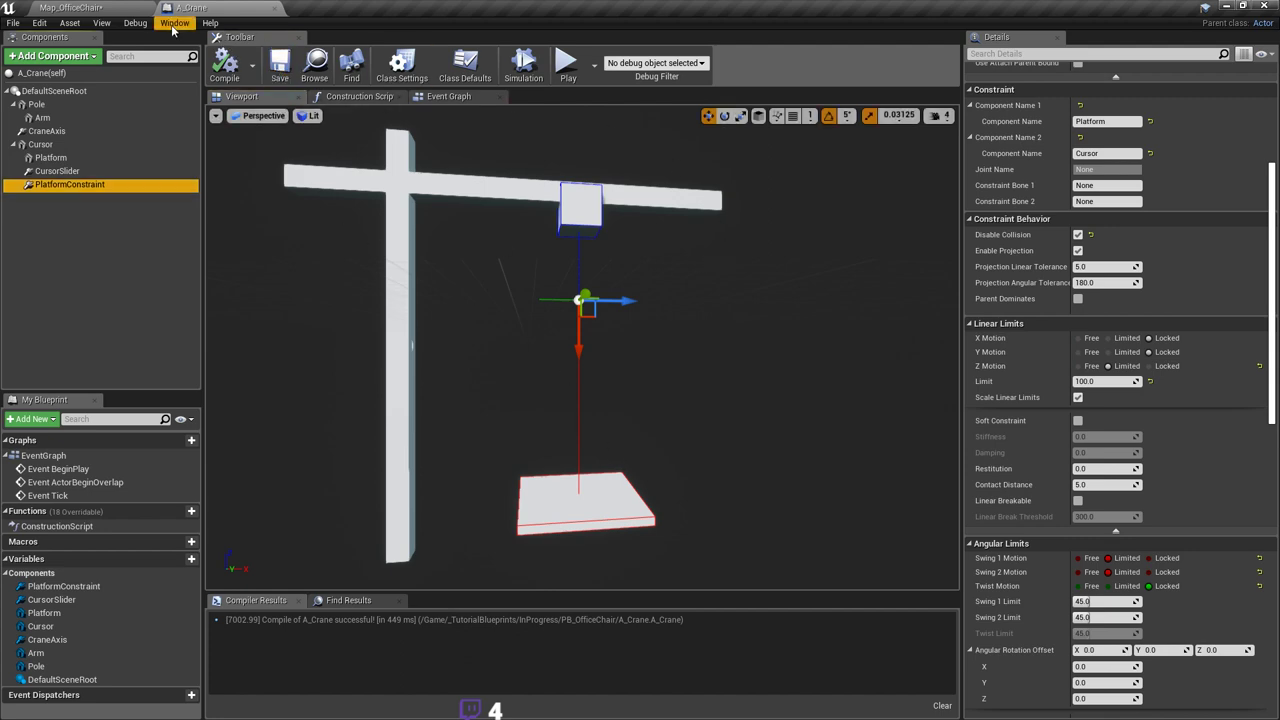
pyautogui.click(115, 10)
pyautogui.hotkey('ctrl', 's')
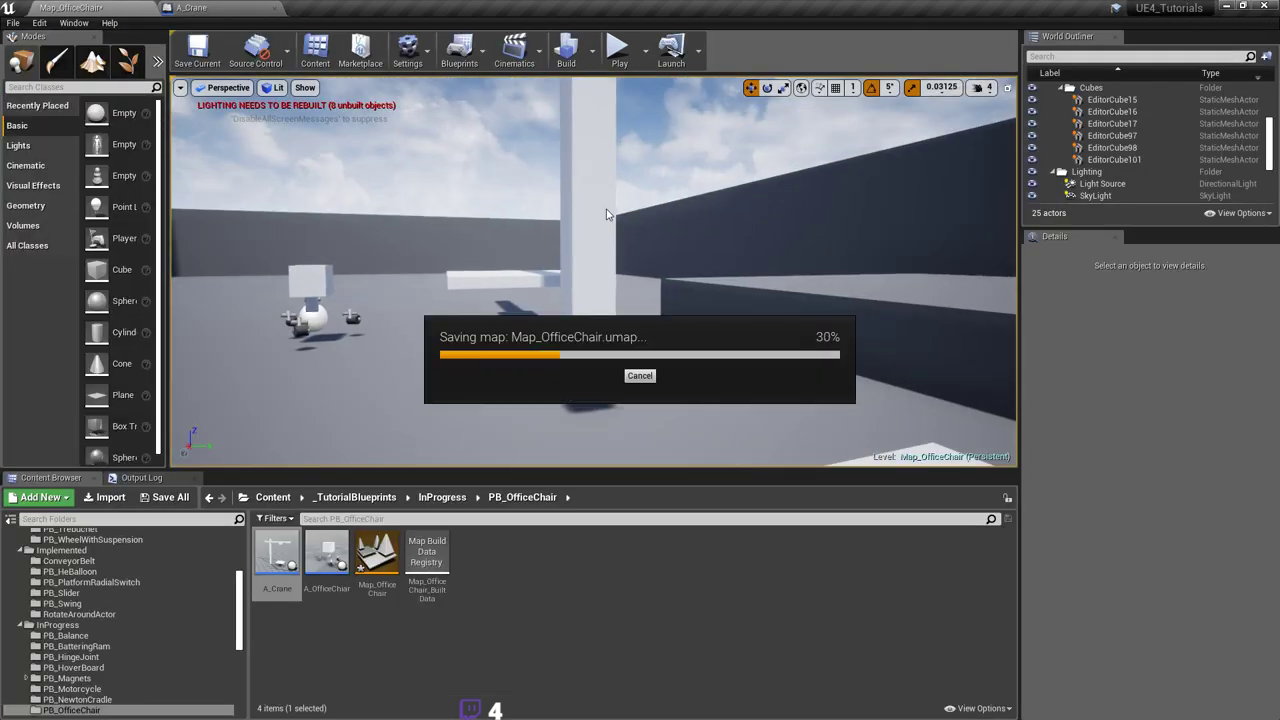
# Step: Play-test the level by carrying the office chair over to the crane's hanging platform, and end the session
pyautogui.moveTo(607, 214); pyautogui.dragTo(555, 150, button='right')
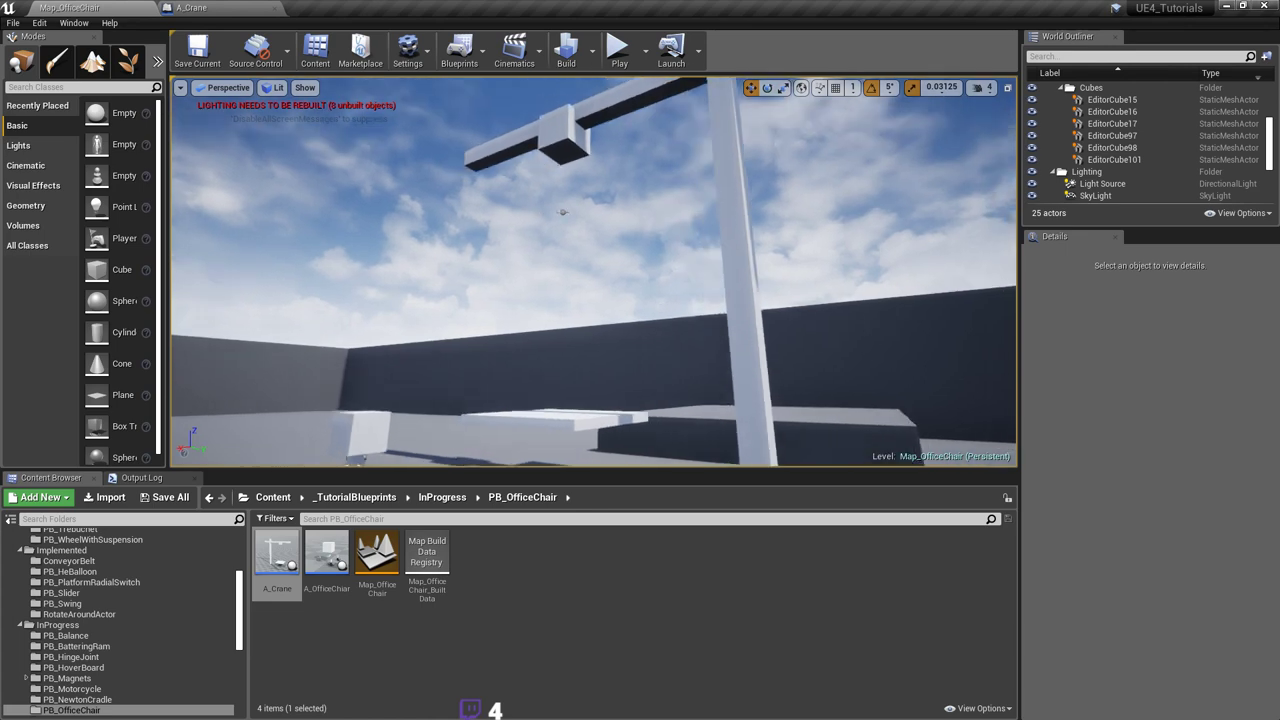
pyautogui.click(616, 50)
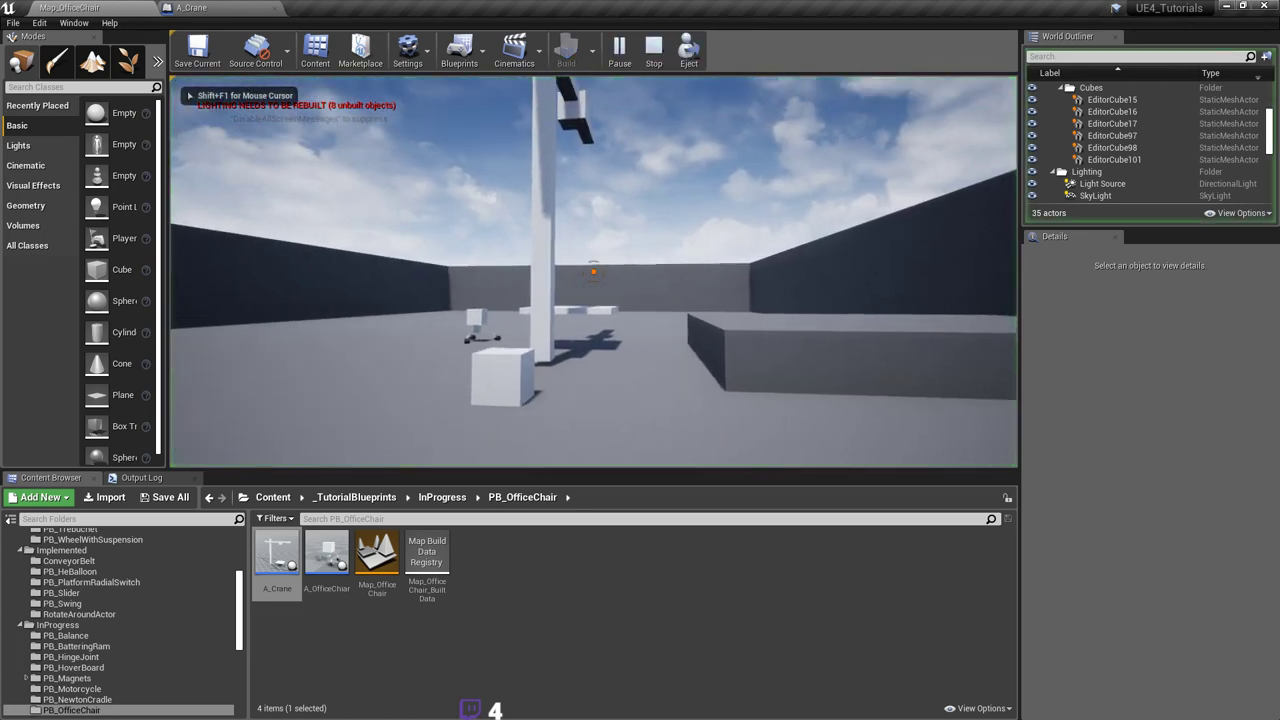
pyautogui.press('w')
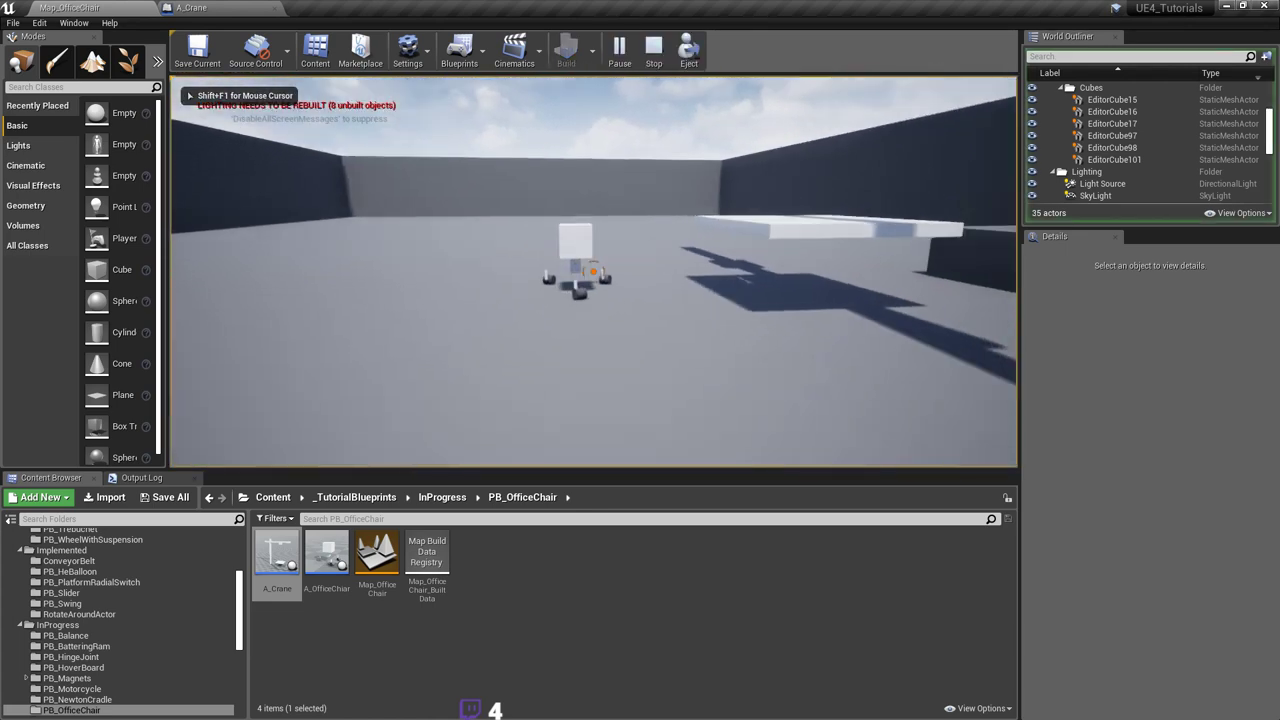
pyautogui.press('w')
pyautogui.click(594, 271)
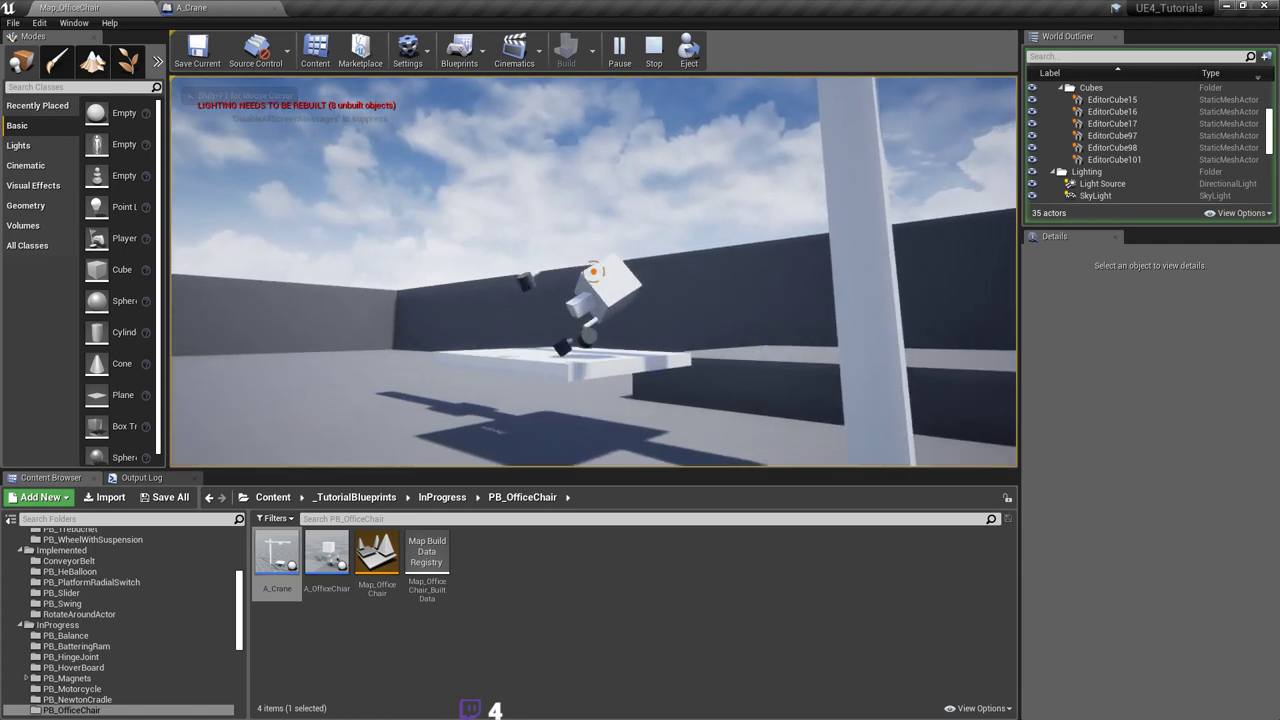
pyautogui.press('Escape')
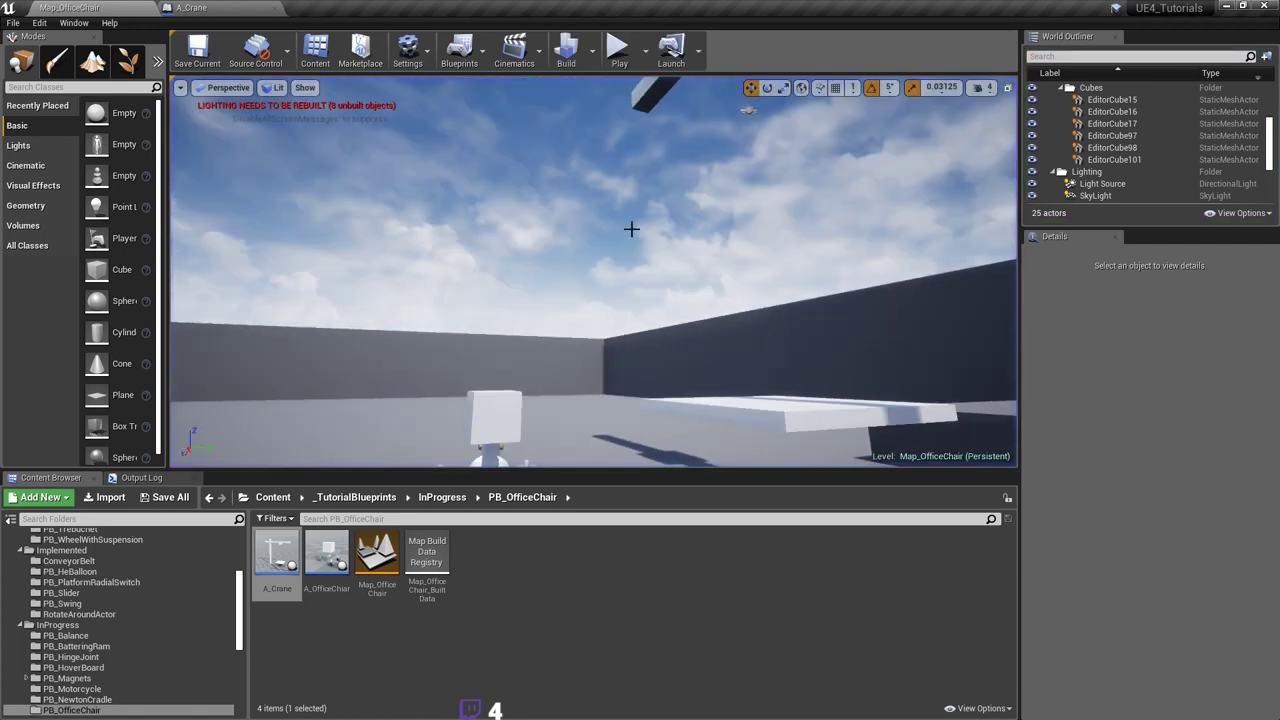
# Step: Run a new play test, set the office chair on the hanging platform and examine up close how the platform reacts
pyautogui.click(620, 50)
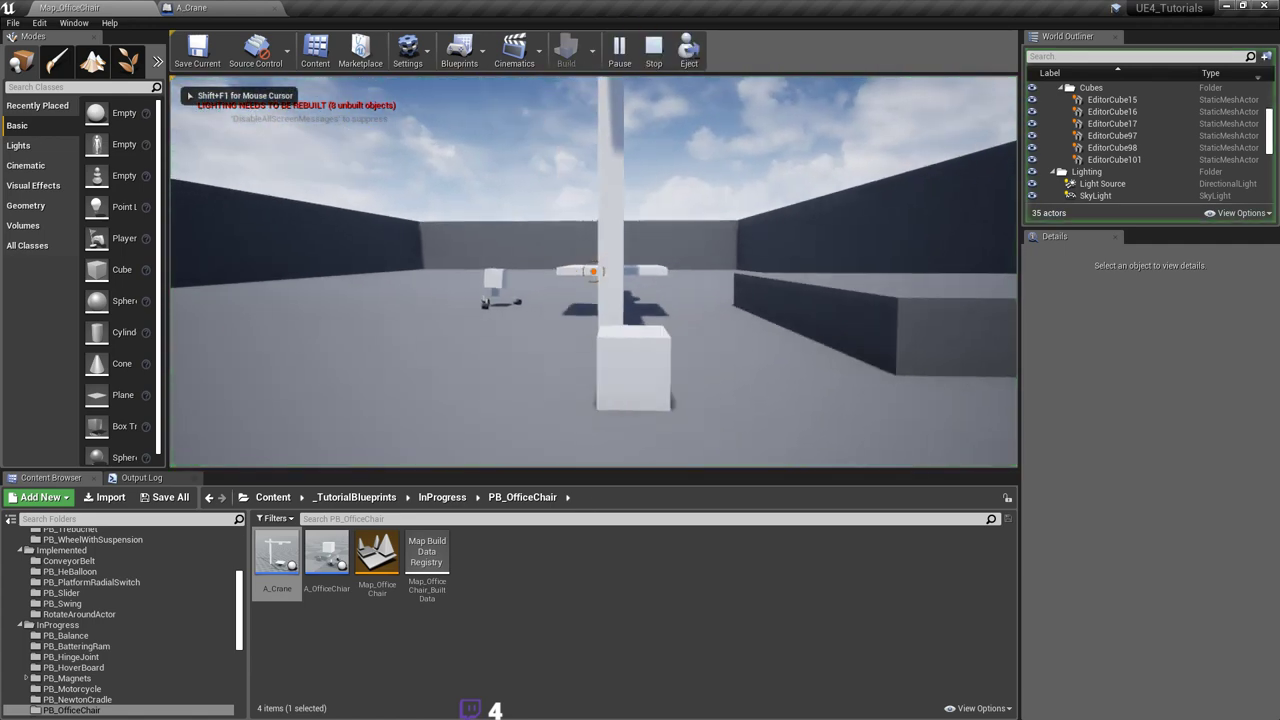
pyautogui.press('w')
pyautogui.click(594, 271)
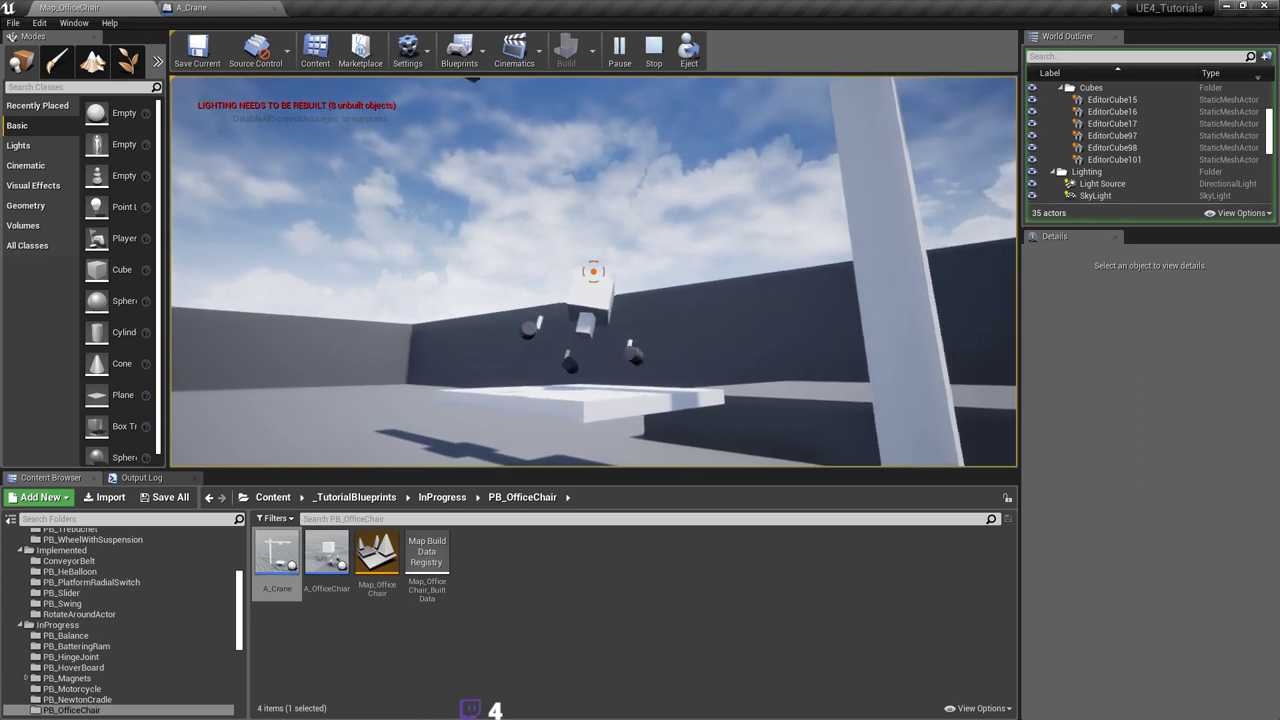
pyautogui.press('w')
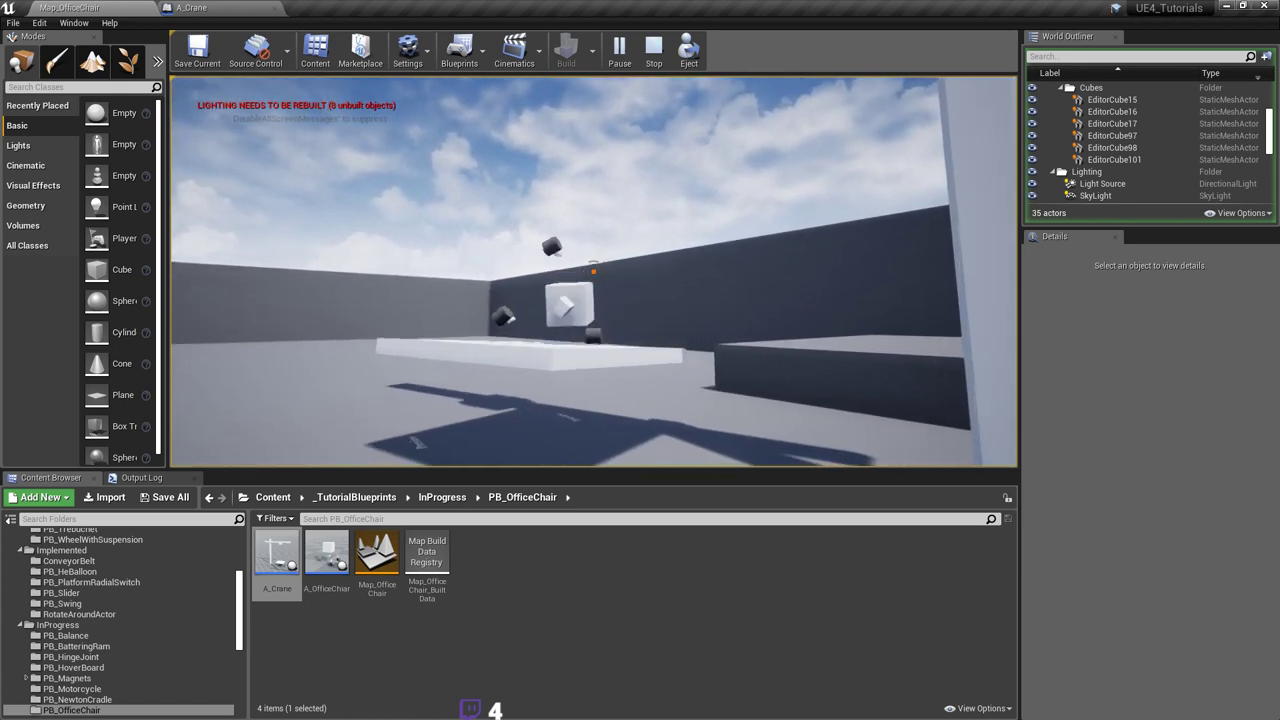
pyautogui.press('w')
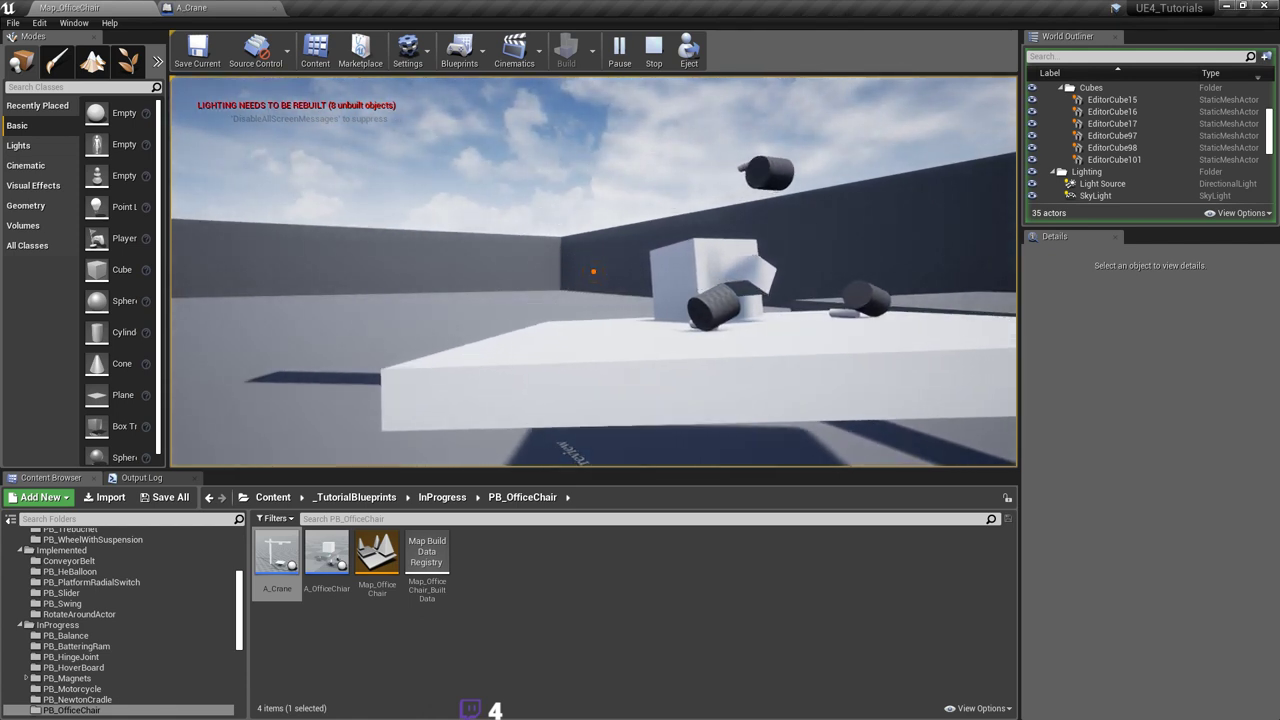
pyautogui.press('w')
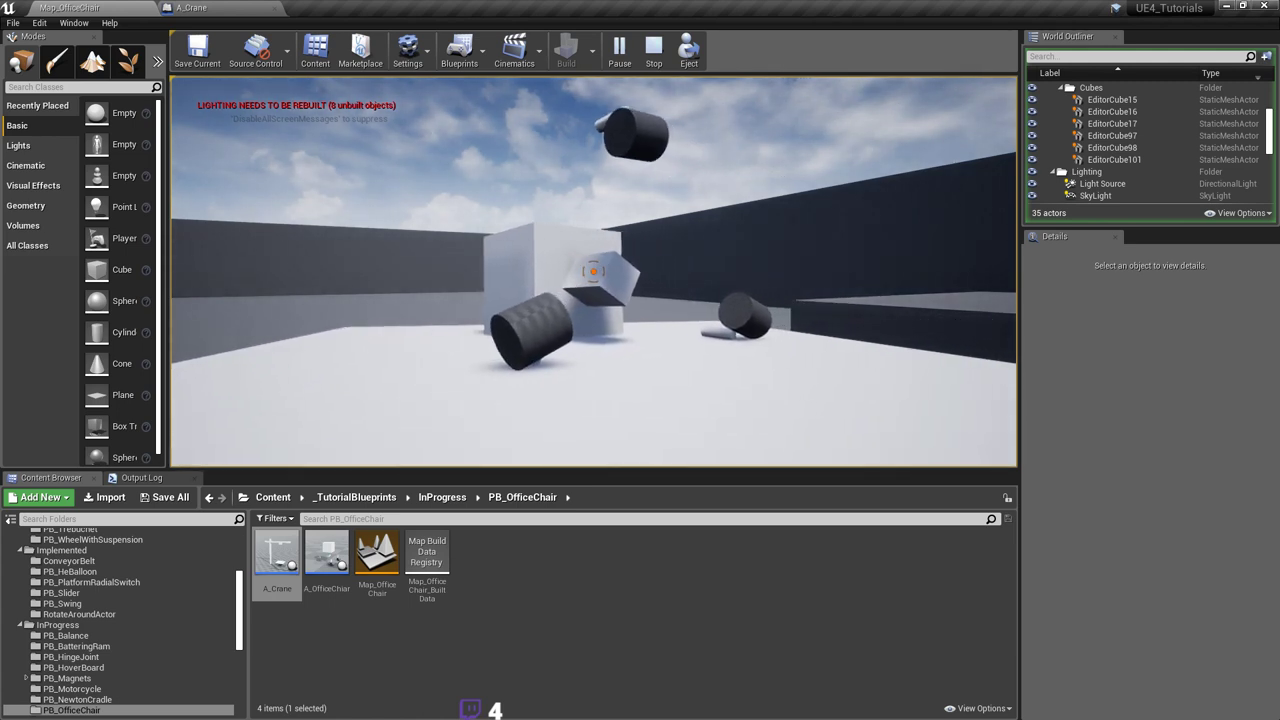
pyautogui.press('w')
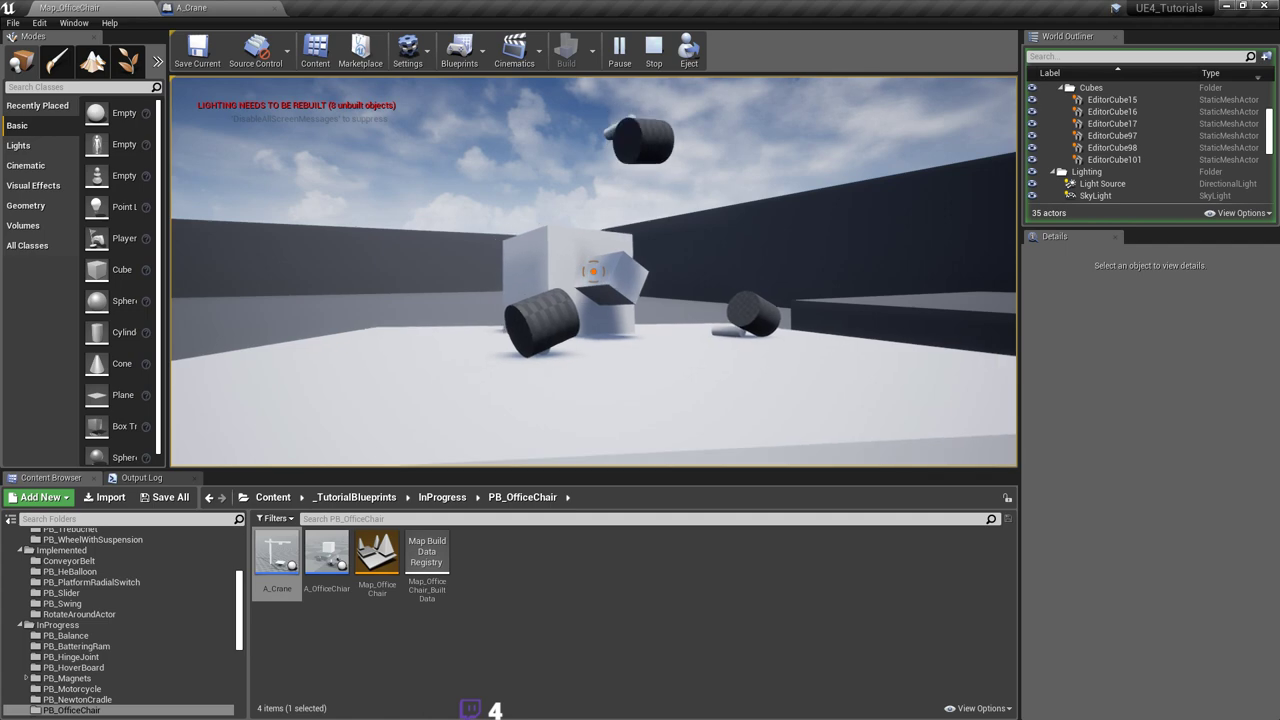
pyautogui.press('s')
pyautogui.press('Escape')
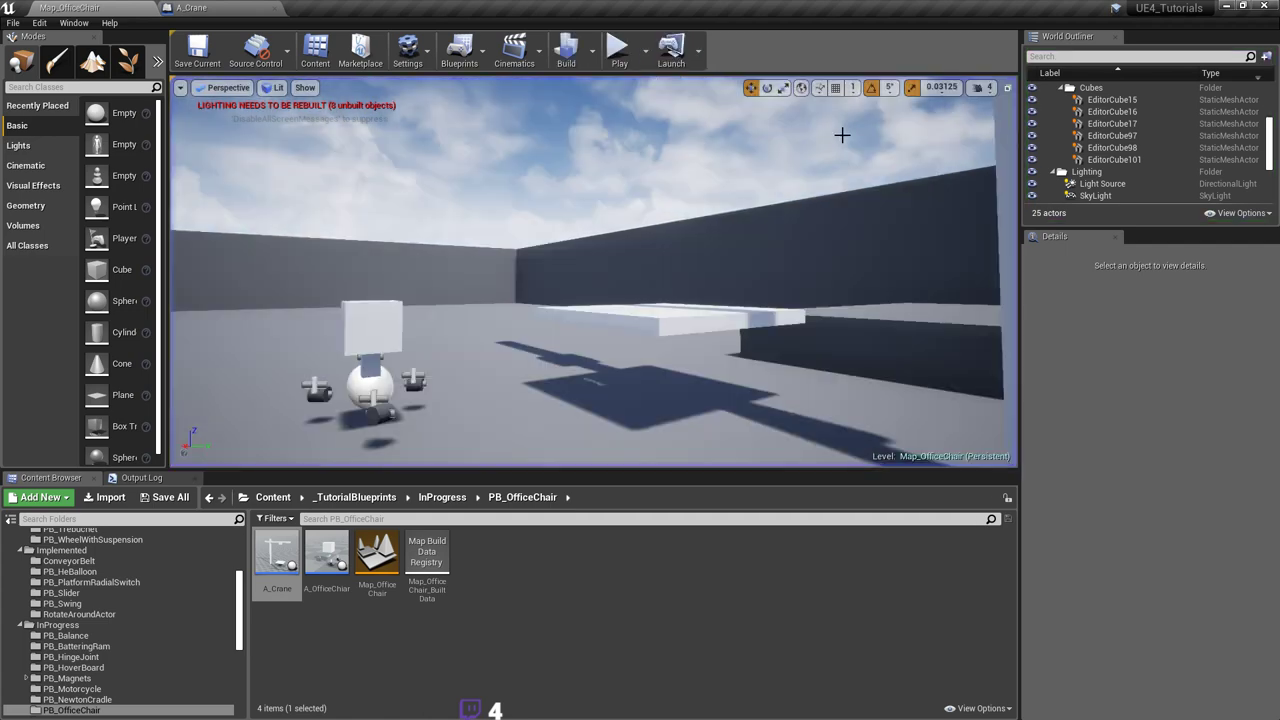
# Step: Start a new play test, walk up to the crane and grab the office chair near the hanging platform
pyautogui.press('s')
pyautogui.moveTo(857, 144)
pyautogui.mouseDown(button='right')
pyautogui.moveTo(857, 220)
pyautogui.moveTo(857, 146)
pyautogui.mouseUp(button='right')
pyautogui.press('w')
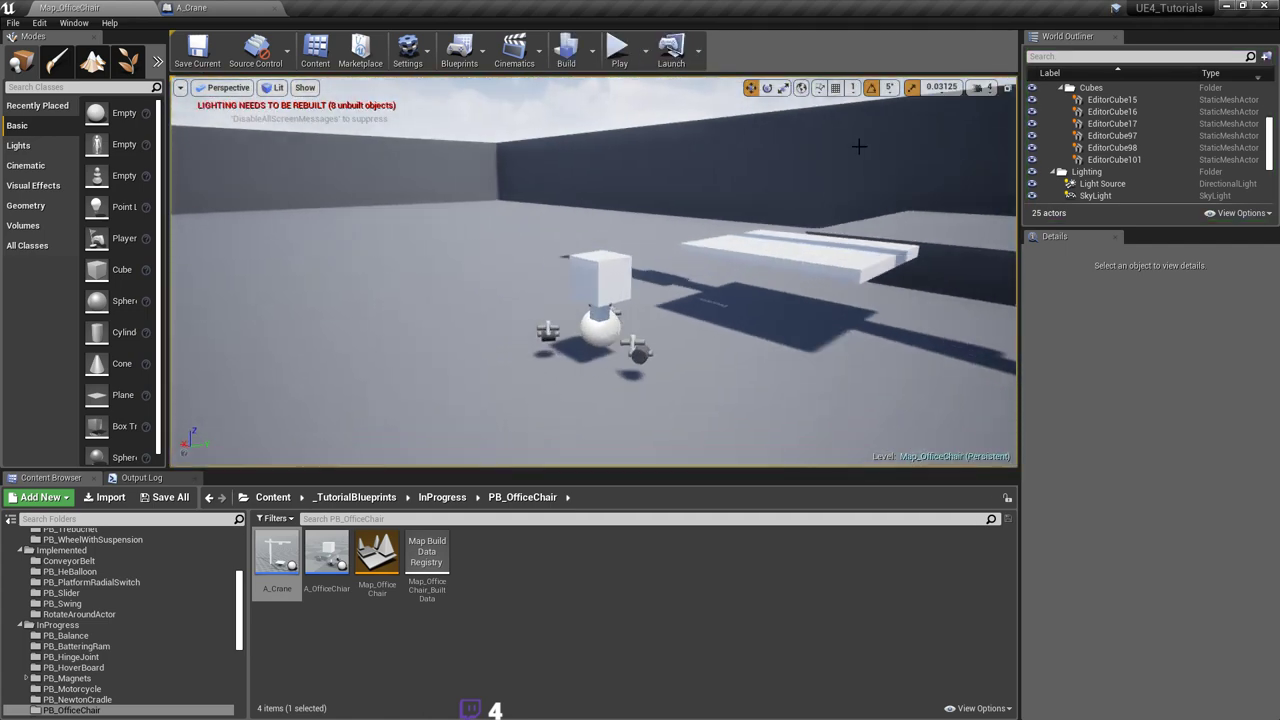
pyautogui.moveTo(671, 236); pyautogui.dragTo(620, 236, button='right')
pyautogui.press('d')
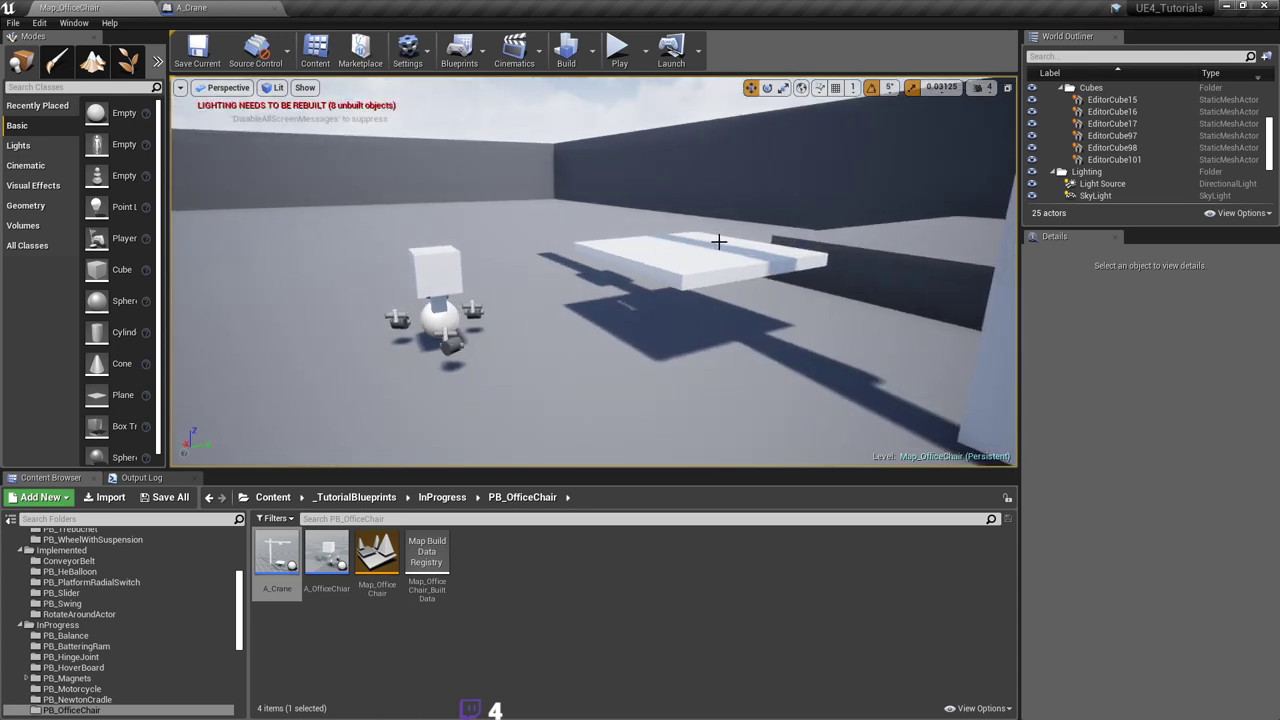
pyautogui.moveTo(718, 241); pyautogui.dragTo(520, 278, button='right')
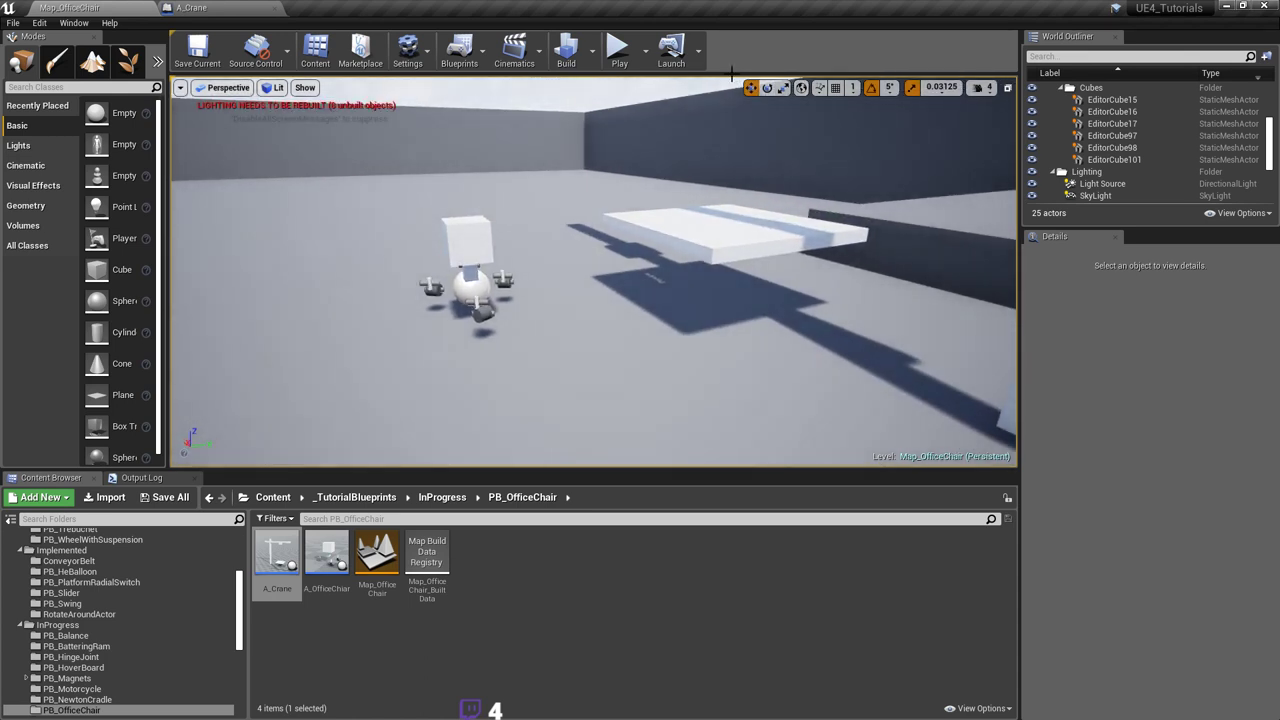
pyautogui.click(618, 48)
pyautogui.press('w')
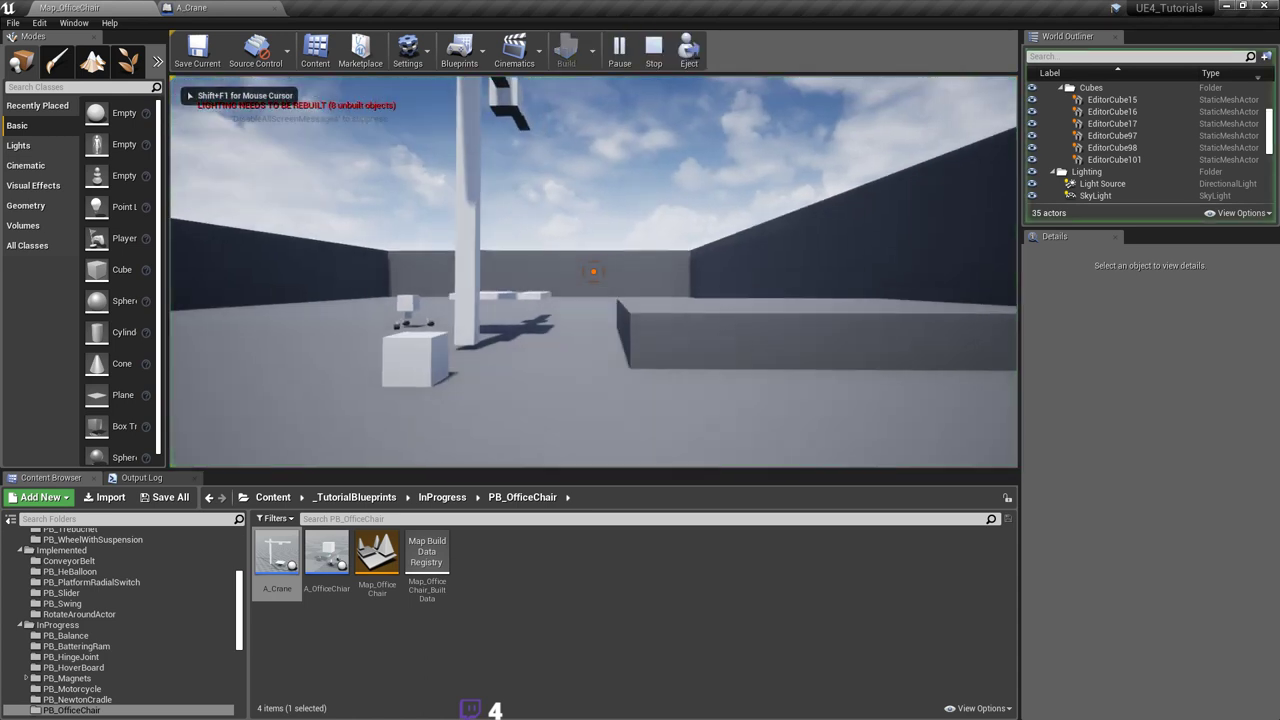
pyautogui.press('w')
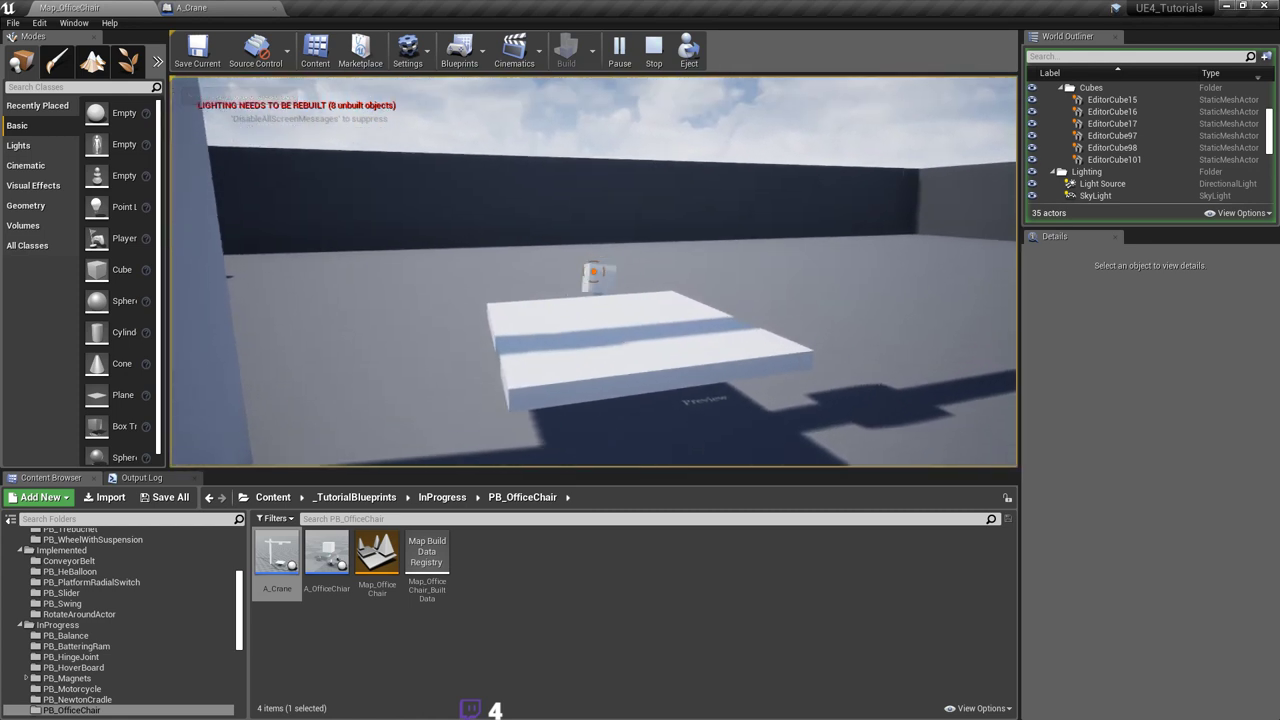
pyautogui.click(594, 271)
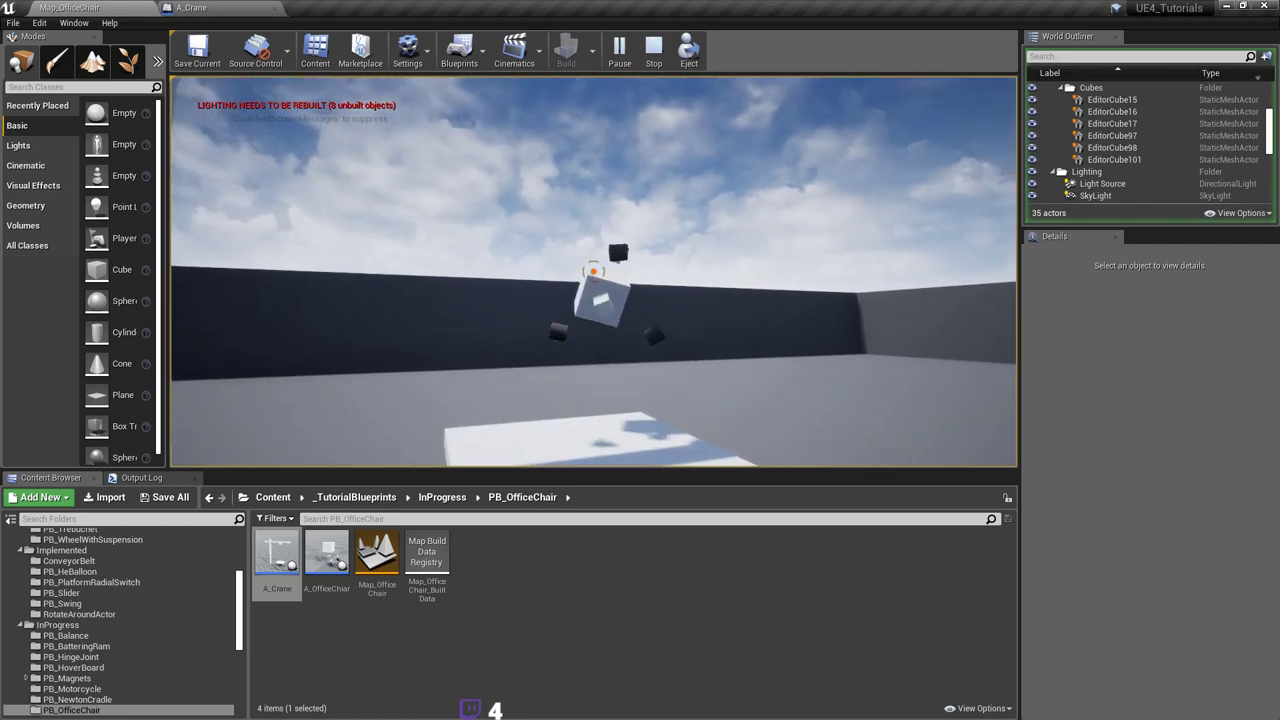
# Step: Carry the office chair around the crane, set it upright on the hanging platform and watch the platform's reaction from a distance
pyautogui.press('a')
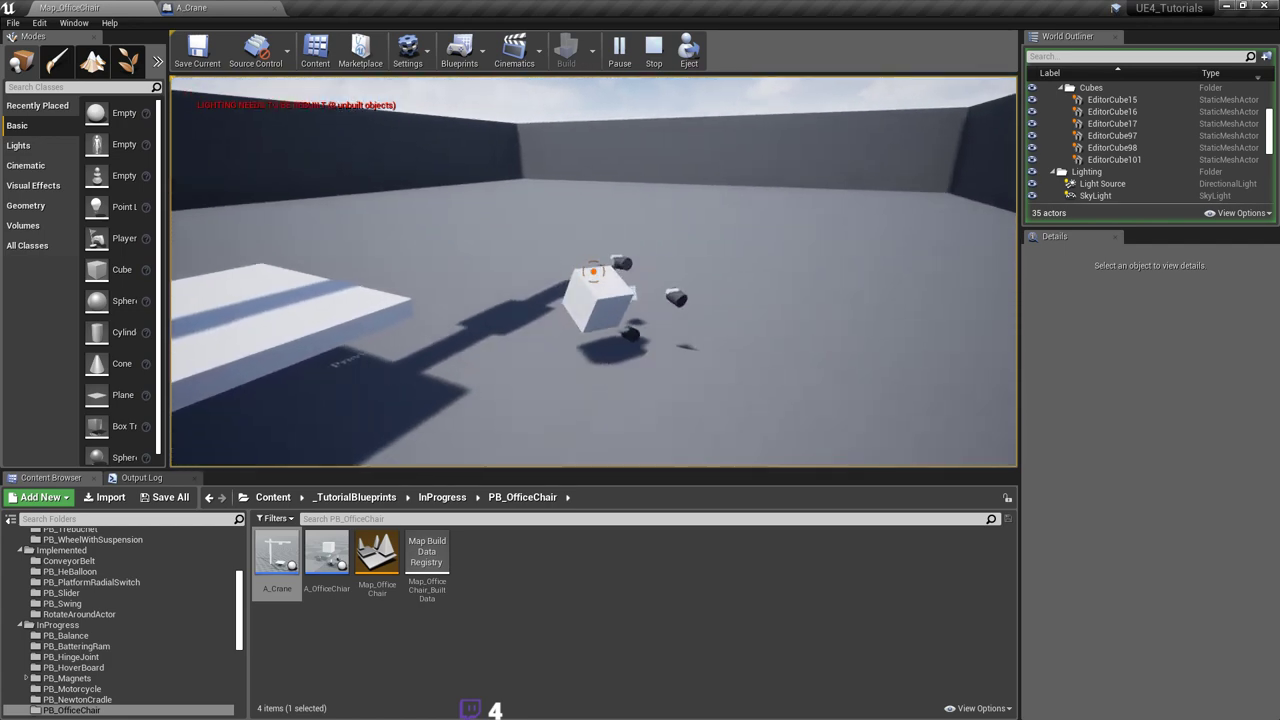
pyautogui.press('s')
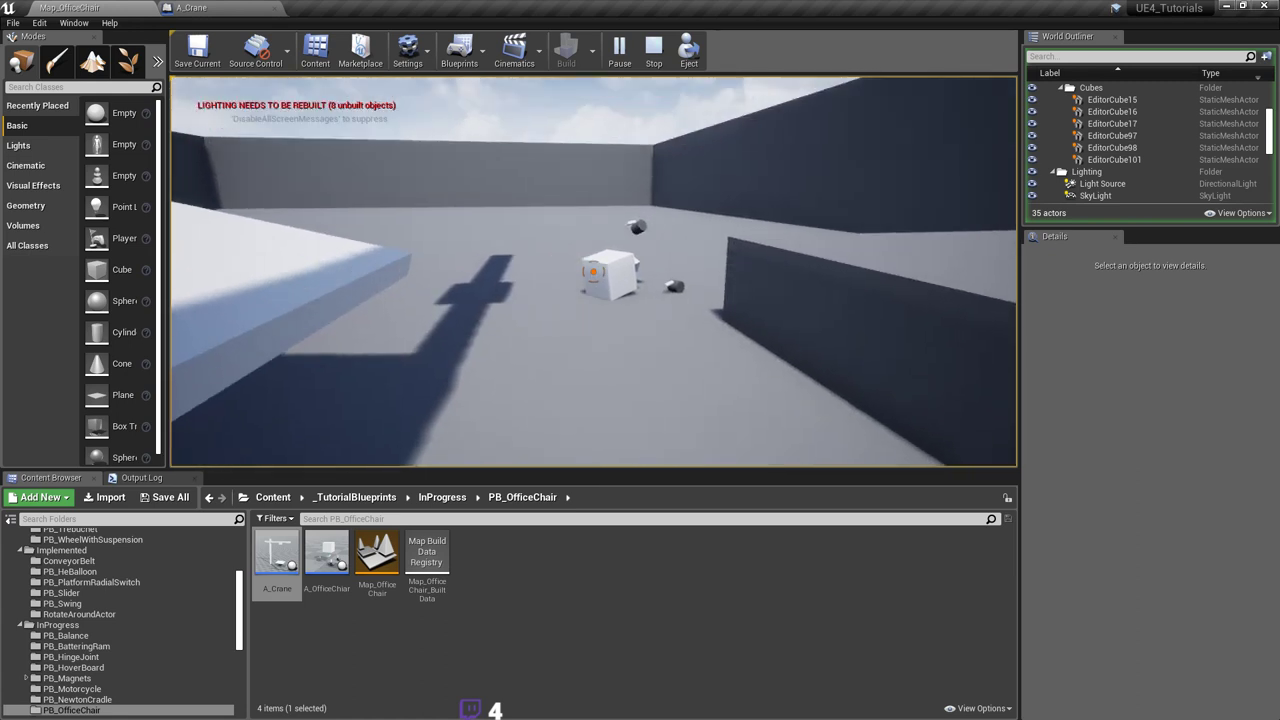
pyautogui.press('d')
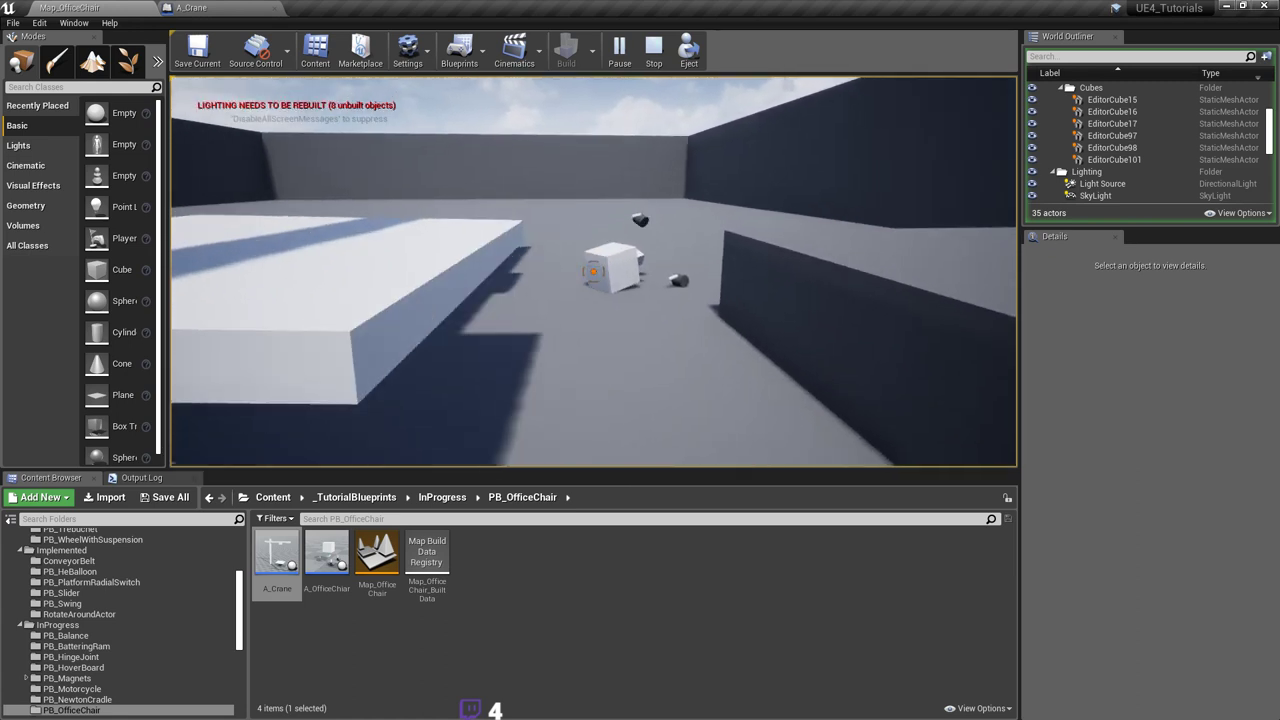
pyautogui.press('s')
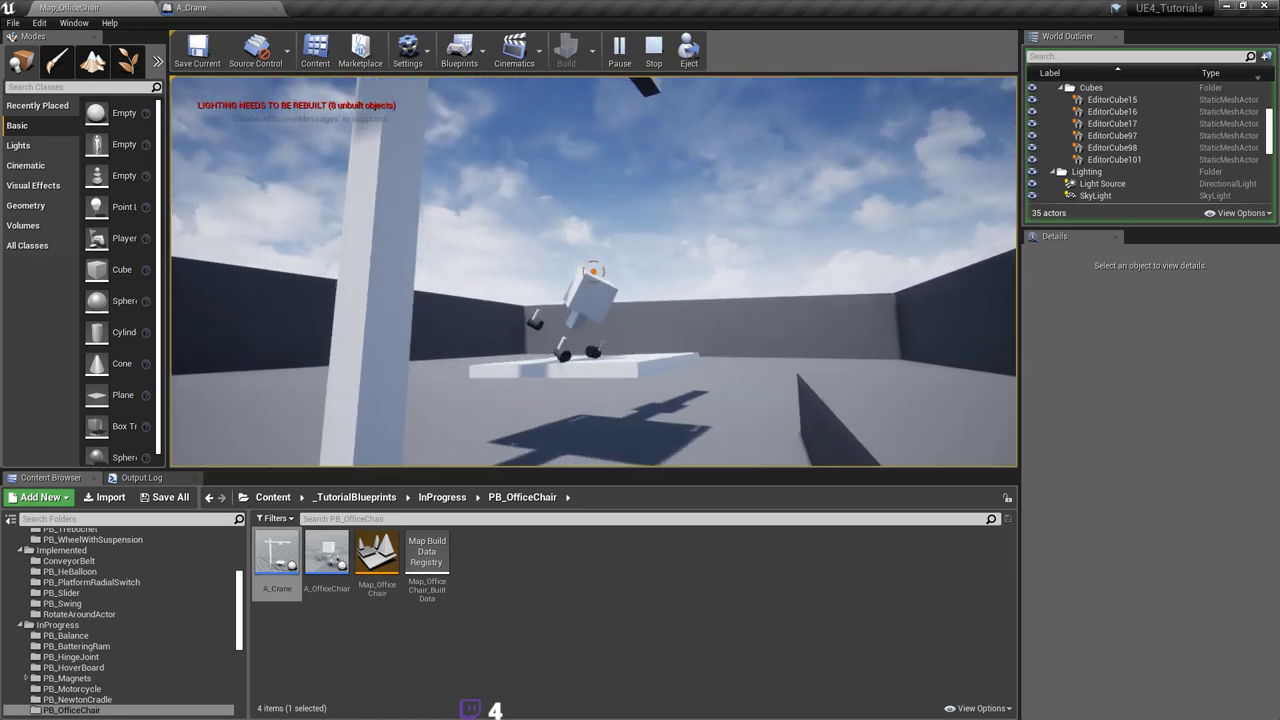
pyautogui.press('s')
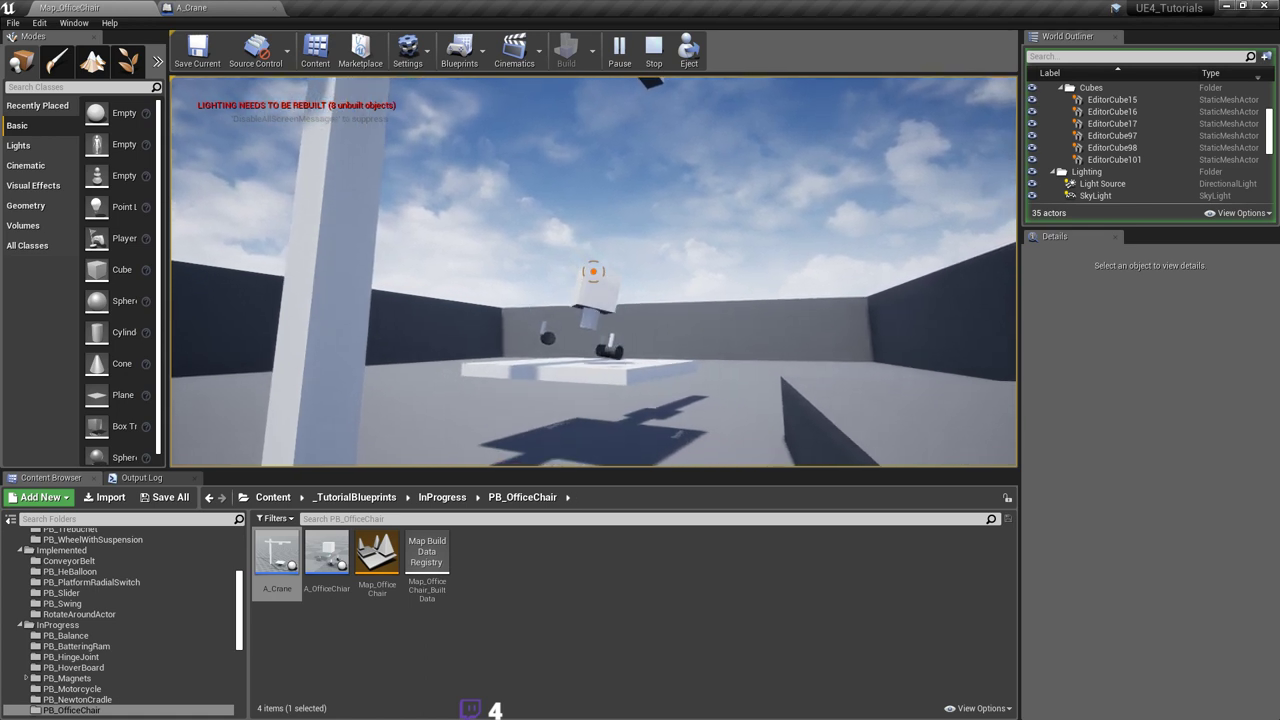
pyautogui.press('w')
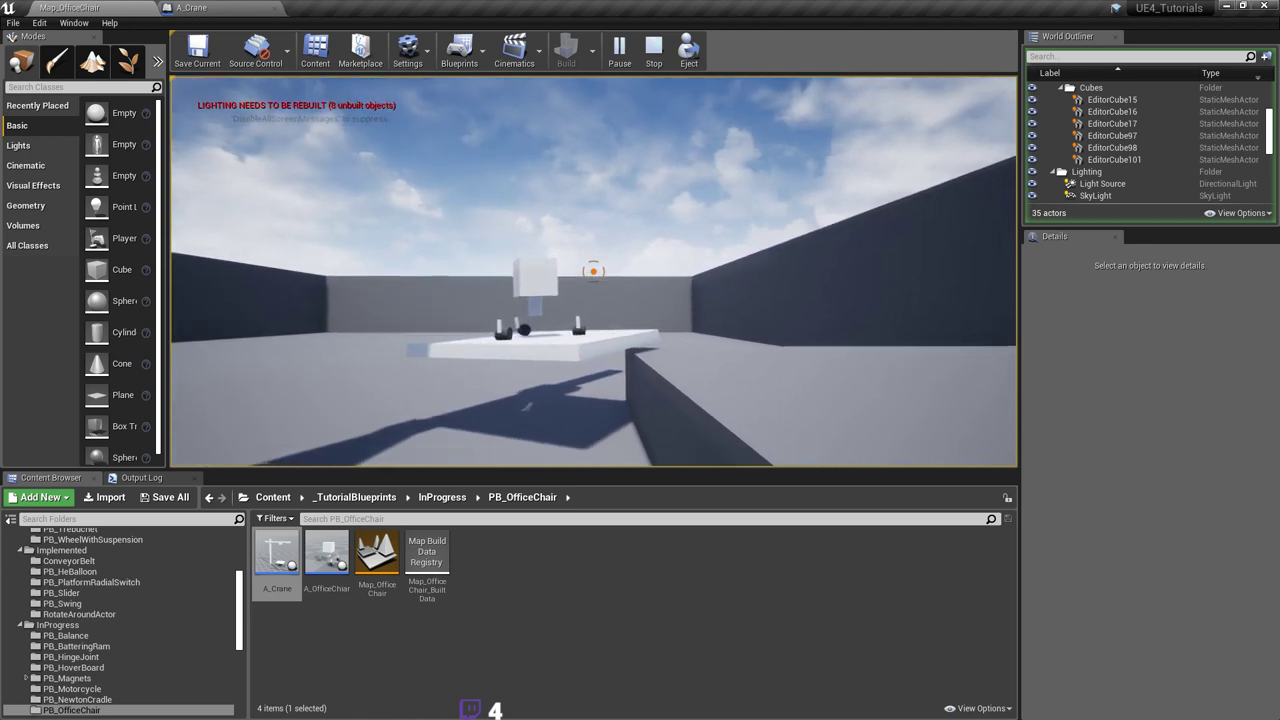
pyautogui.press('s')
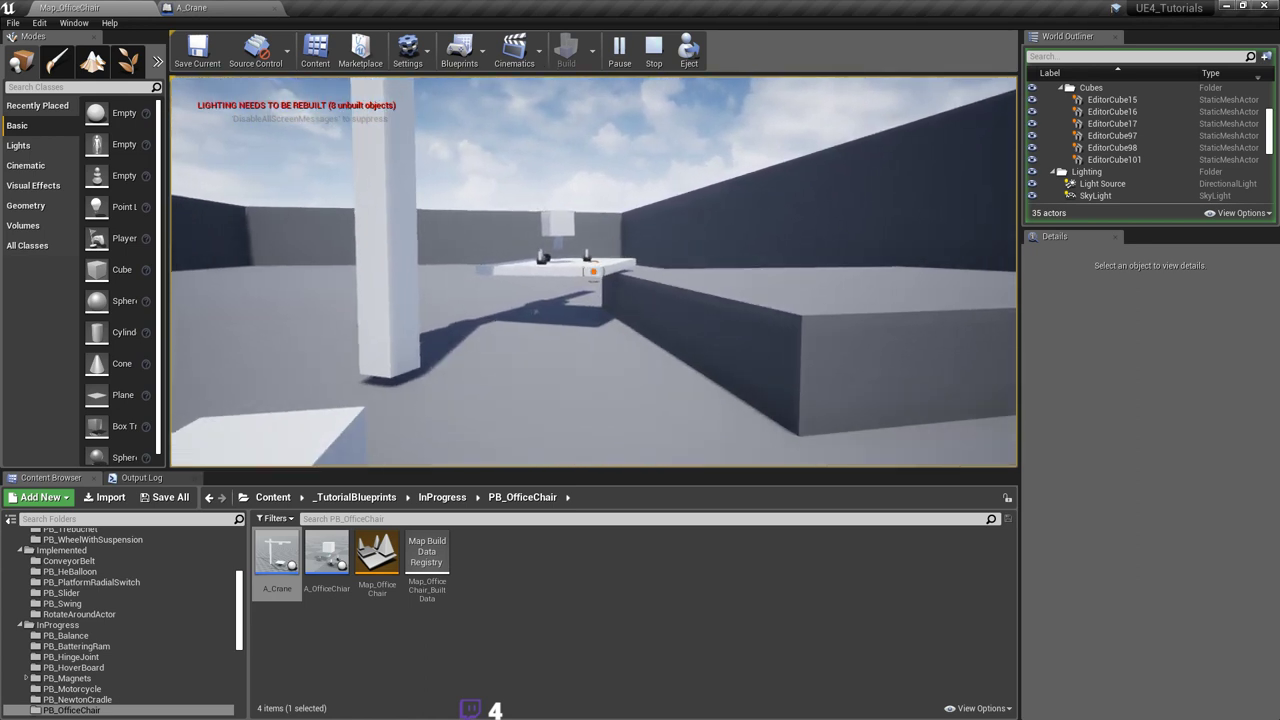
# Step: Circle the crane, pick up the office chair again and lay it on its side near the platform's edge to test tilting
pyautogui.press('w')
pyautogui.press('a')
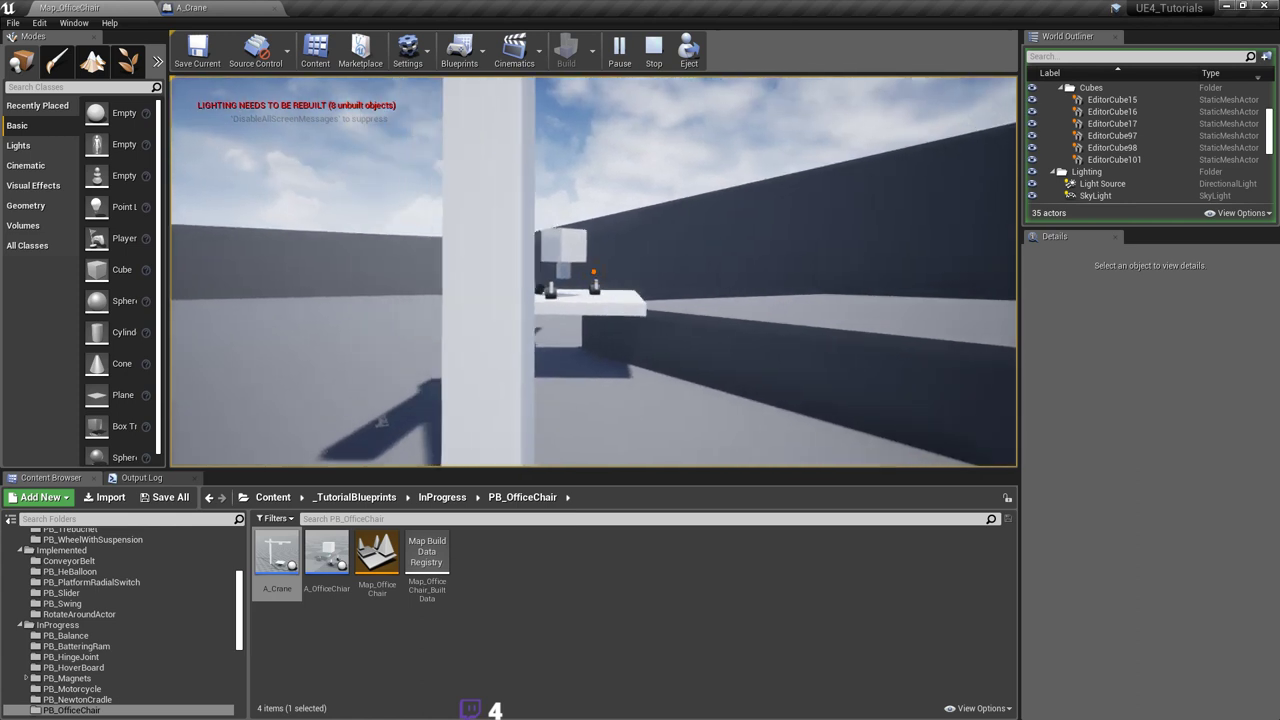
pyautogui.press('s')
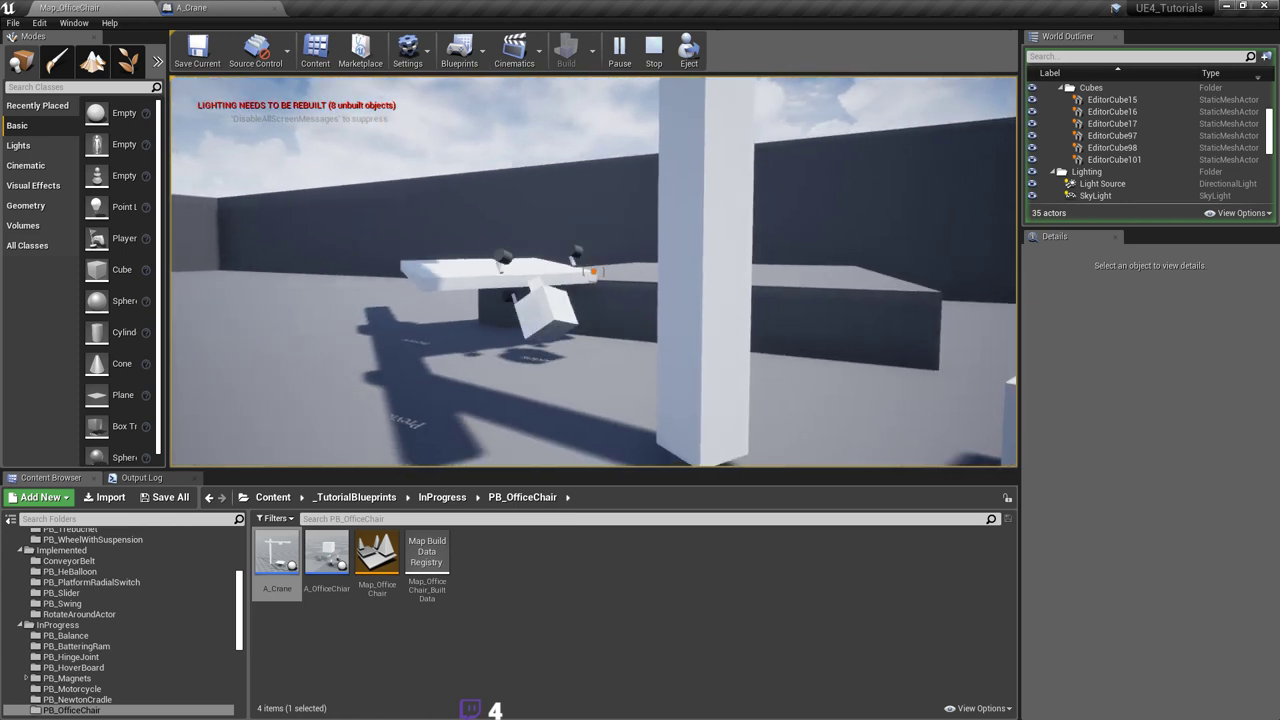
pyautogui.click(593, 271)
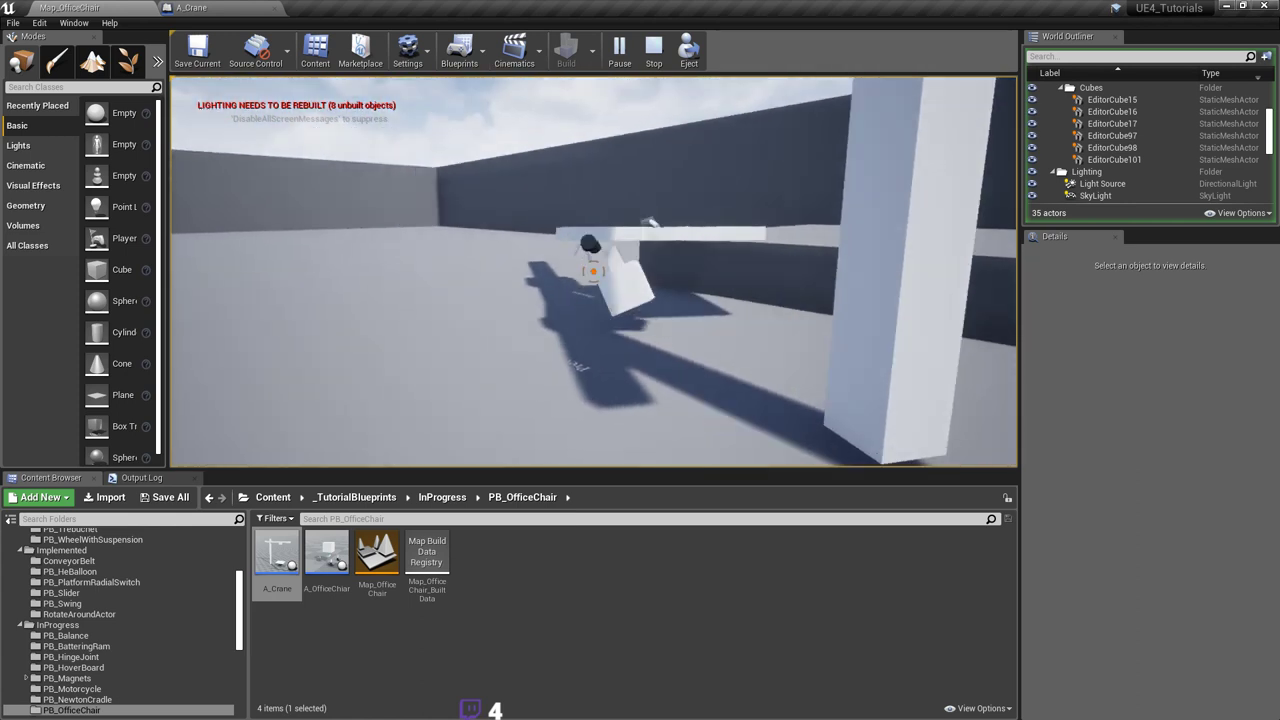
pyautogui.press('w')
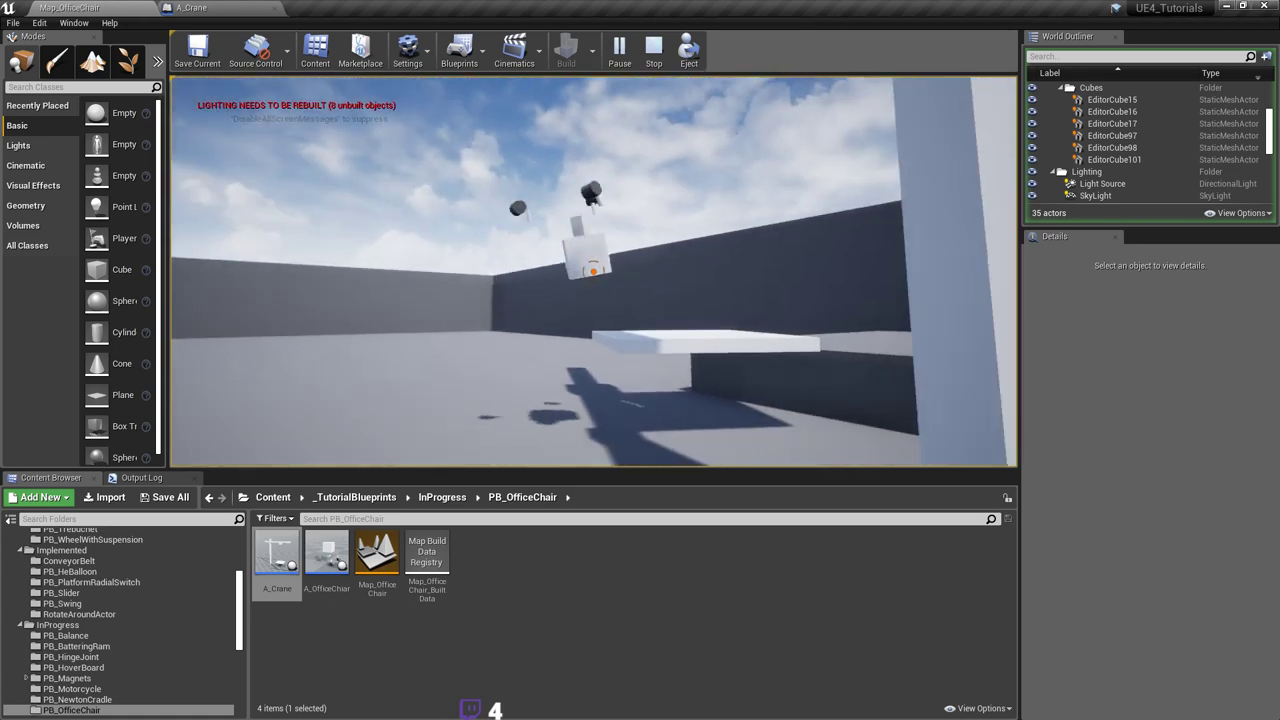
pyautogui.press('w')
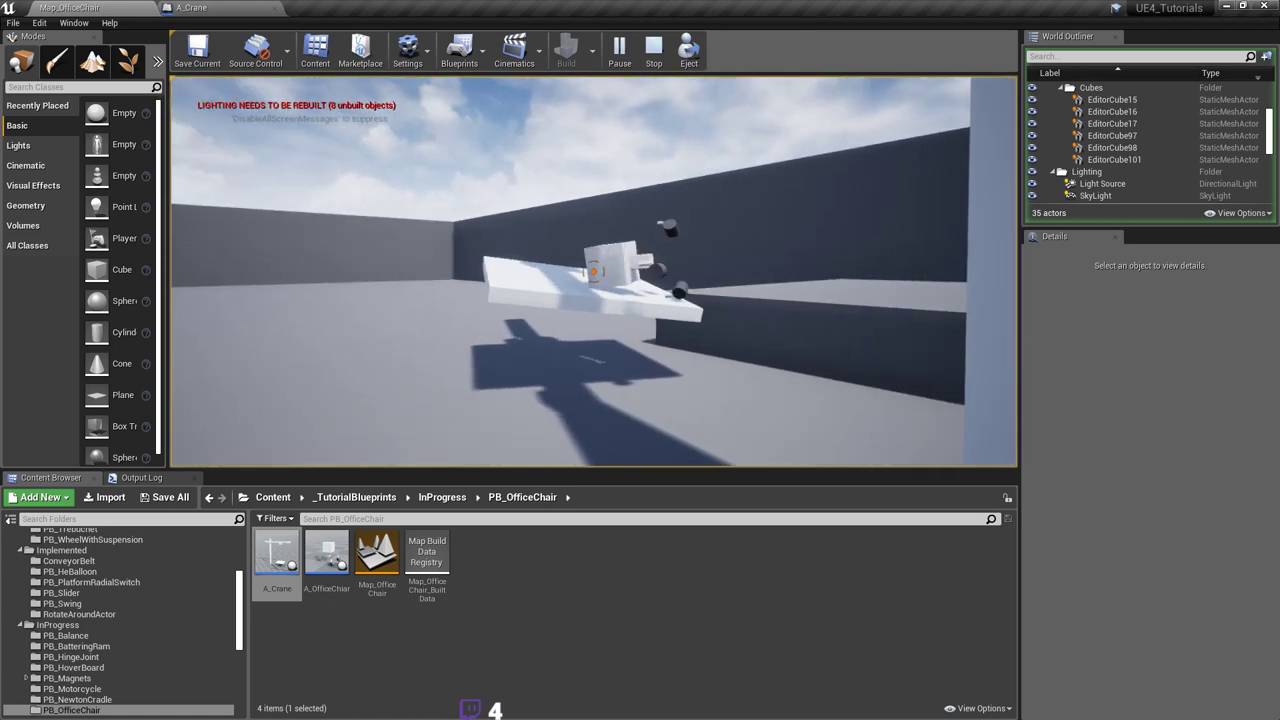
pyautogui.press('w')
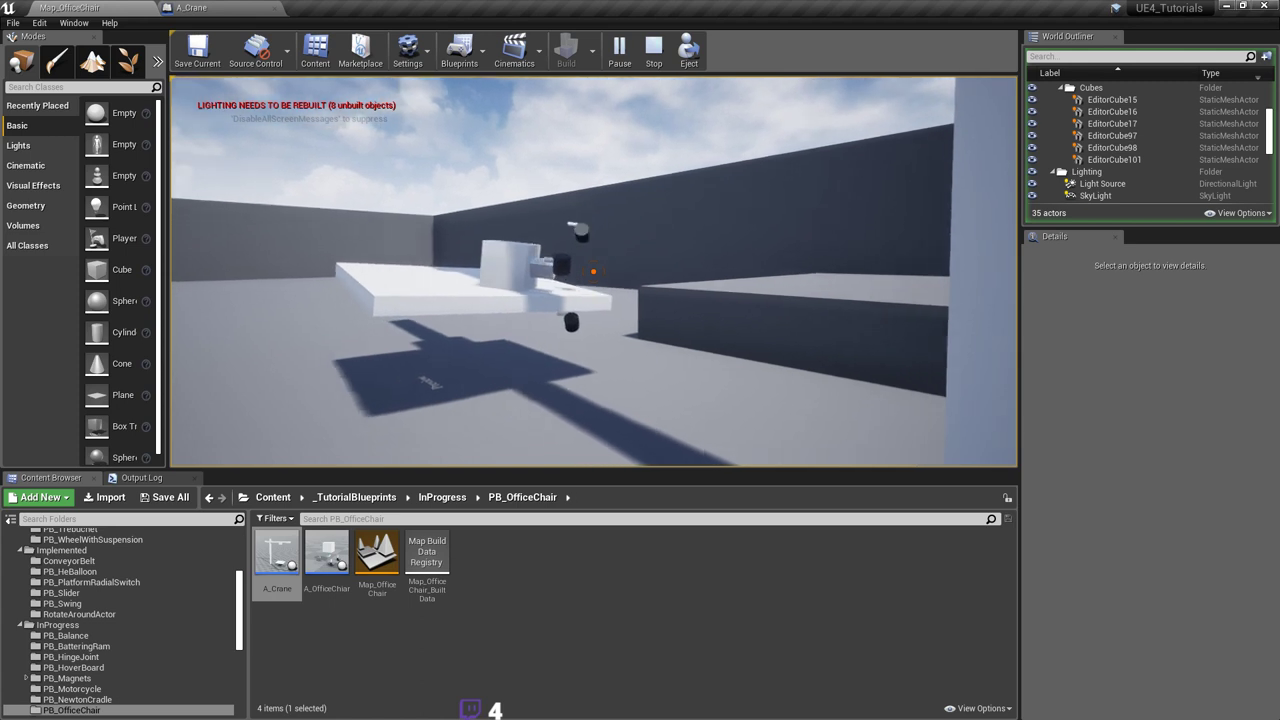
pyautogui.press('w')
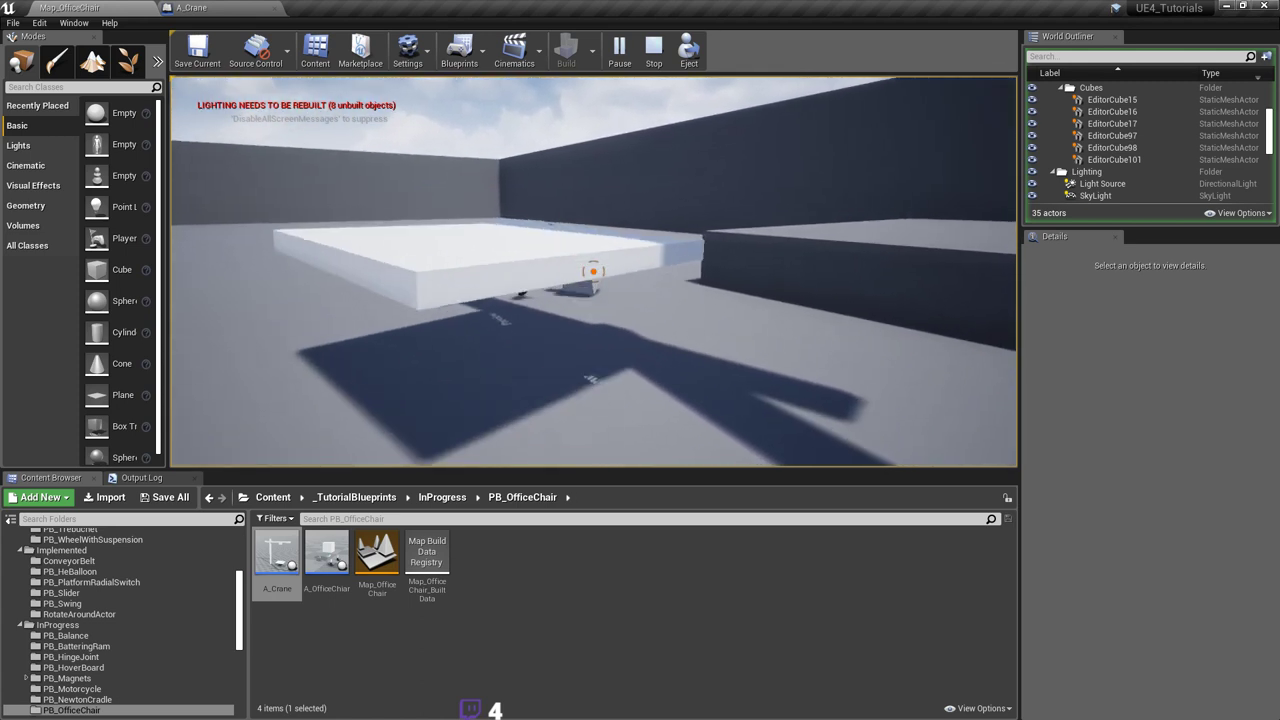
pyautogui.press('w')
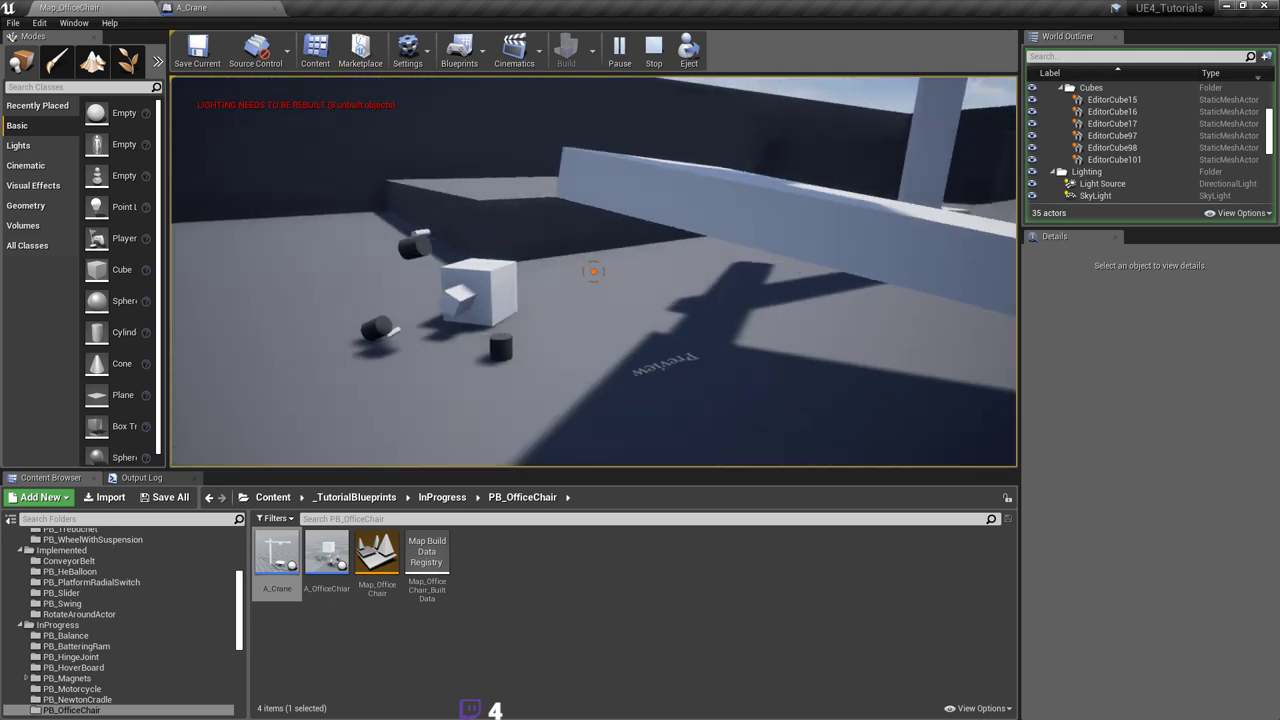
# Step: Repeatedly grab the office chair and drop it onto the platform from the opposite side to test its tilt under off-centre load
pyautogui.click(593, 271)
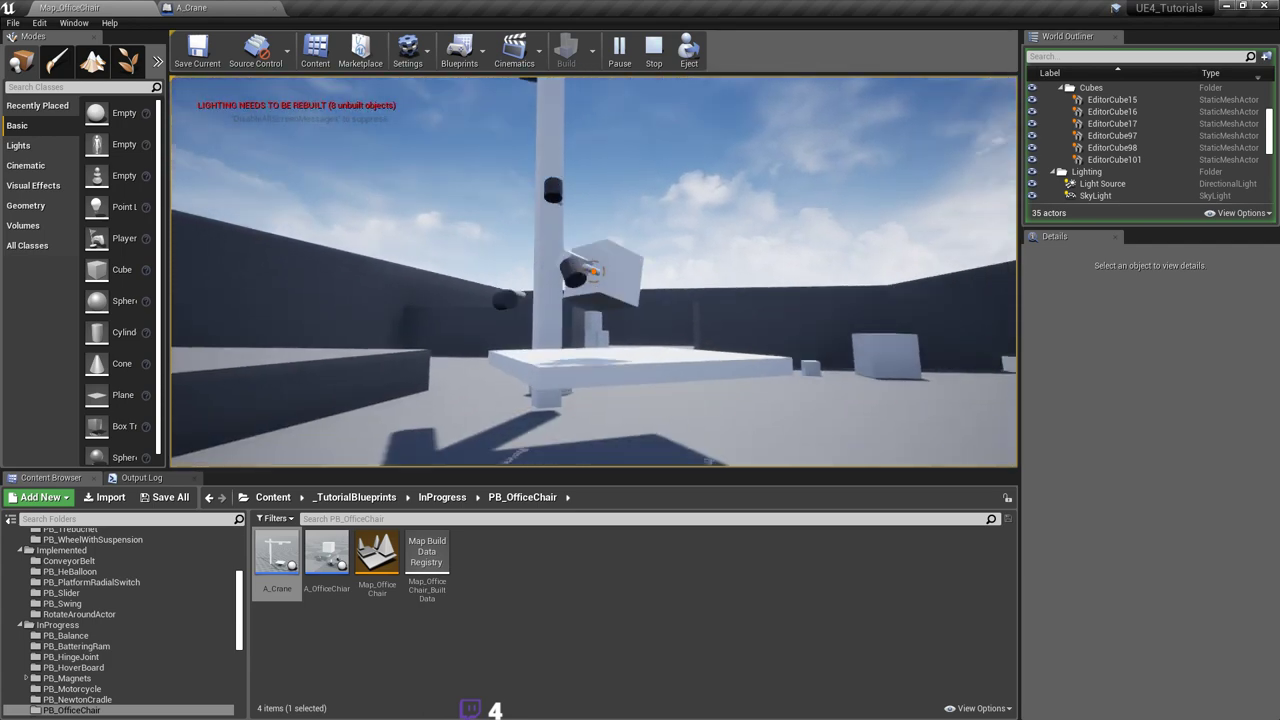
pyautogui.press('w')
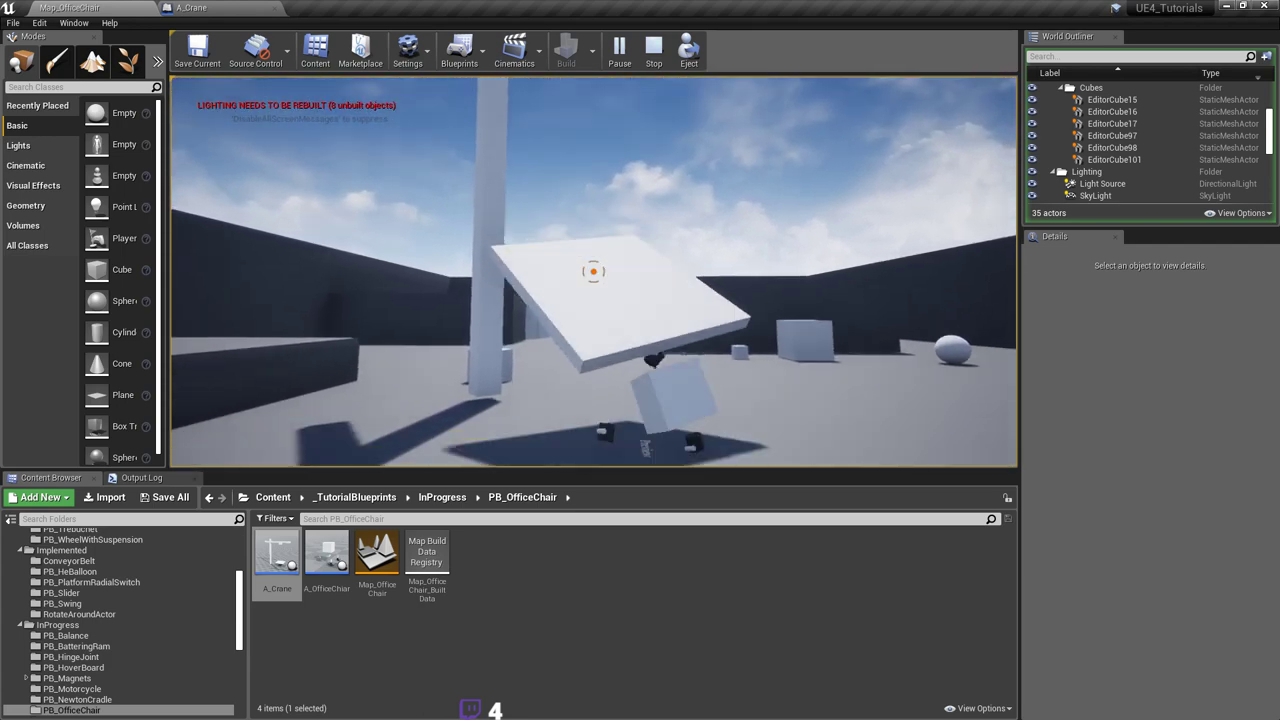
pyautogui.click(593, 271)
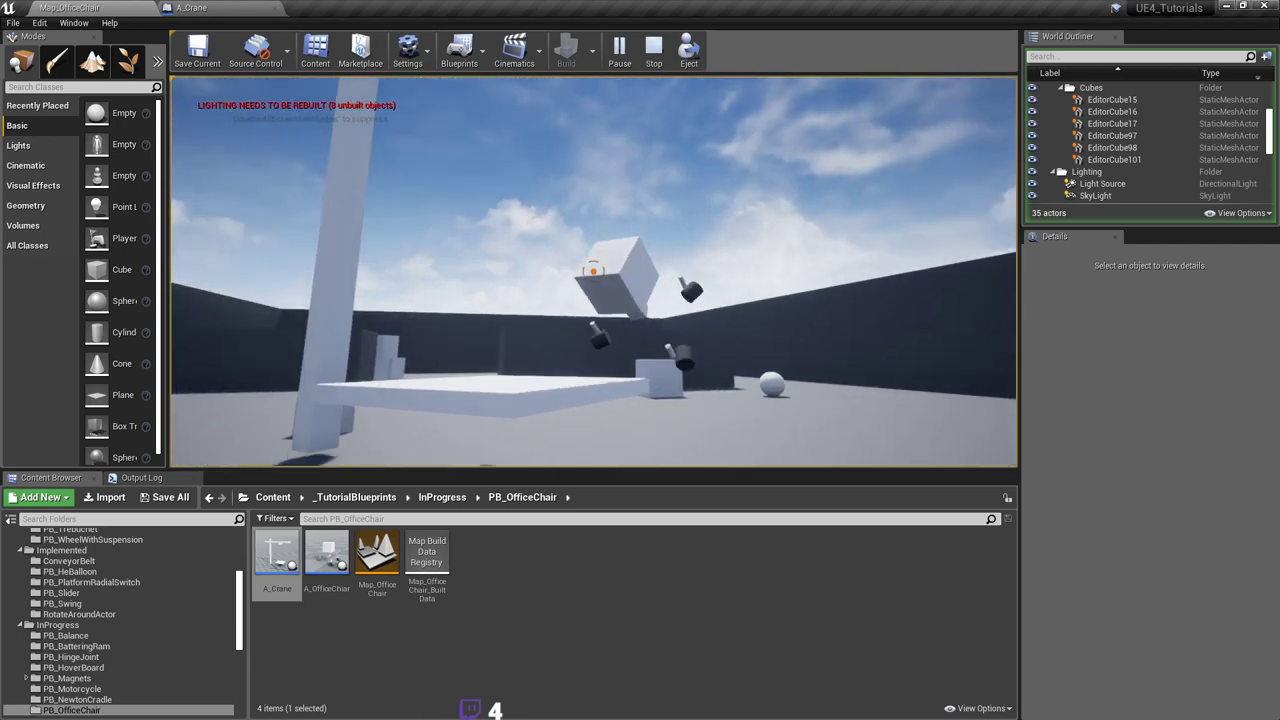
pyautogui.press('d')
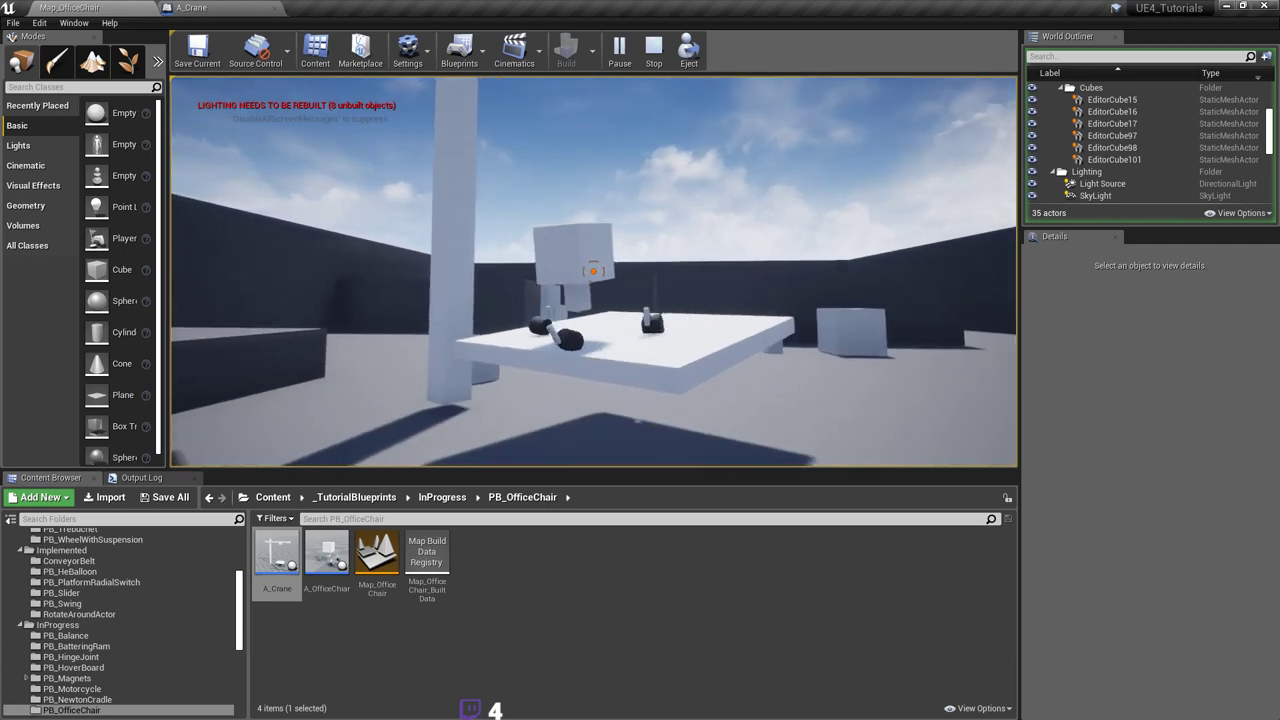
pyautogui.click(593, 271)
pyautogui.click(593, 271)
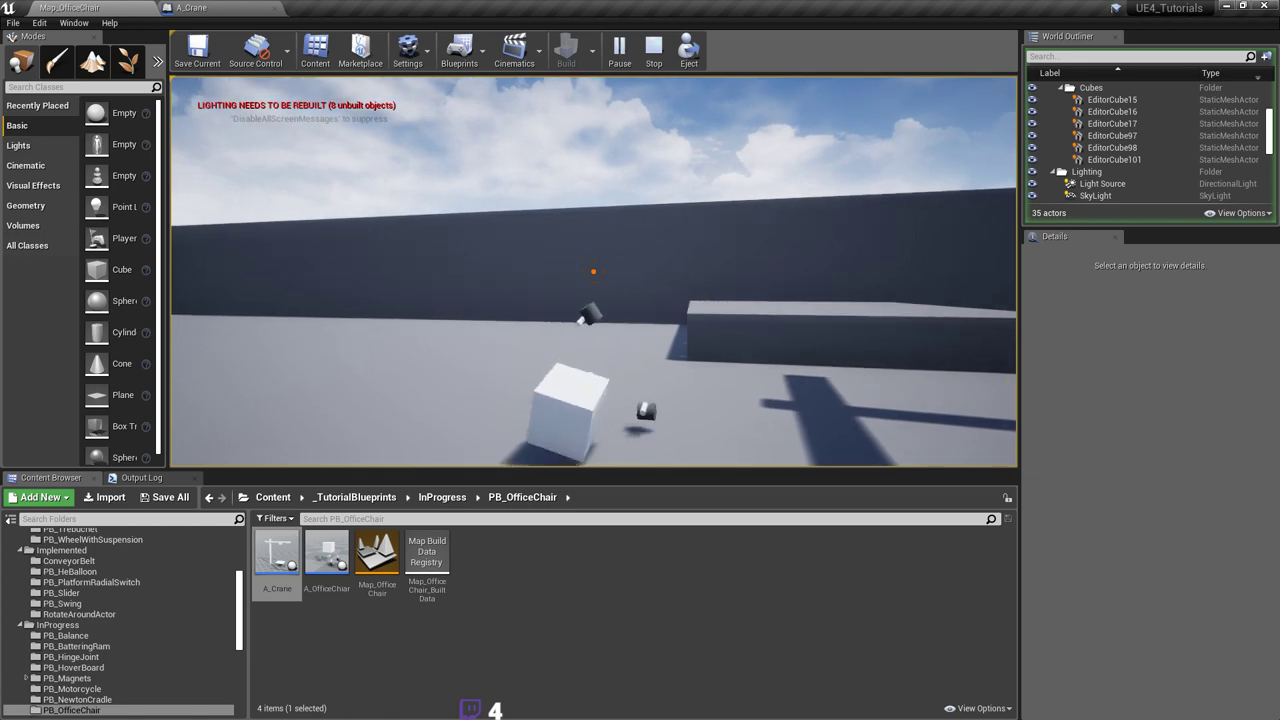
# Step: Back away to view the whole crane, end the play test and inspect the cursor block and platform in the level
pyautogui.press('s')
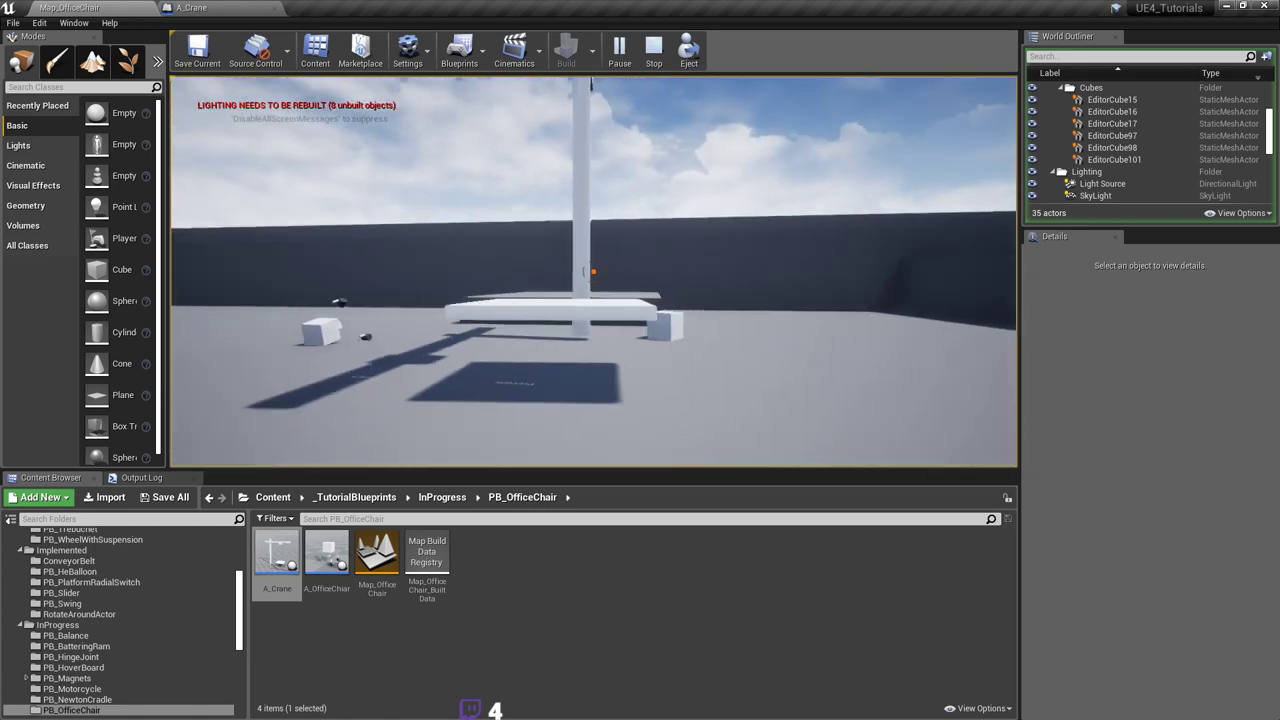
pyautogui.press('w')
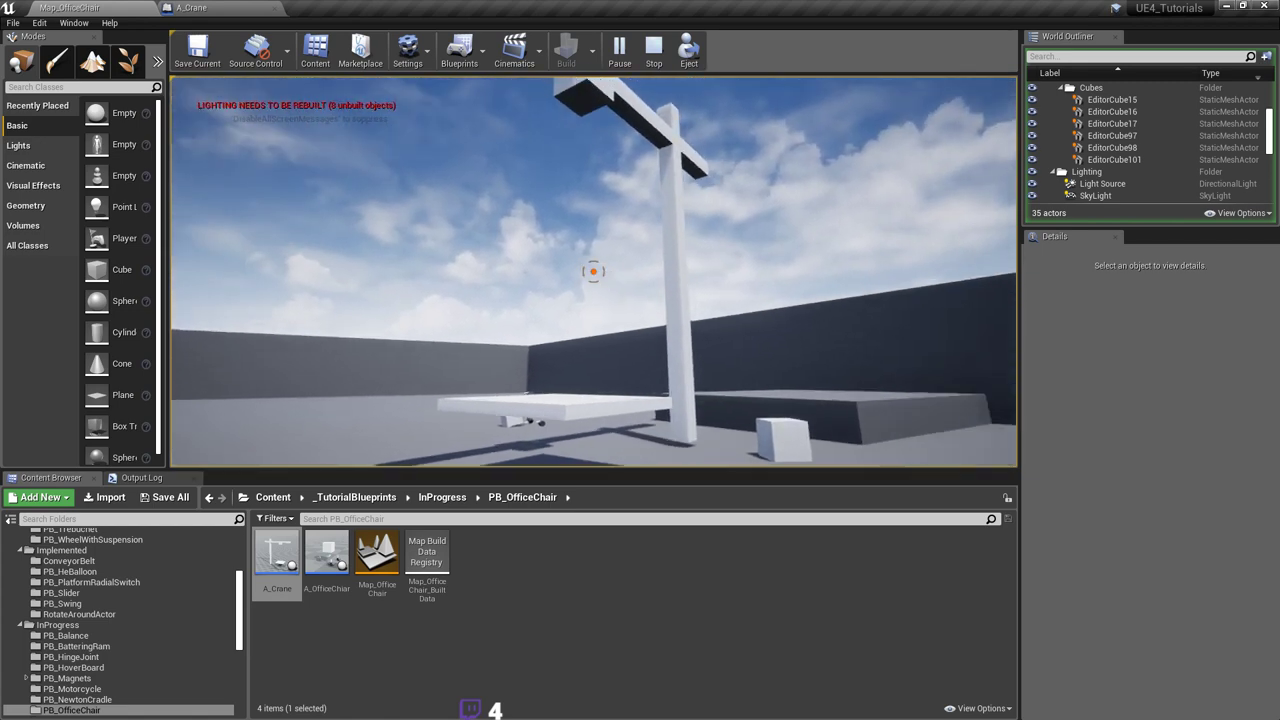
pyautogui.press('w')
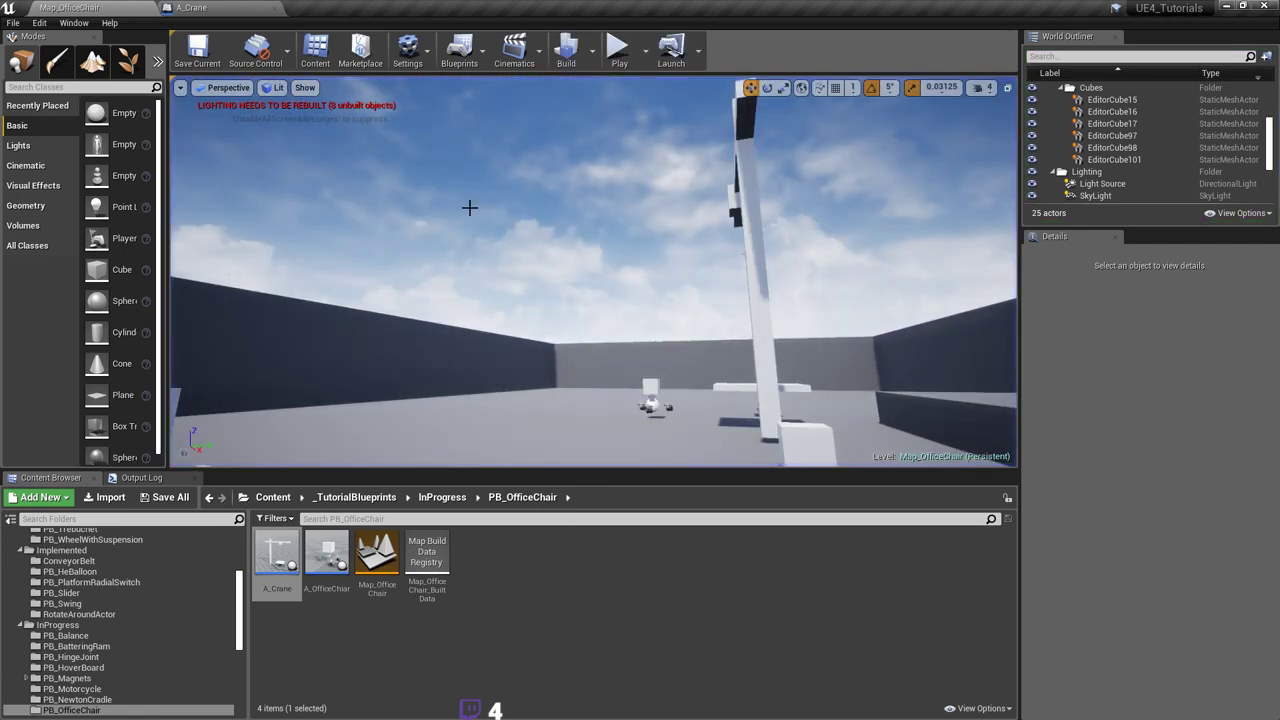
pyautogui.moveTo(469, 206); pyautogui.dragTo(523, 125, button='right')
pyautogui.press('w')
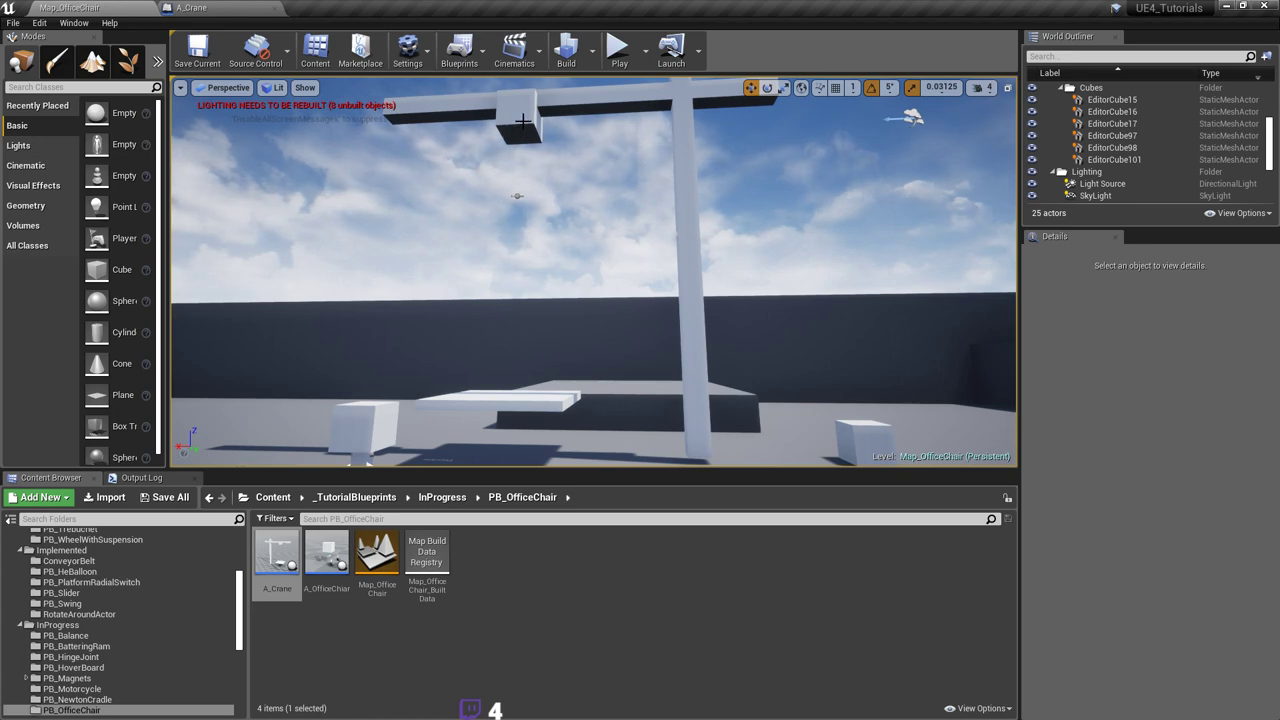
# Step: In the A_Crane blueprint, move the PlatformConstraint straight down to just above the platform and compile the blueprint
pyautogui.click(245, 11)
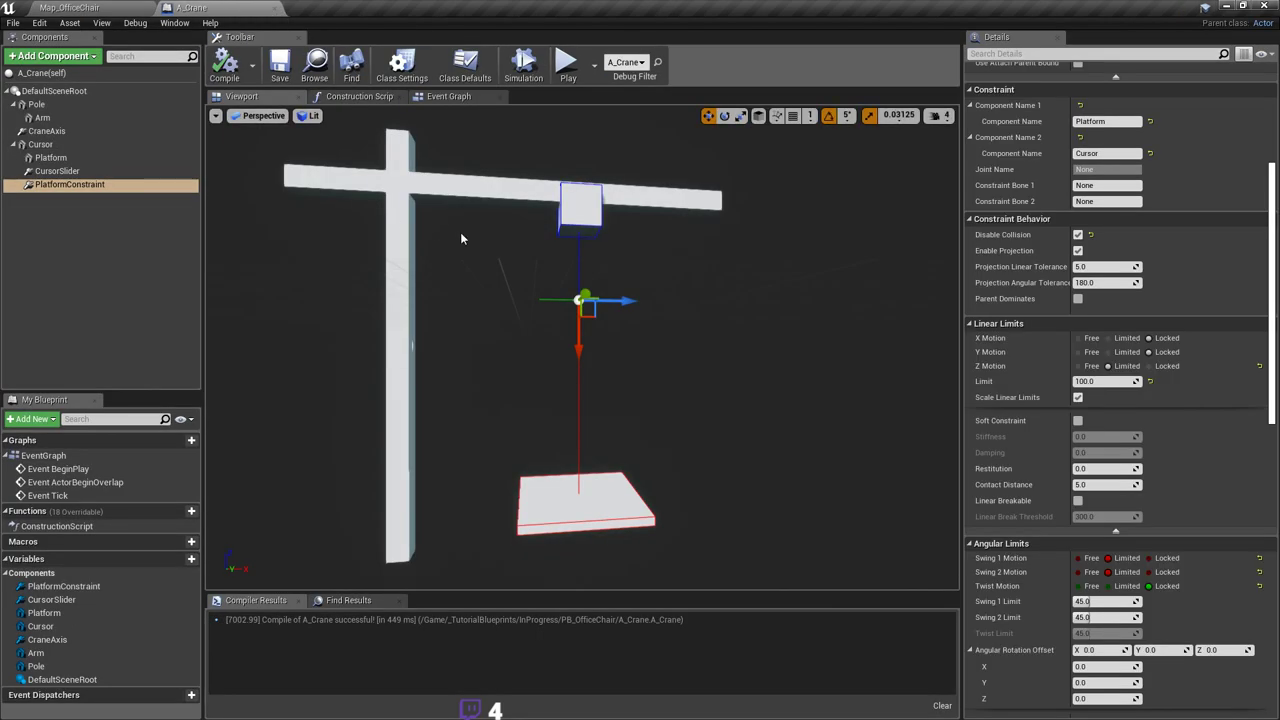
pyautogui.moveTo(534, 251)
pyautogui.mouseDown(button='right')
pyautogui.moveTo(555, 275)
pyautogui.moveTo(563, 267)
pyautogui.moveTo(525, 262)
pyautogui.moveTo(548, 264)
pyautogui.mouseUp(button='right')
pyautogui.moveTo(562, 350); pyautogui.dragTo(627, 261, button='right')
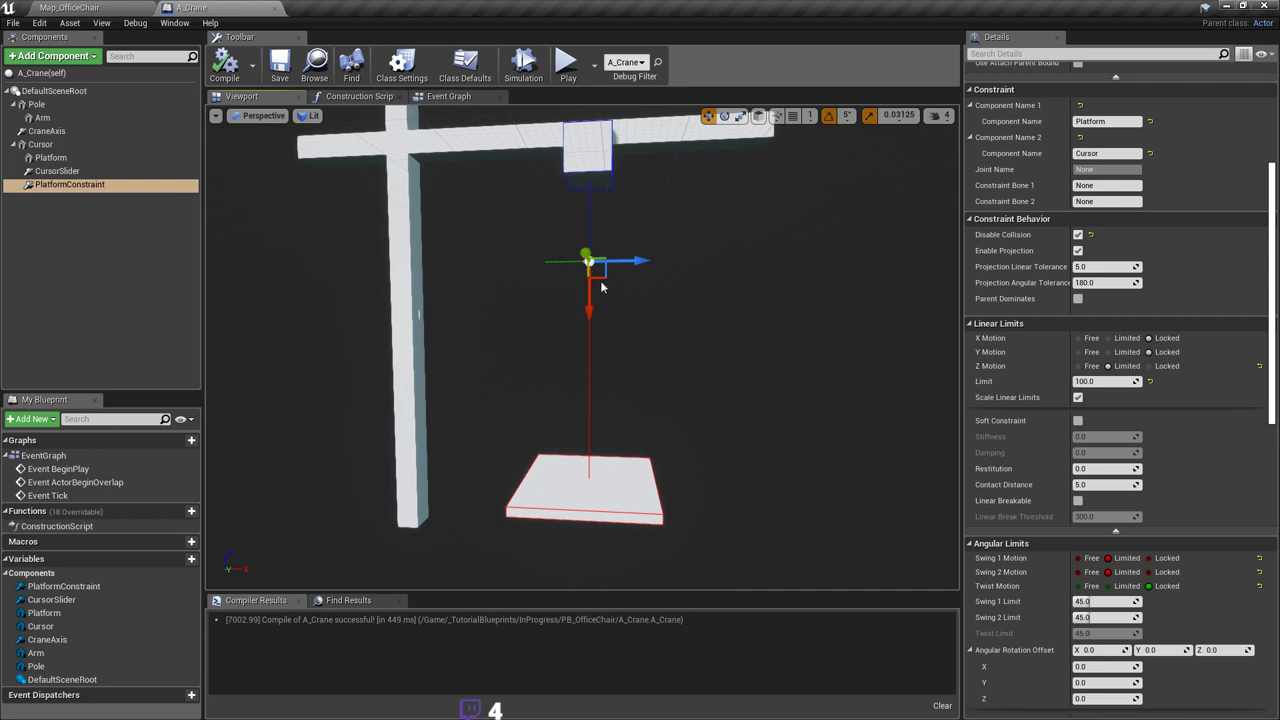
pyautogui.moveTo(618, 477); pyautogui.dragTo(579, 441, button='right')
pyautogui.press('w')
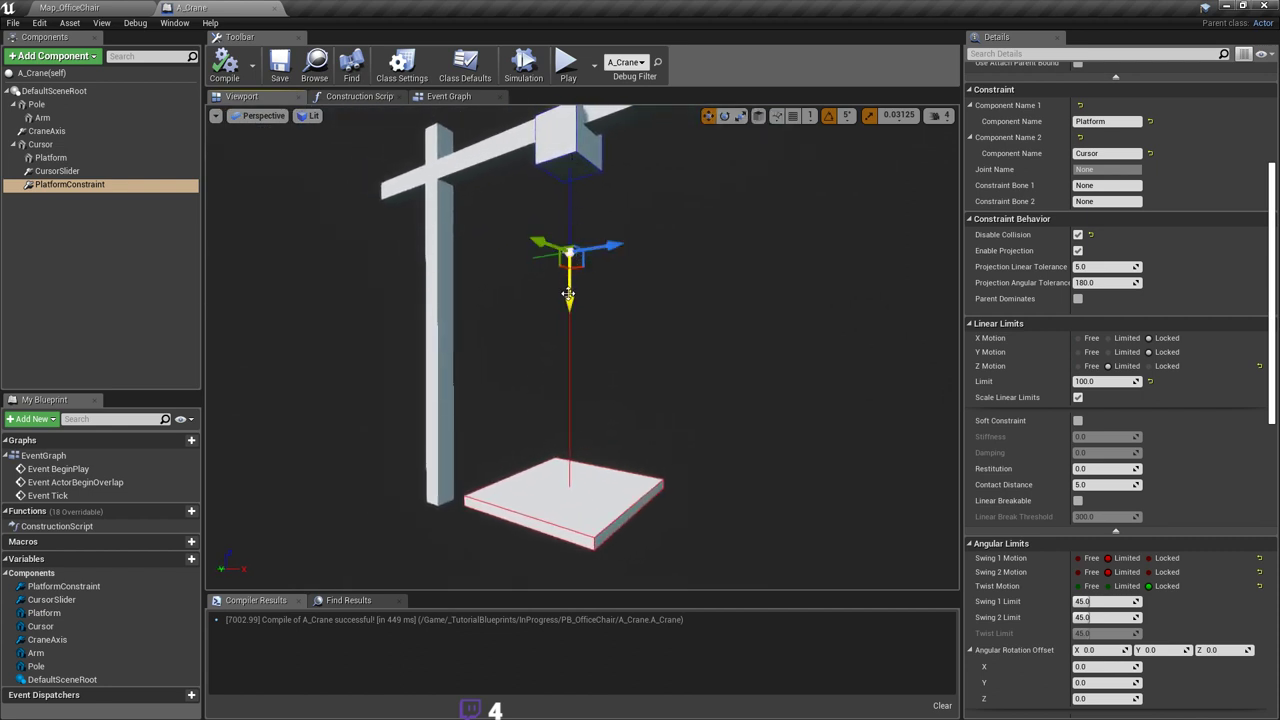
pyautogui.moveTo(568, 294); pyautogui.dragTo(568, 440)
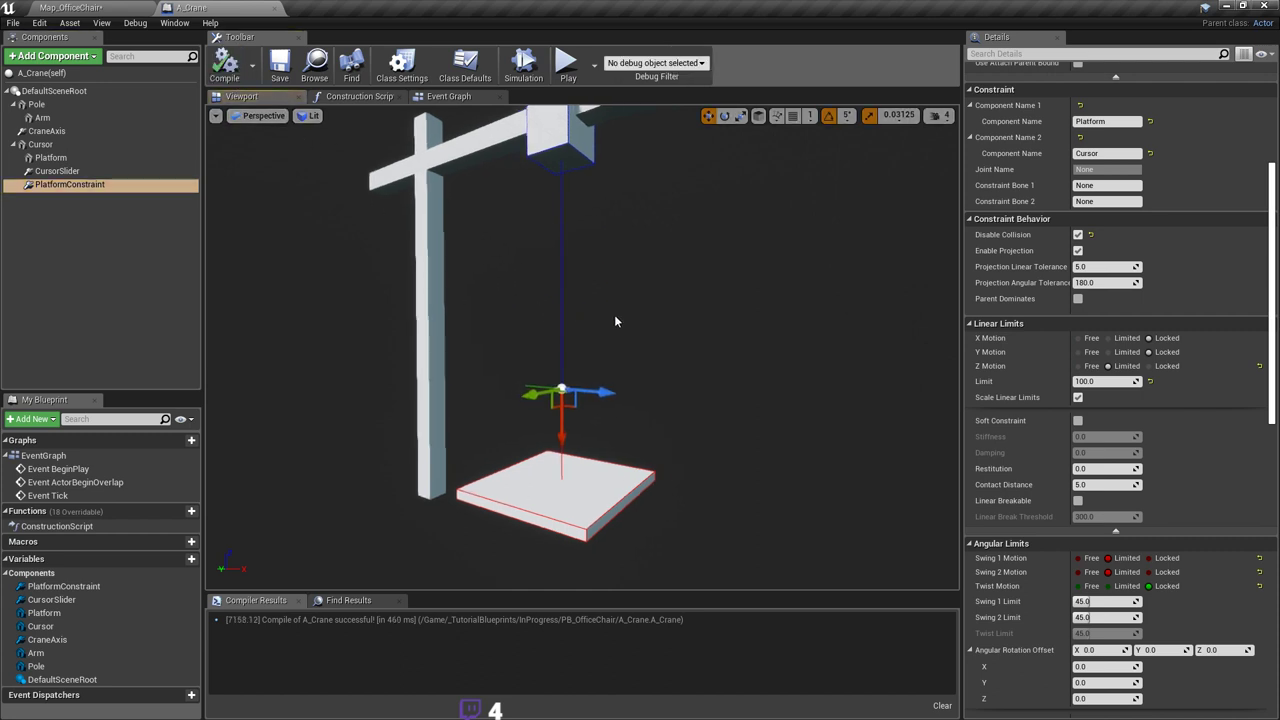
pyautogui.moveTo(616, 321); pyautogui.dragTo(580, 322, button='right')
pyautogui.keyDown('alt'); pyautogui.moveTo(620, 335); pyautogui.dragTo(614, 318); pyautogui.keyUp('alt')
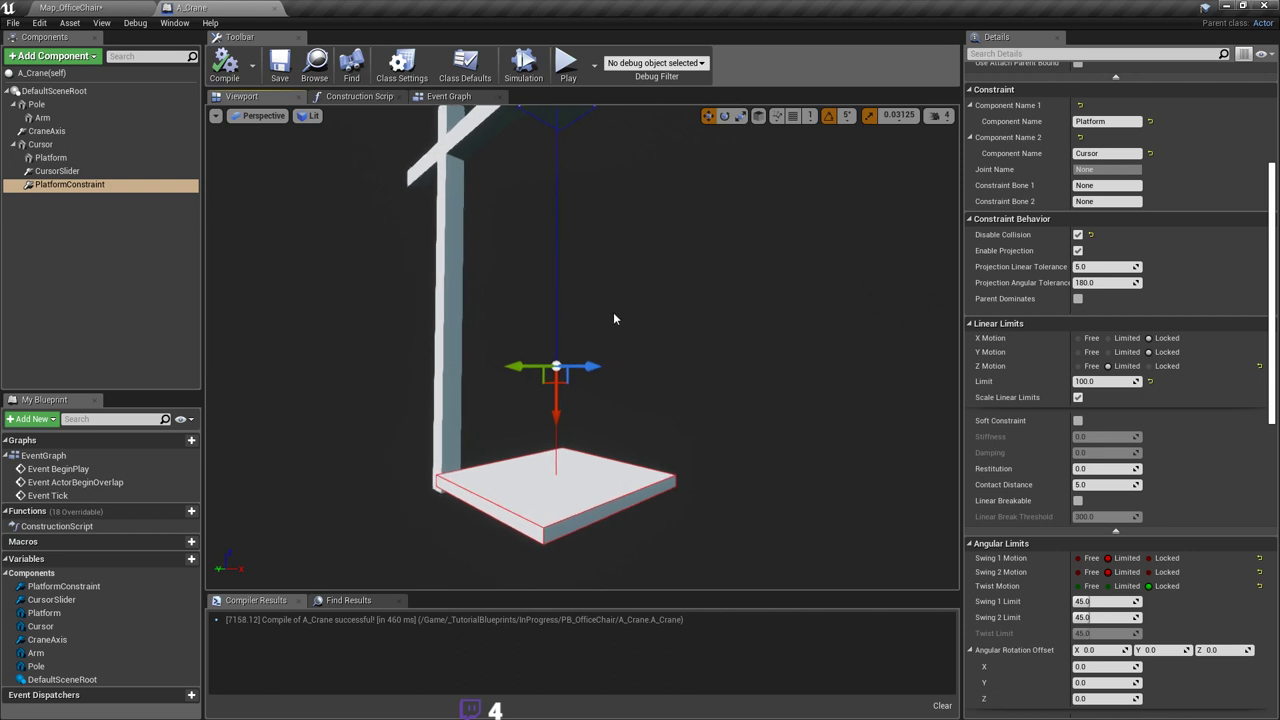
# Step: Review the PlatformConstraint's angular limits, swing limits, linear motor and angular motor settings against the crane model
pyautogui.moveTo(541, 390)
pyautogui.mouseDown(button='right')
pyautogui.moveTo(565, 384)
pyautogui.moveTo(546, 366)
pyautogui.mouseUp(button='right')
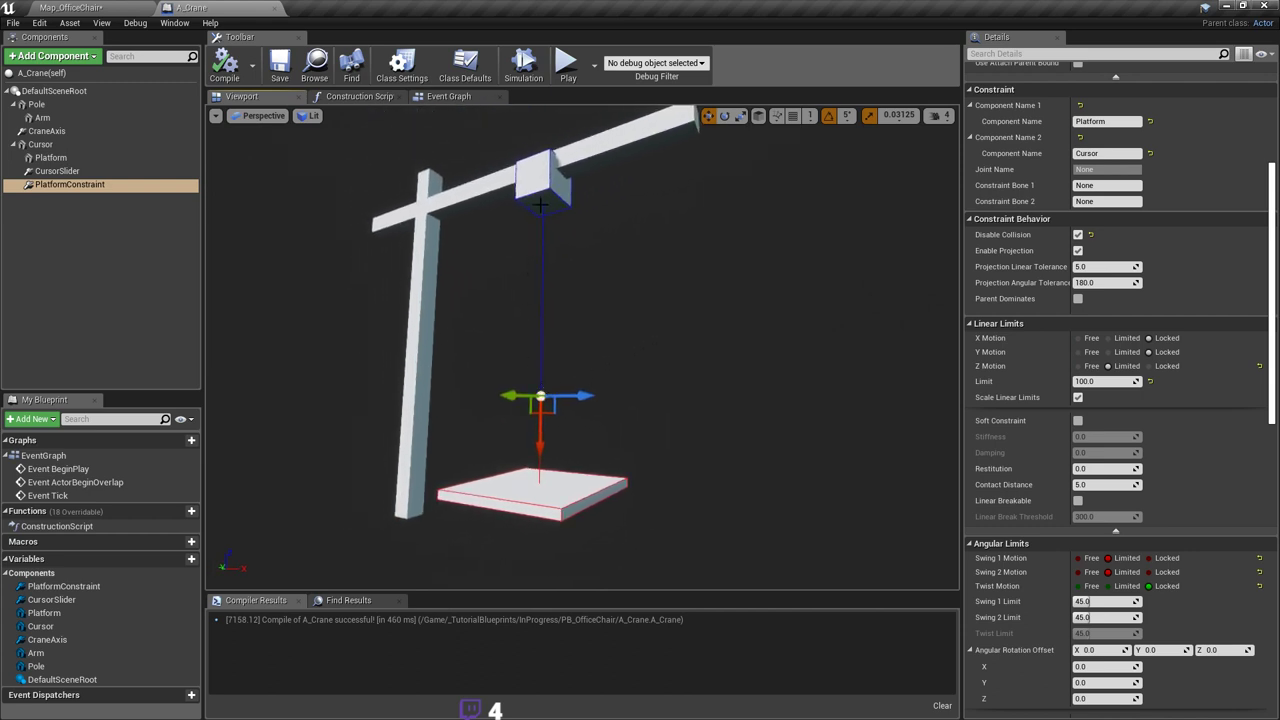
pyautogui.scroll(-8, 1270, 366)
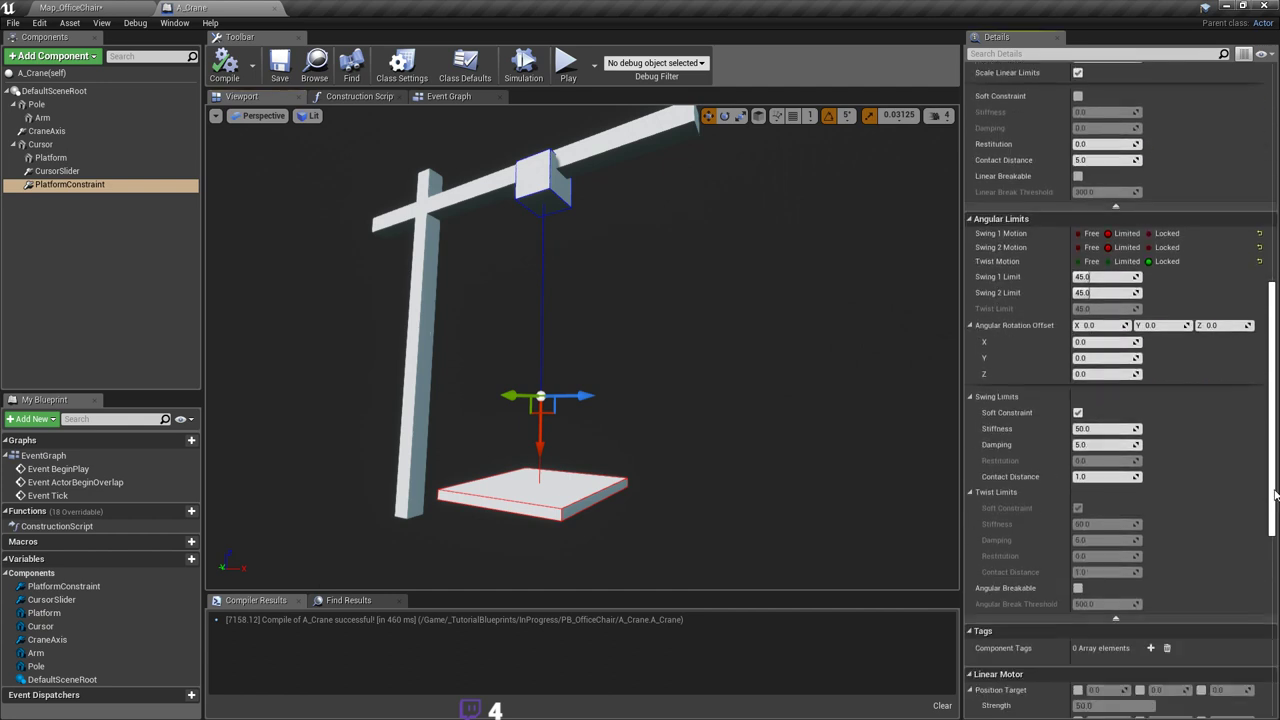
pyautogui.scroll(-1, 1270, 366)
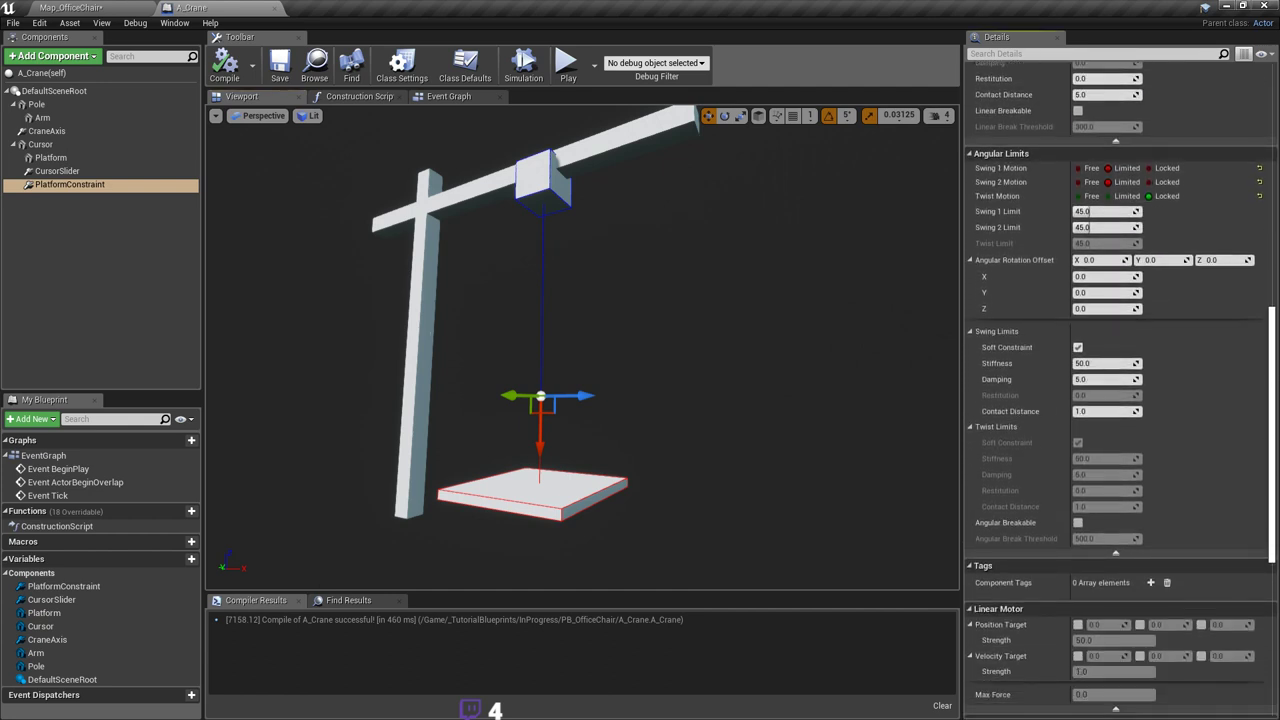
pyautogui.moveTo(1271, 519); pyautogui.dragTo(1271, 520)
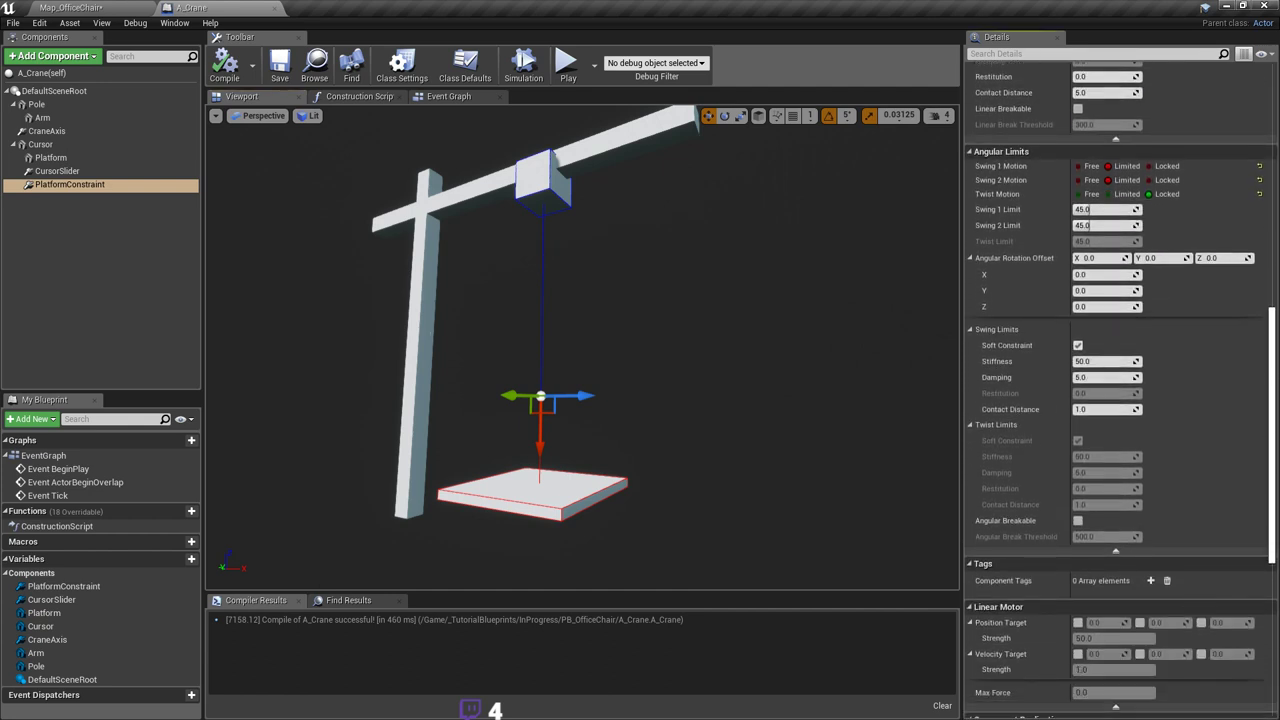
pyautogui.scroll(-3, 1275, 565)
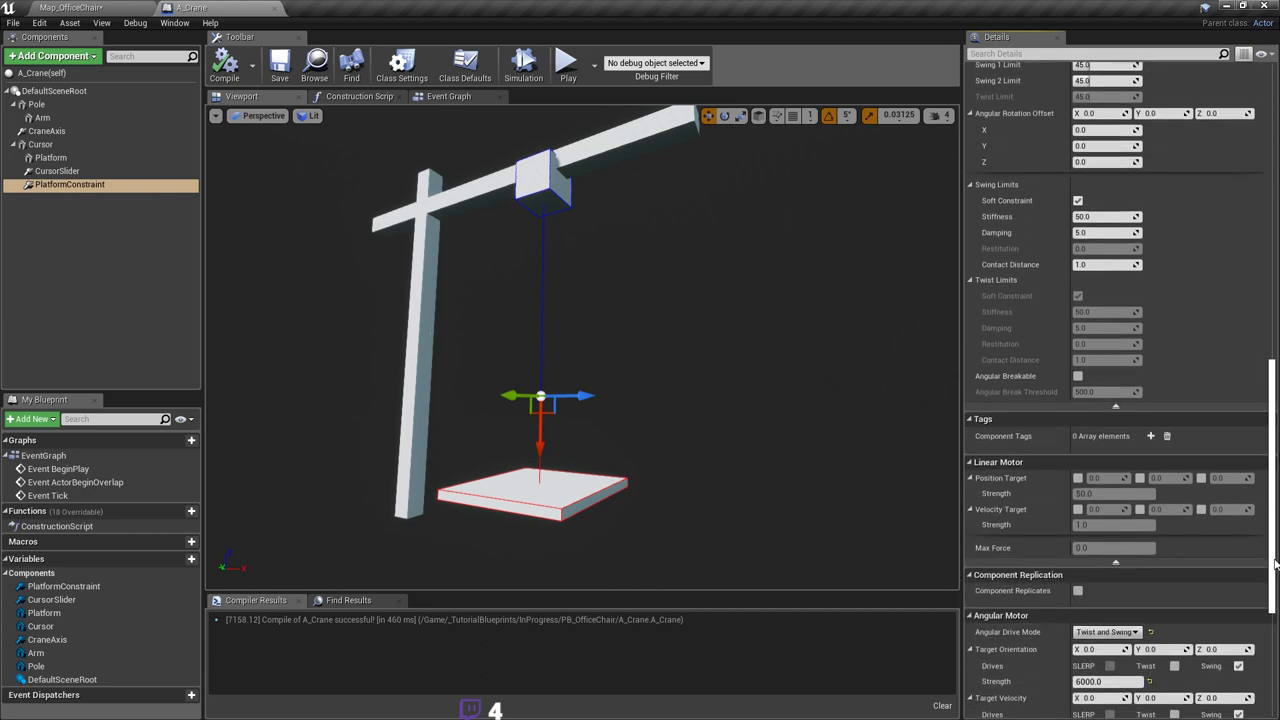
pyautogui.moveTo(1275, 565); pyautogui.dragTo(1274, 656)
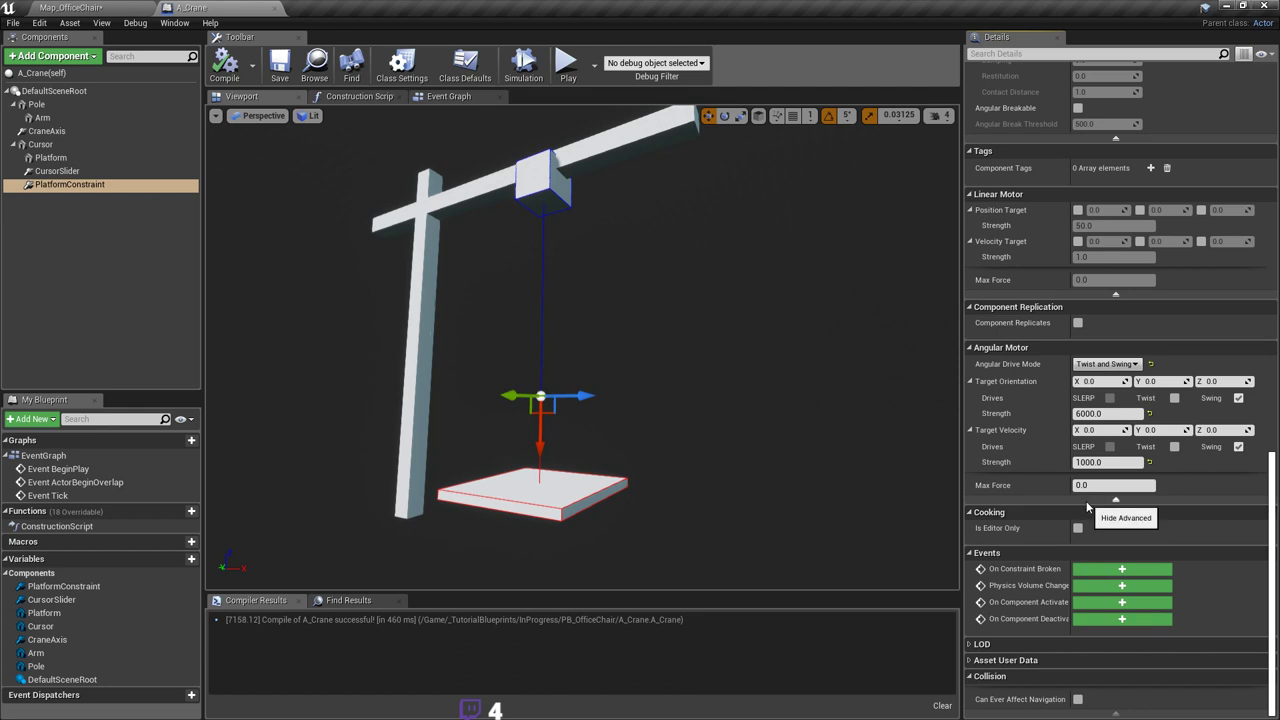
pyautogui.scroll(2, 1085, 515)
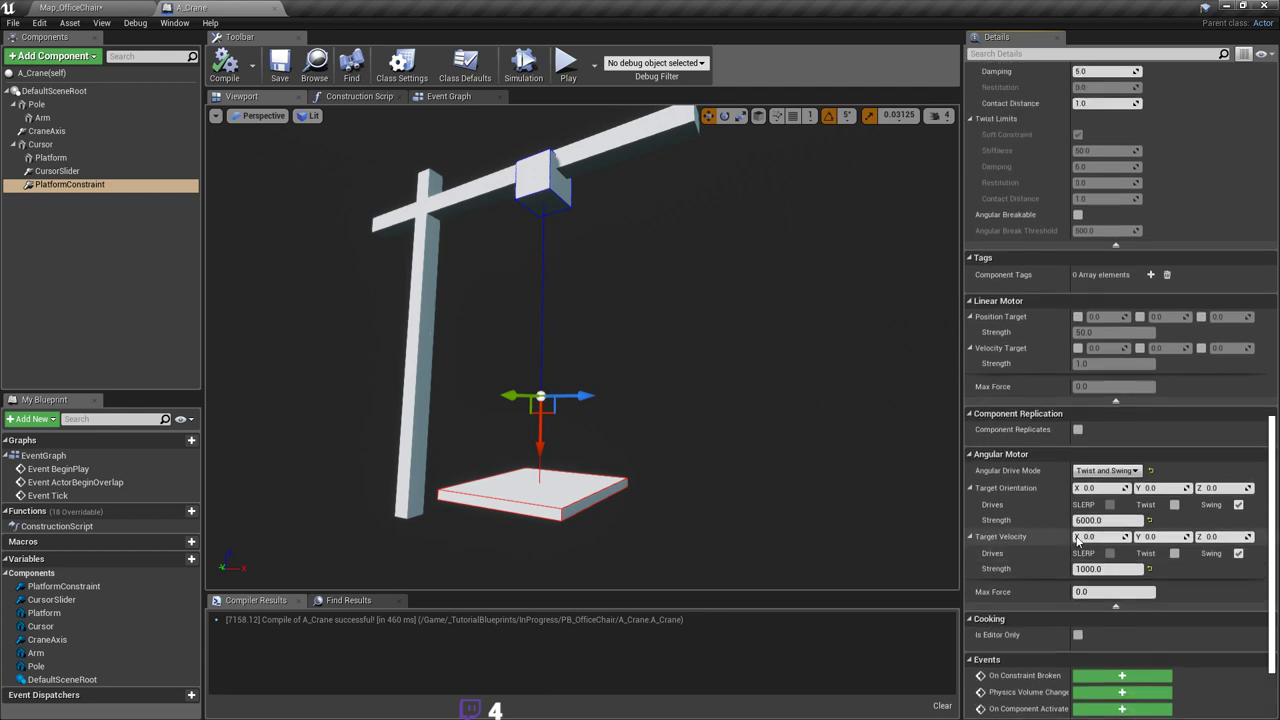
pyautogui.scroll(1, 1080, 528)
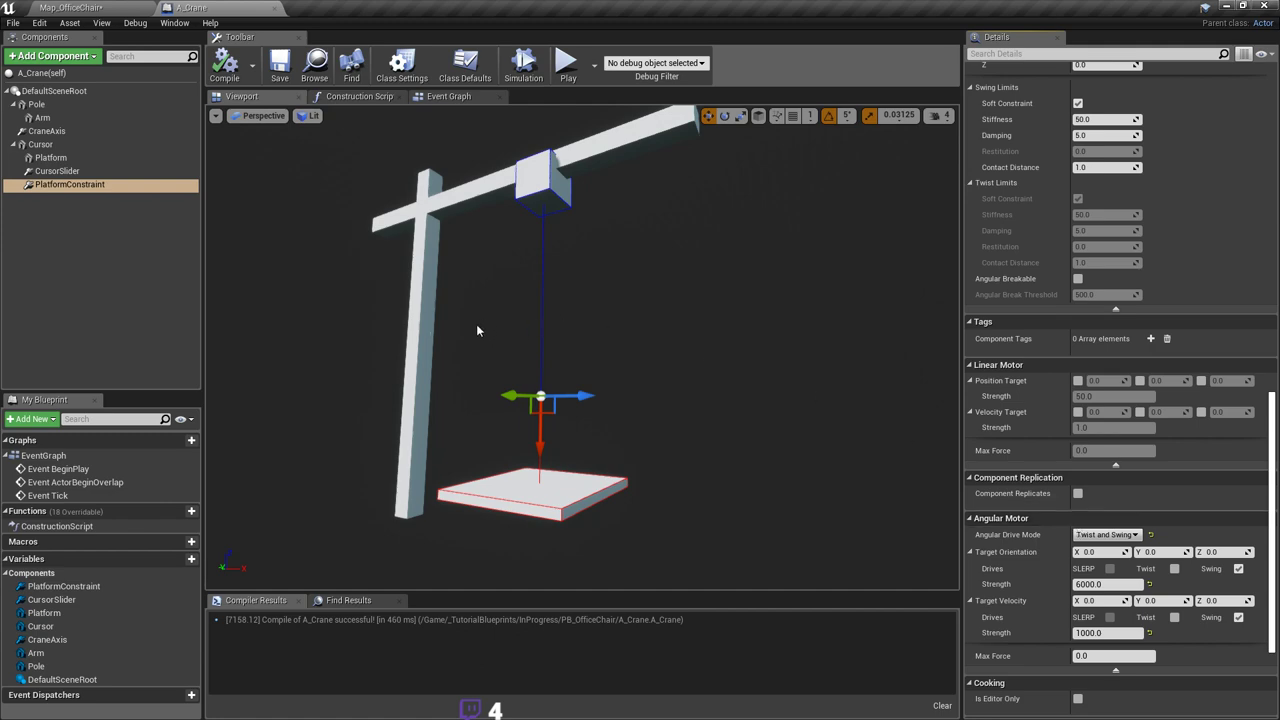
# Step: Switch to the Map_OfficeChair level and save it
pyautogui.click(100, 8)
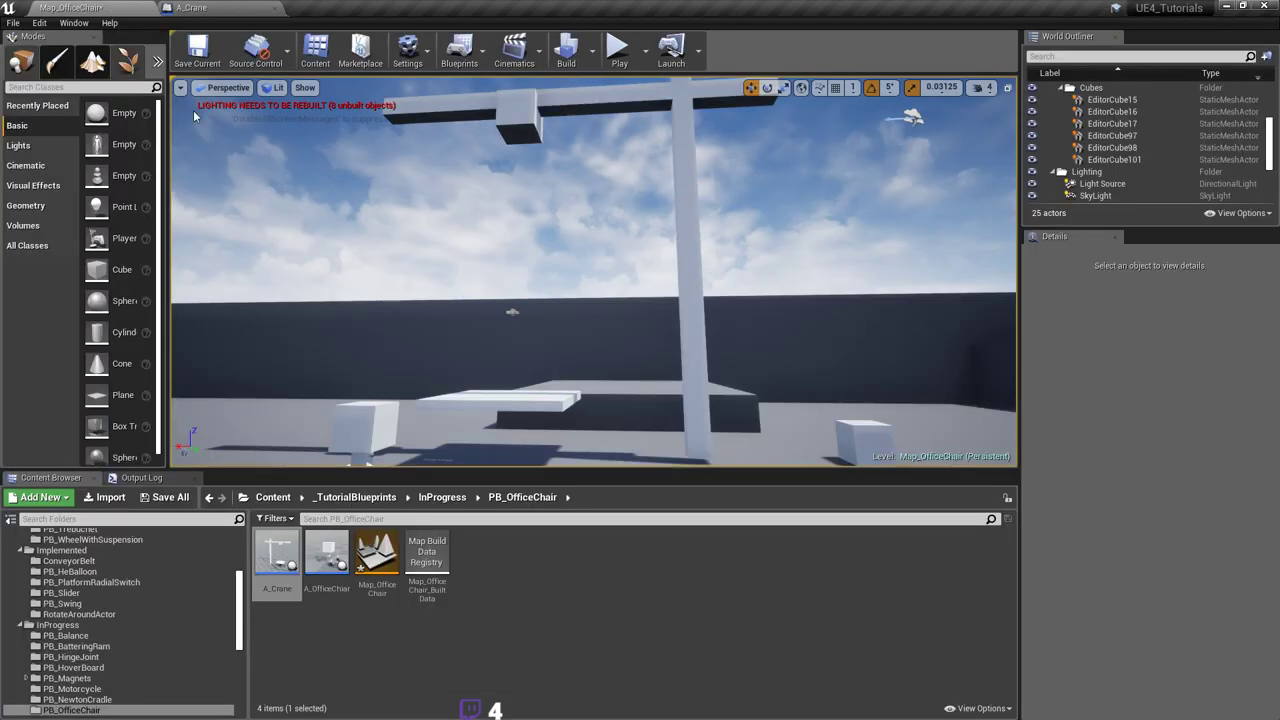
pyautogui.hotkey('ctrl', 's')
pyautogui.moveTo(581, 225); pyautogui.dragTo(490, 228, button='right')
# Step: Widen the content folder tree slightly and open the PB_PlatformRadialSwitch folder under Implemented
pyautogui.moveTo(248, 607); pyautogui.dragTo(257, 607)
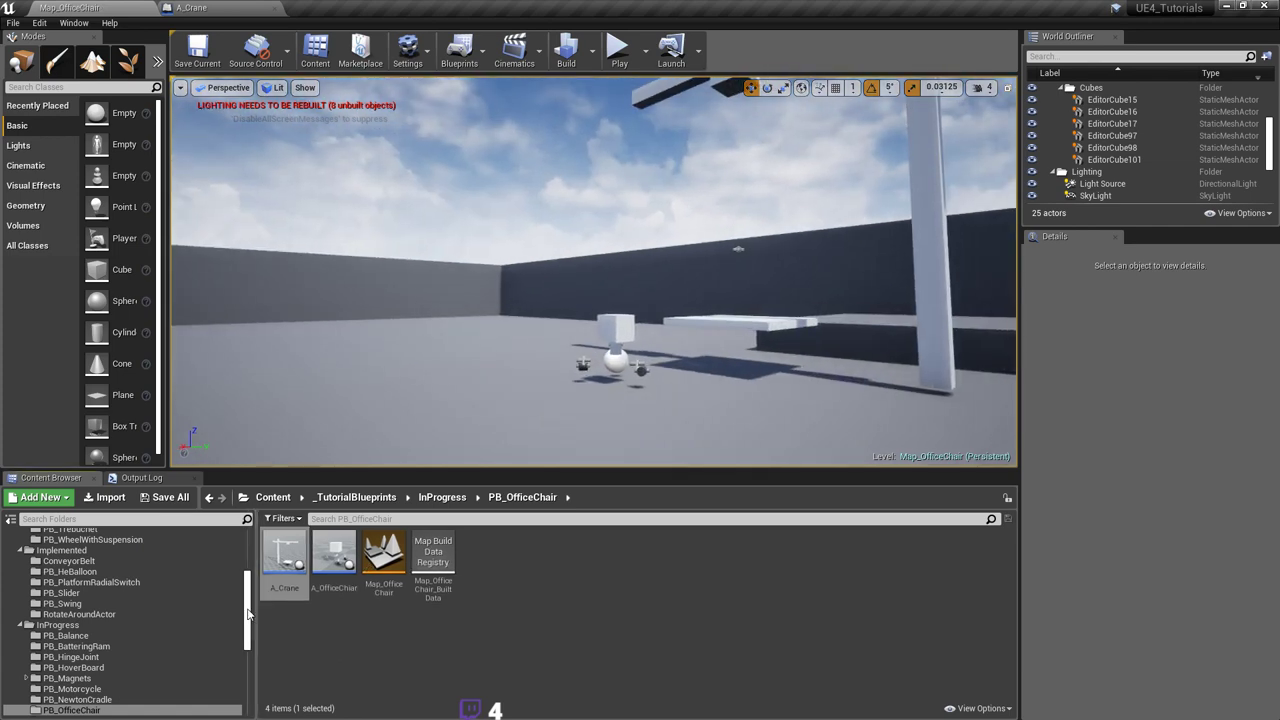
pyautogui.scroll(-5, 248, 614)
pyautogui.scroll(1, 126, 587)
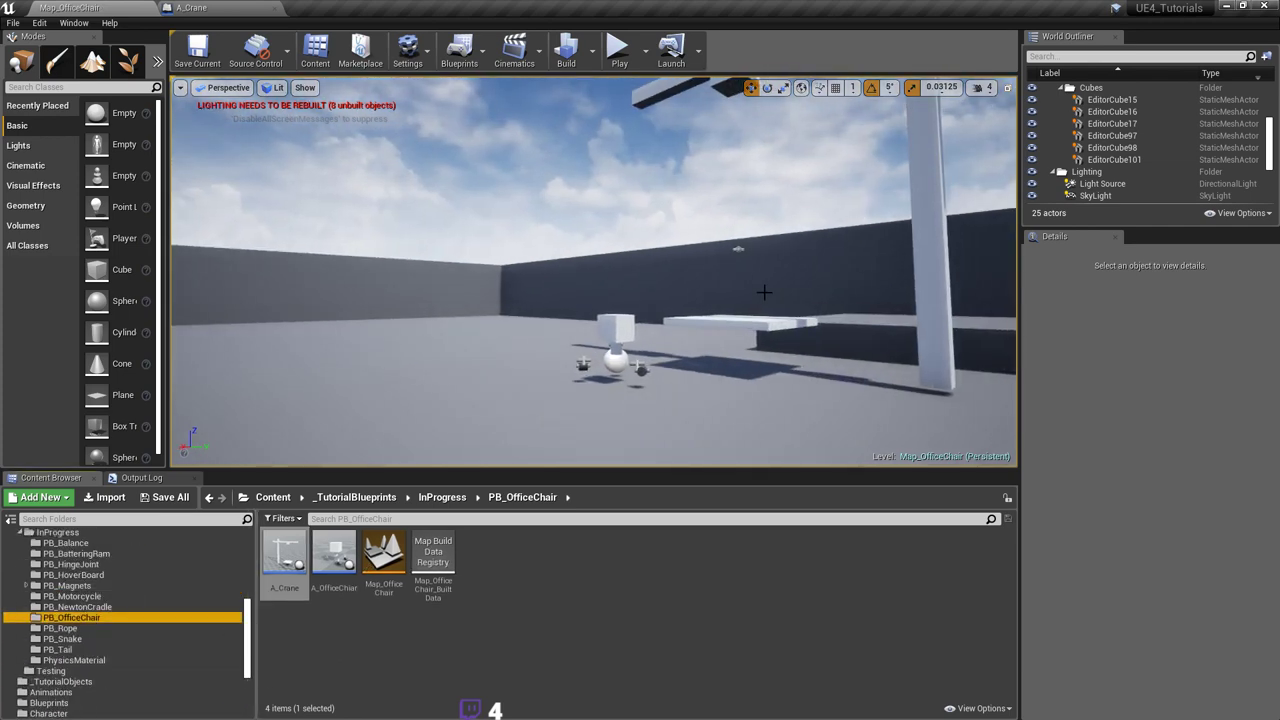
pyautogui.moveTo(764, 292); pyautogui.dragTo(762, 274, button='right')
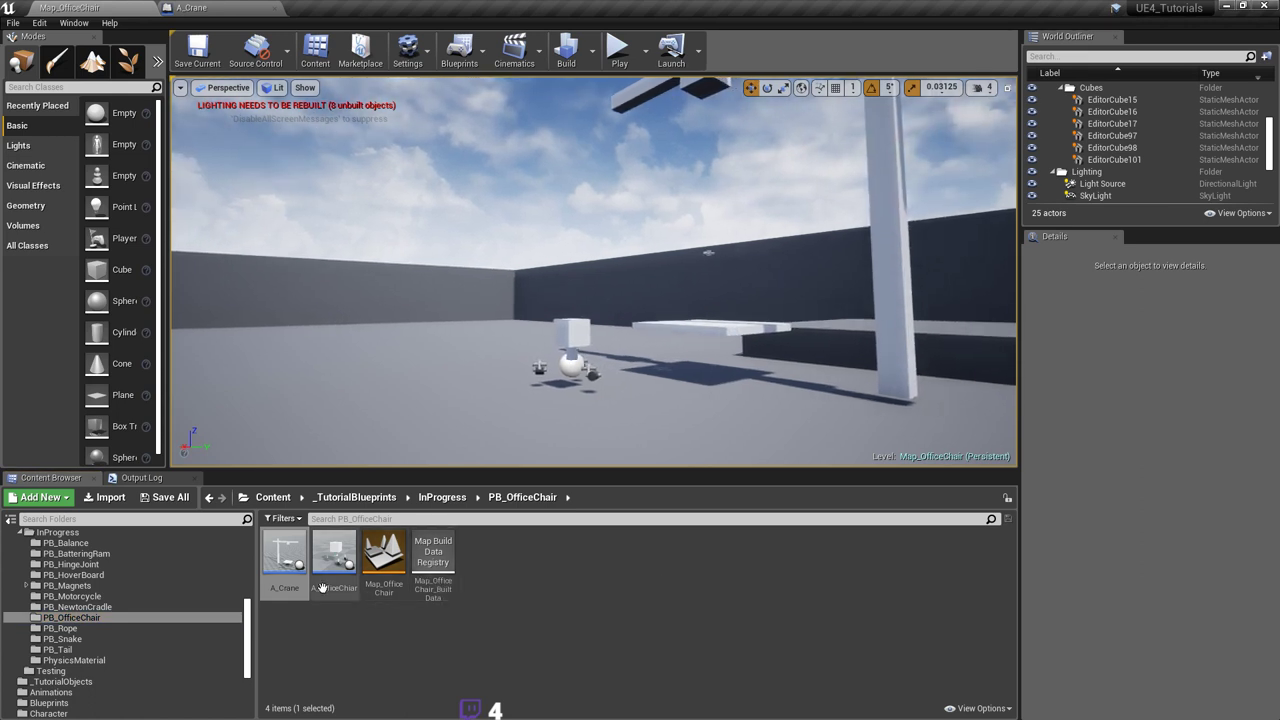
pyautogui.moveTo(250, 645); pyautogui.dragTo(250, 638)
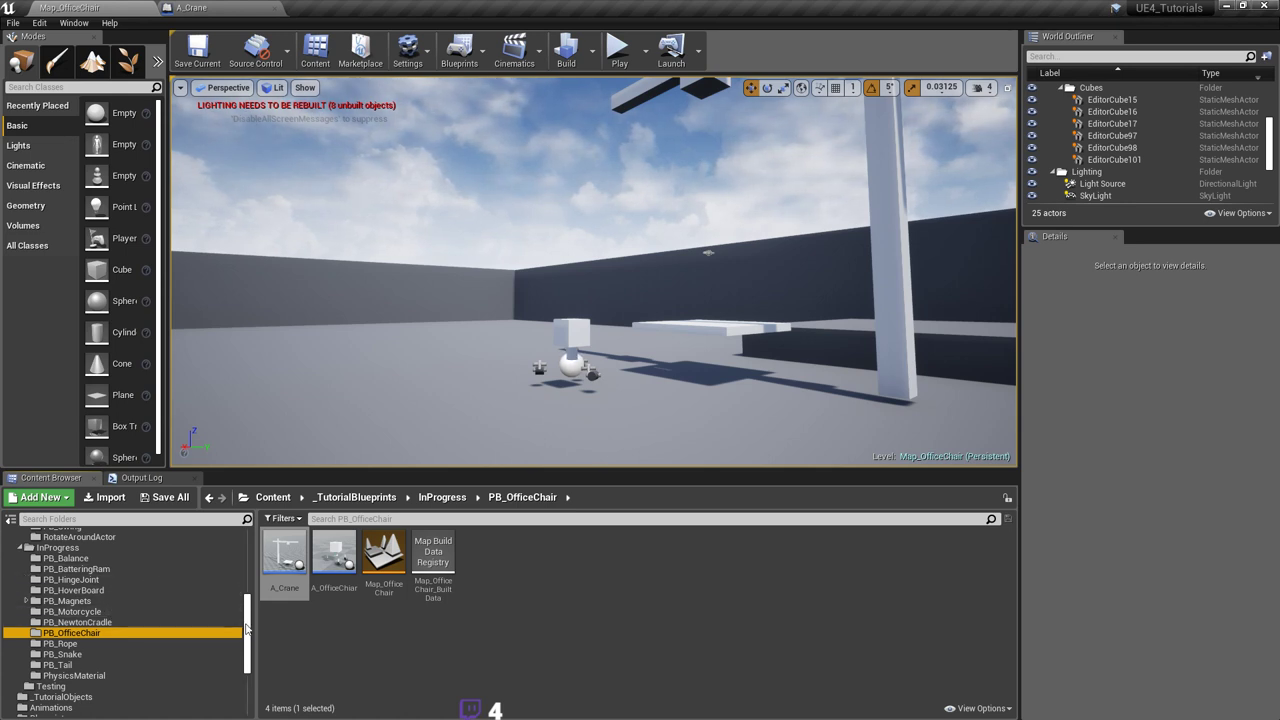
pyautogui.moveTo(246, 627); pyautogui.dragTo(246, 593)
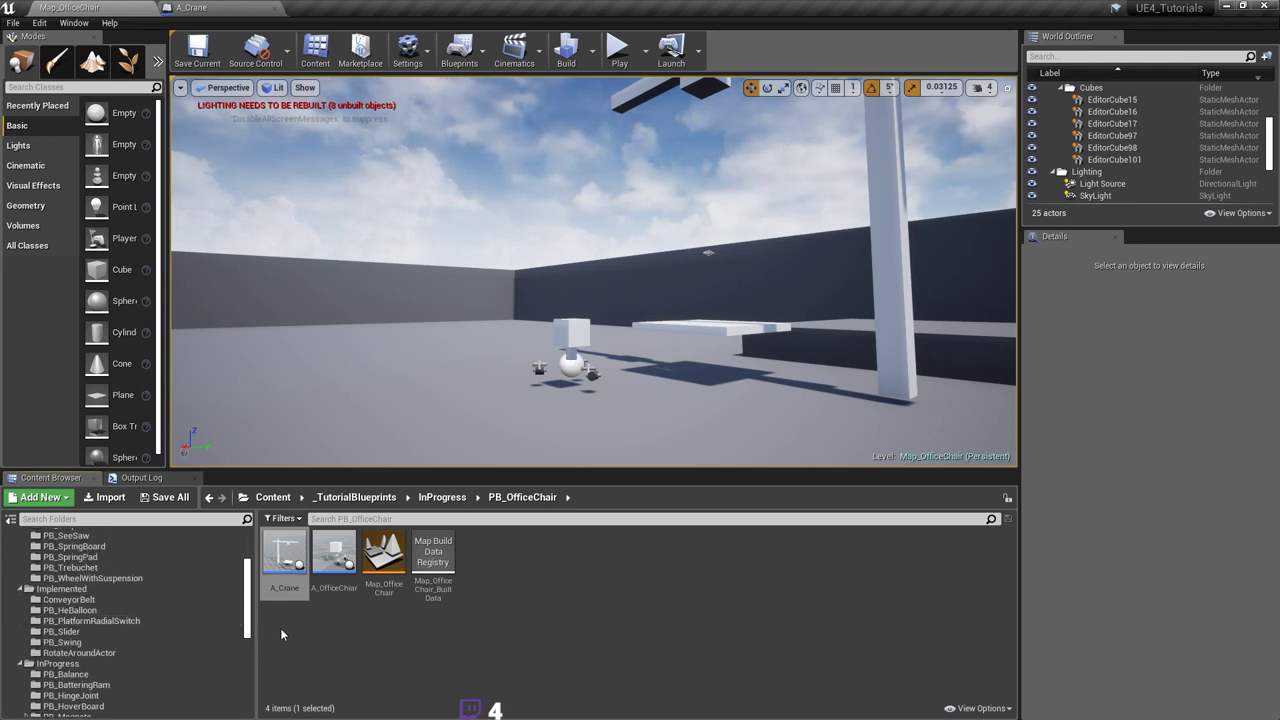
pyautogui.moveTo(247, 627); pyautogui.dragTo(247, 625)
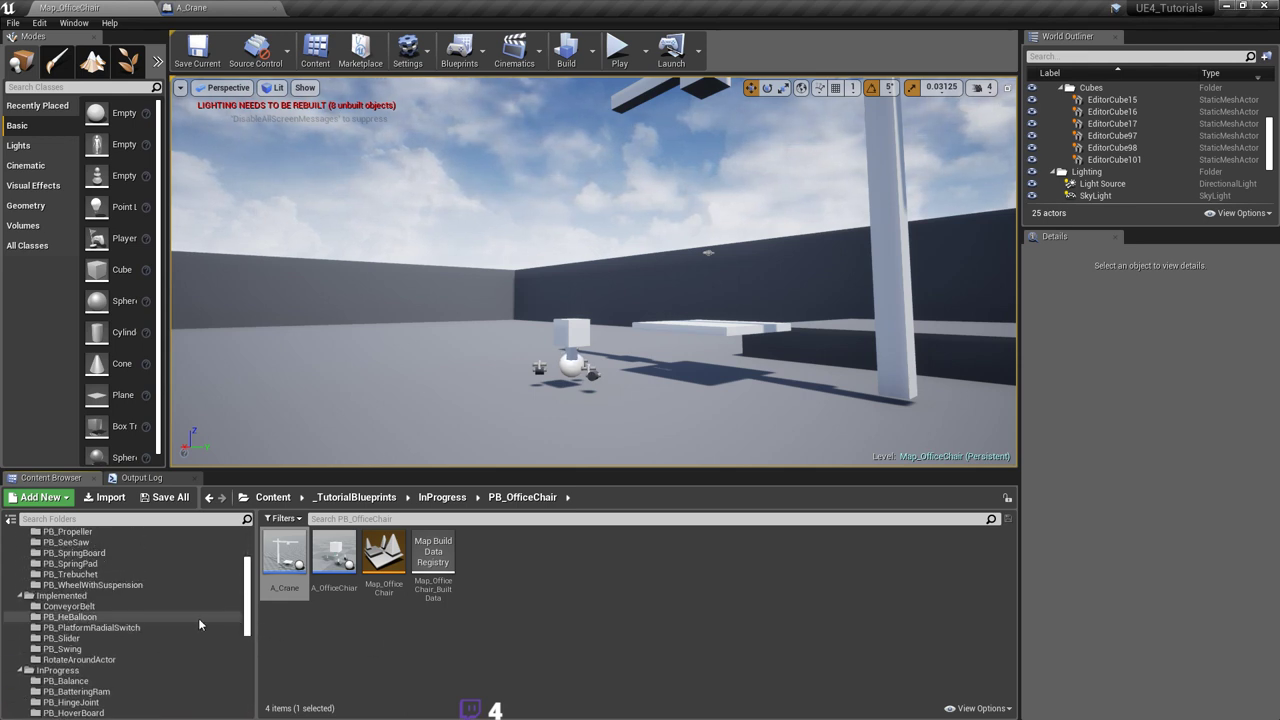
pyautogui.click(131, 628)
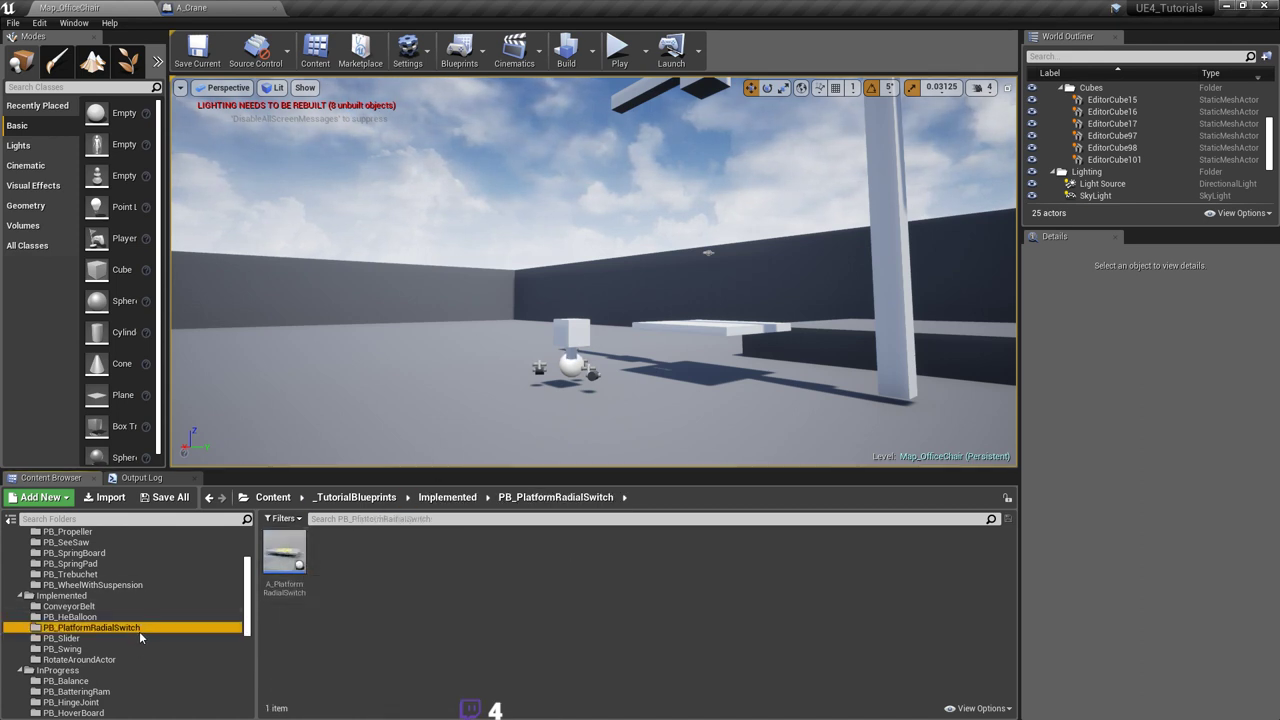
# Step: Look through the Finished, Implemented and InProgress blueprint folders for the existing physics projects
pyautogui.scroll(2, 150, 627)
pyautogui.scroll(2, 139, 592)
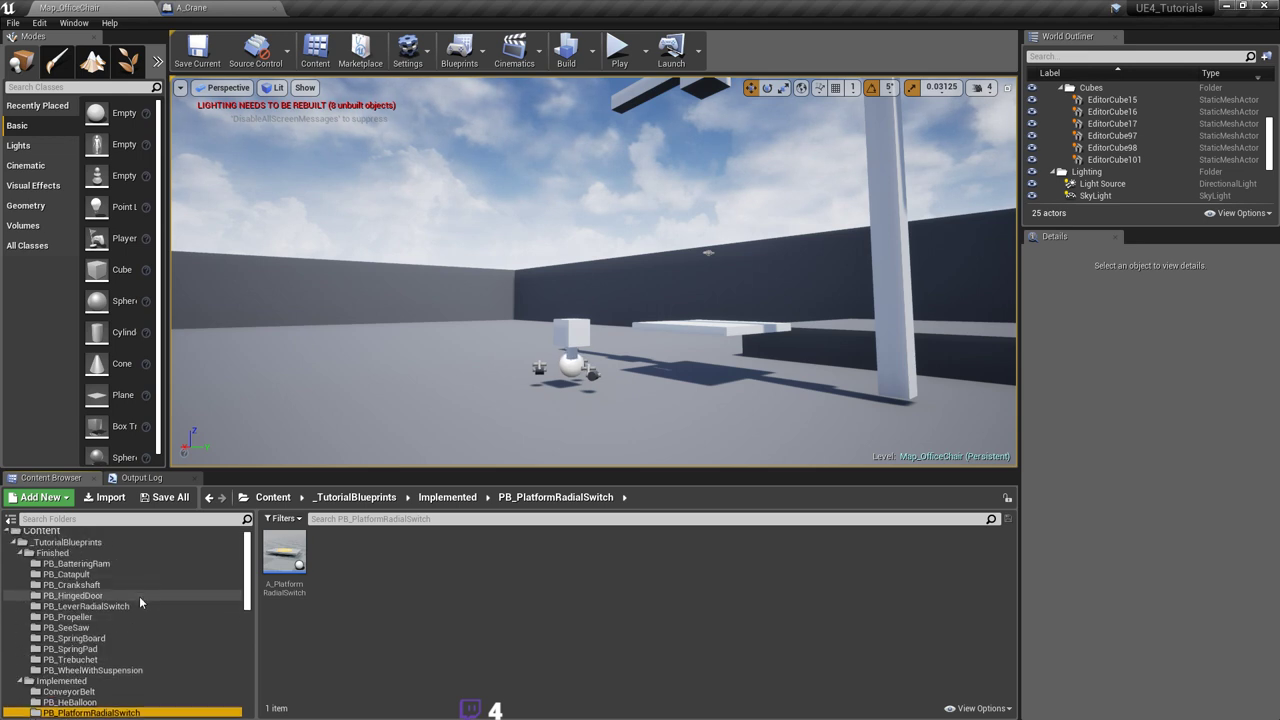
pyautogui.scroll(-3, 139, 596)
pyautogui.scroll(-1, 137, 598)
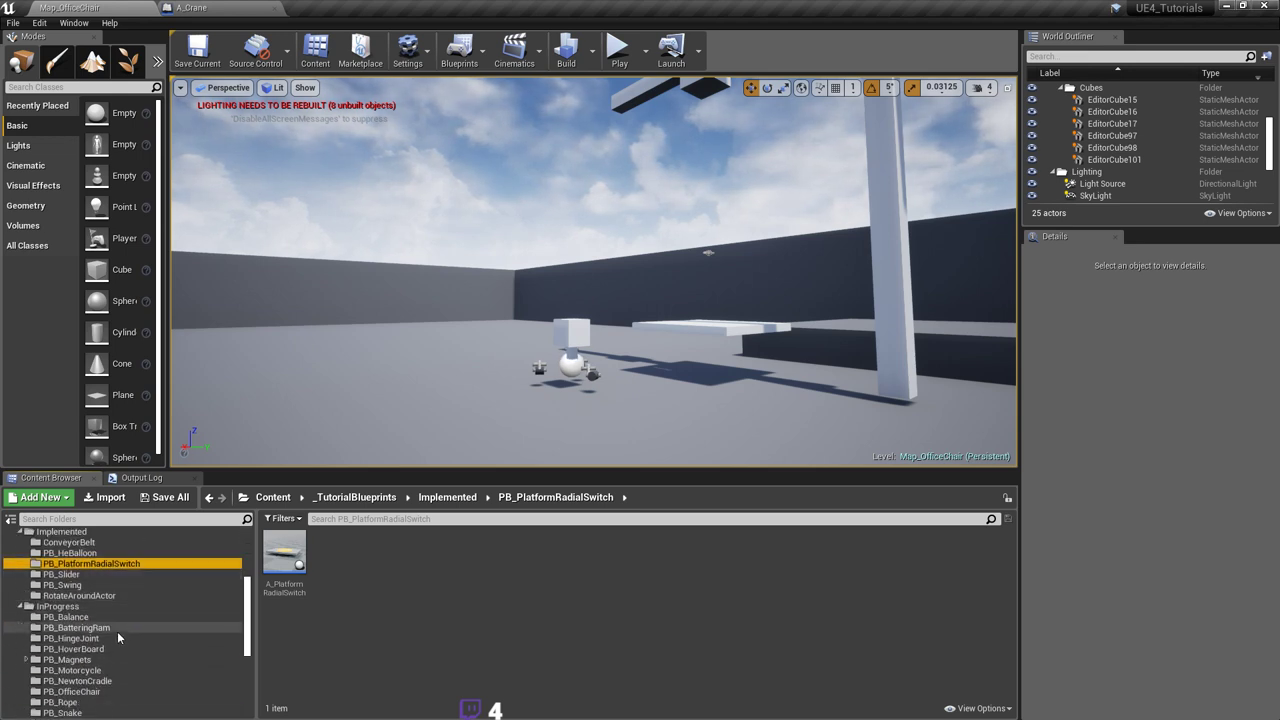
pyautogui.scroll(-1, 120, 655)
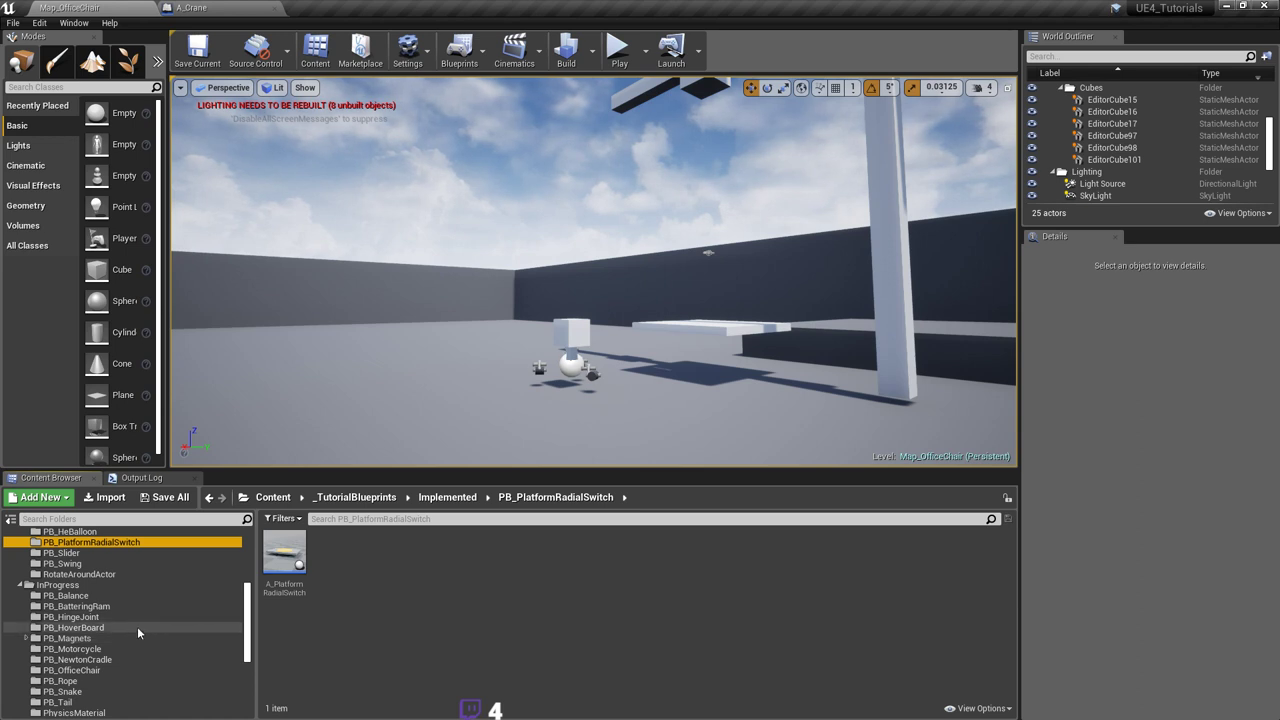
pyautogui.scroll(3, 190, 626)
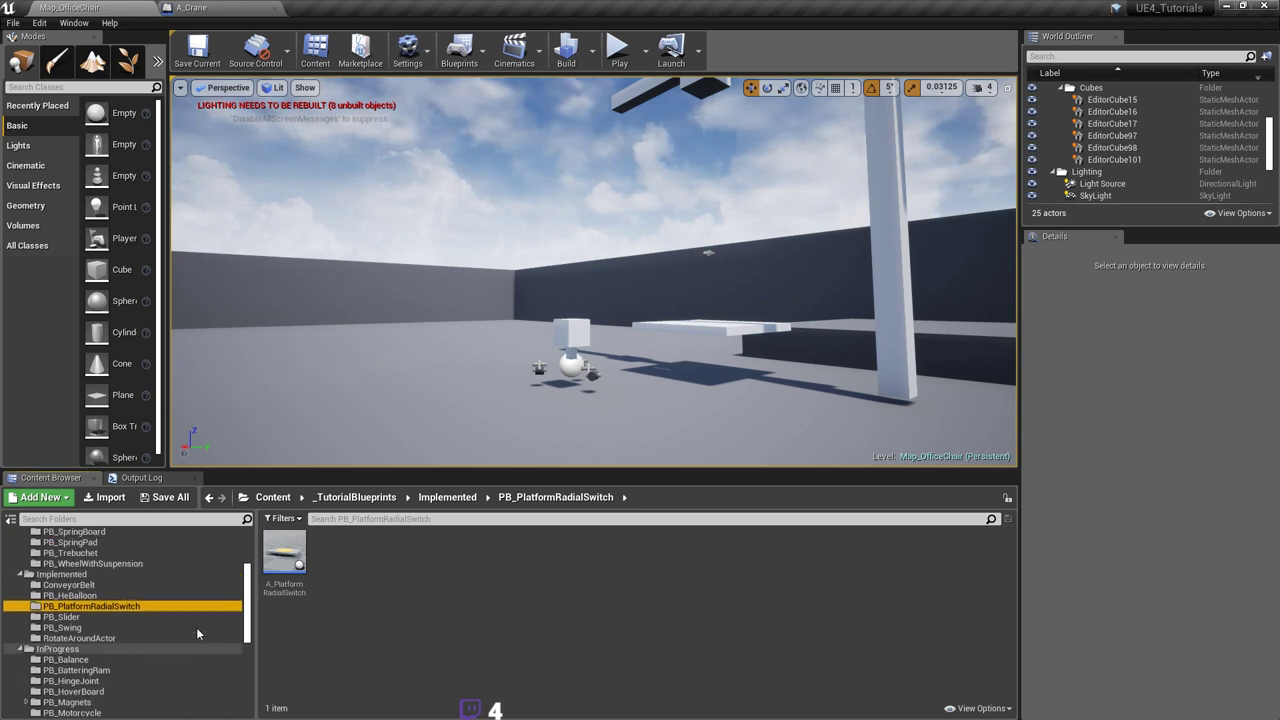
pyautogui.scroll(2, 196, 626)
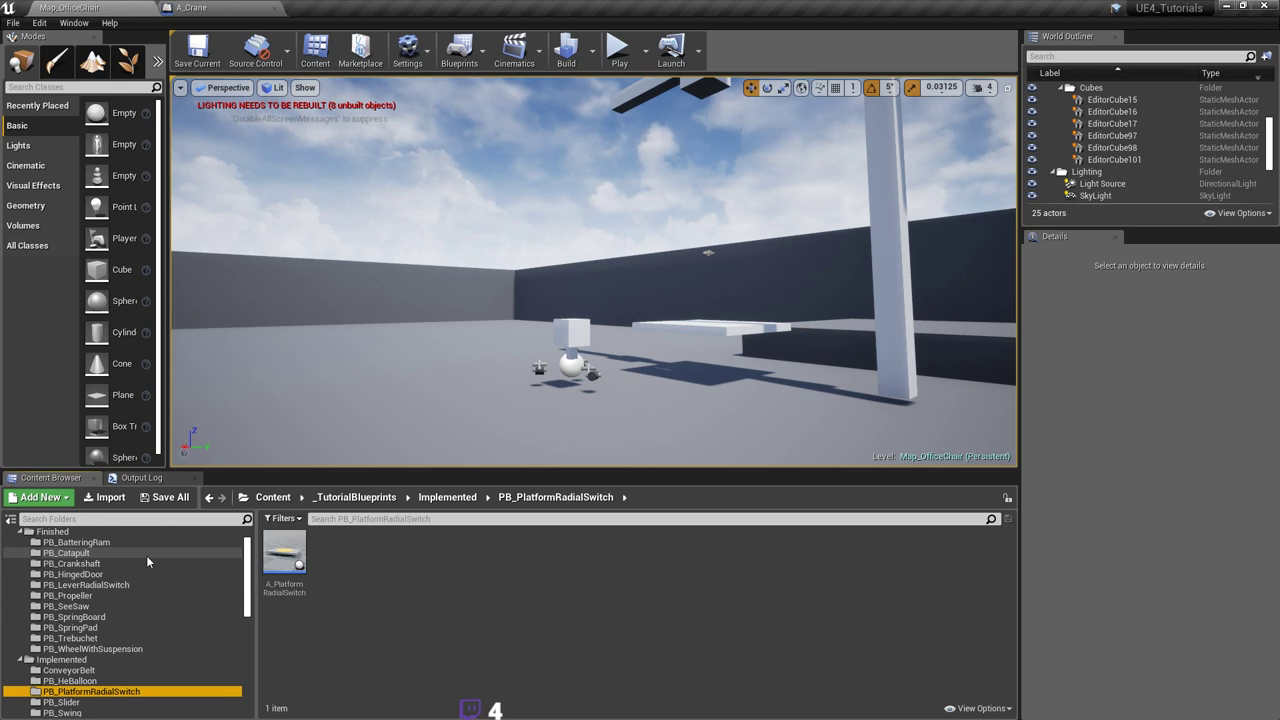
# Step: View the crane and office chair from the side and save the level again
pyautogui.moveTo(500, 320); pyautogui.dragTo(504, 338, button='right')
pyautogui.press('d')
pyautogui.moveTo(700, 295); pyautogui.dragTo(684, 380, button='right')
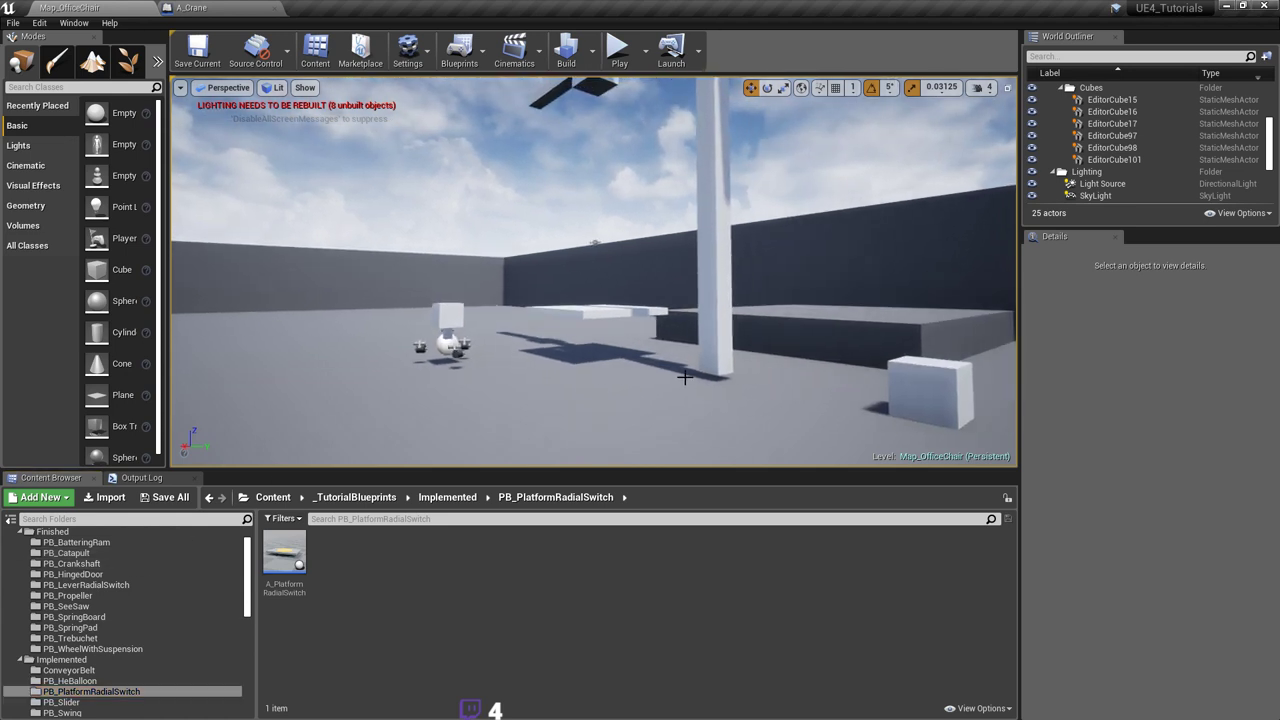
pyautogui.moveTo(684, 370); pyautogui.dragTo(684, 358, button='right')
pyautogui.hotkey('ctrl', 's')
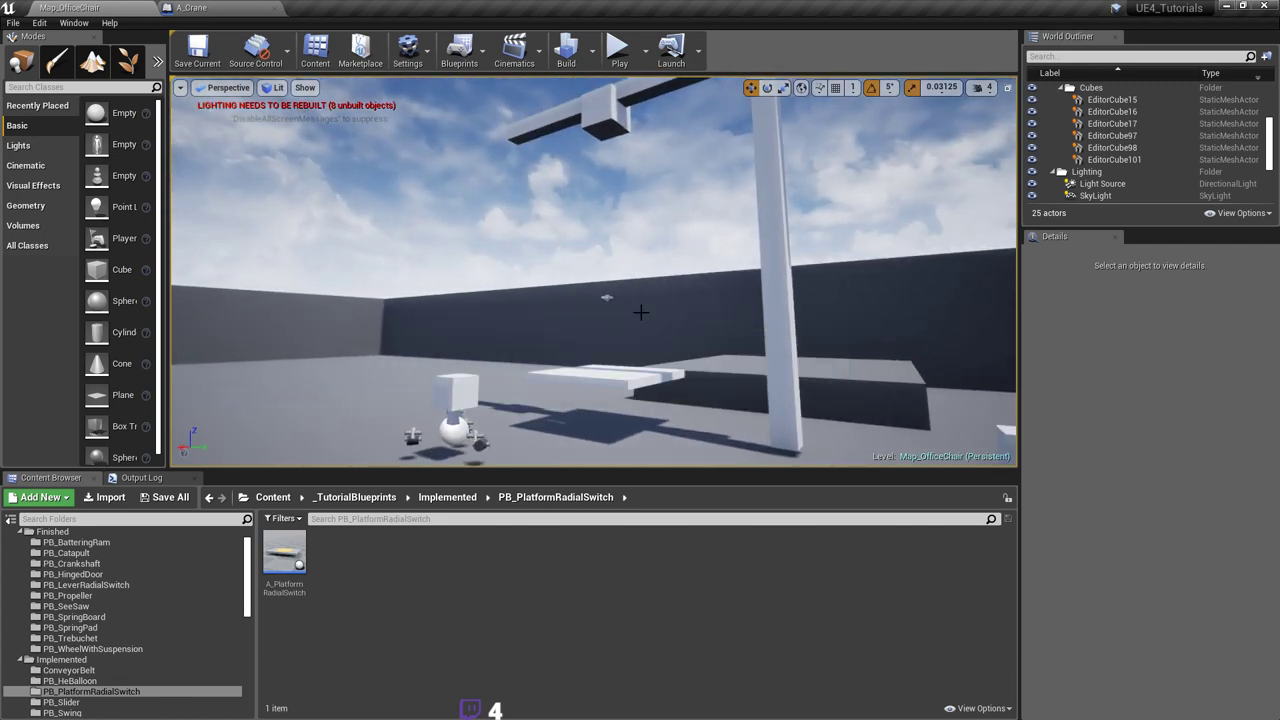
# Step: Select the A_Crane actor in the level and examine its constraint lines between cursor block and platform
pyautogui.press('a')
pyautogui.moveTo(640, 311); pyautogui.dragTo(520, 282, button='right')
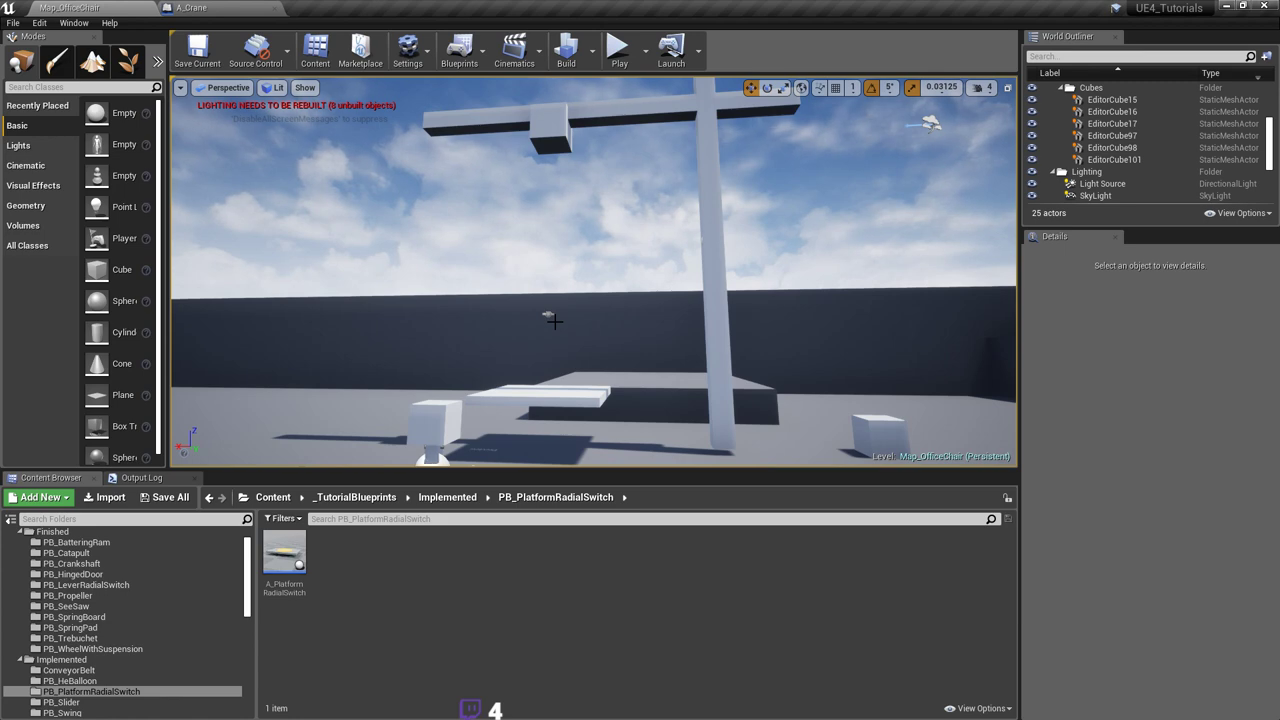
pyautogui.moveTo(554, 321); pyautogui.dragTo(552, 322, button='right')
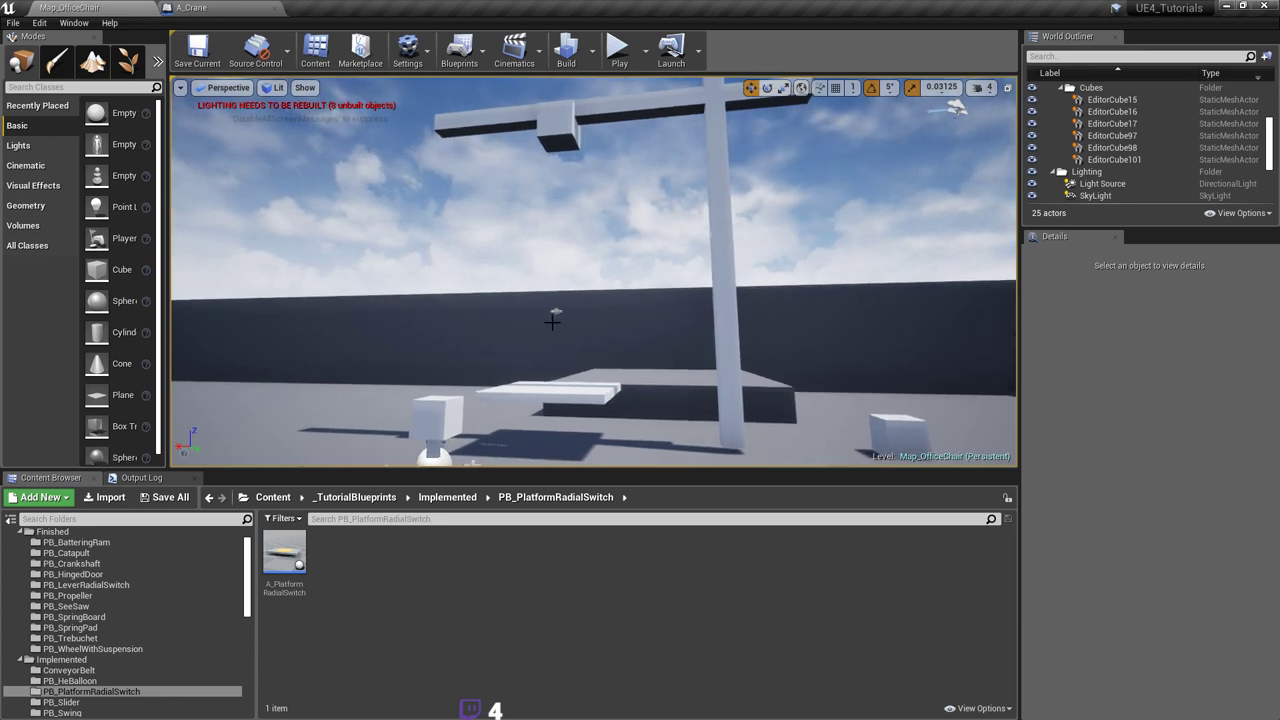
pyautogui.click(568, 377)
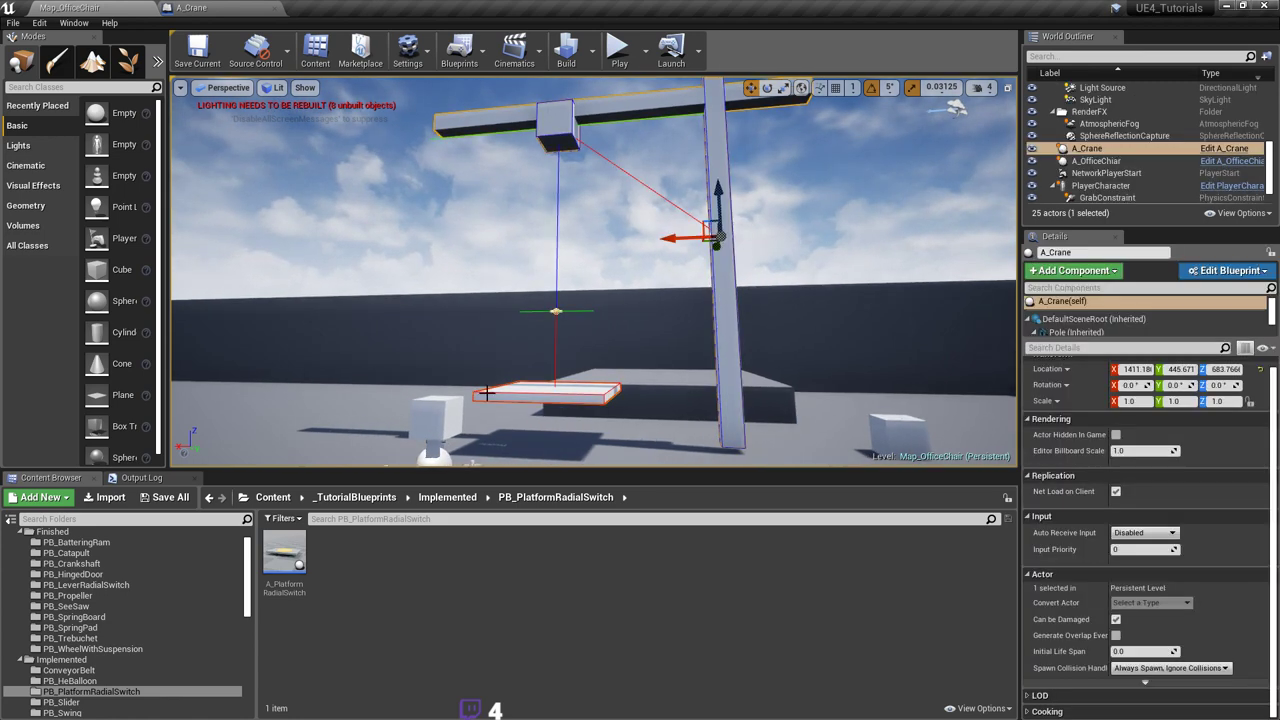
pyautogui.moveTo(568, 377); pyautogui.dragTo(540, 373, button='right')
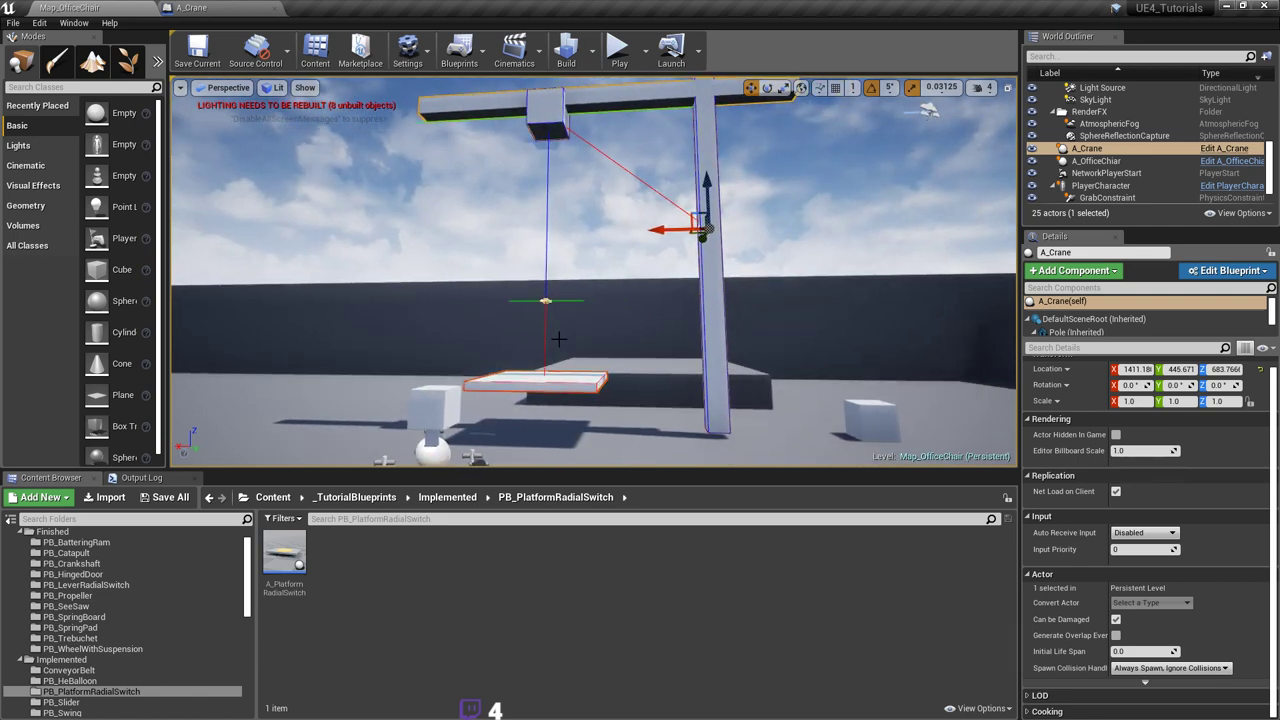
# Step: Return to the A_Crane blueprint, select the Platform component and look over its collision, lighting and rendering settings
pyautogui.click(222, 8)
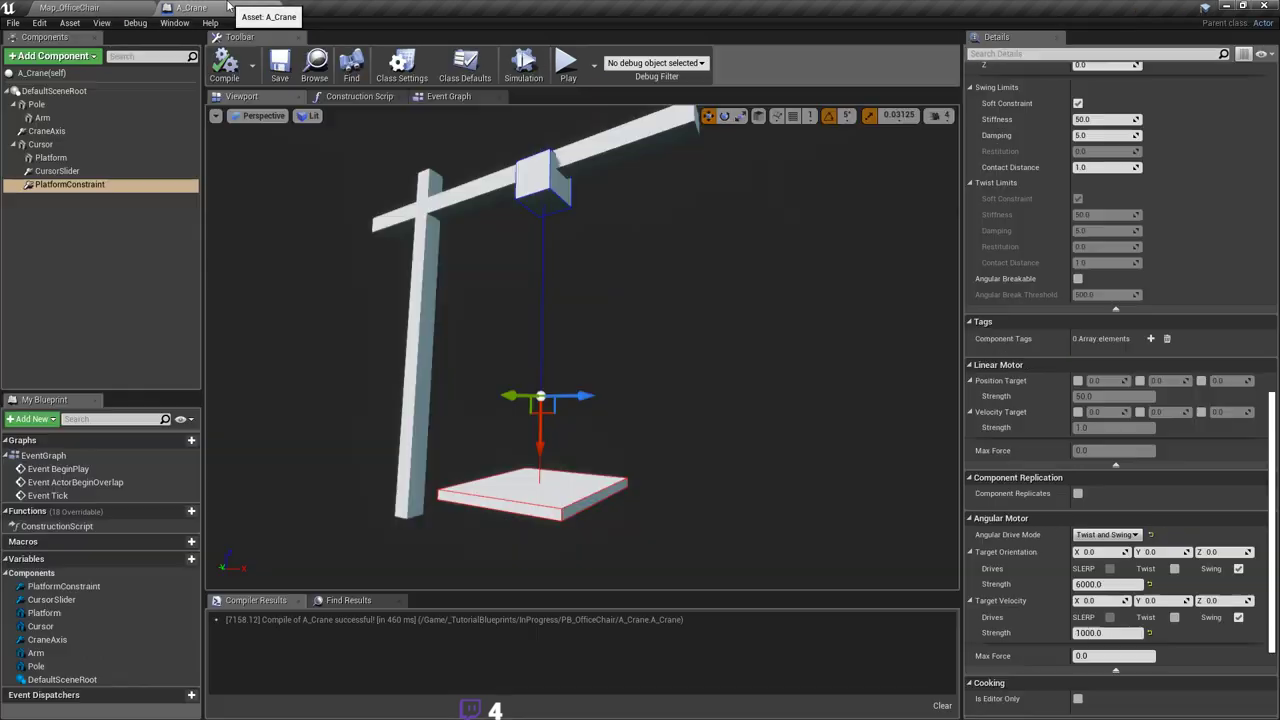
pyautogui.moveTo(592, 375)
pyautogui.mouseDown(button='right')
pyautogui.moveTo(622, 395)
pyautogui.moveTo(615, 378)
pyautogui.moveTo(592, 375)
pyautogui.mouseUp(button='right')
pyautogui.click(591, 380)
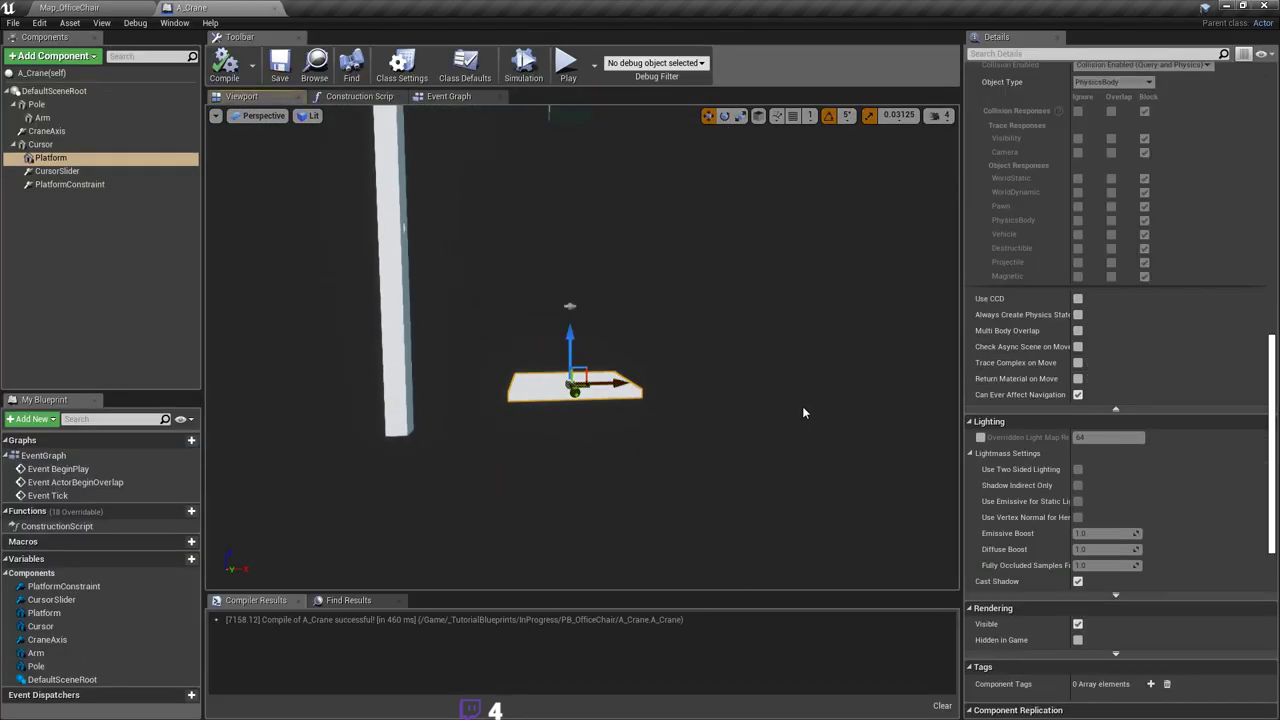
pyautogui.scroll(-3, 1164, 435)
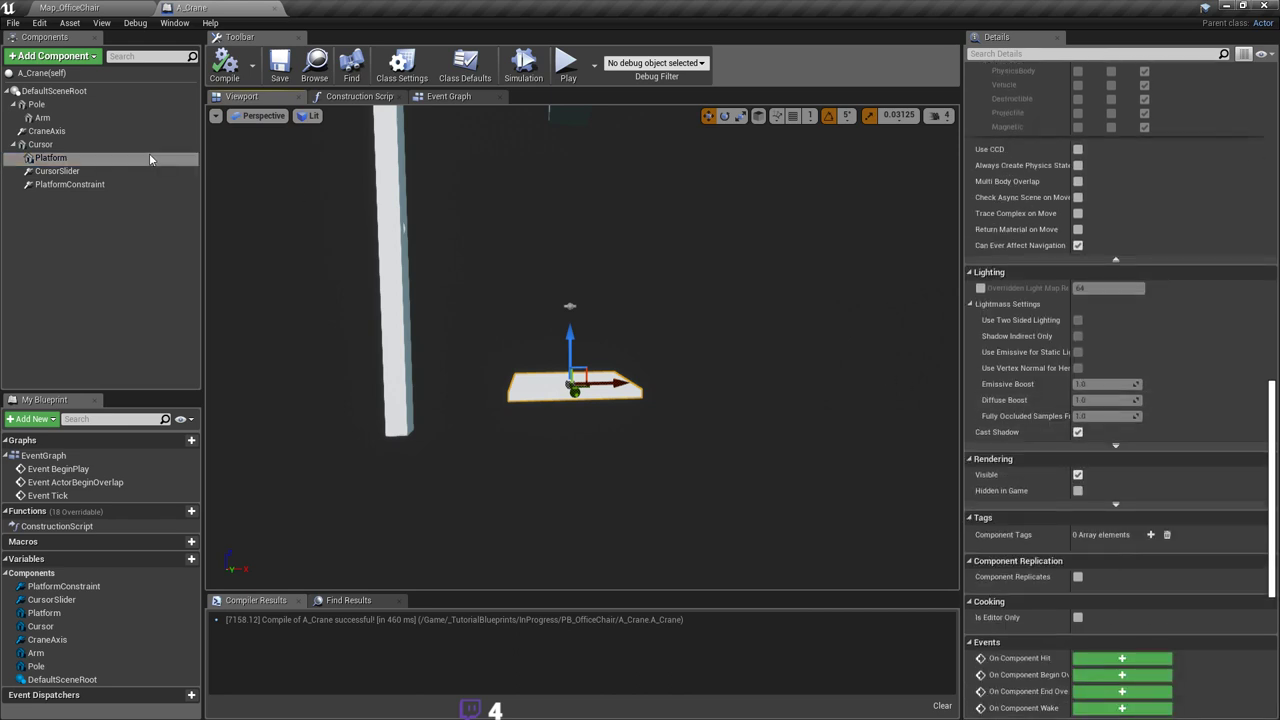
# Step: Select the PlatformConstraint component and examine its linear motor targets and angular motor drives
pyautogui.click(83, 186)
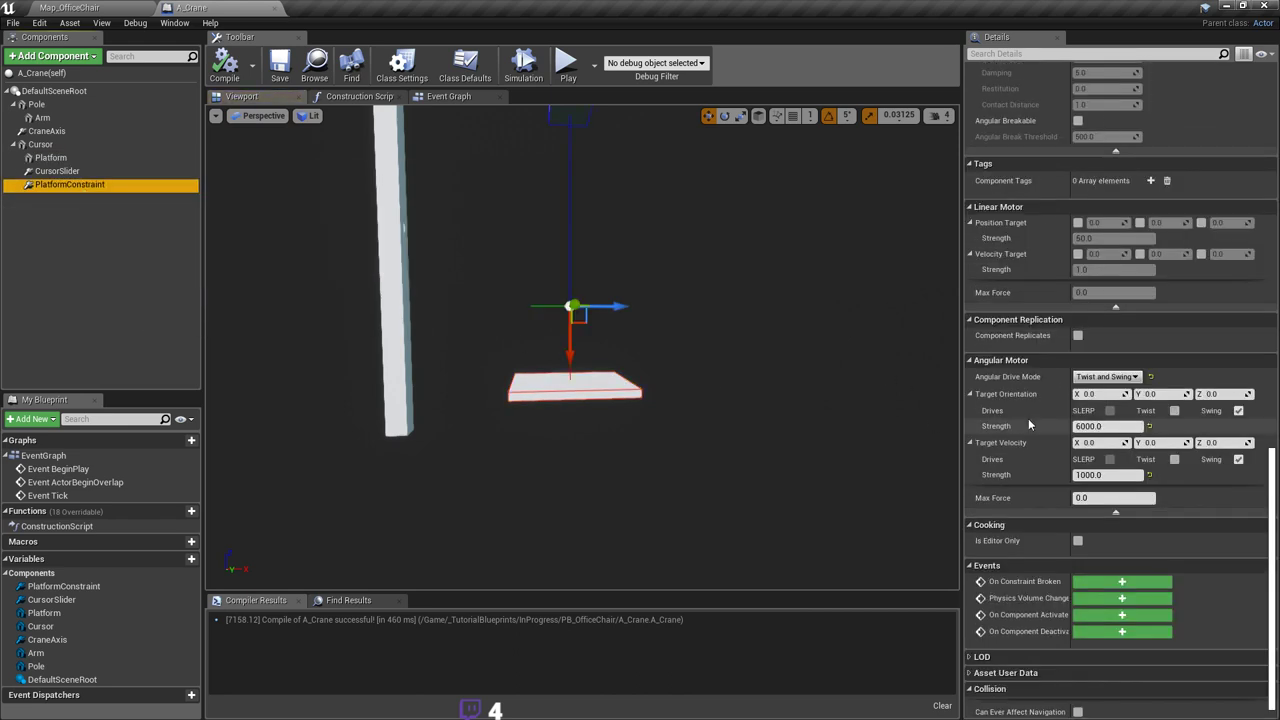
pyautogui.scroll(-1, 1225, 395)
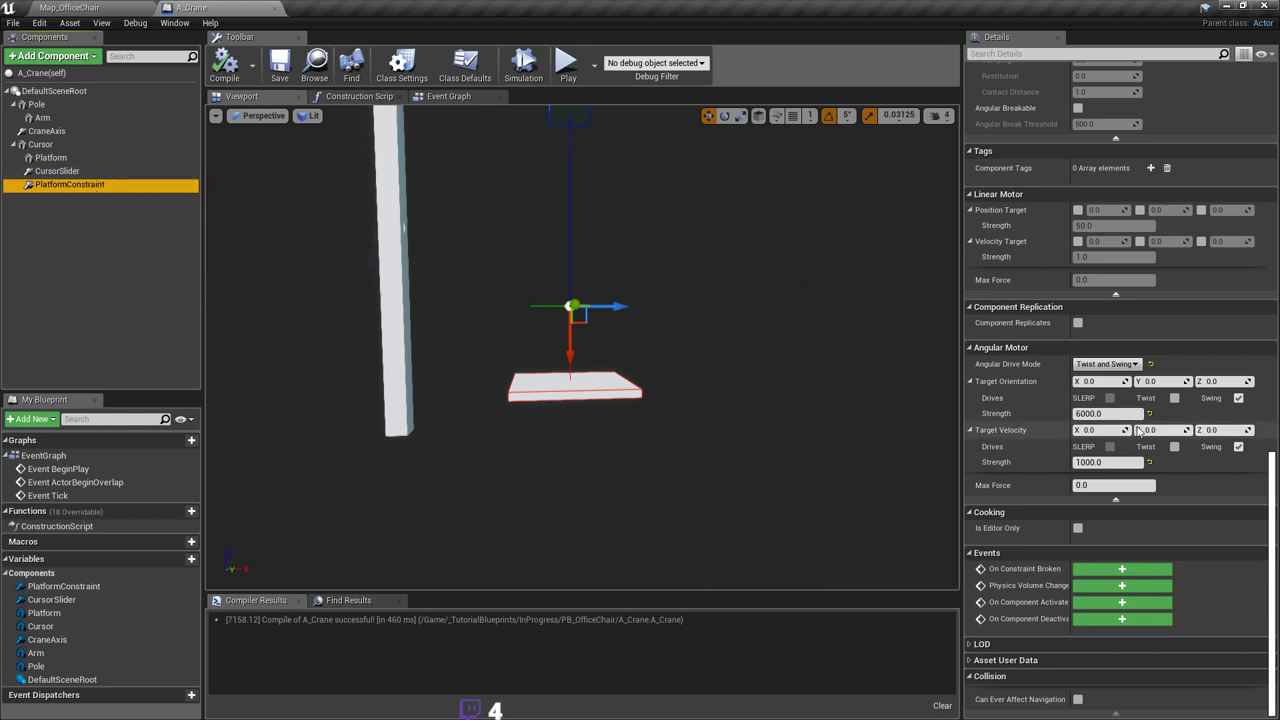
pyautogui.scroll(3, 1238, 455)
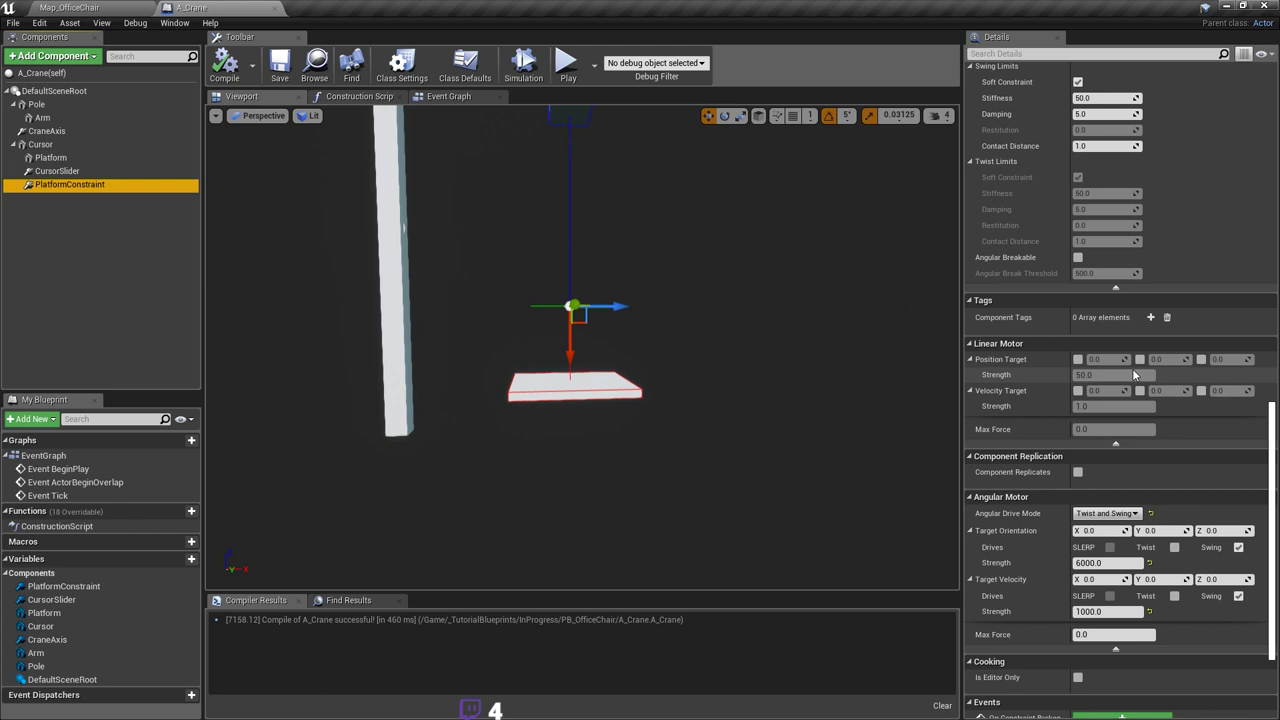
pyautogui.scroll(1, 1210, 410)
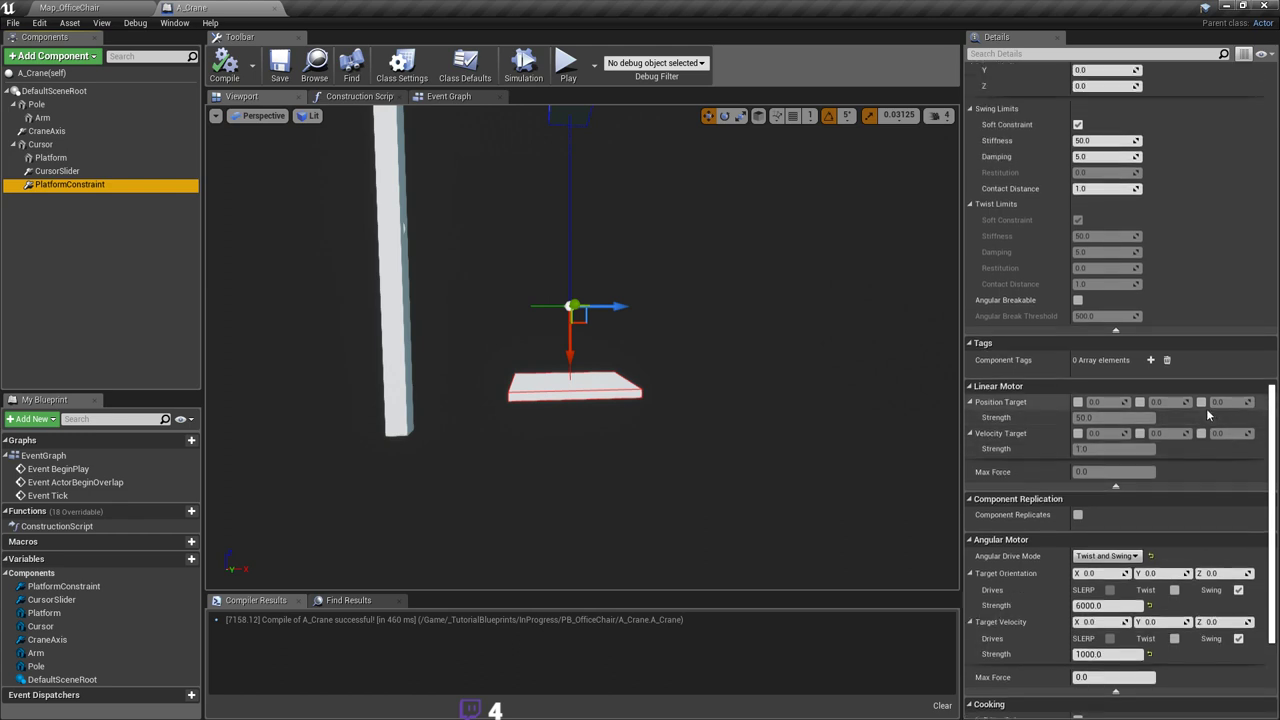
pyautogui.moveTo(1275, 484)
pyautogui.mouseDown()
pyautogui.moveTo(1275, 380)
pyautogui.moveTo(1275, 489)
pyautogui.mouseUp()
pyautogui.moveTo(1210, 410); pyautogui.dragTo(1210, 389, button='right')
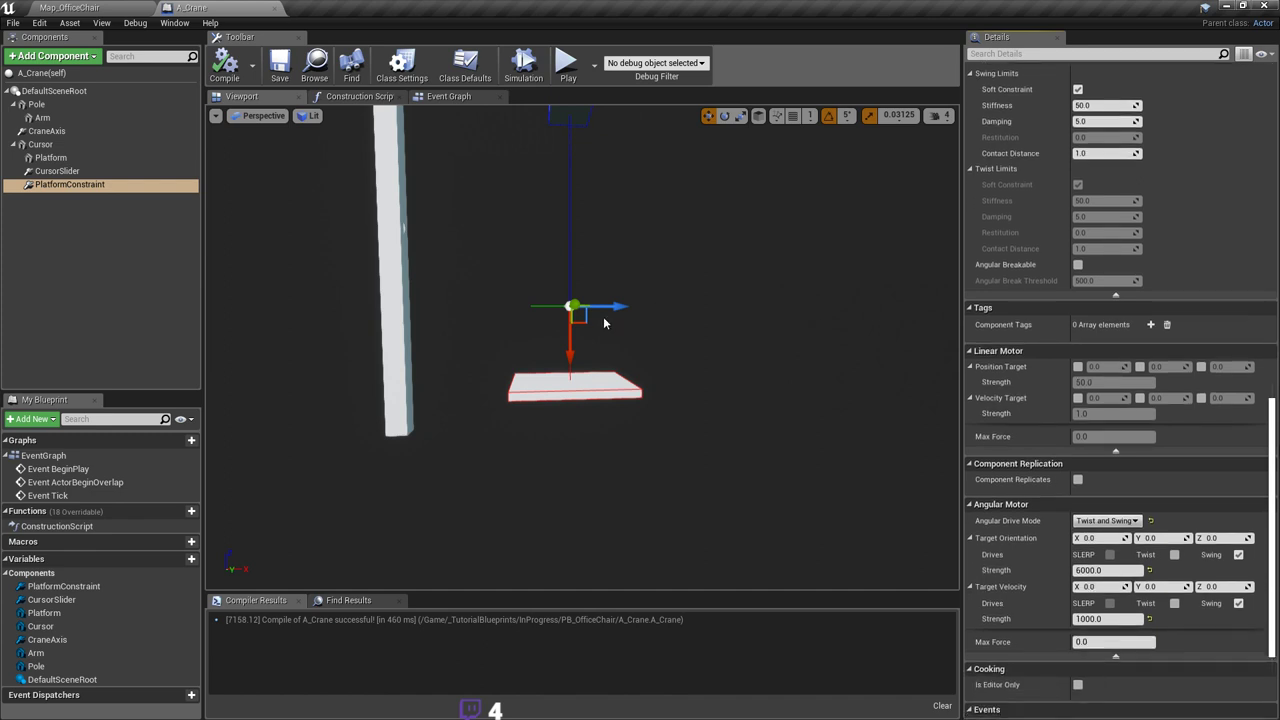
# Step: Examine the PlatformConstraint's position and axes between the cursor block and the platform from several angles
pyautogui.moveTo(603, 318); pyautogui.dragTo(598, 284, button='right')
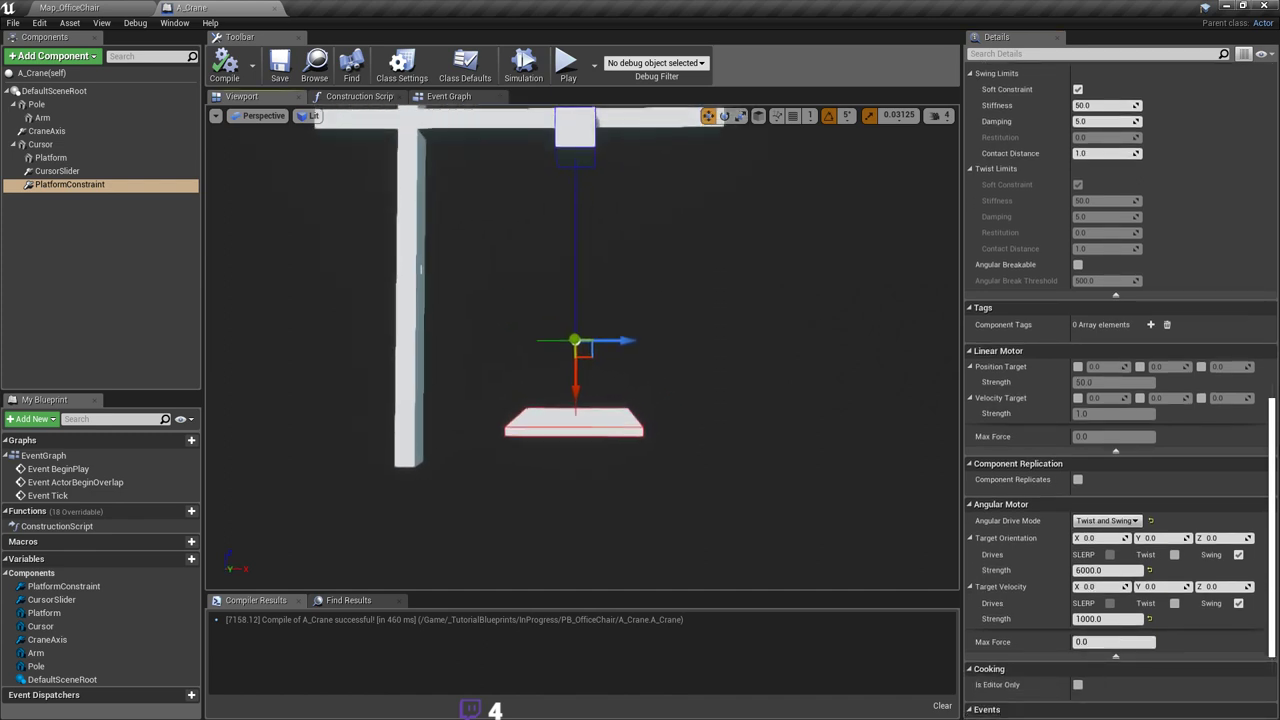
pyautogui.moveTo(591, 358)
pyautogui.mouseDown(button='right')
pyautogui.moveTo(545, 340)
pyautogui.moveTo(588, 342)
pyautogui.mouseUp(button='right')
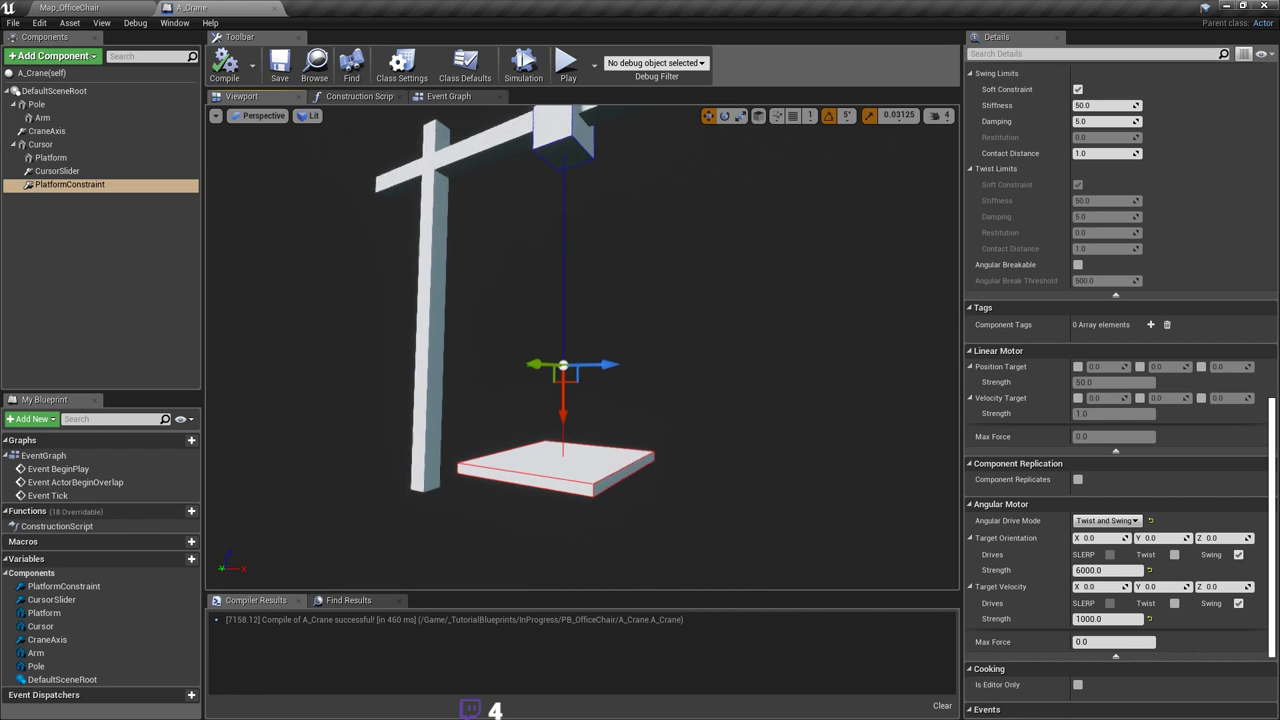
pyautogui.keyDown('alt'); pyautogui.moveTo(815, 316); pyautogui.dragTo(596, 362); pyautogui.keyUp('alt')
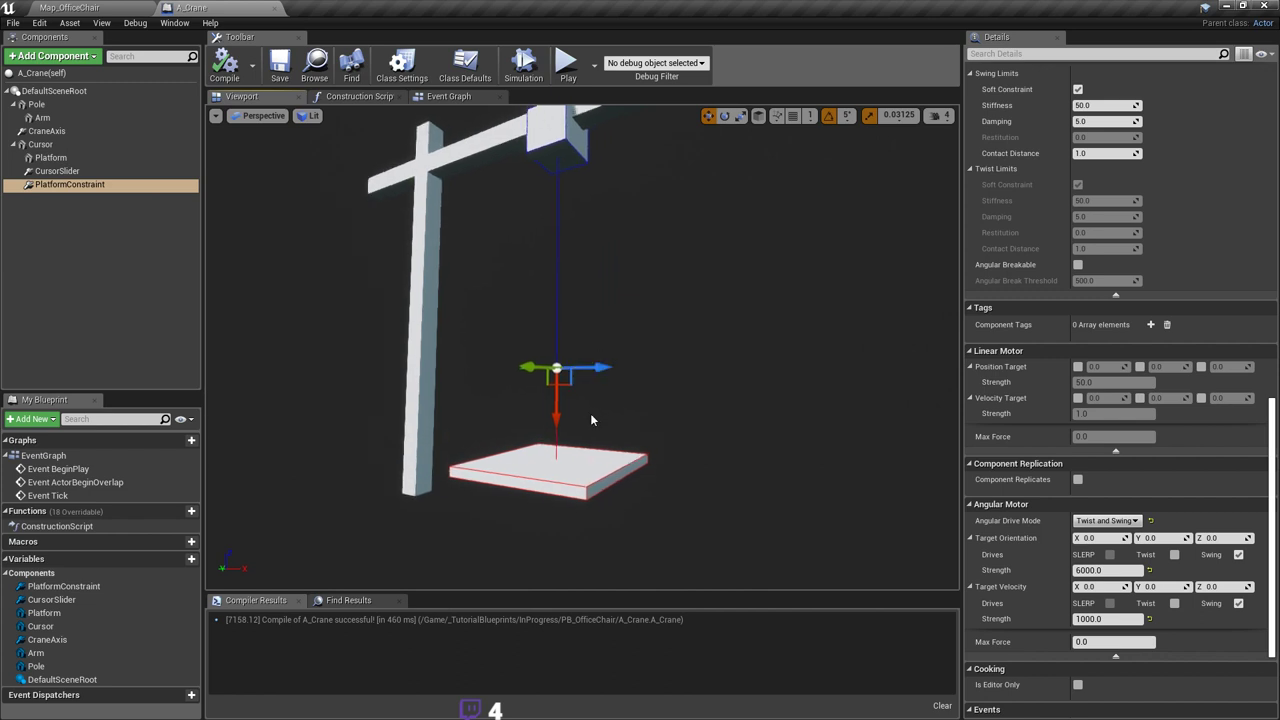
pyautogui.moveTo(592, 420); pyautogui.dragTo(618, 418, button='right')
pyautogui.keyDown('alt'); pyautogui.moveTo(616, 413); pyautogui.dragTo(599, 424); pyautogui.keyUp('alt')
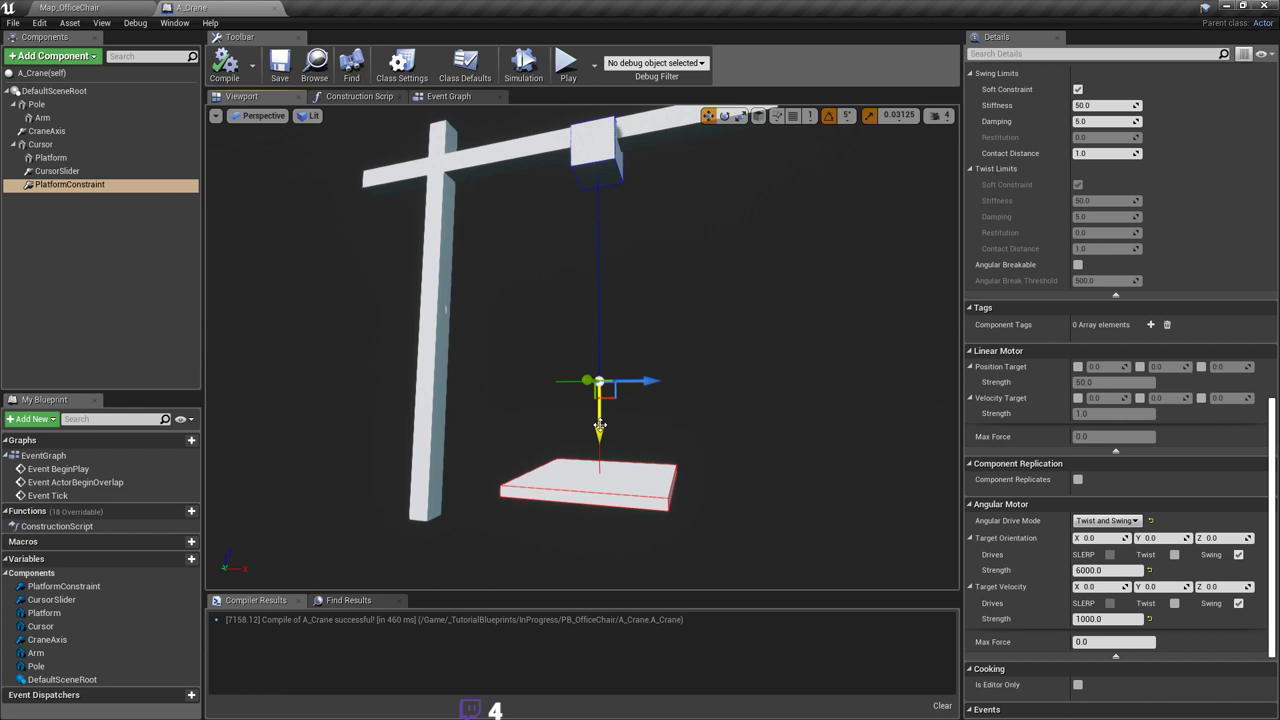
pyautogui.moveTo(676, 461); pyautogui.dragTo(715, 434, button='right')
pyautogui.keyDown('alt'); pyautogui.moveTo(705, 424); pyautogui.dragTo(604, 432); pyautogui.keyUp('alt')
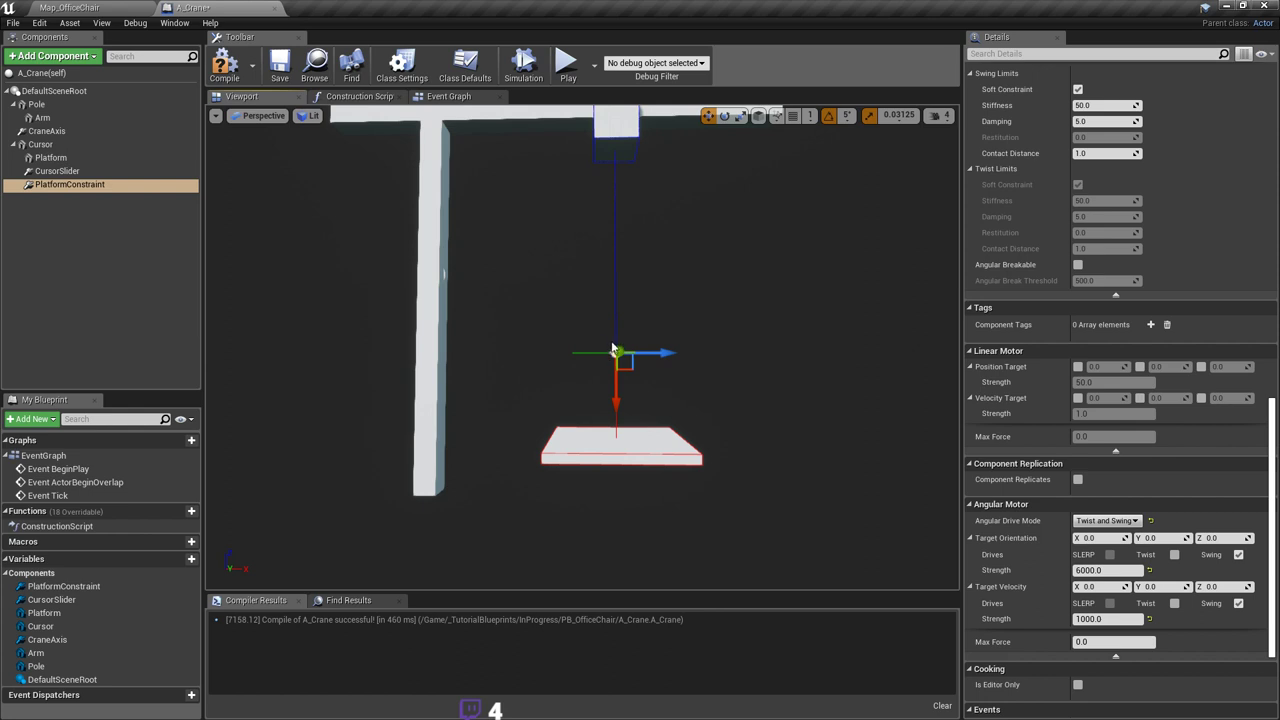
pyautogui.scroll(-3, 618, 289)
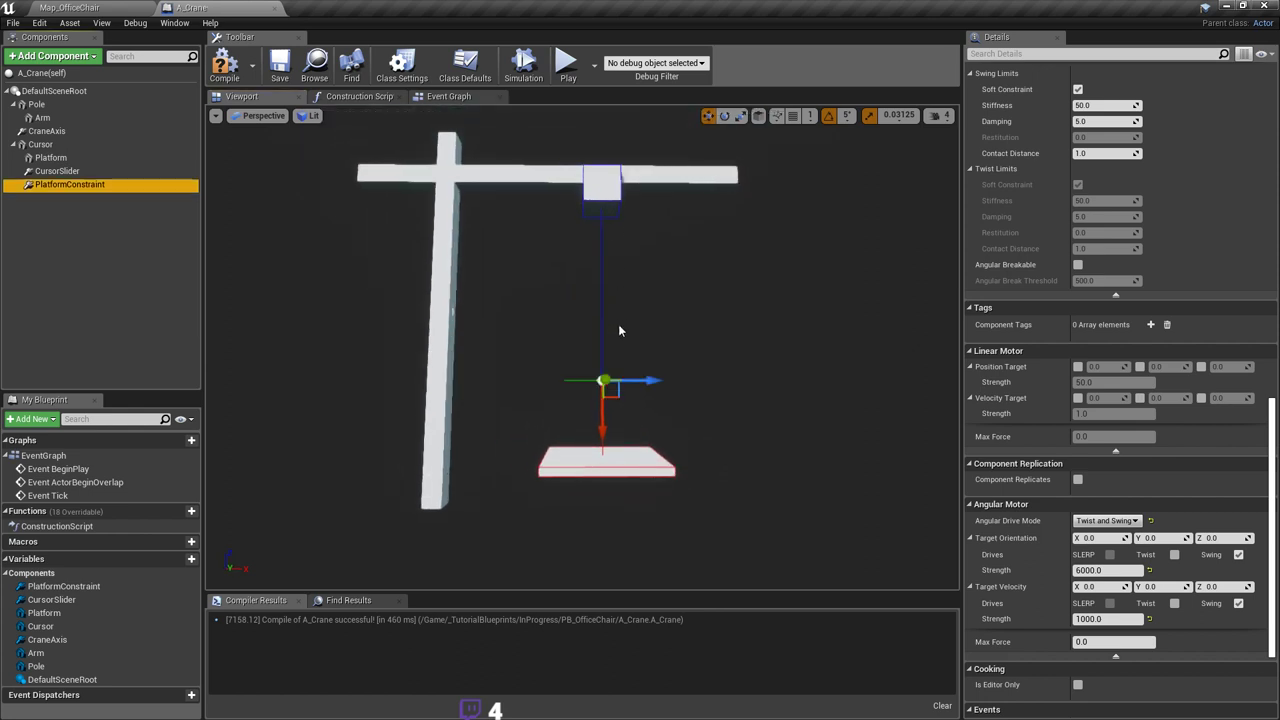
pyautogui.moveTo(619, 330); pyautogui.dragTo(648, 302, button='right')
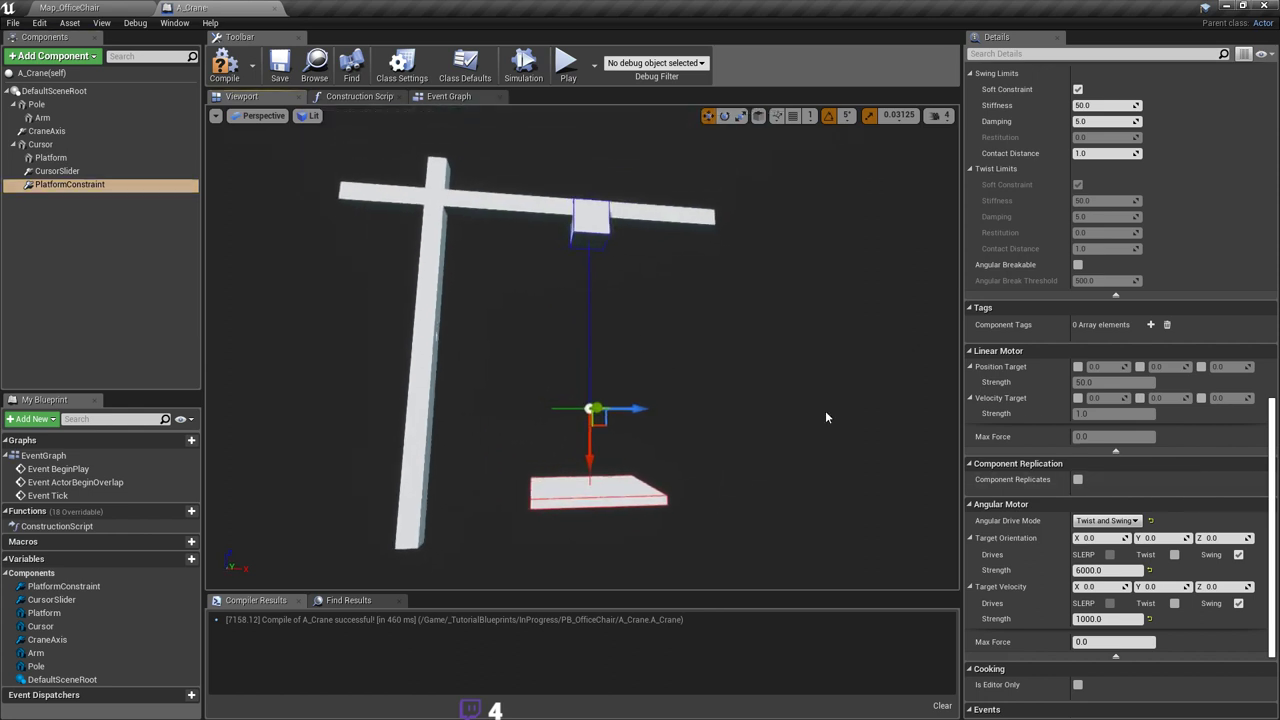
# Step: Set the PlatformConstraint's Z Motion linear limit to Locked
pyautogui.scroll(6, 1181, 498)
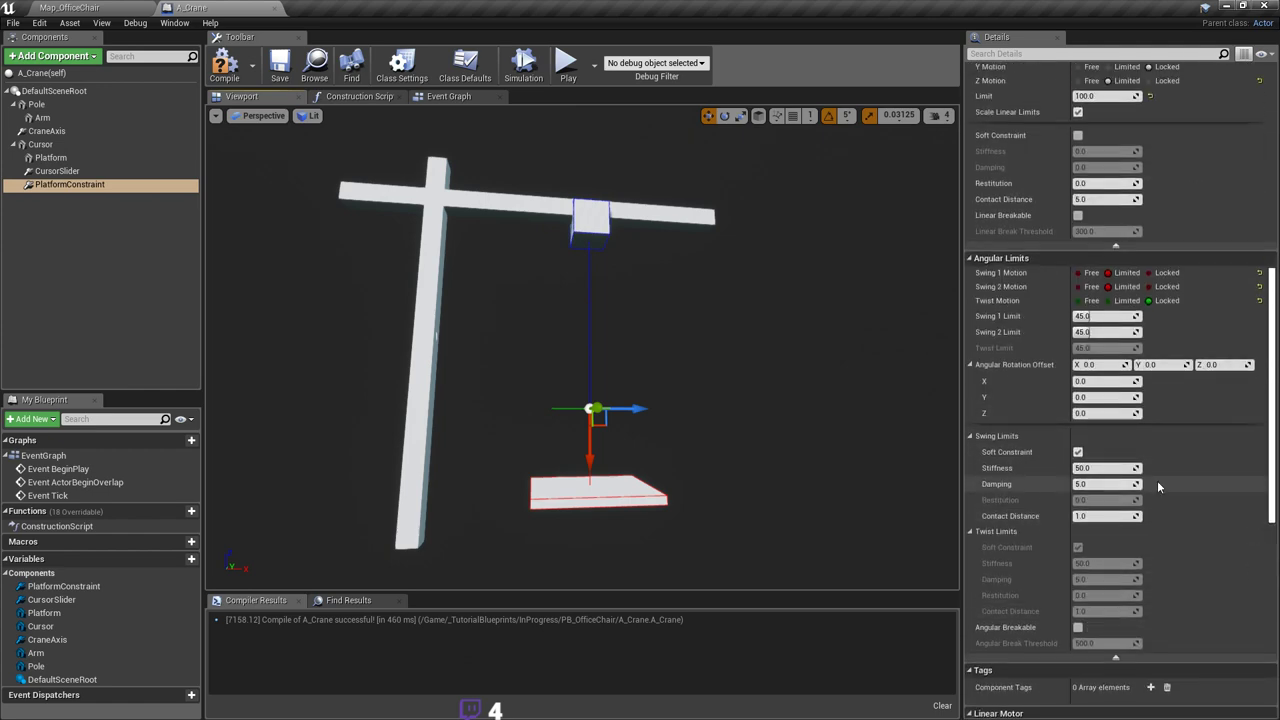
pyautogui.scroll(5, 1183, 500)
pyautogui.scroll(-3, 1189, 502)
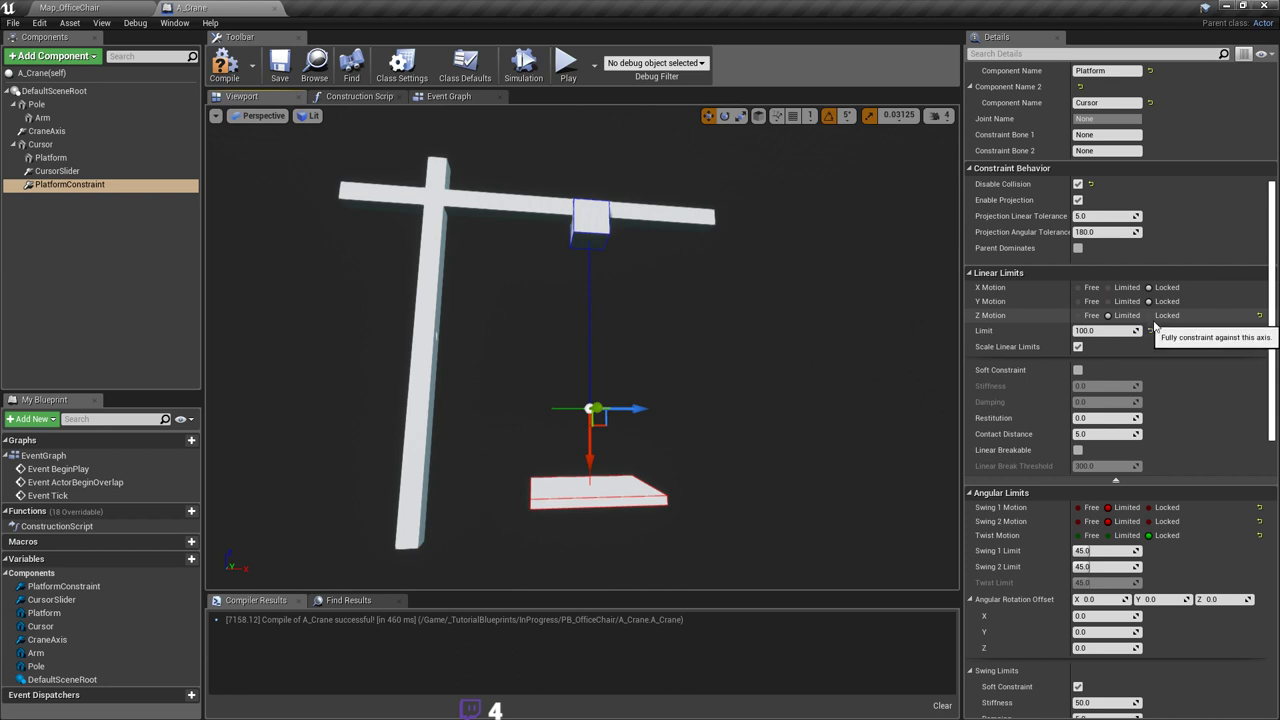
pyautogui.click(1149, 315)
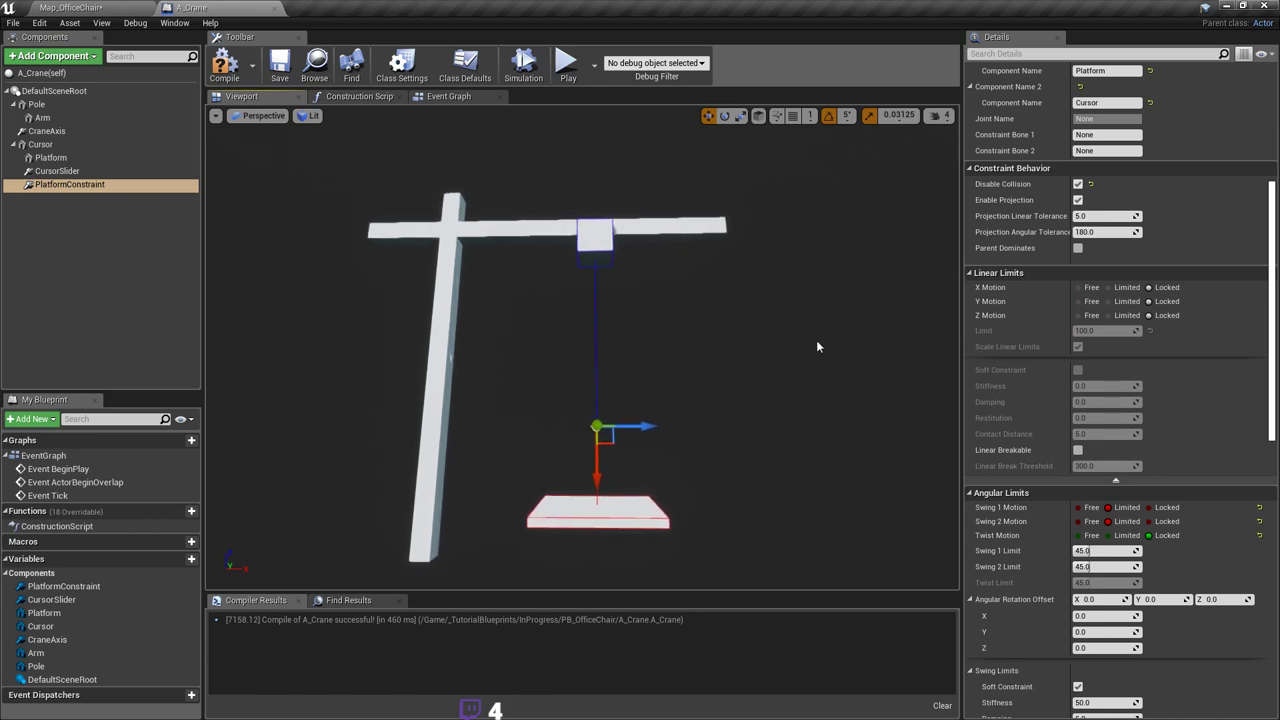
# Step: Lock Swing 2 Motion and Swing 1 Motion in the PlatformConstraint's angular limits
pyautogui.scroll(-2, 1156, 402)
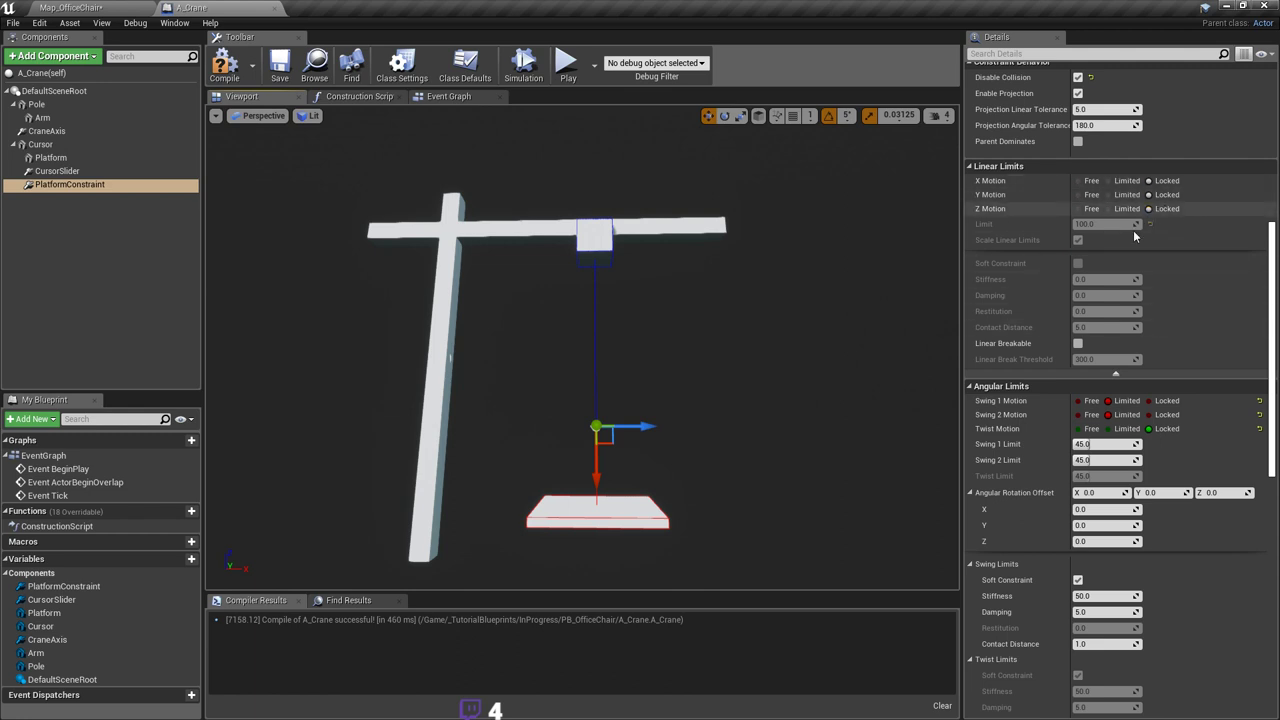
pyautogui.scroll(-1, 1160, 325)
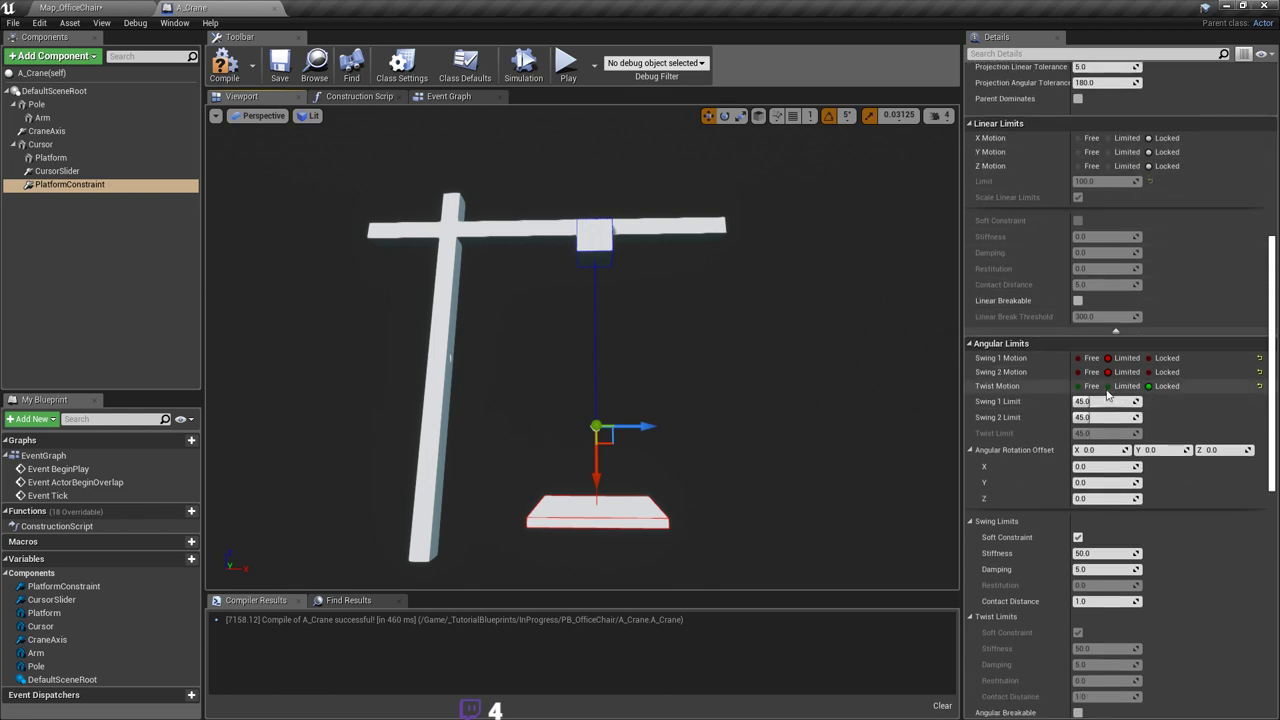
pyautogui.click(1162, 372)
pyautogui.click(1162, 358)
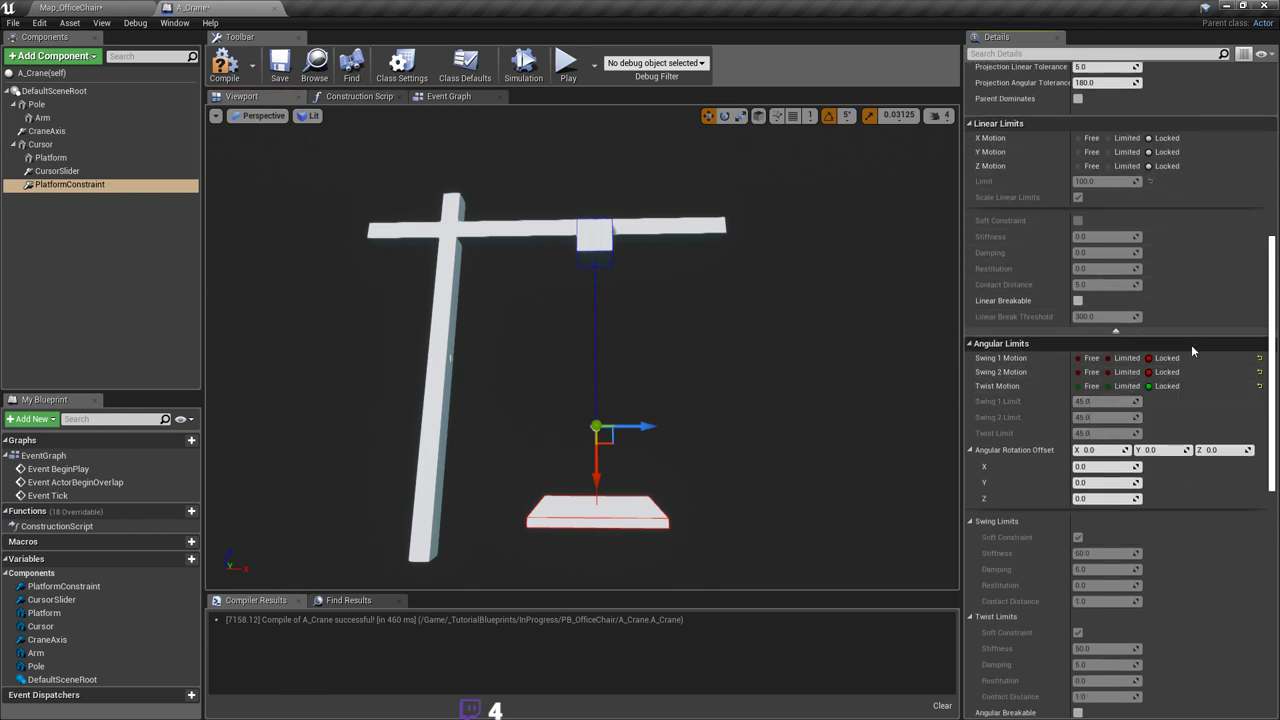
# Step: Switch the PlatformConstraint's Z Motion to Limited for comparison and return it to Locked
pyautogui.scroll(5, 1174, 353)
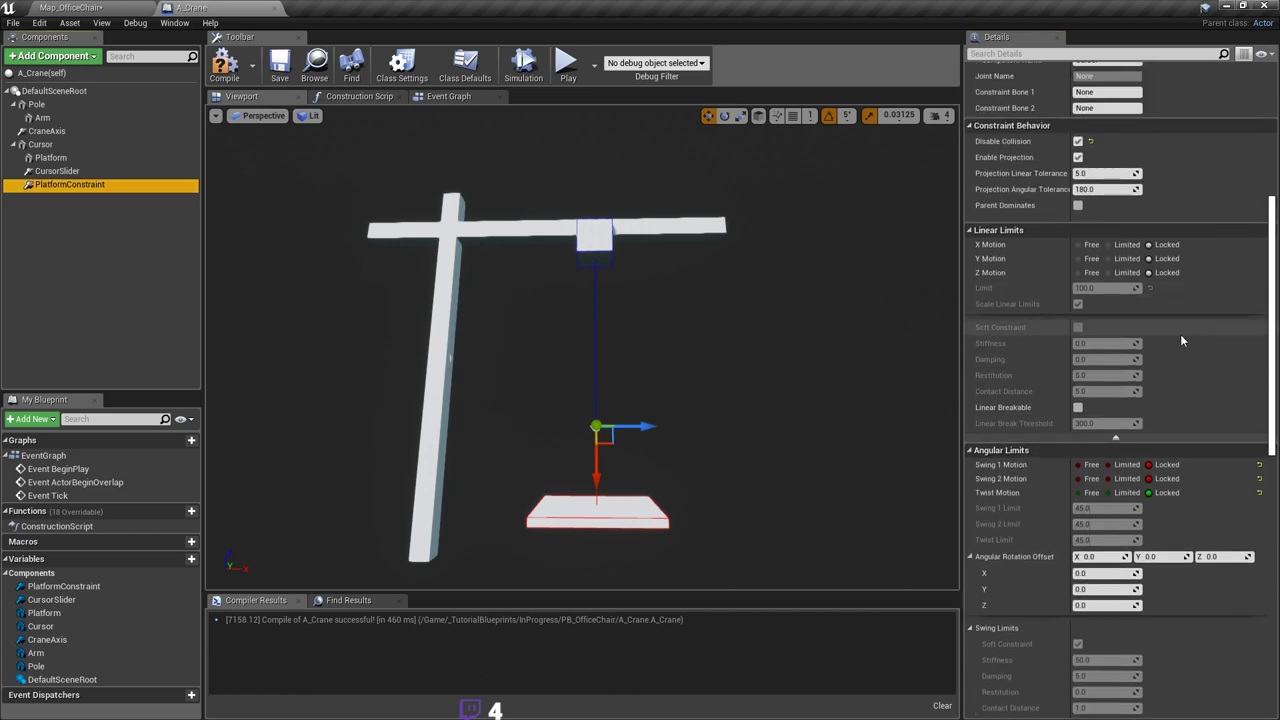
pyautogui.scroll(1, 1180, 341)
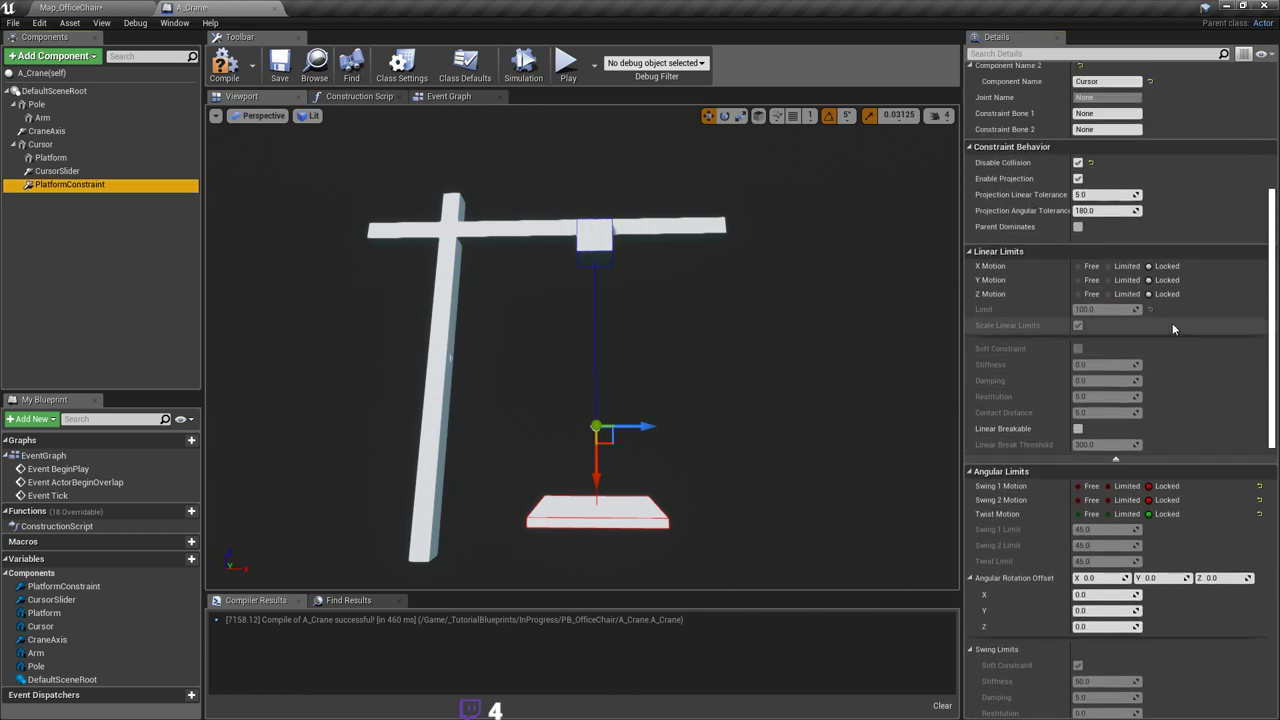
pyautogui.moveTo(890, 384)
pyautogui.mouseDown(button='right')
pyautogui.moveTo(925, 393)
pyautogui.moveTo(896, 378)
pyautogui.mouseUp(button='right')
pyautogui.scroll(1, 1080, 368)
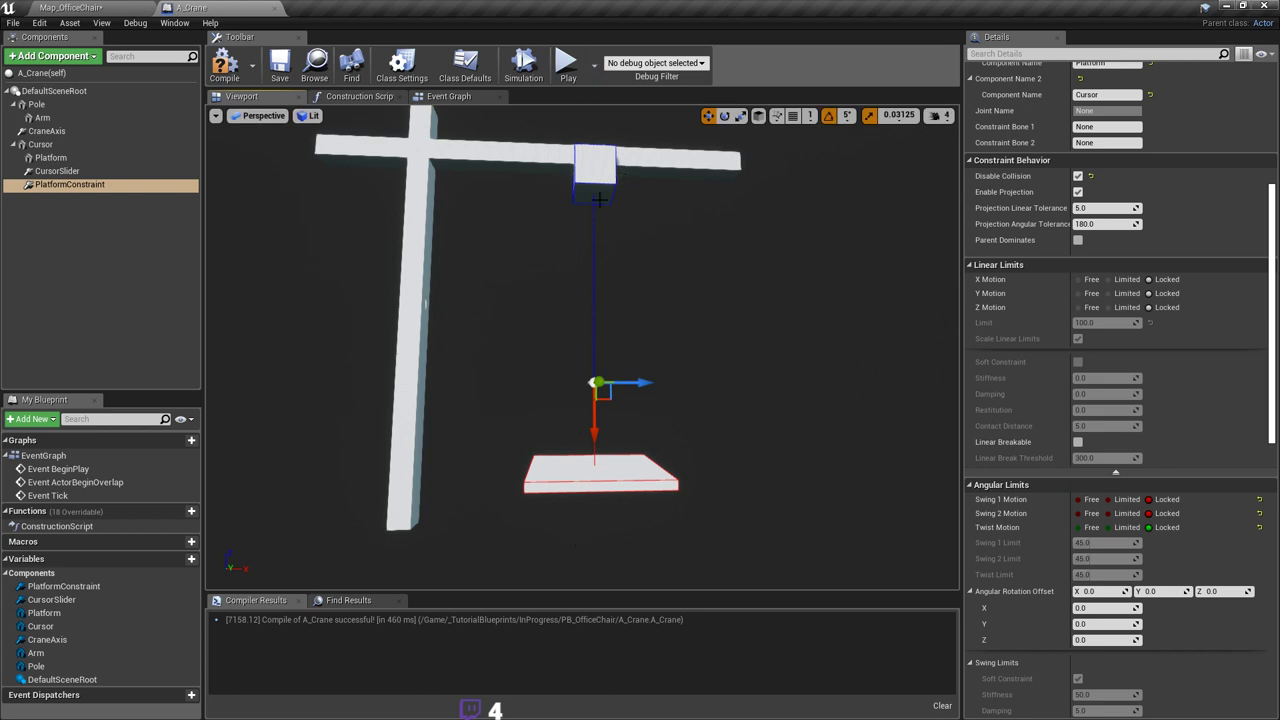
pyautogui.moveTo(767, 242); pyautogui.dragTo(757, 251, button='right')
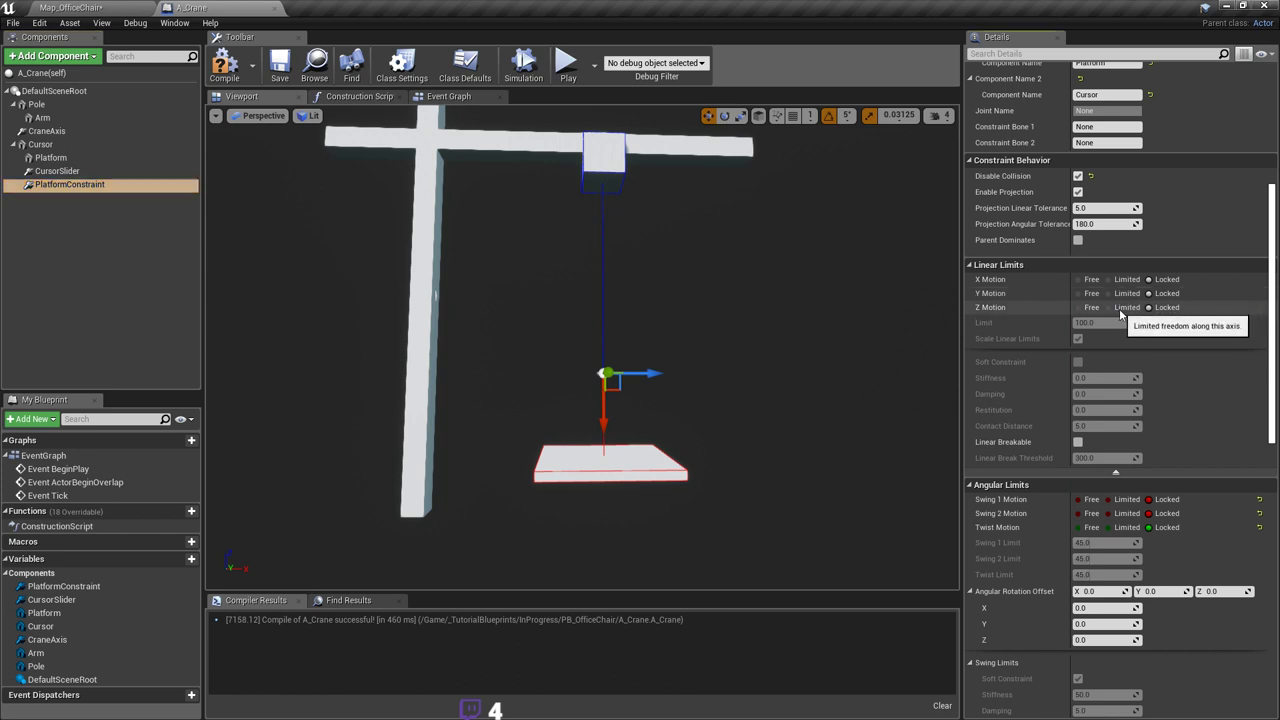
pyautogui.click(1120, 310)
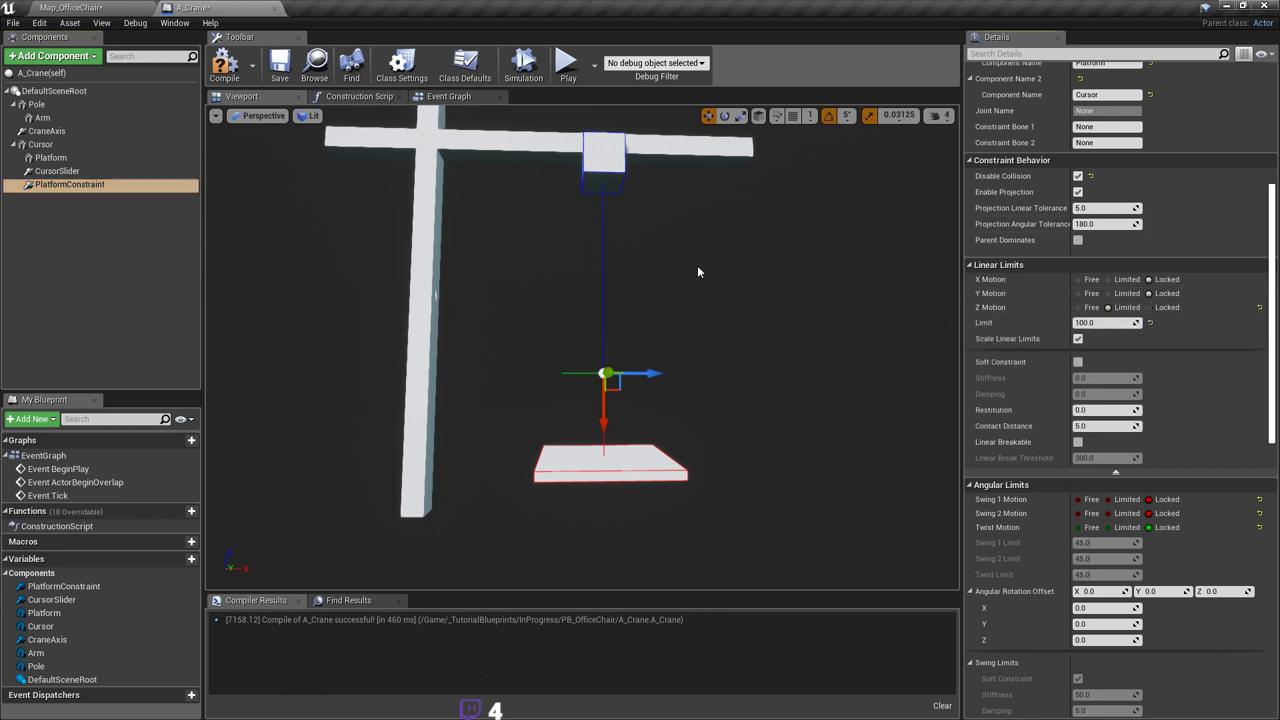
pyautogui.click(1148, 307)
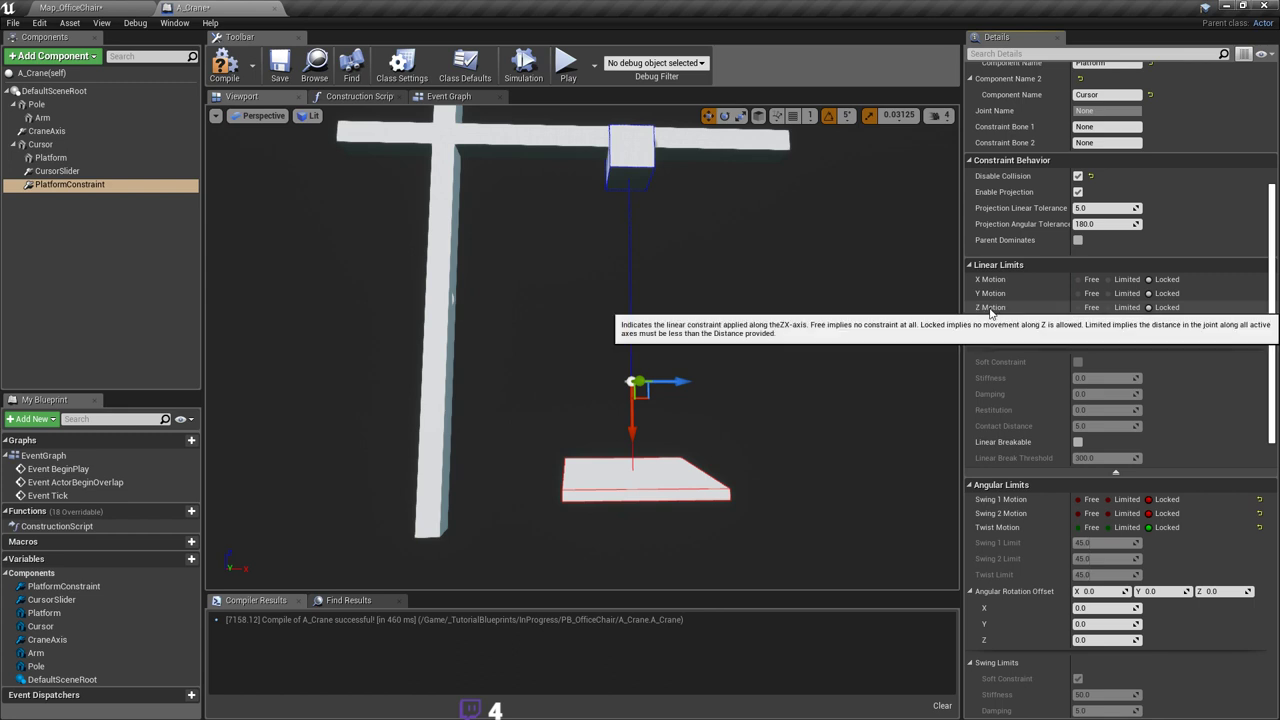
# Step: Try Limited on the PlatformConstraint's Y Motion, set it back to Locked, and set X Motion to Limited
pyautogui.press('w')
pyautogui.moveTo(836, 346)
pyautogui.mouseDown(button='right')
pyautogui.moveTo(796, 354)
pyautogui.moveTo(850, 346)
pyautogui.mouseUp(button='right')
pyautogui.press('w')
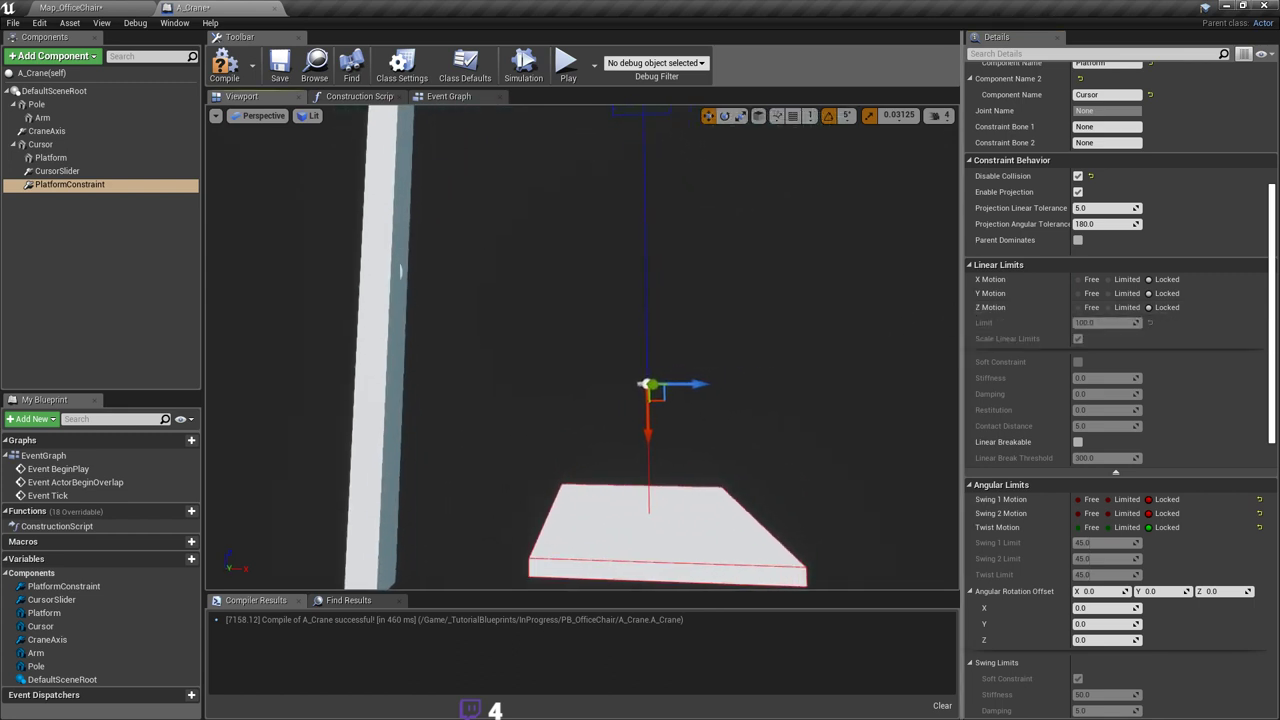
pyautogui.moveTo(704, 417); pyautogui.dragTo(698, 416, button='right')
pyautogui.moveTo(736, 366)
pyautogui.mouseDown(button='right')
pyautogui.moveTo(768, 362)
pyautogui.moveTo(750, 364)
pyautogui.mouseUp(button='right')
pyautogui.press('w')
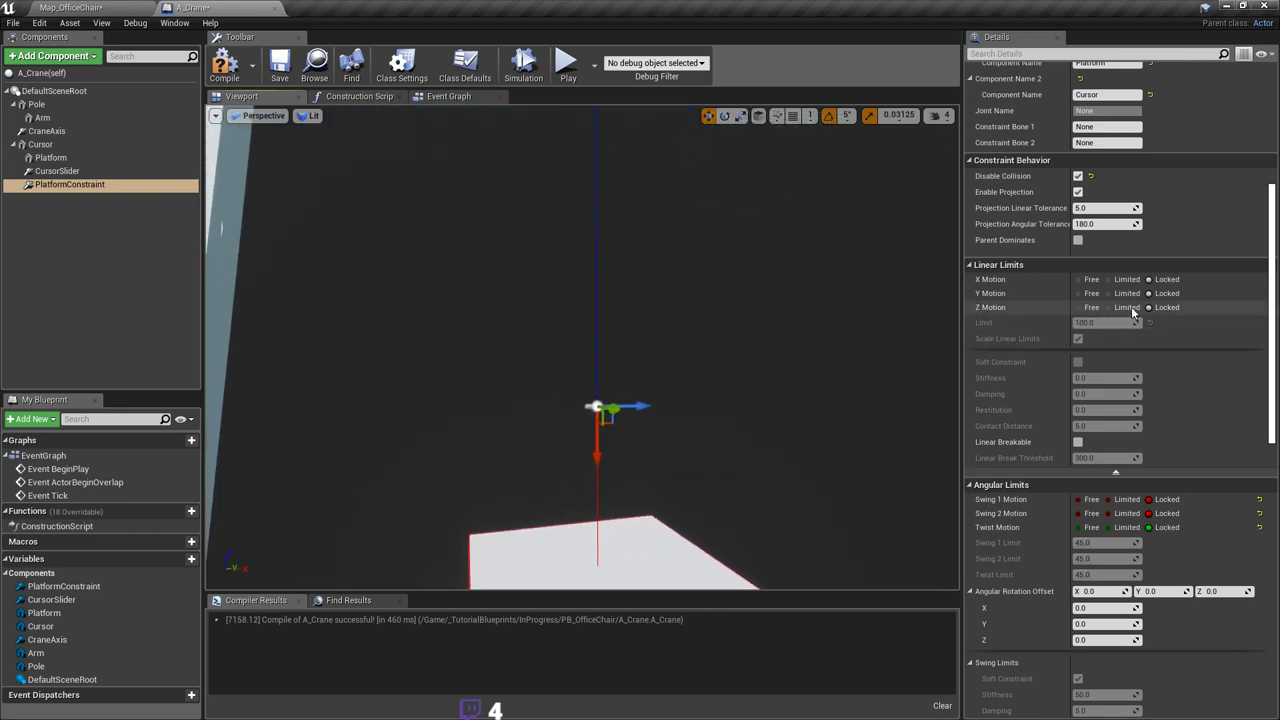
pyautogui.scroll(2, 1150, 310)
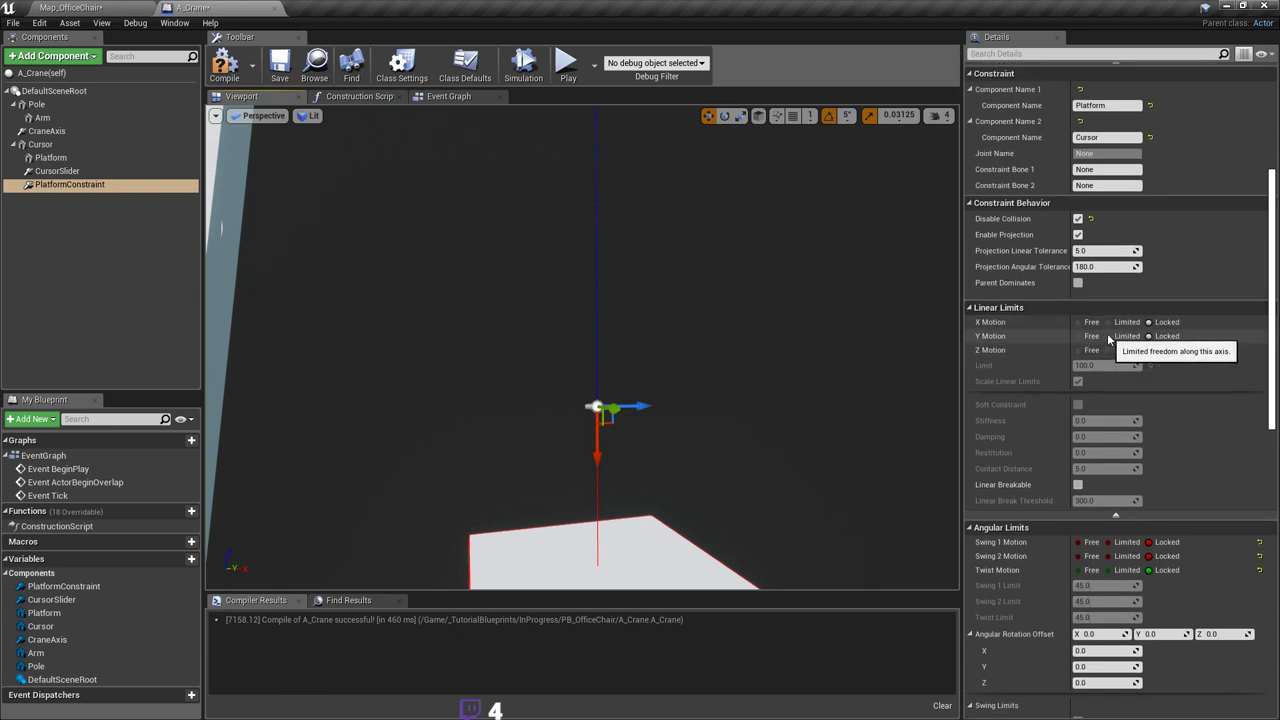
pyautogui.click(1107, 336)
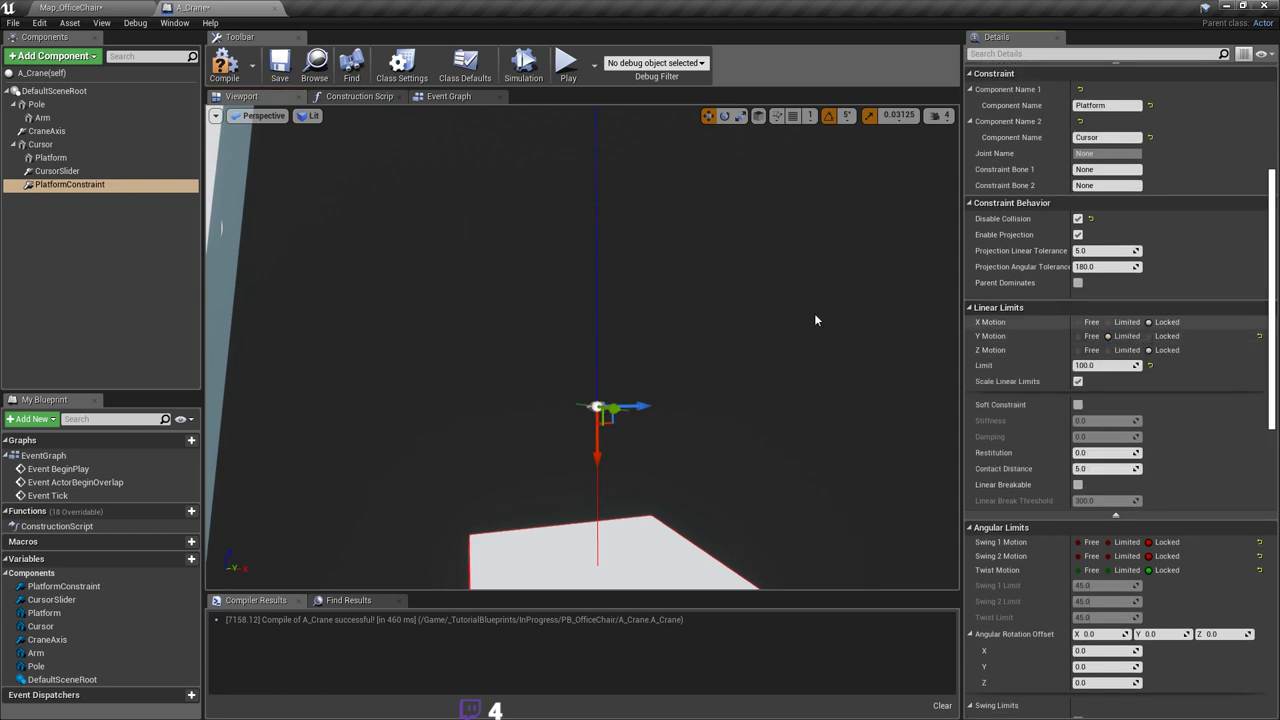
pyautogui.click(1107, 322)
pyautogui.moveTo(800, 350); pyautogui.dragTo(625, 345, button='right')
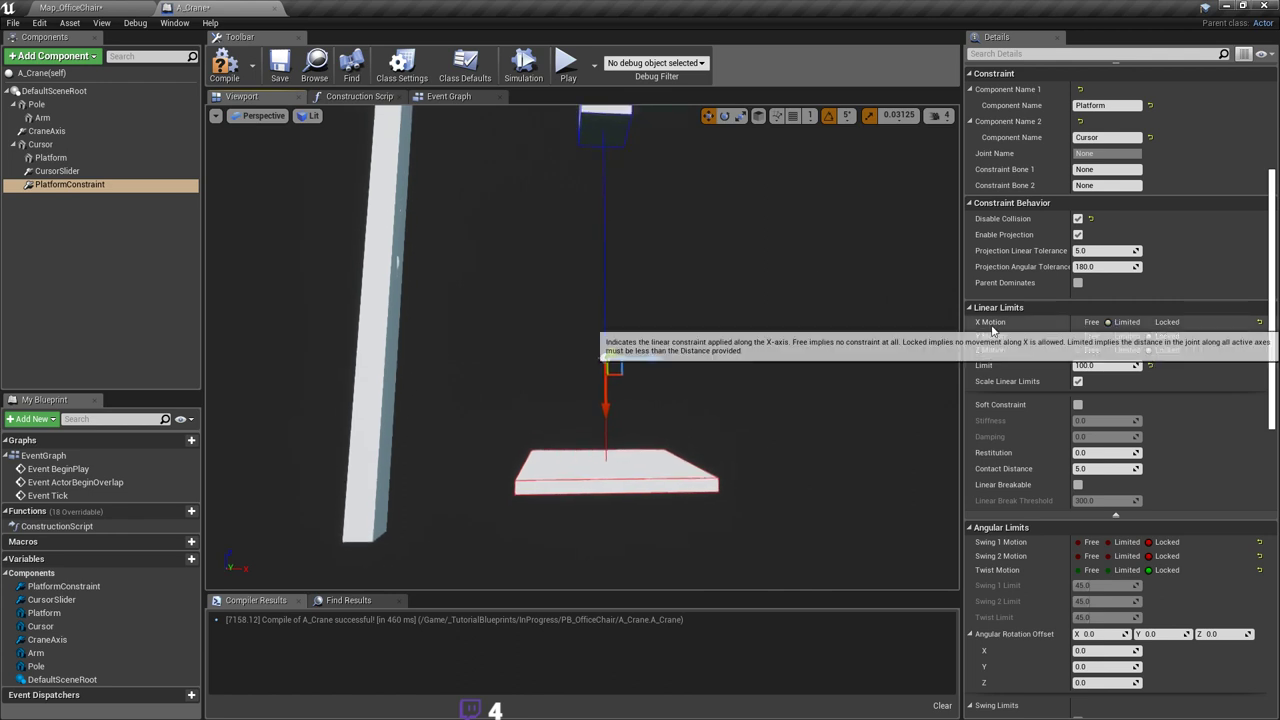
# Step: Move the PlatformConstraint up along its X axis, undo the move and reselect the constraint
pyautogui.moveTo(790, 345); pyautogui.dragTo(790, 350, button='right')
pyautogui.moveTo(662, 369); pyautogui.dragTo(675, 371, button='right')
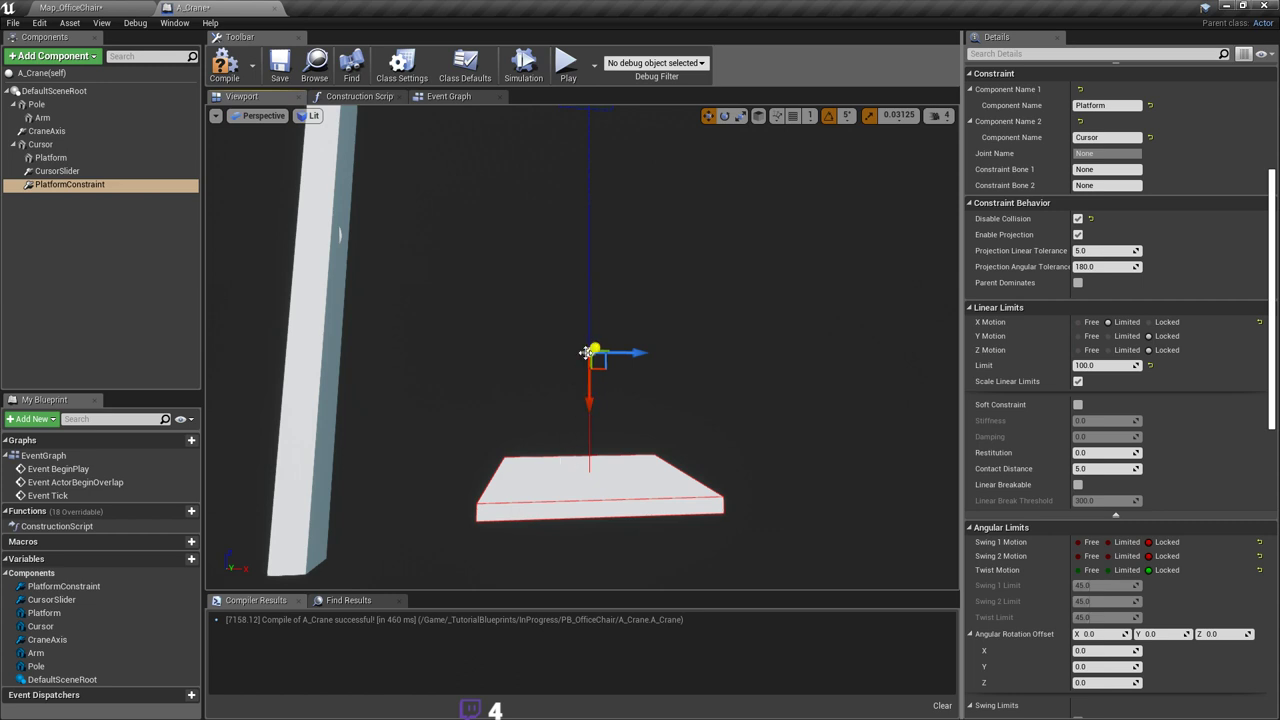
pyautogui.moveTo(604, 397); pyautogui.dragTo(590, 388, button='right')
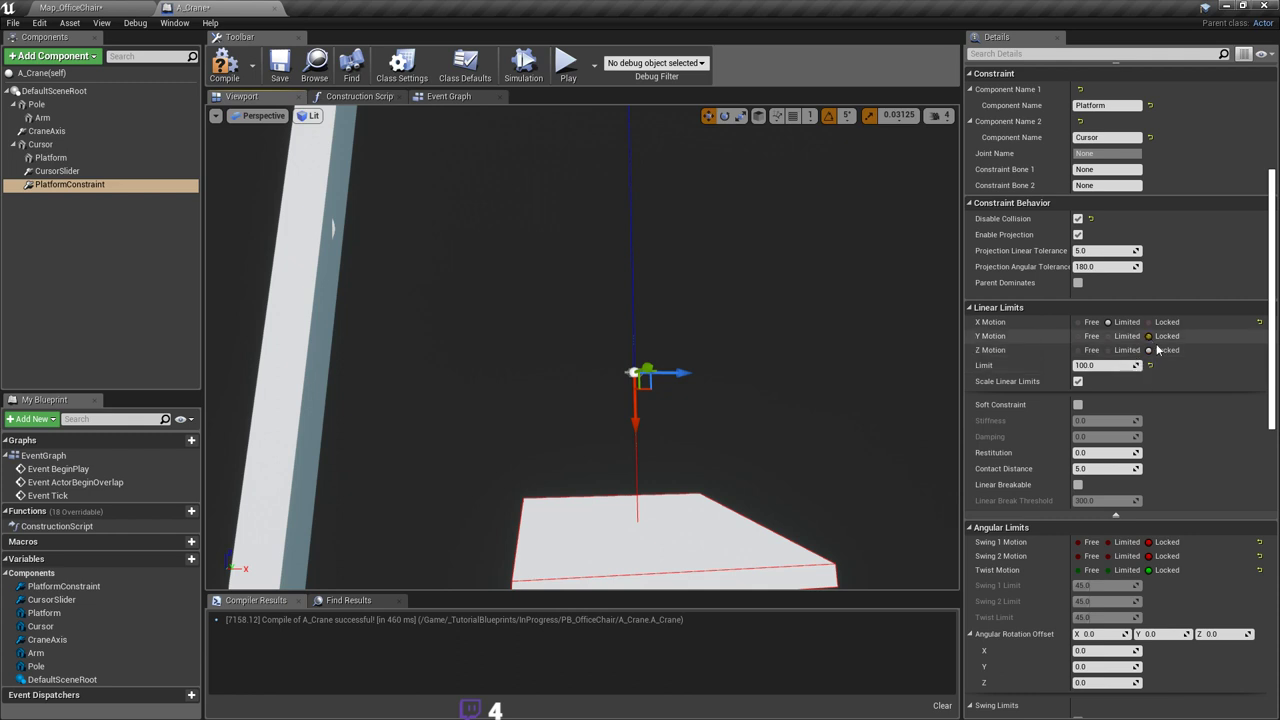
pyautogui.moveTo(850, 357); pyautogui.dragTo(850, 350, button='right')
pyautogui.moveTo(575, 380)
pyautogui.mouseDown(button='right')
pyautogui.moveTo(560, 366)
pyautogui.moveTo(577, 367)
pyautogui.moveTo(575, 380)
pyautogui.mouseUp(button='right')
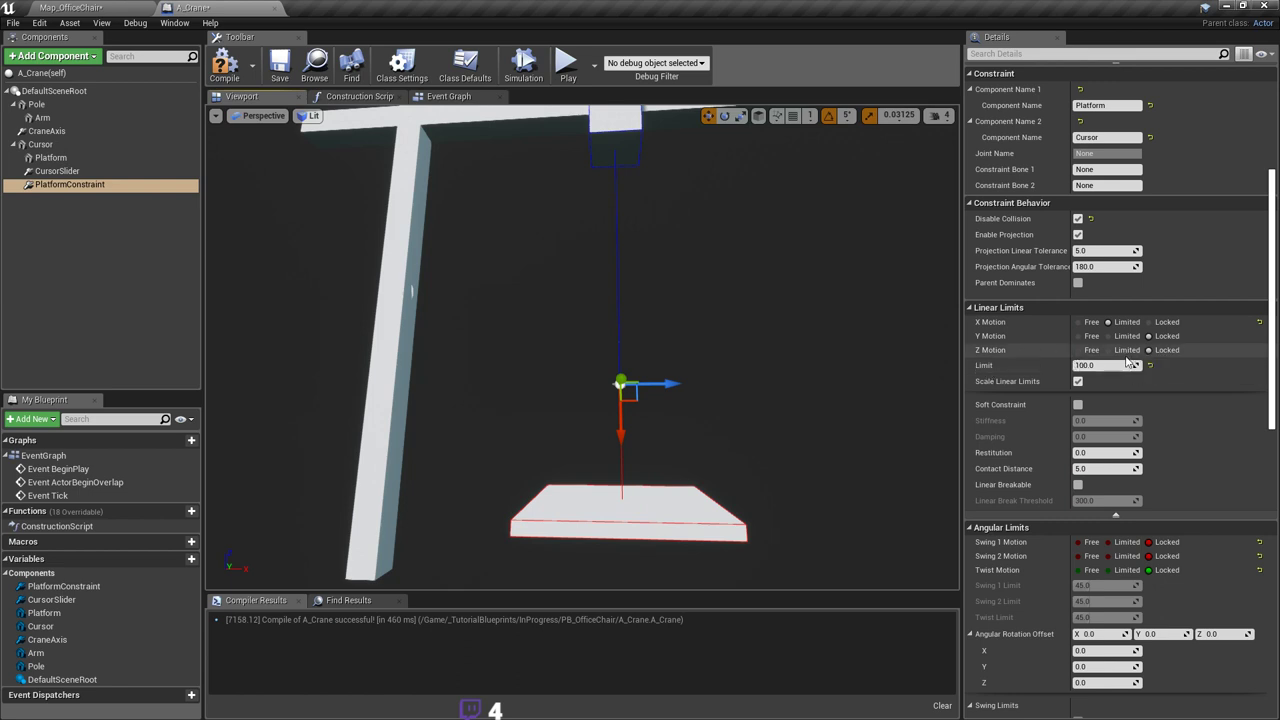
pyautogui.moveTo(1102, 369)
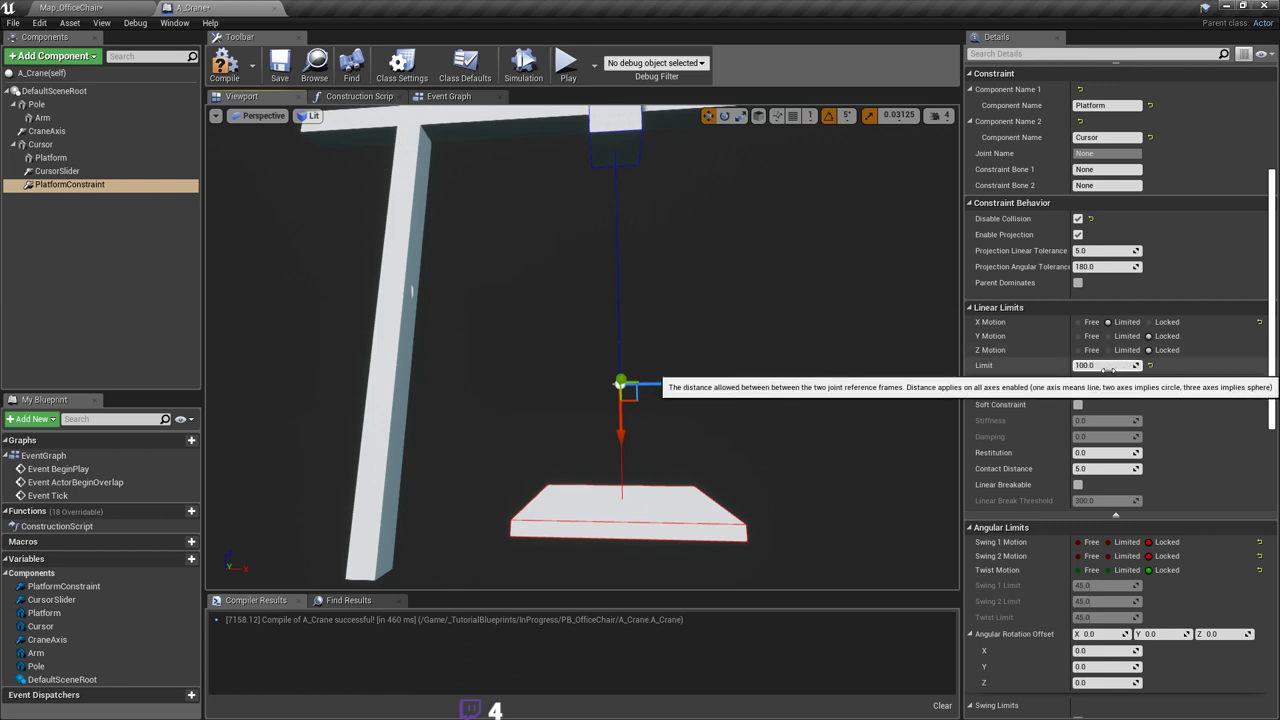
pyautogui.press('a')
pyautogui.moveTo(727, 427); pyautogui.dragTo(745, 434, button='right')
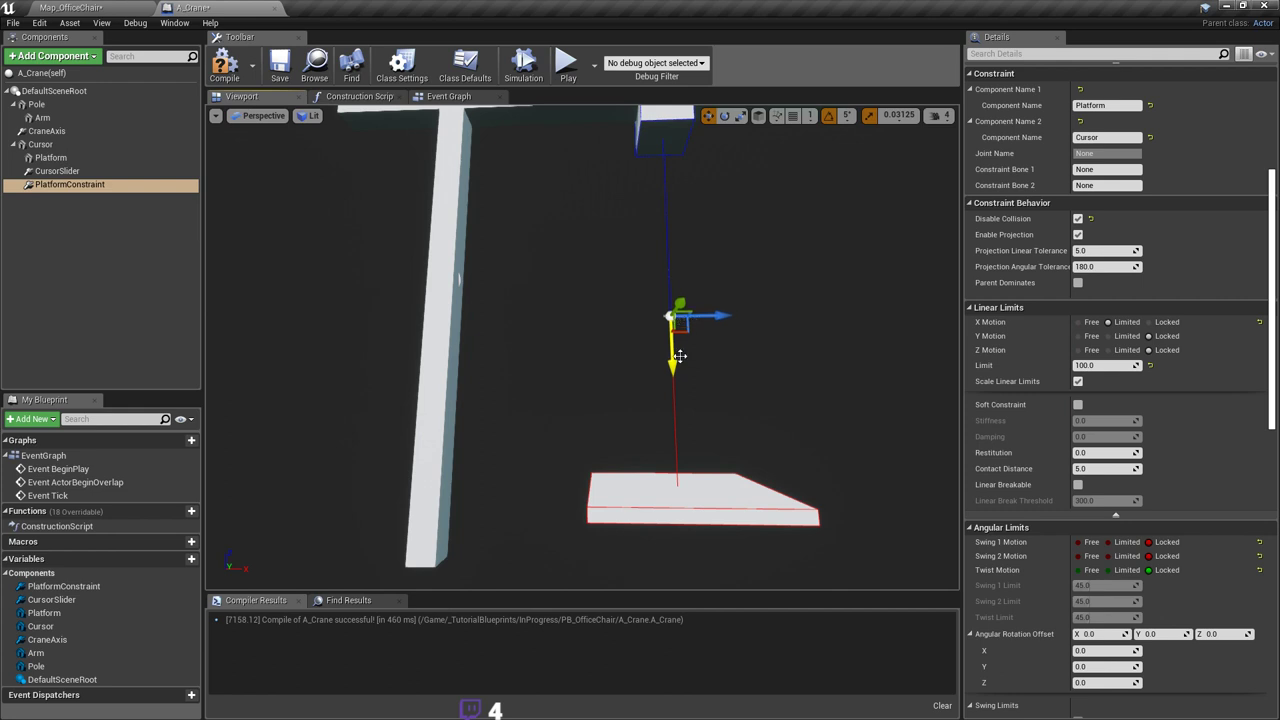
pyautogui.hotkey('ctrl', 'z')
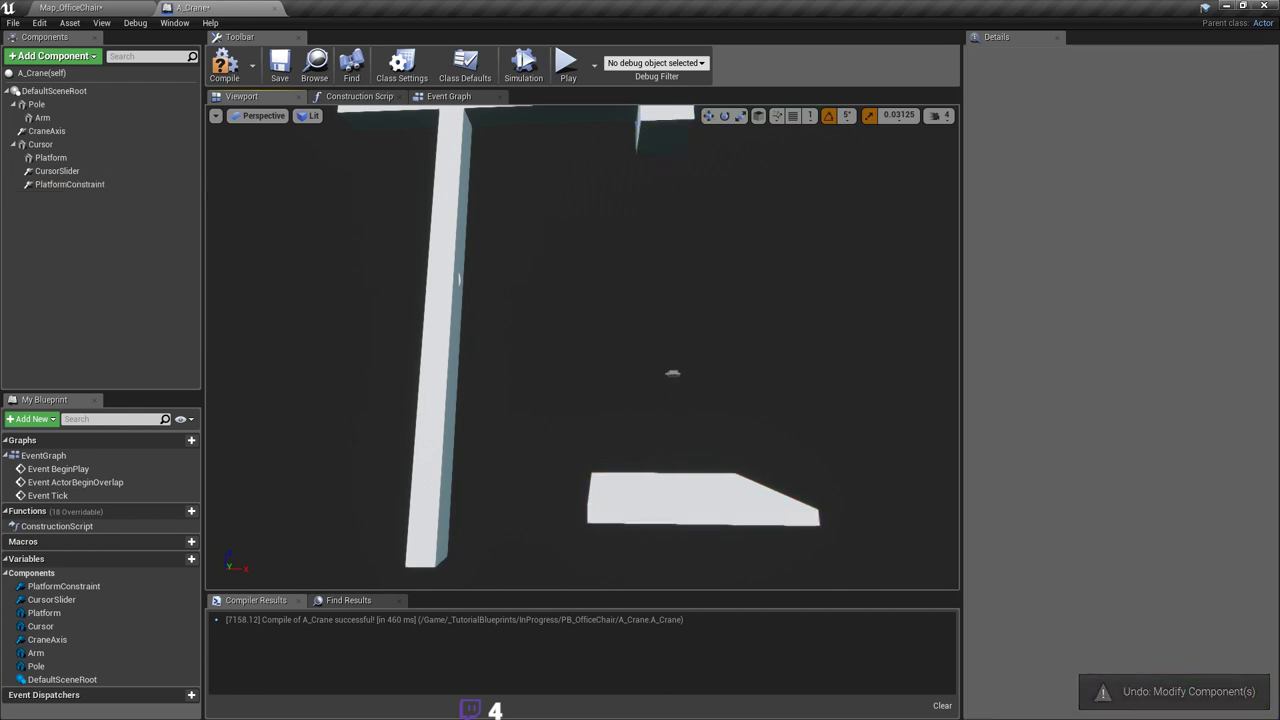
pyautogui.click(673, 374)
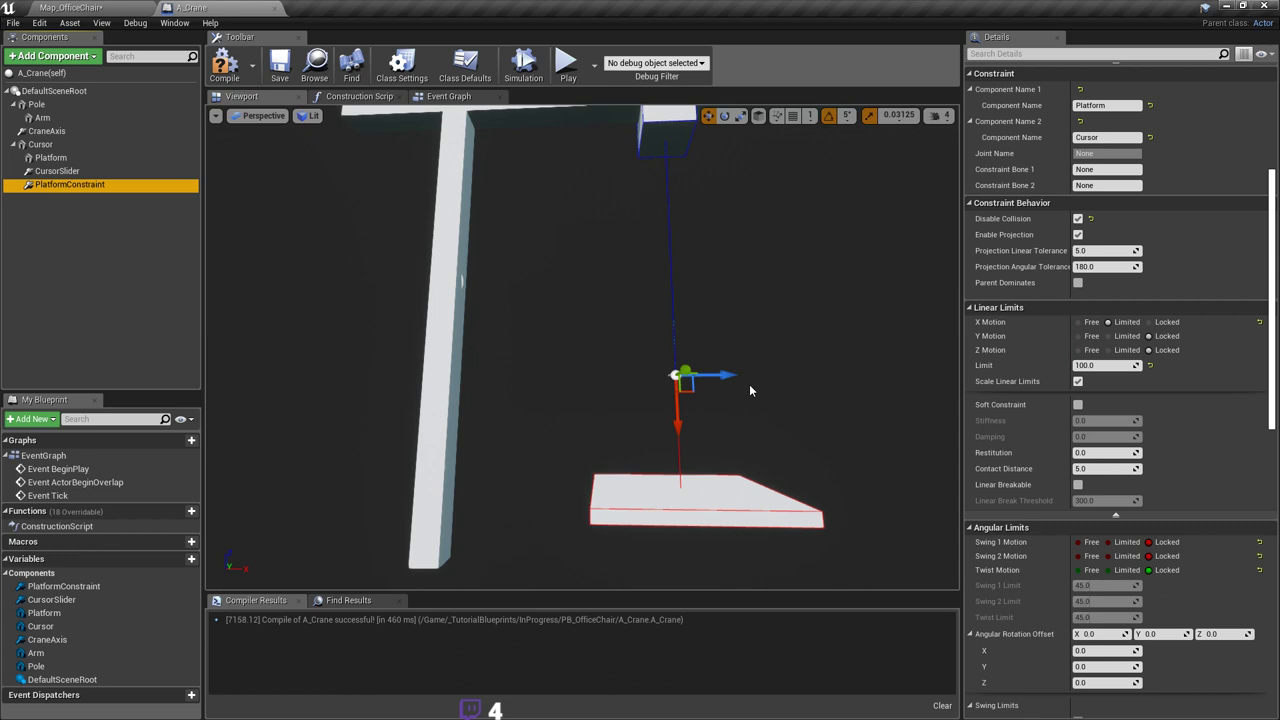
# Step: Set the PlatformConstraint's linear Limit to 400 and check the constraint line between cursor block and platform
pyautogui.moveTo(749, 388); pyautogui.dragTo(827, 388, button='right')
pyautogui.click(1121, 366)
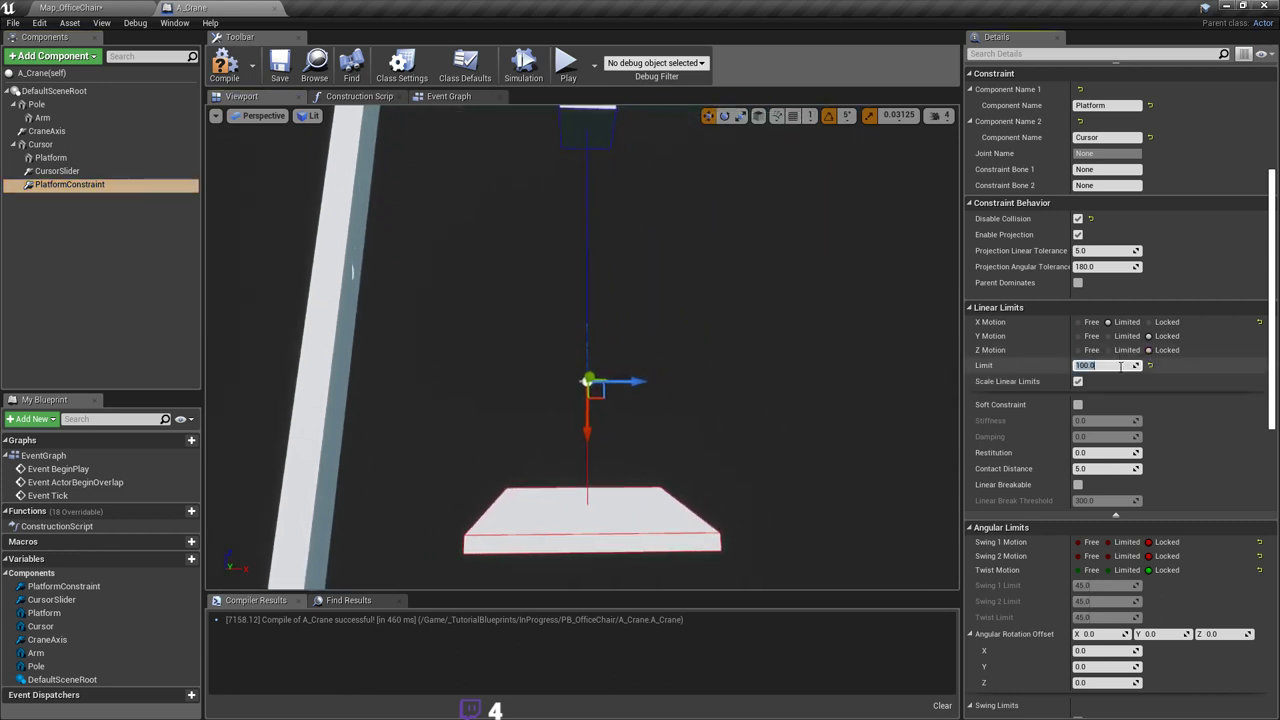
pyautogui.press('s')
pyautogui.moveTo(696, 366); pyautogui.dragTo(696, 366, button='right')
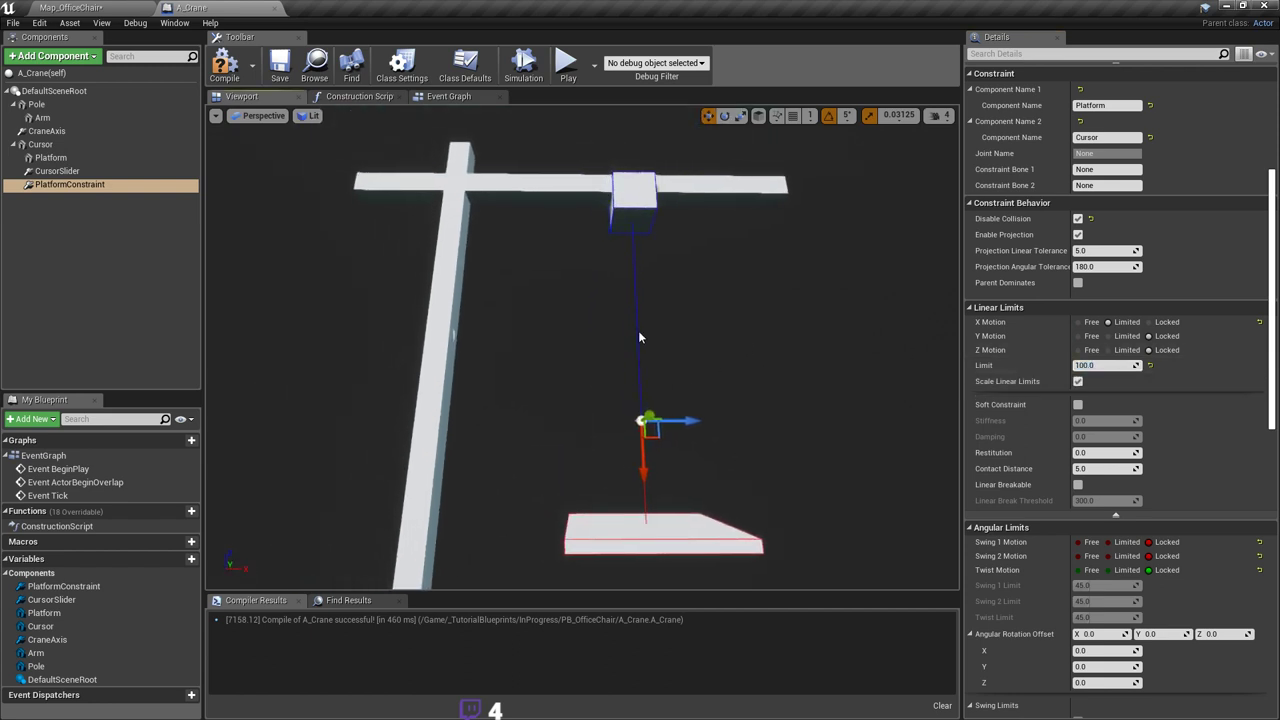
pyautogui.moveTo(830, 290)
pyautogui.mouseDown(button='right')
pyautogui.moveTo(790, 350)
pyautogui.moveTo(830, 285)
pyautogui.moveTo(830, 255)
pyautogui.moveTo(777, 283)
pyautogui.moveTo(815, 250)
pyautogui.moveTo(790, 275)
pyautogui.moveTo(850, 300)
pyautogui.mouseUp(button='right')
pyautogui.press('s')
pyautogui.press('w')
pyautogui.press('w')
pyautogui.press('s')
pyautogui.click(1110, 365)
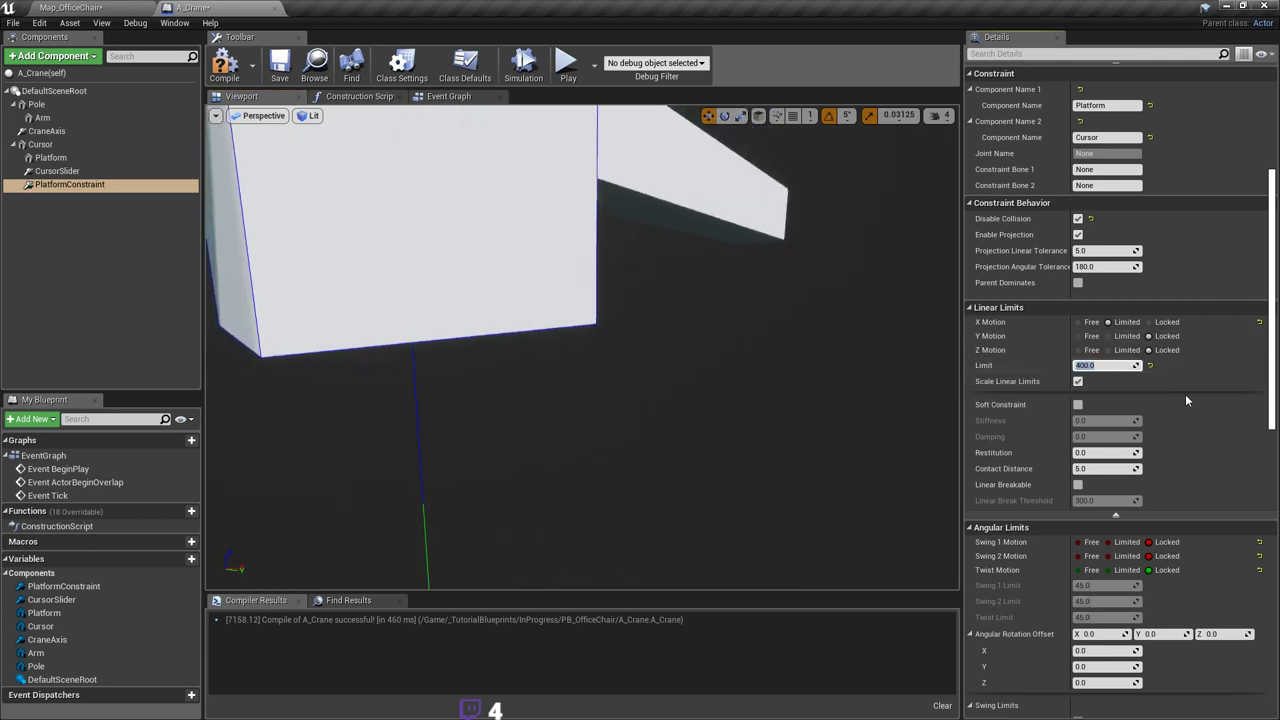
pyautogui.press('s')
pyautogui.moveTo(794, 381); pyautogui.dragTo(830, 450, button='right')
pyautogui.moveTo(765, 355); pyautogui.dragTo(771, 400, button='right')
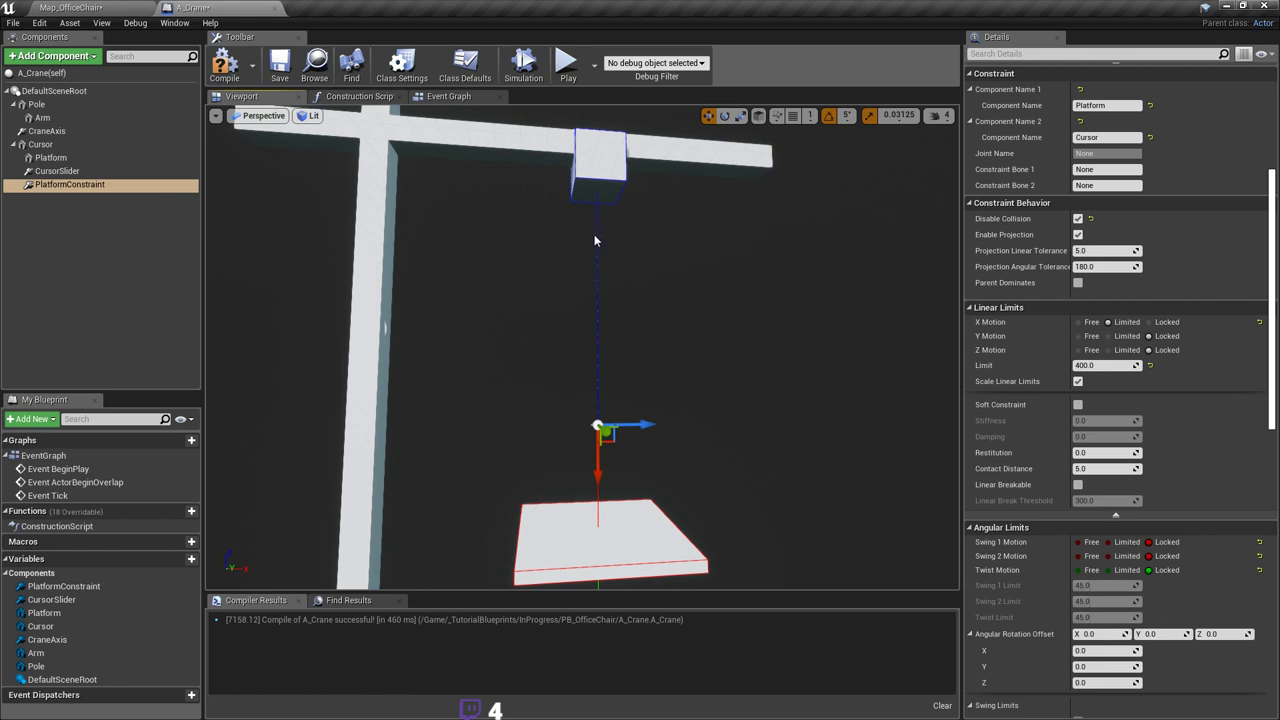
# Step: Examine the PlatformConstraint's linear limit line between the cursor block and the platform, including where it ends below the platform
pyautogui.moveTo(604, 241); pyautogui.dragTo(588, 292, button='right')
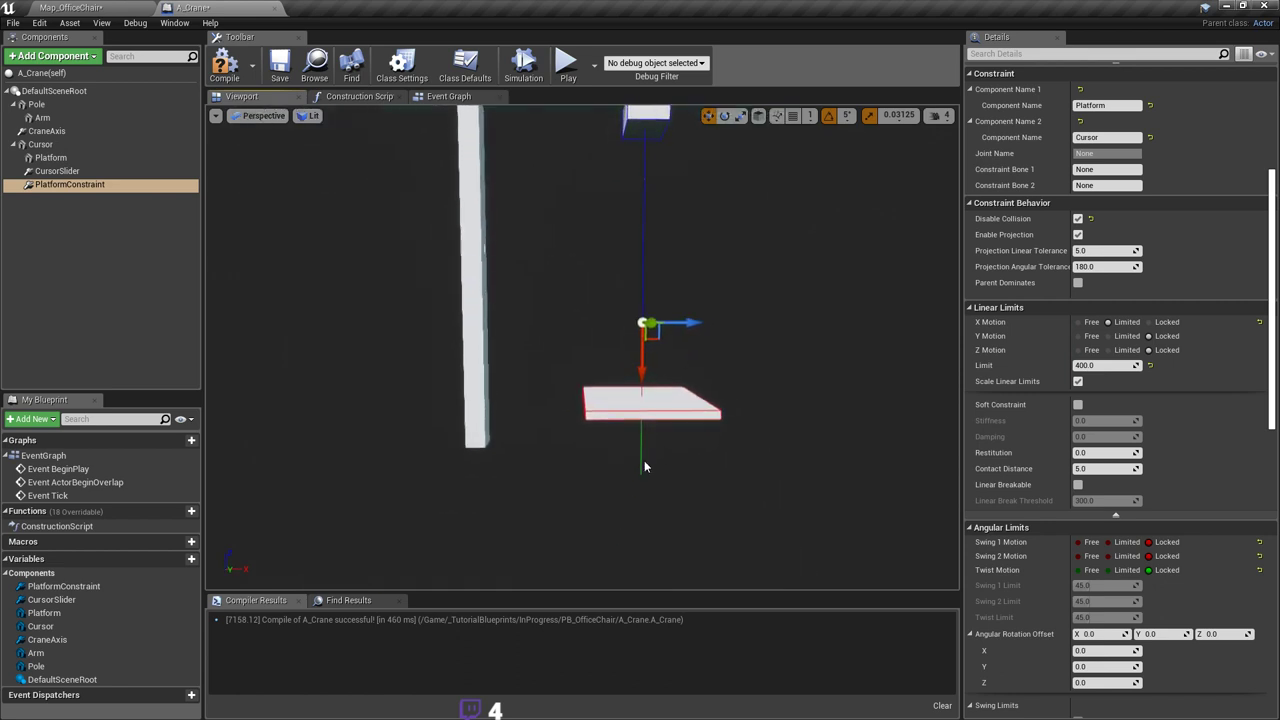
pyautogui.moveTo(746, 345); pyautogui.dragTo(659, 276, button='right')
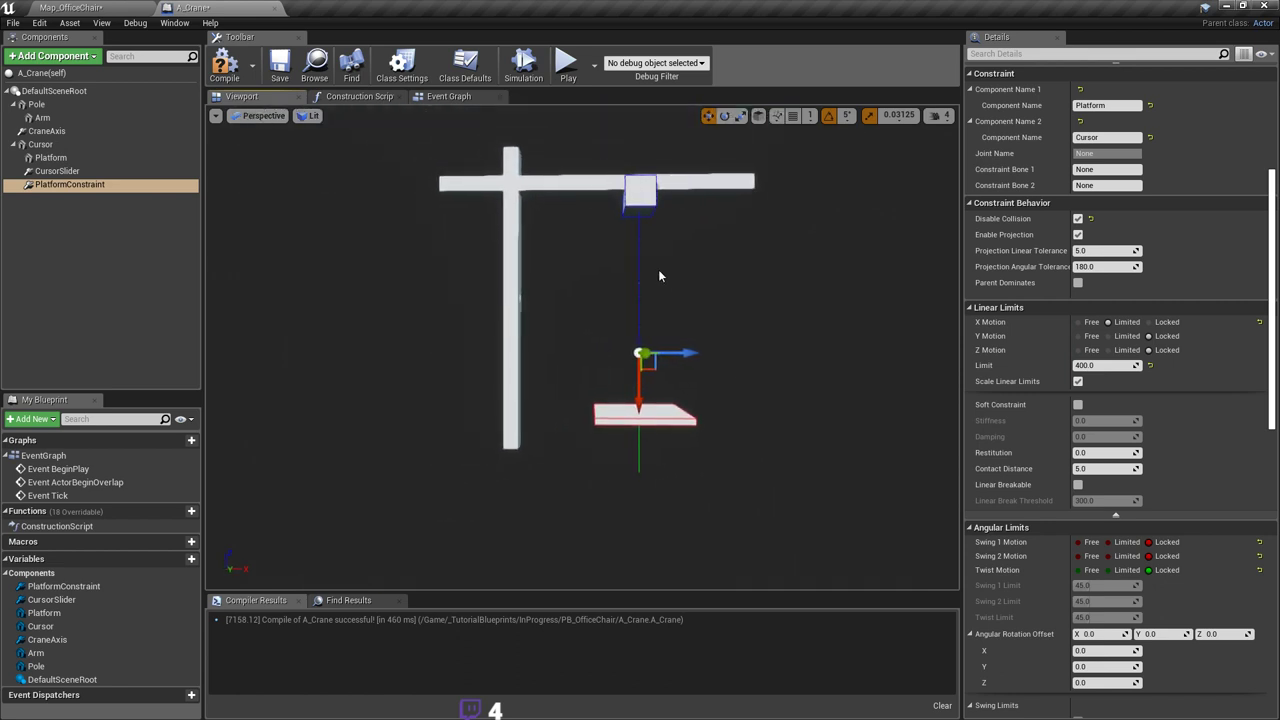
pyautogui.moveTo(551, 420); pyautogui.dragTo(473, 460, button='right')
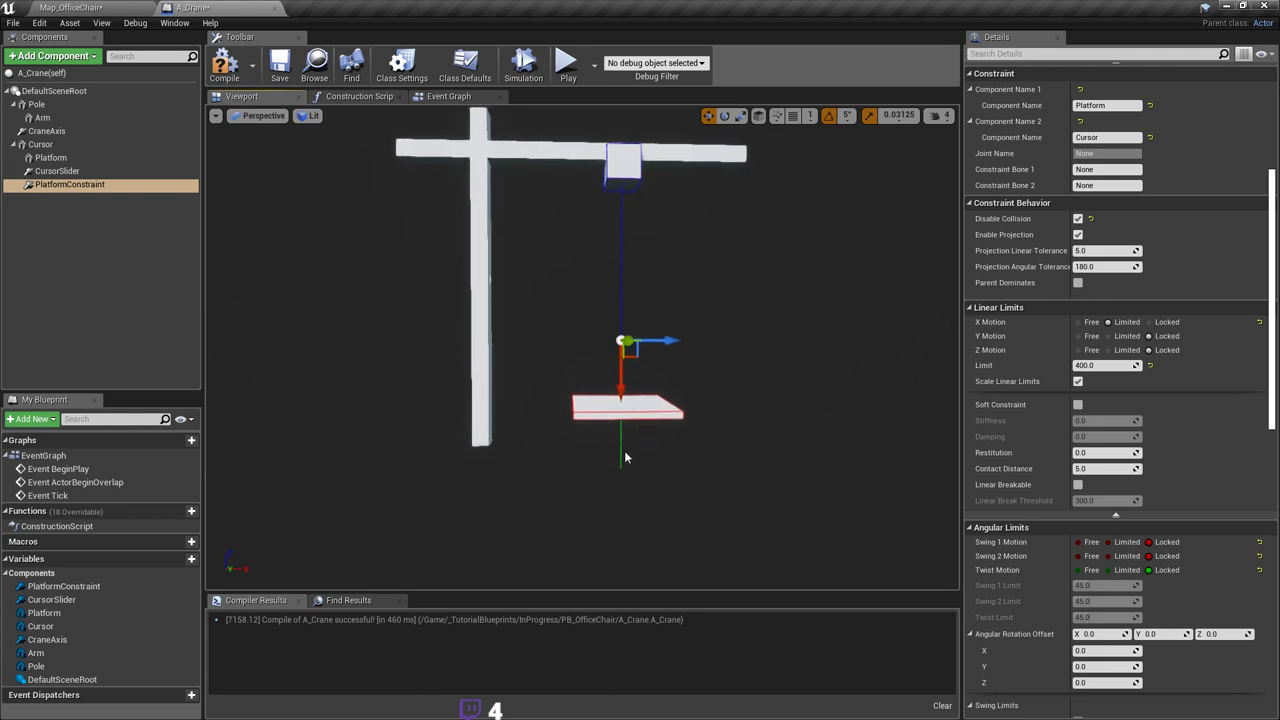
pyautogui.moveTo(624, 457); pyautogui.dragTo(718, 268, button='right')
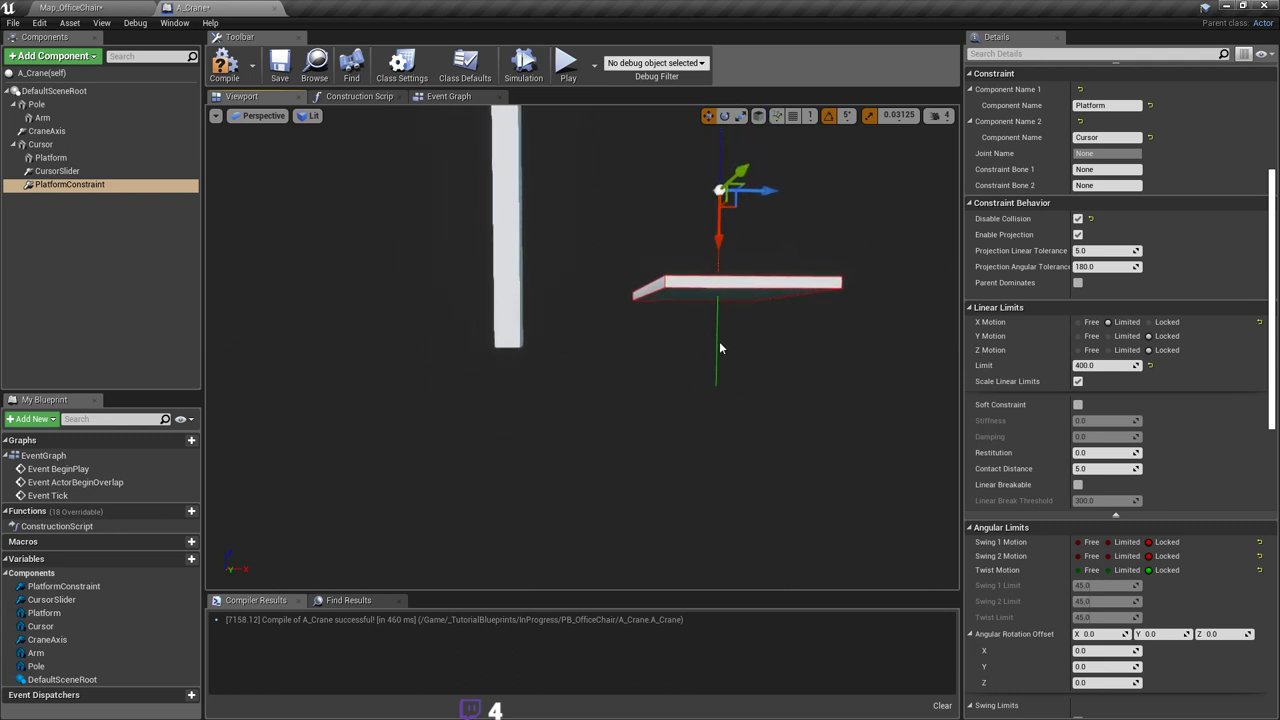
pyautogui.moveTo(776, 390); pyautogui.dragTo(810, 345, button='right')
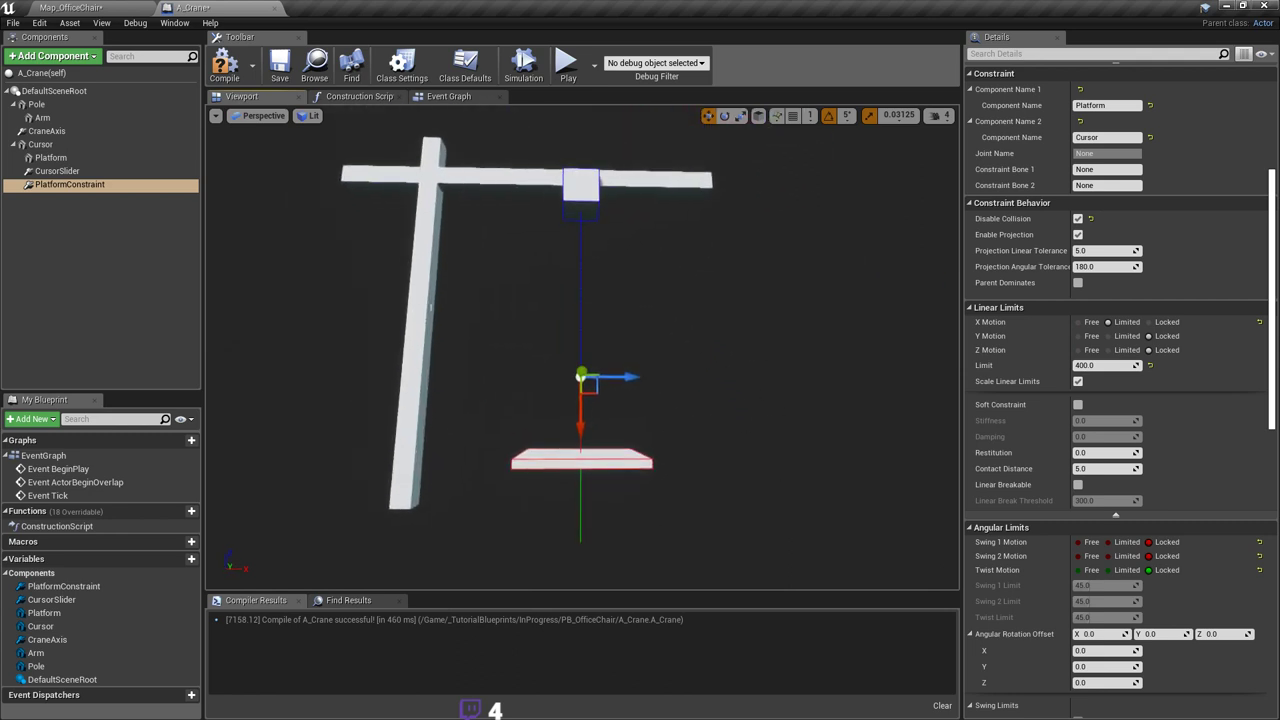
pyautogui.hotkey('ctrl', 's')
pyautogui.moveTo(776, 390); pyautogui.dragTo(772, 381, button='right')
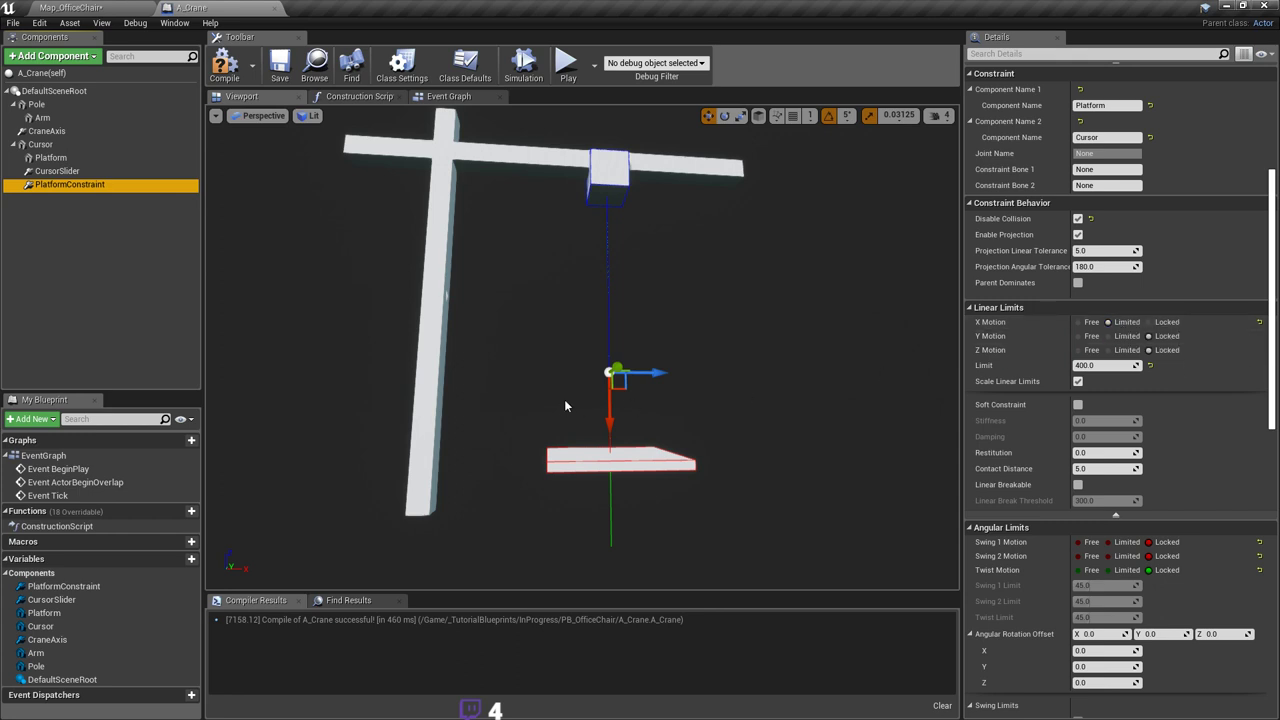
# Step: Disable the Swing drives for Target Orientation and Target Velocity in the PlatformConstraint's Angular Motor, and compile and save the blueprint
pyautogui.scroll(-3, 1156, 408)
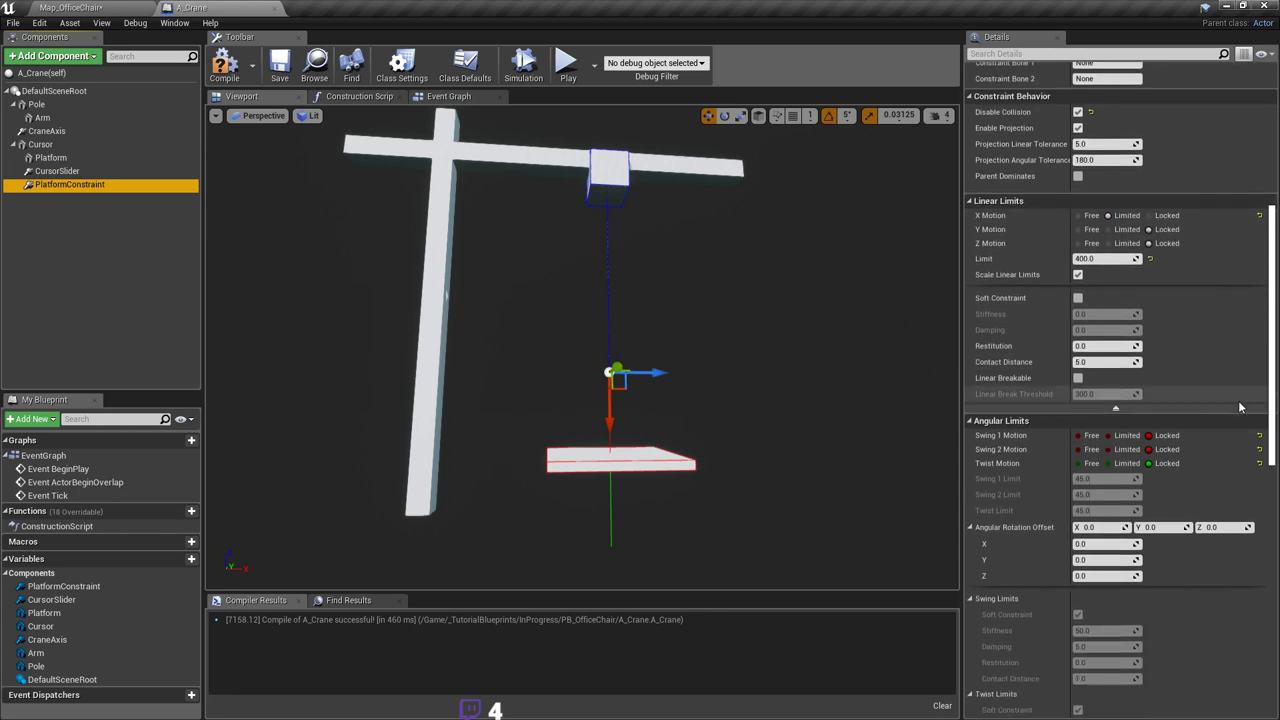
pyautogui.click(226, 66)
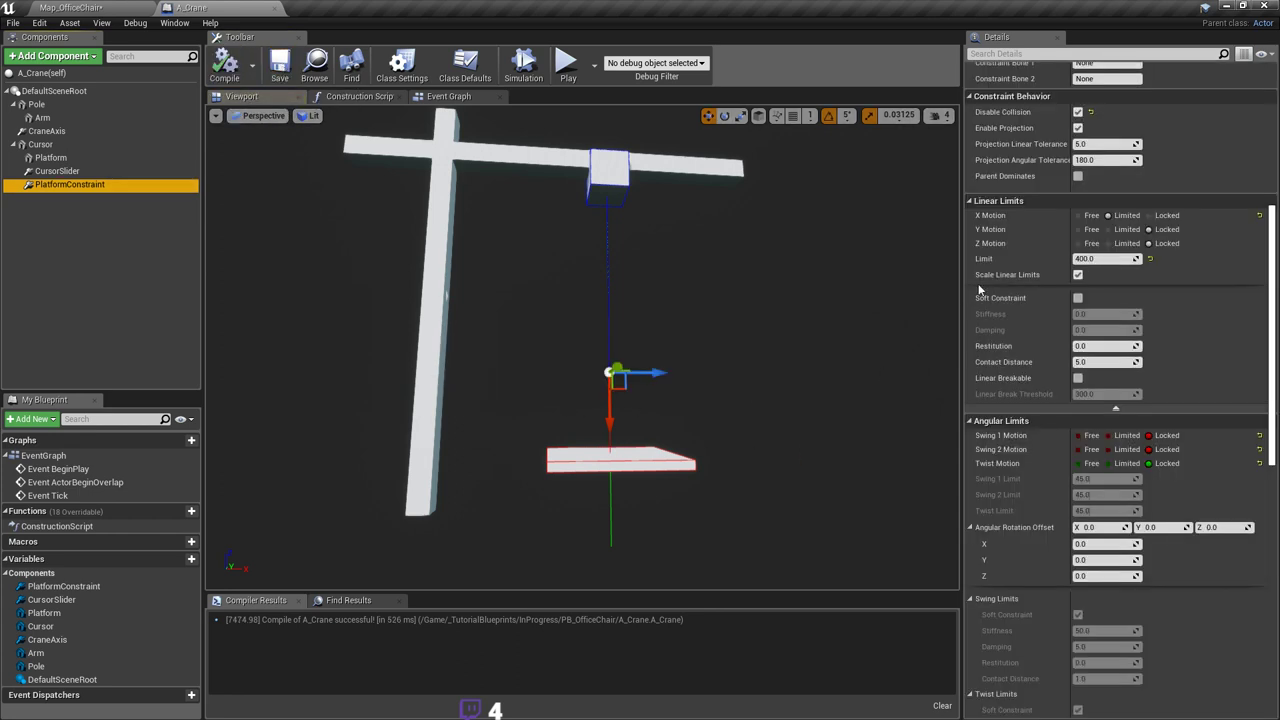
pyautogui.scroll(1, 1212, 313)
pyautogui.scroll(-20, 1186, 419)
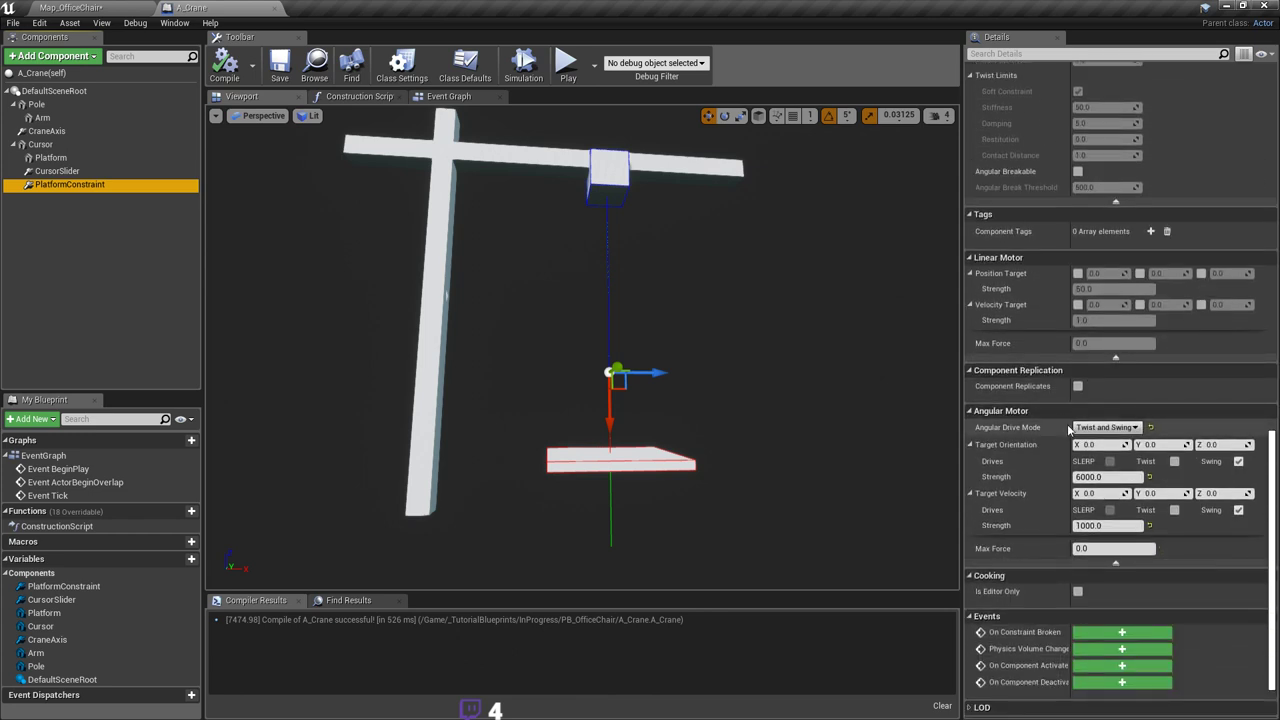
pyautogui.click(1238, 461)
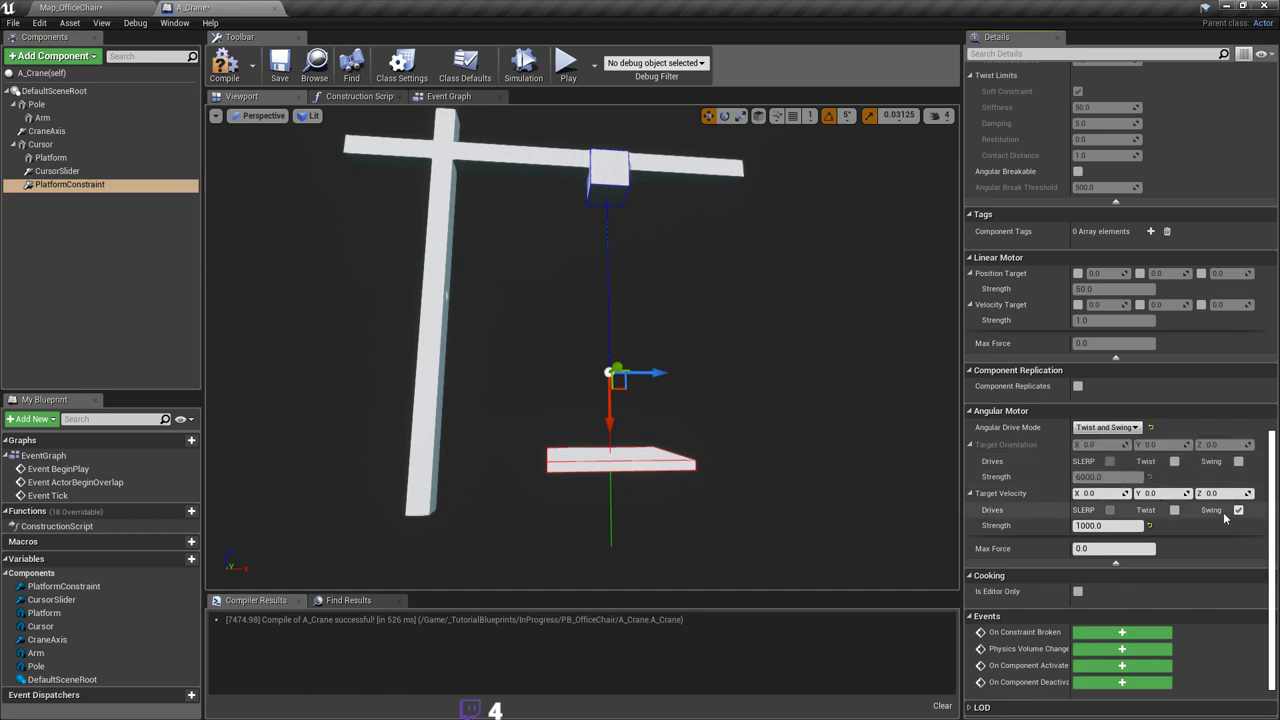
pyautogui.click(1238, 510)
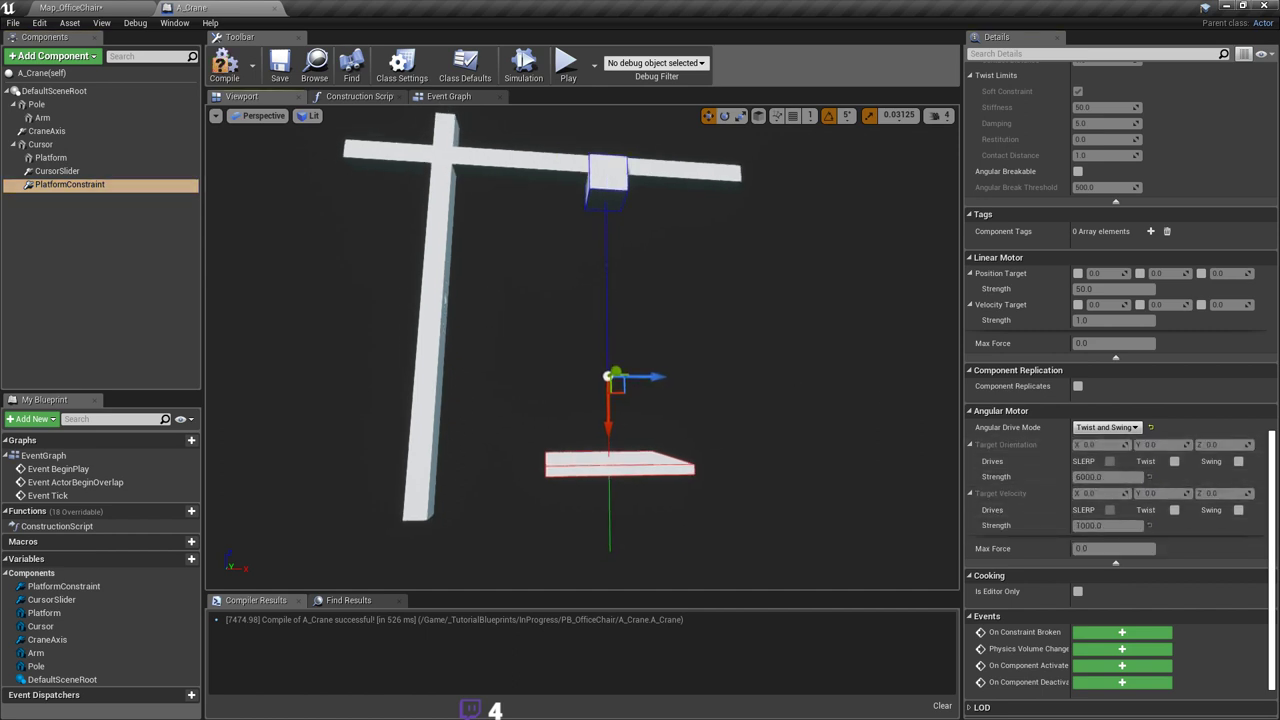
pyautogui.click(225, 75)
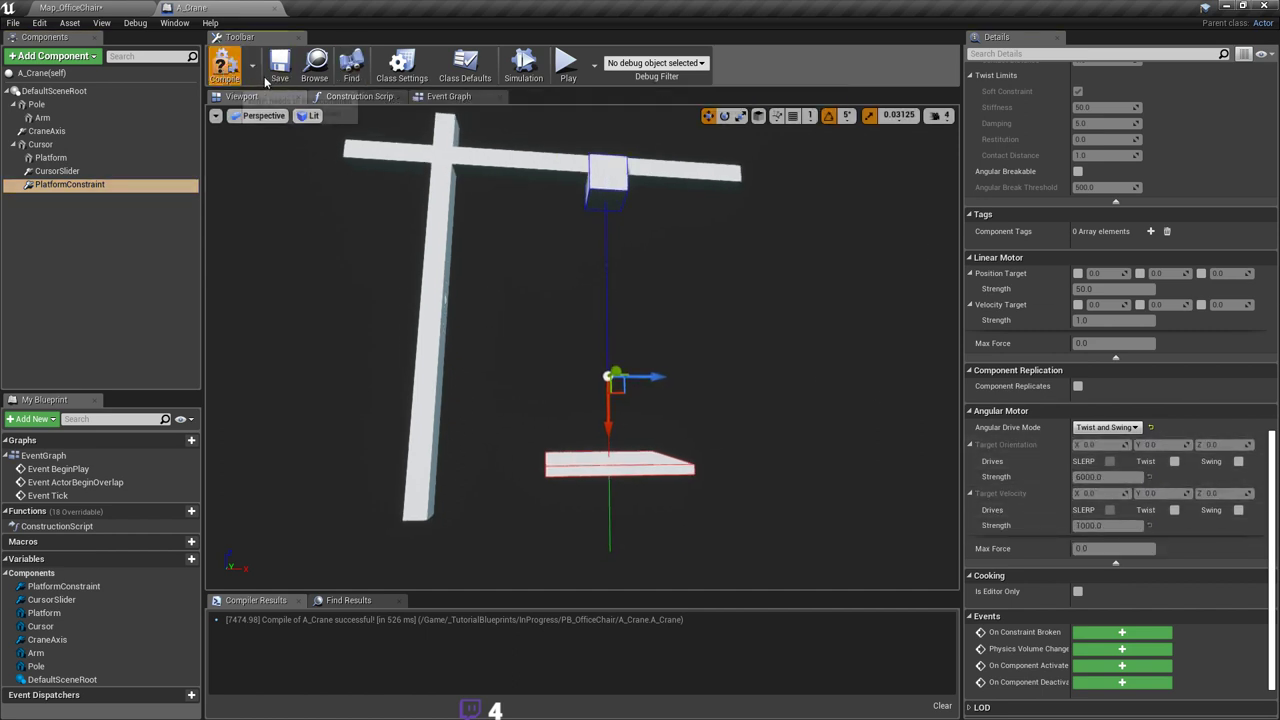
pyautogui.click(274, 76)
# Step: Play-test Map_OfficeChair by grabbing the crane's platform, raising and lowering it, and stop the session
pyautogui.click(116, 8)
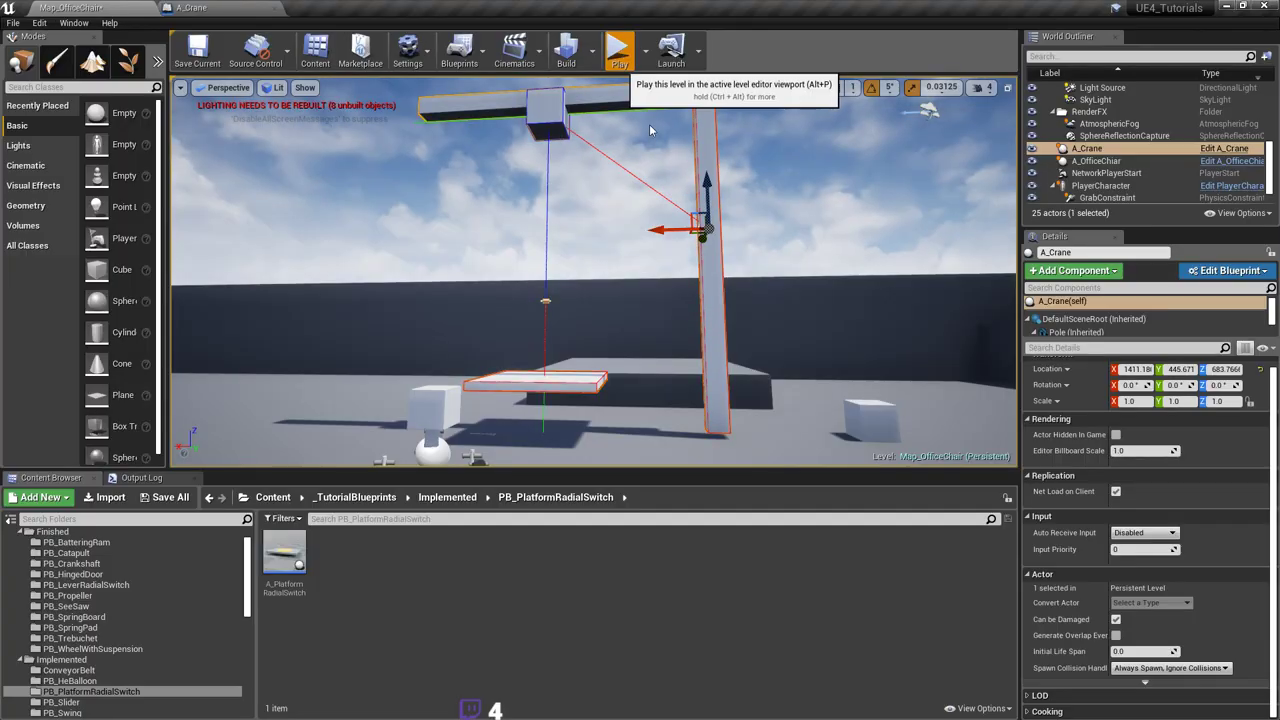
pyautogui.click(610, 42)
pyautogui.press('d')
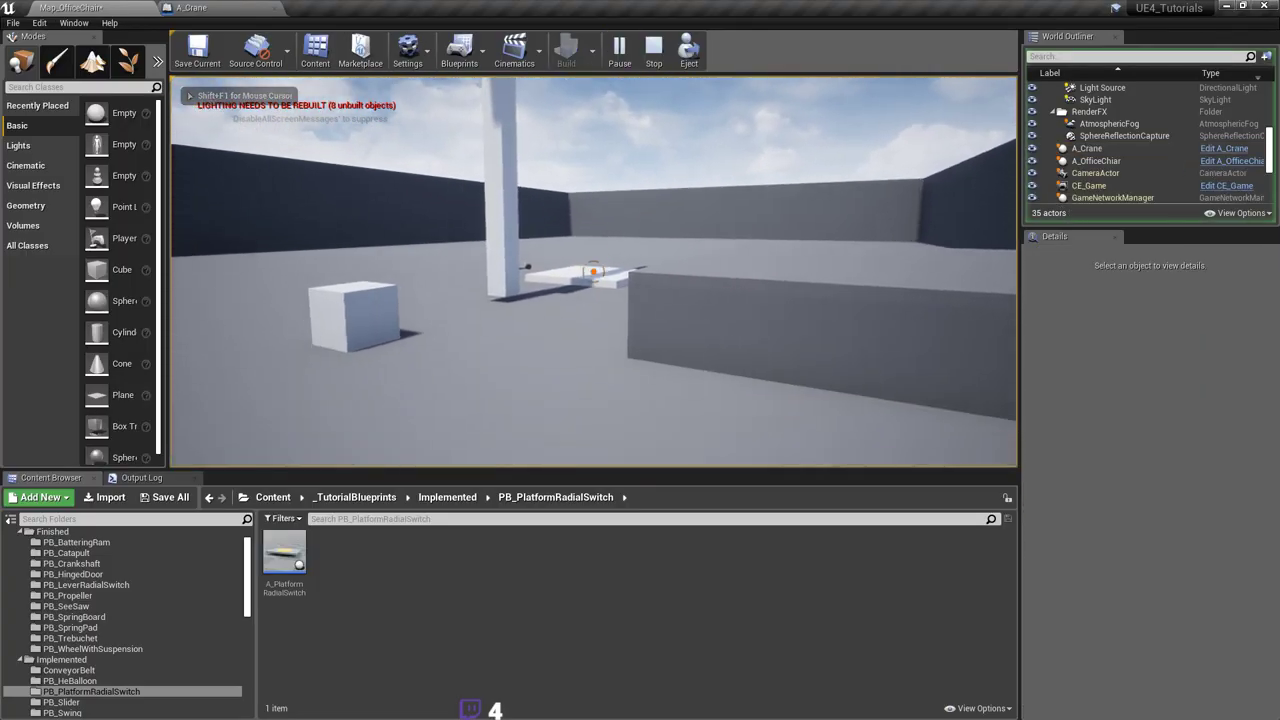
pyautogui.press('w')
pyautogui.press('w')
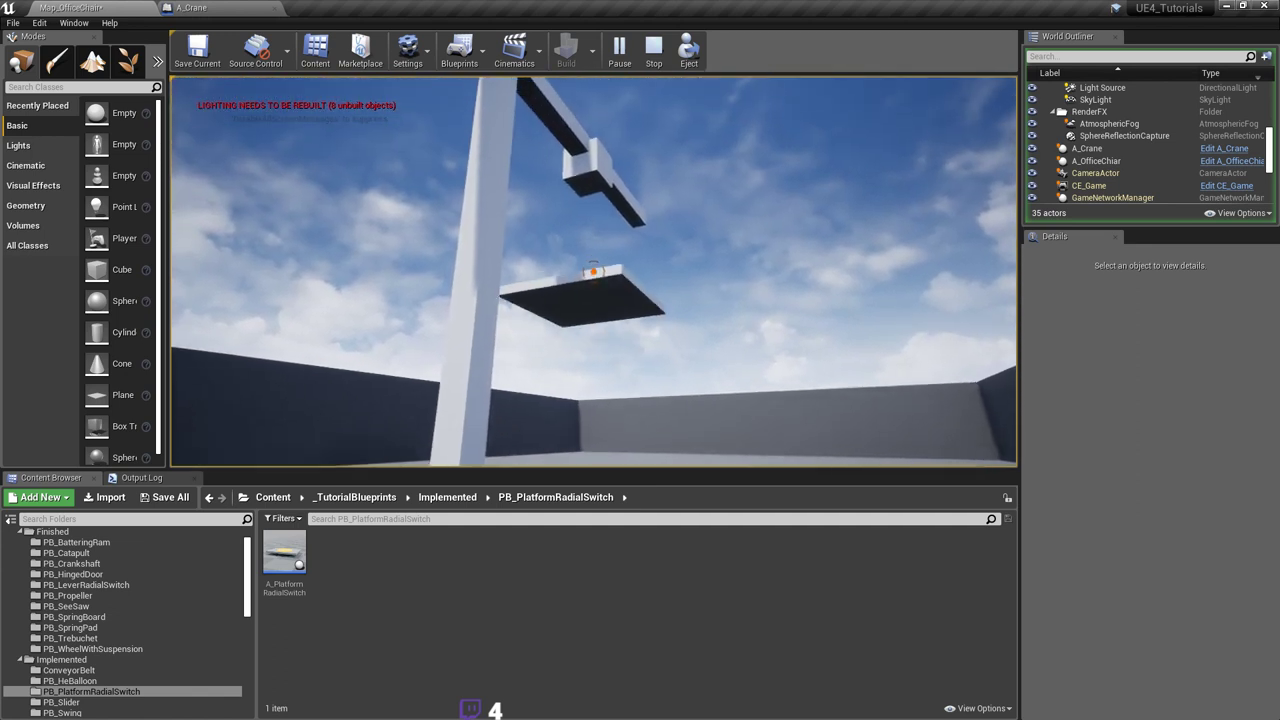
pyautogui.press('w')
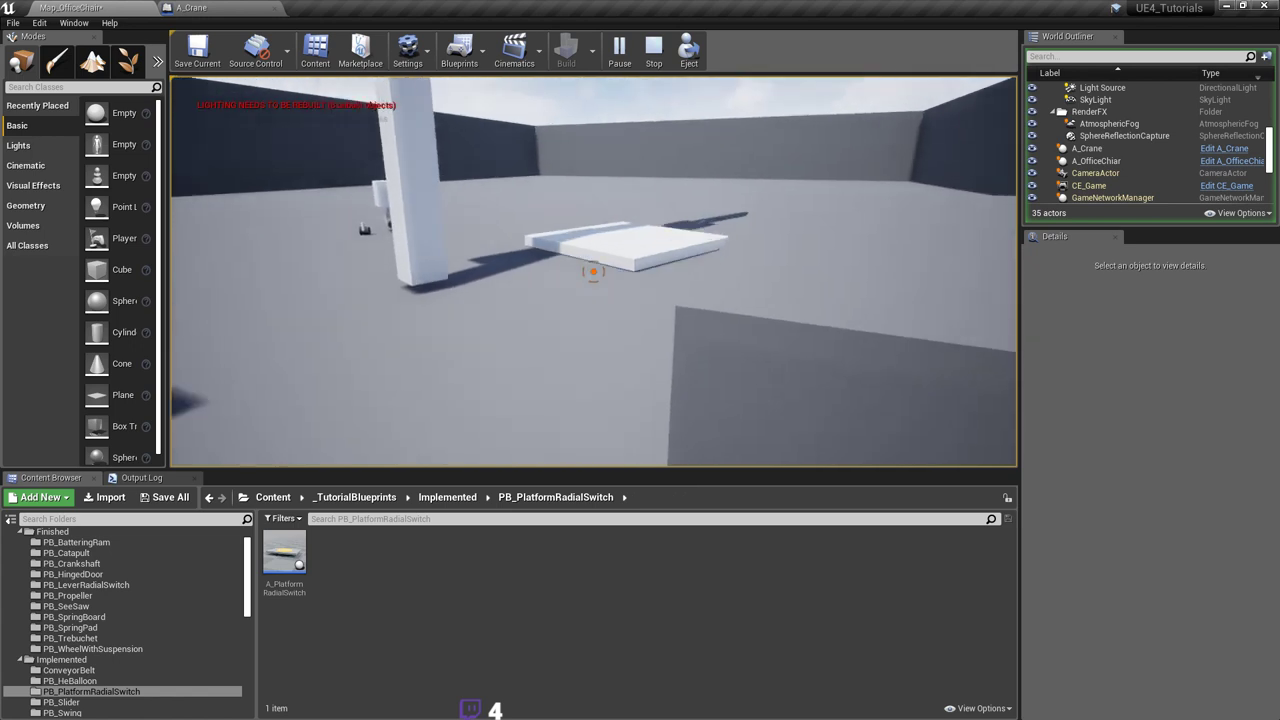
pyautogui.press('s')
pyautogui.press('s')
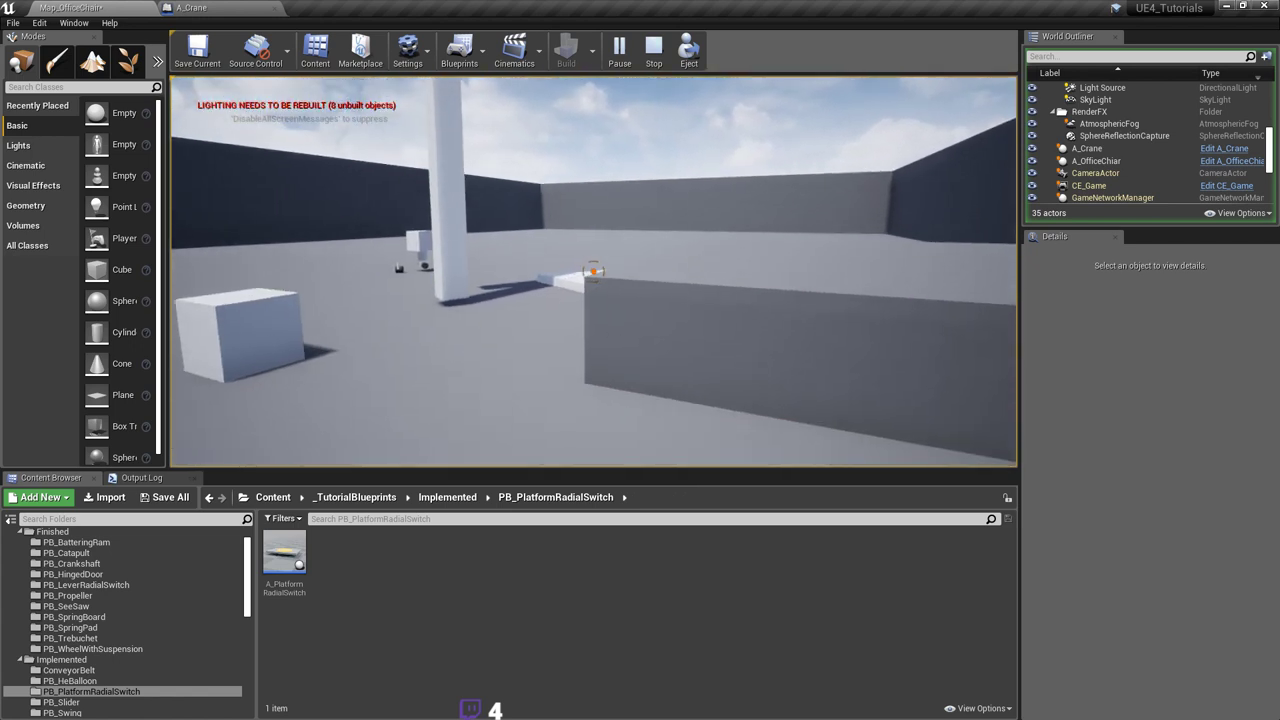
pyautogui.press('w')
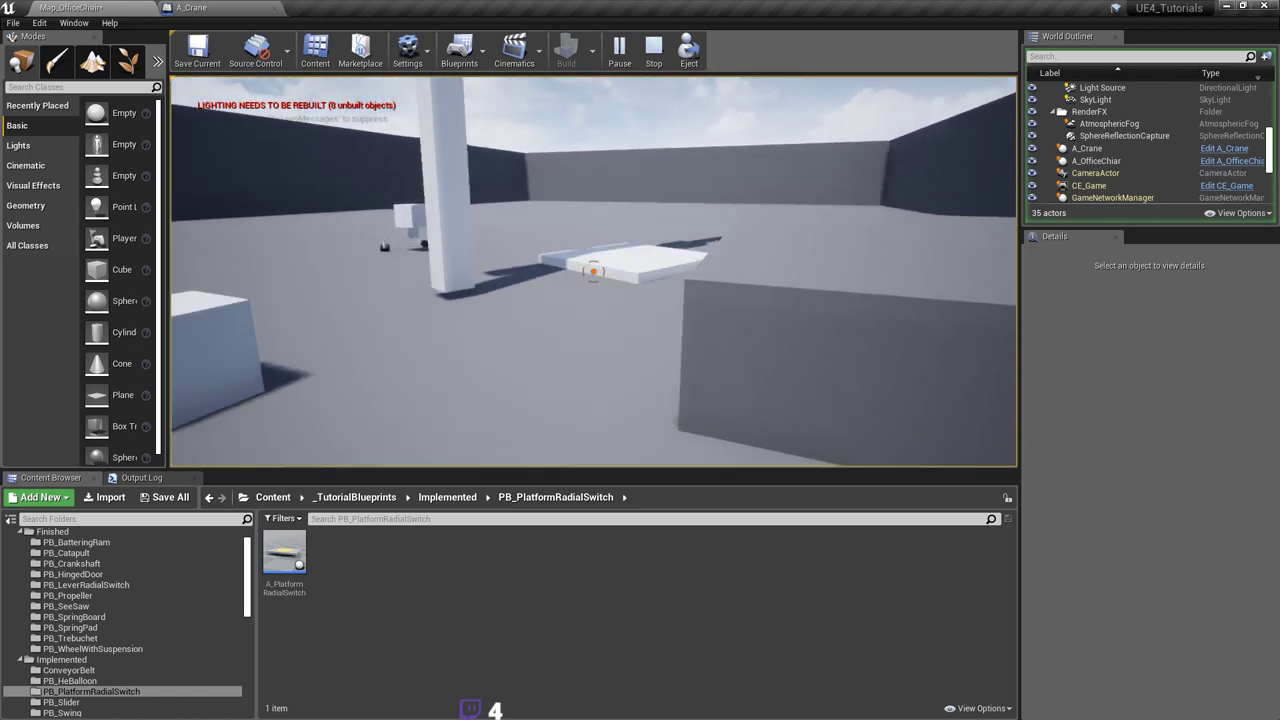
pyautogui.press('w')
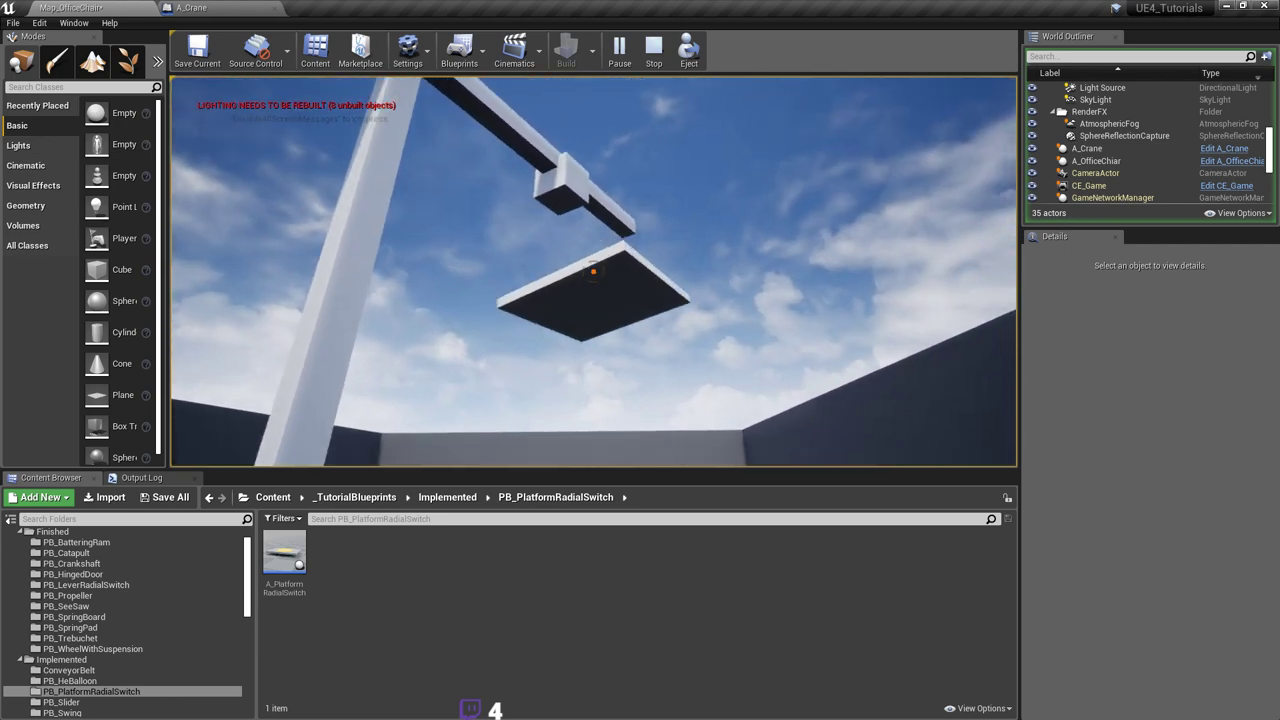
pyautogui.press('w')
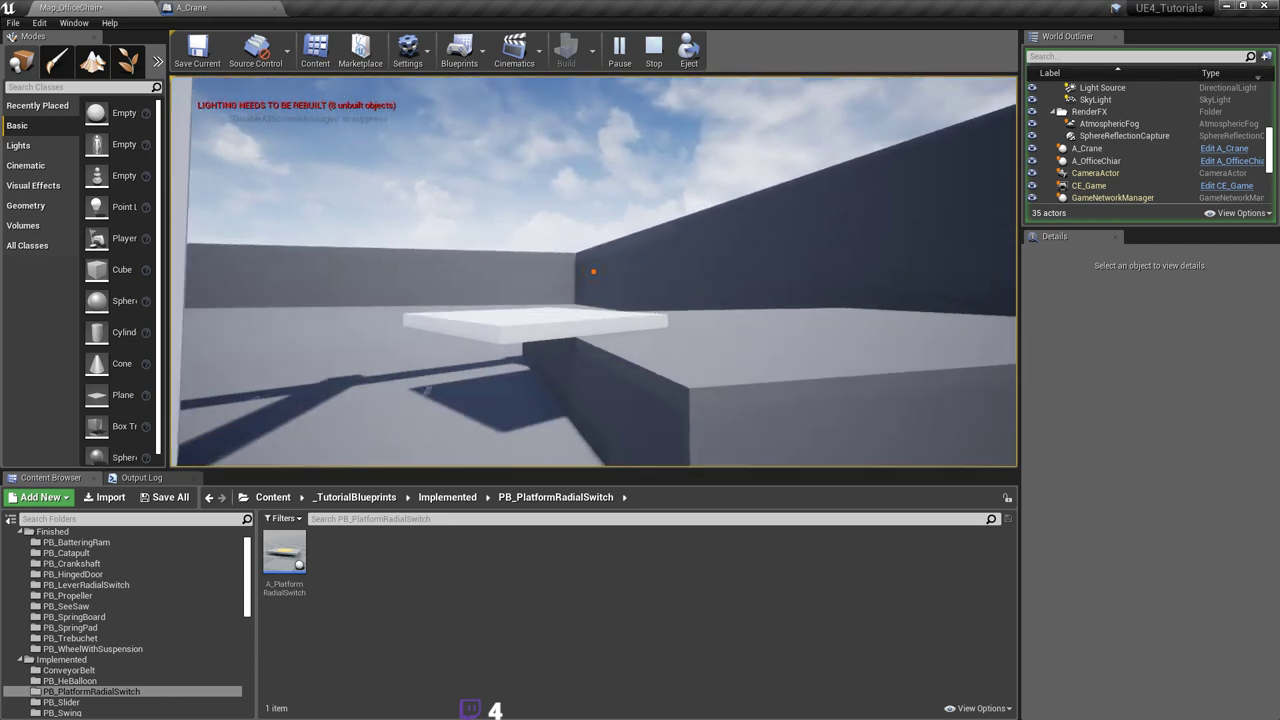
pyautogui.press('Escape')
# Step: Return to the A_Crane blueprint and examine the PlatformConstraint's Linear Motor settings and its axes above the hanging platform
pyautogui.click(236, 7)
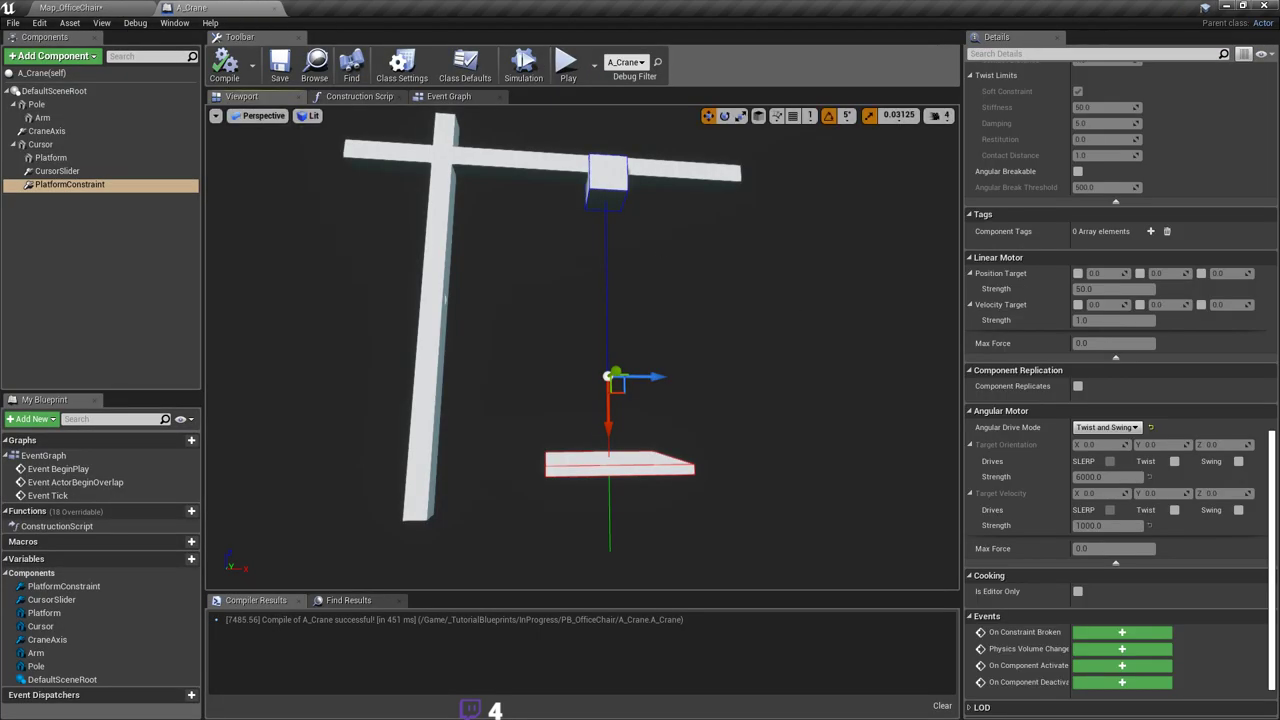
pyautogui.hotkey('ctrl', 's')
pyautogui.press('w')
pyautogui.moveTo(547, 343); pyautogui.dragTo(594, 338, button='right')
pyautogui.press('s')
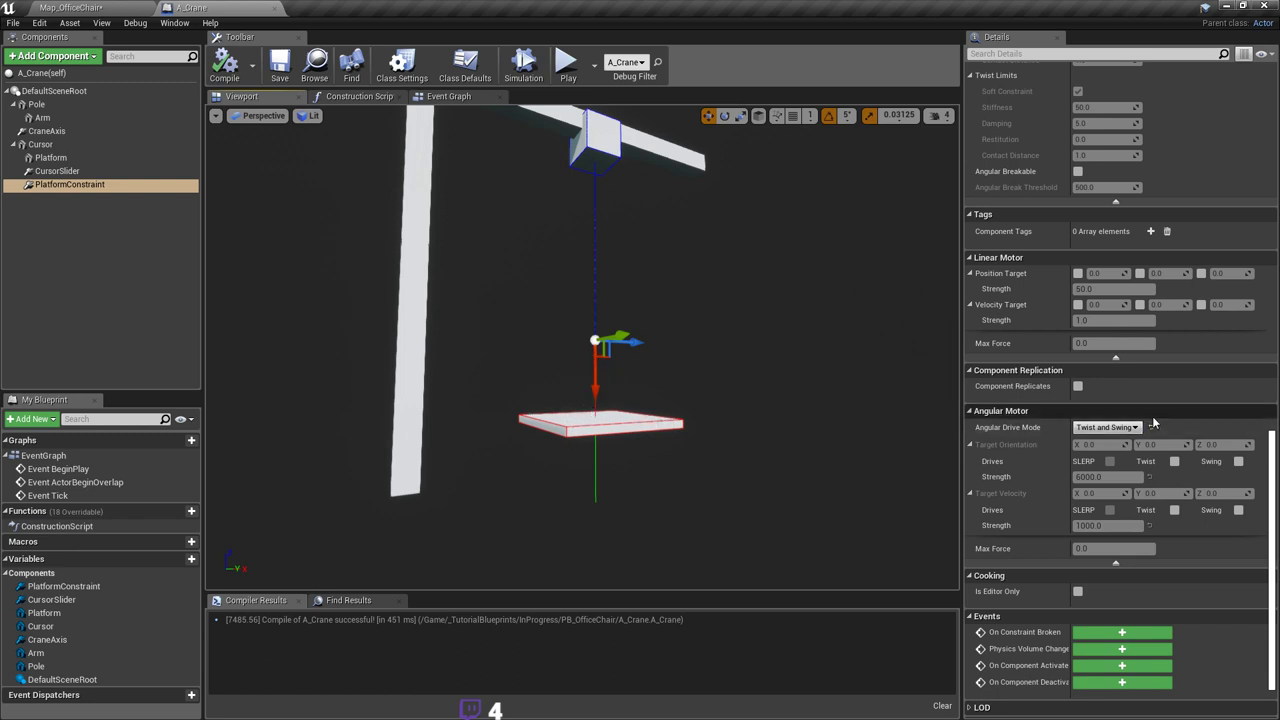
pyautogui.scroll(1, 1204, 429)
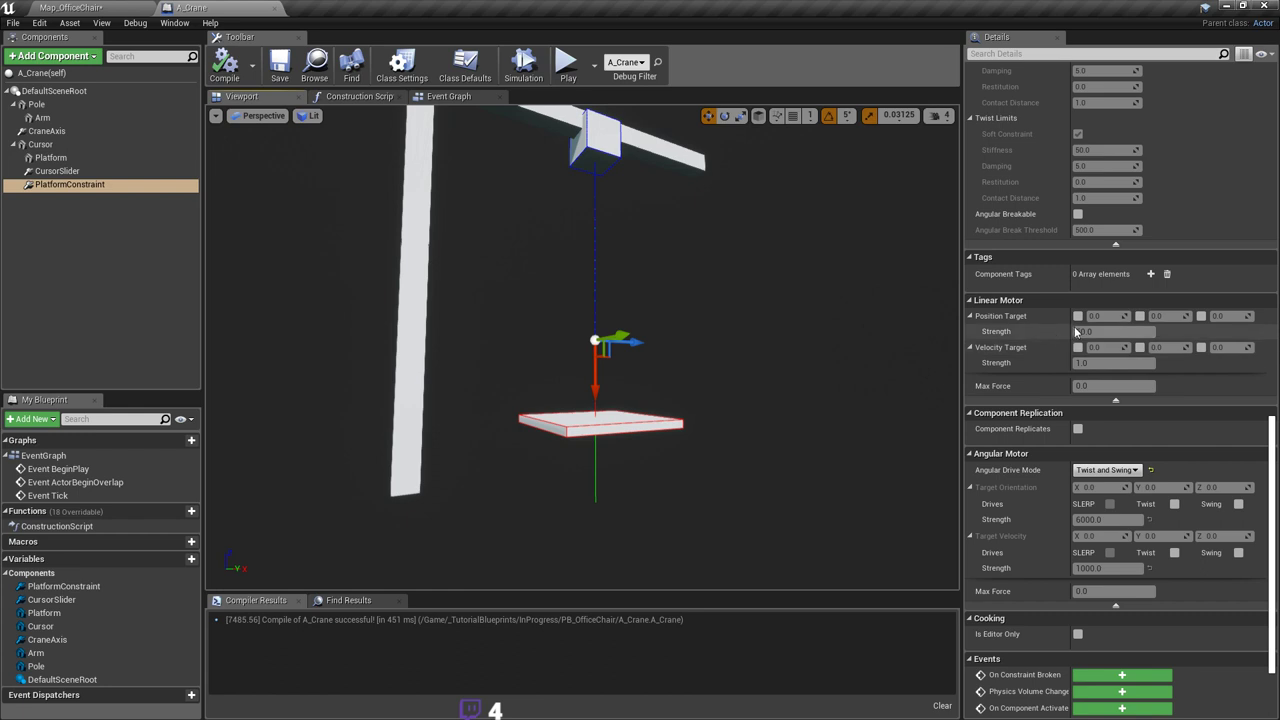
pyautogui.click(1077, 331)
pyautogui.write('50')
pyautogui.press('Return')
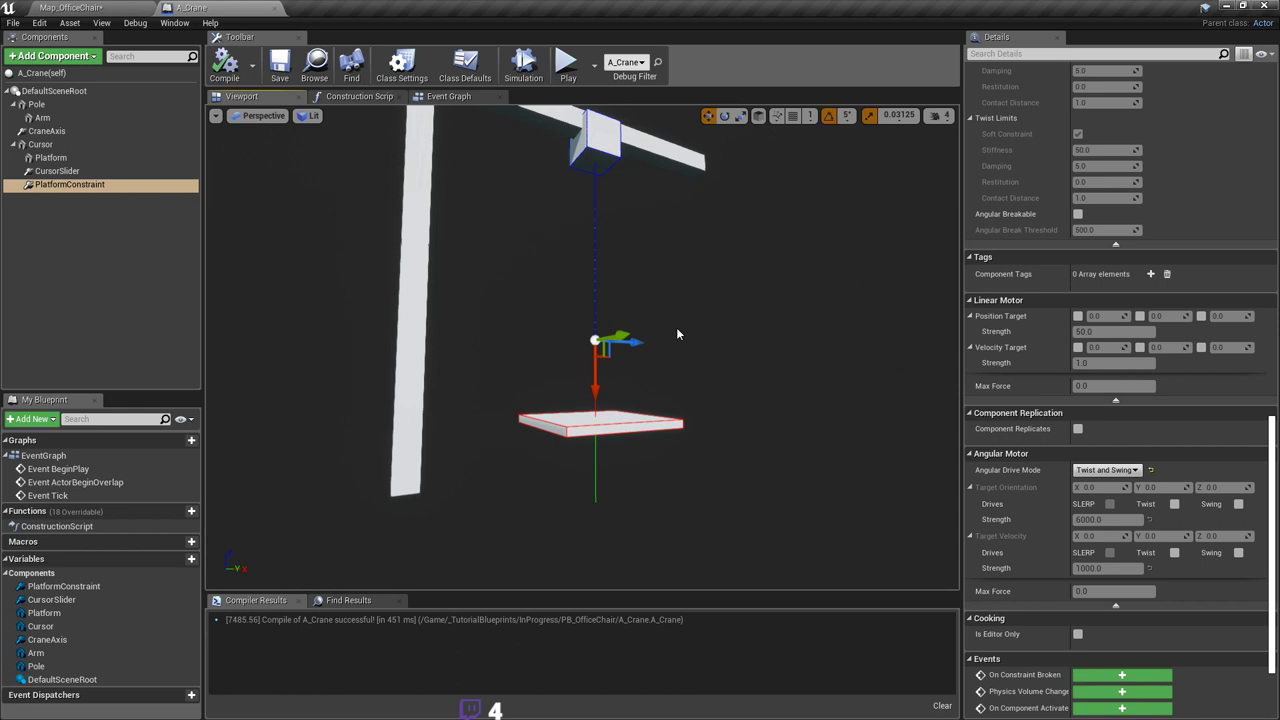
pyautogui.moveTo(677, 329)
pyautogui.mouseDown(button='right')
pyautogui.moveTo(670, 316)
pyautogui.moveTo(685, 331)
pyautogui.mouseUp(button='right')
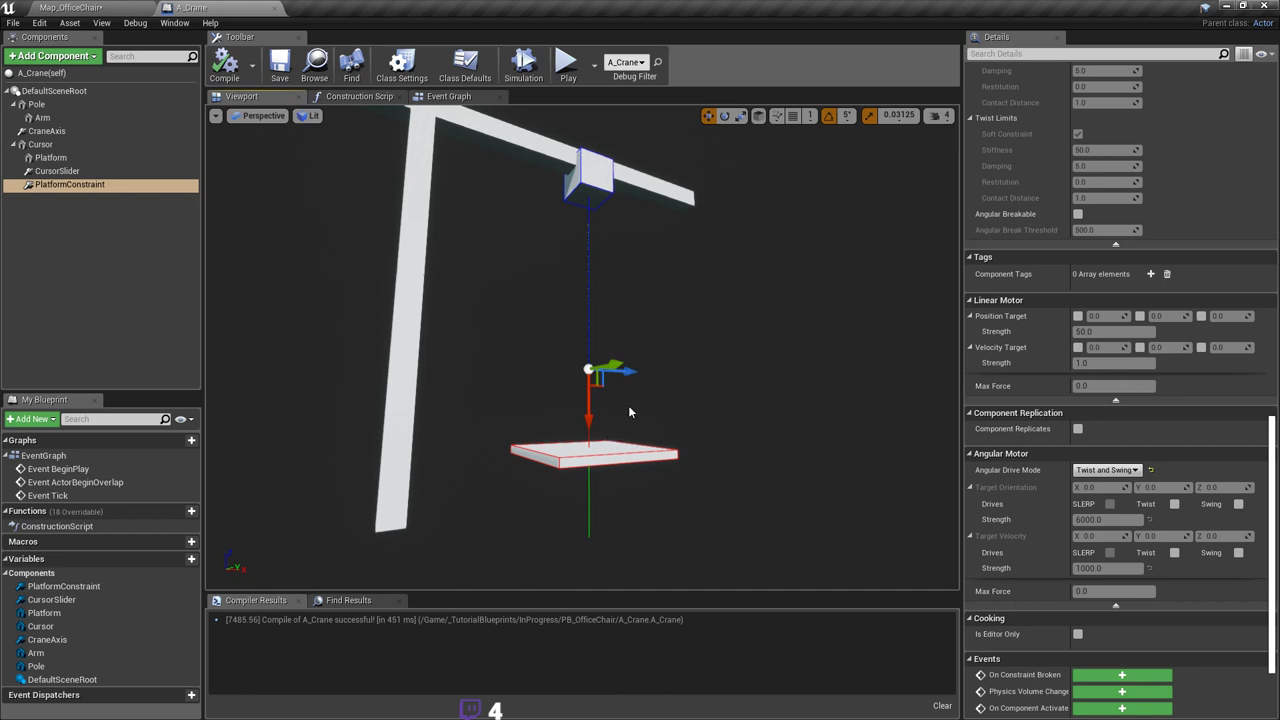
pyautogui.moveTo(628, 405); pyautogui.dragTo(625, 404, button='right')
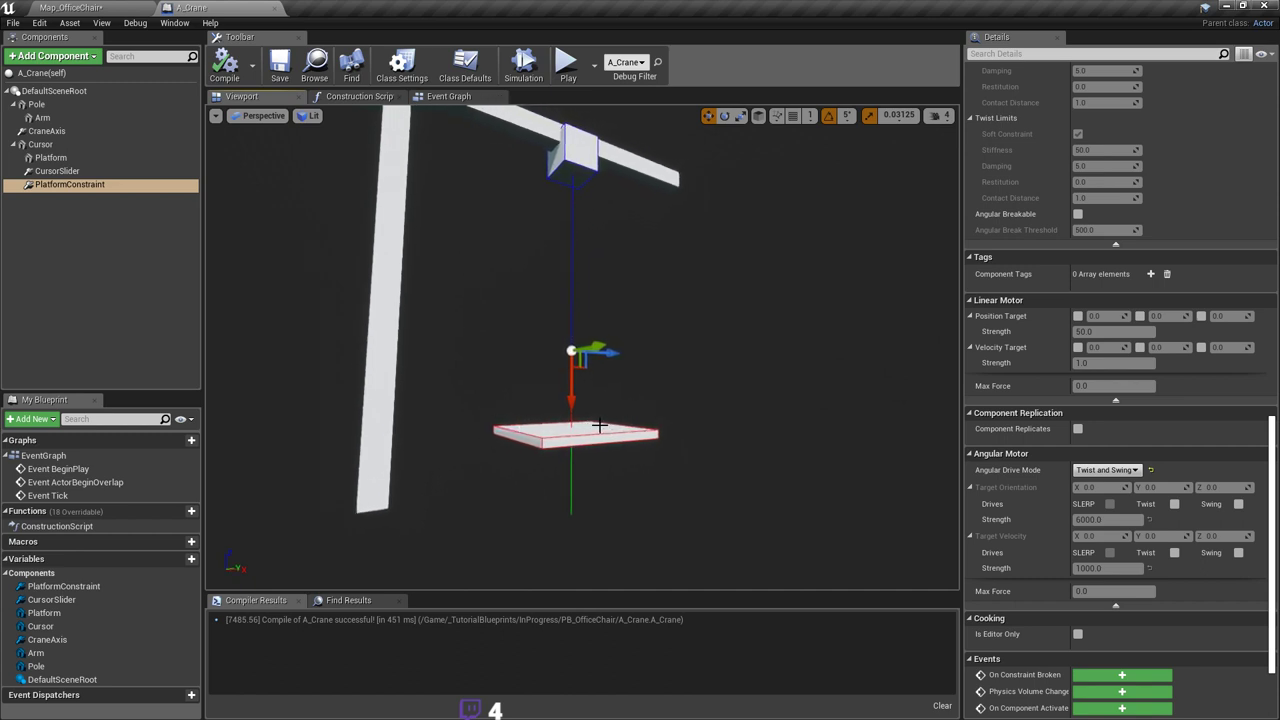
pyautogui.moveTo(604, 420); pyautogui.dragTo(611, 381, button='right')
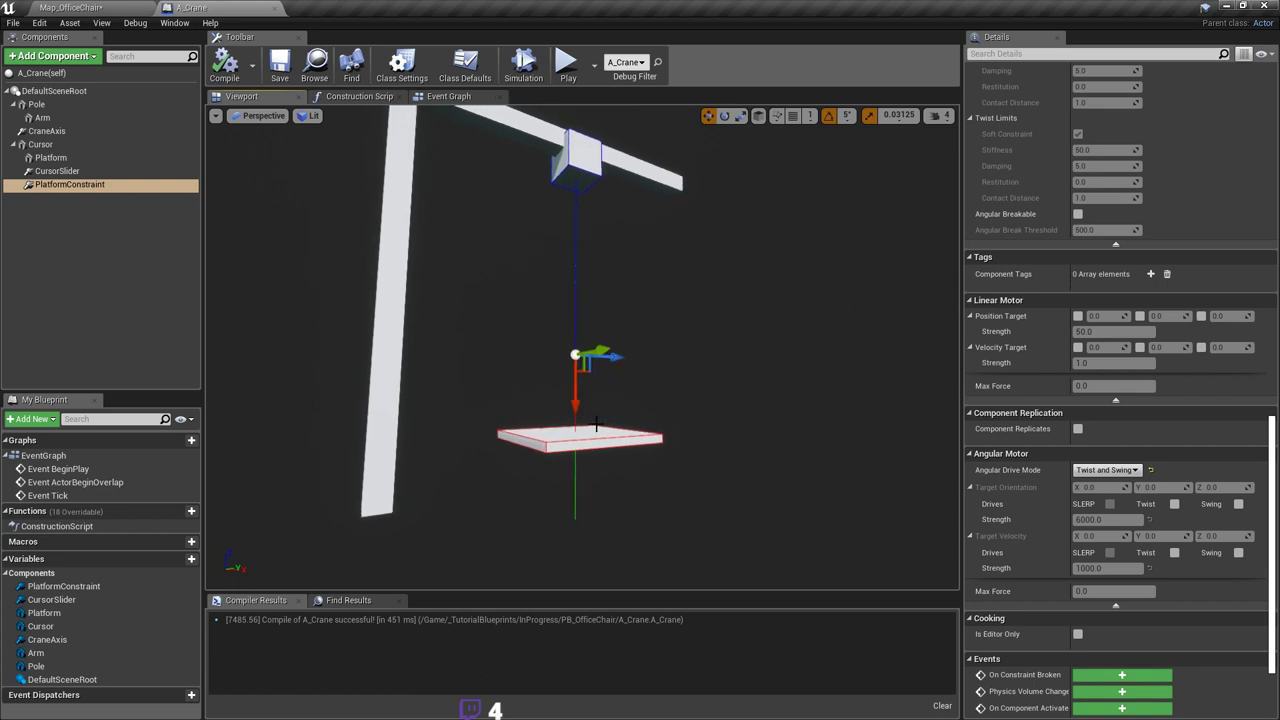
pyautogui.moveTo(600, 422); pyautogui.dragTo(617, 426, button='right')
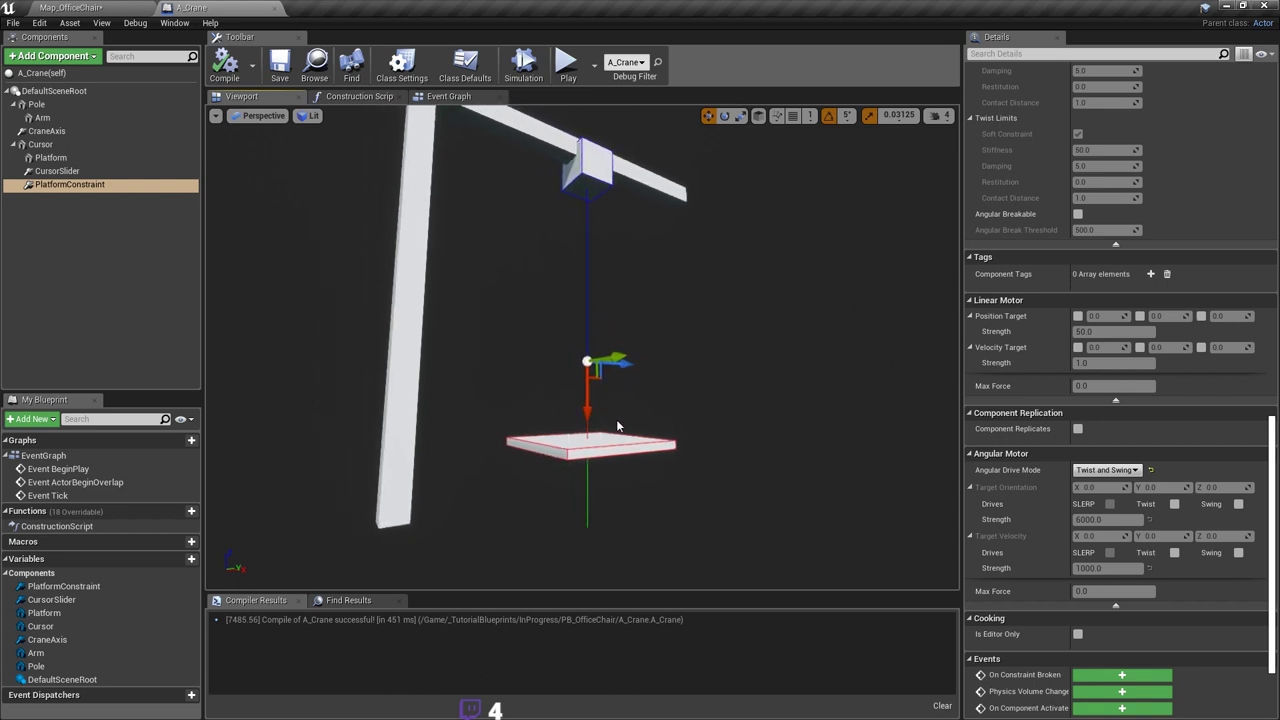
pyautogui.keyDown('alt'); pyautogui.moveTo(724, 368); pyautogui.dragTo(580, 409); pyautogui.keyUp('alt')
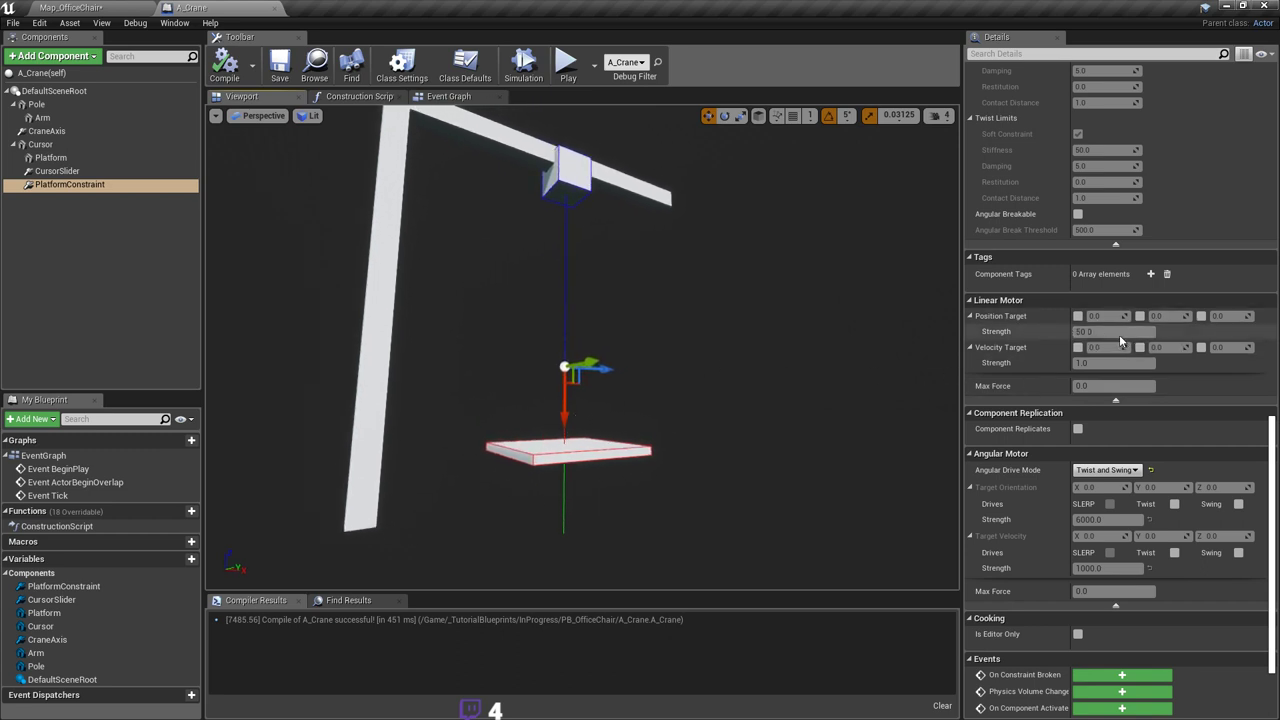
# Step: Enable the X-axis Position Target in the PlatformConstraint's Linear Motor, set its Strength to 100, and compile the blueprint
pyautogui.scroll(10, 1212, 398)
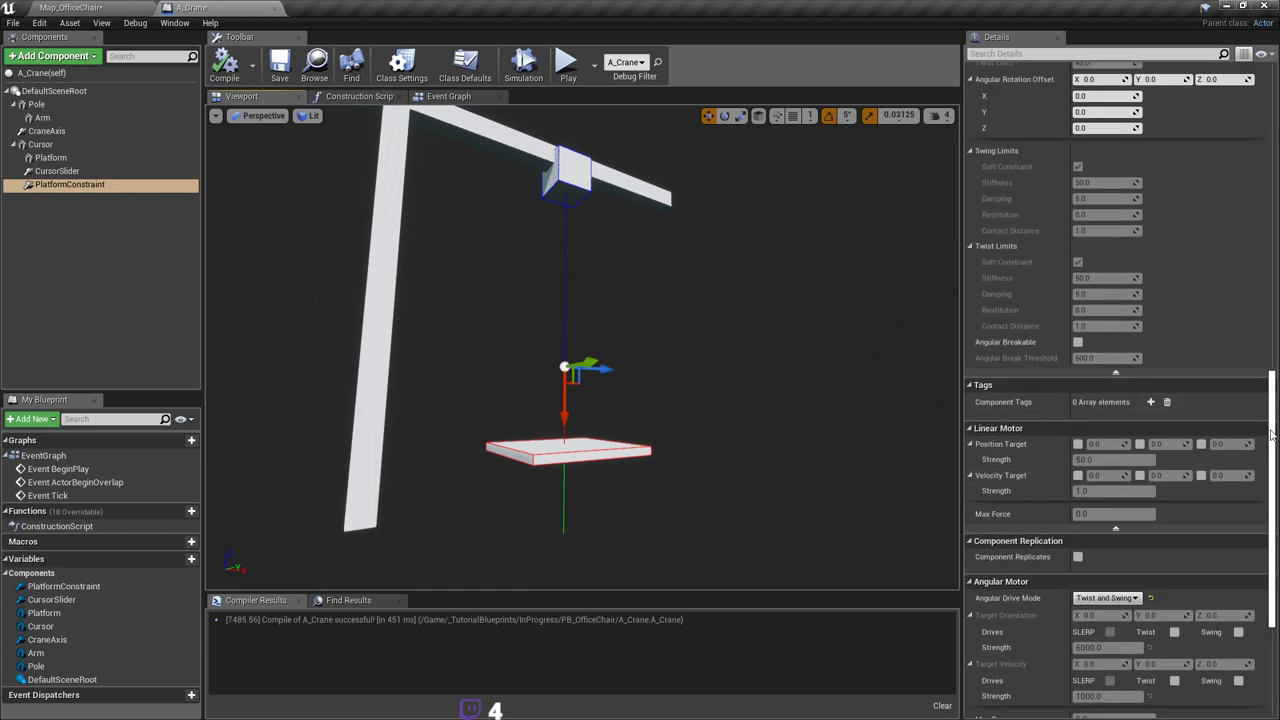
pyautogui.scroll(4, 1230, 392)
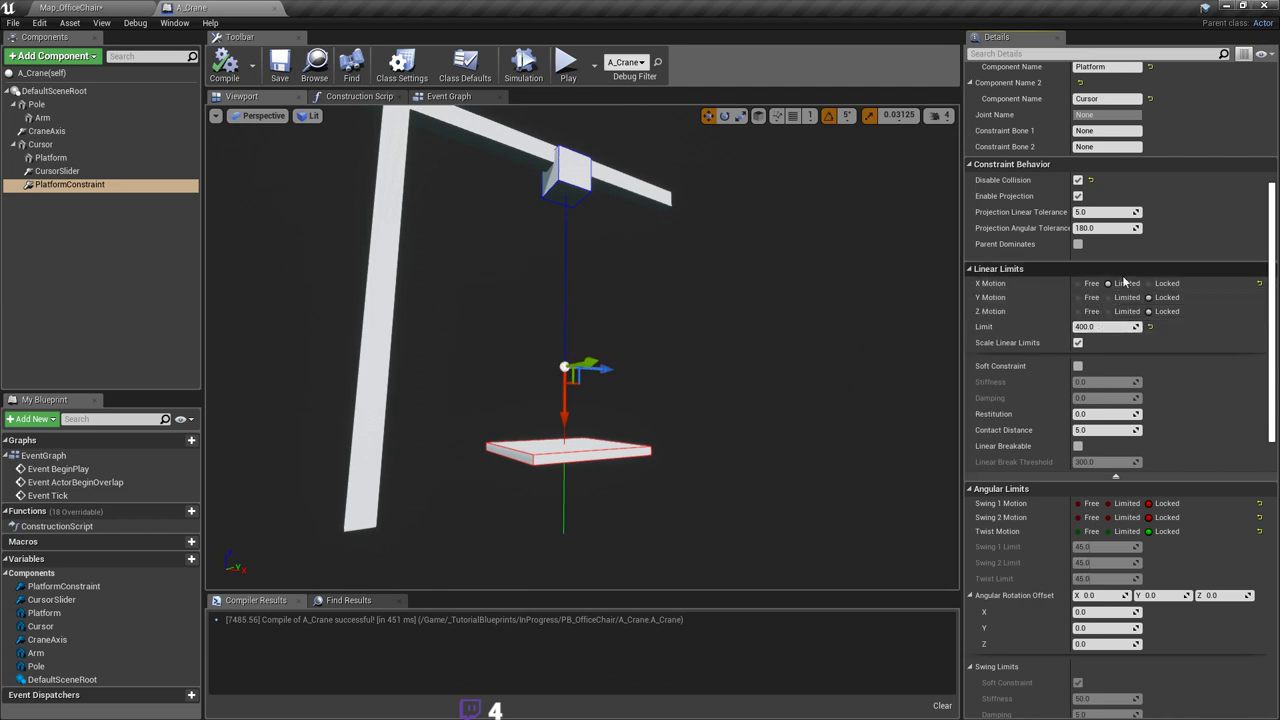
pyautogui.scroll(-10, 1150, 310)
pyautogui.scroll(-3, 1166, 309)
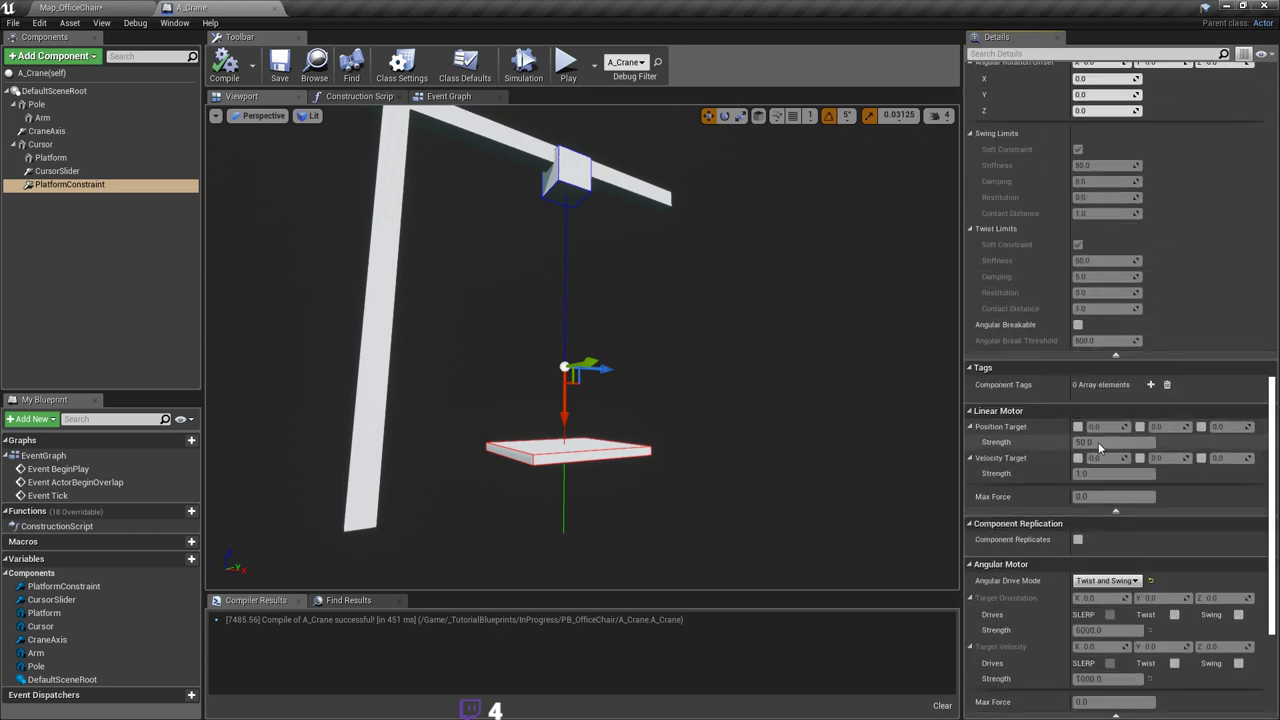
pyautogui.click(1078, 426)
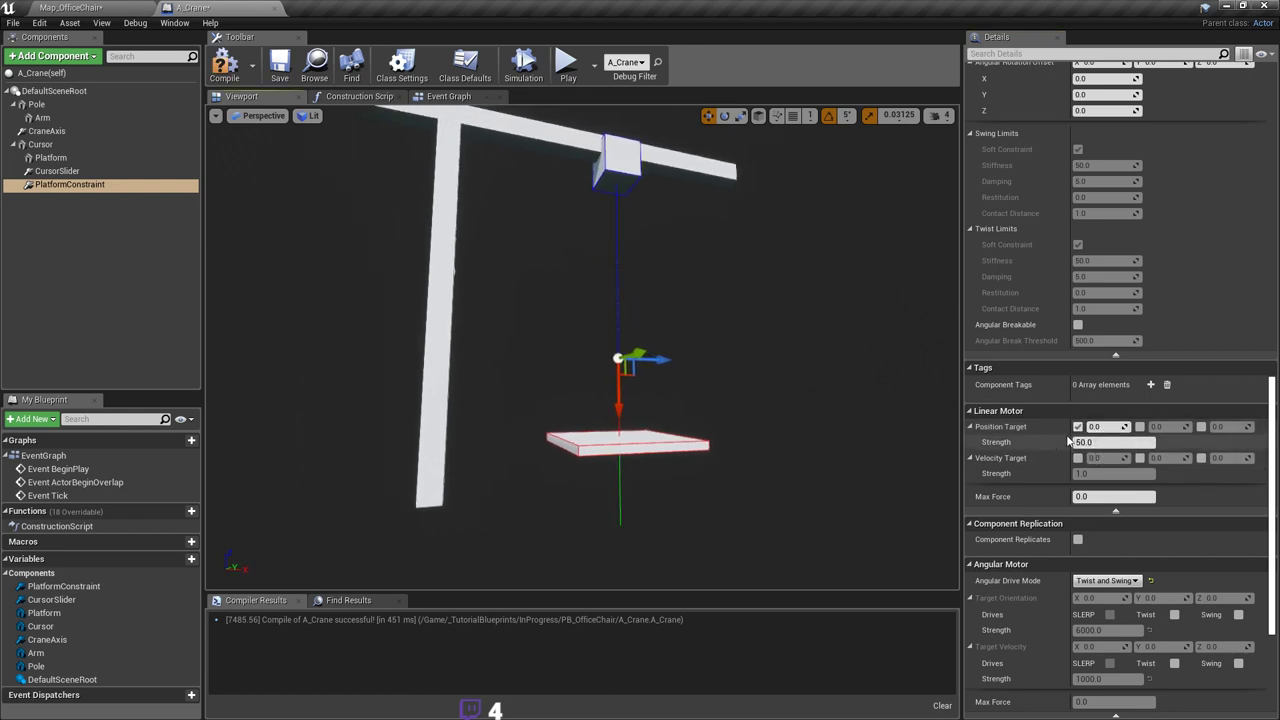
pyautogui.moveTo(668, 350); pyautogui.dragTo(651, 346, button='right')
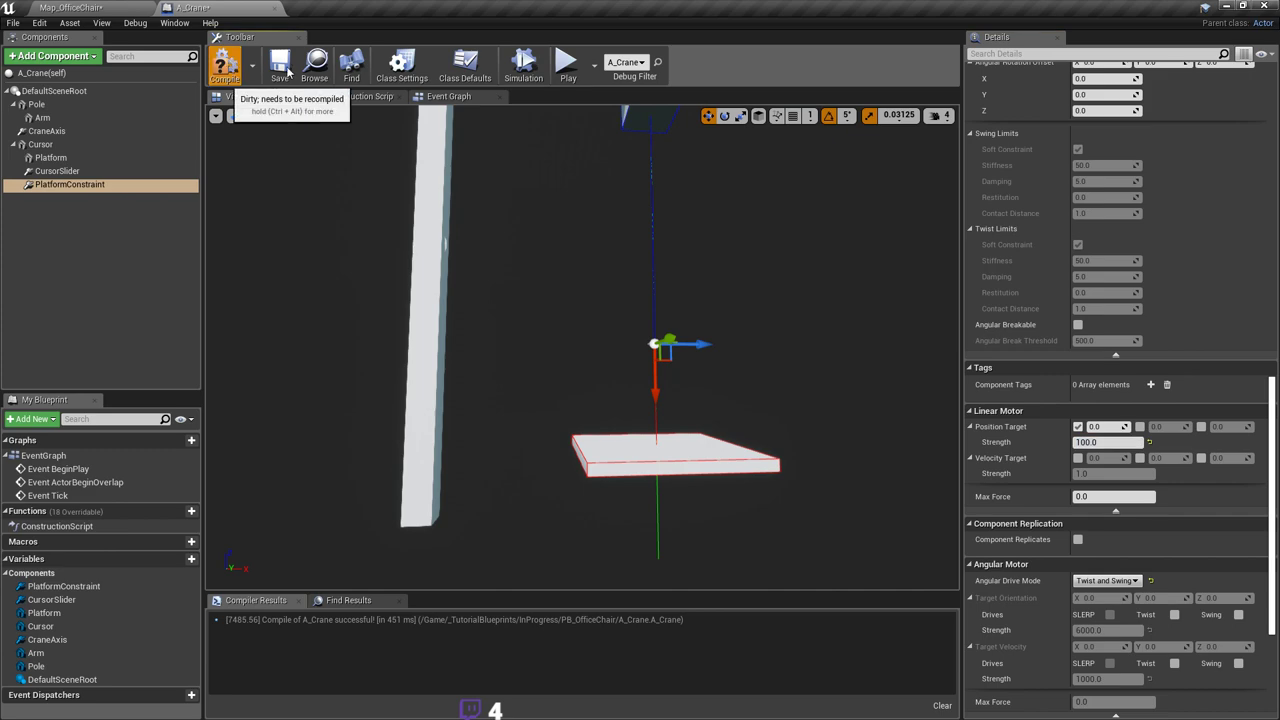
pyautogui.click(225, 62)
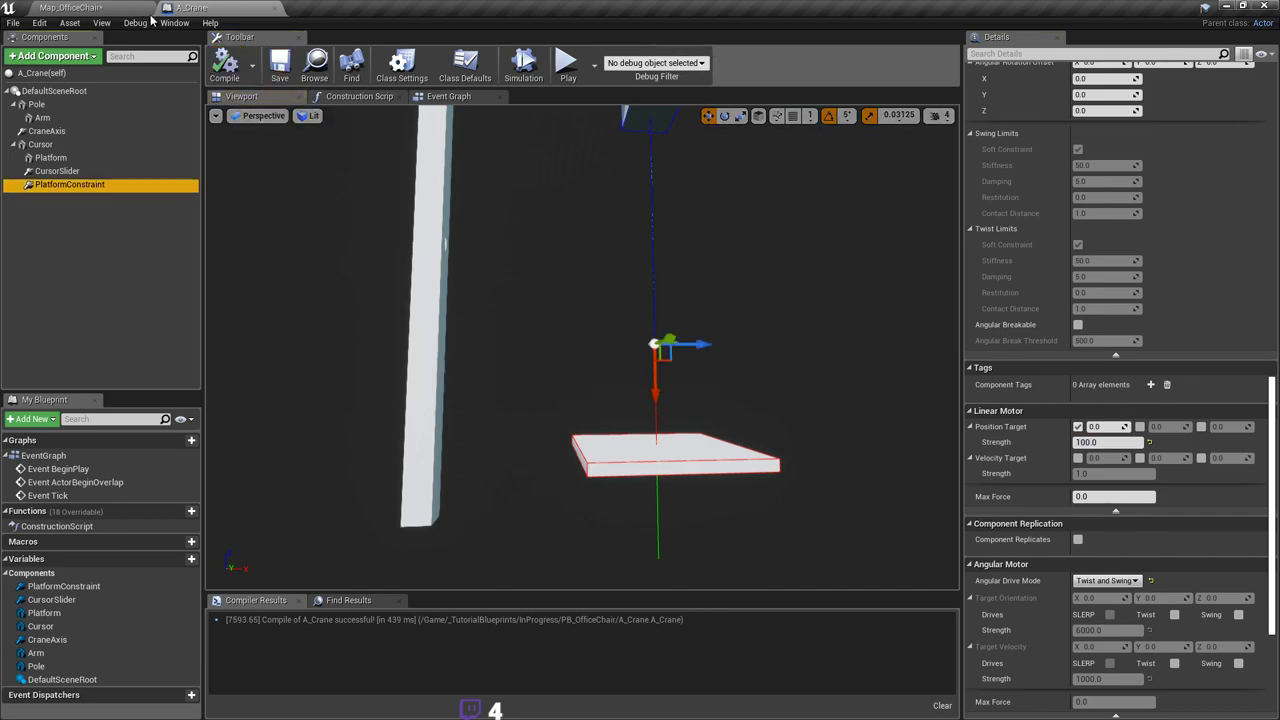
# Step: Play-test Map_OfficeChair by walking up to the crane's hanging platform and pulling on it
pyautogui.click(112, 8)
pyautogui.click(614, 47)
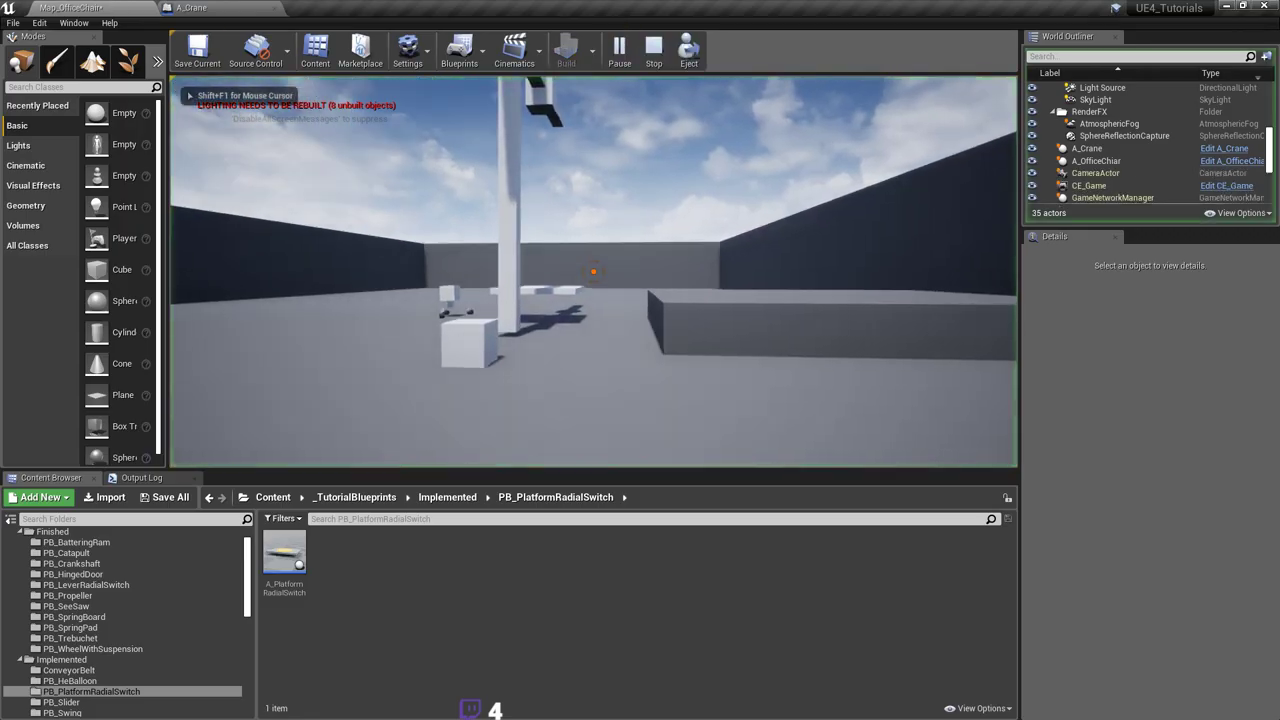
pyautogui.press('w')
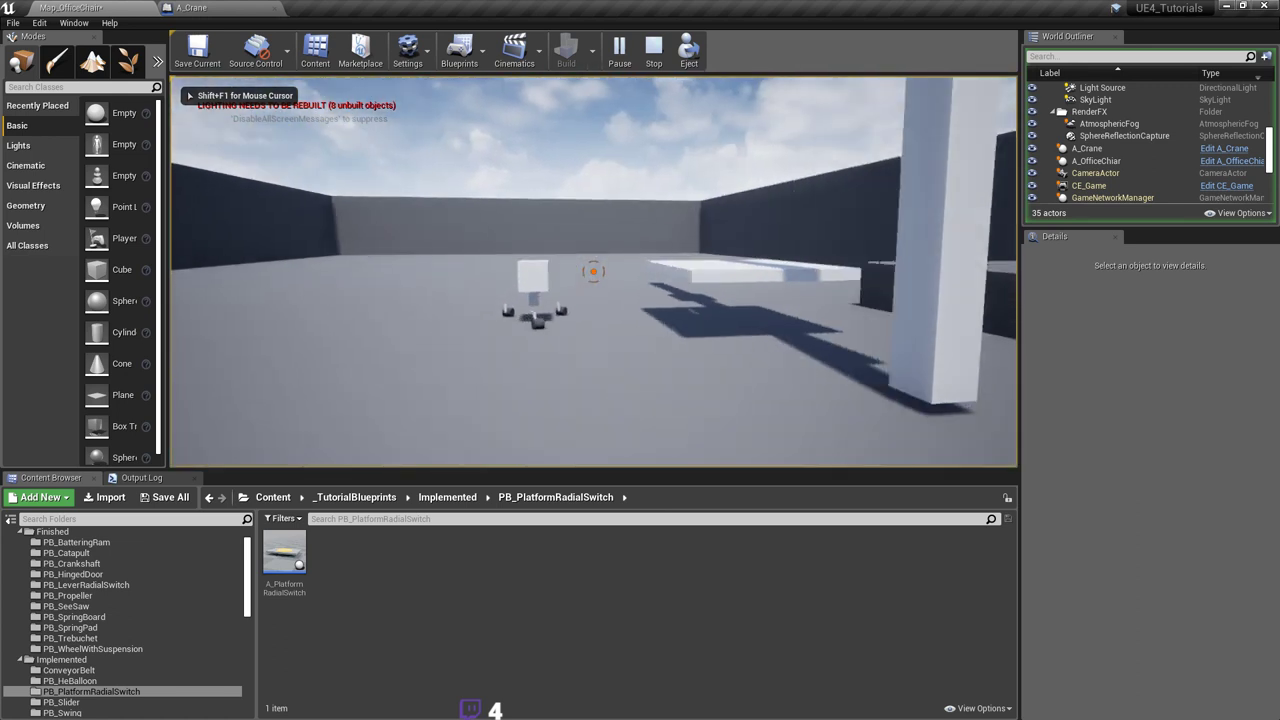
pyautogui.press('w')
pyautogui.click(593, 271)
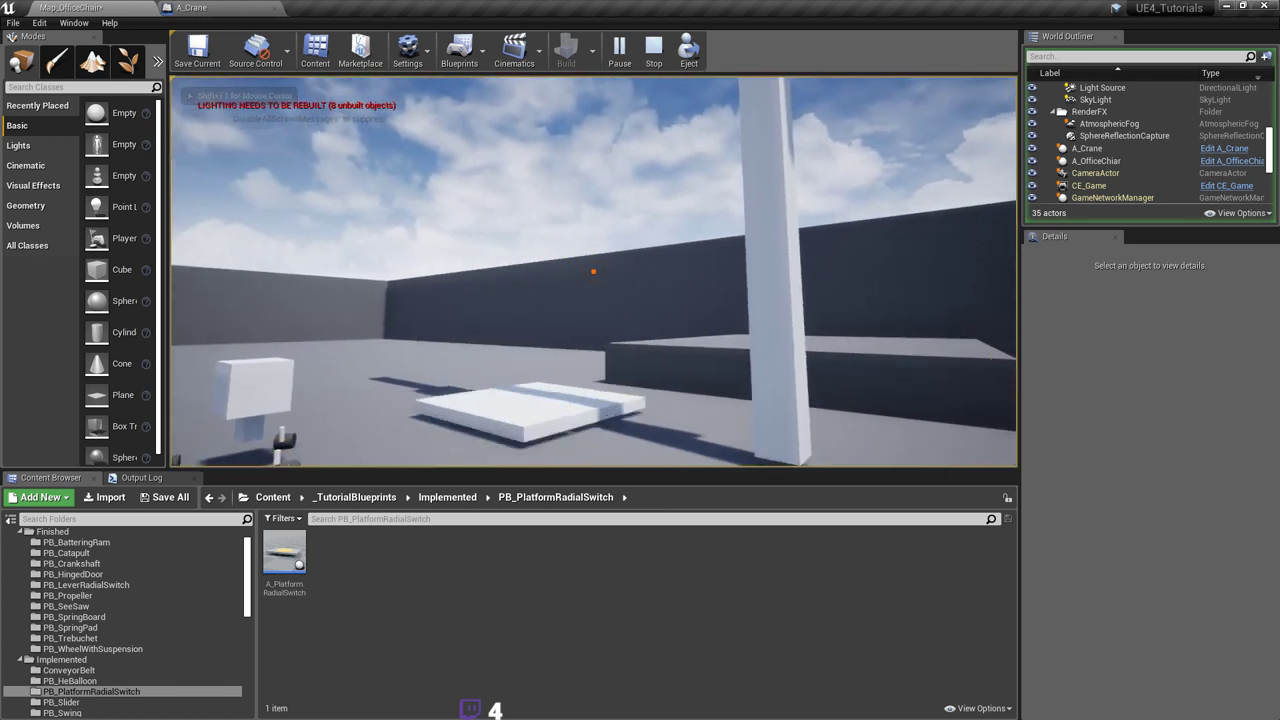
pyautogui.press('s')
pyautogui.press('space')
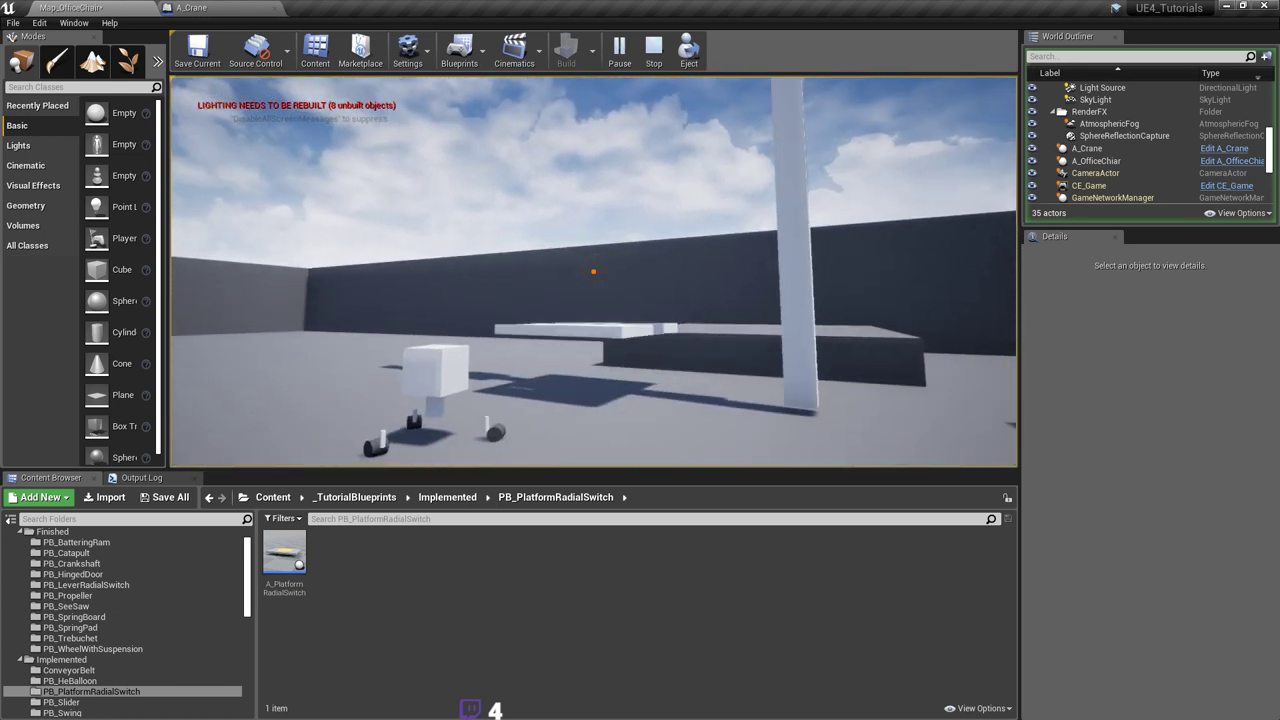
# Step: Examine how the crane's platform moves from several spots around the office chair, grab it again, and stop the session
pyautogui.press('w')
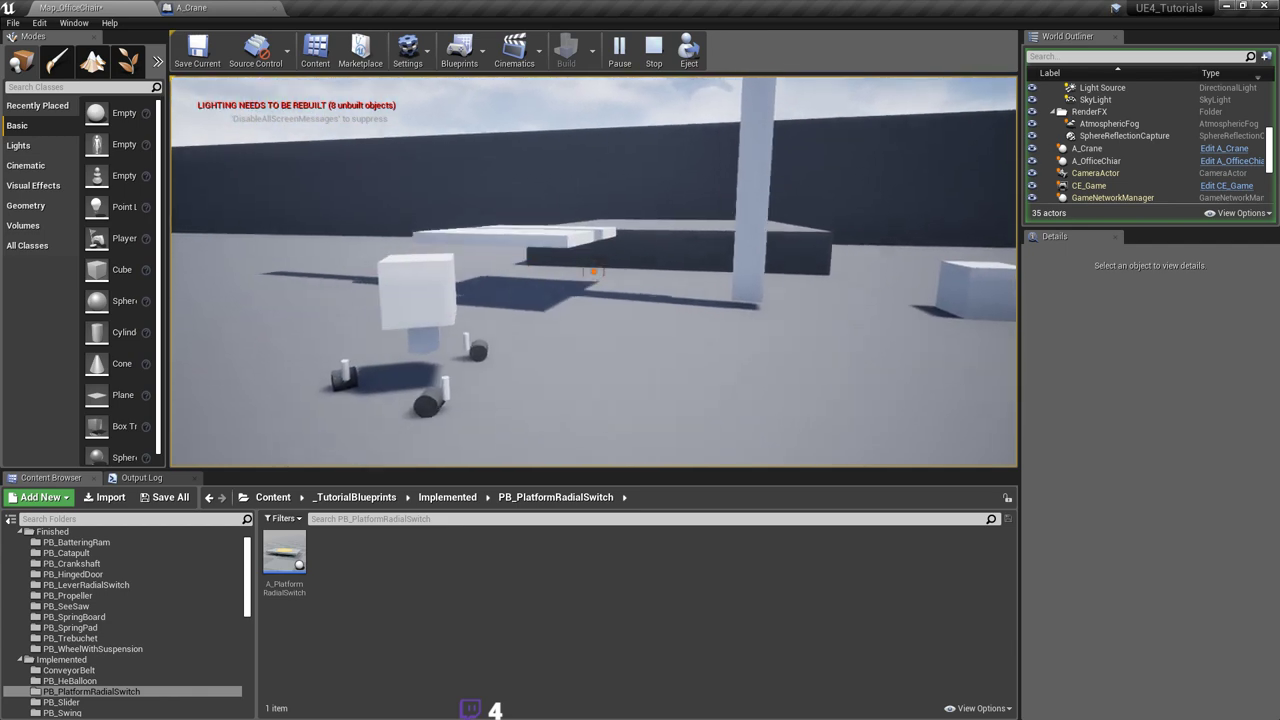
pyautogui.press('a')
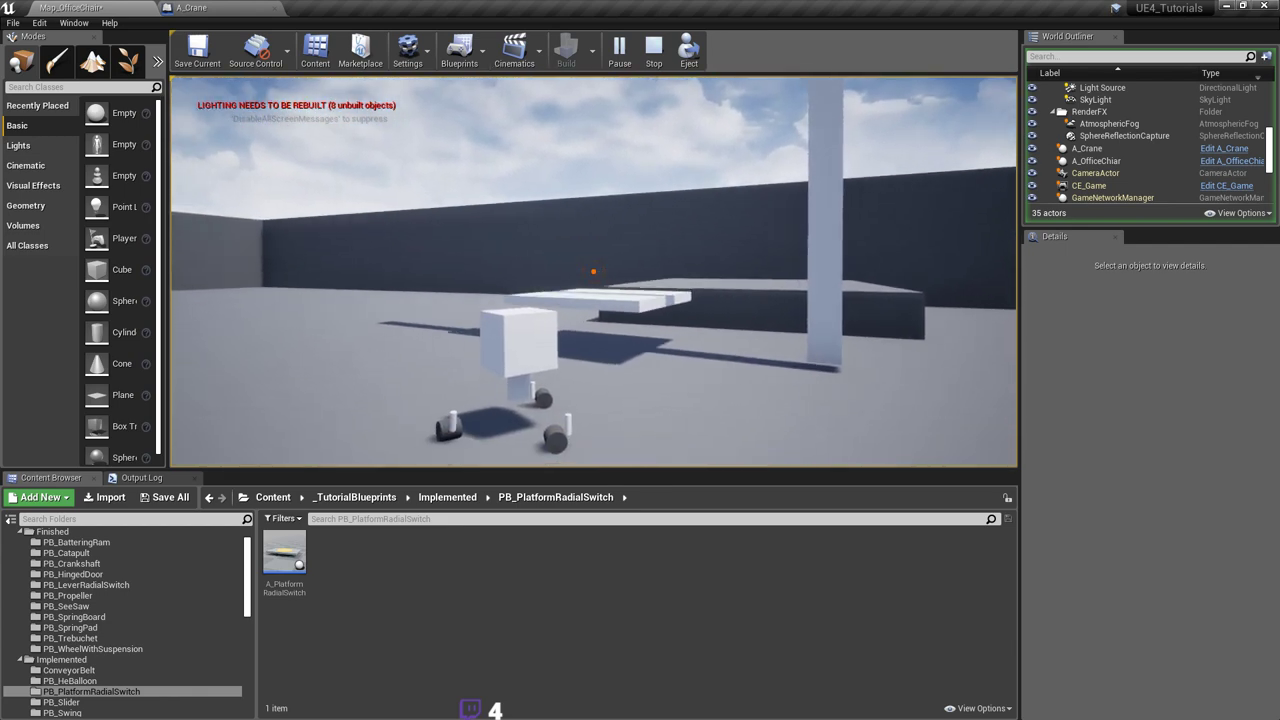
pyautogui.press('s')
pyautogui.press('w')
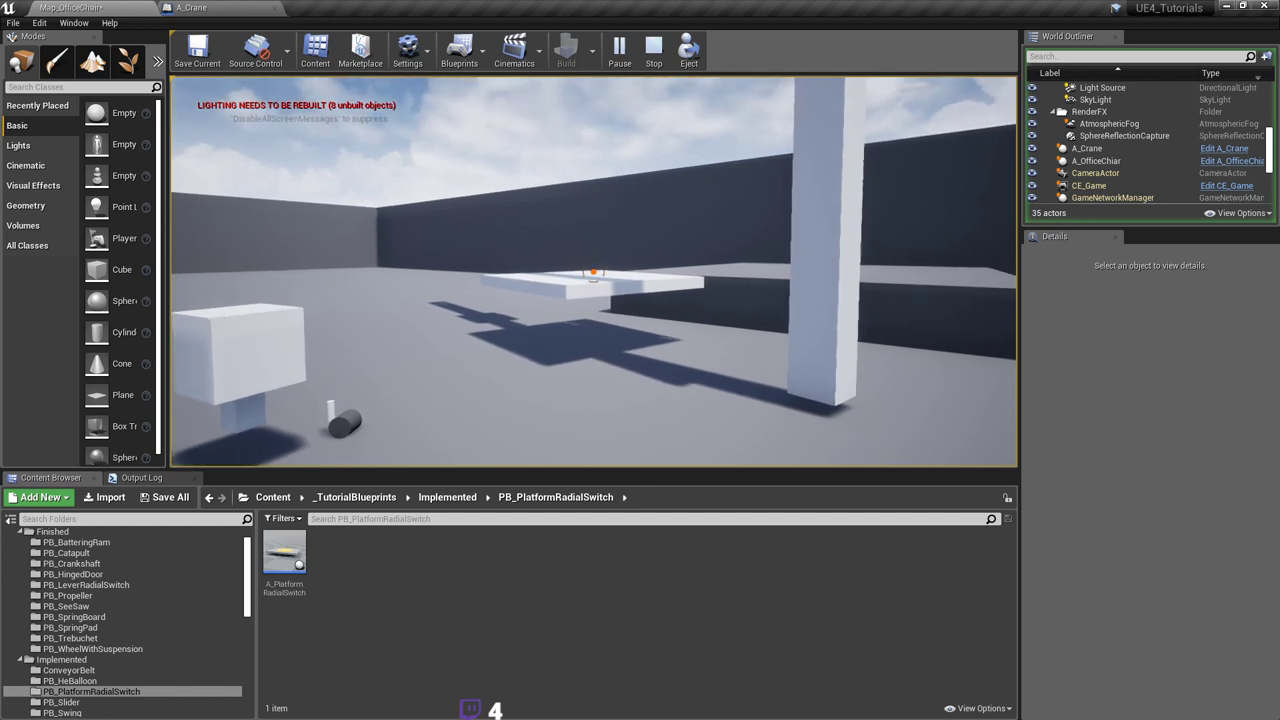
pyautogui.press('s')
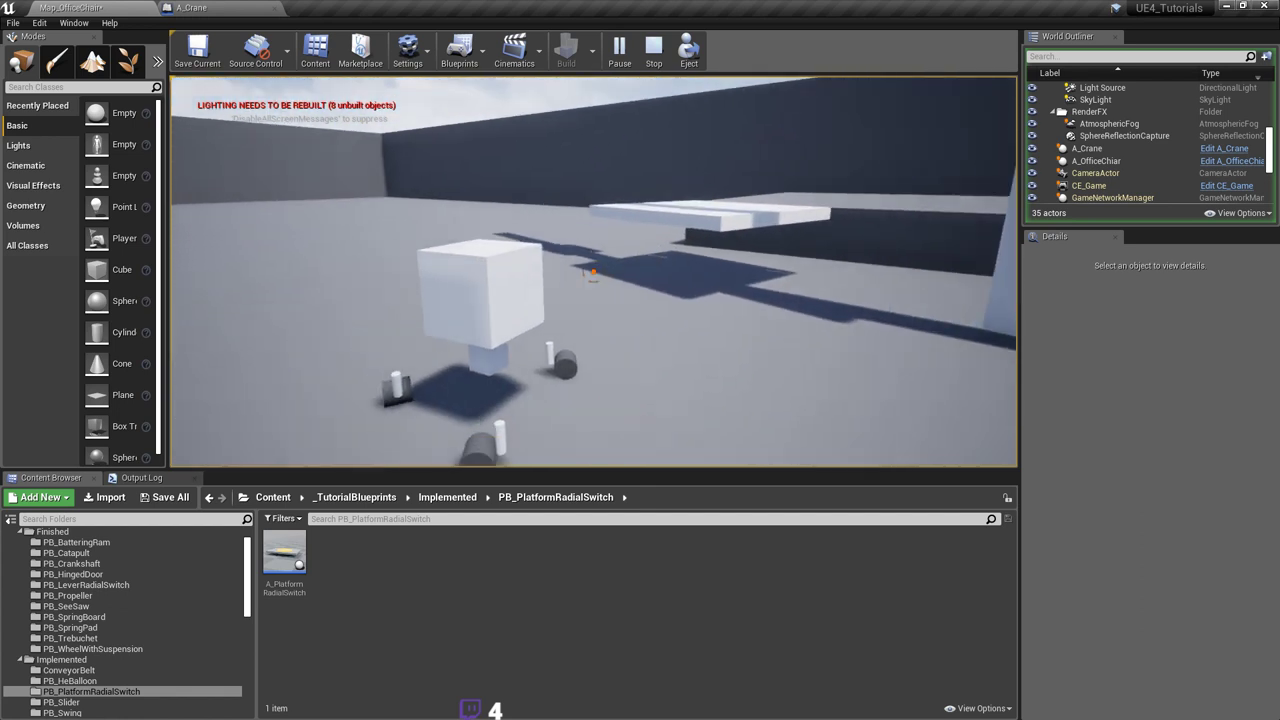
pyautogui.click(593, 271)
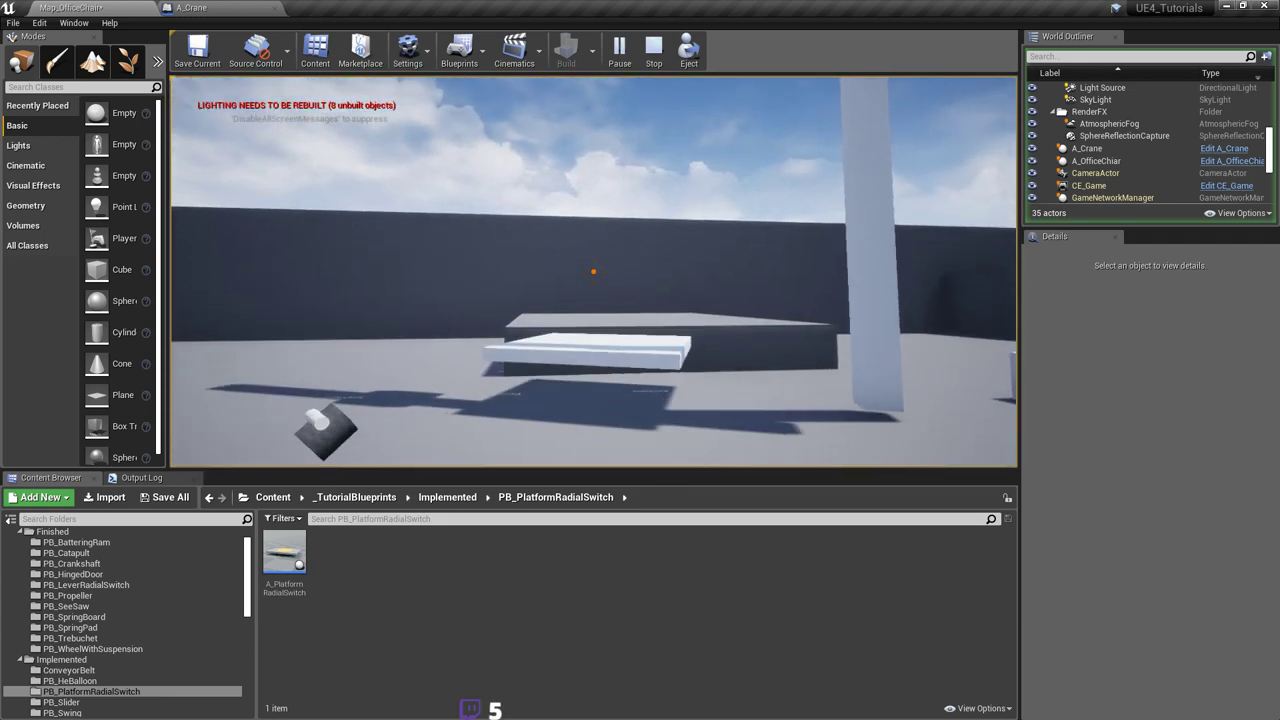
pyautogui.press('Escape')
# Step: In A_Crane, enable the X-axis Velocity Target in the PlatformConstraint's Linear Motor, set its Strength to 50, and save the blueprint
pyautogui.click(198, 7)
pyautogui.click(1078, 427)
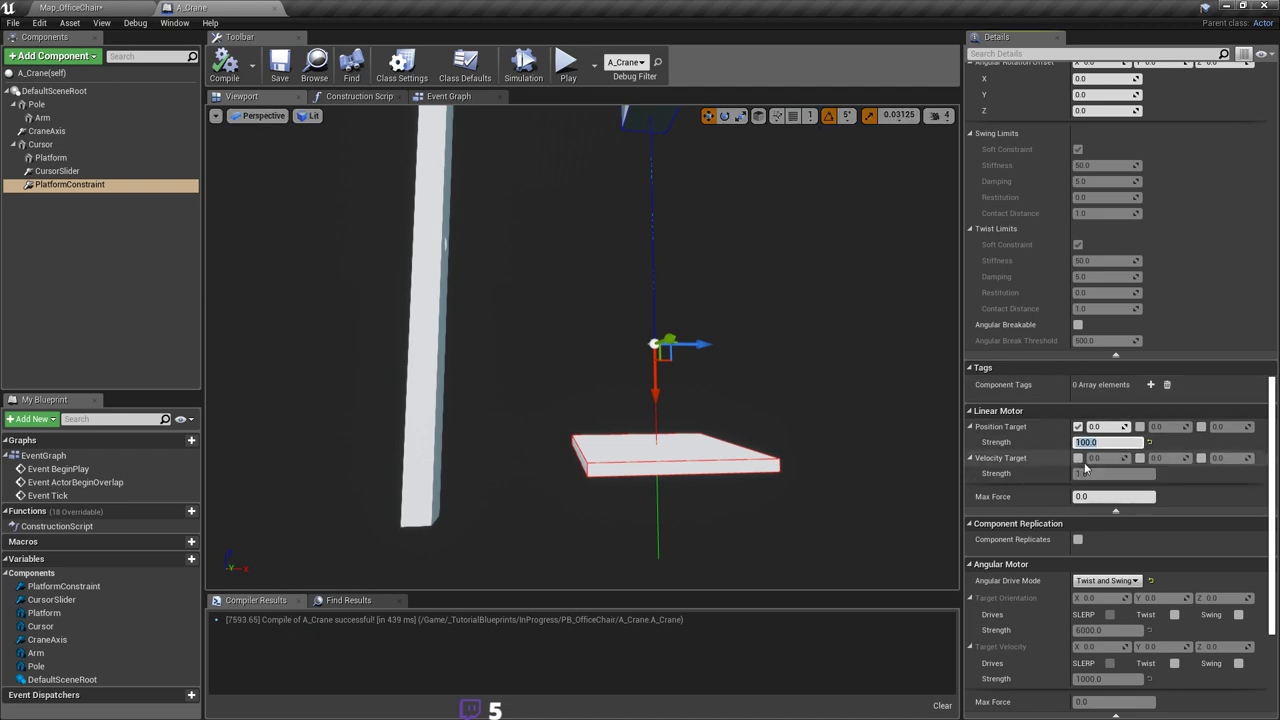
pyautogui.click(1078, 458)
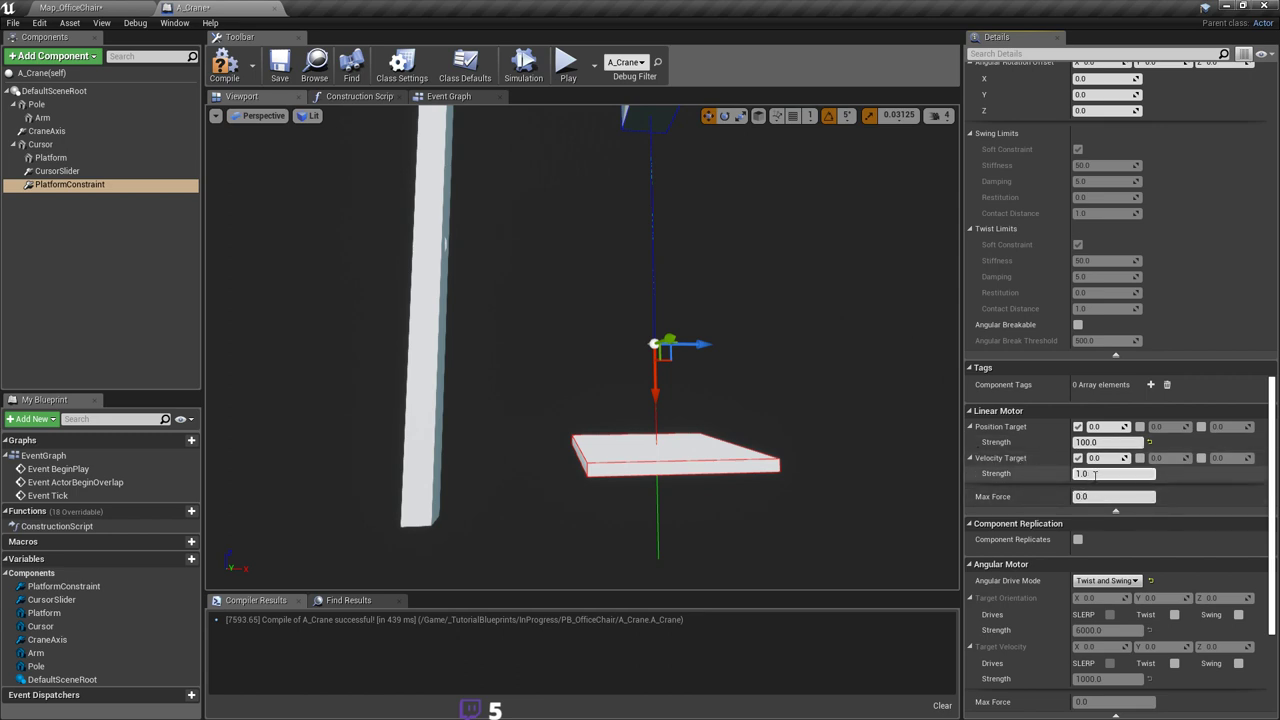
pyautogui.click(1095, 474)
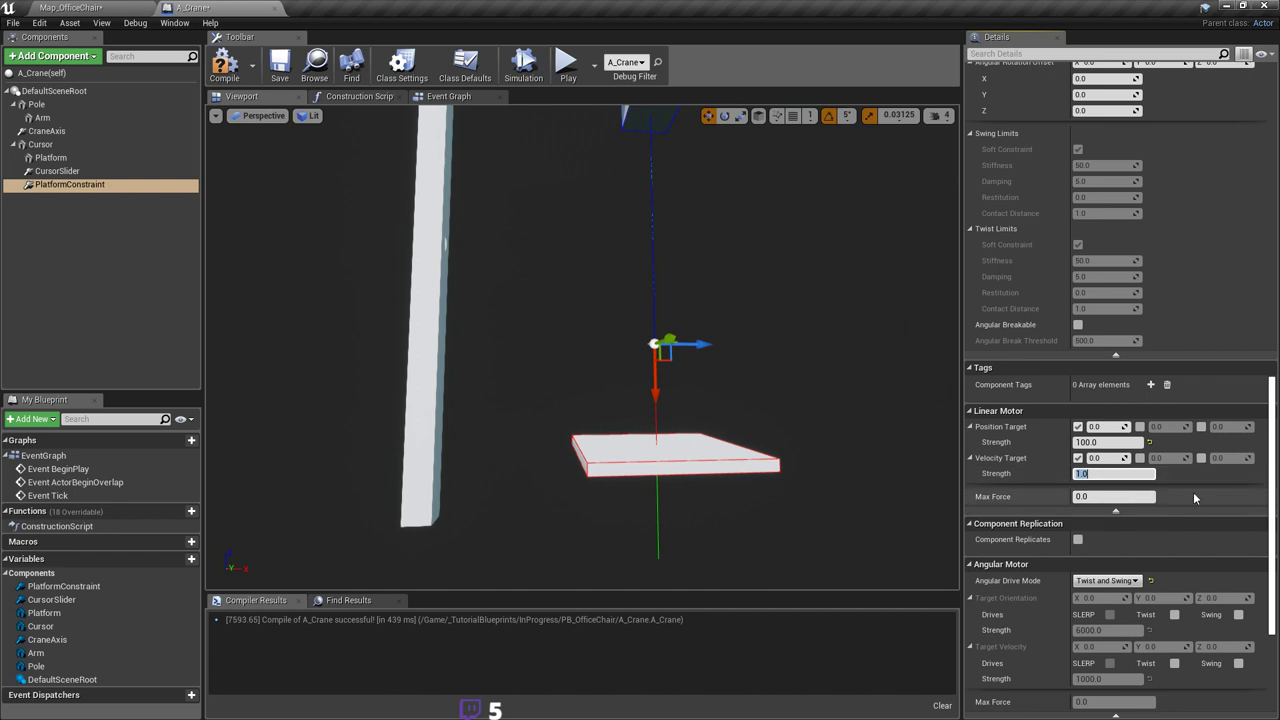
pyautogui.write('50')
pyautogui.press('Return')
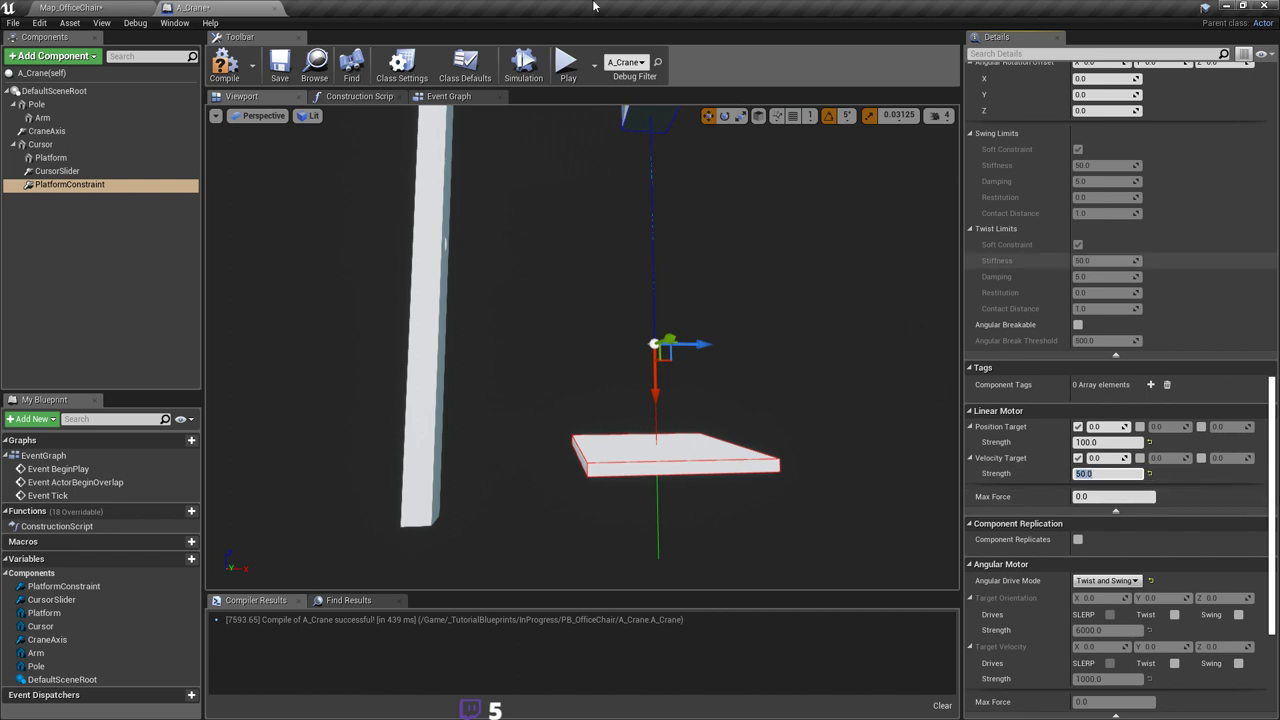
pyautogui.click(280, 65)
# Step: Play-test Map_OfficeChair to check the crane platform's motion with the linear Velocity Target enabled
pyautogui.click(102, 7)
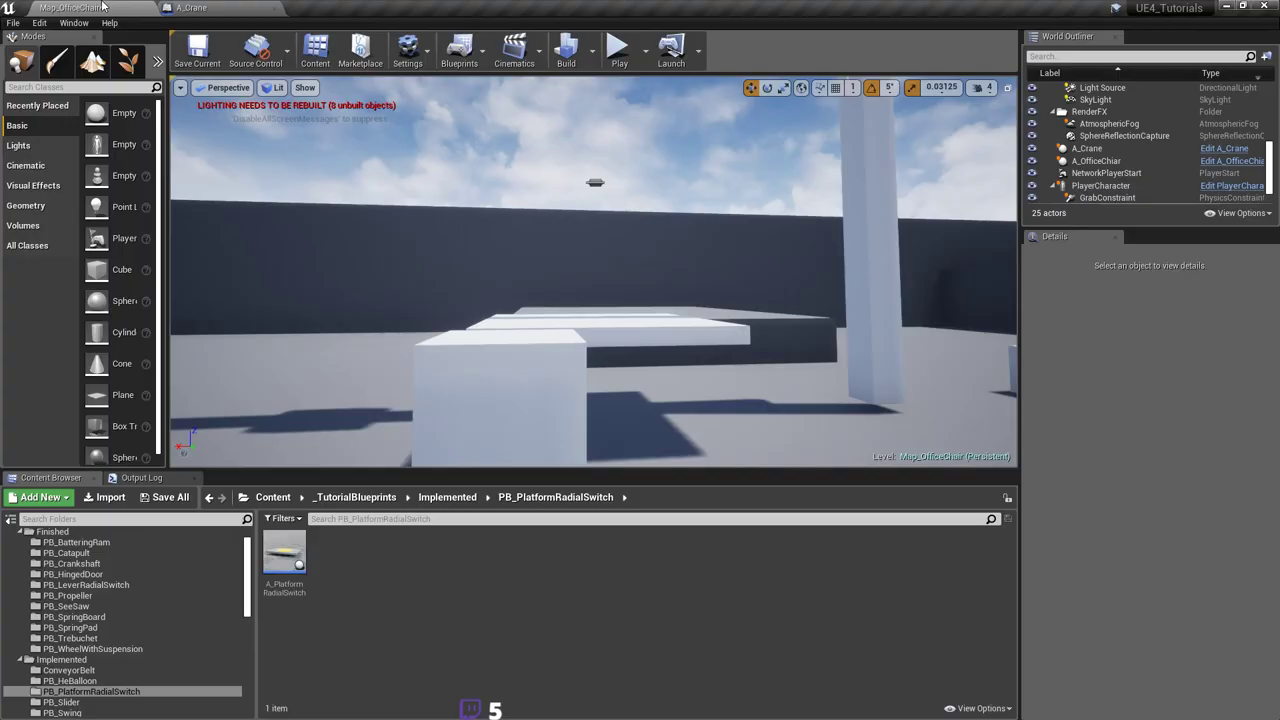
pyautogui.click(617, 48)
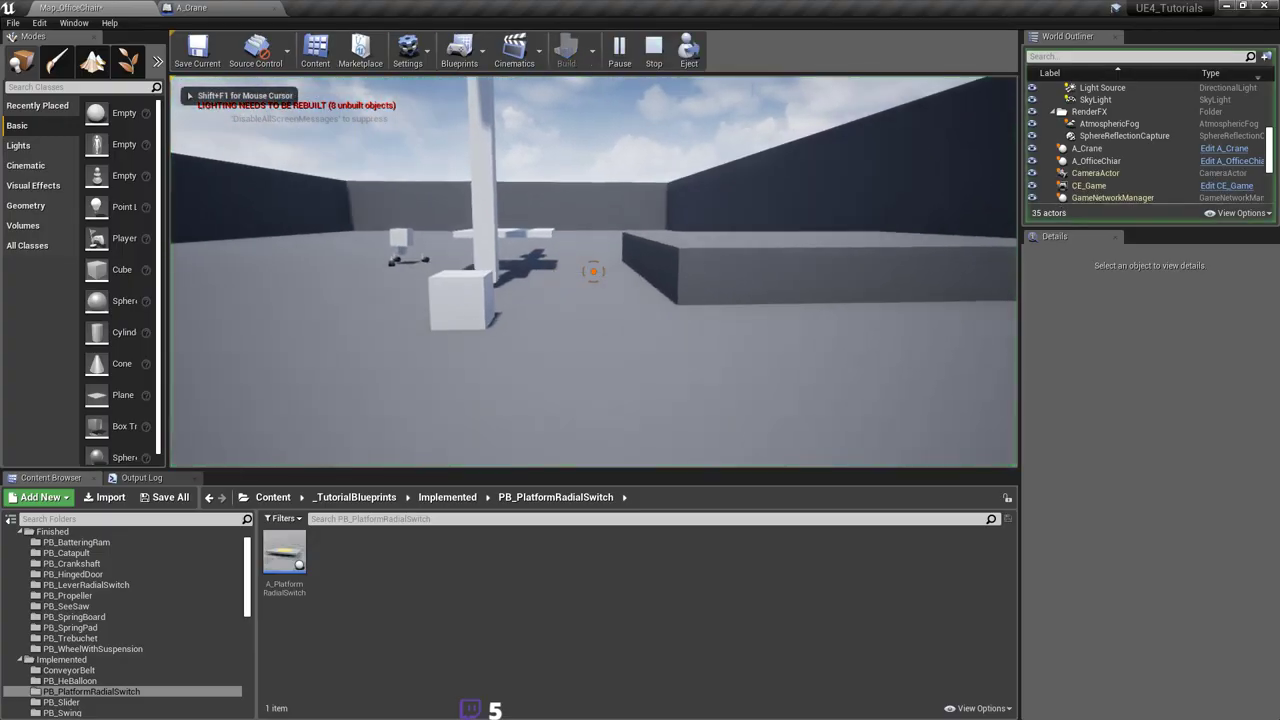
pyautogui.press('w')
pyautogui.press('a')
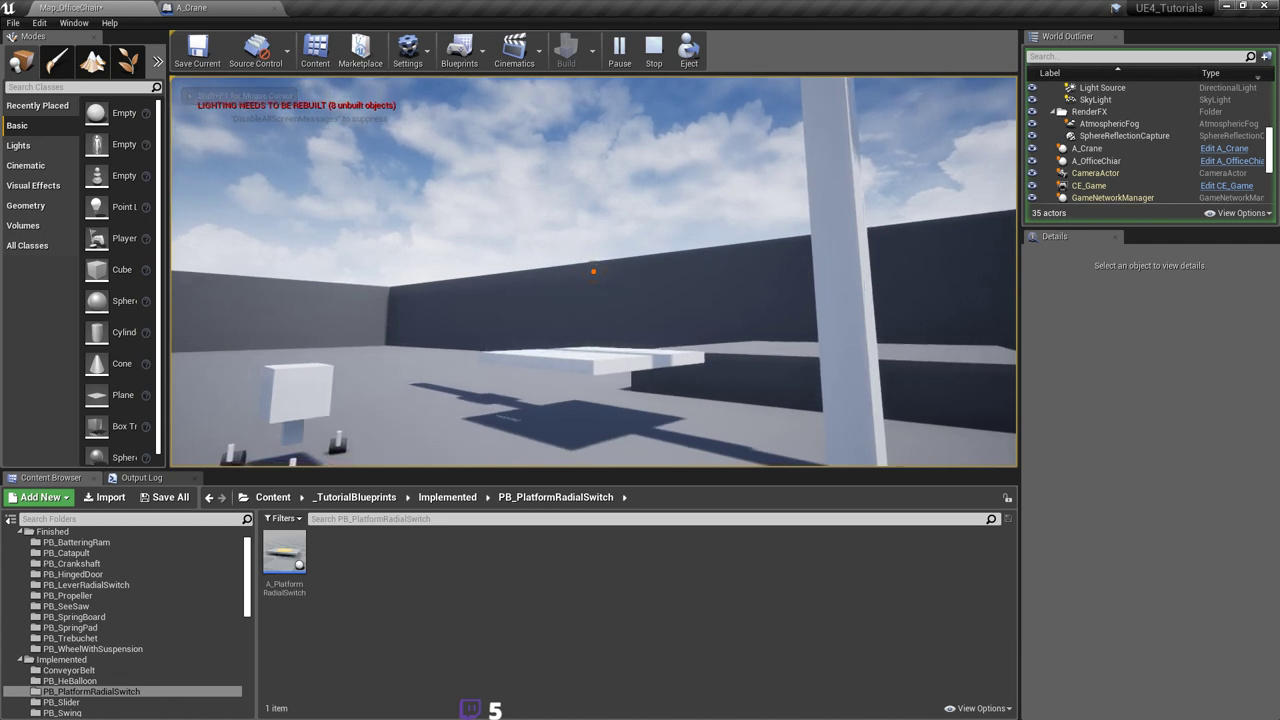
# Step: Set the PlatformConstraint's linear Velocity Target Strength to 20, and compile and save the A_Crane blueprint
pyautogui.hotkey('shift', 'F1')
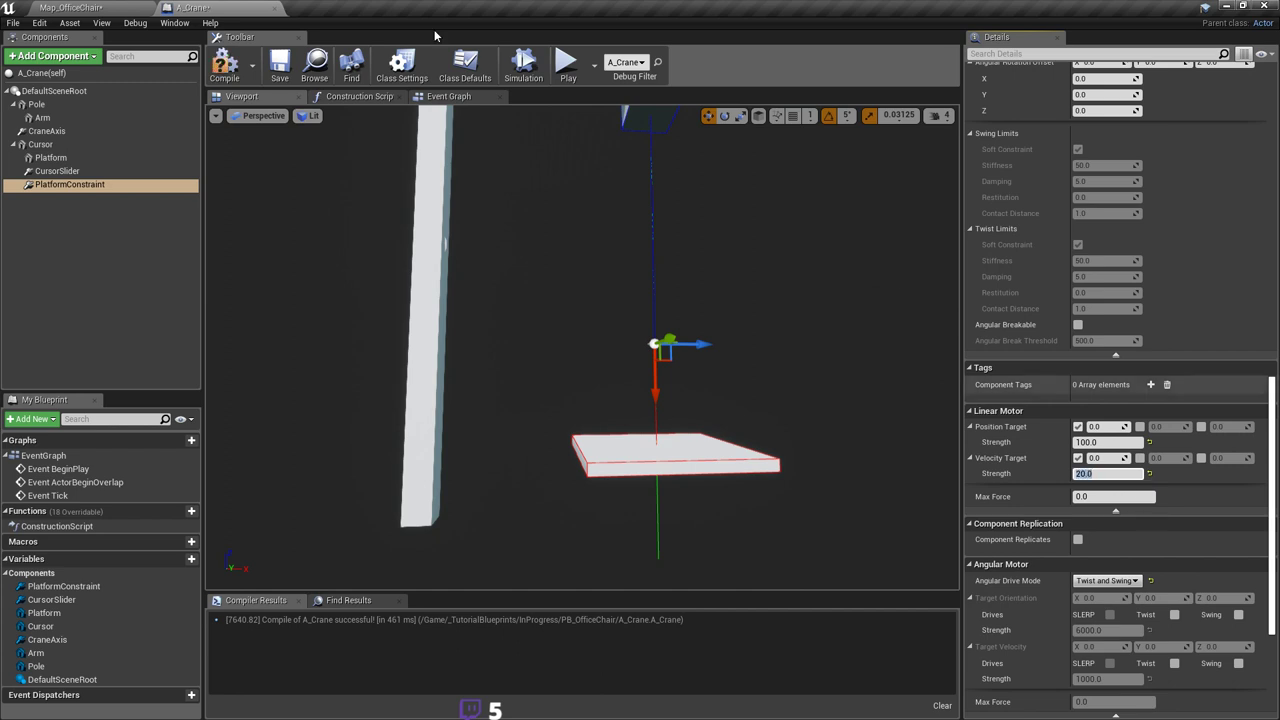
pyautogui.click(224, 66)
pyautogui.click(280, 66)
# Step: Play-test Map_OfficeChair again, grabbing and releasing the crane's platform with the reduced Velocity Target Strength, and stop the session
pyautogui.click(76, 8)
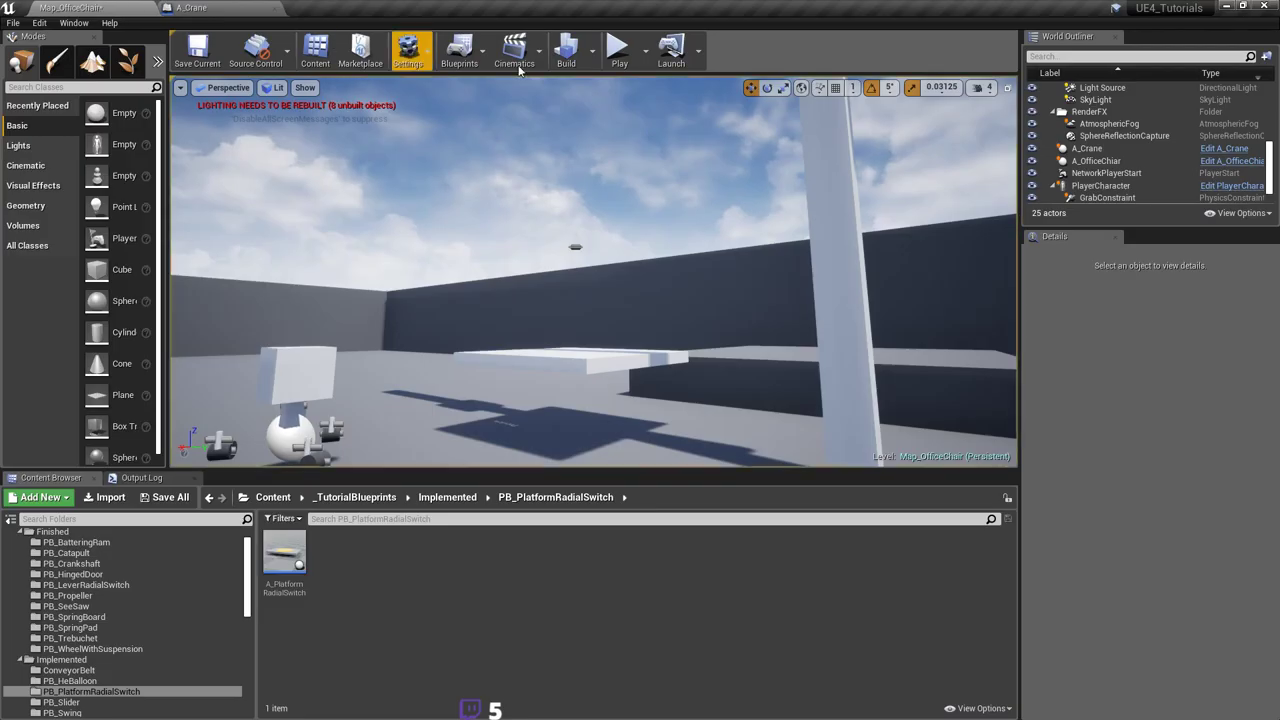
pyautogui.click(618, 50)
pyautogui.click(593, 270)
pyautogui.press('w')
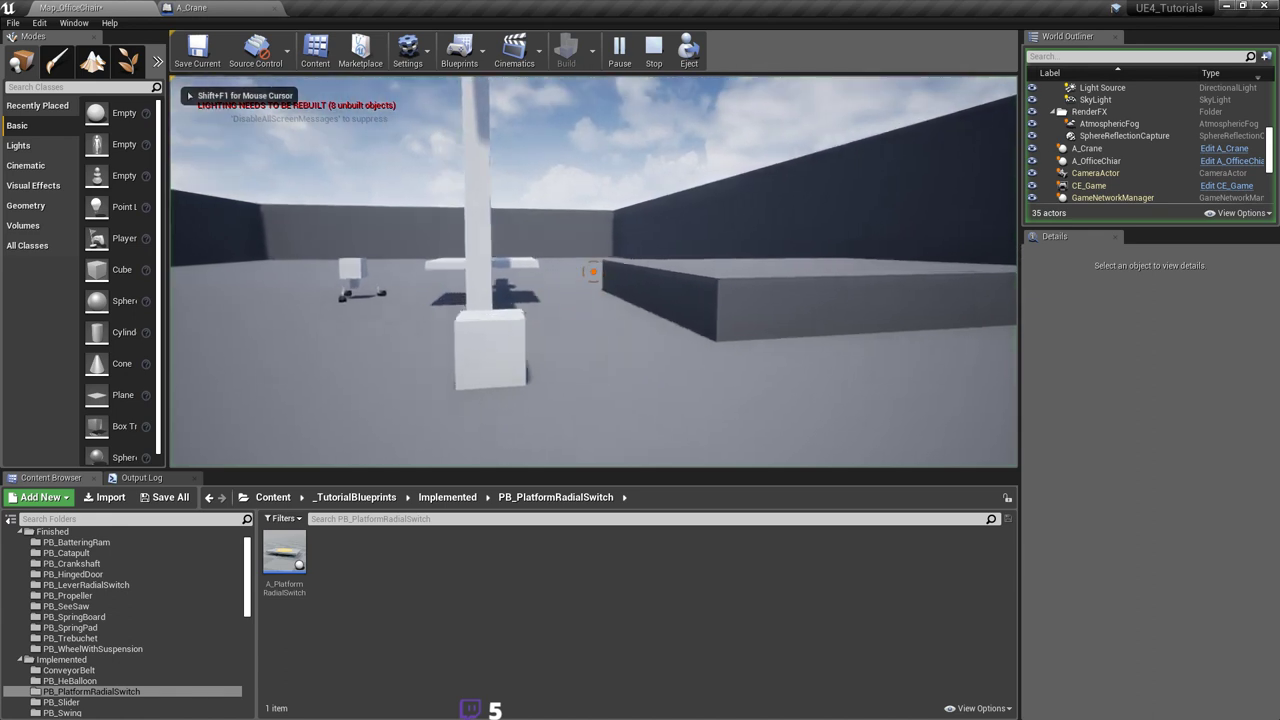
pyautogui.press('w')
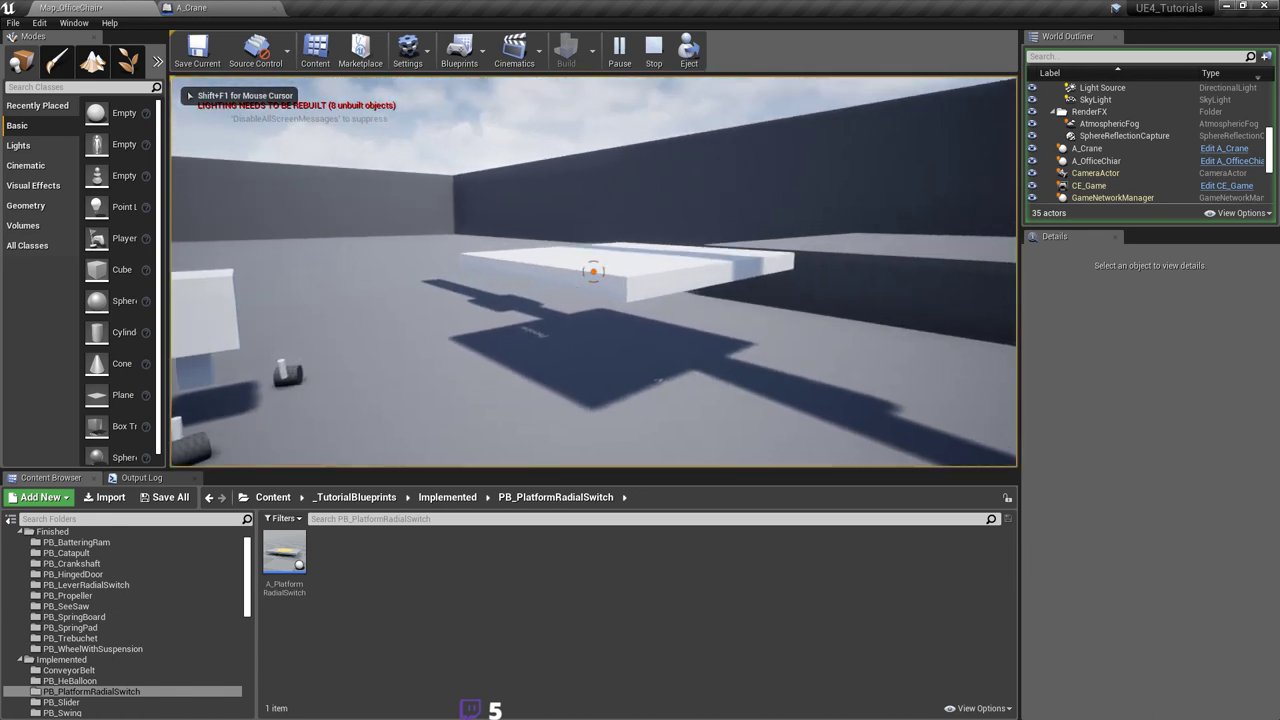
pyautogui.press('s')
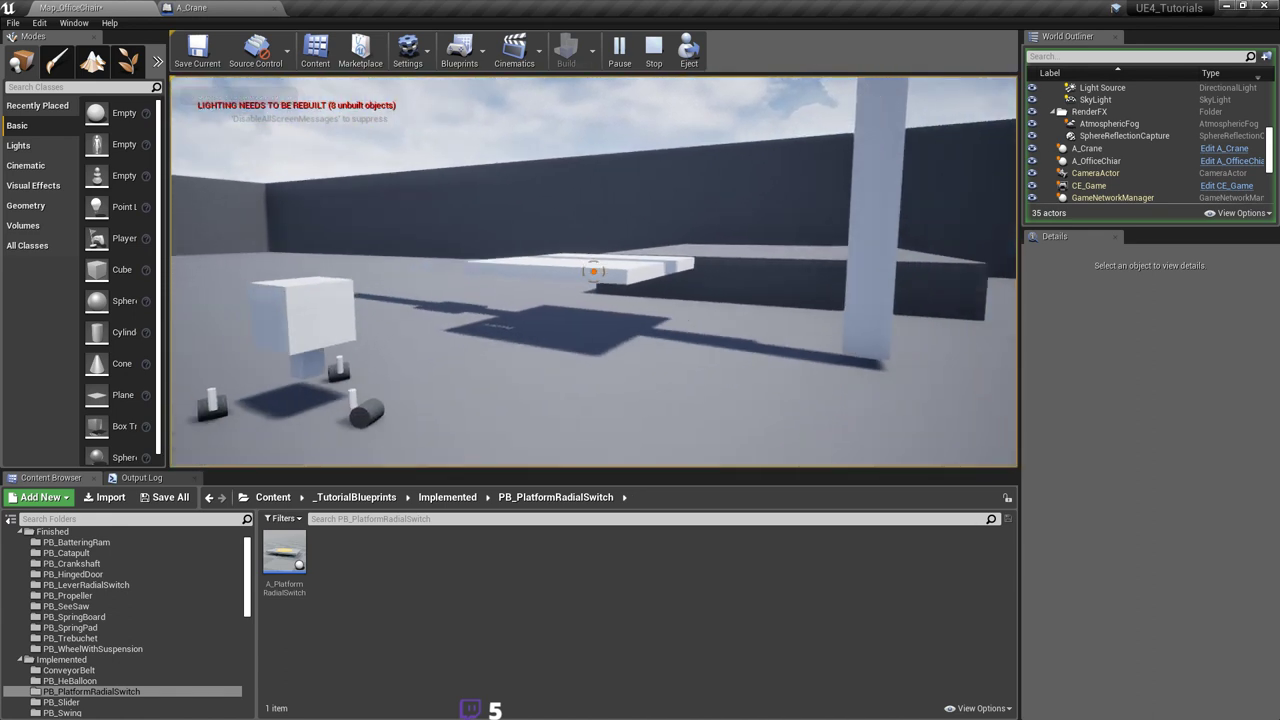
pyautogui.click(593, 271)
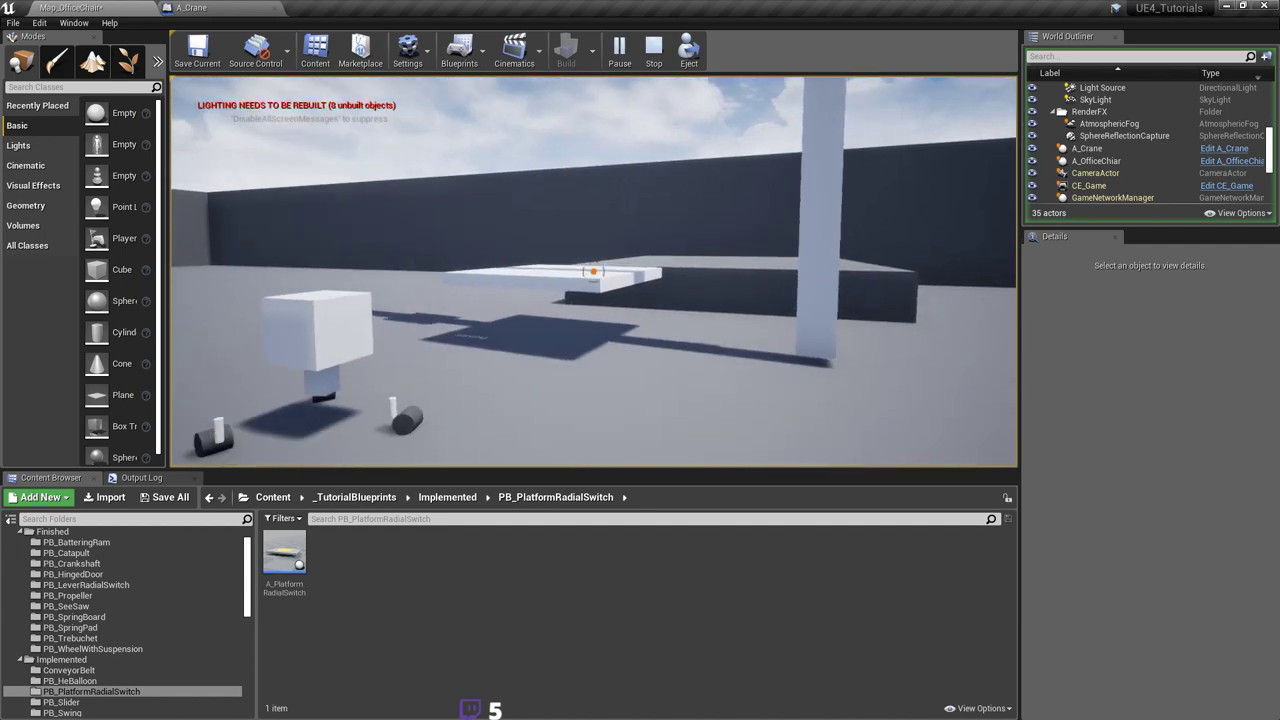
pyautogui.click(593, 271)
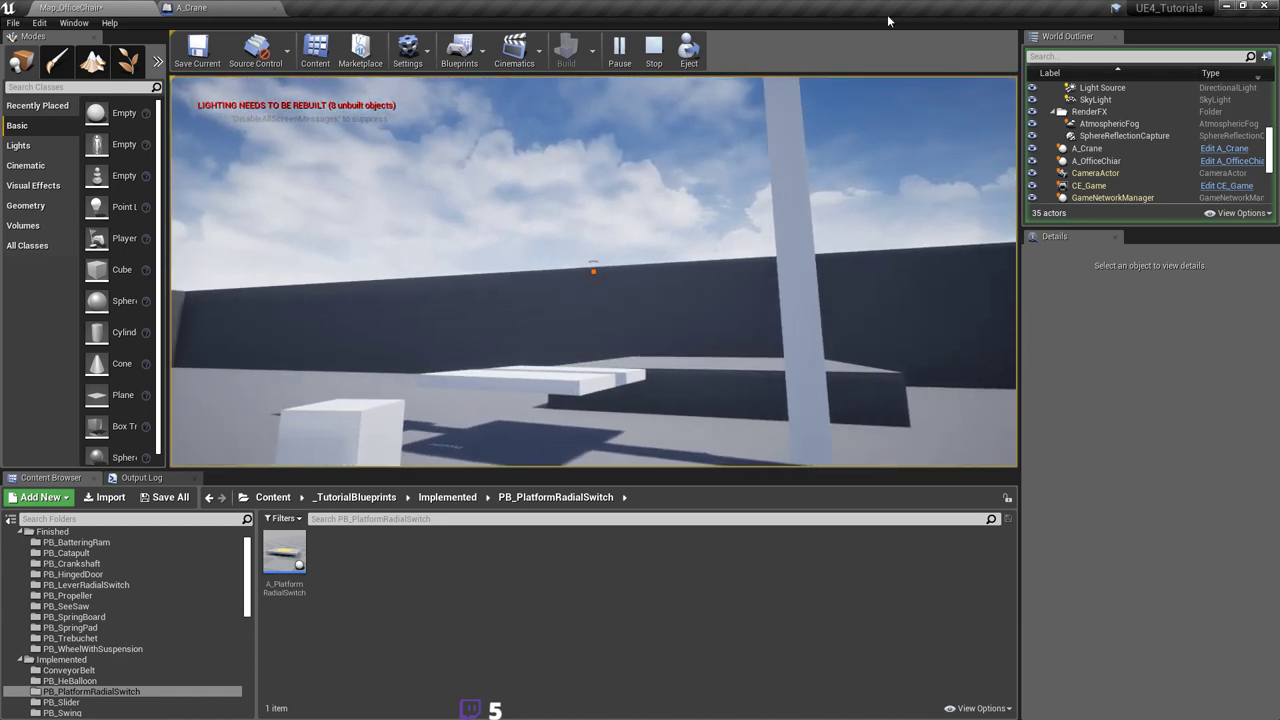
pyautogui.press('Escape')
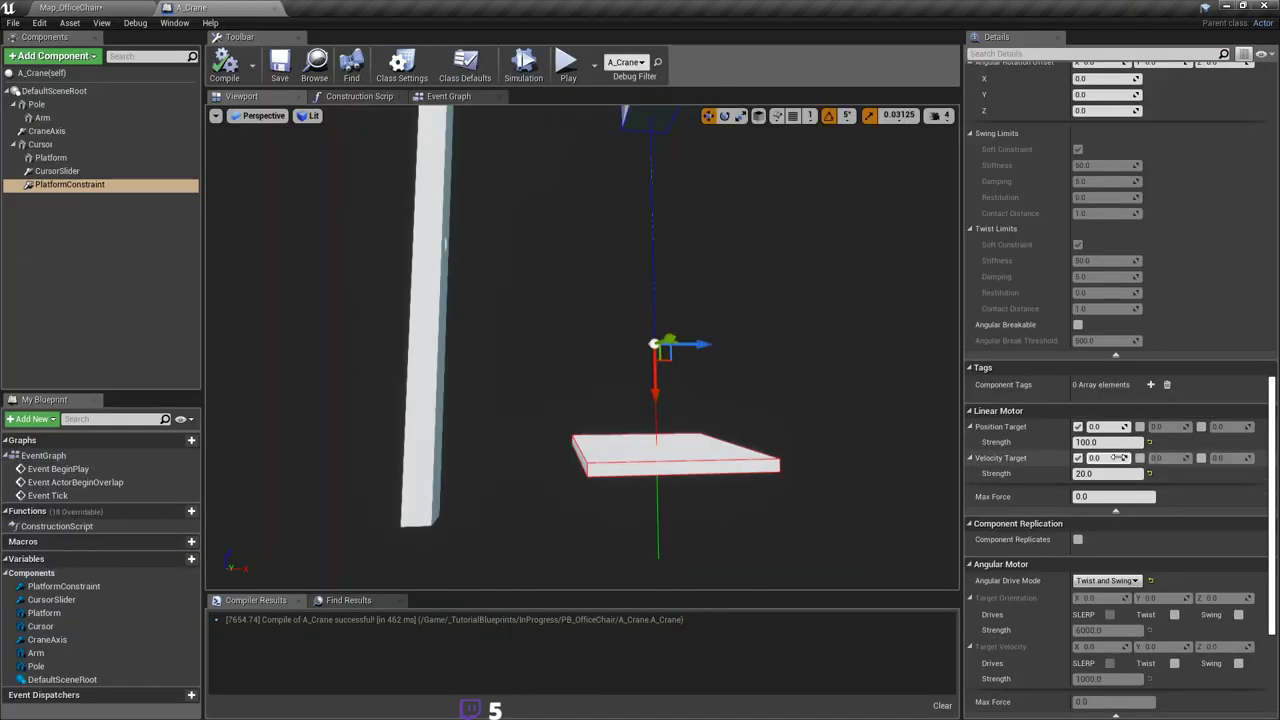
# Step: Set the PlatformConstraint's linear Position Target Strength to 400, and compile and save the A_Crane blueprint
pyautogui.click(1105, 442)
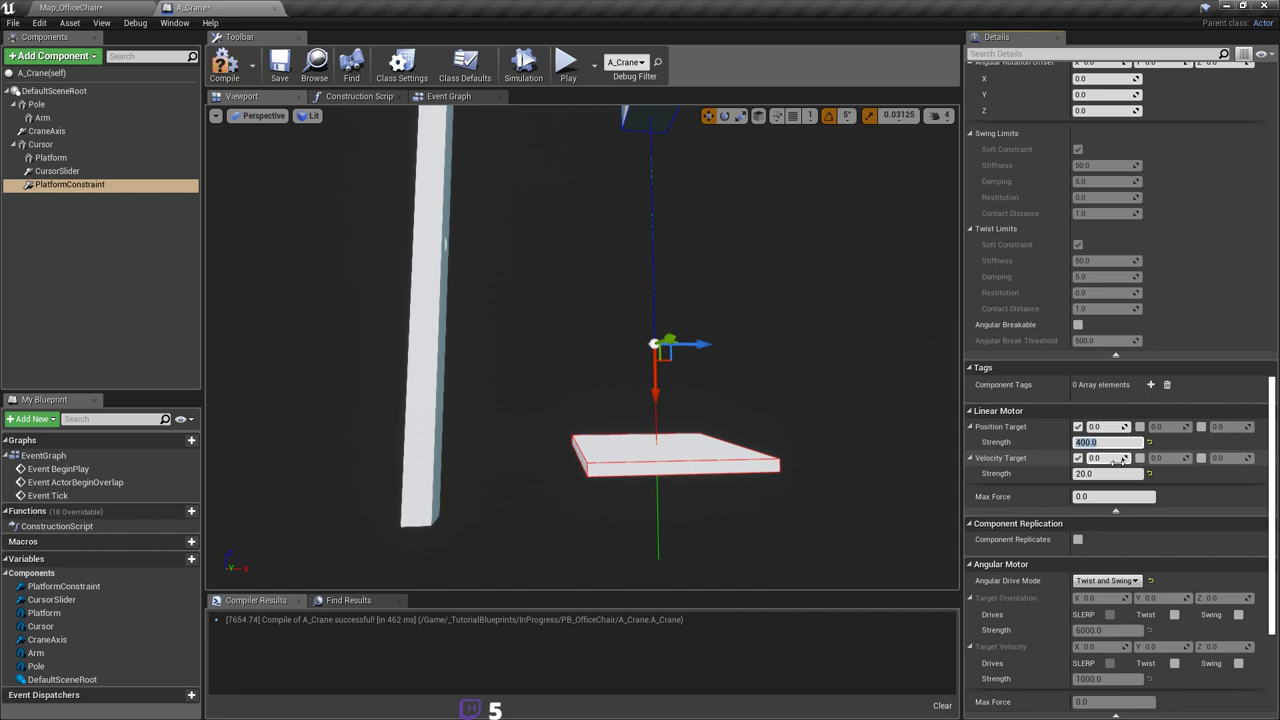
pyautogui.click(280, 65)
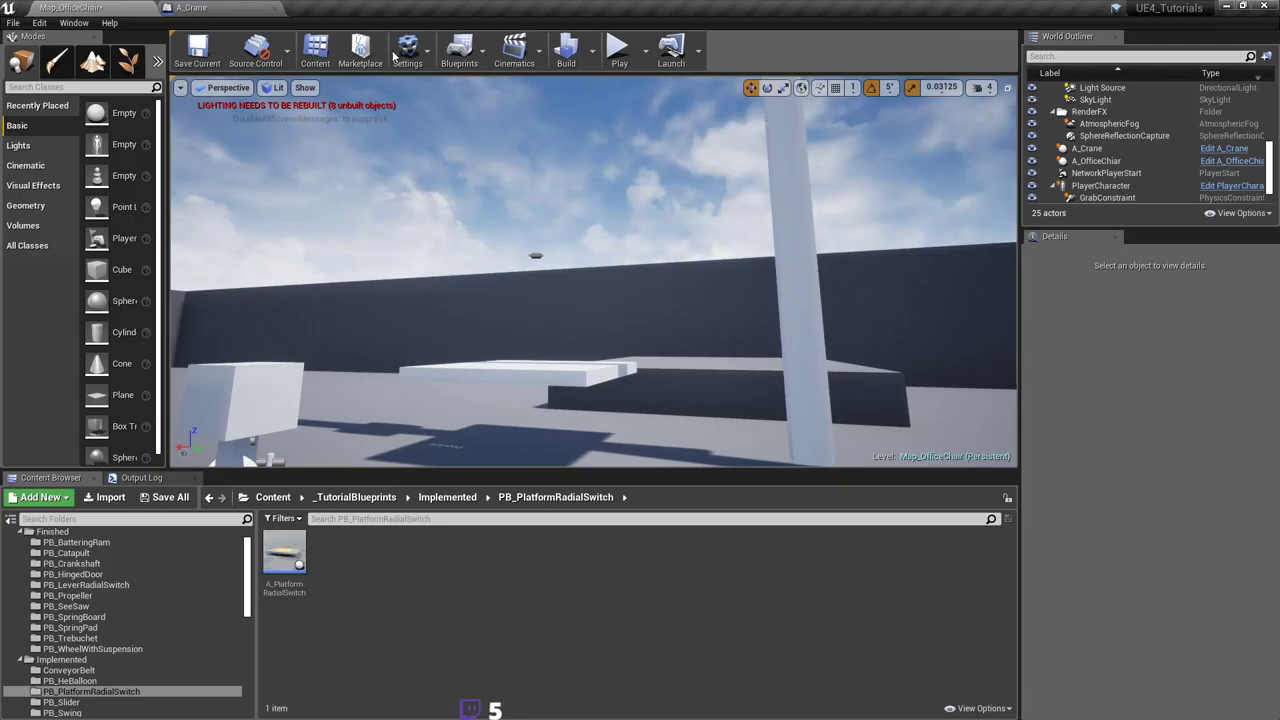
# Step: Play-test Map_OfficeChair by grabbing the crane's platform and placing the loose cube on top of it
pyautogui.click(619, 50)
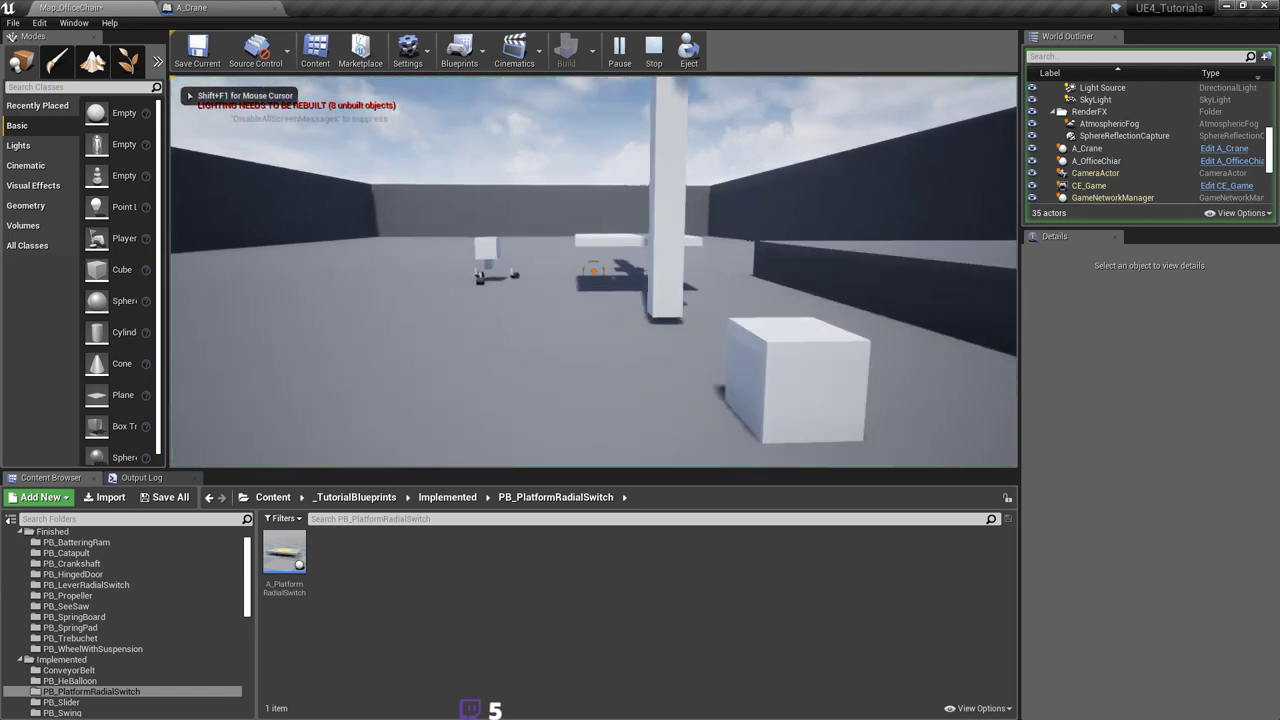
pyautogui.press('w')
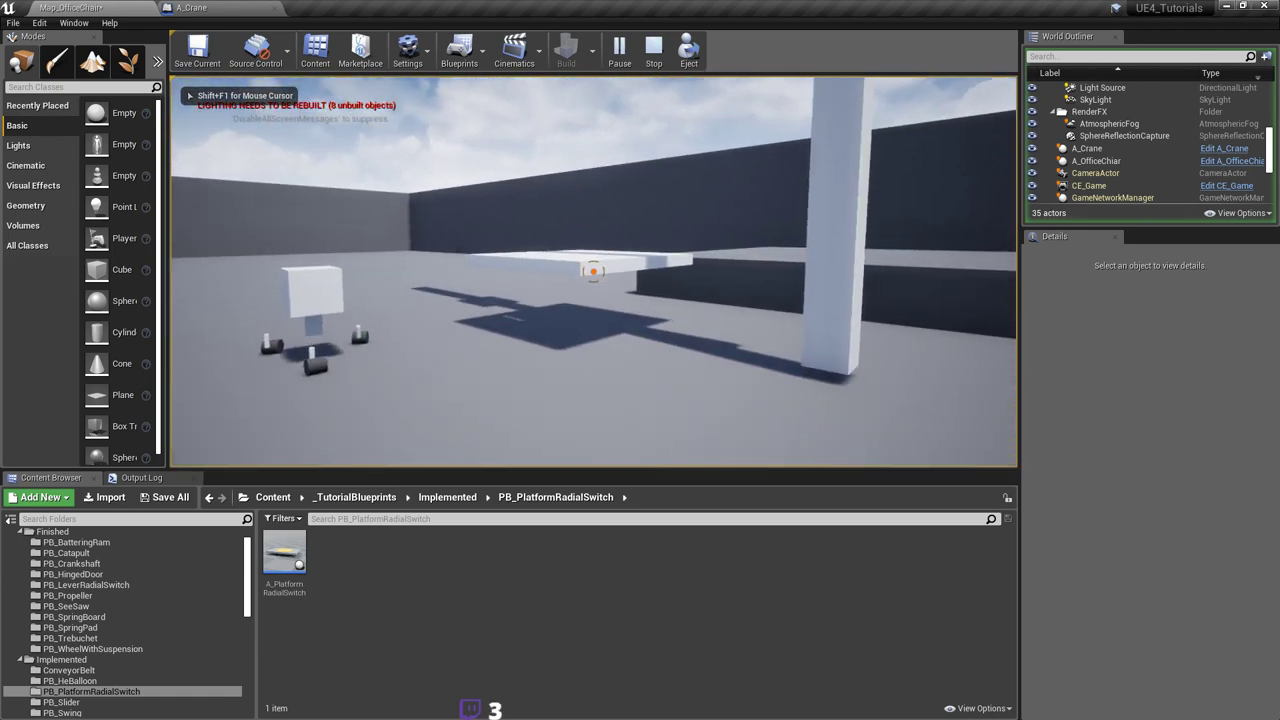
pyautogui.moveTo(593, 271); pyautogui.dragTo(593, 271)
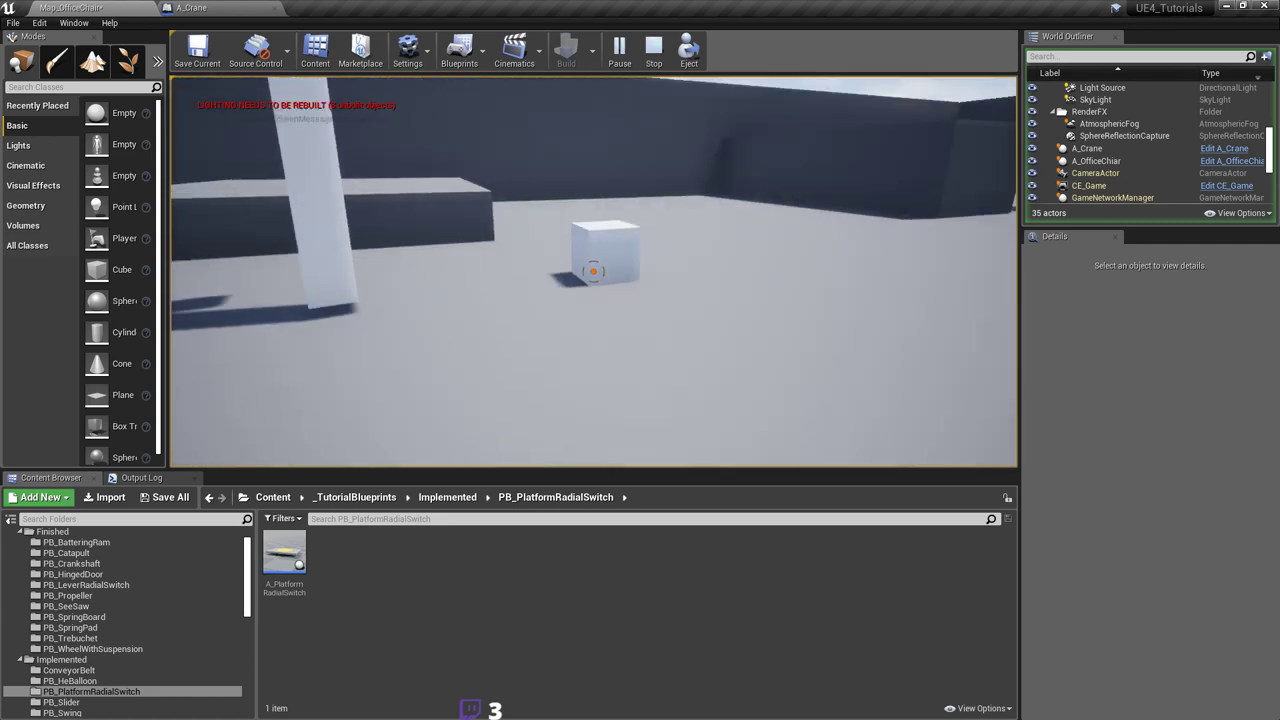
pyautogui.moveTo(593, 271); pyautogui.dragTo(593, 271)
pyautogui.press('w')
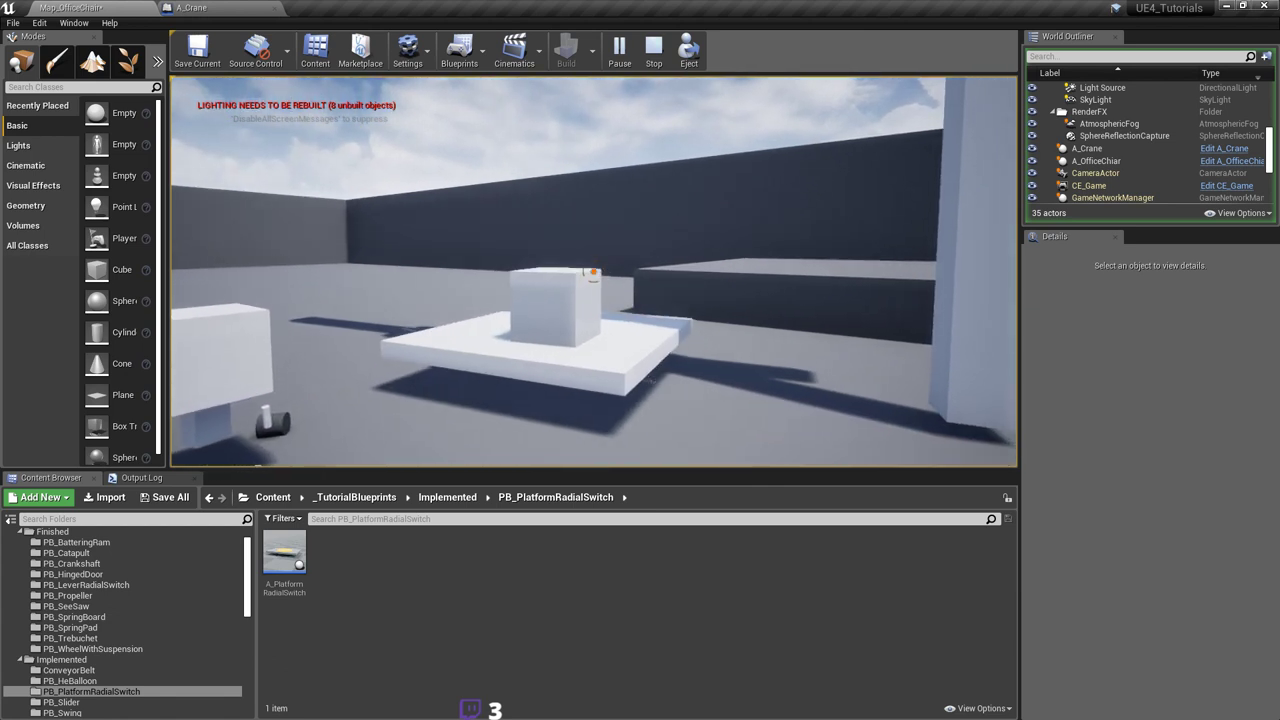
# Step: Continue play-testing the loaded crane by grabbing the cube on the platform and viewing it from several sides, and stop the session
pyautogui.press('s')
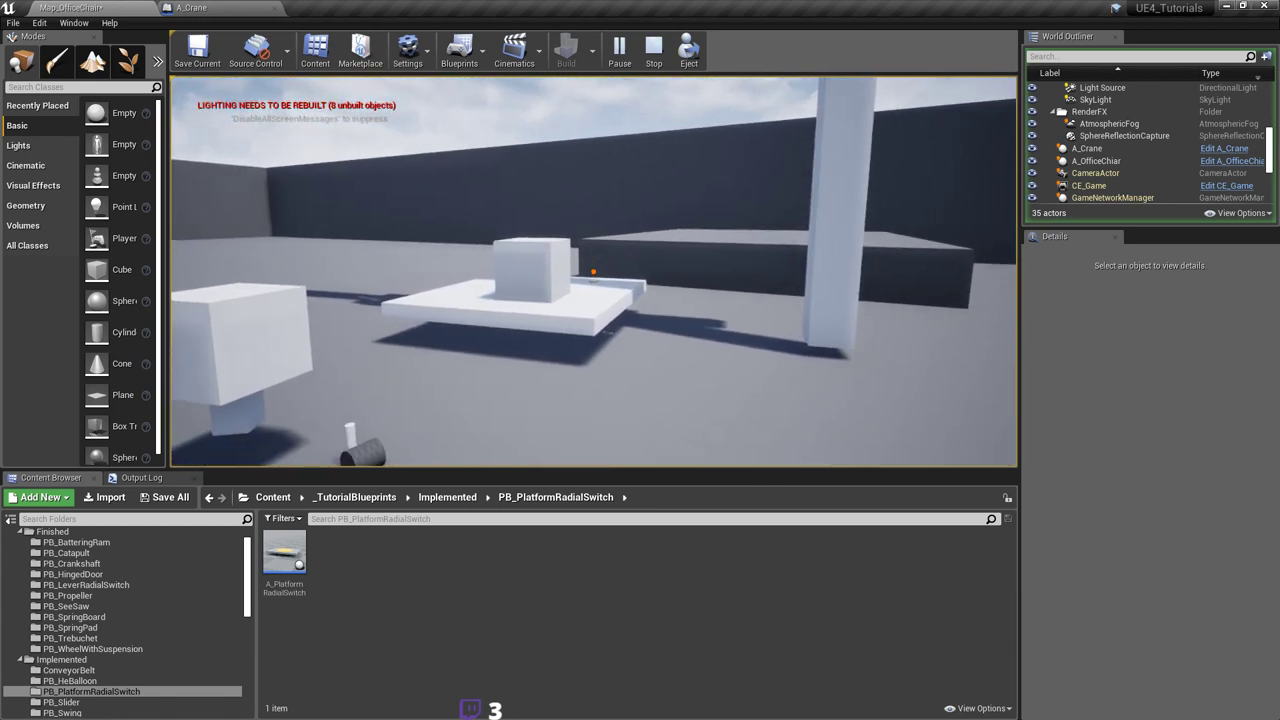
pyautogui.press('d')
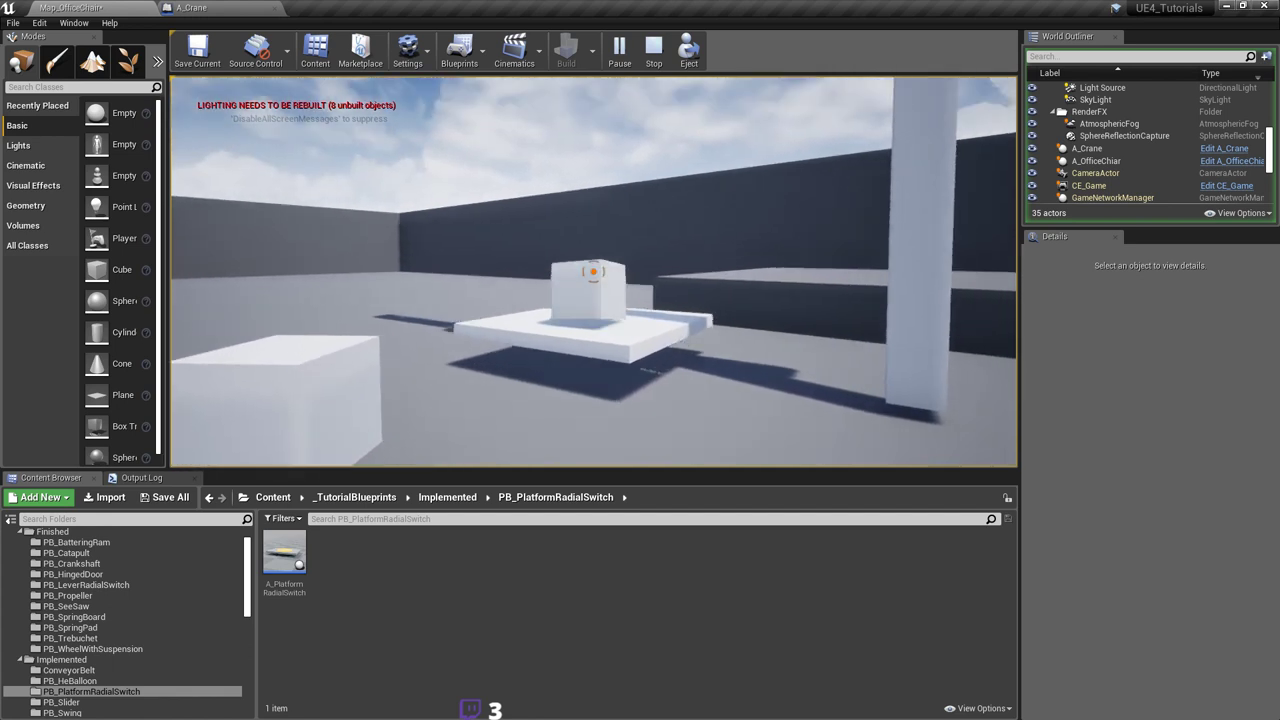
pyautogui.moveTo(593, 271); pyautogui.dragTo(593, 271)
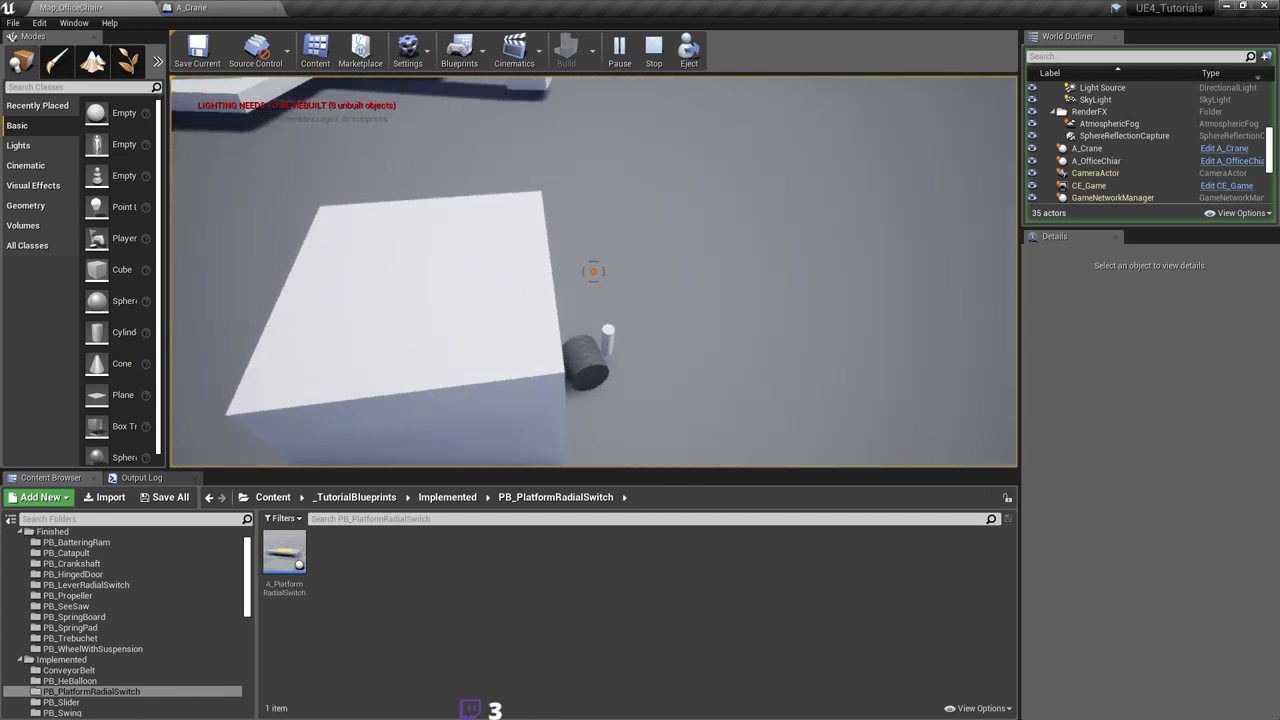
pyautogui.press('s')
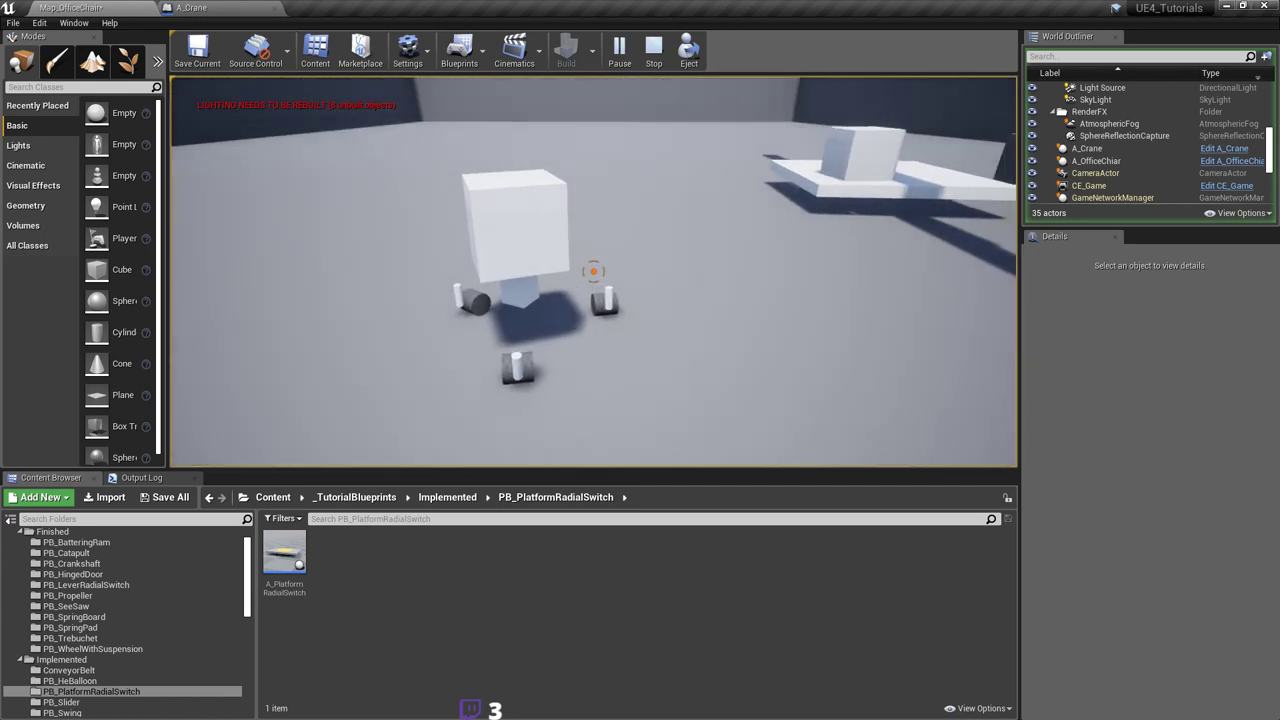
pyautogui.press('w')
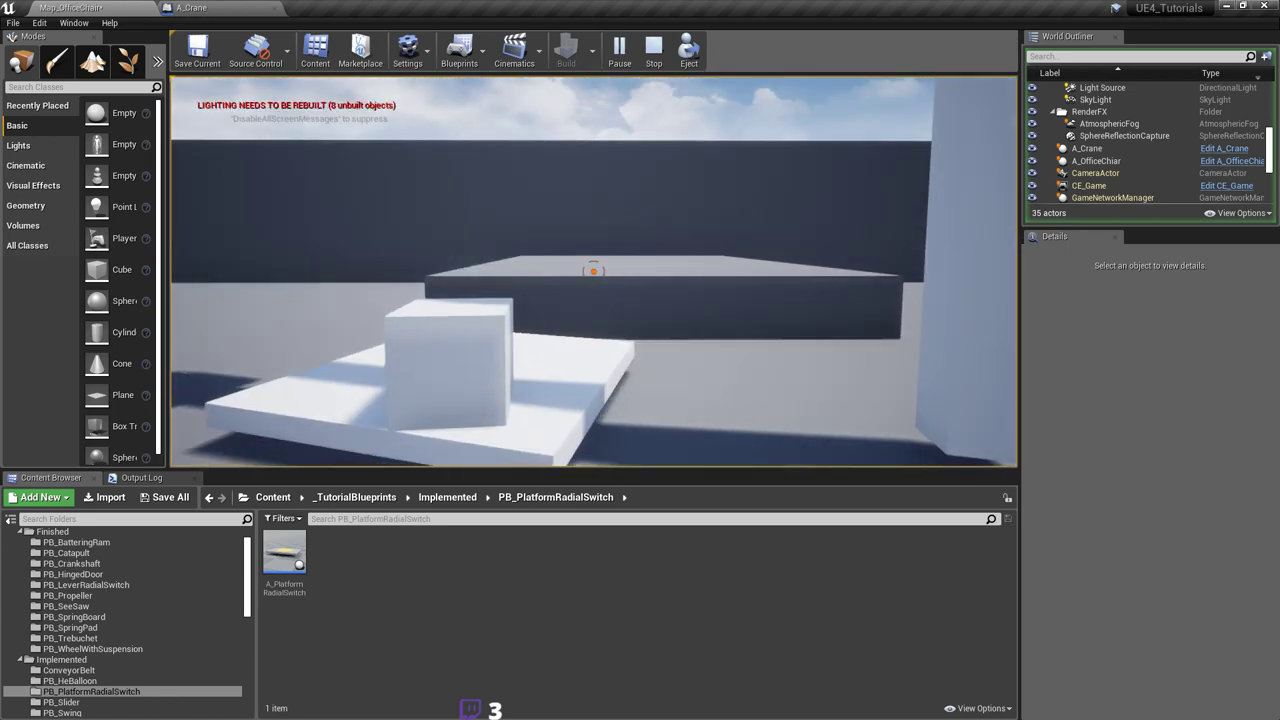
pyautogui.press('Escape')
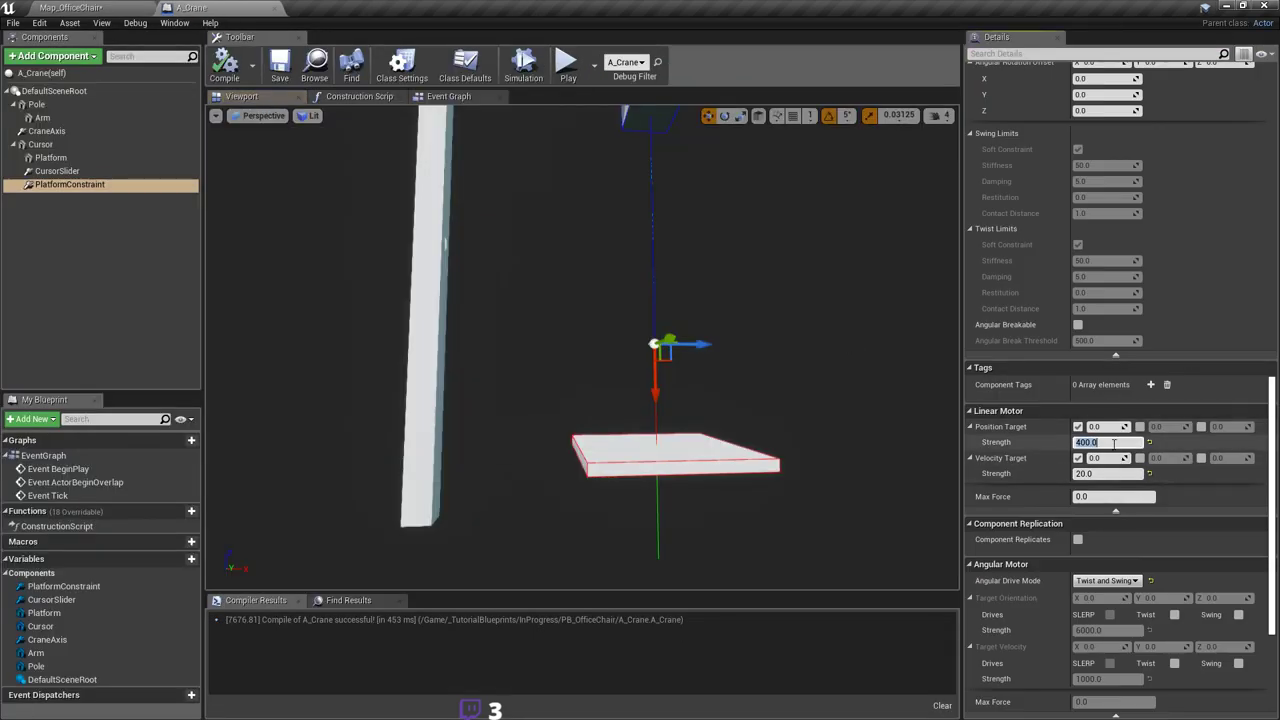
# Step: Set the PlatformConstraint's linear Position Target Strength to 1000, and compile and save the A_Crane blueprint
pyautogui.press('Return')
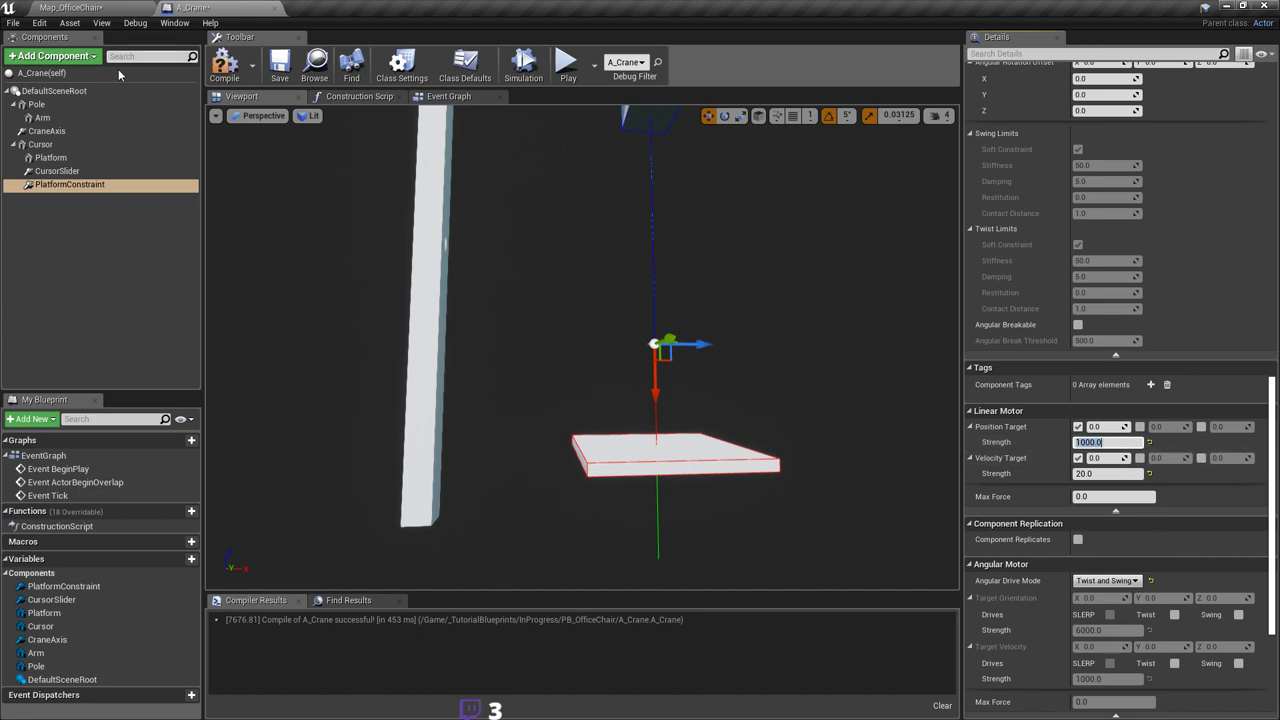
pyautogui.click(280, 66)
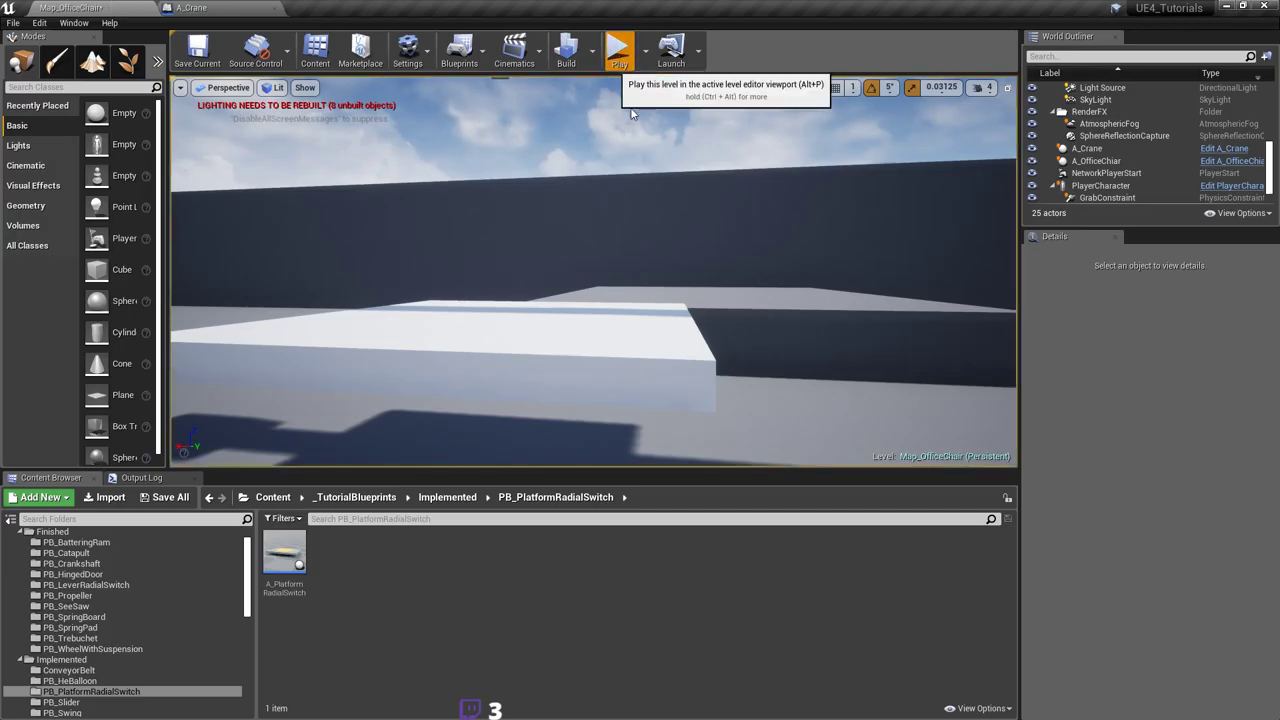
# Step: Briefly start and stop a play session in Map_OfficeChair, and select the loose cube EditorCube98 to check its mass in the physics properties
pyautogui.click(619, 50)
pyautogui.press('Escape')
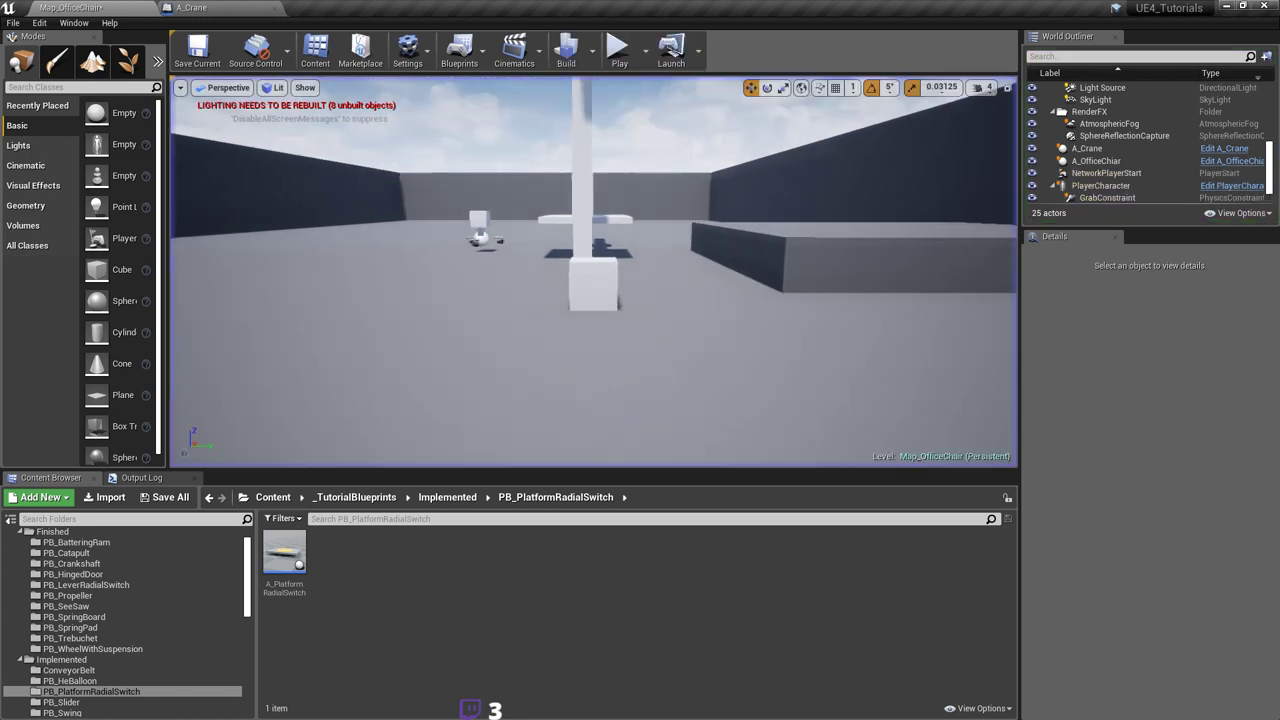
pyautogui.press('w')
pyautogui.moveTo(594, 271); pyautogui.dragTo(866, 320, button='right')
pyautogui.click(795, 320)
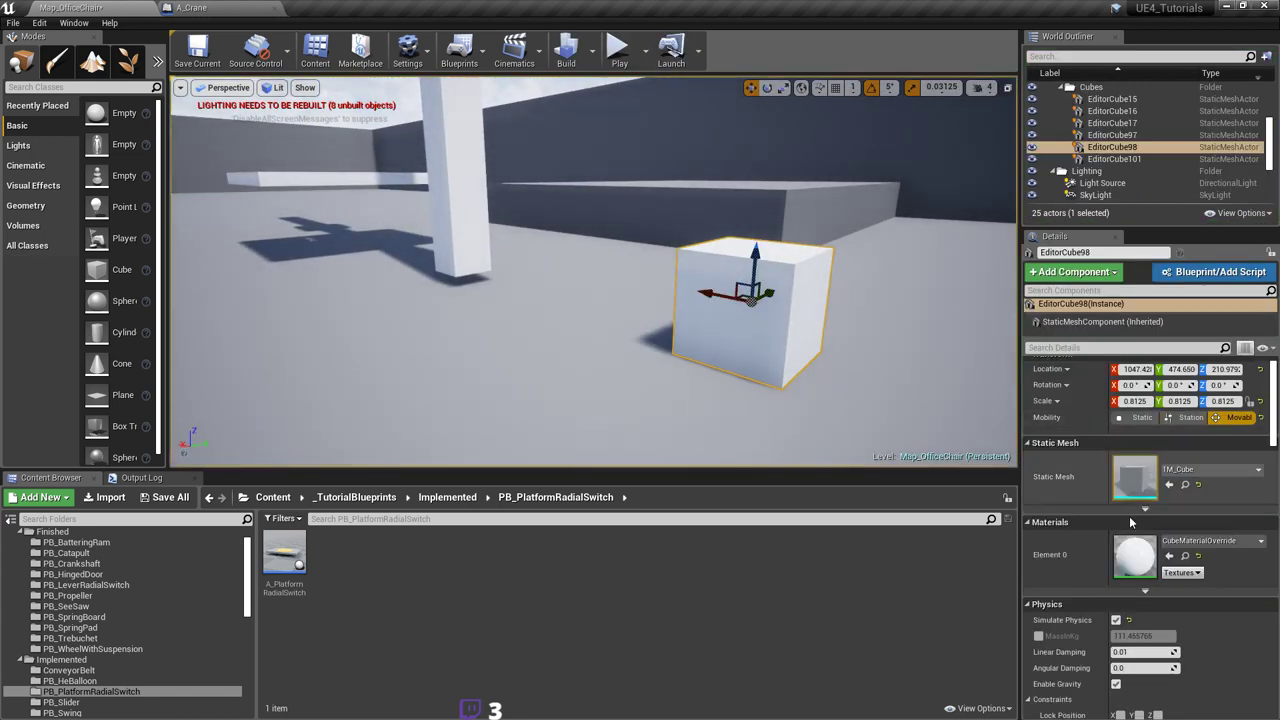
pyautogui.scroll(-4, 1130, 514)
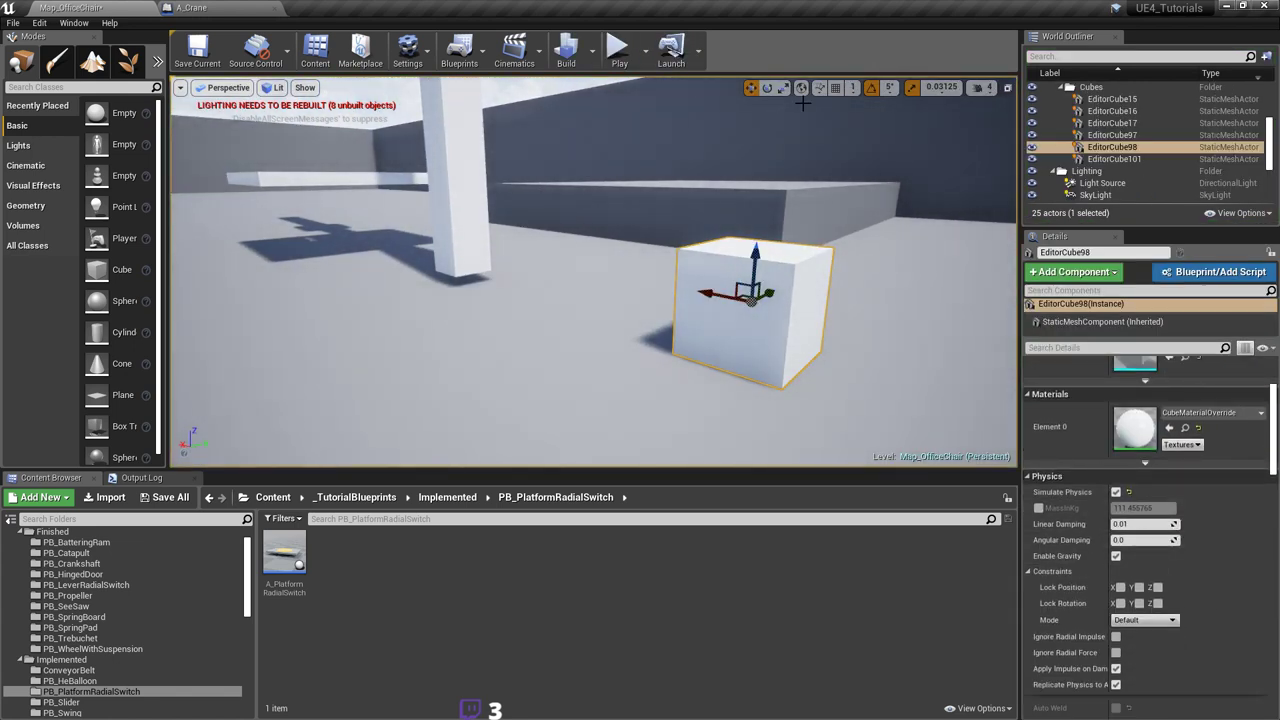
# Step: Play-test Map_OfficeChair by carrying the loose cube onto the crane's platform and watching how it holds the load, and stop the session
pyautogui.click(618, 47)
pyautogui.press('a')
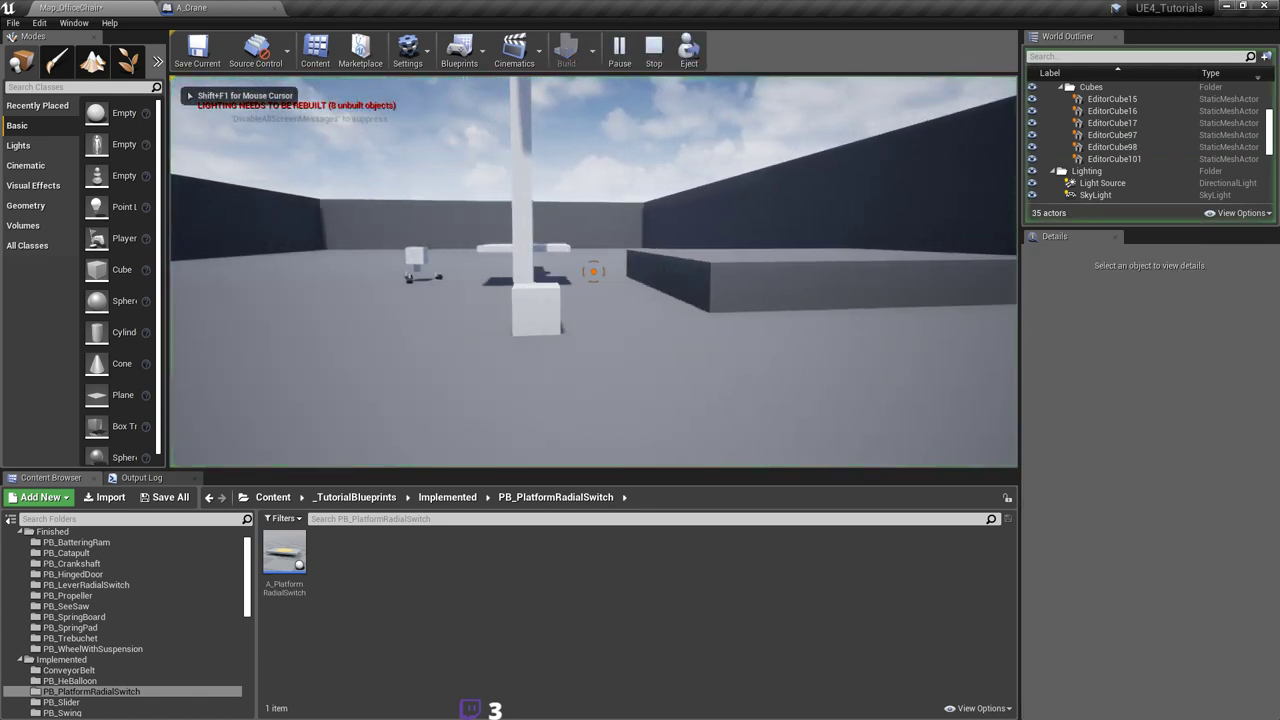
pyautogui.press('w')
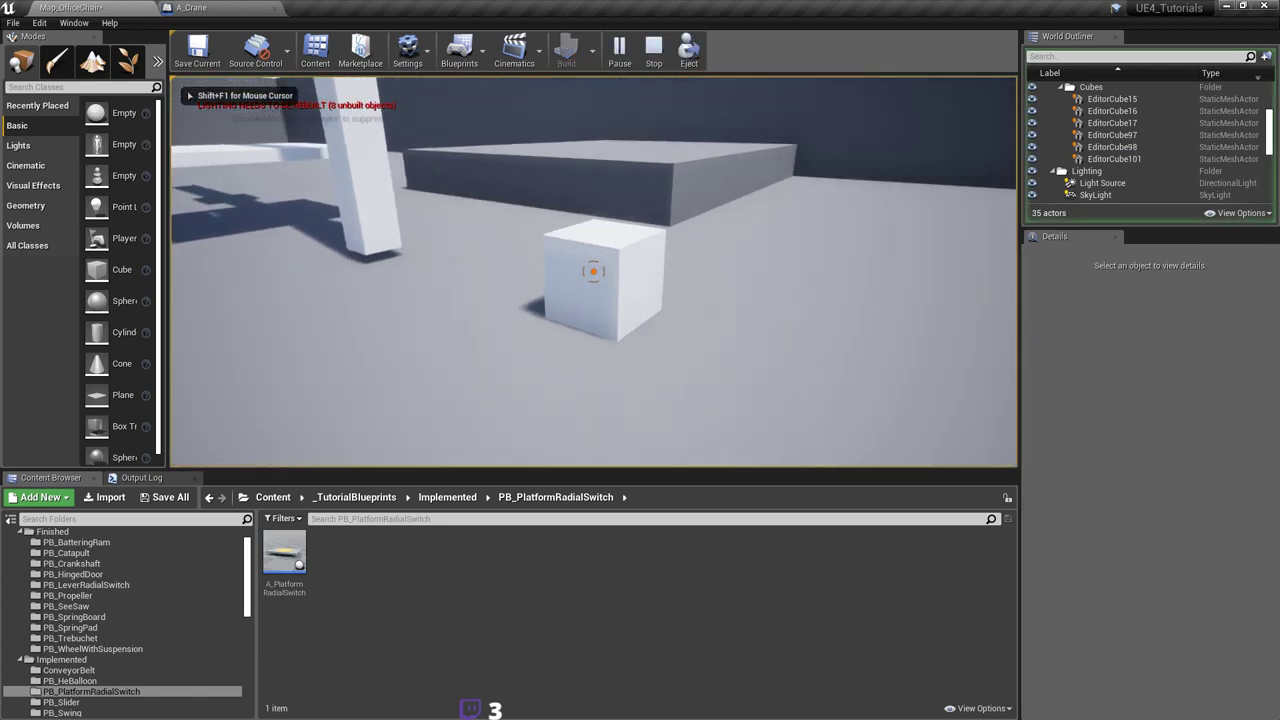
pyautogui.click(594, 271)
pyautogui.press('w')
pyautogui.press('w')
pyautogui.click(594, 271)
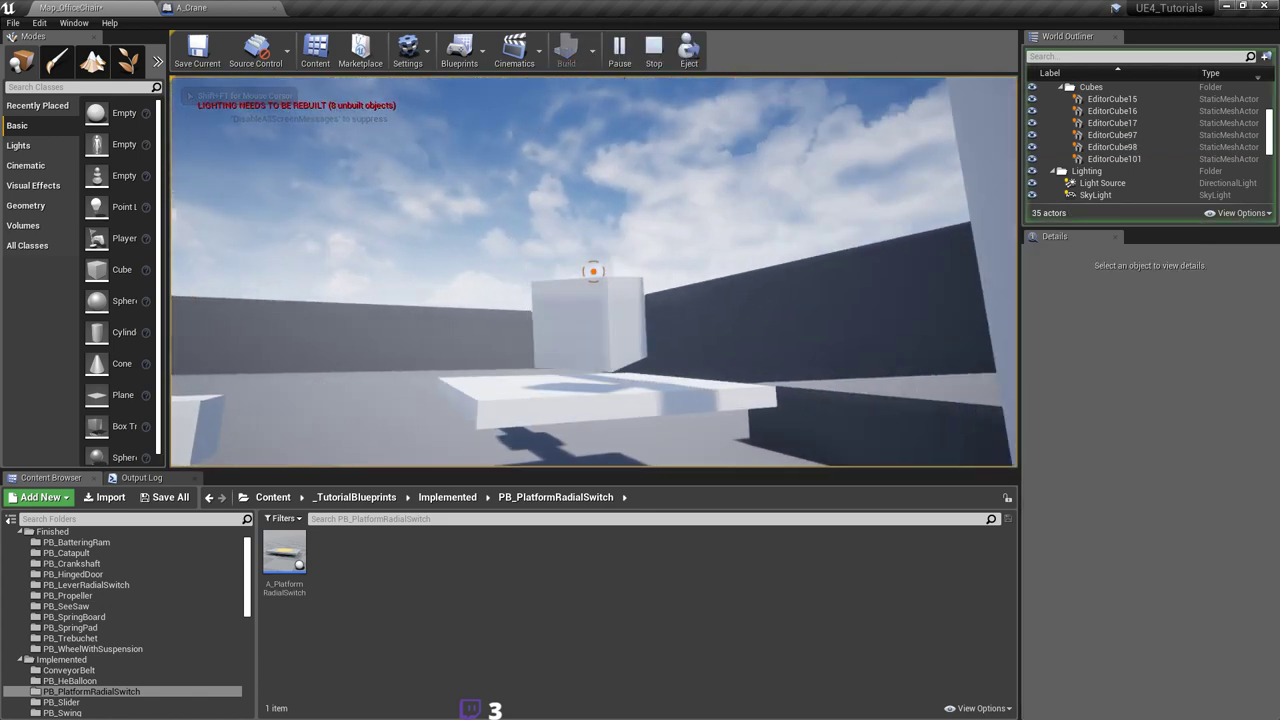
pyautogui.press('s')
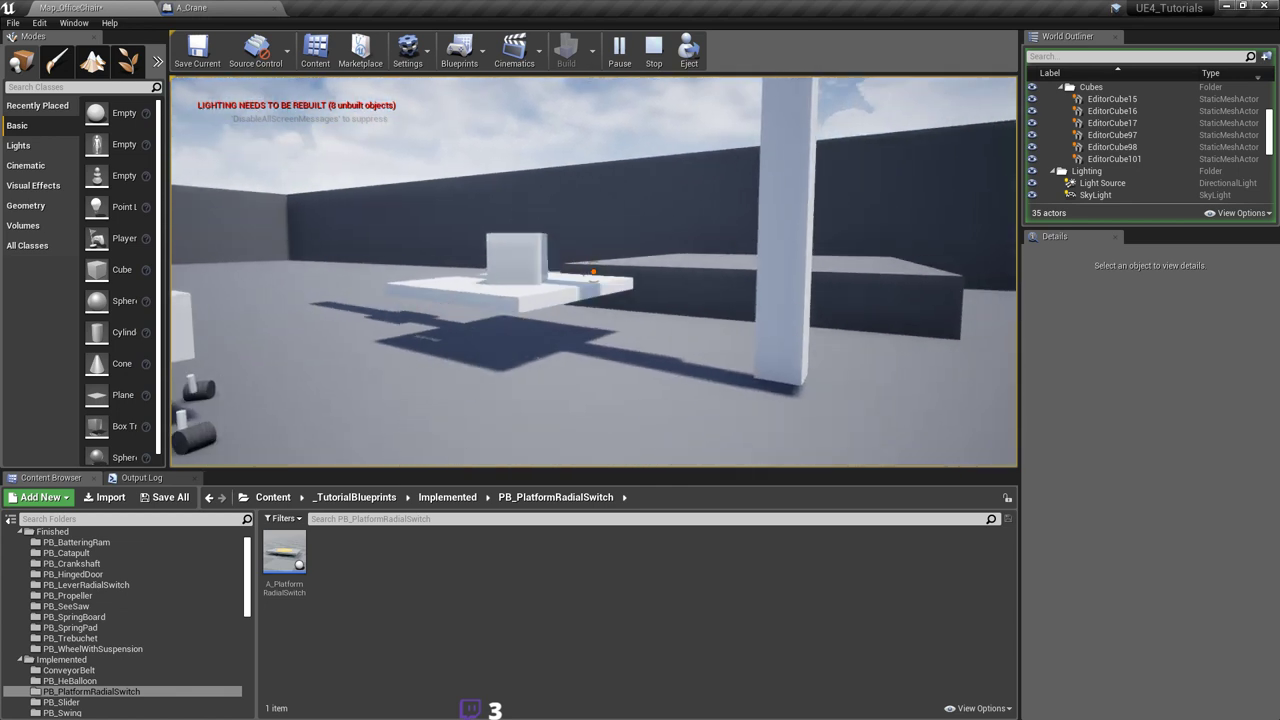
pyautogui.press('a')
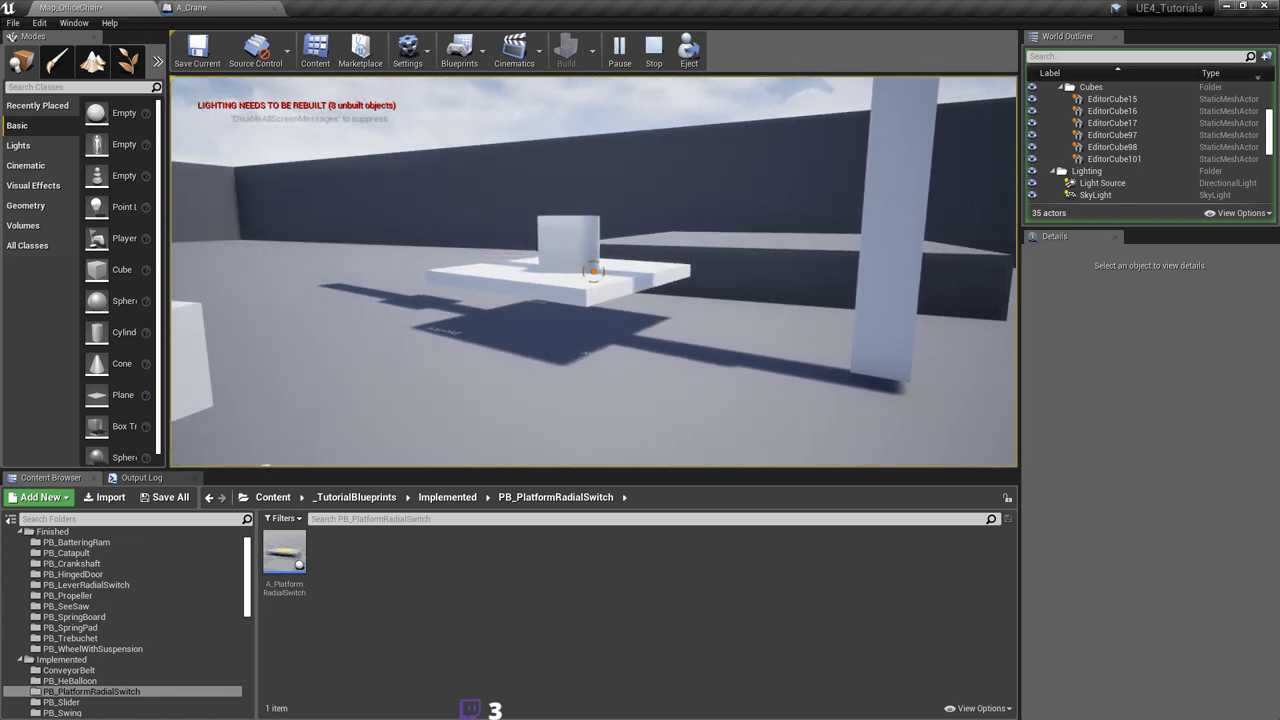
pyautogui.press('Escape')
# Step: Set the PlatformConstraint's linear Position Target Strength to 3000, and compile and save the A_Crane blueprint
pyautogui.click(225, 7)
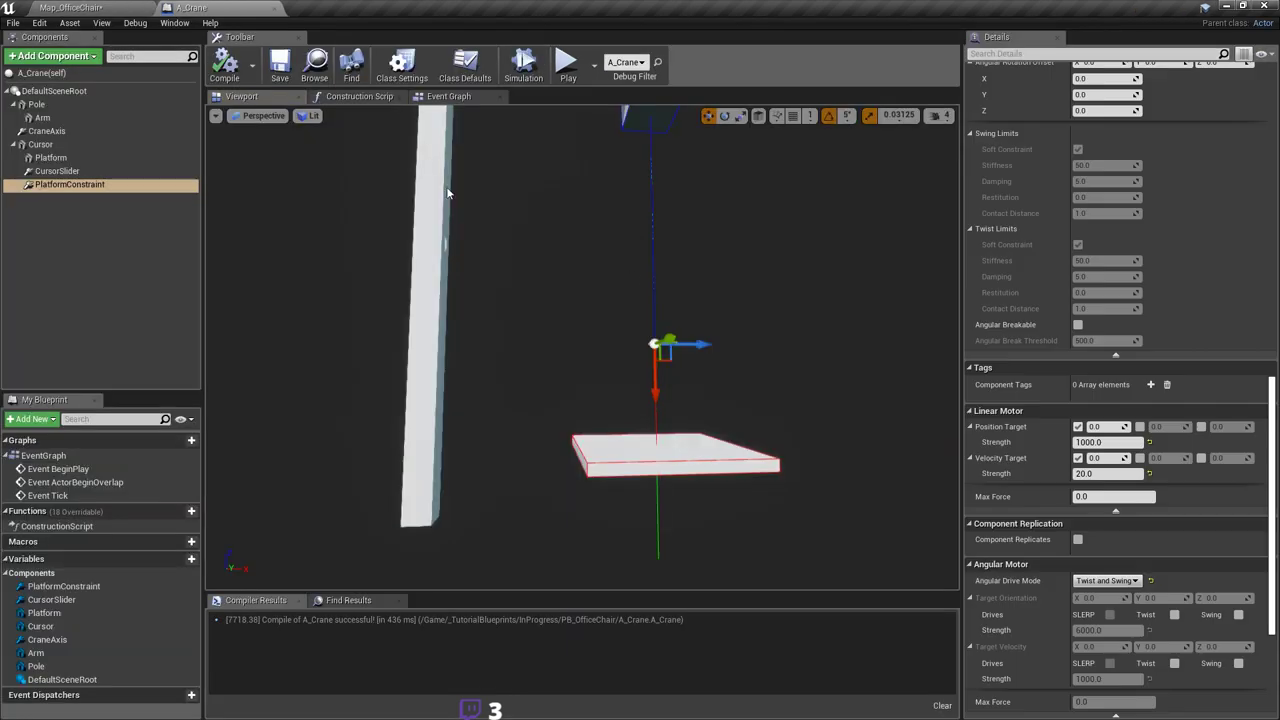
pyautogui.scroll(-2, 1137, 444)
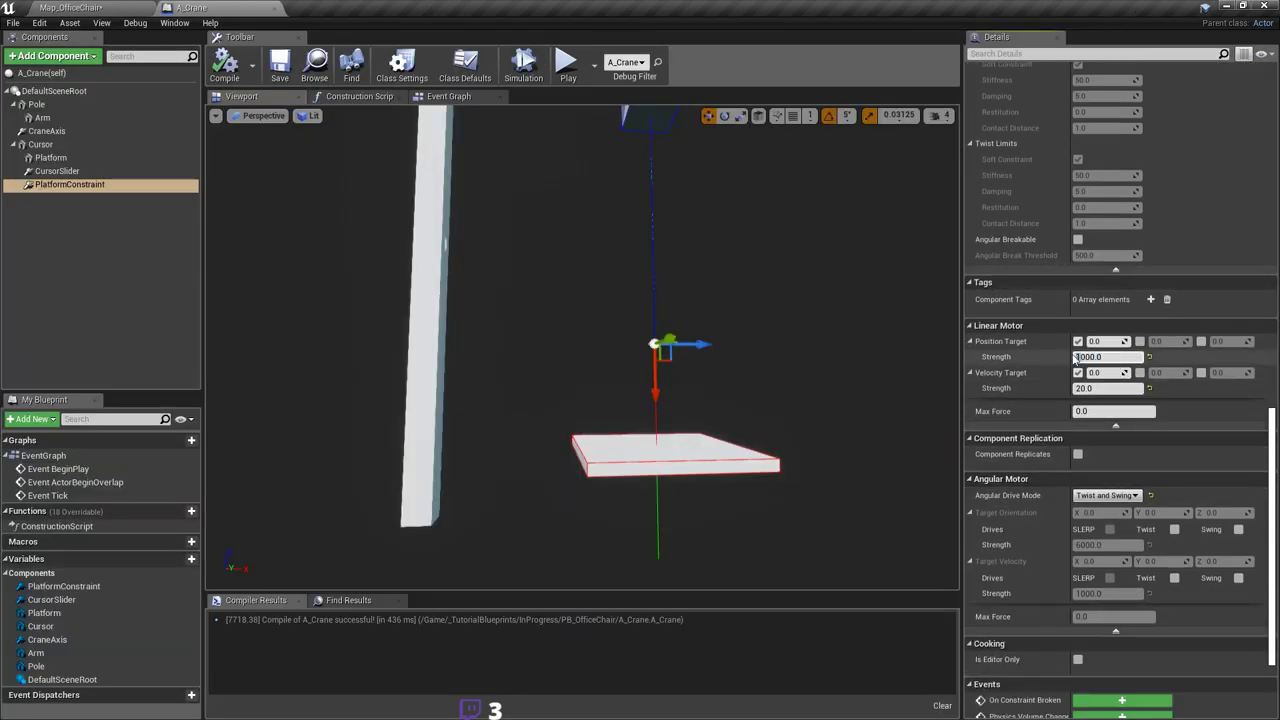
pyautogui.press('Return')
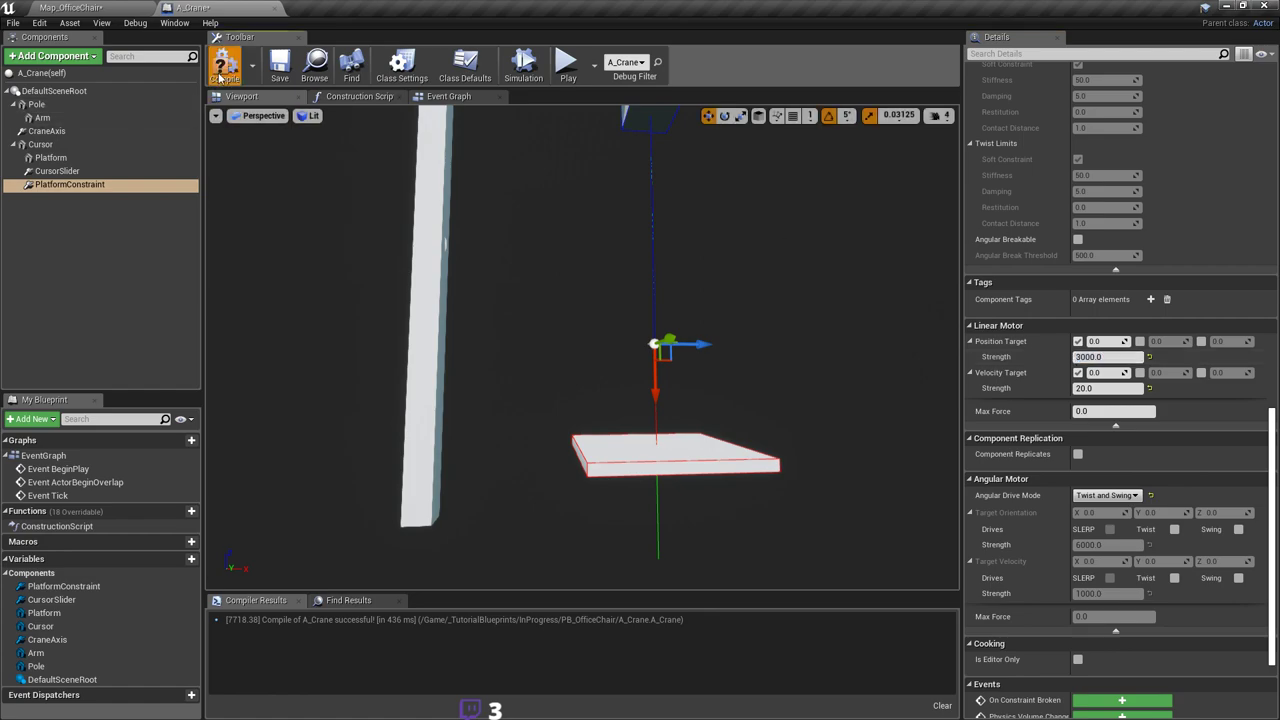
pyautogui.click(288, 67)
# Step: Play-test Map_OfficeChair by placing the loose cube on the crane's platform, lifting it and dropping it again, and stop the session
pyautogui.click(108, 7)
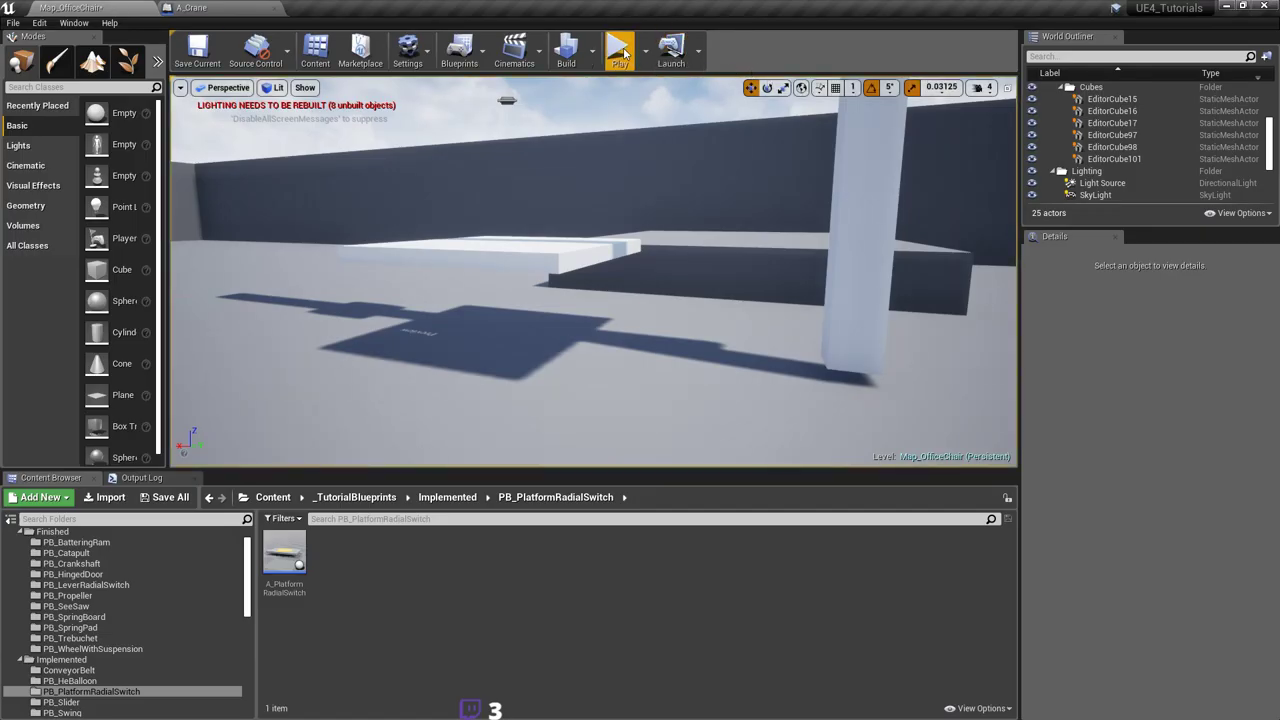
pyautogui.click(620, 52)
pyautogui.press('w')
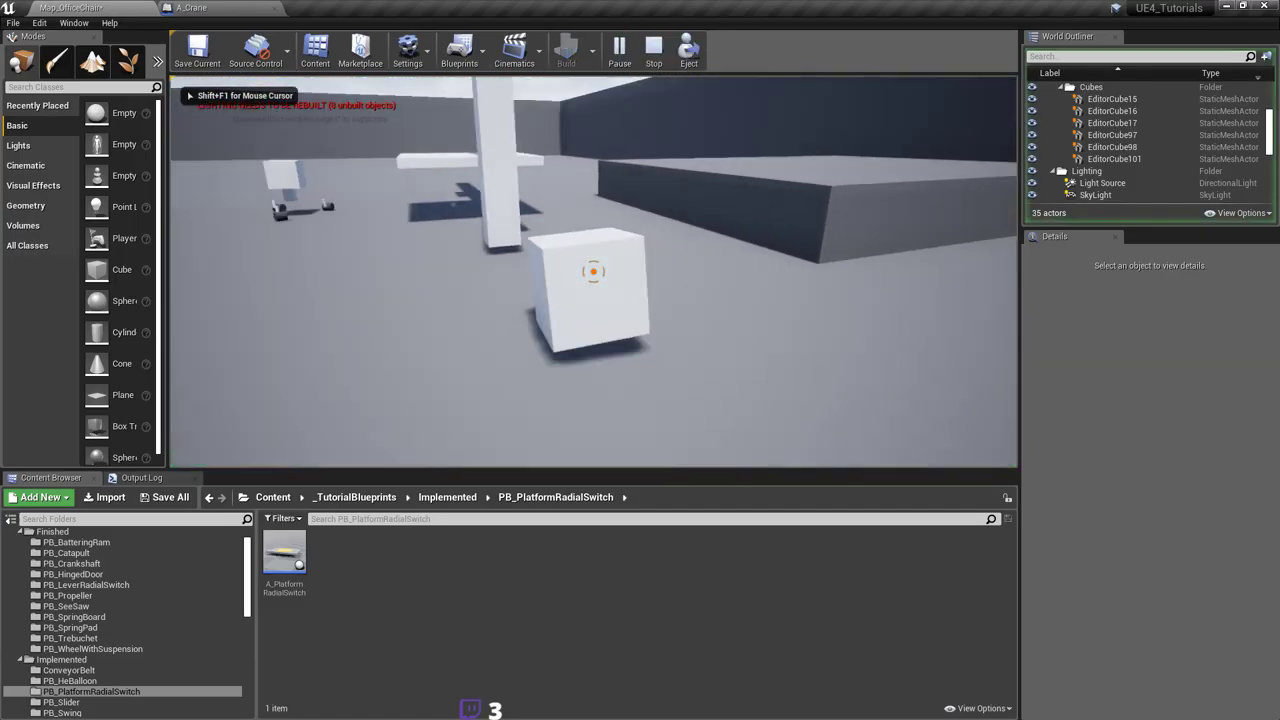
pyautogui.click(594, 271)
pyautogui.press('w')
pyautogui.click(594, 271)
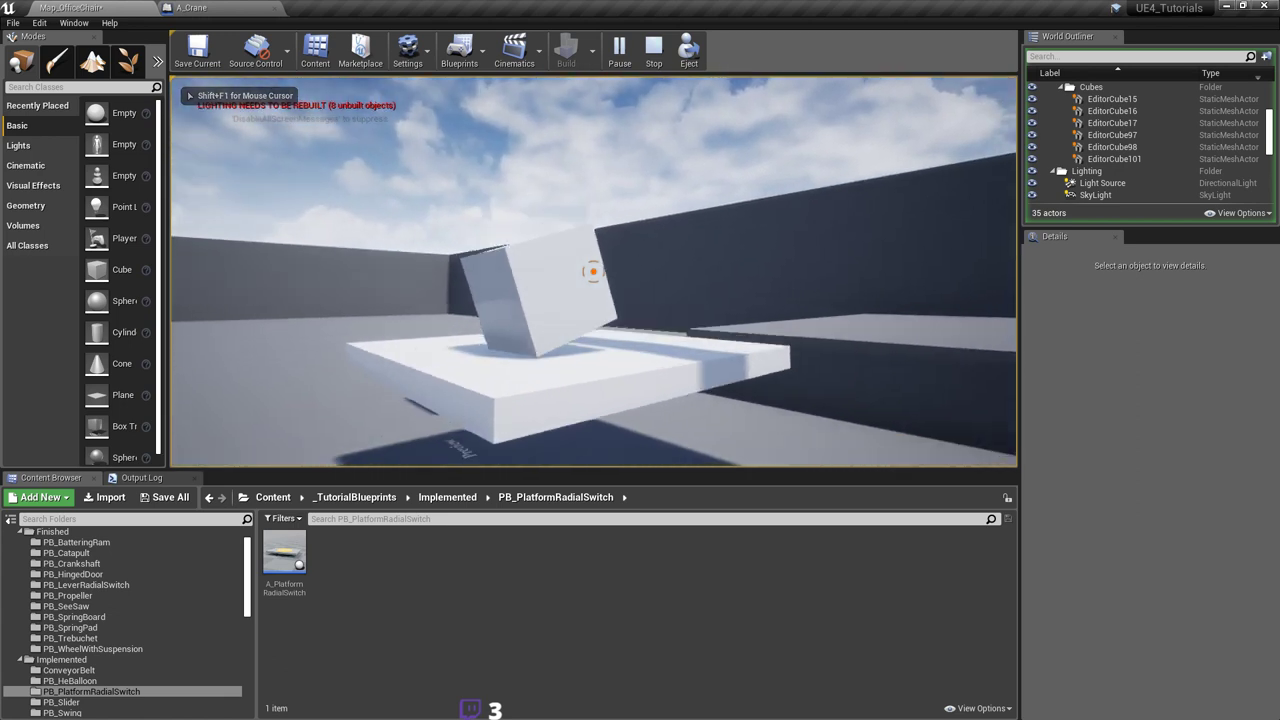
pyautogui.press('s')
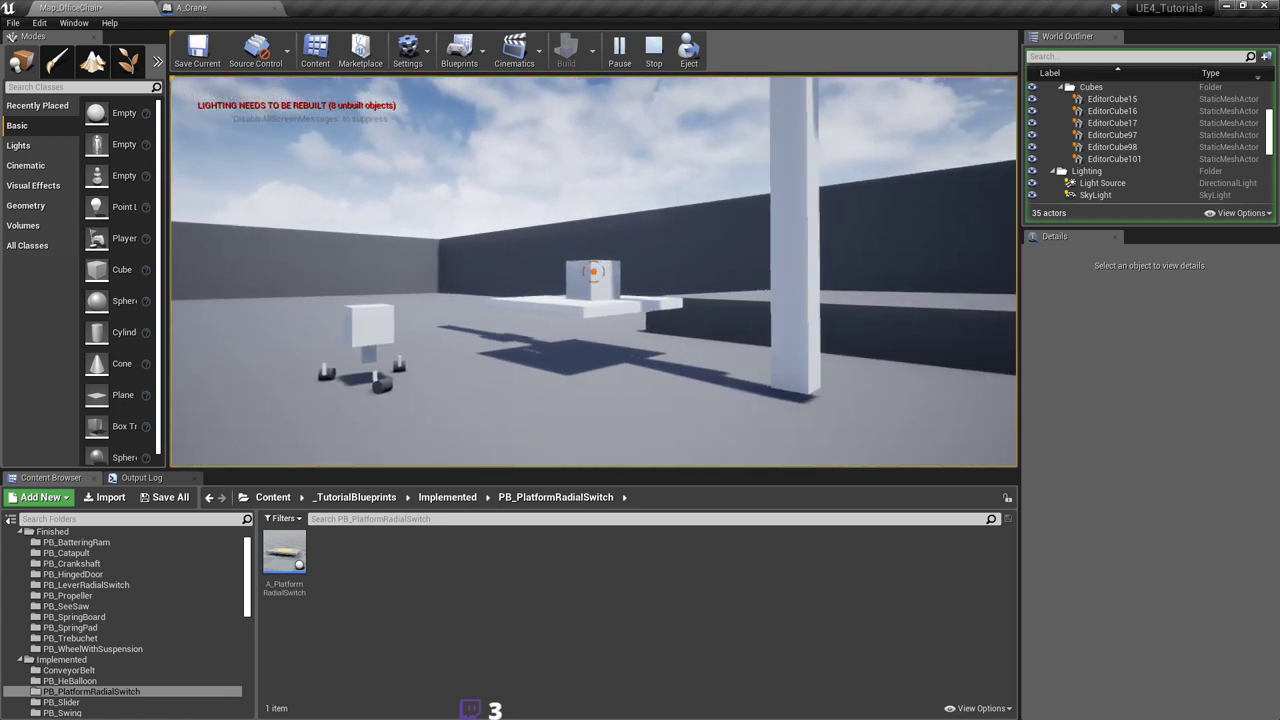
pyautogui.click(594, 271)
pyautogui.press('w')
pyautogui.click(594, 271)
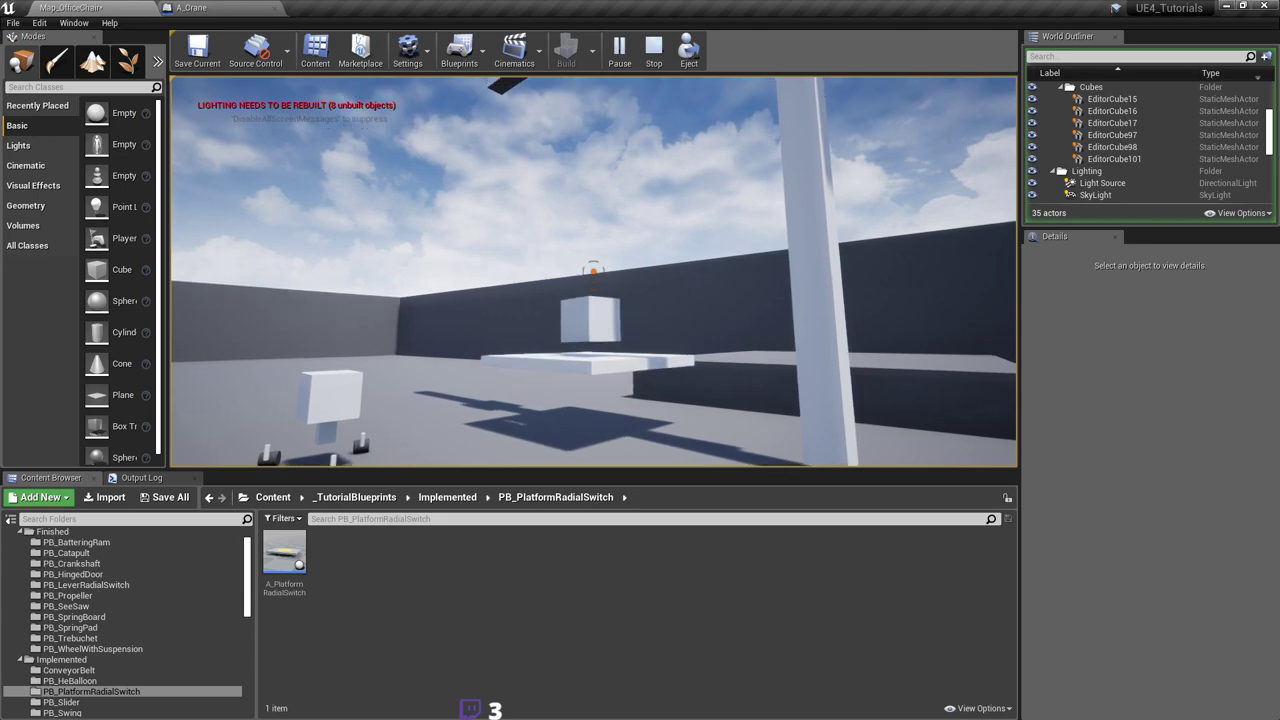
pyautogui.press('Escape')
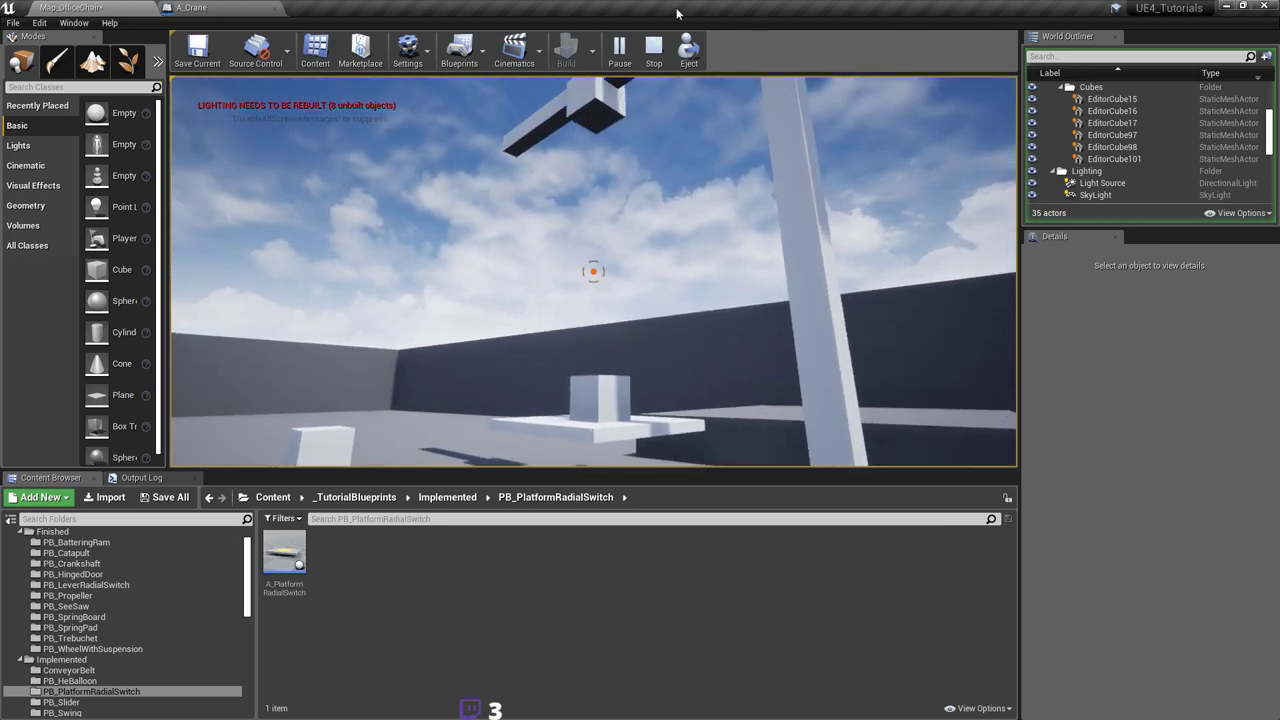
# Step: Set the PlatformConstraint's linear Velocity Target Strength to 50, and compile and save the A_Crane blueprint
pyautogui.click(200, 7)
pyautogui.scroll(-3, 1188, 481)
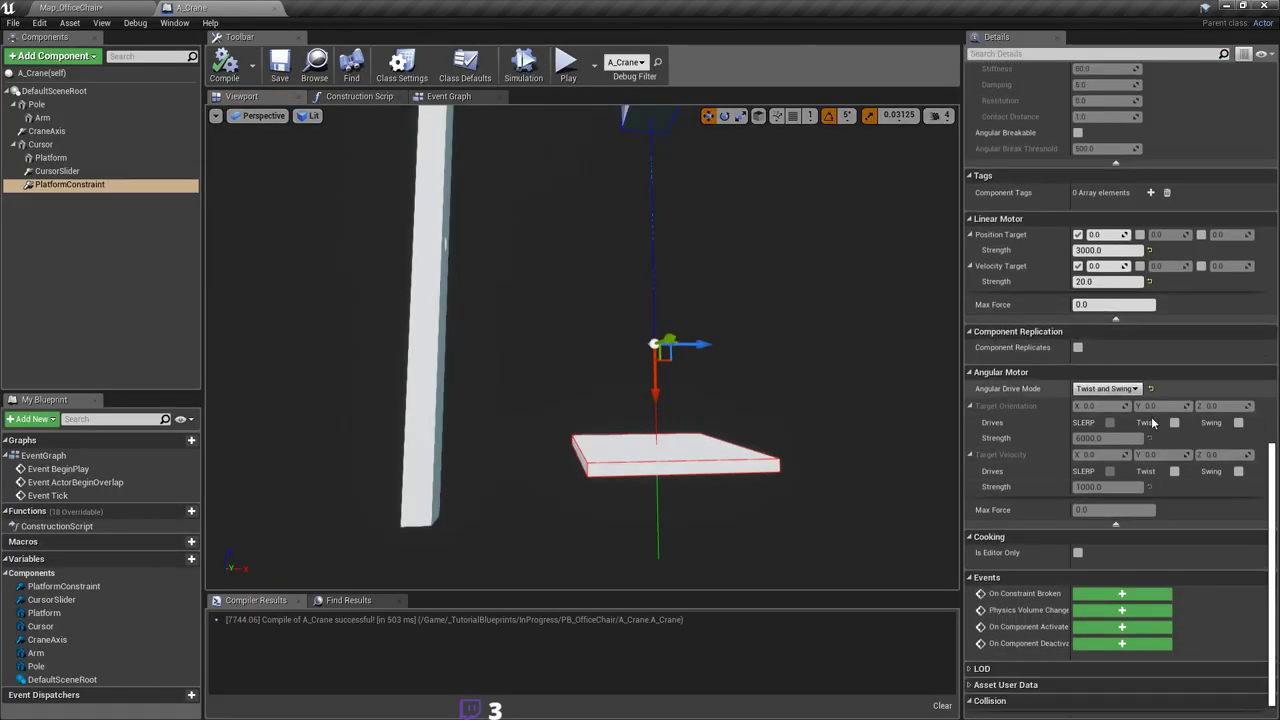
pyautogui.scroll(1, 1118, 368)
pyautogui.click(1112, 346)
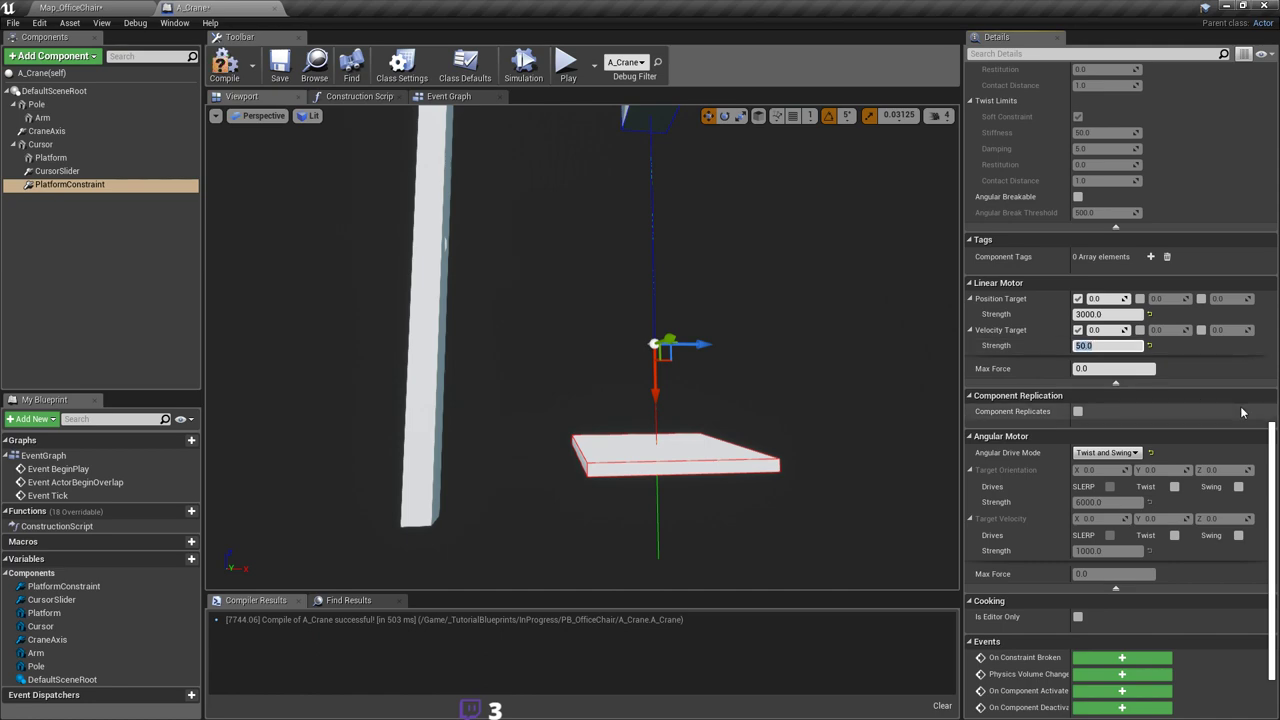
pyautogui.click(222, 67)
pyautogui.click(280, 66)
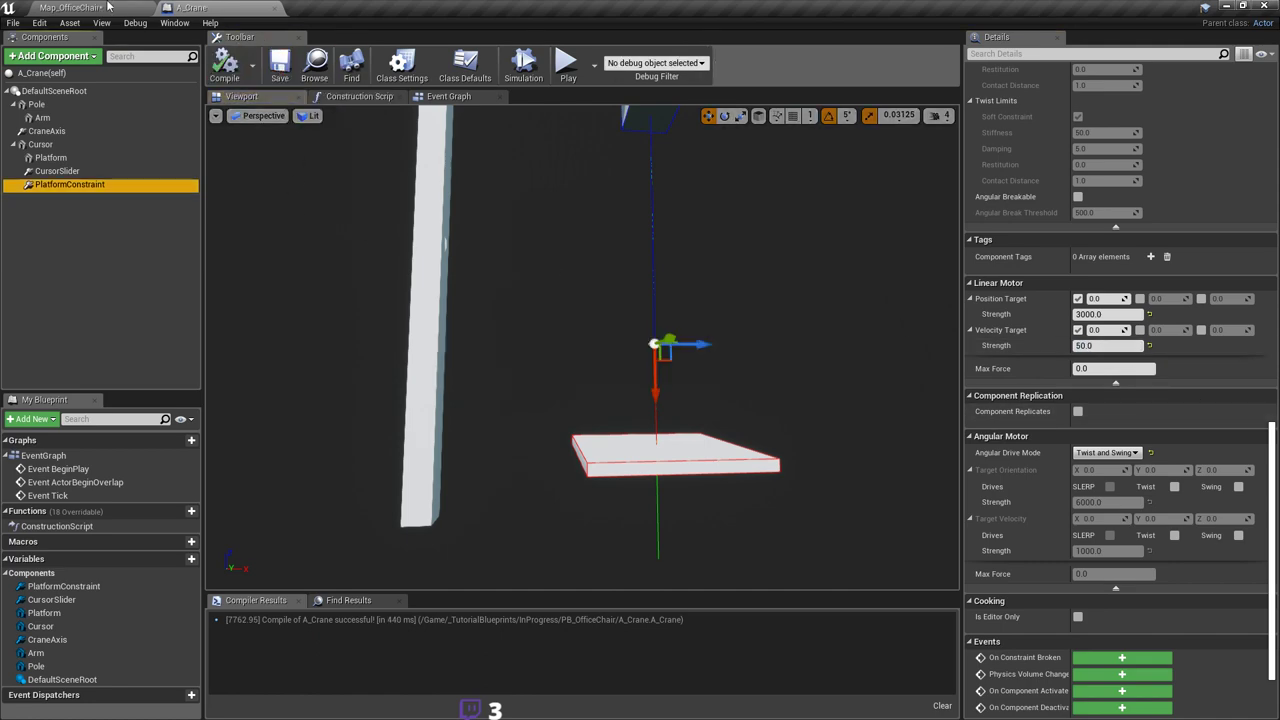
# Step: Play-test Map_OfficeChair with the higher Velocity Target Strength, placing the loose cube on the crane's platform and grabbing it again
pyautogui.click(90, 8)
pyautogui.click(612, 57)
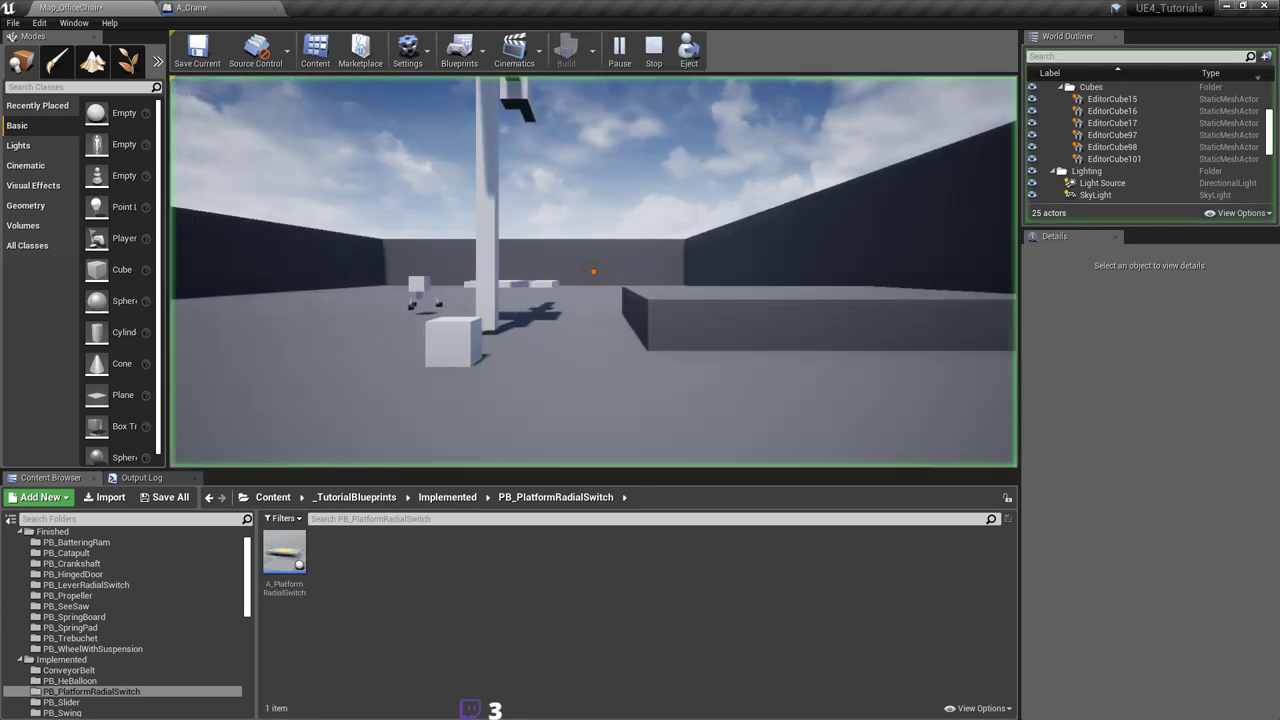
pyautogui.click(593, 271)
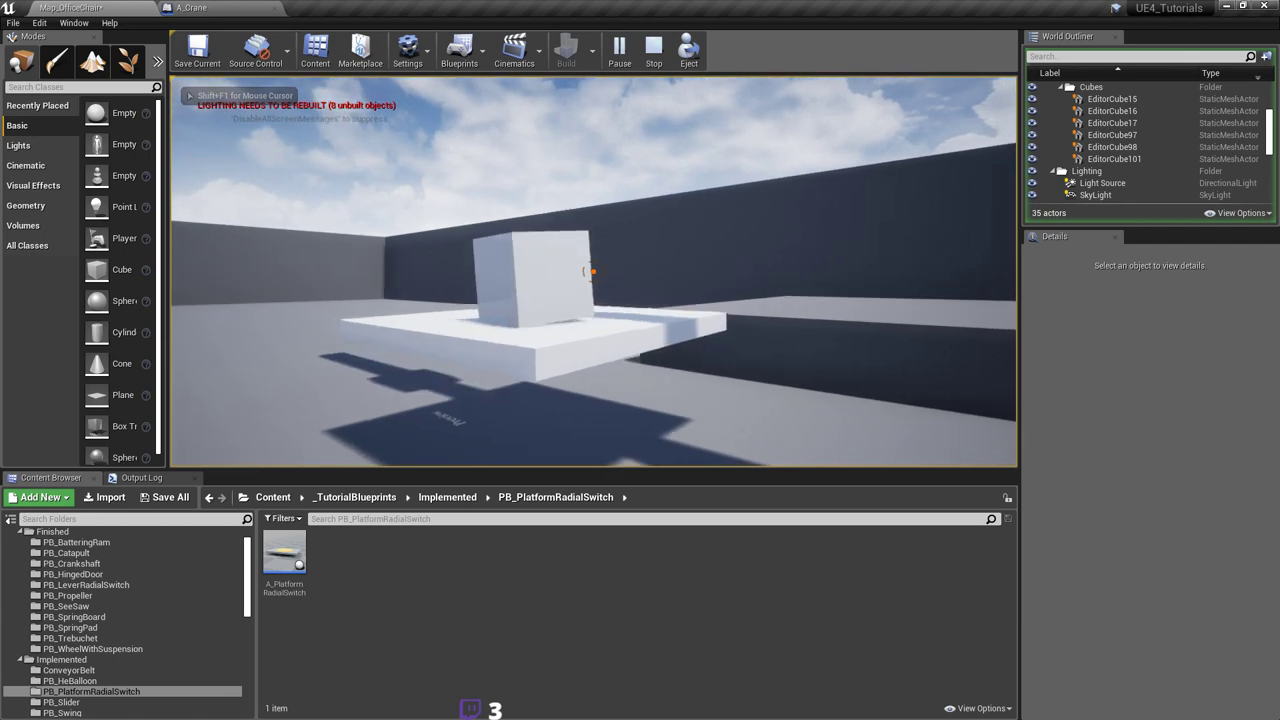
pyautogui.press('s')
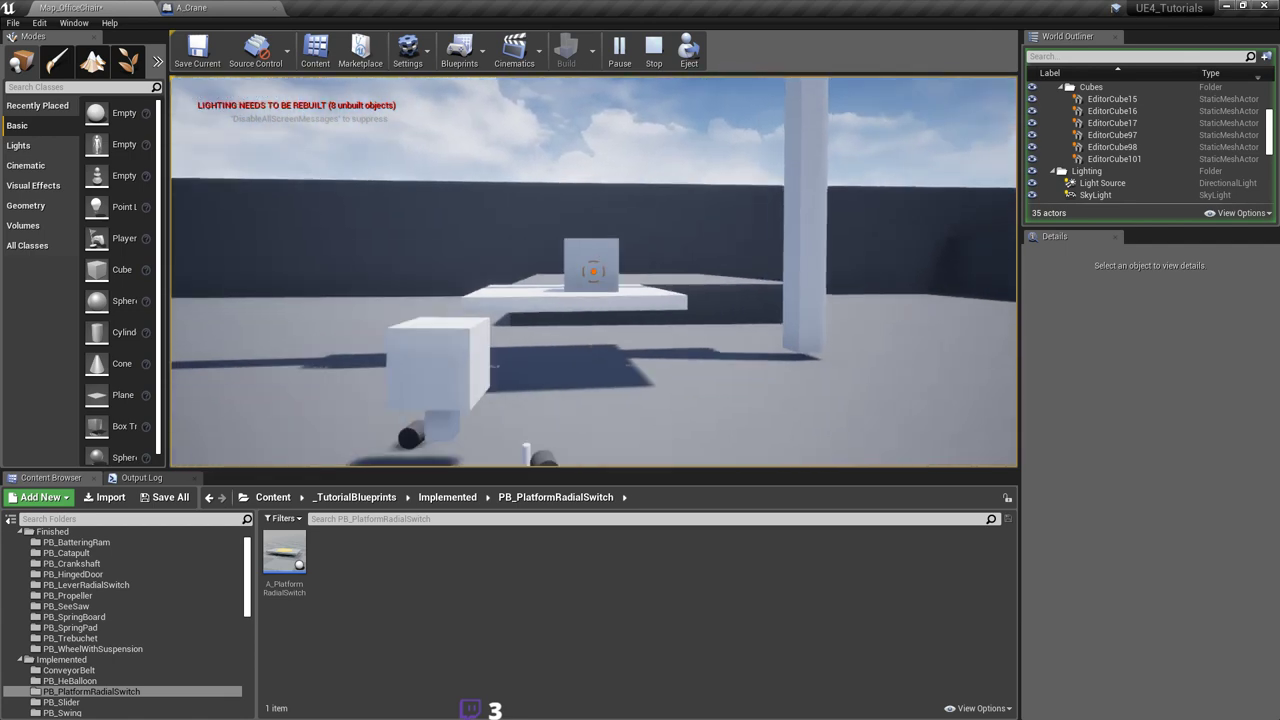
pyautogui.click(593, 271)
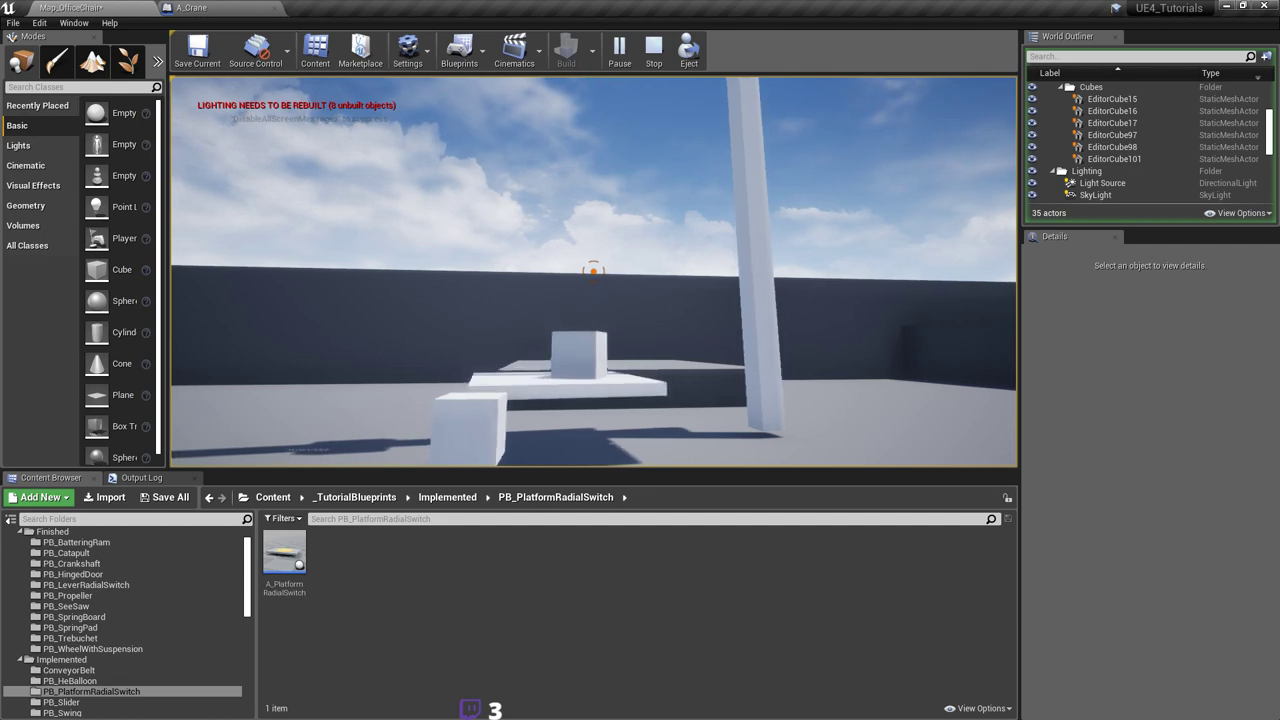
# Step: Finish play-testing the loaded crane platform with the office chair nearby, stop the session, and save Map_OfficeChair
pyautogui.press('d')
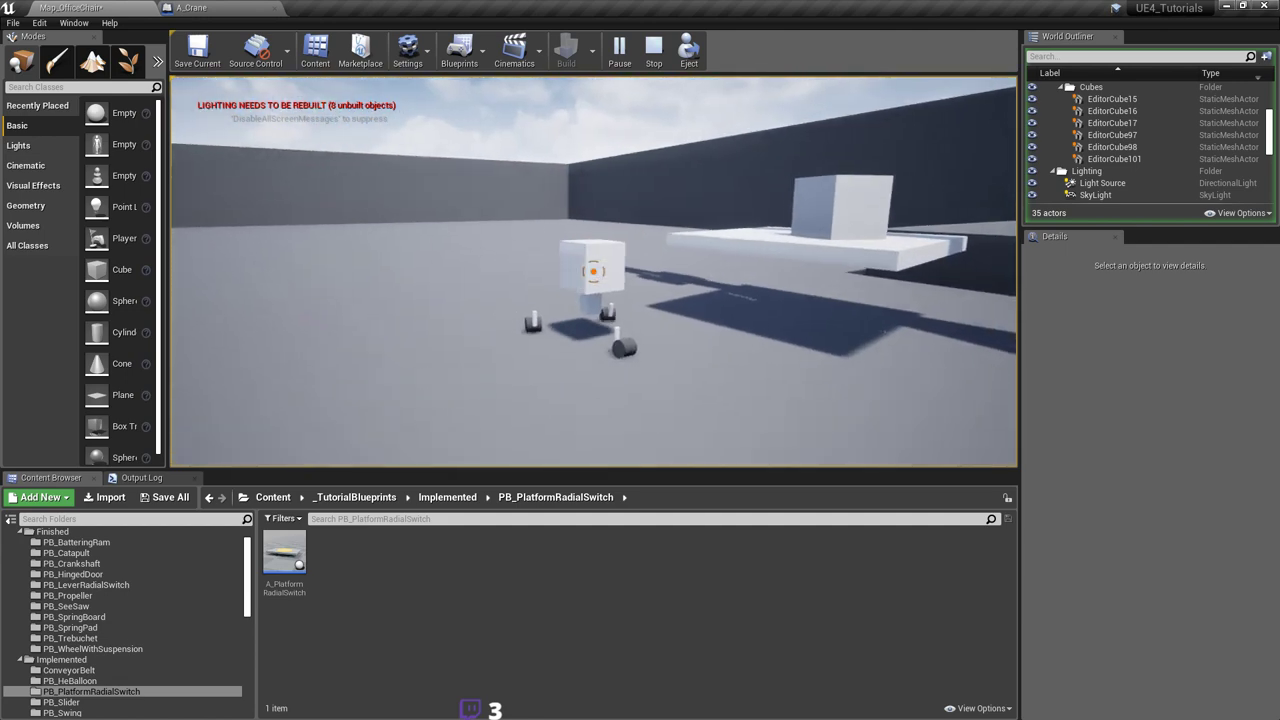
pyautogui.click(593, 271)
pyautogui.press('d')
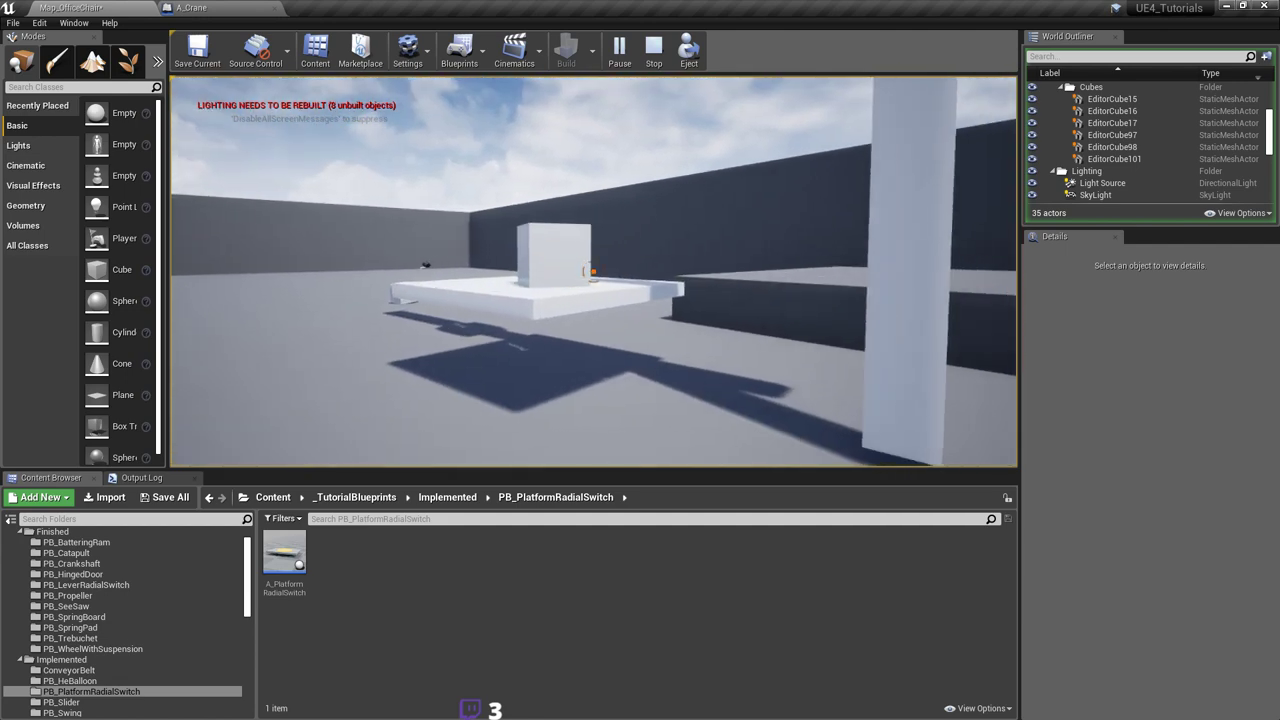
pyautogui.moveTo(593, 271); pyautogui.dragTo(593, 271)
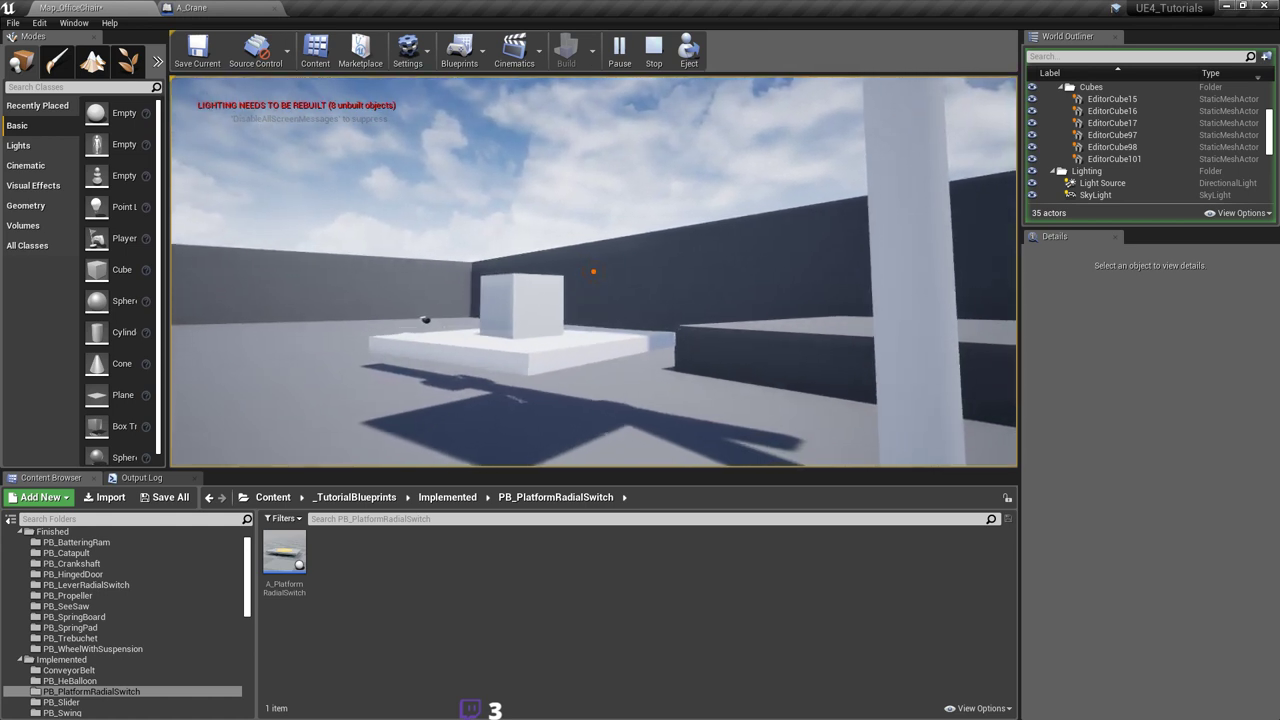
pyautogui.press('Escape')
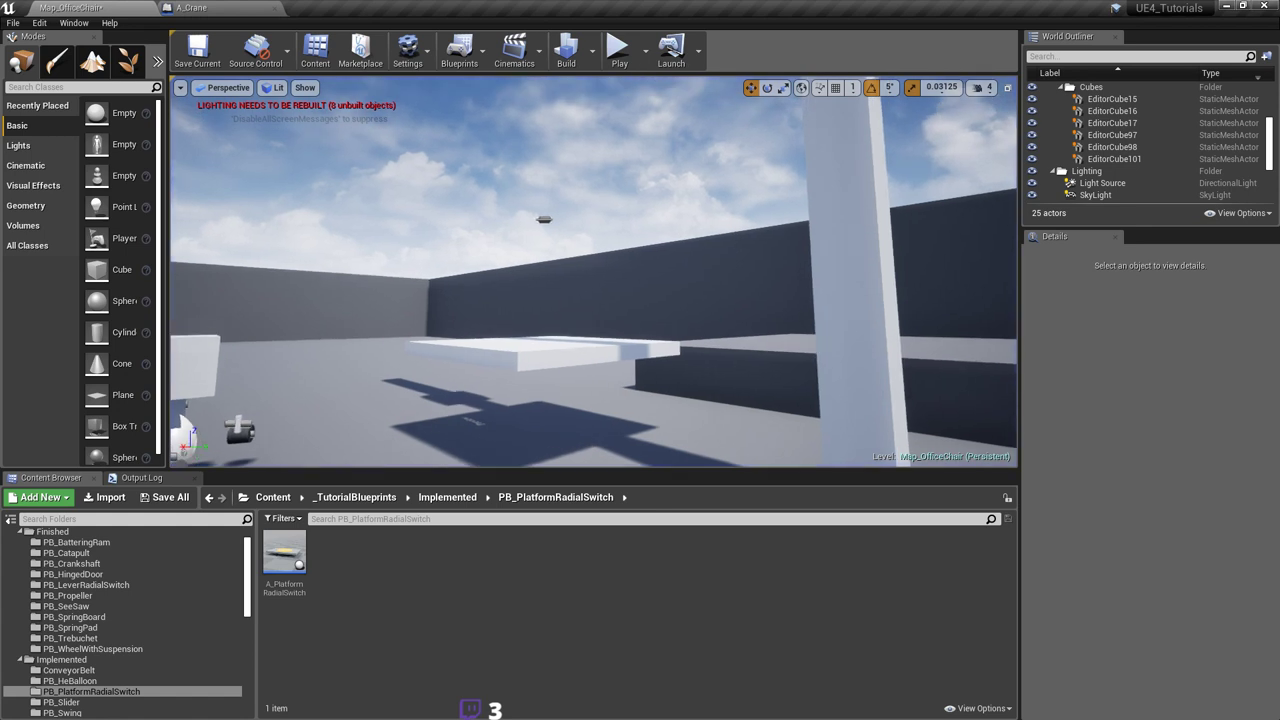
pyautogui.hotkey('ctrl', 's')
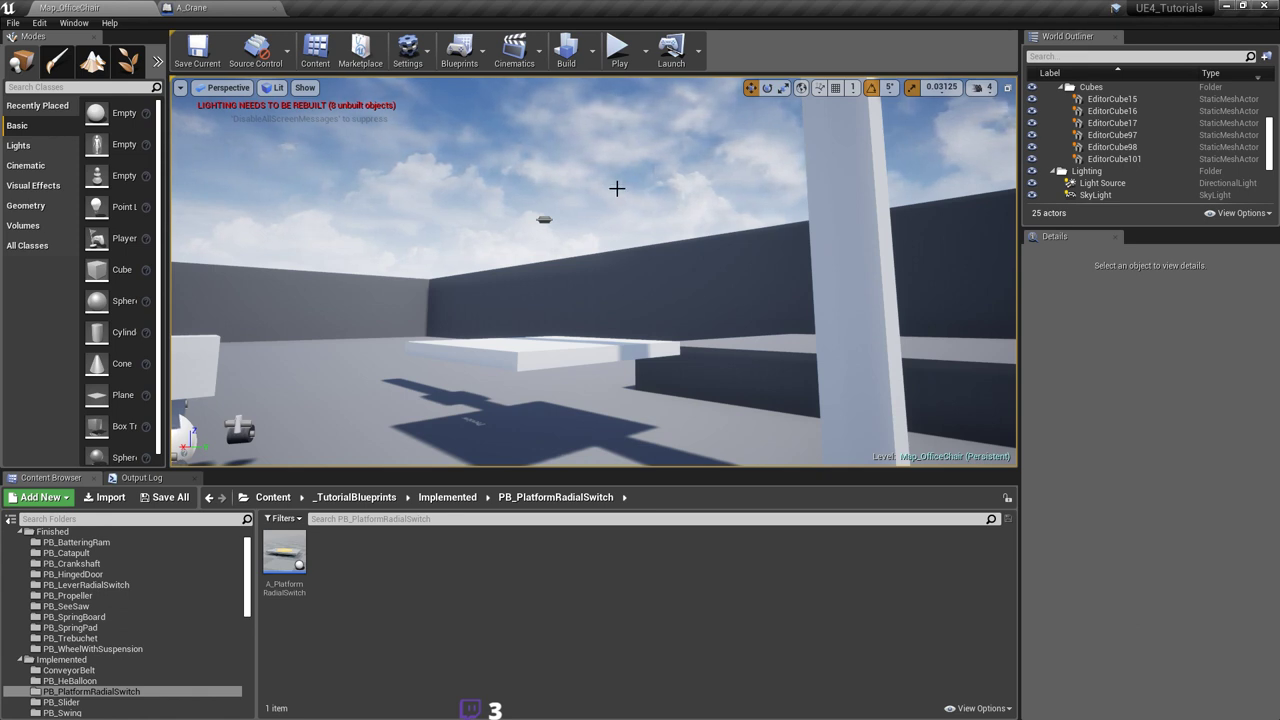
pyautogui.press('s')
pyautogui.moveTo(605, 180)
pyautogui.mouseDown(button='right')
pyautogui.moveTo(665, 178)
pyautogui.moveTo(690, 205)
pyautogui.moveTo(696, 181)
pyautogui.moveTo(626, 185)
pyautogui.moveTo(610, 173)
pyautogui.mouseUp(button='right')
pyautogui.hotkey('ctrl', 's')
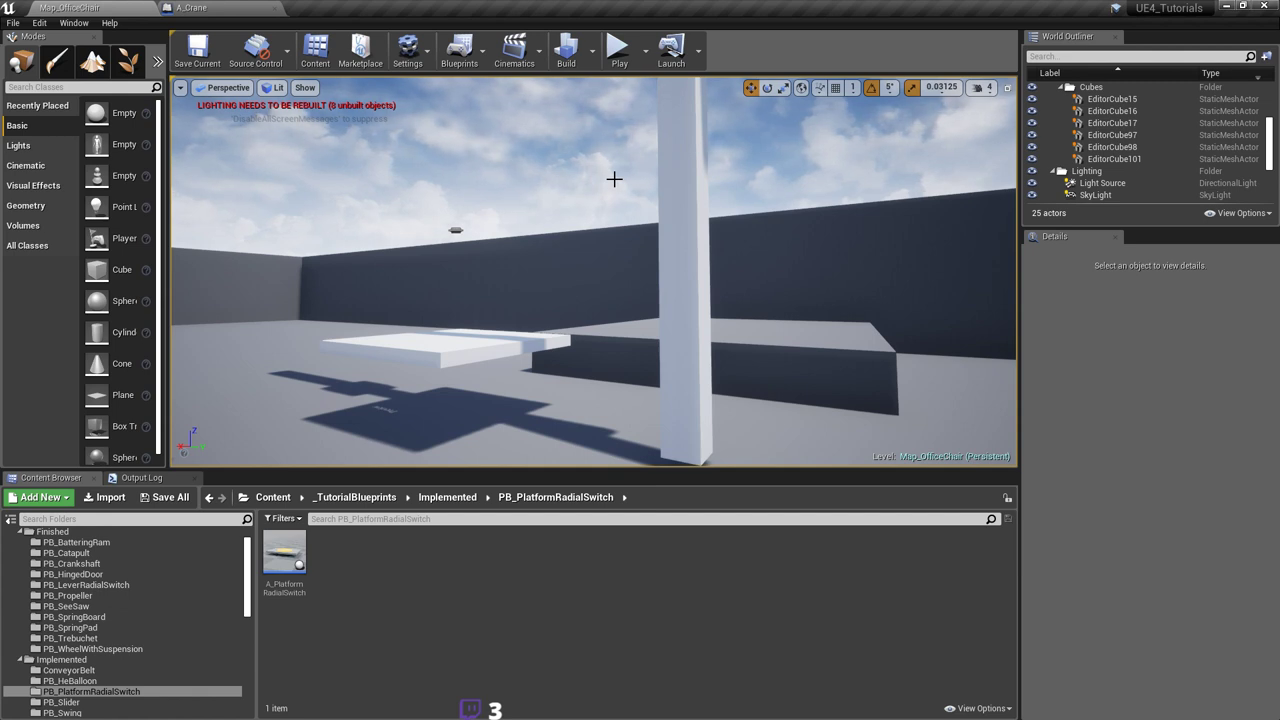
pyautogui.moveTo(614, 179); pyautogui.dragTo(520, 209, button='right')
pyautogui.hotkey('ctrl', 's')
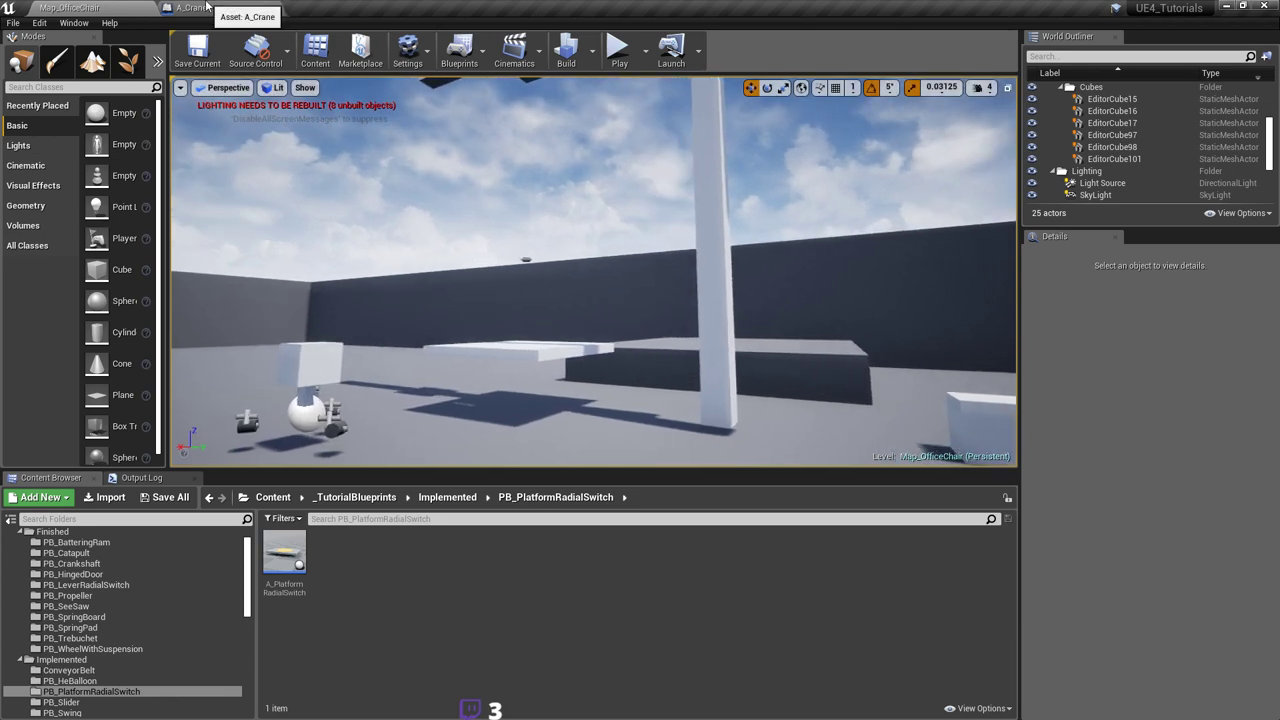
# Step: Review the PlatformConstraint's linear motor Position Target and Velocity Target settings in A_Crane alongside the crane model
pyautogui.click(206, 6)
pyautogui.moveTo(337, 222)
pyautogui.mouseDown(button='right')
pyautogui.moveTo(372, 222)
pyautogui.moveTo(337, 222)
pyautogui.mouseUp(button='right')
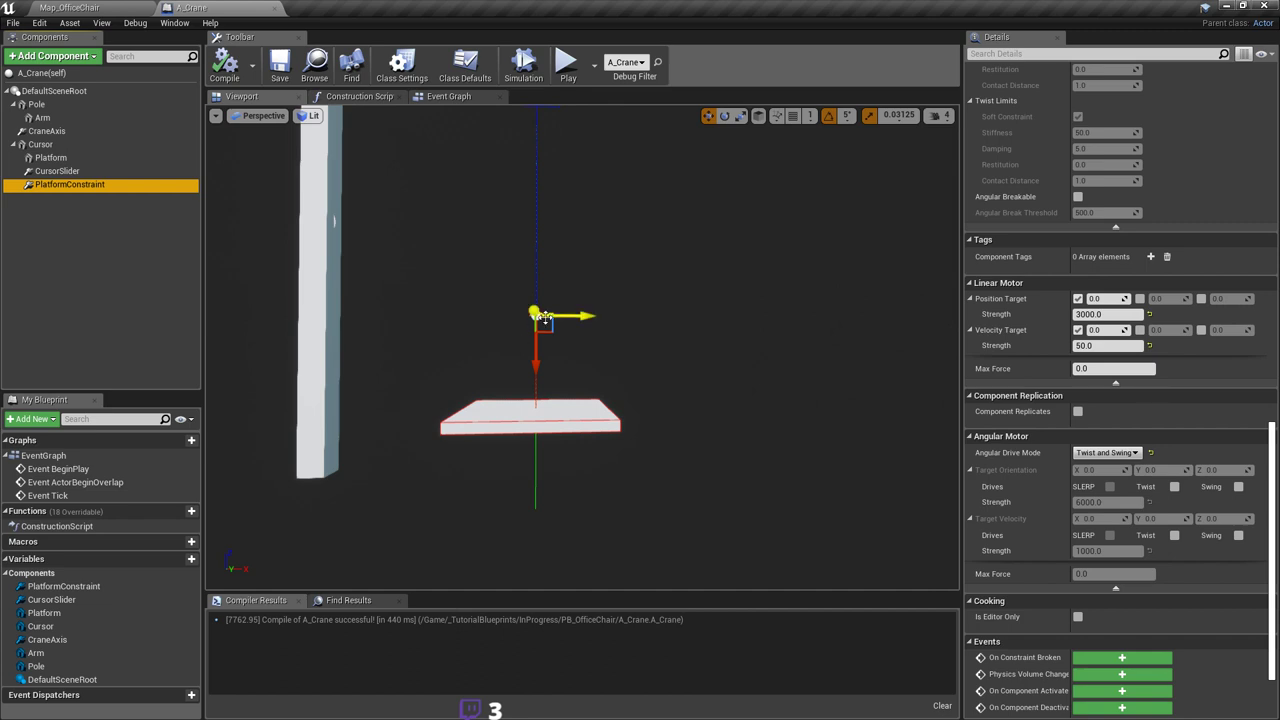
pyautogui.moveTo(545, 271); pyautogui.dragTo(545, 271, button='right')
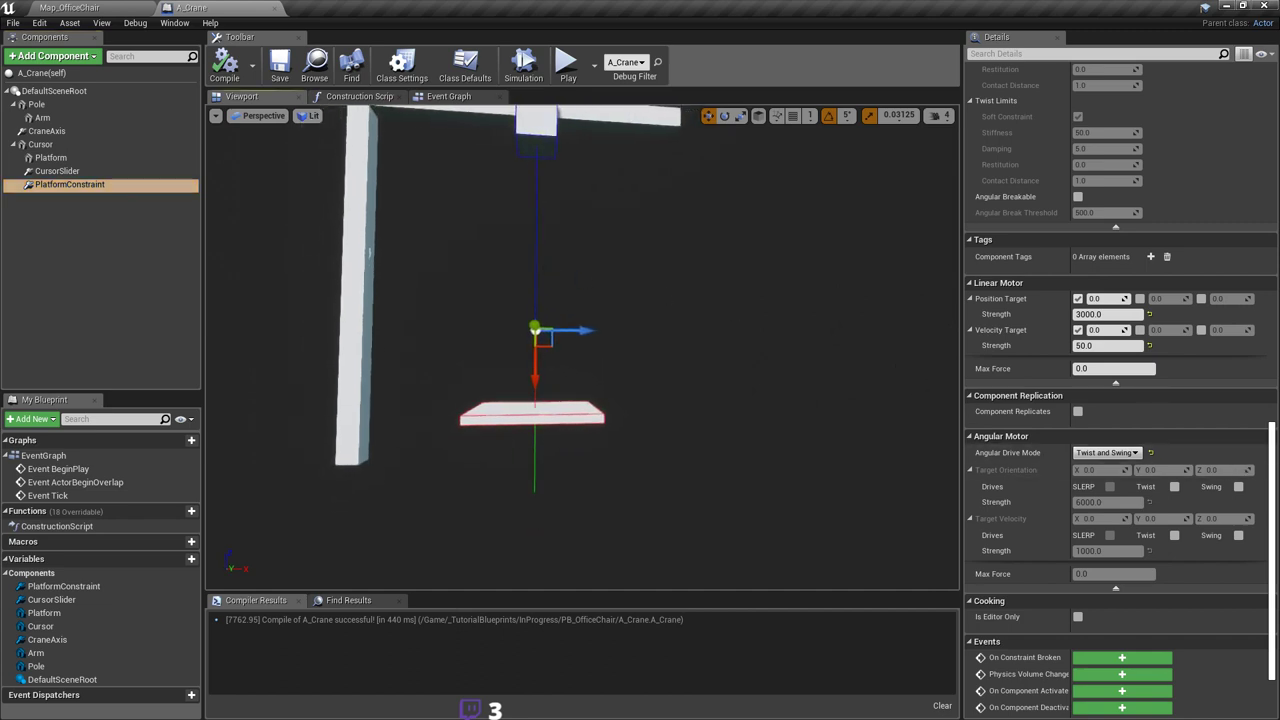
pyautogui.scroll(4, 1275, 440)
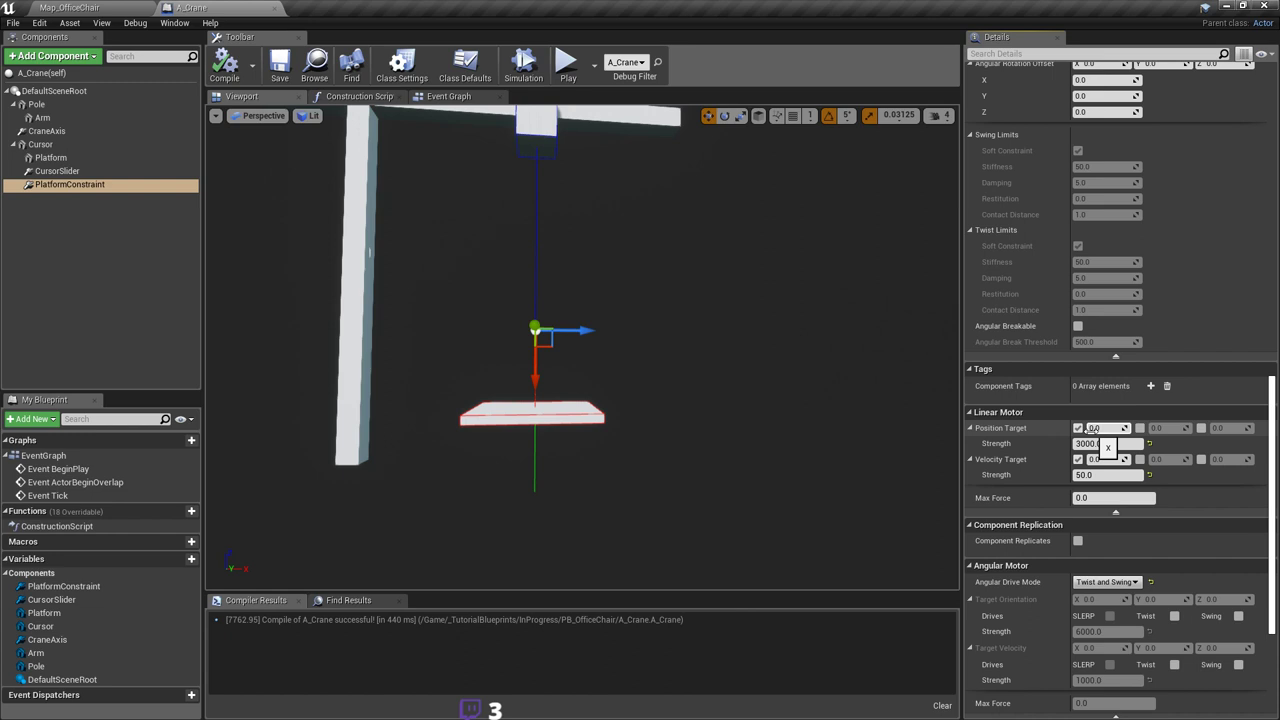
pyautogui.moveTo(787, 369)
pyautogui.mouseDown(button='right')
pyautogui.moveTo(769, 354)
pyautogui.moveTo(782, 362)
pyautogui.mouseUp(button='right')
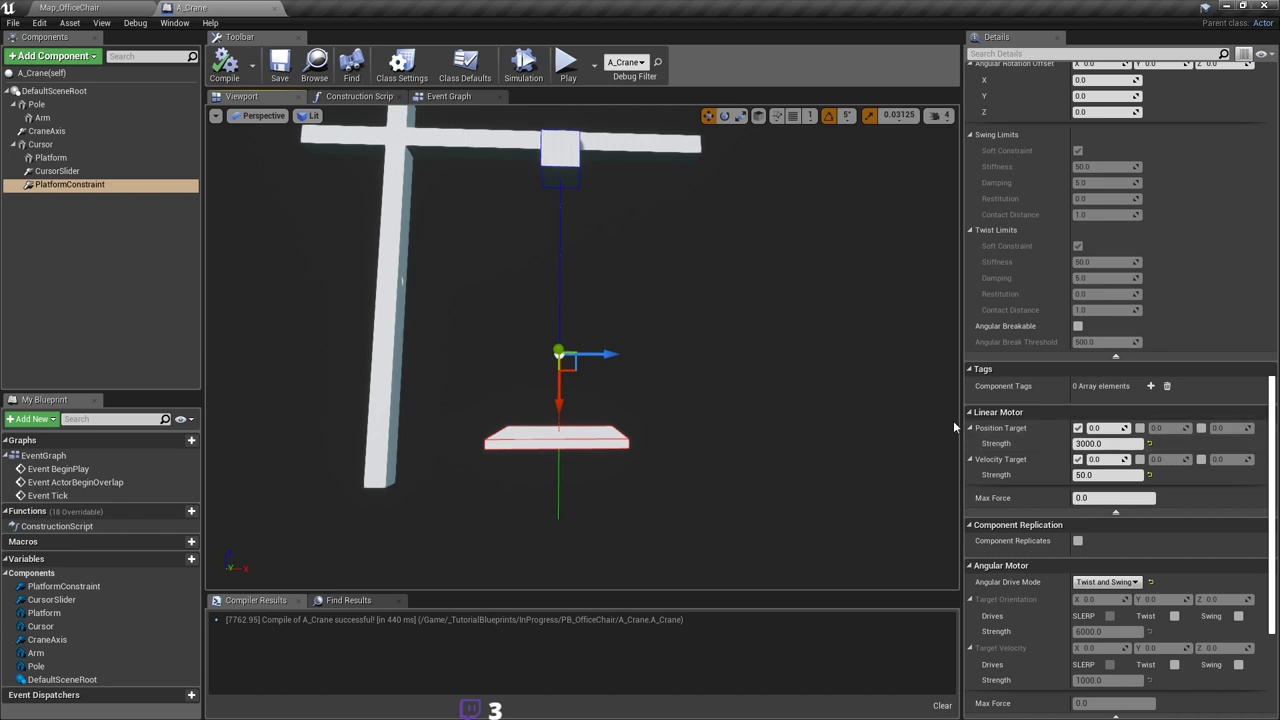
pyautogui.moveTo(870, 386); pyautogui.dragTo(858, 380, button='right')
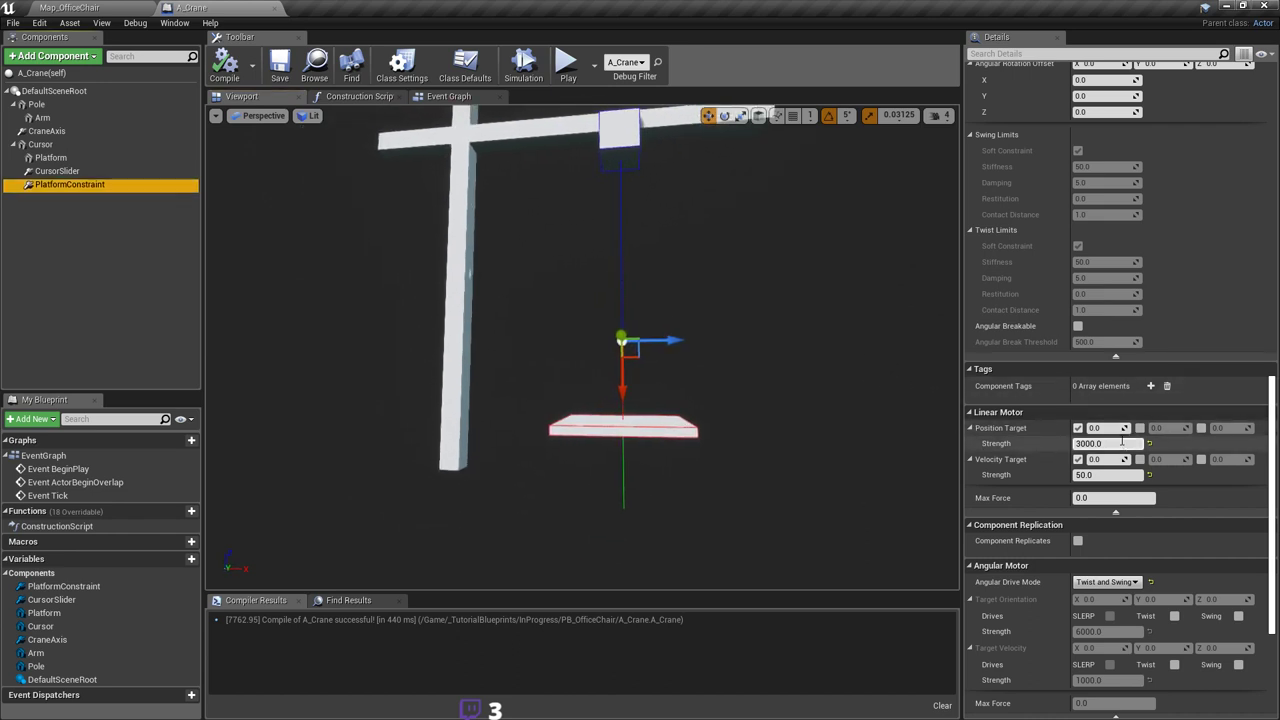
pyautogui.moveTo(880, 400); pyautogui.dragTo(876, 393, button='right')
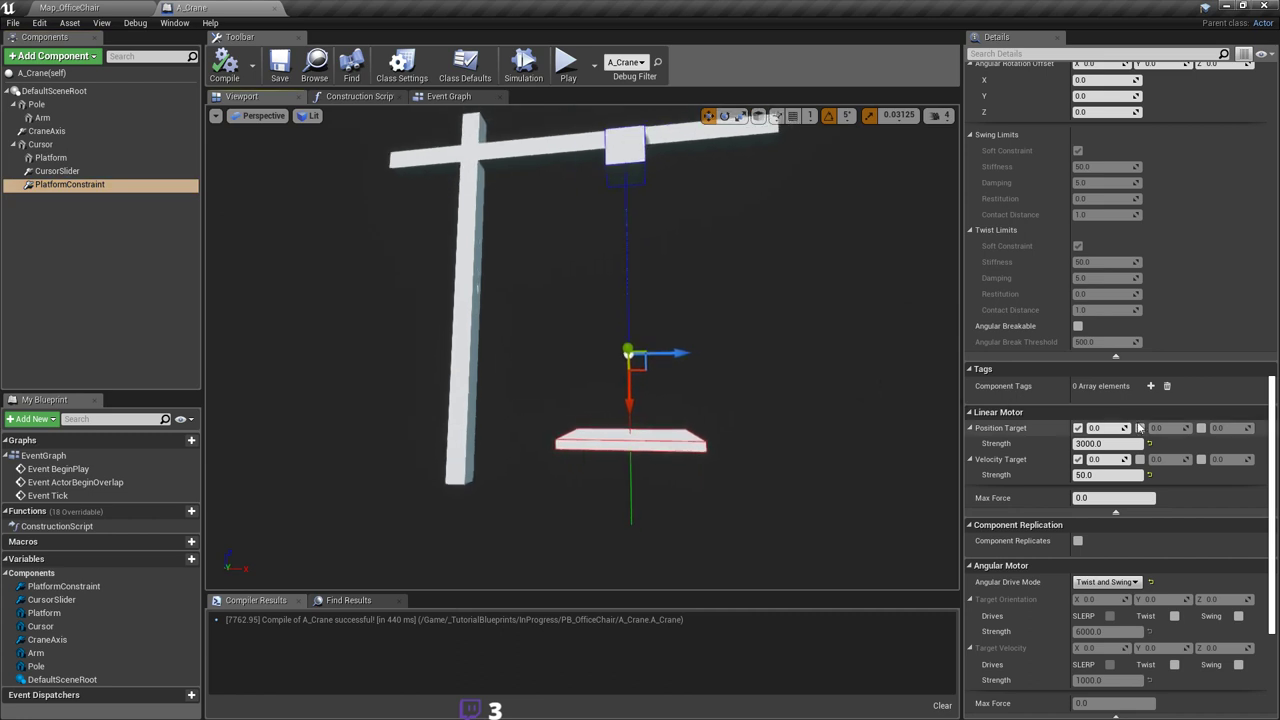
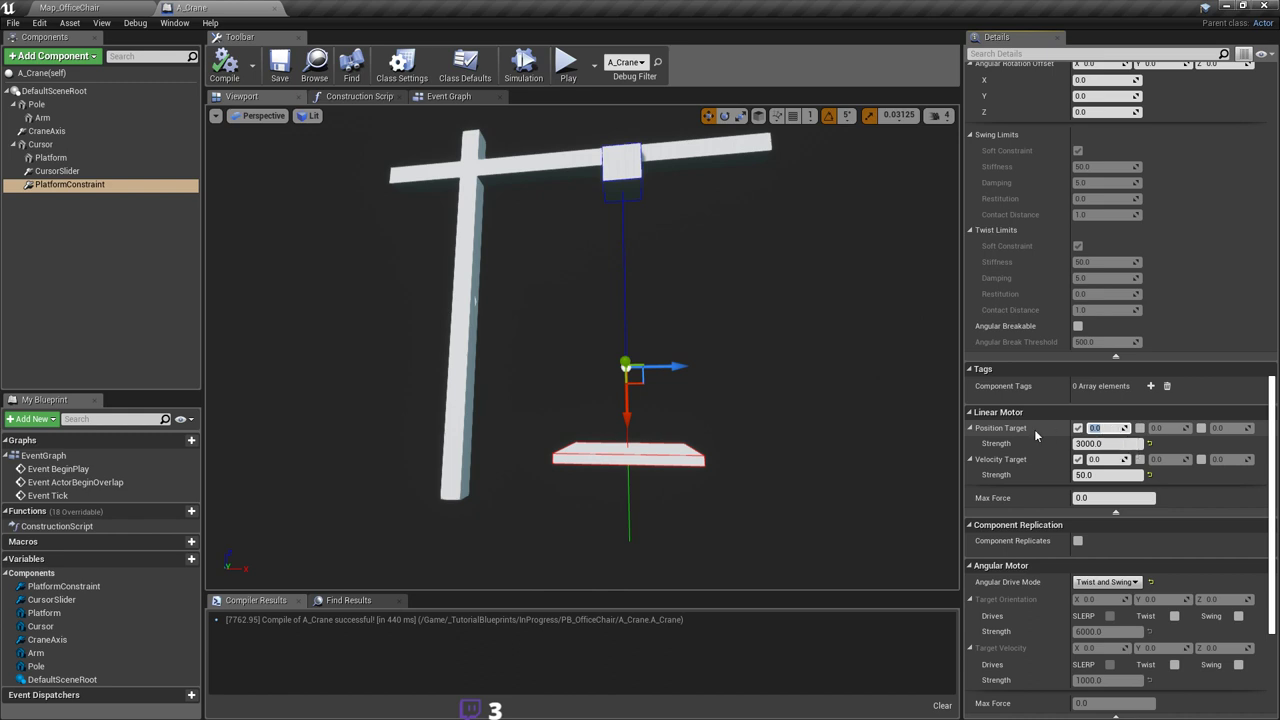
pyautogui.moveTo(840, 410); pyautogui.dragTo(797, 394, button='right')
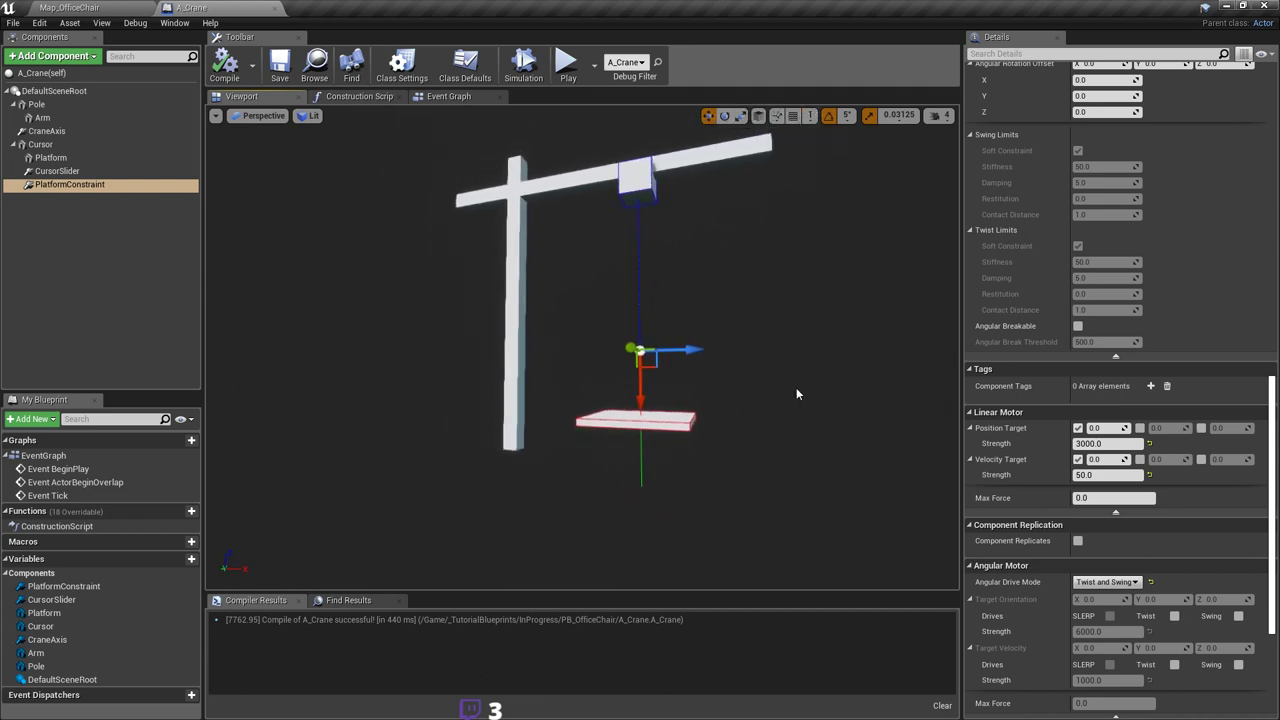
# Step: Return to Map_OfficeChair, select the PlayerCharacter in the level, and open its blueprint for editing
pyautogui.click(112, 8)
pyautogui.moveTo(594, 272); pyautogui.dragTo(690, 284, button='right')
pyautogui.moveTo(797, 316); pyautogui.dragTo(797, 316, button='right')
pyautogui.moveTo(600, 260); pyautogui.dragTo(656, 269, button='right')
pyautogui.hotkey('ctrl', 's')
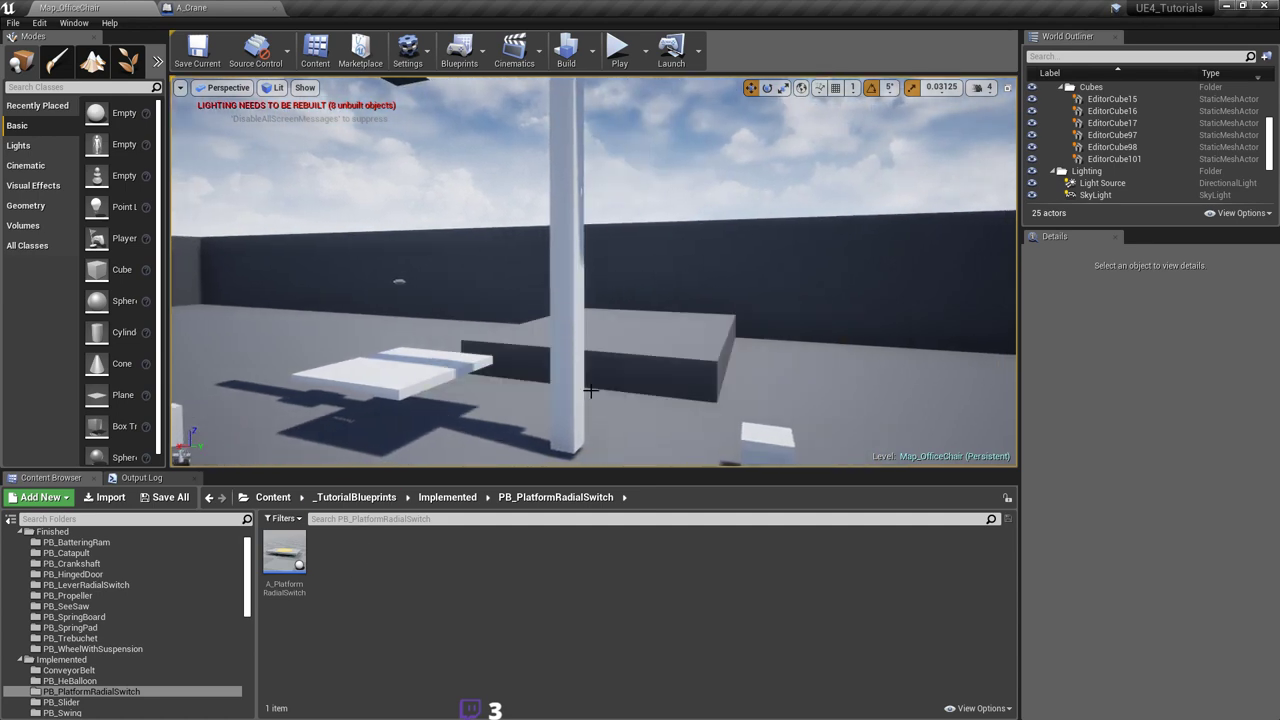
pyautogui.moveTo(634, 395); pyautogui.dragTo(634, 395, button='right')
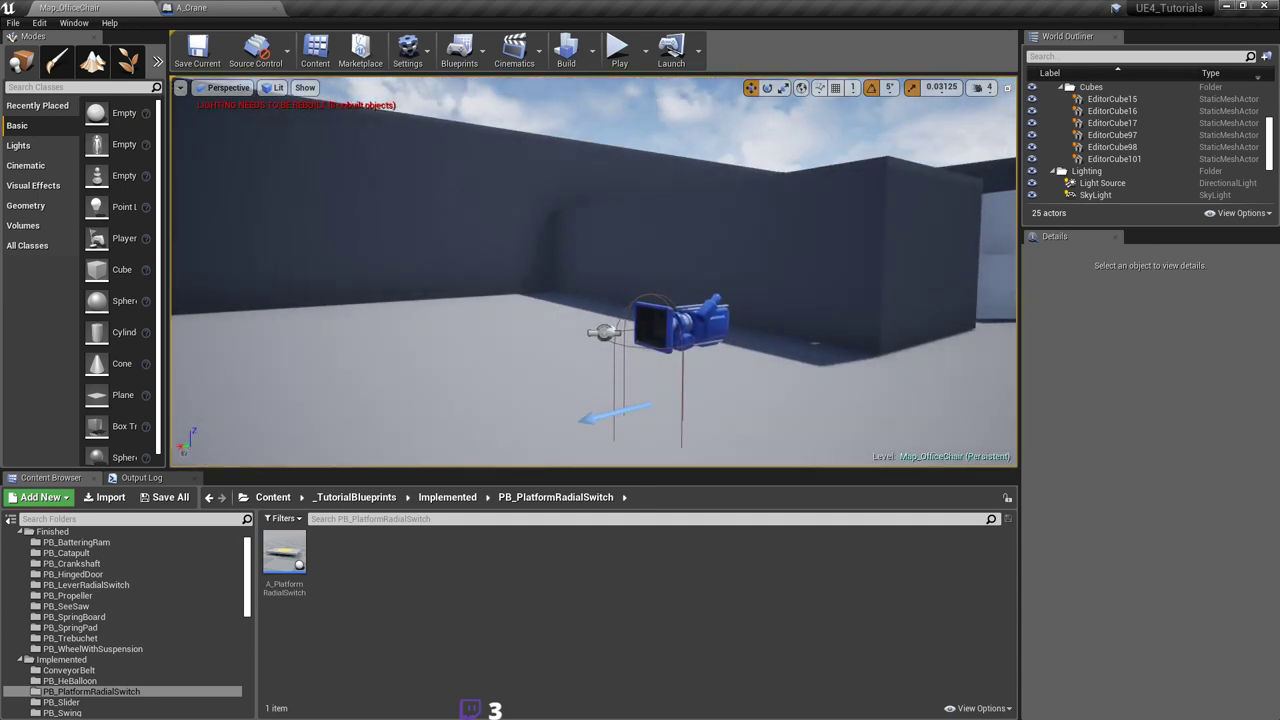
pyautogui.click(634, 395)
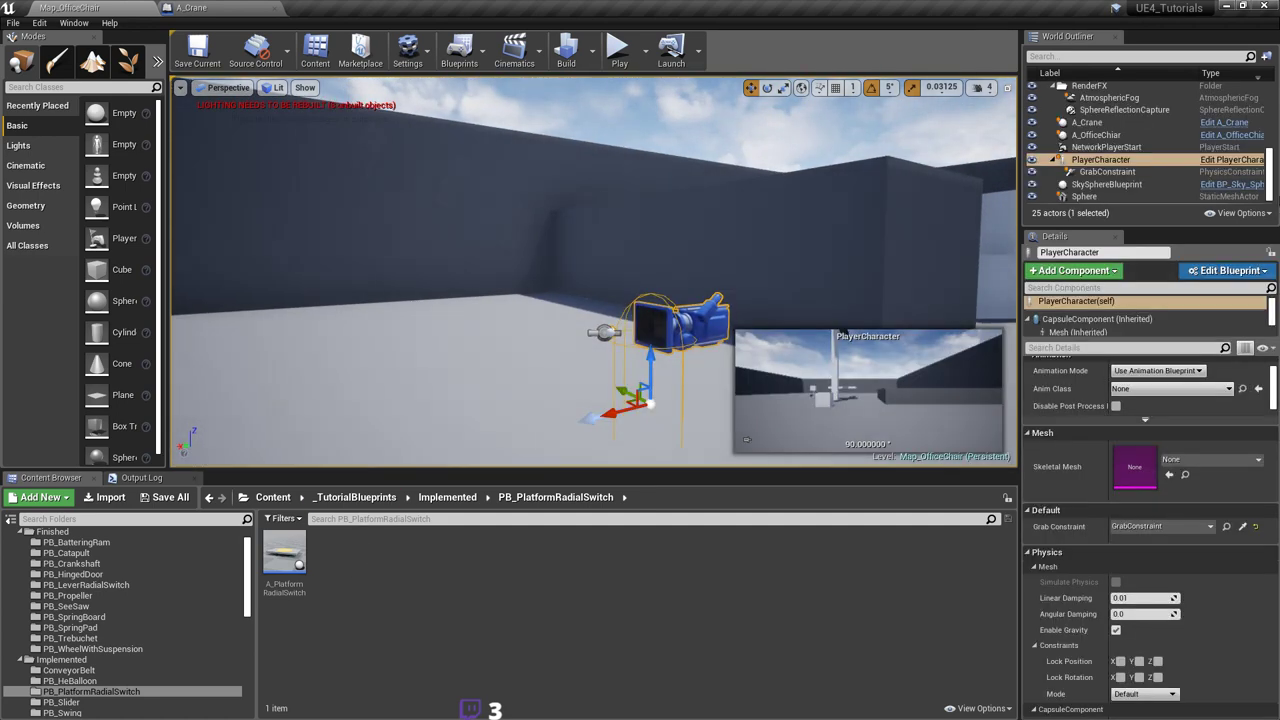
pyautogui.click(1232, 159)
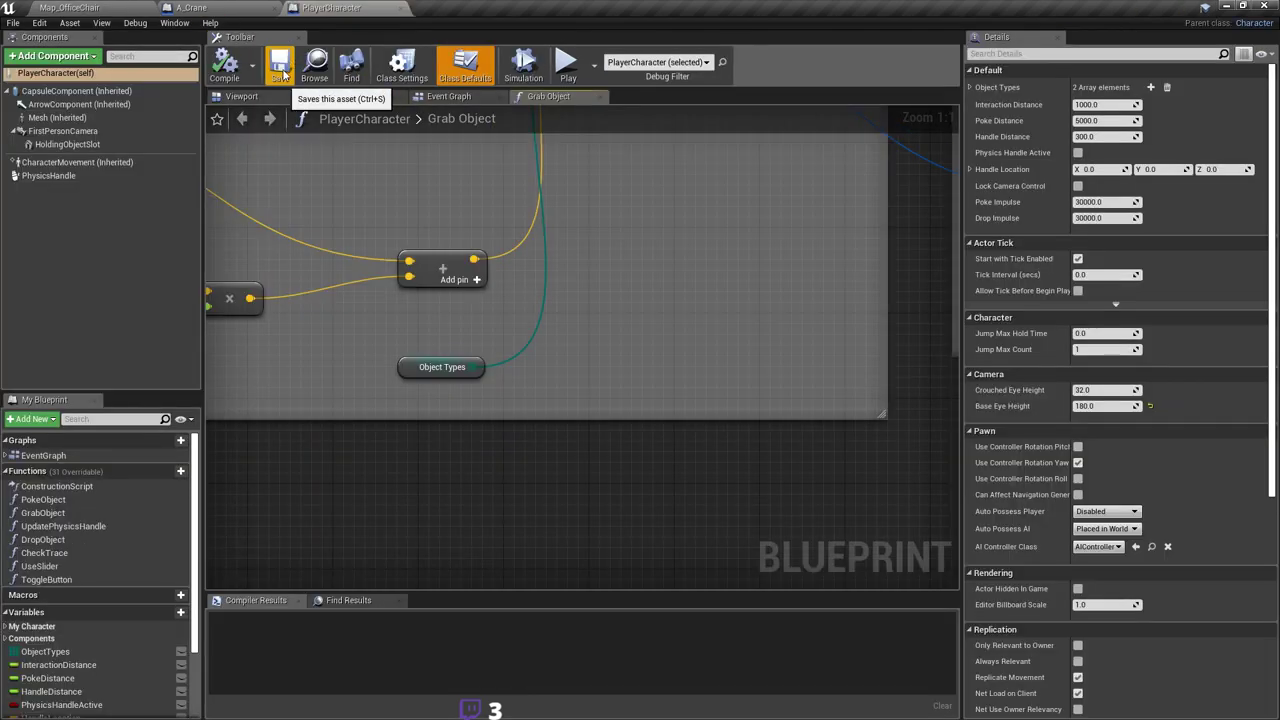
# Step: Examine the PlayerCharacter's Grab Object function, from the camera trace to the nodes that grab the physics handle
pyautogui.scroll(-8, 712, 390)
pyautogui.moveTo(713, 389); pyautogui.dragTo(411, 312, button='right')
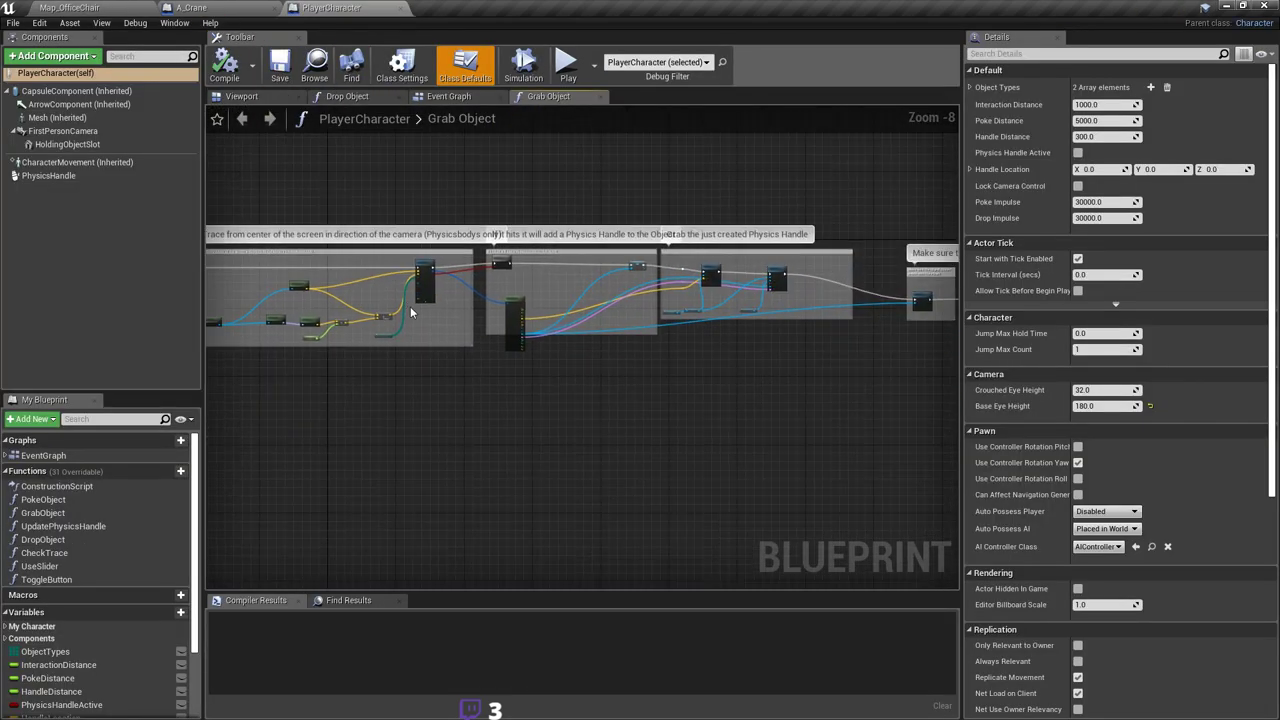
pyautogui.scroll(4, 424, 316)
pyautogui.scroll(-5, 428, 320)
pyautogui.moveTo(744, 361); pyautogui.dragTo(518, 376, button='right')
pyautogui.scroll(6, 660, 332)
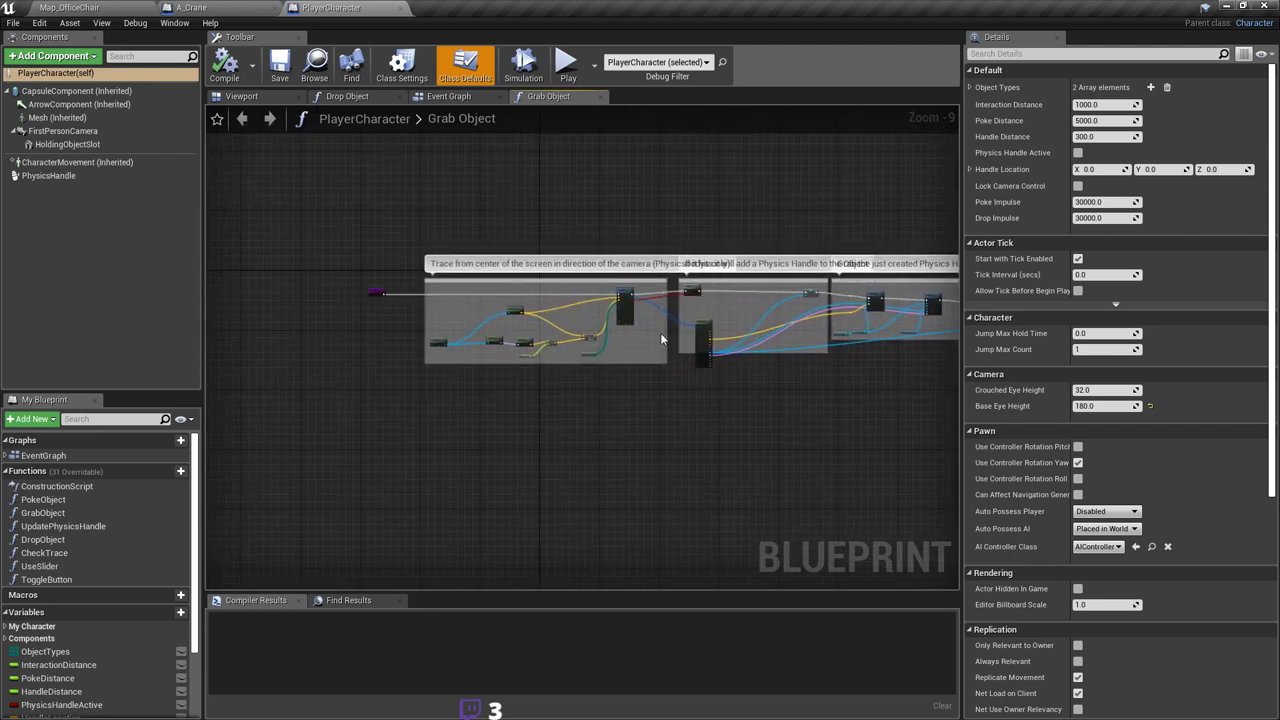
pyautogui.moveTo(525, 330); pyautogui.dragTo(769, 351, button='right')
pyautogui.scroll(-2, 772, 350)
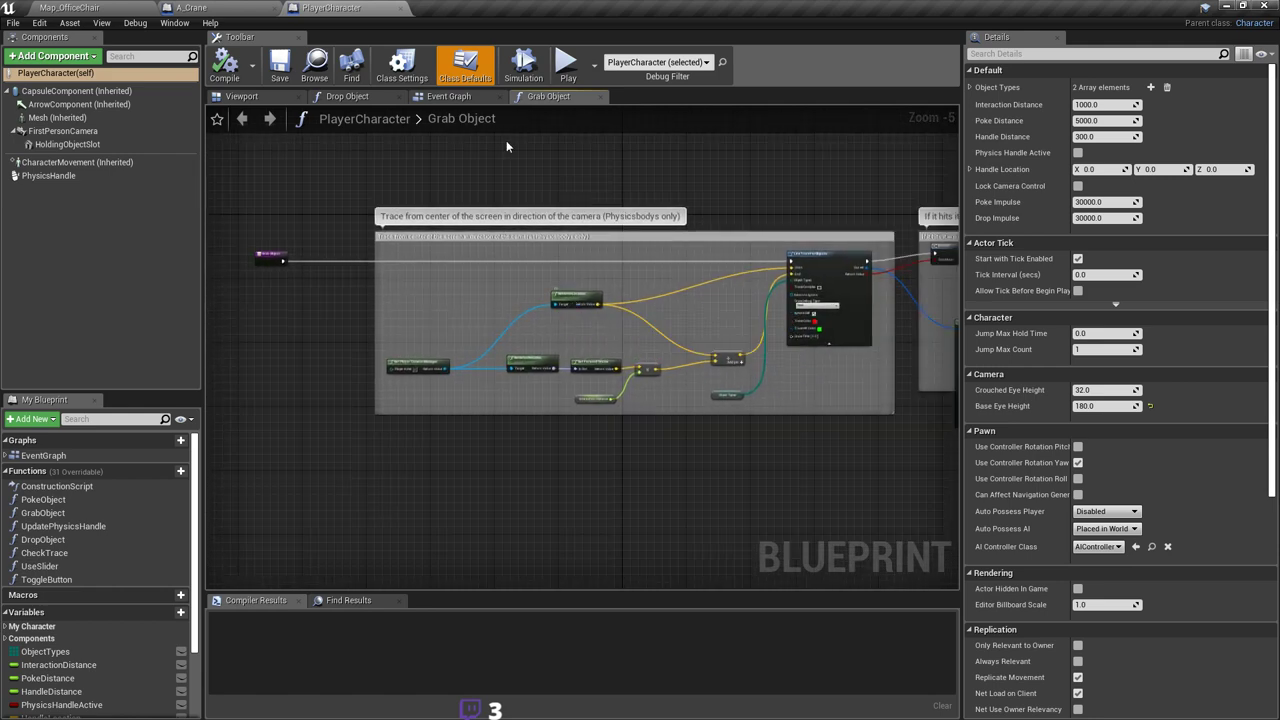
# Step: Examine the Physics Handle input events and Check Trace nodes in the PlayerCharacter's Event Graph
pyautogui.click(448, 96)
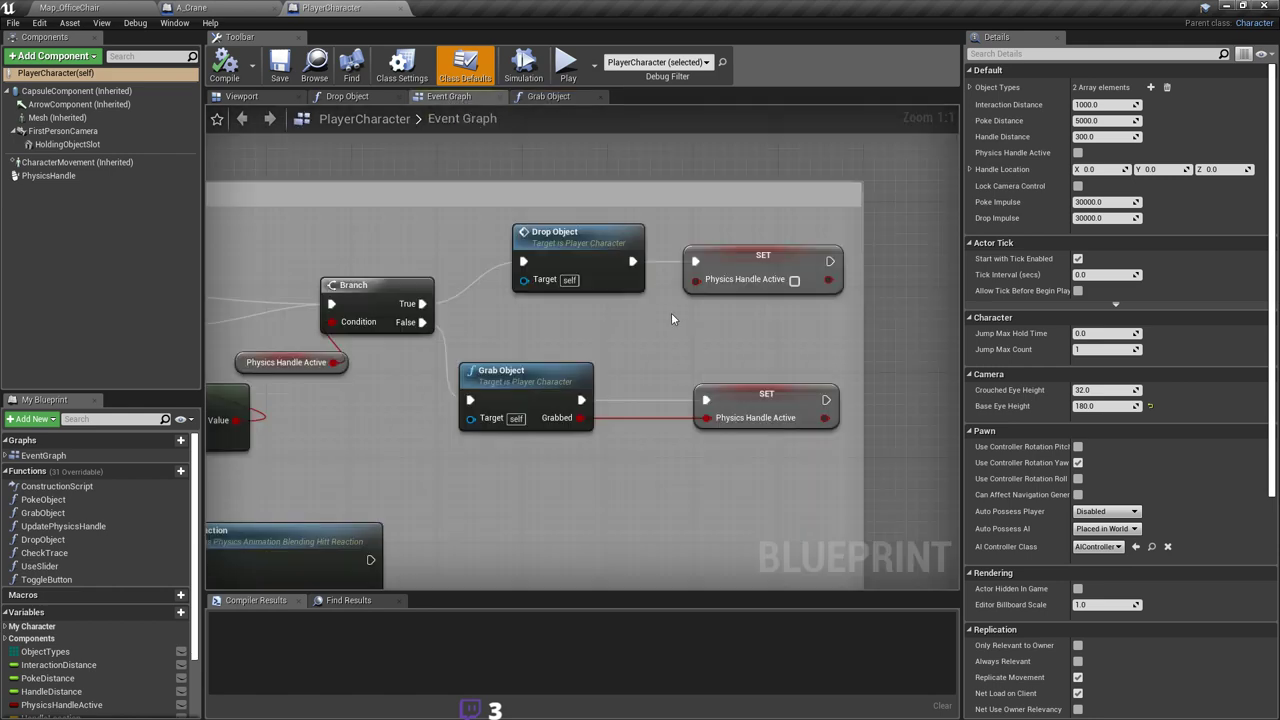
pyautogui.moveTo(452, 363); pyautogui.dragTo(792, 339, button='right')
pyautogui.scroll(-3, 792, 339)
pyautogui.scroll(-1, 721, 349)
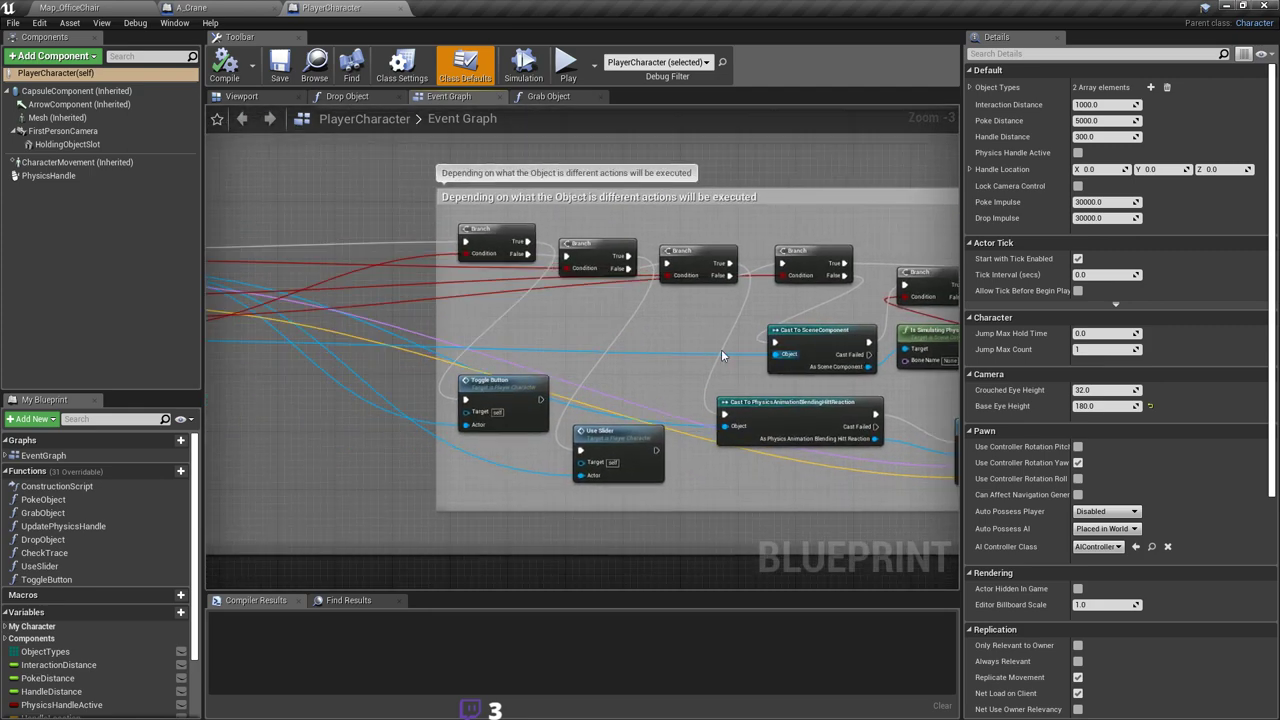
pyautogui.scroll(4, 690, 355)
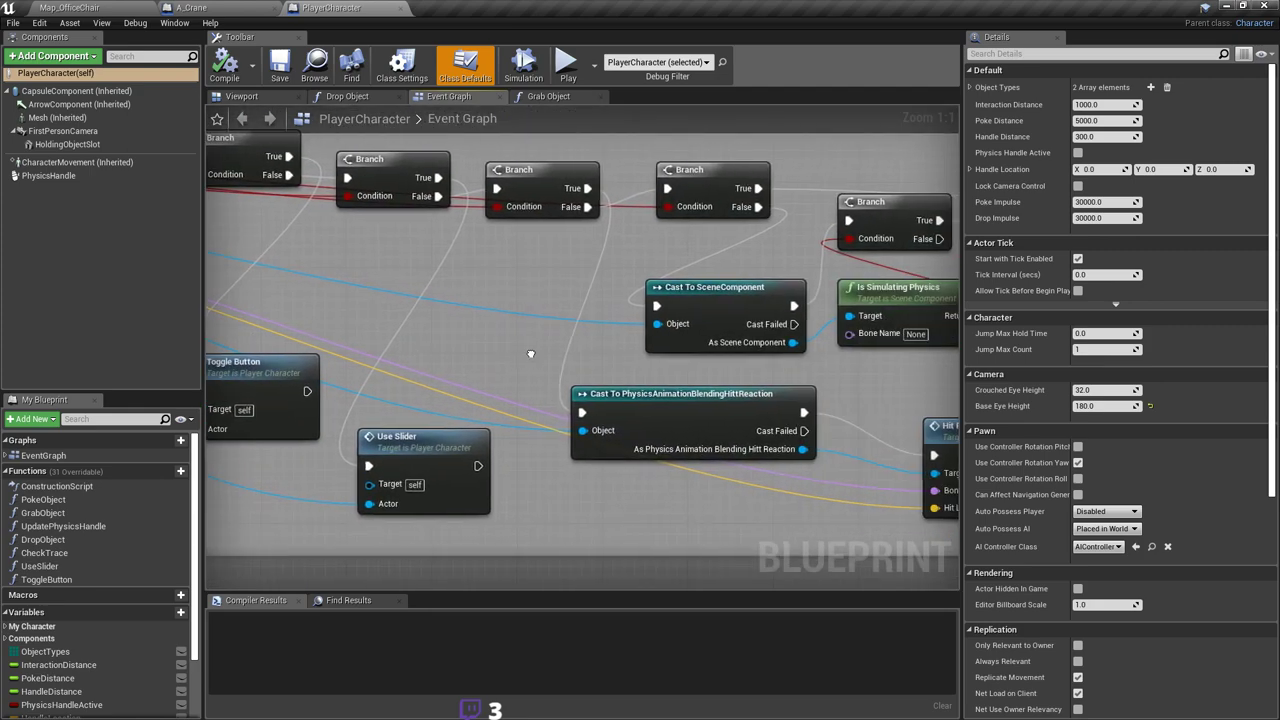
pyautogui.scroll(-6, 433, 355)
pyautogui.scroll(6, 438, 285)
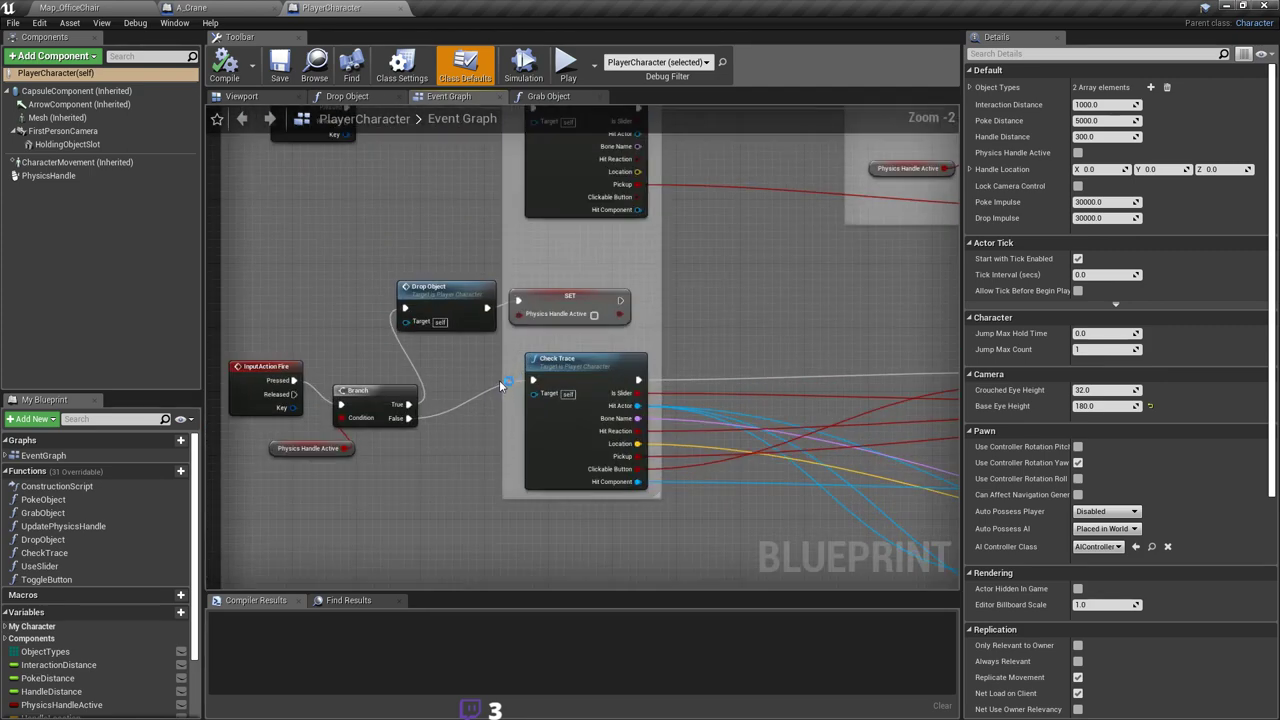
pyautogui.scroll(-4, 647, 508)
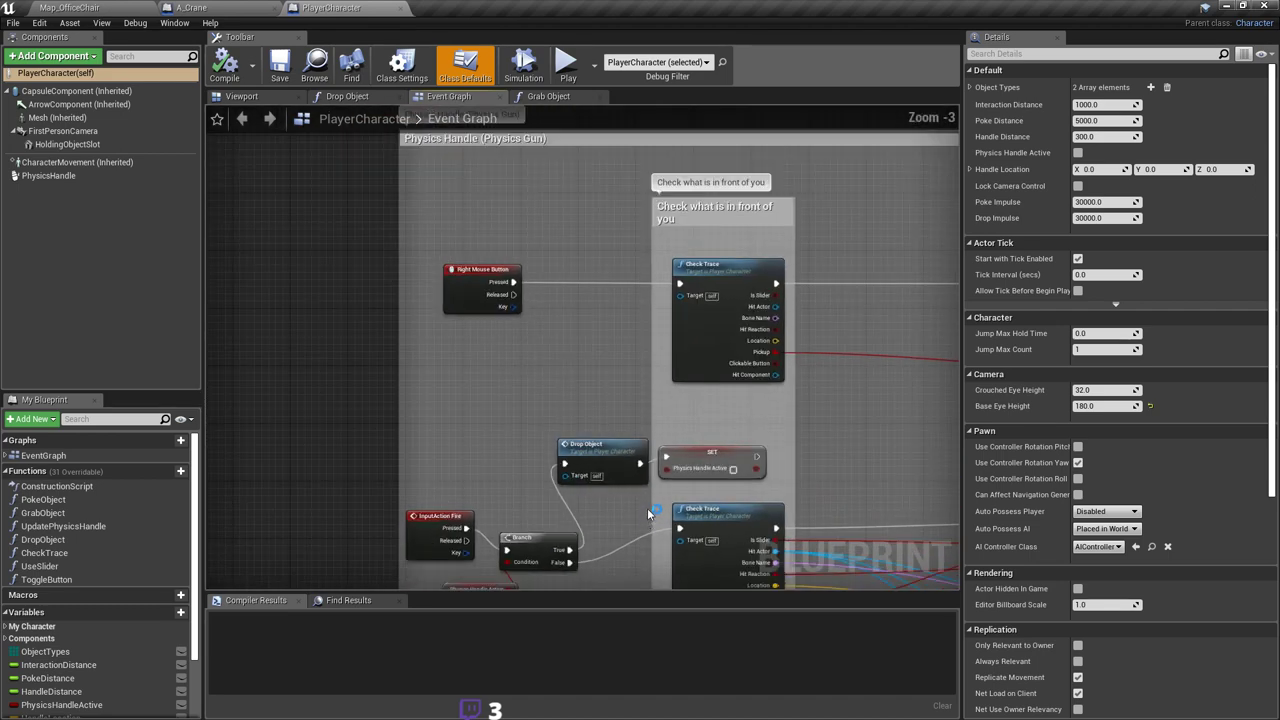
pyautogui.scroll(4, 545, 424)
# Step: Examine the branches that throw the held object and those that choose an action by object type in the Event Graph
pyautogui.moveTo(545, 424); pyautogui.dragTo(361, 433, button='right')
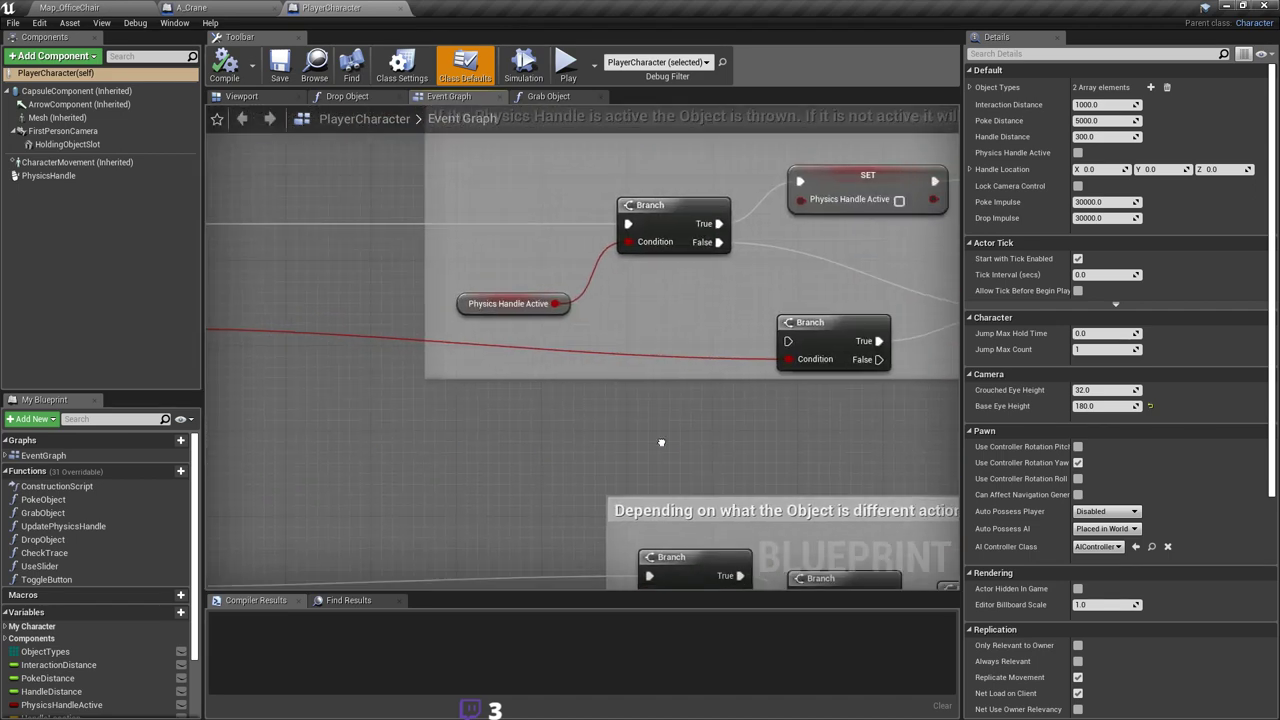
pyautogui.moveTo(660, 443); pyautogui.dragTo(357, 411, button='right')
pyautogui.scroll(-2, 357, 411)
pyautogui.moveTo(651, 466); pyautogui.dragTo(475, 185, button='right')
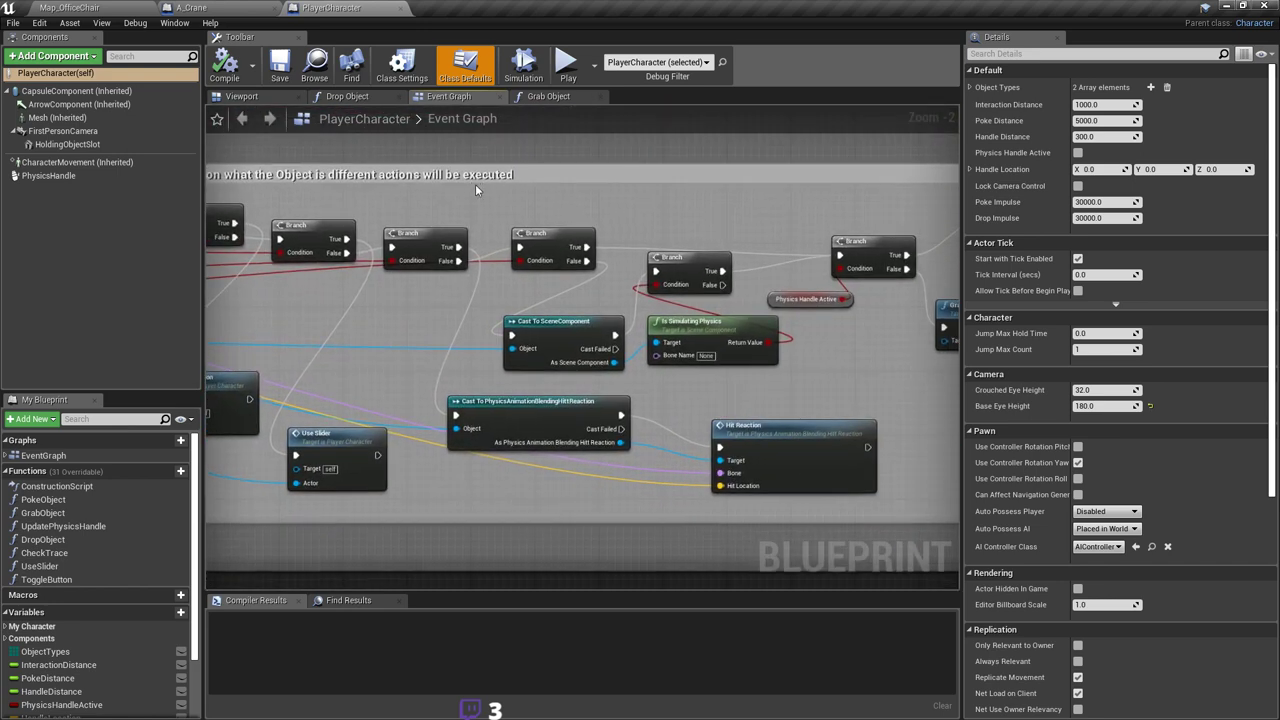
pyautogui.moveTo(893, 307); pyautogui.dragTo(245, 325, button='right')
pyautogui.scroll(-5, 359, 347)
pyautogui.moveTo(350, 369); pyautogui.dragTo(956, 406, button='right')
pyautogui.scroll(3, 732, 468)
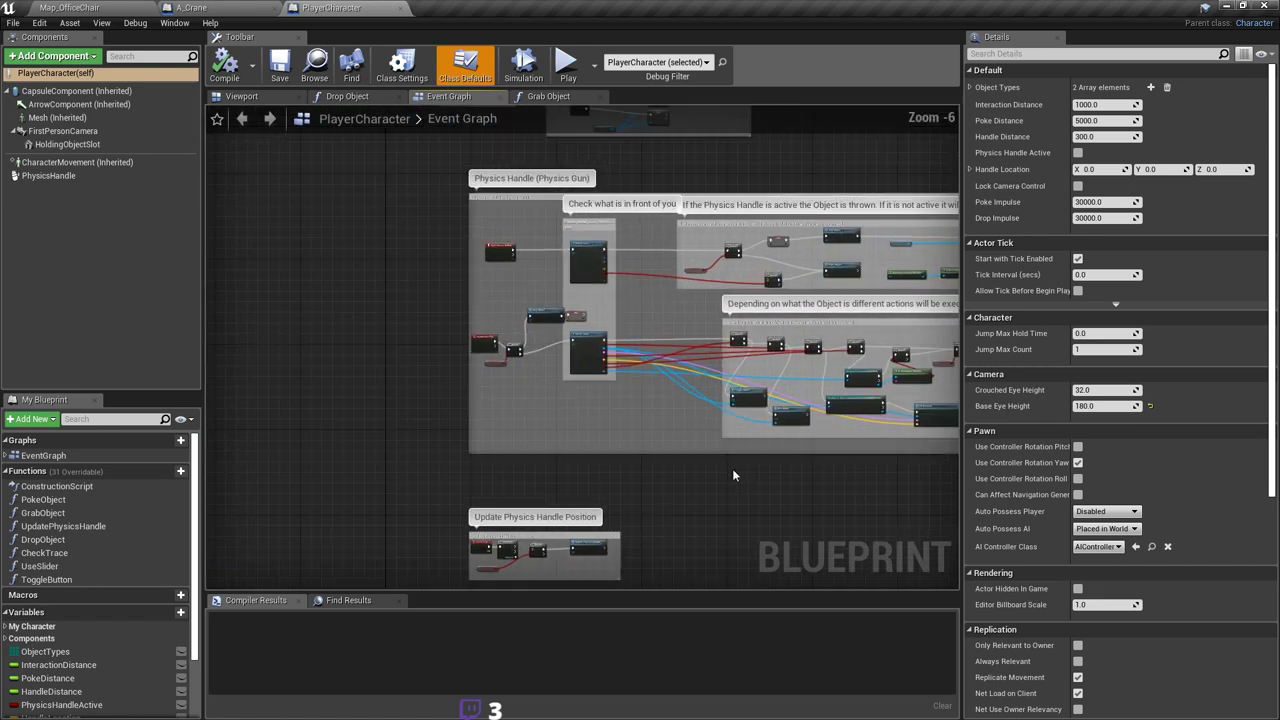
# Step: Examine the Update Physics Handle Position section of the Event Graph and save the PlayerCharacter blueprint
pyautogui.moveTo(598, 505); pyautogui.dragTo(857, 262, button='right')
pyautogui.scroll(4, 636, 352)
pyautogui.moveTo(630, 363); pyautogui.dragTo(667, 299, button='right')
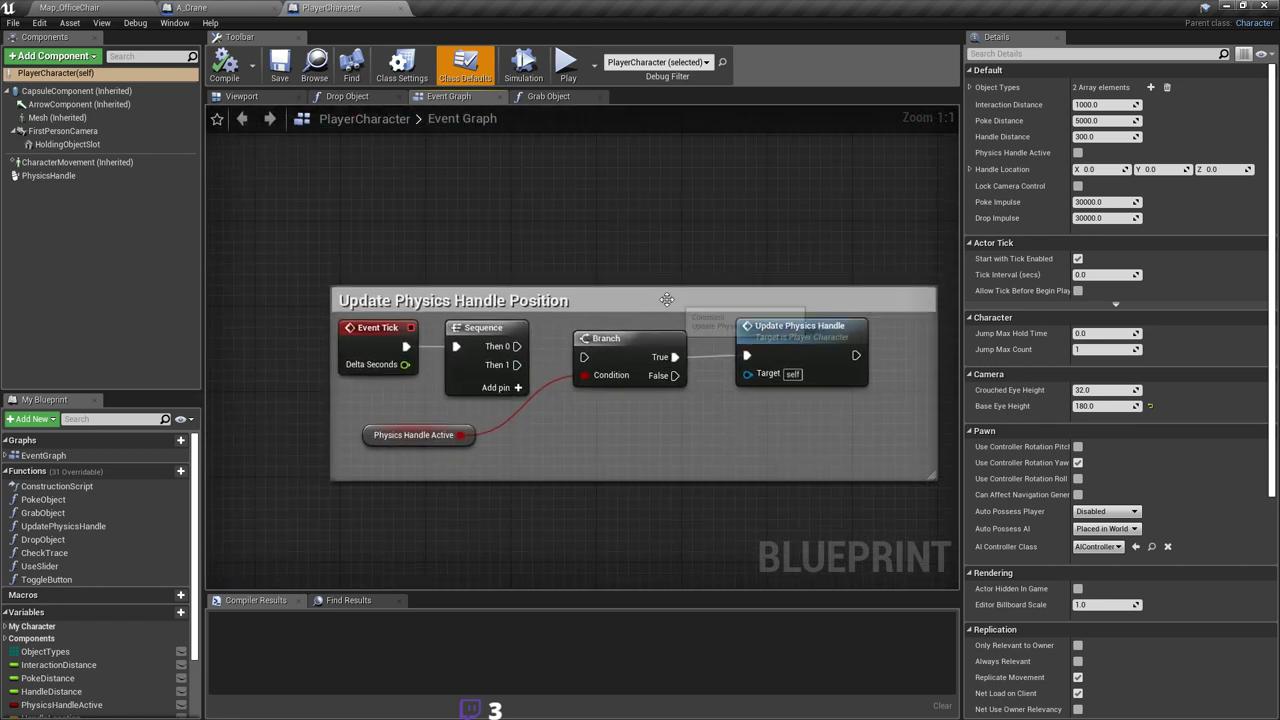
pyautogui.hotkey('ctrl', 's')
# Step: Return to Map_OfficeChair, save the level, and open the Finished/PB_Catapult content folder
pyautogui.click(105, 9)
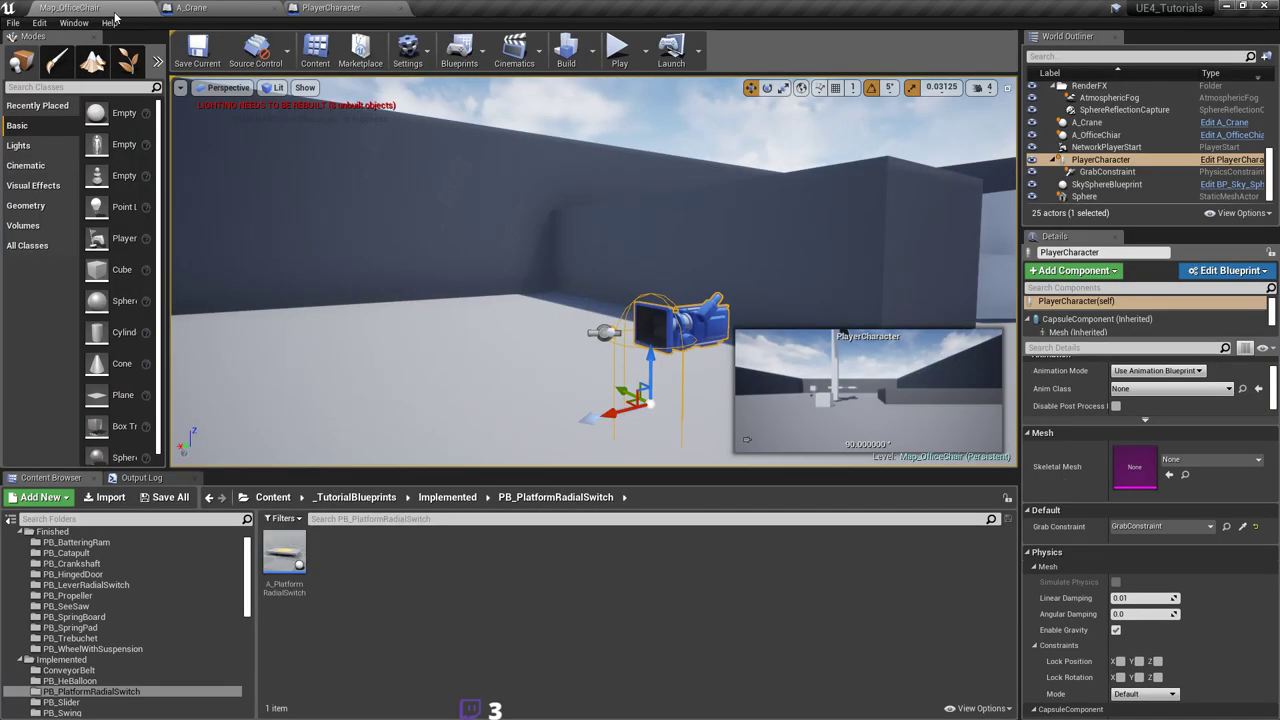
pyautogui.moveTo(460, 250); pyautogui.dragTo(520, 265, button='right')
pyautogui.moveTo(843, 335); pyautogui.dragTo(838, 336, button='right')
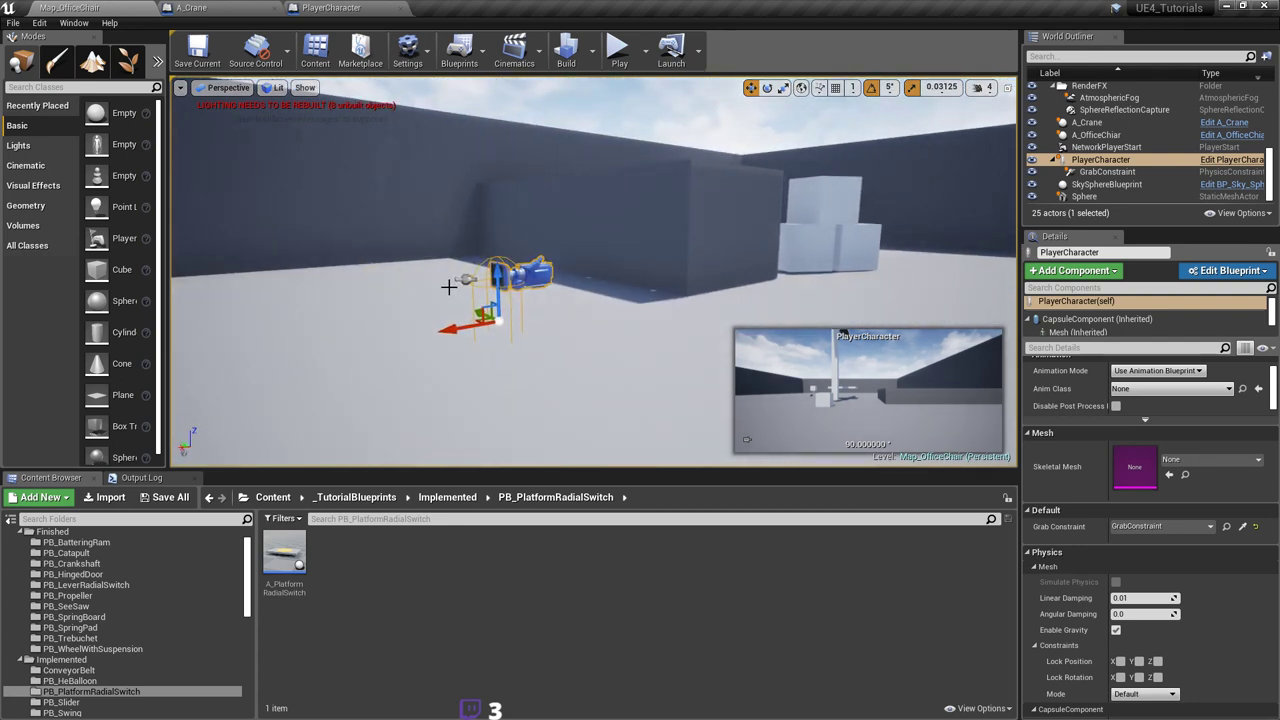
pyautogui.hotkey('ctrl', 's')
pyautogui.scroll(2, 190, 606)
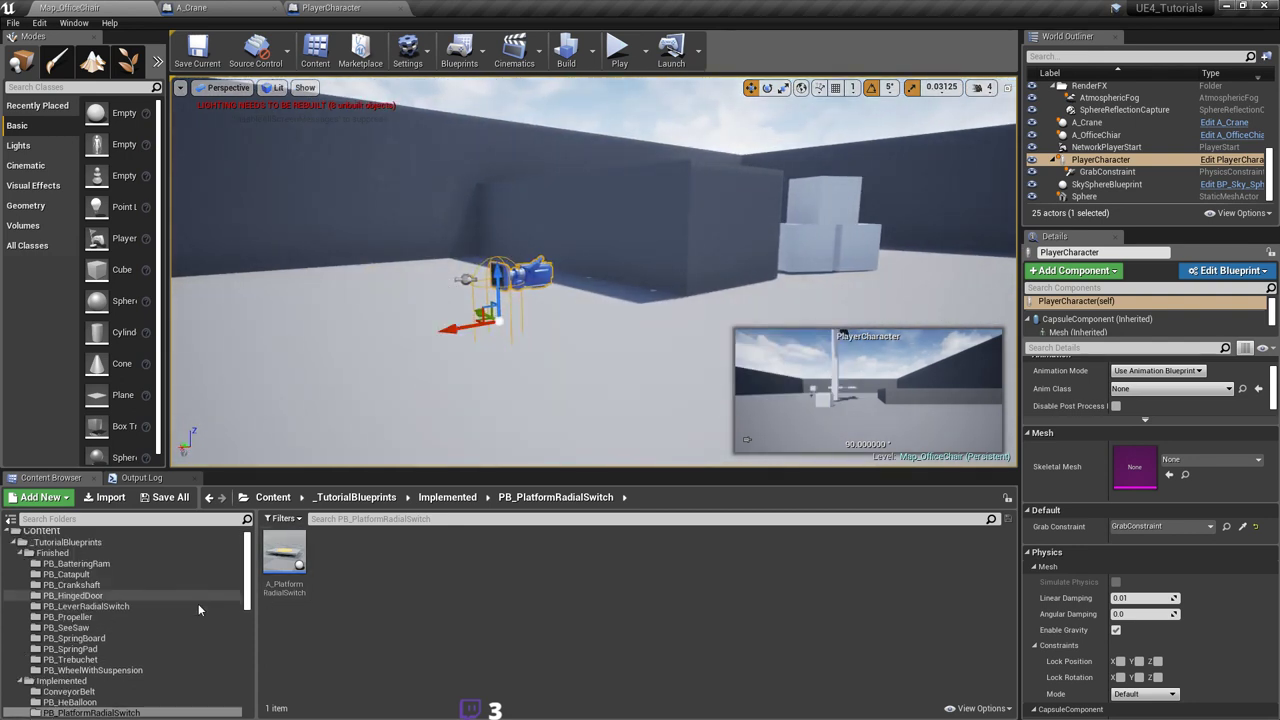
pyautogui.click(94, 576)
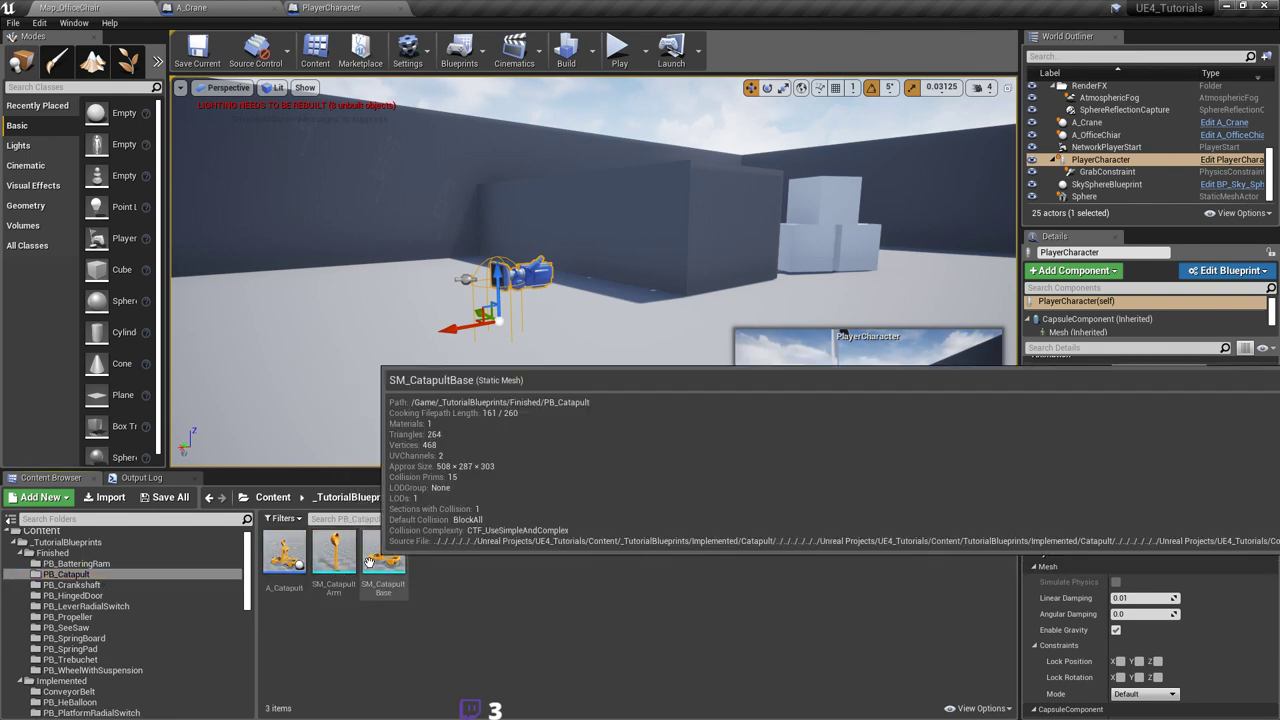
# Step: Place the A_Catapult blueprint from the PB_Catapult folder on the open floor of the level near the crane
pyautogui.moveTo(476, 400); pyautogui.dragTo(270, 388, button='right')
pyautogui.moveTo(574, 383); pyautogui.dragTo(618, 408, button='right')
pyautogui.moveTo(403, 550)
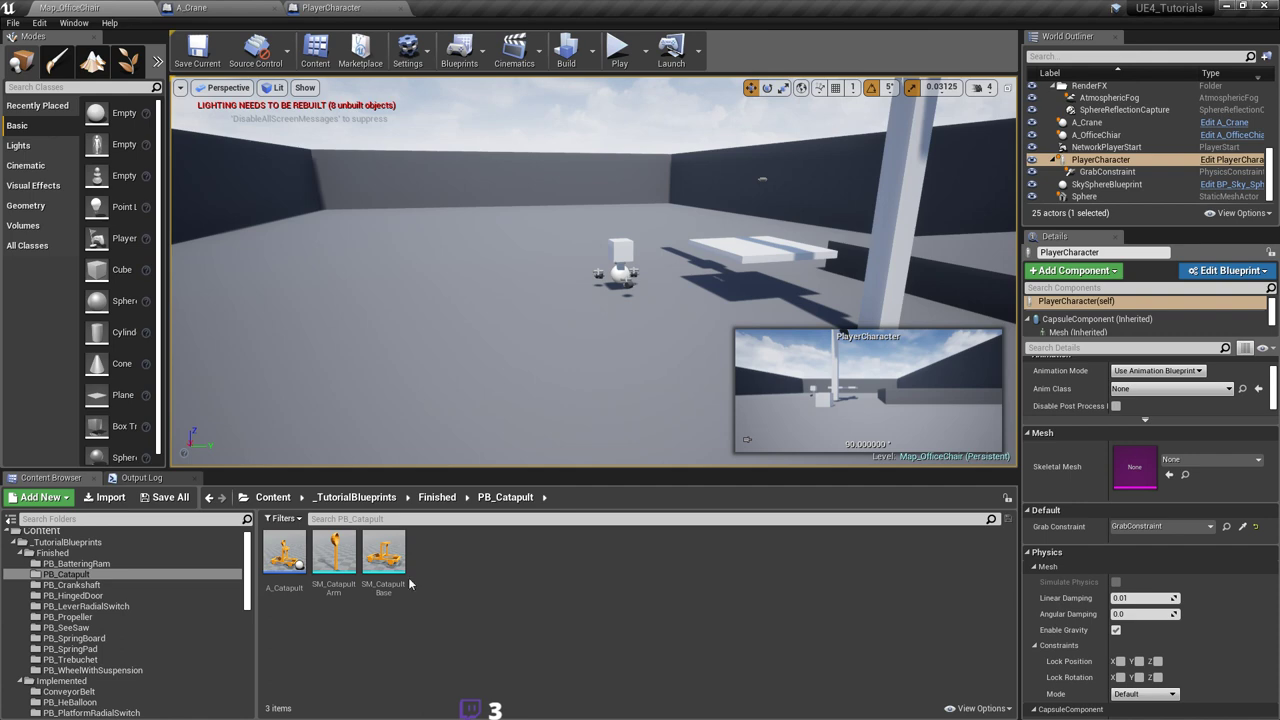
pyautogui.moveTo(284, 552); pyautogui.dragTo(395, 430)
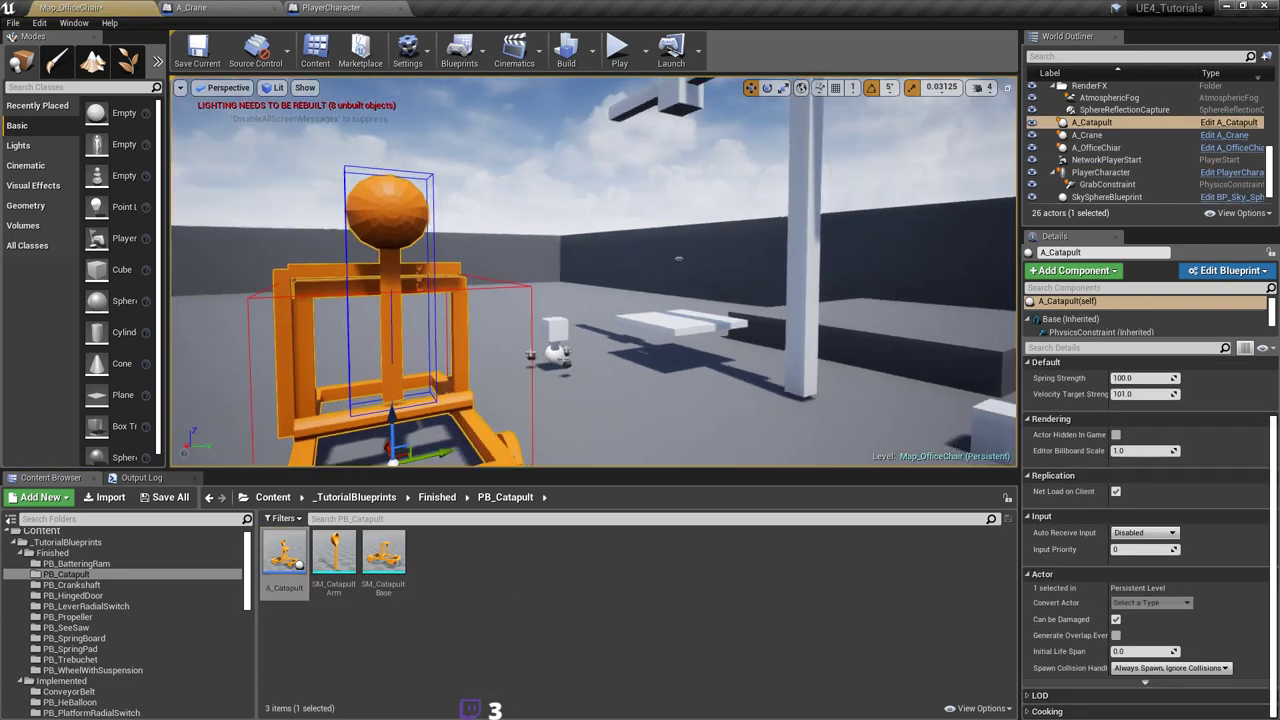
pyautogui.scroll(-3, 594, 270)
# Step: Play-test the level to watch how the placed catapult behaves, and end the play session
pyautogui.click(619, 48)
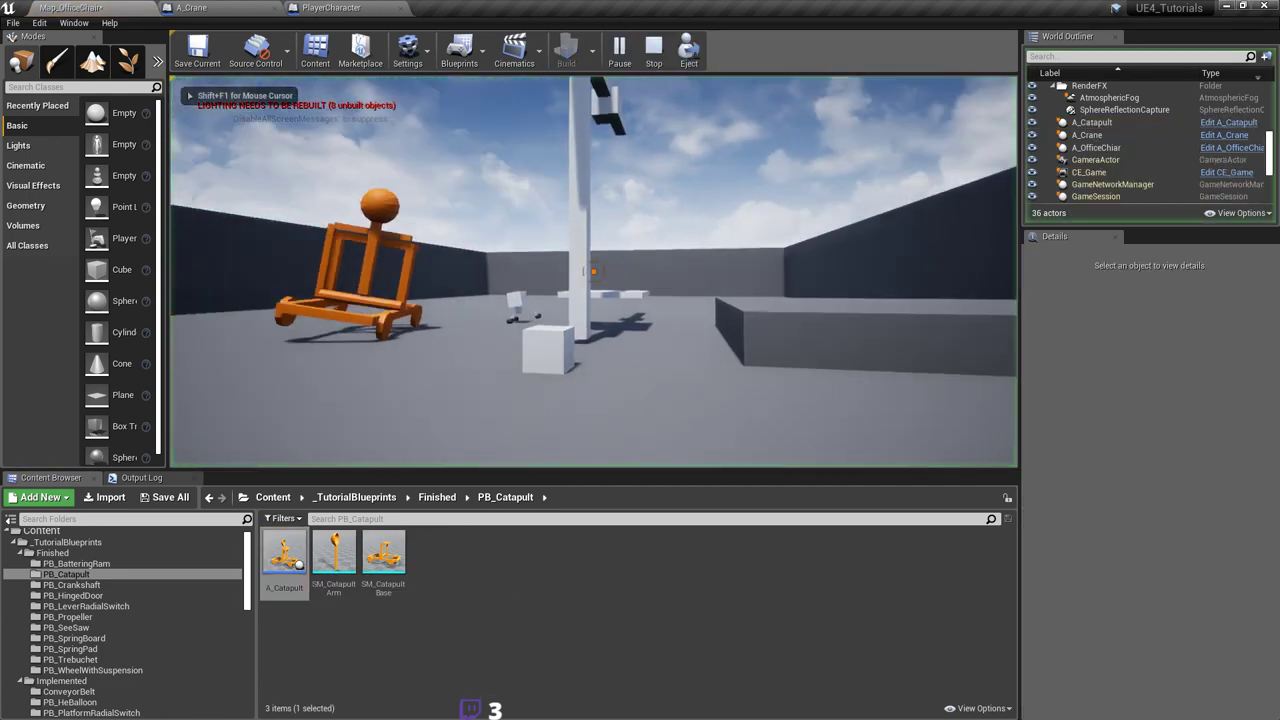
pyautogui.press('w')
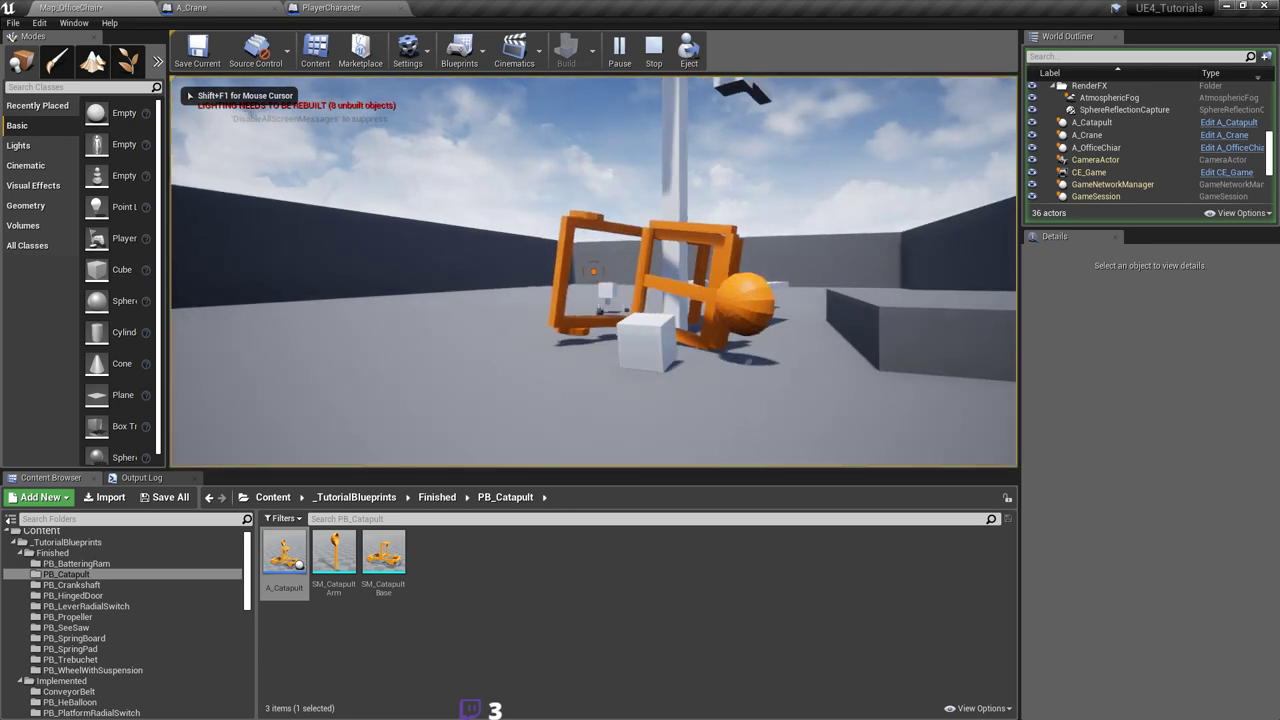
pyautogui.press('Escape')
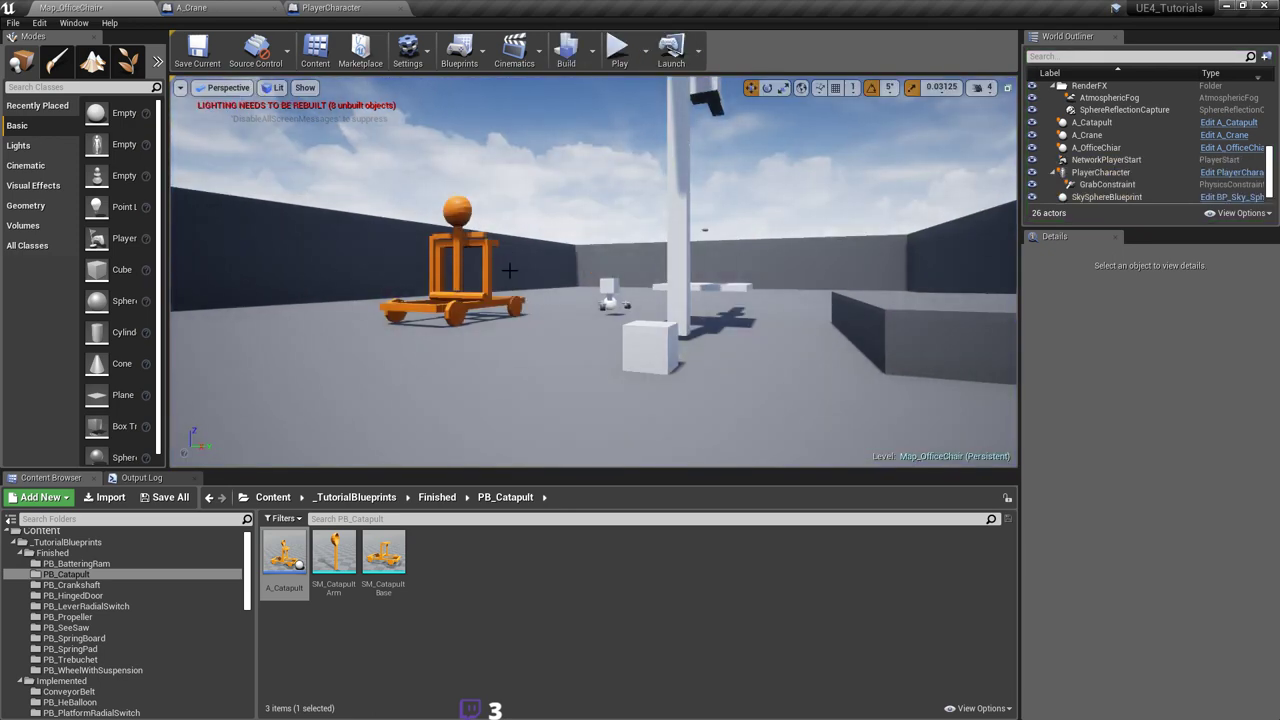
# Step: Delete the A_Catapult actor from the level and save Map_OfficeChair
pyautogui.moveTo(510, 270); pyautogui.dragTo(484, 307, button='right')
pyautogui.press('w')
pyautogui.click(597, 287)
pyautogui.press('Delete')
pyautogui.hotkey('ctrl', 's')
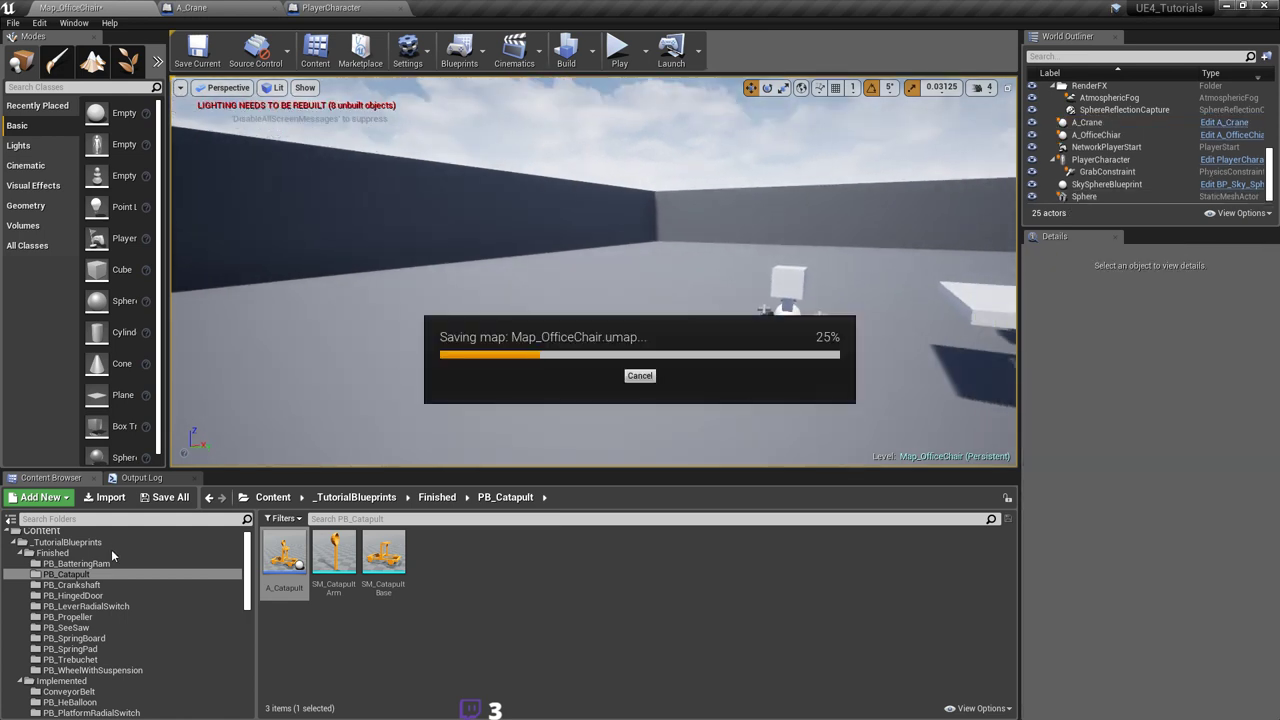
# Step: Look through the PB_BatteringRam, PB_Catapult, PB_Crankshaft and PB_HingedDoor folders for example physics blueprints
pyautogui.click(117, 564)
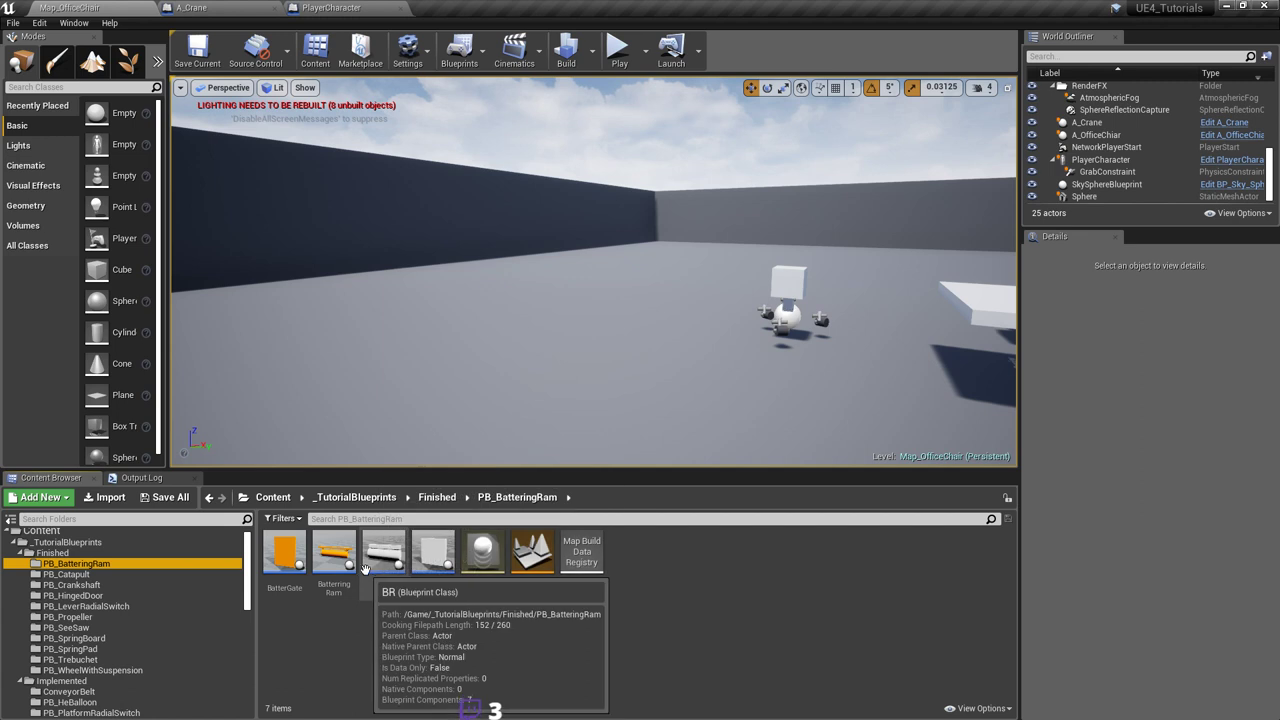
pyautogui.click(114, 577)
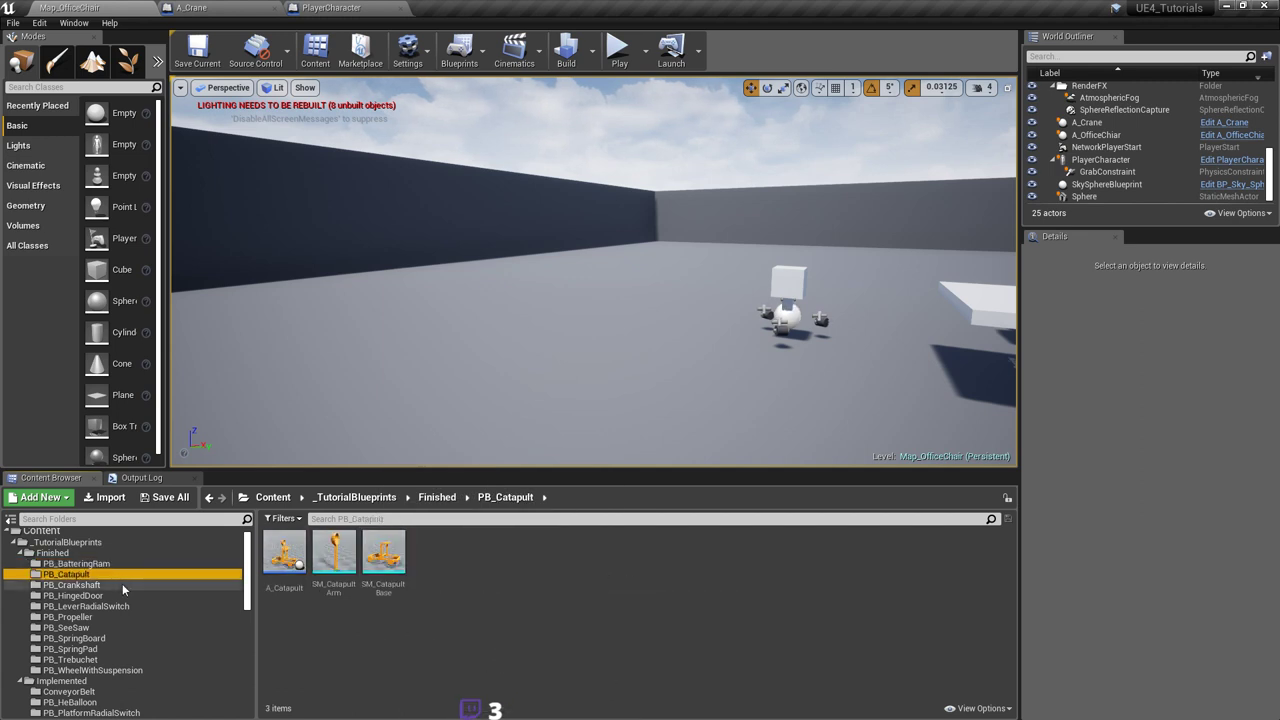
pyautogui.click(123, 586)
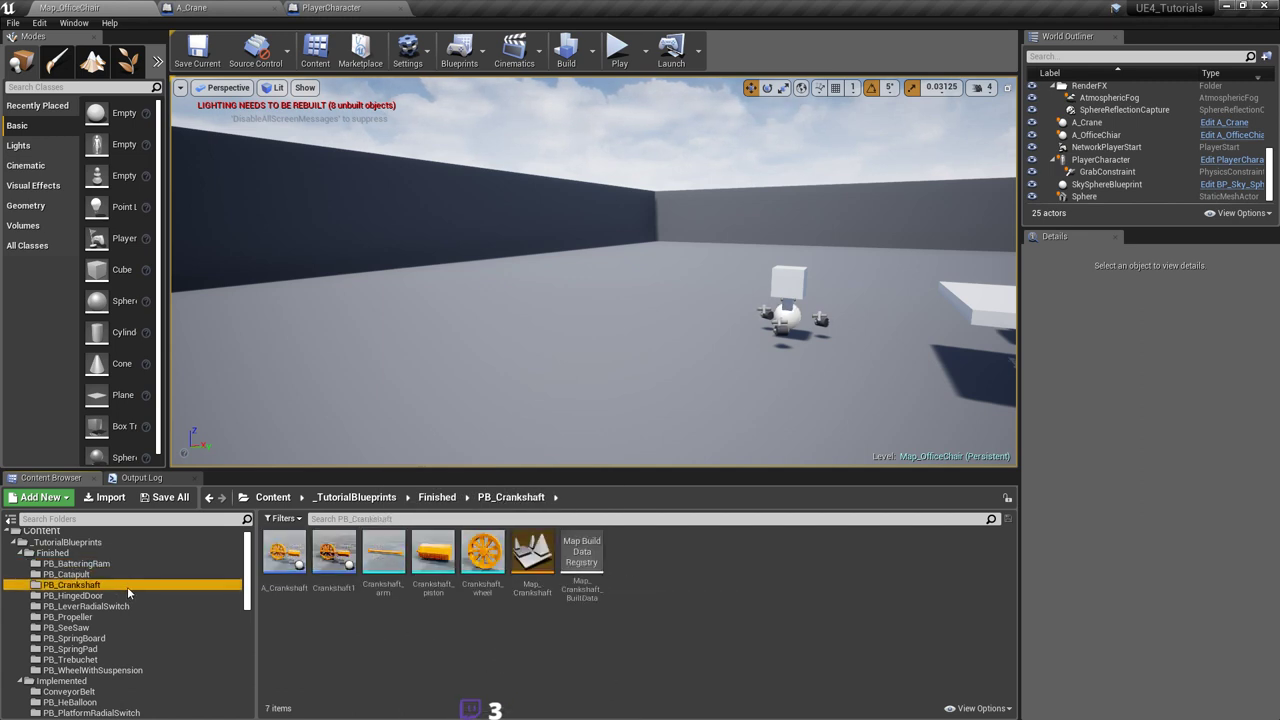
pyautogui.click(130, 597)
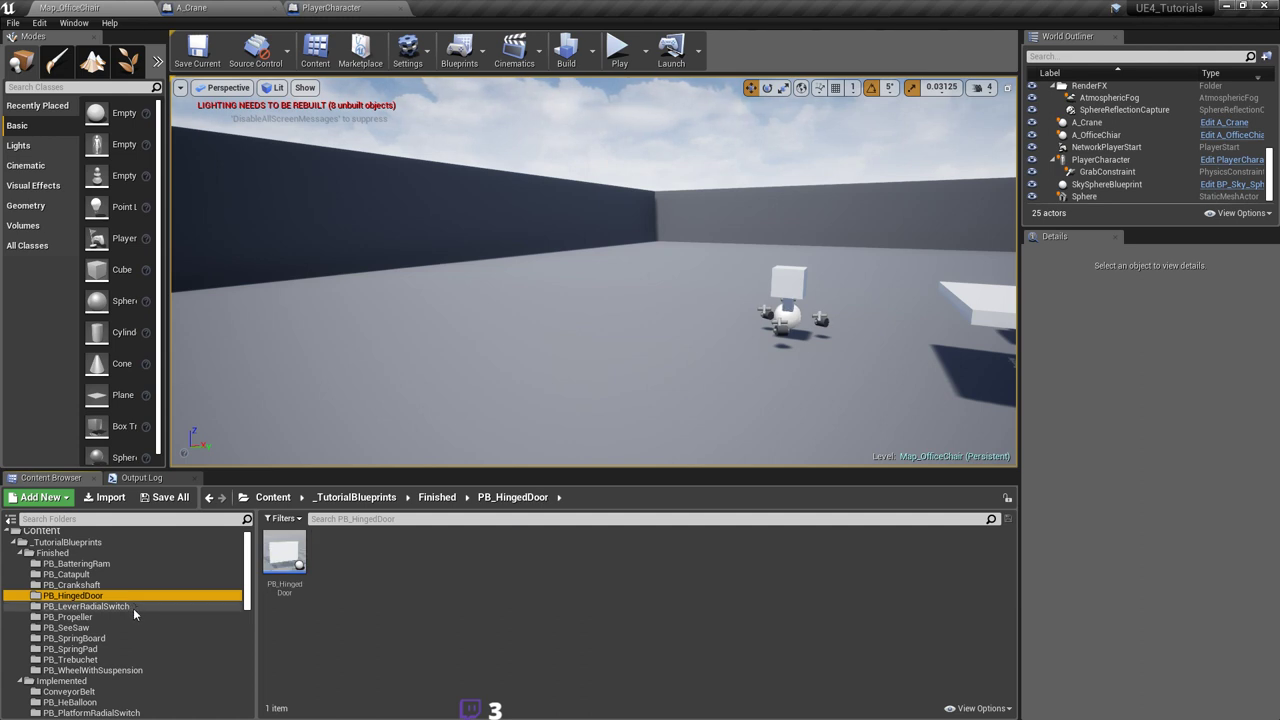
pyautogui.scroll(-2, 132, 613)
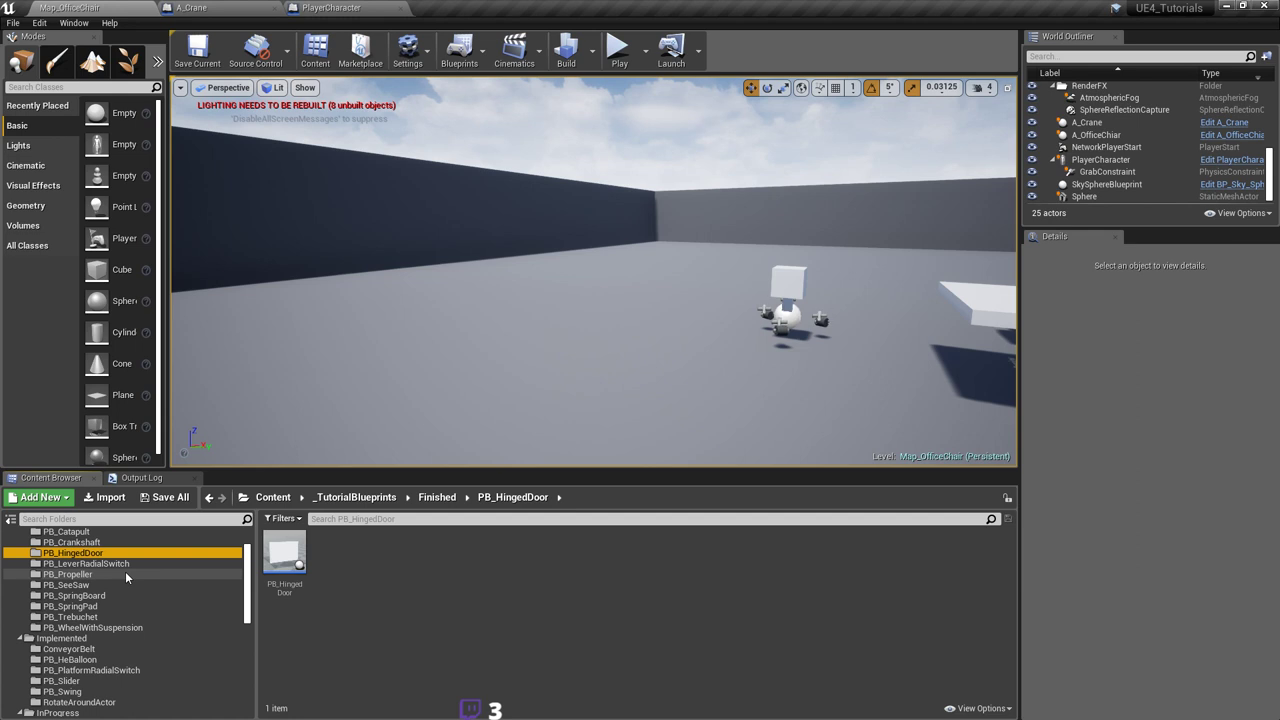
# Step: Place the A_Trebuchet blueprint from the PB_Trebuchet folder in the level beside the office chair and save the map
pyautogui.scroll(-1, 125, 577)
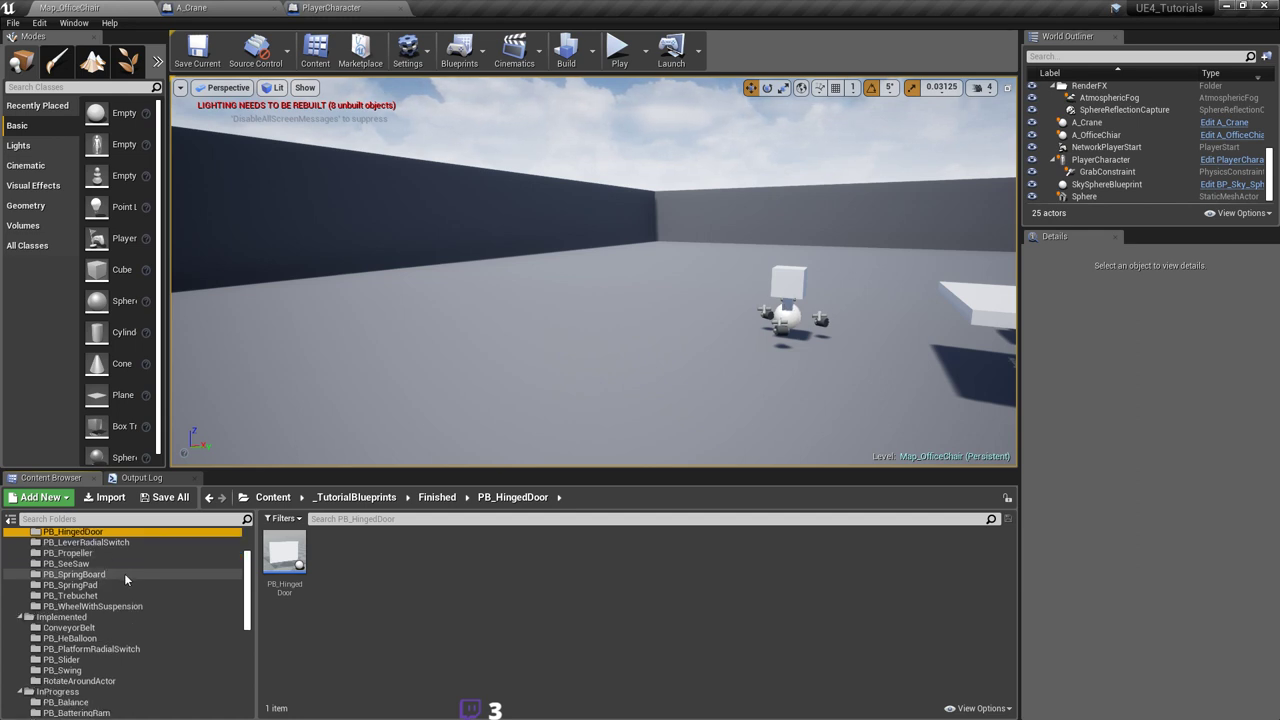
pyautogui.click(114, 595)
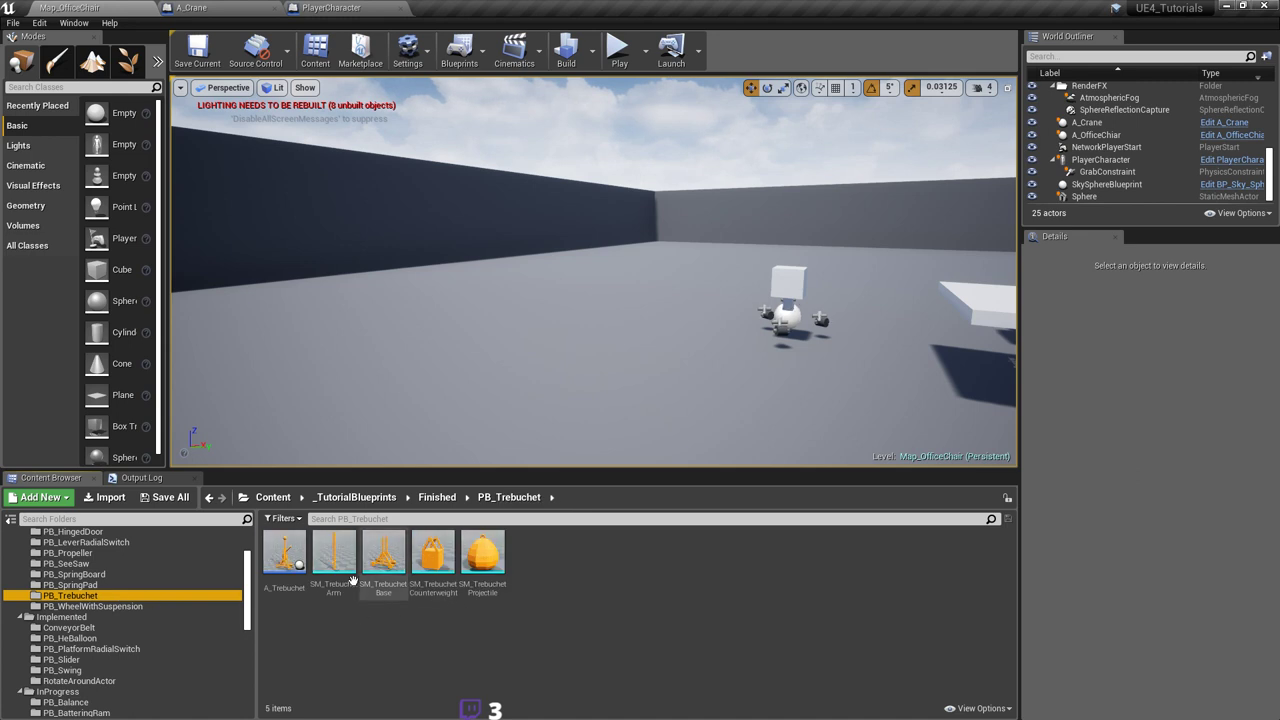
pyautogui.moveTo(285, 555); pyautogui.dragTo(537, 347)
pyautogui.hotkey('ctrl', 's')
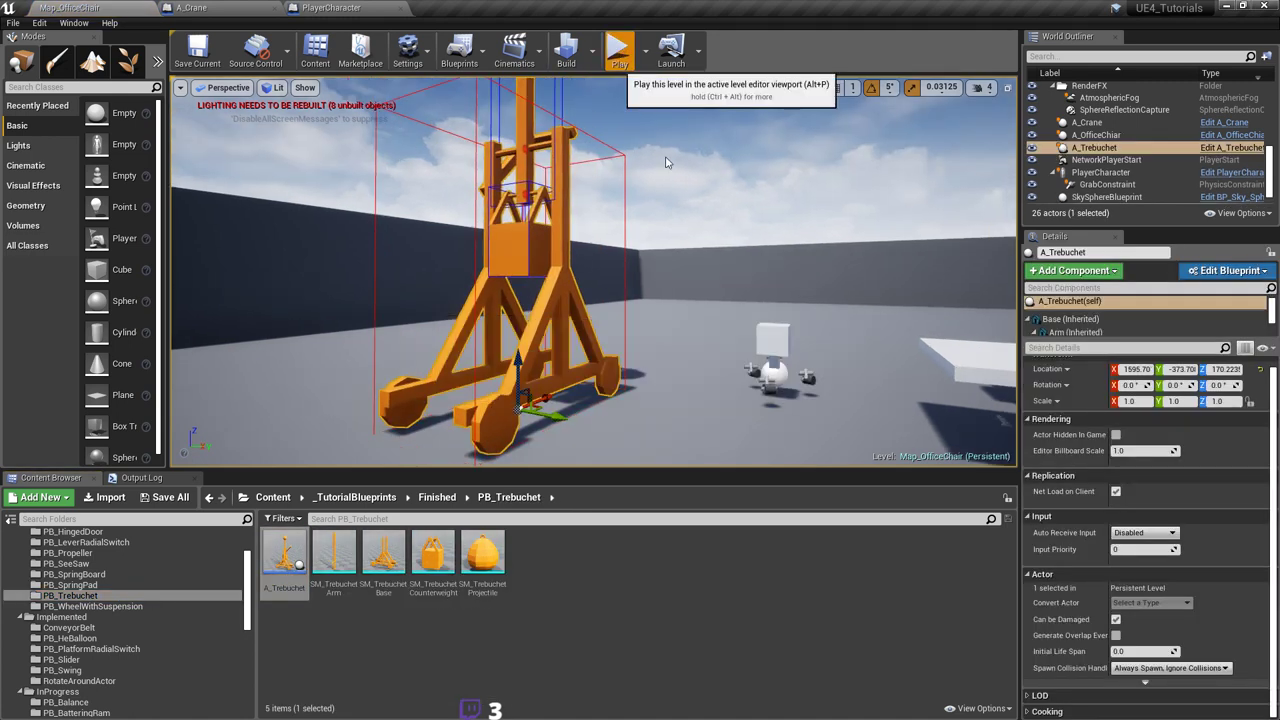
# Step: Play-test the level to watch how the trebuchet arms and fires, and stop the play session
pyautogui.click(627, 55)
pyautogui.press('w')
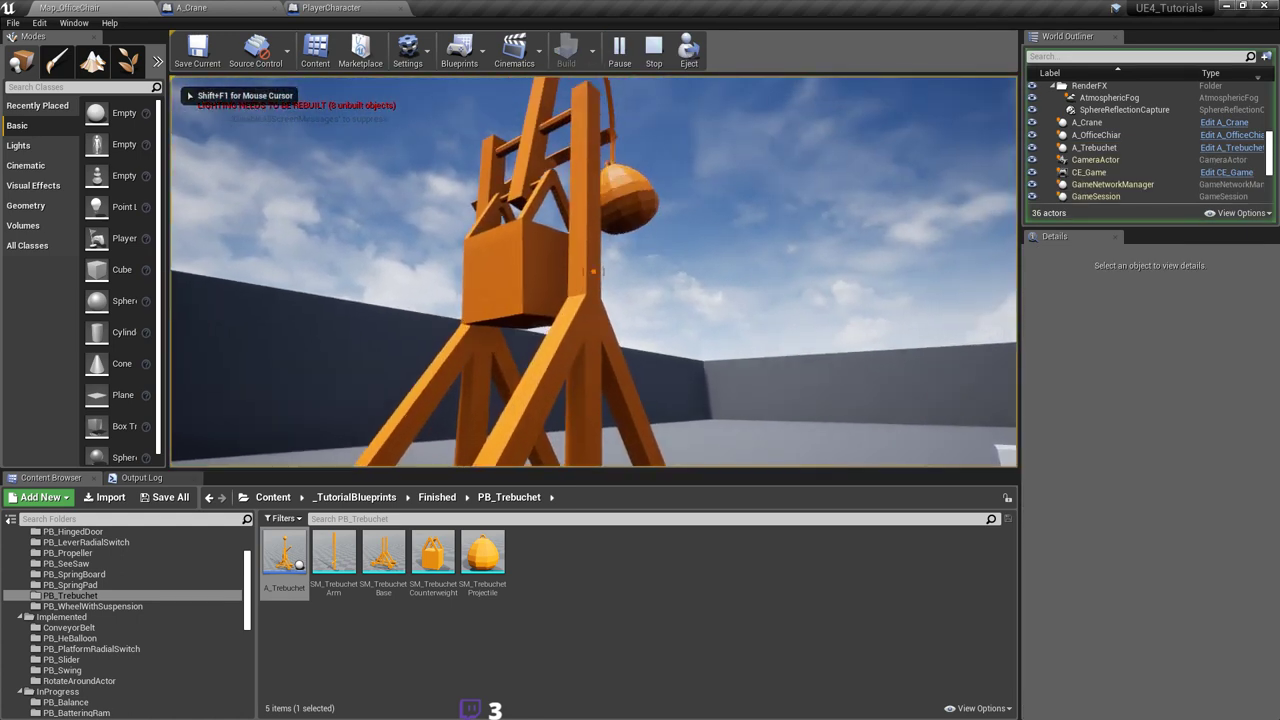
pyautogui.press('s')
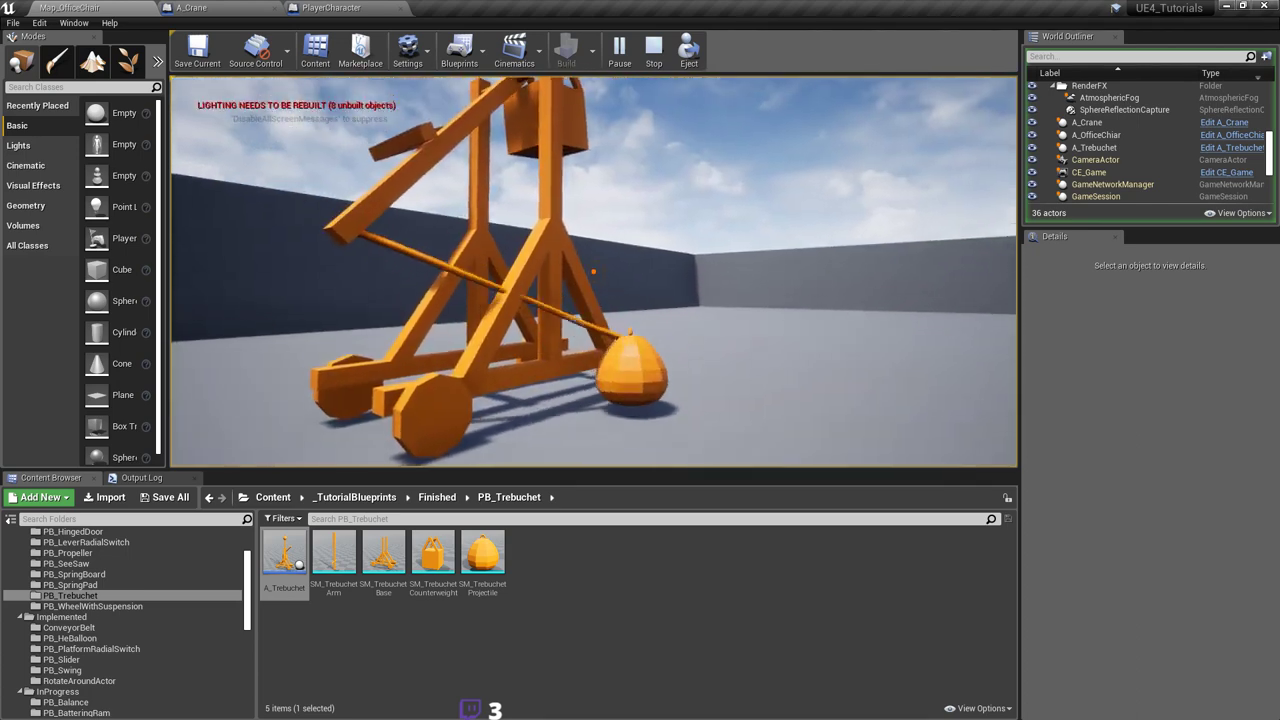
pyautogui.press('Escape')
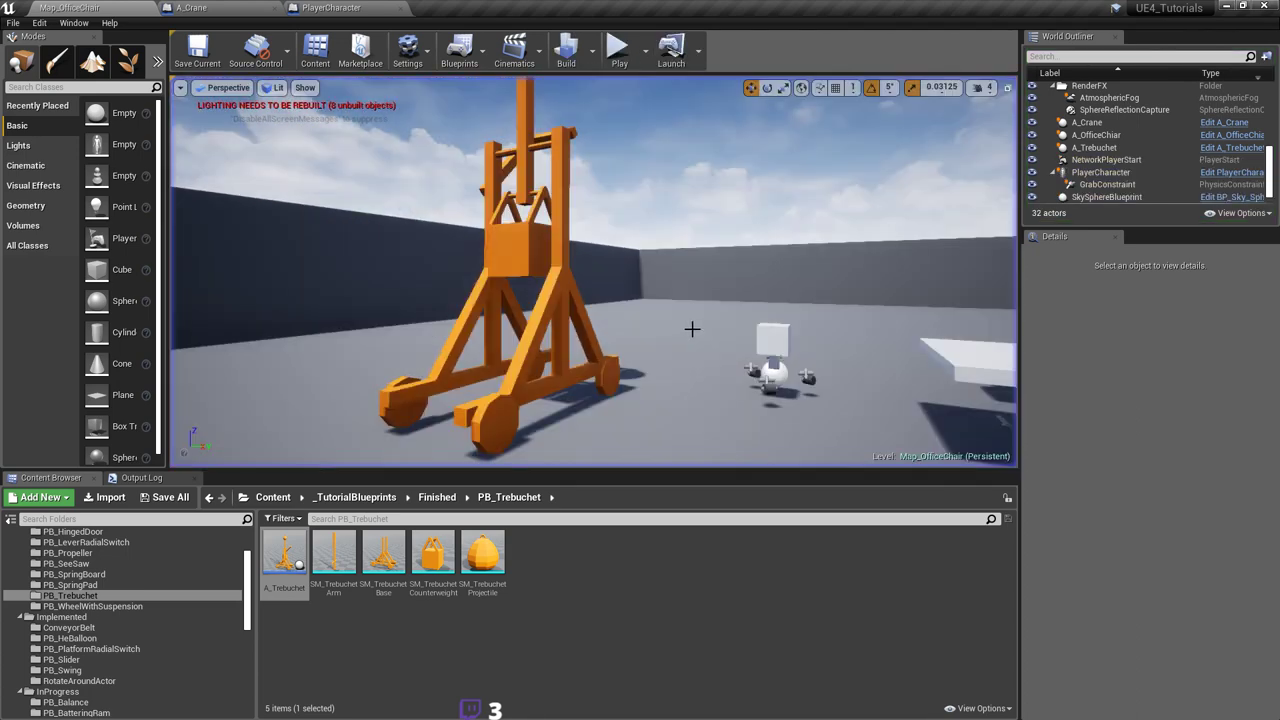
# Step: Open the placed A_Trebuchet's blueprint and examine the Event Use logic in its event graph
pyautogui.press('w')
pyautogui.moveTo(650, 296); pyautogui.dragTo(630, 320, button='right')
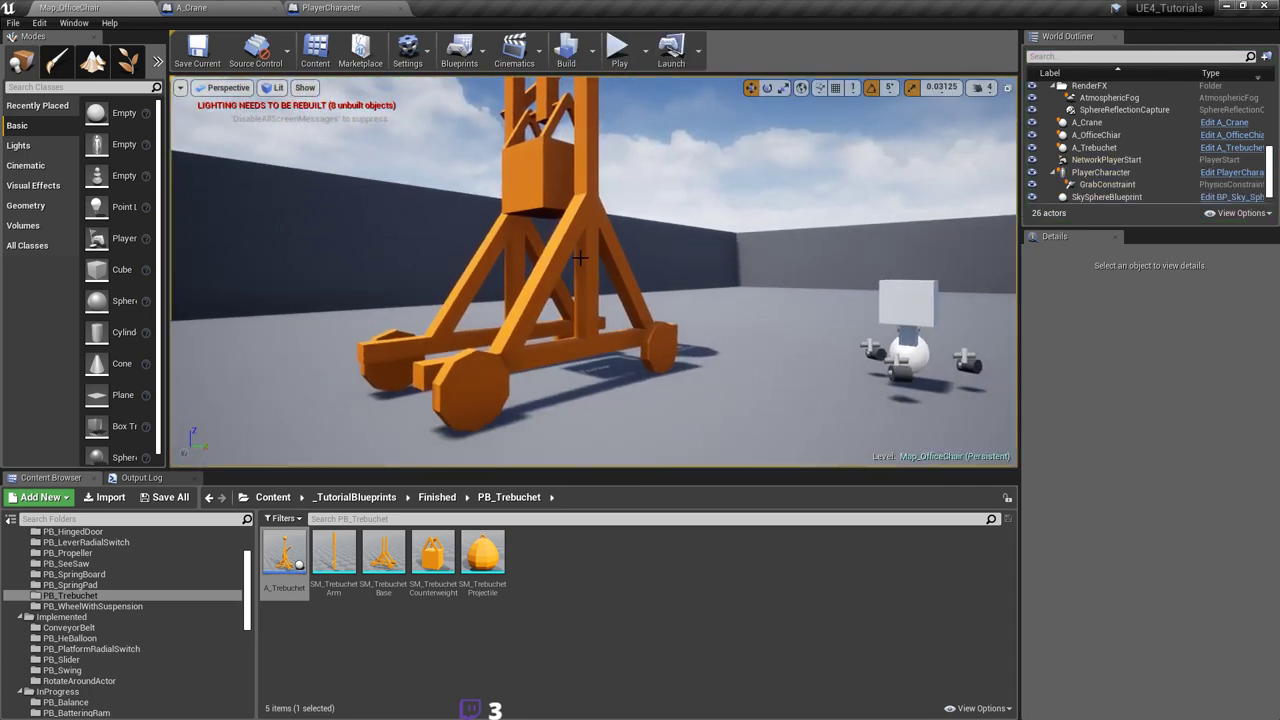
pyautogui.click(1194, 148)
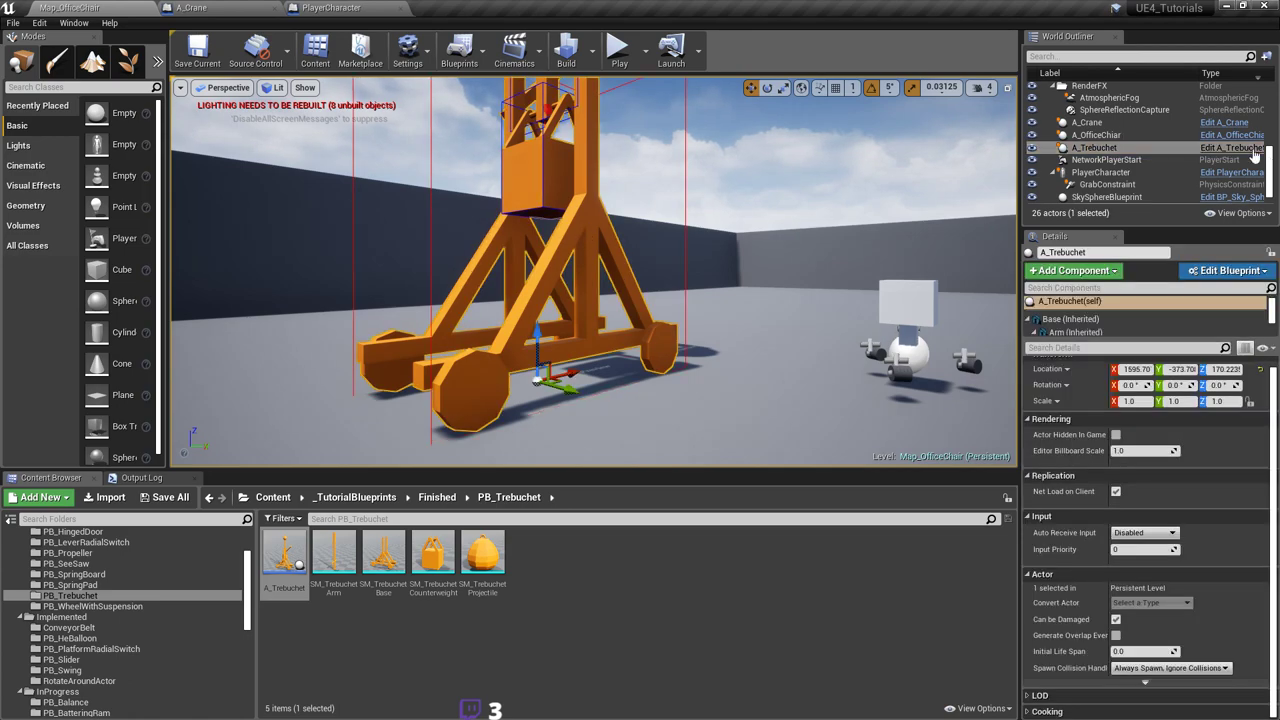
pyautogui.click(1230, 148)
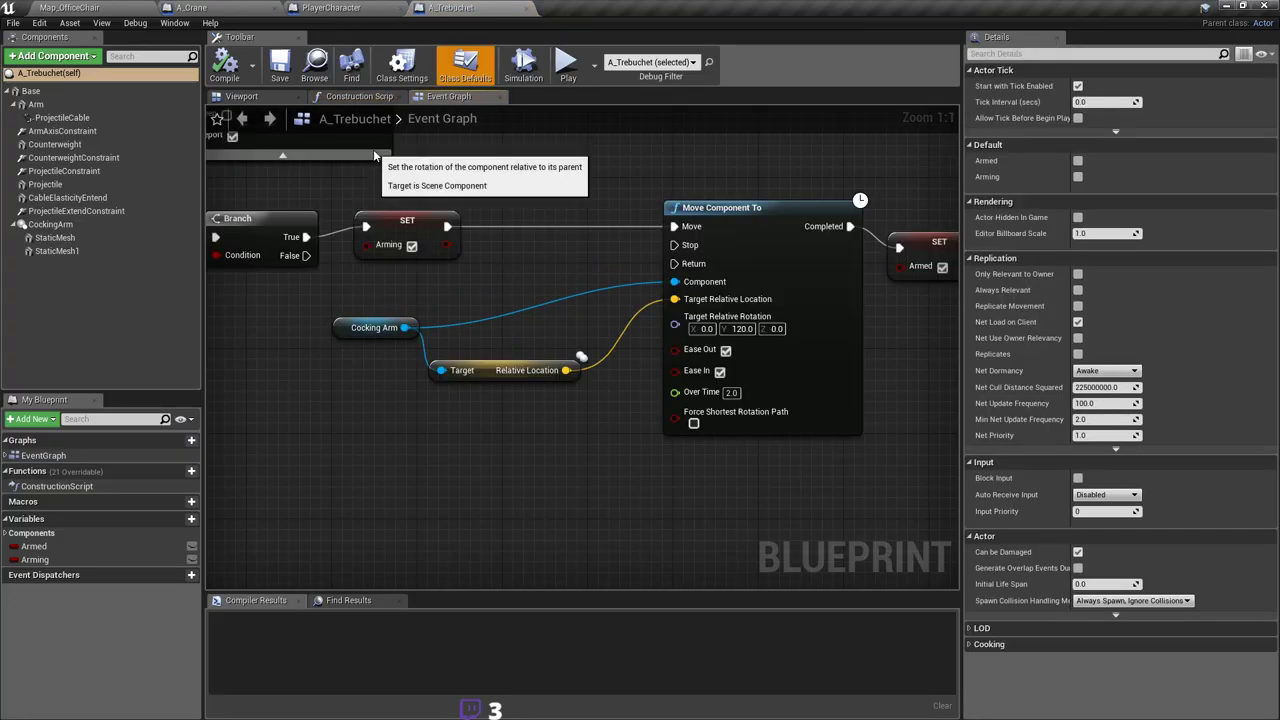
pyautogui.scroll(-7, 683, 357)
pyautogui.scroll(6, 653, 313)
pyautogui.moveTo(653, 313); pyautogui.dragTo(852, 216, button='right')
pyautogui.moveTo(740, 346); pyautogui.dragTo(776, 254, button='right')
pyautogui.moveTo(612, 330); pyautogui.dragTo(546, 293, button='right')
pyautogui.scroll(-2, 462, 368)
pyautogui.scroll(2, 452, 248)
pyautogui.moveTo(452, 248); pyautogui.dragTo(472, 293, button='right')
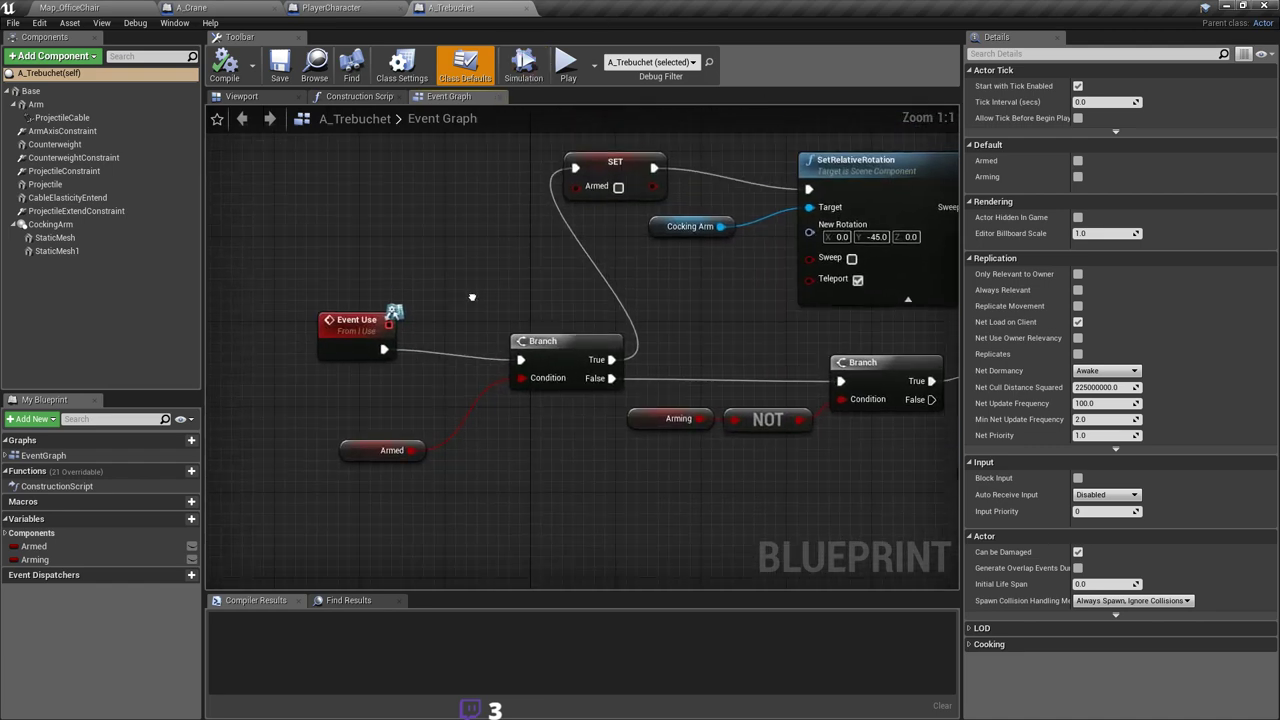
# Step: Delete the disabled BeginPlay, ActorBeginOverlap and Tick event nodes from A_Crane's event graph
pyautogui.click(360, 8)
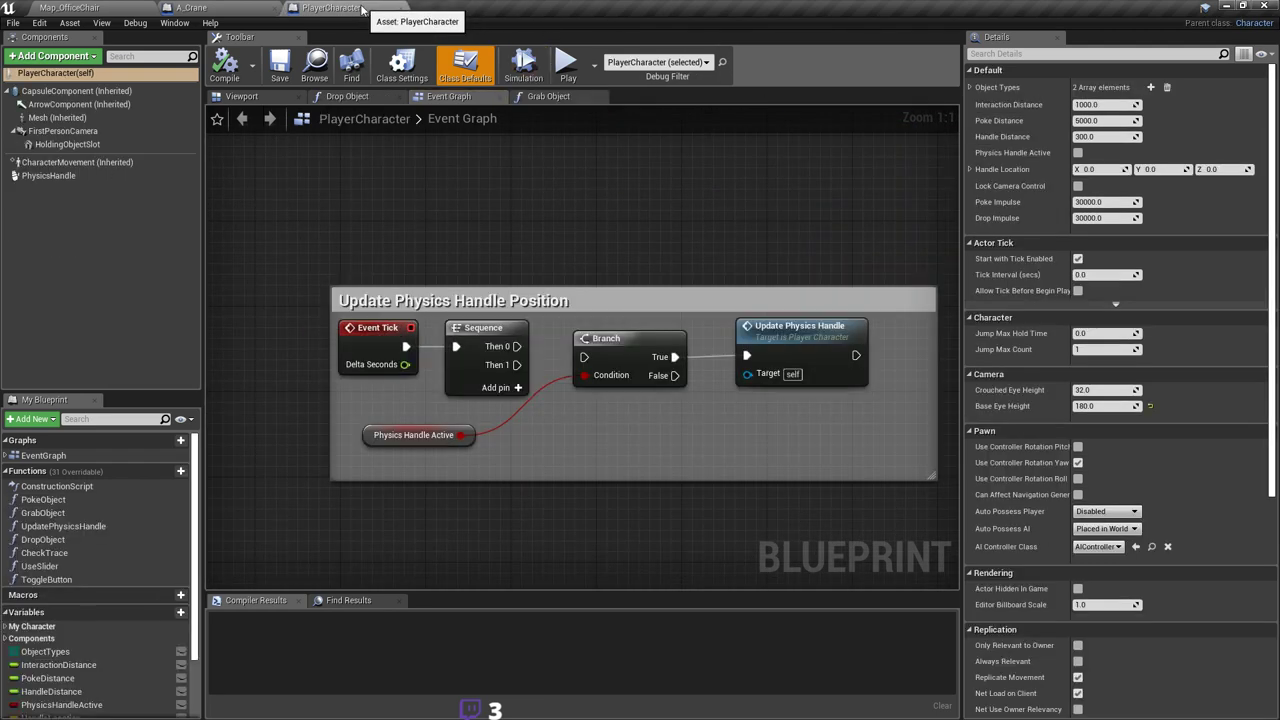
pyautogui.click(195, 8)
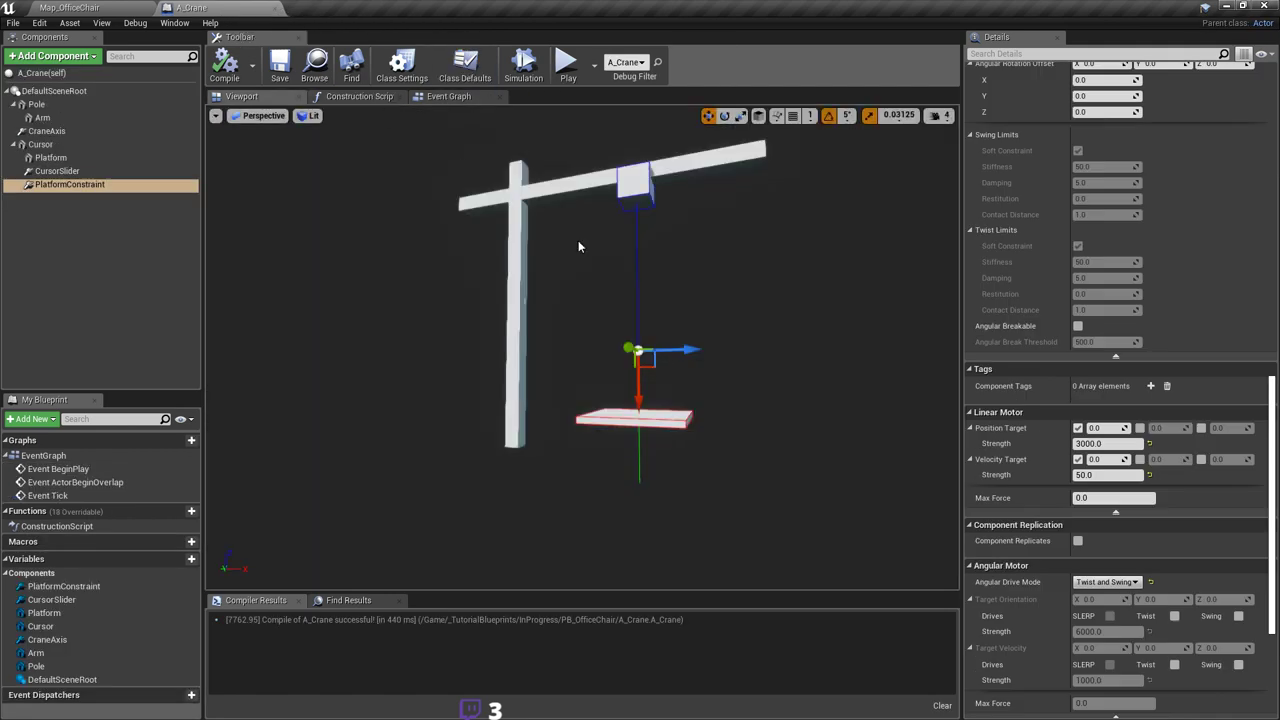
pyautogui.moveTo(582, 286); pyautogui.dragTo(475, 270, button='middle')
pyautogui.moveTo(475, 270); pyautogui.dragTo(424, 224, button='right')
pyautogui.click(448, 97)
pyautogui.scroll(-2, 424, 223)
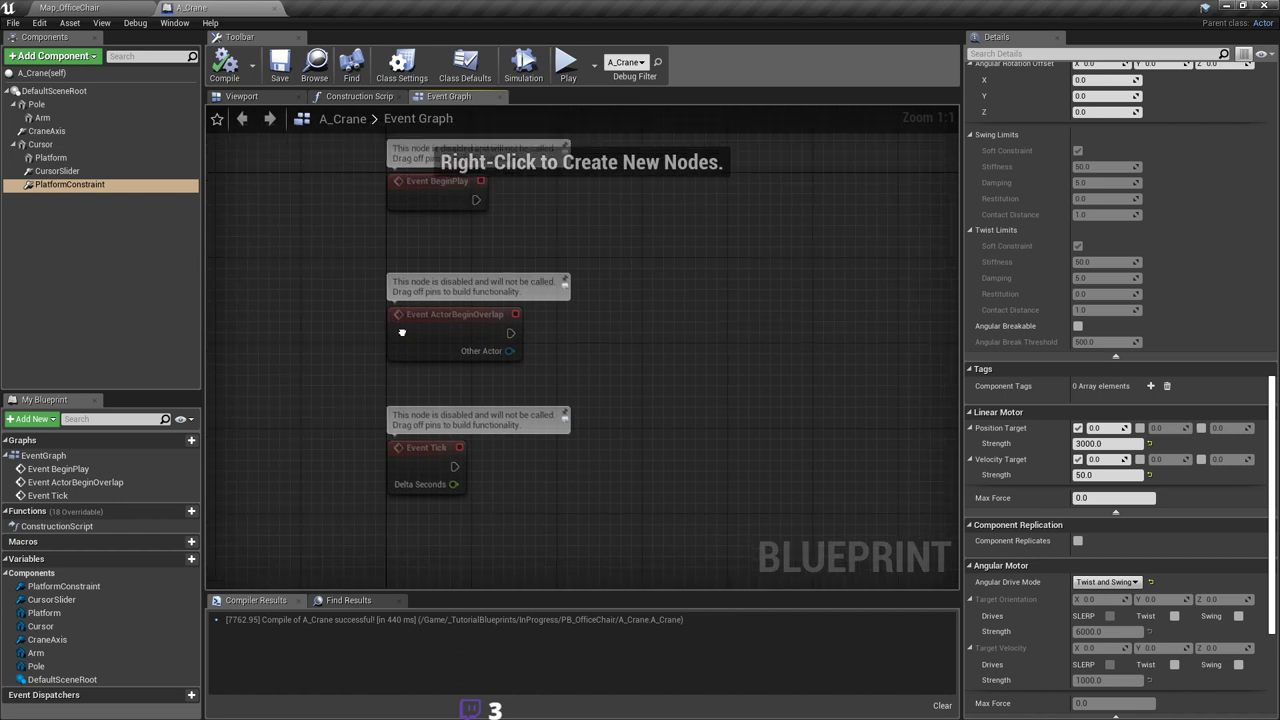
pyautogui.moveTo(372, 229); pyautogui.dragTo(604, 522)
pyautogui.press('Delete')
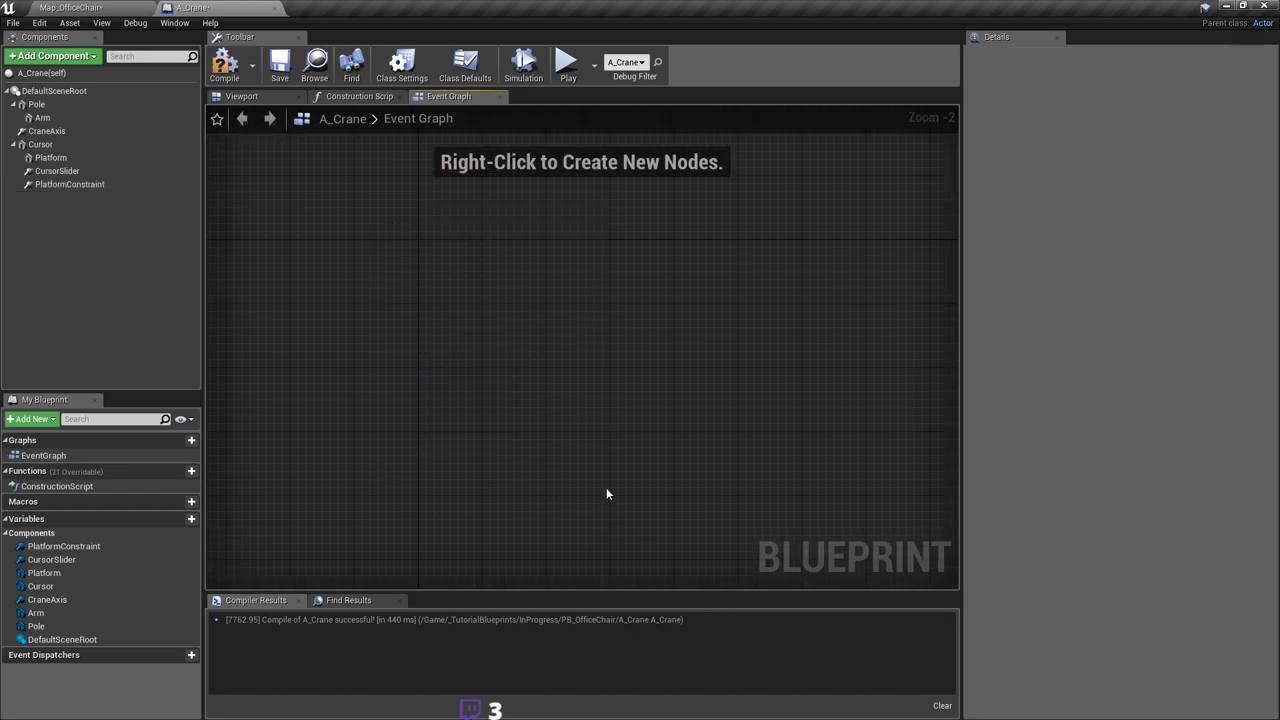
pyautogui.moveTo(556, 322); pyautogui.dragTo(434, 294, button='right')
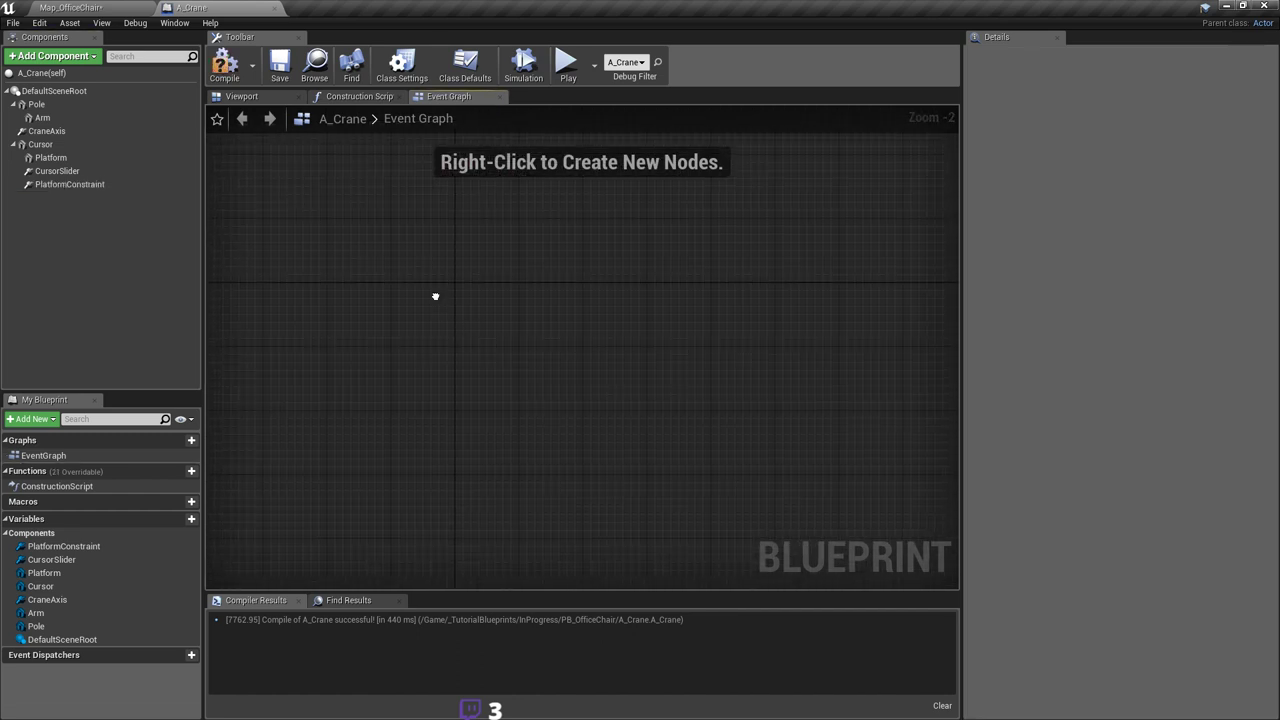
pyautogui.rightClick(434, 295)
pyautogui.write('event use')
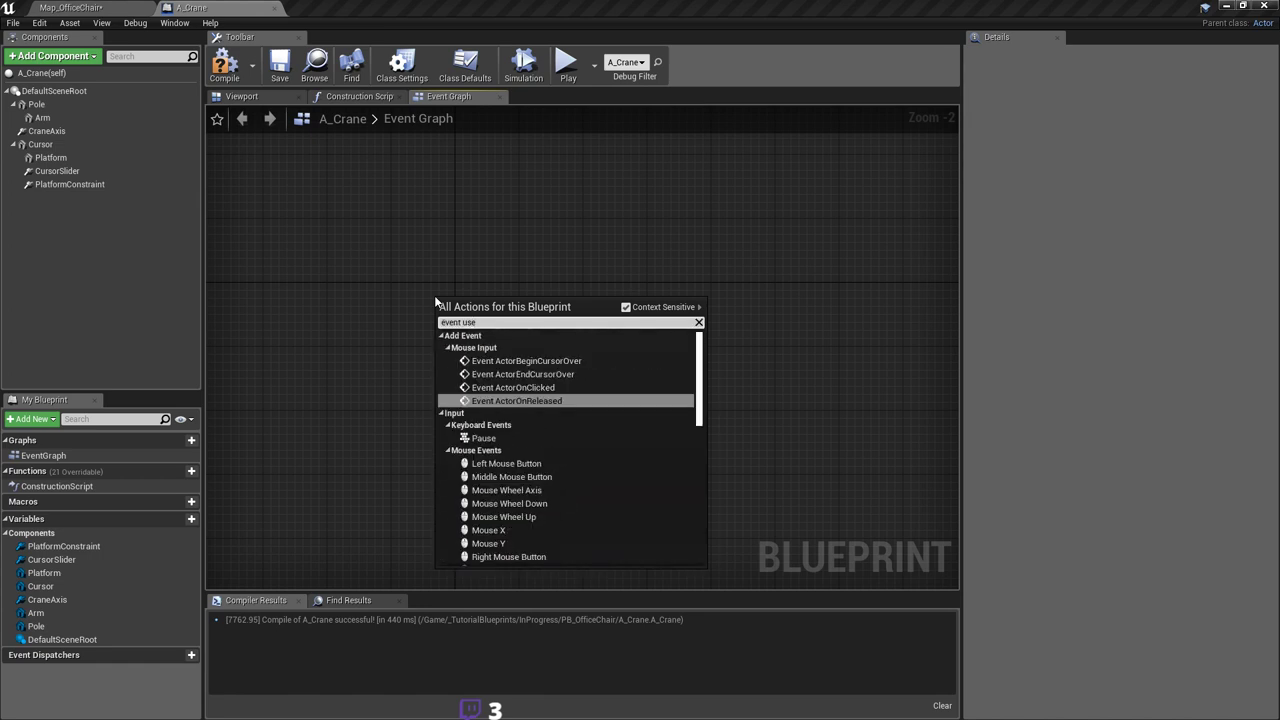
pyautogui.press('Down')
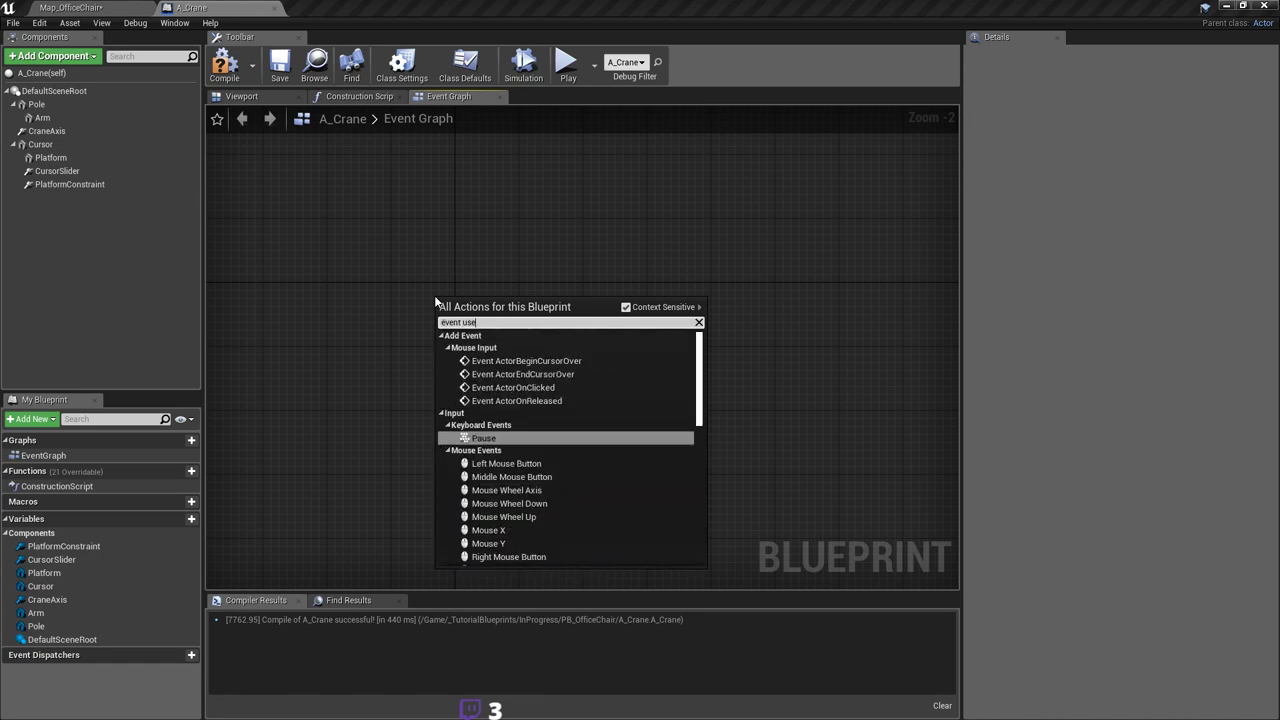
pyautogui.press('Up')
pyautogui.press('Up')
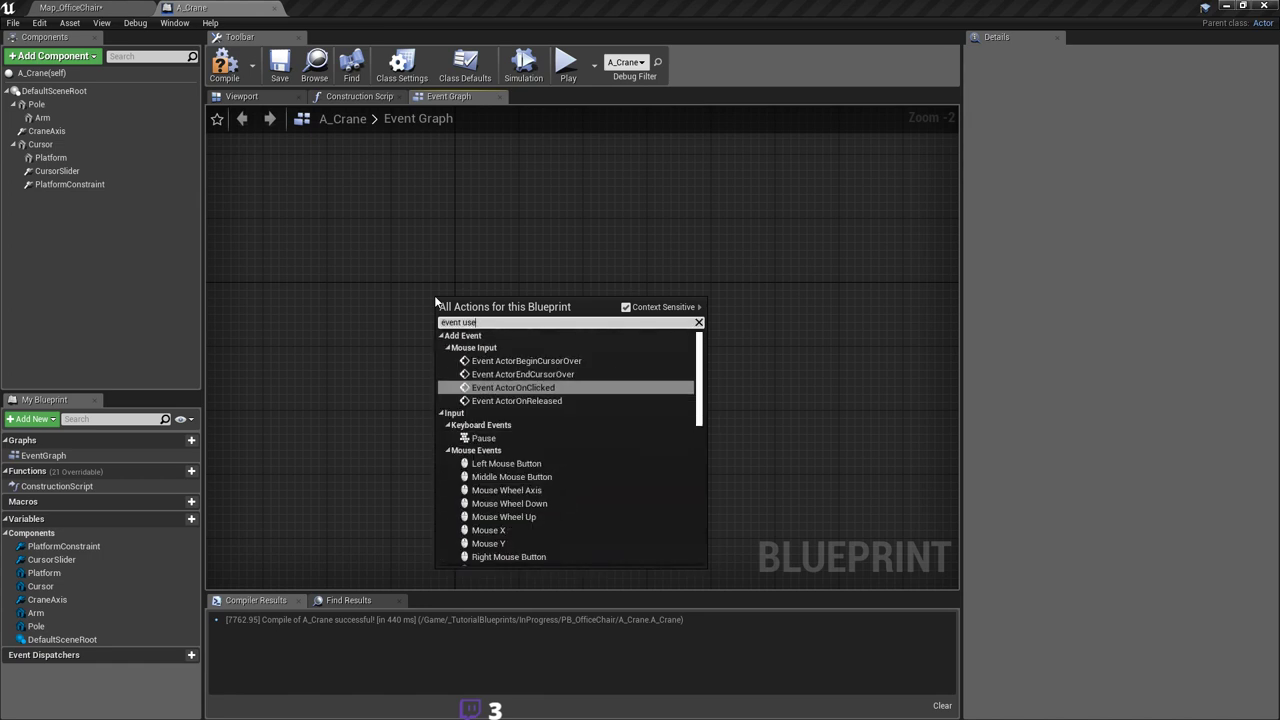
pyautogui.press('Down')
pyautogui.press('Down')
pyautogui.press('Down')
pyautogui.press('Up')
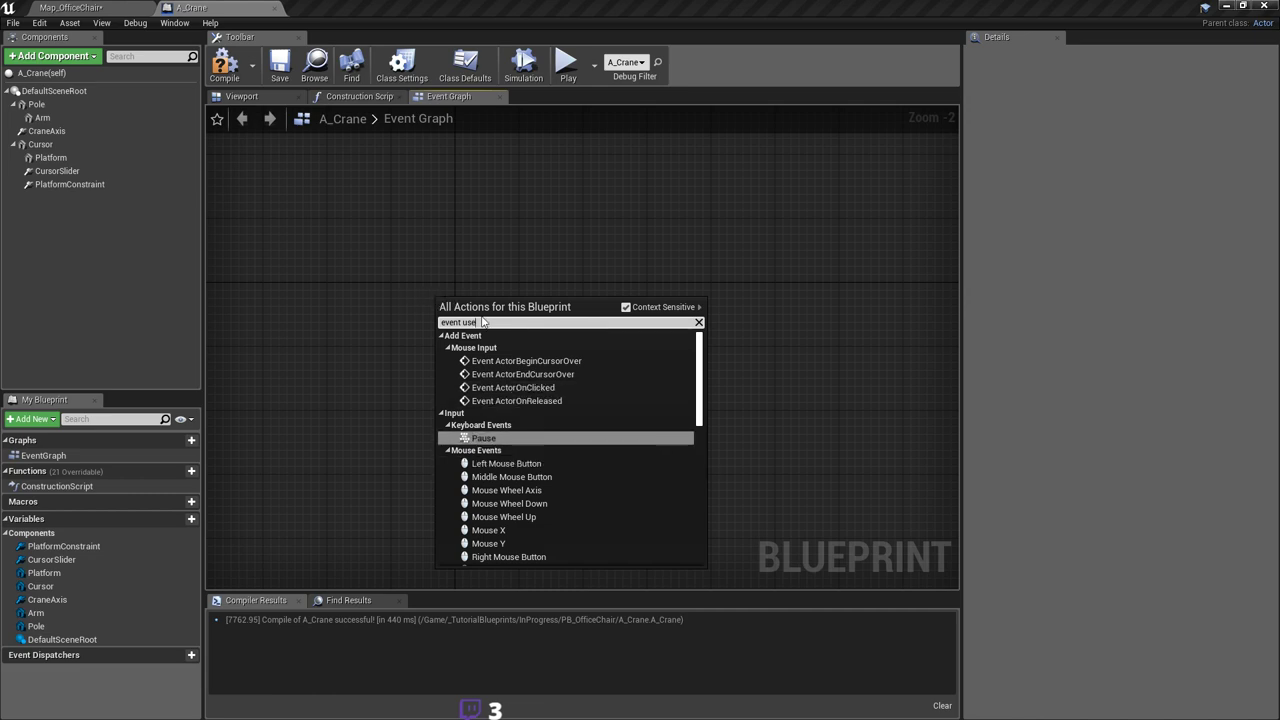
pyautogui.write('use event')
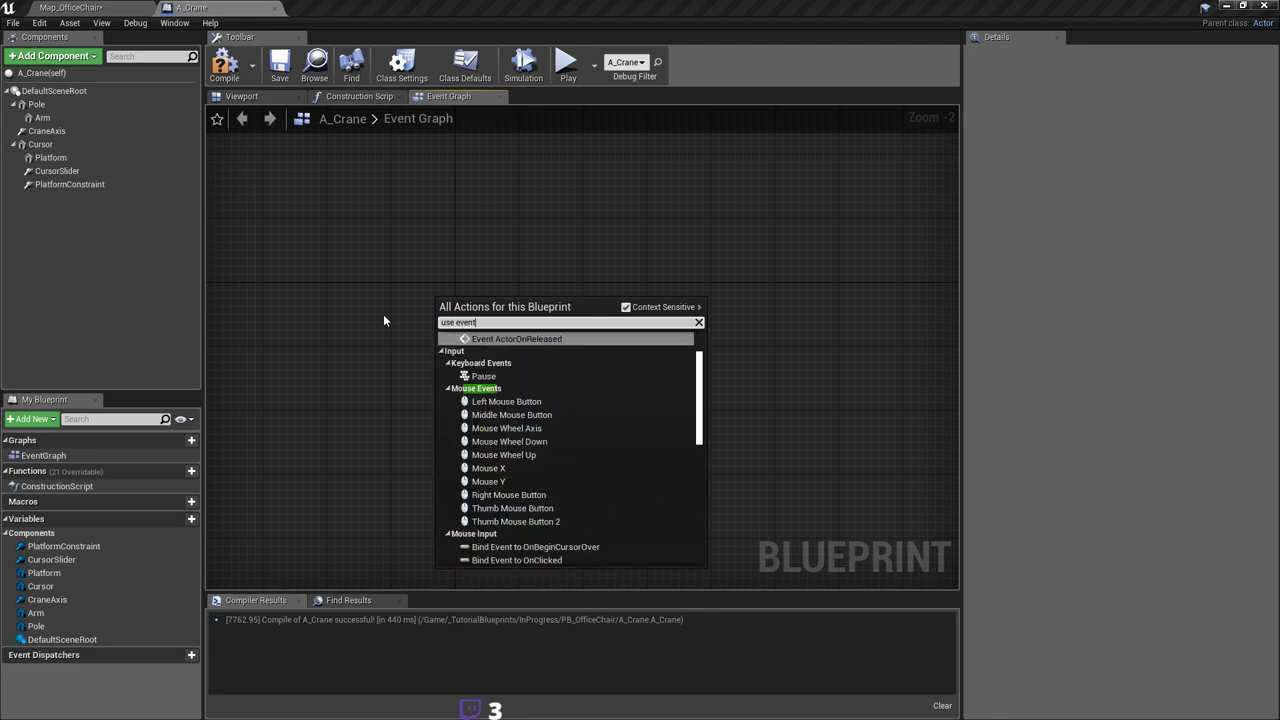
pyautogui.scroll(2, 575, 458)
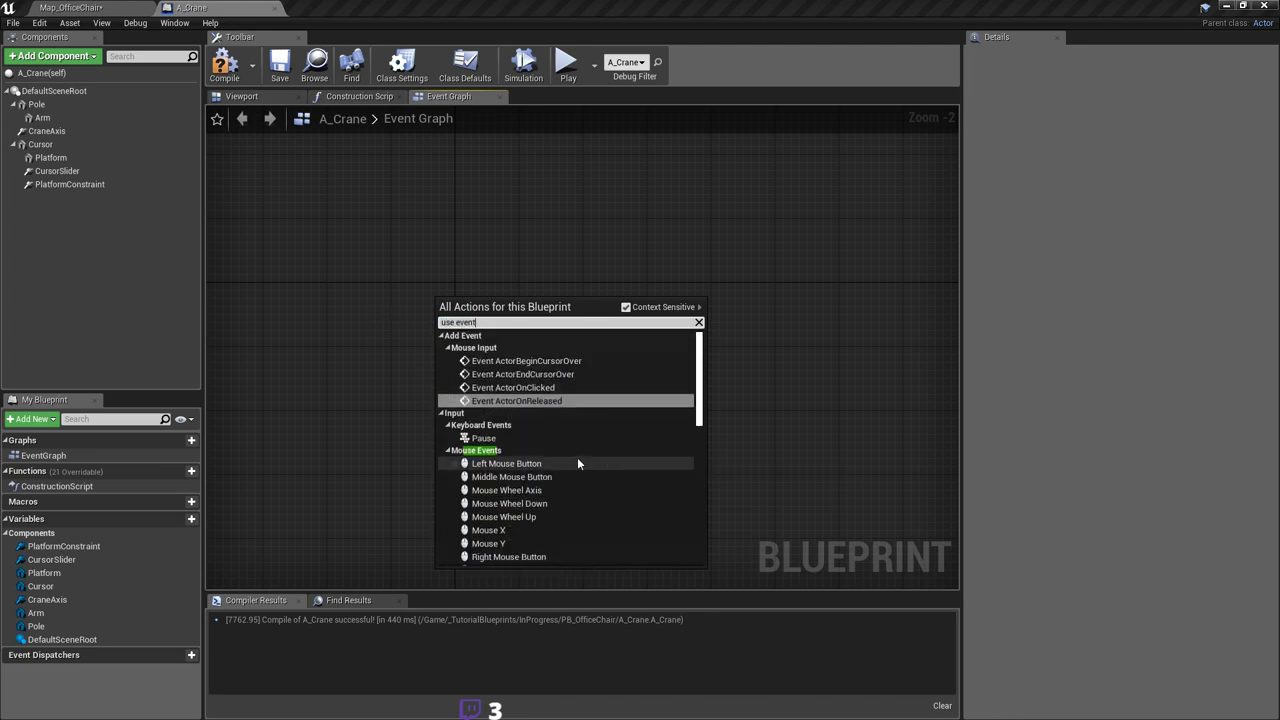
pyautogui.click(437, 247)
# Step: Check the Event Use node in A_Trebuchet's event graph and return to the A_Crane blueprint
pyautogui.click(104, 6)
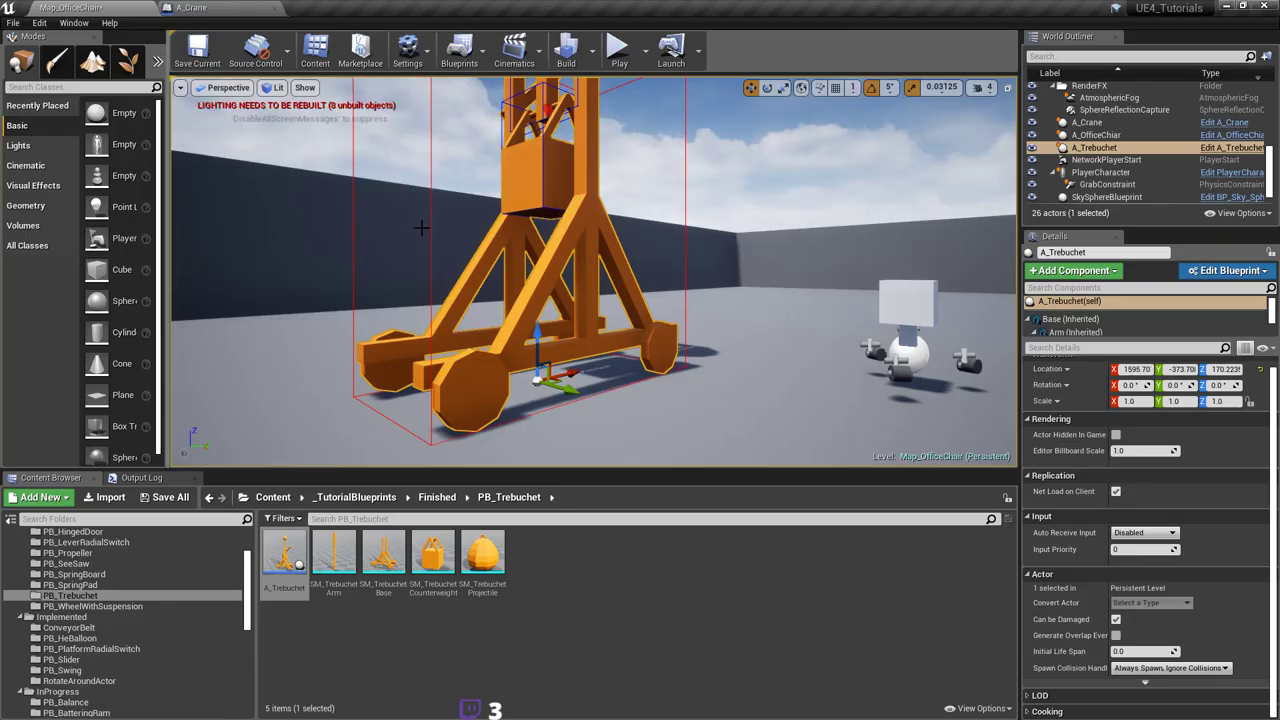
pyautogui.click(1217, 149)
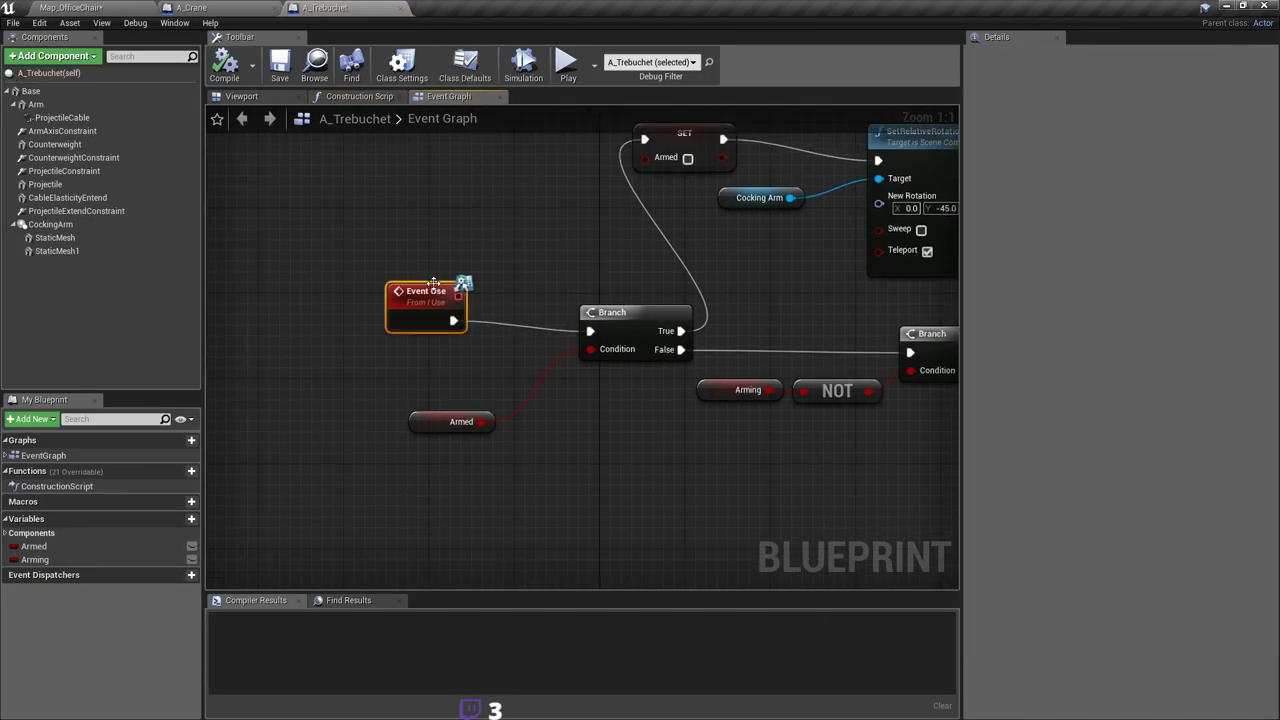
pyautogui.click(209, 6)
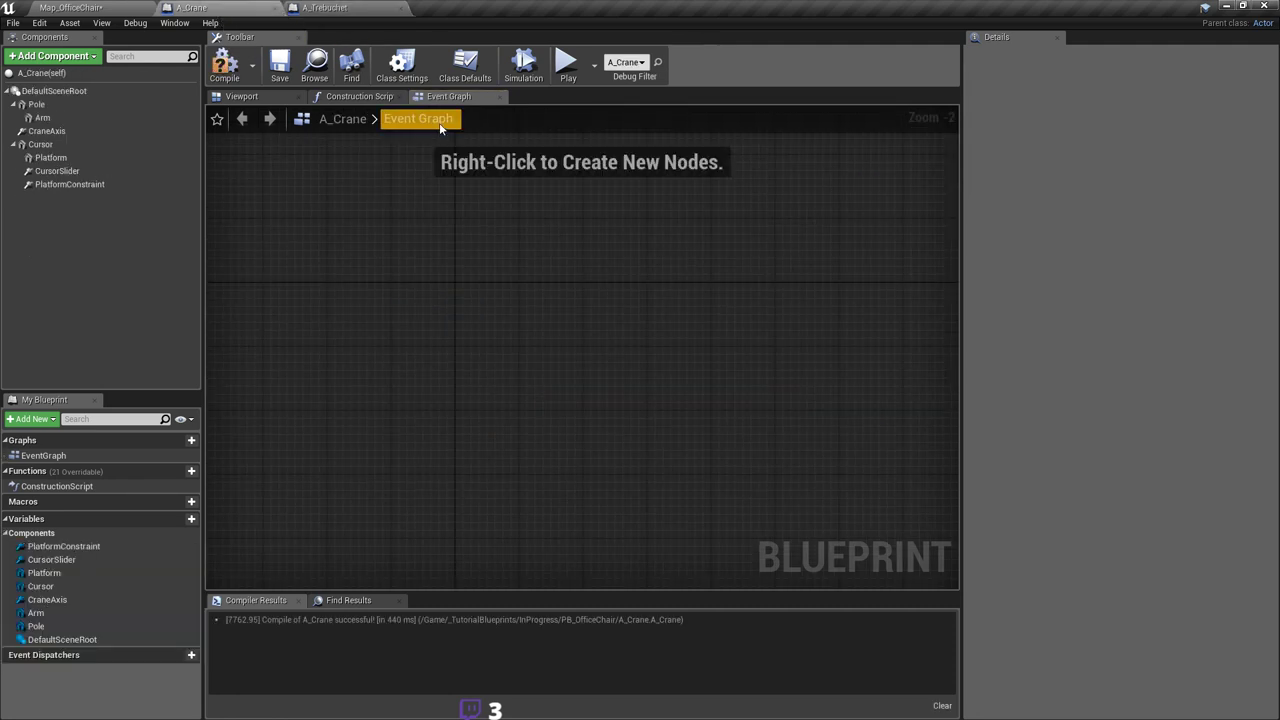
pyautogui.click(401, 65)
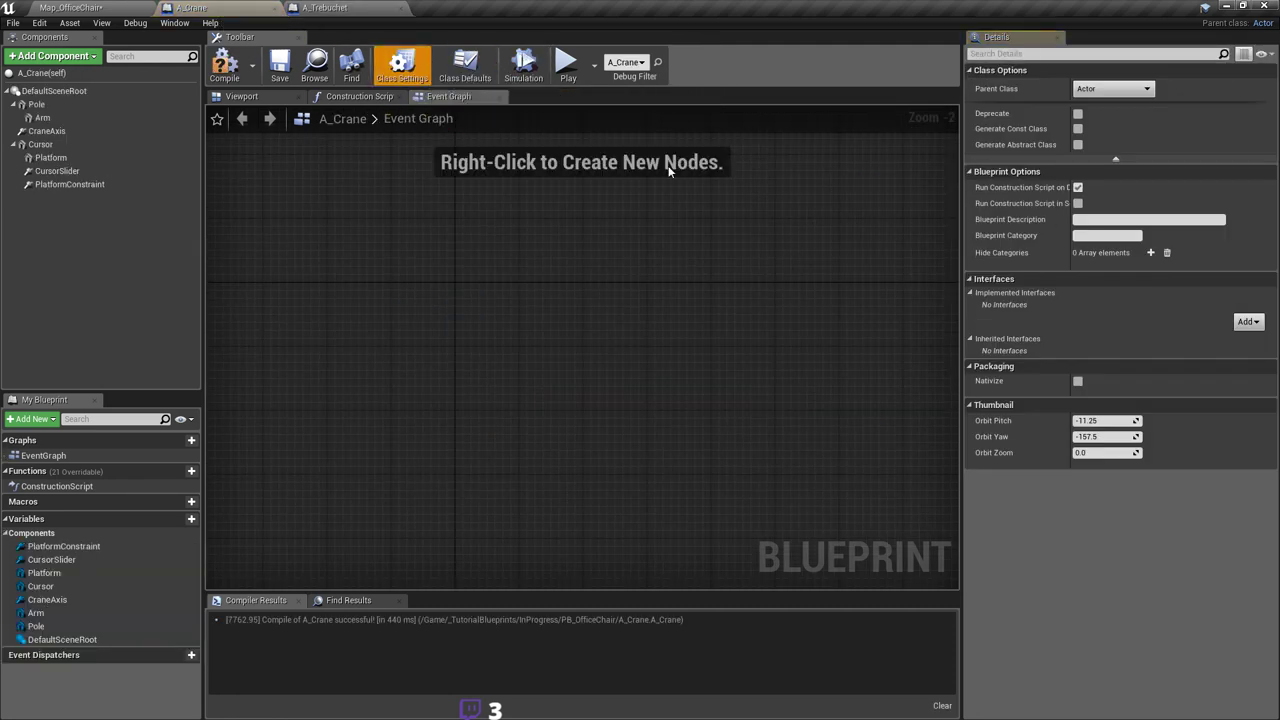
pyautogui.click(1150, 253)
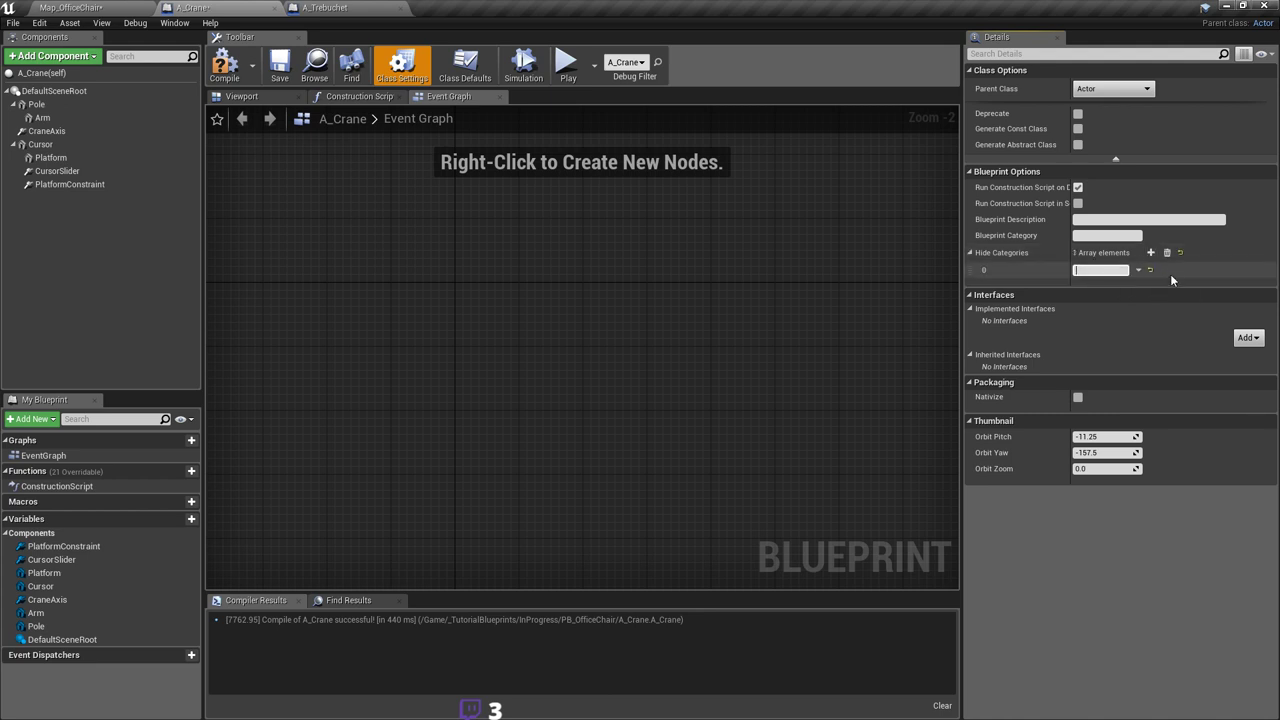
pyautogui.click(1180, 253)
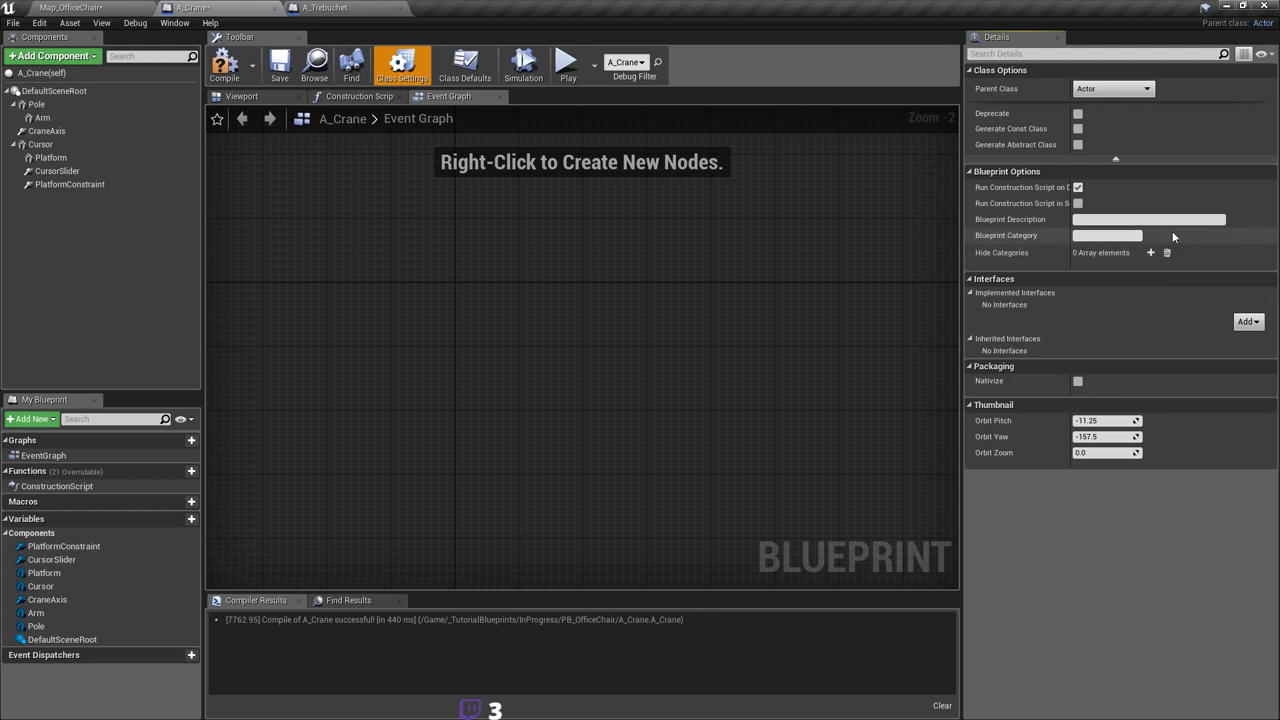
pyautogui.click(487, 72)
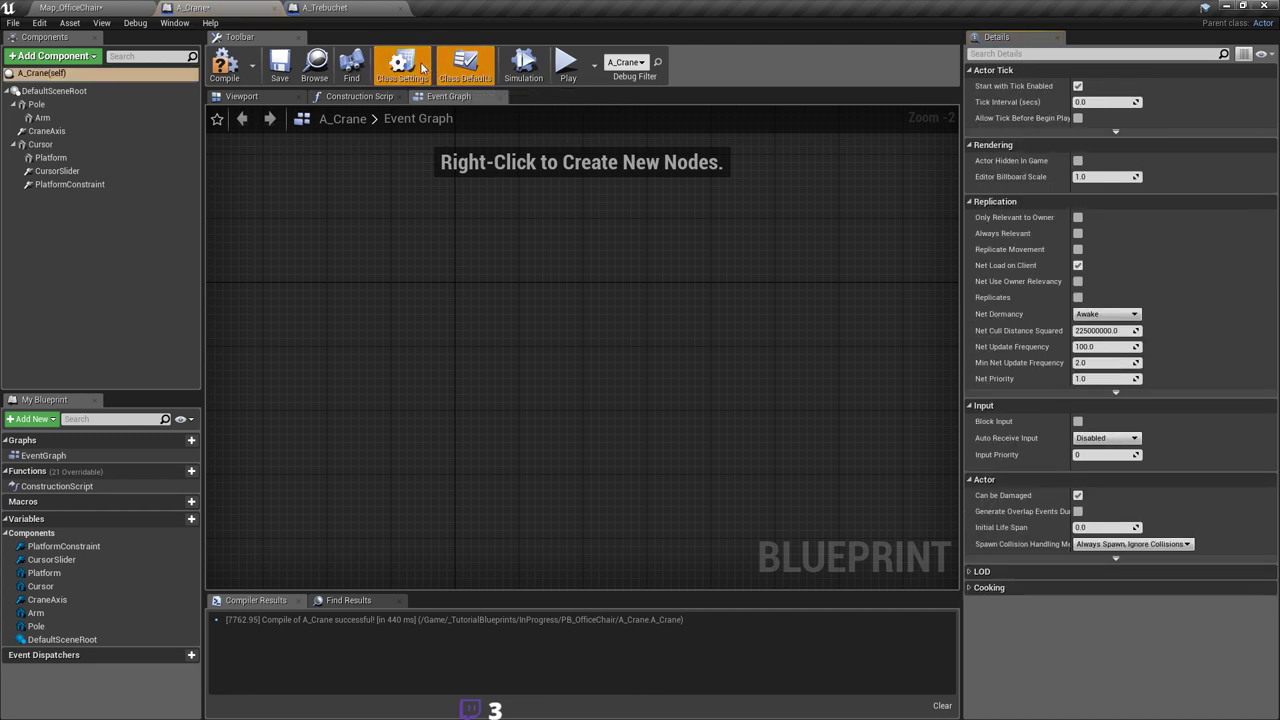
# Step: Implement the I_Use interface in A_Crane's class settings and compile the blueprint
pyautogui.click(401, 65)
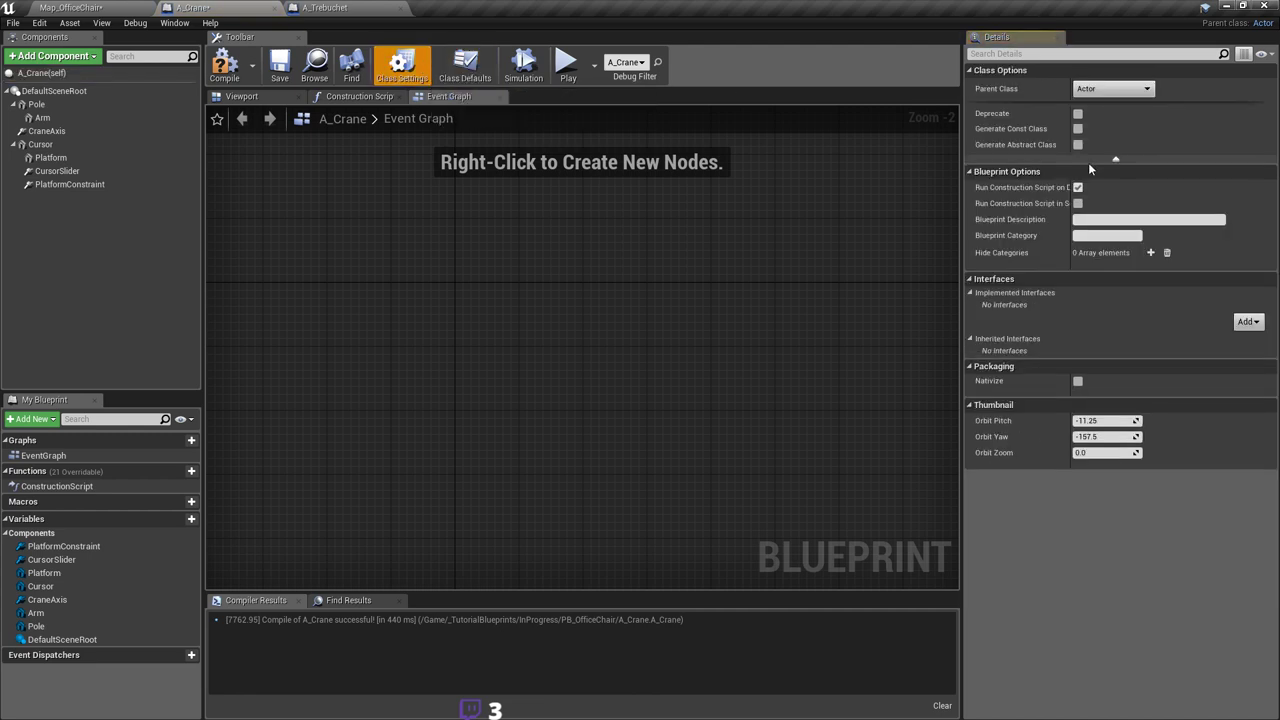
pyautogui.click(1246, 322)
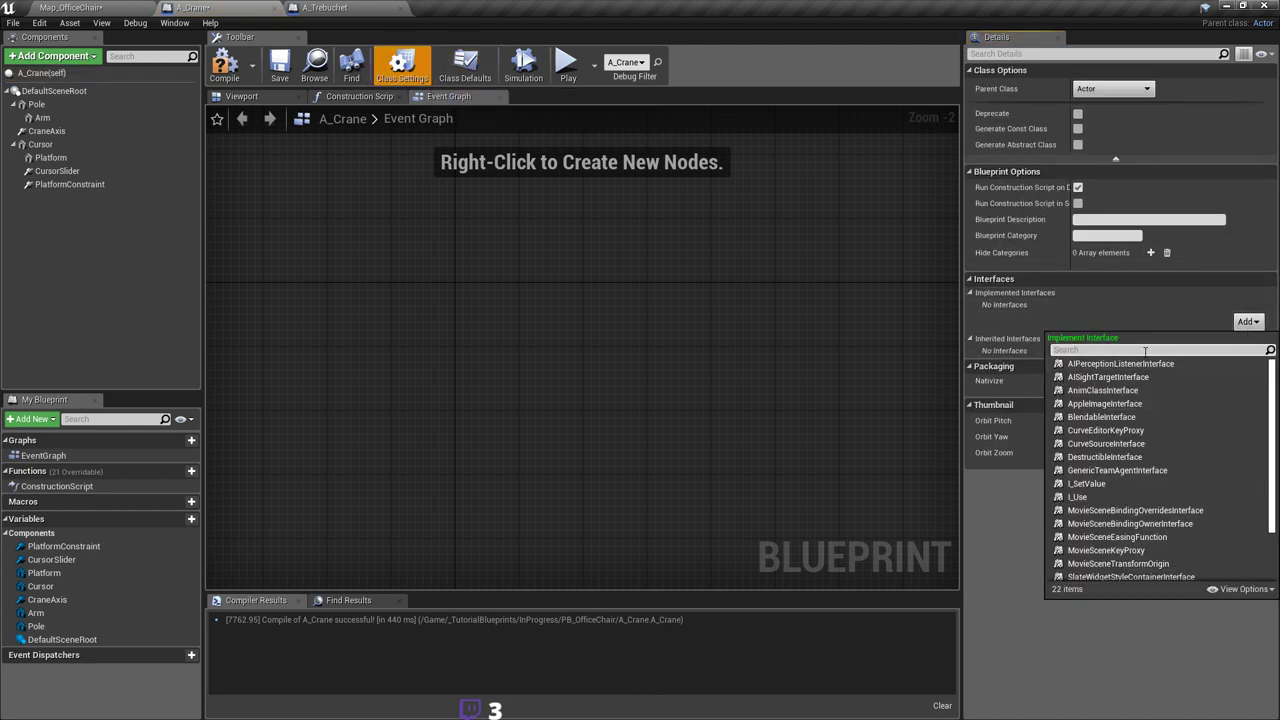
pyautogui.write('use eve')
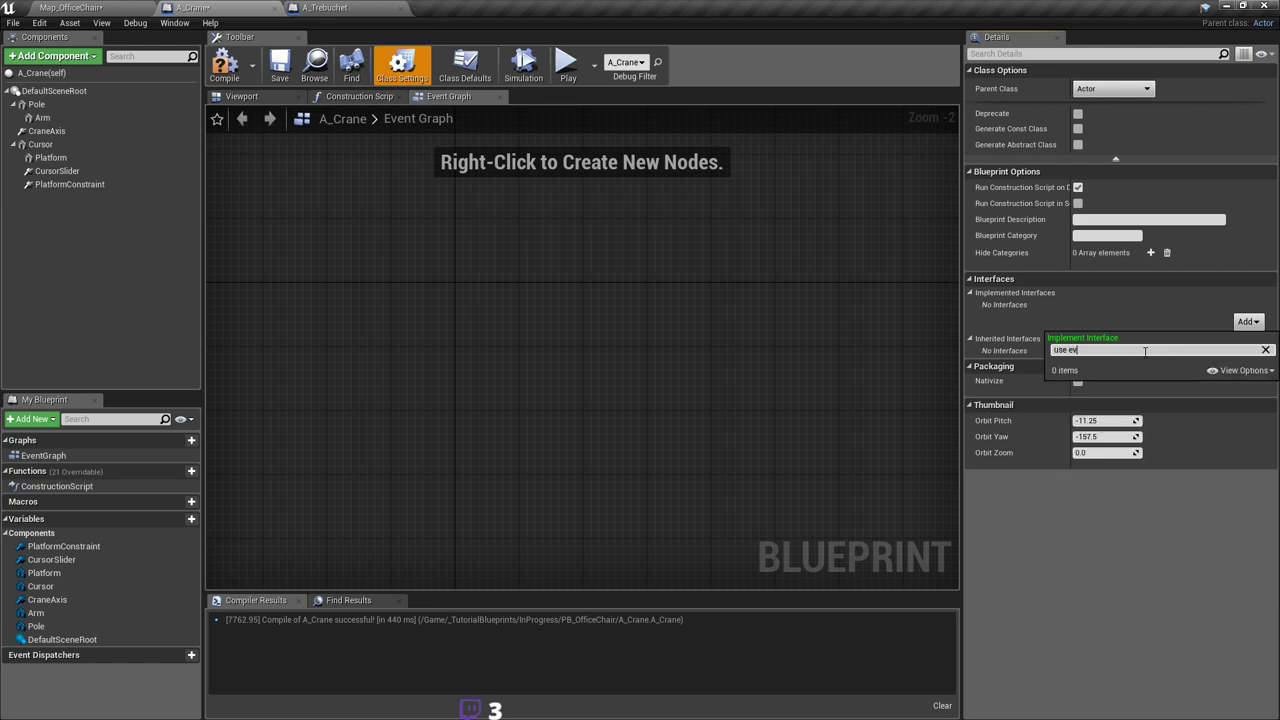
pyautogui.press('BackSpace')
pyautogui.press('BackSpace')
pyautogui.click(1077, 364)
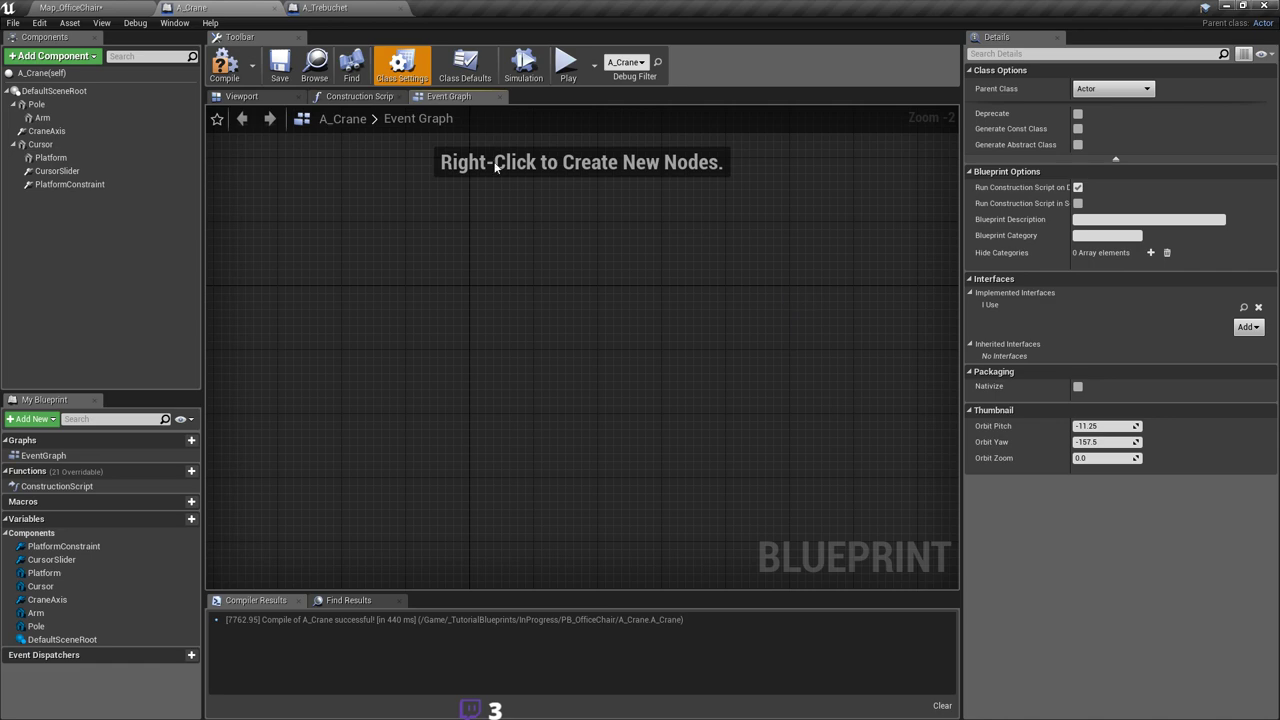
pyautogui.click(228, 71)
# Step: Close A_Crane's construction script view and reopen its event graph
pyautogui.moveTo(514, 260); pyautogui.dragTo(657, 306, button='right')
pyautogui.middleClick(418, 96)
pyautogui.moveTo(520, 287); pyautogui.dragTo(548, 316, button='right')
pyautogui.middleClick(315, 94)
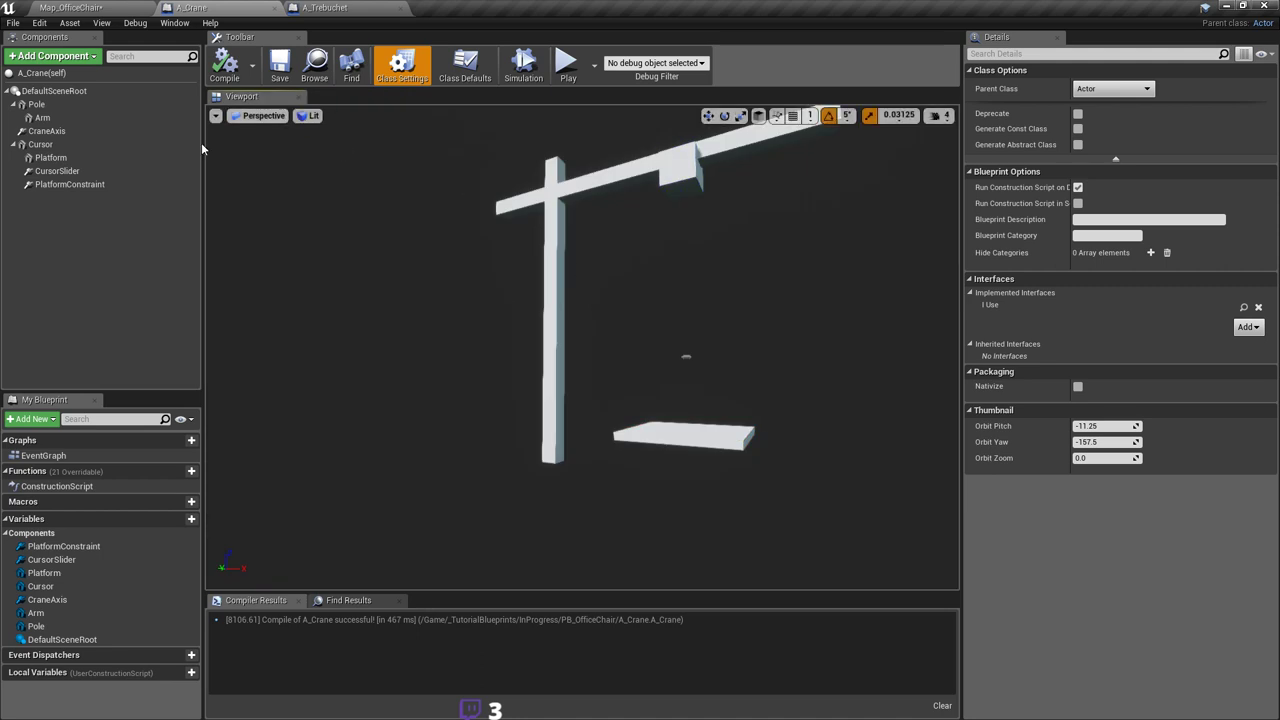
pyautogui.doubleClick(43, 455)
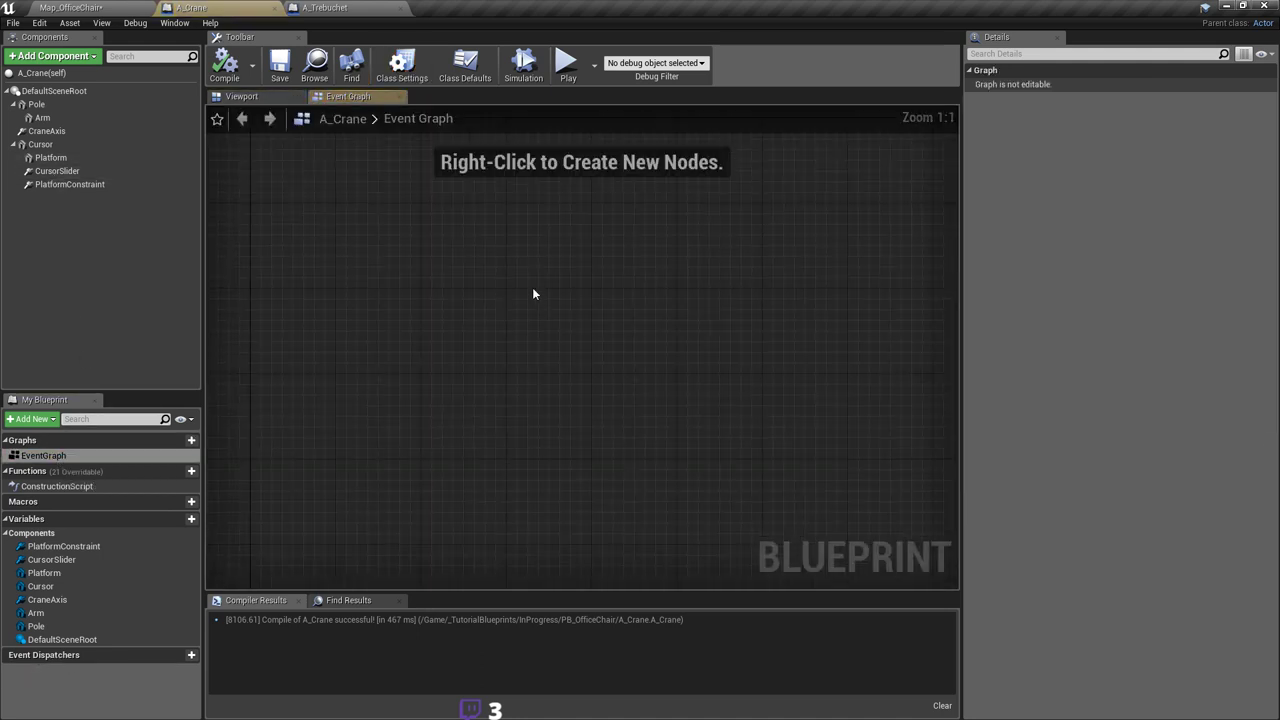
# Step: Add an Event Use node to A_Crane's event graph and save the blueprint
pyautogui.rightClick(533, 289)
pyautogui.write('event use')
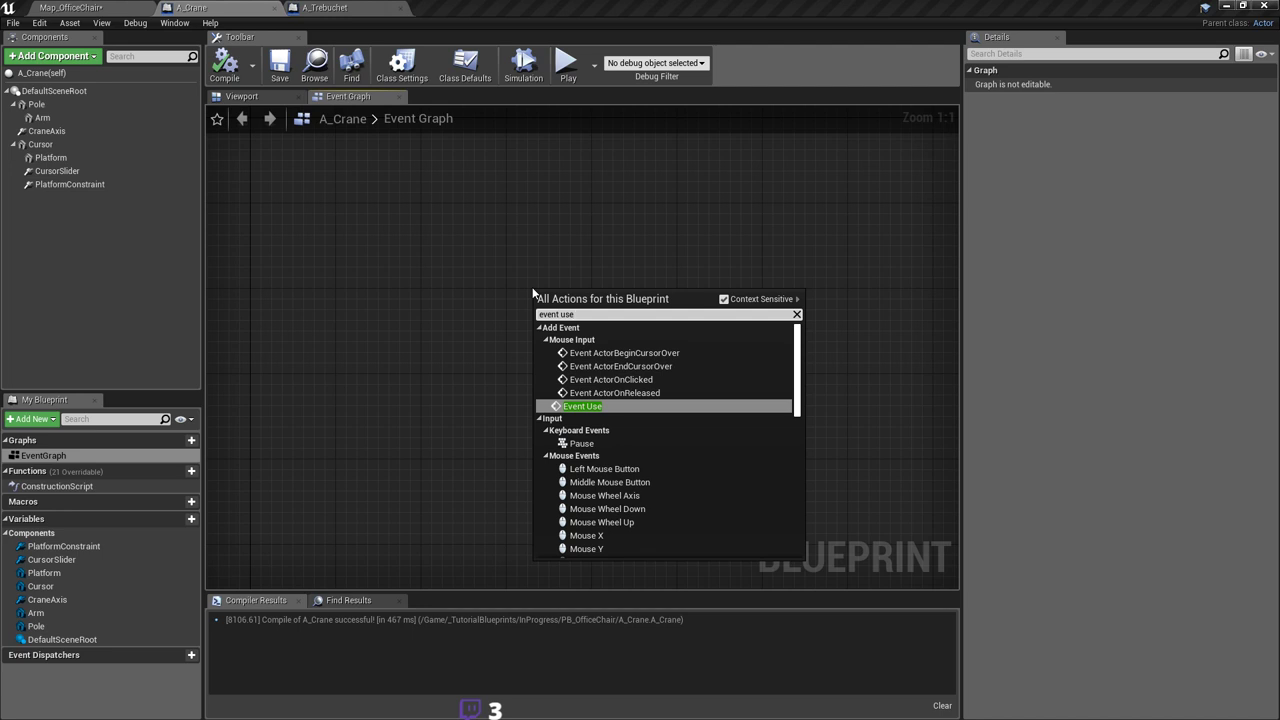
pyautogui.press('Return')
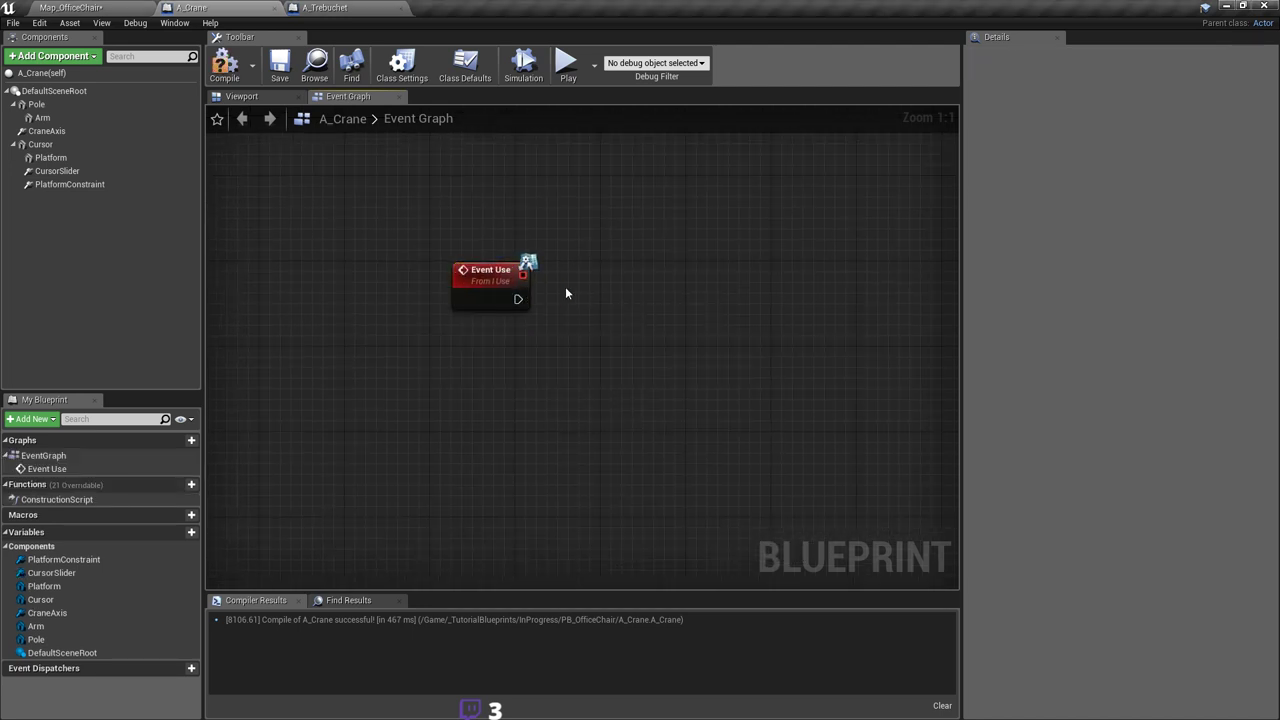
pyautogui.moveTo(505, 290); pyautogui.dragTo(424, 284)
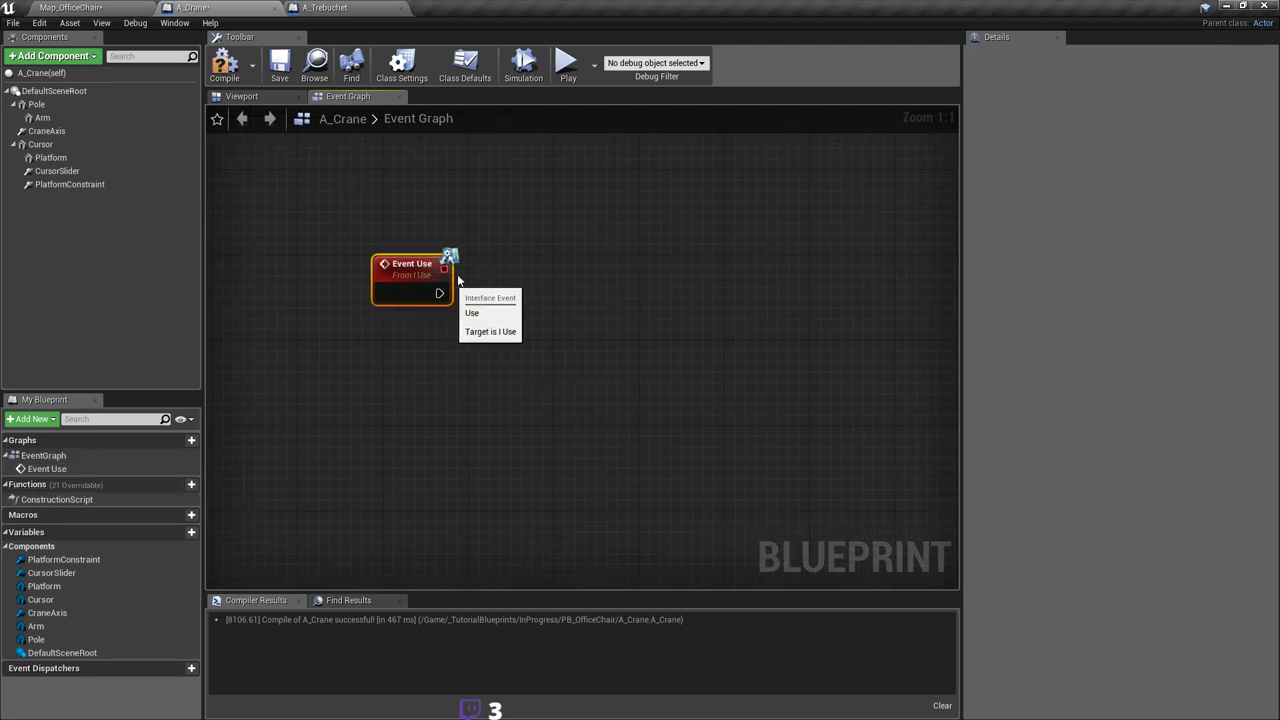
pyautogui.click(279, 70)
pyautogui.moveTo(408, 187); pyautogui.dragTo(402, 215, button='right')
# Step: Delete the placed A_Trebuchet actor from Map_OfficeChair and save the level
pyautogui.click(98, 6)
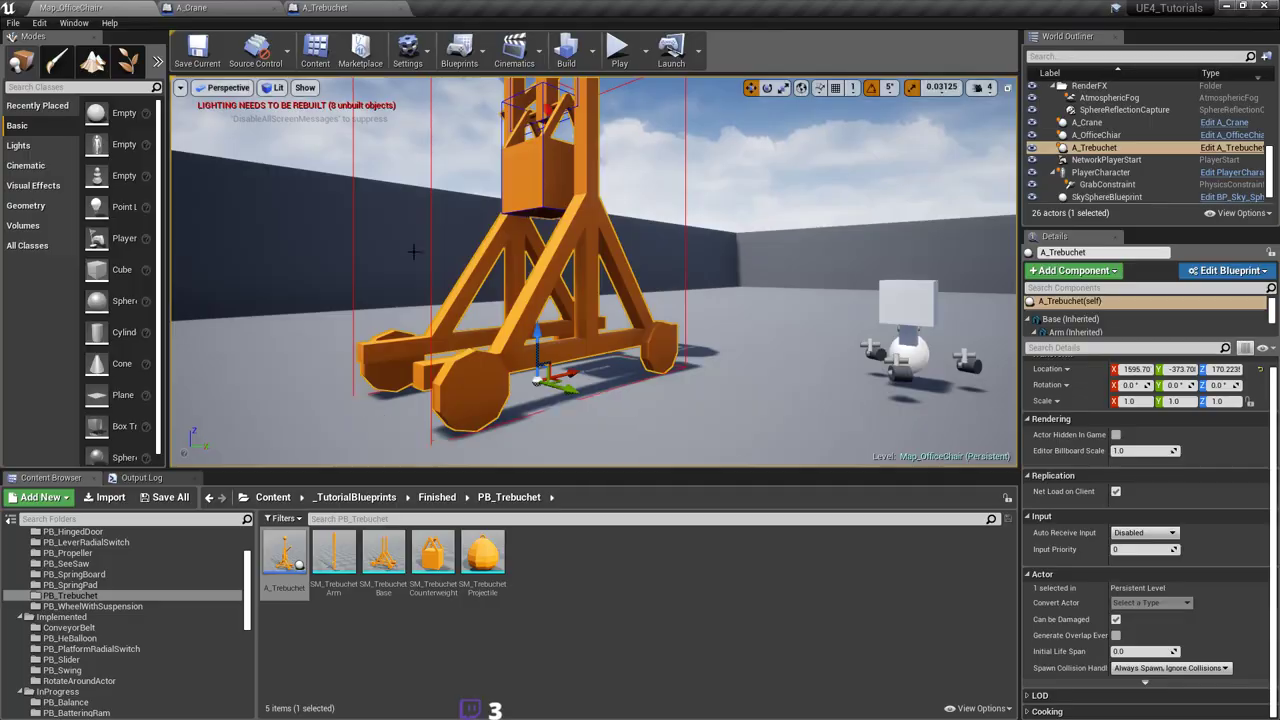
pyautogui.moveTo(524, 301); pyautogui.dragTo(576, 301, button='right')
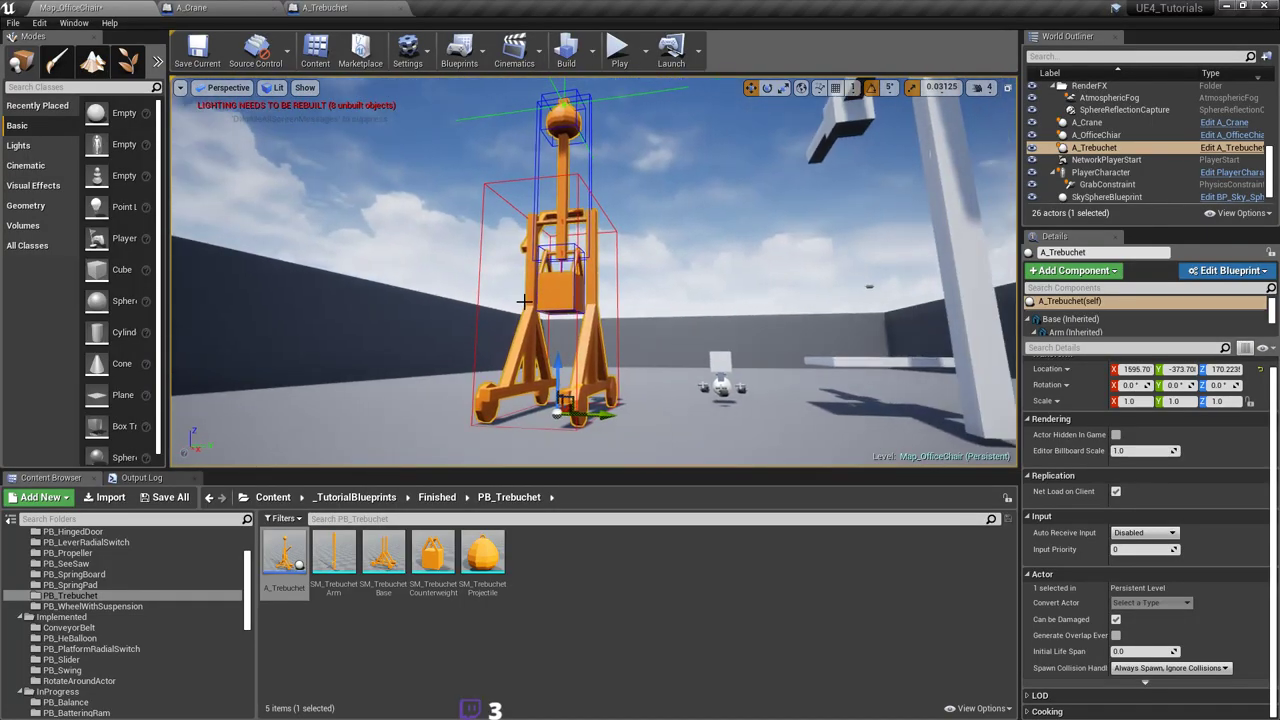
pyautogui.press('Delete')
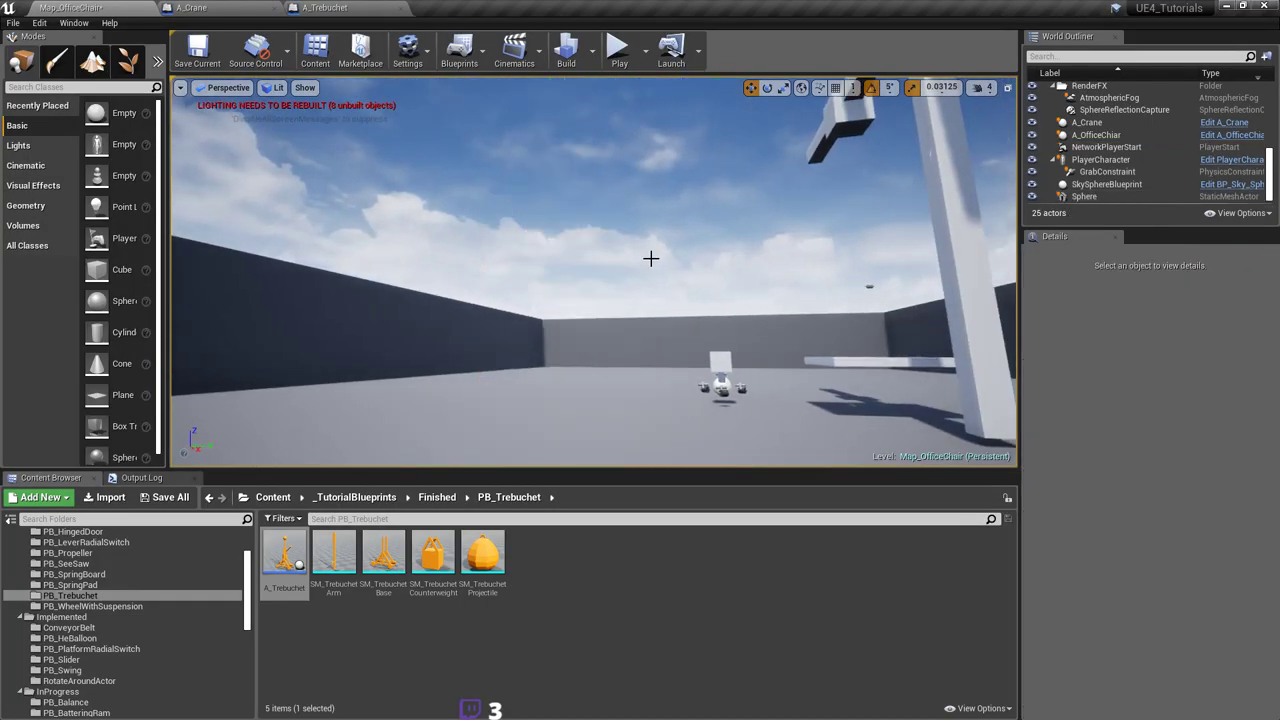
pyautogui.moveTo(651, 257); pyautogui.dragTo(718, 236, button='right')
pyautogui.hotkey('ctrl', 's')
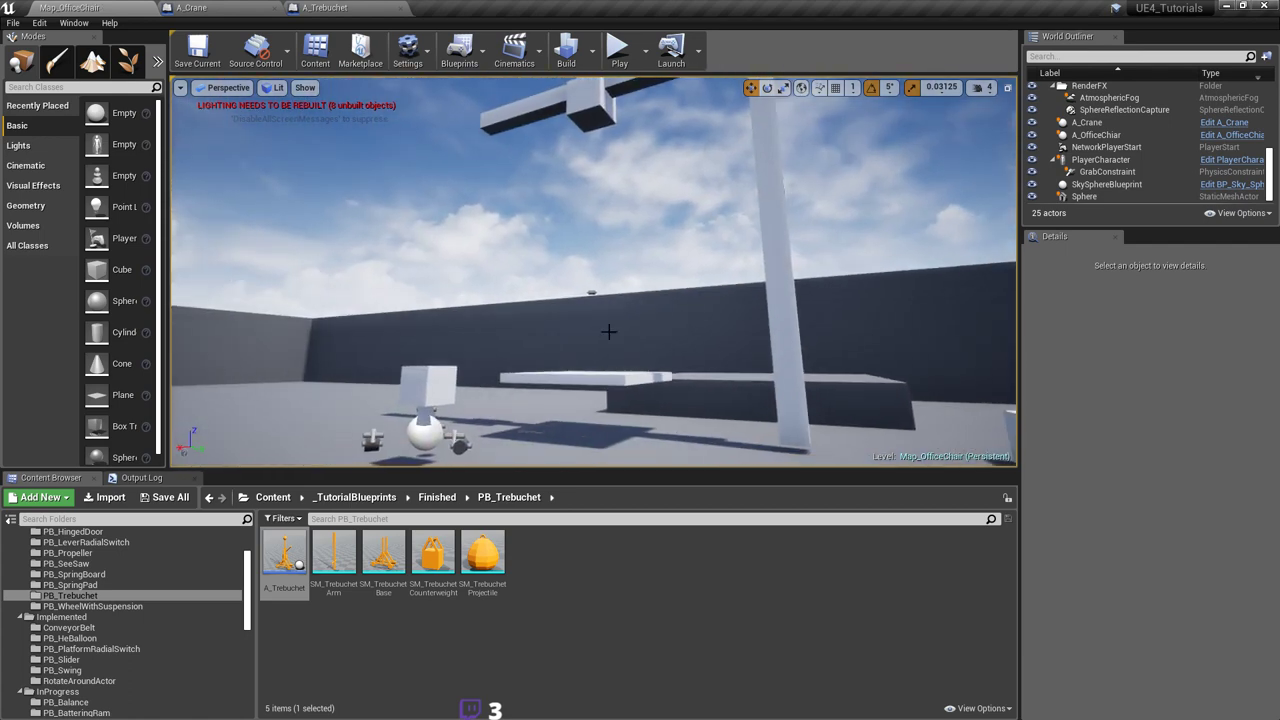
pyautogui.moveTo(569, 190)
pyautogui.mouseDown(button='right')
pyautogui.moveTo(577, 198)
pyautogui.moveTo(548, 180)
pyautogui.mouseUp(button='right')
pyautogui.hotkey('ctrl', 's')
# Step: Compare the Event Use logic in A_Trebuchet's event graph with A_Crane's event graph
pyautogui.click(322, 8)
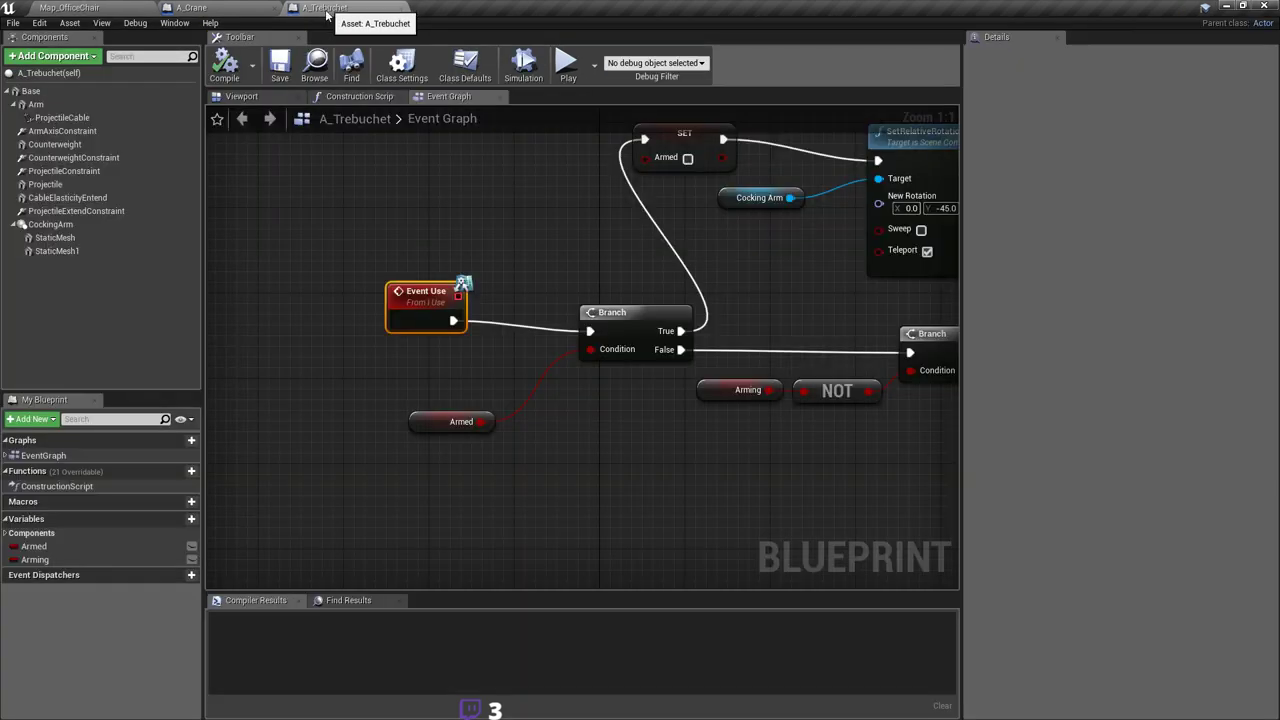
pyautogui.click(217, 7)
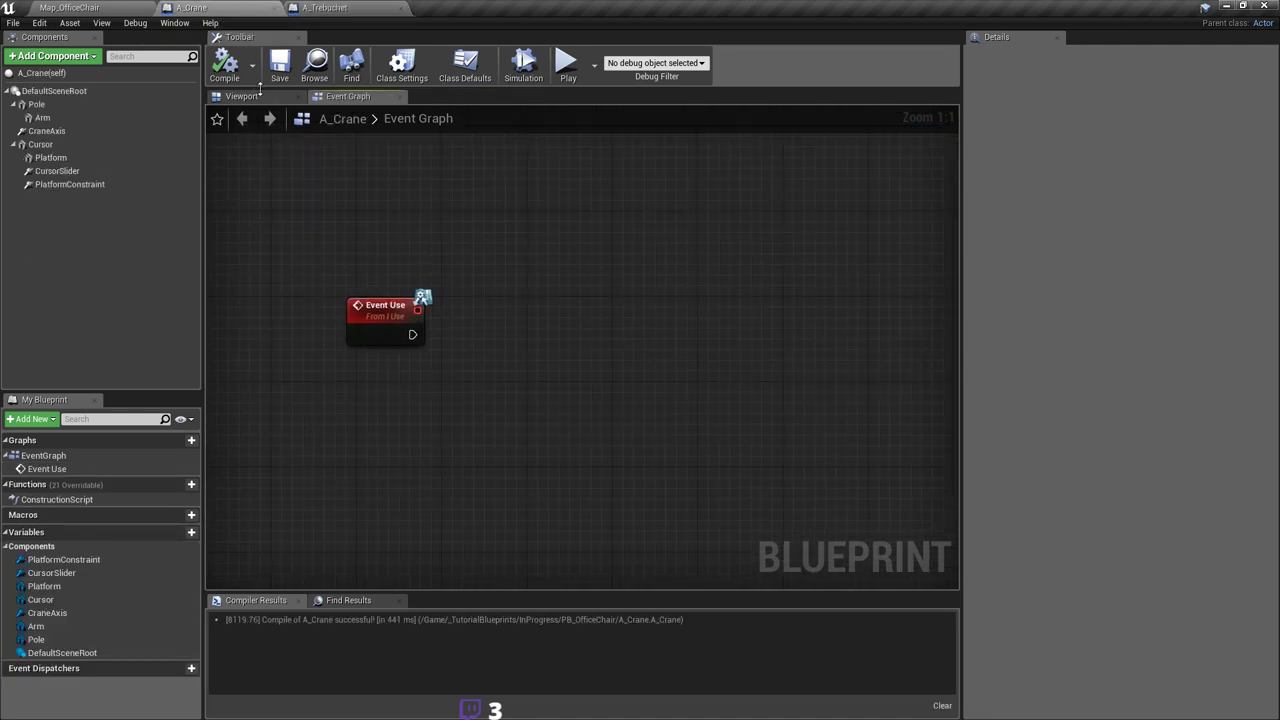
pyautogui.moveTo(469, 280)
pyautogui.mouseDown(button='right')
pyautogui.moveTo(505, 303)
pyautogui.moveTo(481, 291)
pyautogui.mouseUp(button='right')
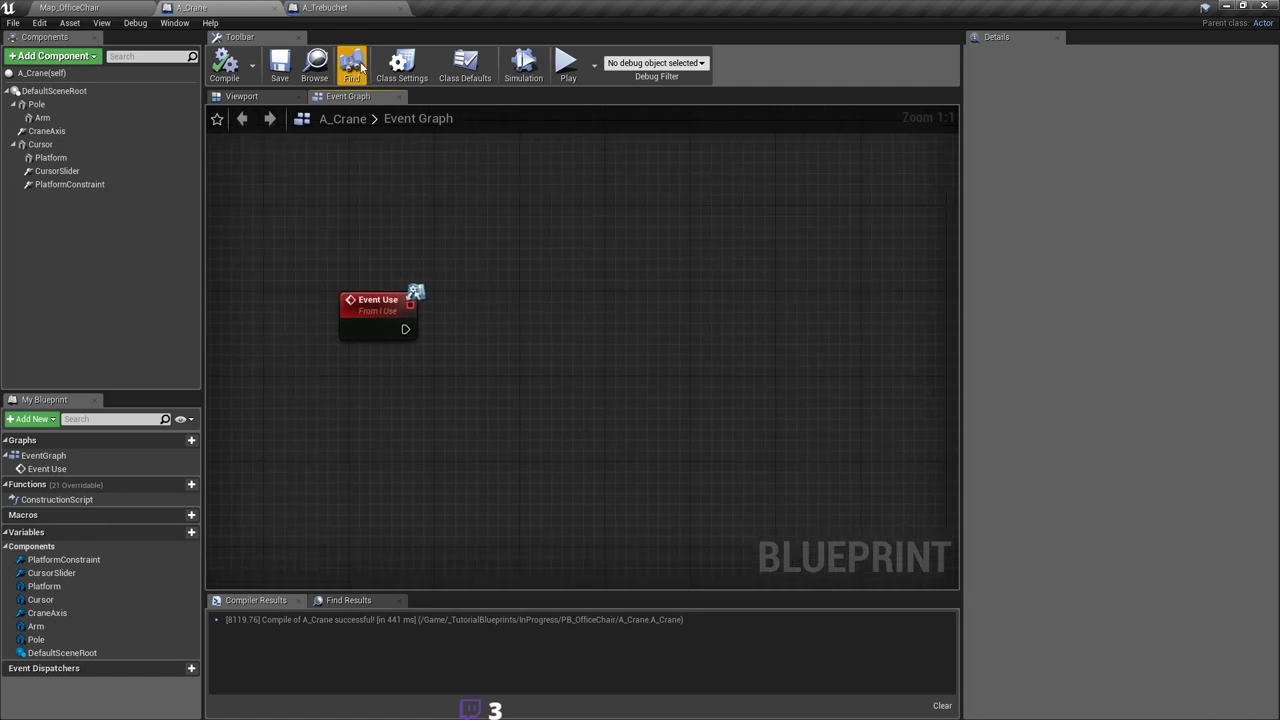
pyautogui.moveTo(529, 318); pyautogui.dragTo(537, 316, button='right')
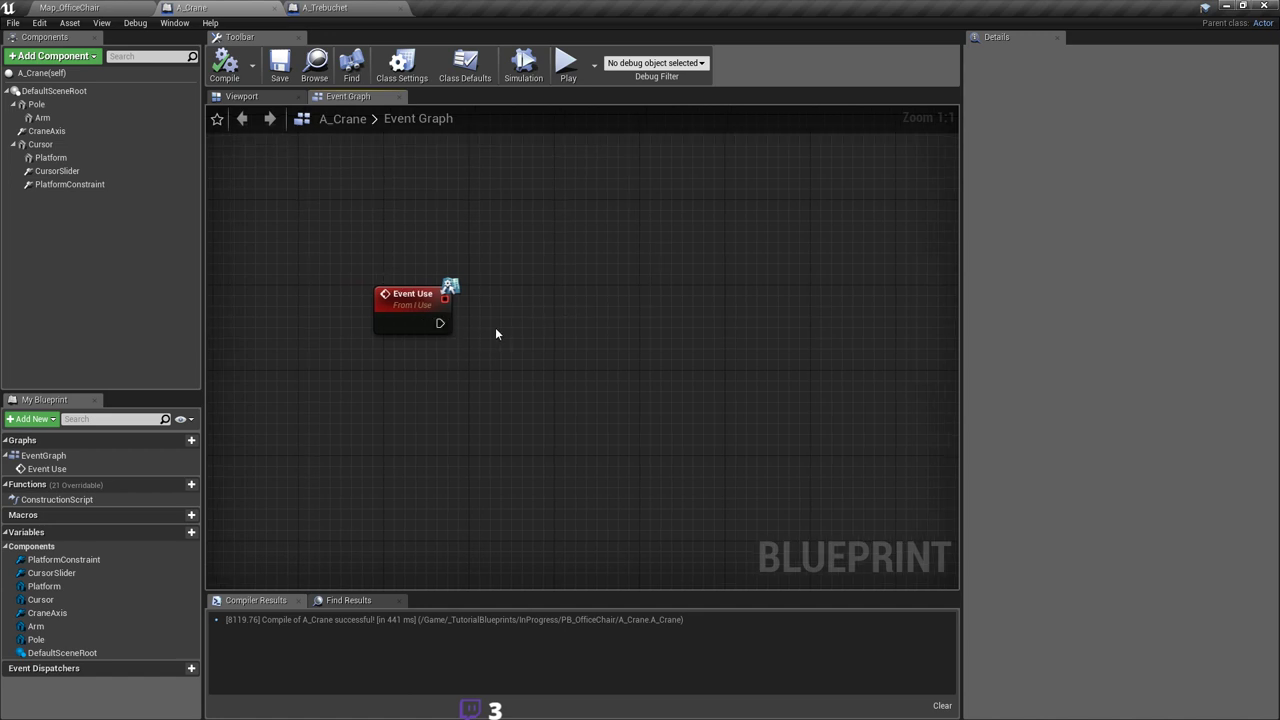
pyautogui.click(347, 9)
pyautogui.moveTo(472, 145); pyautogui.dragTo(517, 192, button='right')
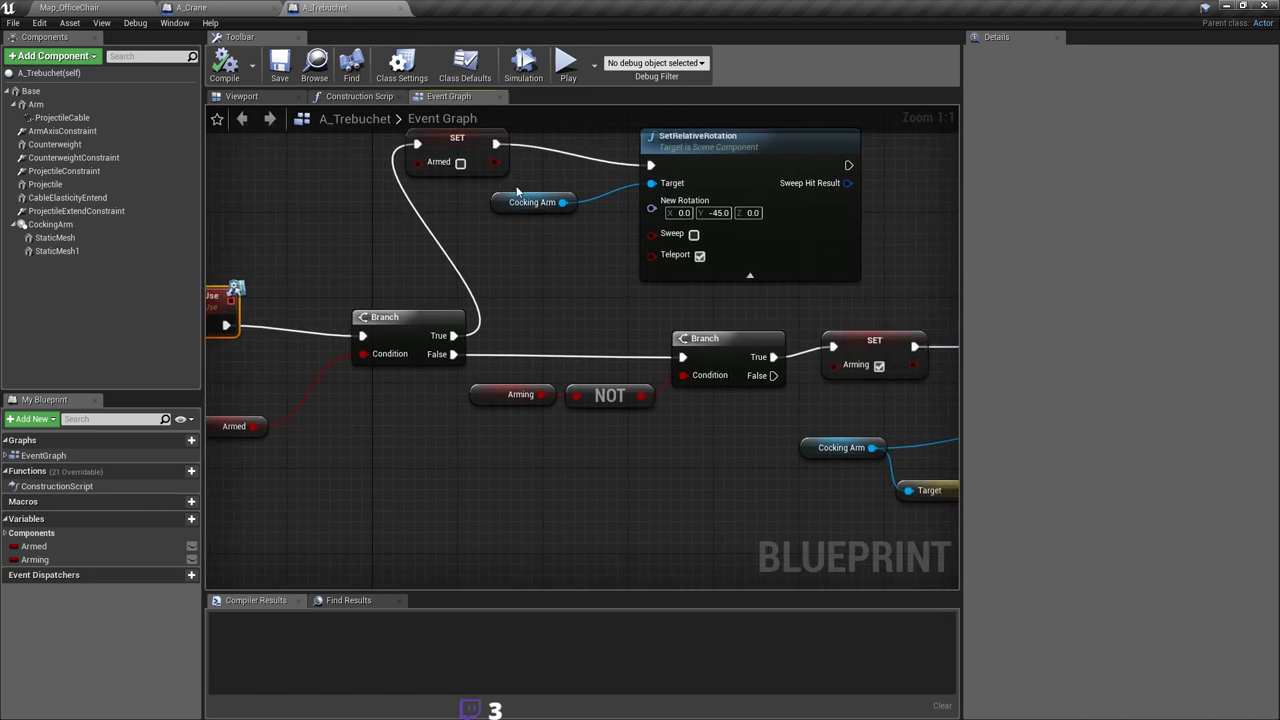
pyautogui.click(240, 12)
pyautogui.moveTo(460, 255); pyautogui.dragTo(440, 255, button='right')
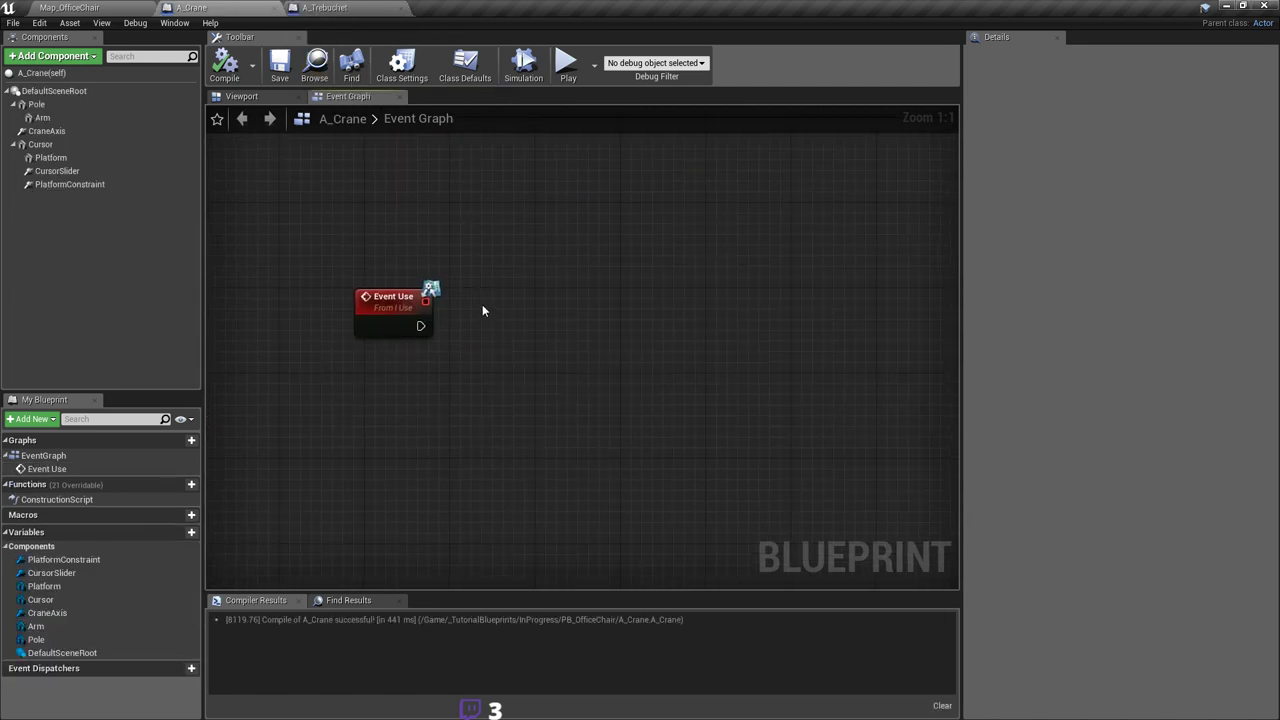
pyautogui.moveTo(482, 304); pyautogui.dragTo(525, 285, button='right')
pyautogui.hotkey('ctrl', 's')
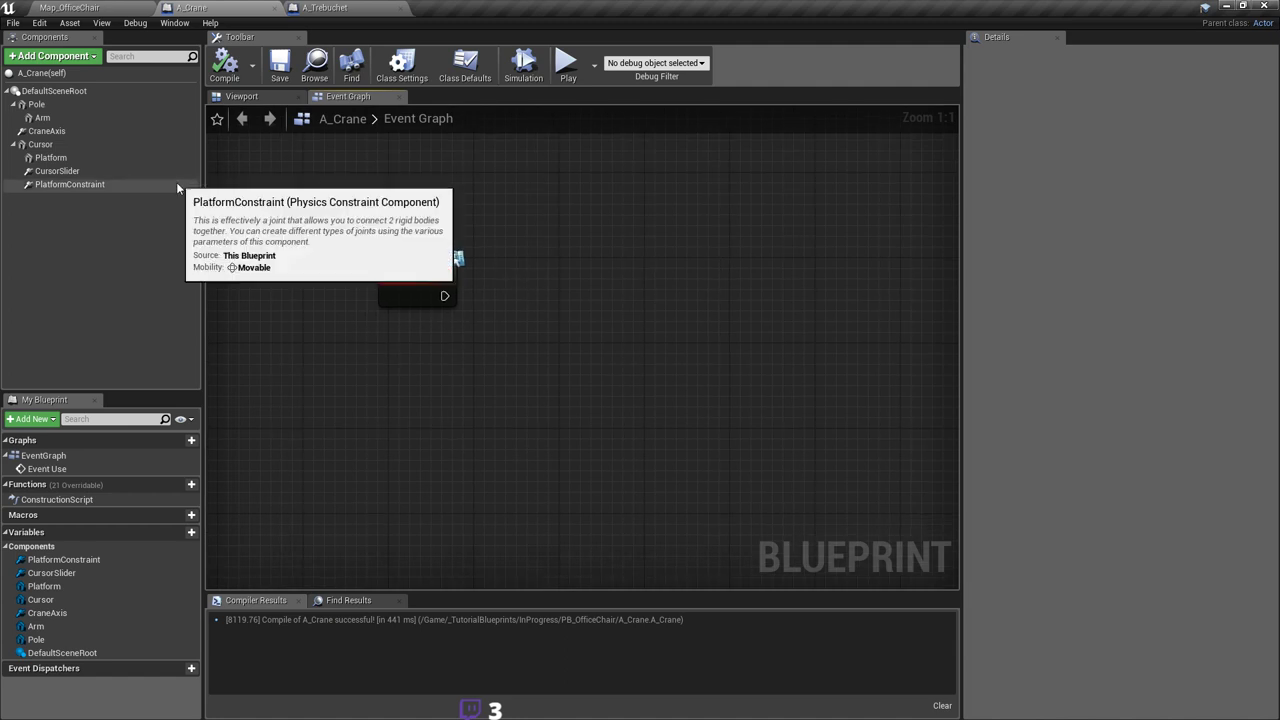
# Step: Place a reference to the PlatformConstraint component in A_Crane's event graph, just below Event Use
pyautogui.click(68, 185)
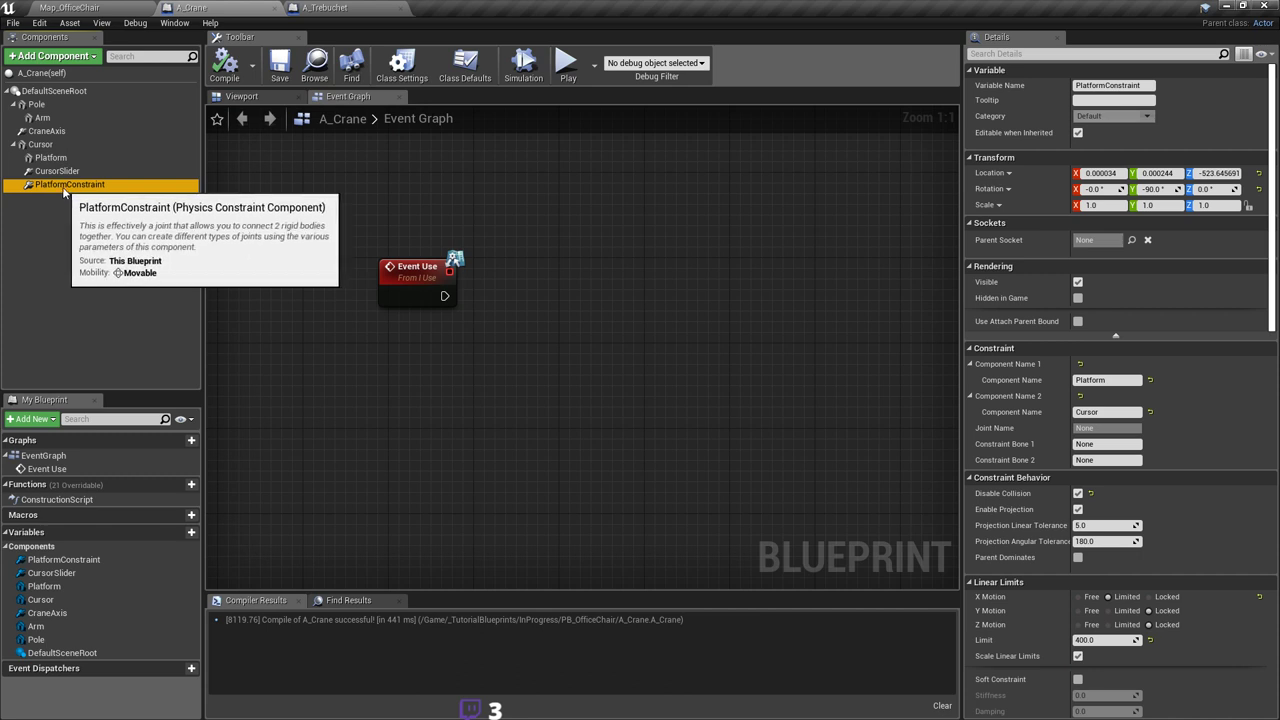
pyautogui.moveTo(60, 192); pyautogui.dragTo(597, 340)
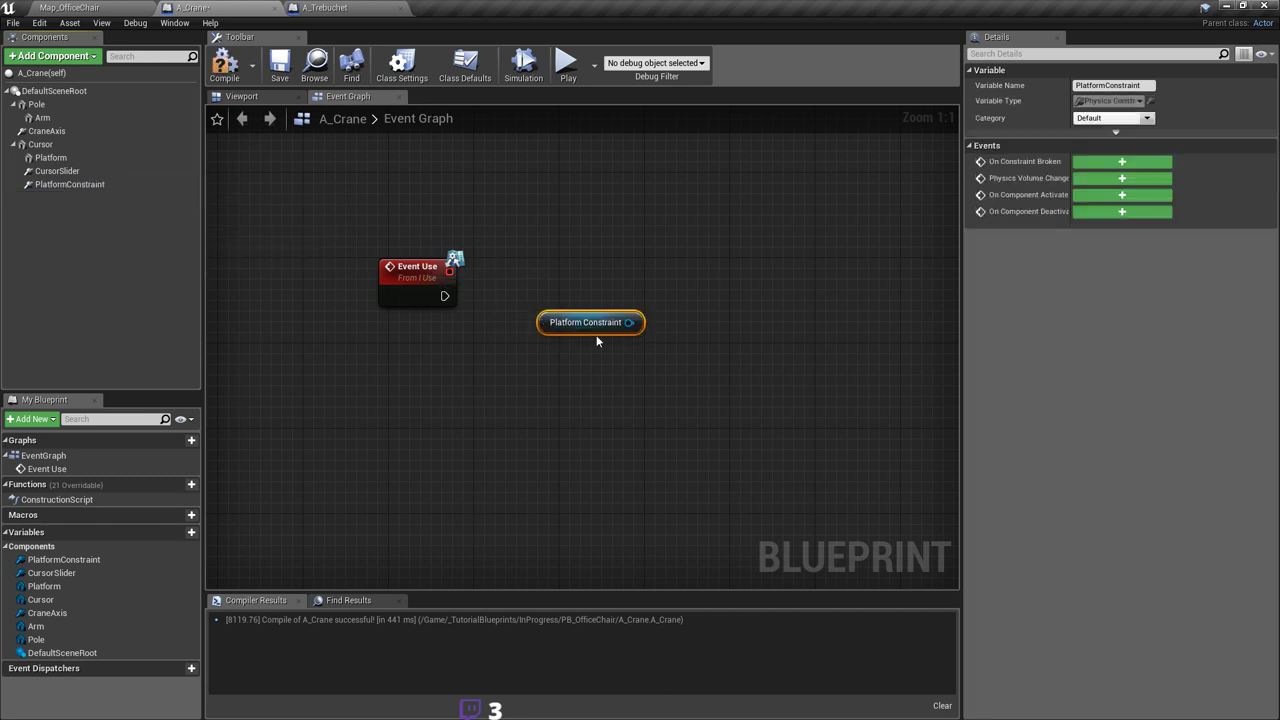
pyautogui.moveTo(597, 340); pyautogui.dragTo(523, 314, button='right')
pyautogui.moveTo(523, 314); pyautogui.dragTo(438, 346)
# Step: Check PlatformConstraint's linear motor settings and add a Set Linear Position Target node fed by the Platform Constraint reference
pyautogui.click(62, 186)
pyautogui.scroll(-10, 1124, 352)
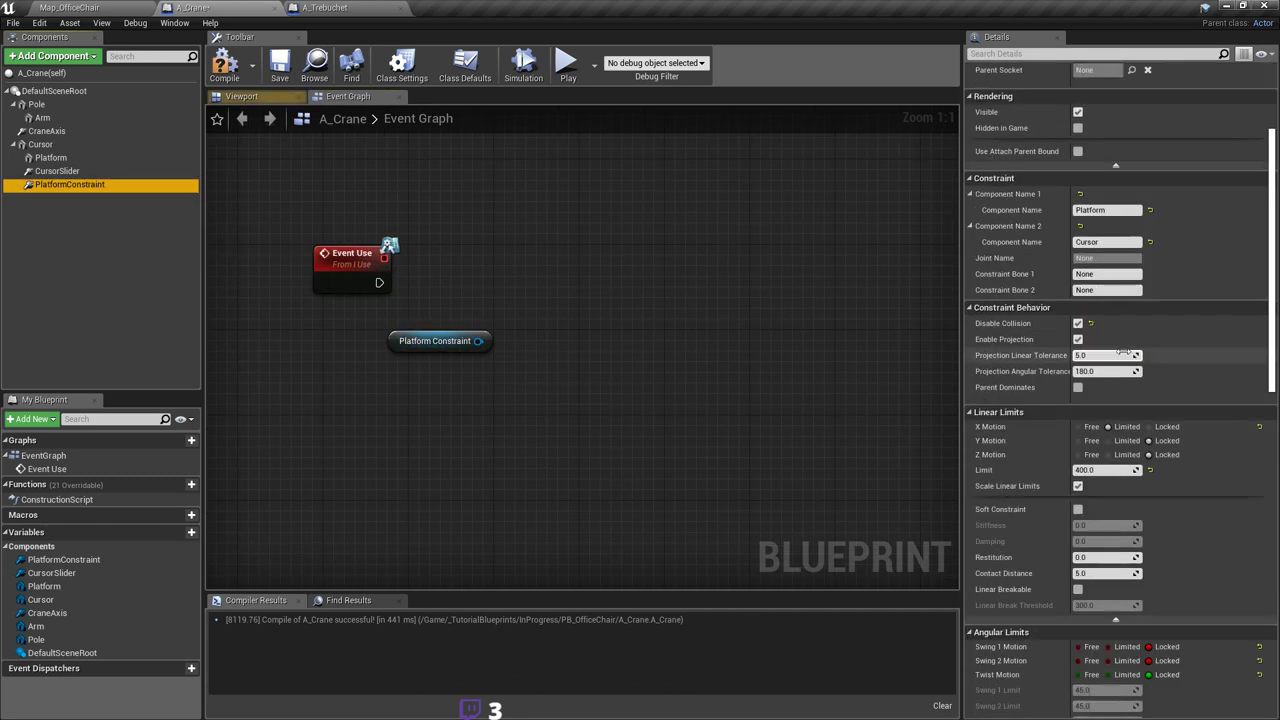
pyautogui.scroll(-8, 1144, 366)
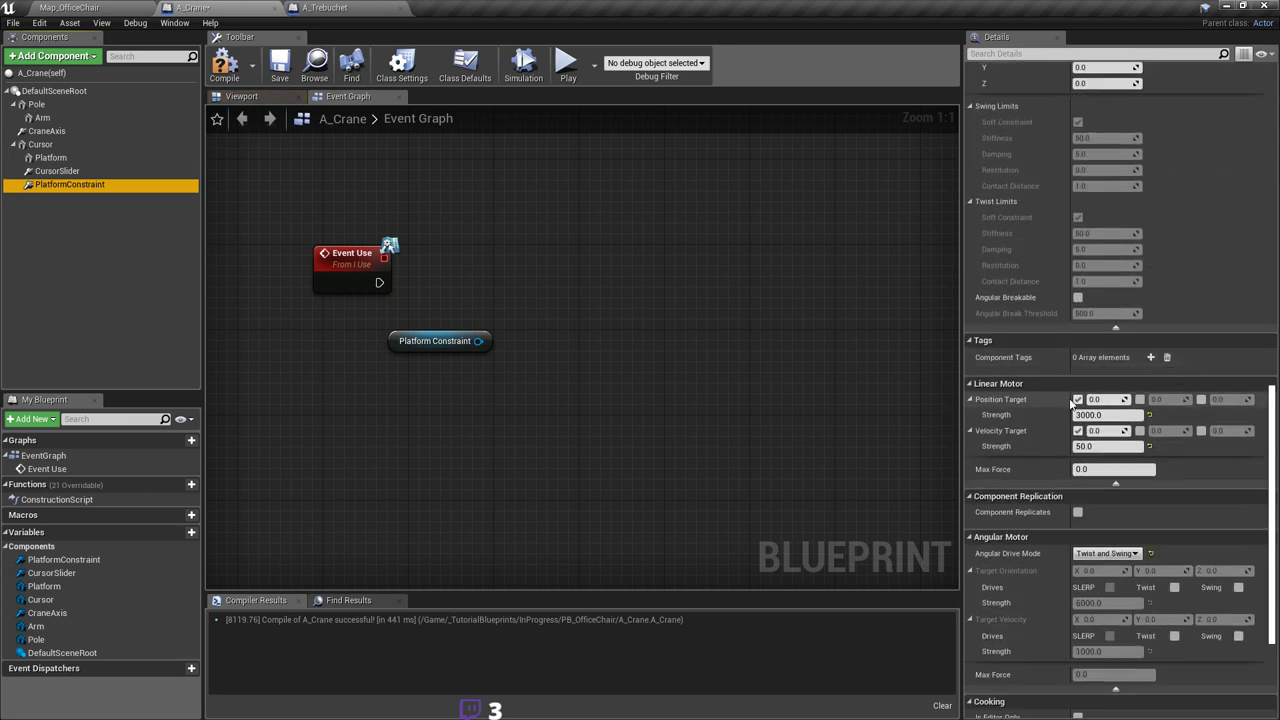
pyautogui.moveTo(653, 359); pyautogui.dragTo(636, 365, button='right')
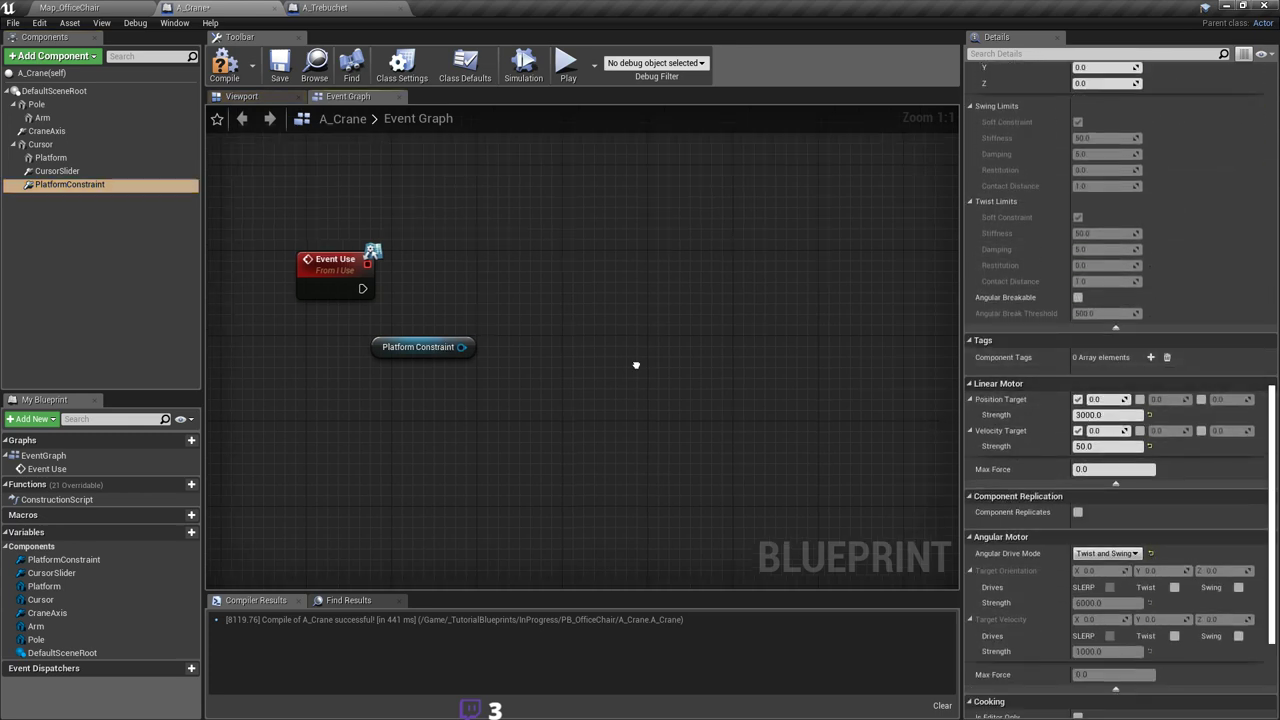
pyautogui.moveTo(522, 343); pyautogui.dragTo(522, 340)
pyautogui.write('set ')
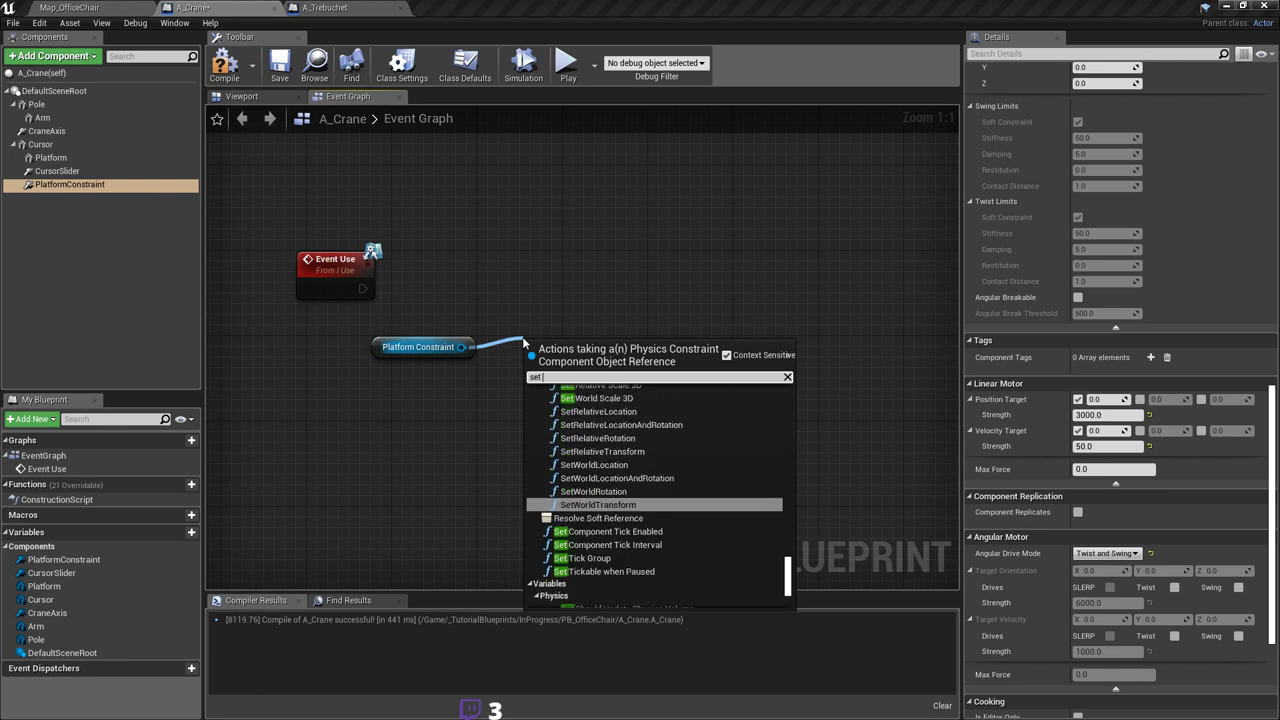
pyautogui.write('position target')
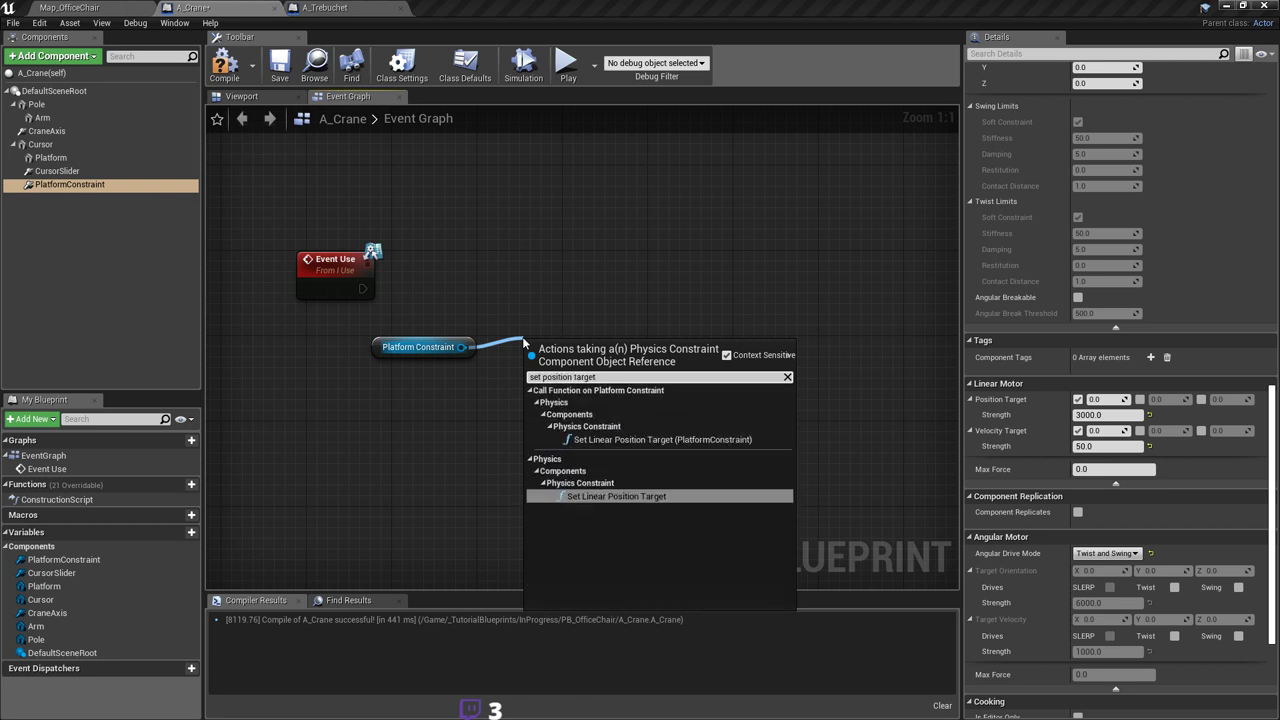
pyautogui.press('Return')
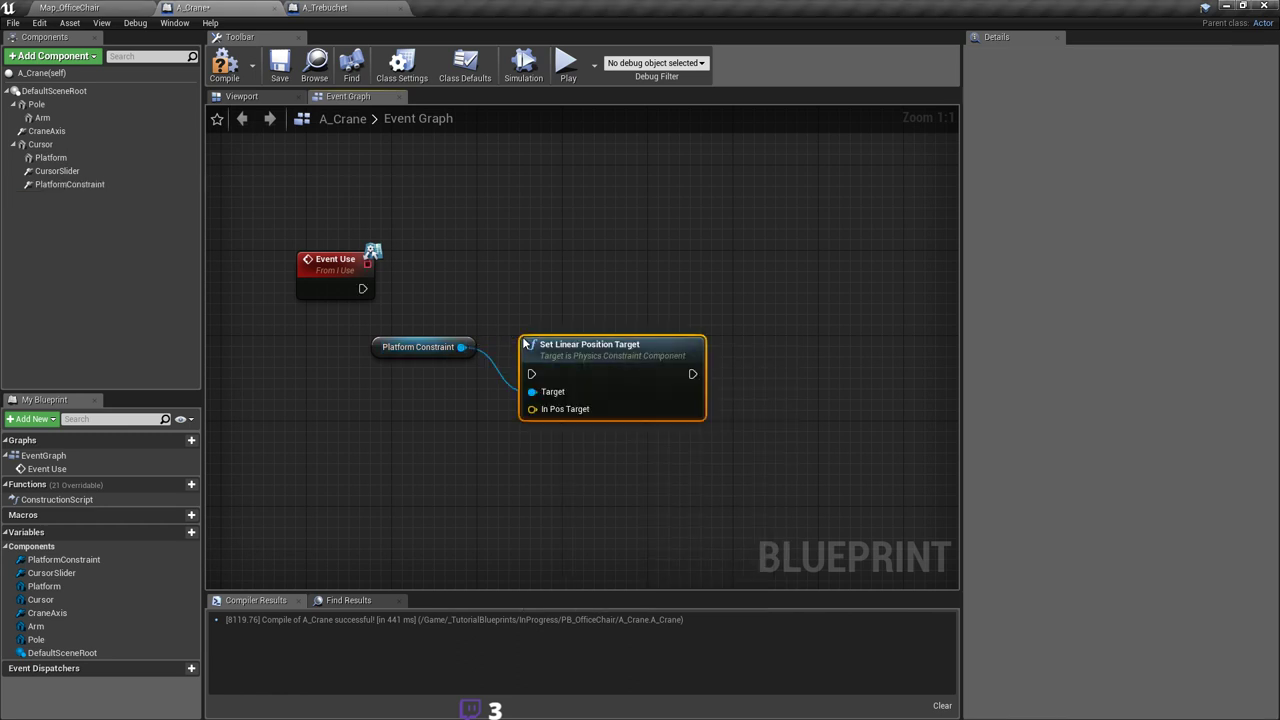
pyautogui.moveTo(585, 352); pyautogui.dragTo(617, 288)
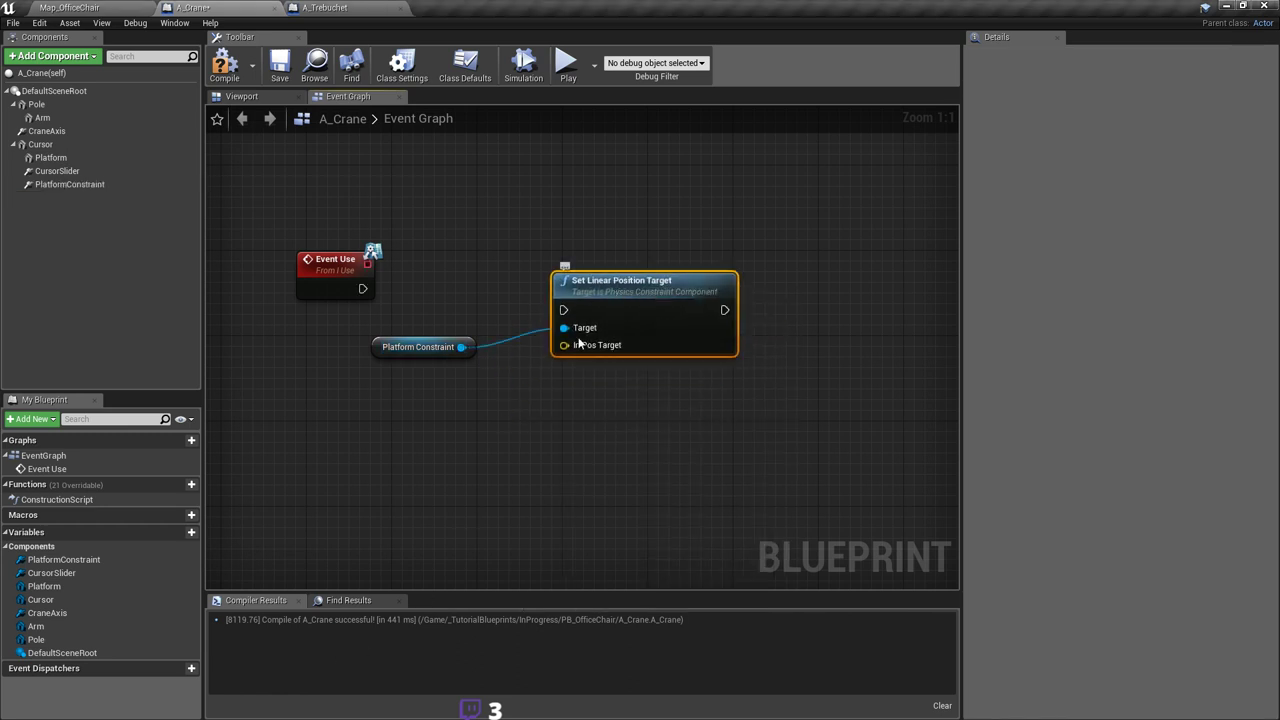
# Step: Connect Event Use's execution output to Set Linear Position Target and align that node level with the event
pyautogui.moveTo(471, 300); pyautogui.dragTo(532, 280, button='right')
pyautogui.click(560, 273)
pyautogui.moveTo(430, 275); pyautogui.dragTo(632, 297)
pyautogui.moveTo(582, 358)
pyautogui.mouseDown(button='right')
pyautogui.moveTo(534, 376)
pyautogui.moveTo(599, 362)
pyautogui.mouseUp(button='right')
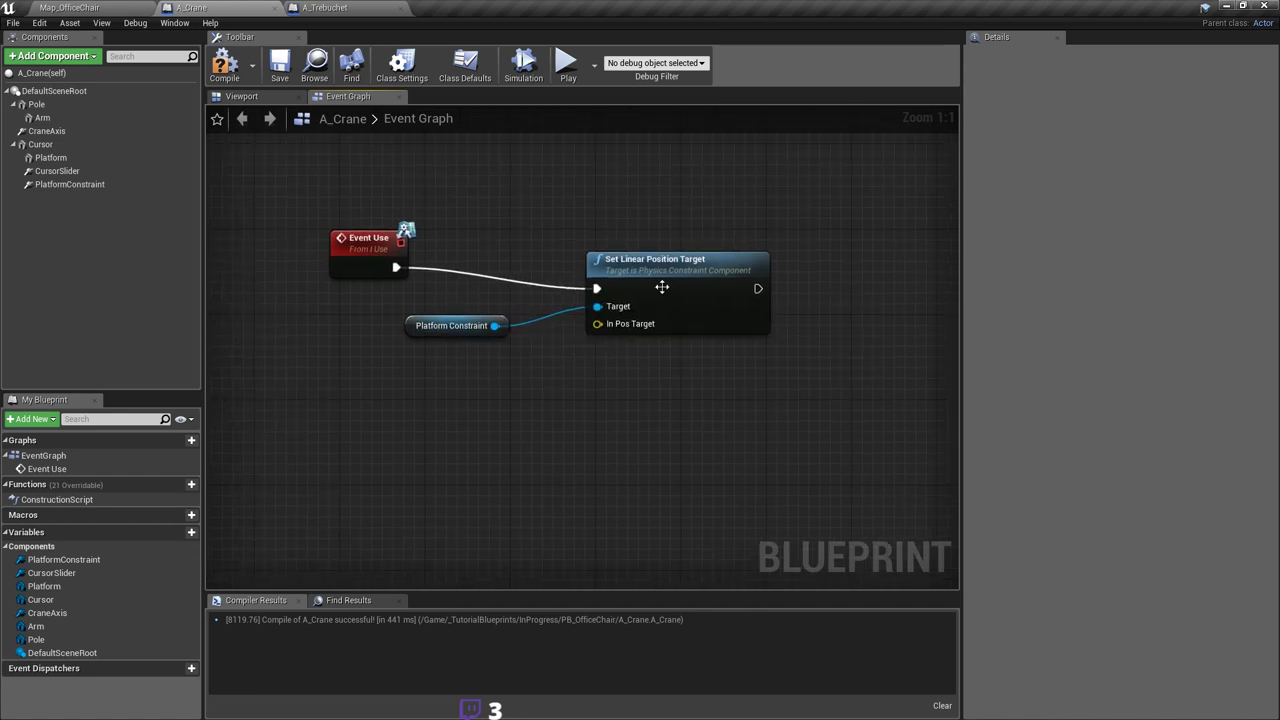
pyautogui.moveTo(661, 286); pyautogui.dragTo(715, 264)
pyautogui.moveTo(732, 330); pyautogui.dragTo(669, 333, button='right')
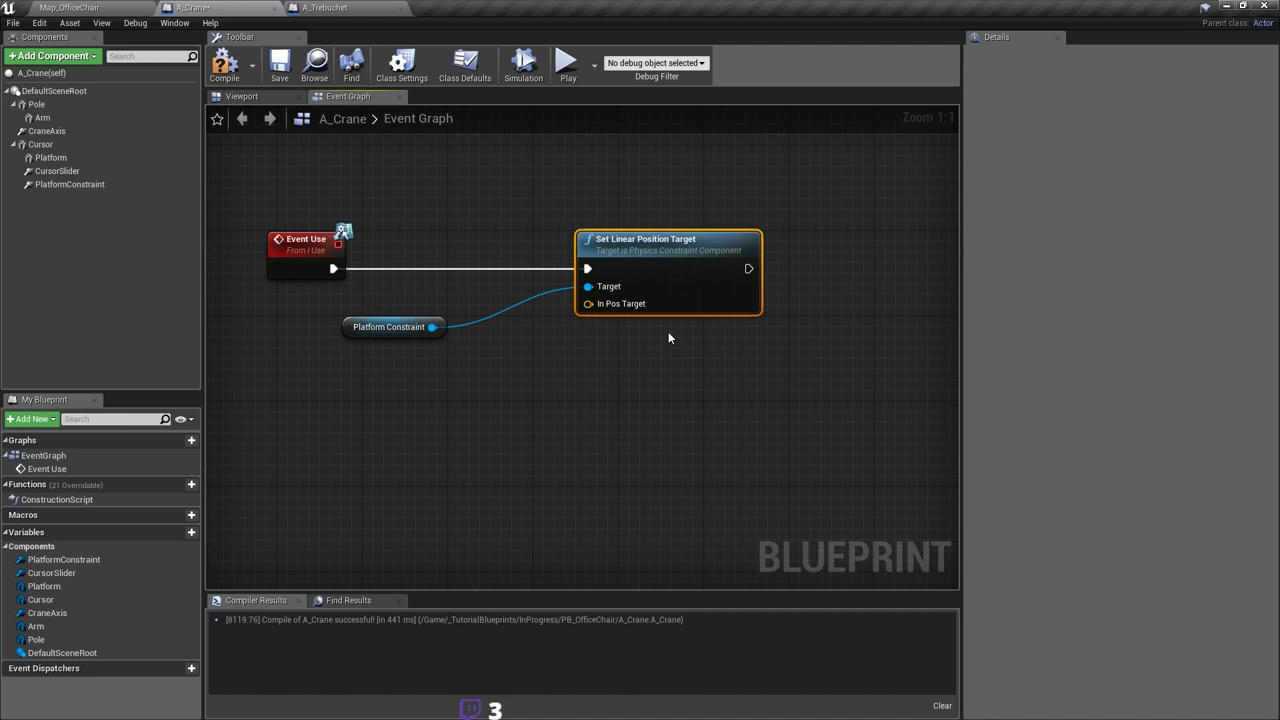
pyautogui.moveTo(668, 338); pyautogui.dragTo(651, 340, button='right')
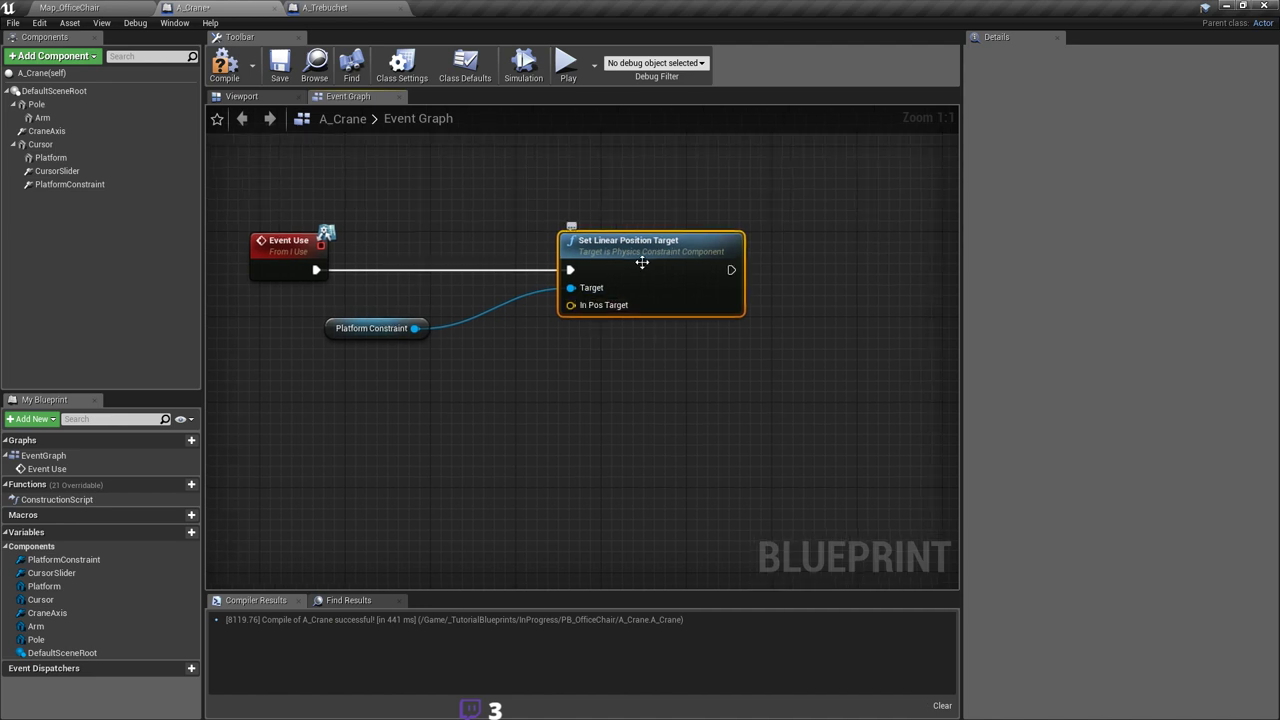
# Step: Feed the In Pos Target input of Set Linear Position Target from a new Make Vector node
pyautogui.moveTo(578, 316)
pyautogui.moveTo(571, 305); pyautogui.dragTo(509, 364)
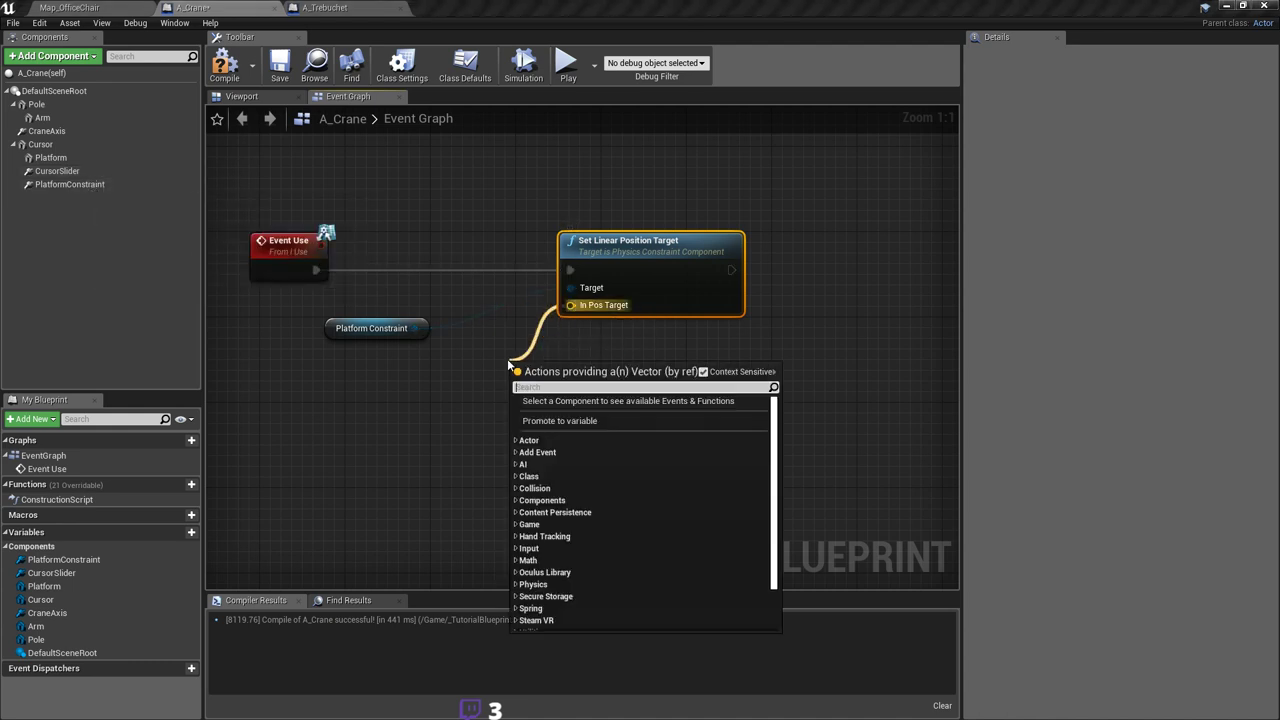
pyautogui.write('make')
pyautogui.press('Return')
pyautogui.moveTo(550, 388); pyautogui.dragTo(614, 331, button='right')
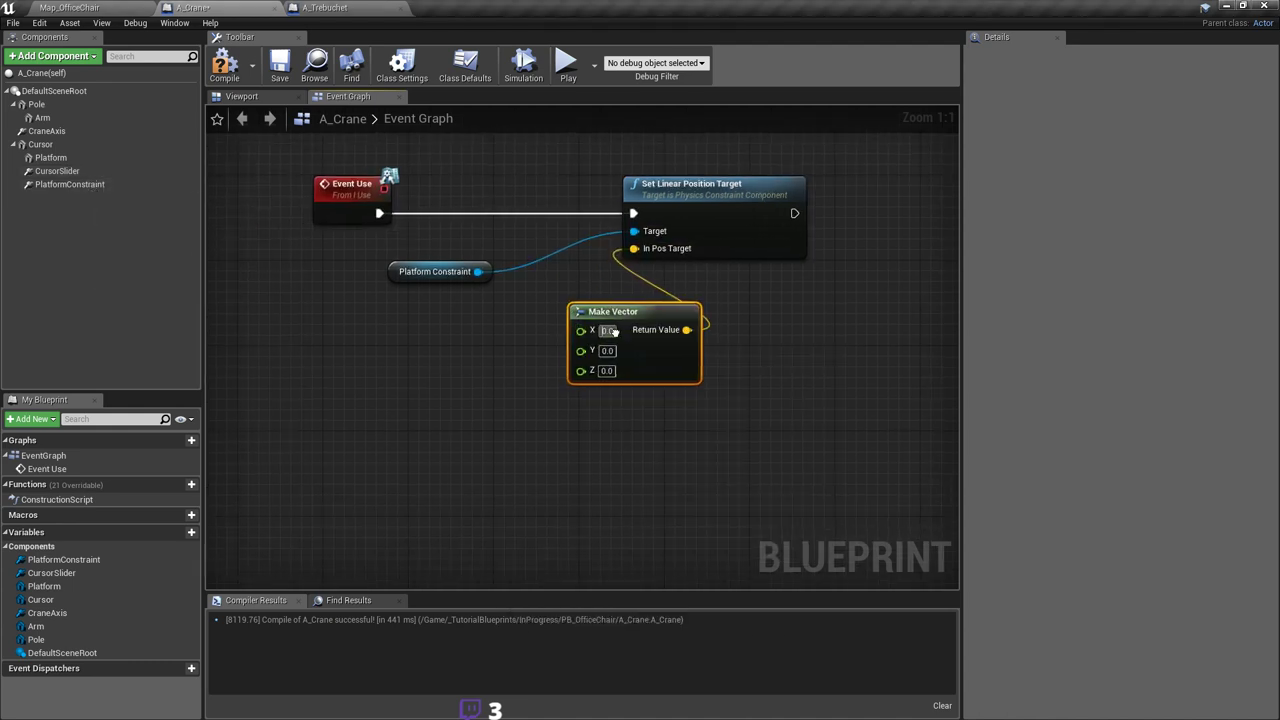
# Step: Raise the PlatformConstraint component in A_Crane's viewport toward the cursor block, to a Z location of about -244
pyautogui.click(72, 185)
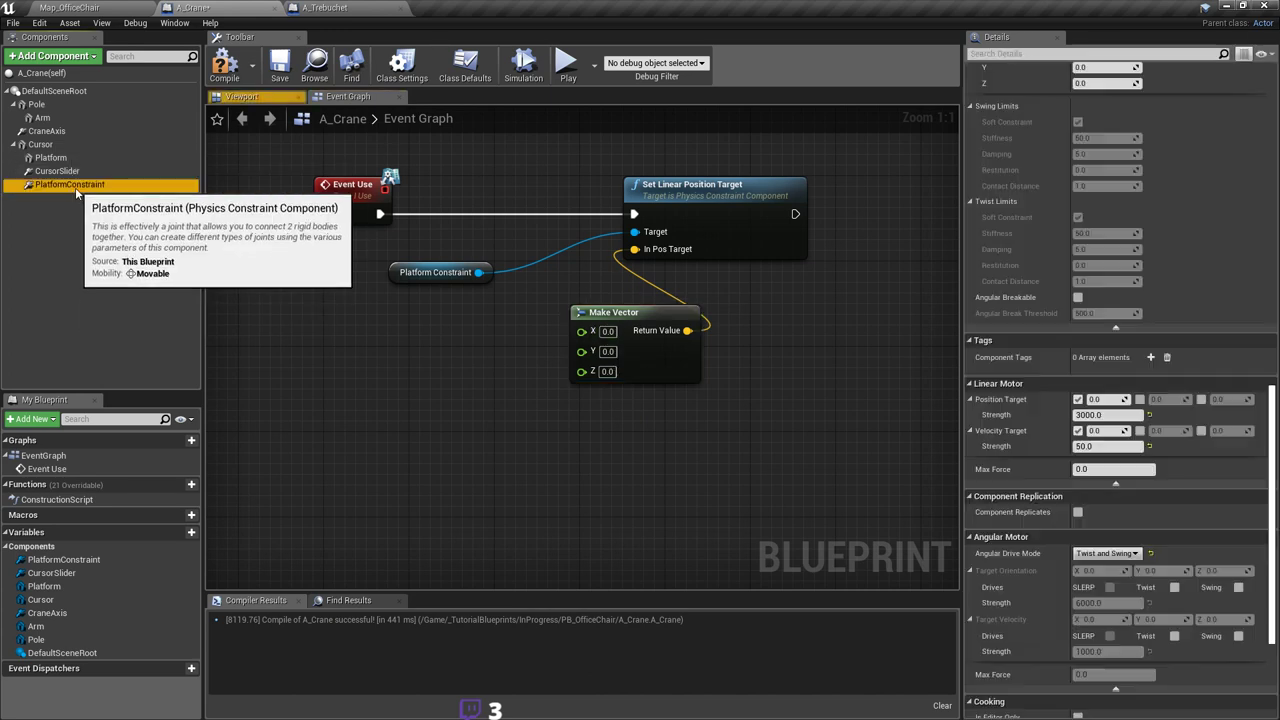
pyautogui.moveTo(706, 358); pyautogui.dragTo(682, 374, button='right')
pyautogui.click(244, 100)
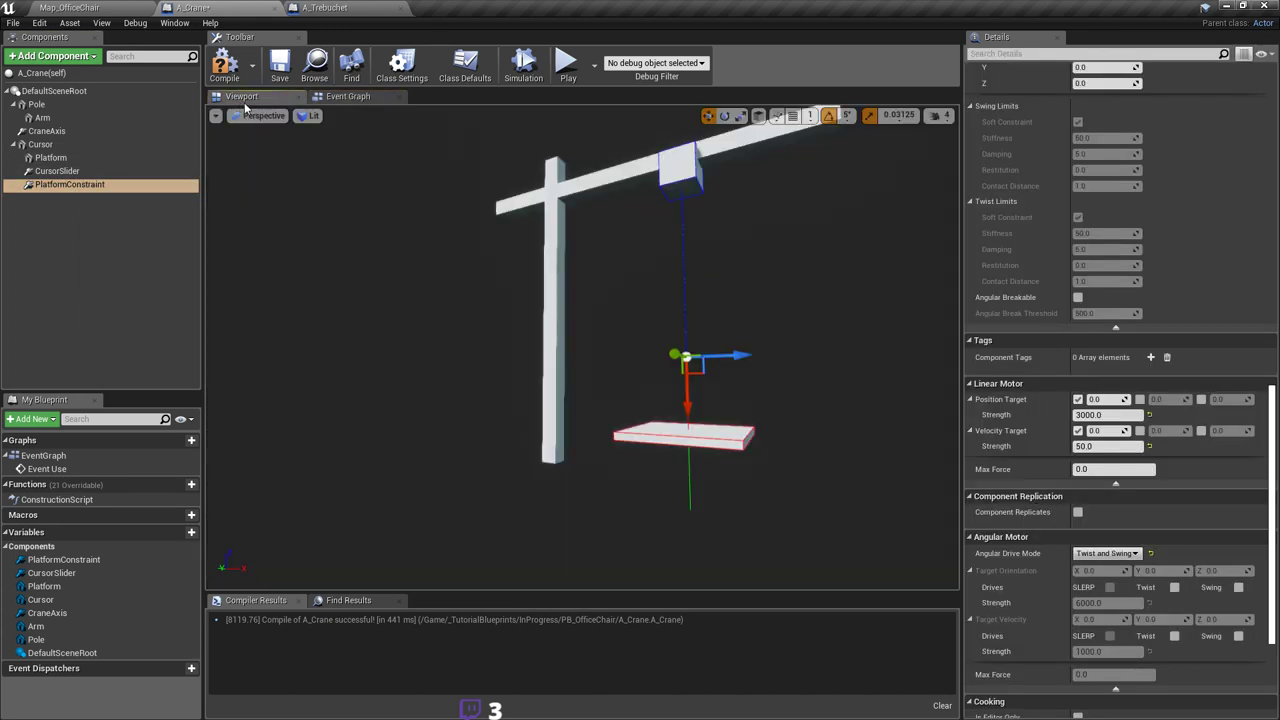
pyautogui.moveTo(714, 329)
pyautogui.mouseDown(button='right')
pyautogui.moveTo(800, 338)
pyautogui.moveTo(714, 329)
pyautogui.mouseUp(button='right')
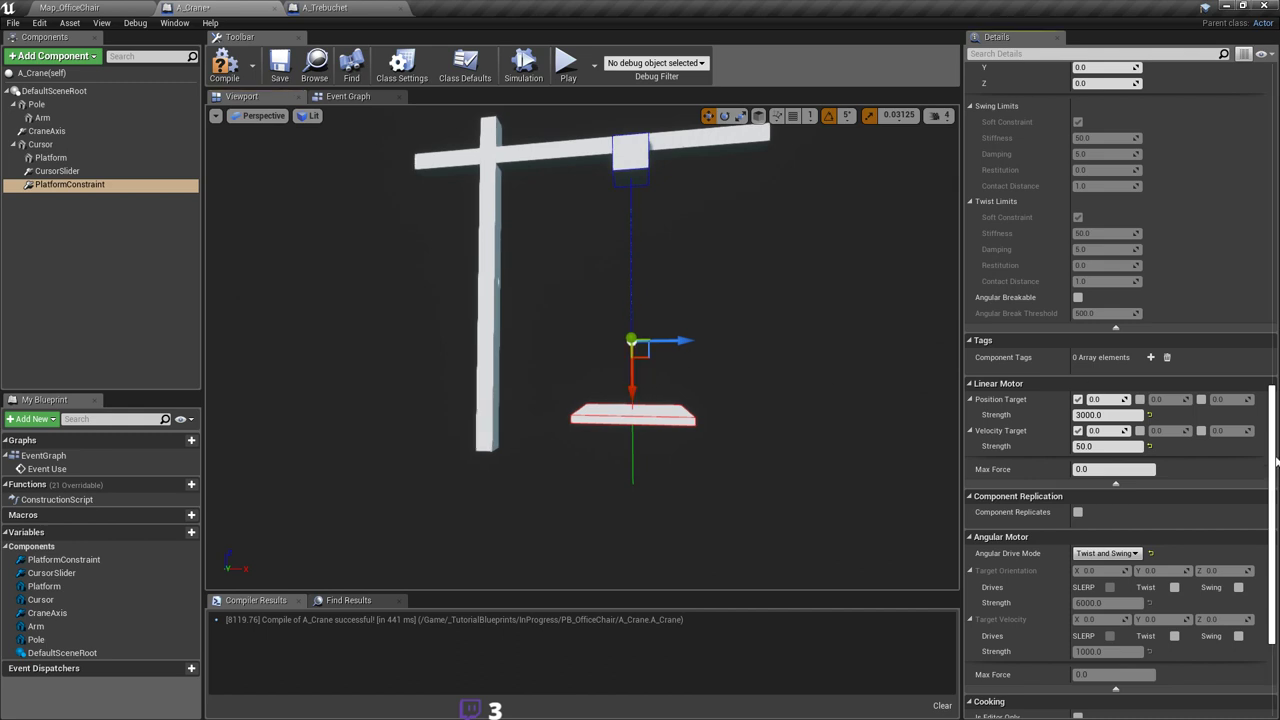
pyautogui.moveTo(1275, 461); pyautogui.dragTo(1240, 126)
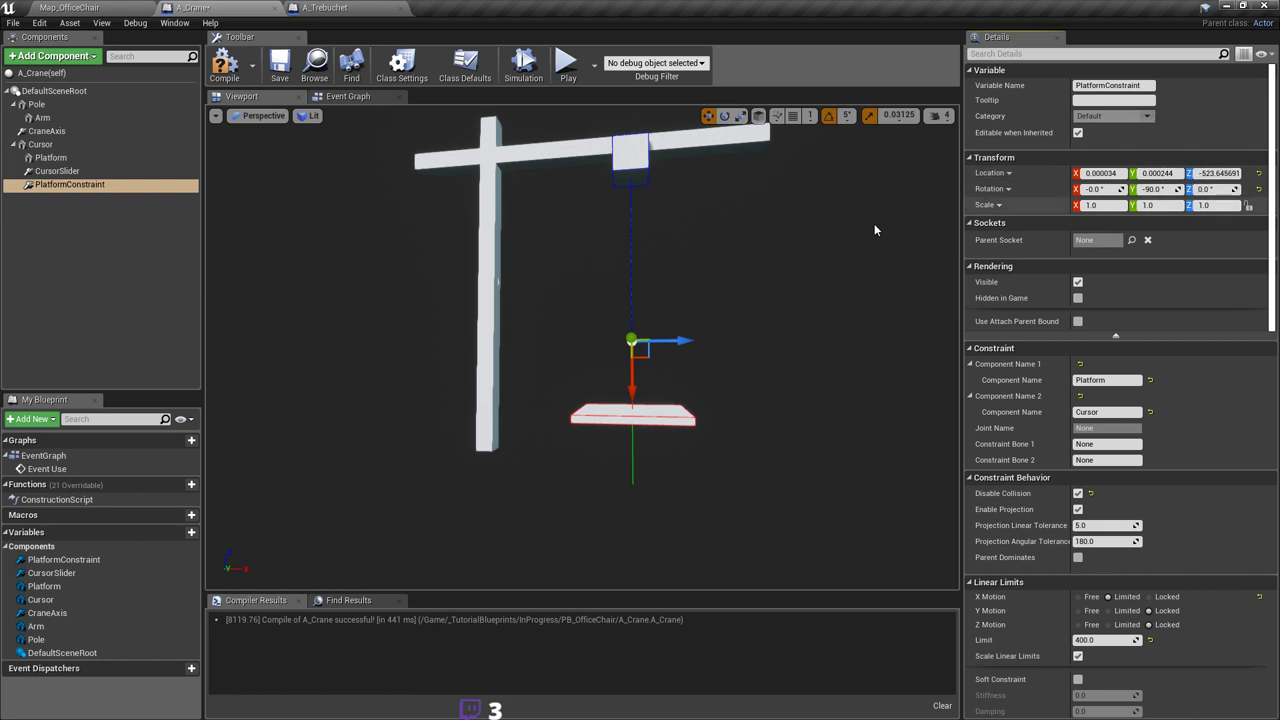
pyautogui.moveTo(632, 382); pyautogui.dragTo(617, 289)
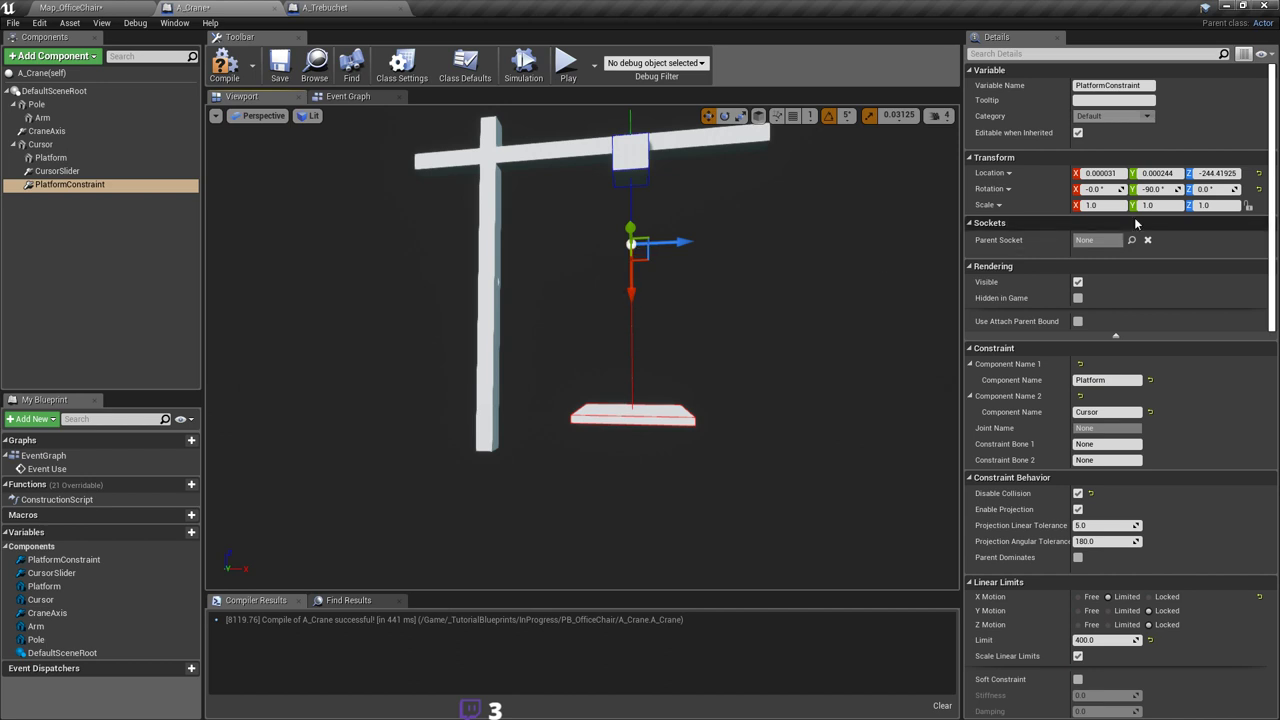
# Step: Undo the last PlatformConstraint move and review its linear limits and linear motor settings
pyautogui.hotkey('ctrl', 'z')
pyautogui.click(631, 341)
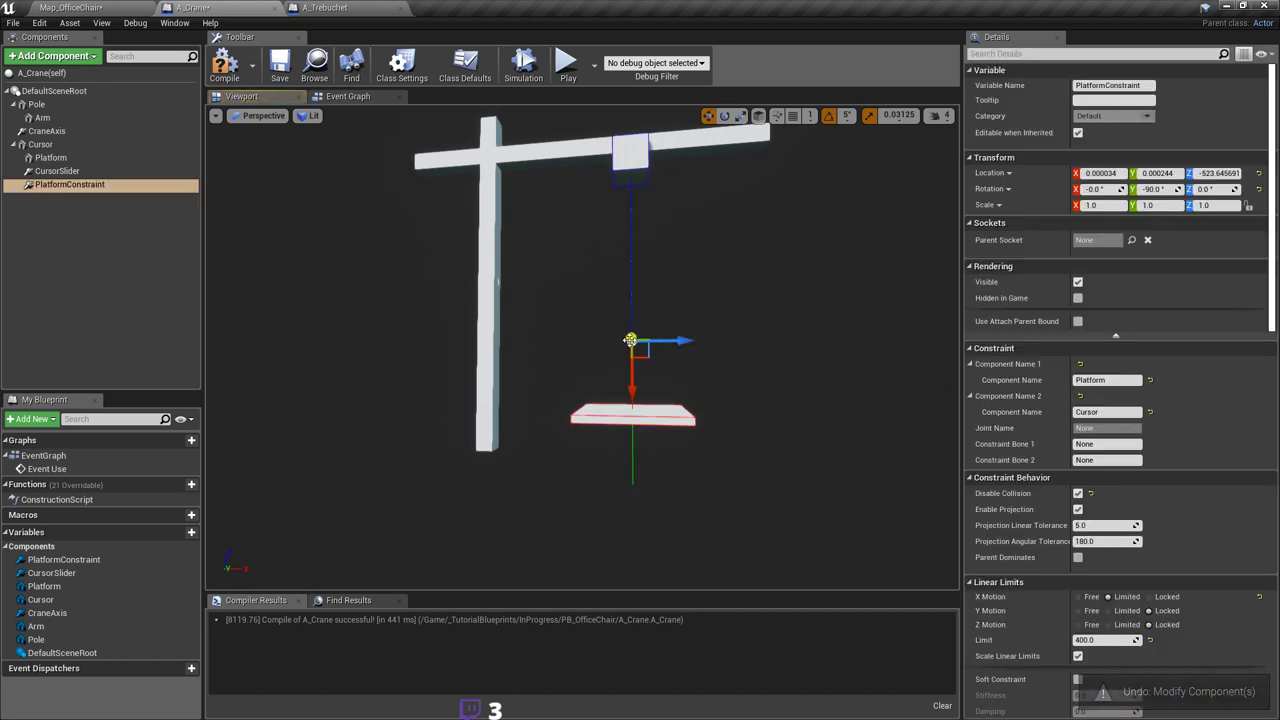
pyautogui.scroll(-10, 1136, 470)
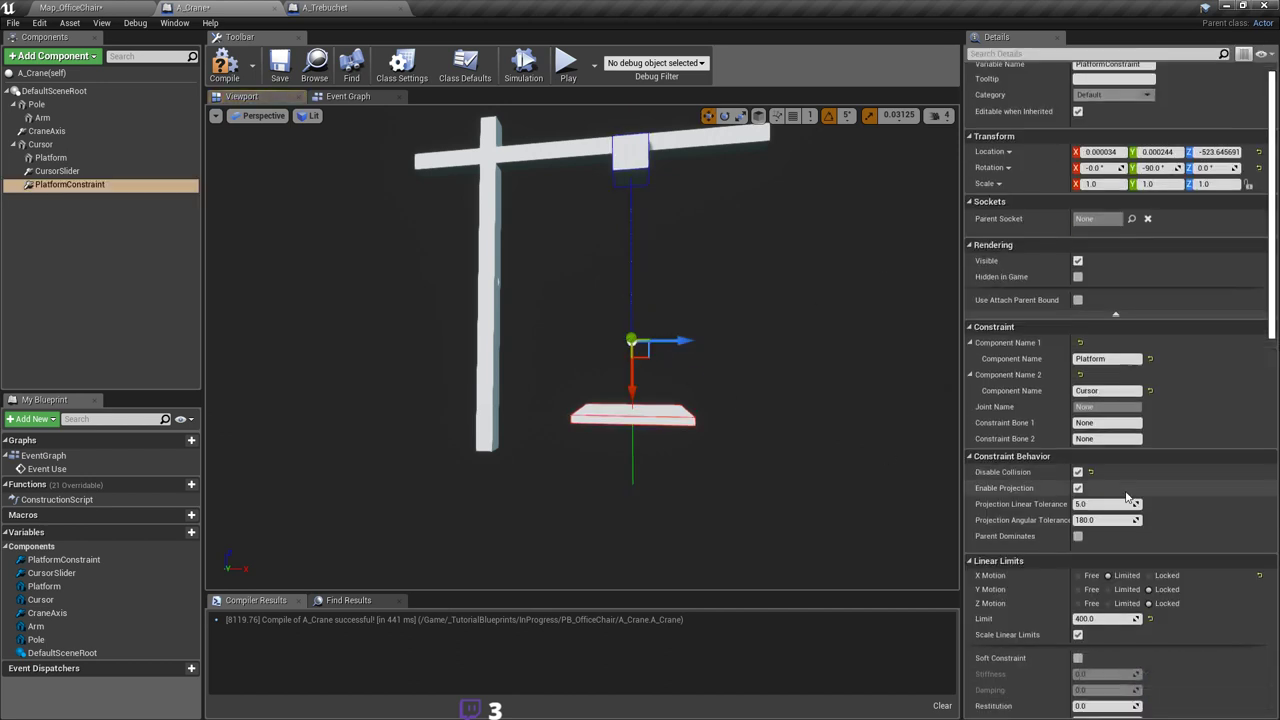
pyautogui.scroll(-9, 1136, 470)
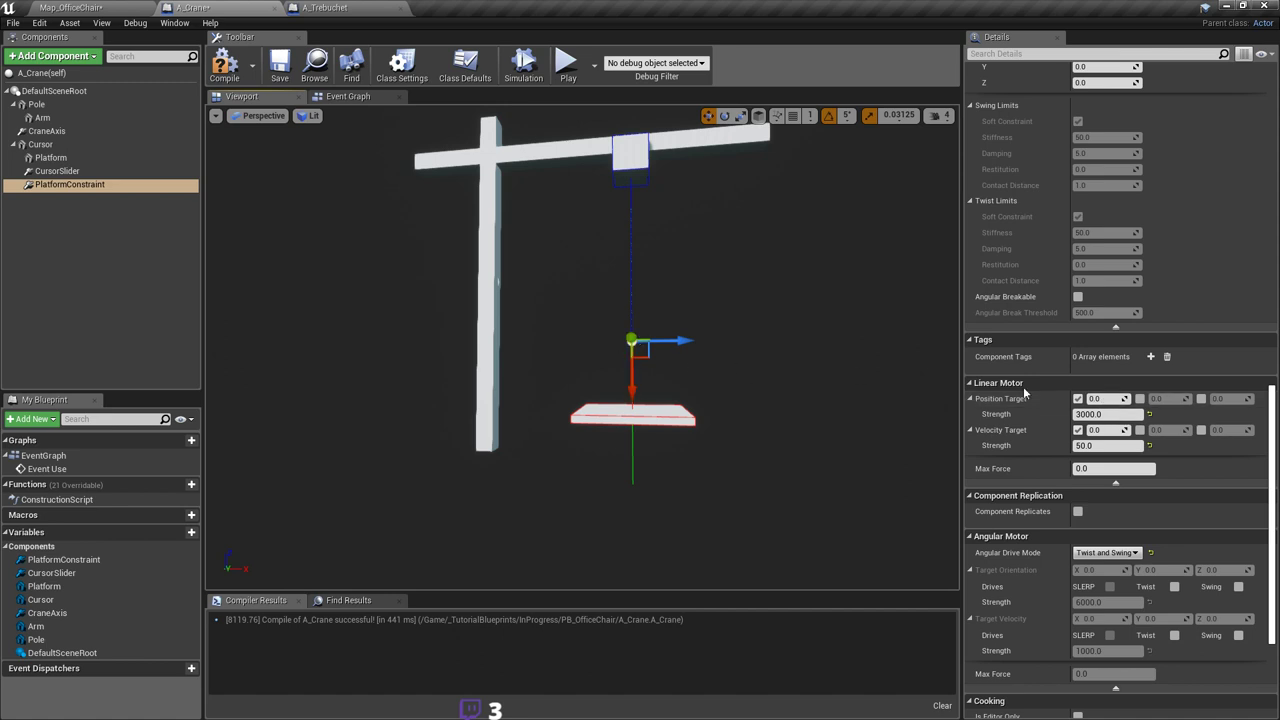
pyautogui.scroll(15, 1130, 300)
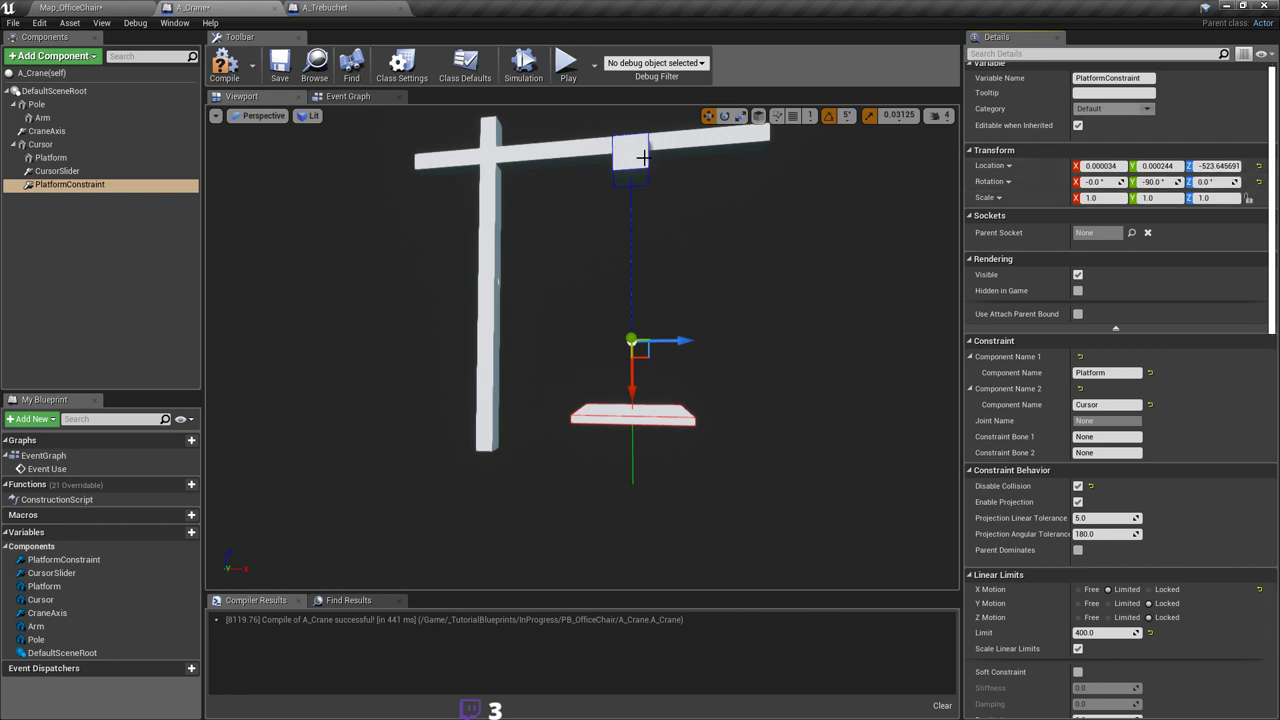
pyautogui.scroll(-15, 1245, 521)
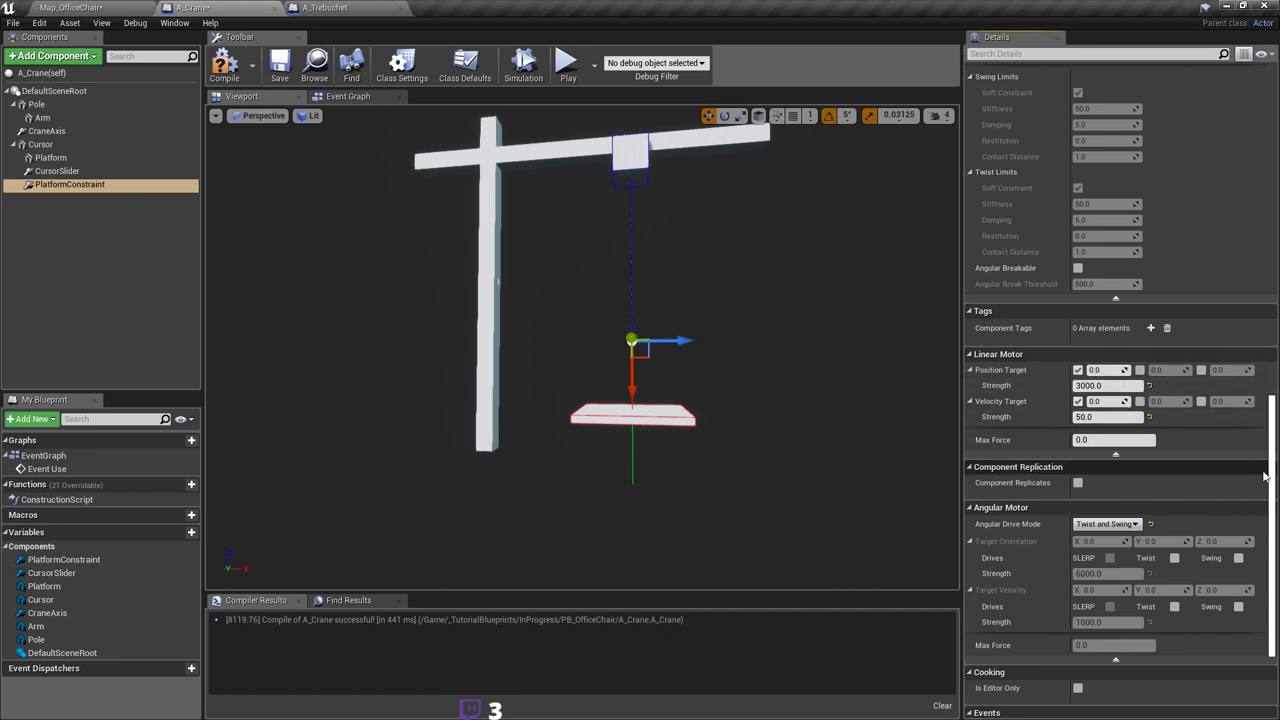
pyautogui.scroll(5, 1271, 486)
pyautogui.scroll(7, 1120, 400)
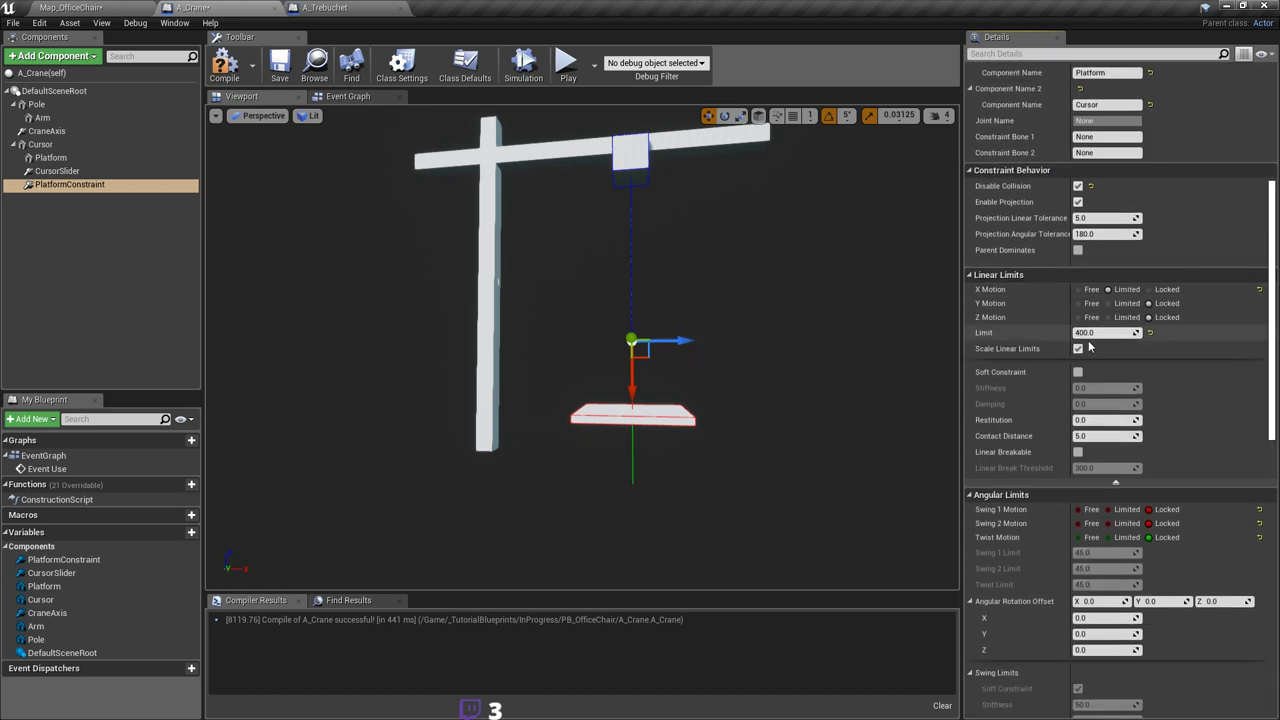
# Step: Check the Event Use logic in A_Trebuchet's event graph, close that blueprint and return to A_Crane
pyautogui.click(325, 8)
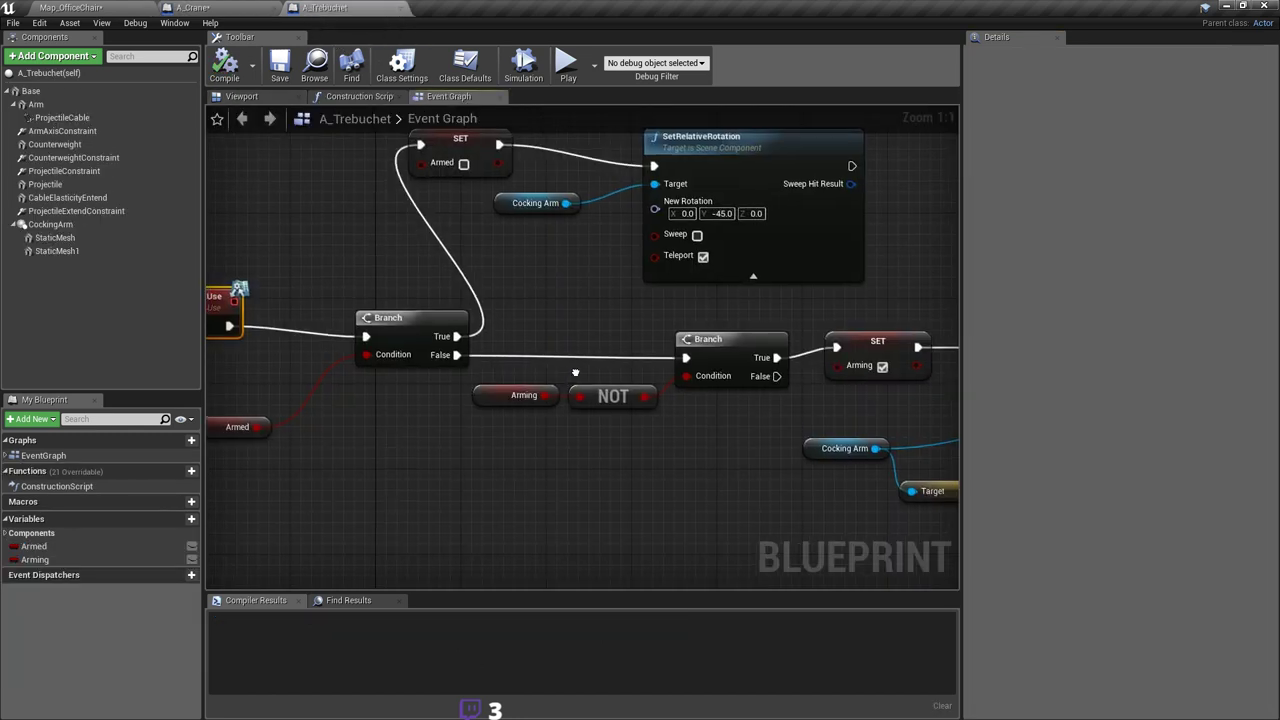
pyautogui.click(232, 8)
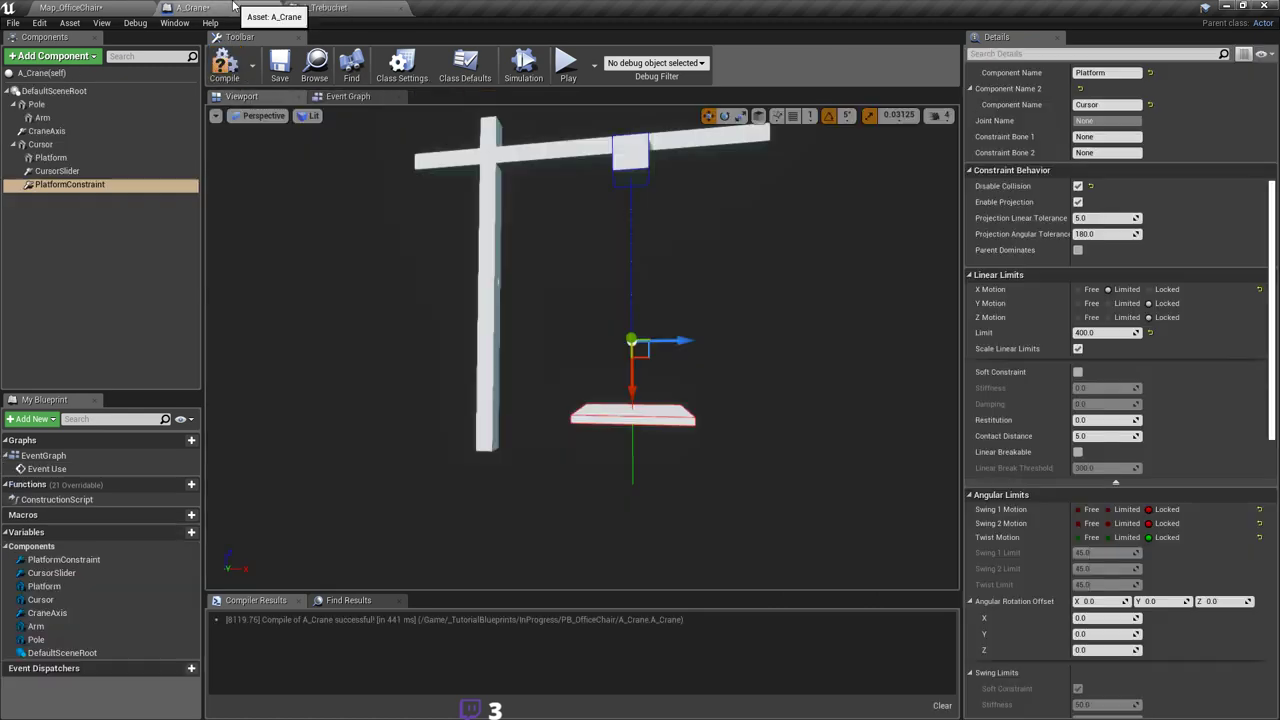
pyautogui.click(335, 8)
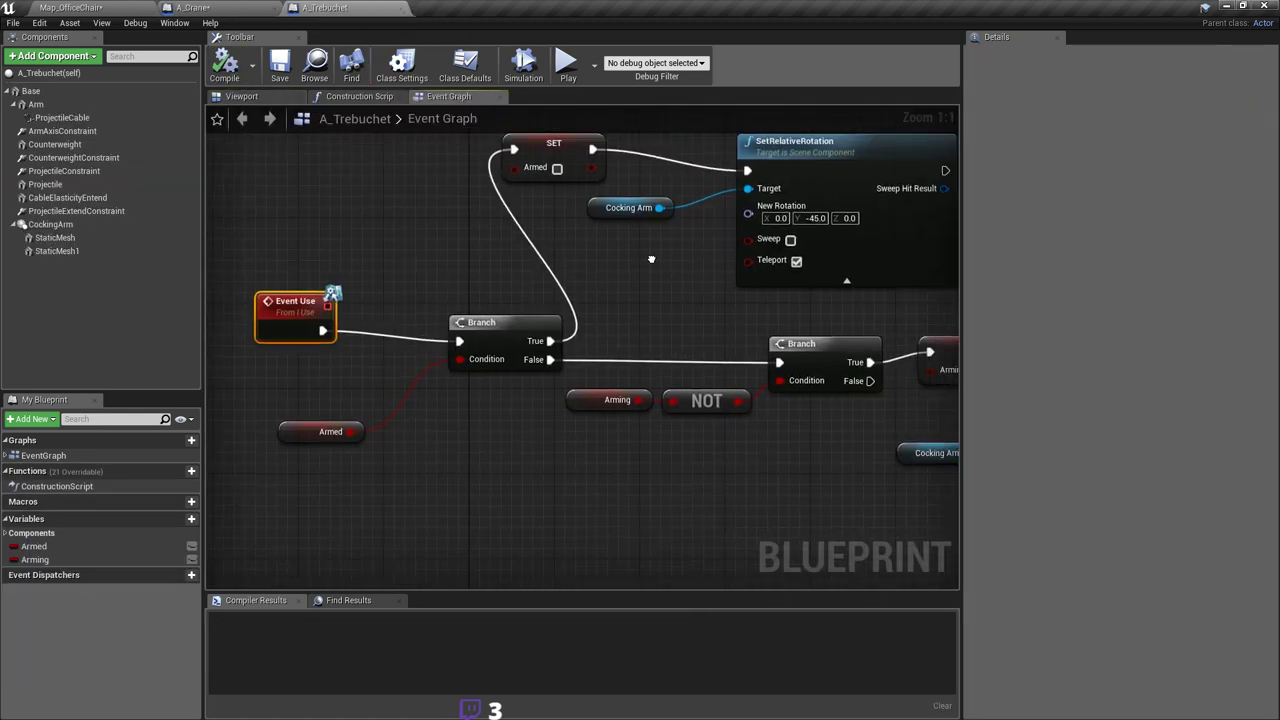
pyautogui.click(192, 8)
# Step: Set the Make Vector node's X value to 400 in A_Crane's event graph, and compile and save the blueprint
pyautogui.click(348, 96)
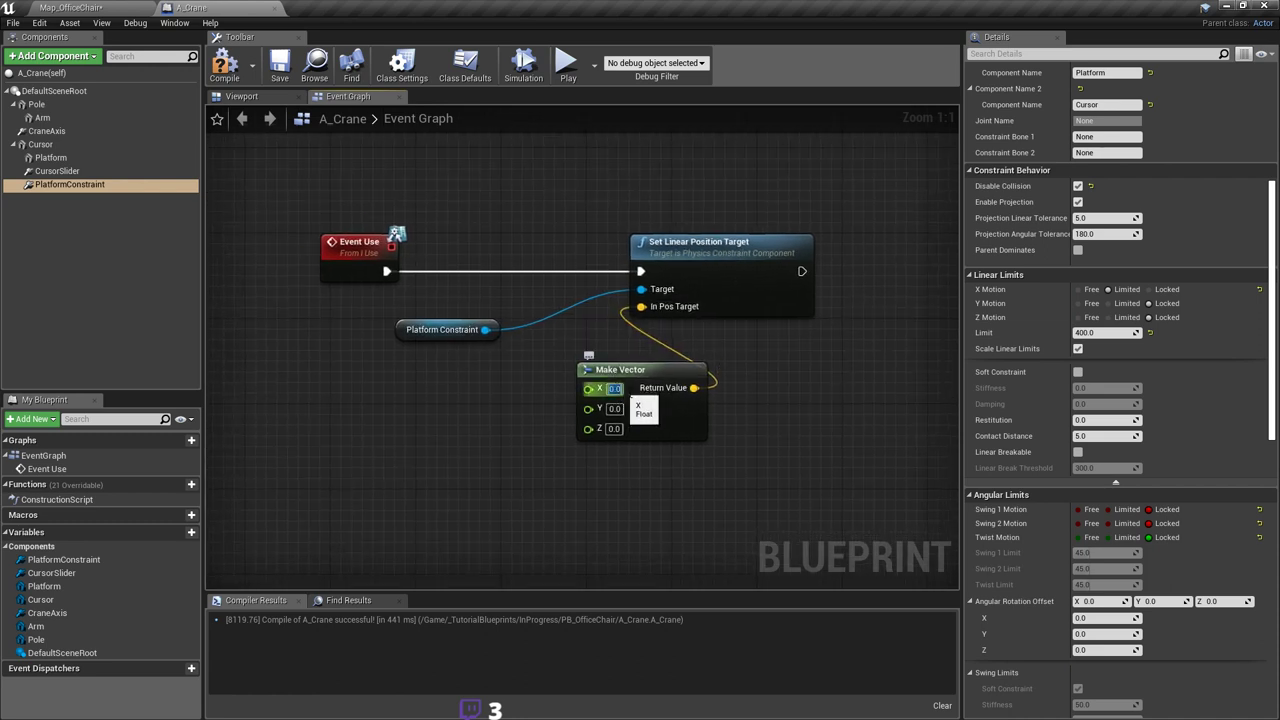
pyautogui.write('400')
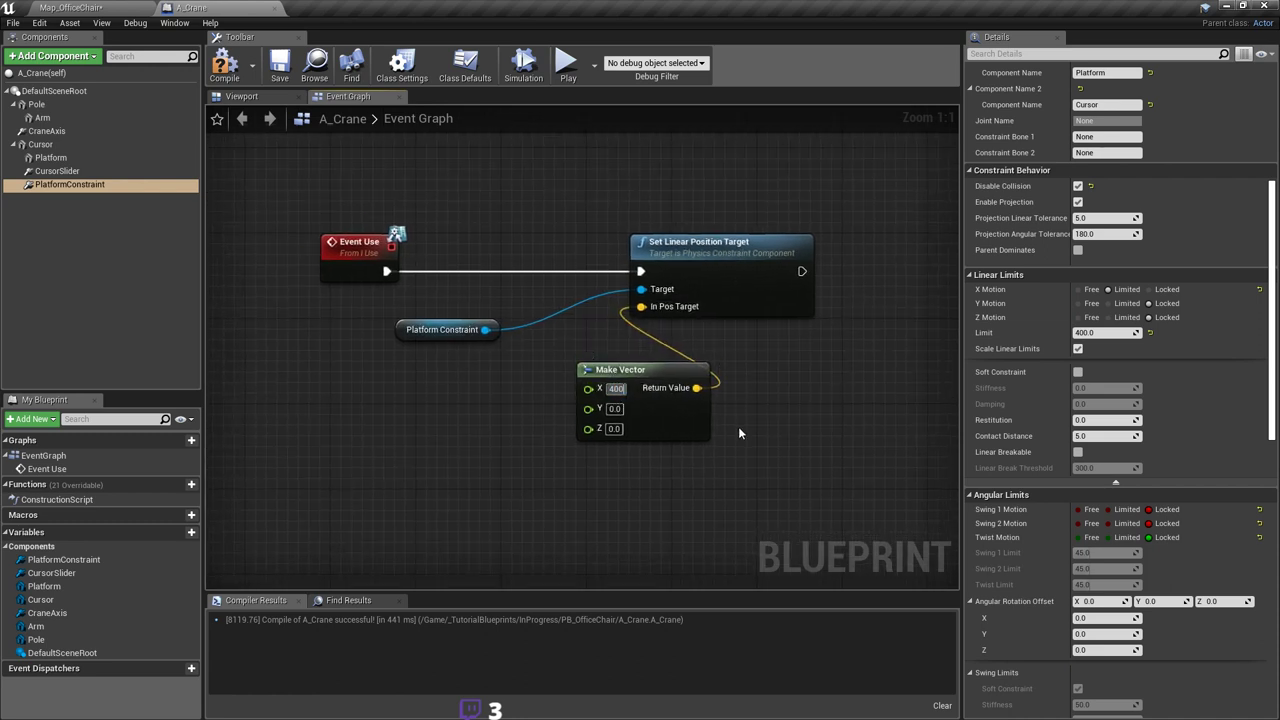
pyautogui.press('Return')
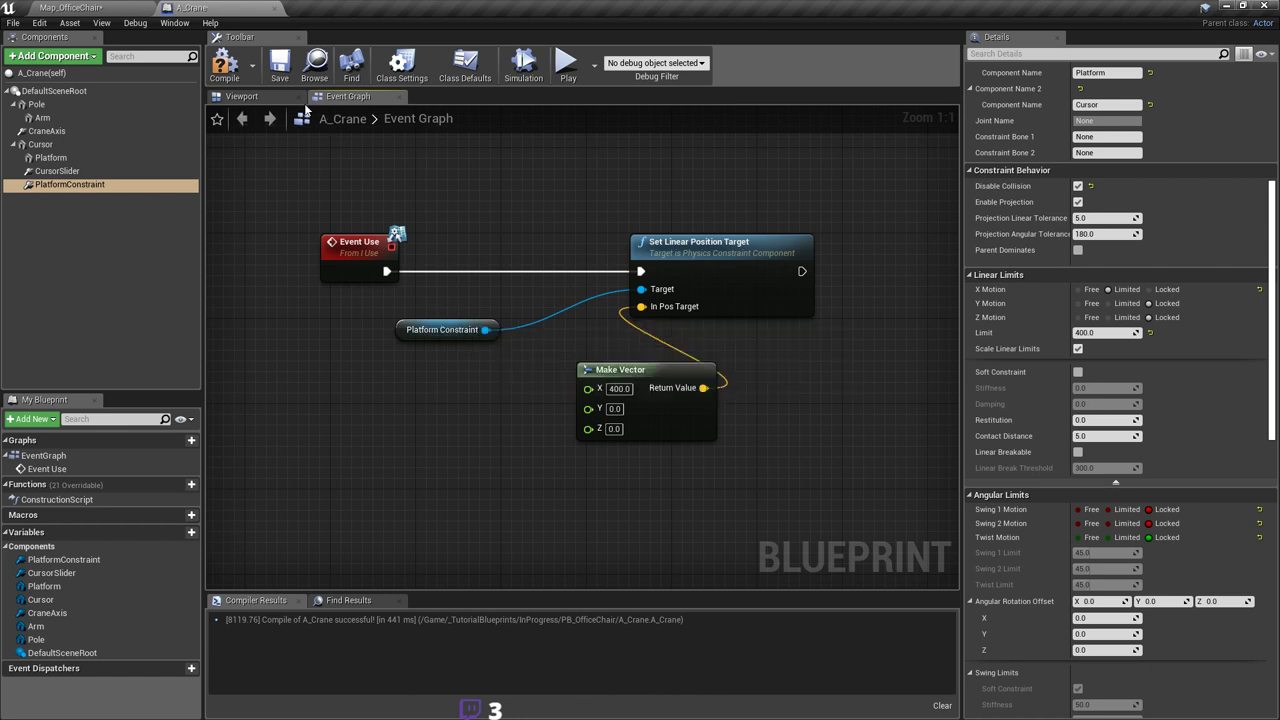
pyautogui.click(237, 70)
pyautogui.click(285, 80)
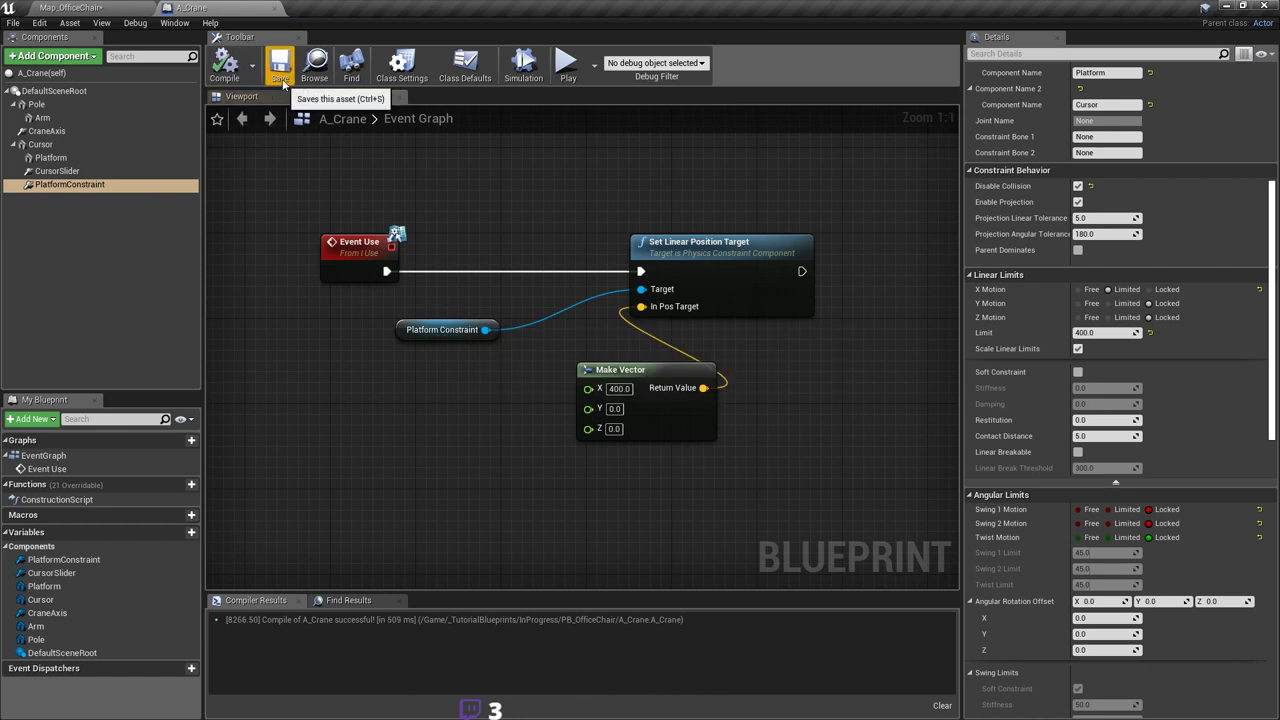
# Step: Set the Make Vector node's X value to -400, and compile and save A_Crane
pyautogui.moveTo(601, 381); pyautogui.dragTo(616, 367, button='right')
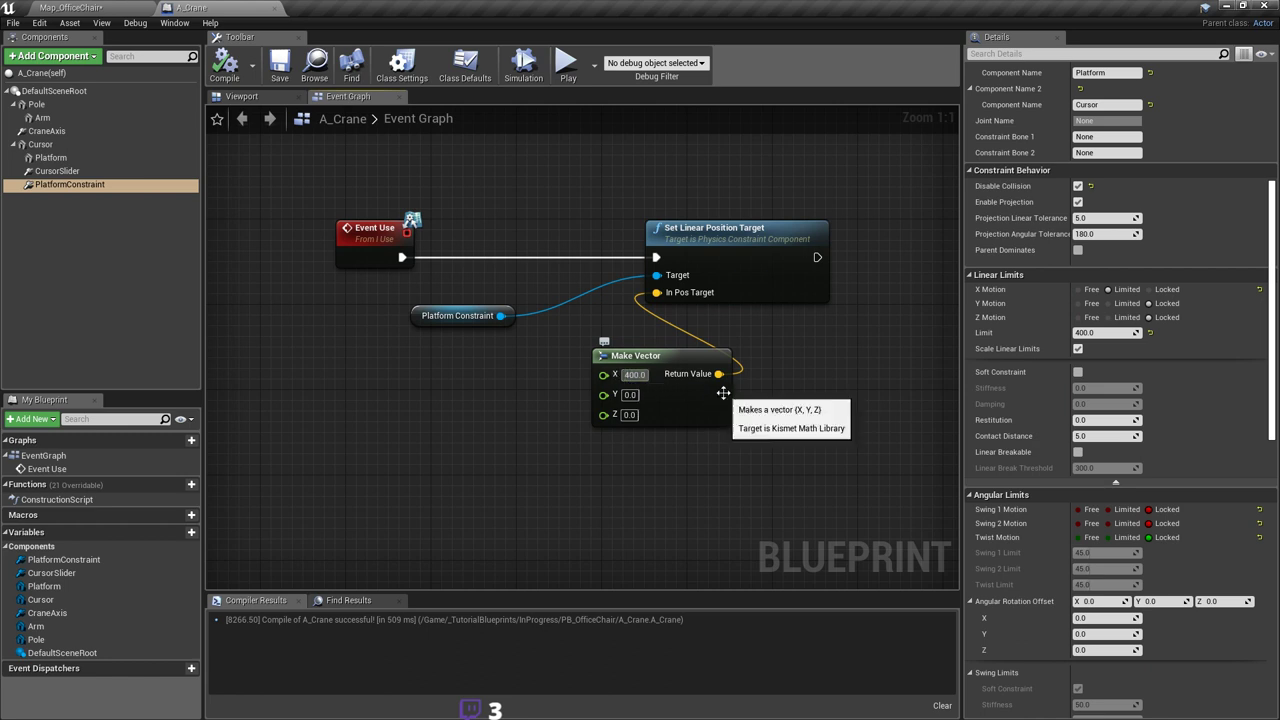
pyautogui.moveTo(620, 337); pyautogui.dragTo(597, 334, button='right')
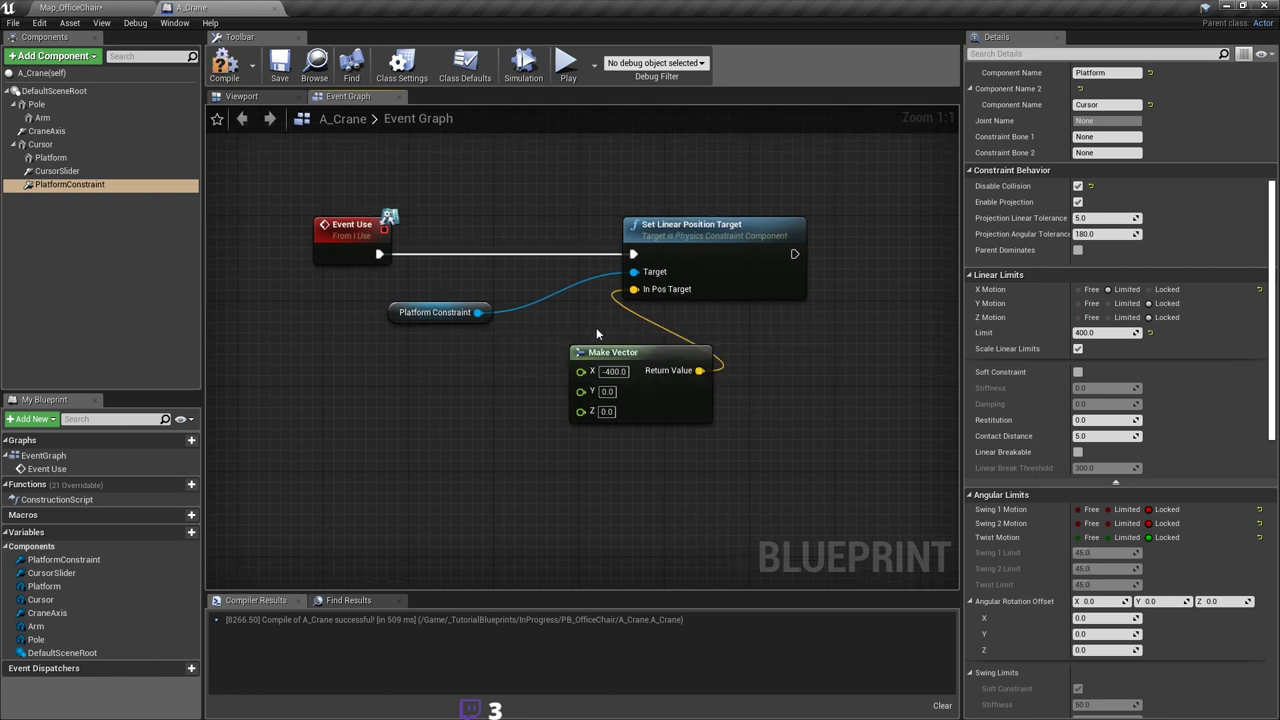
pyautogui.click(224, 65)
pyautogui.click(241, 96)
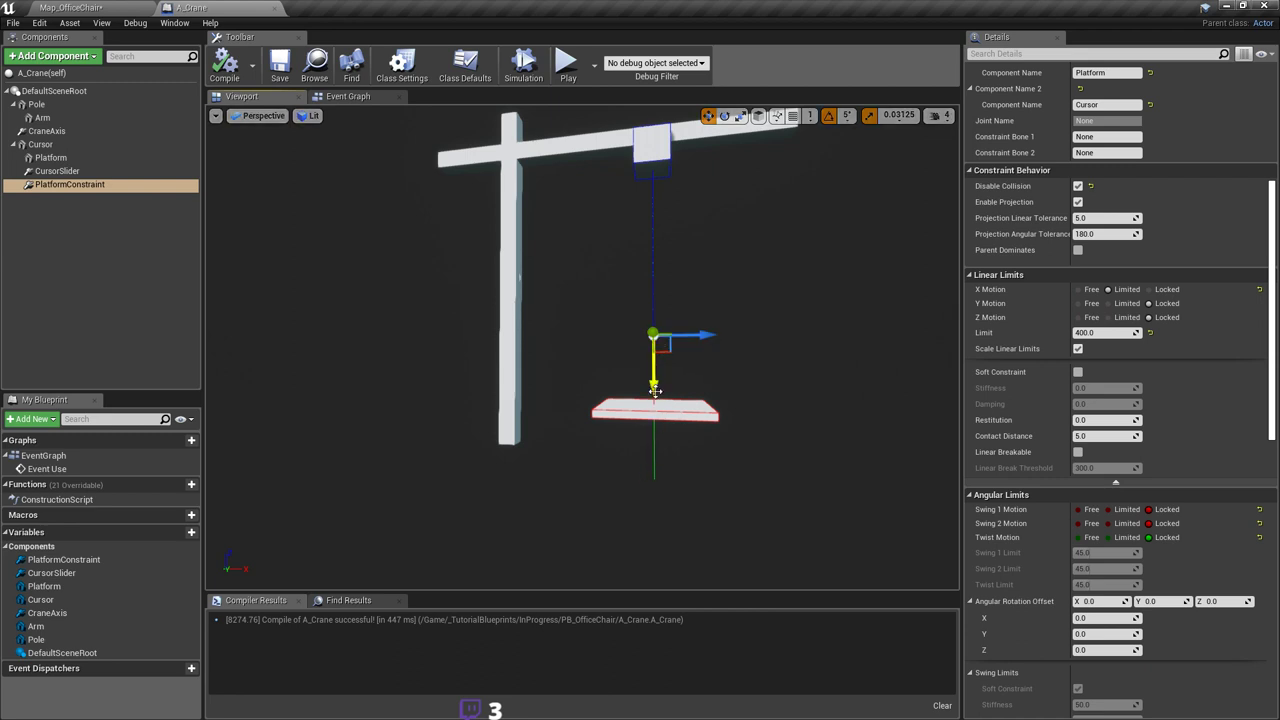
pyautogui.moveTo(717, 271)
pyautogui.mouseDown(button='right')
pyautogui.moveTo(667, 271)
pyautogui.moveTo(717, 271)
pyautogui.mouseUp(button='right')
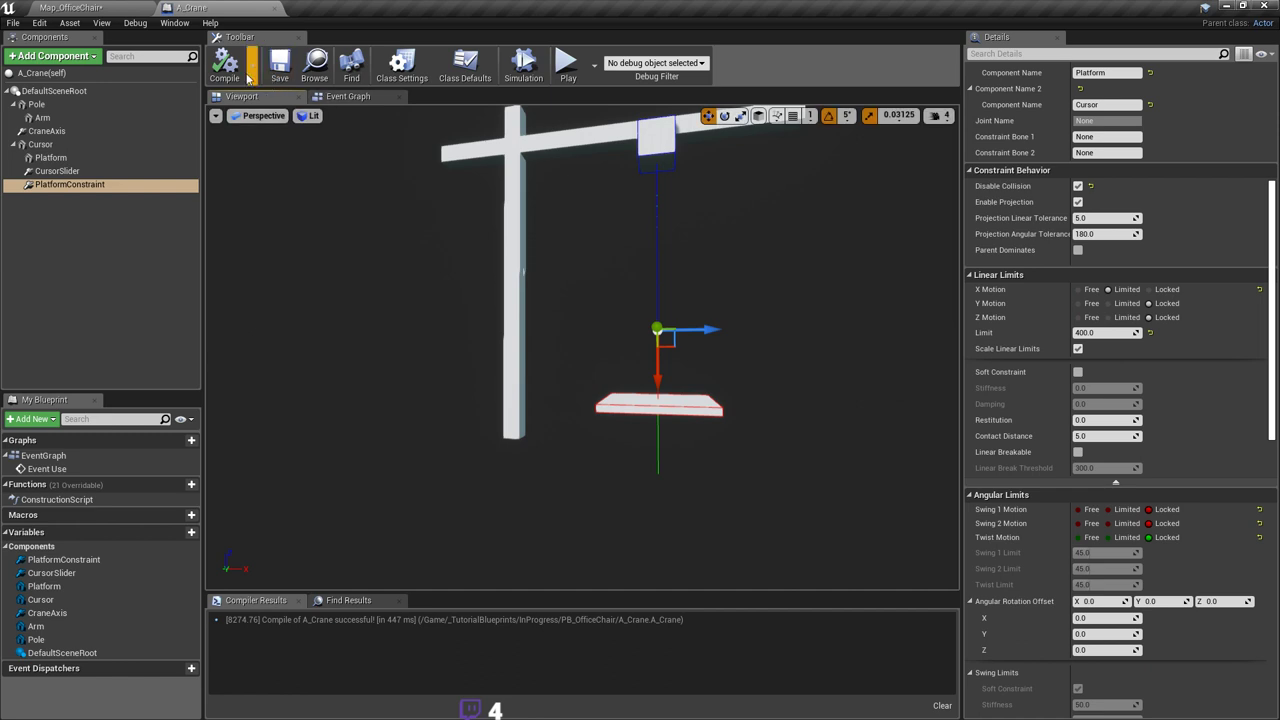
pyautogui.click(280, 66)
pyautogui.moveTo(576, 280); pyautogui.dragTo(626, 291, button='right')
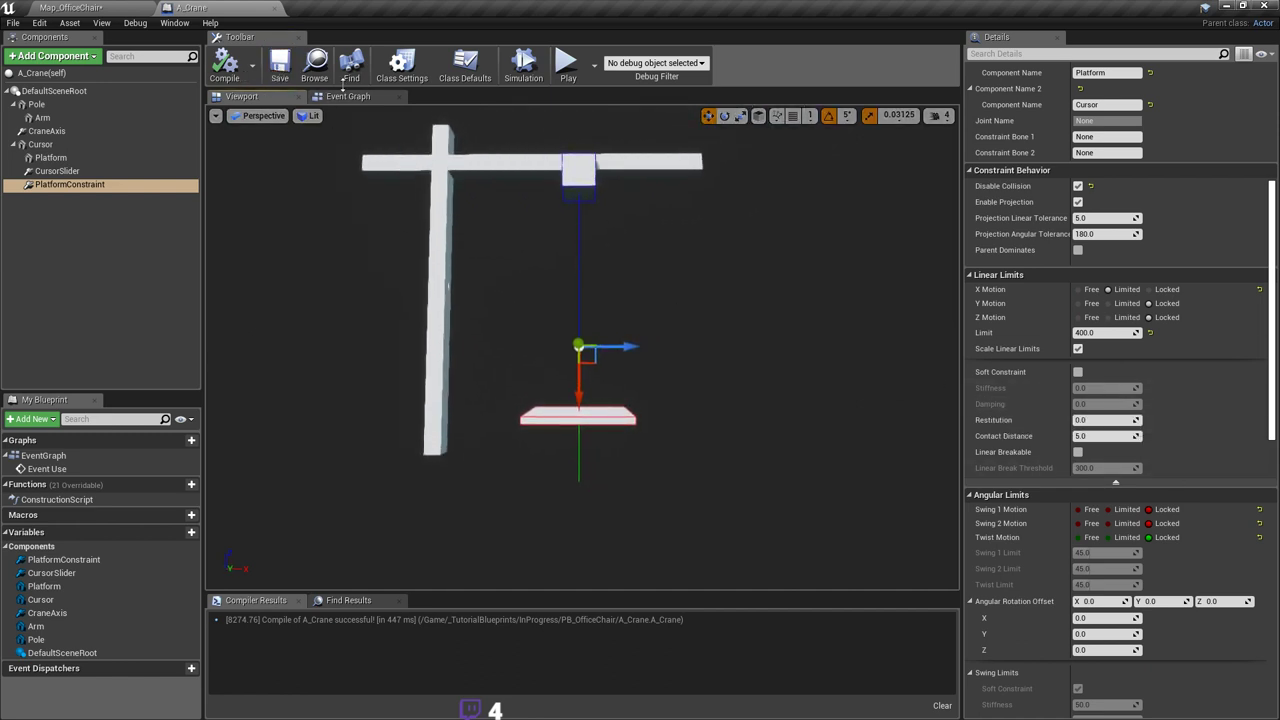
# Step: Save Map_OfficeChair and play the level, walking up to the crane to test its platform
pyautogui.click(110, 8)
pyautogui.hotkey('ctrl', 's')
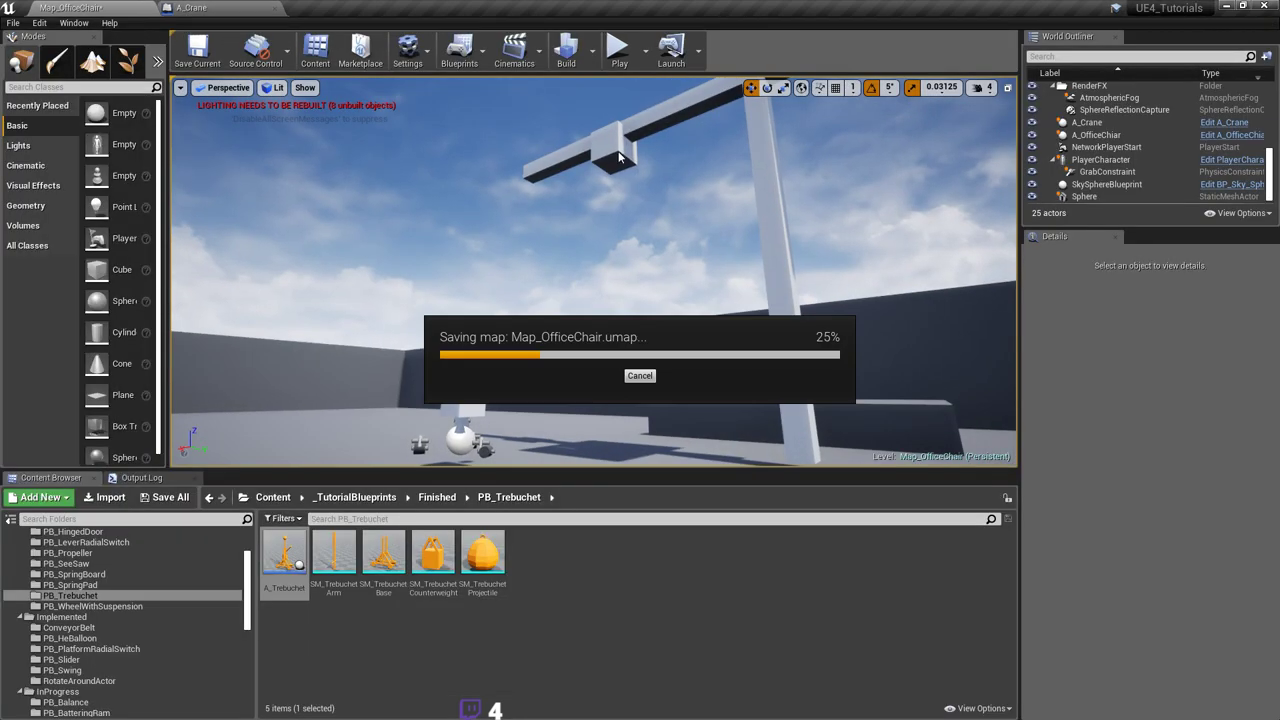
pyautogui.click(618, 50)
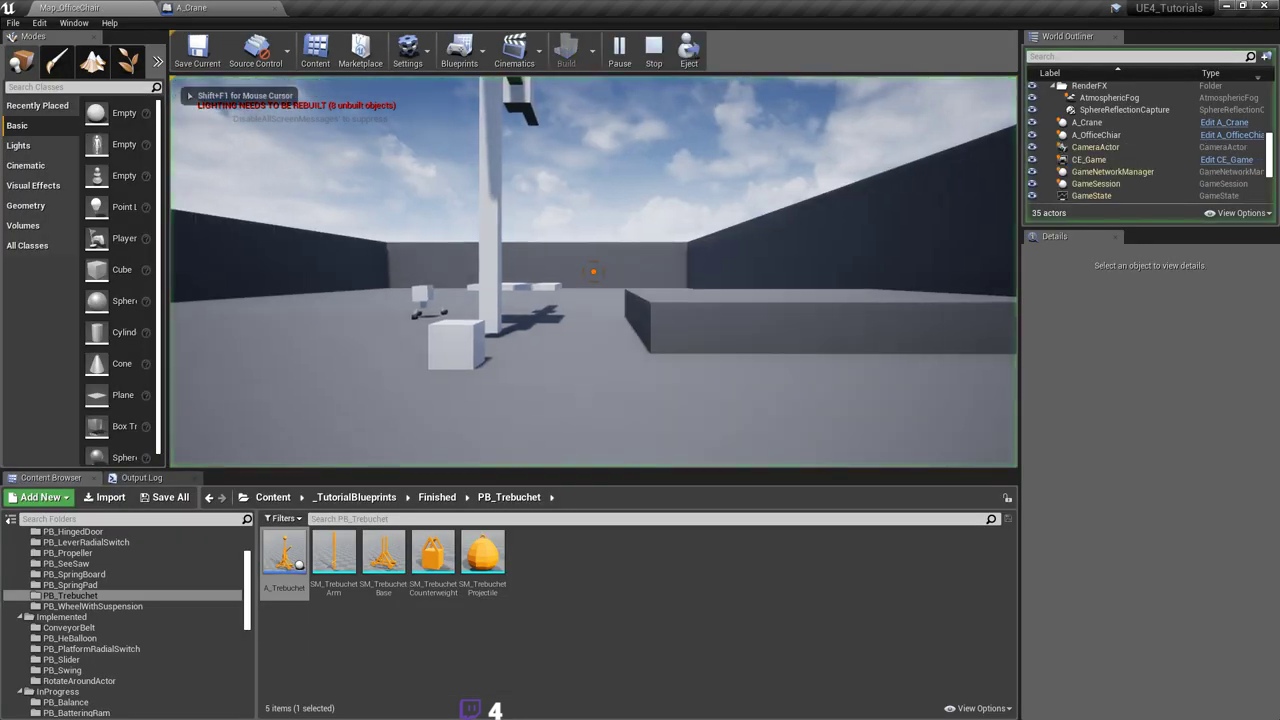
pyautogui.press('w')
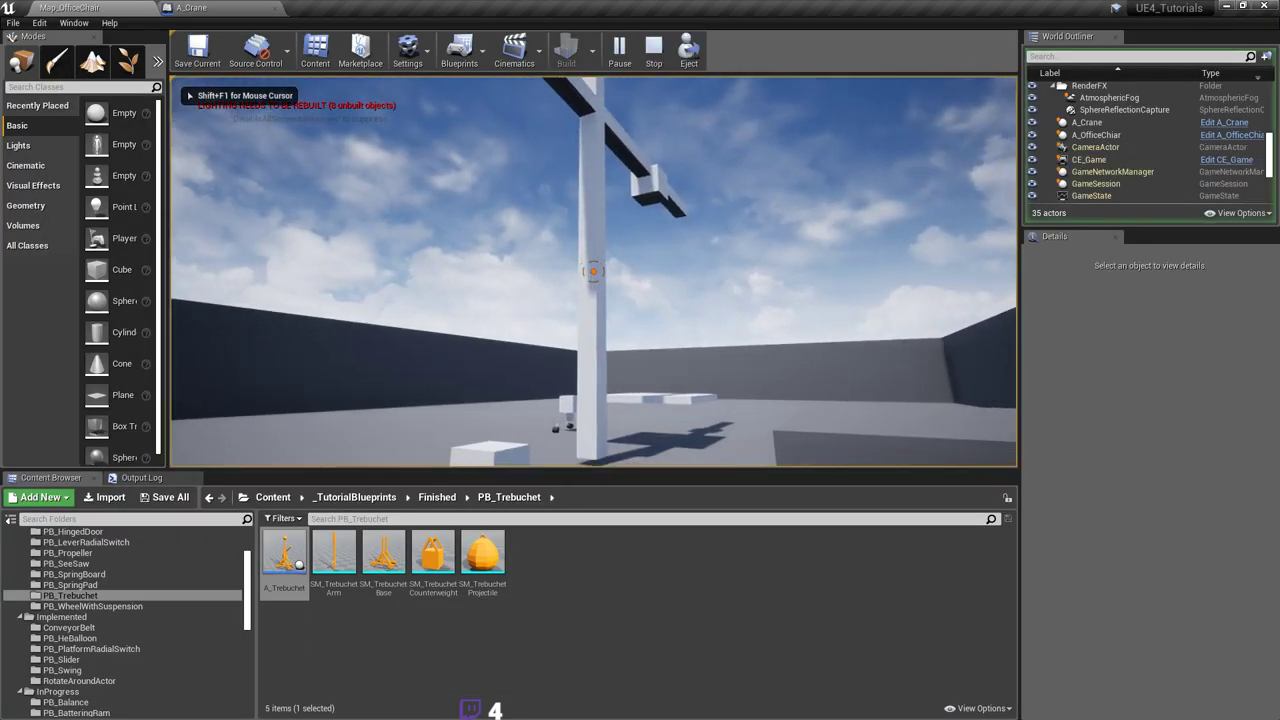
pyautogui.press('w')
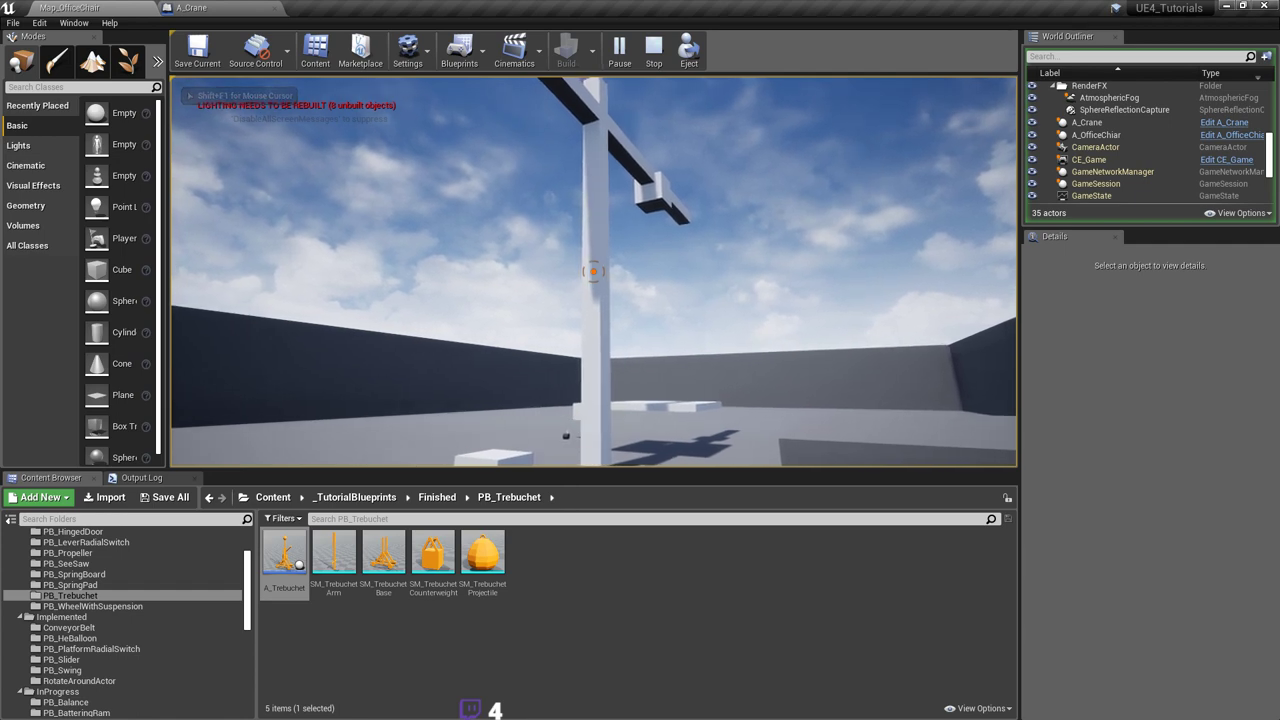
pyautogui.press('w')
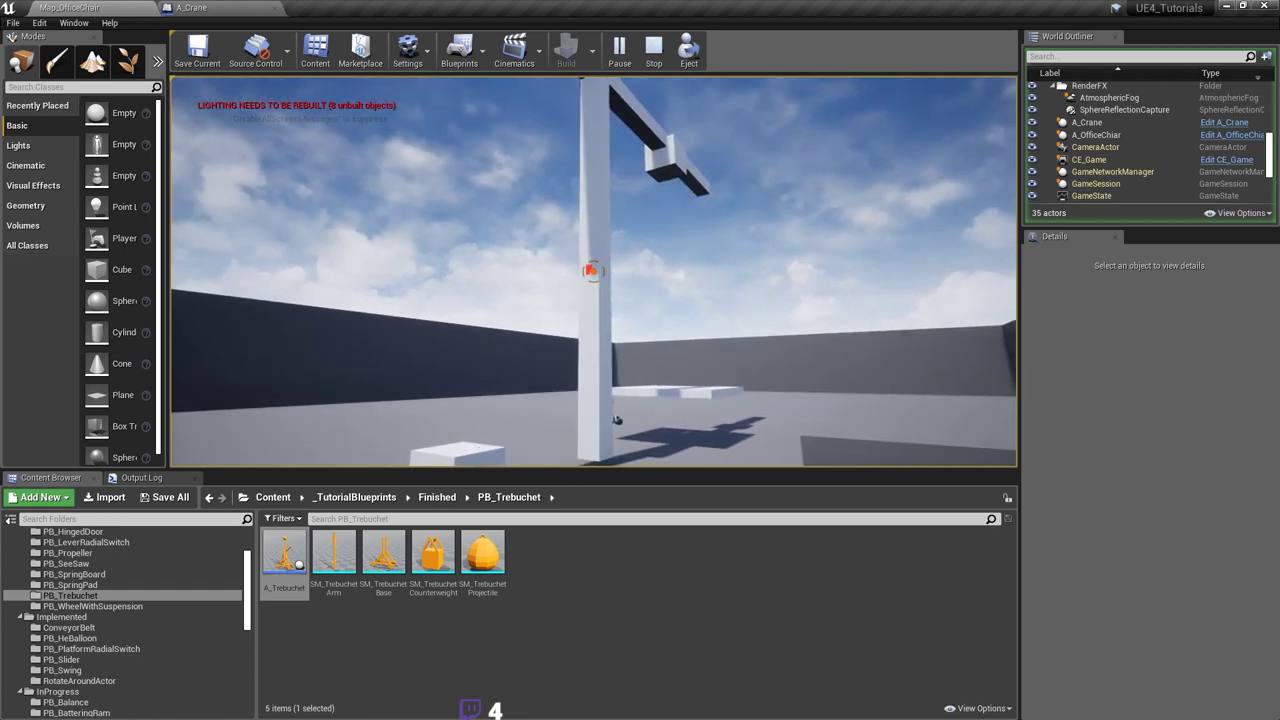
pyautogui.press('w')
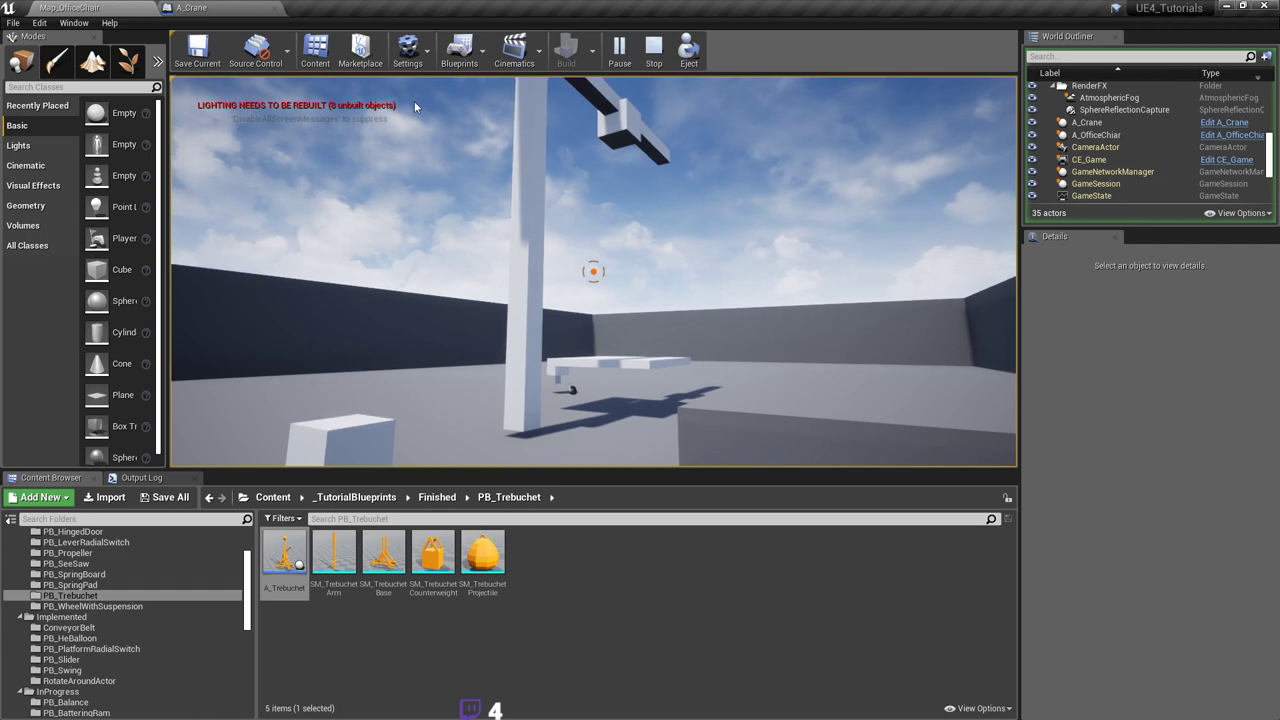
pyautogui.press('Escape')
# Step: Float A_Crane's event graph in a separate, taller window beside the level view, with all its nodes in view
pyautogui.click(189, 7)
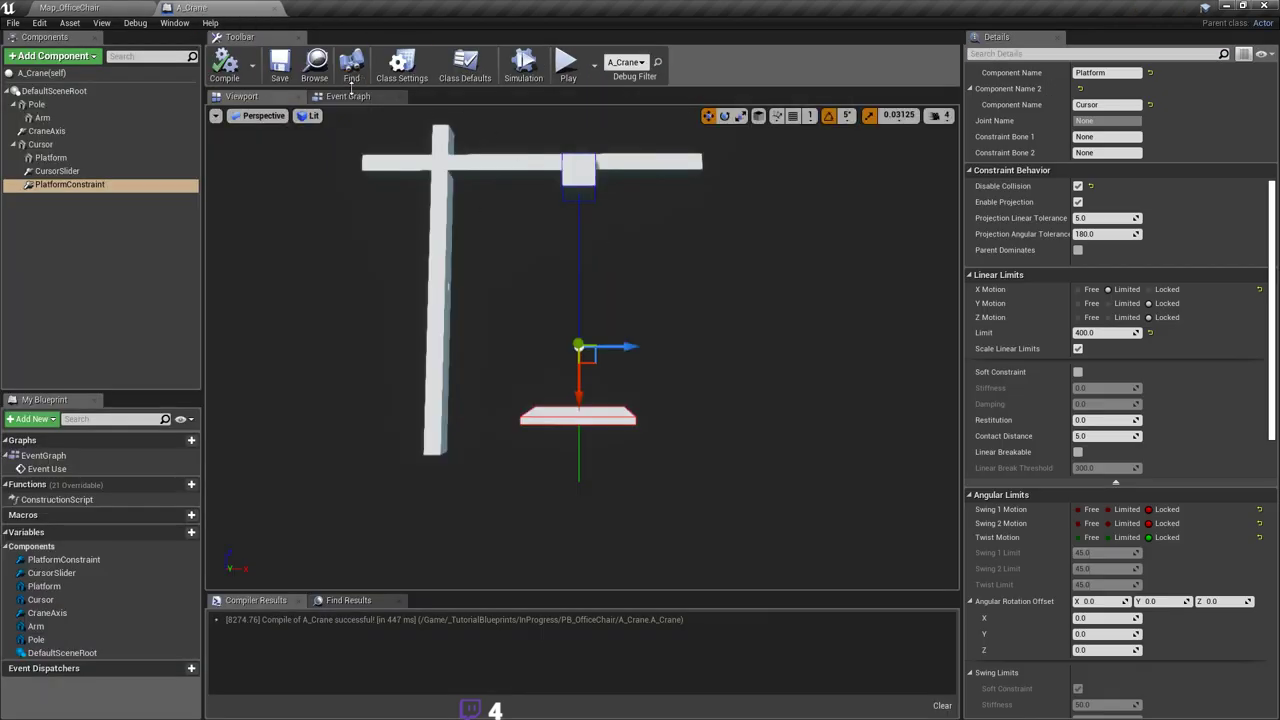
pyautogui.click(350, 95)
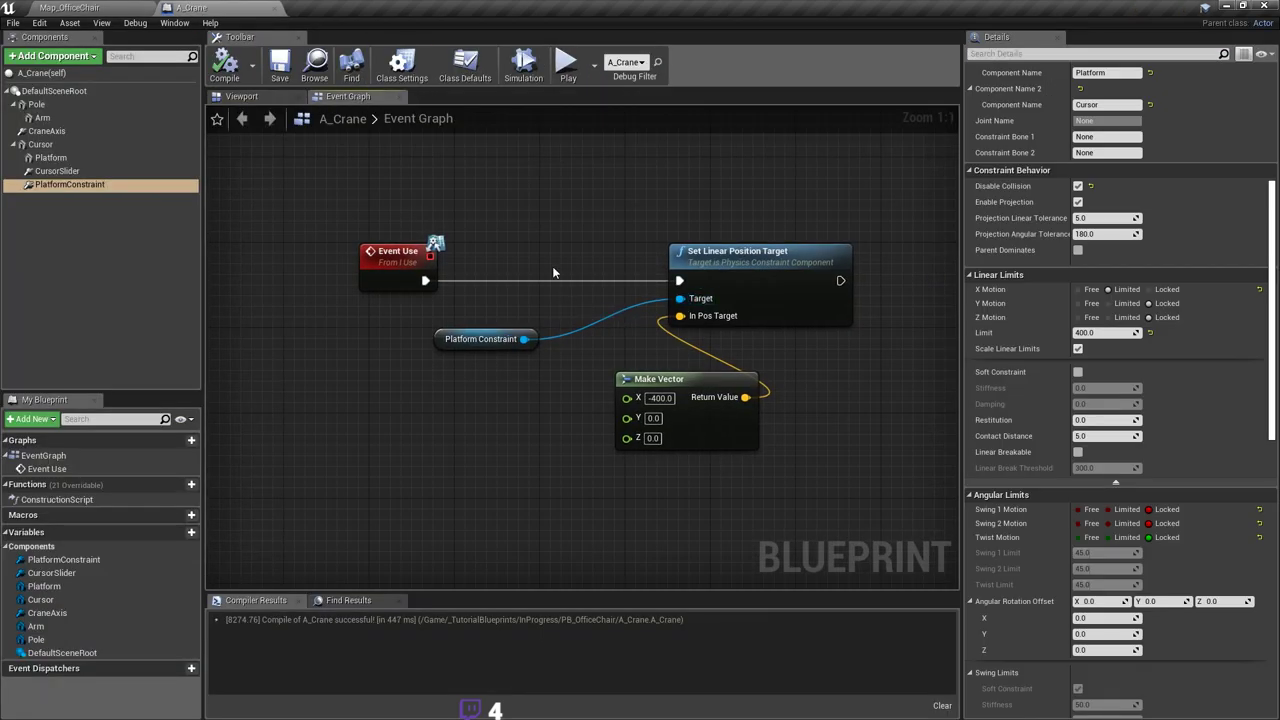
pyautogui.moveTo(230, 8); pyautogui.dragTo(534, 97)
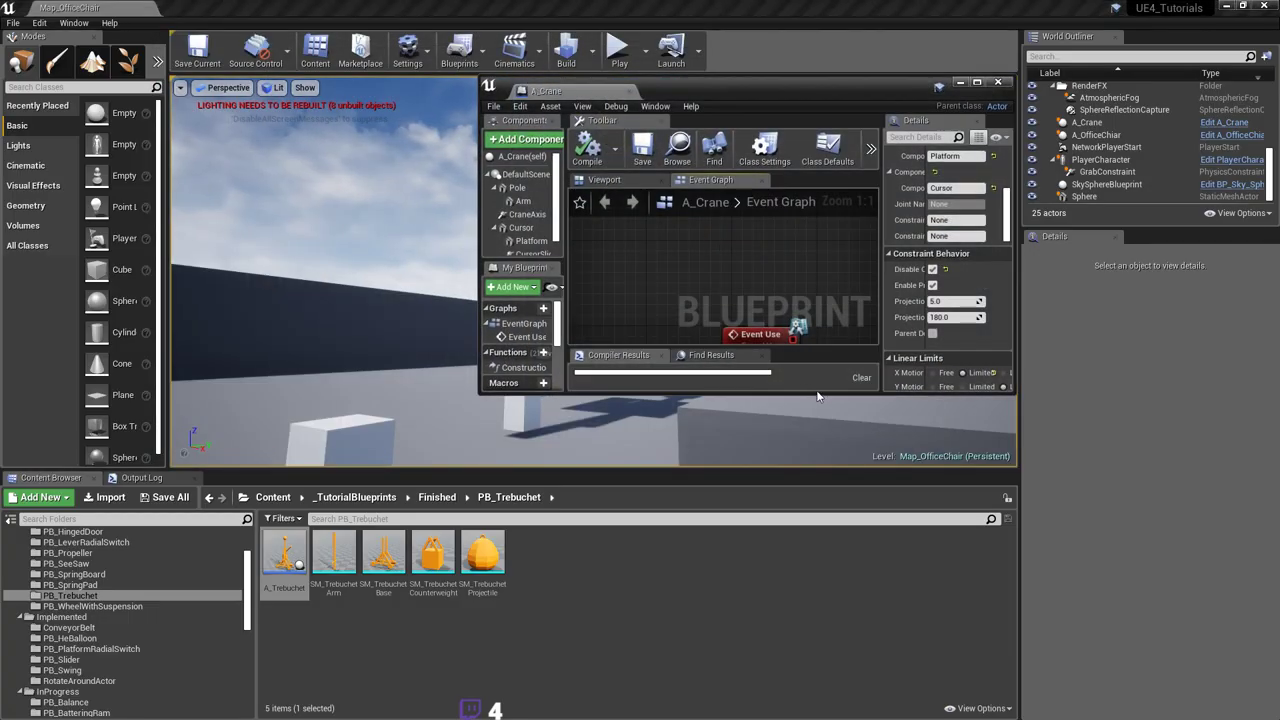
pyautogui.moveTo(823, 395); pyautogui.dragTo(825, 553)
pyautogui.scroll(-4, 642, 314)
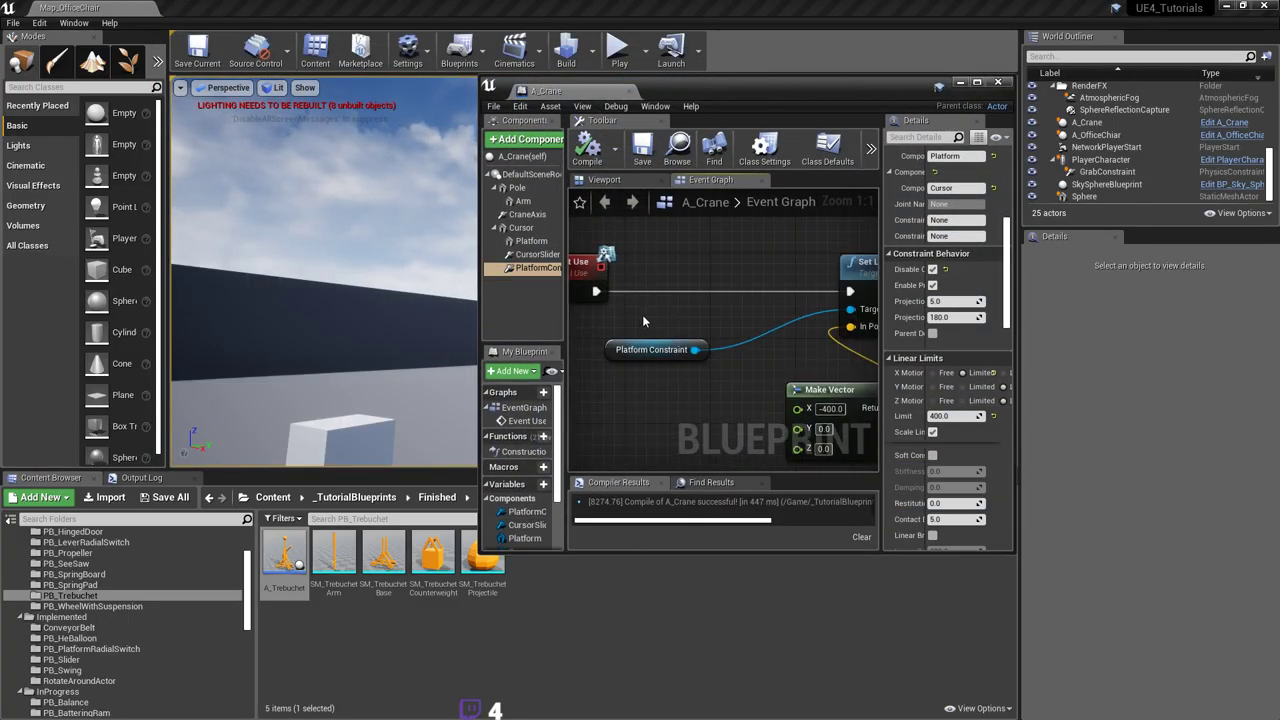
pyautogui.moveTo(648, 320); pyautogui.dragTo(650, 292, button='right')
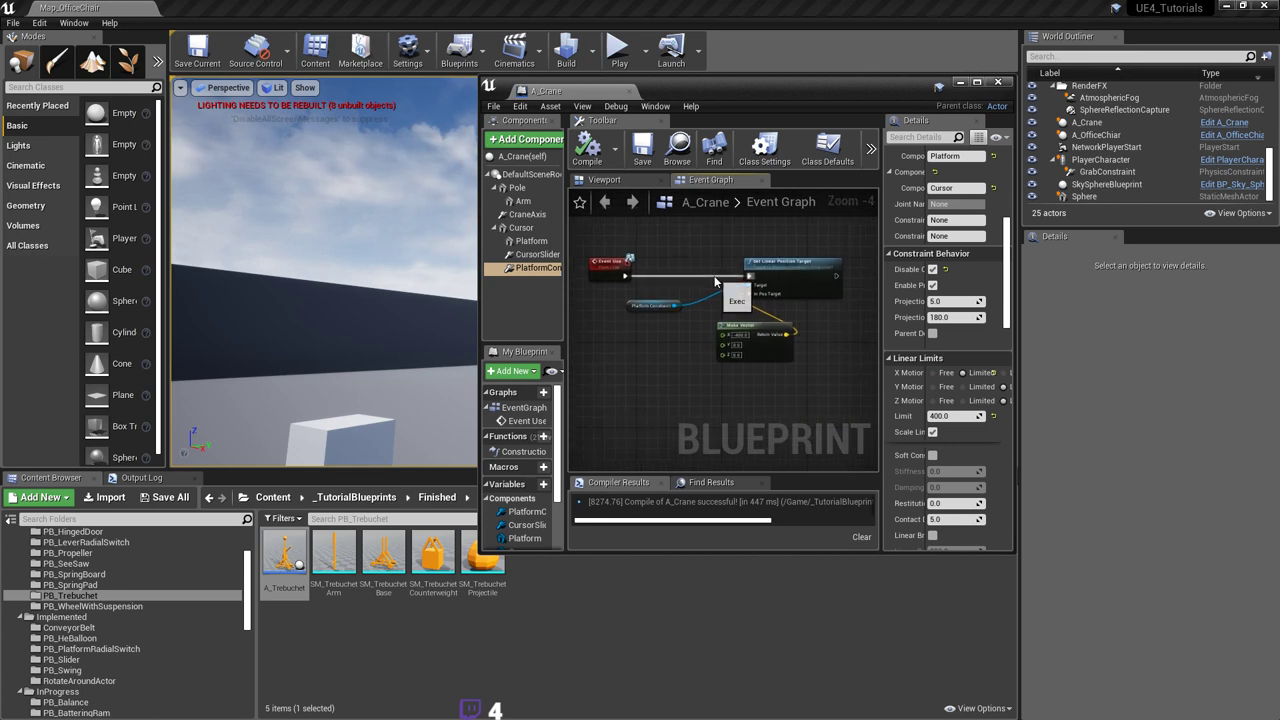
pyautogui.moveTo(707, 94); pyautogui.dragTo(963, 117)
pyautogui.moveTo(510, 120); pyautogui.dragTo(550, 118, button='right')
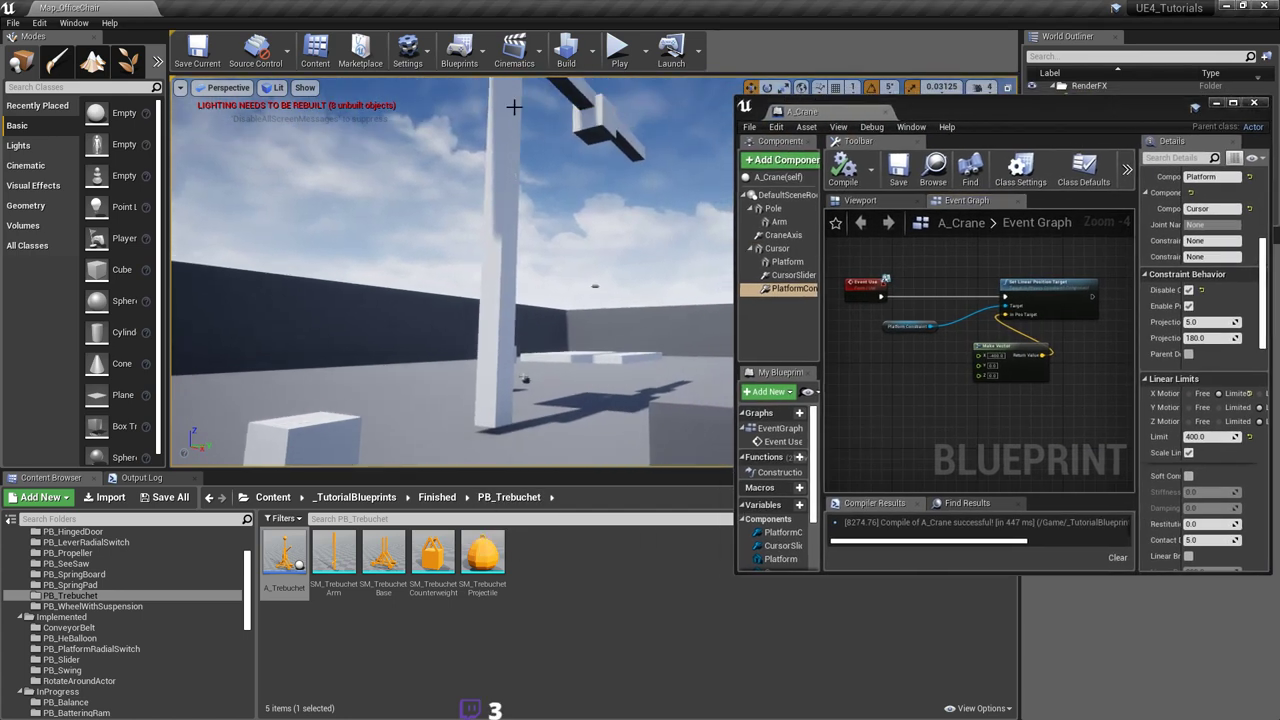
# Step: Play the level twice and use the crane while watching A_Crane's event graph for execution of Event Use
pyautogui.click(619, 55)
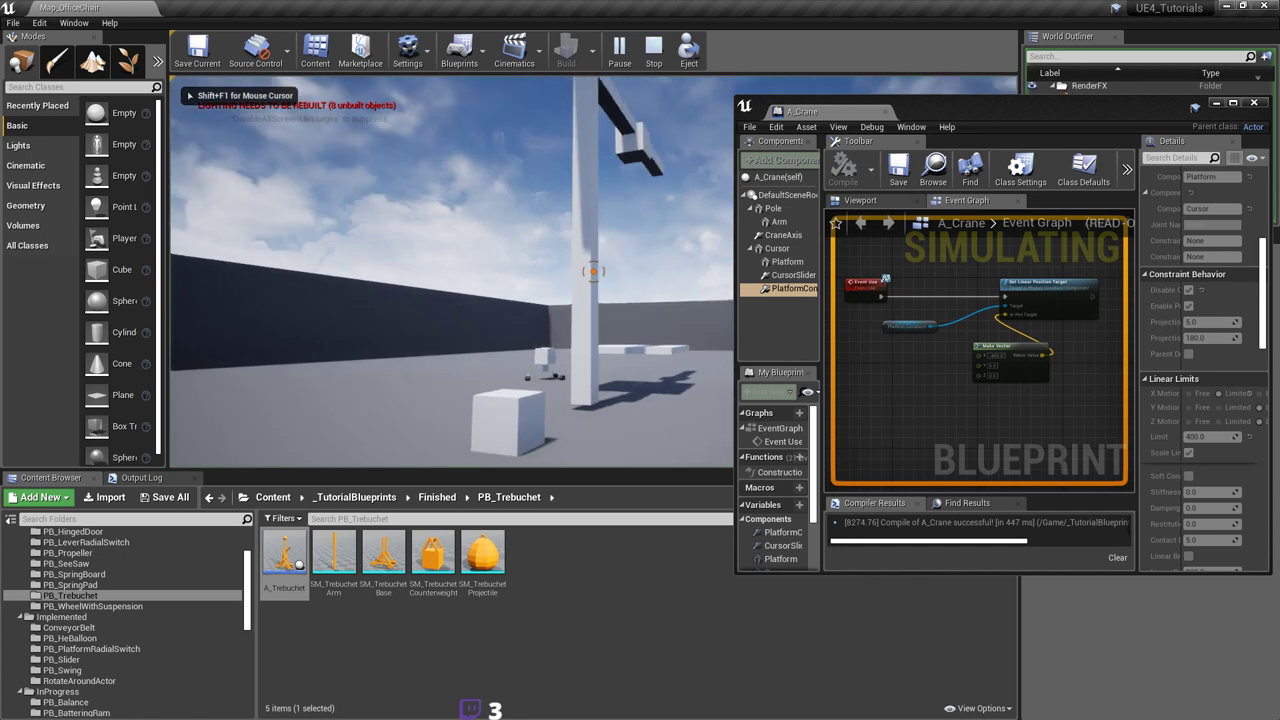
pyautogui.press('e')
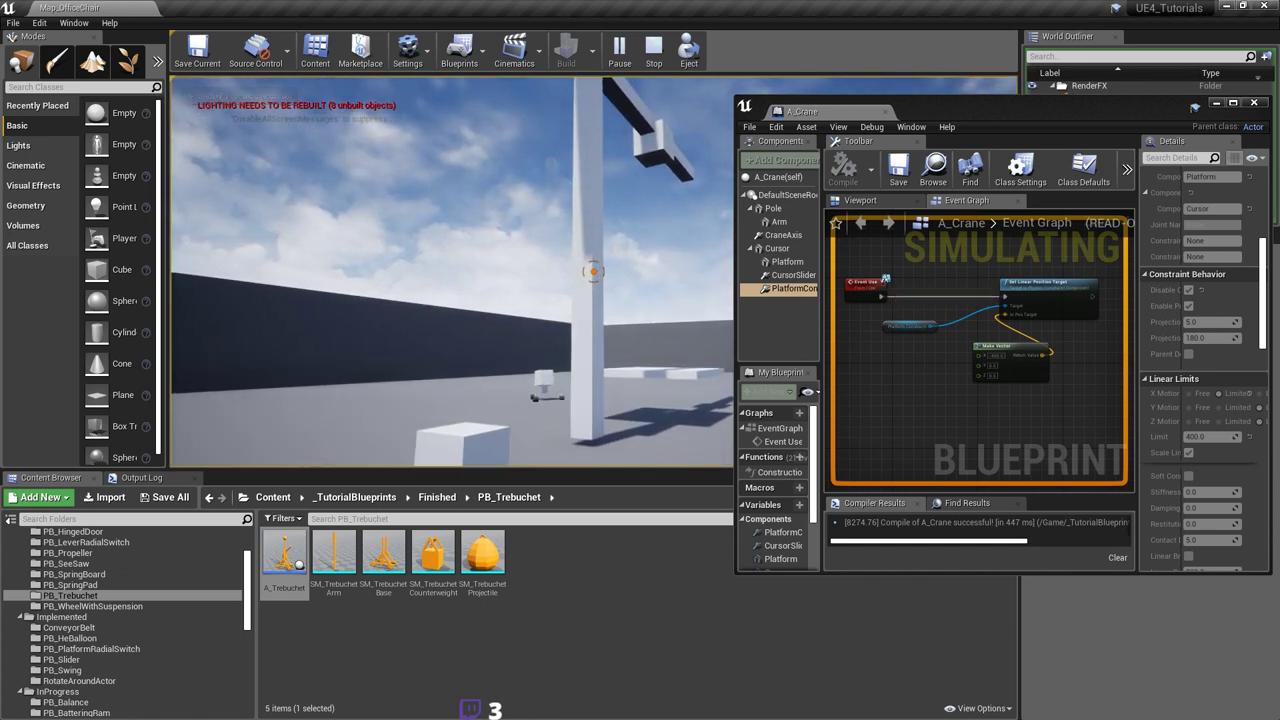
pyautogui.press('Escape')
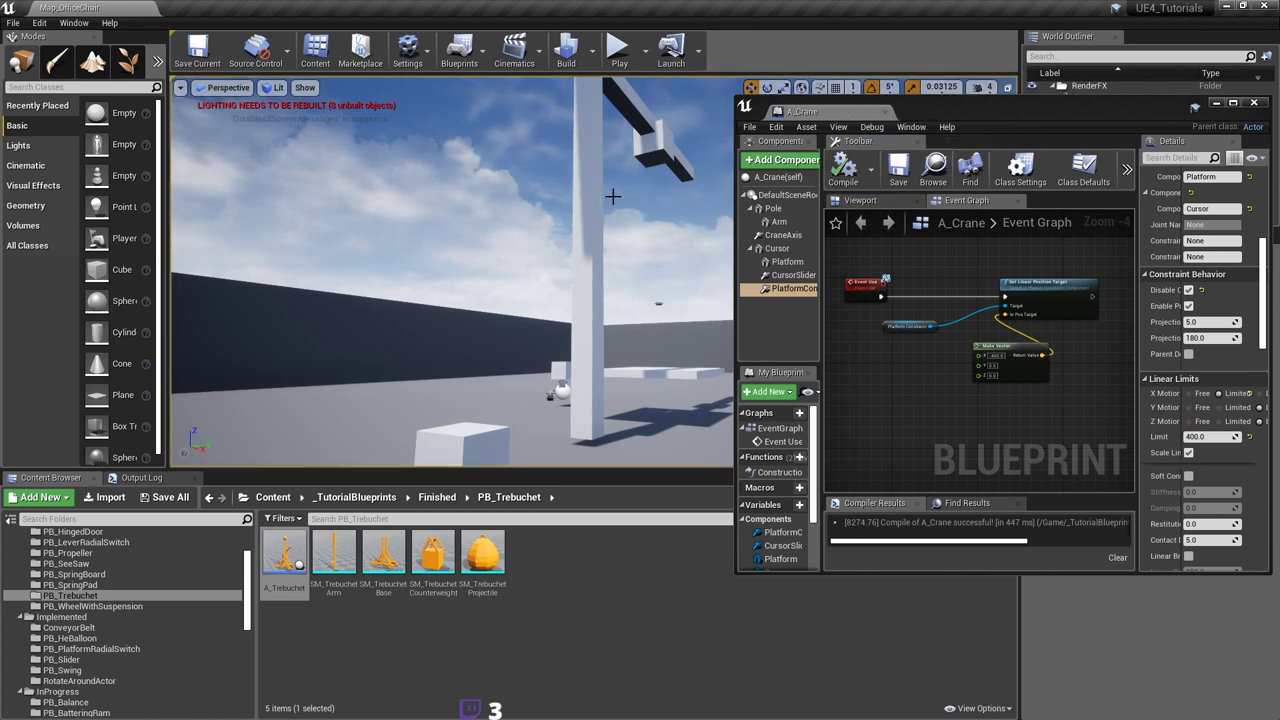
pyautogui.click(619, 48)
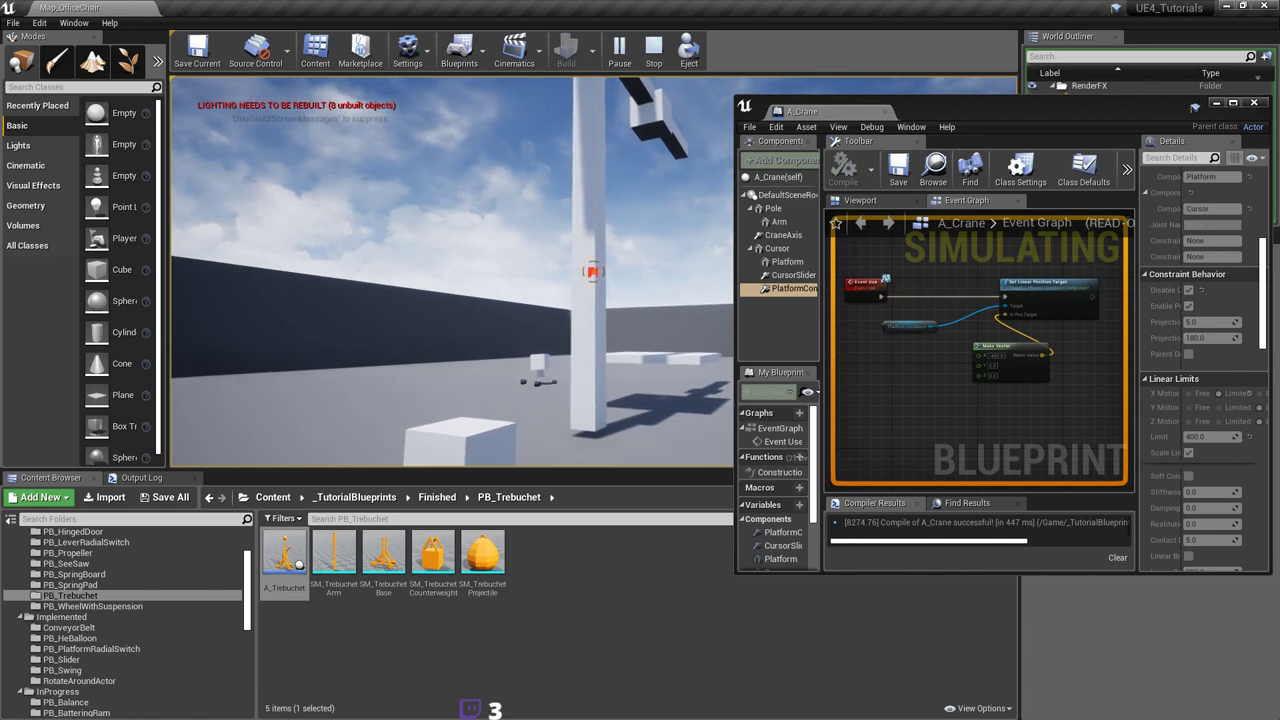
pyautogui.press('Escape')
# Step: Dock the A_Crane editor back into the main window and return to the Map_OfficeChair level
pyautogui.moveTo(865, 116); pyautogui.dragTo(460, 8)
pyautogui.click(124, 8)
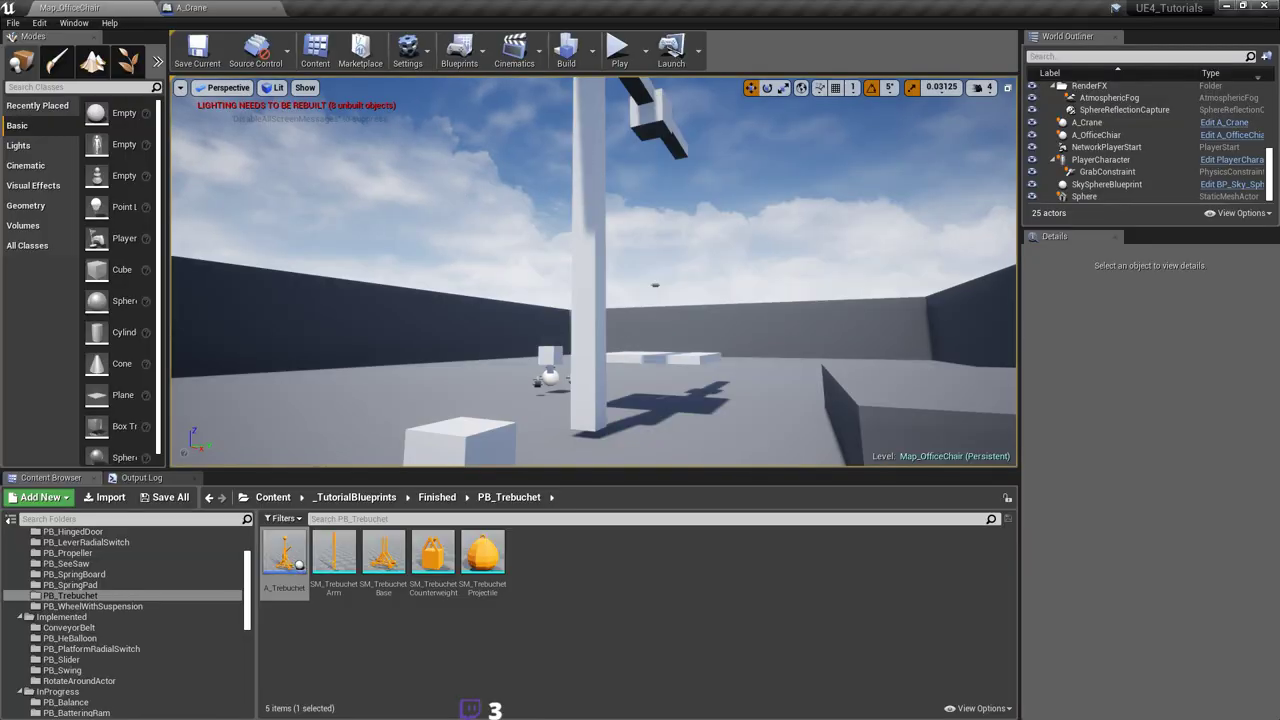
pyautogui.press('w')
pyautogui.moveTo(652, 346); pyautogui.dragTo(732, 358, button='right')
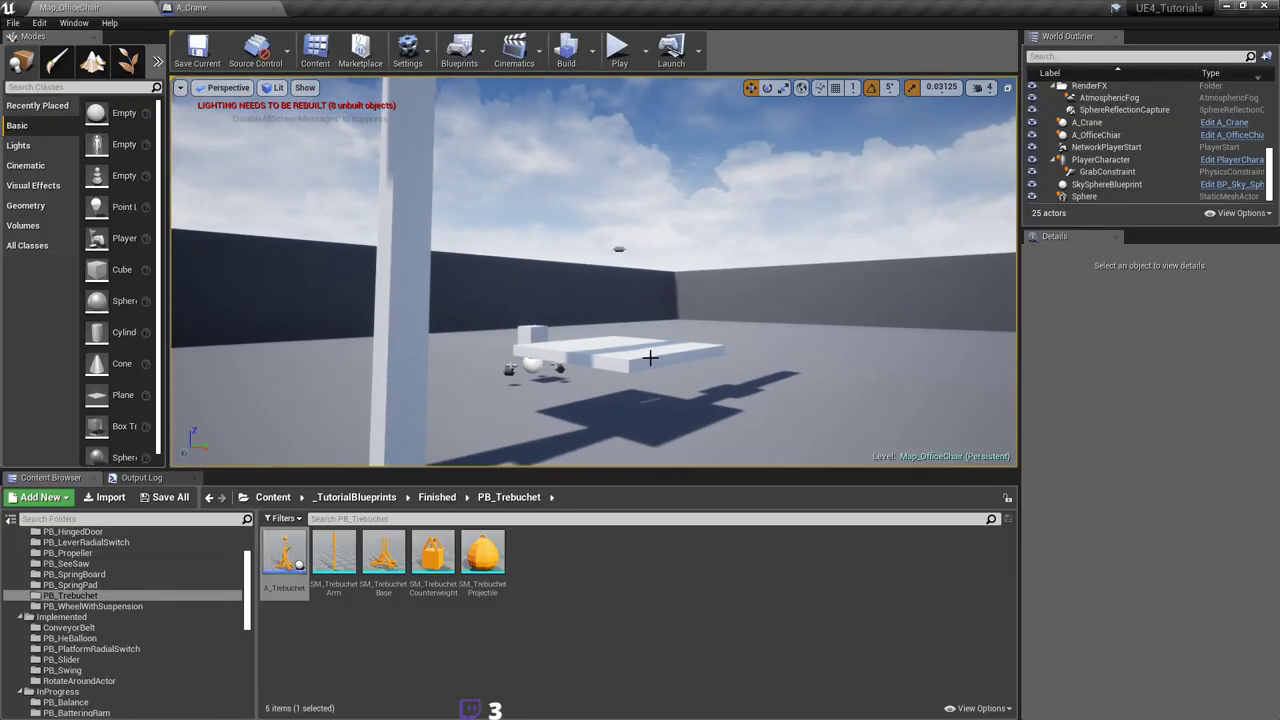
pyautogui.moveTo(665, 312); pyautogui.dragTo(665, 350)
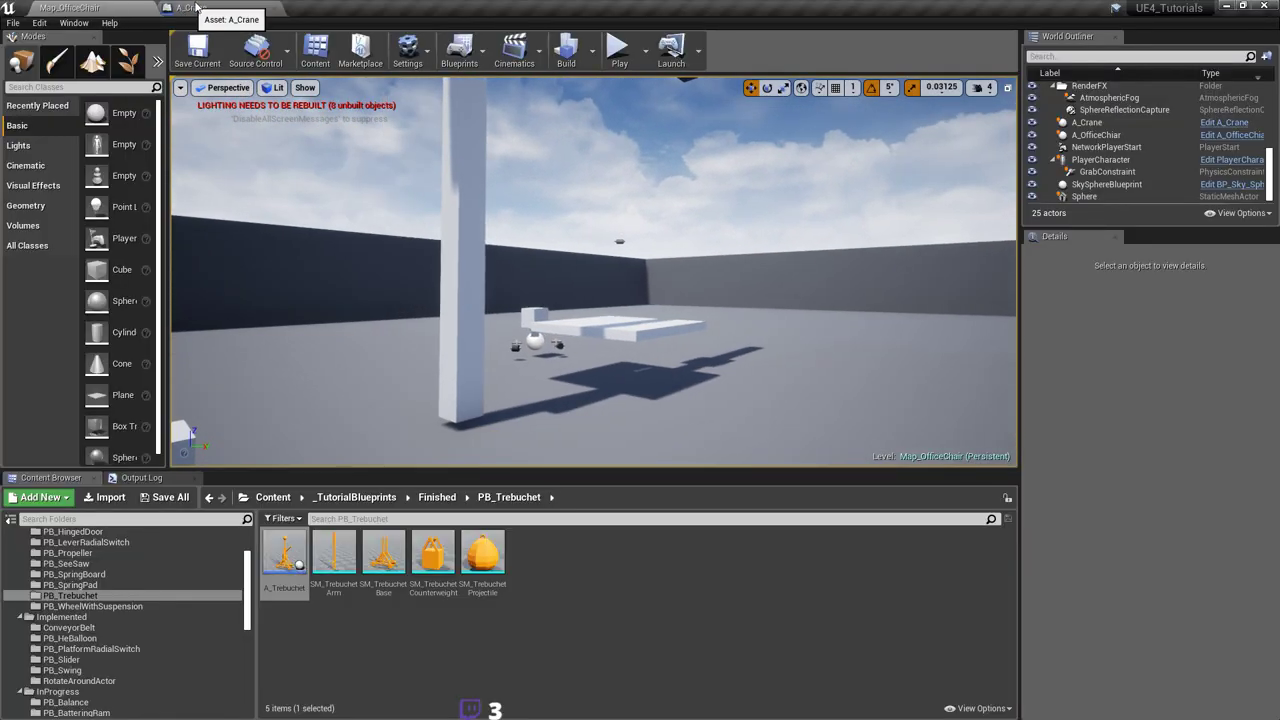
# Step: Add a Platform component reference to A_Crane's event graph and create a Wake Rigid Body node targeting it
pyautogui.click(191, 8)
pyautogui.scroll(4, 366, 217)
pyautogui.moveTo(652, 280); pyautogui.dragTo(737, 349, button='right')
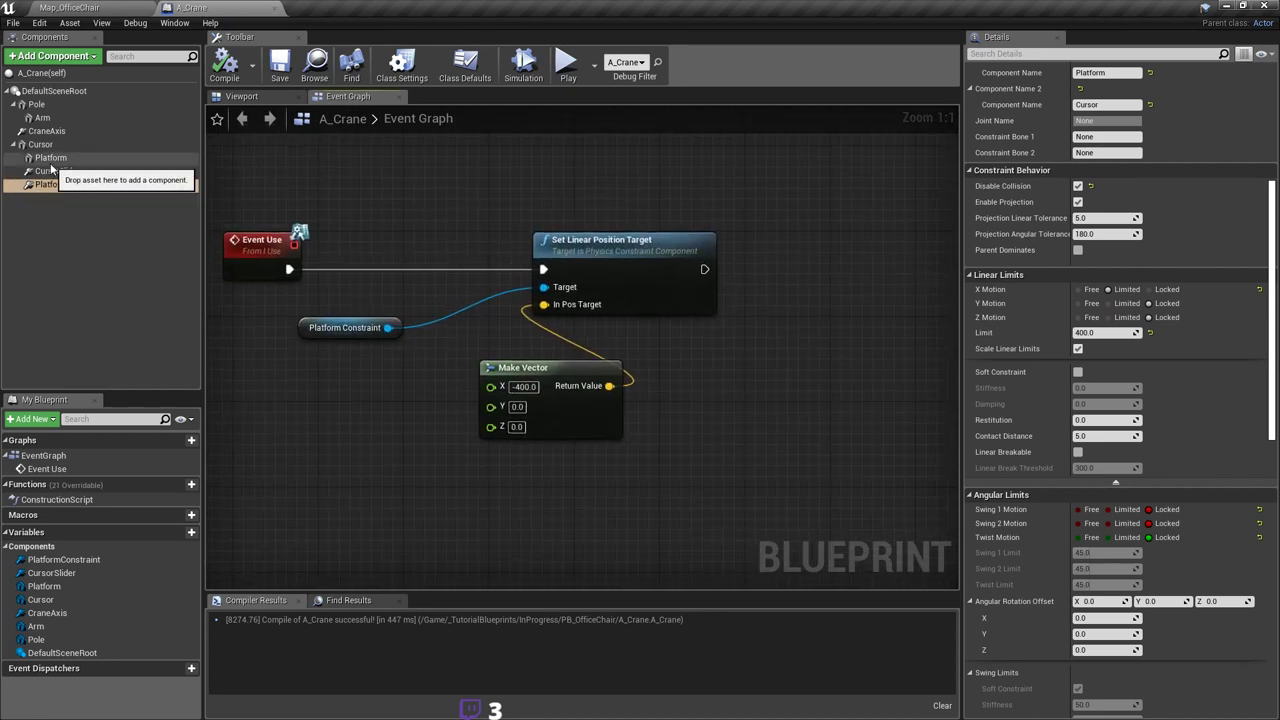
pyautogui.moveTo(50, 157); pyautogui.dragTo(726, 314)
pyautogui.moveTo(390, 334); pyautogui.dragTo(363, 304, button='right')
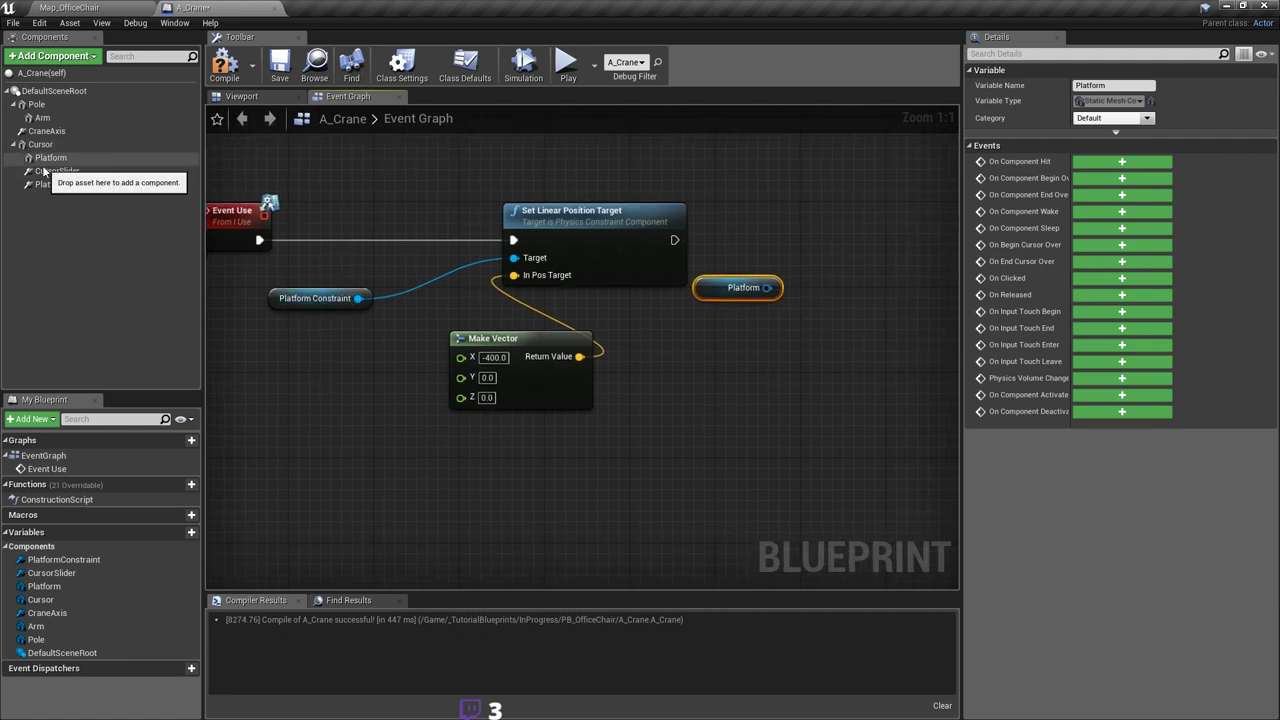
pyautogui.moveTo(714, 343); pyautogui.dragTo(651, 358, button='right')
pyautogui.moveTo(707, 302); pyautogui.dragTo(772, 284)
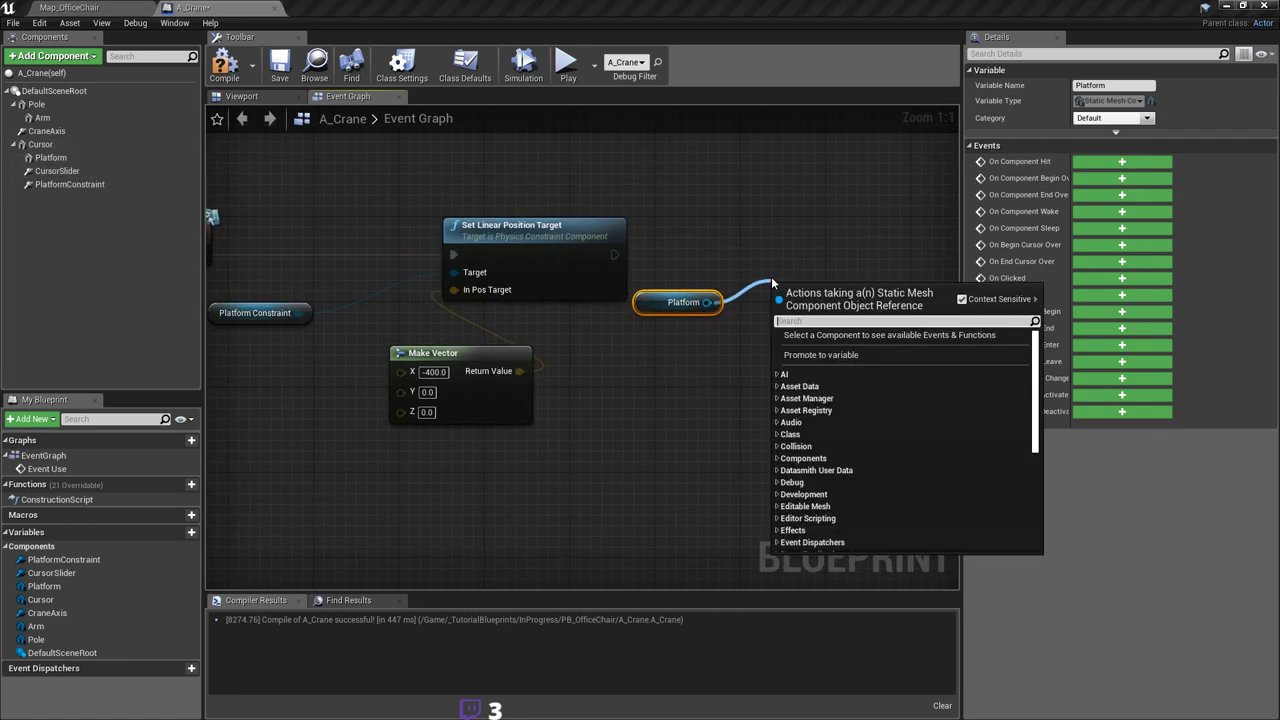
pyautogui.write('wake')
pyautogui.press('Return')
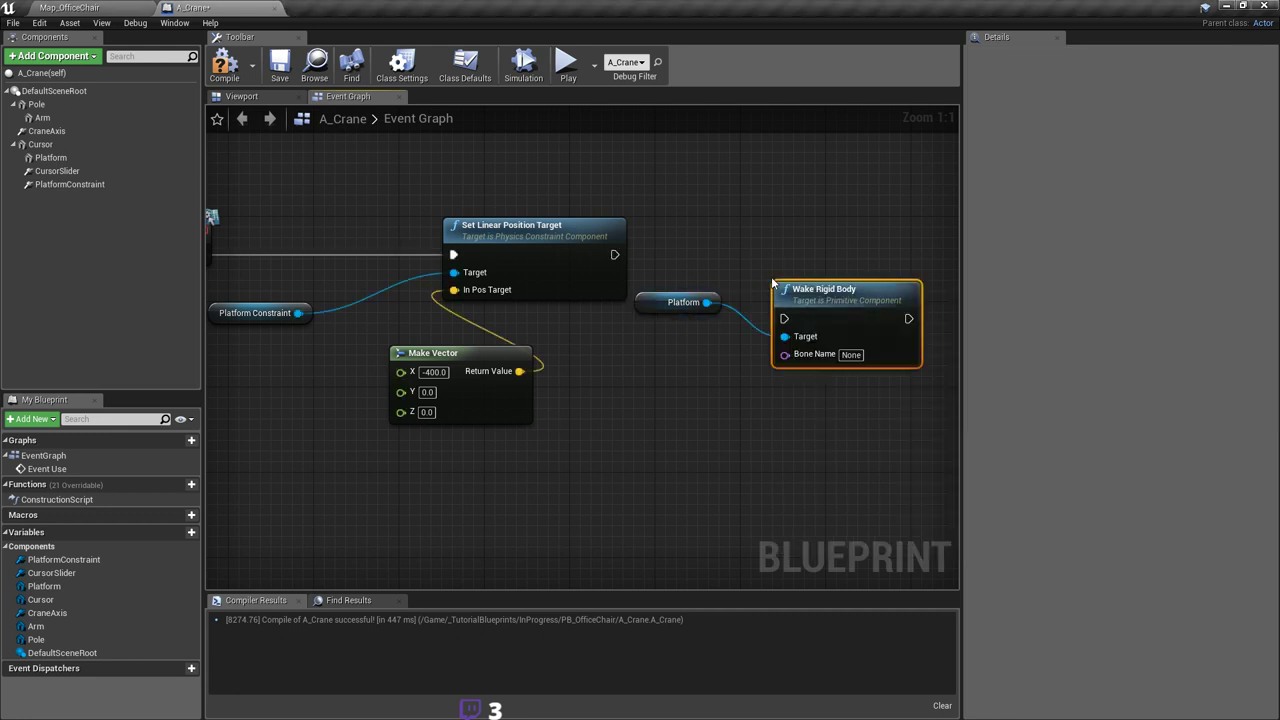
# Step: Run Wake Rigid Body after Set Linear Position Target, arrange it with its Platform reference, and save A_Crane
pyautogui.moveTo(817, 290); pyautogui.dragTo(797, 216)
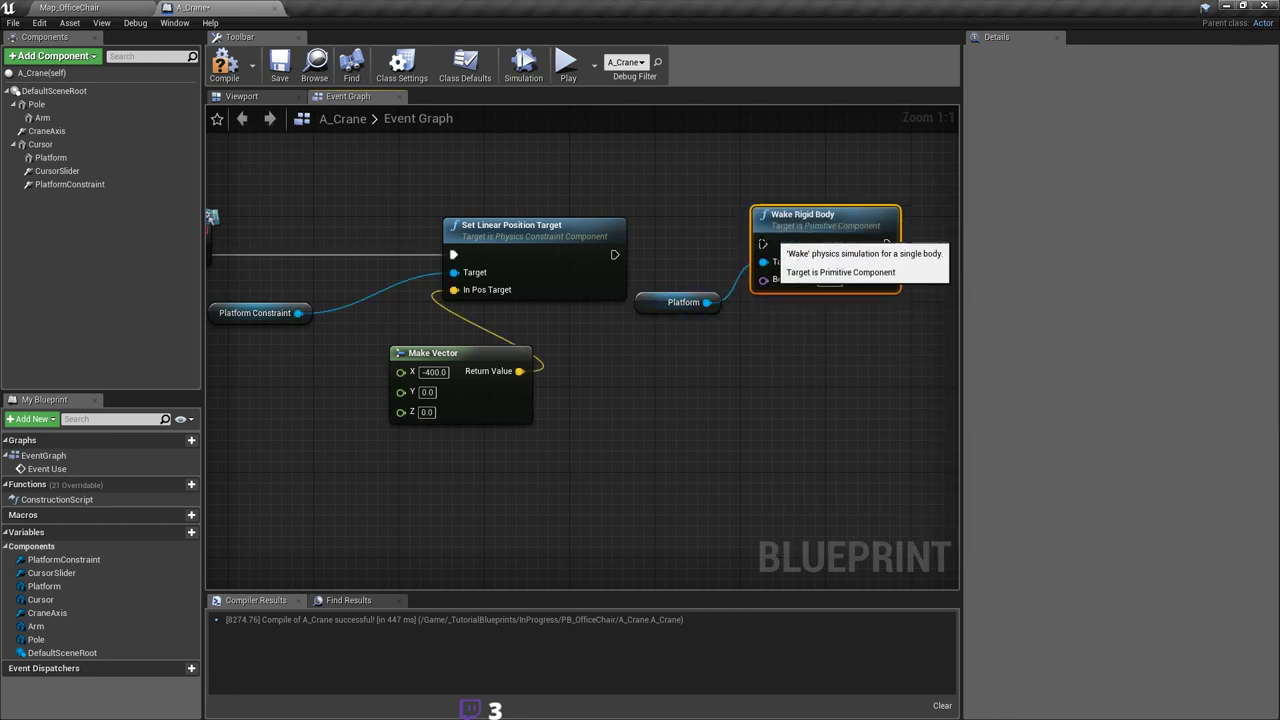
pyautogui.moveTo(672, 302); pyautogui.dragTo(682, 334)
pyautogui.moveTo(614, 255); pyautogui.dragTo(822, 229)
pyautogui.click(744, 299)
pyautogui.moveTo(701, 284)
pyautogui.mouseDown(button='right')
pyautogui.moveTo(744, 299)
pyautogui.moveTo(712, 290)
pyautogui.mouseUp(button='right')
pyautogui.hotkey('ctrl', 's')
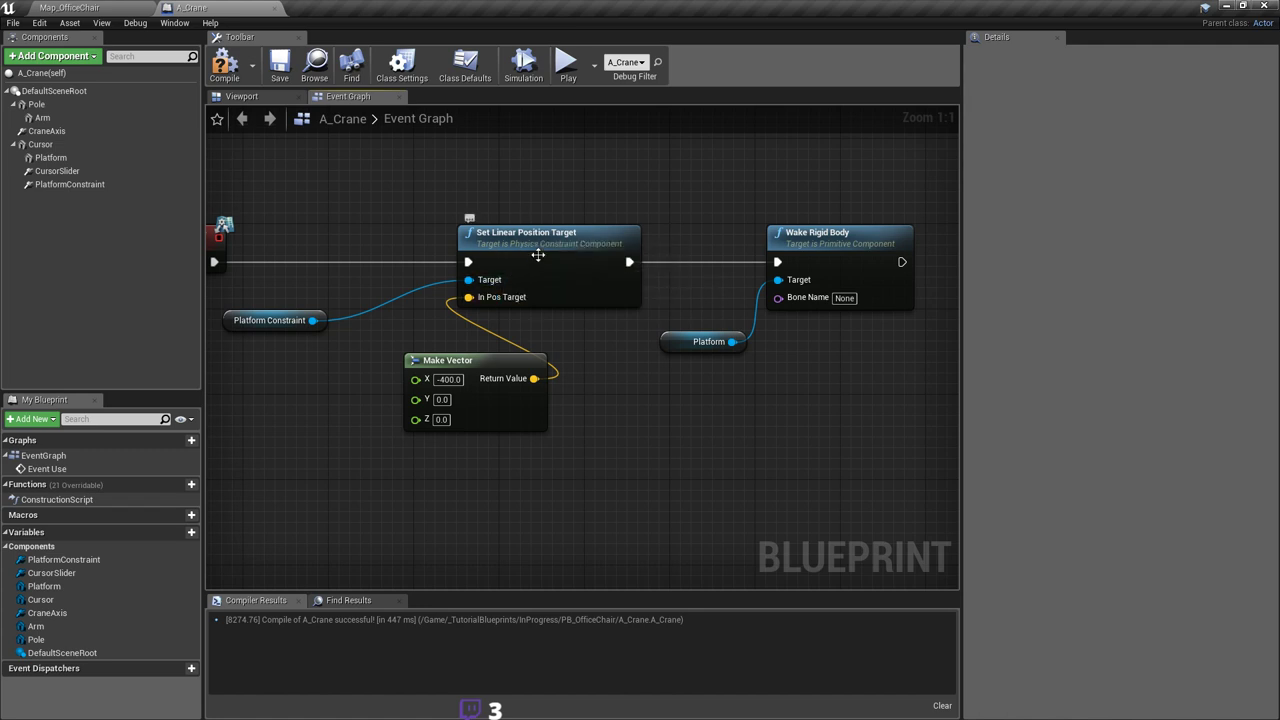
pyautogui.click(281, 68)
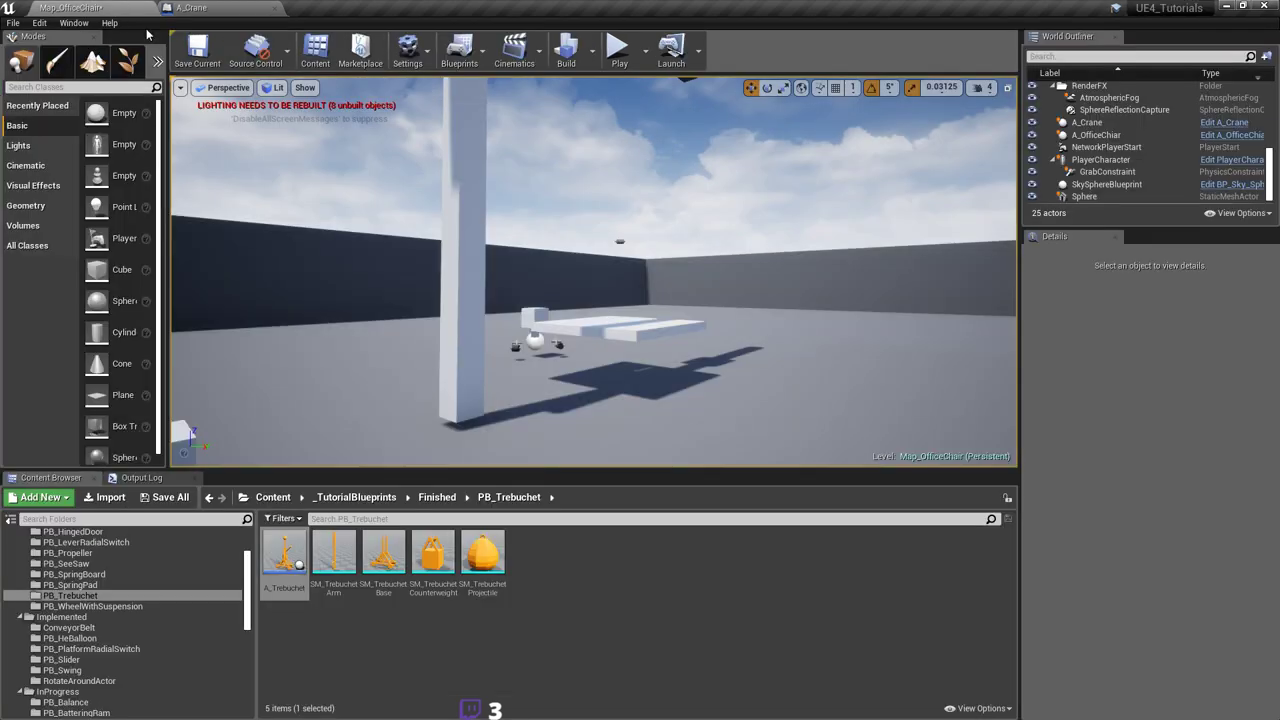
# Step: Save Map_OfficeChair and play the level, using the crane's platform from different sides to test its response
pyautogui.hotkey('ctrl', 's')
pyautogui.click(620, 50)
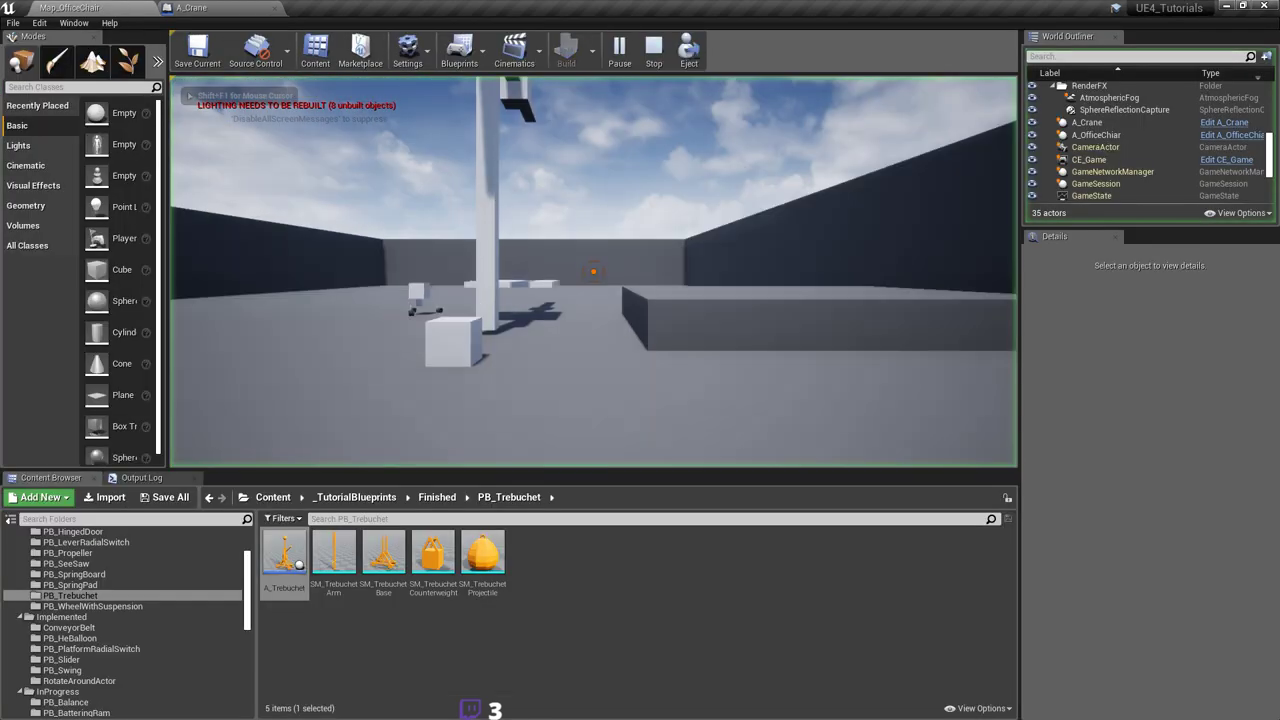
pyautogui.press('w')
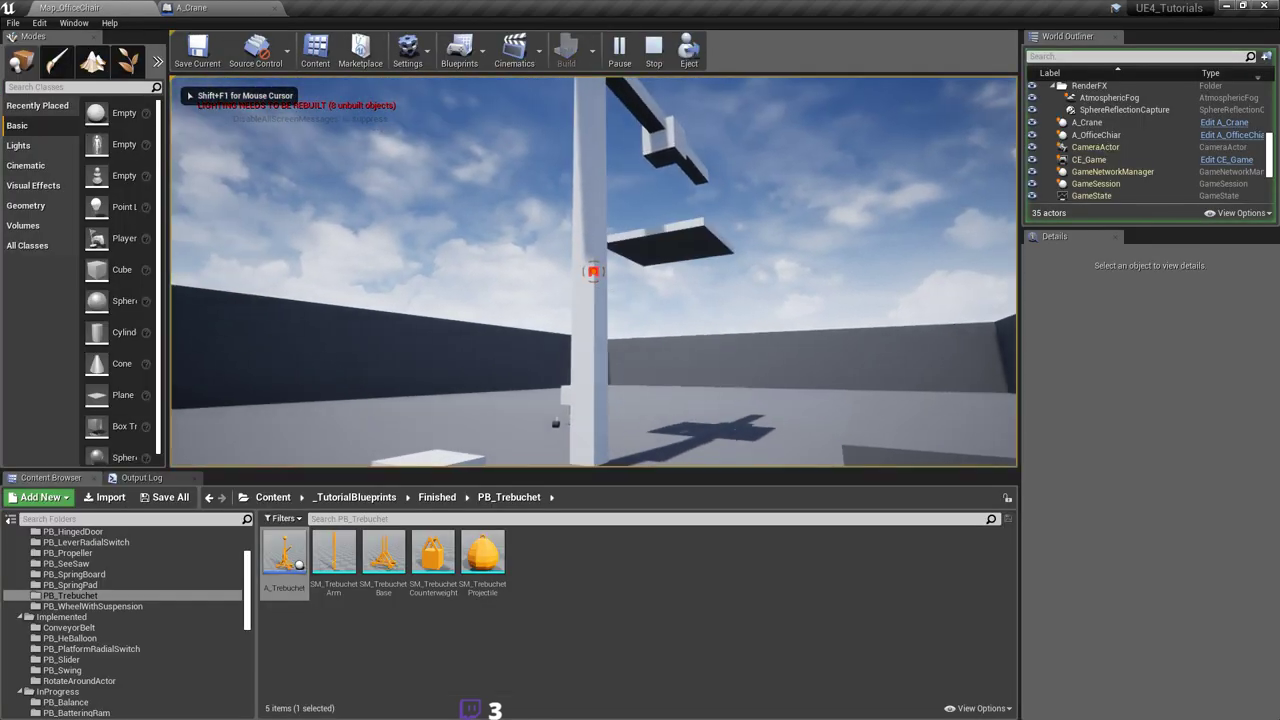
pyautogui.press('d')
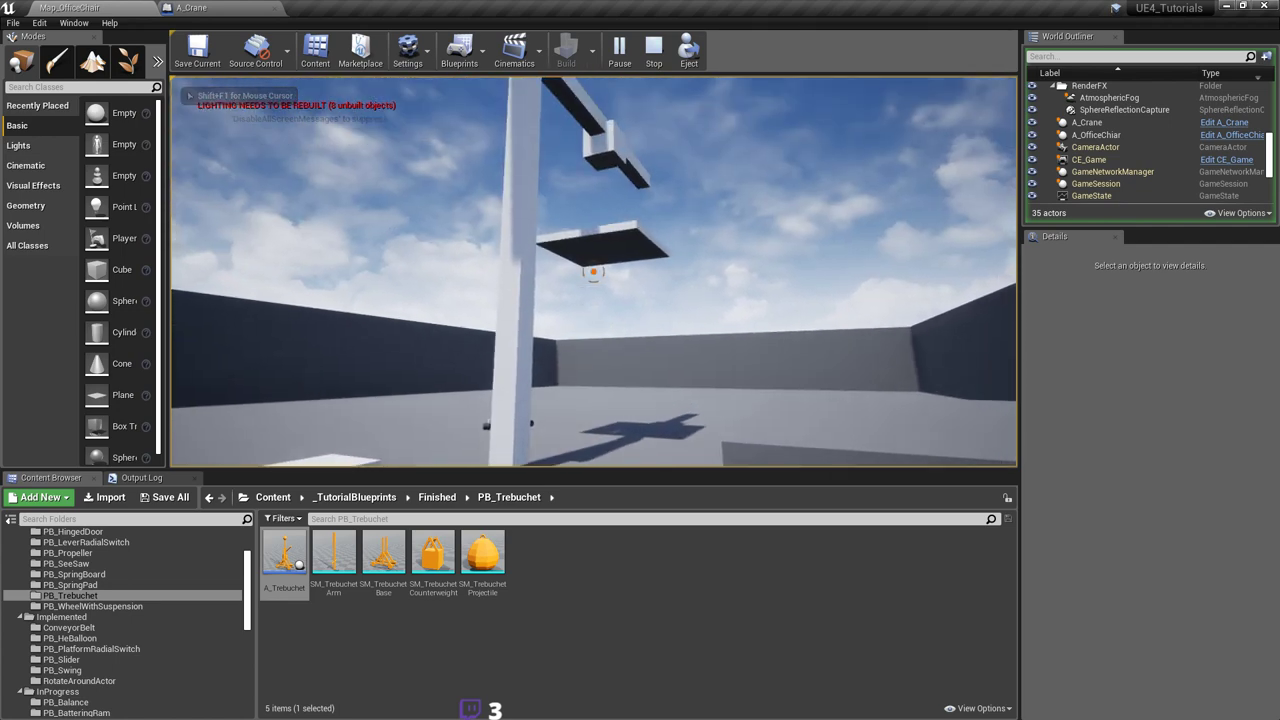
pyautogui.press('d')
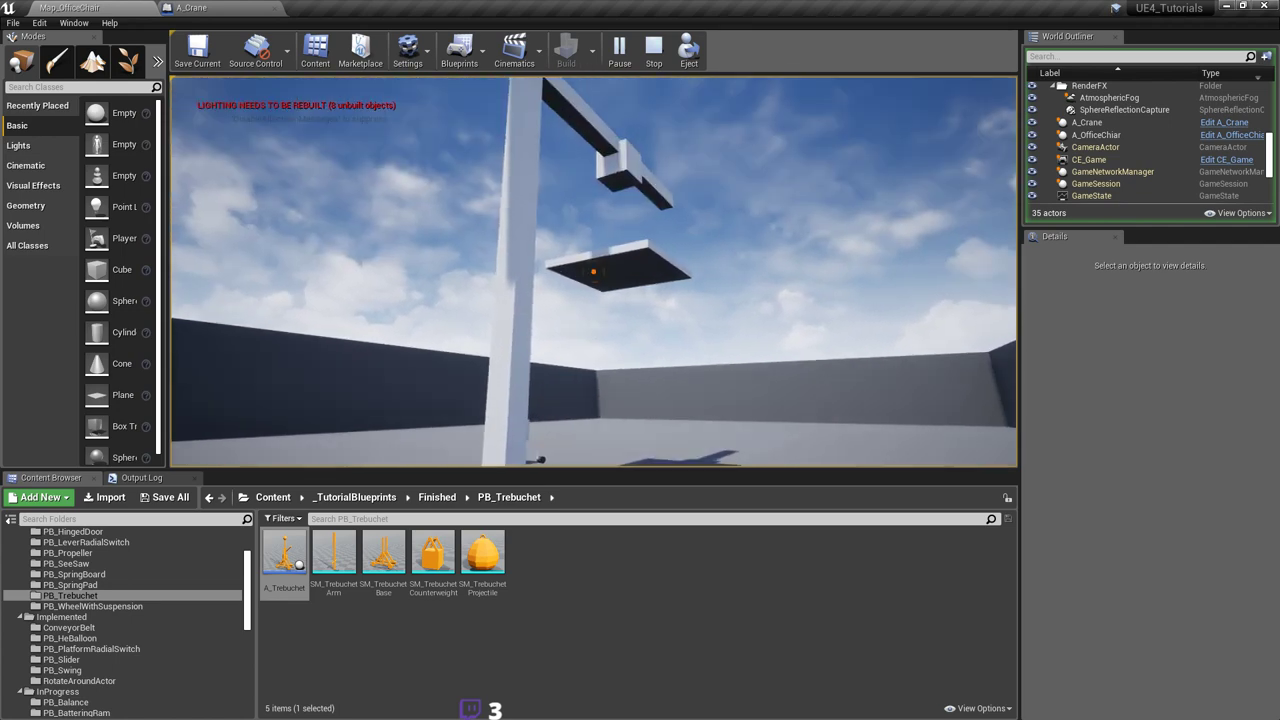
pyautogui.press('a')
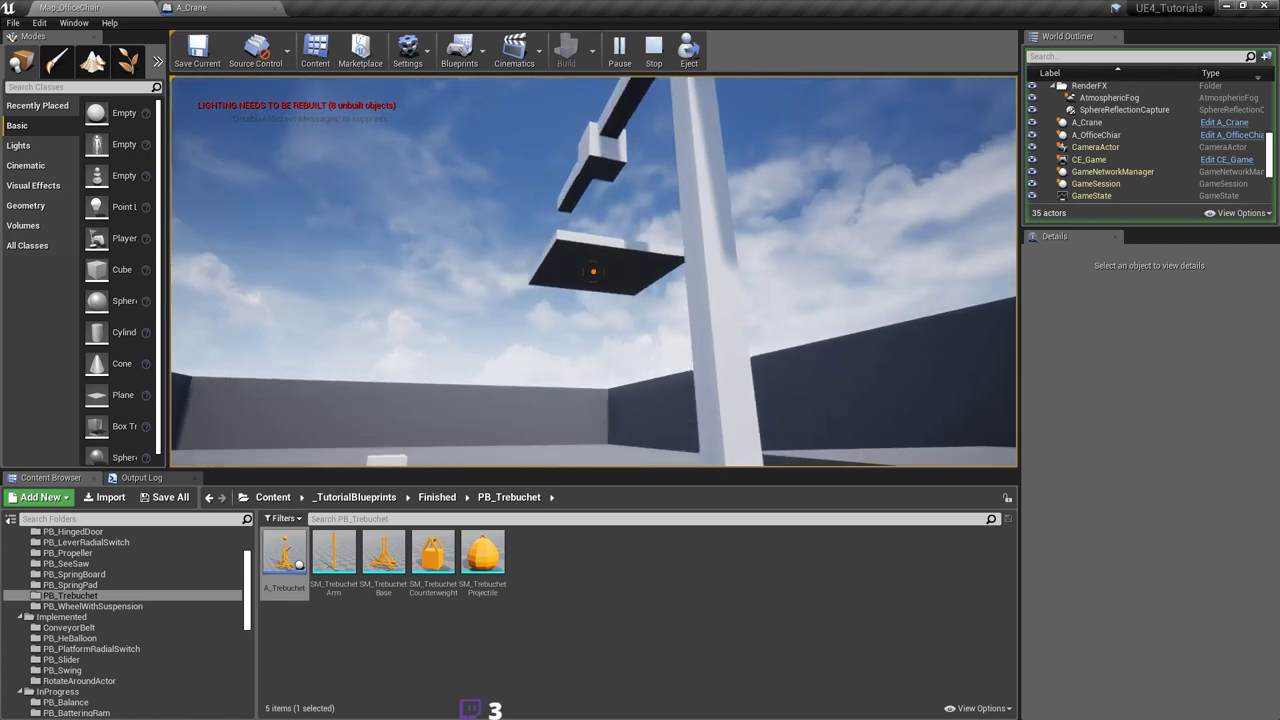
pyautogui.press('a')
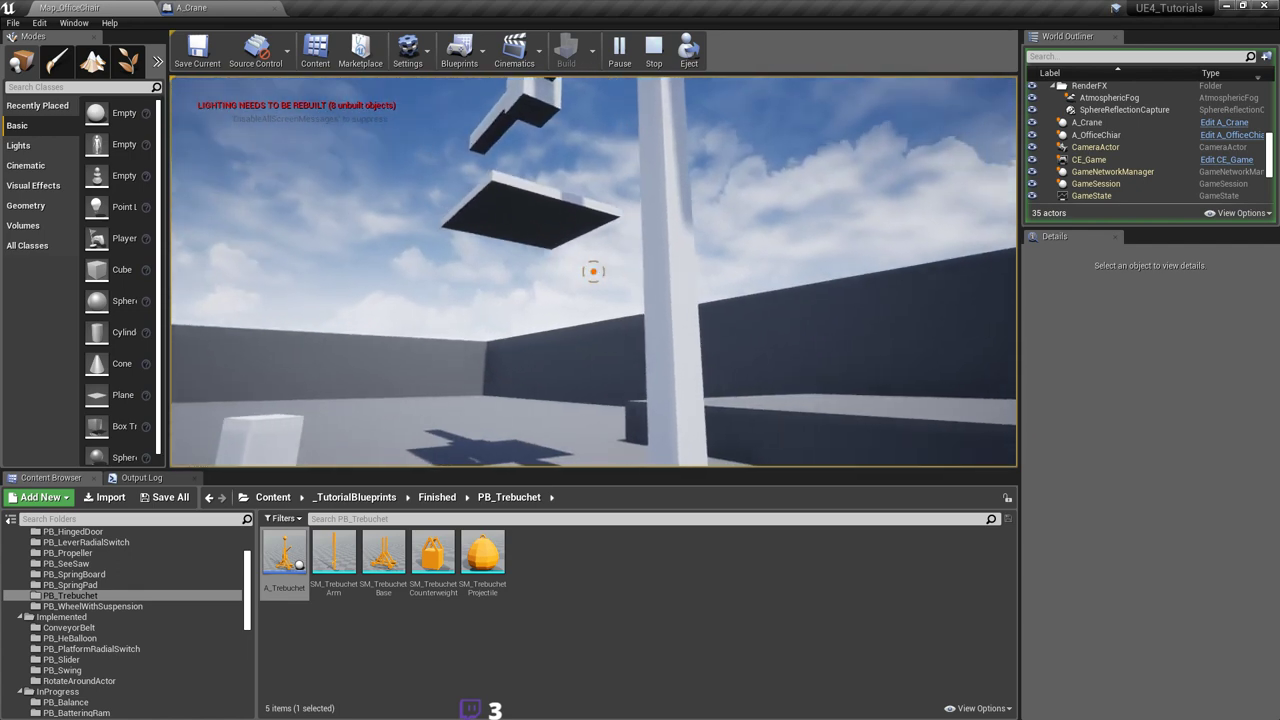
pyautogui.click(593, 271)
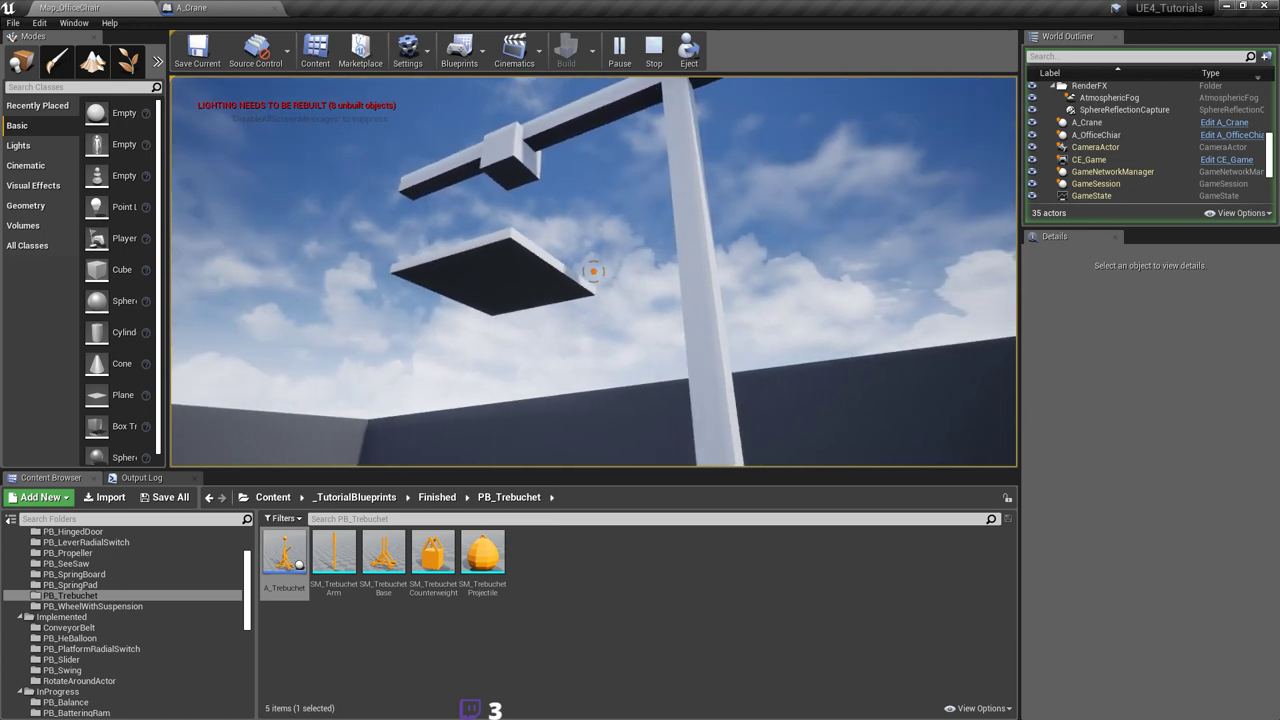
pyautogui.hotkey('shift', 'F1')
pyautogui.press('Escape')
pyautogui.moveTo(795, 260); pyautogui.dragTo(674, 134, button='right')
pyautogui.hotkey('ctrl', 's')
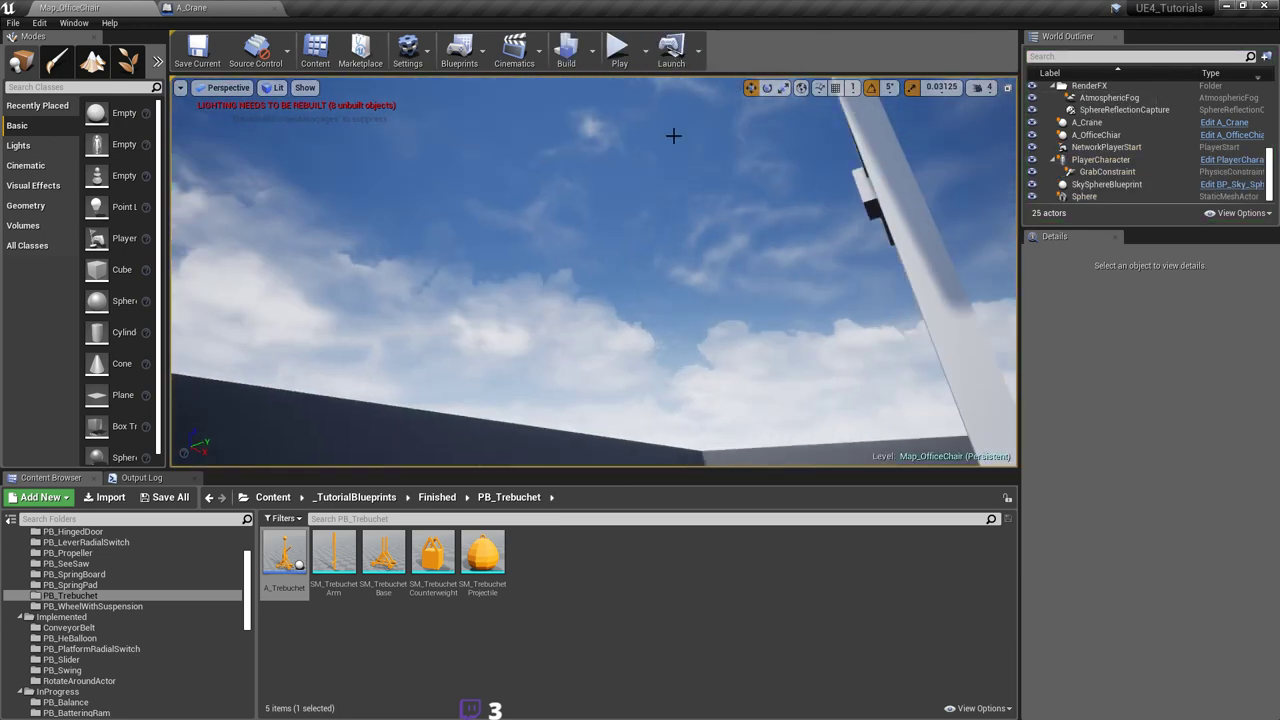
# Step: Move A_Crane's Event Use node farther away from Set Linear Position Target to make room for nodes between them
pyautogui.click(272, 8)
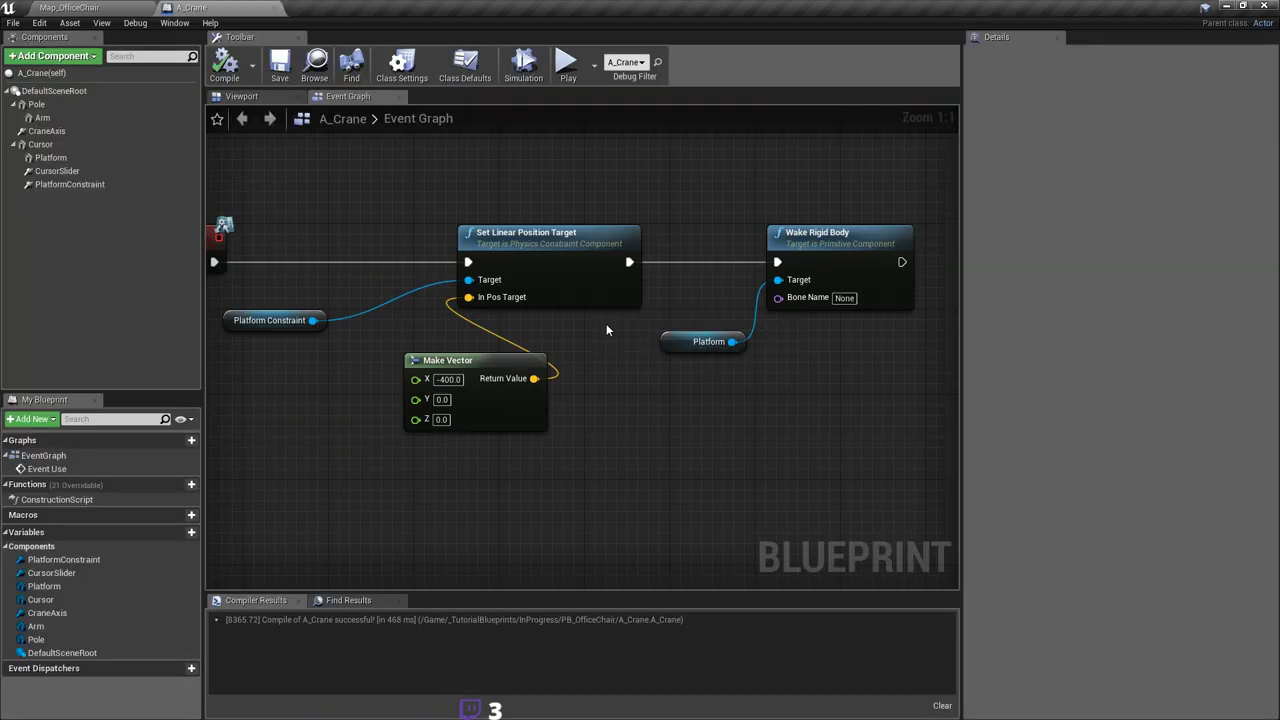
pyautogui.scroll(-2, 640, 338)
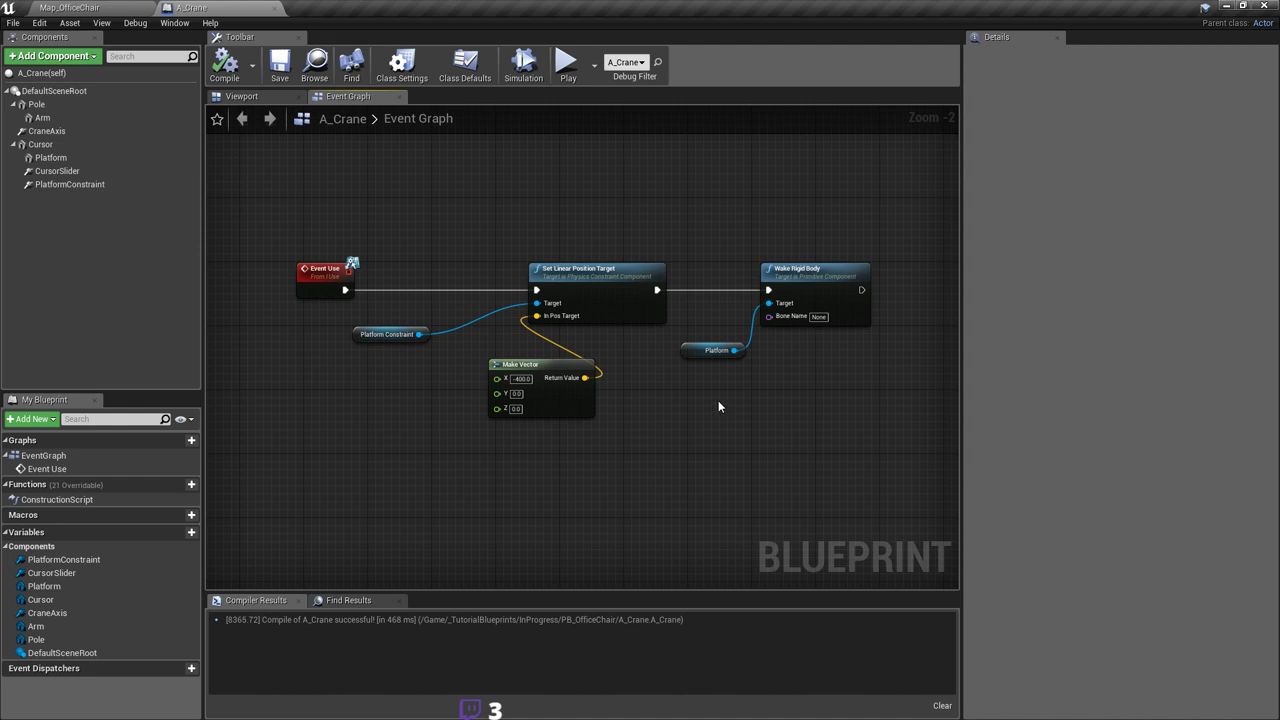
pyautogui.moveTo(715, 404); pyautogui.dragTo(865, 404, button='right')
pyautogui.moveTo(480, 285); pyautogui.dragTo(342, 277)
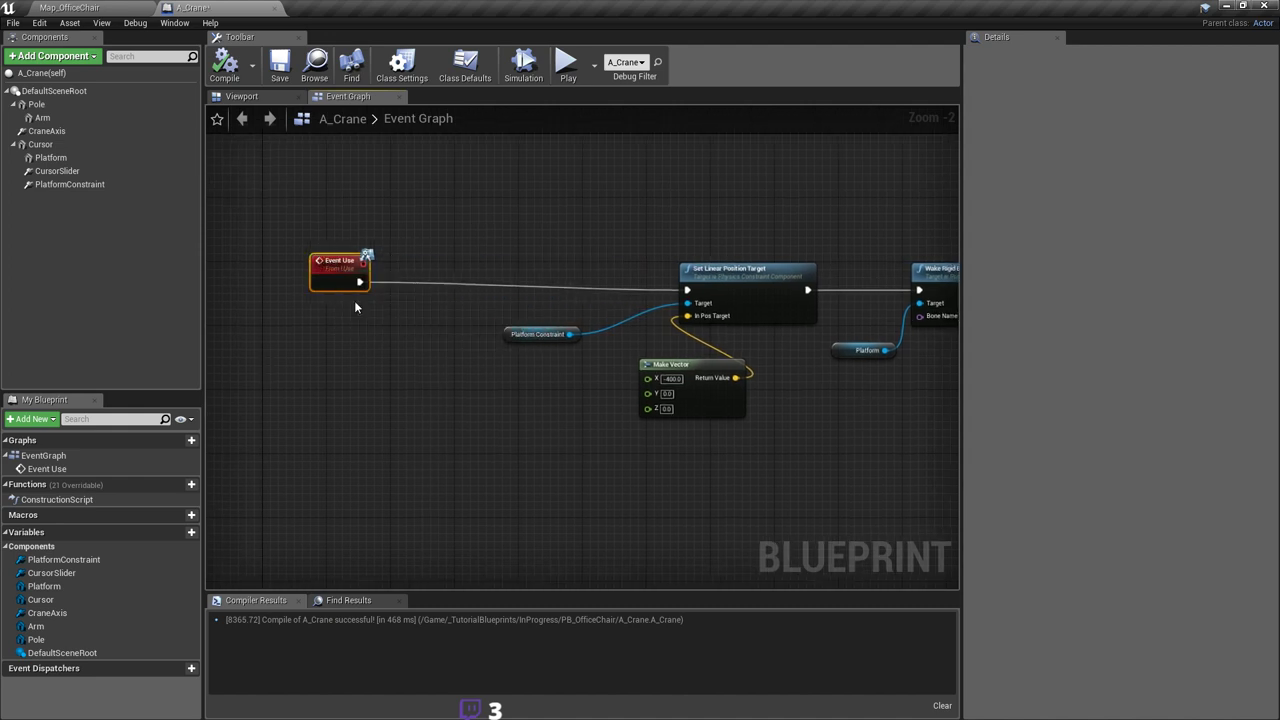
pyautogui.moveTo(460, 320)
pyautogui.mouseDown(button='right')
pyautogui.moveTo(554, 332)
pyautogui.moveTo(368, 354)
pyautogui.moveTo(609, 354)
pyautogui.moveTo(455, 343)
pyautogui.mouseUp(button='right')
pyautogui.scroll(2, 554, 332)
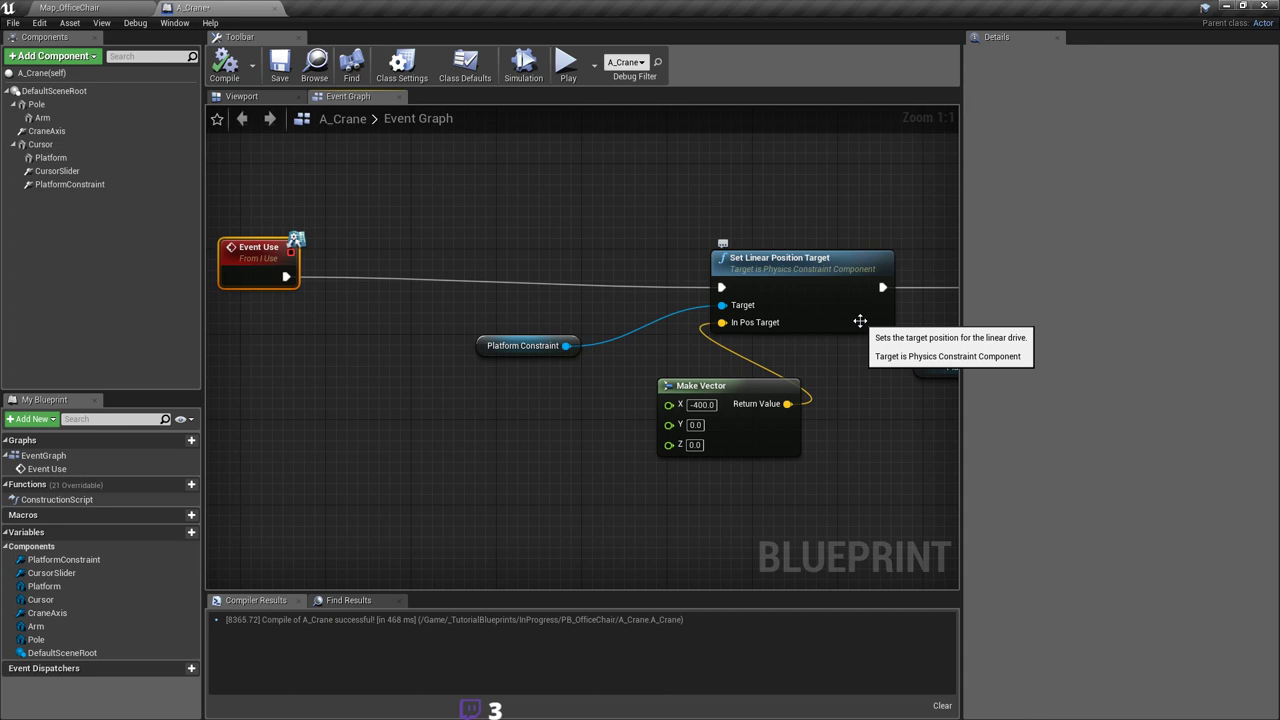
pyautogui.moveTo(476, 342); pyautogui.dragTo(704, 314, button='right')
pyautogui.moveTo(482, 228); pyautogui.dragTo(321, 228)
pyautogui.moveTo(580, 270); pyautogui.dragTo(503, 280, button='right')
# Step: Add a Move Component To node to the event graph and place it below the Event Use connection
pyautogui.rightClick(503, 286)
pyautogui.write('movecompo')
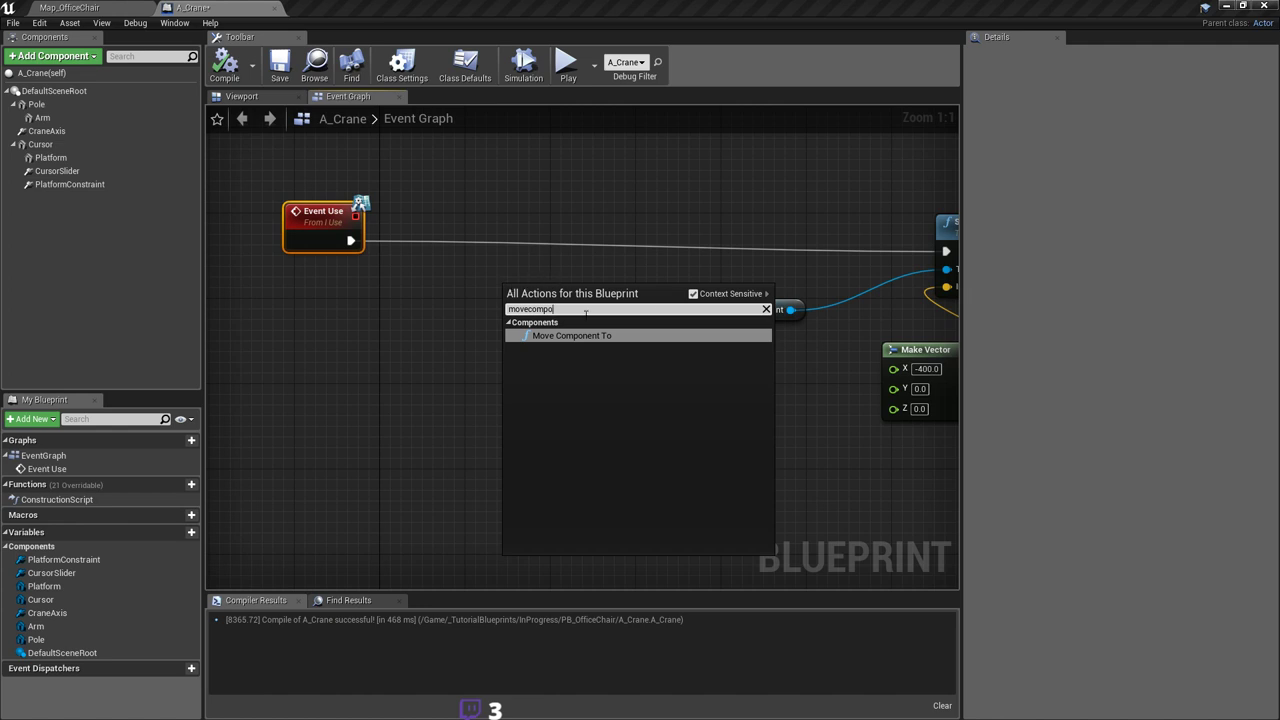
pyautogui.click(573, 341)
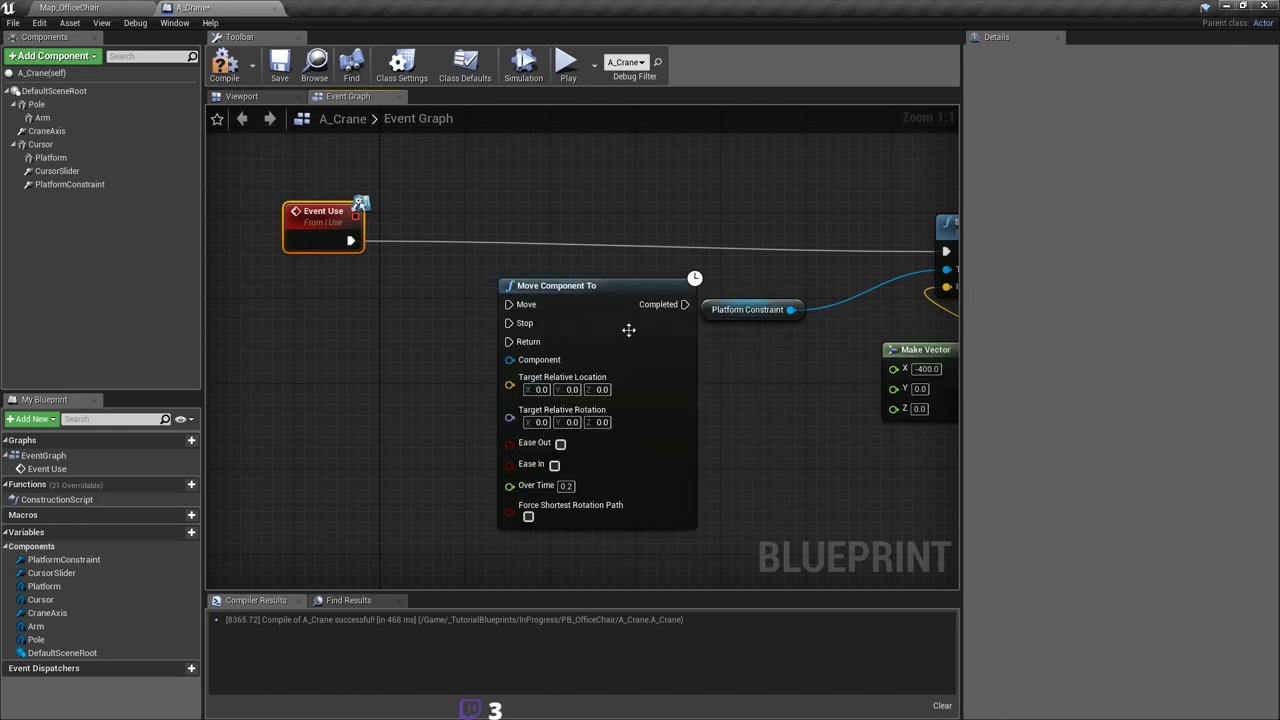
pyautogui.moveTo(671, 331); pyautogui.dragTo(633, 290, button='right')
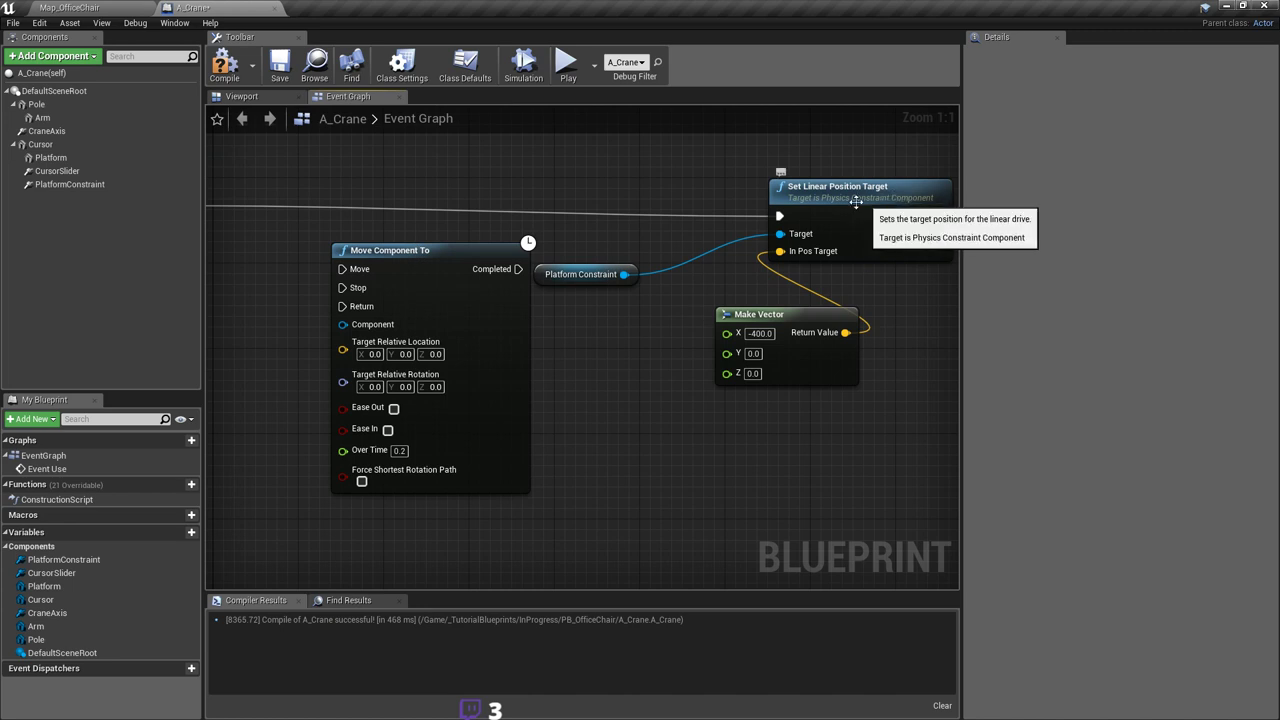
pyautogui.moveTo(638, 396); pyautogui.dragTo(676, 378, button='right')
pyautogui.scroll(-2, 828, 429)
pyautogui.scroll(2, 657, 374)
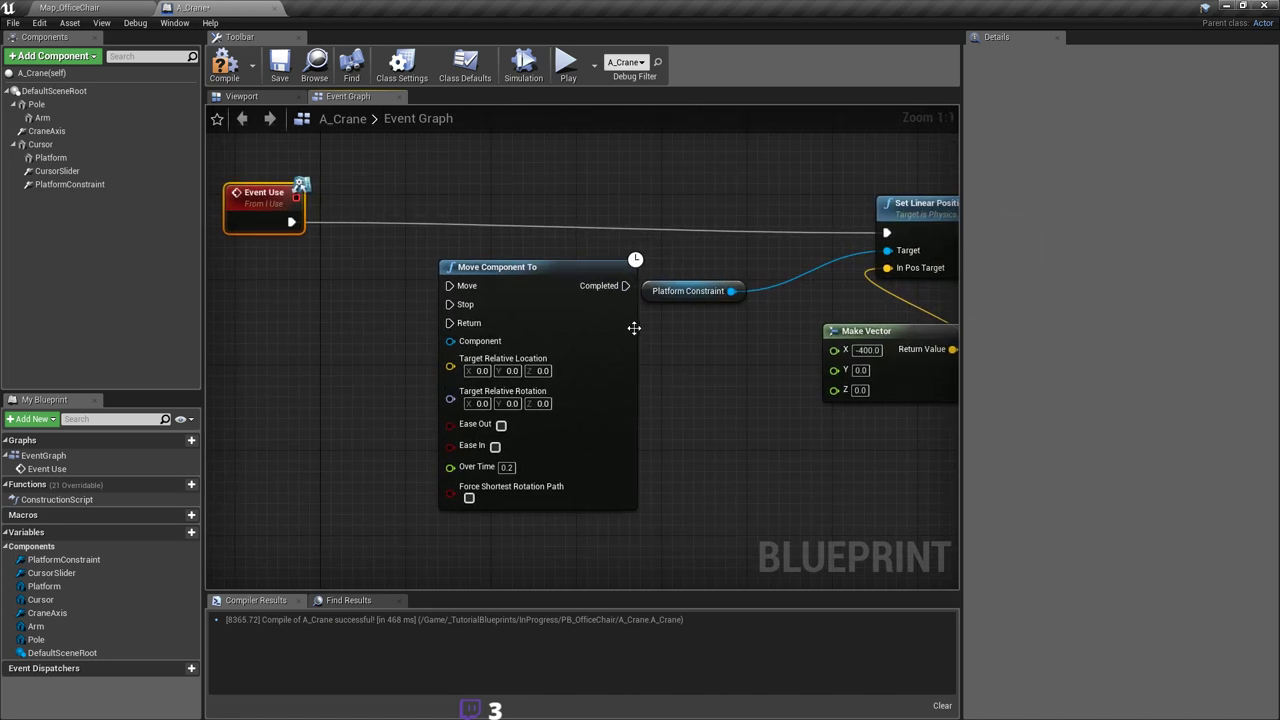
pyautogui.moveTo(600, 268); pyautogui.dragTo(632, 417)
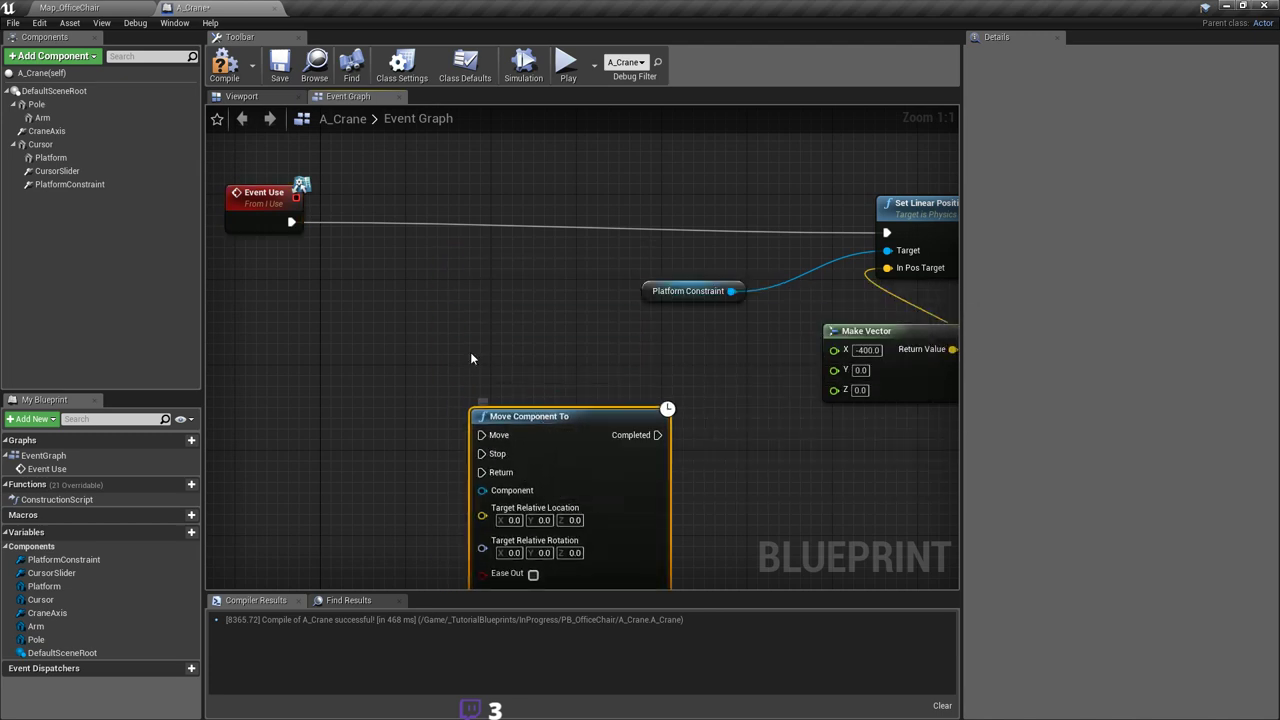
# Step: Add a Timeline node with its default name and place it between Event Use and Set Linear Position Target
pyautogui.rightClick(445, 256)
pyautogui.write('timeline')
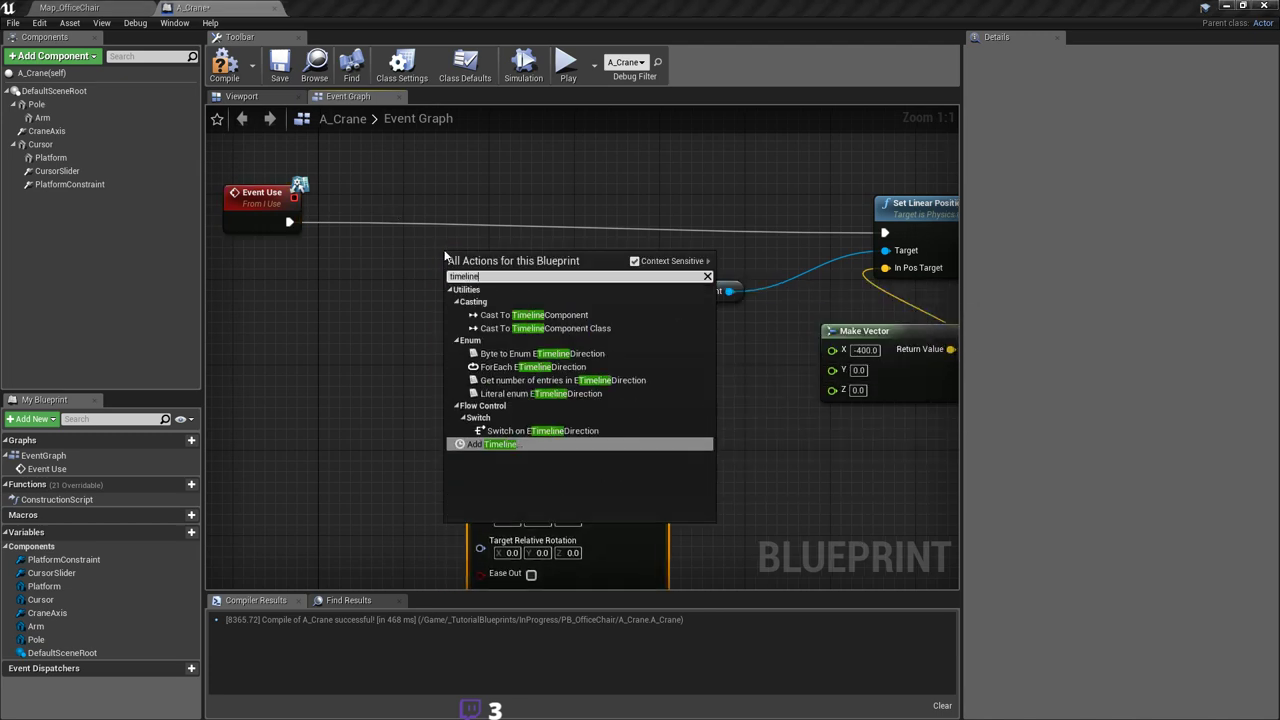
pyautogui.press('Return')
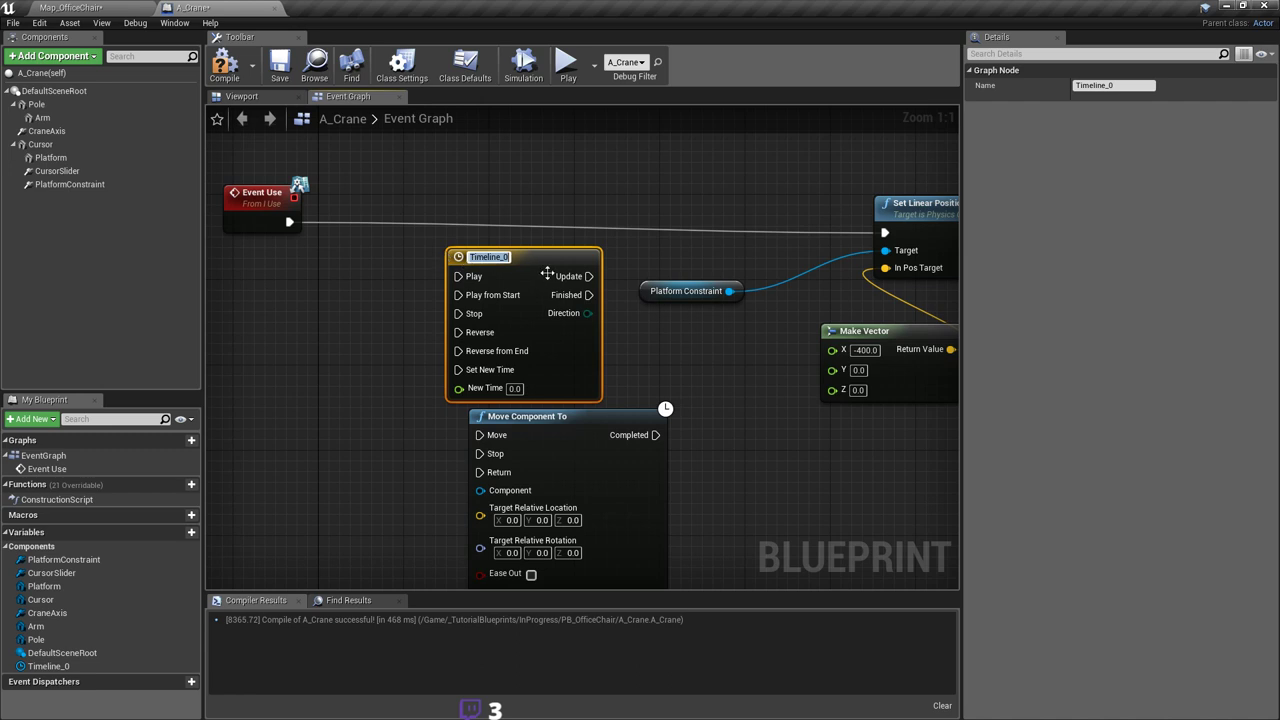
pyautogui.press('Return')
pyautogui.moveTo(540, 255); pyautogui.dragTo(519, 212)
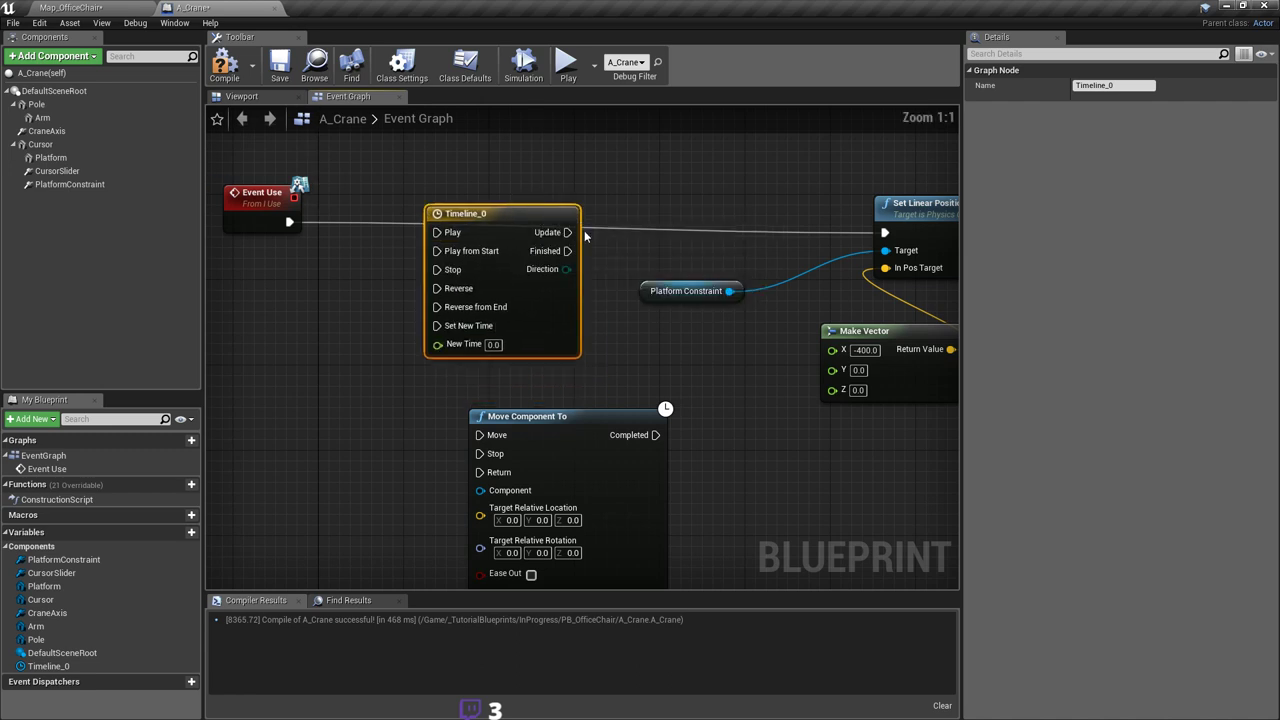
pyautogui.moveTo(625, 267); pyautogui.dragTo(589, 291, button='right')
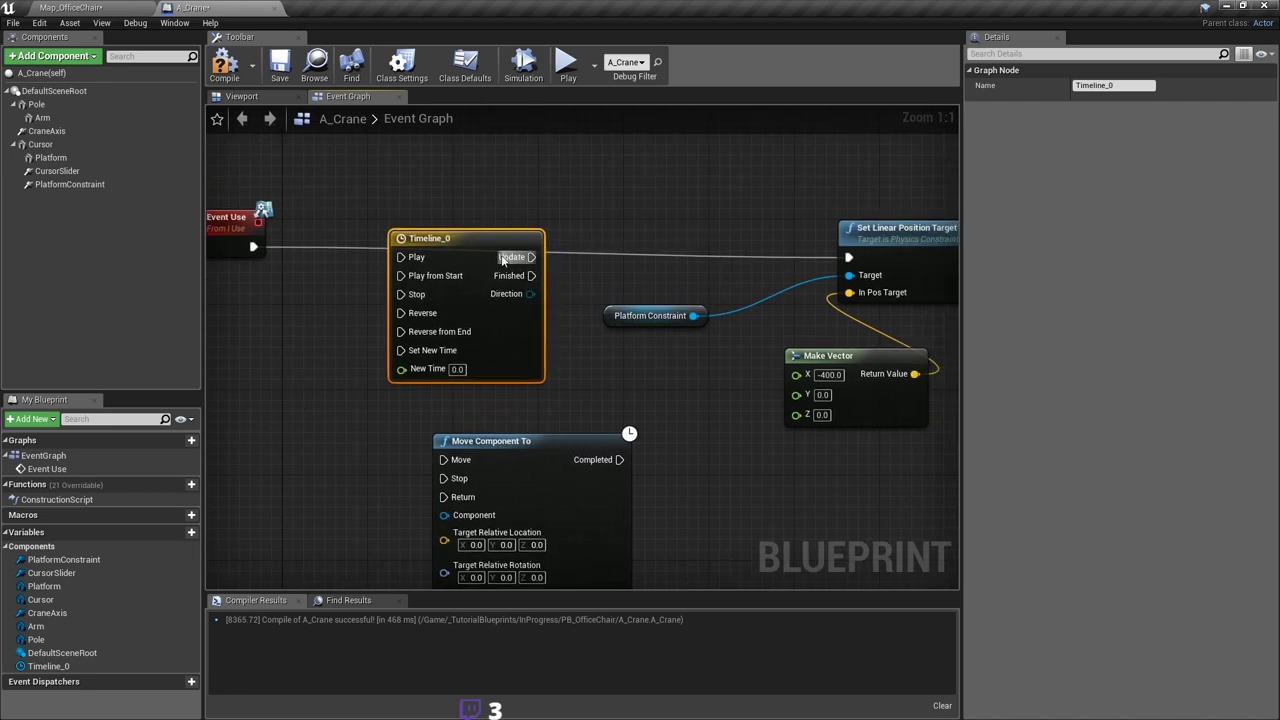
pyautogui.moveTo(494, 251); pyautogui.dragTo(537, 240)
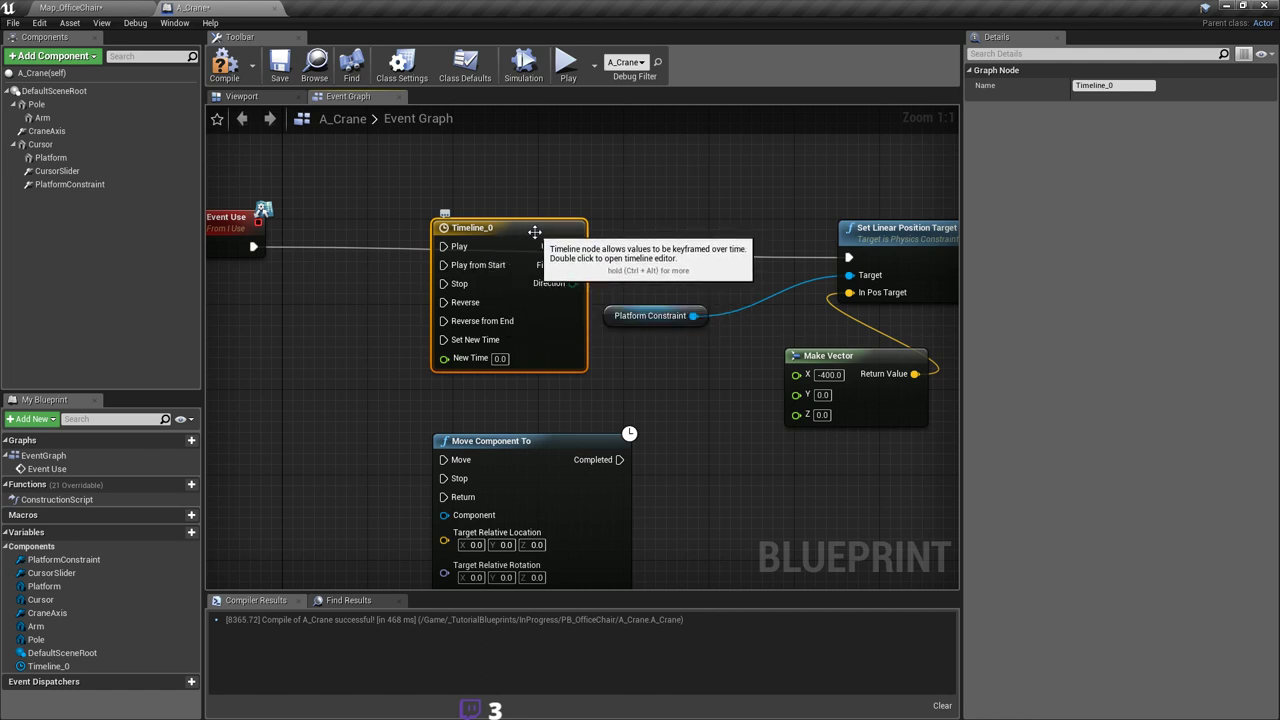
# Step: Review the nodes around the Timeline node and delete the Timeline from the event graph
pyautogui.moveTo(335, 268); pyautogui.dragTo(392, 272, button='right')
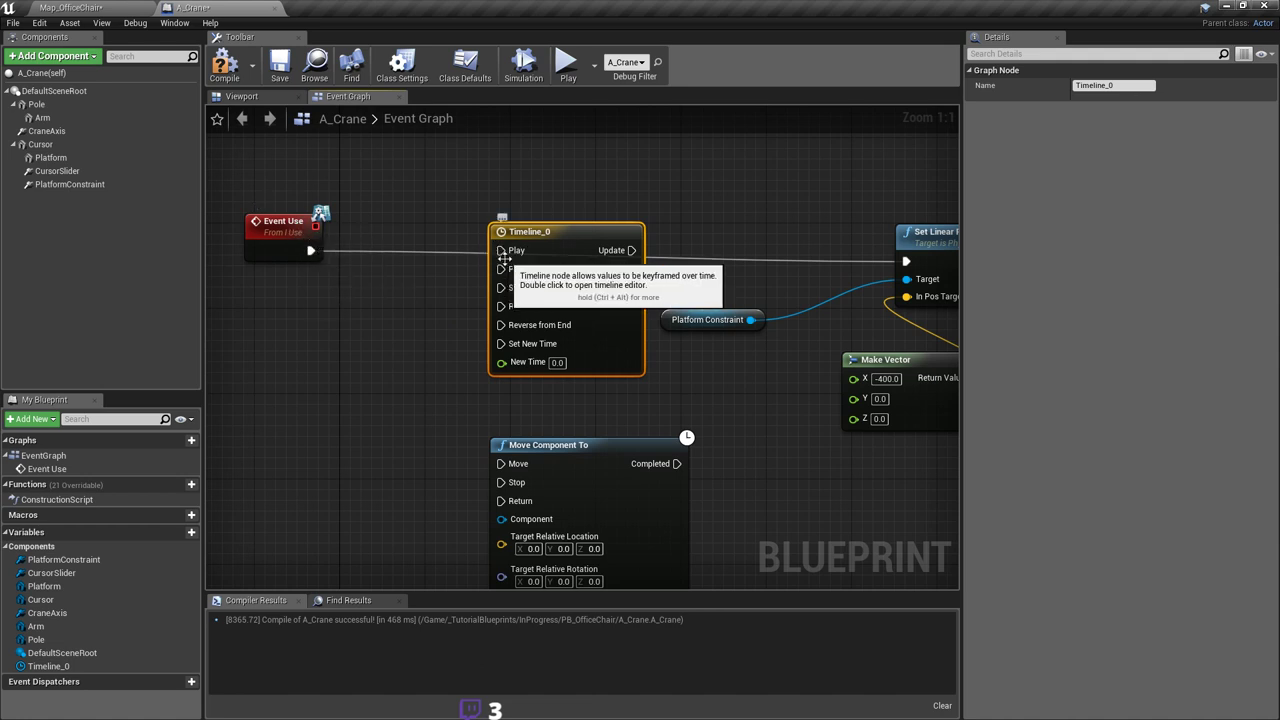
pyautogui.moveTo(602, 292); pyautogui.dragTo(554, 285, button='right')
pyautogui.moveTo(744, 278); pyautogui.dragTo(589, 270, button='right')
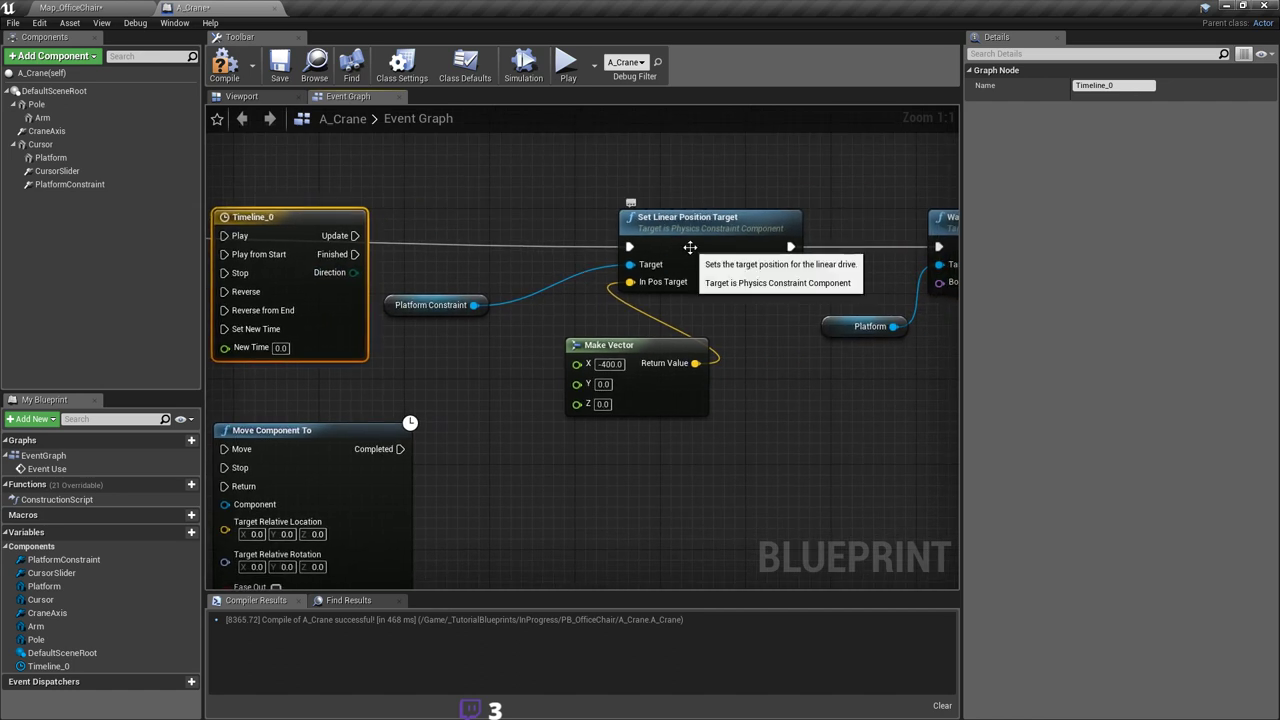
pyautogui.moveTo(692, 252); pyautogui.dragTo(736, 270, button='right')
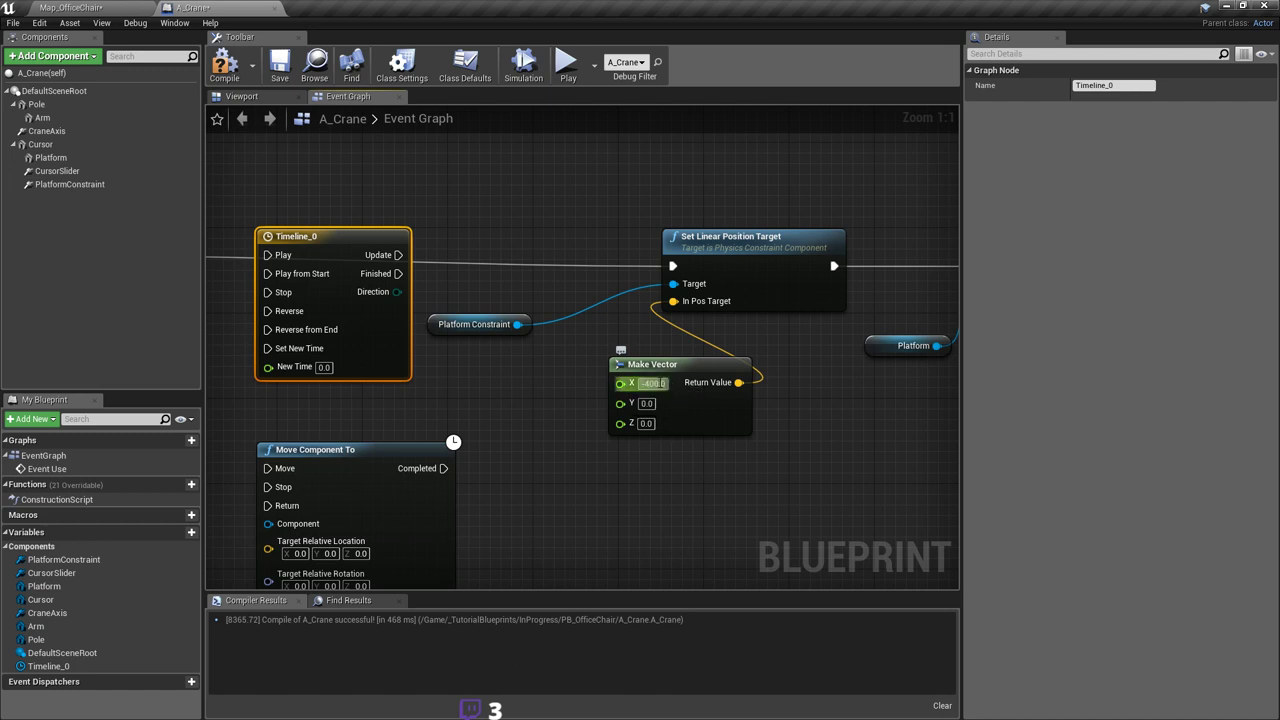
pyautogui.moveTo(316, 239); pyautogui.dragTo(551, 226, button='right')
pyautogui.press('Delete')
pyautogui.moveTo(673, 330); pyautogui.dragTo(652, 273, button='right')
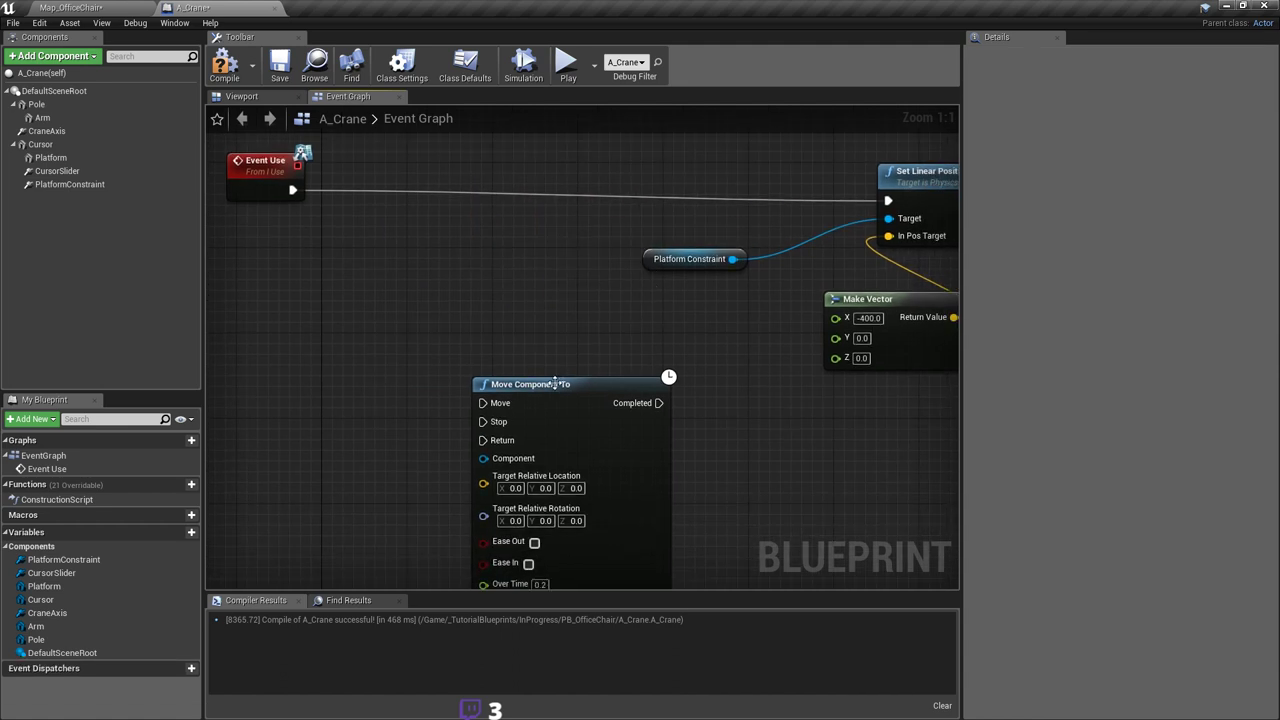
# Step: Place the Move Component To node between Event Use and Set Linear Position Target, shifting Event Use farther out, and compile and save A_Crane
pyautogui.moveTo(557, 375); pyautogui.dragTo(530, 188)
pyautogui.moveTo(530, 188); pyautogui.dragTo(663, 258, button='right')
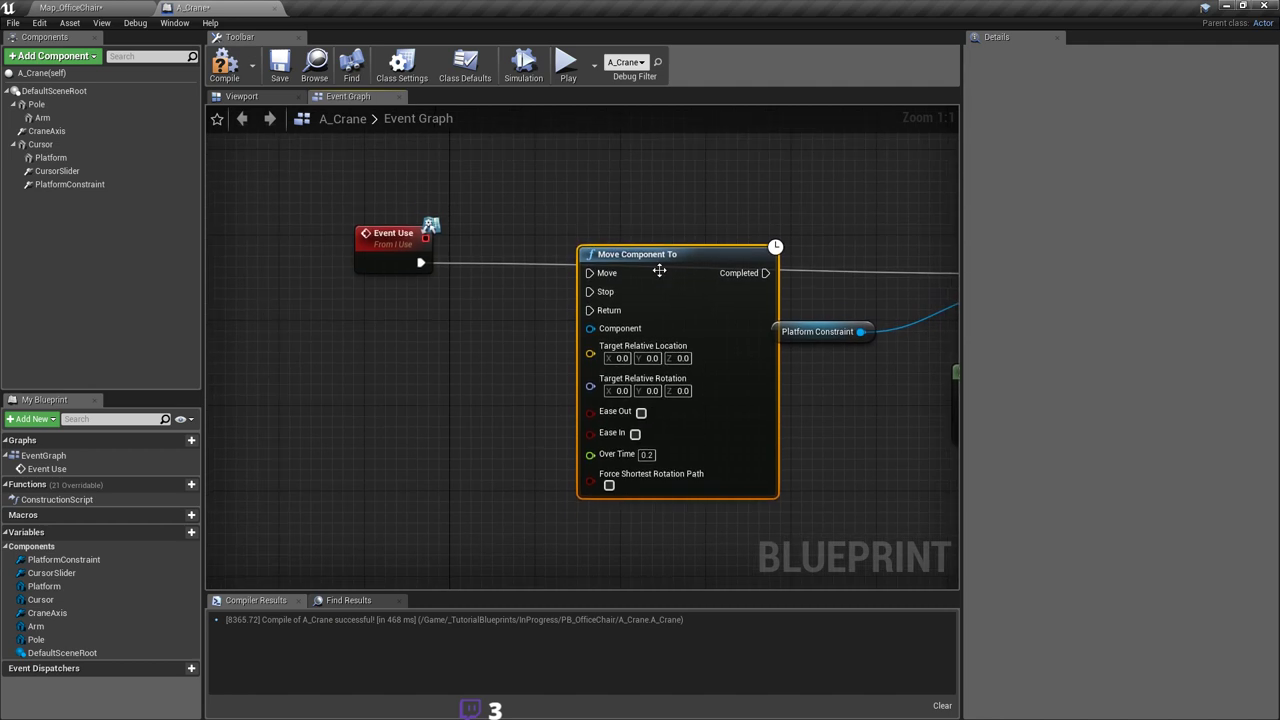
pyautogui.moveTo(379, 236); pyautogui.dragTo(295, 234)
pyautogui.moveTo(684, 270); pyautogui.dragTo(547, 272)
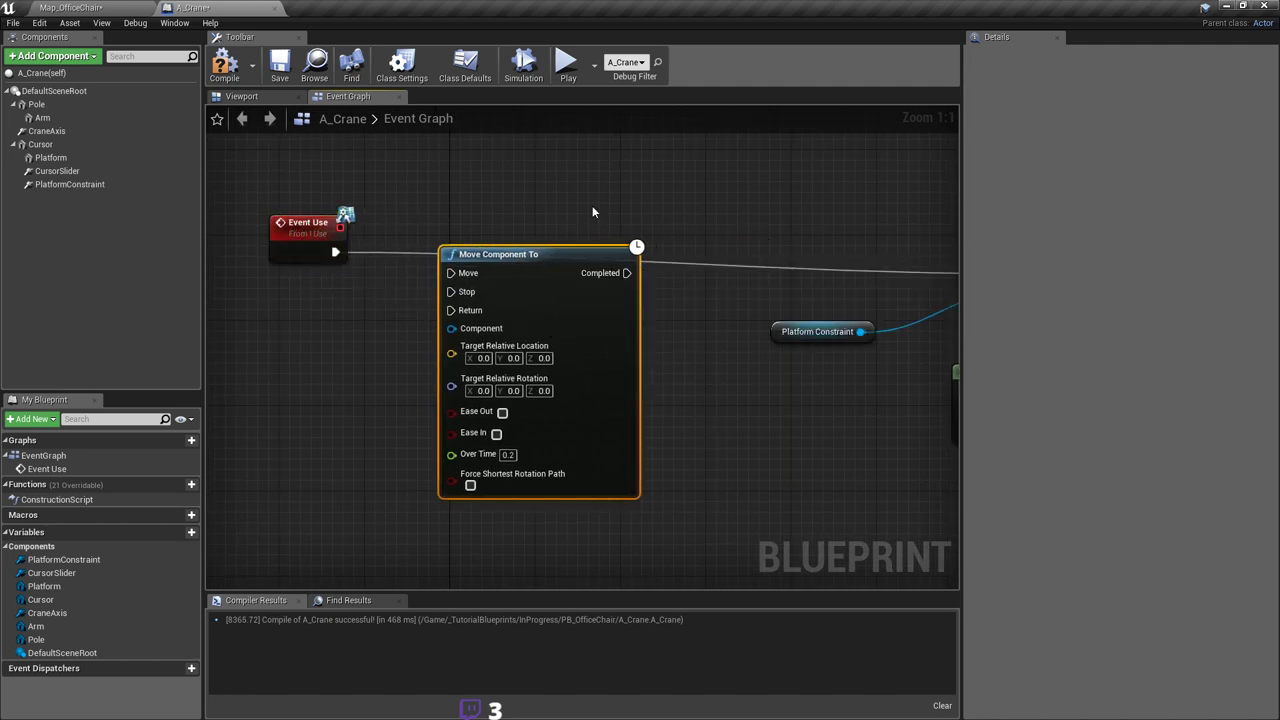
pyautogui.moveTo(497, 250); pyautogui.dragTo(474, 253, button='right')
pyautogui.moveTo(546, 276); pyautogui.dragTo(513, 274, button='right')
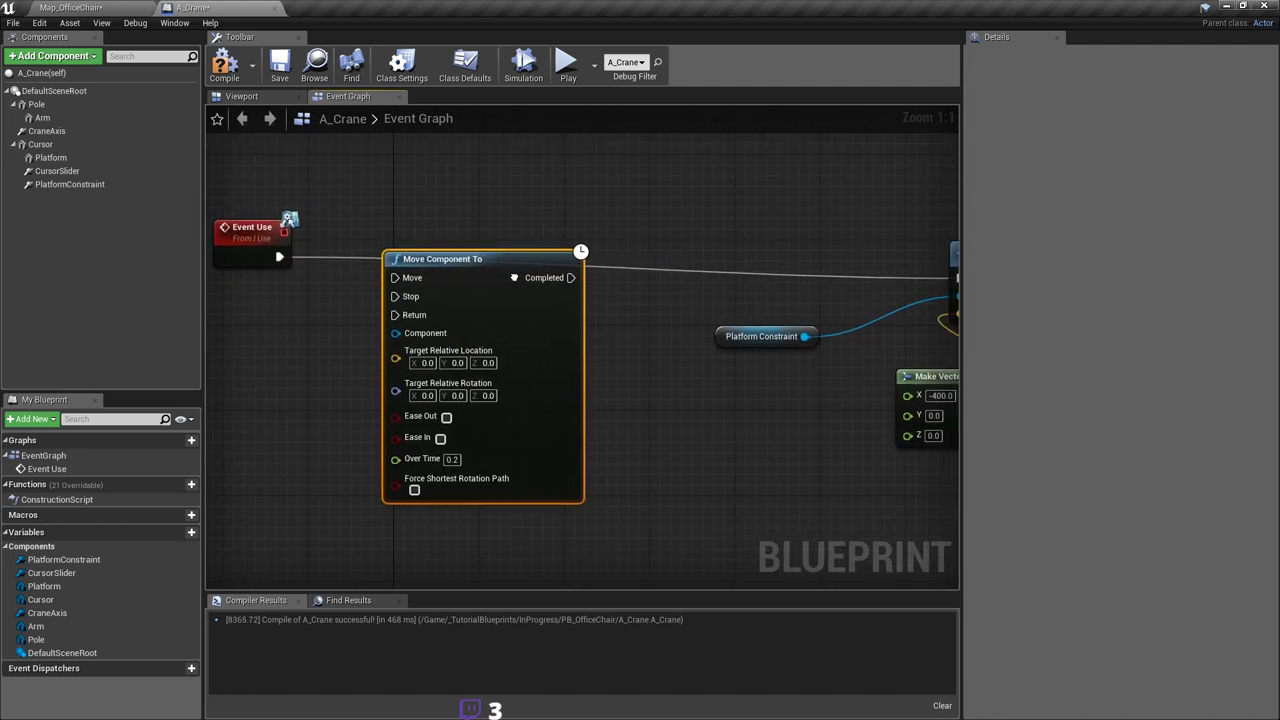
pyautogui.click(229, 62)
pyautogui.click(291, 66)
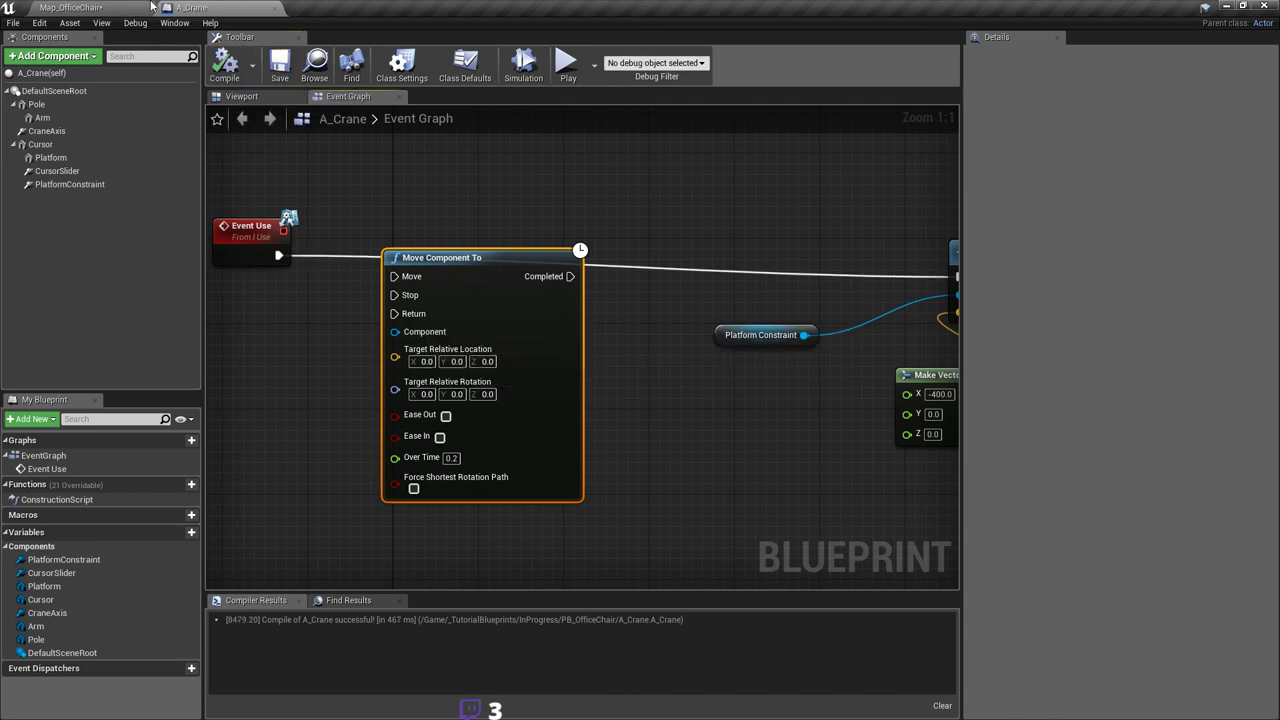
# Step: In the Map_OfficeChair level, move the cube floating above the crane's platform along X to about 1858.6
pyautogui.click(125, 8)
pyautogui.moveTo(520, 250); pyautogui.dragTo(660, 330, button='right')
pyautogui.moveTo(445, 340)
pyautogui.mouseDown(button='right')
pyautogui.moveTo(500, 338)
pyautogui.moveTo(445, 340)
pyautogui.mouseUp(button='right')
pyautogui.moveTo(290, 397); pyautogui.dragTo(321, 160)
pyautogui.click(912, 391)
pyautogui.moveTo(321, 160); pyautogui.dragTo(235, 160, button='right')
pyautogui.moveTo(453, 216); pyautogui.dragTo(501, 217)
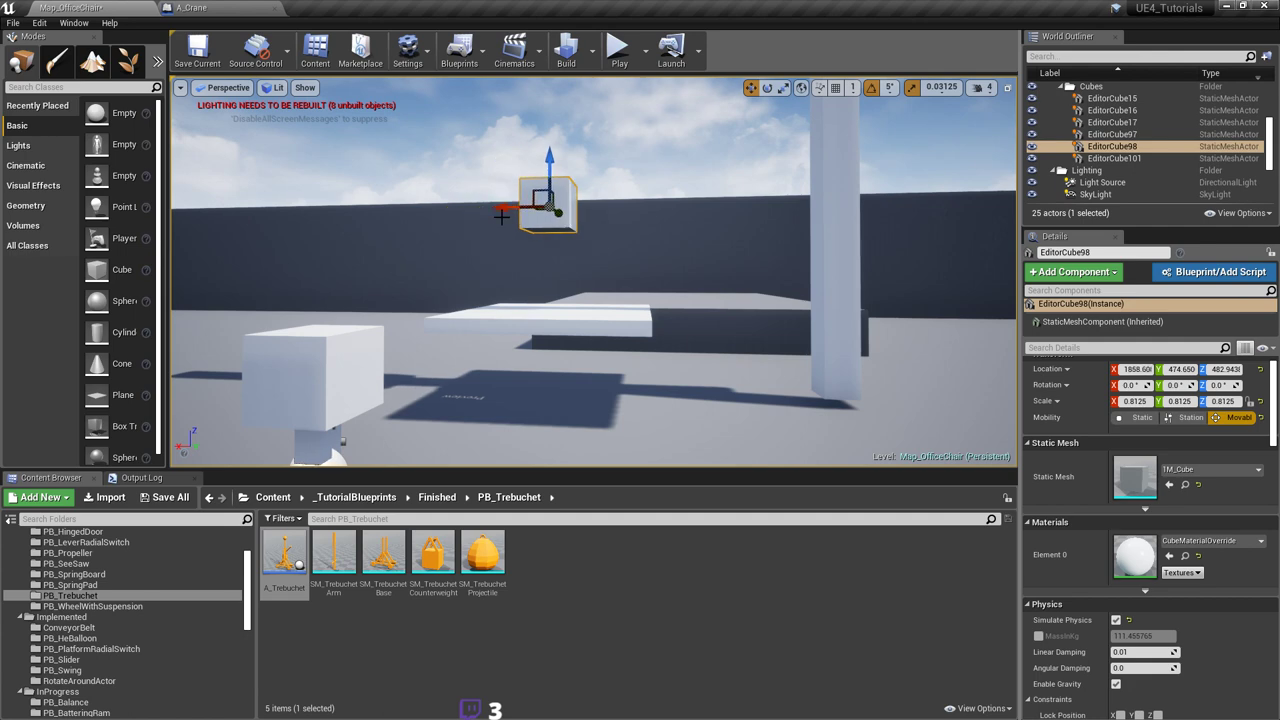
pyautogui.moveTo(728, 362); pyautogui.dragTo(690, 340, button='right')
pyautogui.moveTo(687, 159)
pyautogui.mouseDown(button='right')
pyautogui.moveTo(815, 182)
pyautogui.moveTo(668, 160)
pyautogui.mouseUp(button='right')
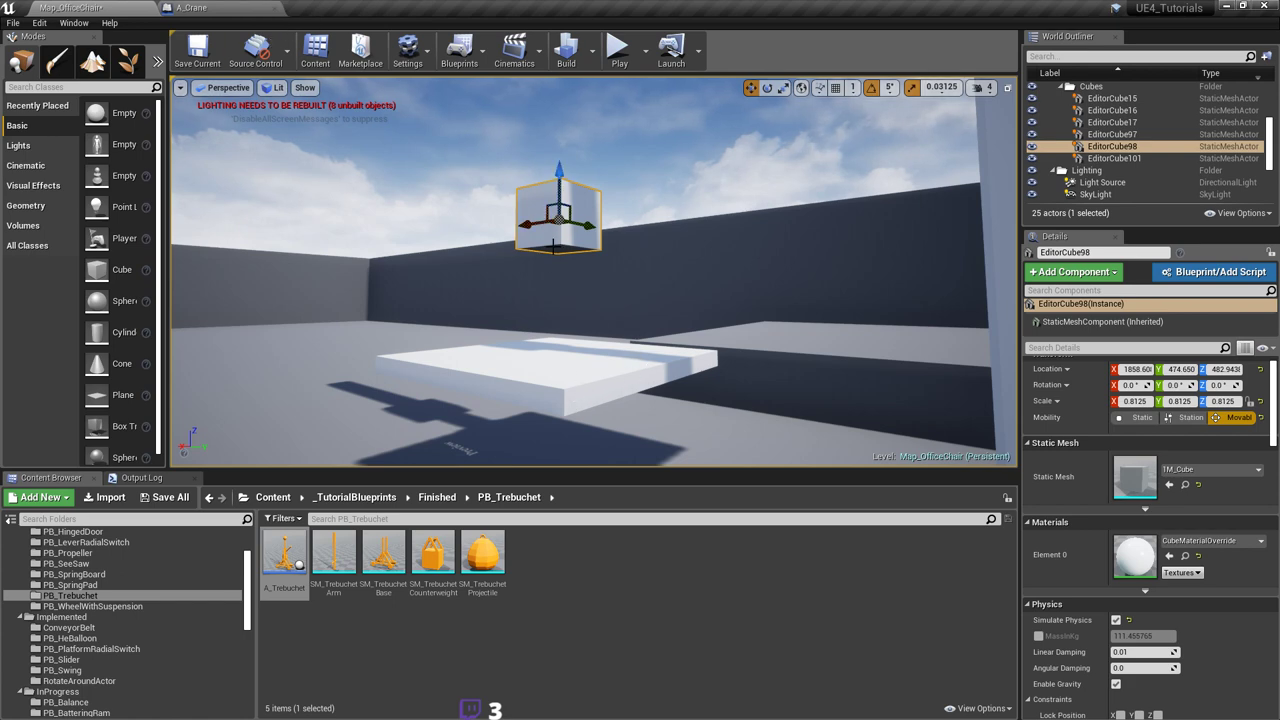
# Step: Save the Map_OfficeChair level
pyautogui.click(551, 180)
pyautogui.click(577, 221)
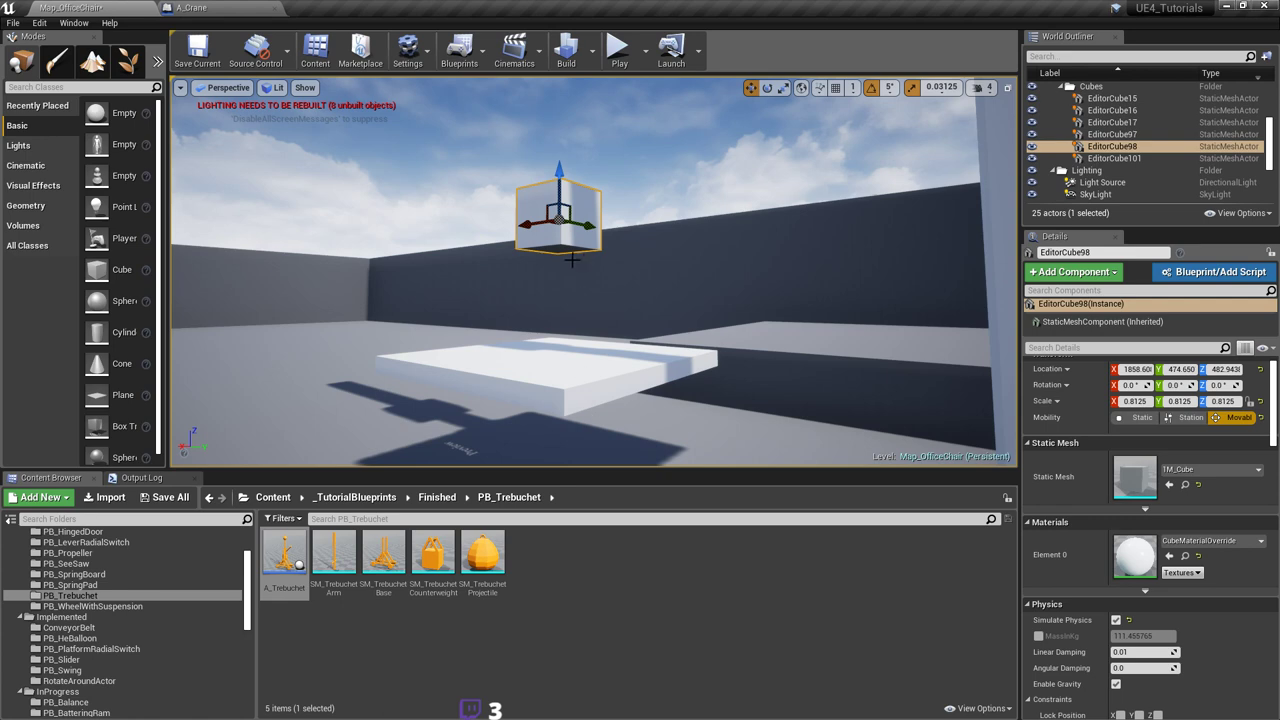
pyautogui.moveTo(555, 240)
pyautogui.mouseDown(button='right')
pyautogui.moveTo(558, 224)
pyautogui.moveTo(555, 240)
pyautogui.mouseUp(button='right')
pyautogui.press('w')
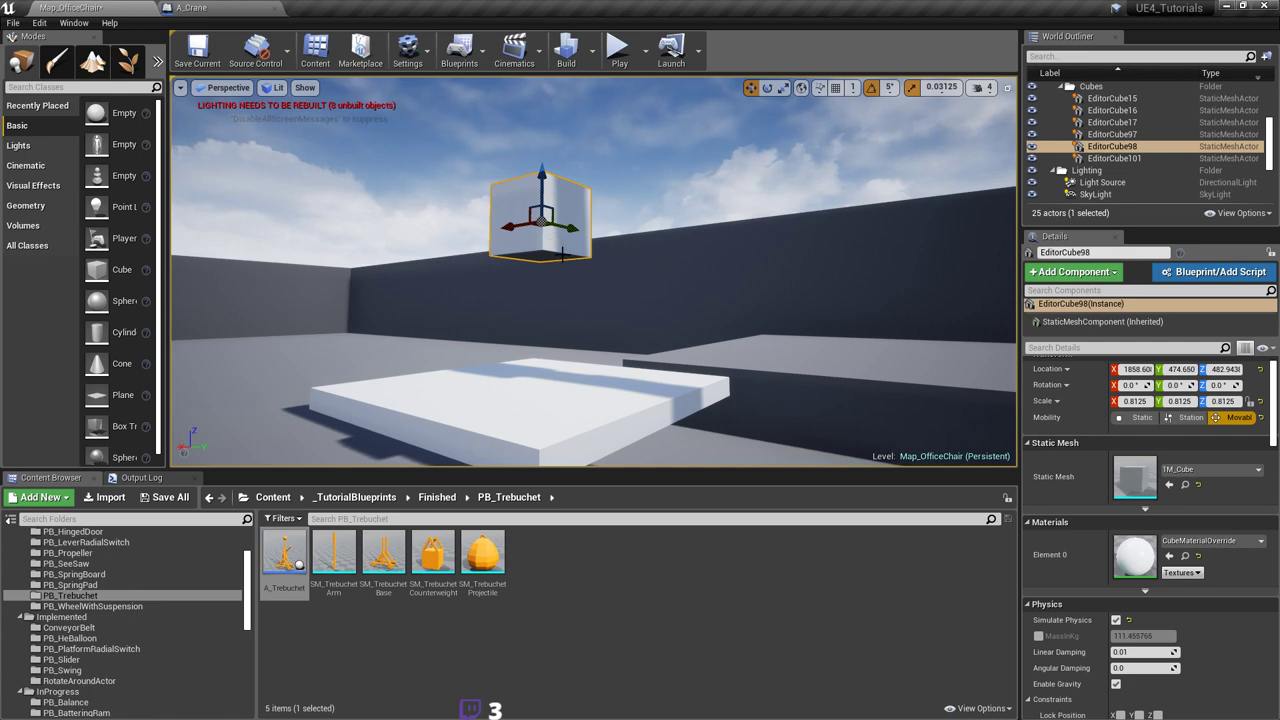
pyautogui.moveTo(608, 277); pyautogui.dragTo(670, 318, button='right')
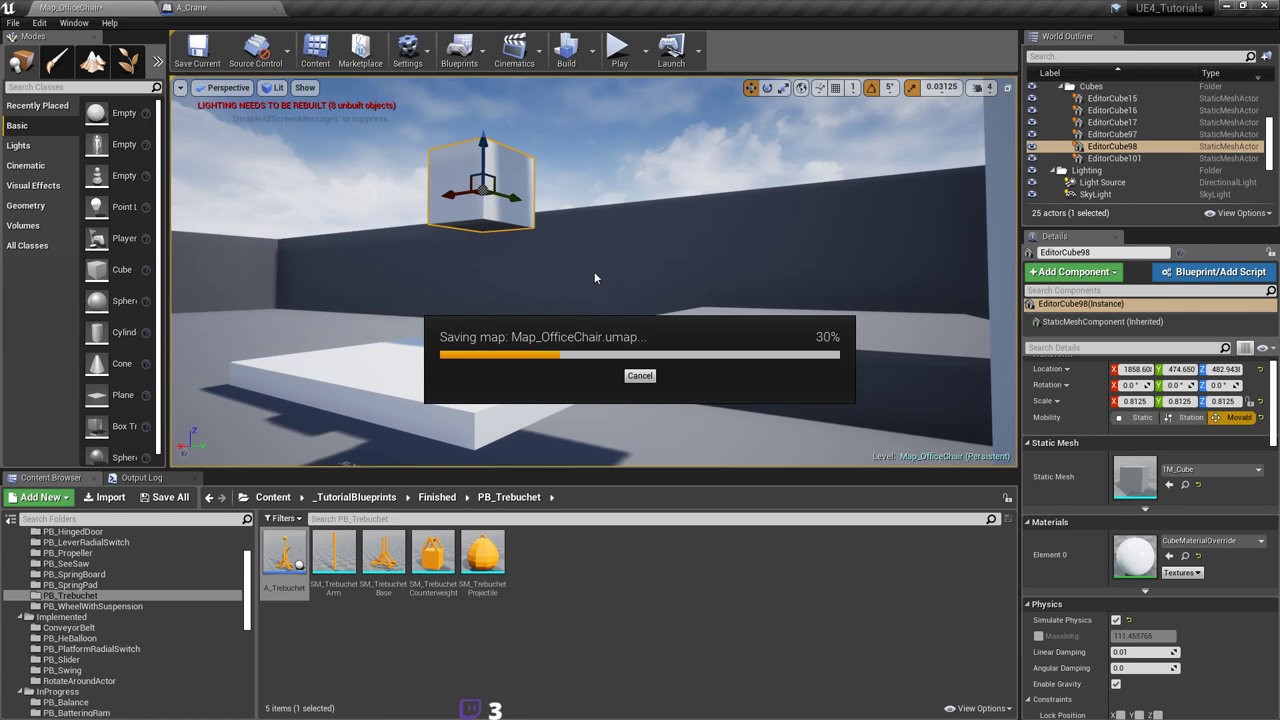
pyautogui.moveTo(595, 273); pyautogui.dragTo(573, 303, button='right')
pyautogui.press('s')
pyautogui.hotkey('ctrl', 's')
pyautogui.press('s')
pyautogui.moveTo(587, 369); pyautogui.dragTo(510, 277, button='right')
# Step: Review how Platform Constraint and Make Vector feed Set Linear Position Target in A_Crane's event graph, compared with the crane in the level
pyautogui.click(220, 12)
pyautogui.moveTo(555, 197); pyautogui.dragTo(561, 265, button='right')
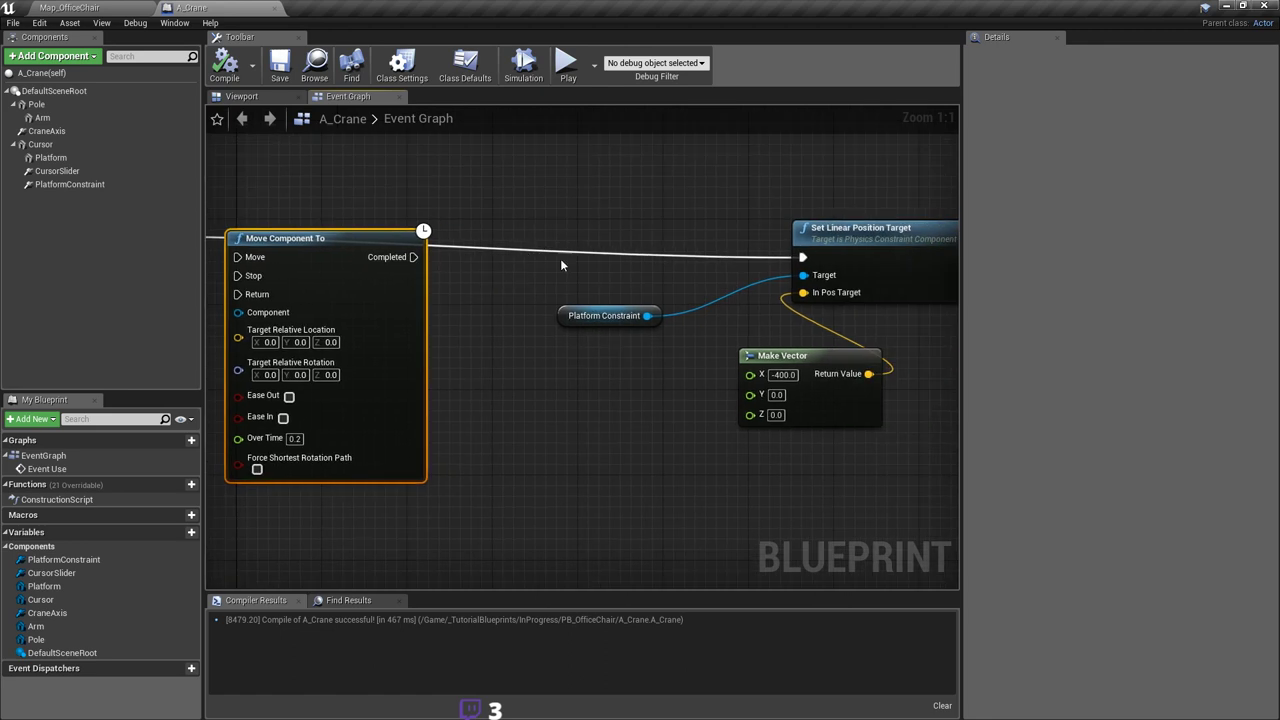
pyautogui.moveTo(821, 345); pyautogui.dragTo(677, 377, button='right')
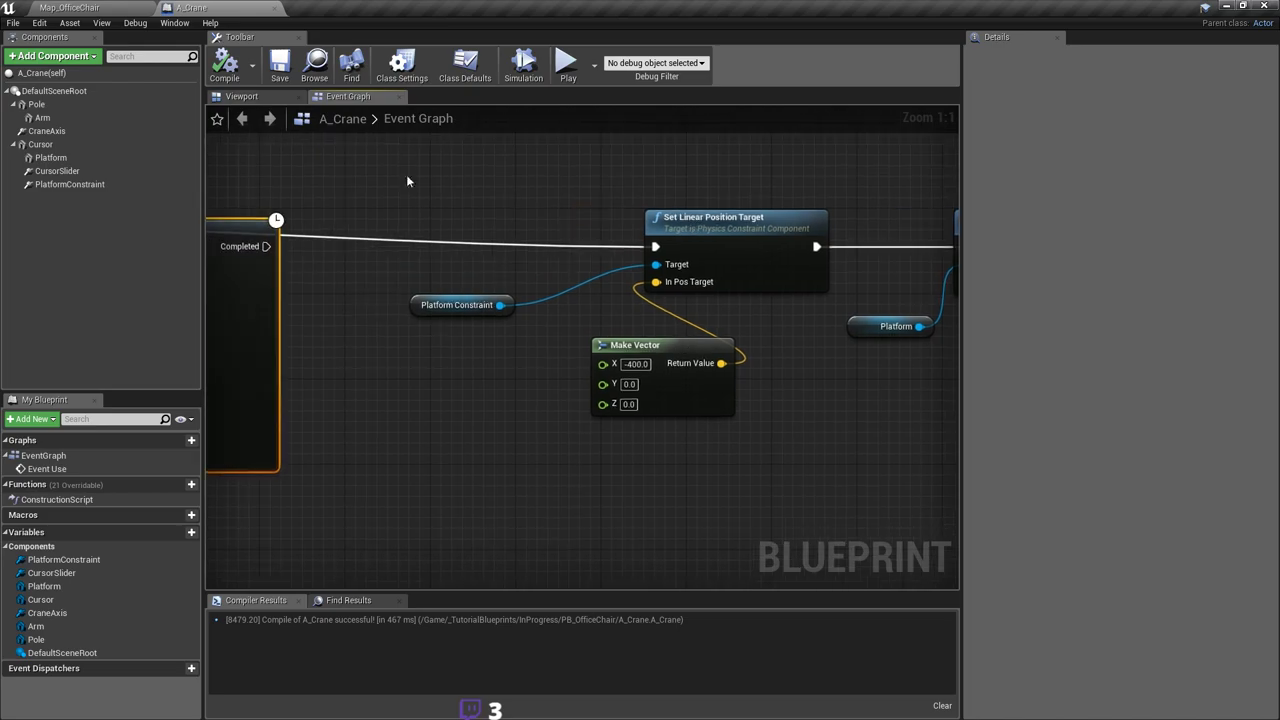
pyautogui.click(121, 7)
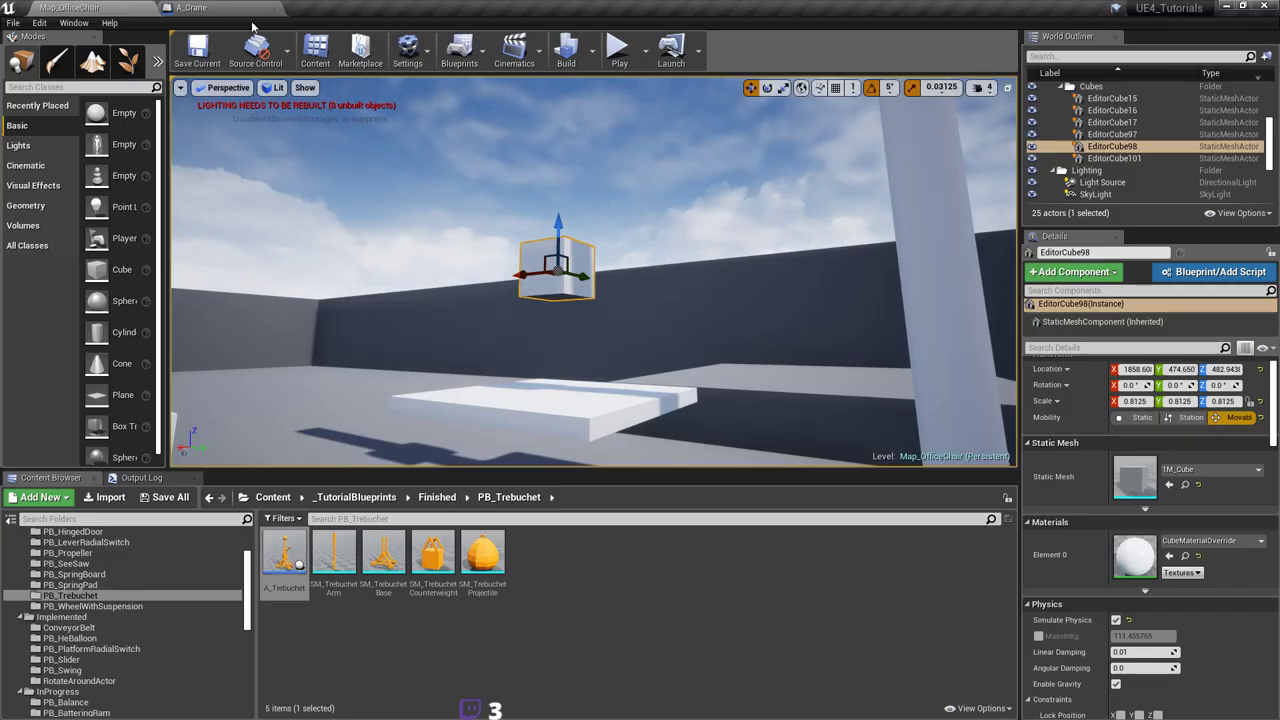
pyautogui.click(229, 6)
pyautogui.moveTo(674, 288); pyautogui.dragTo(896, 300, button='right')
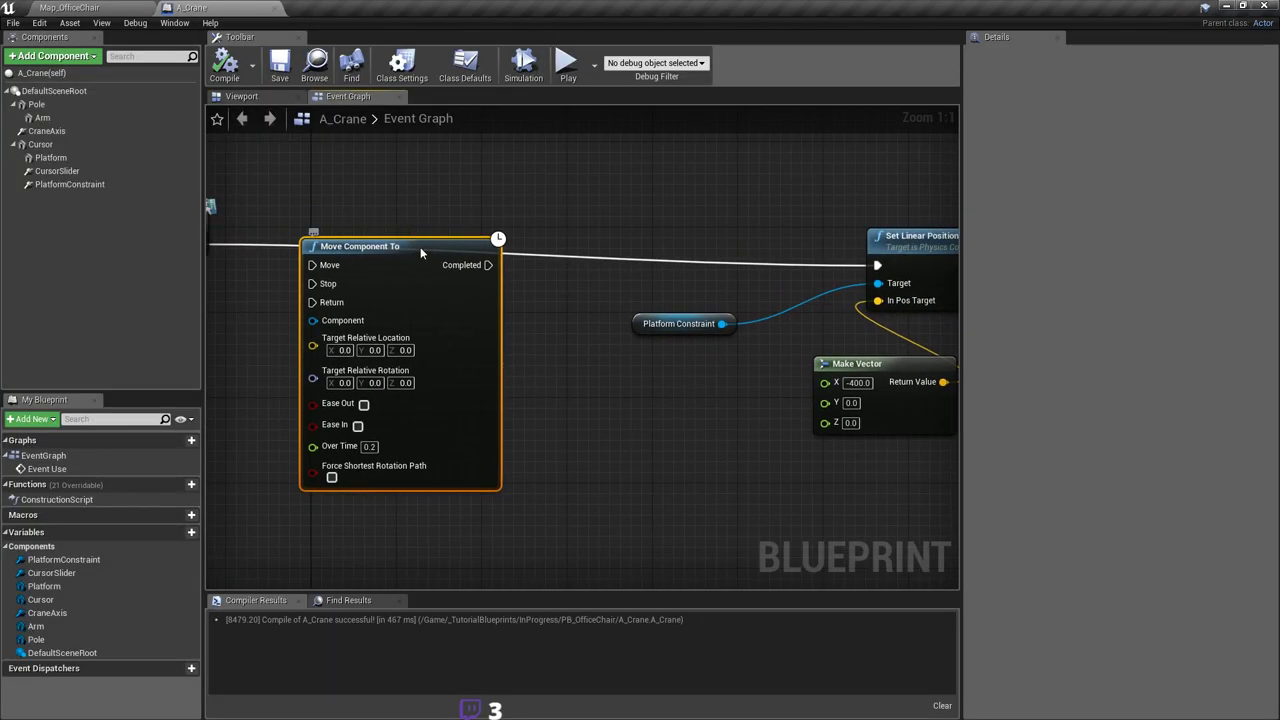
pyautogui.moveTo(420, 251); pyautogui.dragTo(505, 230)
pyautogui.moveTo(455, 279); pyautogui.dragTo(222, 258, button='right')
pyautogui.moveTo(605, 292); pyautogui.dragTo(566, 290, button='right')
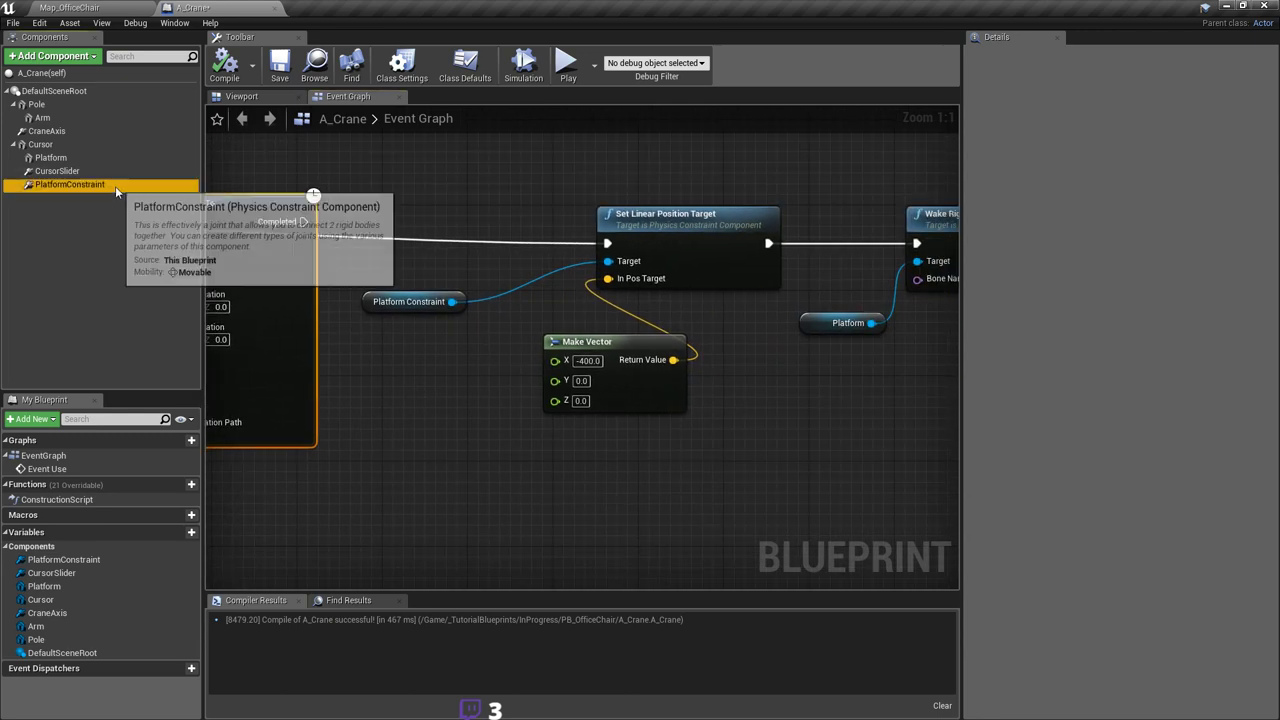
# Step: Examine the Linear Motor position and velocity target settings of the PlatformConstraint component
pyautogui.click(115, 185)
pyautogui.scroll(-5, 1194, 407)
pyautogui.scroll(-8, 1218, 450)
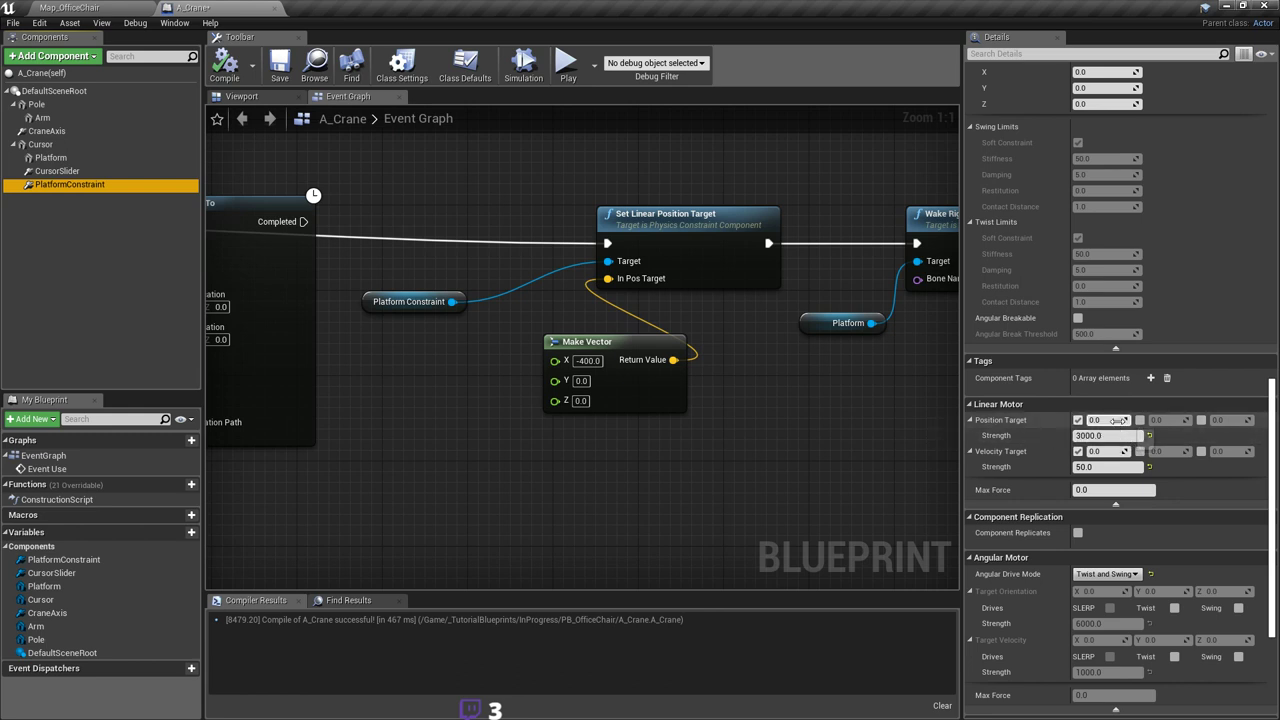
# Step: Check the Move Component To node's description and shift the node slightly along the Event Use connection
pyautogui.moveTo(608, 316); pyautogui.dragTo(951, 337, button='right')
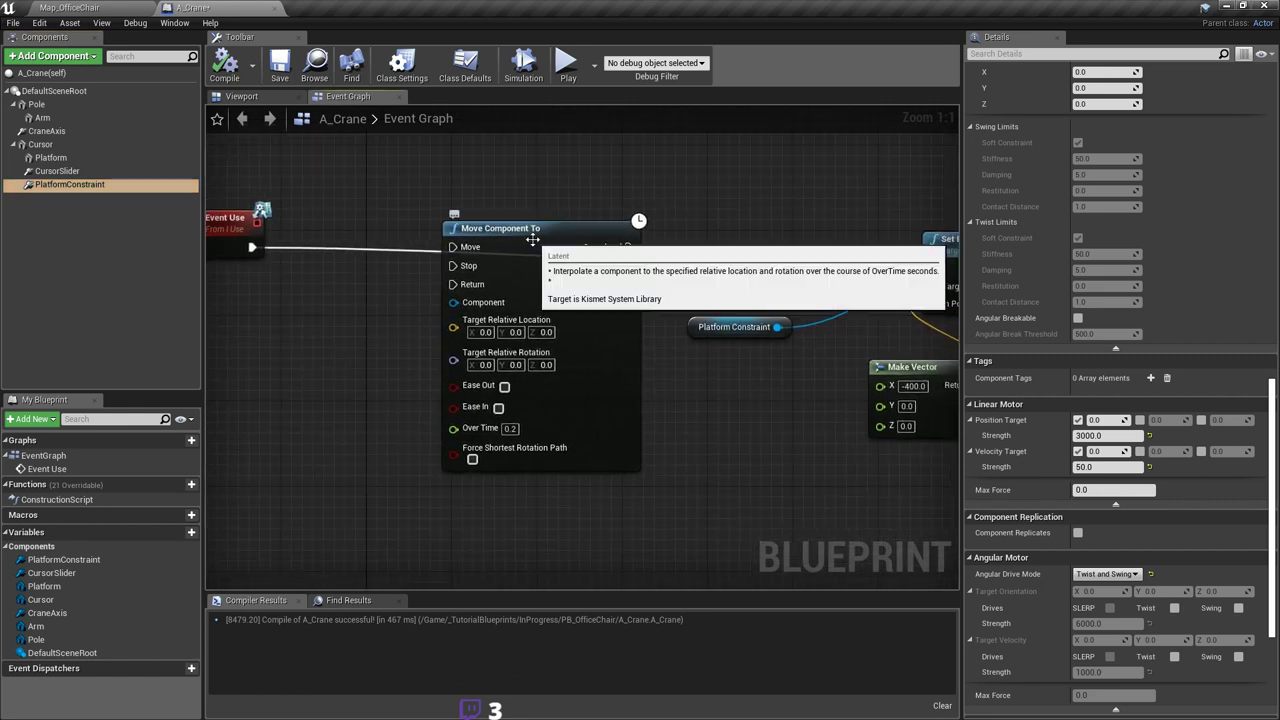
pyautogui.click(533, 240)
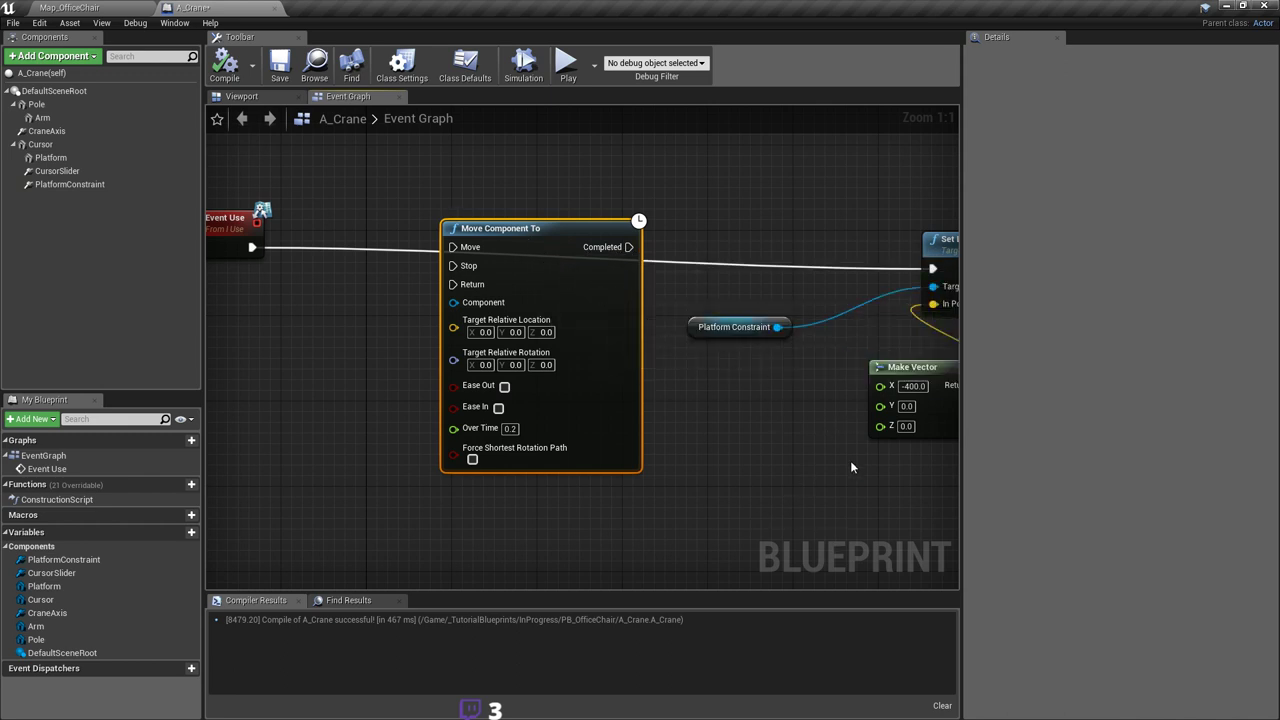
pyautogui.moveTo(601, 304); pyautogui.dragTo(551, 289, button='right')
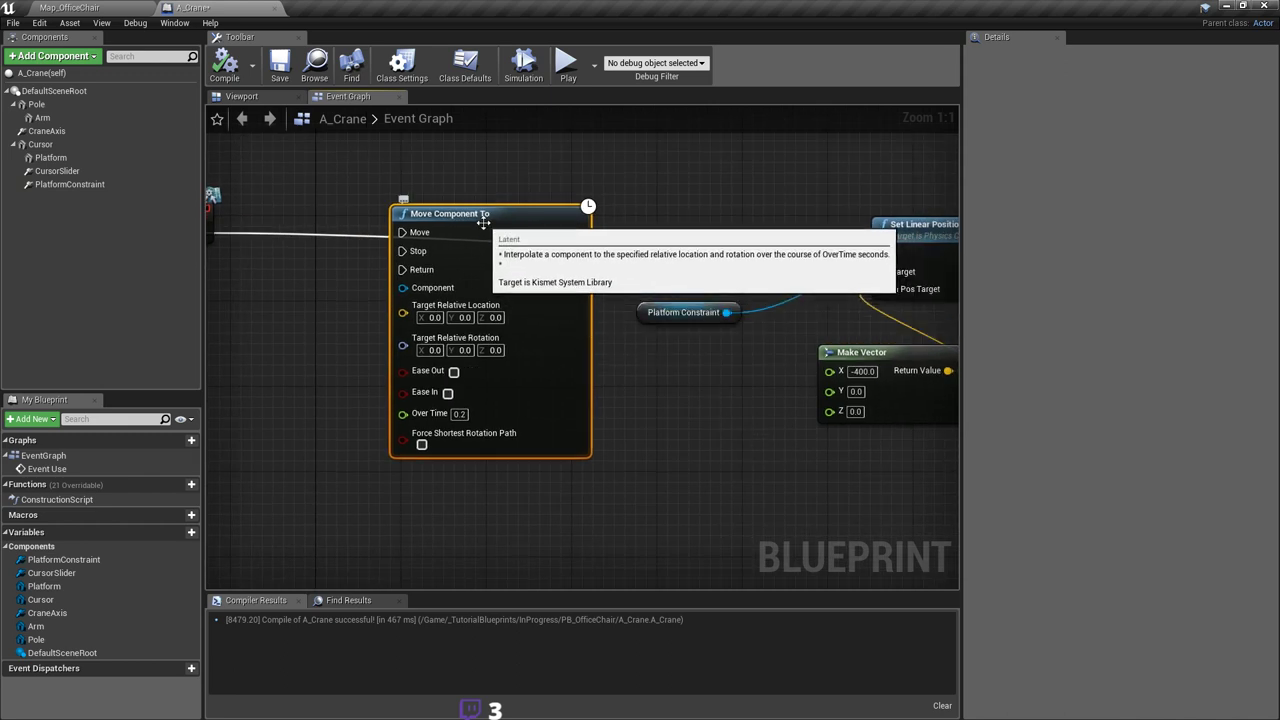
pyautogui.moveTo(489, 229); pyautogui.dragTo(565, 252, button='right')
pyautogui.moveTo(581, 248); pyautogui.dragTo(574, 248)
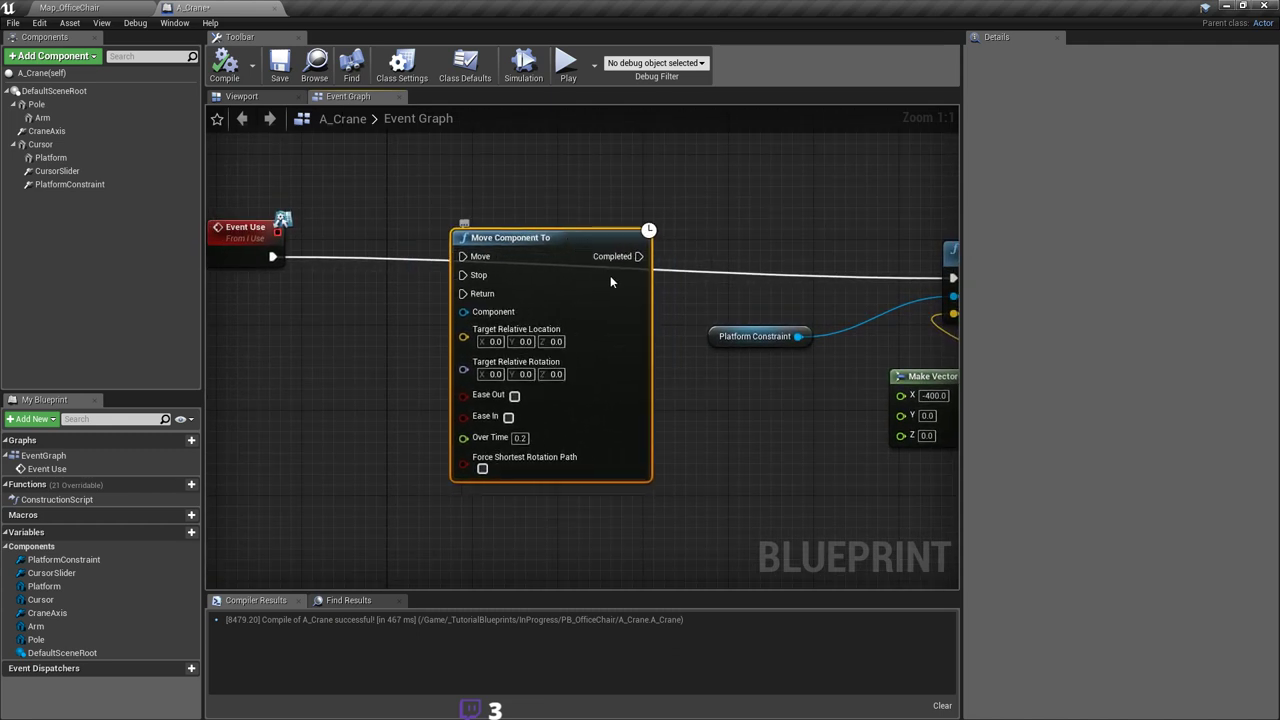
pyautogui.moveTo(611, 277); pyautogui.dragTo(645, 271, button='right')
pyautogui.moveTo(566, 234); pyautogui.dragTo(546, 237)
pyautogui.moveTo(342, 275); pyautogui.dragTo(377, 281, button='right')
pyautogui.moveTo(798, 384); pyautogui.dragTo(703, 367, button='right')
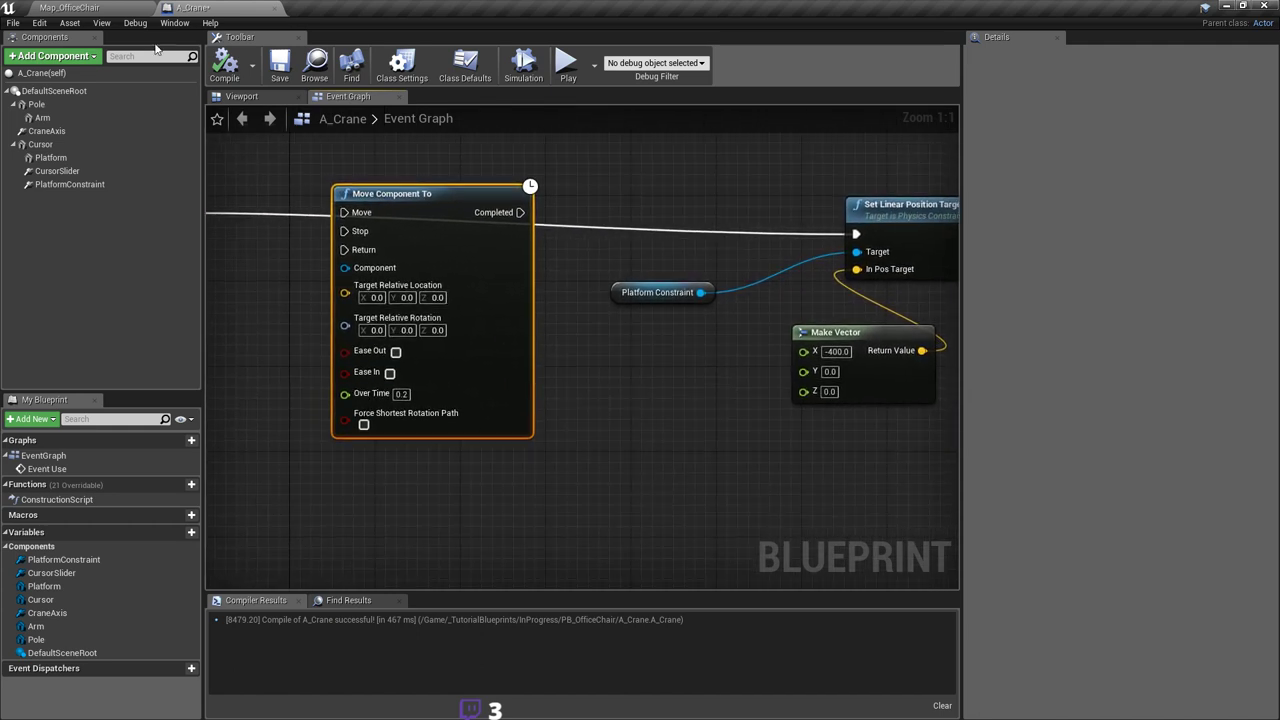
# Step: Try raising the Platform component toward the crane's arm in the blueprint viewport, and undo the move
pyautogui.click(243, 96)
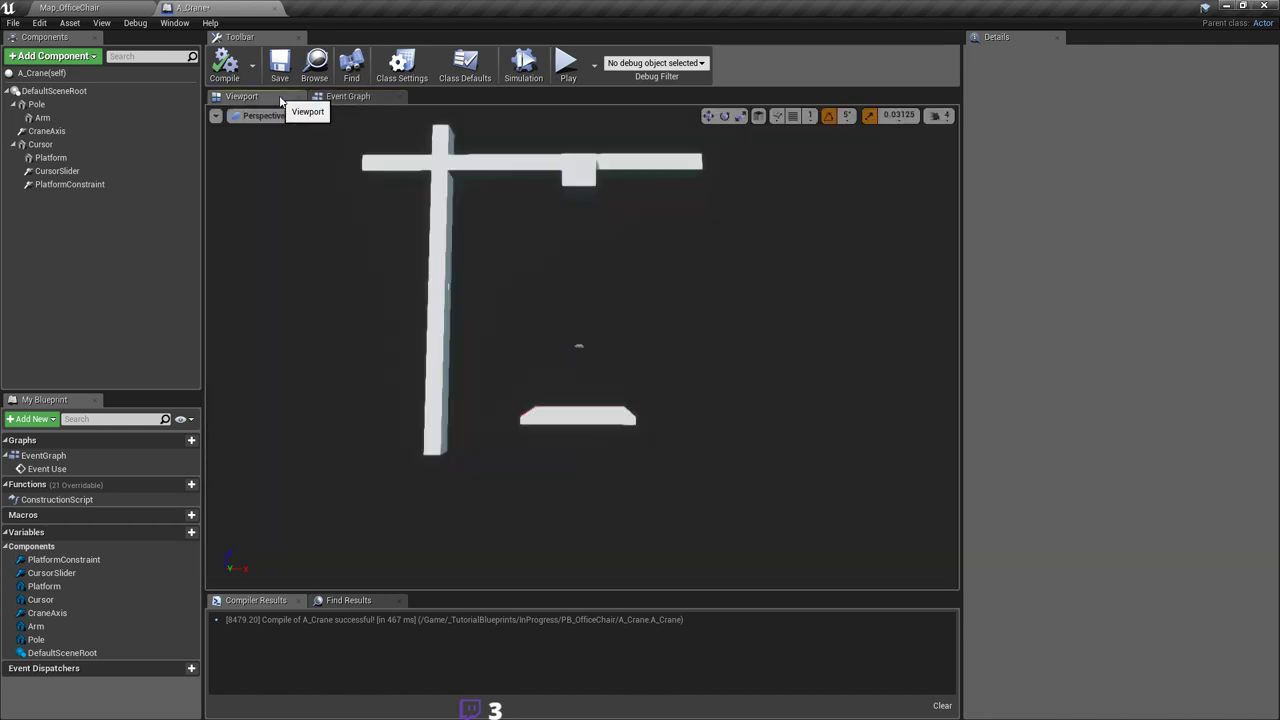
pyautogui.moveTo(612, 389); pyautogui.dragTo(632, 338, button='right')
pyautogui.click(614, 391)
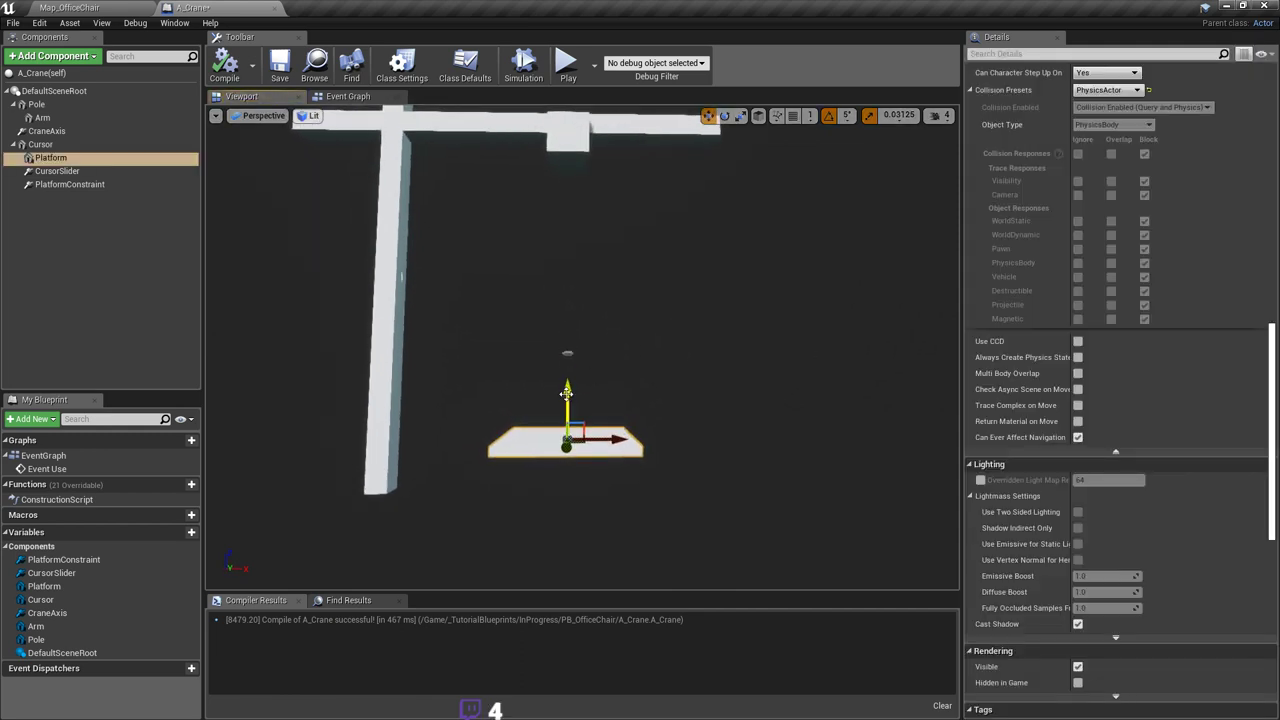
pyautogui.moveTo(566, 393); pyautogui.dragTo(549, 216)
pyautogui.hotkey('ctrl', 'z')
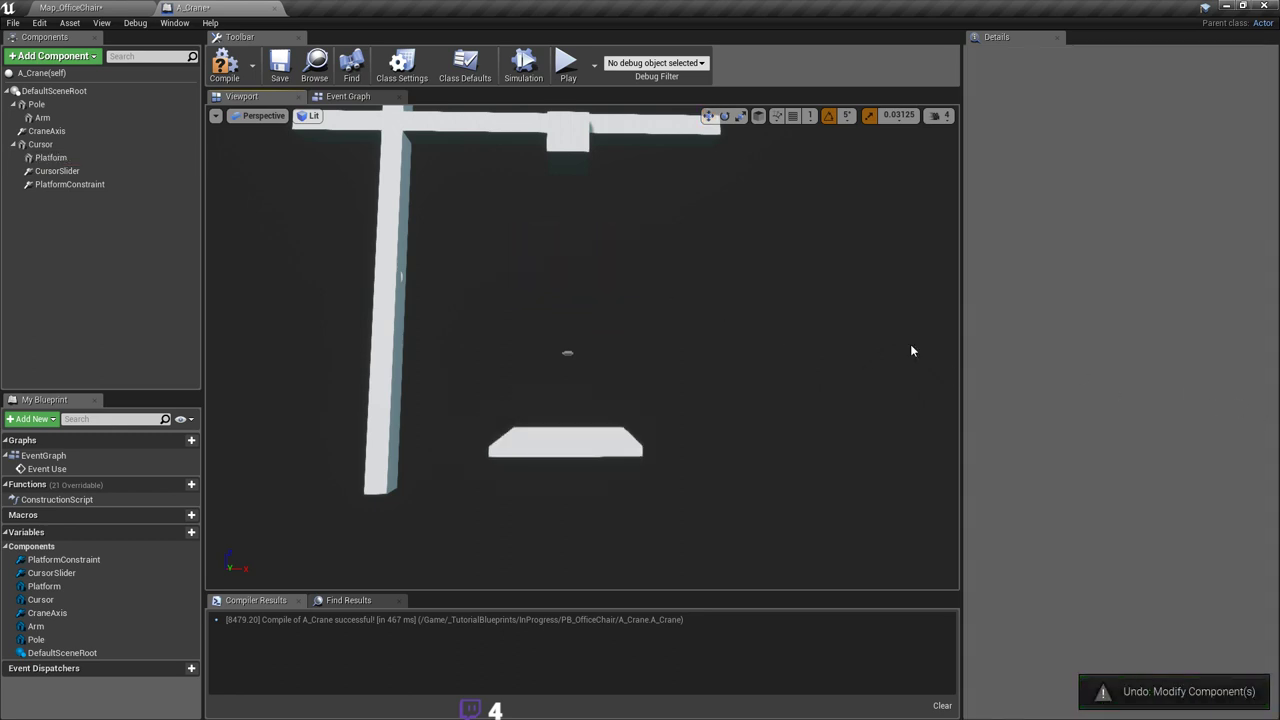
# Step: Select the Platform component in the crane model and examine its transform and physics settings
pyautogui.moveTo(622, 394); pyautogui.dragTo(606, 412, button='right')
pyautogui.click(602, 399)
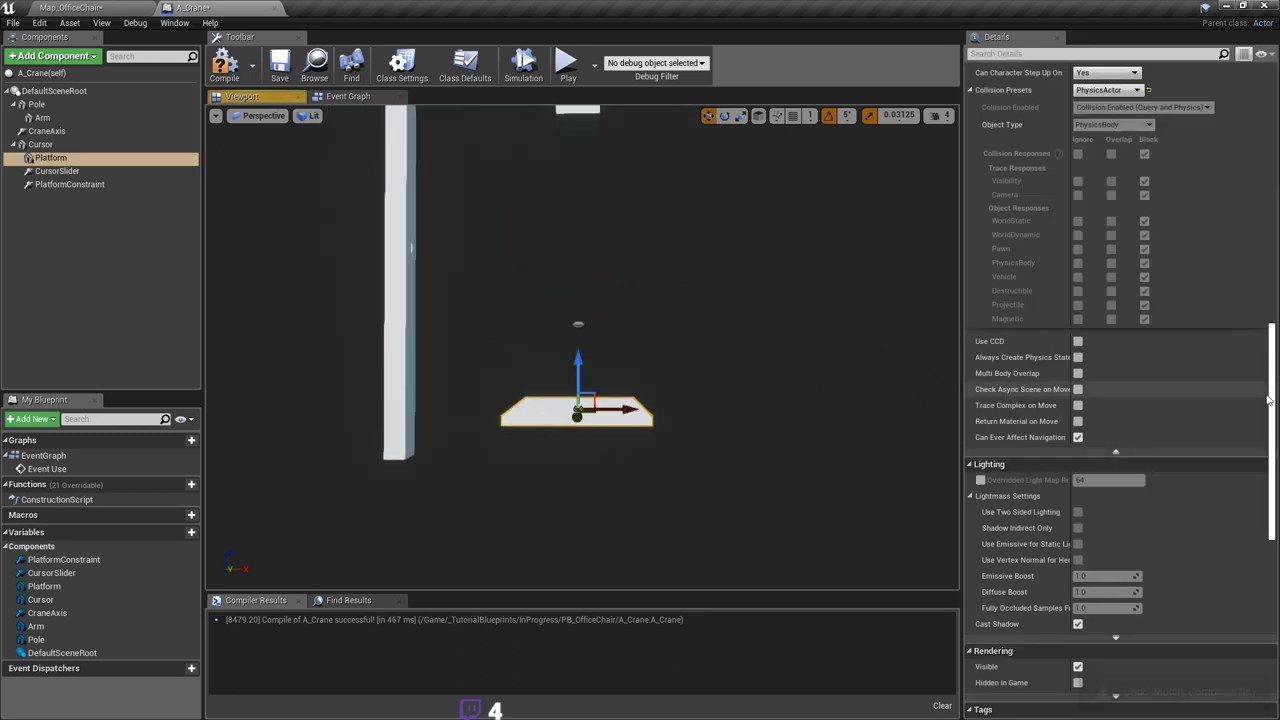
pyautogui.moveTo(1272, 410); pyautogui.dragTo(1236, 137)
pyautogui.moveTo(700, 320); pyautogui.dragTo(755, 268, button='right')
pyautogui.moveTo(678, 340); pyautogui.dragTo(678, 337, button='right')
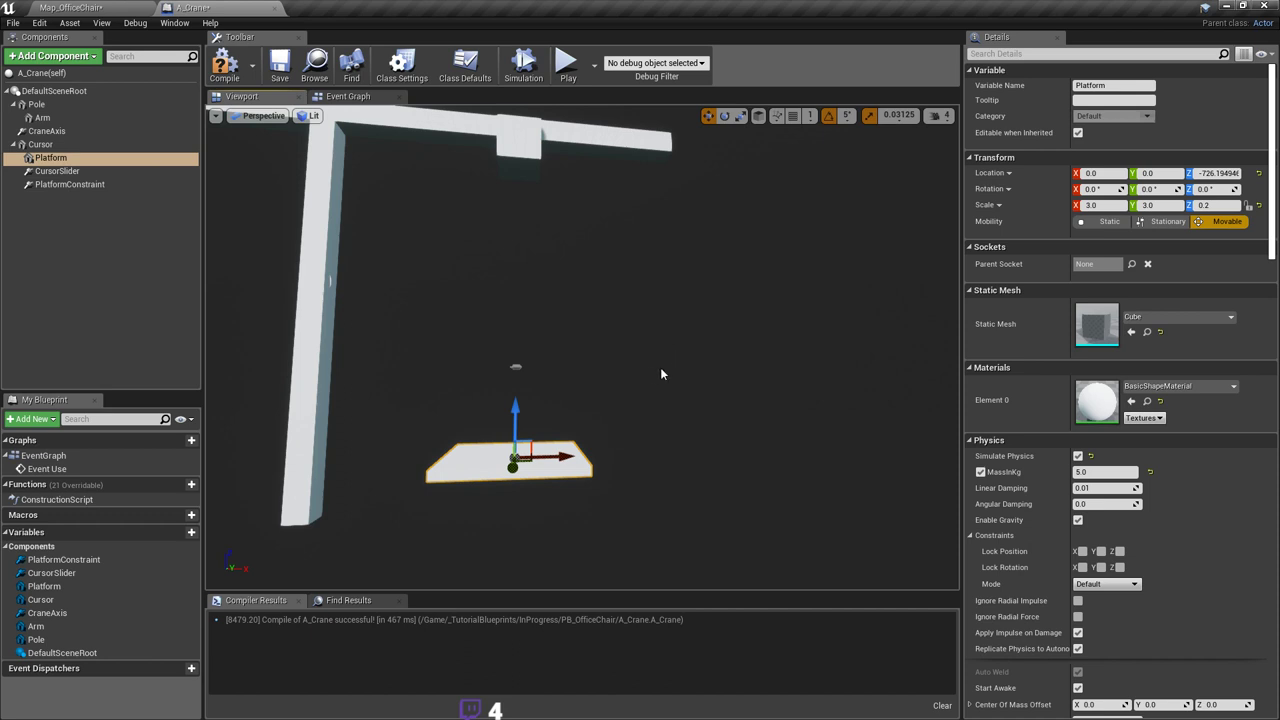
pyautogui.moveTo(639, 368)
pyautogui.mouseDown(button='right')
pyautogui.moveTo(582, 371)
pyautogui.moveTo(658, 369)
pyautogui.mouseUp(button='right')
# Step: Compile and save the A_Crane blueprint
pyautogui.hotkey('ctrl', 's')
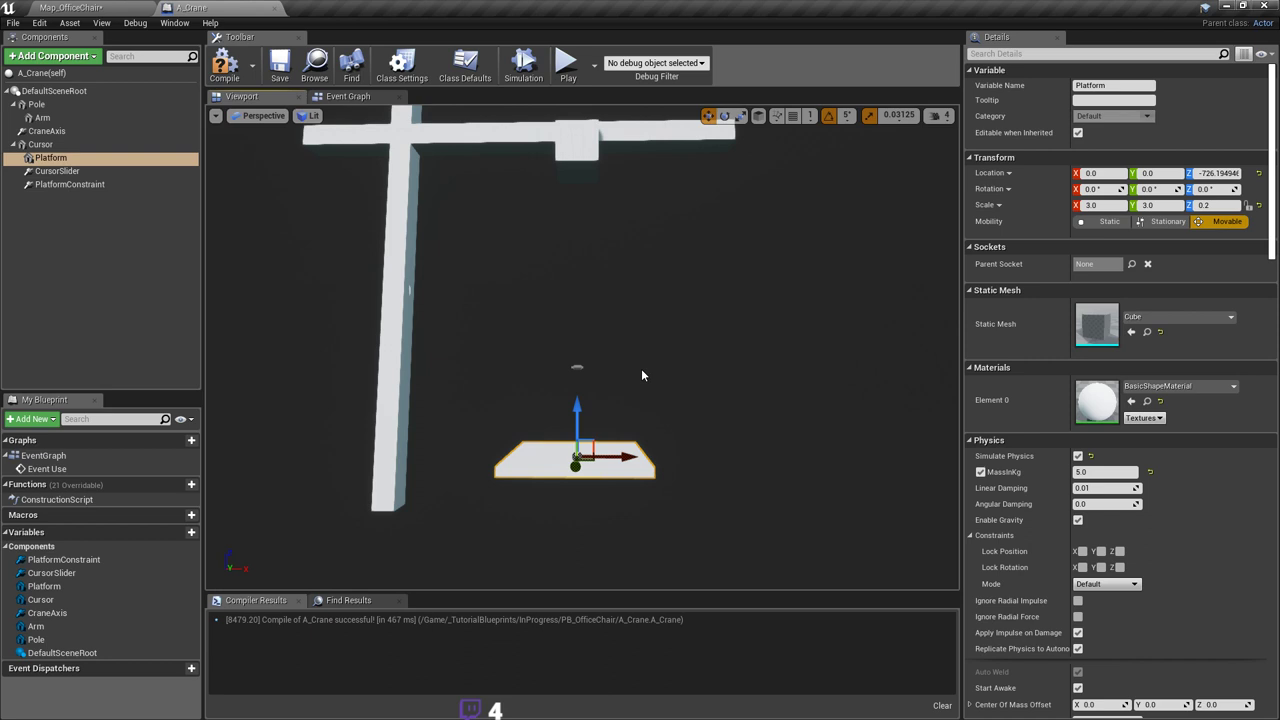
pyautogui.moveTo(618, 371)
pyautogui.mouseDown(button='right')
pyautogui.moveTo(598, 371)
pyautogui.moveTo(628, 348)
pyautogui.mouseUp(button='right')
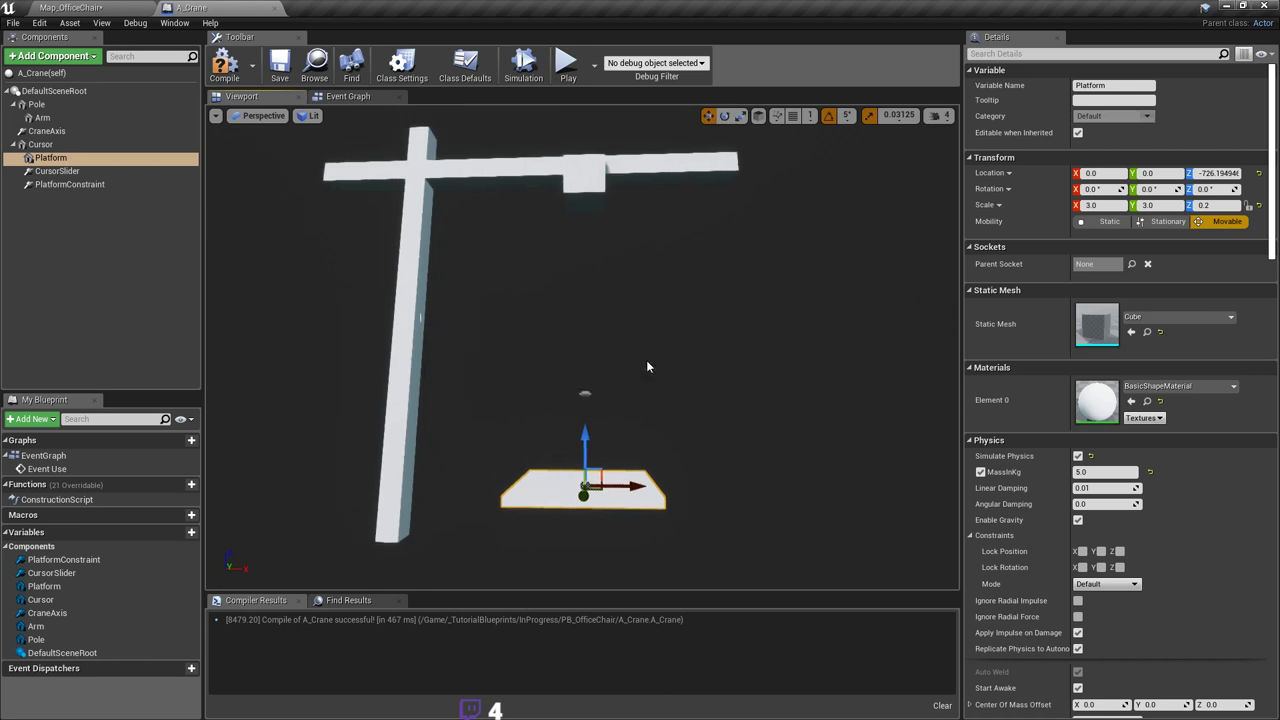
pyautogui.hotkey('ctrl', 's')
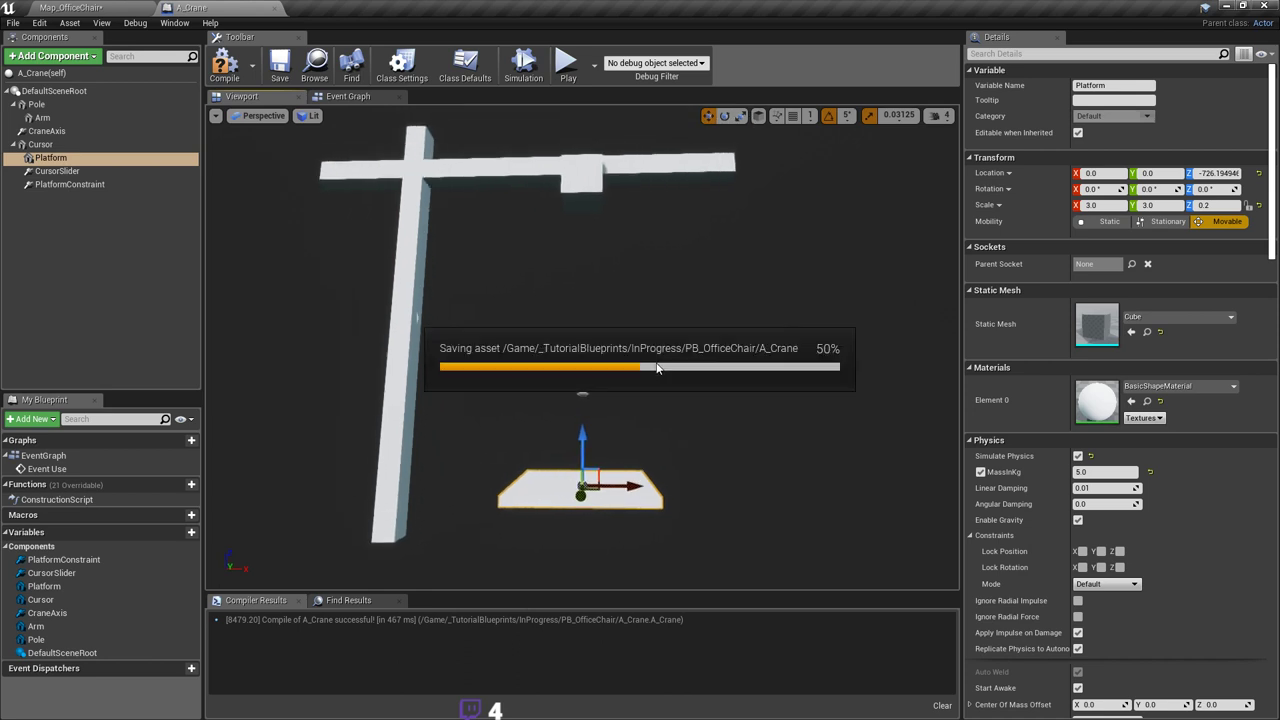
pyautogui.click(280, 62)
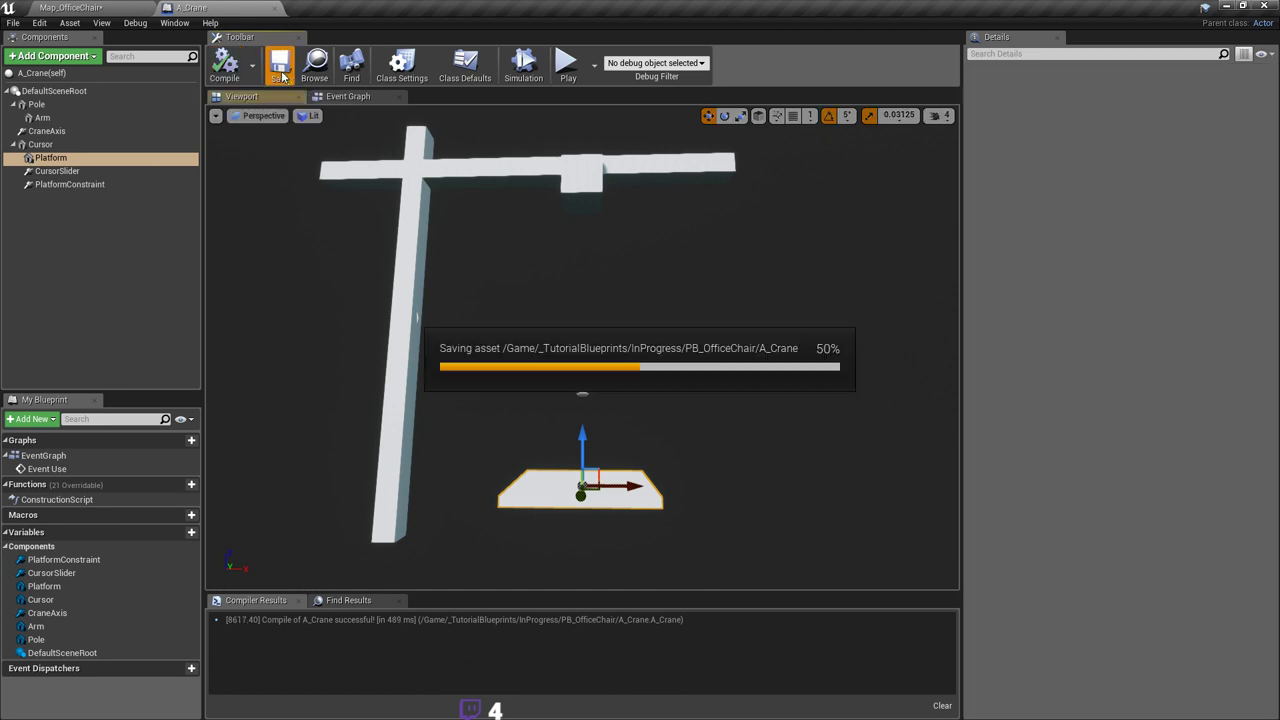
# Step: Delete the Move Component To node from A_Crane's event graph
pyautogui.click(367, 103)
pyautogui.moveTo(627, 303); pyautogui.dragTo(646, 281, button='right')
pyautogui.click(527, 279)
pyautogui.press('Delete')
pyautogui.moveTo(506, 274); pyautogui.dragTo(543, 289, button='right')
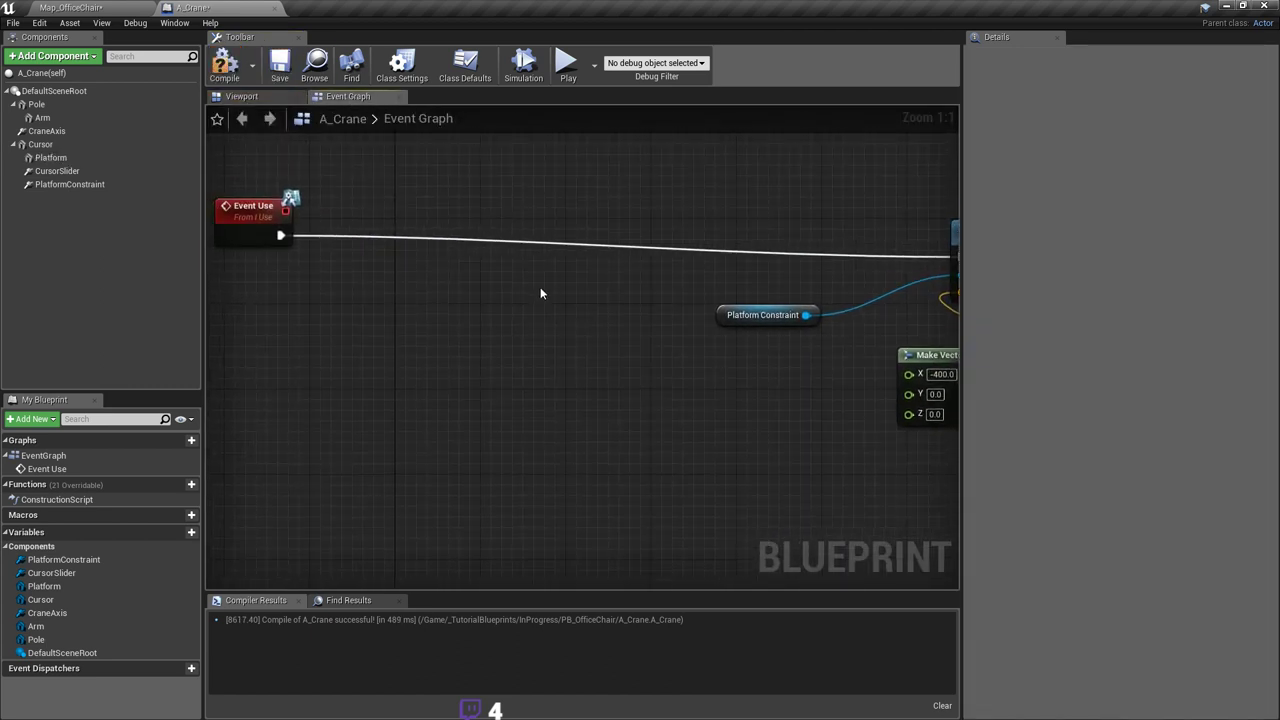
# Step: Add a Timeline node with its default name and place it between Event Use and Set Linear Position Target
pyautogui.rightClick(540, 287)
pyautogui.write('timel')
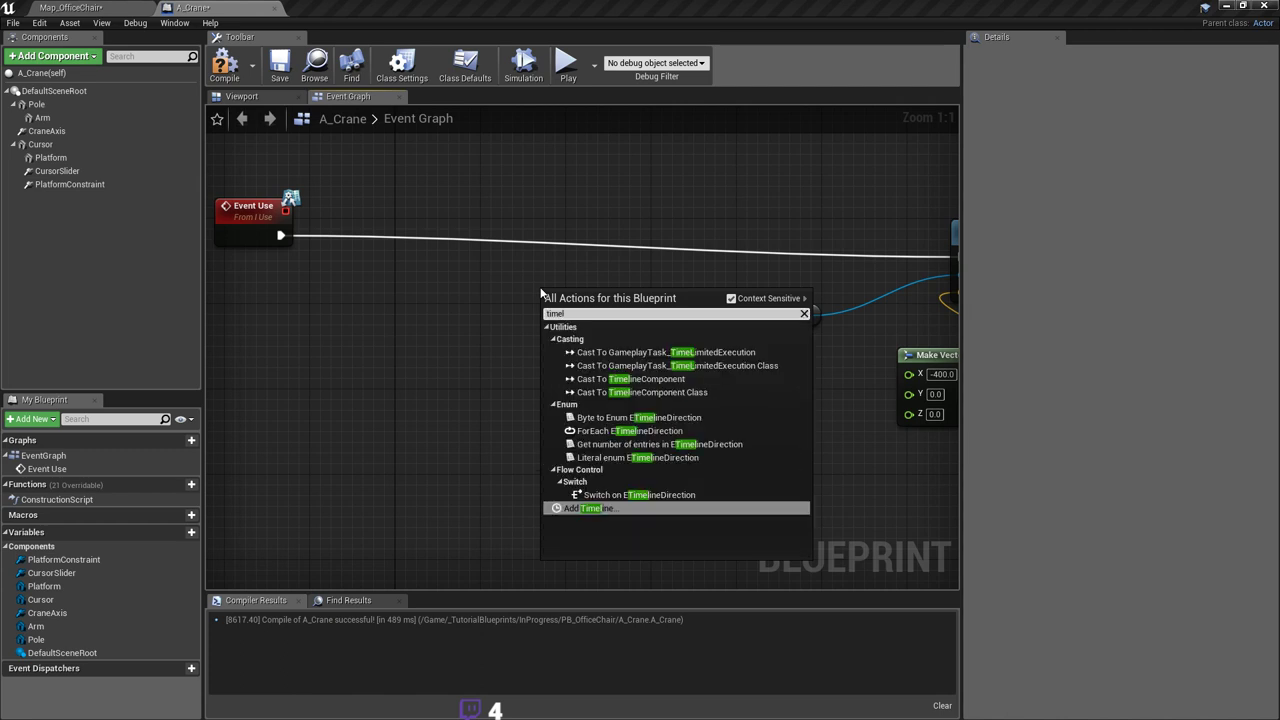
pyautogui.press('Return')
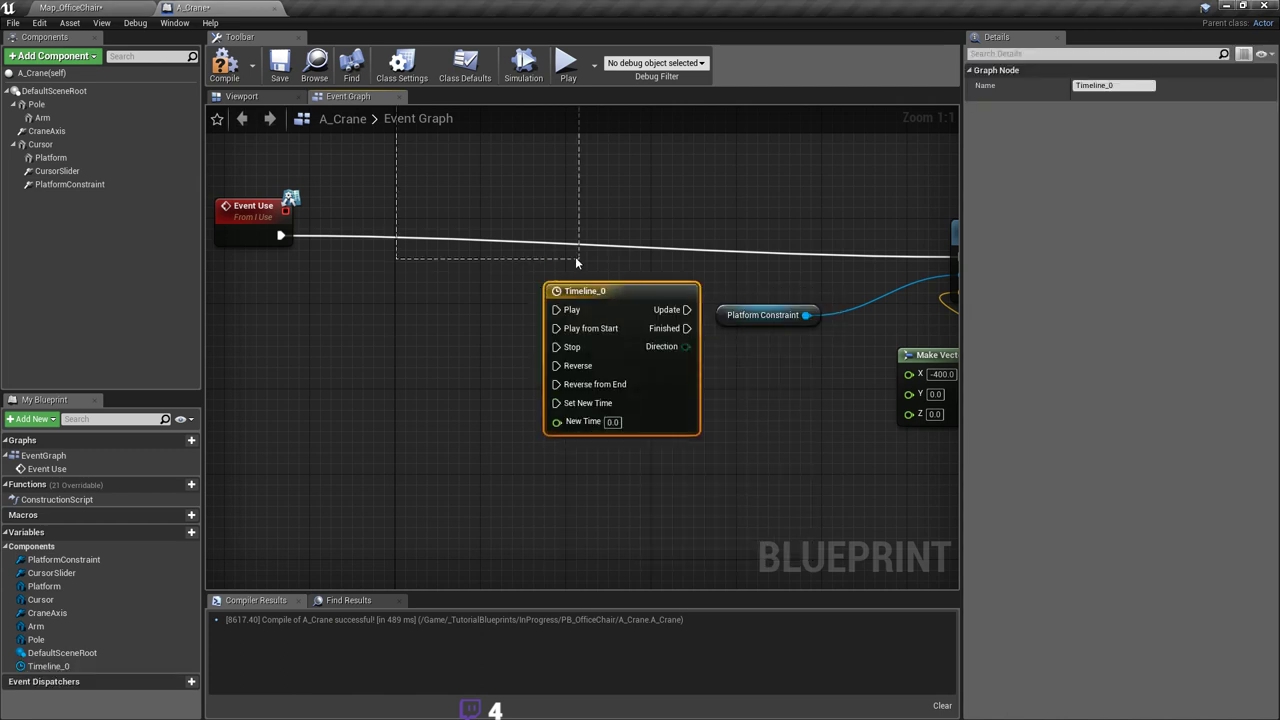
pyautogui.moveTo(602, 294); pyautogui.dragTo(527, 236)
pyautogui.moveTo(520, 286); pyautogui.dragTo(606, 341, button='right')
pyautogui.moveTo(410, 316); pyautogui.dragTo(426, 297, button='right')
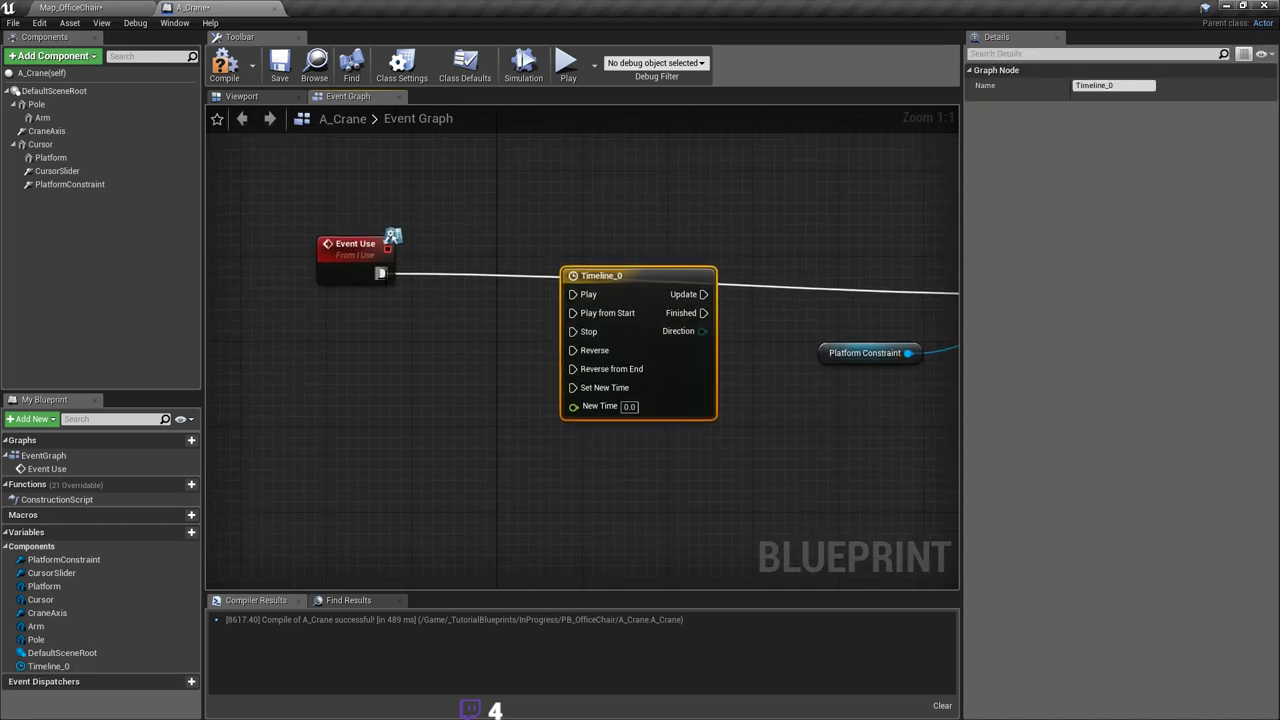
# Step: Connect Event Use's execution output to the Timeline node's Play input
pyautogui.moveTo(382, 273); pyautogui.dragTo(576, 299)
pyautogui.moveTo(498, 396); pyautogui.dragTo(482, 402, button='right')
pyautogui.click(482, 402)
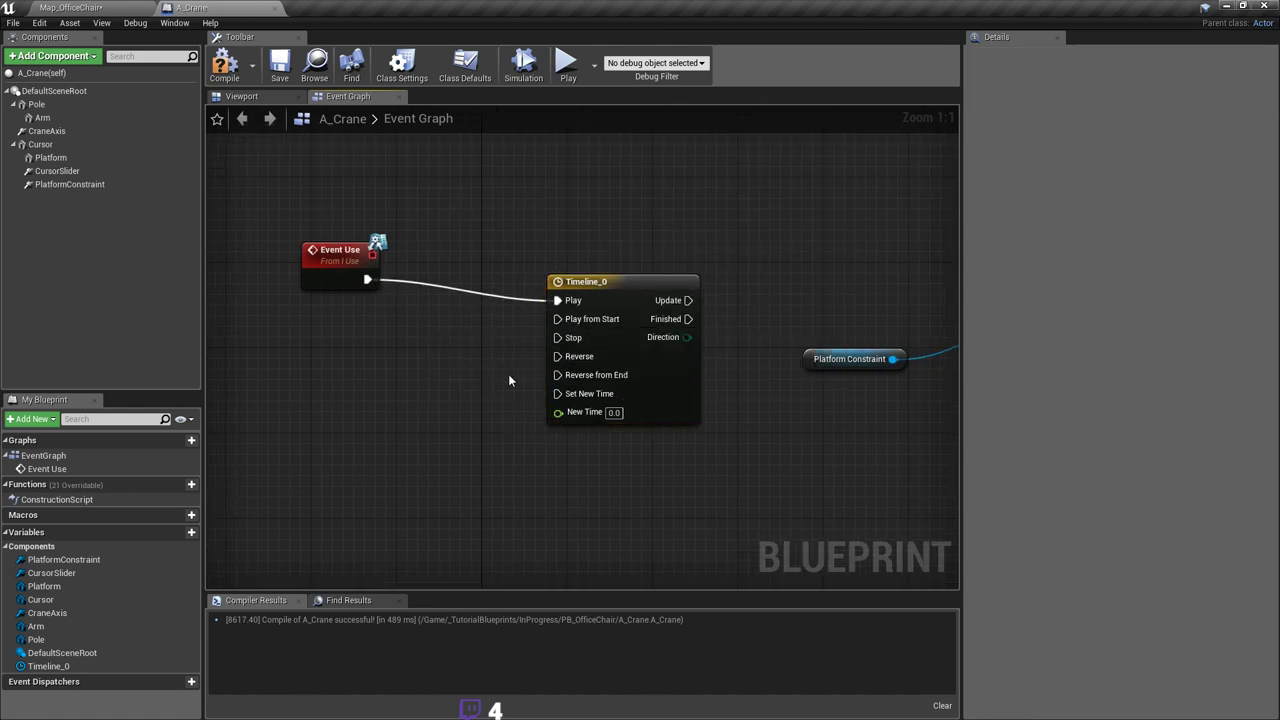
pyautogui.moveTo(653, 414); pyautogui.dragTo(635, 405, button='right')
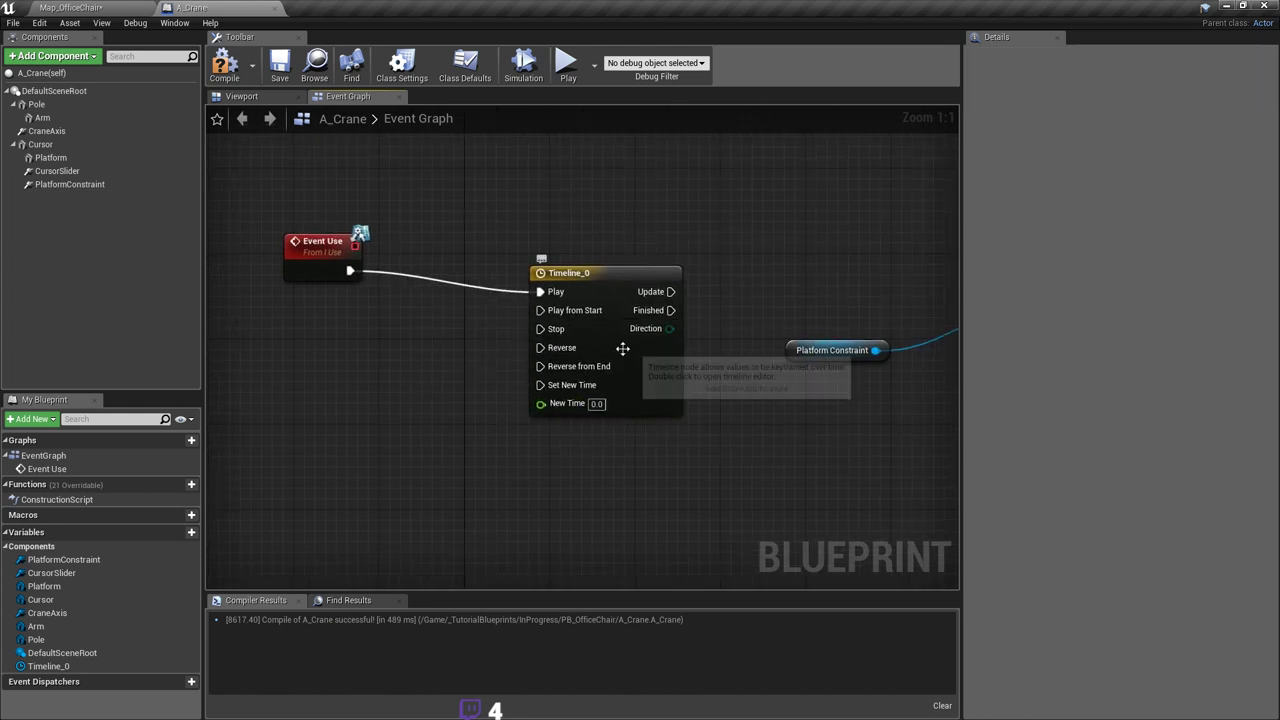
# Step: Open Timeline_0 for editing, add a float track with its default name, and compile the A_Crane blueprint
pyautogui.click(635, 370)
pyautogui.rightClick(634, 369)
pyautogui.doubleClick(591, 291)
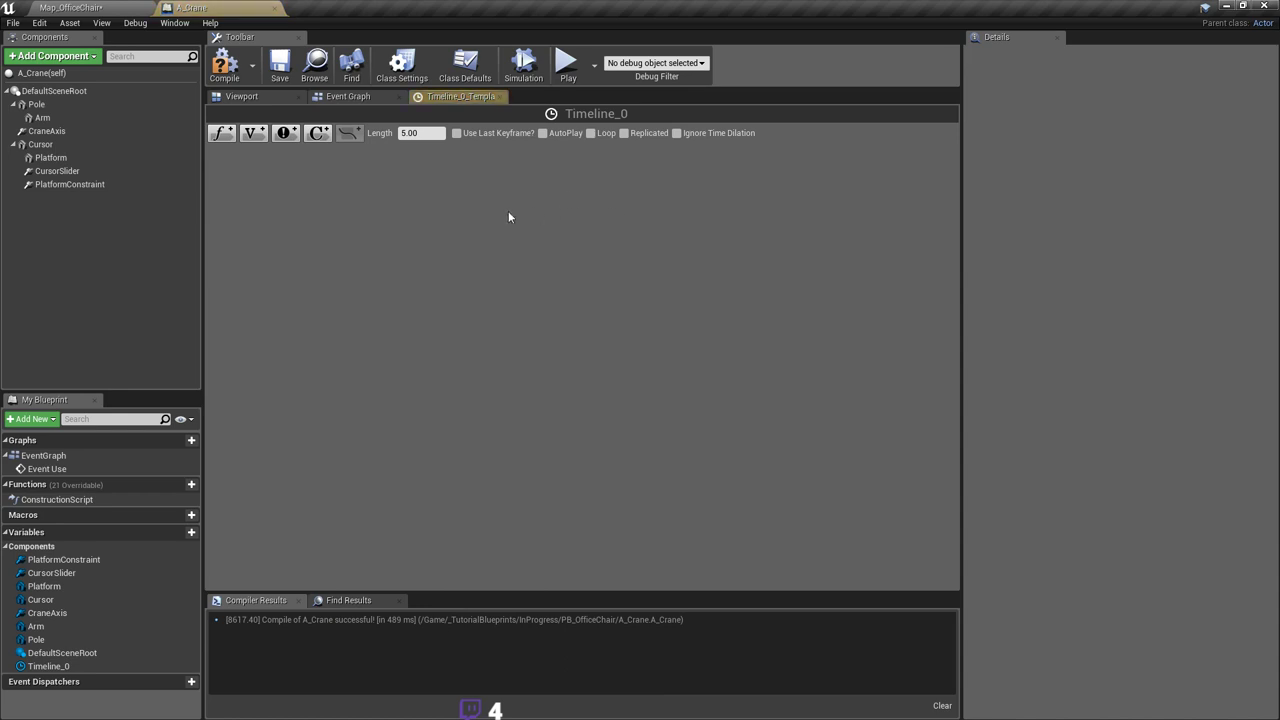
pyautogui.click(224, 136)
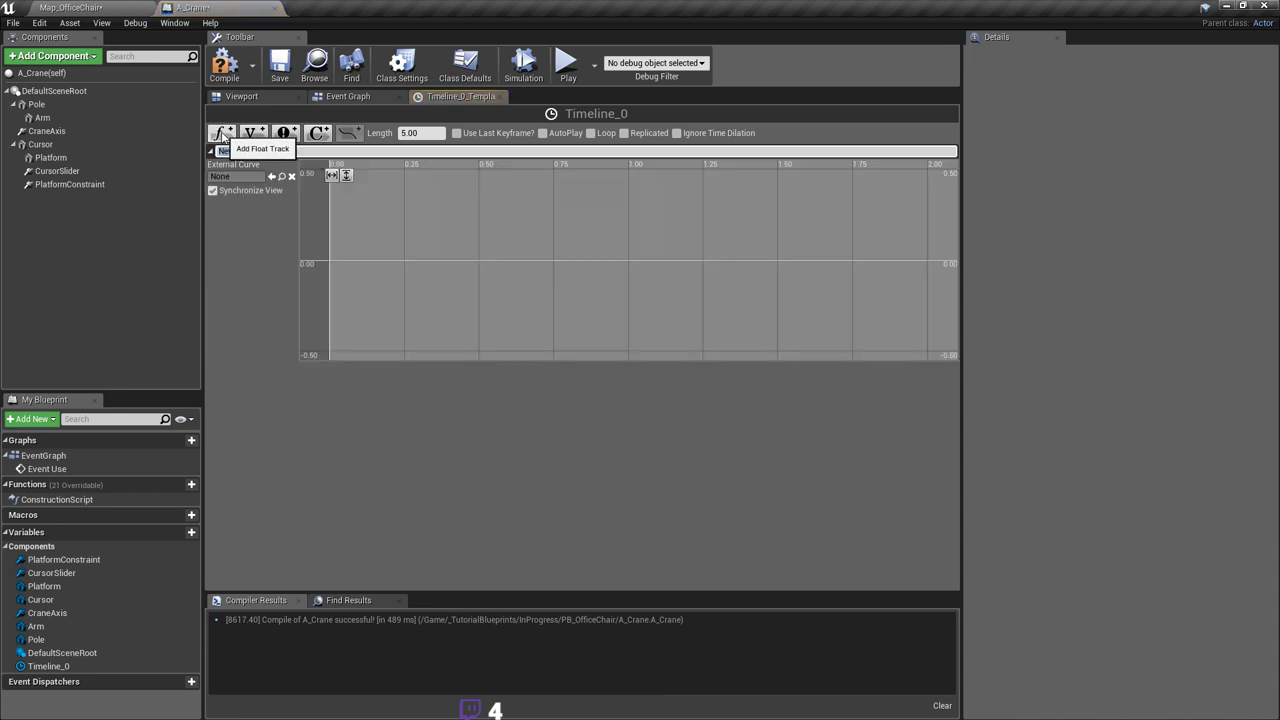
pyautogui.moveTo(430, 264); pyautogui.dragTo(454, 306, button='right')
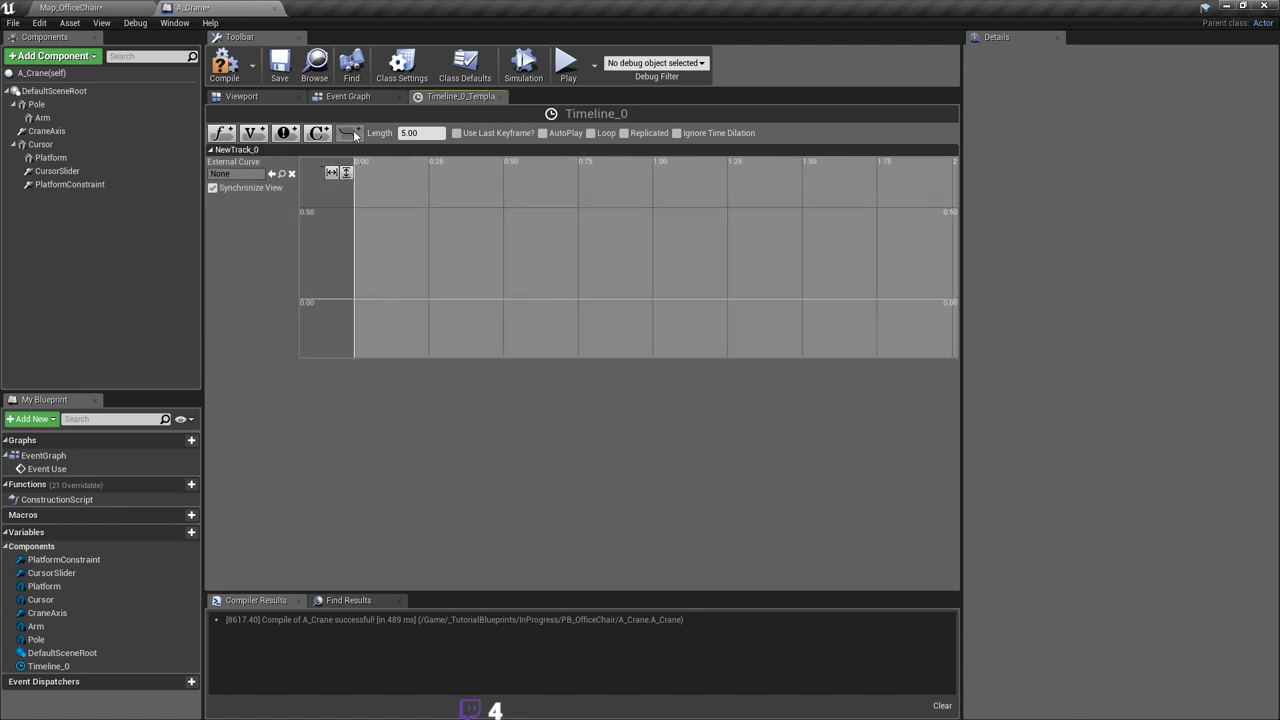
pyautogui.click(224, 65)
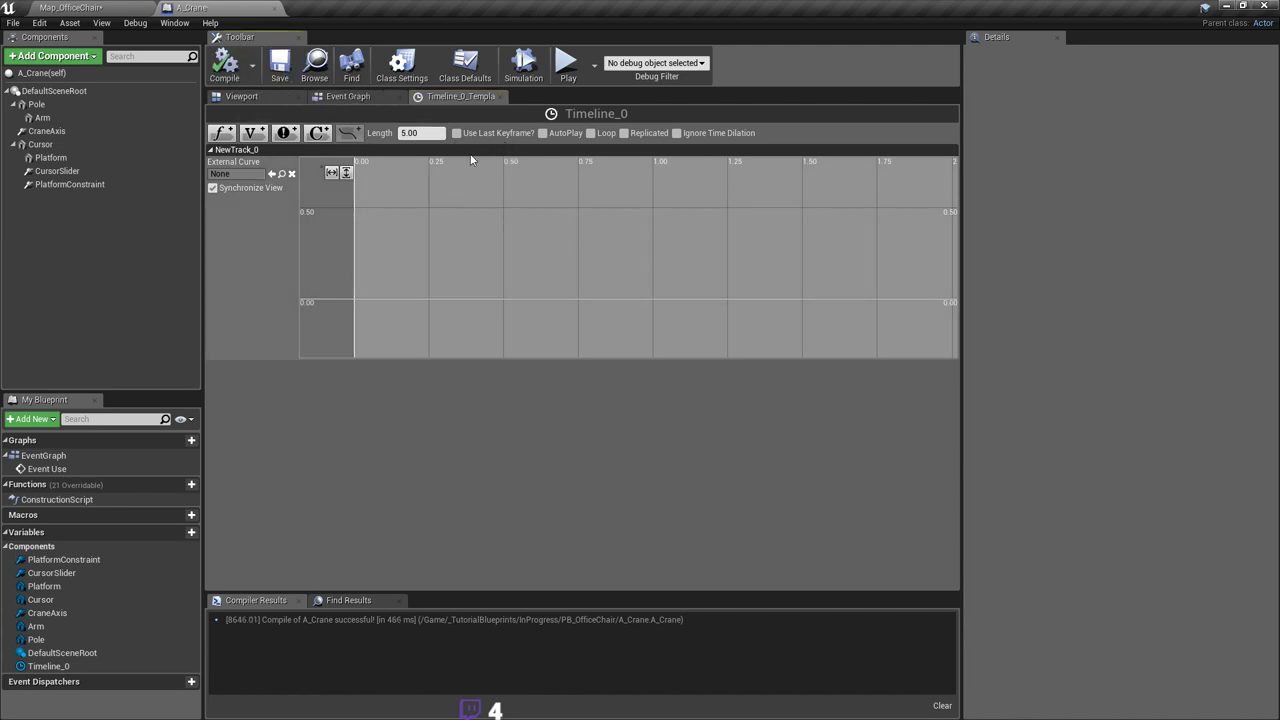
# Step: Set the Timeline's length to 1.00
pyautogui.click(403, 132)
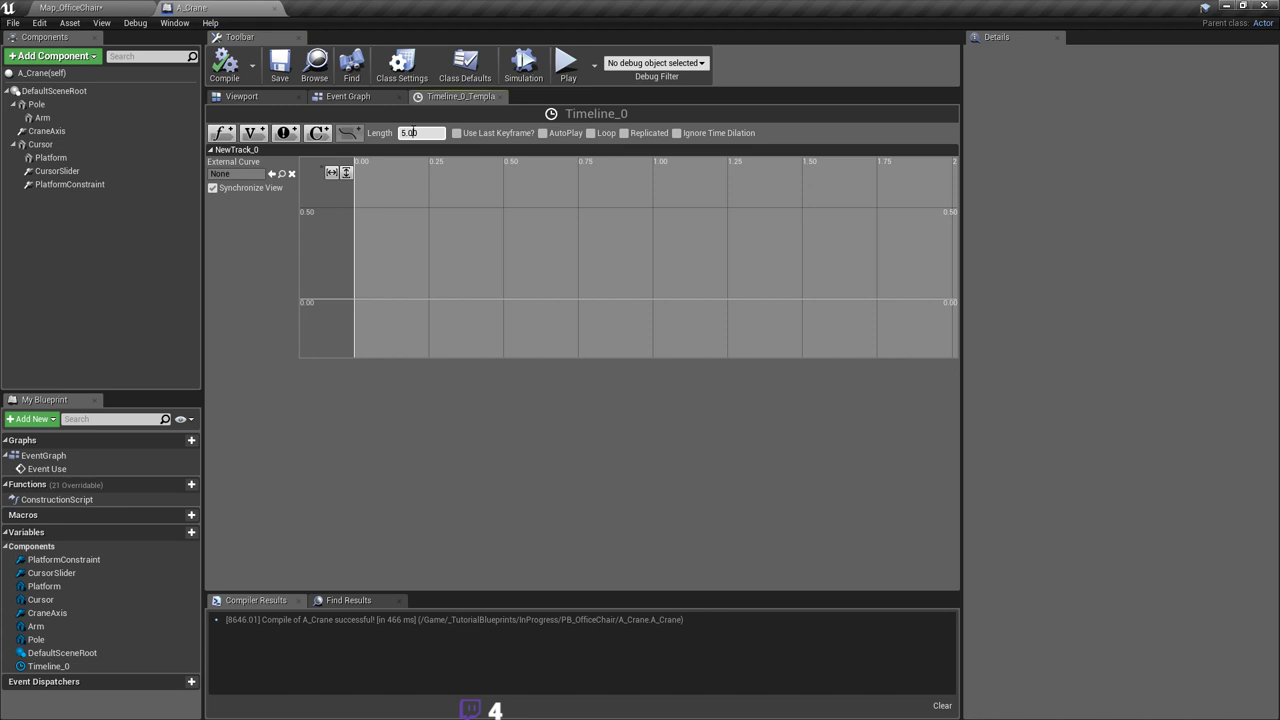
pyautogui.write('1')
pyautogui.press('Return')
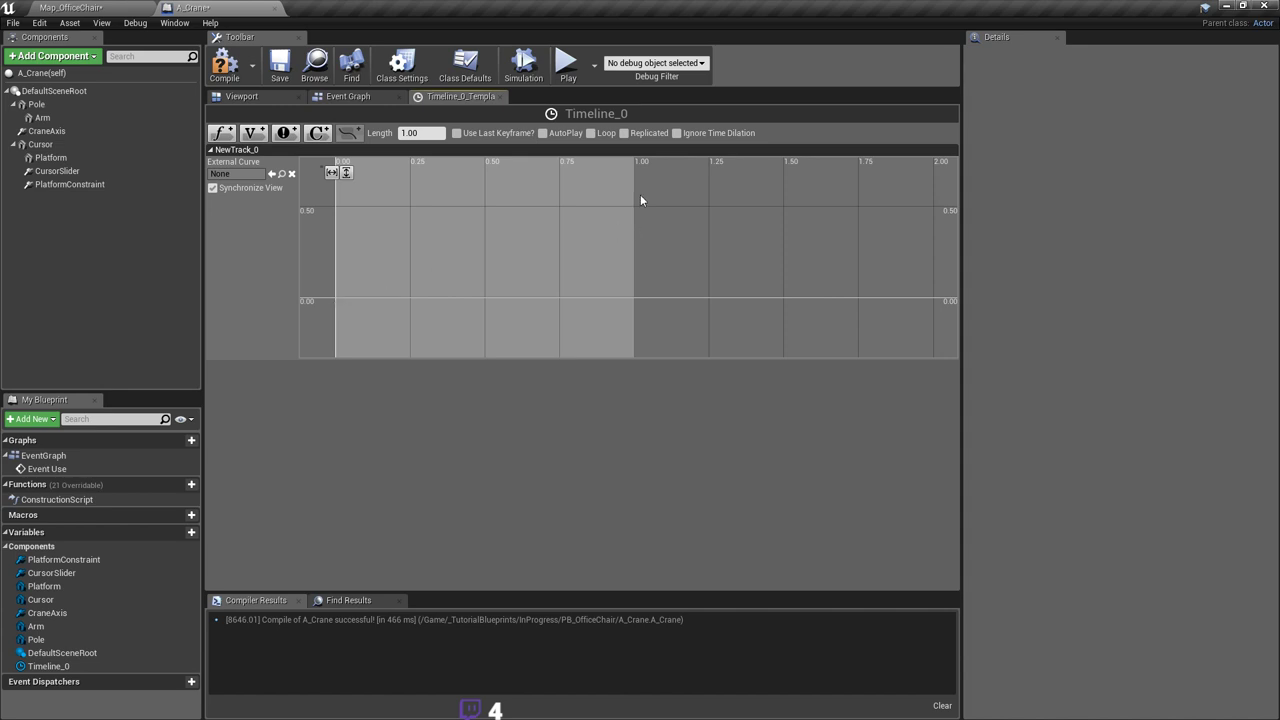
pyautogui.moveTo(617, 191); pyautogui.dragTo(595, 190, button='right')
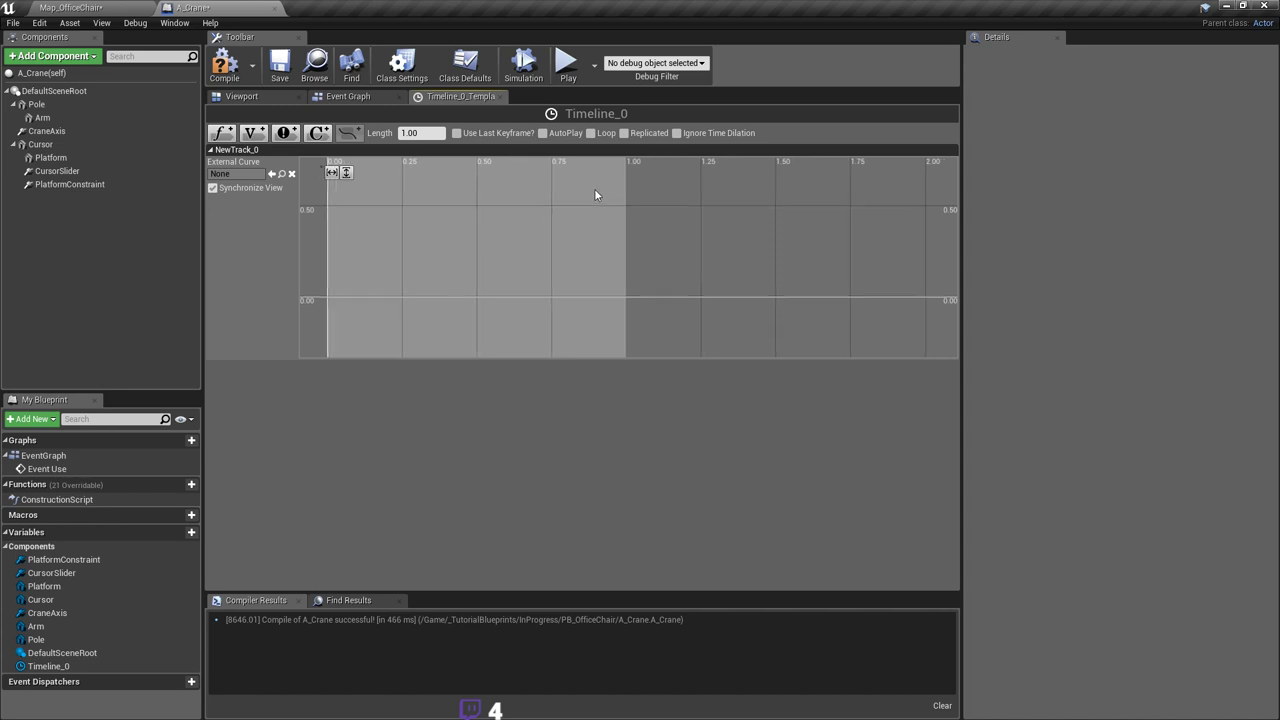
# Step: Add a key near the start of the float track's curve and set its time to 0
pyautogui.rightClick(340, 287)
pyautogui.click(397, 313)
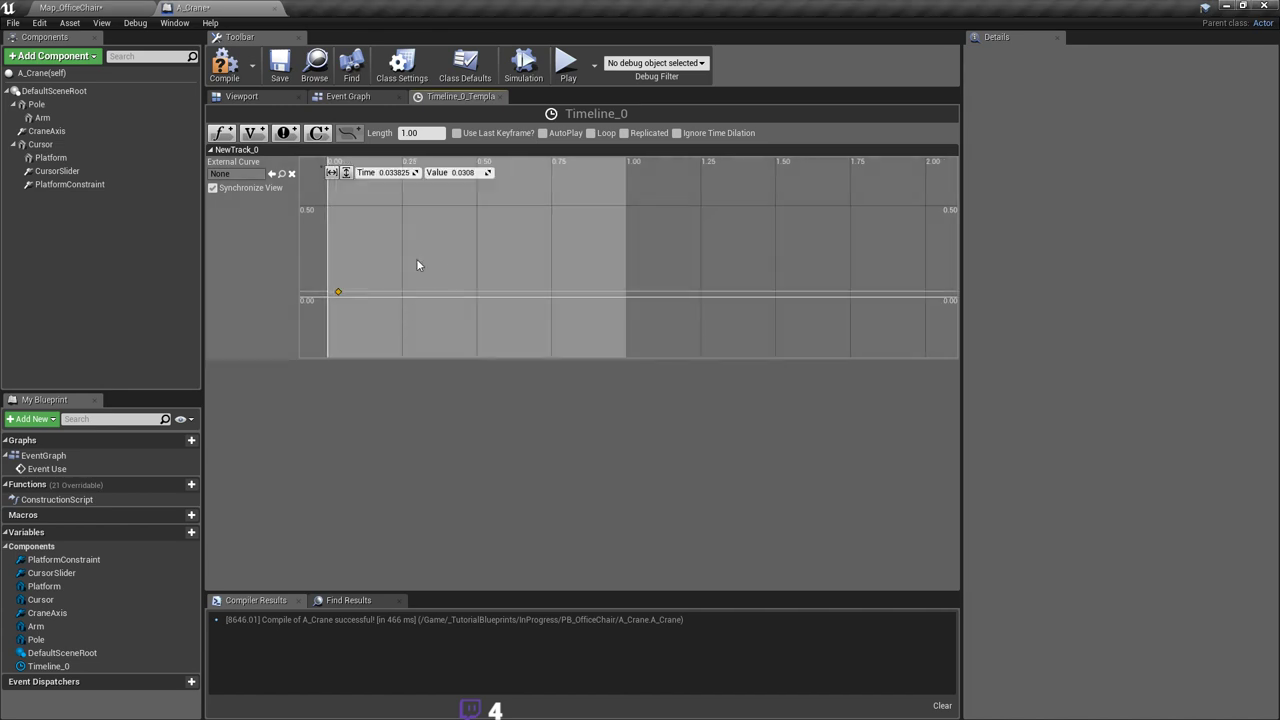
pyautogui.moveTo(335, 307); pyautogui.dragTo(331, 305)
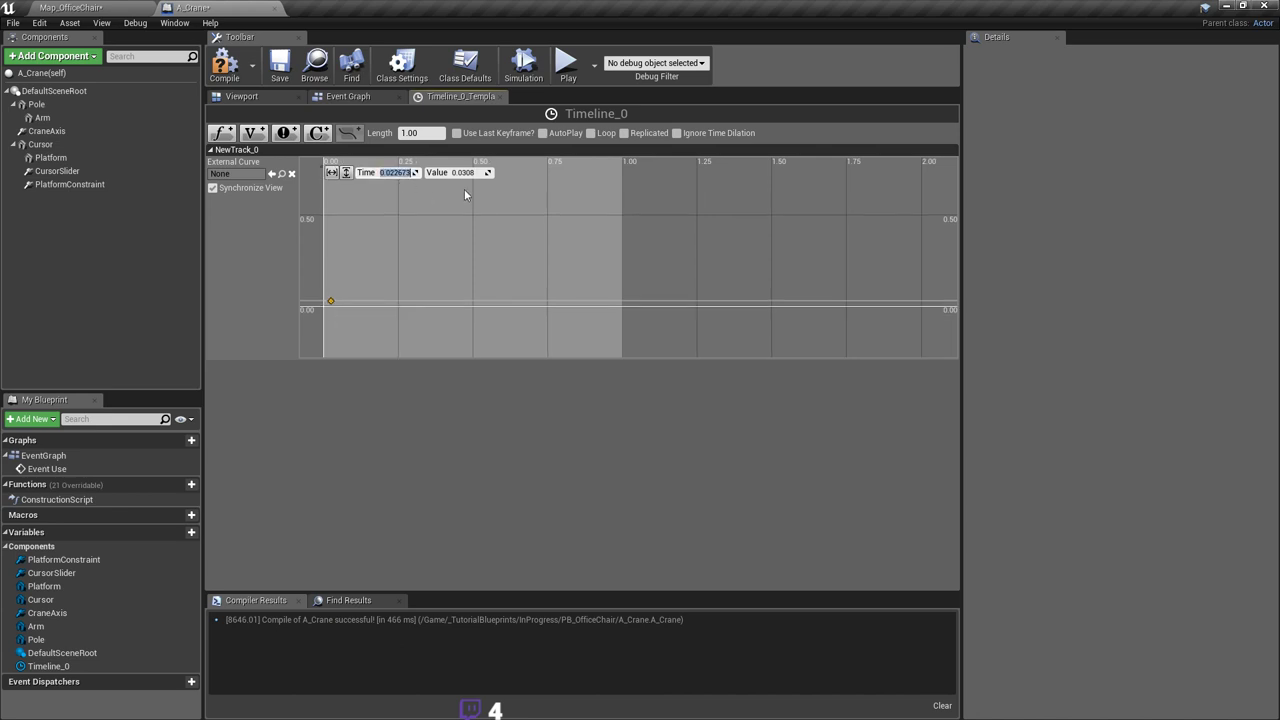
pyautogui.click(461, 226)
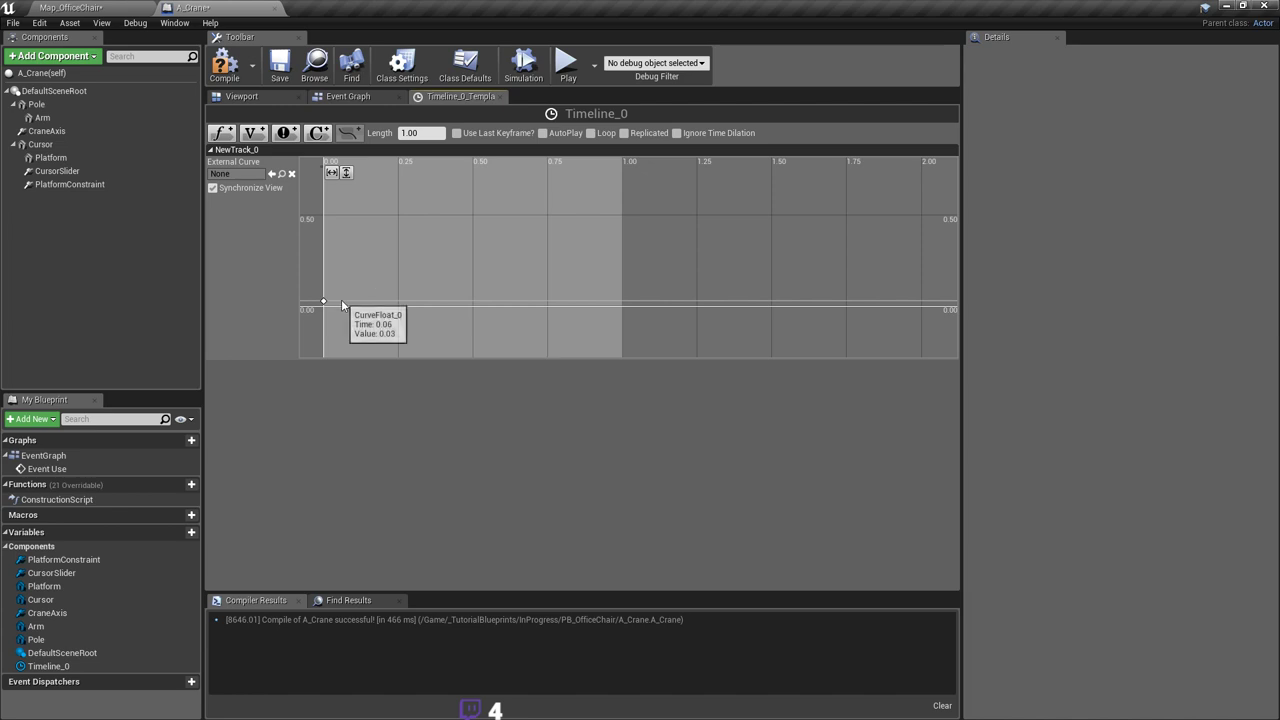
# Step: Add a second key to the float track's curve at time 1.0 with value 1.0
pyautogui.rightClick(474, 281)
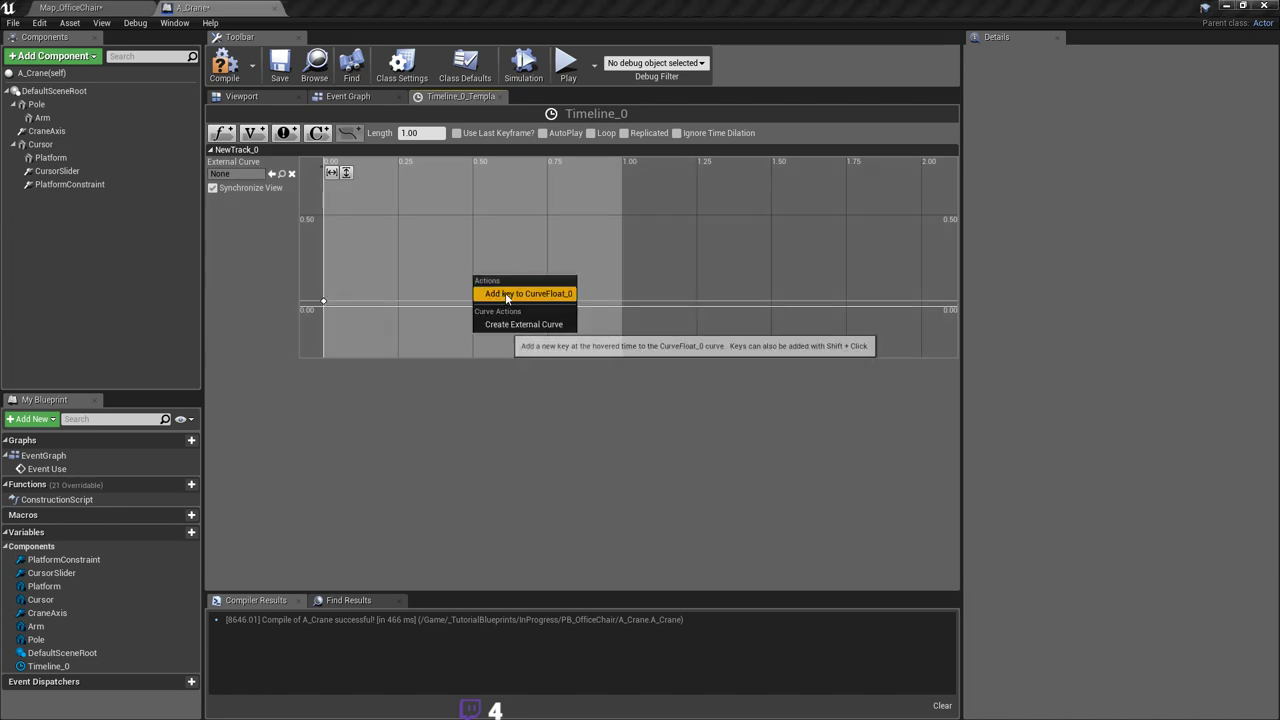
pyautogui.click(490, 290)
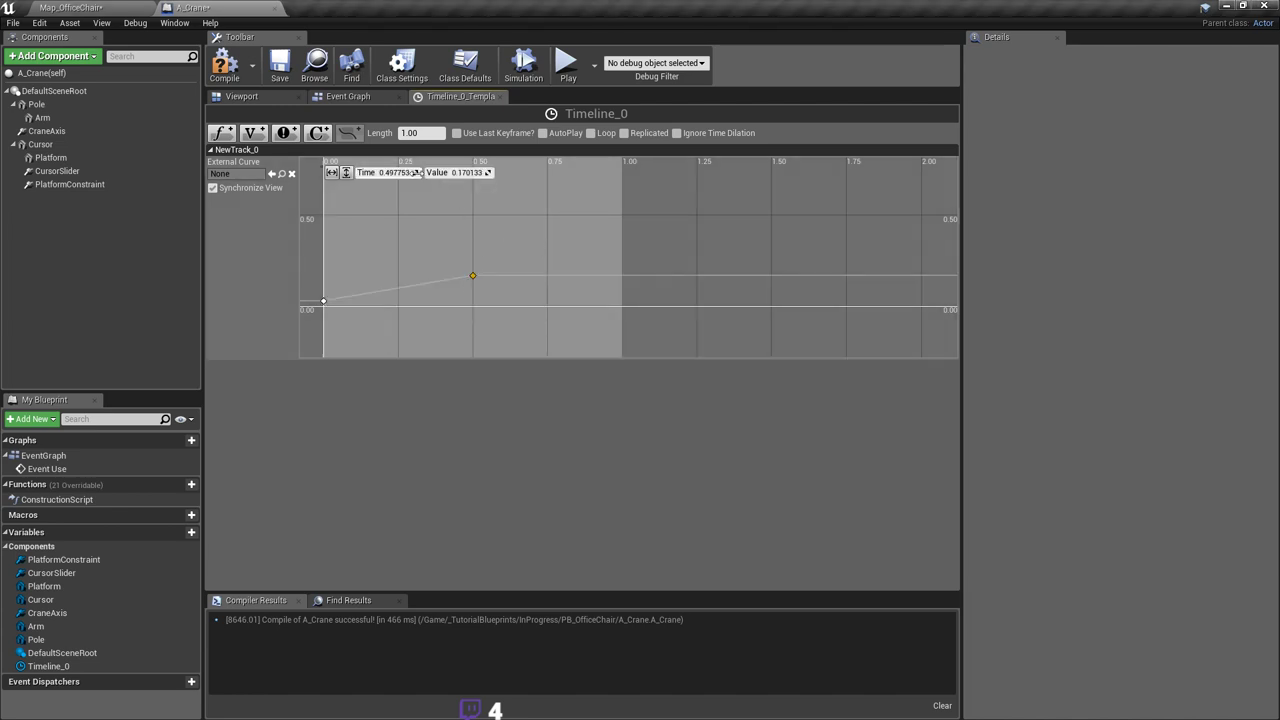
pyautogui.write('0')
pyautogui.press('Tab')
pyautogui.click(396, 172)
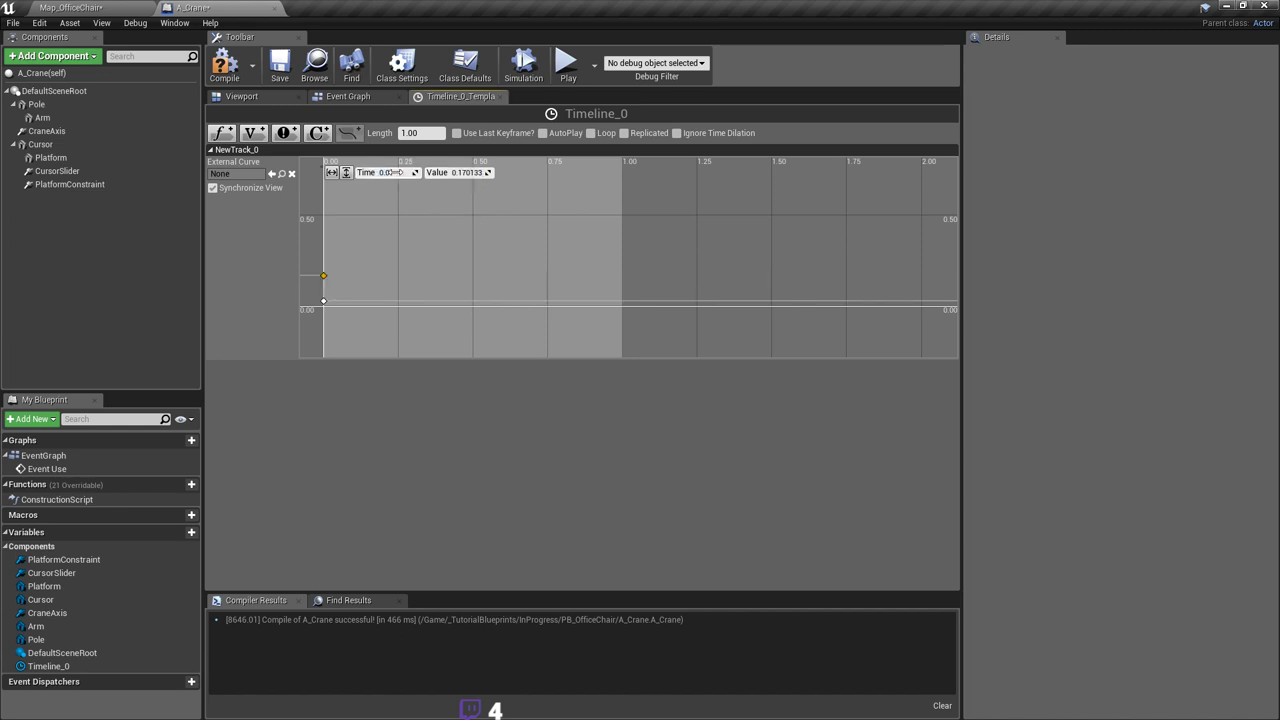
pyautogui.write('1')
pyautogui.press('Tab')
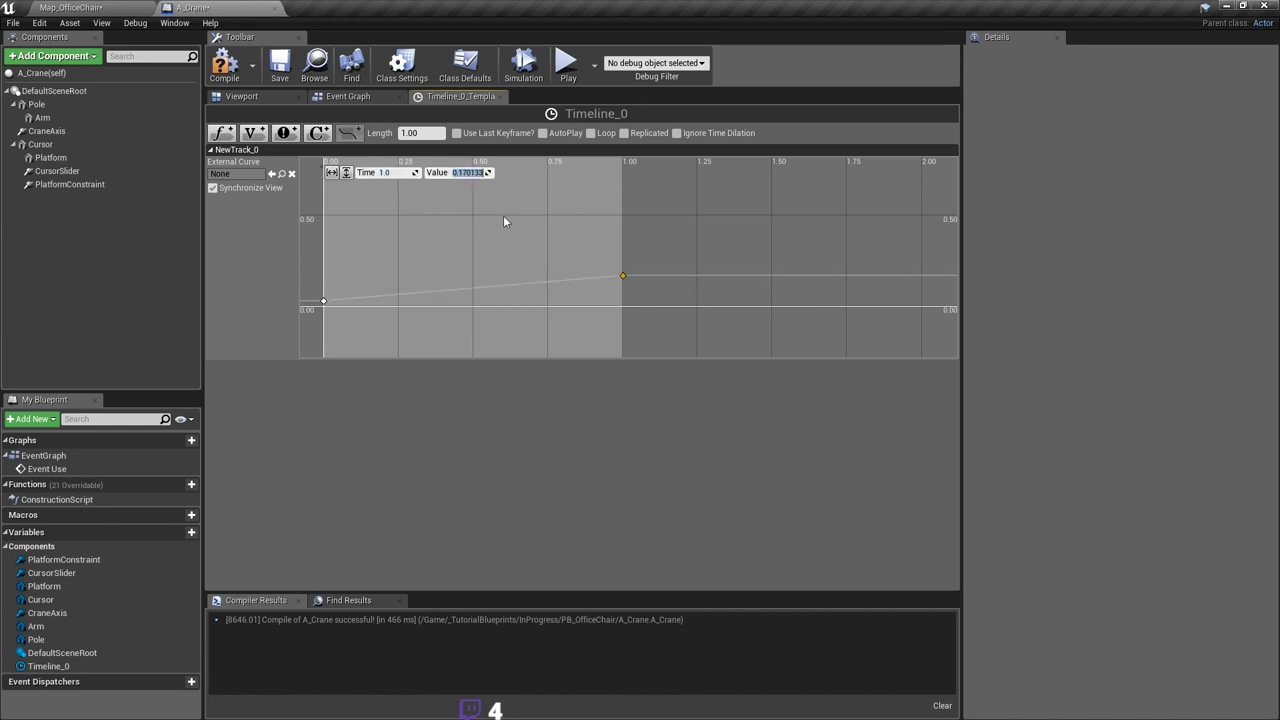
pyautogui.press('Return')
pyautogui.click(536, 240)
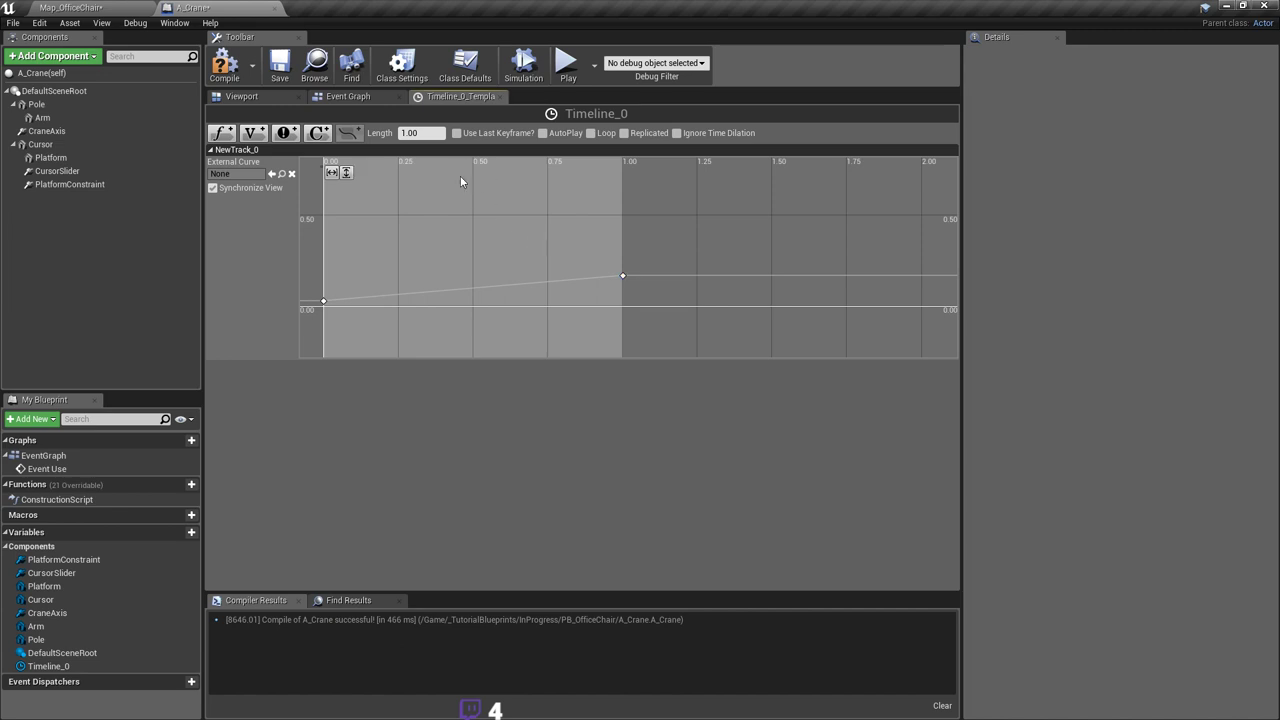
pyautogui.click(622, 275)
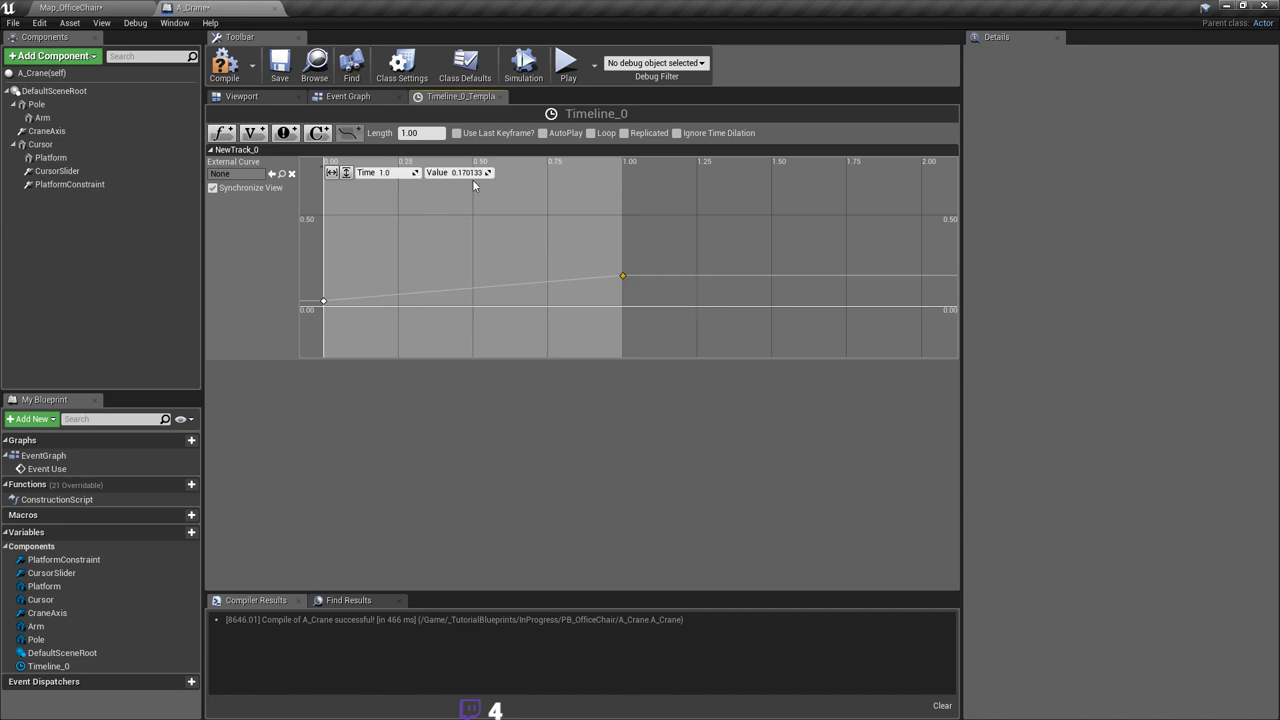
pyautogui.write('1')
pyautogui.press('Return')
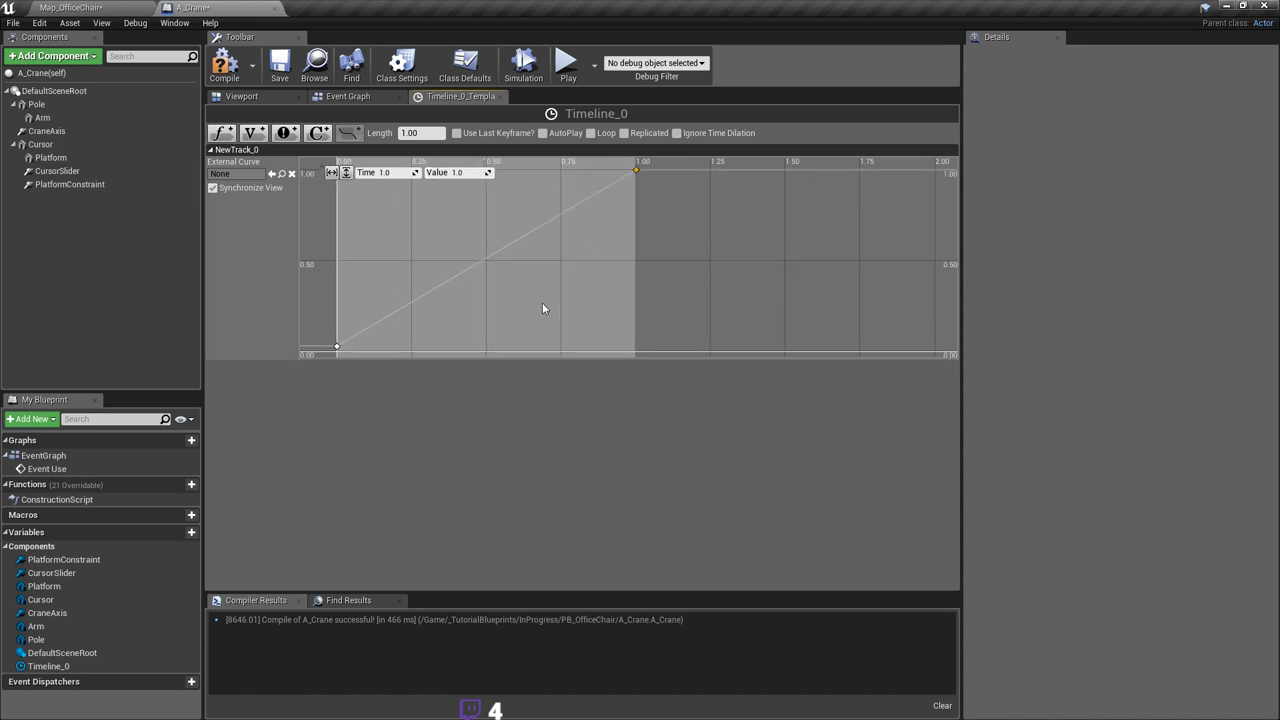
# Step: Save and compile the A_Crane blueprint with the new float curve
pyautogui.moveTo(544, 297); pyautogui.dragTo(535, 274, button='right')
pyautogui.hotkey('ctrl', 's')
pyautogui.moveTo(536, 218); pyautogui.dragTo(529, 216, button='right')
pyautogui.click(224, 62)
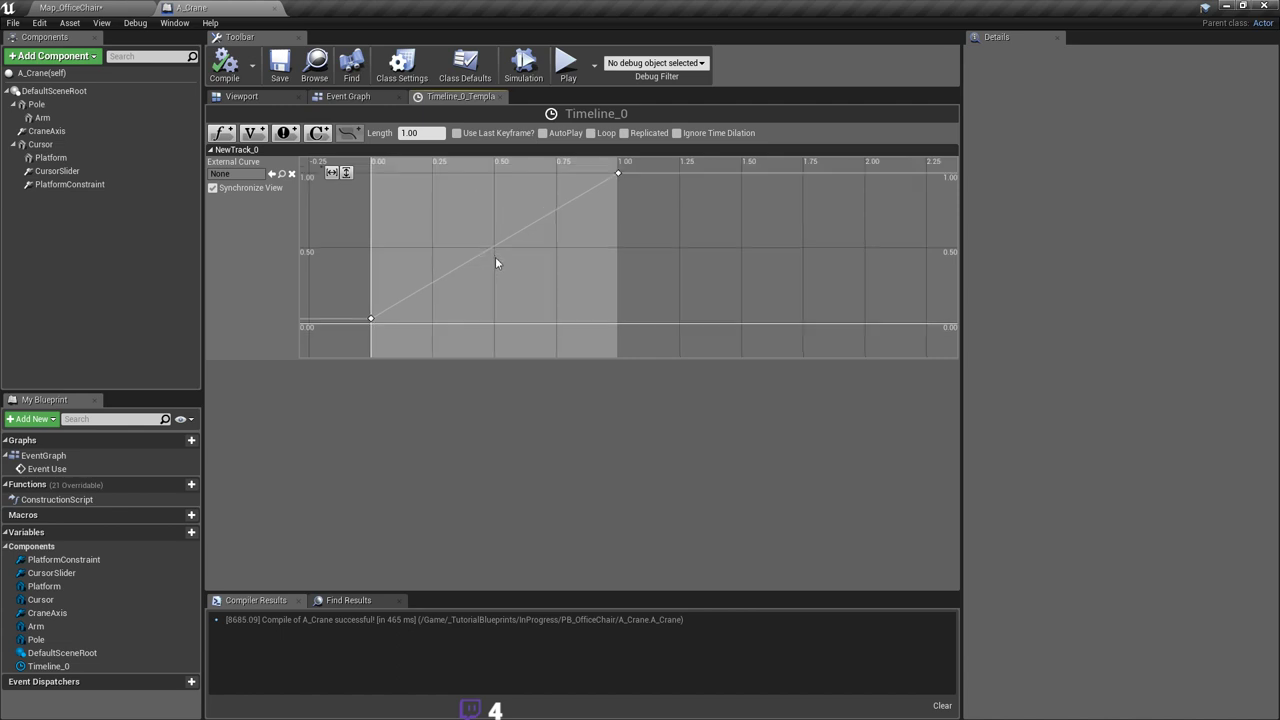
# Step: Close the Timeline editor and return to A_Crane's event graph
pyautogui.moveTo(495, 256); pyautogui.dragTo(473, 251, button='right')
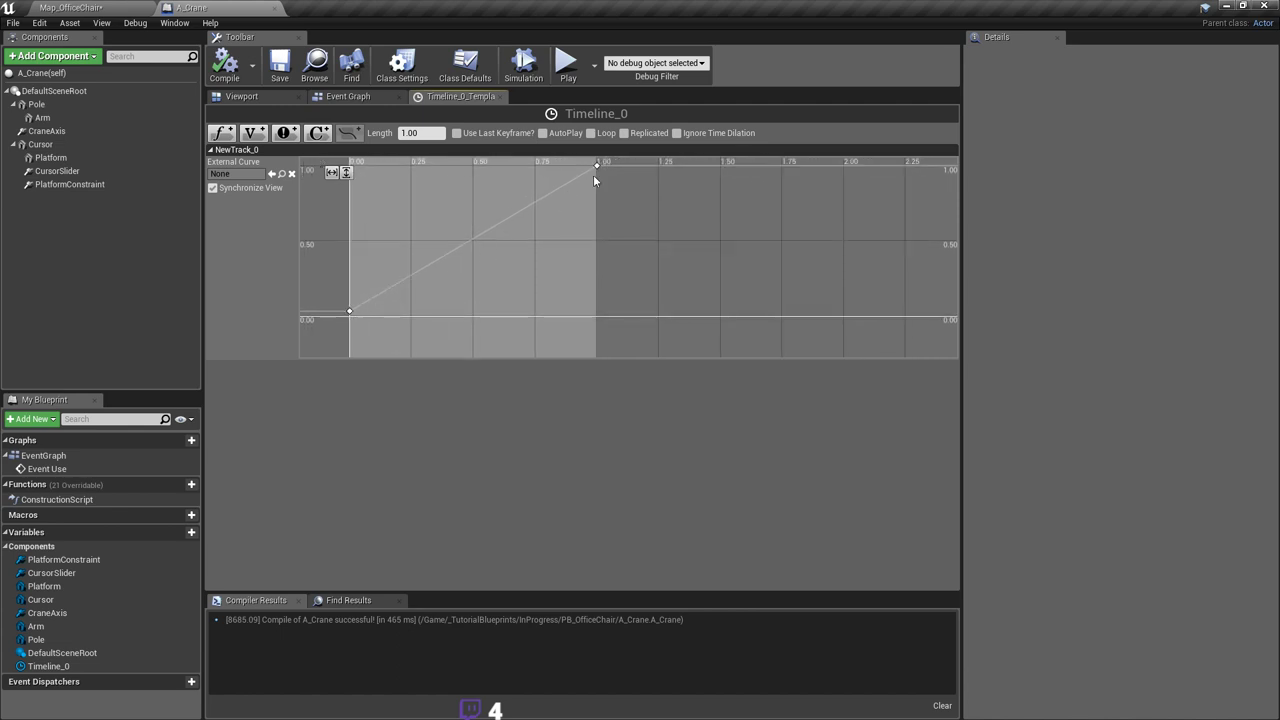
pyautogui.moveTo(426, 177); pyautogui.dragTo(430, 187, button='right')
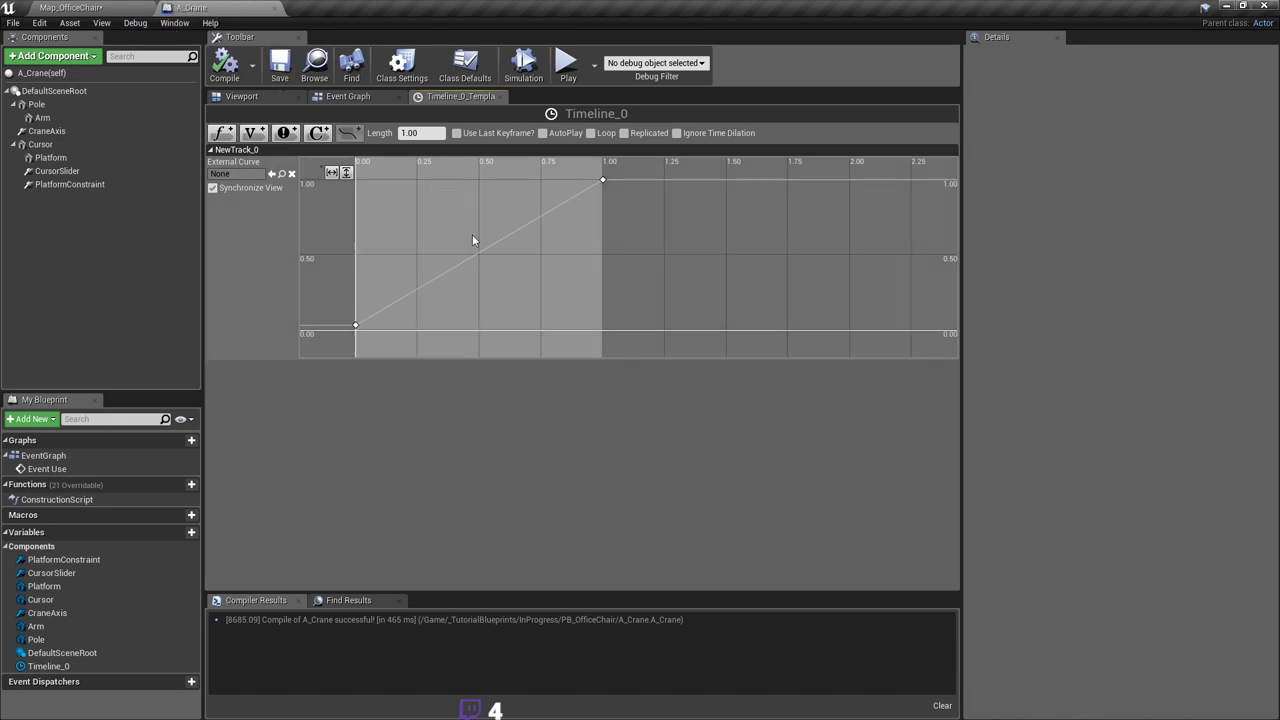
pyautogui.moveTo(472, 235); pyautogui.dragTo(471, 227, button='right')
pyautogui.middleClick(434, 98)
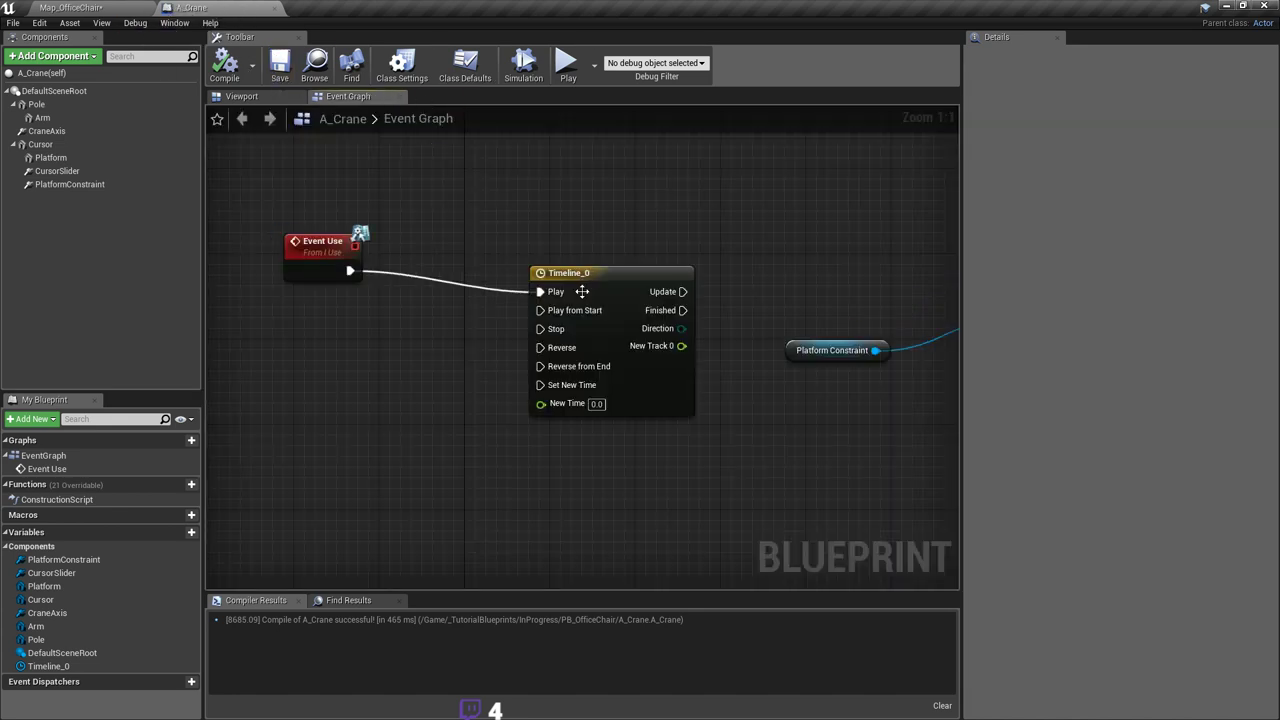
# Step: Move the Platform Constraint, Set Linear Position Target and Make Vector nodes together closer to the Timeline and lower in the graph
pyautogui.moveTo(582, 291); pyautogui.dragTo(456, 232, button='right')
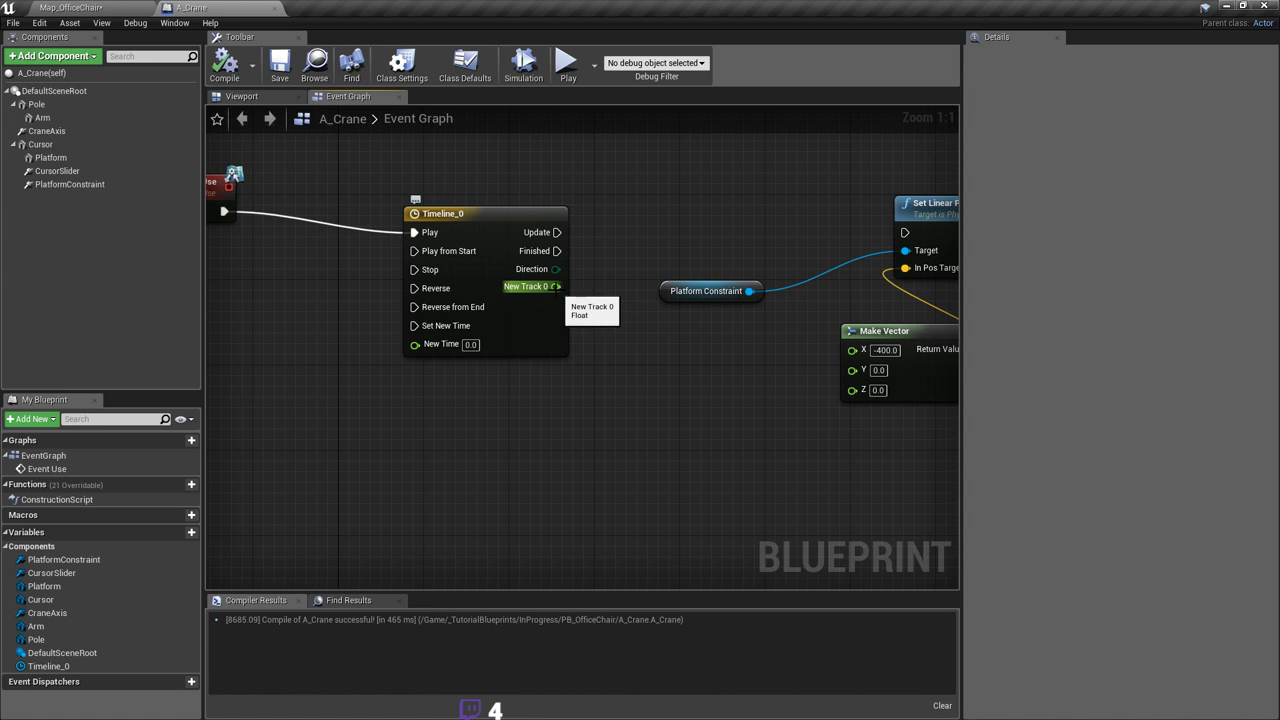
pyautogui.moveTo(684, 333); pyautogui.dragTo(597, 332, button='right')
pyautogui.moveTo(546, 154); pyautogui.dragTo(886, 345)
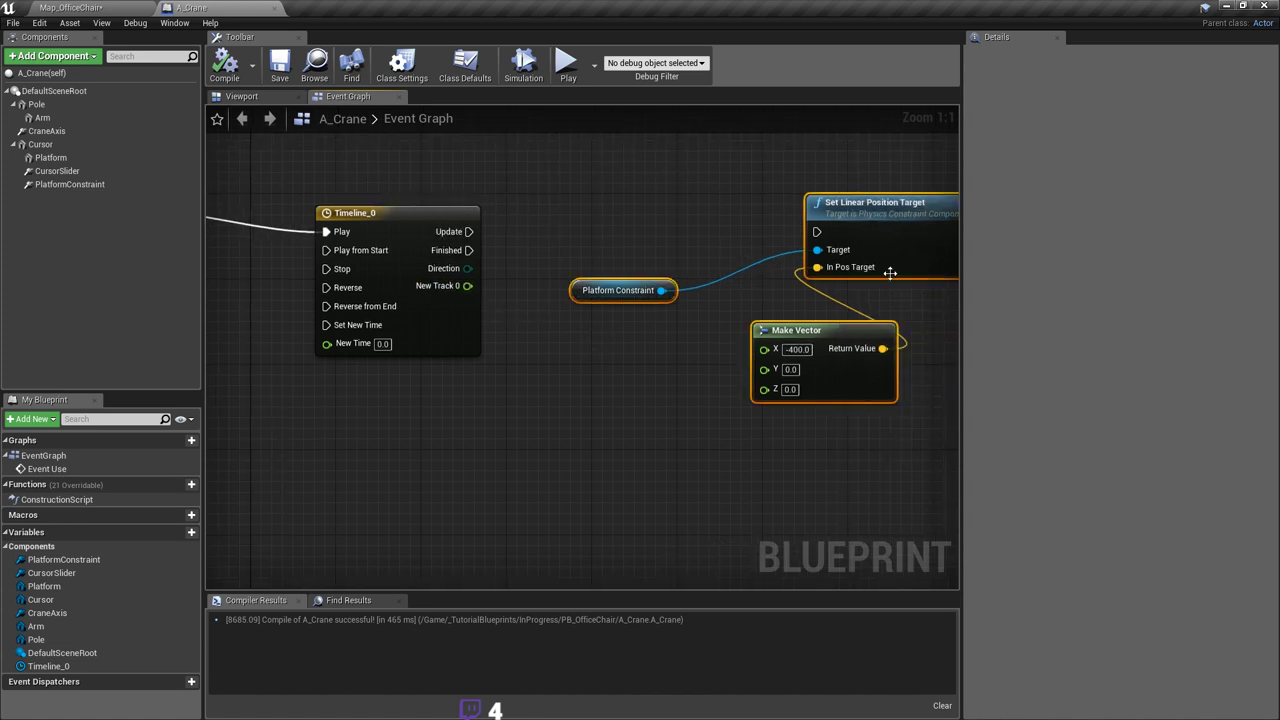
pyautogui.moveTo(912, 218); pyautogui.dragTo(817, 347)
pyautogui.moveTo(771, 380); pyautogui.dragTo(634, 278, button='right')
pyautogui.moveTo(601, 214); pyautogui.dragTo(485, 252, button='right')
# Step: Examine how Set Linear Position Target connects to the Wake Rigid Body node and its Platform target
pyautogui.scroll(-3, 485, 252)
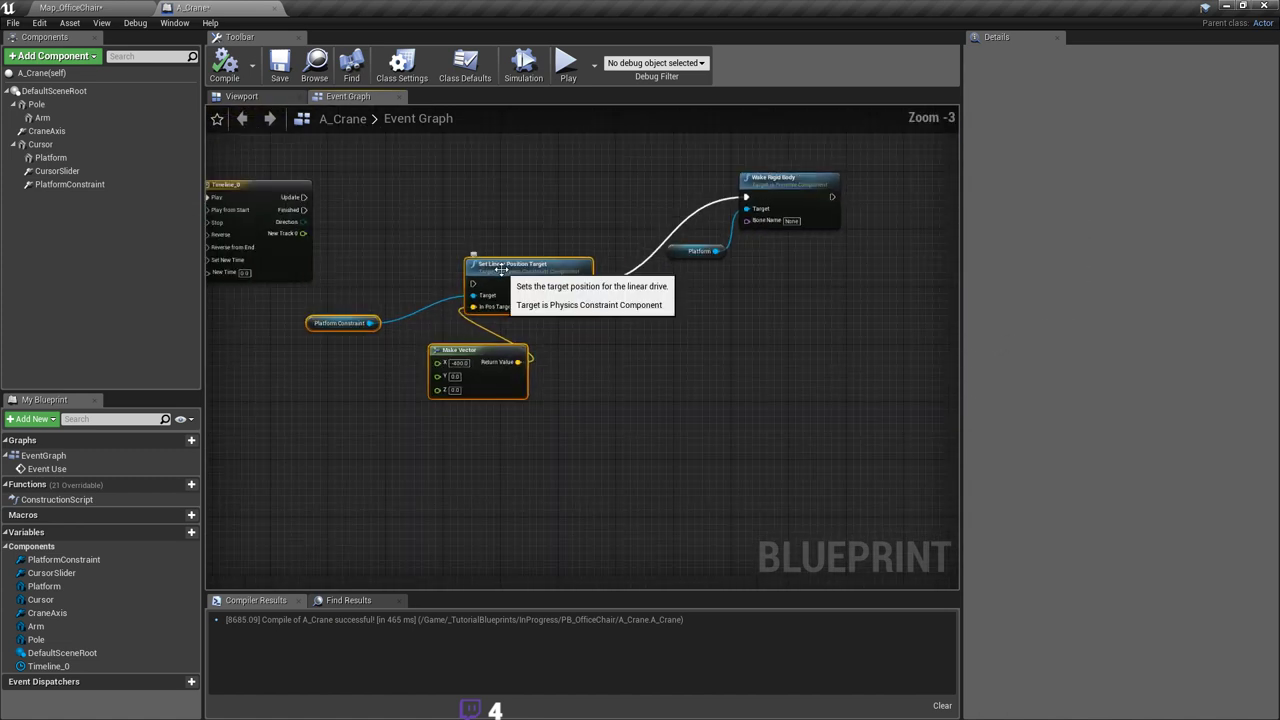
pyautogui.scroll(3, 743, 336)
pyautogui.moveTo(793, 246); pyautogui.dragTo(785, 343, button='right')
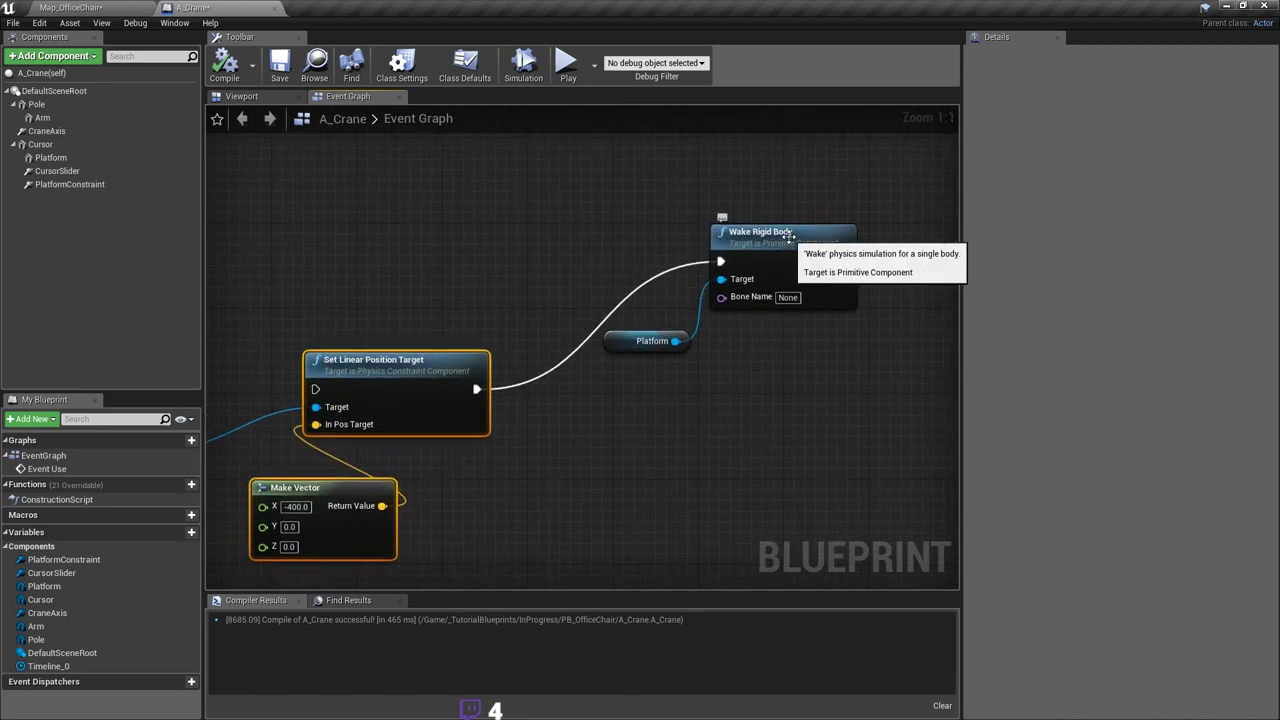
pyautogui.moveTo(617, 400); pyautogui.dragTo(657, 285, button='right')
pyautogui.scroll(-1, 850, 341)
pyautogui.click(657, 285)
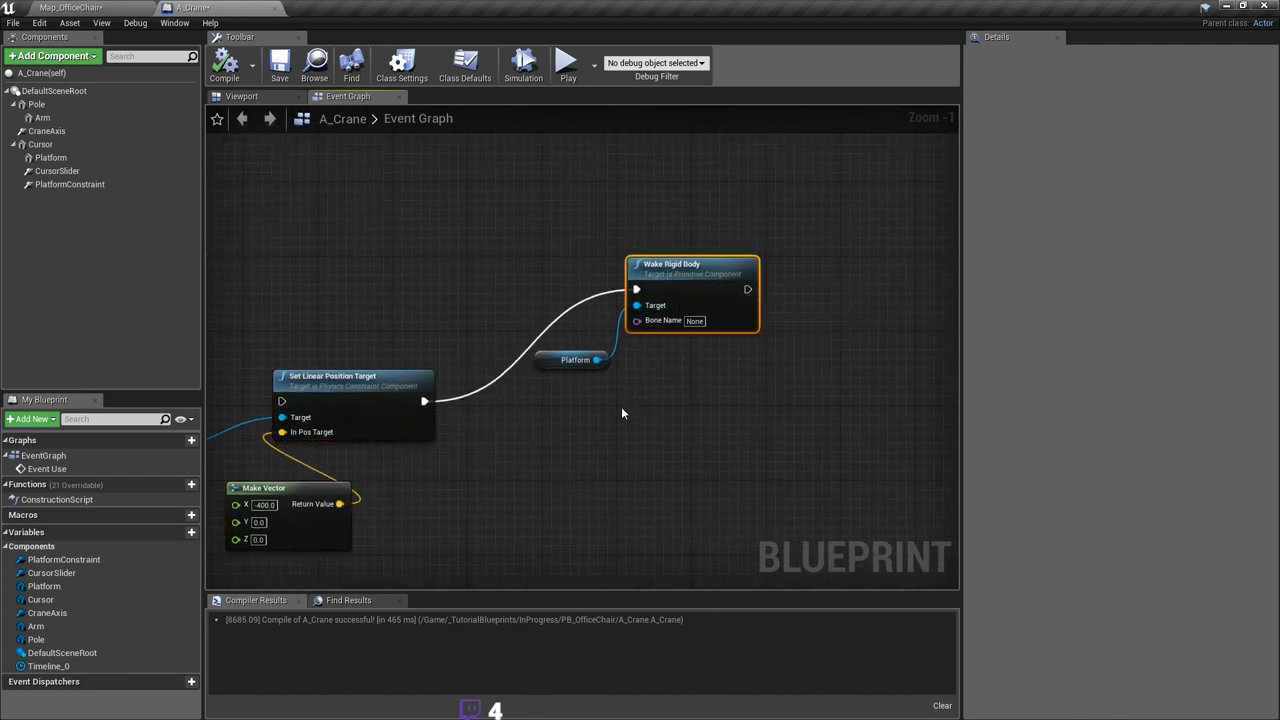
pyautogui.moveTo(621, 413); pyautogui.dragTo(687, 393, button='right')
pyautogui.scroll(1, 429, 371)
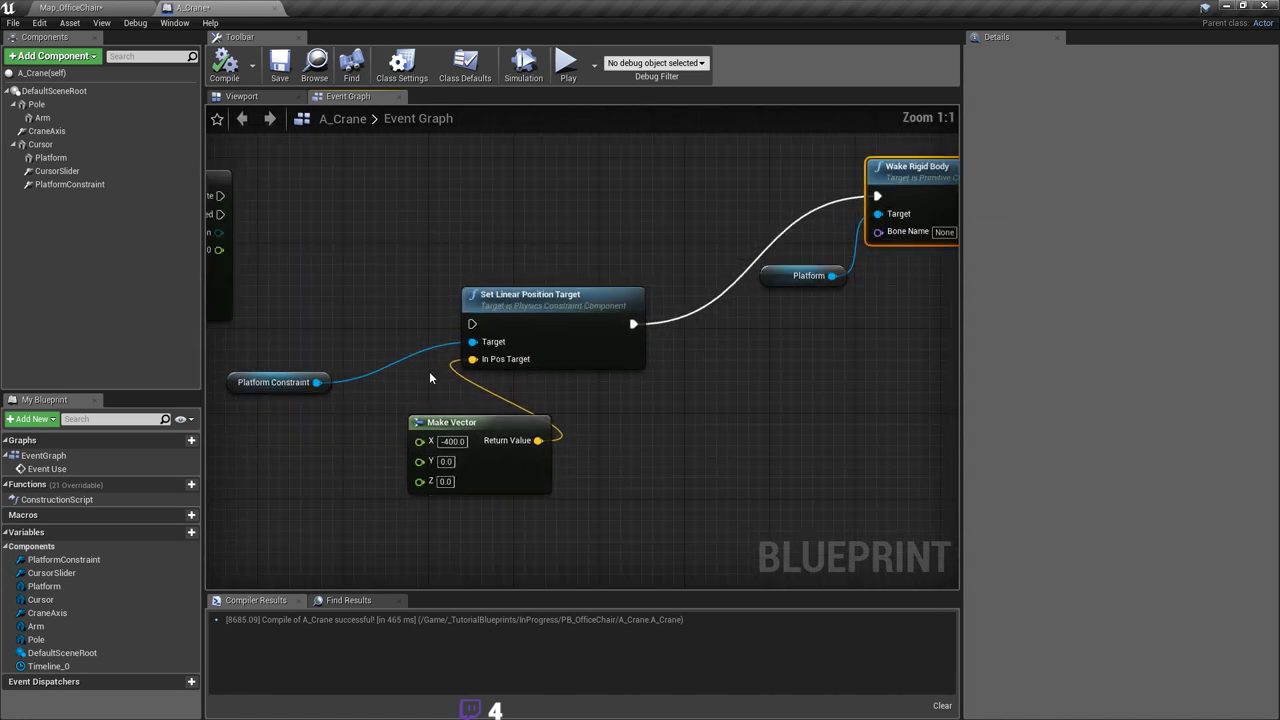
pyautogui.moveTo(429, 371); pyautogui.dragTo(600, 363, button='right')
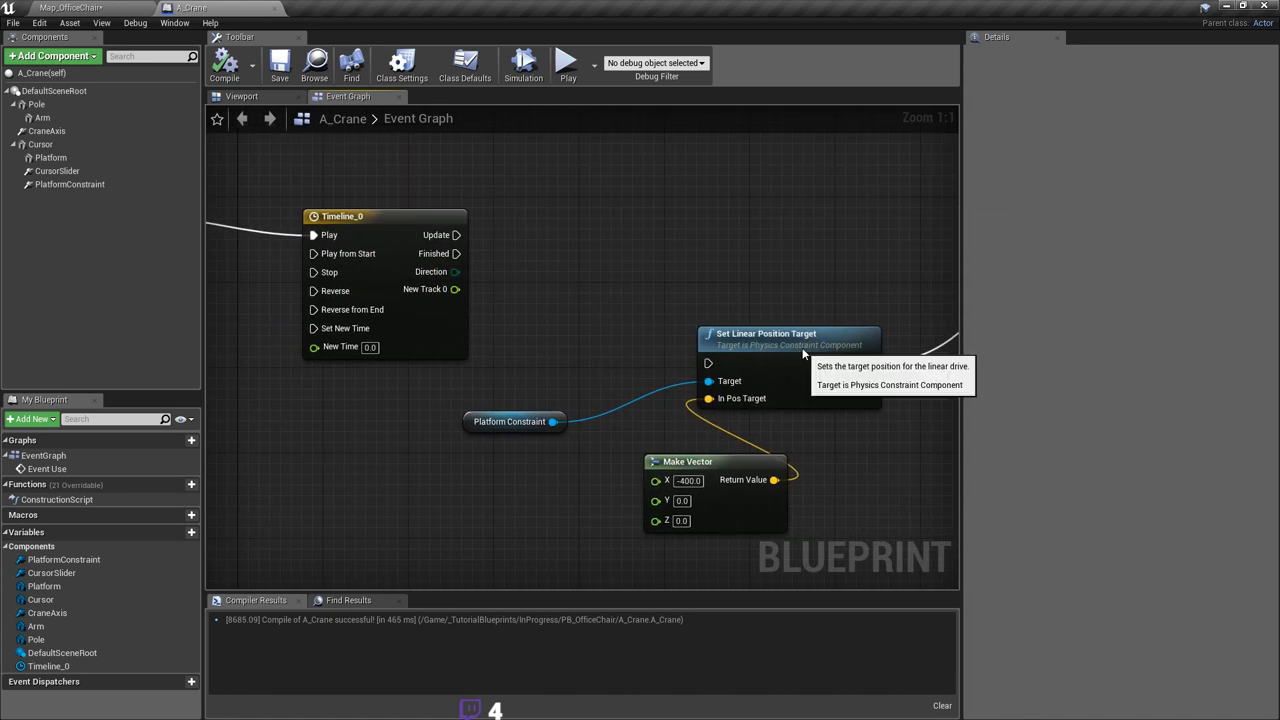
# Step: Raise Set Linear Position Target beside the Timeline and connect the Timeline's Update output to its execution input
pyautogui.moveTo(720, 343); pyautogui.dragTo(707, 234)
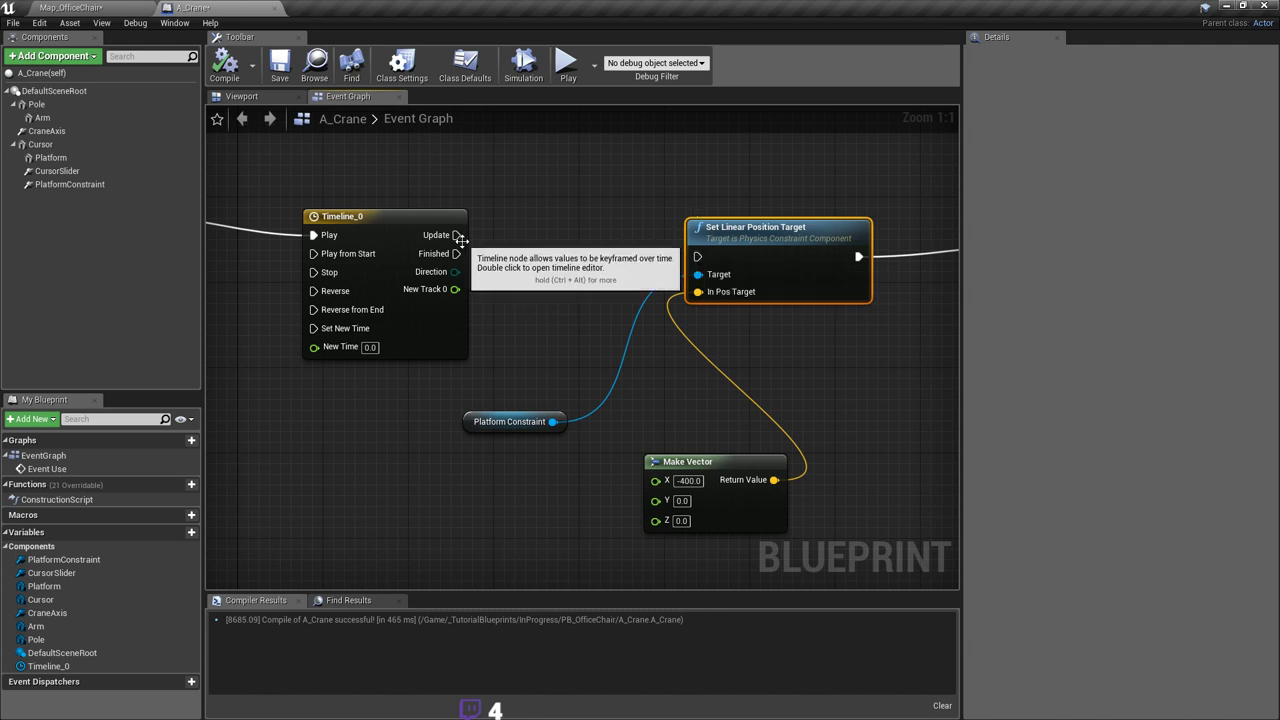
pyautogui.moveTo(456, 235); pyautogui.dragTo(697, 257)
pyautogui.moveTo(706, 373); pyautogui.dragTo(765, 319, button='right')
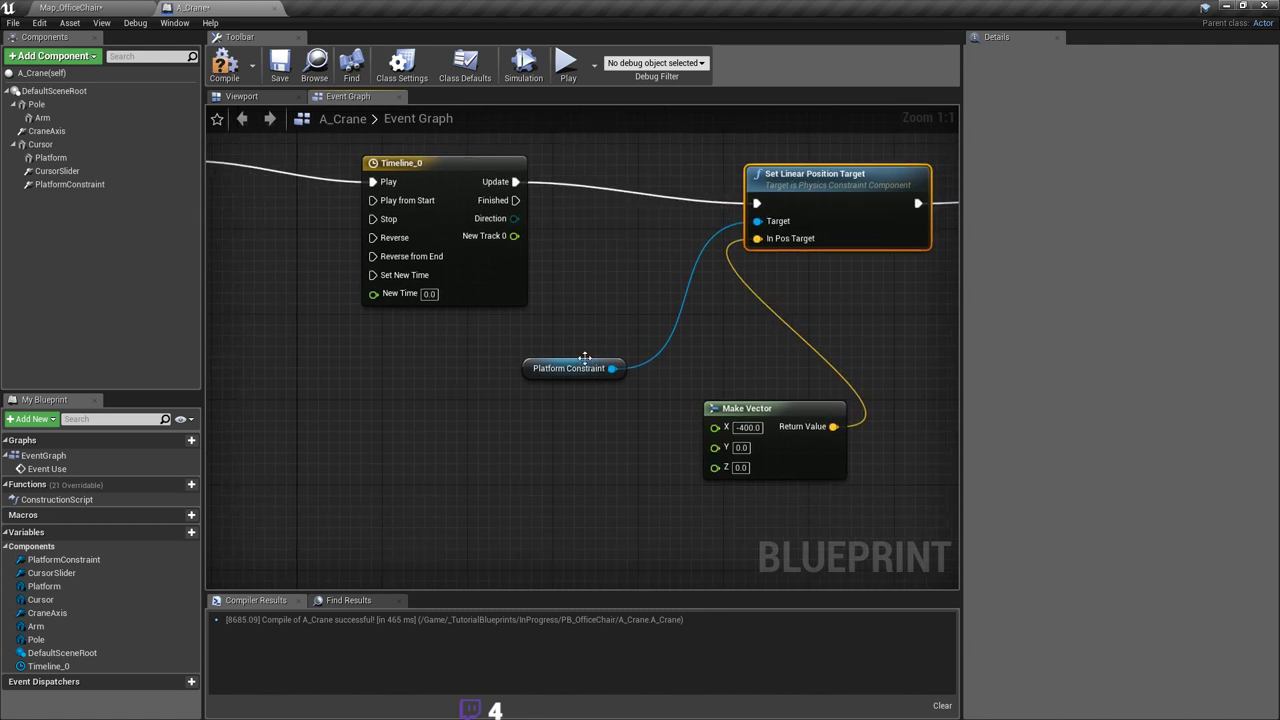
# Step: Rearrange the Platform Constraint and Make Vector nodes compactly below the wire between the Timeline and Set Linear Position Target
pyautogui.moveTo(584, 360); pyautogui.dragTo(680, 275)
pyautogui.moveTo(756, 404); pyautogui.dragTo(640, 312)
pyautogui.moveTo(586, 334); pyautogui.dragTo(622, 372, button='right')
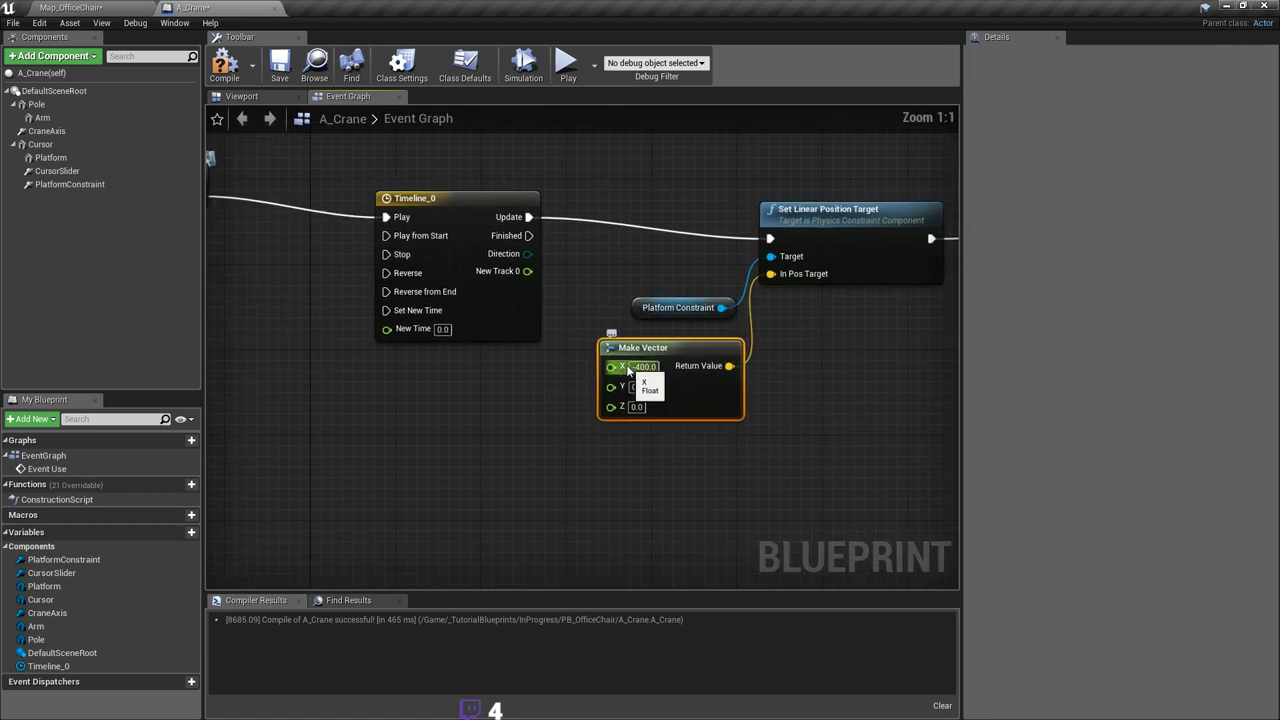
pyautogui.moveTo(670, 375); pyautogui.dragTo(779, 374)
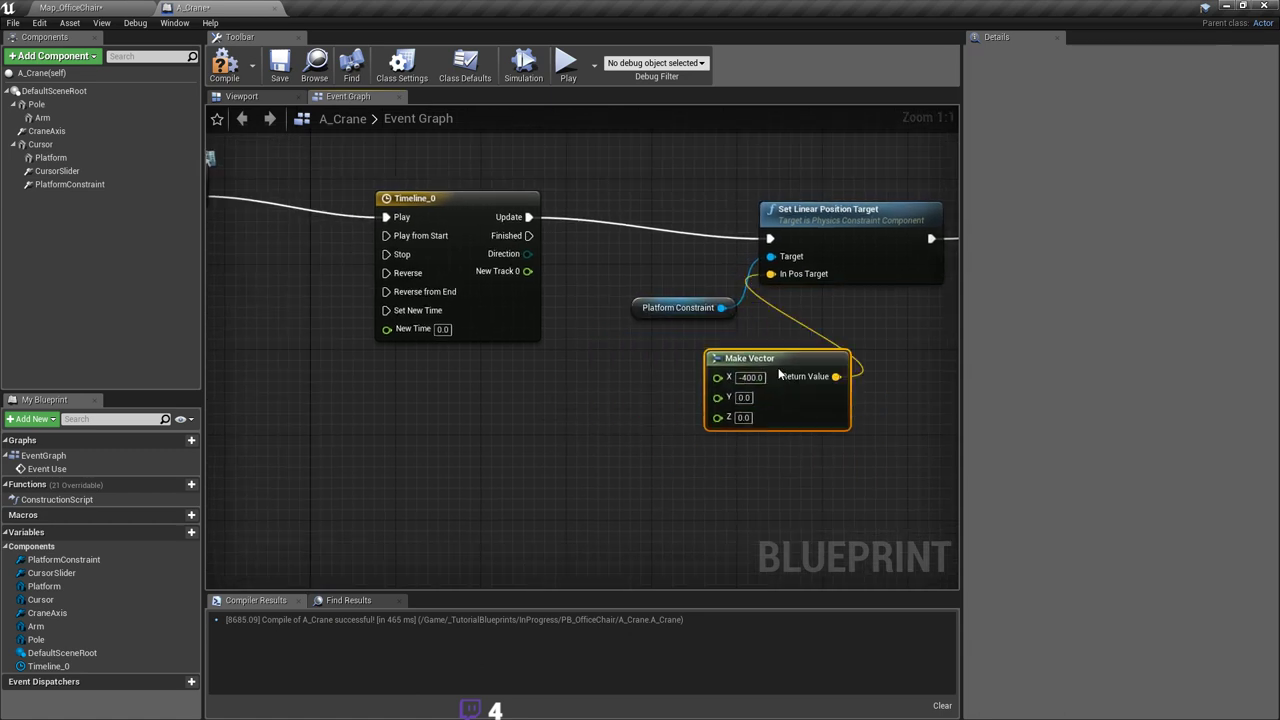
# Step: Add a Make Literal Float node to the Event Graph and place it clear of the Make Vector node
pyautogui.rightClick(575, 397)
pyautogui.write('consta')
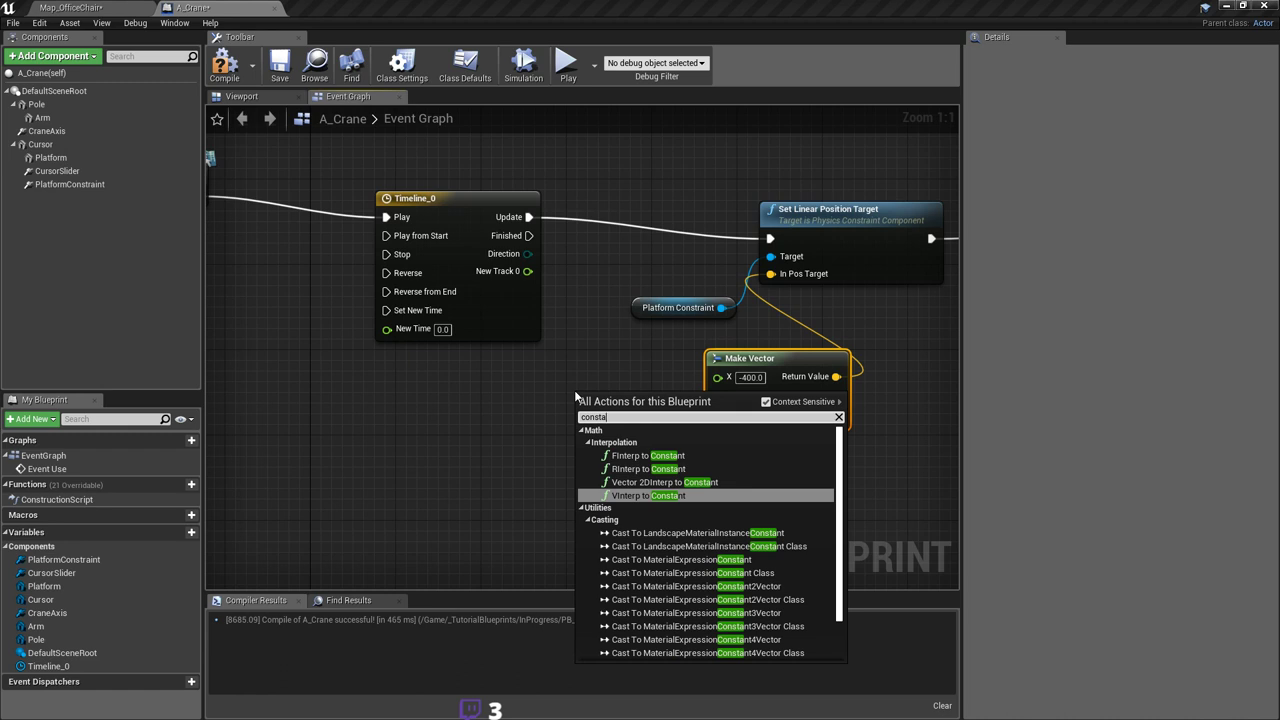
pyautogui.press('BackSpace')
pyautogui.press('BackSpace')
pyautogui.press('BackSpace')
pyautogui.press('BackSpace')
pyautogui.press('BackSpace')
pyautogui.press('BackSpace')
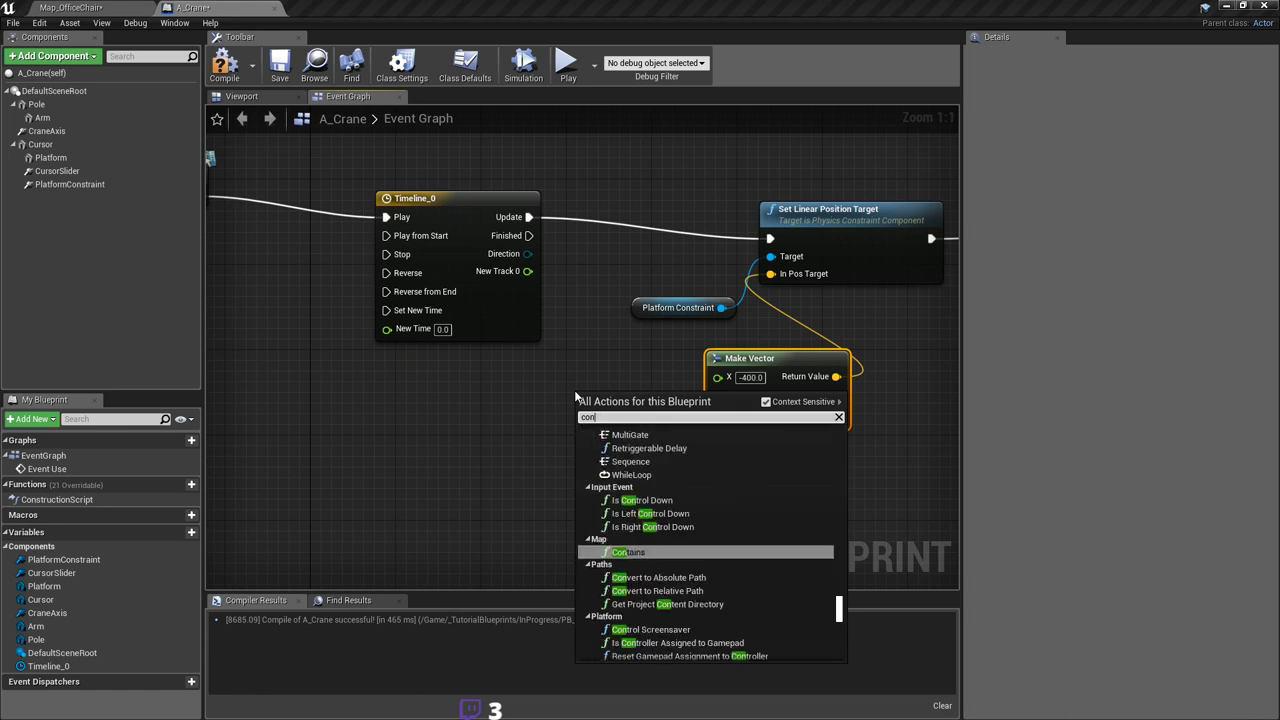
pyautogui.write('literal')
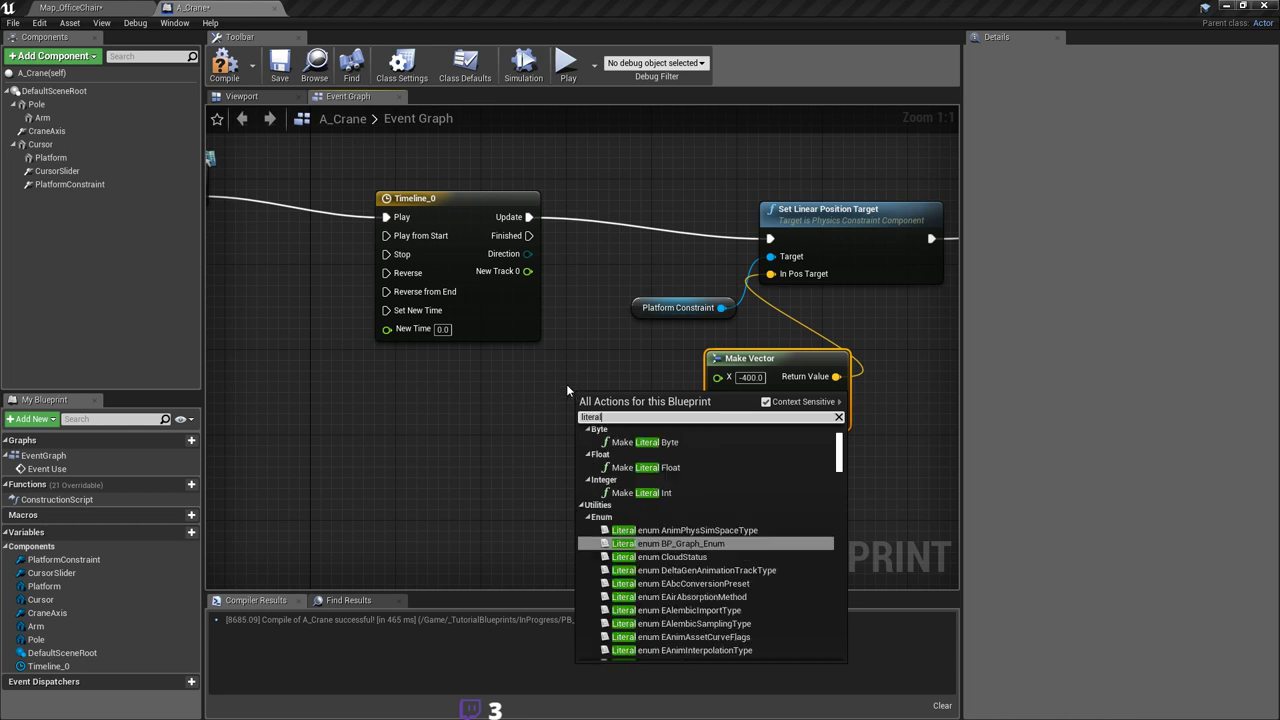
pyautogui.click(656, 467)
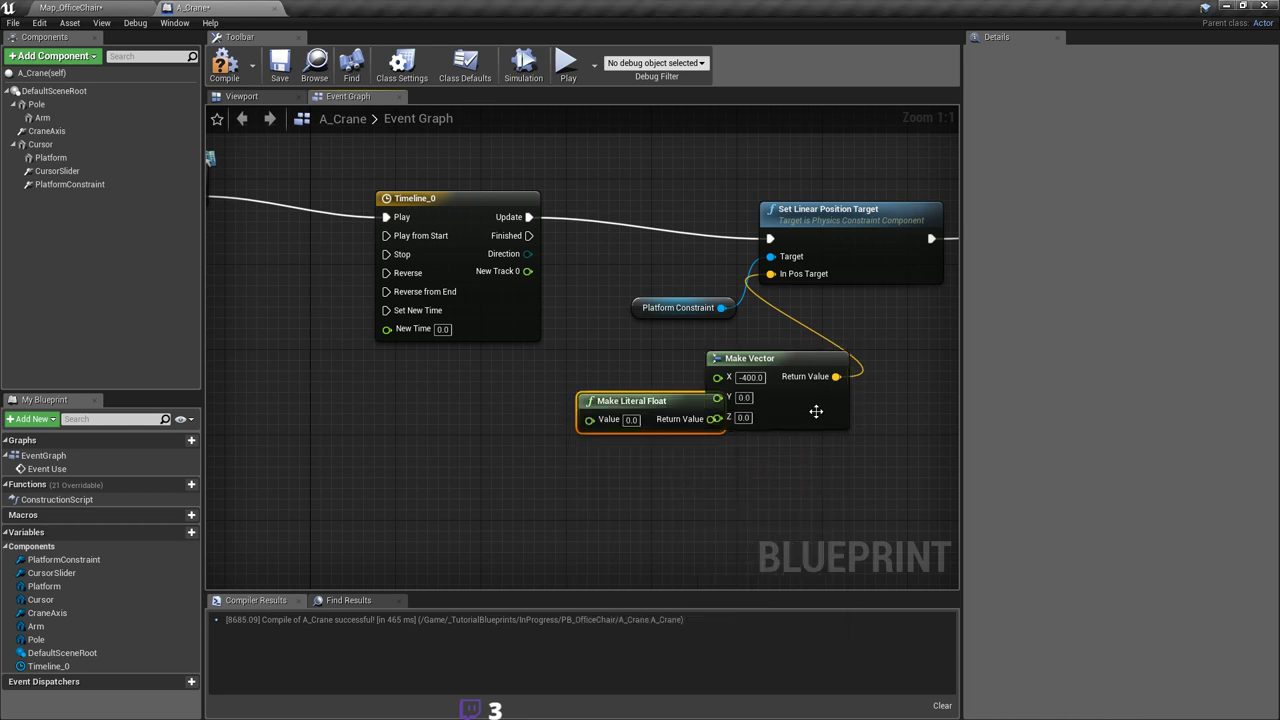
pyautogui.moveTo(648, 401); pyautogui.dragTo(488, 433)
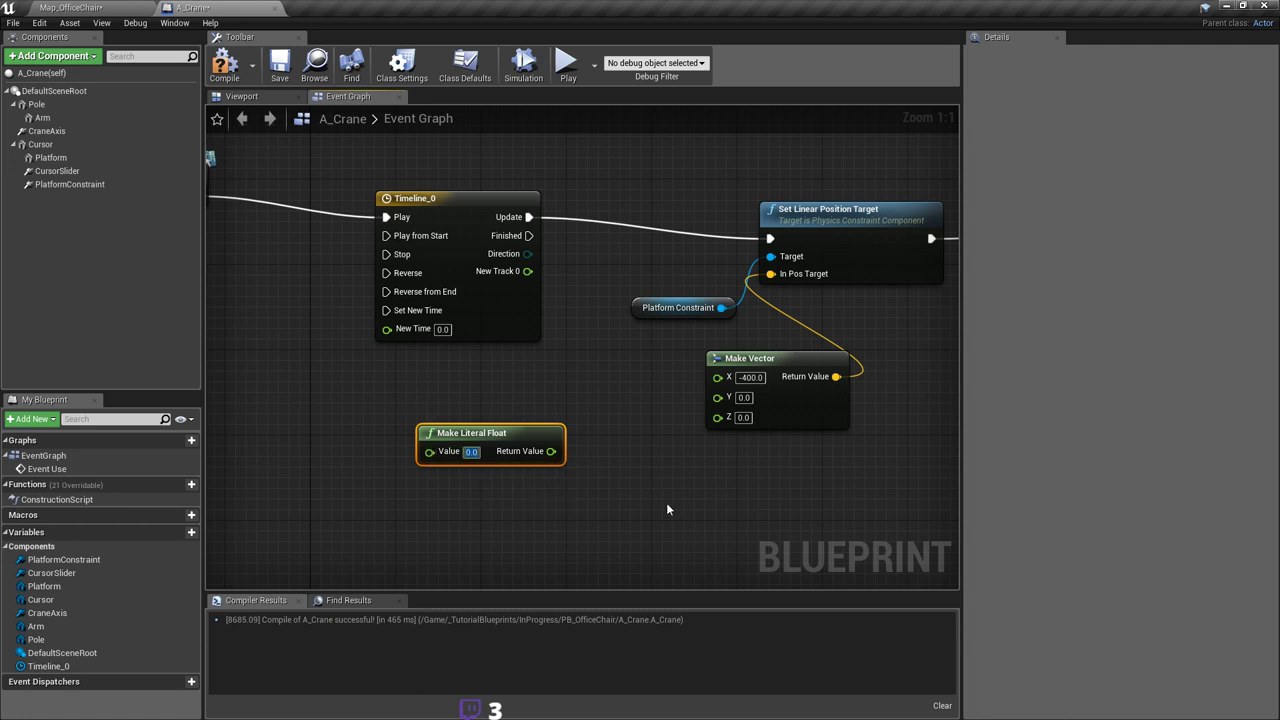
# Step: Set the Make Literal Float value to 400 and align the node beneath the Timeline
pyautogui.write('400')
pyautogui.press('Return')
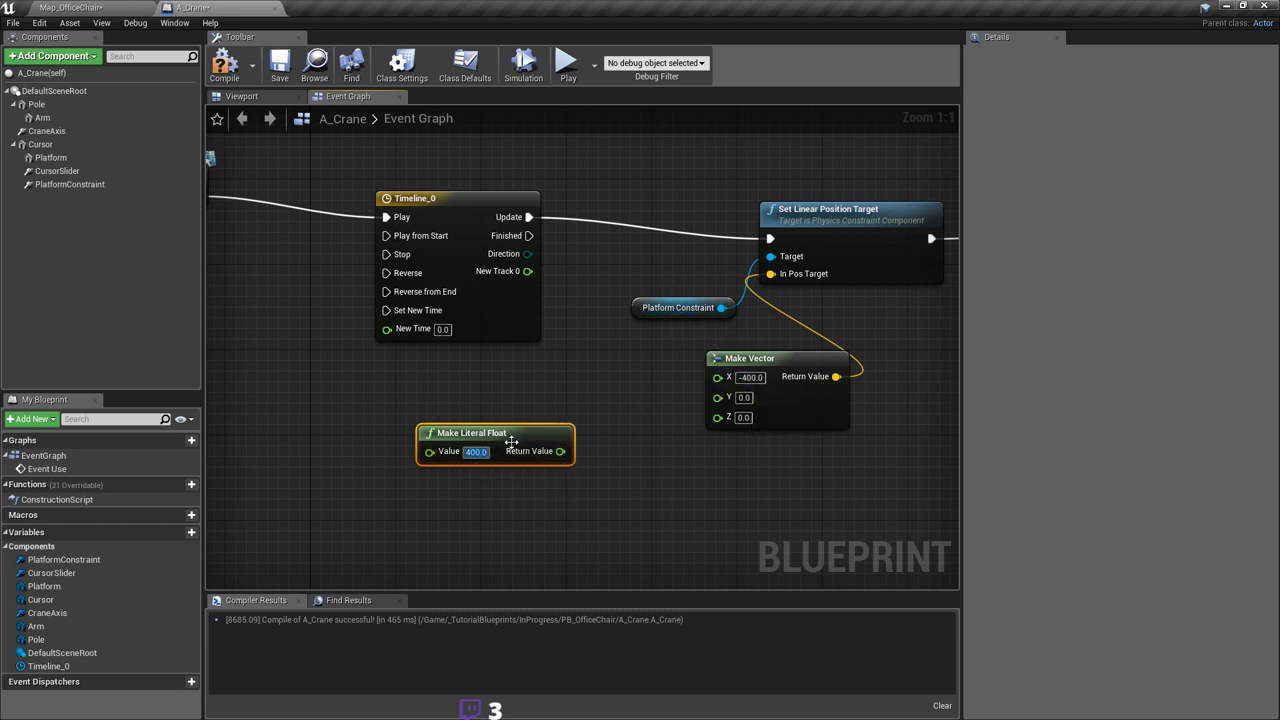
pyautogui.moveTo(511, 442); pyautogui.dragTo(467, 437)
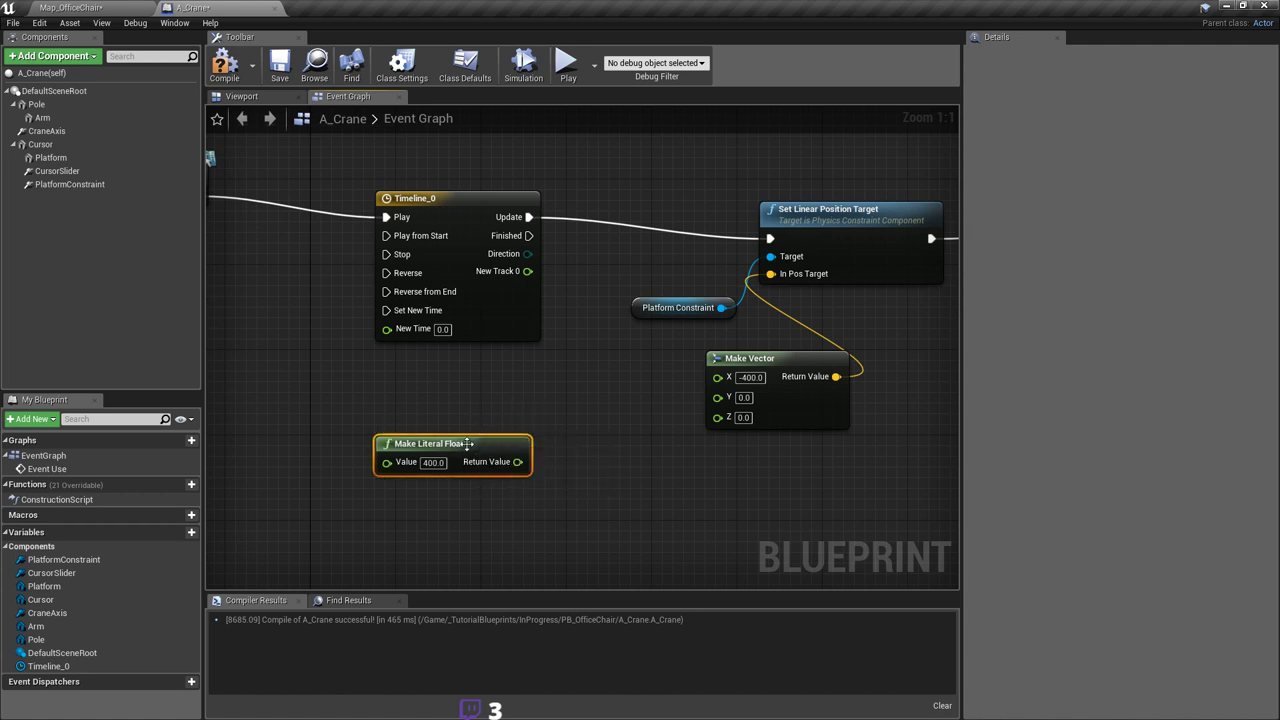
pyautogui.moveTo(500, 425); pyautogui.dragTo(490, 435, button='right')
pyautogui.click(556, 396)
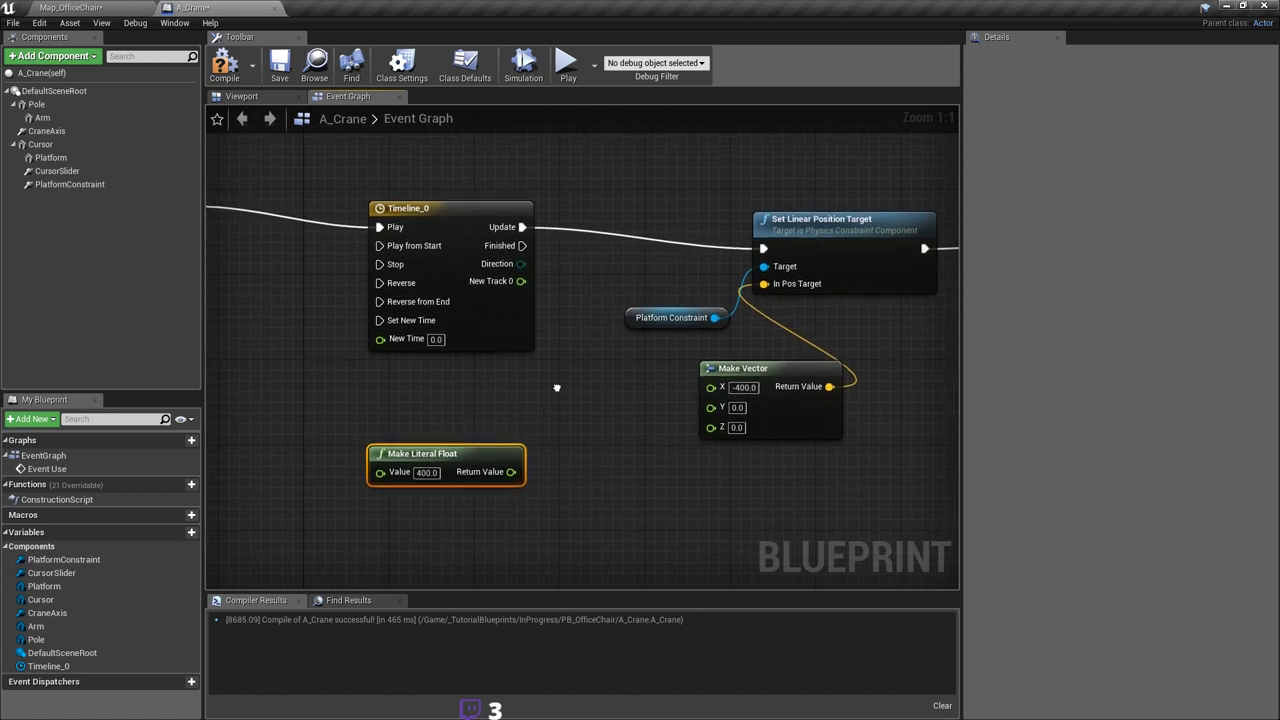
pyautogui.moveTo(521, 281); pyautogui.dragTo(595, 388)
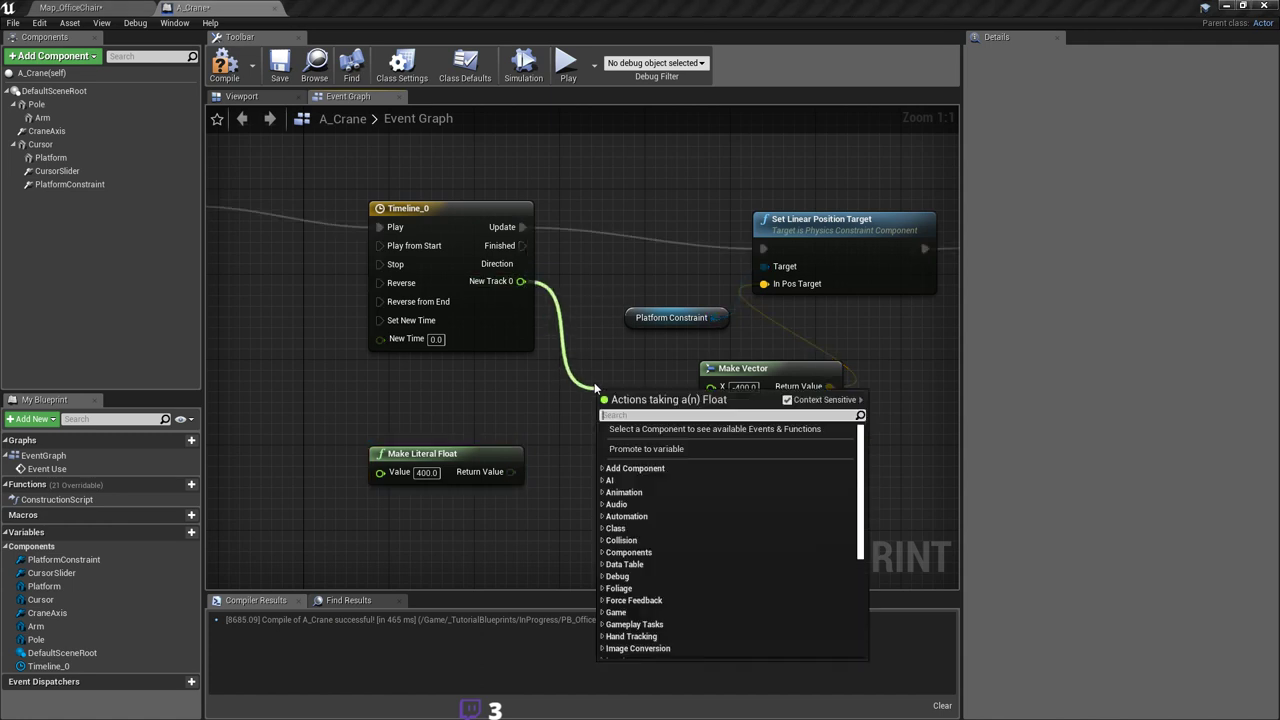
pyautogui.write('*')
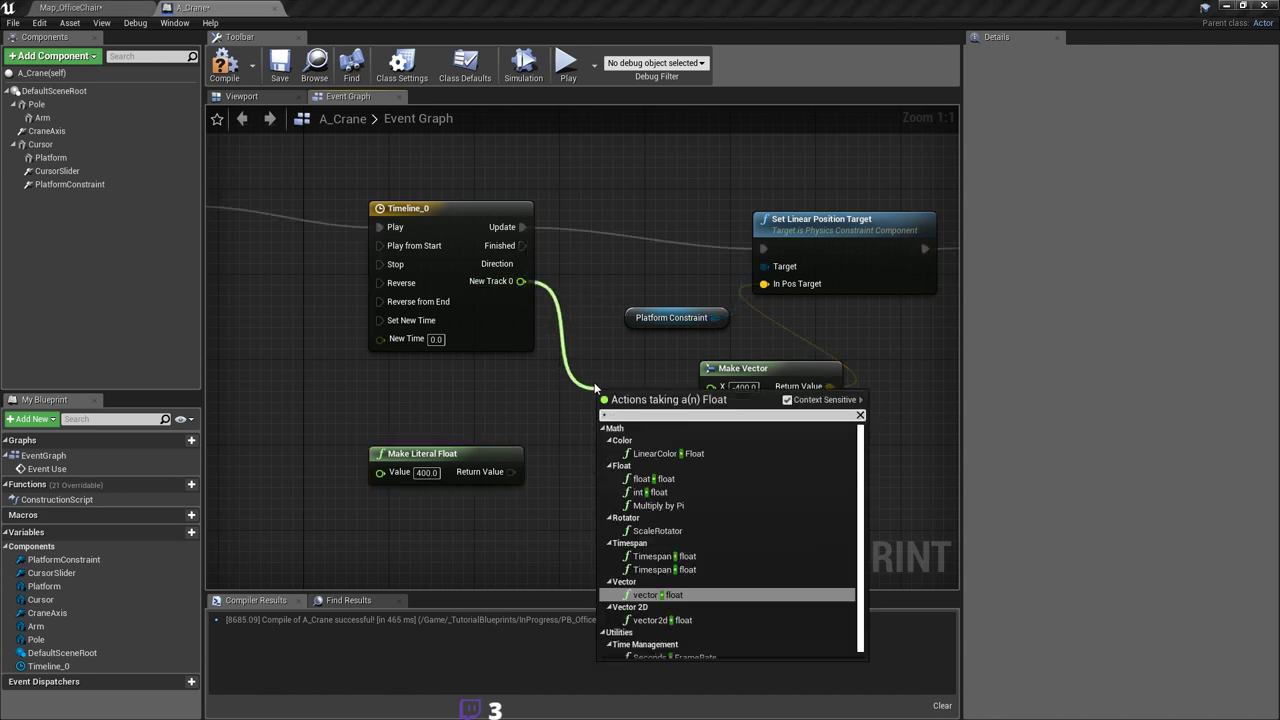
pyautogui.press('Return')
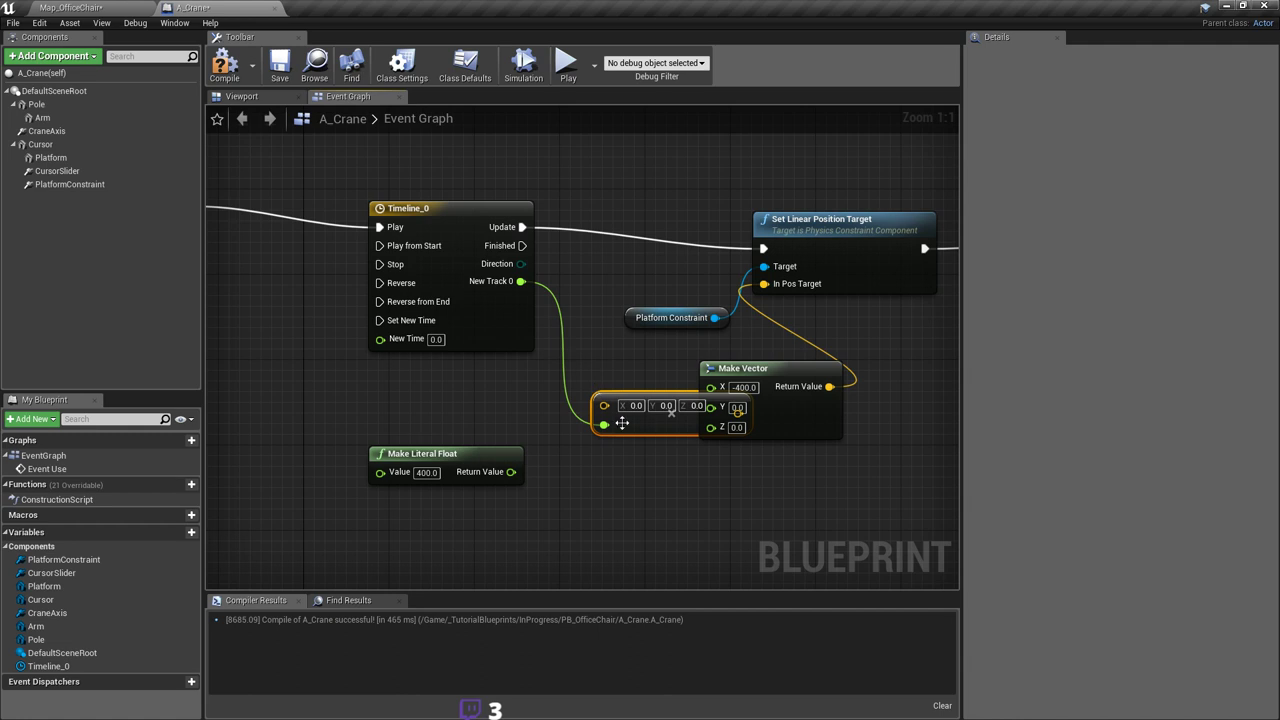
pyautogui.press('Delete')
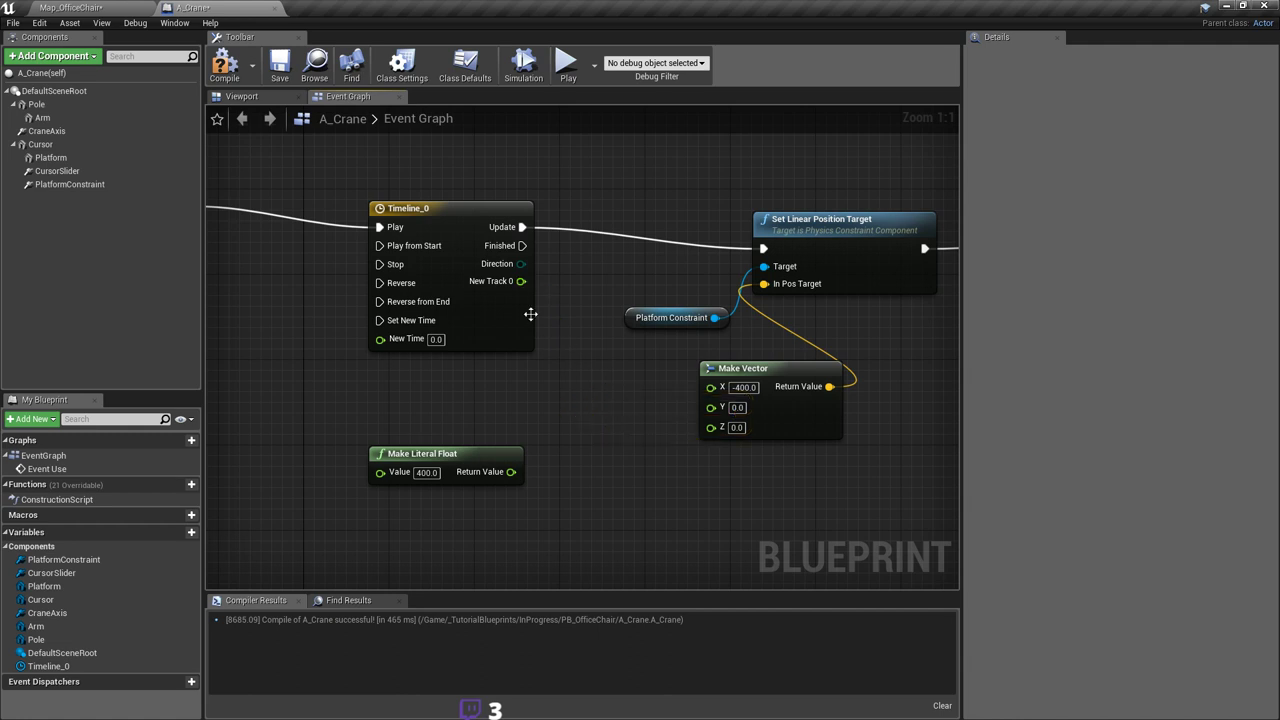
# Step: Multiply the Timeline's New Track 0 output by the literal float with a float * float node and feed the product into Make Vector's X
pyautogui.moveTo(521, 281); pyautogui.dragTo(566, 336)
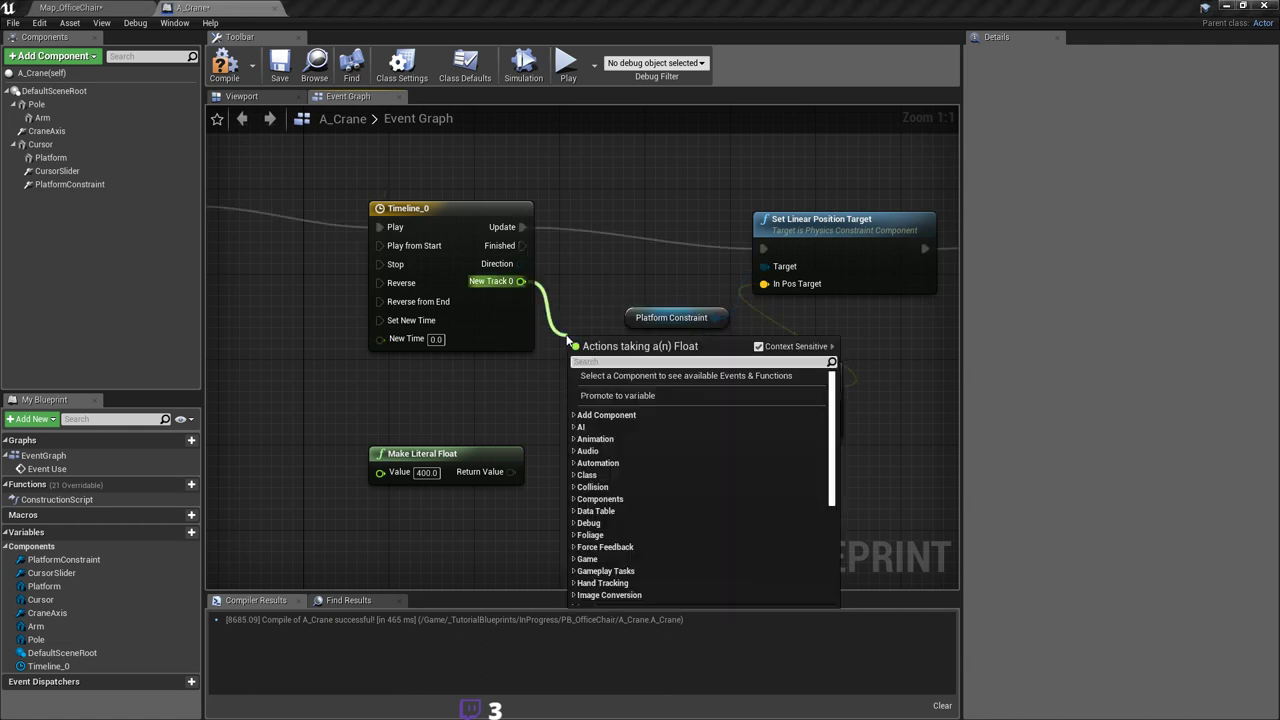
pyautogui.write('* float')
pyautogui.press('Return')
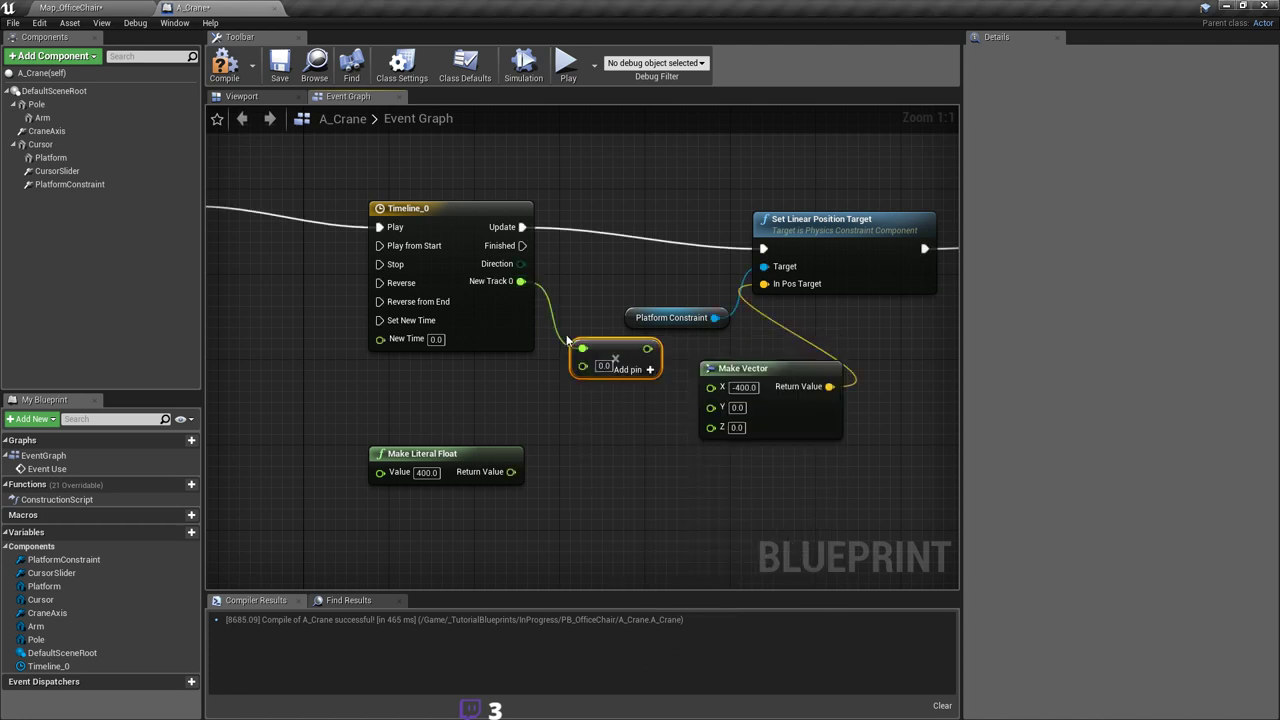
pyautogui.moveTo(582, 366); pyautogui.dragTo(511, 472)
pyautogui.moveTo(634, 353); pyautogui.dragTo(697, 390)
pyautogui.moveTo(582, 453); pyautogui.dragTo(610, 439, button='right')
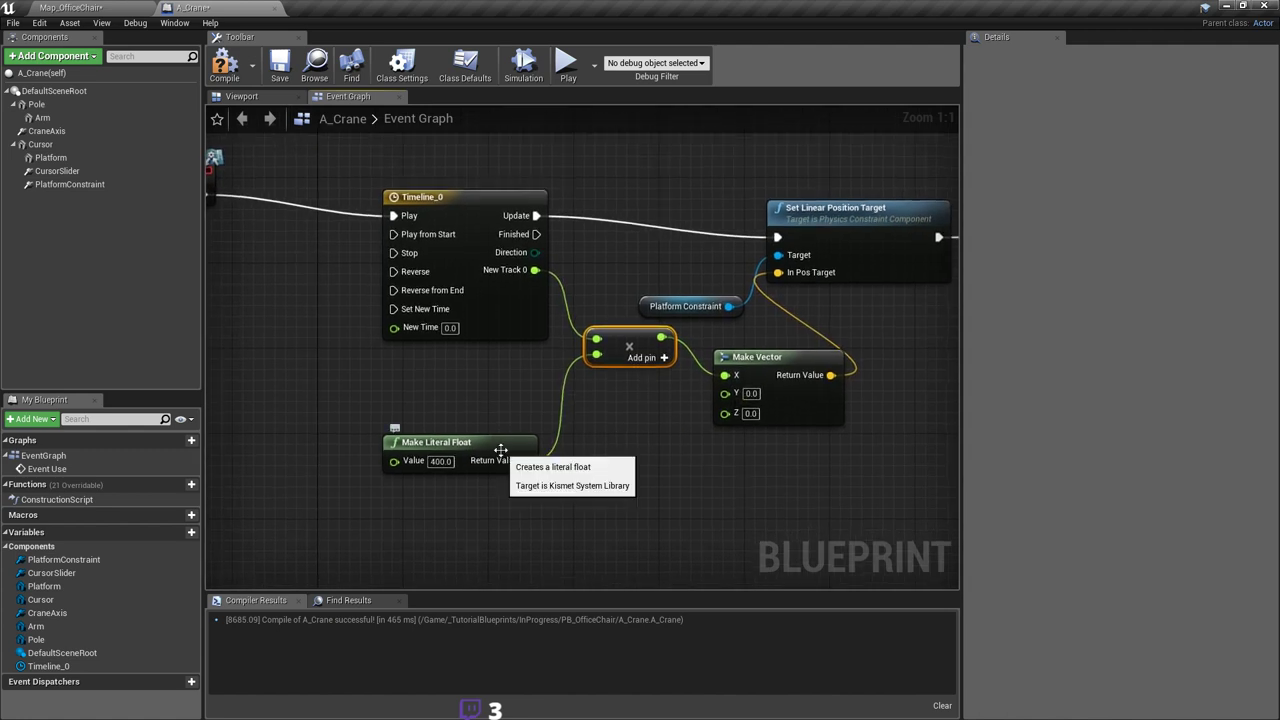
# Step: Change the Make Literal Float value to -400
pyautogui.click(437, 461)
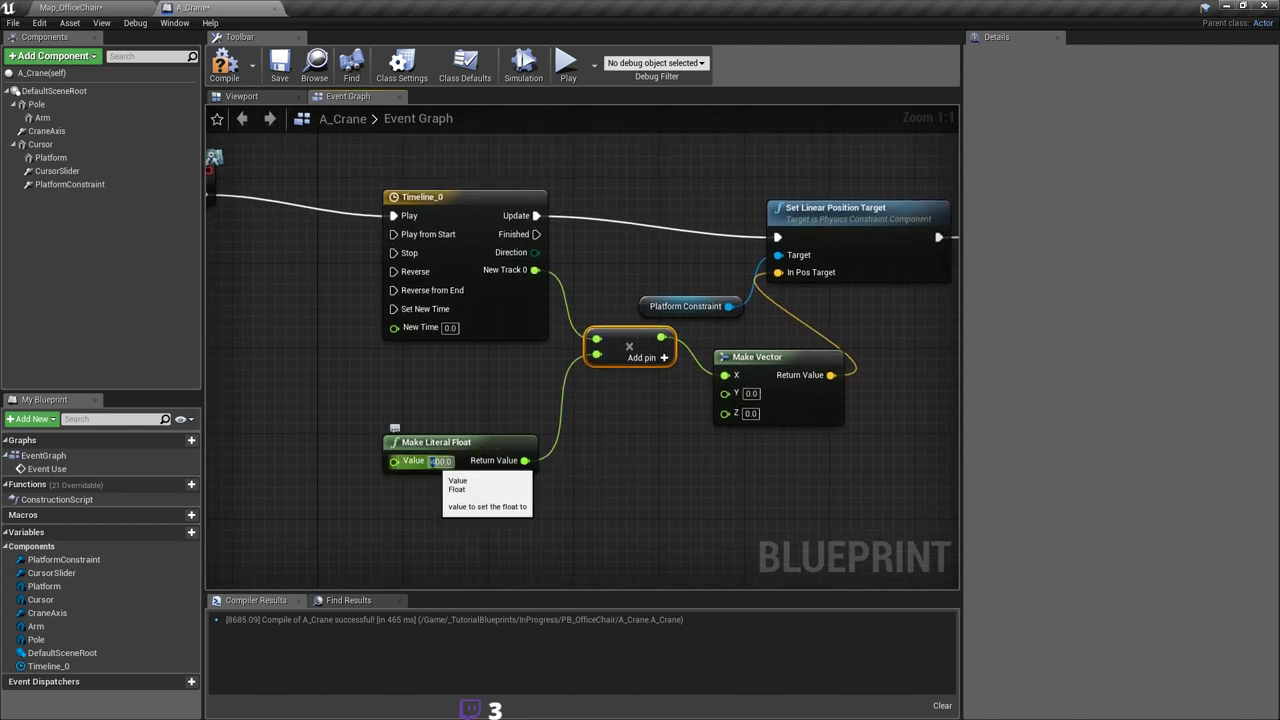
pyautogui.write('-')
pyautogui.press('Return')
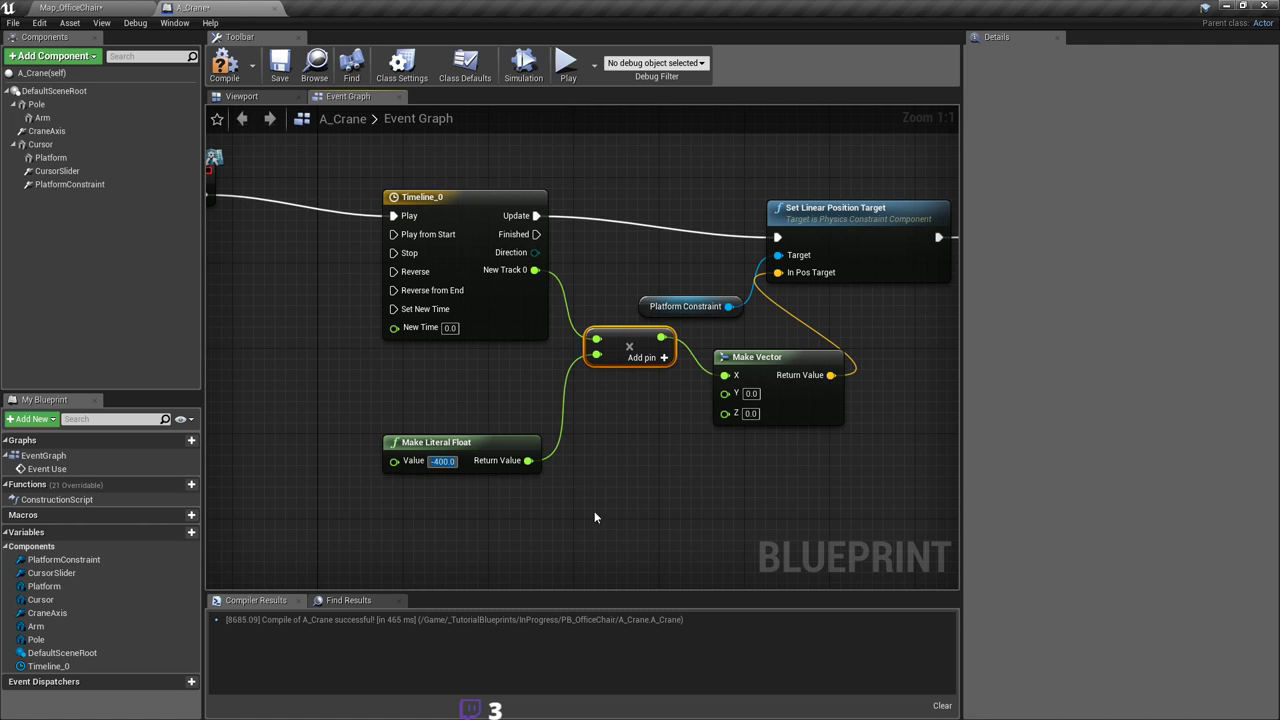
pyautogui.moveTo(561, 483); pyautogui.dragTo(604, 486, button='right')
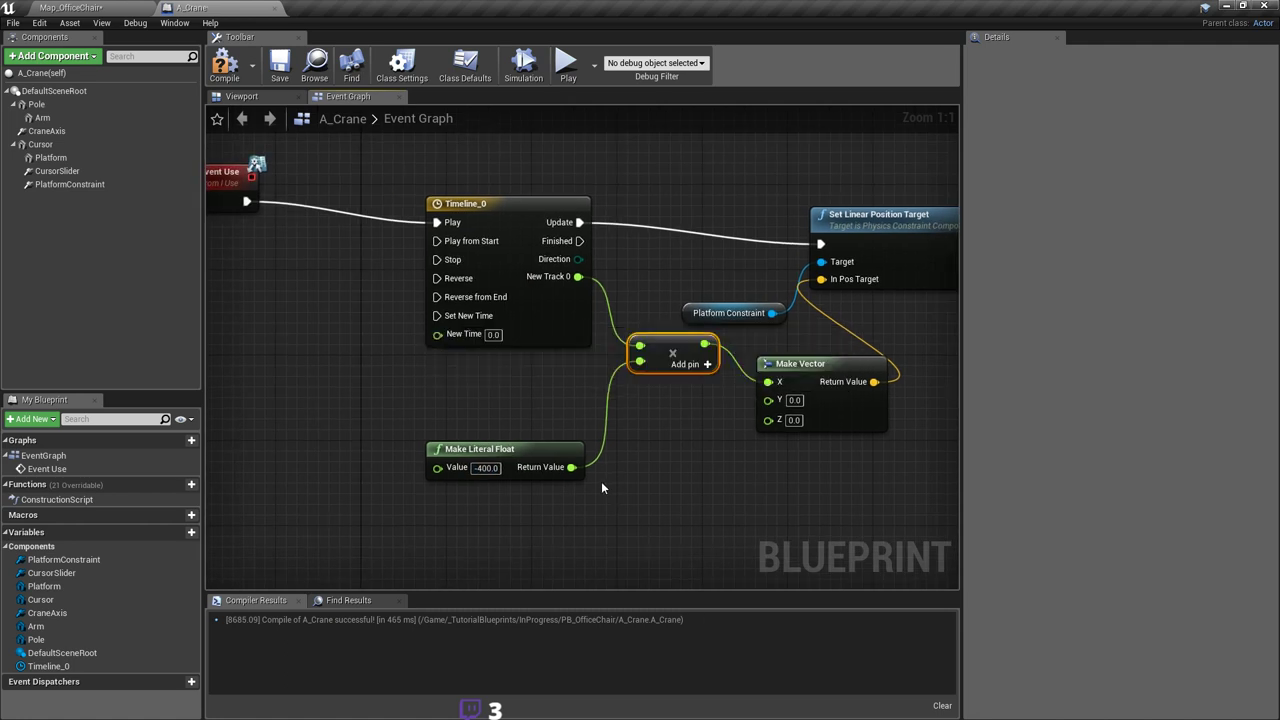
pyautogui.moveTo(650, 442); pyautogui.dragTo(611, 426, button='right')
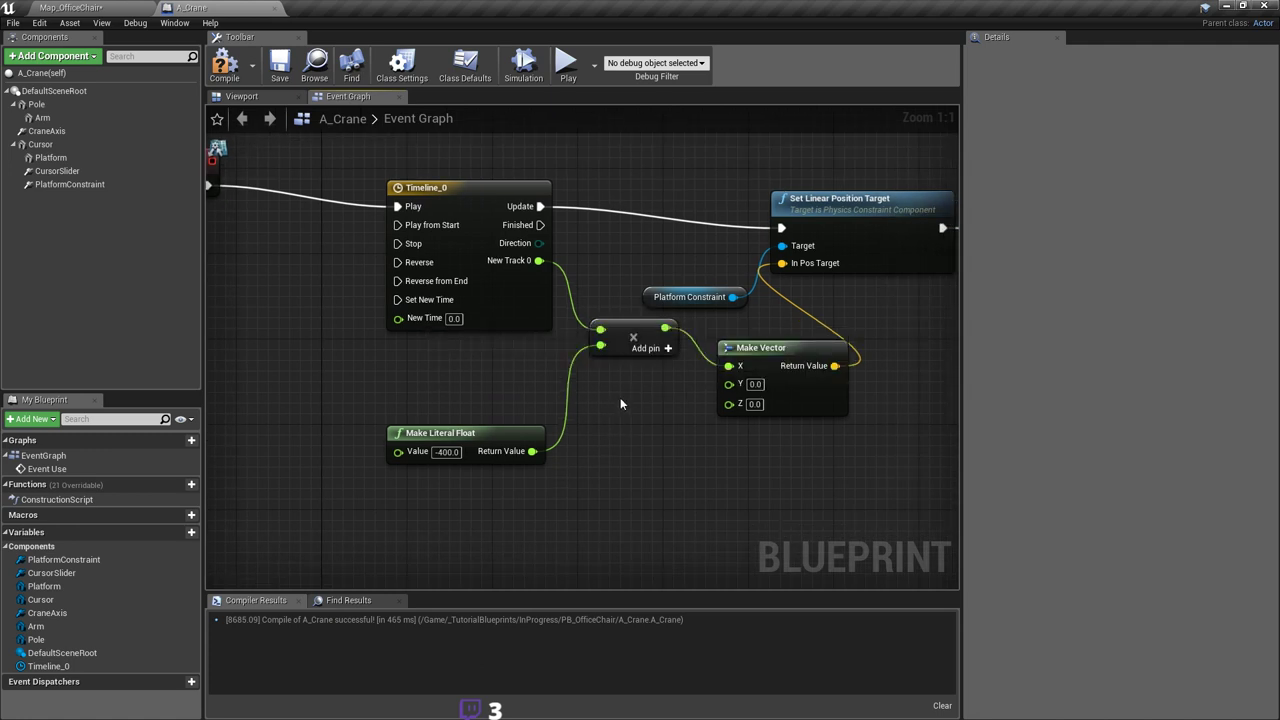
pyautogui.moveTo(620, 397); pyautogui.dragTo(616, 346, button='right')
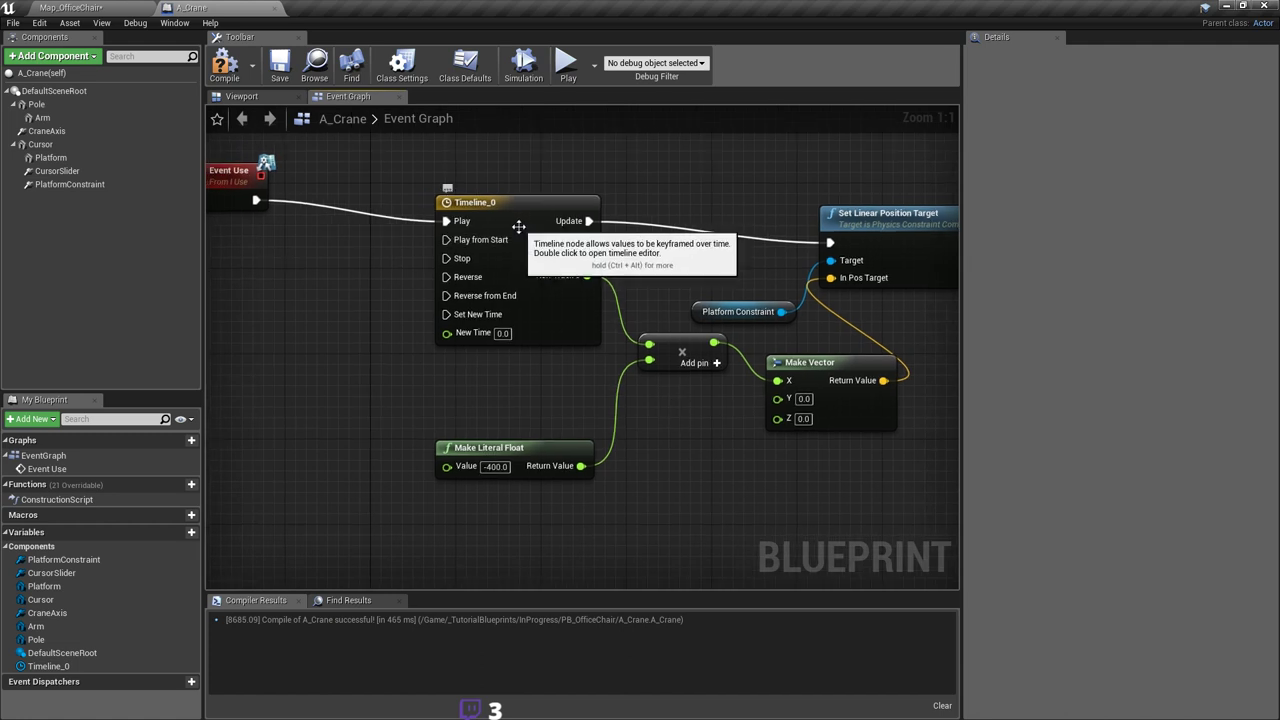
pyautogui.moveTo(544, 304); pyautogui.dragTo(631, 308, button='right')
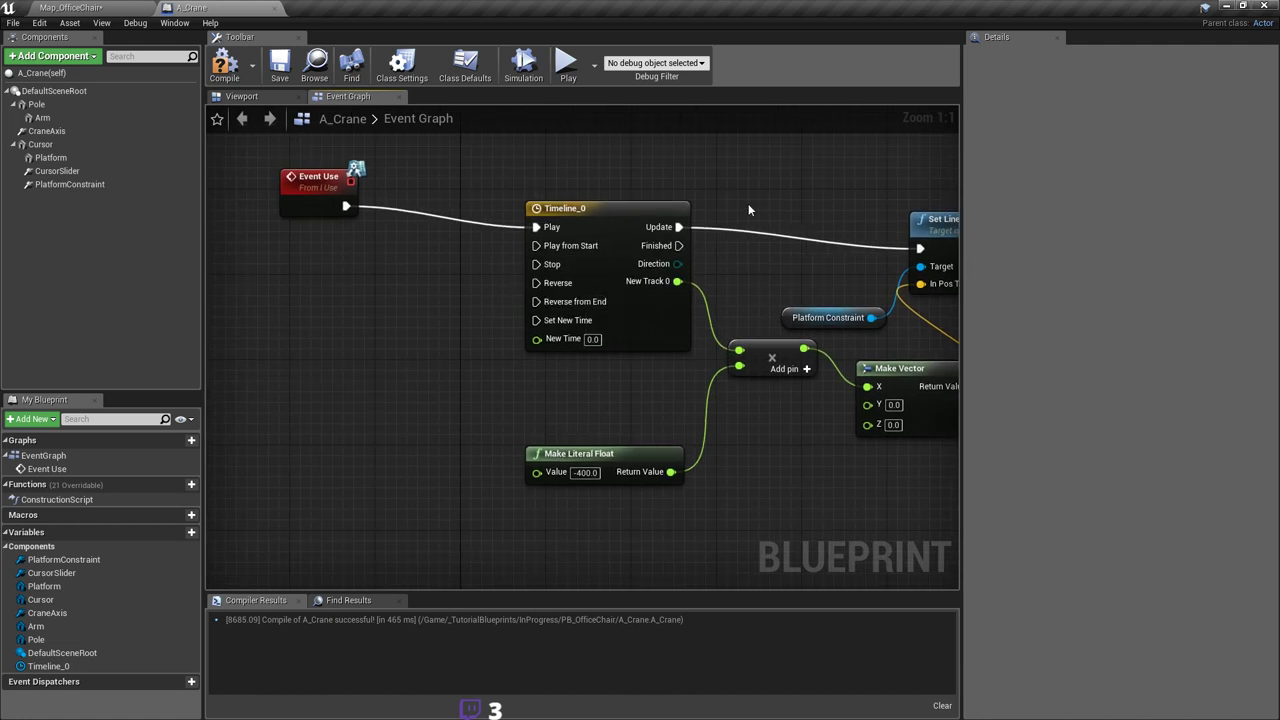
pyautogui.moveTo(625, 253); pyautogui.dragTo(502, 228, button='right')
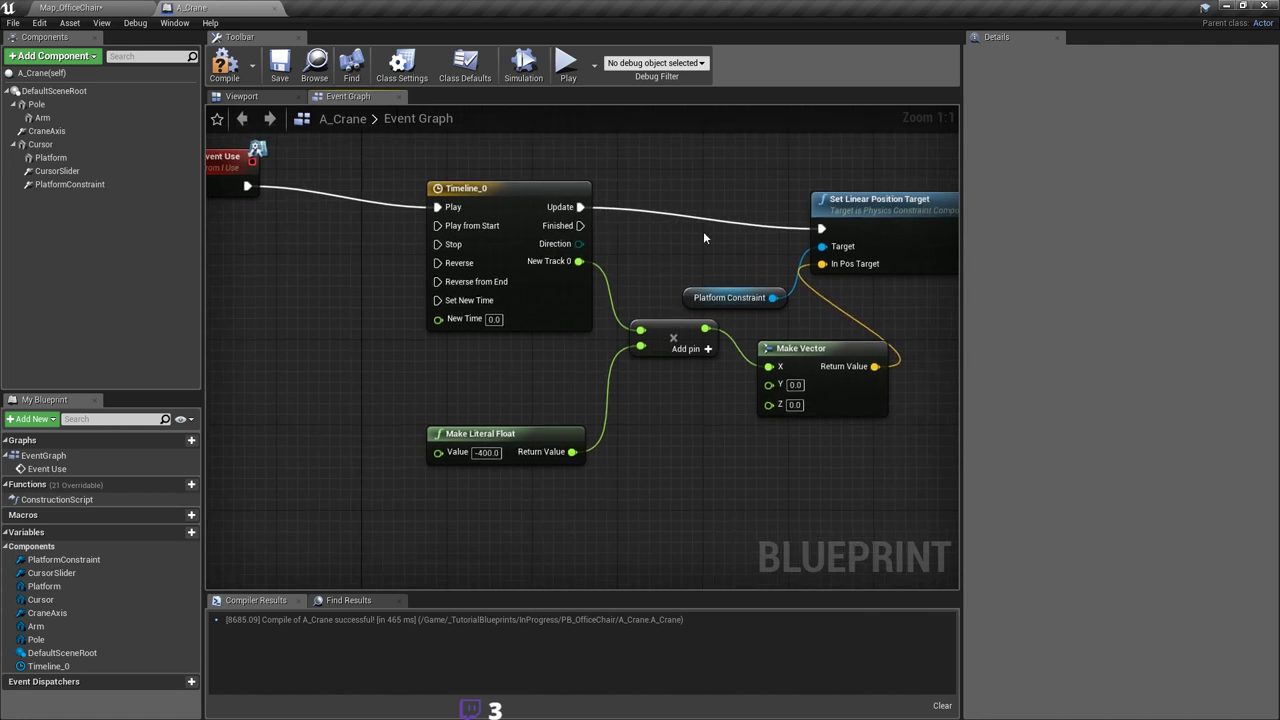
pyautogui.moveTo(638, 242); pyautogui.dragTo(595, 251, button='right')
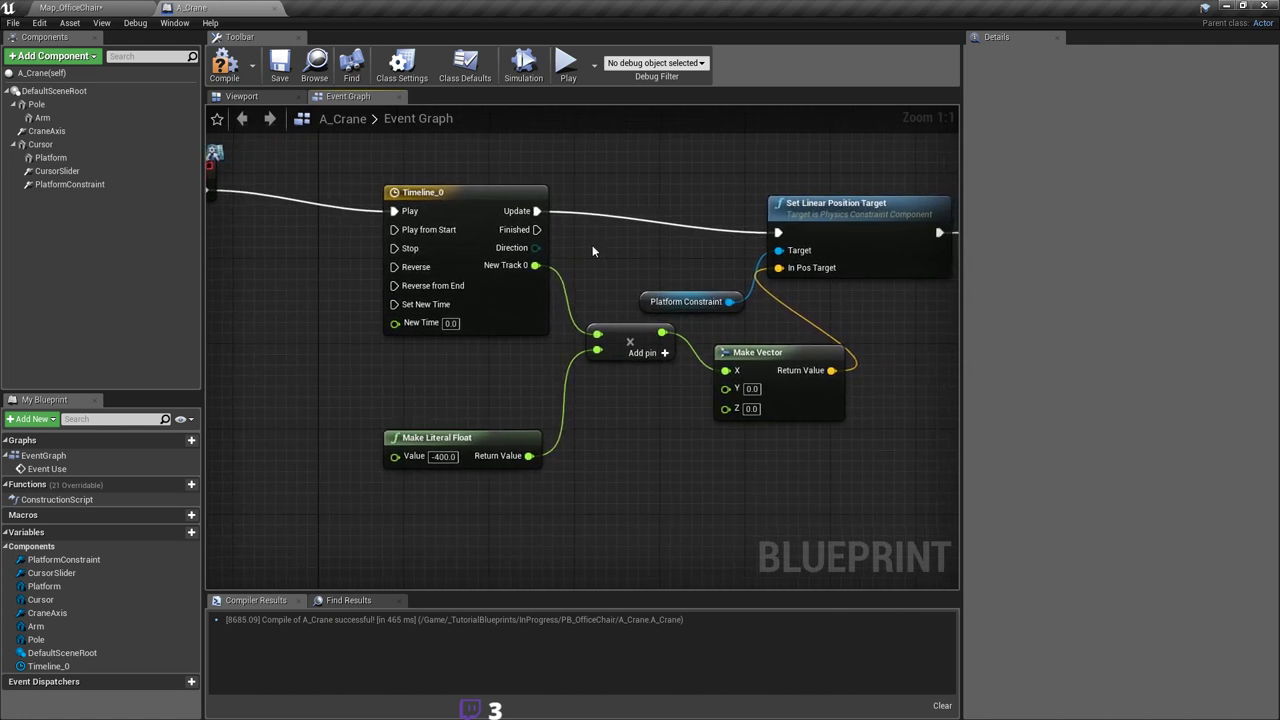
pyautogui.rightClick(592, 251)
pyautogui.write('lerp')
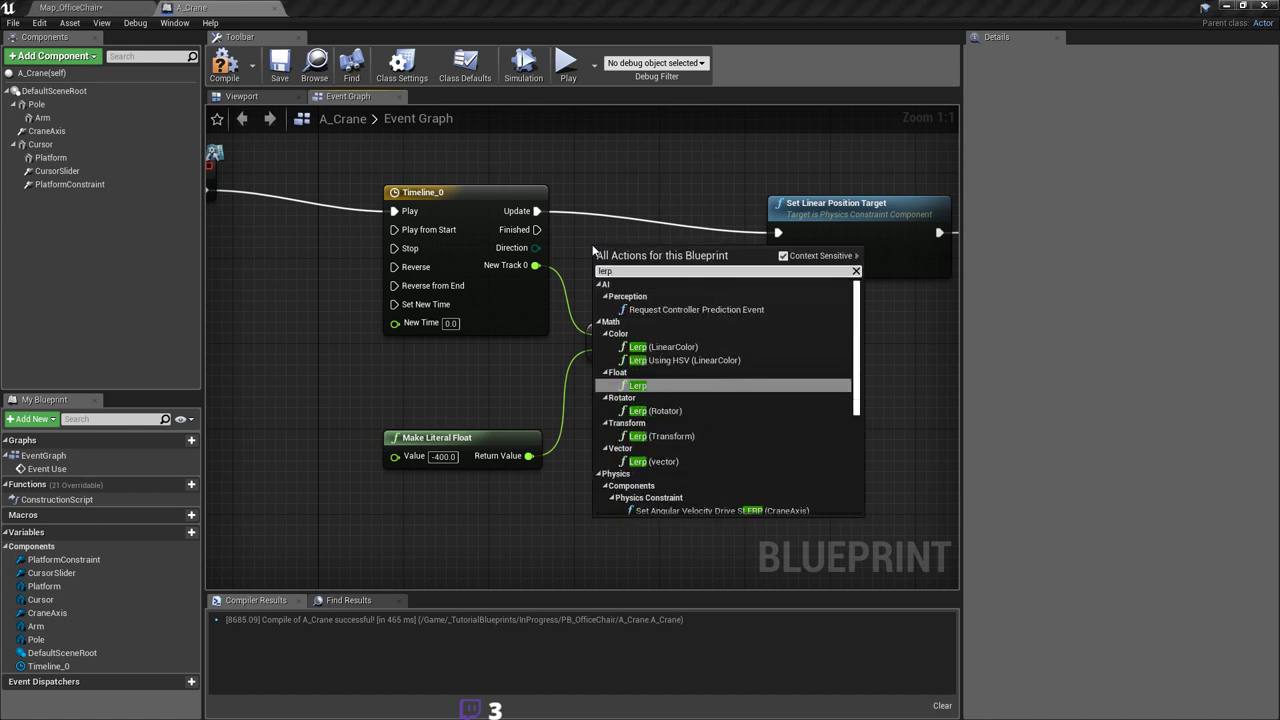
pyautogui.press('Return')
pyautogui.moveTo(614, 252); pyautogui.dragTo(616, 150)
pyautogui.moveTo(702, 207); pyautogui.dragTo(660, 235, button='right')
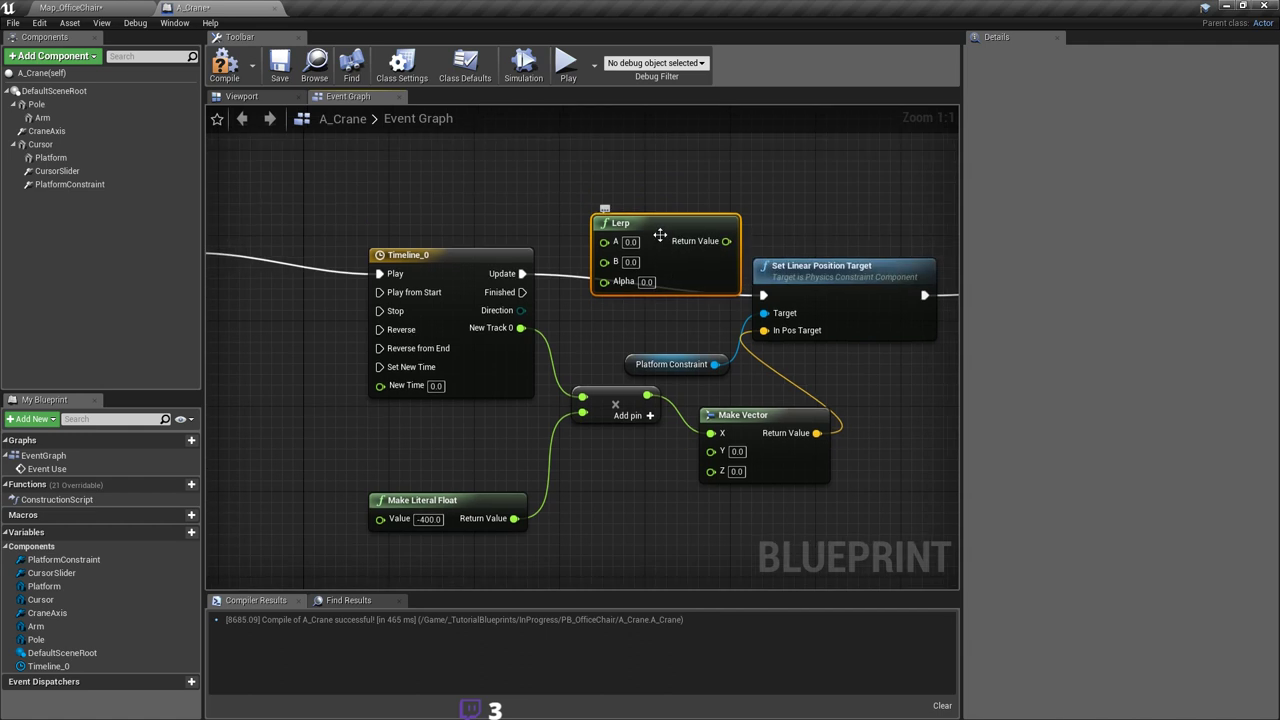
pyautogui.moveTo(660, 235); pyautogui.dragTo(667, 191)
pyautogui.moveTo(693, 215); pyautogui.dragTo(691, 240, button='right')
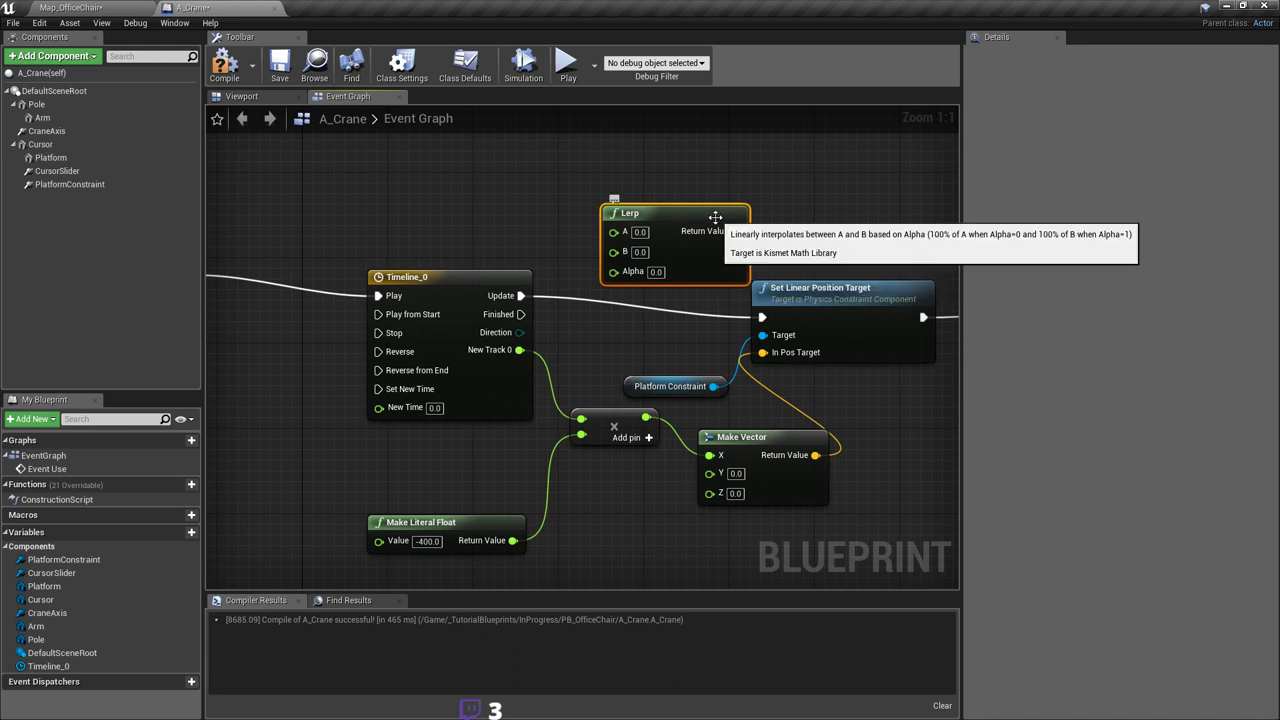
pyautogui.press('Delete')
# Step: Compile the A_Crane blueprint with its new Timeline-driven position logic
pyautogui.moveTo(686, 246); pyautogui.dragTo(623, 228, button='right')
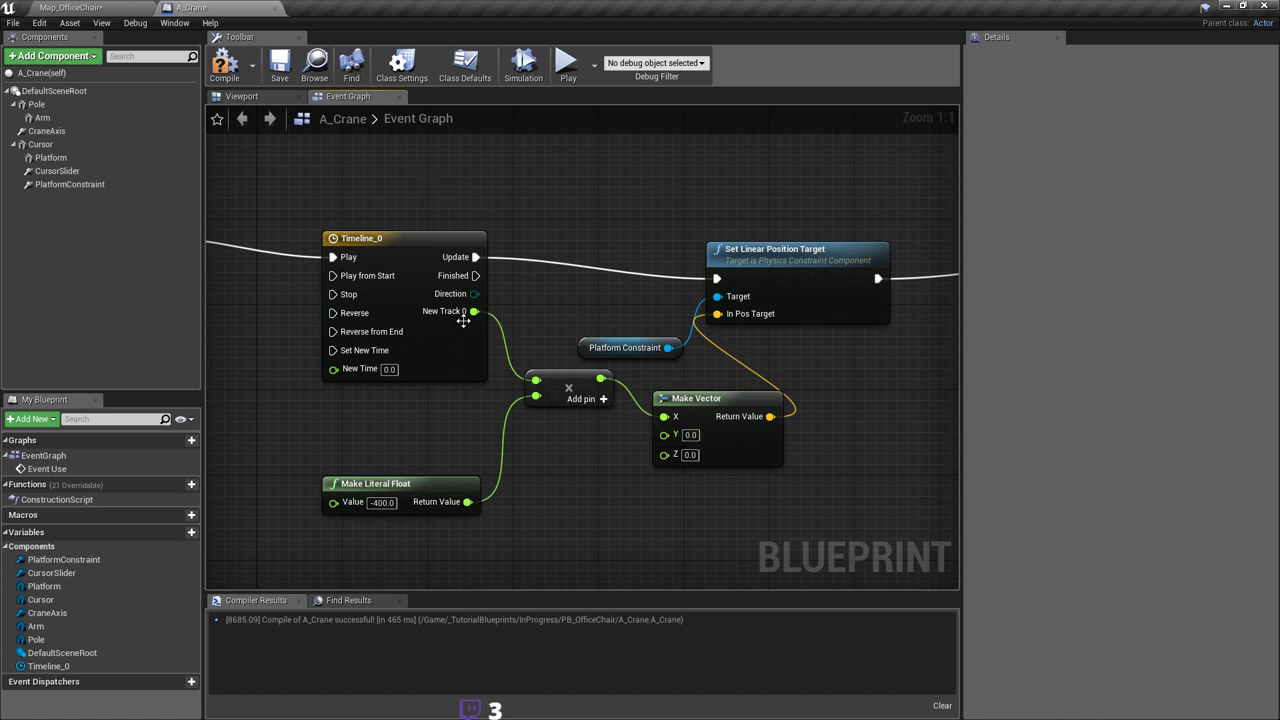
pyautogui.moveTo(634, 436)
pyautogui.mouseDown(button='right')
pyautogui.moveTo(726, 439)
pyautogui.moveTo(635, 437)
pyautogui.mouseUp(button='right')
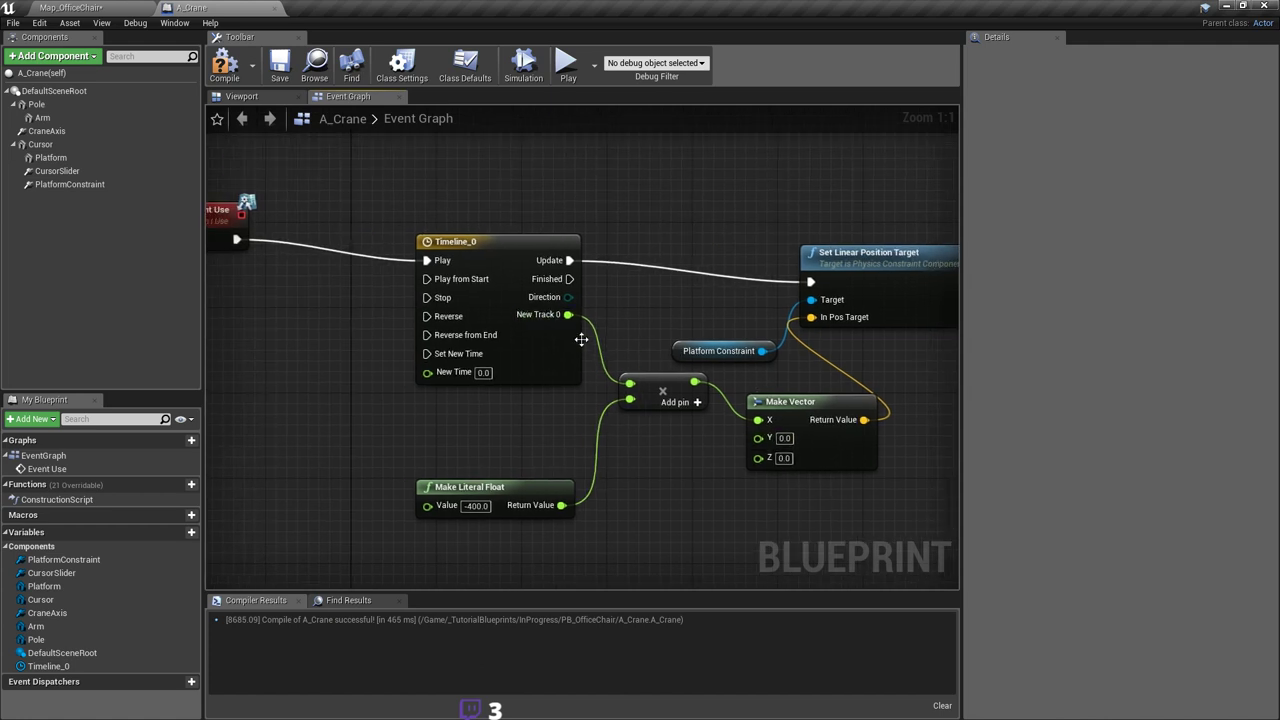
pyautogui.moveTo(618, 329); pyautogui.dragTo(501, 326, button='right')
pyautogui.moveTo(726, 277); pyautogui.dragTo(801, 293, button='right')
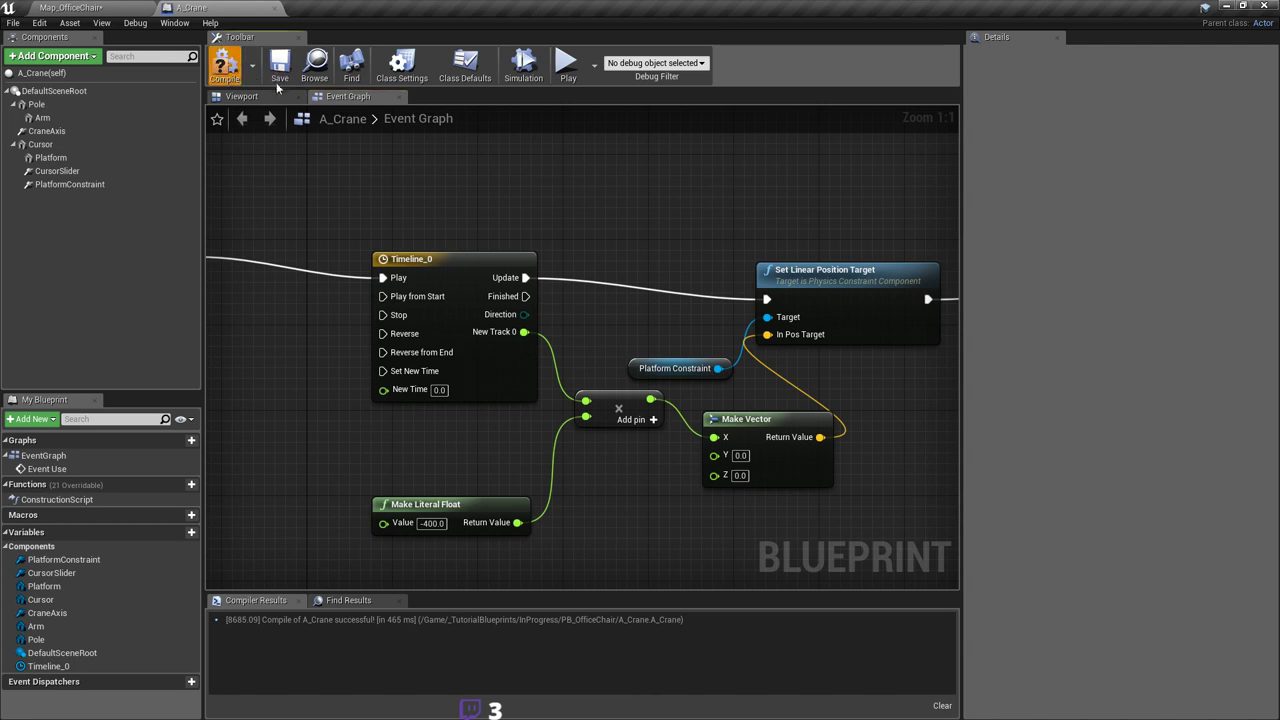
pyautogui.press('F7')
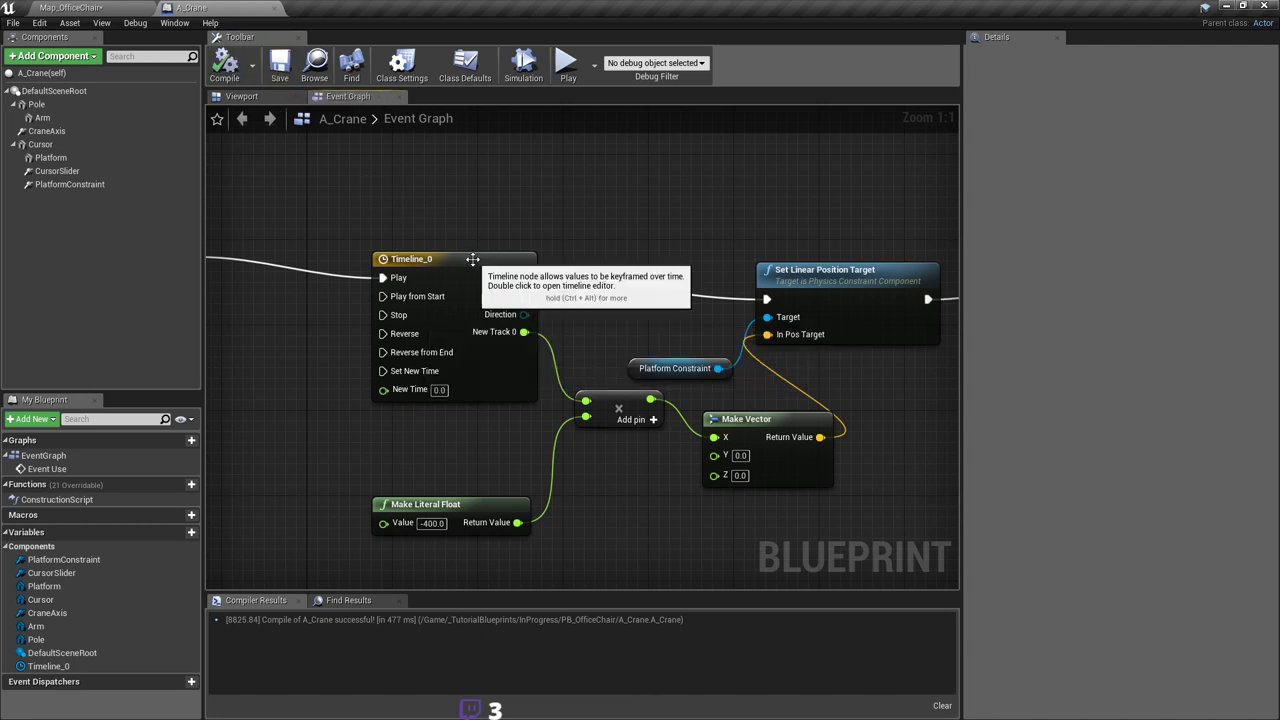
# Step: Check the end keyframe's time and value on Timeline_0's float curve and return to the Event Graph
pyautogui.doubleClick(465, 258)
pyautogui.scroll(-4, 600, 270)
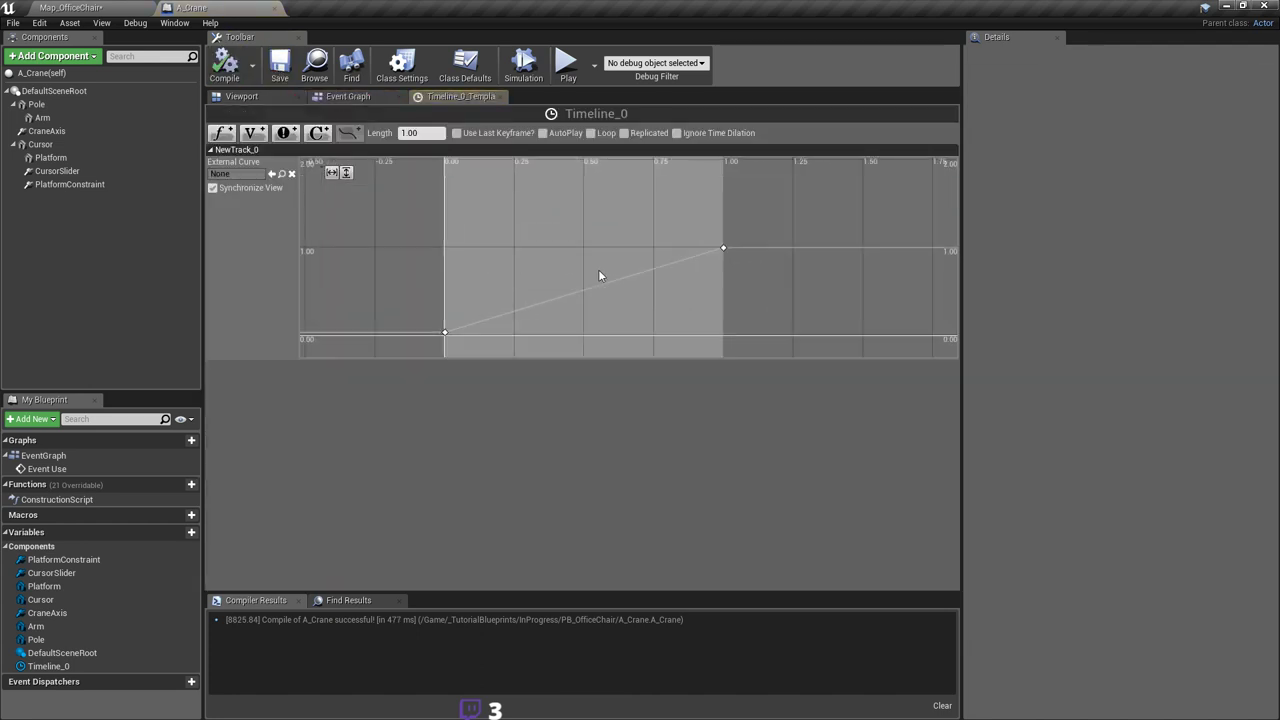
pyautogui.moveTo(648, 295); pyautogui.dragTo(556, 270, button='right')
pyautogui.scroll(-3, 560, 271)
pyautogui.moveTo(617, 232)
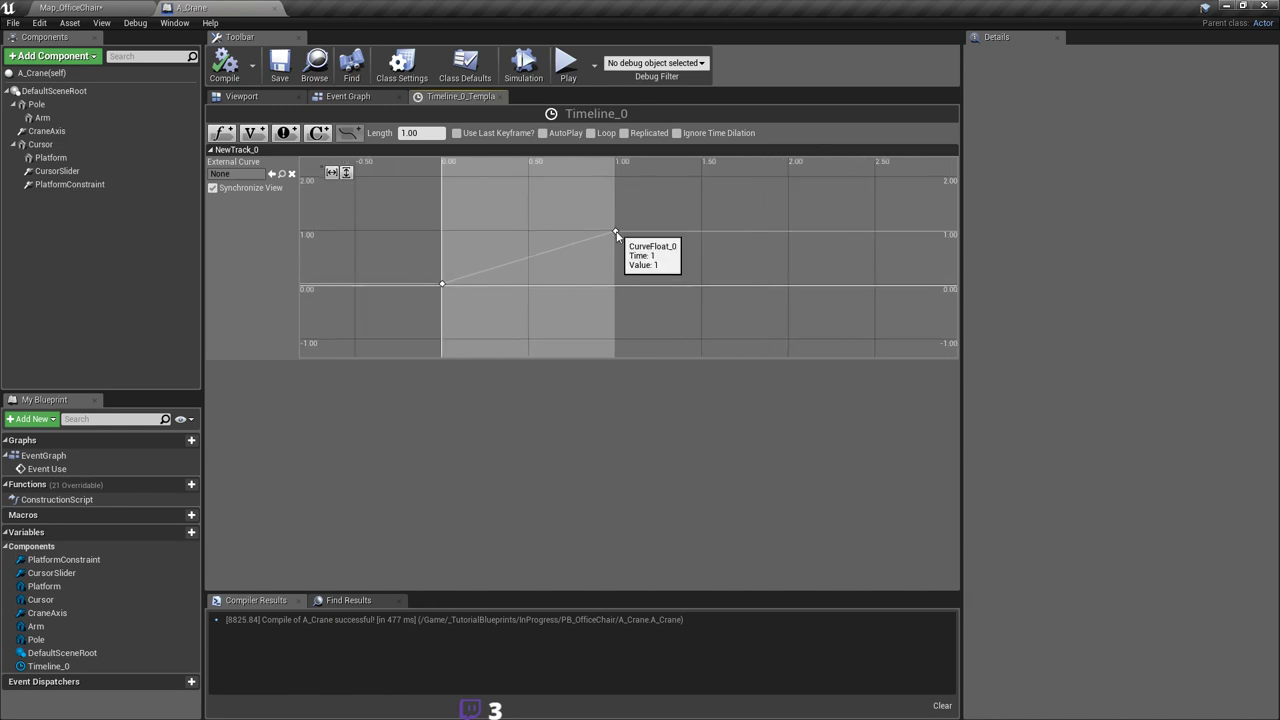
pyautogui.click(360, 96)
pyautogui.moveTo(538, 242); pyautogui.dragTo(594, 232, button='right')
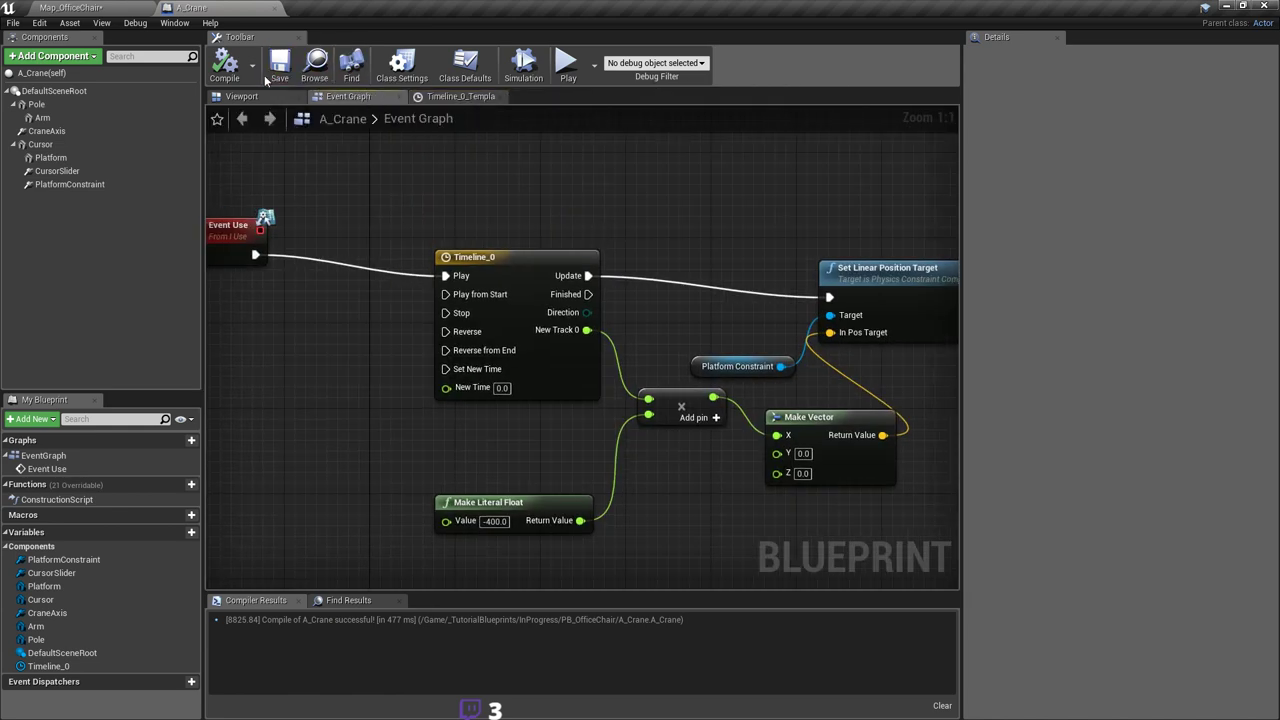
# Step: Return to the Map_OfficeChair level, save it and pull the view back to show the crane area
pyautogui.click(125, 8)
pyautogui.moveTo(511, 226); pyautogui.dragTo(530, 210, button='right')
pyautogui.hotkey('ctrl', 's')
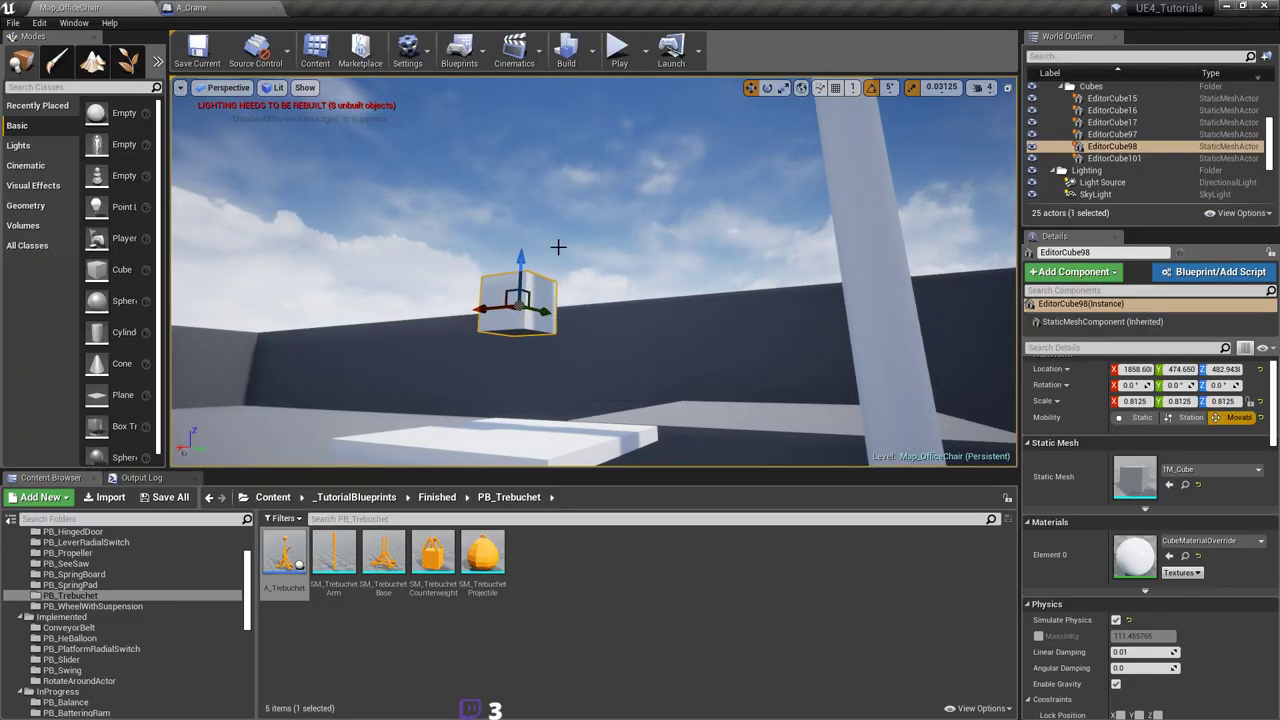
pyautogui.moveTo(558, 247)
pyautogui.mouseDown(button='right')
pyautogui.moveTo(580, 284)
pyautogui.moveTo(558, 260)
pyautogui.mouseUp(button='right')
pyautogui.press('s')
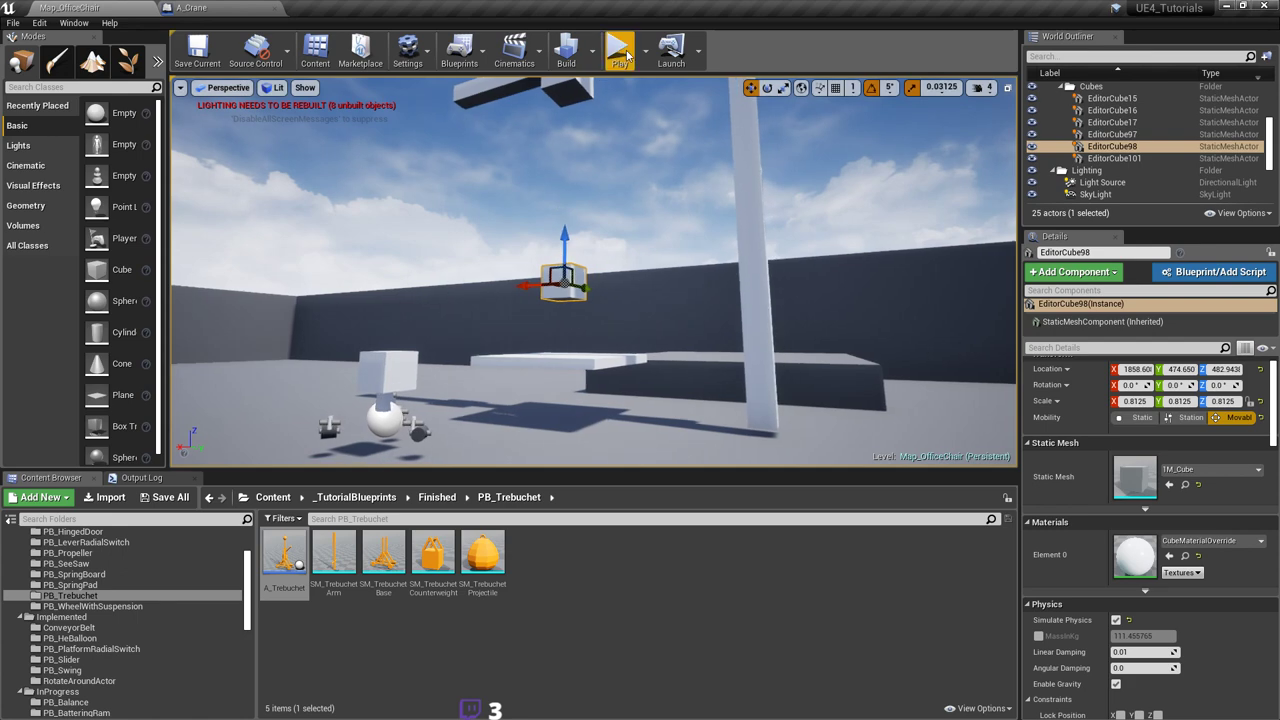
# Step: Play the level and use the crane to test how its platform moves with the cube resting on it
pyautogui.click(620, 52)
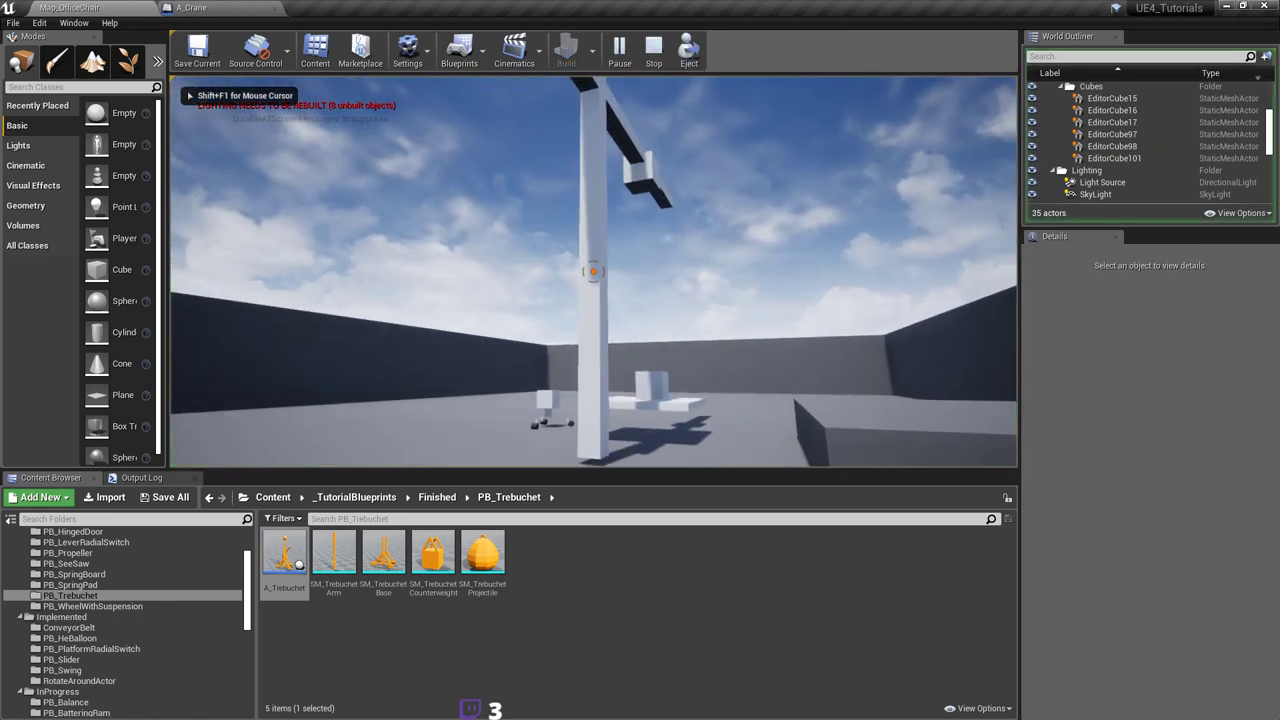
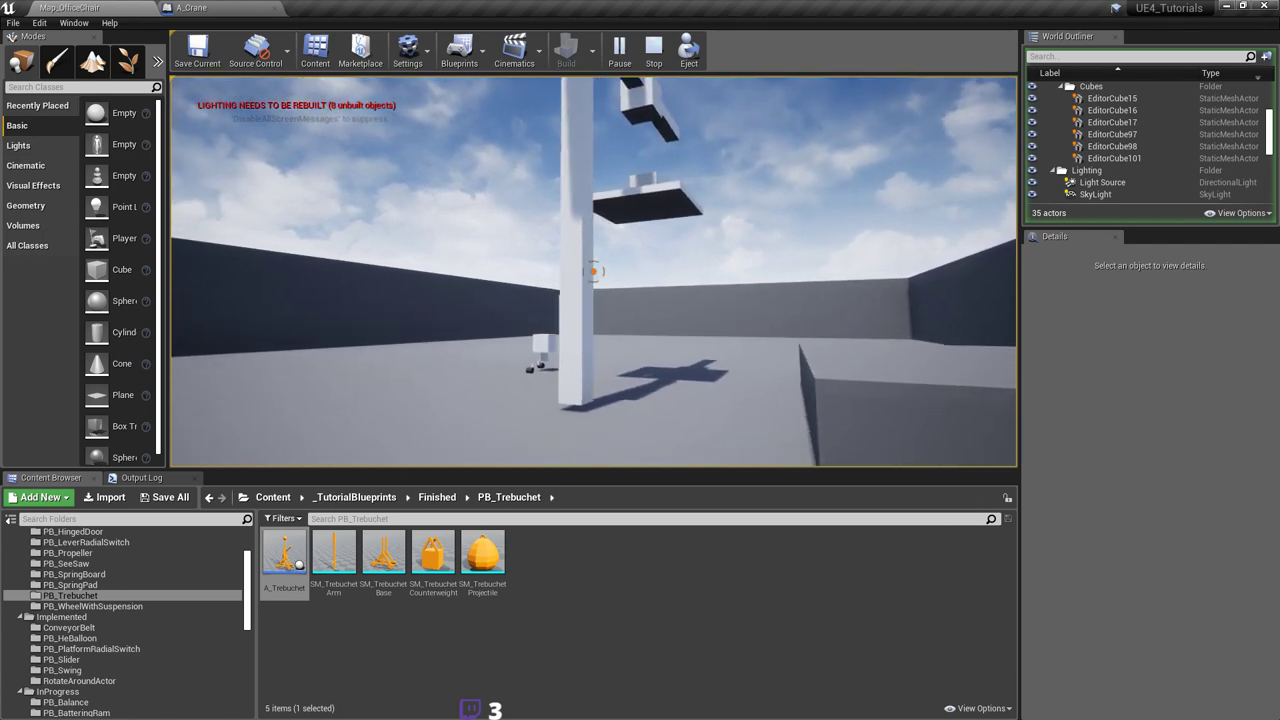
pyautogui.press('d')
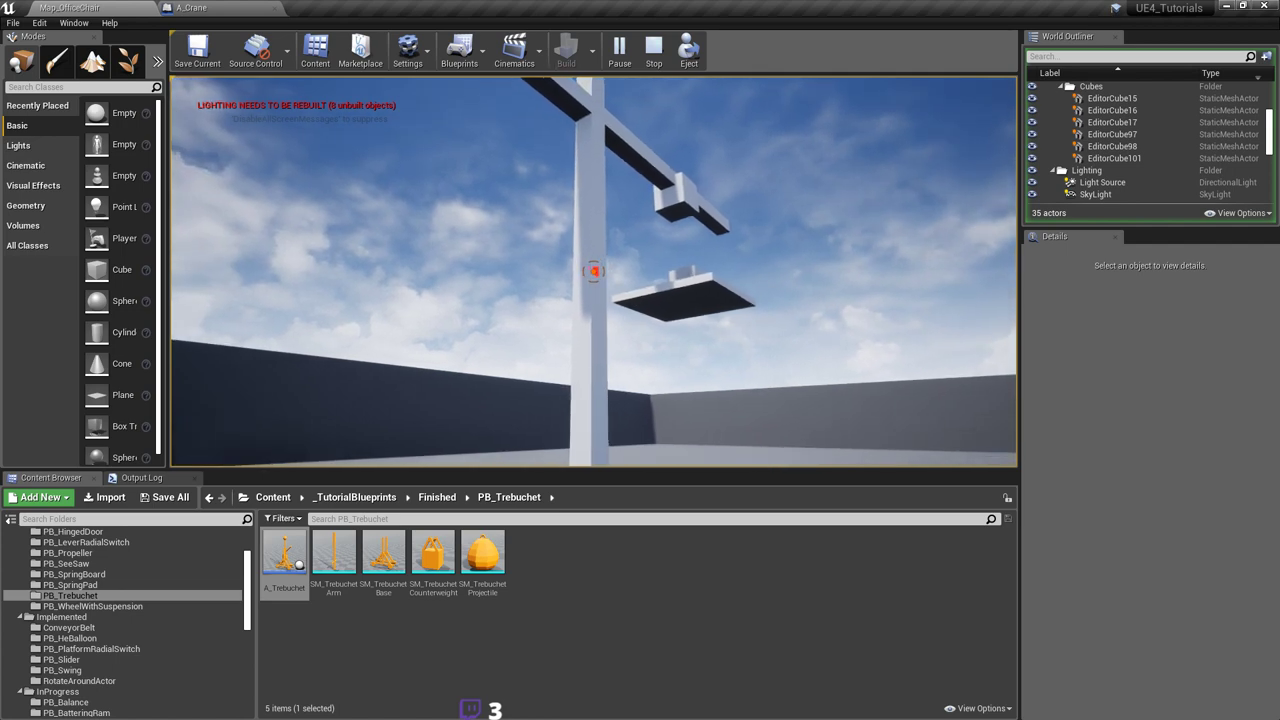
pyautogui.press('Escape')
# Step: Replay the level, use the crane again and walk around the pole to watch the loaded platform from several angles
pyautogui.click(618, 48)
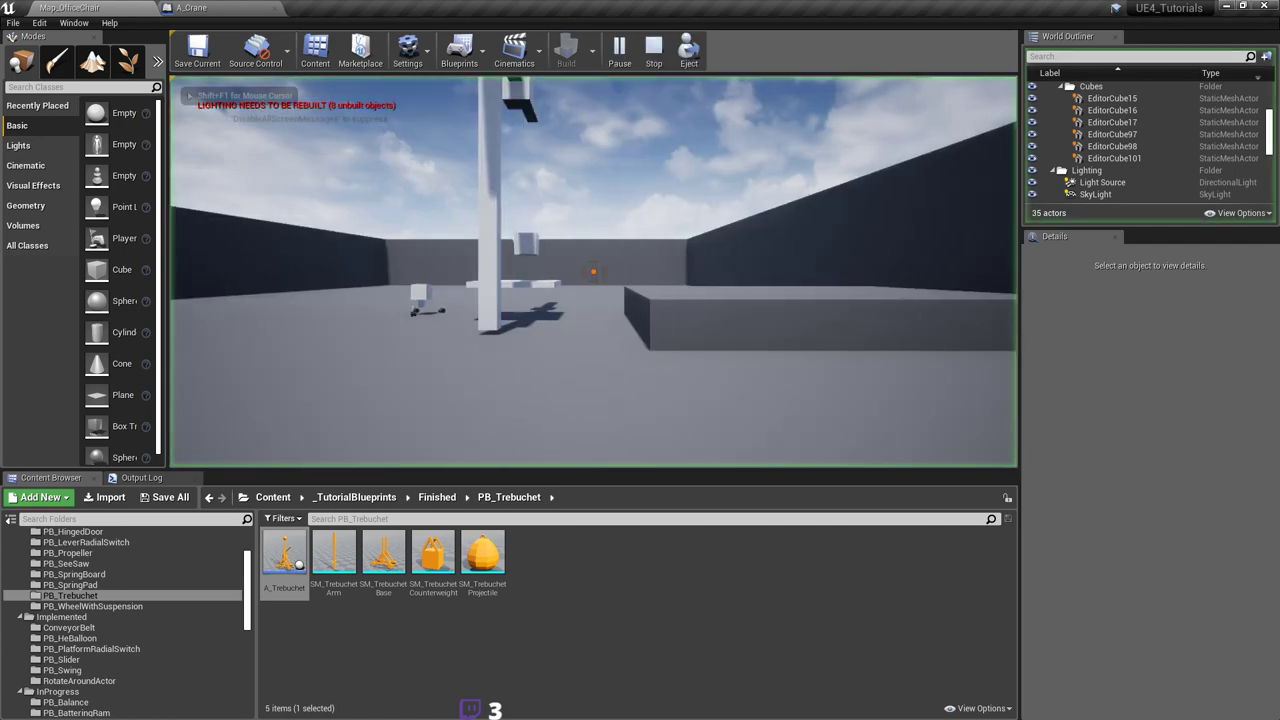
pyautogui.press('w')
pyautogui.press('d')
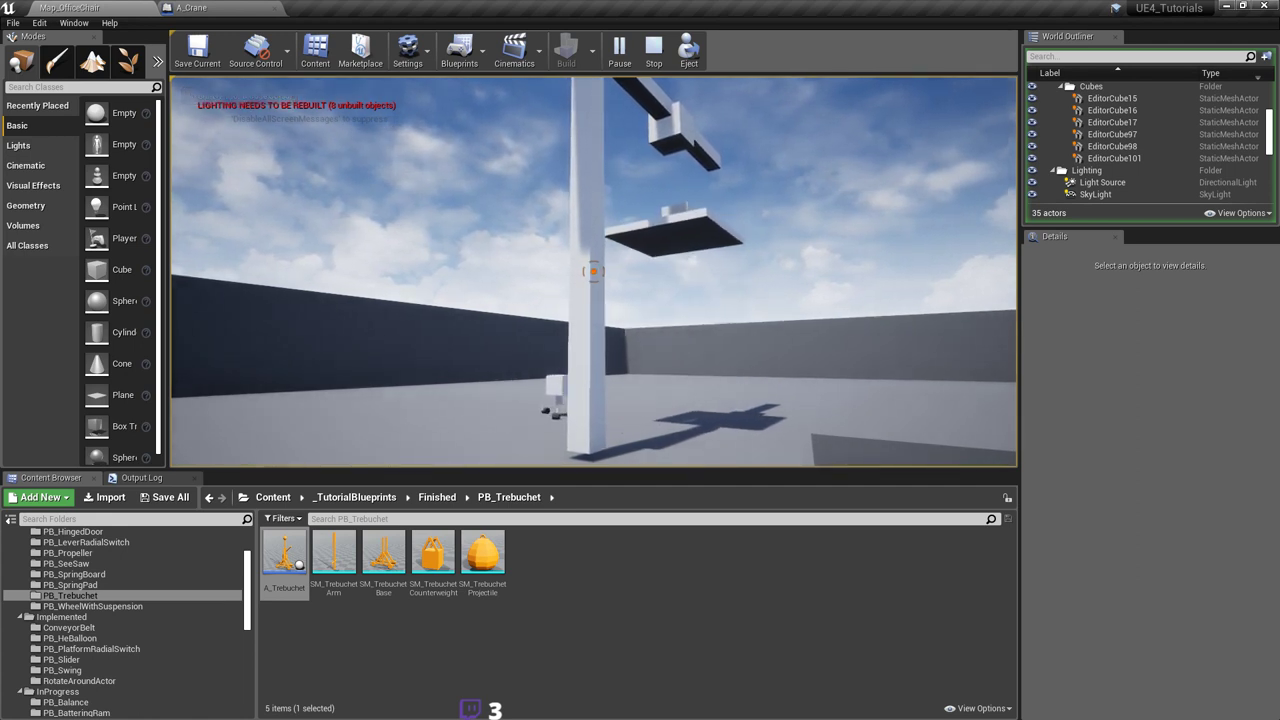
pyautogui.press('w')
pyautogui.press('d')
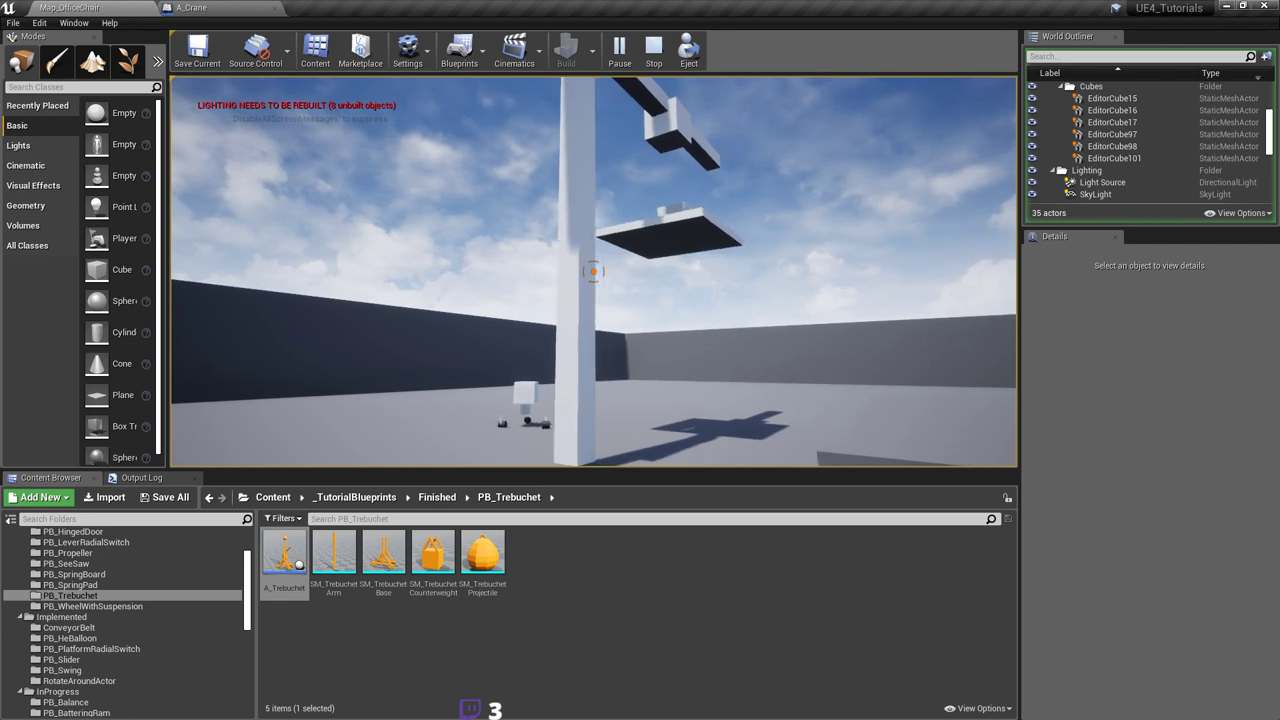
pyautogui.press('w')
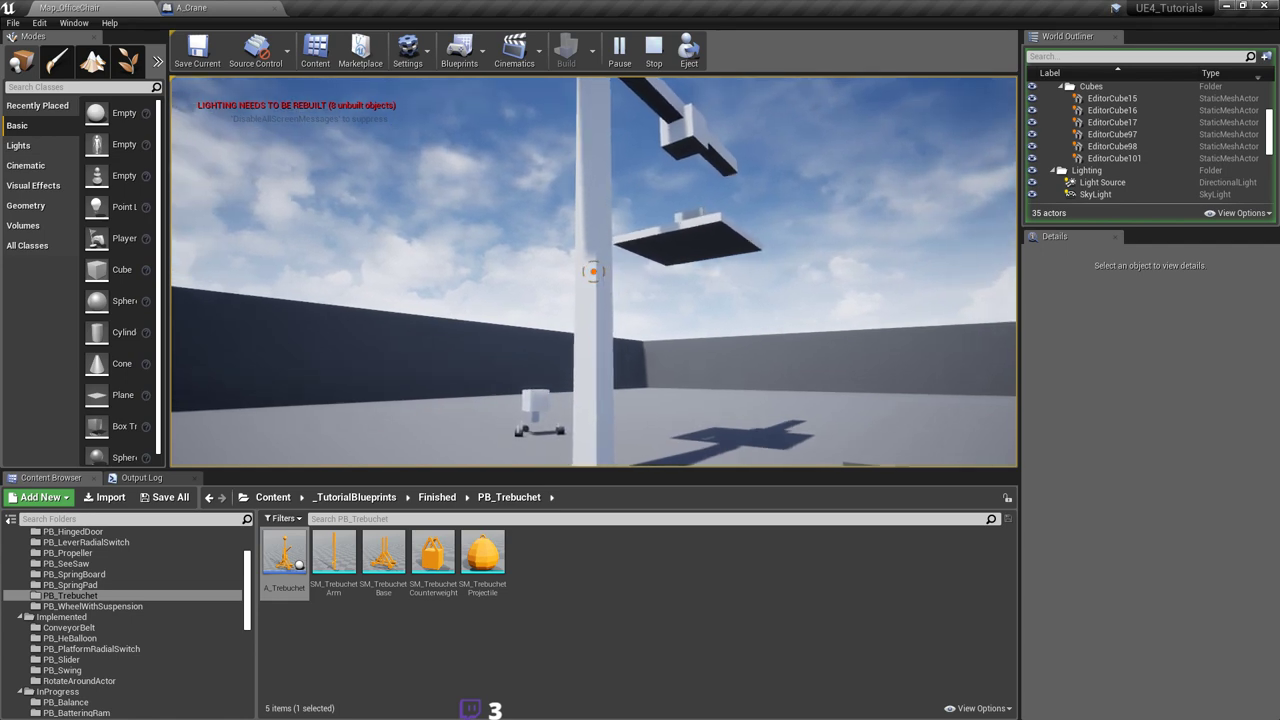
pyautogui.press('a')
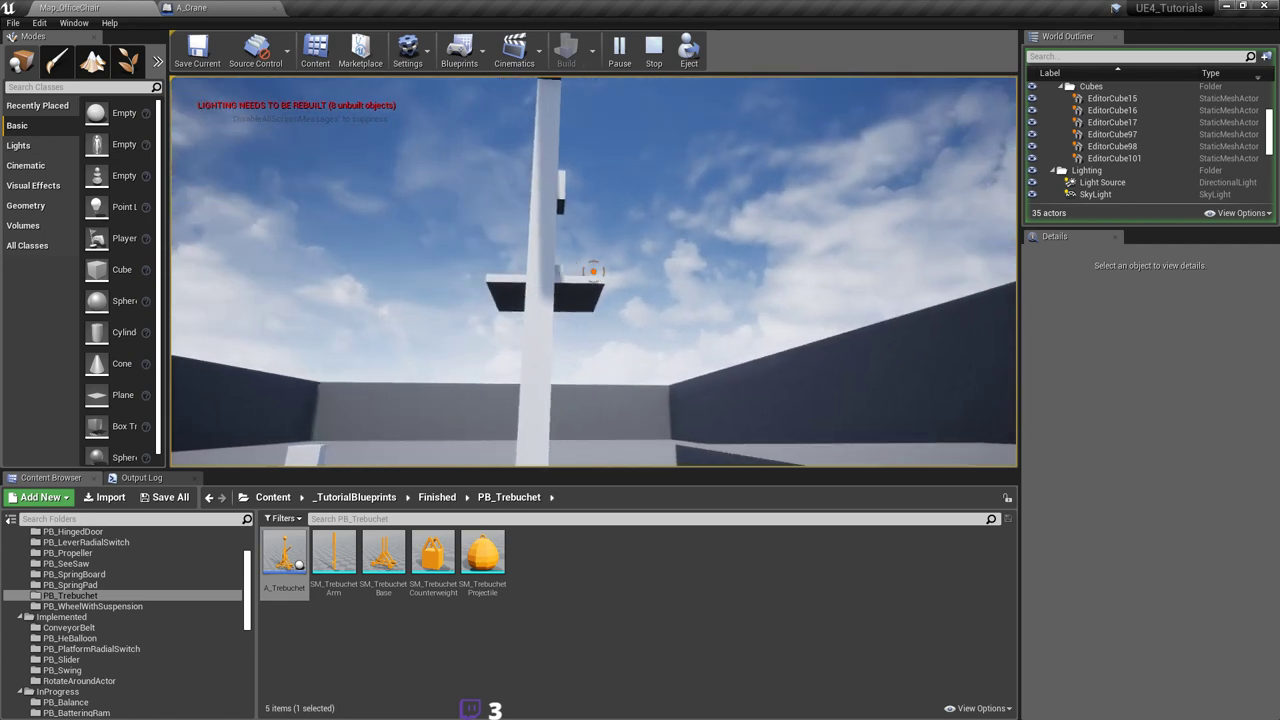
pyautogui.press('Escape')
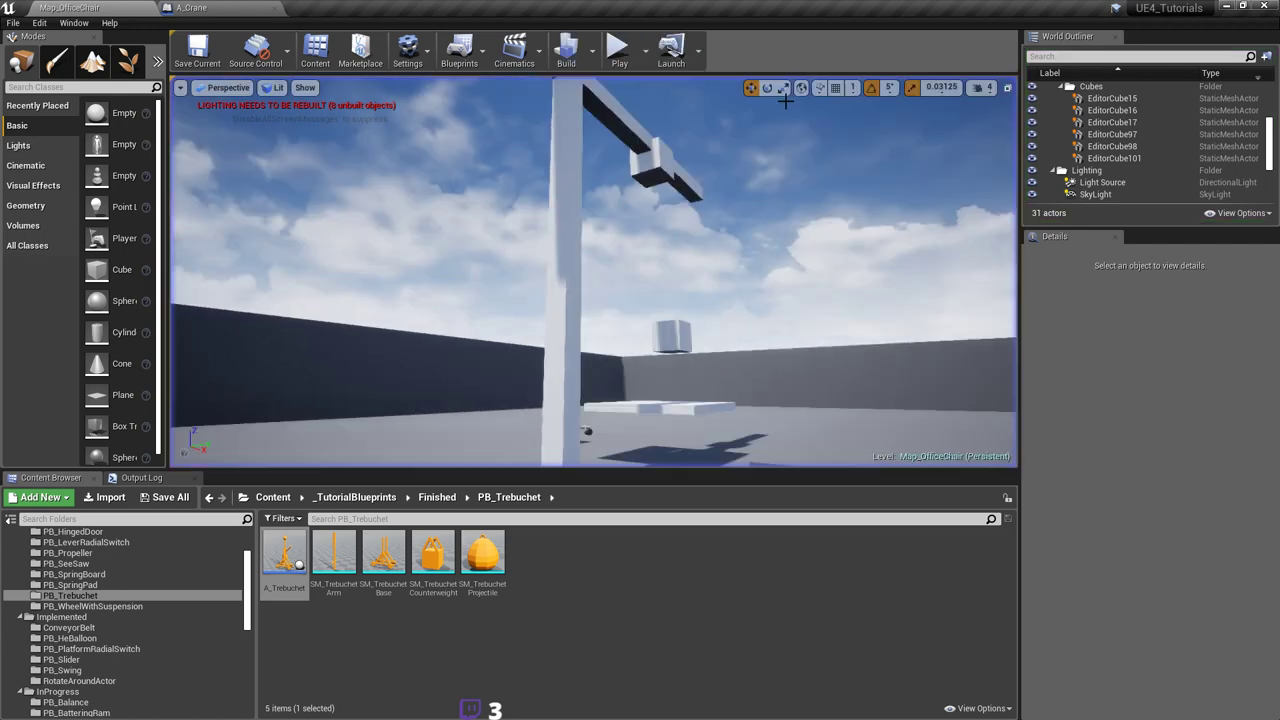
# Step: Move the floating EditorCube98 clear of the space above the platform and play the level to test the unloaded lift
pyautogui.click(610, 301)
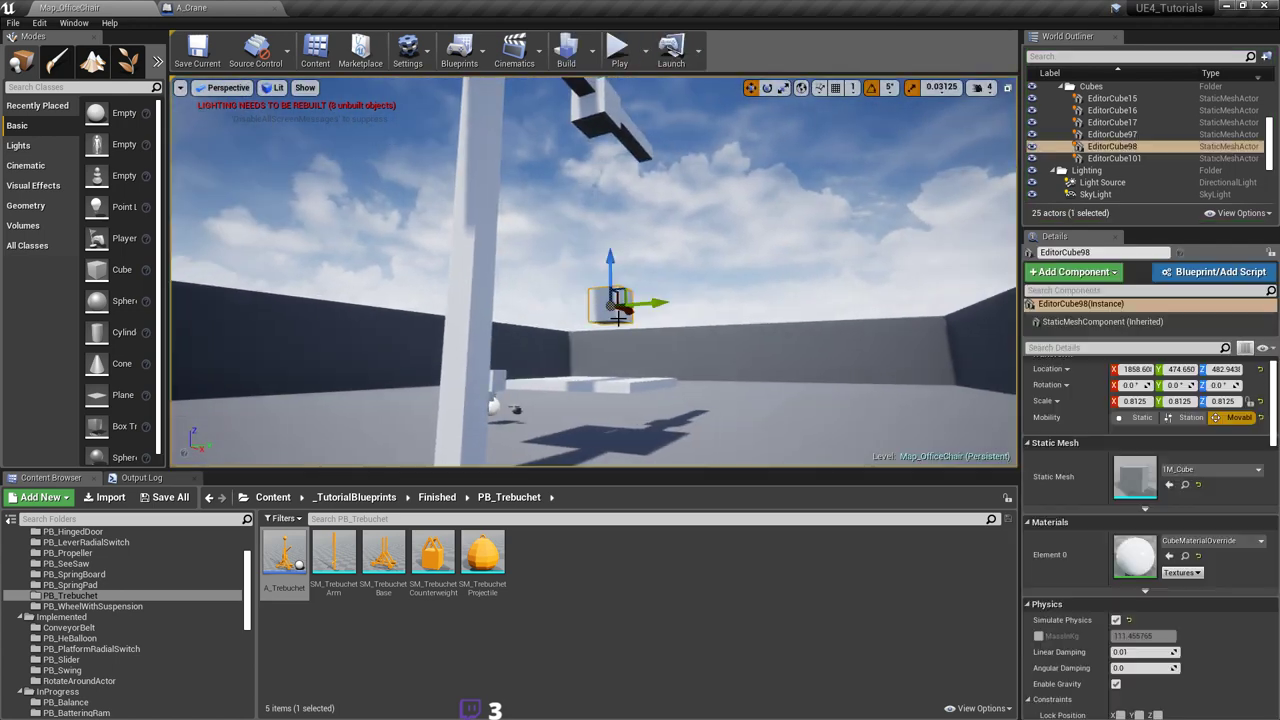
pyautogui.click(619, 50)
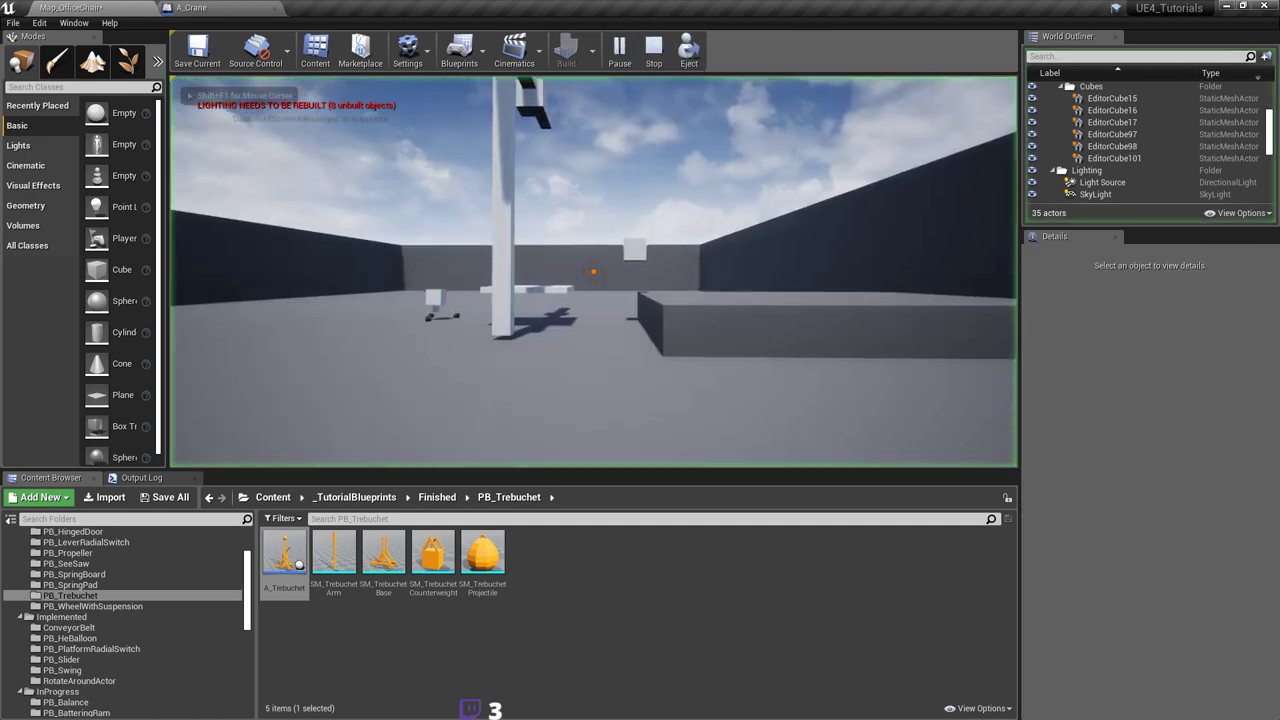
pyautogui.press('w')
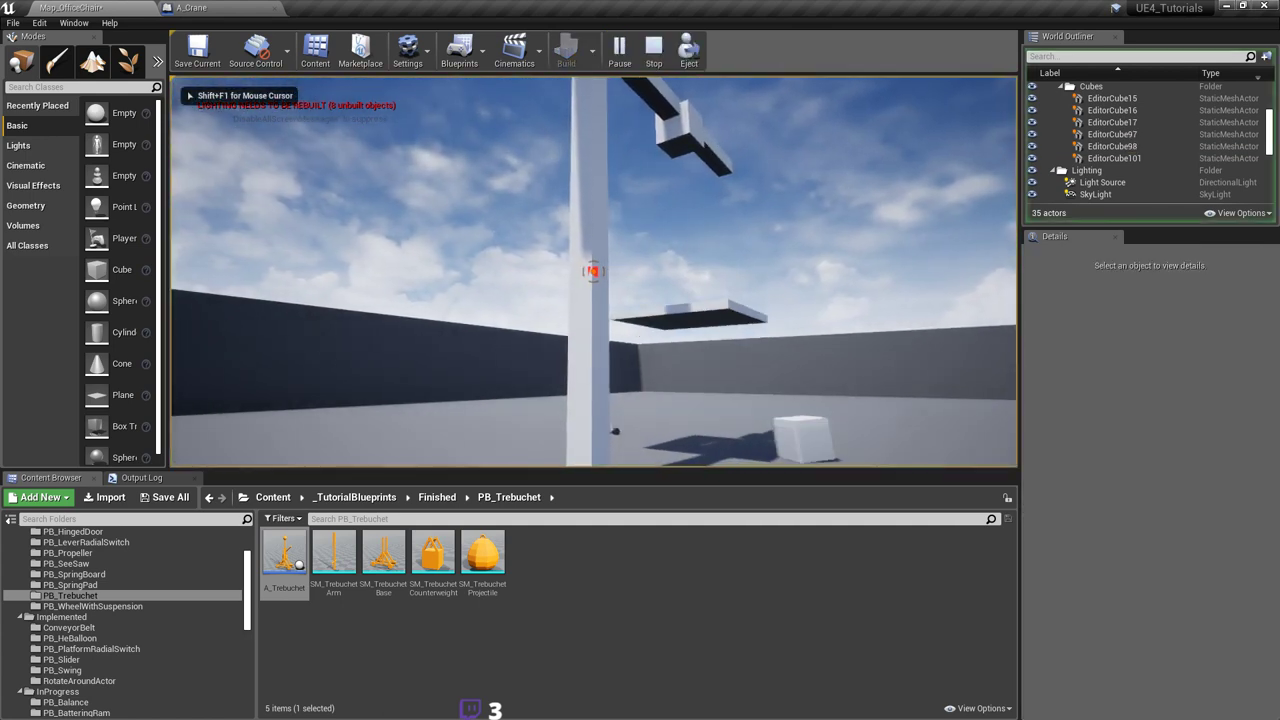
pyautogui.press('d')
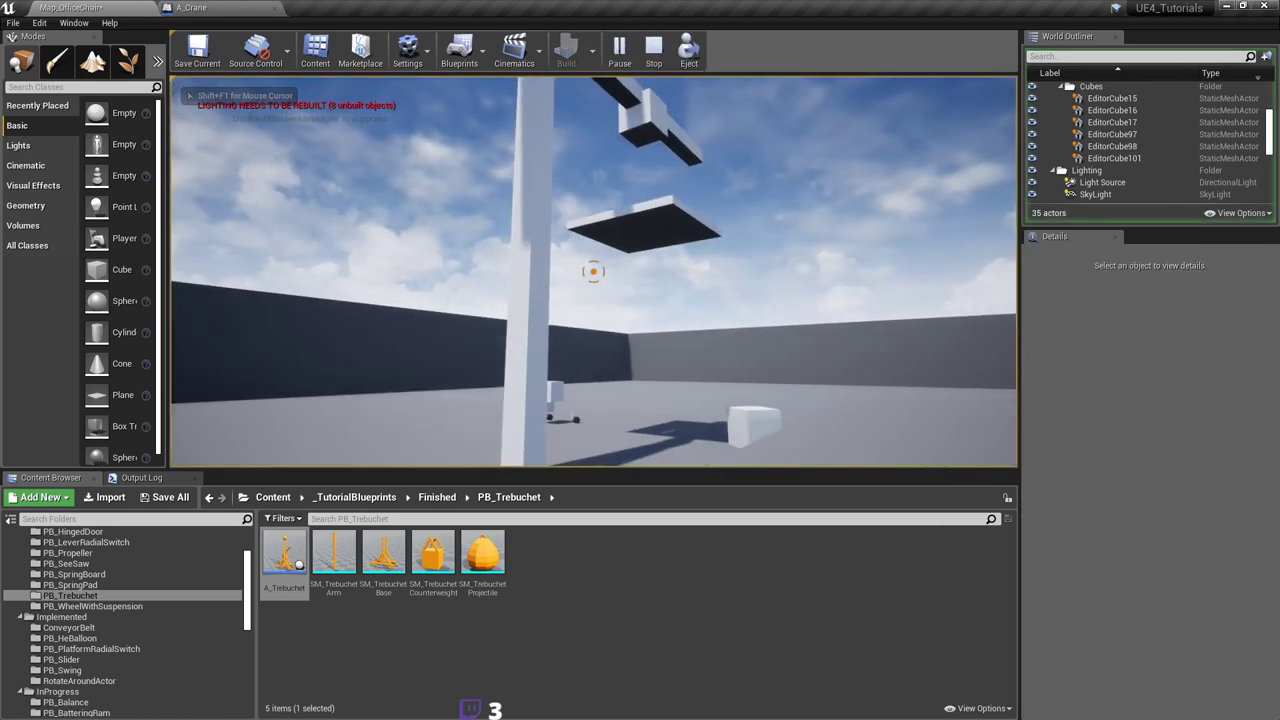
pyautogui.press('Escape')
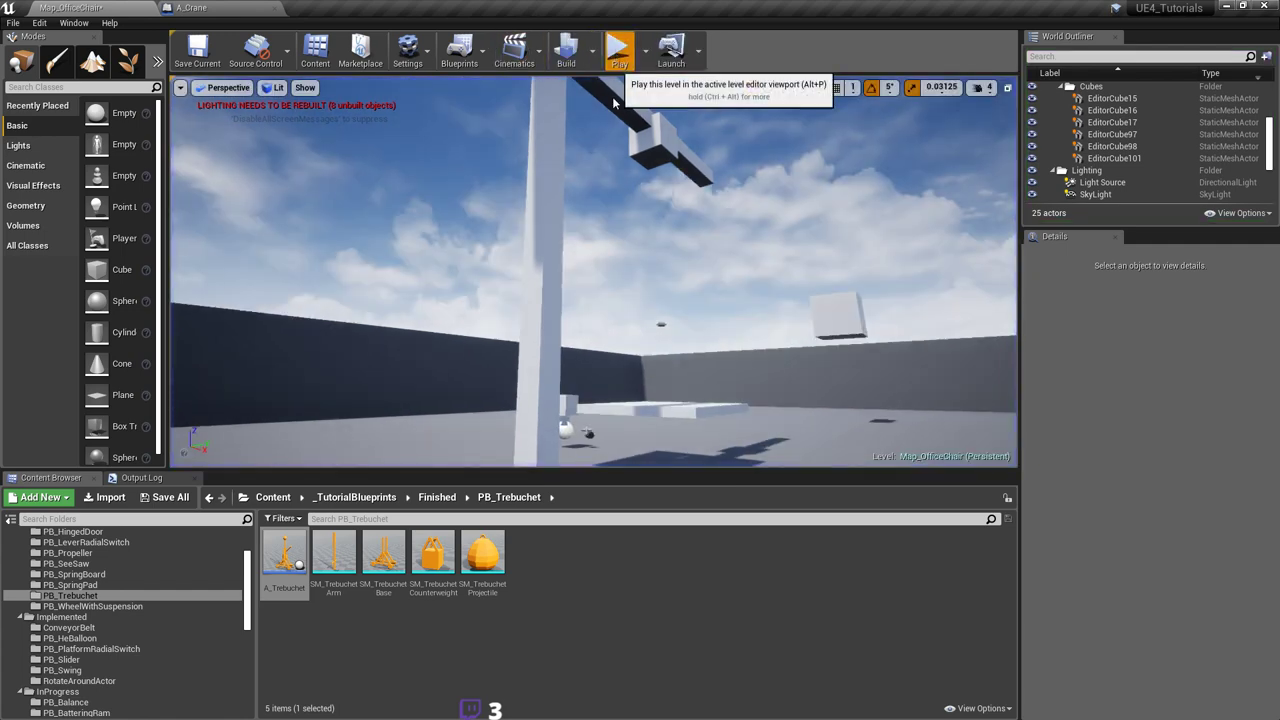
# Step: Play the level once more and use the crane to recheck the empty platform's movement
pyautogui.click(619, 50)
pyautogui.press('w')
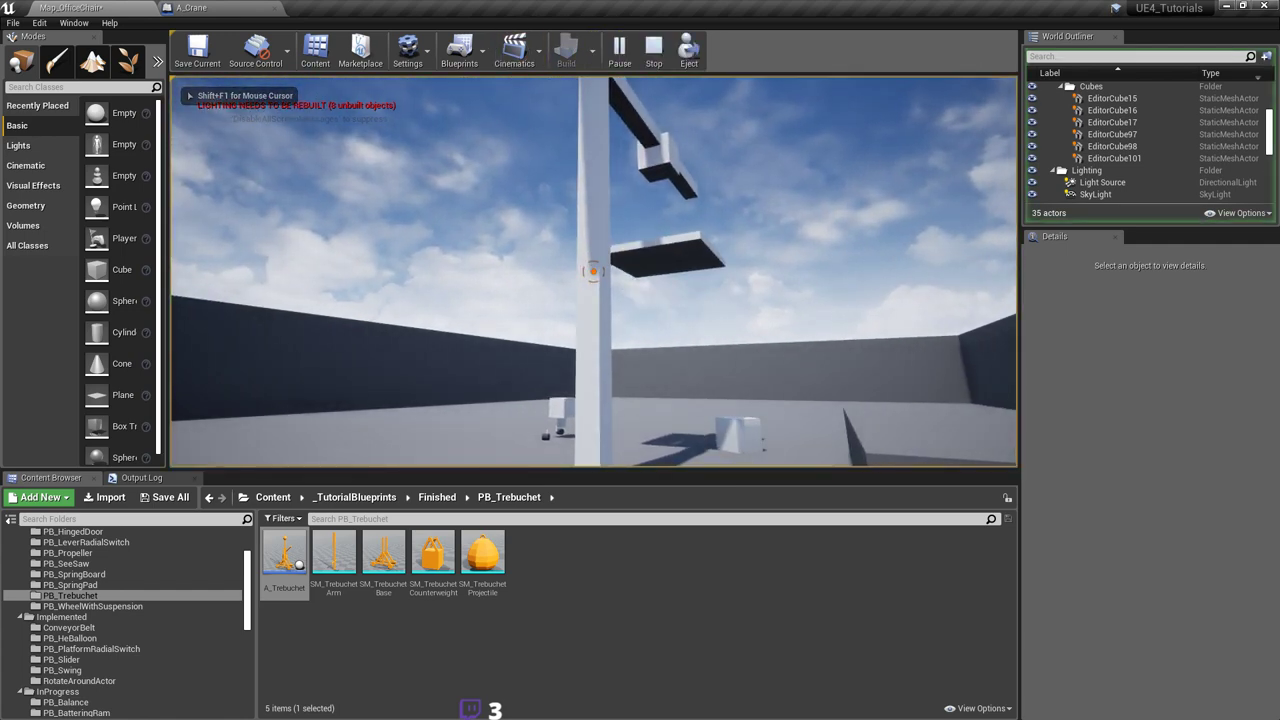
pyautogui.press('Escape')
# Step: Return to the A_Crane blueprint, save all and review the Timeline logic in the Event Graph
pyautogui.click(191, 7)
pyautogui.hotkey('ctrl', 's')
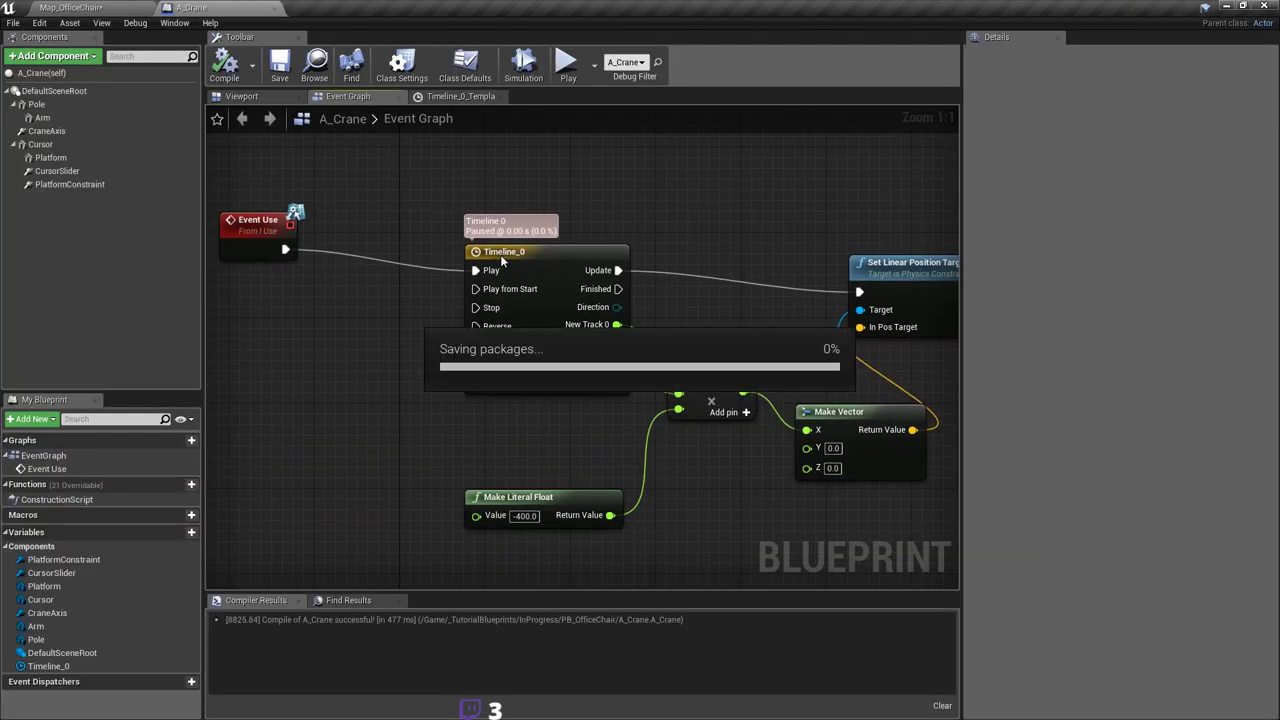
pyautogui.scroll(-4, 520, 292)
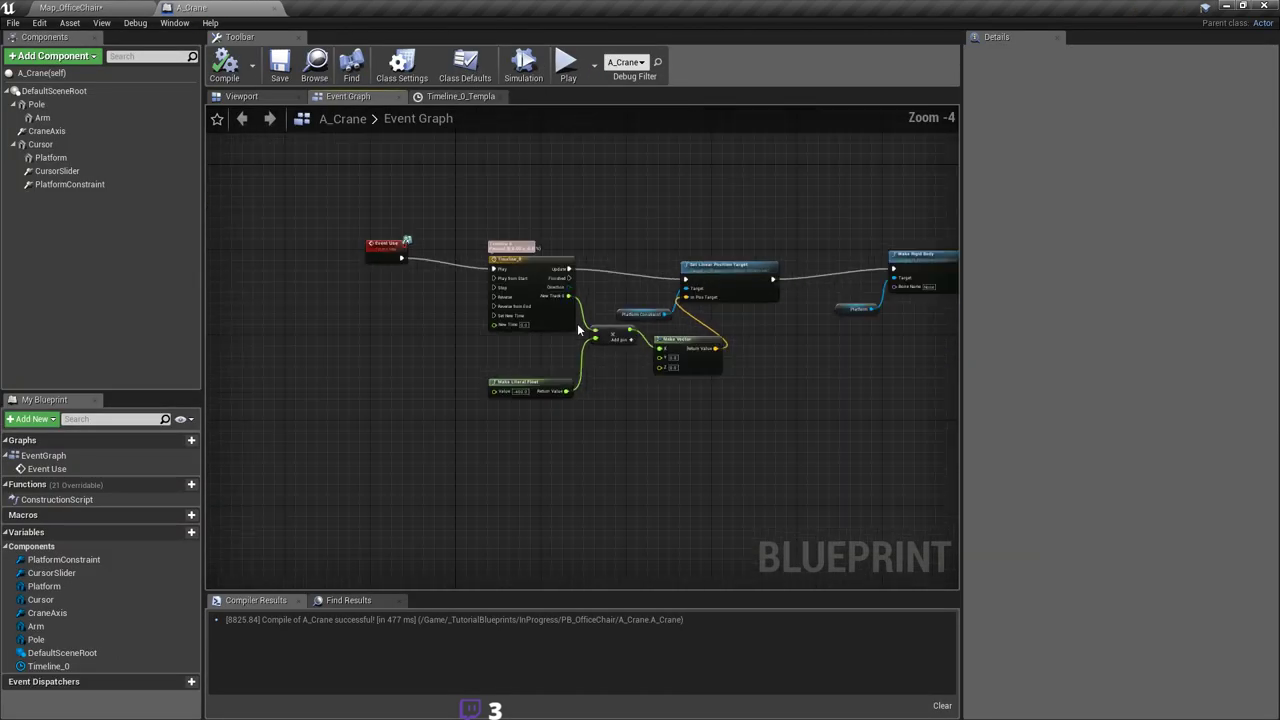
pyautogui.scroll(3, 577, 328)
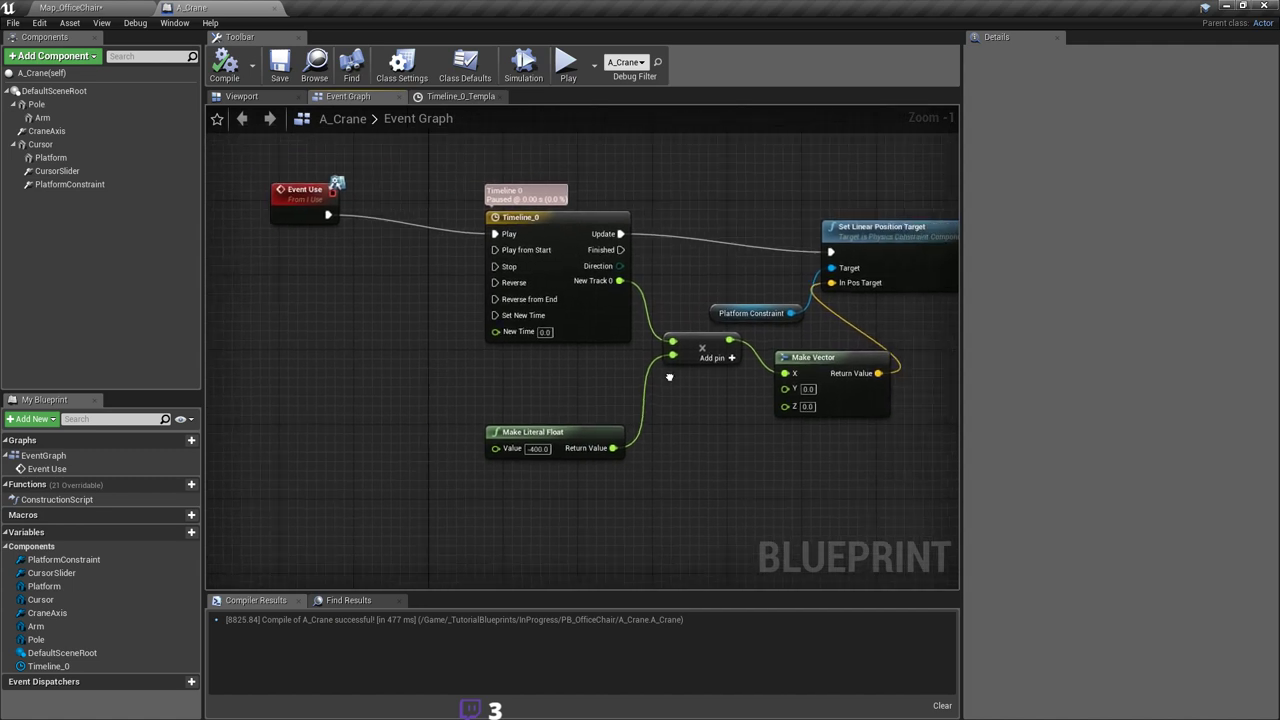
pyautogui.scroll(-3, 669, 377)
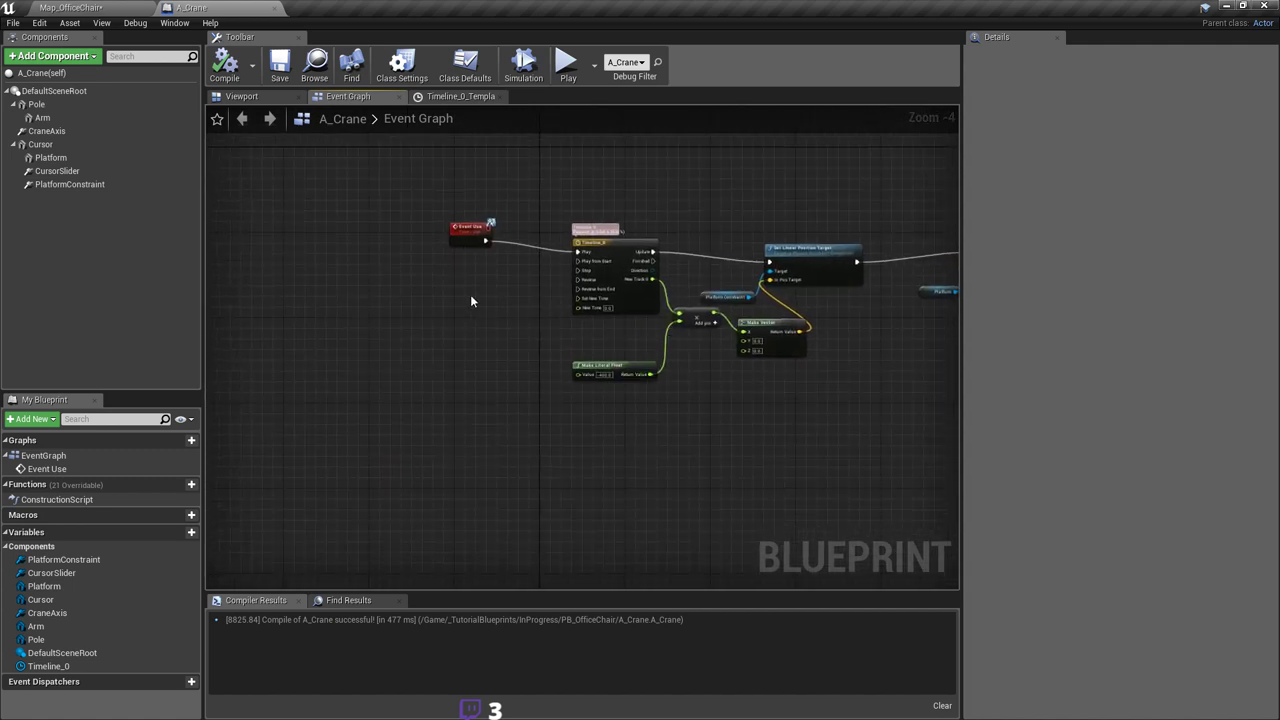
pyautogui.scroll(4, 471, 301)
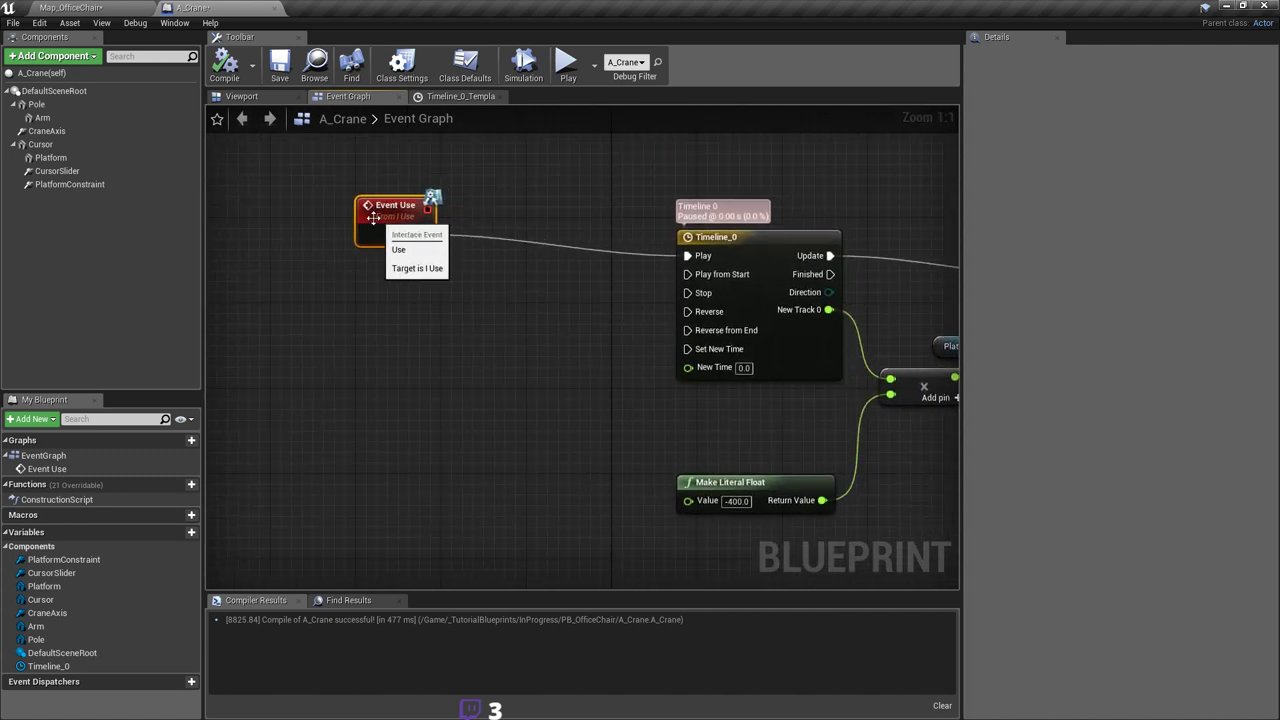
# Step: Add a FlipFlop node and place it between Event Use and Timeline_0
pyautogui.moveTo(556, 287); pyautogui.dragTo(486, 266, button='right')
pyautogui.rightClick(481, 264)
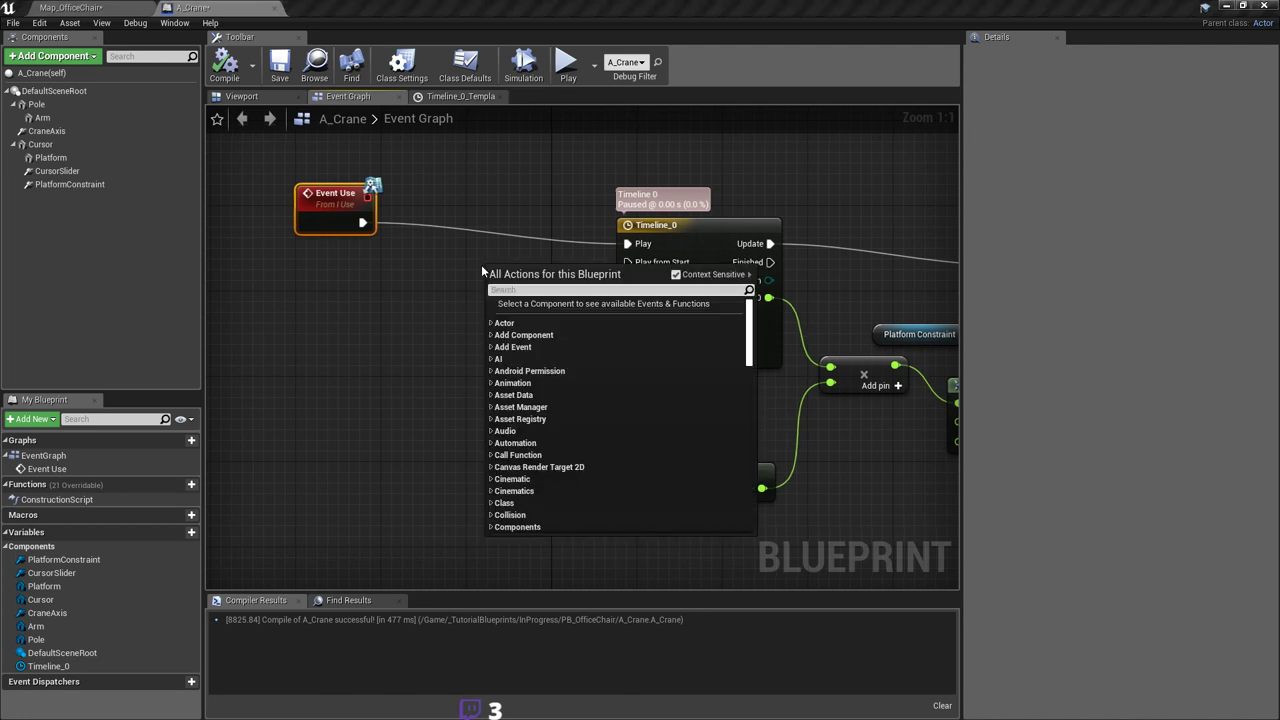
pyautogui.write('flip')
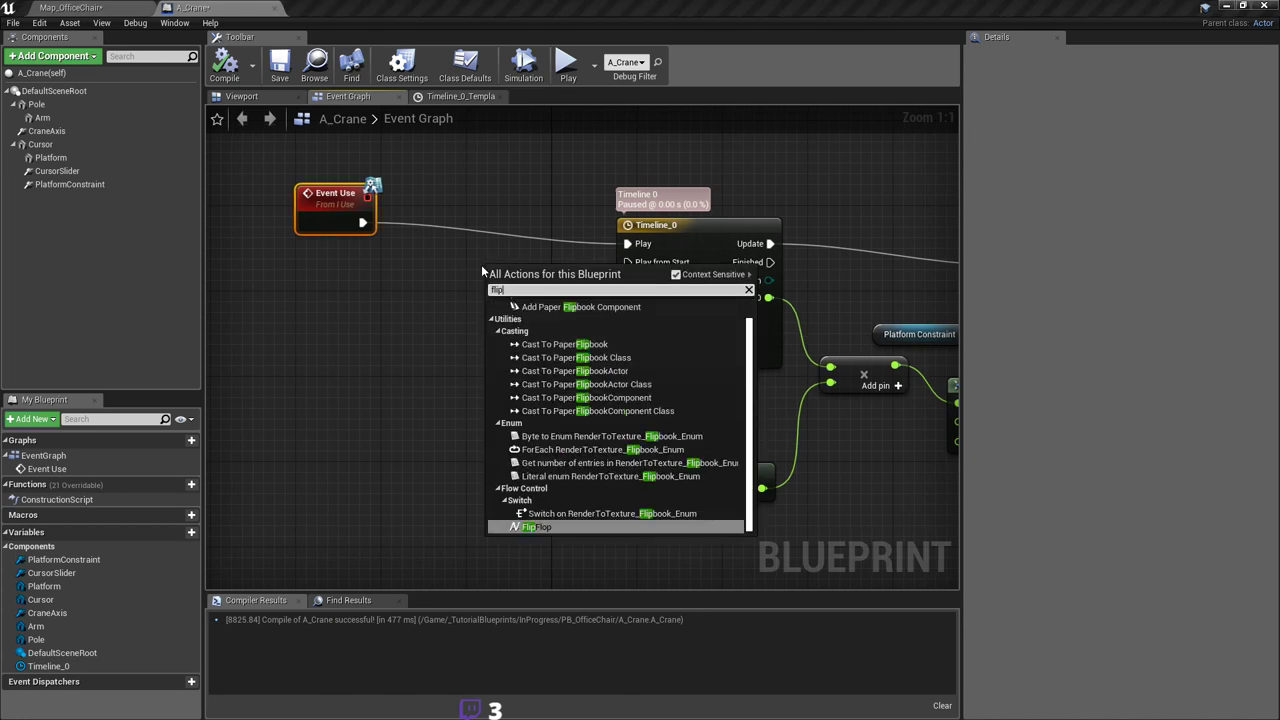
pyautogui.press('Return')
pyautogui.moveTo(481, 264); pyautogui.dragTo(476, 258, button='right')
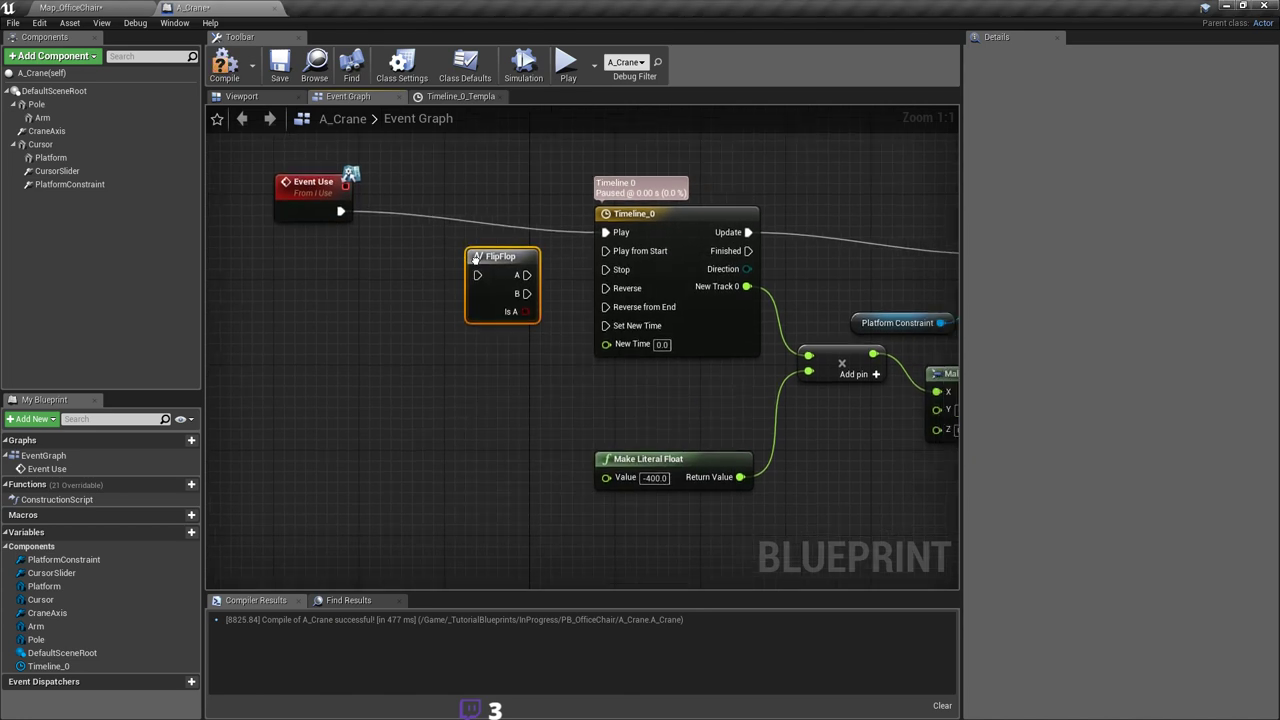
pyautogui.moveTo(474, 270); pyautogui.dragTo(423, 233)
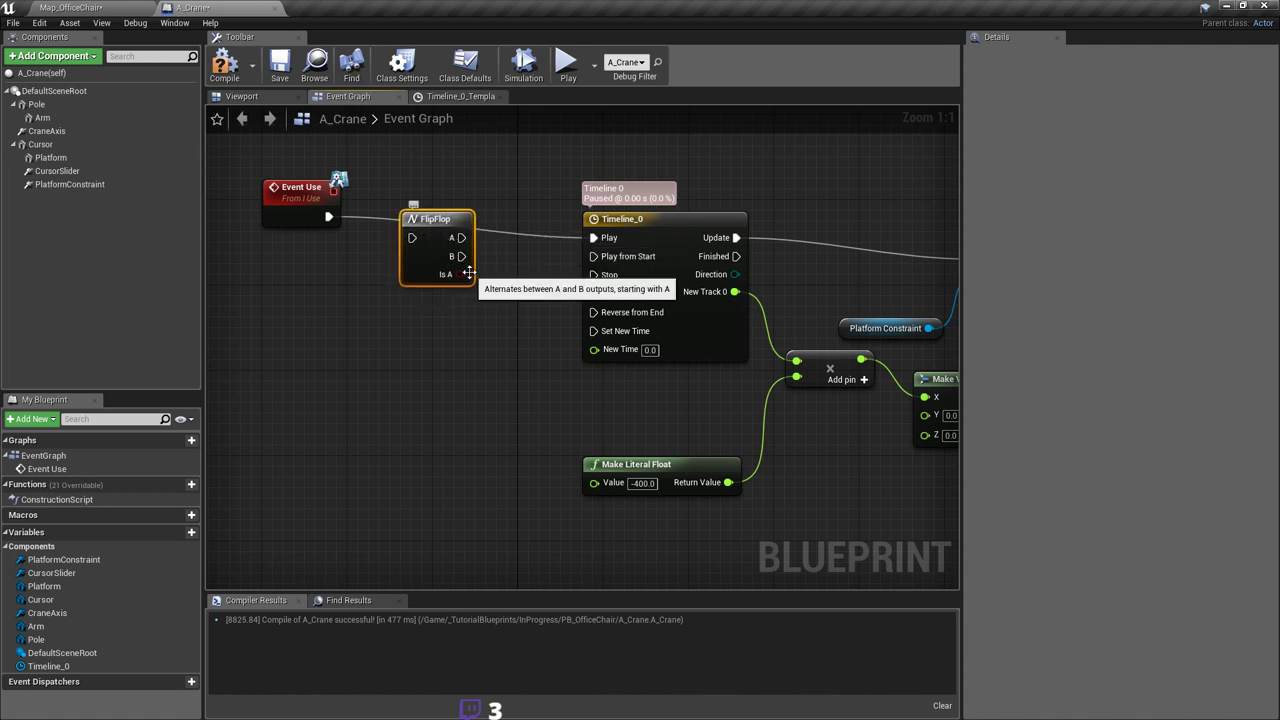
# Step: Wire Event Use into the FlipFlop, then its A output to Timeline_0's Play and B output to Play from Start
pyautogui.moveTo(328, 217); pyautogui.dragTo(412, 237)
pyautogui.moveTo(473, 301); pyautogui.dragTo(419, 279, button='right')
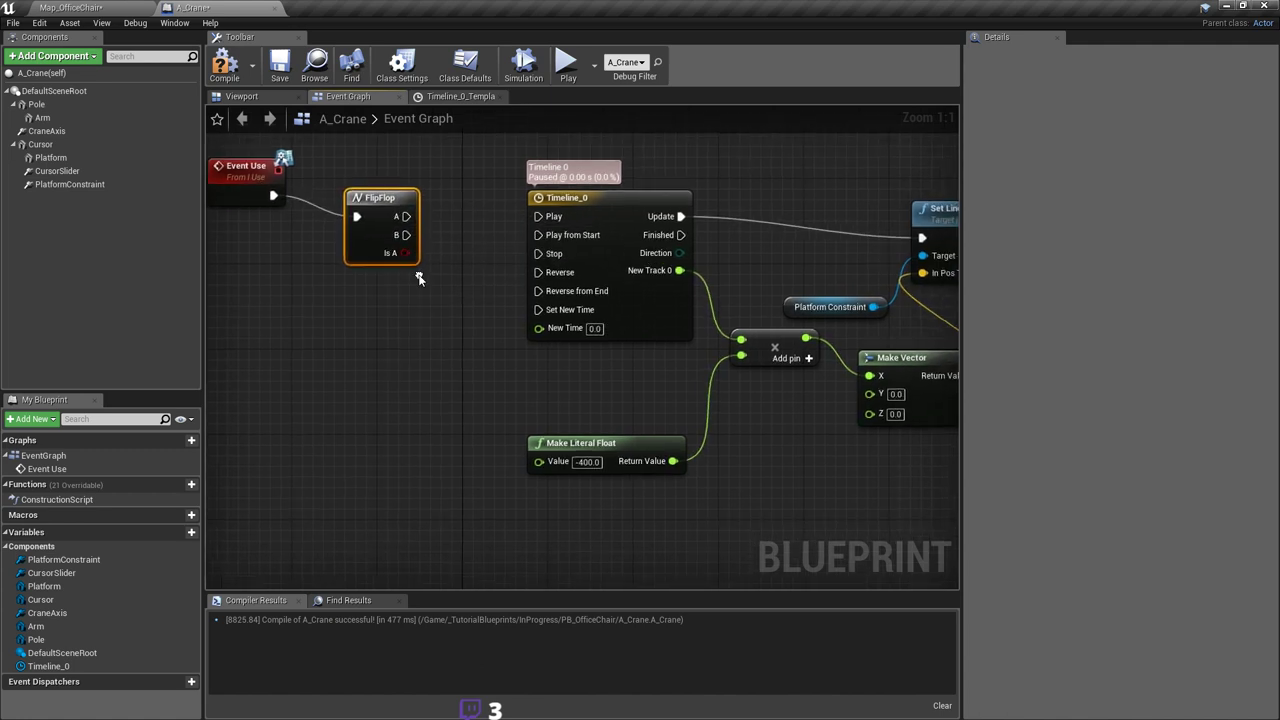
pyautogui.moveTo(380, 201); pyautogui.dragTo(497, 222)
pyautogui.click(480, 245)
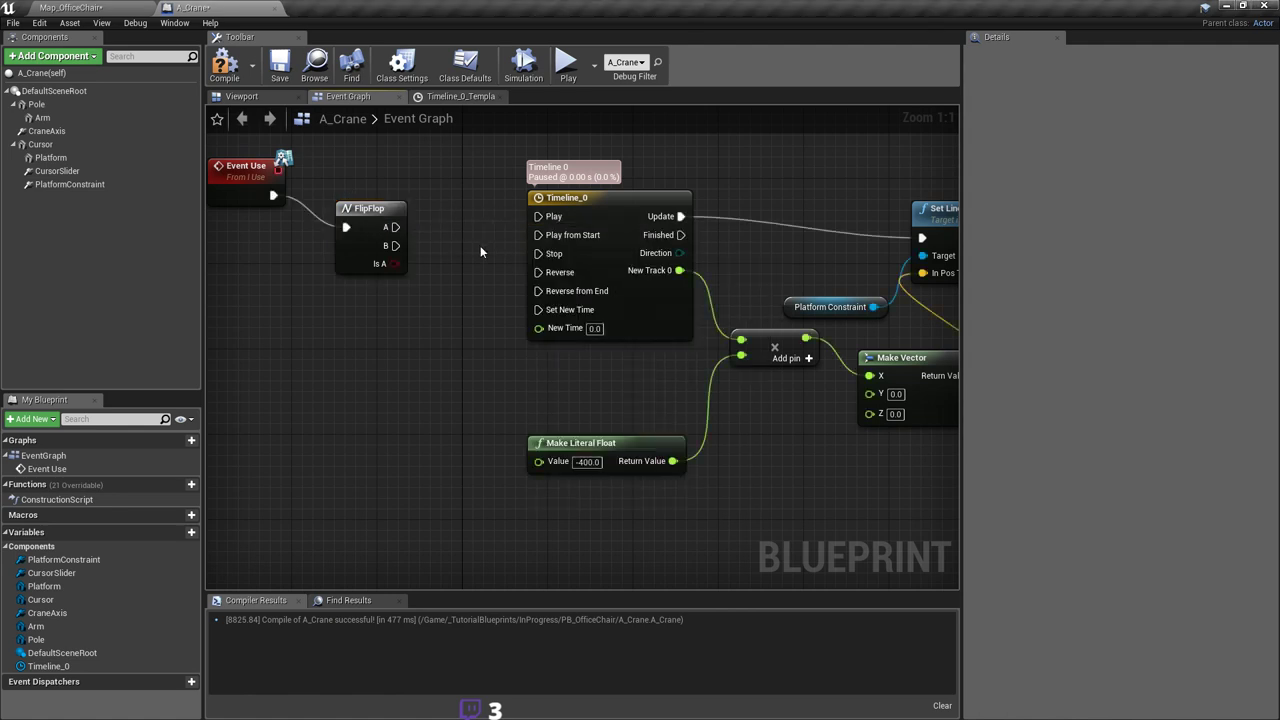
pyautogui.moveTo(396, 227); pyautogui.dragTo(544, 236)
pyautogui.moveTo(496, 282); pyautogui.dragTo(428, 294, button='right')
pyautogui.moveTo(468, 396); pyautogui.dragTo(471, 397)
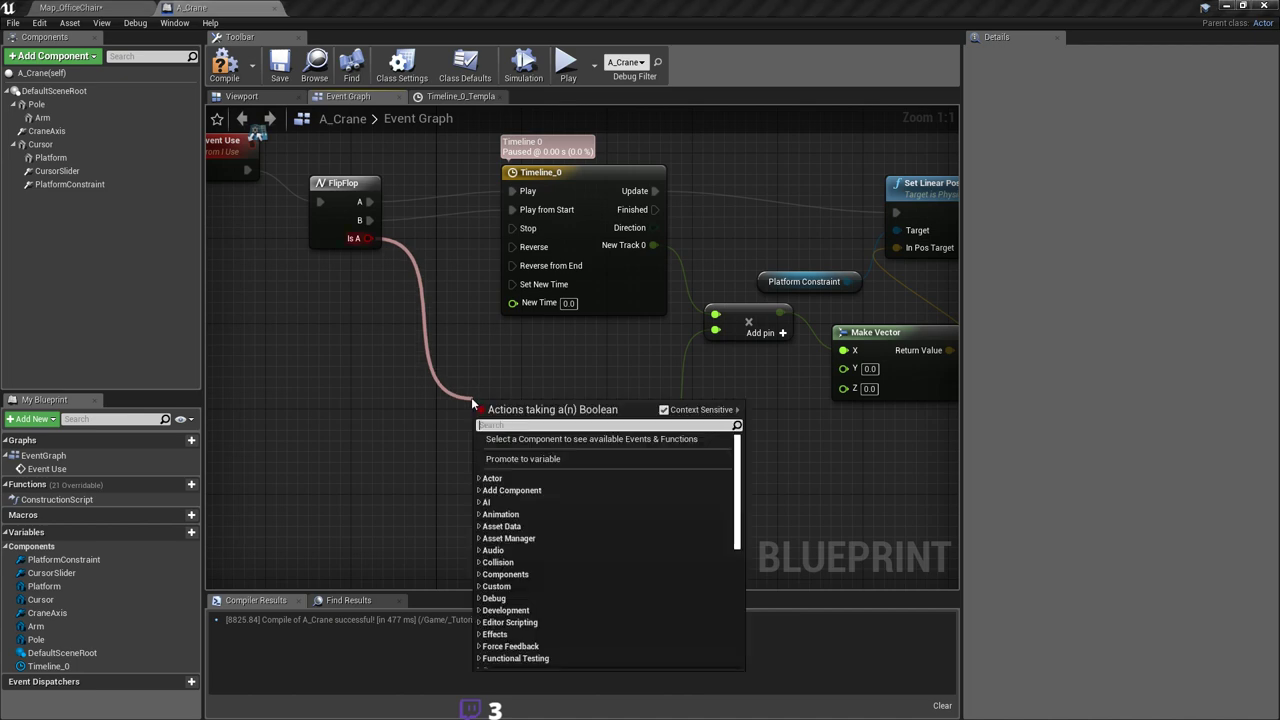
pyautogui.click(462, 374)
pyautogui.rightClick(451, 385)
pyautogui.write('literal float')
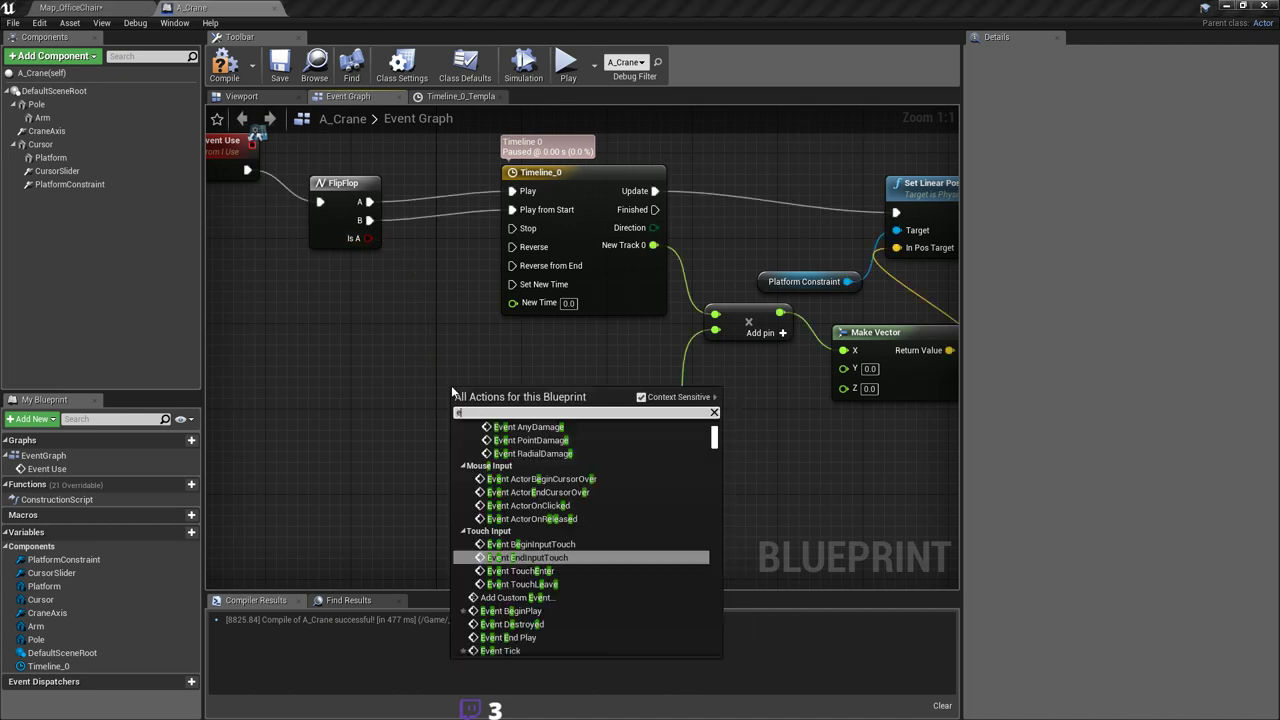
pyautogui.press('Return')
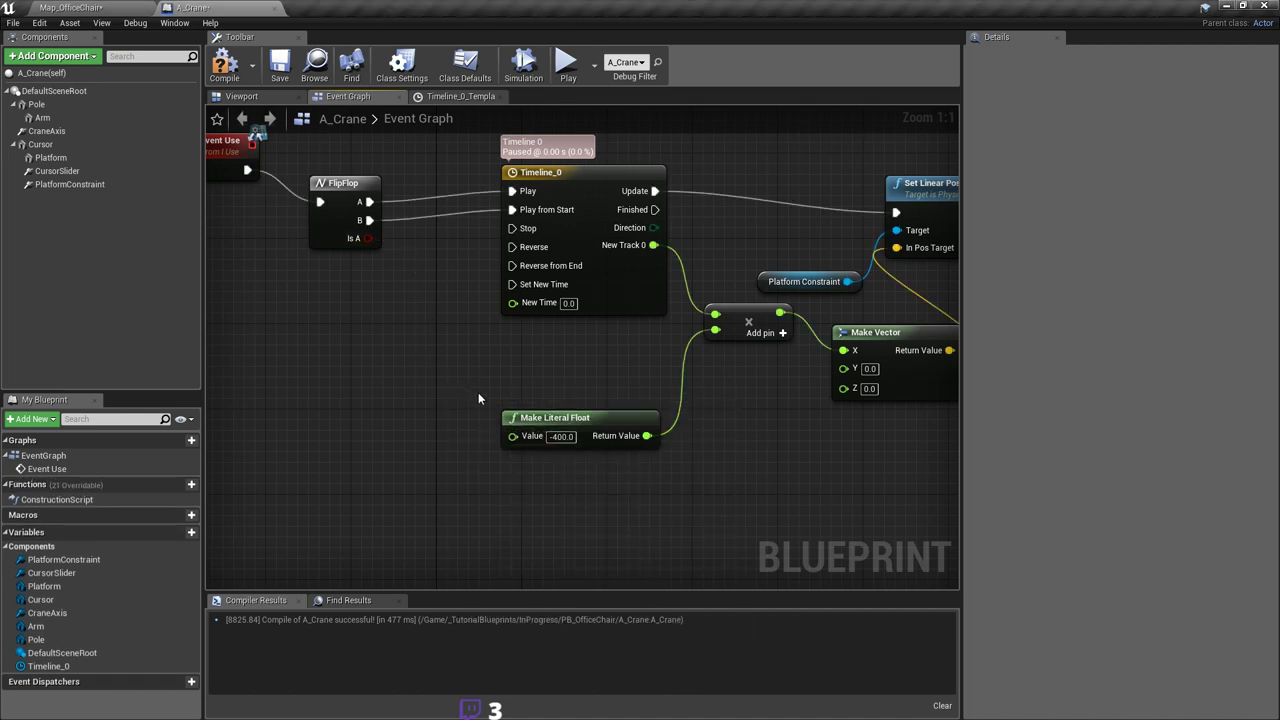
pyautogui.scroll(-7, 470, 392)
pyautogui.scroll(6, 504, 438)
# Step: Add a wildcard Select node below the FlipFlop in the Event Graph
pyautogui.rightClick(487, 436)
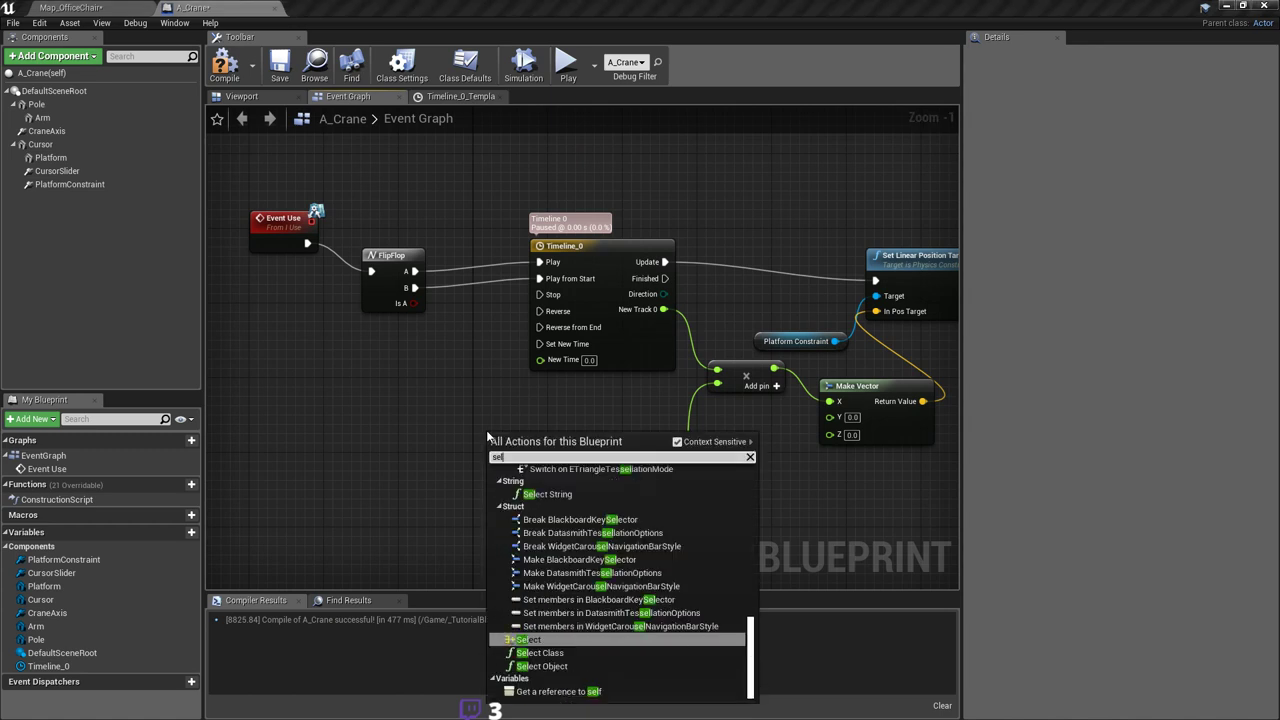
pyautogui.write('select')
pyautogui.press('Return')
pyautogui.moveTo(544, 436); pyautogui.dragTo(453, 412)
pyautogui.scroll(1, 581, 482)
# Step: Move the Make Literal Float node aside and arrange the Select node next to it
pyautogui.moveTo(593, 461); pyautogui.dragTo(700, 482)
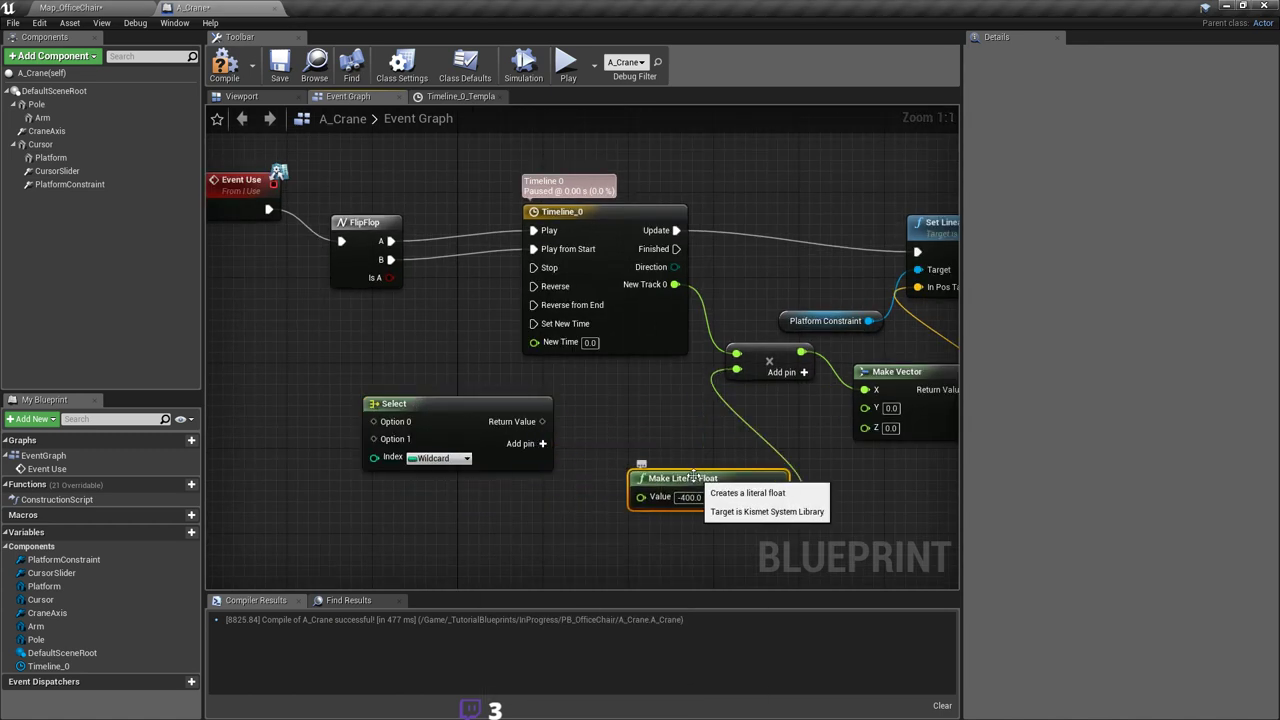
pyautogui.moveTo(477, 418); pyautogui.dragTo(471, 373, button='right')
pyautogui.moveTo(453, 372); pyautogui.dragTo(514, 393)
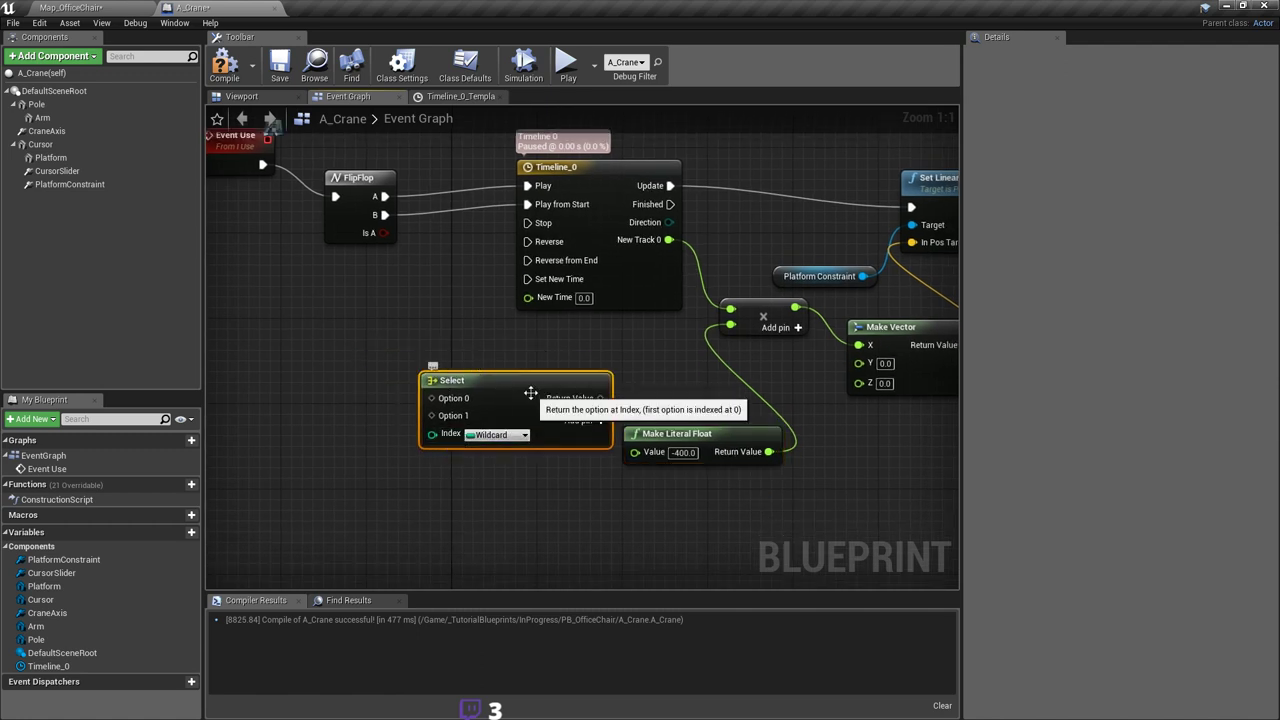
# Step: Create a Select node indexed by the FlipFlop's Is A output and place it beside the Make Literal Float node
pyautogui.moveTo(383, 232); pyautogui.dragTo(427, 316)
pyautogui.write('select')
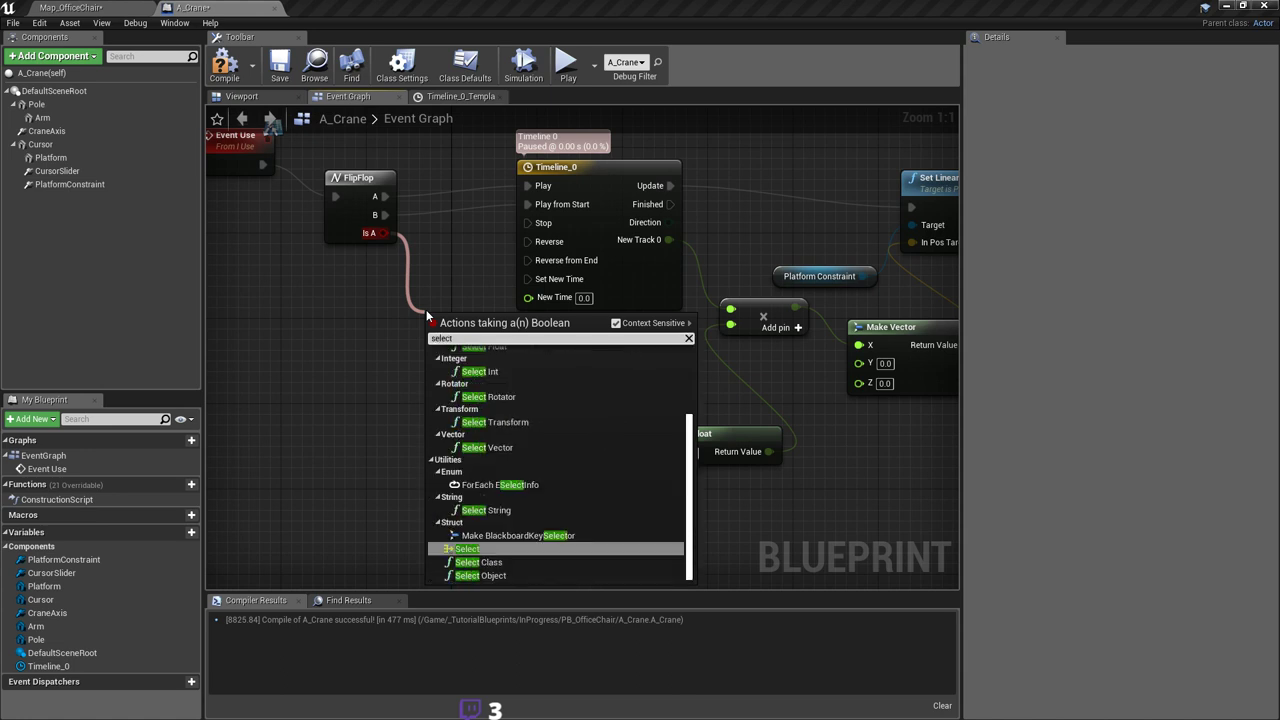
pyautogui.press('Return')
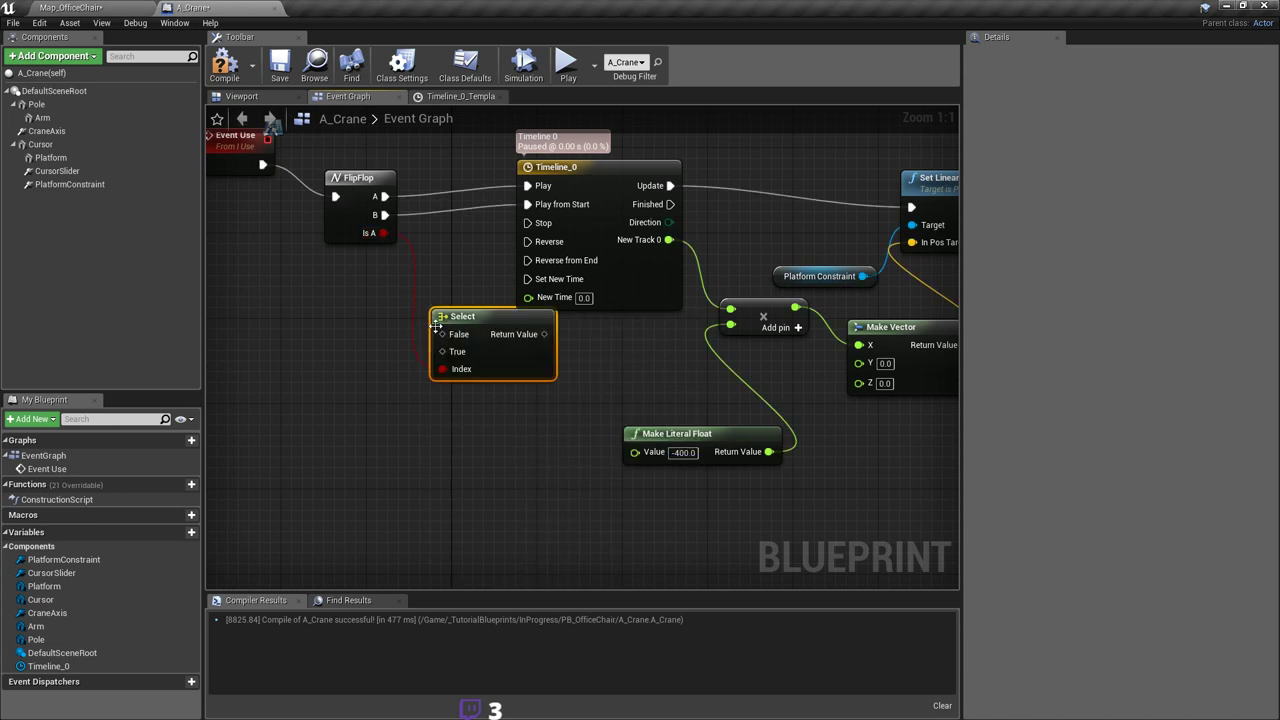
pyautogui.moveTo(436, 326); pyautogui.dragTo(449, 390)
pyautogui.click(743, 443)
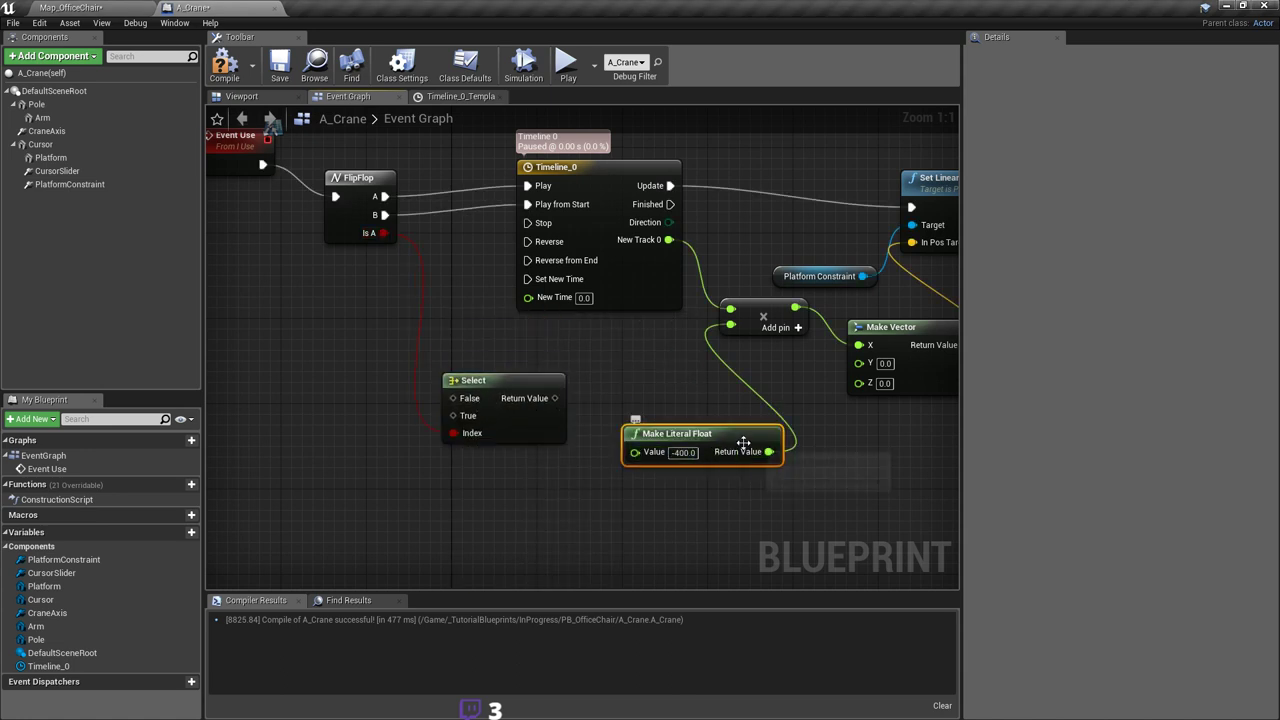
# Step: Move the Make Literal Float node to the input side of the Select node and duplicate it below with value 400.0
pyautogui.moveTo(743, 443); pyautogui.dragTo(349, 368)
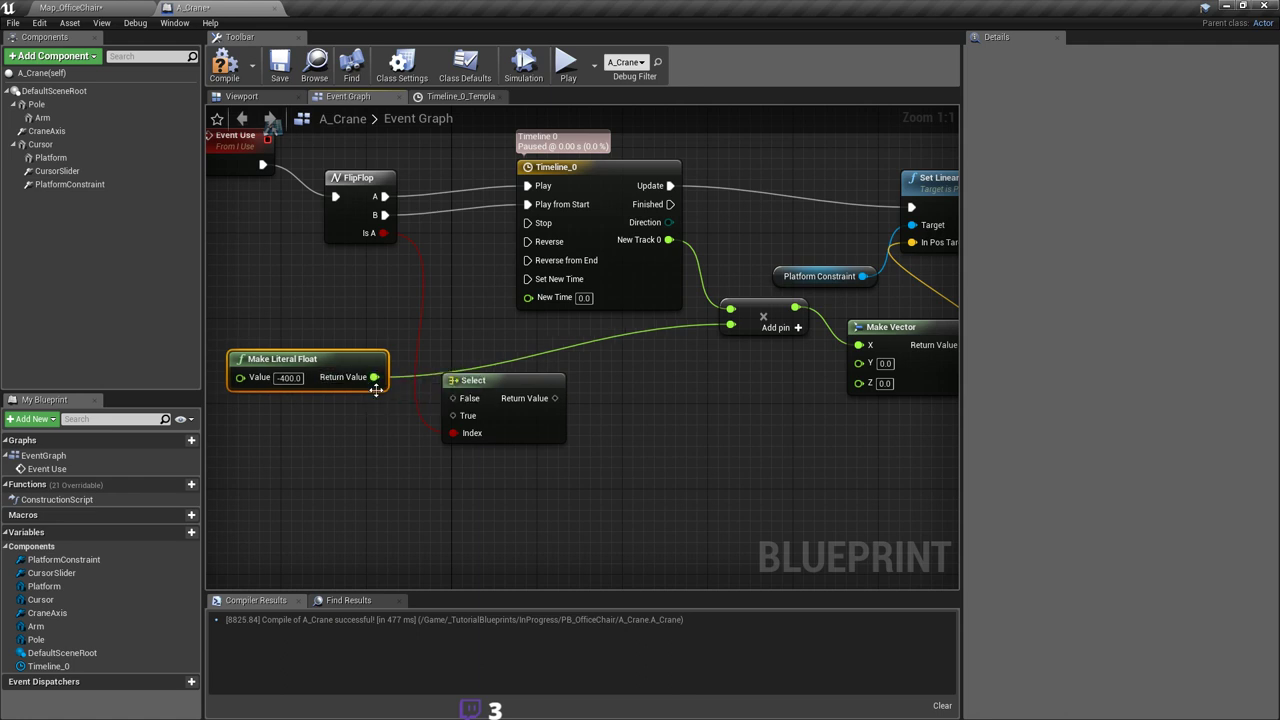
pyautogui.hotkey('ctrl', 'w')
pyautogui.moveTo(365, 431); pyautogui.dragTo(290, 417)
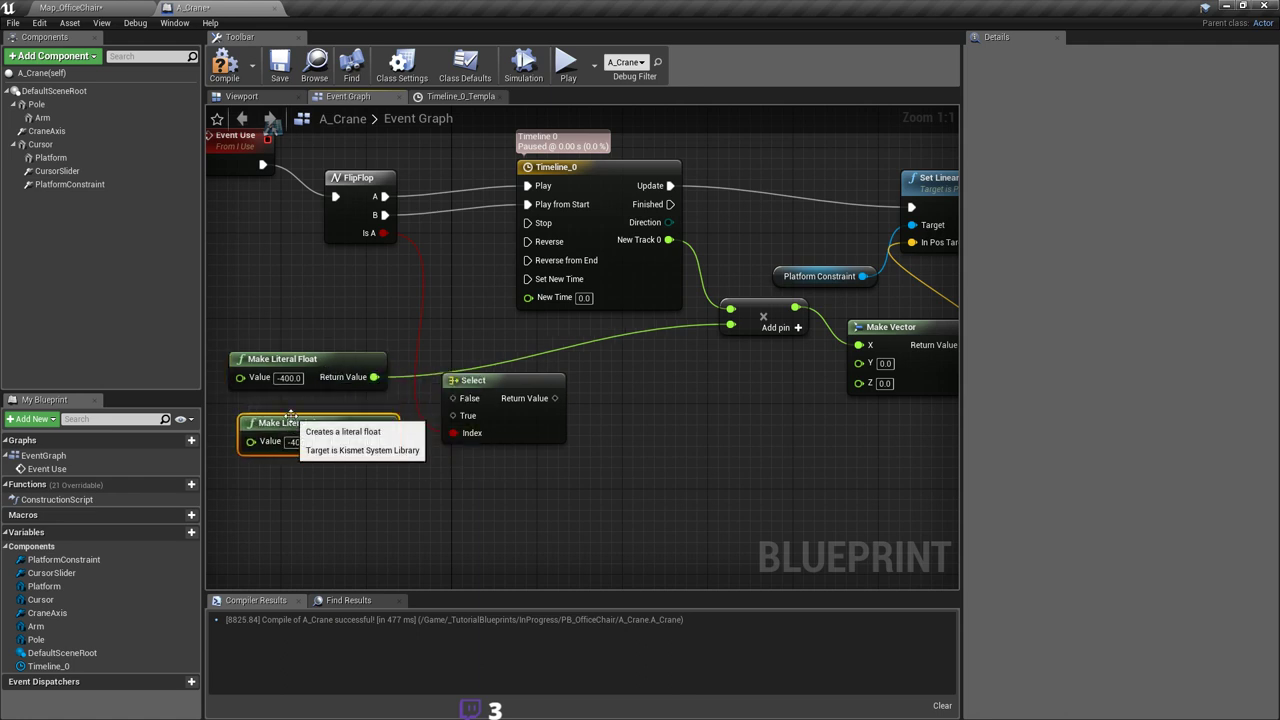
pyautogui.click(306, 446)
pyautogui.write('400.0')
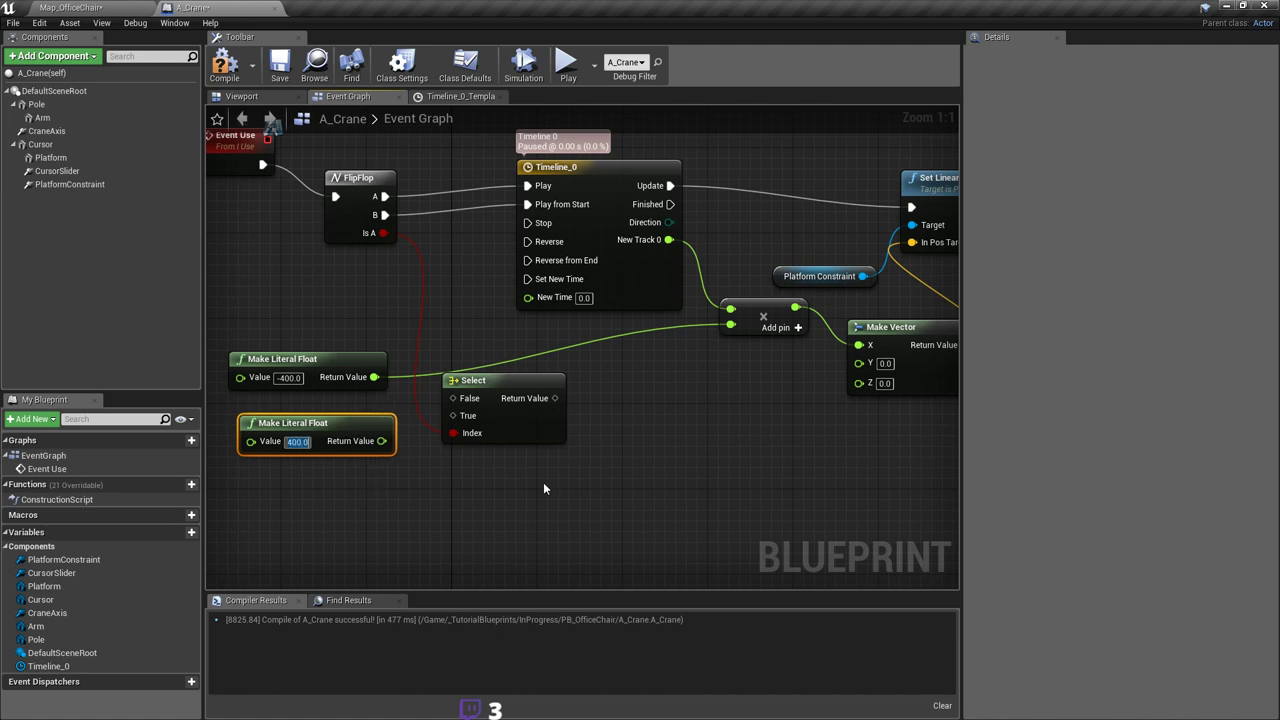
# Step: Wire the -400.0 literal into Select's False, the 400.0 literal into True, and Select's Return Value into the multiply node's second input
pyautogui.moveTo(381, 441); pyautogui.dragTo(453, 417)
pyautogui.moveTo(375, 377); pyautogui.dragTo(456, 400)
pyautogui.moveTo(573, 427); pyautogui.dragTo(537, 431, button='right')
pyautogui.moveTo(520, 402); pyautogui.dragTo(649, 390)
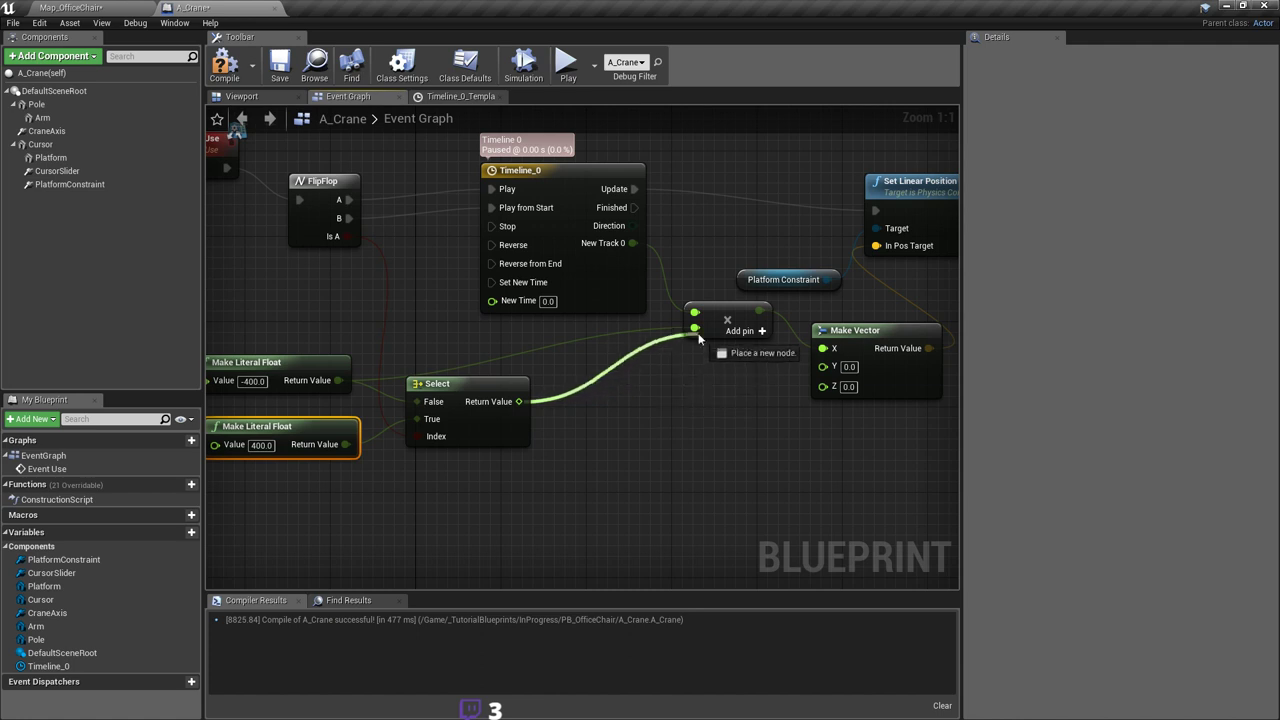
pyautogui.moveTo(700, 340); pyautogui.dragTo(696, 329)
pyautogui.moveTo(722, 399)
pyautogui.mouseDown(button='right')
pyautogui.moveTo(726, 411)
pyautogui.moveTo(724, 378)
pyautogui.mouseUp(button='right')
pyautogui.click(728, 411)
pyautogui.moveTo(547, 374); pyautogui.dragTo(617, 386, button='right')
# Step: Compile A_Crane, then switch to the Map_OfficeChair level and save it
pyautogui.click(231, 65)
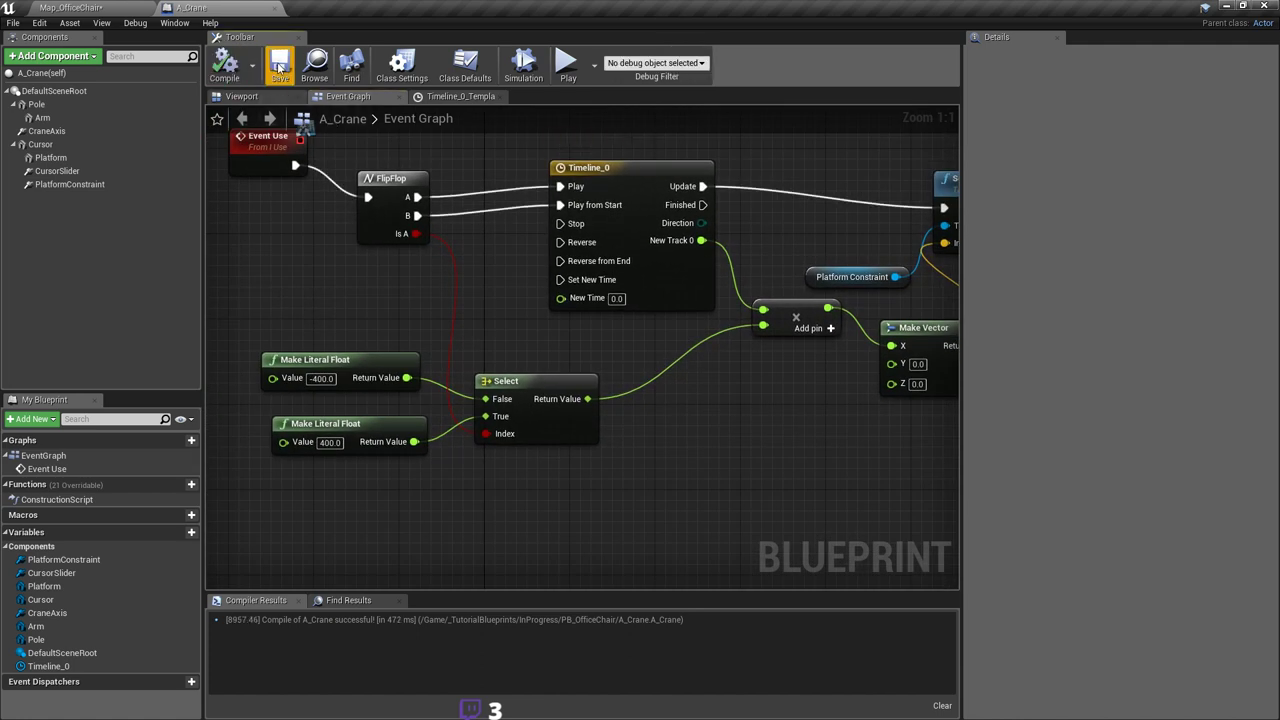
pyautogui.moveTo(641, 321); pyautogui.dragTo(567, 328, button='right')
pyautogui.moveTo(467, 407)
pyautogui.mouseDown(button='right')
pyautogui.moveTo(605, 372)
pyautogui.moveTo(490, 379)
pyautogui.moveTo(480, 403)
pyautogui.mouseUp(button='right')
pyautogui.scroll(-1, 489, 374)
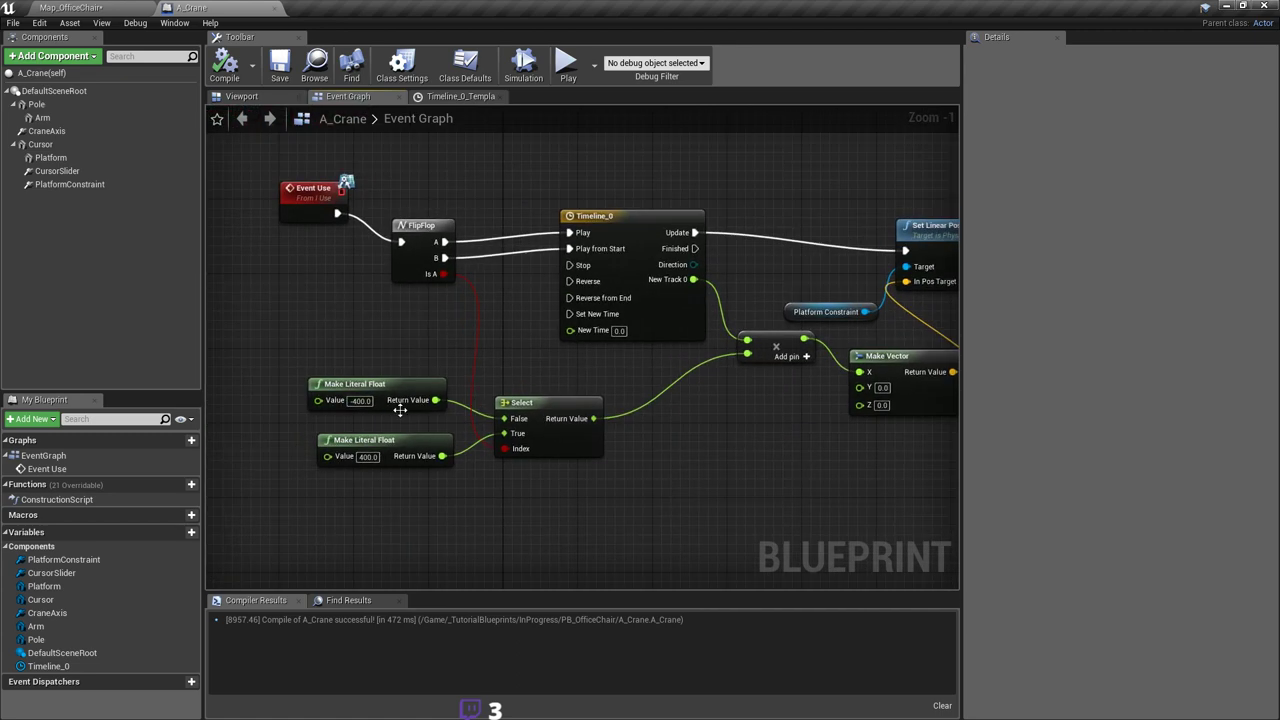
pyautogui.click(117, 12)
pyautogui.hotkey('ctrl', 's')
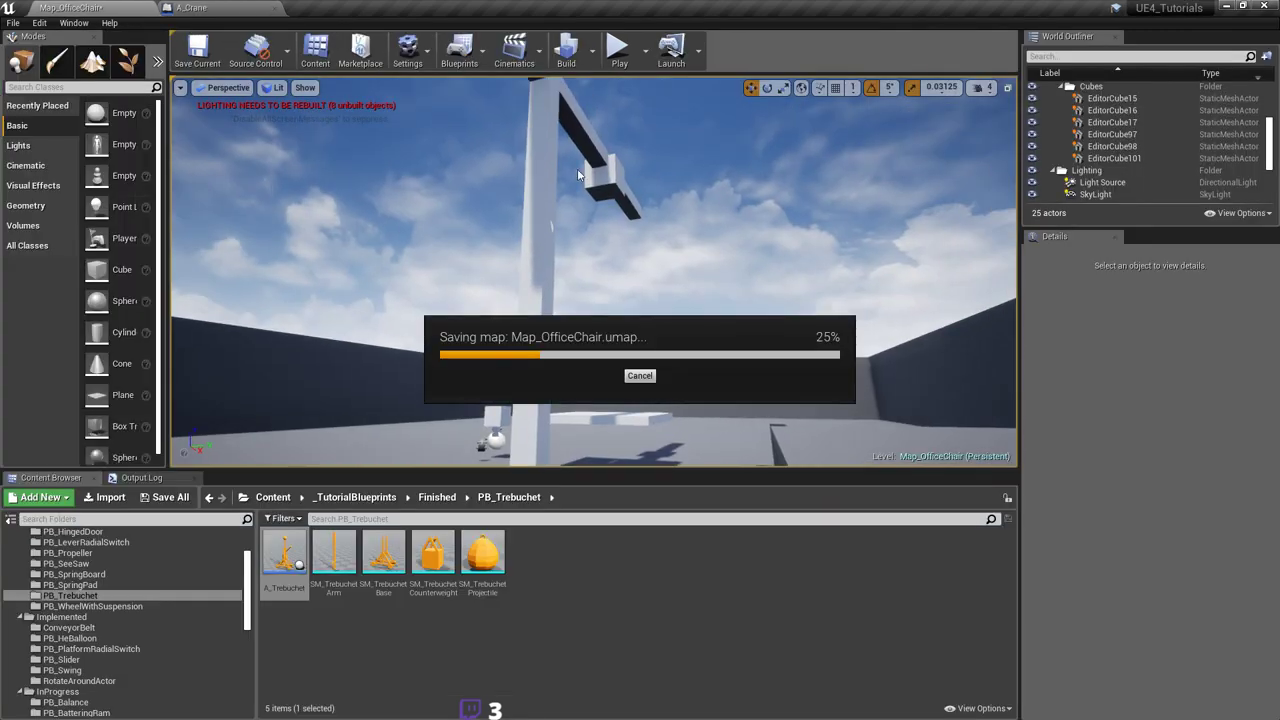
# Step: Run a brief play test of the crane in the level, stop it and inspect the crane's clearance above the floor
pyautogui.click(621, 60)
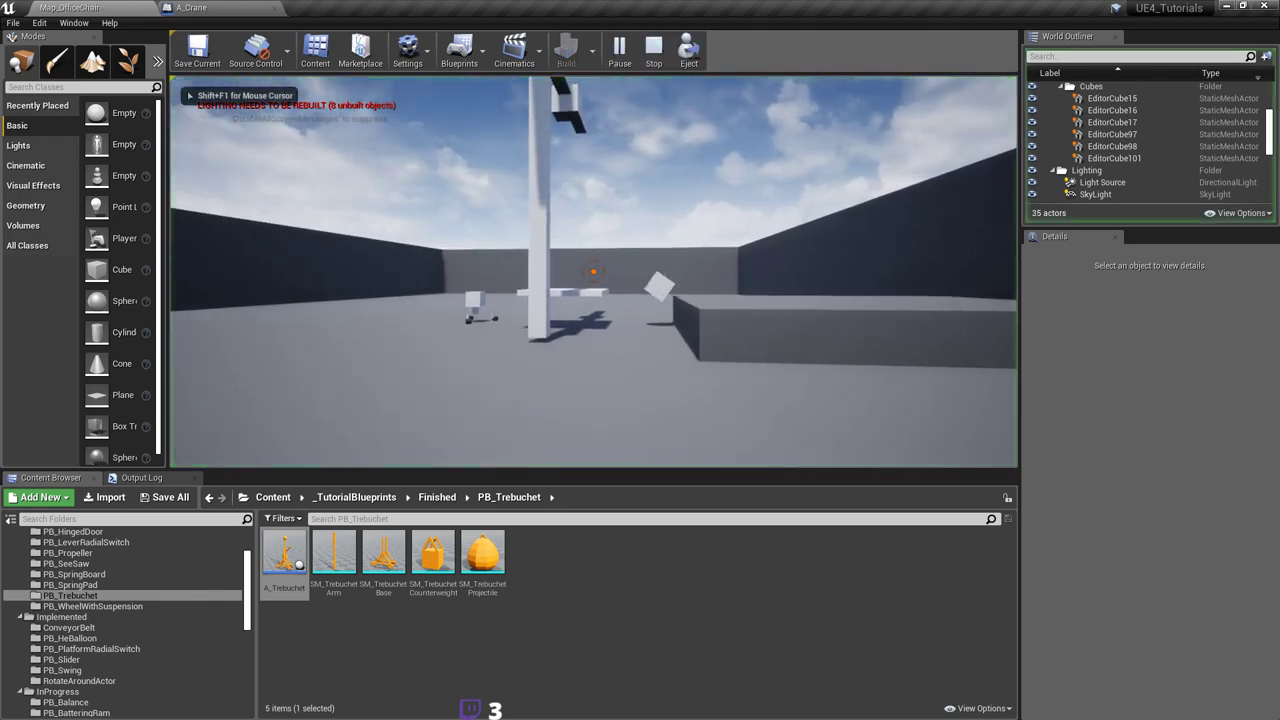
pyautogui.press('Escape')
pyautogui.moveTo(677, 220); pyautogui.dragTo(660, 215, button='right')
pyautogui.moveTo(705, 314); pyautogui.dragTo(705, 314, button='right')
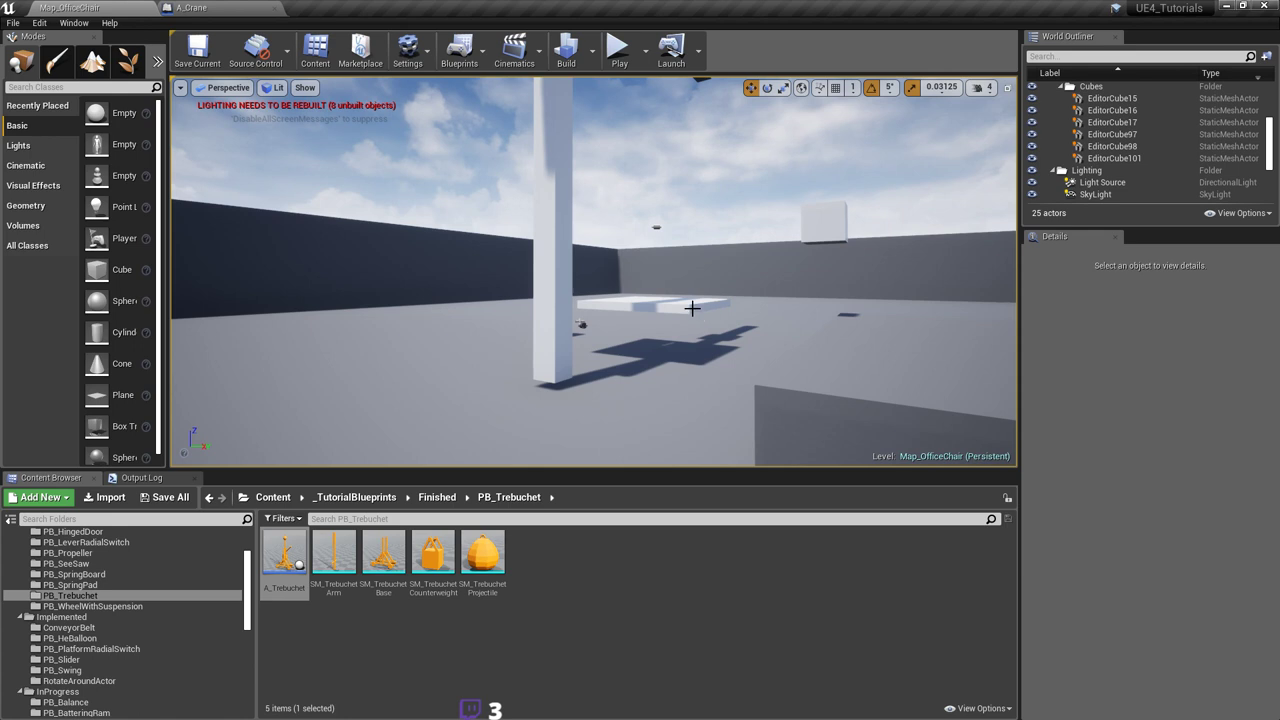
pyautogui.moveTo(677, 378); pyautogui.dragTo(677, 378, button='right')
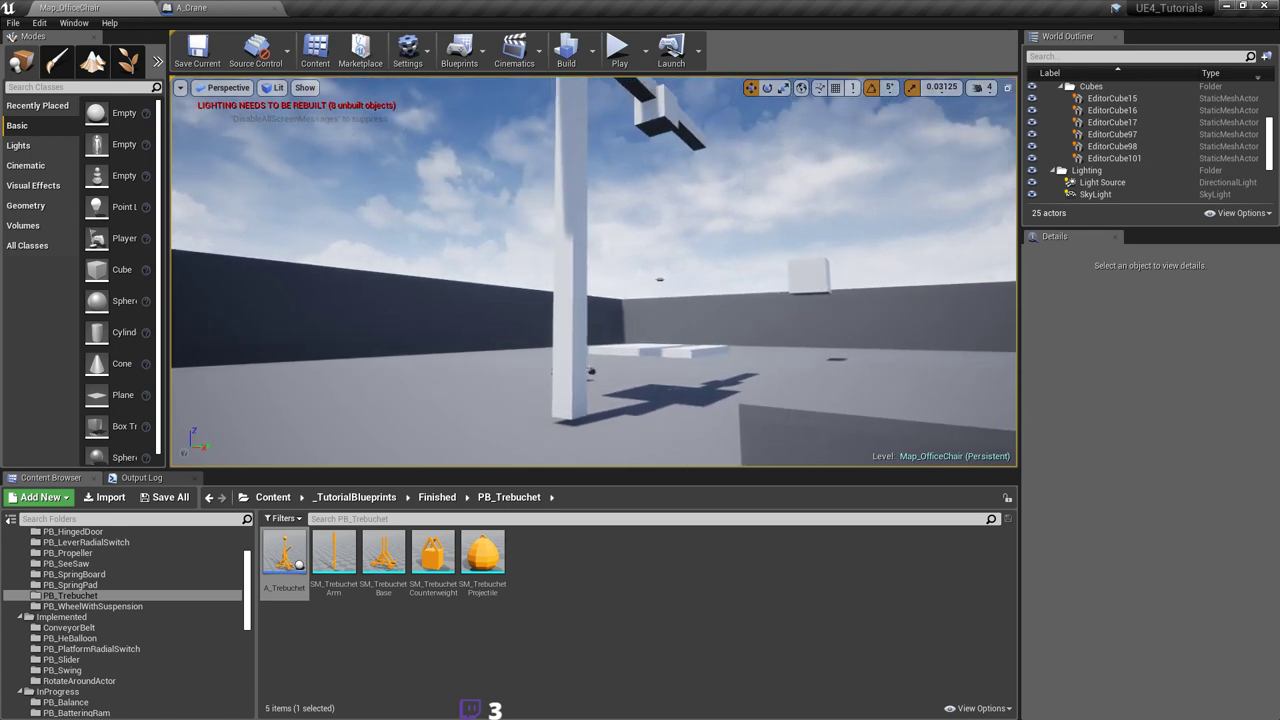
# Step: Play-test the crane's alternating platform movement while moving around it, then stop and save the level
pyautogui.hotkey('ctrl', 's')
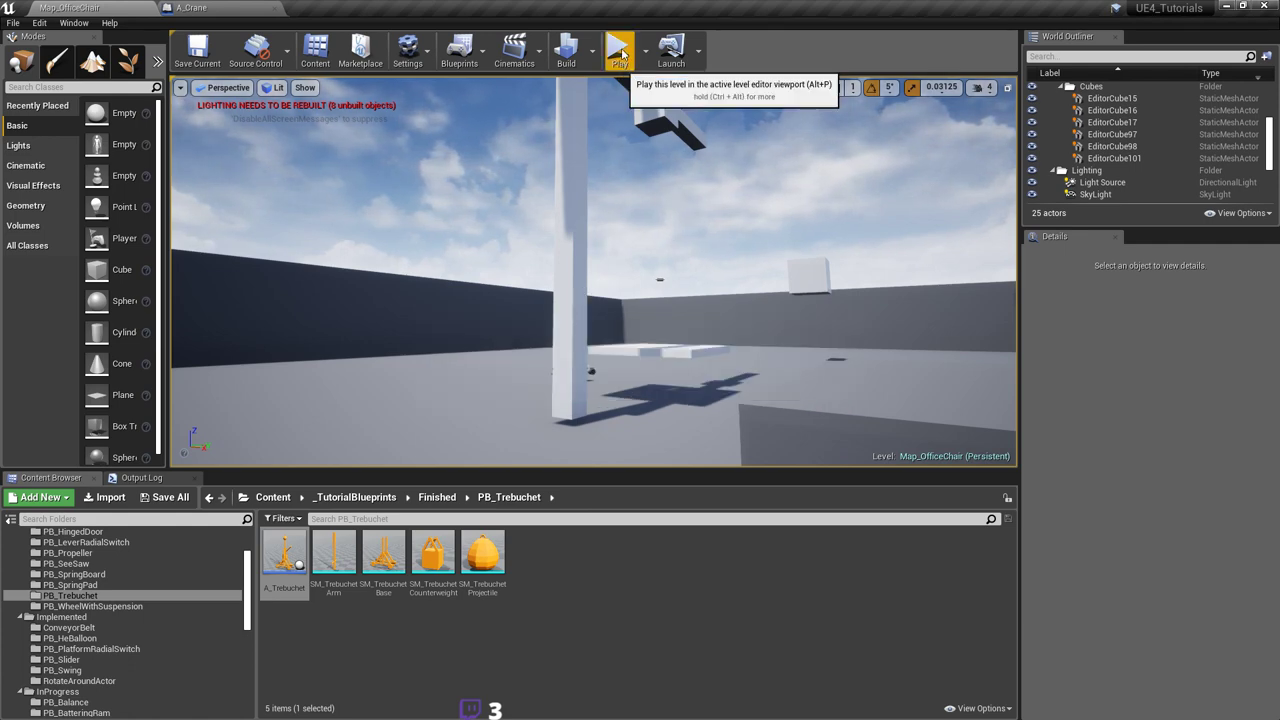
pyautogui.click(629, 62)
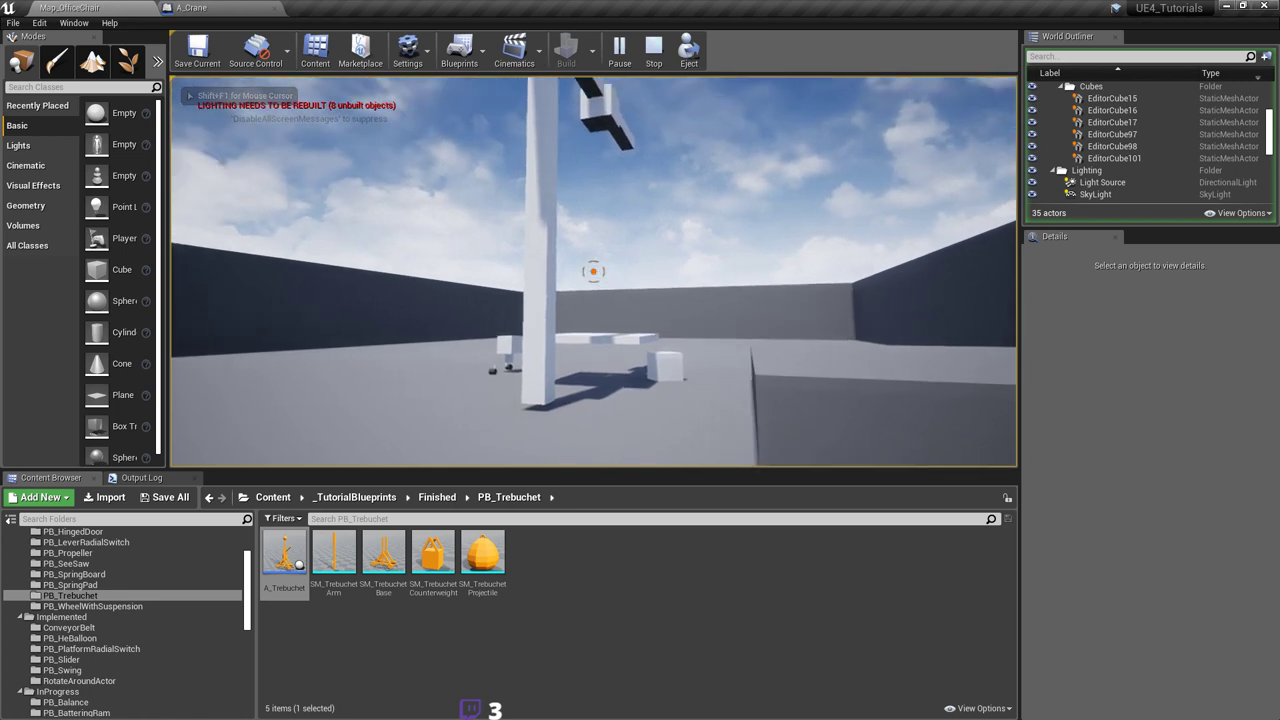
pyautogui.press('w')
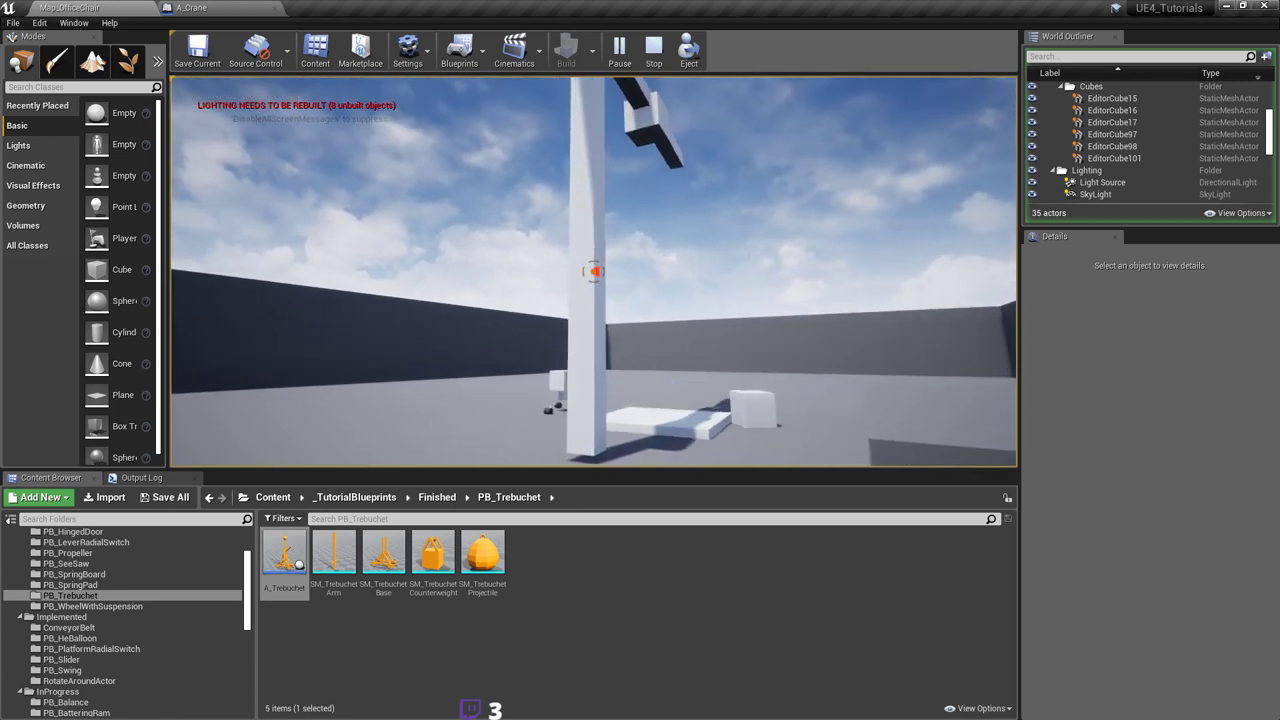
pyautogui.press('s')
pyautogui.press('a')
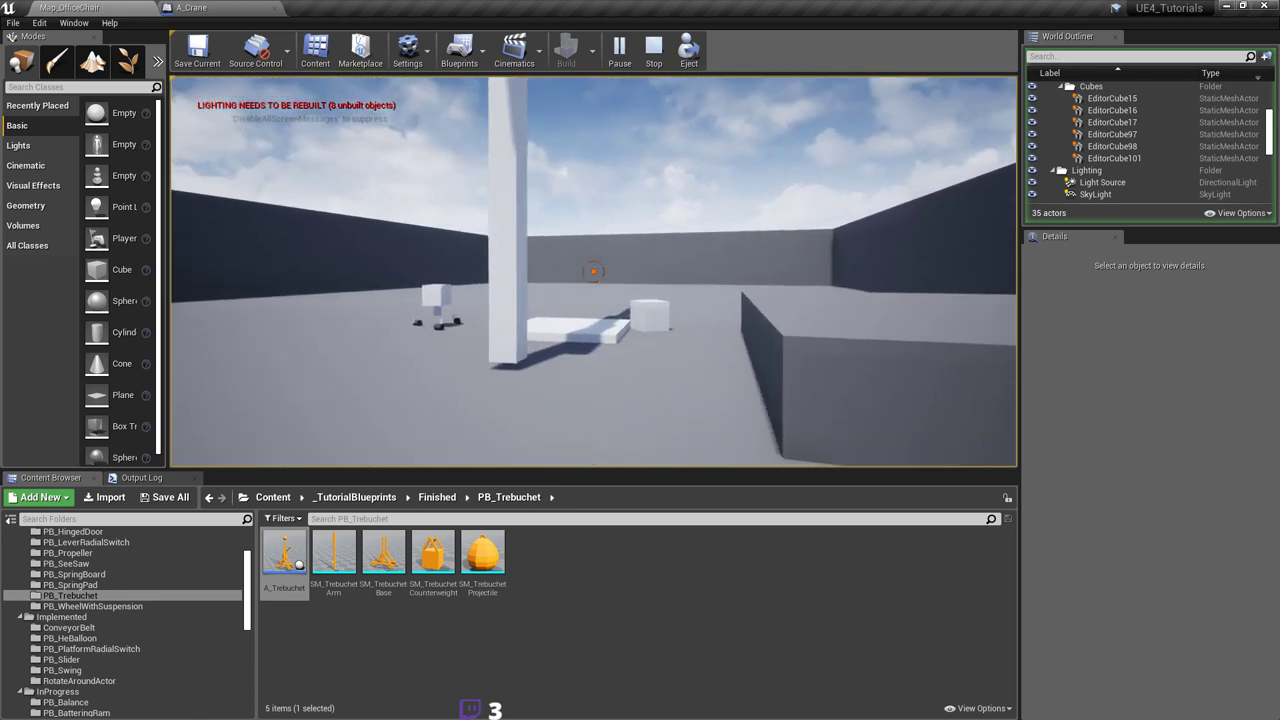
pyautogui.press('d')
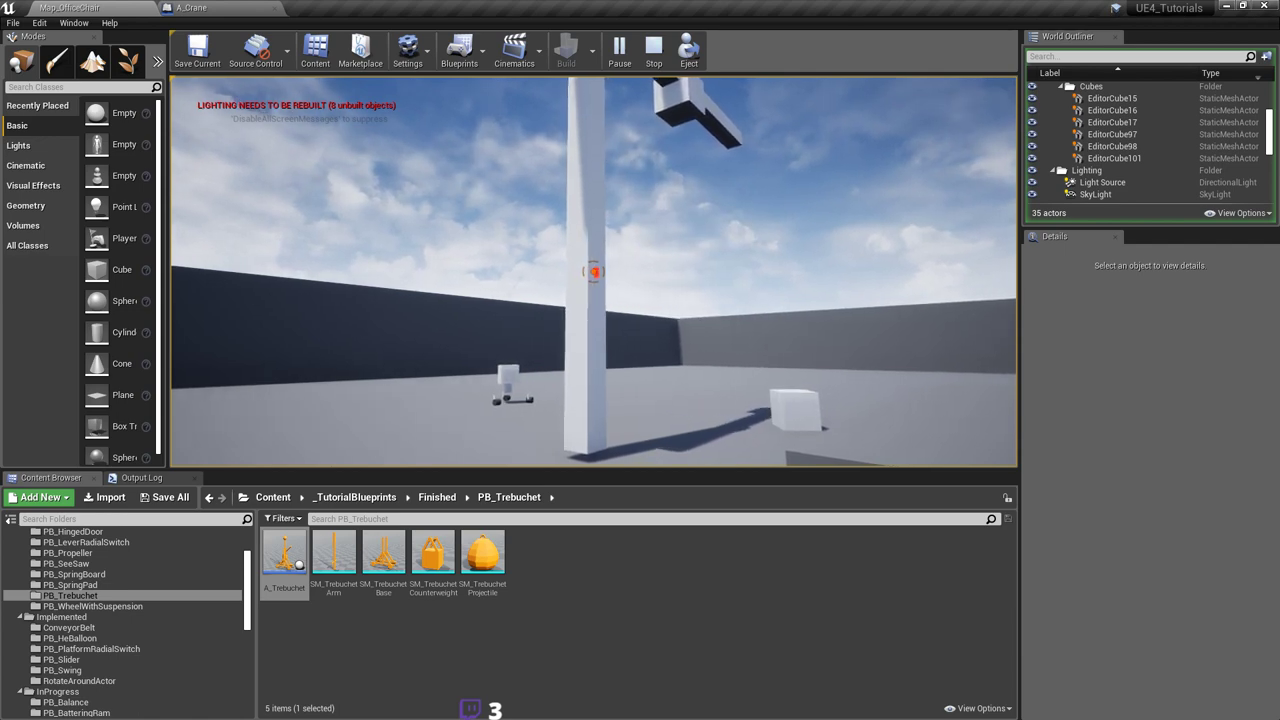
pyautogui.press('Escape')
pyautogui.hotkey('ctrl', 's')
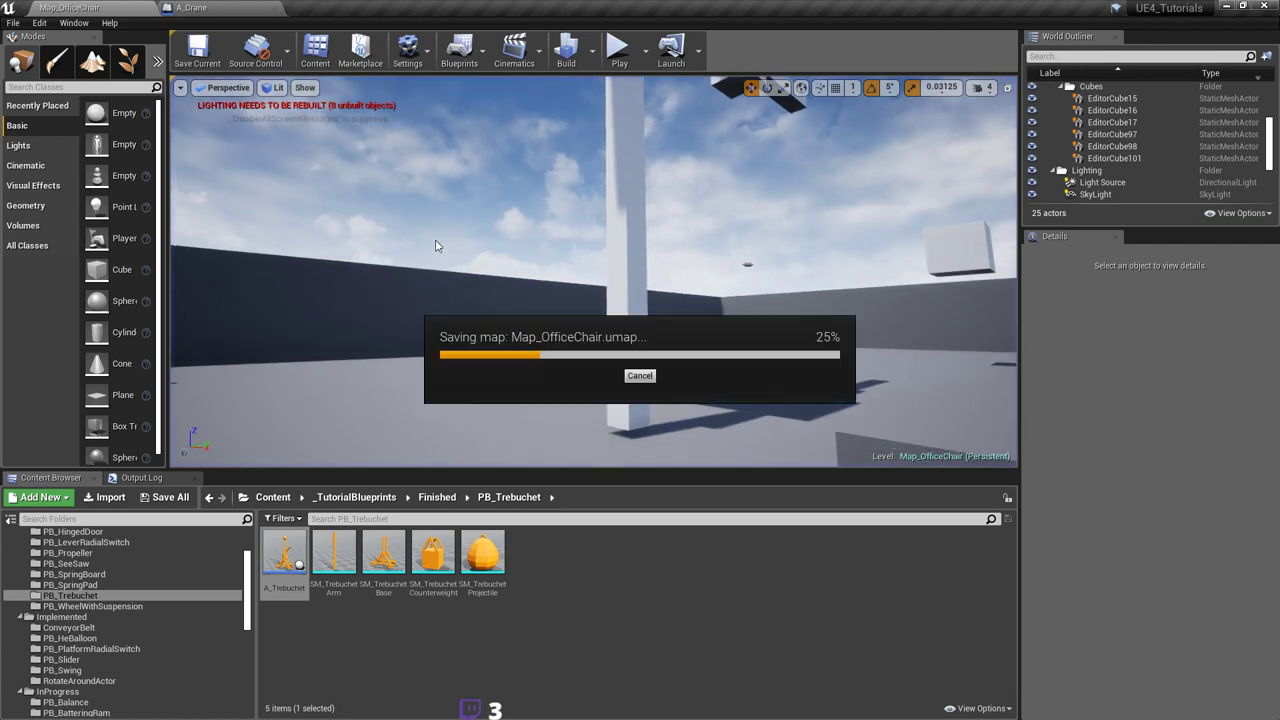
# Step: Raise A_Crane in the level to a Z location of about 804 and briefly play-test it
pyautogui.scroll(-5, 668, 260)
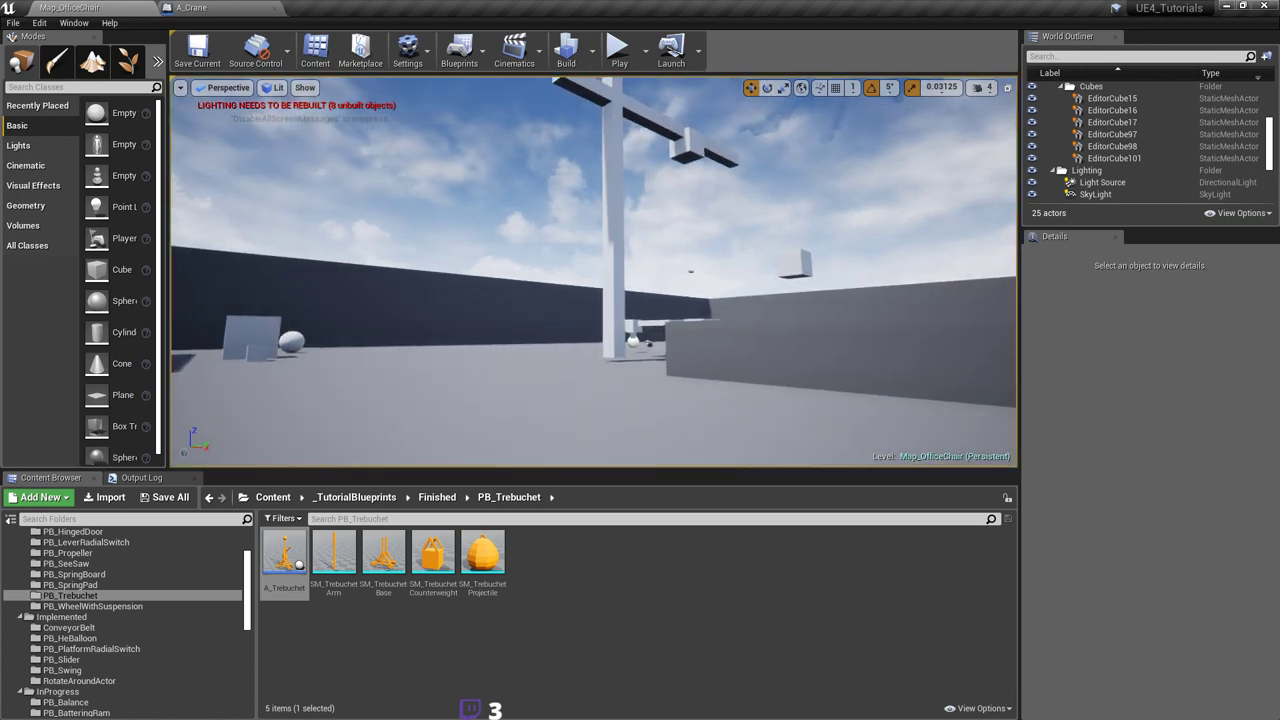
pyautogui.click(620, 200)
pyautogui.moveTo(615, 173); pyautogui.dragTo(616, 6)
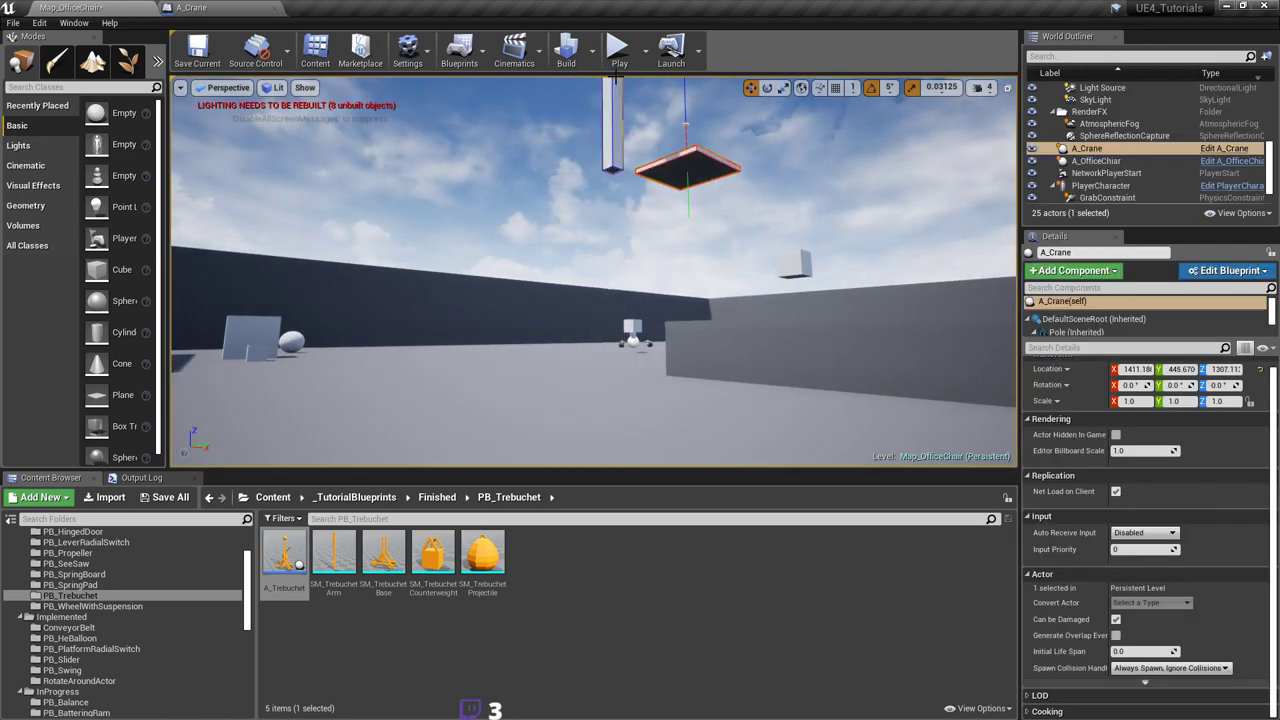
pyautogui.moveTo(616, 180); pyautogui.dragTo(706, 110, button='right')
pyautogui.moveTo(603, 116); pyautogui.dragTo(605, 85, button='right')
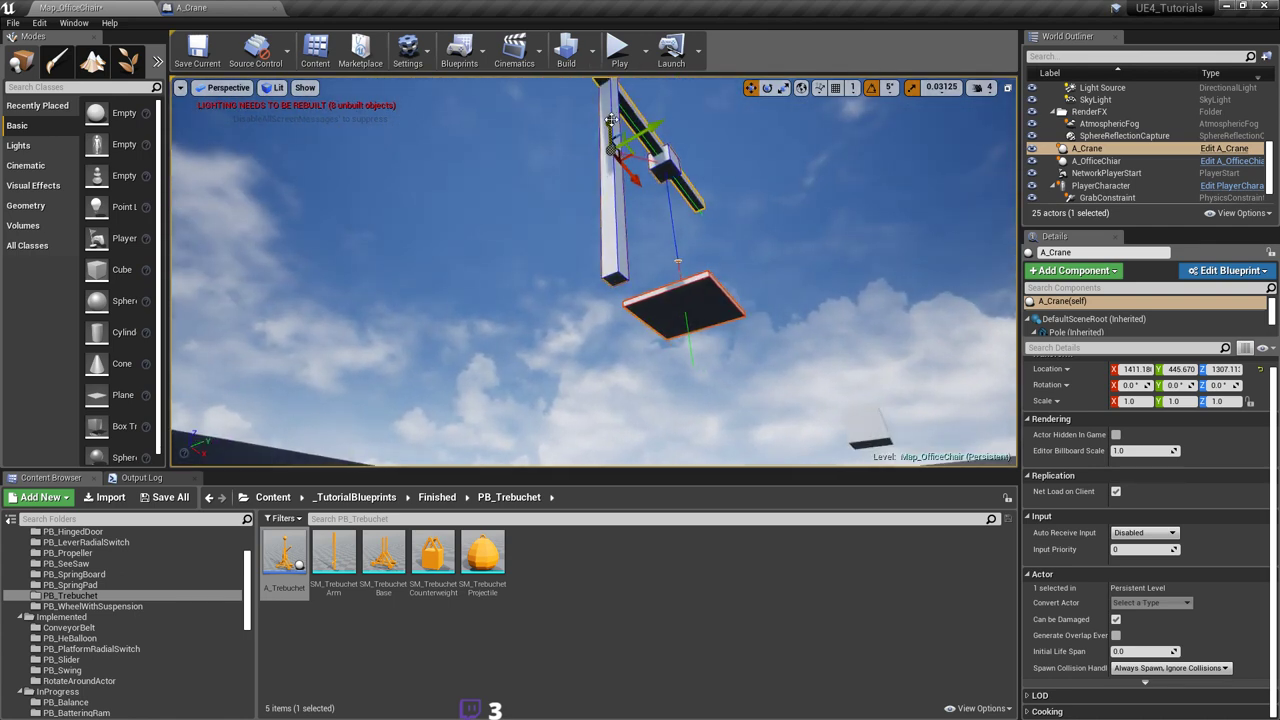
pyautogui.moveTo(611, 124); pyautogui.dragTo(615, 220)
pyautogui.moveTo(615, 220); pyautogui.dragTo(616, 310, button='right')
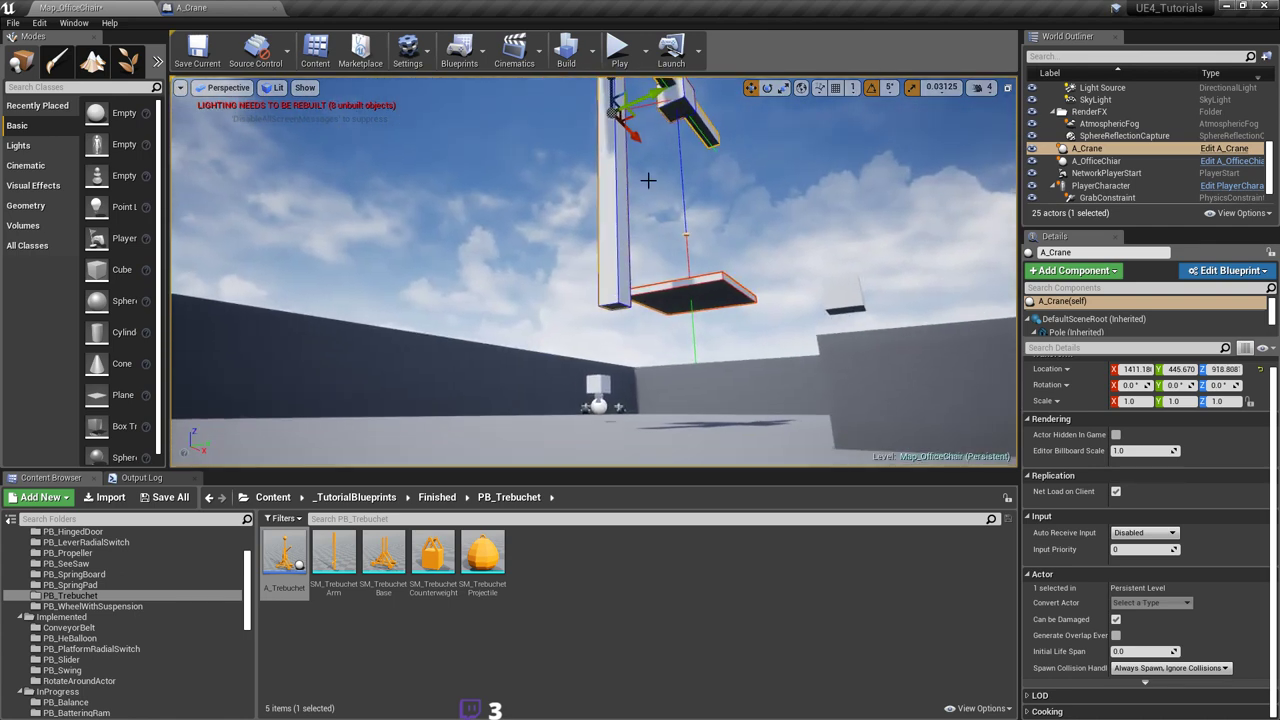
pyautogui.moveTo(611, 92); pyautogui.dragTo(612, 127)
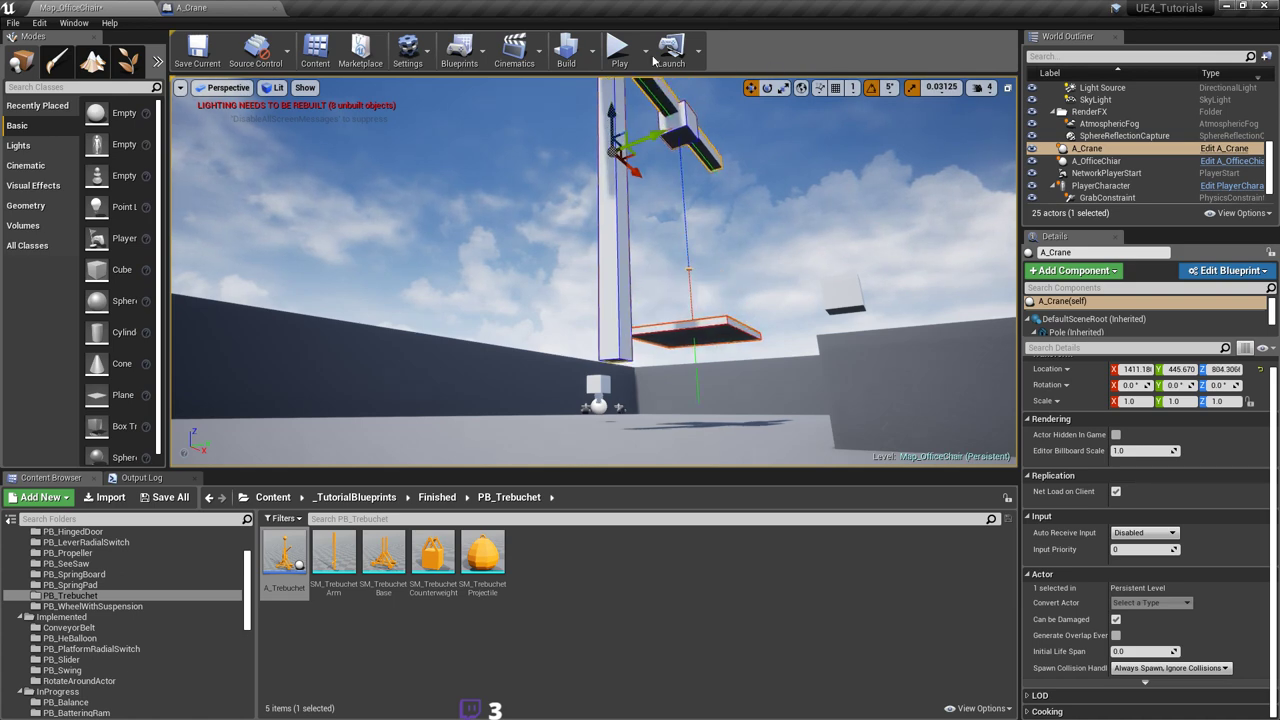
pyautogui.click(797, 200)
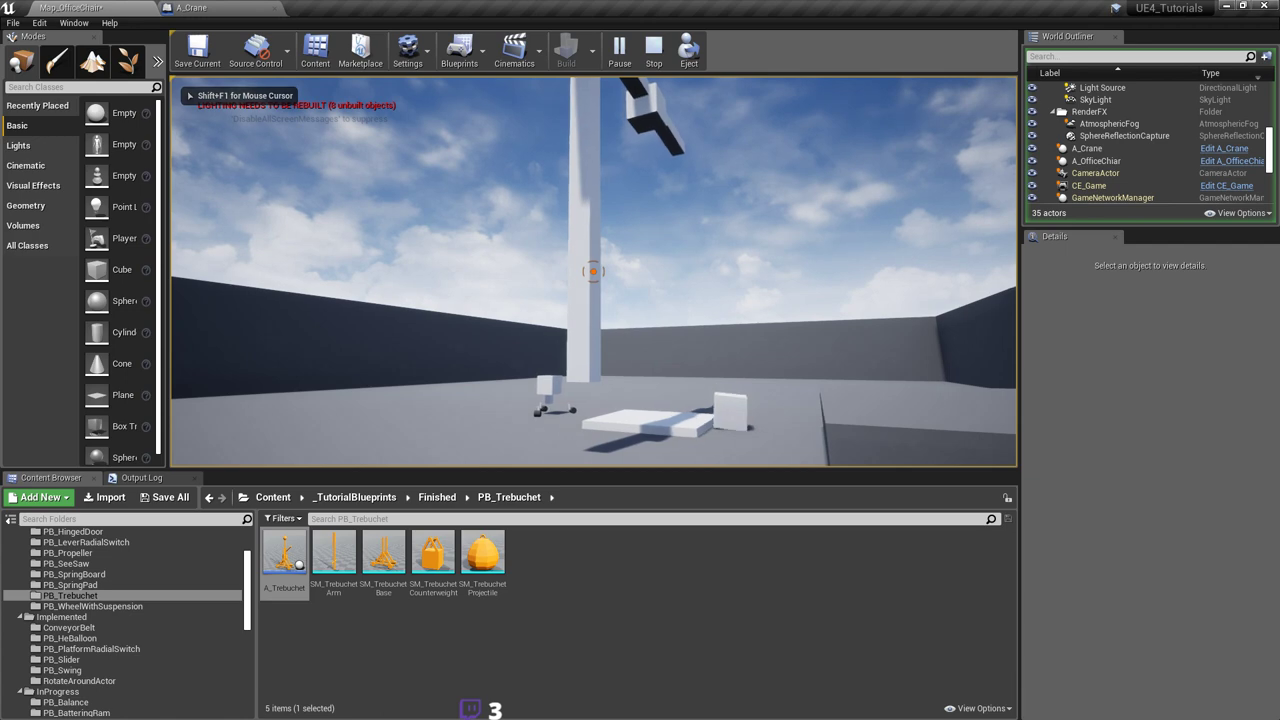
pyautogui.press('Escape')
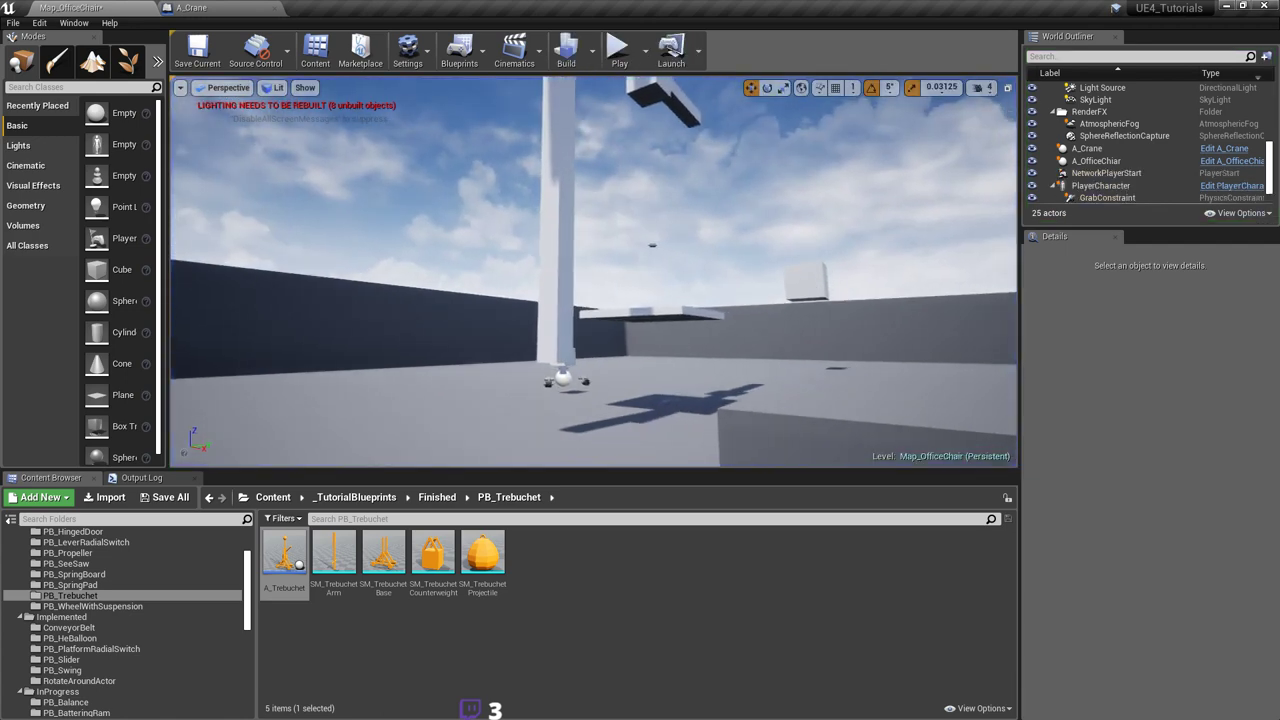
# Step: Move EditorCube98 away from the crane platform to Y about 1021 and play-test the level
pyautogui.click(815, 281)
pyautogui.moveTo(848, 289); pyautogui.dragTo(948, 289)
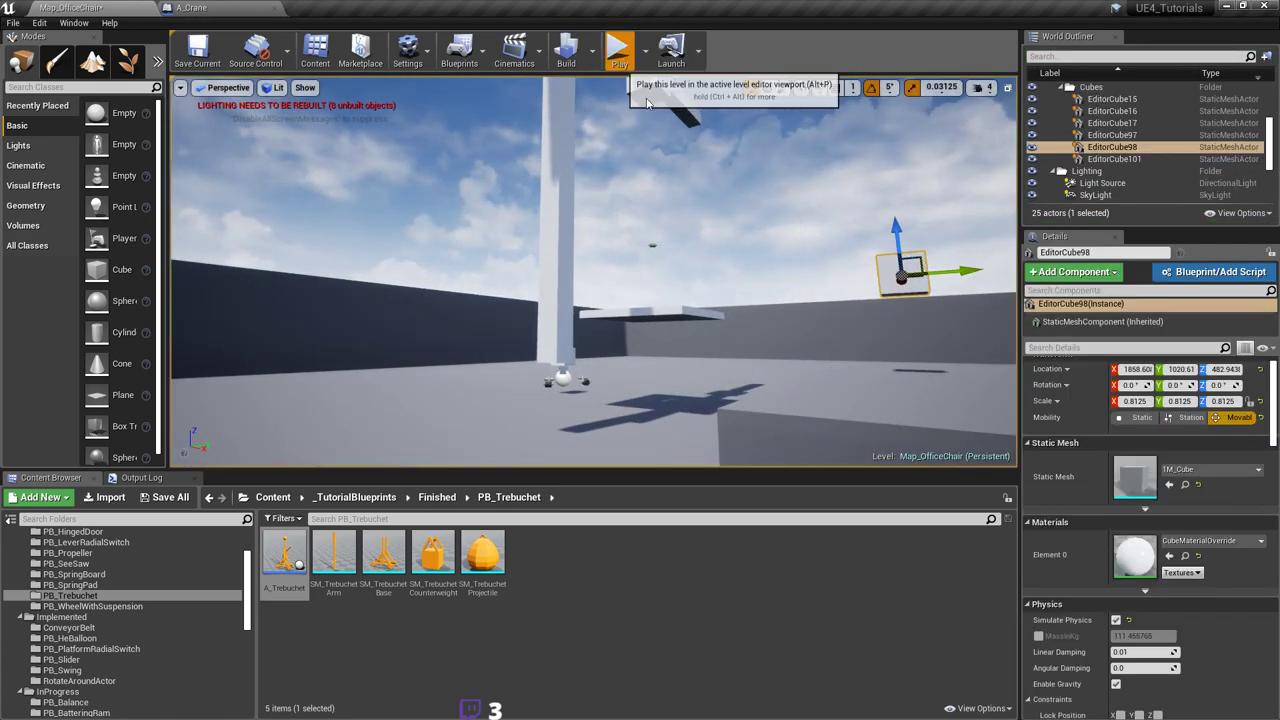
pyautogui.click(618, 48)
pyautogui.click(723, 143)
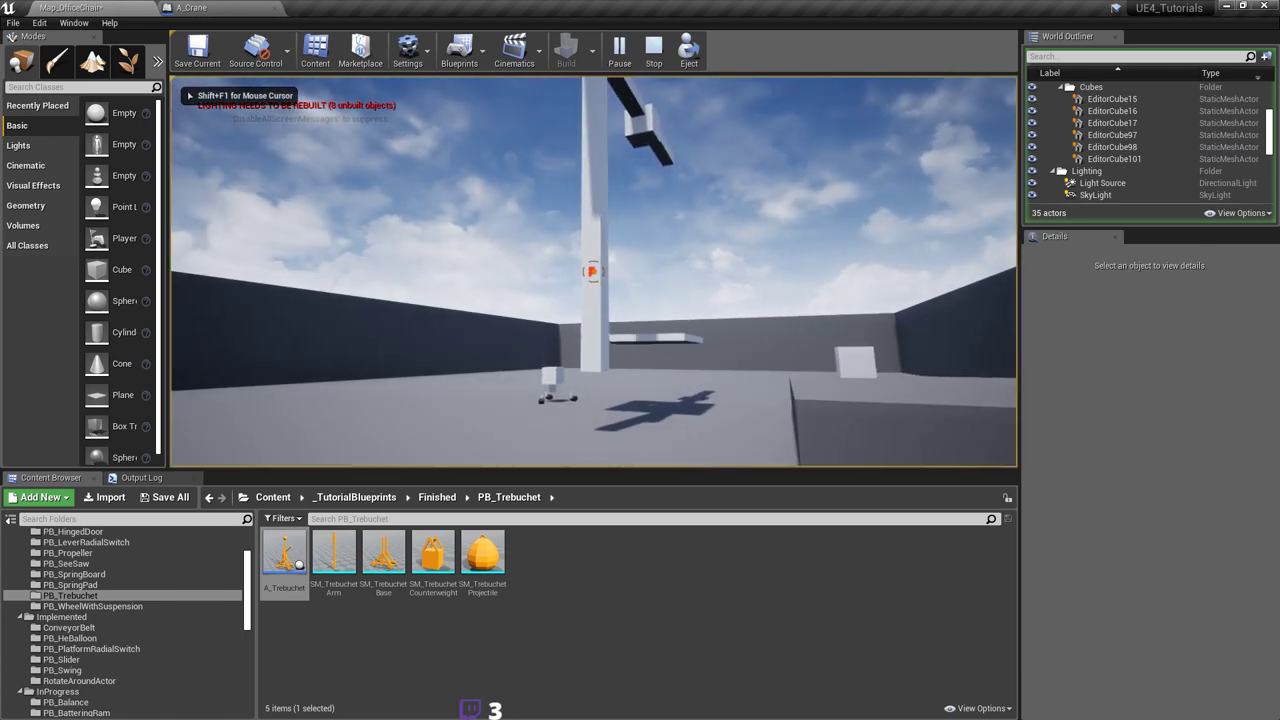
pyautogui.press('Escape')
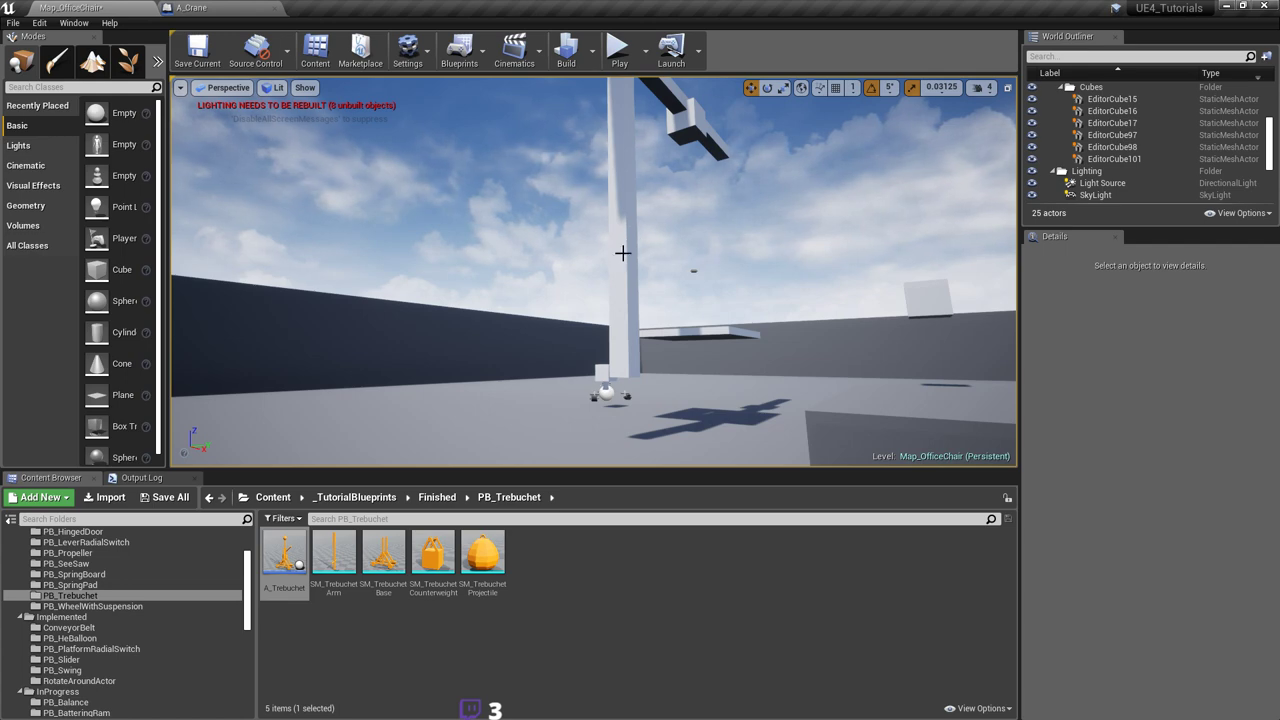
# Step: Raise A_Crane further to a Z location of about 1167 and play-test the platform from below
pyautogui.click(622, 253)
pyautogui.moveTo(621, 137); pyautogui.dragTo(620, 52)
pyautogui.moveTo(640, 220); pyautogui.dragTo(620, 220, button='right')
pyautogui.moveTo(700, 150); pyautogui.dragTo(617, 160, button='right')
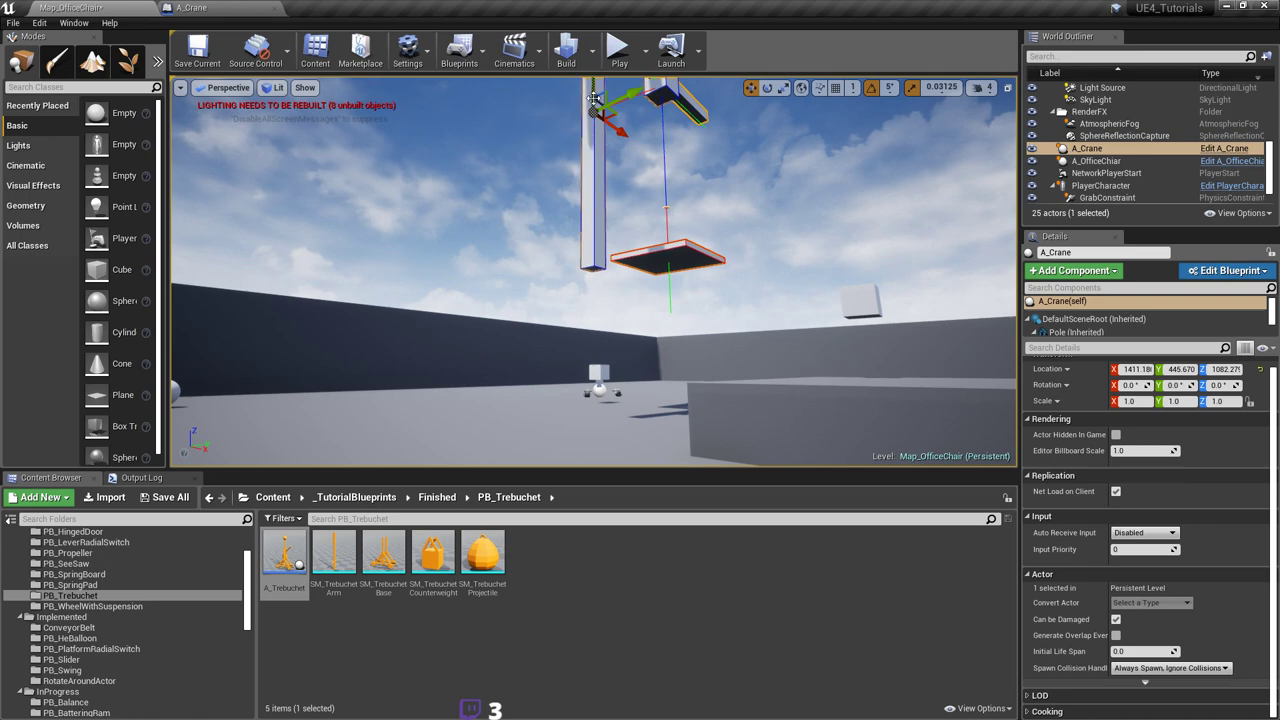
pyautogui.click(619, 50)
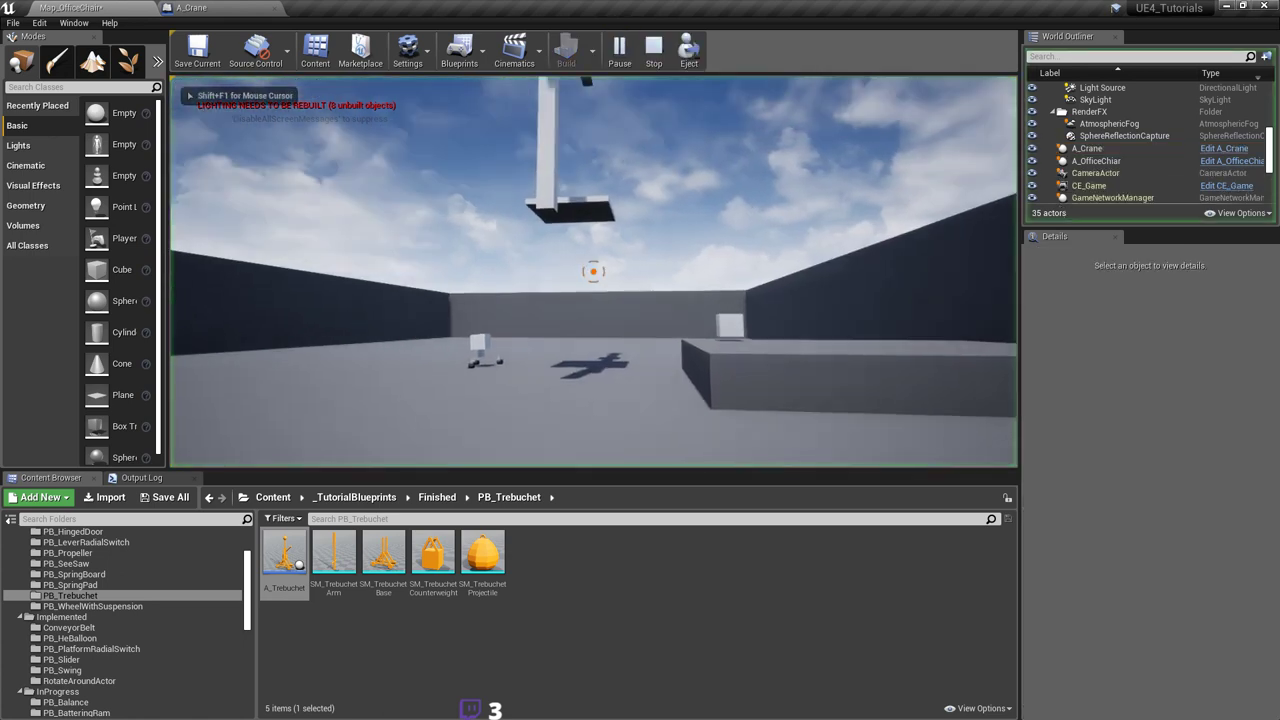
pyautogui.press('w')
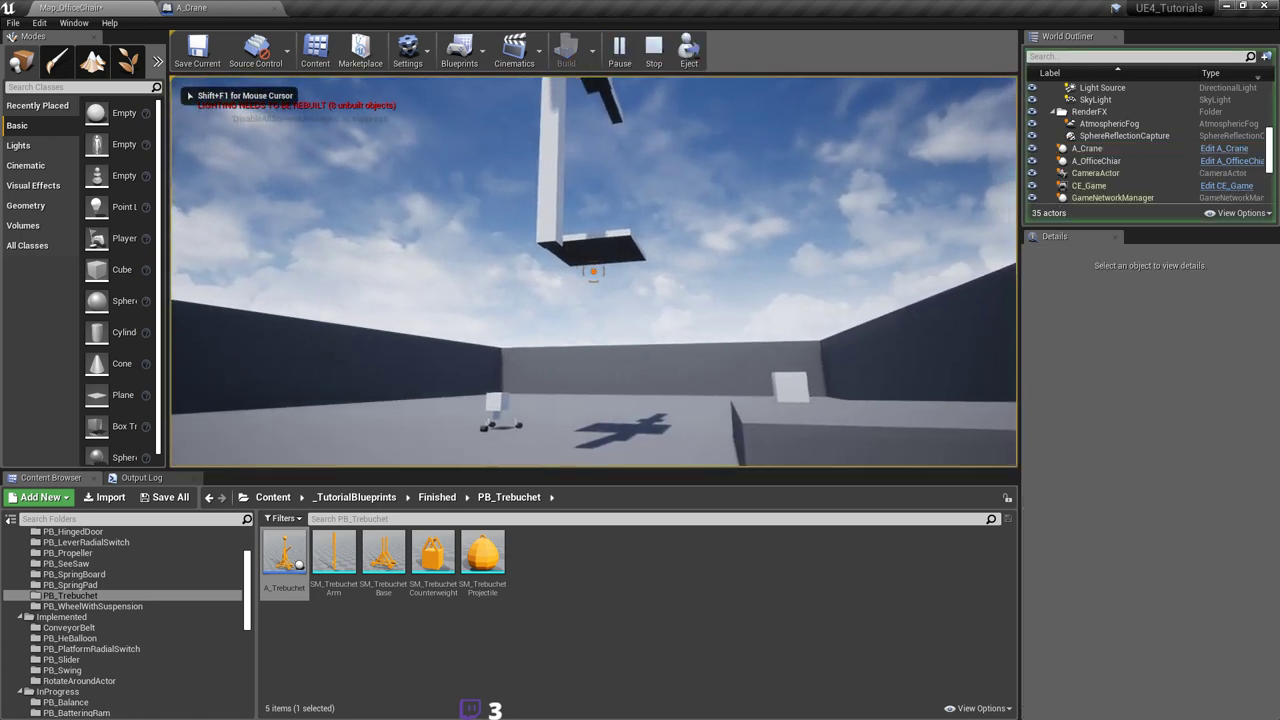
pyautogui.press('Escape')
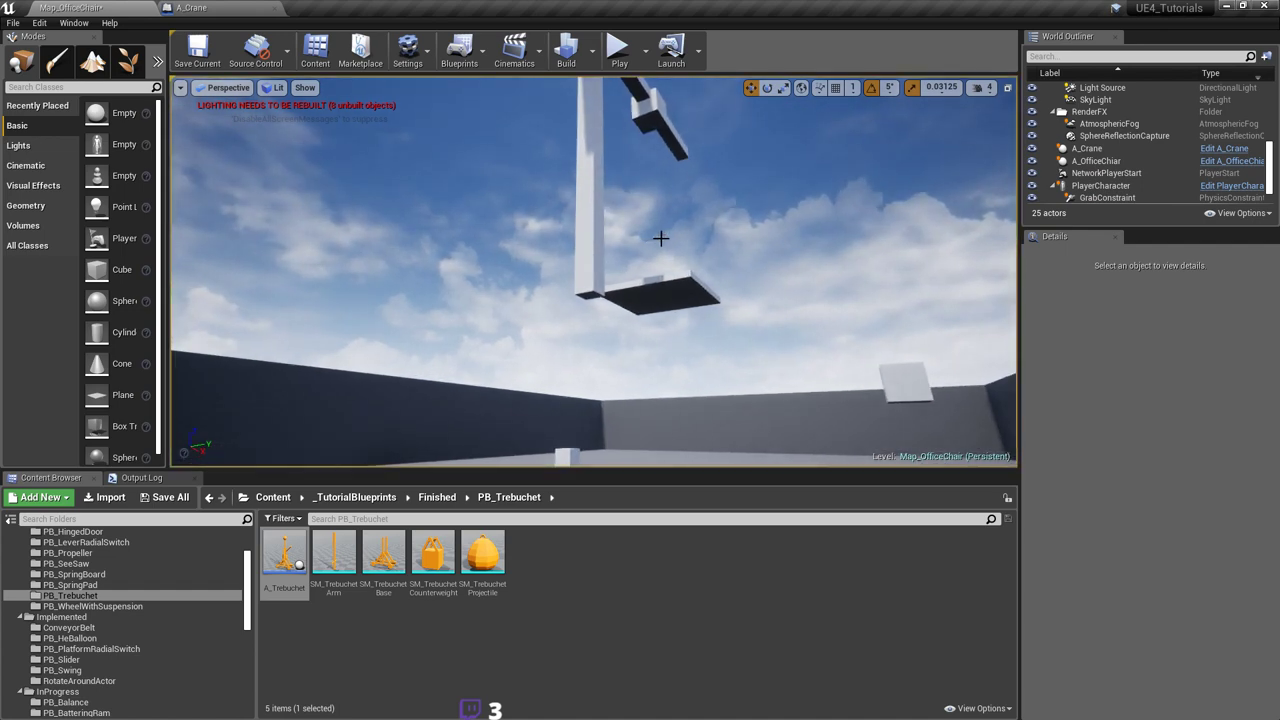
# Step: Save the level and raise the A_Crane actor still higher above the floor
pyautogui.click(655, 234)
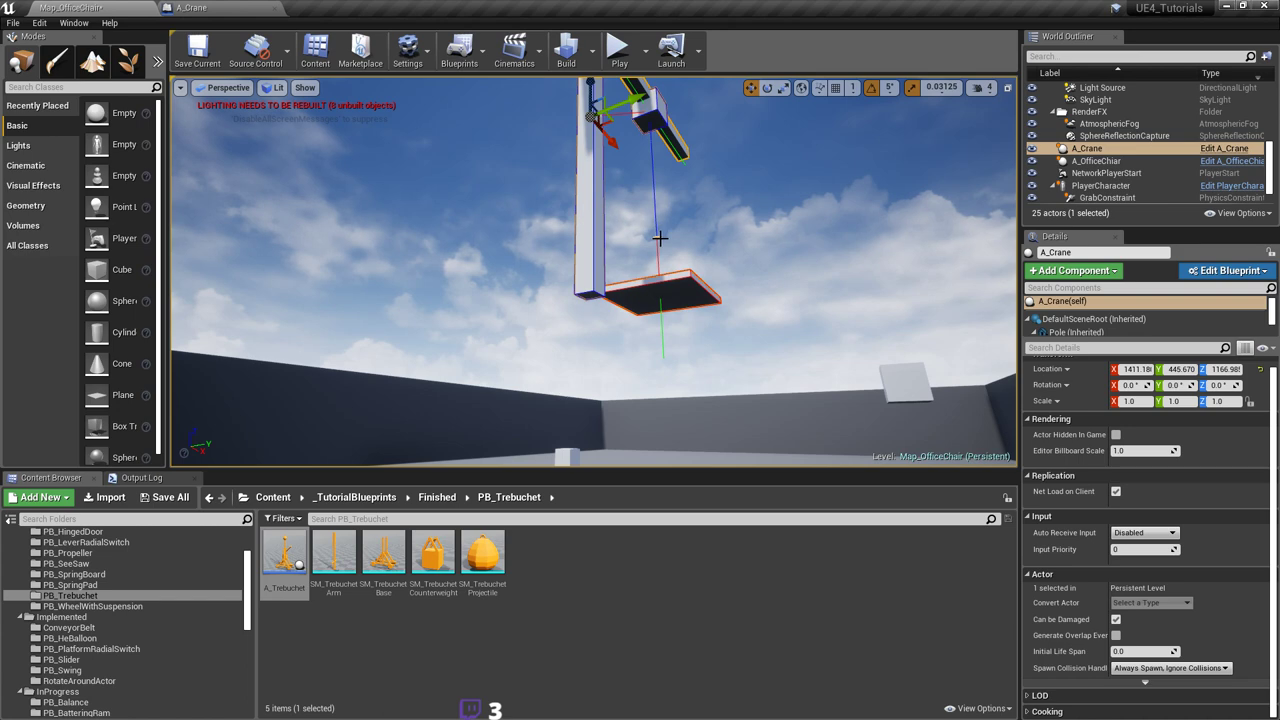
pyautogui.moveTo(660, 238); pyautogui.dragTo(664, 258, button='right')
pyautogui.hotkey('ctrl', 's')
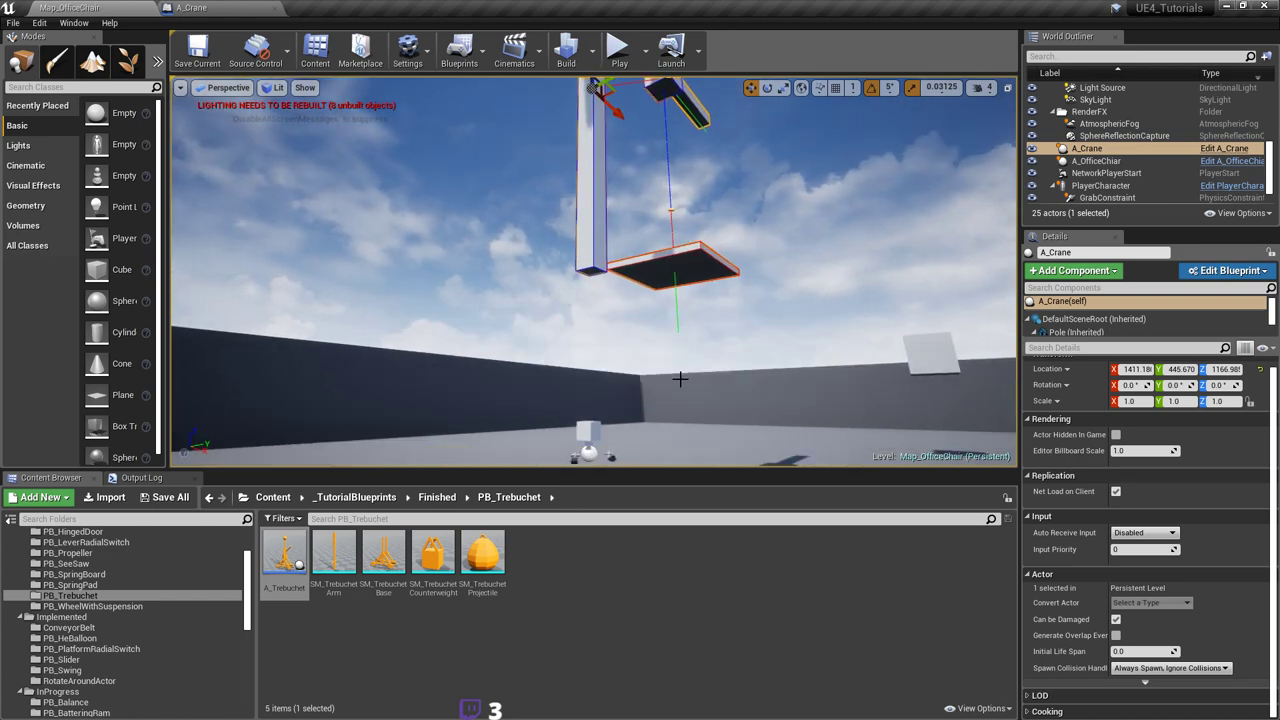
pyautogui.moveTo(680, 379); pyautogui.dragTo(638, 366, button='right')
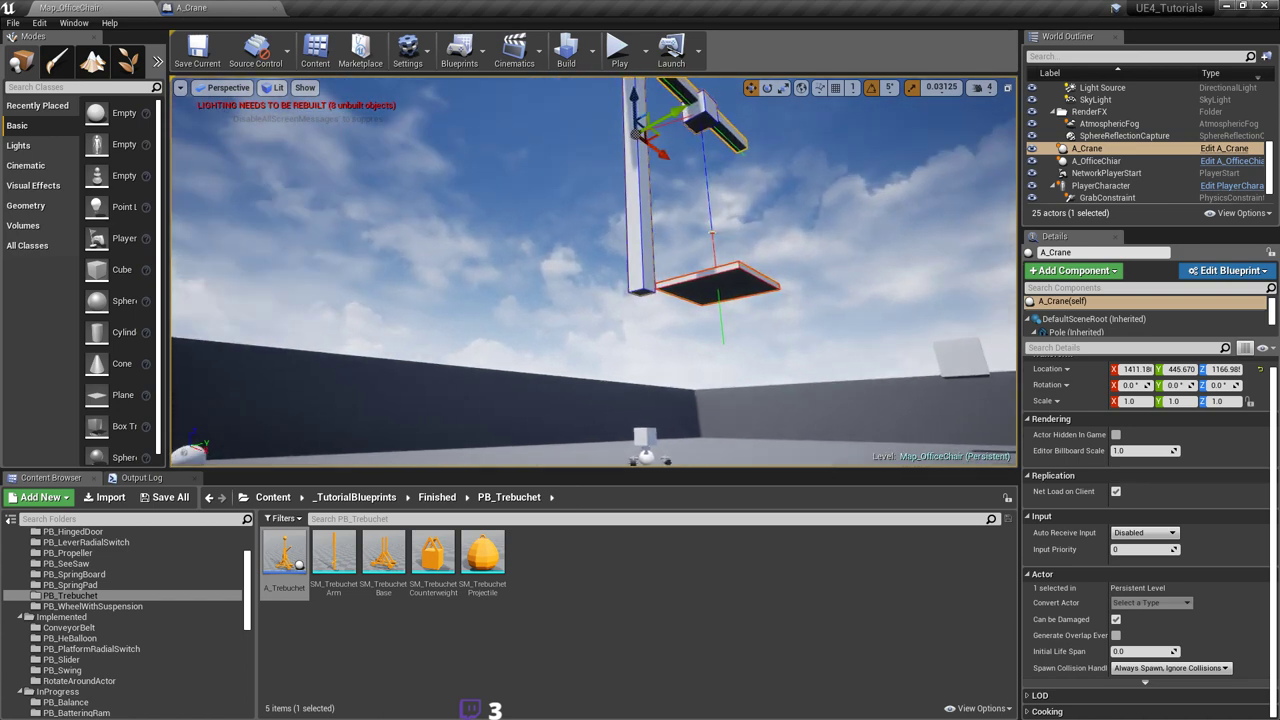
pyautogui.moveTo(633, 109); pyautogui.dragTo(635, 60)
pyautogui.moveTo(622, 140); pyautogui.dragTo(662, 86, button='right')
# Step: Play-test the crane at its new height, save the level and return to A_Crane's Event Graph
pyautogui.click(619, 52)
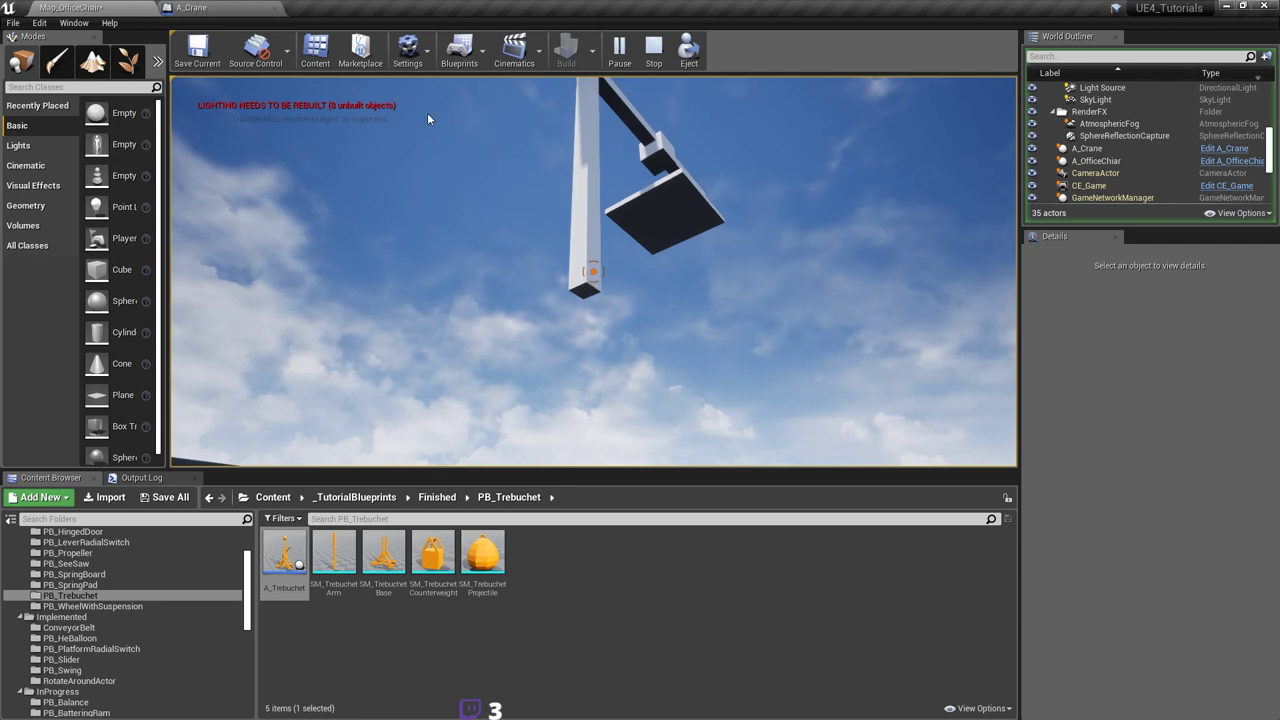
pyautogui.press('Escape')
pyautogui.hotkey('ctrl', 's')
pyautogui.click(236, 8)
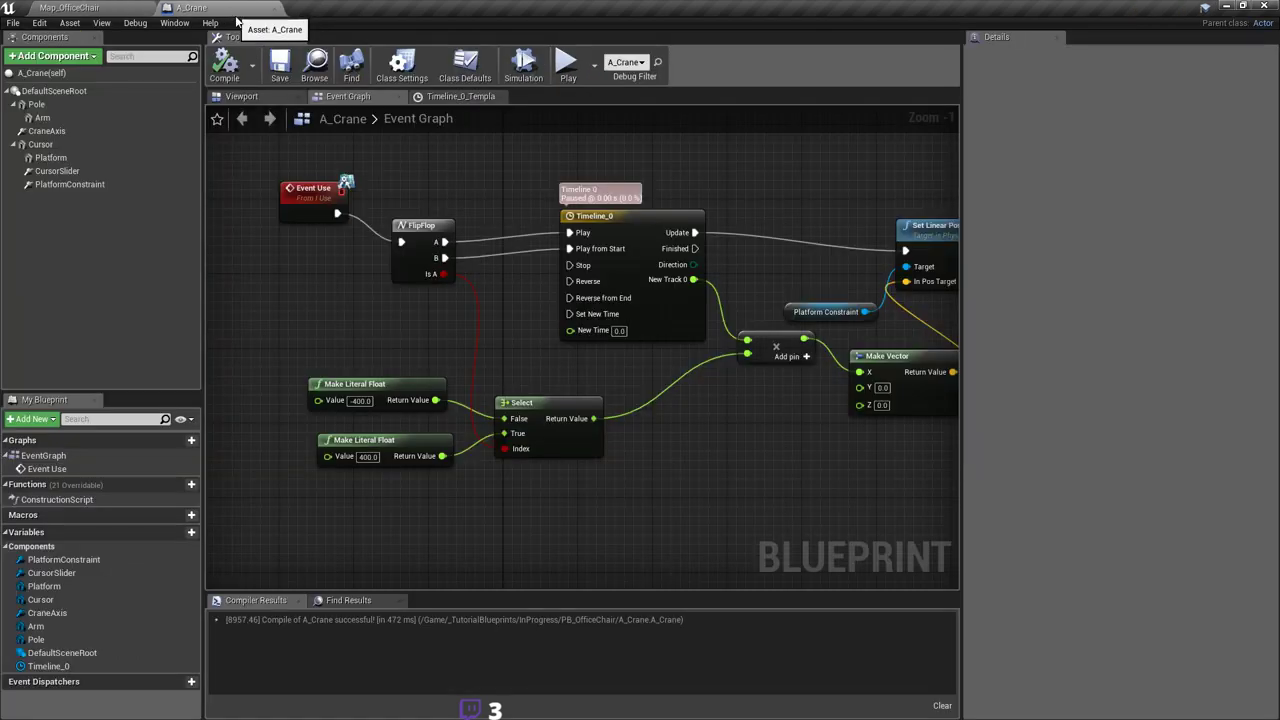
# Step: Review how the FlipFlop, Select, Timeline_0 and Make Vector nodes drive the platform's linear position target in the Event Graph
pyautogui.moveTo(529, 241); pyautogui.dragTo(461, 208, button='right')
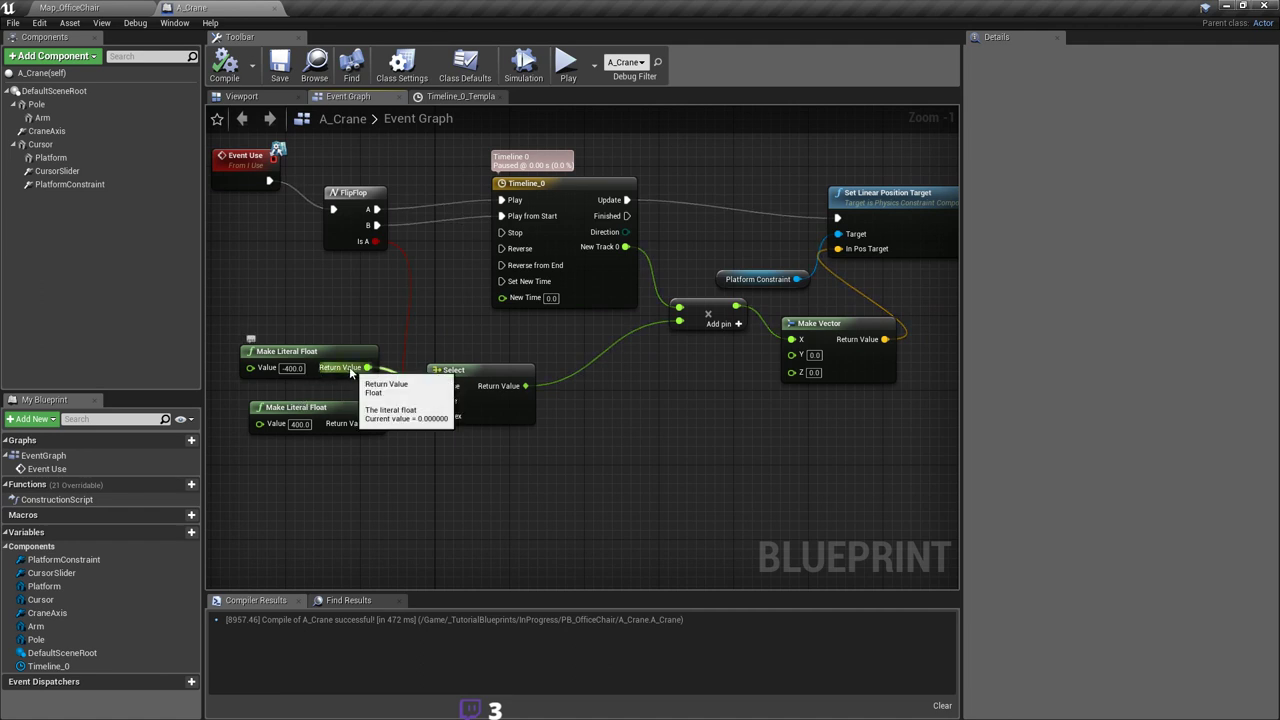
pyautogui.moveTo(633, 389); pyautogui.dragTo(644, 371, button='right')
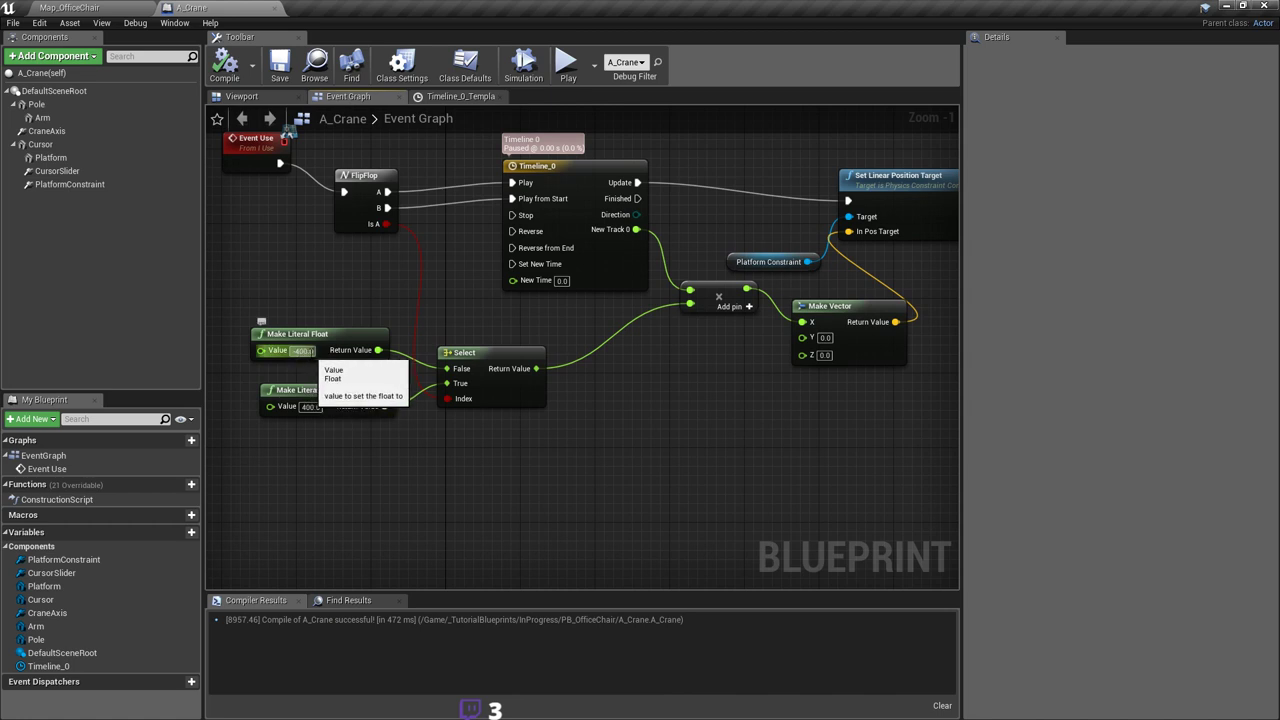
pyautogui.moveTo(706, 350); pyautogui.dragTo(708, 359, button='right')
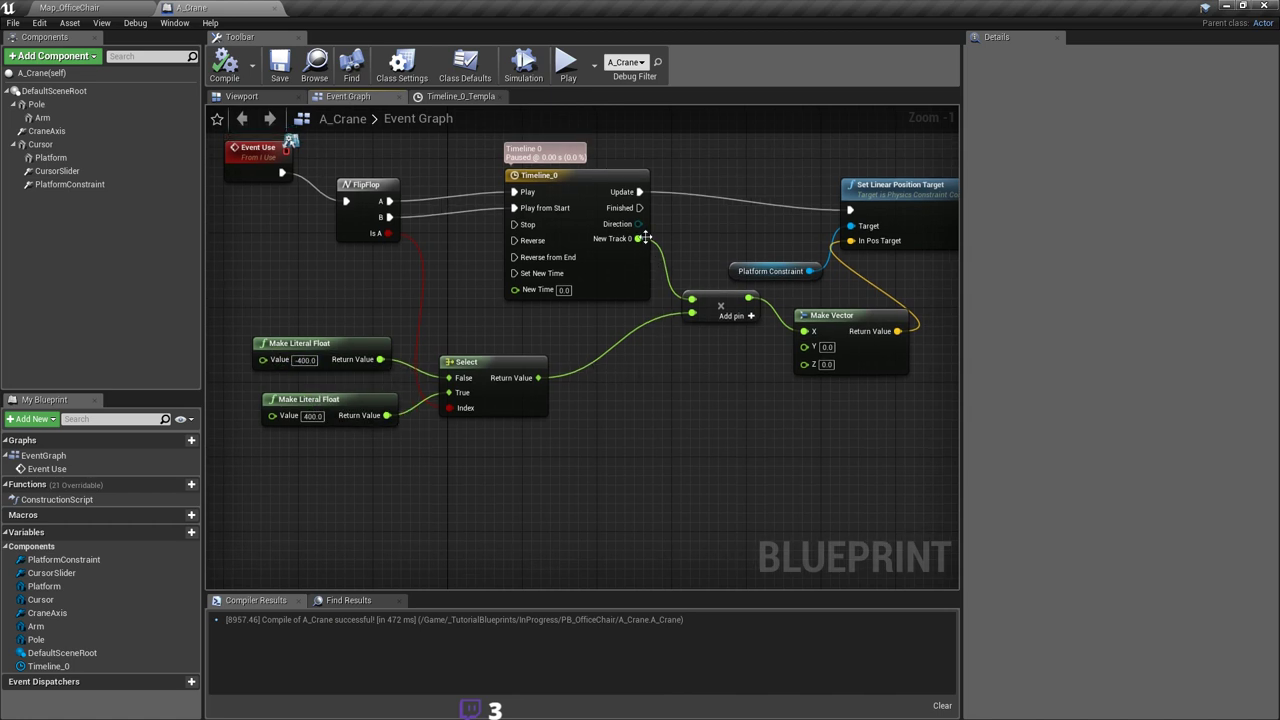
pyautogui.moveTo(636, 380); pyautogui.dragTo(663, 386, button='right')
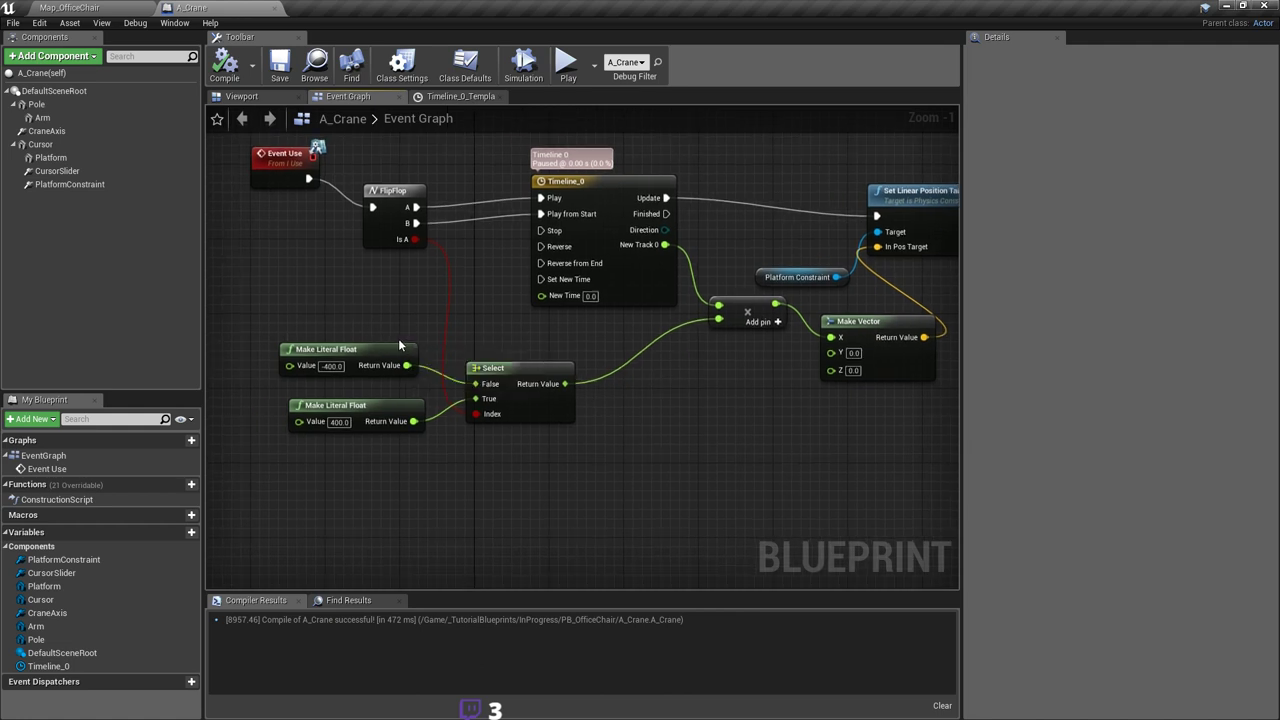
pyautogui.moveTo(562, 342); pyautogui.dragTo(557, 343, button='right')
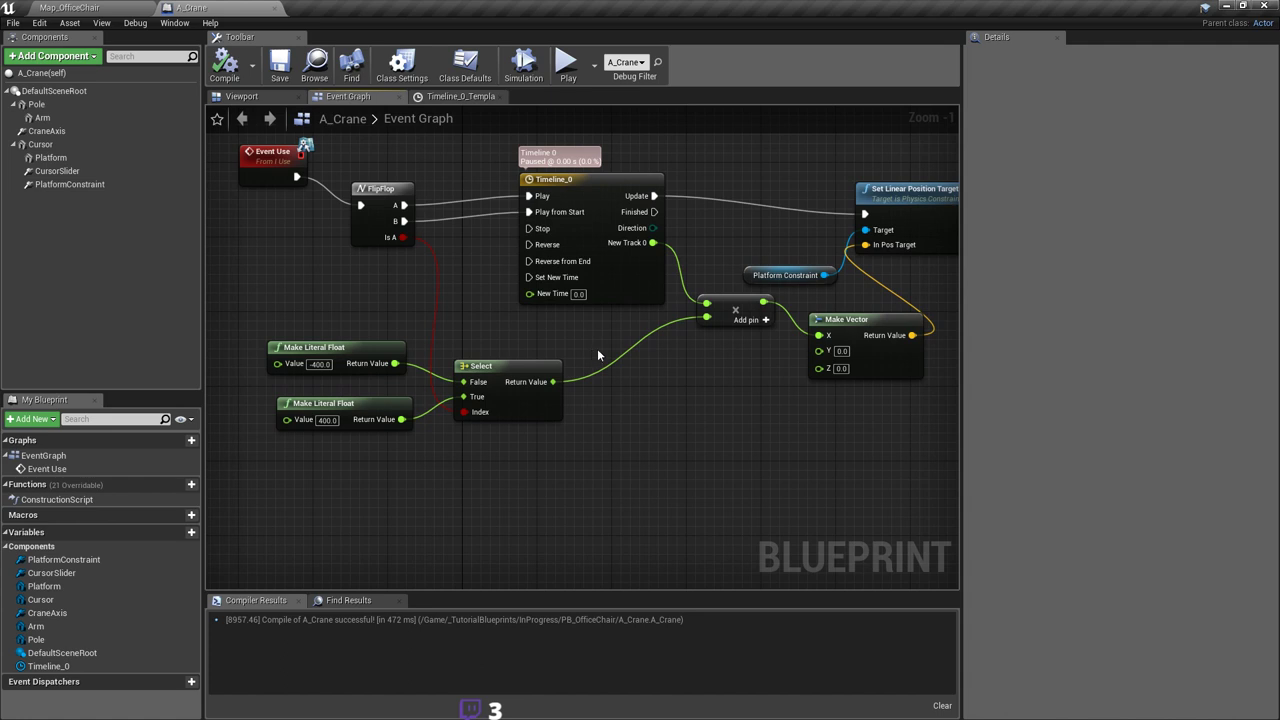
pyautogui.moveTo(597, 354); pyautogui.dragTo(630, 364, button='right')
pyautogui.moveTo(640, 366); pyautogui.dragTo(626, 395, button='right')
pyautogui.scroll(-2, 626, 395)
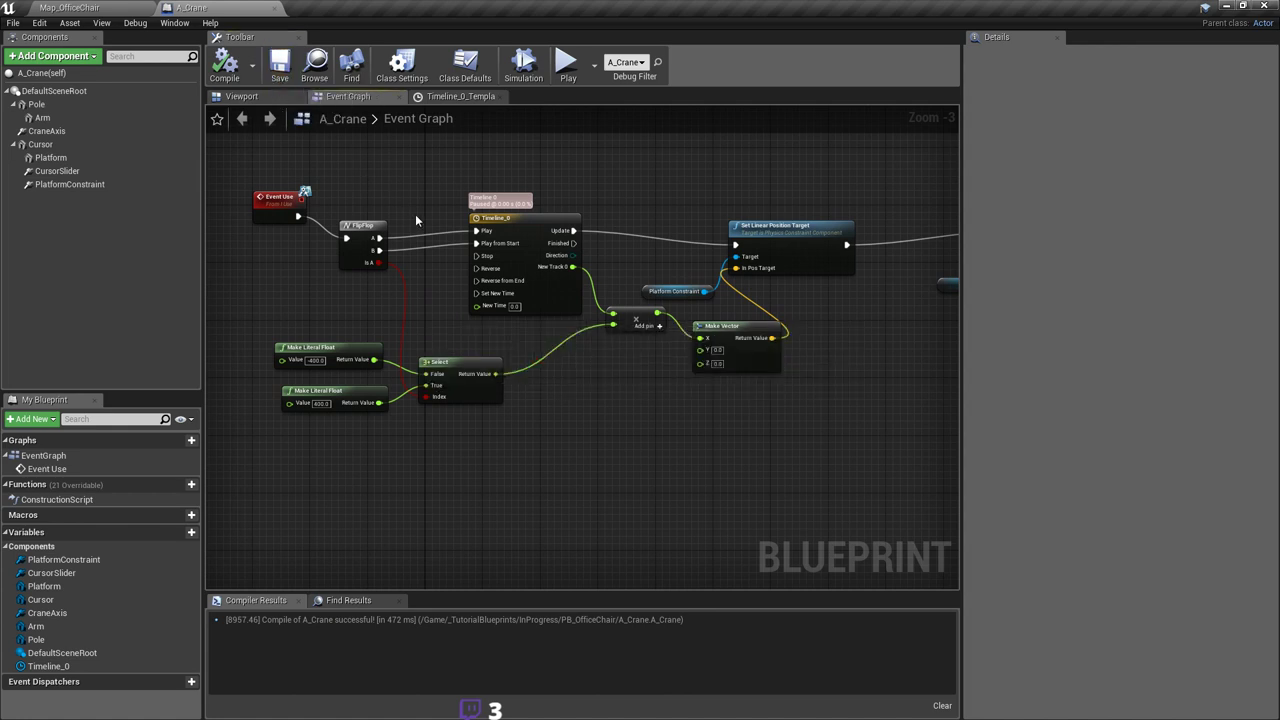
pyautogui.scroll(3, 510, 356)
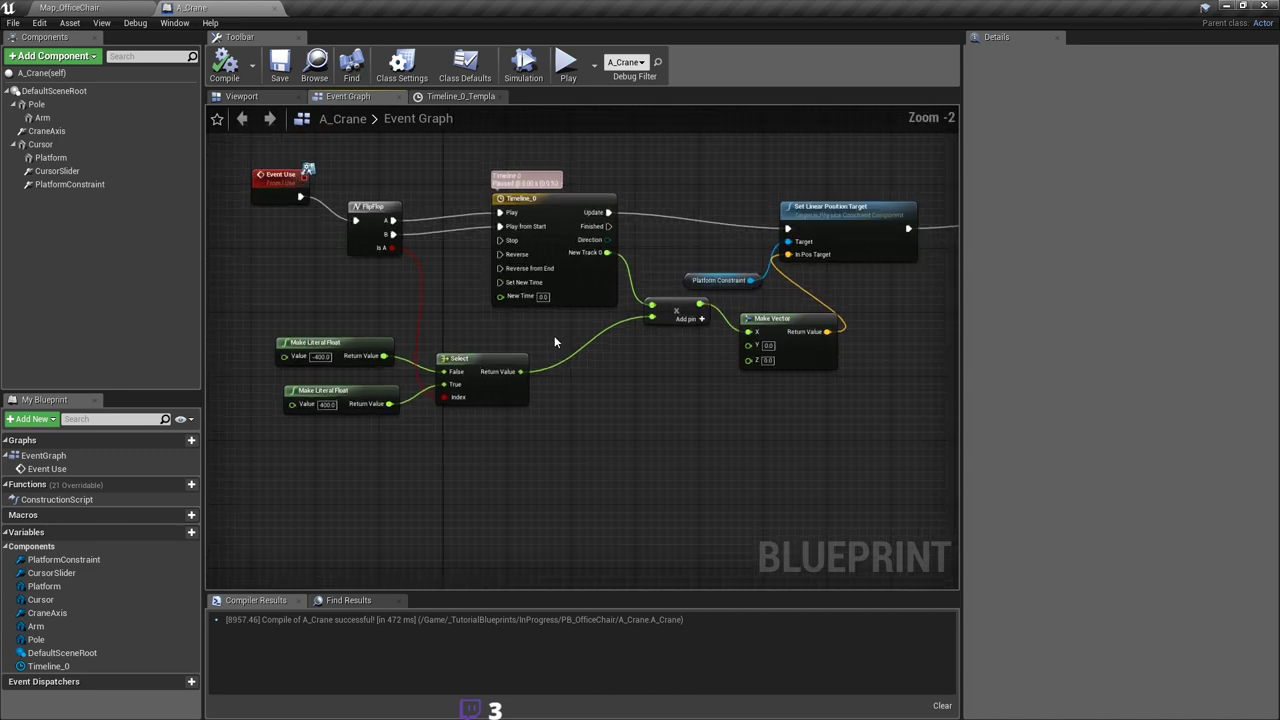
pyautogui.scroll(-1, 553, 371)
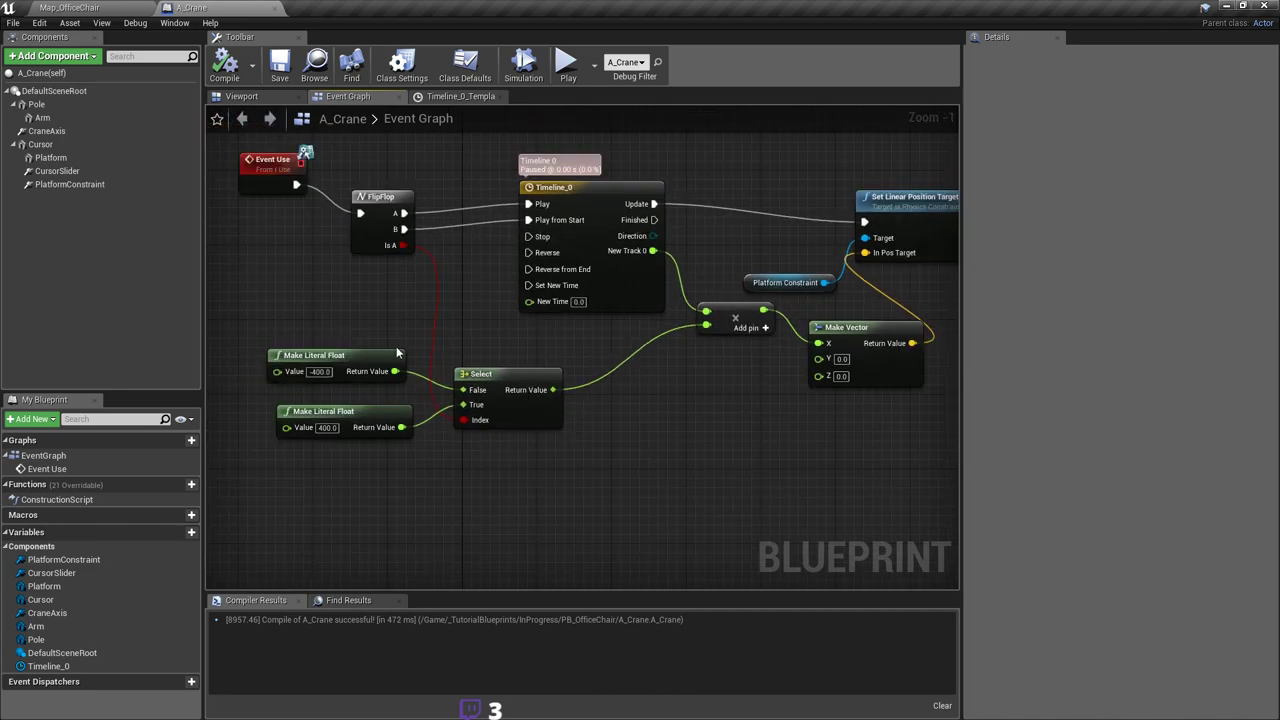
pyautogui.hotkey('ctrl', 's')
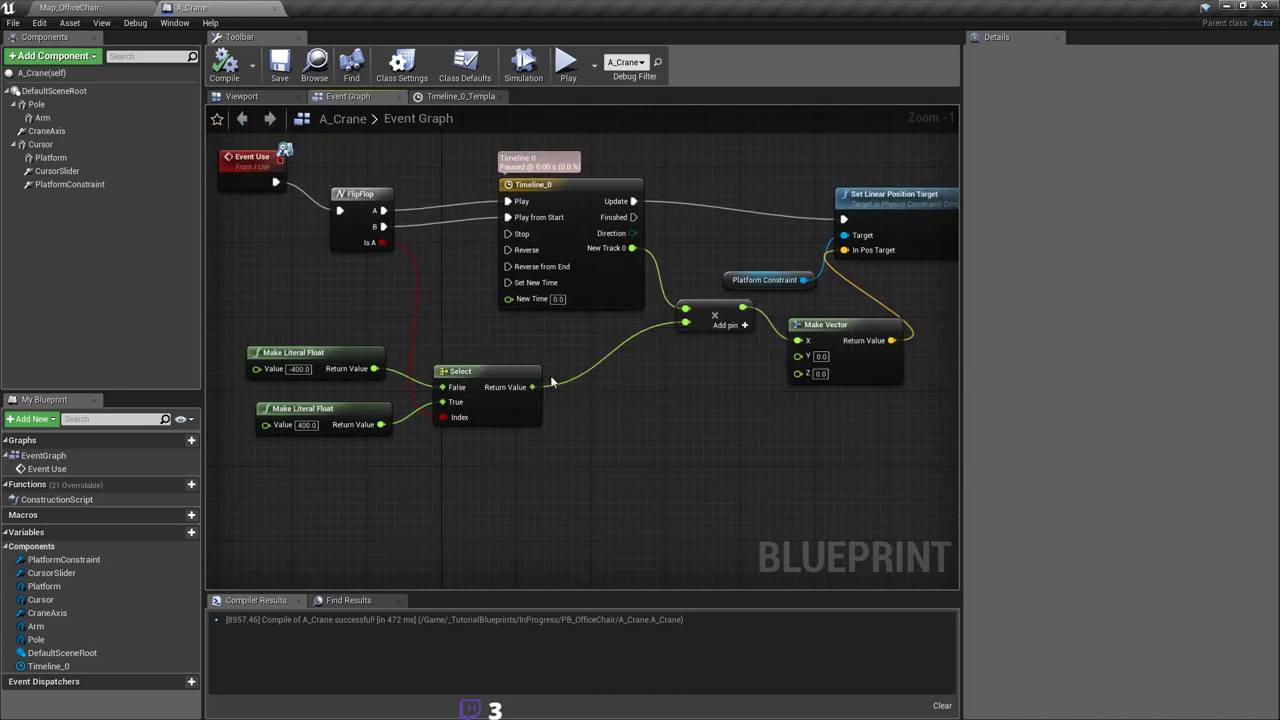
pyautogui.scroll(1, 592, 370)
pyautogui.moveTo(659, 376); pyautogui.dragTo(678, 413, button='right')
pyautogui.scroll(-1, 682, 404)
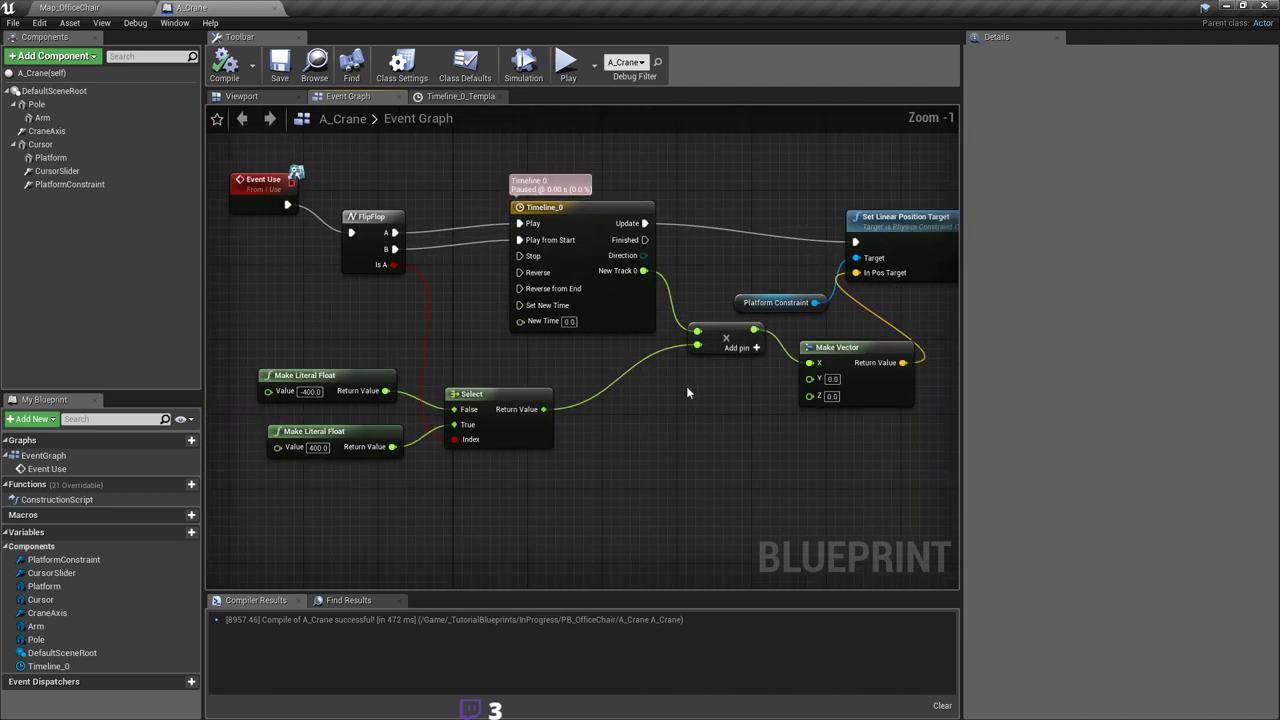
pyautogui.click(118, 10)
pyautogui.moveTo(601, 263); pyautogui.dragTo(437, 146, button='right')
pyautogui.click(191, 7)
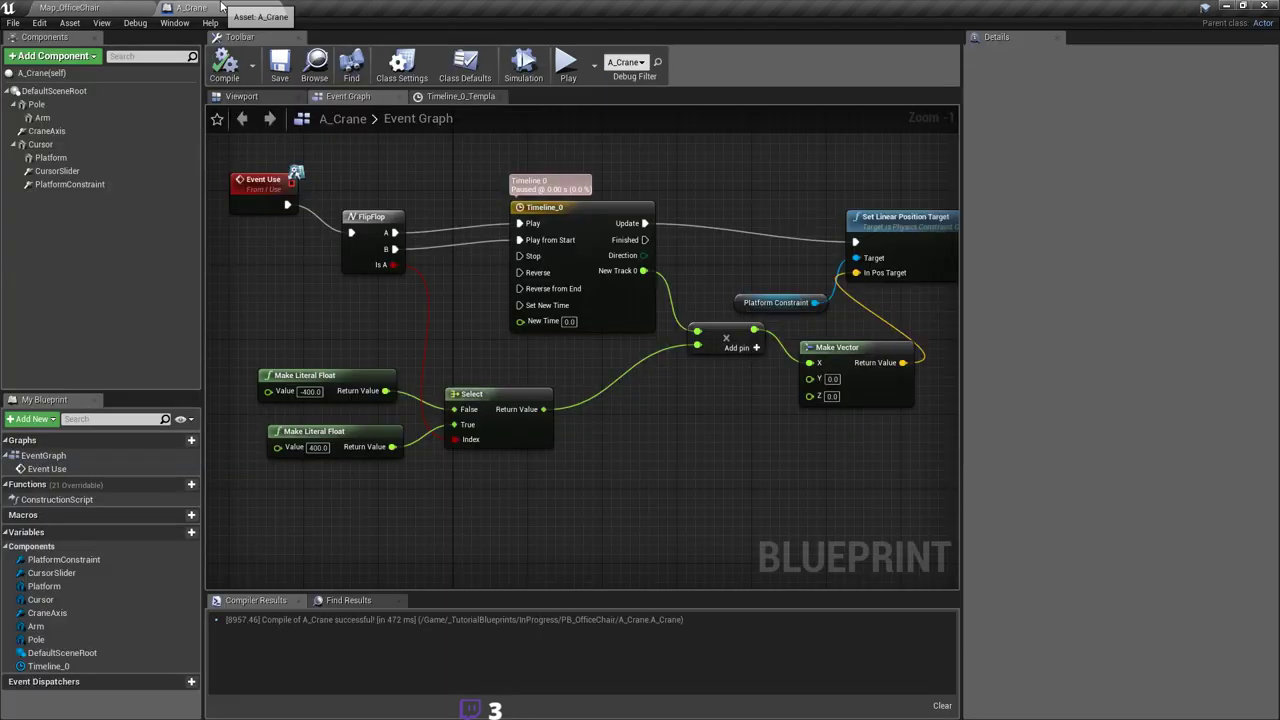
pyautogui.moveTo(602, 296); pyautogui.dragTo(597, 292, button='right')
# Step: Open A_Crane's 3D view and select the PlatformConstraint component above the platform
pyautogui.click(258, 96)
pyautogui.moveTo(617, 370)
pyautogui.mouseDown(button='right')
pyautogui.moveTo(700, 392)
pyautogui.moveTo(617, 376)
pyautogui.mouseUp(button='right')
pyautogui.click(627, 355)
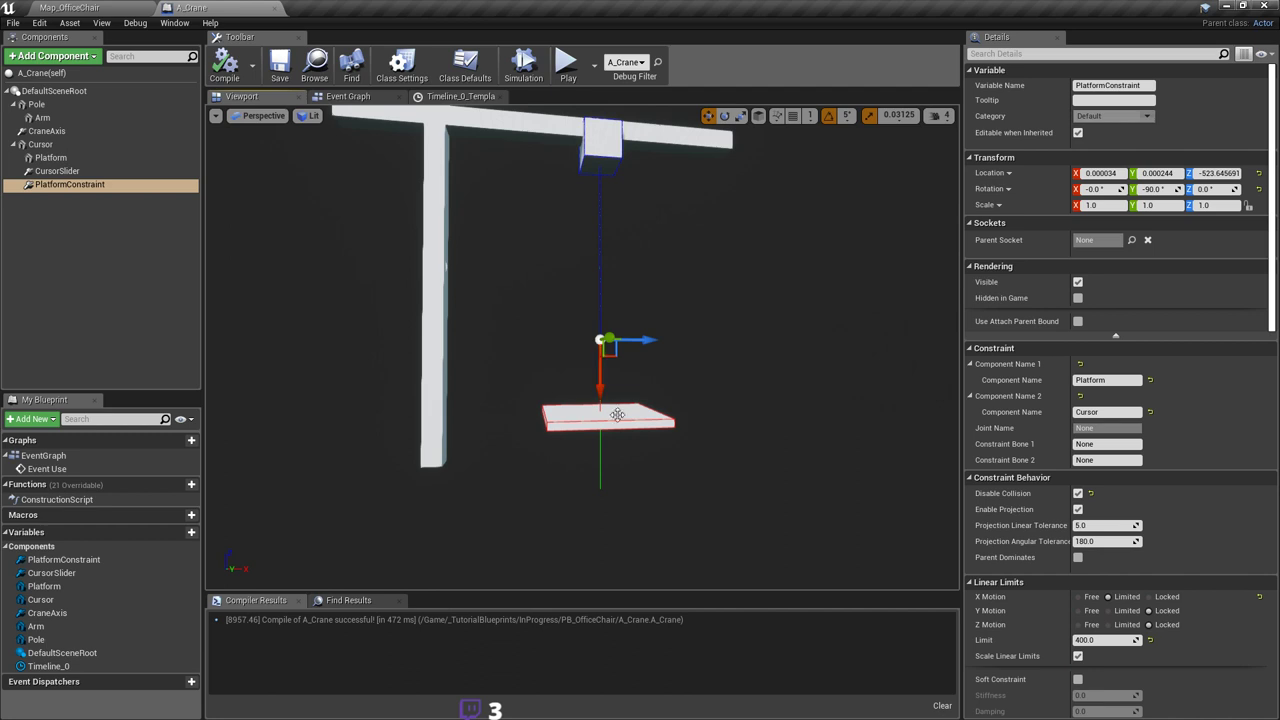
pyautogui.click(617, 414)
pyautogui.click(600, 341)
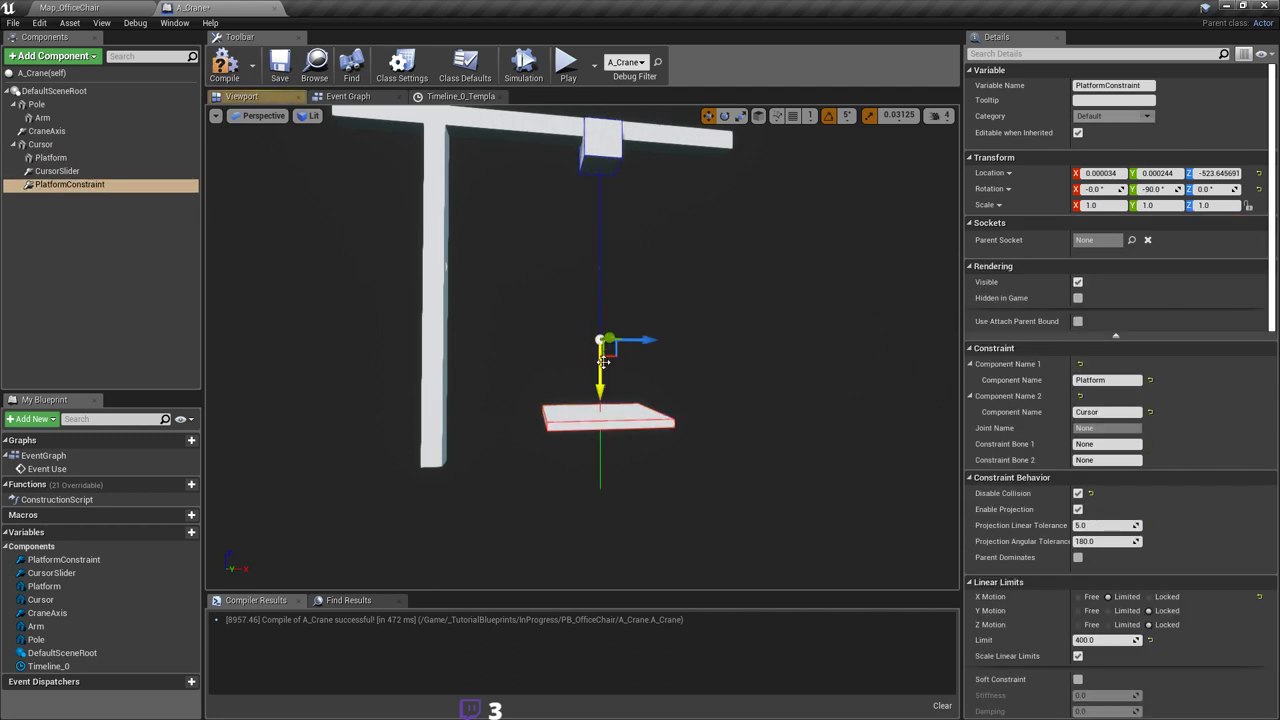
pyautogui.hotkey('ctrl', 'z')
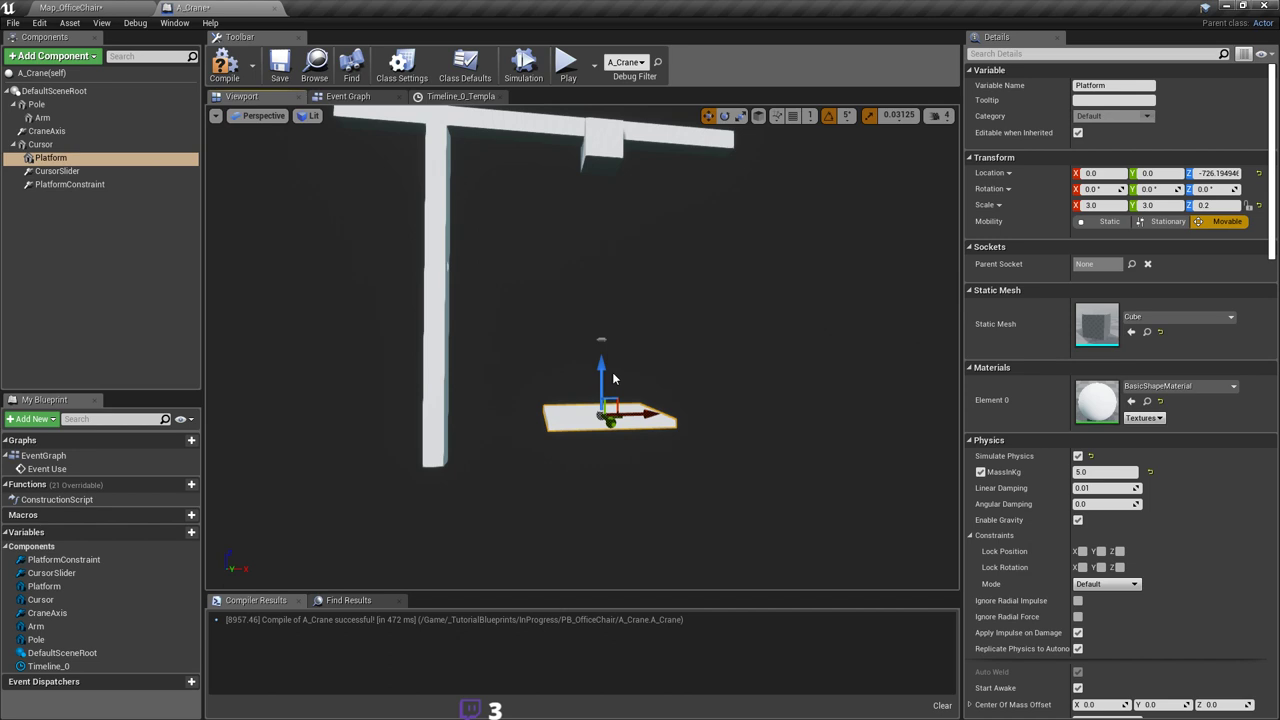
# Step: Move the PlatformConstraint down onto the platform, to a Z location of about -702
pyautogui.click(603, 342)
pyautogui.moveTo(603, 342); pyautogui.dragTo(642, 347, button='right')
pyautogui.moveTo(570, 337); pyautogui.dragTo(566, 376)
pyautogui.click(584, 418)
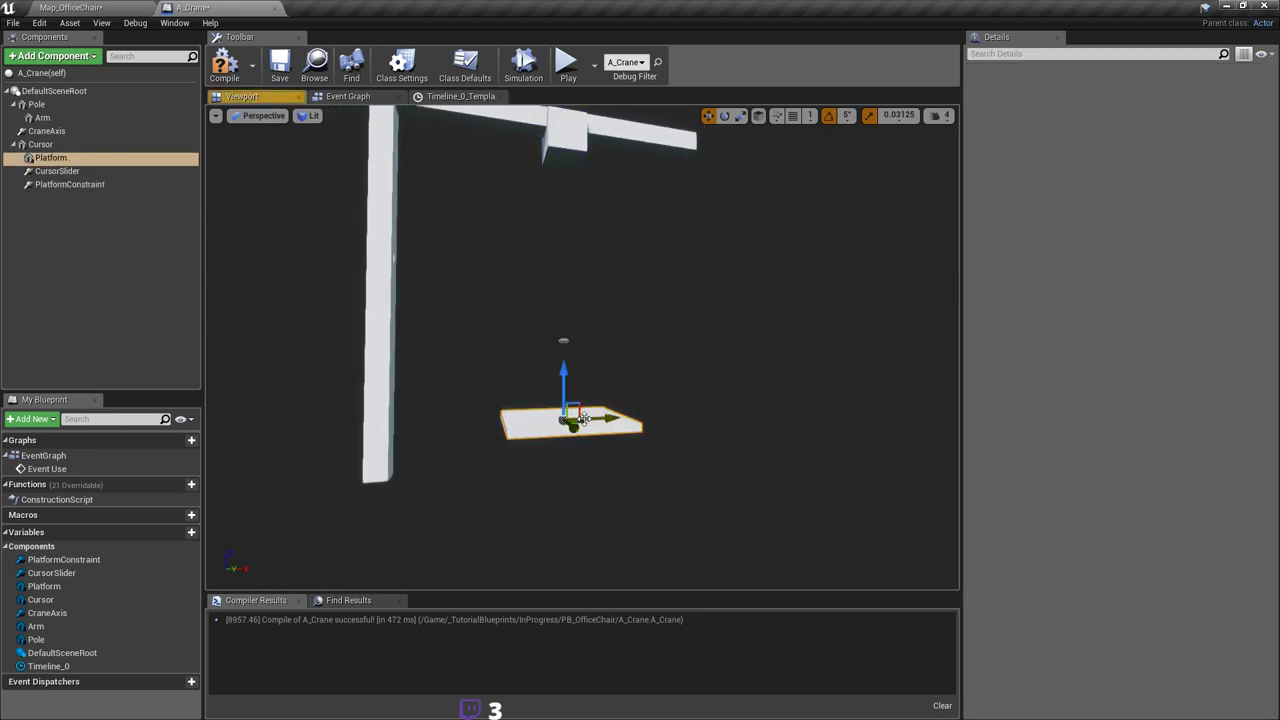
pyautogui.click(562, 340)
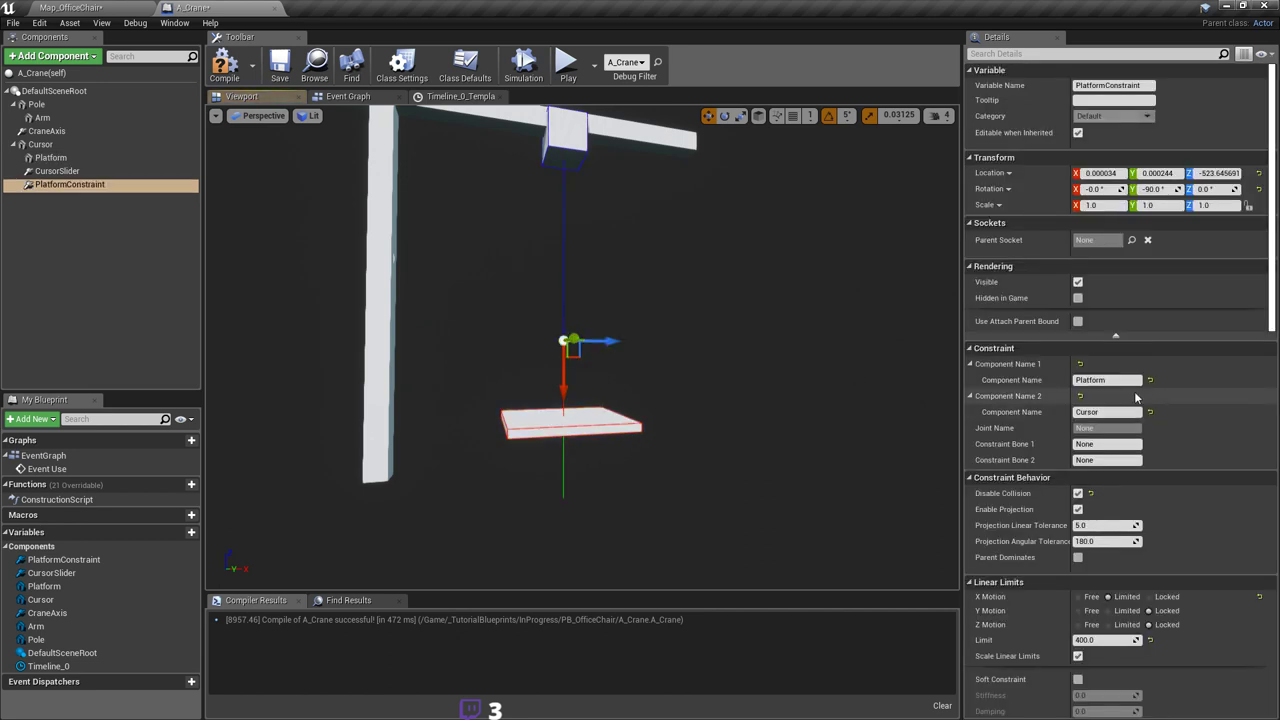
pyautogui.scroll(-3, 1182, 437)
pyautogui.scroll(2, 1182, 438)
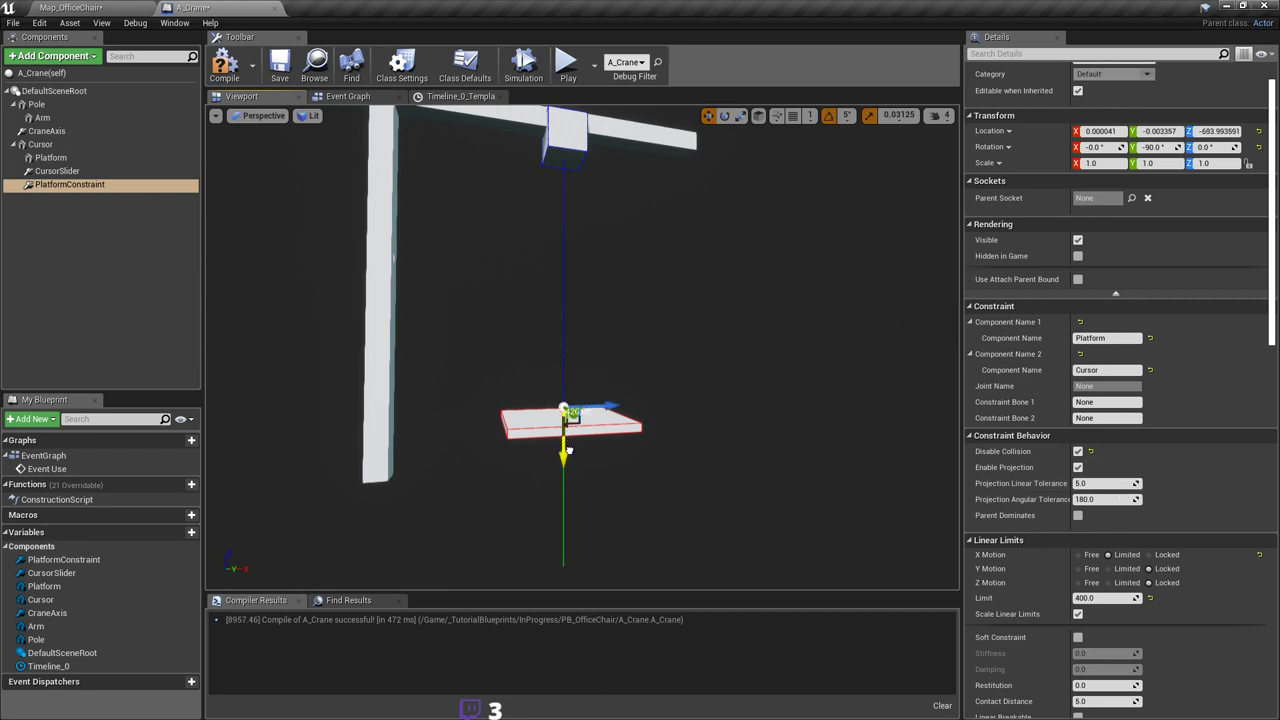
pyautogui.moveTo(577, 457)
pyautogui.mouseDown(button='right')
pyautogui.moveTo(560, 475)
pyautogui.moveTo(577, 457)
pyautogui.mouseUp(button='right')
pyautogui.press('w')
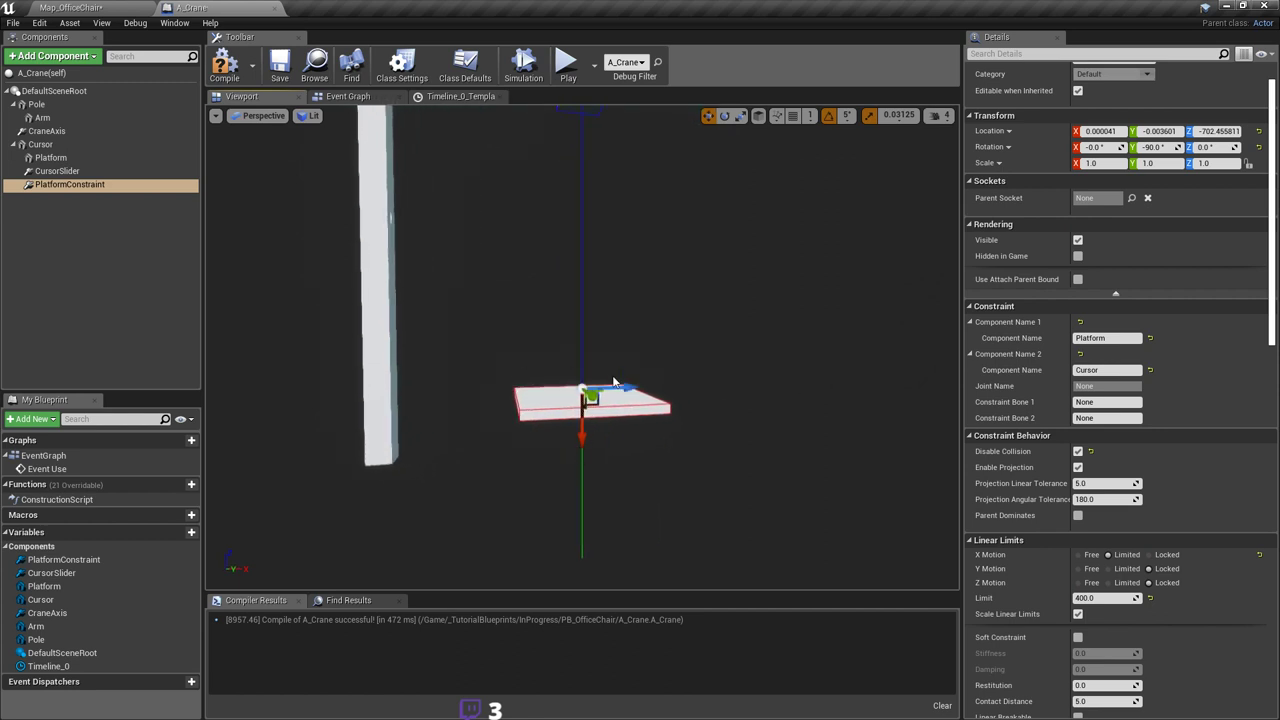
pyautogui.moveTo(614, 382); pyautogui.dragTo(575, 378, button='right')
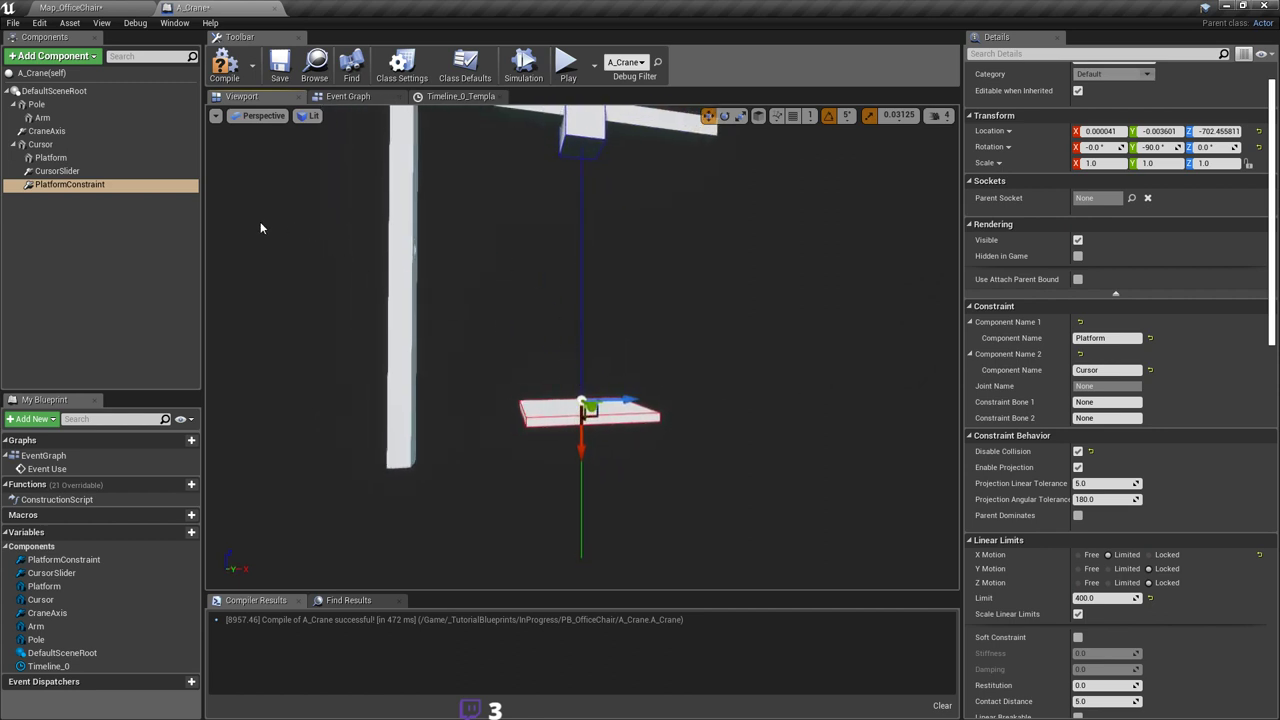
# Step: Raise the Platform and PlatformConstraint together closer to the crane's cursor block, and compile and save the blueprint
pyautogui.click(78, 171)
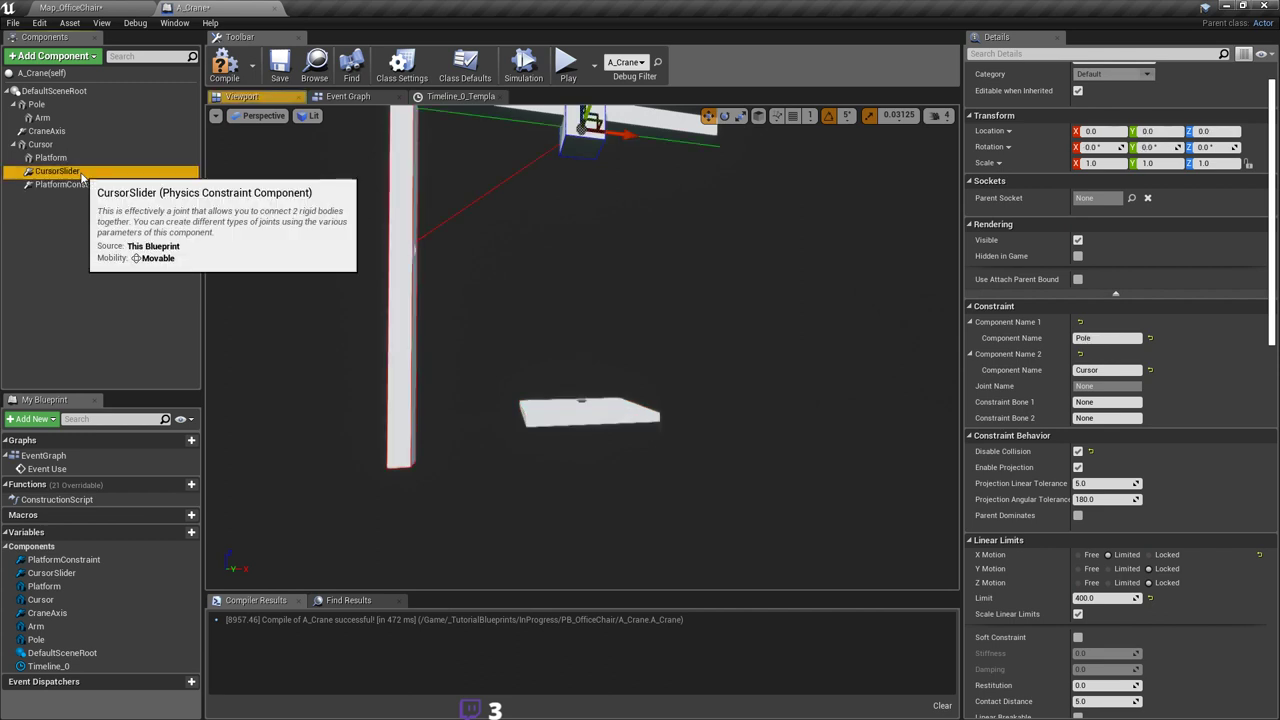
pyautogui.click(80, 159)
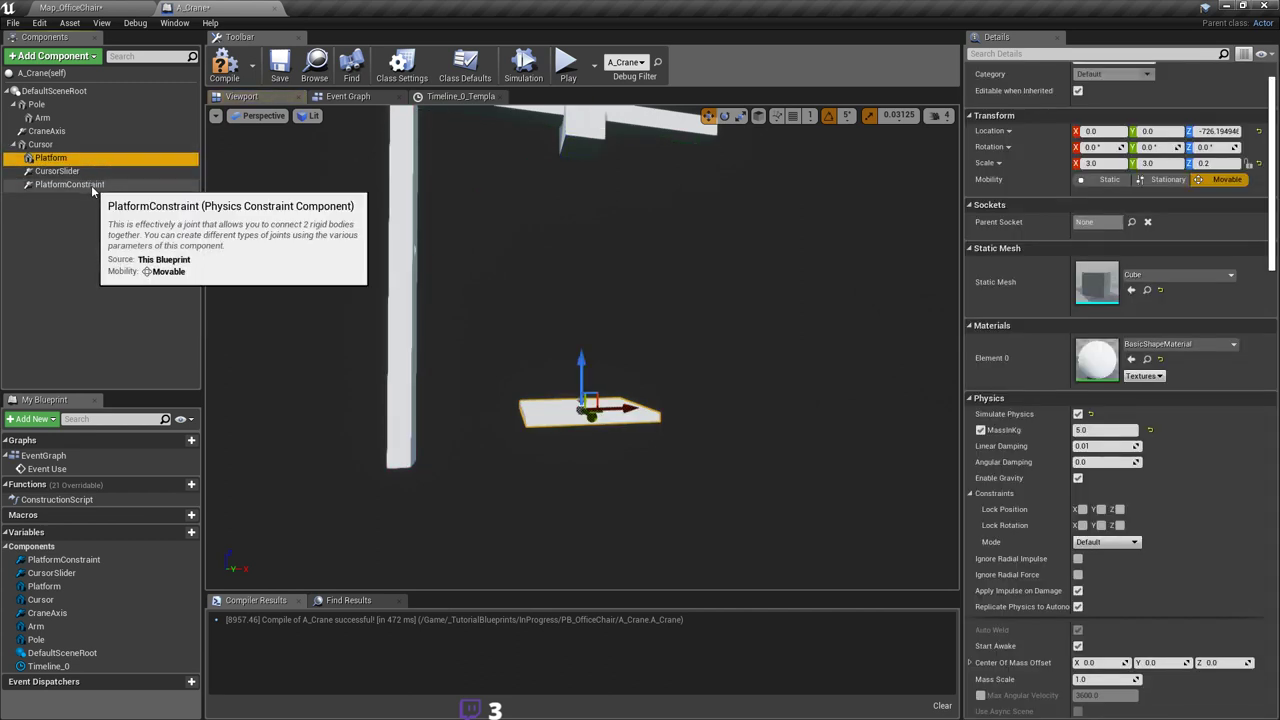
pyautogui.keyDown('ctrl'); pyautogui.click(92, 186); pyautogui.keyUp('ctrl')
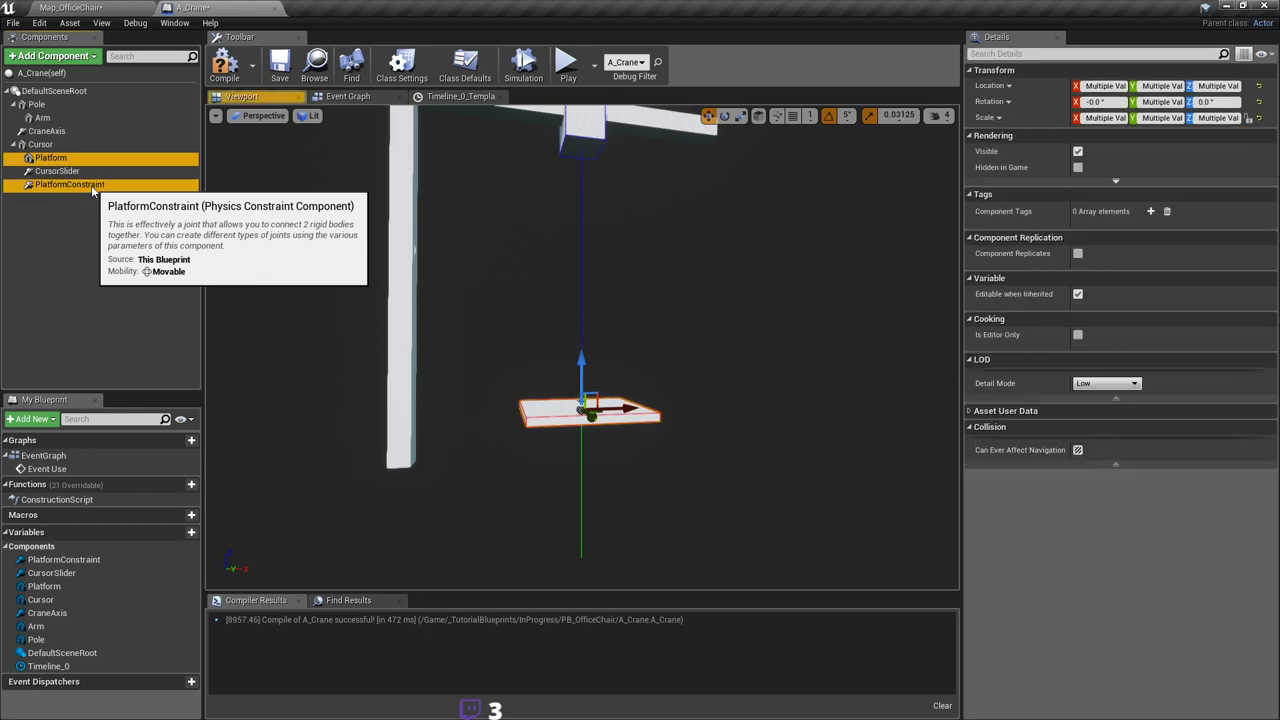
pyautogui.moveTo(581, 367); pyautogui.dragTo(566, 248)
pyautogui.moveTo(581, 293); pyautogui.dragTo(591, 260, button='right')
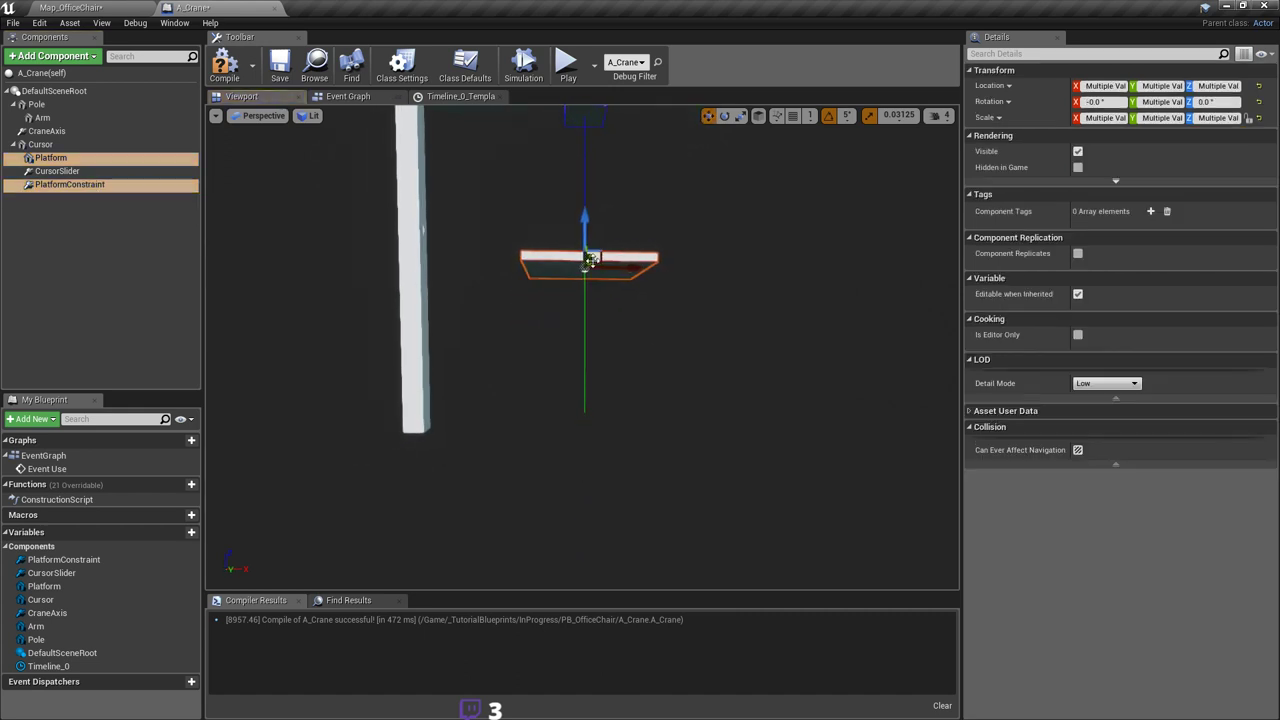
pyautogui.moveTo(586, 224); pyautogui.dragTo(586, 231)
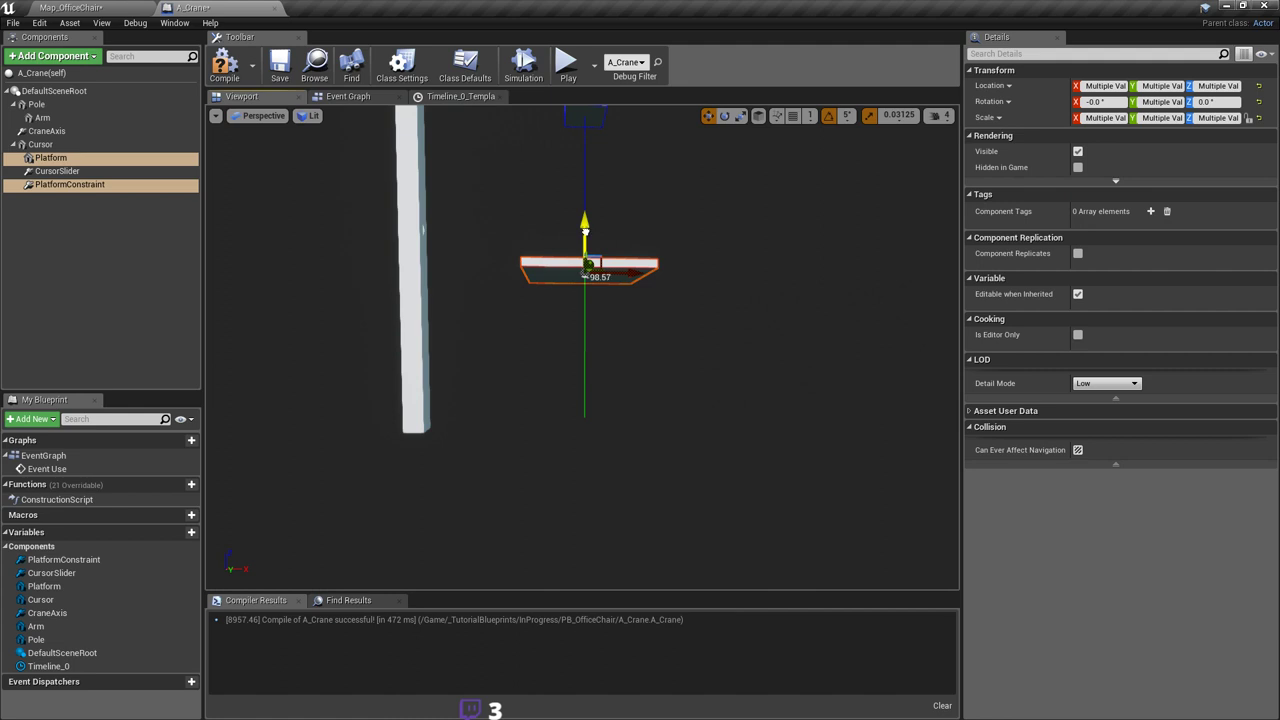
pyautogui.moveTo(632, 320); pyautogui.dragTo(615, 390, button='right')
pyautogui.click(227, 68)
pyautogui.click(284, 69)
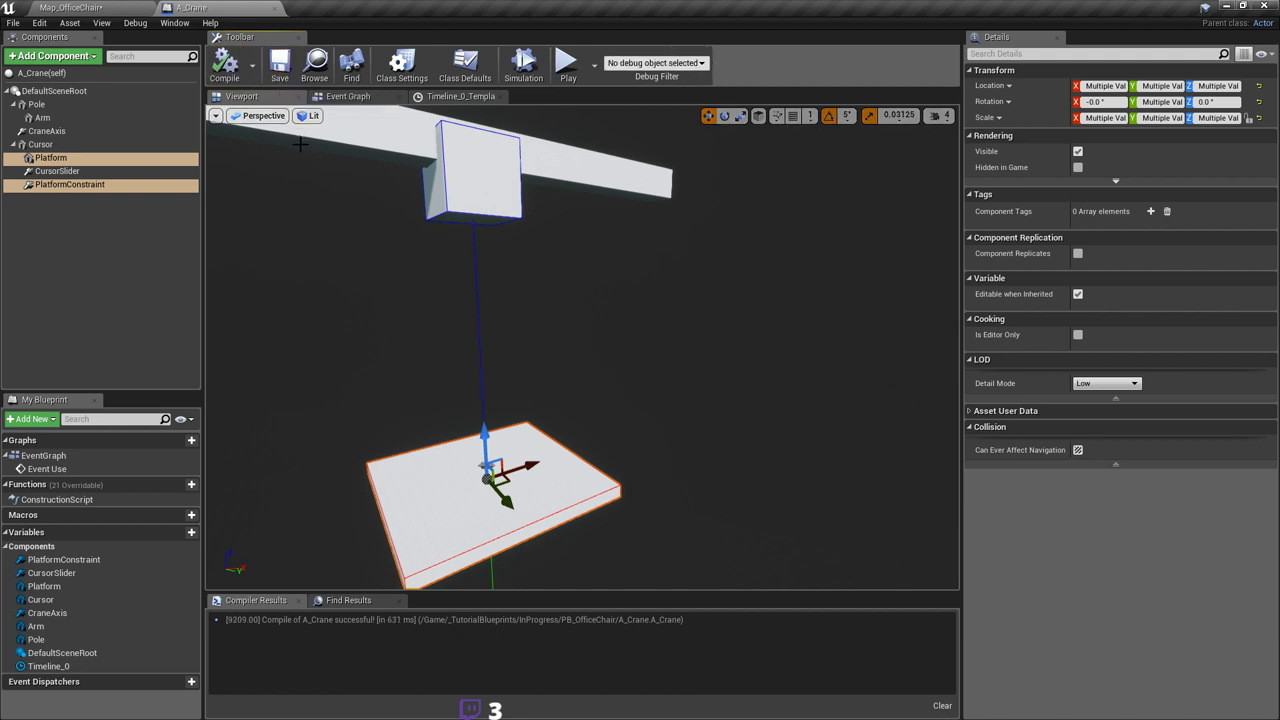
# Step: Reposition A_Crane in Map_OfficeChair to about Y -236 and Z 683, and save the level
pyautogui.click(70, 7)
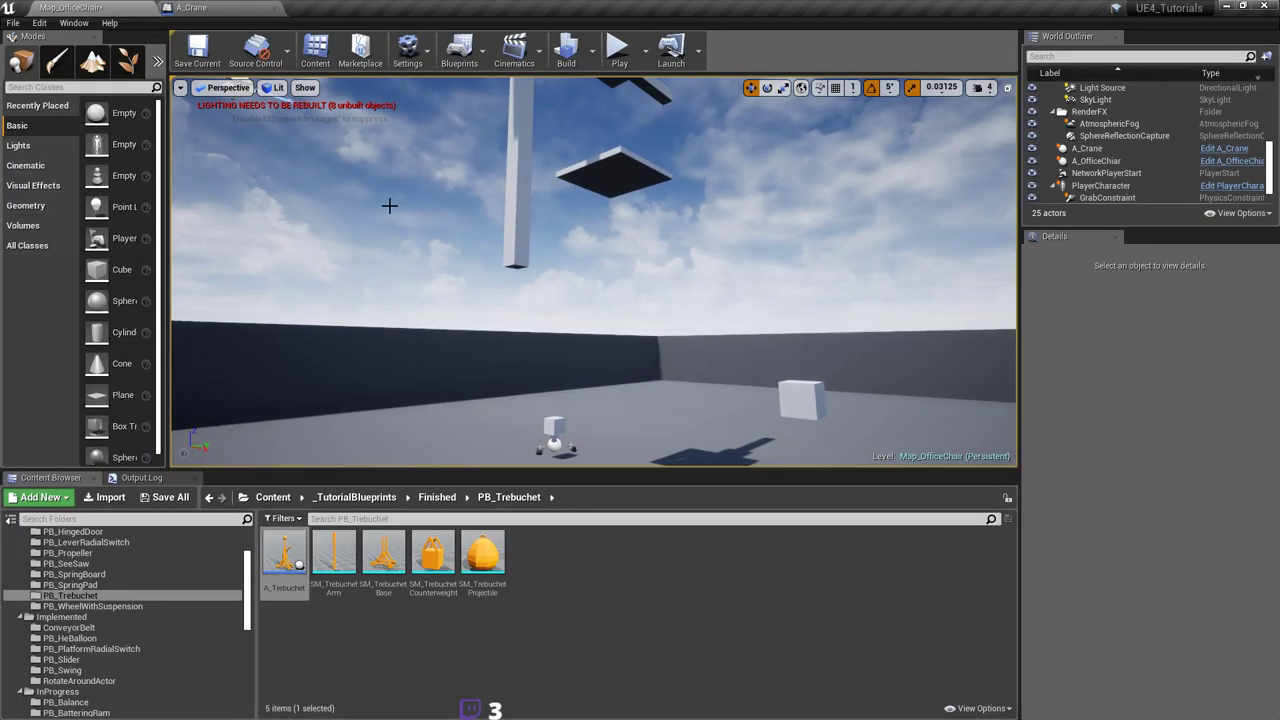
pyautogui.hotkey('ctrl', 's')
pyautogui.moveTo(481, 206); pyautogui.dragTo(526, 186, button='right')
pyautogui.click(518, 210)
pyautogui.moveTo(492, 125); pyautogui.dragTo(493, 278)
pyautogui.moveTo(503, 276); pyautogui.dragTo(506, 342, button='right')
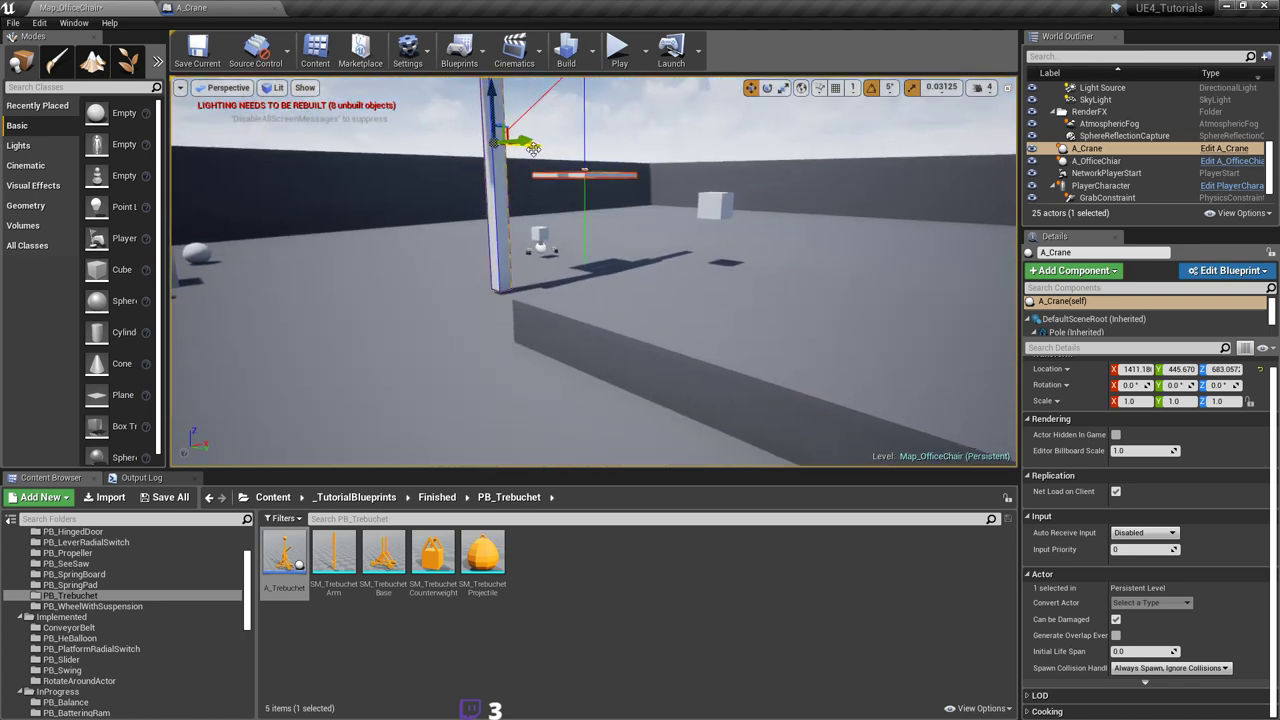
pyautogui.moveTo(533, 149); pyautogui.dragTo(538, 112, button='right')
pyautogui.moveTo(495, 217); pyautogui.dragTo(405, 237)
pyautogui.moveTo(363, 220); pyautogui.dragTo(363, 220, button='right')
pyautogui.hotkey('ctrl', 's')
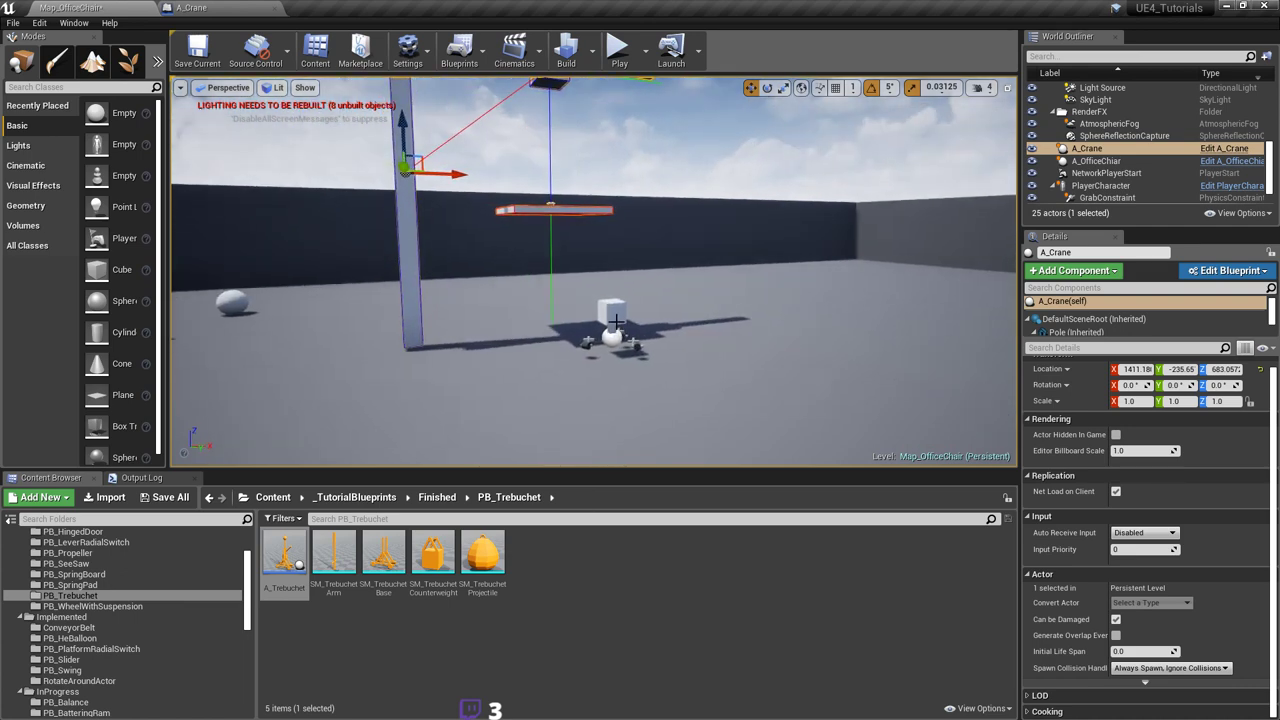
# Step: Move the A_OfficeChiar actor out from under the crane platform and save the level
pyautogui.click(638, 316)
pyautogui.moveTo(855, 331); pyautogui.dragTo(767, 354)
pyautogui.moveTo(767, 354); pyautogui.dragTo(820, 325, button='right')
pyautogui.hotkey('ctrl', 's')
# Step: Play-test the crane by approaching its pole and the lowered platform, and save the level after ending play
pyautogui.hotkey('alt', 'p')
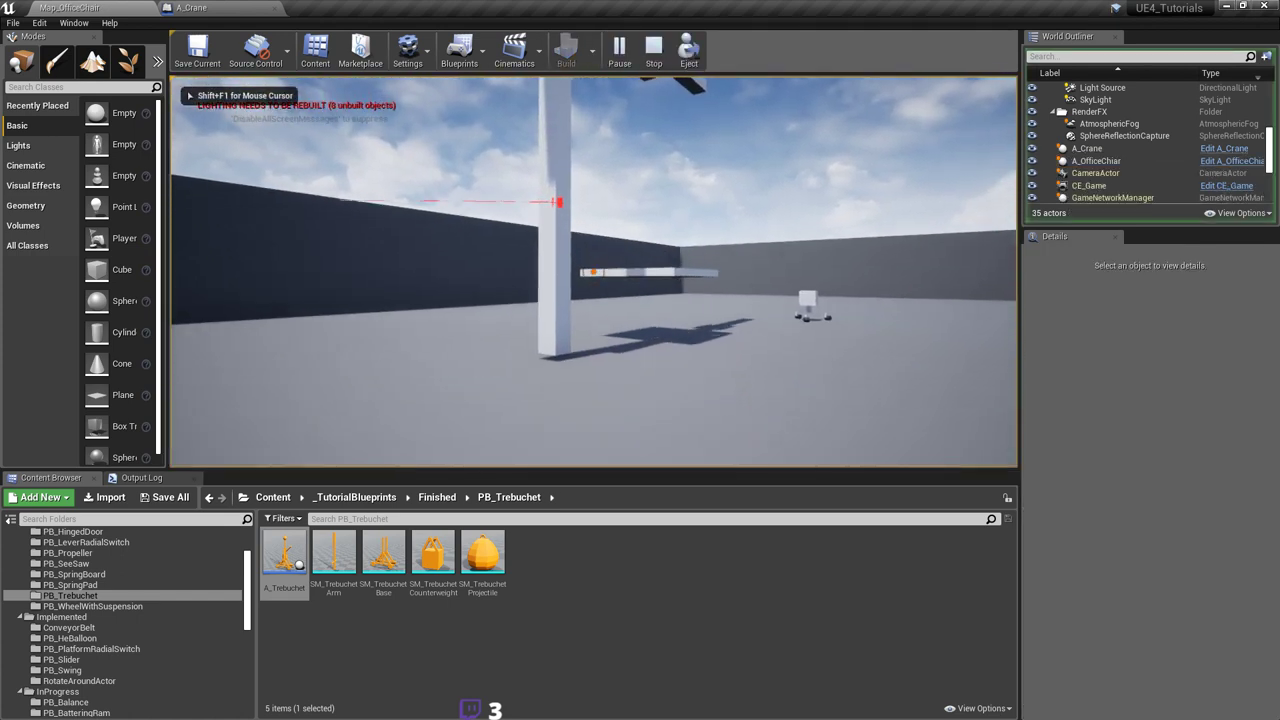
pyautogui.press('d')
pyautogui.click(593, 271)
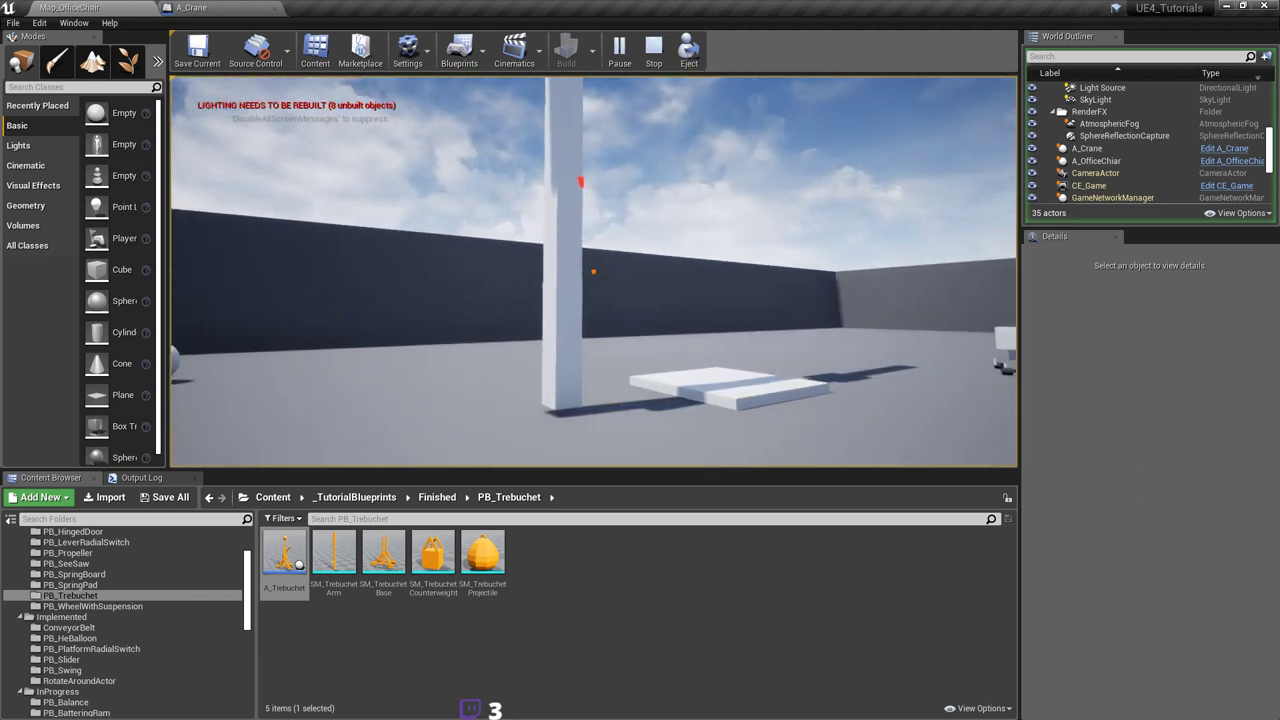
pyautogui.click(593, 271)
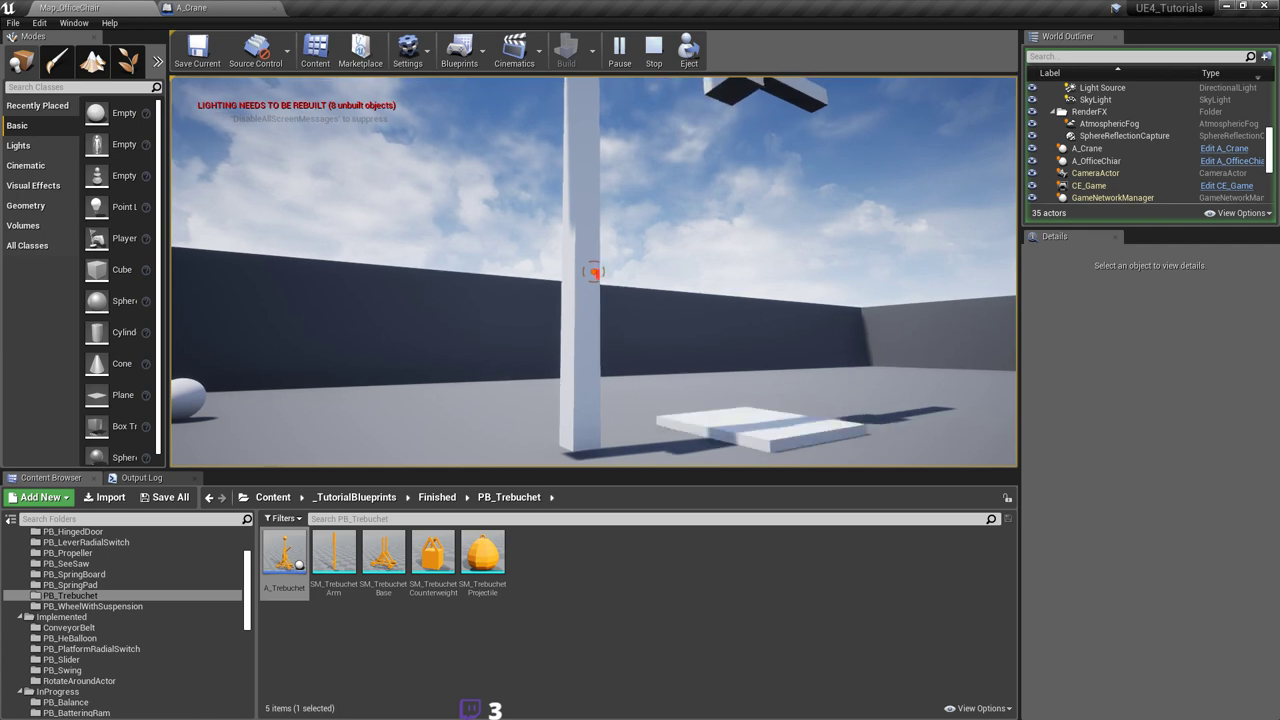
pyautogui.press('w')
pyautogui.press('w')
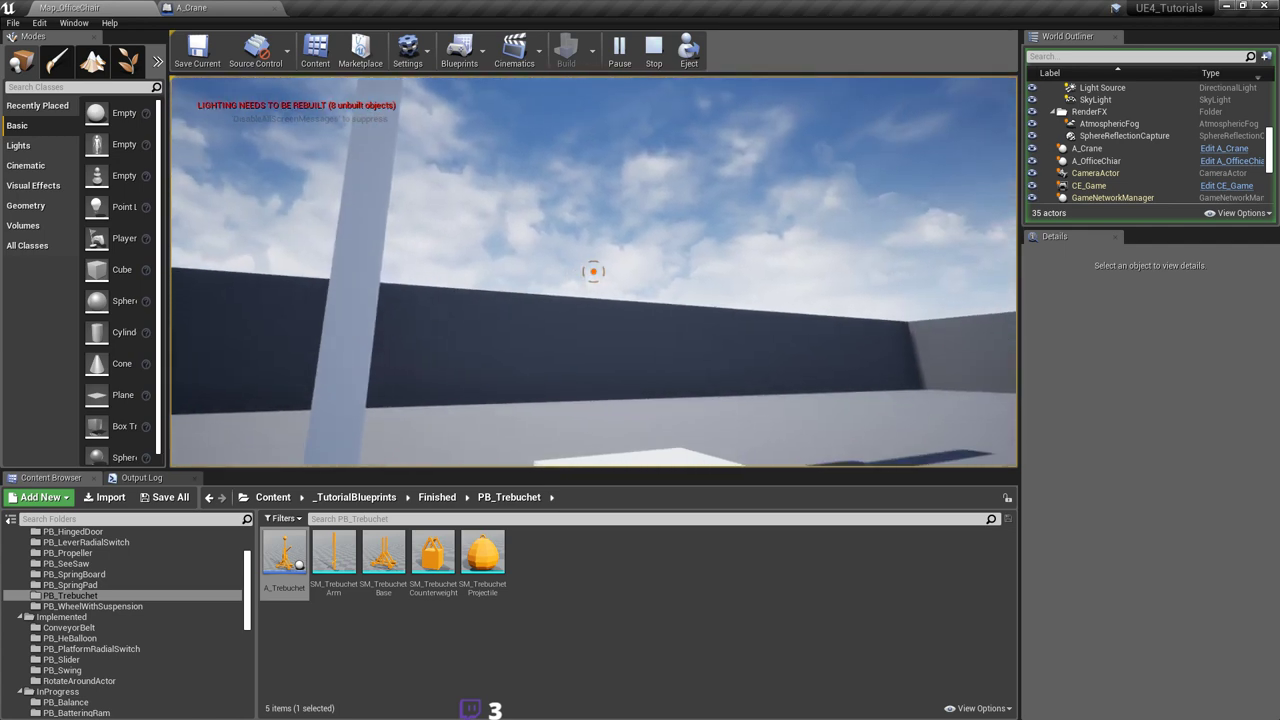
pyautogui.press('Escape')
pyautogui.hotkey('ctrl', 's')
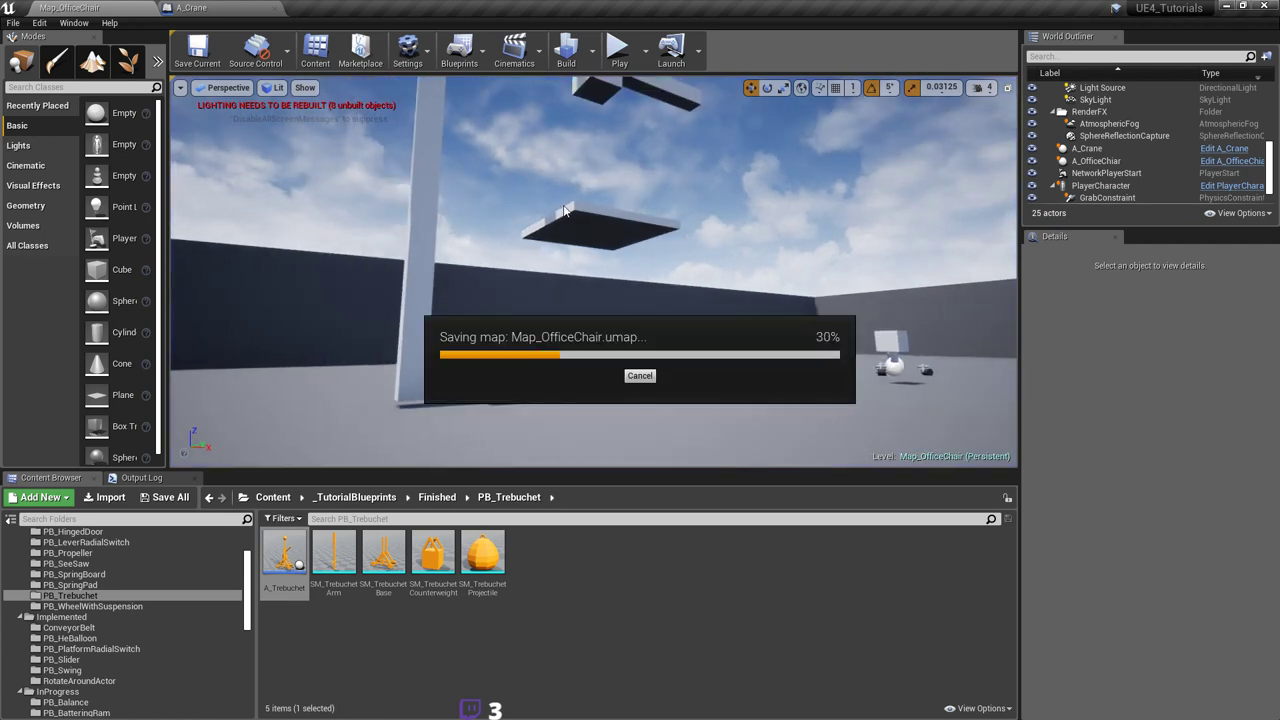
# Step: Play-test the crane again, trigger the platform's movement with the use action, and start another play session
pyautogui.moveTo(528, 183)
pyautogui.mouseDown(button='right')
pyautogui.moveTo(562, 240)
pyautogui.moveTo(570, 110)
pyautogui.moveTo(580, 185)
pyautogui.moveTo(550, 183)
pyautogui.moveTo(480, 135)
pyautogui.moveTo(528, 177)
pyautogui.mouseUp(button='right')
pyautogui.press('d')
pyautogui.click(619, 55)
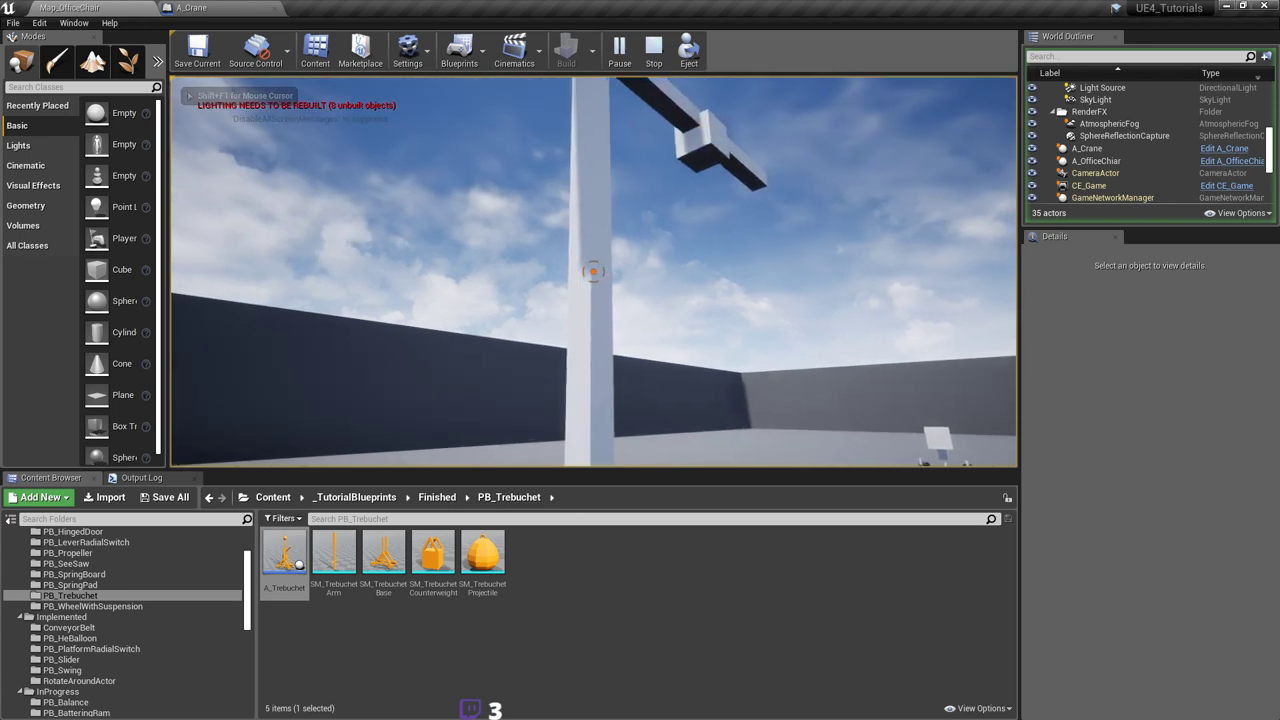
pyautogui.press('s')
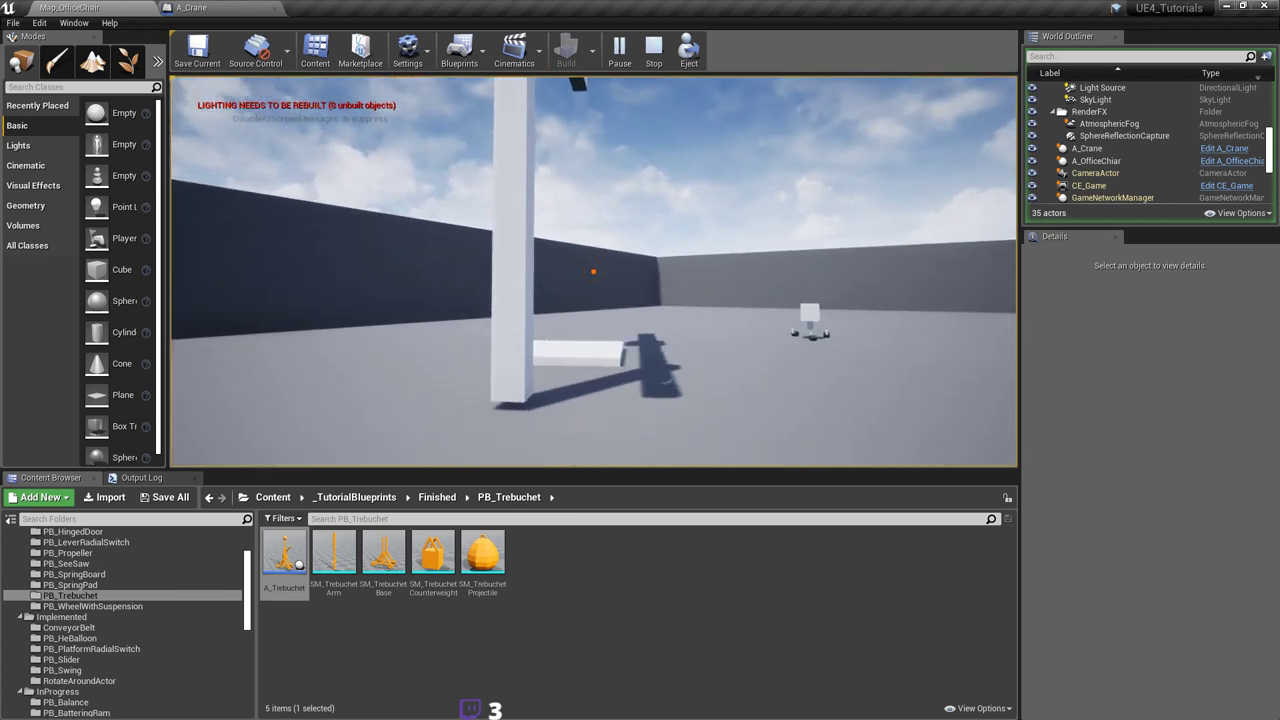
pyautogui.press('a')
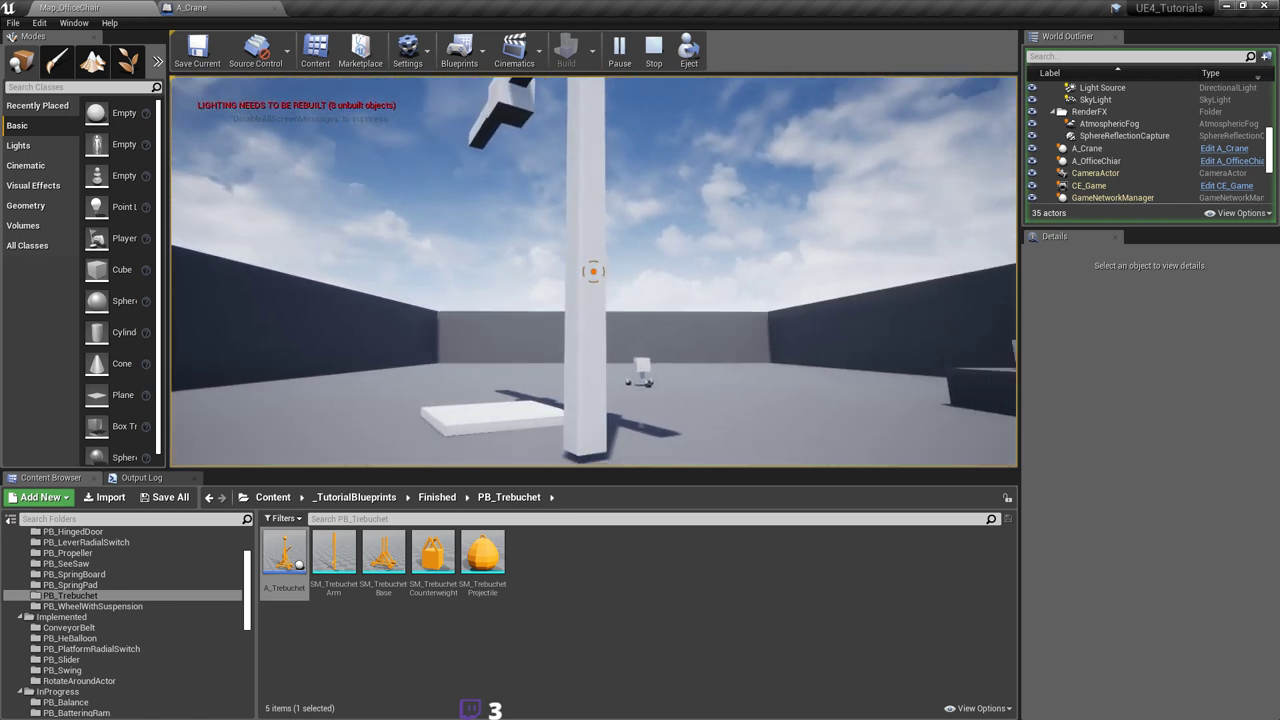
pyautogui.press('e')
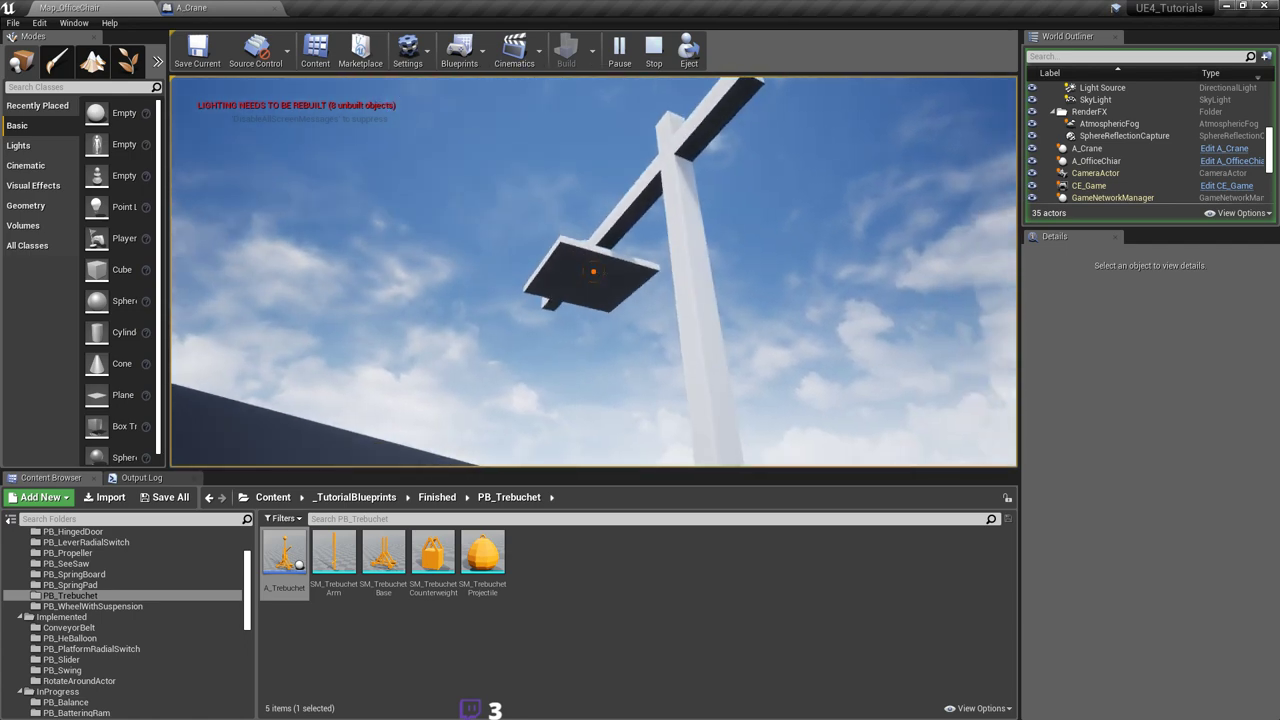
pyautogui.press('Escape')
pyautogui.hotkey('alt', 'p')
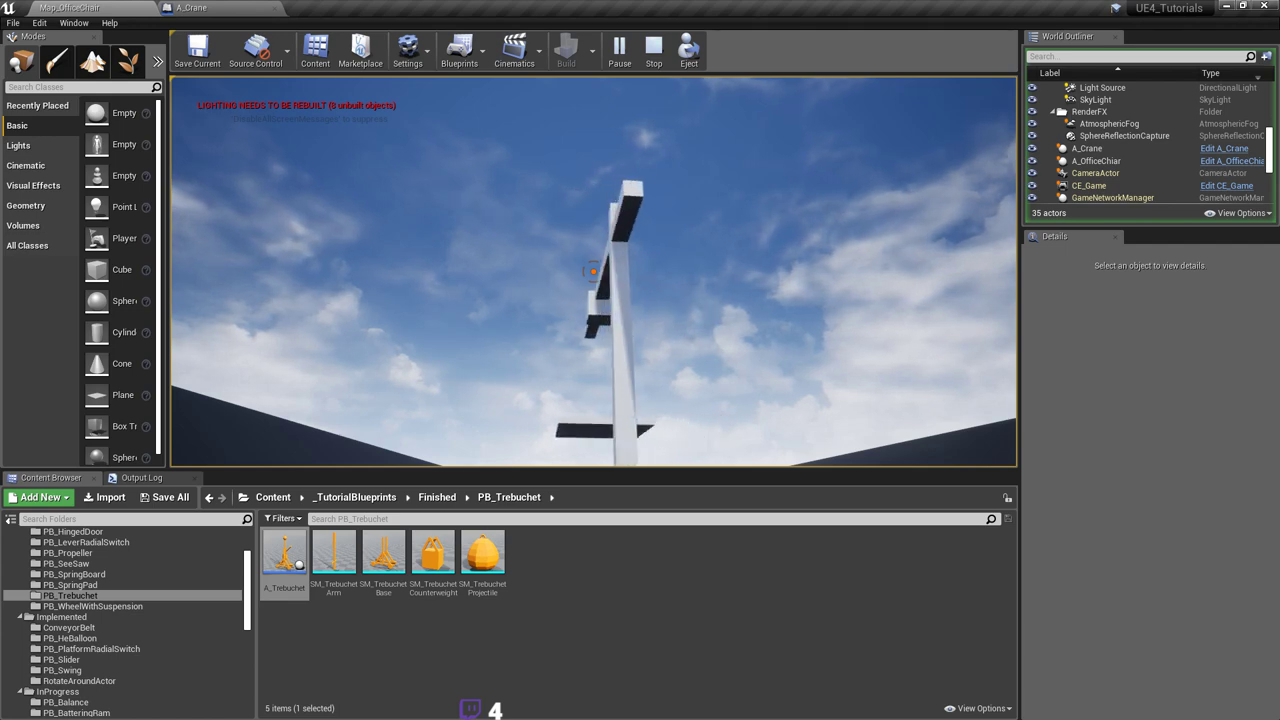
# Step: Stop the playtest and add a float Lerp node below the Select node in the A_Crane event graph
pyautogui.press('Escape')
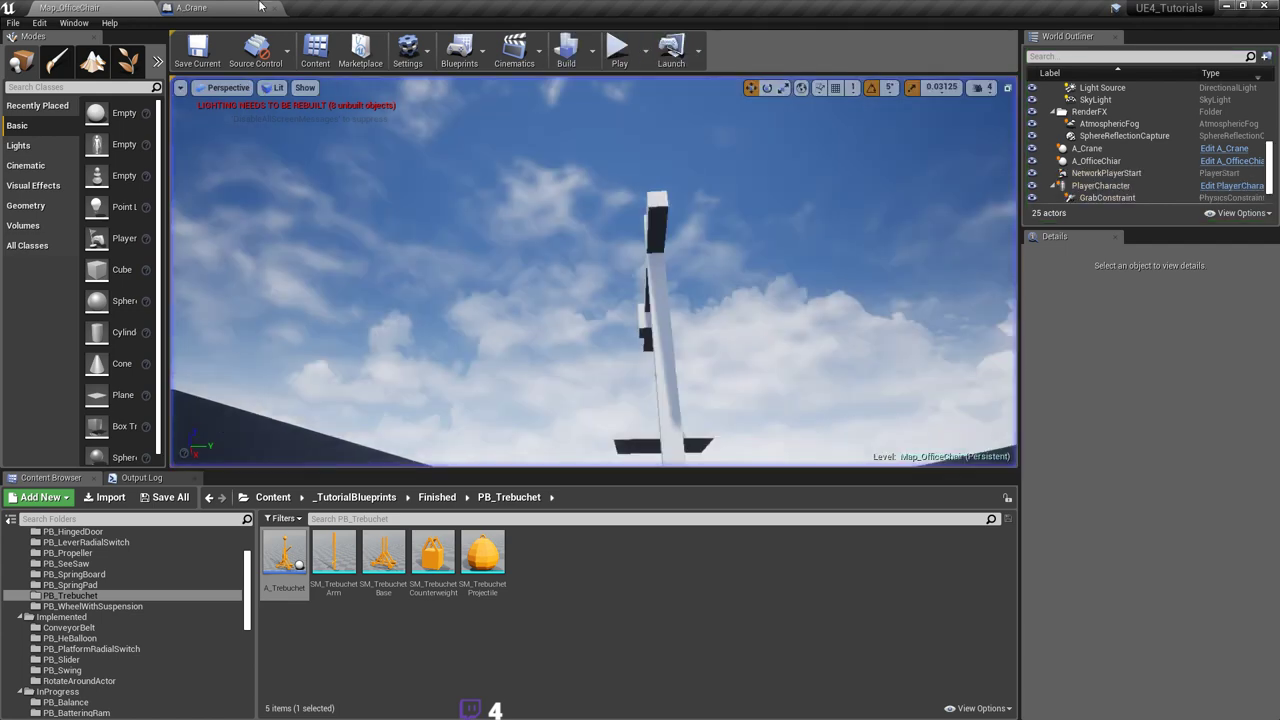
pyautogui.click(347, 96)
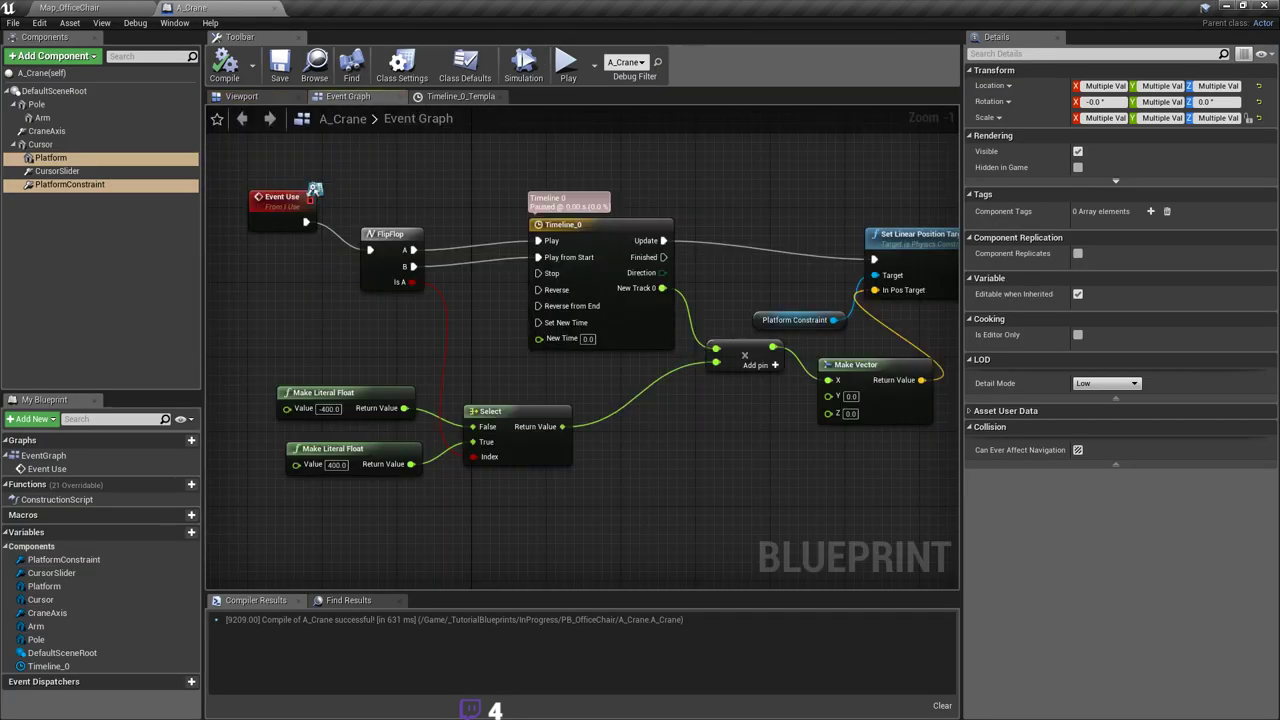
pyautogui.scroll(1, 417, 426)
pyautogui.rightClick(370, 429)
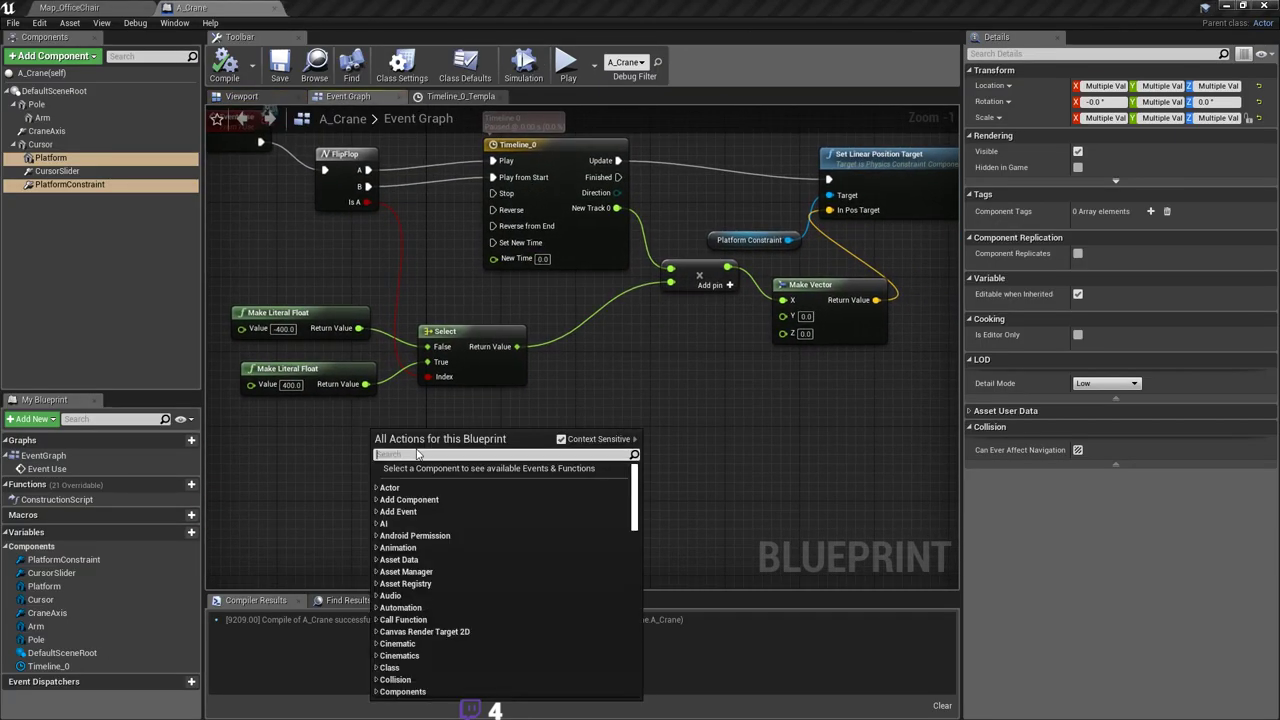
pyautogui.write('lefp')
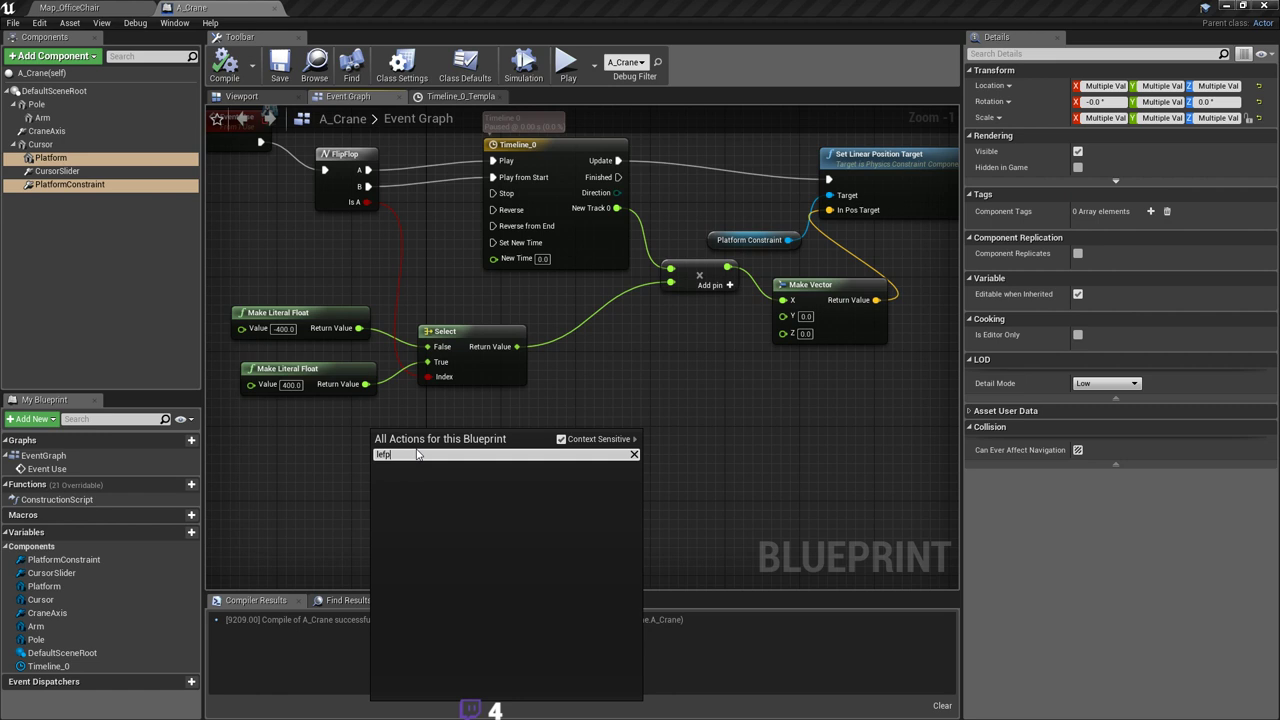
pyautogui.press('BackSpace')
pyautogui.press('BackSpace')
pyautogui.write('rp')
pyautogui.press('Return')
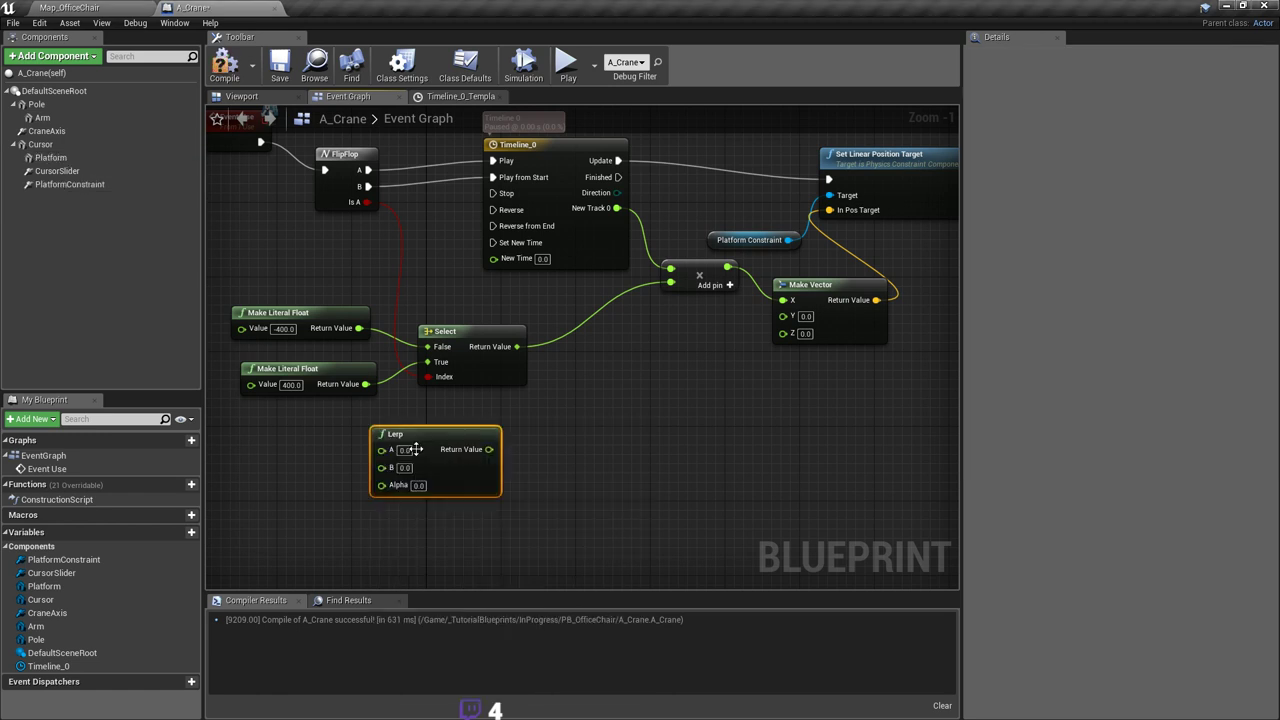
pyautogui.moveTo(416, 465); pyautogui.dragTo(539, 392, button='right')
pyautogui.scroll(1, 467, 418)
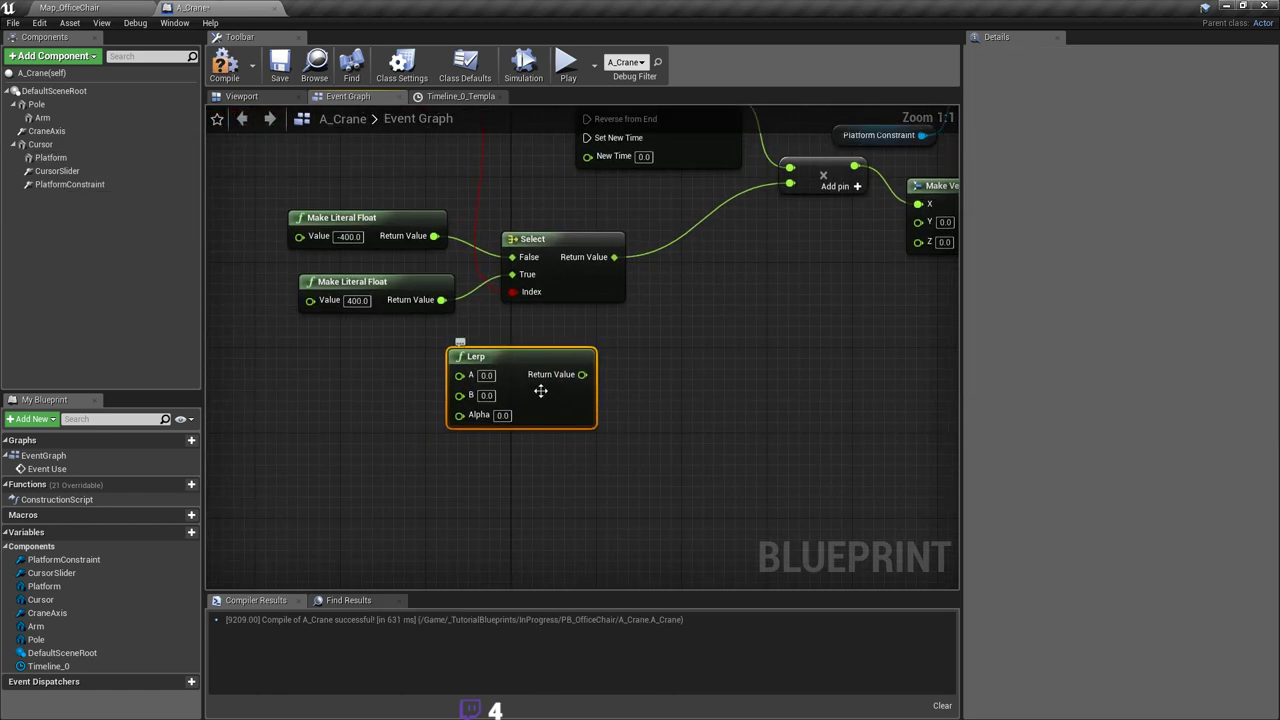
pyautogui.moveTo(541, 380); pyautogui.dragTo(596, 411)
pyautogui.moveTo(597, 408); pyautogui.dragTo(591, 450, button='right')
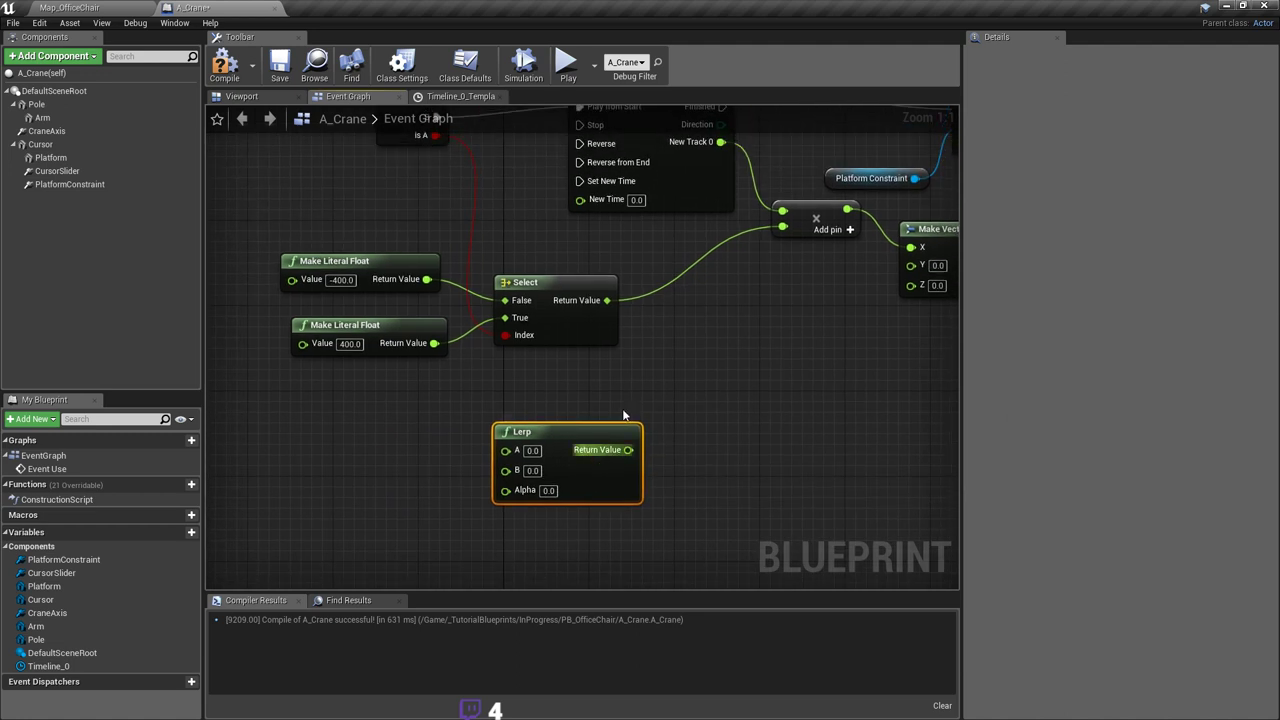
# Step: Set the Lerp's A to -400 and B to 400, and drive its Alpha from the Timeline's New Track 0
pyautogui.moveTo(774, 213); pyautogui.dragTo(709, 231, button='right')
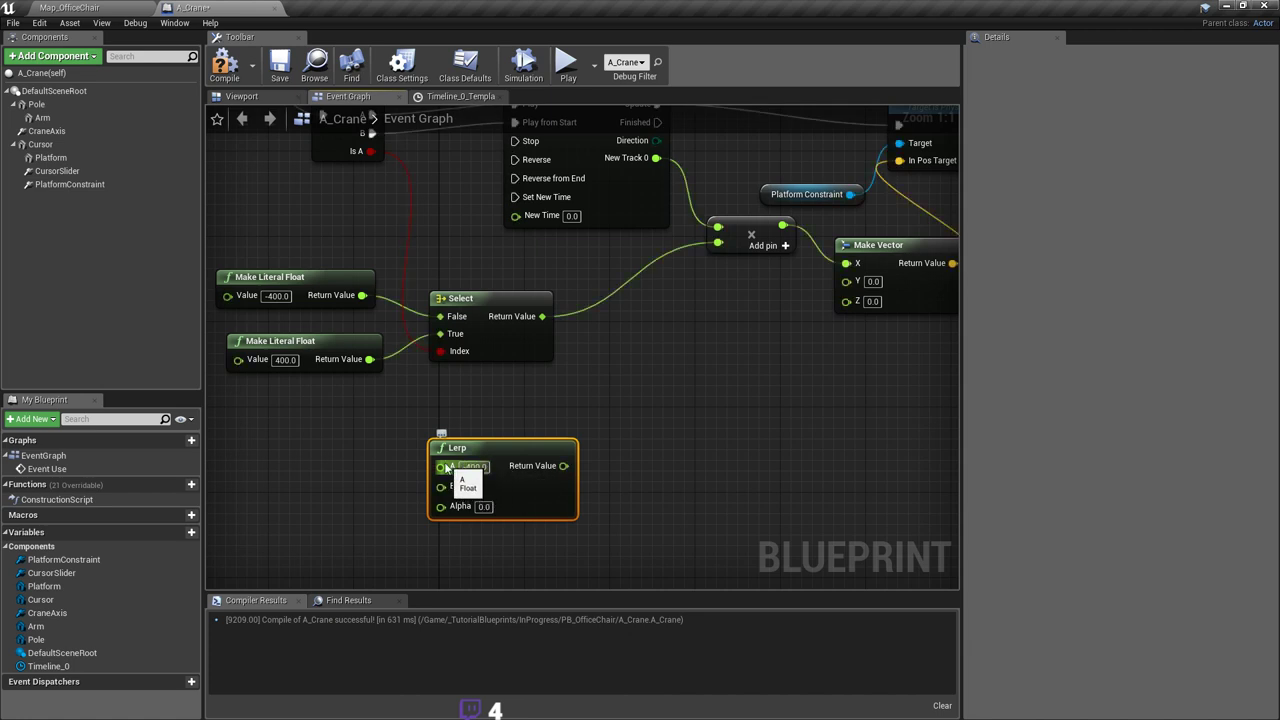
pyautogui.click(532, 491)
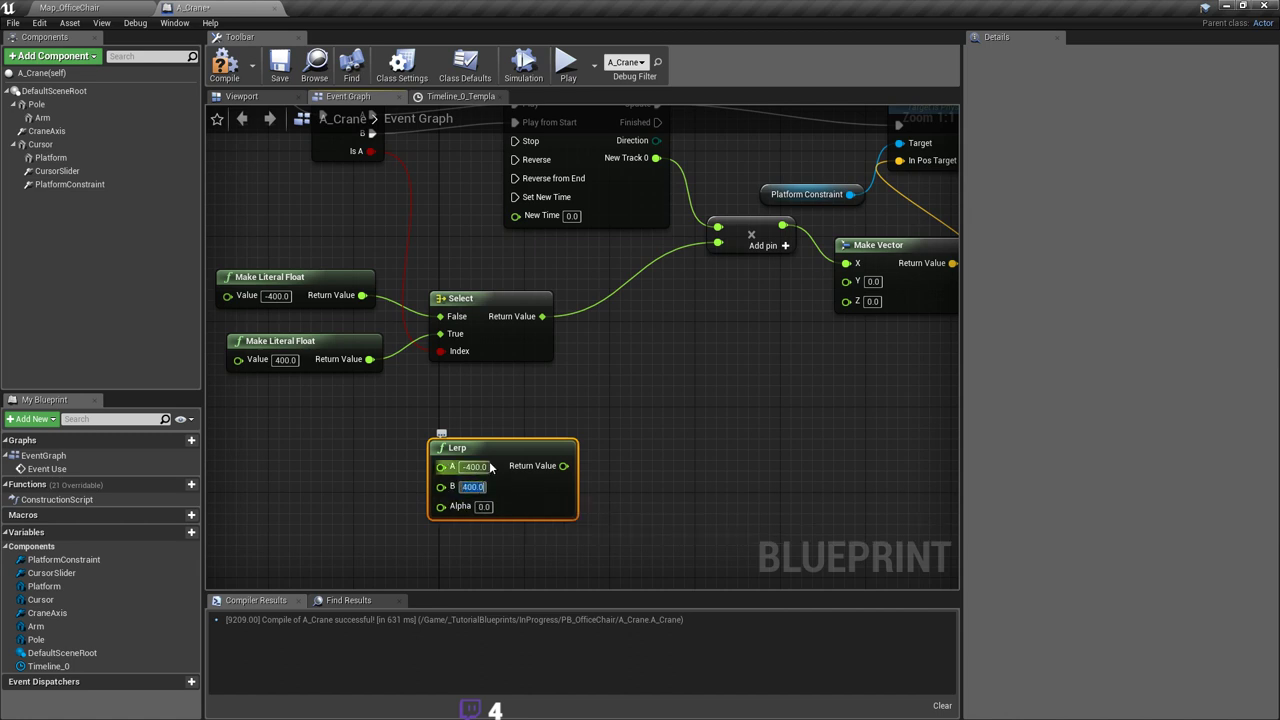
pyautogui.moveTo(487, 456); pyautogui.dragTo(700, 434)
pyautogui.moveTo(655, 485); pyautogui.dragTo(656, 158)
# Step: Connect the Lerp's Return Value to the X input of Make Vector in place of the multiply node
pyautogui.moveTo(727, 370); pyautogui.dragTo(674, 381, button='right')
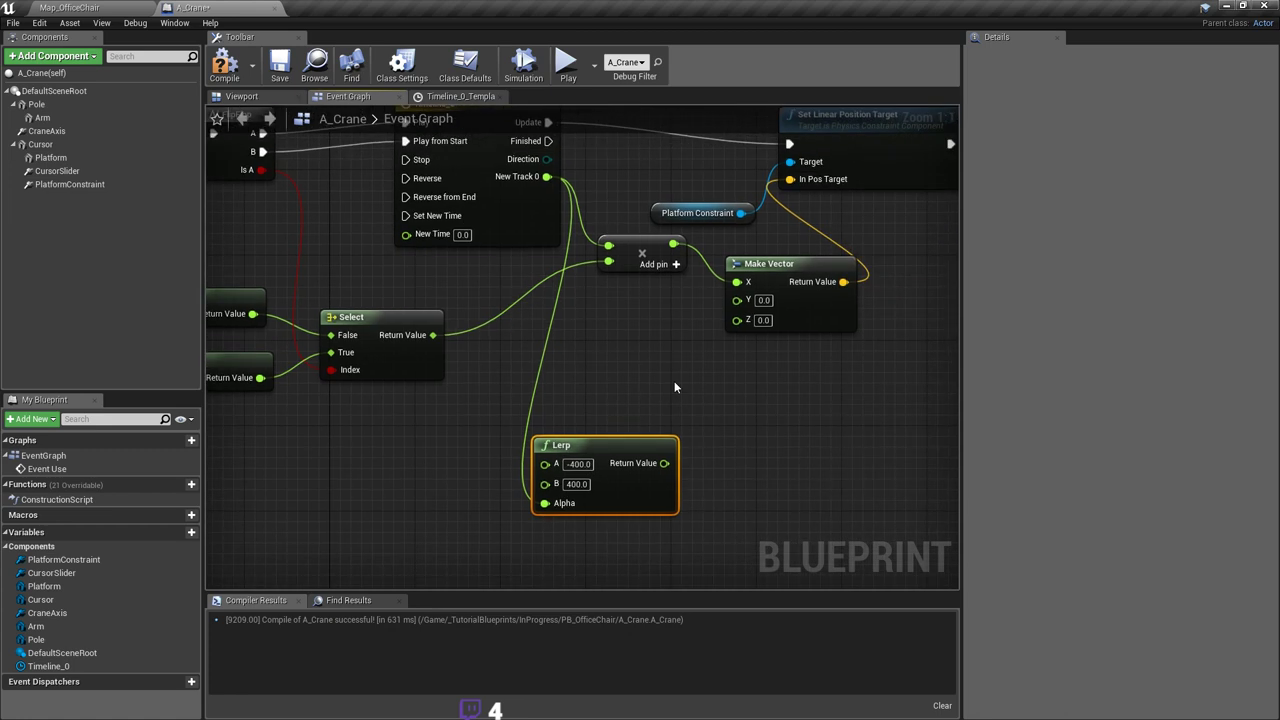
pyautogui.moveTo(665, 463); pyautogui.dragTo(640, 348)
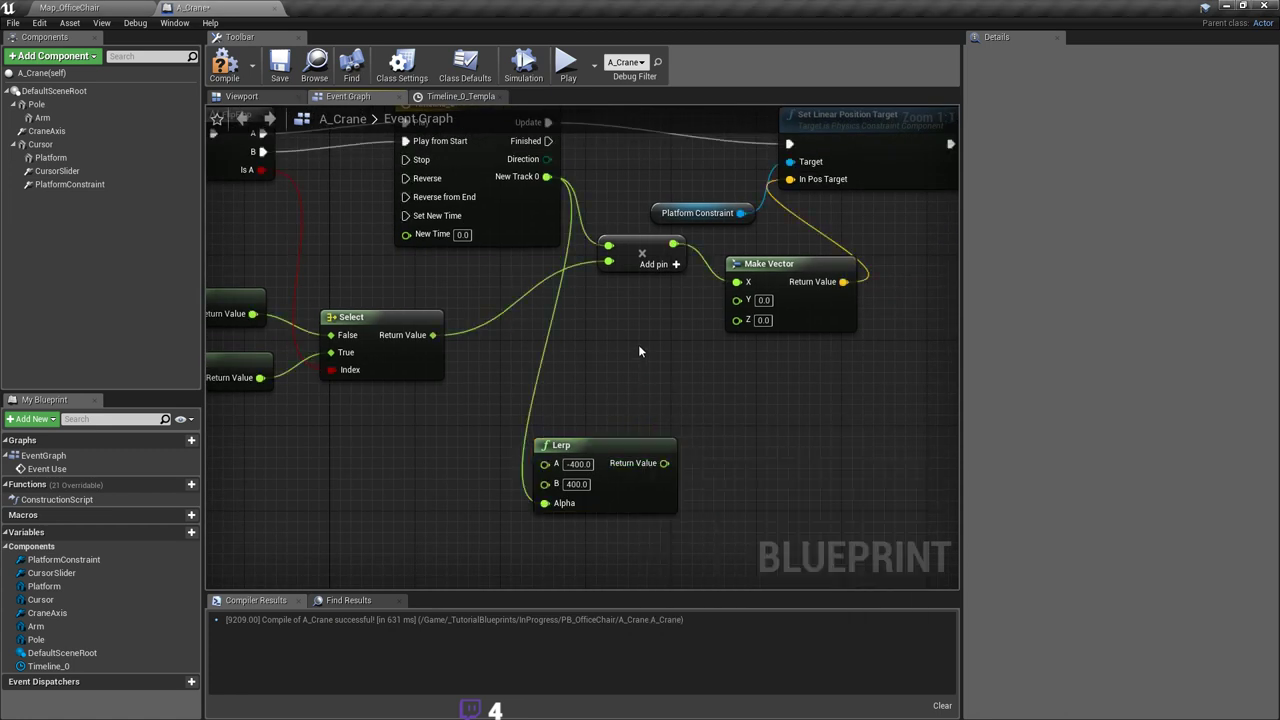
pyautogui.moveTo(664, 463); pyautogui.dragTo(737, 283)
pyautogui.moveTo(645, 255); pyautogui.dragTo(689, 287, button='right')
pyautogui.moveTo(689, 287); pyautogui.dragTo(689, 319)
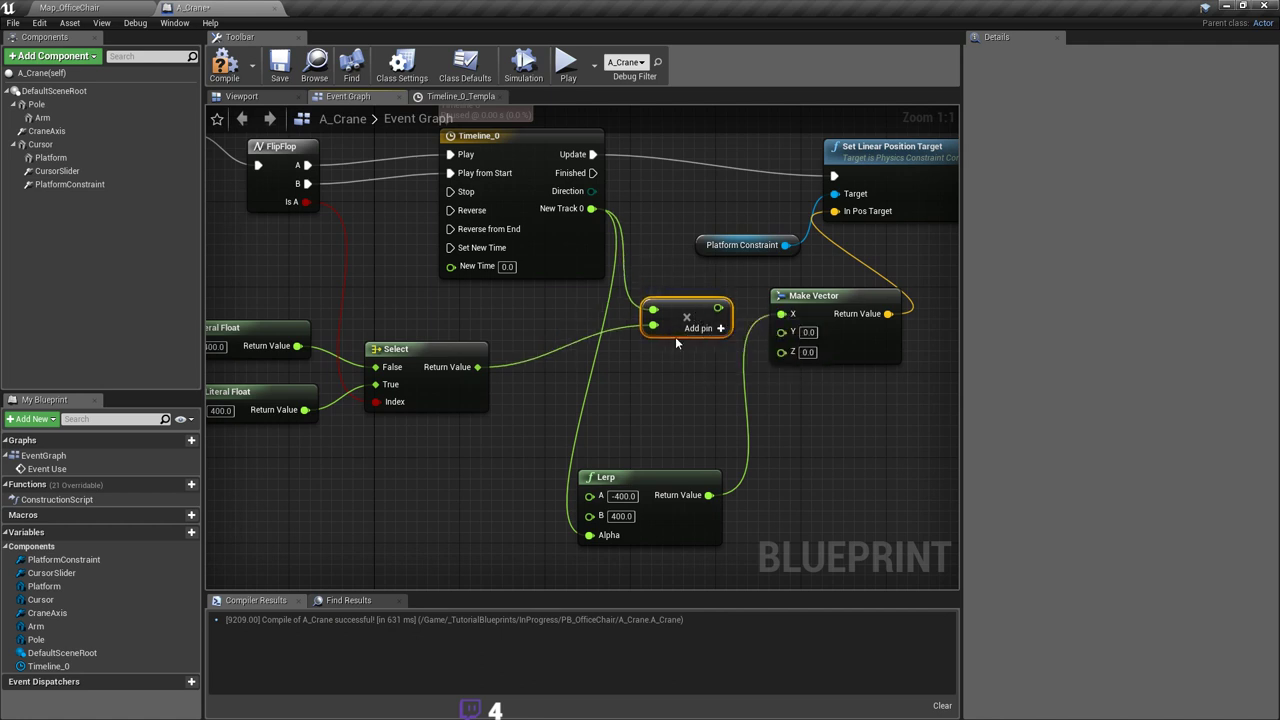
pyautogui.moveTo(661, 406); pyautogui.dragTo(718, 413, button='right')
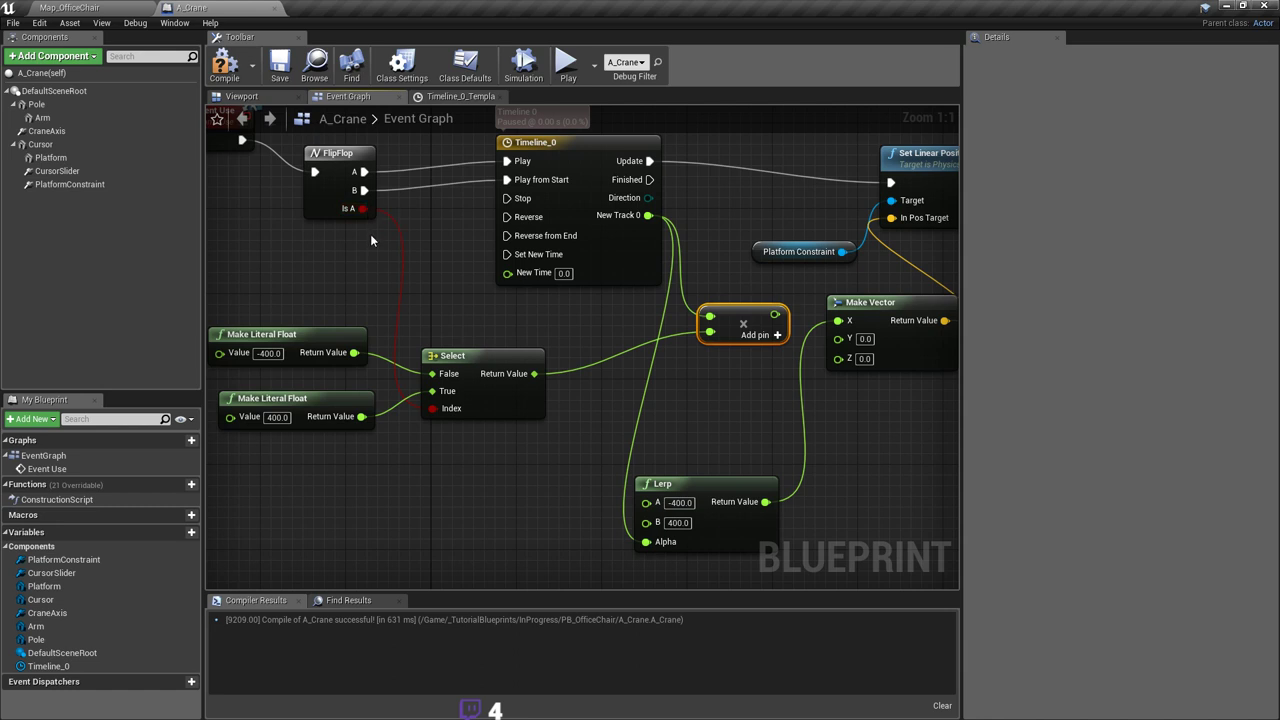
pyautogui.moveTo(370, 234); pyautogui.dragTo(414, 248, button='right')
pyautogui.moveTo(601, 334); pyautogui.dragTo(537, 299, button='right')
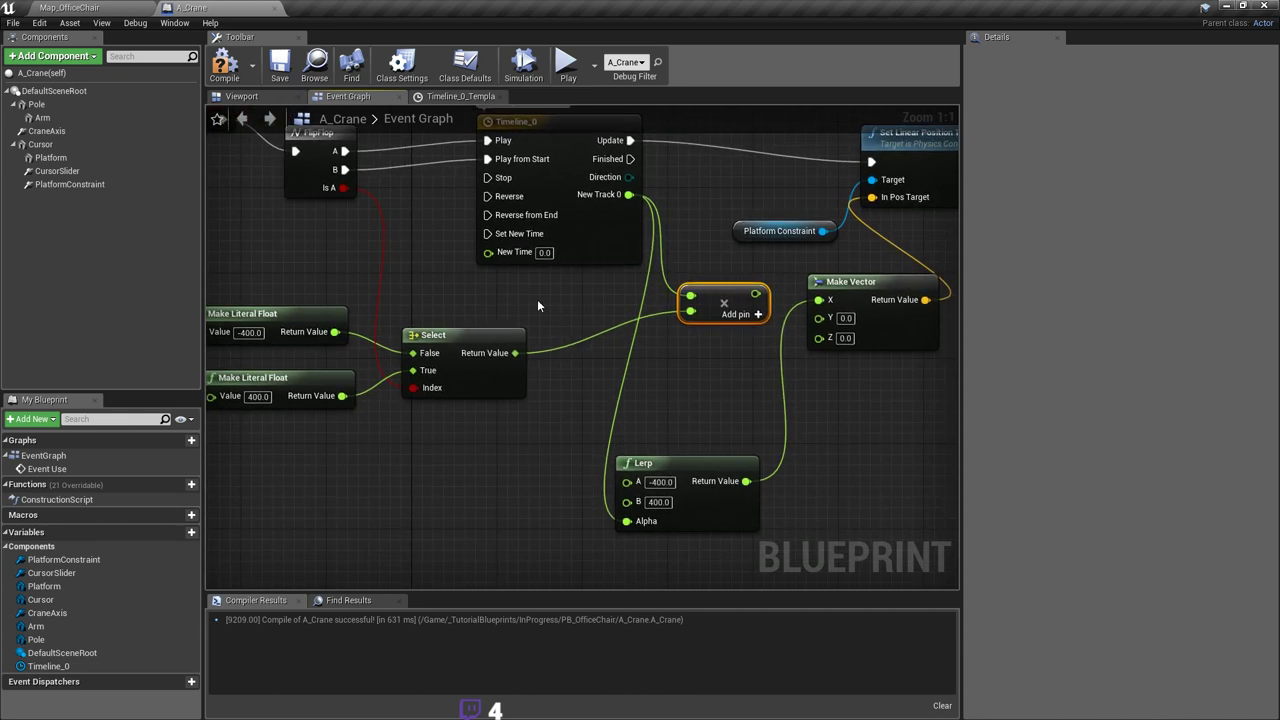
# Step: Compile and save the A_Crane blueprint and playtest the crane in the Map_OfficeChair level
pyautogui.click(279, 65)
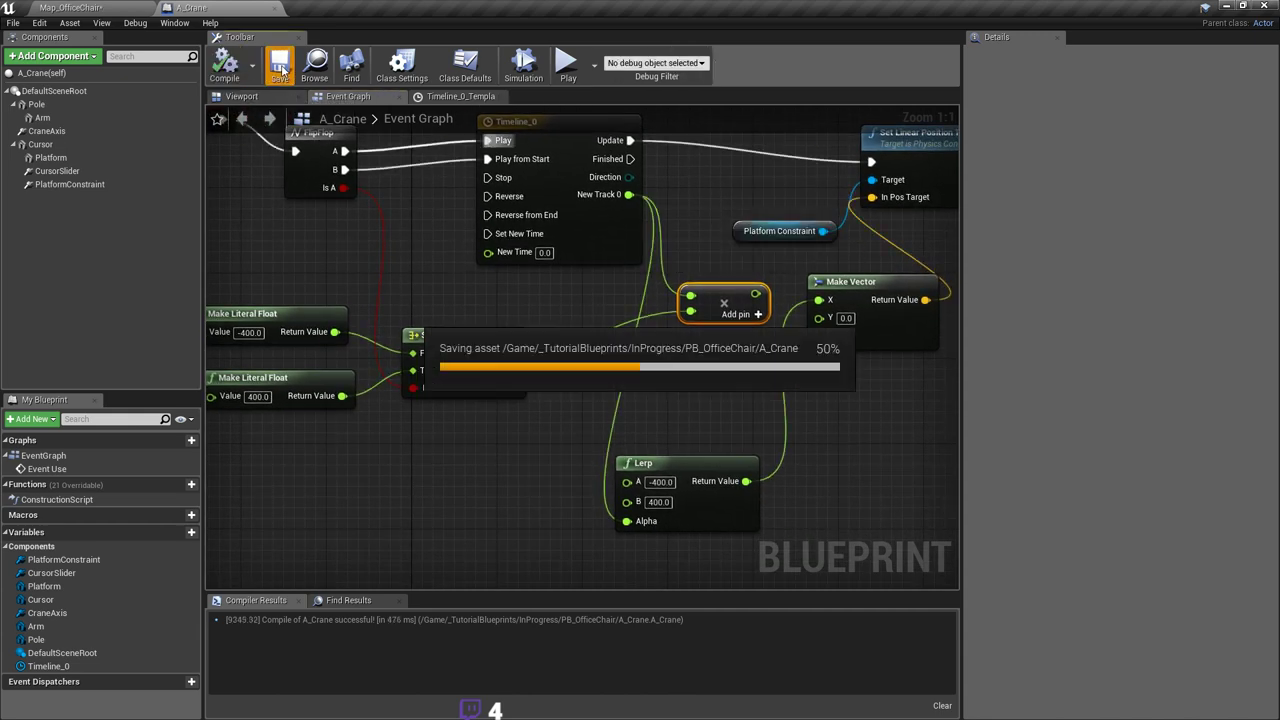
pyautogui.click(69, 7)
pyautogui.click(619, 55)
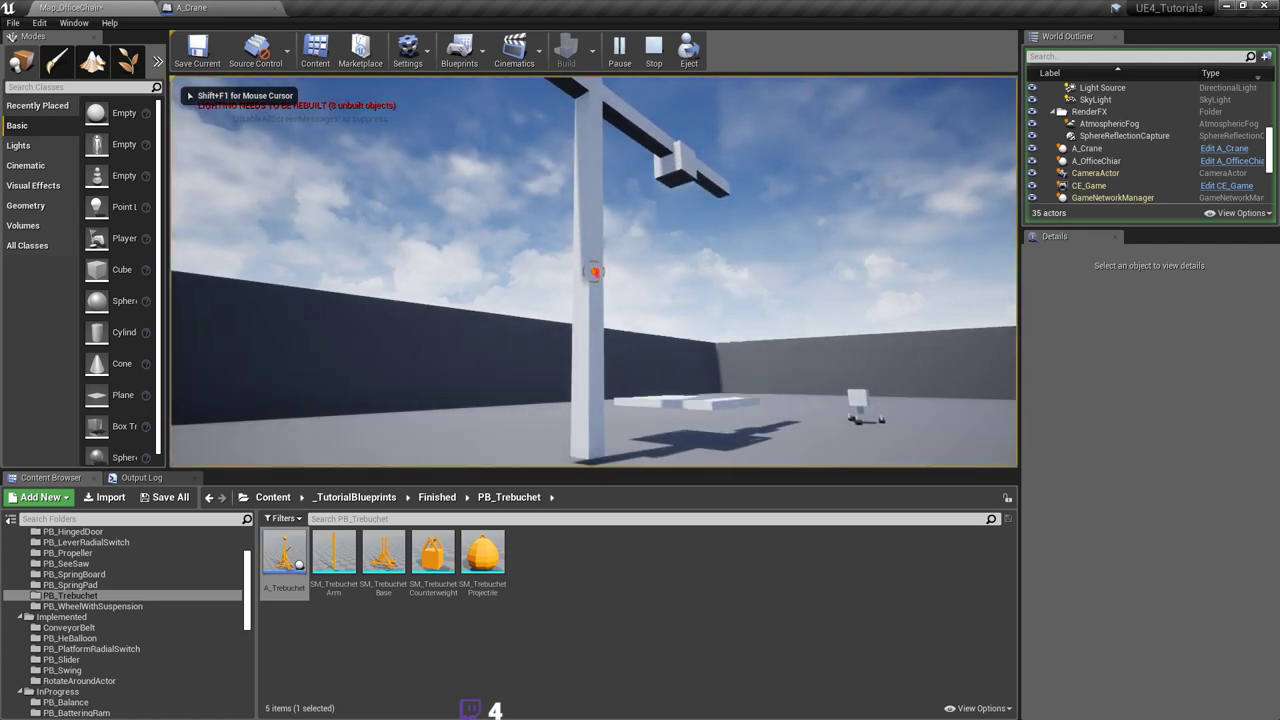
pyautogui.press('Escape')
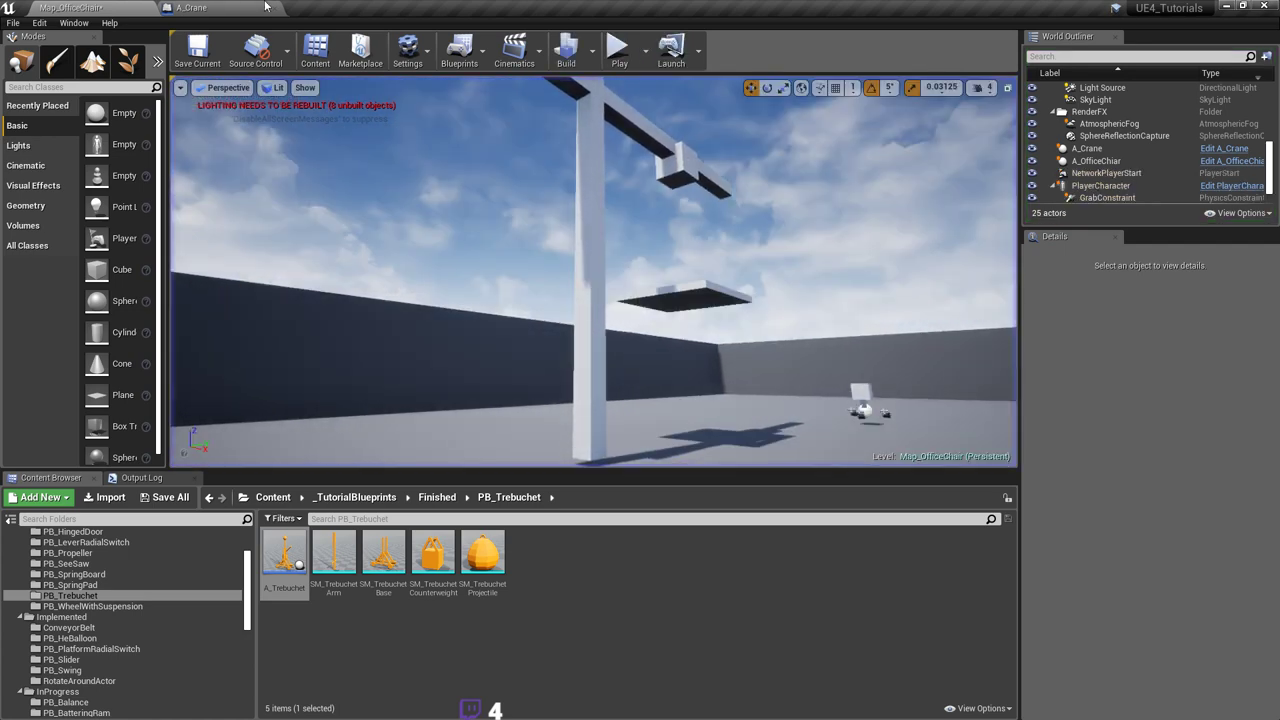
# Step: Delete the two Make Literal Float nodes feeding the Select node in the A_Crane event graph
pyautogui.click(216, 9)
pyautogui.moveTo(663, 298); pyautogui.dragTo(665, 264, button='right')
pyautogui.hotkey('ctrl', 's')
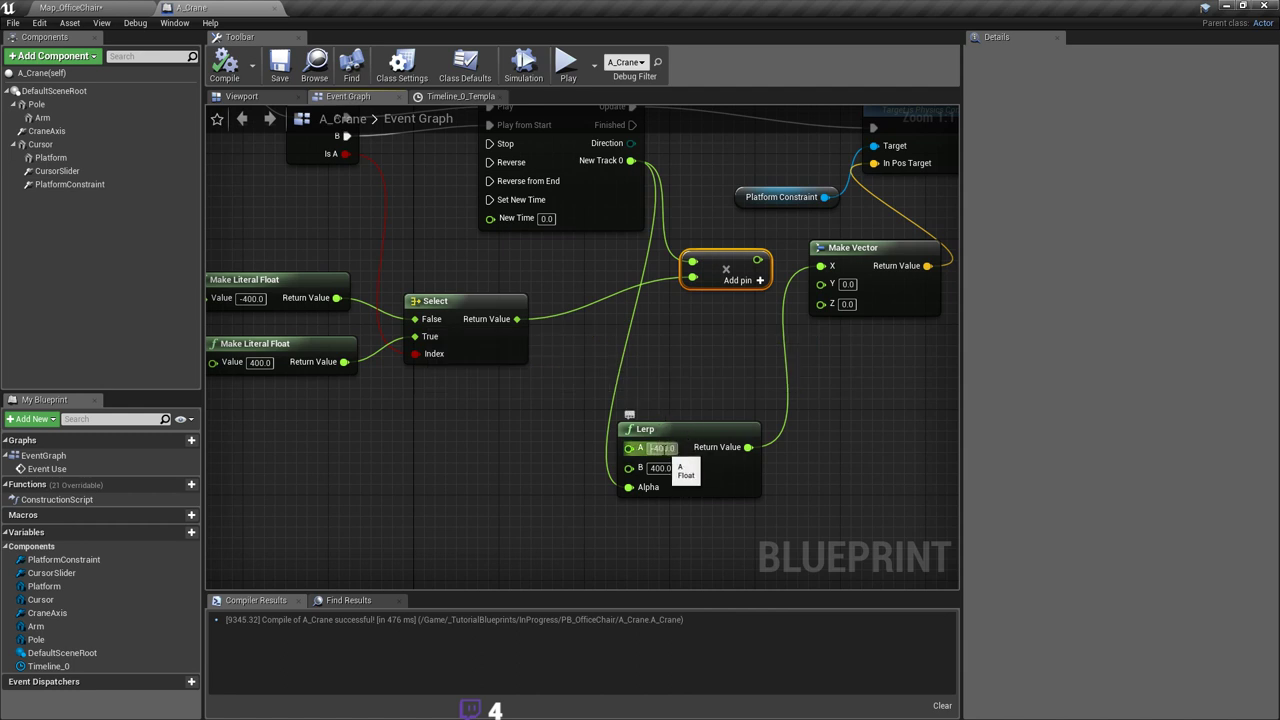
pyautogui.moveTo(763, 443); pyautogui.dragTo(668, 424, button='right')
pyautogui.moveTo(634, 417); pyautogui.dragTo(522, 429)
pyautogui.moveTo(437, 336); pyautogui.dragTo(590, 368, button='right')
pyautogui.moveTo(288, 263); pyautogui.dragTo(398, 427)
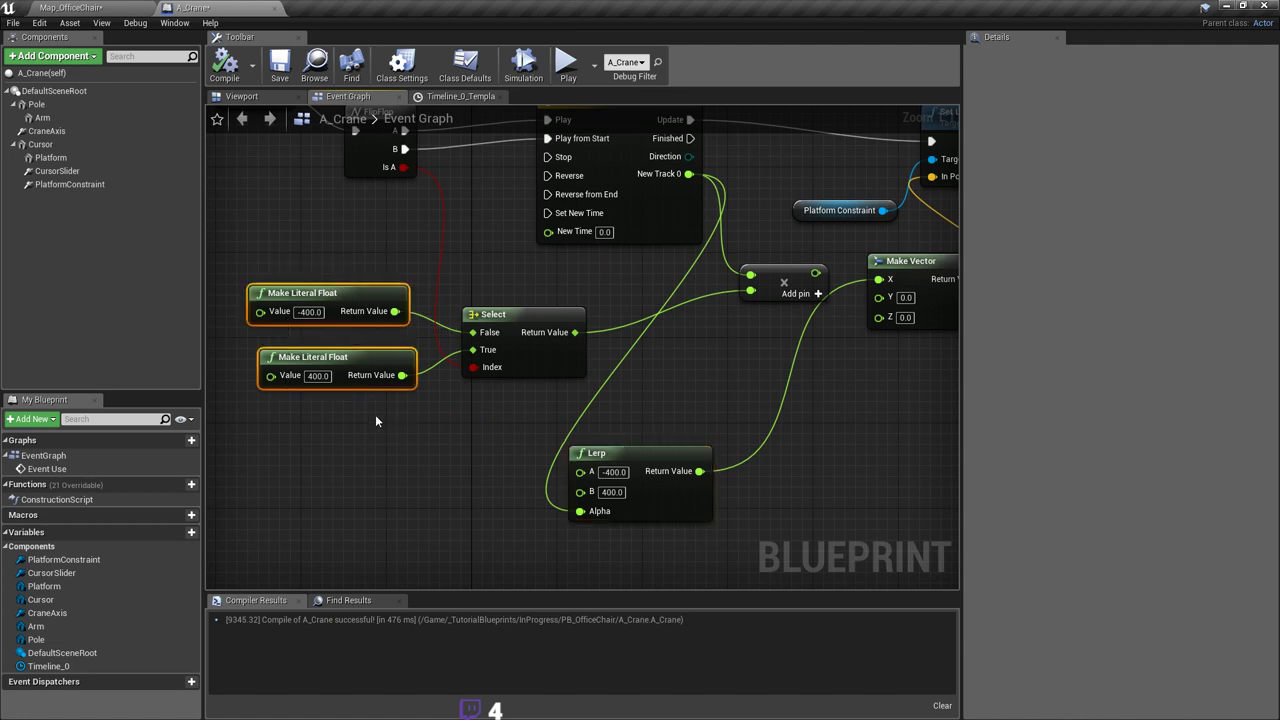
pyautogui.press('Delete')
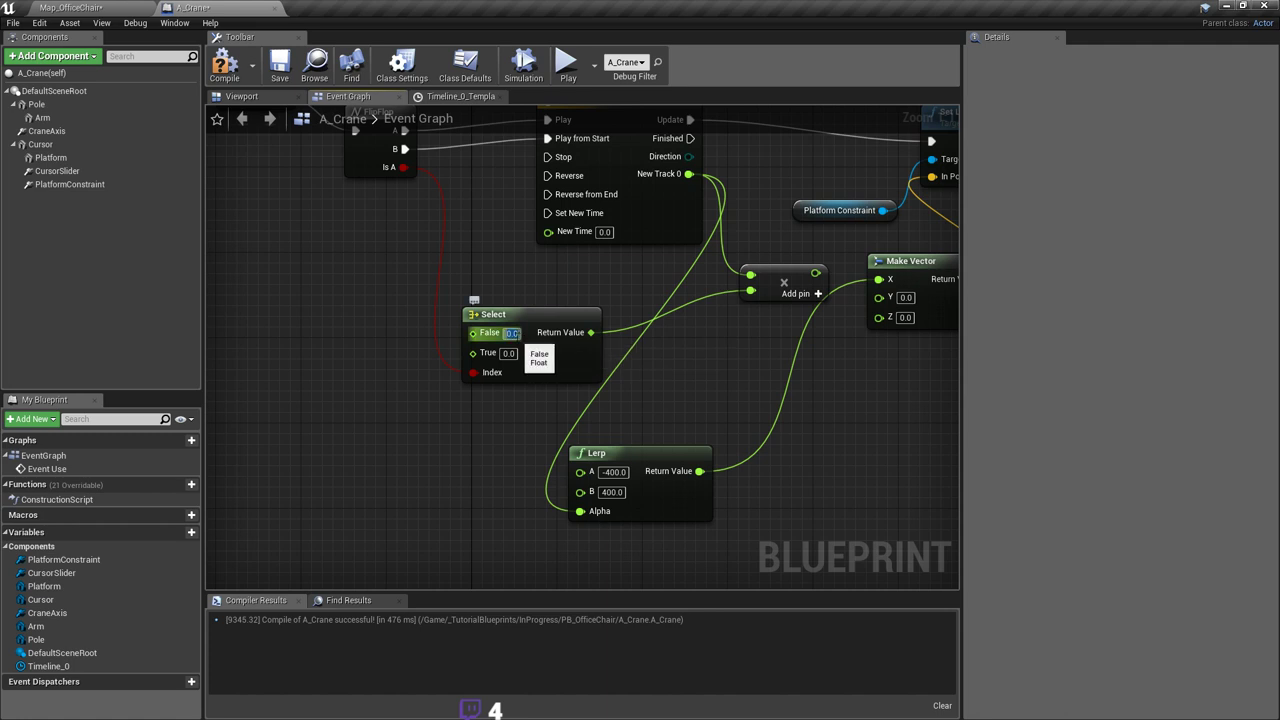
# Step: Set the Select node's False value to -1.0 and its True value to 1.0
pyautogui.write('-')
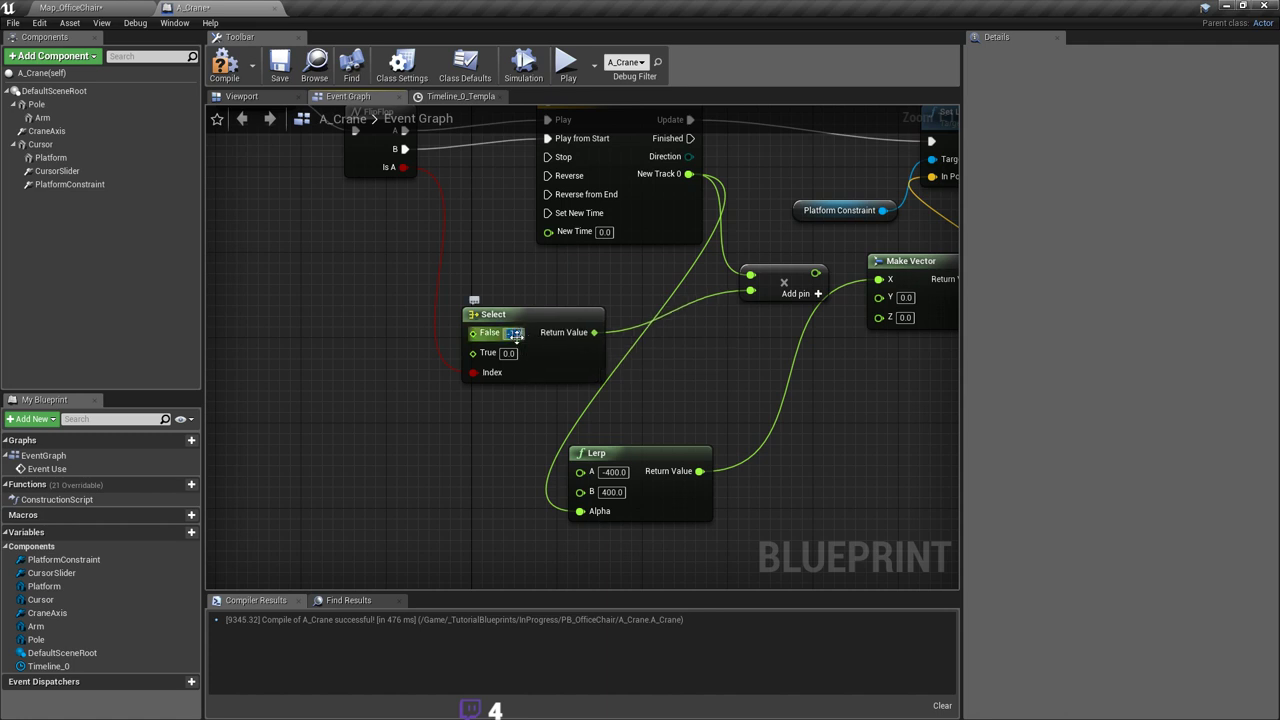
pyautogui.write('1')
pyautogui.click(509, 353)
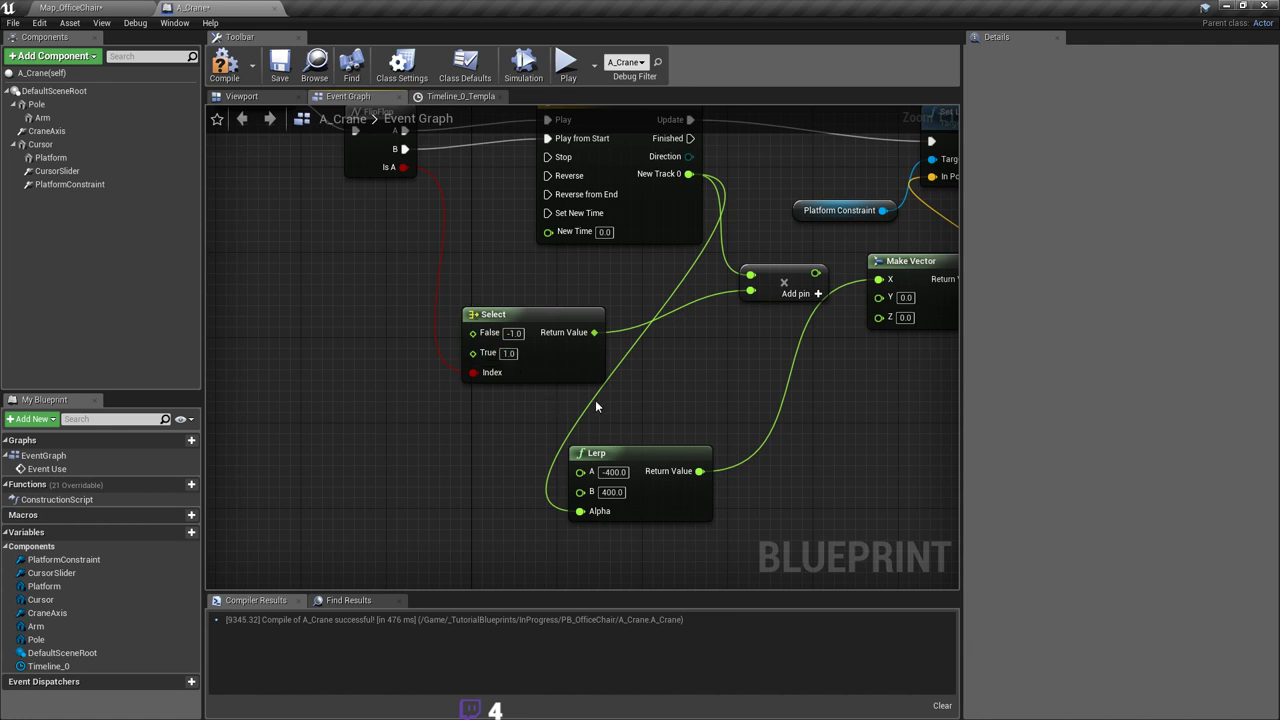
# Step: Multiply the Select and Lerp return values in a new float multiply node and feed the product into Make Vector's X
pyautogui.moveTo(596, 406); pyautogui.dragTo(520, 386, button='right')
pyautogui.moveTo(518, 312); pyautogui.dragTo(698, 372)
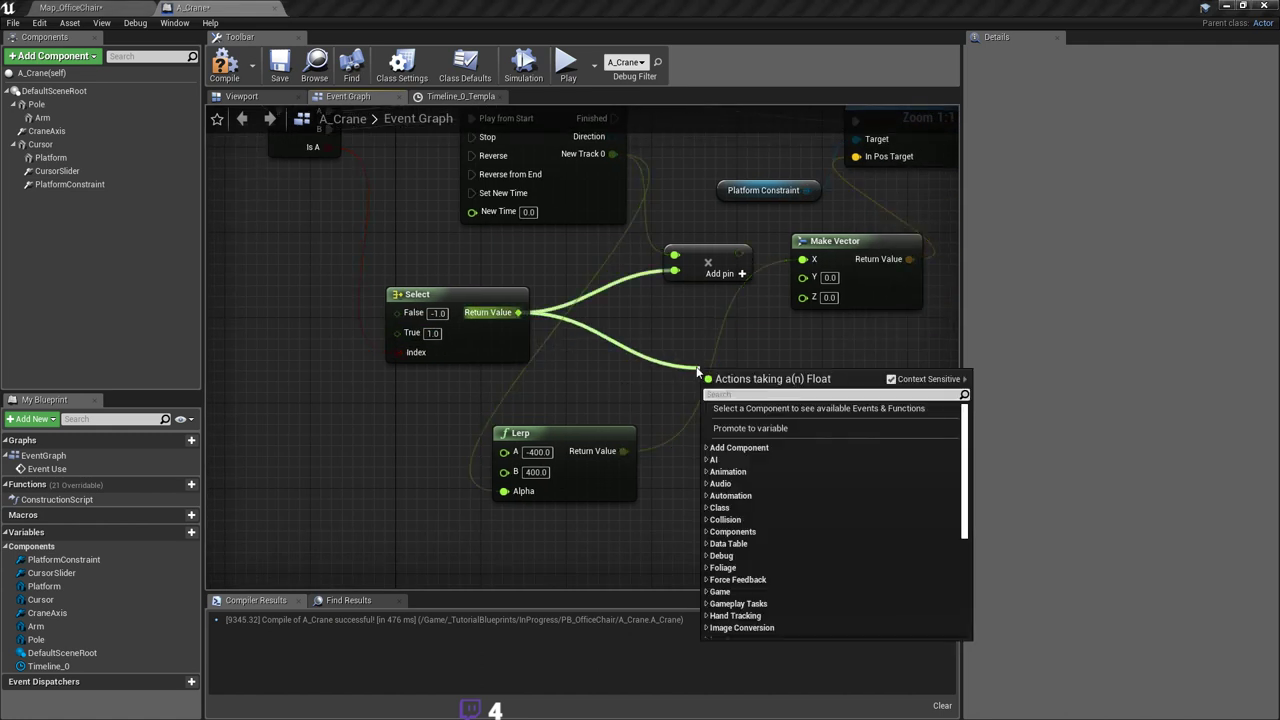
pyautogui.write('* fl')
pyautogui.press('Return')
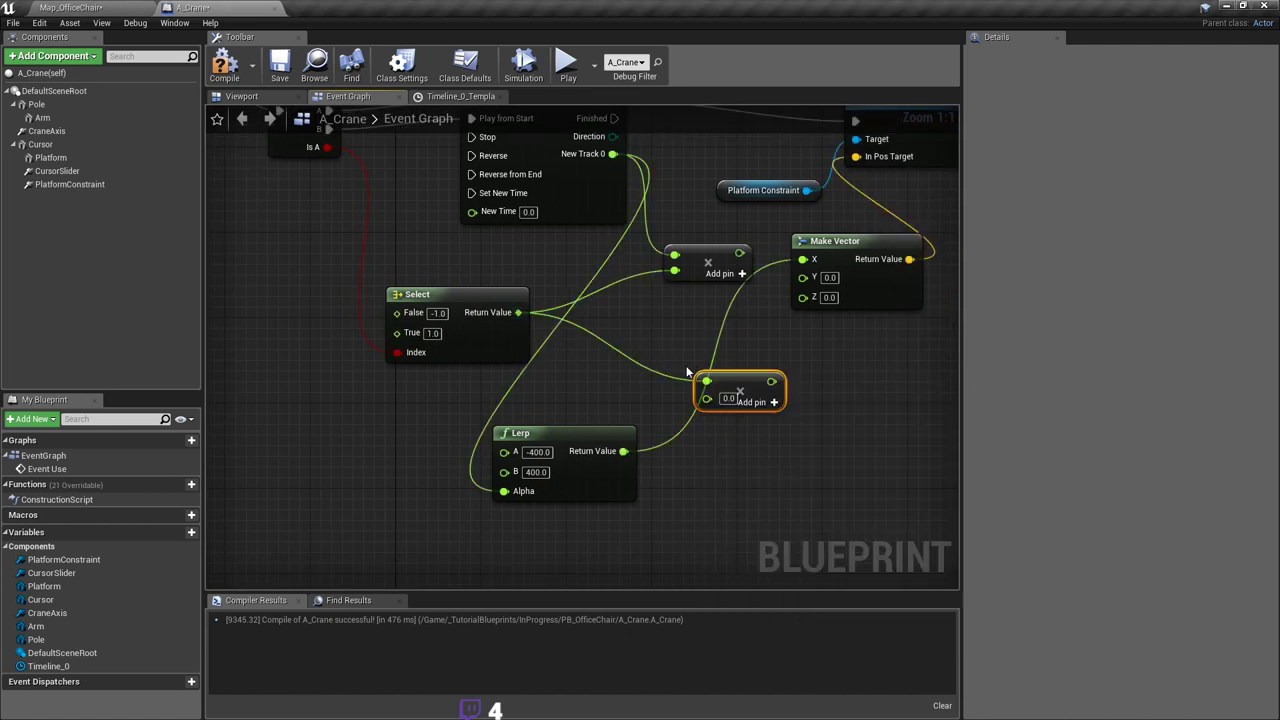
pyautogui.moveTo(706, 399); pyautogui.dragTo(623, 451)
pyautogui.moveTo(771, 381); pyautogui.dragTo(803, 260)
# Step: Delete the old multiply node that combines New Track 0 with the Select output
pyautogui.click(708, 262)
pyautogui.press('Delete')
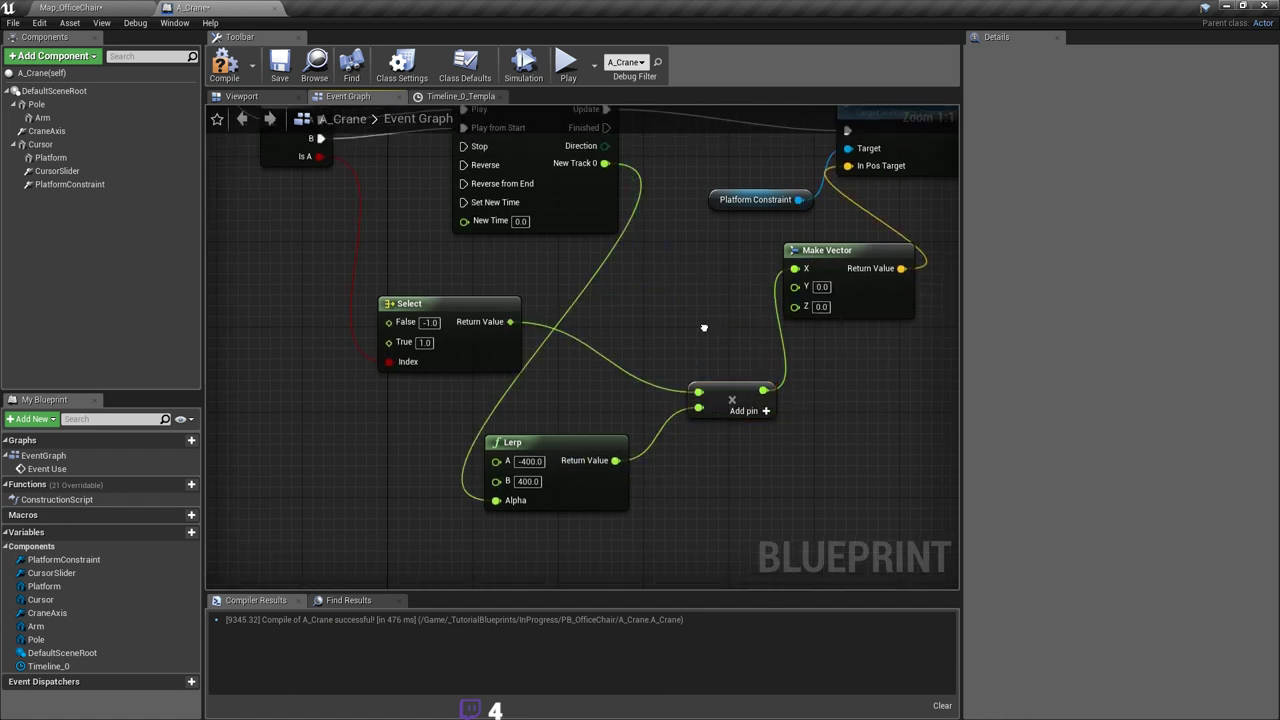
pyautogui.moveTo(712, 322); pyautogui.dragTo(717, 327, button='right')
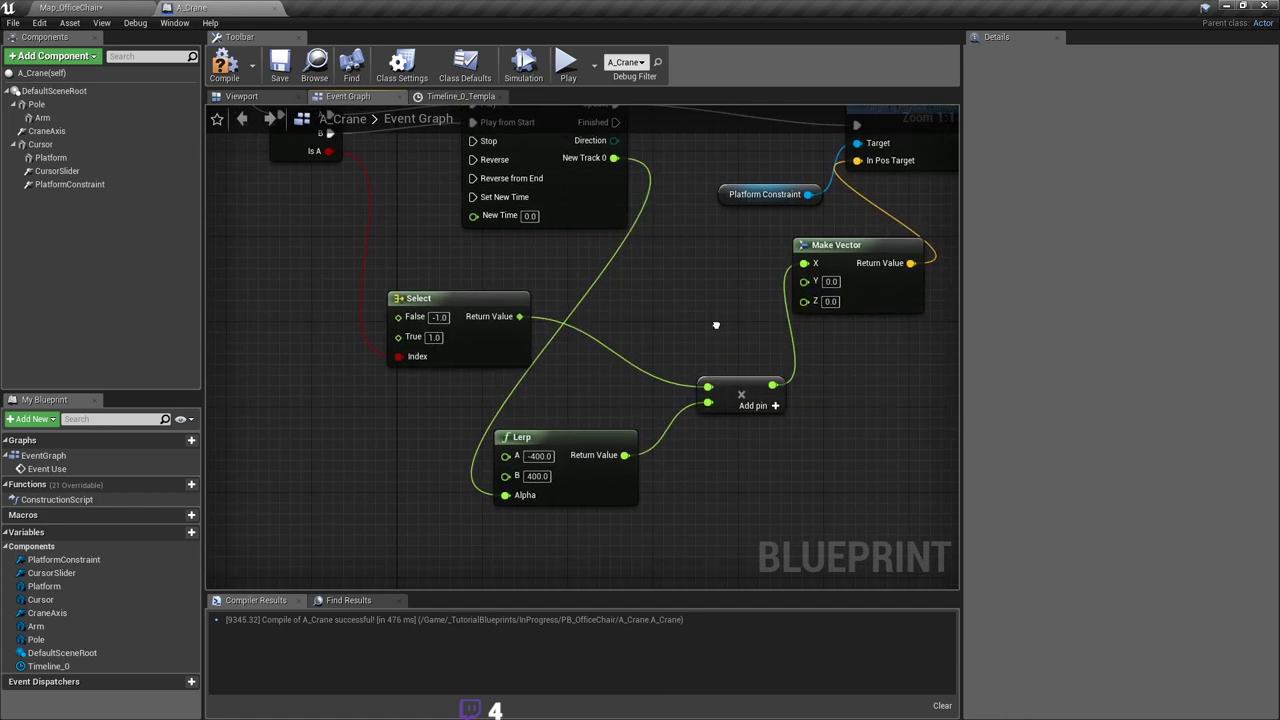
# Step: Try setting the Lerp's A value to 400 and undo that change
pyautogui.moveTo(672, 368); pyautogui.dragTo(715, 349, button='right')
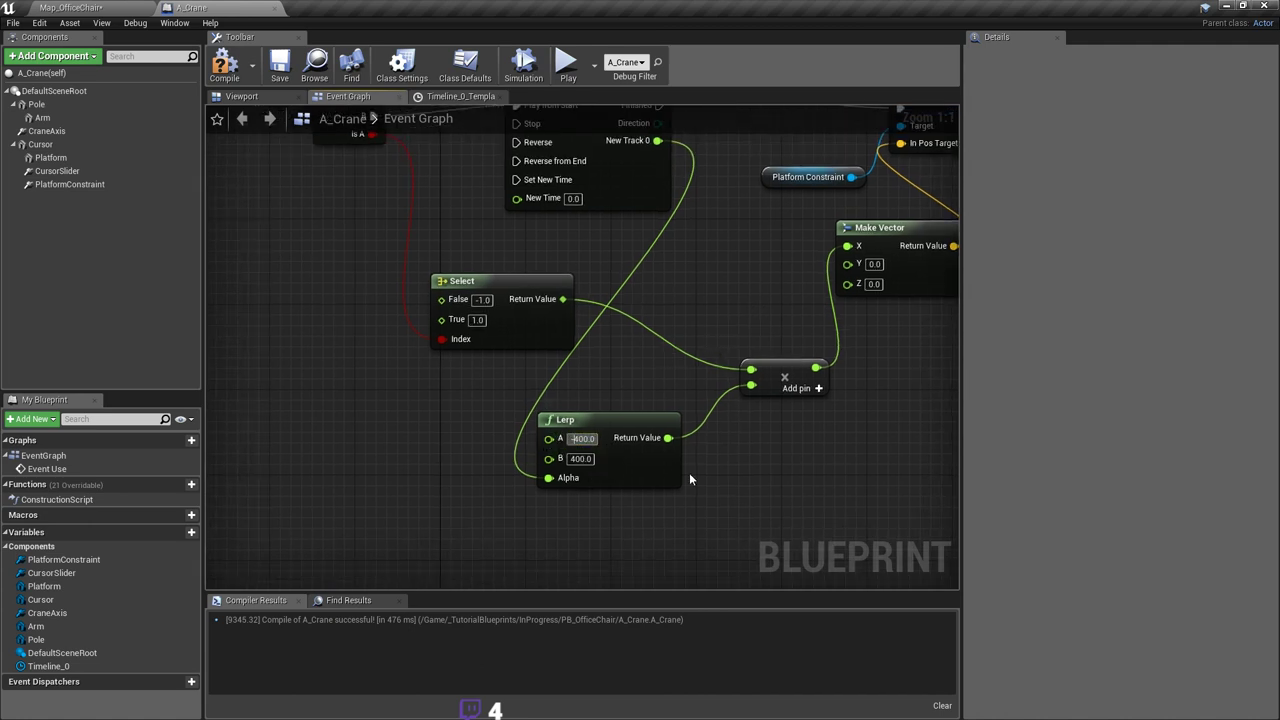
pyautogui.press('Delete')
pyautogui.press('Return')
pyautogui.click(581, 458)
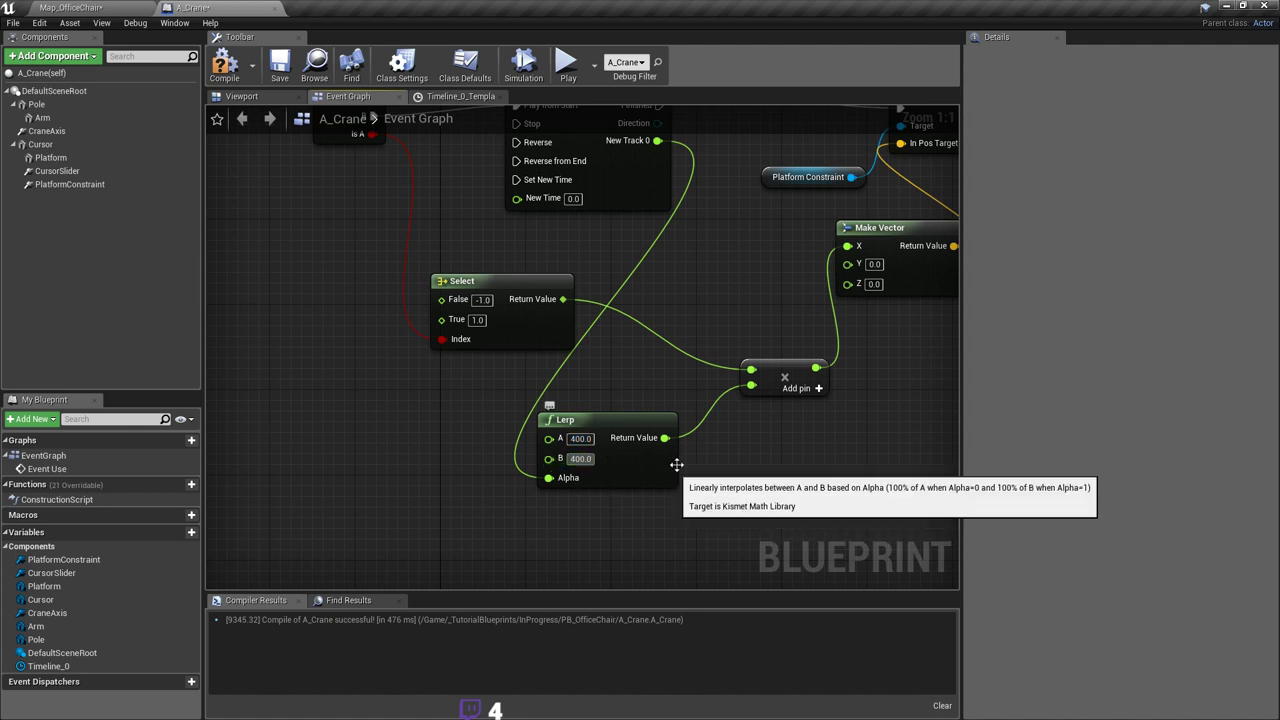
pyautogui.moveTo(680, 462)
pyautogui.mouseDown(button='right')
pyautogui.moveTo(677, 541)
pyautogui.moveTo(694, 422)
pyautogui.moveTo(665, 468)
pyautogui.mouseUp(button='right')
pyautogui.hotkey('ctrl', 'z')
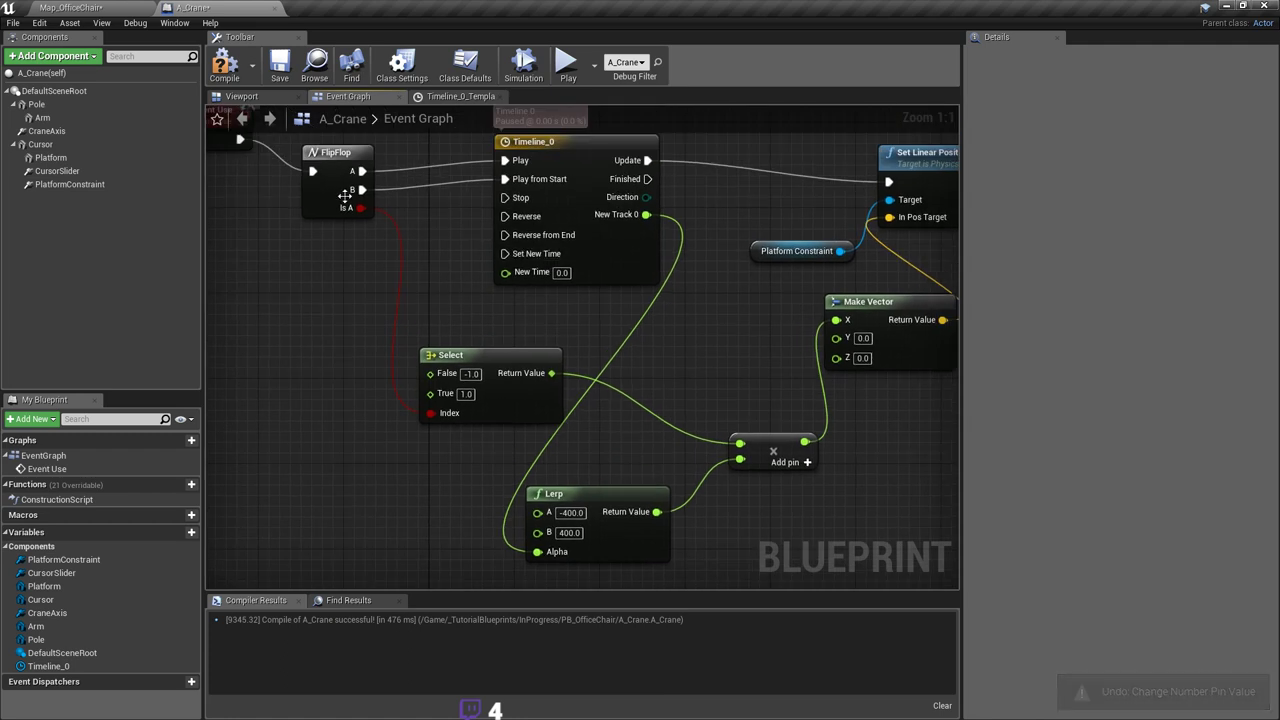
pyautogui.moveTo(749, 360)
pyautogui.mouseDown(button='right')
pyautogui.moveTo(736, 334)
pyautogui.moveTo(751, 342)
pyautogui.mouseUp(button='right')
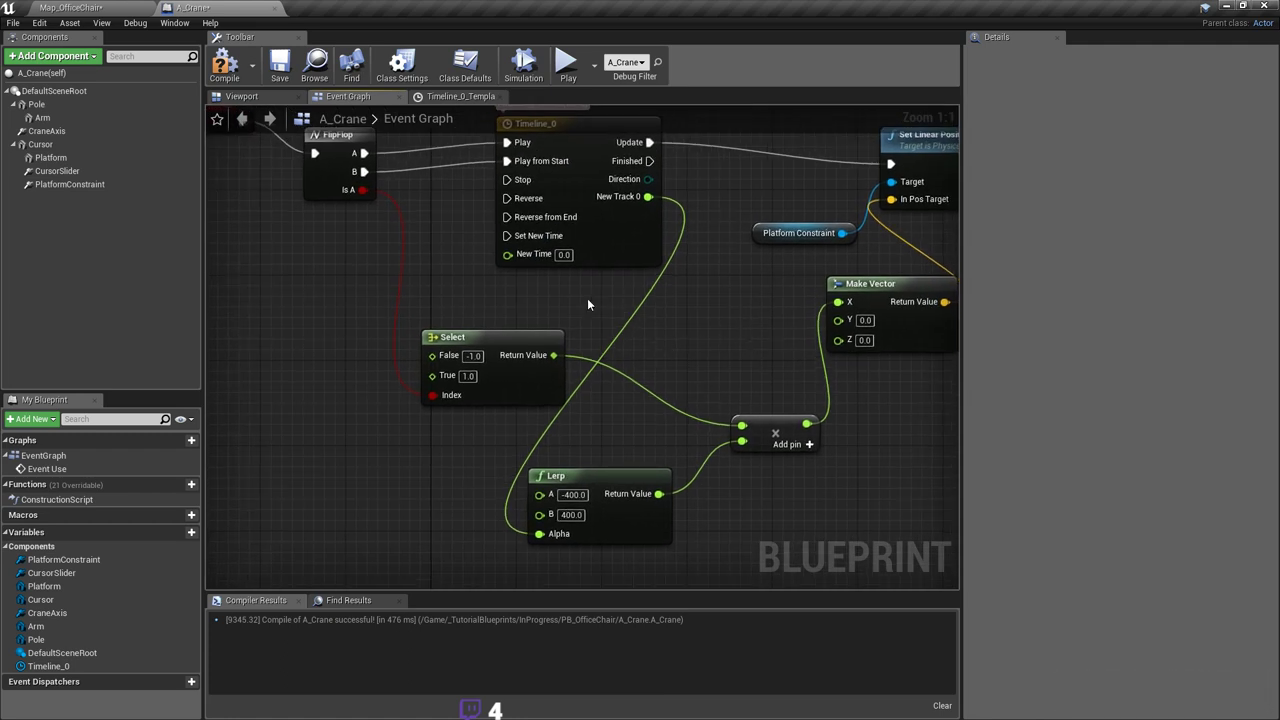
# Step: Delete the Select and multiply nodes and connect the Lerp's Return Value directly to Make Vector's X
pyautogui.click(515, 338)
pyautogui.moveTo(738, 376); pyautogui.dragTo(706, 347, button='right')
pyautogui.press('Delete')
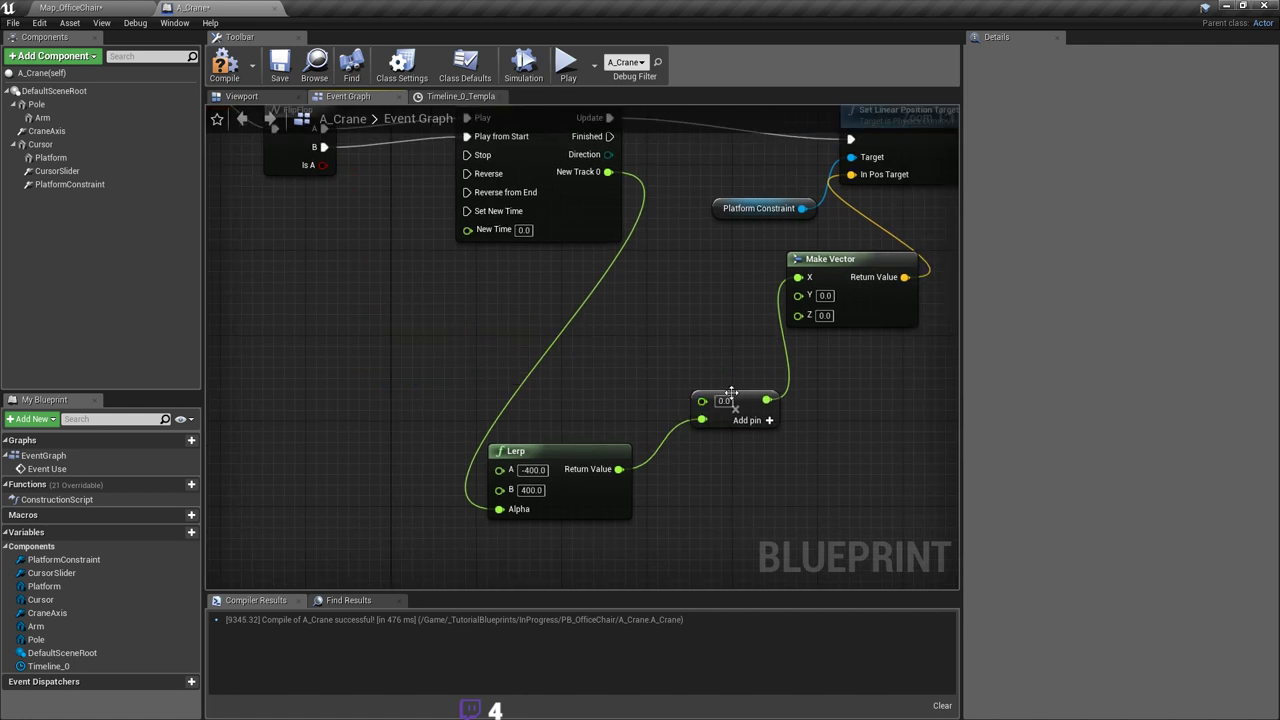
pyautogui.click(731, 392)
pyautogui.press('Delete')
pyautogui.moveTo(619, 469); pyautogui.dragTo(798, 277)
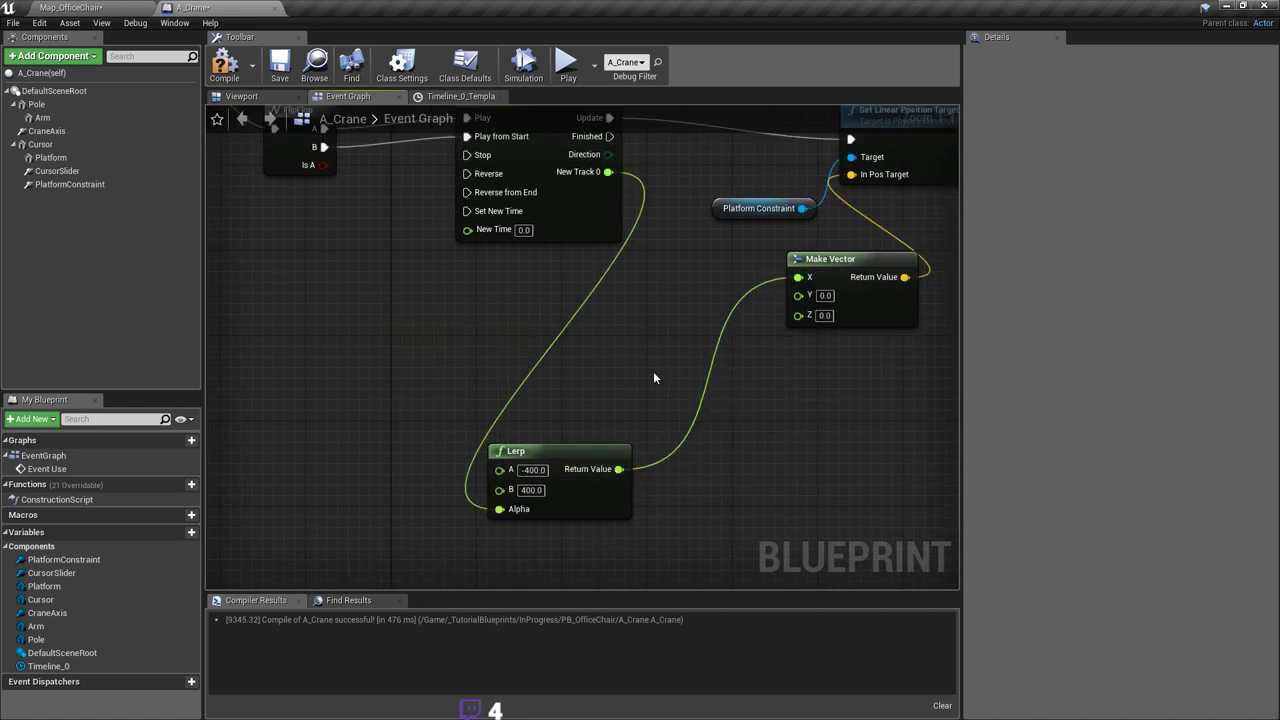
# Step: Reconnect the FlipFlop's B output to the Timeline's Reverse input, and save and compile the blueprint
pyautogui.moveTo(578, 449); pyautogui.dragTo(620, 382)
pyautogui.moveTo(594, 358); pyautogui.dragTo(622, 446, button='right')
pyautogui.moveTo(457, 391); pyautogui.dragTo(475, 398, button='right')
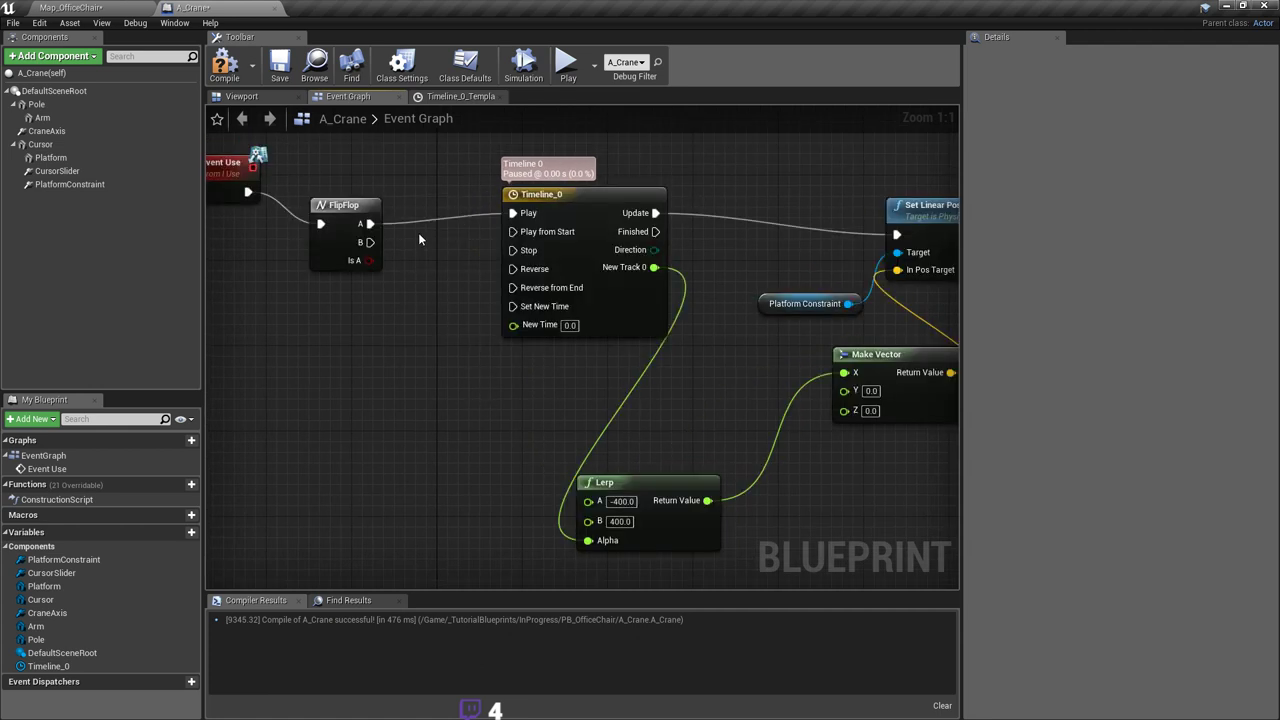
pyautogui.keyDown('ctrl'); pyautogui.moveTo(367, 242); pyautogui.dragTo(513, 269); pyautogui.keyUp('ctrl')
pyautogui.moveTo(462, 304); pyautogui.dragTo(400, 355, button='right')
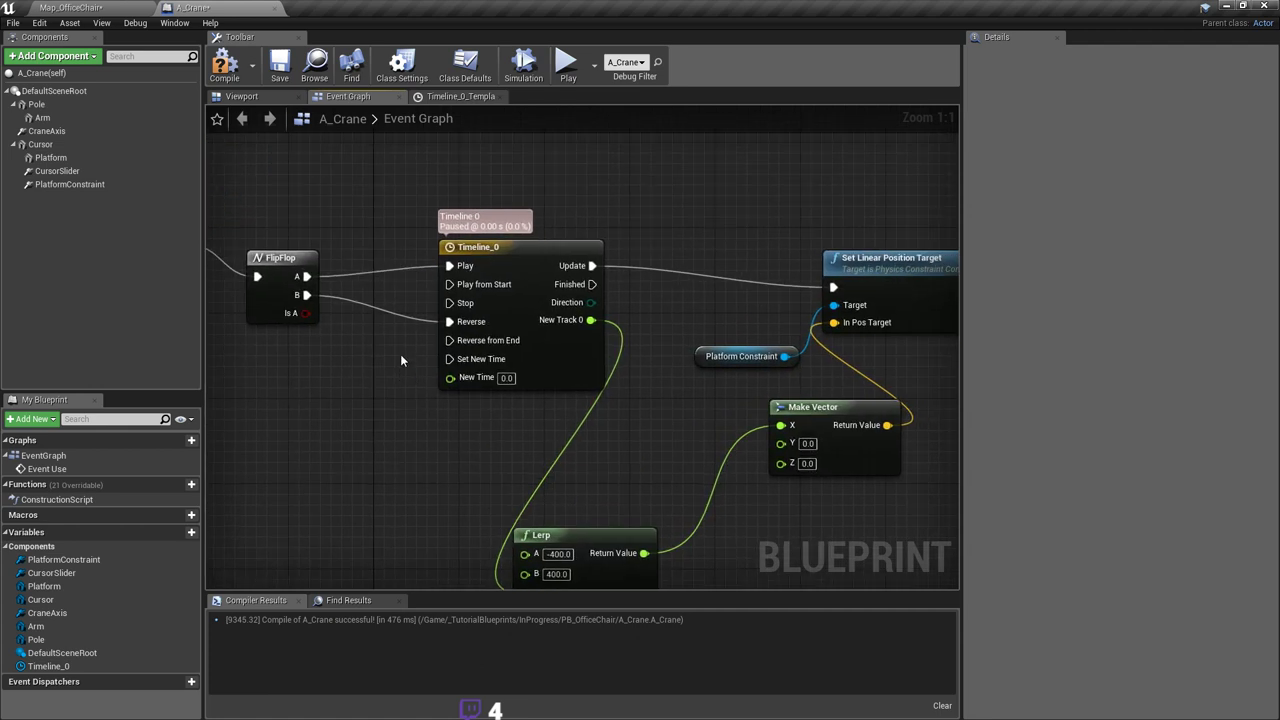
pyautogui.moveTo(409, 398); pyautogui.dragTo(468, 304, button='right')
pyautogui.hotkey('ctrl', 's')
pyautogui.click(228, 84)
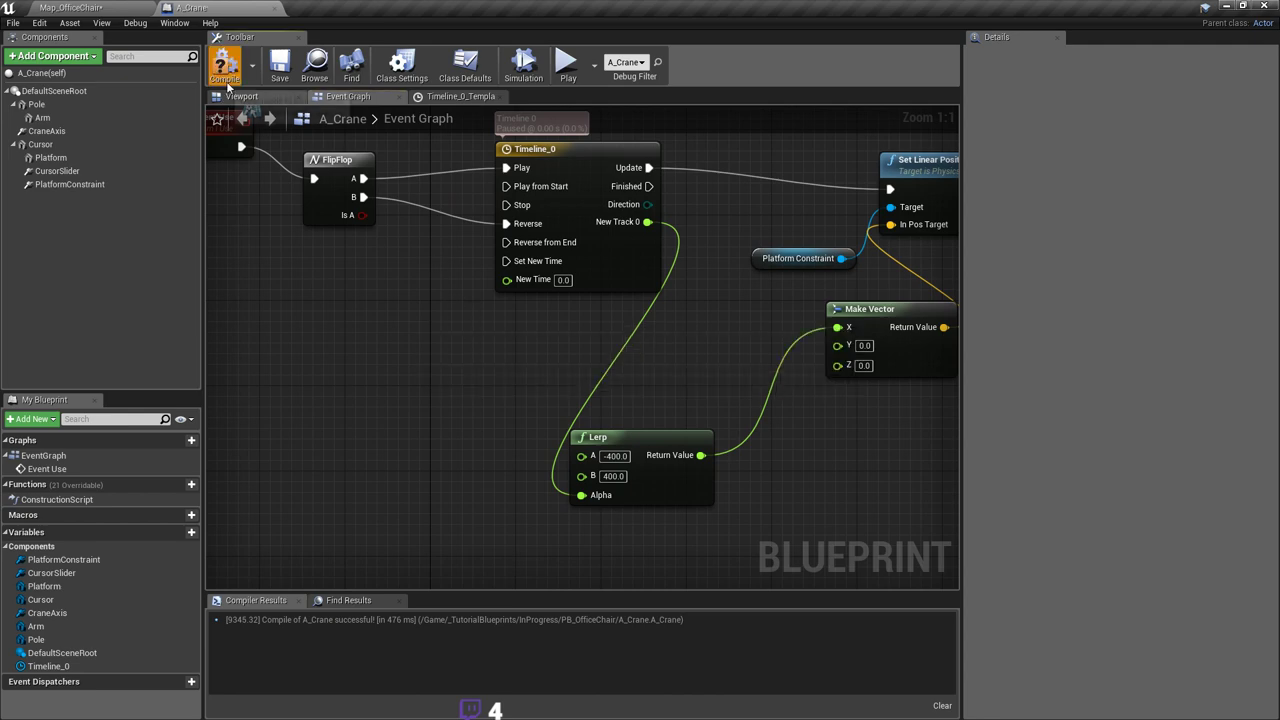
# Step: Save the A_Crane blueprint and start a play test of the level, walking toward the crane
pyautogui.click(278, 78)
pyautogui.moveTo(373, 318); pyautogui.dragTo(347, 307, button='right')
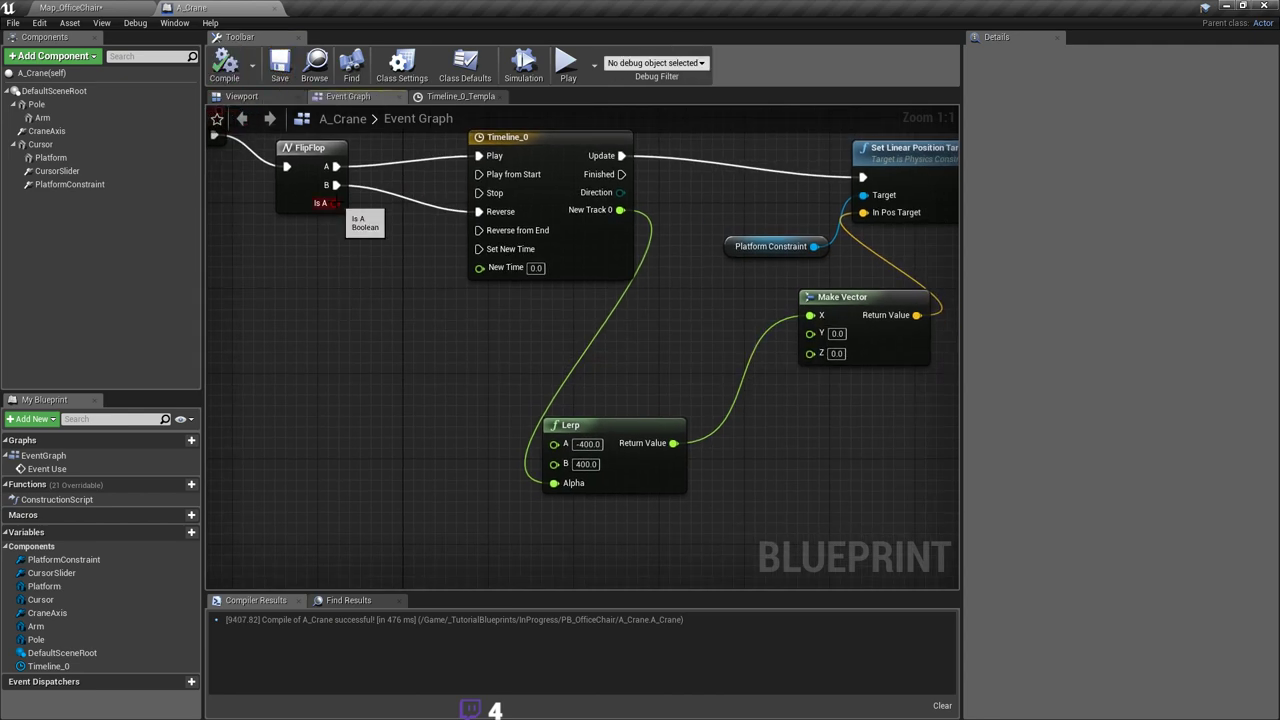
pyautogui.click(136, 9)
pyautogui.moveTo(560, 230); pyautogui.dragTo(590, 202, button='right')
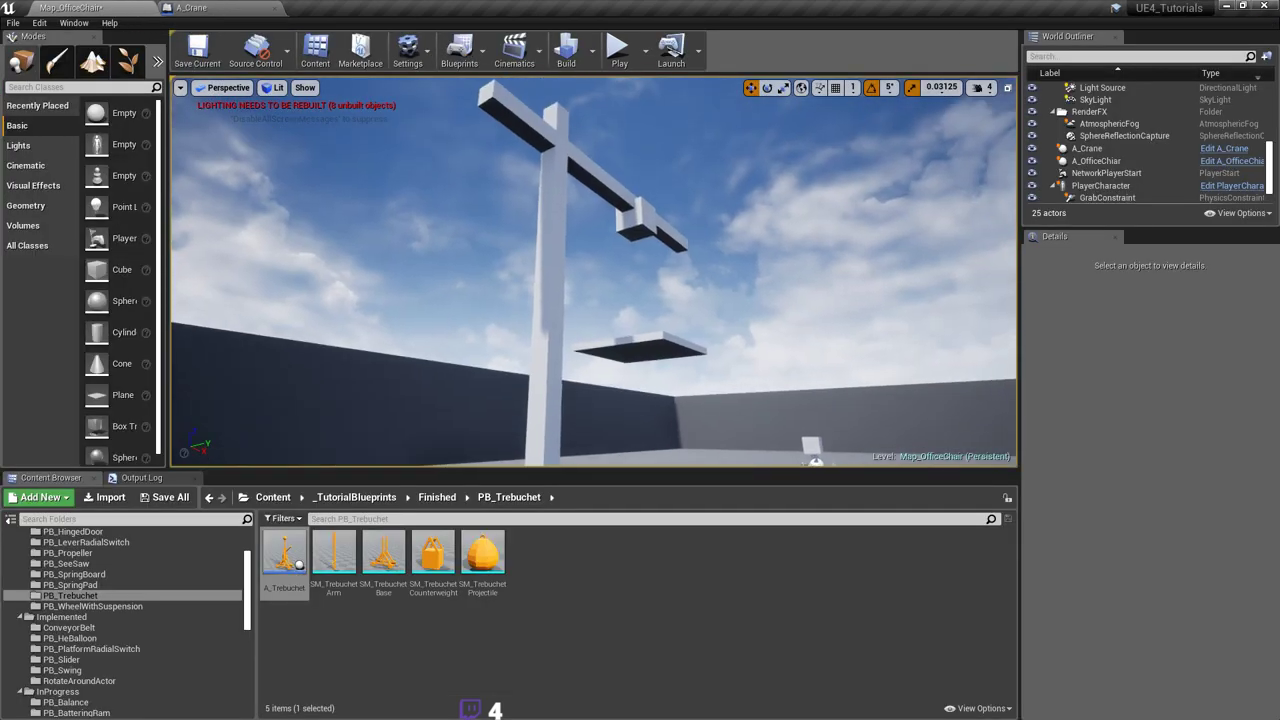
pyautogui.click(620, 52)
pyautogui.press('w')
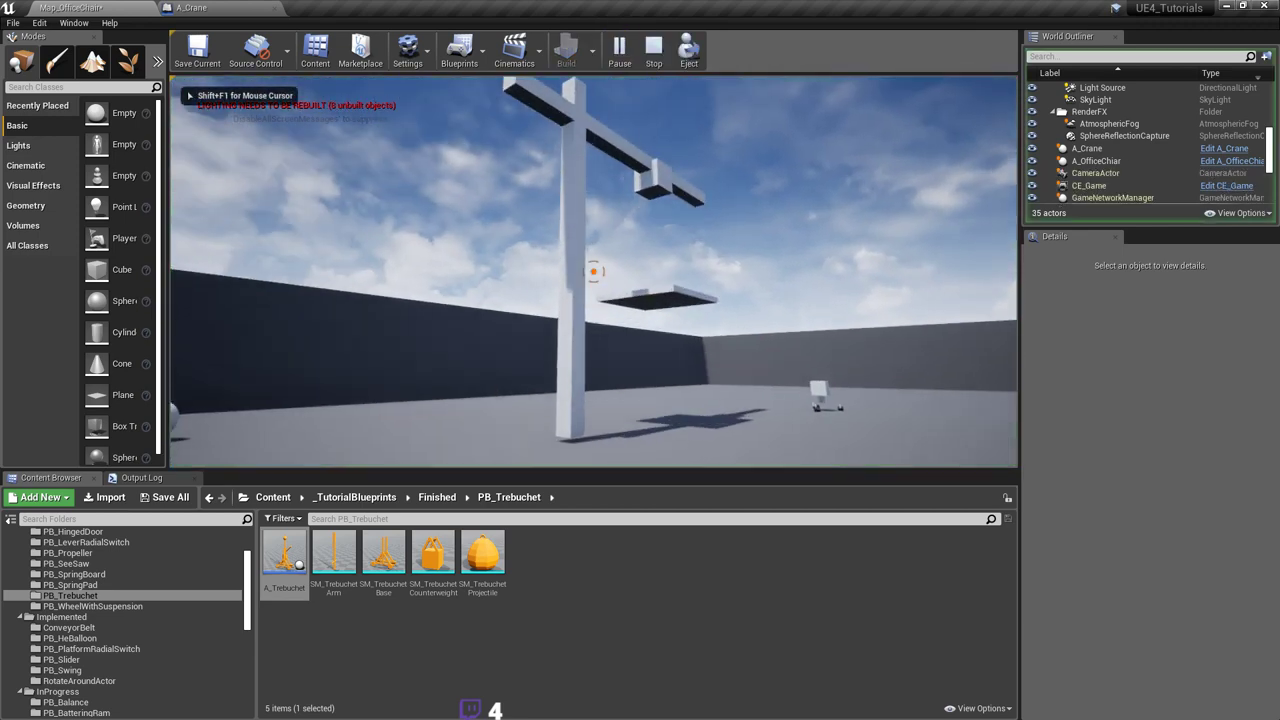
# Step: Use the crane repeatedly to run the platform down and back up, and end the play test
pyautogui.press('e')
pyautogui.press('e')
pyautogui.press('e')
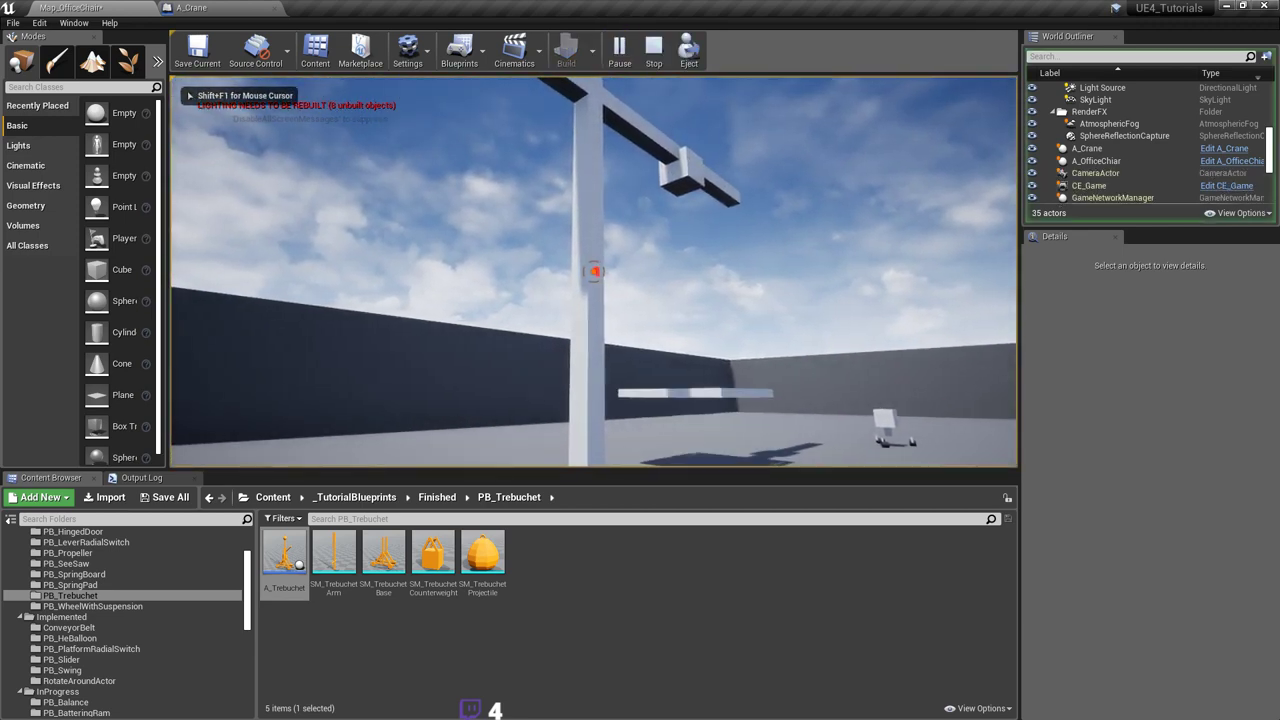
pyautogui.press('e')
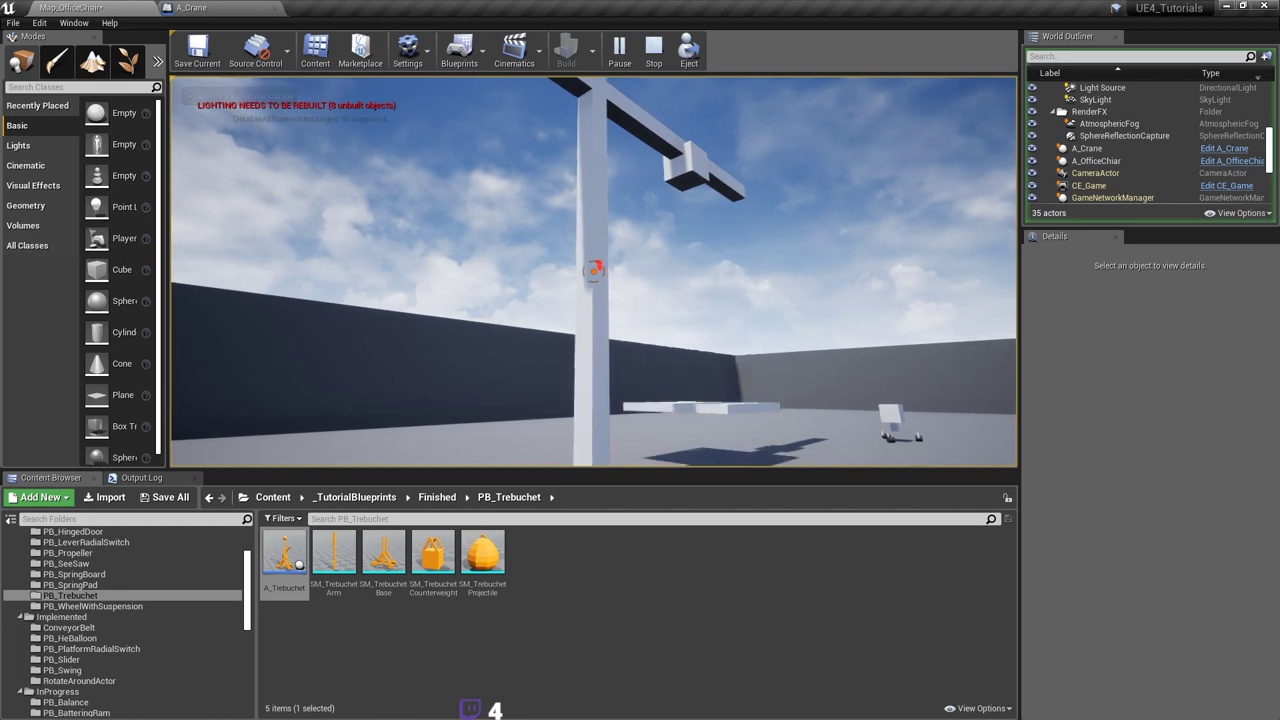
pyautogui.press('e')
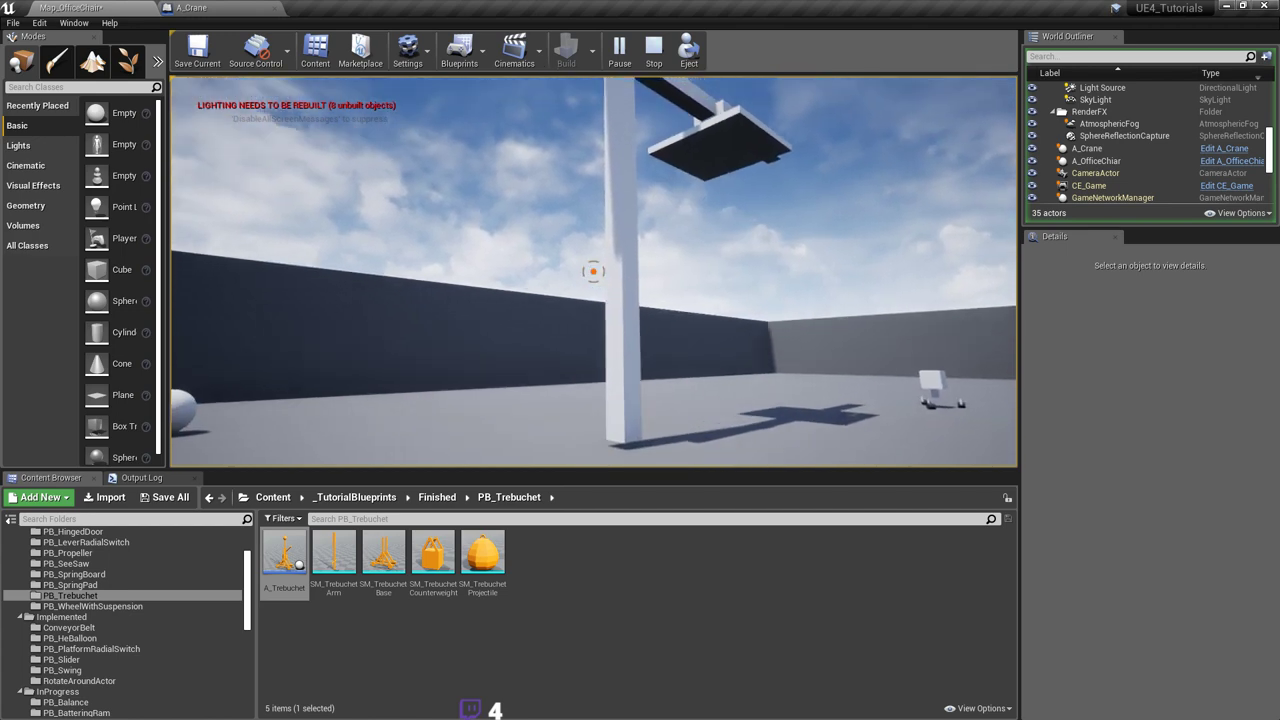
pyautogui.press('e')
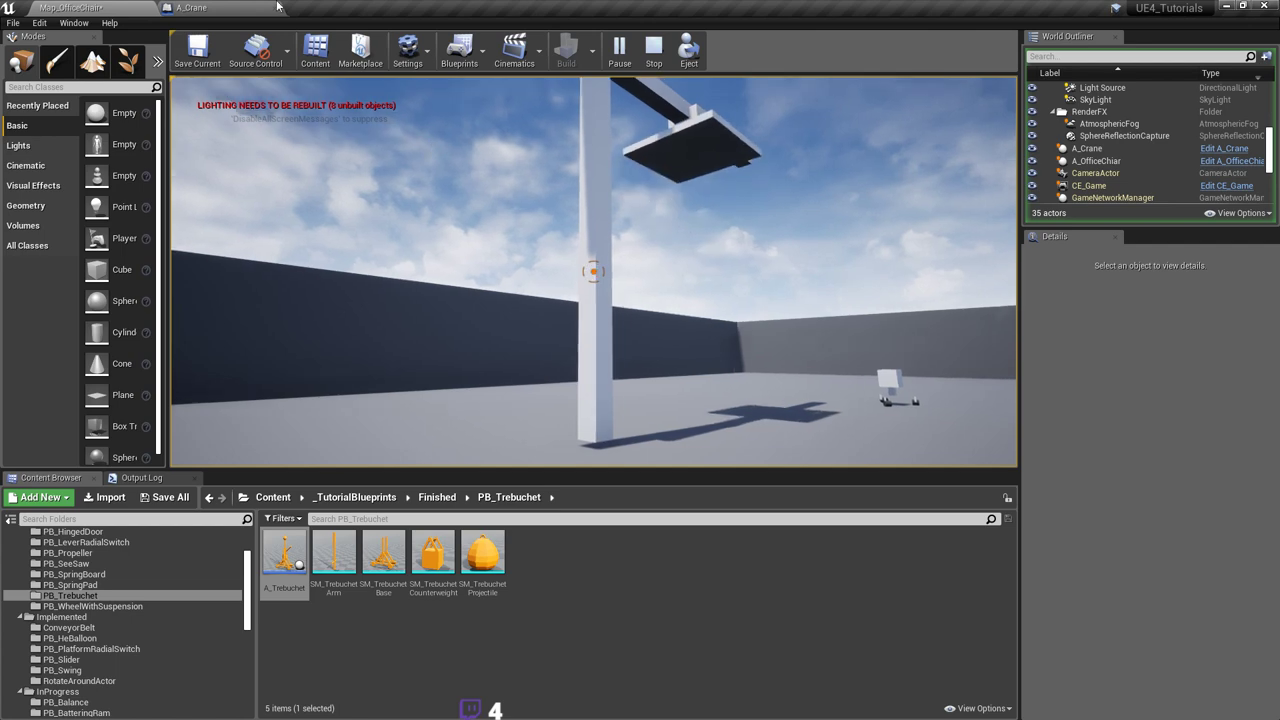
pyautogui.press('Escape')
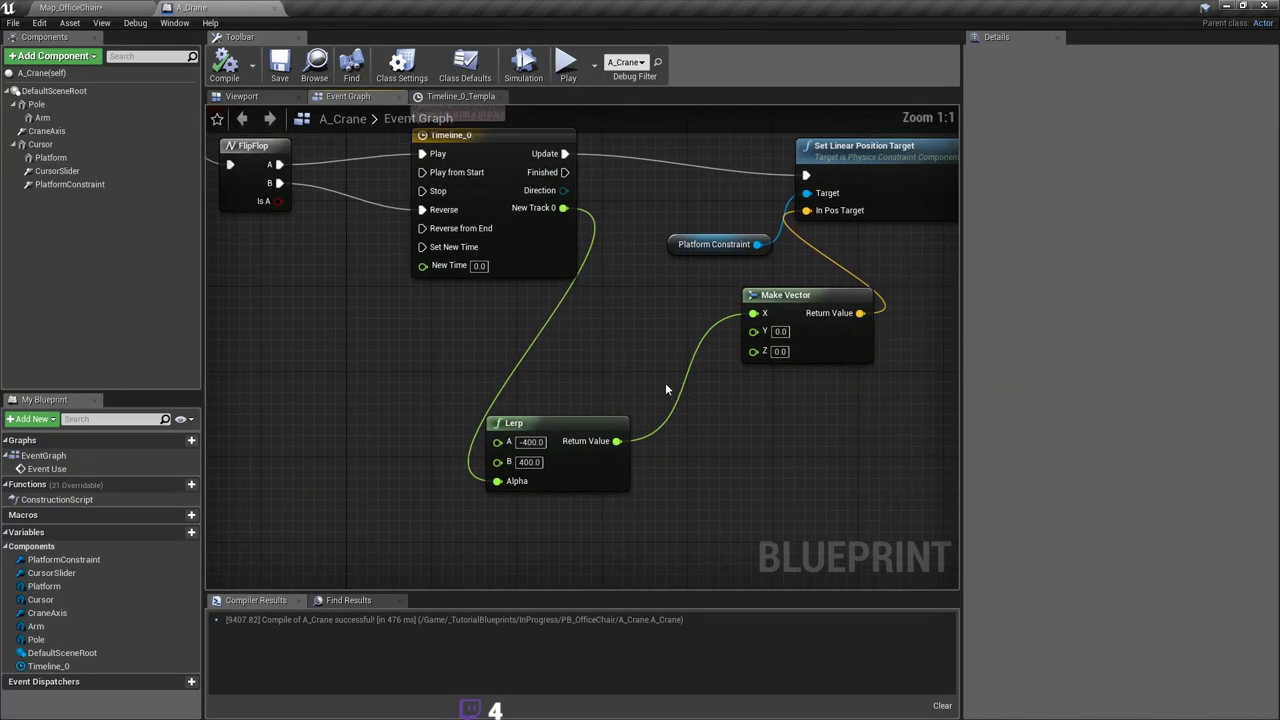
# Step: Move the Lerp node up between the Timeline and Make Vector nodes in the A_Crane event graph
pyautogui.scroll(-4, 665, 382)
pyautogui.moveTo(784, 447); pyautogui.dragTo(616, 352, button='right')
pyautogui.moveTo(585, 404); pyautogui.dragTo(626, 348)
pyautogui.scroll(2, 626, 348)
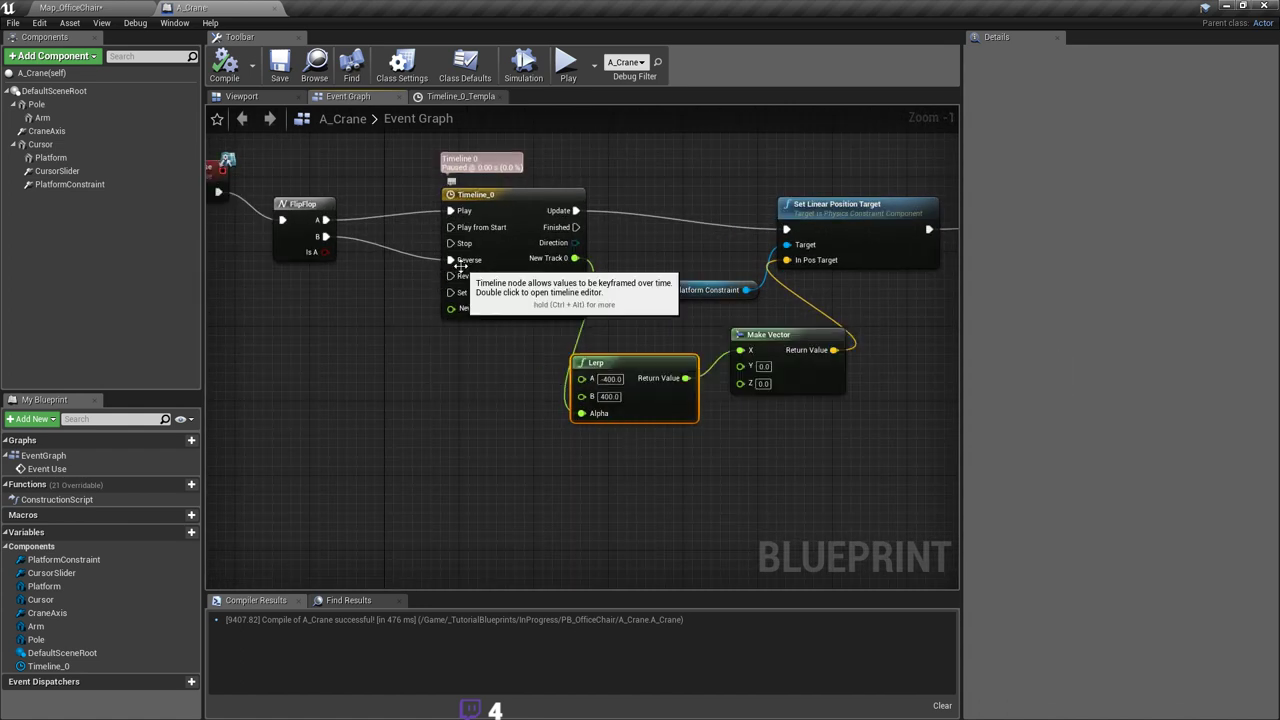
pyautogui.moveTo(456, 264); pyautogui.dragTo(494, 311, button='right')
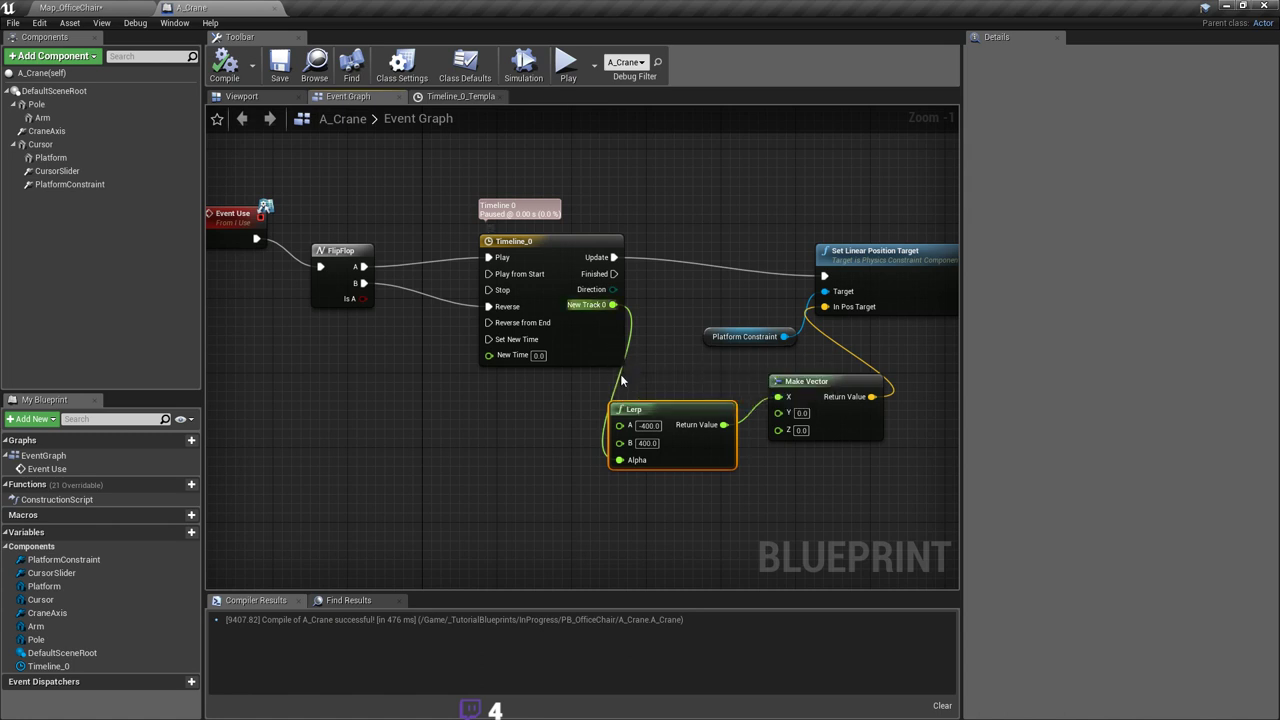
pyautogui.moveTo(620, 374); pyautogui.dragTo(614, 358, button='right')
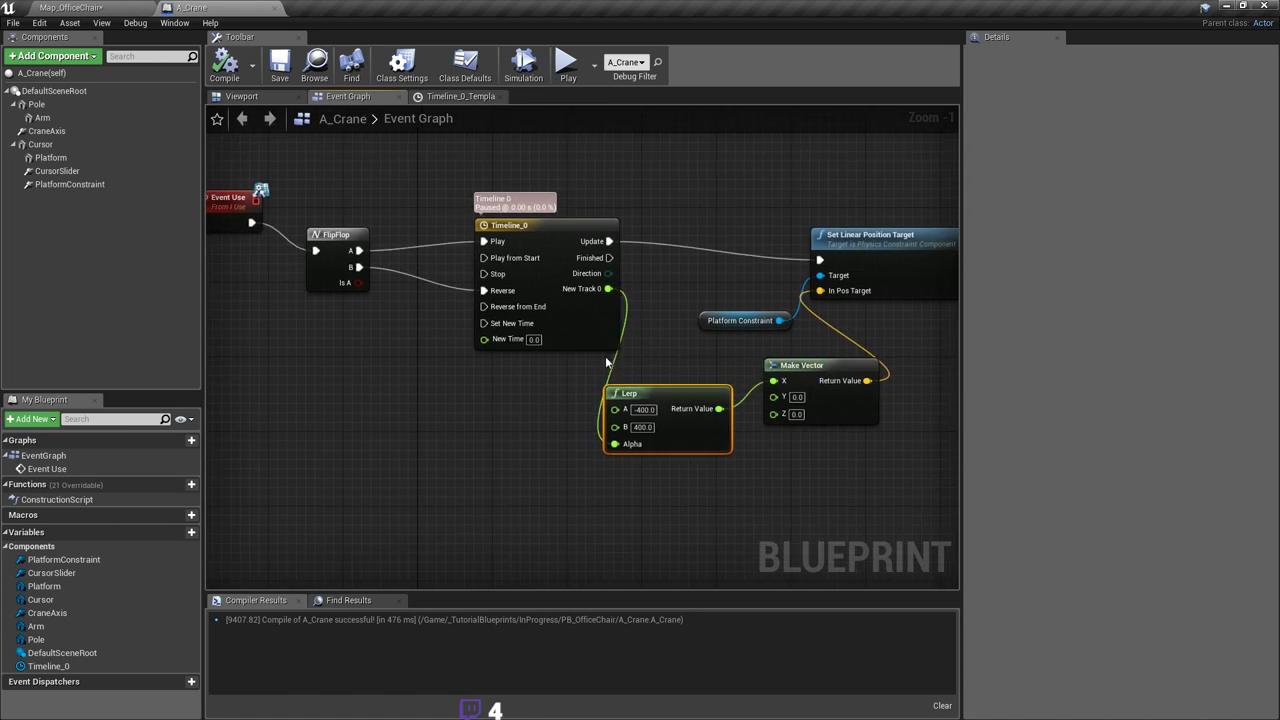
pyautogui.moveTo(600, 362); pyautogui.dragTo(577, 343, button='right')
pyautogui.moveTo(674, 254); pyautogui.dragTo(666, 266, button='right')
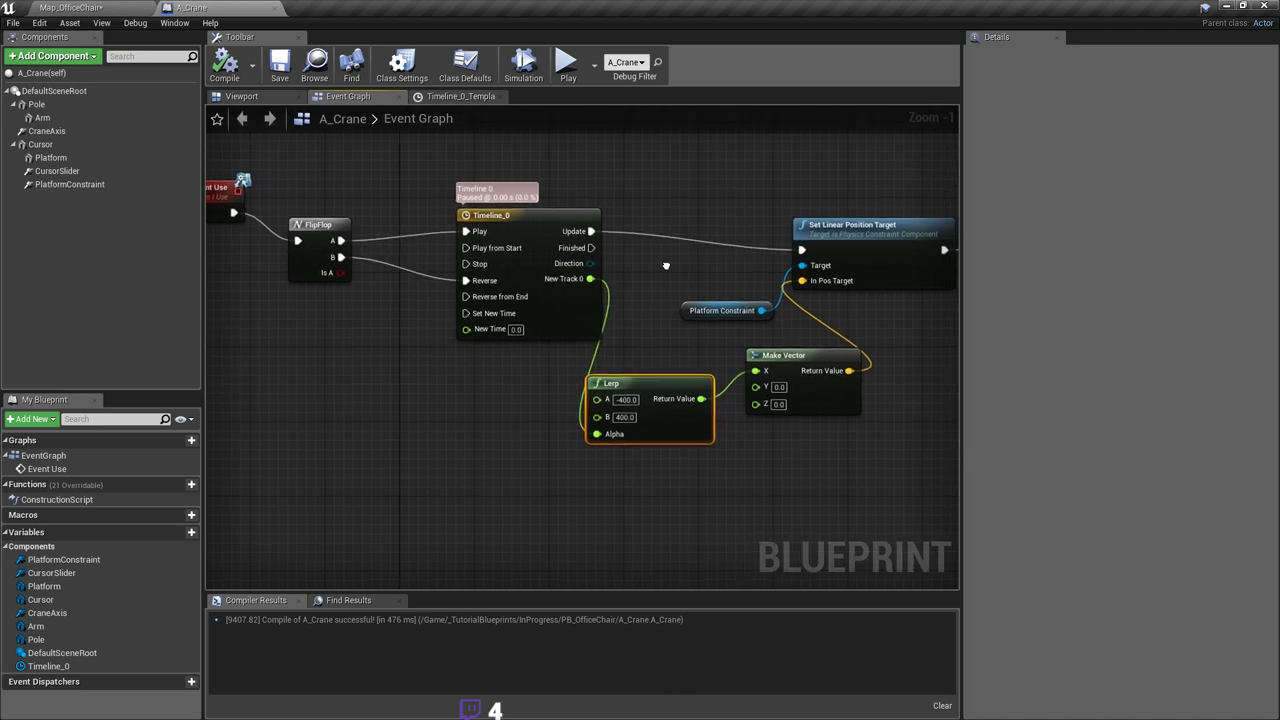
# Step: Play-test the map again, walking up to the crane to watch the platform's motion, and stop the session
pyautogui.click(124, 10)
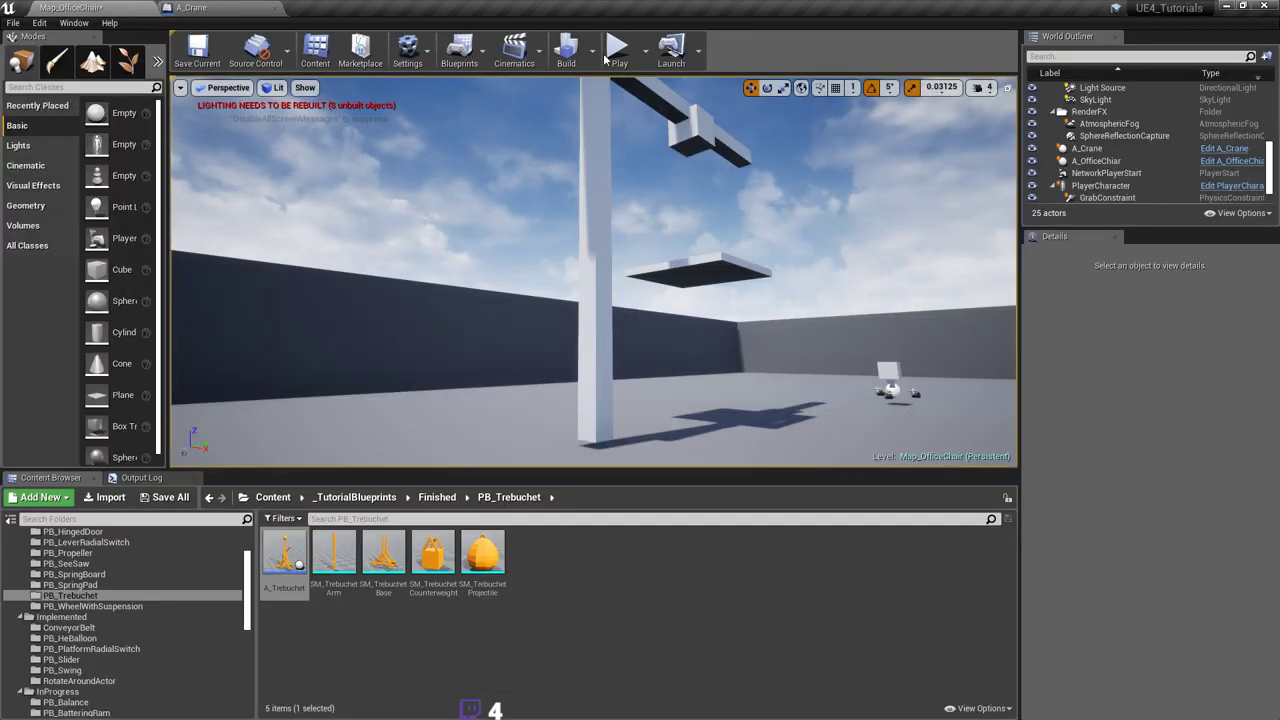
pyautogui.hotkey('alt', 'p')
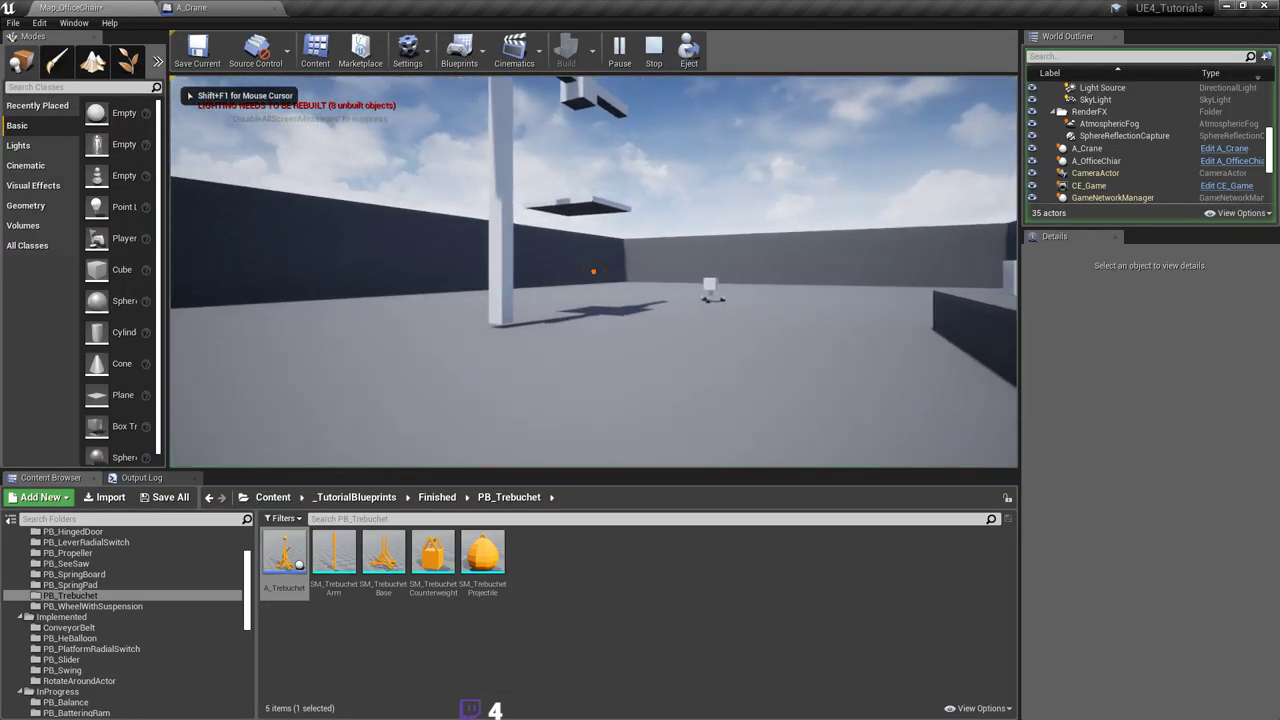
pyautogui.press('w')
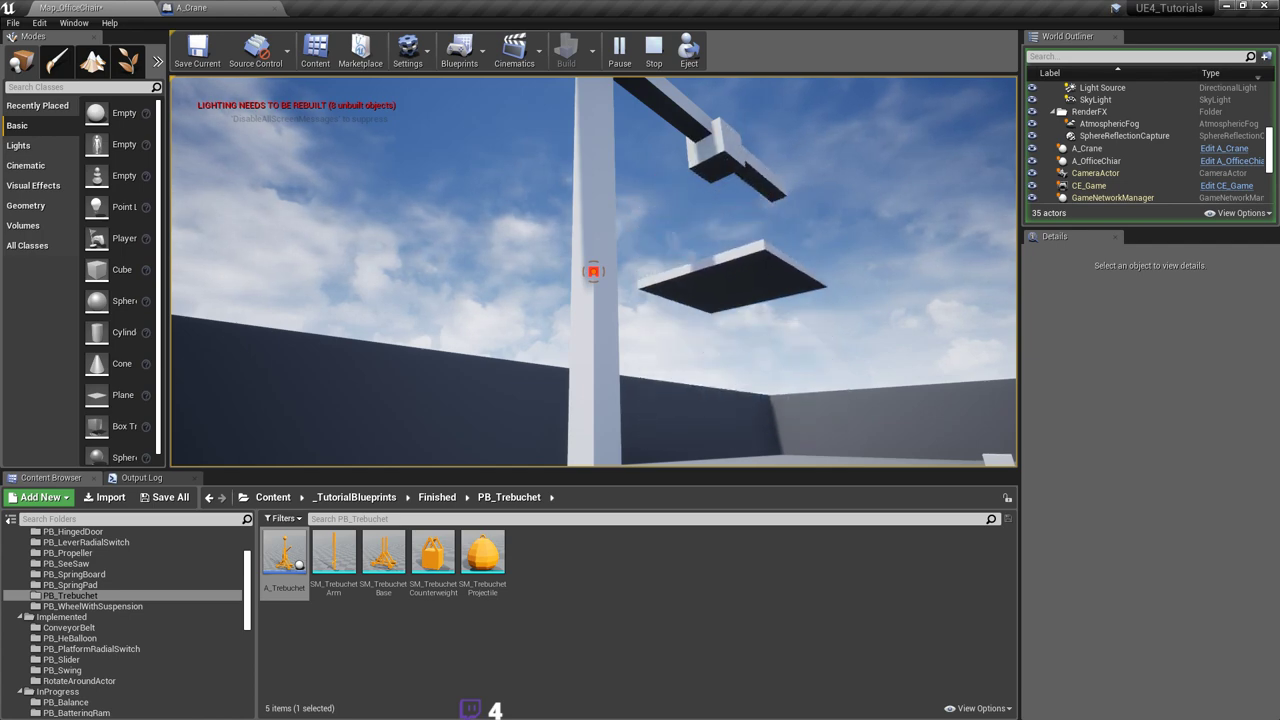
pyautogui.press('Escape')
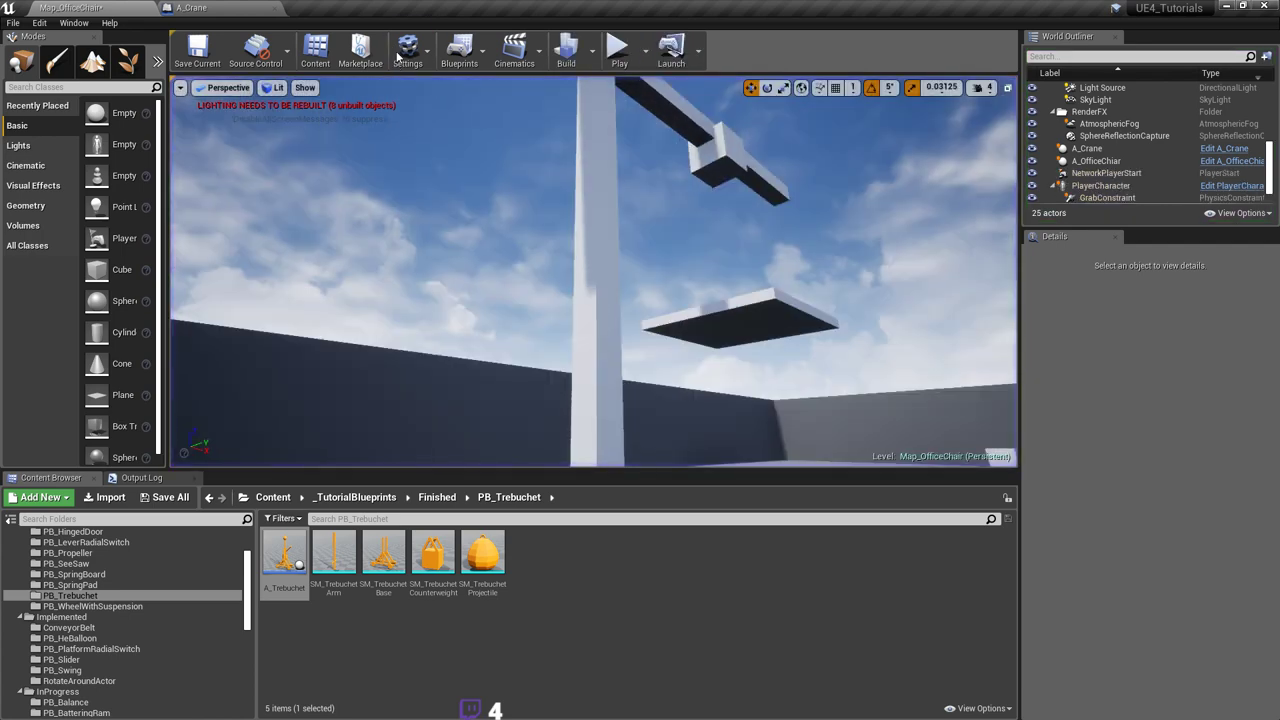
# Step: Open Timeline_0 in the A_Crane blueprint and set its length to 2.00
pyautogui.click(265, 7)
pyautogui.doubleClick(566, 250)
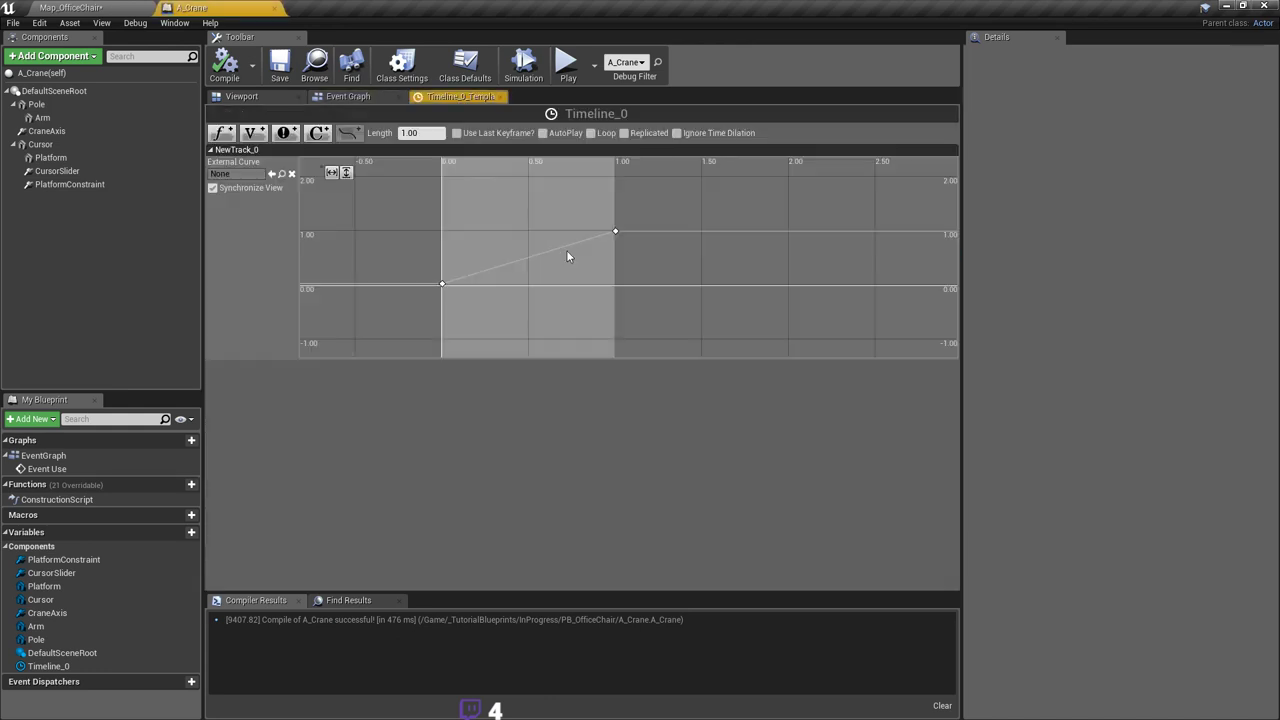
pyautogui.click(616, 232)
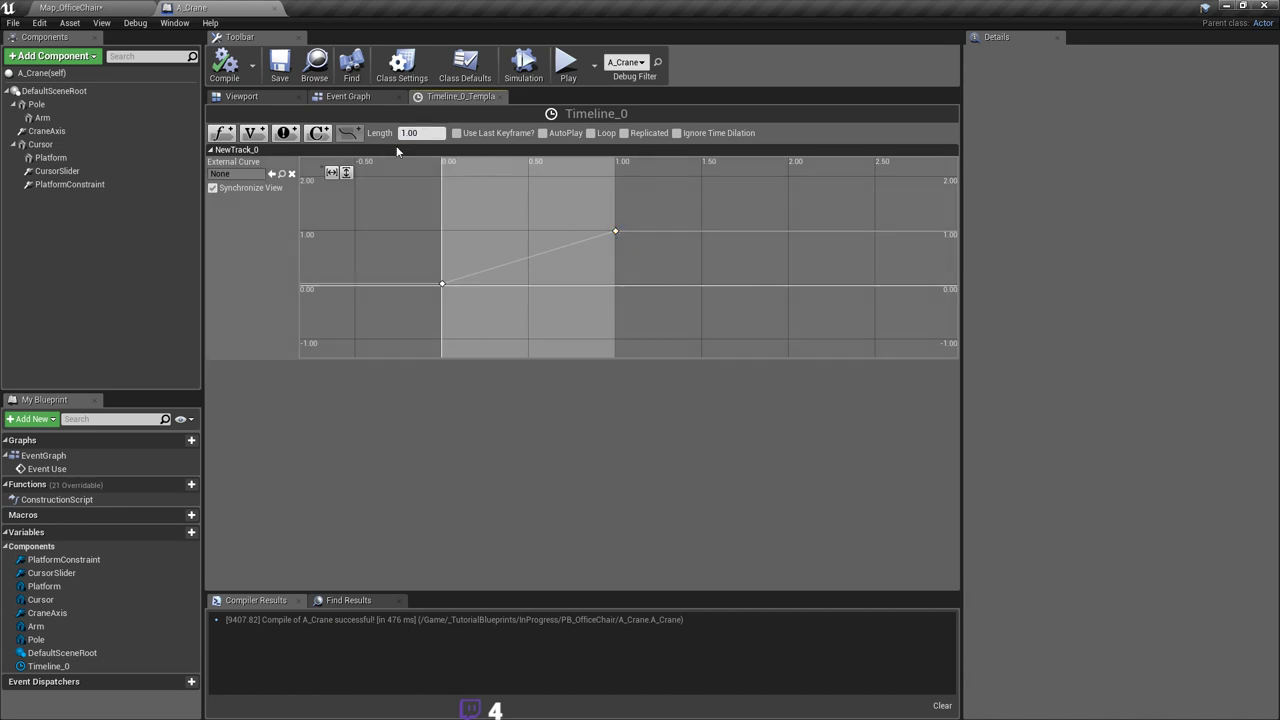
pyautogui.click(420, 132)
pyautogui.write('2')
pyautogui.press('Return')
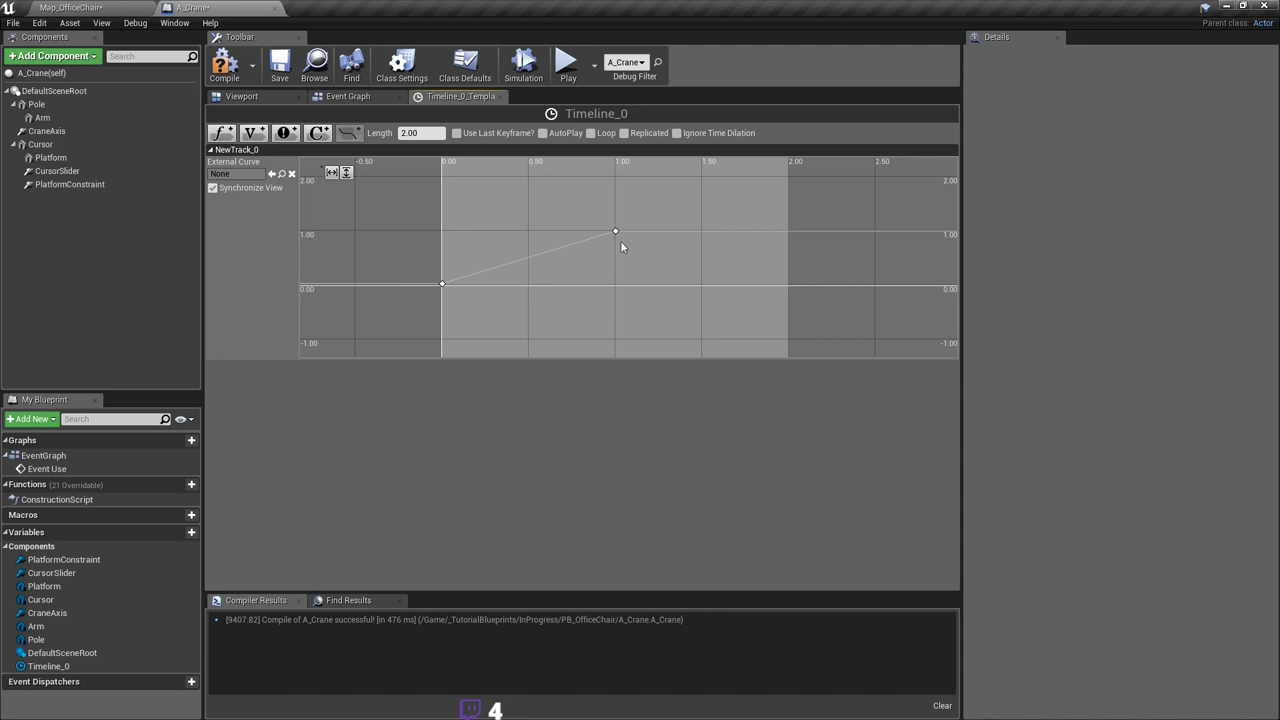
# Step: Set the last key of NewTrack_0 to time 2.0, and compile and save the blueprint
pyautogui.click(615, 232)
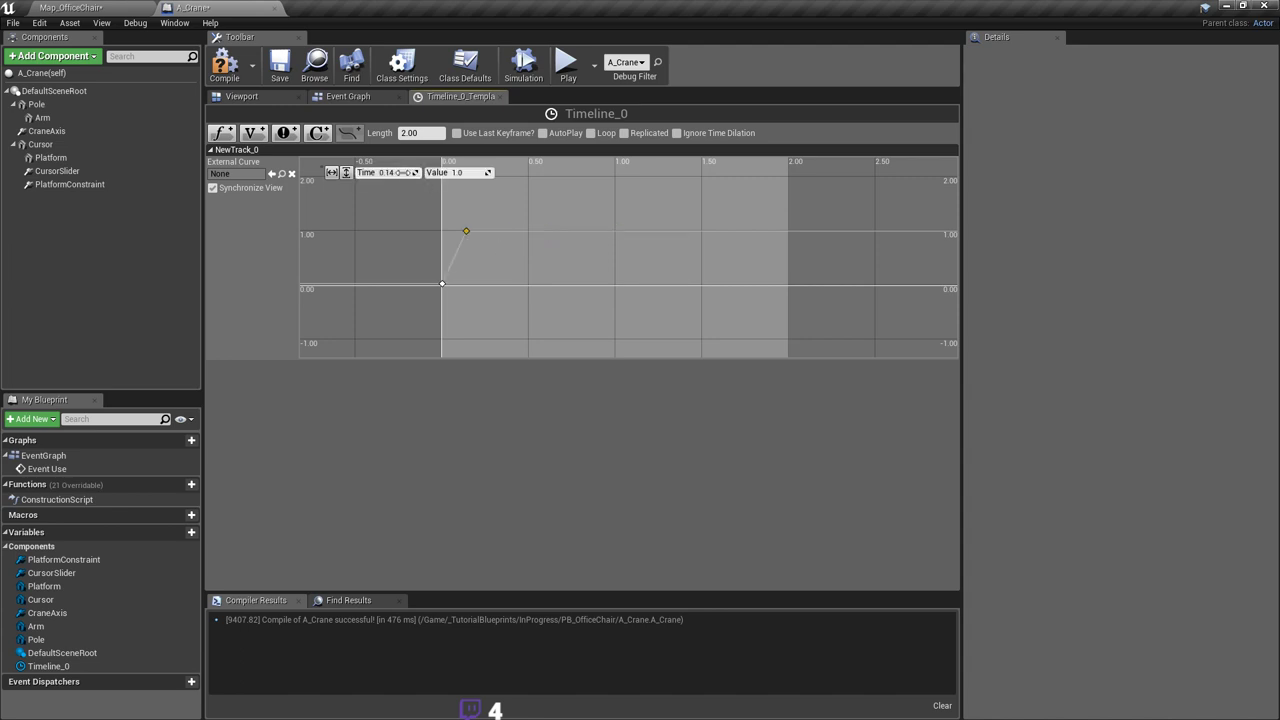
pyautogui.write('2')
pyautogui.press('Return')
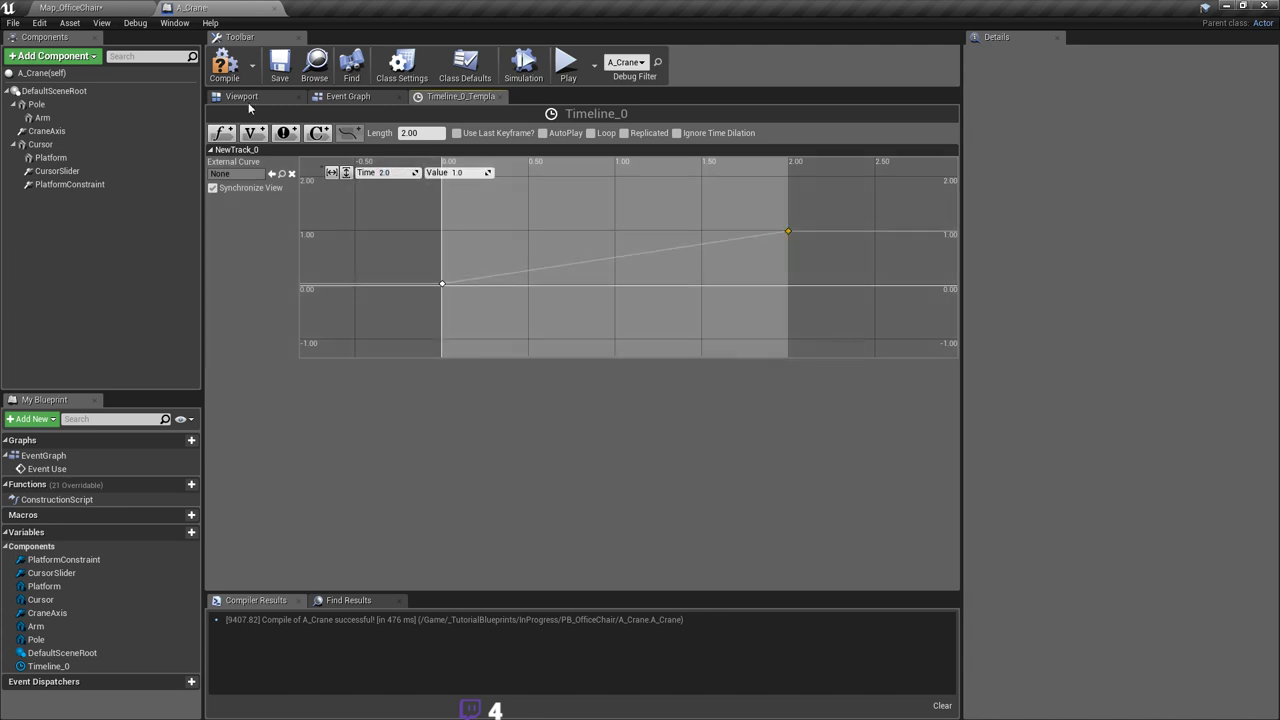
pyautogui.click(280, 65)
# Step: Play-test the crane with the two-second timeline in the office chair map, and end the session
pyautogui.click(70, 7)
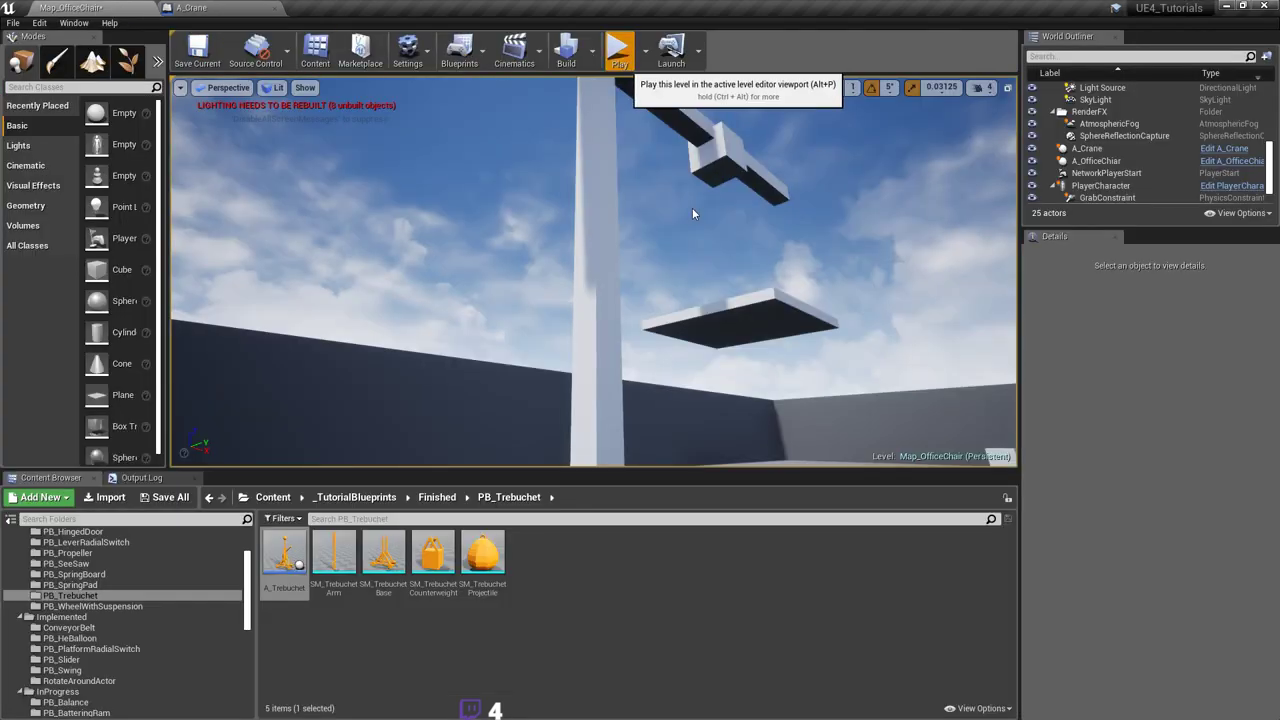
pyautogui.click(619, 48)
pyautogui.press('w')
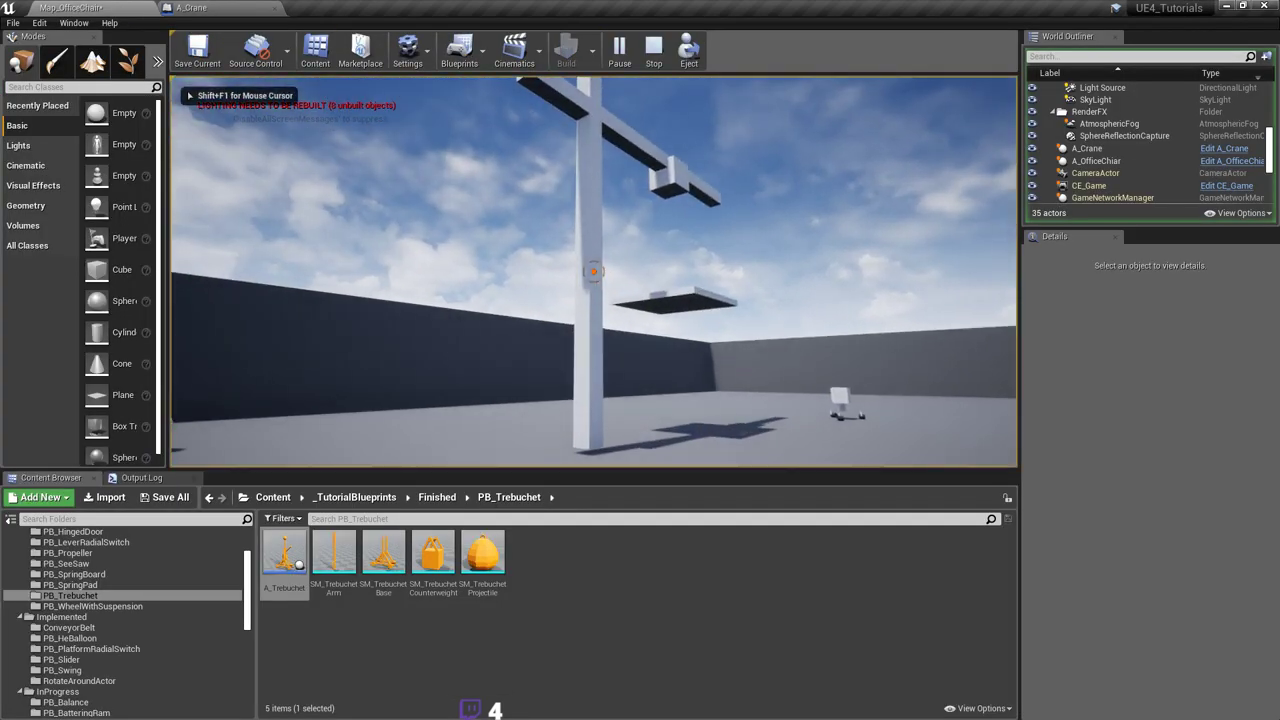
pyautogui.press('w')
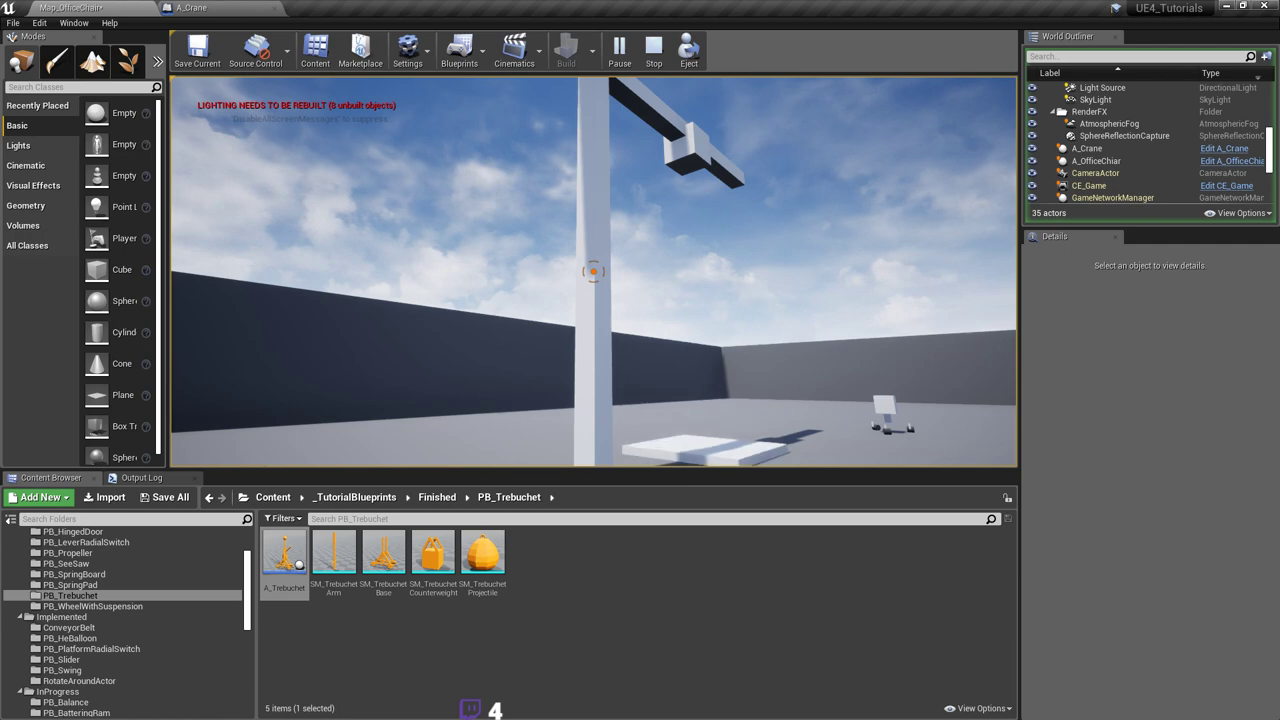
pyautogui.press('Escape')
# Step: Save the Map_OfficeChair level
pyautogui.press('s')
pyautogui.moveTo(605, 179); pyautogui.dragTo(636, 206, button='right')
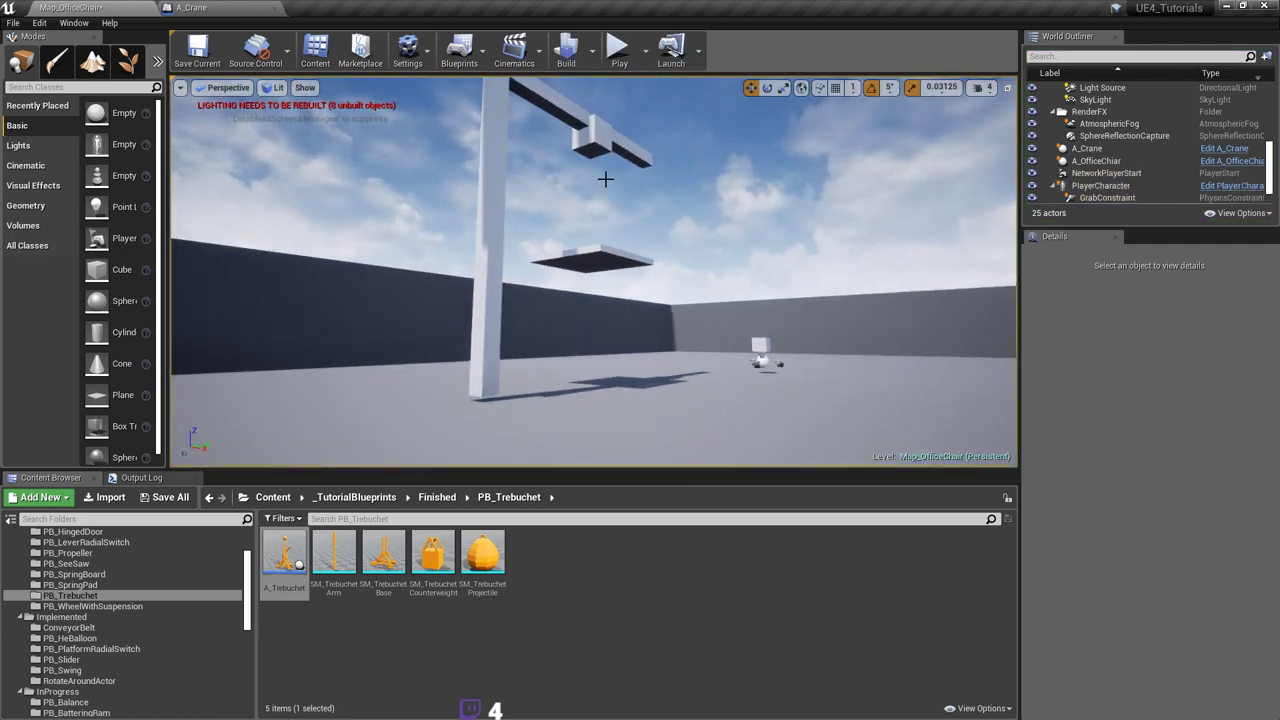
pyautogui.moveTo(605, 178); pyautogui.dragTo(619, 215)
pyautogui.hotkey('ctrl', 's')
pyautogui.moveTo(623, 255)
pyautogui.mouseDown(button='right')
pyautogui.moveTo(625, 279)
pyautogui.moveTo(614, 269)
pyautogui.mouseUp(button='right')
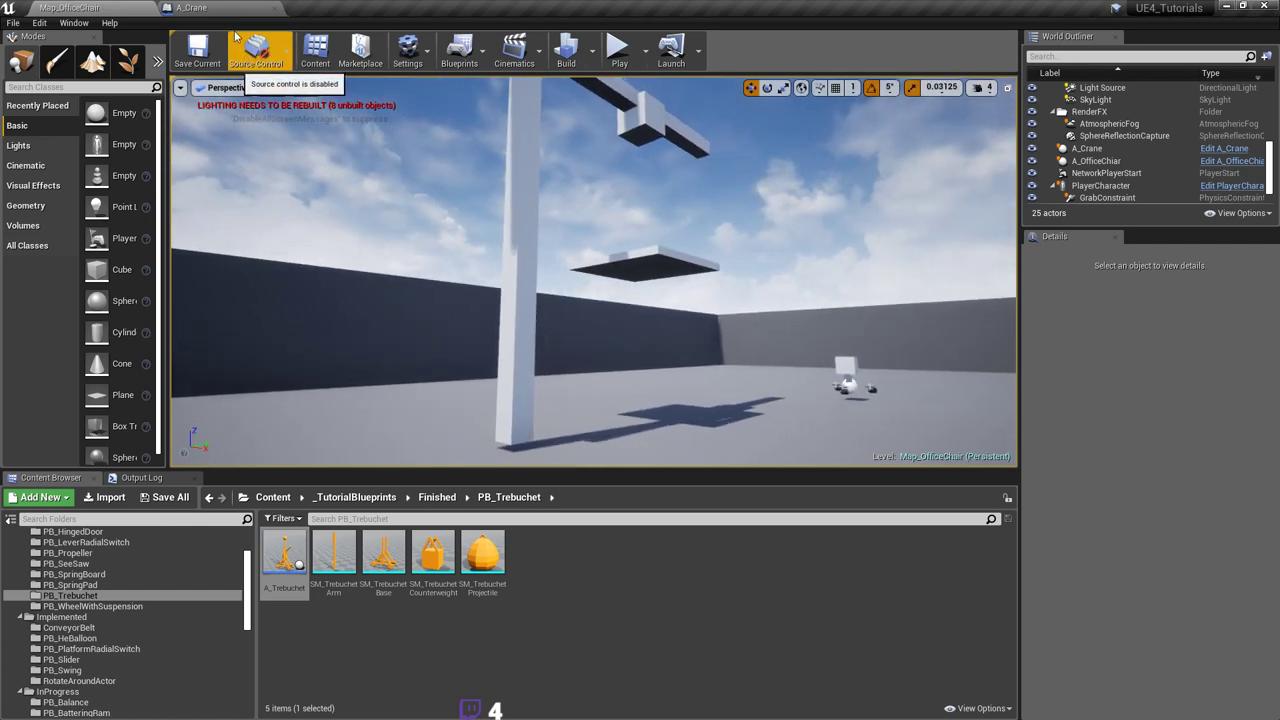
# Step: Close the Timeline_0 editor and add an Event BeginPlay node above Event Use in the A_Crane event graph
pyautogui.click(196, 8)
pyautogui.middleClick(458, 98)
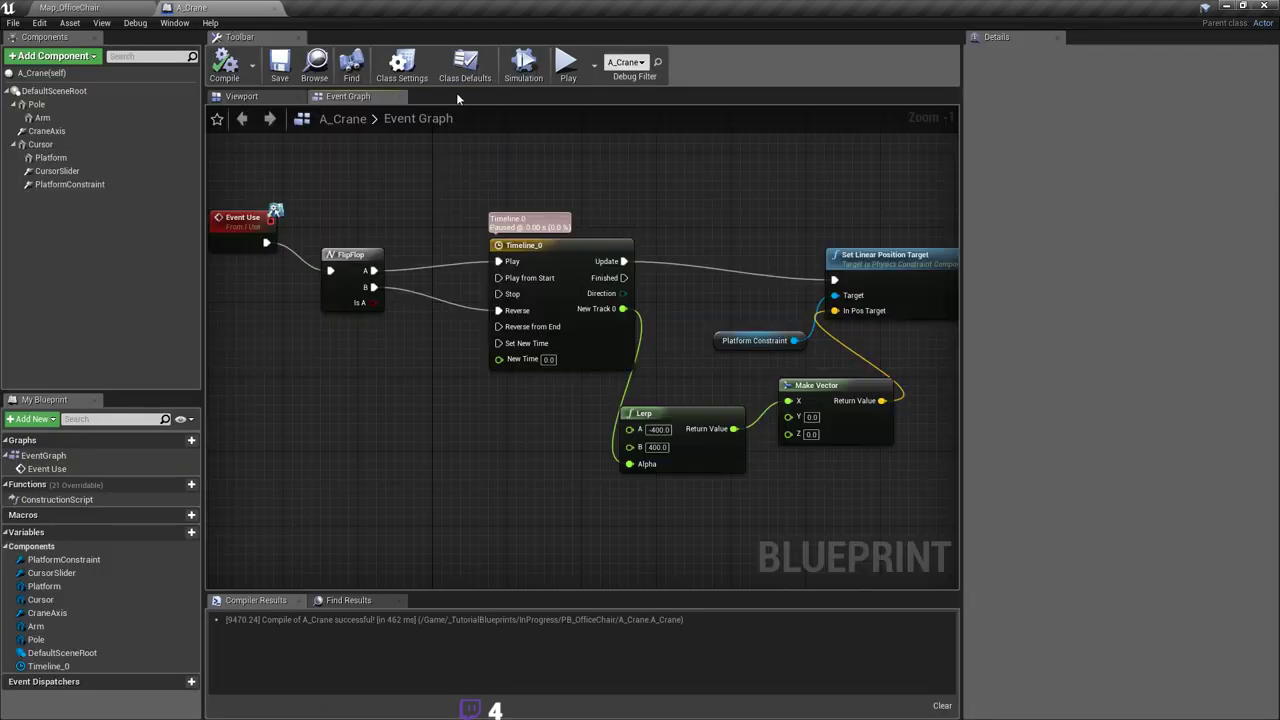
pyautogui.scroll(-4, 593, 336)
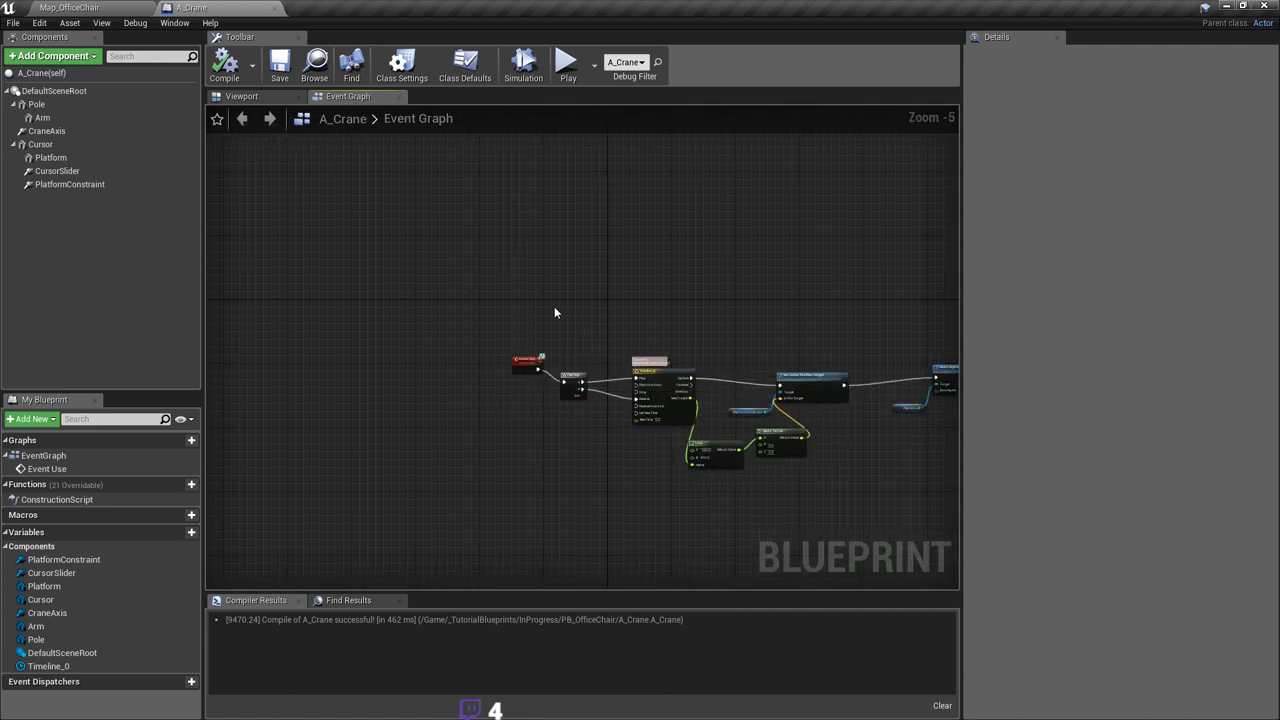
pyautogui.rightClick(554, 306)
pyautogui.write('event begi')
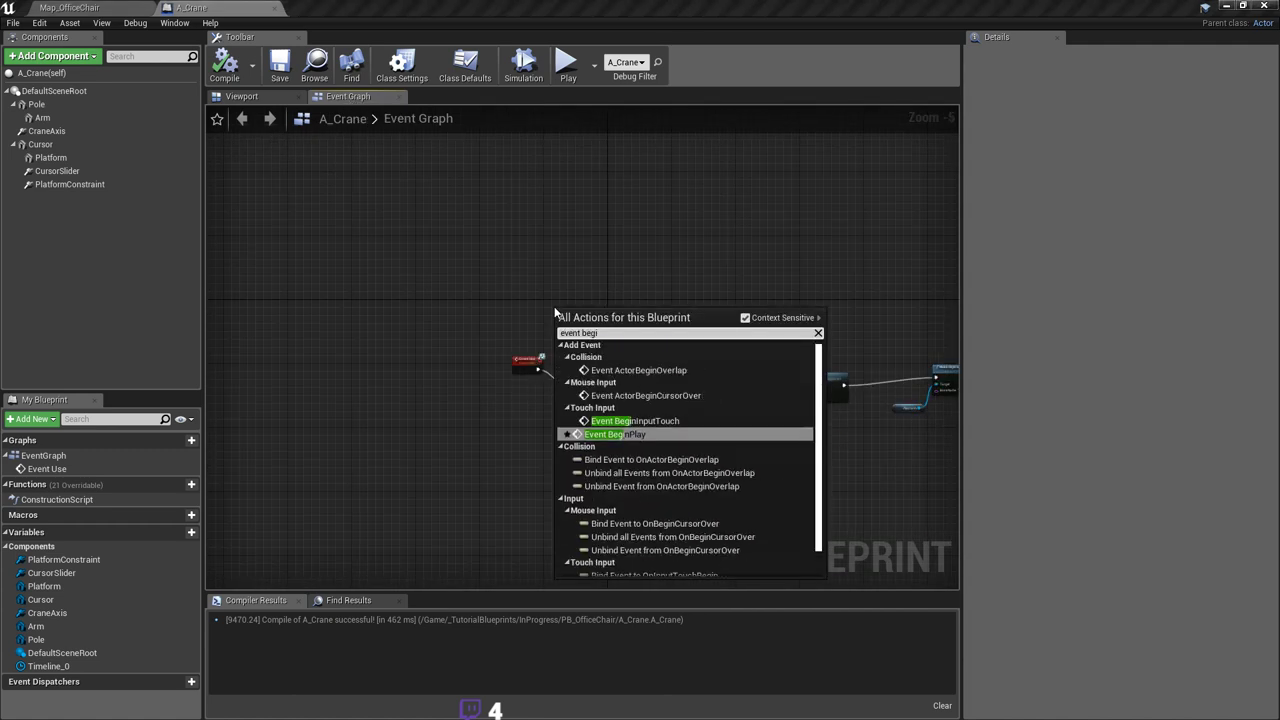
pyautogui.press('Return')
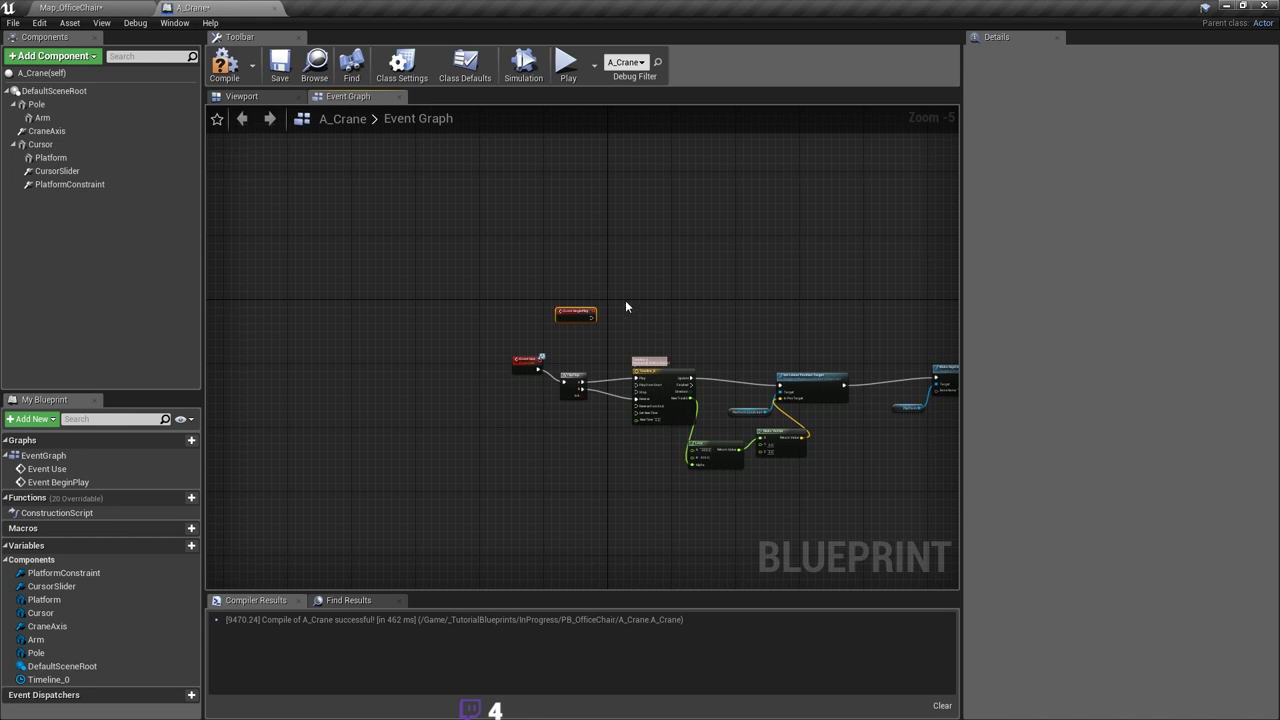
pyautogui.scroll(3, 626, 303)
pyautogui.moveTo(537, 306); pyautogui.dragTo(466, 274)
pyautogui.moveTo(526, 288); pyautogui.dragTo(544, 247, button='right')
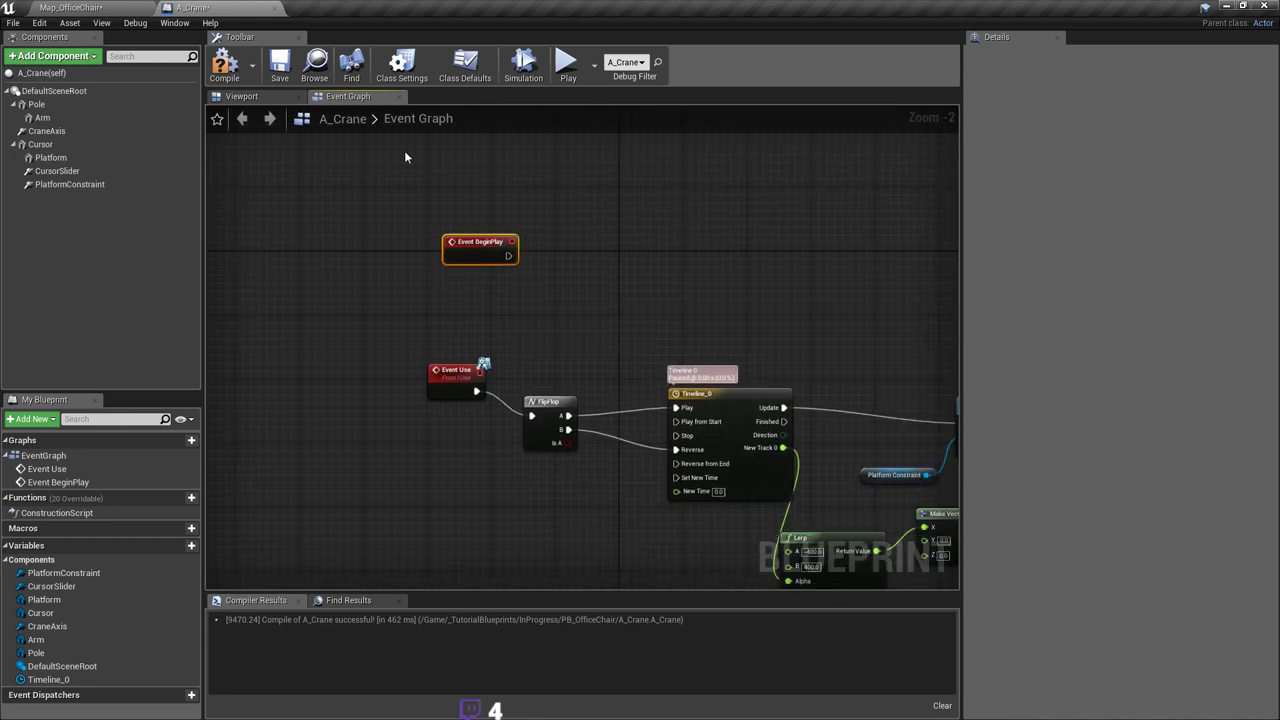
pyautogui.click(241, 96)
pyautogui.moveTo(546, 253); pyautogui.dragTo(505, 250, button='right')
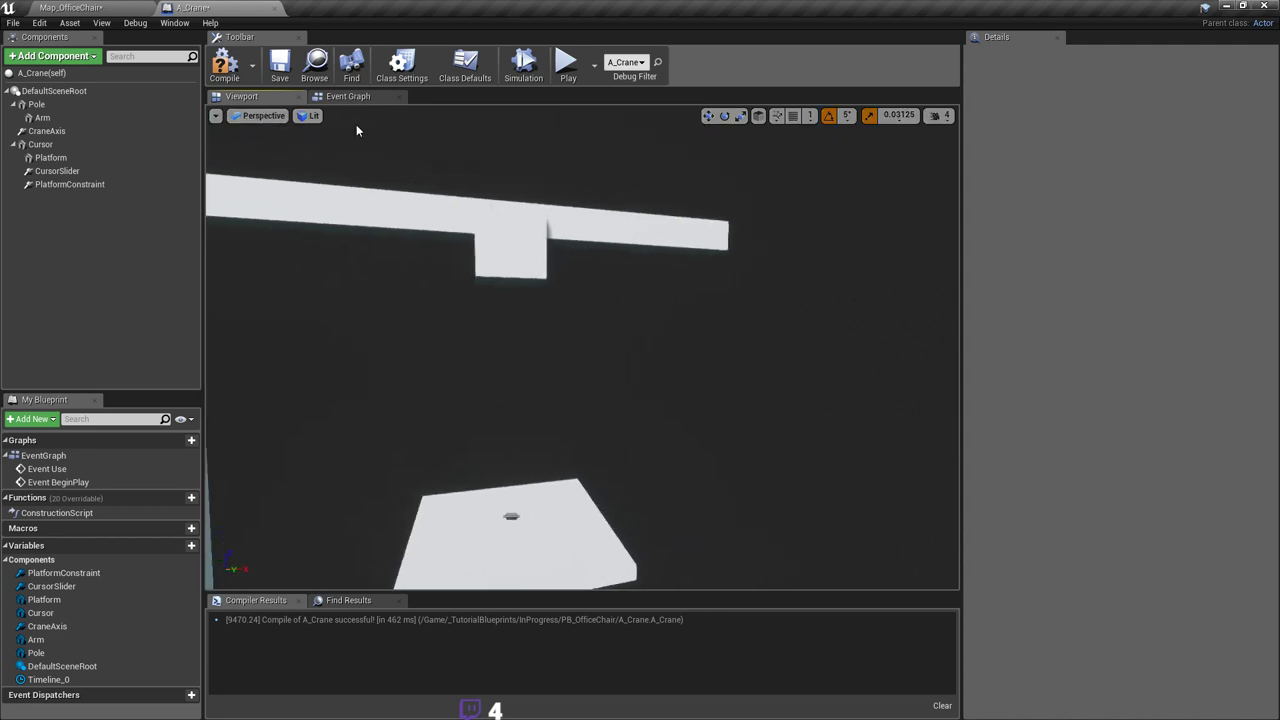
pyautogui.click(350, 98)
pyautogui.moveTo(661, 328); pyautogui.dragTo(494, 264, button='right')
pyautogui.scroll(-1, 494, 264)
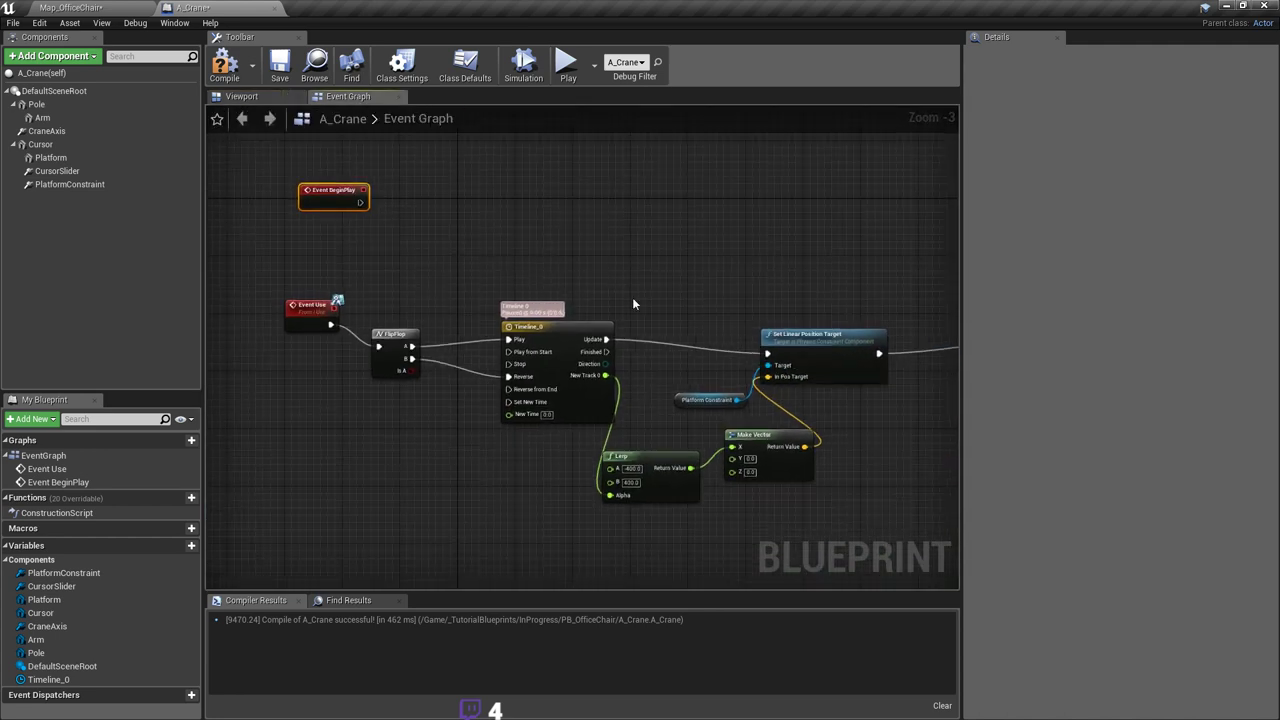
pyautogui.moveTo(630, 295); pyautogui.dragTo(610, 317, button='right')
# Step: Inspect the Platform in the crane's component view and copy the Z location of PlatformConstraint
pyautogui.click(268, 99)
pyautogui.scroll(5, 610, 317)
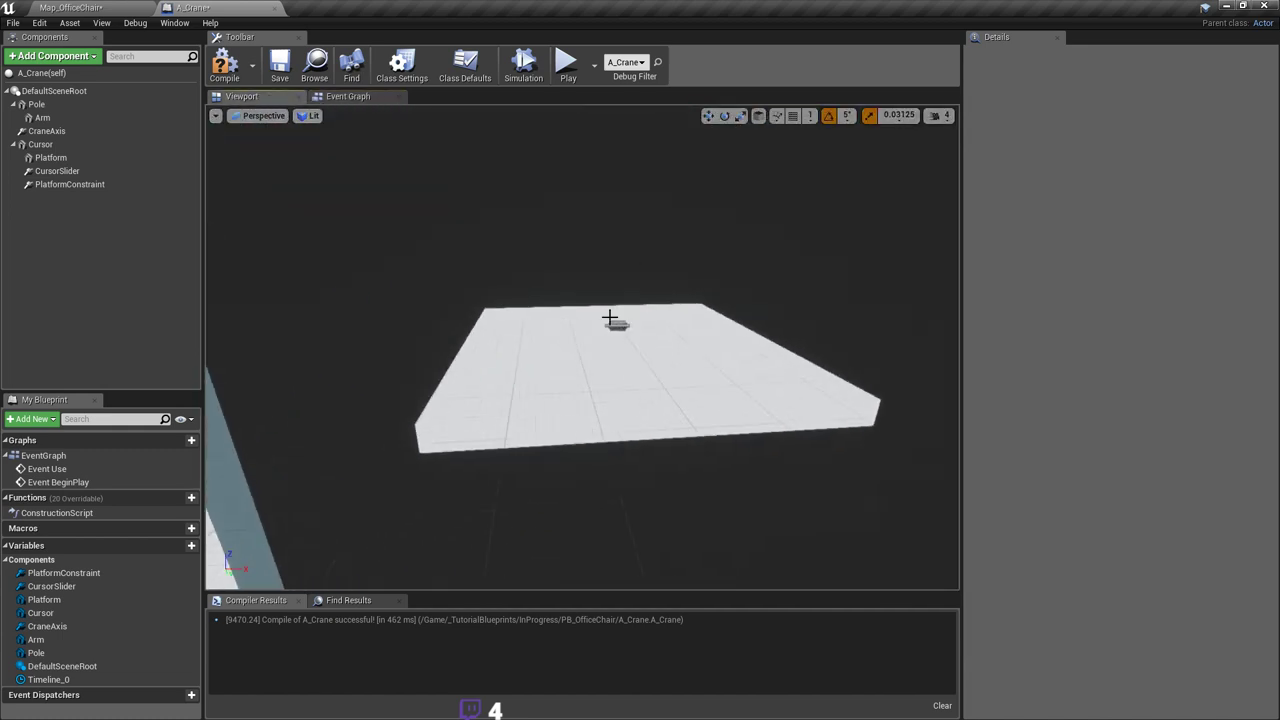
pyautogui.scroll(2, 610, 317)
pyautogui.click(625, 320)
pyautogui.click(677, 369)
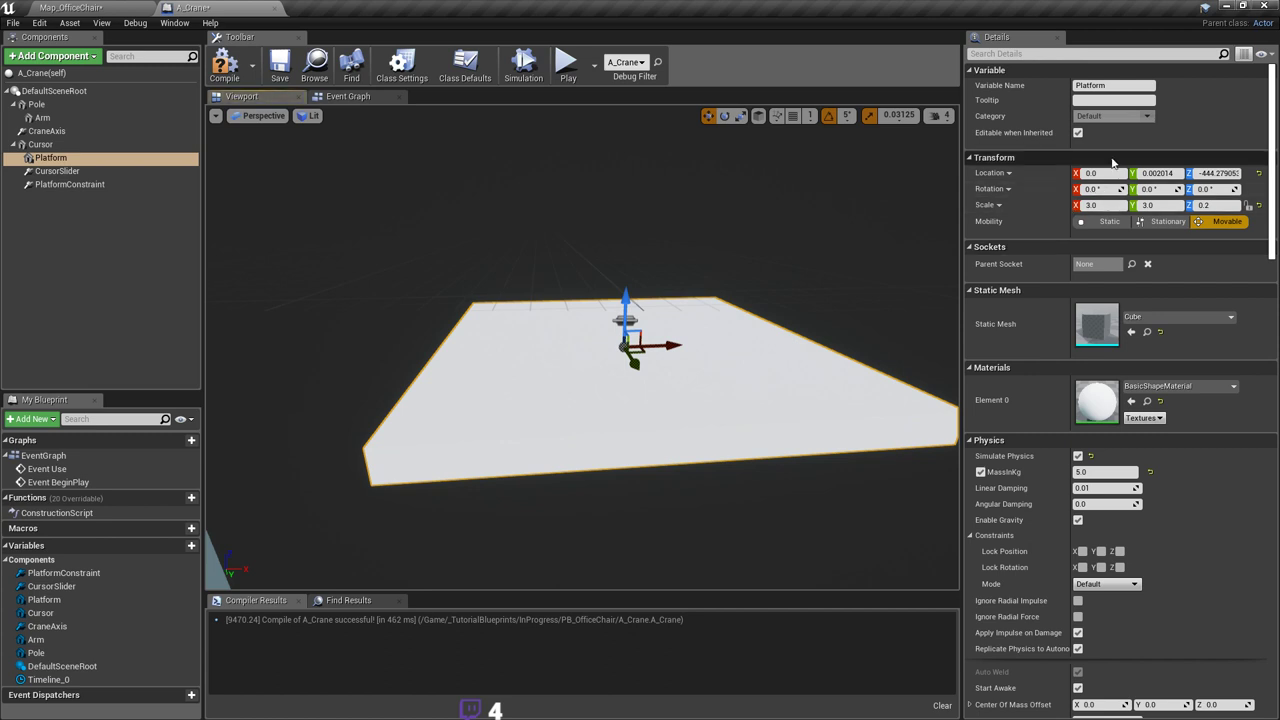
pyautogui.moveTo(802, 325); pyautogui.dragTo(796, 325, button='right')
pyautogui.click(628, 320)
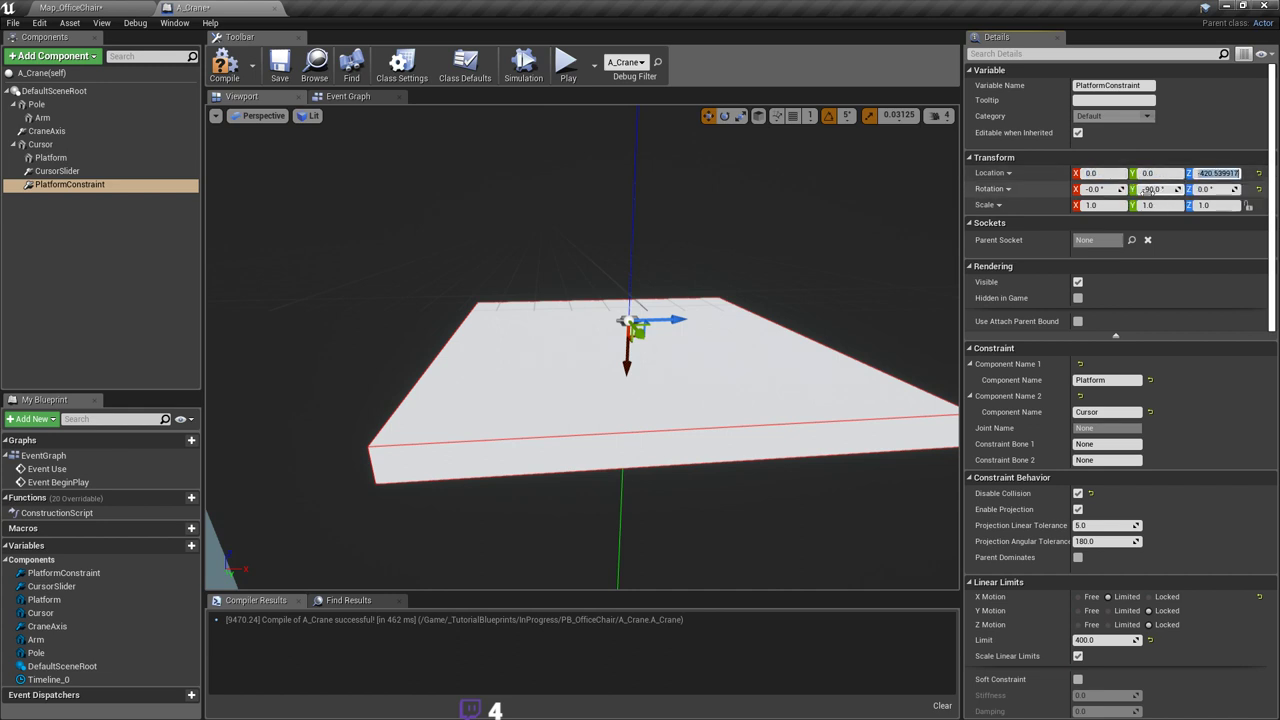
# Step: Set the Platform's location to Y 0.0 and Z -420.539917, matching the constraint's height
pyautogui.click(674, 367)
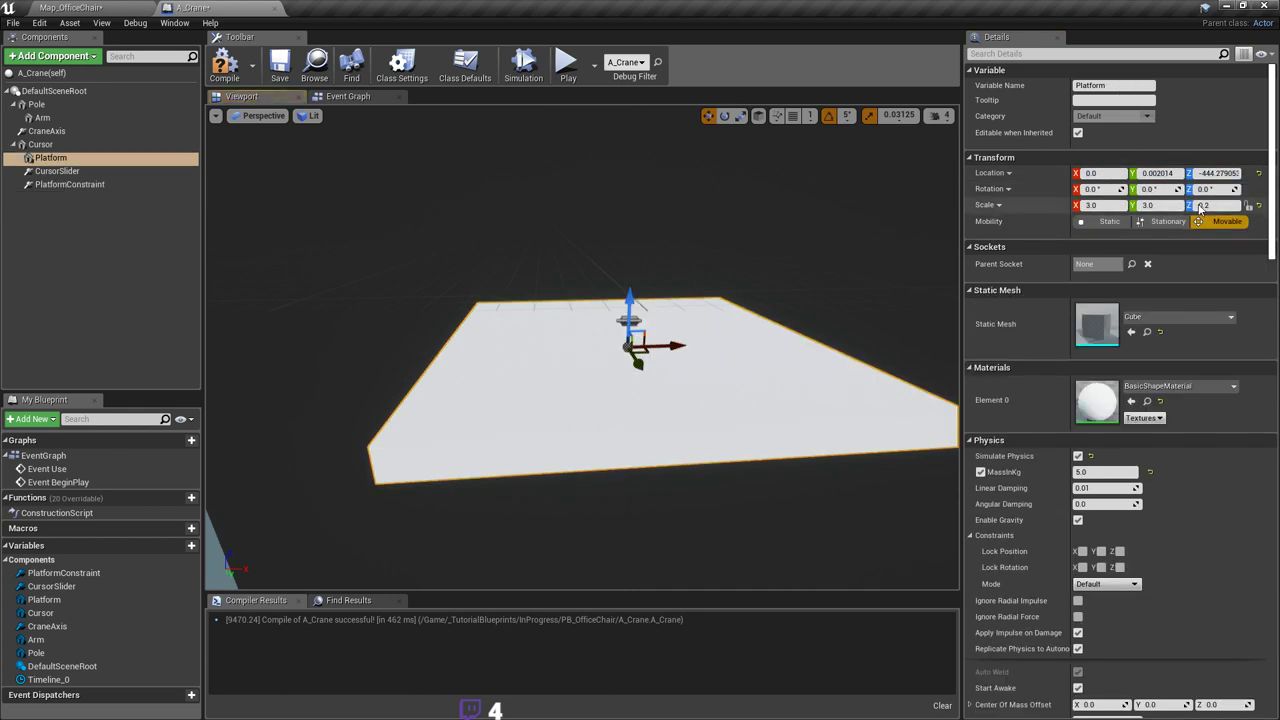
pyautogui.click(1157, 174)
pyautogui.write('0')
pyautogui.press('Return')
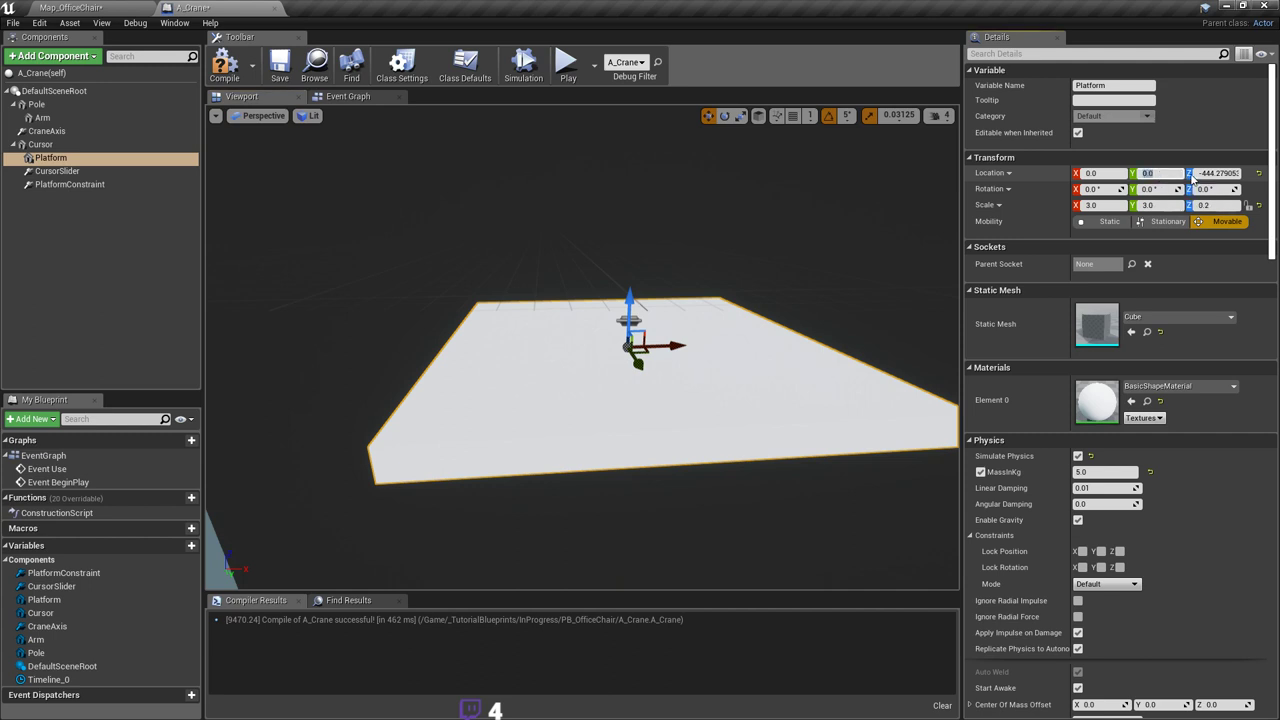
pyautogui.click(1215, 174)
pyautogui.write('-420.539917')
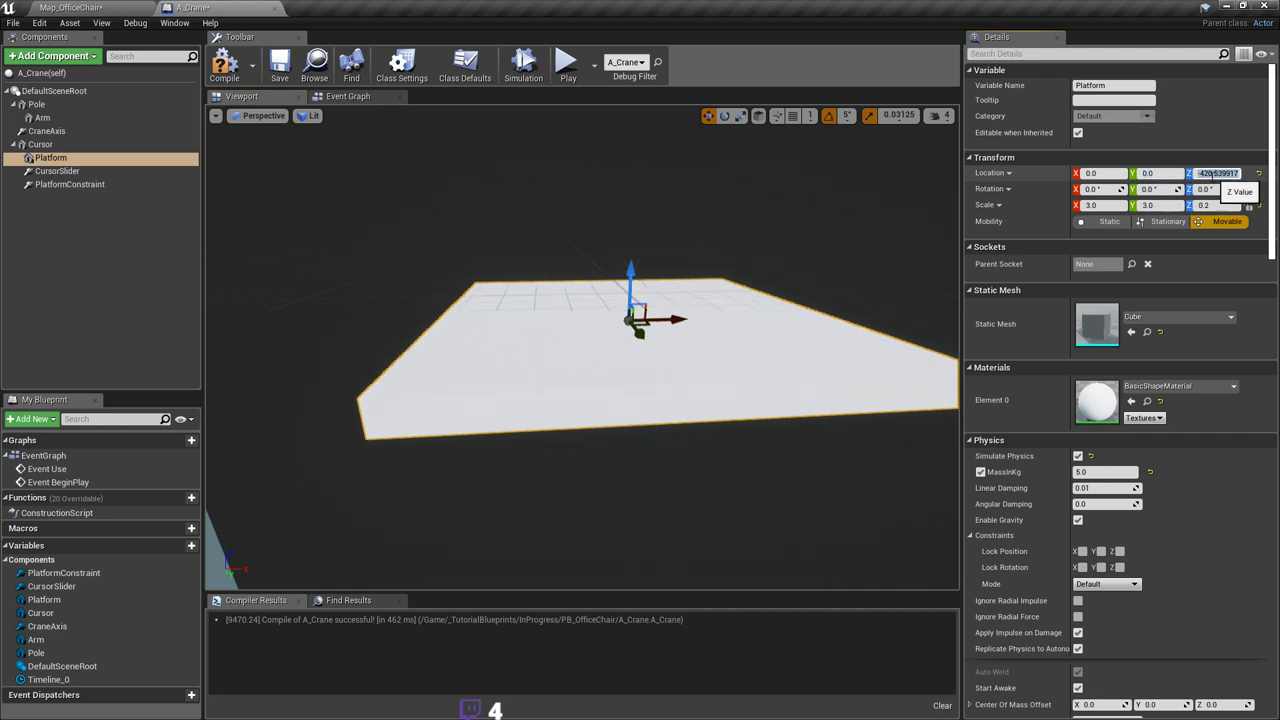
pyautogui.scroll(-5, 811, 340)
pyautogui.moveTo(728, 318)
pyautogui.mouseDown(button='right')
pyautogui.moveTo(728, 262)
pyautogui.moveTo(728, 392)
pyautogui.moveTo(728, 318)
pyautogui.mouseUp(button='right')
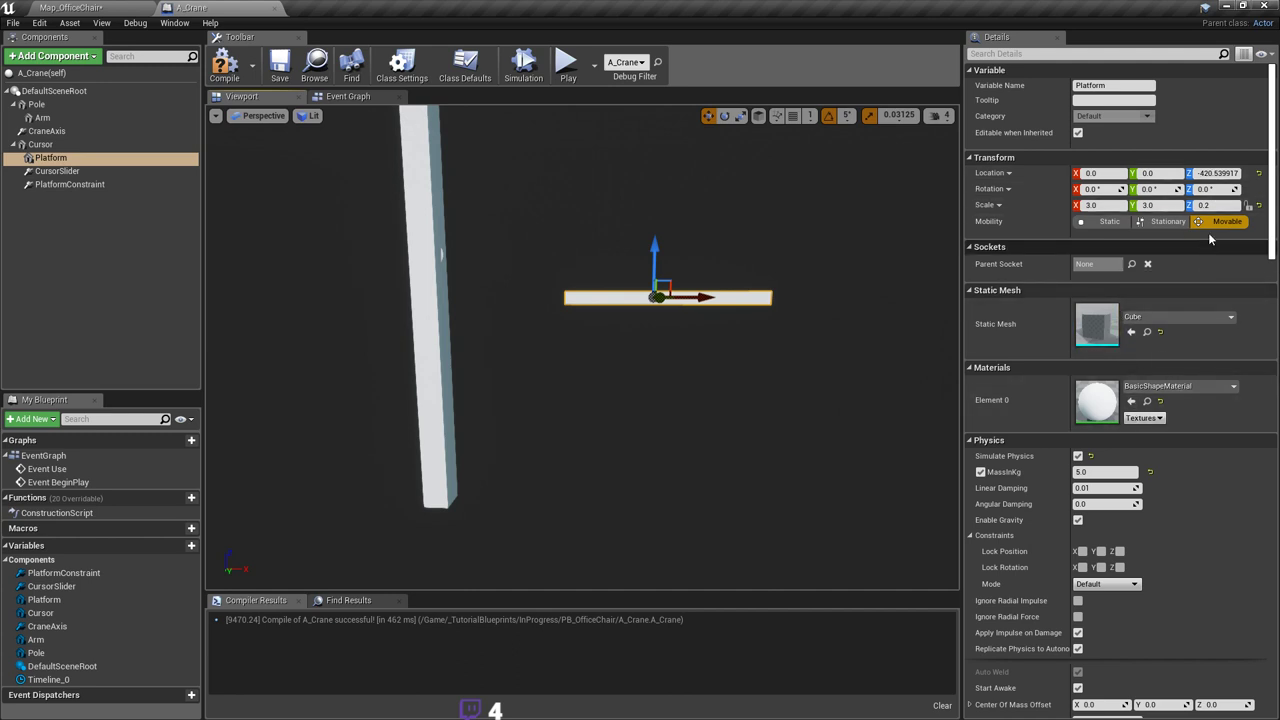
pyautogui.click(1225, 174)
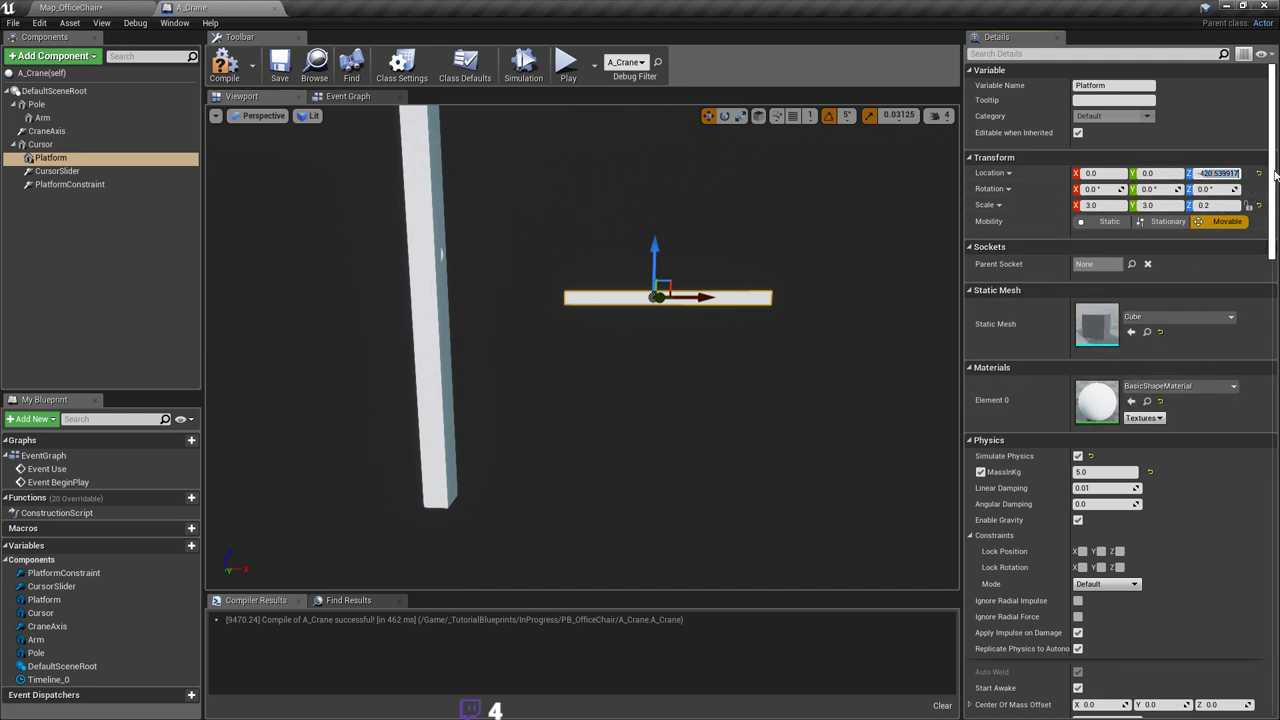
pyautogui.click(734, 391)
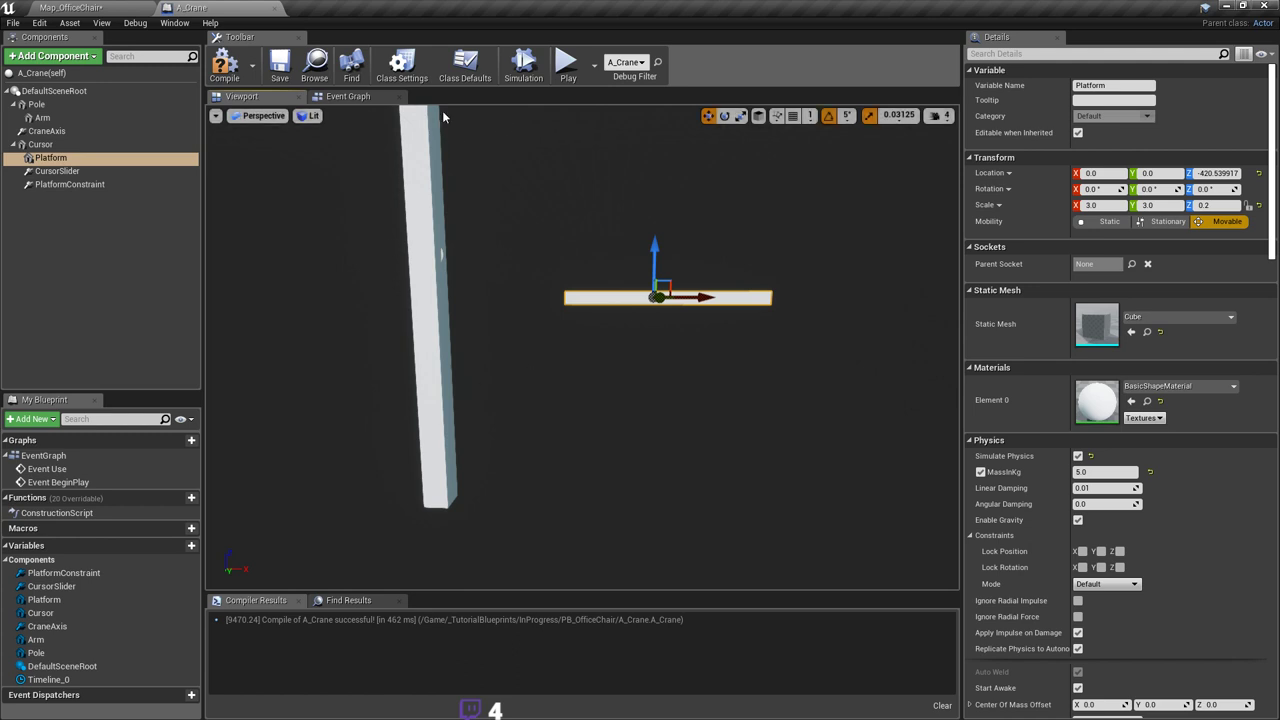
# Step: Rearrange the Lerp and Make Vector nodes below Timeline_0 and Set Linear Position Target in the event graph
pyautogui.click(348, 96)
pyautogui.scroll(3, 587, 317)
pyautogui.scroll(3, 537, 300)
pyautogui.moveTo(587, 317); pyautogui.dragTo(635, 356, button='right')
pyautogui.moveTo(640, 377); pyautogui.dragTo(624, 432)
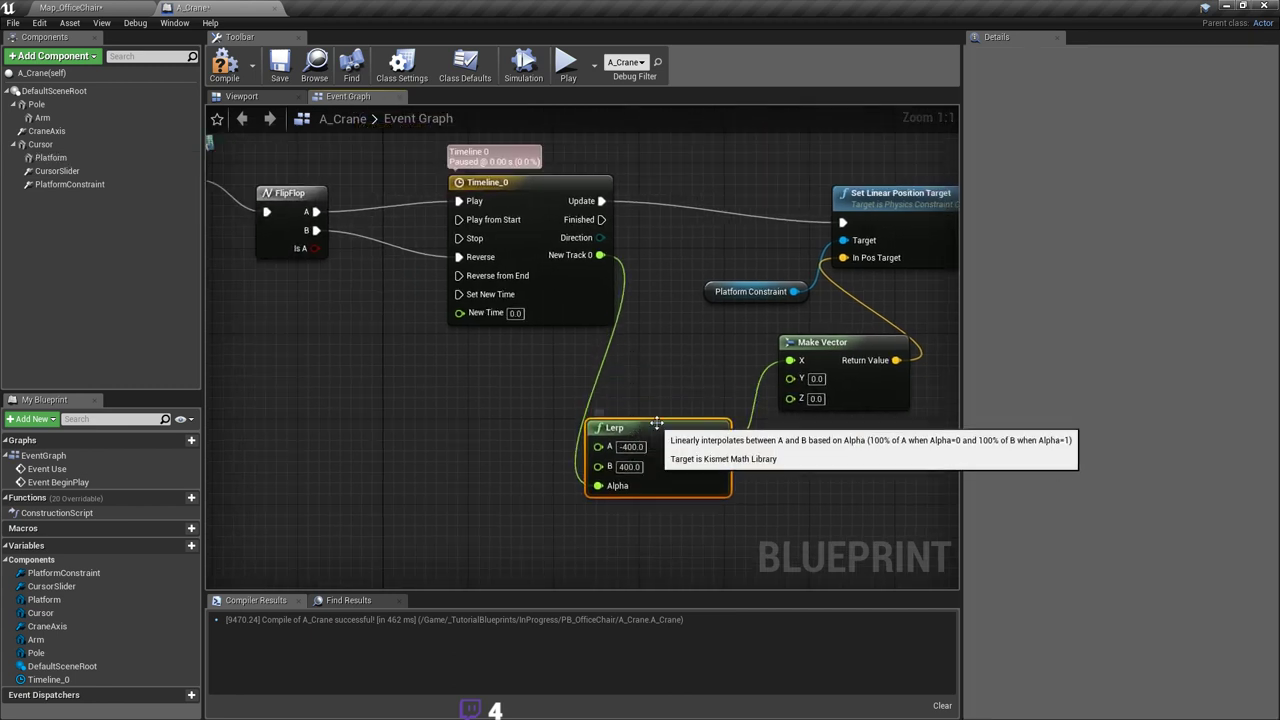
pyautogui.moveTo(768, 390); pyautogui.dragTo(660, 357, button='right')
pyautogui.click(690, 308)
pyautogui.moveTo(690, 308); pyautogui.dragTo(711, 319)
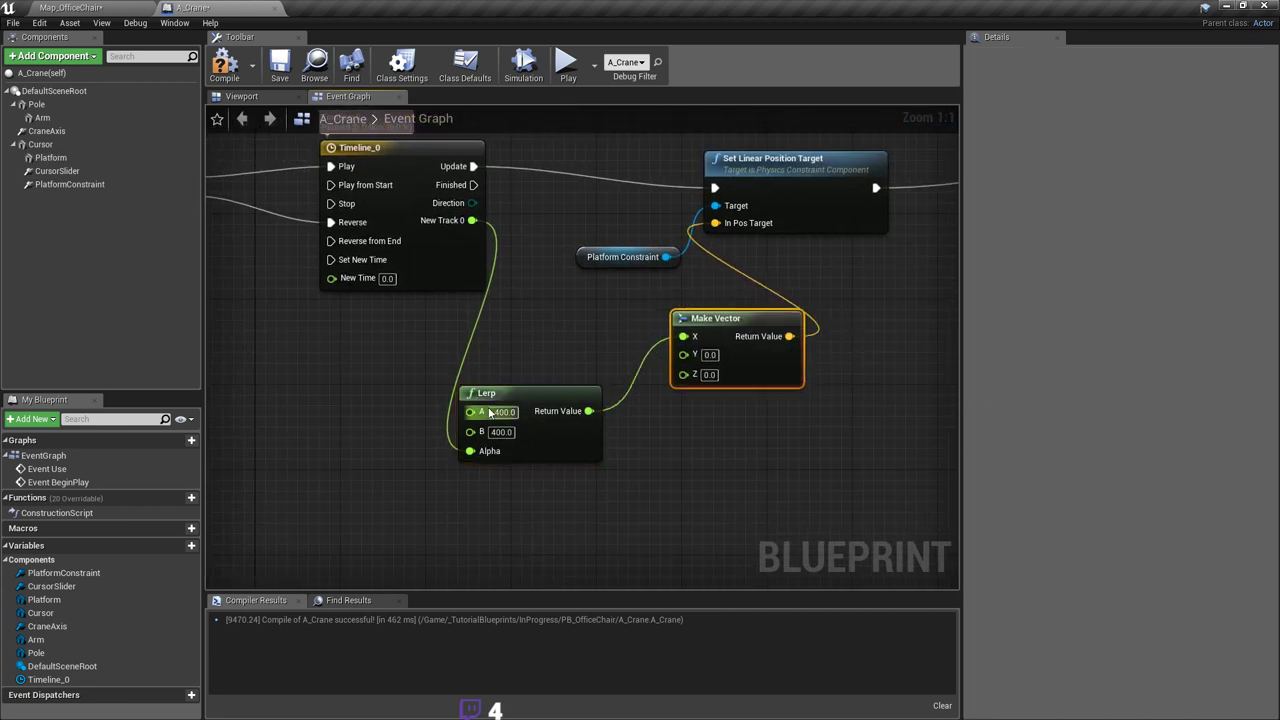
pyautogui.click(534, 360)
pyautogui.moveTo(535, 361); pyautogui.dragTo(649, 392, button='right')
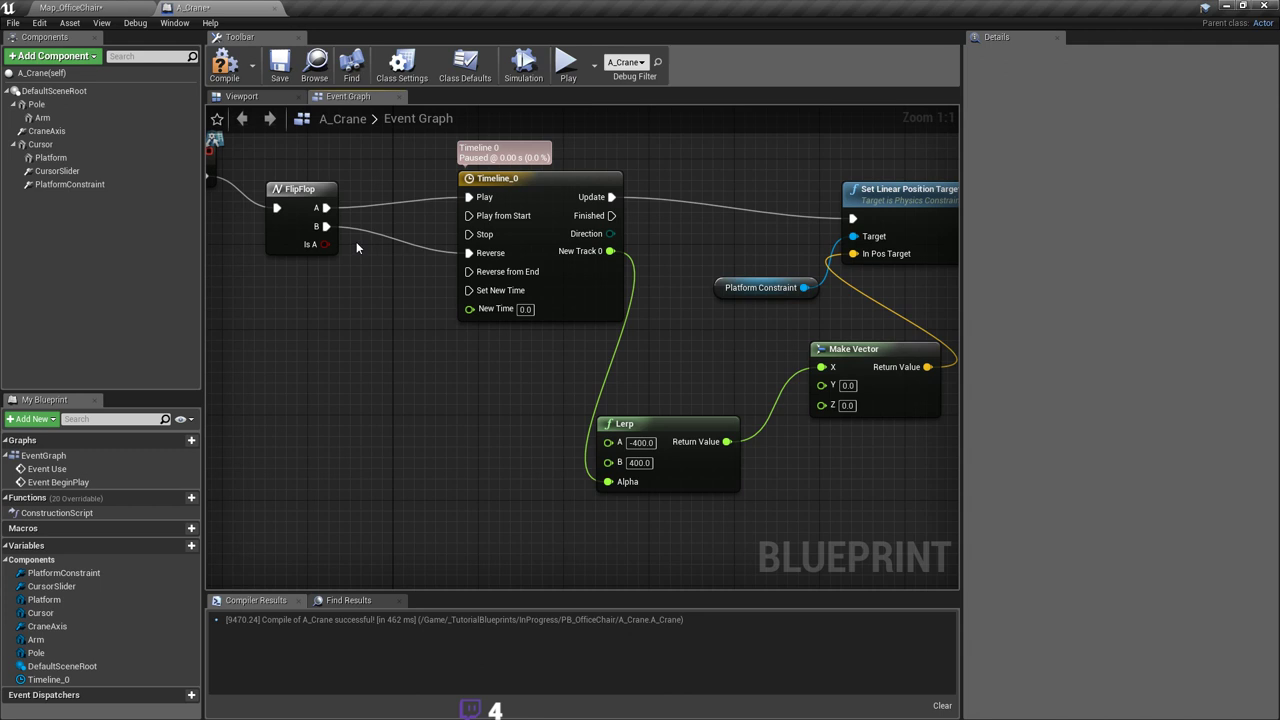
# Step: Review the Event Use, FlipFlop and timeline chain against the unconnected Event BeginPlay node
pyautogui.moveTo(440, 267); pyautogui.dragTo(503, 295, button='right')
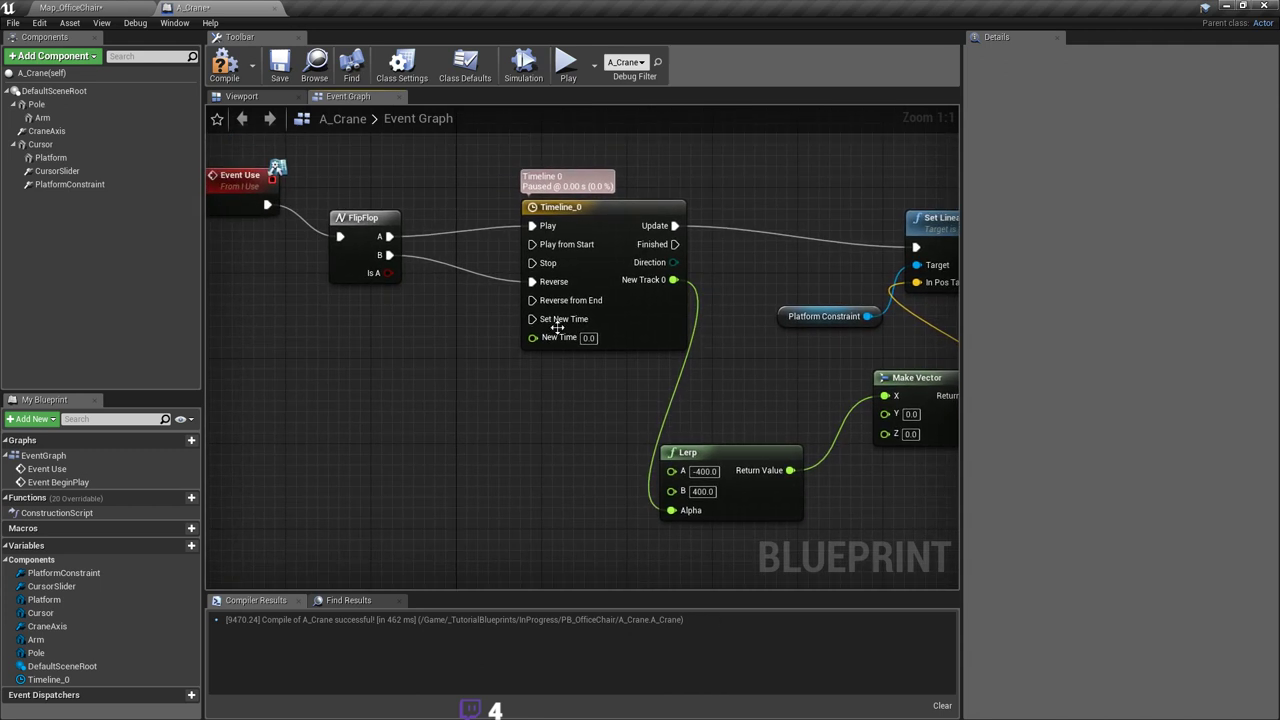
pyautogui.moveTo(315, 297); pyautogui.dragTo(539, 470, button='right')
pyautogui.scroll(-4, 466, 437)
pyautogui.scroll(4, 539, 469)
pyautogui.click(430, 300)
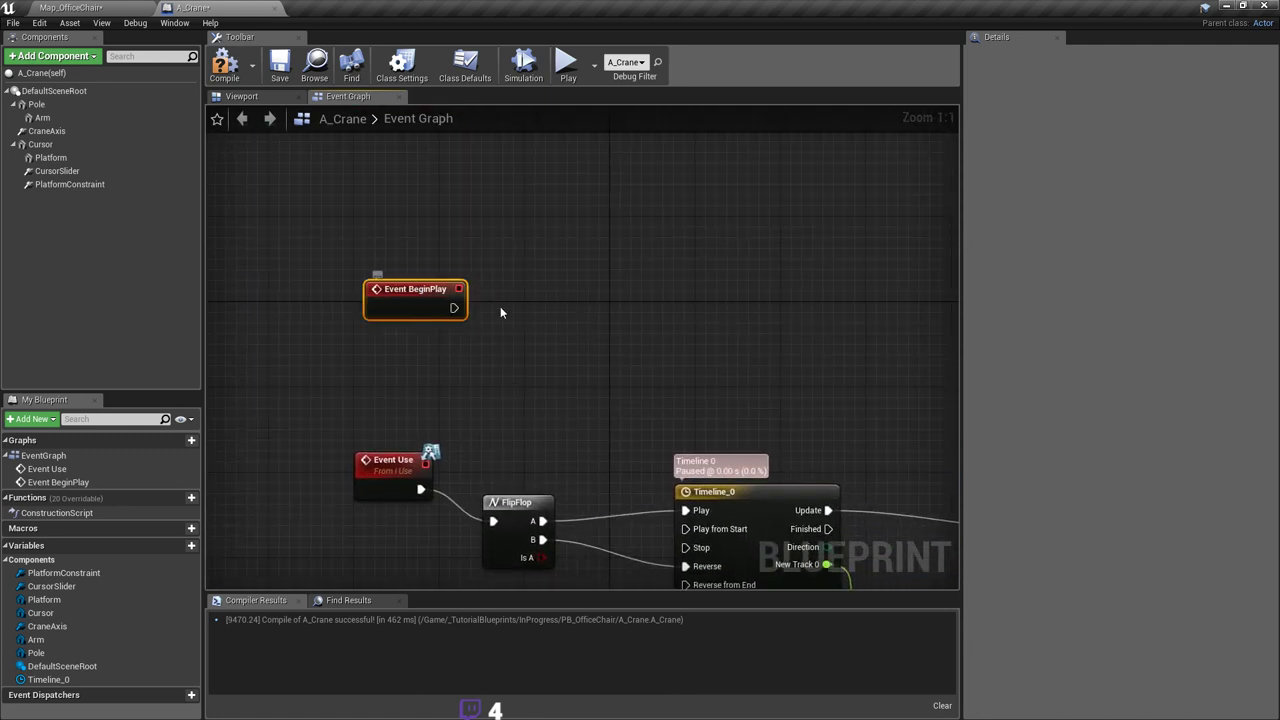
pyautogui.moveTo(516, 313)
pyautogui.mouseDown(button='right')
pyautogui.moveTo(529, 342)
pyautogui.moveTo(516, 332)
pyautogui.mouseUp(button='right')
pyautogui.moveTo(579, 366); pyautogui.dragTo(463, 151, button='right')
pyautogui.moveTo(565, 290); pyautogui.dragTo(518, 220, button='right')
pyautogui.moveTo(585, 368); pyautogui.dragTo(582, 338, button='right')
pyautogui.moveTo(408, 263)
pyautogui.mouseDown(button='right')
pyautogui.moveTo(425, 284)
pyautogui.moveTo(411, 279)
pyautogui.mouseUp(button='right')
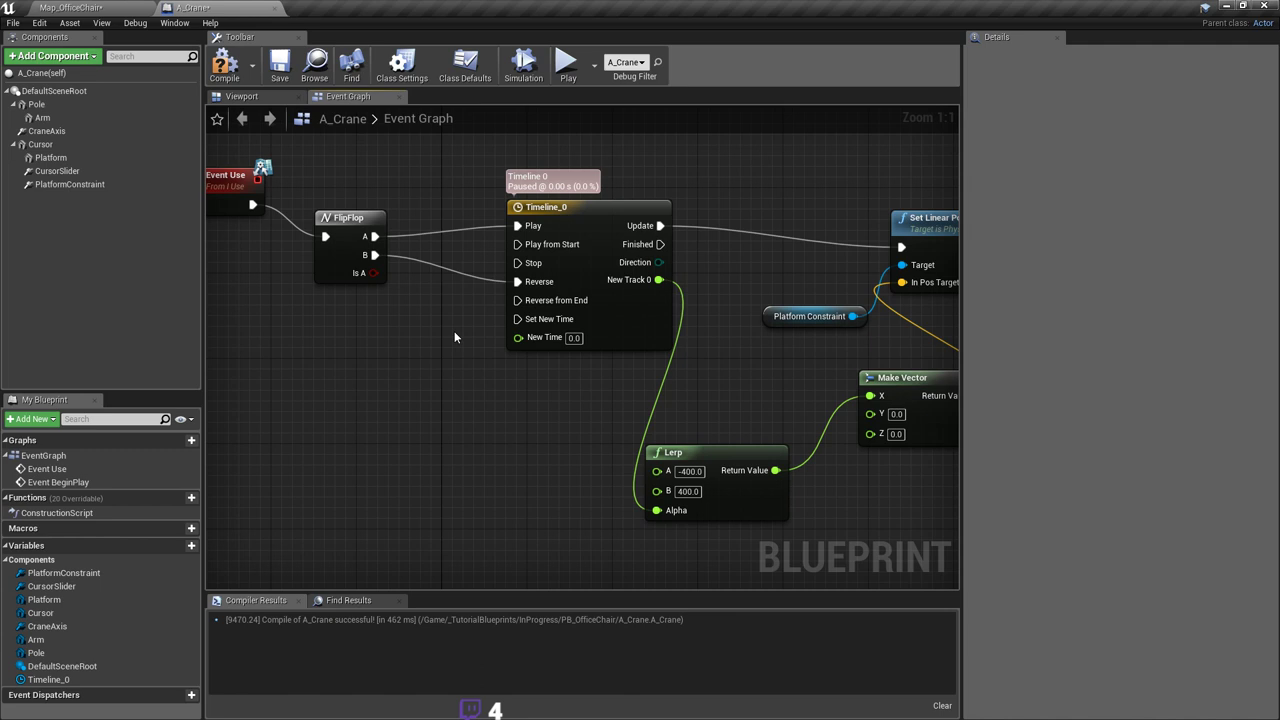
pyautogui.moveTo(596, 419); pyautogui.dragTo(547, 416, button='right')
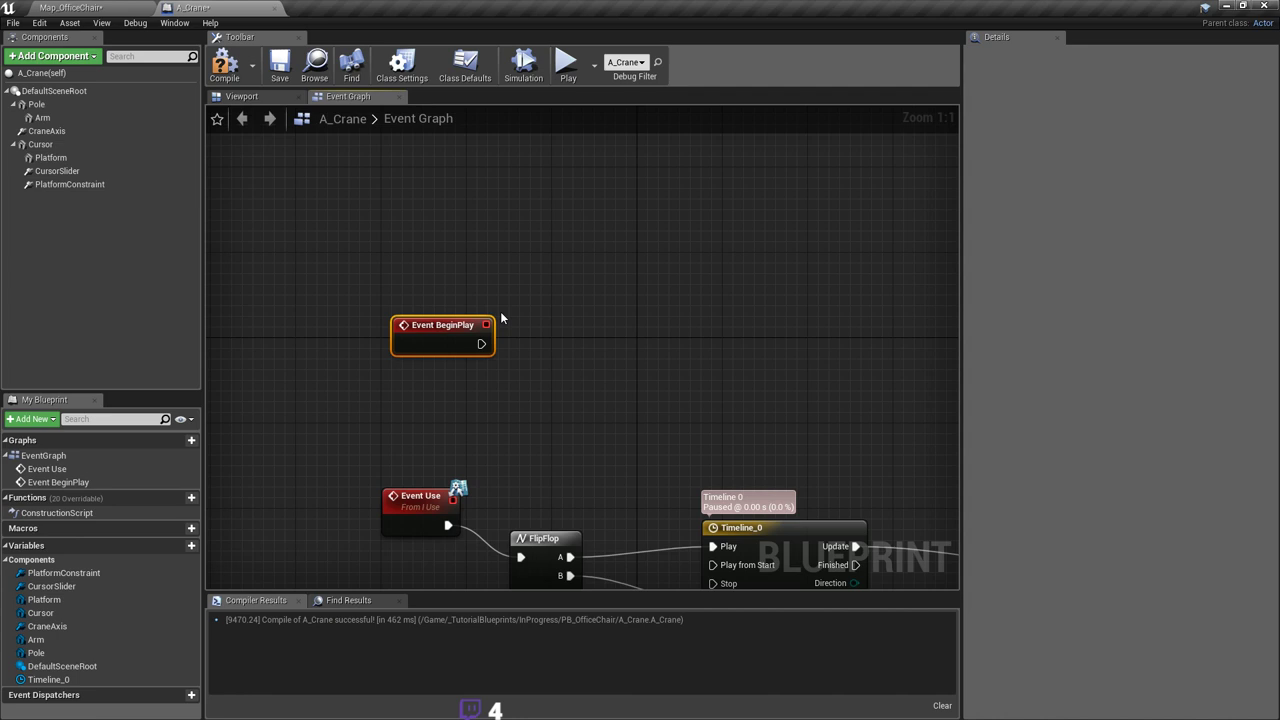
pyautogui.moveTo(500, 311); pyautogui.dragTo(548, 289, button='right')
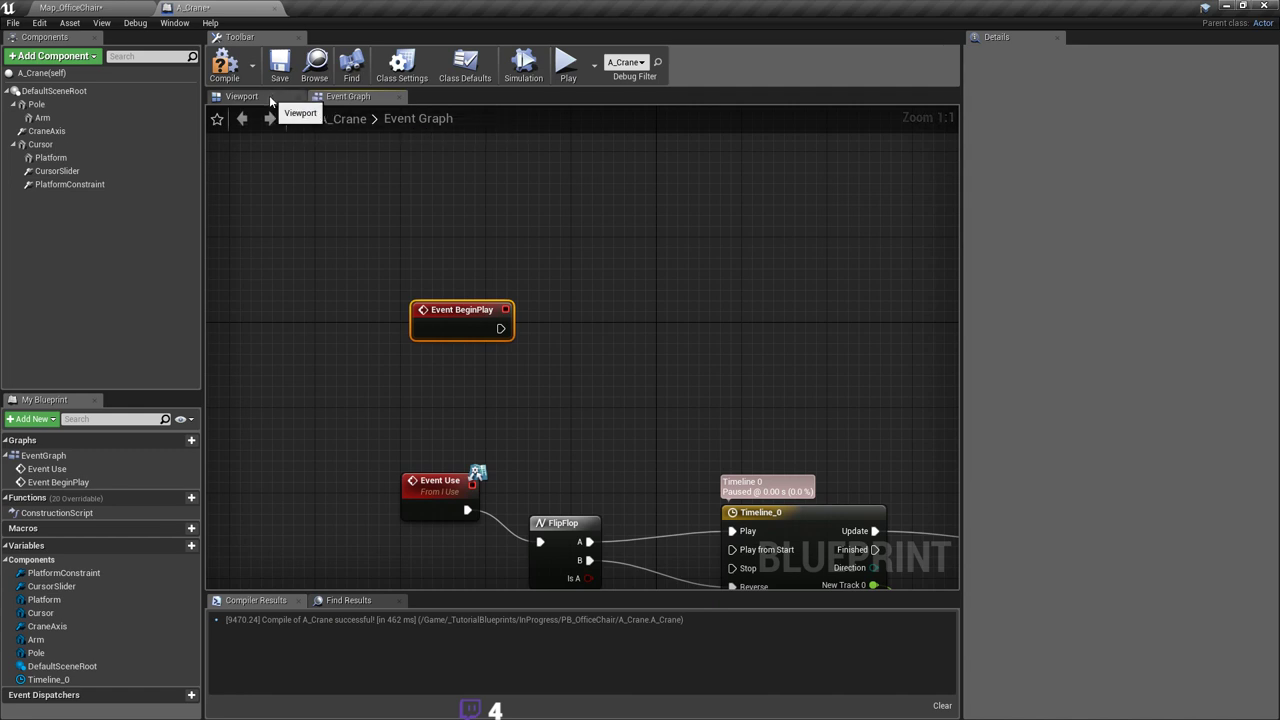
pyautogui.moveTo(475, 261); pyautogui.dragTo(425, 240, button='right')
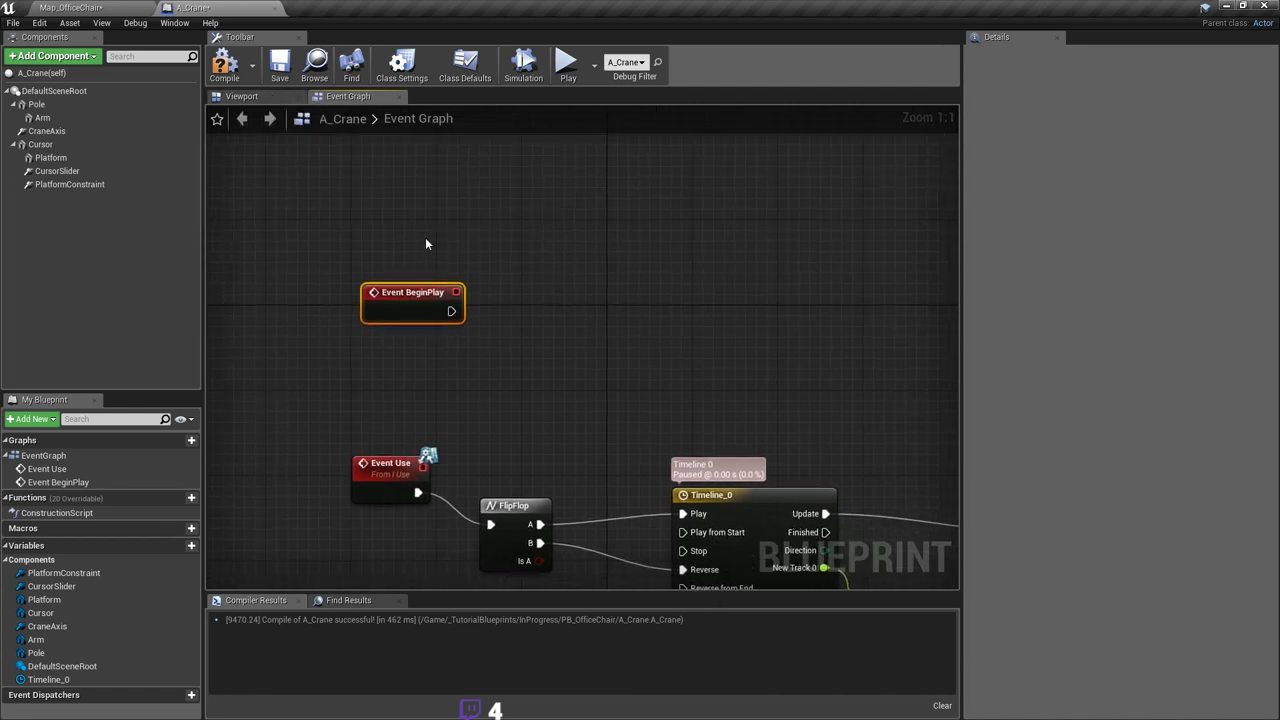
pyautogui.click(258, 100)
pyautogui.click(360, 97)
pyautogui.moveTo(412, 279); pyautogui.dragTo(404, 273, button='right')
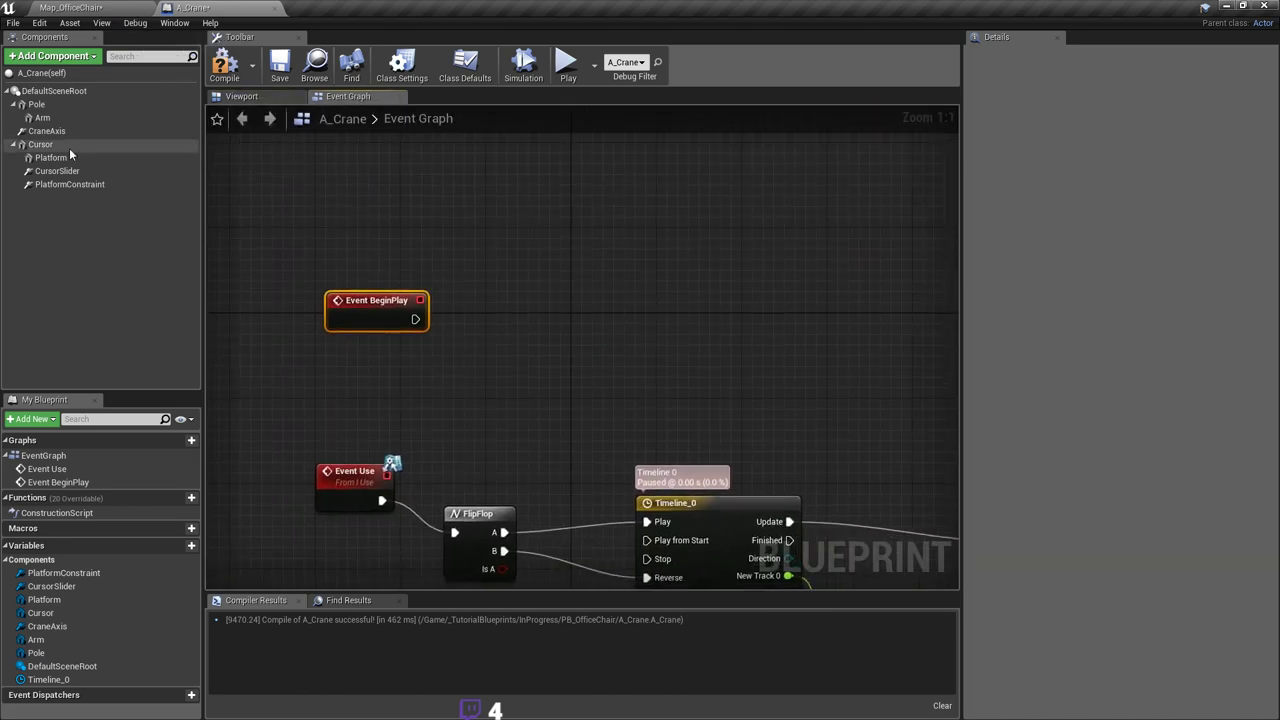
# Step: Duplicate Set Linear Position Target with its Platform Constraint reference beside Event BeginPlay, and connect the event's execution output to it
pyautogui.moveTo(504, 352); pyautogui.dragTo(312, 179, button='right')
pyautogui.scroll(-3, 495, 250)
pyautogui.moveTo(720, 343); pyautogui.dragTo(582, 348, button='right')
pyautogui.scroll(3, 582, 348)
pyautogui.moveTo(523, 257); pyautogui.dragTo(600, 398)
pyautogui.moveTo(553, 290); pyautogui.dragTo(745, 392, button='right')
pyautogui.hotkey('ctrl', 'v')
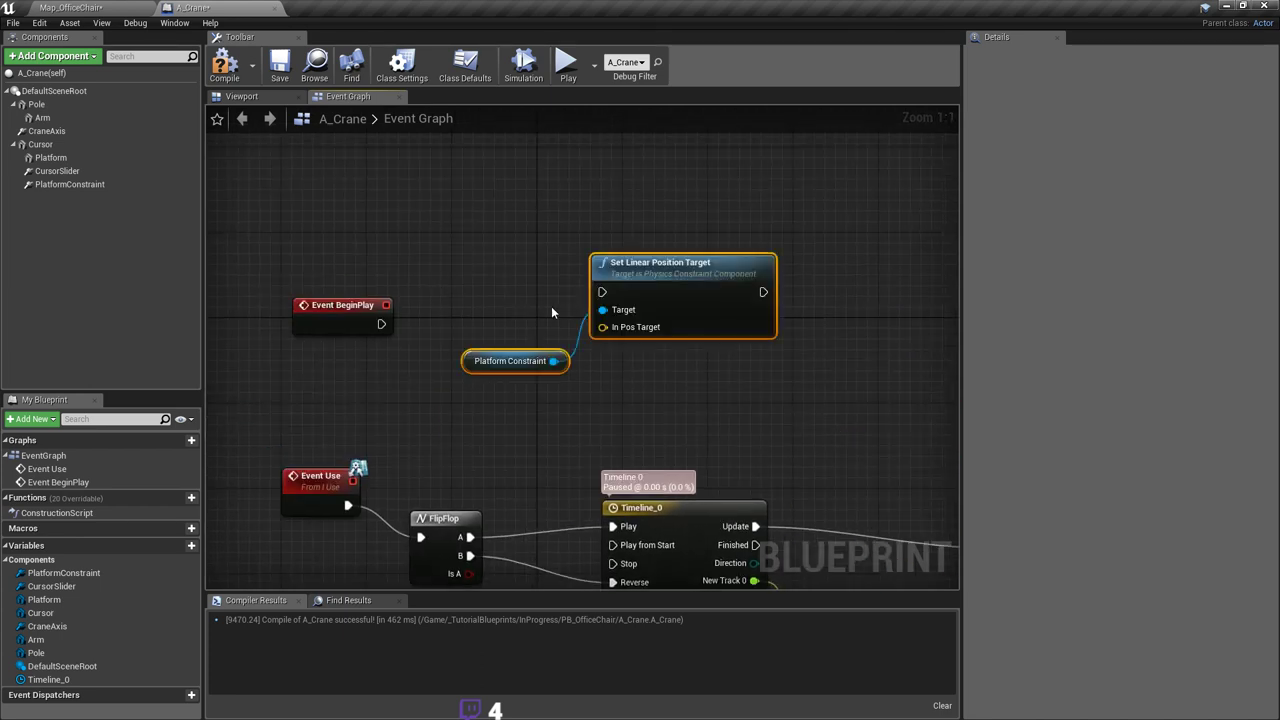
pyautogui.moveTo(381, 323); pyautogui.dragTo(603, 314)
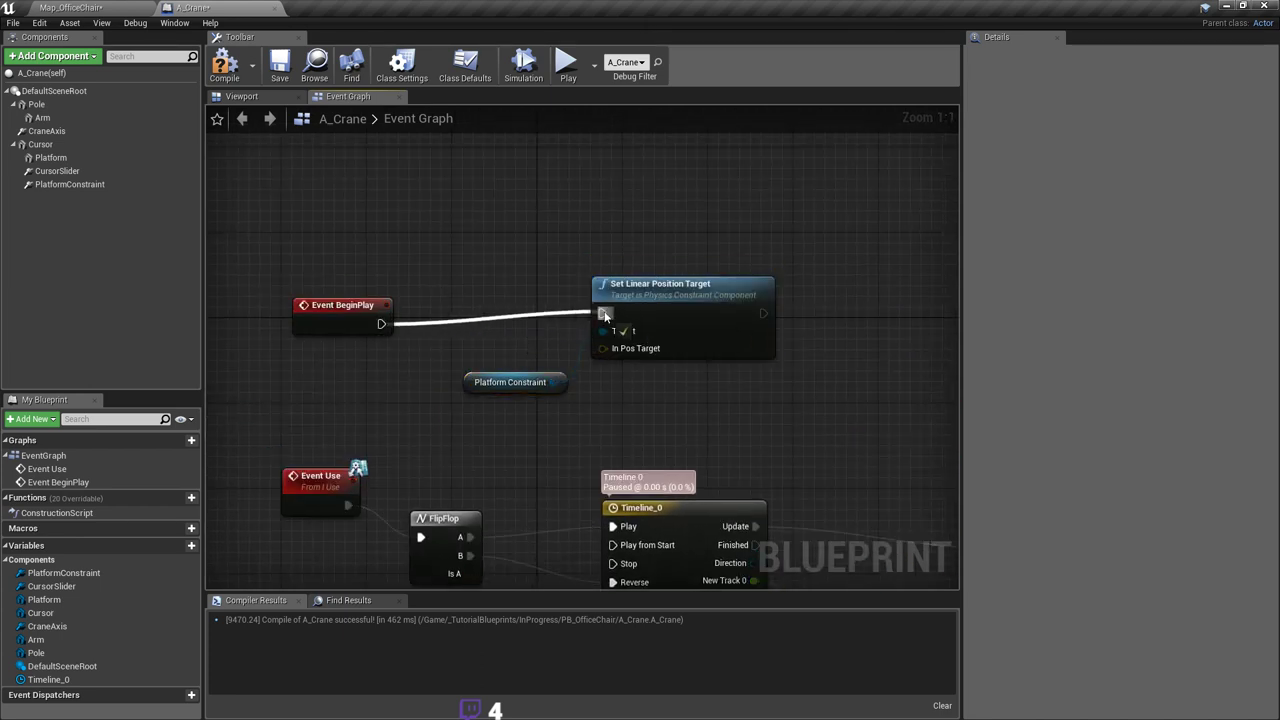
pyautogui.moveTo(639, 387); pyautogui.dragTo(588, 355, button='right')
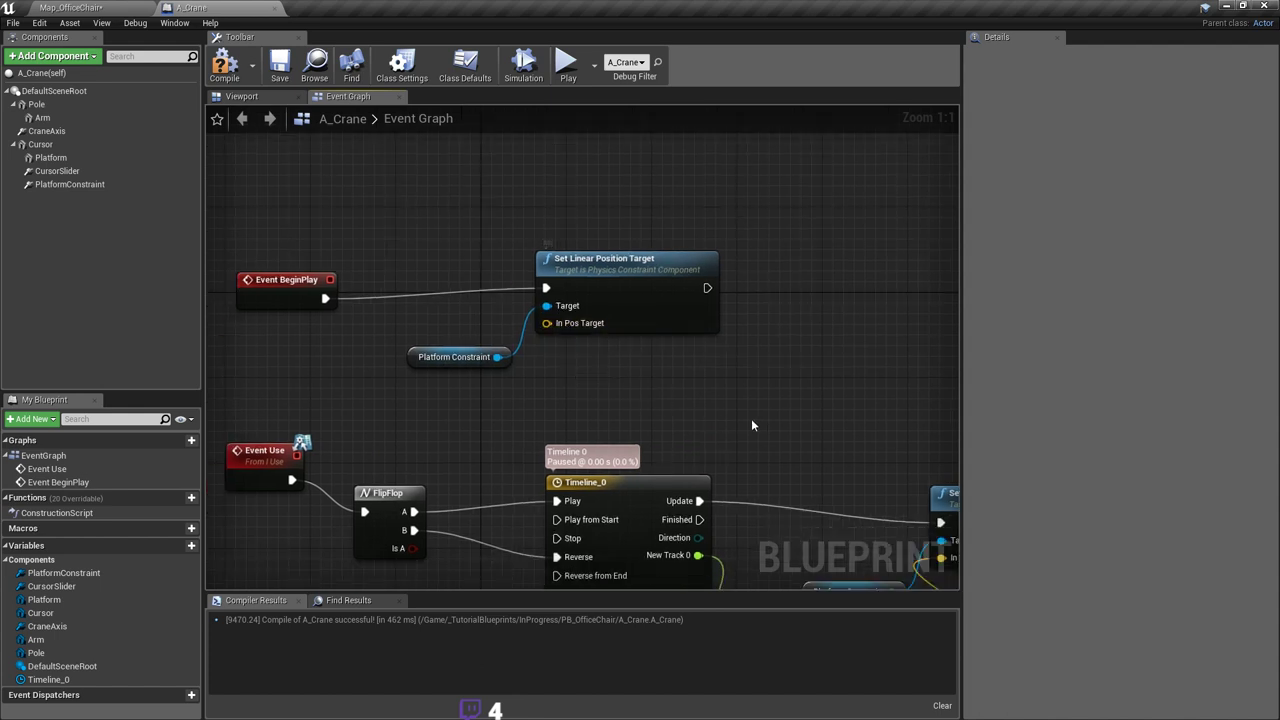
# Step: Paste a copy of the Make Vector node below the BeginPlay chain and move the Platform Constraint reference beside the event
pyautogui.moveTo(776, 418); pyautogui.dragTo(595, 231, button='right')
pyautogui.click(778, 477)
pyautogui.hotkey('ctrl', 'x')
pyautogui.moveTo(614, 315); pyautogui.dragTo(869, 470, button='right')
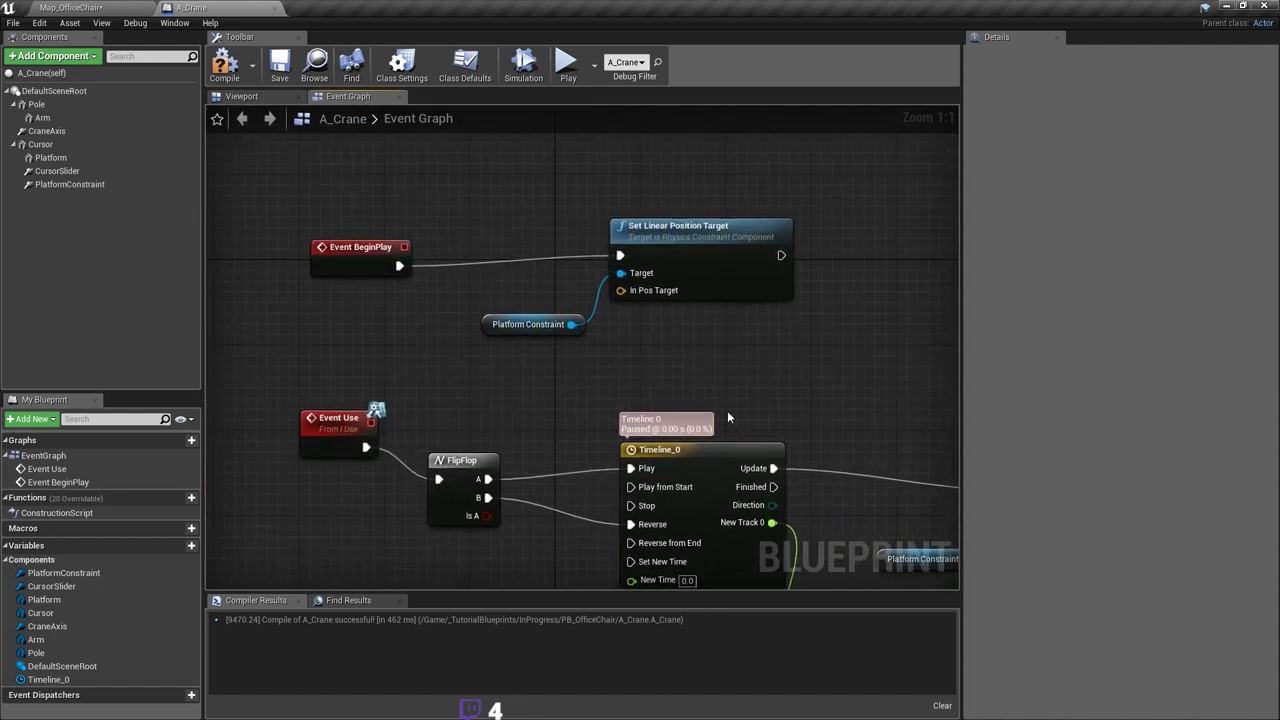
pyautogui.hotkey('ctrl', 'v')
pyautogui.click(428, 305)
pyautogui.moveTo(428, 307); pyautogui.dragTo(420, 296)
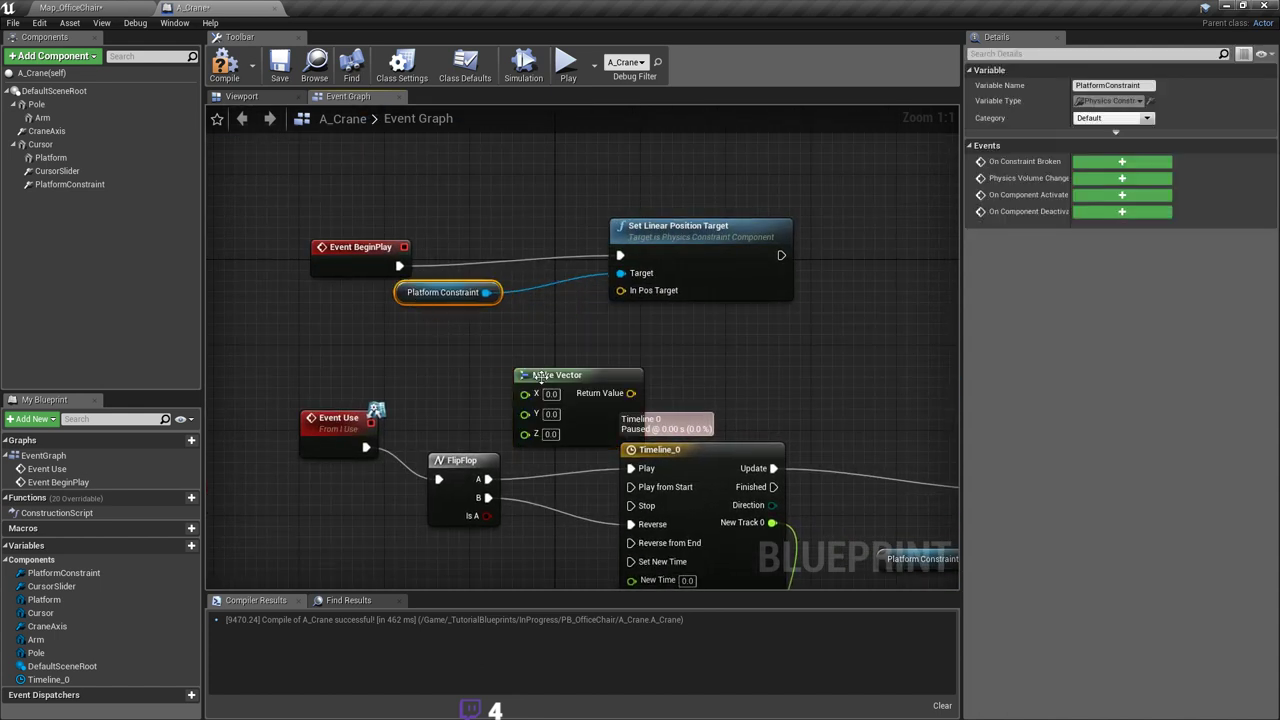
pyautogui.moveTo(542, 378); pyautogui.dragTo(510, 335)
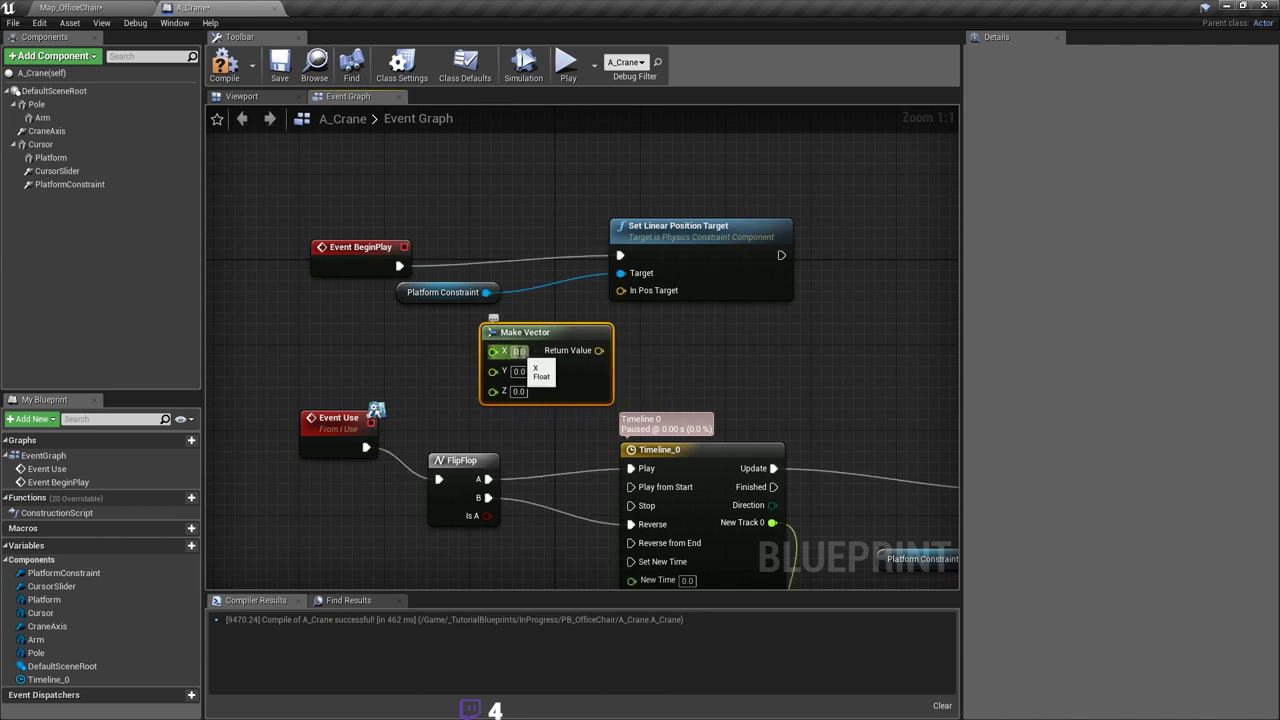
# Step: Set the new Make Vector's X to 400.0 and connect its return value to the BeginPlay node's In Pos Target
pyautogui.click(521, 351)
pyautogui.write('0')
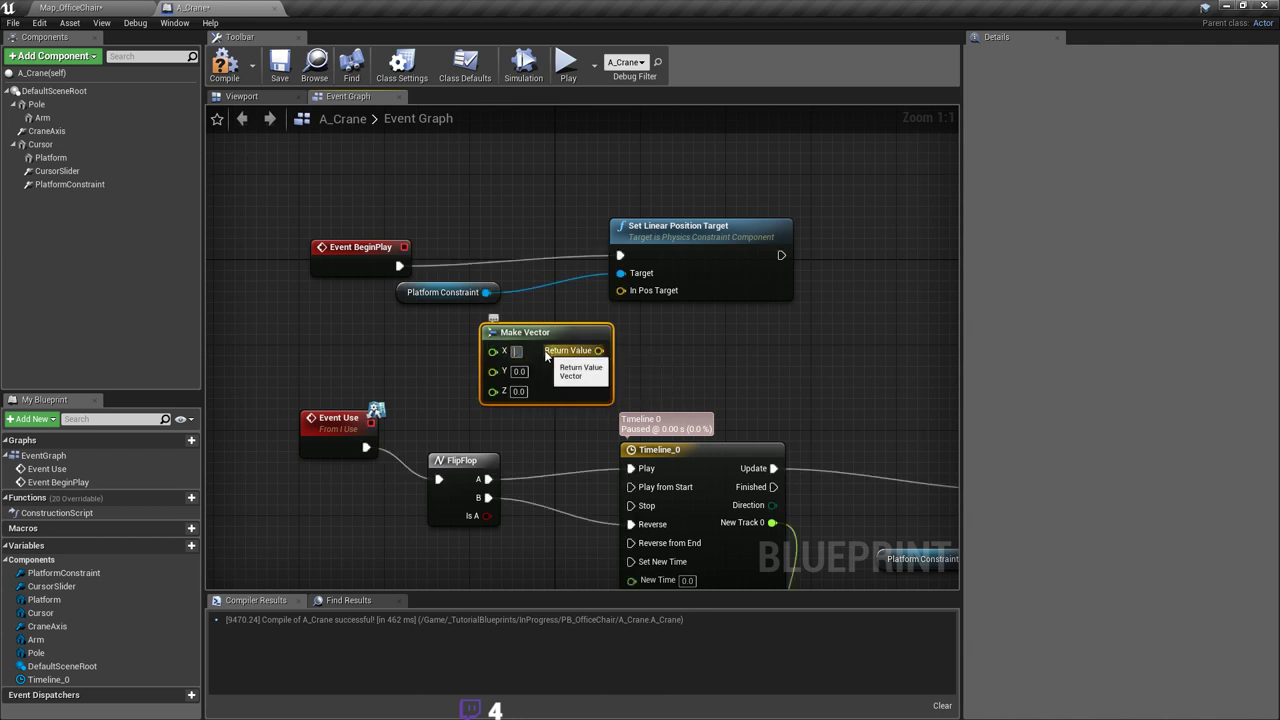
pyautogui.write('400')
pyautogui.press('Return')
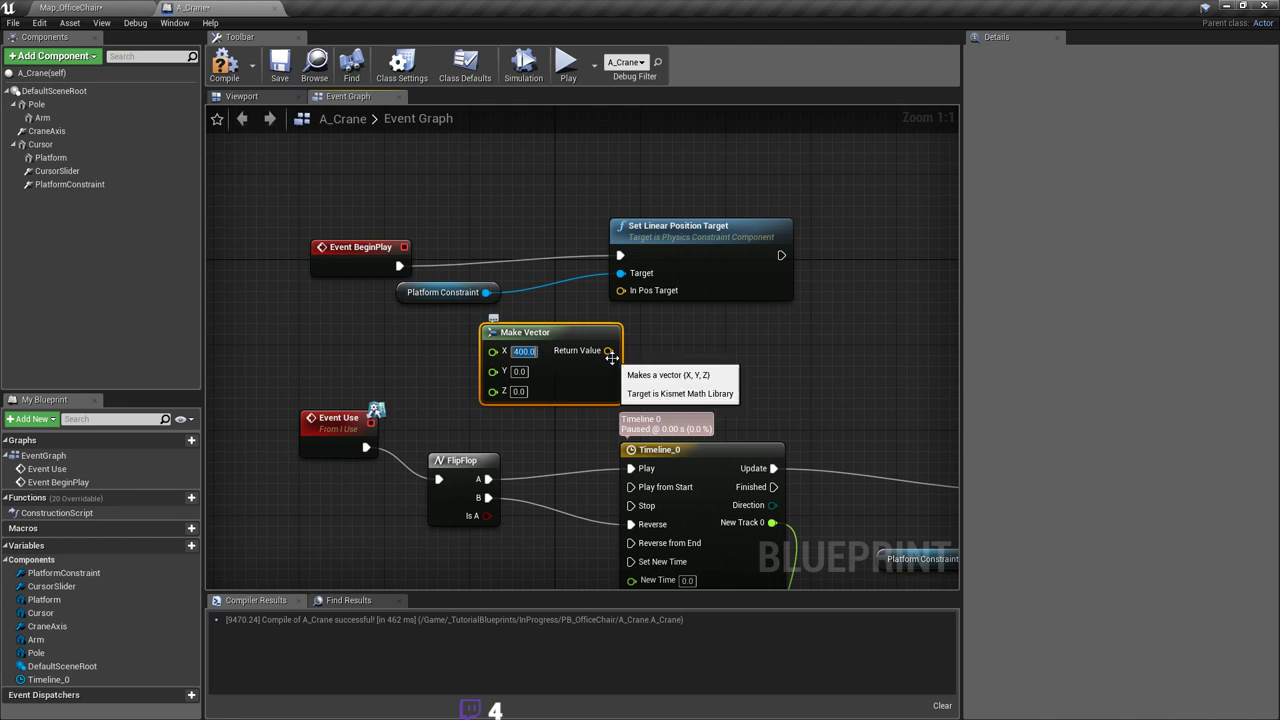
pyautogui.hotkey('ctrl', 's')
# Step: Compile and save A_Crane, and play-test the crane's starting position in Map_OfficeChair
pyautogui.moveTo(814, 348); pyautogui.dragTo(652, 329, button='right')
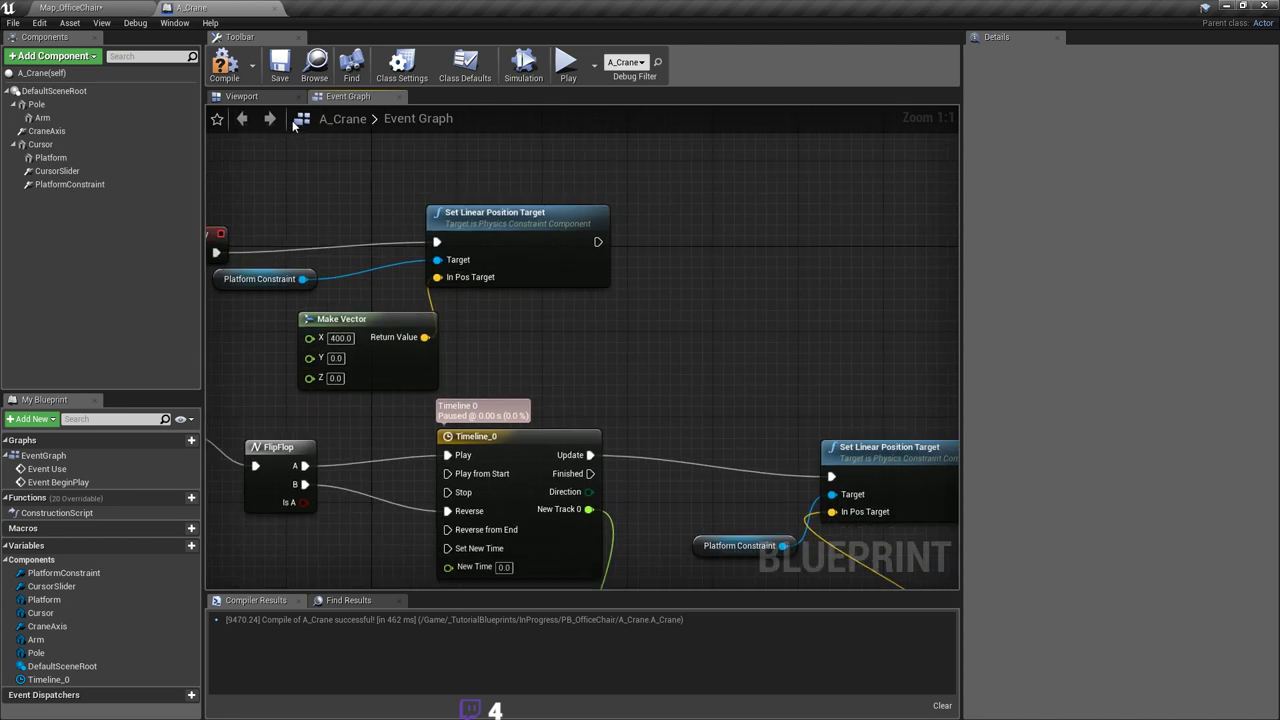
pyautogui.click(240, 77)
pyautogui.click(275, 66)
pyautogui.click(97, 7)
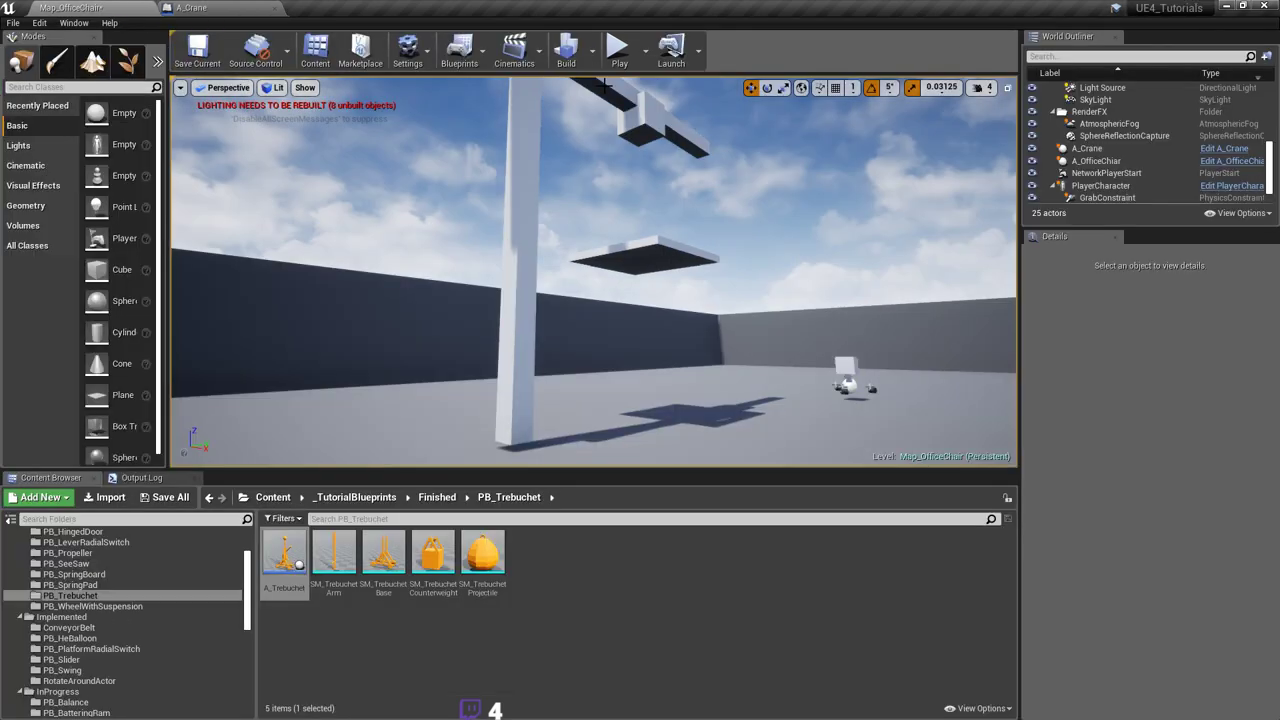
pyautogui.click(617, 50)
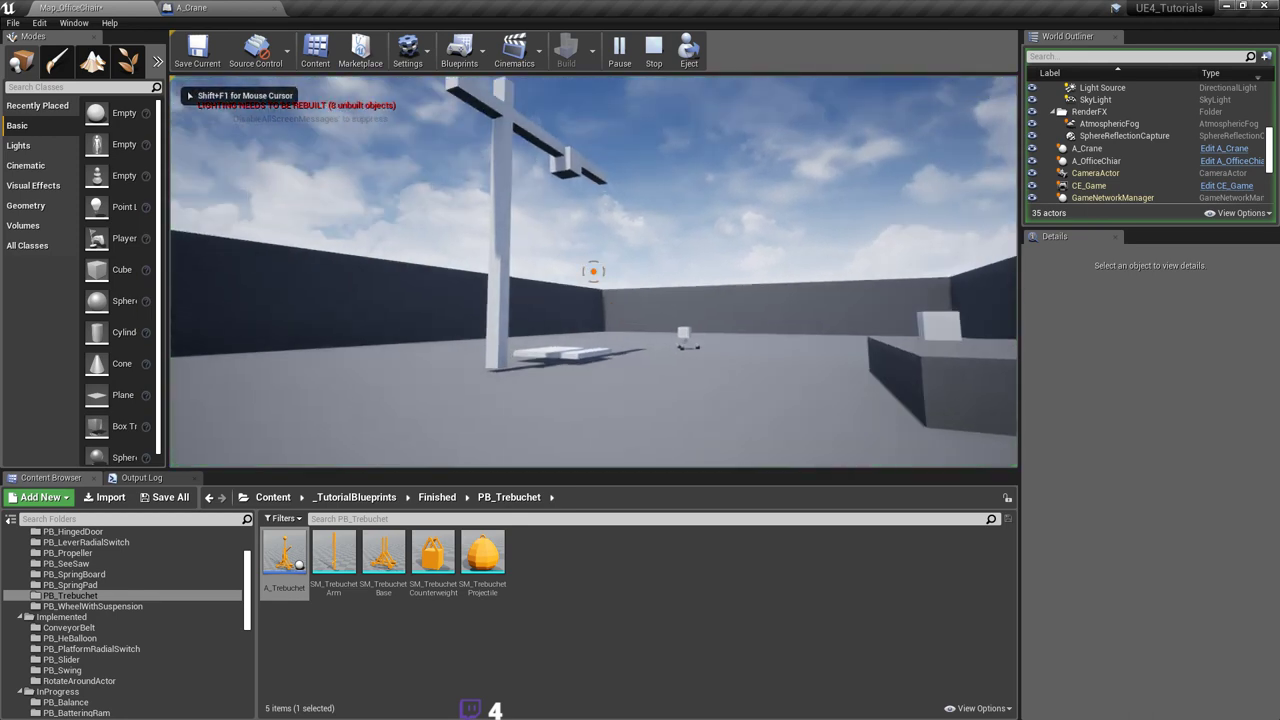
pyautogui.press('Escape')
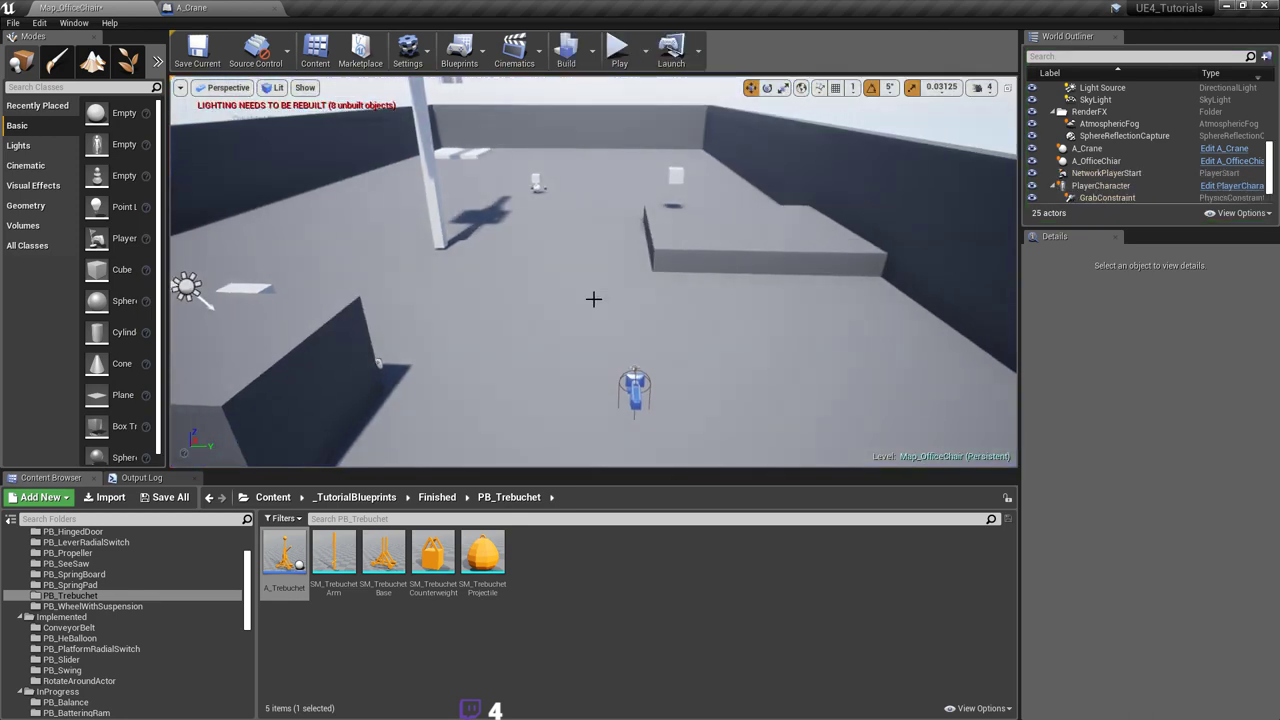
# Step: Move the PlayerCharacter across the floor to about X 508, Y 90 in the level
pyautogui.click(636, 382)
pyautogui.moveTo(658, 395); pyautogui.dragTo(476, 305)
pyautogui.hotkey('ctrl', 'z')
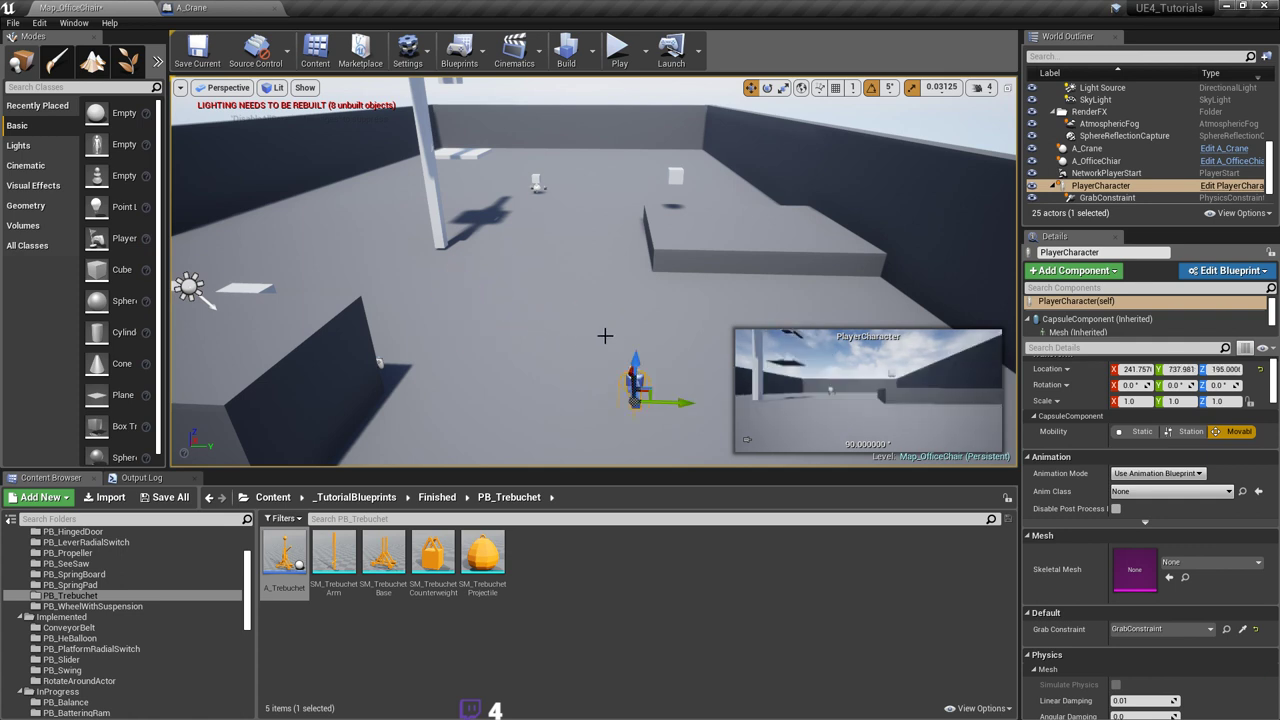
pyautogui.moveTo(657, 389); pyautogui.dragTo(652, 402, button='right')
pyautogui.moveTo(651, 402); pyautogui.dragTo(510, 265)
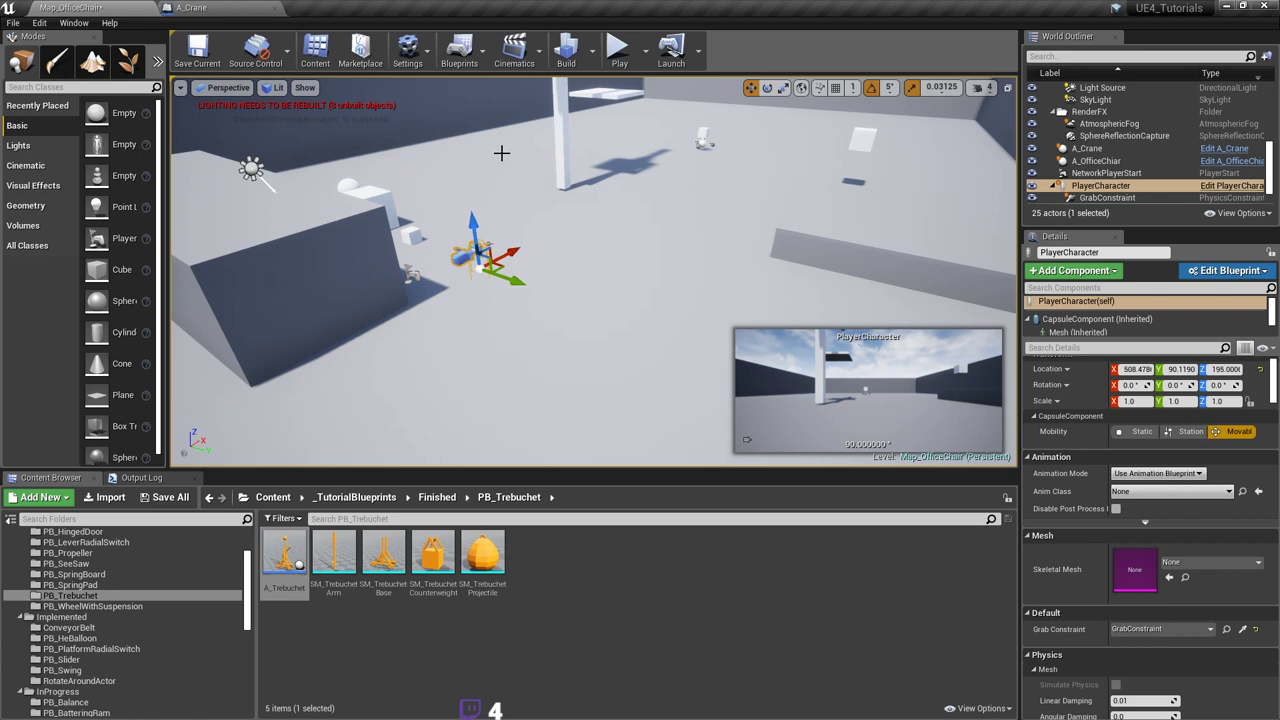
# Step: Play-test the crane from the PlayerCharacter's new position and save the Map_OfficeChair level
pyautogui.click(617, 48)
pyautogui.press('Escape')
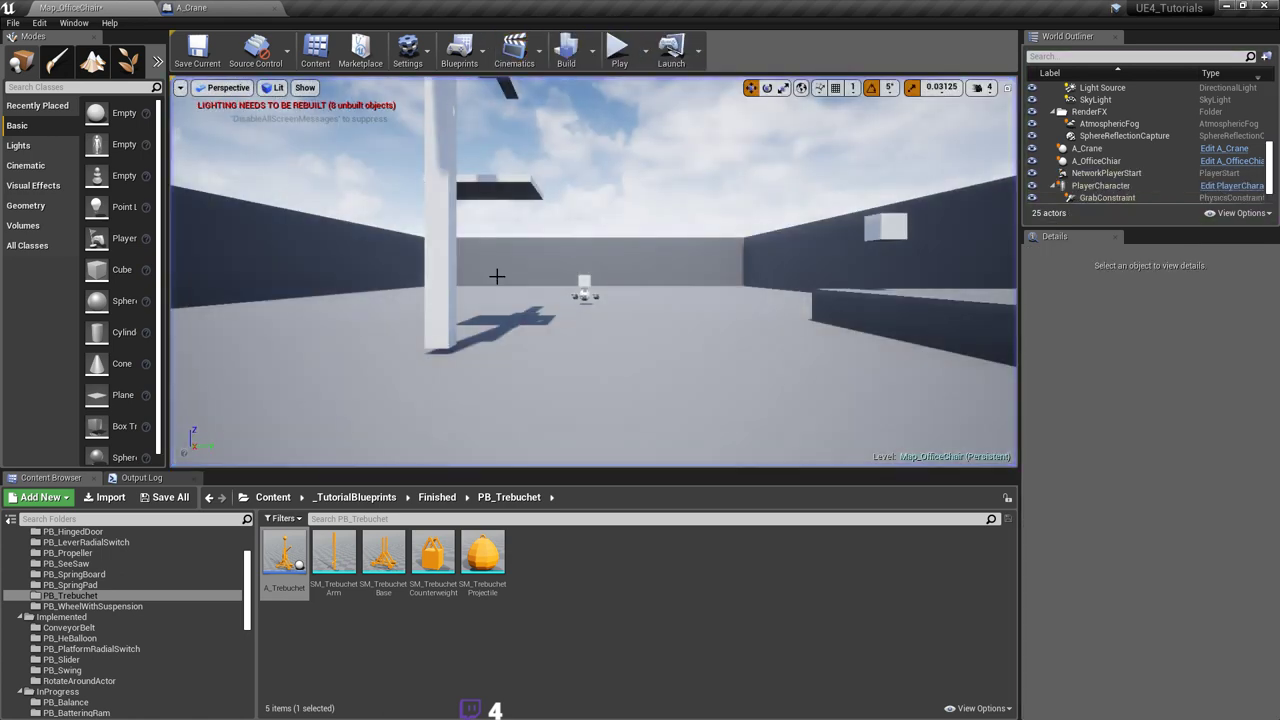
pyautogui.hotkey('ctrl', 's')
pyautogui.press('w')
pyautogui.moveTo(617, 246)
pyautogui.mouseDown(button='right')
pyautogui.moveTo(660, 268)
pyautogui.moveTo(658, 255)
pyautogui.moveTo(626, 250)
pyautogui.mouseUp(button='right')
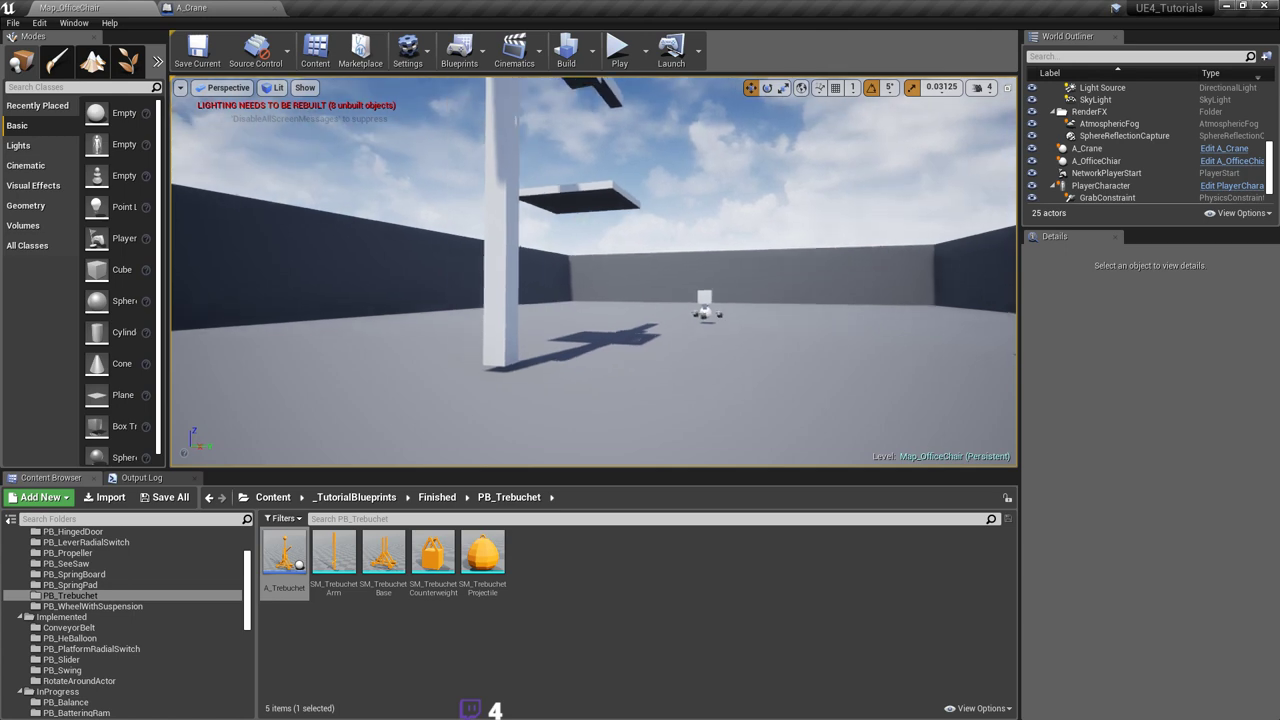
# Step: Save the level and place a Platform component reference near the BeginPlay Set Linear Position Target node in A_Crane's event graph
pyautogui.hotkey('ctrl', 's')
pyautogui.click(209, 8)
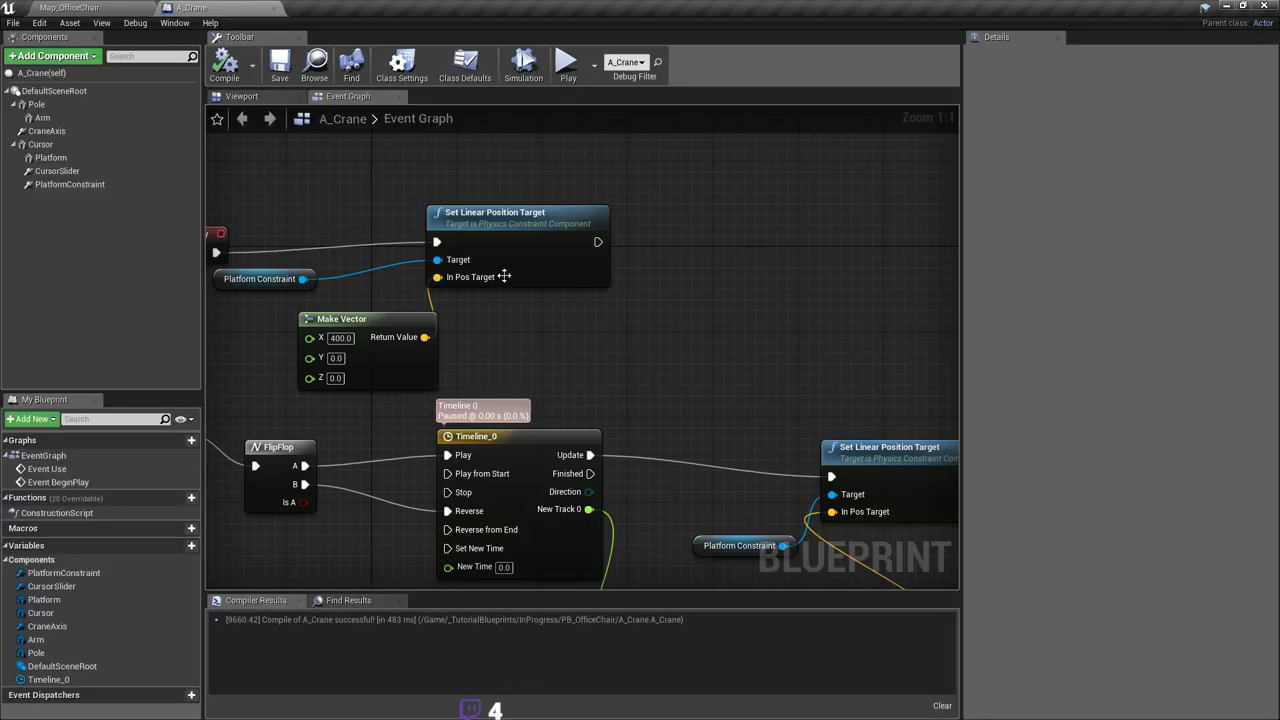
pyautogui.moveTo(528, 301); pyautogui.dragTo(574, 323, button='right')
pyautogui.moveTo(706, 331); pyautogui.dragTo(583, 342, button='right')
pyautogui.moveTo(456, 315); pyautogui.dragTo(546, 297, button='right')
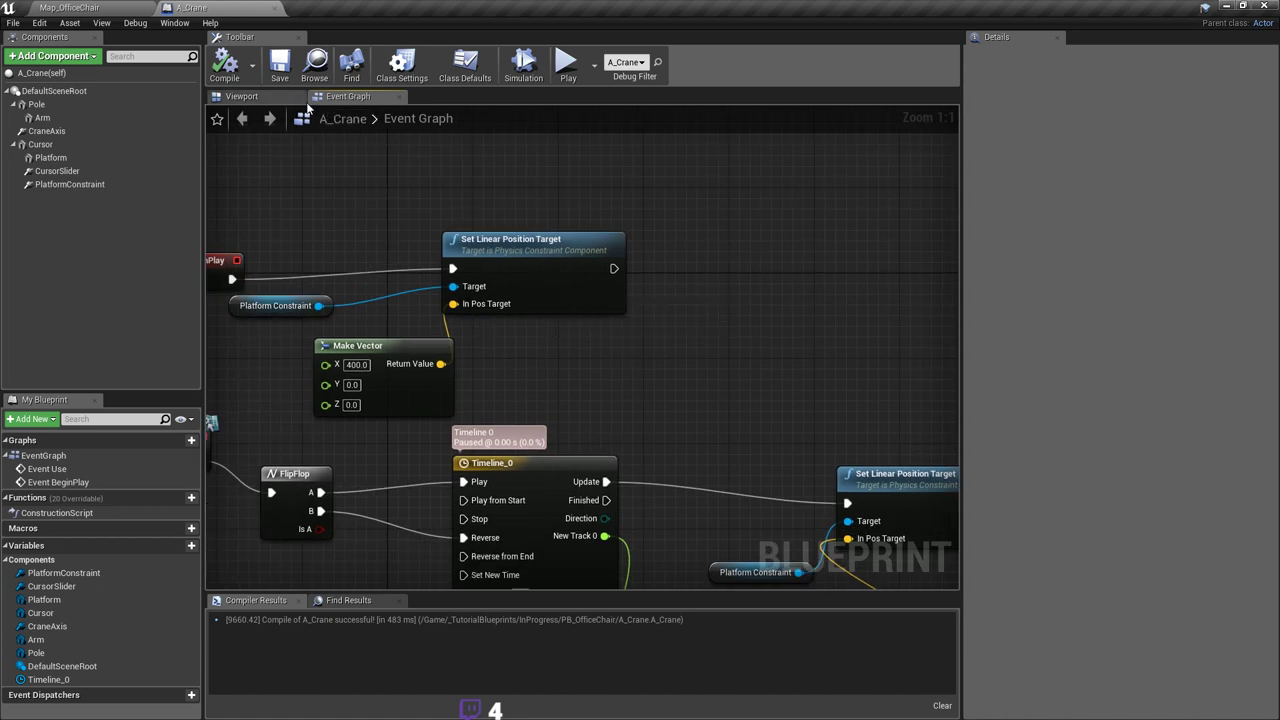
pyautogui.moveTo(548, 201); pyautogui.dragTo(540, 203, button='right')
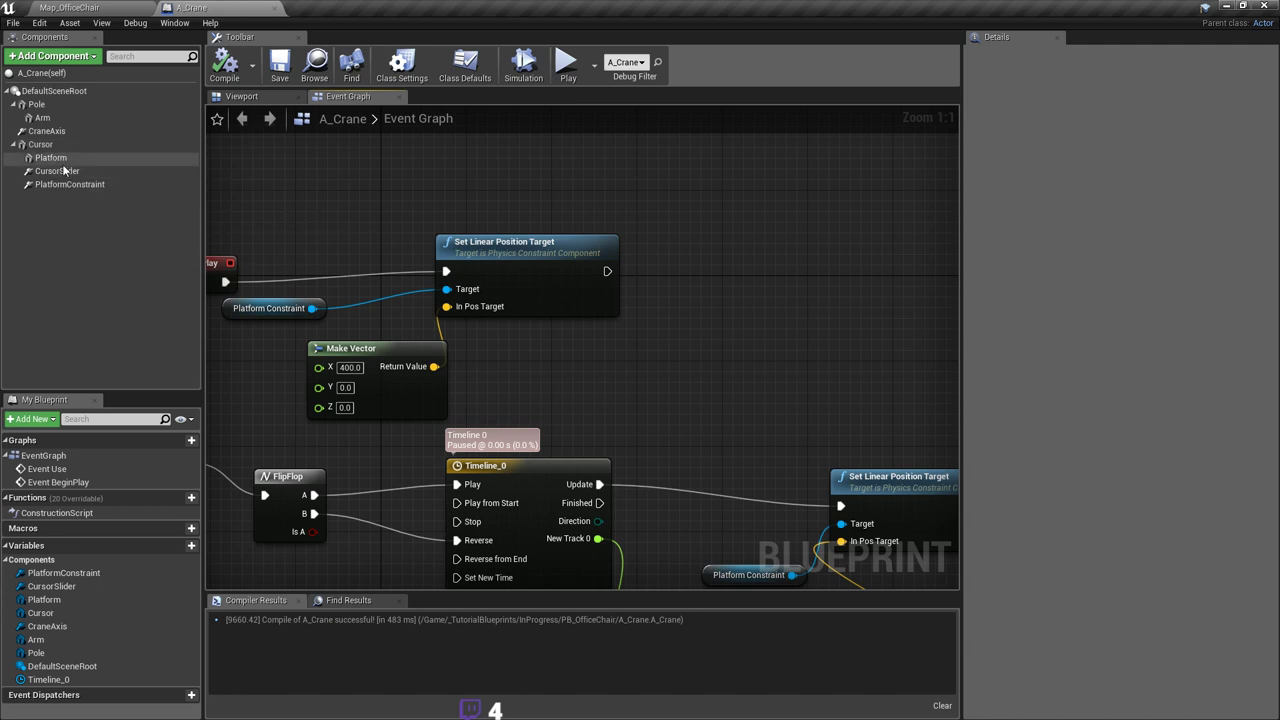
pyautogui.moveTo(50, 158); pyautogui.dragTo(784, 284)
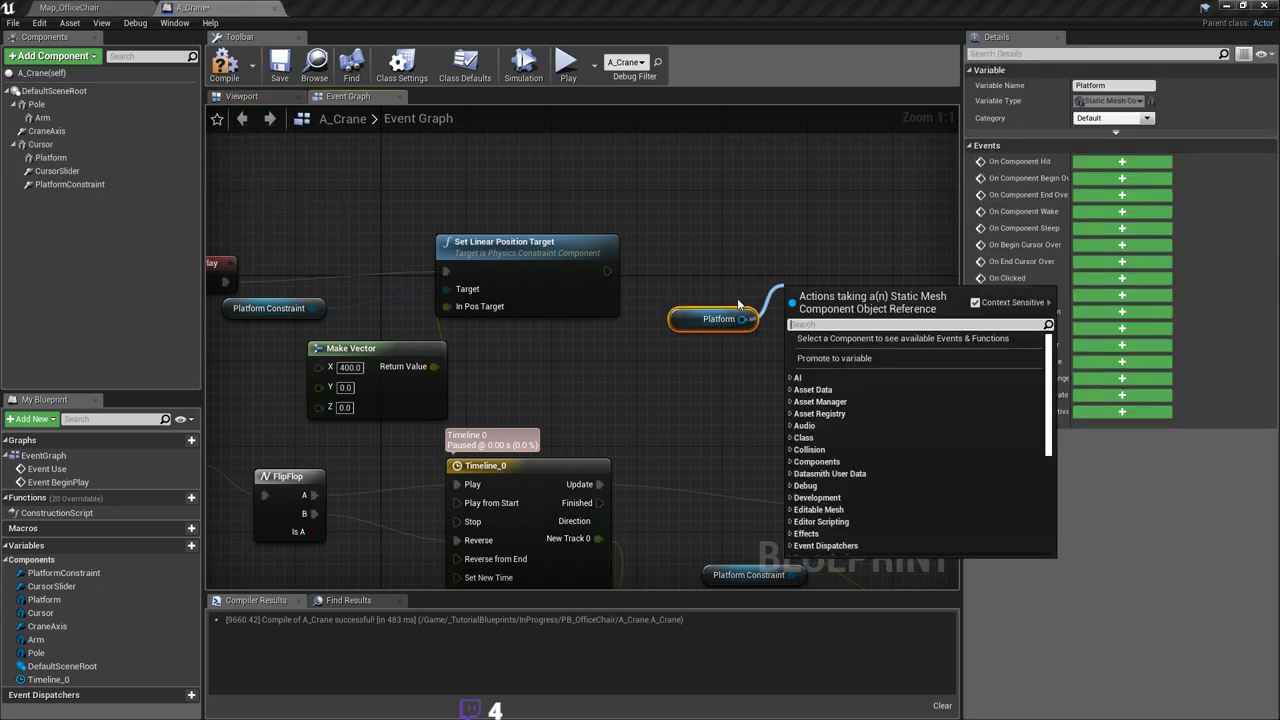
pyautogui.click(725, 278)
pyautogui.moveTo(702, 318); pyautogui.dragTo(649, 350)
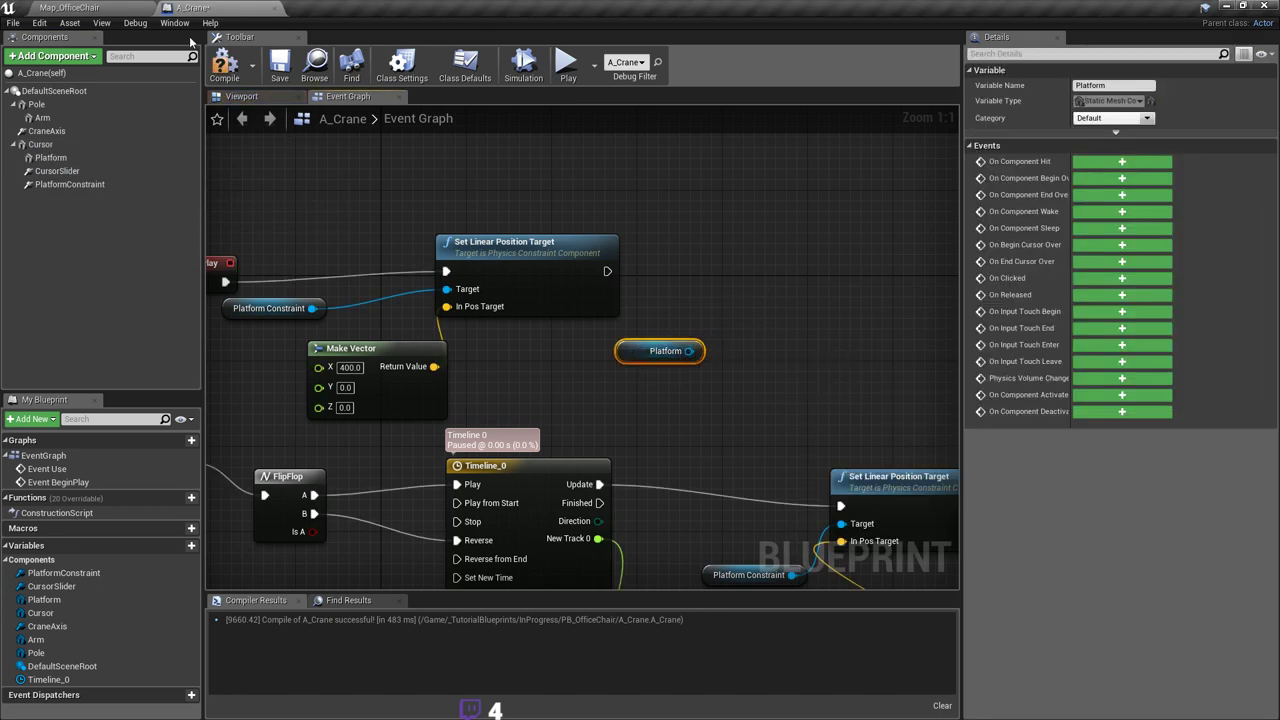
# Step: Check the crane in Map_OfficeChair and review A_Crane's BeginPlay, FlipFlop, timeline and Lerp nodes
pyautogui.click(117, 6)
pyautogui.moveTo(606, 246); pyautogui.dragTo(597, 239, button='right')
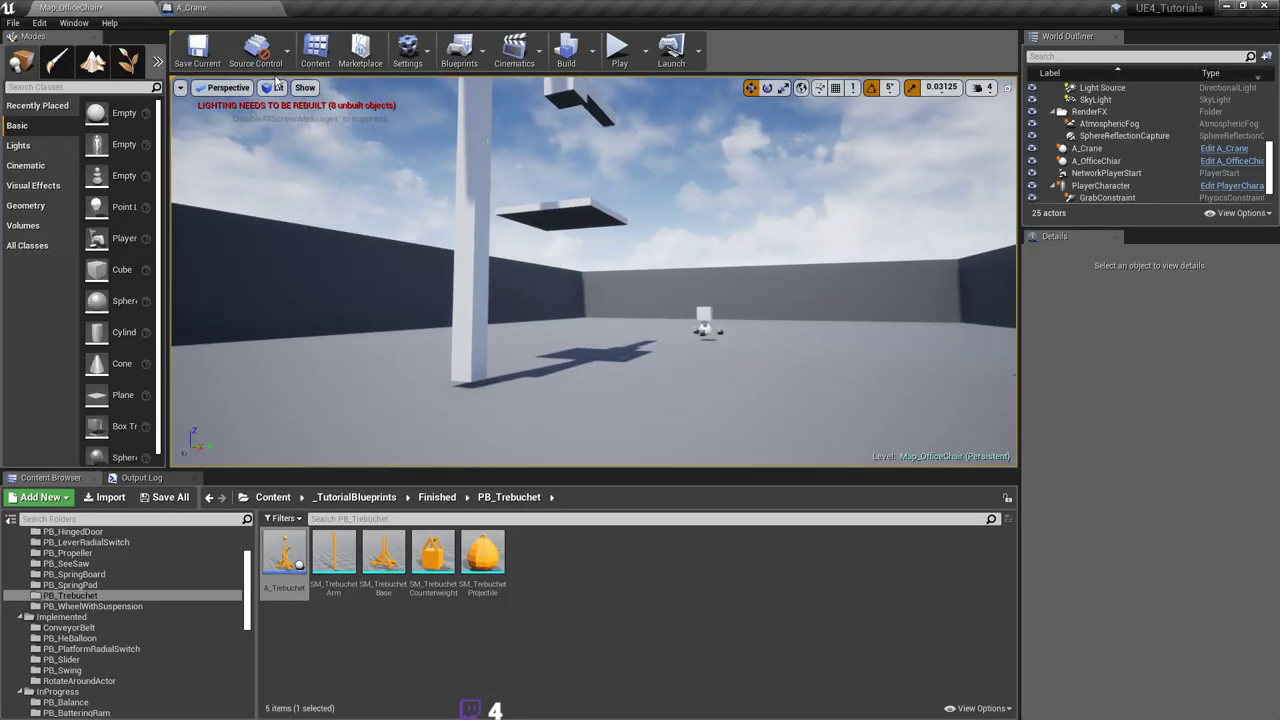
pyautogui.click(207, 12)
pyautogui.moveTo(594, 386); pyautogui.dragTo(585, 275, button='right')
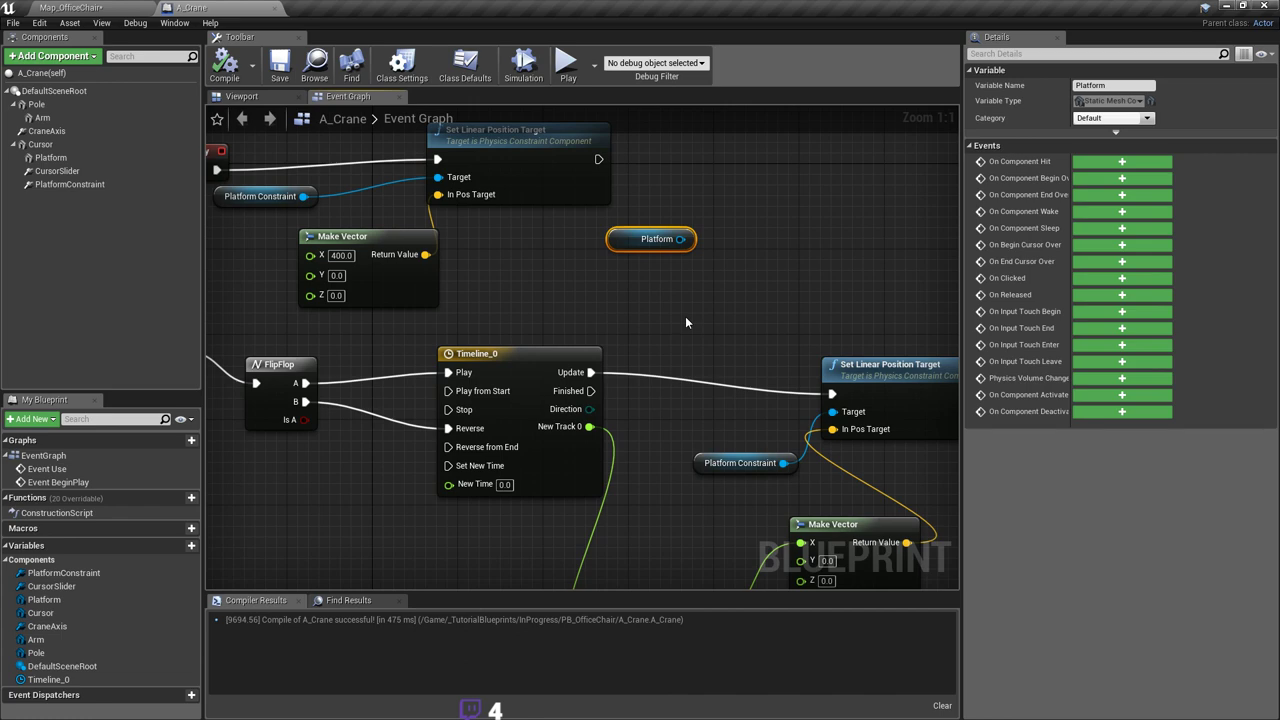
pyautogui.moveTo(685, 316)
pyautogui.mouseDown(button='right')
pyautogui.moveTo(678, 356)
pyautogui.moveTo(694, 240)
pyautogui.moveTo(696, 318)
pyautogui.mouseUp(button='right')
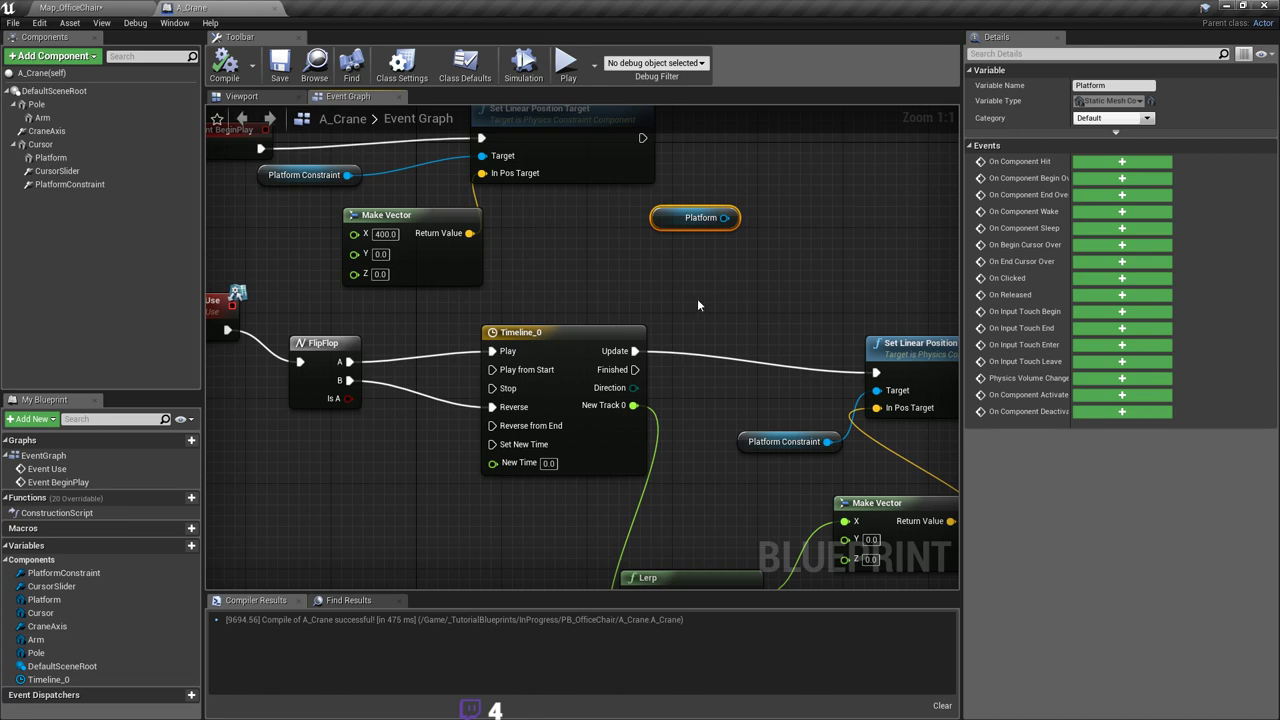
pyautogui.moveTo(660, 320); pyautogui.dragTo(651, 277, button='right')
pyautogui.click(657, 282)
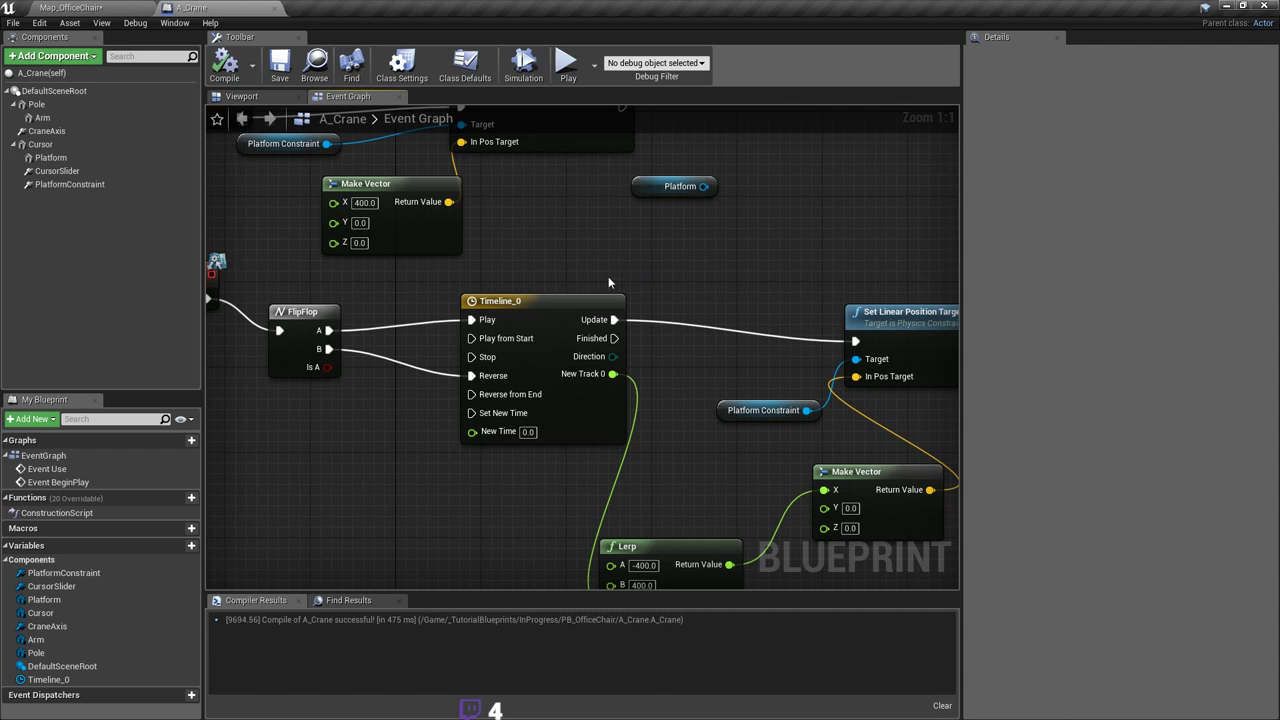
pyautogui.moveTo(608, 283); pyautogui.dragTo(640, 340, button='right')
pyautogui.moveTo(569, 312); pyautogui.dragTo(650, 397, button='right')
# Step: Inspect the Platform and the PlatformConstraint's travel range in A_Crane's 3D component view
pyautogui.click(245, 97)
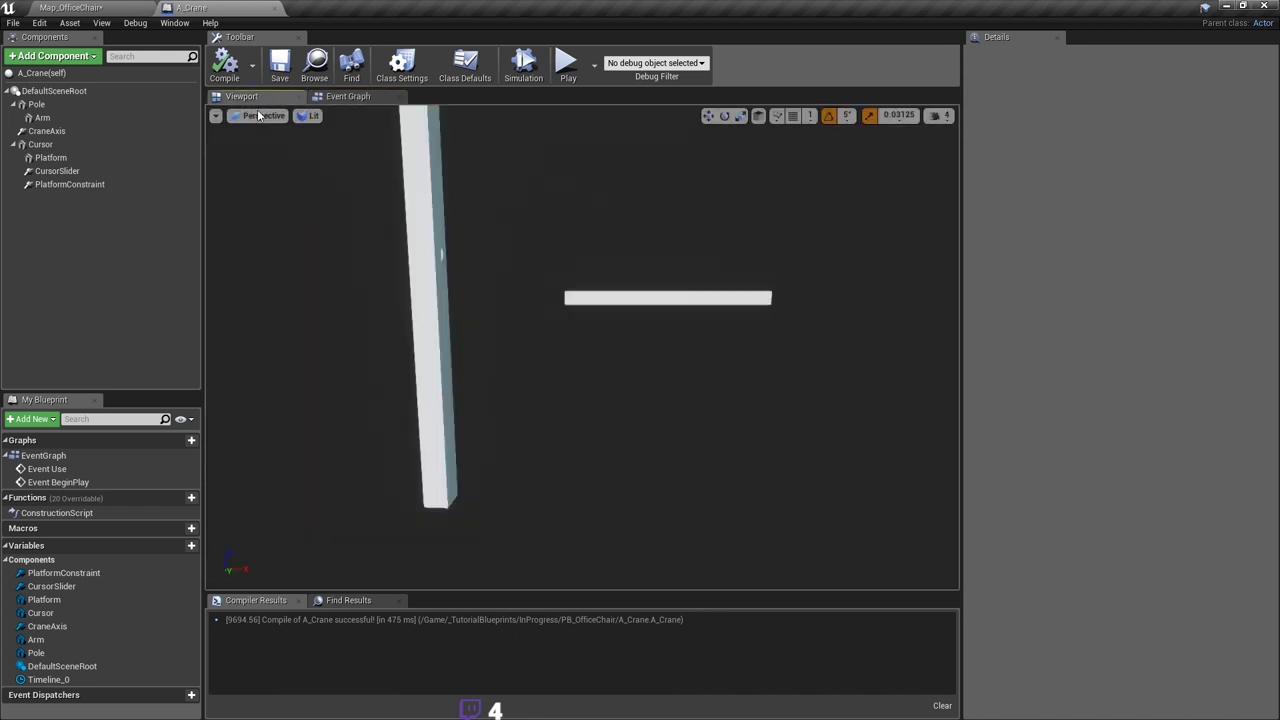
pyautogui.moveTo(480, 300); pyautogui.dragTo(515, 252, button='right')
pyautogui.press('s')
pyautogui.moveTo(384, 333); pyautogui.dragTo(549, 303, button='right')
pyautogui.click(590, 374)
pyautogui.moveTo(588, 383); pyautogui.dragTo(630, 401, button='right')
pyautogui.press('s')
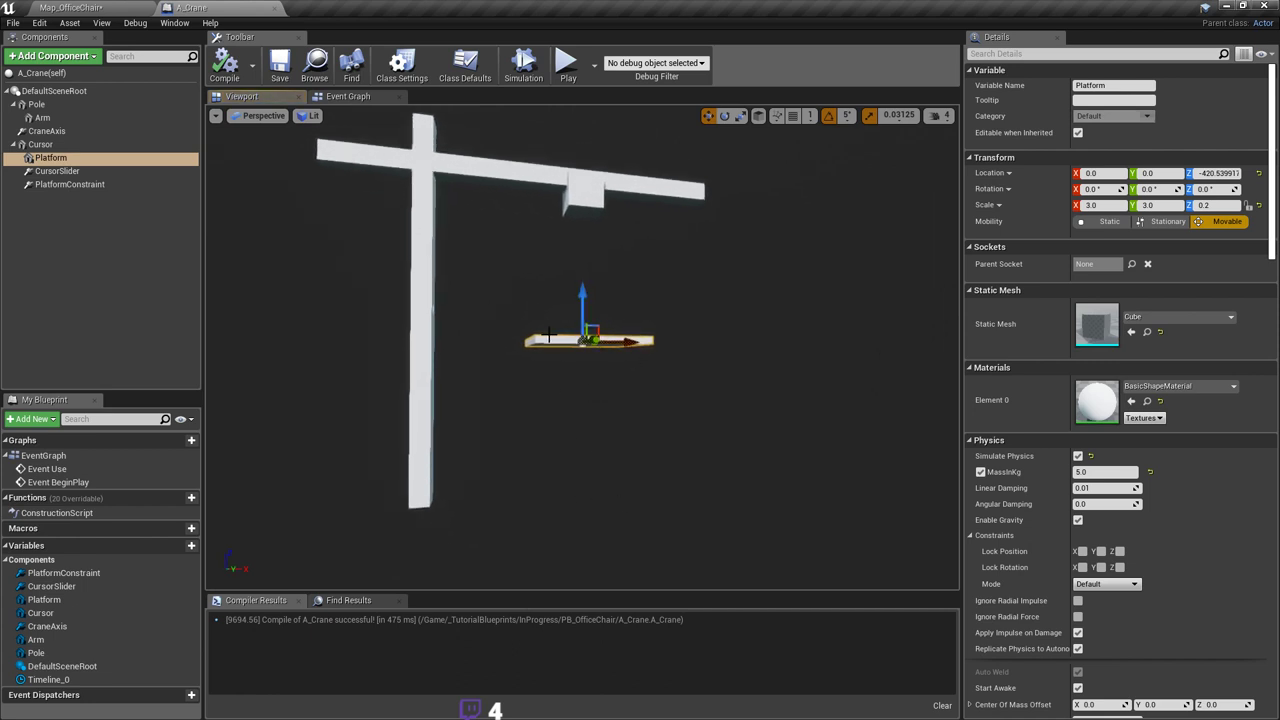
pyautogui.doubleClick(70, 184)
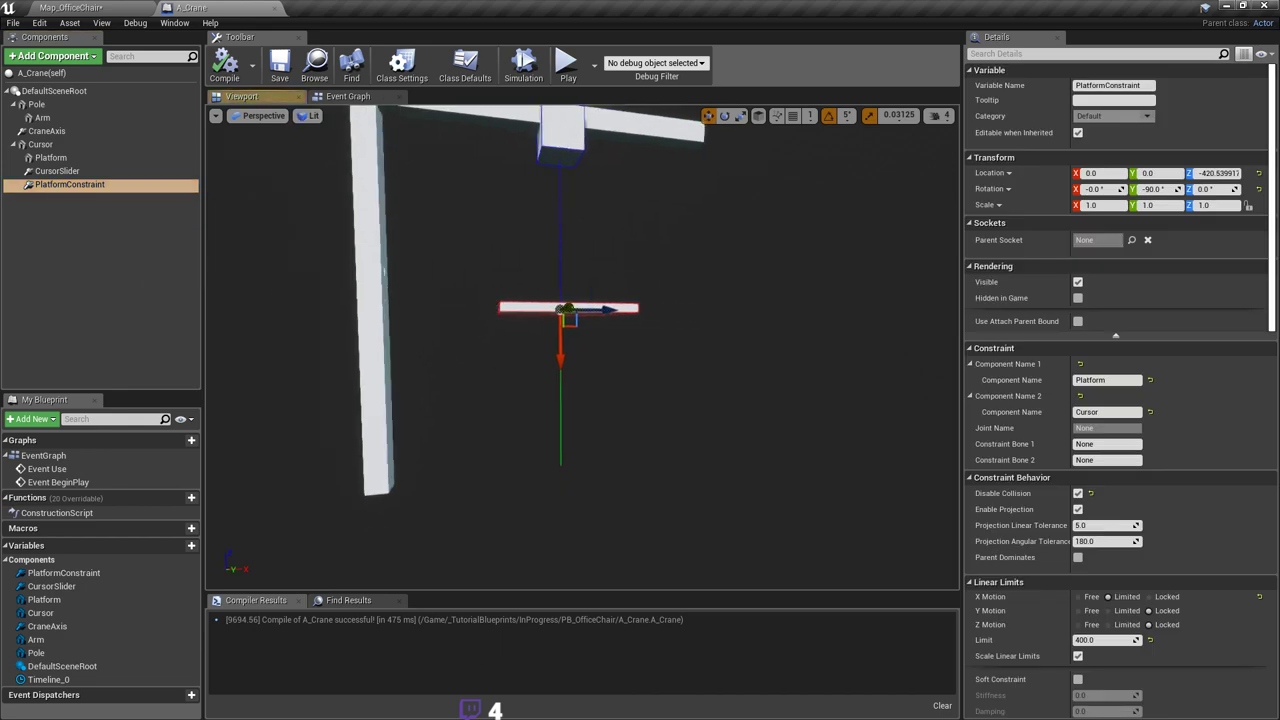
pyautogui.moveTo(552, 430); pyautogui.dragTo(566, 420, button='right')
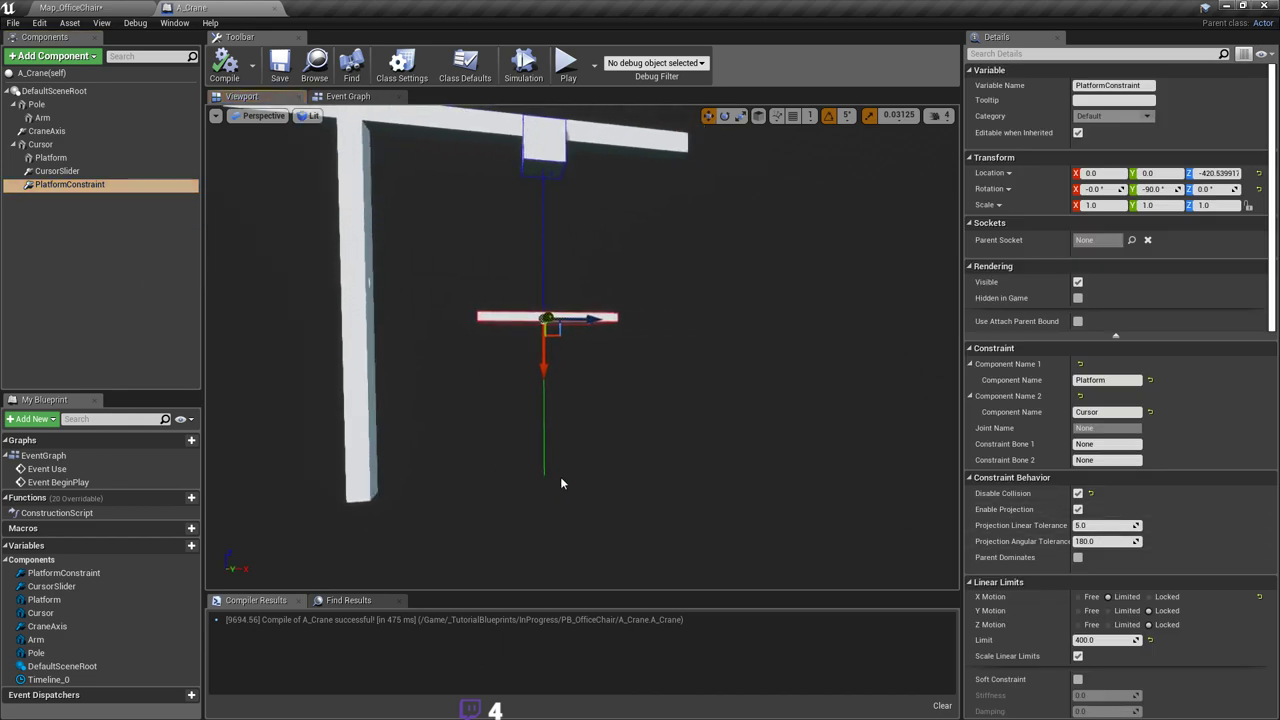
# Step: Play-test the crane's platform position in Map_OfficeChair, end the session and view the crane at its editor position
pyautogui.click(113, 9)
pyautogui.moveTo(560, 260); pyautogui.dragTo(548, 242, button='right')
pyautogui.click(626, 64)
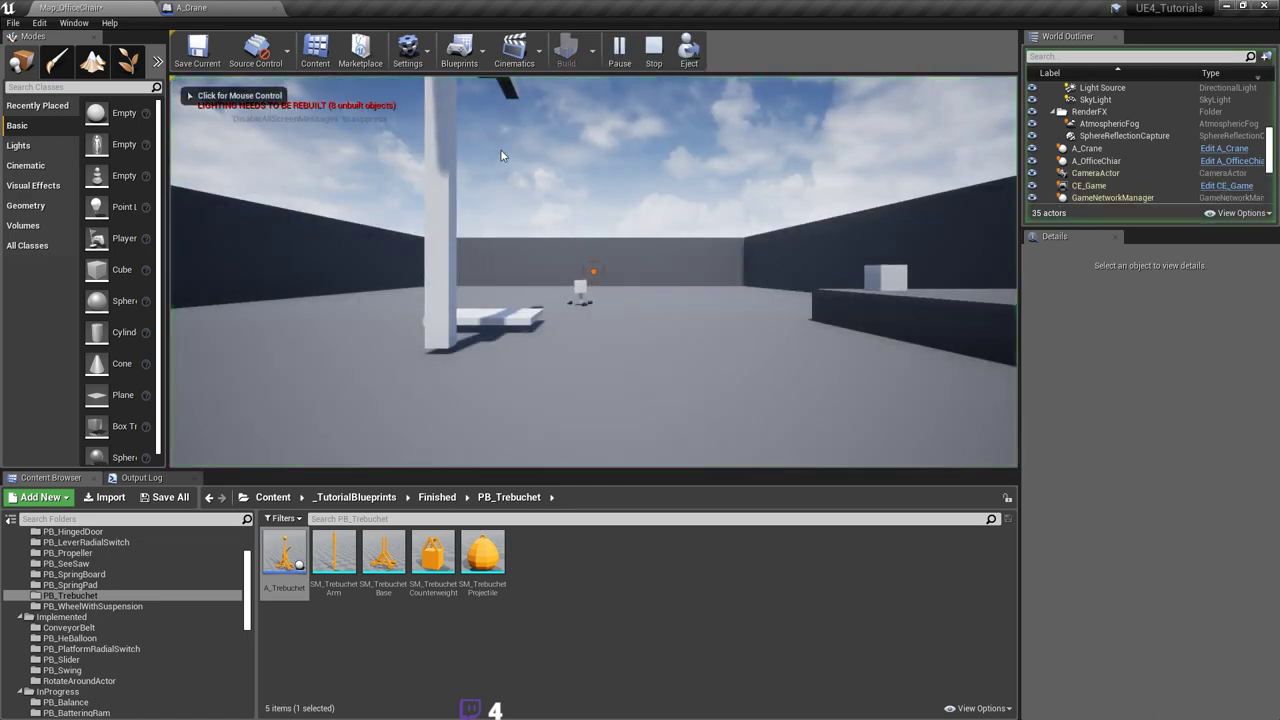
pyautogui.click(493, 291)
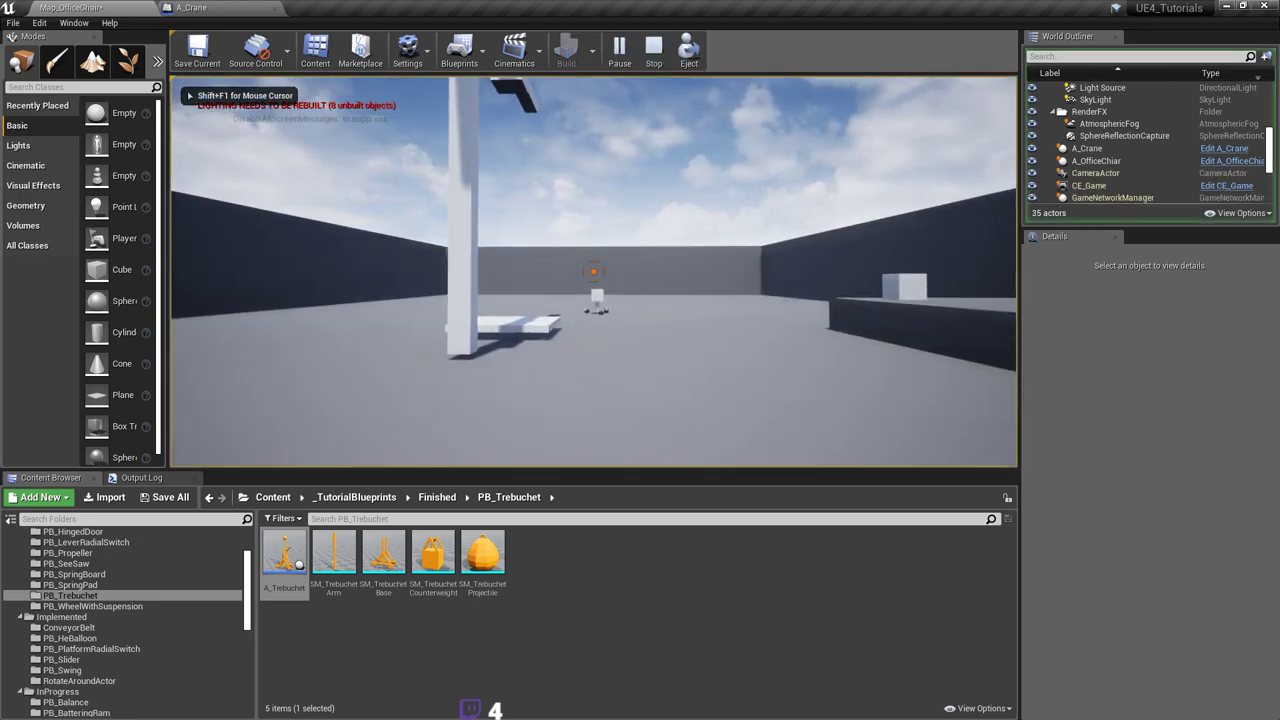
pyautogui.press('Escape')
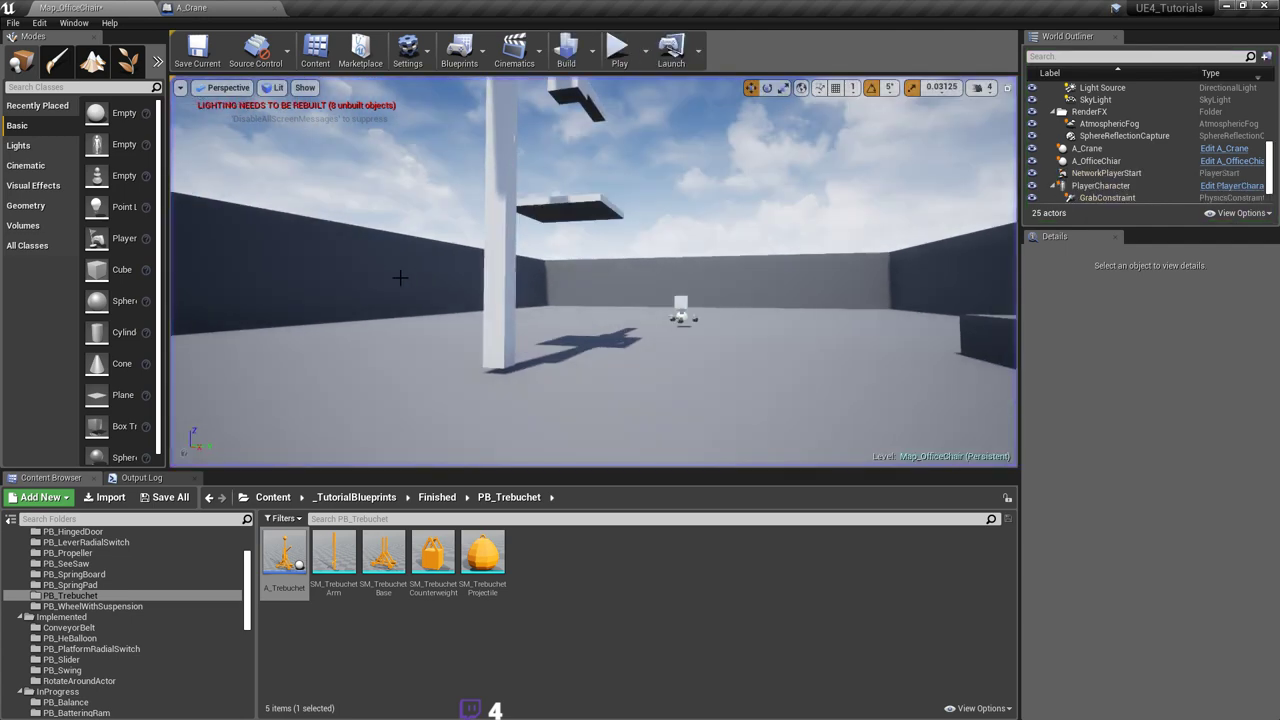
pyautogui.moveTo(471, 271); pyautogui.dragTo(463, 265, button='right')
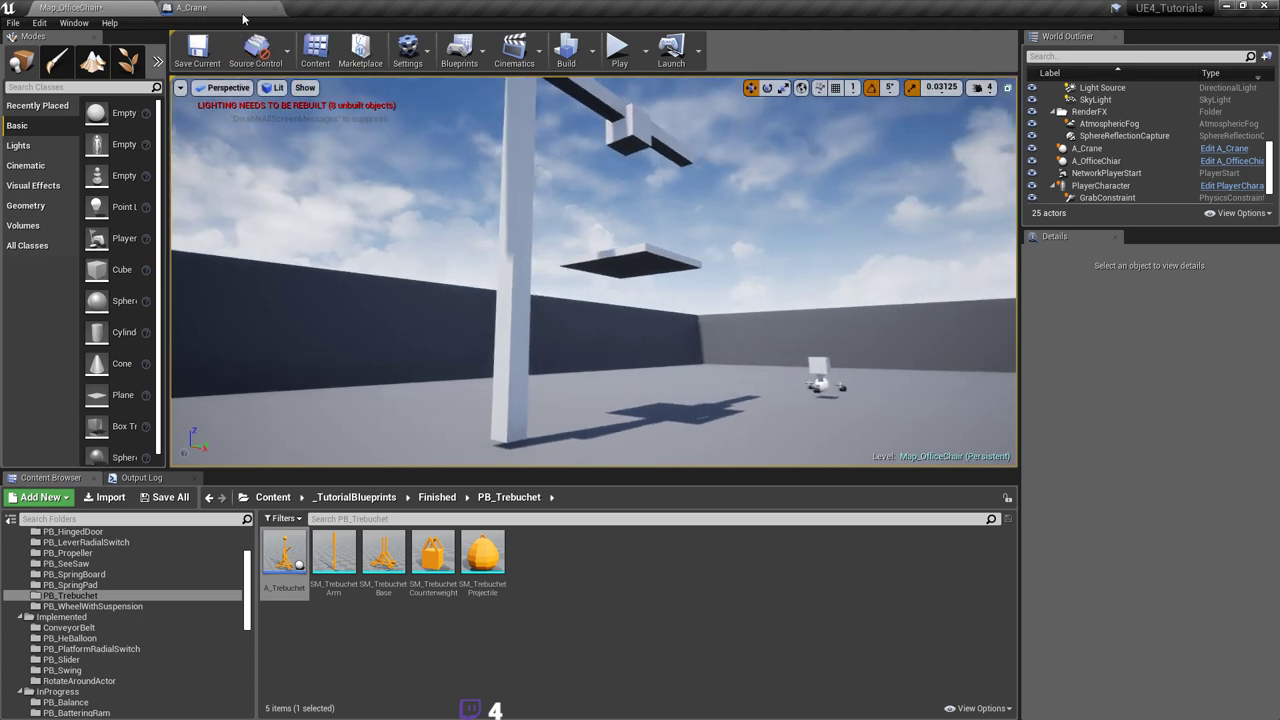
# Step: Review the Platform's physics settings and the PlatformConstraint's linear and angular limits in A_Crane
pyautogui.click(242, 17)
pyautogui.click(515, 316)
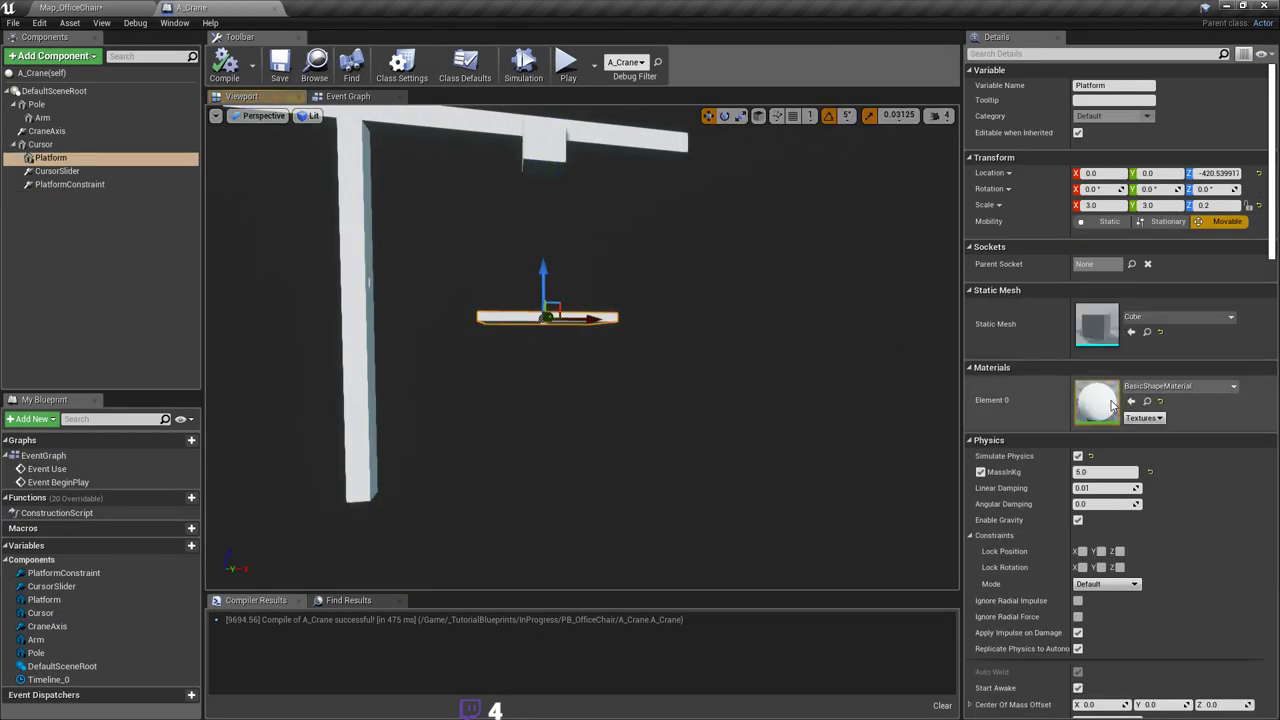
pyautogui.scroll(-5, 1200, 400)
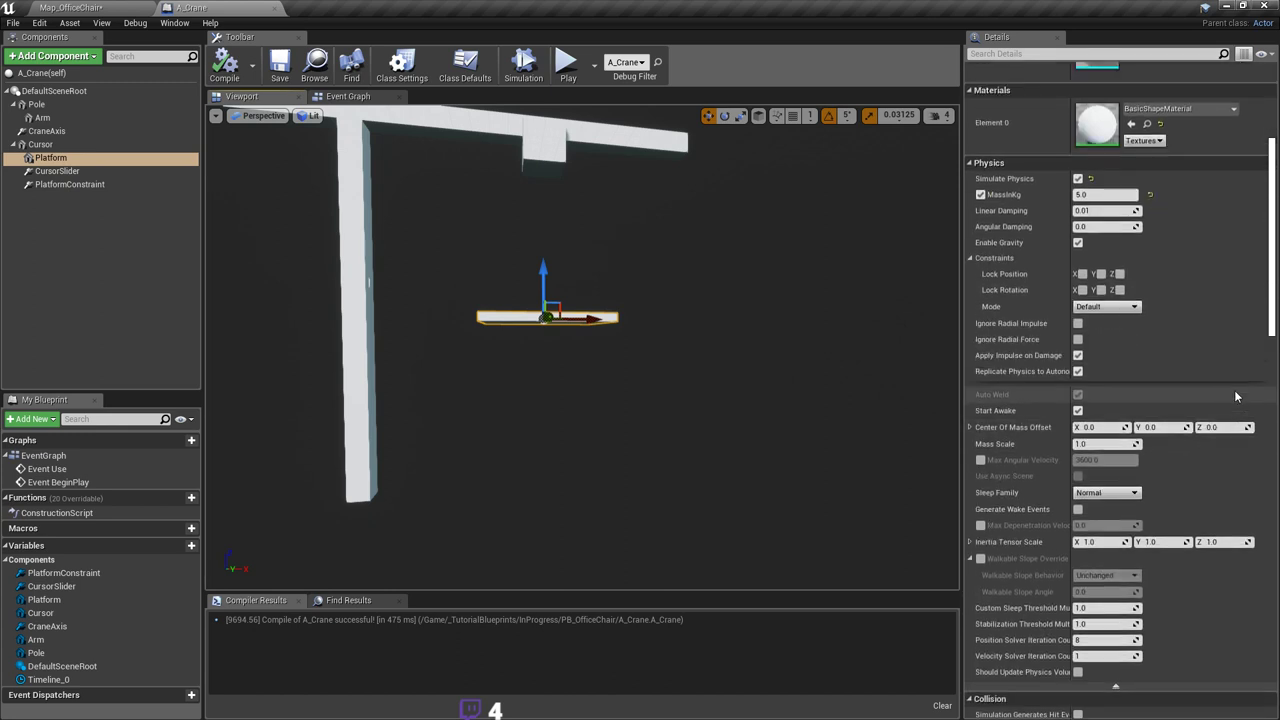
pyautogui.moveTo(1274, 338)
pyautogui.mouseDown()
pyautogui.moveTo(1275, 306)
pyautogui.moveTo(1278, 346)
pyautogui.mouseUp()
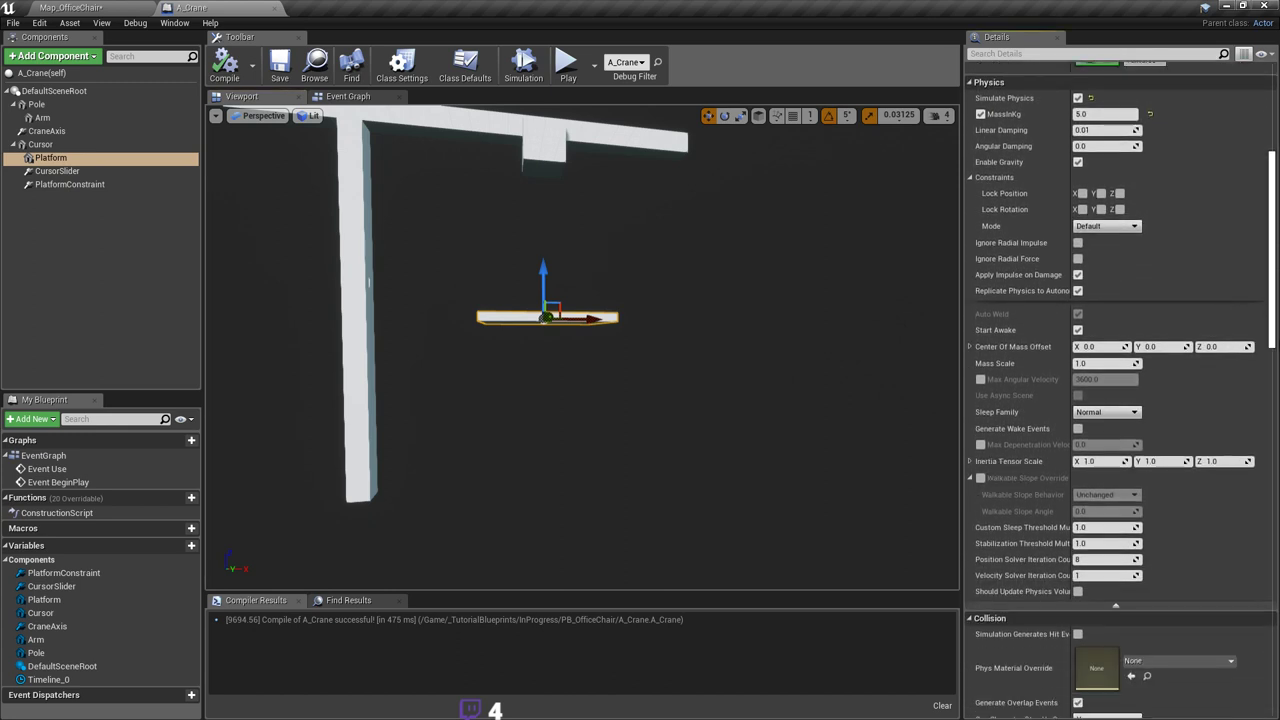
pyautogui.click(70, 184)
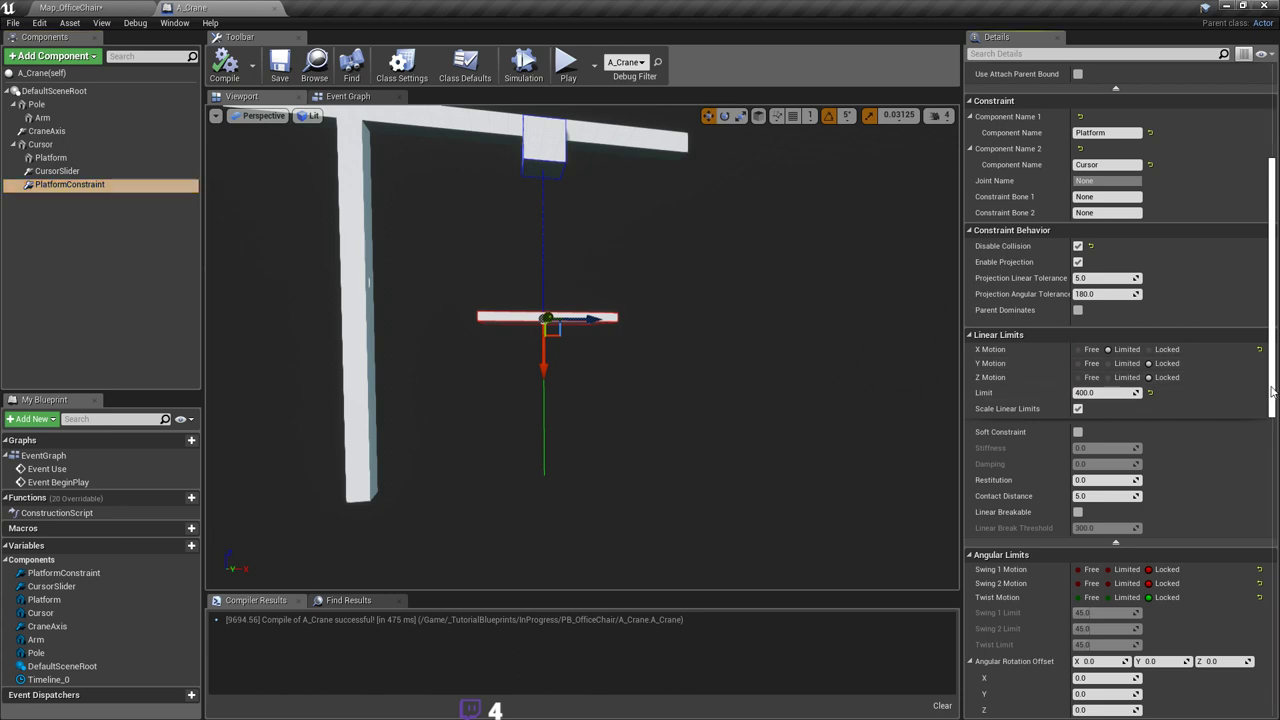
pyautogui.scroll(-1, 1104, 380)
pyautogui.scroll(-2, 1117, 366)
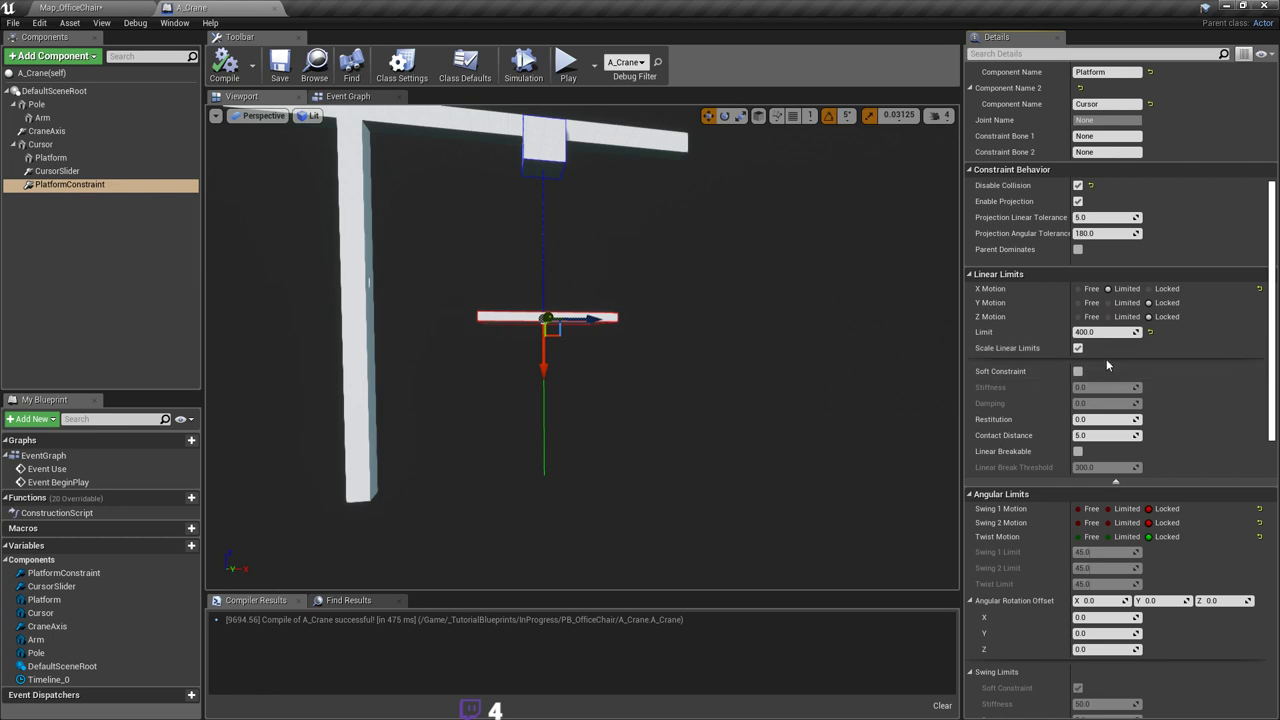
pyautogui.scroll(-2, 1099, 343)
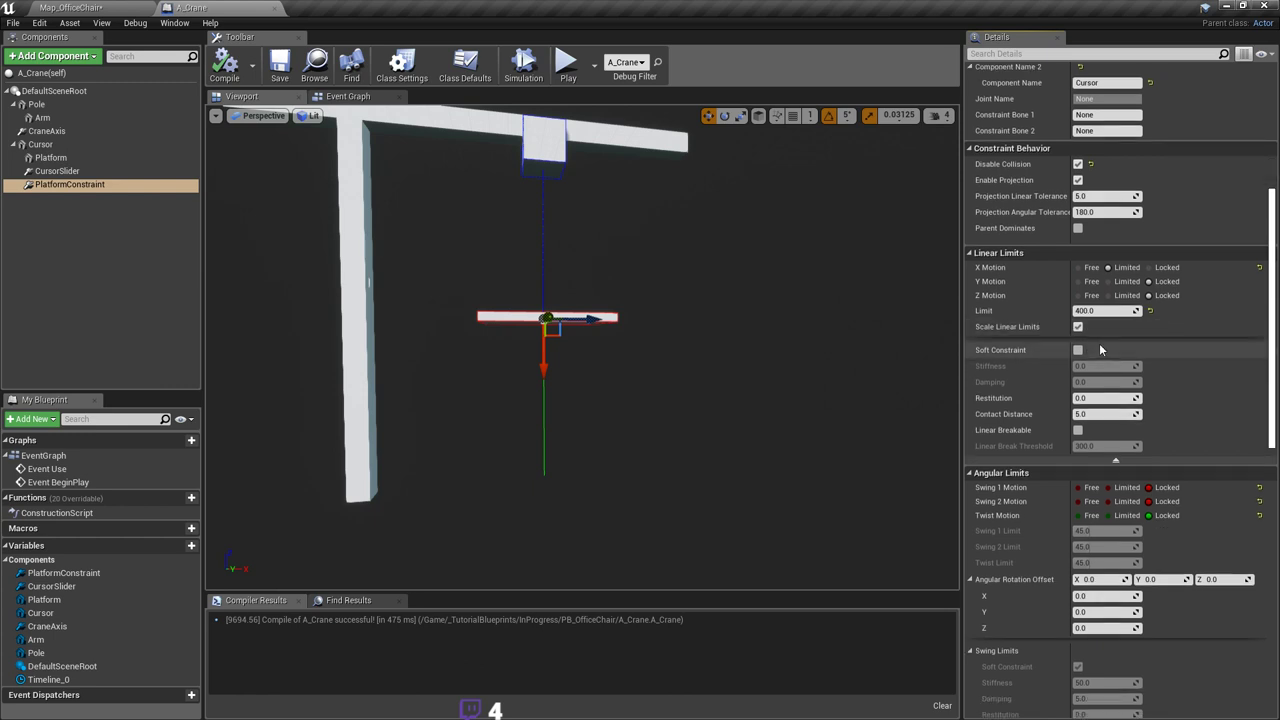
pyautogui.scroll(-1, 1057, 560)
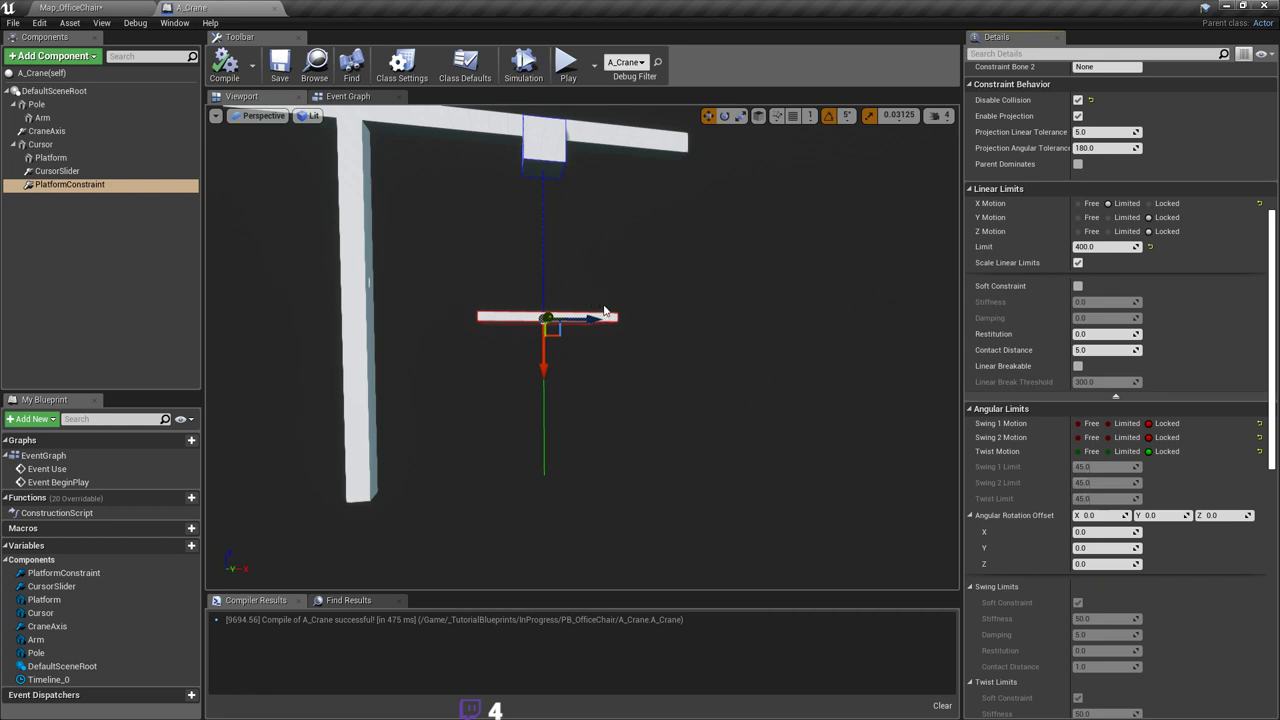
pyautogui.scroll(3, 1110, 290)
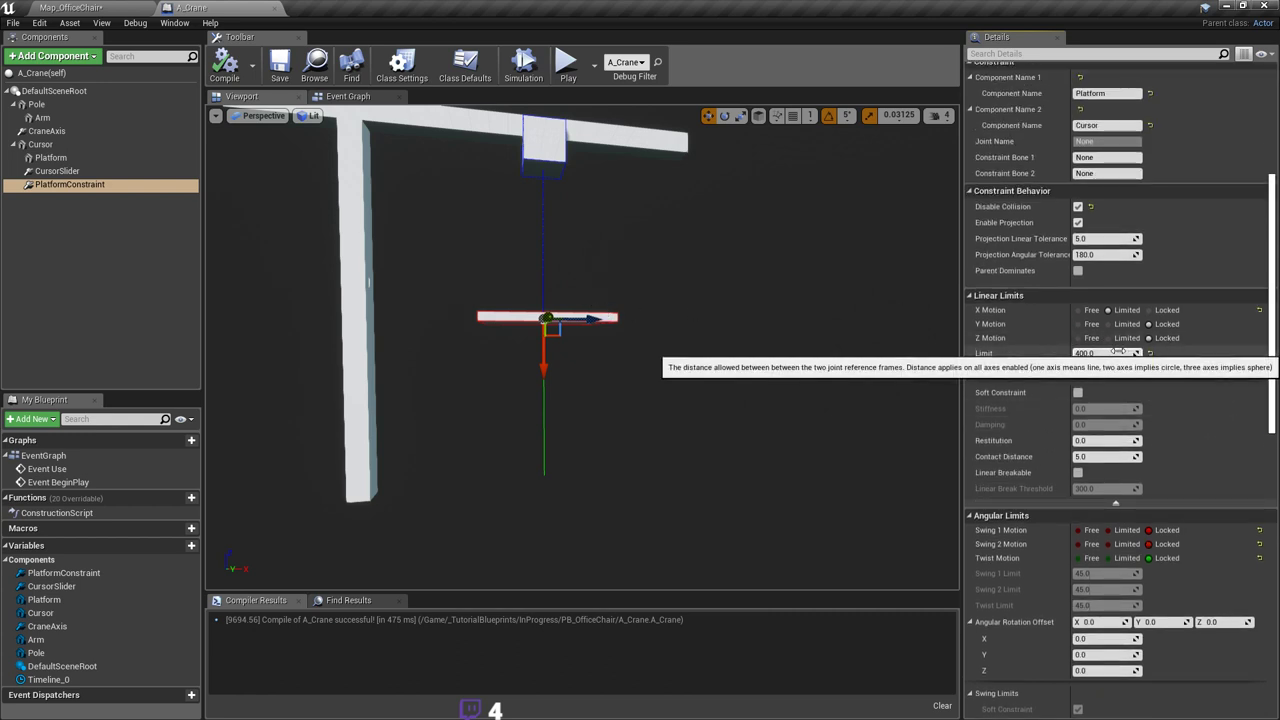
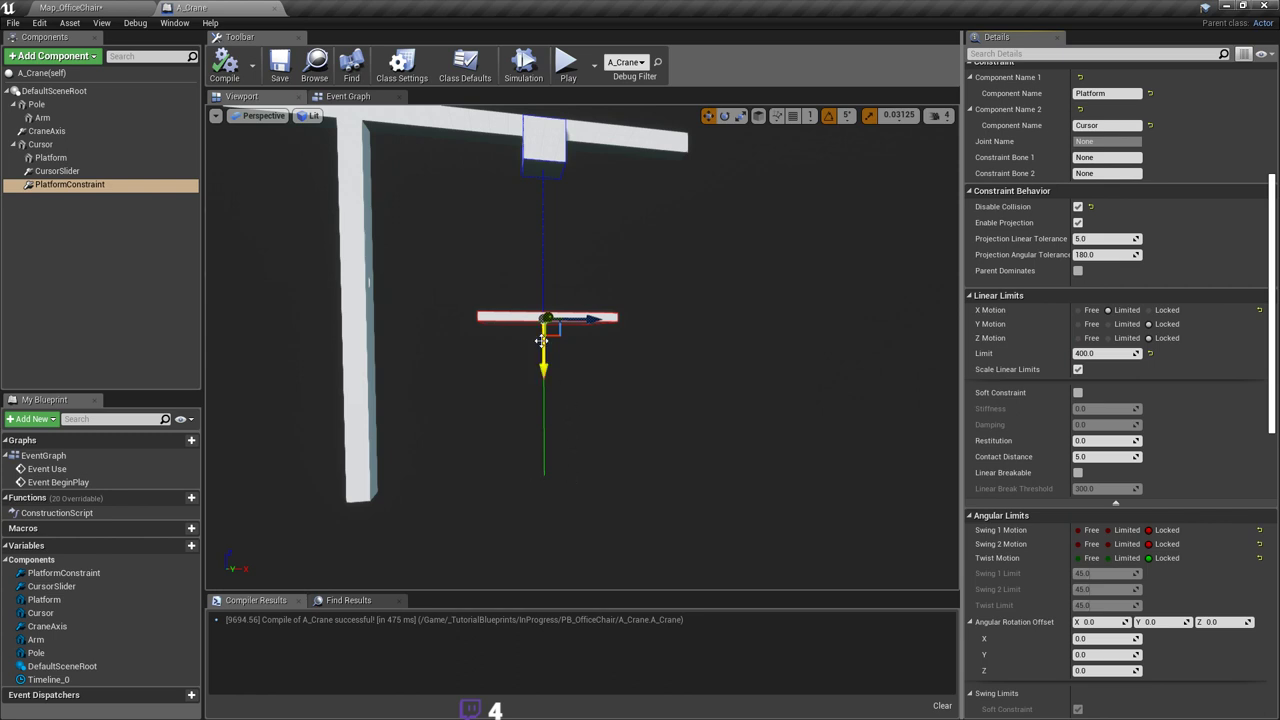
# Step: Examine how the timeline, Lerp and Make Vector nodes feed the position target, along with the BeginPlay nodes in A_Crane's event graph
pyautogui.click(348, 96)
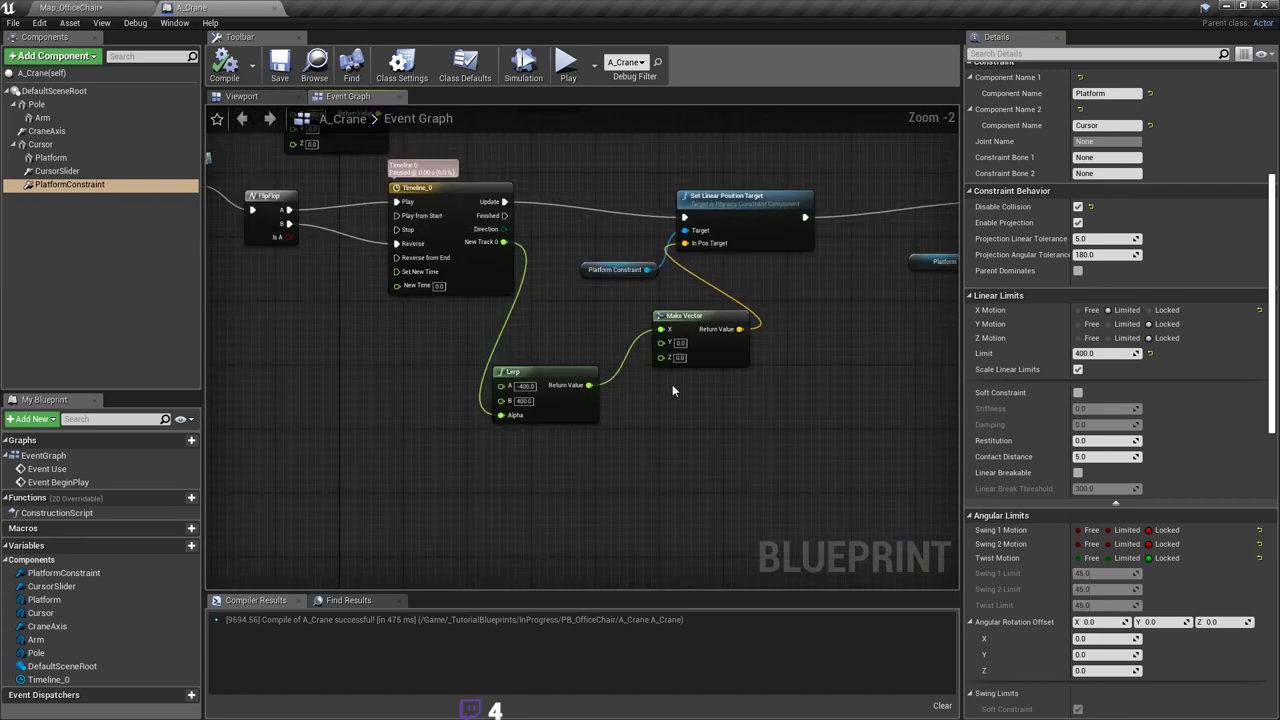
pyautogui.moveTo(470, 261); pyautogui.dragTo(507, 348, button='right')
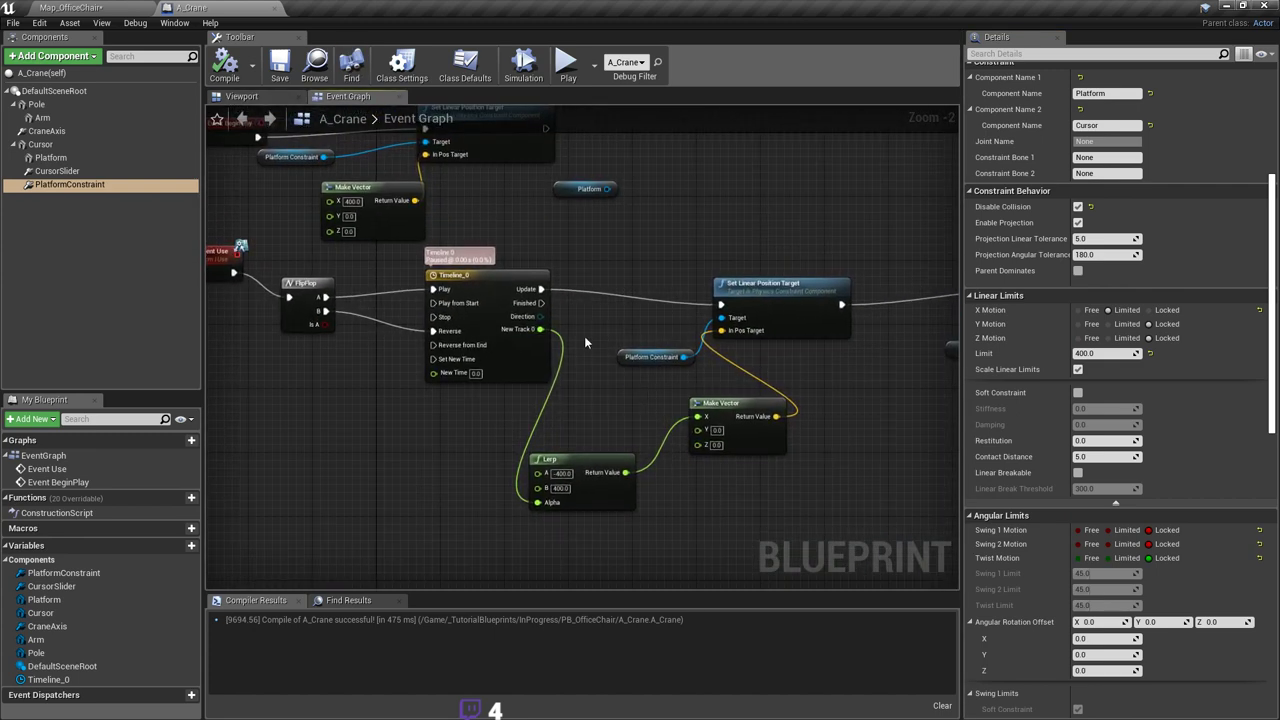
pyautogui.moveTo(536, 485); pyautogui.dragTo(560, 422, button='right')
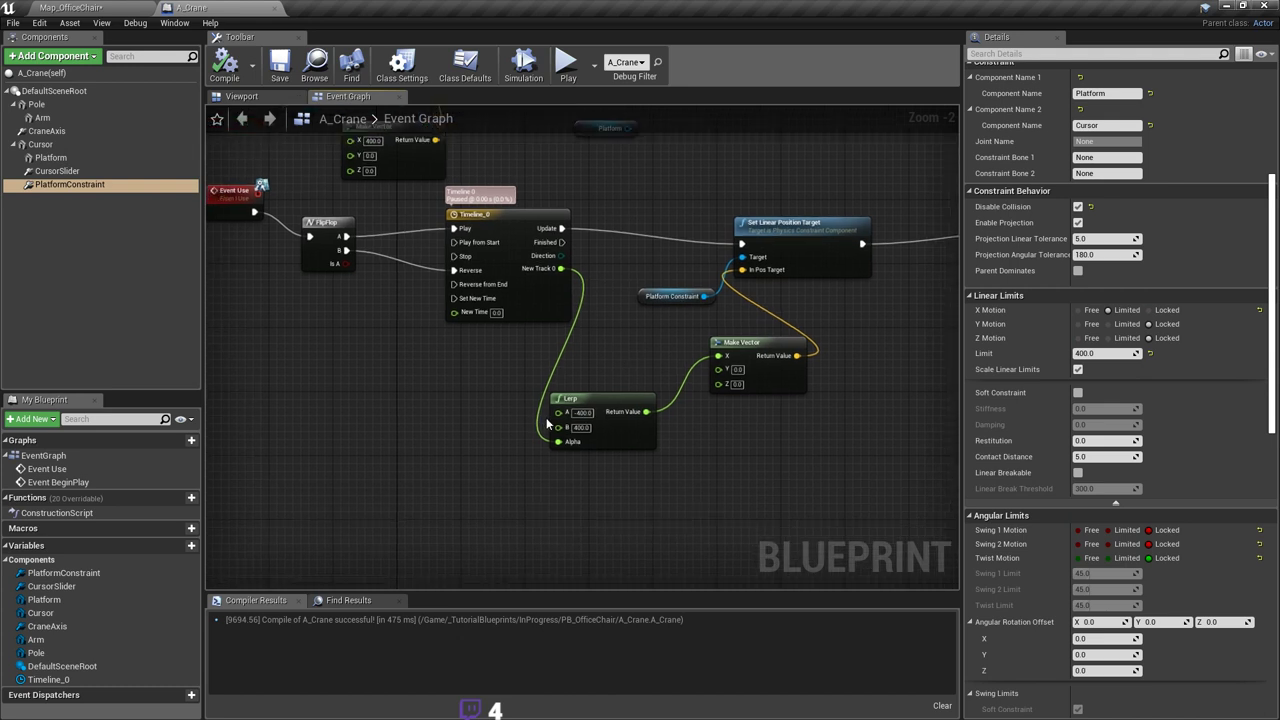
pyautogui.scroll(2, 560, 422)
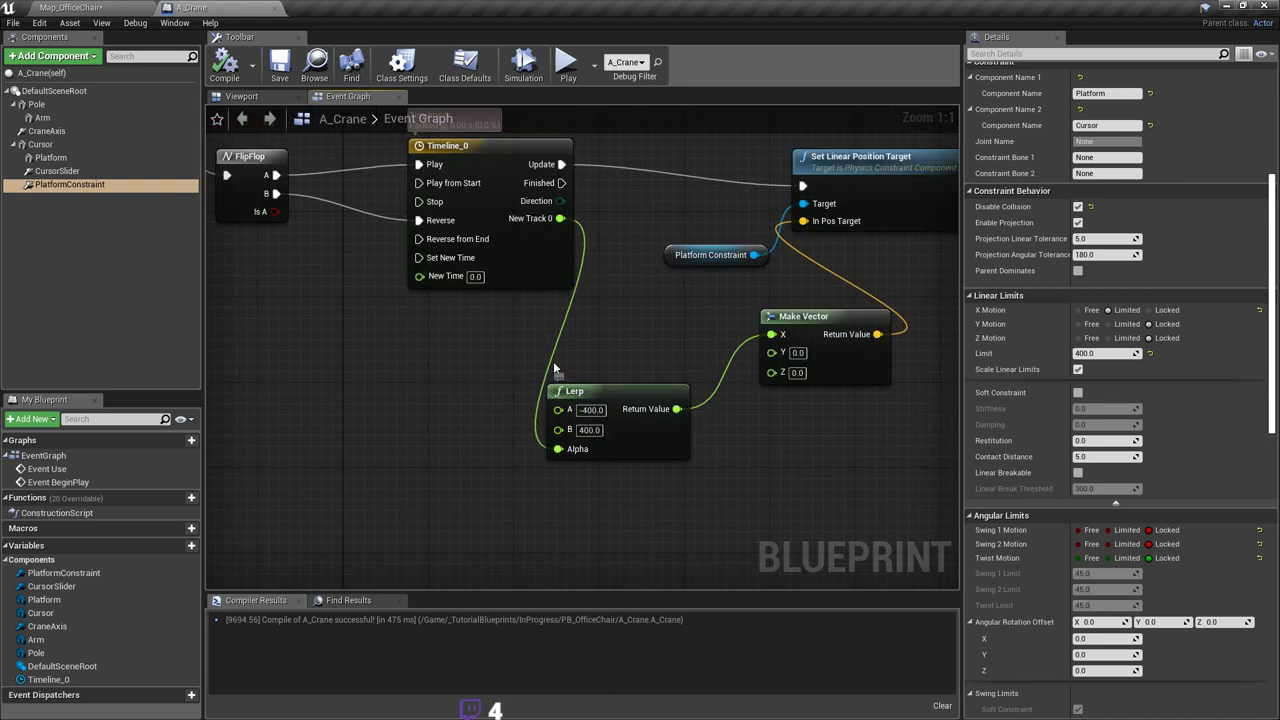
pyautogui.moveTo(614, 335); pyautogui.dragTo(617, 363, button='right')
pyautogui.scroll(-2, 618, 286)
pyautogui.moveTo(618, 286); pyautogui.dragTo(746, 590, button='right')
pyautogui.moveTo(390, 247); pyautogui.dragTo(802, 441)
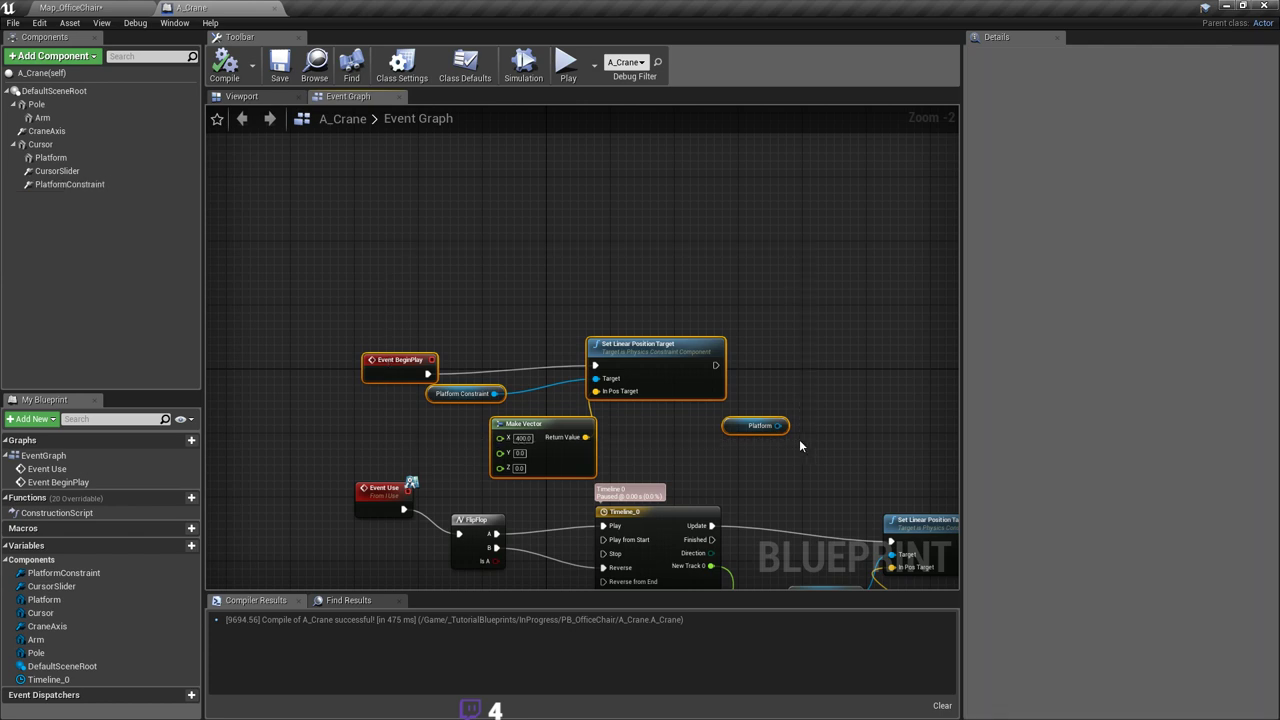
pyautogui.scroll(2, 656, 339)
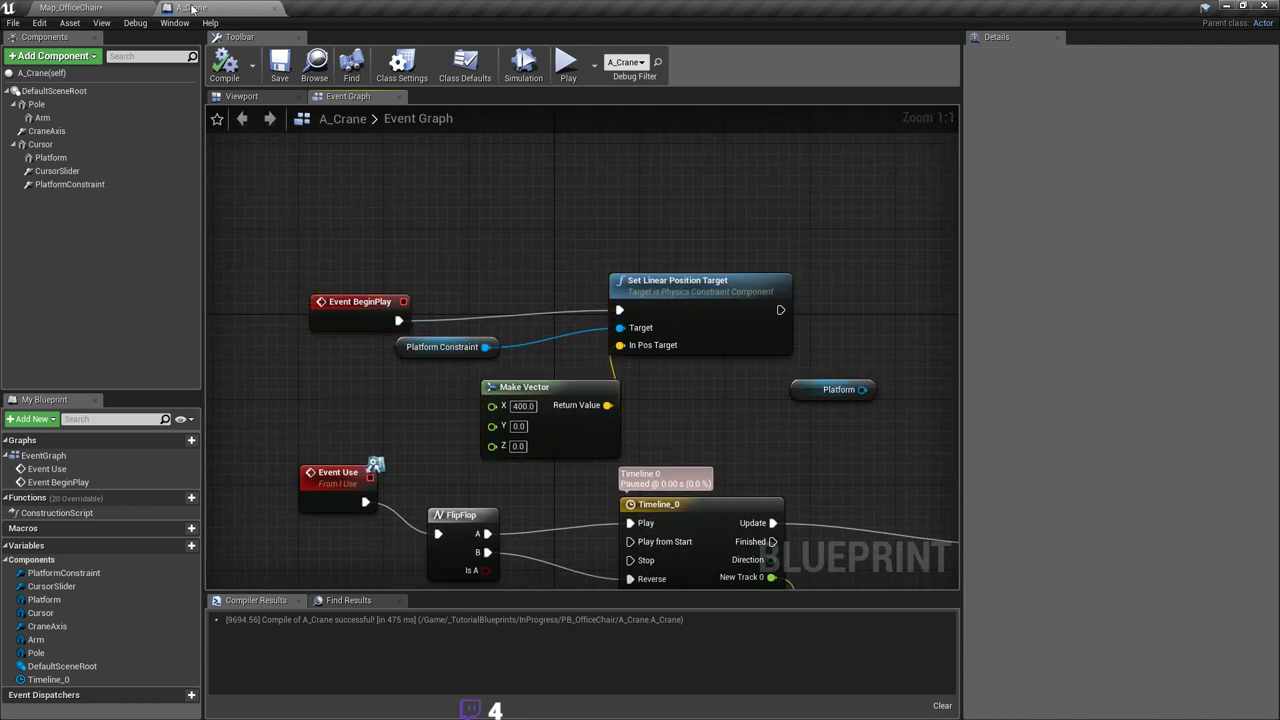
# Step: Inspect the crane's platform and its slider from different angles in Map_OfficeChair
pyautogui.click(70, 7)
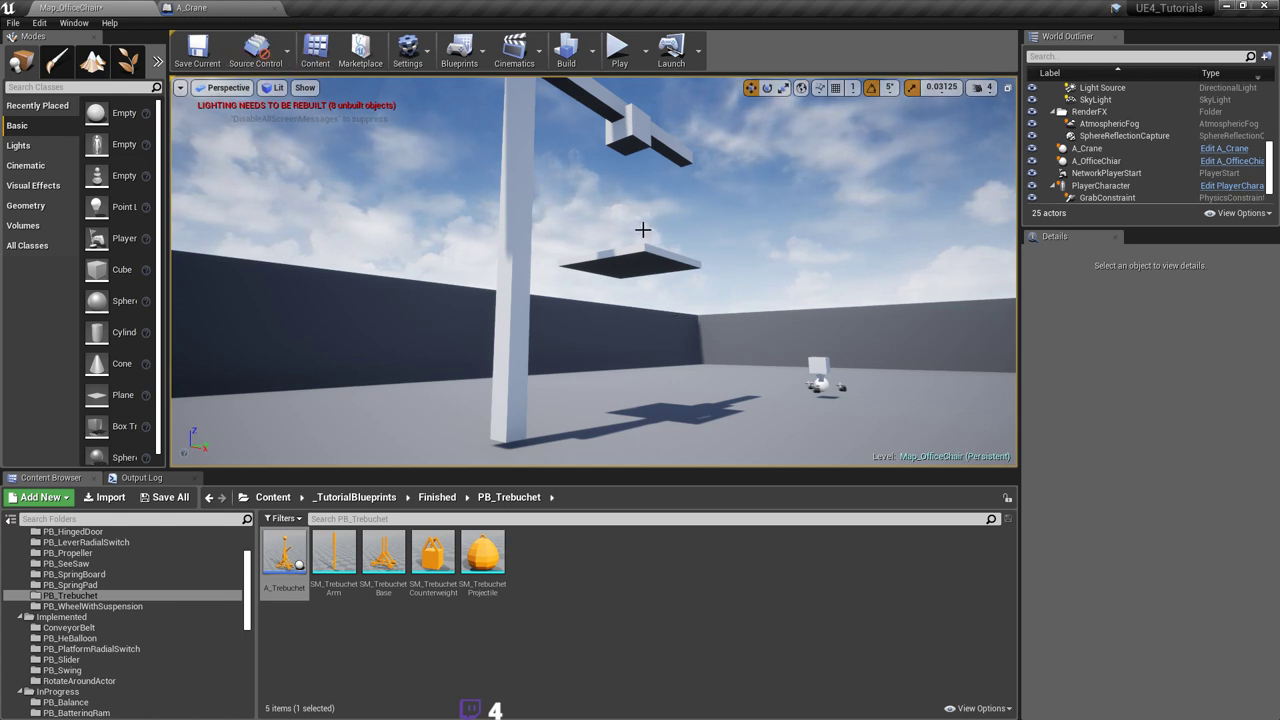
pyautogui.moveTo(640, 250); pyautogui.dragTo(652, 130, button='right')
pyautogui.moveTo(650, 200); pyautogui.dragTo(642, 227, button='right')
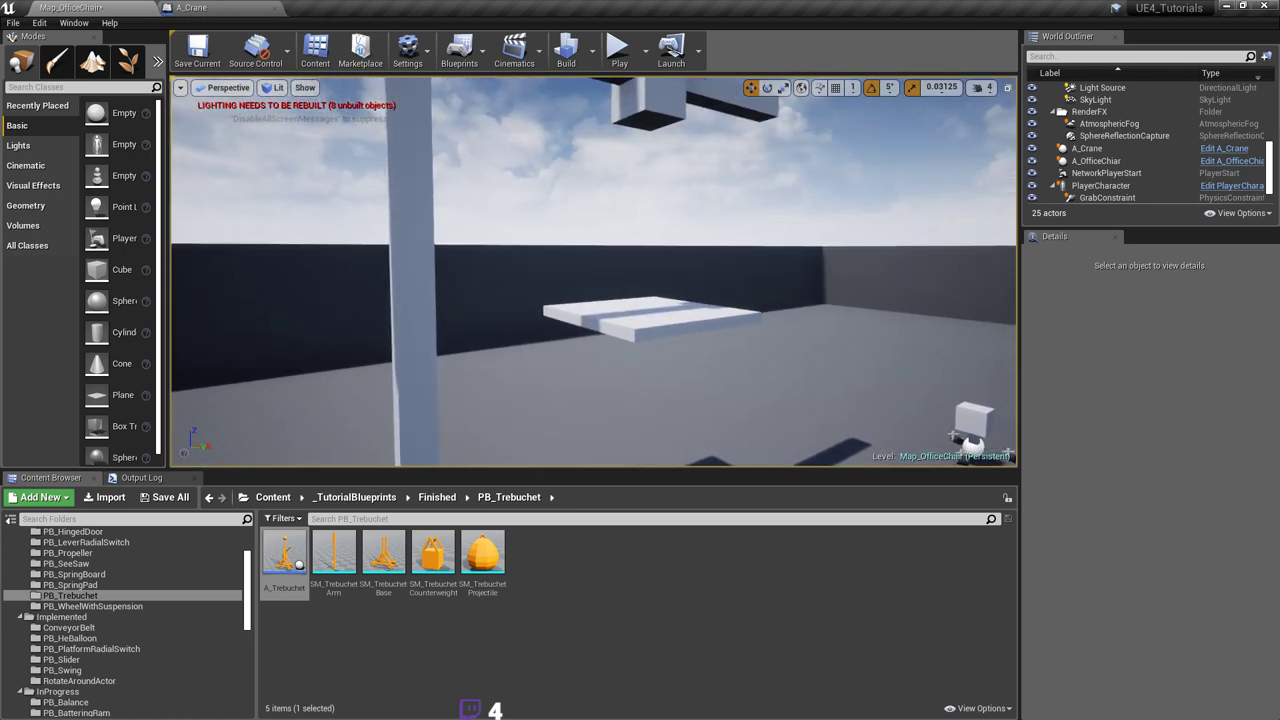
pyautogui.moveTo(642, 227); pyautogui.dragTo(662, 272, button='right')
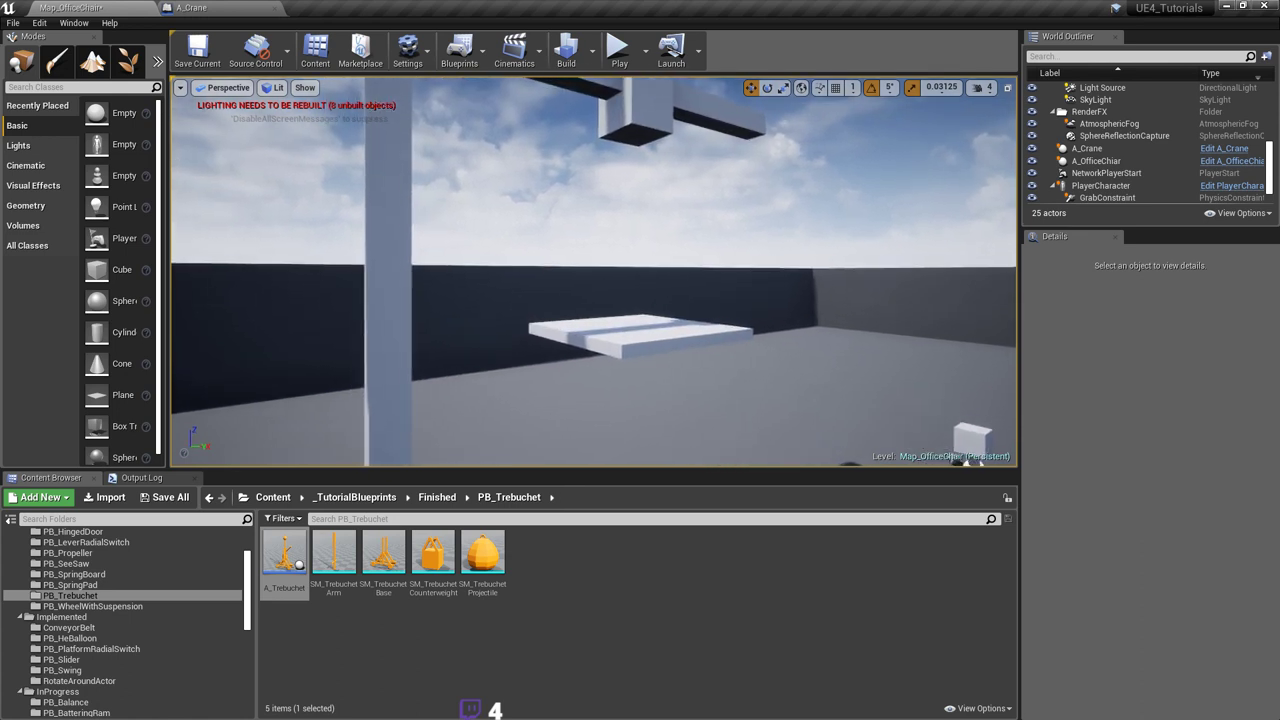
pyautogui.click(211, 8)
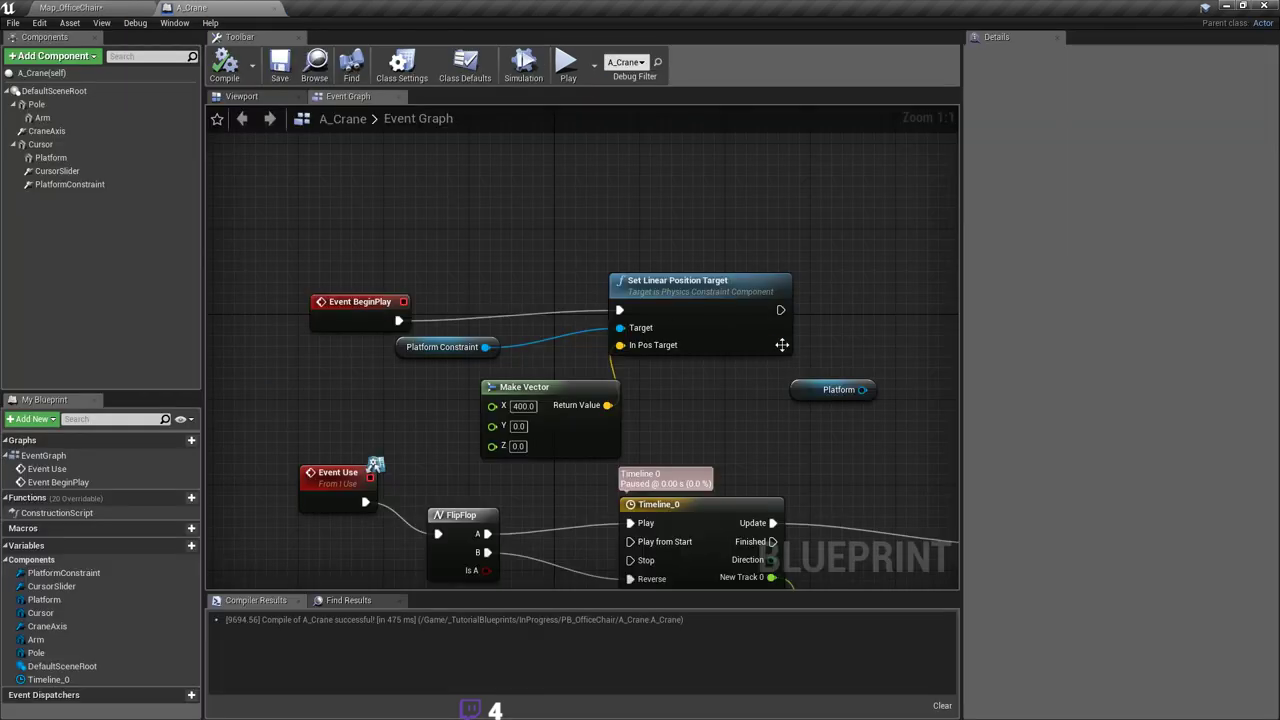
pyautogui.moveTo(787, 384); pyautogui.dragTo(580, 351, button='right')
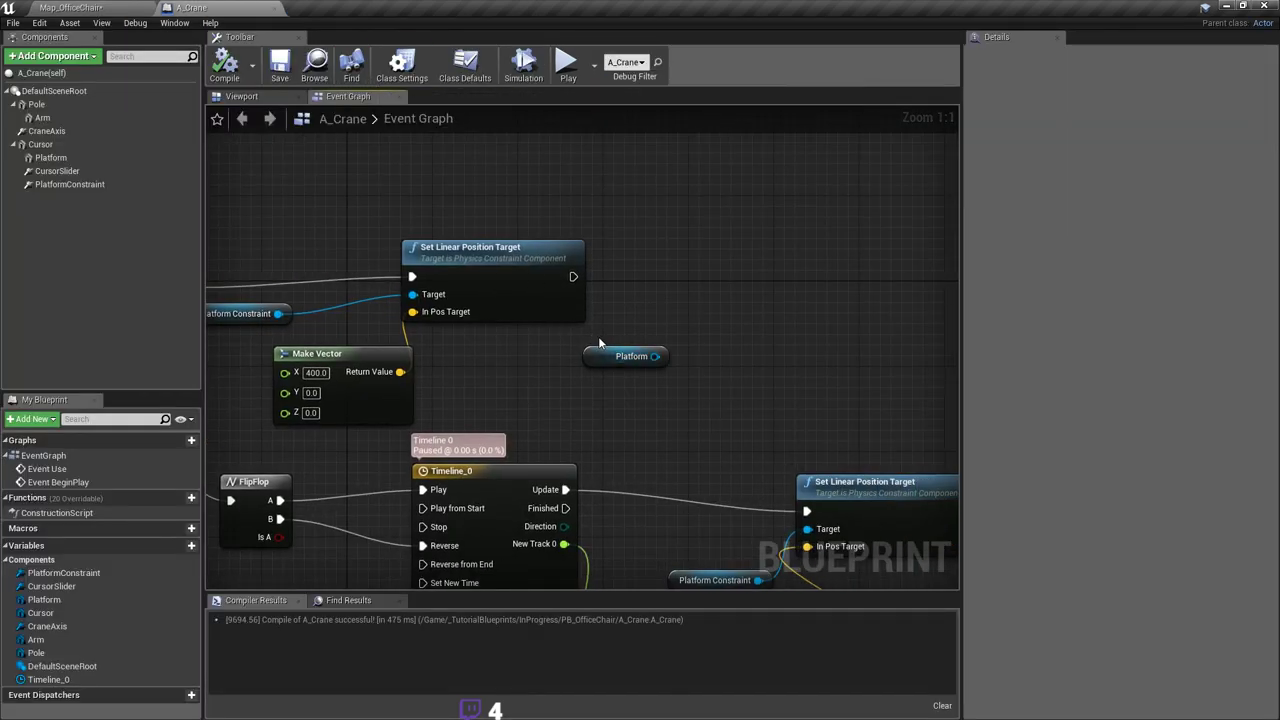
pyautogui.moveTo(655, 356); pyautogui.dragTo(673, 297)
pyautogui.write('set')
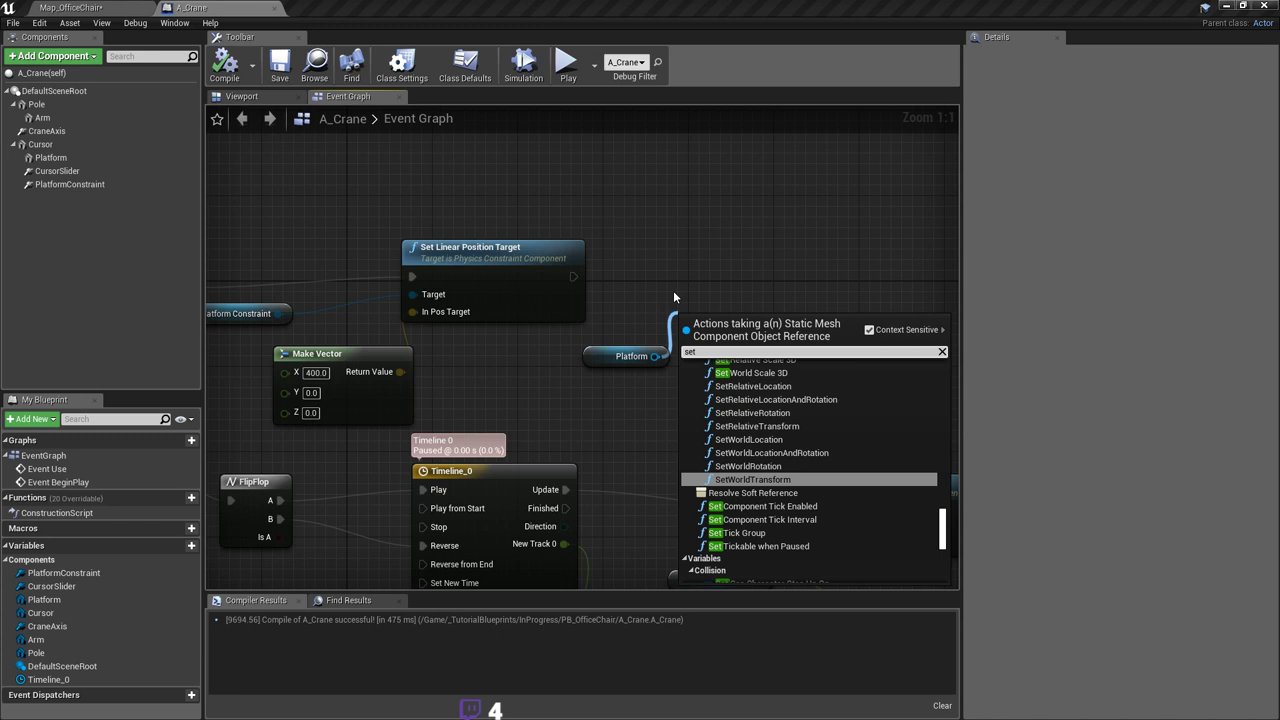
pyautogui.write(' world')
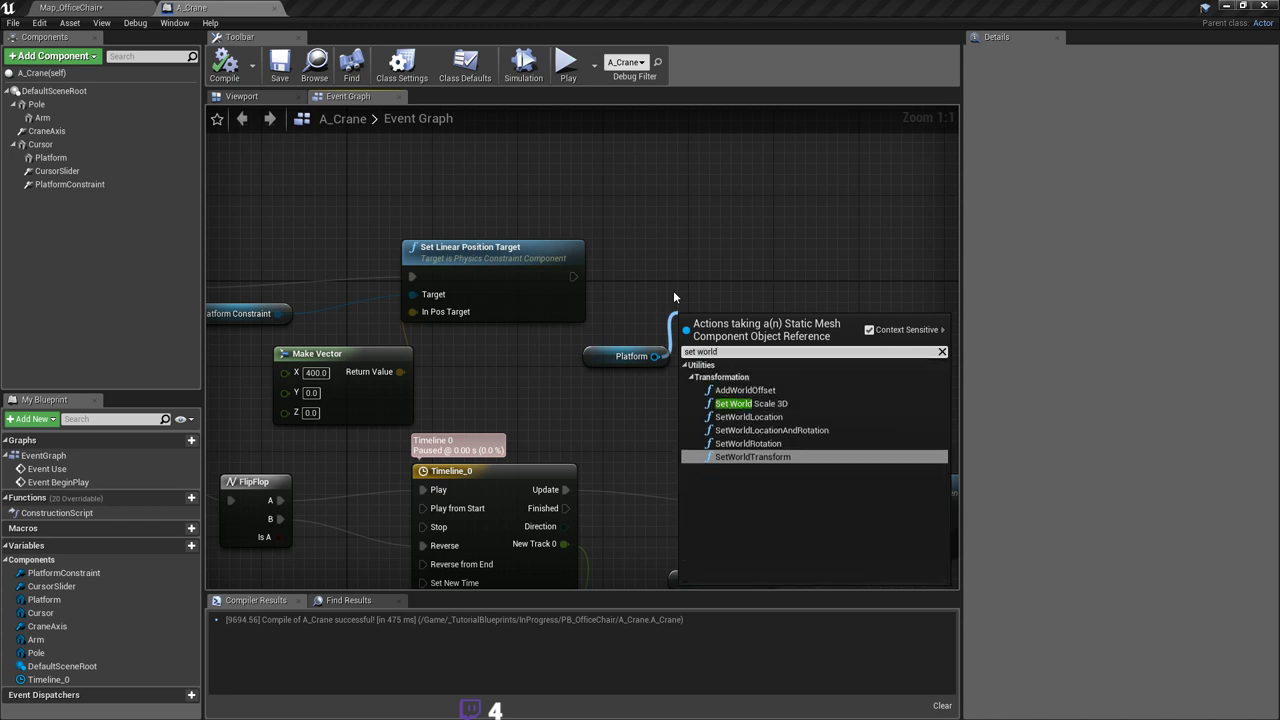
pyautogui.click(674, 294)
# Step: Check the PlatformConstraint limits and Platform transform, and add a SetRelativeLocation node targeting the Platform in A_Crane's event graph
pyautogui.click(102, 186)
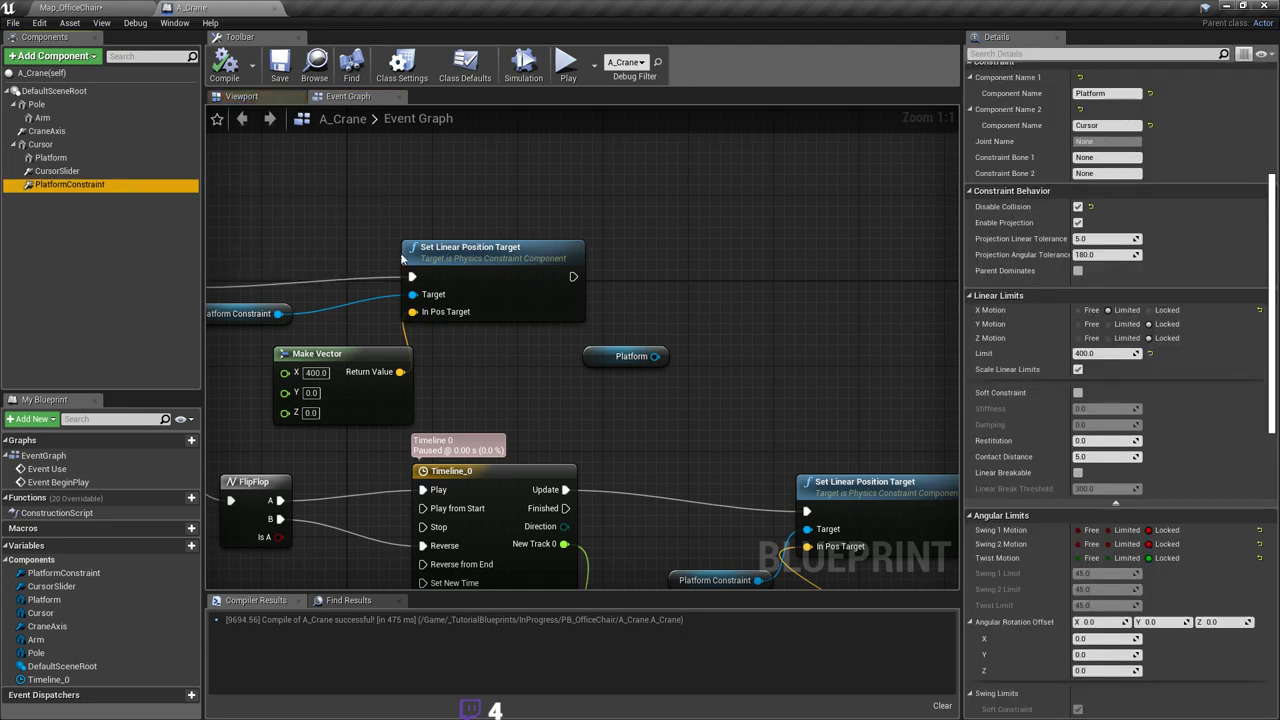
pyautogui.moveTo(442, 255); pyautogui.dragTo(496, 244, button='right')
pyautogui.click(105, 158)
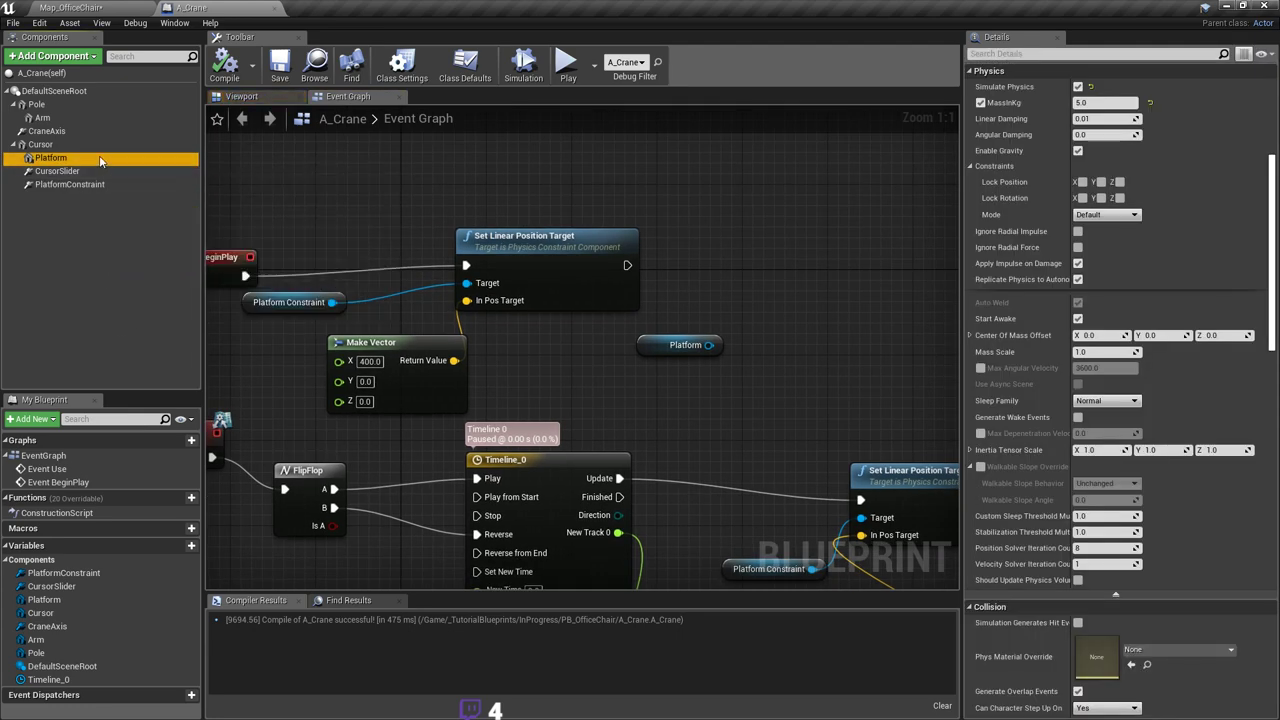
pyautogui.scroll(5, 1224, 149)
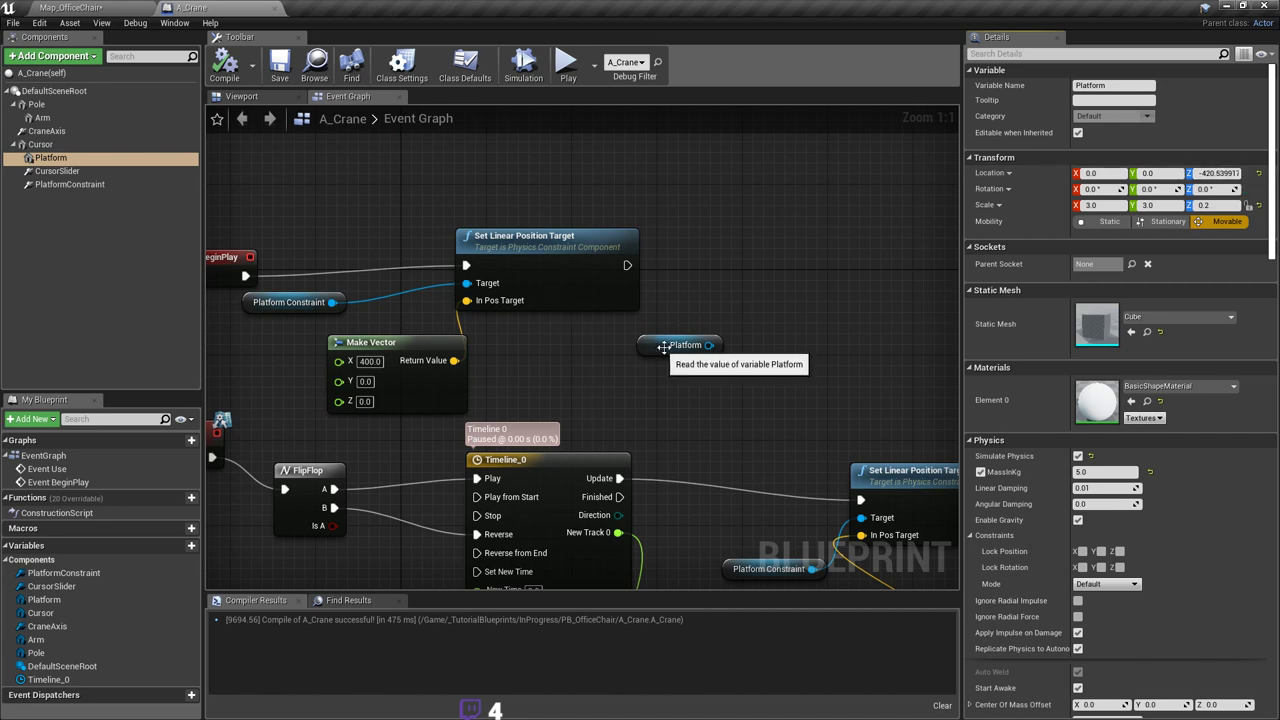
pyautogui.moveTo(709, 344); pyautogui.dragTo(760, 315)
pyautogui.write('set')
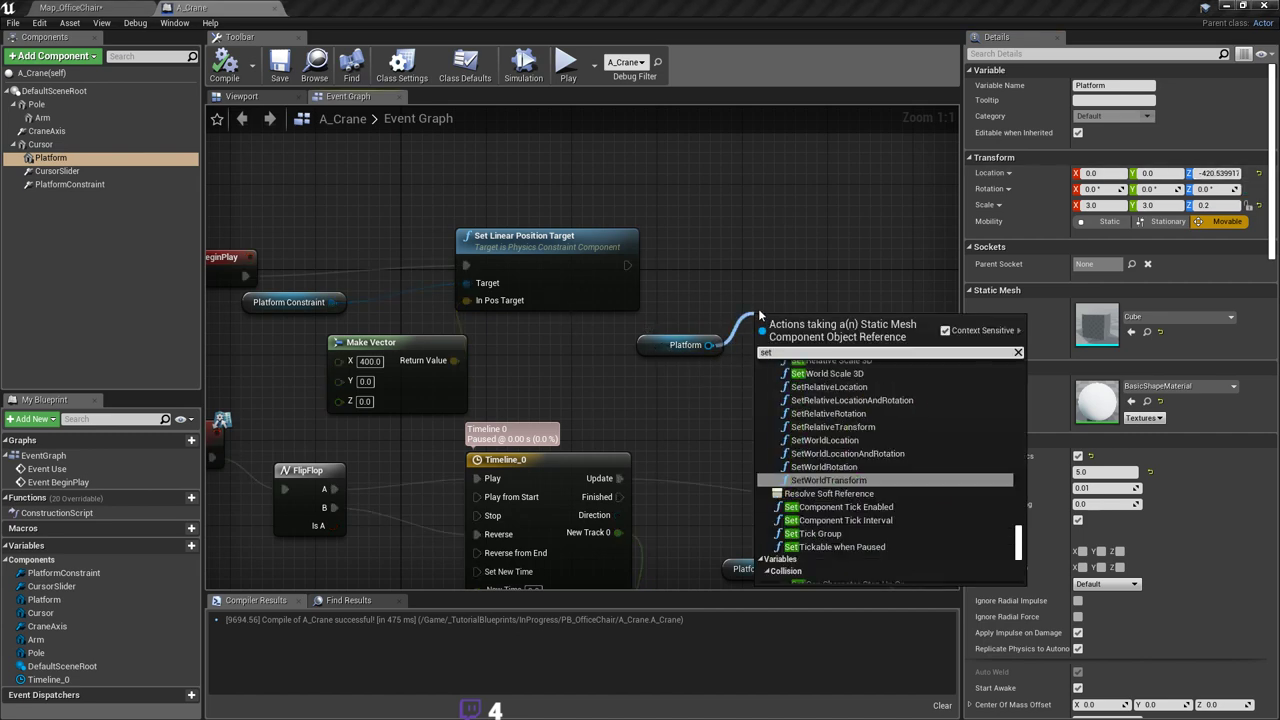
pyautogui.write(' relative location')
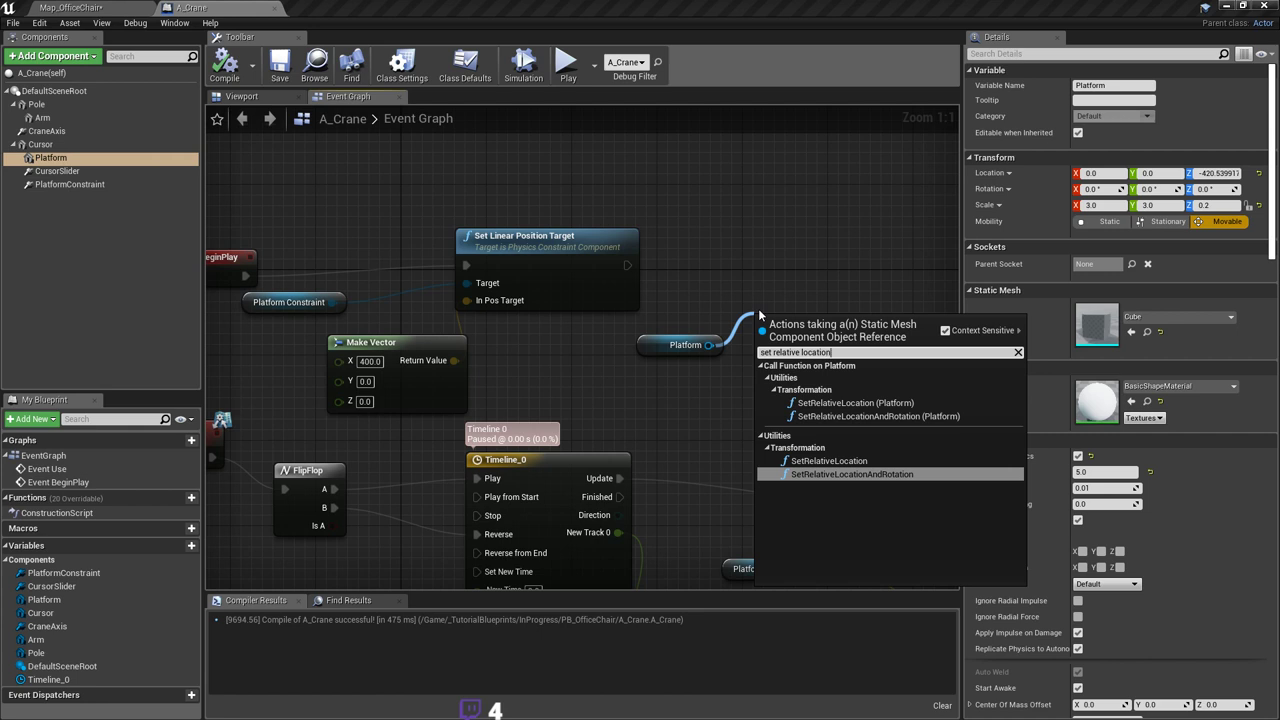
pyautogui.press('Up')
pyautogui.press('Return')
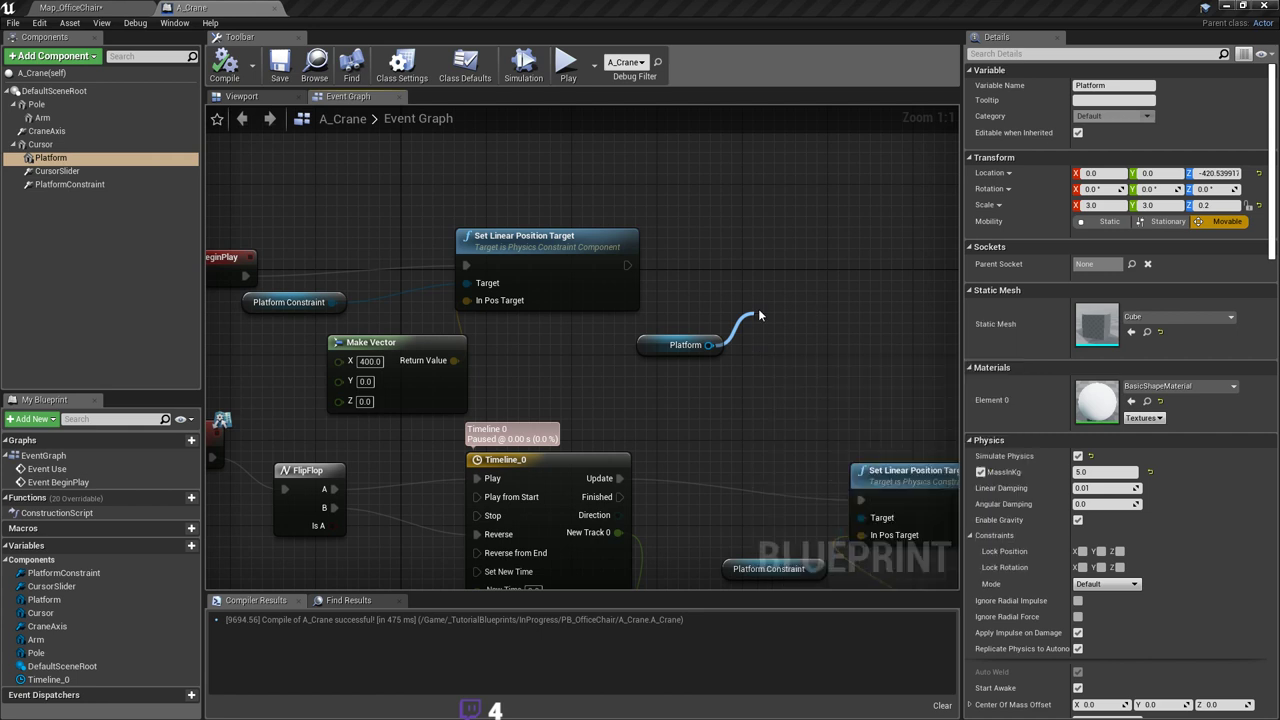
# Step: Connect SetRelativeLocation to run after the BeginPlay Set Linear Position Target and tidy the new node and its Platform reference
pyautogui.moveTo(797, 268); pyautogui.dragTo(786, 237)
pyautogui.moveTo(628, 267); pyautogui.dragTo(734, 267)
pyautogui.moveTo(651, 347); pyautogui.dragTo(558, 355)
pyautogui.moveTo(709, 384); pyautogui.dragTo(573, 388, button='right')
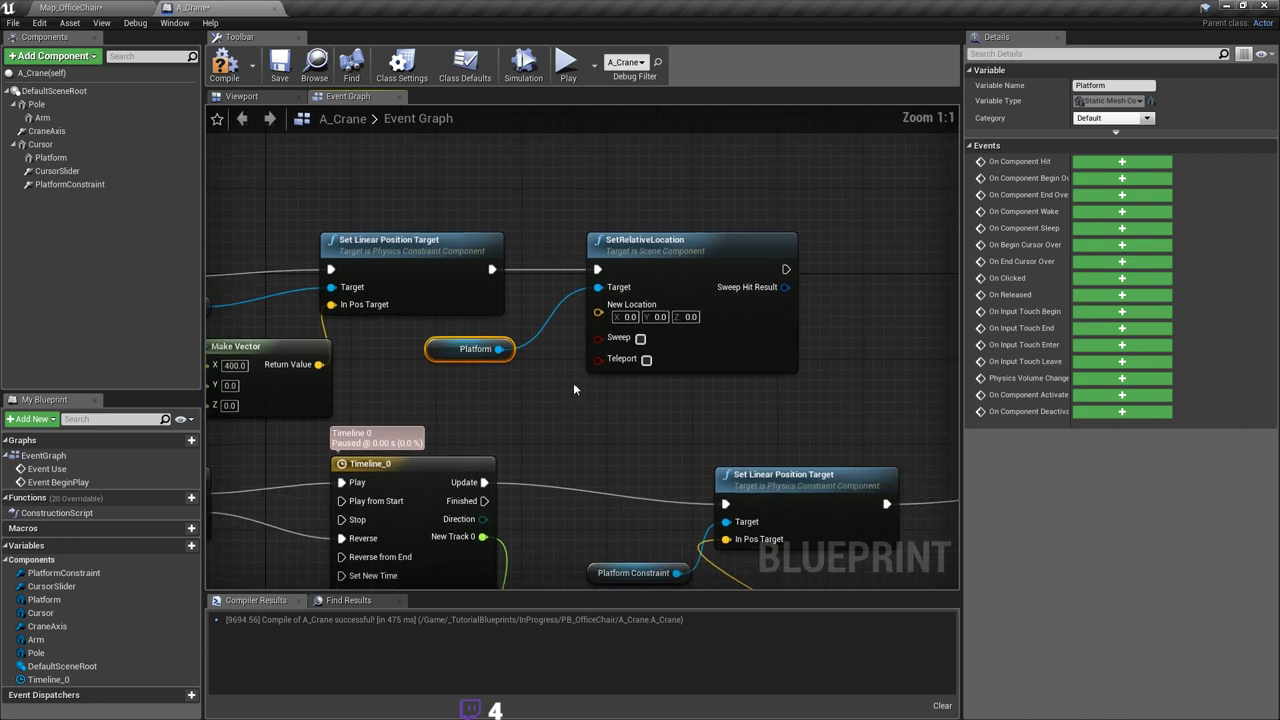
pyautogui.moveTo(659, 357); pyautogui.dragTo(718, 385, button='right')
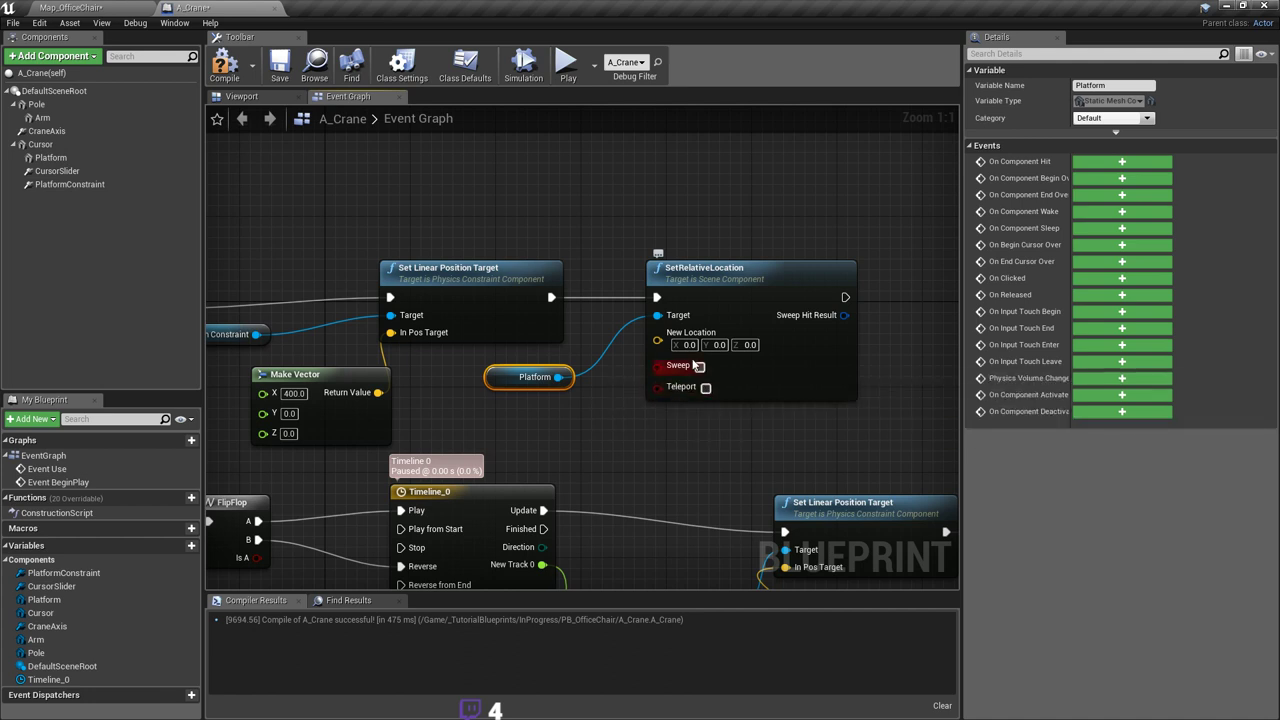
pyautogui.moveTo(707, 365); pyautogui.dragTo(743, 380, button='right')
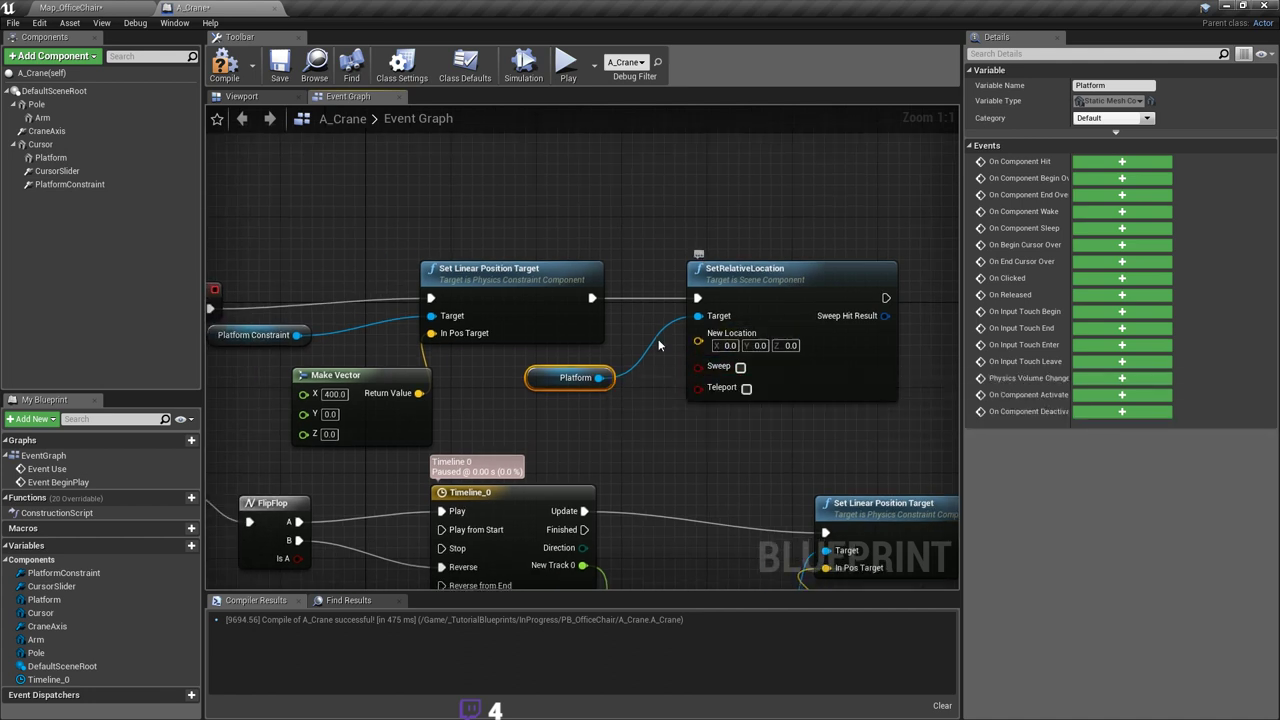
pyautogui.moveTo(619, 362); pyautogui.dragTo(688, 357, button='right')
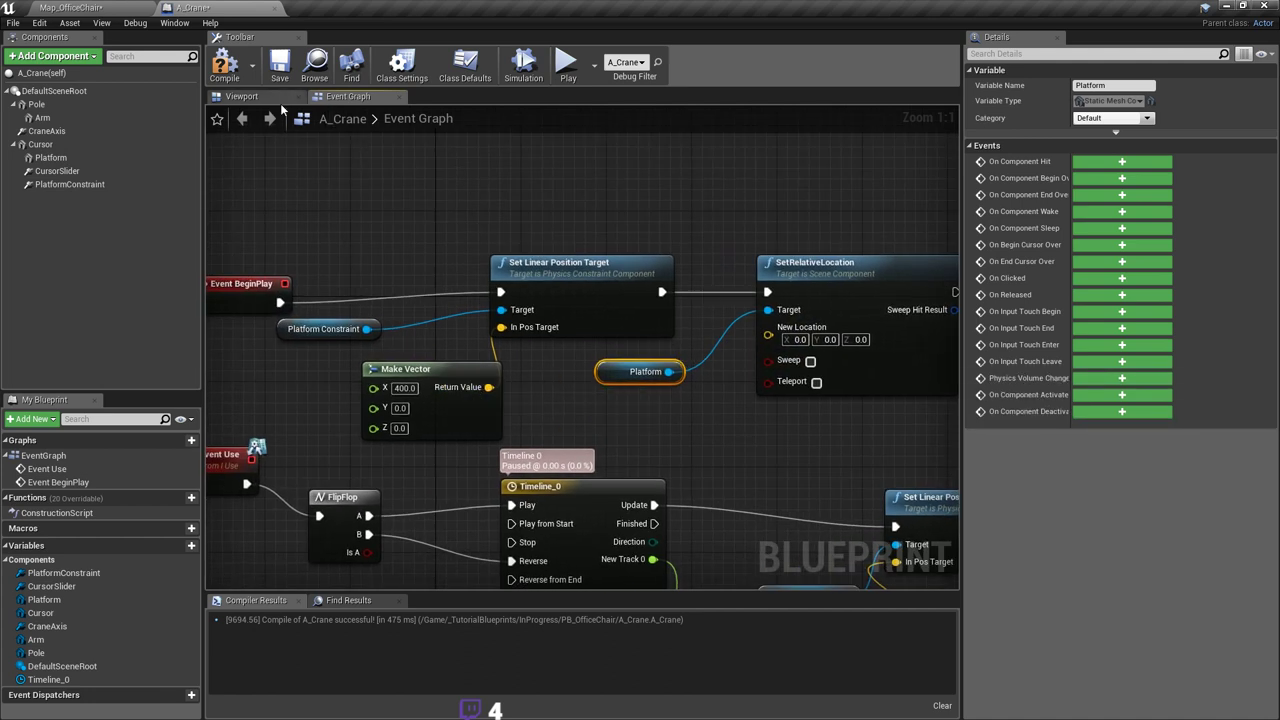
# Step: Copy the Platform component's Z location value and return to A_Crane's event graph
pyautogui.click(272, 97)
pyautogui.click(569, 315)
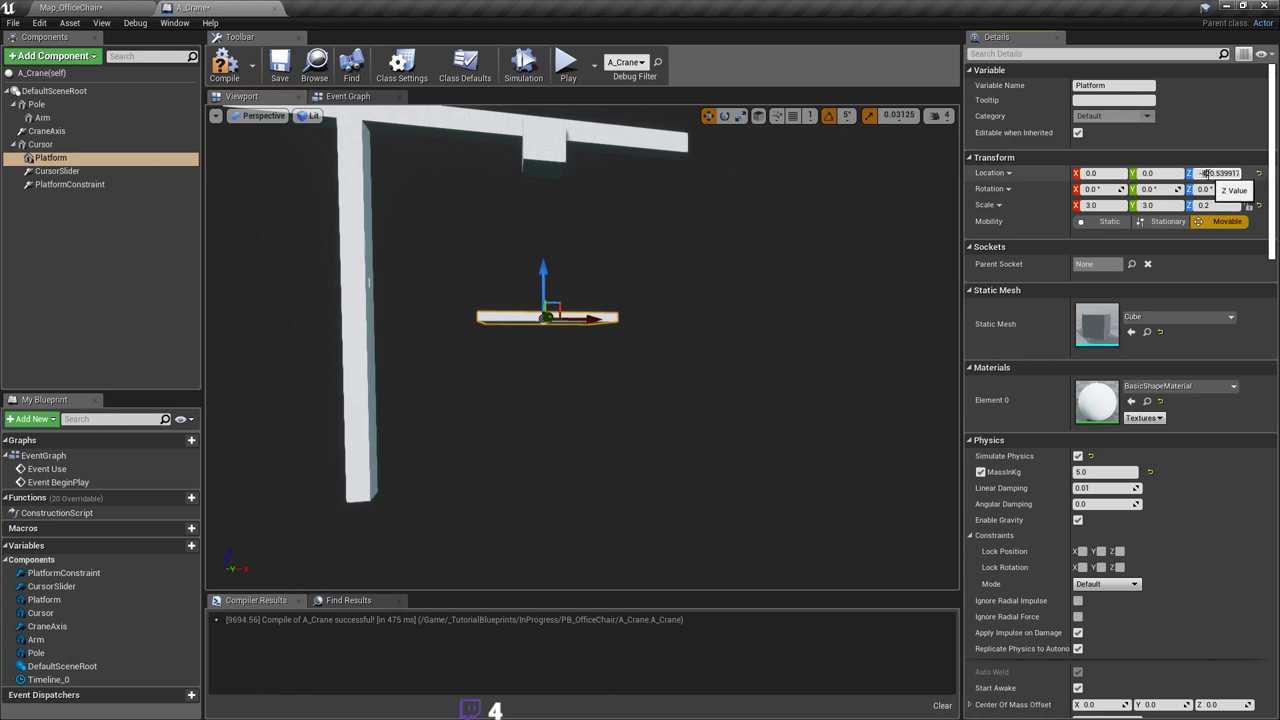
pyautogui.click(1205, 173)
pyautogui.hotkey('ctrl', 'c')
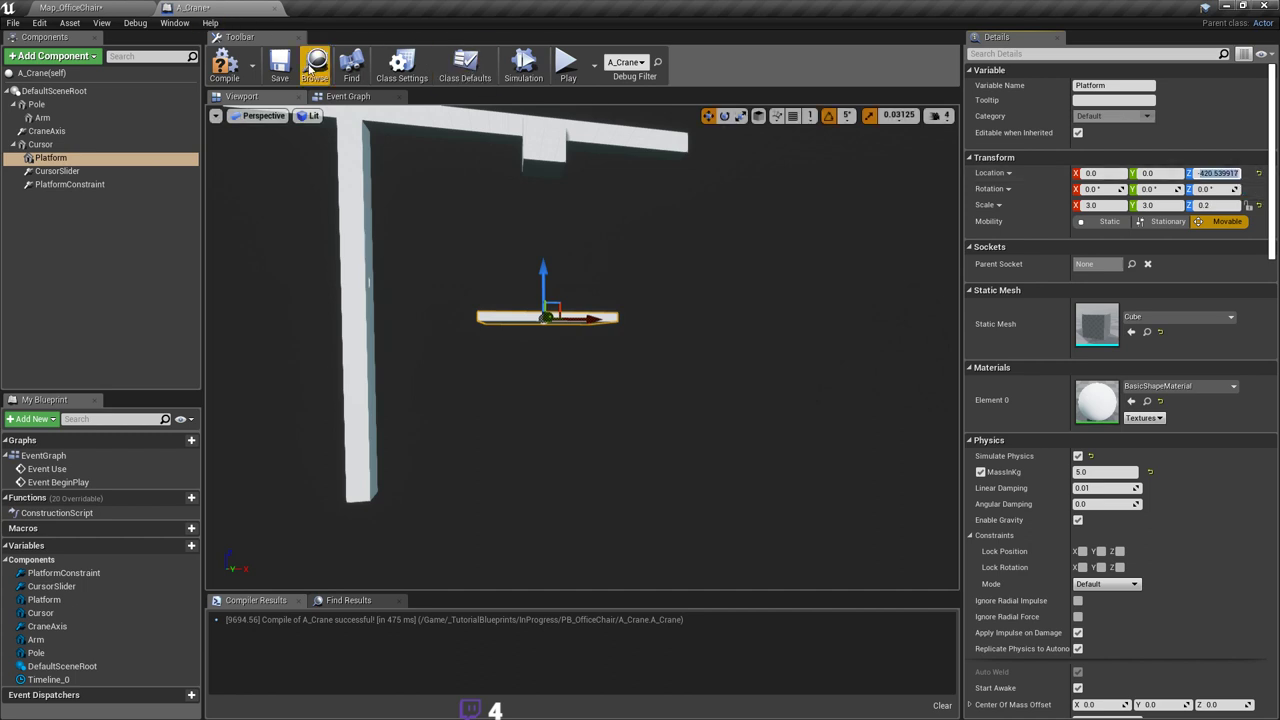
pyautogui.click(116, 7)
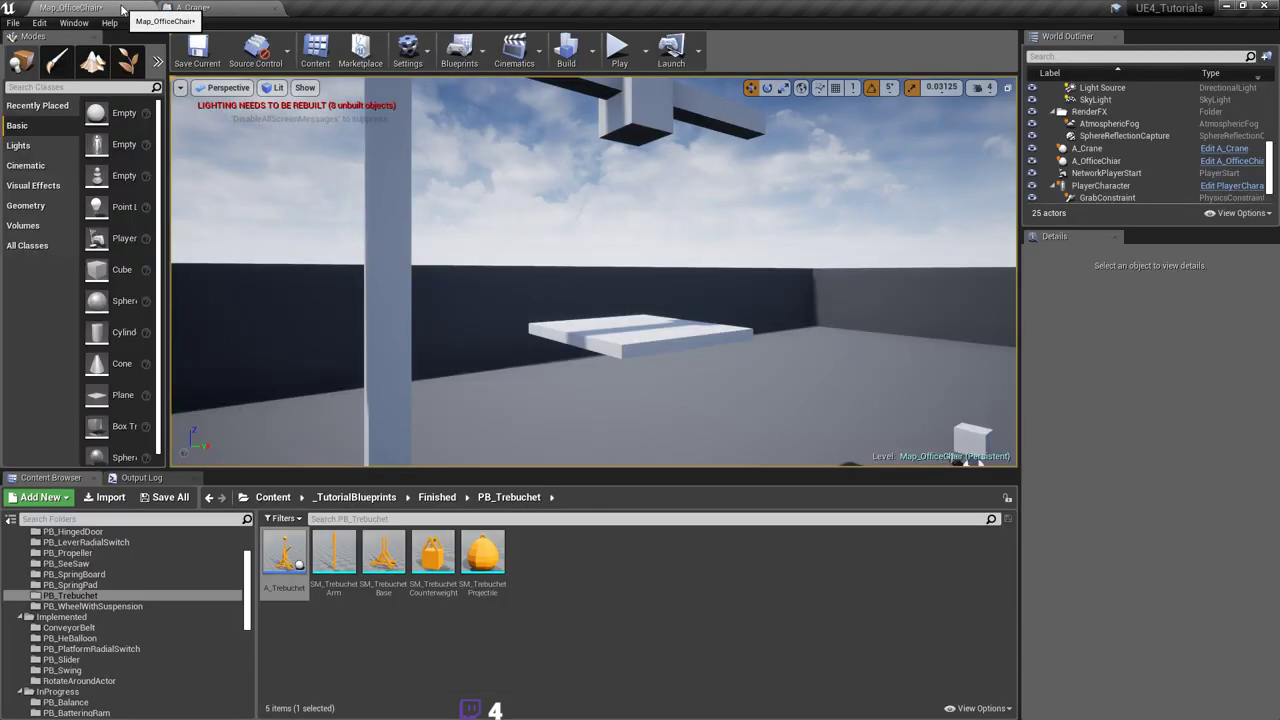
pyautogui.click(195, 8)
pyautogui.click(348, 96)
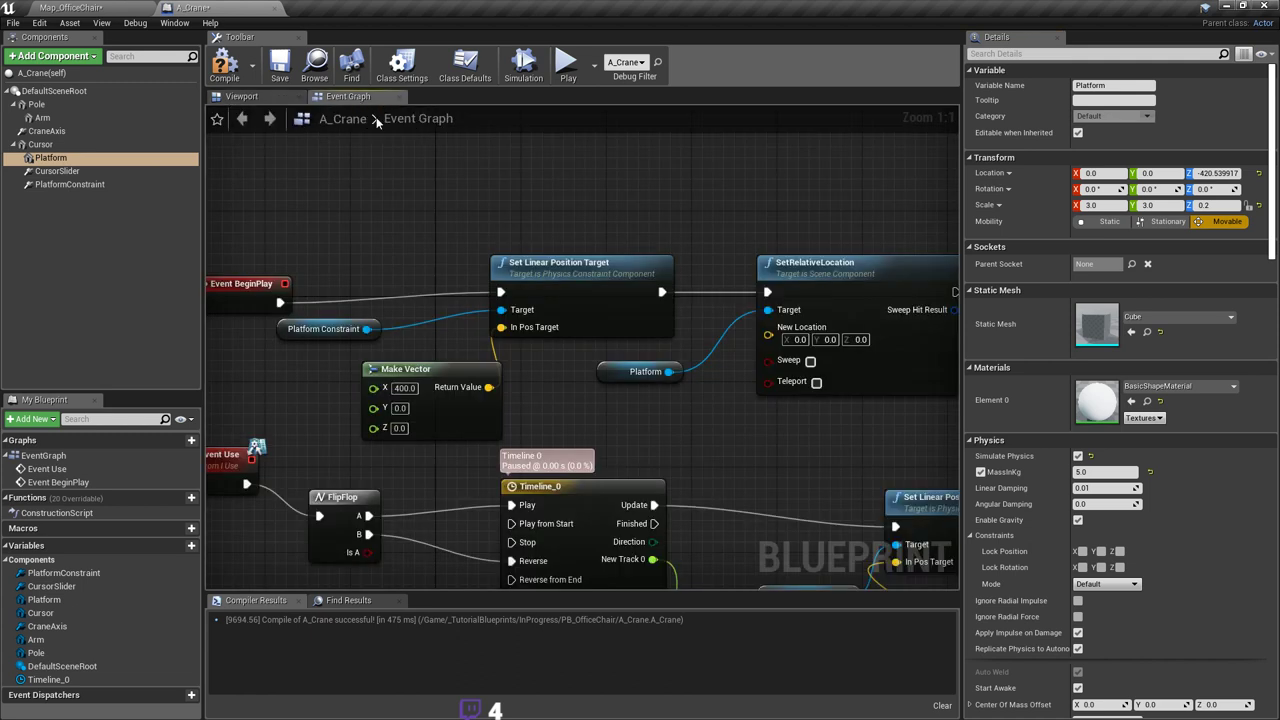
# Step: Set the X value of SetRelativeLocation's New Location to -820.539917 and compile A_Crane
pyautogui.hotkey('ctrl', 'v')
pyautogui.moveTo(752, 419); pyautogui.dragTo(732, 409, button='right')
pyautogui.click(795, 329)
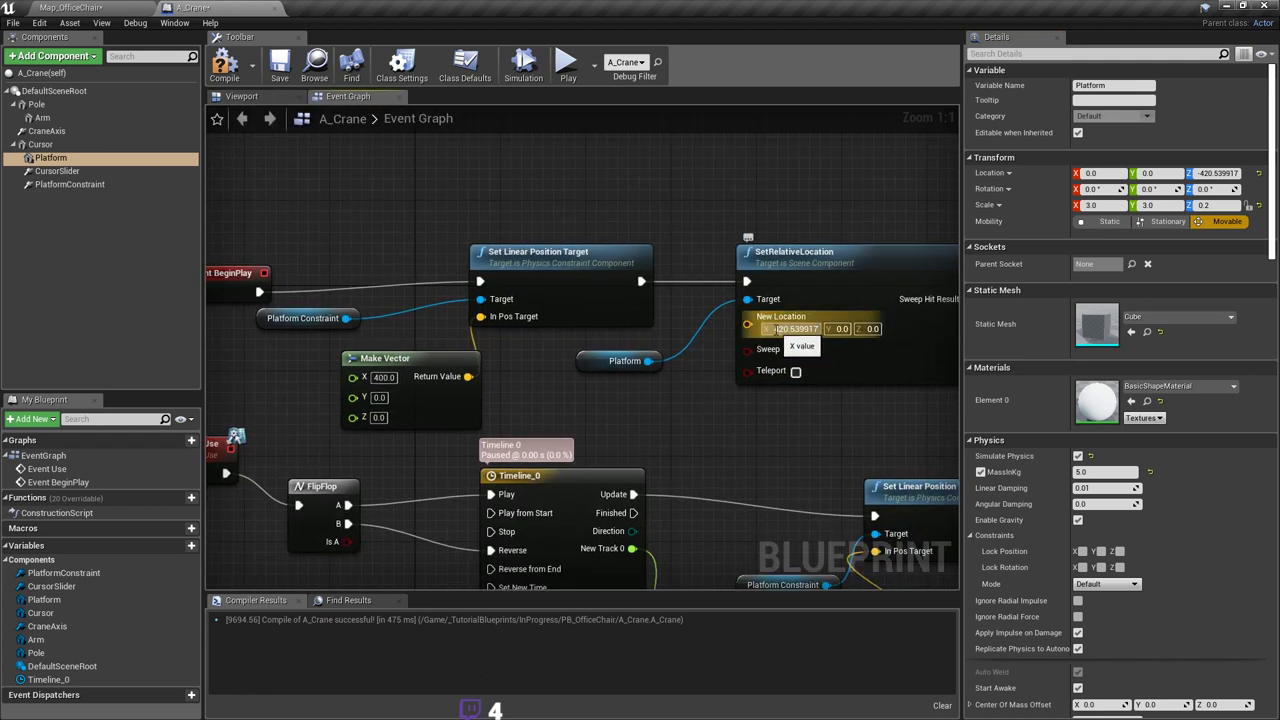
pyautogui.press('Home')
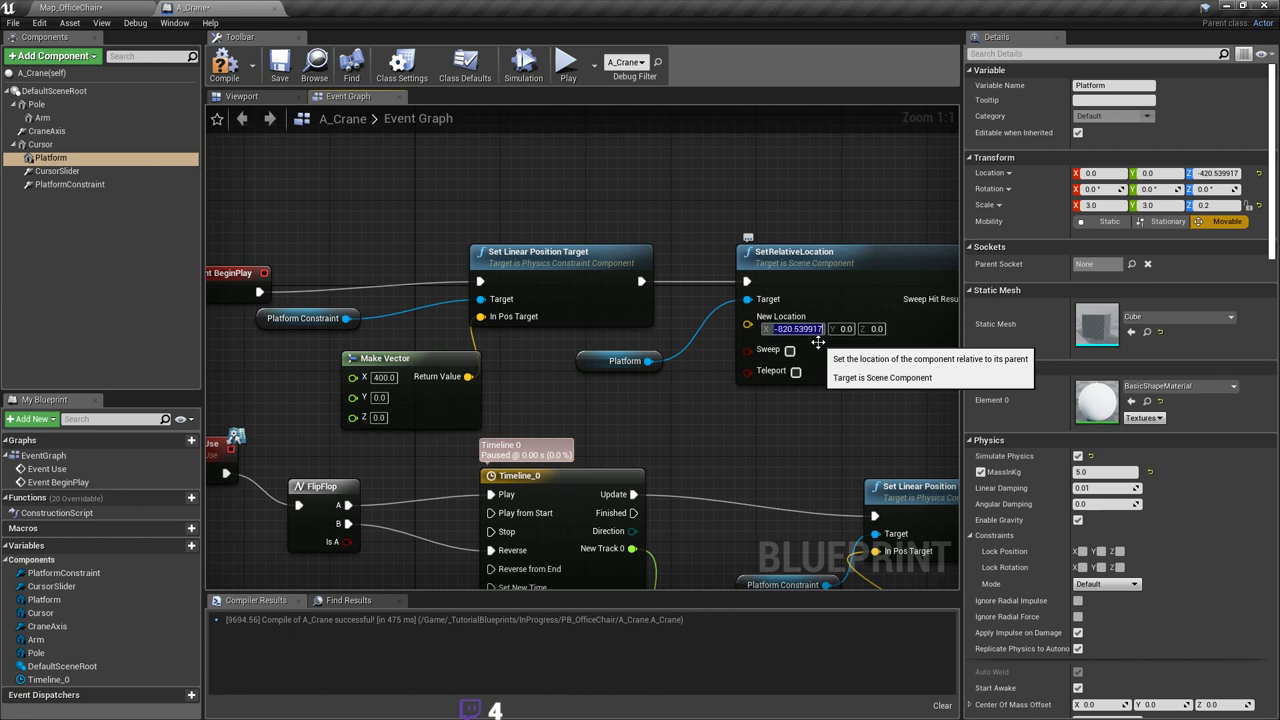
pyautogui.moveTo(734, 421); pyautogui.dragTo(758, 439, button='right')
pyautogui.moveTo(697, 397); pyautogui.dragTo(640, 368, button='right')
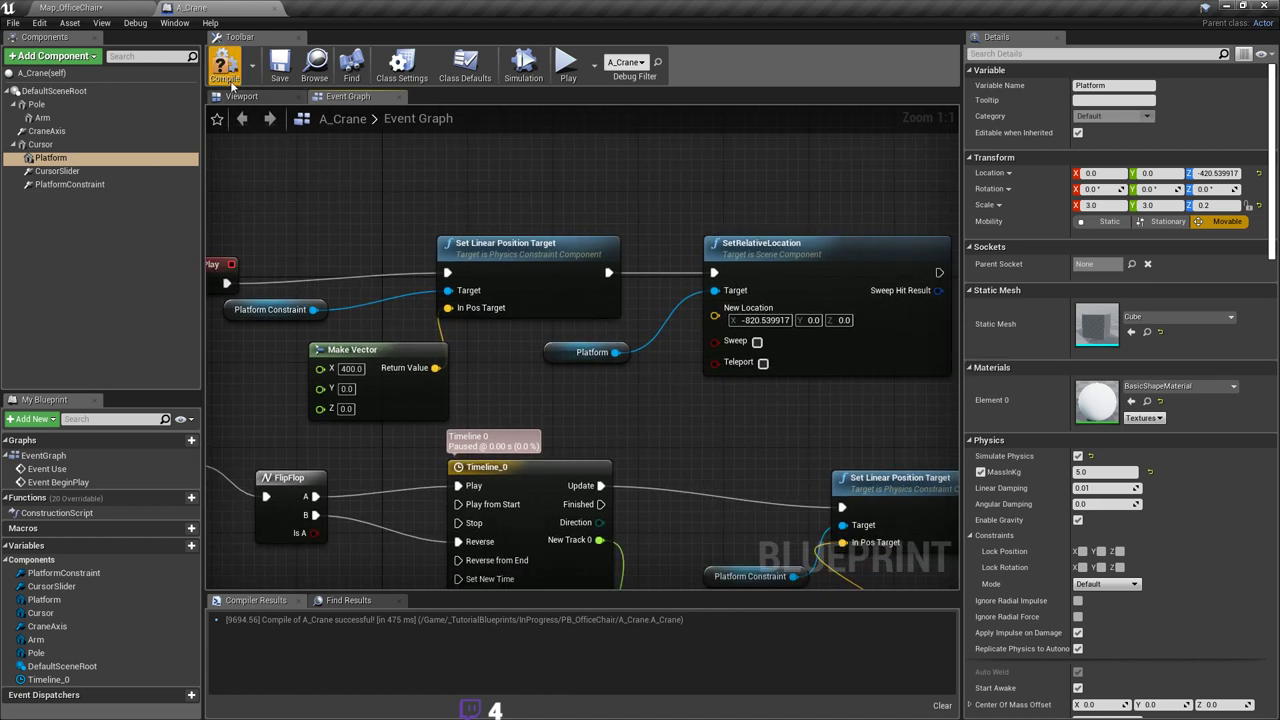
# Step: Play-test Map_OfficeChair to check the crane platform's start position, and end the session
pyautogui.click(130, 10)
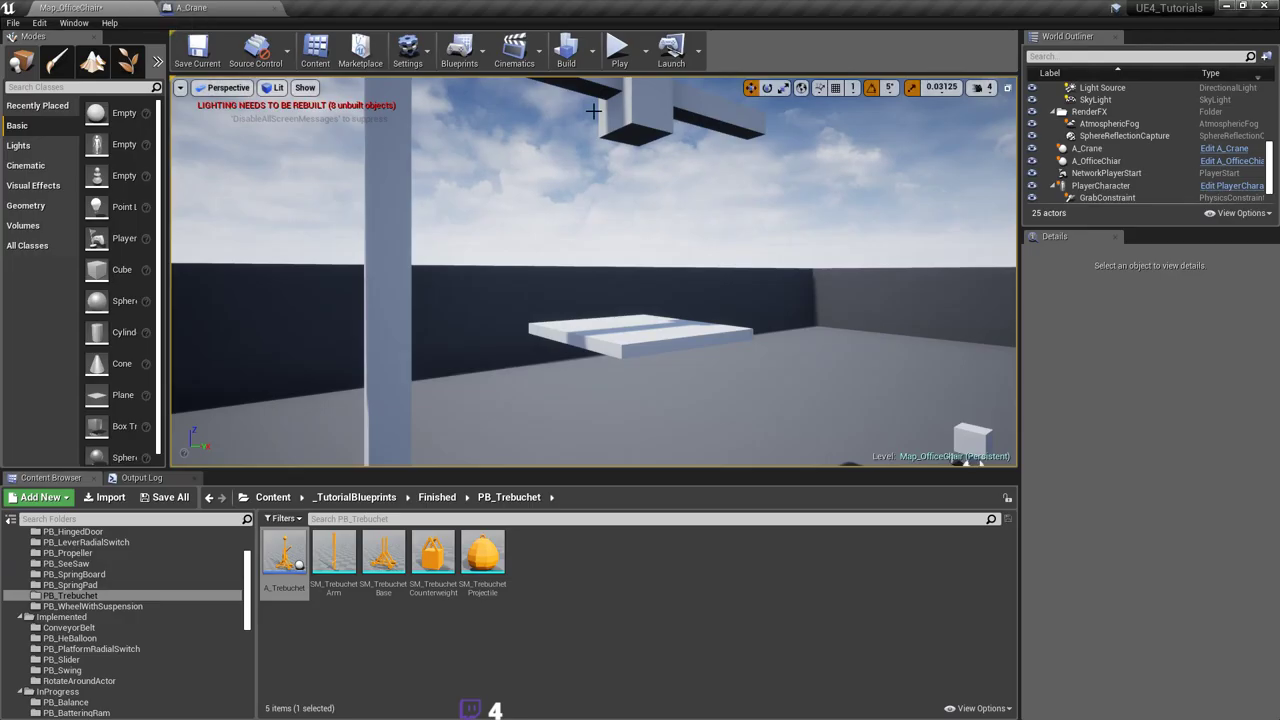
pyautogui.click(619, 50)
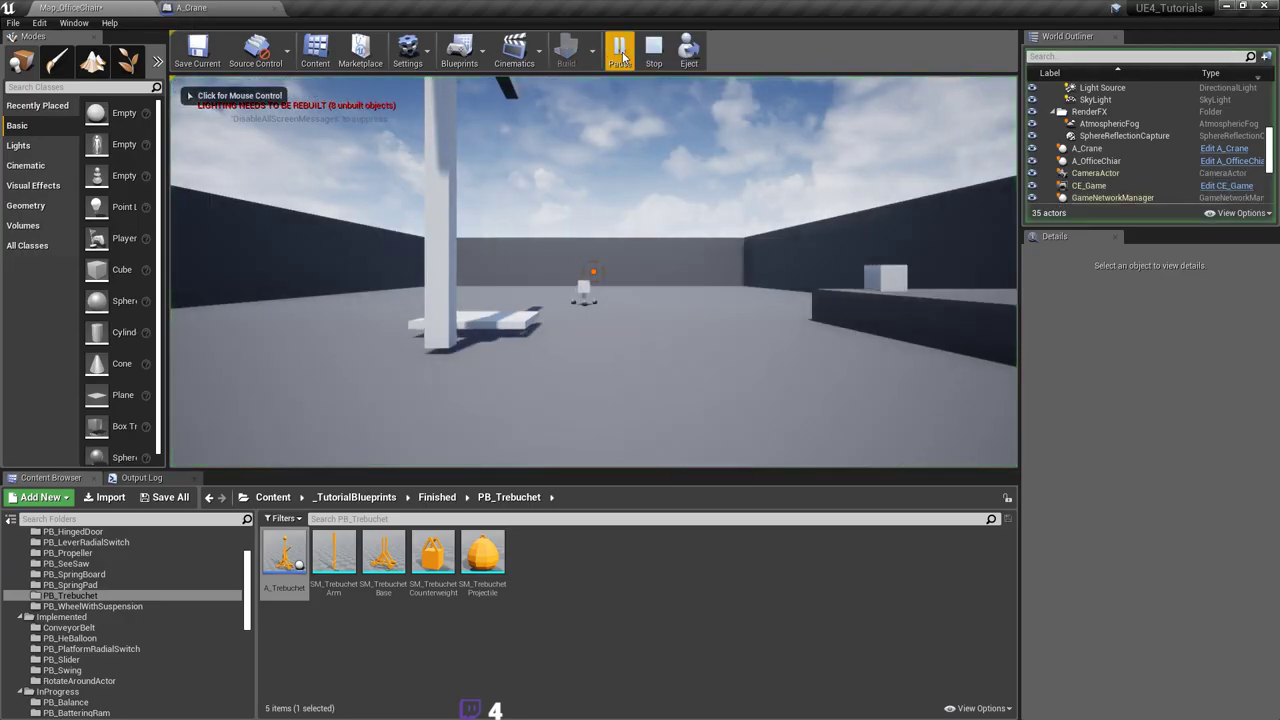
pyautogui.click(659, 168)
pyautogui.press('w')
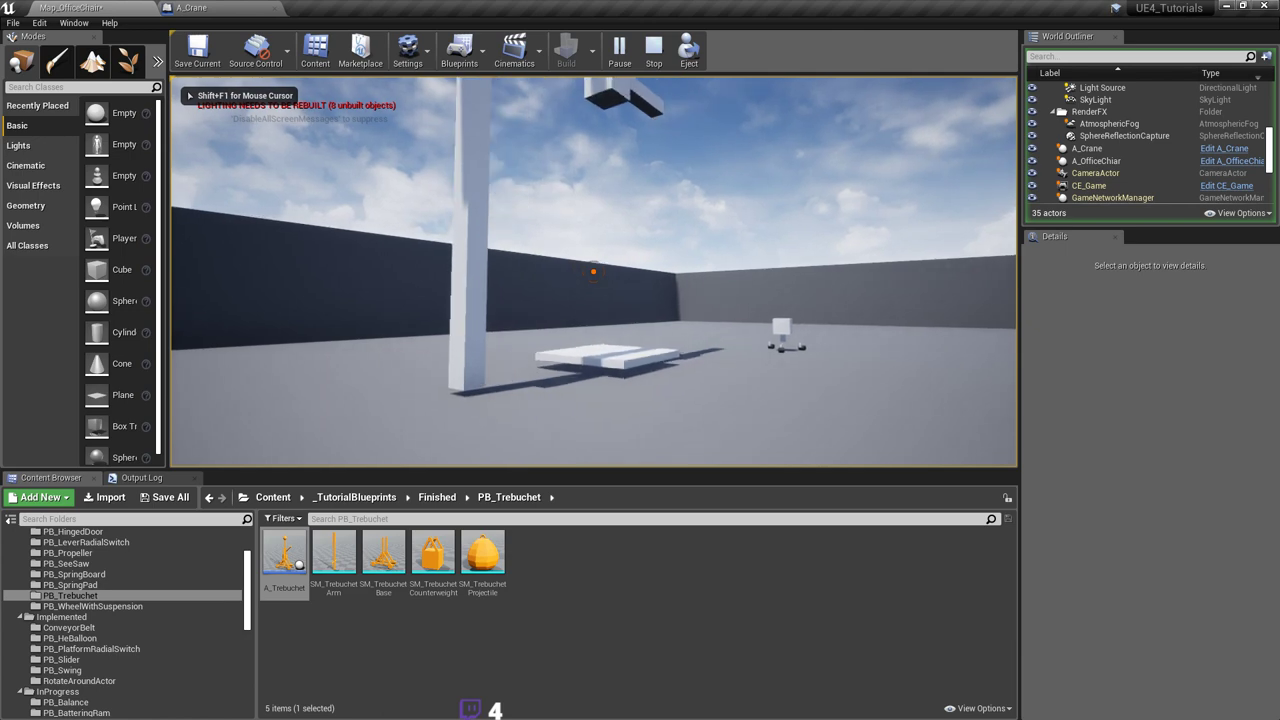
pyautogui.hotkey('shift', 'F1')
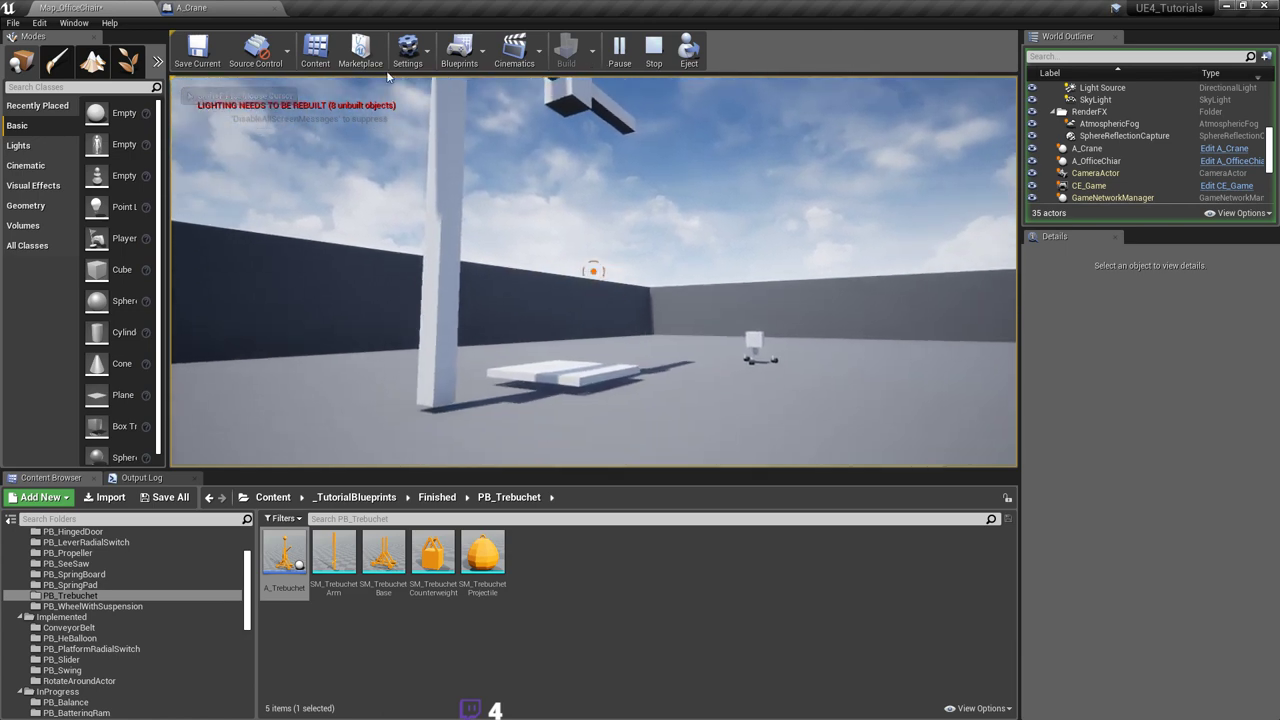
pyautogui.press('Escape')
# Step: Recheck the New Location values of the SetRelativeLocation node in A_Crane and save the blueprint
pyautogui.click(205, 8)
pyautogui.moveTo(616, 279); pyautogui.dragTo(575, 271, button='right')
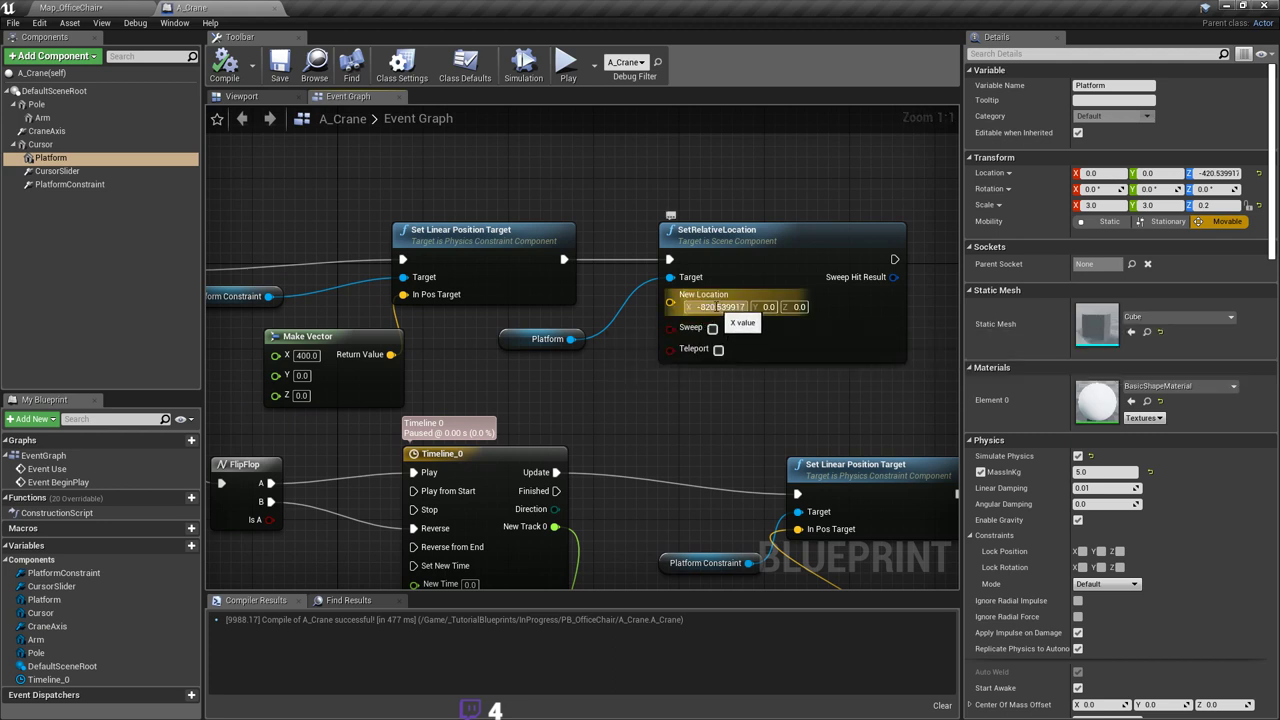
pyautogui.moveTo(724, 313); pyautogui.dragTo(698, 325, button='right')
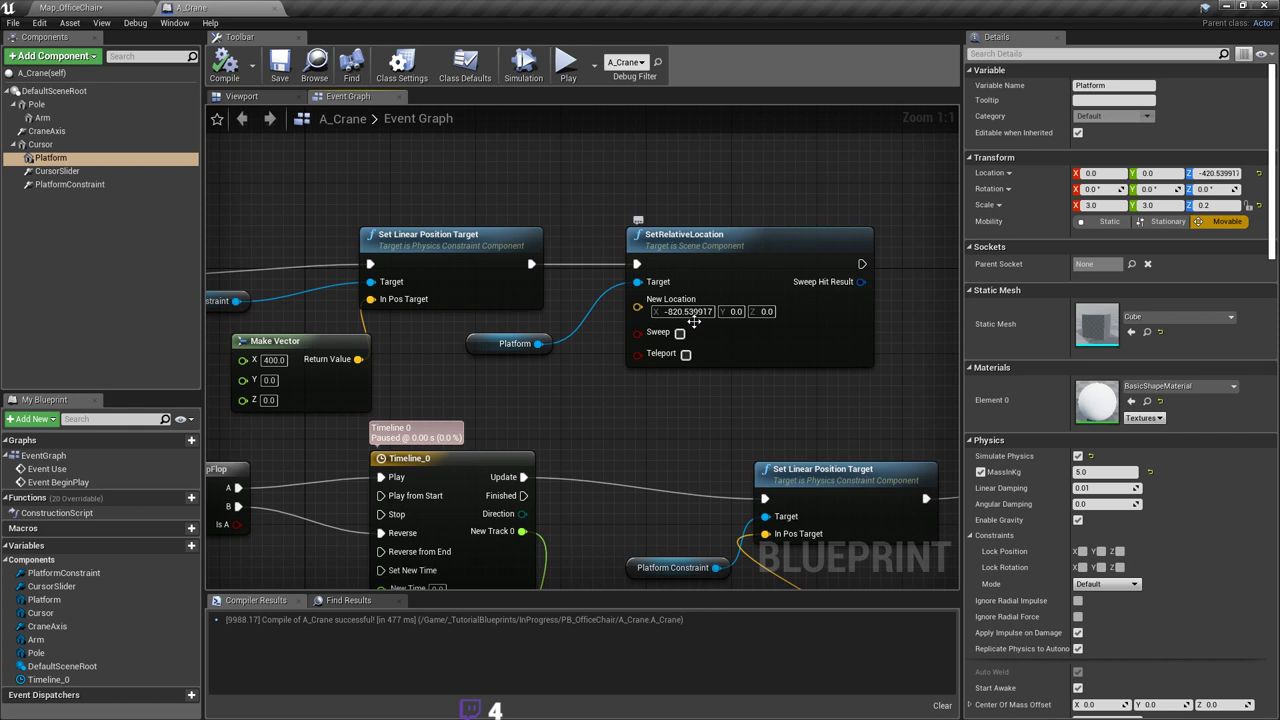
pyautogui.moveTo(692, 331); pyautogui.dragTo(731, 325, button='right')
pyautogui.hotkey('ctrl', 's')
# Step: Try lowering the Platform along Z in A_Crane's viewport, undo the move and save
pyautogui.click(297, 98)
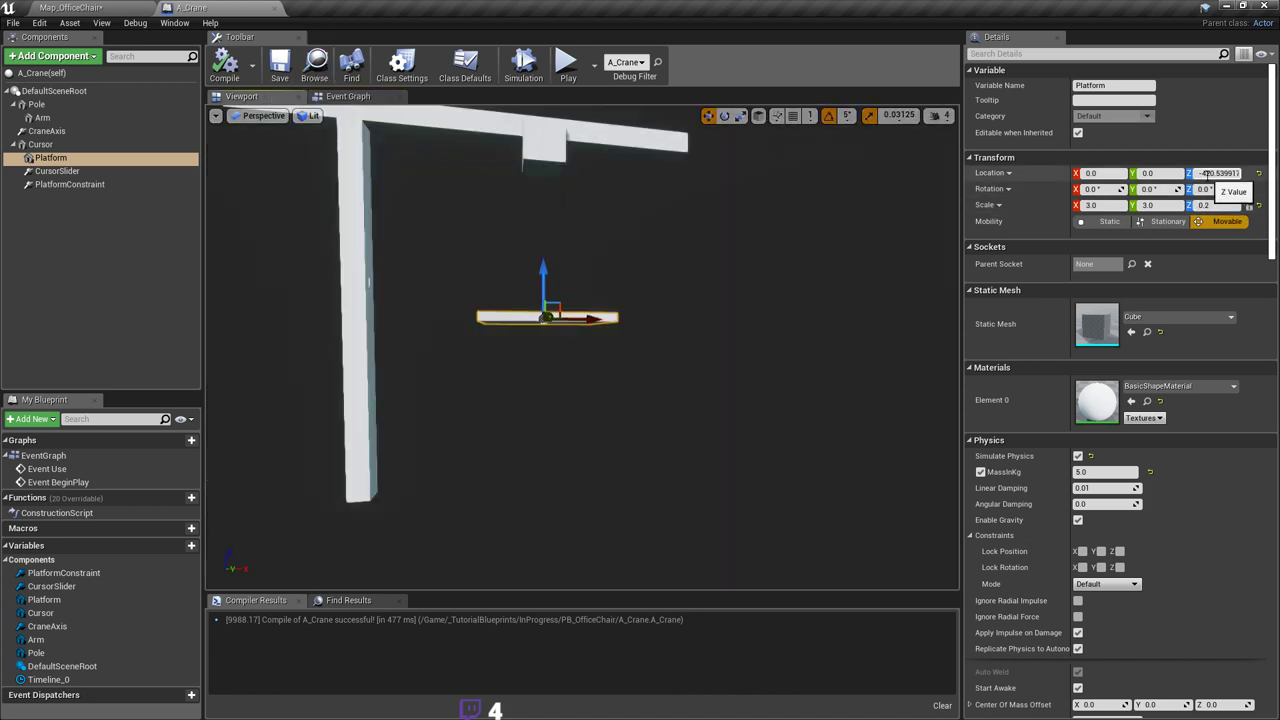
pyautogui.moveTo(543, 268); pyautogui.dragTo(555, 373)
pyautogui.hotkey('ctrl', 'z')
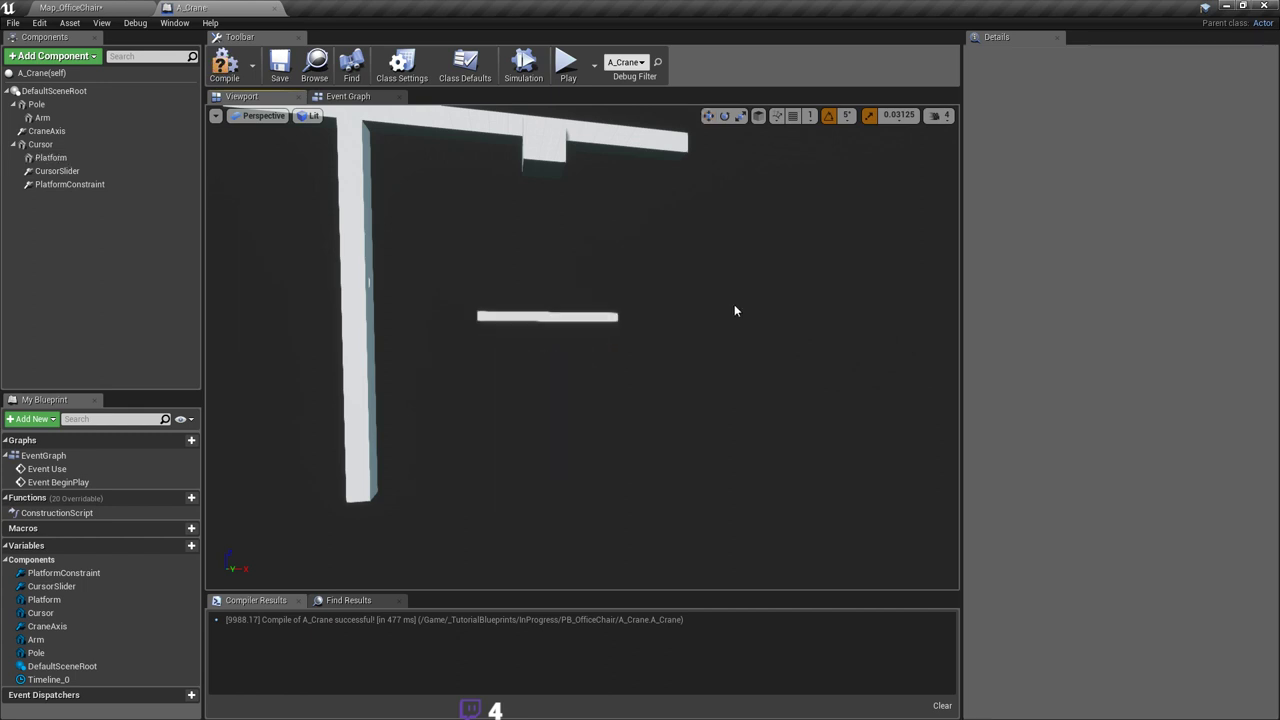
pyautogui.moveTo(671, 307); pyautogui.dragTo(720, 359, button='right')
pyautogui.hotkey('ctrl', 's')
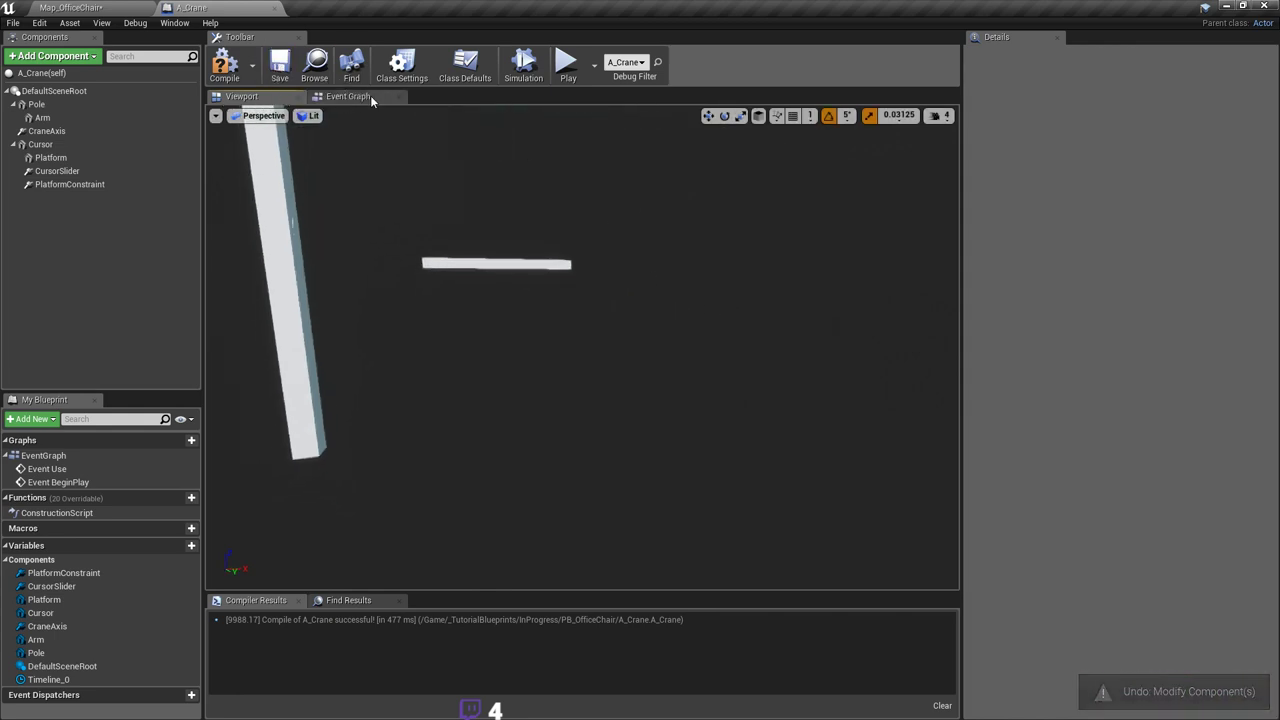
# Step: Set the New Location of the SetRelativeLocation node in A_Crane's event graph to X 0 and Z -820.539917
pyautogui.click(366, 96)
pyautogui.moveTo(545, 299); pyautogui.dragTo(733, 291, button='right')
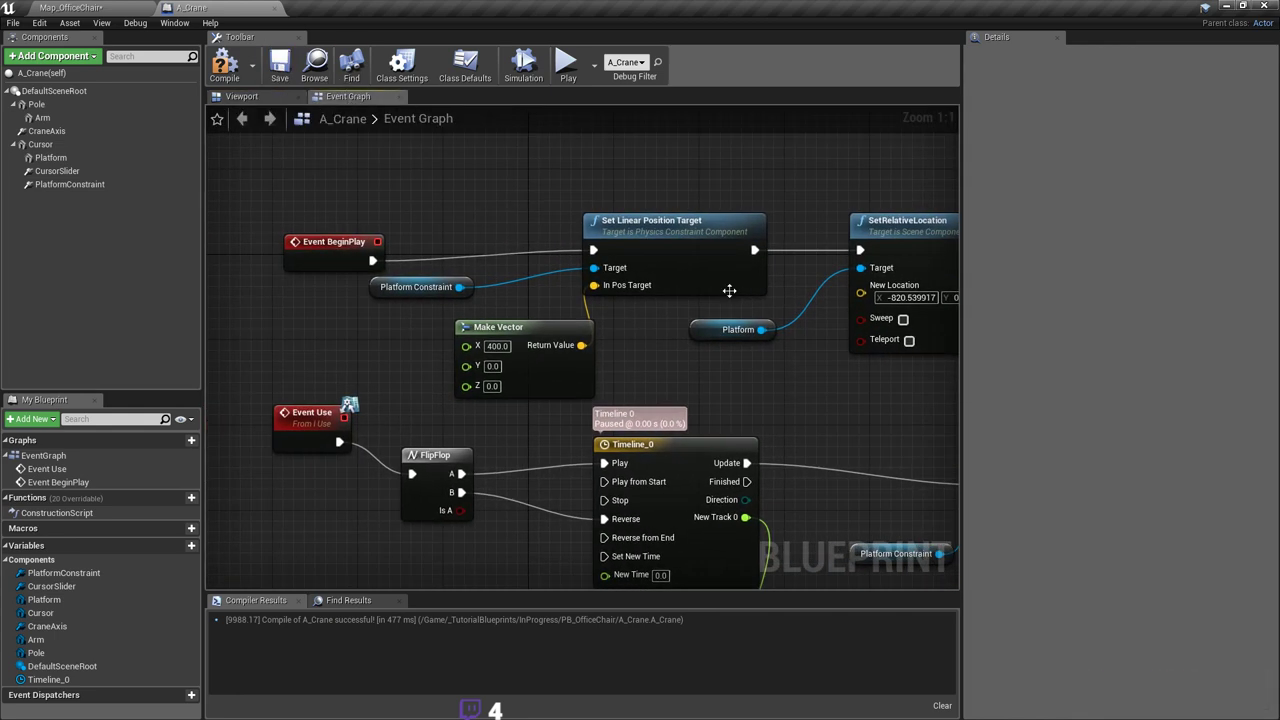
pyautogui.click(499, 346)
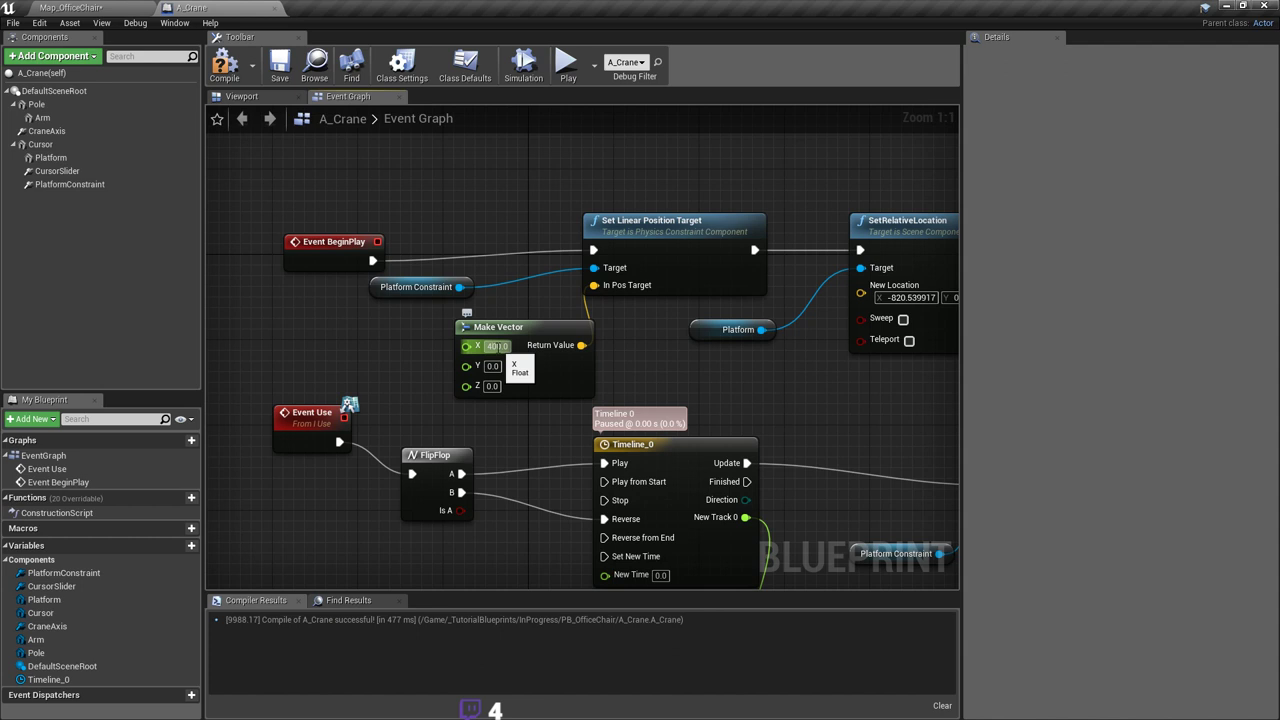
pyautogui.moveTo(601, 354); pyautogui.dragTo(455, 353, button='right')
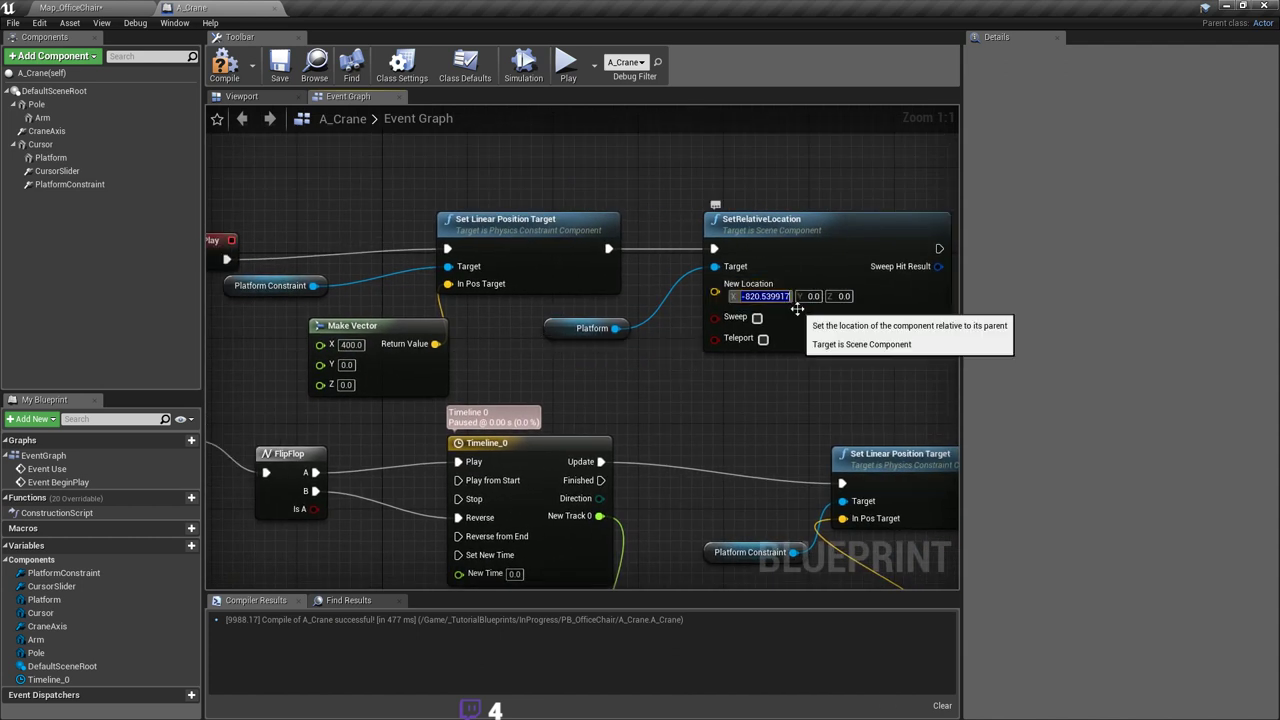
pyautogui.press('BackSpace')
pyautogui.write('0')
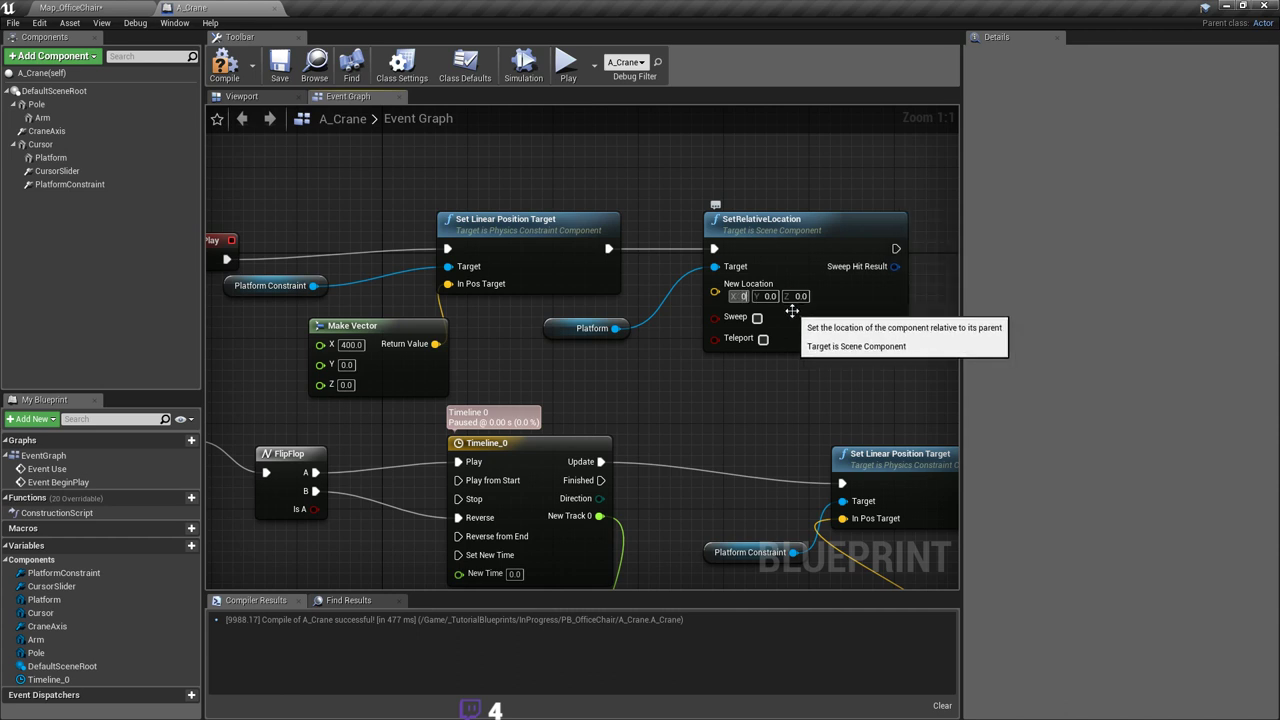
pyautogui.press('Return')
pyautogui.click(812, 299)
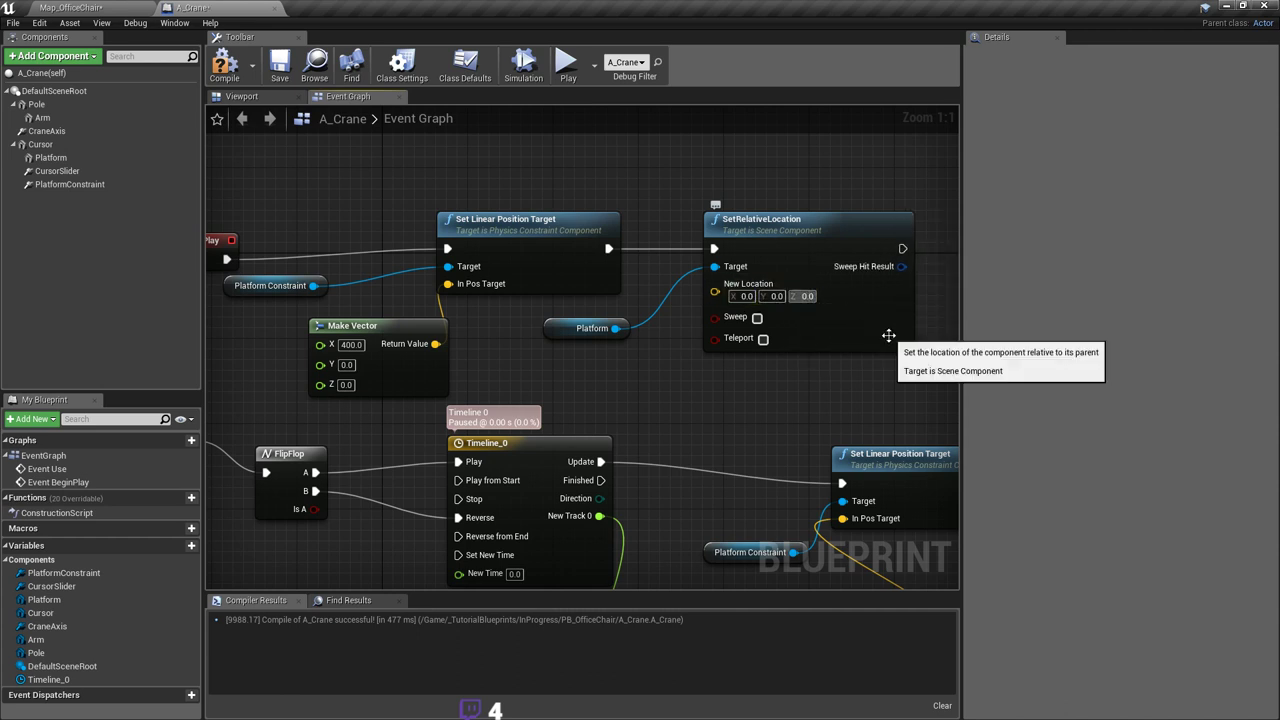
pyautogui.press('BackSpace')
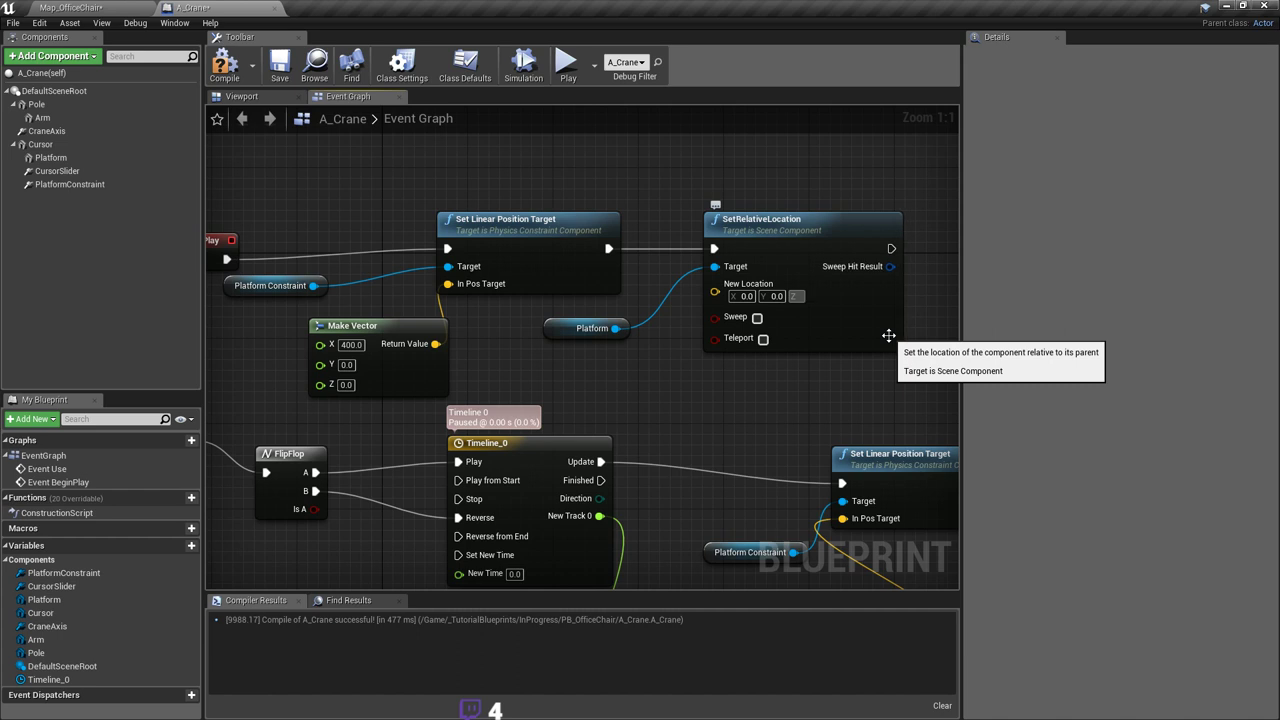
pyautogui.write('-820.539917')
pyautogui.press('Return')
# Step: Check PlatformConstraint's position in the viewport against the BeginPlay nodes, and save the A_Crane blueprint
pyautogui.moveTo(314, 381); pyautogui.dragTo(473, 357, button='right')
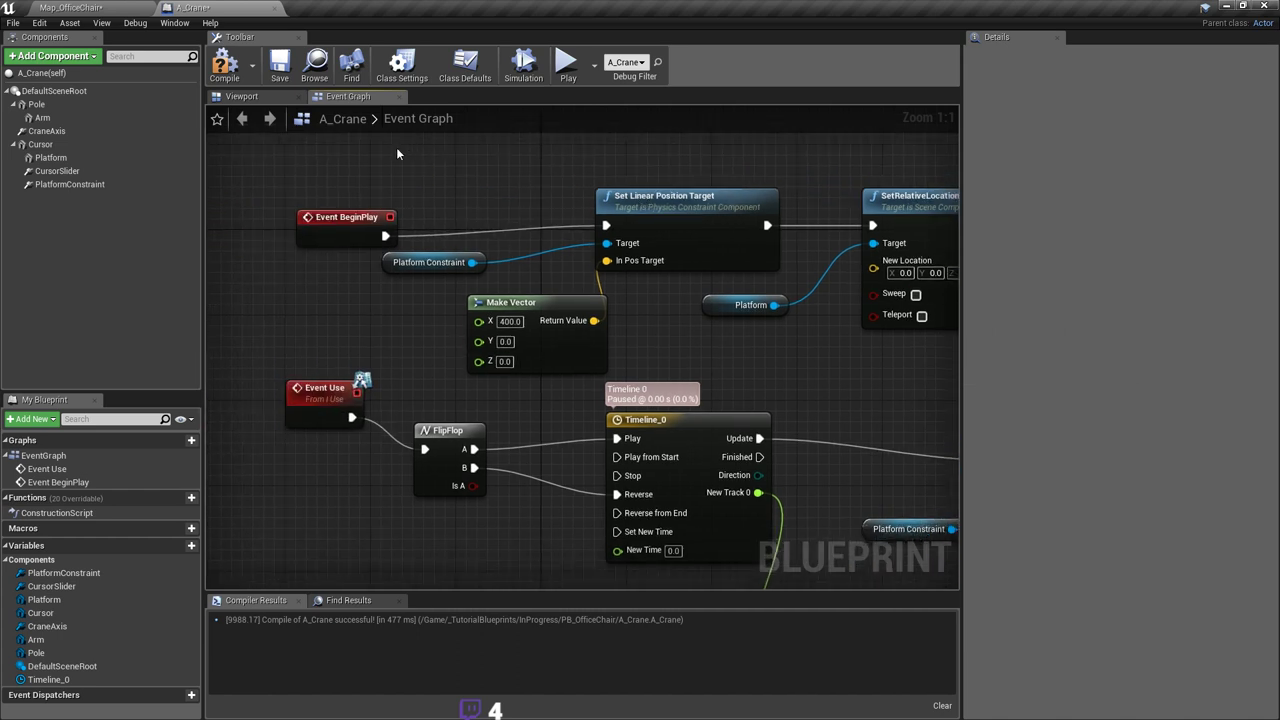
pyautogui.click(280, 100)
pyautogui.click(111, 186)
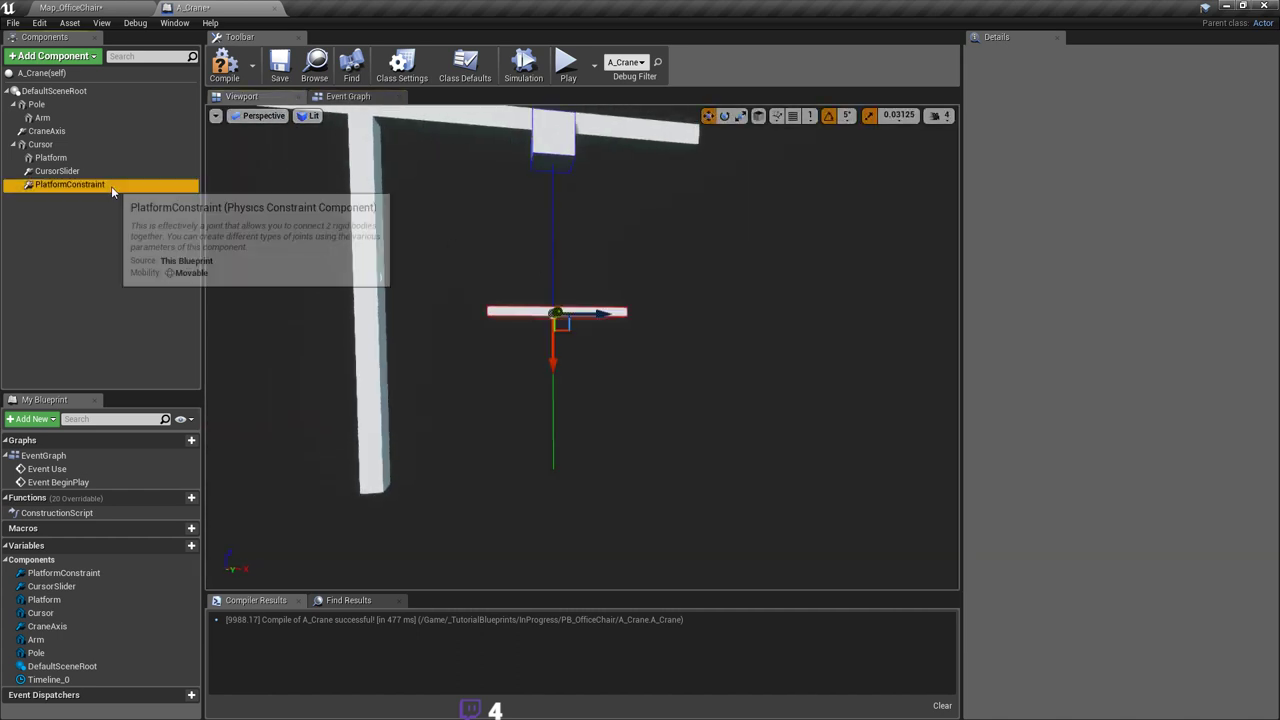
pyautogui.scroll(3, 540, 320)
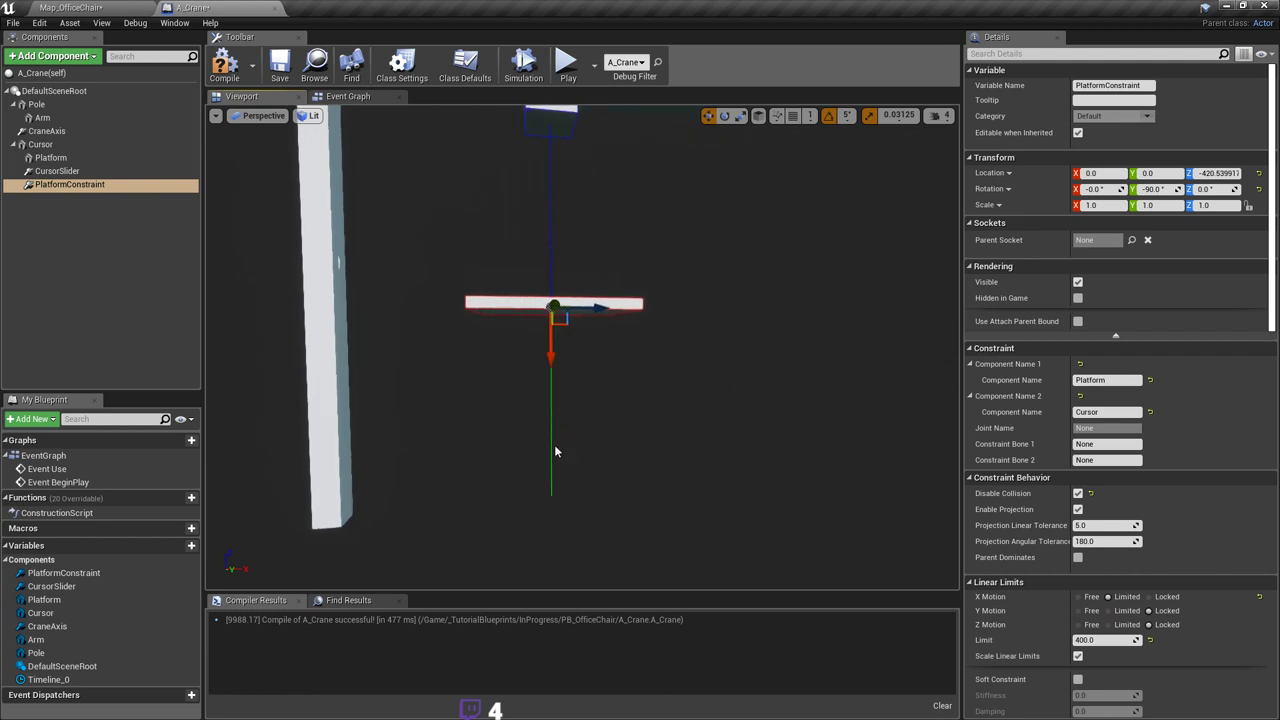
pyautogui.click(350, 98)
pyautogui.moveTo(820, 296); pyautogui.dragTo(729, 332, button='right')
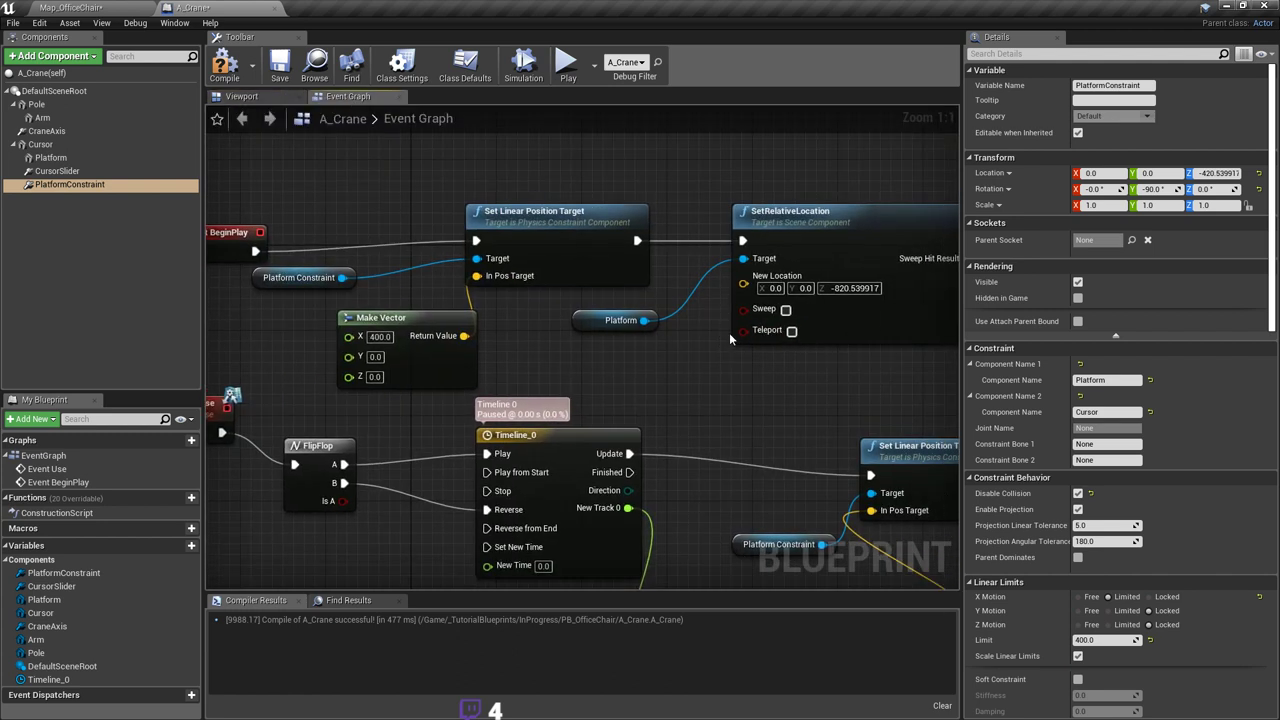
pyautogui.moveTo(826, 306); pyautogui.dragTo(778, 302, button='right')
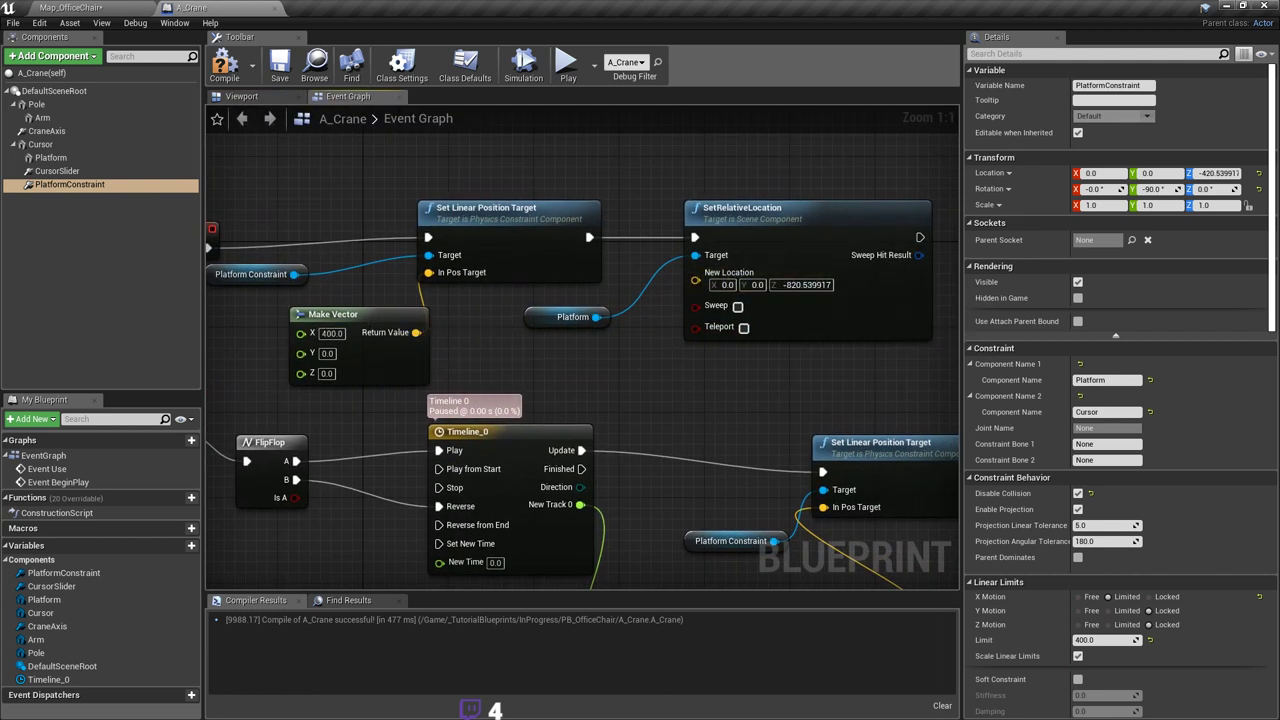
pyautogui.moveTo(365, 187); pyautogui.dragTo(333, 214, button='right')
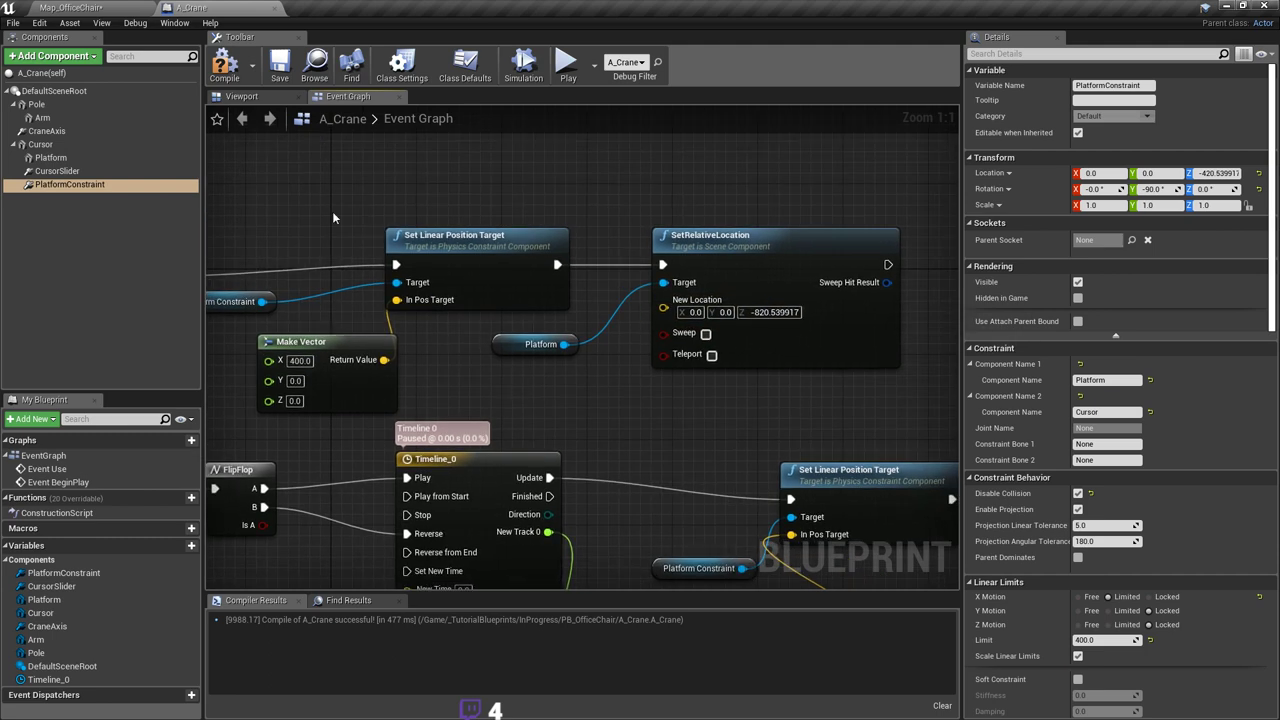
pyautogui.click(278, 66)
# Step: Save Map_OfficeChair and play-test it to check where the crane platform starts
pyautogui.click(80, 8)
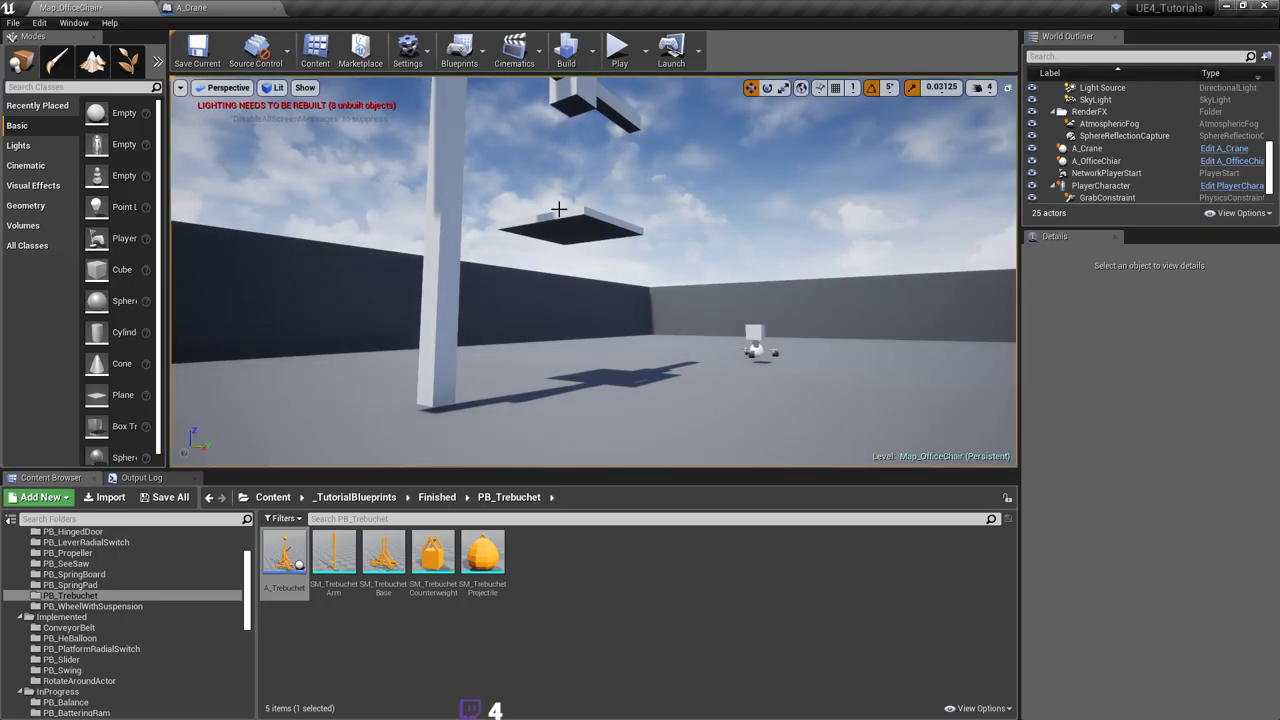
pyautogui.moveTo(645, 120); pyautogui.dragTo(636, 91, button='right')
pyautogui.hotkey('ctrl', 's')
pyautogui.click(620, 48)
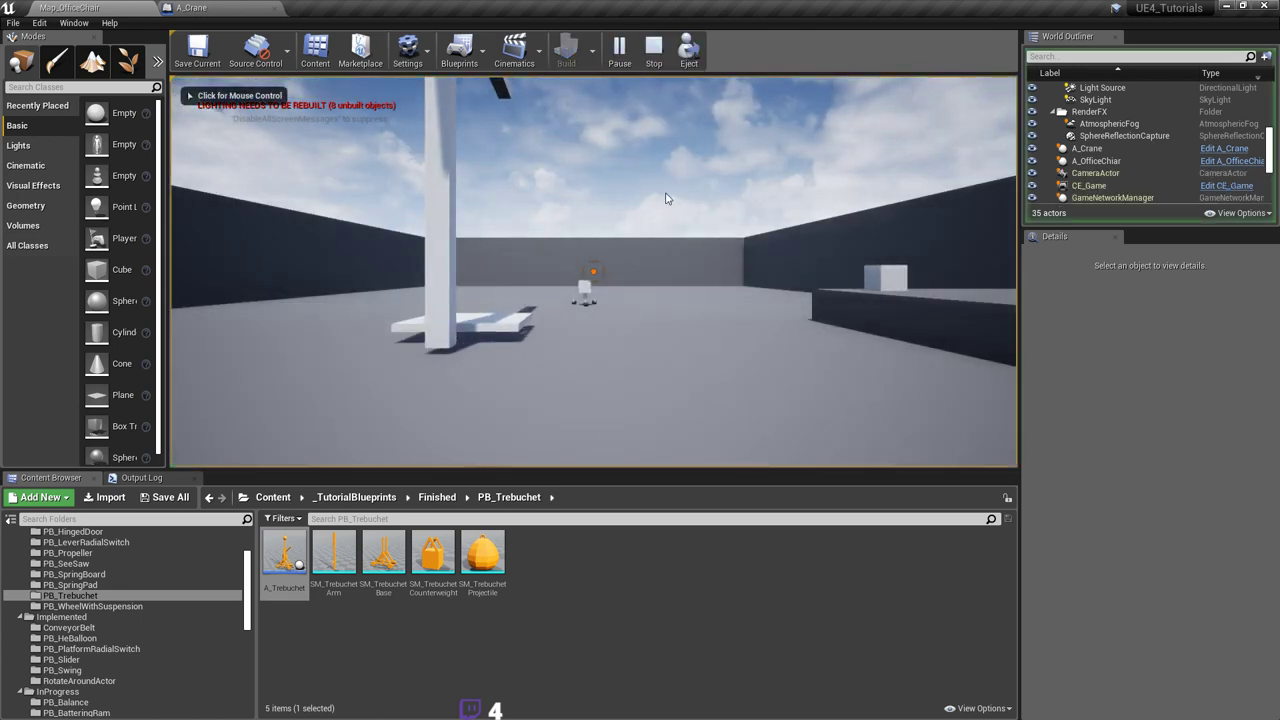
# Step: Compare the Platform component's Z location in A_Crane with the New Location of the SetRelativeLocation node
pyautogui.click(191, 7)
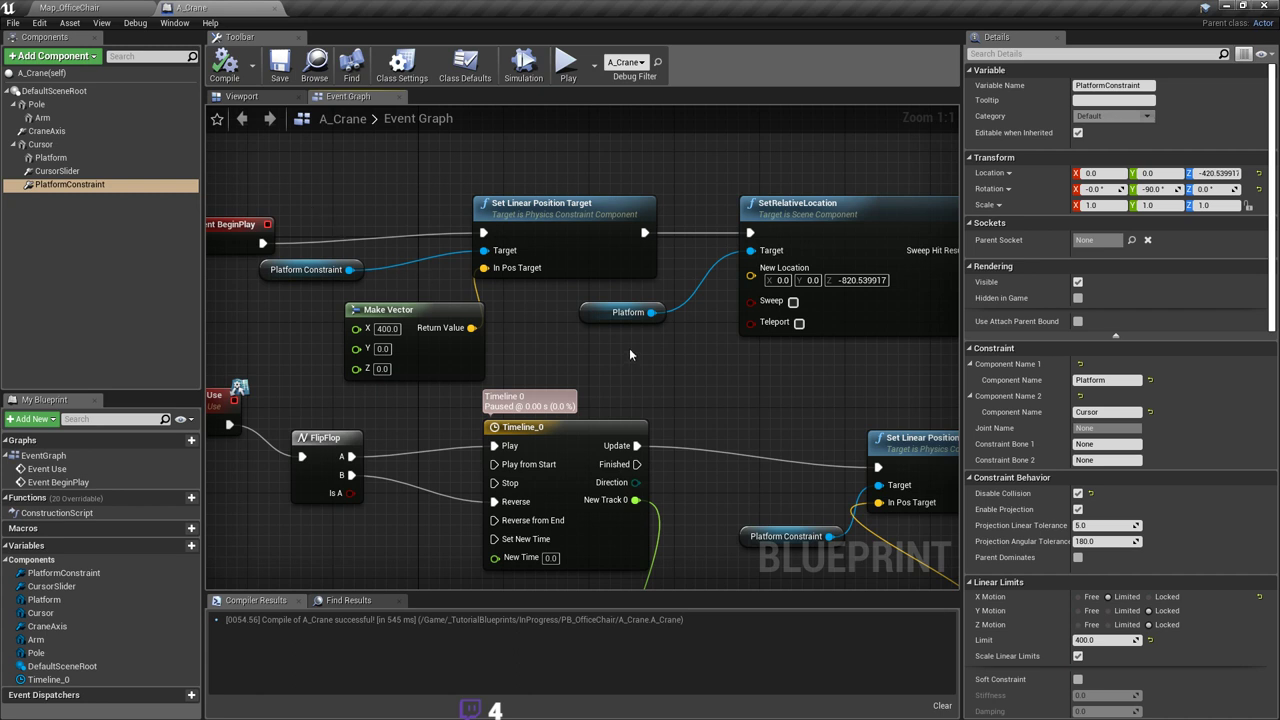
pyautogui.moveTo(629, 348); pyautogui.dragTo(579, 350, button='right')
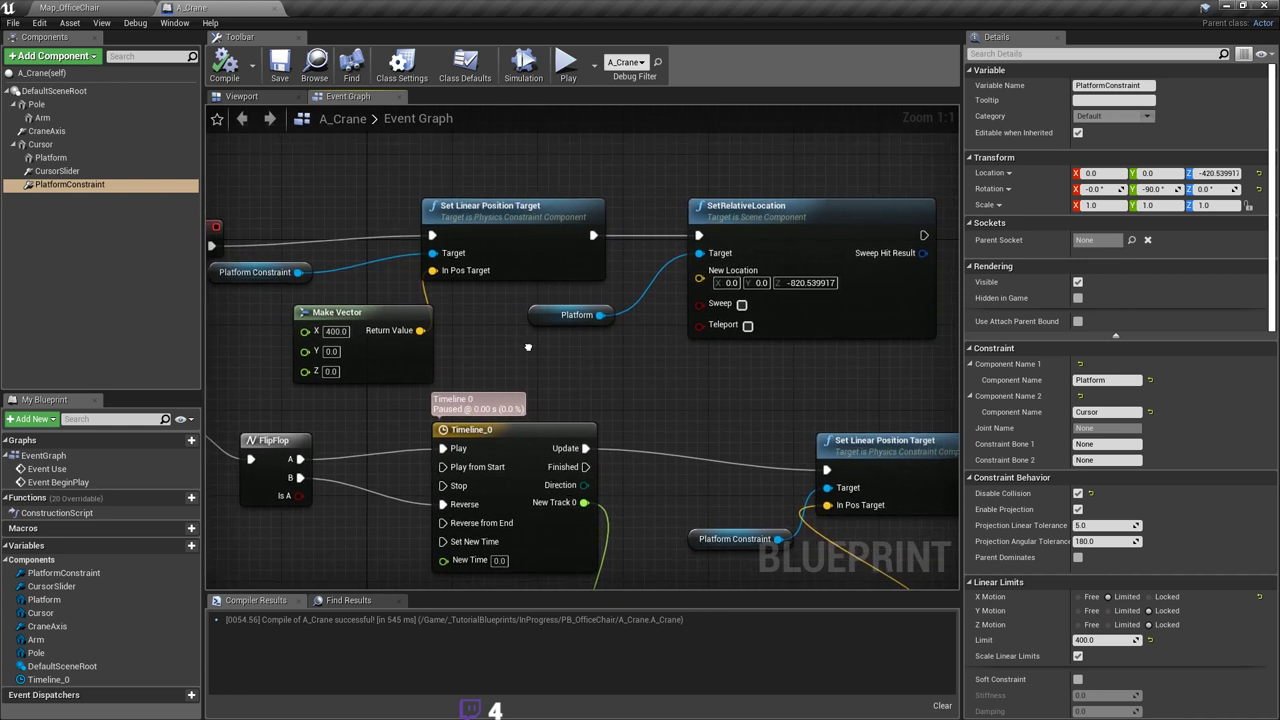
pyautogui.hotkey('ctrl', 's')
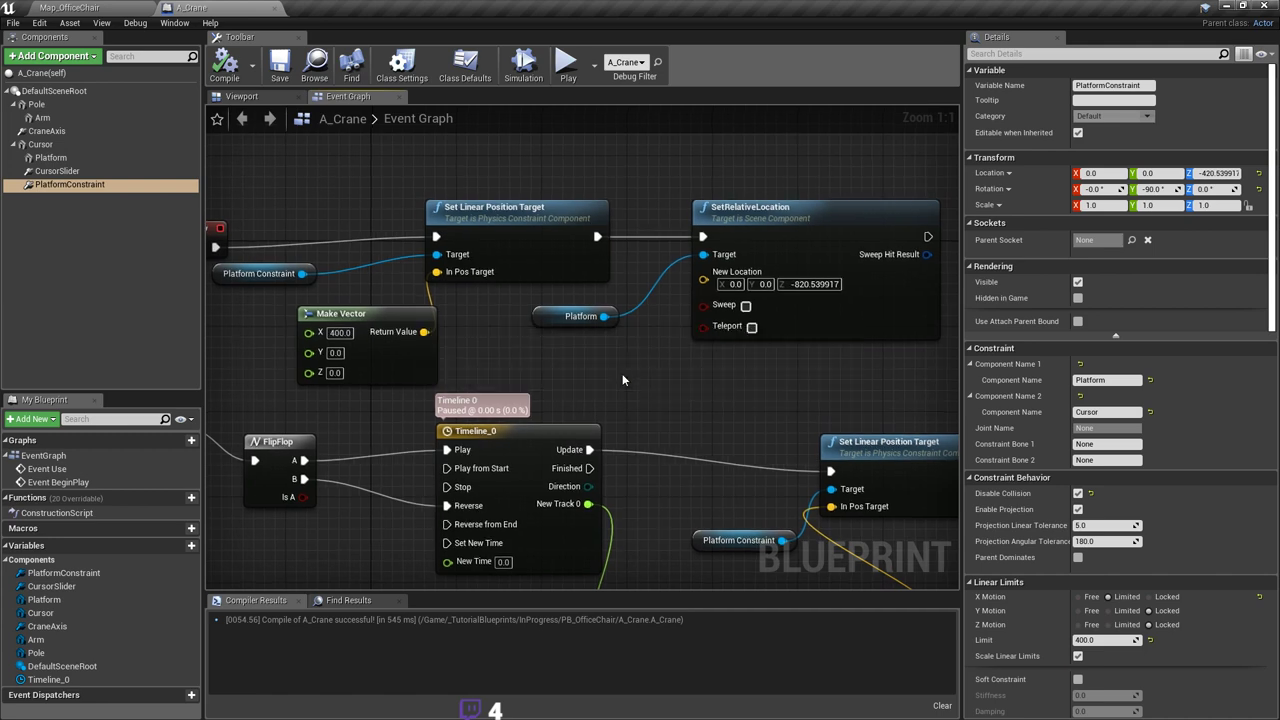
pyautogui.moveTo(732, 393); pyautogui.dragTo(770, 390, button='right')
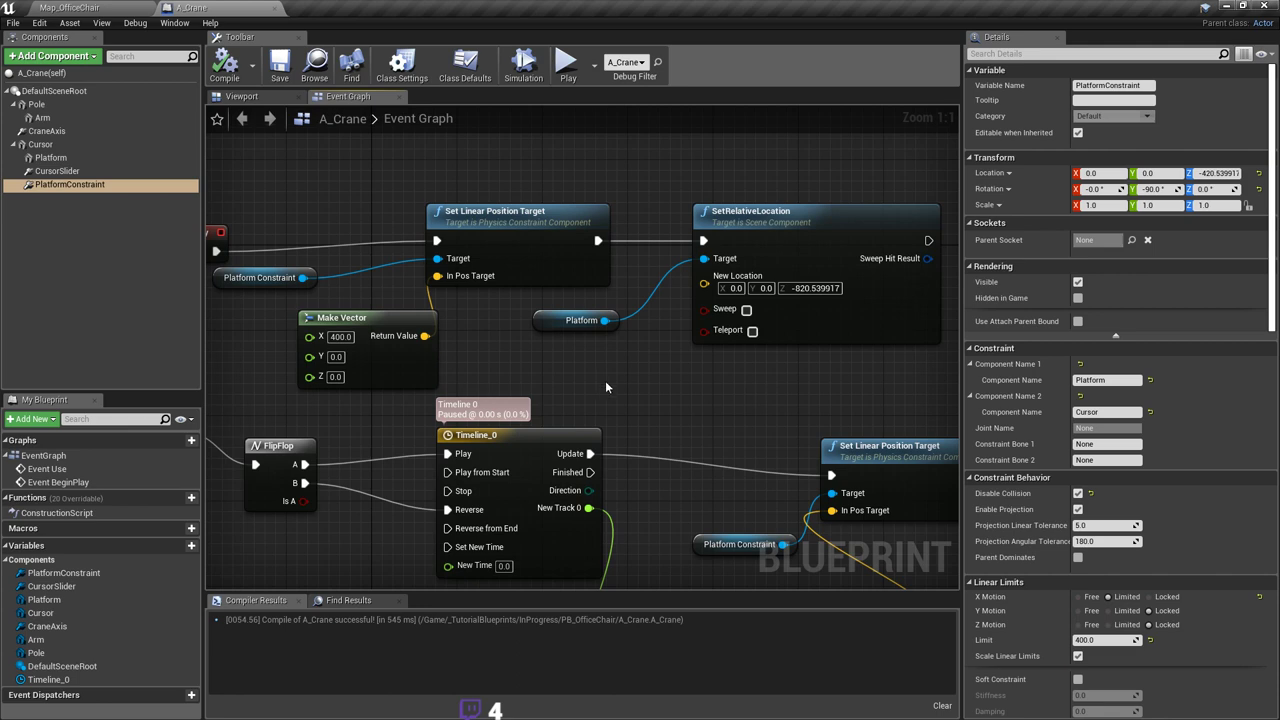
pyautogui.moveTo(605, 380); pyautogui.dragTo(642, 376, button='right')
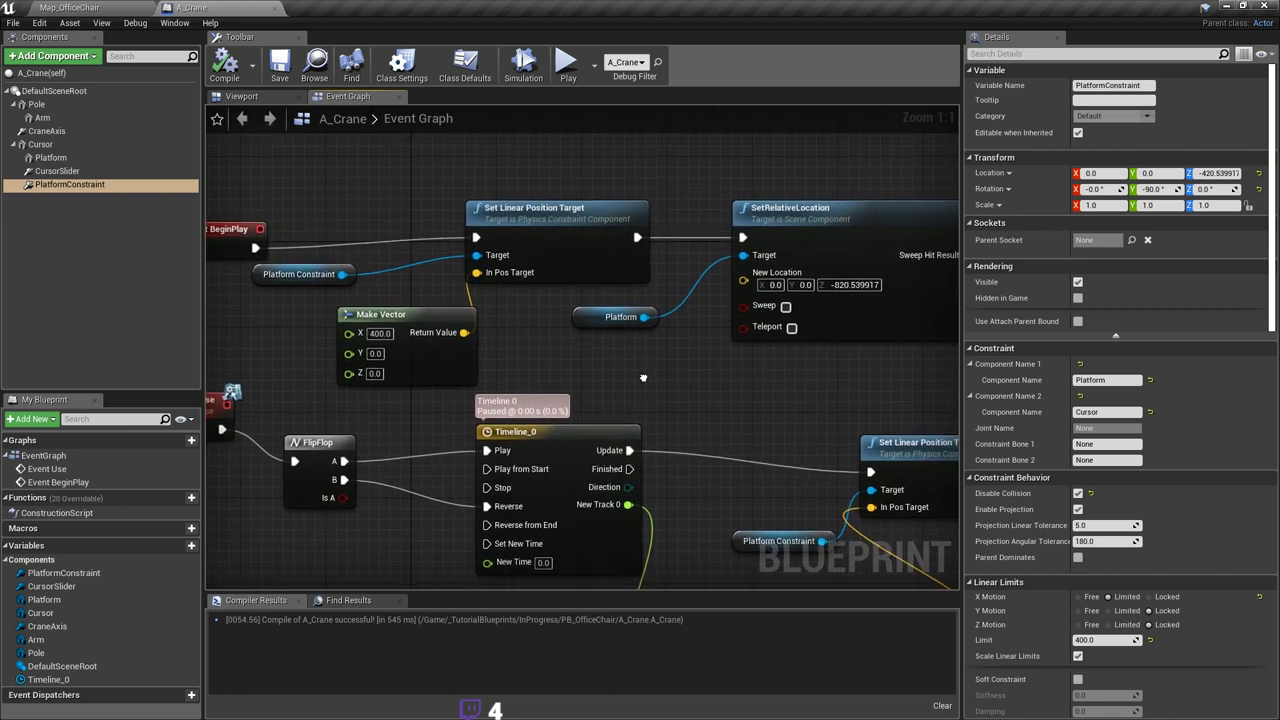
pyautogui.moveTo(812, 324)
pyautogui.mouseDown(button='right')
pyautogui.moveTo(797, 326)
pyautogui.moveTo(811, 320)
pyautogui.mouseUp(button='right')
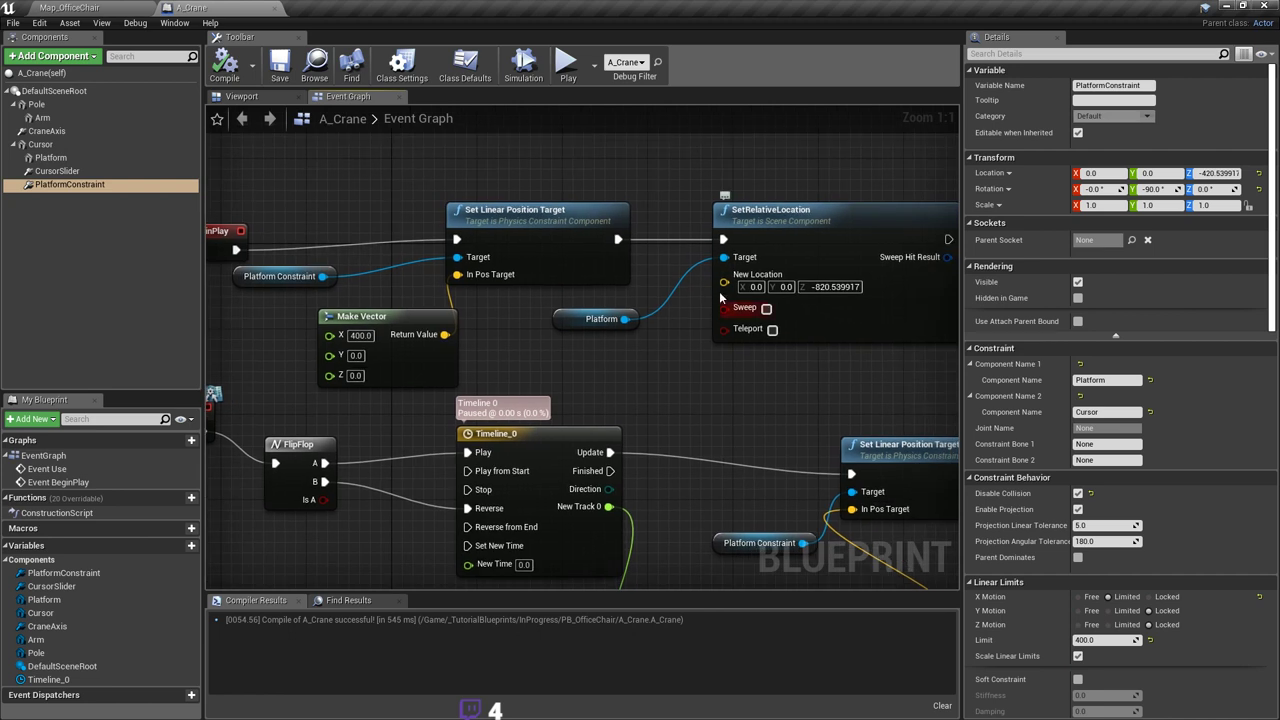
pyautogui.moveTo(720, 297); pyautogui.dragTo(790, 307, button='right')
pyautogui.click(265, 97)
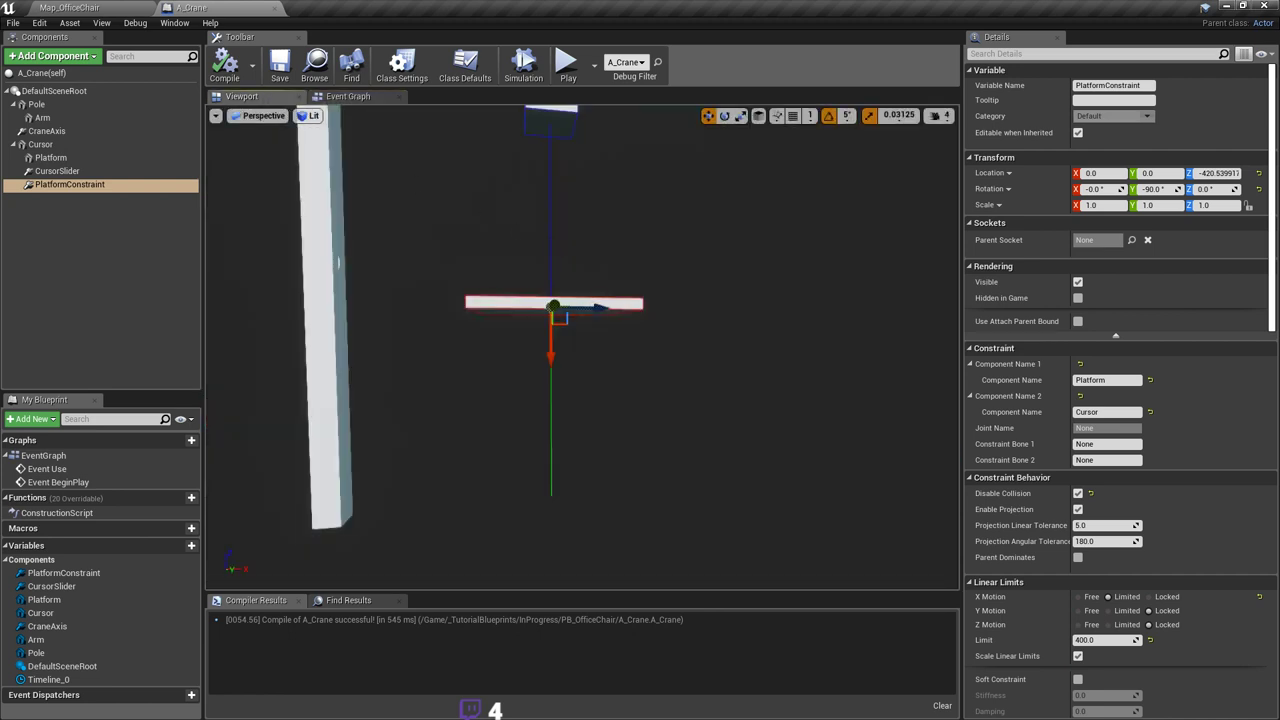
pyautogui.click(52, 158)
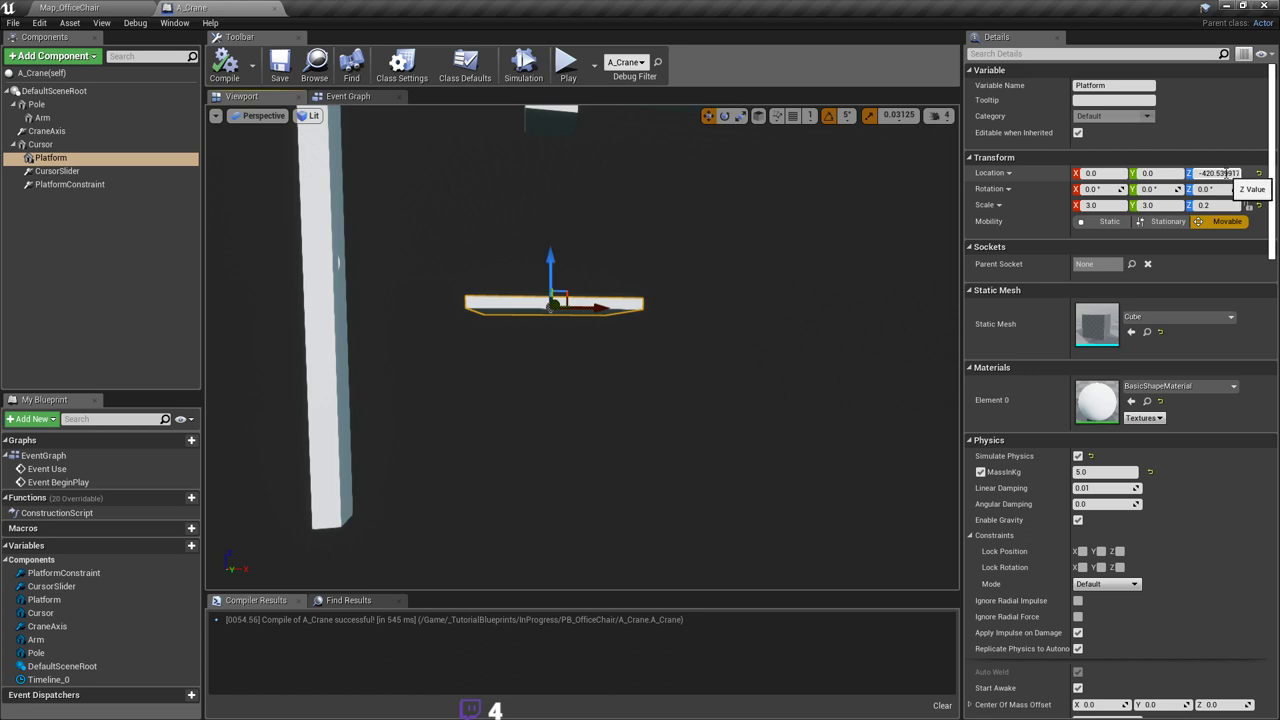
pyautogui.click(350, 97)
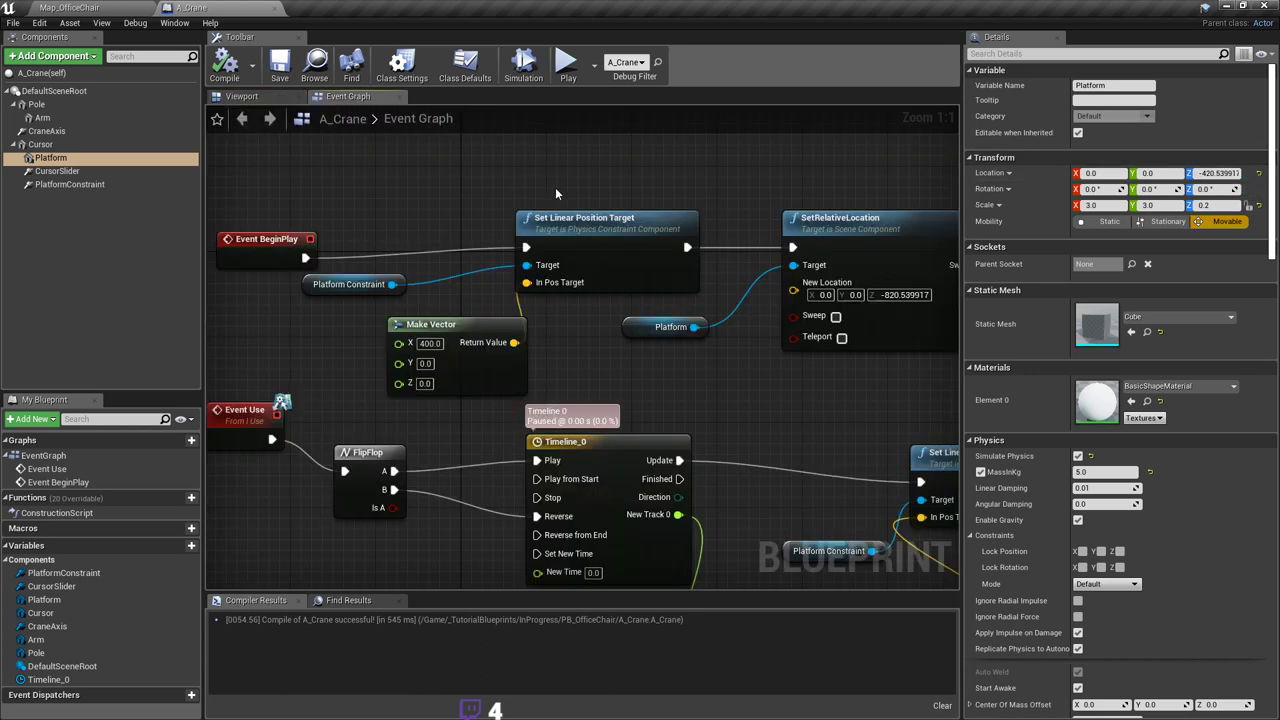
pyautogui.moveTo(805, 325); pyautogui.dragTo(811, 322, button='right')
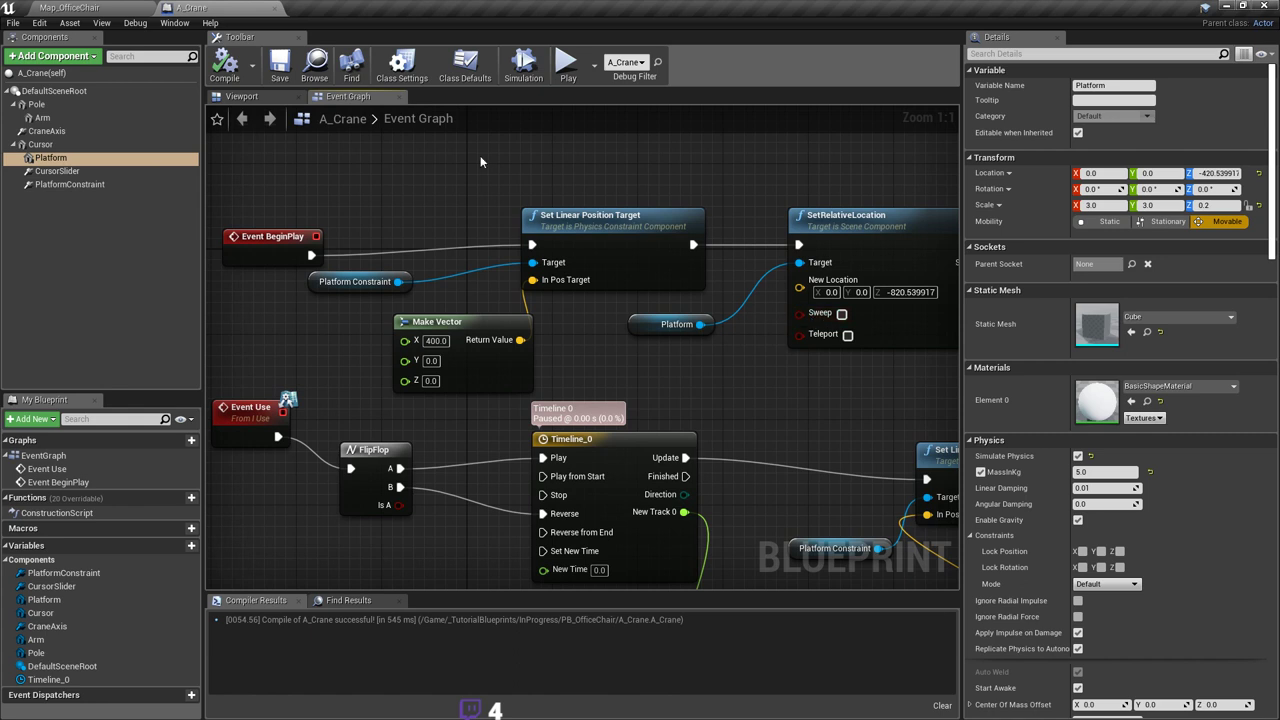
# Step: Break the execution link between Set Linear Position Target and SetRelativeLocation in the BeginPlay chain
pyautogui.moveTo(793, 257); pyautogui.dragTo(645, 256, button='right')
pyautogui.moveTo(563, 192); pyautogui.dragTo(818, 358)
pyautogui.click(588, 242)
pyautogui.moveTo(588, 242); pyautogui.dragTo(644, 268, button='right')
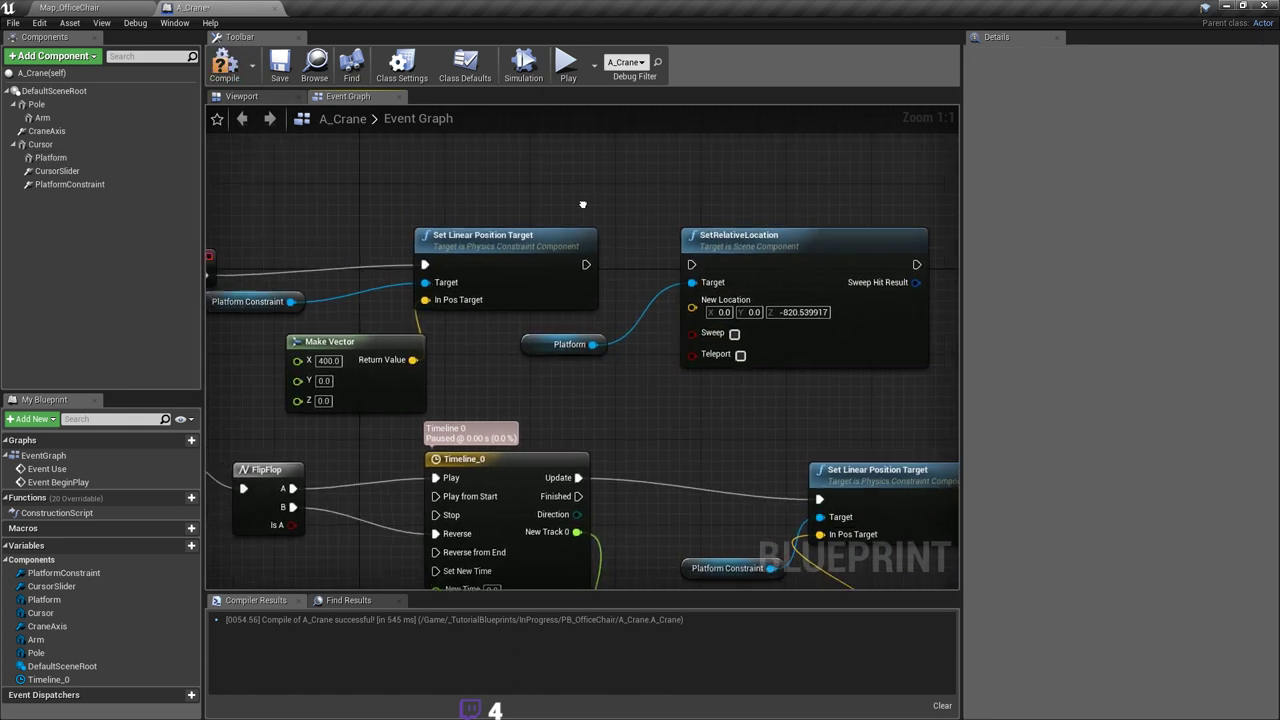
# Step: Play-test Map_OfficeChair, walk up to the crane and use it to watch the platform's movement, and end the session
pyautogui.click(133, 7)
pyautogui.moveTo(526, 149); pyautogui.dragTo(580, 131, button='right')
pyautogui.click(616, 50)
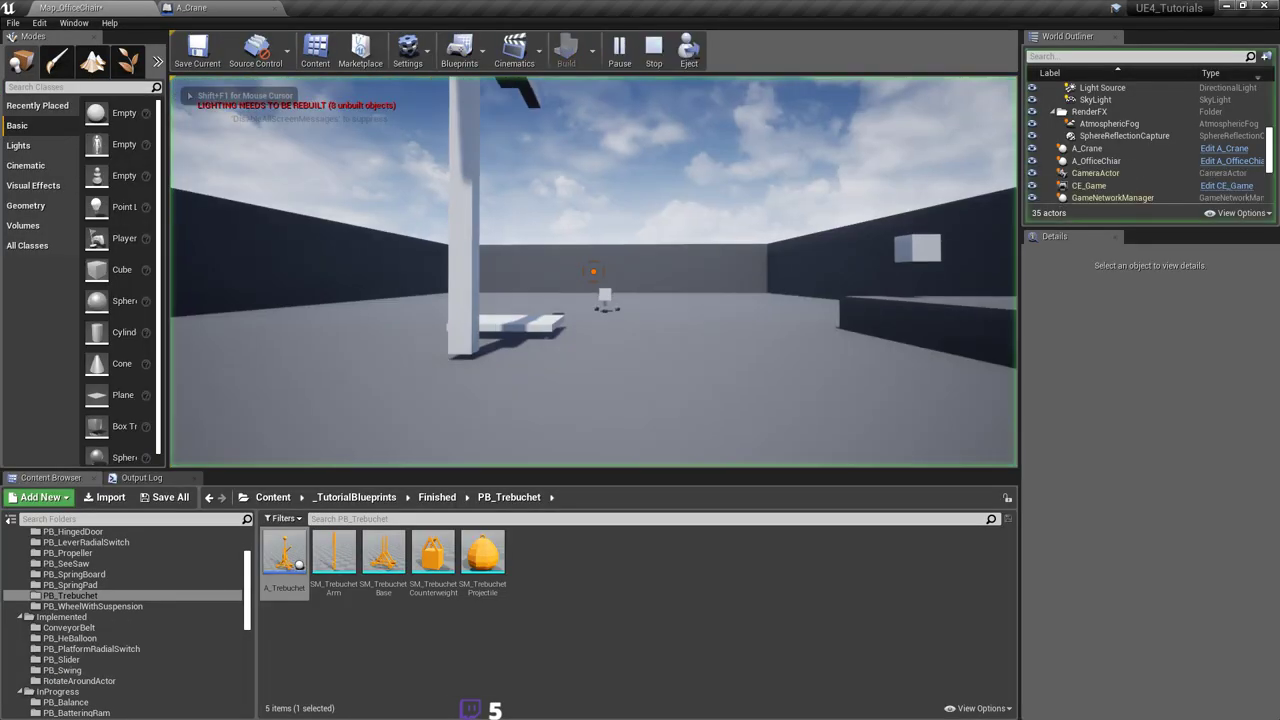
pyautogui.press('w')
pyautogui.press('e')
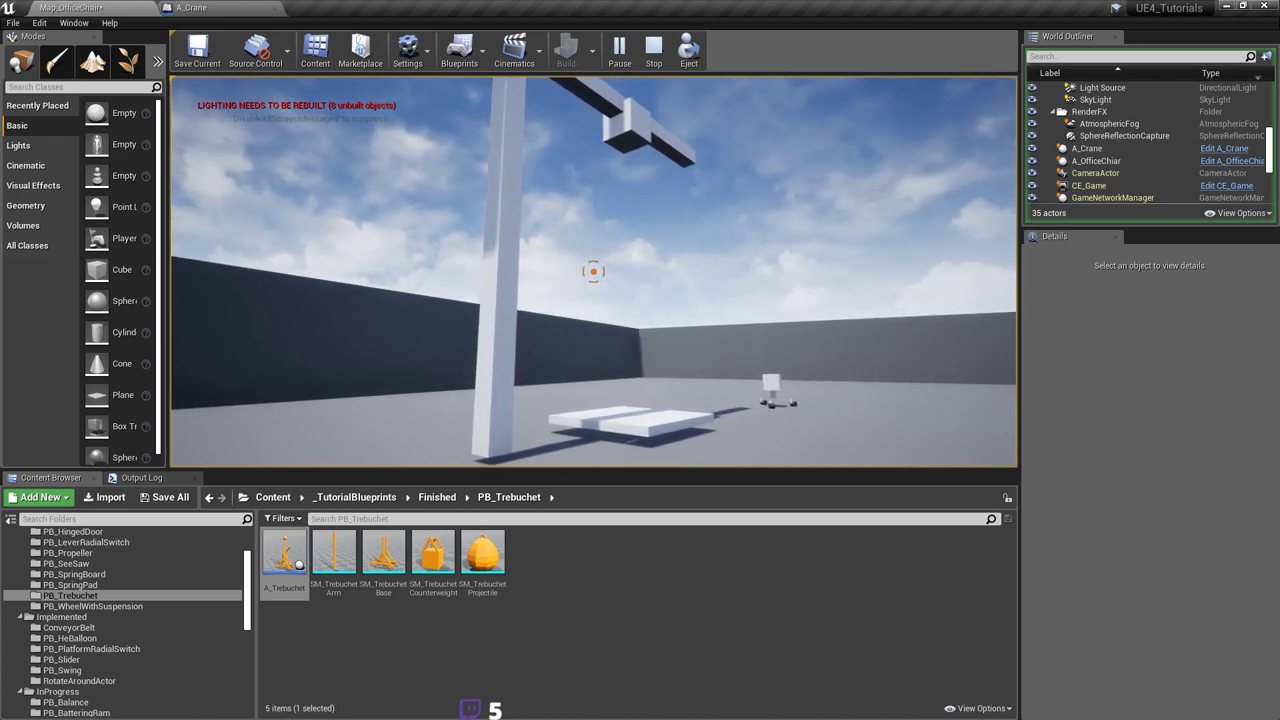
pyautogui.press('e')
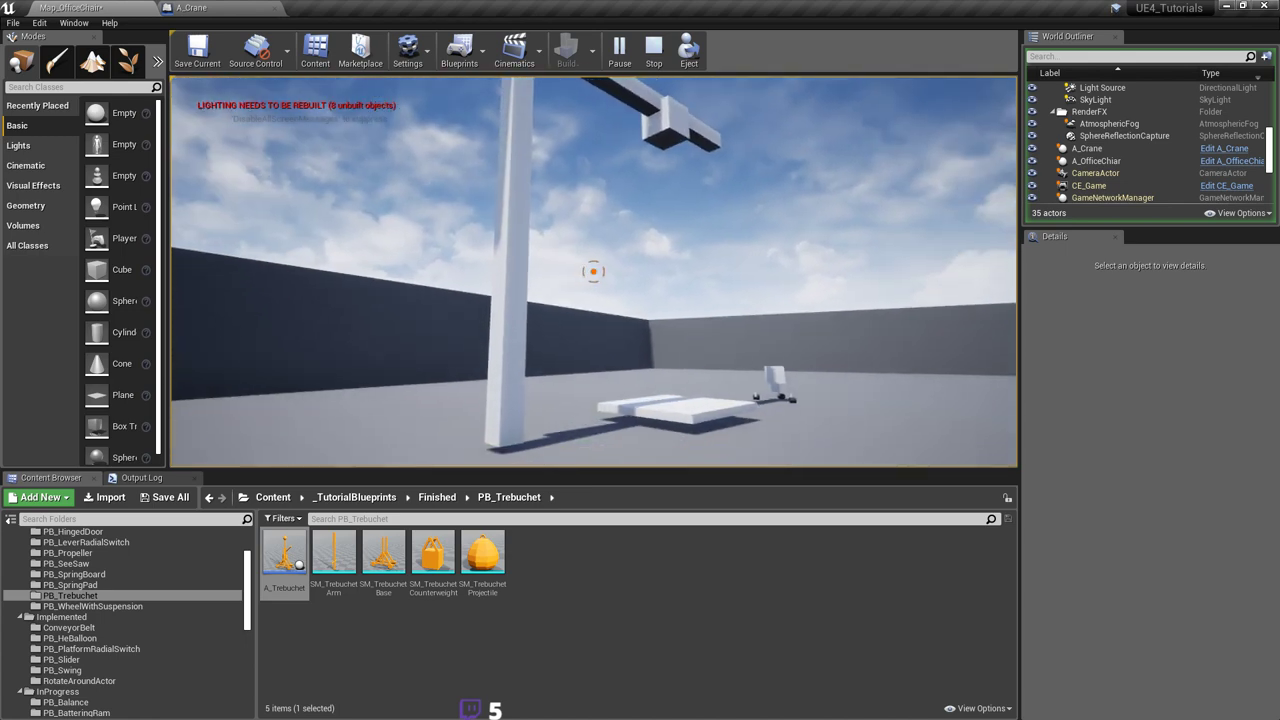
pyautogui.press('Escape')
pyautogui.moveTo(511, 166); pyautogui.dragTo(432, 120, button='right')
# Step: Disable the X position target of CursorSlider's linear motor in A_Crane and save the blueprint
pyautogui.click(200, 8)
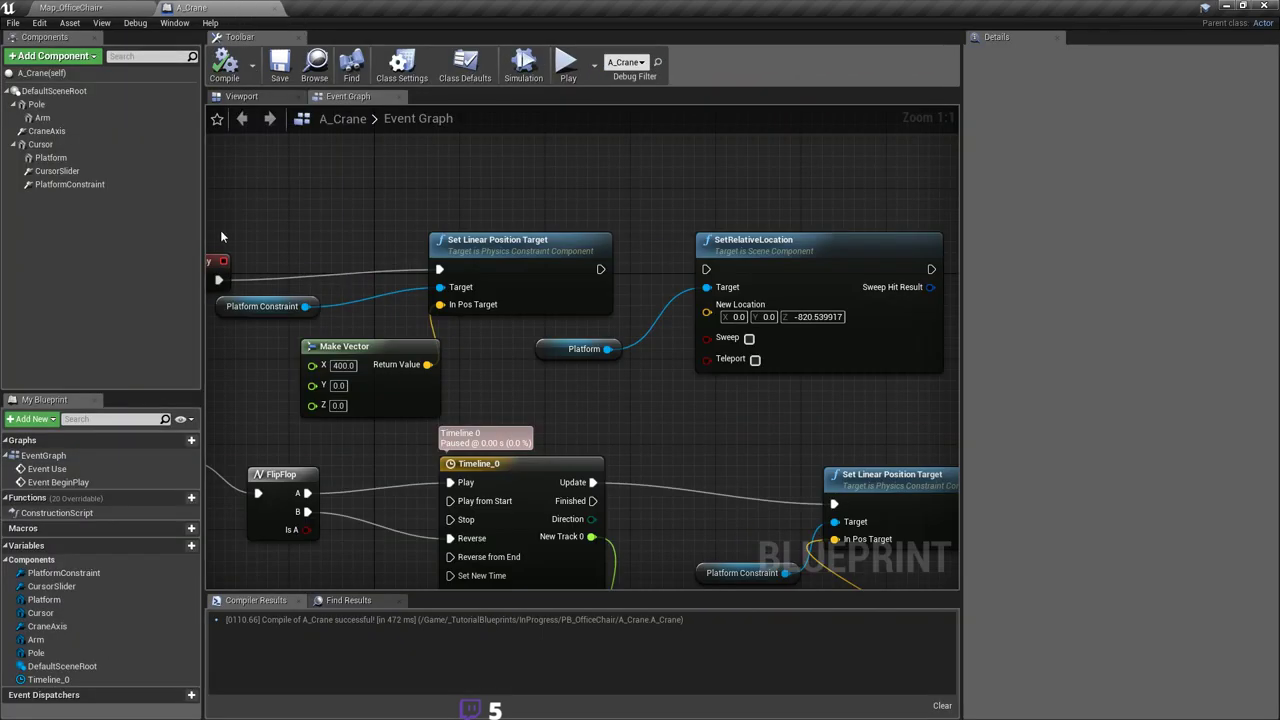
pyautogui.click(62, 171)
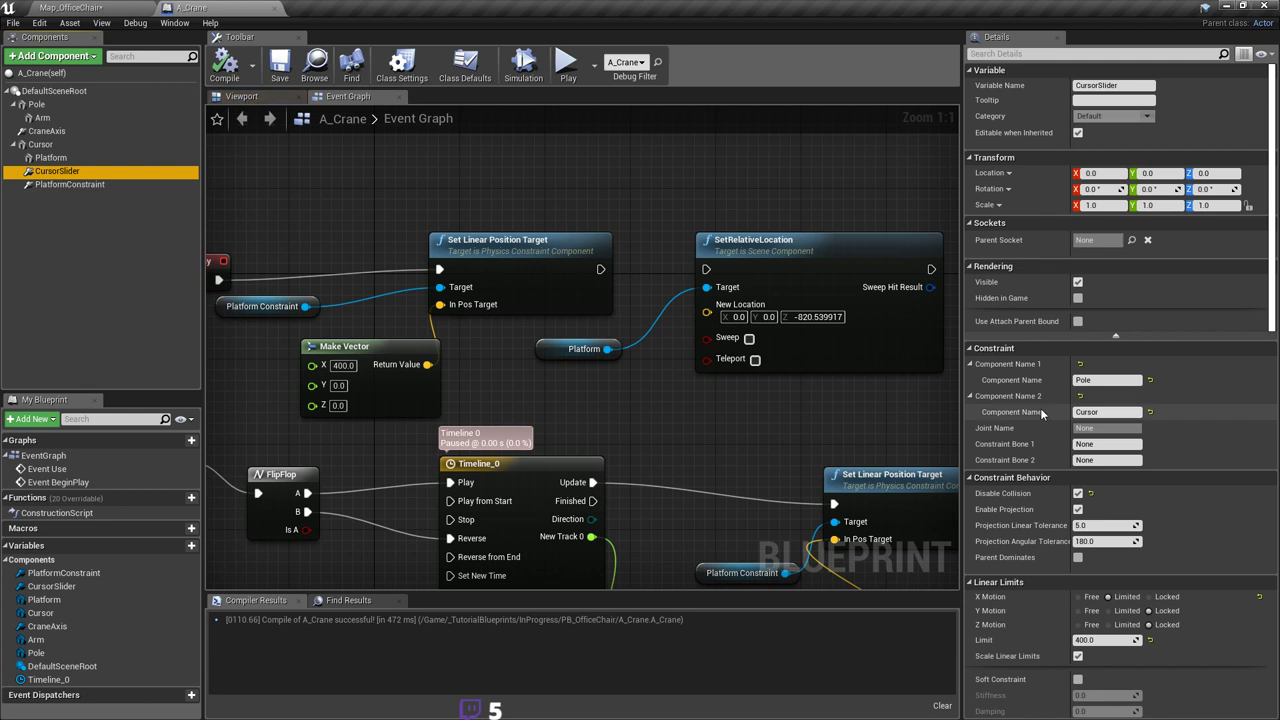
pyautogui.scroll(-1, 1120, 384)
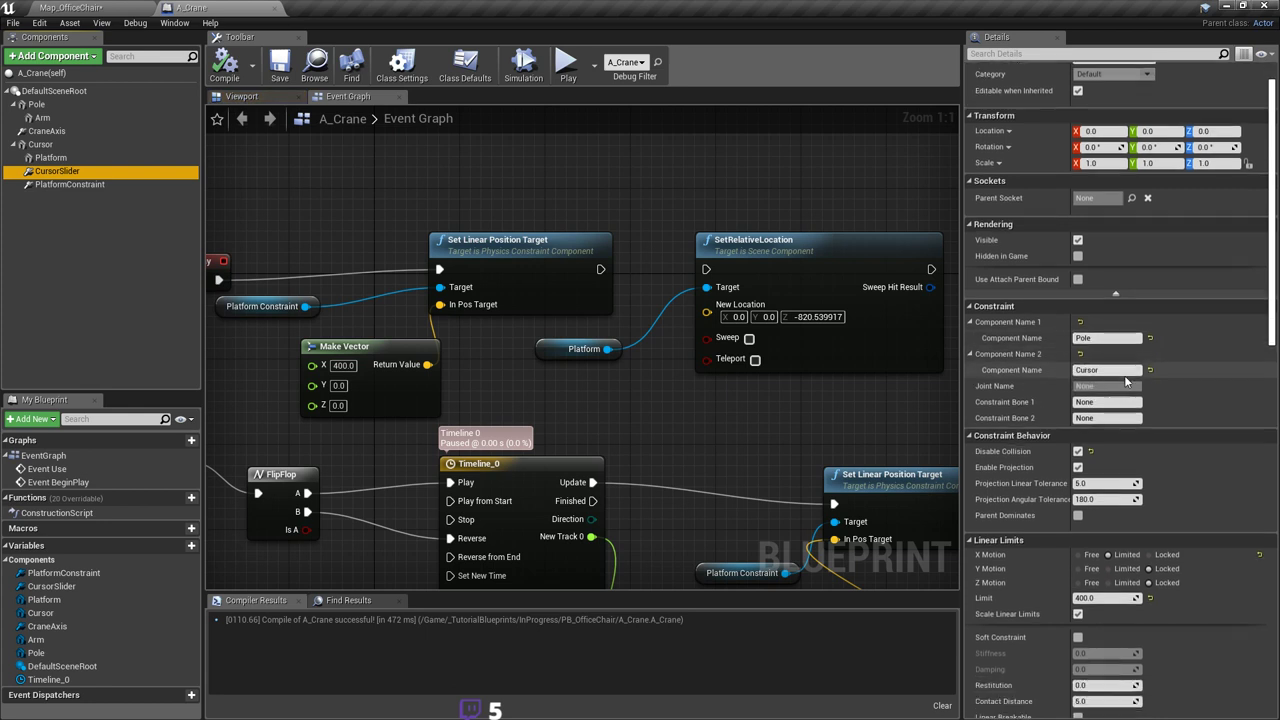
pyautogui.scroll(-10, 1127, 380)
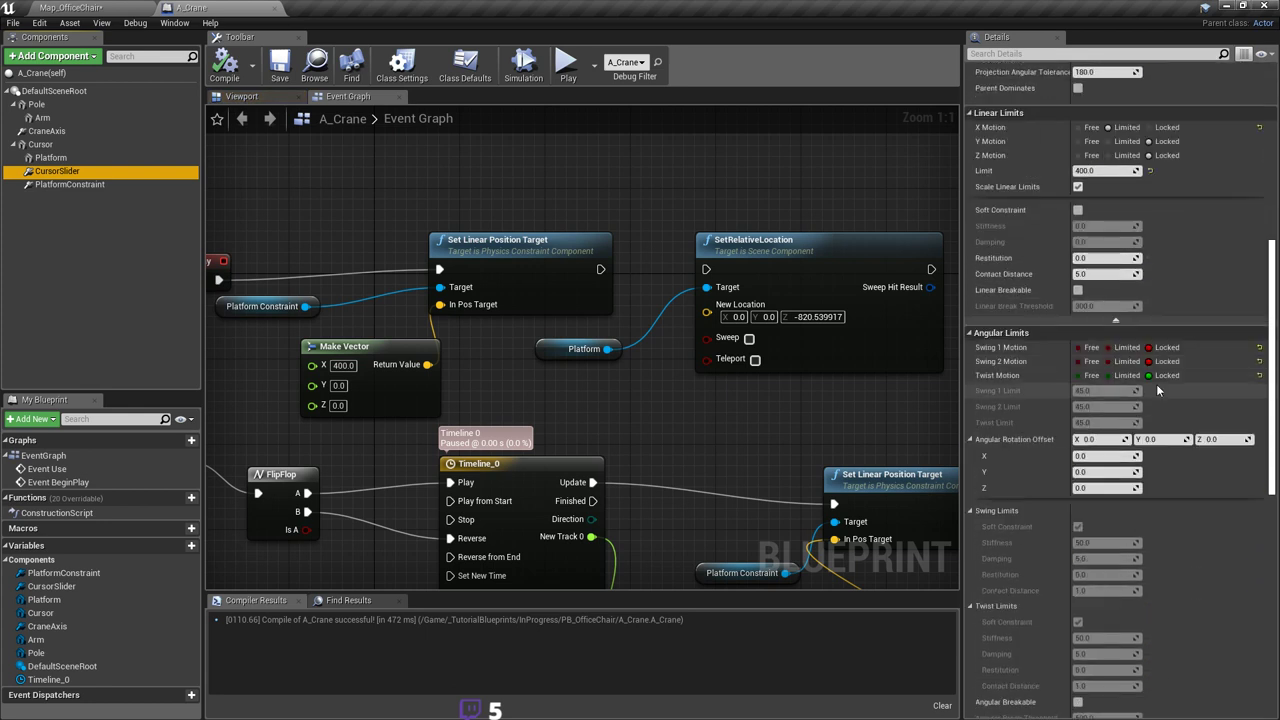
pyautogui.scroll(1, 1163, 390)
pyautogui.scroll(-11, 1191, 492)
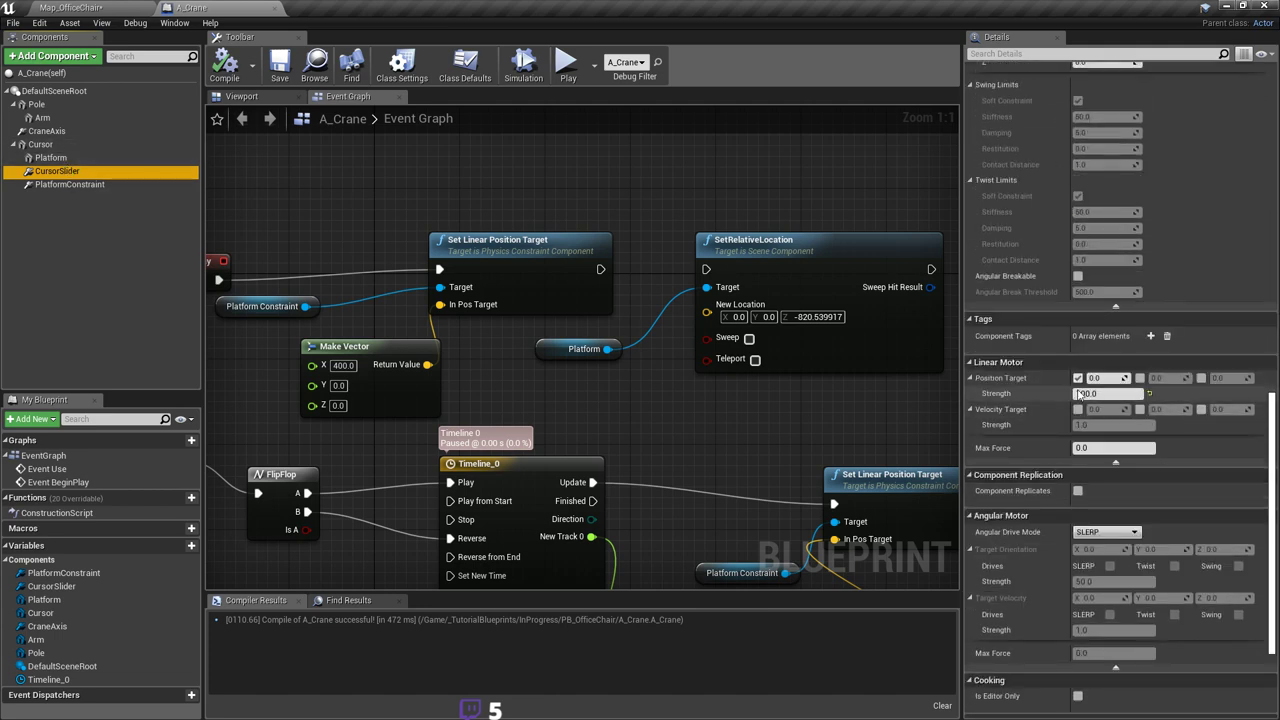
pyautogui.click(1077, 378)
pyautogui.hotkey('ctrl', 's')
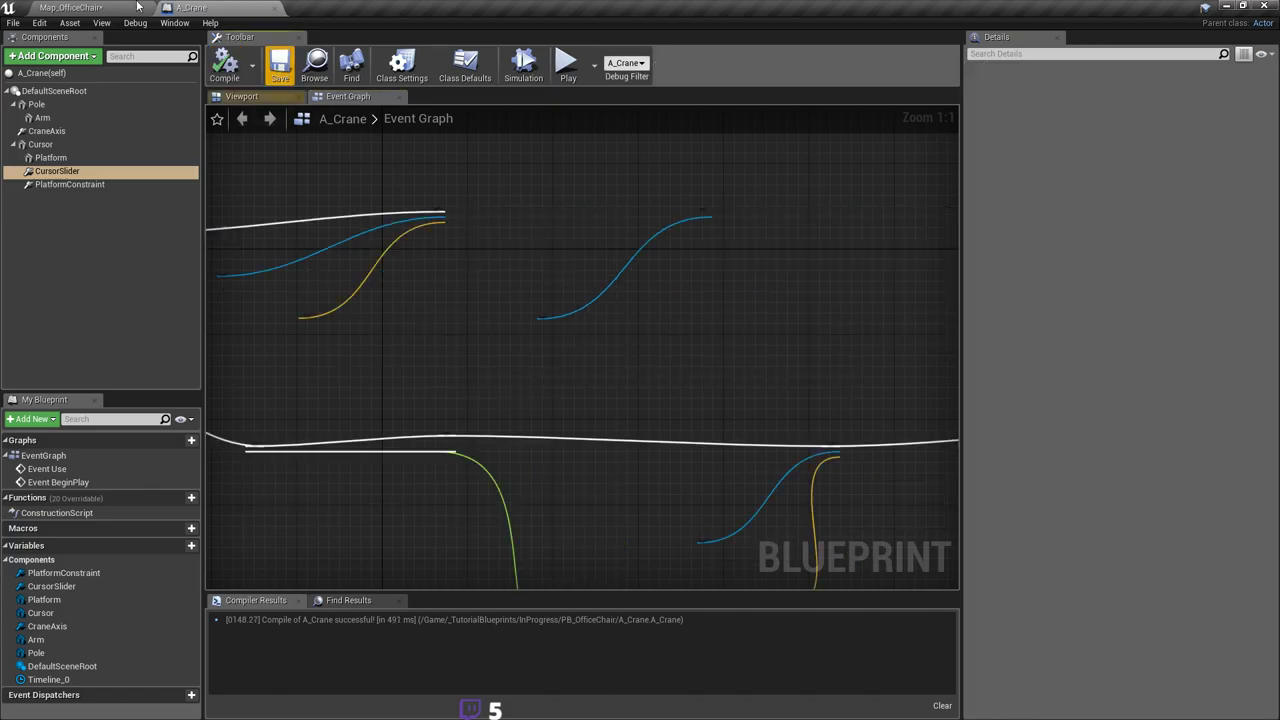
# Step: Play-test Map_OfficeChair, swing the crane by its pole, watch the platform's height and slider movement, and end the session
pyautogui.click(112, 8)
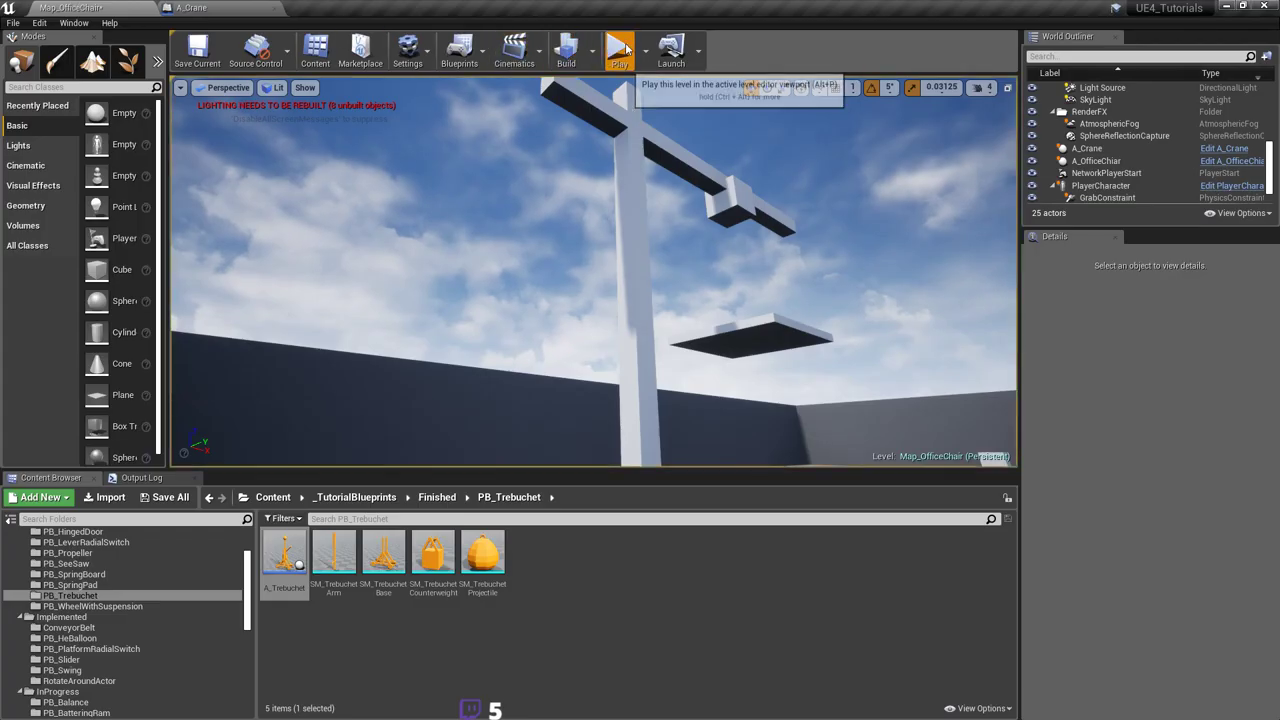
pyautogui.click(628, 49)
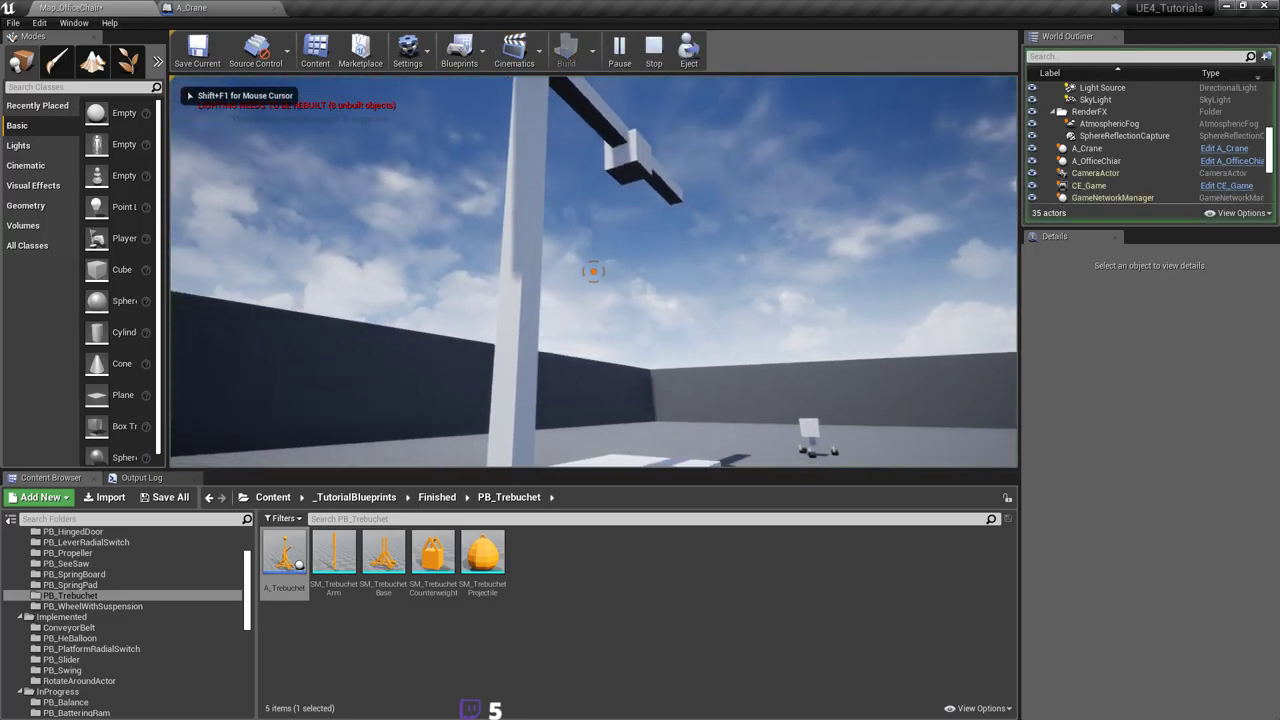
pyautogui.click(593, 271)
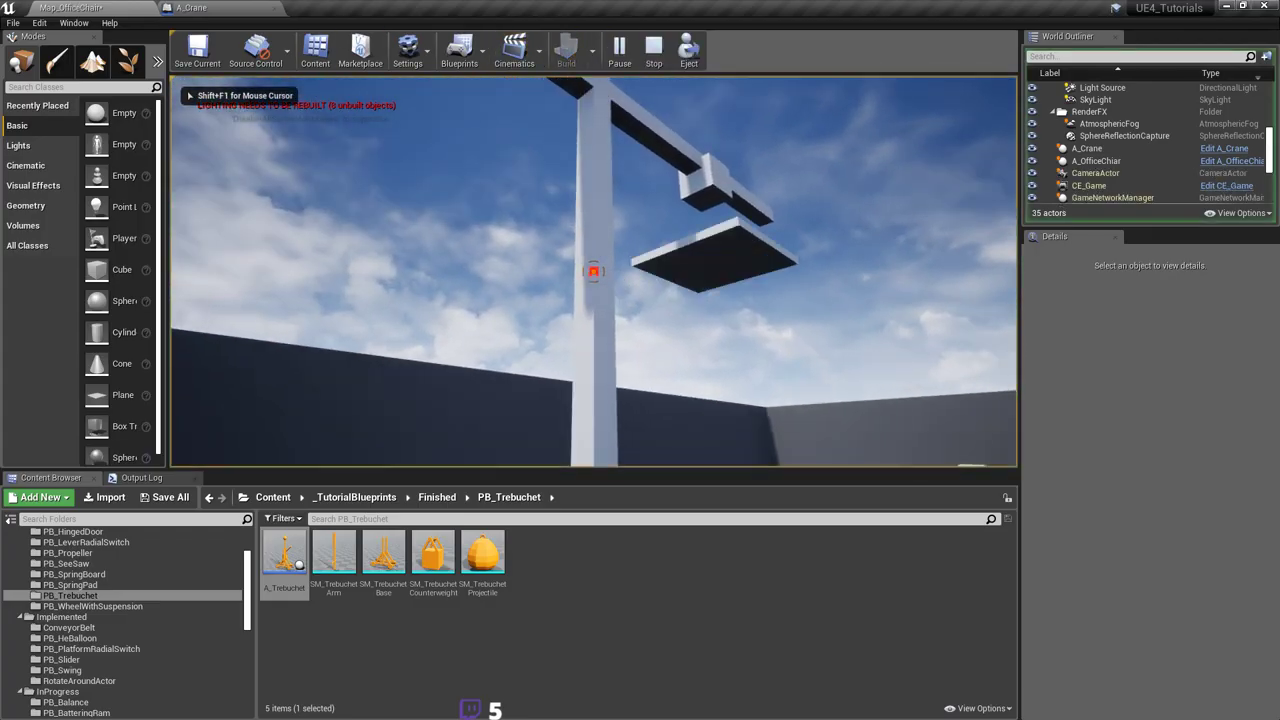
pyautogui.click(593, 271)
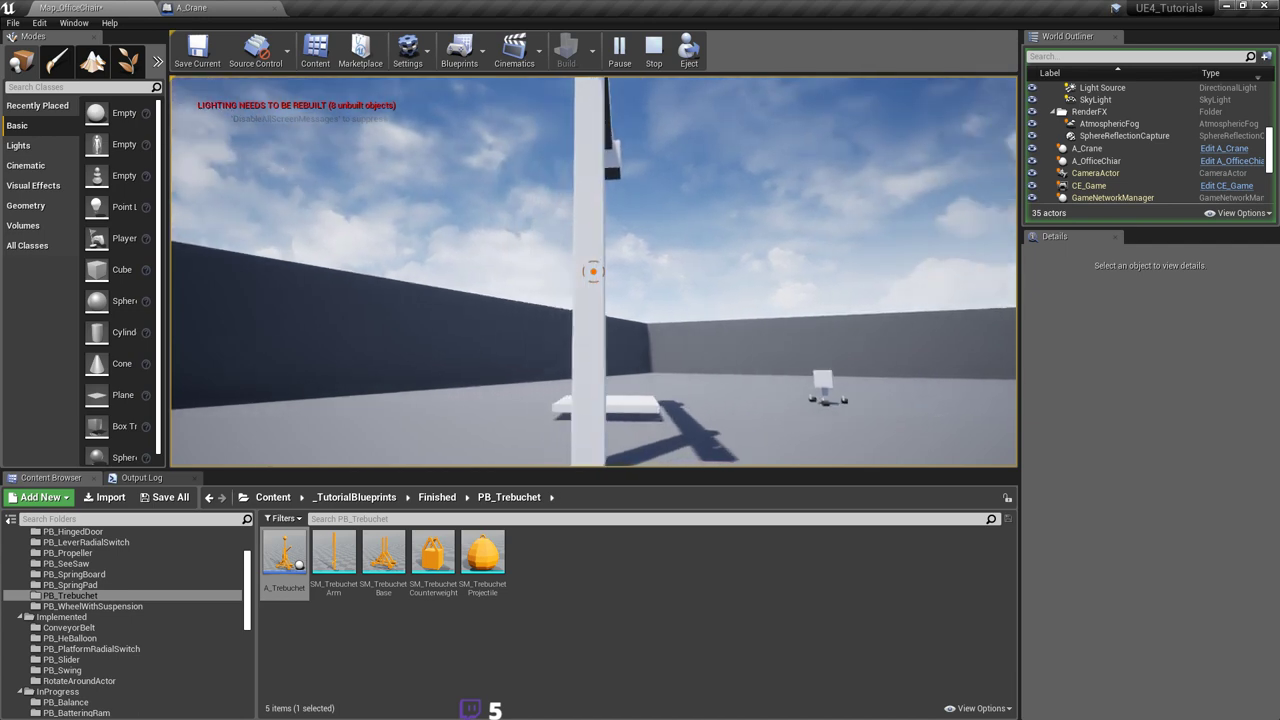
pyautogui.press('a')
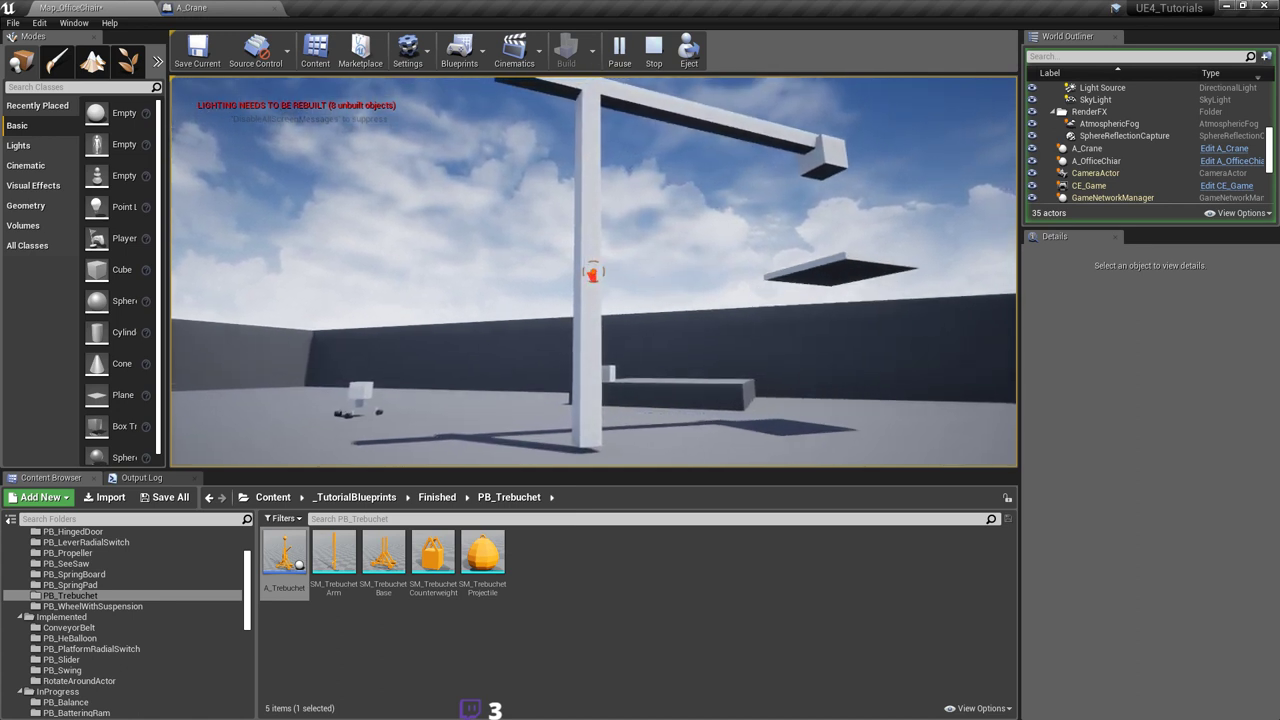
pyautogui.press('w')
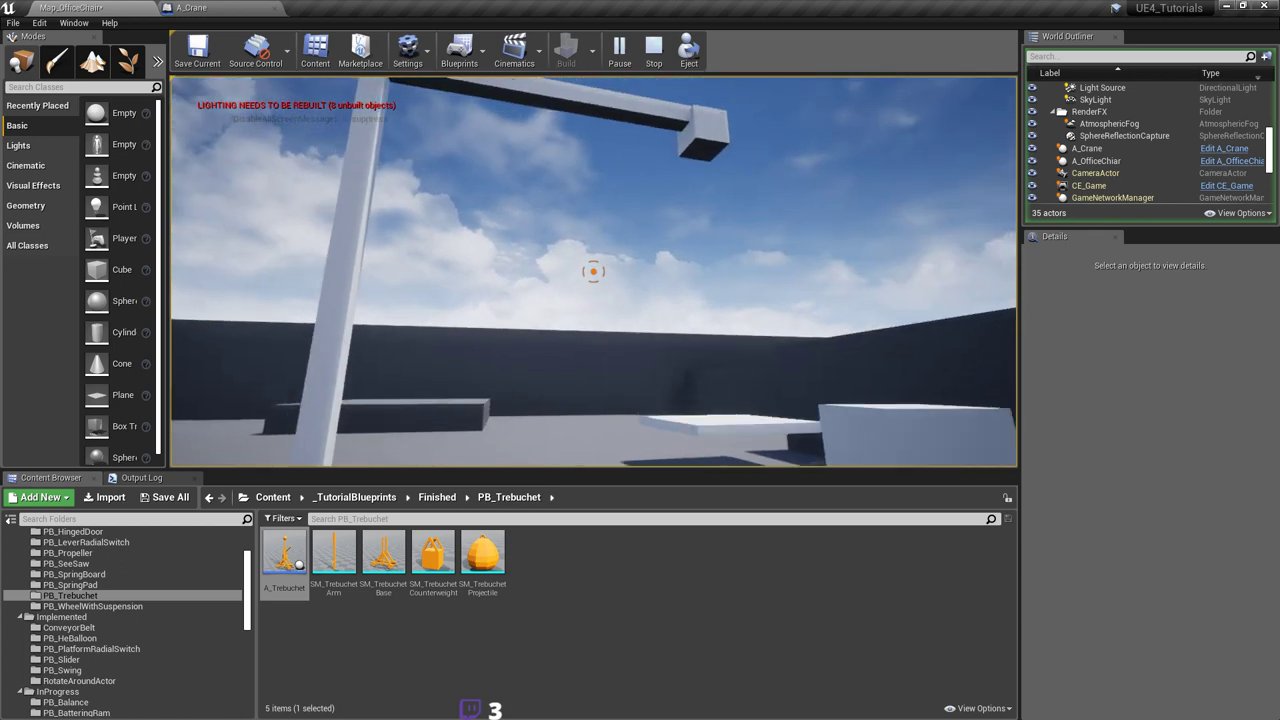
pyautogui.press('a')
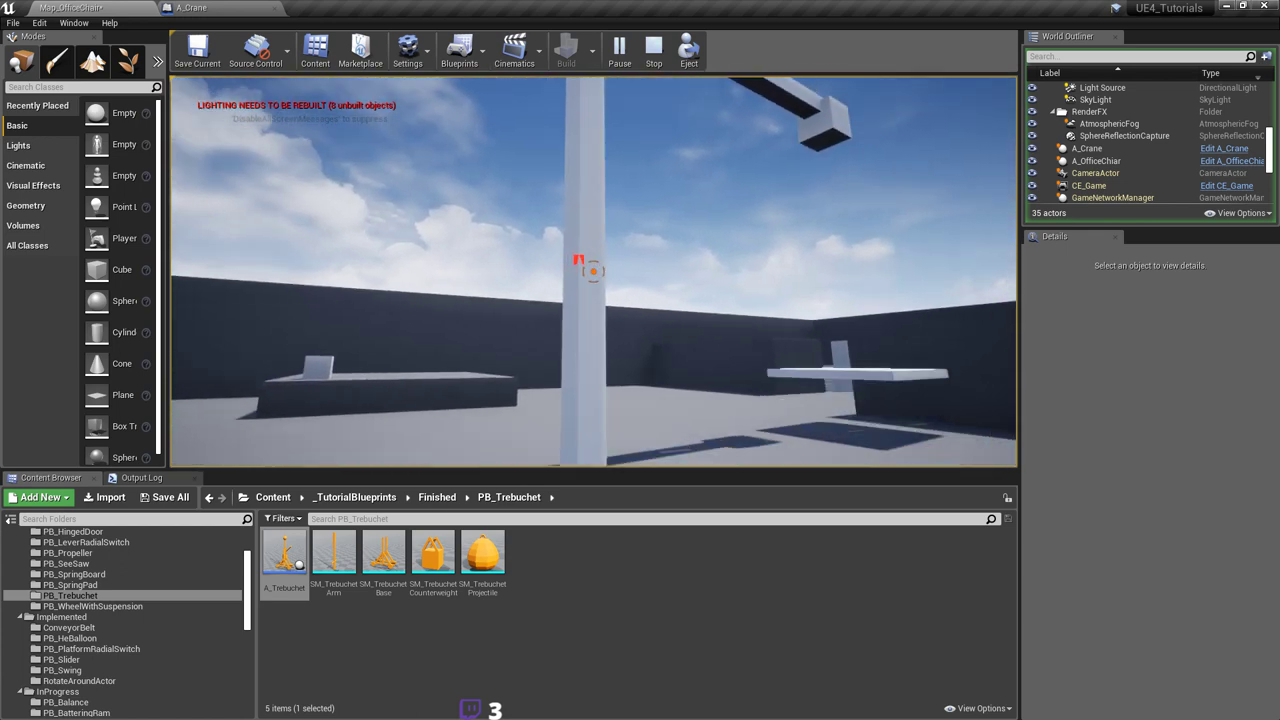
pyautogui.press('Escape')
# Step: In A_Crane's BeginPlay chain, set the X value of the Make Vector feeding Set Linear Position Target to -400
pyautogui.click(225, 7)
pyautogui.moveTo(740, 281)
pyautogui.mouseDown(button='right')
pyautogui.moveTo(650, 293)
pyautogui.moveTo(733, 303)
pyautogui.mouseUp(button='right')
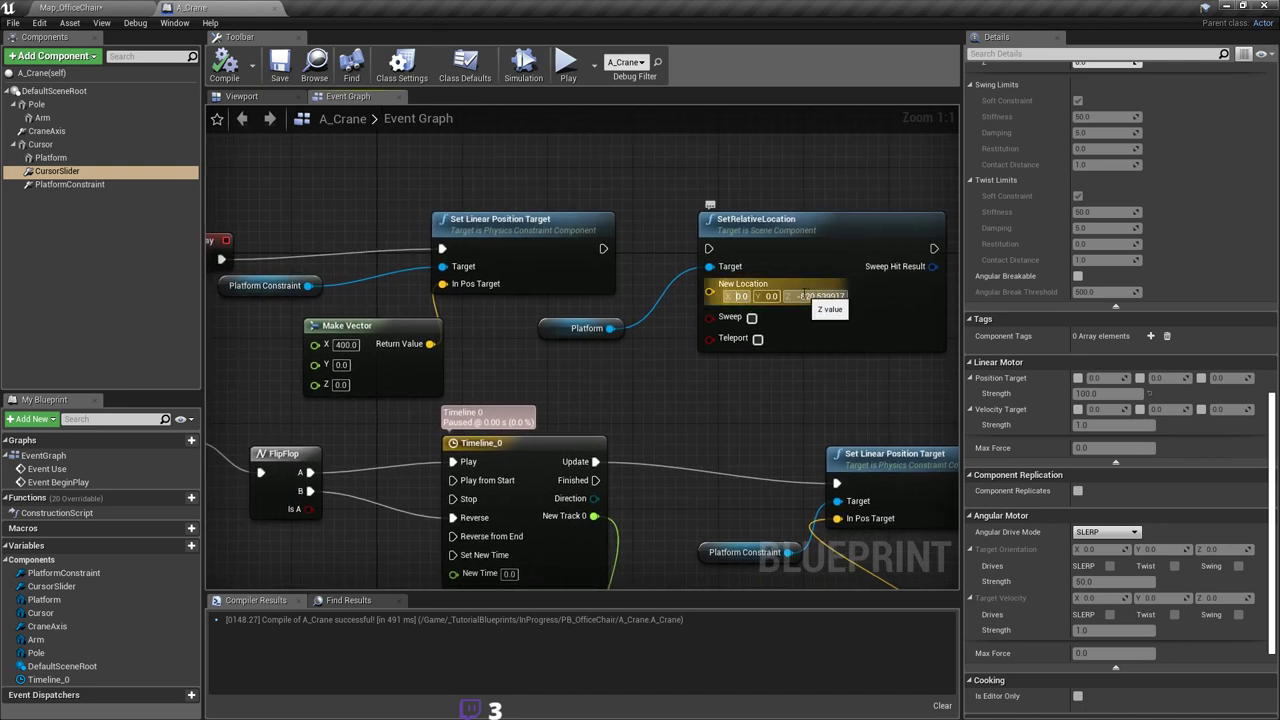
pyautogui.moveTo(802, 312); pyautogui.dragTo(796, 316, button='right')
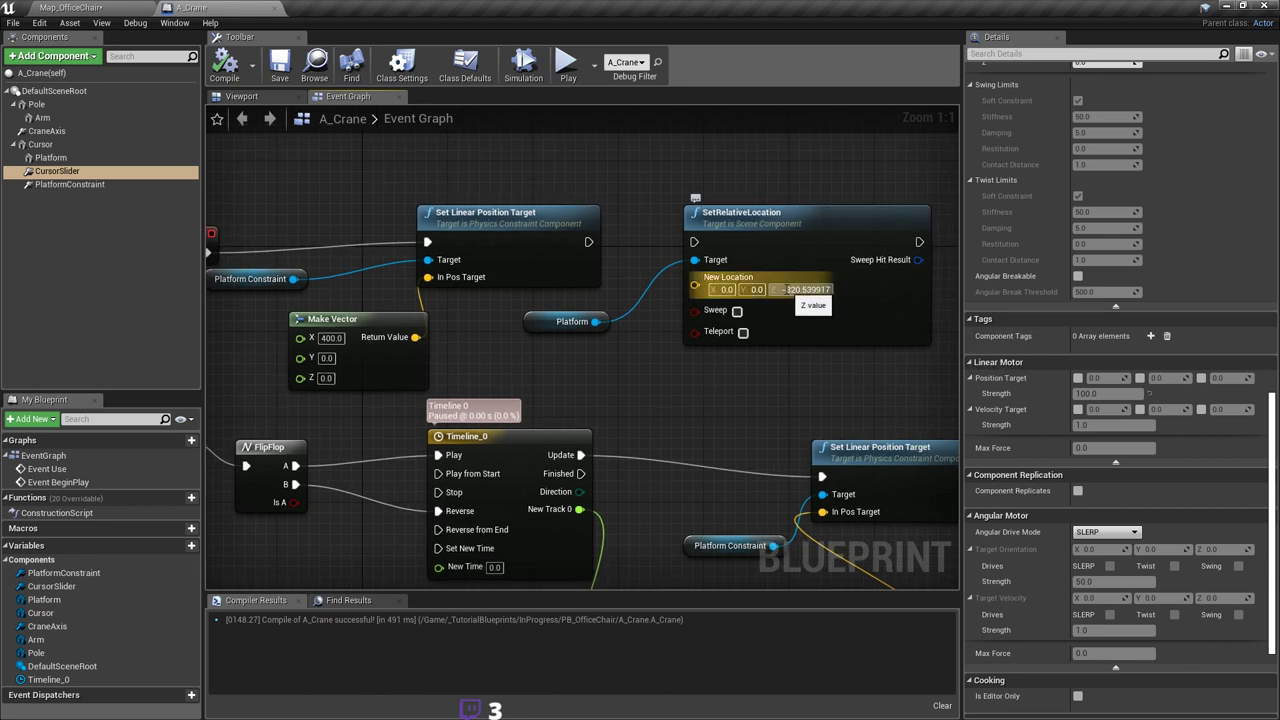
pyautogui.moveTo(774, 294); pyautogui.dragTo(911, 336, button='right')
pyautogui.click(822, 255)
pyautogui.moveTo(472, 318); pyautogui.dragTo(427, 318)
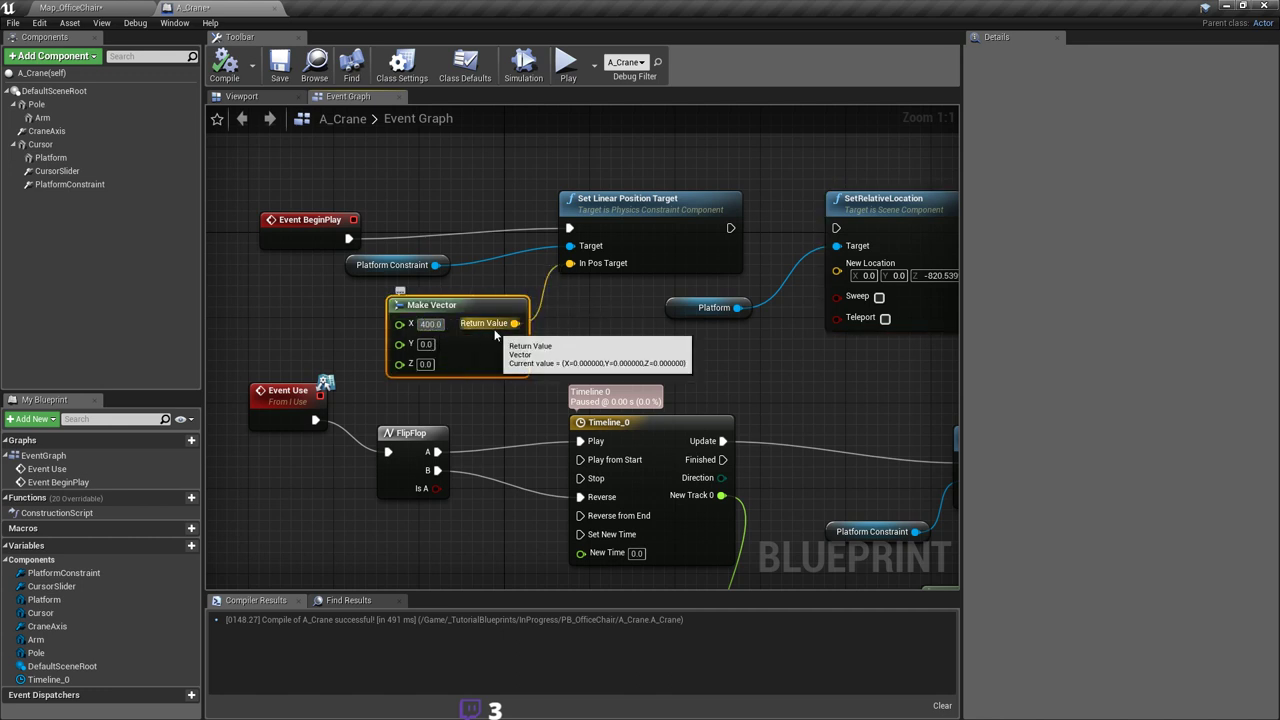
pyautogui.write('0')
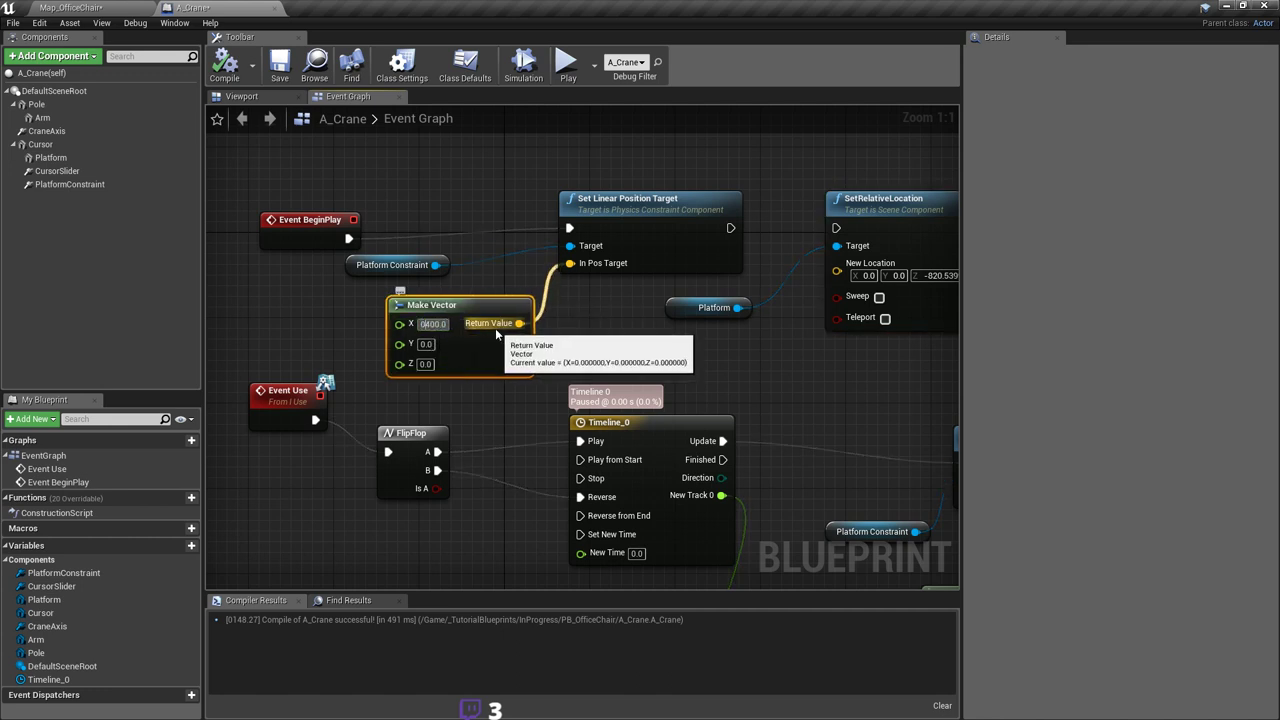
pyautogui.write('-')
pyautogui.press('Escape')
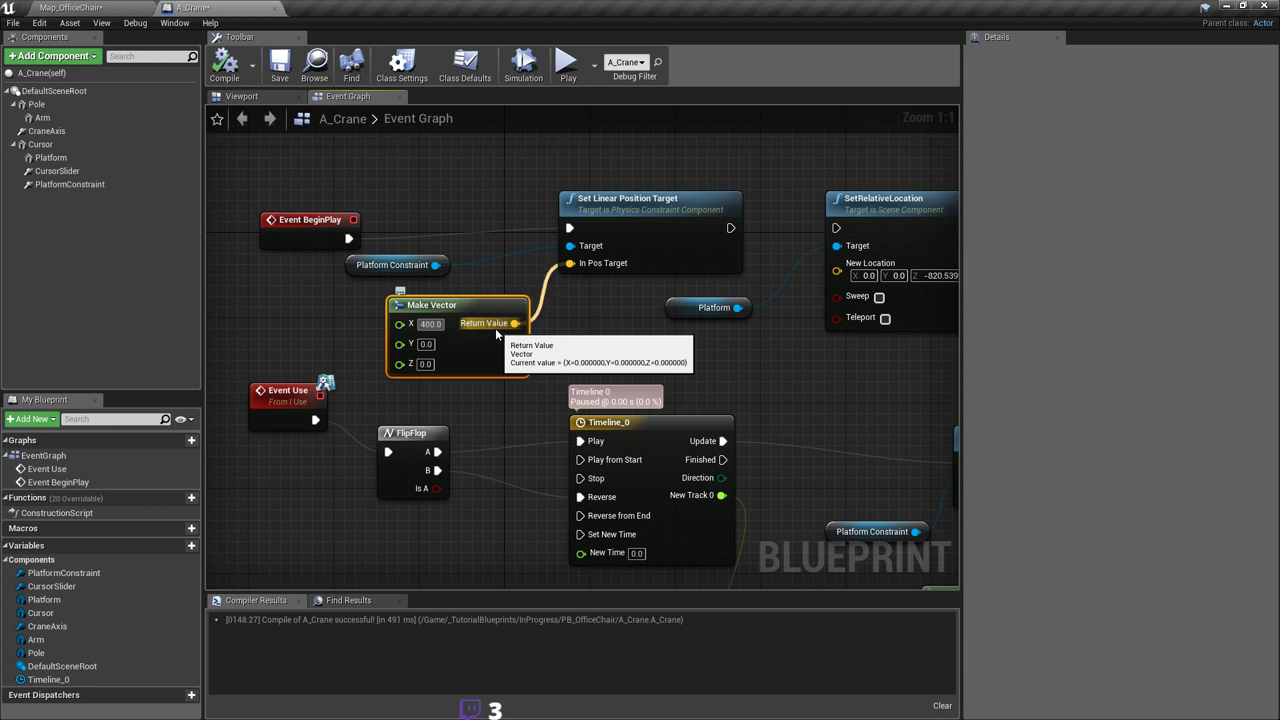
pyautogui.write('0')
pyautogui.press('BackSpace')
pyautogui.write('-')
pyautogui.press('Return')
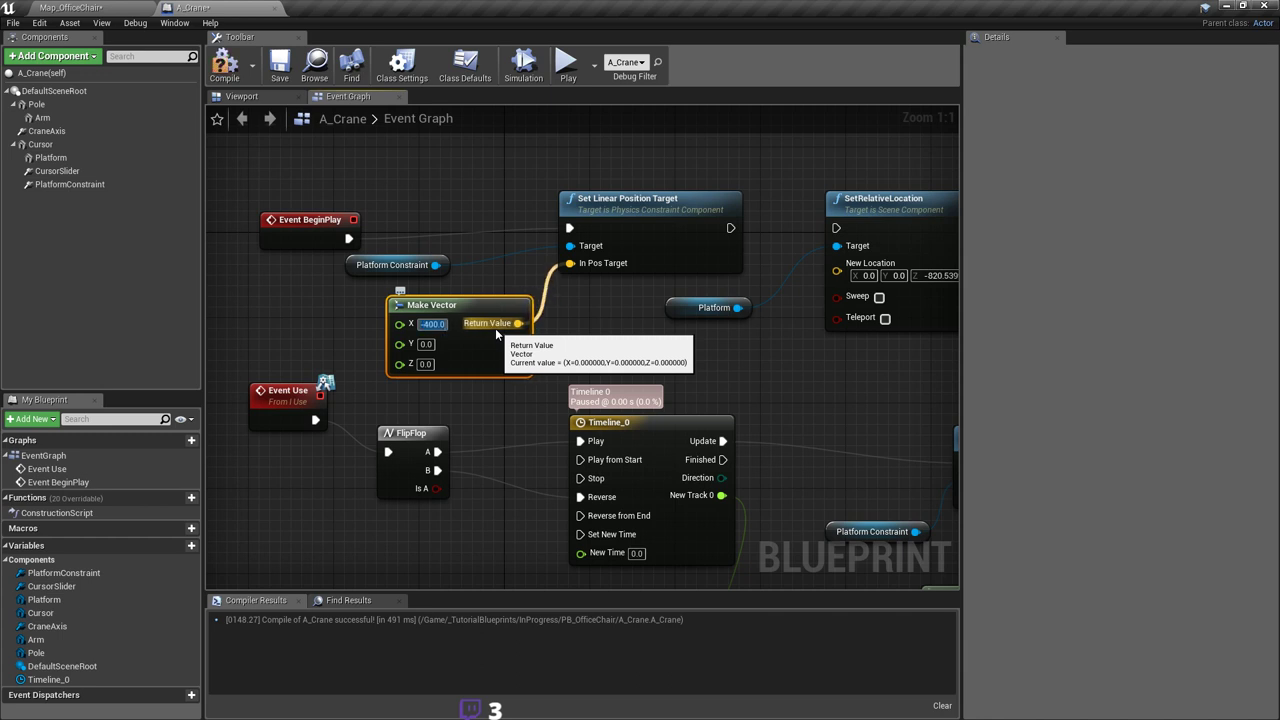
# Step: Set SetRelativeLocation's New Location Z to -20.539917 and connect the execution output of Set Linear Position Target to it
pyautogui.click(930, 275)
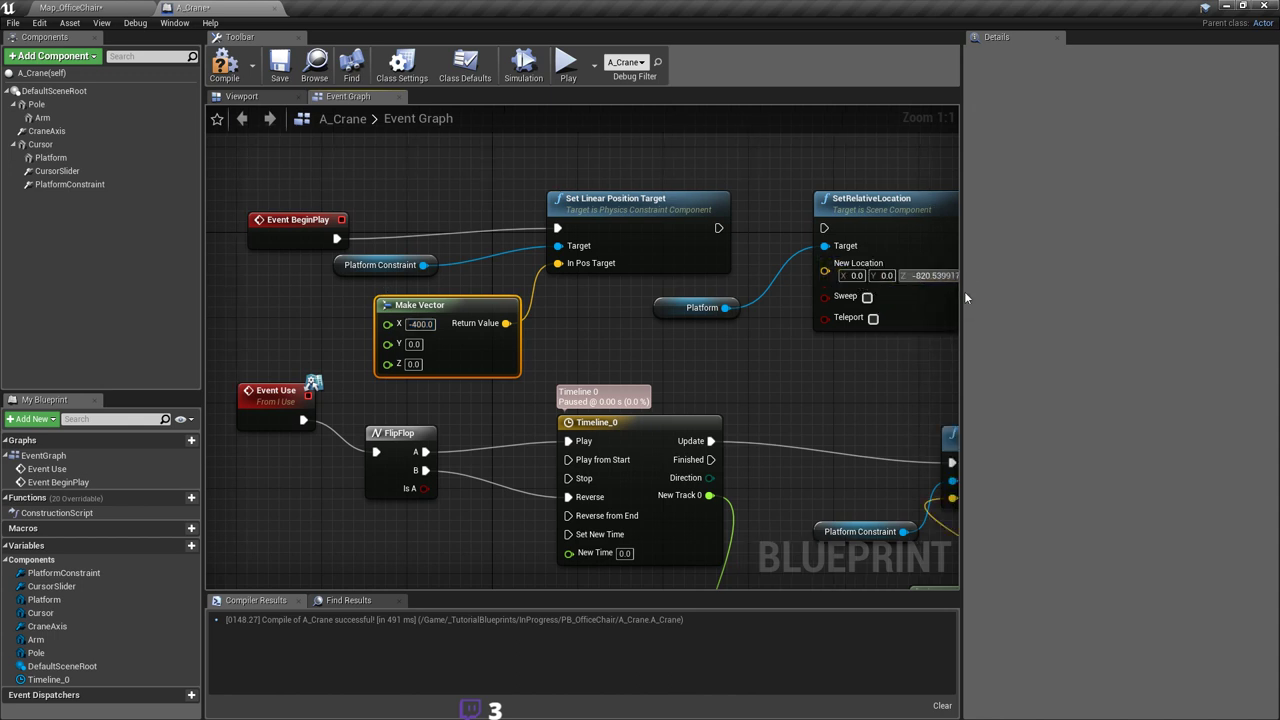
pyautogui.press('BackSpace')
pyautogui.moveTo(718, 227); pyautogui.dragTo(825, 228)
pyautogui.moveTo(704, 260); pyautogui.dragTo(686, 302, button='right')
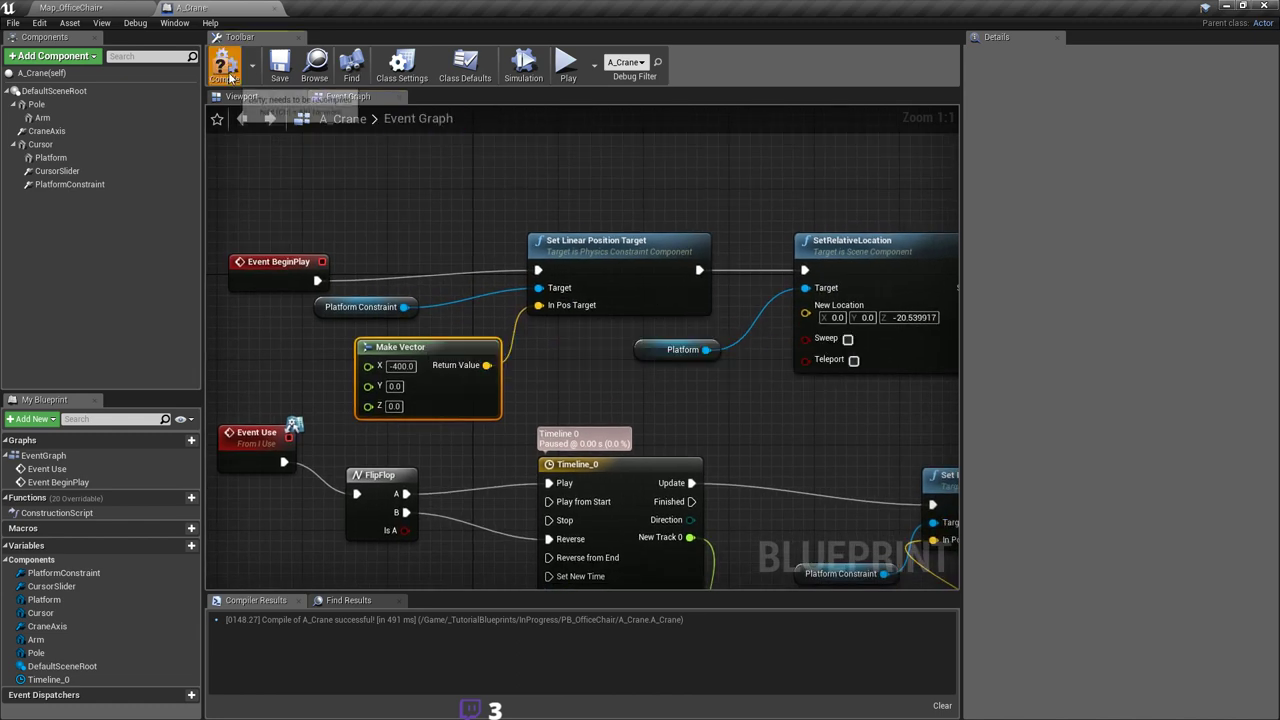
# Step: Play-test Map_OfficeChair to check the platform's starting position on the crane, and end the session
pyautogui.click(100, 8)
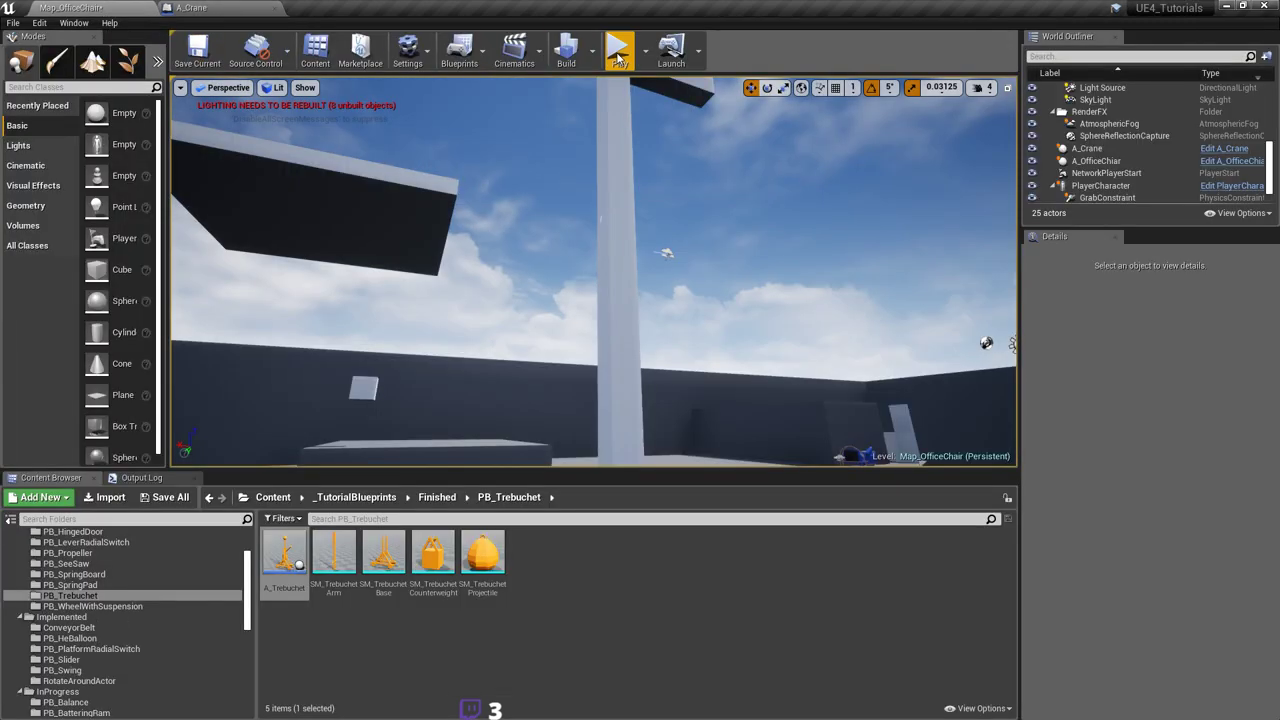
pyautogui.click(619, 55)
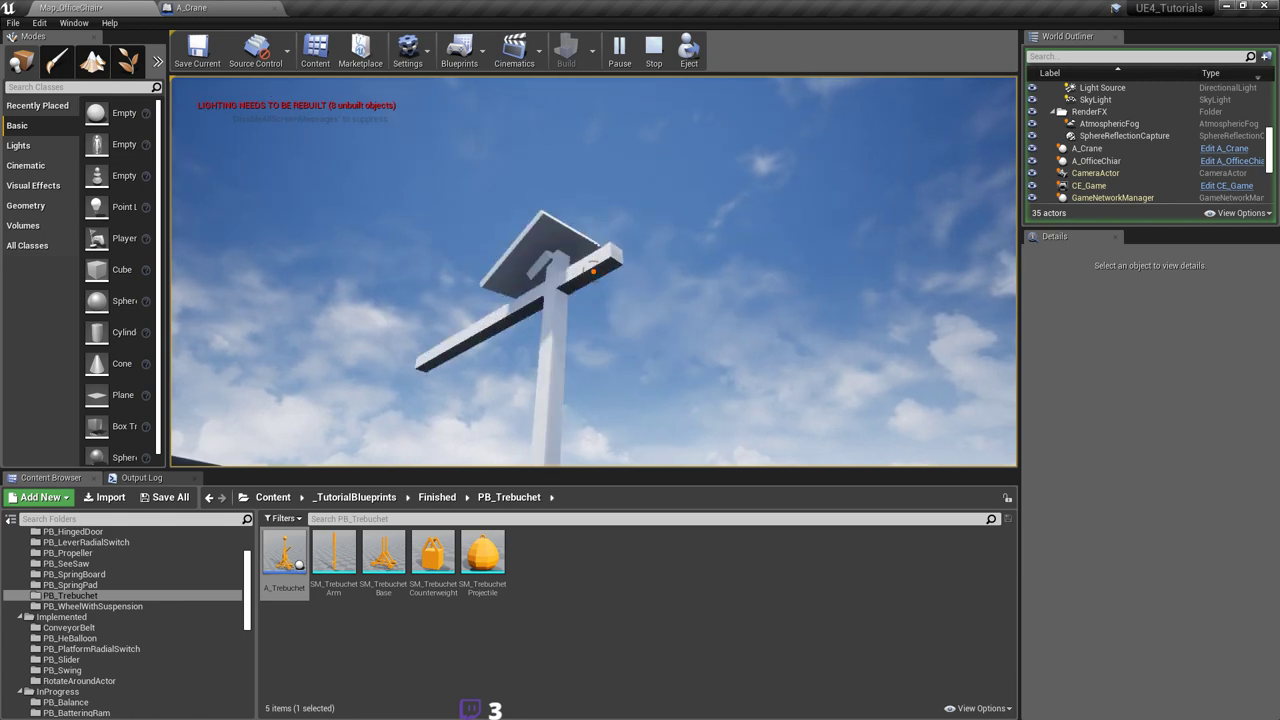
pyautogui.press('Escape')
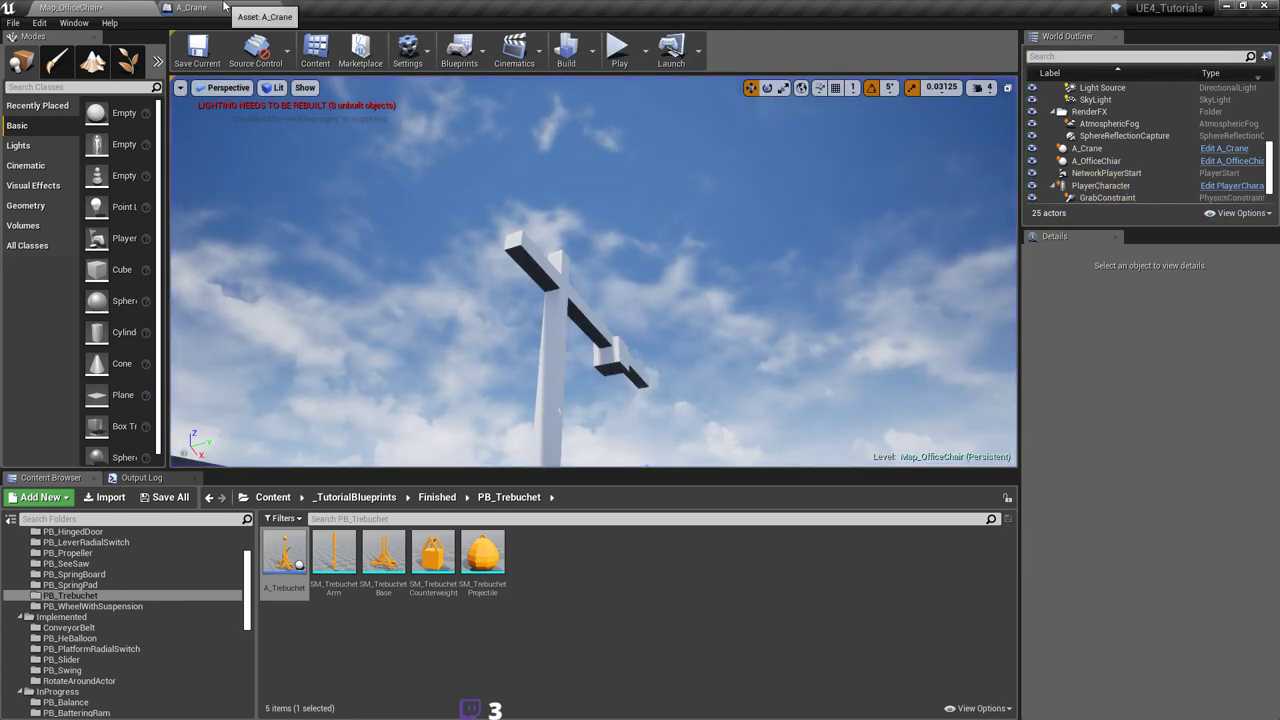
# Step: Break the execution link from Set Linear Position Target to SetRelativeLocation, and compile and save A_Crane
pyautogui.click(224, 6)
pyautogui.moveTo(727, 217); pyautogui.dragTo(600, 200, button='right')
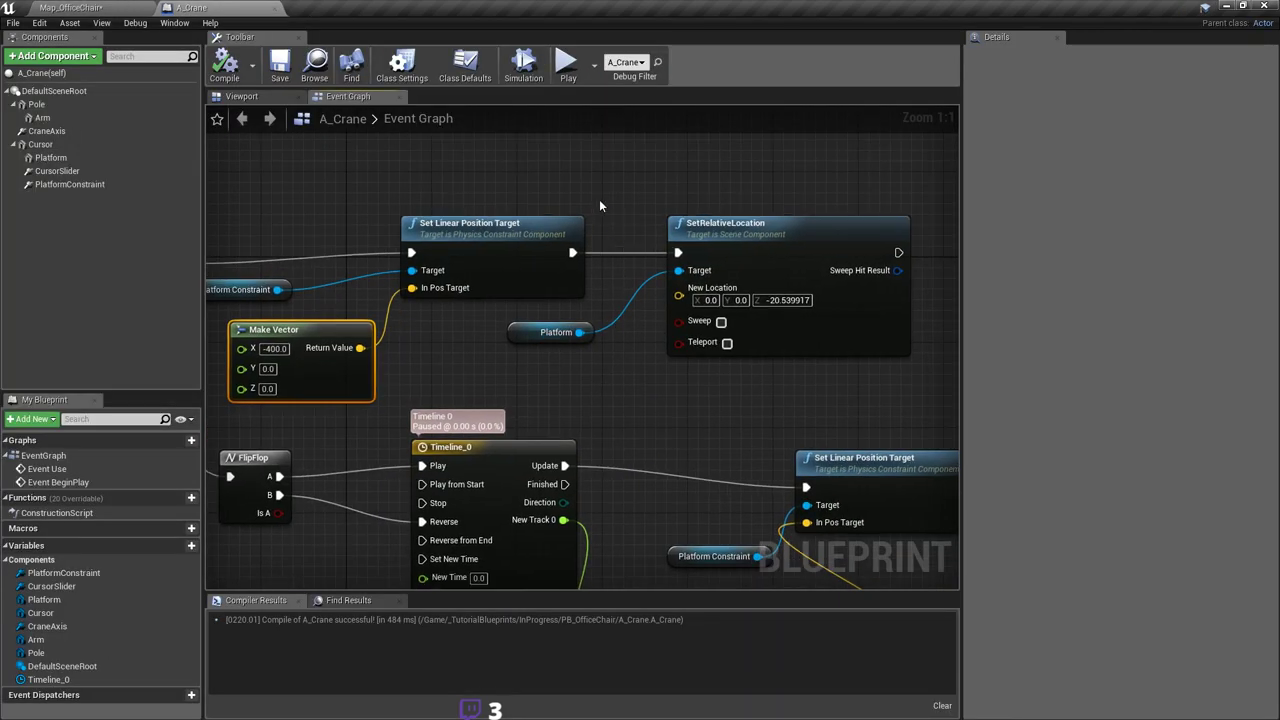
pyautogui.keyDown('ctrl'); pyautogui.click(622, 253); pyautogui.keyUp('ctrl')
pyautogui.click(617, 198)
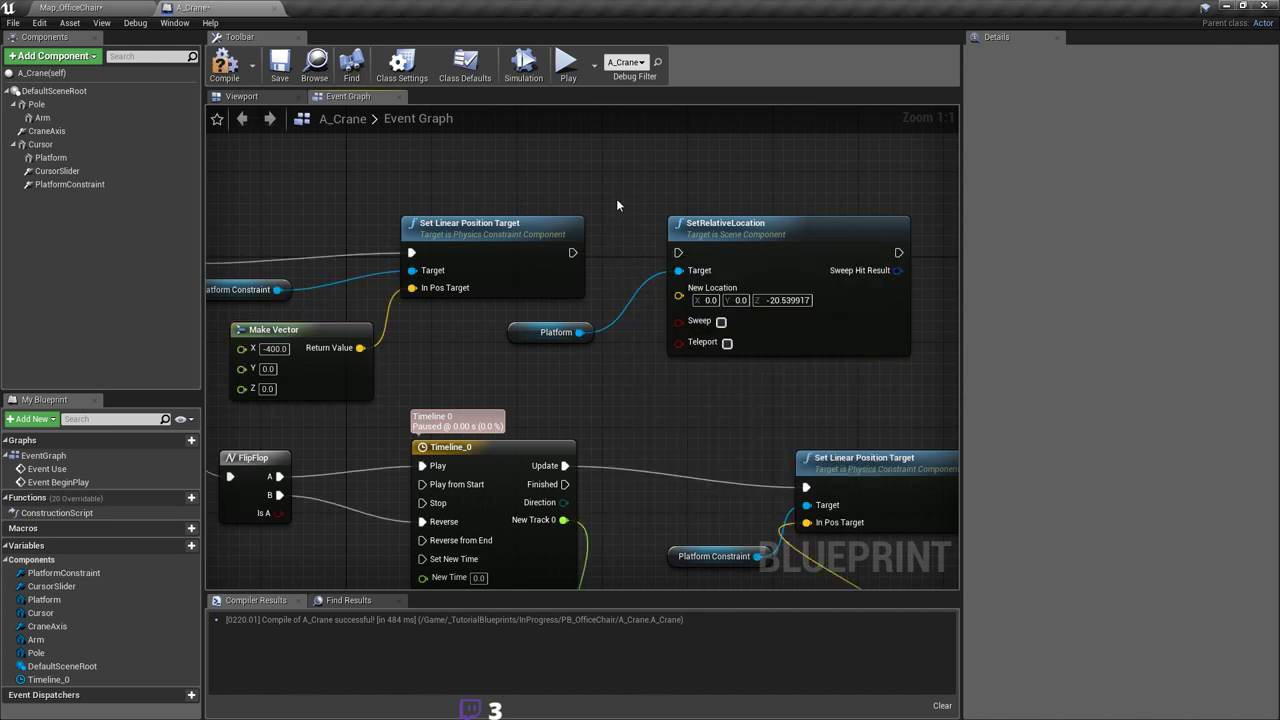
pyautogui.moveTo(584, 208); pyautogui.dragTo(623, 217, button='right')
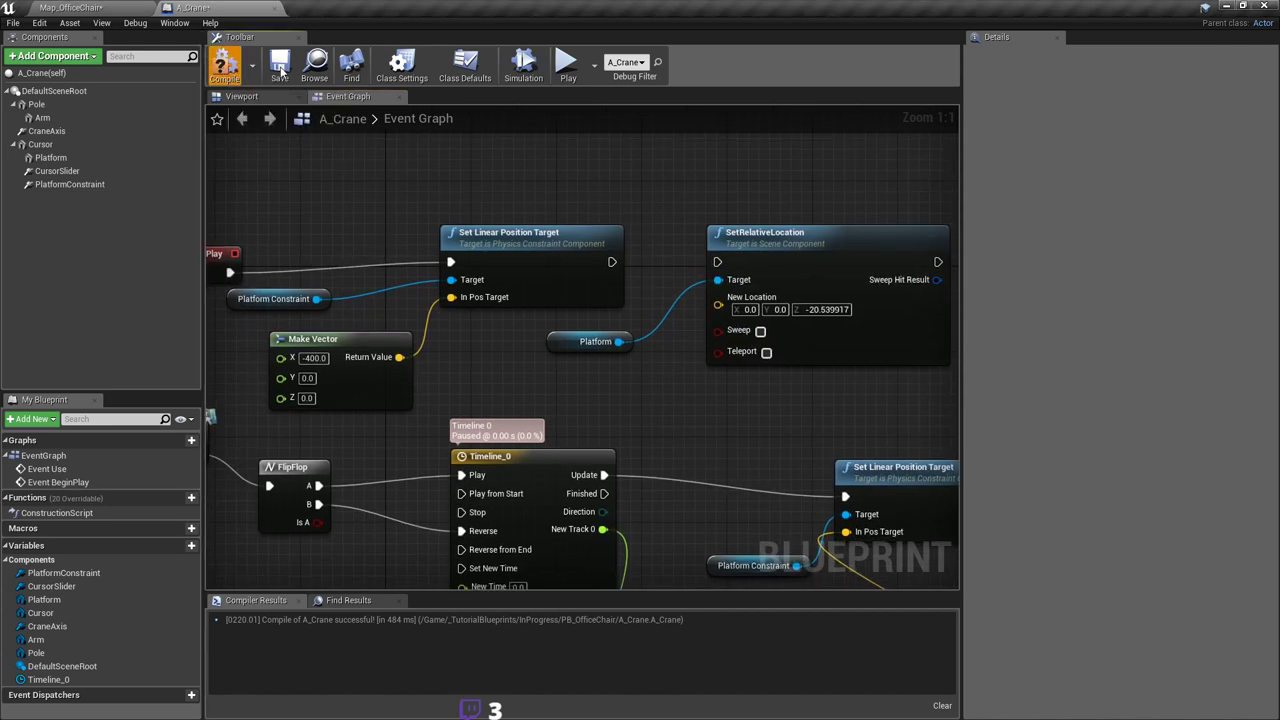
pyautogui.click(280, 66)
# Step: Return to the Map_OfficeChair level and save it
pyautogui.click(95, 8)
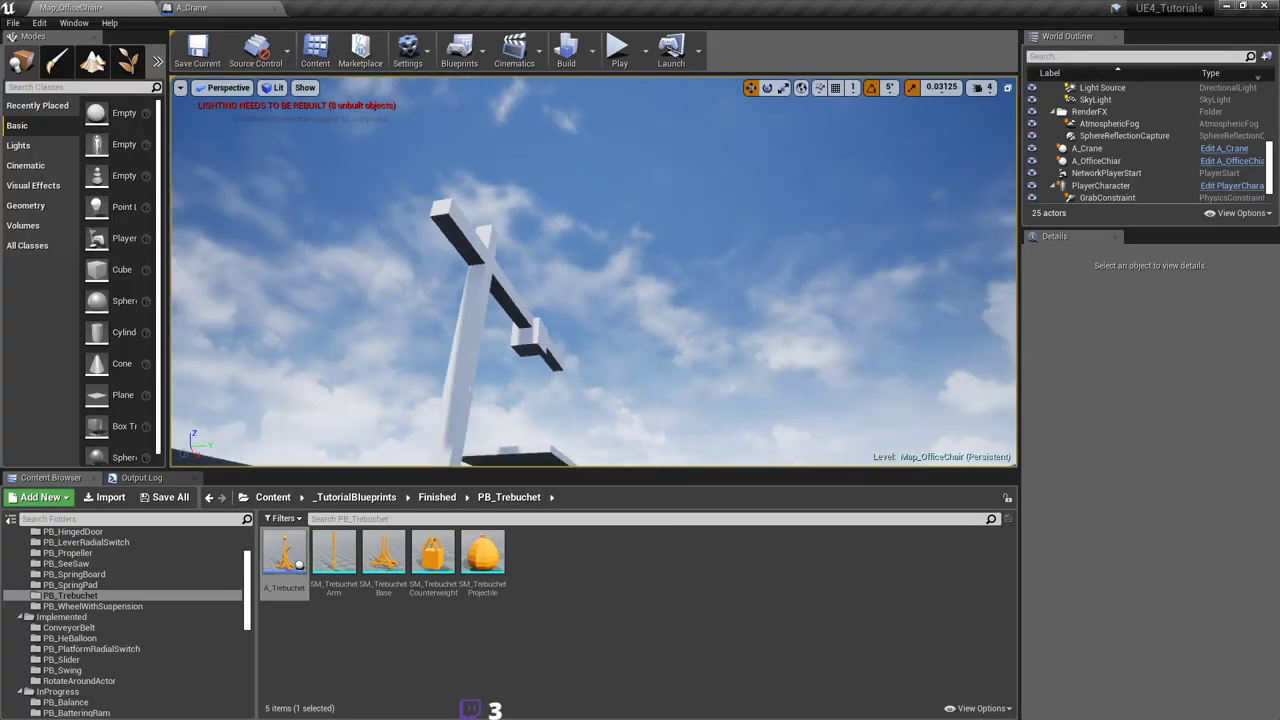
pyautogui.moveTo(545, 176); pyautogui.dragTo(515, 174, button='right')
pyautogui.hotkey('ctrl', 's')
# Step: Move the BigWall3 block beside the crane's pole, to about X 1422, Y -1085, Z 323
pyautogui.moveTo(629, 191); pyautogui.dragTo(706, 338, button='right')
pyautogui.press('s')
pyautogui.press('w')
pyautogui.press('s')
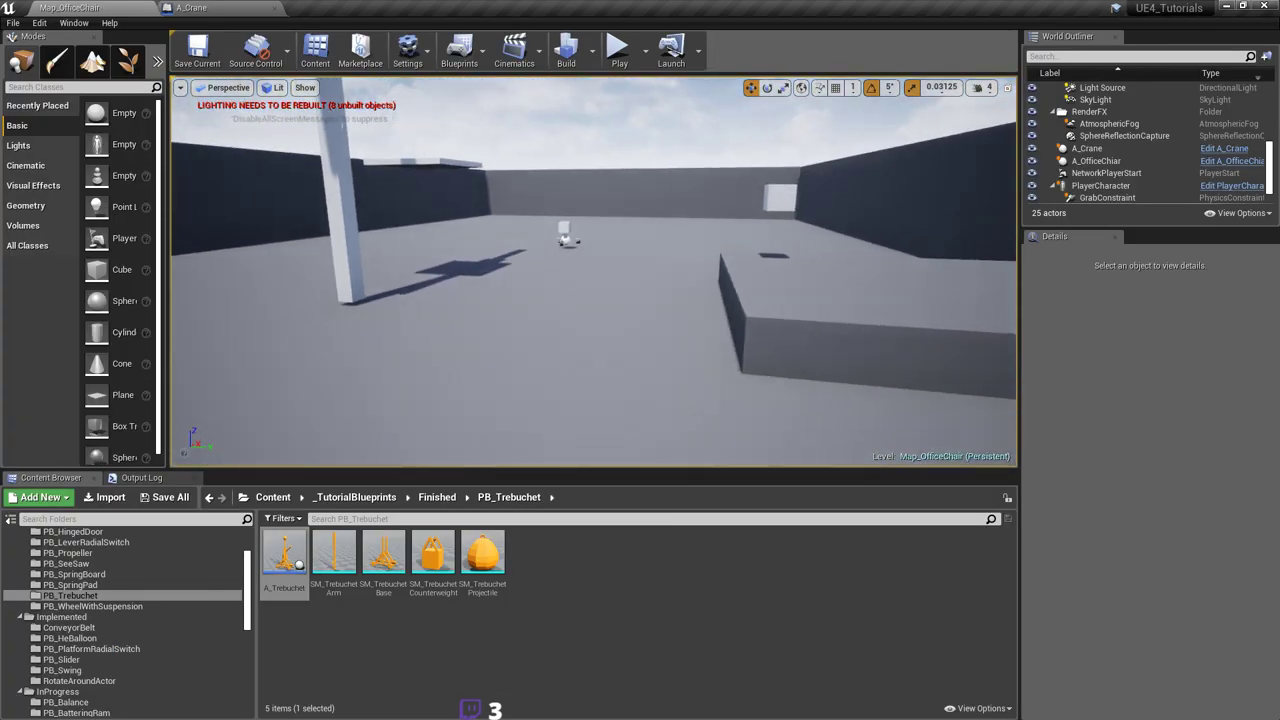
pyautogui.moveTo(668, 276)
pyautogui.mouseDown(button='right')
pyautogui.moveTo(665, 300)
pyautogui.moveTo(660, 280)
pyautogui.mouseUp(button='right')
pyautogui.click(480, 270)
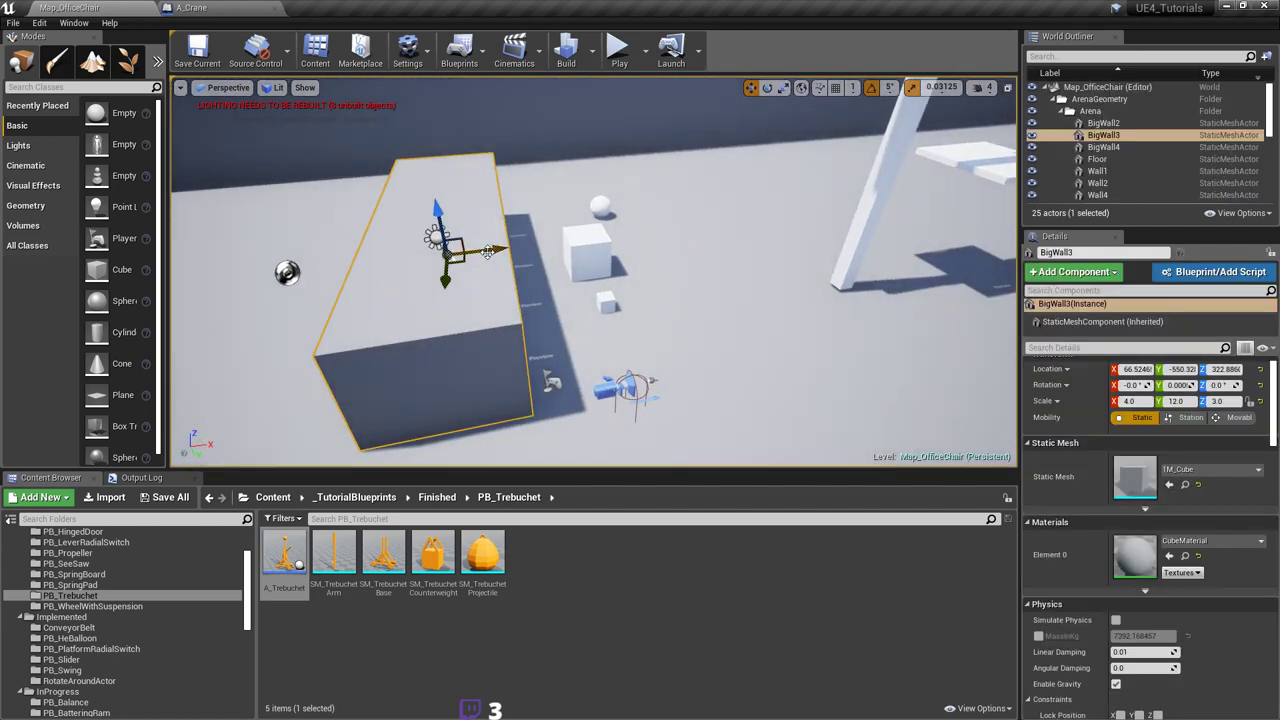
pyautogui.moveTo(488, 251); pyautogui.dragTo(774, 191)
pyautogui.moveTo(774, 191)
pyautogui.mouseDown(button='right')
pyautogui.moveTo(800, 193)
pyautogui.moveTo(774, 191)
pyautogui.mouseUp(button='right')
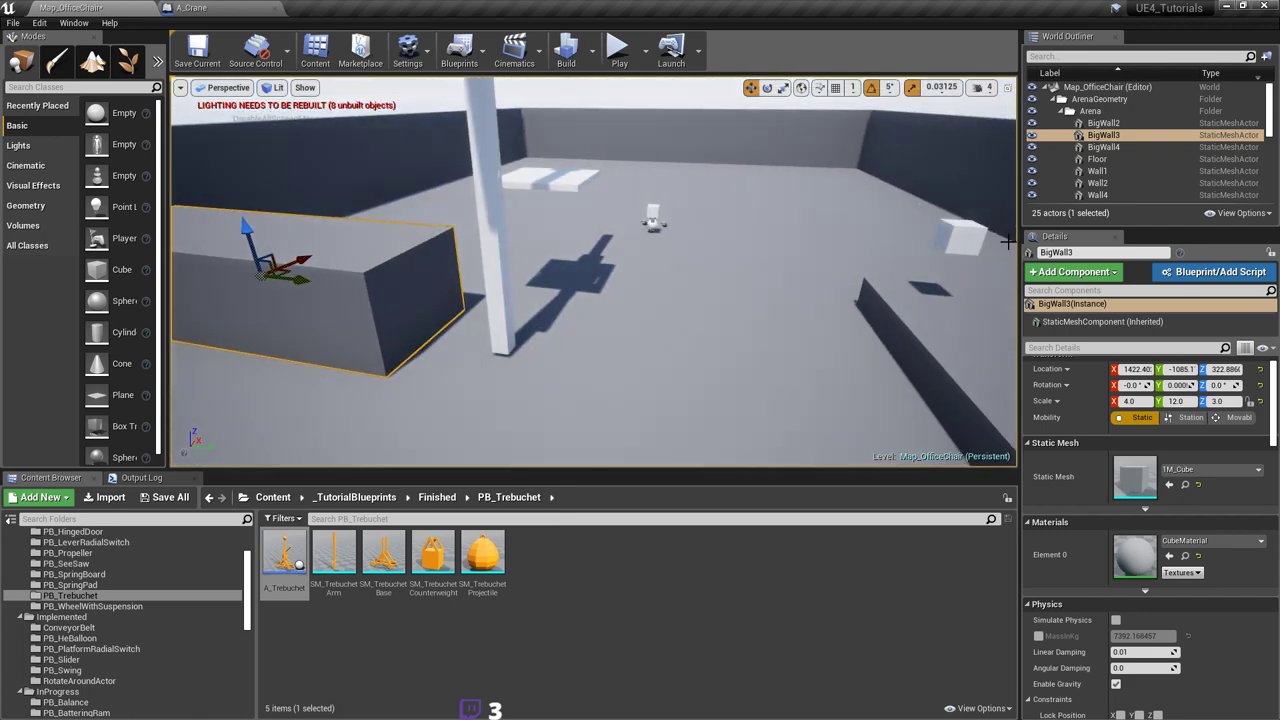
# Step: Move the EditorCube98 physics cube closer to the crane, to about X 1580, Y 431, Z 483
pyautogui.click(969, 247)
pyautogui.moveTo(969, 235)
pyautogui.mouseDown(button='right')
pyautogui.moveTo(985, 248)
pyautogui.moveTo(969, 235)
pyautogui.mouseUp(button='right')
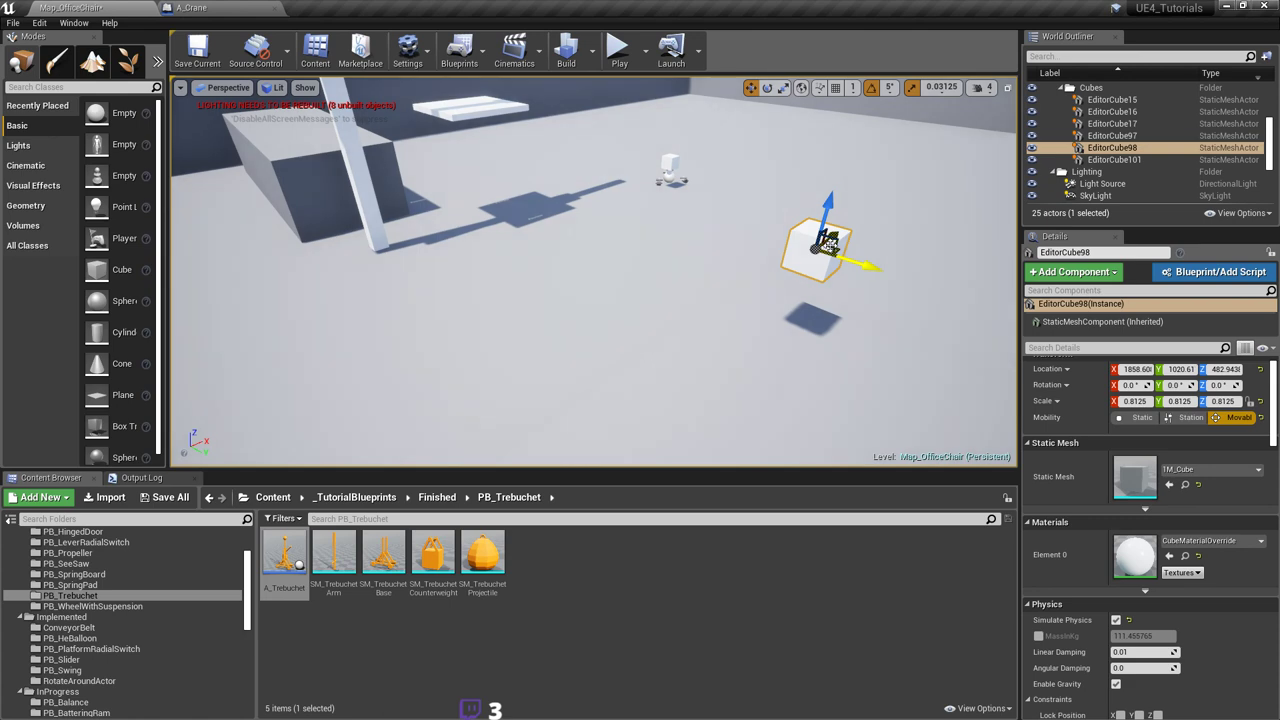
pyautogui.keyDown('shift'); pyautogui.moveTo(802, 240); pyautogui.dragTo(663, 238); pyautogui.keyUp('shift')
pyautogui.keyDown('shift'); pyautogui.moveTo(609, 207); pyautogui.dragTo(642, 248); pyautogui.keyUp('shift')
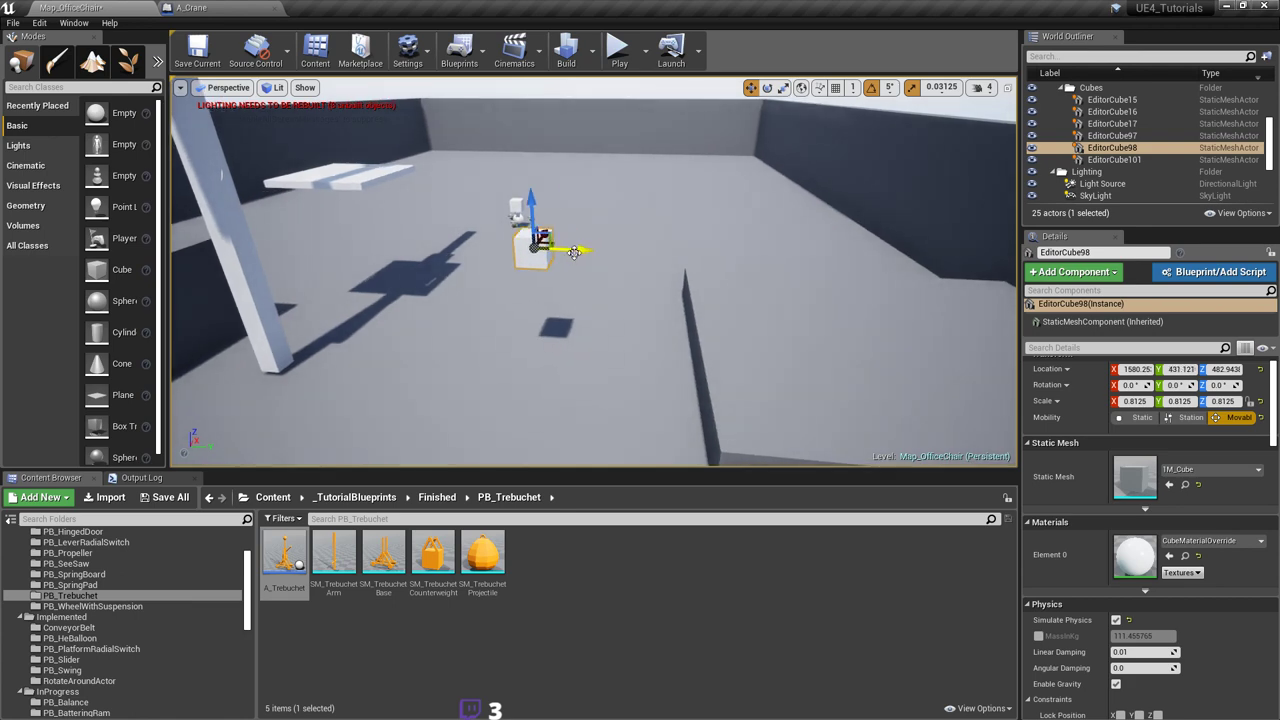
# Step: Play-test the level, placing the physics cube on the crane's lowered platform and checking how the crane lifts and moves it
pyautogui.hotkey('alt', 'p')
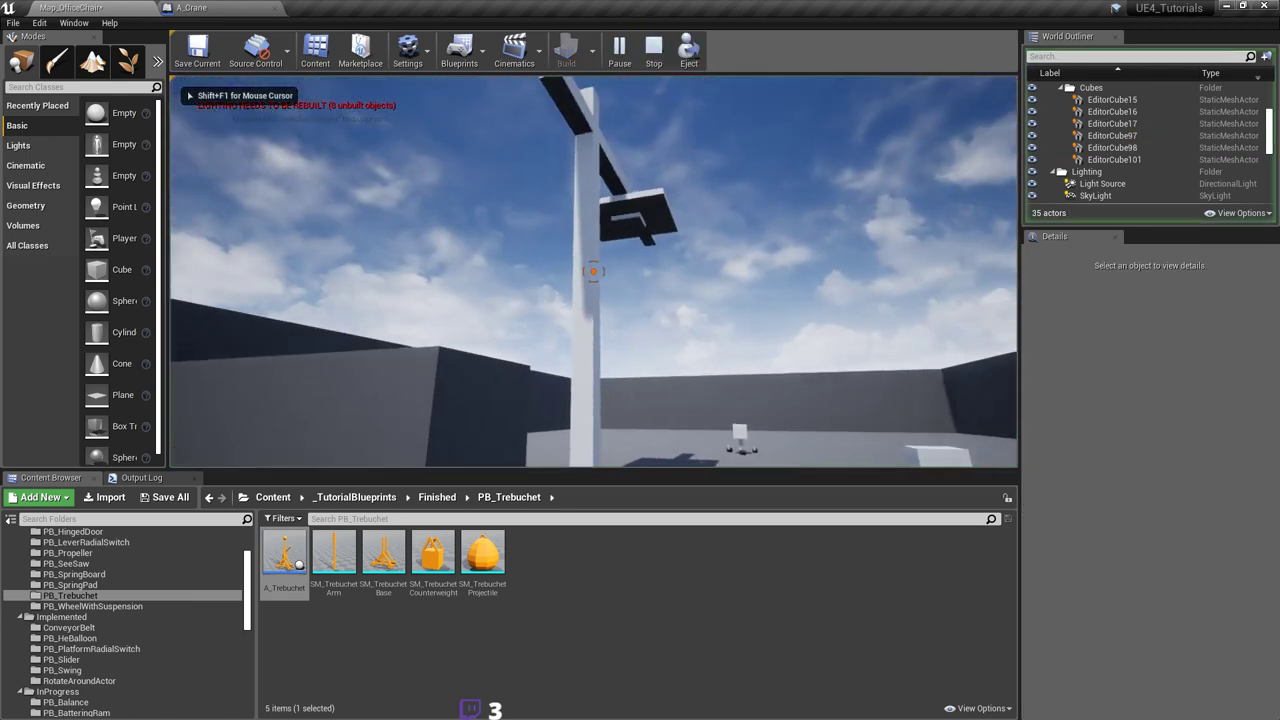
pyautogui.press('s')
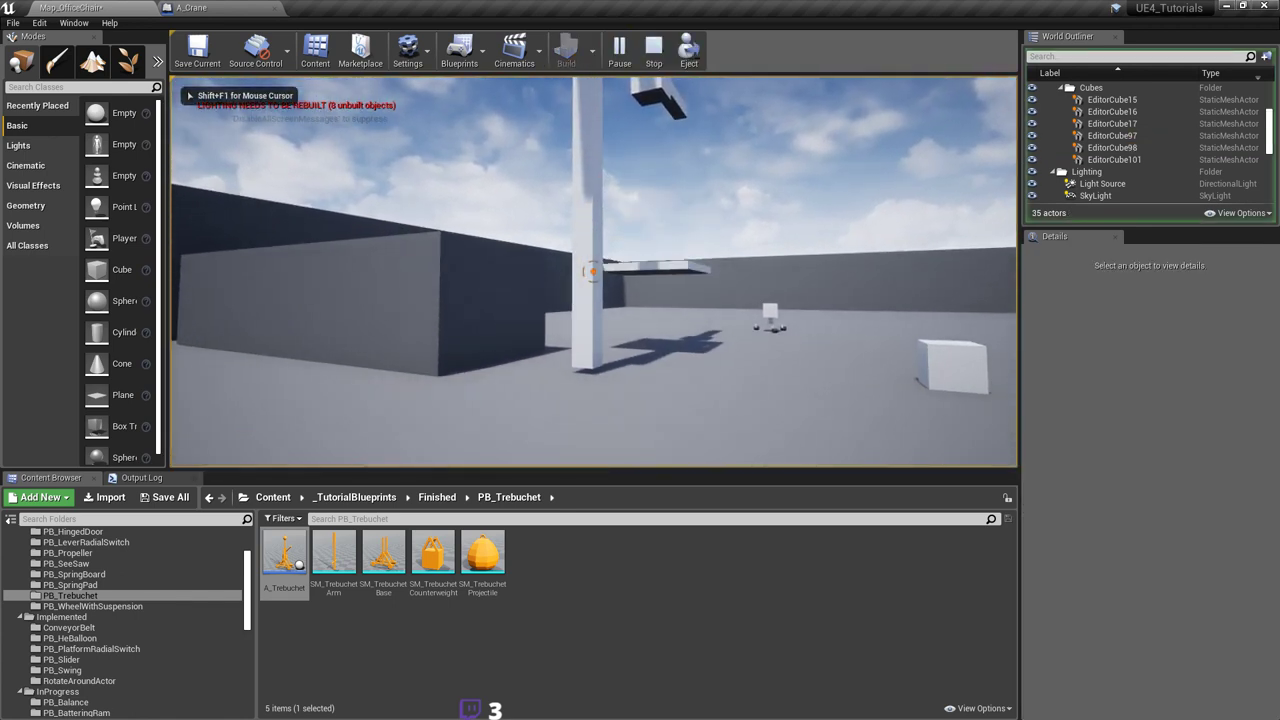
pyautogui.press('w')
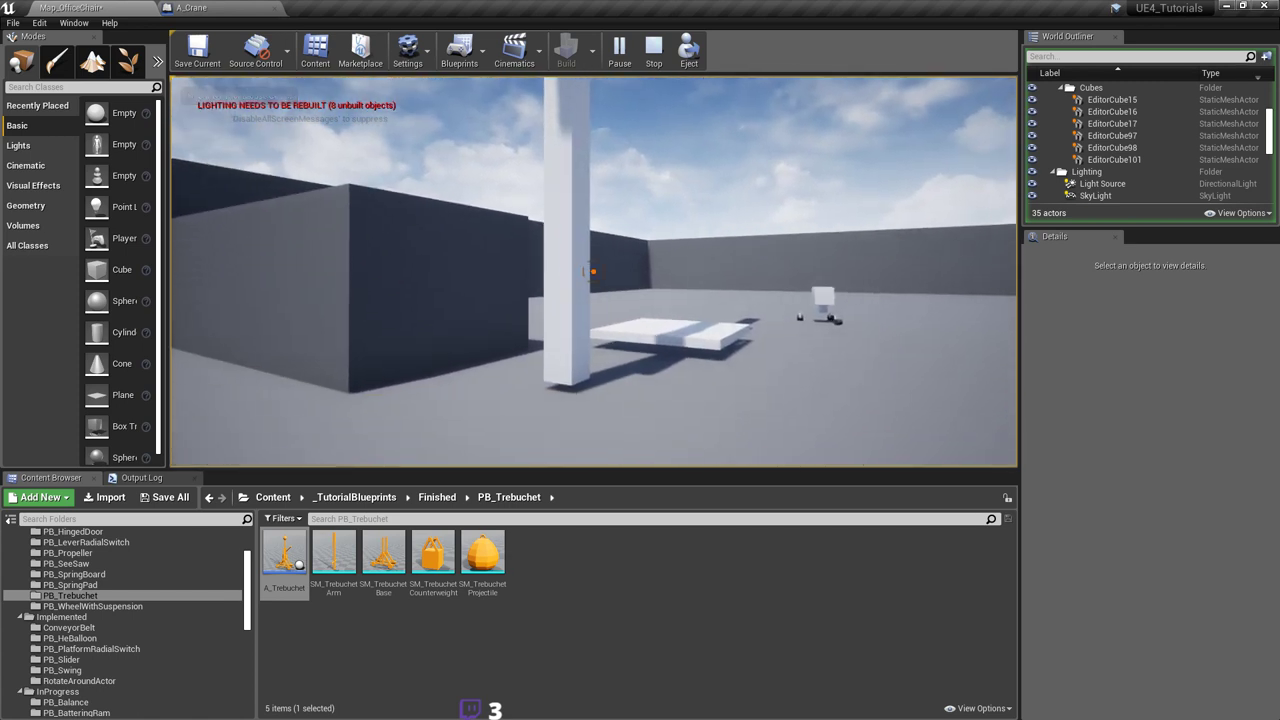
pyautogui.press('w')
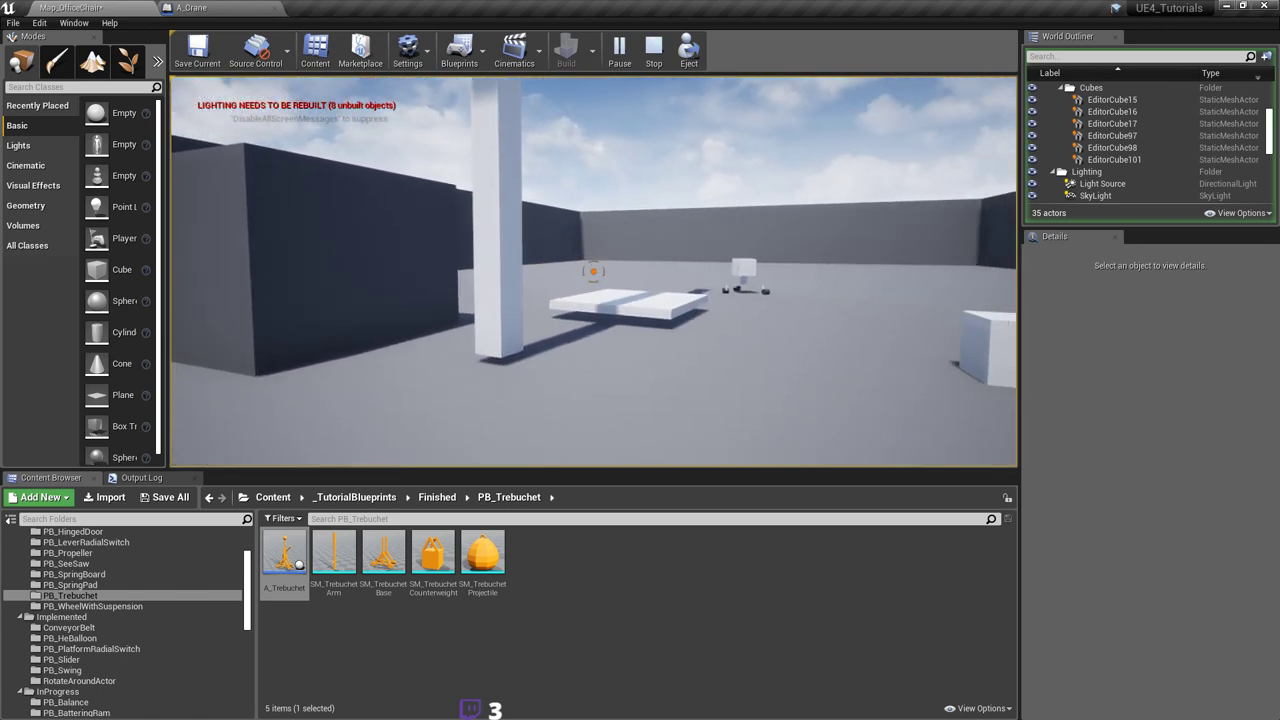
pyautogui.press('w')
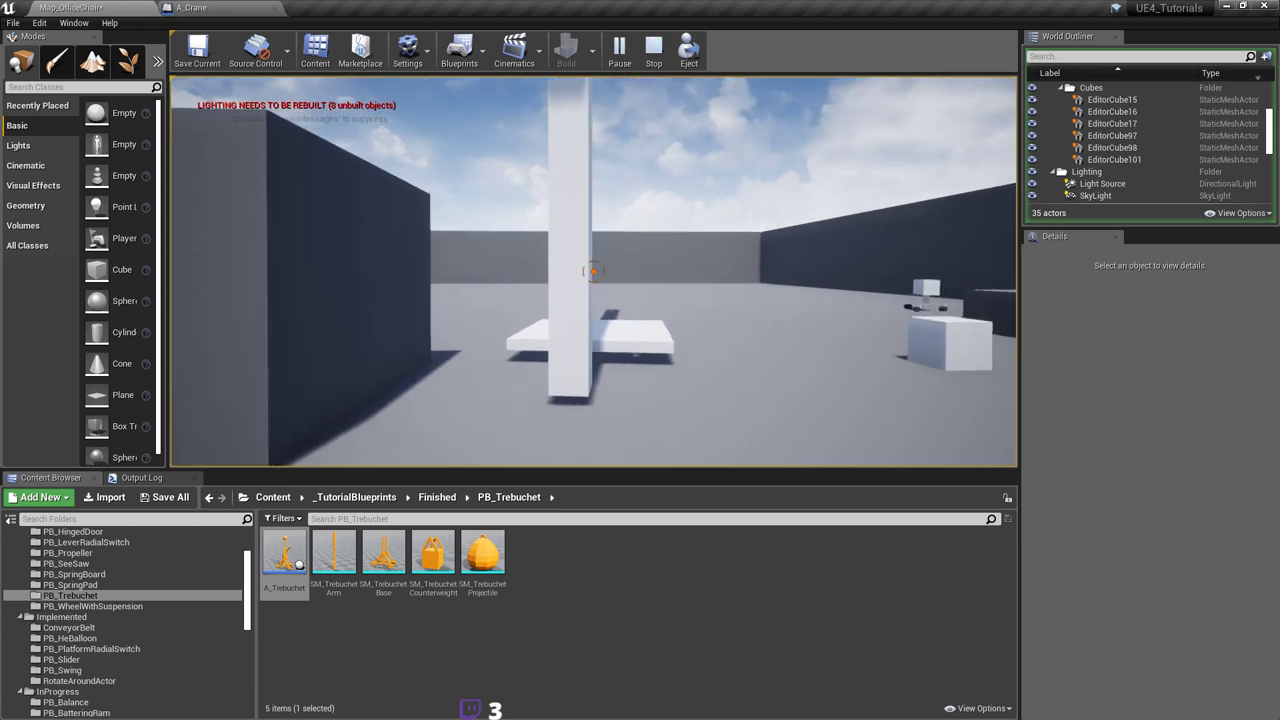
pyautogui.press('w')
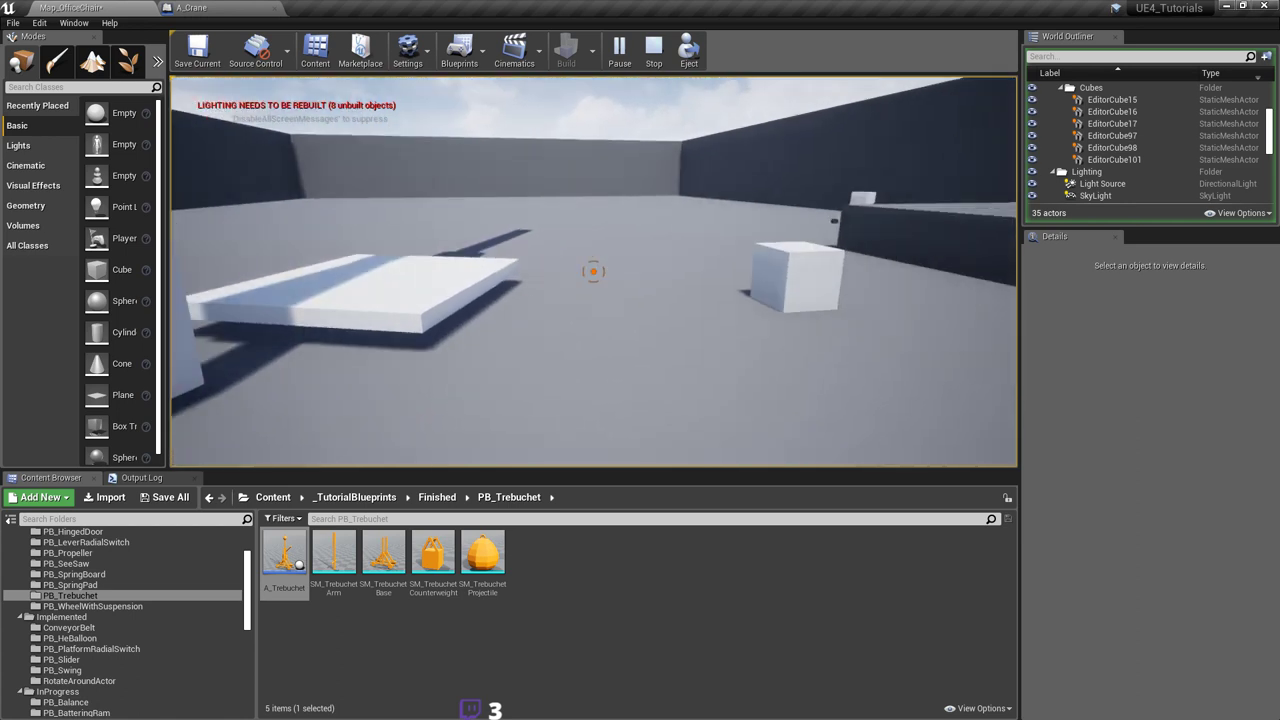
pyautogui.click(593, 271)
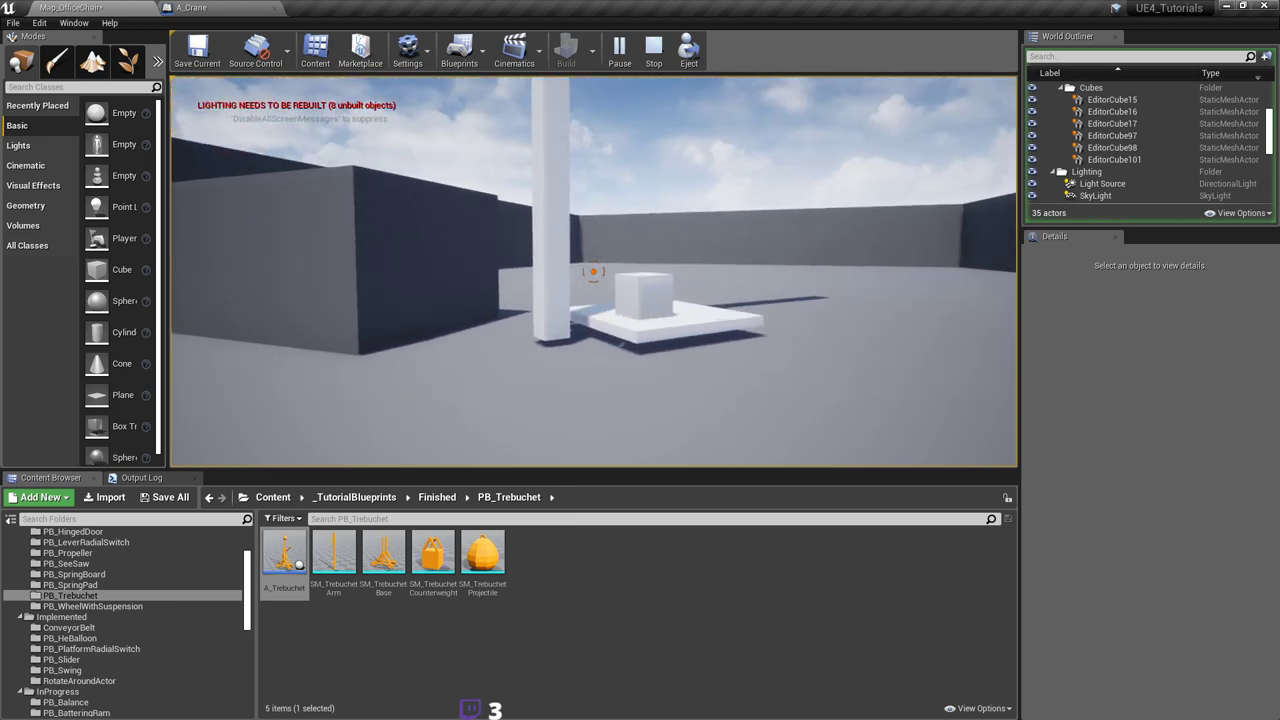
pyautogui.click(593, 271)
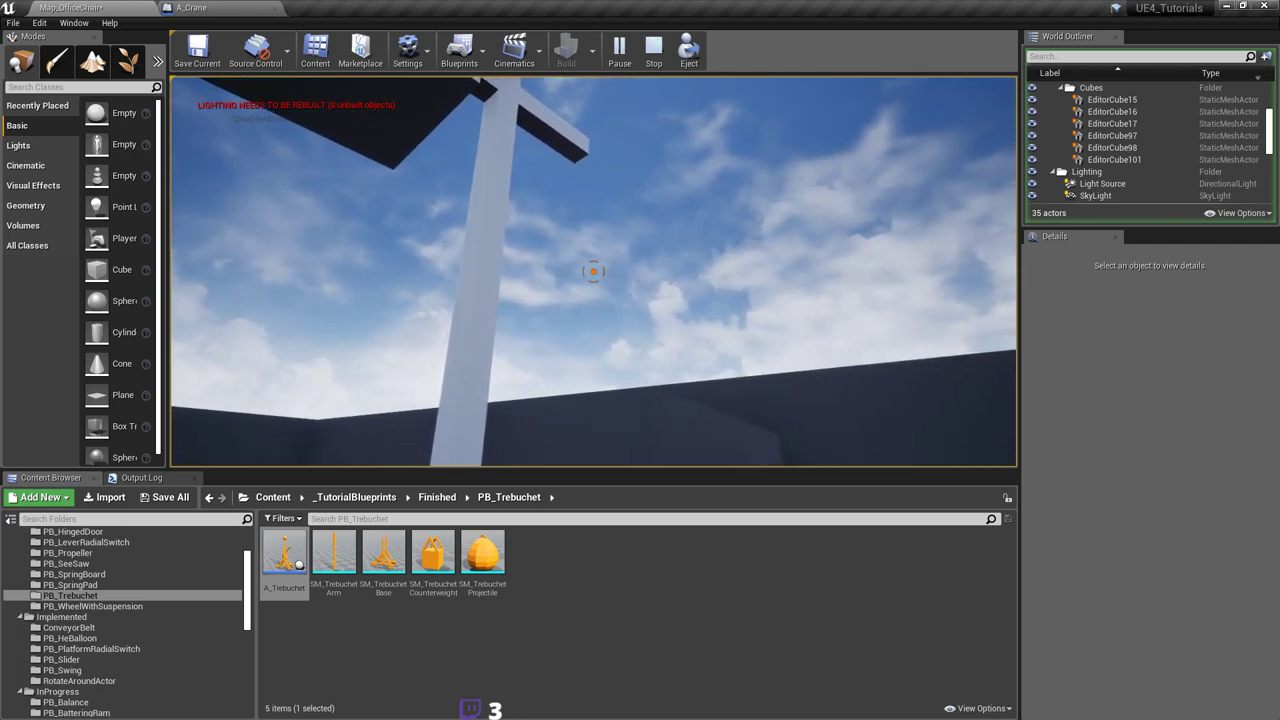
pyautogui.press('d')
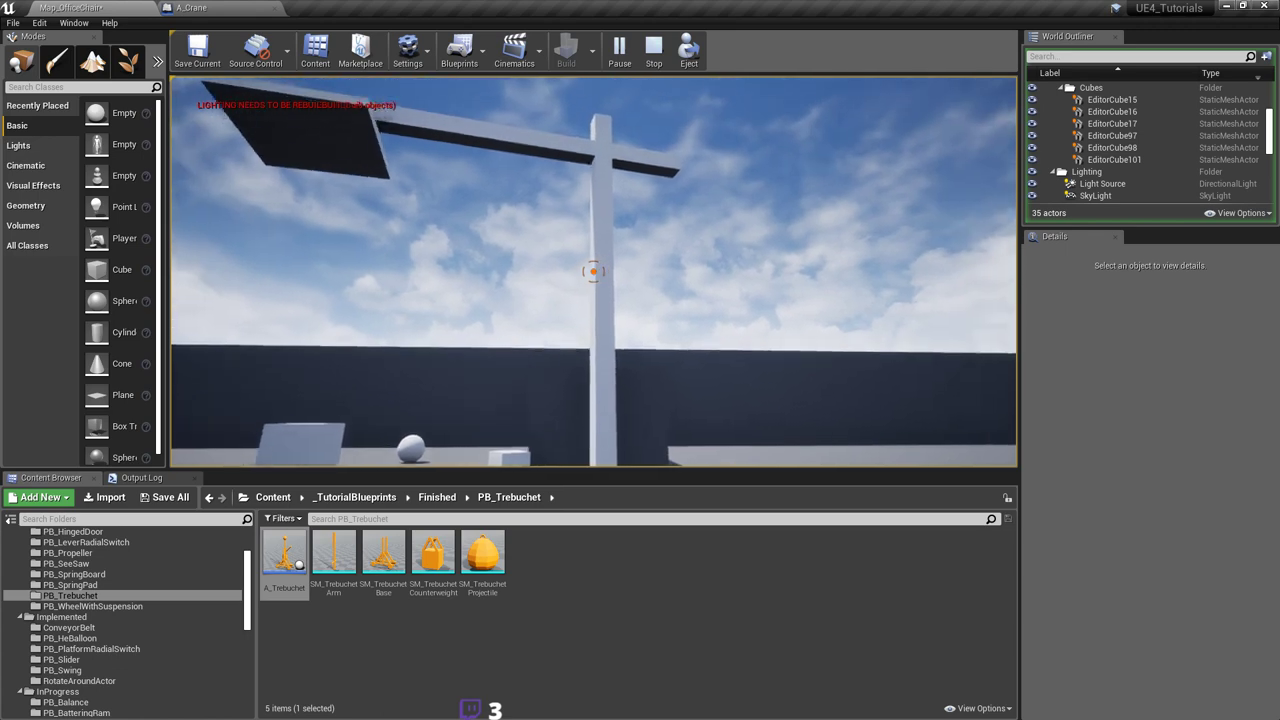
pyautogui.press('Escape')
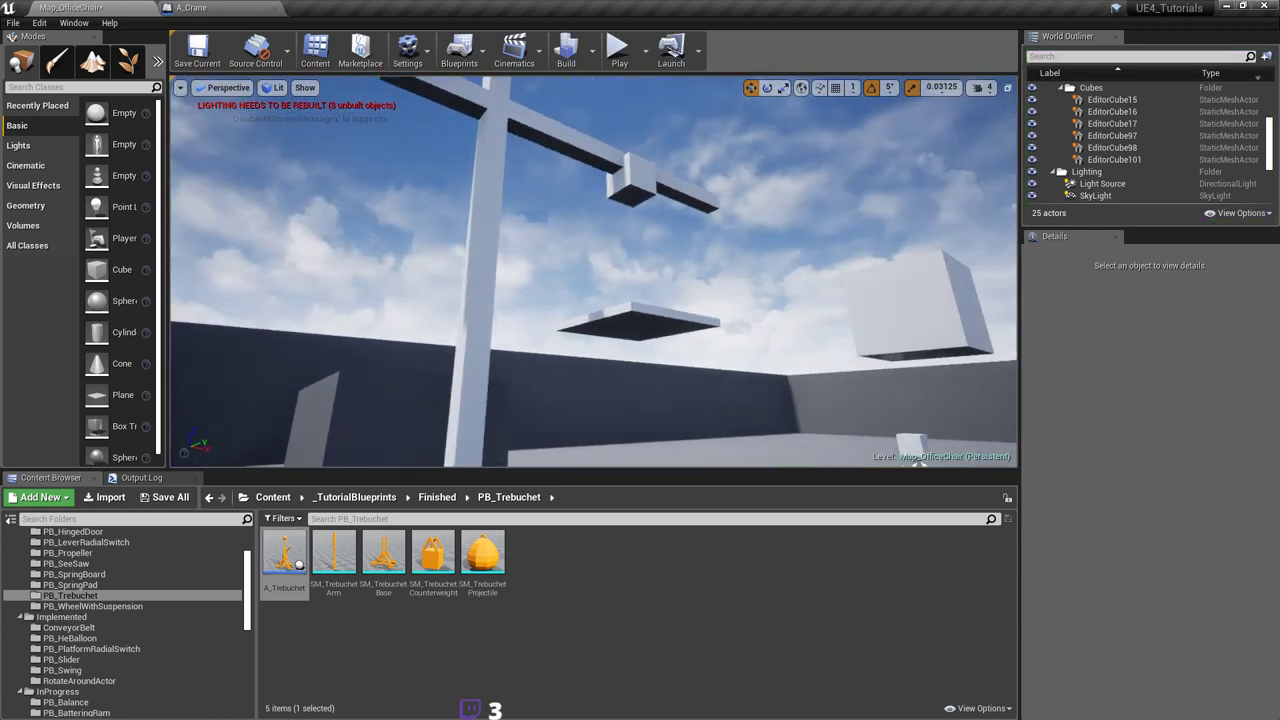
# Step: Run the level again and approach the physics cube beside the crane to recheck the crane's starting behaviour
pyautogui.moveTo(779, 166)
pyautogui.mouseDown(button='right')
pyautogui.moveTo(835, 310)
pyautogui.moveTo(755, 165)
pyautogui.moveTo(779, 220)
pyautogui.moveTo(779, 166)
pyautogui.mouseUp(button='right')
pyautogui.click(620, 52)
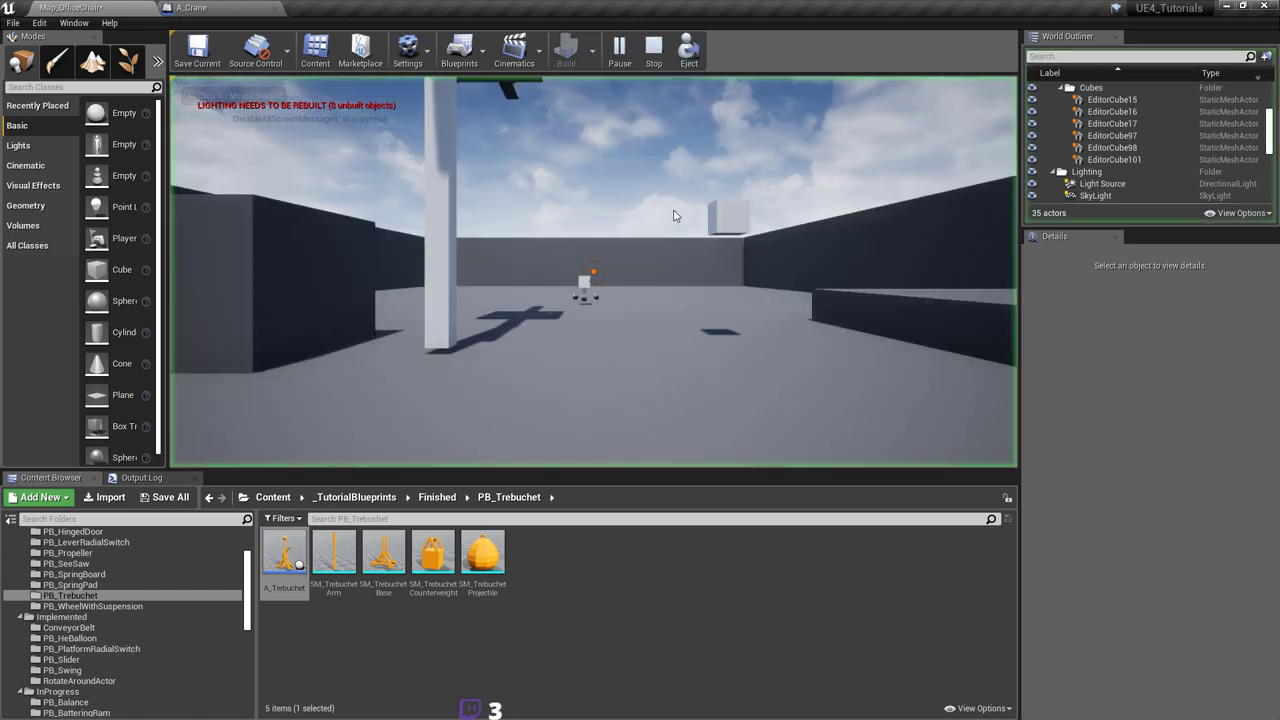
pyautogui.press('w')
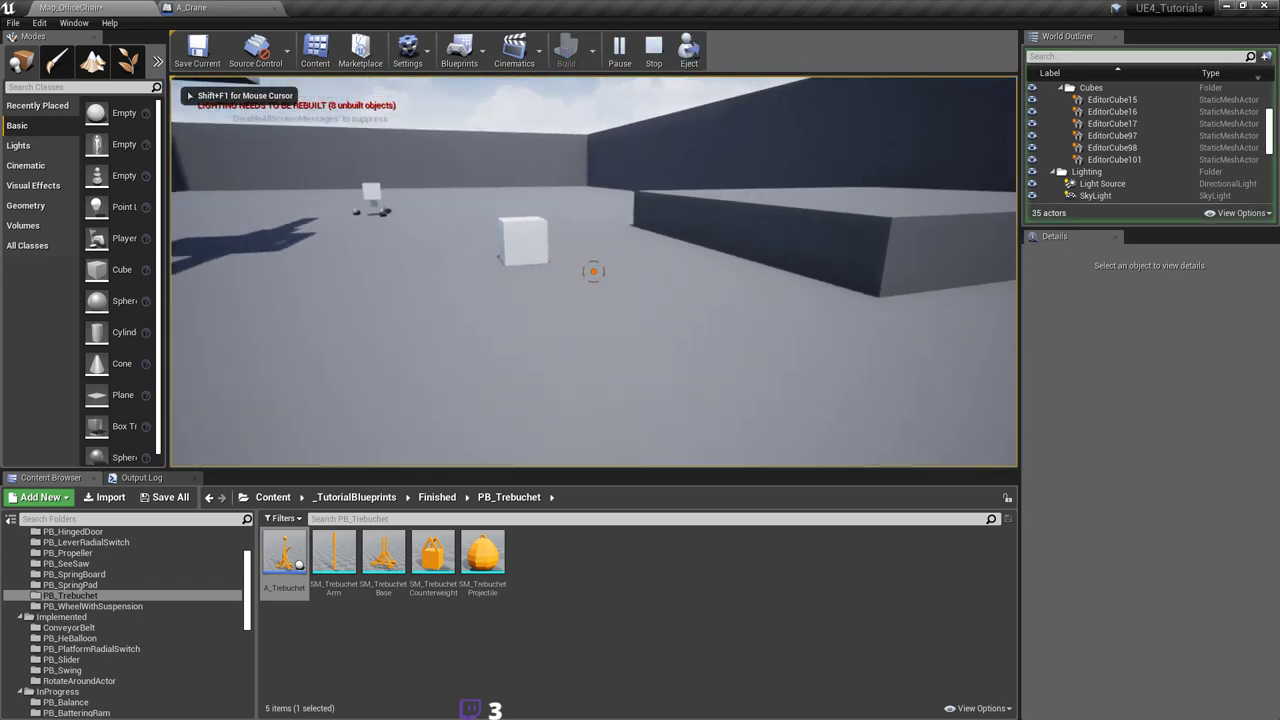
pyautogui.click(593, 271)
# Step: In A_Crane's Event Graph, make the X value of the BeginPlay Make Vector node positive
pyautogui.click(207, 7)
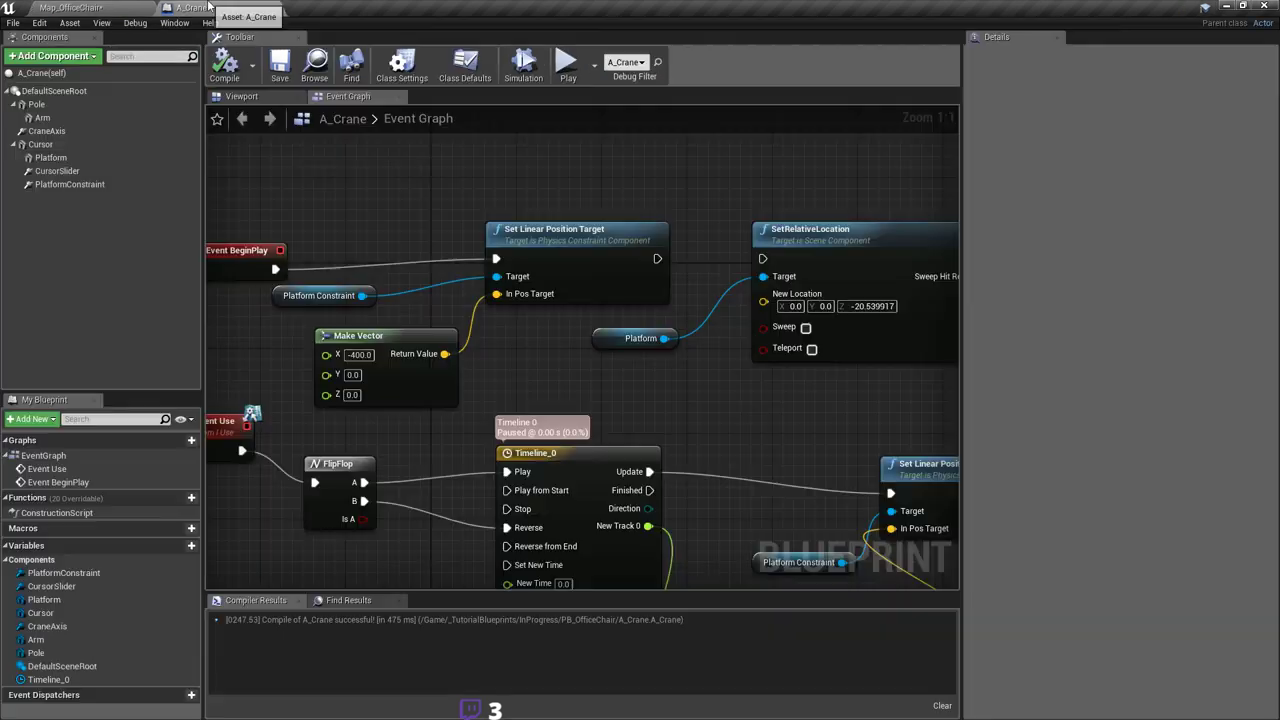
pyautogui.scroll(-4, 643, 362)
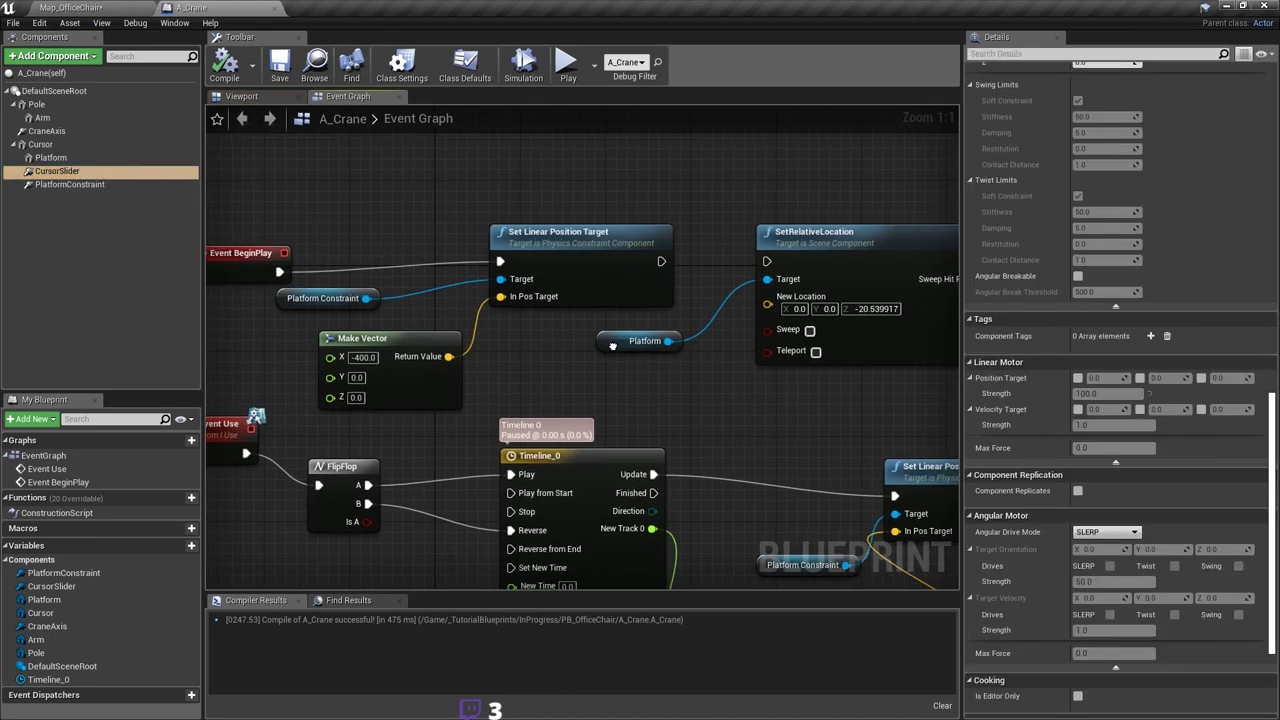
pyautogui.scroll(-4, 1133, 457)
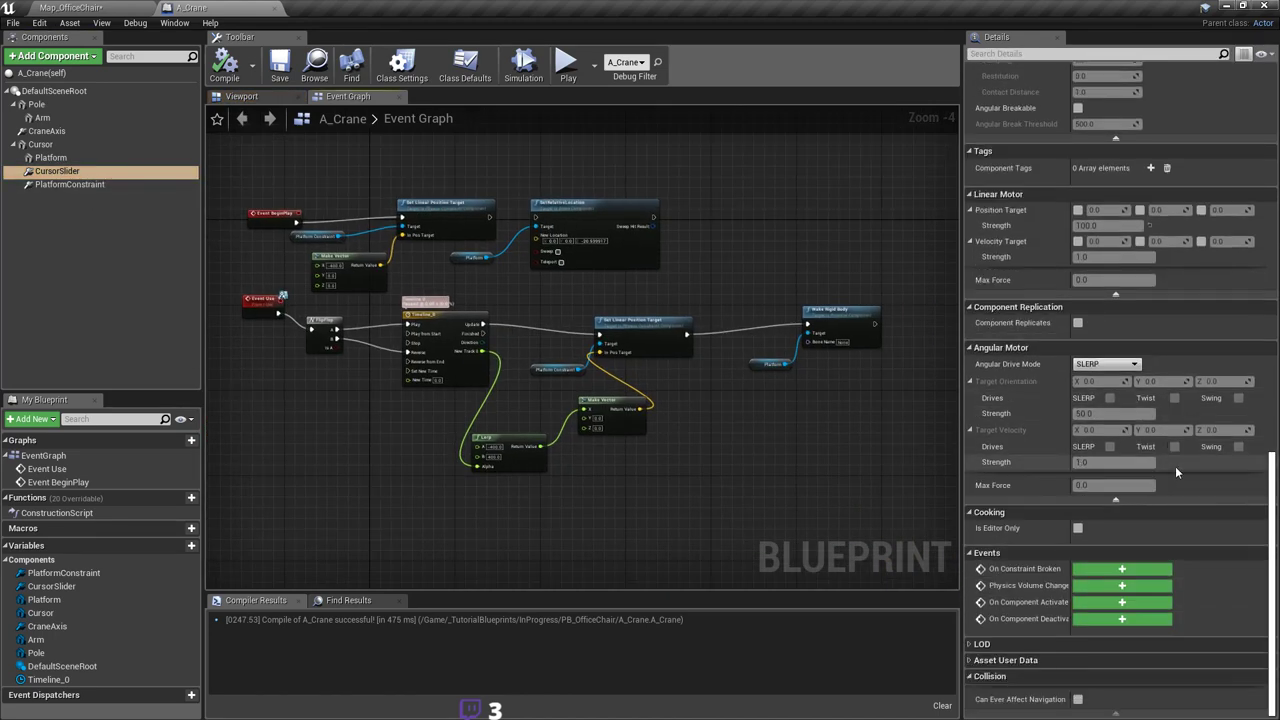
pyautogui.scroll(4, 592, 253)
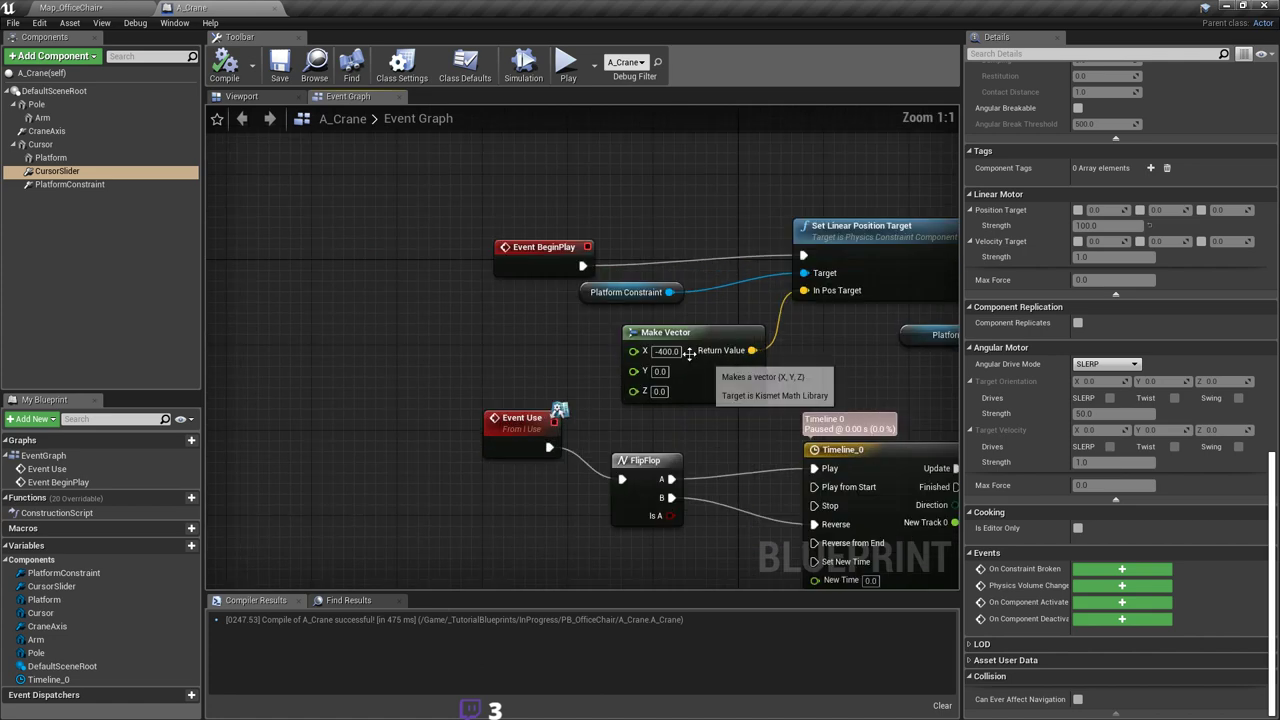
pyautogui.click(666, 351)
pyautogui.press('Return')
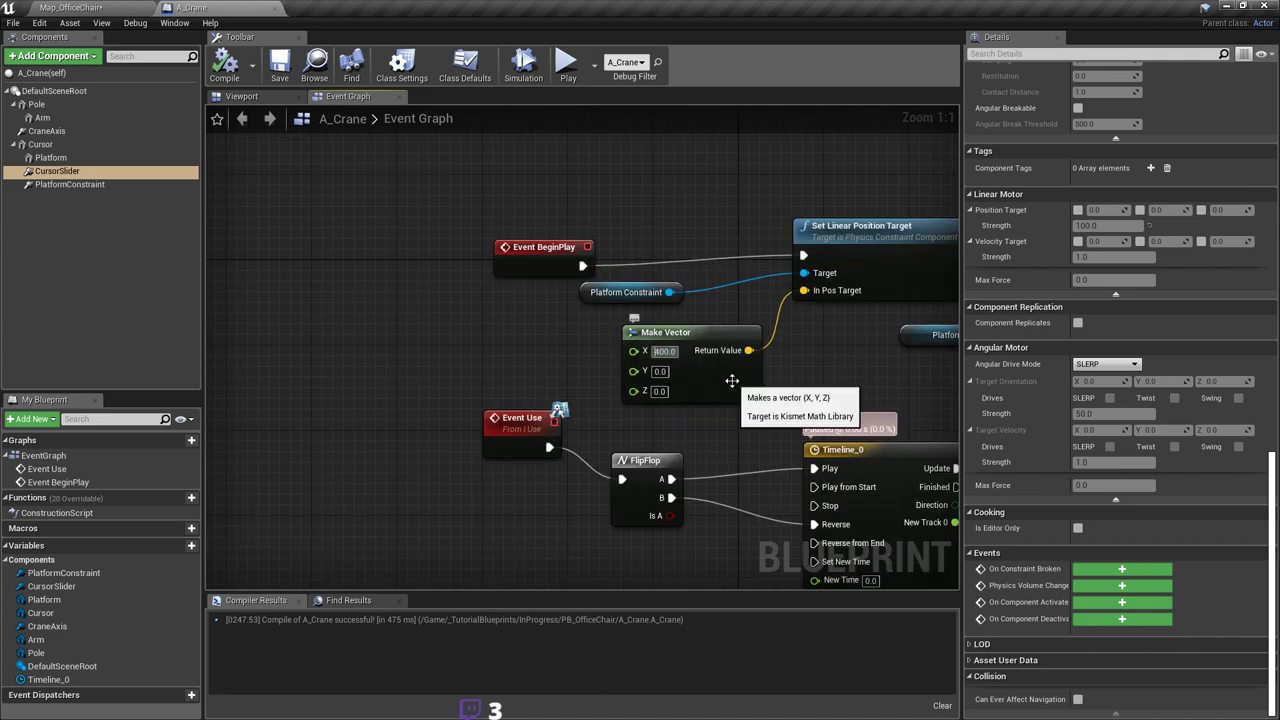
# Step: Delete the unused SetRelativeLocation node and its Platform reference from the BeginPlay logic, and save the blueprint
pyautogui.scroll(-4, 456, 358)
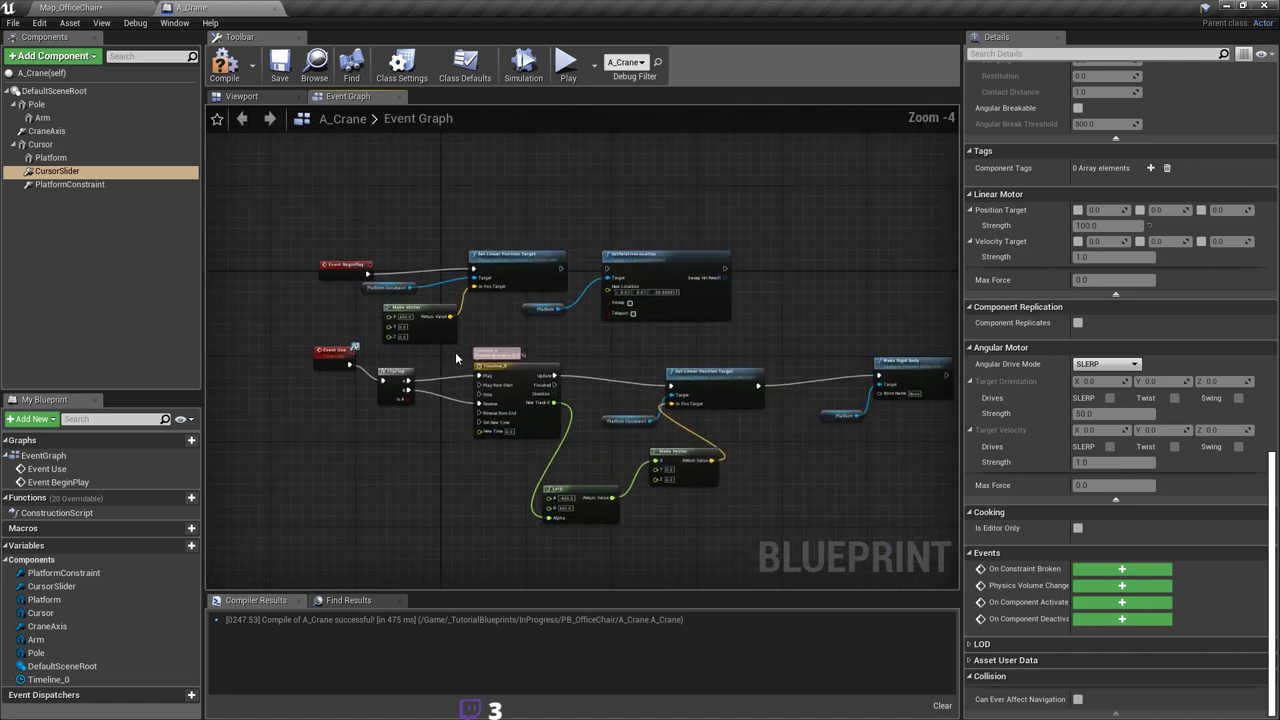
pyautogui.moveTo(633, 297); pyautogui.dragTo(685, 325)
pyautogui.press('Delete')
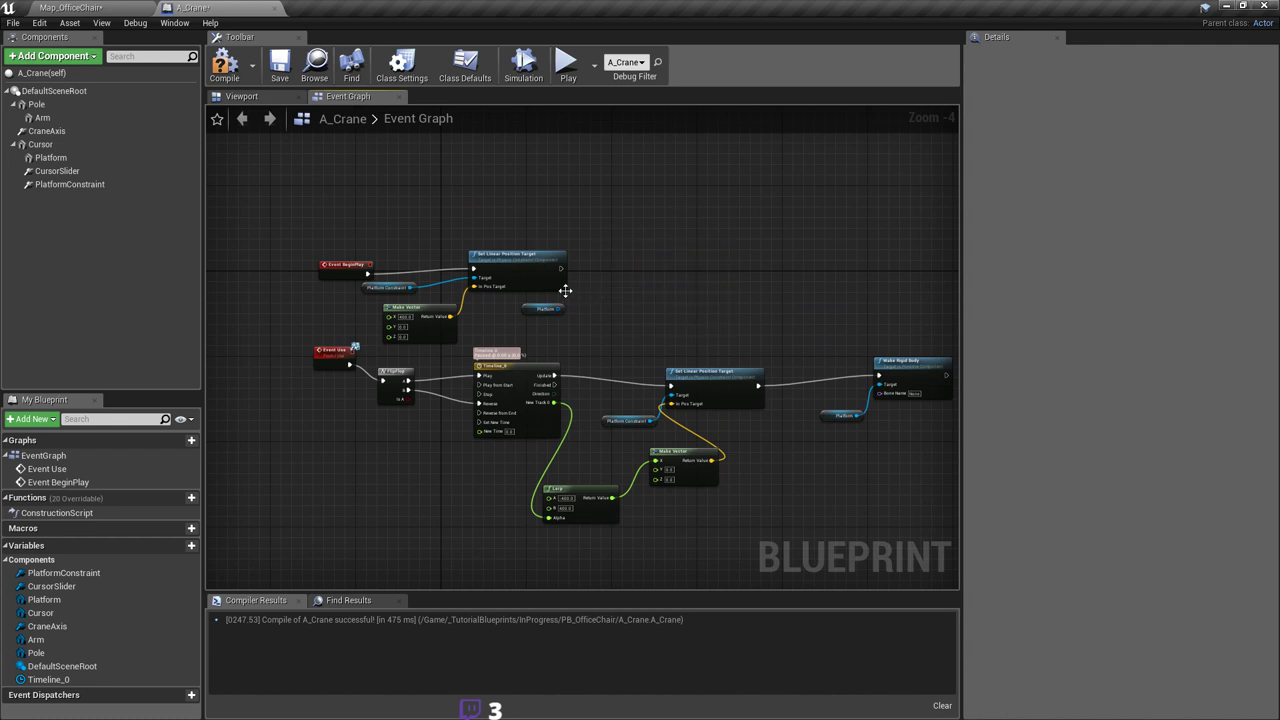
pyautogui.moveTo(546, 310); pyautogui.dragTo(543, 314)
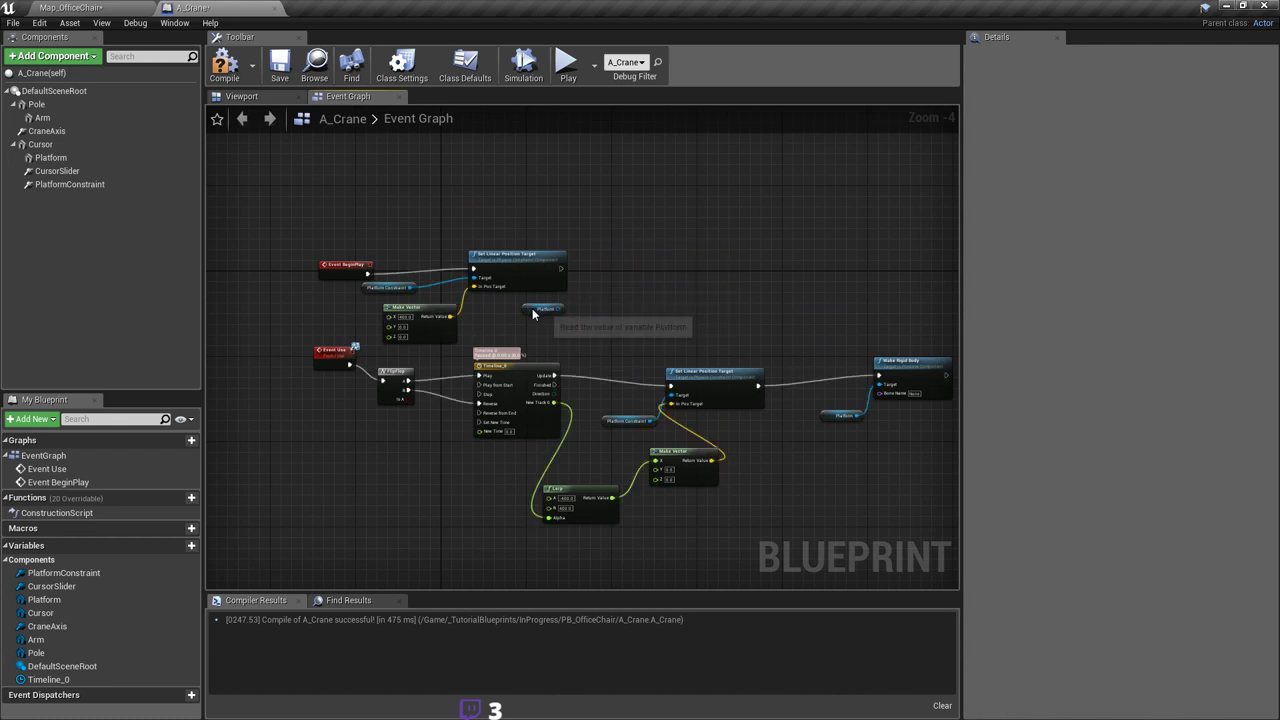
pyautogui.click(533, 314)
pyautogui.press('Delete')
pyautogui.moveTo(608, 285); pyautogui.dragTo(630, 291, button='right')
pyautogui.hotkey('ctrl', 's')
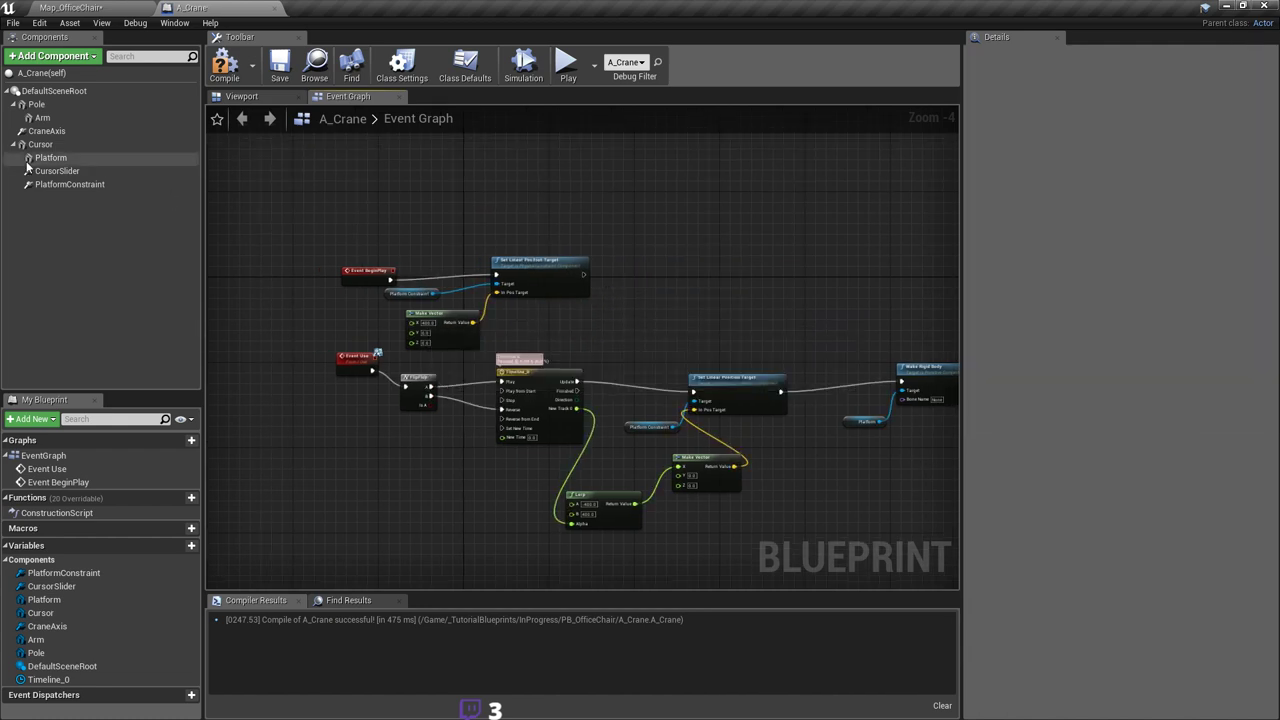
# Step: Examine the CursorSlider constraint's linear limits, angular limits and linear motor settings
pyautogui.click(30, 171)
pyautogui.click(243, 97)
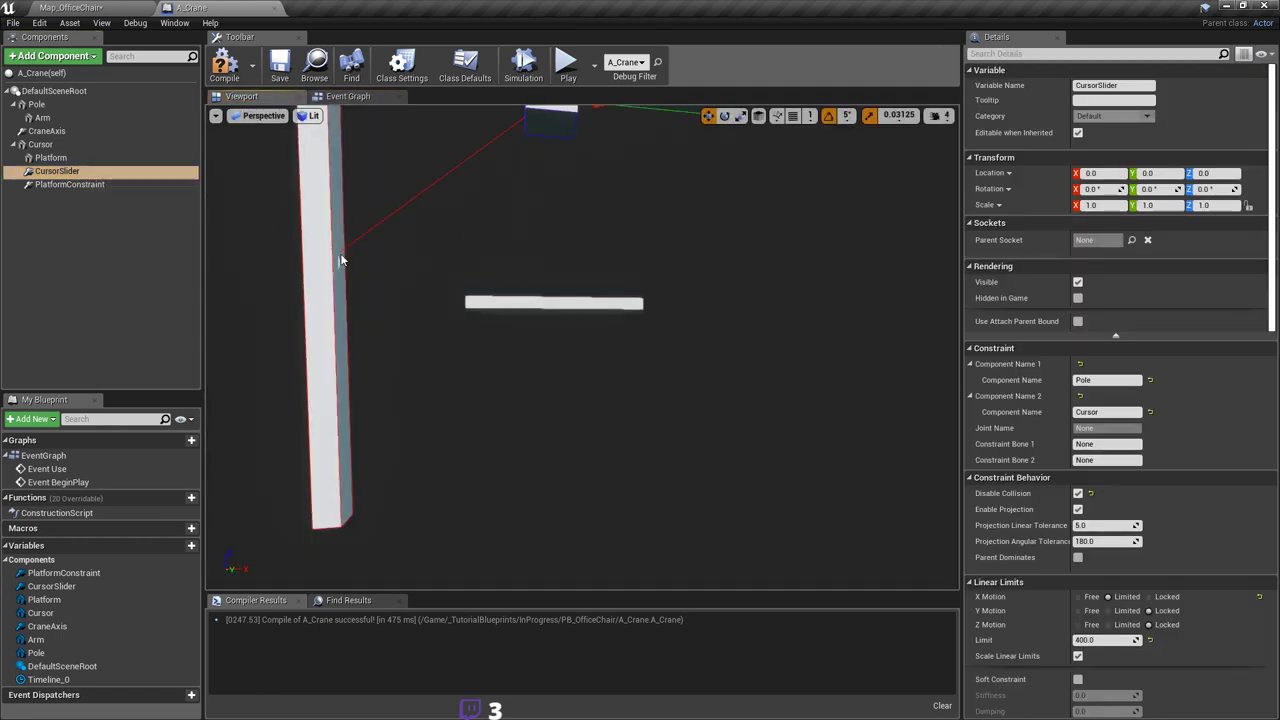
pyautogui.scroll(-3, 1125, 459)
pyautogui.scroll(-8, 1125, 459)
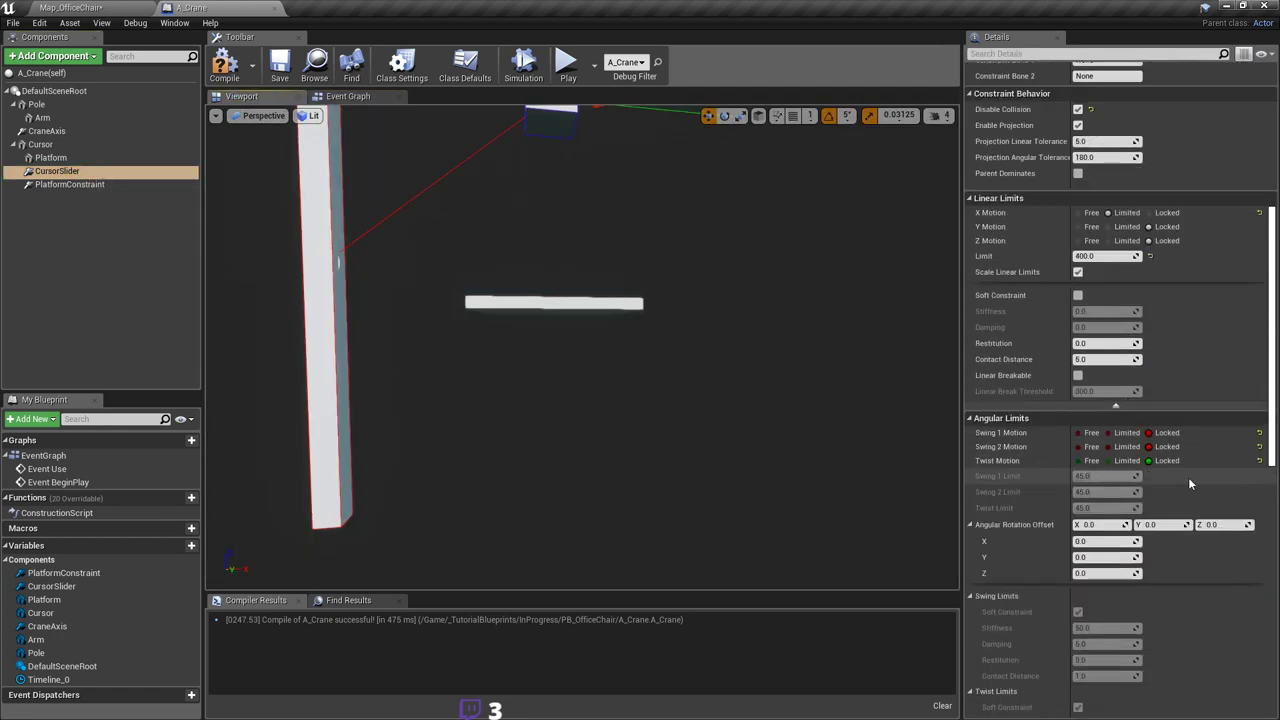
pyautogui.scroll(-10, 1185, 481)
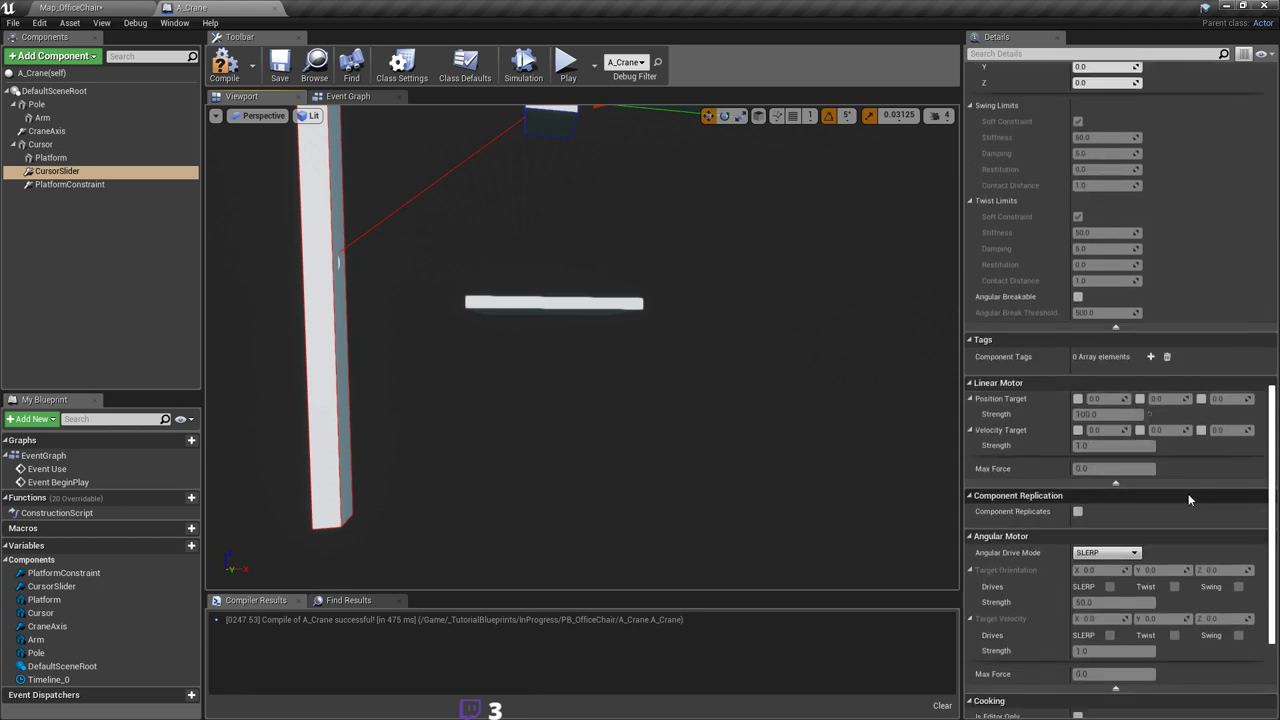
pyautogui.scroll(9, 1273, 495)
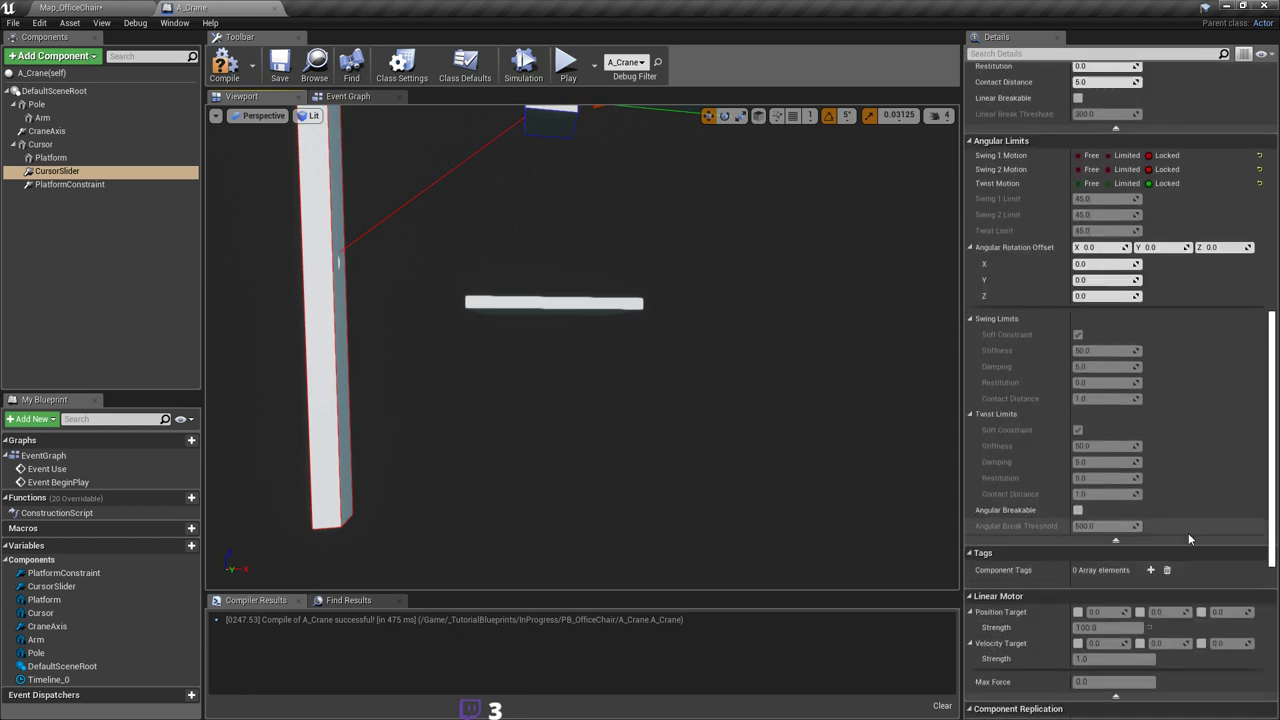
pyautogui.scroll(6, 1273, 495)
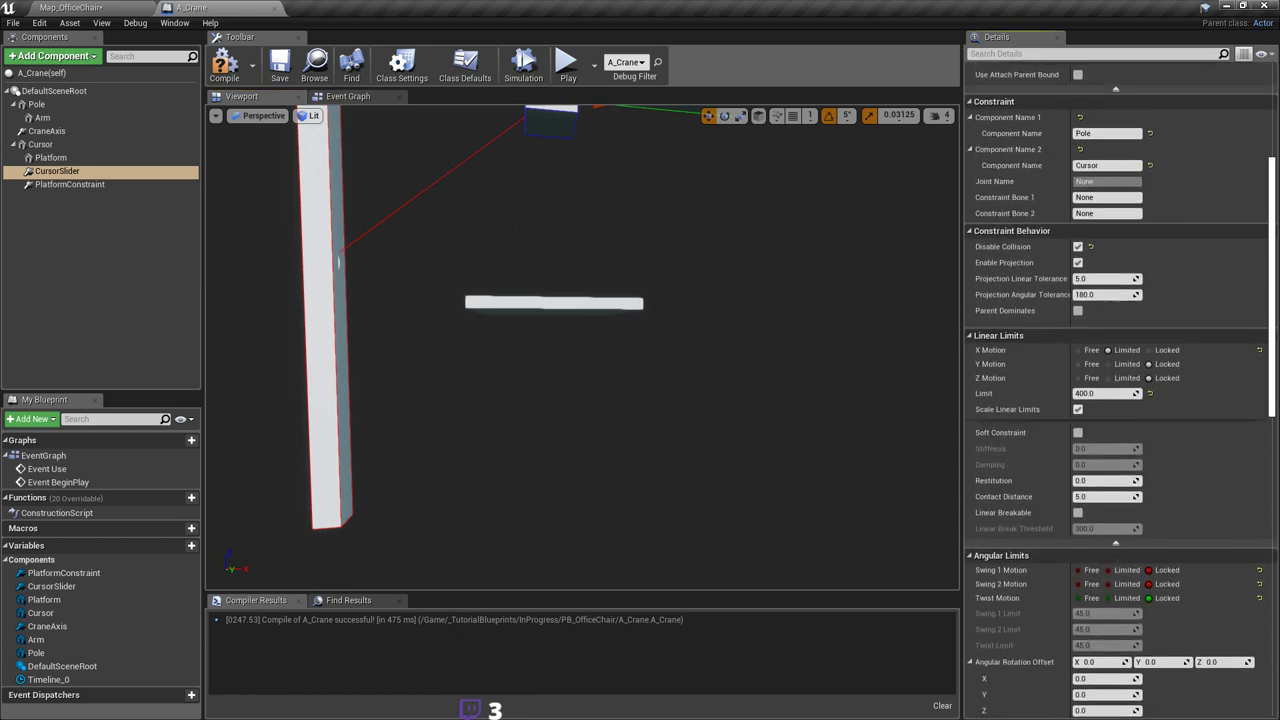
pyautogui.scroll(-7, 1268, 536)
pyautogui.scroll(-6, 1268, 536)
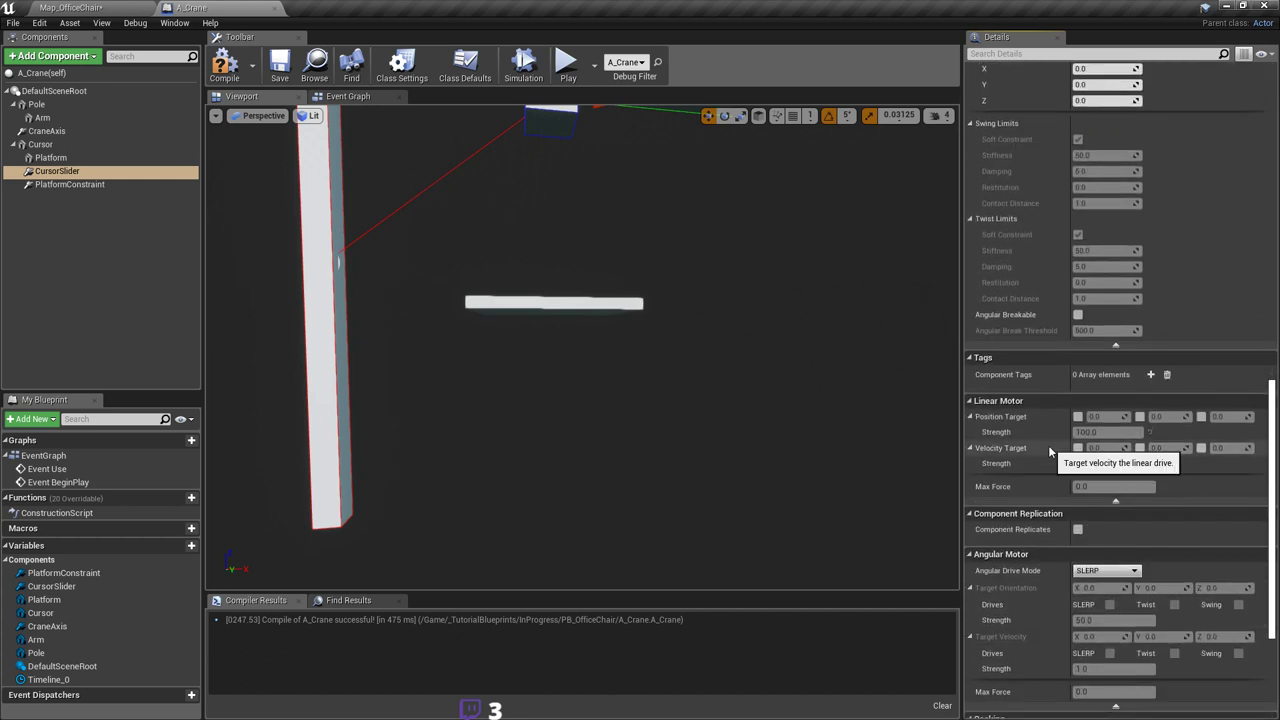
# Step: Enable the X velocity target of CursorSlider's linear motor, leaving its position target off, and set the velocity strength to 100
pyautogui.click(1079, 417)
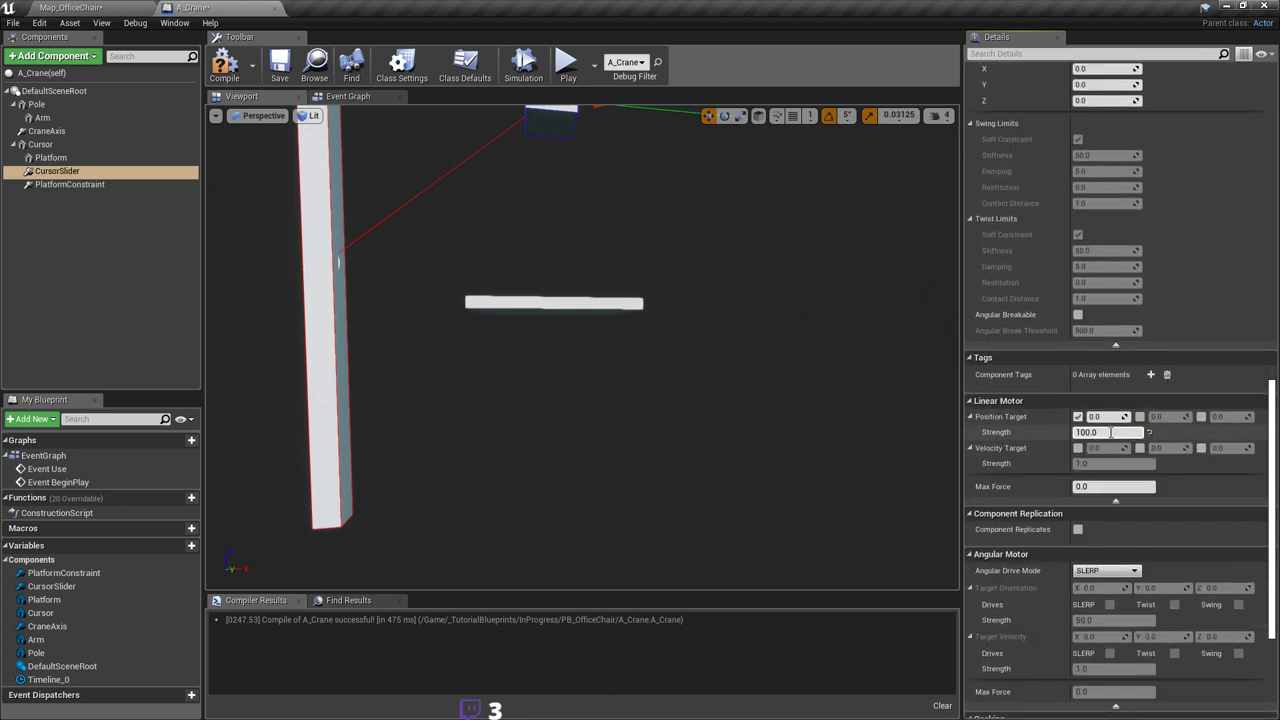
pyautogui.click(1078, 417)
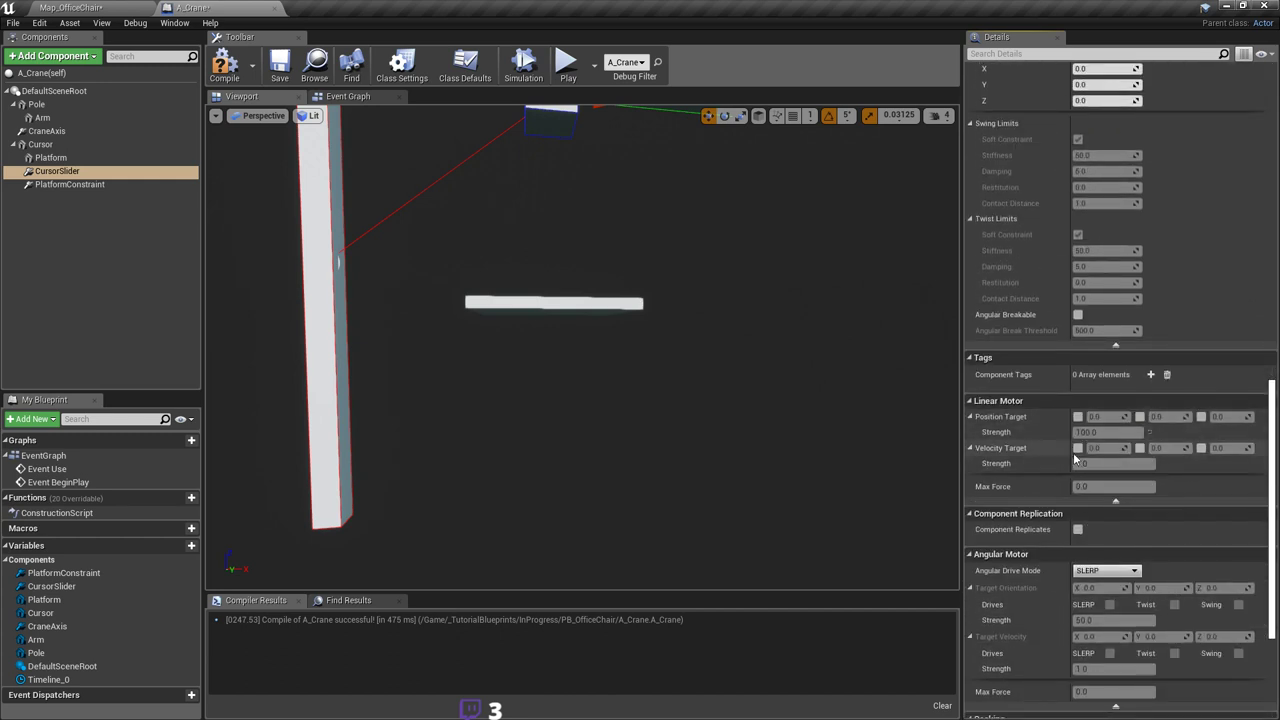
pyautogui.click(1078, 449)
pyautogui.press('BackSpace')
pyautogui.press('BackSpace')
pyautogui.press('BackSpace')
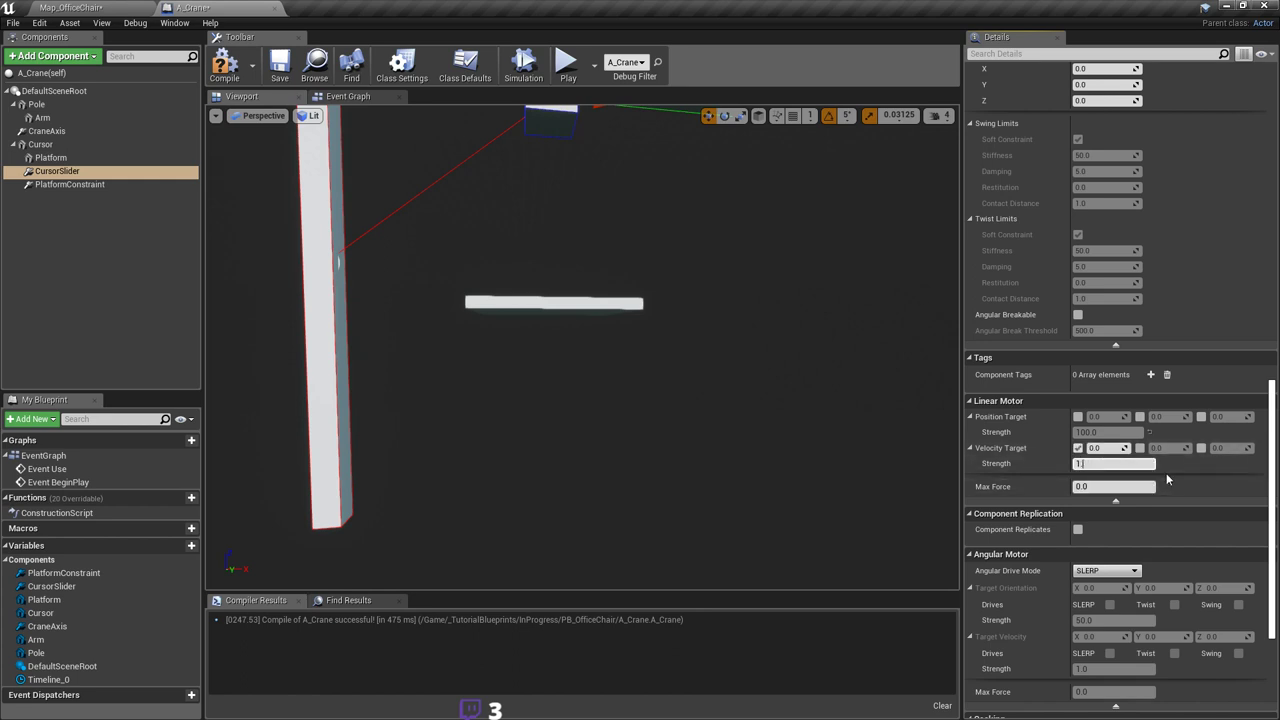
pyautogui.write('100')
pyautogui.press('Return')
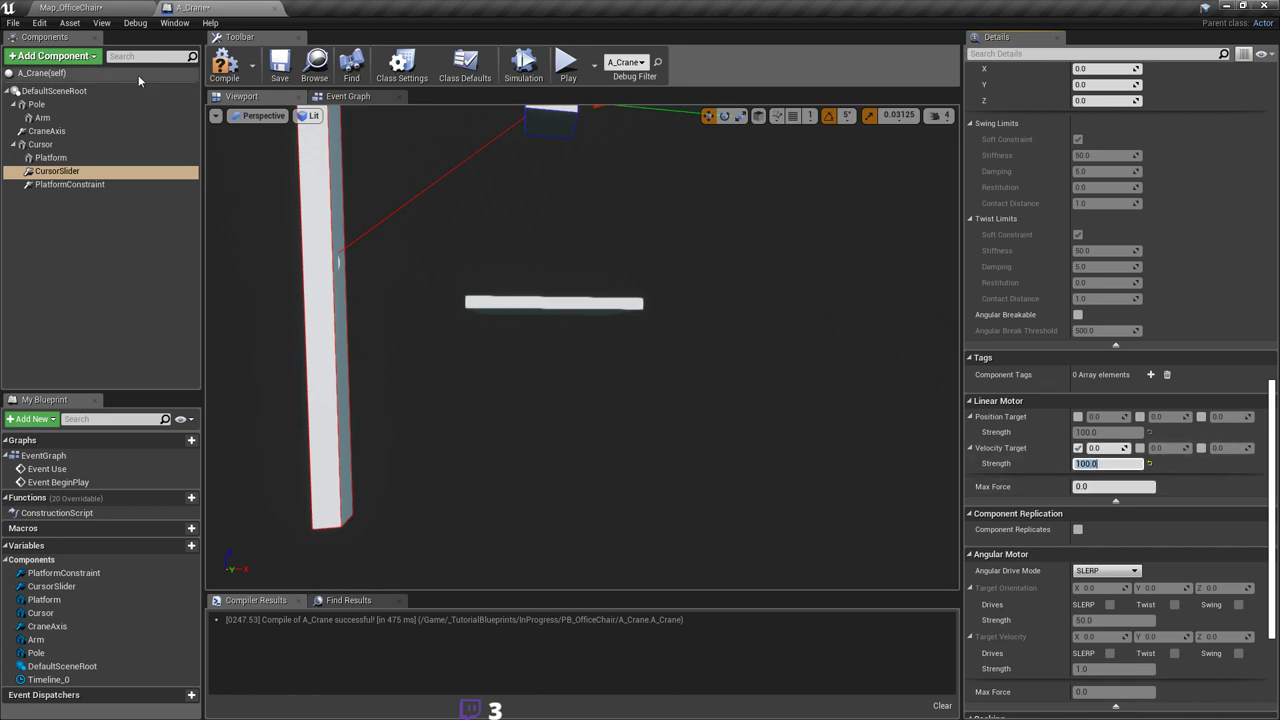
# Step: Compile A_Crane, return to the Map_OfficeChair level and save the level
pyautogui.click(224, 62)
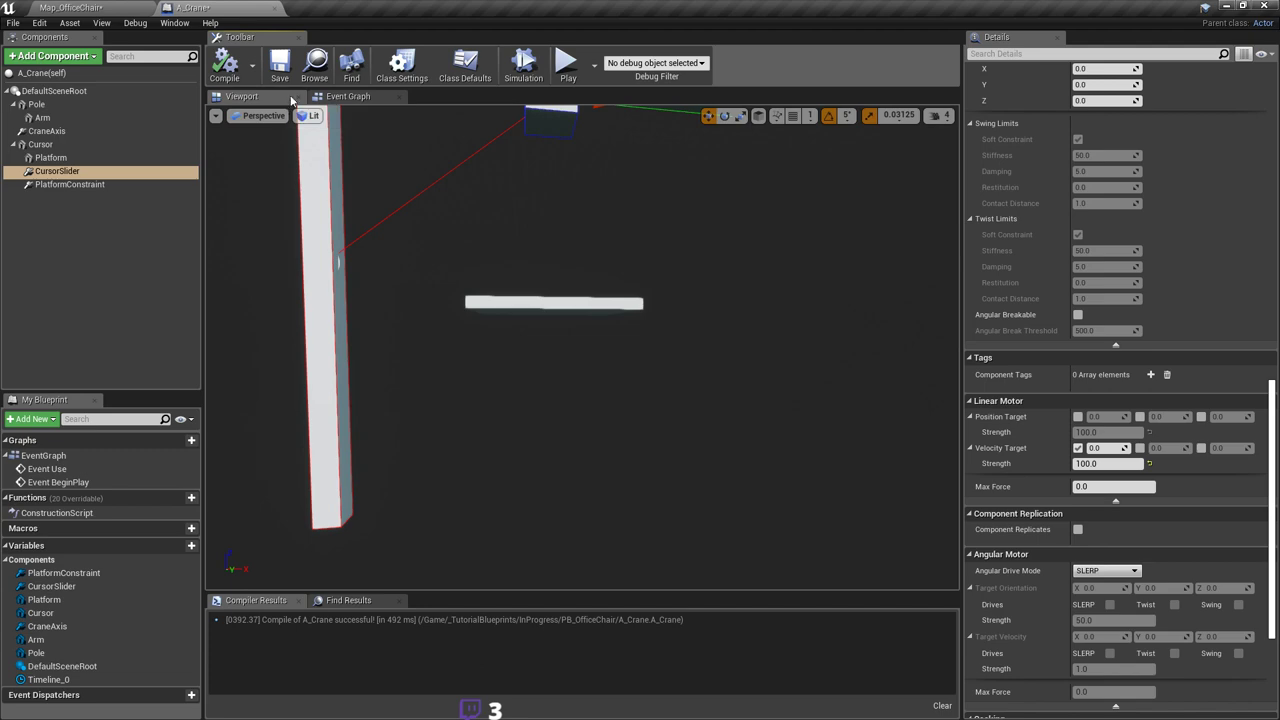
pyautogui.click(118, 9)
pyautogui.hotkey('ctrl', 's')
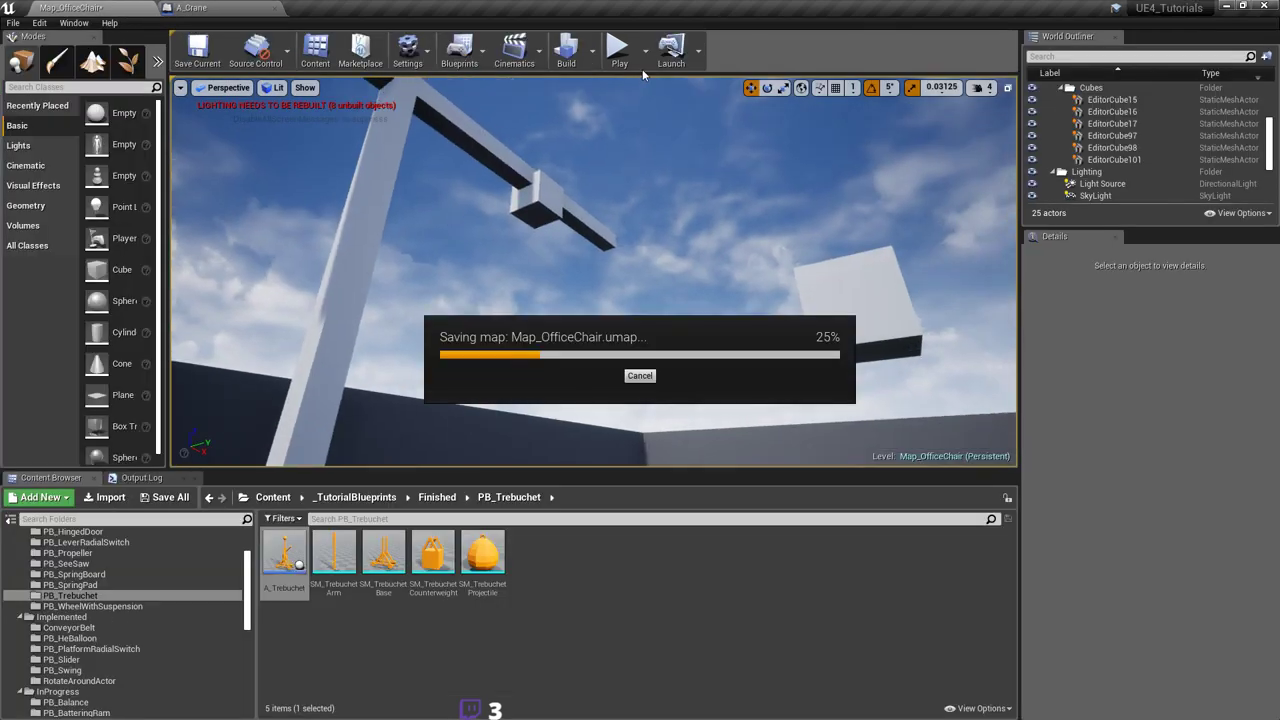
# Step: Play the level, pick up the white cube and set it on the crane's platform
pyautogui.click(618, 54)
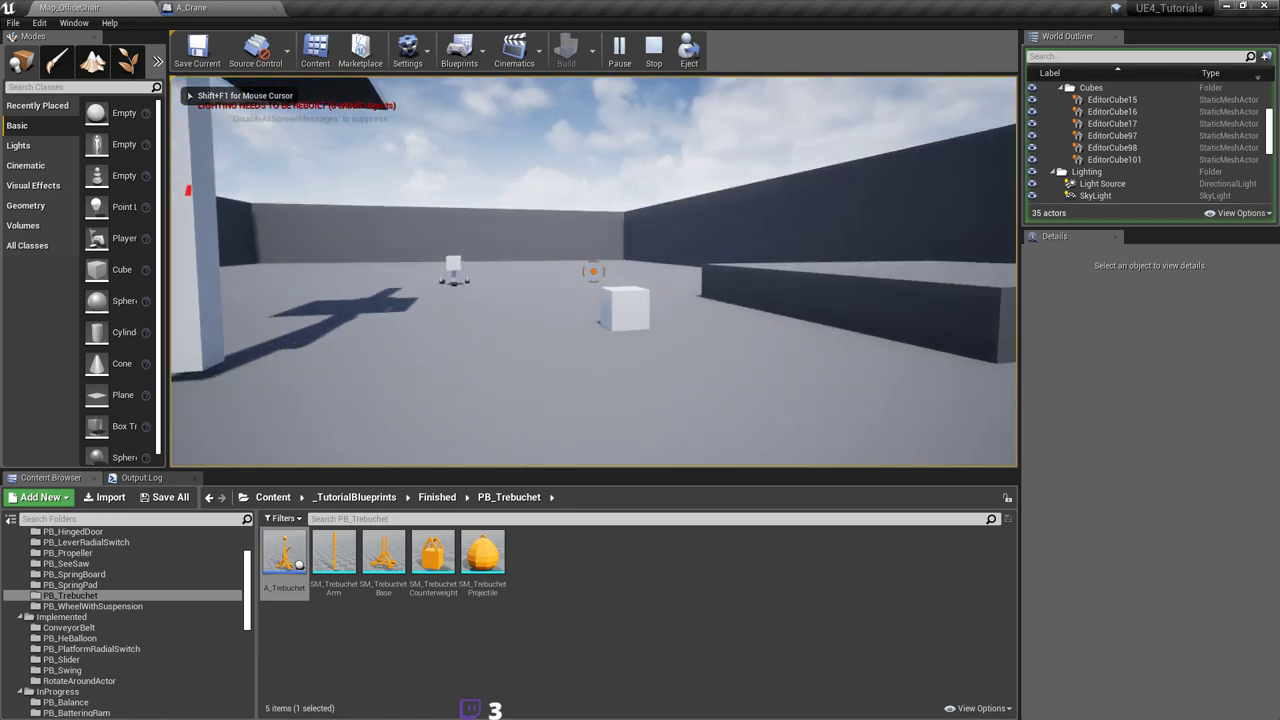
pyautogui.click(593, 271)
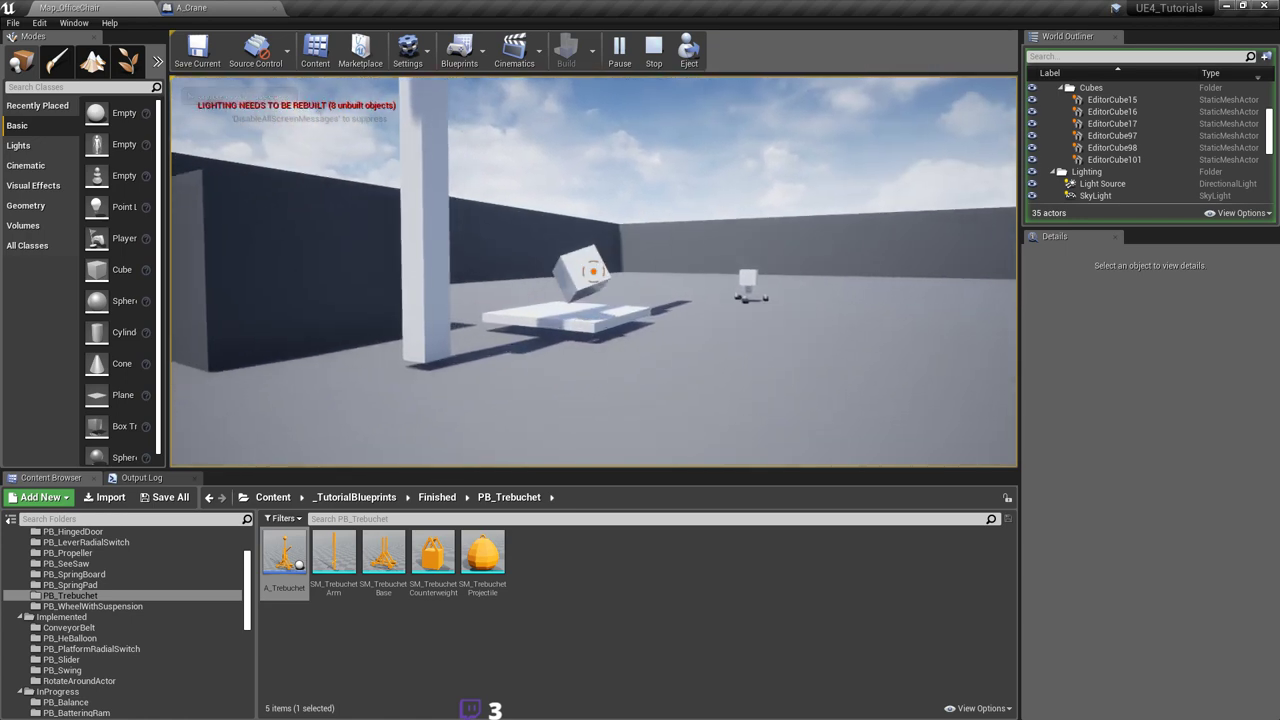
pyautogui.press('w')
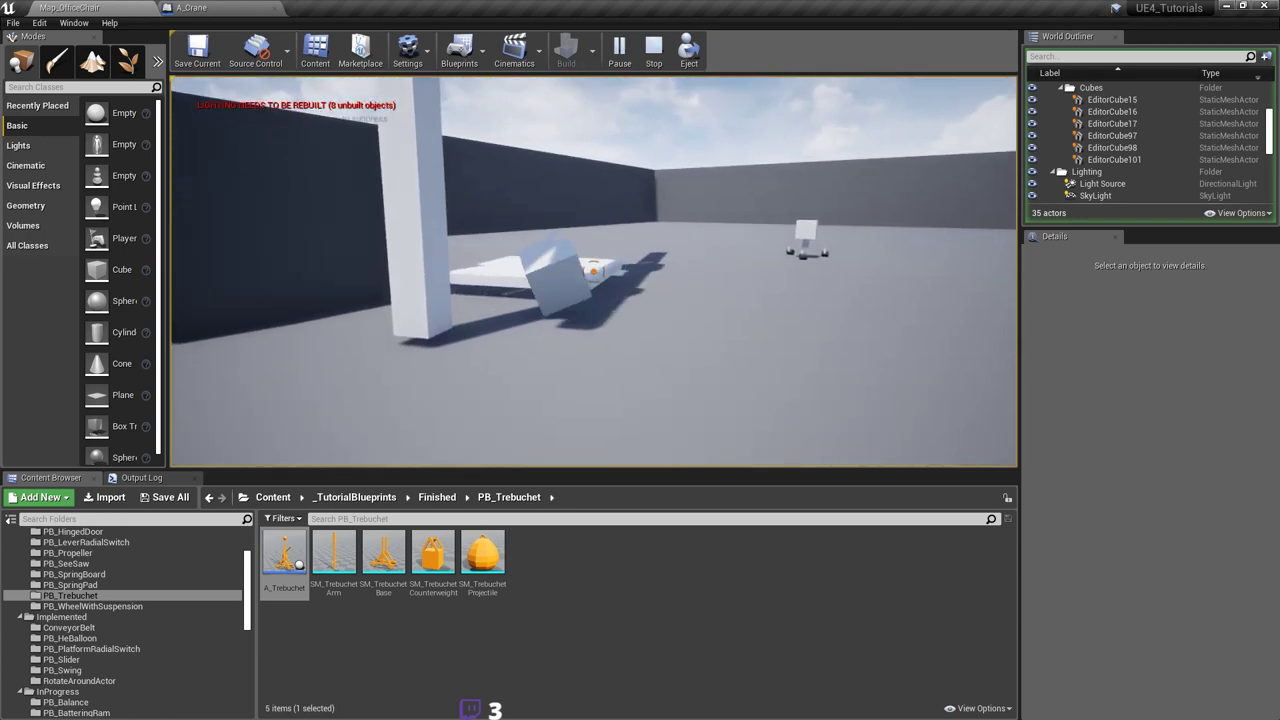
pyautogui.press('w')
pyautogui.click(593, 271)
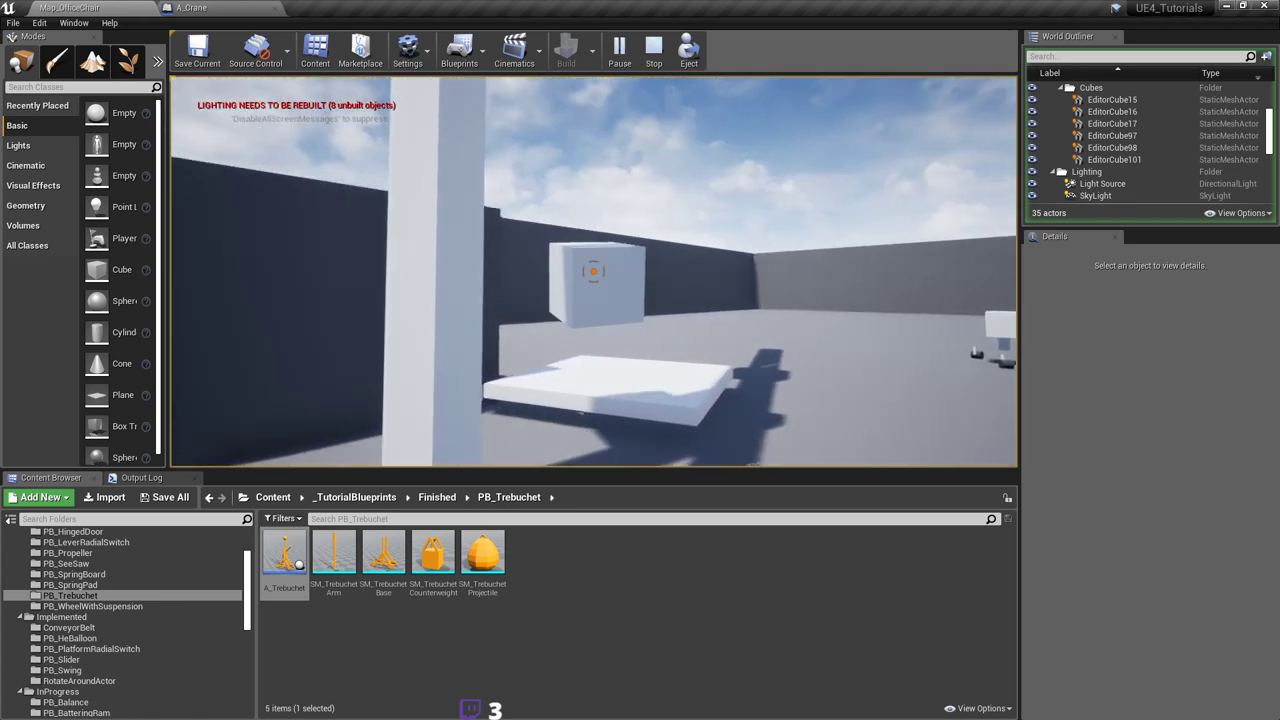
pyautogui.click(593, 271)
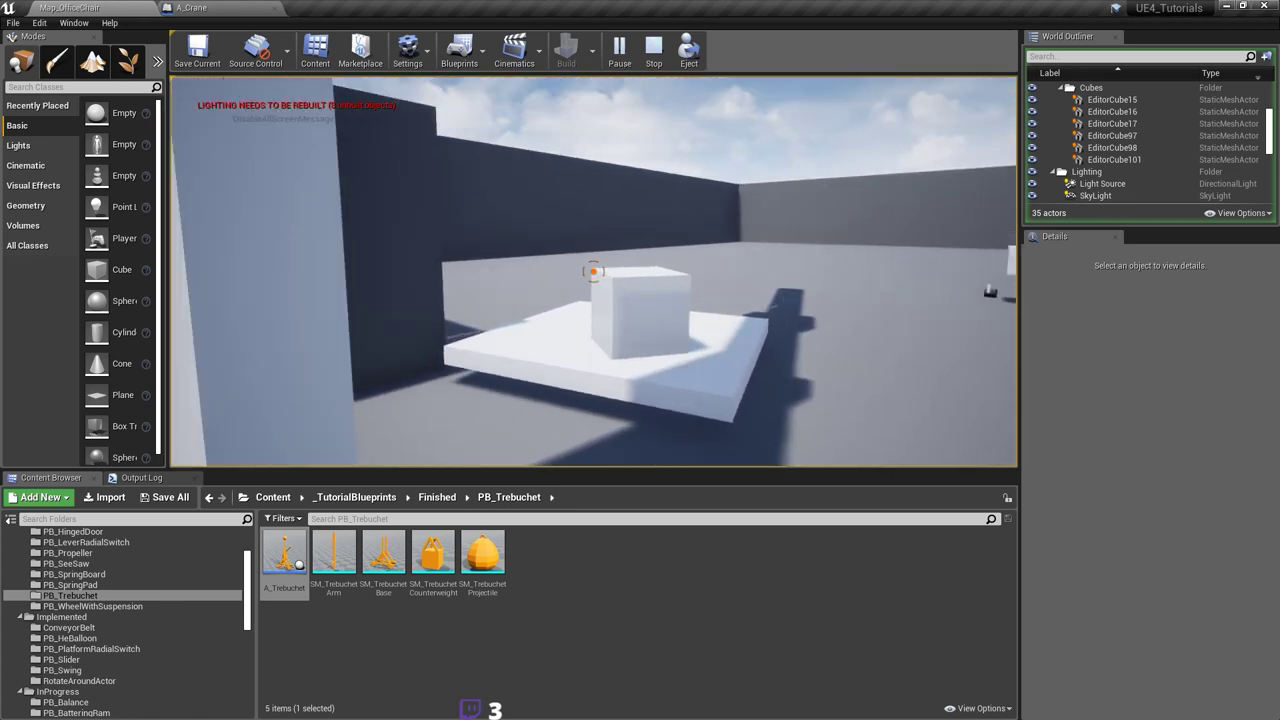
# Step: Test the crane's lift by raising the platform with the cube on it up to the arm
pyautogui.press('s')
pyautogui.press('s')
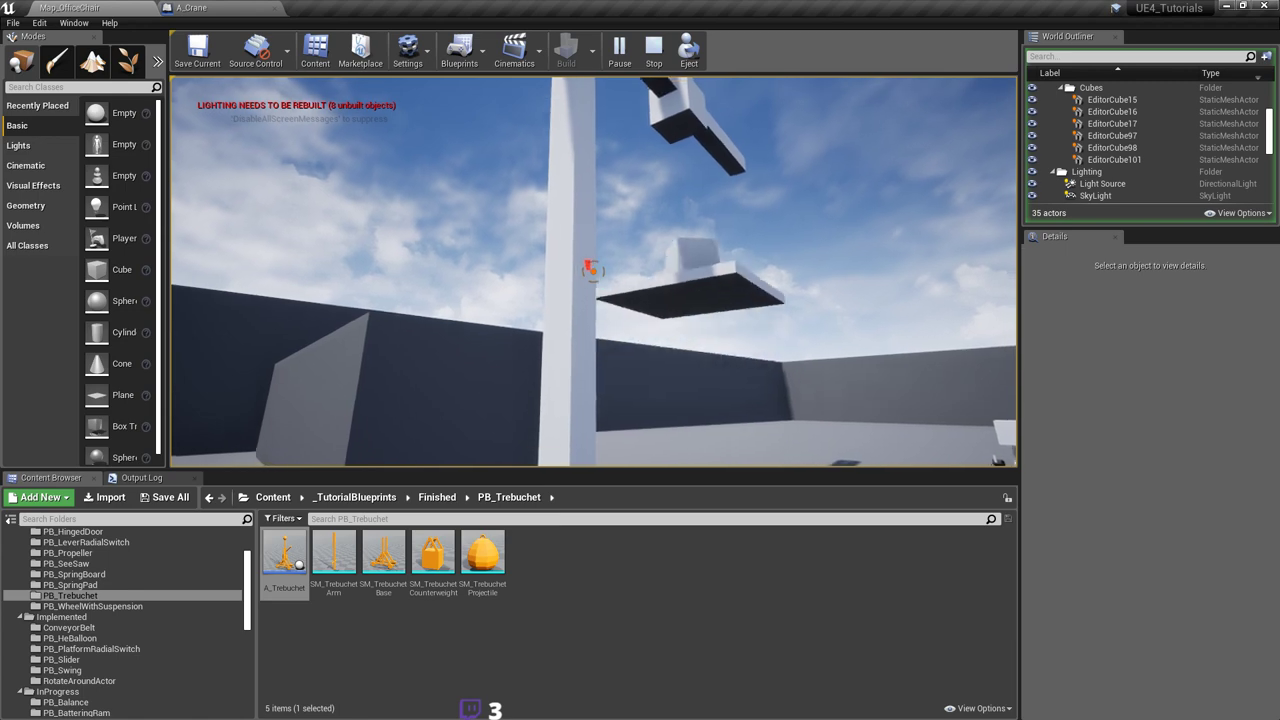
pyautogui.press('a')
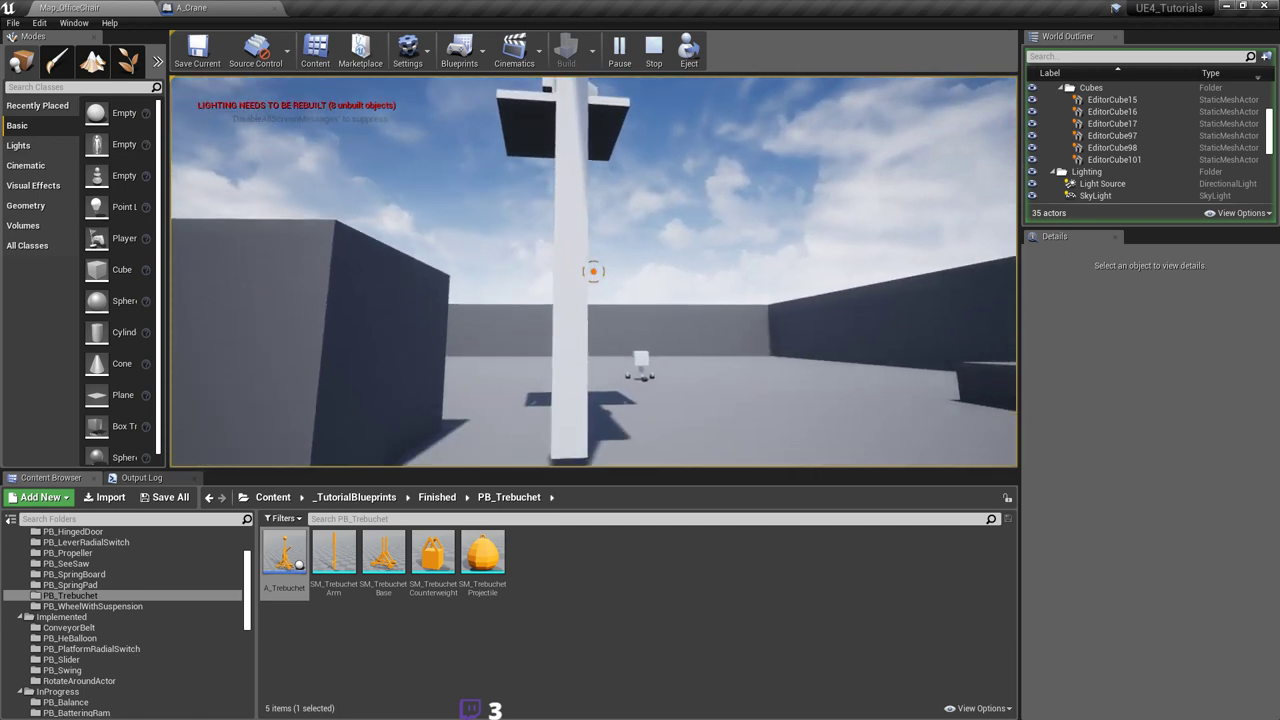
pyautogui.press('w')
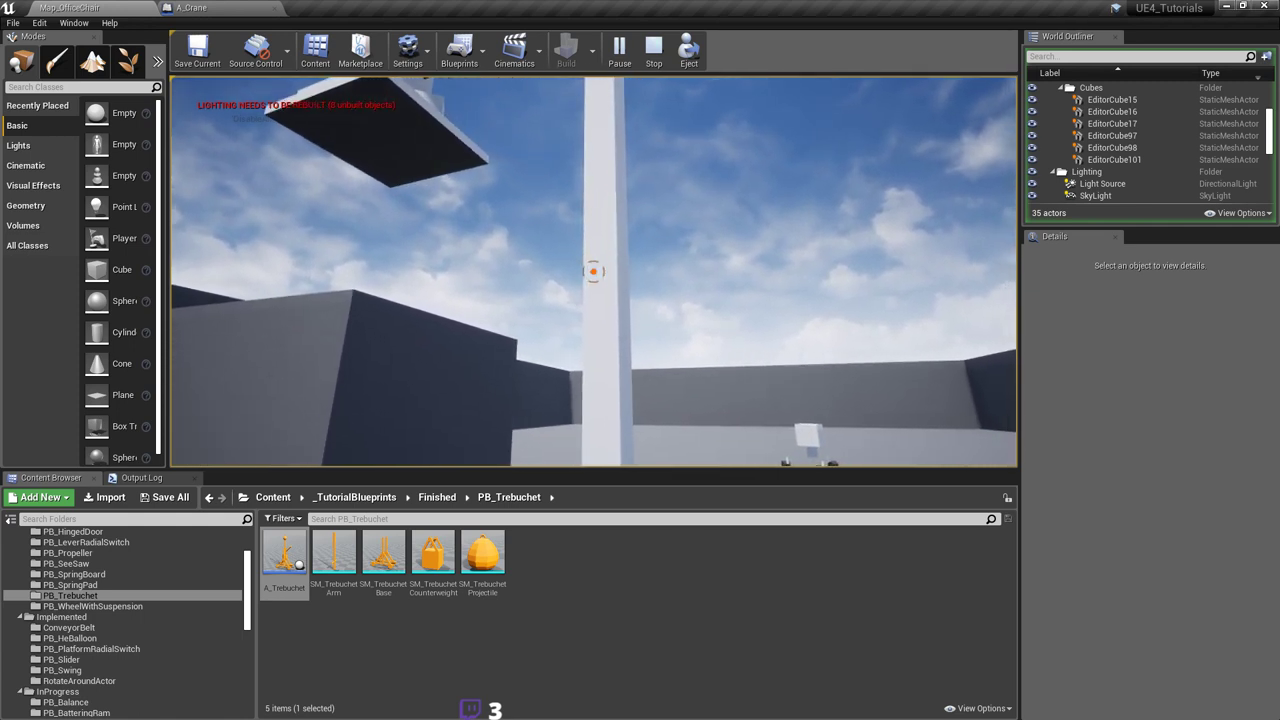
# Step: Swing the crane arm with the loaded platform over to the large dark block and lower the platform beside its upper edge
pyautogui.press('w')
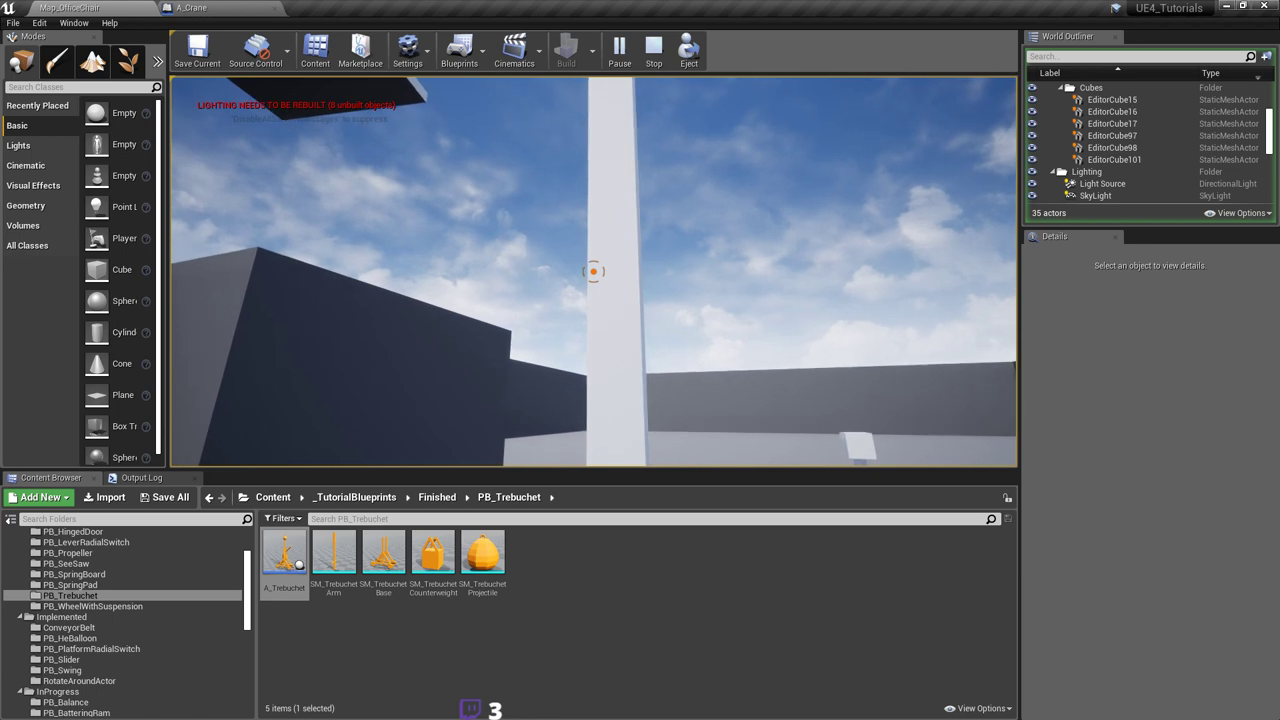
pyautogui.press('d')
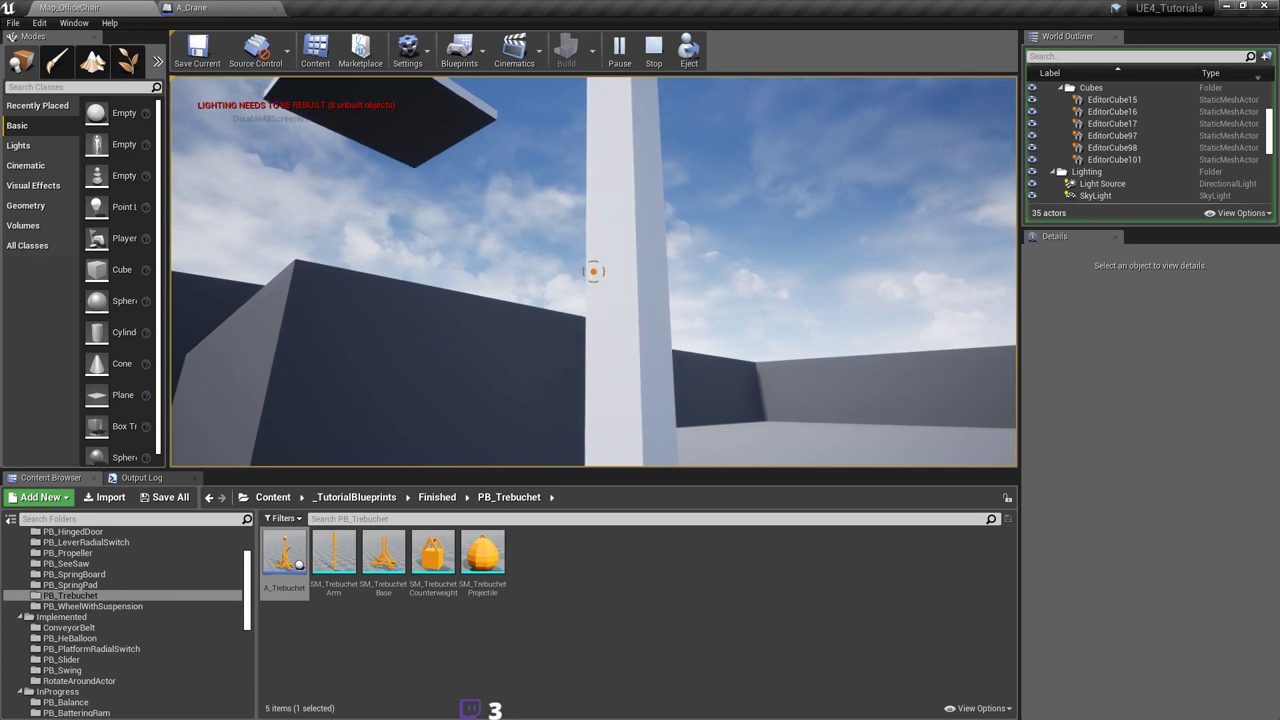
pyautogui.press('a')
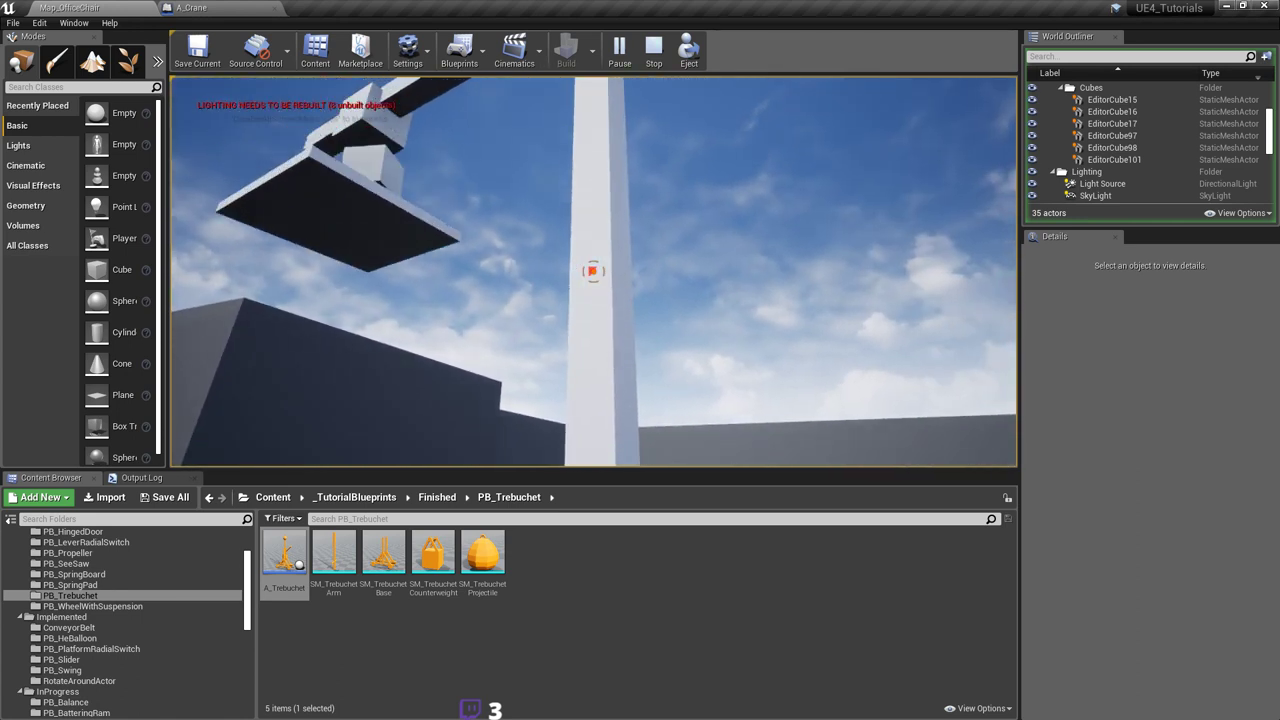
pyautogui.moveTo(593, 271)
pyautogui.press('d')
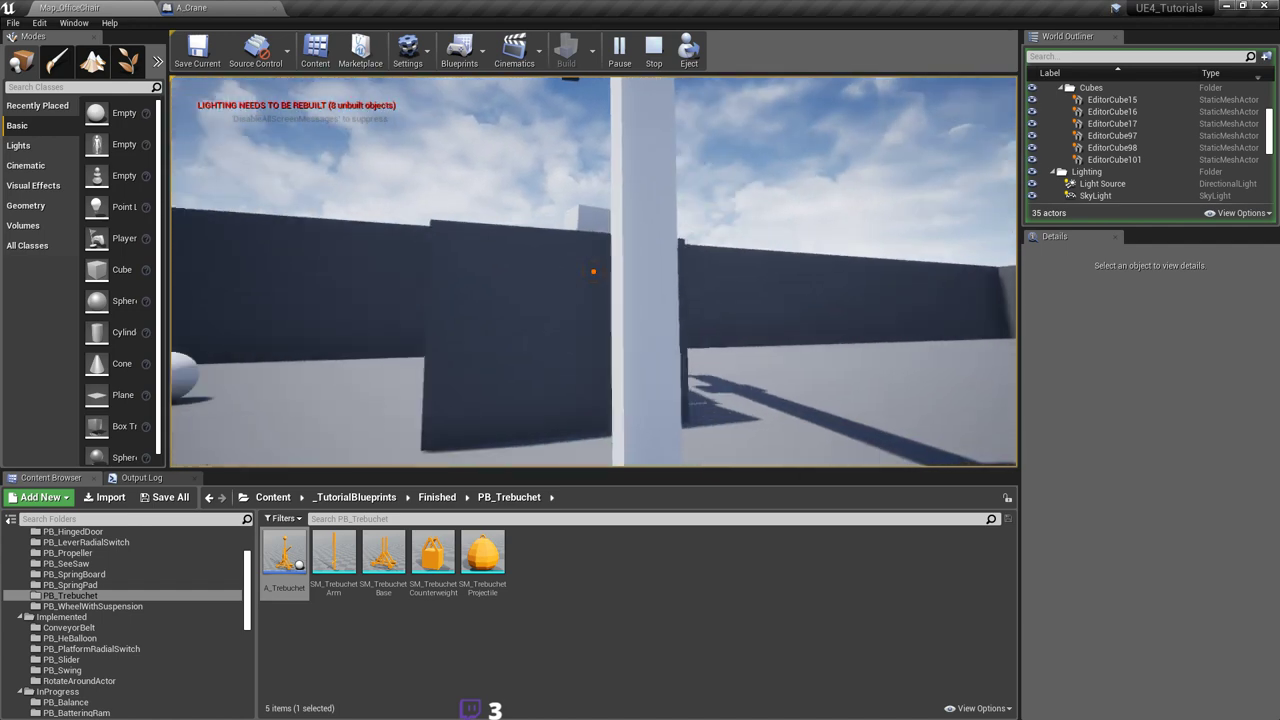
# Step: Examine from several viewpoints how steadily the loaded platform hangs beside the dark block's upper edge
pyautogui.press('w')
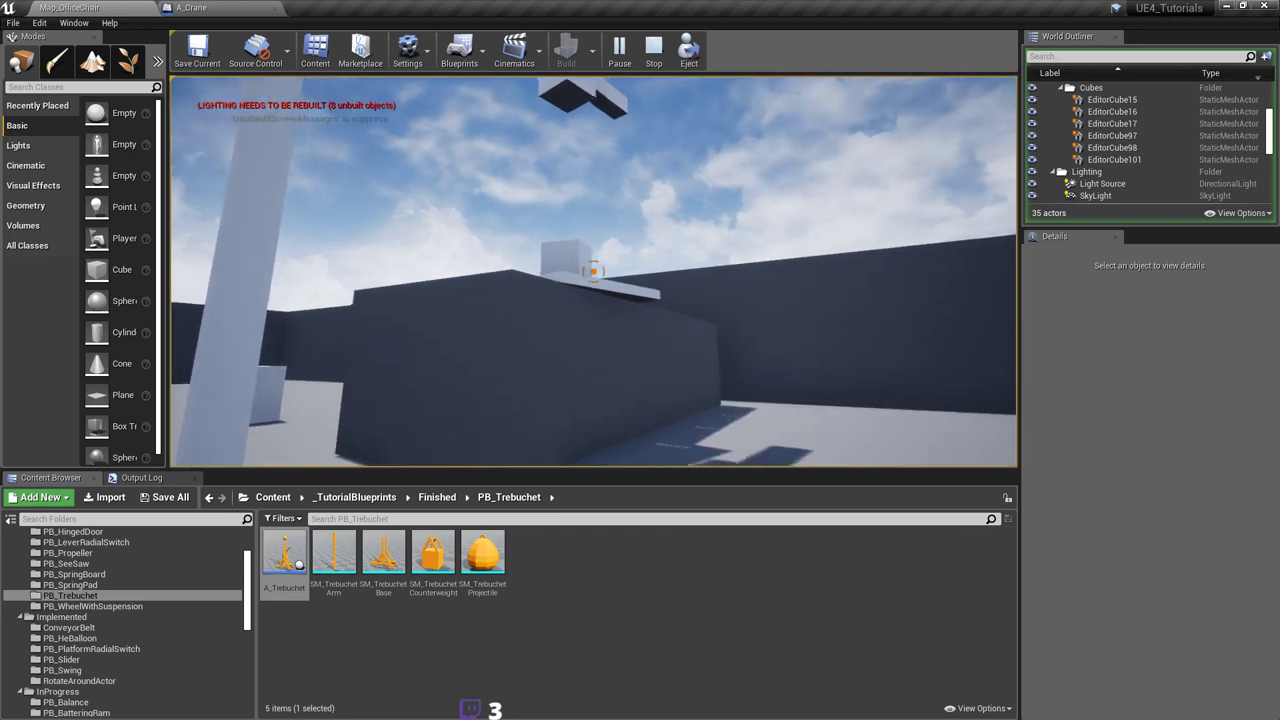
pyautogui.press('w')
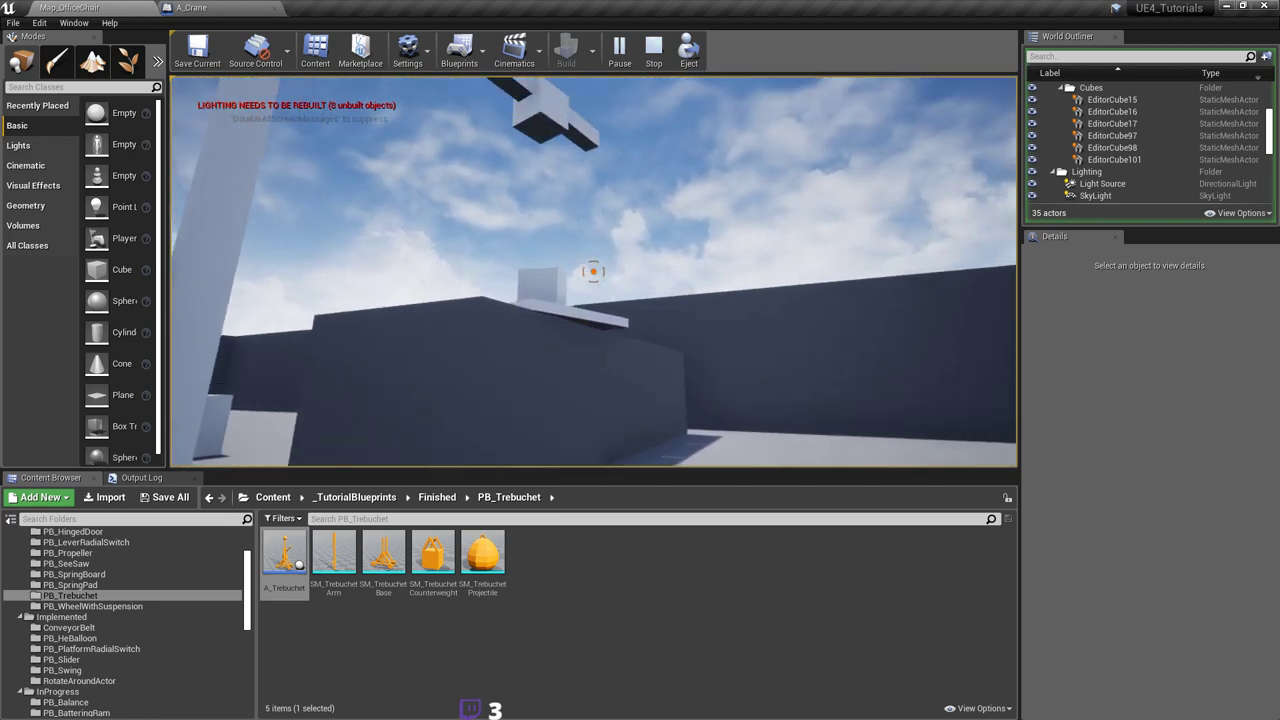
pyautogui.press('s')
pyautogui.press('w')
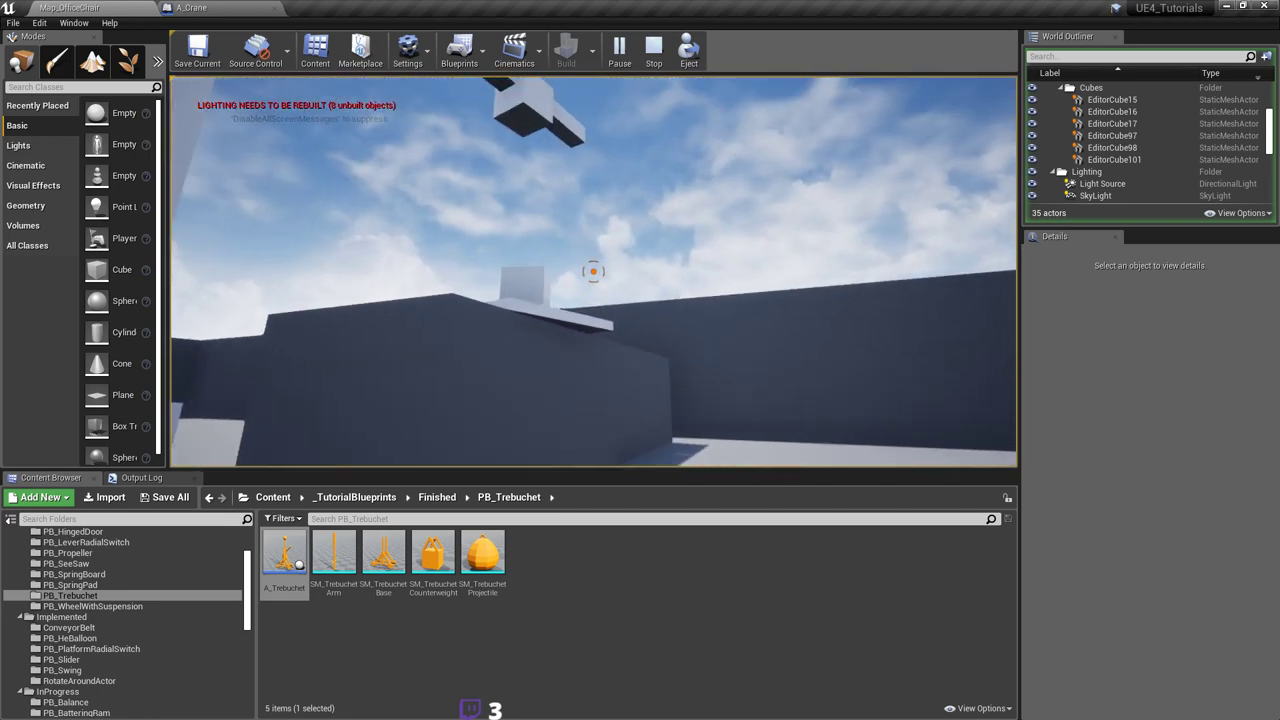
pyautogui.press('w')
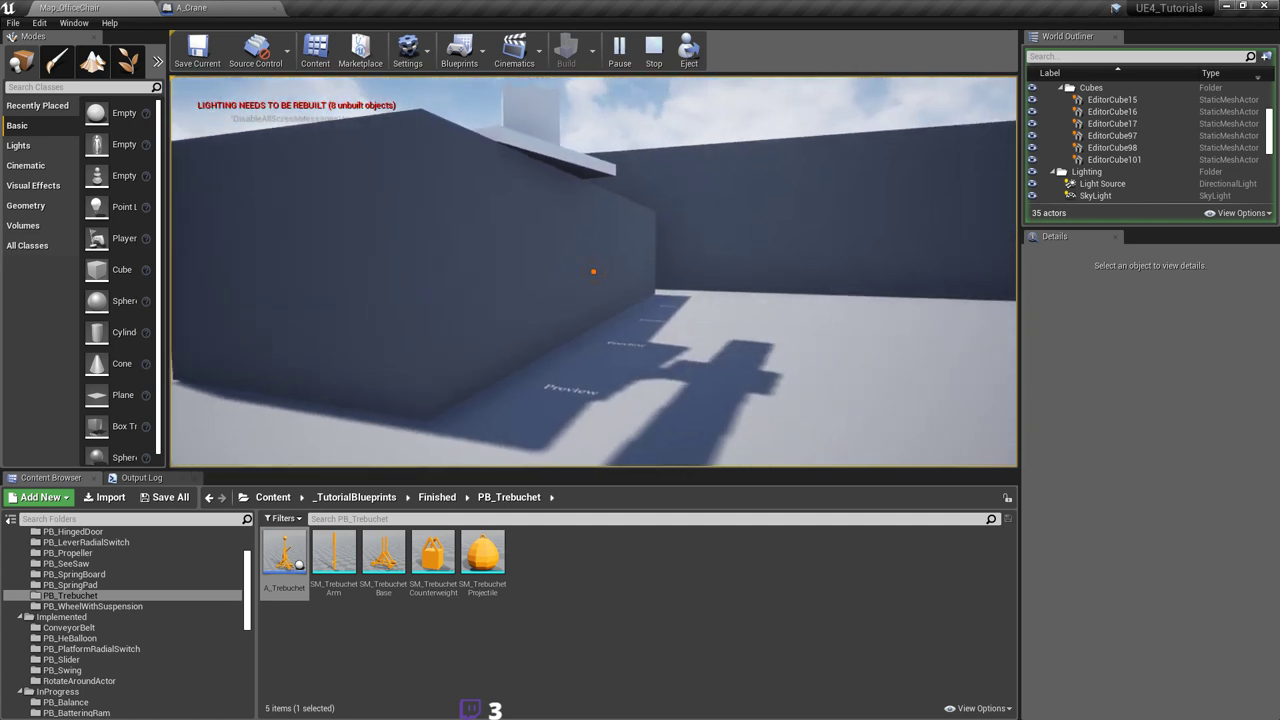
pyautogui.press('s')
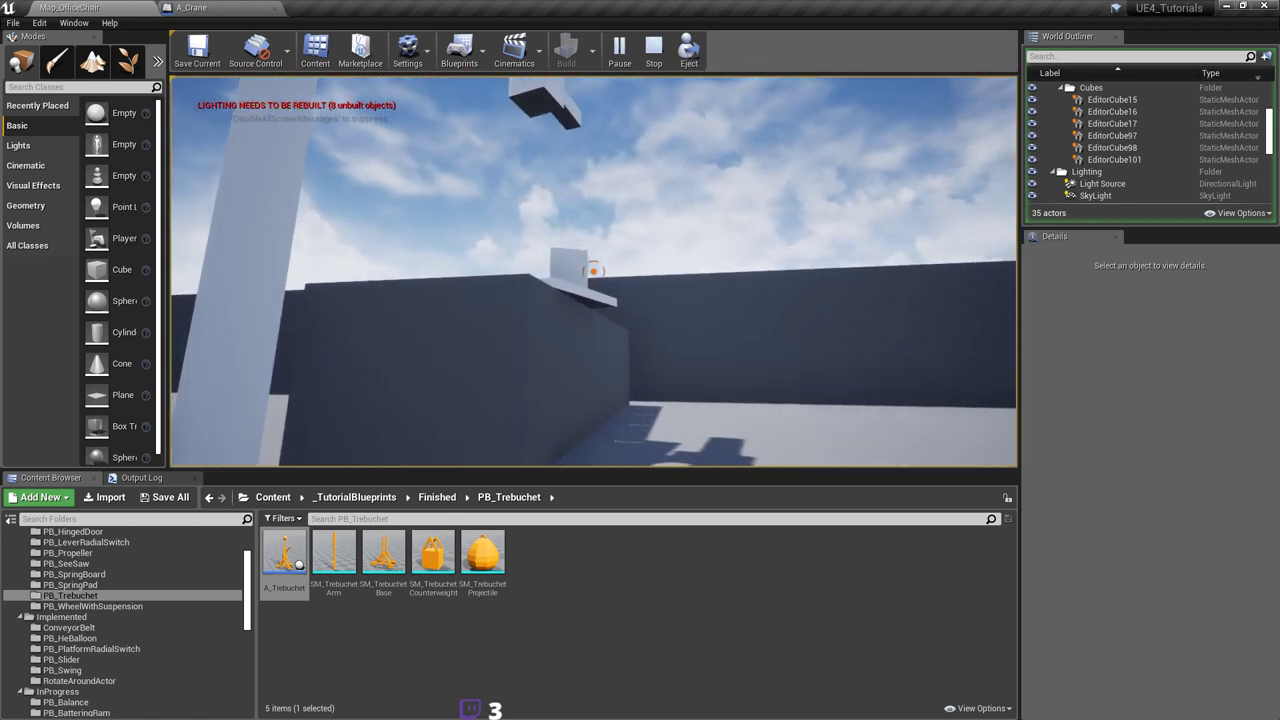
pyautogui.press('a')
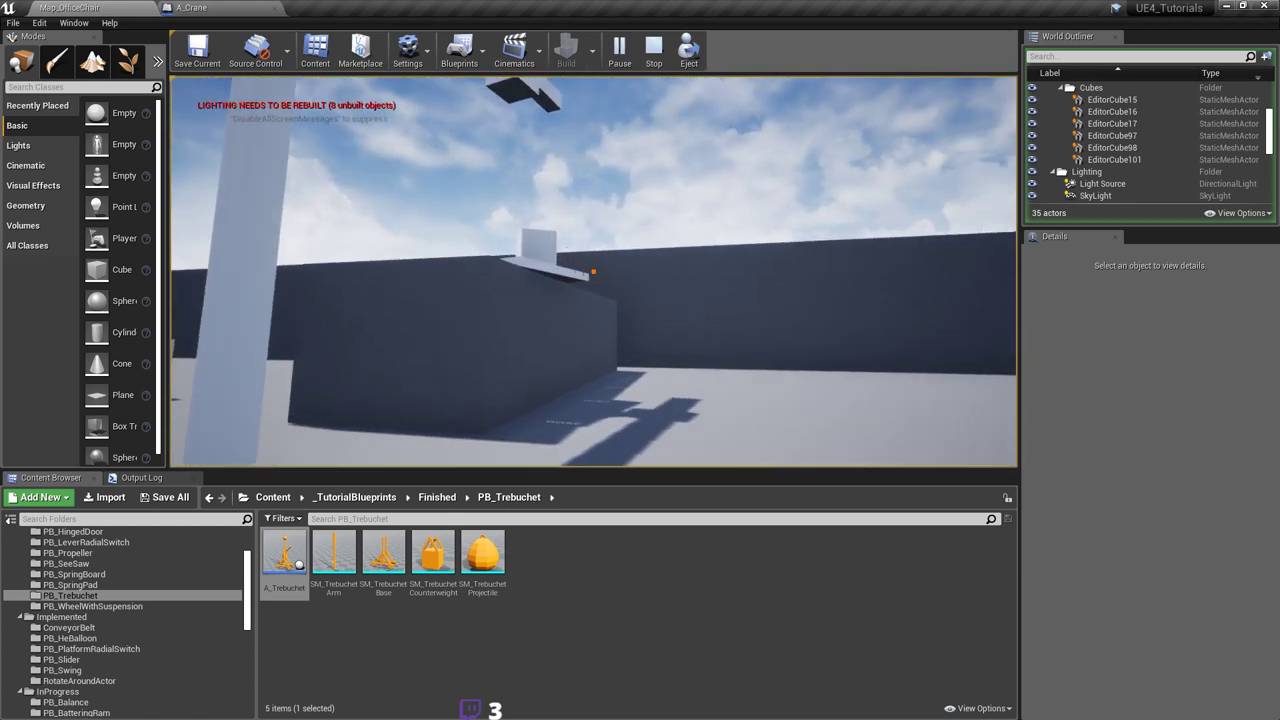
pyautogui.press('d')
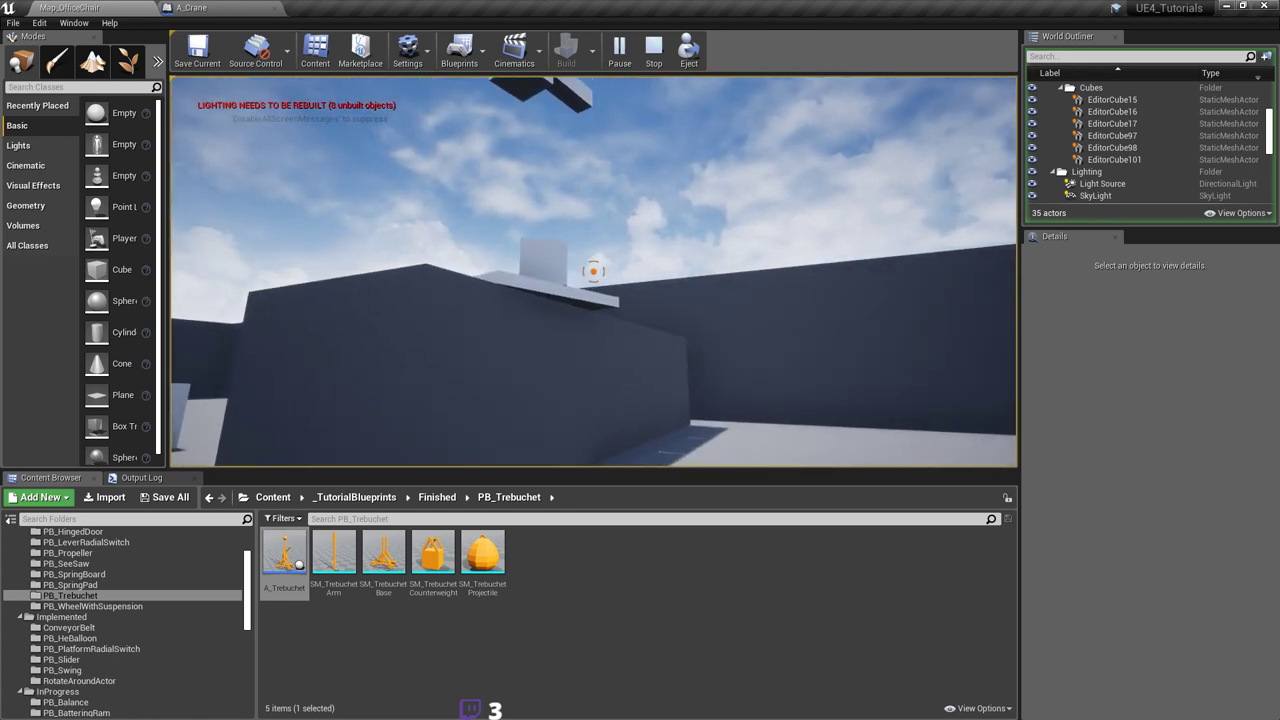
pyautogui.press('s')
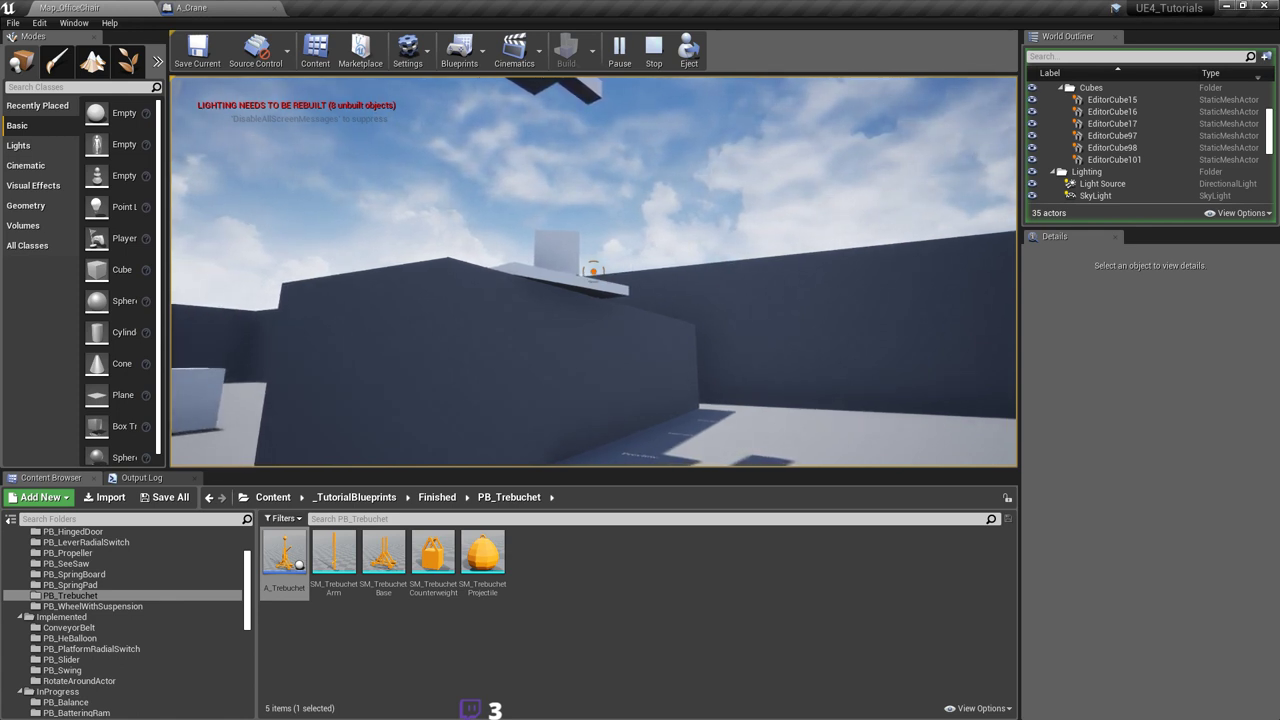
pyautogui.press('s')
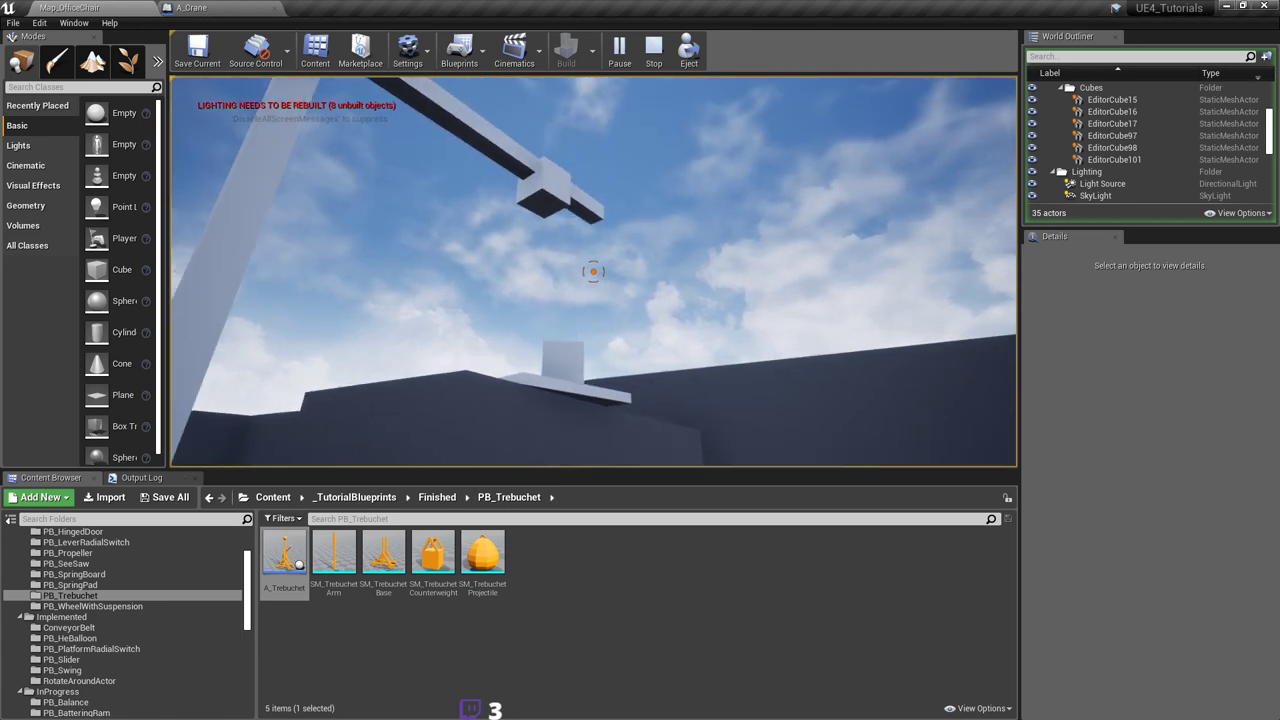
# Step: Unload the cube onto the top of the dark block and raise the empty platform to the crane arm
pyautogui.press('w')
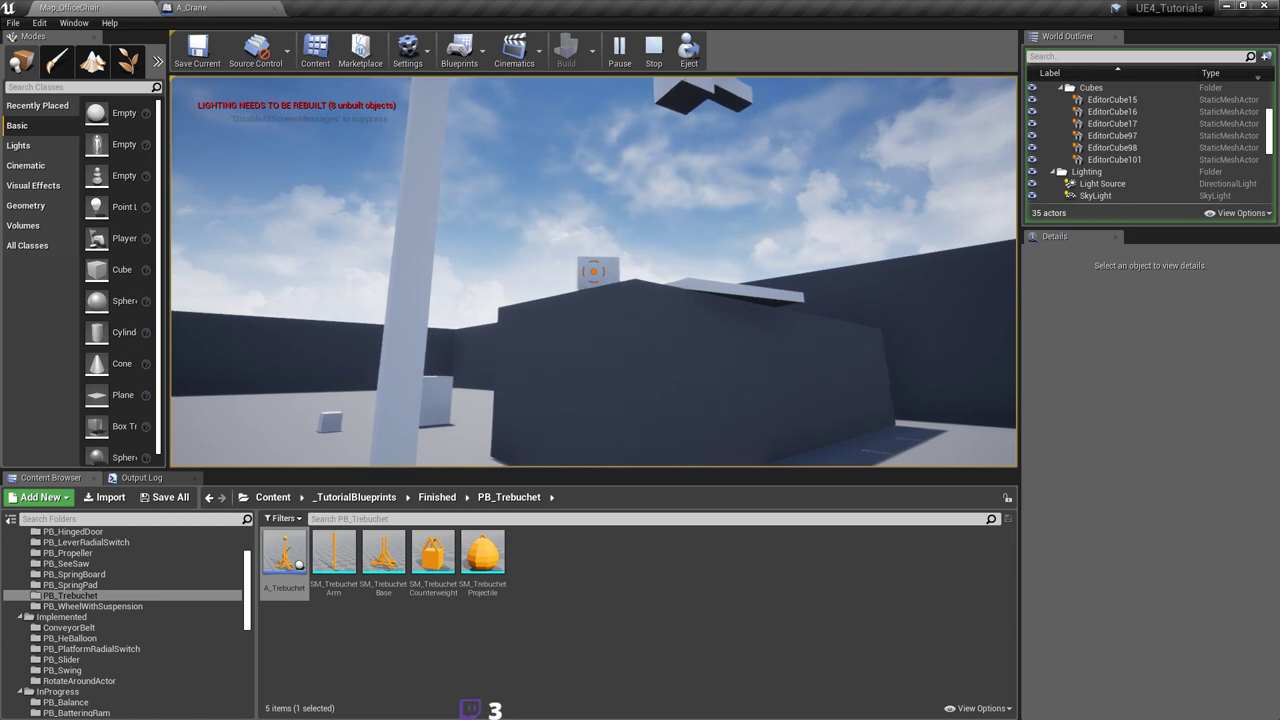
pyautogui.press('a')
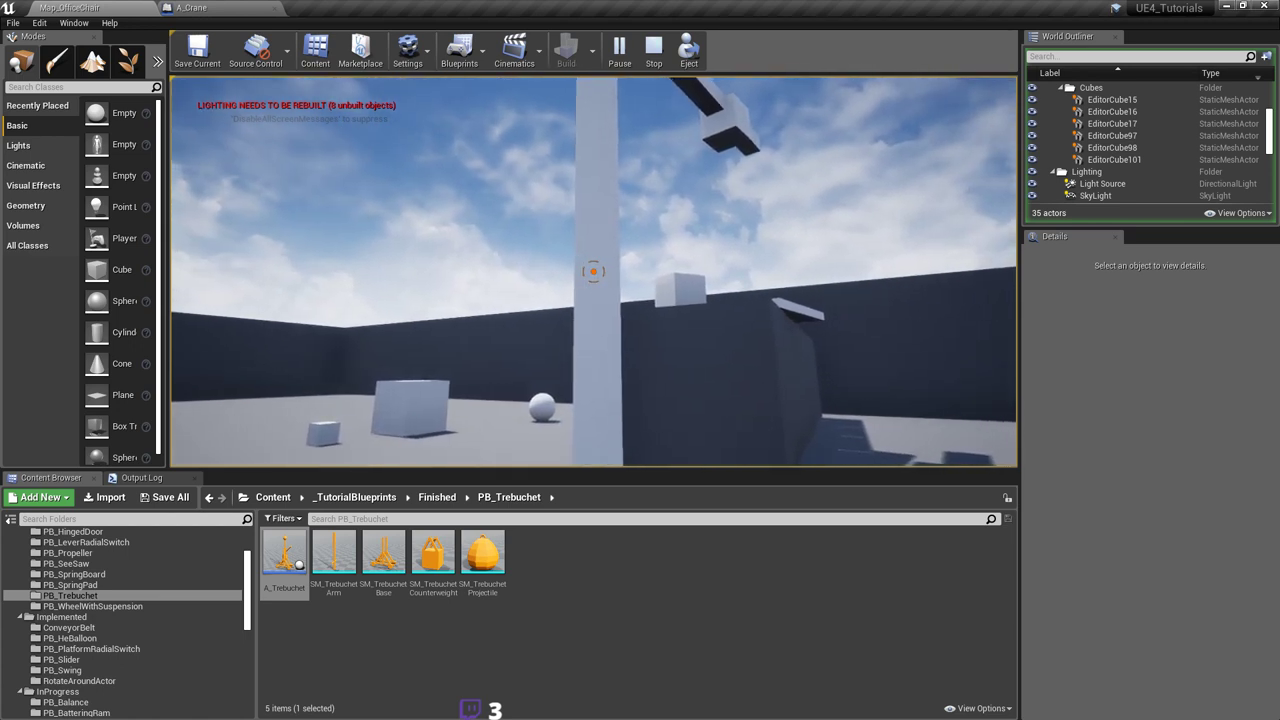
pyautogui.click(593, 271)
pyautogui.press('w')
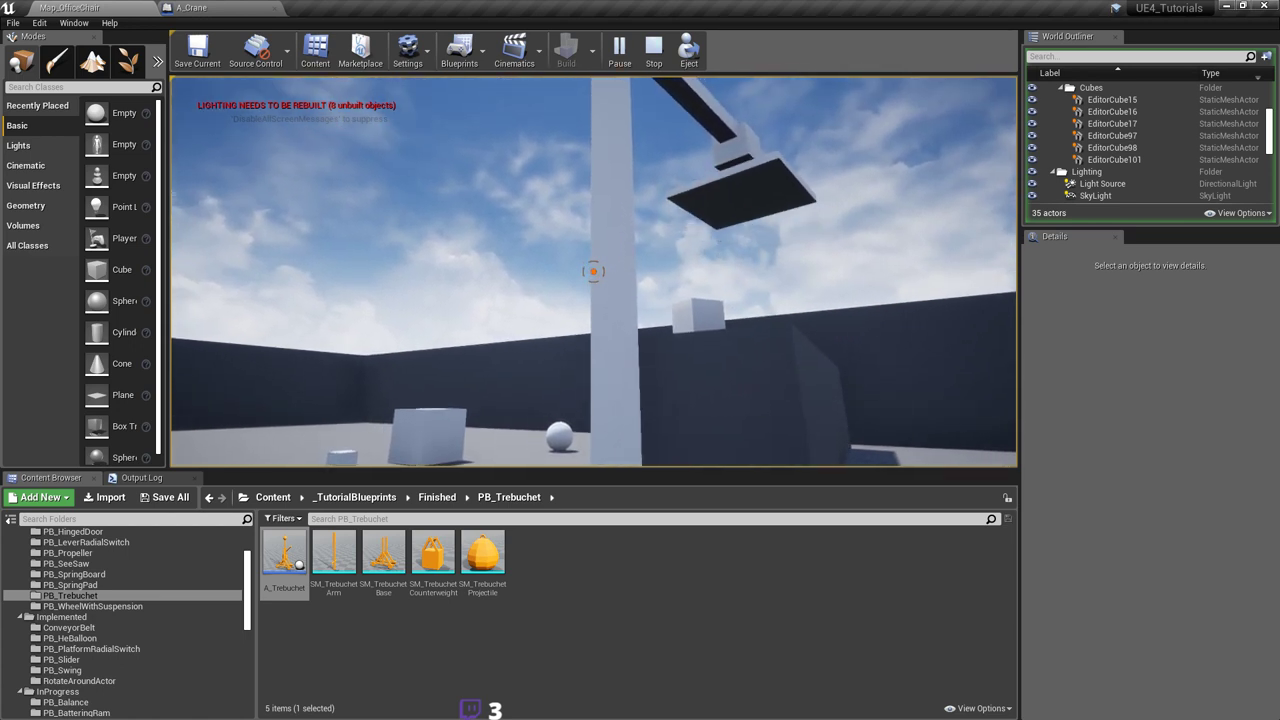
pyautogui.moveTo(593, 271)
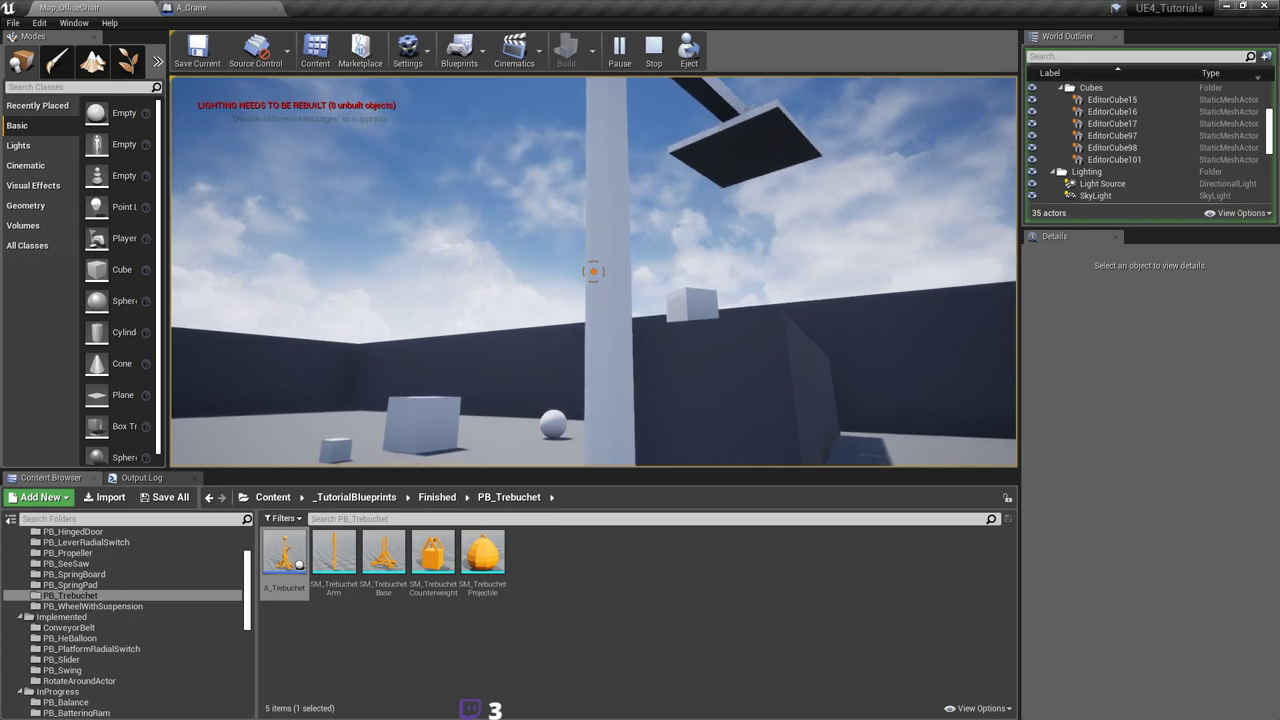
# Step: Swing the empty platform away from the block, lower it close to the floor and inspect it
pyautogui.press('a')
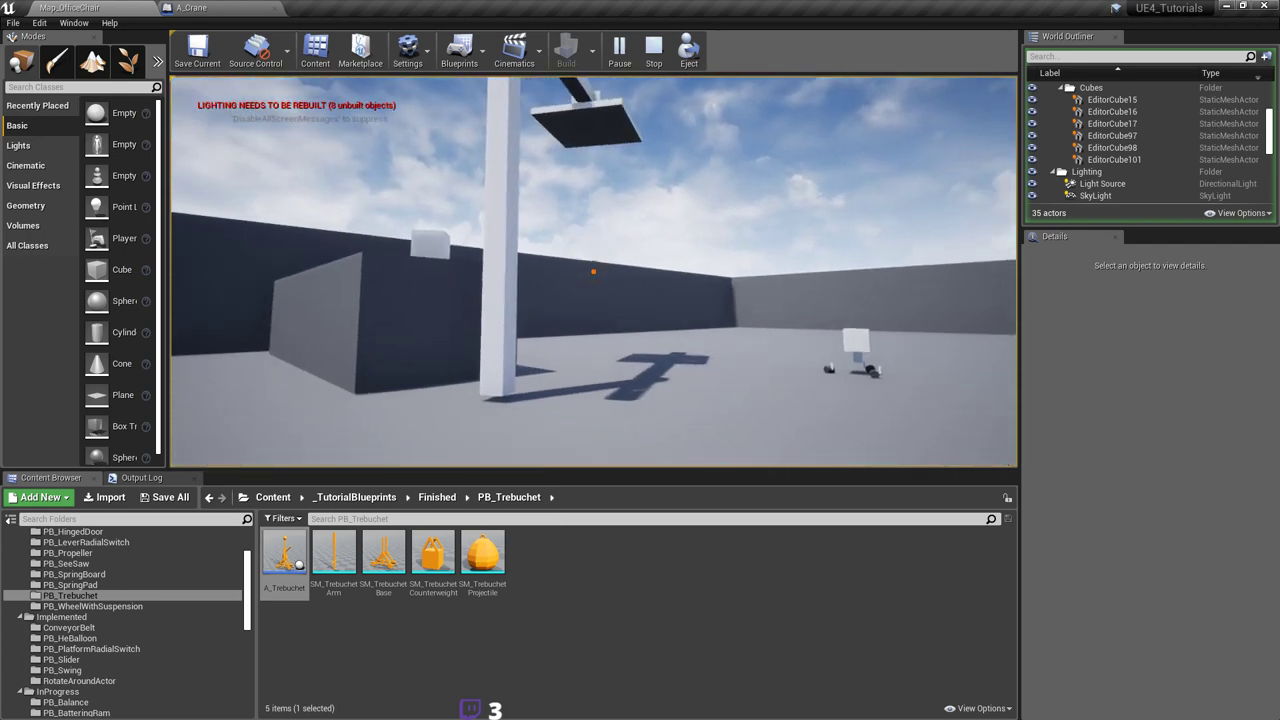
pyautogui.press('a')
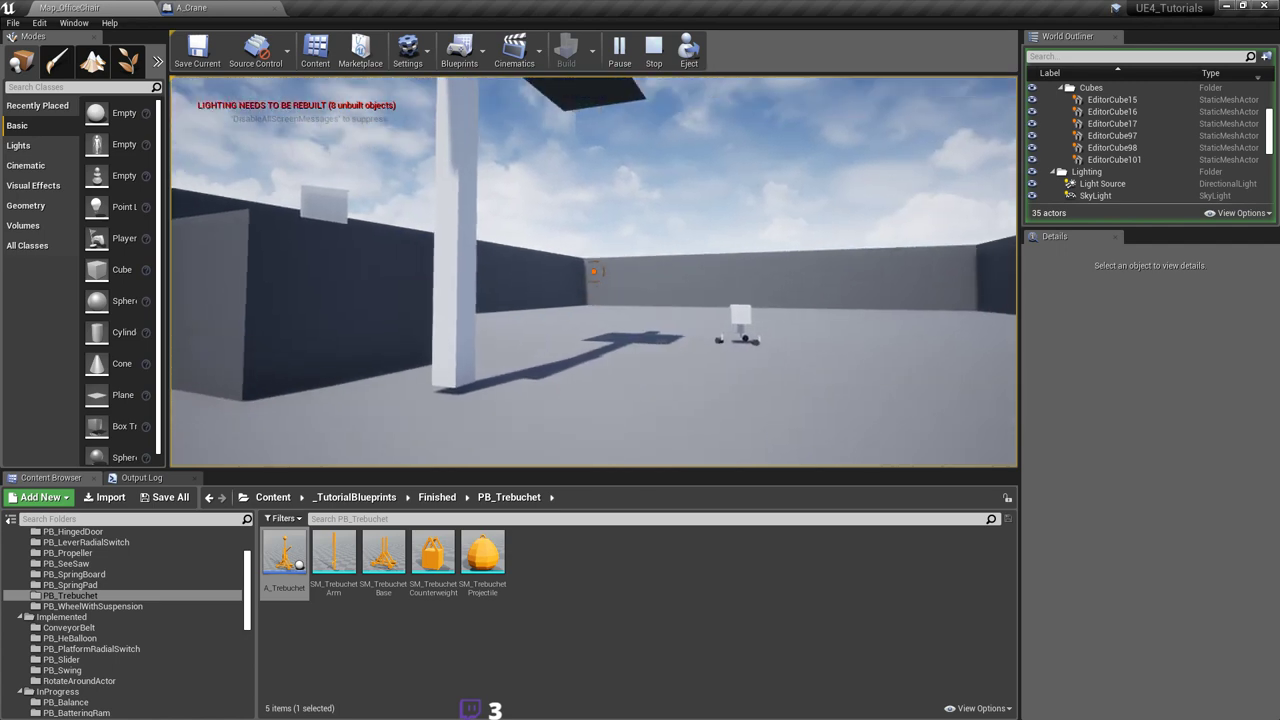
pyautogui.press('d')
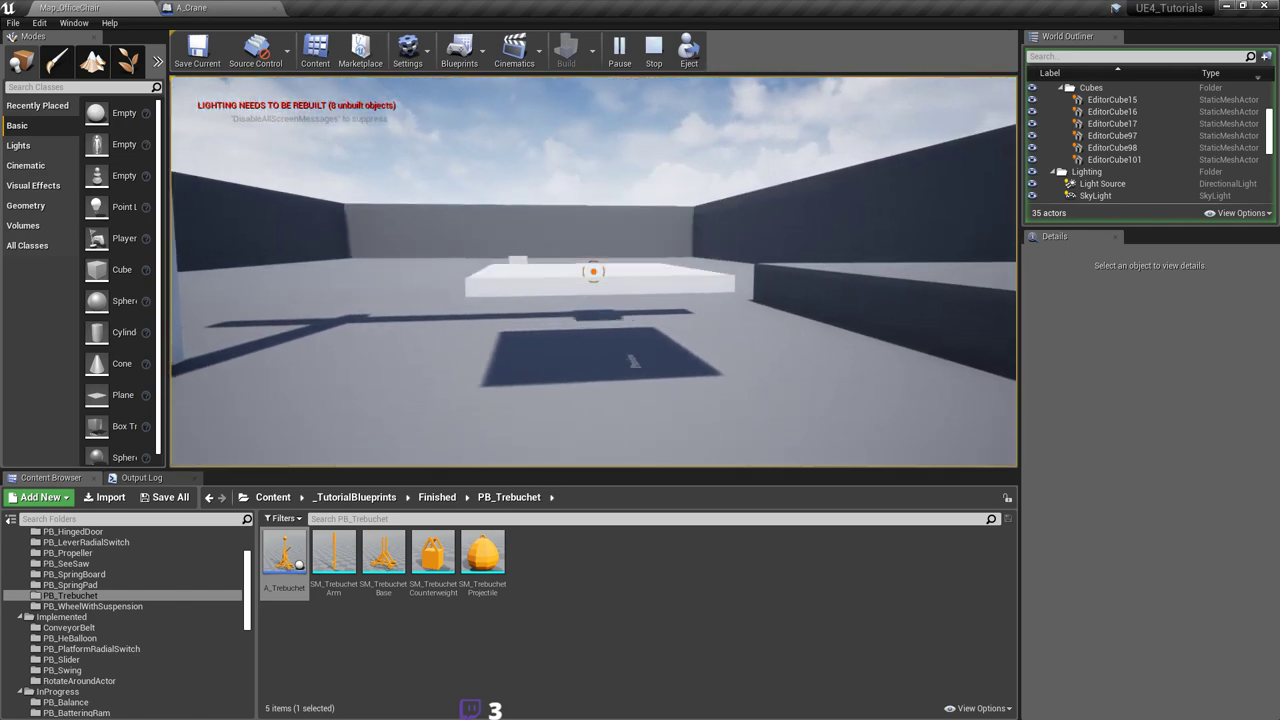
pyautogui.press('w')
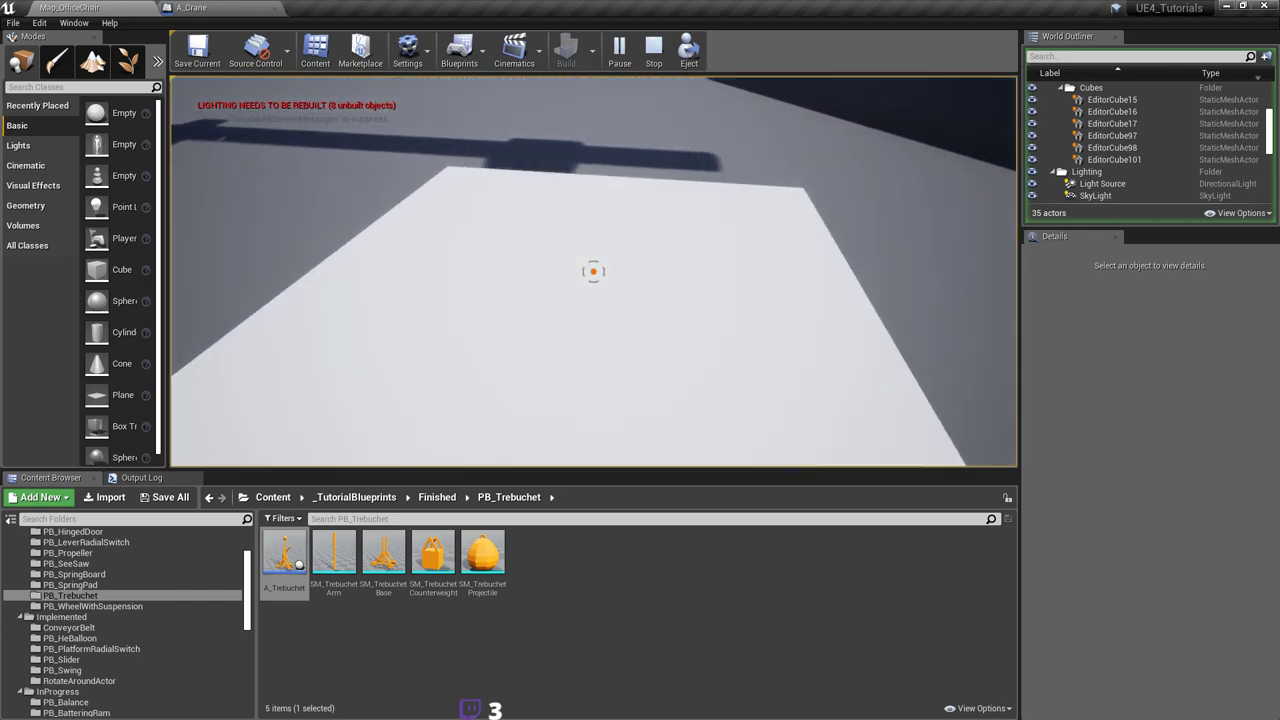
pyautogui.press('s')
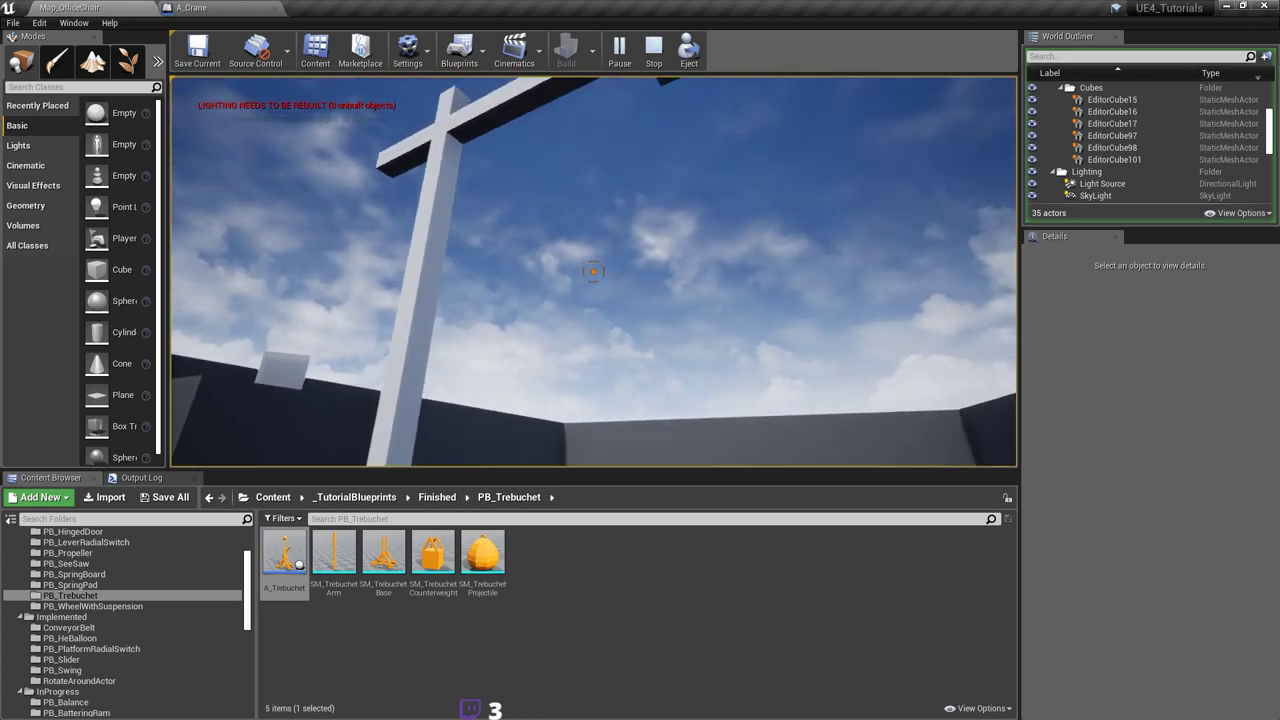
pyautogui.press('s')
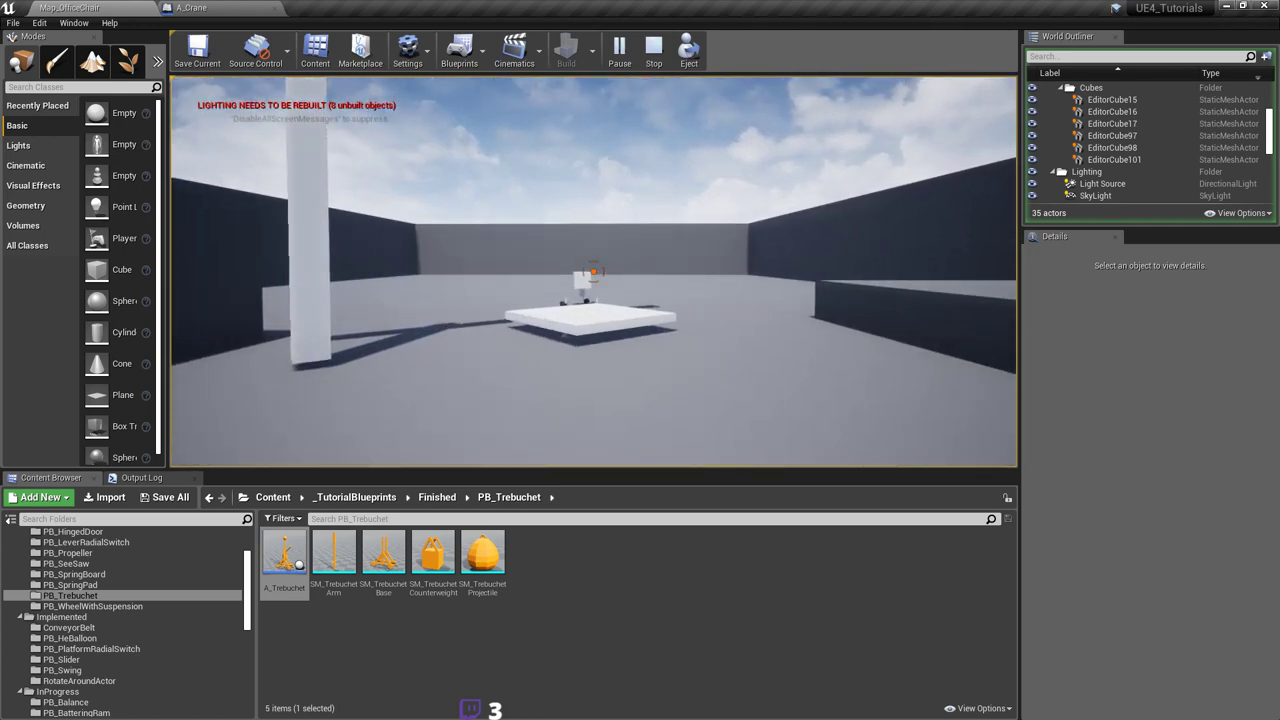
# Step: Walk to the office chair near the platform, pick it up and move it
pyautogui.press('d')
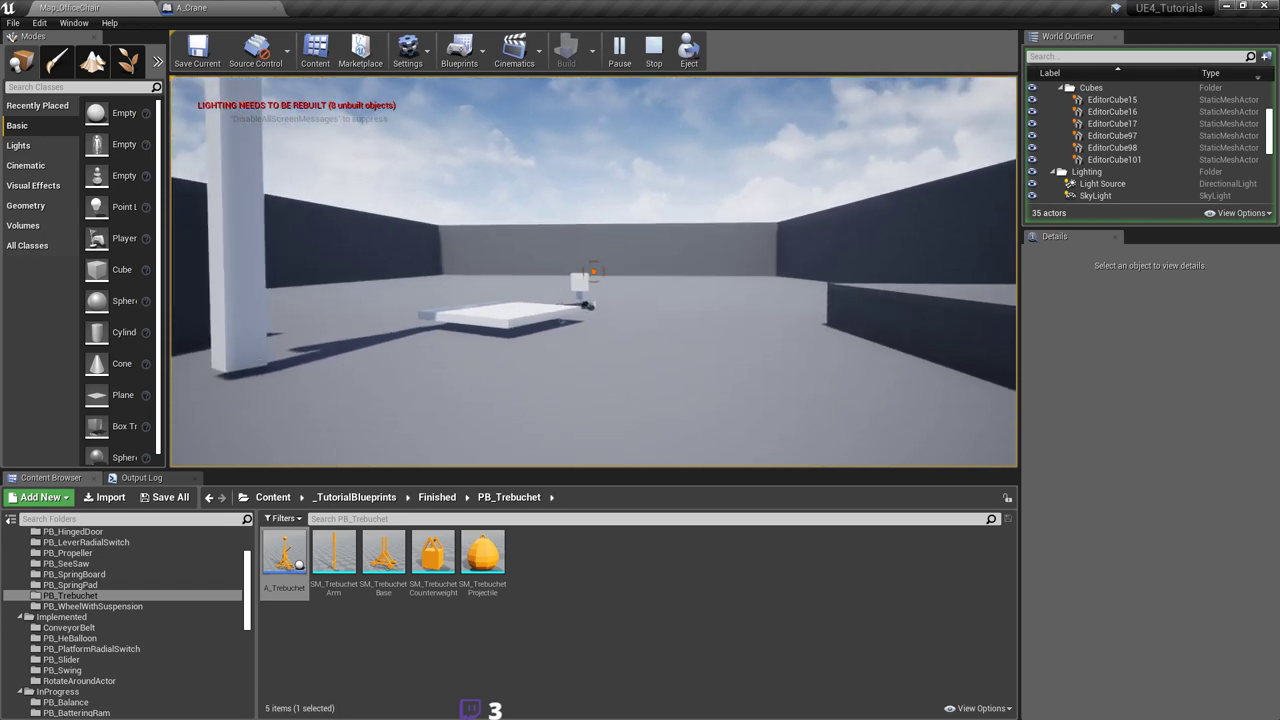
pyautogui.press('w')
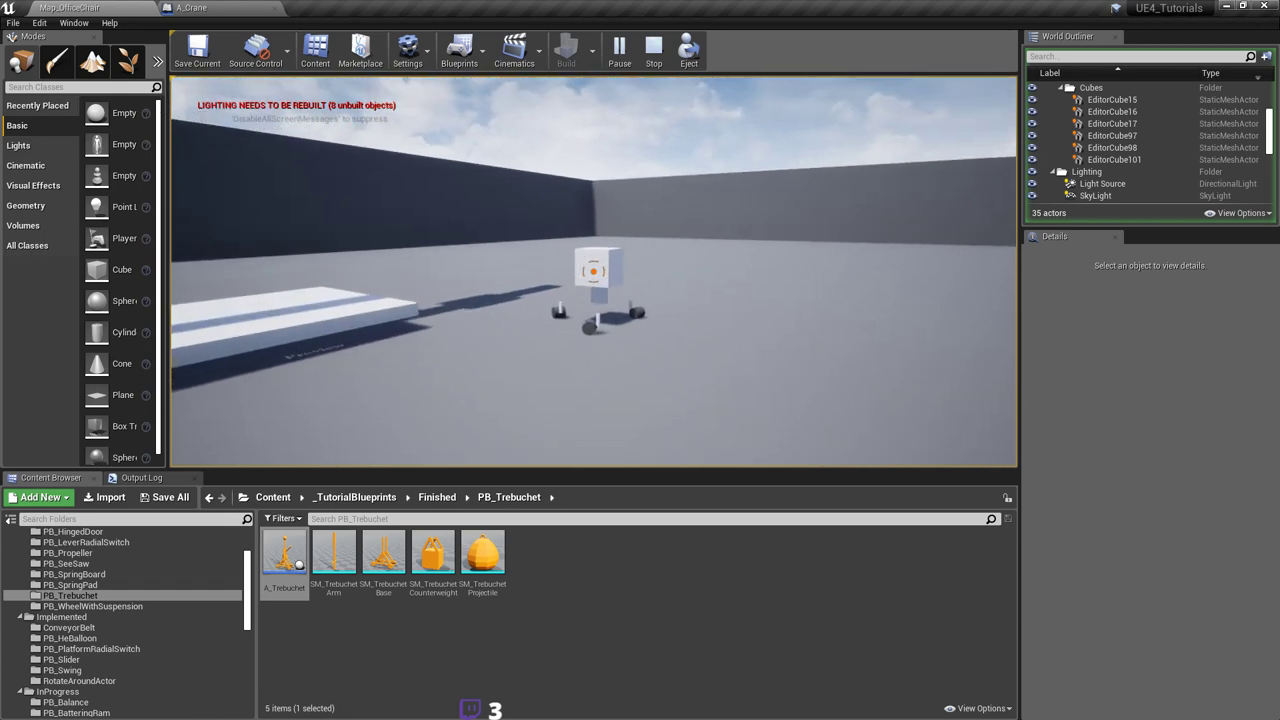
pyautogui.click(593, 271)
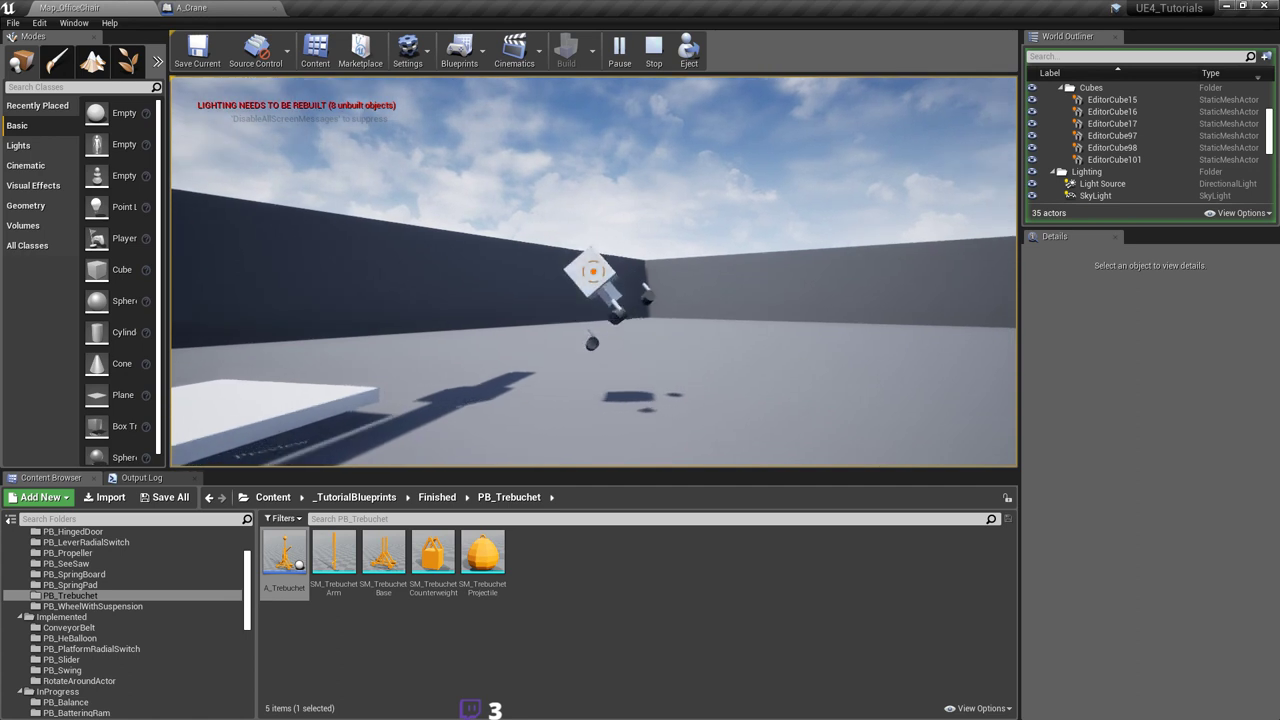
pyautogui.moveTo(593, 271); pyautogui.dragTo(593, 271)
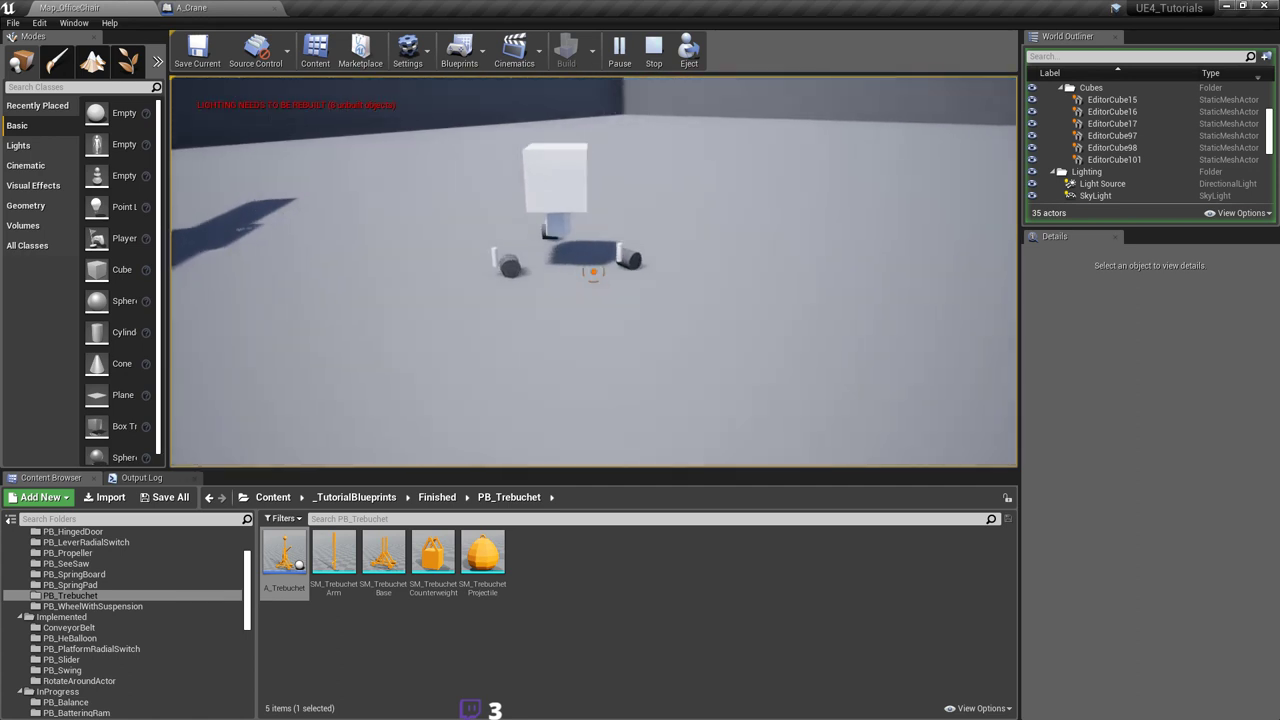
# Step: Push the office chair on the floor and examine from several sides how its three casters turn
pyautogui.press('w')
pyautogui.click(593, 271)
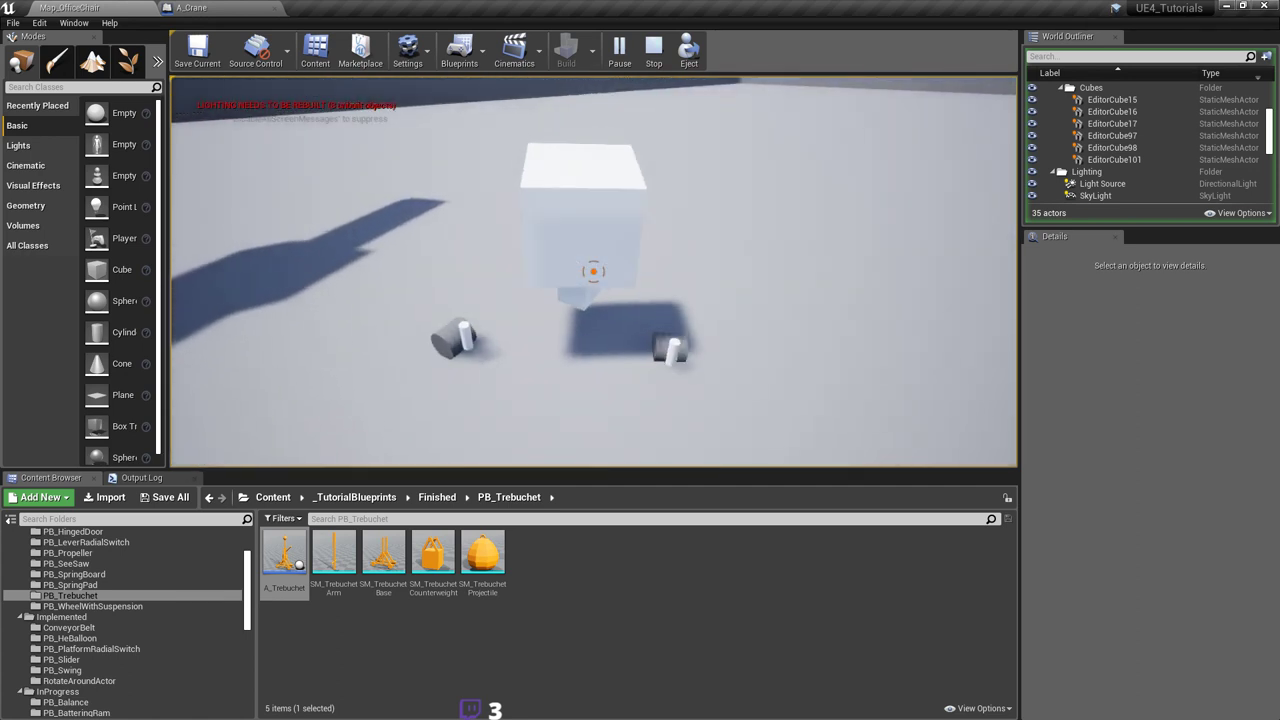
pyautogui.press('a')
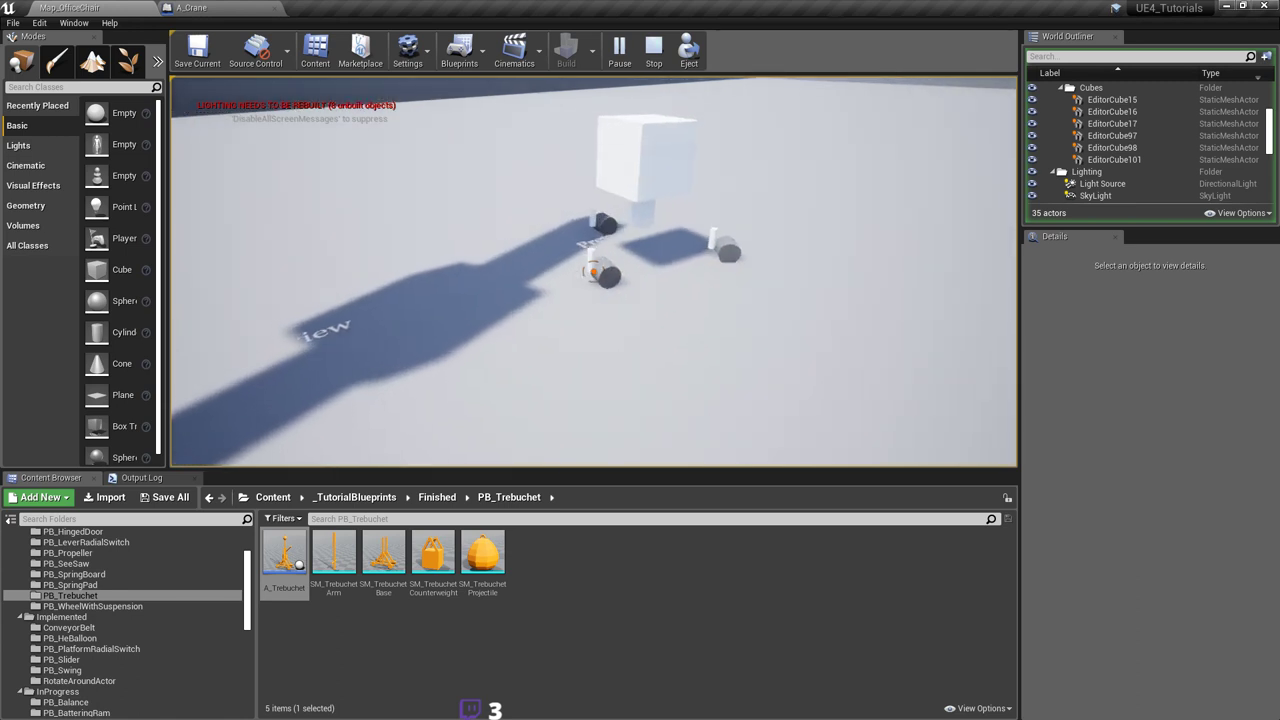
pyautogui.press('a')
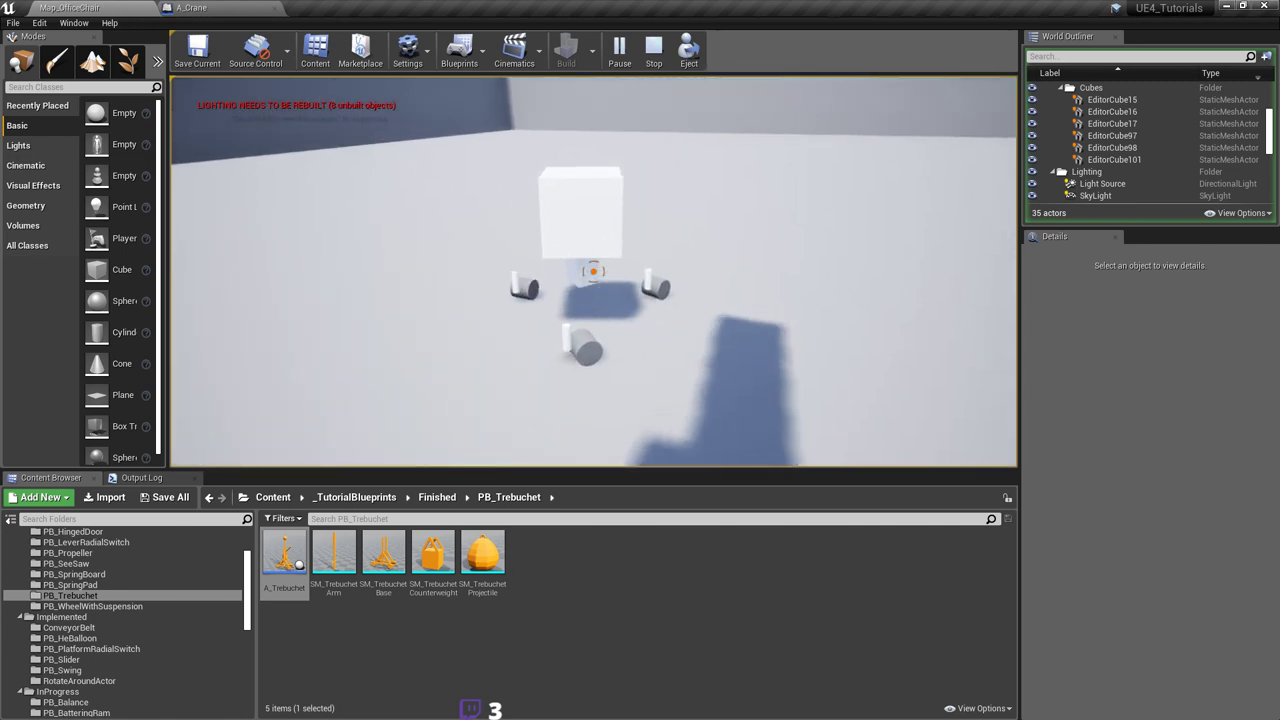
pyautogui.press('a')
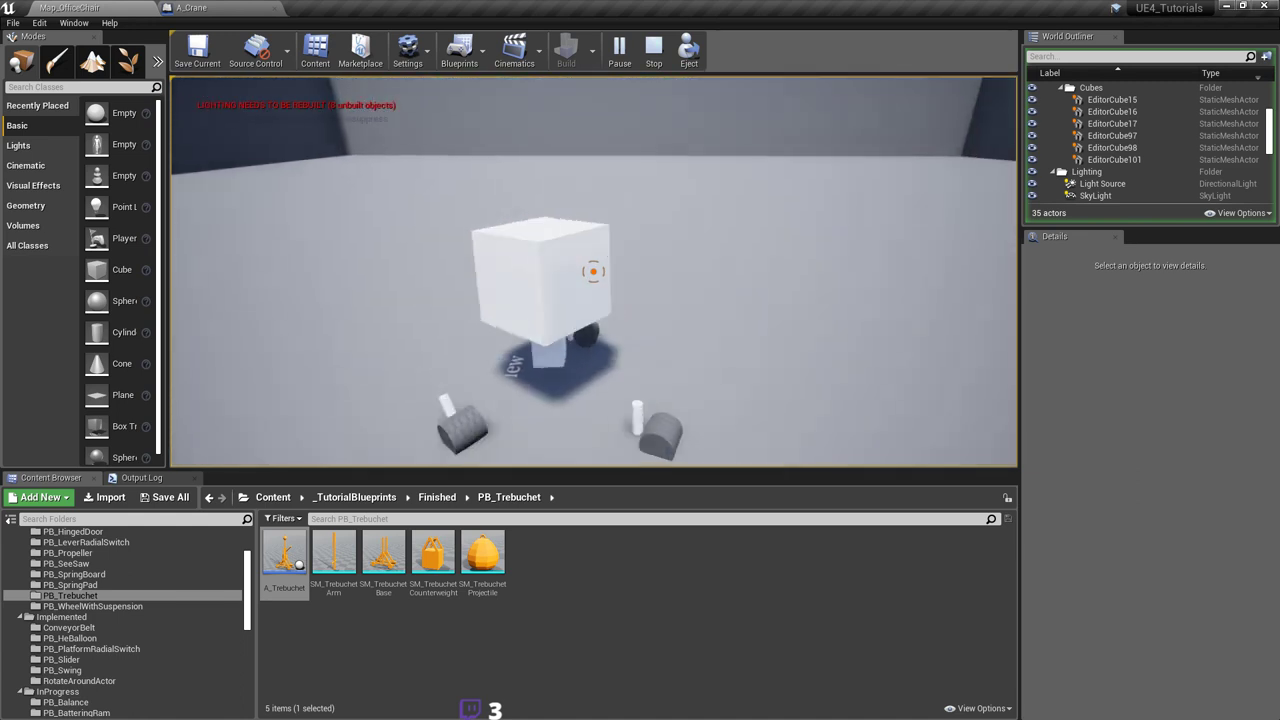
# Step: Return to the crane and swing its arm with the empty platform farther away from the dark block
pyautogui.press('s')
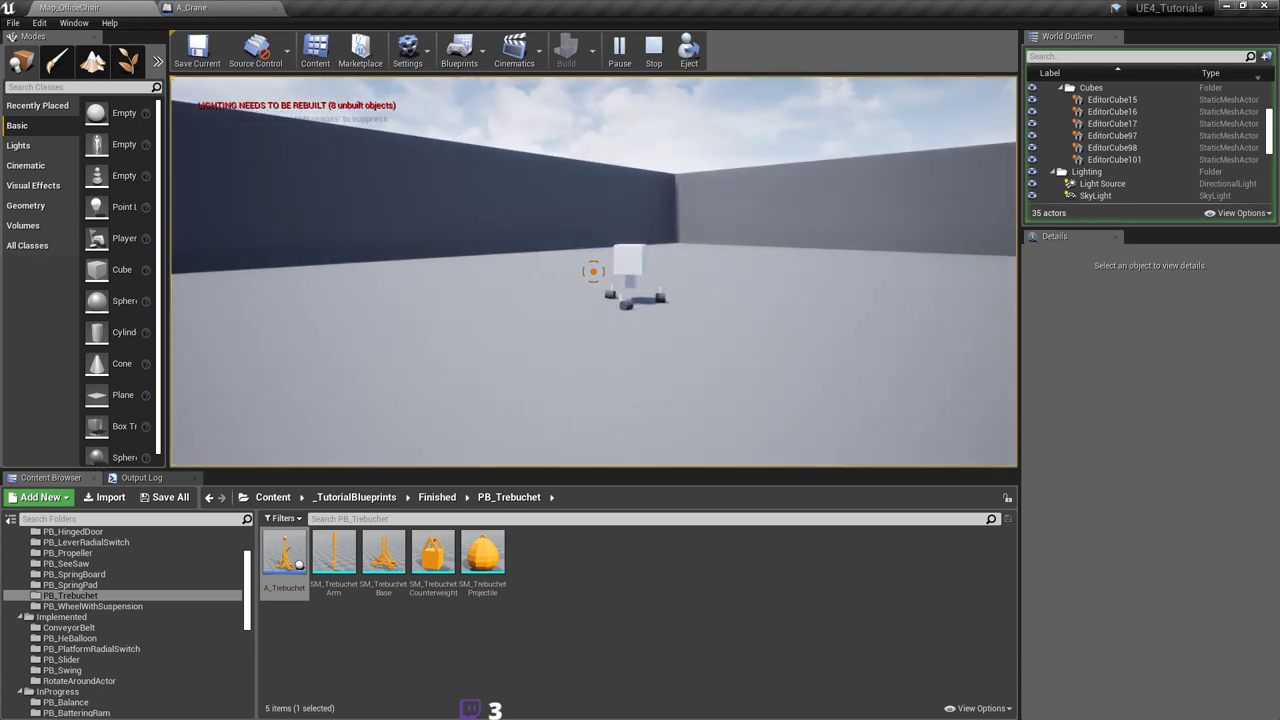
pyautogui.press('s')
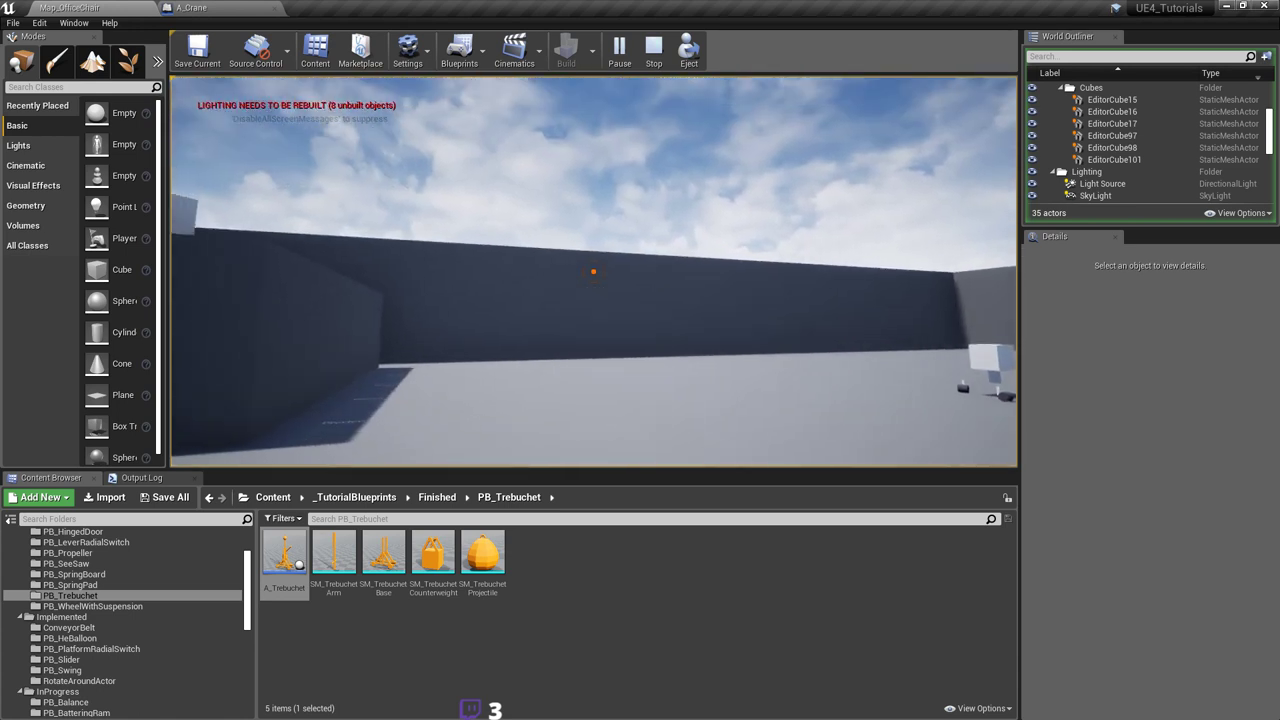
pyautogui.press('s')
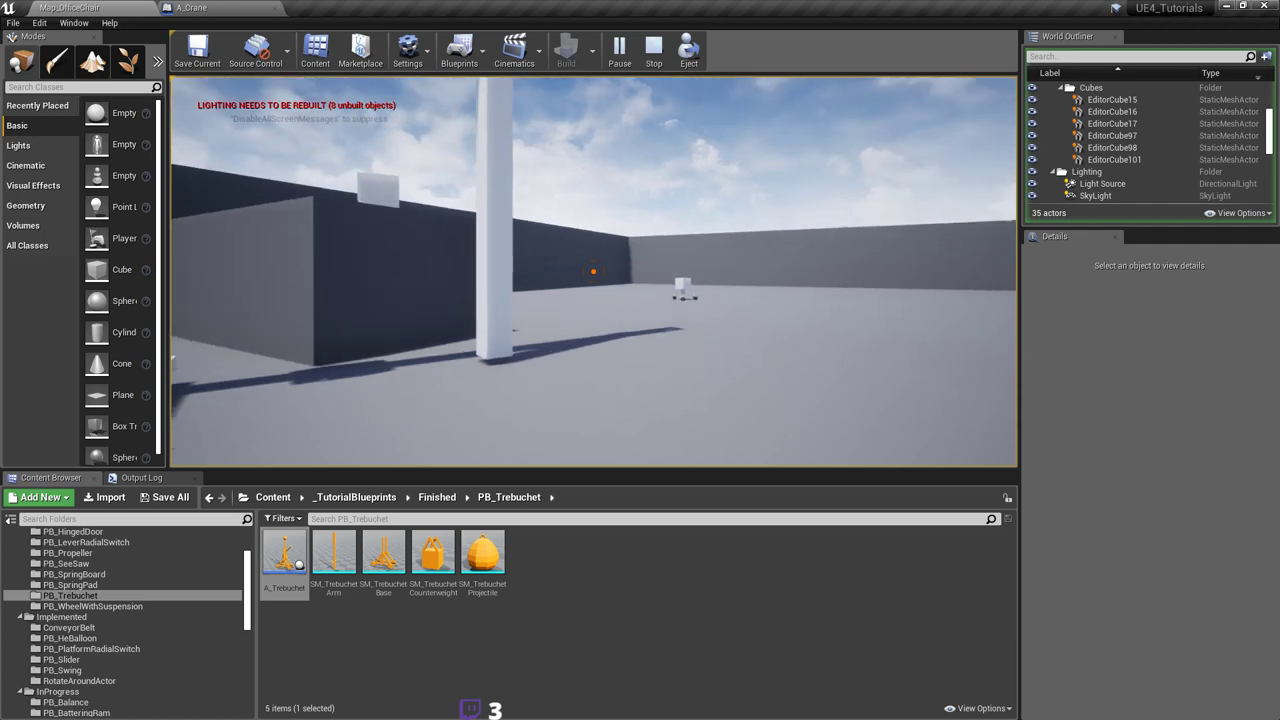
pyautogui.press('s')
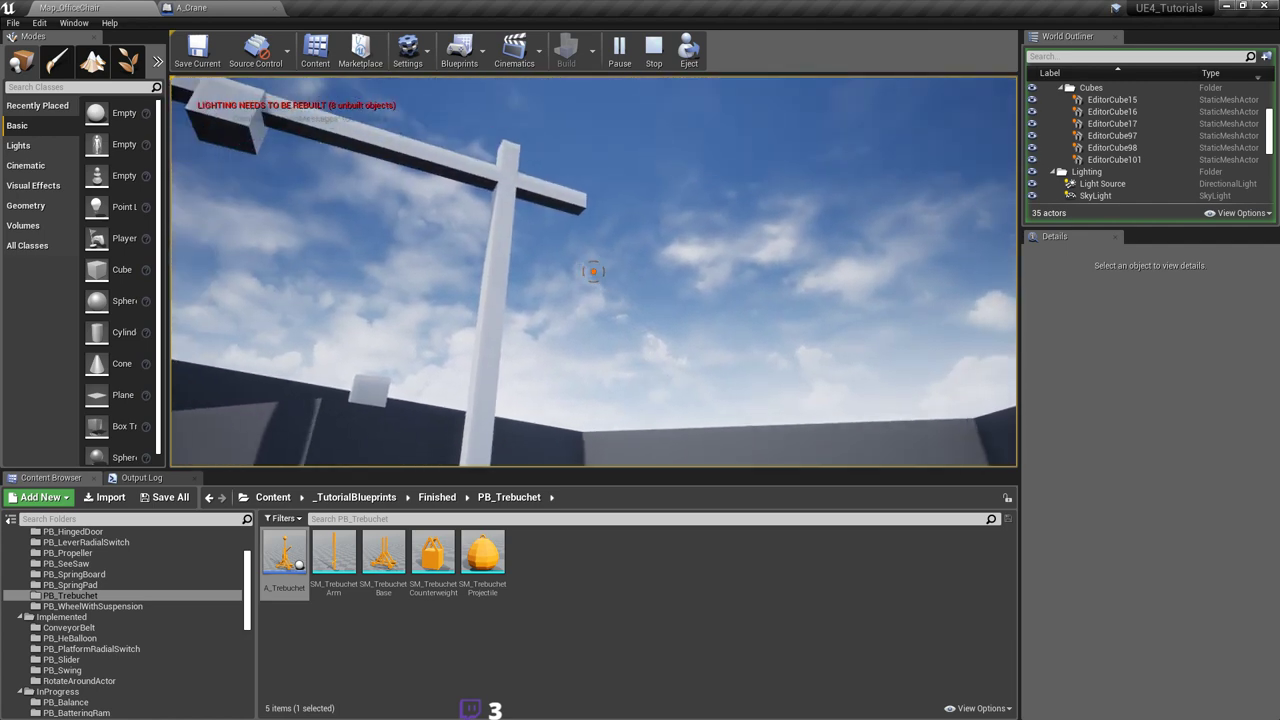
pyautogui.press('s')
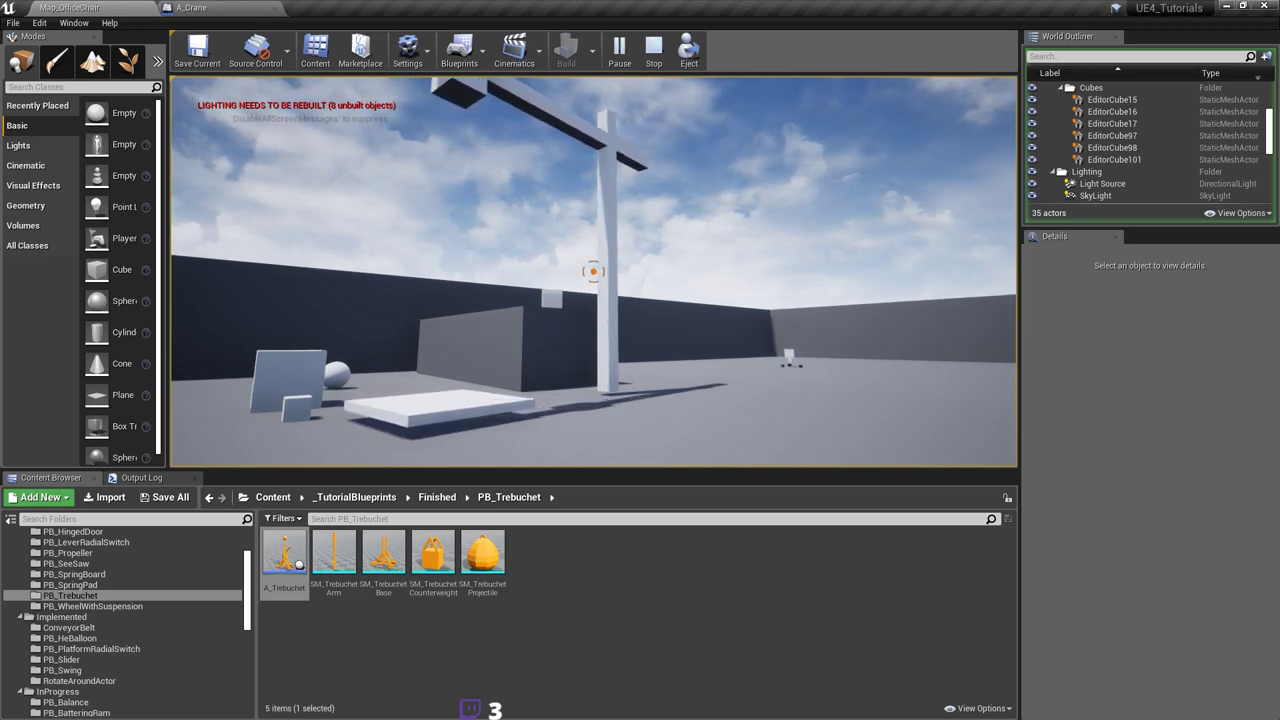
pyautogui.press('a')
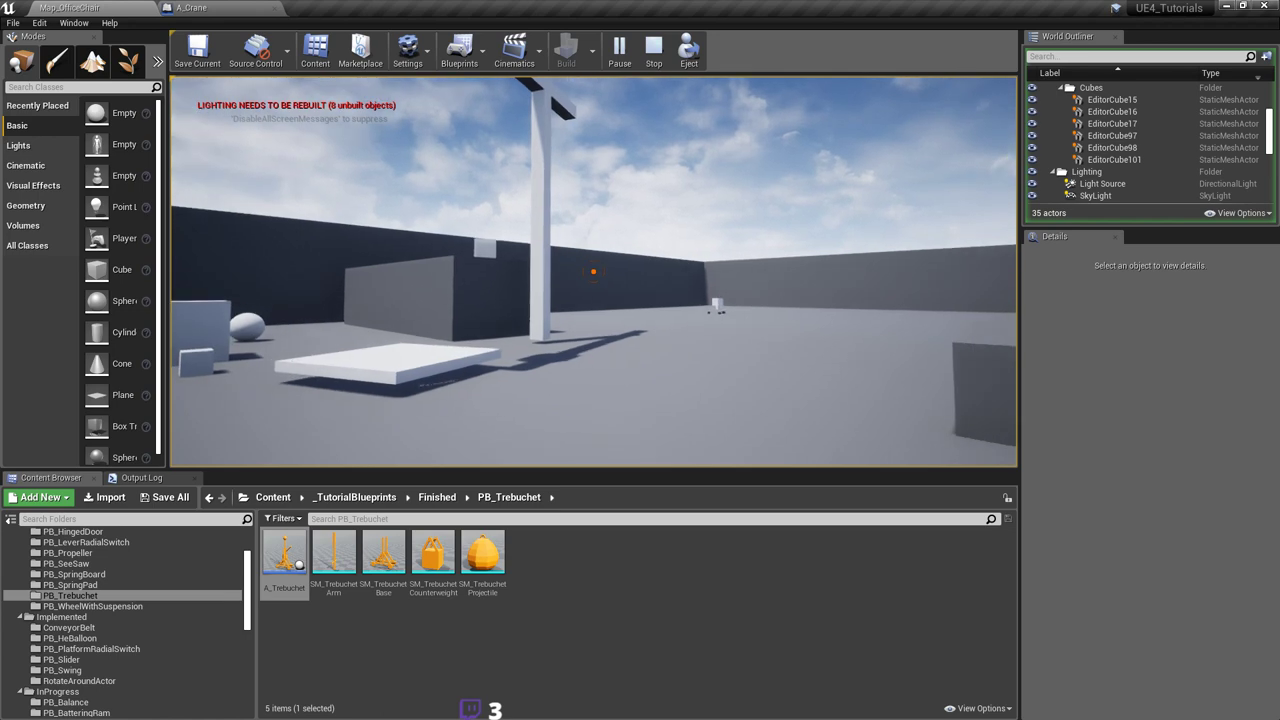
pyautogui.press('w')
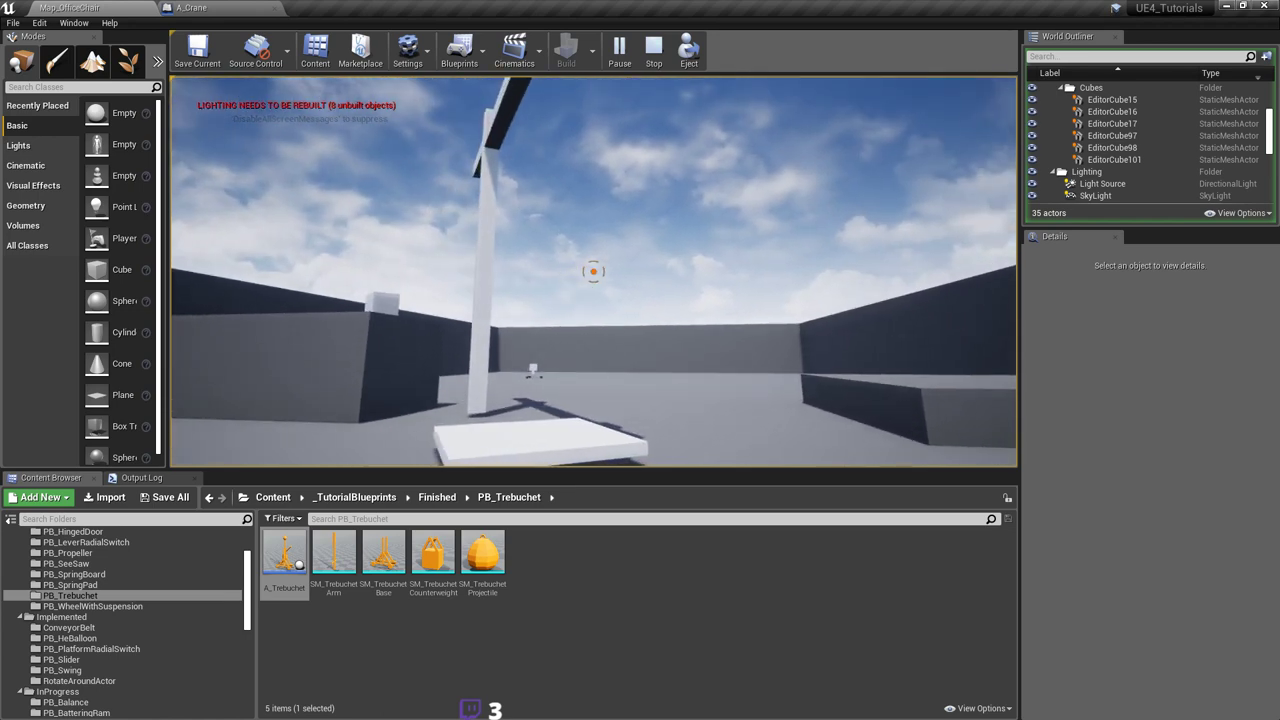
pyautogui.press('s')
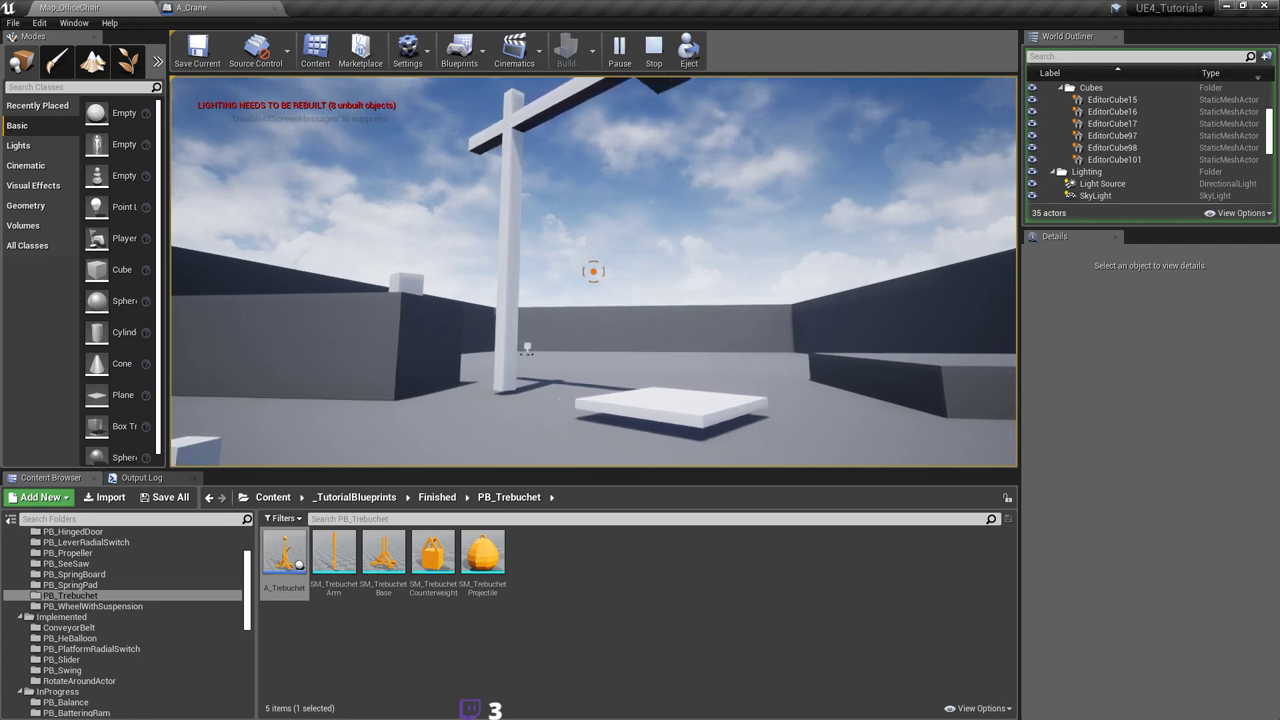
pyautogui.press('w')
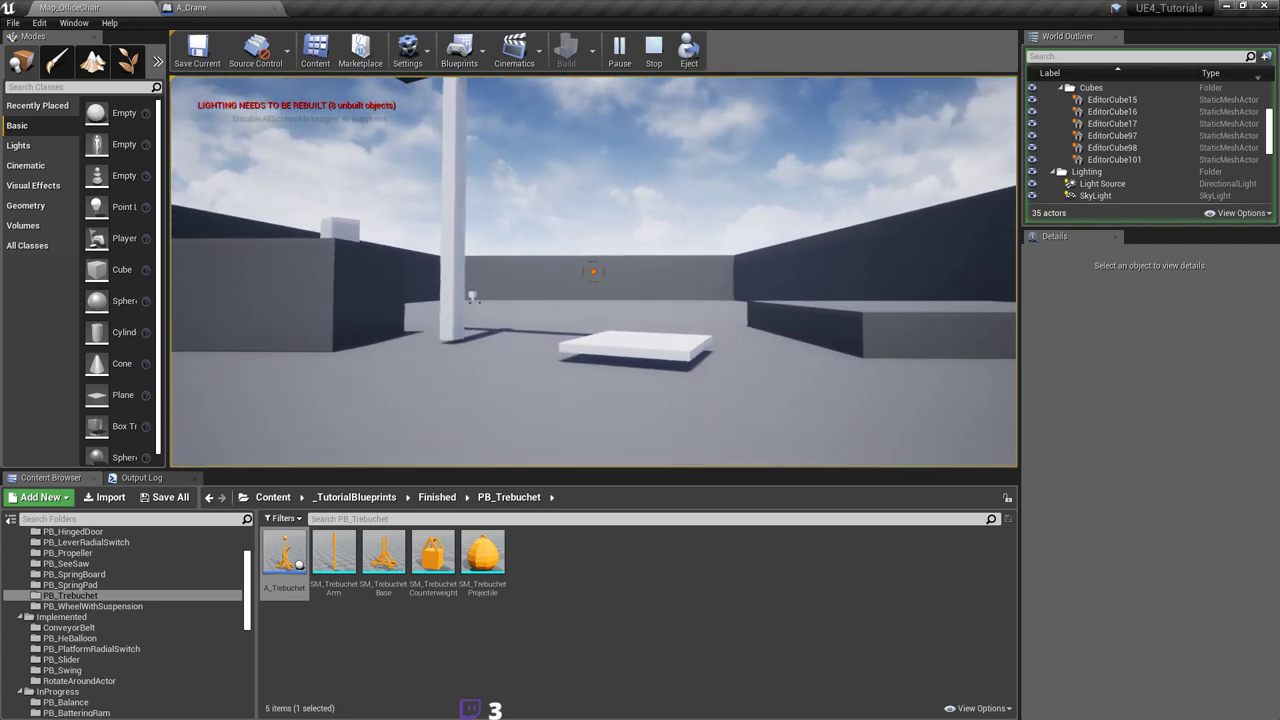
# Step: Walk past the crane mast back to the office chair and examine its casters while circling it
pyautogui.press('d')
pyautogui.press('w')
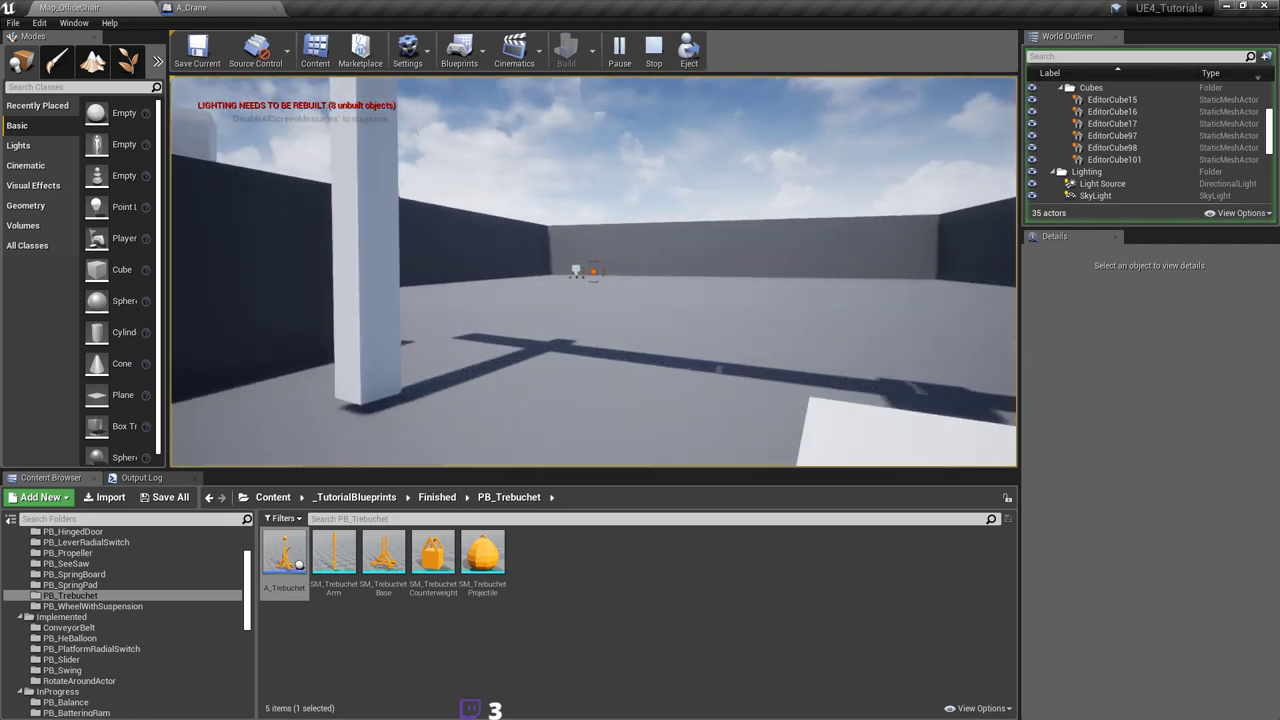
pyautogui.press('w')
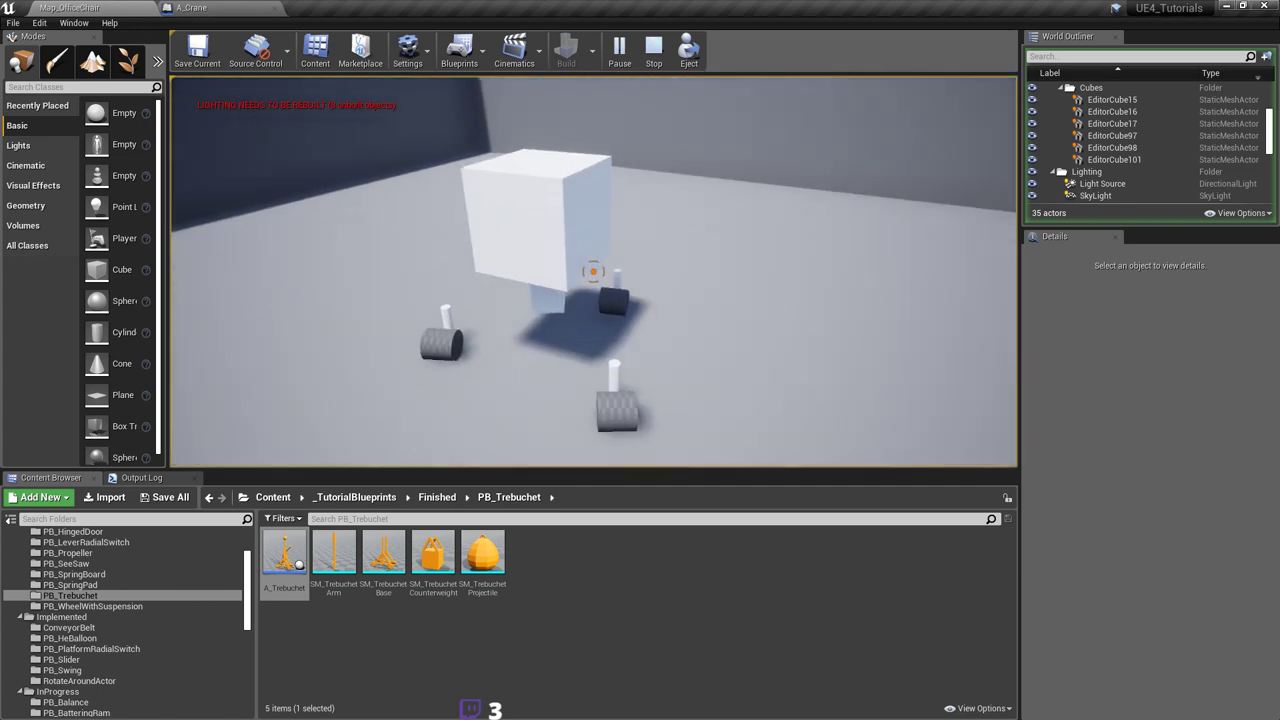
pyautogui.press('s')
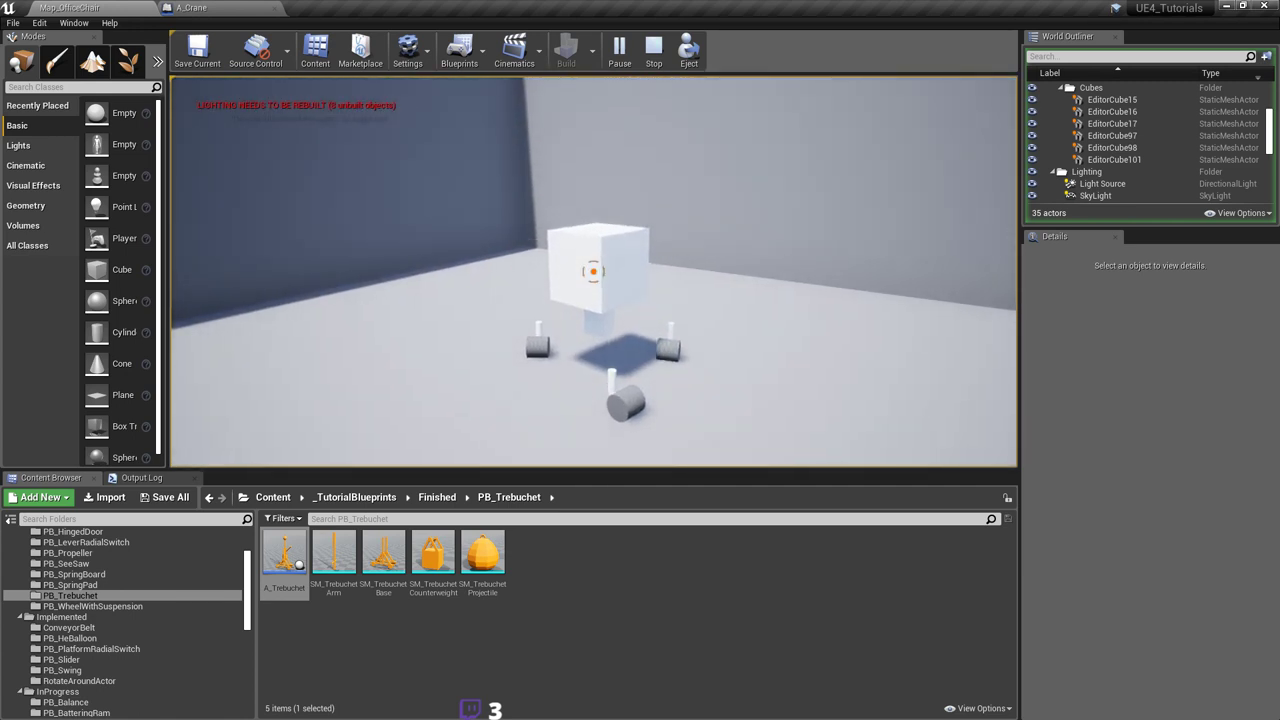
pyautogui.press('w')
pyautogui.press('a')
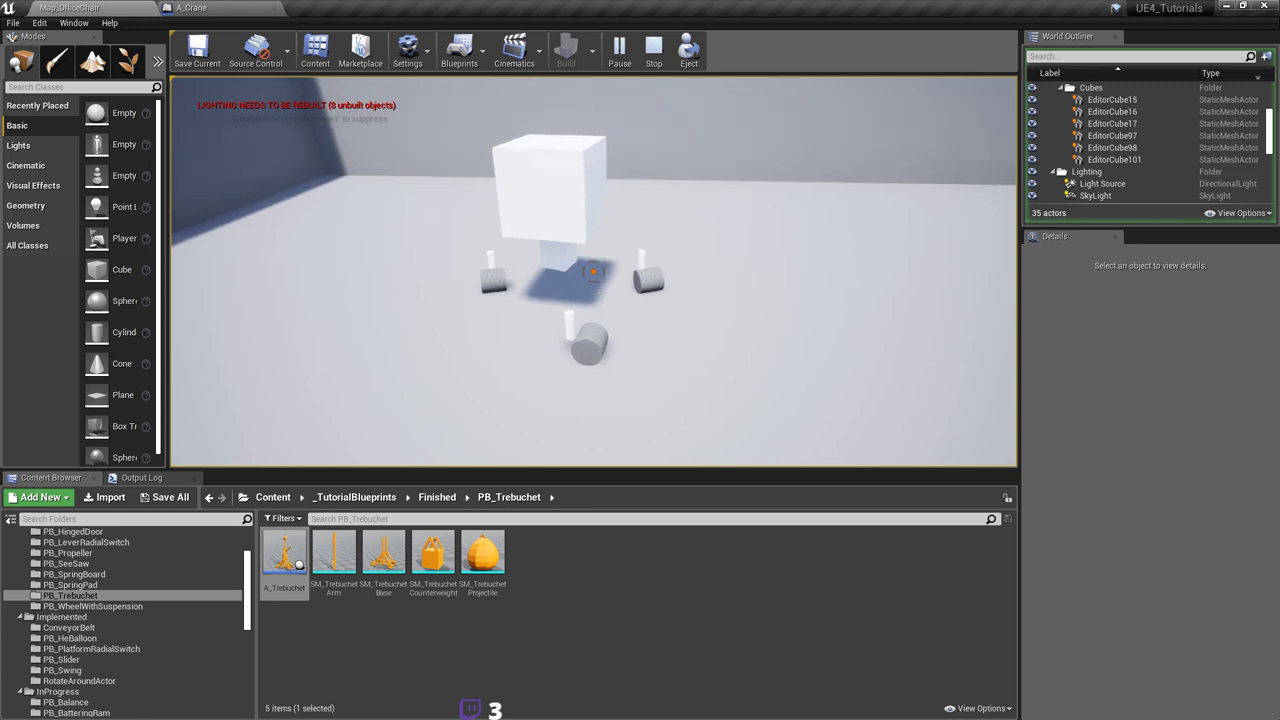
pyautogui.press('a')
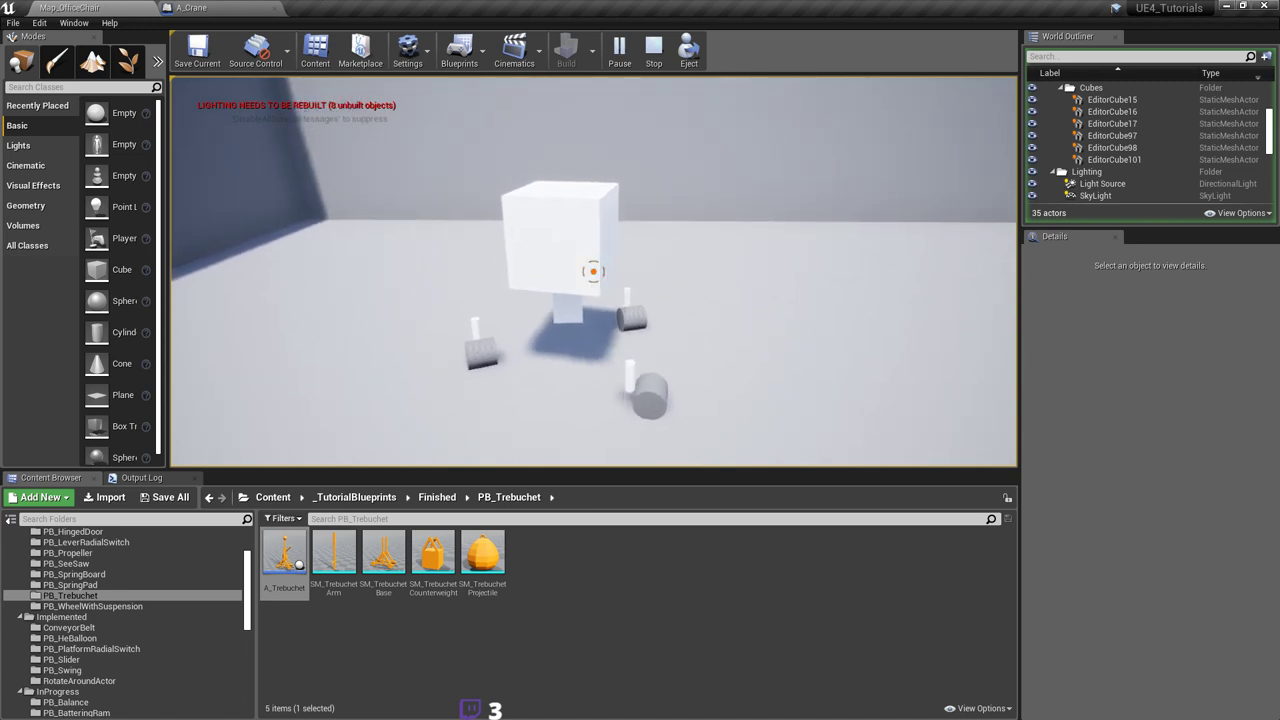
pyautogui.press('s')
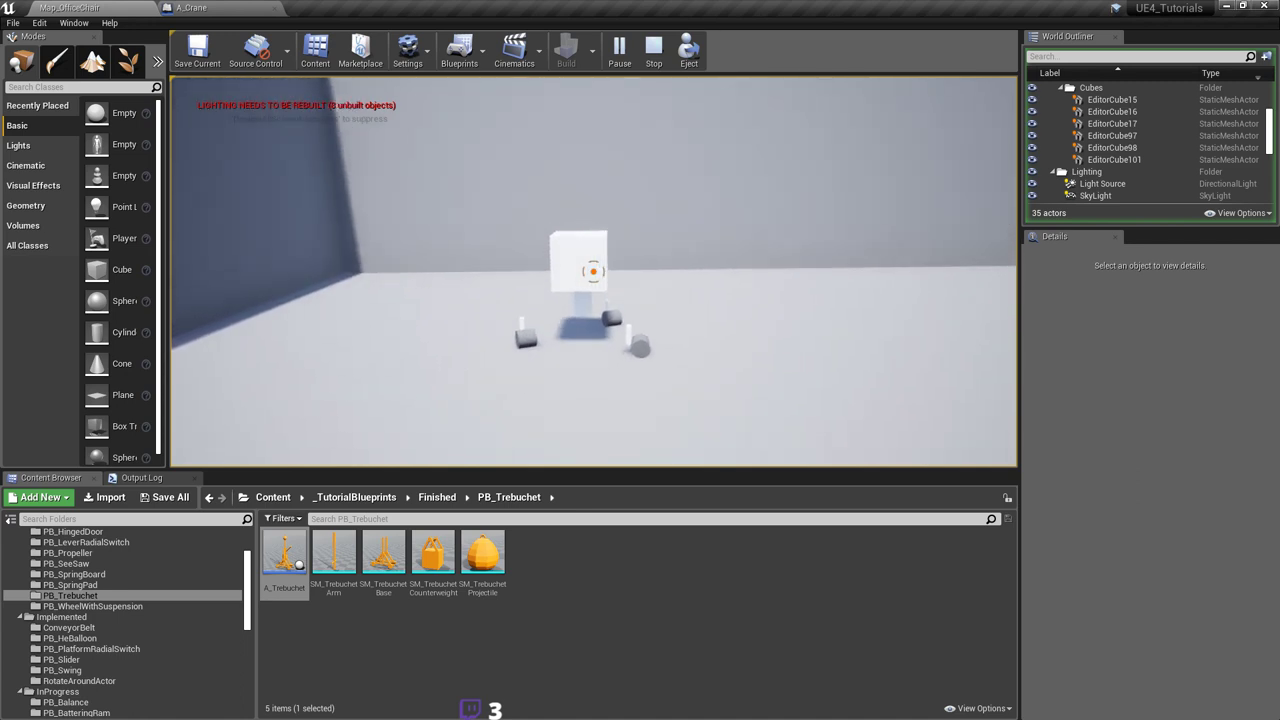
# Step: Pick up the office chair, carry it toward the crane and set it upright on the floor
pyautogui.click(593, 271)
pyautogui.press('w')
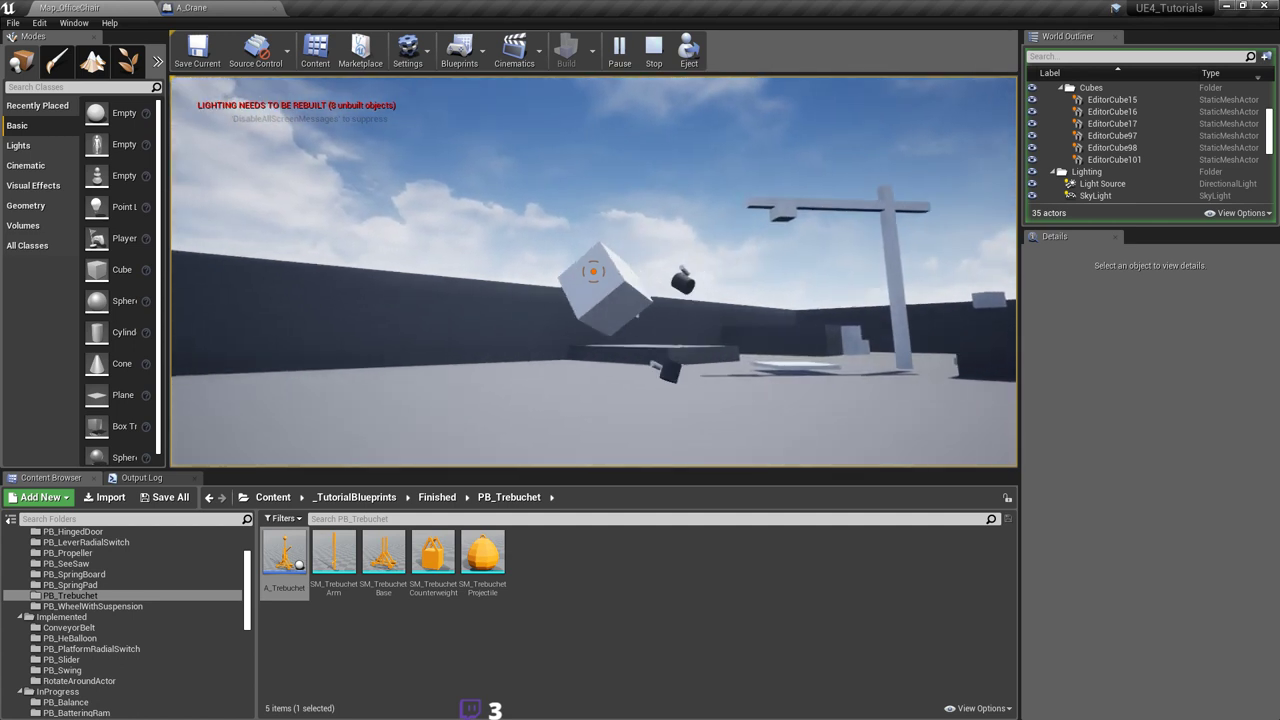
pyautogui.press('w')
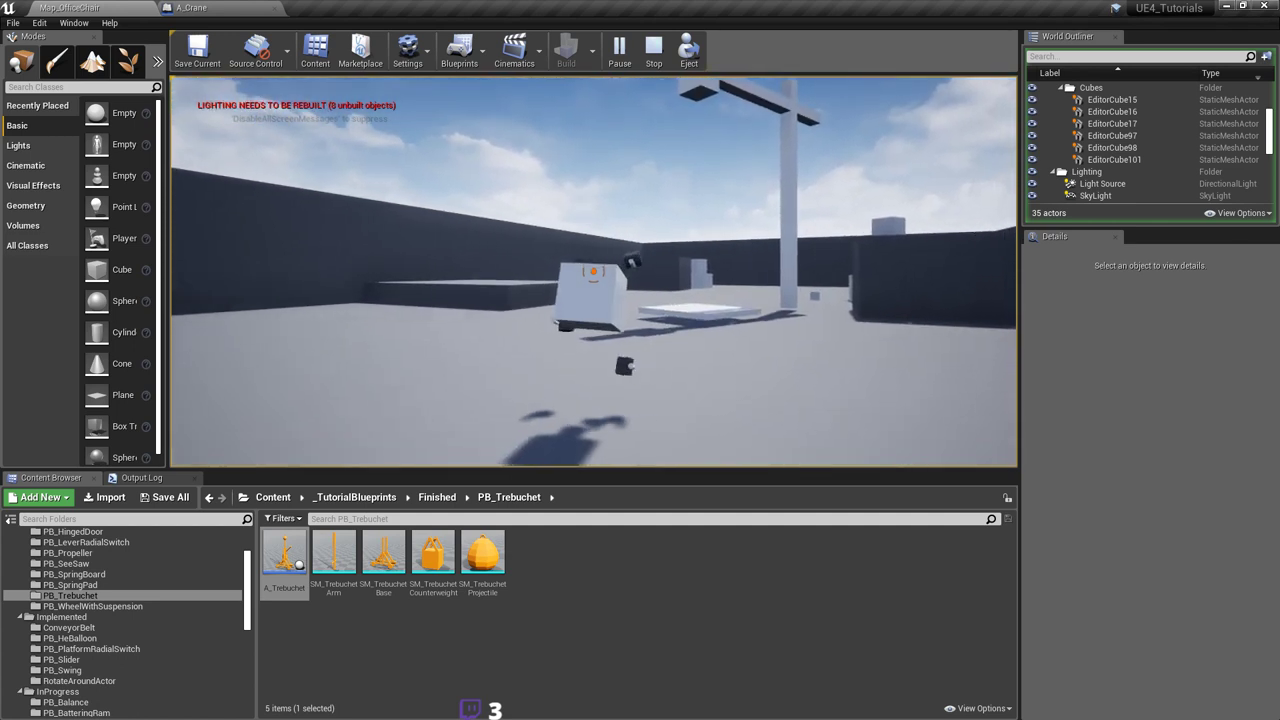
pyautogui.press('w')
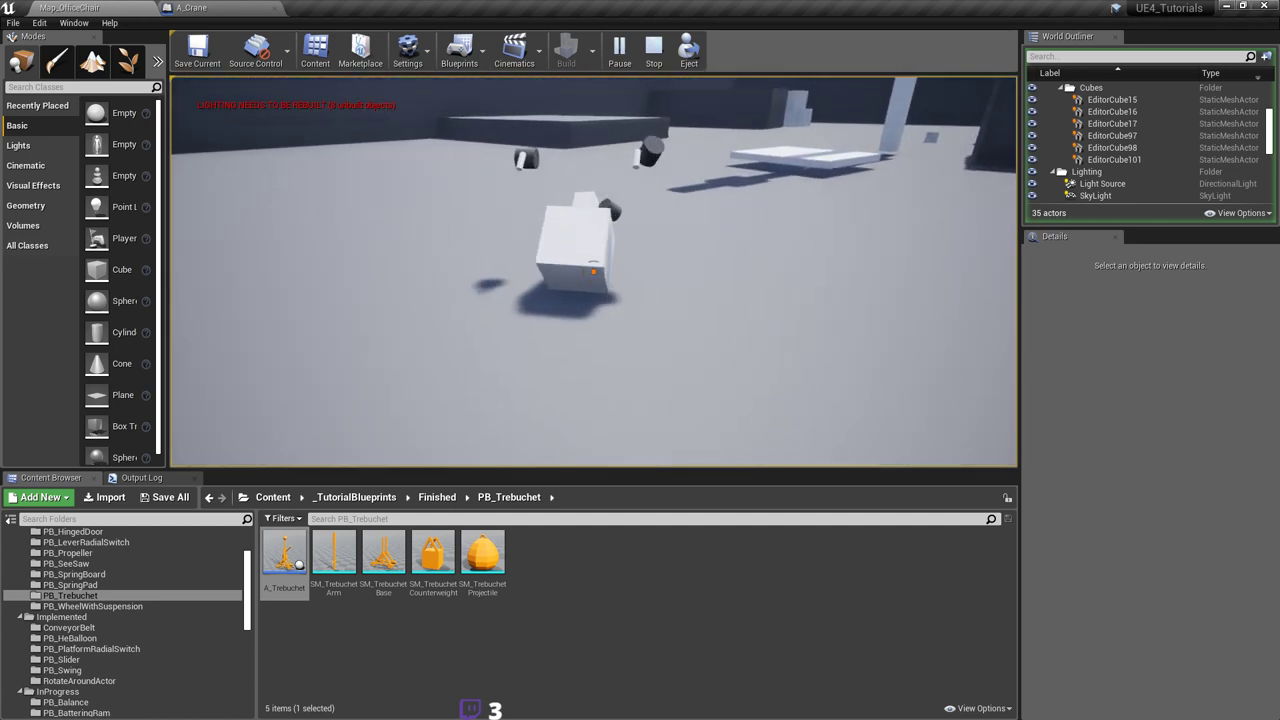
pyautogui.press('w')
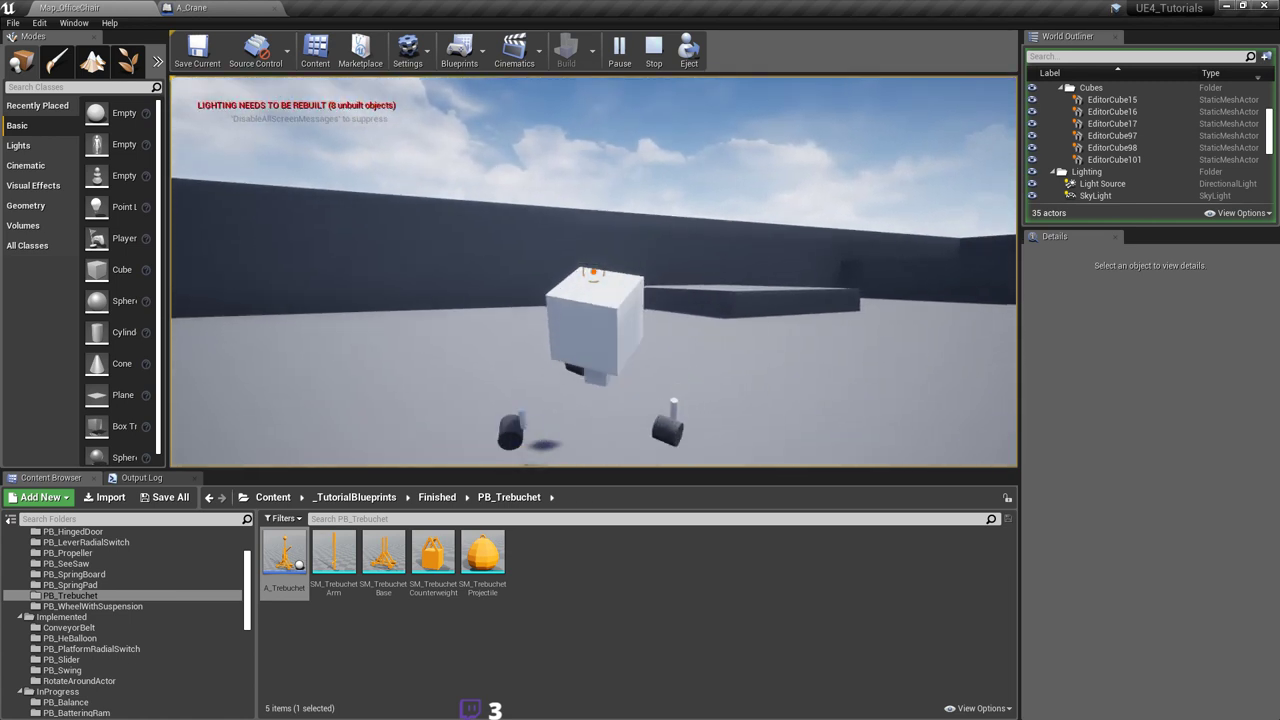
pyautogui.click(593, 271)
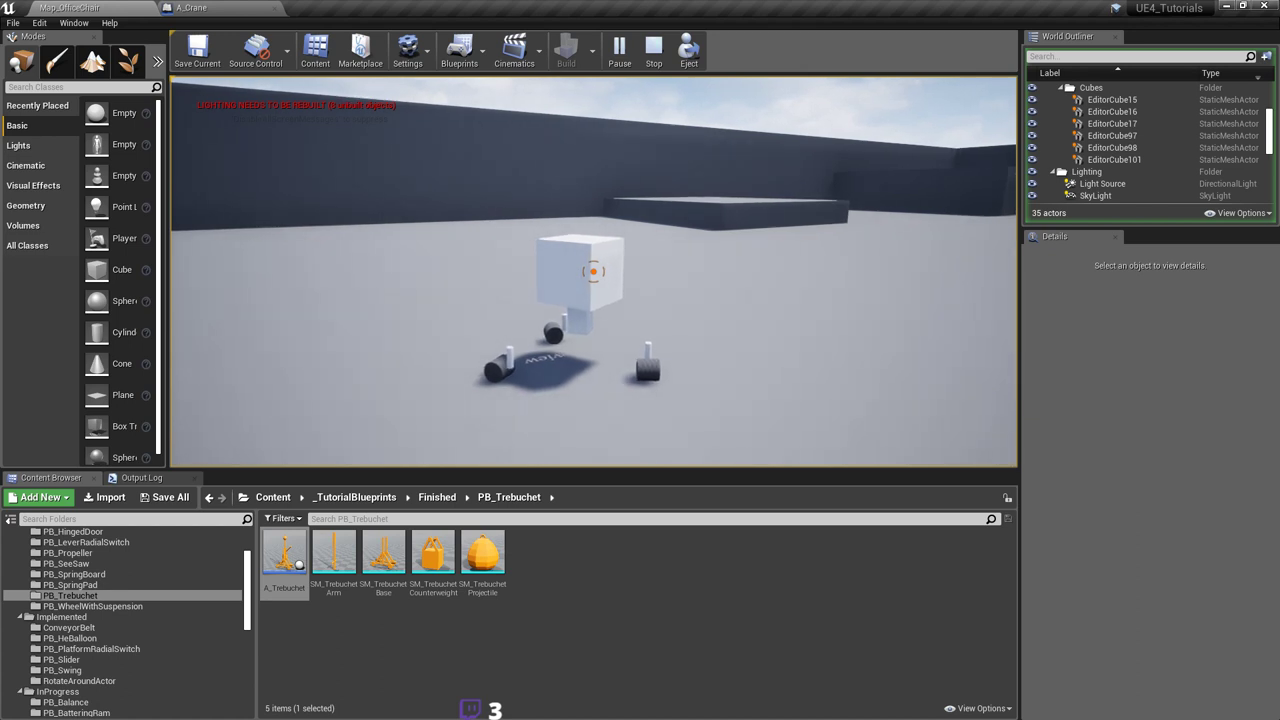
# Step: Grab and release the office chair repeatedly to test its rolling, then tip it over on the floor
pyautogui.press('w')
pyautogui.press('w')
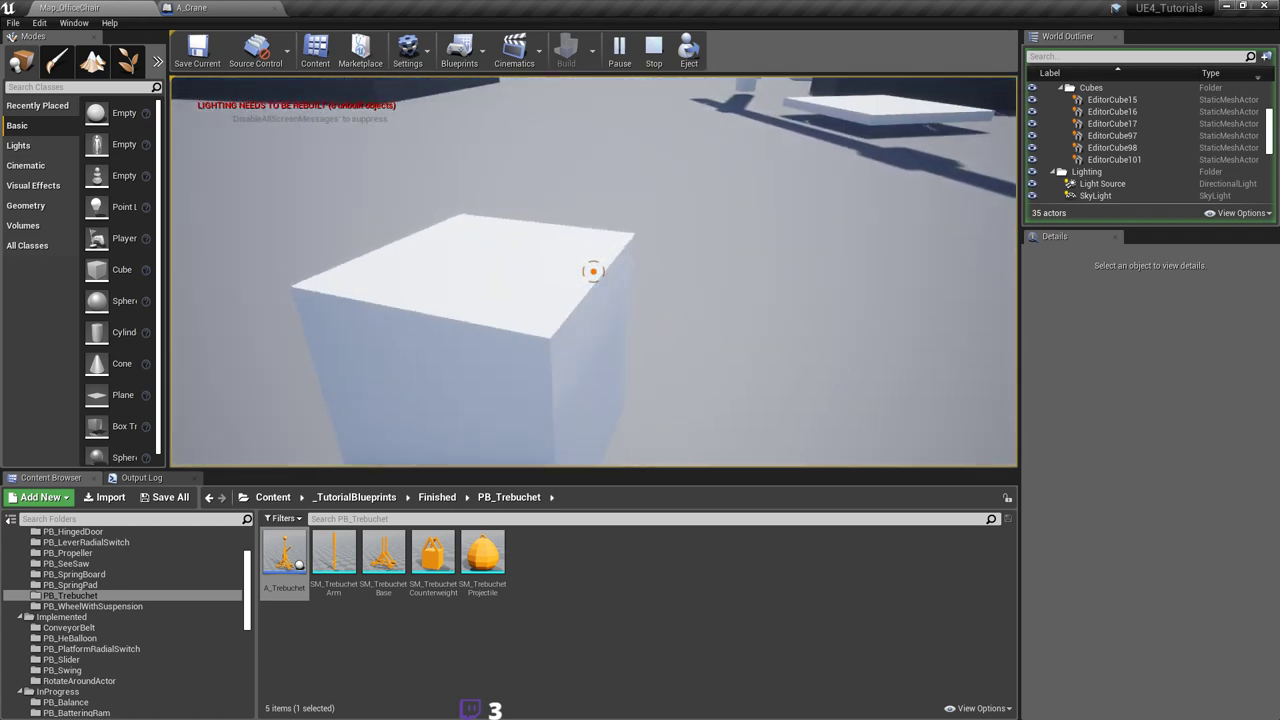
pyautogui.press('s')
pyautogui.click(593, 271)
pyautogui.press('s')
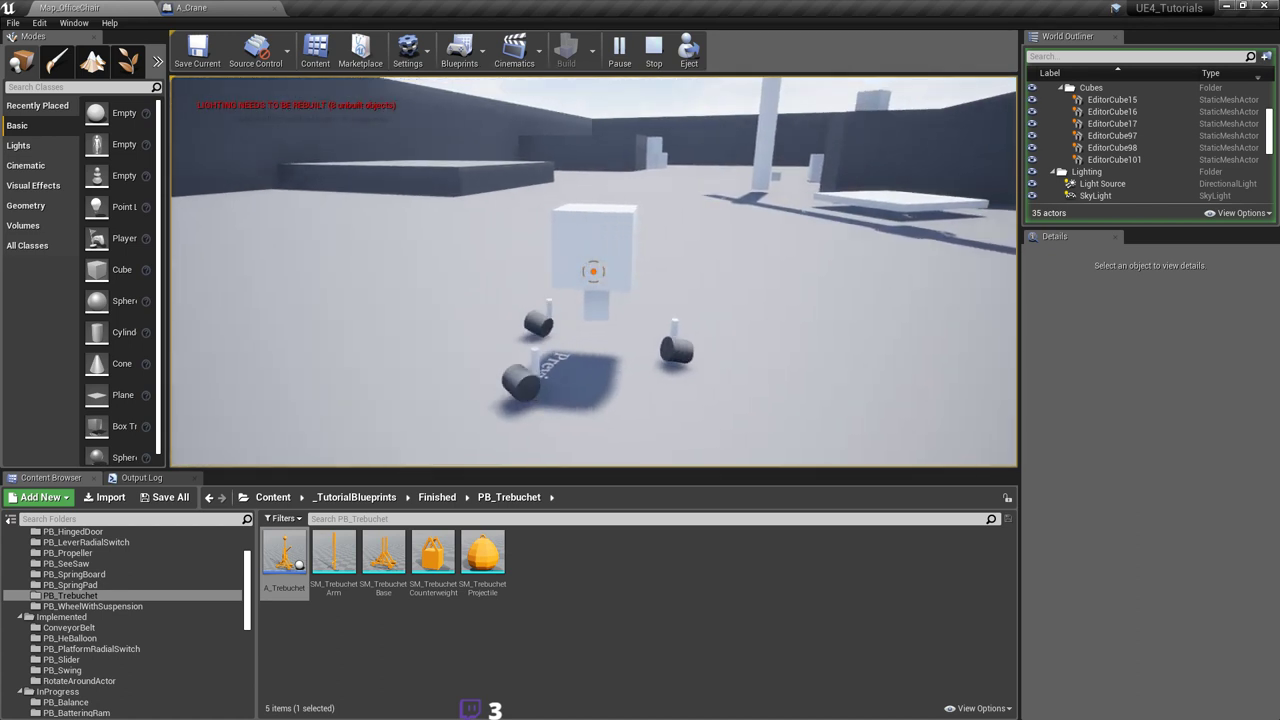
pyautogui.press('d')
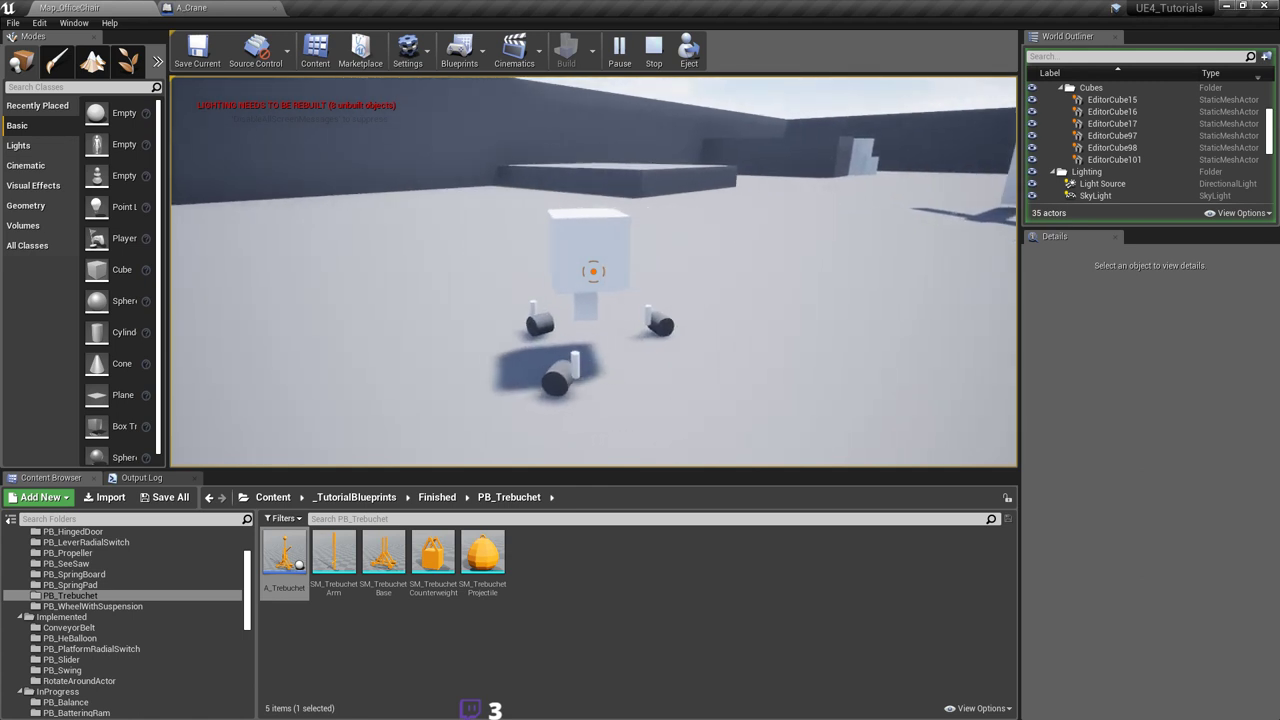
pyautogui.click(593, 271)
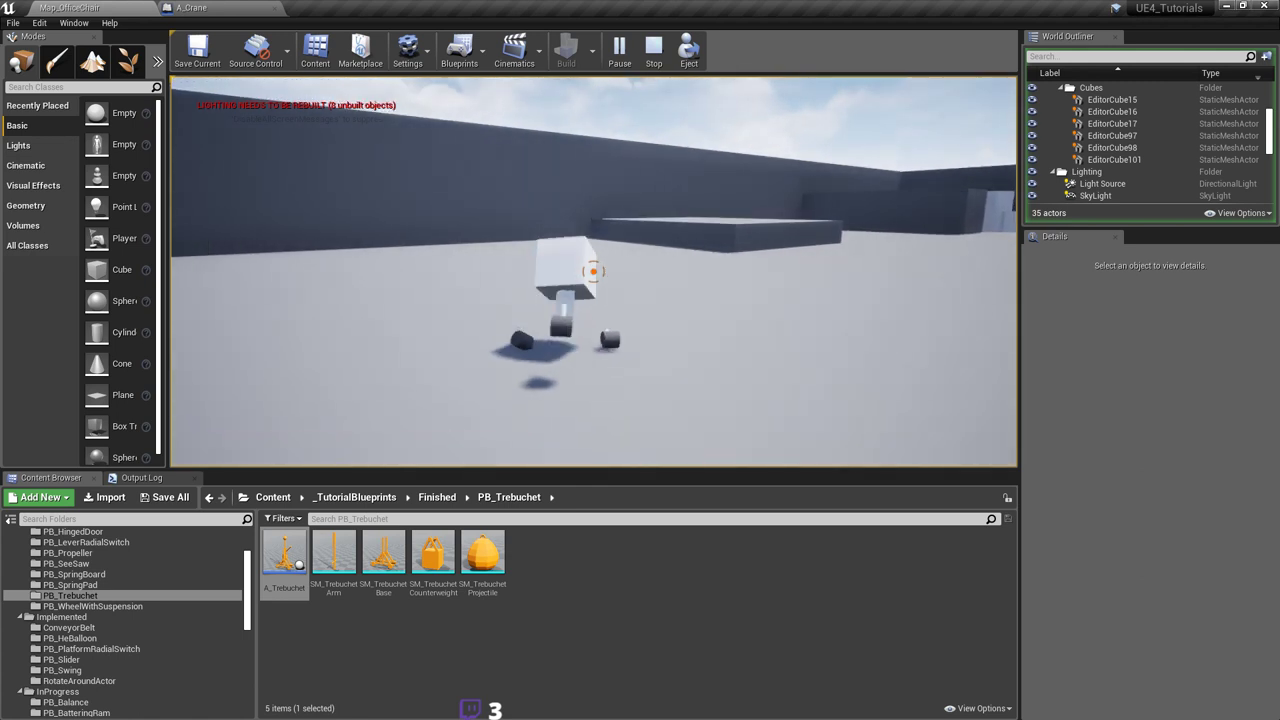
pyautogui.press('w')
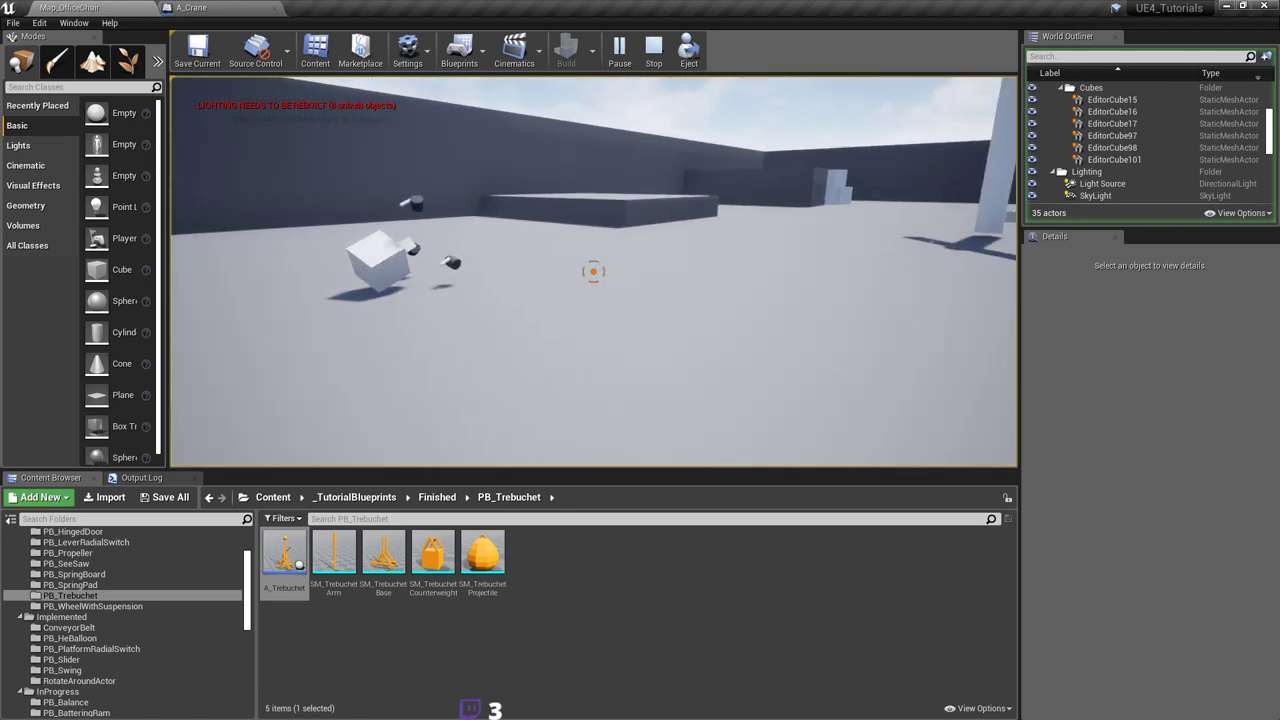
pyautogui.click(593, 271)
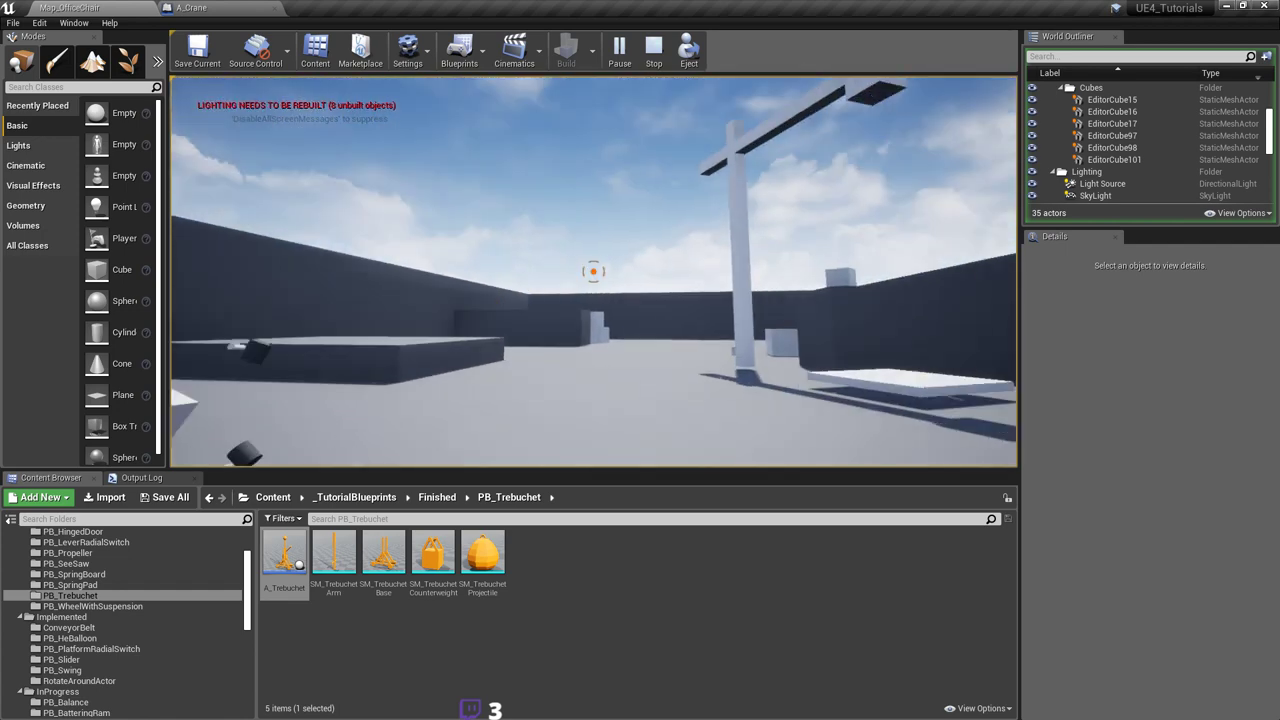
# Step: Walk to the crane and raise the empty platform from the floor toward the crane arm
pyautogui.press('w')
pyautogui.press('a')
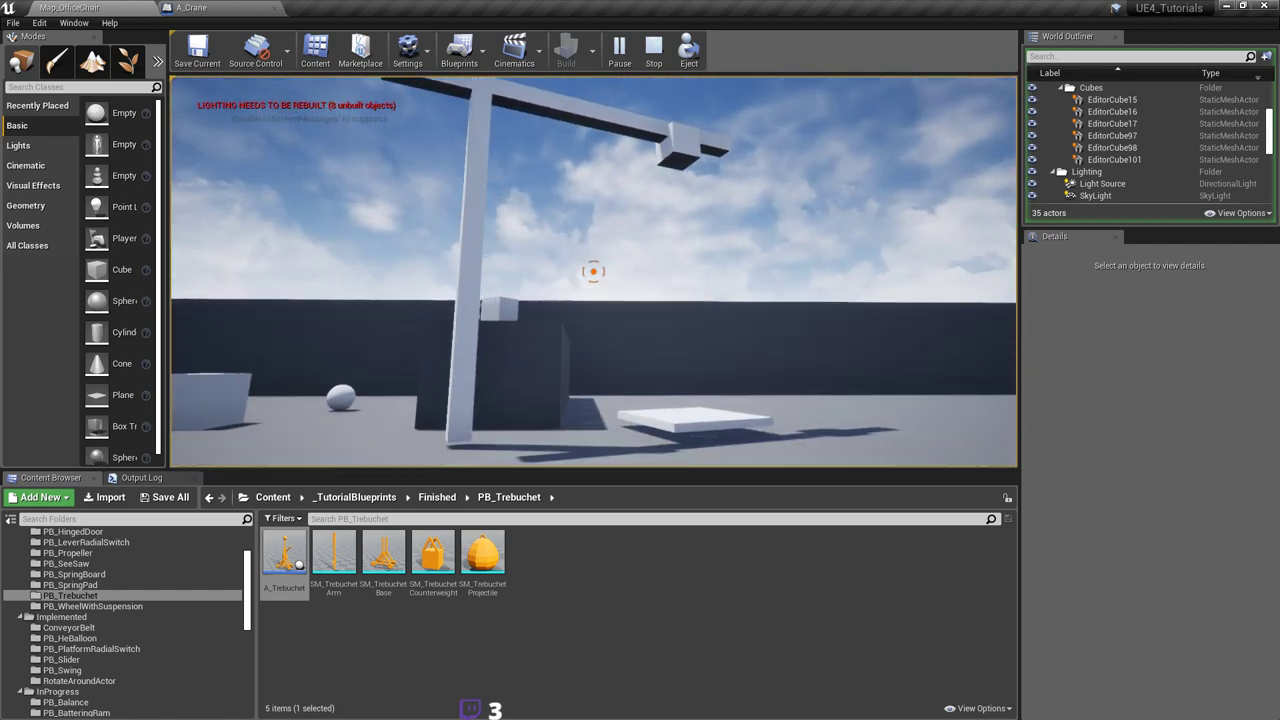
pyautogui.press('w')
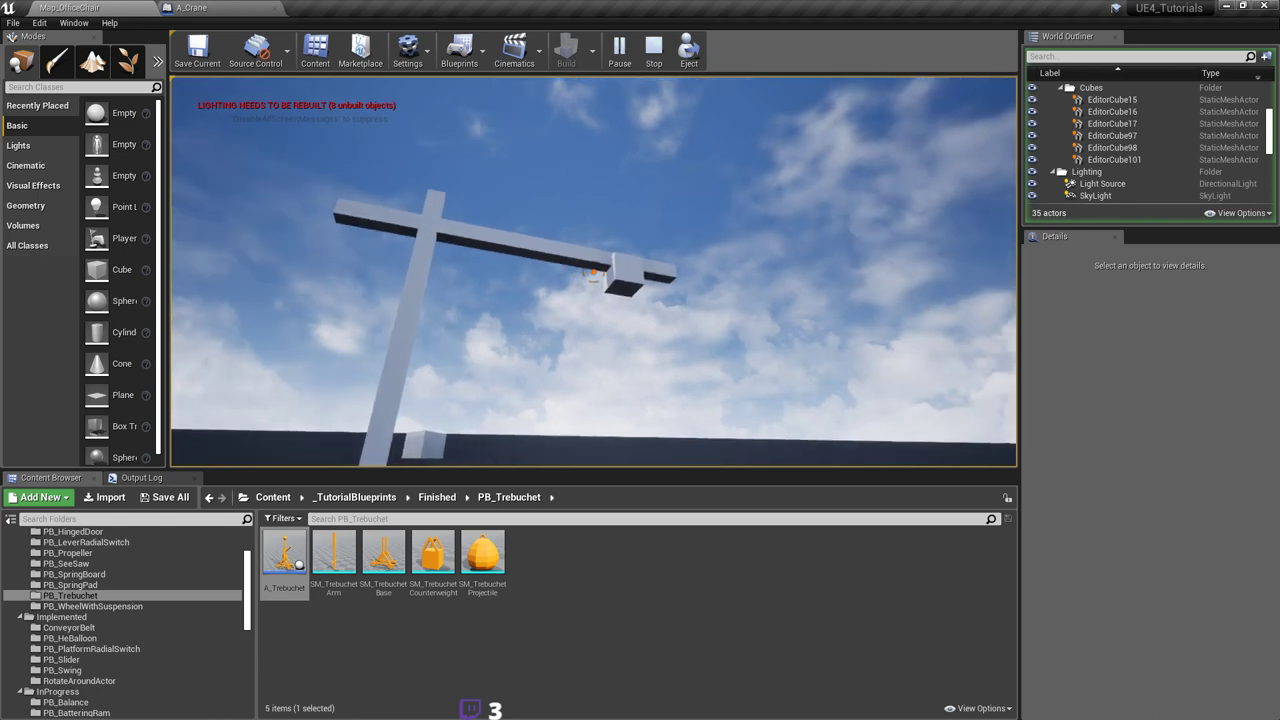
pyautogui.press('w')
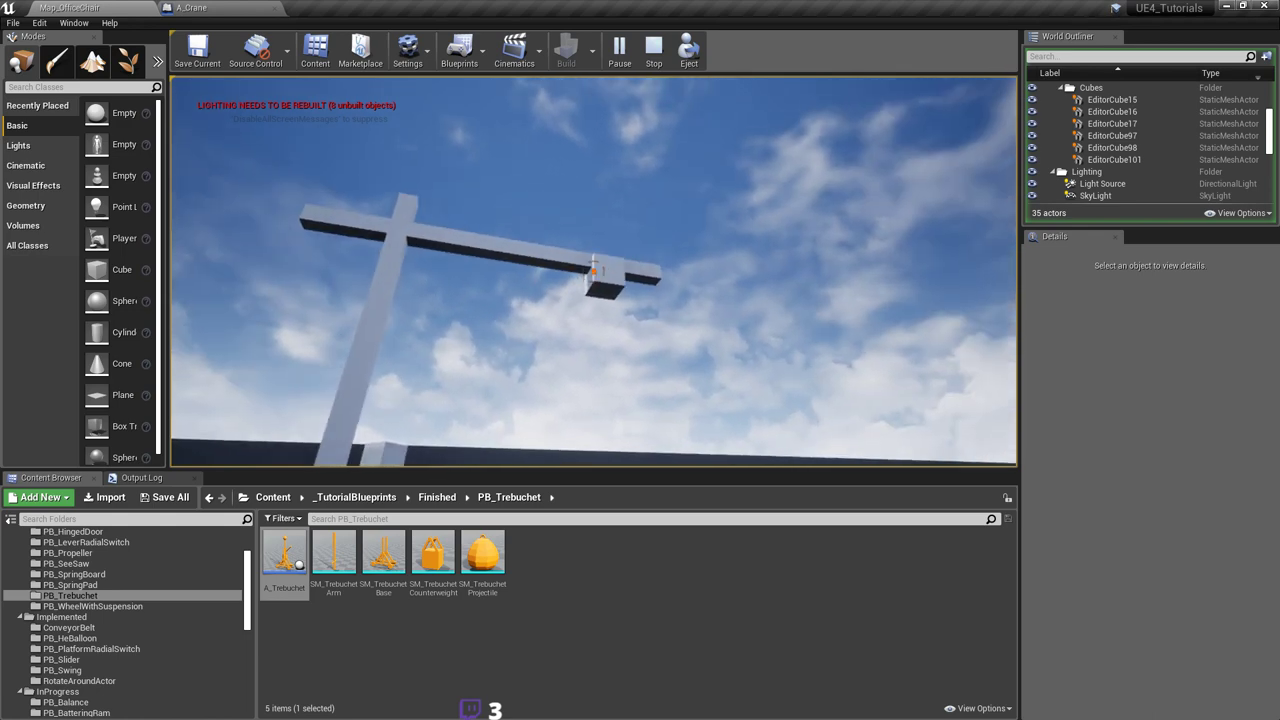
pyautogui.press('w')
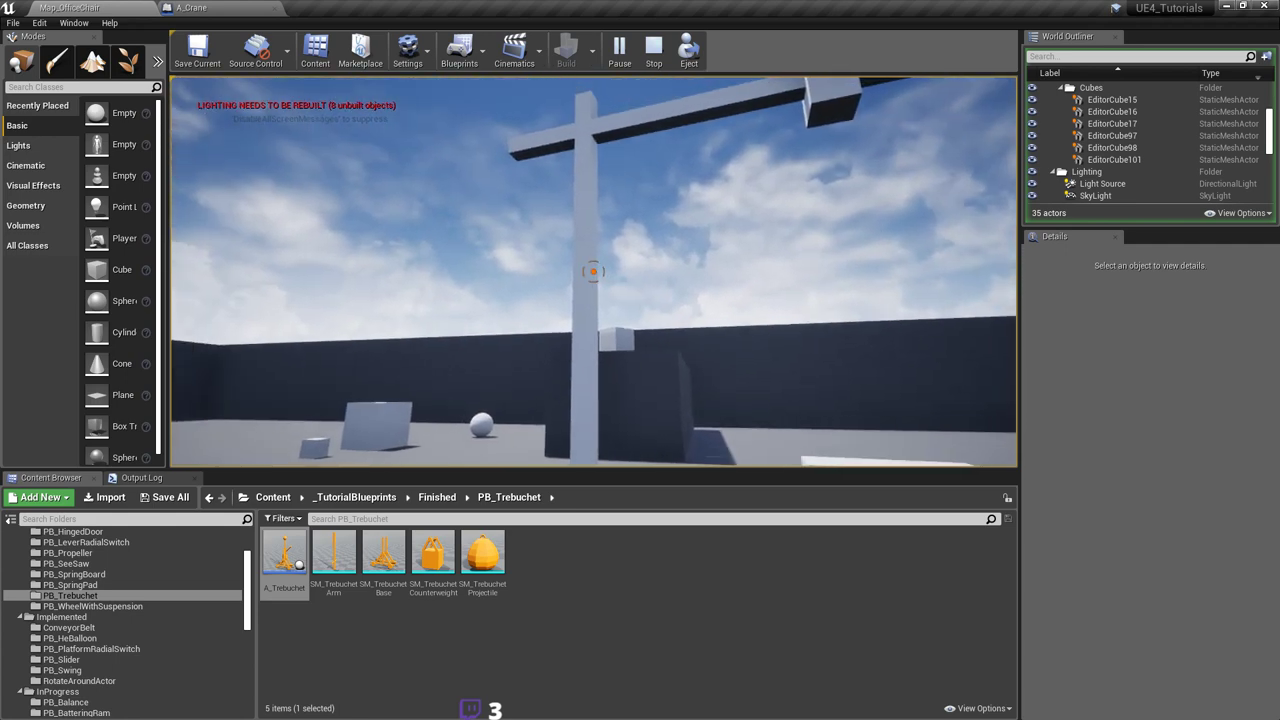
pyautogui.press('a')
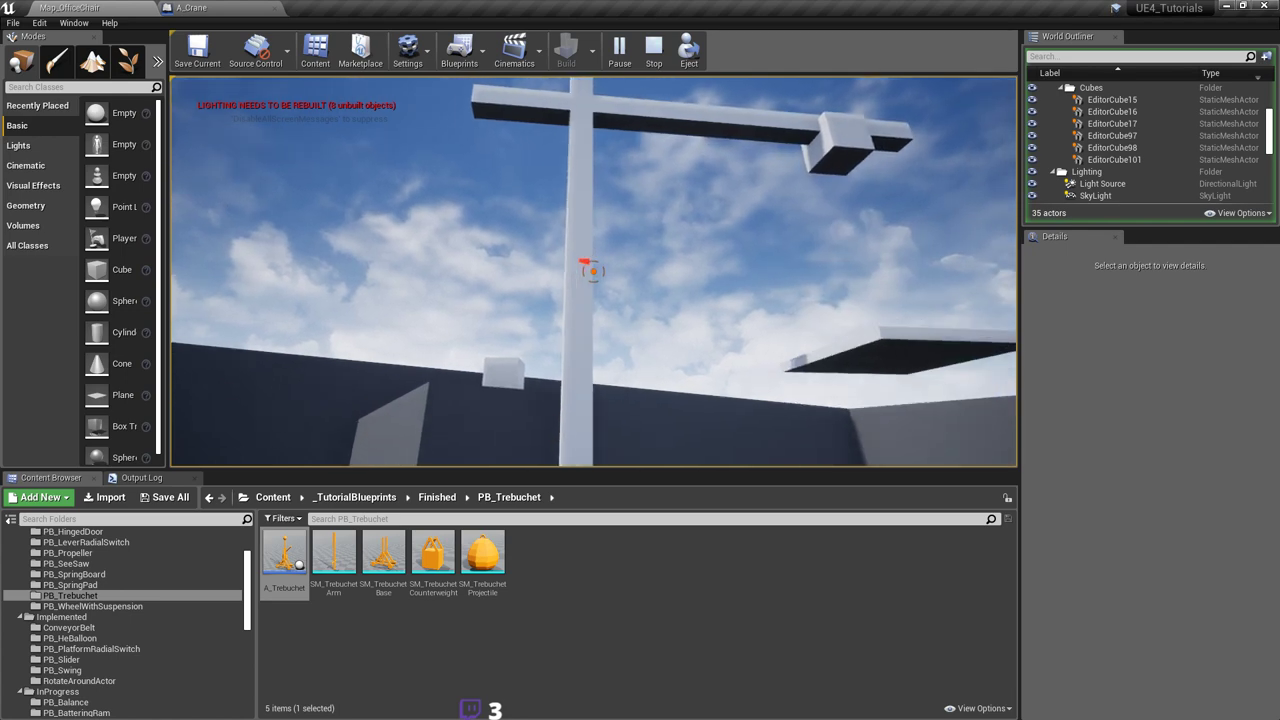
# Step: Walk around the crane while testing its raised platform, bring the platform down near the floor, and end the play session
pyautogui.press('a')
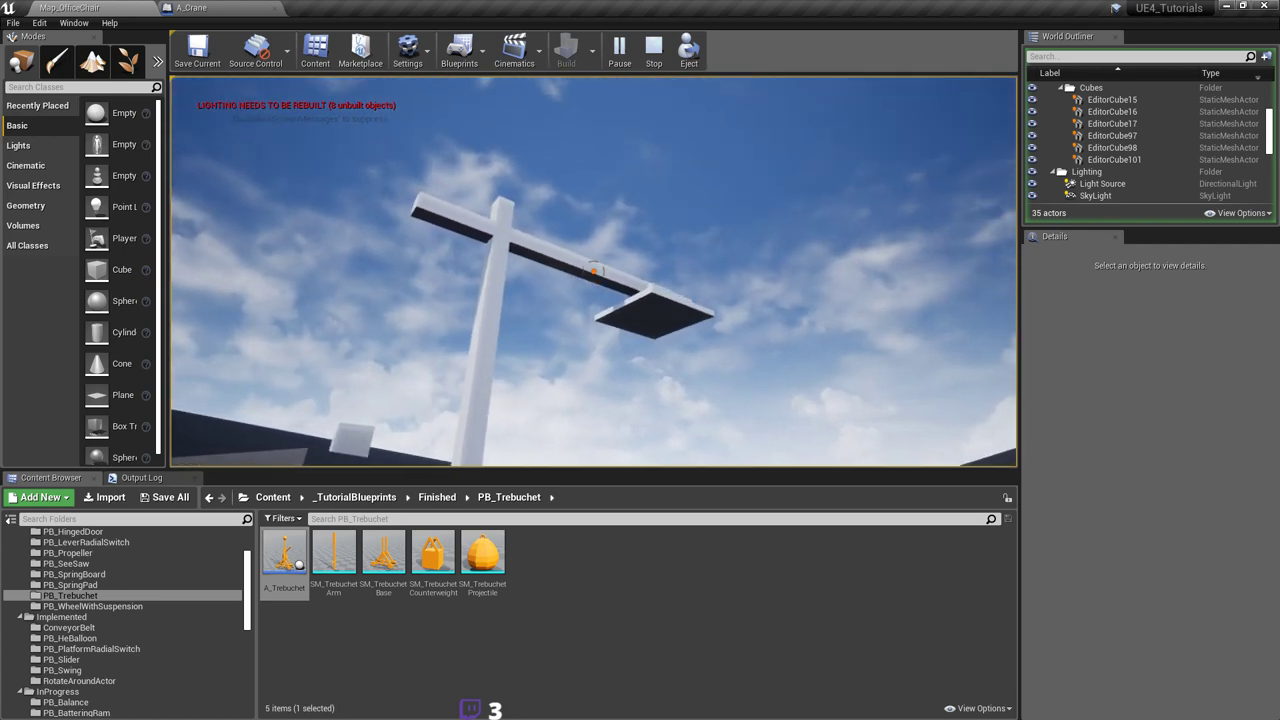
pyautogui.press('w')
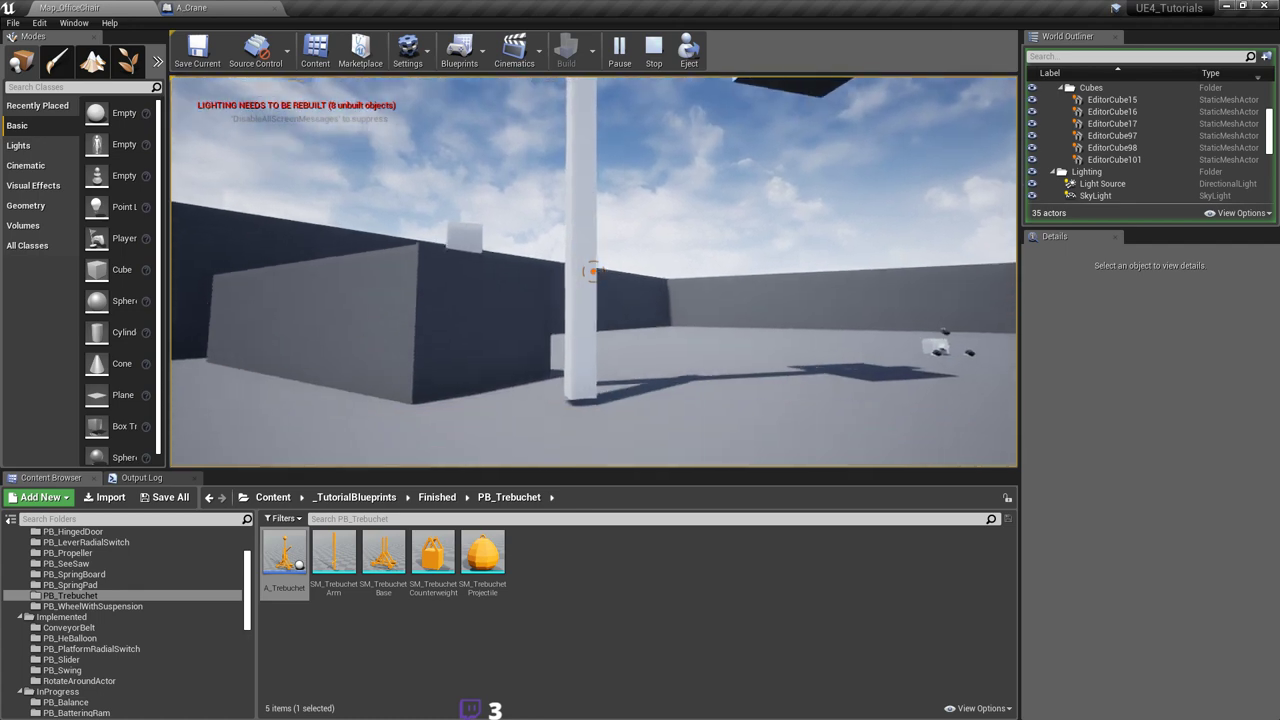
pyautogui.moveTo(593, 271)
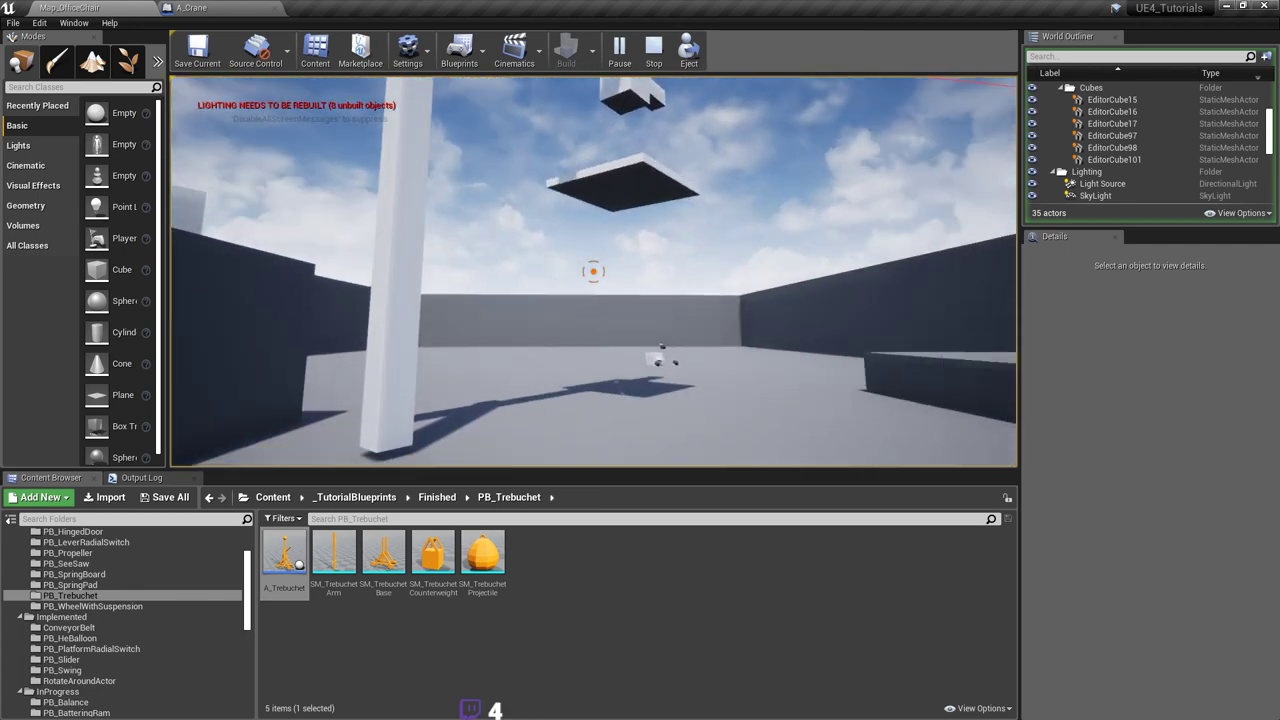
pyautogui.press('s')
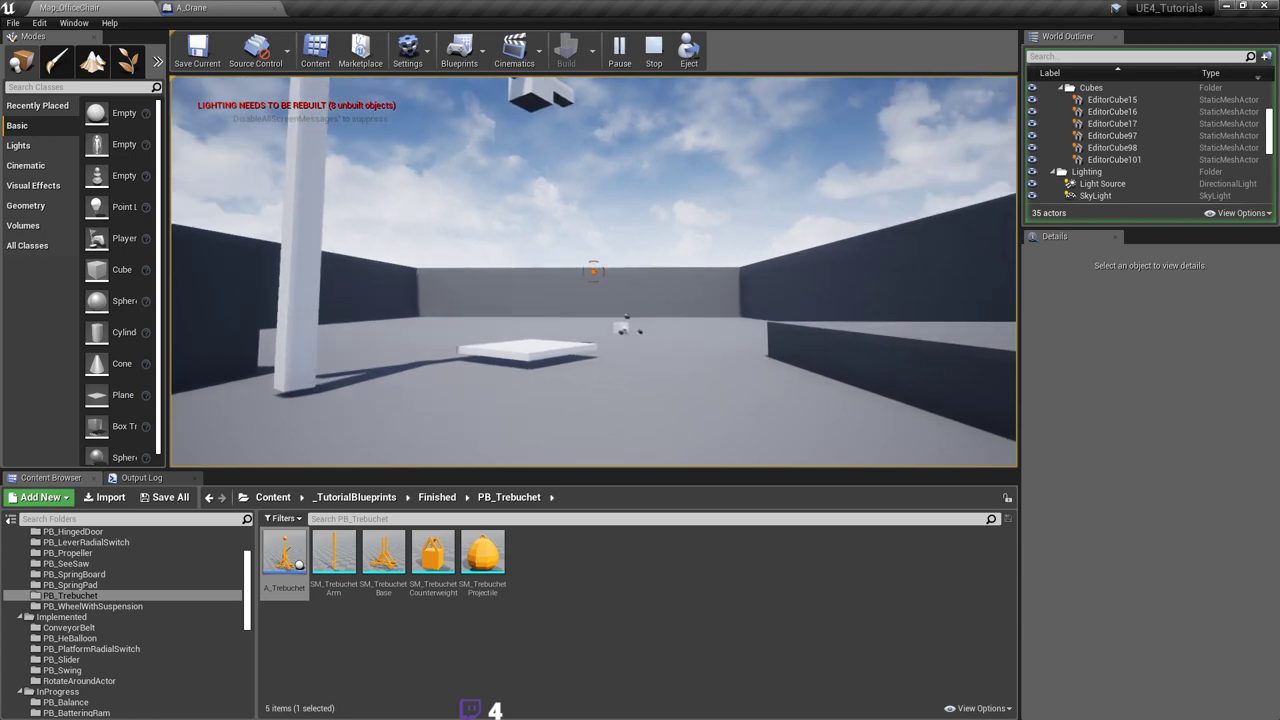
pyautogui.press('Escape')
pyautogui.moveTo(910, 252); pyautogui.dragTo(815, 258, button='right')
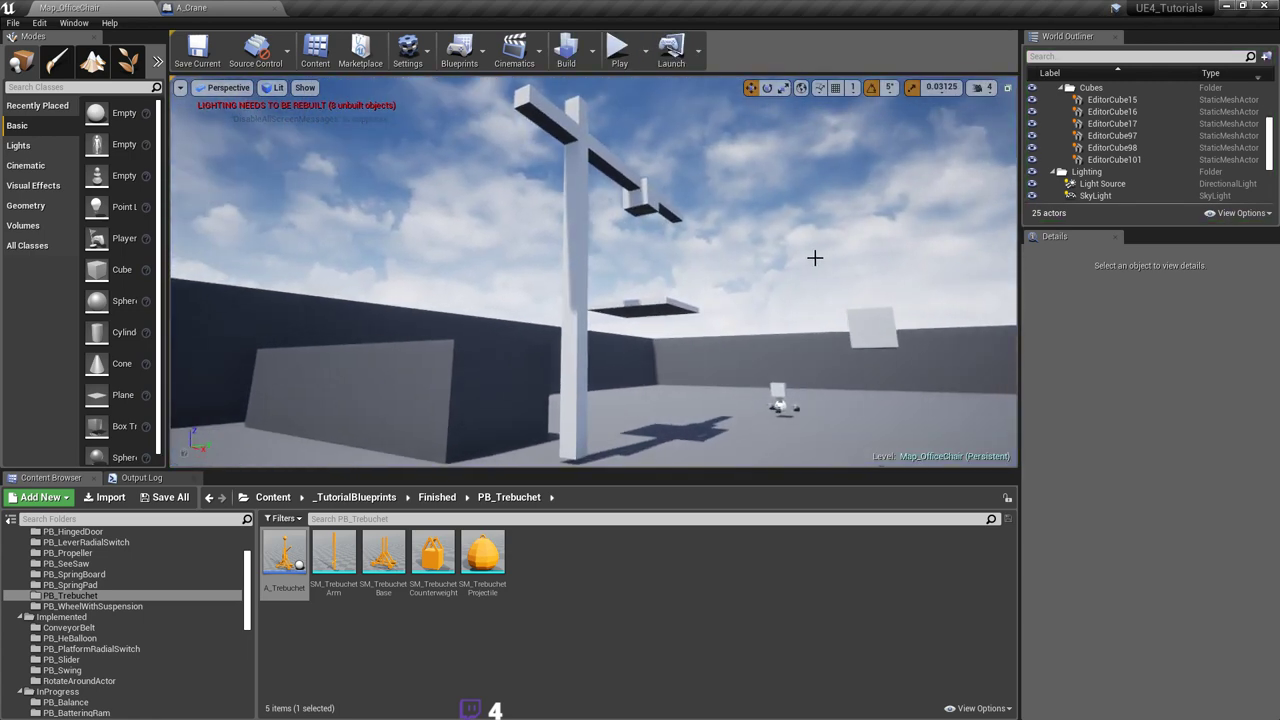
# Step: Switch to Streamlabs OBS to read the stream chat, then return to the Map_OfficeChair level in Unreal Editor
pyautogui.hotkey('alt', 'Tab')
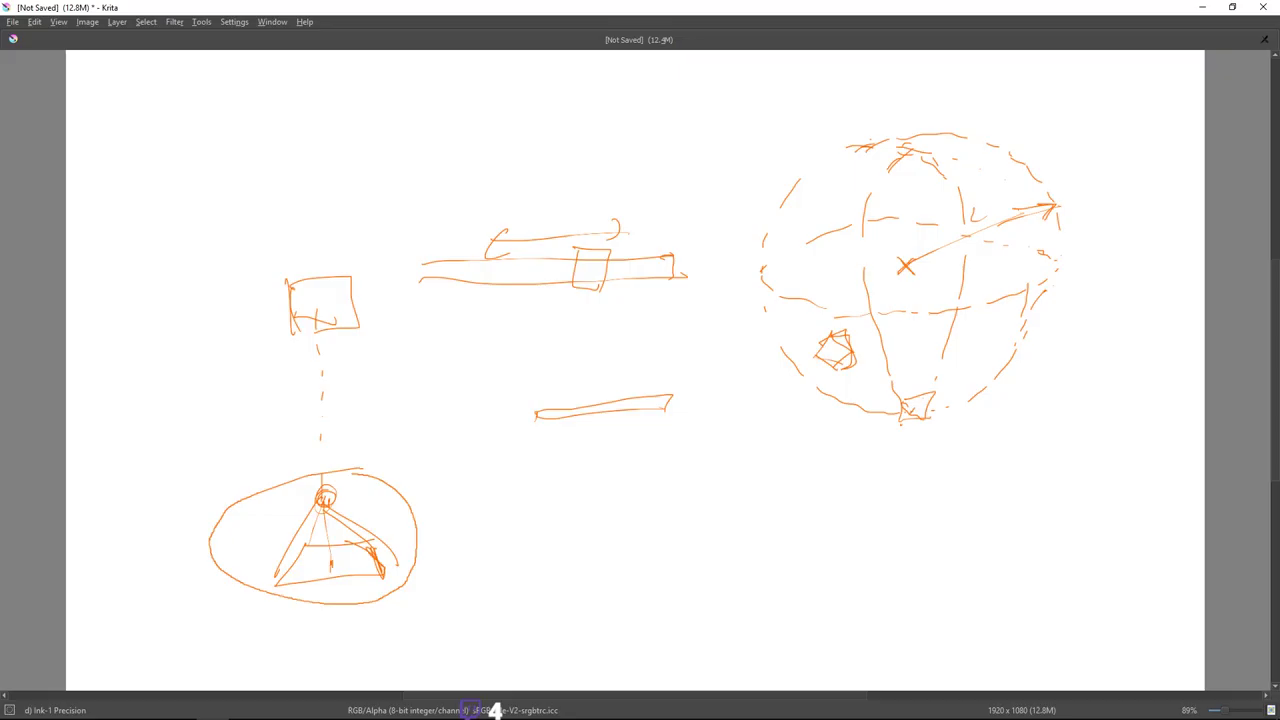
pyautogui.press('super')
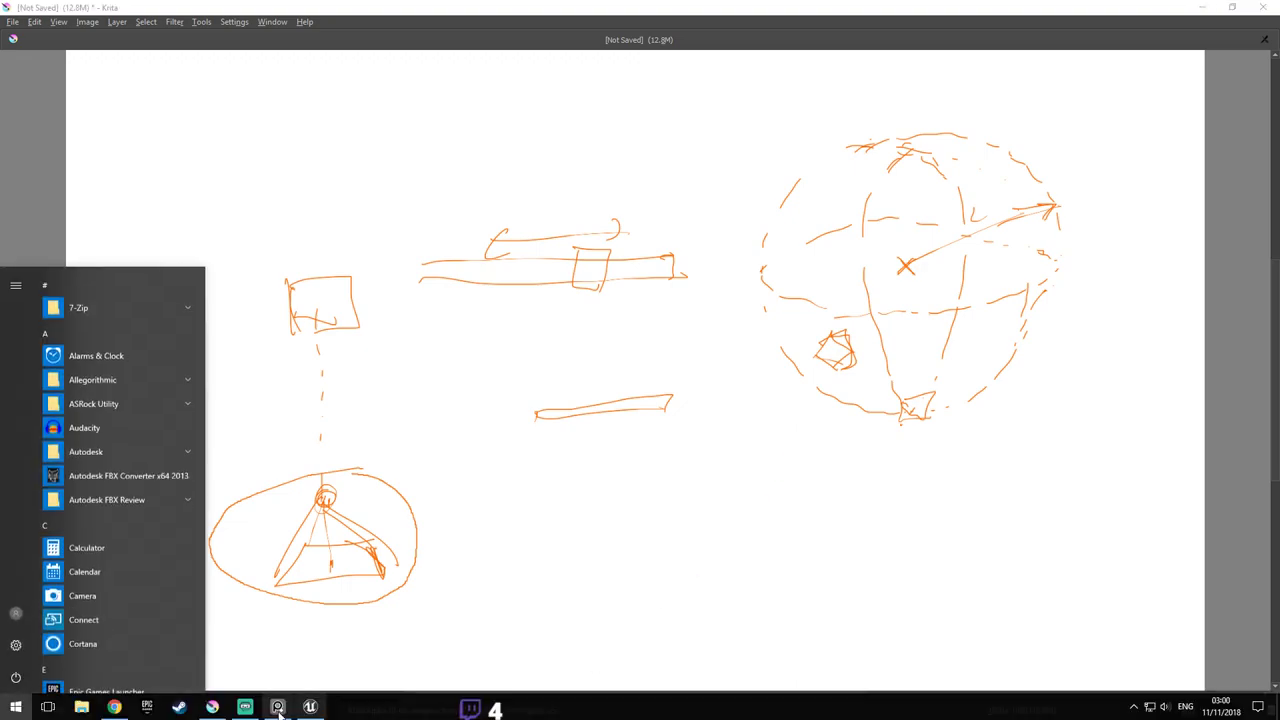
pyautogui.click(247, 706)
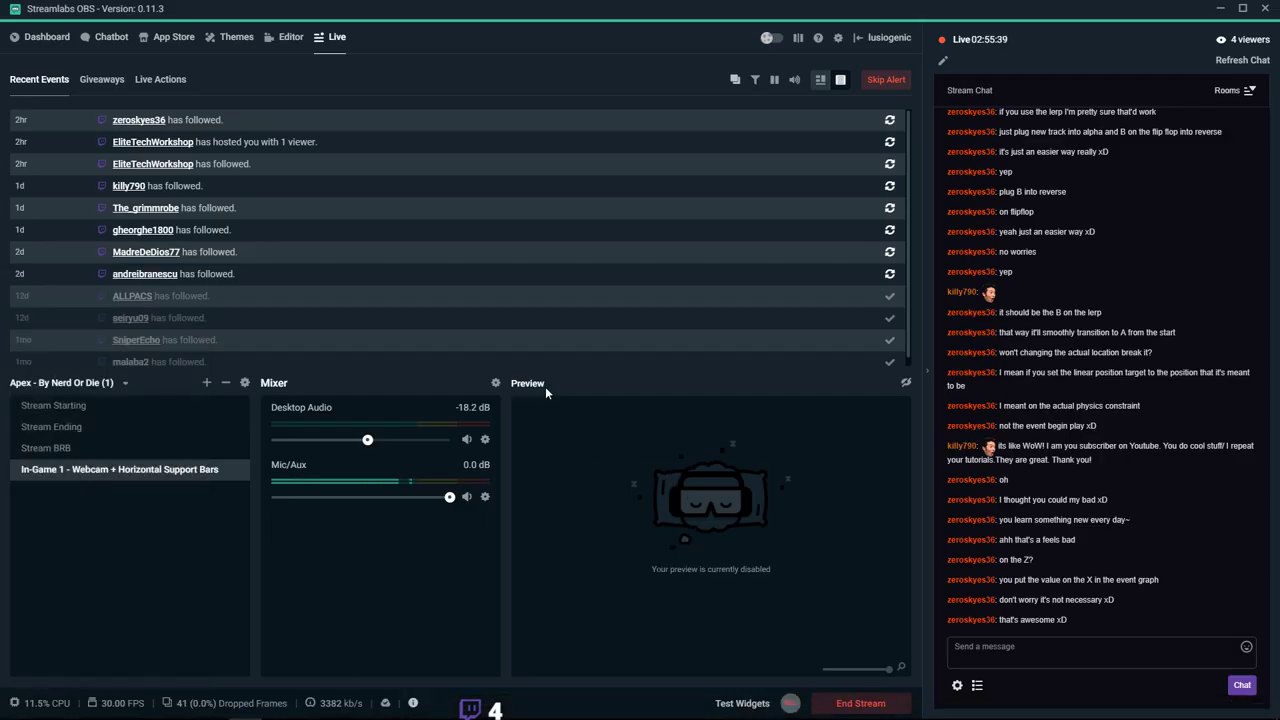
pyautogui.click(1220, 8)
pyautogui.press('super')
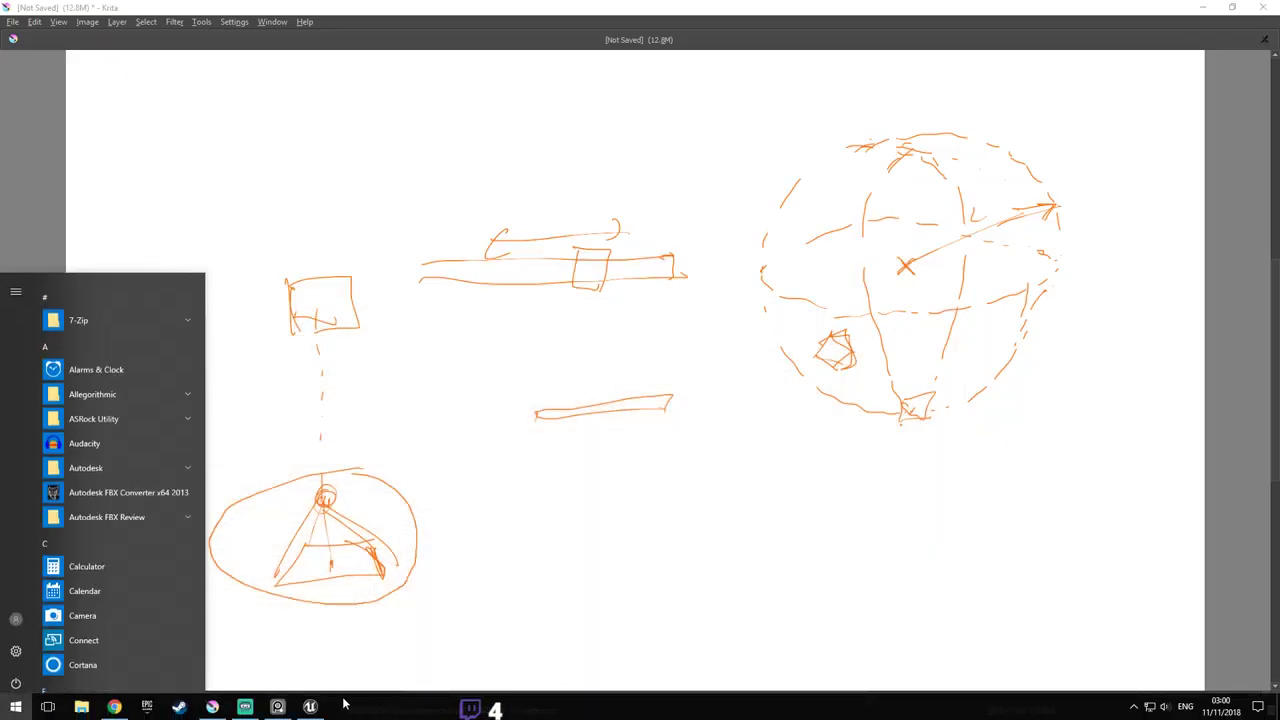
pyautogui.click(312, 707)
pyautogui.moveTo(649, 339); pyautogui.dragTo(705, 372, button='right')
pyautogui.moveTo(750, 314); pyautogui.dragTo(704, 290, button='right')
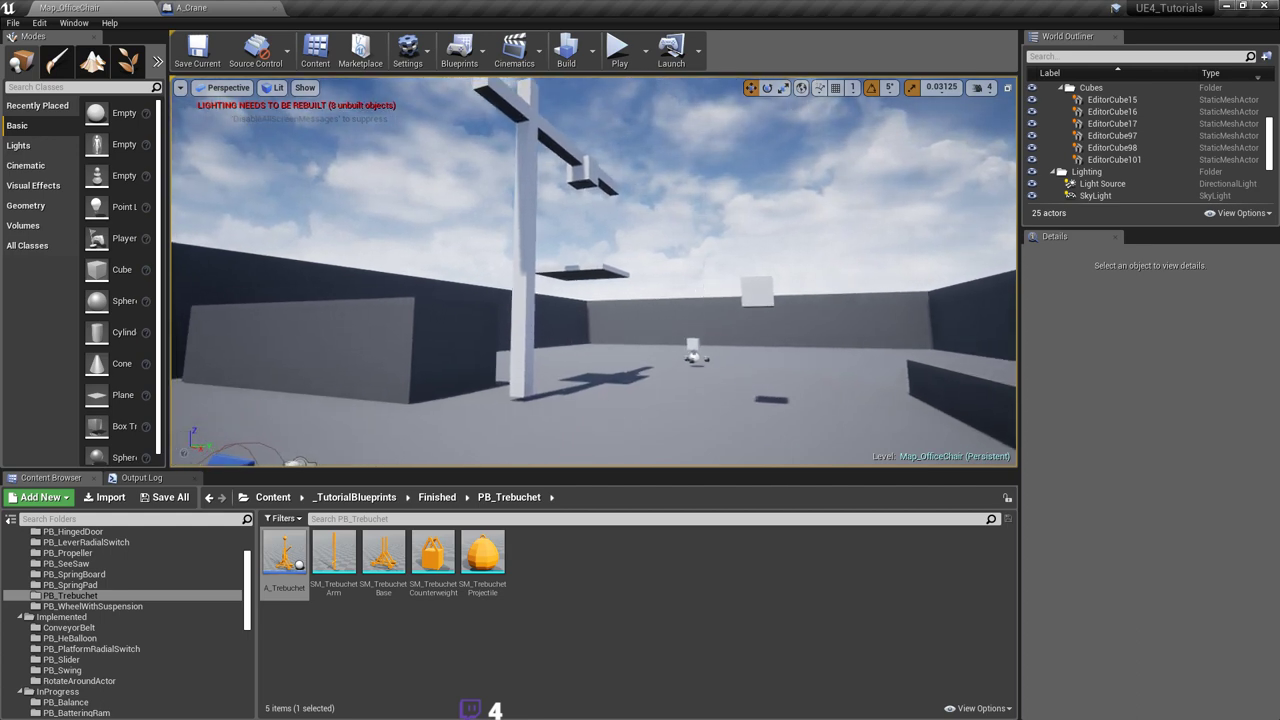
pyautogui.moveTo(703, 289); pyautogui.dragTo(698, 291, button='right')
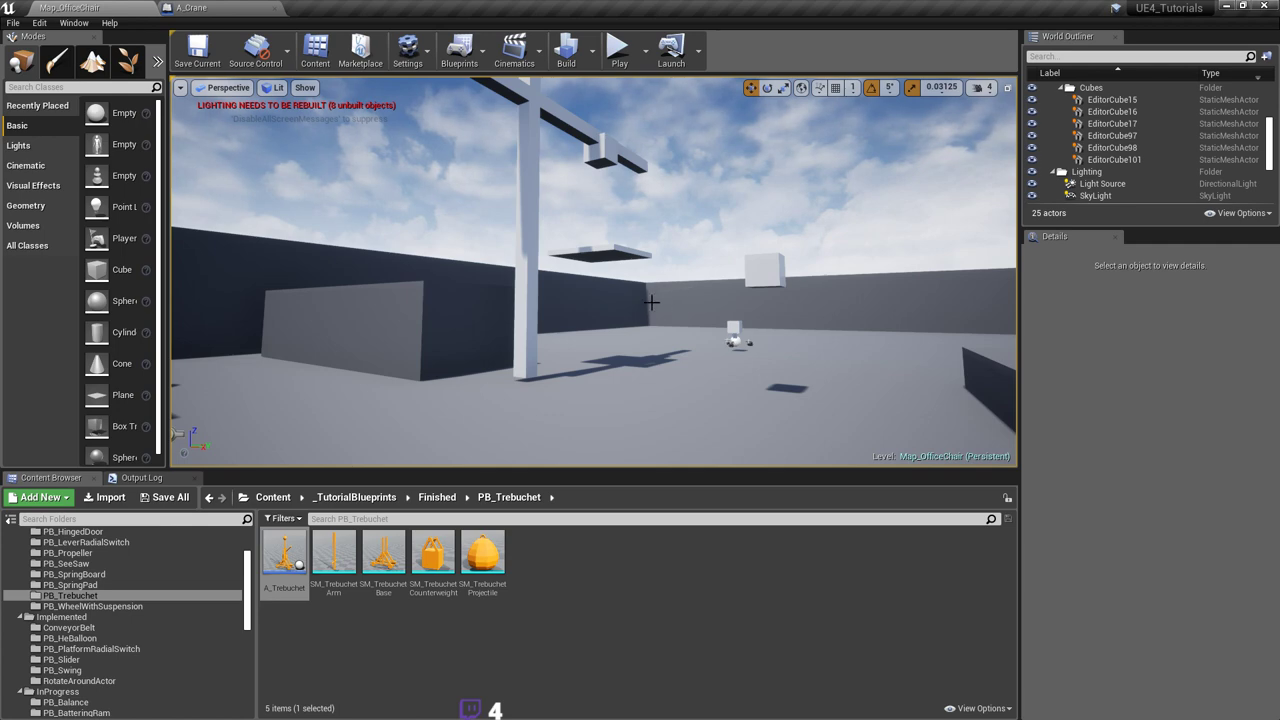
pyautogui.moveTo(651, 302); pyautogui.dragTo(668, 295, button='right')
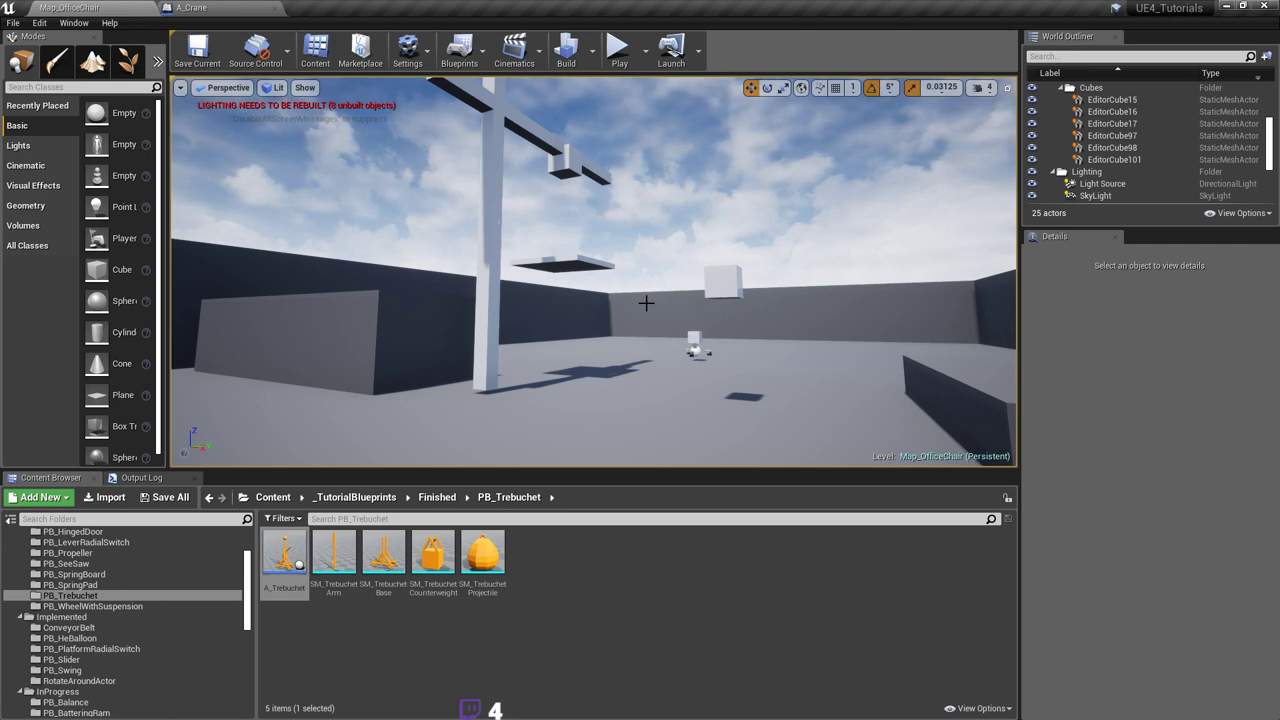
pyautogui.moveTo(631, 302)
pyautogui.mouseDown(button='right')
pyautogui.moveTo(650, 288)
pyautogui.moveTo(624, 294)
pyautogui.moveTo(640, 298)
pyautogui.moveTo(620, 282)
pyautogui.moveTo(664, 306)
pyautogui.moveTo(656, 297)
pyautogui.mouseUp(button='right')
pyautogui.moveTo(666, 200); pyautogui.dragTo(641, 294)
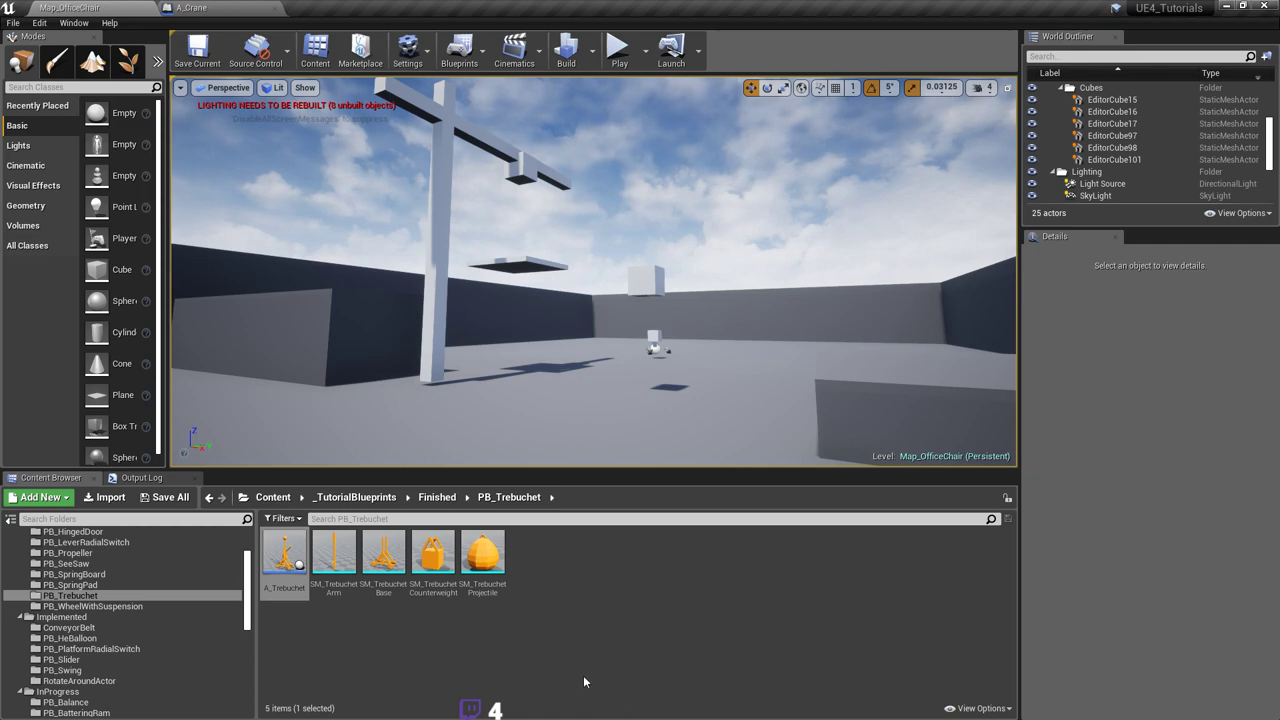
# Step: Switch to Streamlabs OBS and change the live scene to Stream Ending
pyautogui.press('super')
pyautogui.click(245, 706)
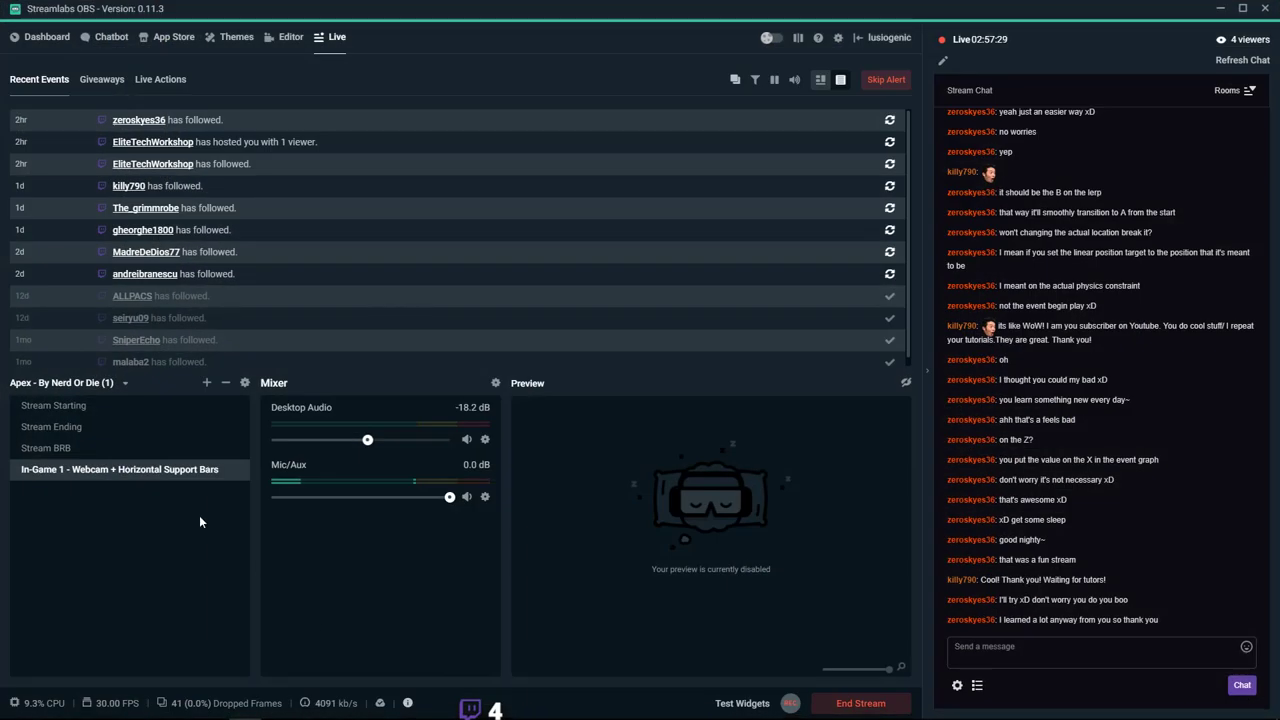
pyautogui.click(92, 428)
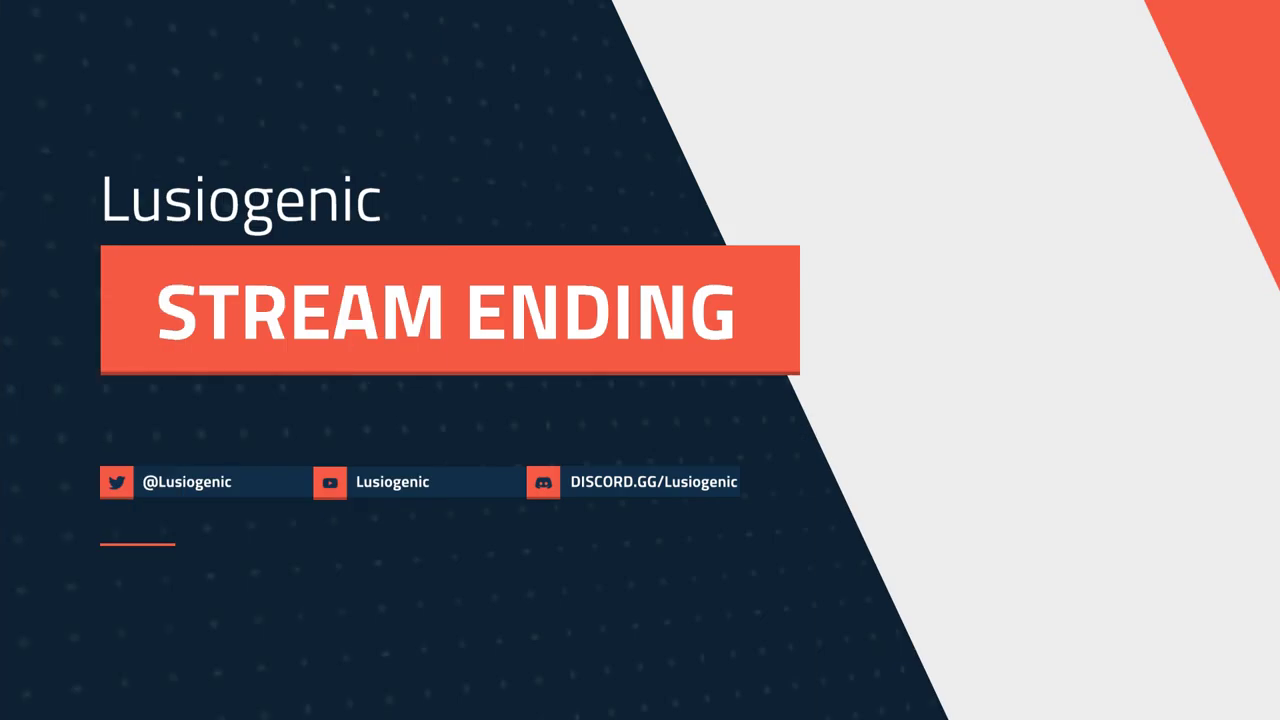